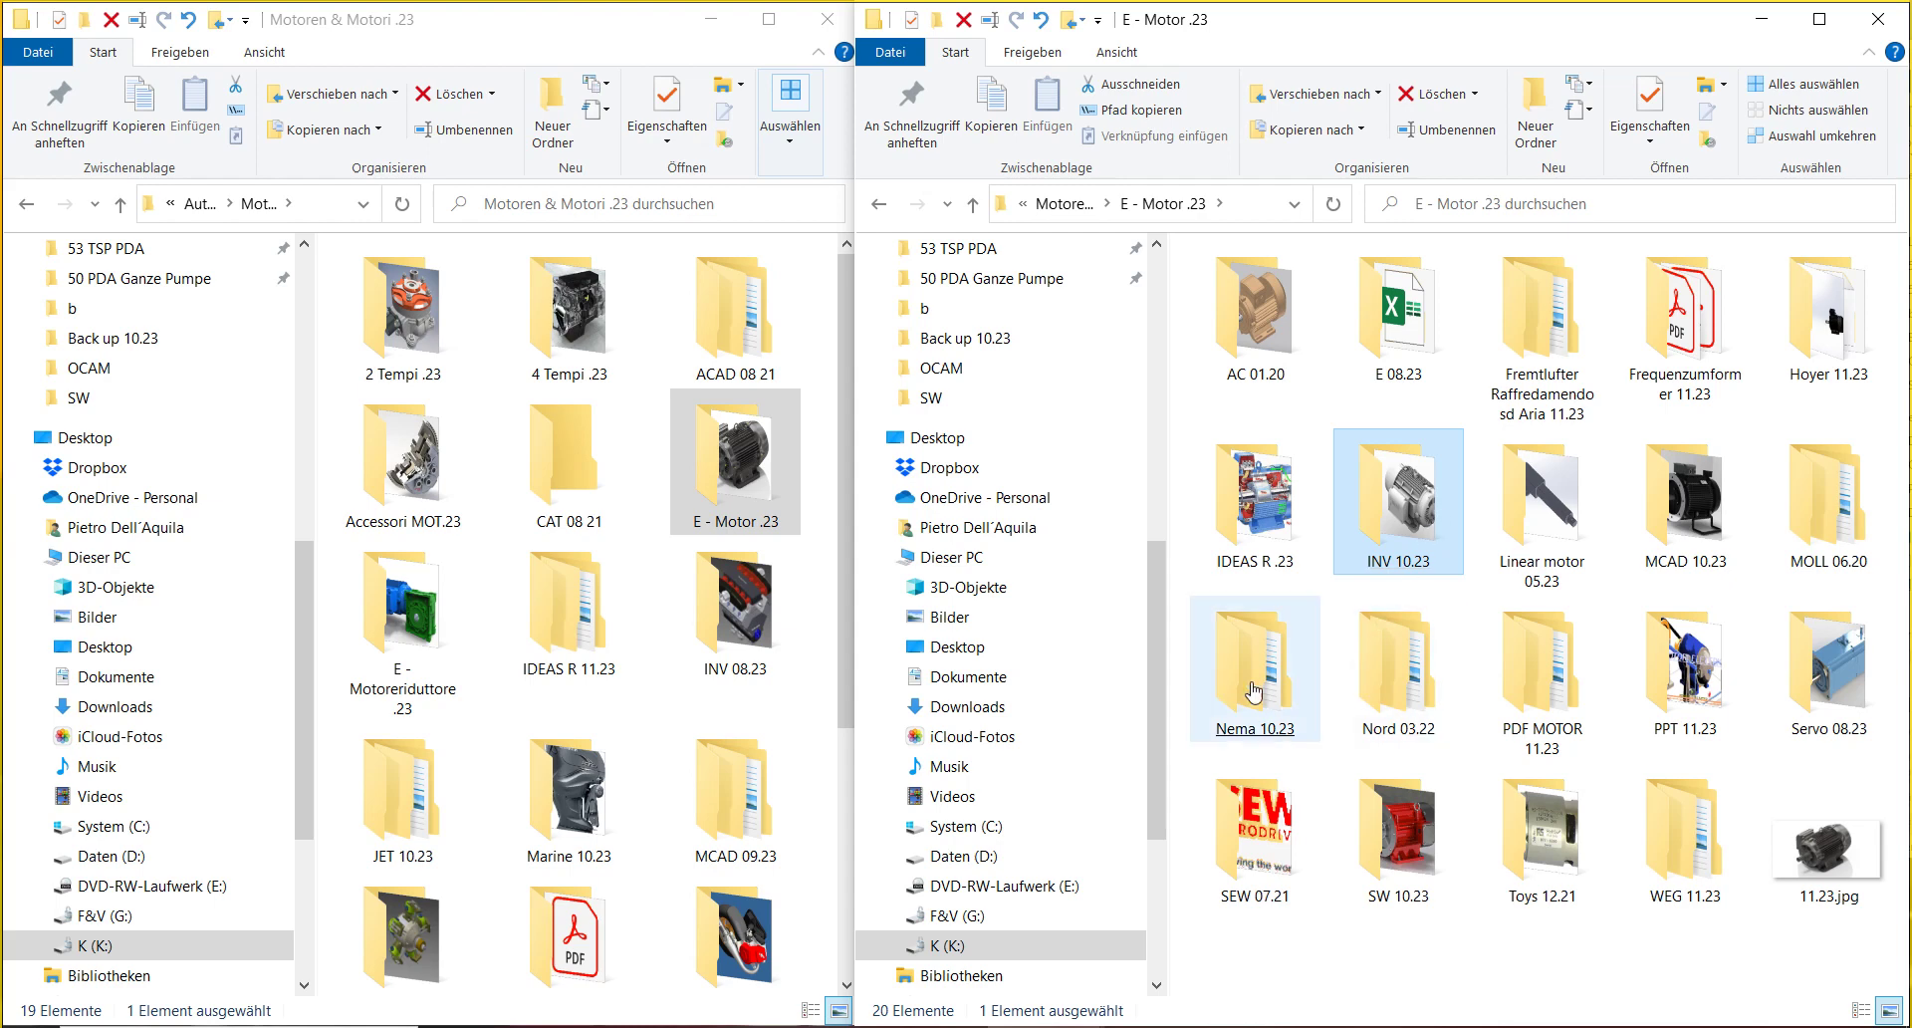
- Narrow the navigation panes of both folder windows to make more room for the folder contents
click(1223, 705)
drag(1167, 438, 1109, 474)
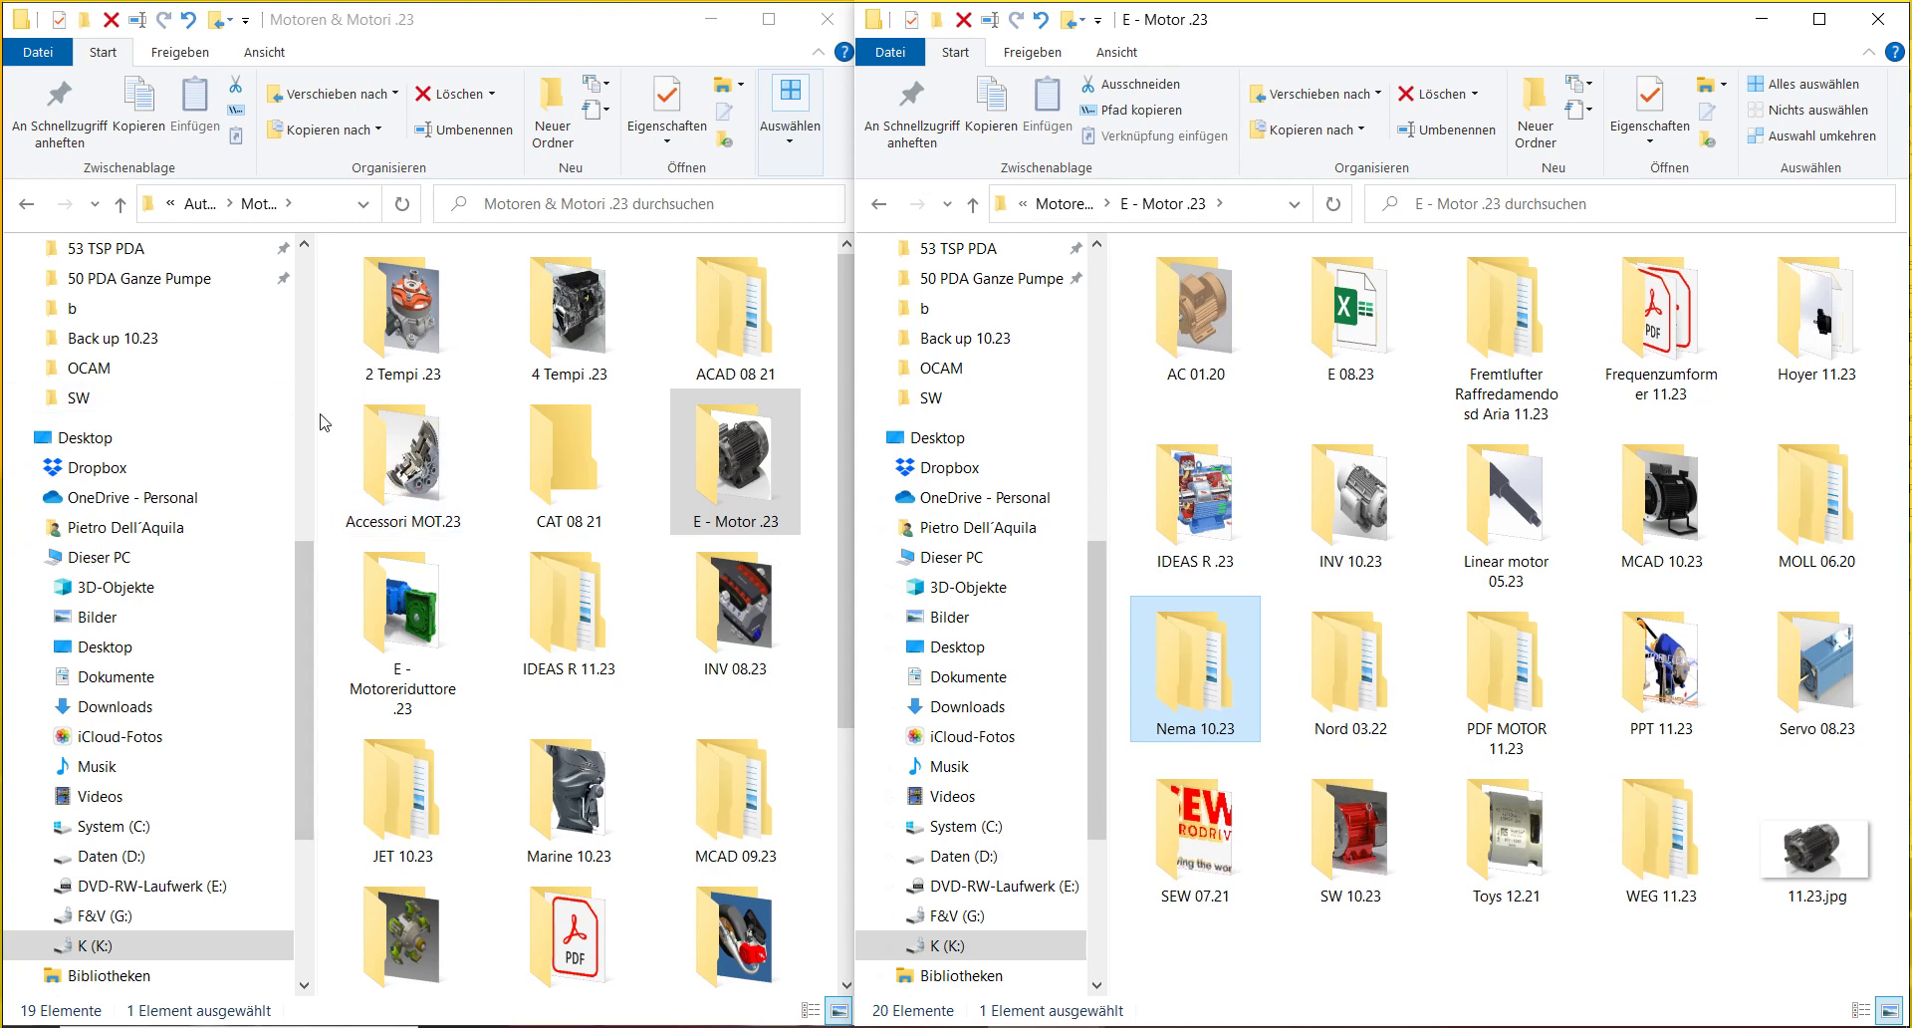
drag(325, 421, 257, 471)
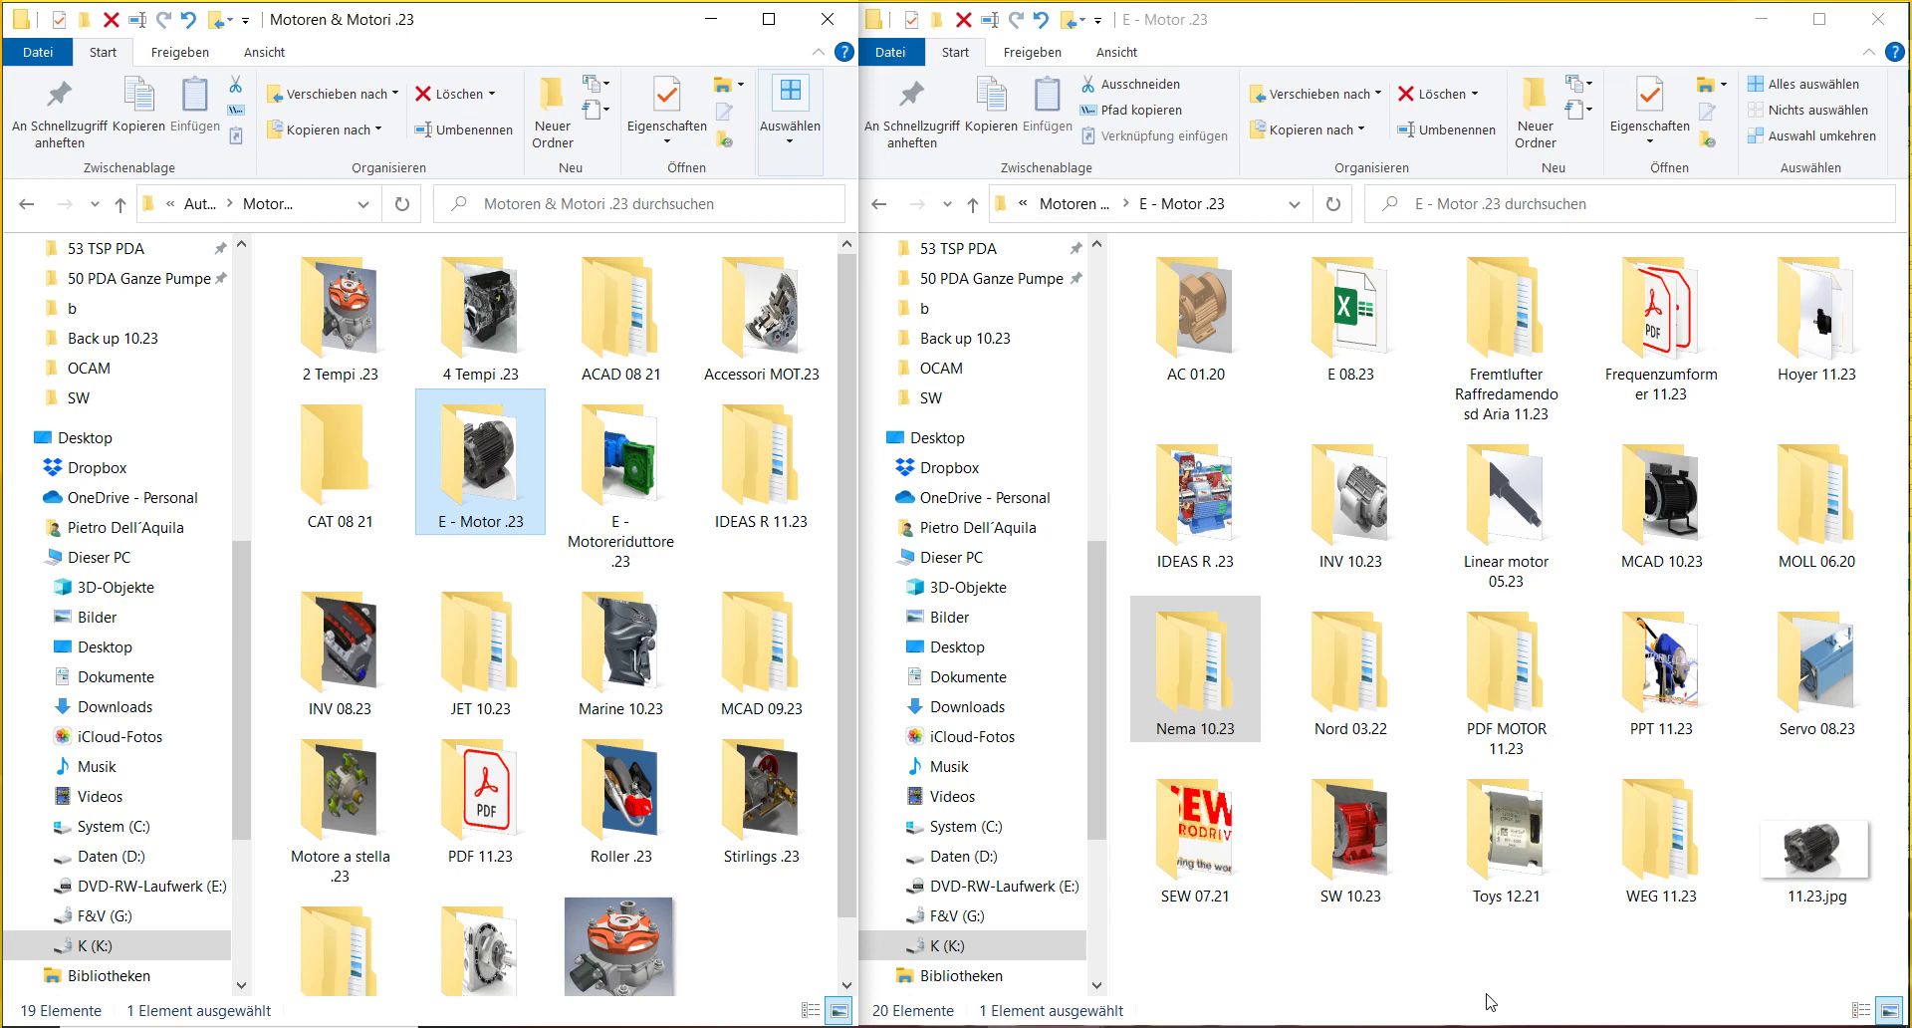
- Go up from E - Motor .23 to its parent folder Motoren & Motori .23
click(1077, 205)
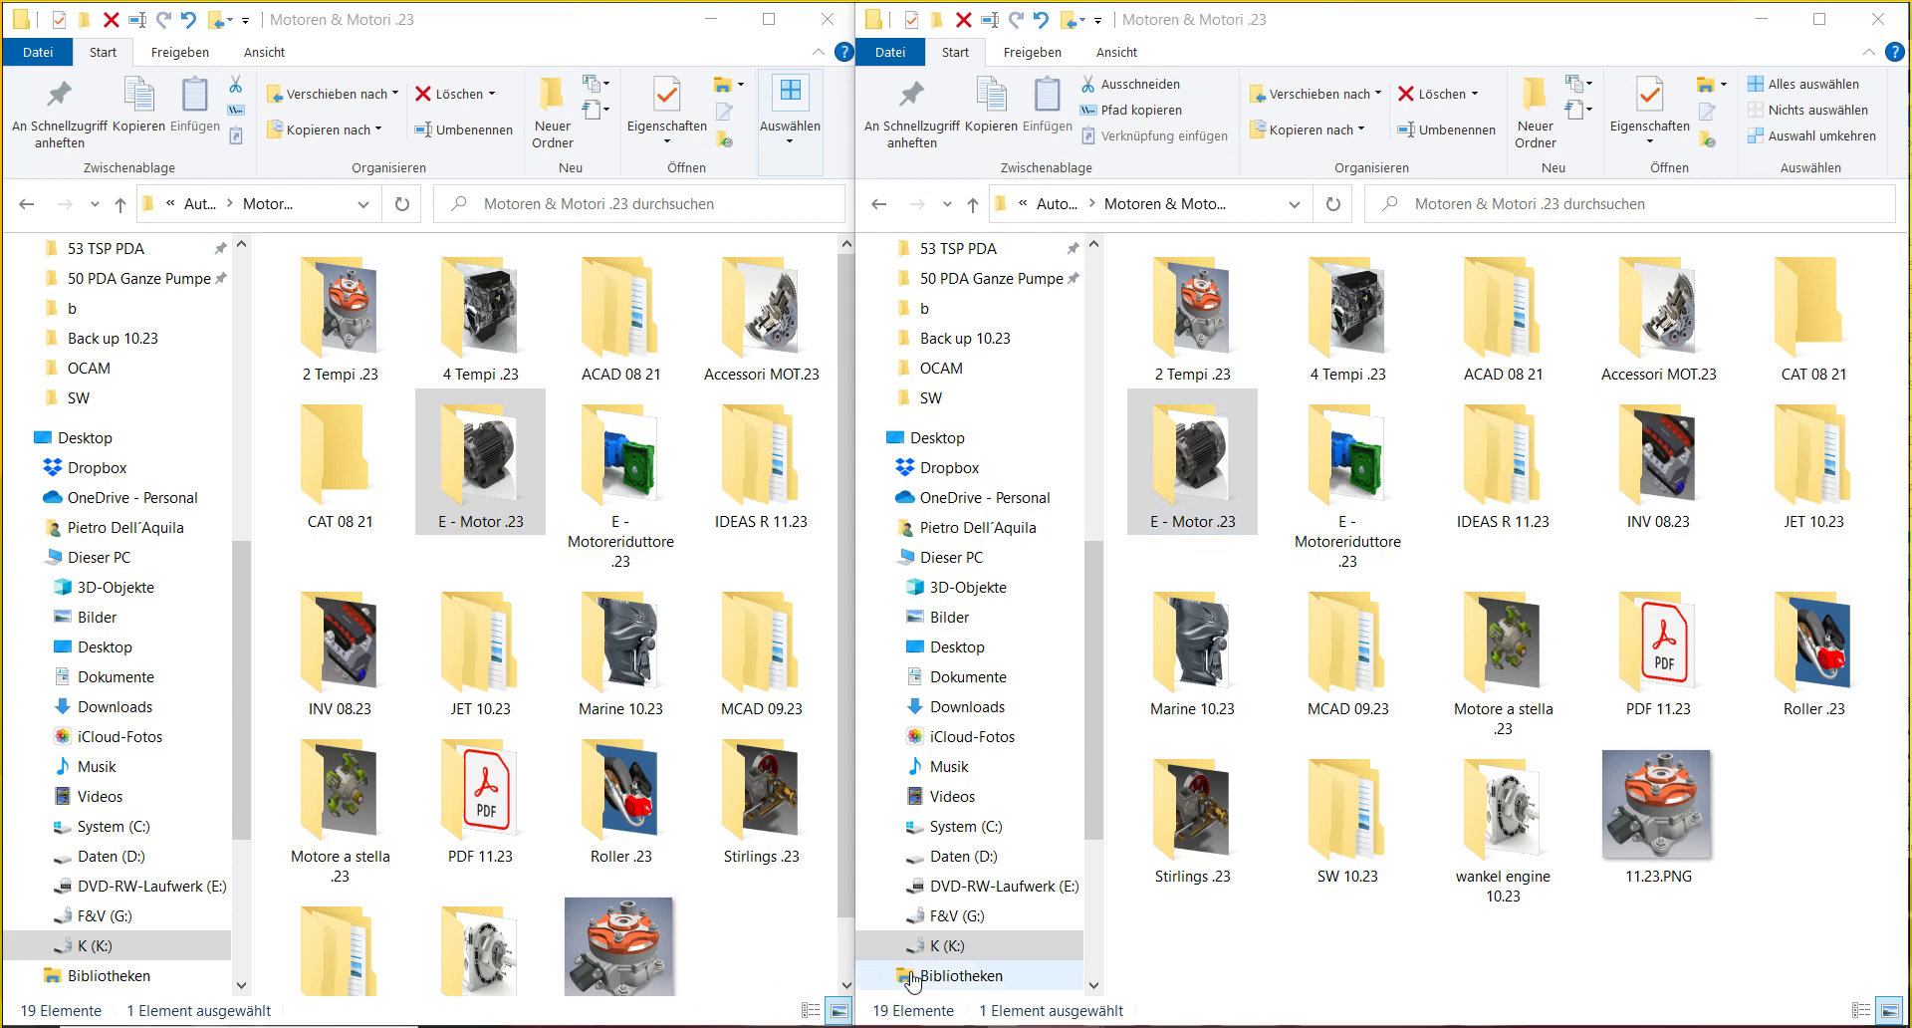
click(1835, 809)
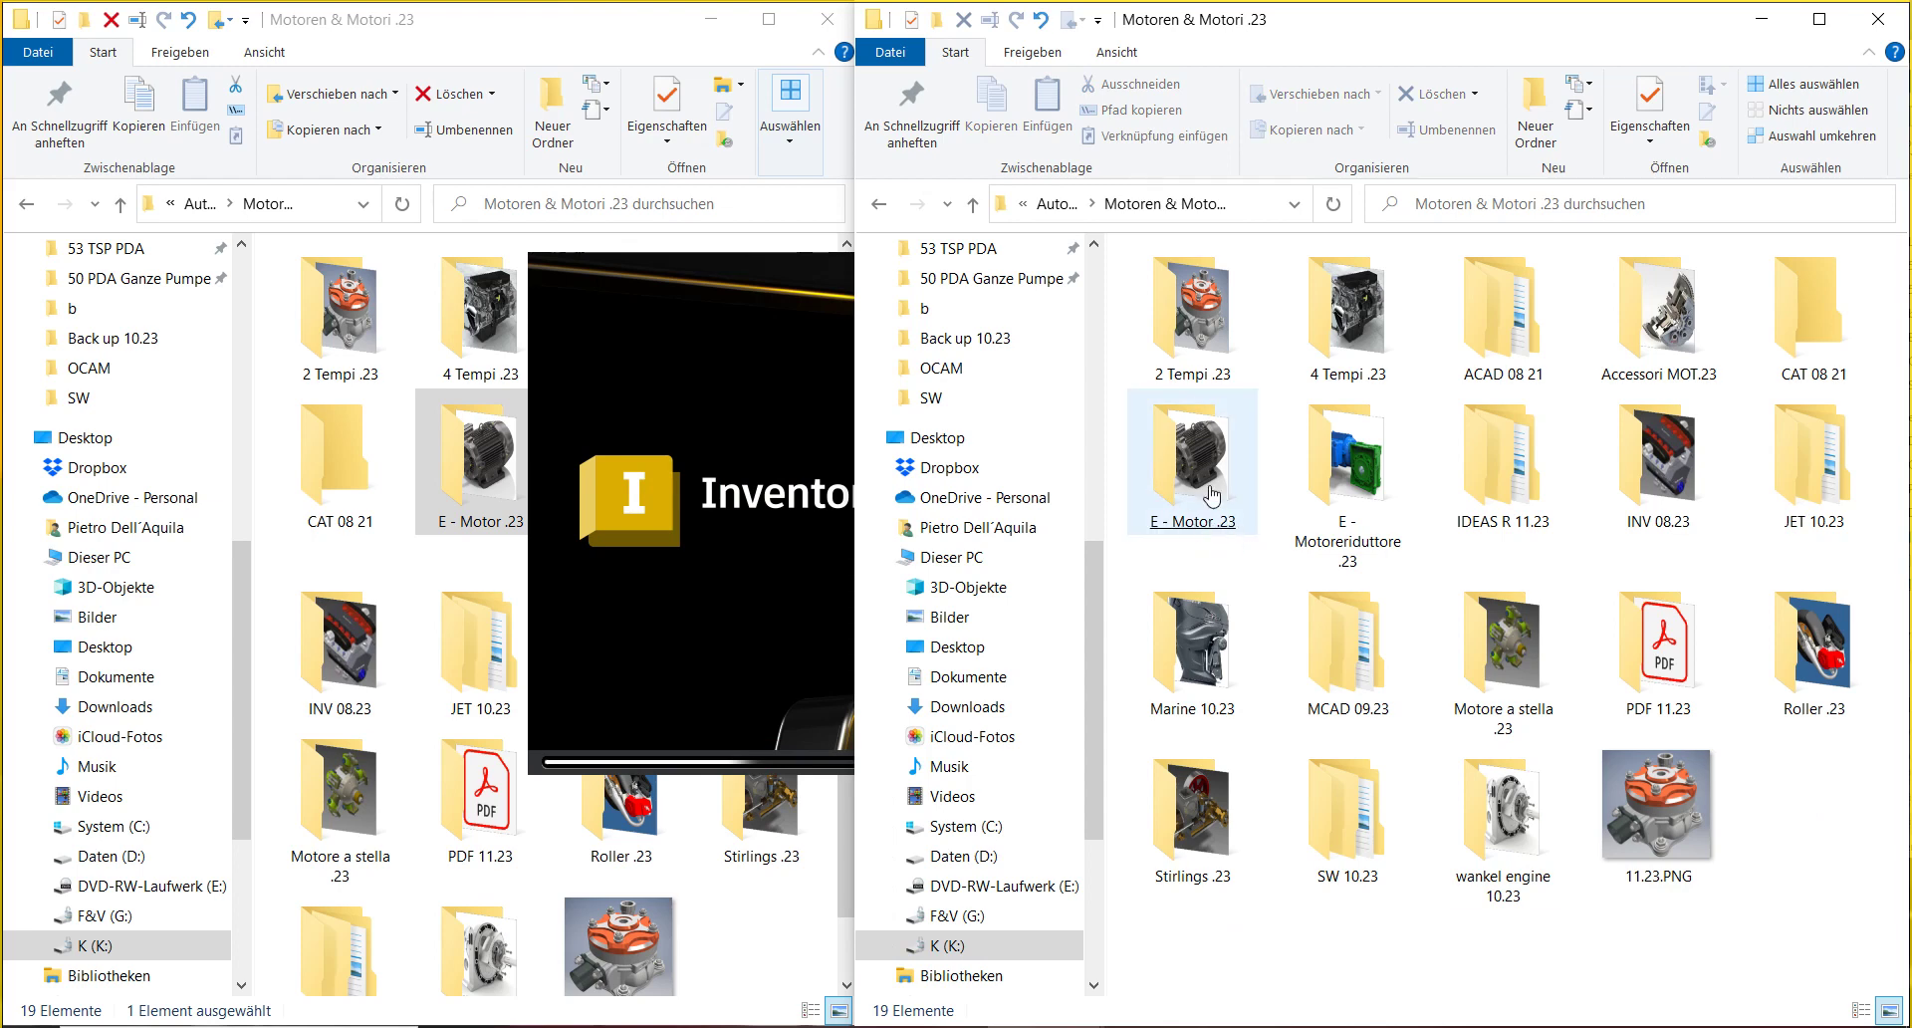
mouse_move(1205, 510)
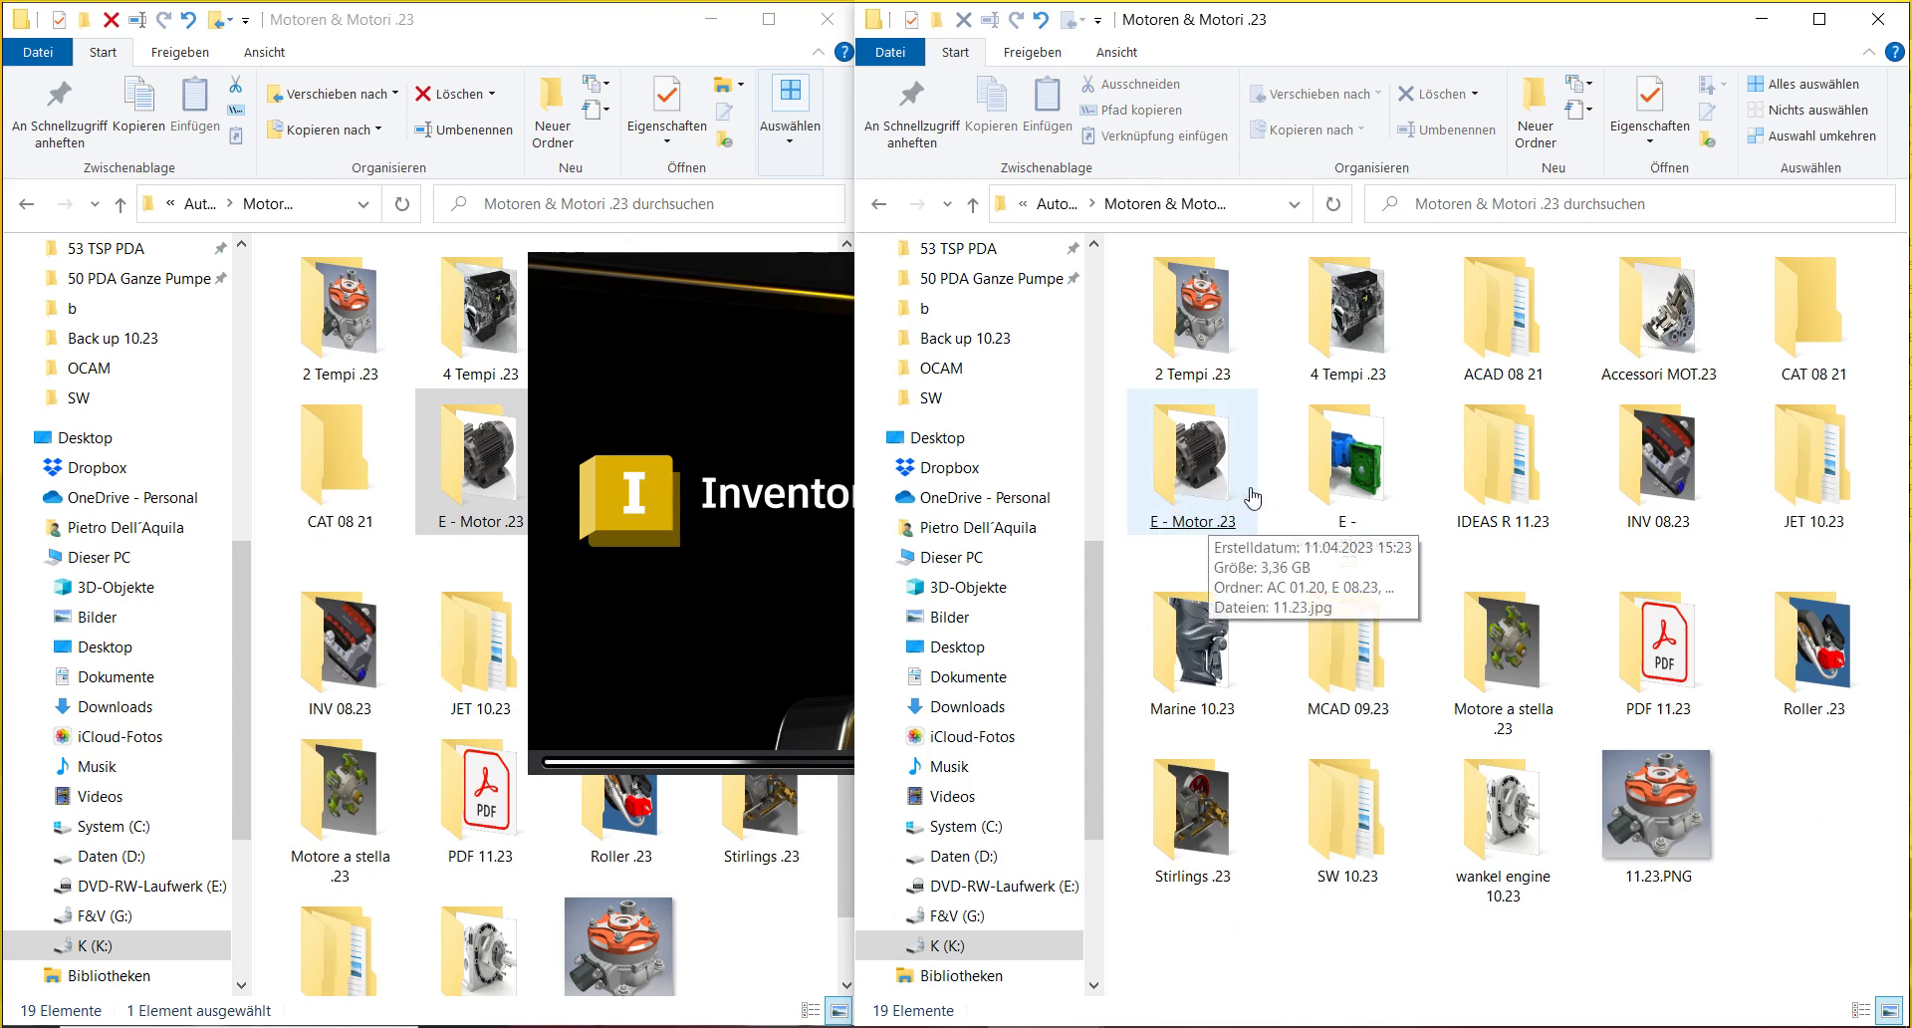
click(1188, 510)
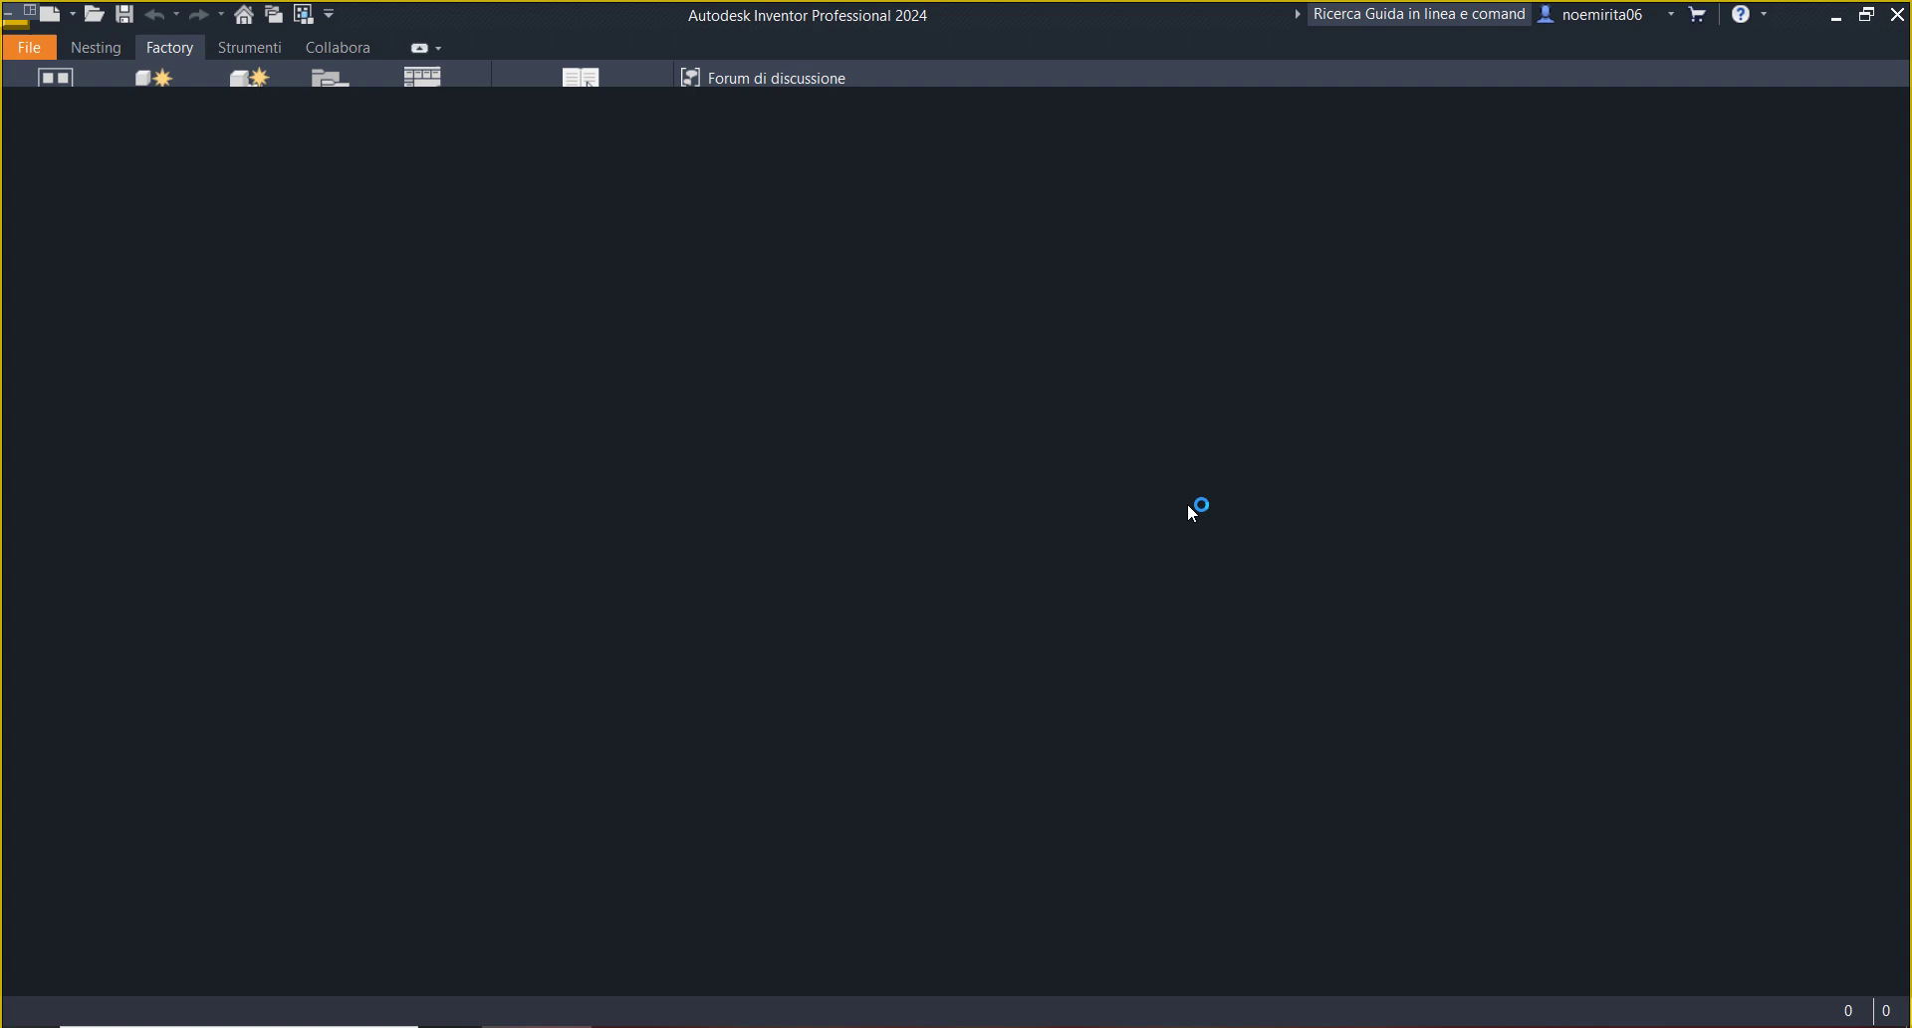
- In Autodesk Inventor's file-open dialog, expand the Automotiv search path and its Motoren & Motori subfolders, showing their full names
key(ctrl+o)
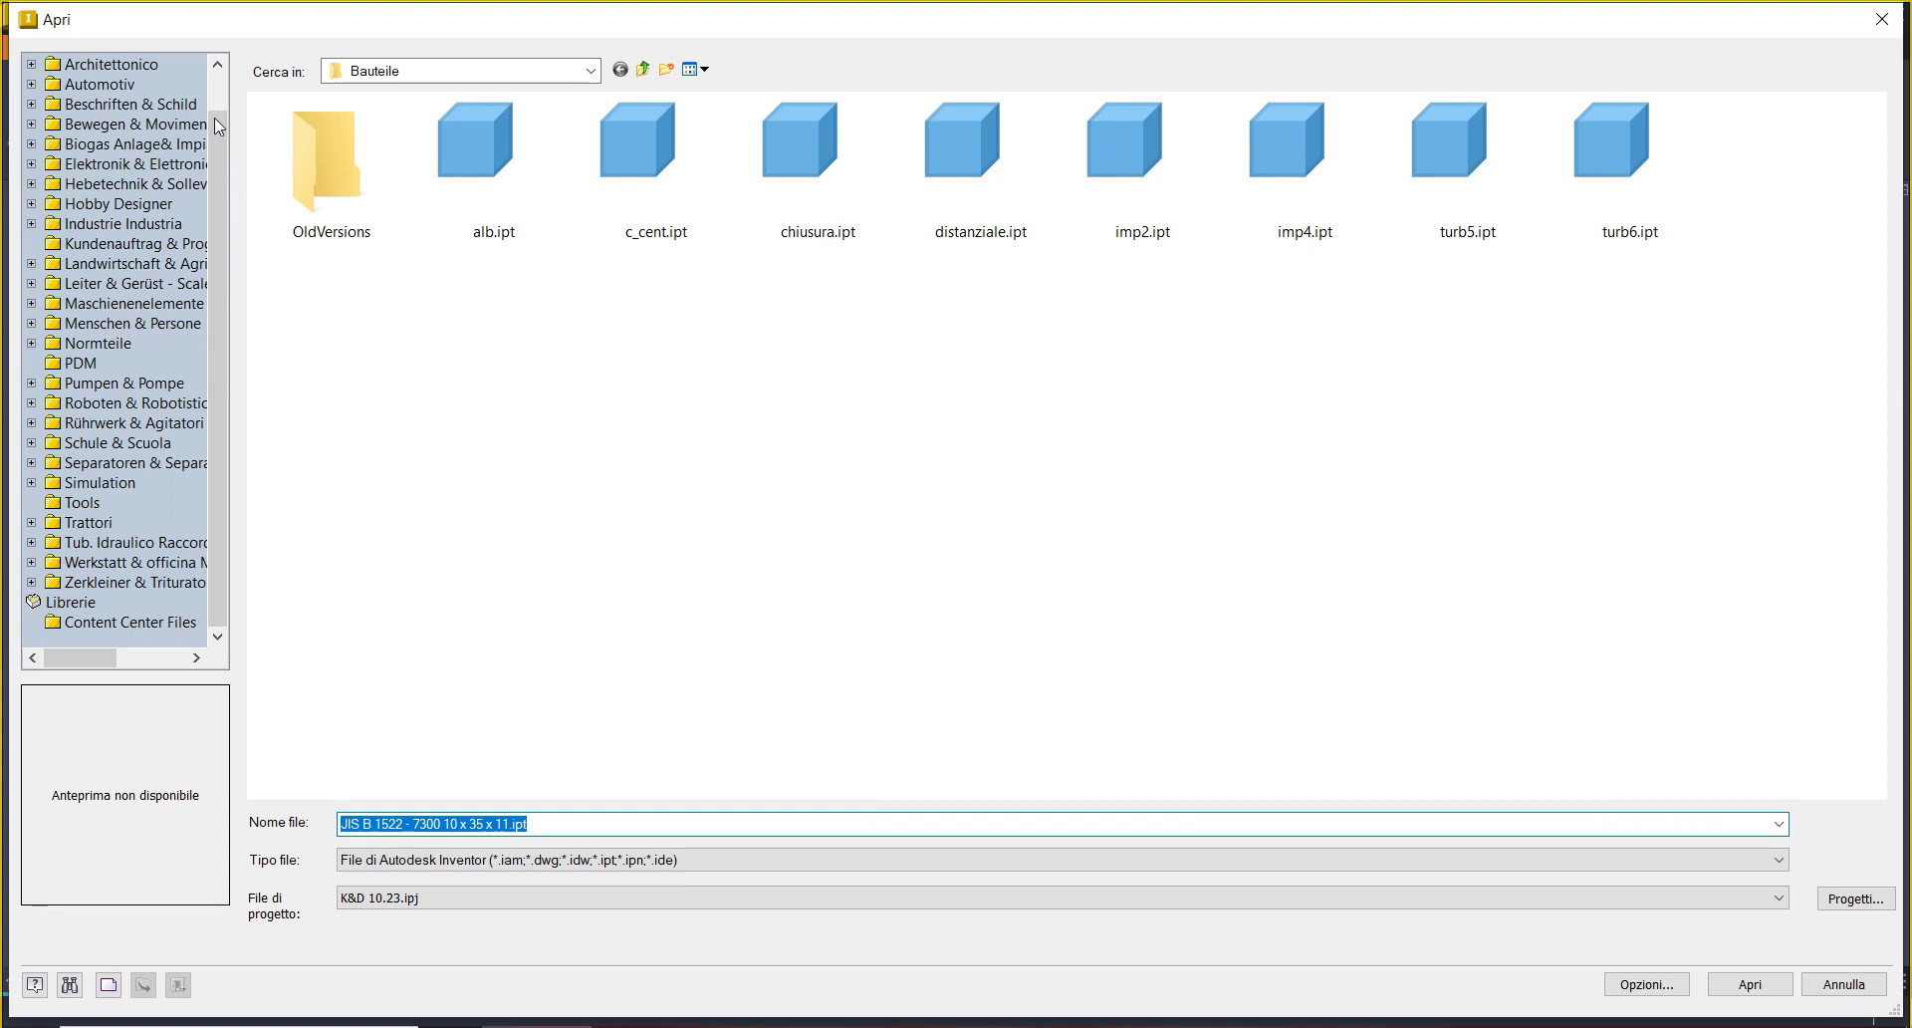
scroll(214, 117, up, 1)
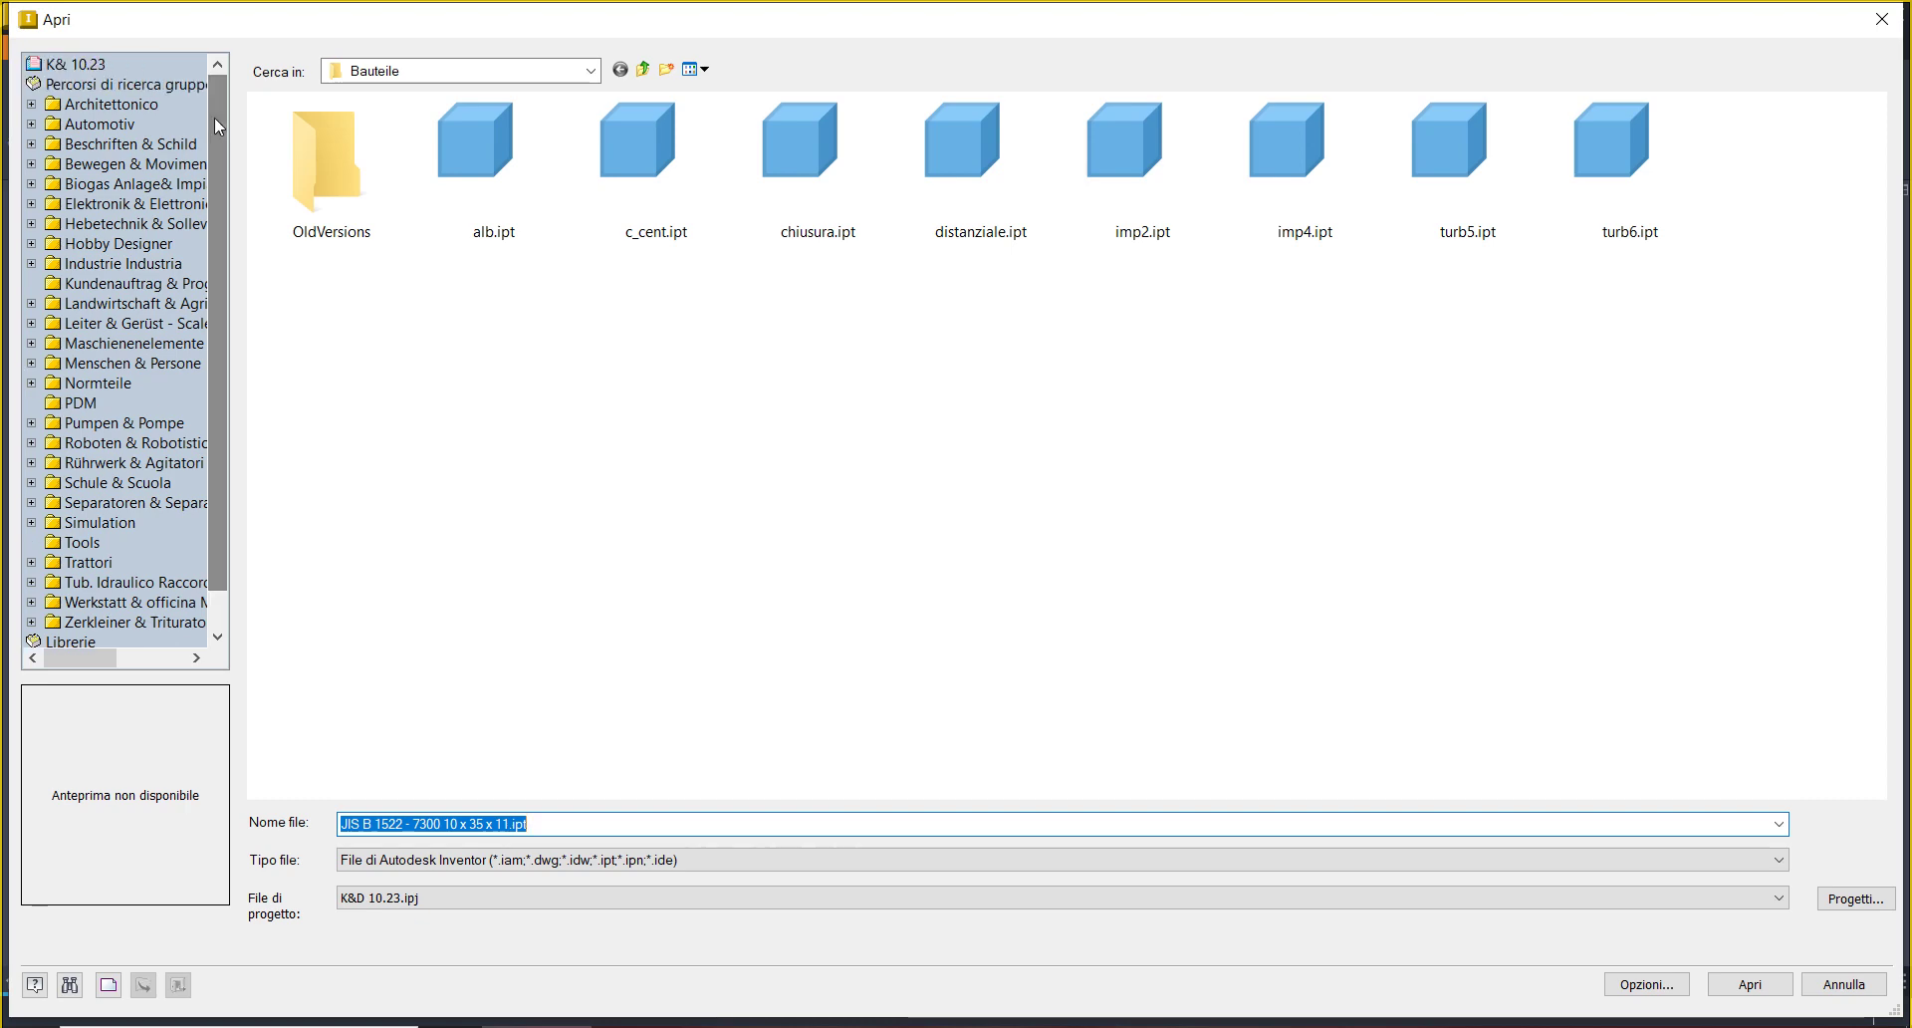
click(71, 127)
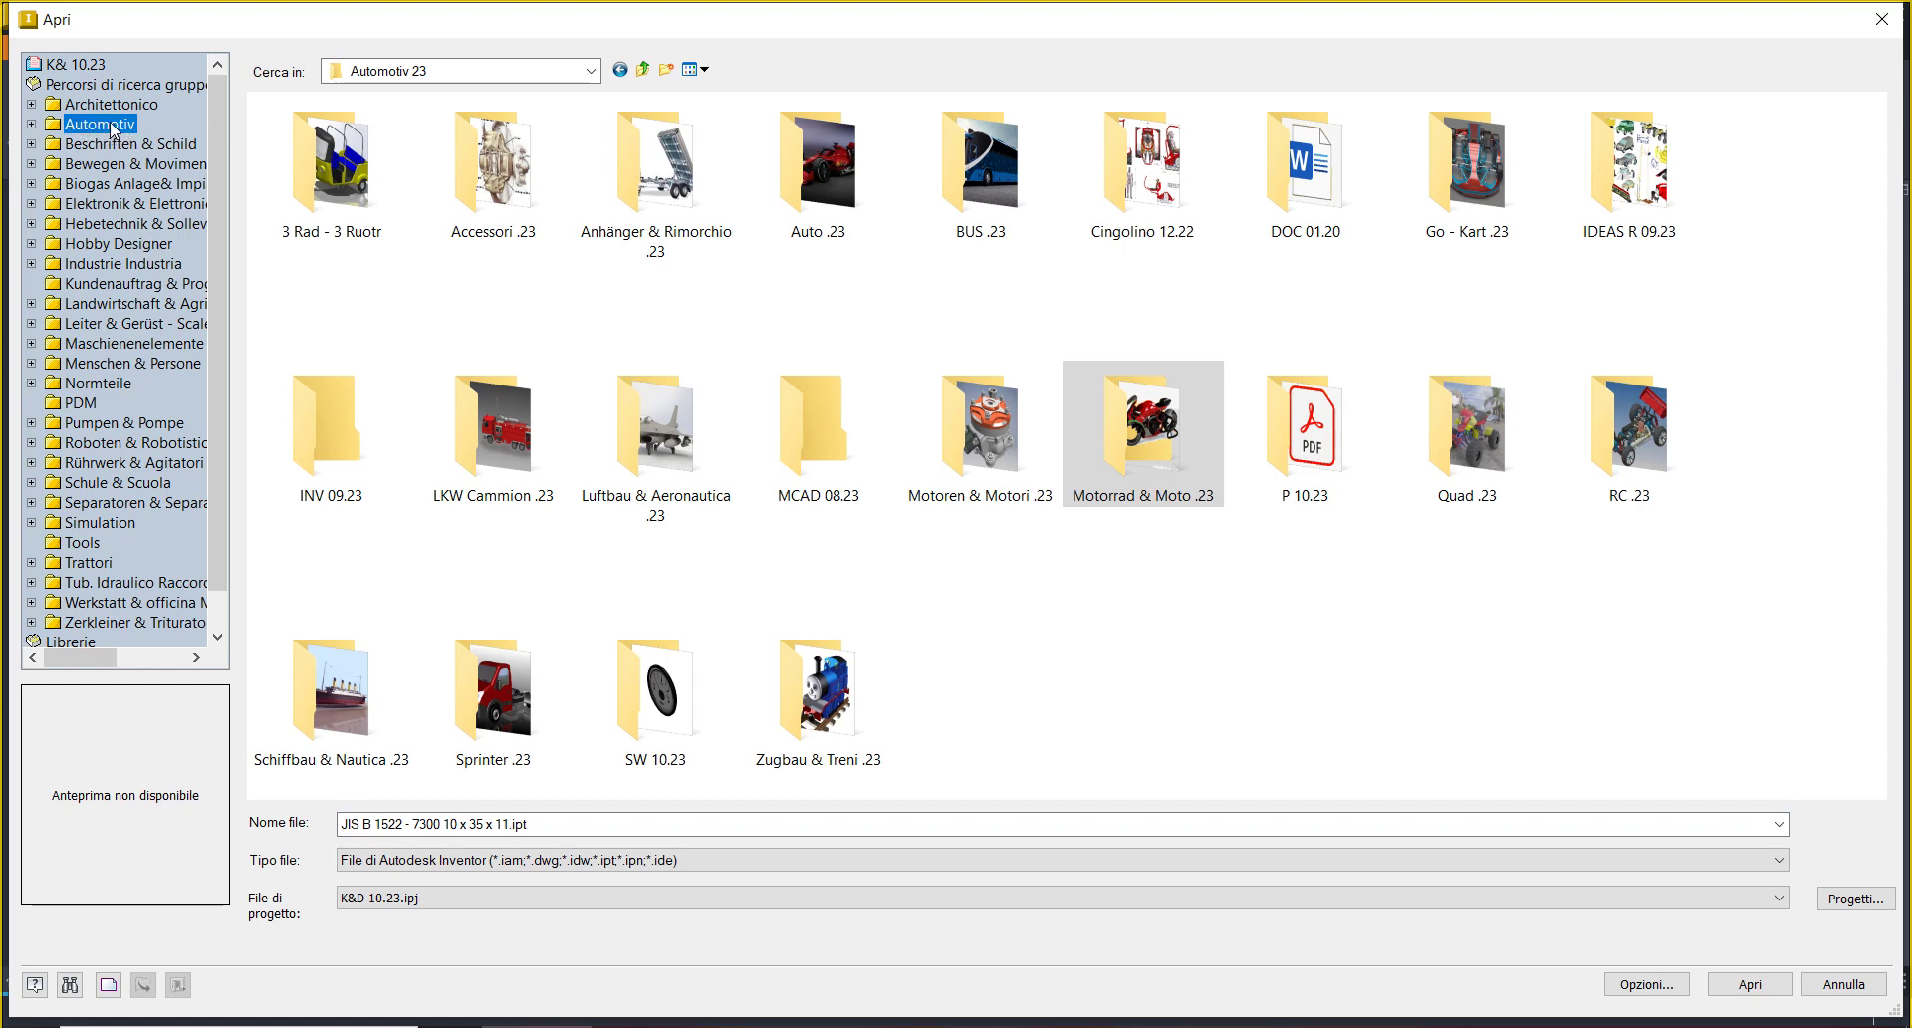
click(31, 124)
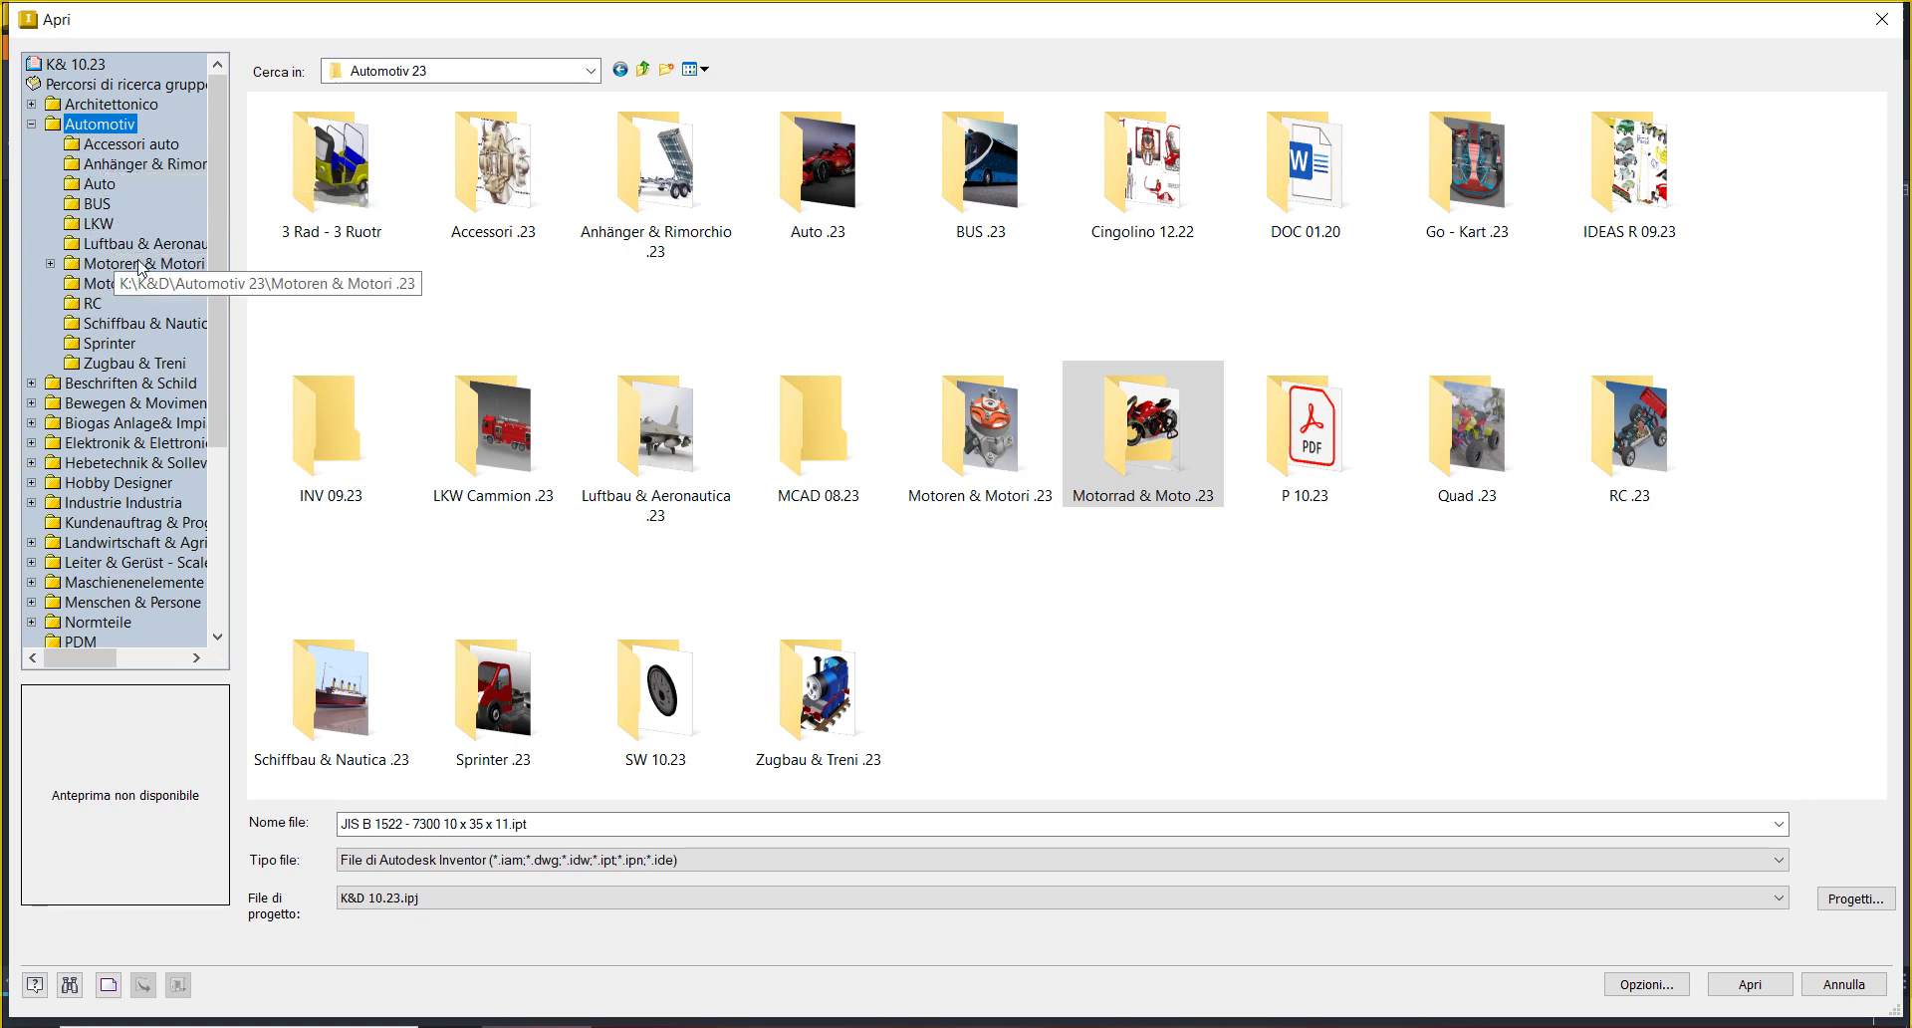
click(49, 264)
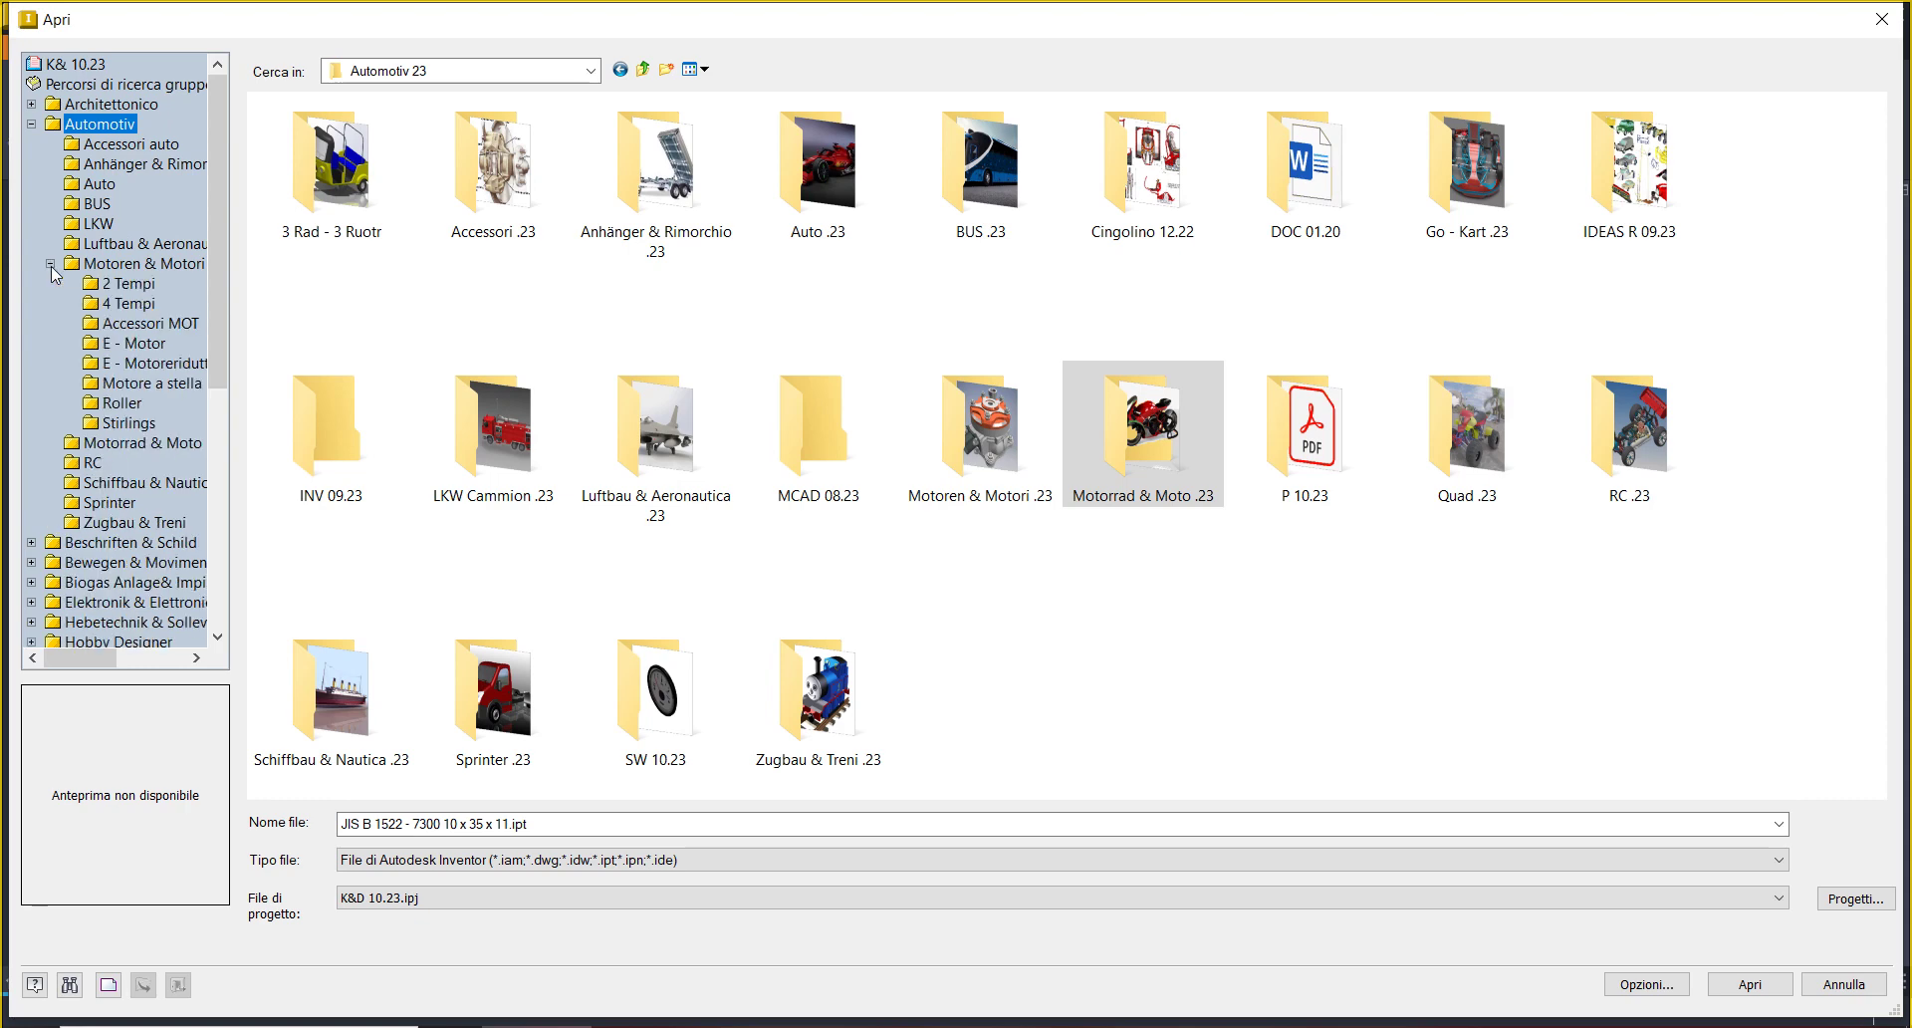
drag(89, 658, 101, 658)
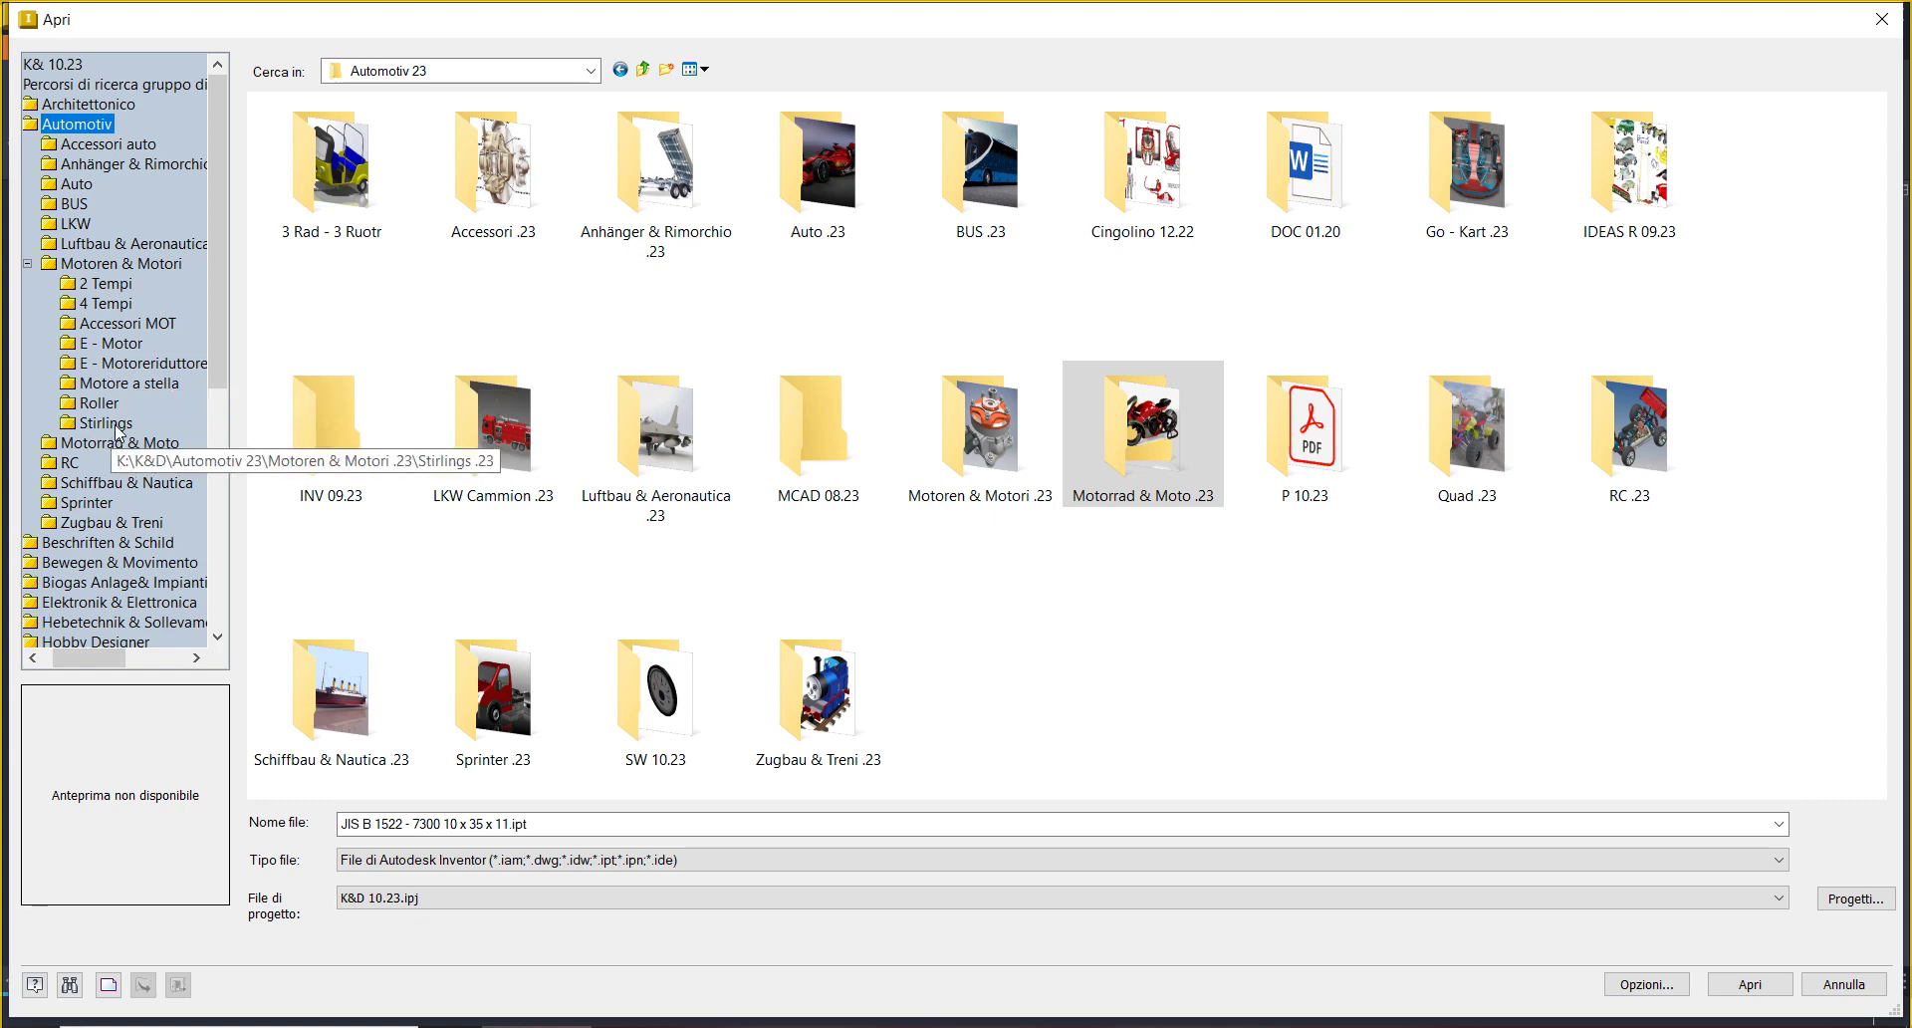
- Switch back to the File Explorer window of Motoren & Motori .23, keeping the Inventor folder tree visible beside it
mouse_move(1076, 1025)
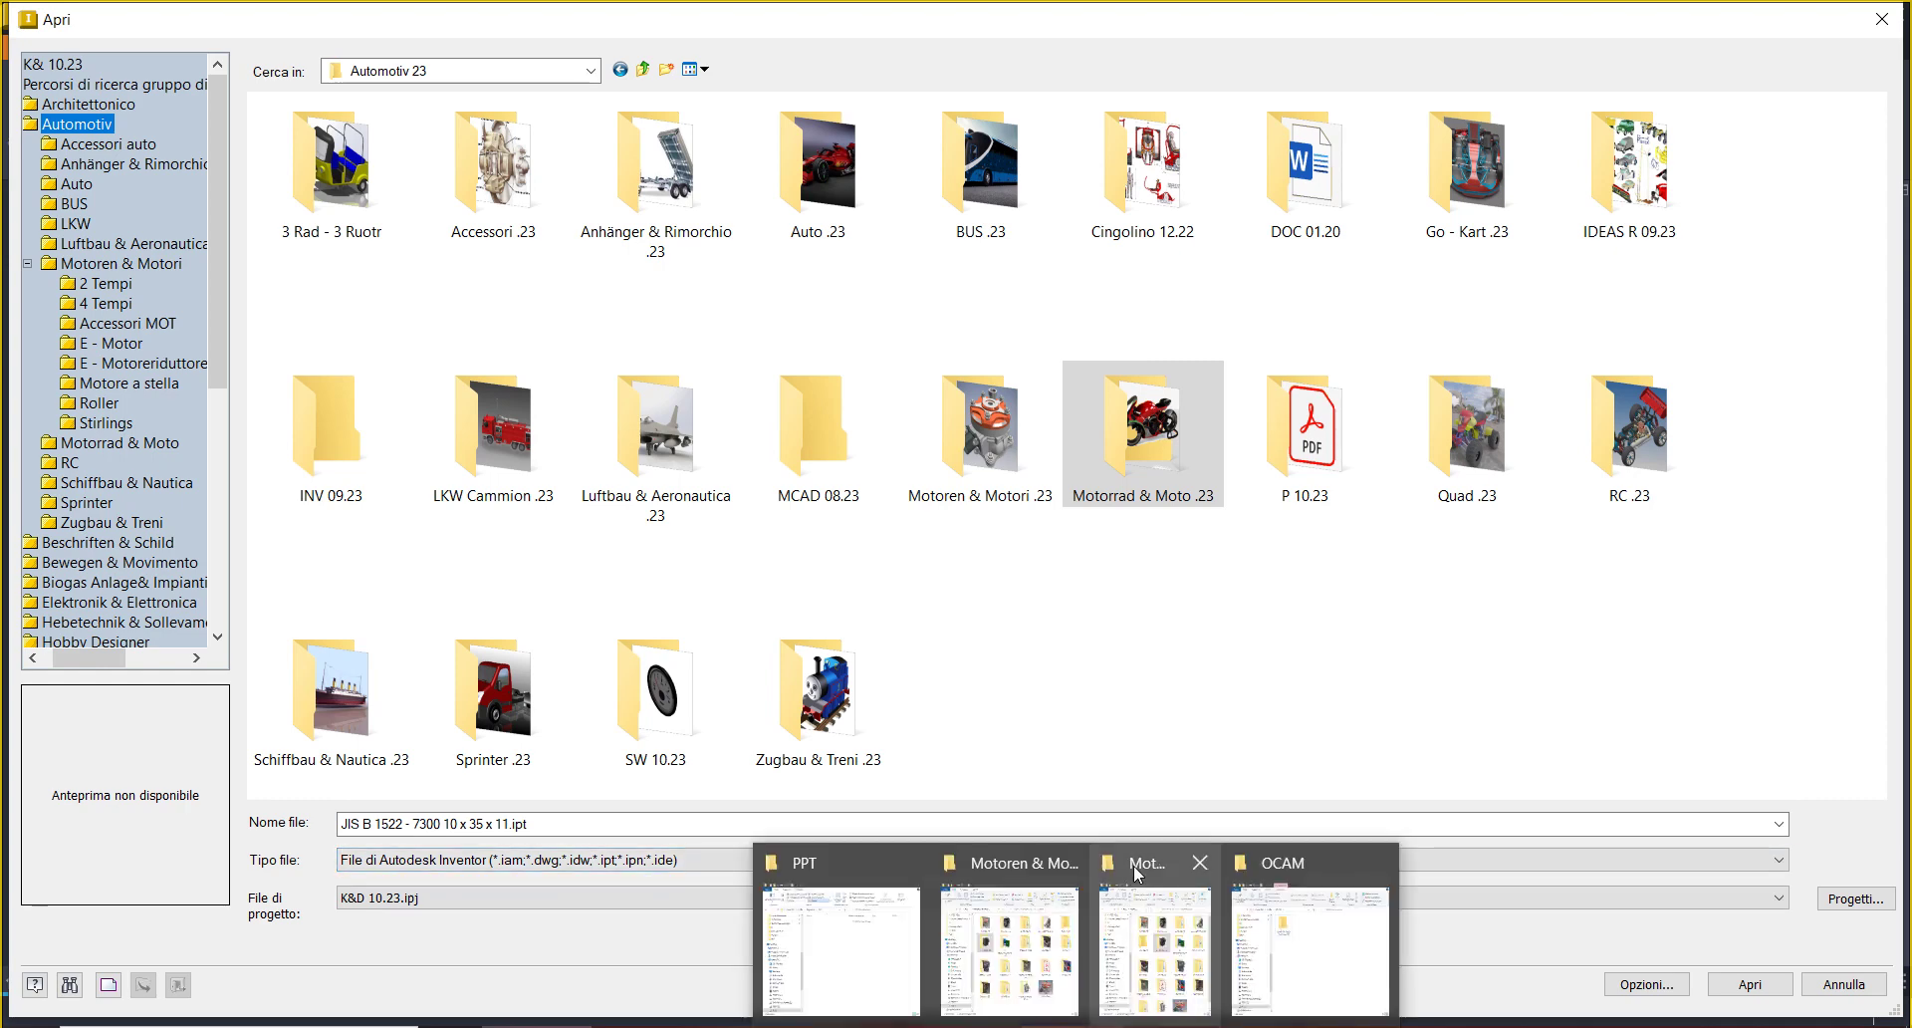
click(1136, 877)
click(1073, 635)
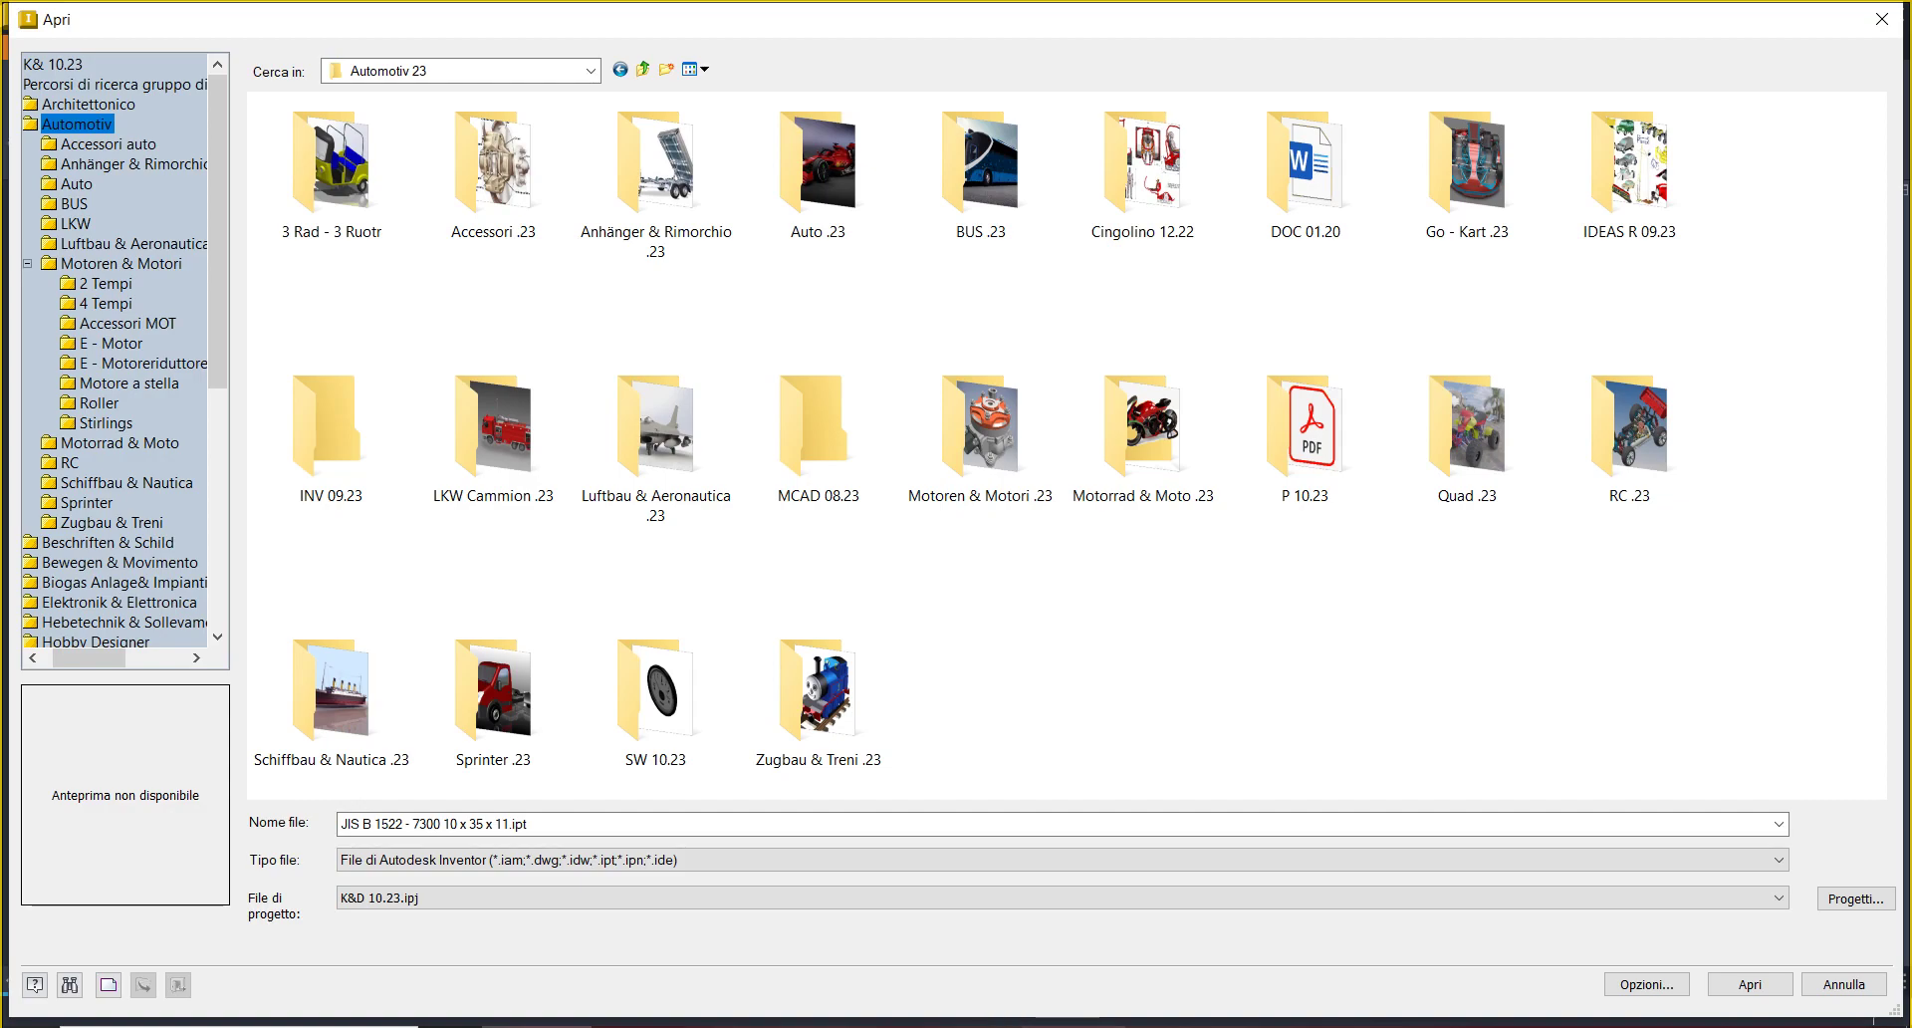
click(1070, 1023)
mouse_move(1153, 865)
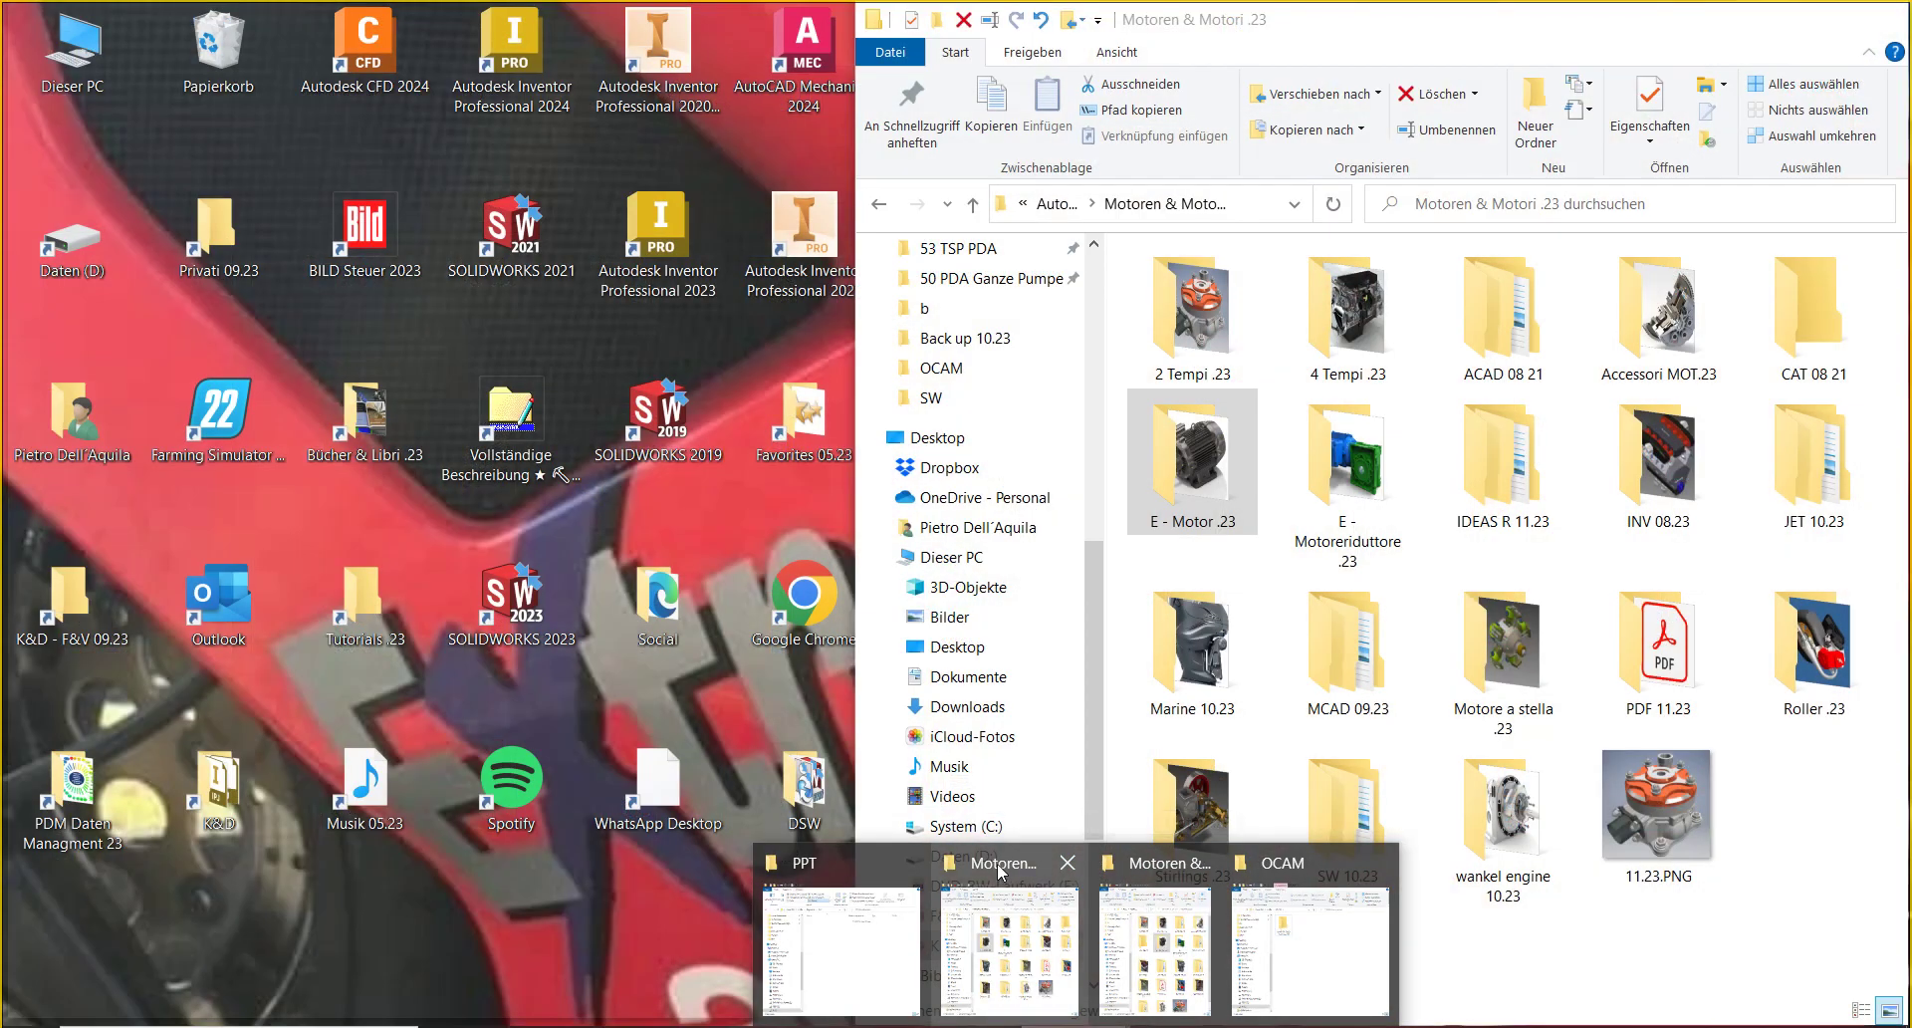
click(1009, 936)
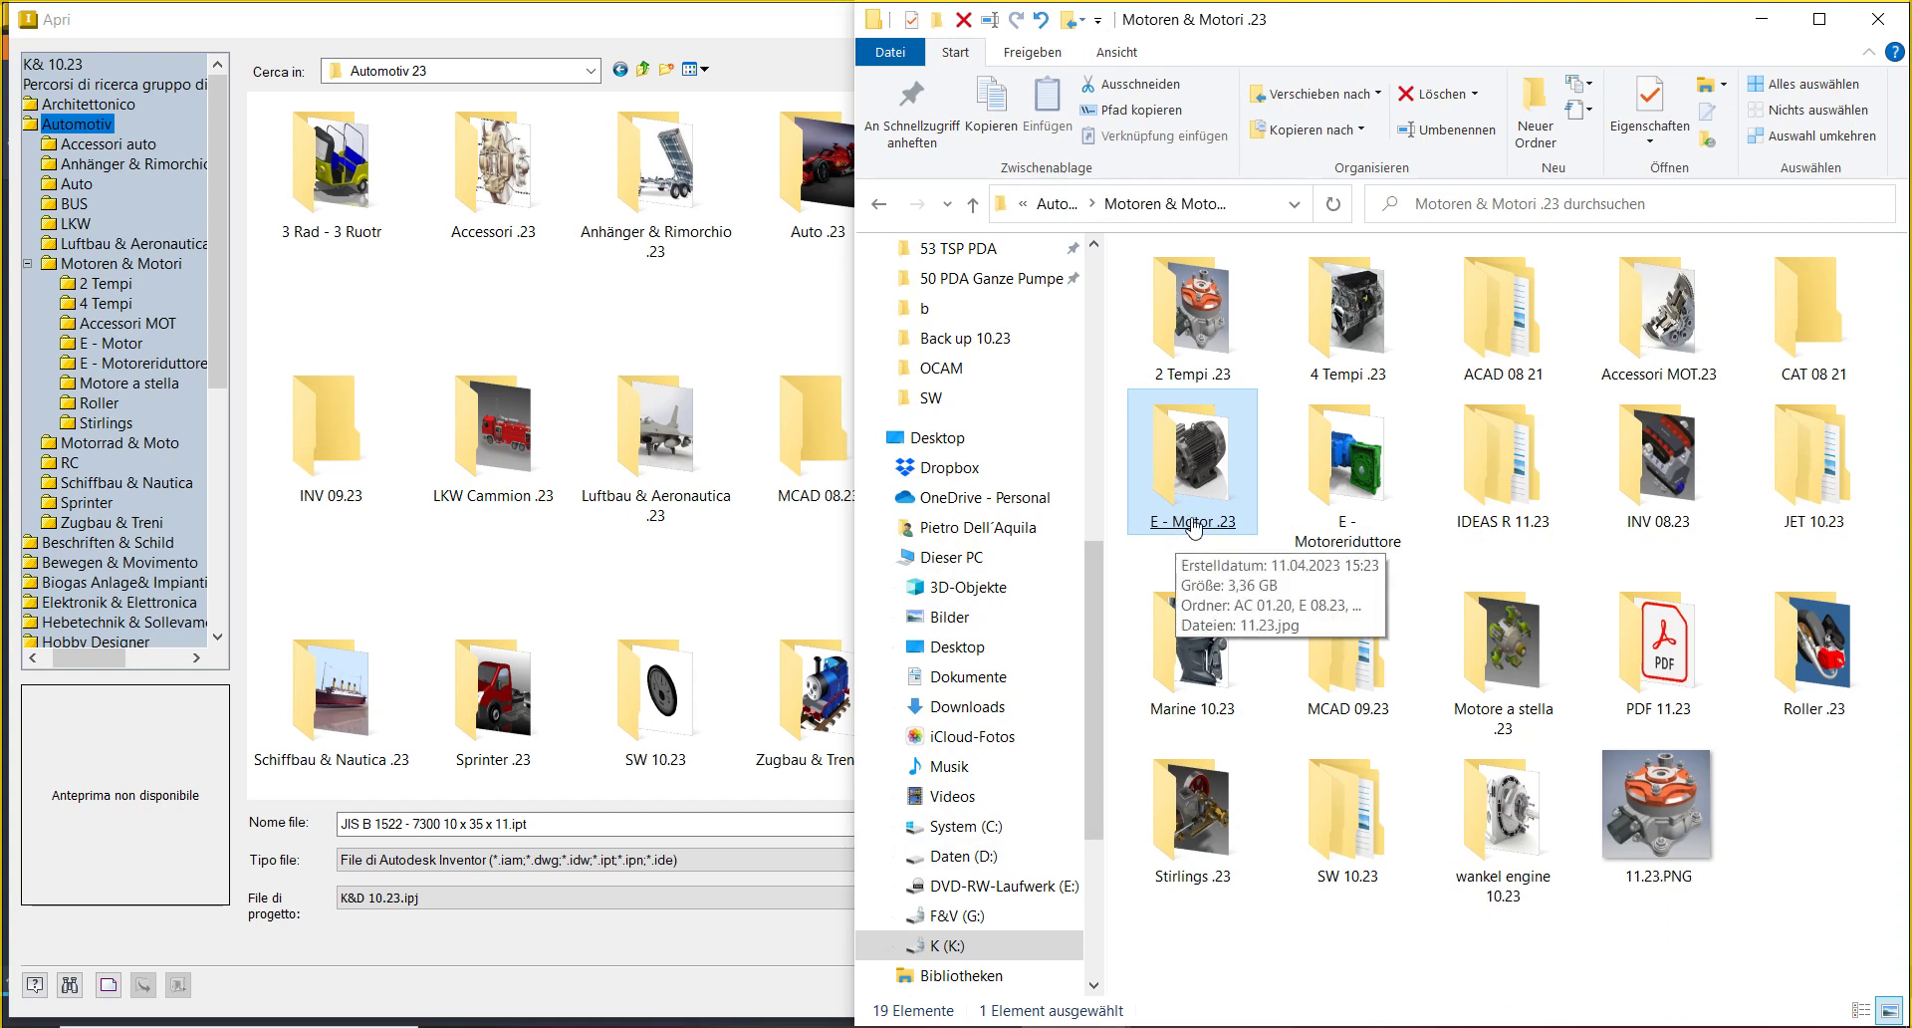
- Compare the E - Motor .23 and E - Motoreriduttore .23 folders, and open E - Motoreriduttore .23
click(1337, 544)
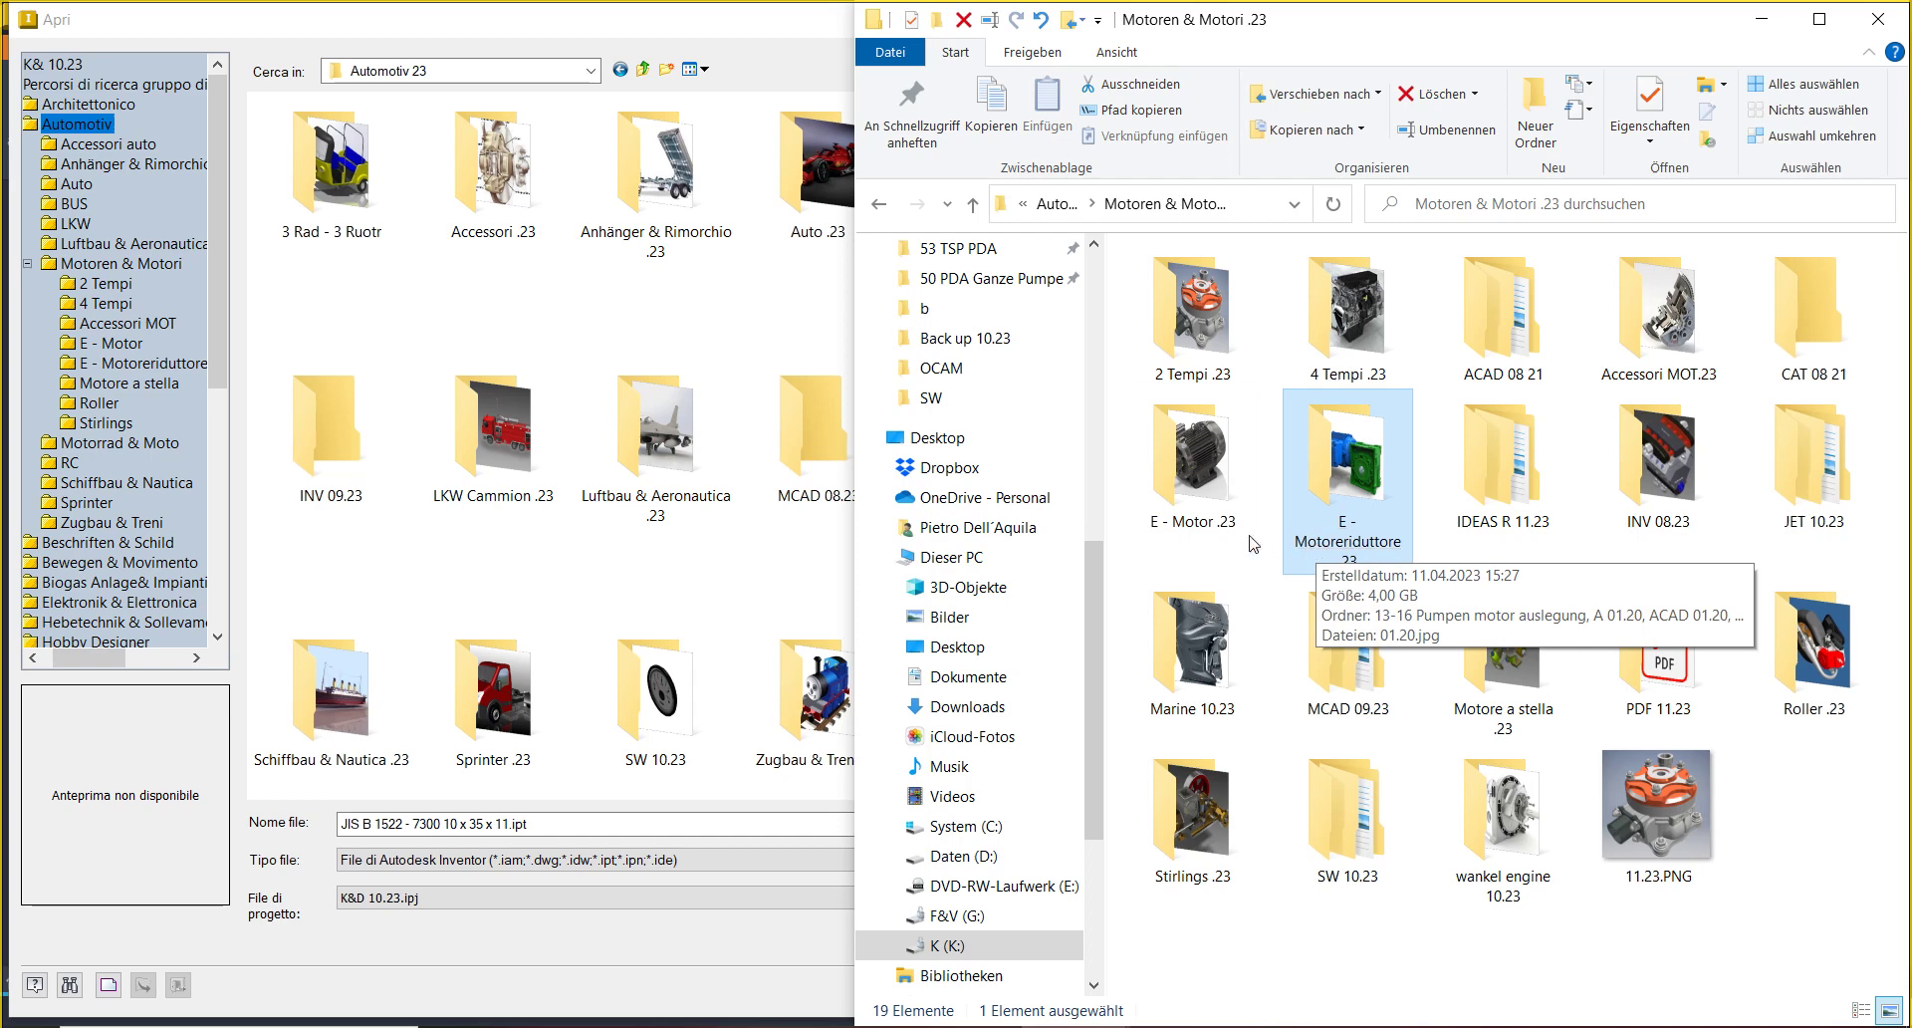
click(1201, 530)
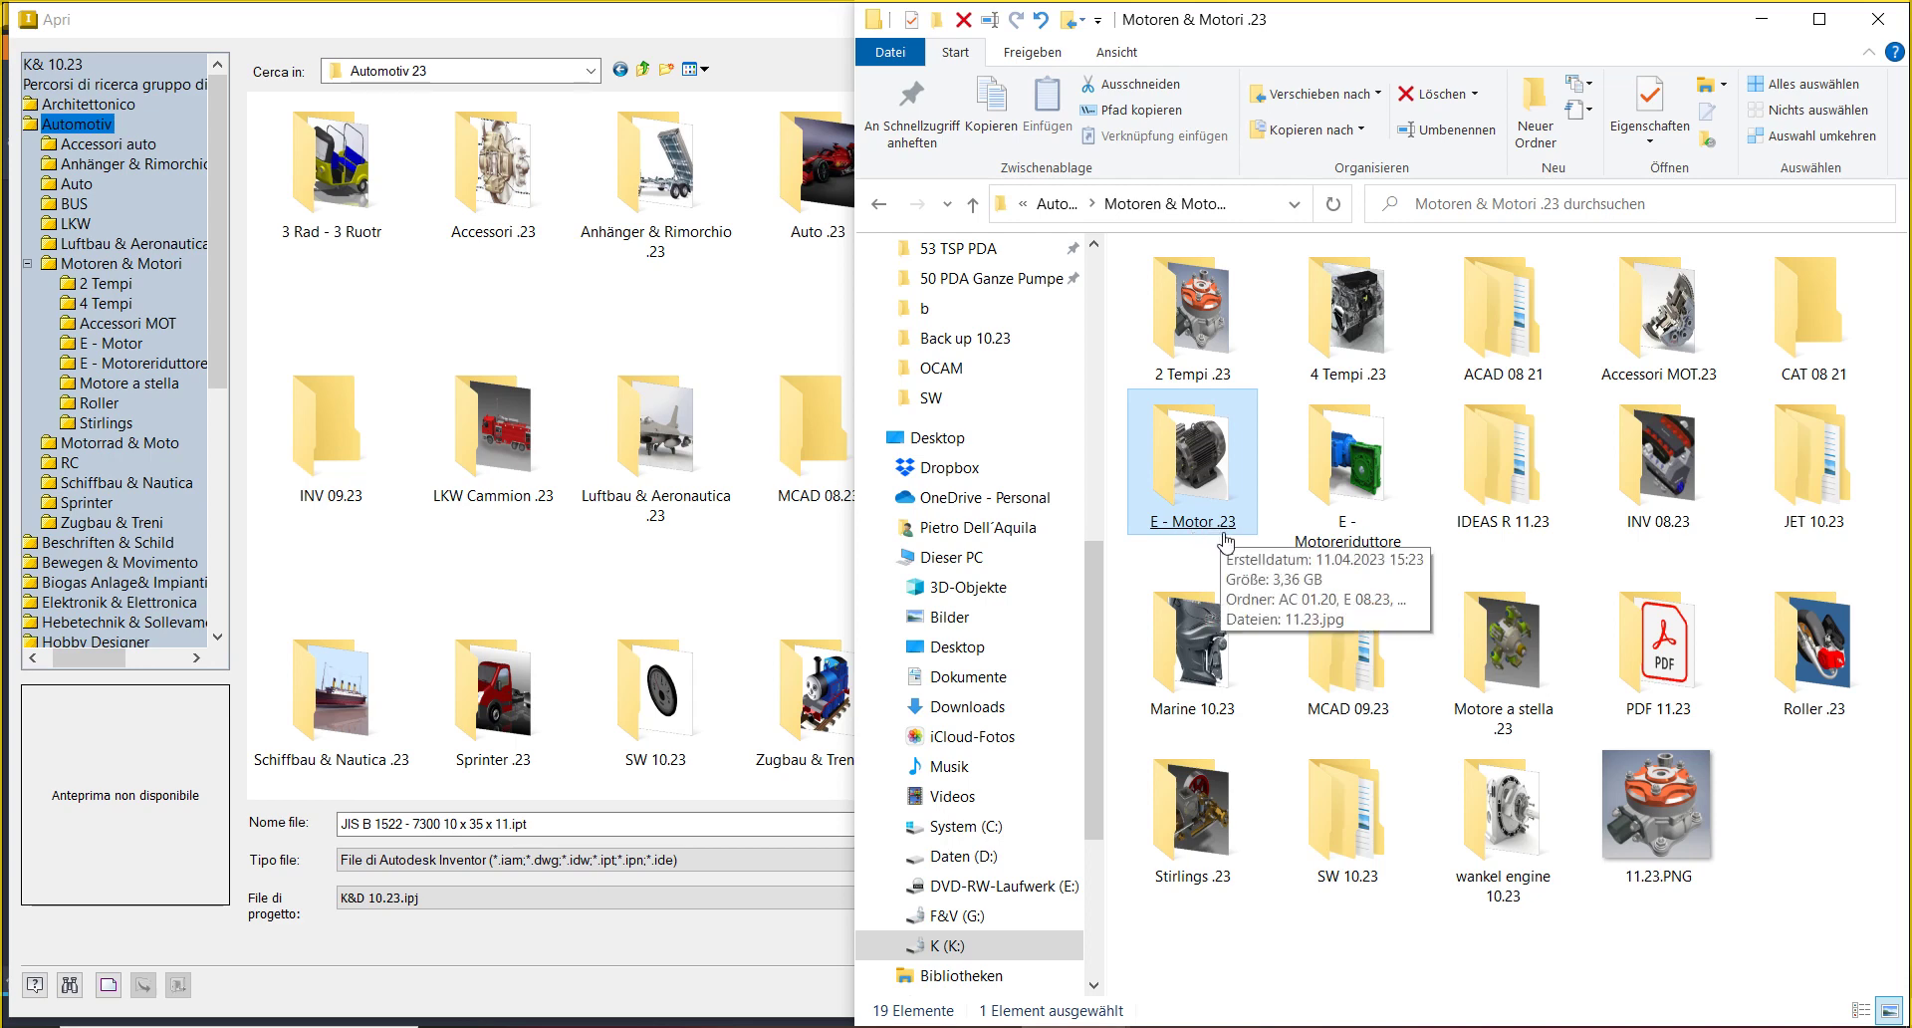
click(1355, 529)
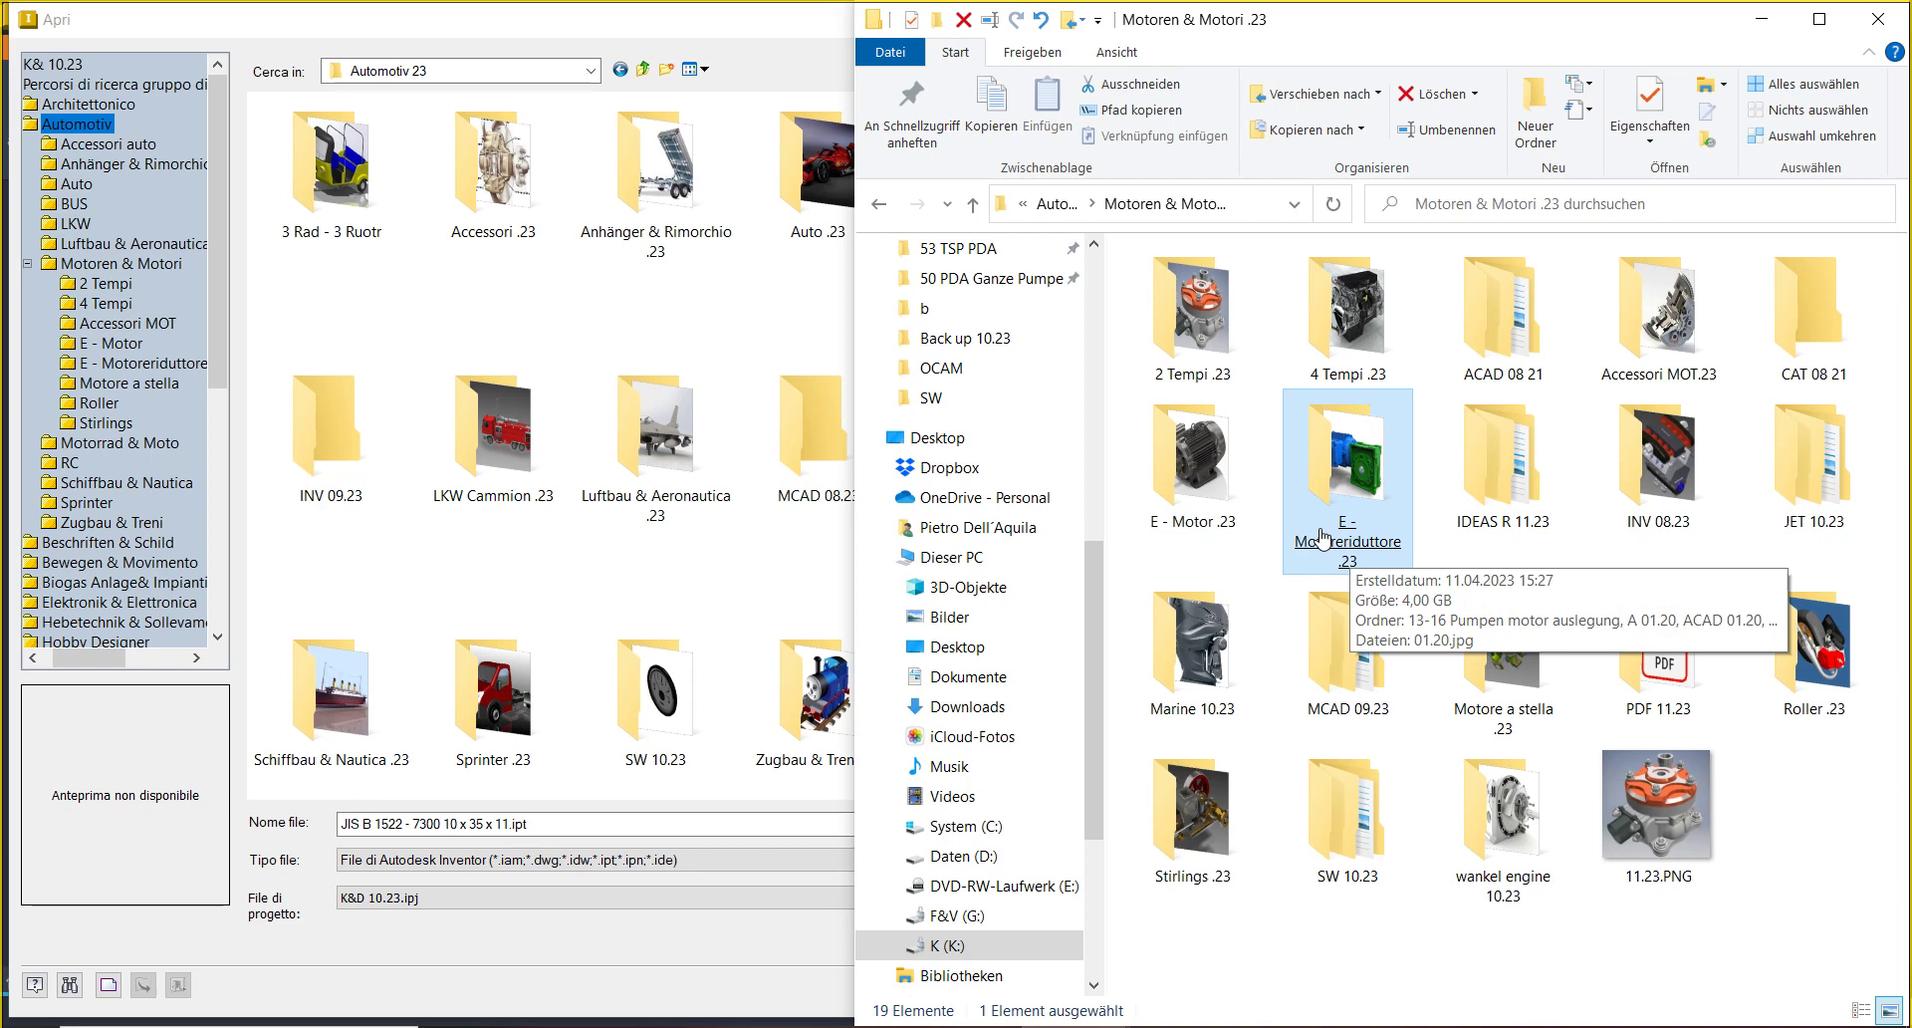
click(1463, 493)
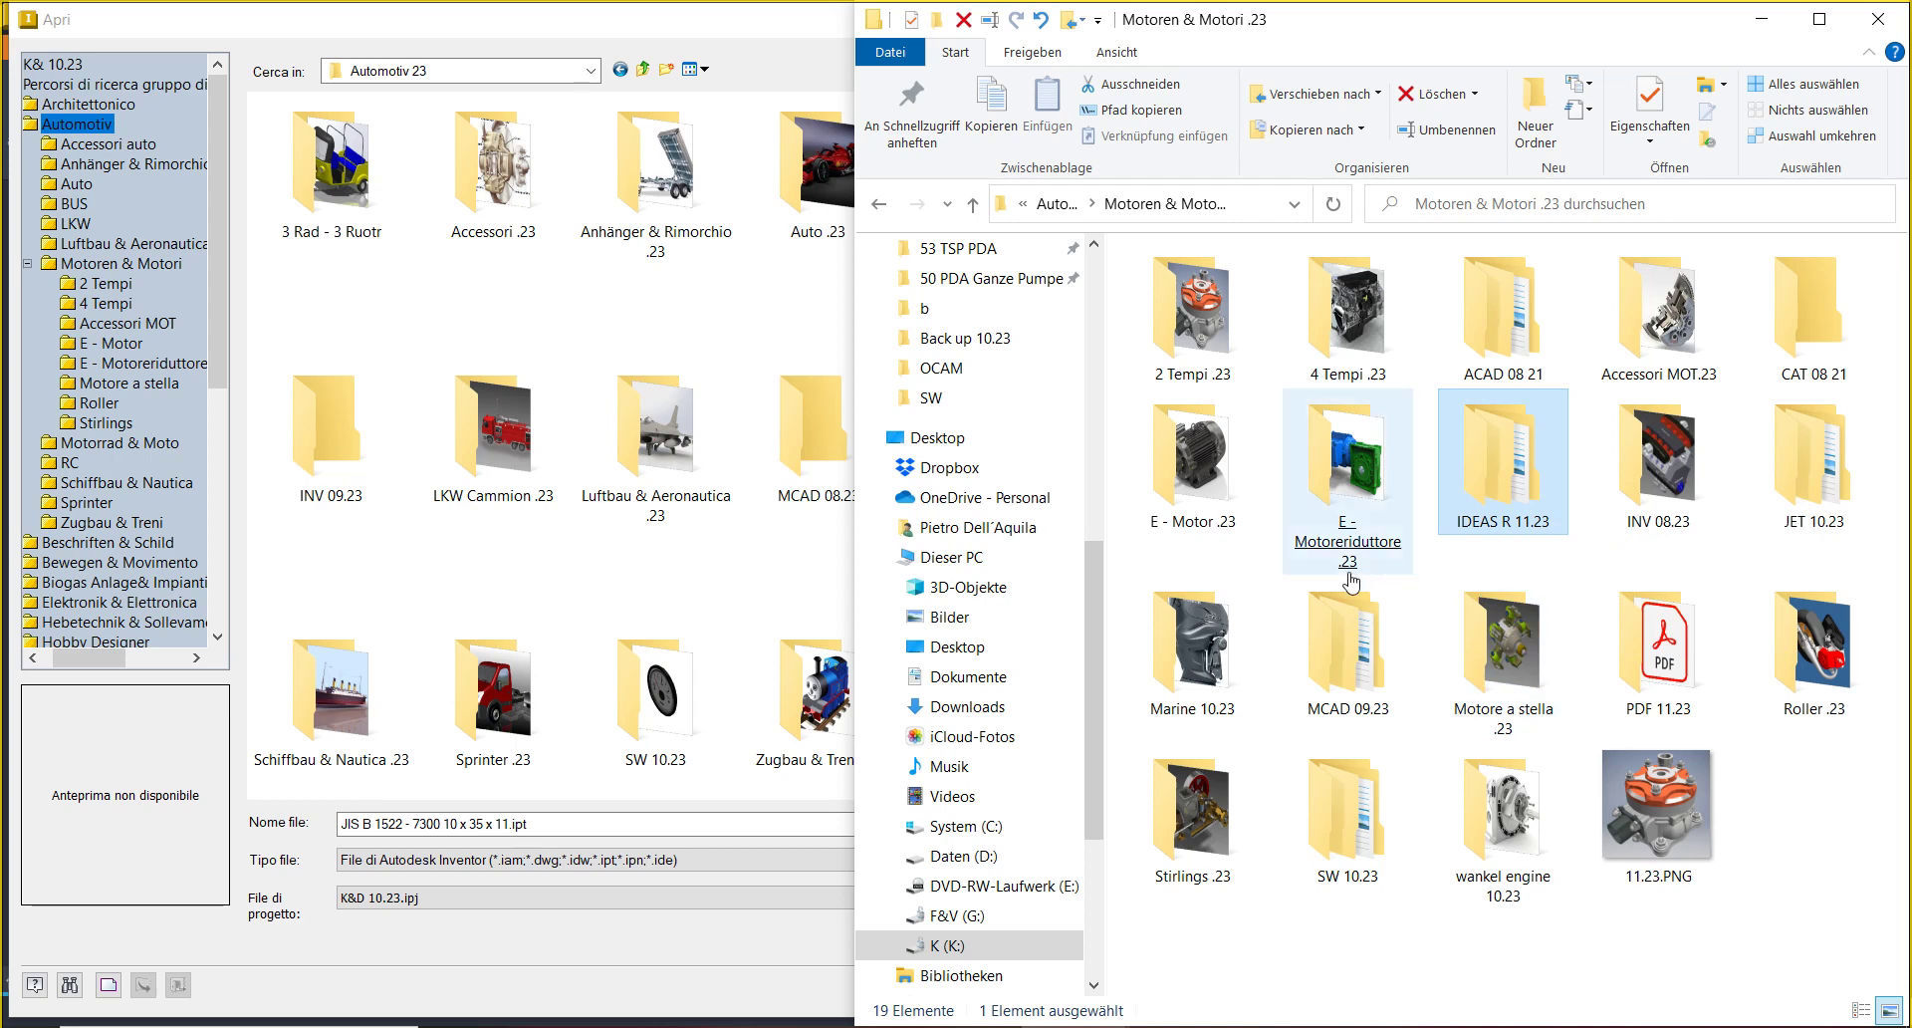
click(1358, 479)
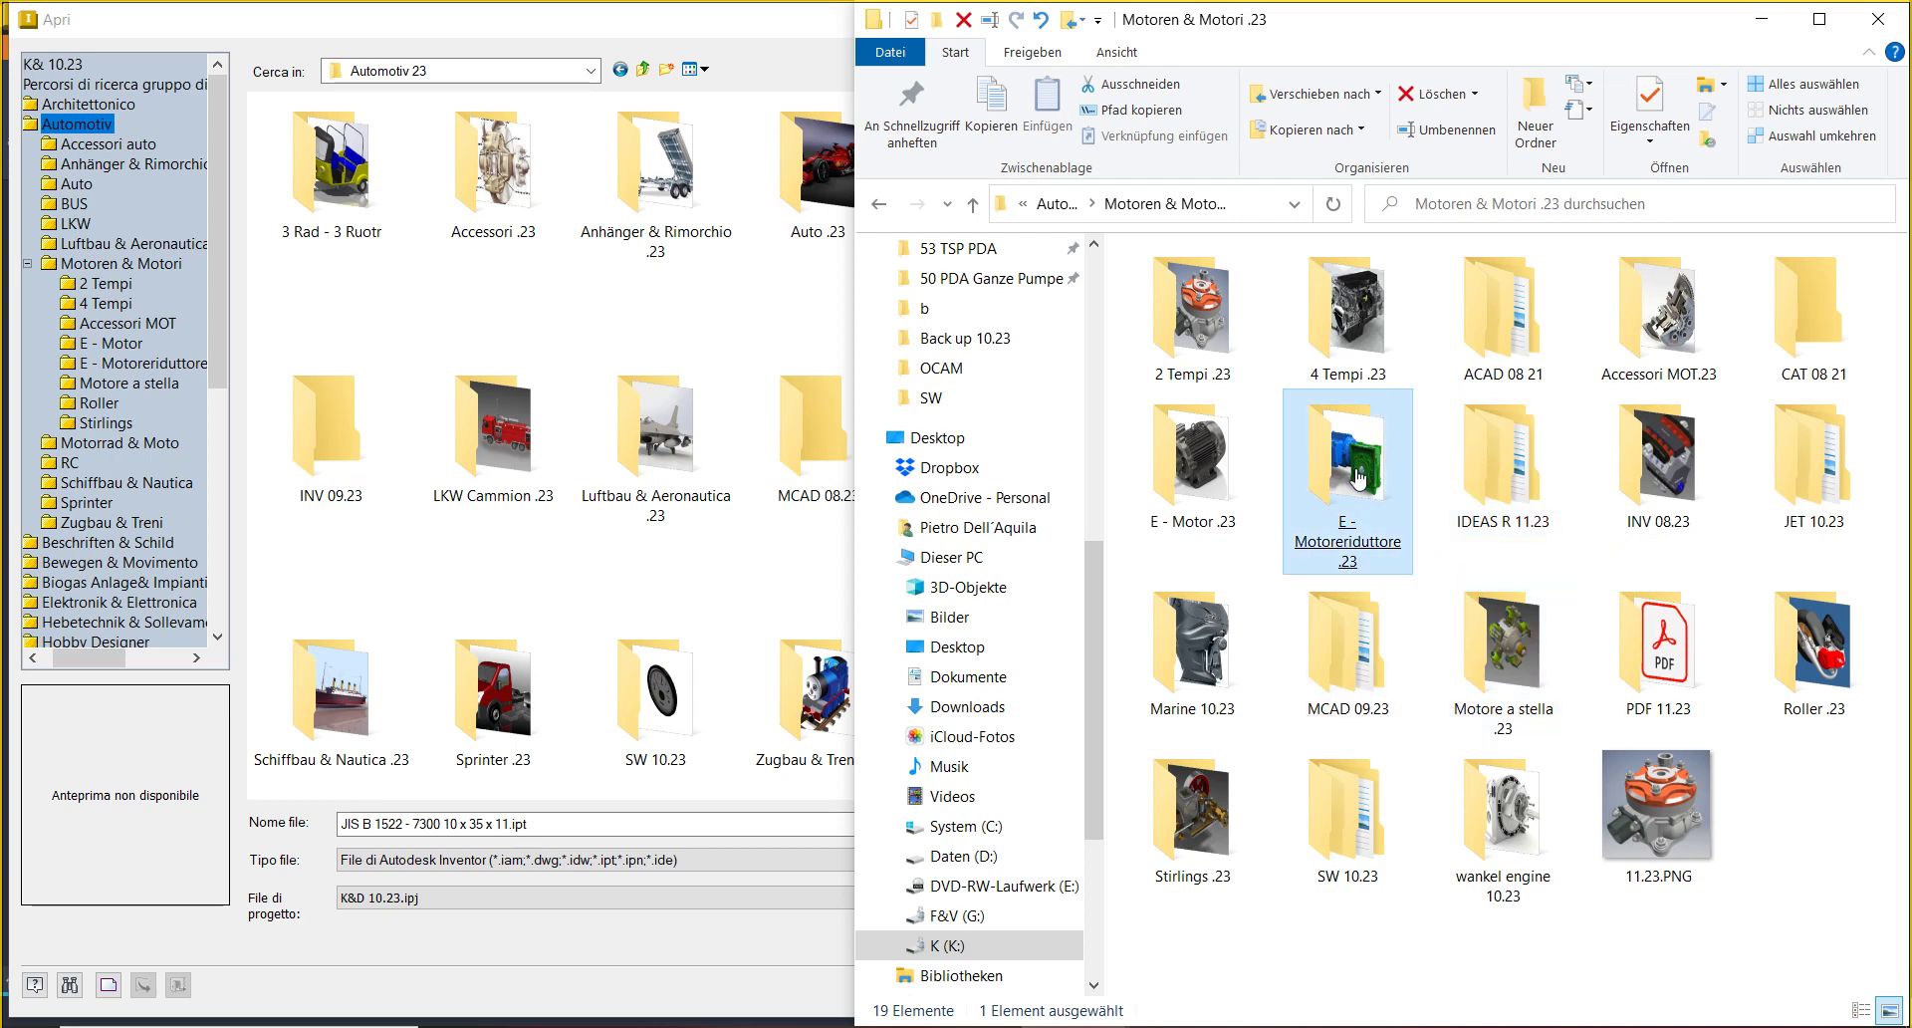
double_click(1358, 479)
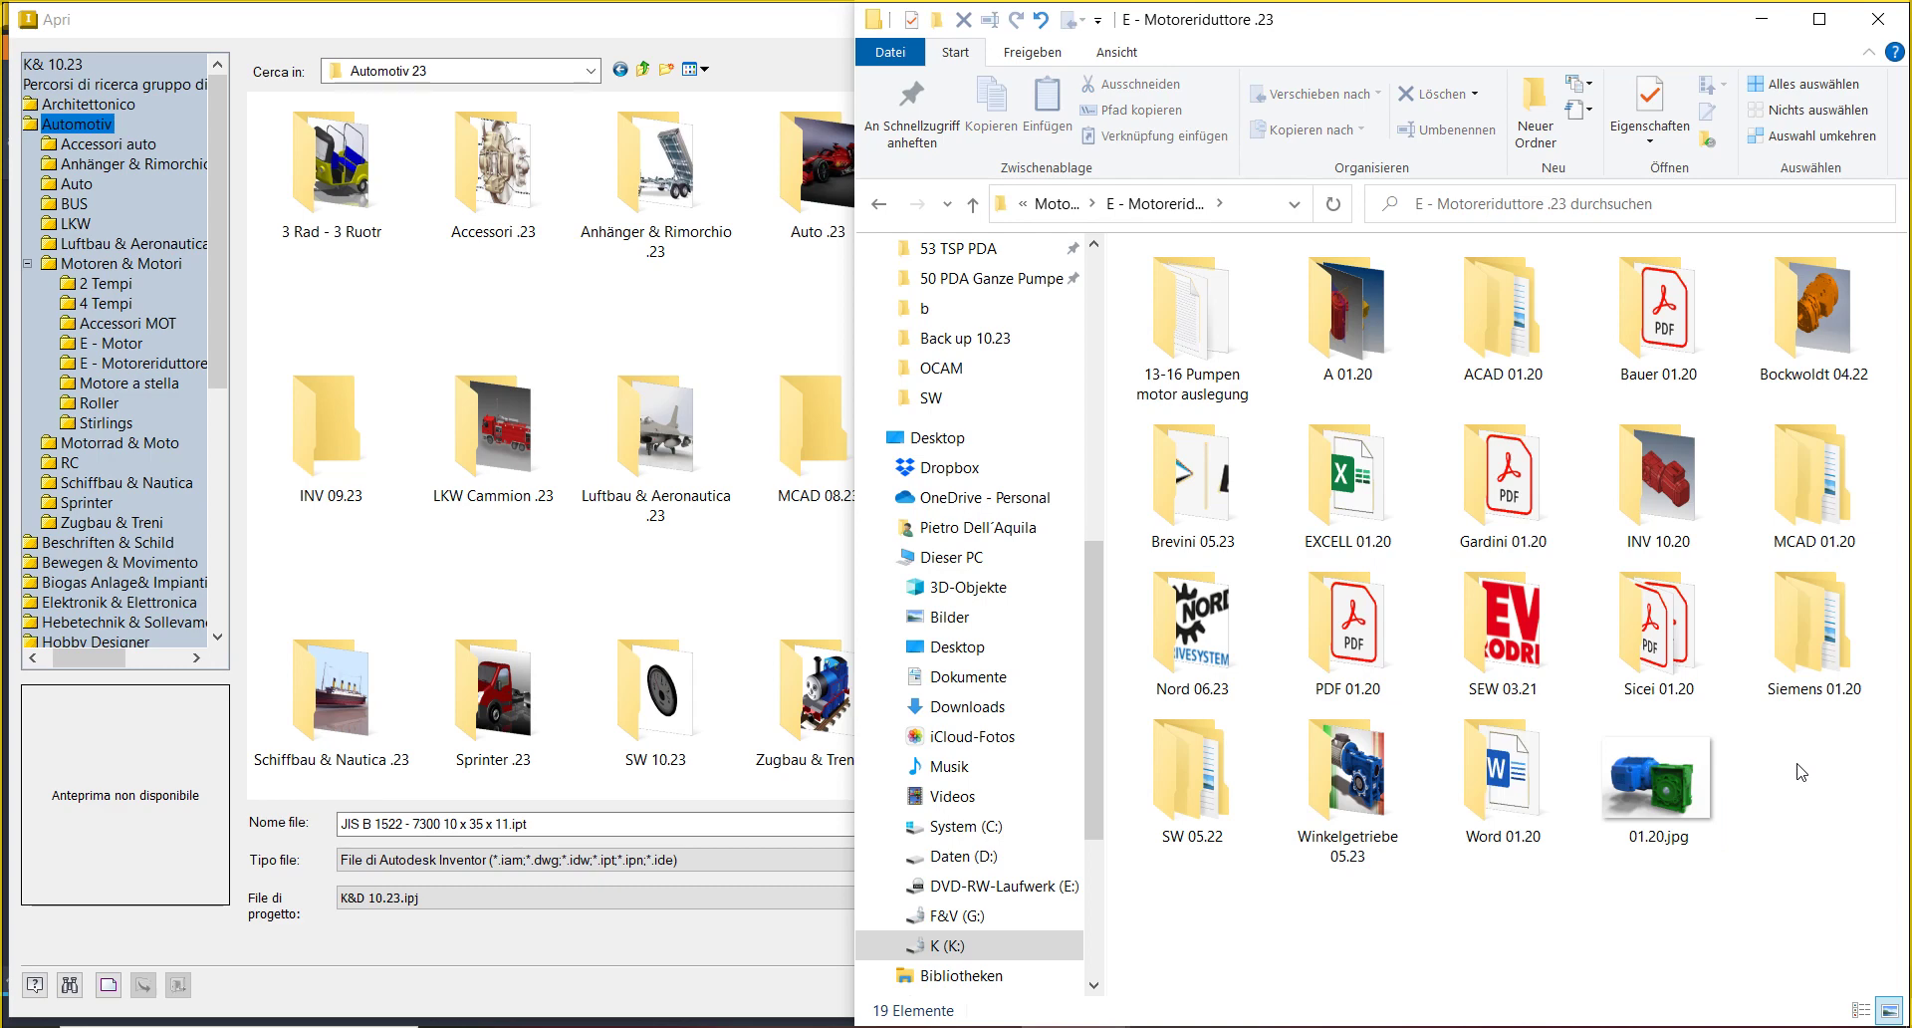
- Open the A 01.20 folder in a separate window and size it to sit side by side with E - Motoreriduttore .23
double_click(1418, 359)
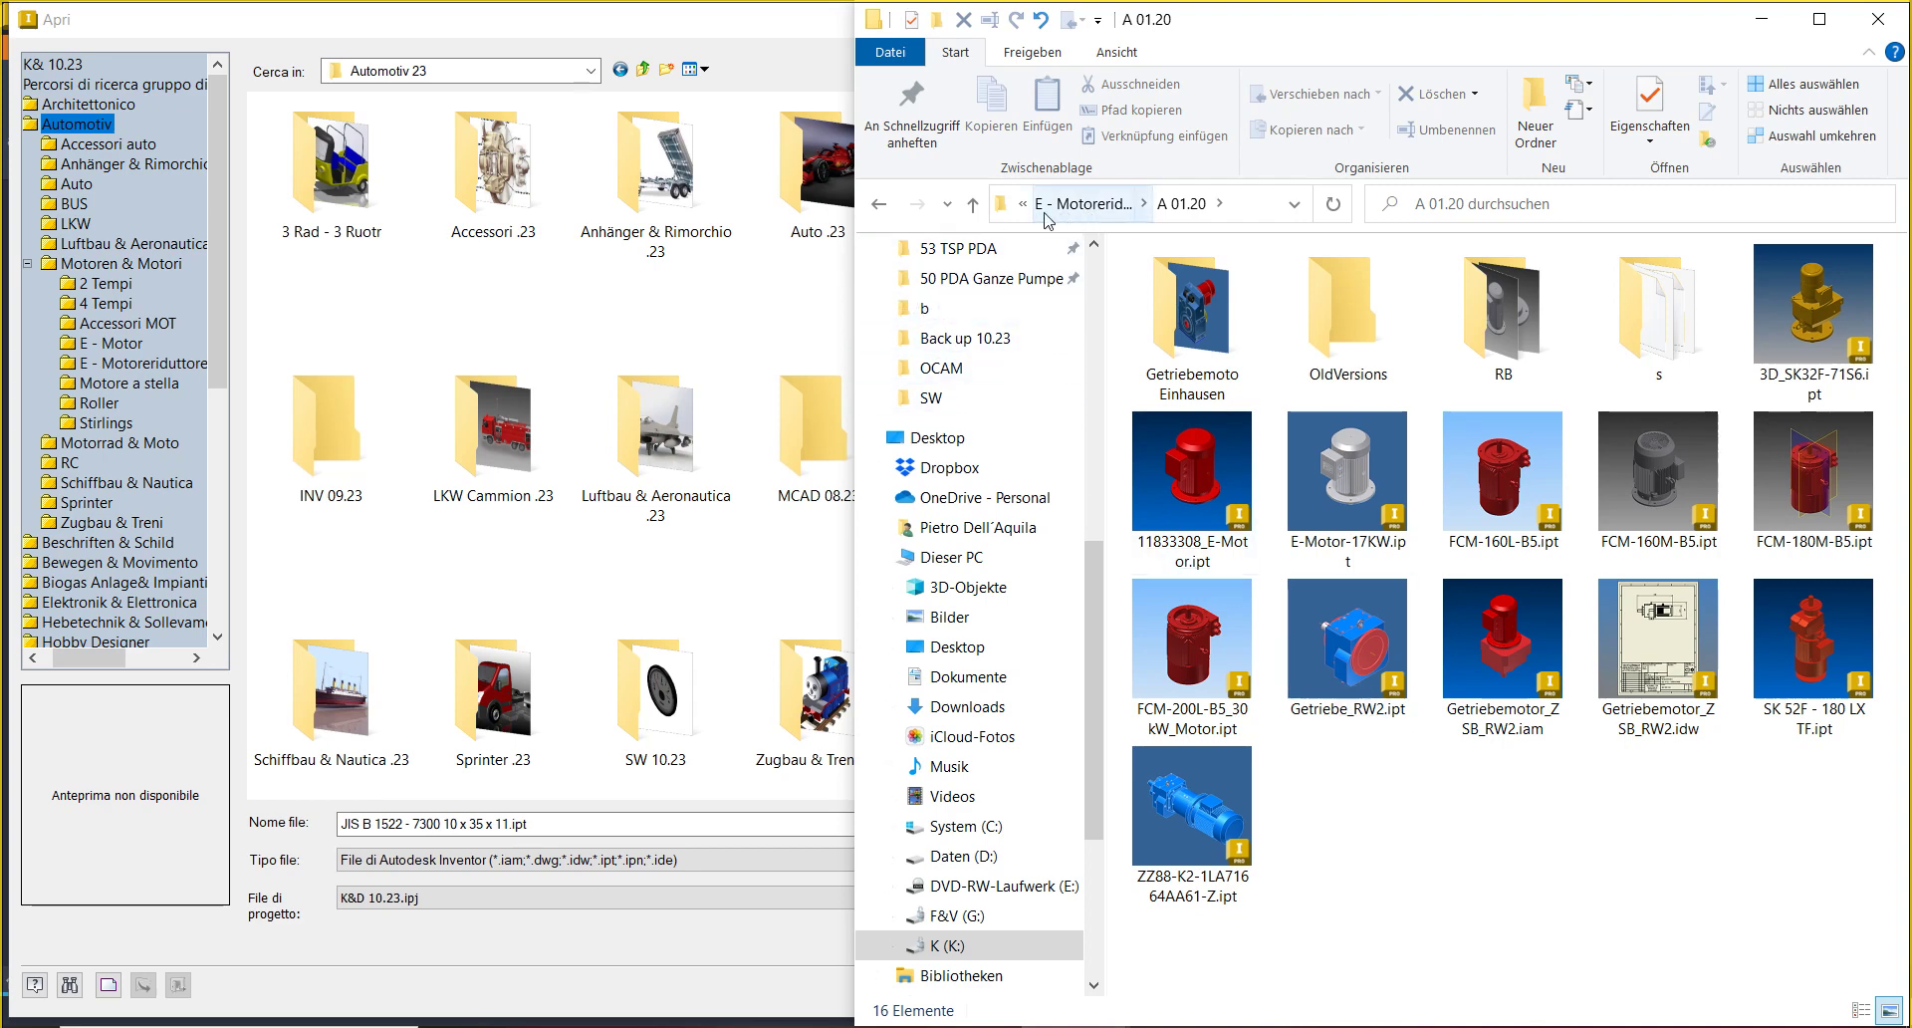
click(889, 206)
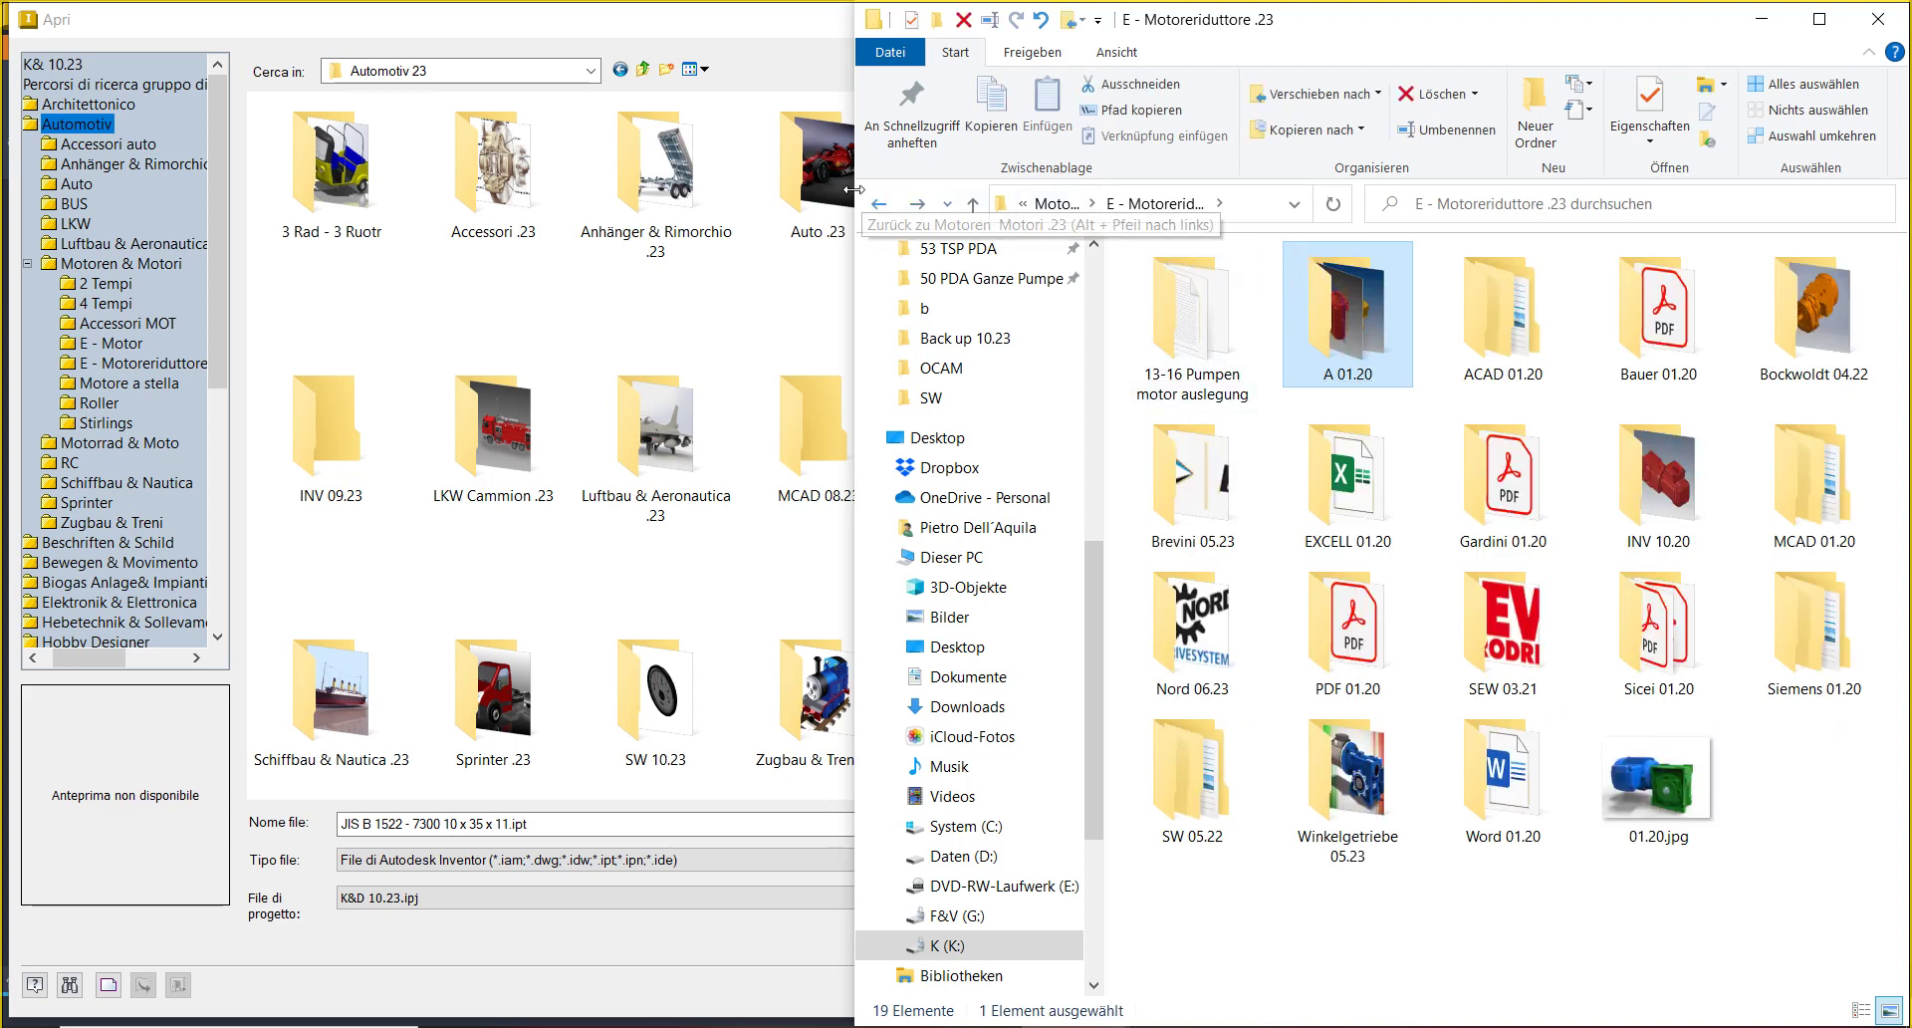
drag(855, 190, 783, 241)
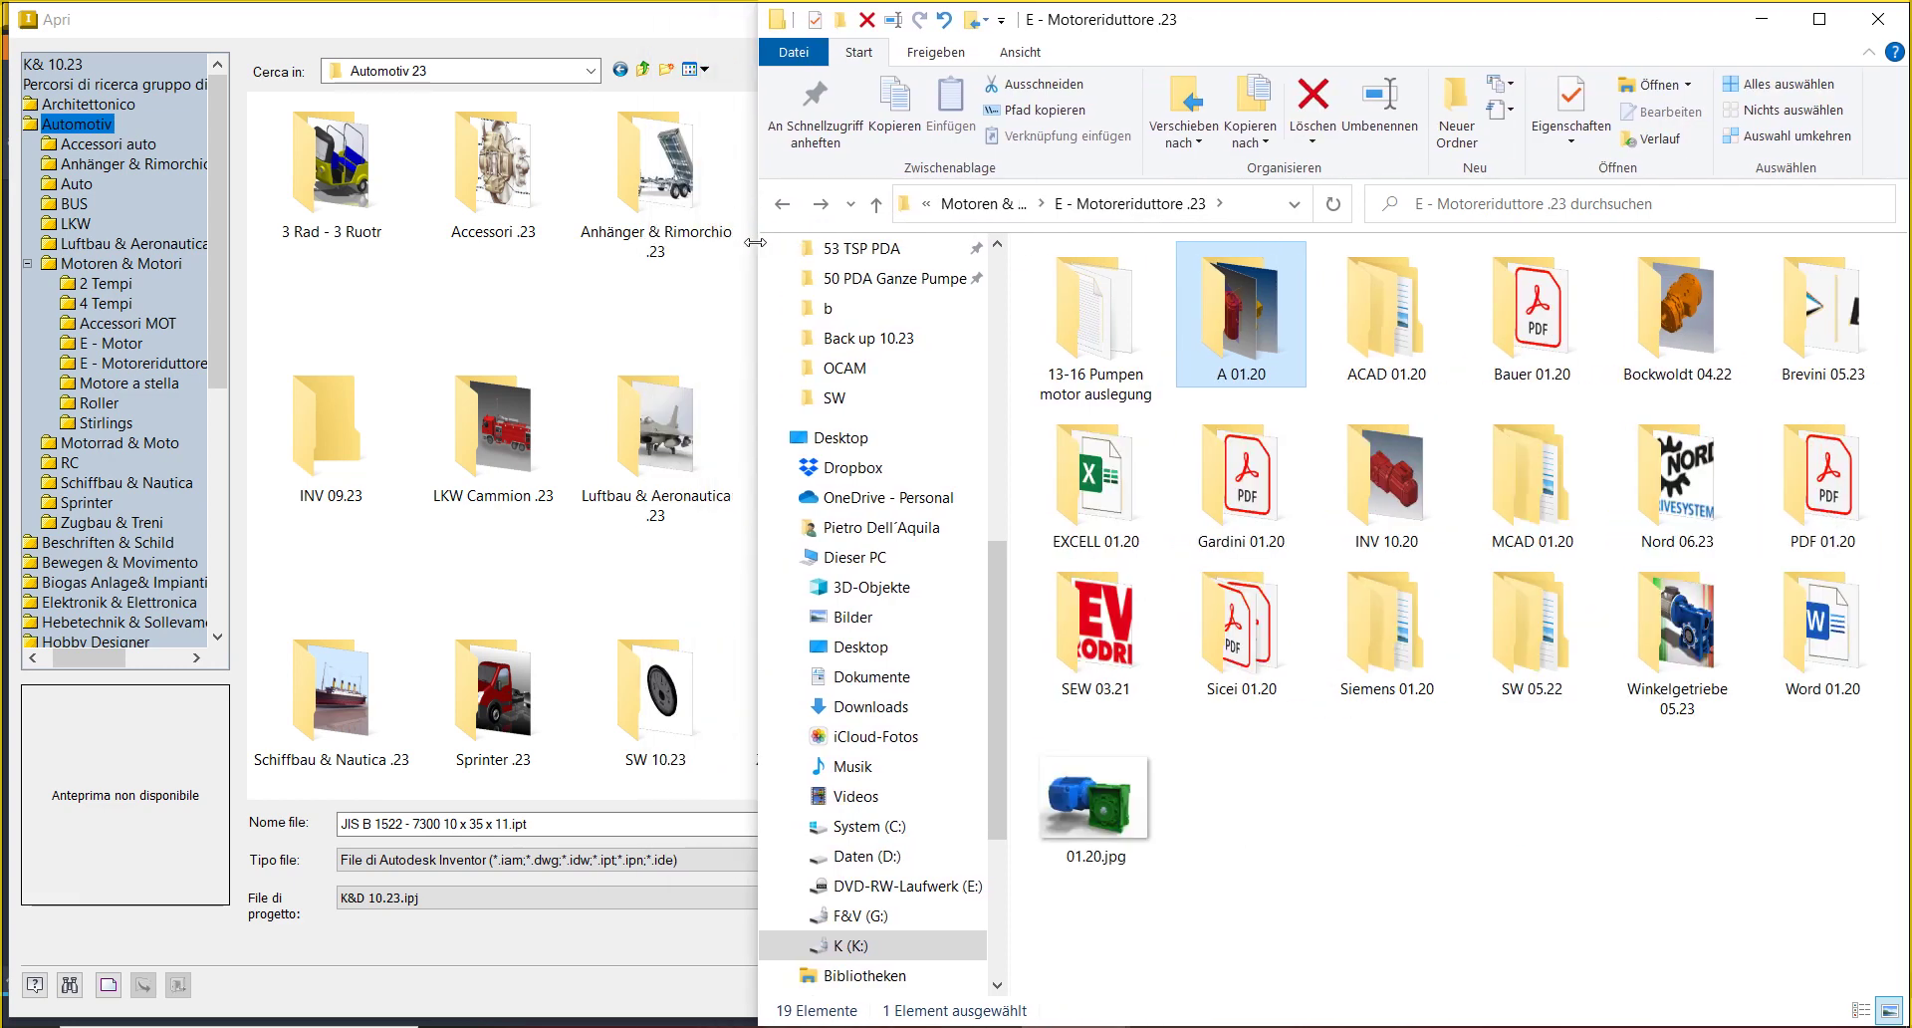
right_click(1245, 328)
click(1329, 156)
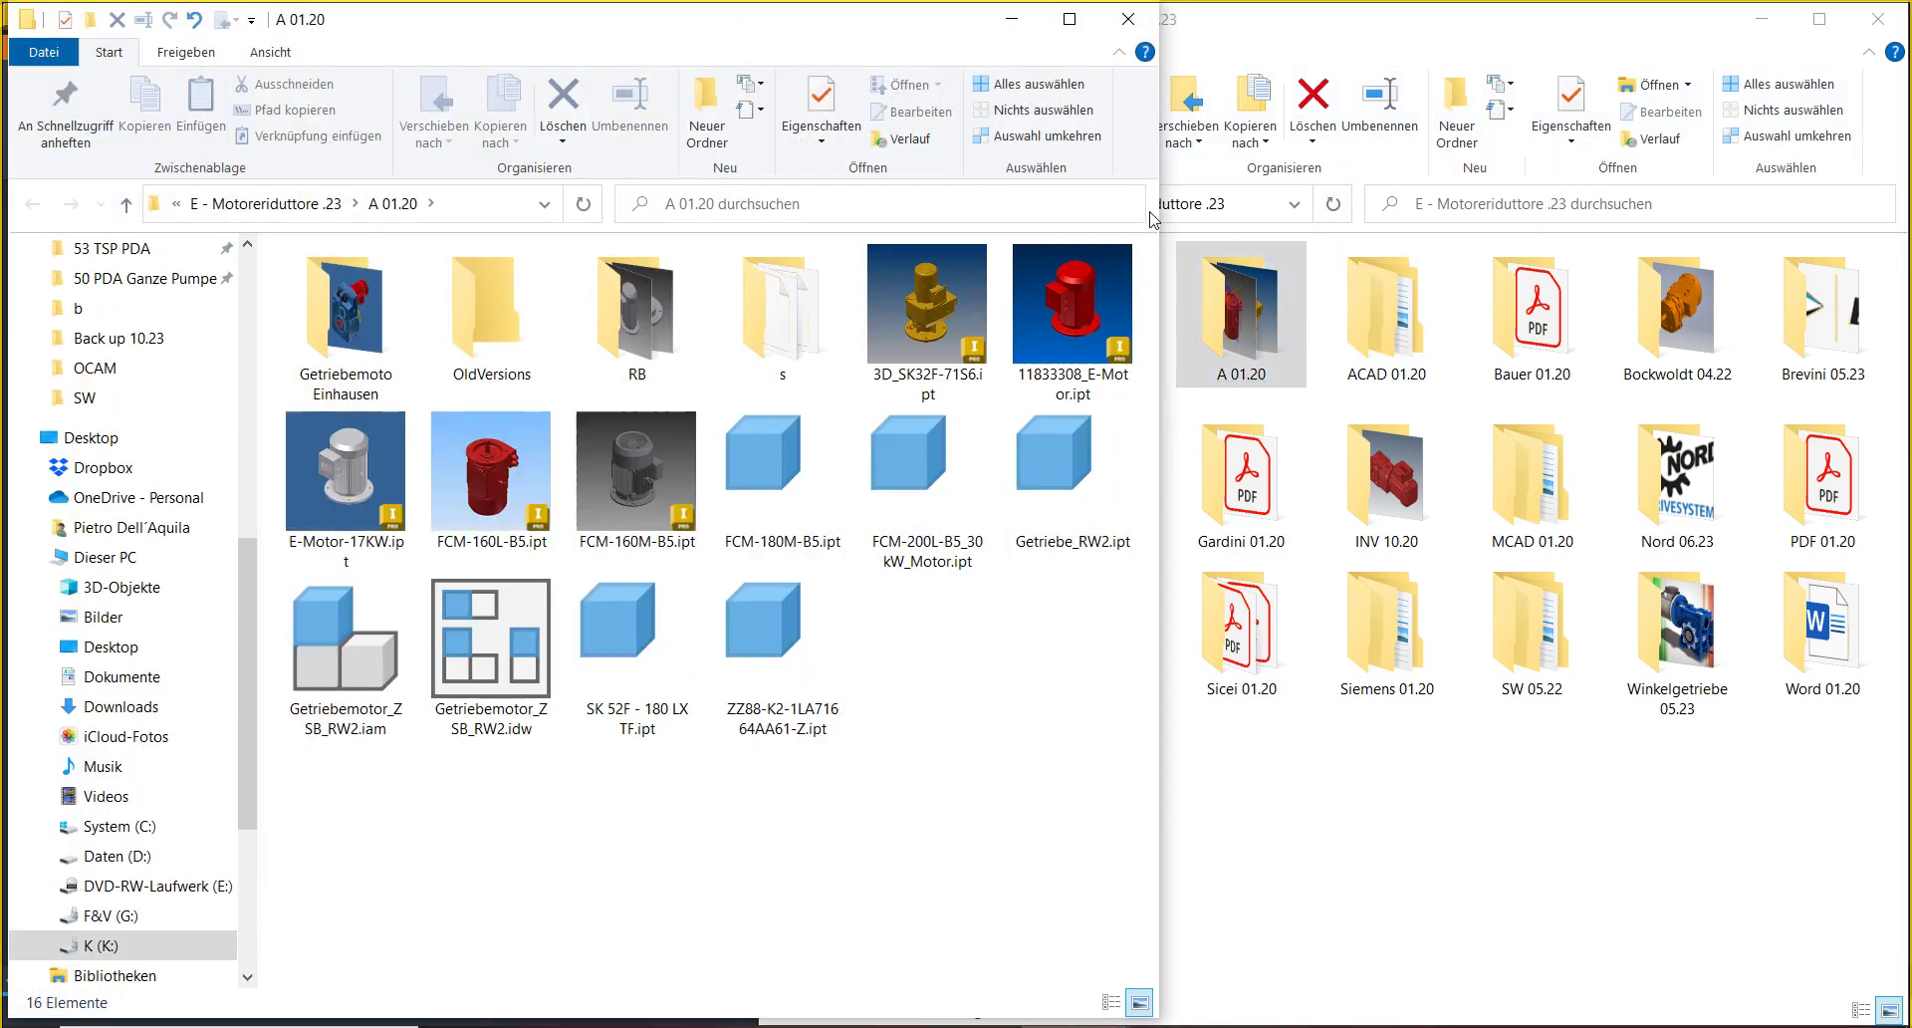
drag(1158, 144, 876, 261)
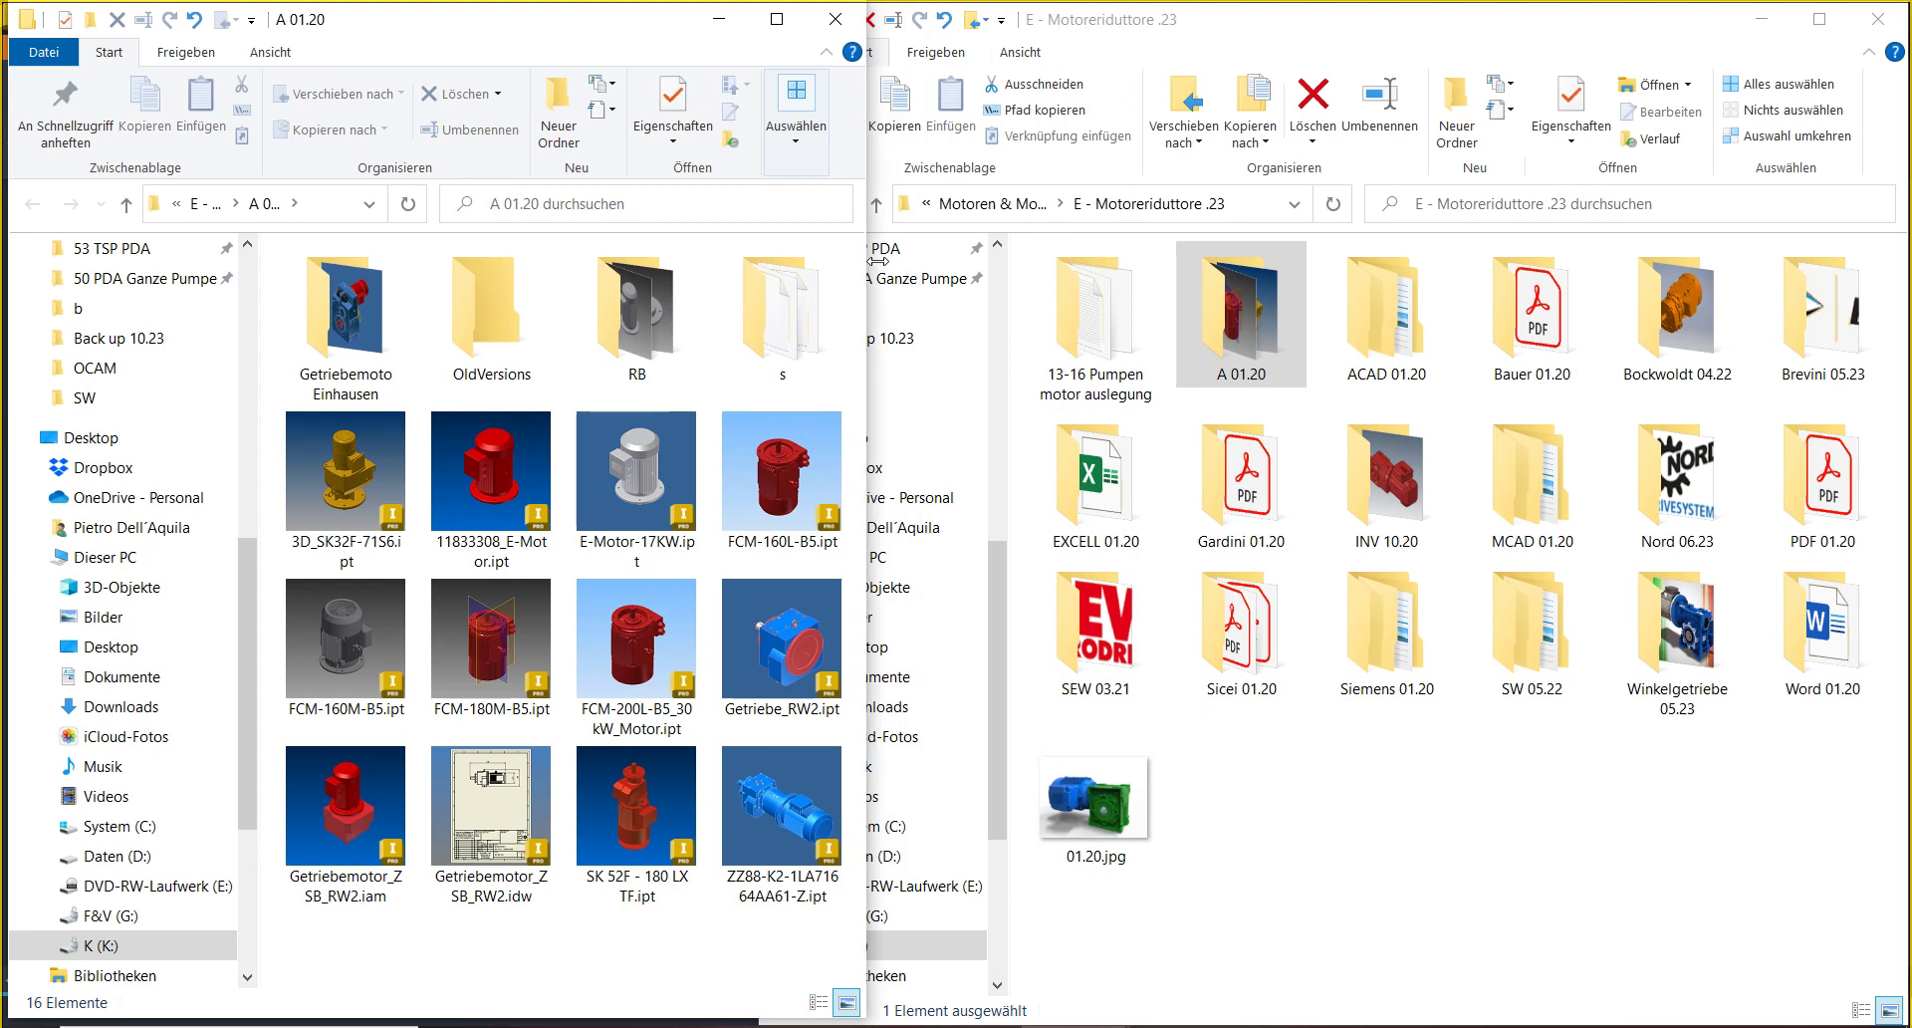
click(1549, 845)
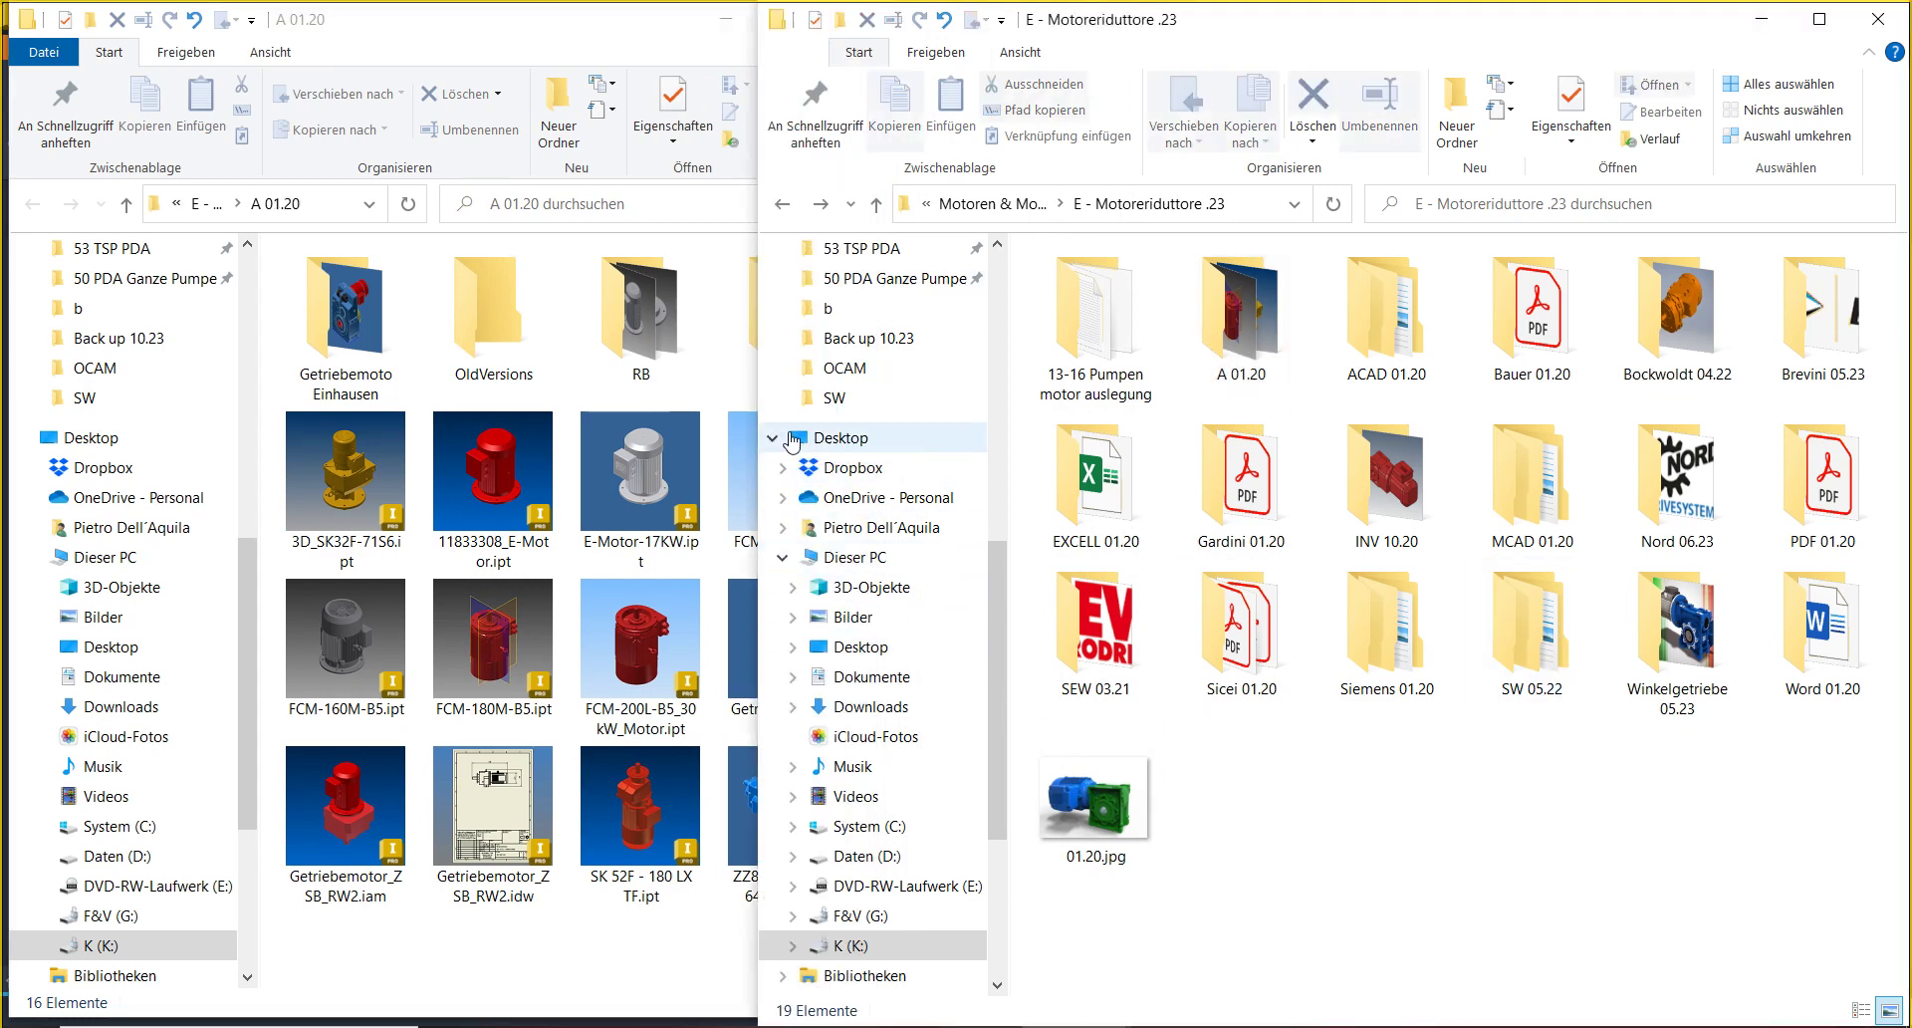
drag(762, 373, 885, 375)
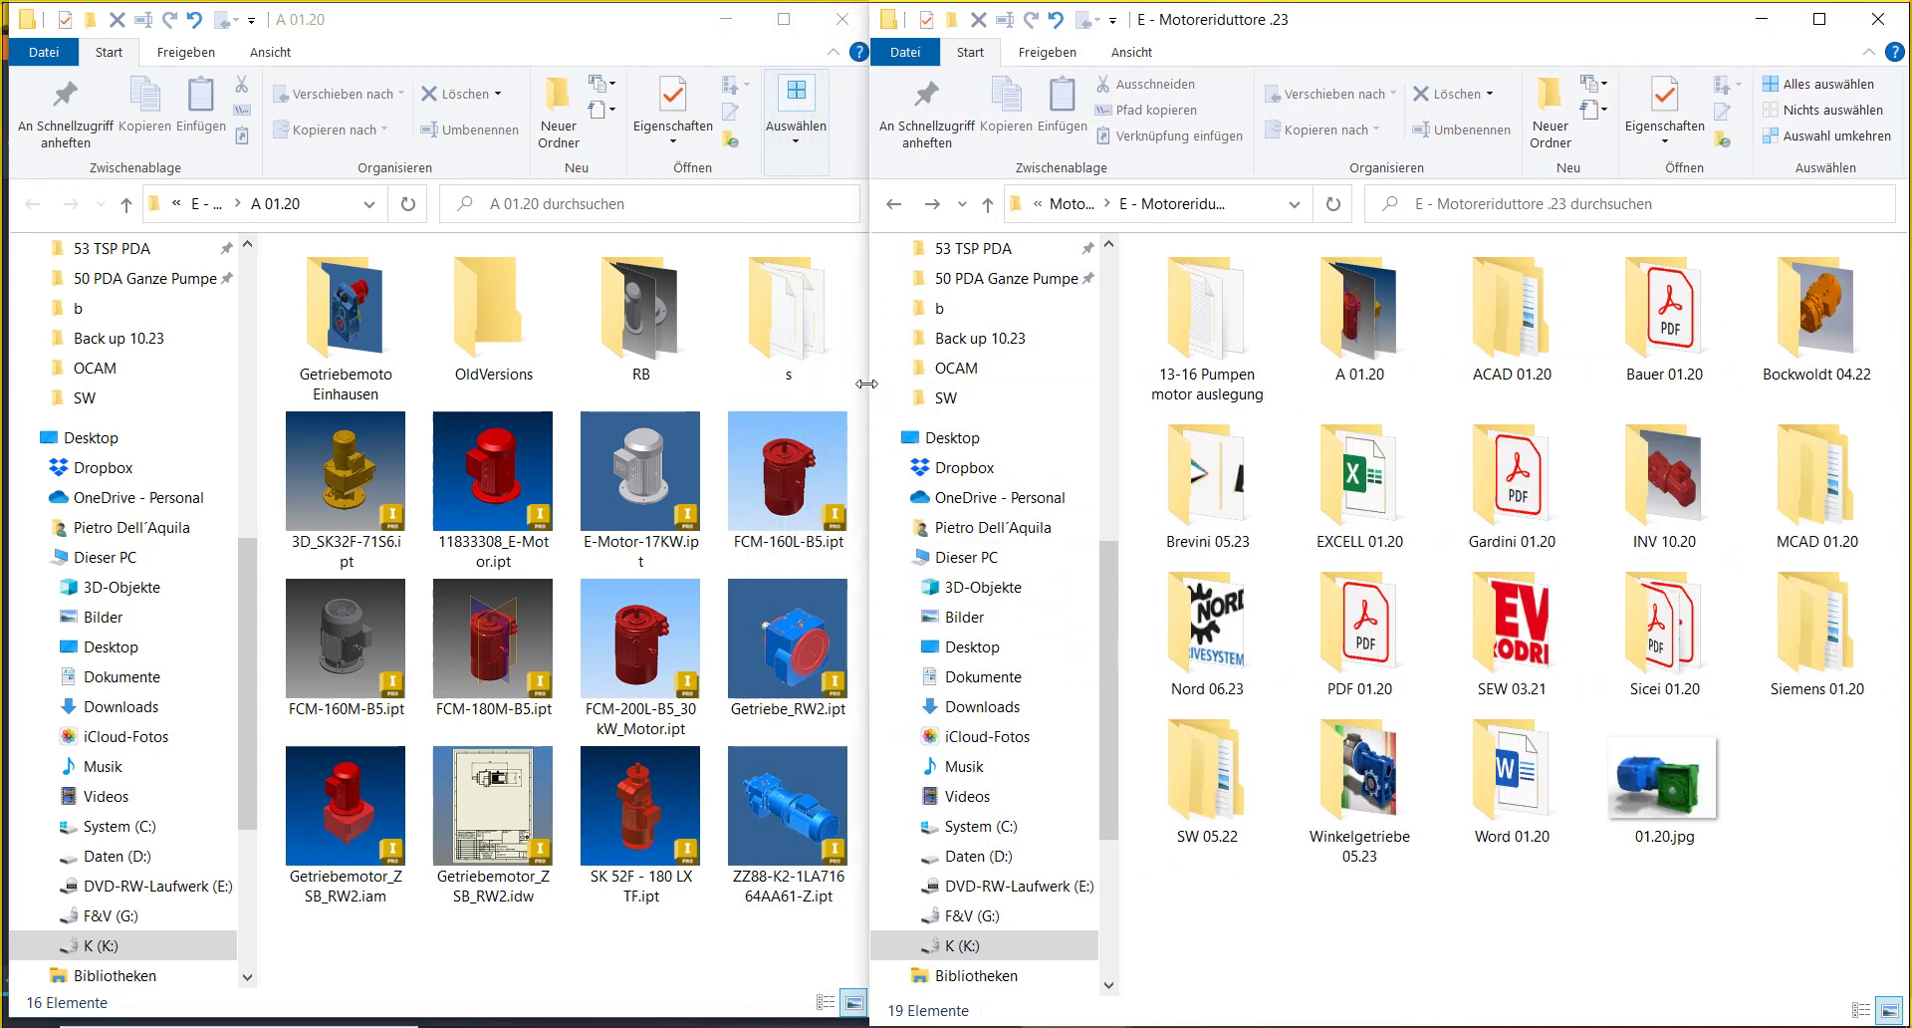
- Rename the preview image 01.20.jpg in E - Motoreriduttore .23 as 11.23.jpg
click(1366, 390)
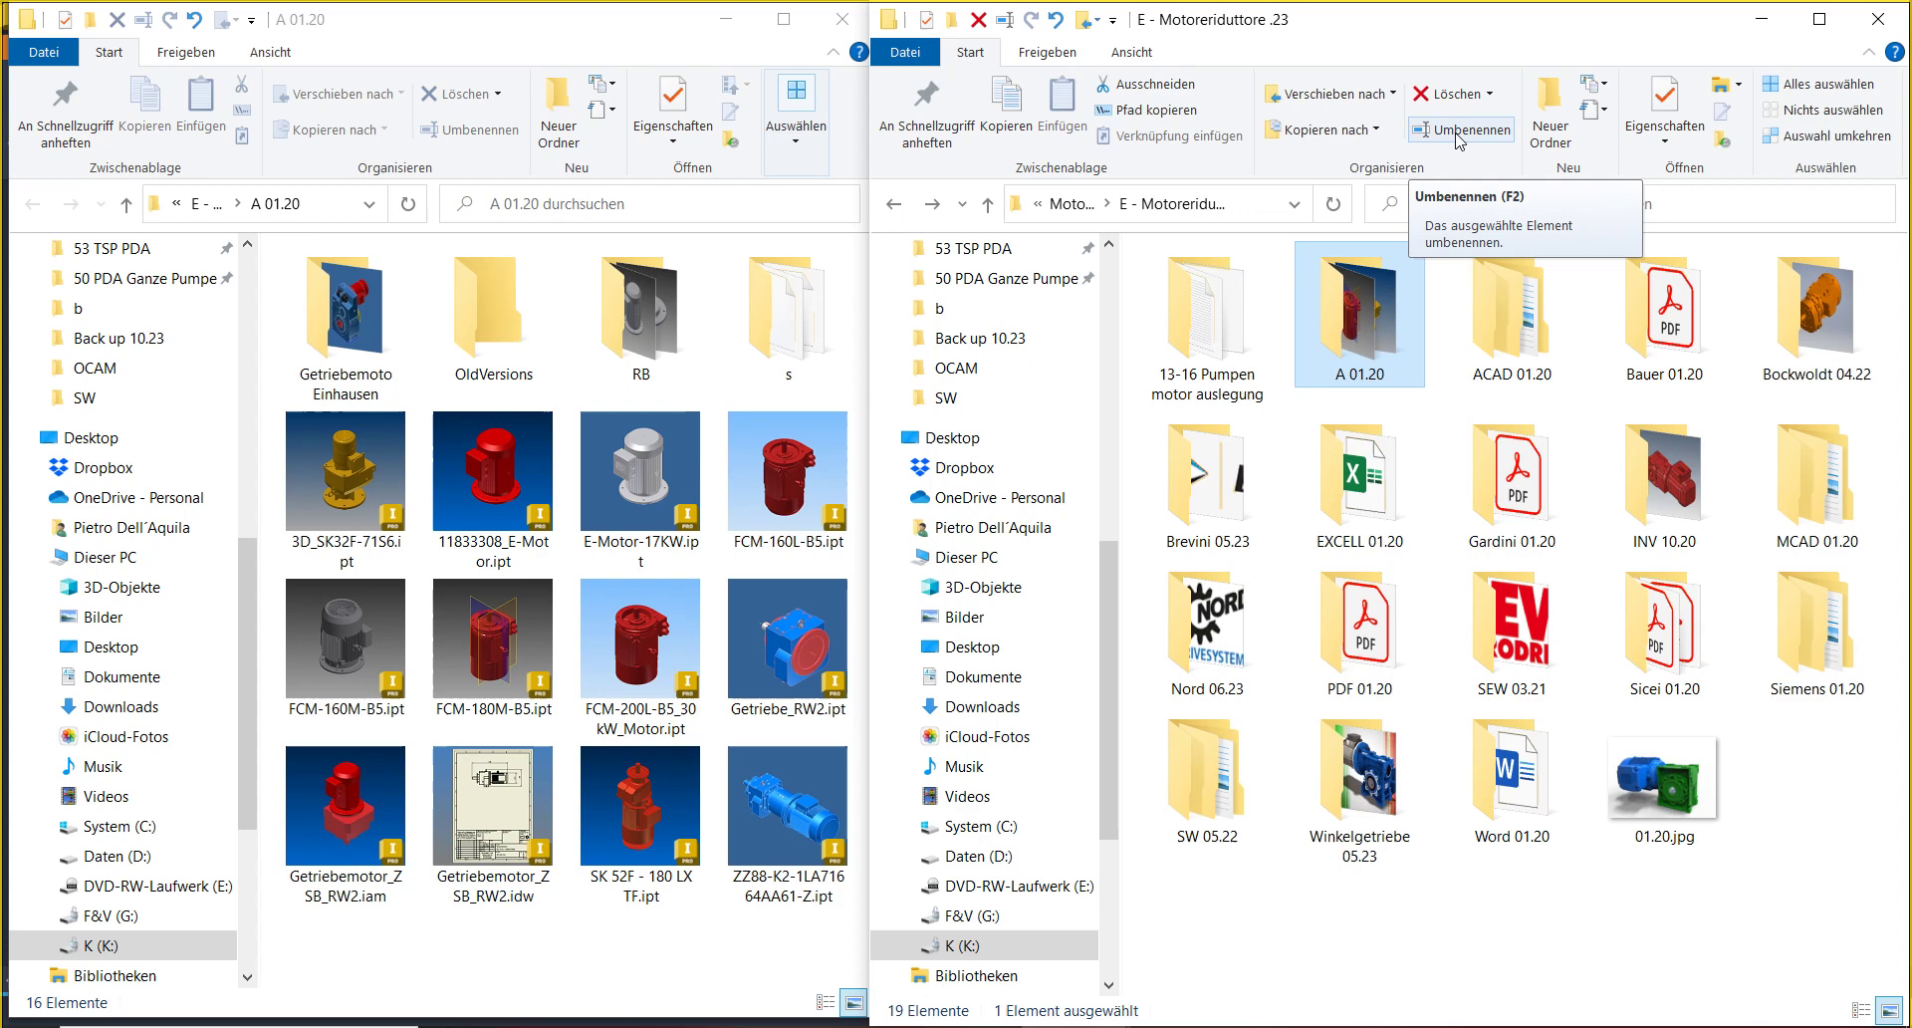
click(1730, 878)
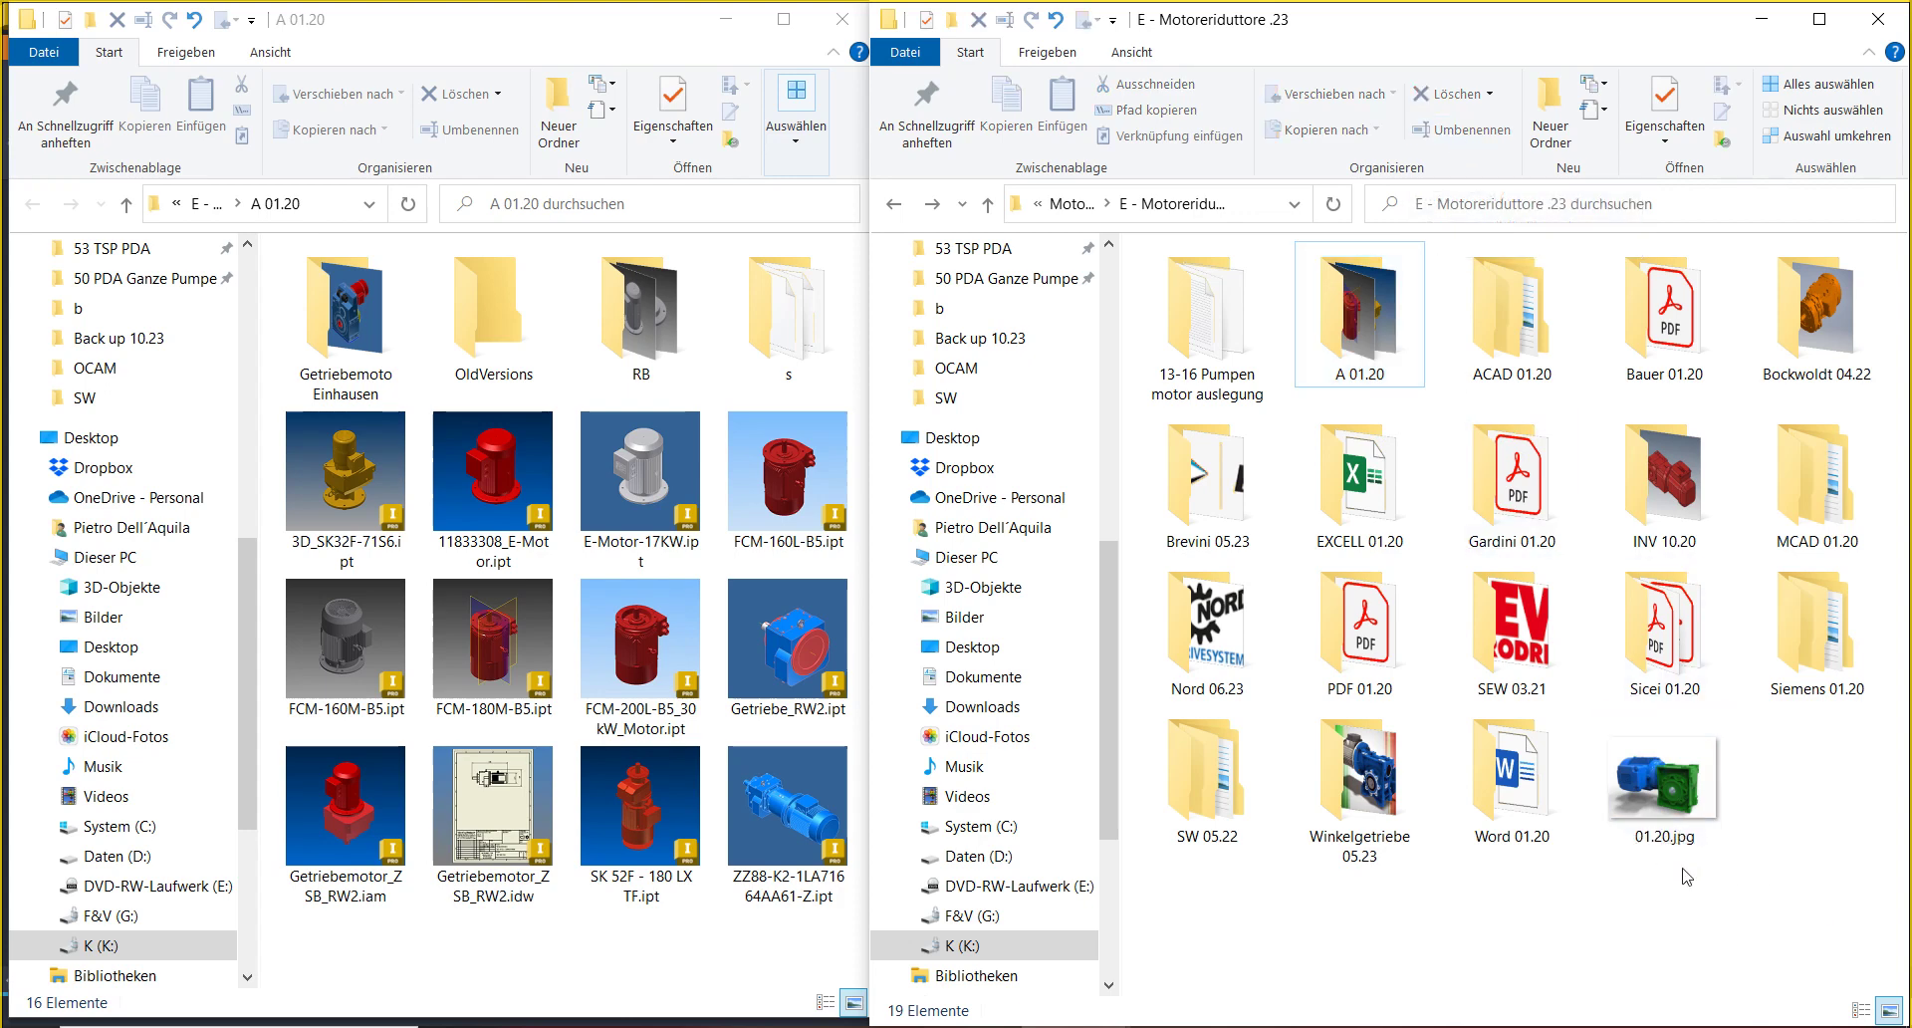
click(1665, 841)
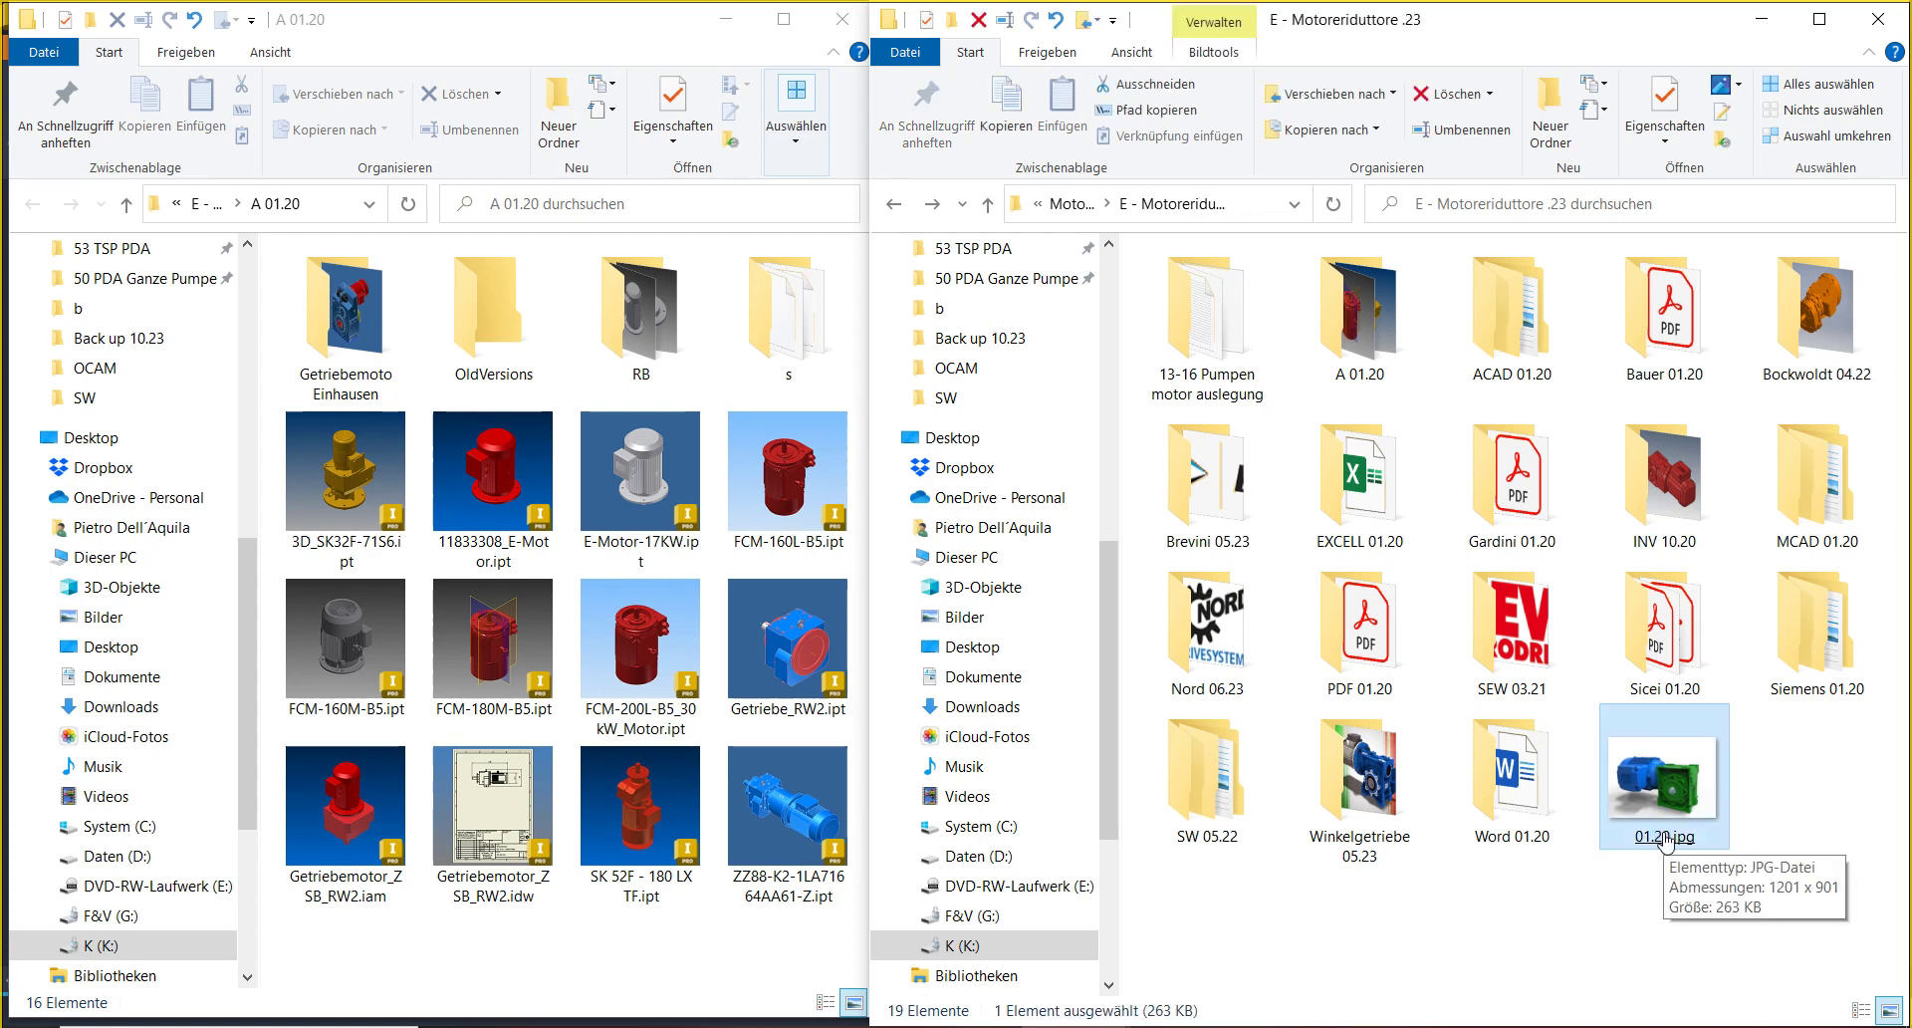
click(1472, 131)
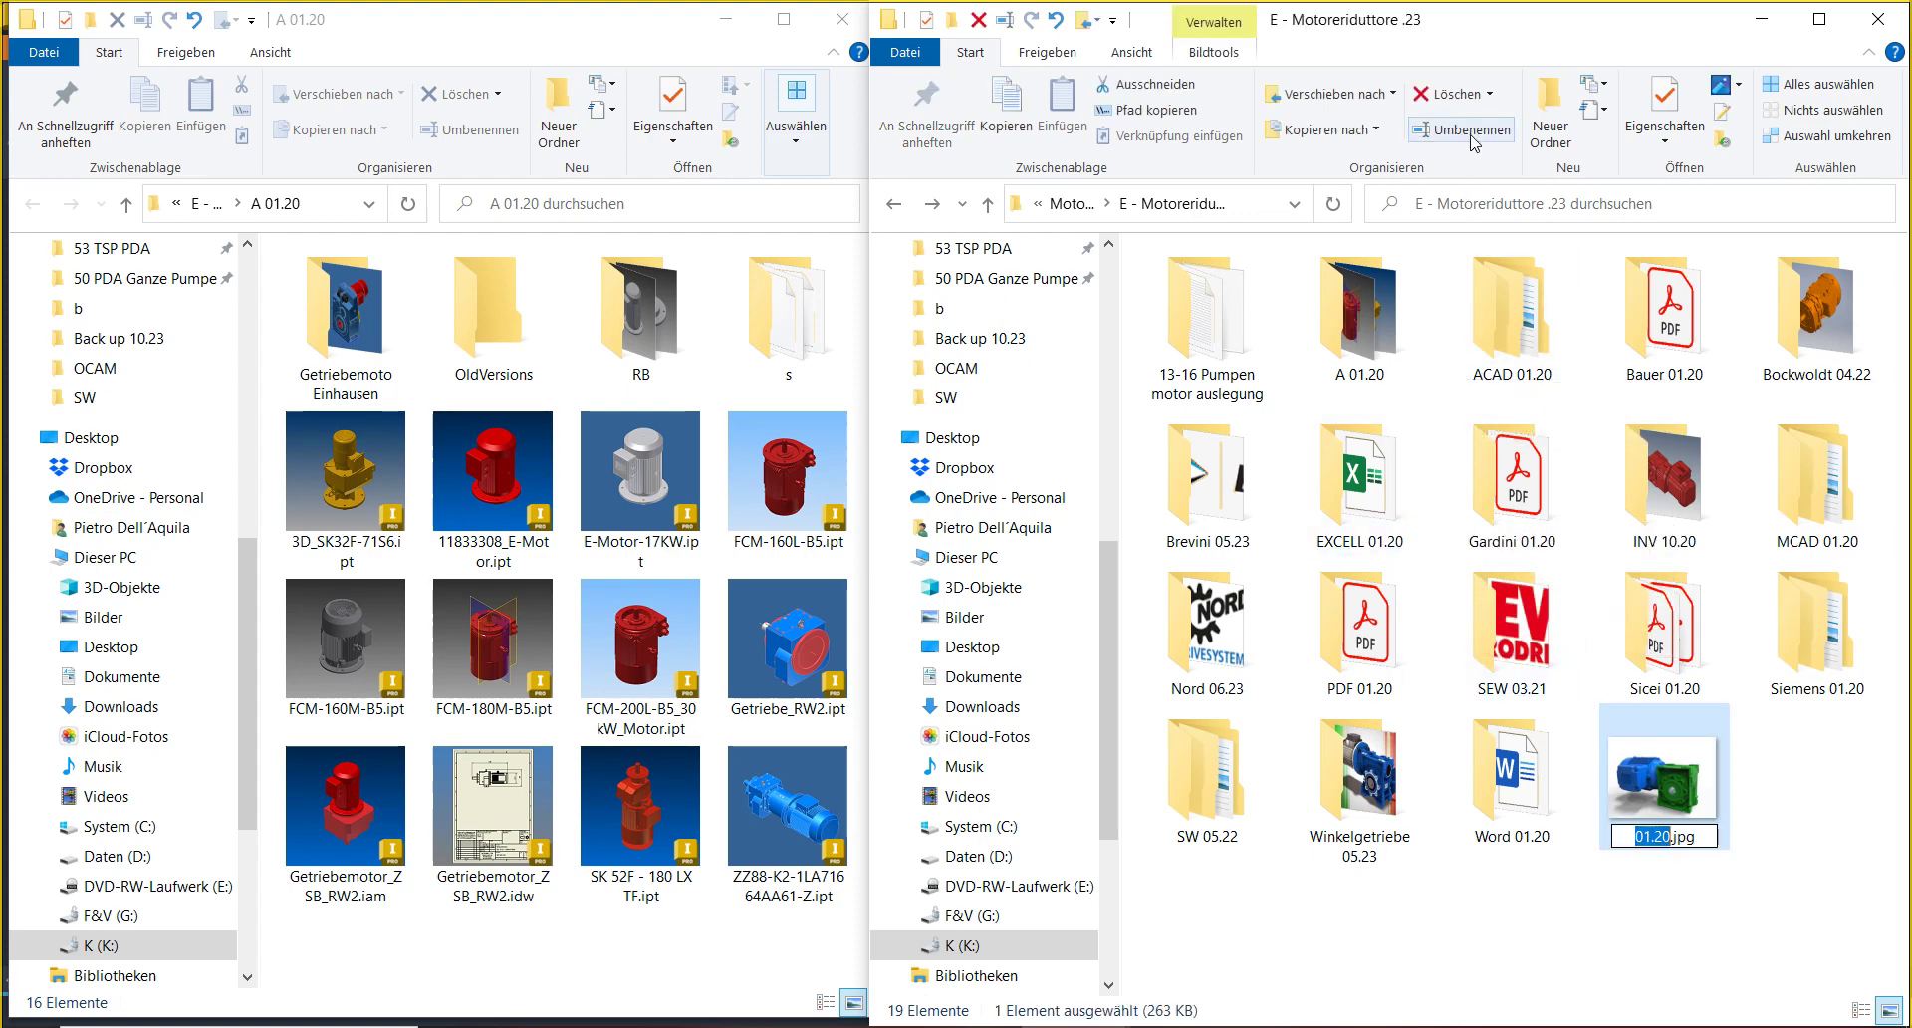
key(Right)
key(BackSpace)
key(BackSpace)
text(11)
key(BackSpace)
text(3)
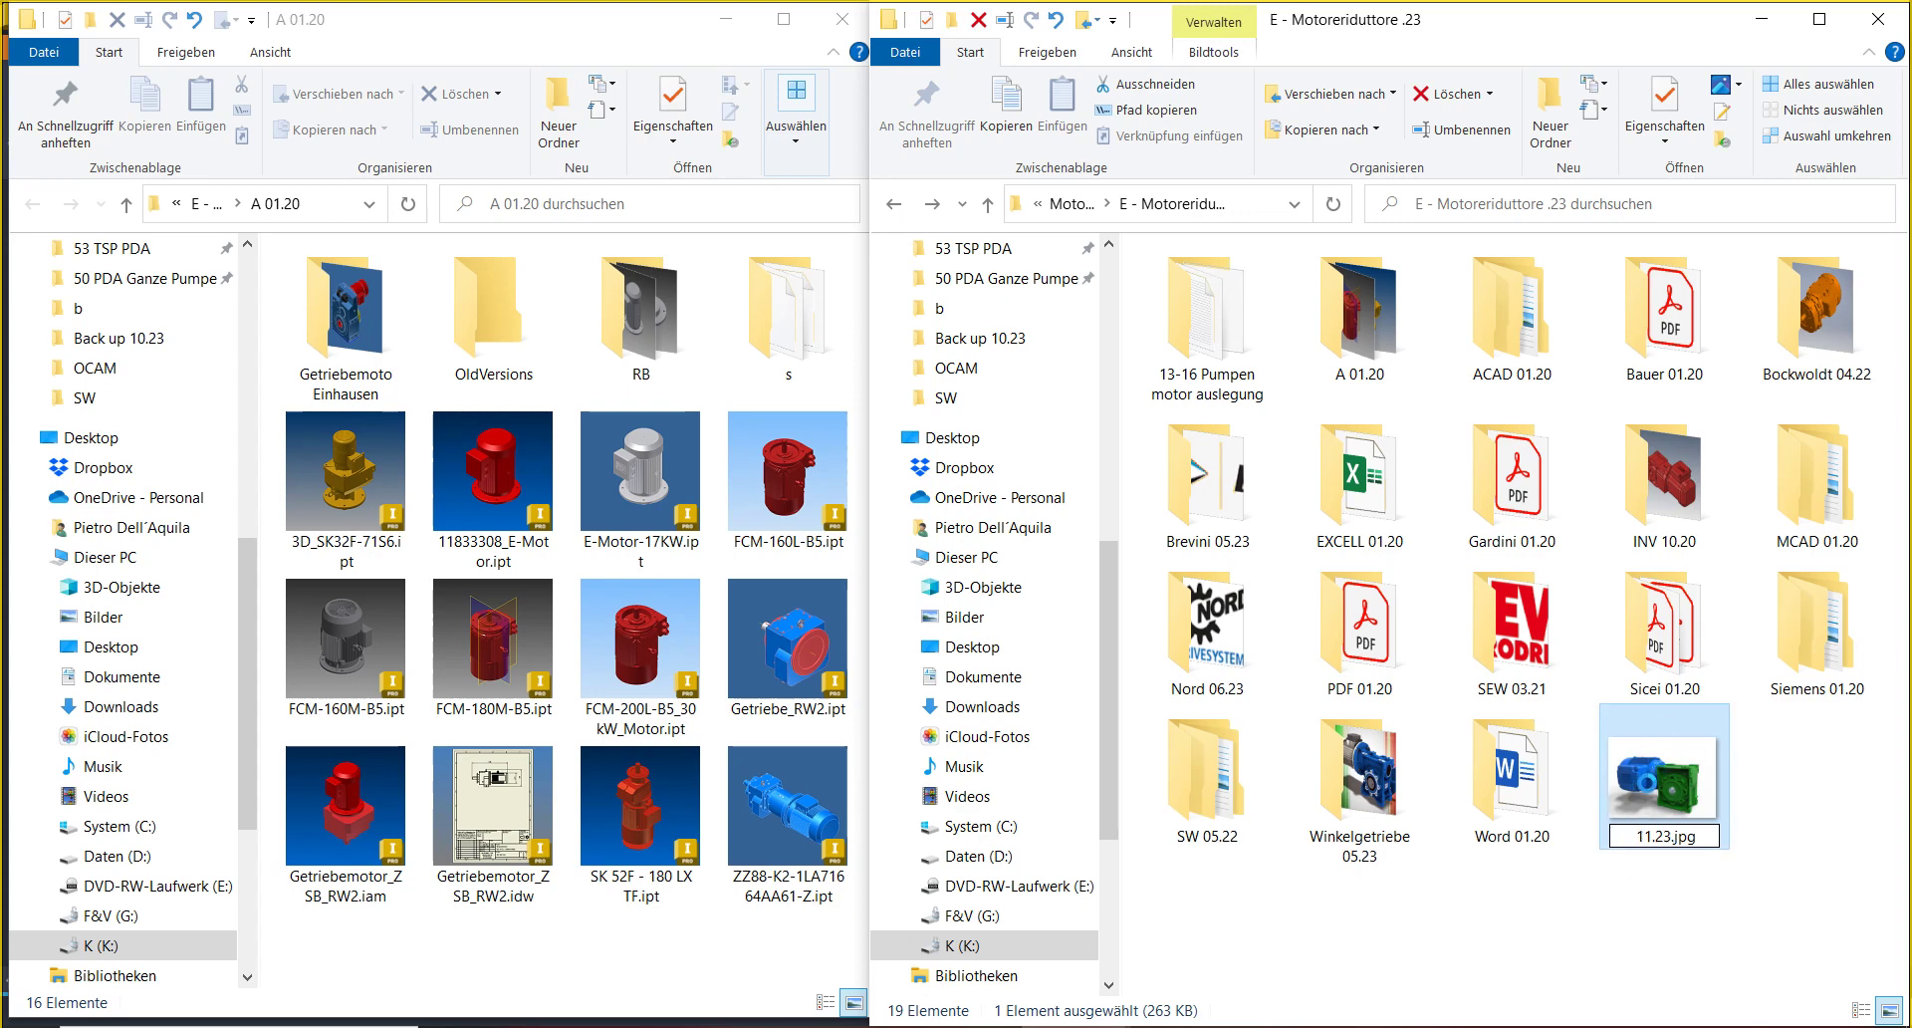
click(1647, 783)
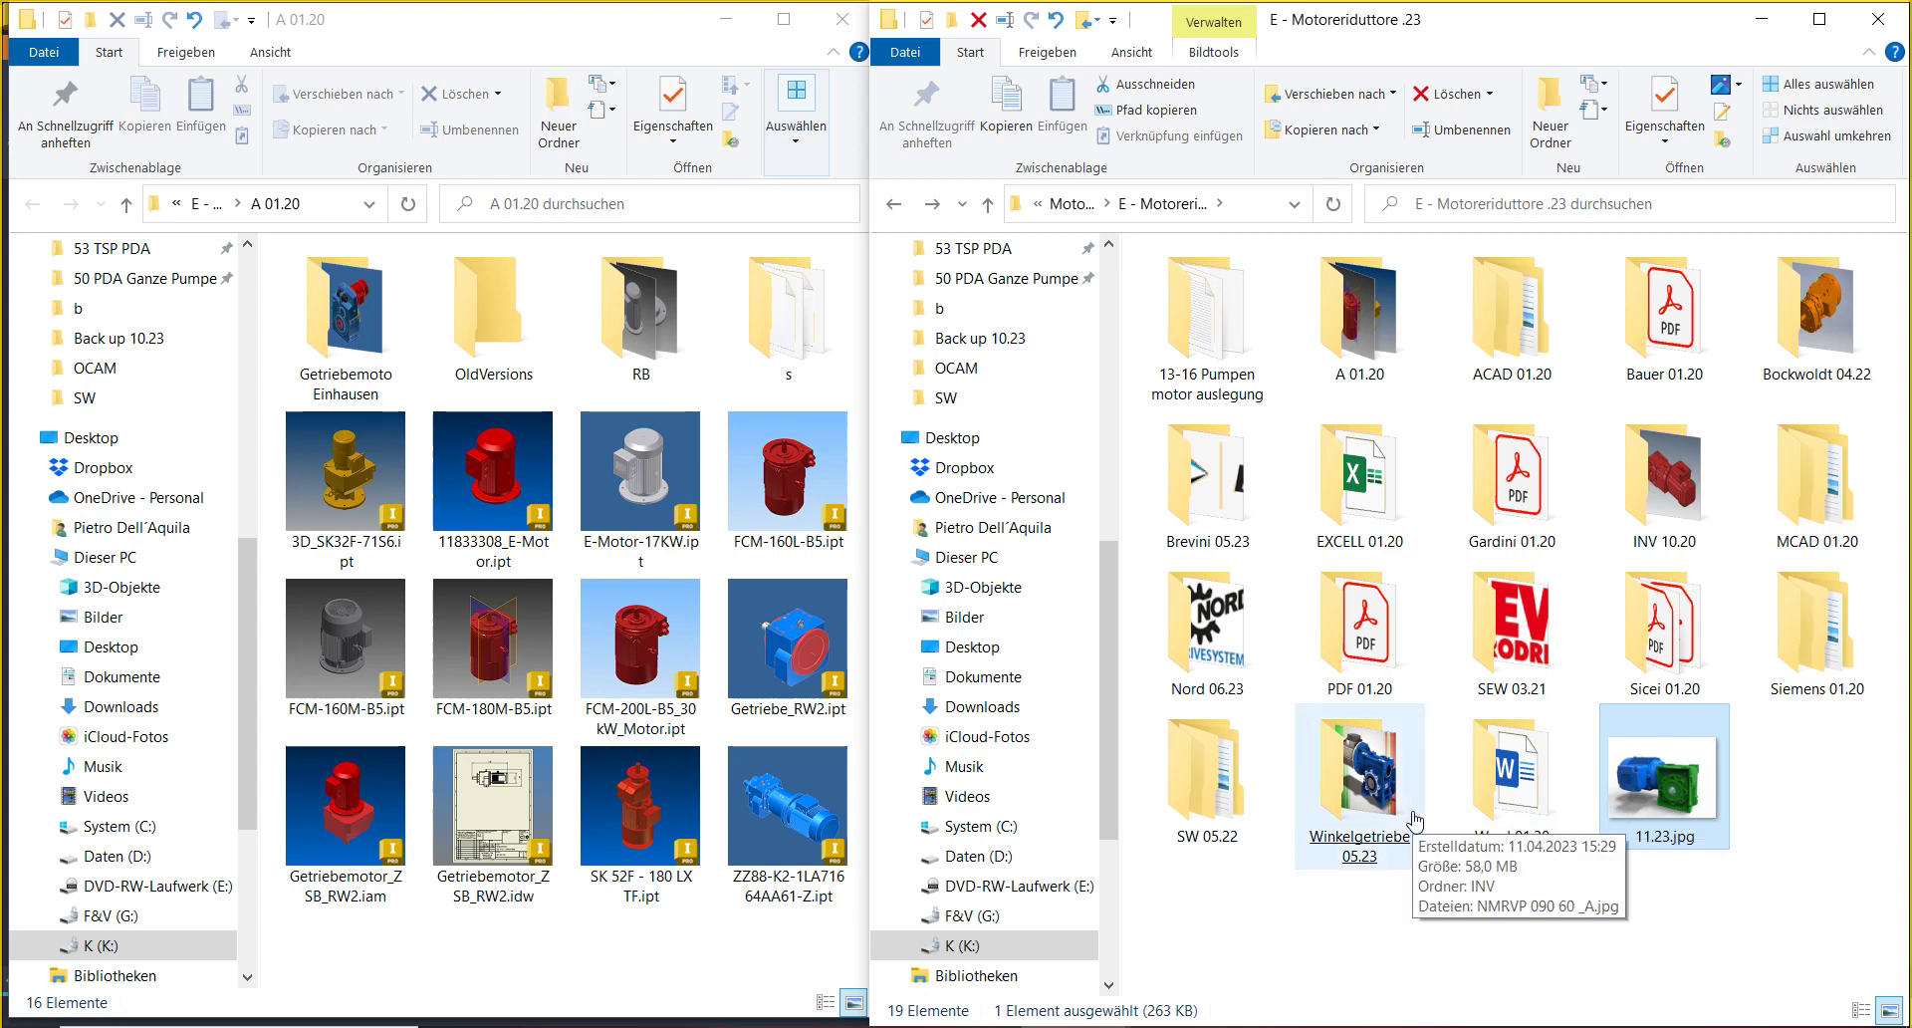
- Rename the Winkelgetriebe 05.23 folder in E - Motoreriduttore .23 as Winkelgetriebe 11.23
click(1417, 769)
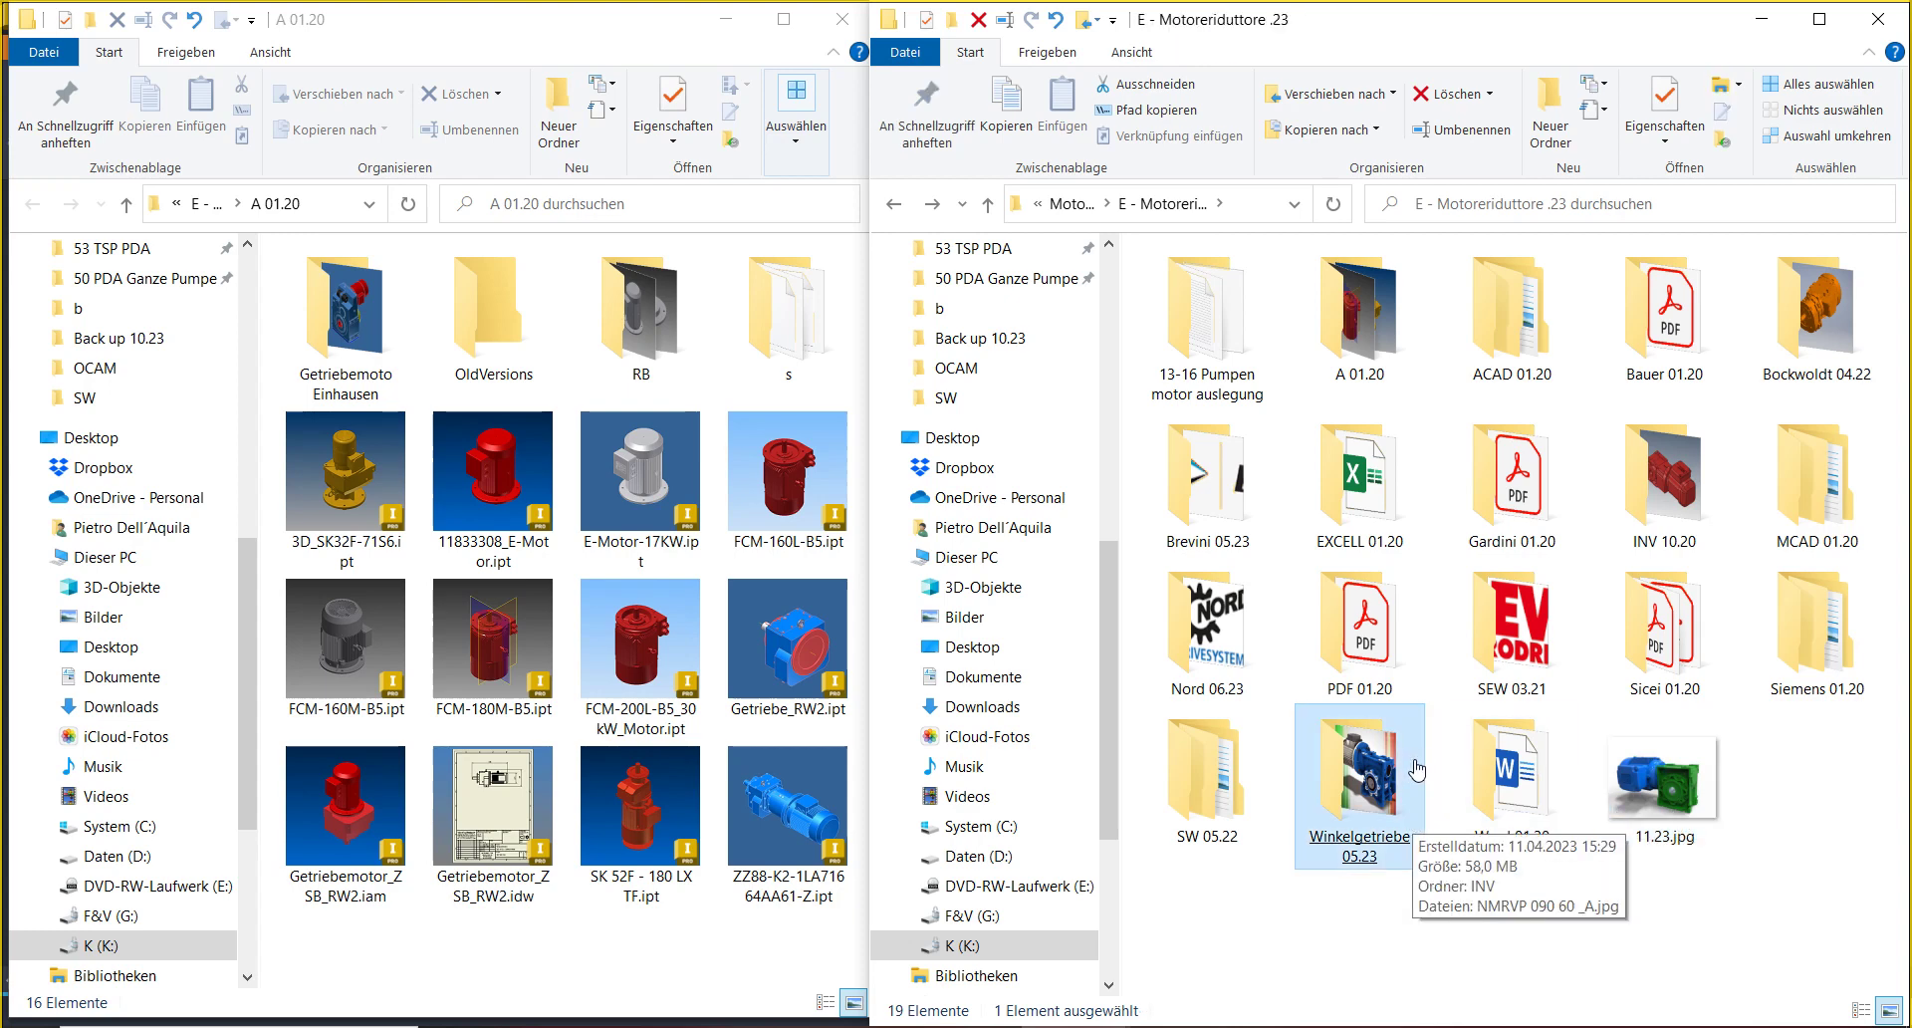
click(1460, 130)
drag(1412, 834, 1436, 873)
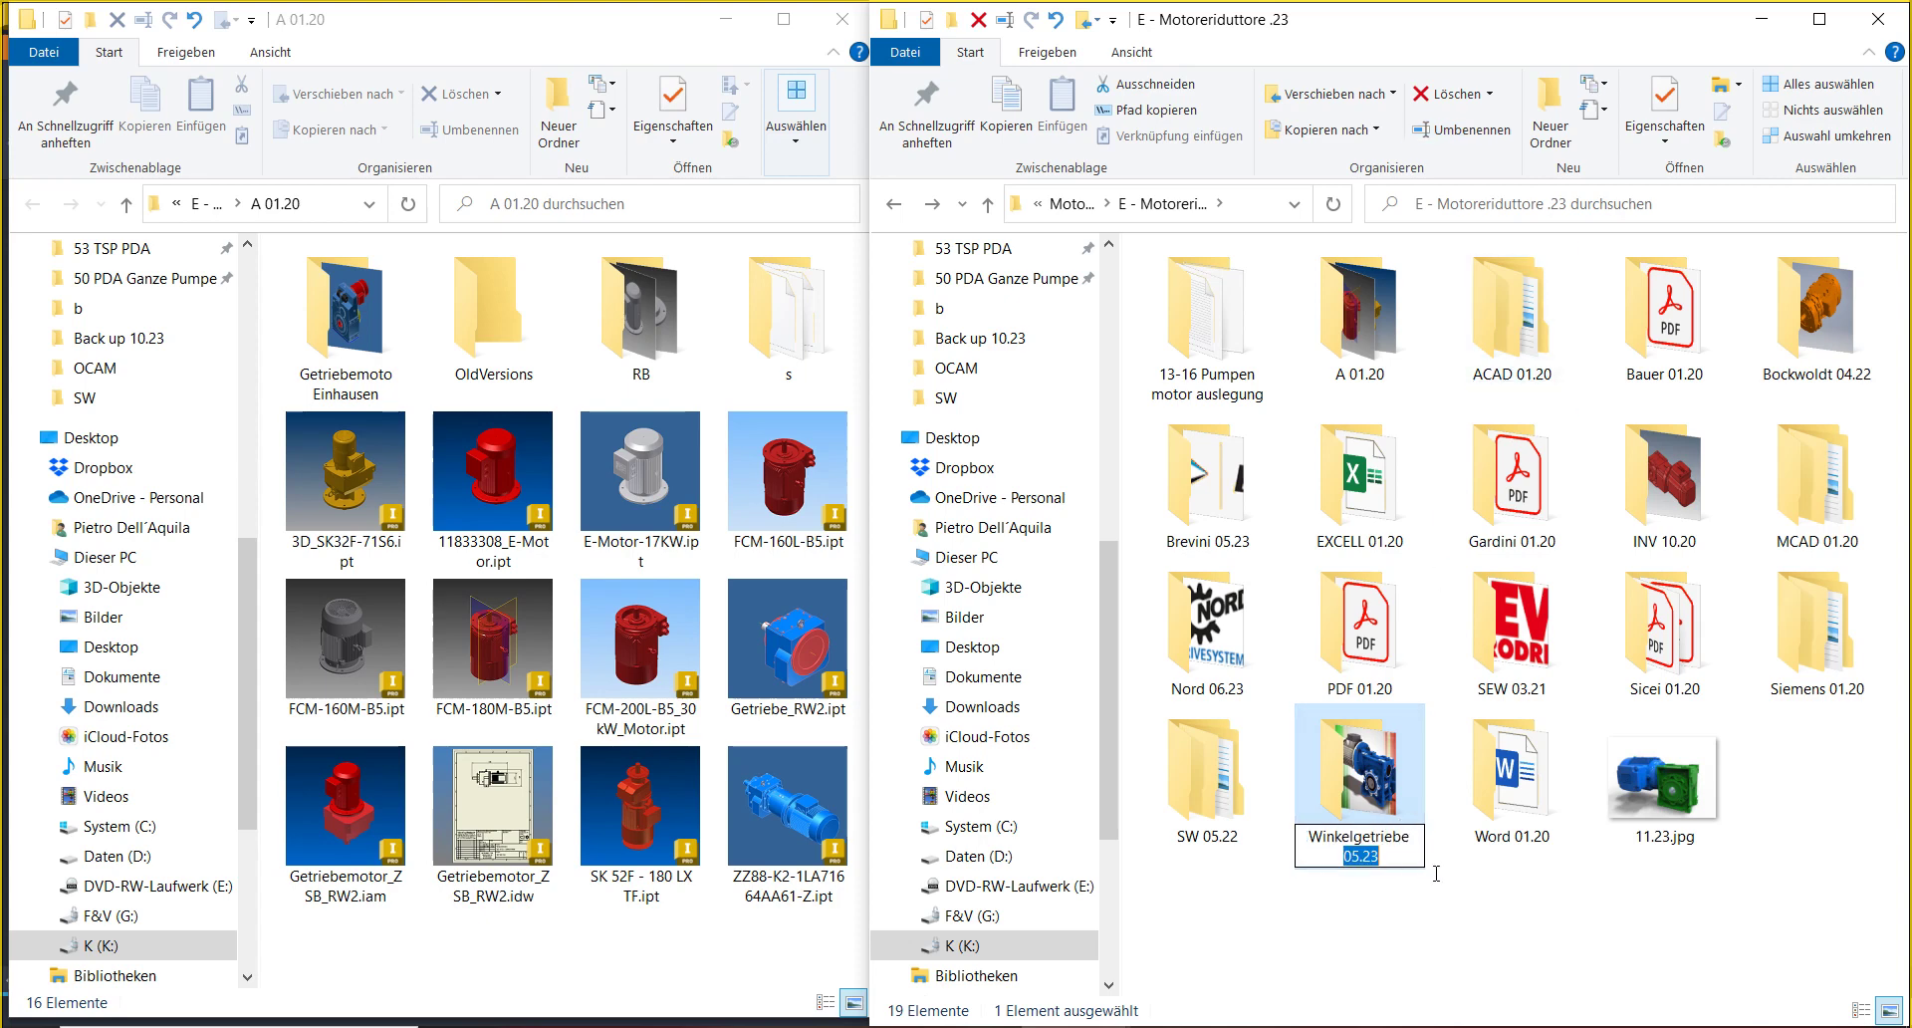
text(11.23)
key(Return)
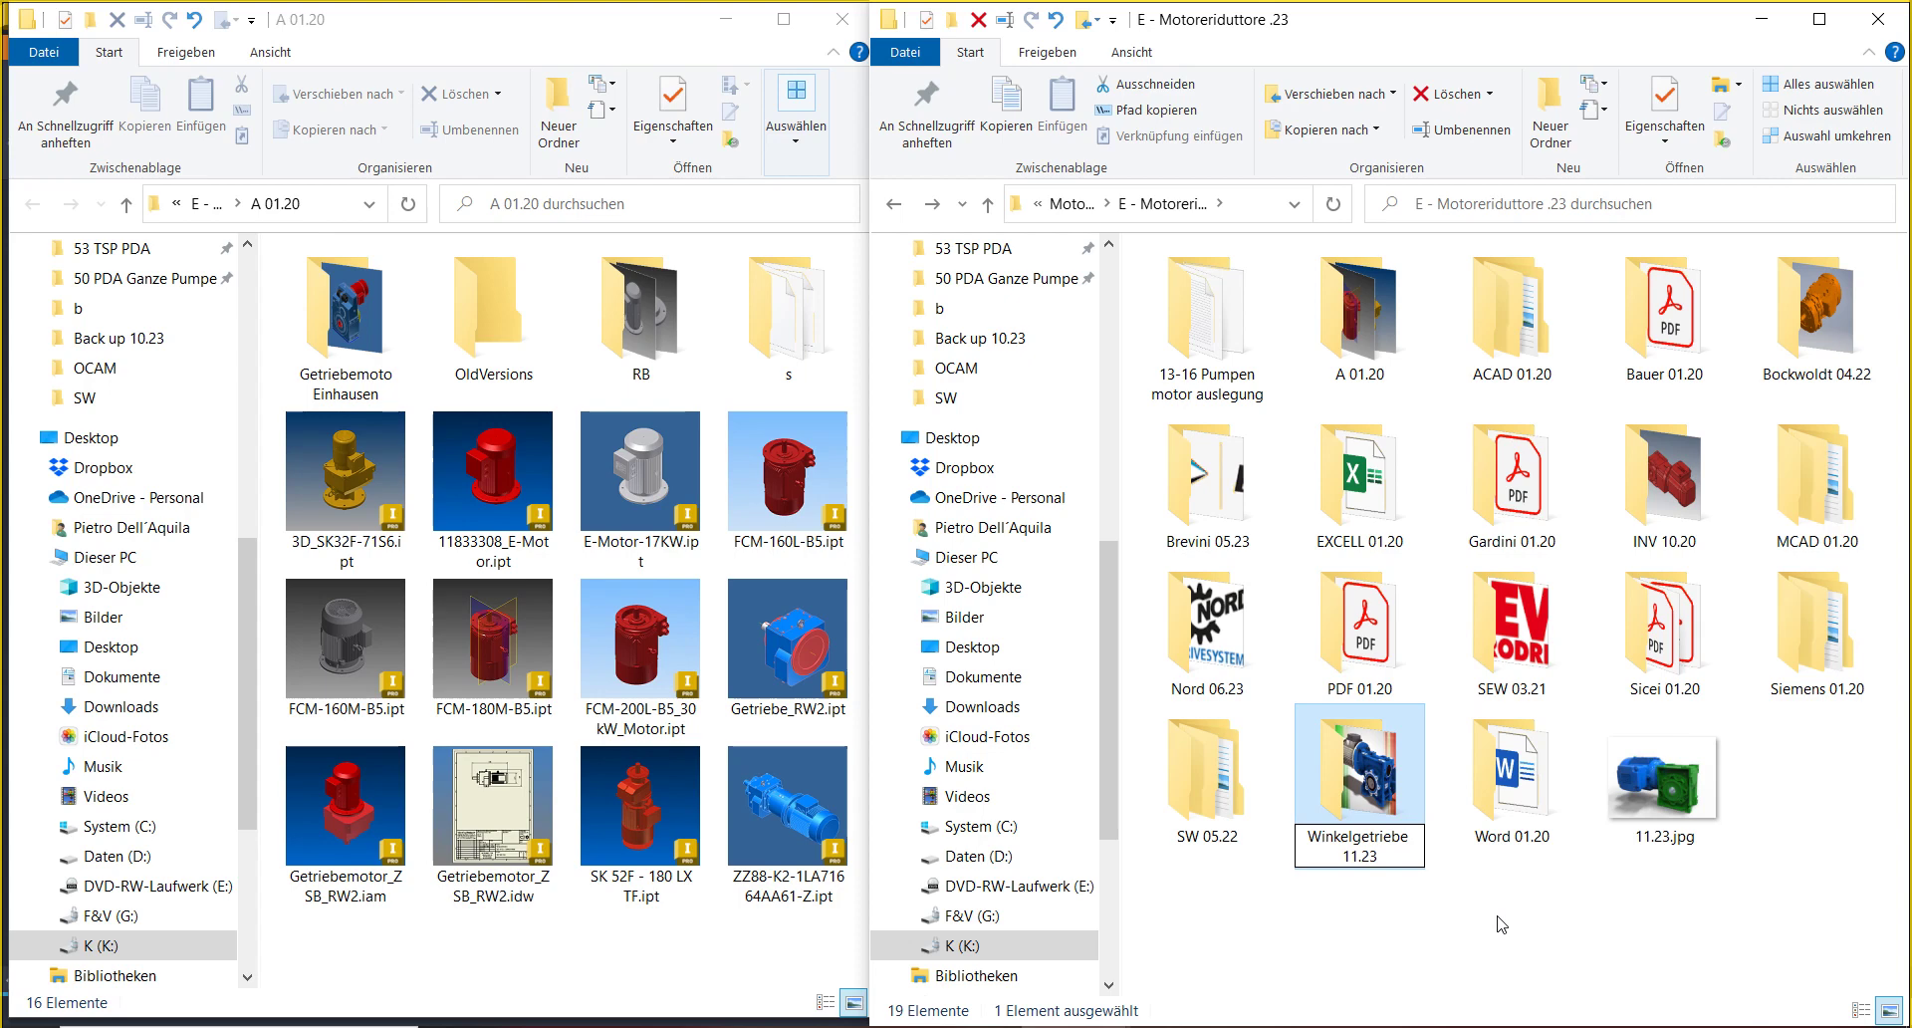
- Rename the A 01.20 folder in E - Motoreriduttore .23 as A 11.23
click(1382, 361)
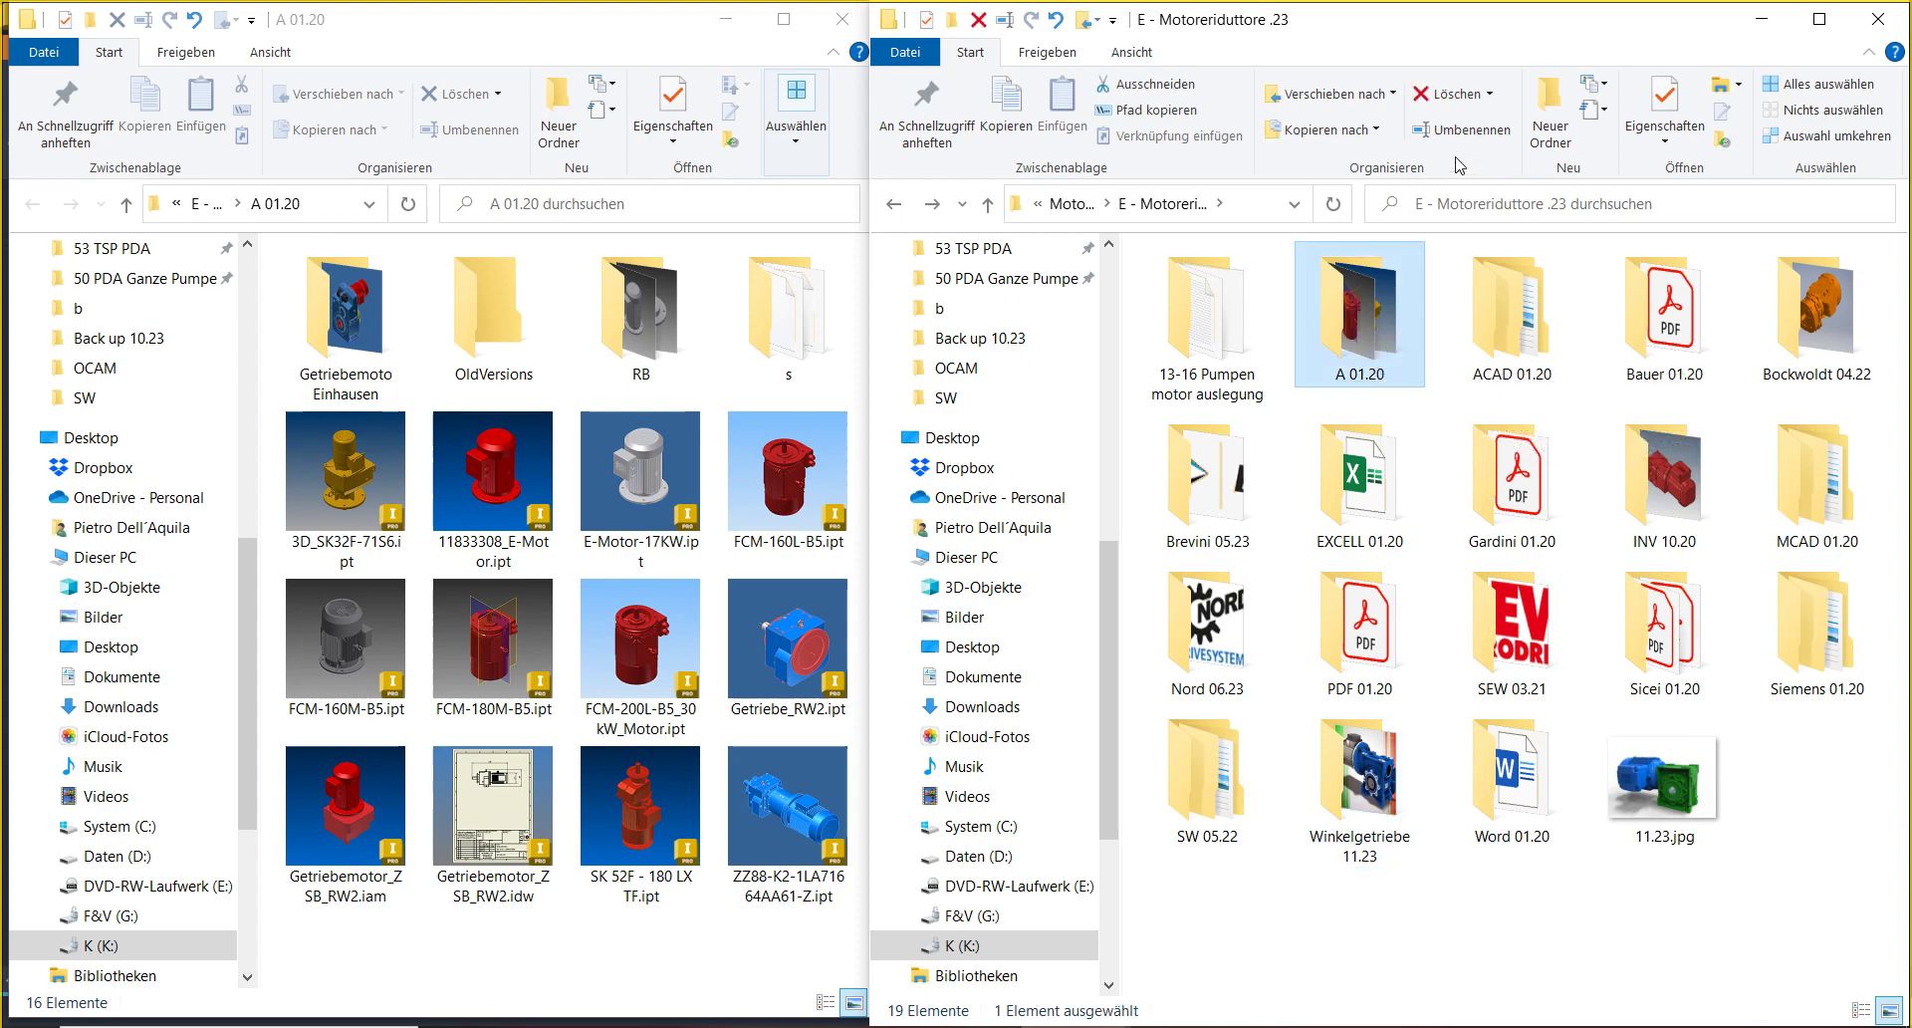
click(1466, 129)
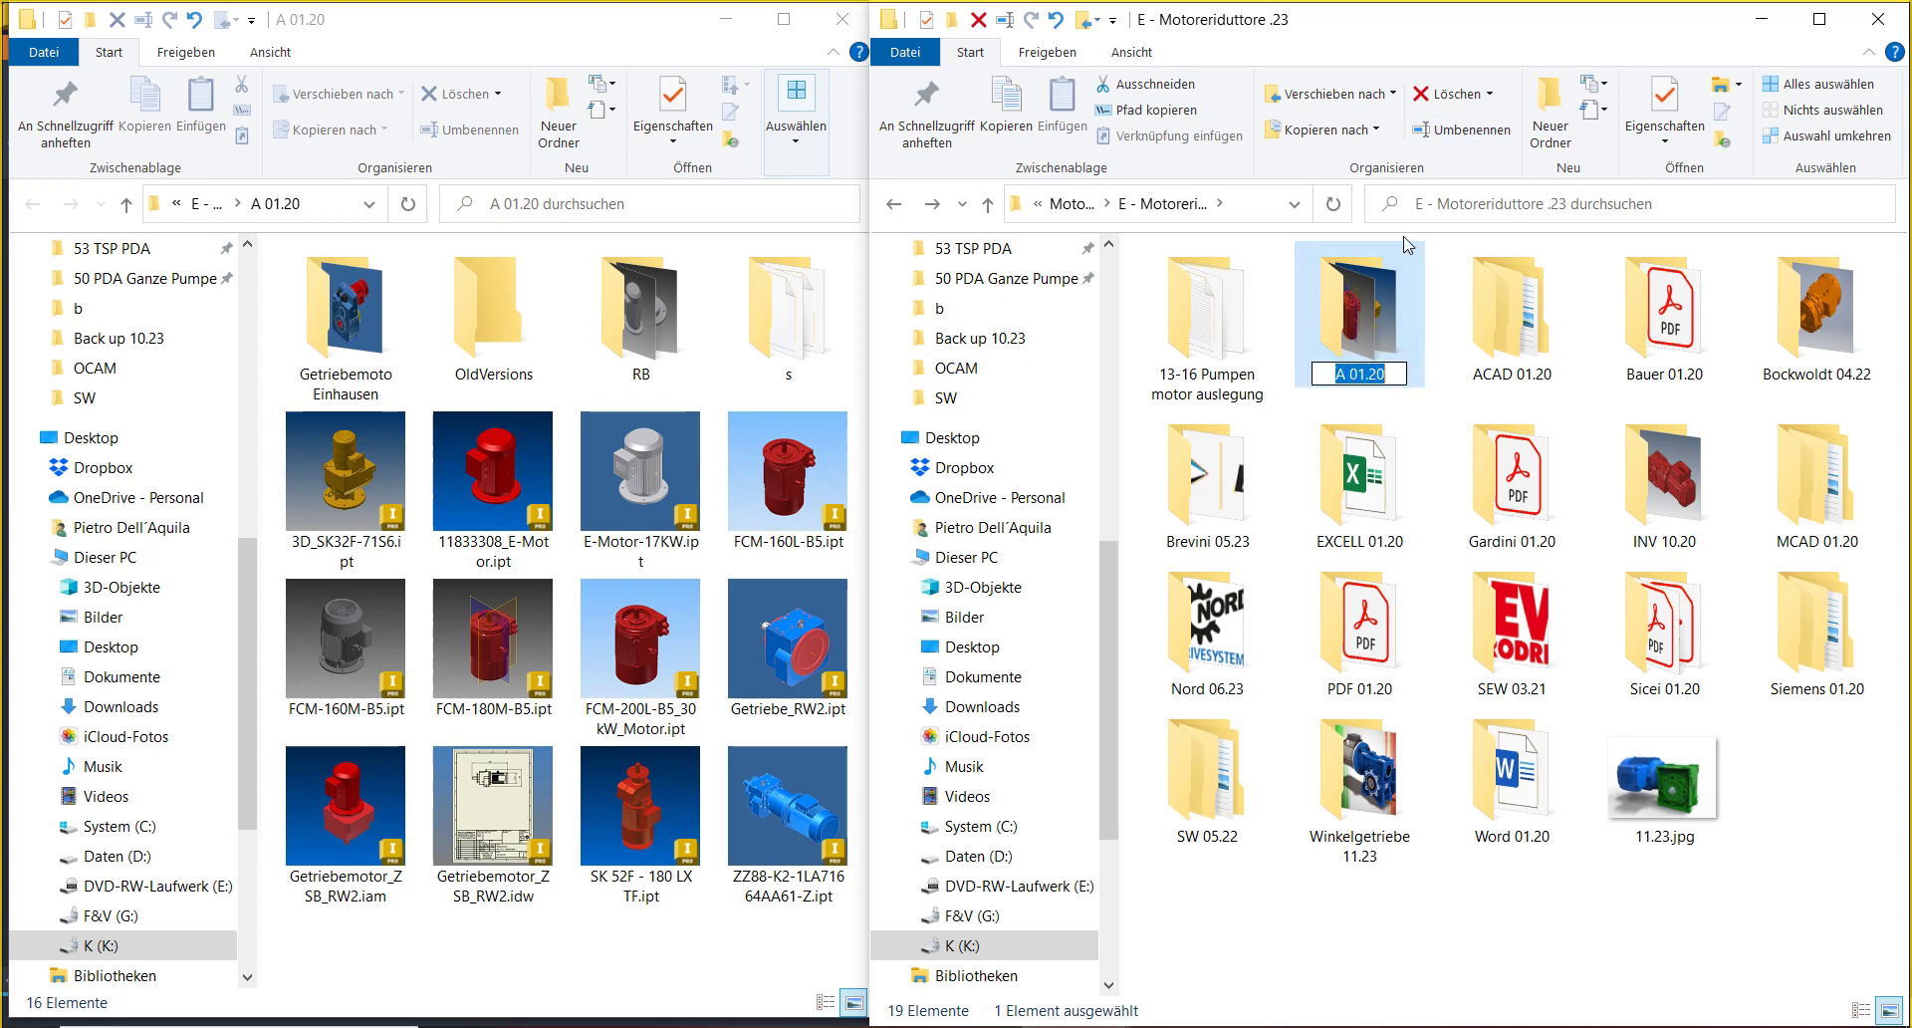
click(1341, 375)
key(shift+End)
text(11.23)
key(Return)
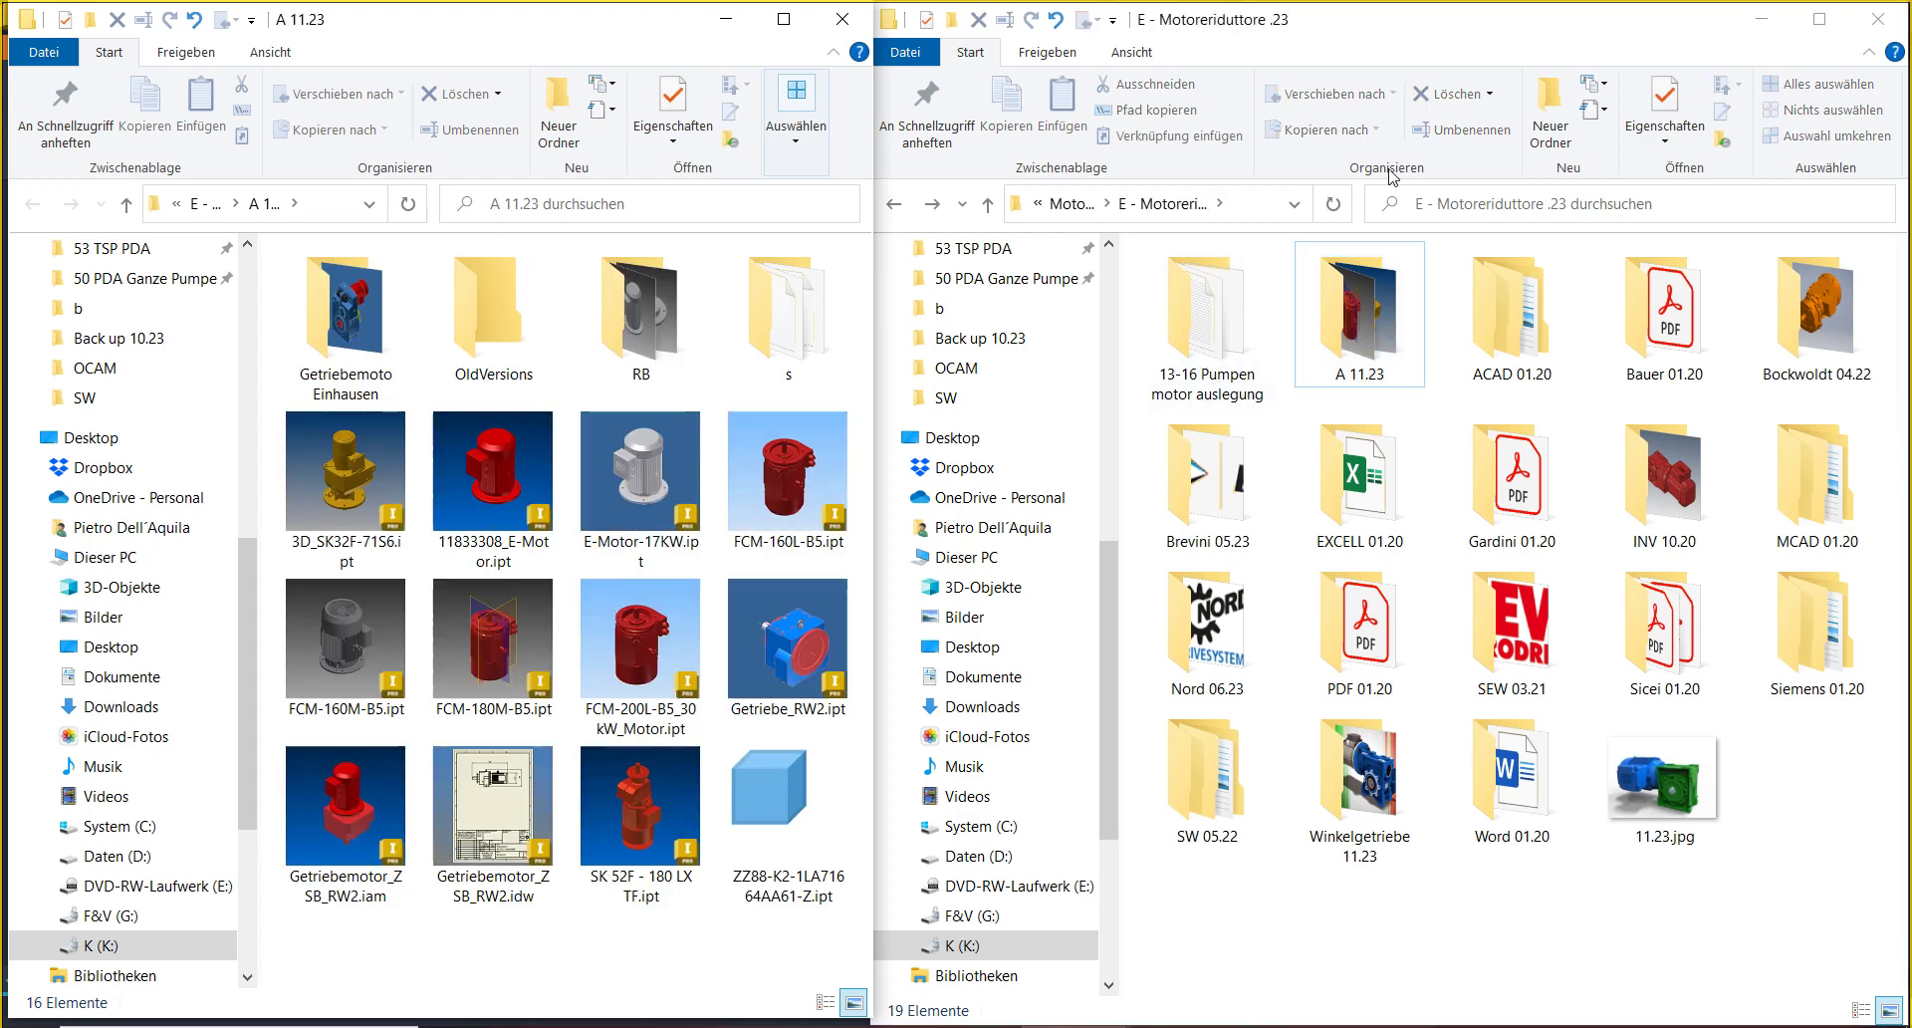
- Create a new folder named D 11.23 in E - Motoreriduttore .23
click(1550, 110)
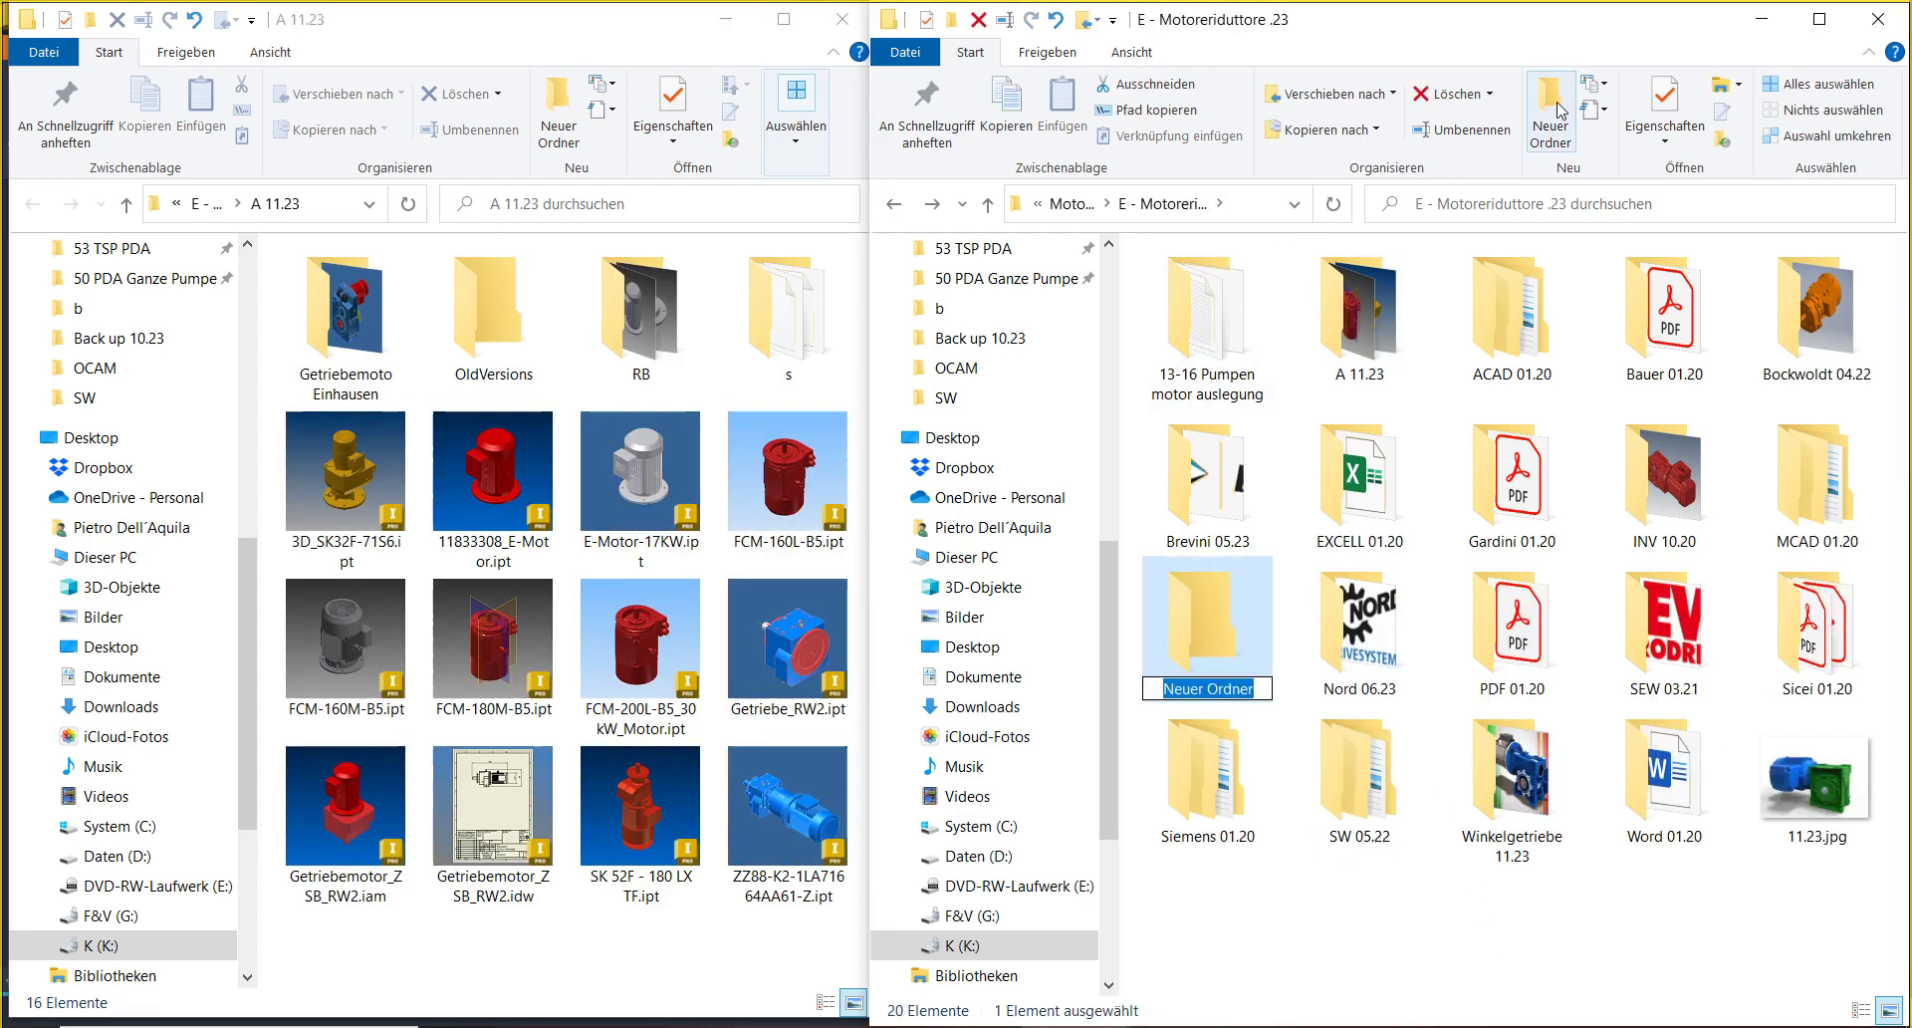
text(D)
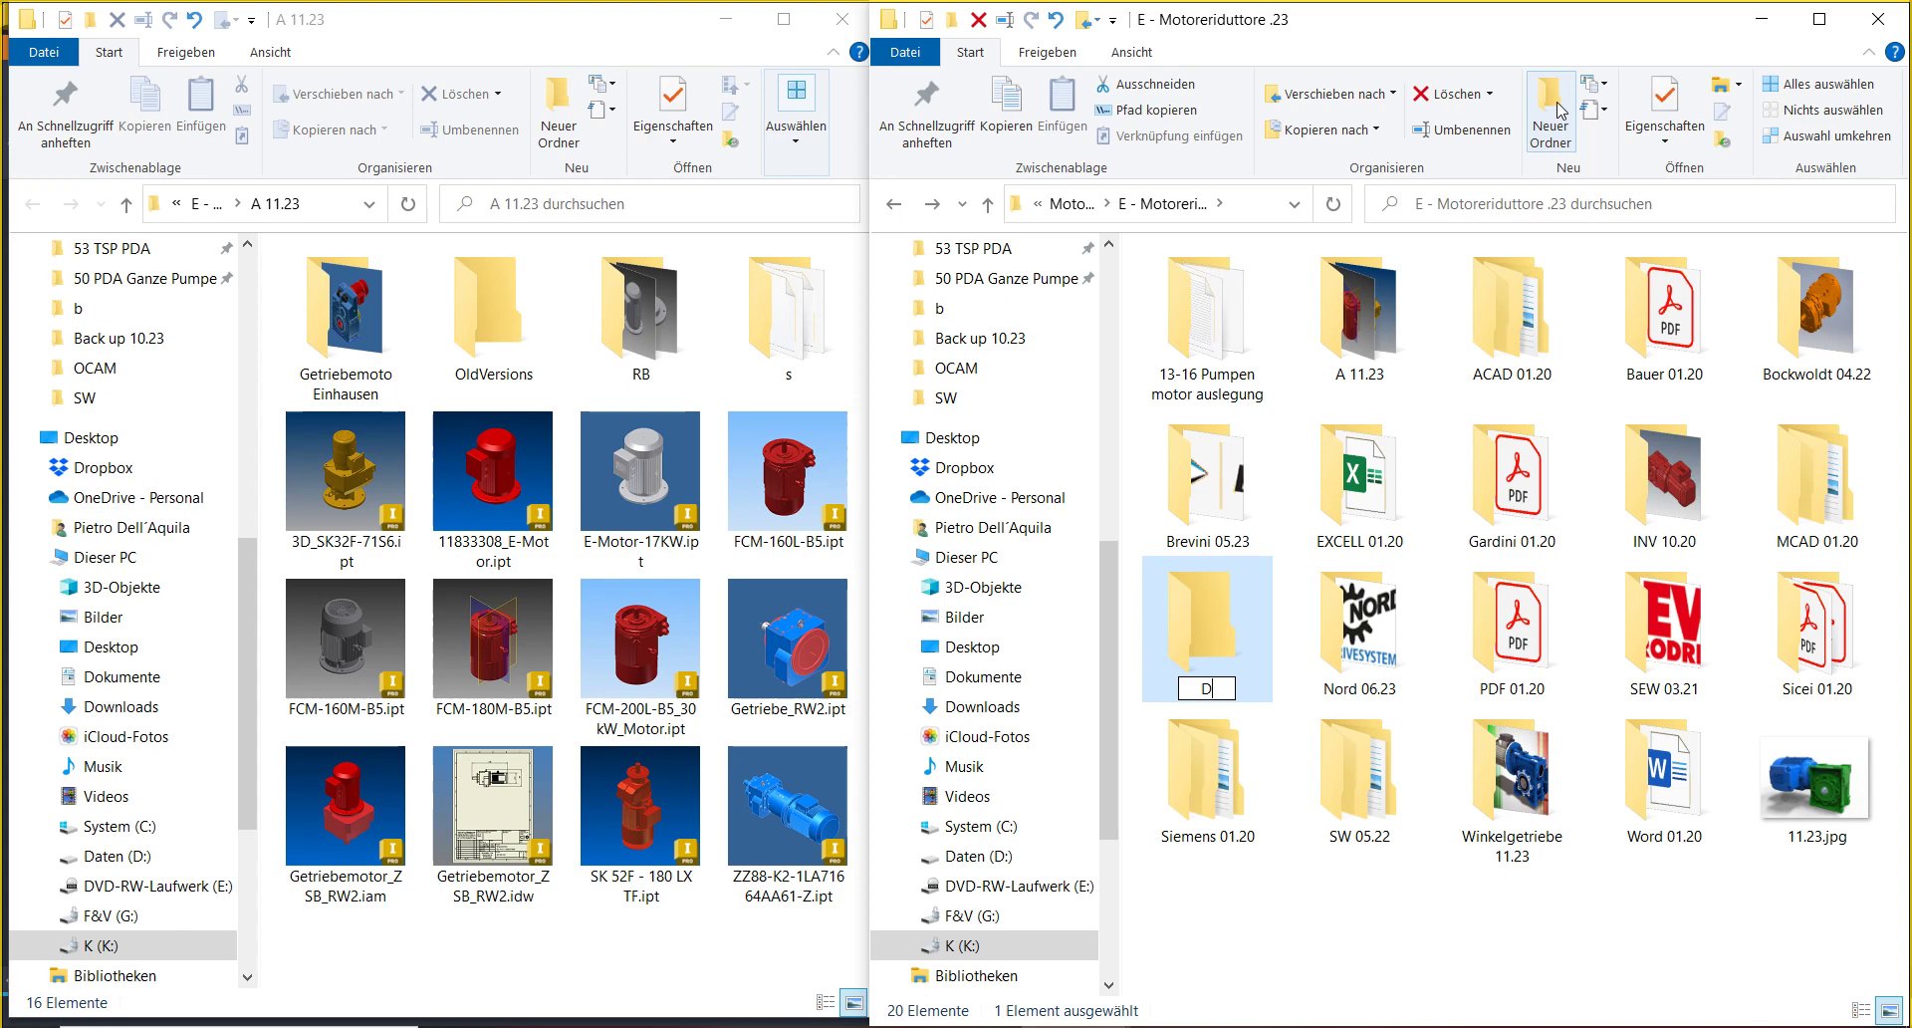
text(11.23)
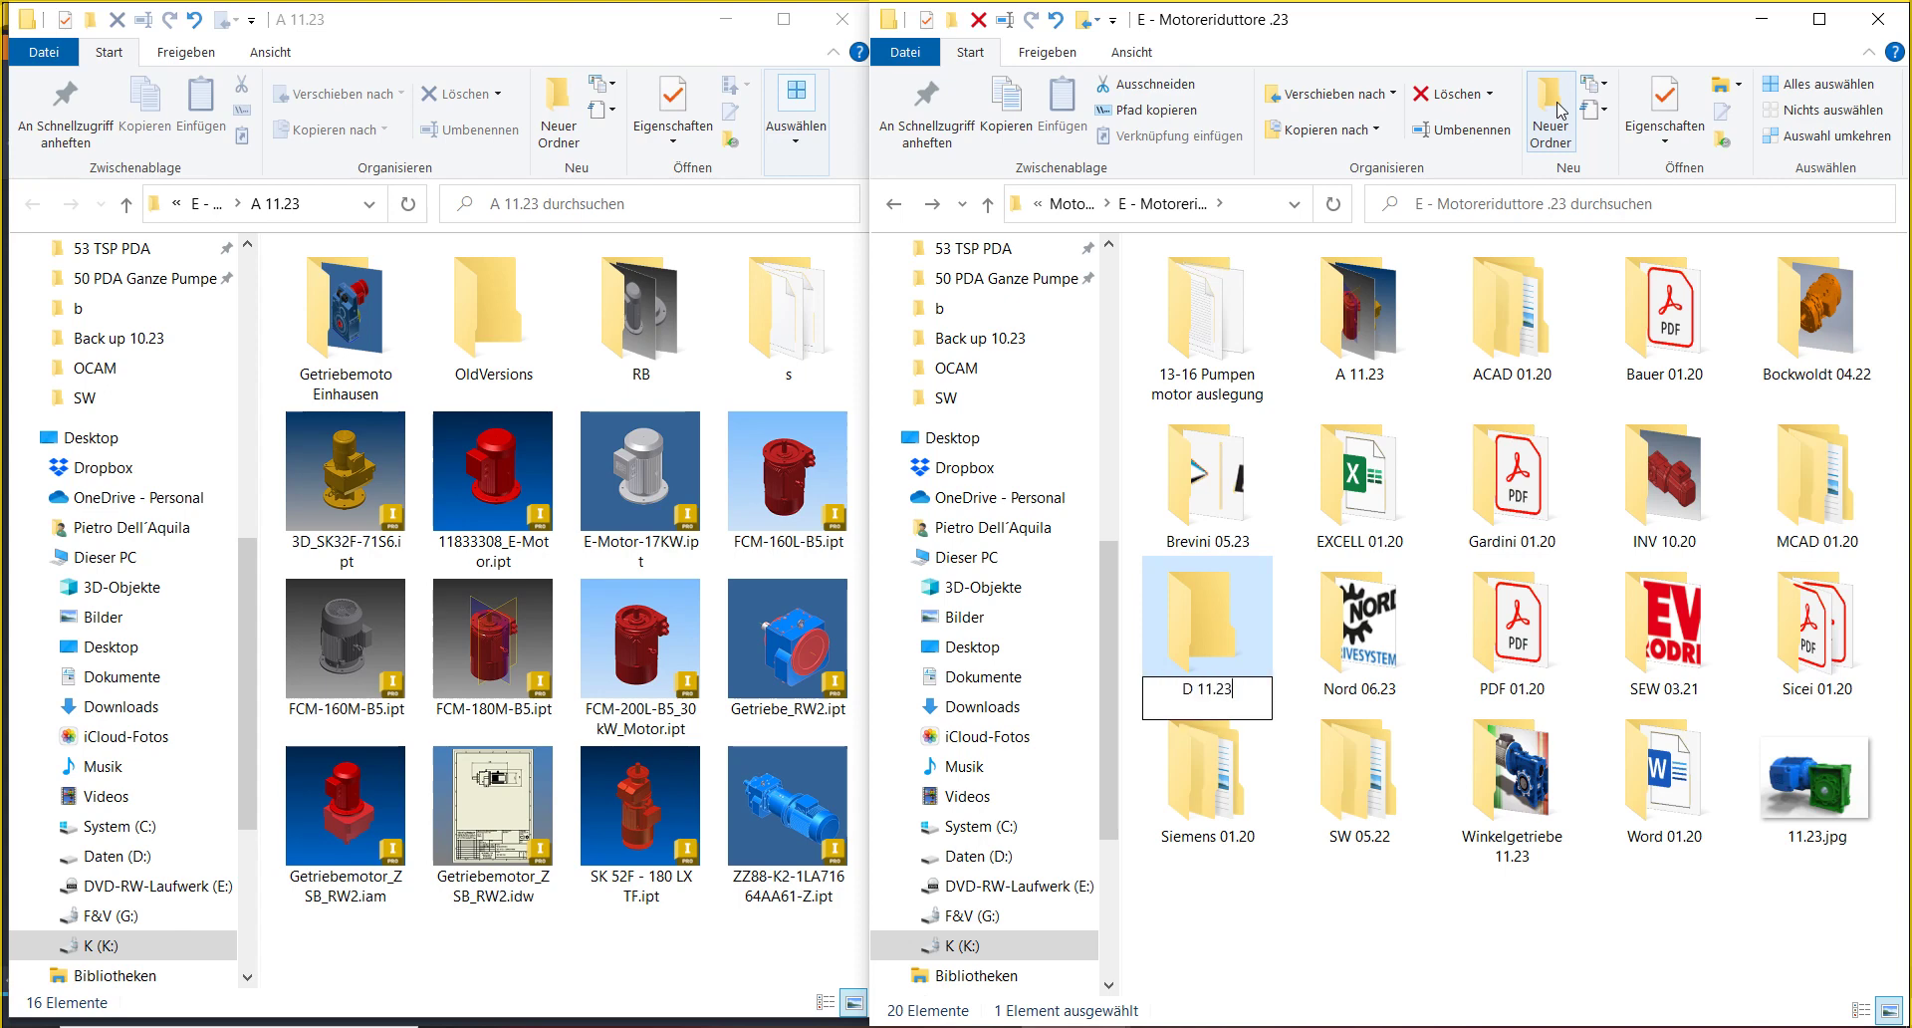
key(Return)
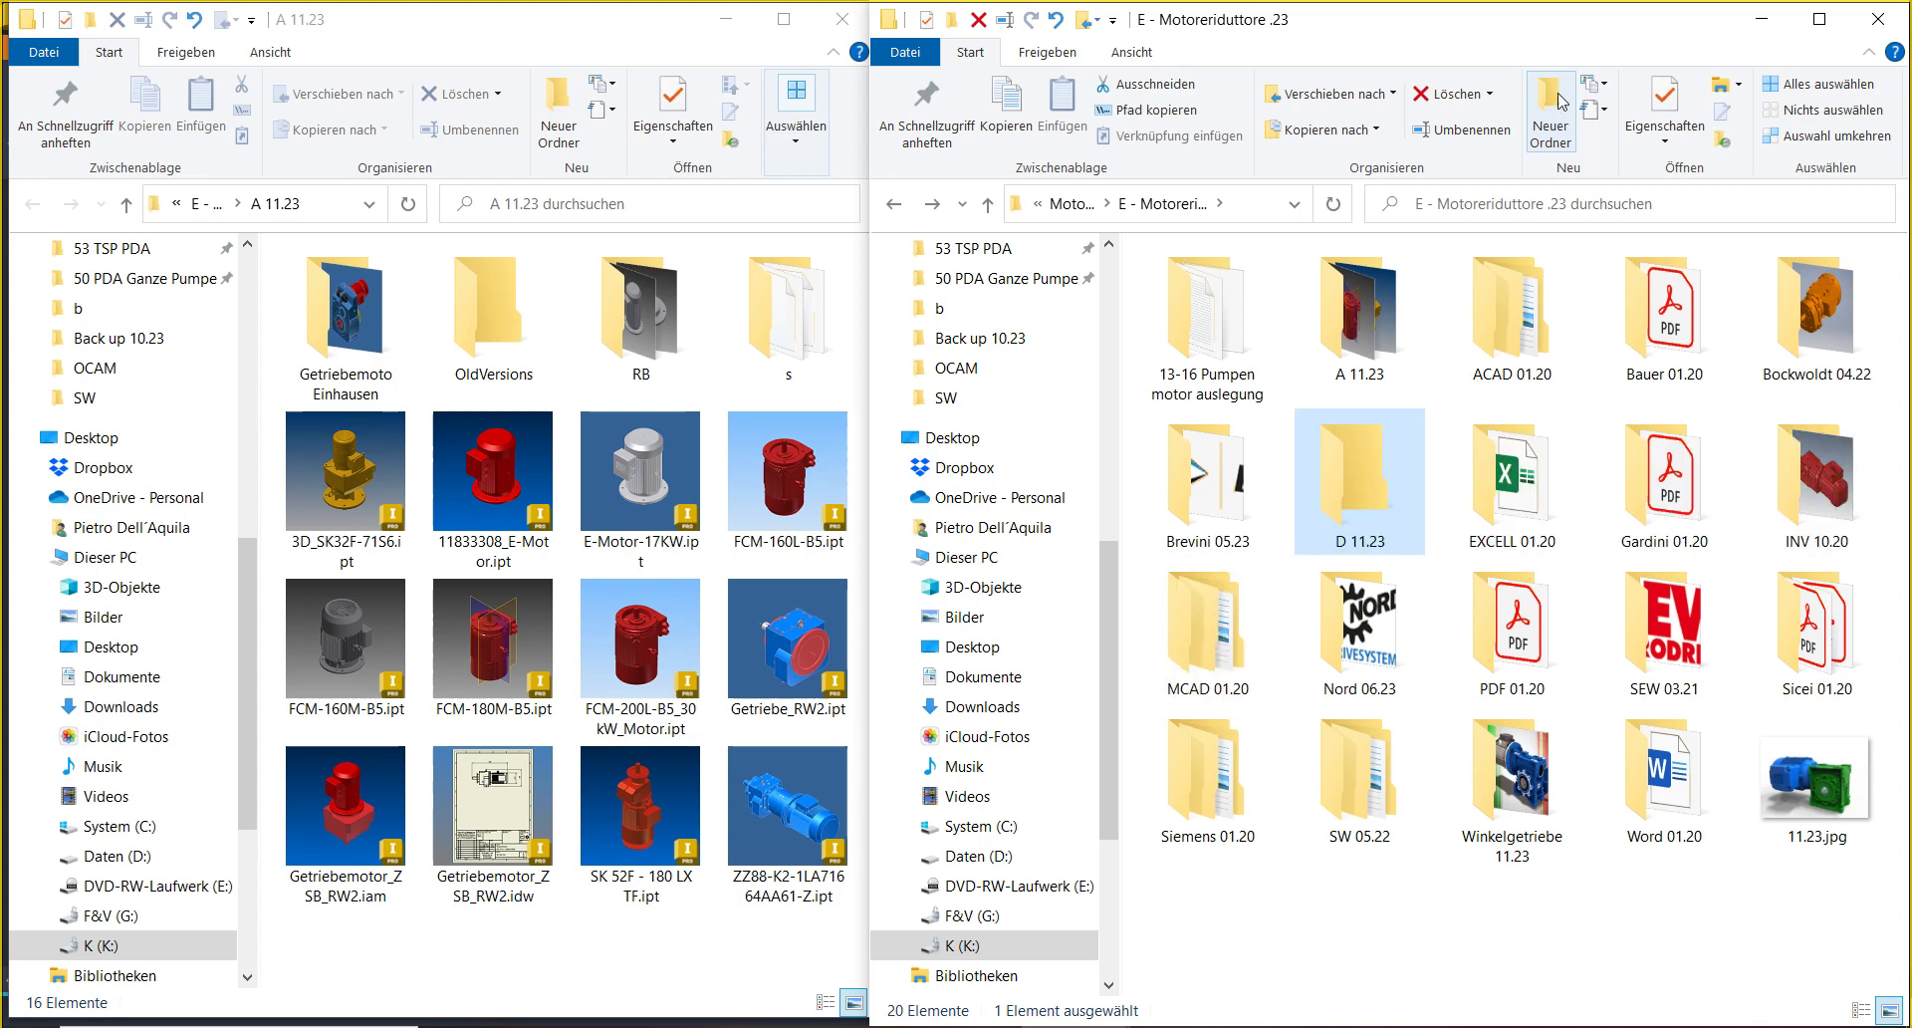
- Move the 13-16 Pumpen motor auslegung folder into D 11.23, and narrow the E - Motoreriduttore .23 window slightly beside A 11.23
click(1214, 351)
drag(1214, 351, 1371, 481)
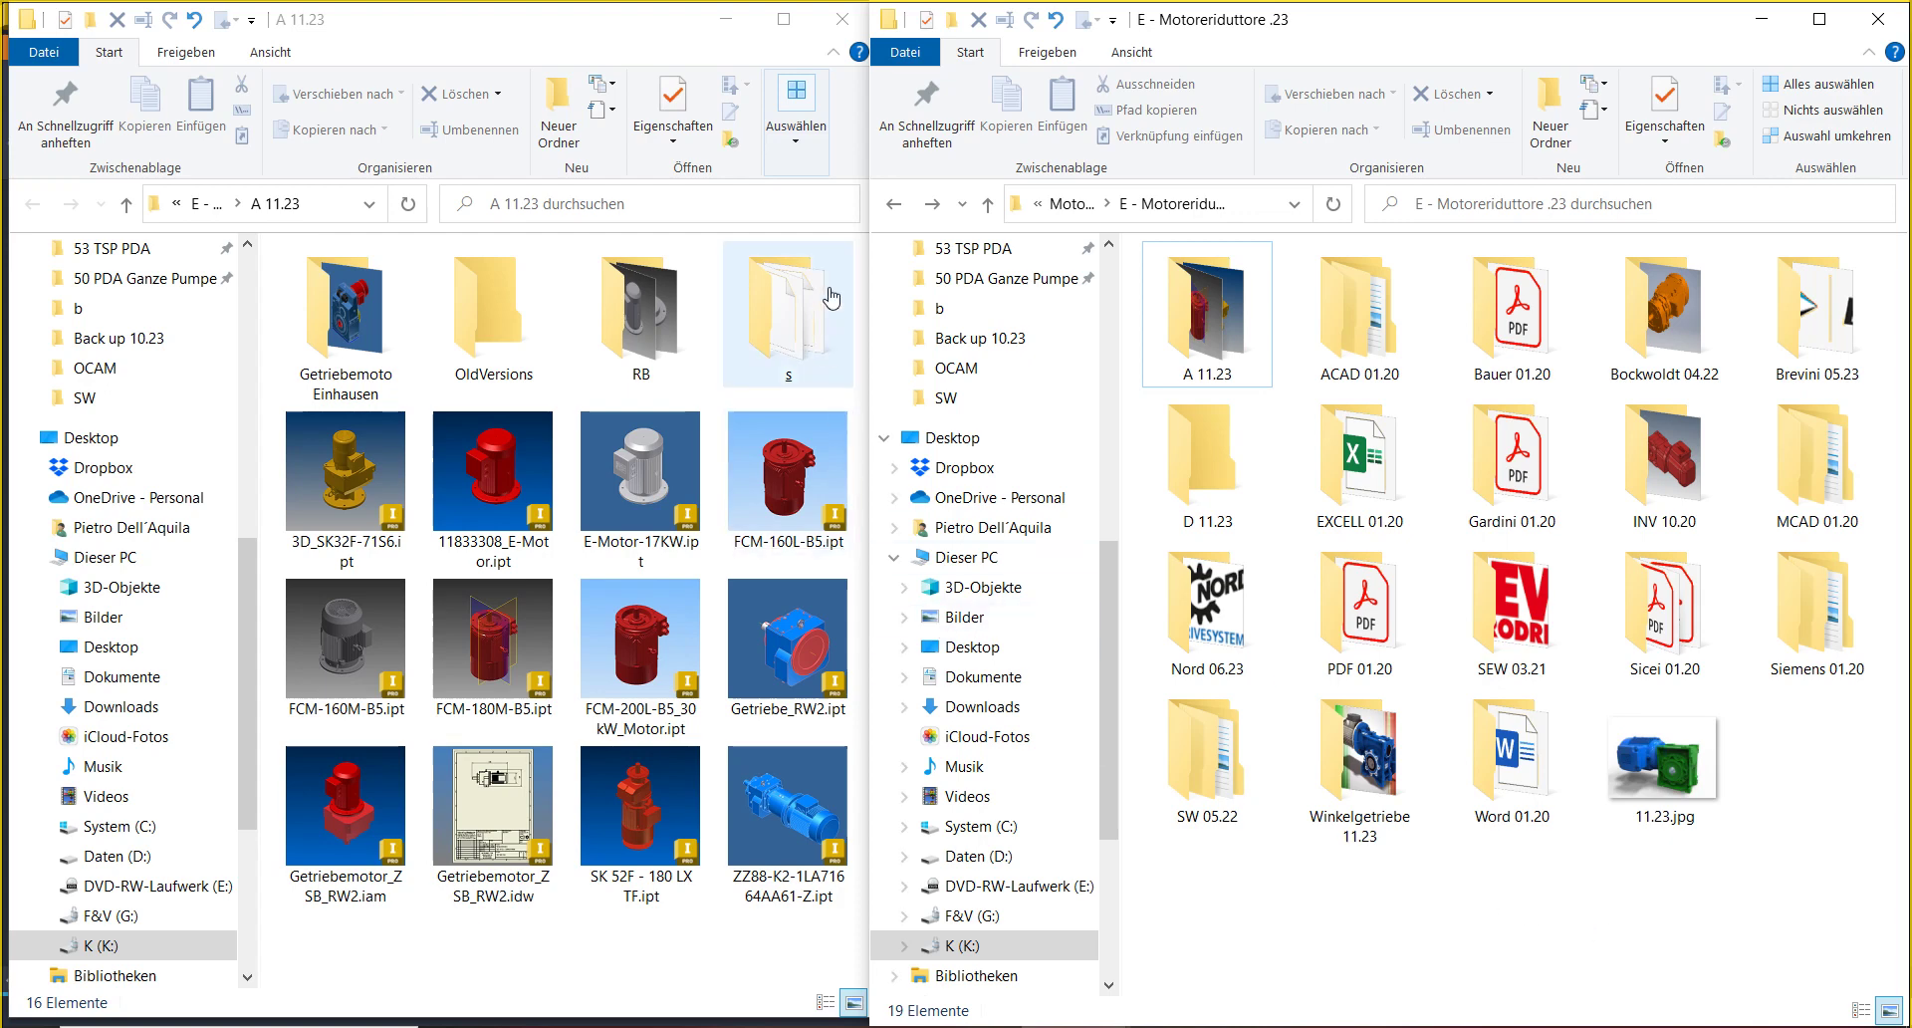
mouse_move(892, 226)
mouse_down()
mouse_move(932, 239)
mouse_move(881, 258)
mouse_up()
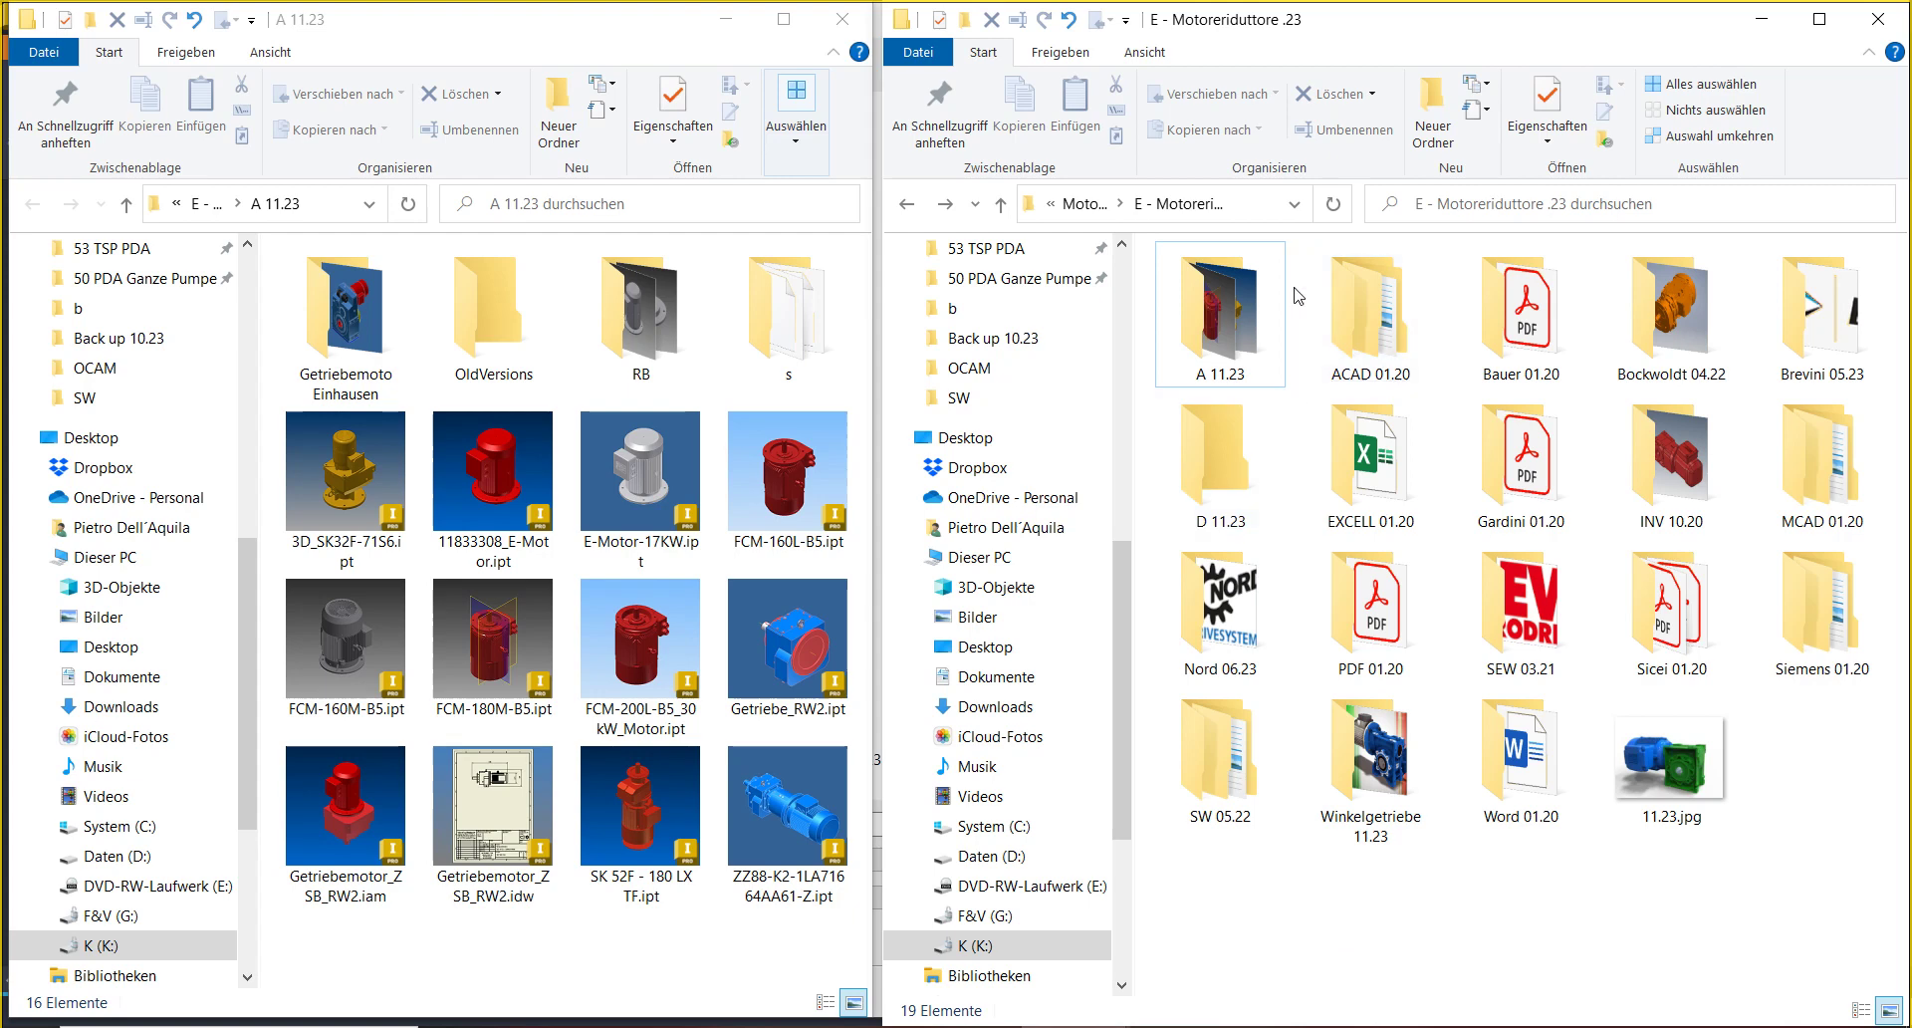
- Go to the E - Motor .23 folder in Motoren & Motori .23 and create a folder named A 13-16 11.23 in it
click(1085, 207)
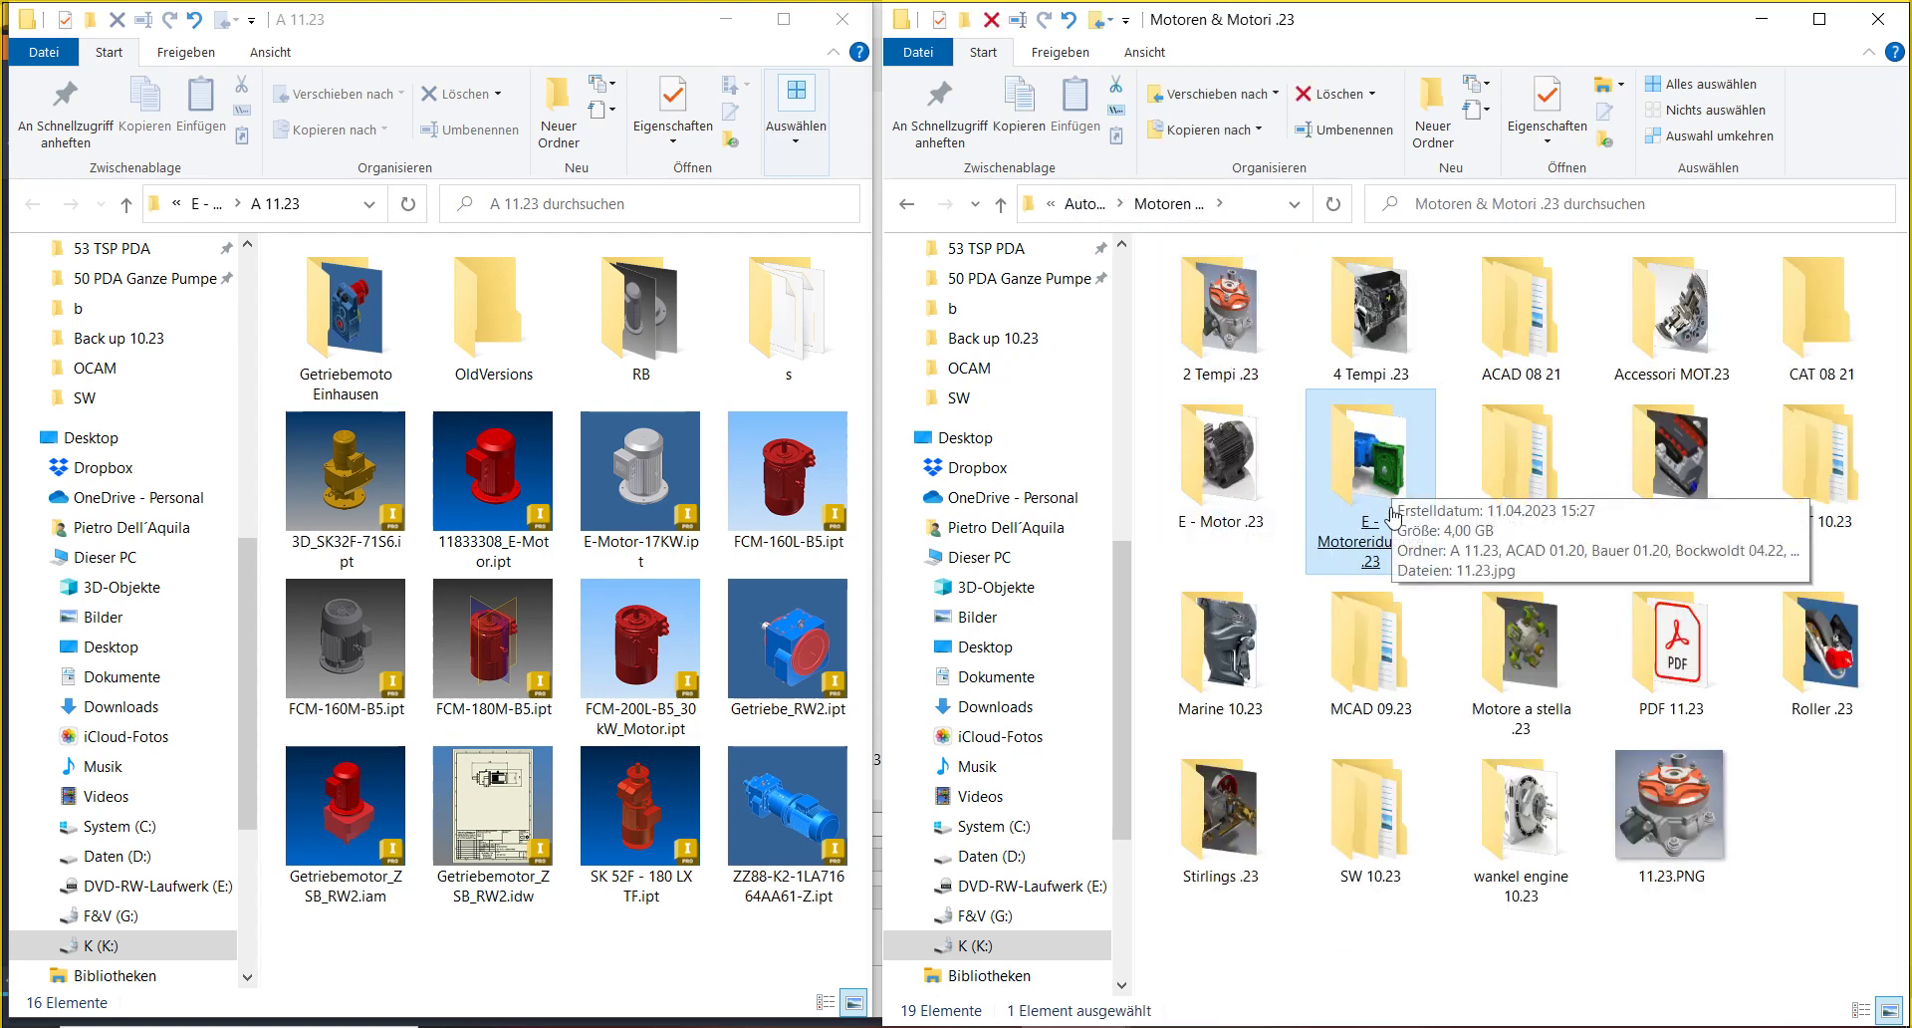
click(1243, 454)
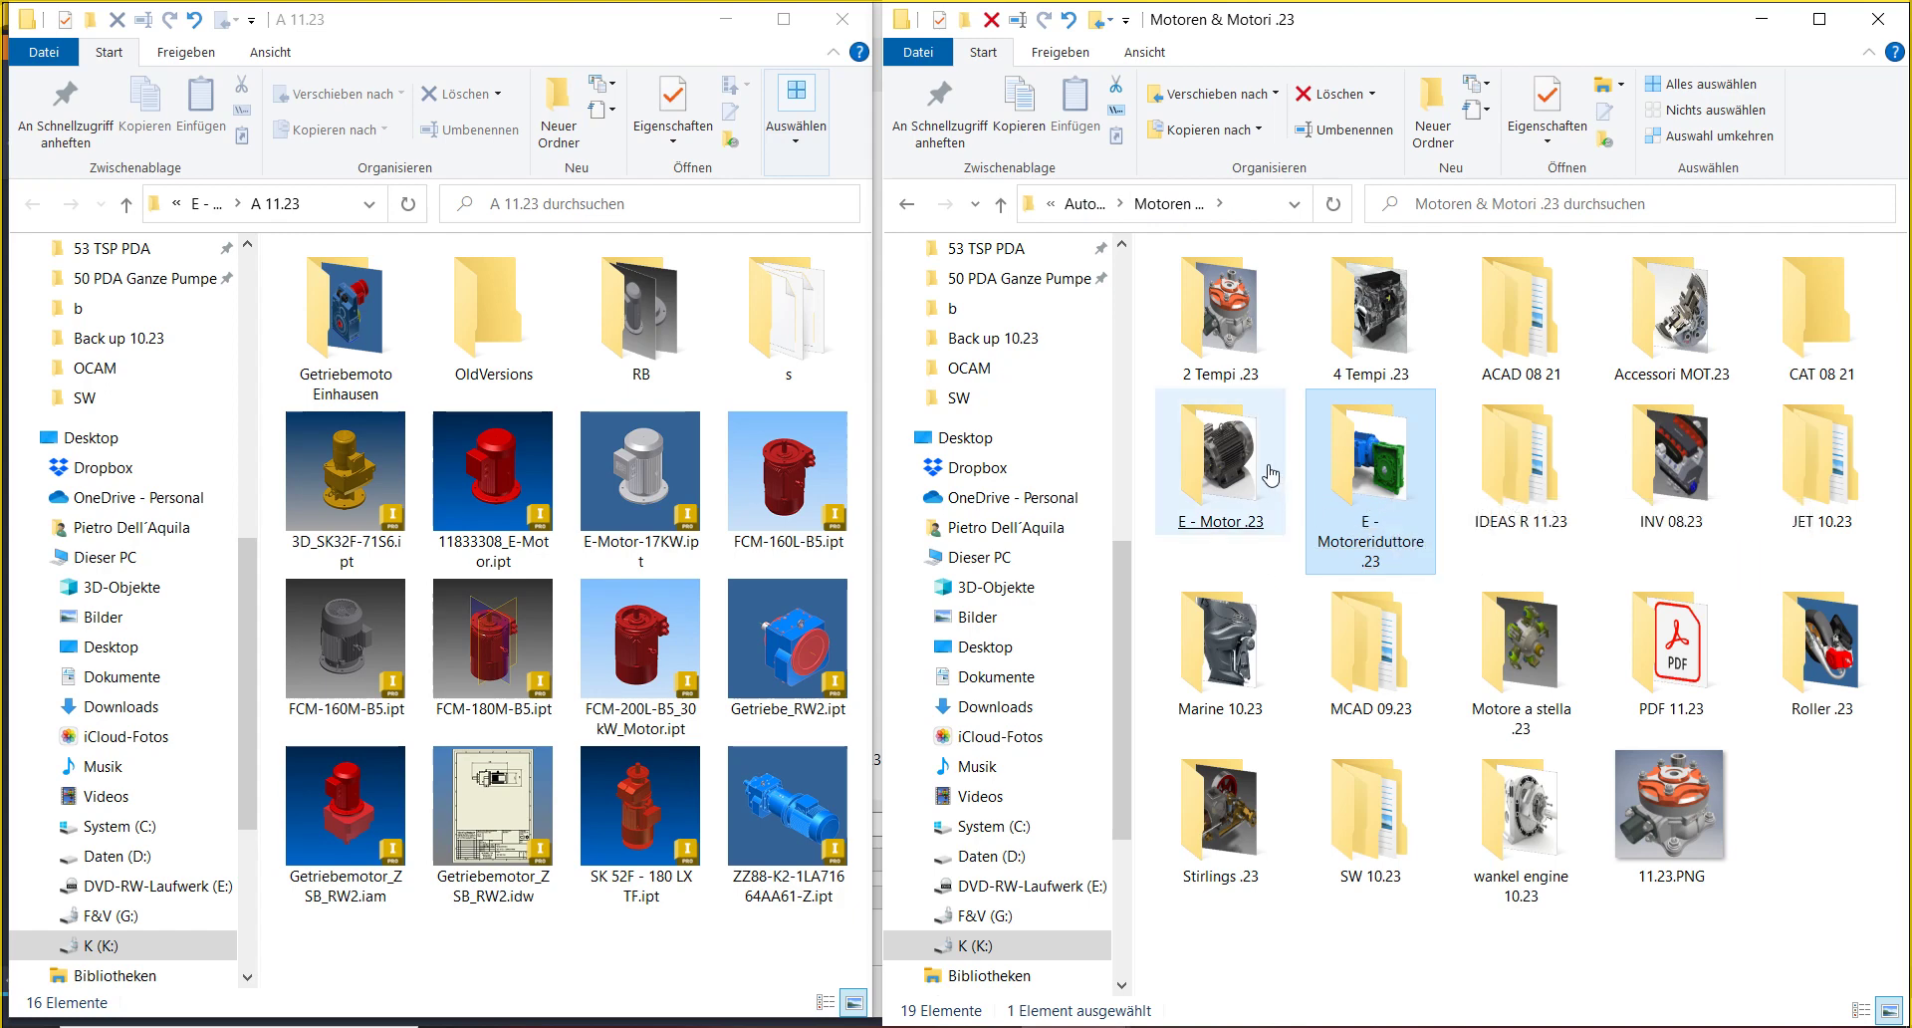
double_click(1243, 453)
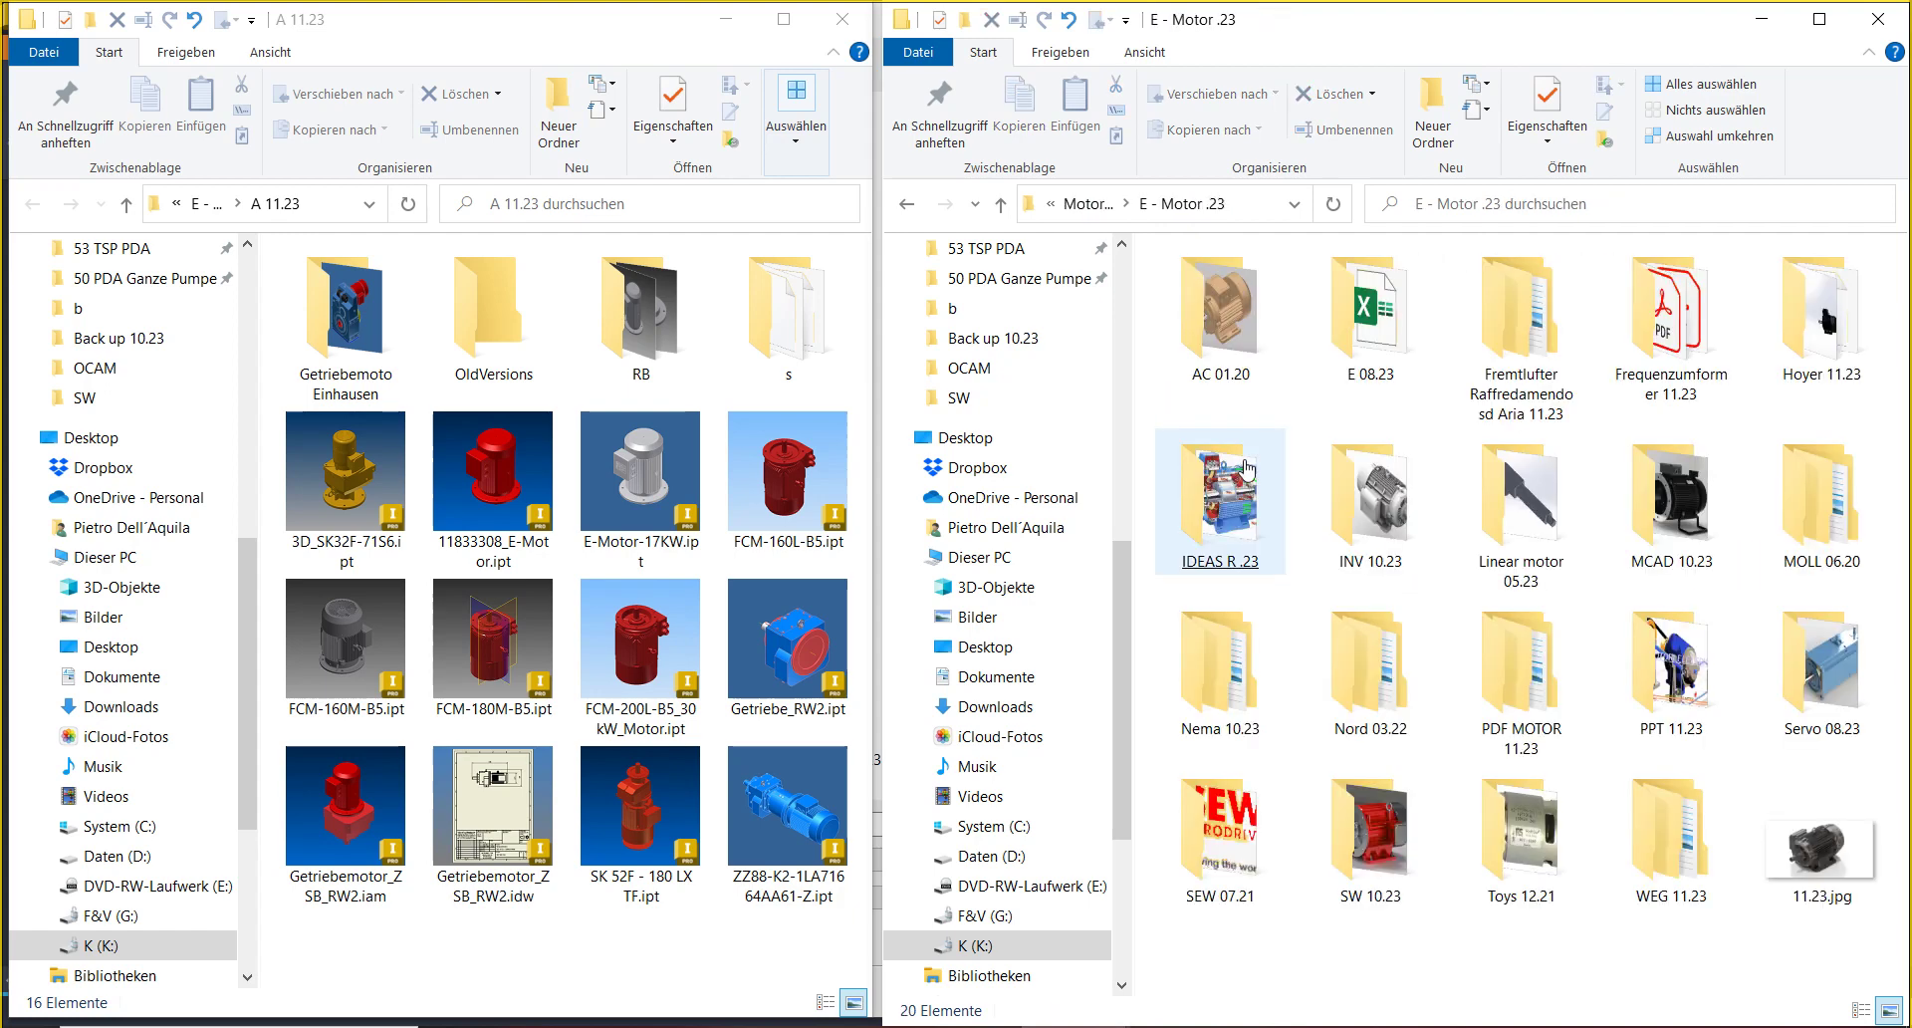
click(1430, 115)
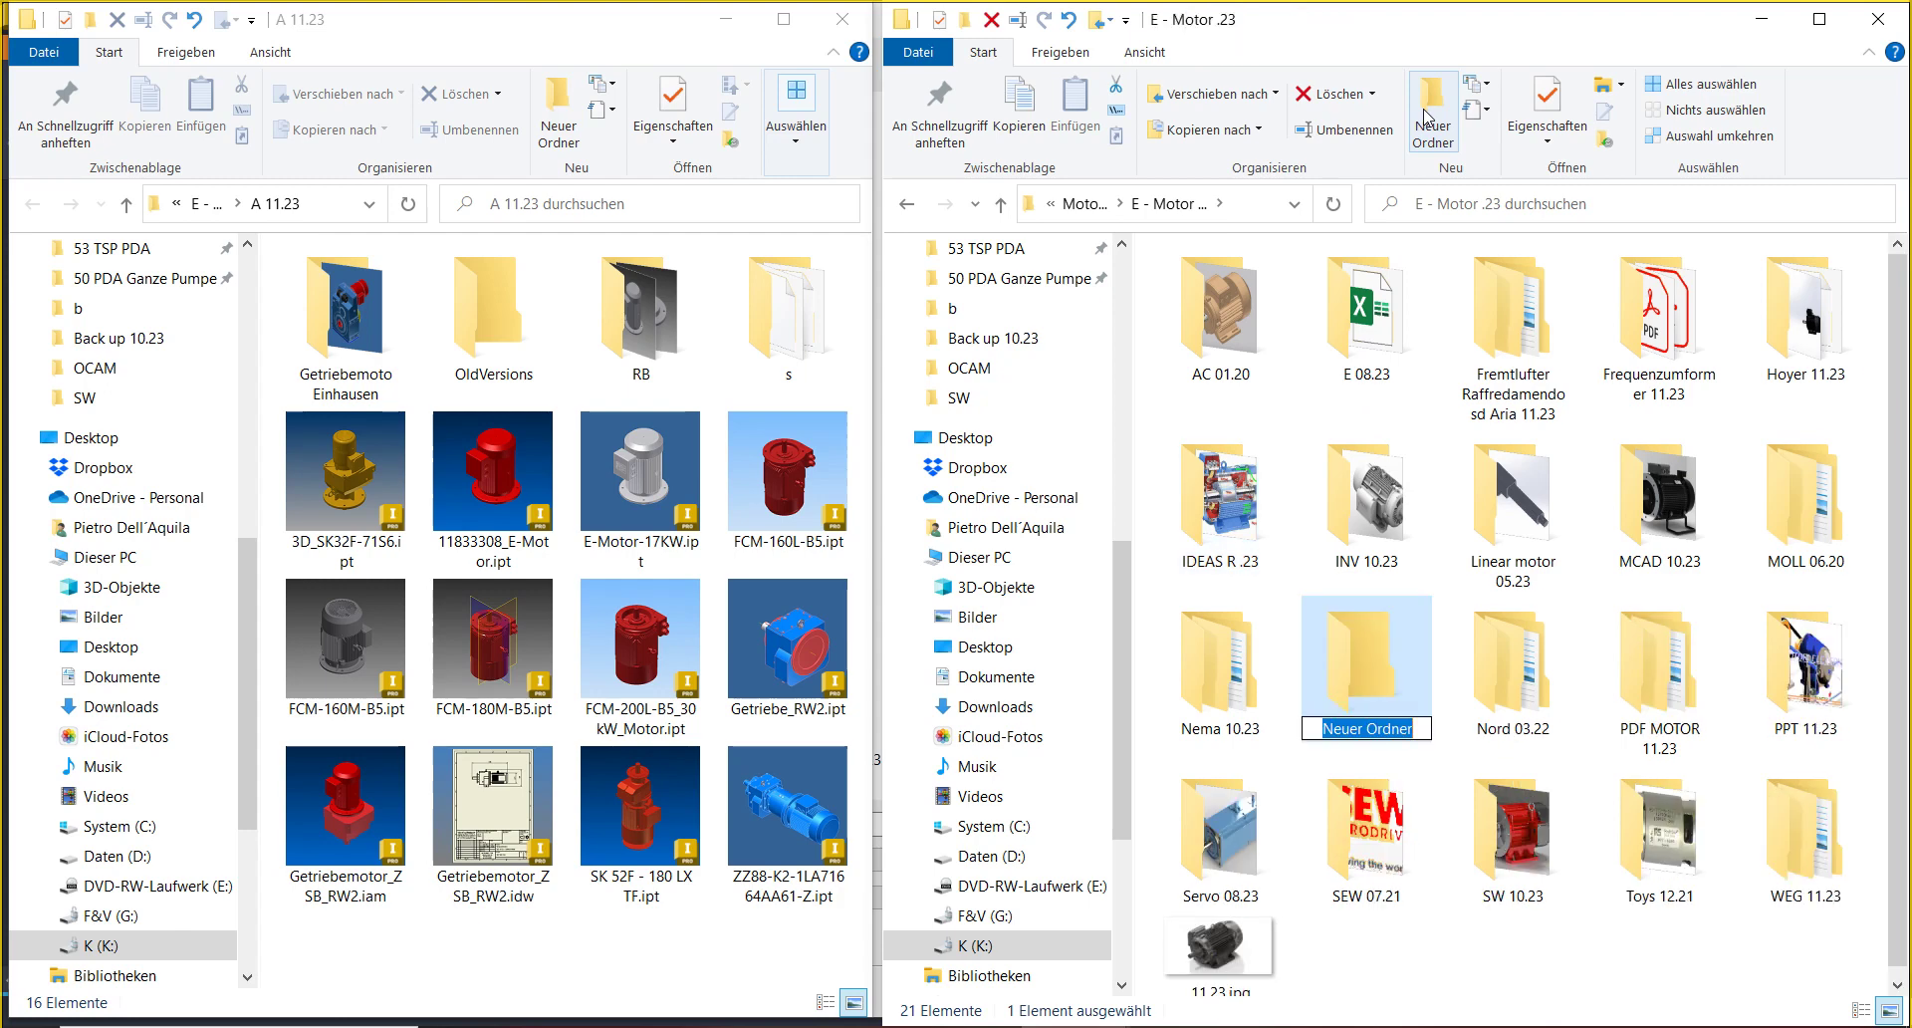
text(A)
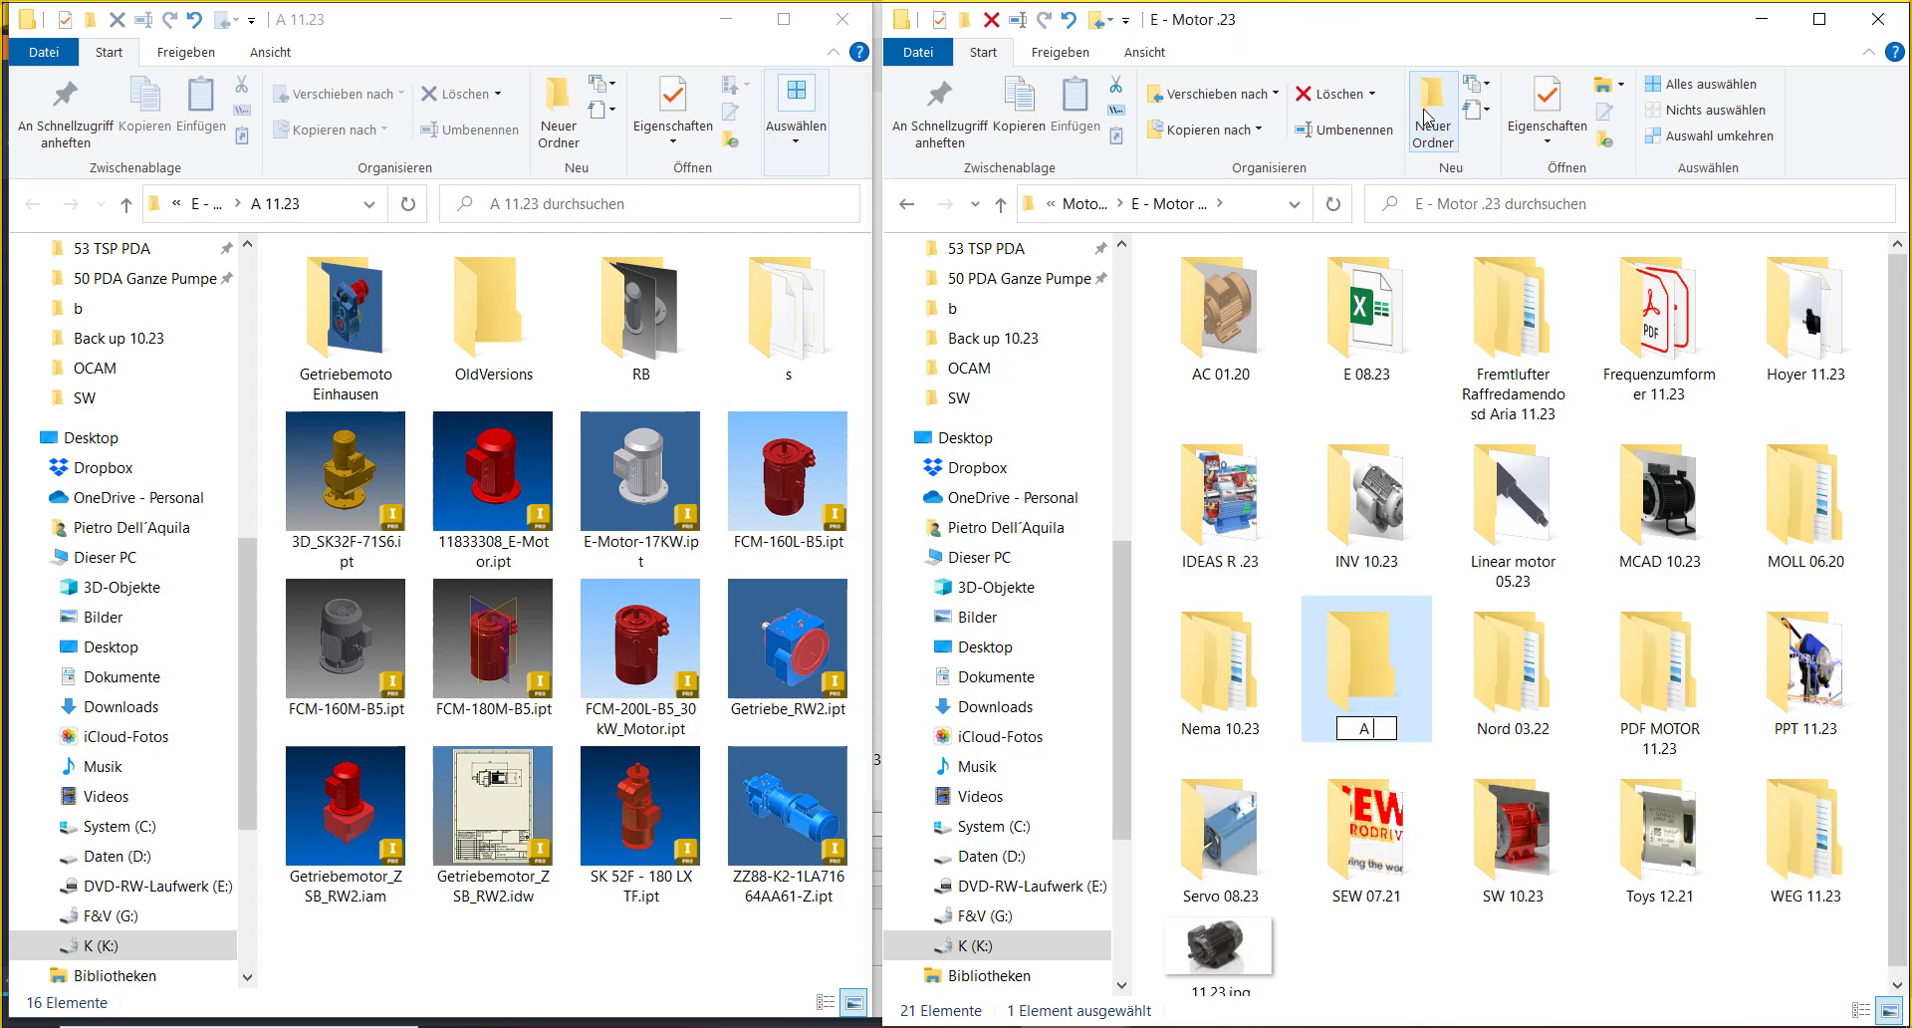
text( 13-16  11.23)
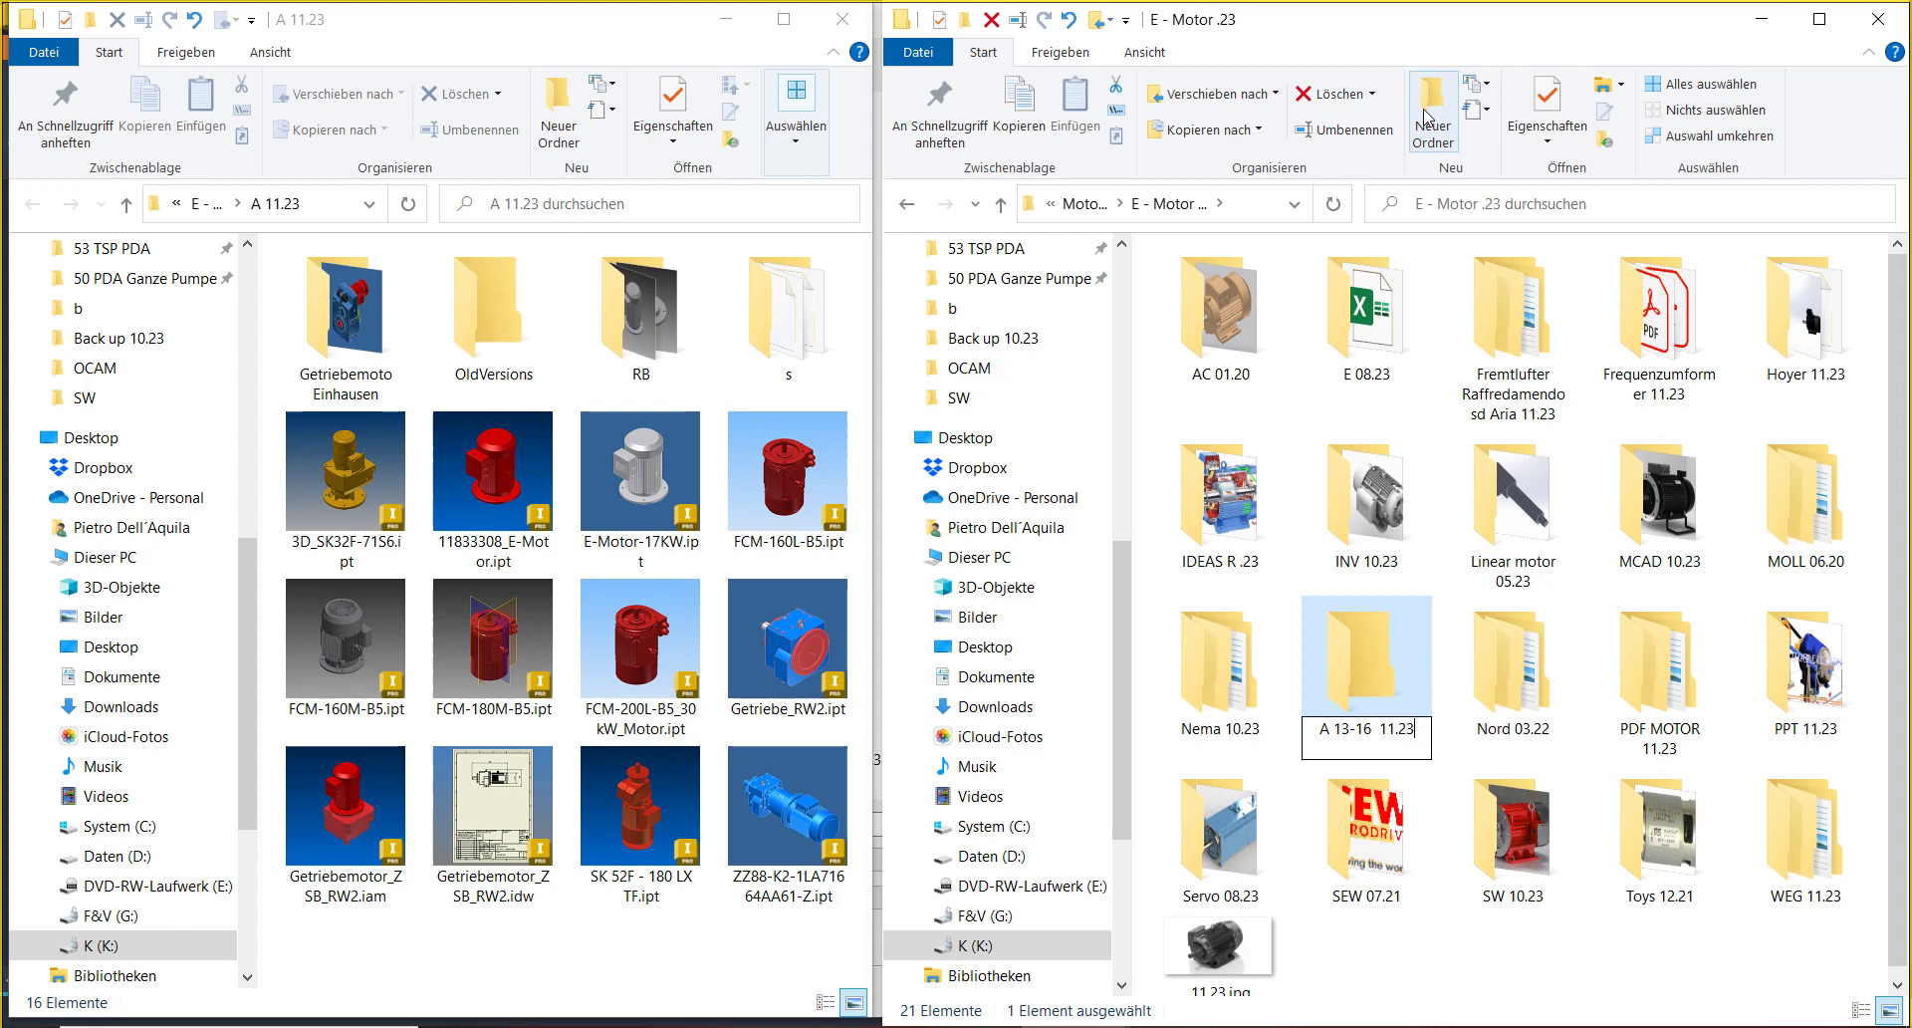
key(Return)
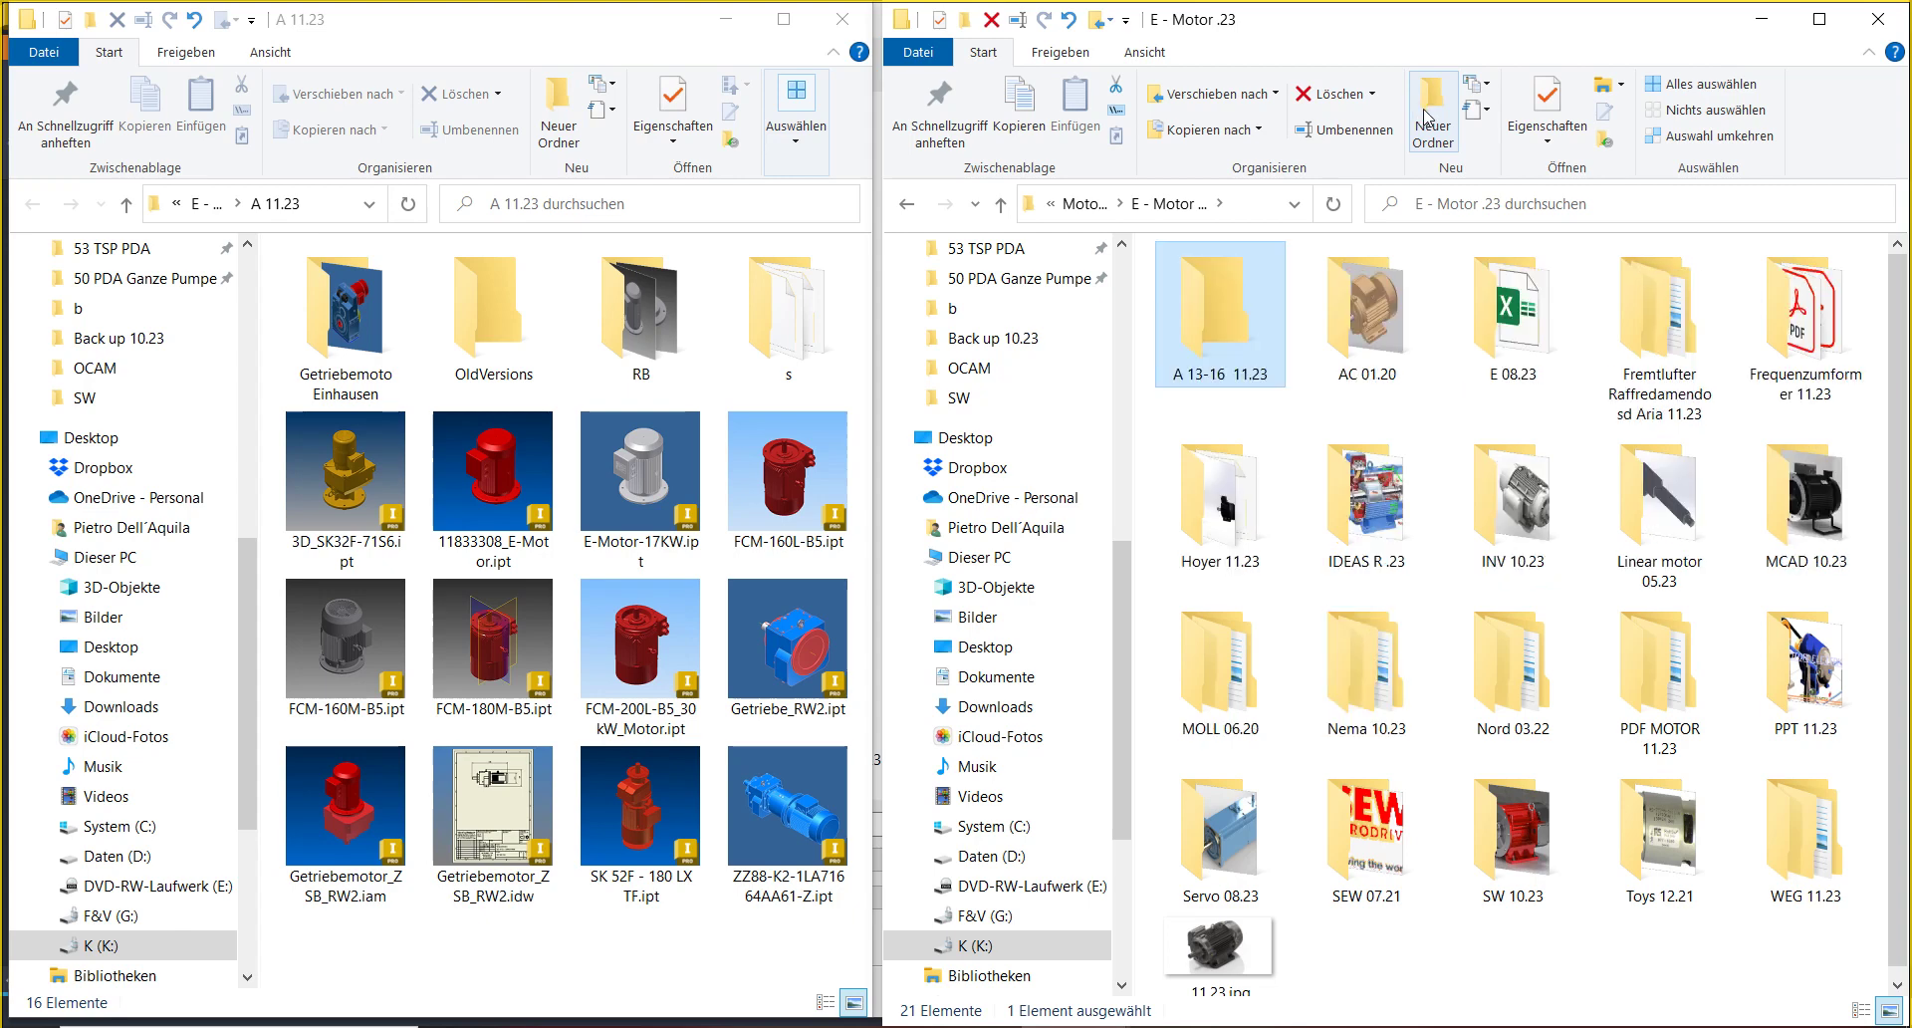
- Return to E - Motoreriduttore .23, capture a screenshot of its window and save it as a PNG in the Back up 10.23 folder
click(1083, 203)
click(1363, 541)
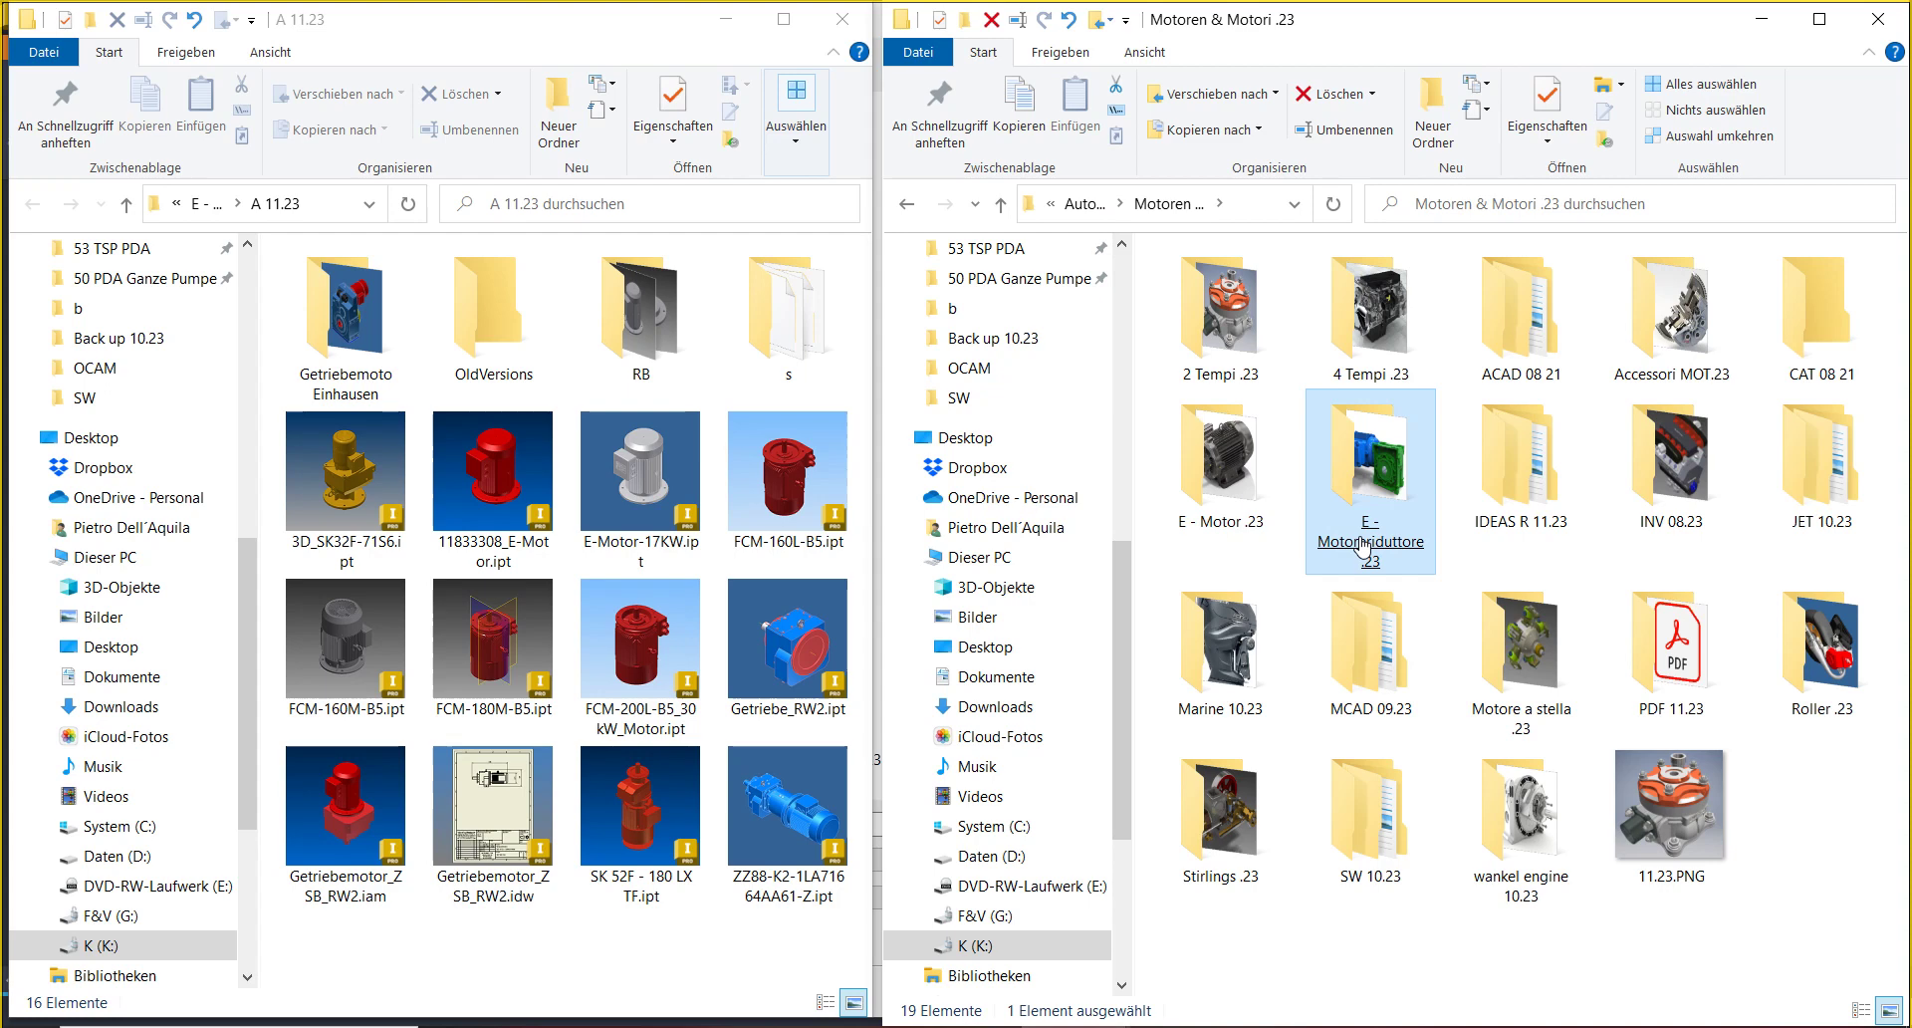
double_click(1363, 541)
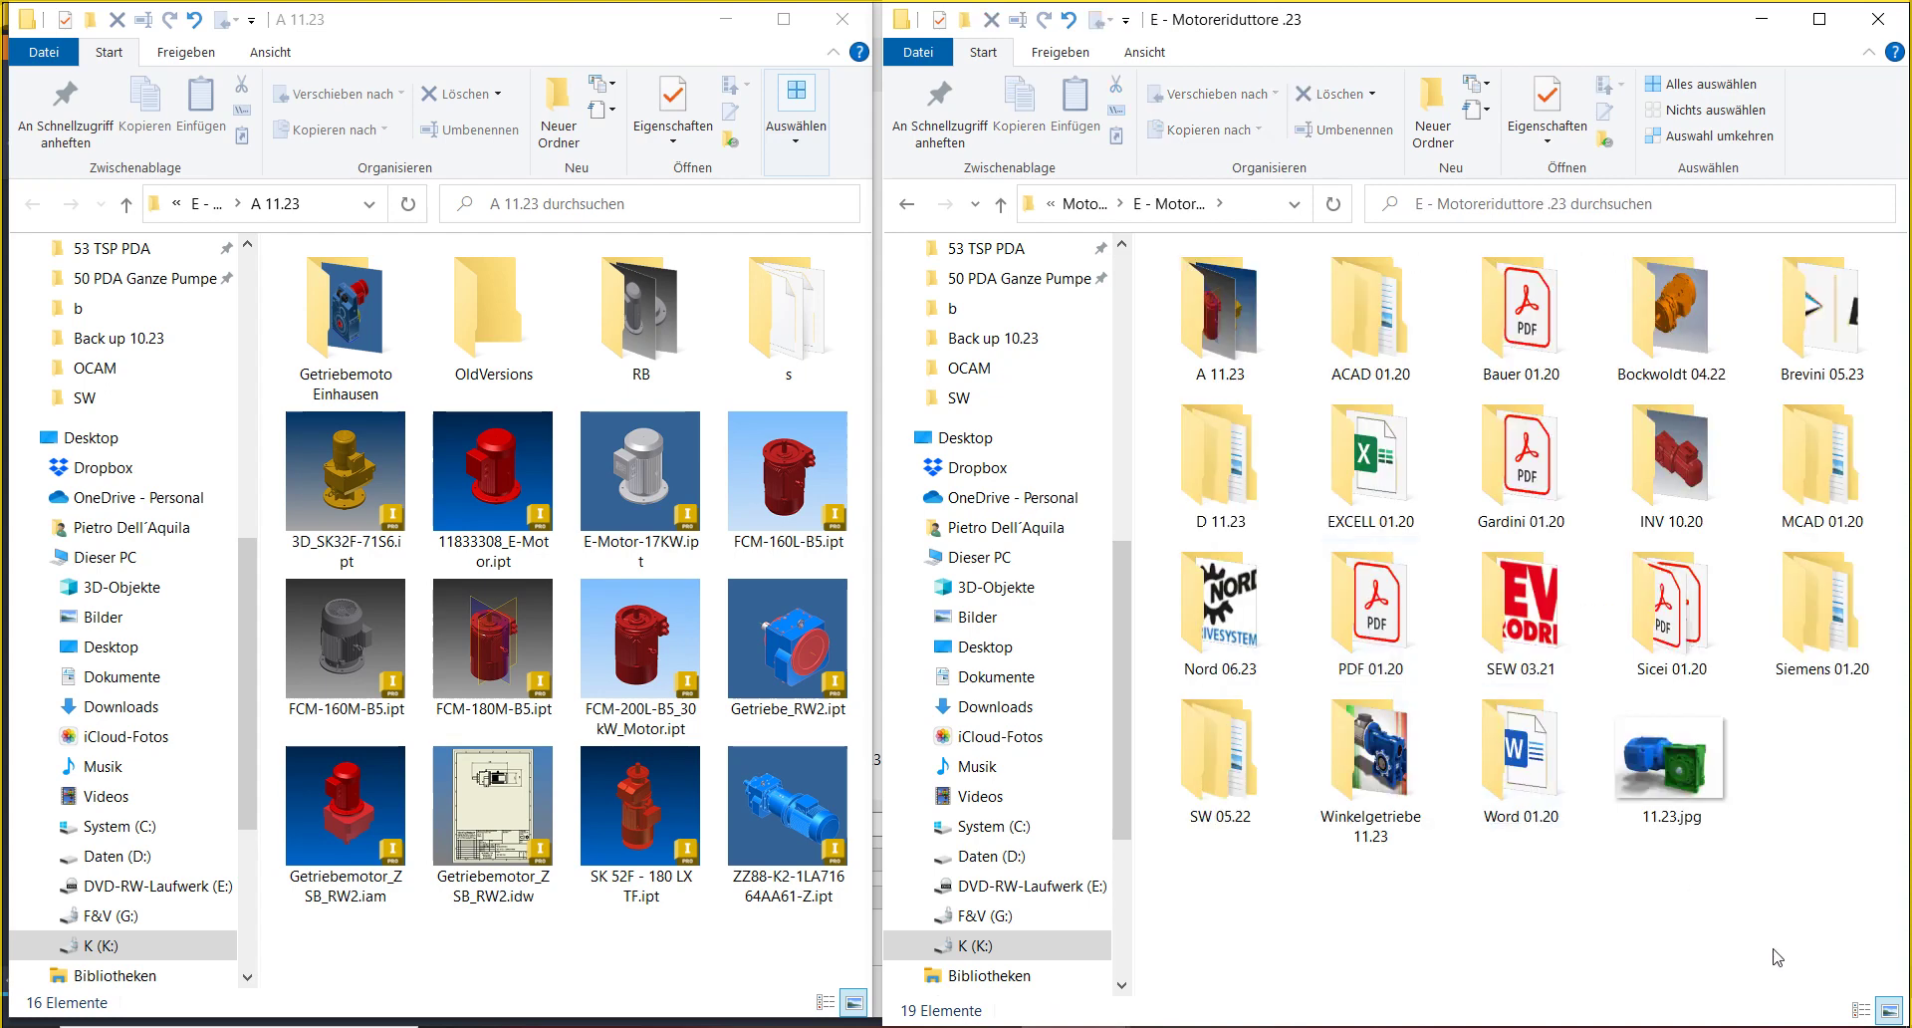
key(Print)
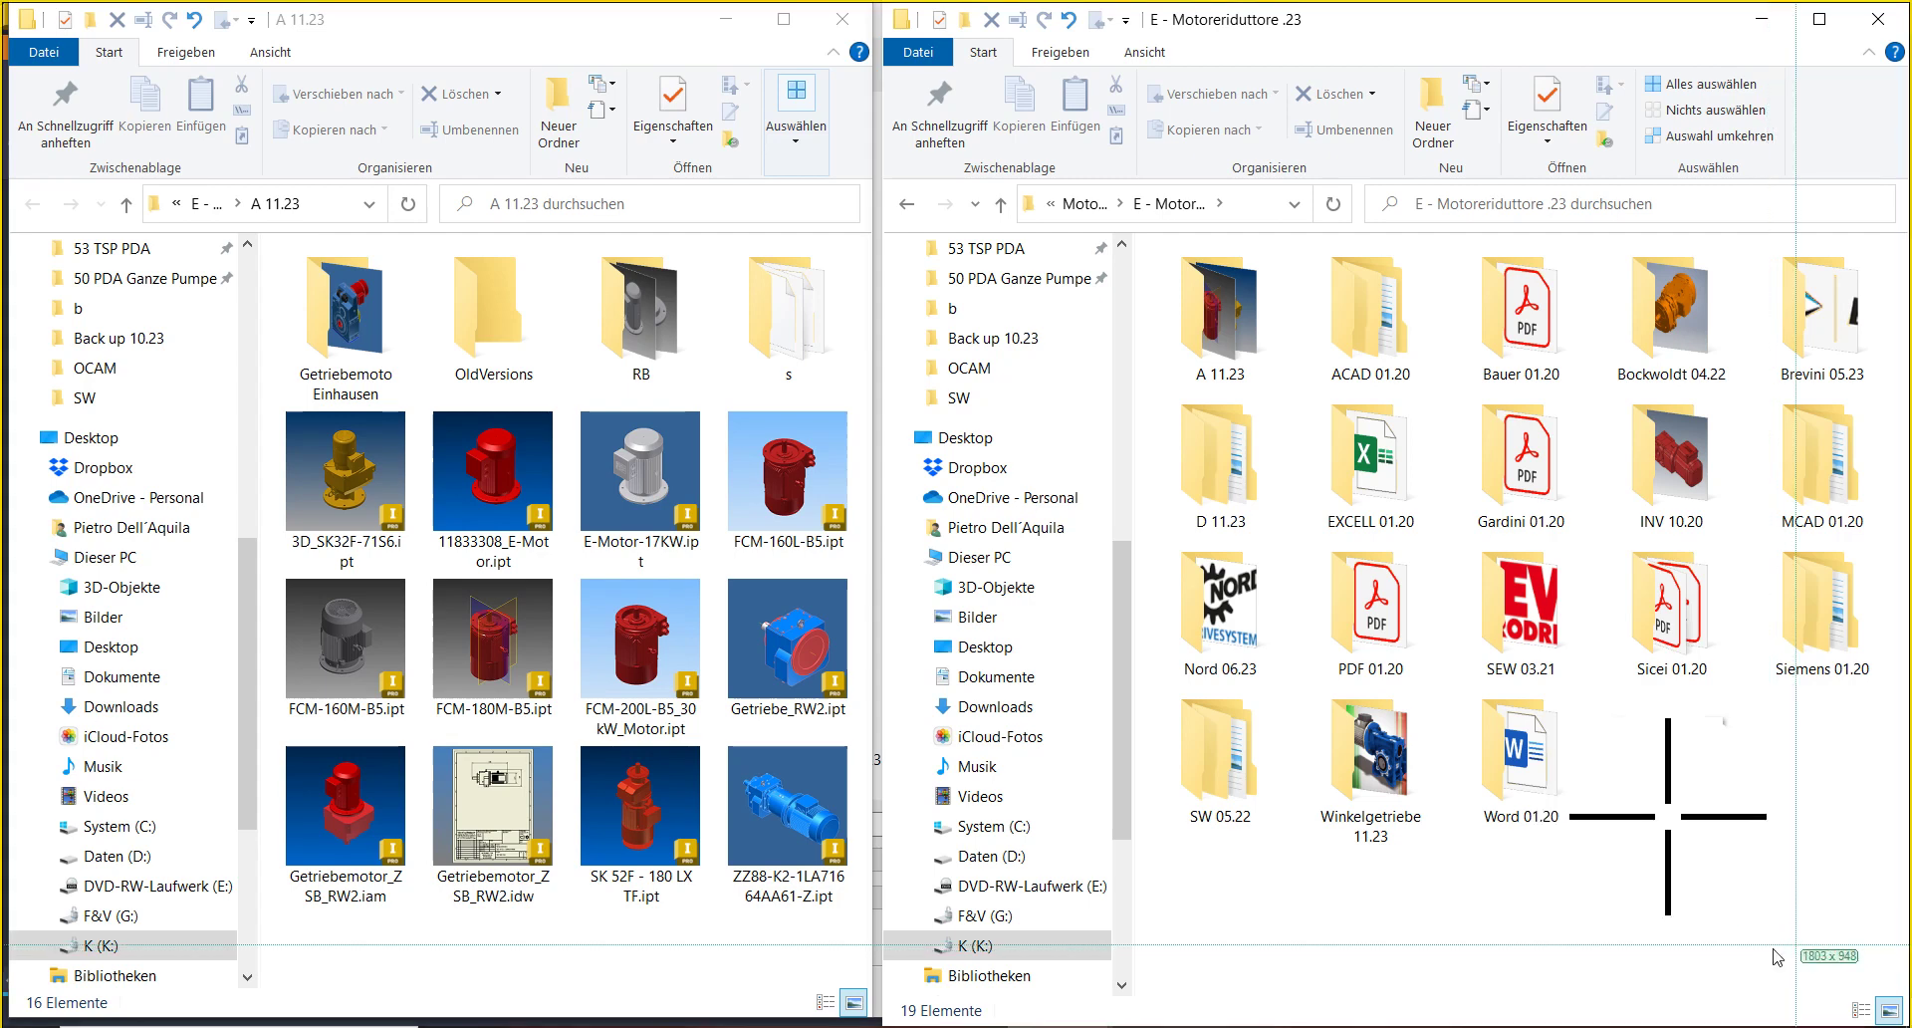
drag(884, 3, 1904, 941)
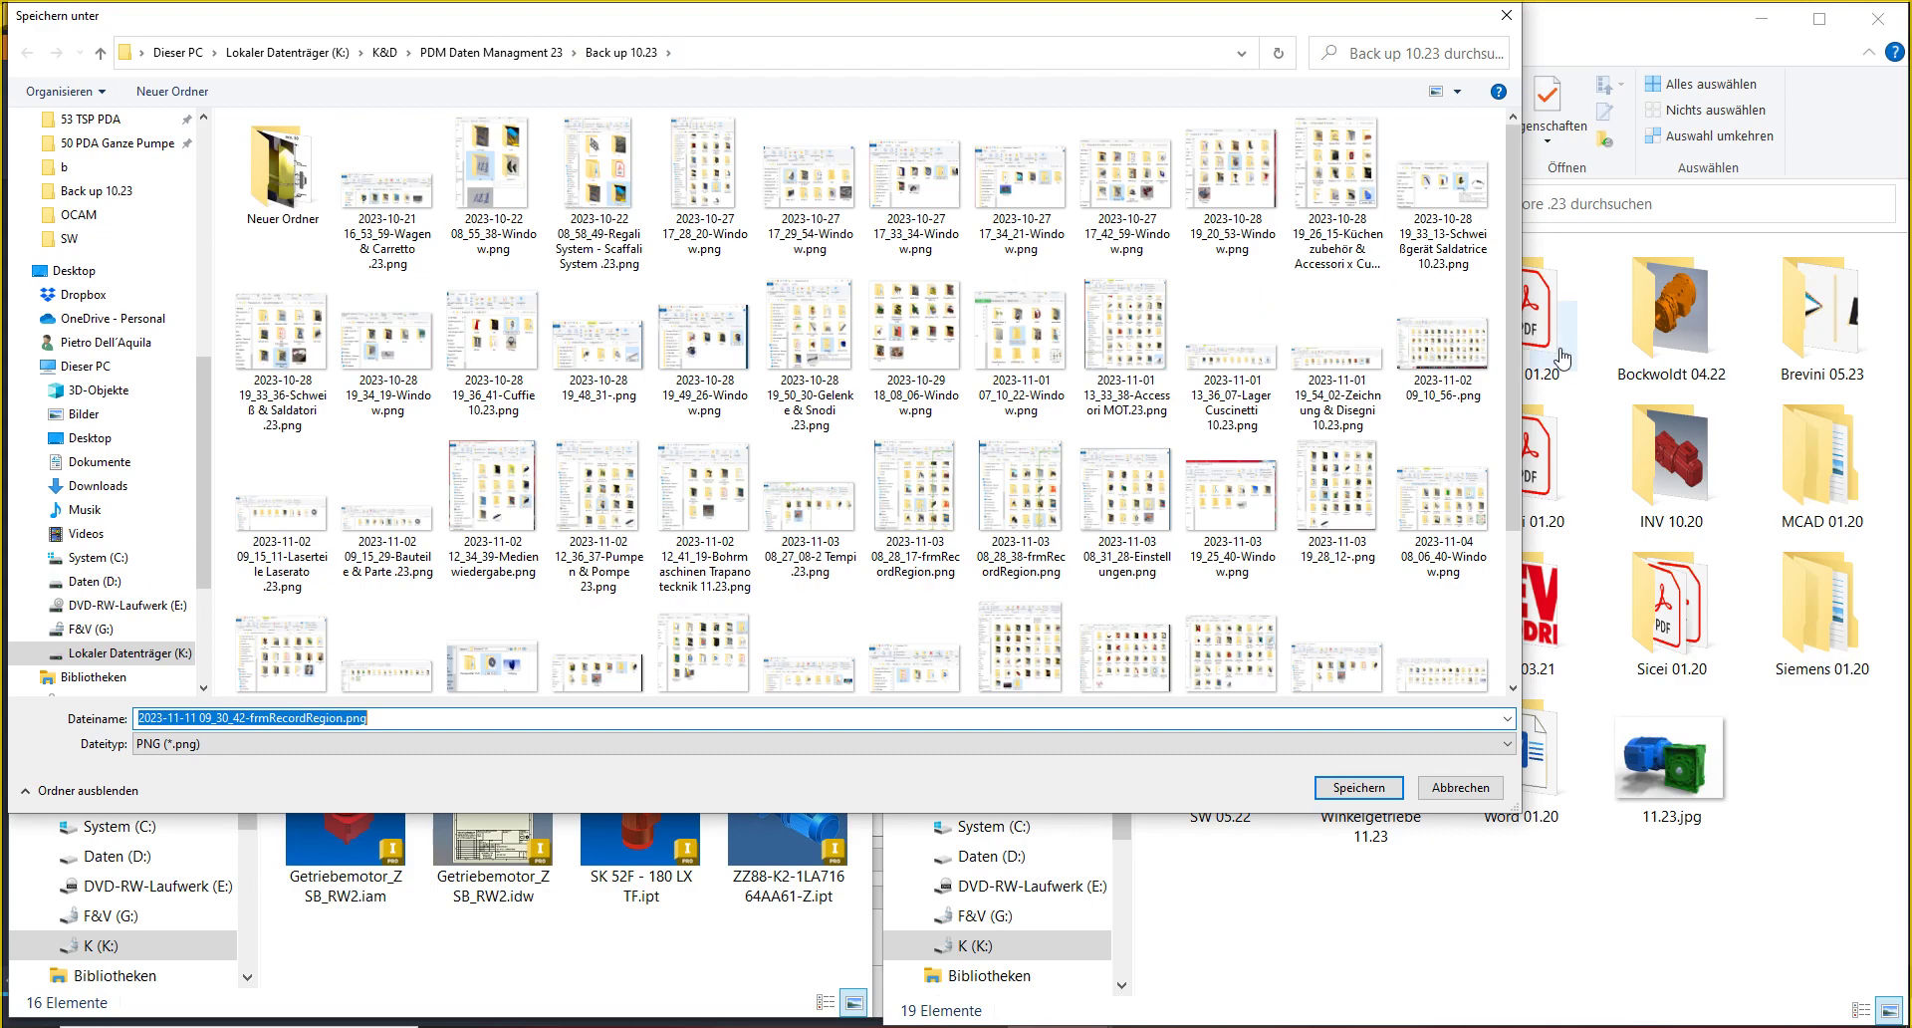
click(1383, 792)
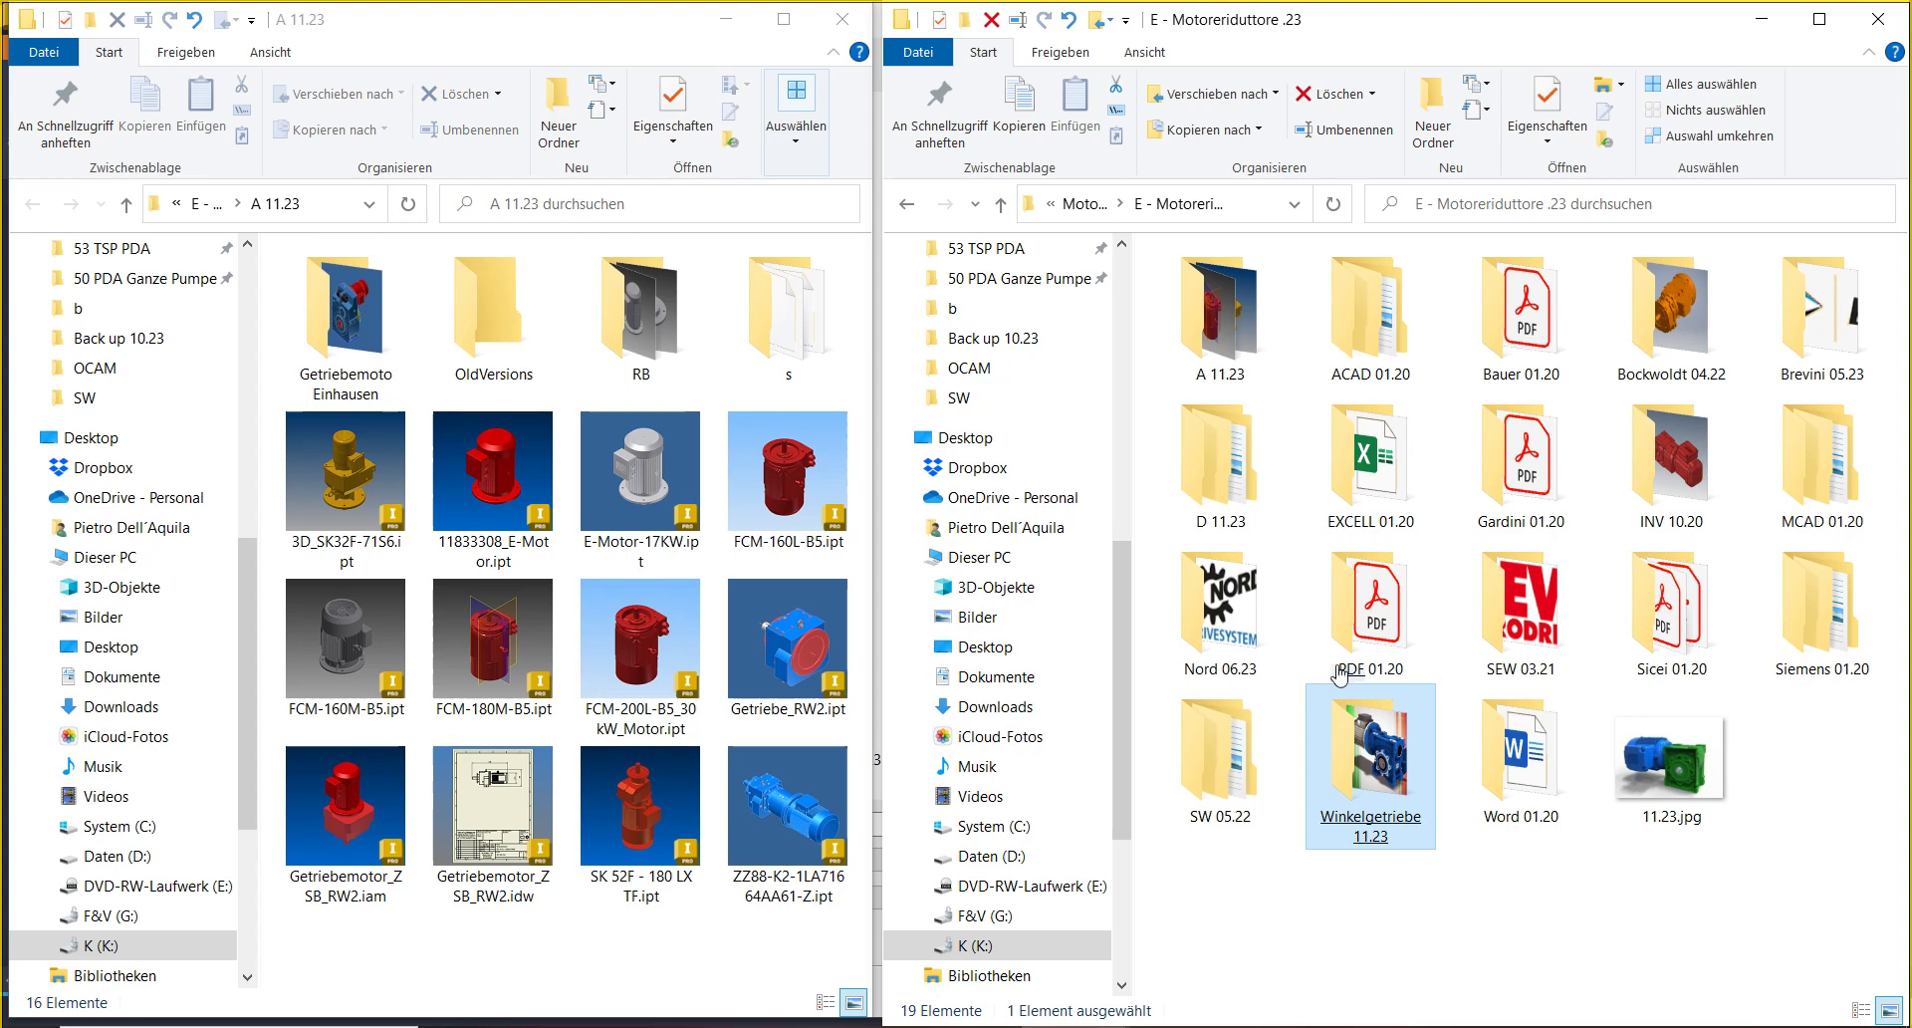
- Open A 13-16 11.23 inside E - Motor .23 and create a new folder there, starting its name with INV
click(1093, 204)
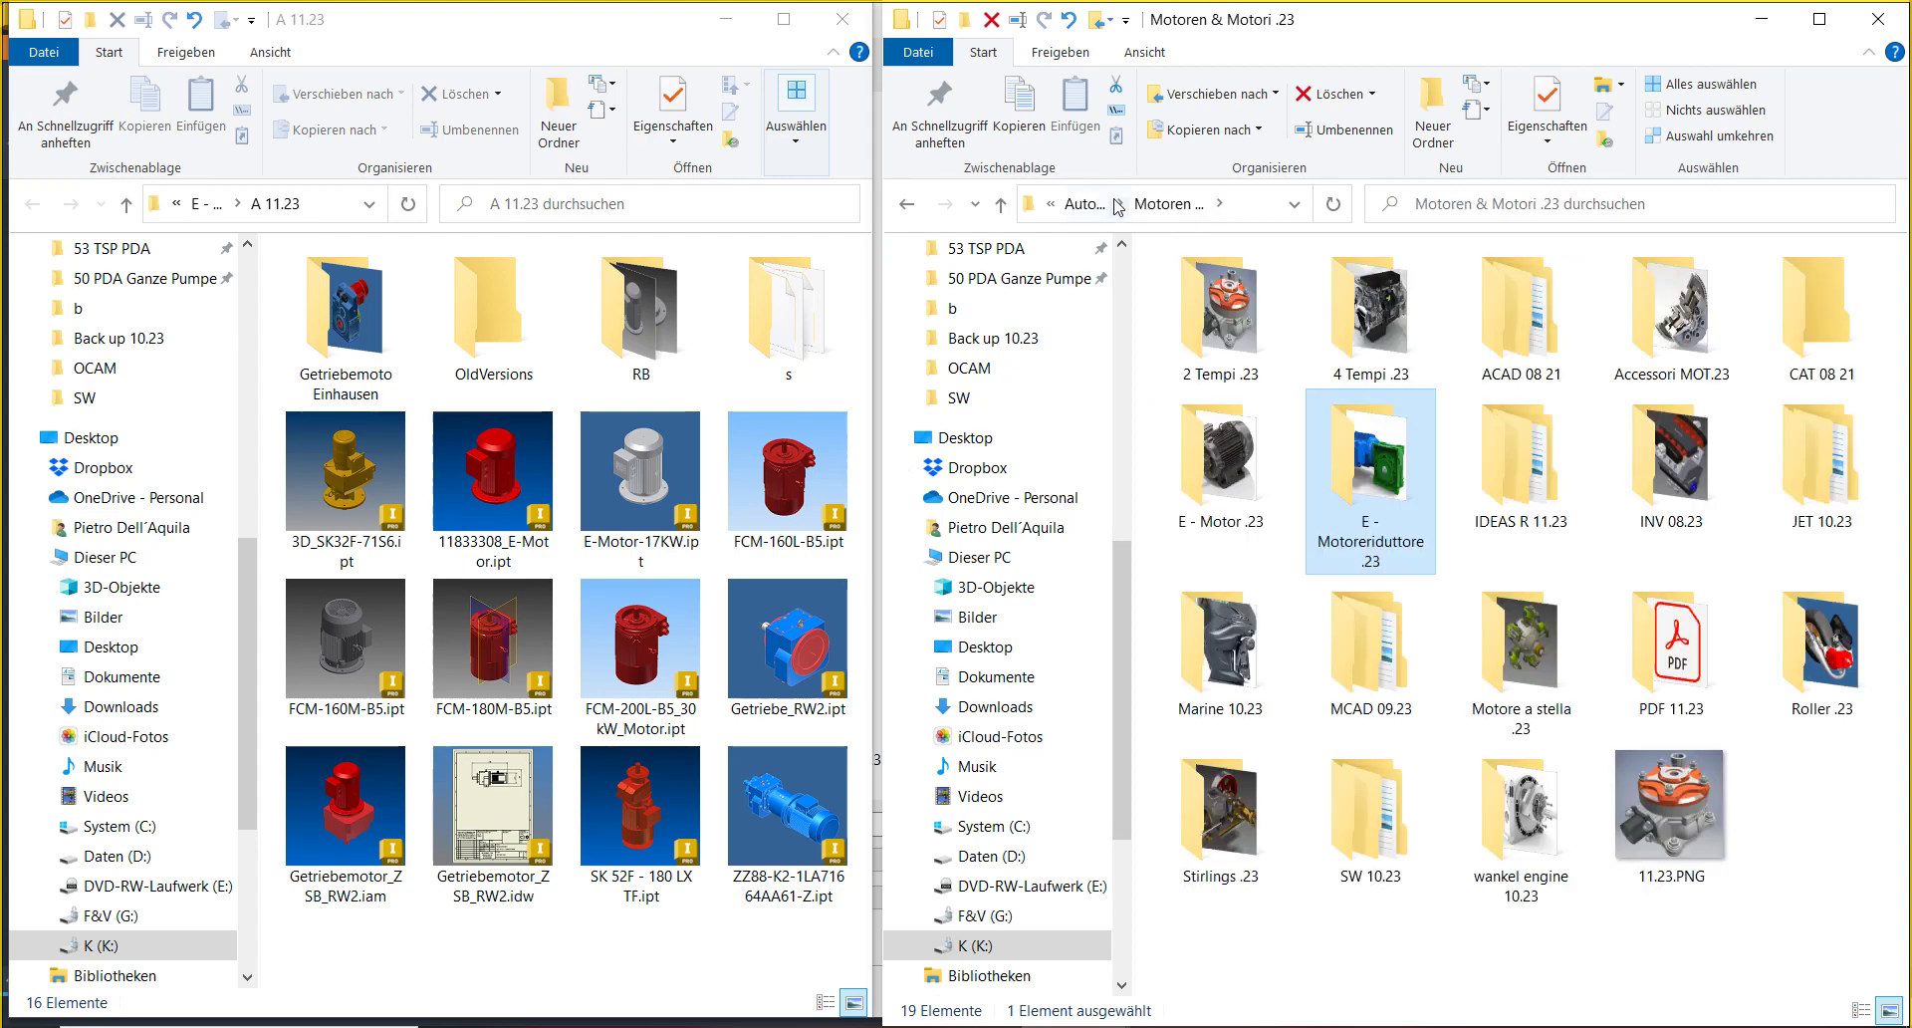
click(1243, 480)
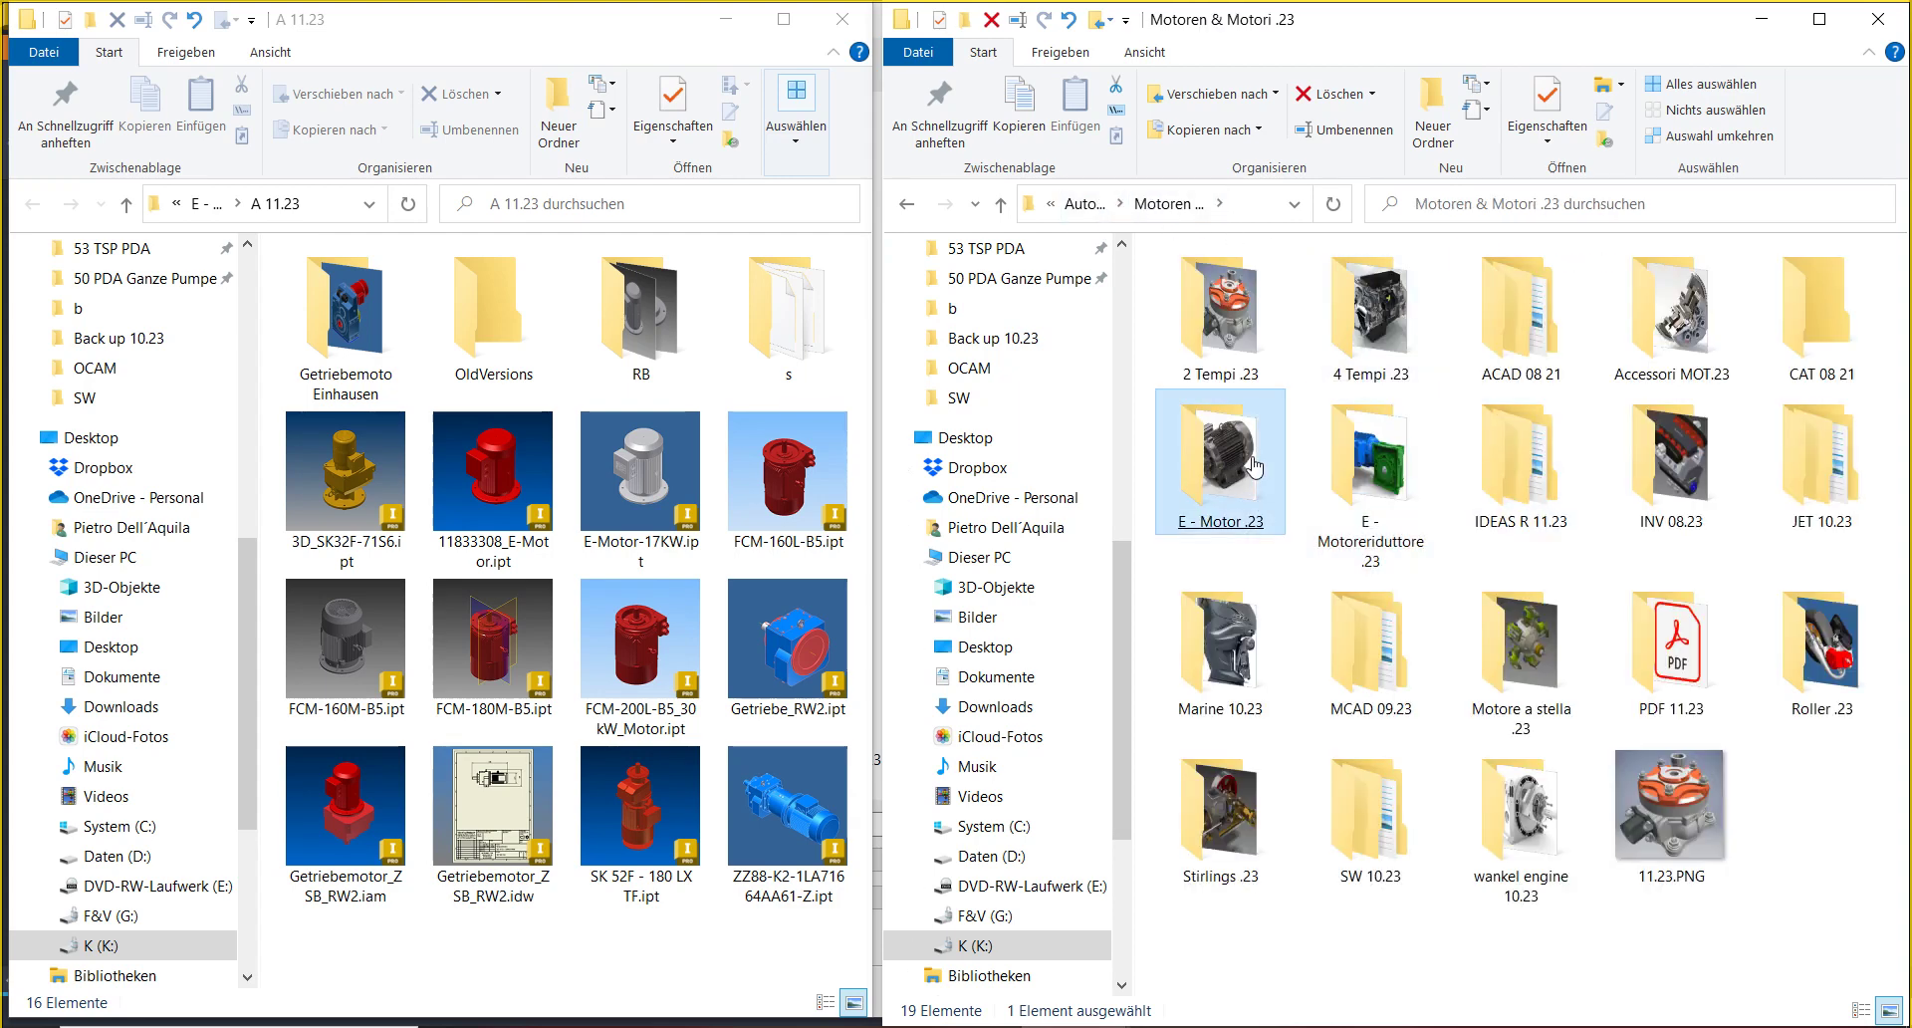
double_click(1244, 480)
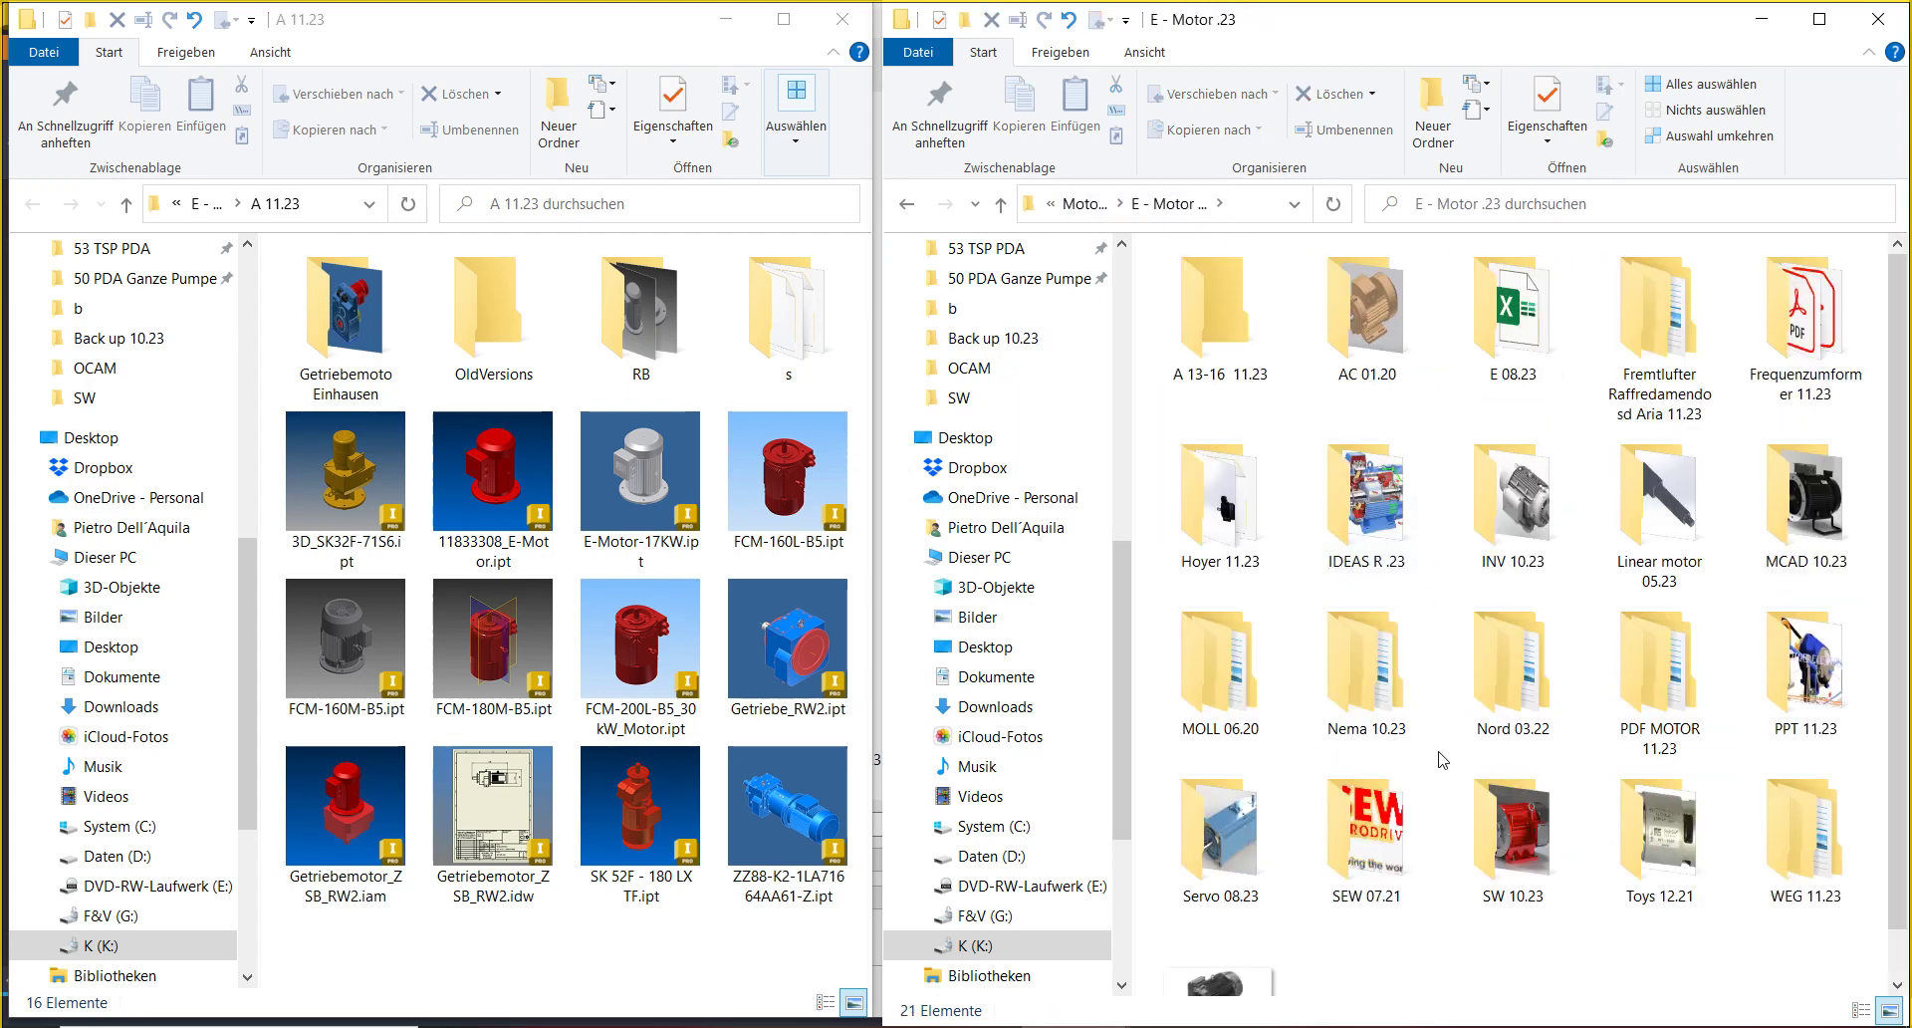
click(1243, 356)
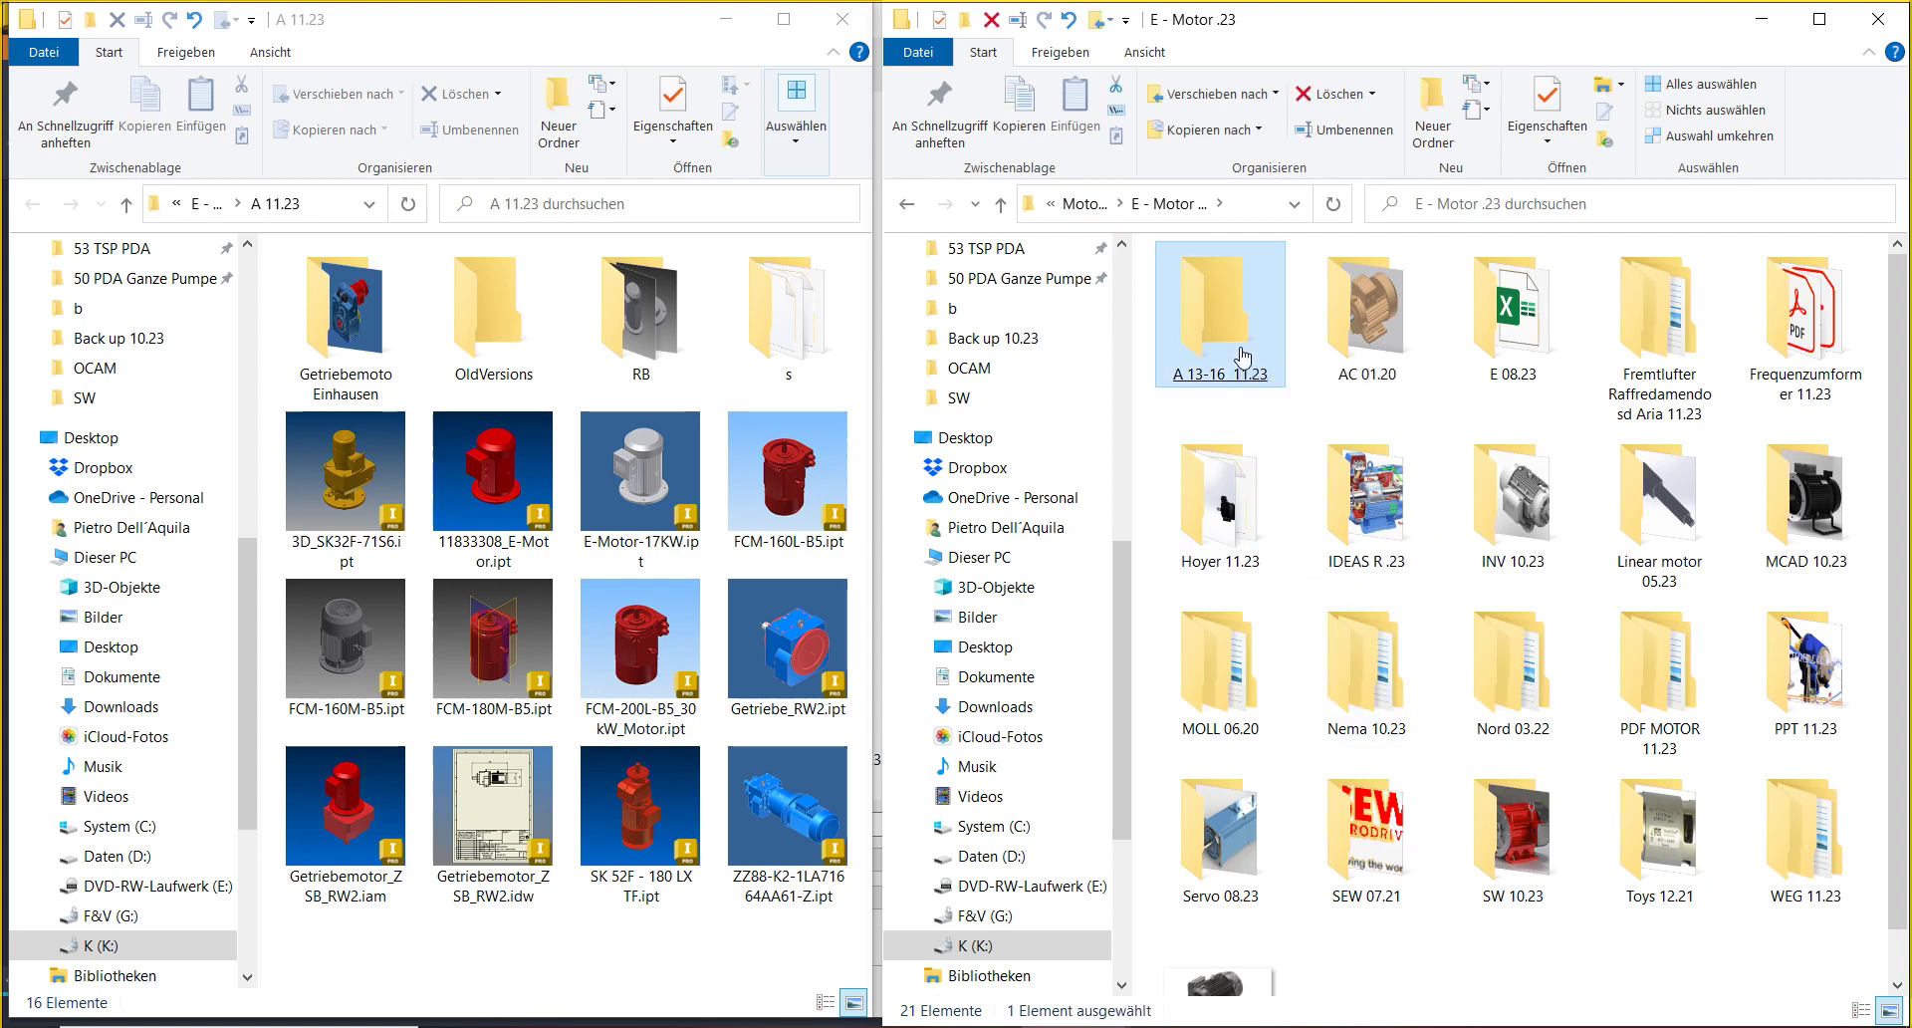
double_click(1243, 357)
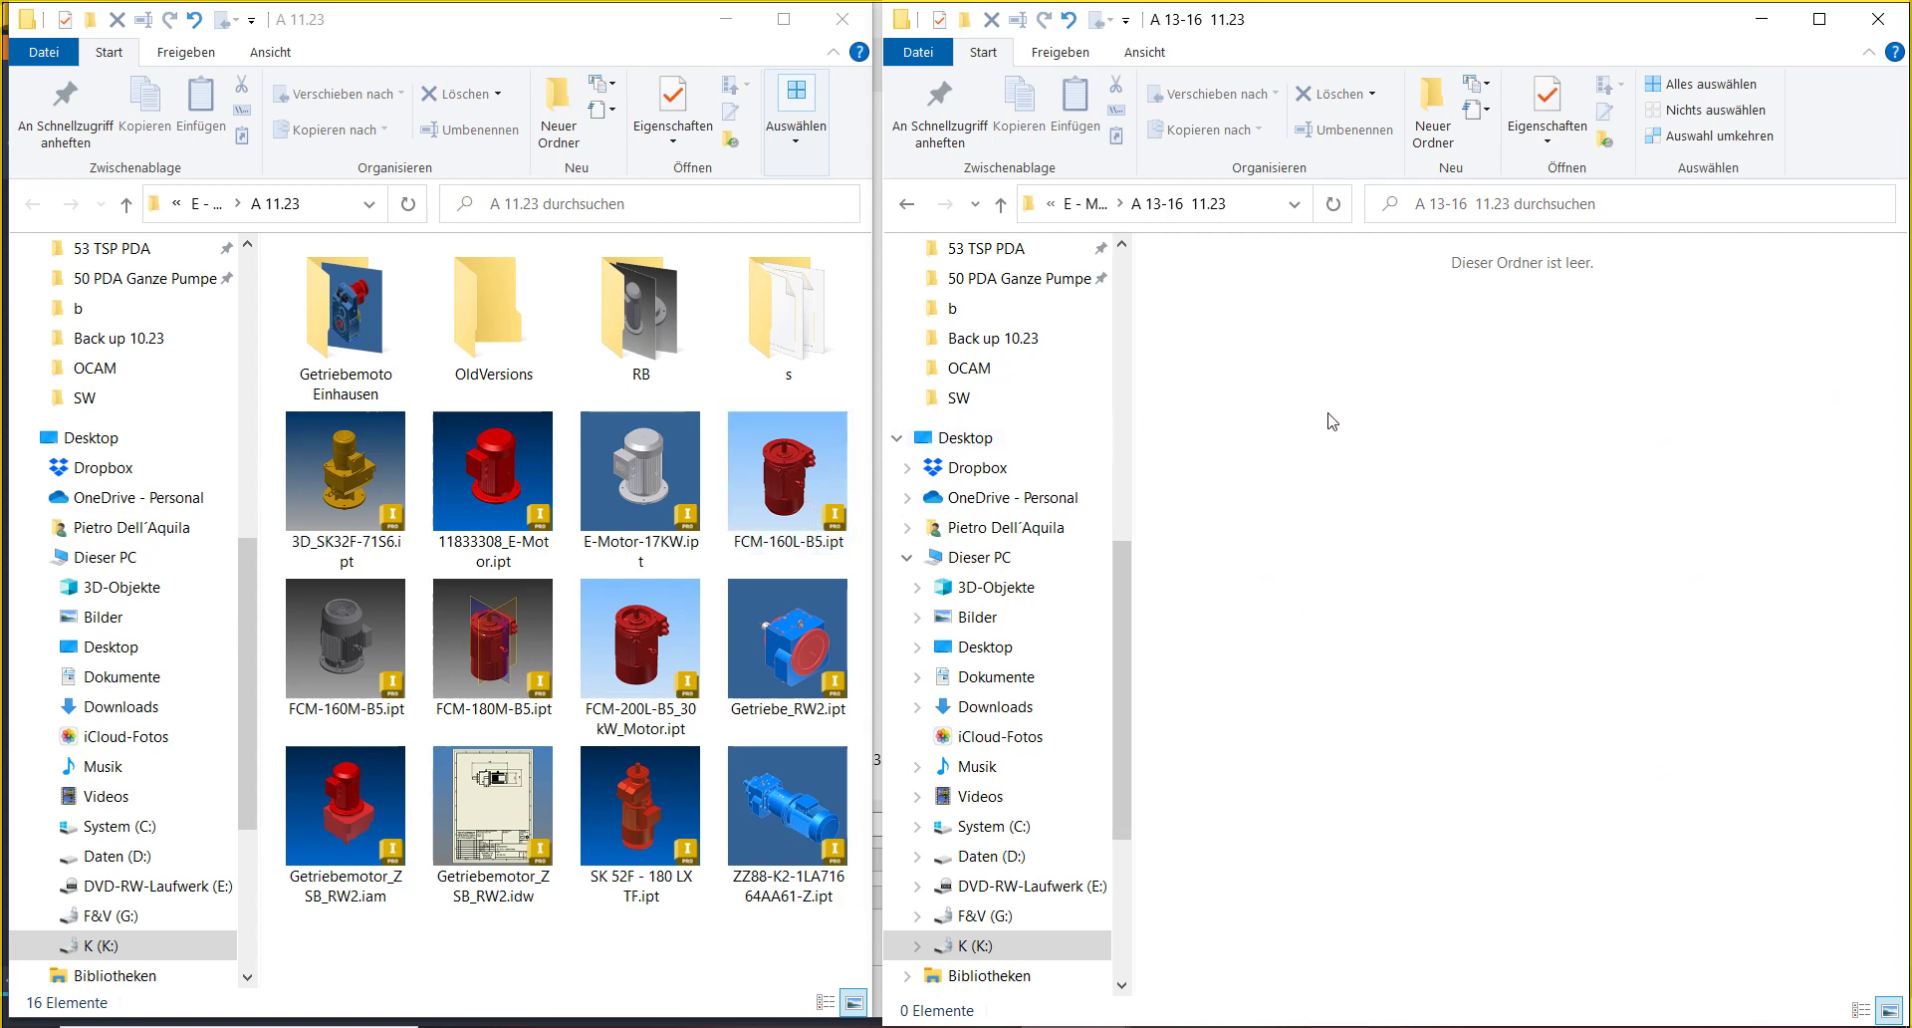
click(1446, 118)
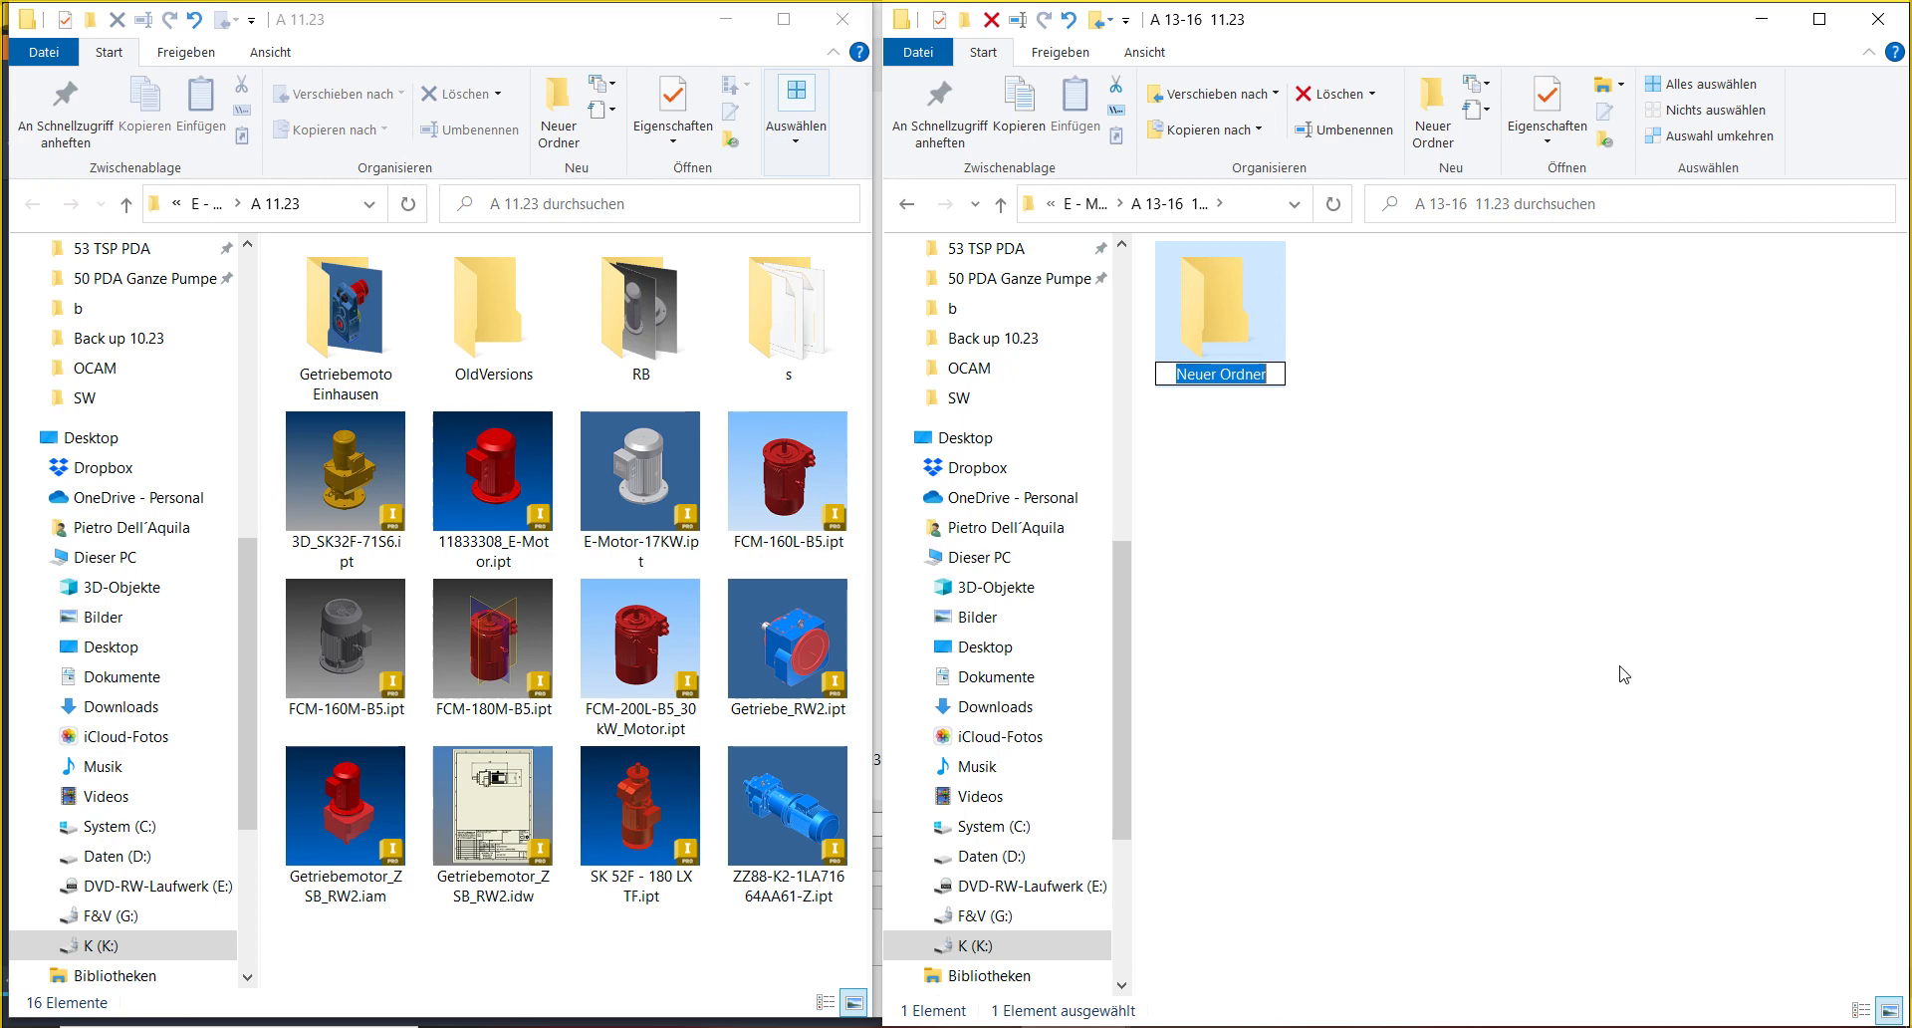
key(BackSpace)
text(INV)
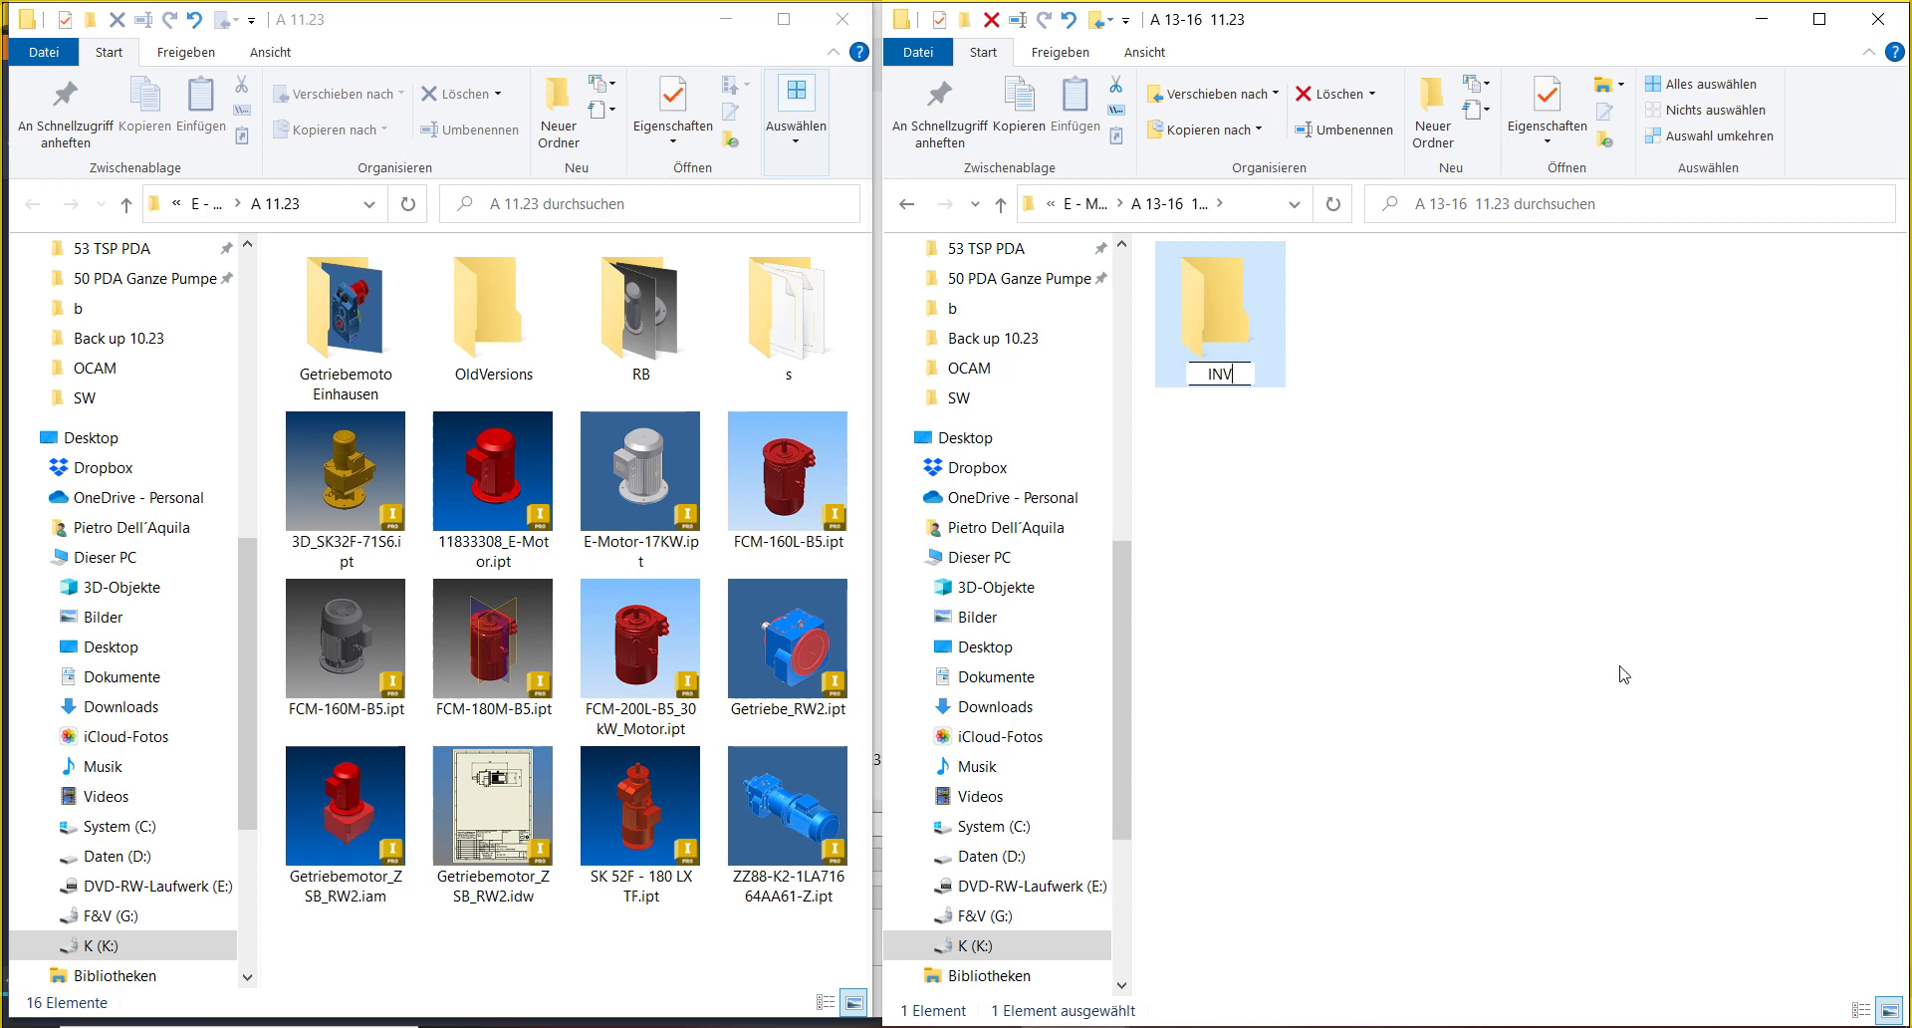
text(KK&DPDM Daten Managment 23Back up 10.232023-11-11 09_30_42-frmRecordRegion.png)
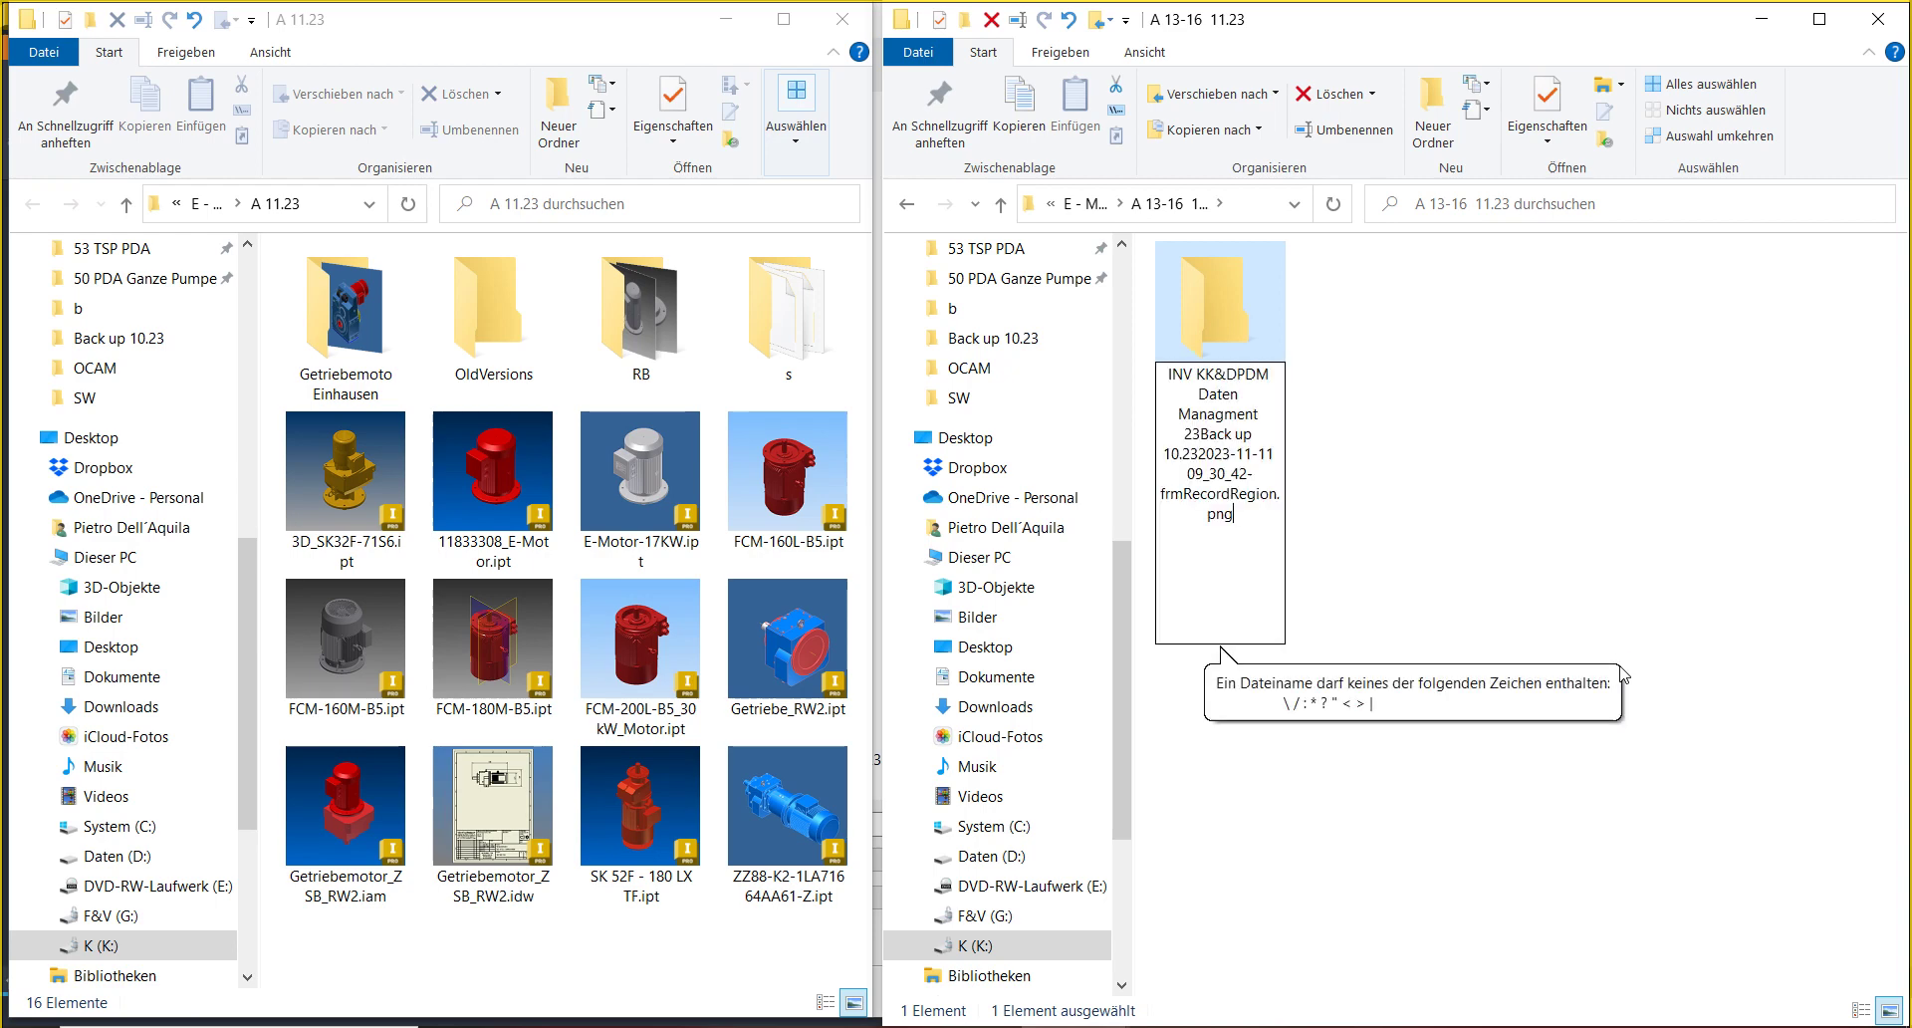
key(BackSpace)
key(BackSpace)
key(BackSpace)
key(BackSpace)
key(BackSpace)
key(BackSpace)
key(BackSpace)
key(BackSpace)
key(BackSpace)
key(BackSpace)
key(BackSpace)
key(BackSpace)
key(BackSpace)
key(BackSpace)
key(BackSpace)
key(BackSpace)
key(BackSpace)
key(BackSpace)
key(BackSpace)
key(BackSpace)
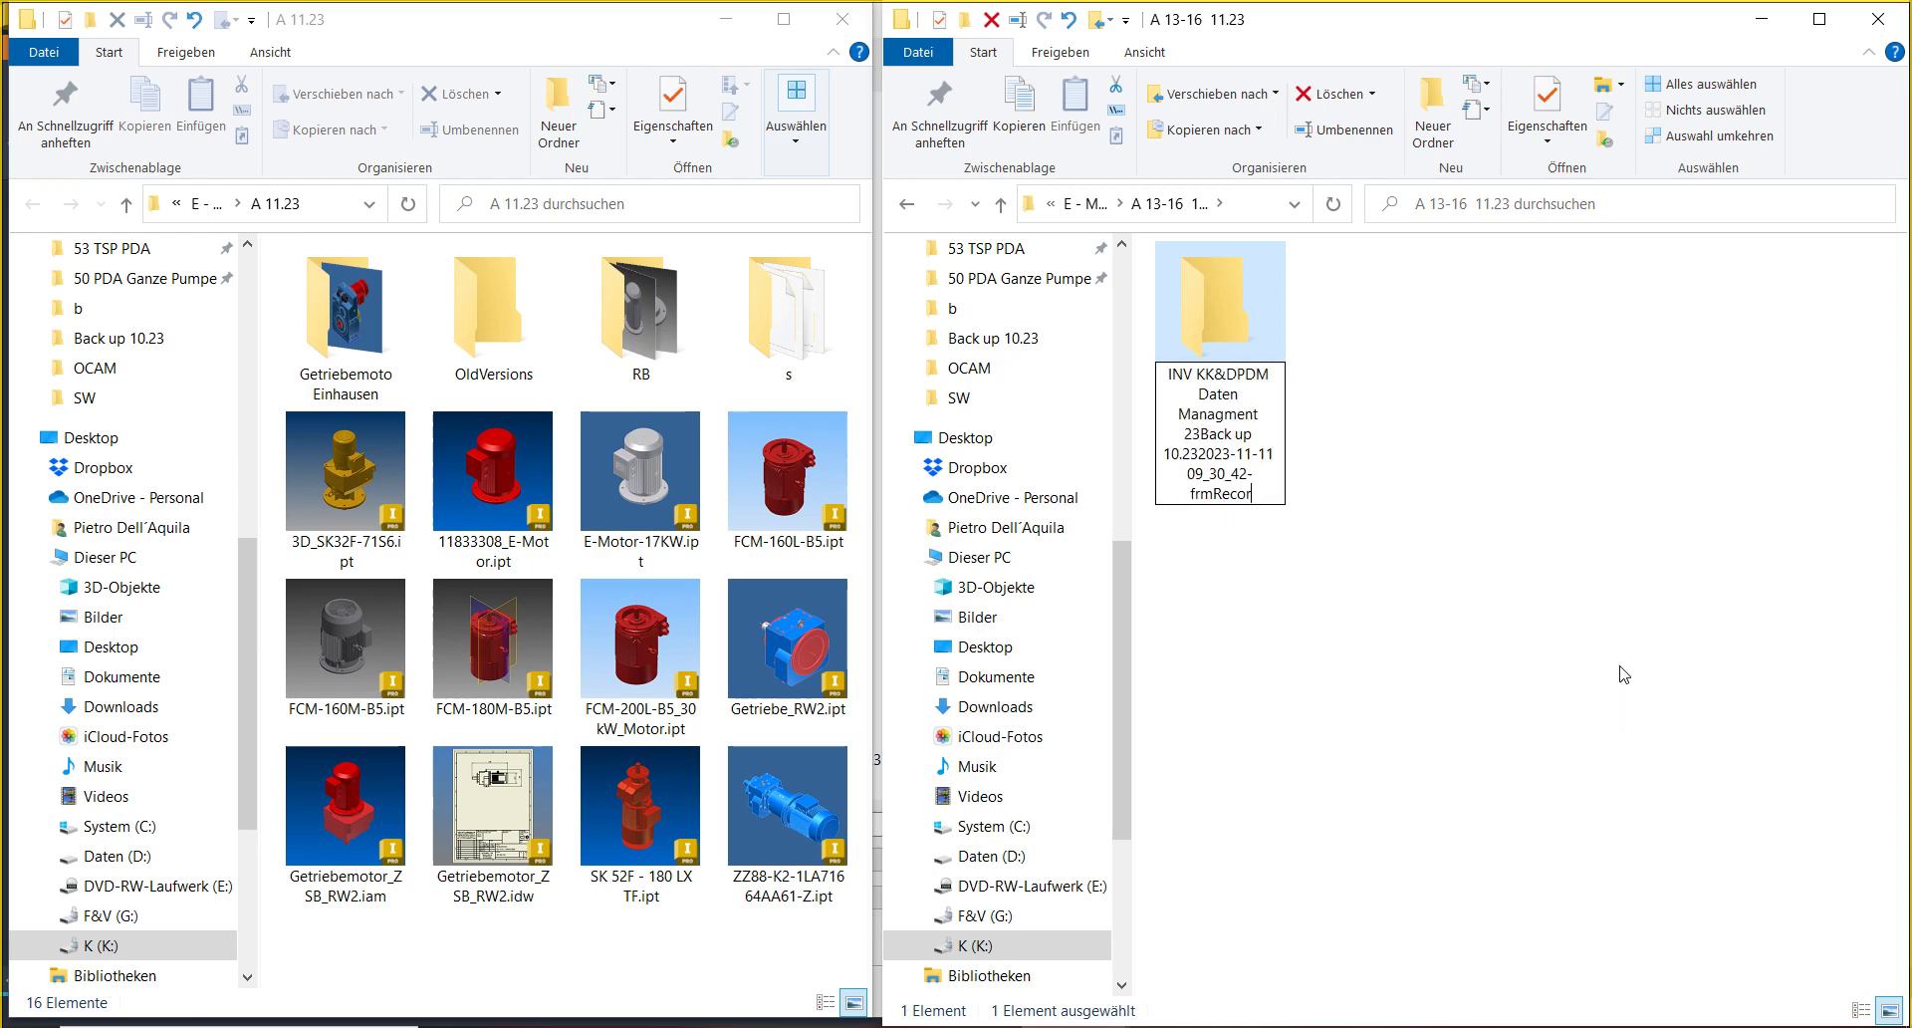
key(BackSpace)
key(BackSpace)
key(BackSpace)
key(BackSpace)
key(BackSpace)
key(BackSpace)
key(BackSpace)
key(BackSpace)
key(BackSpace)
key(BackSpace)
key(BackSpace)
key(BackSpace)
key(BackSpace)
key(BackSpace)
key(BackSpace)
key(BackSpace)
key(BackSpace)
key(BackSpace)
key(BackSpace)
key(BackSpace)
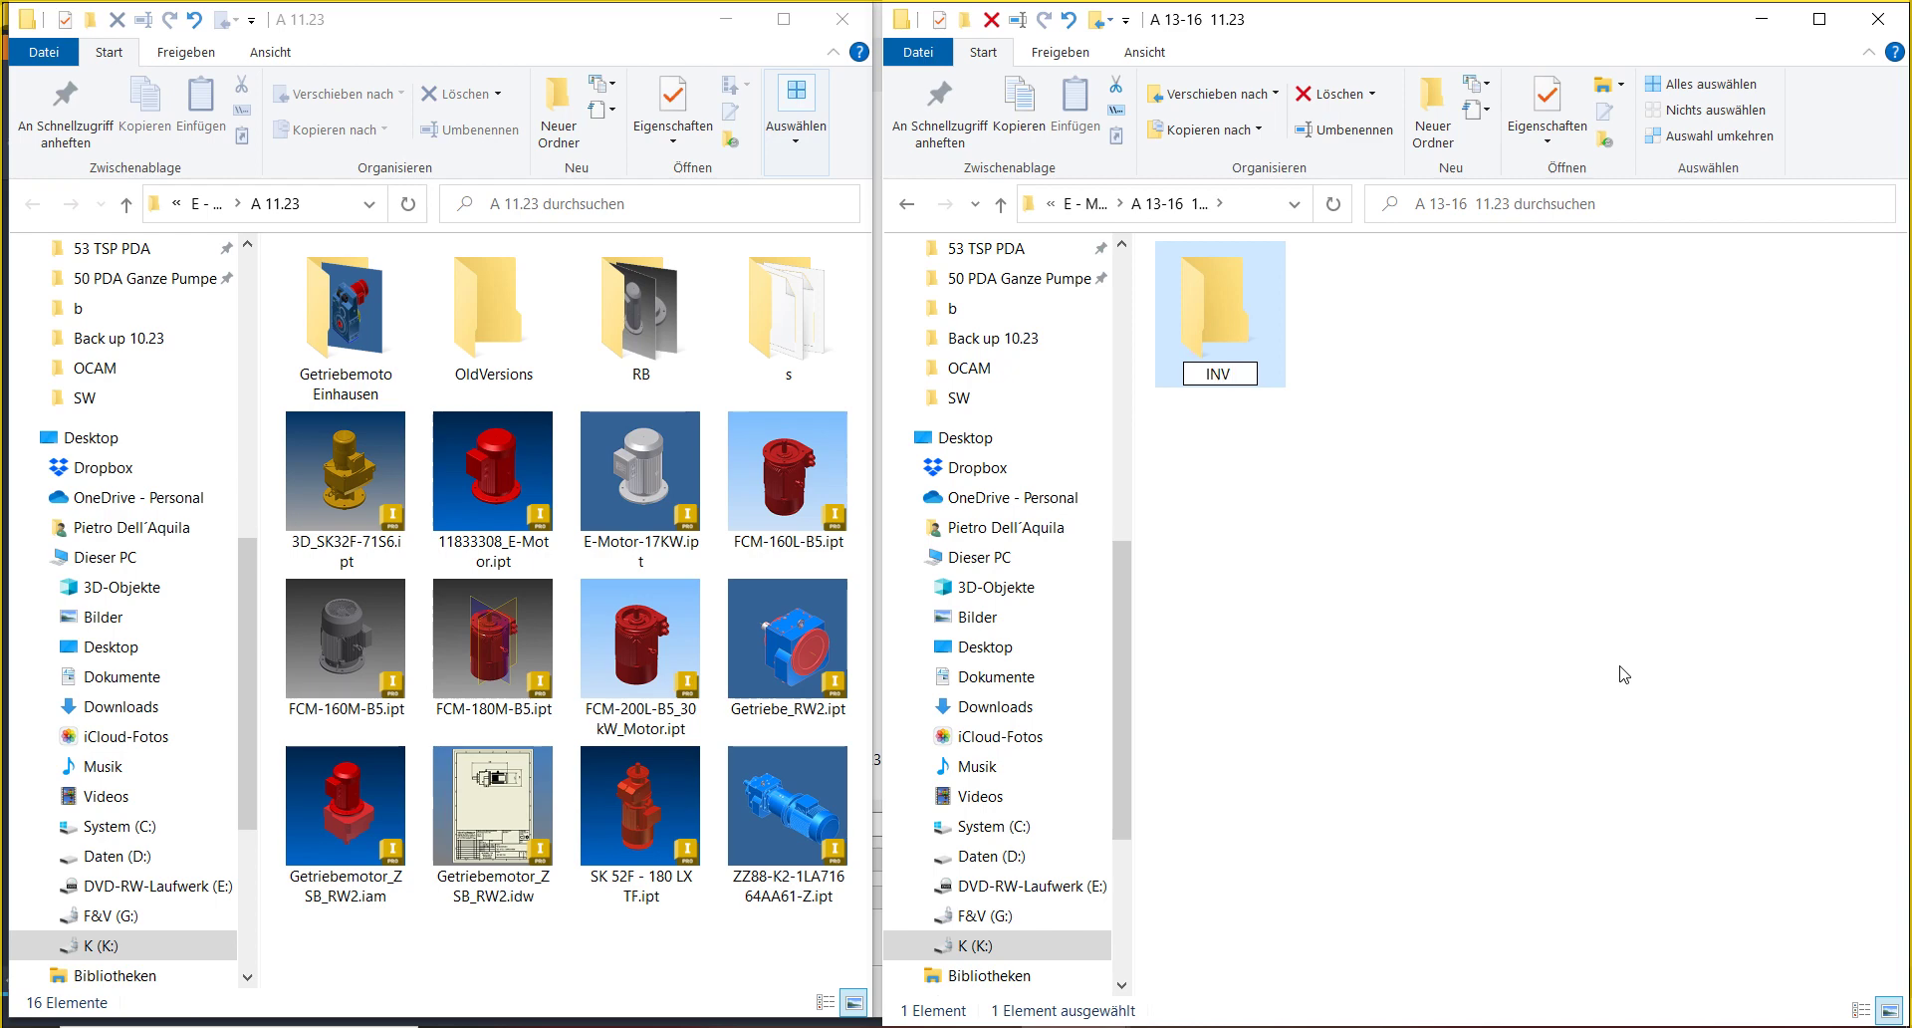
- Complete the name of the new folder in A 13-16 11.23 as INV 11.23
text(11)
key(colon)
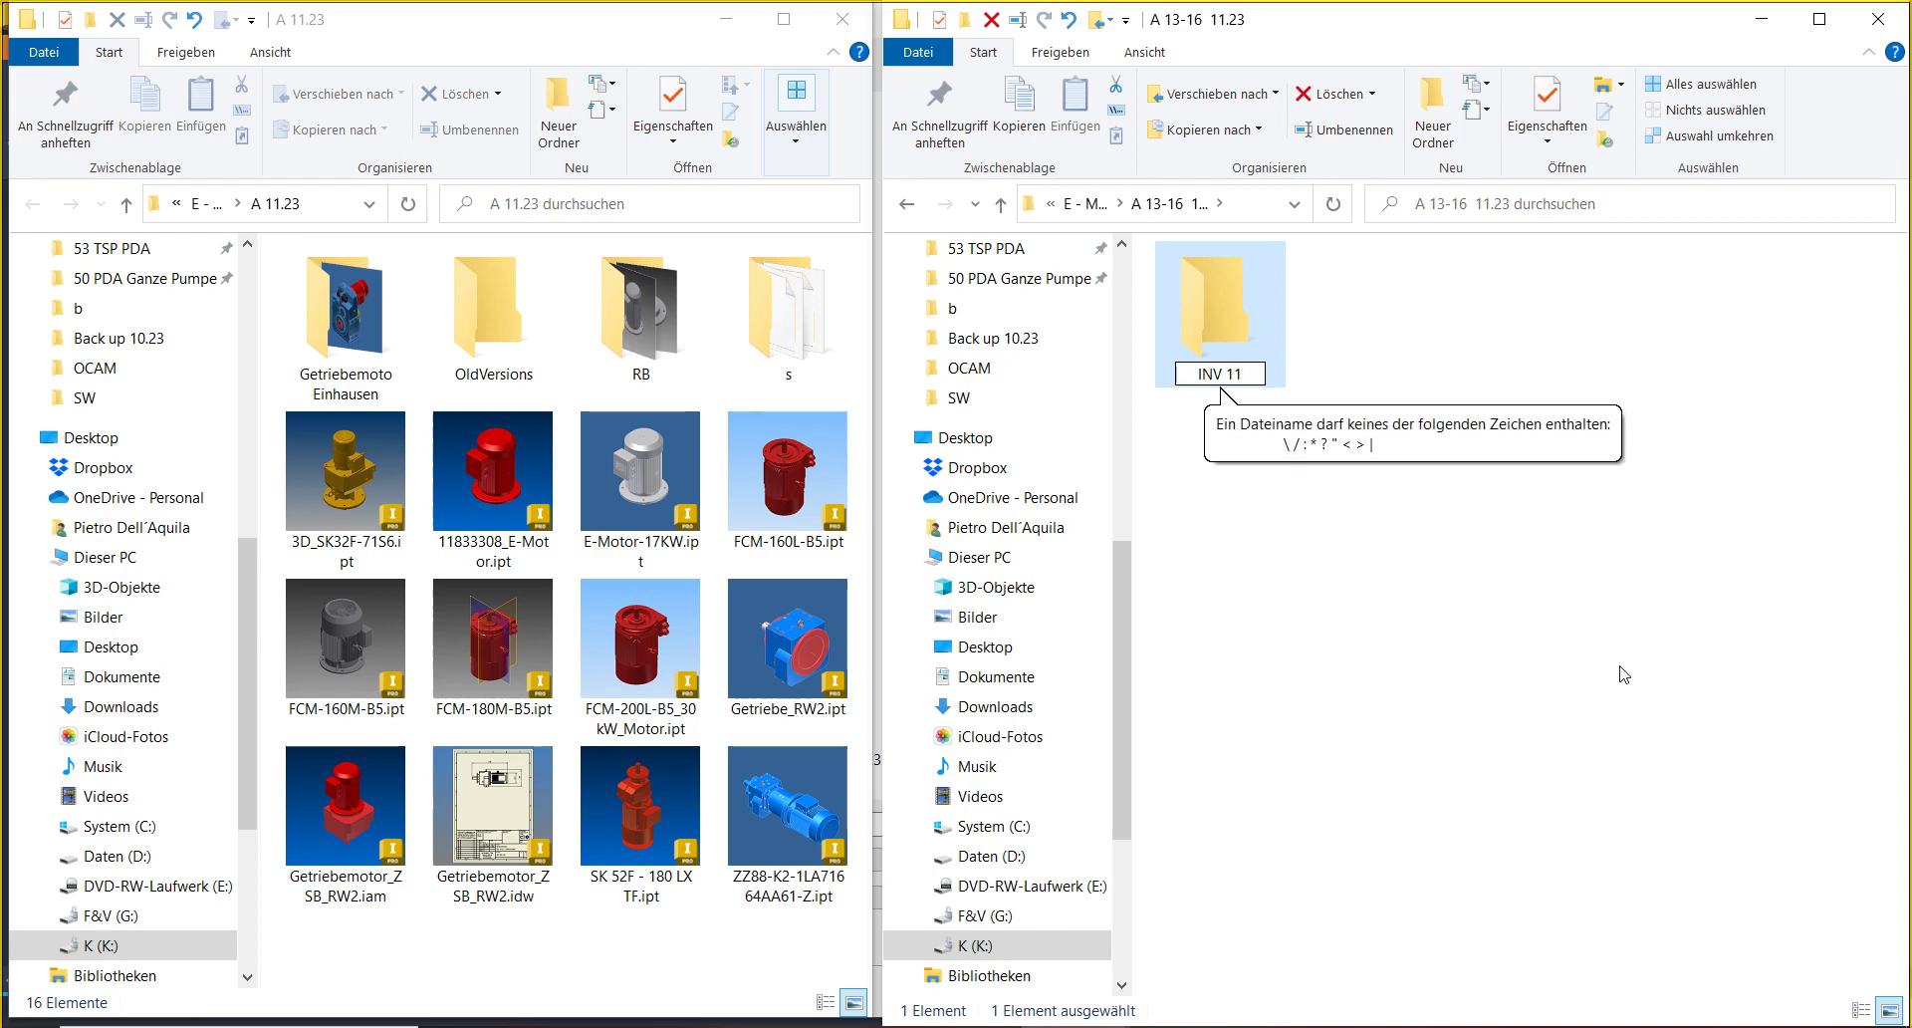
key(Caps_Lock)
text(.)
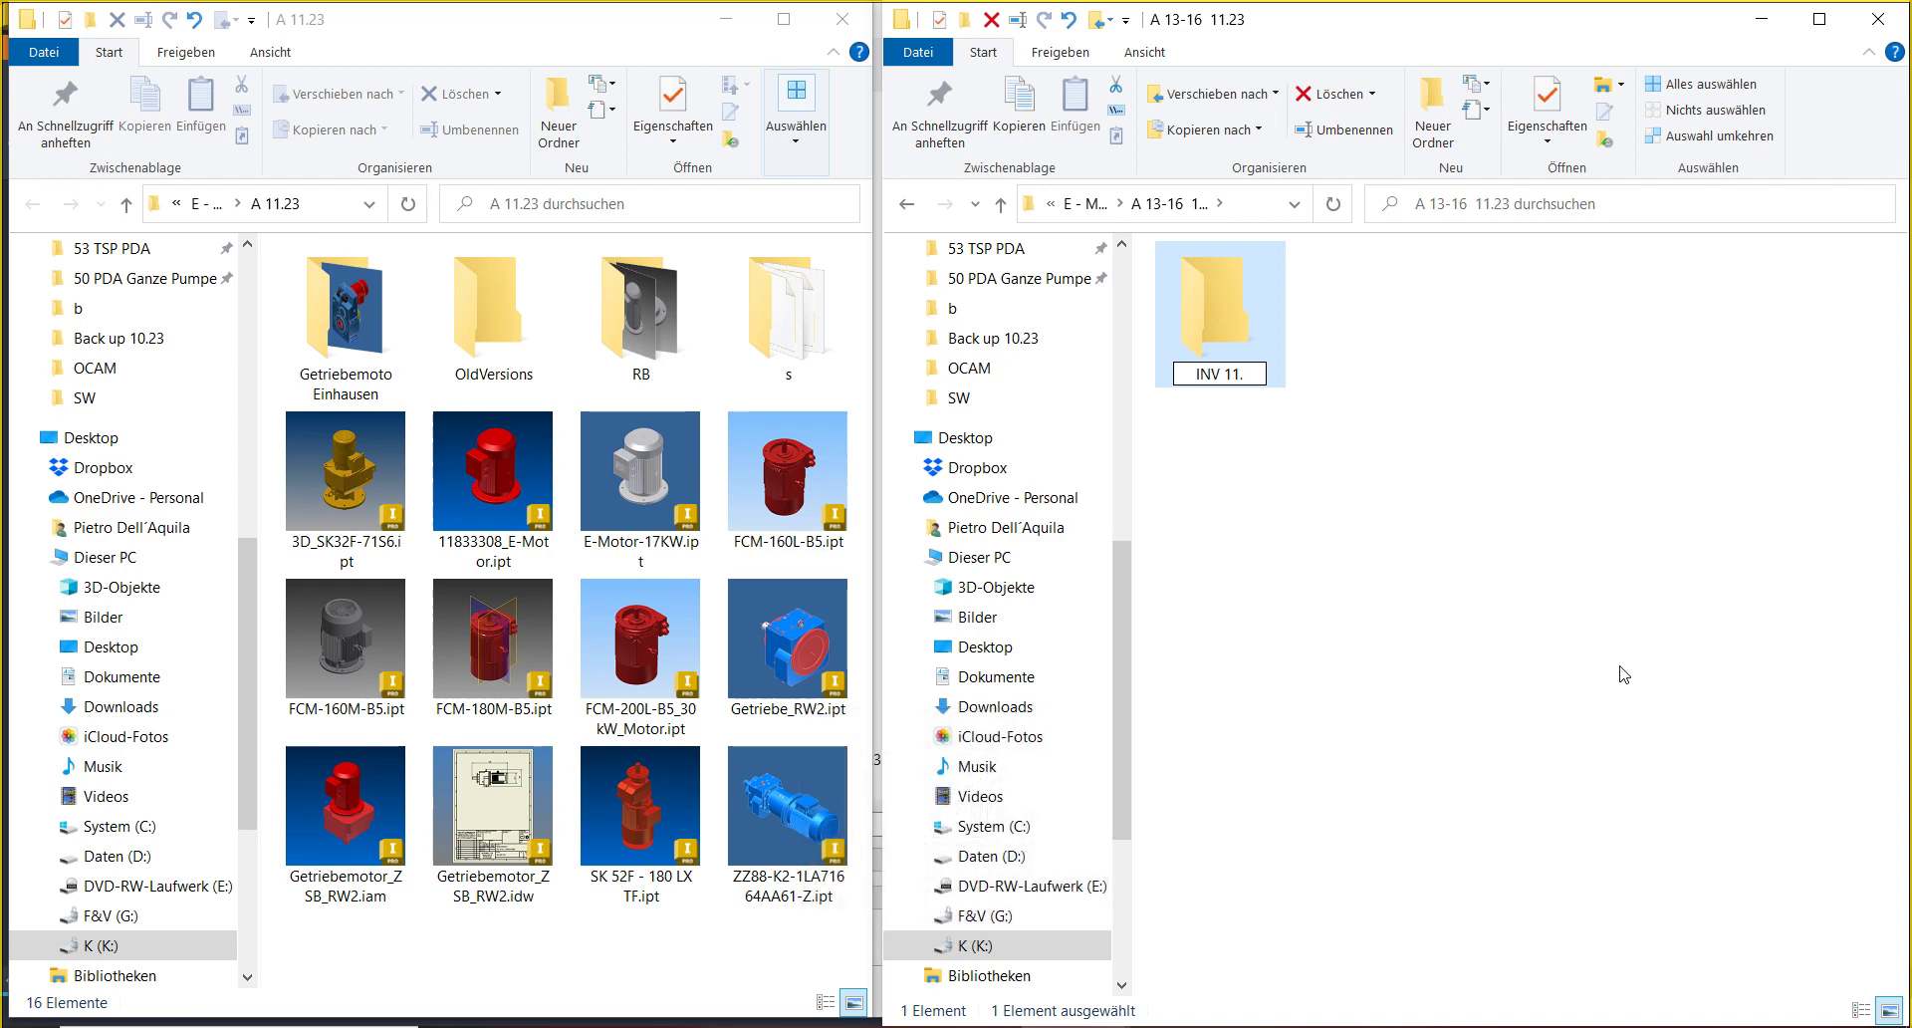
text(23)
key(Return)
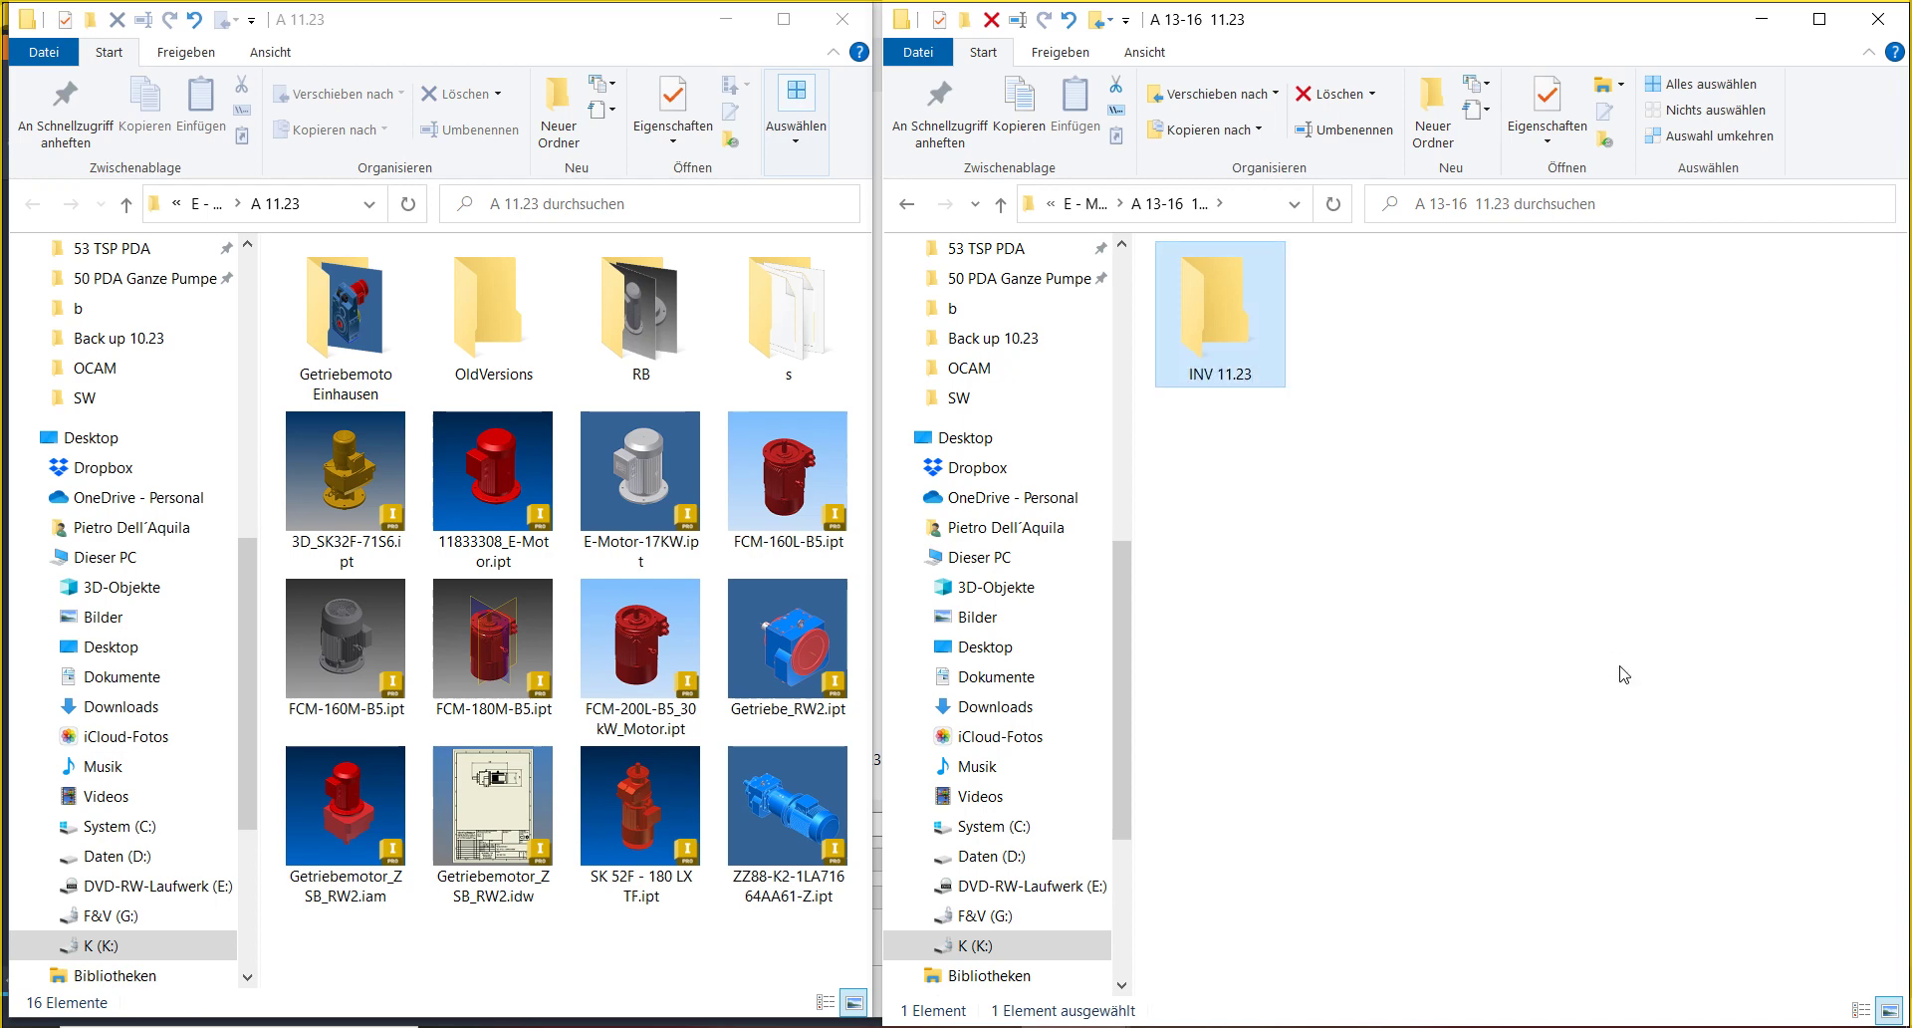
- Open the INV 11.23 folder and create a subfolder named B in it
double_click(1195, 330)
click(1431, 110)
key(BackSpace)
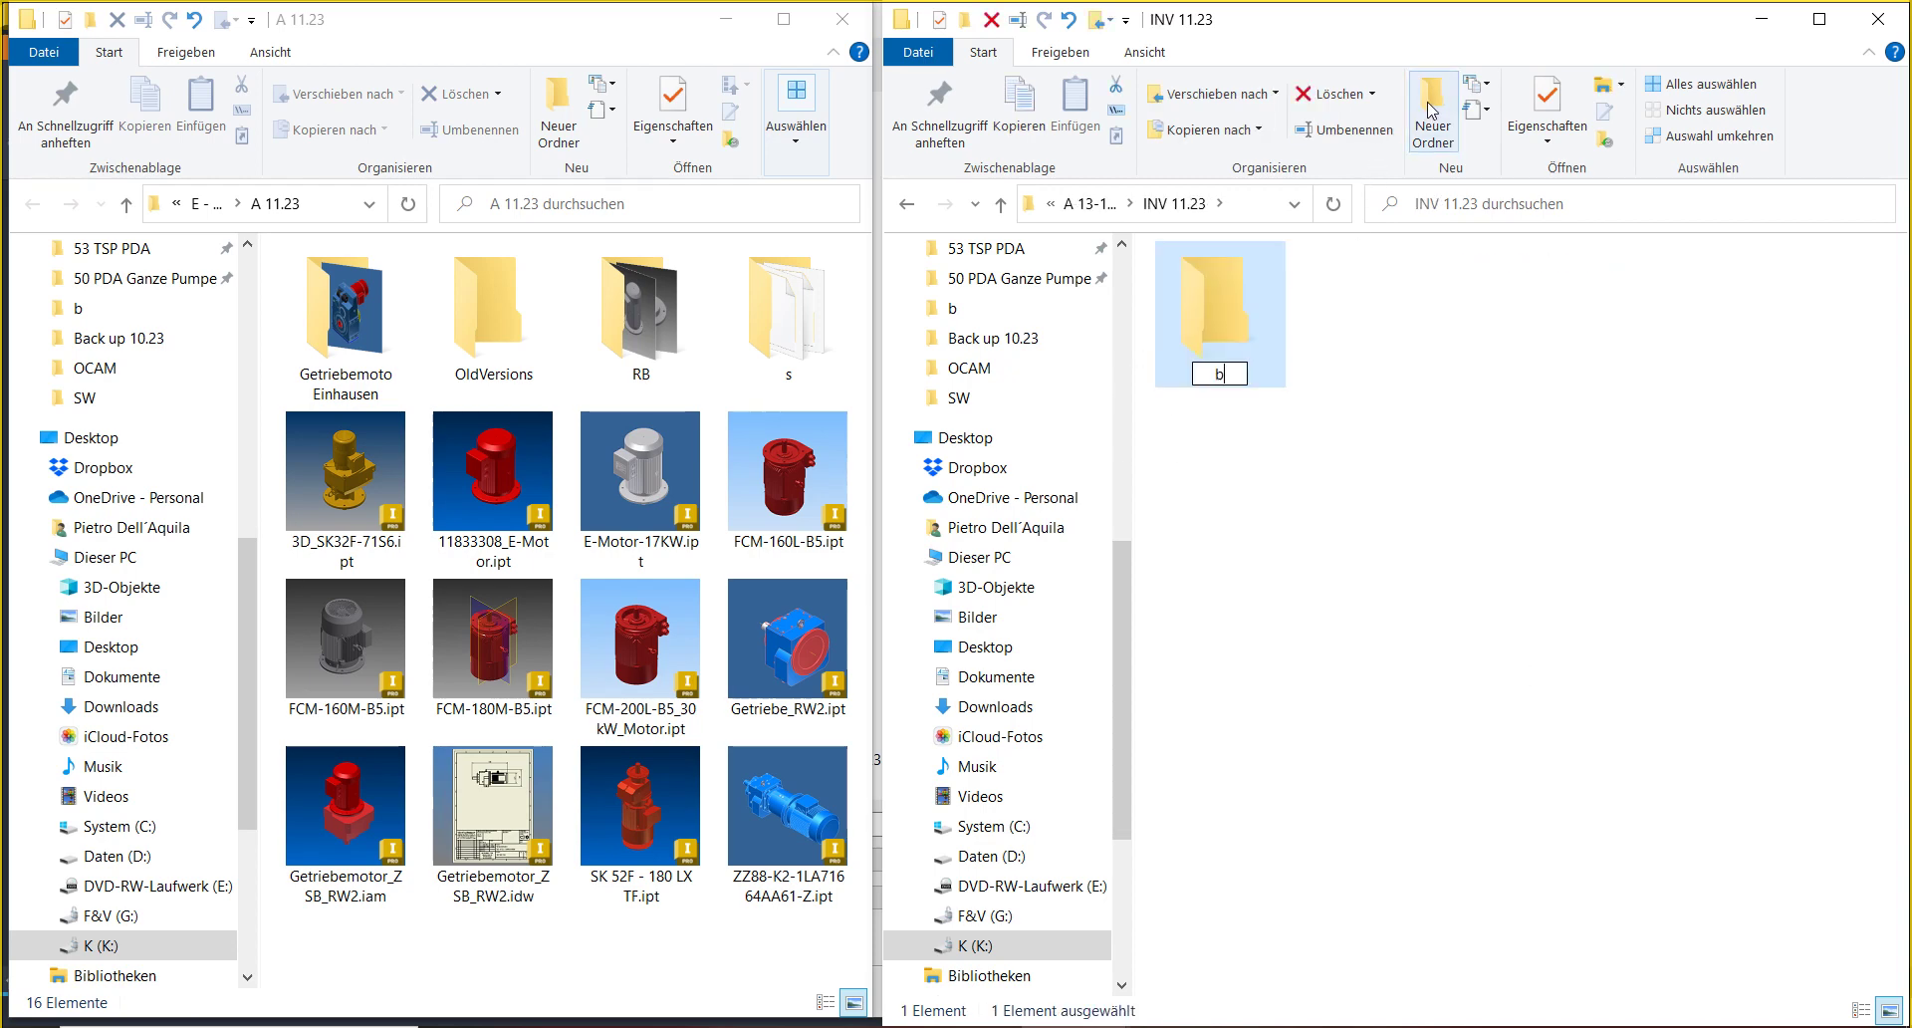
key(Caps_Lock)
text(B)
key(Return)
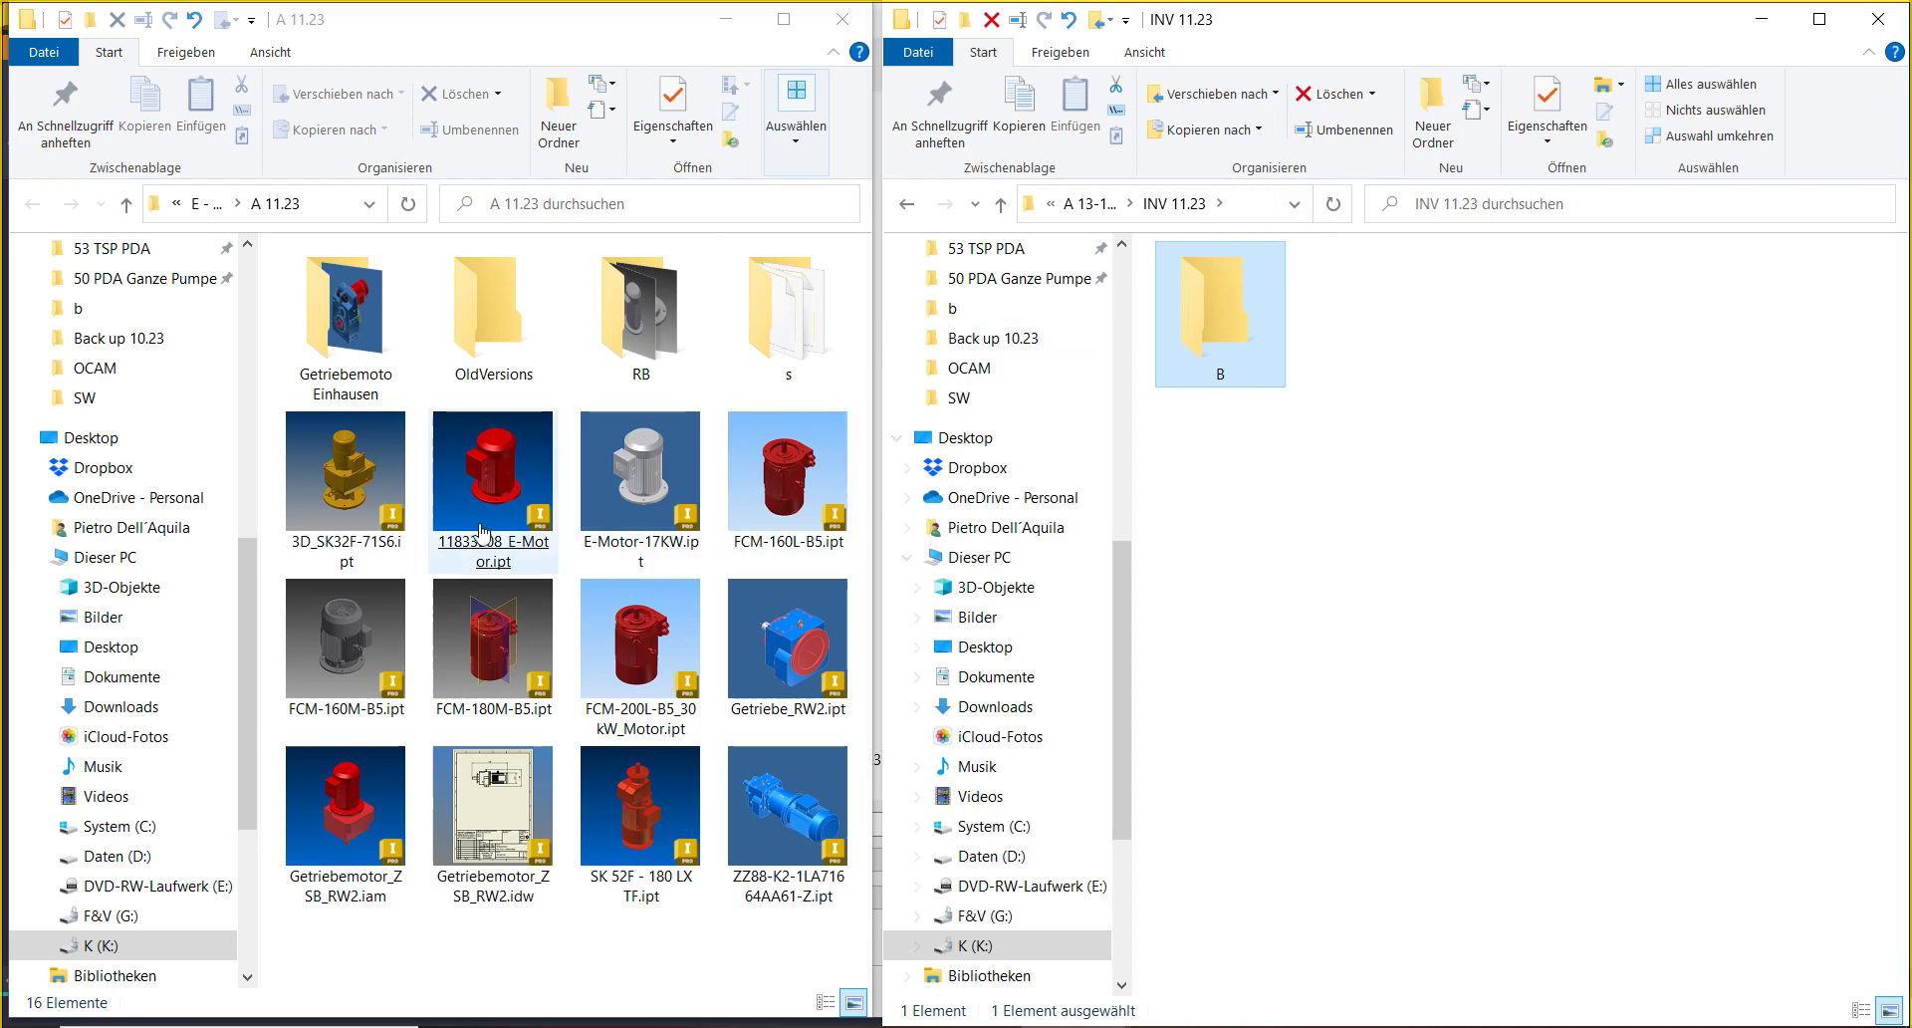
- Show A 11.23 with extra large icons and move E-Motor-17KW.ipt, FCM-160L-B5.ipt, FCM-160M-B5.ipt and FCM-180M-B5.ipt into the B folder
click(267, 63)
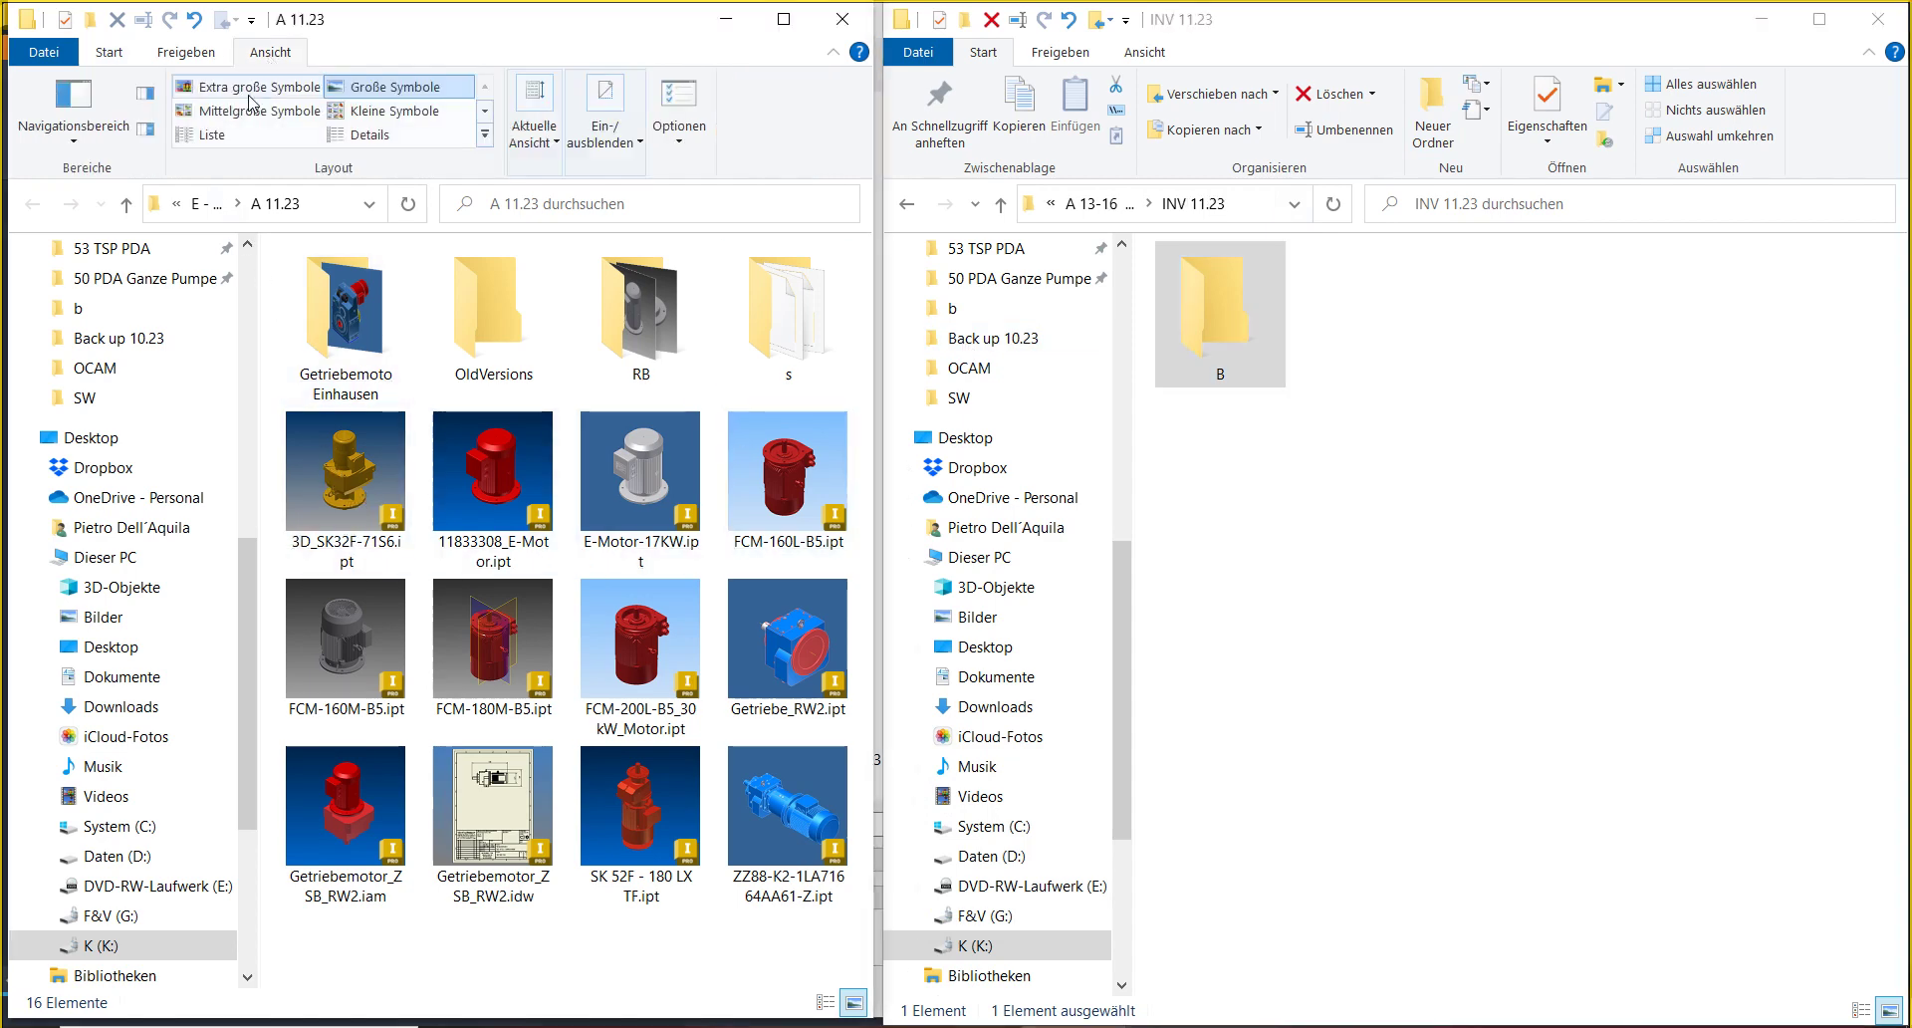
click(250, 95)
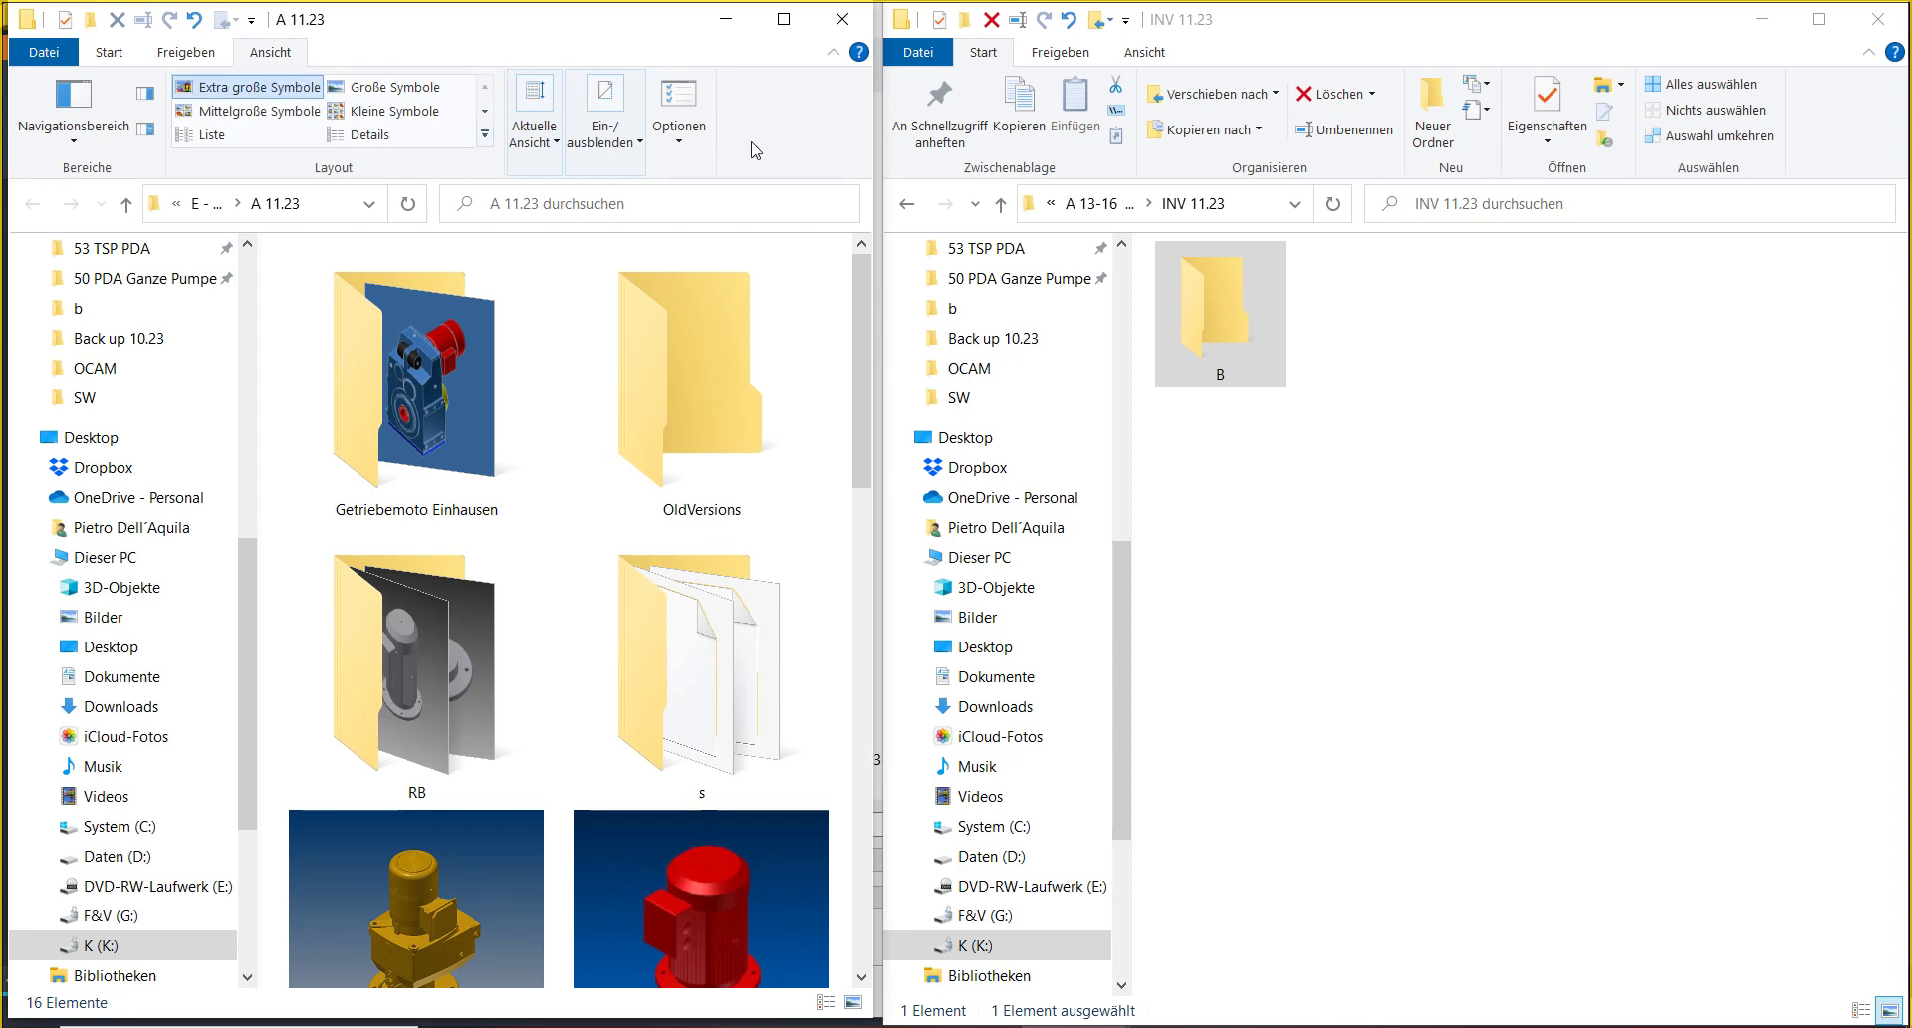
drag(865, 324, 837, 516)
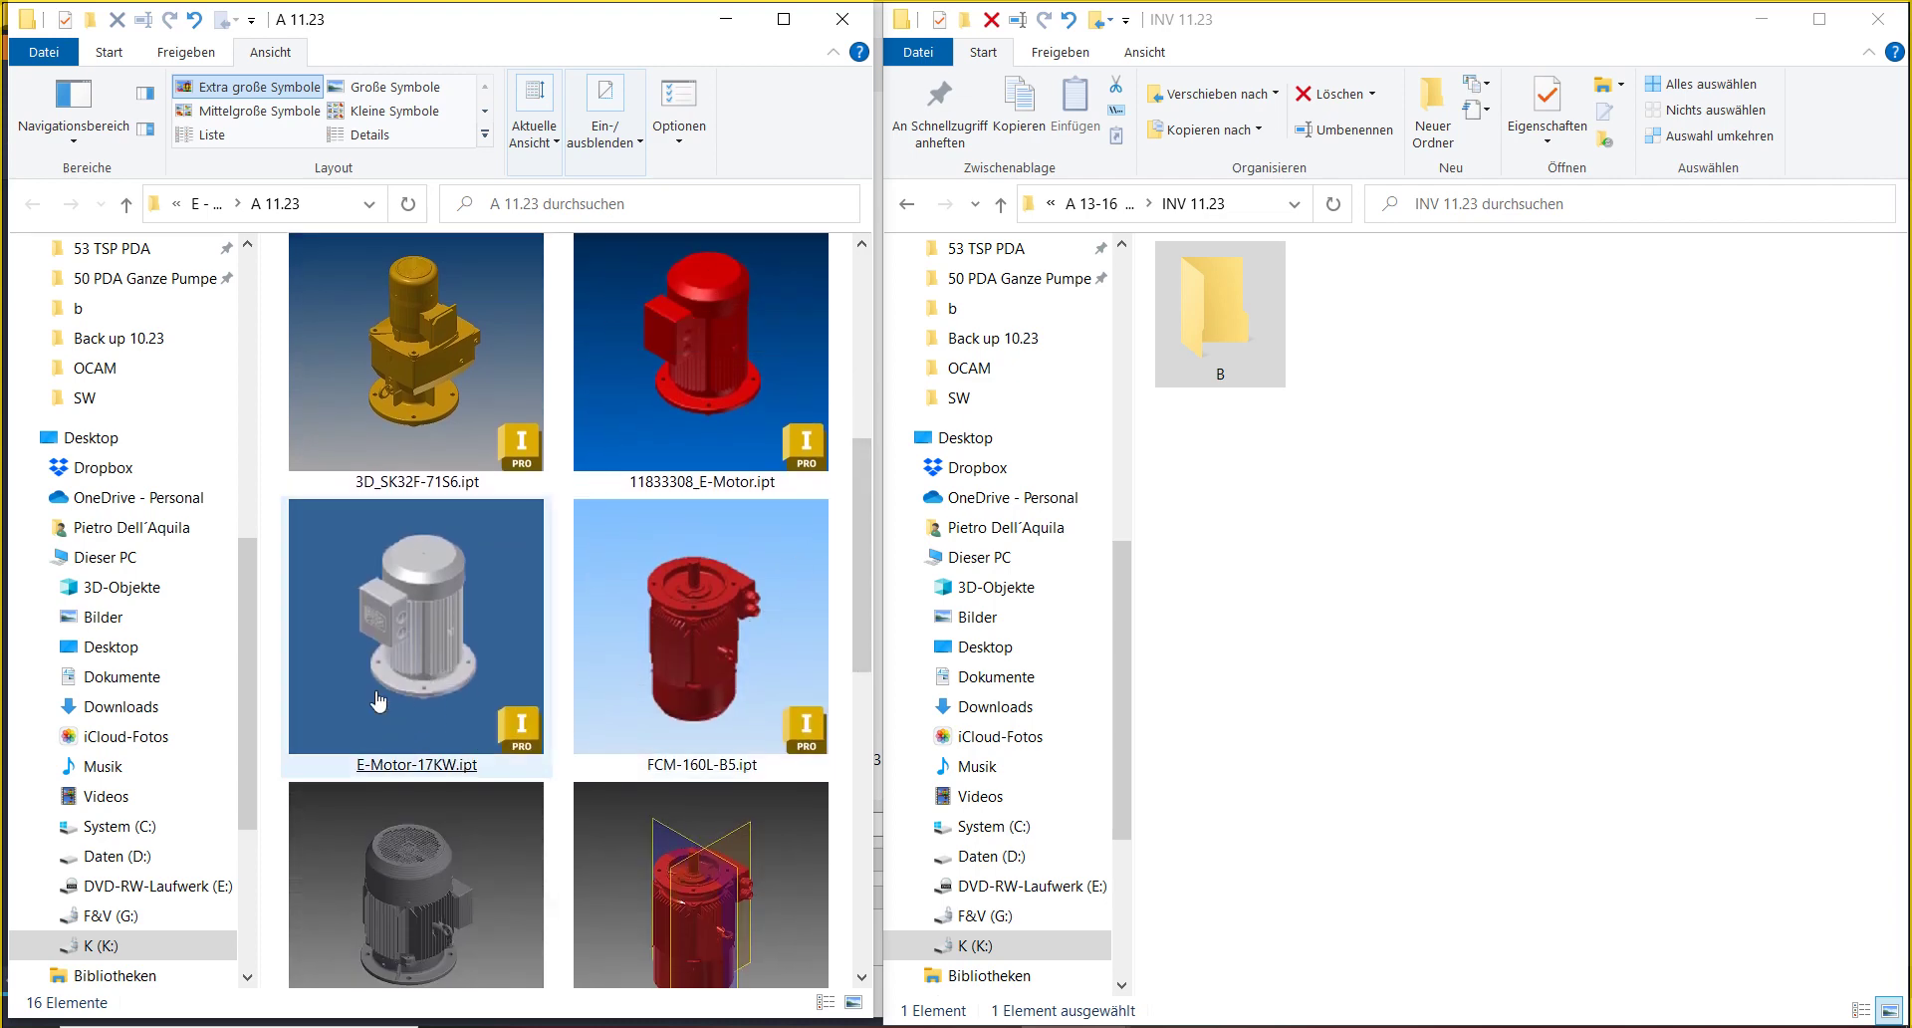
drag(275, 665, 1264, 329)
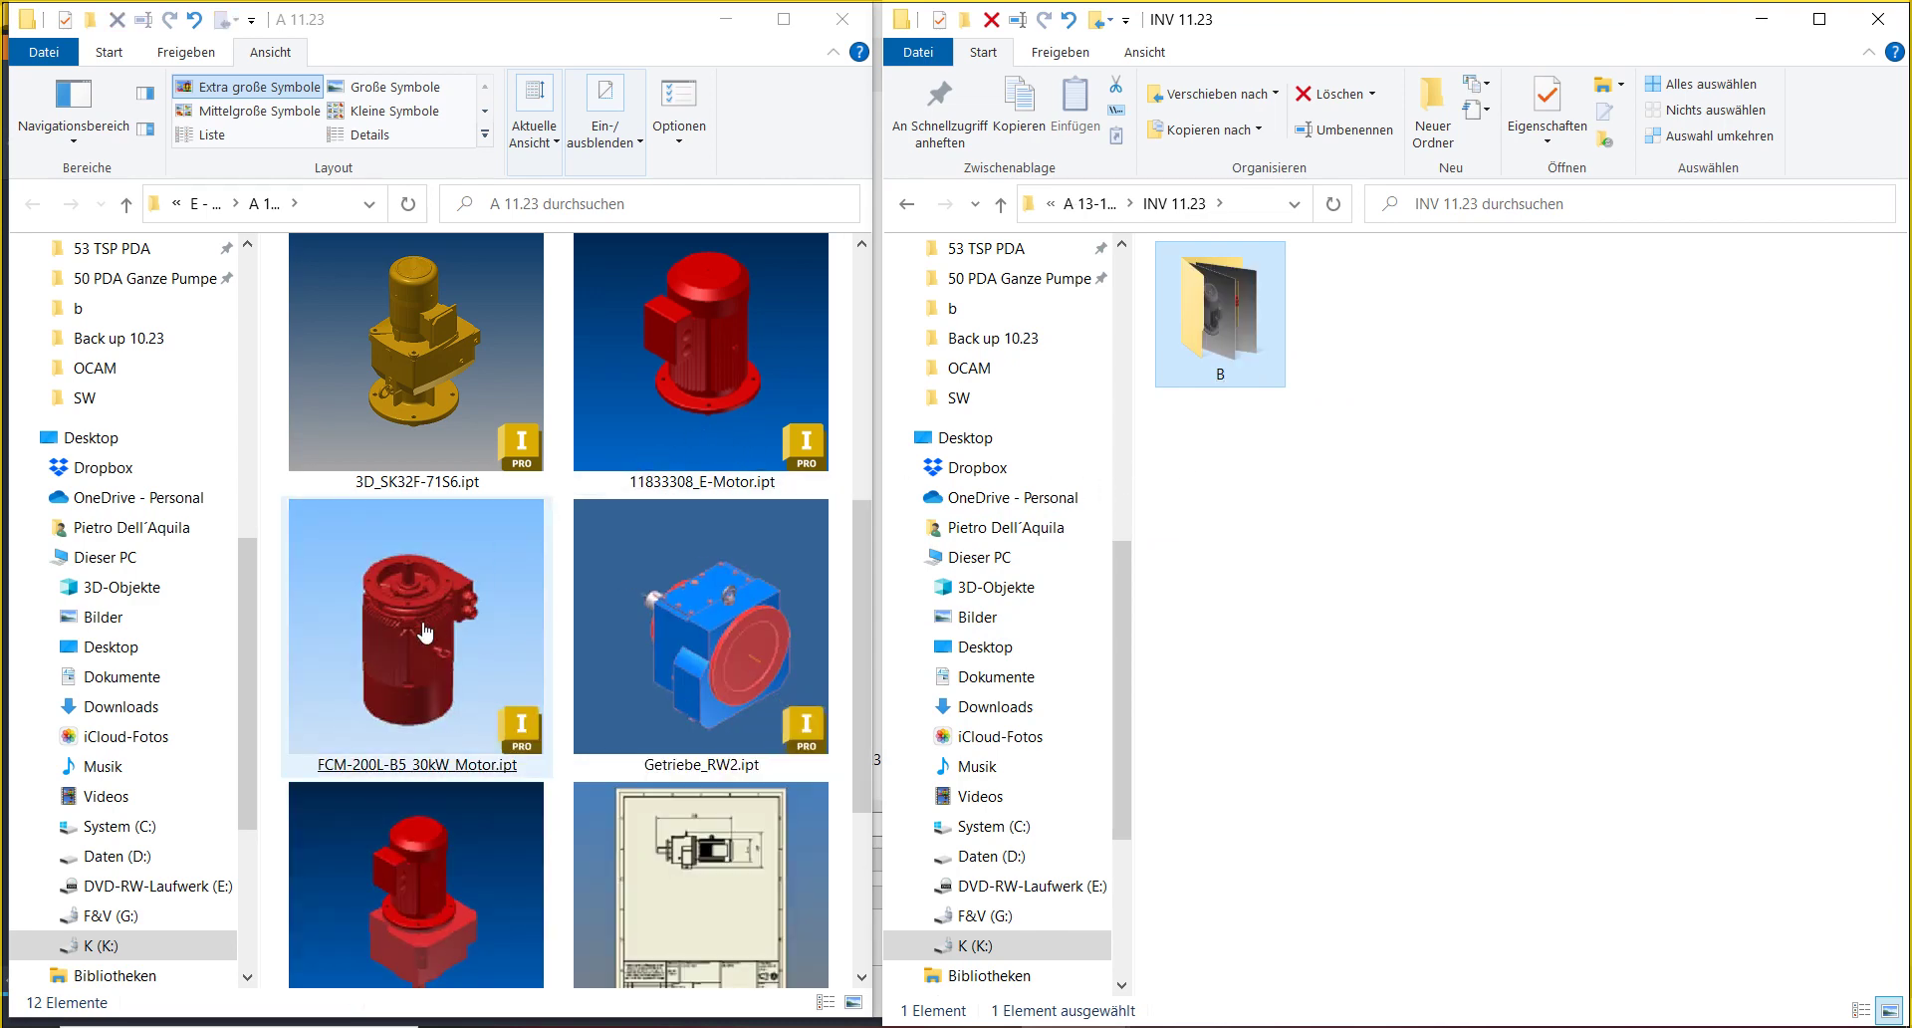
- Move 11833308_E-Motor.ipt into INV 11.23 and FCM-200L-B5_30kW_Motor.ipt into B, and return the source window to E - Motoreriduttore .23
drag(656, 384, 1480, 732)
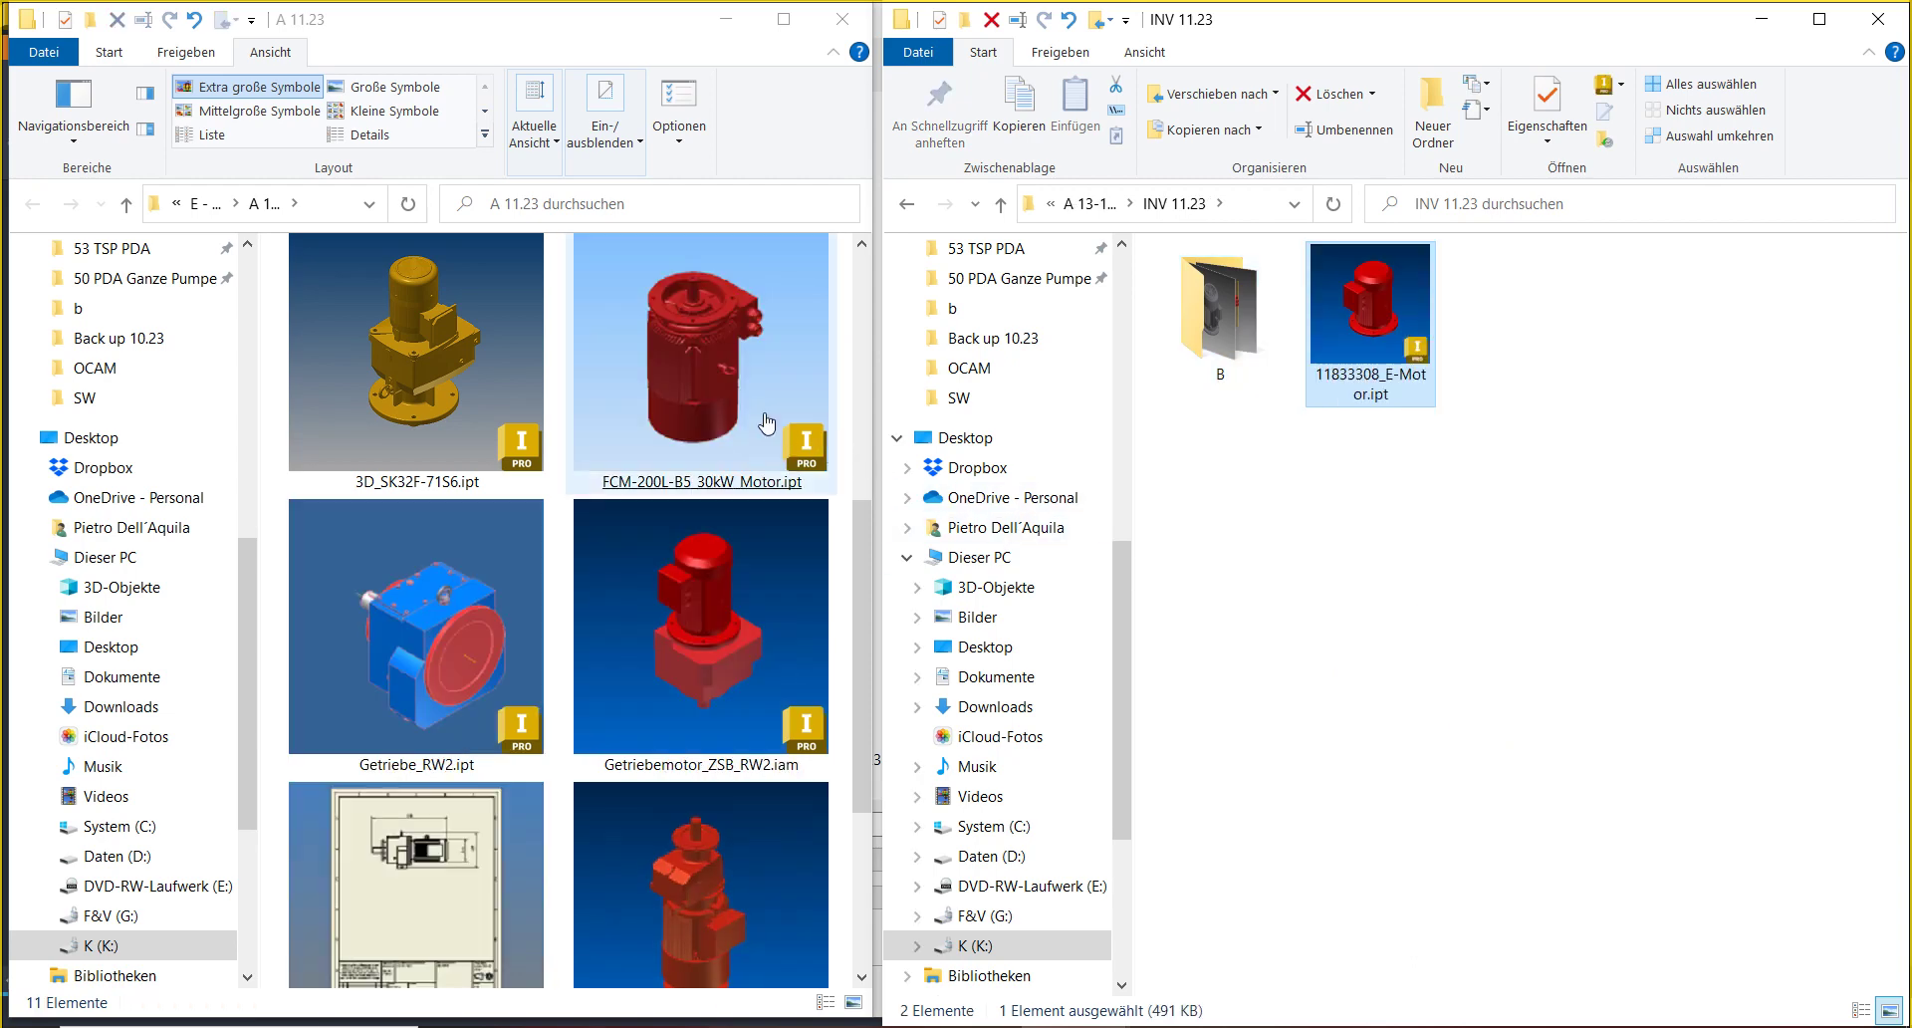
drag(656, 351, 1223, 321)
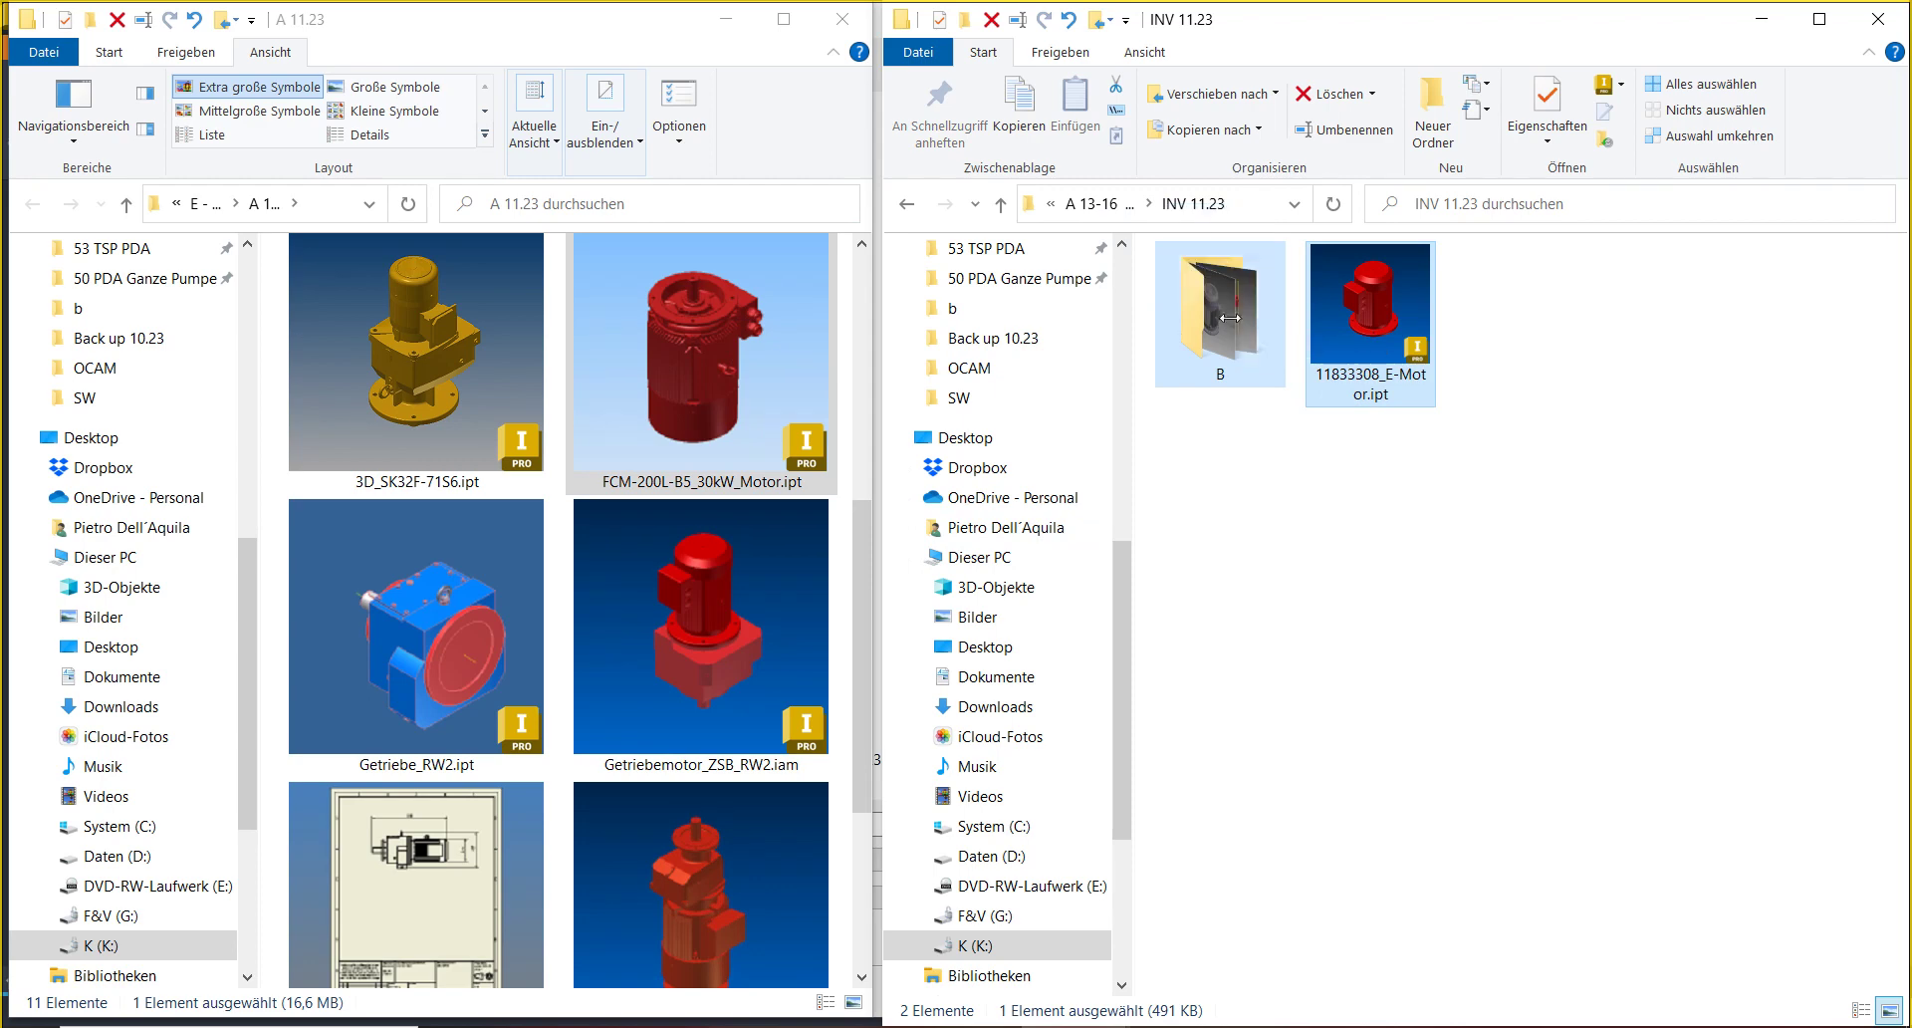
scroll(649, 648, down, 1)
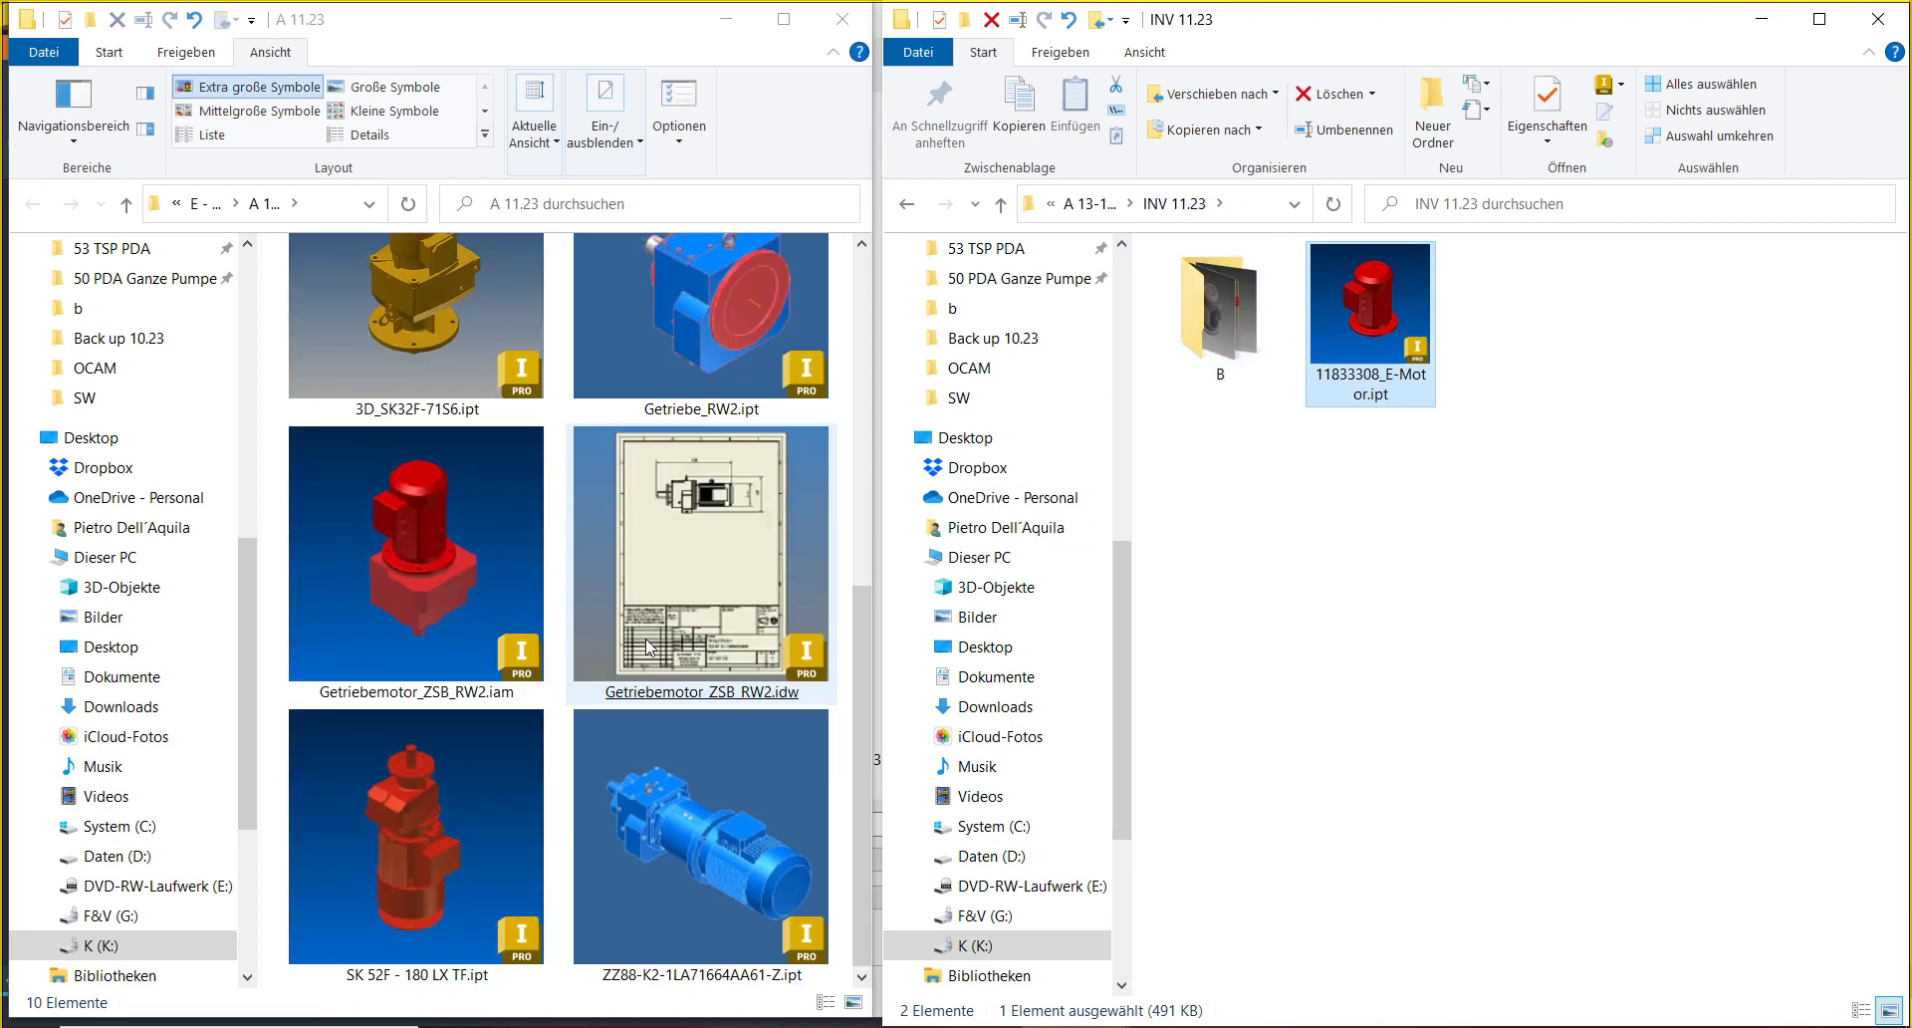
scroll(649, 648, up, 3)
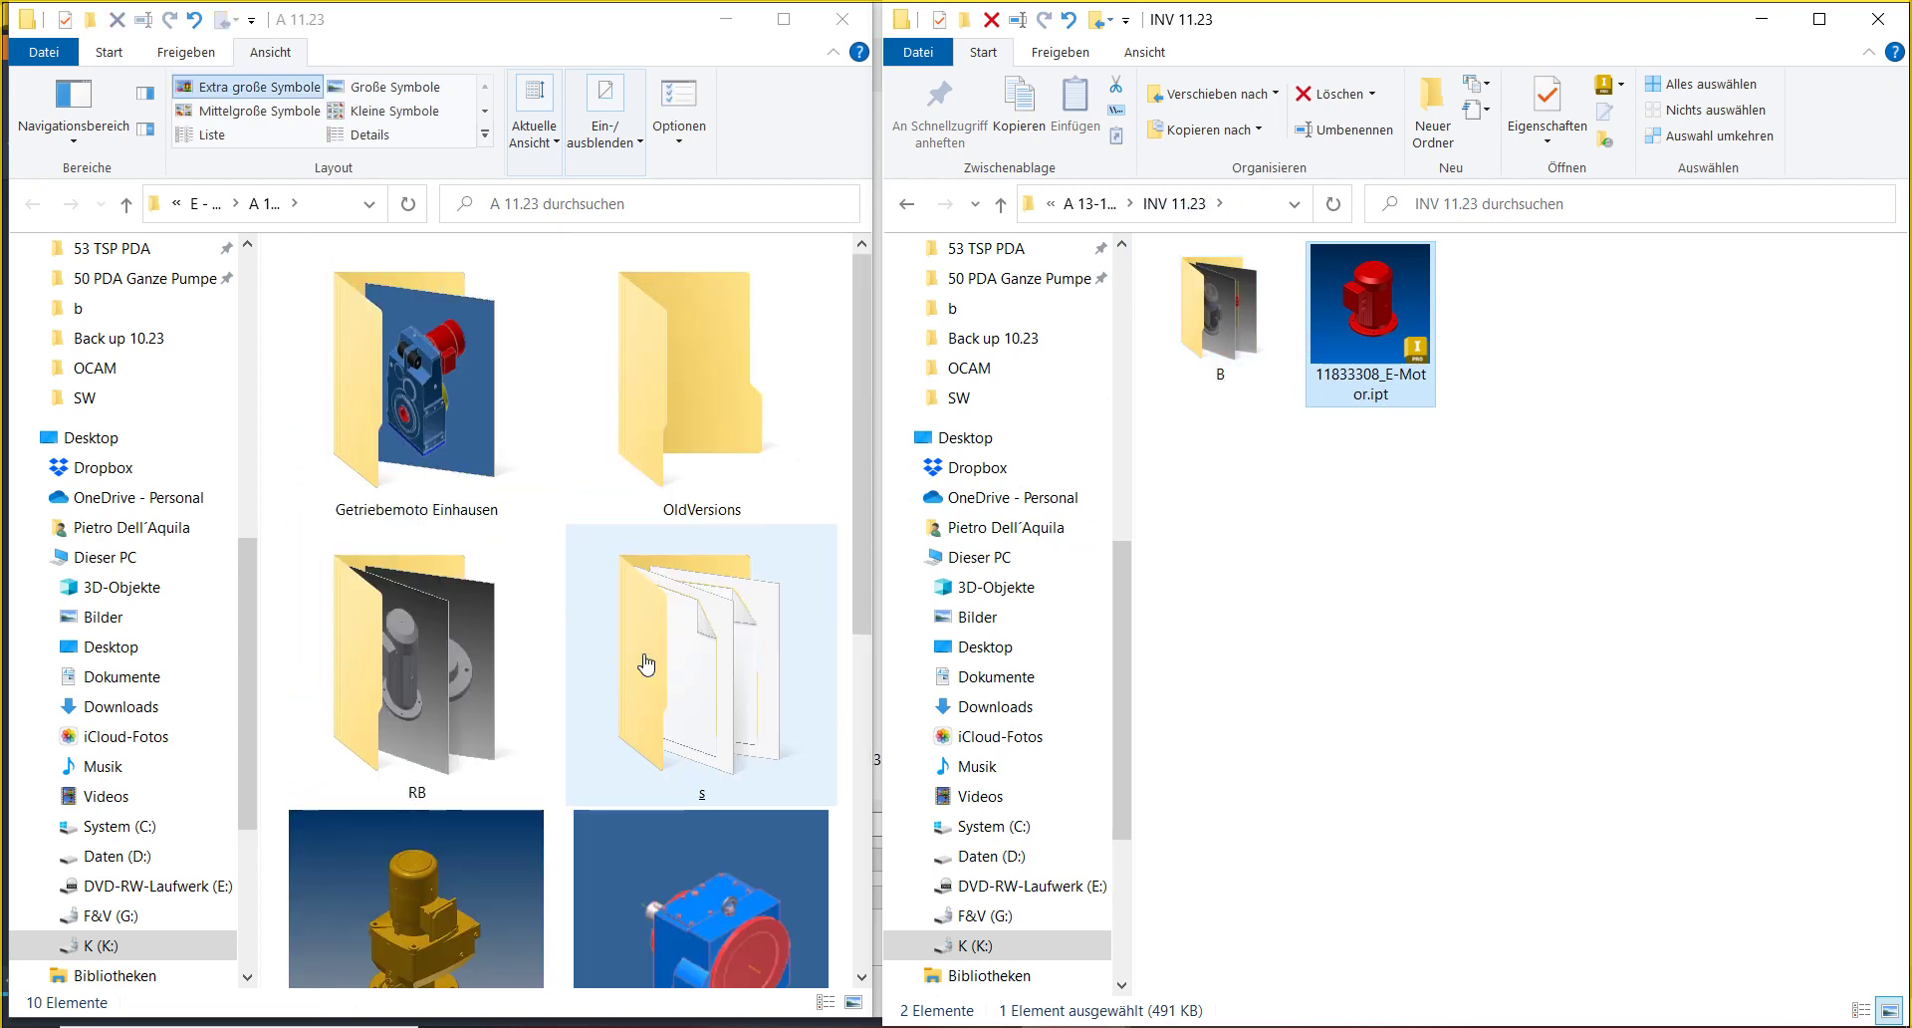
click(200, 205)
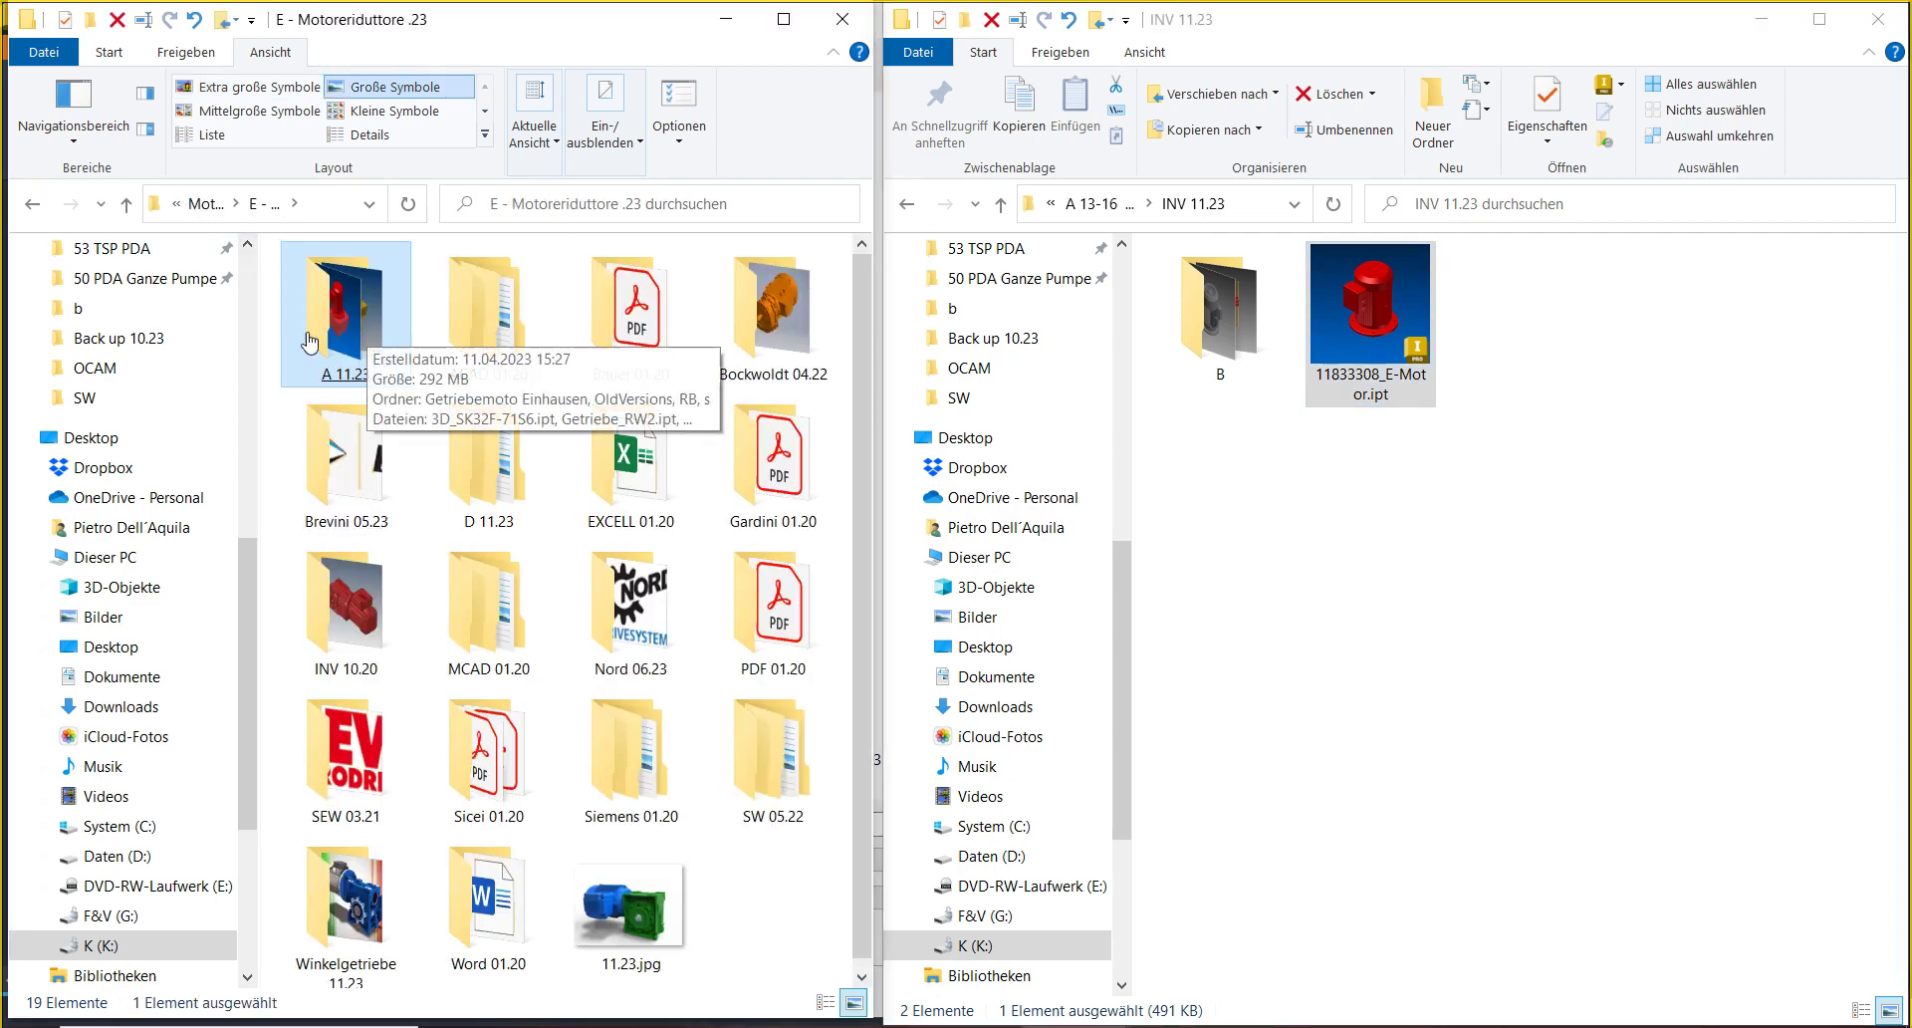
- Examine the folders in E - Motor .23 and the motor files in INV 11.23's B subfolder, and return to A 13-16 11.23
click(1095, 193)
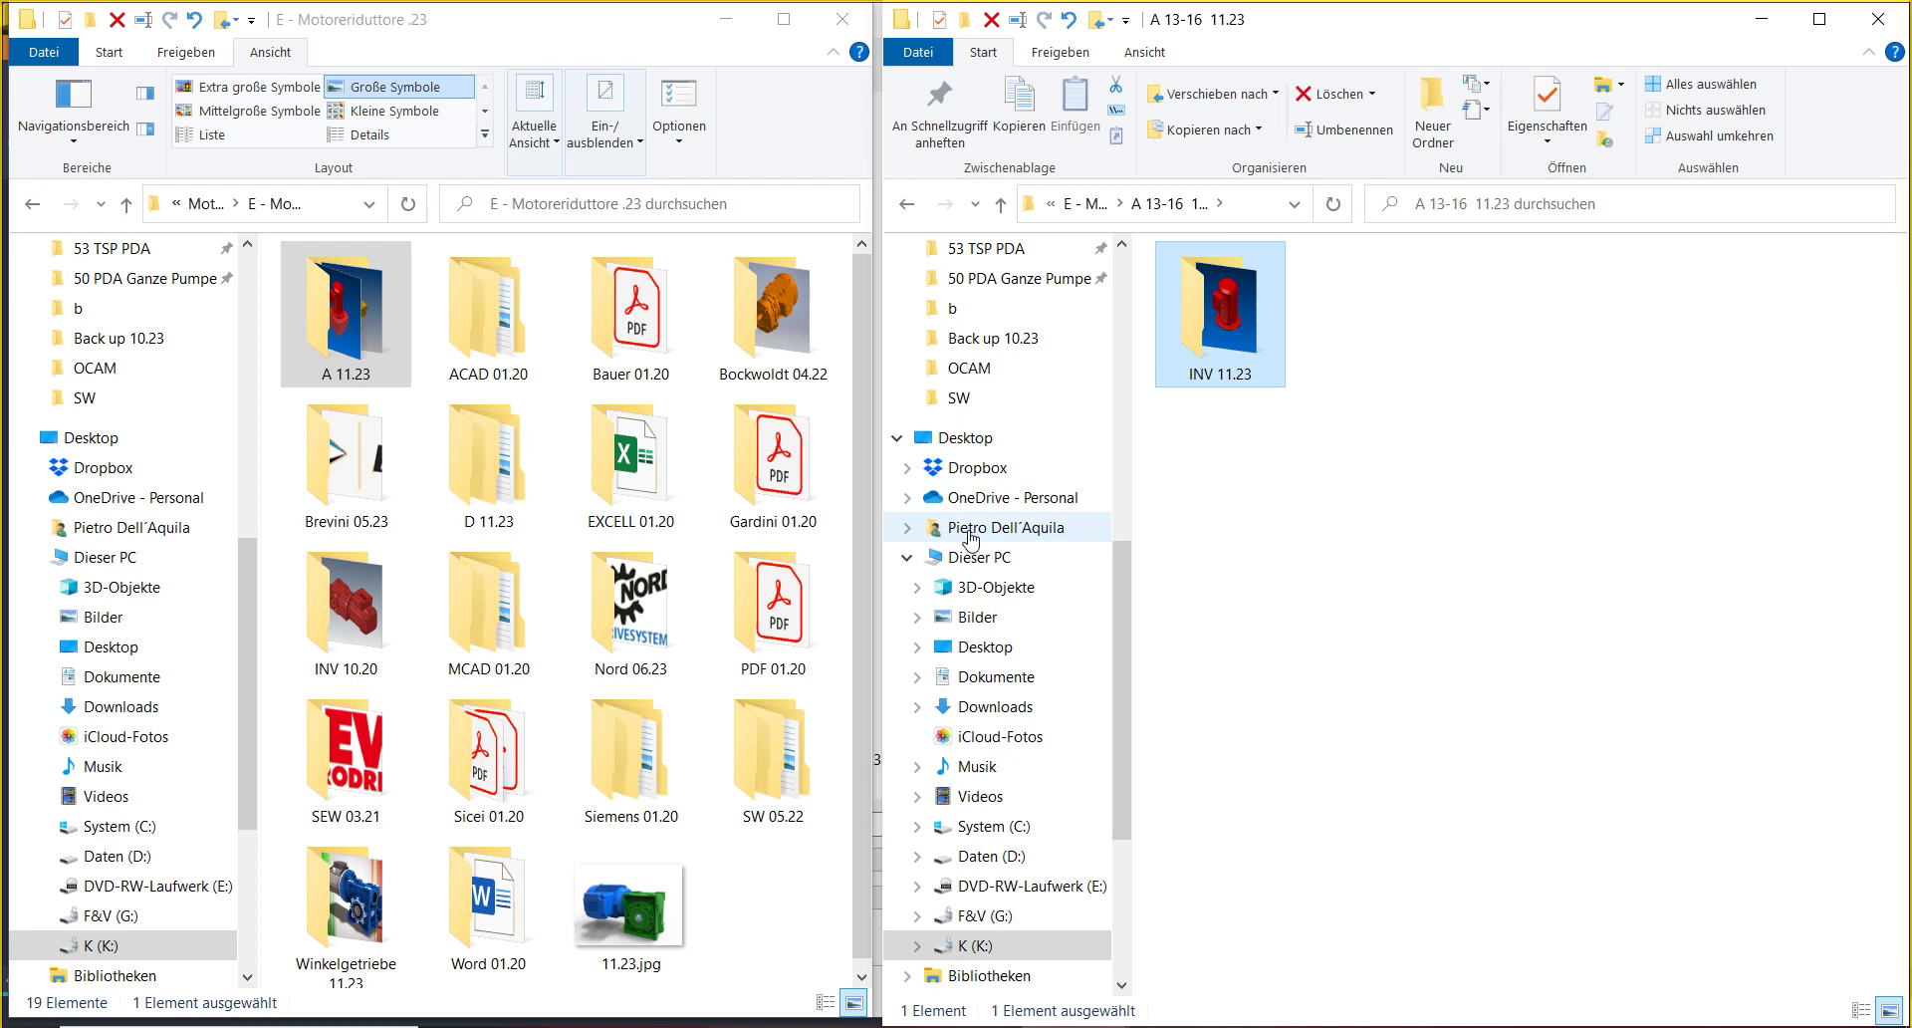
click(1090, 205)
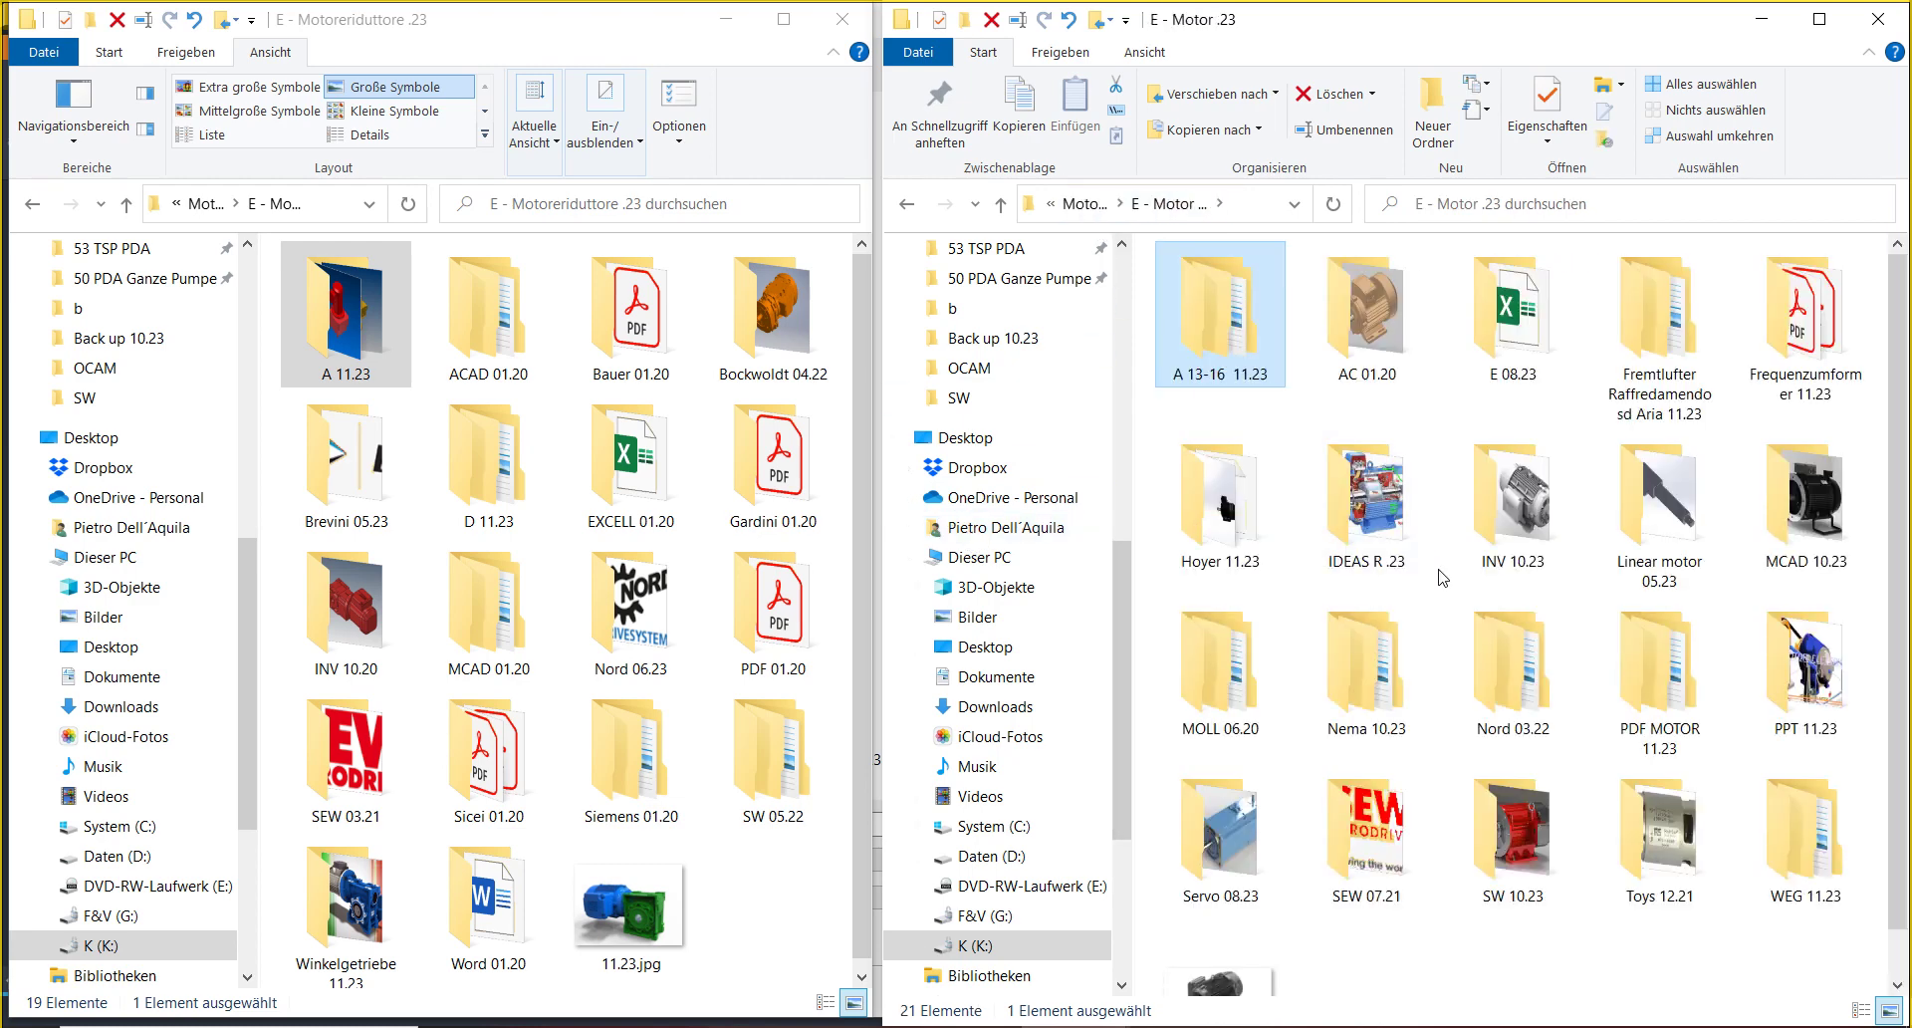
scroll(1443, 578, down, 1)
click(1393, 476)
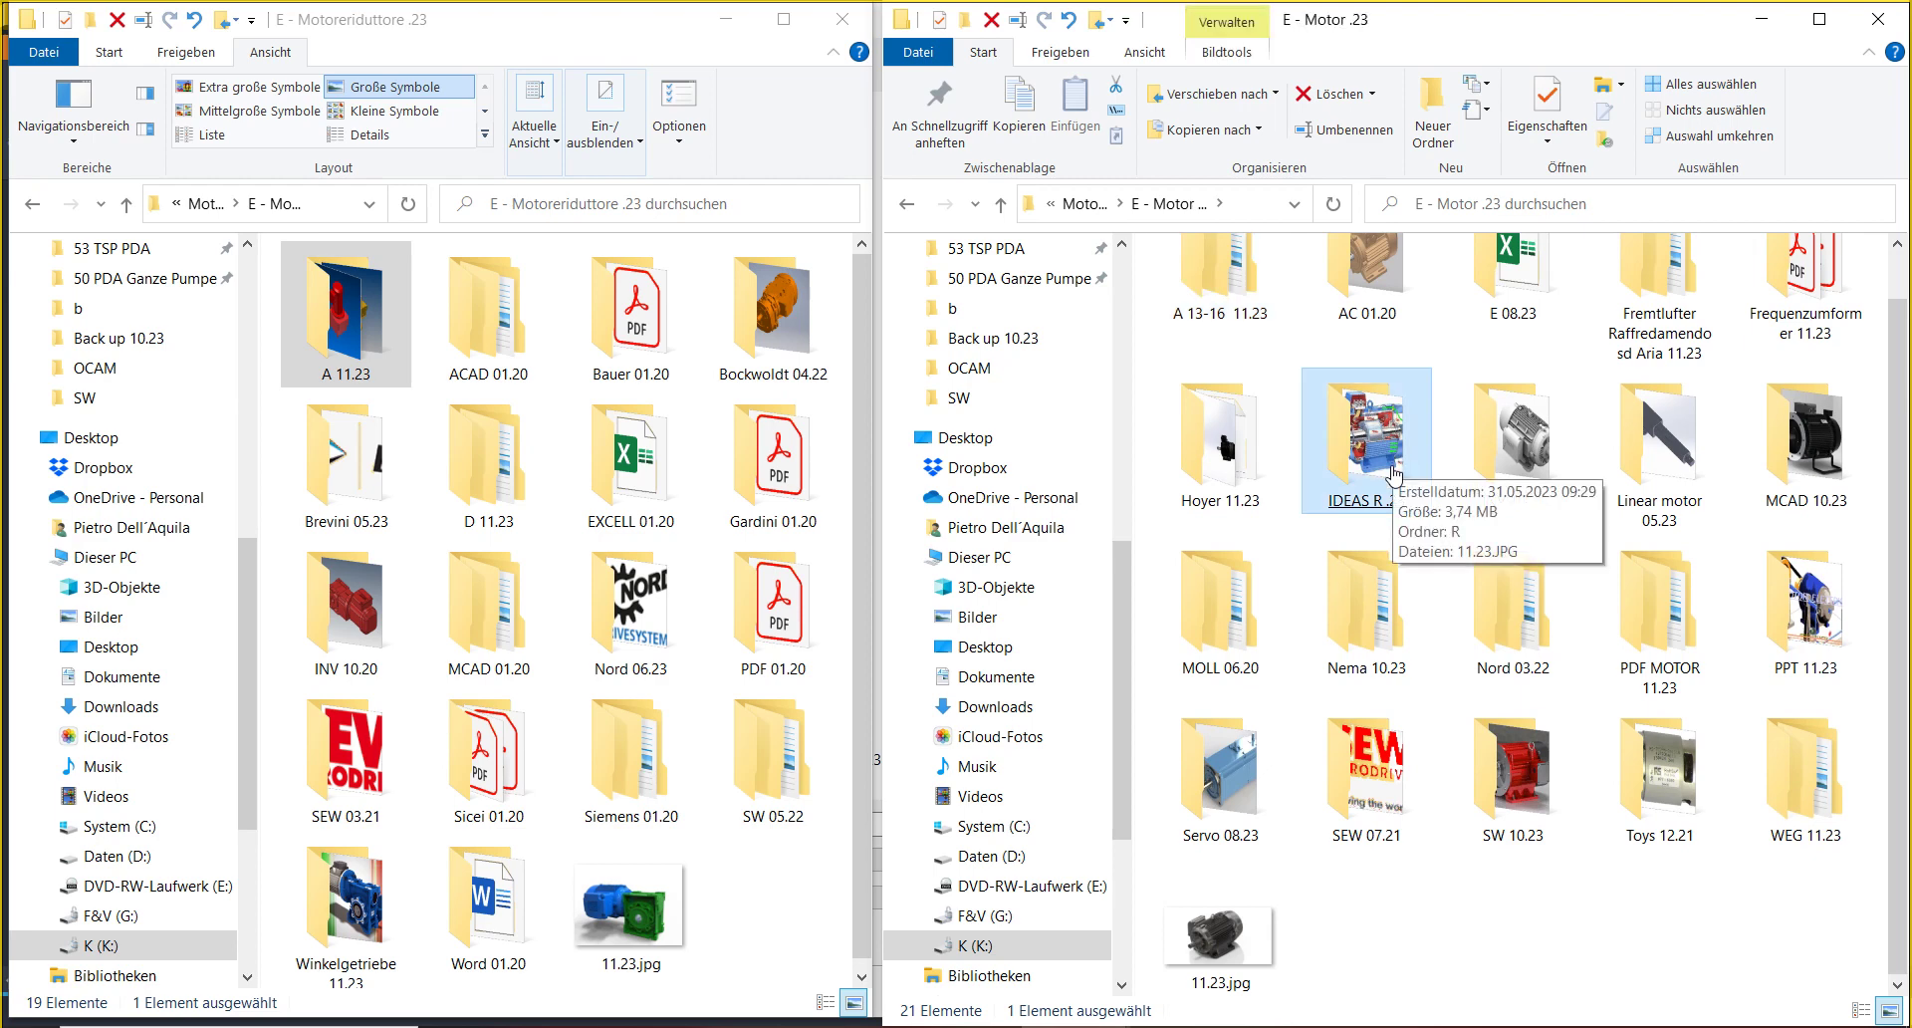
scroll(1393, 476, up, 1)
double_click(1234, 344)
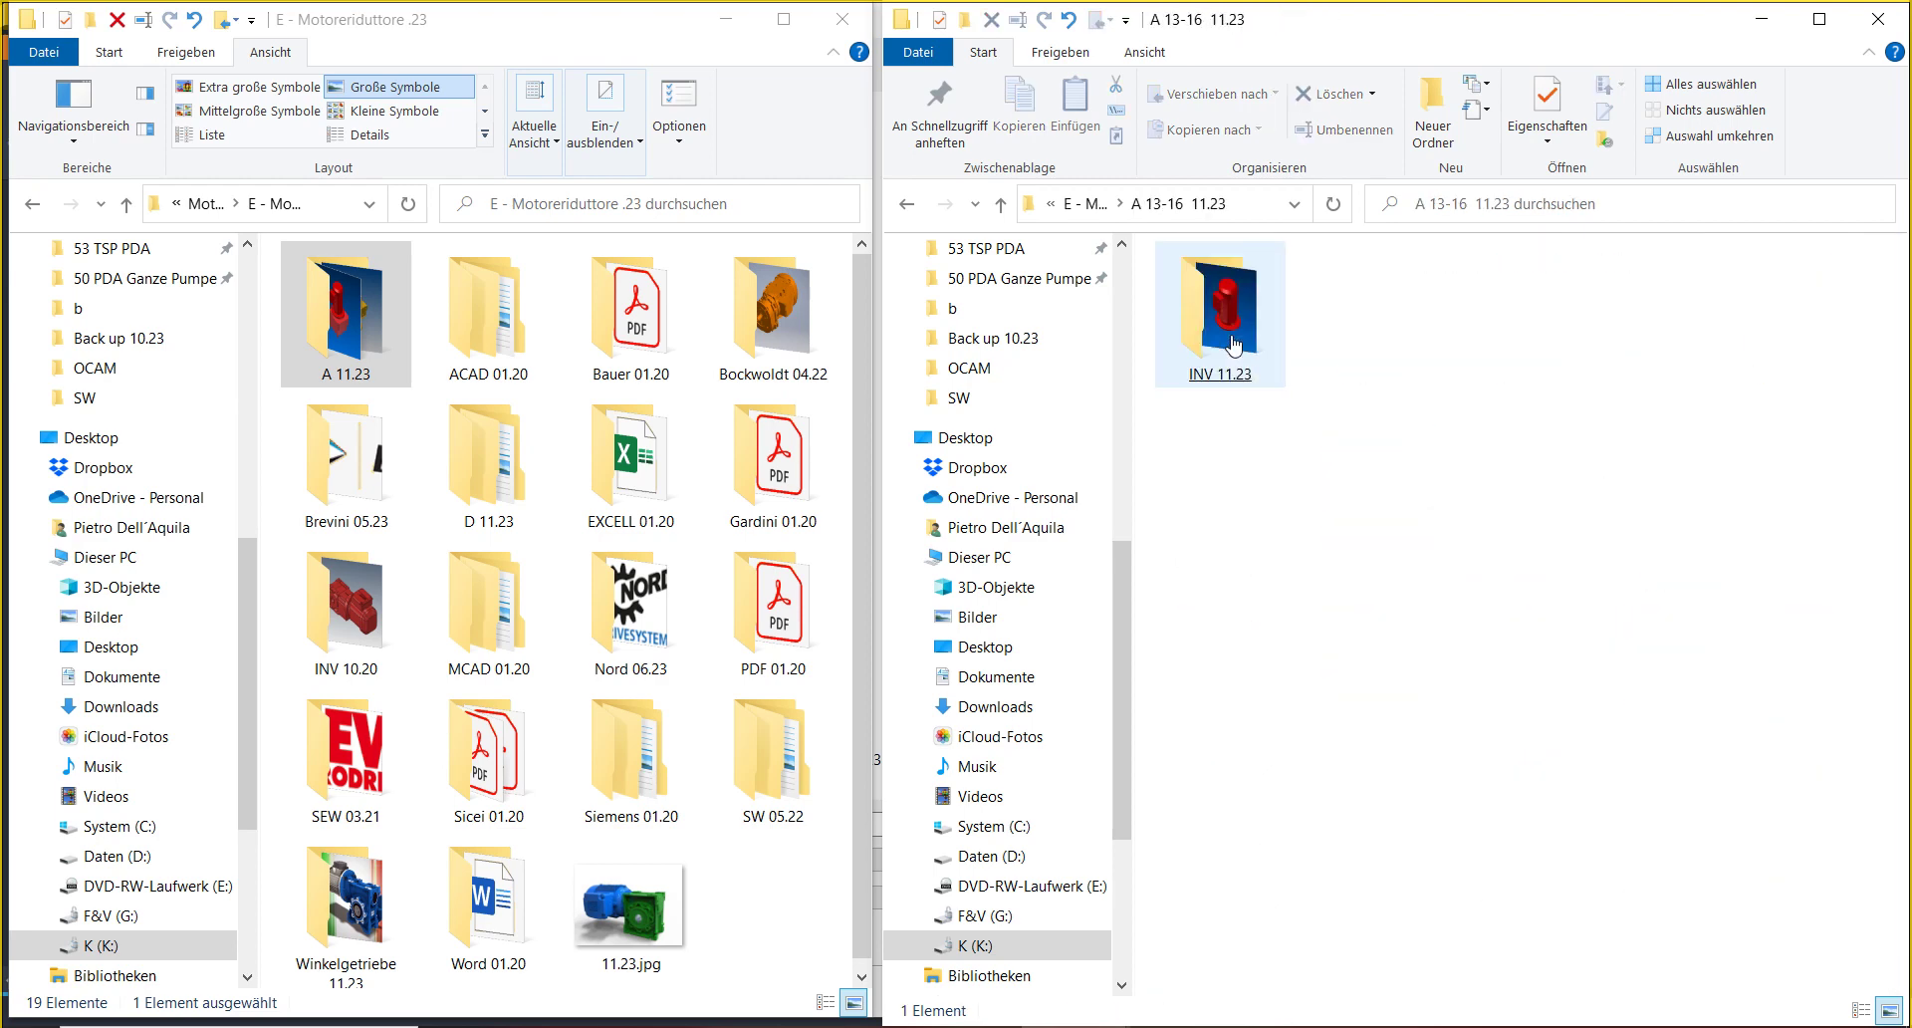
double_click(1234, 343)
double_click(1230, 335)
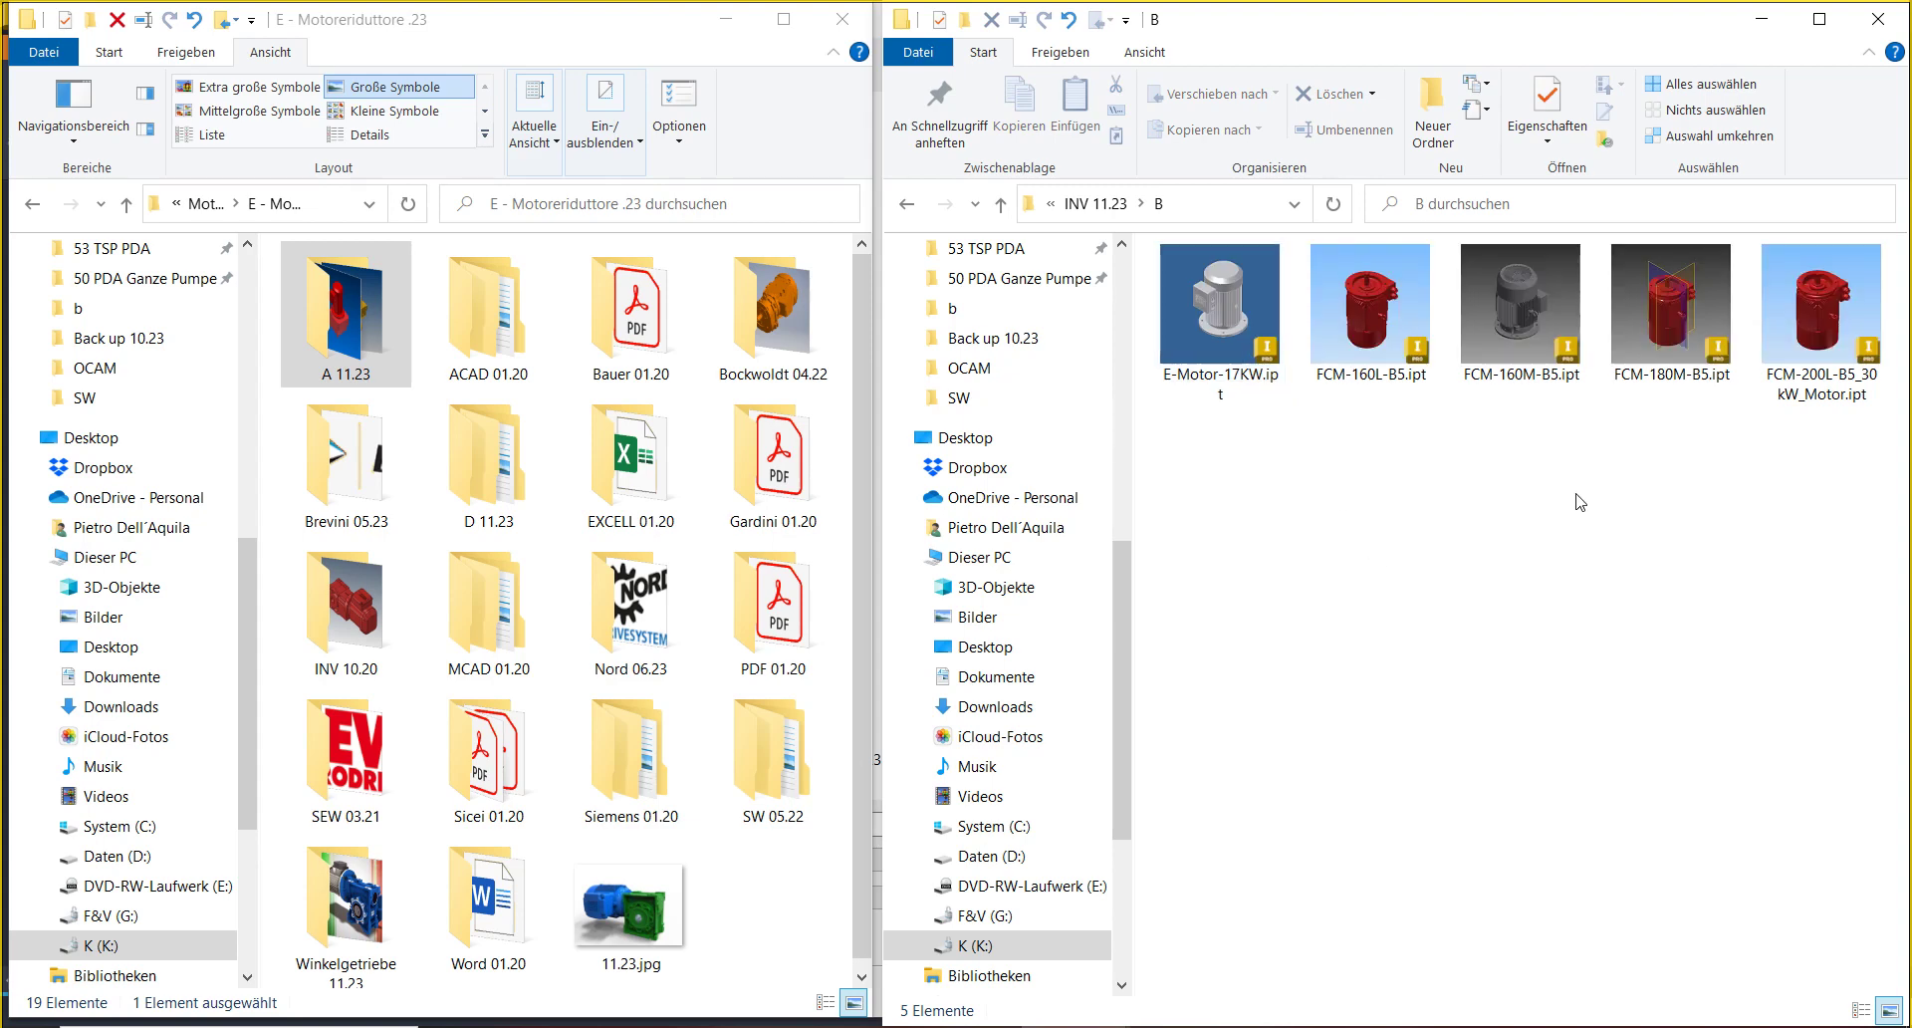
click(1099, 204)
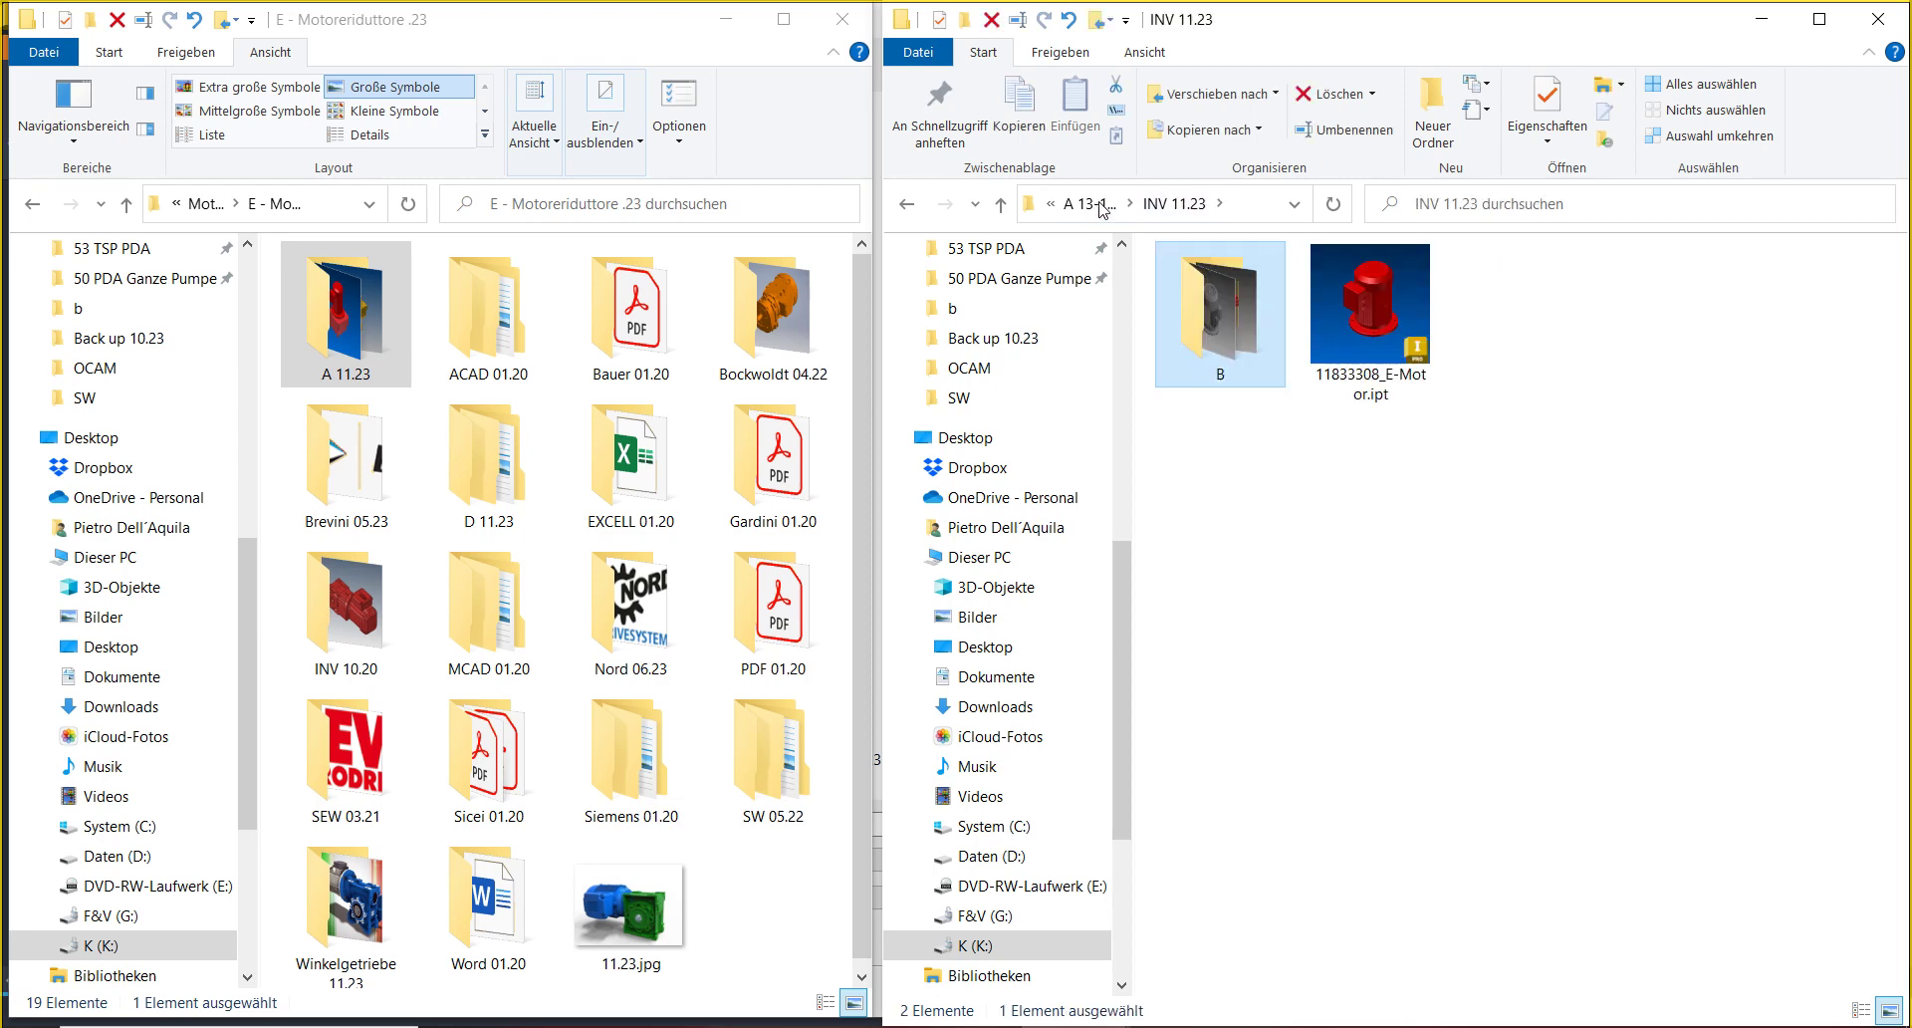
click(1100, 205)
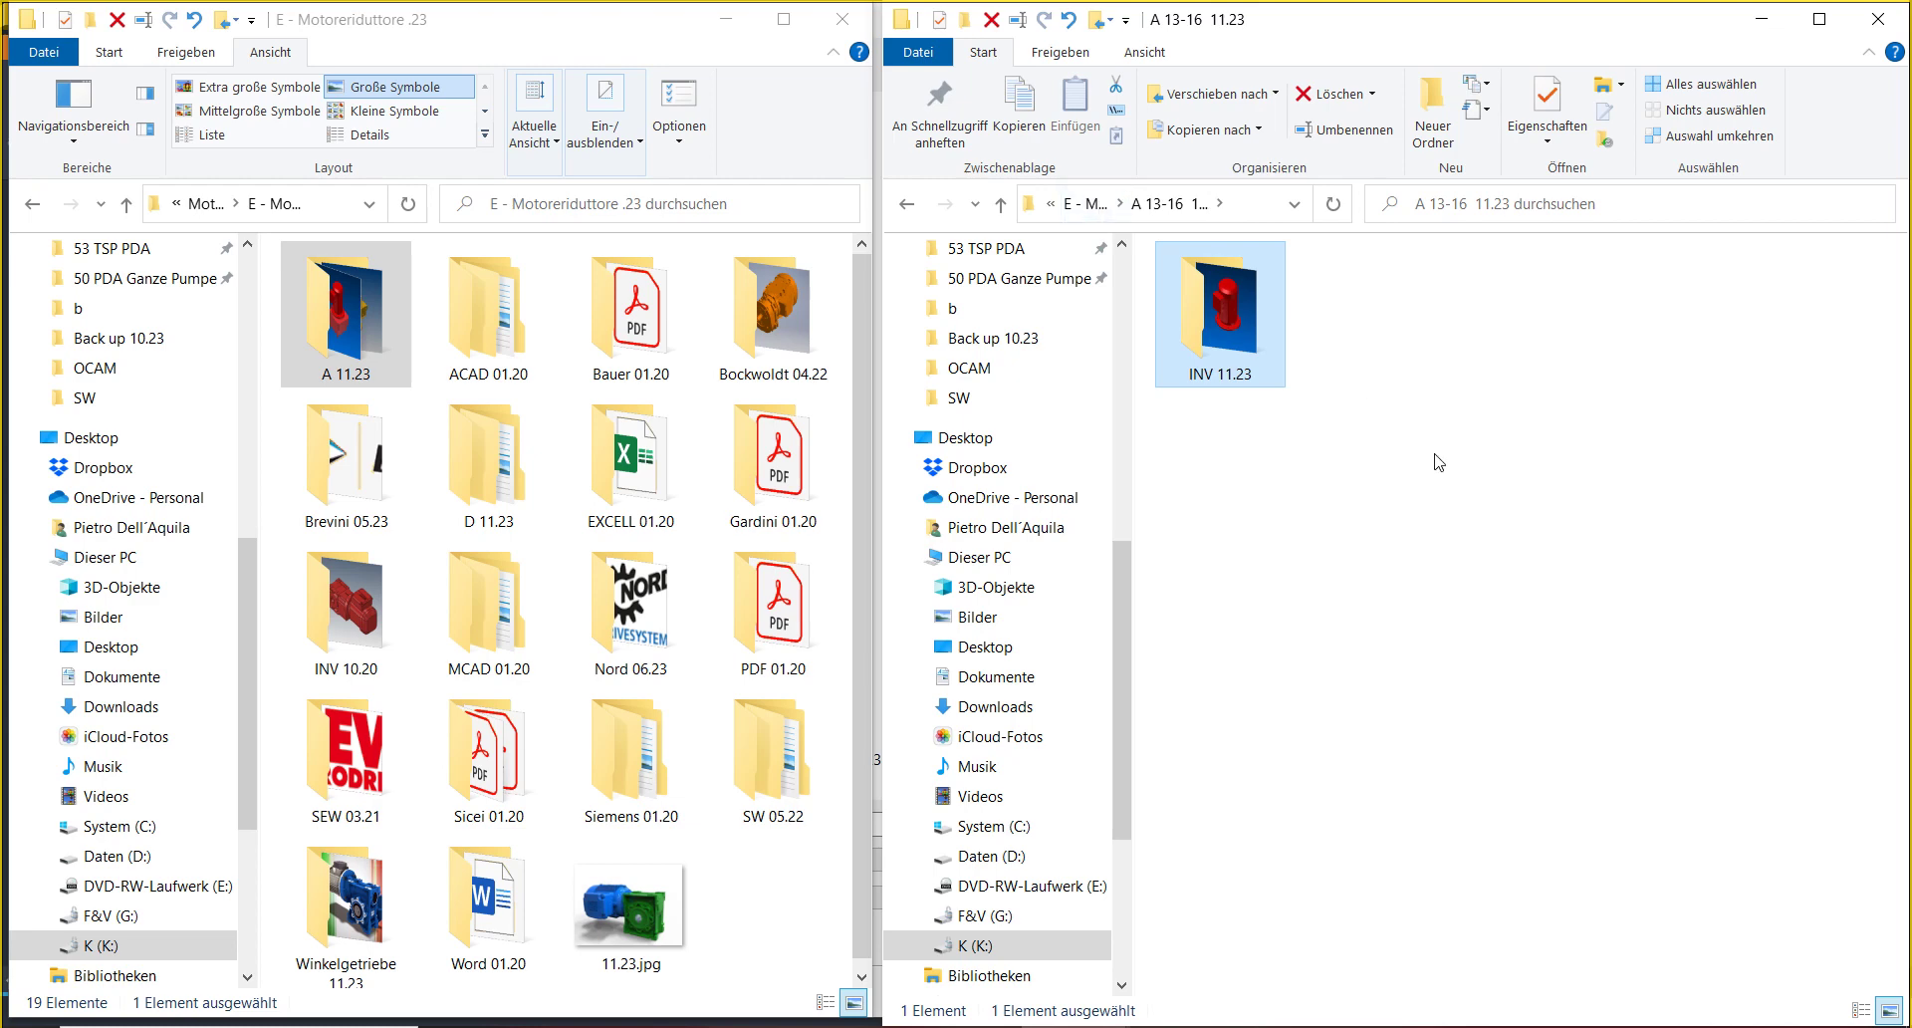
- Open 11833308_E-Motor.ipt from the INV 11.23 folder in Autodesk Inventor
double_click(1232, 301)
double_click(1371, 329)
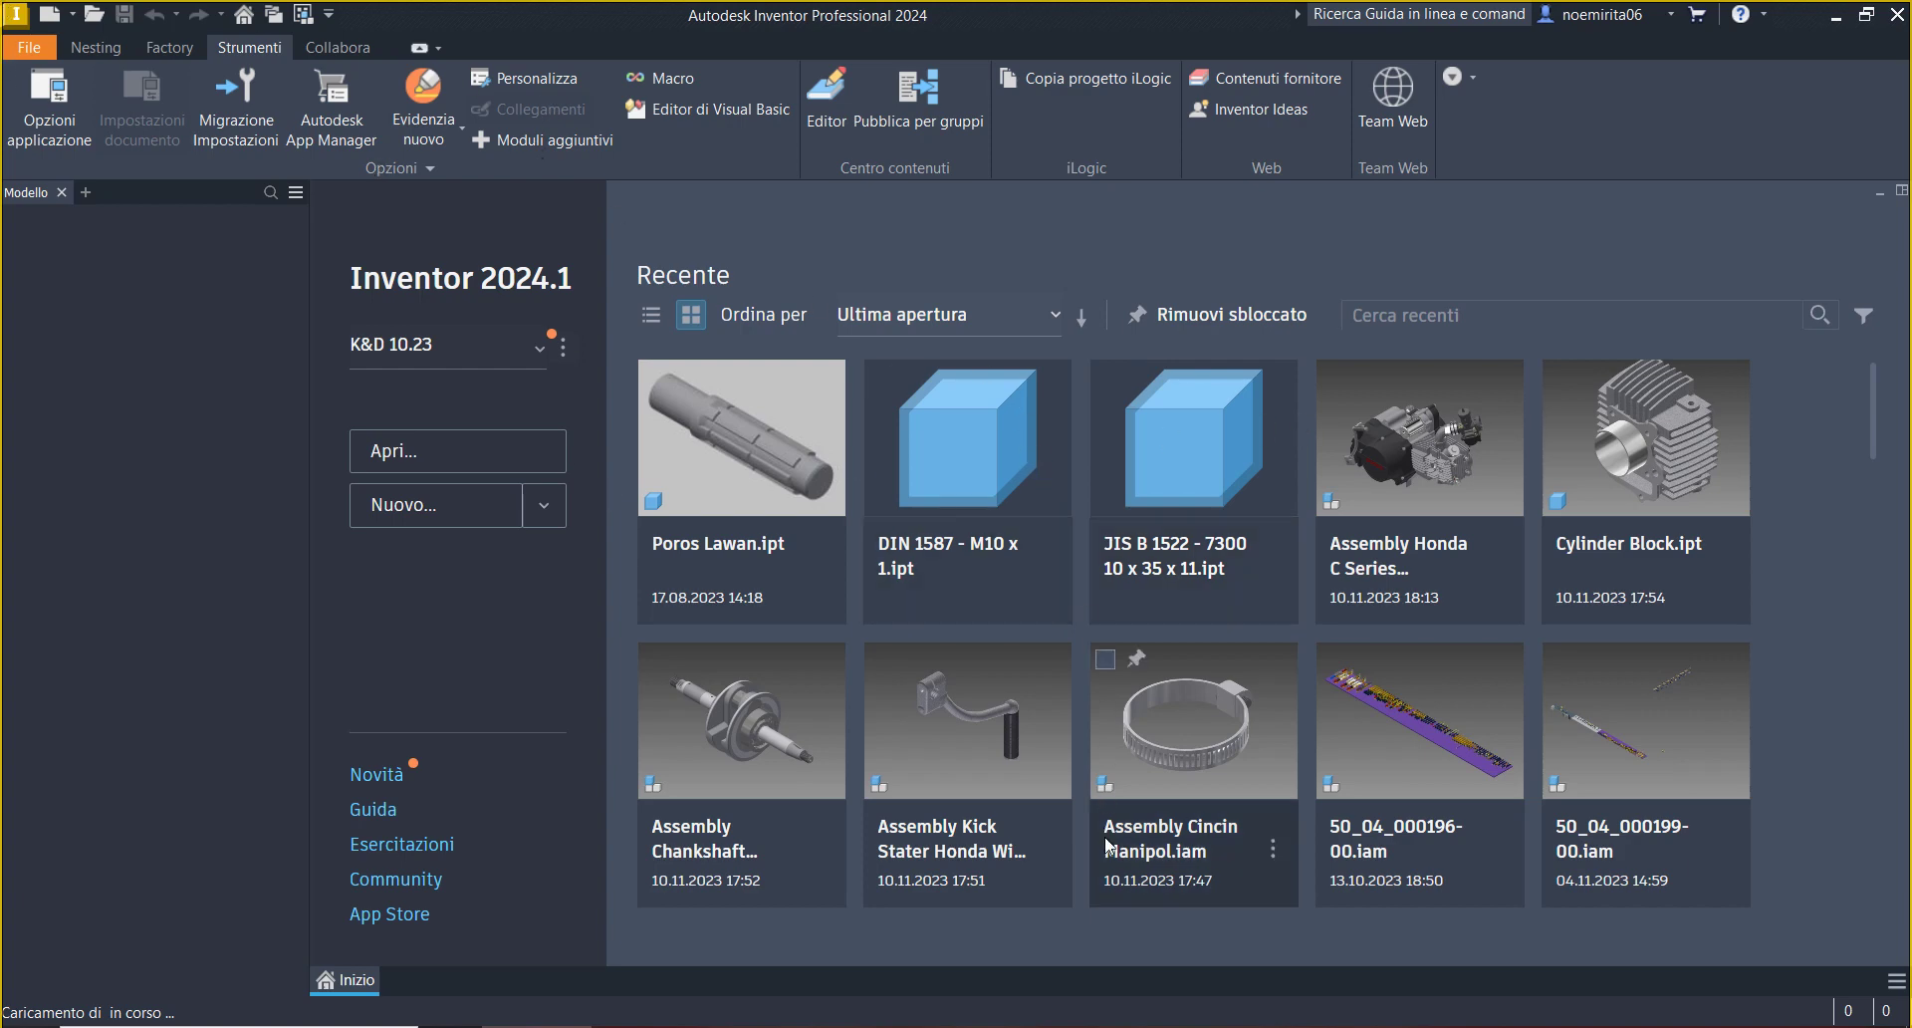
click(1125, 775)
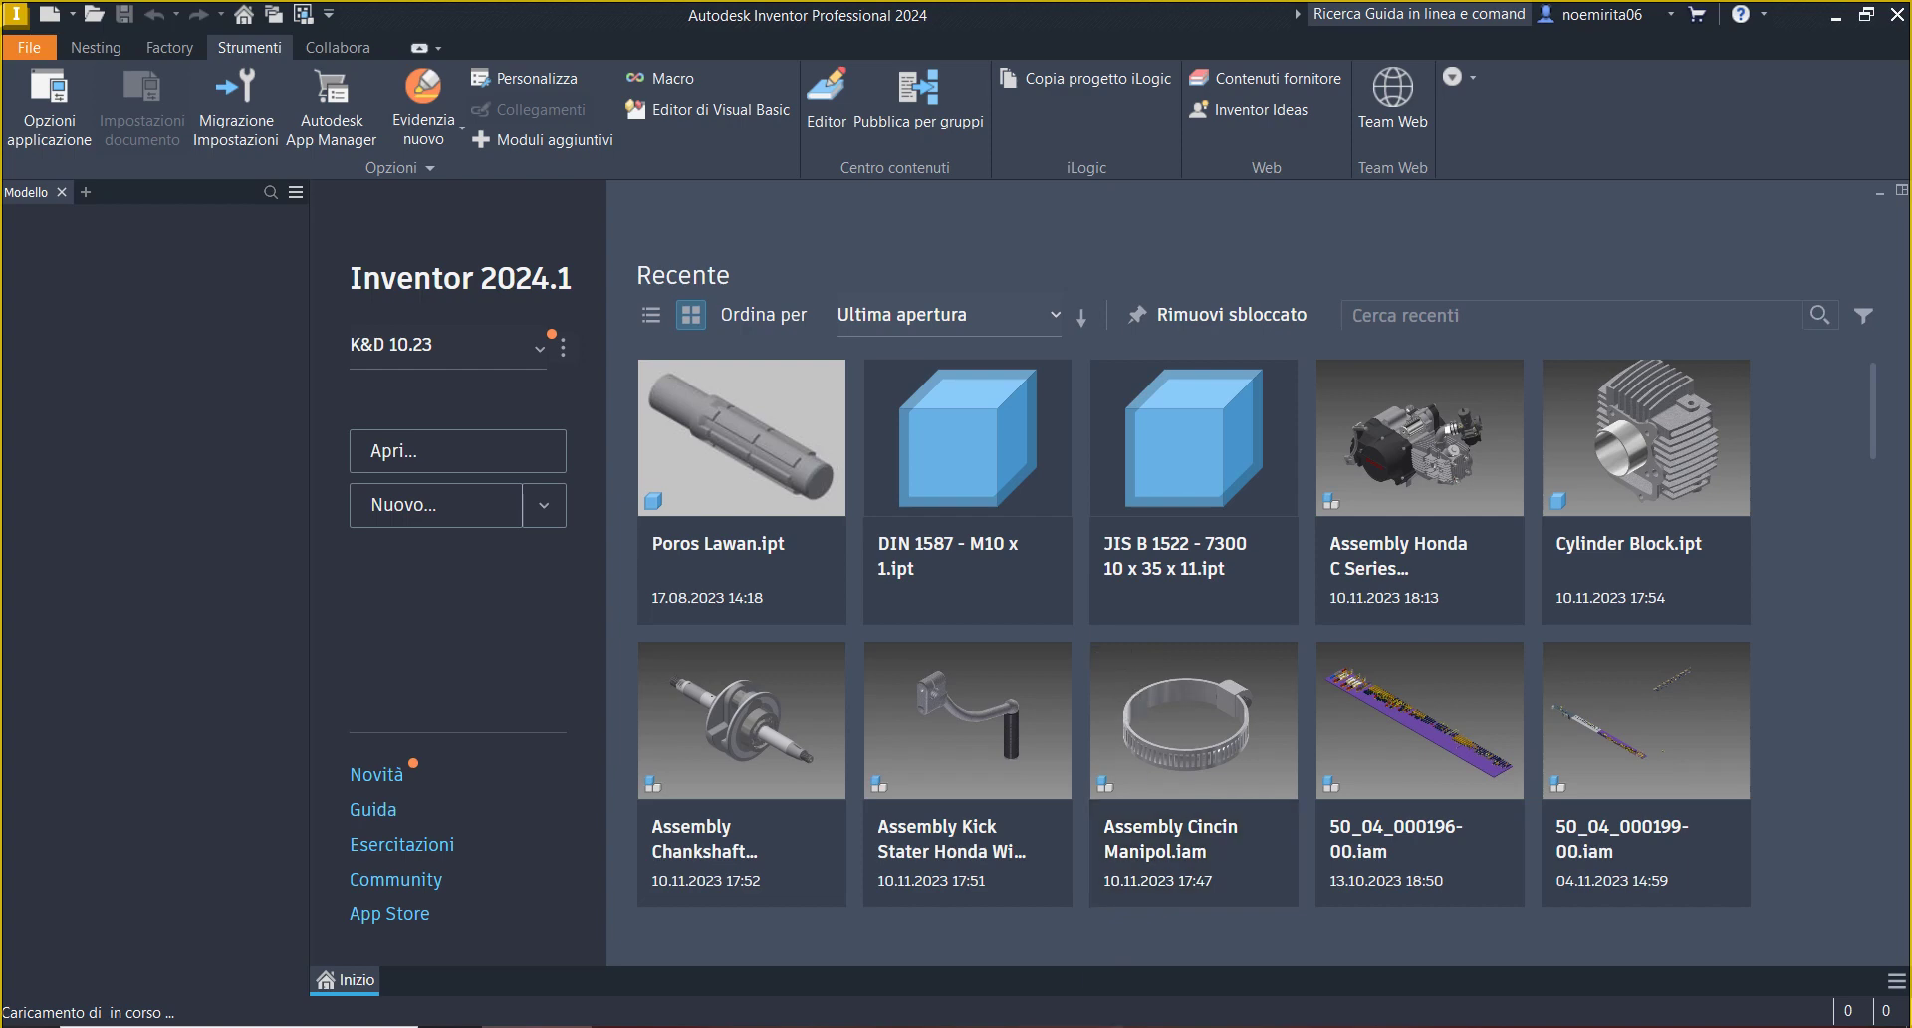
- Switch back to File Explorer and bring up the INV 11.23 and Motoren & Motori .23 windows
mouse_move(1076, 1026)
mouse_move(944, 1023)
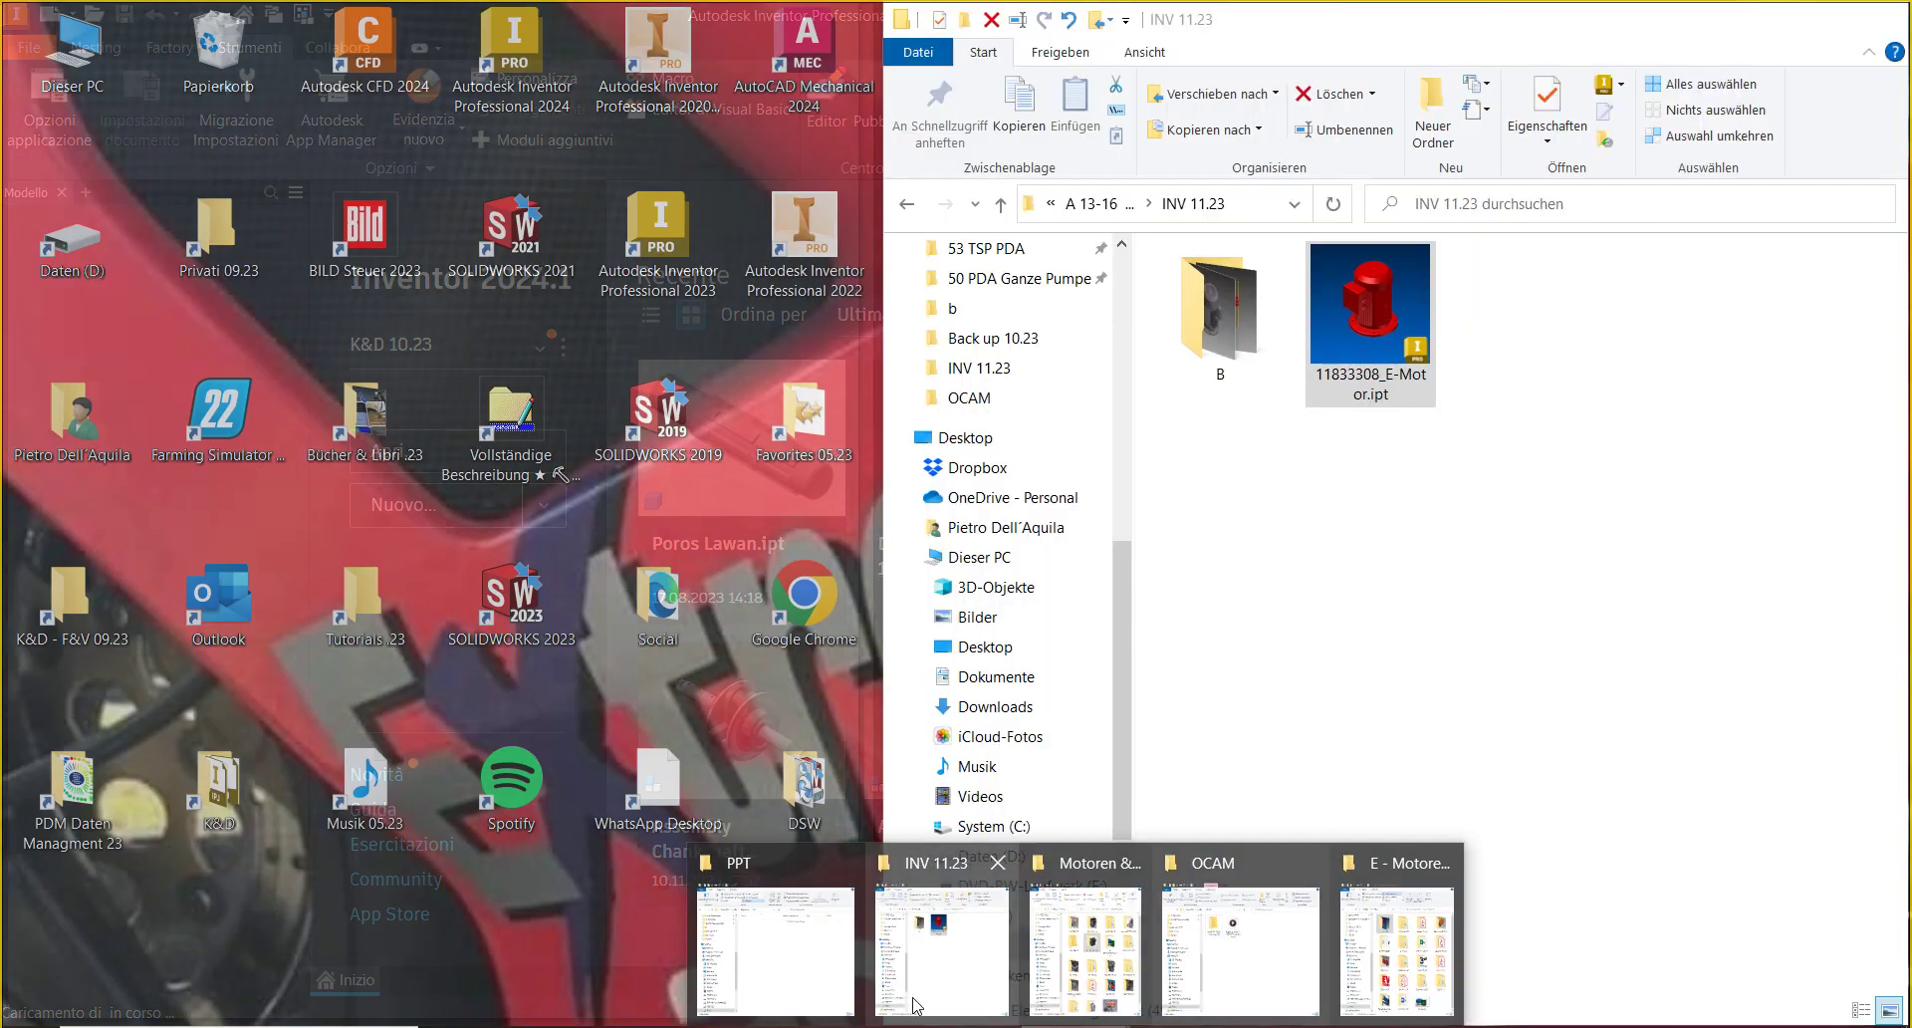
click(917, 1000)
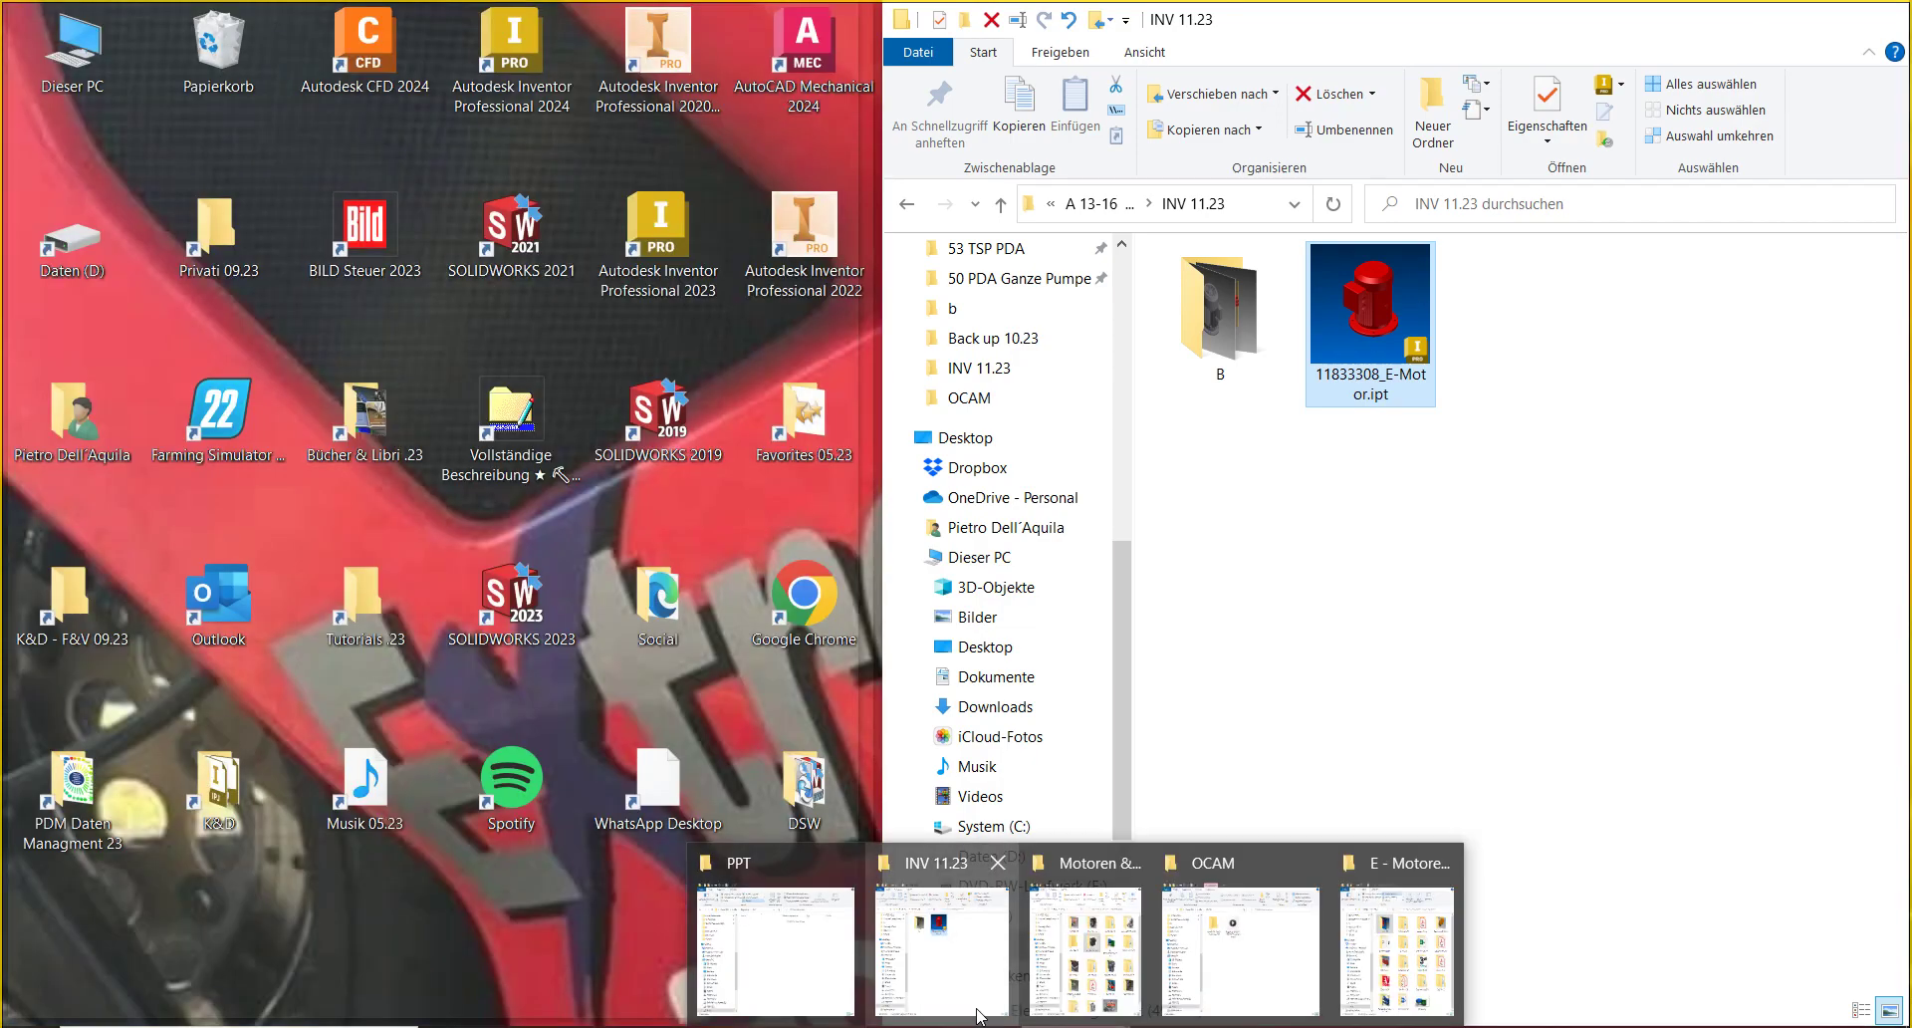
mouse_move(837, 1011)
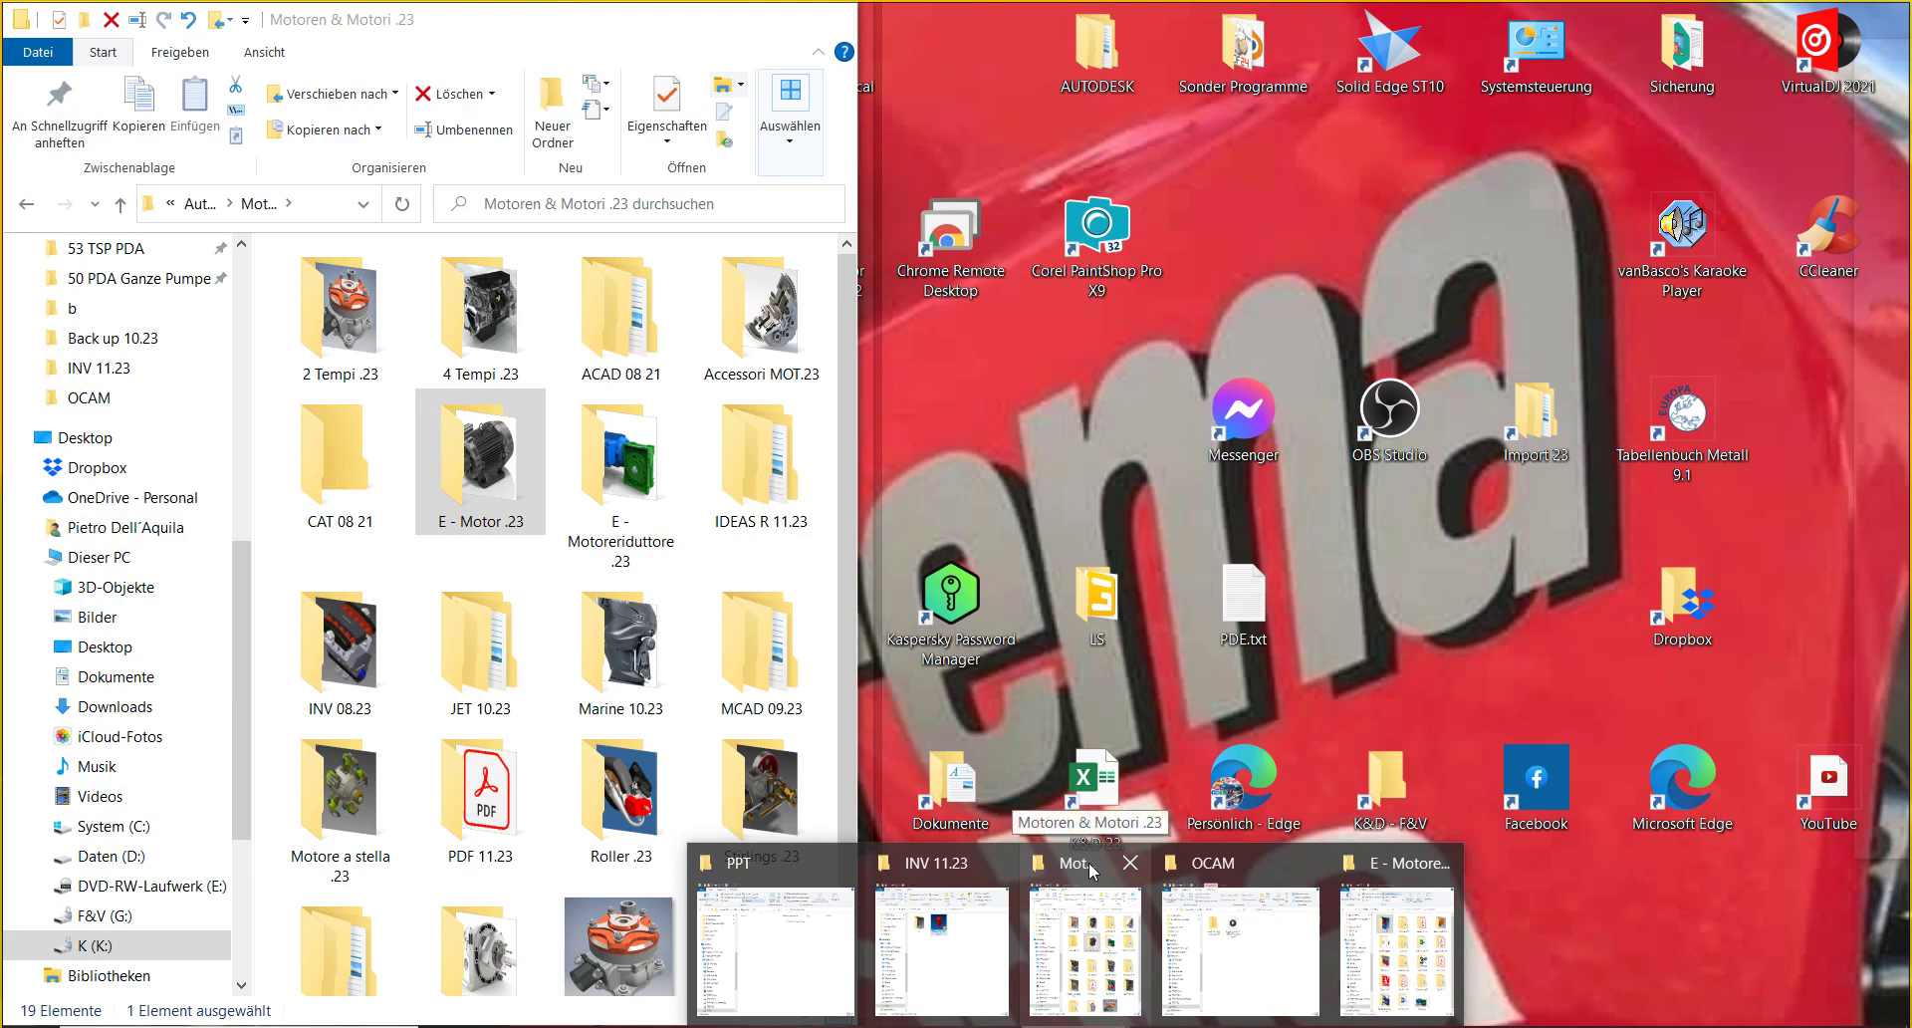
click(1092, 871)
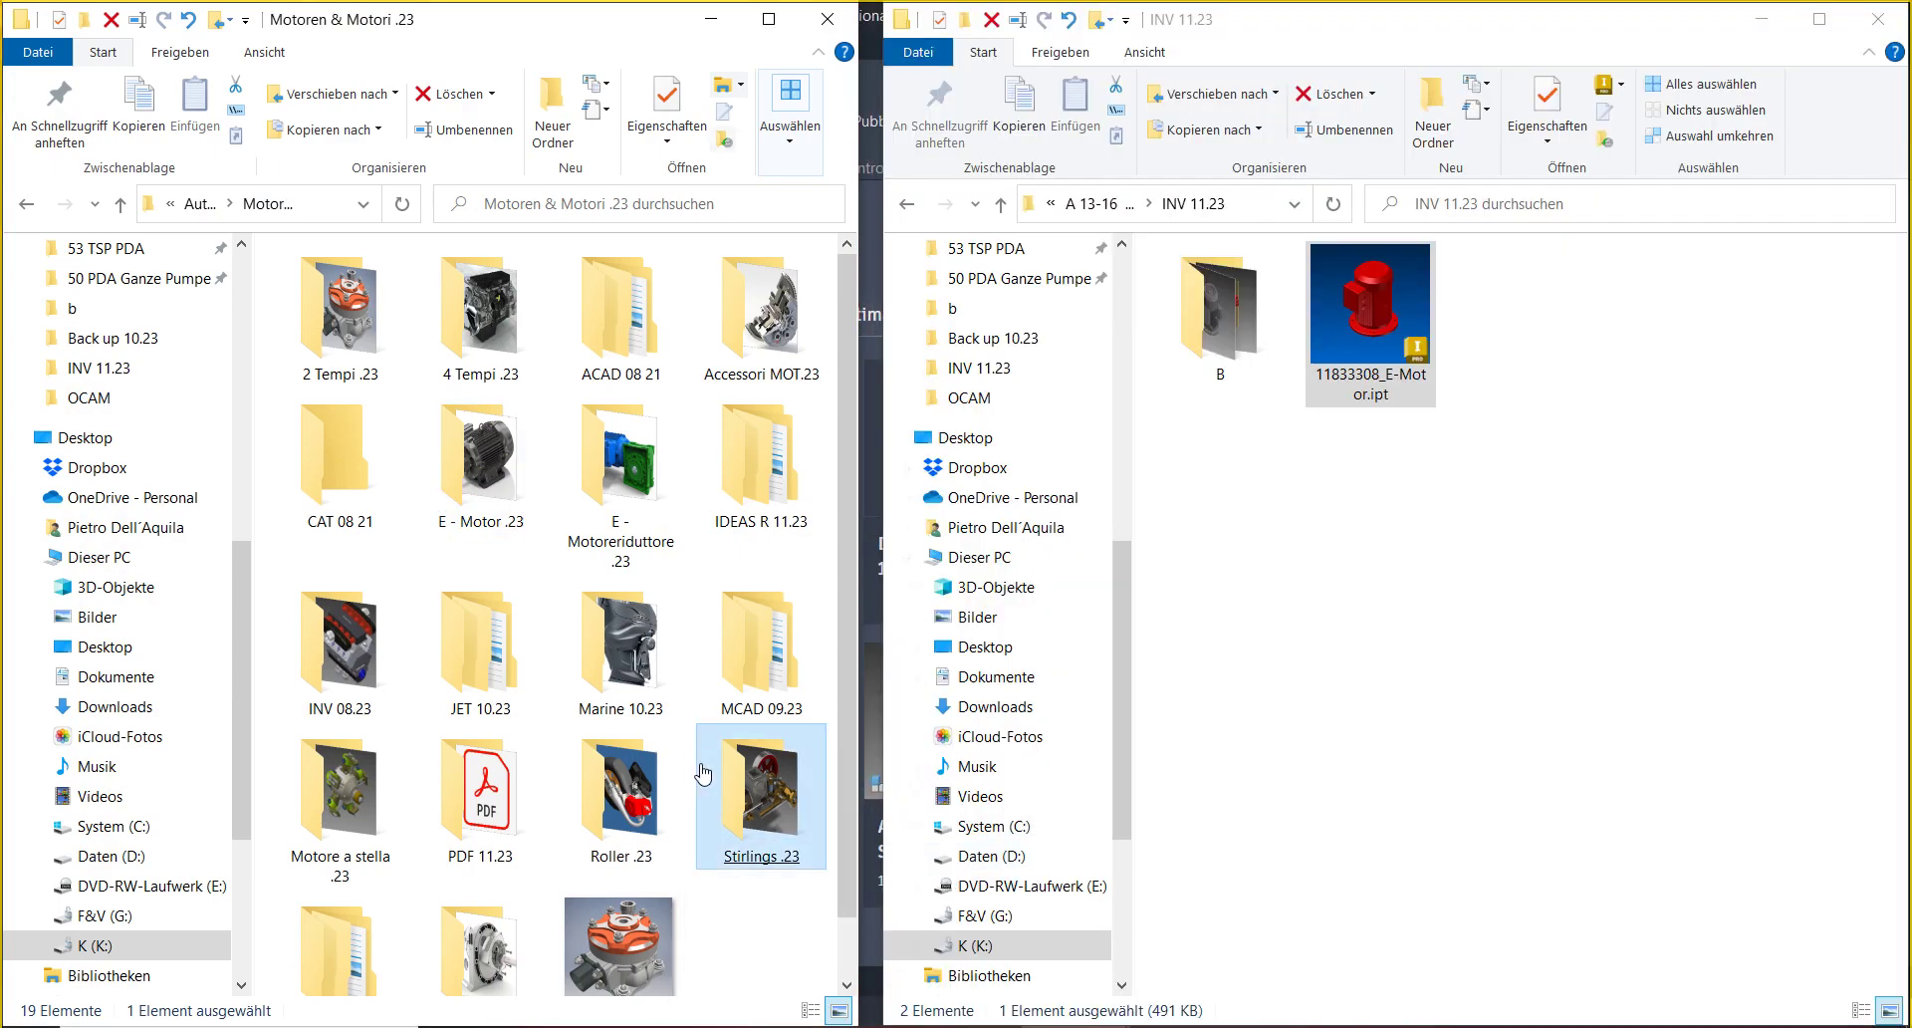
- Examine IDEAS R 11.23 and the images in its BESCGREIBUN DESCRIZIONE 10.23 subfolder, and return to Motoren & Motori .23
double_click(736, 446)
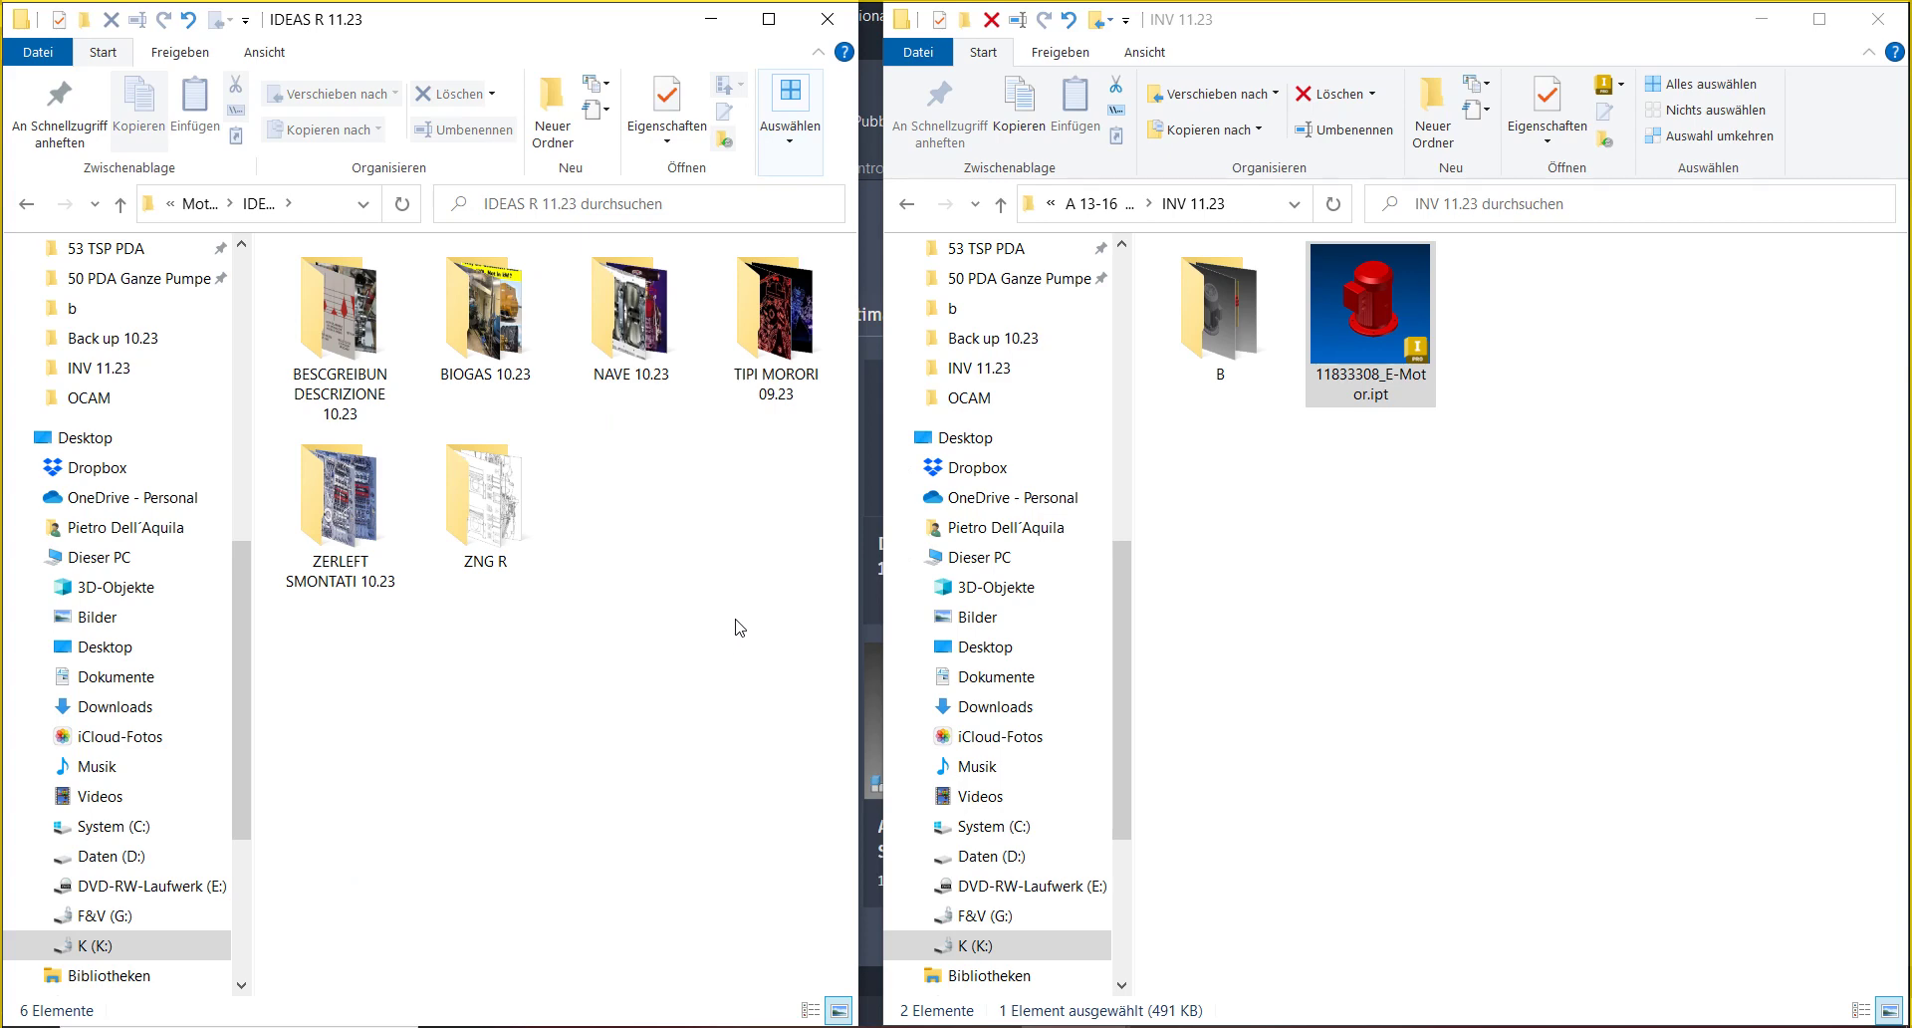
click(199, 203)
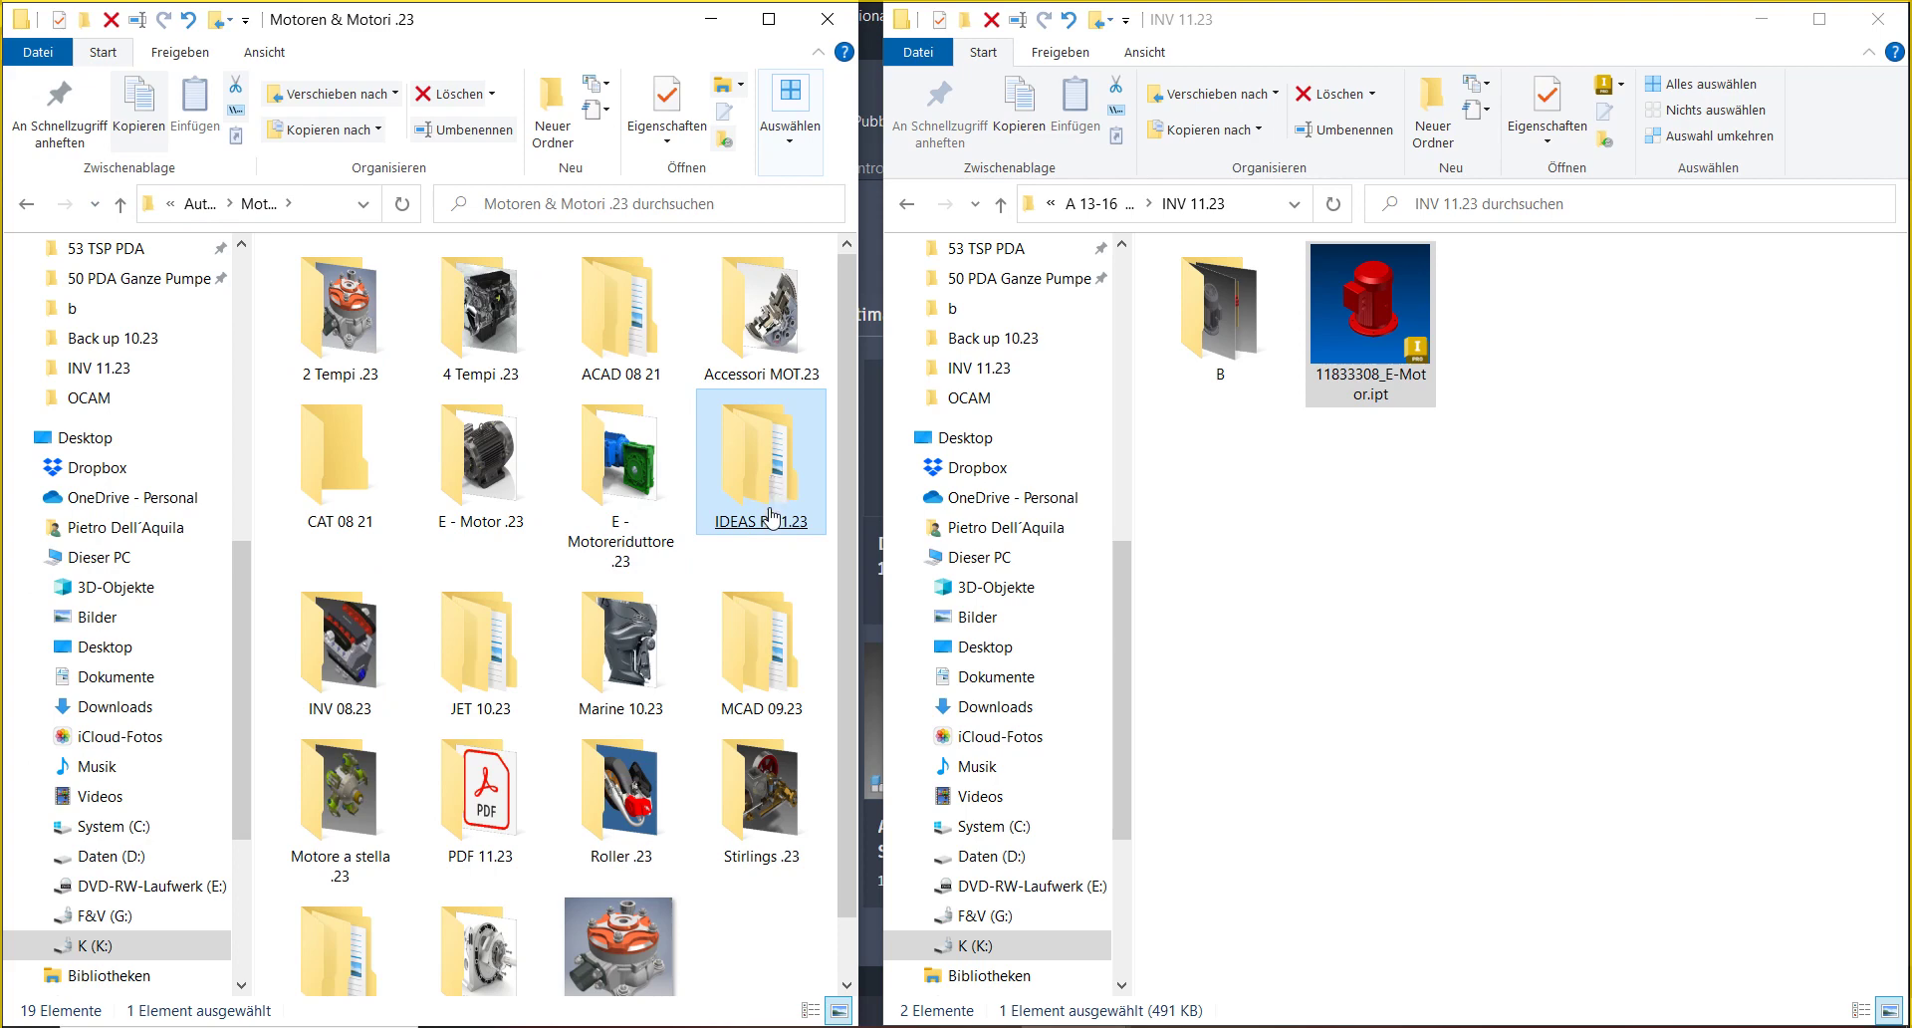
click(778, 418)
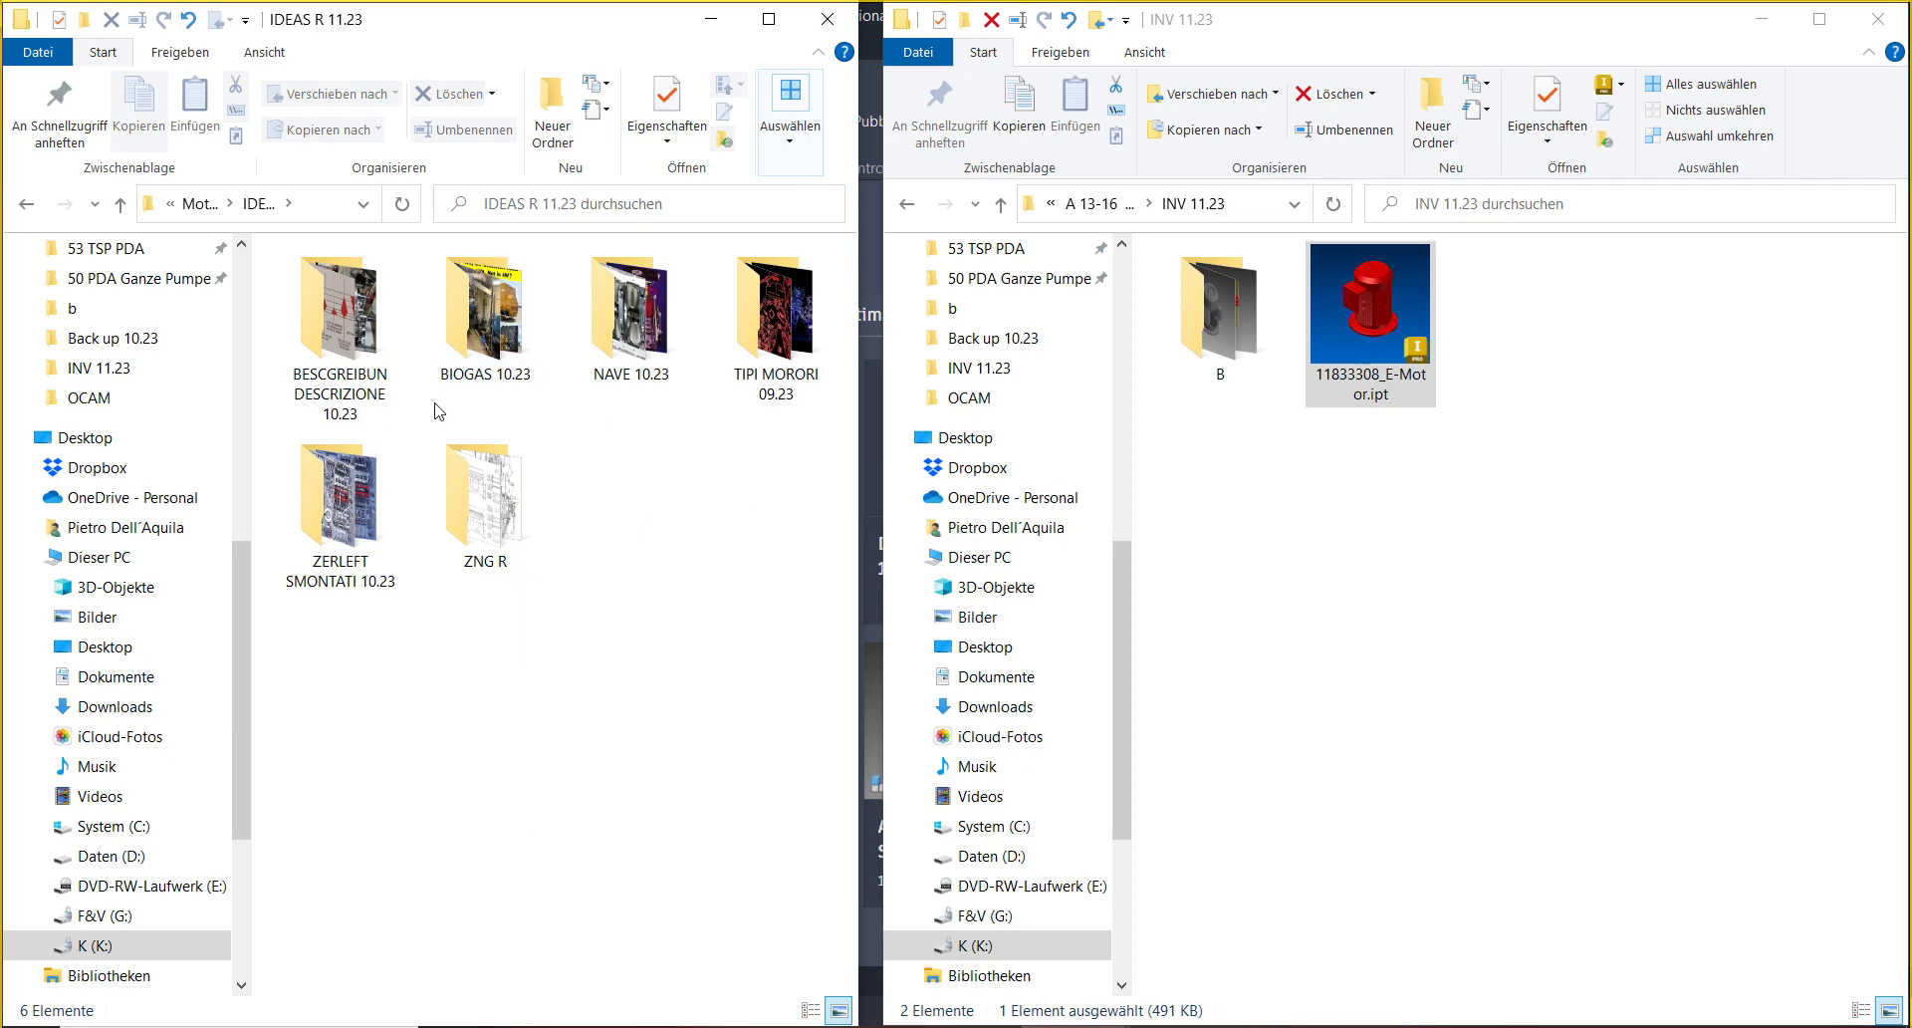
double_click(376, 357)
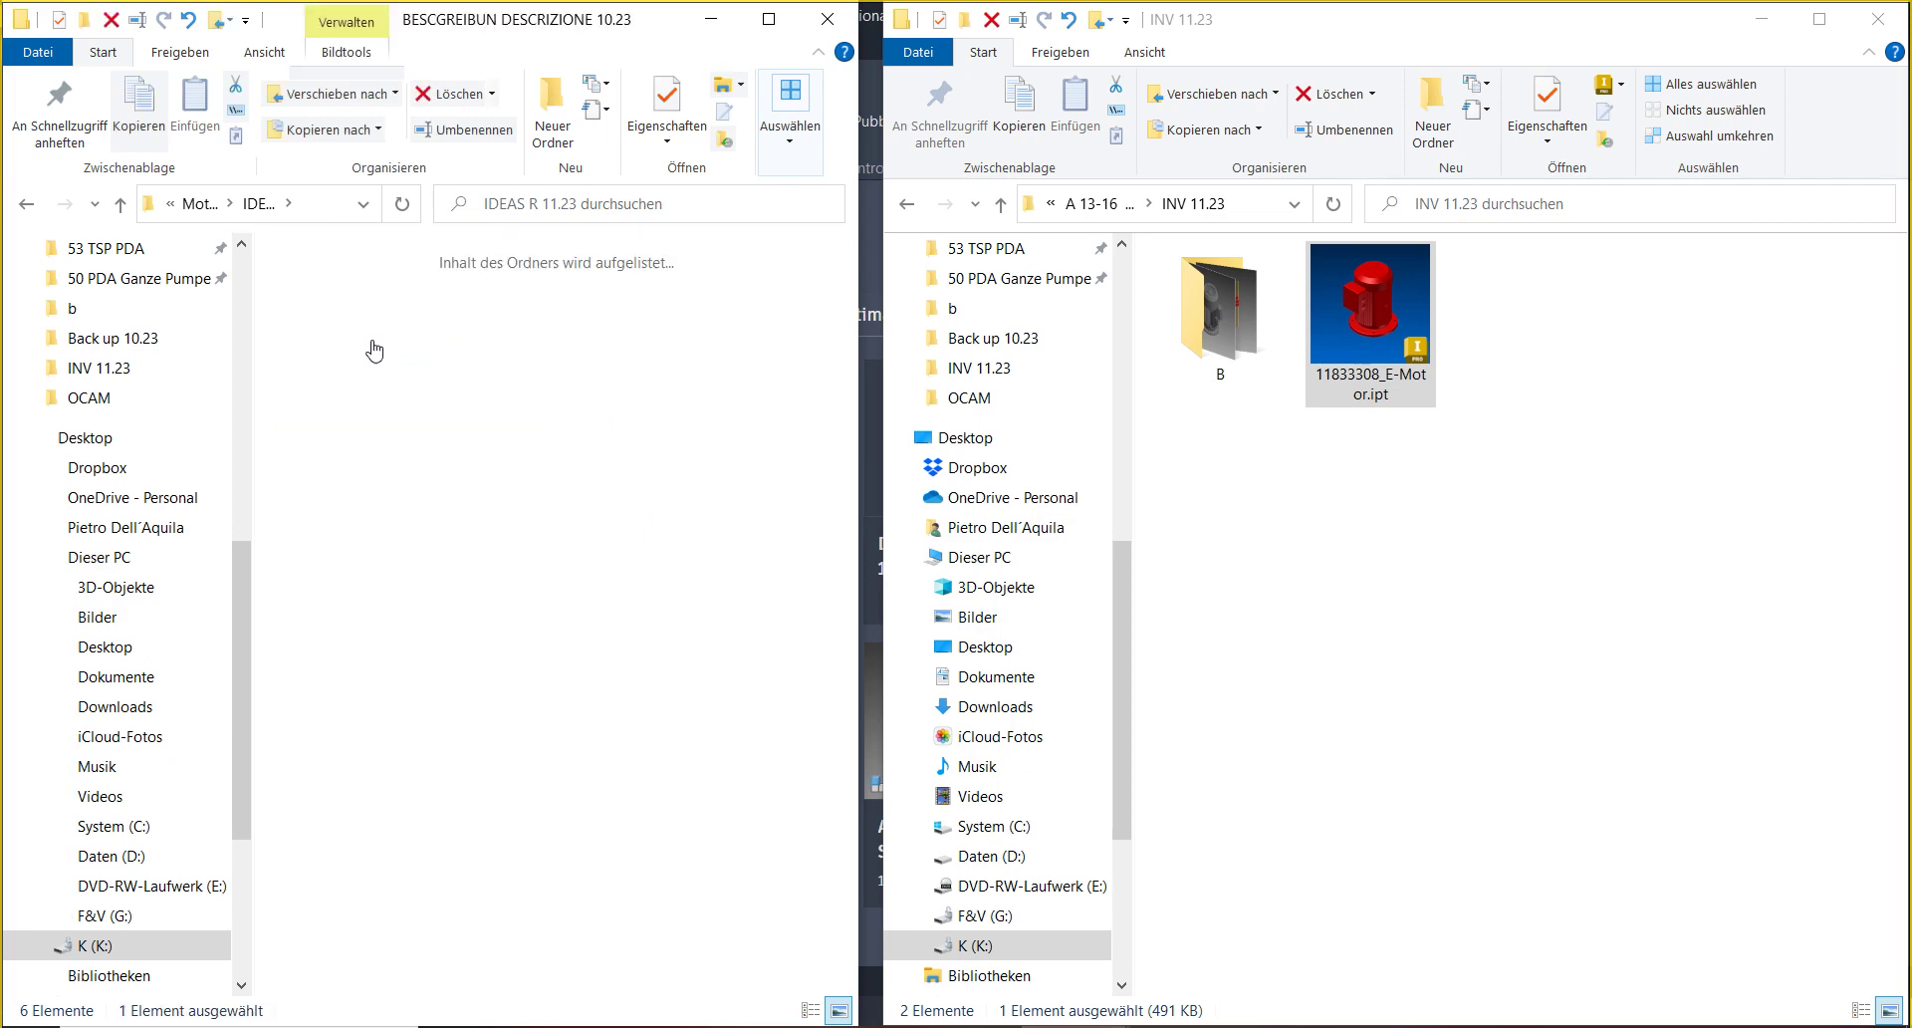
click(376, 357)
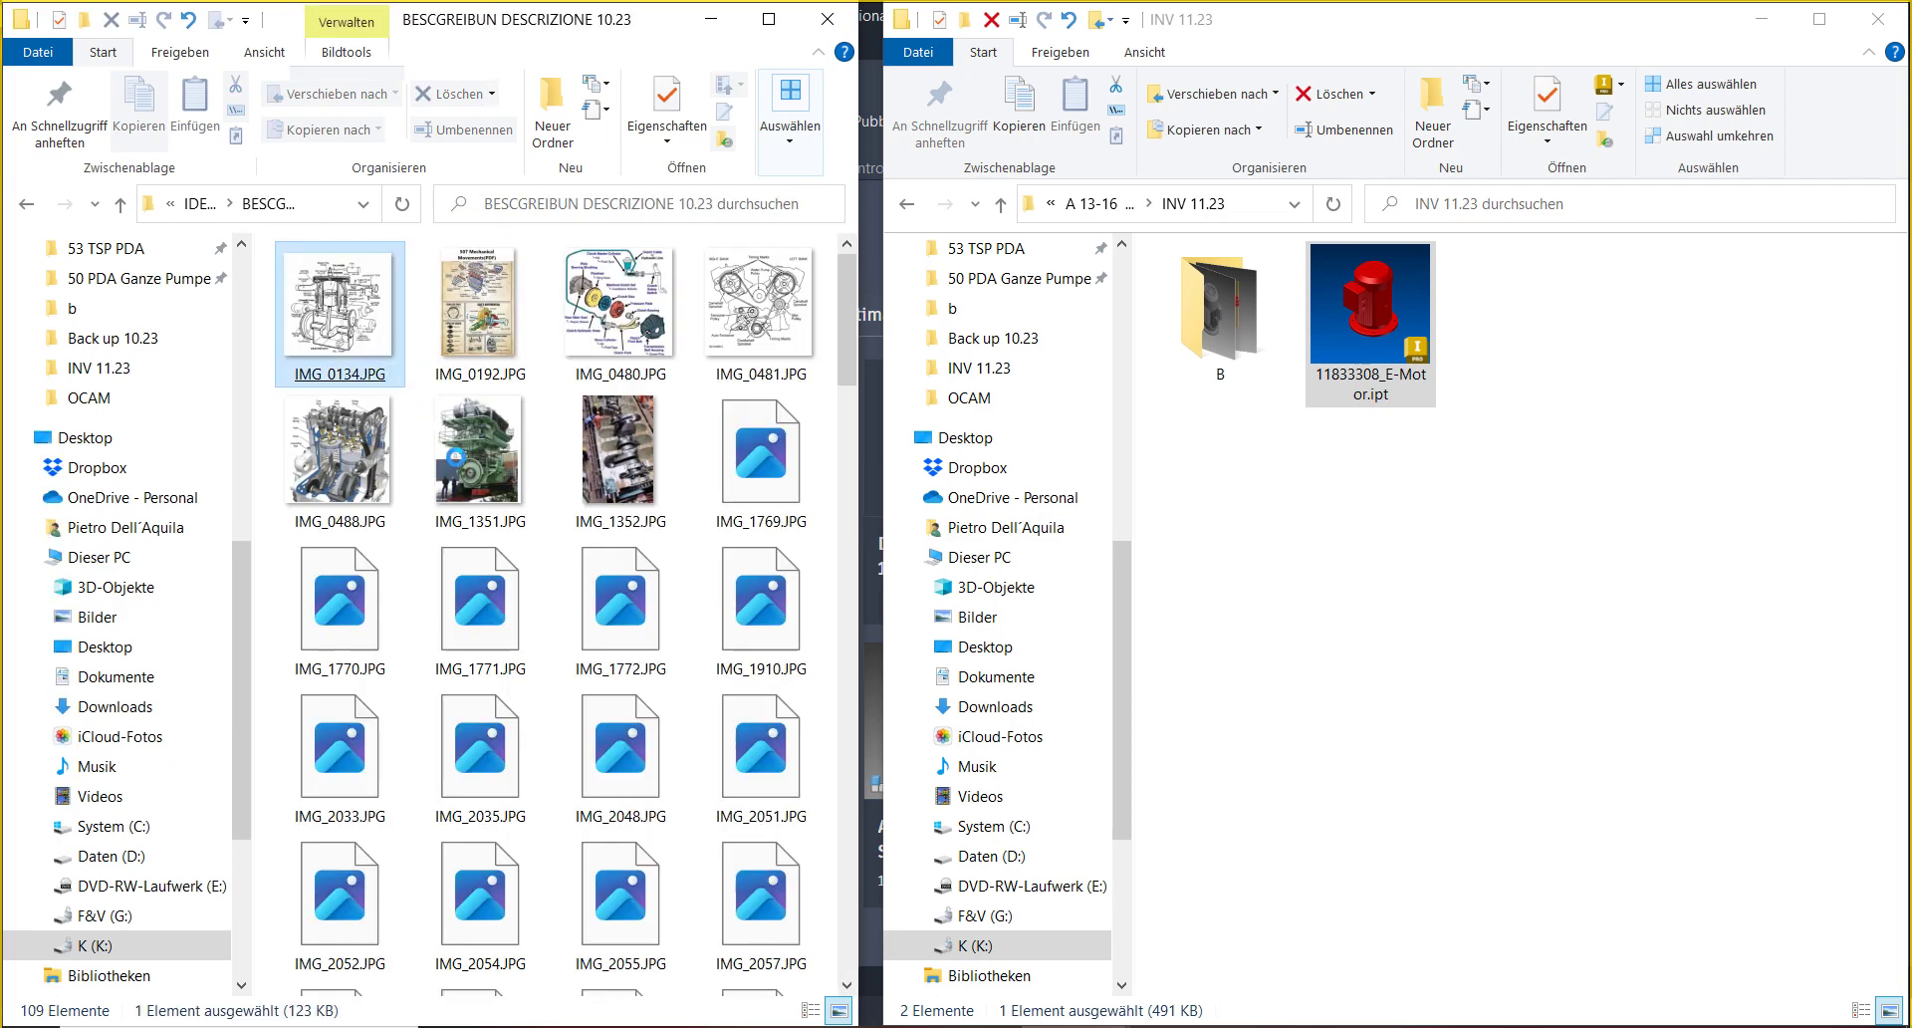
click(489, 525)
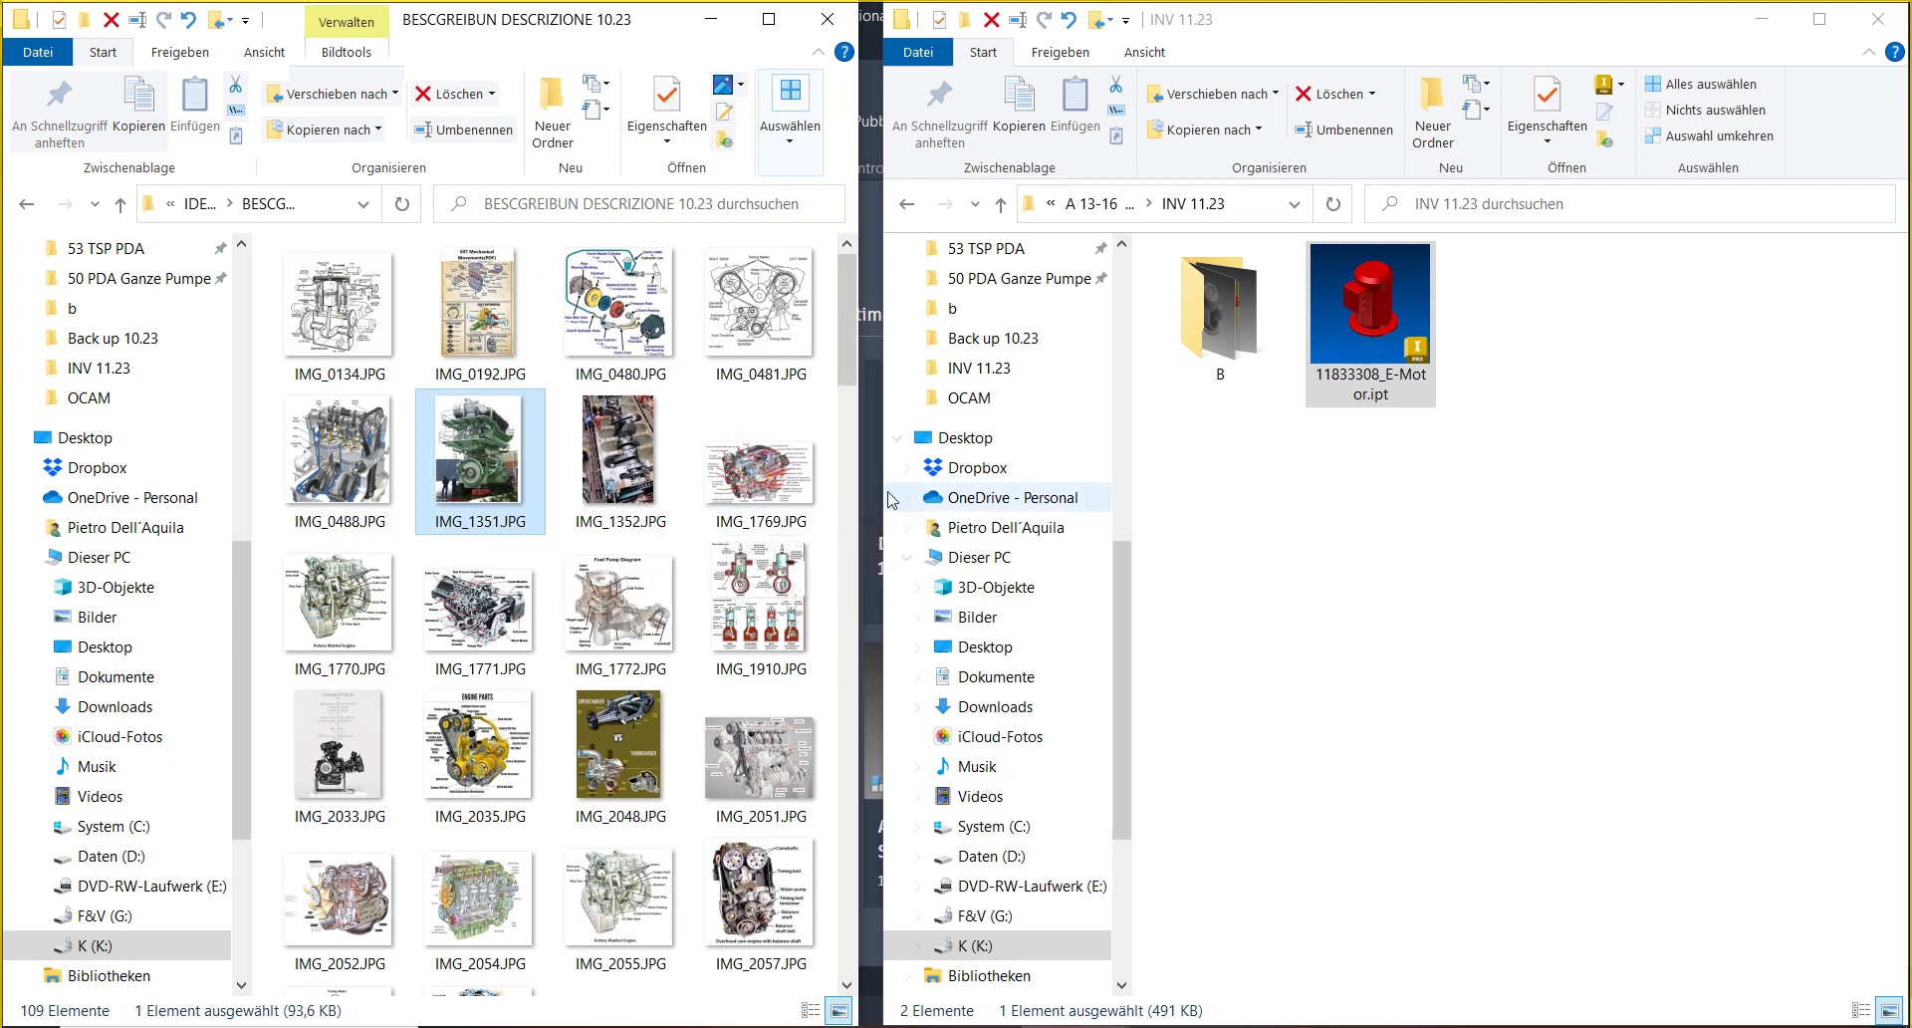
click(199, 203)
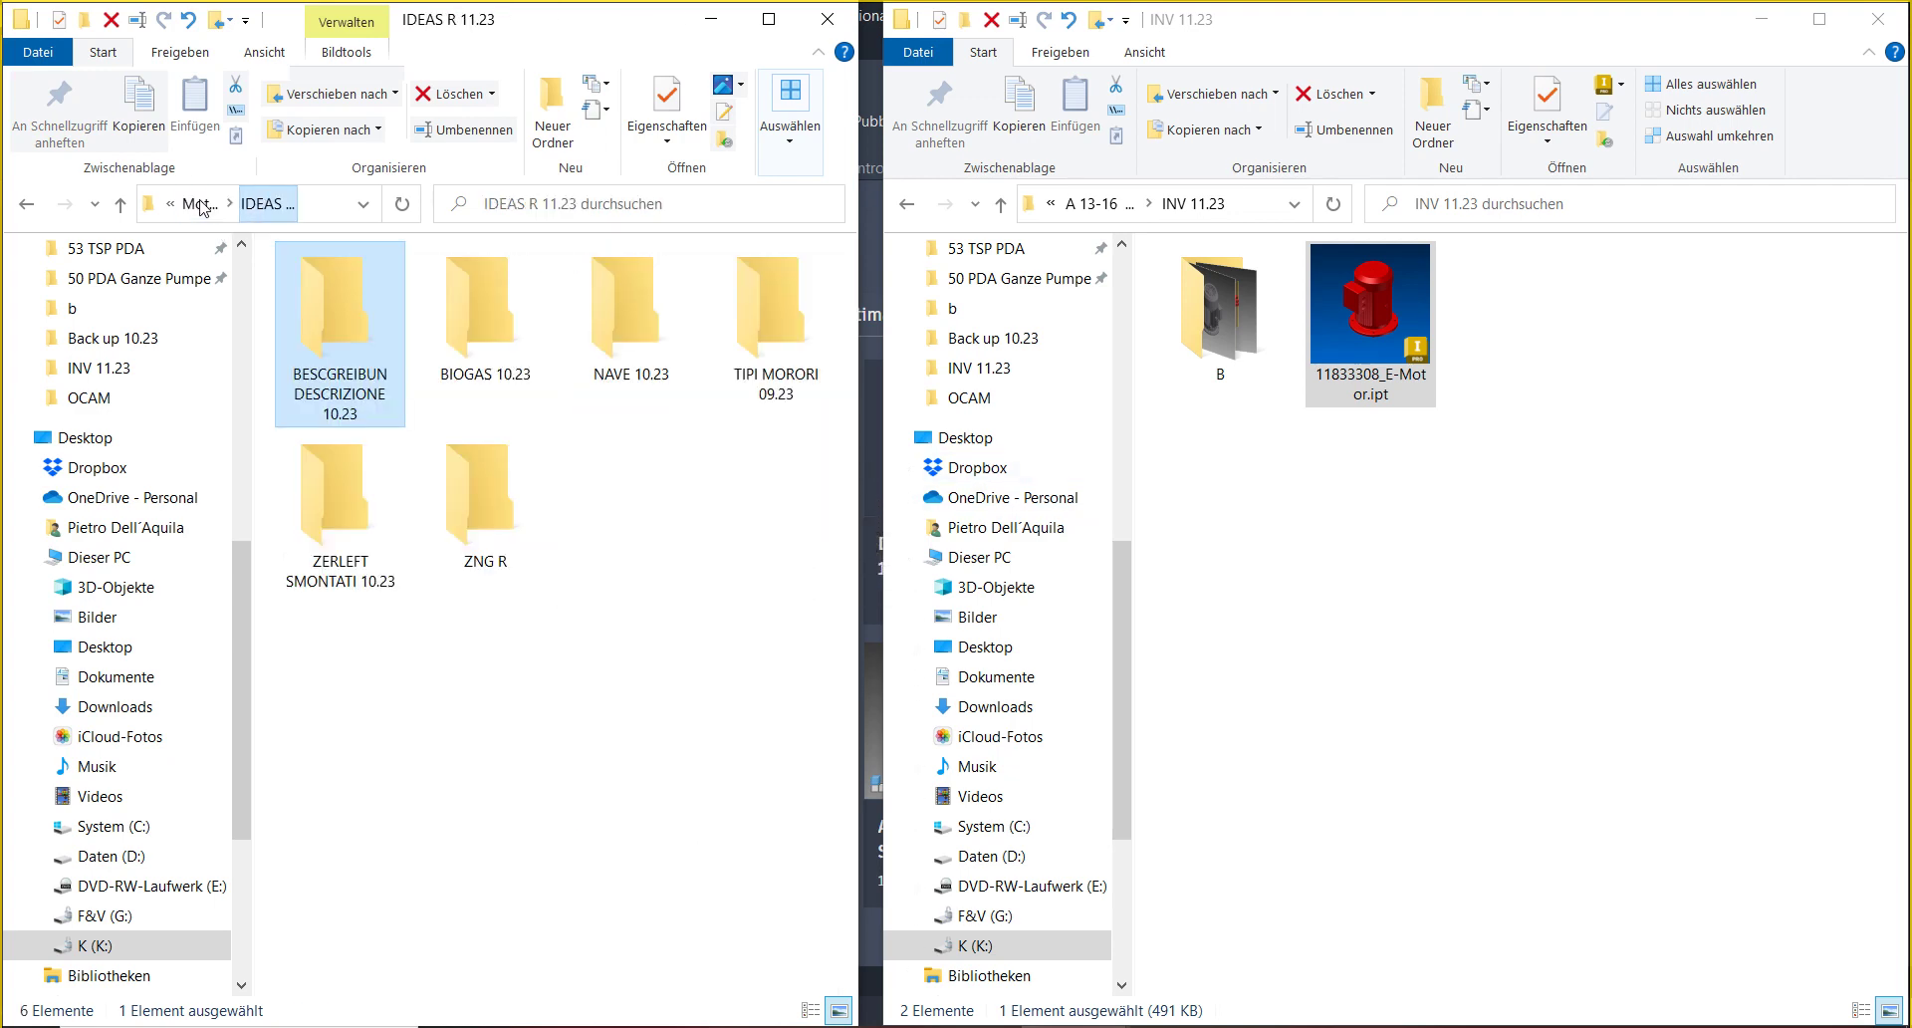
click(199, 203)
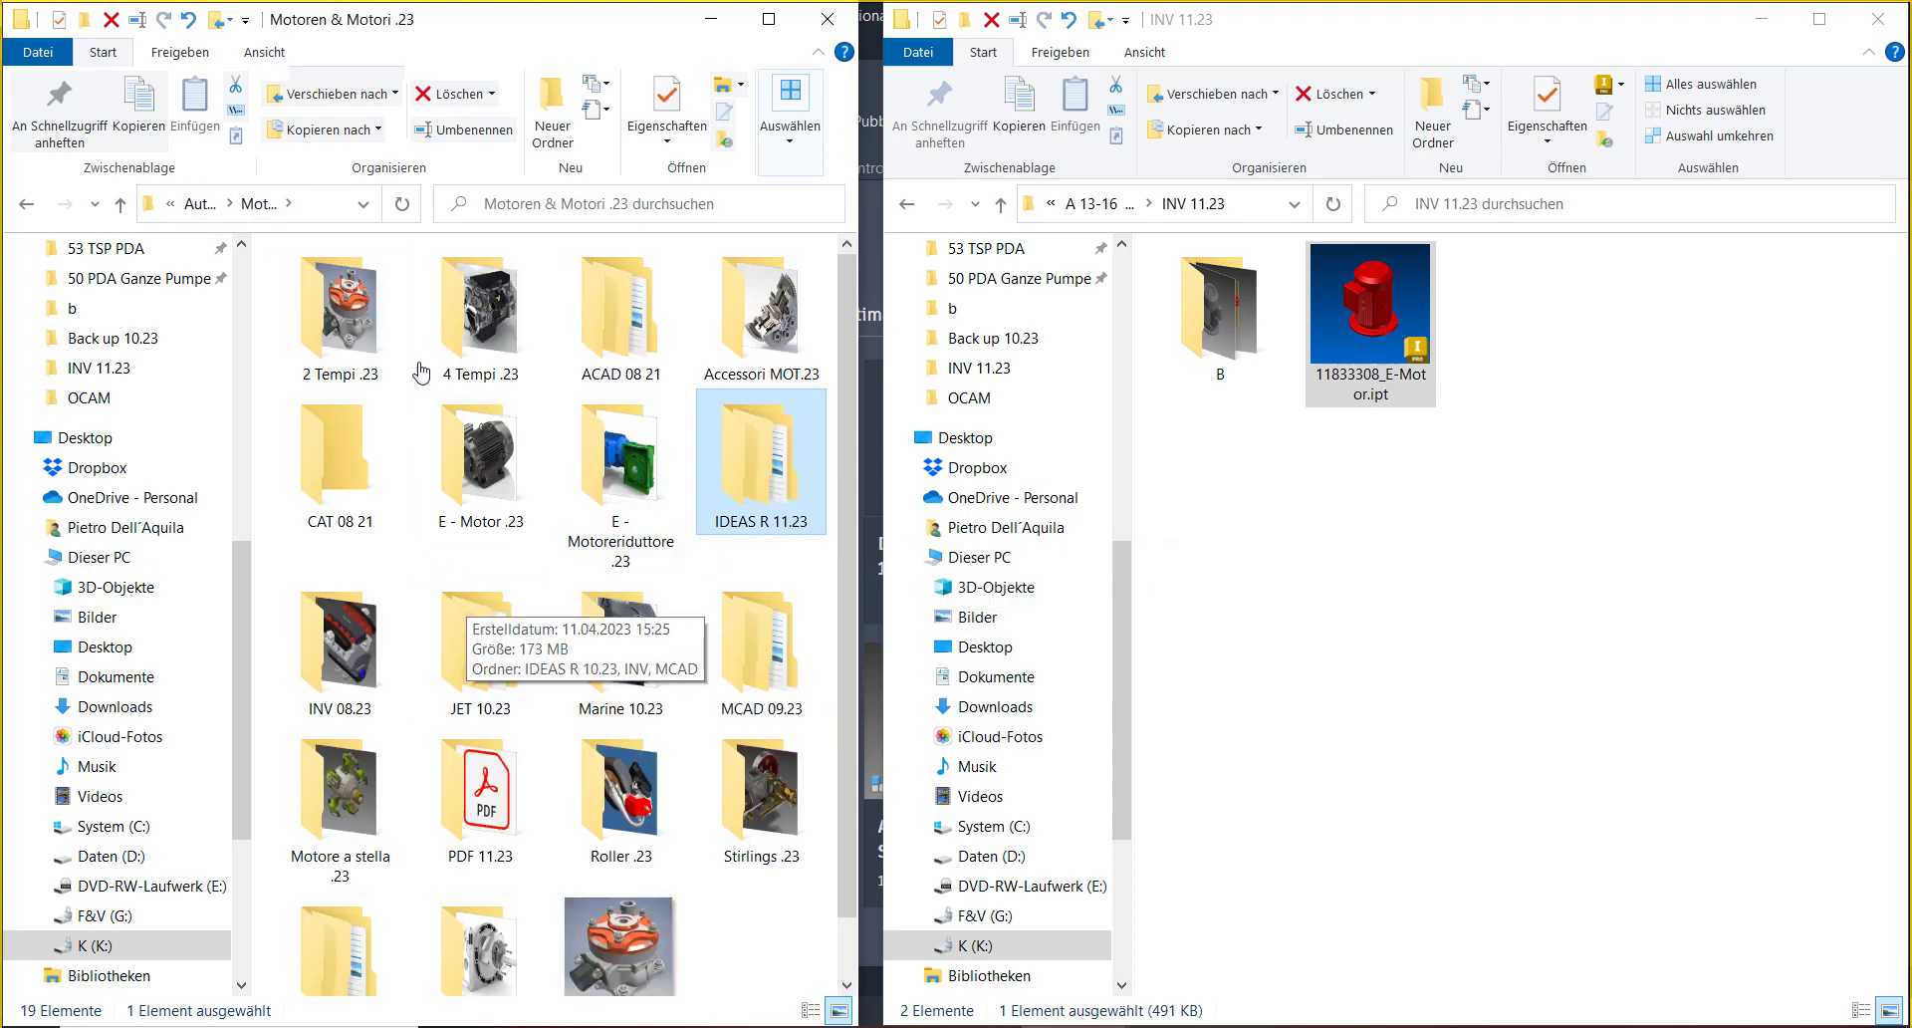
- Examine the folders in Motoren & Motori .23 and the images in IDEAS R 11.23's BESCGREIBUN DESCRIZIONE 10.23 subfolder
click(483, 513)
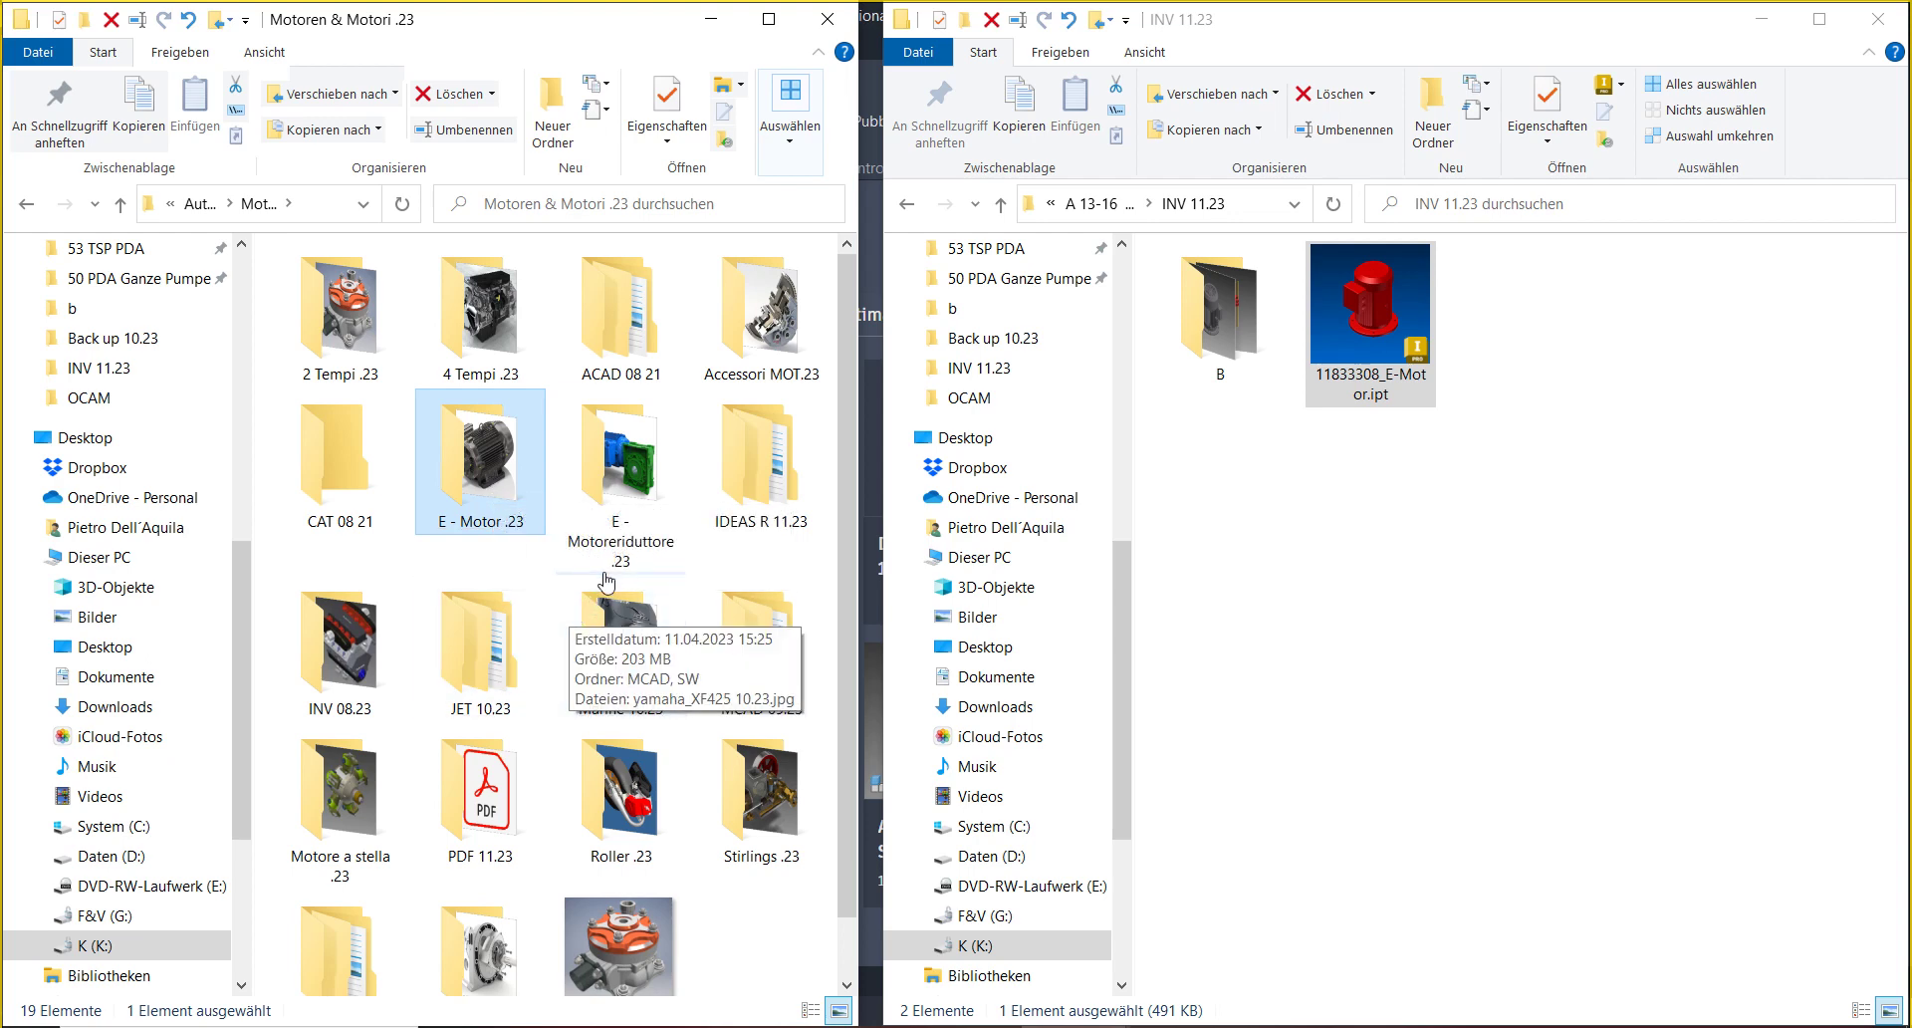
click(607, 538)
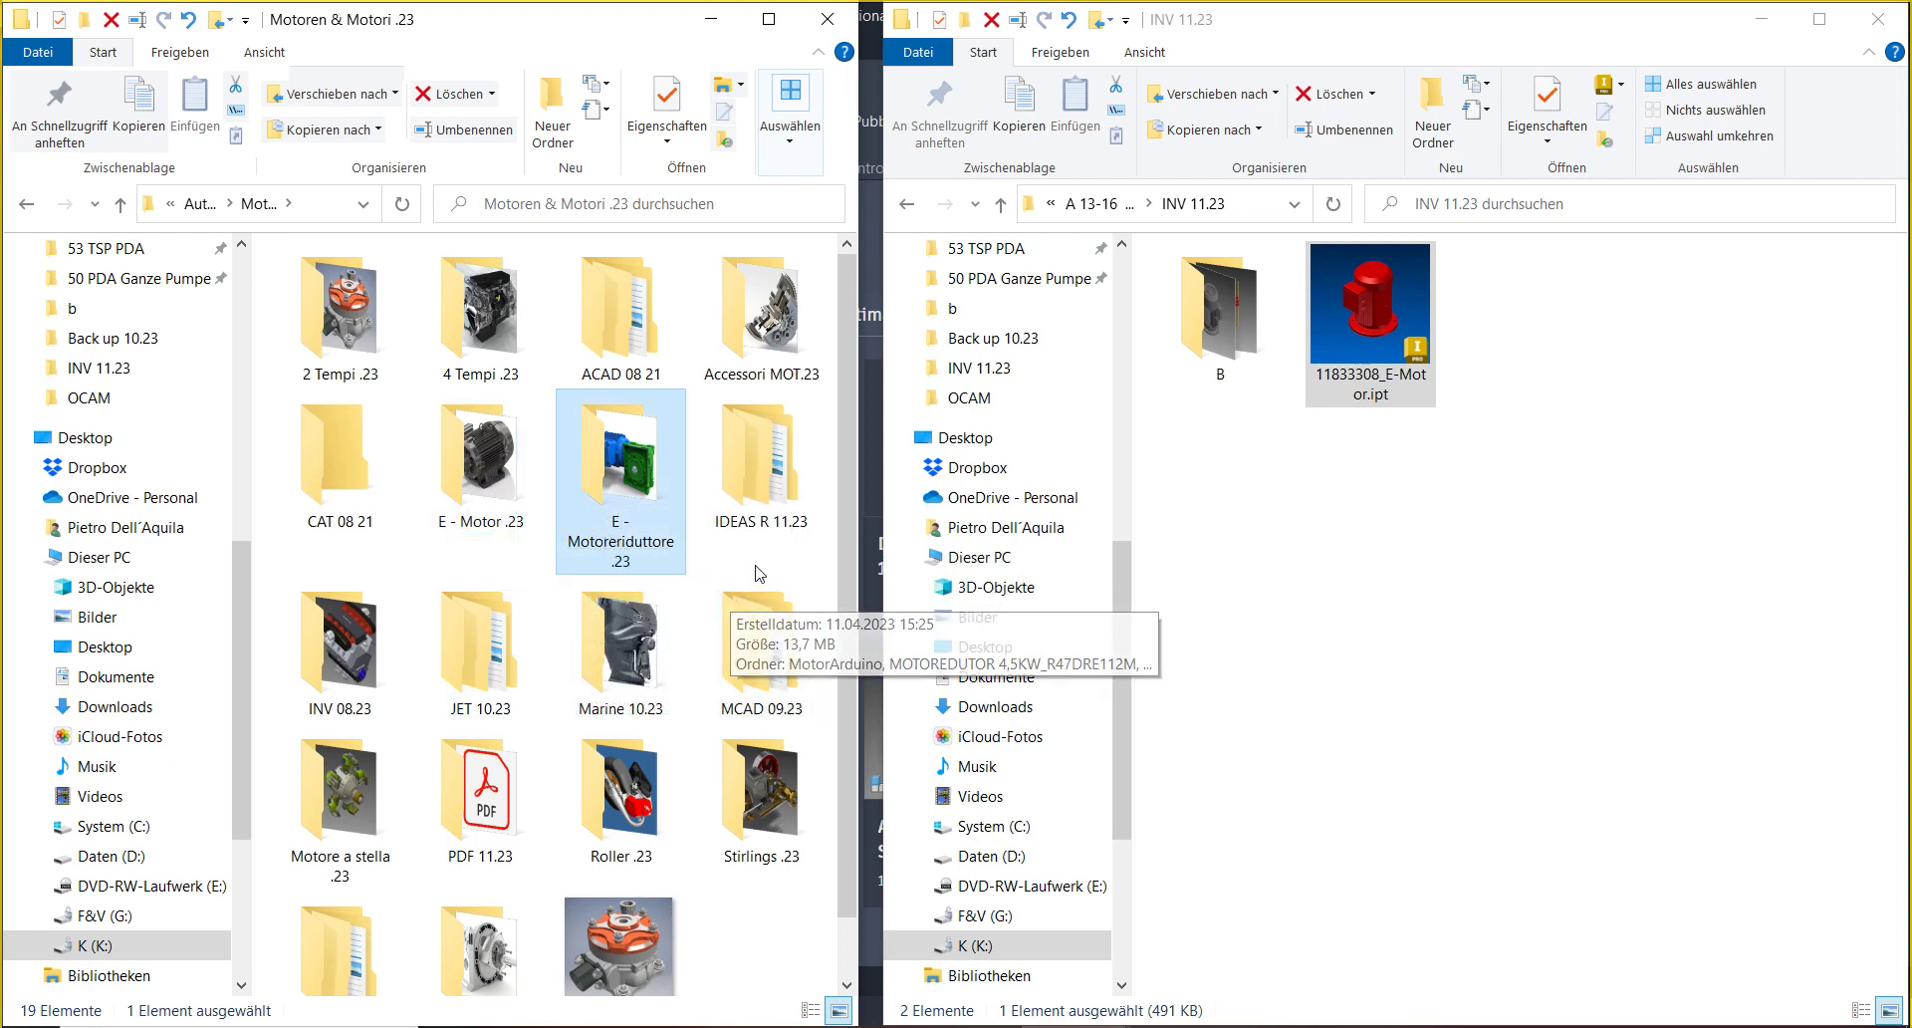
click(765, 526)
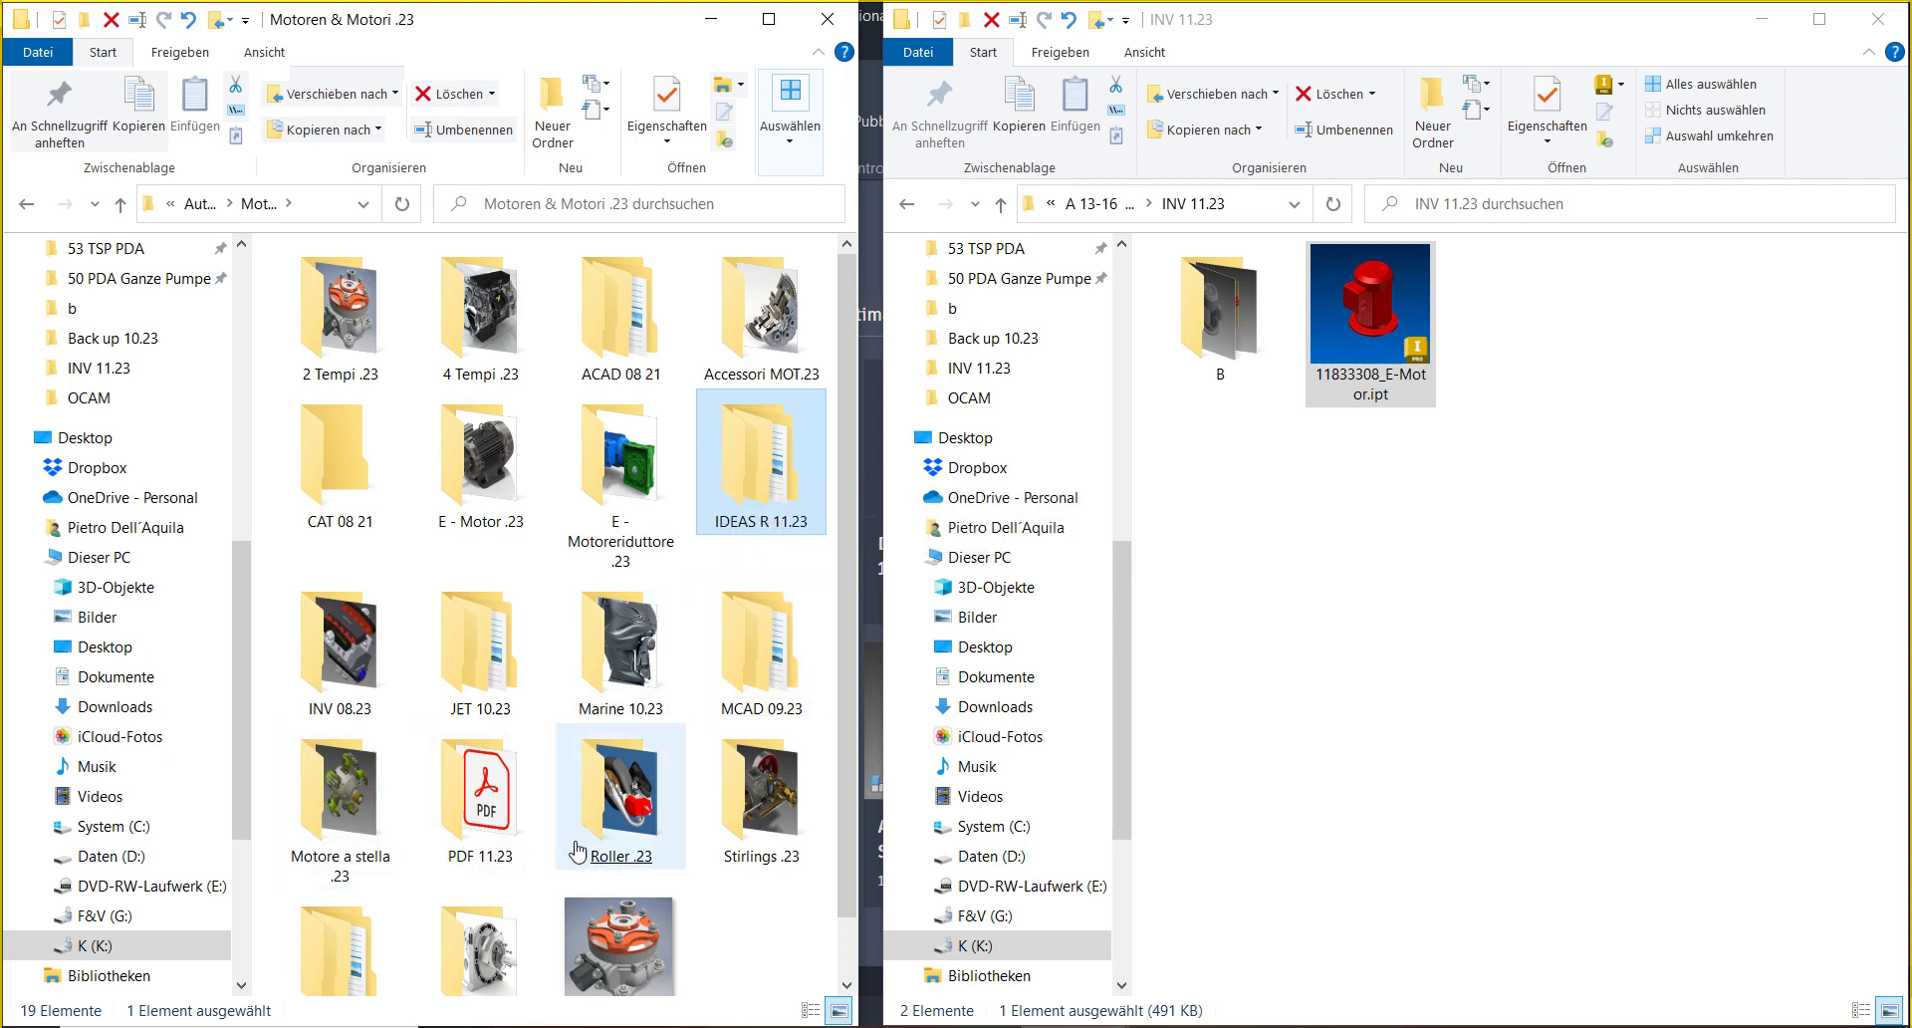
scroll(619, 842, down, 1)
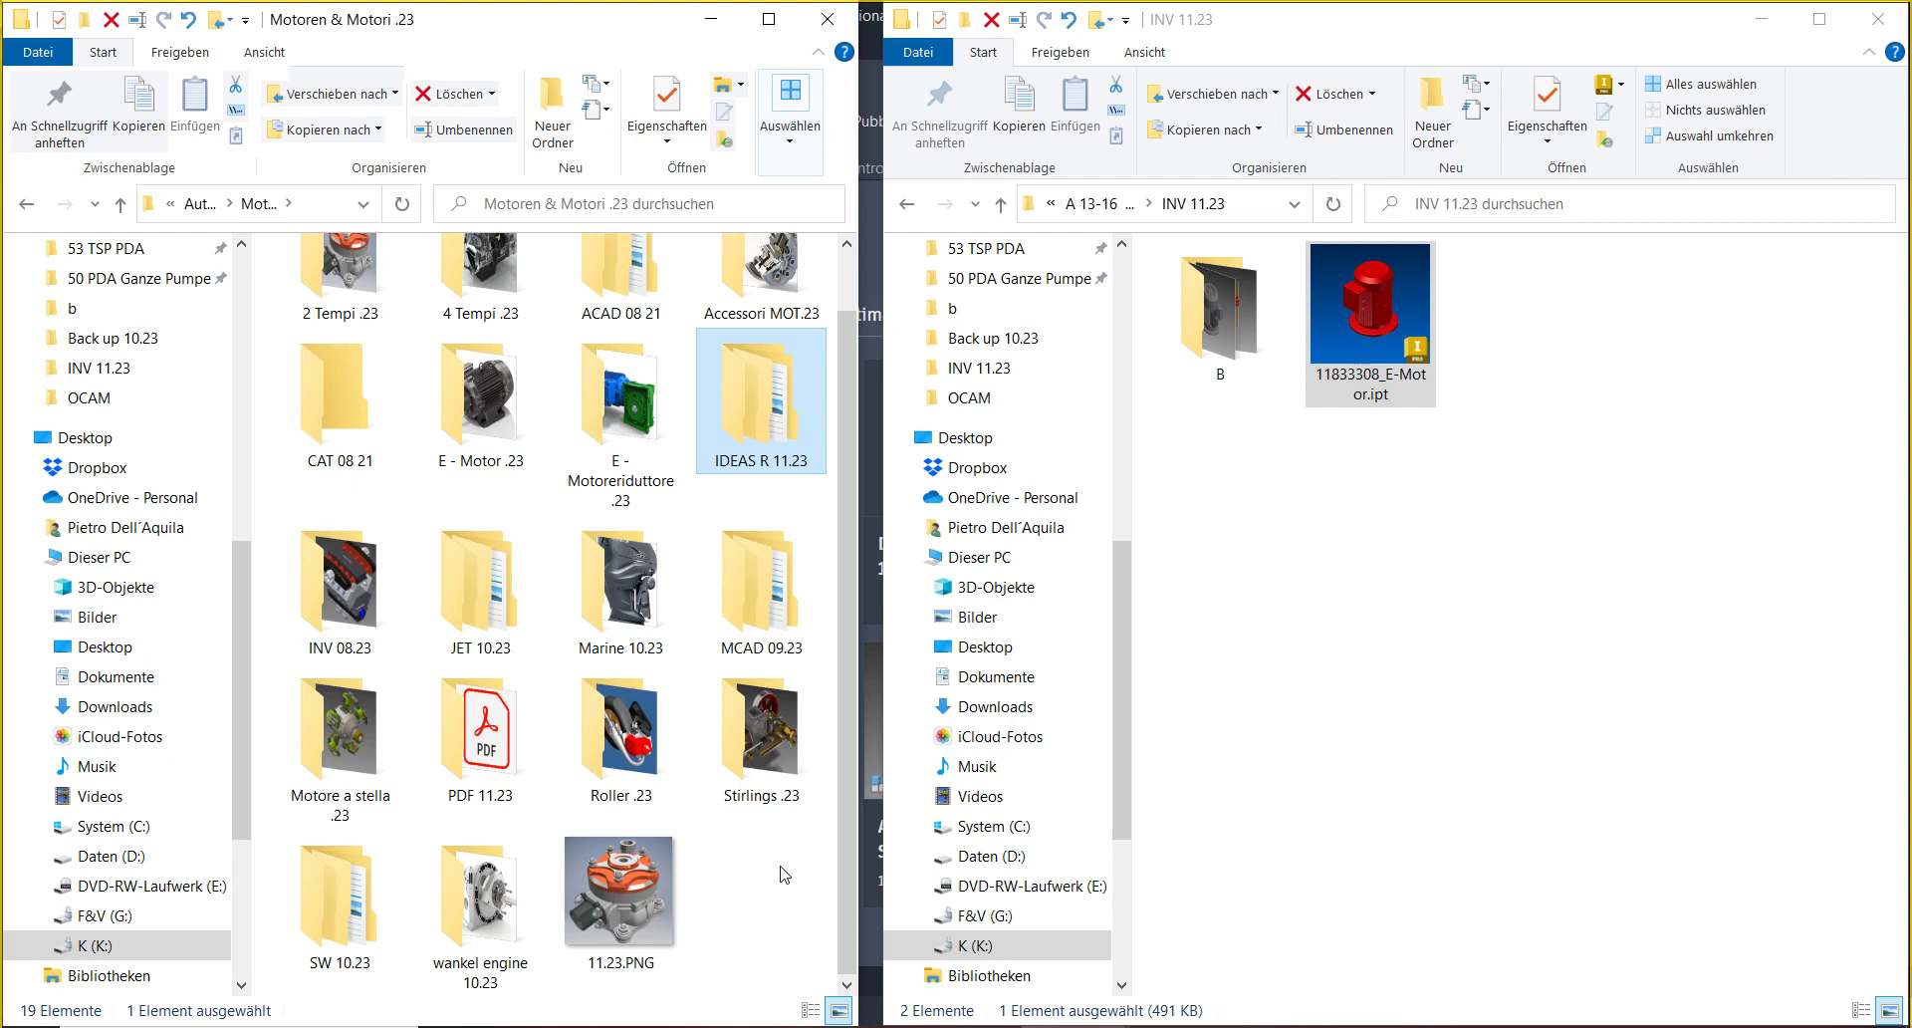
scroll(742, 829, up, 1)
click(742, 831)
double_click(759, 496)
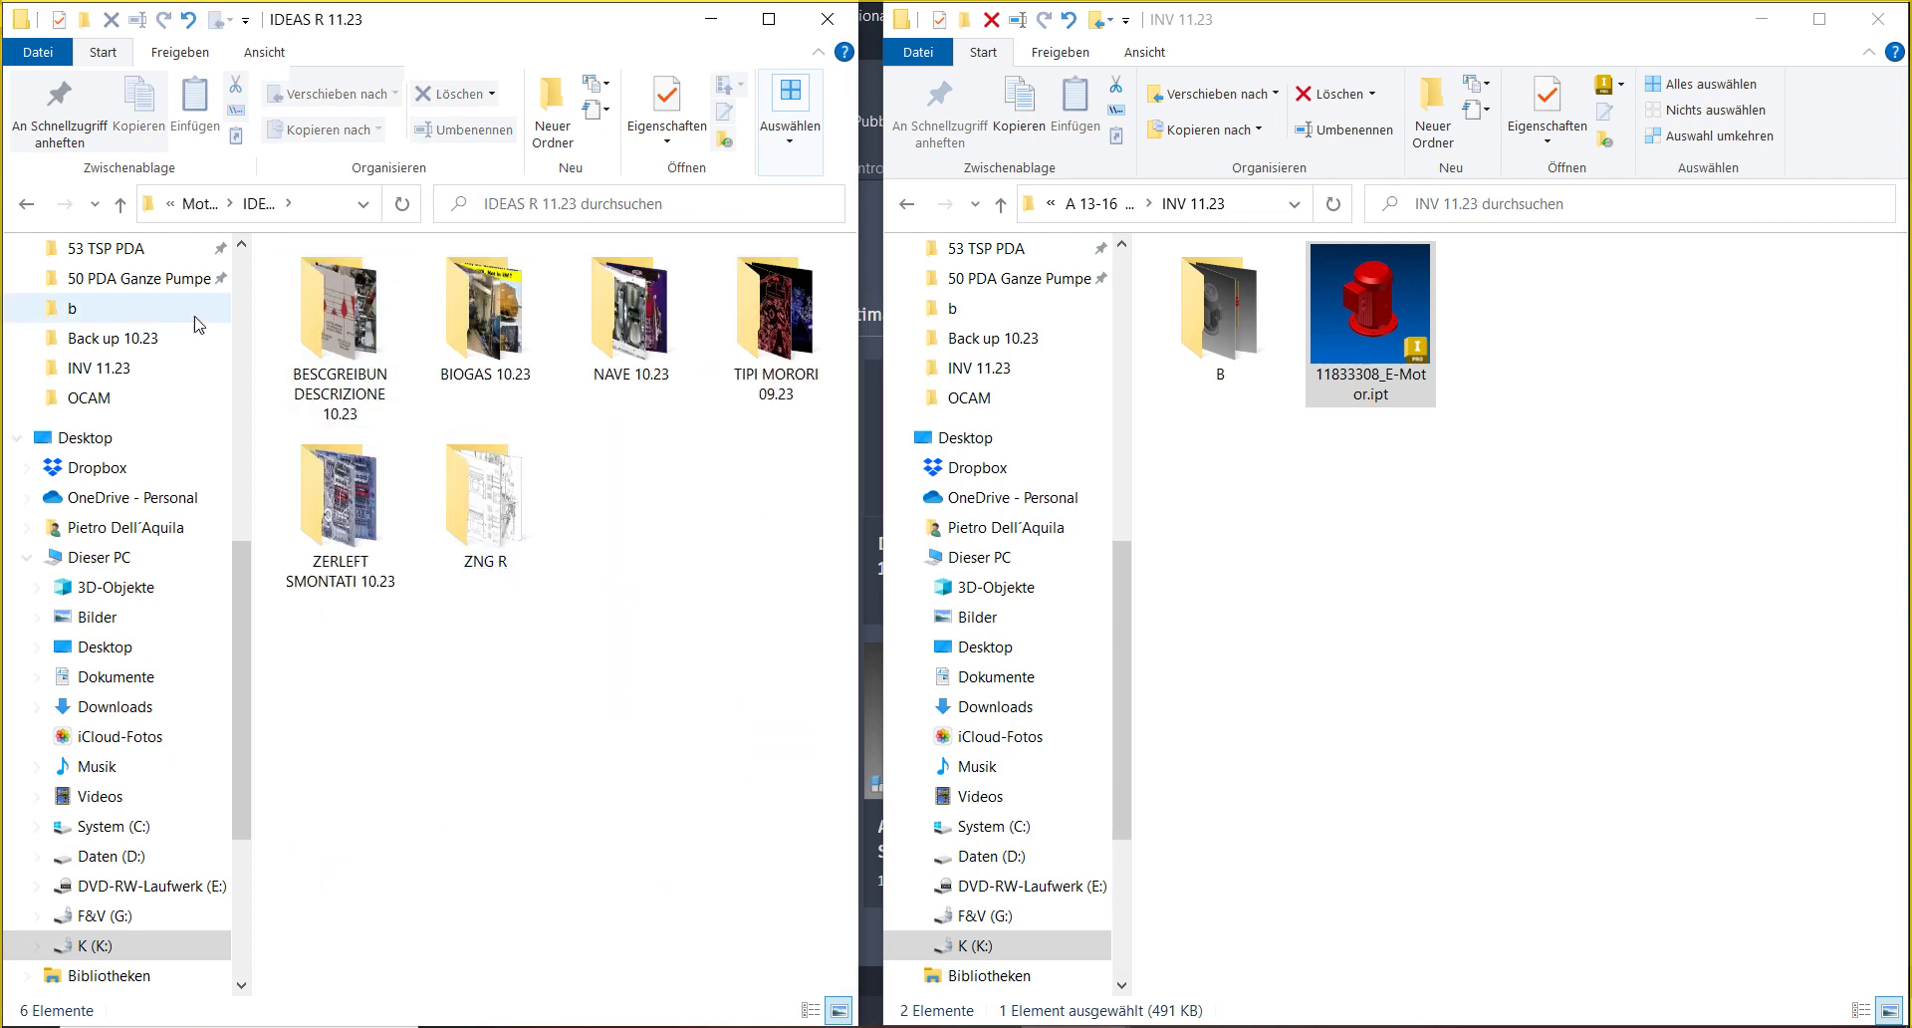
click(342, 379)
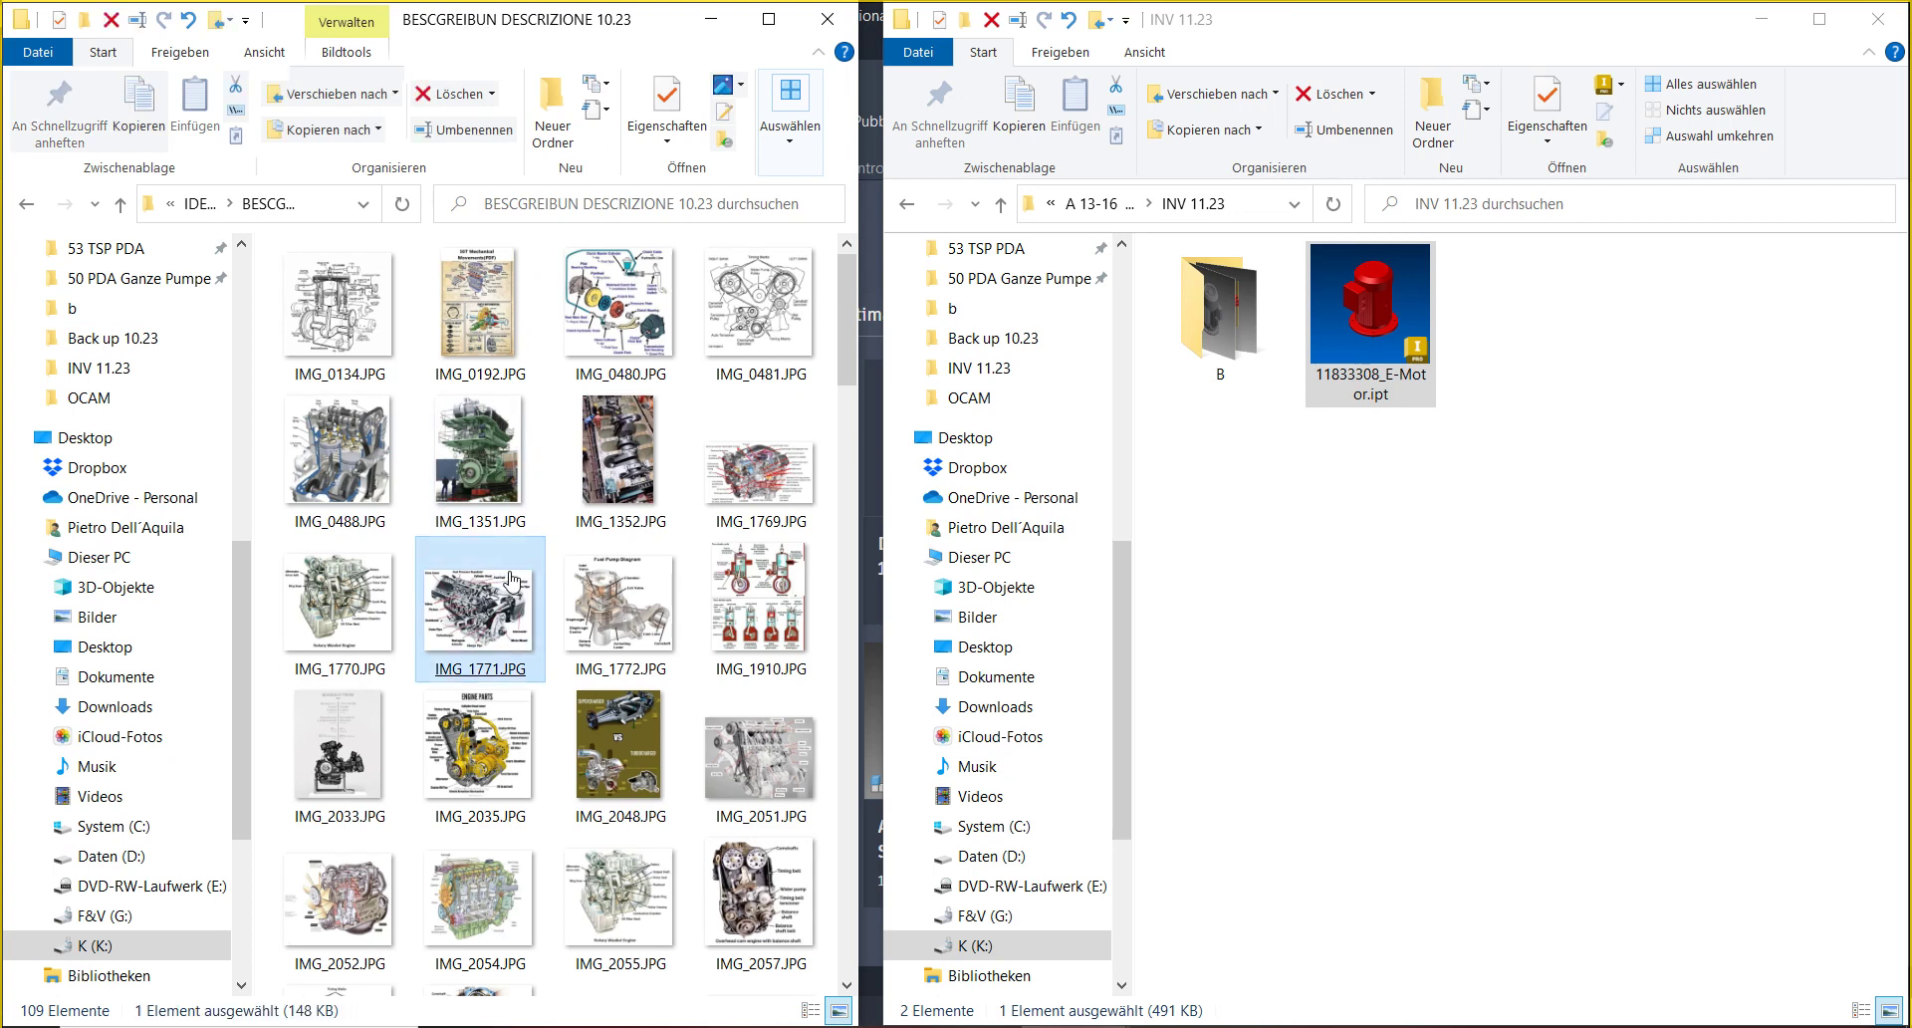
scroll(513, 580, down, 3)
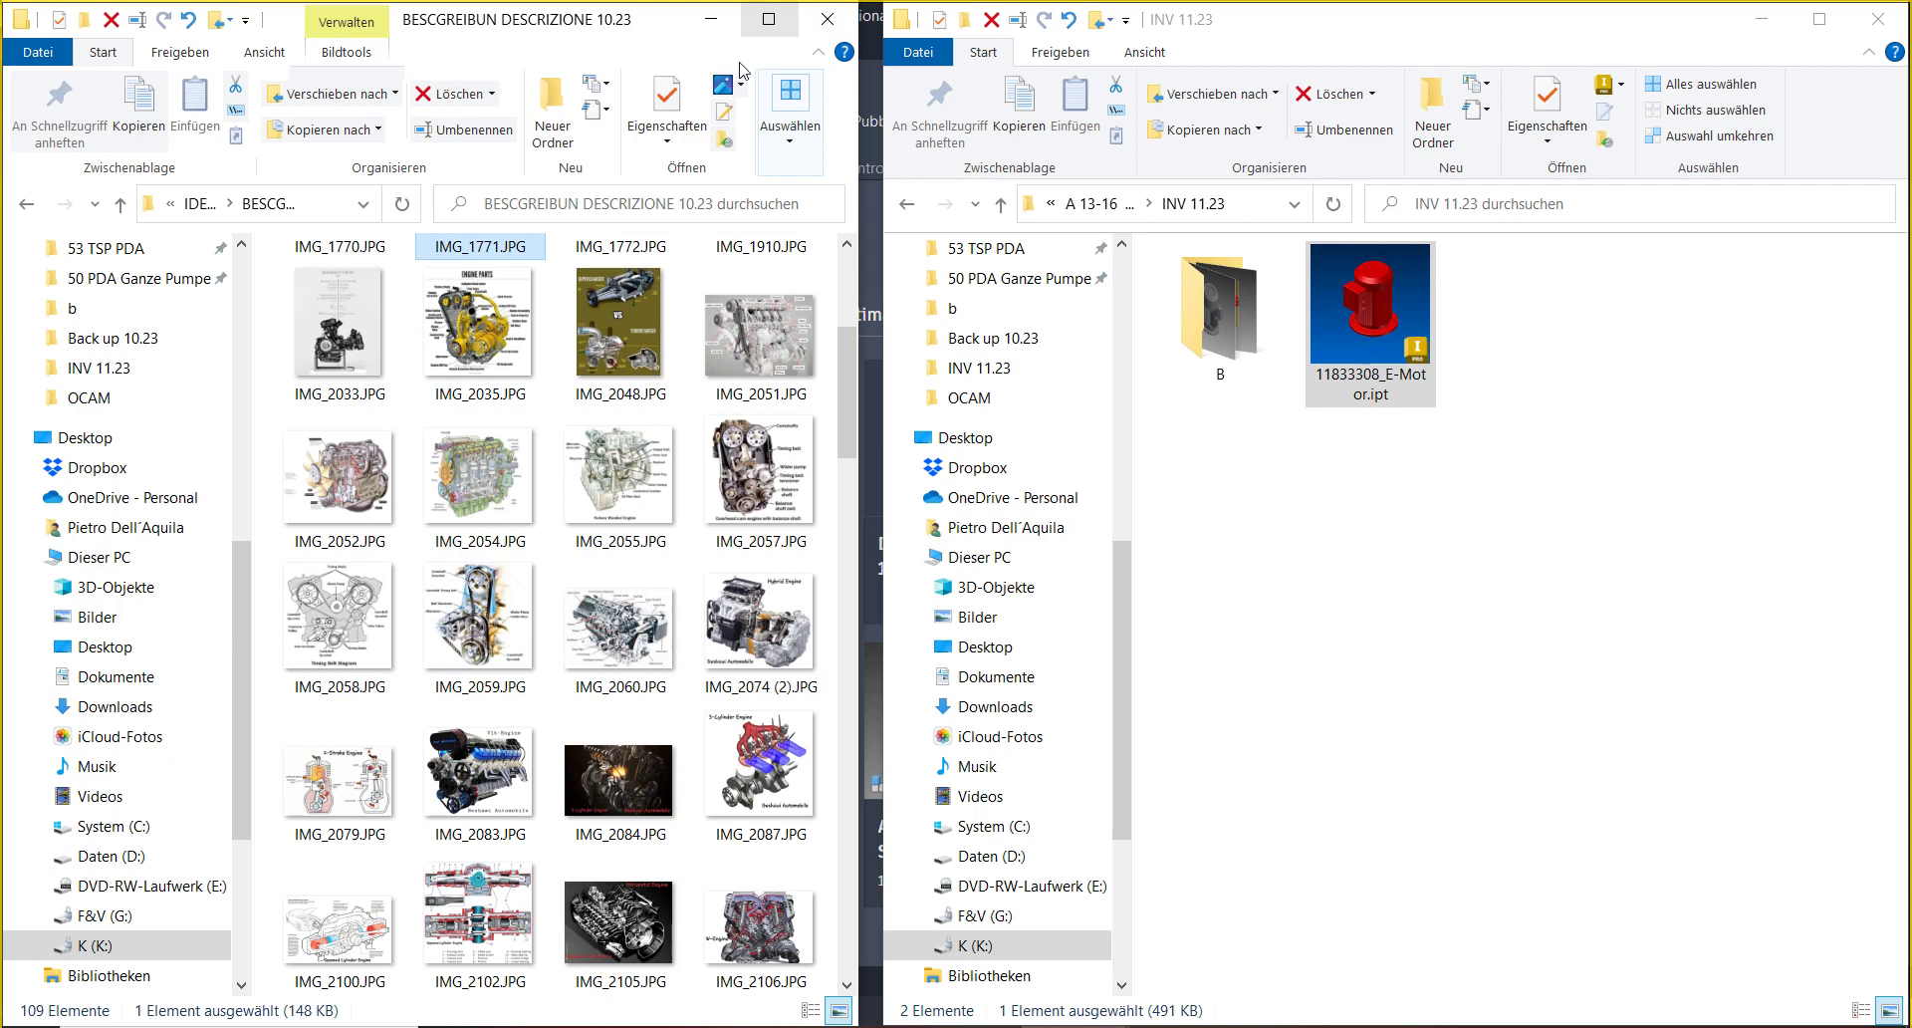
- View the engine images from IMG_2033.JPG through IMG_2079.JPG at full size, close the viewer and select IMG_2079.JPG in the folder
click(365, 346)
double_click(364, 348)
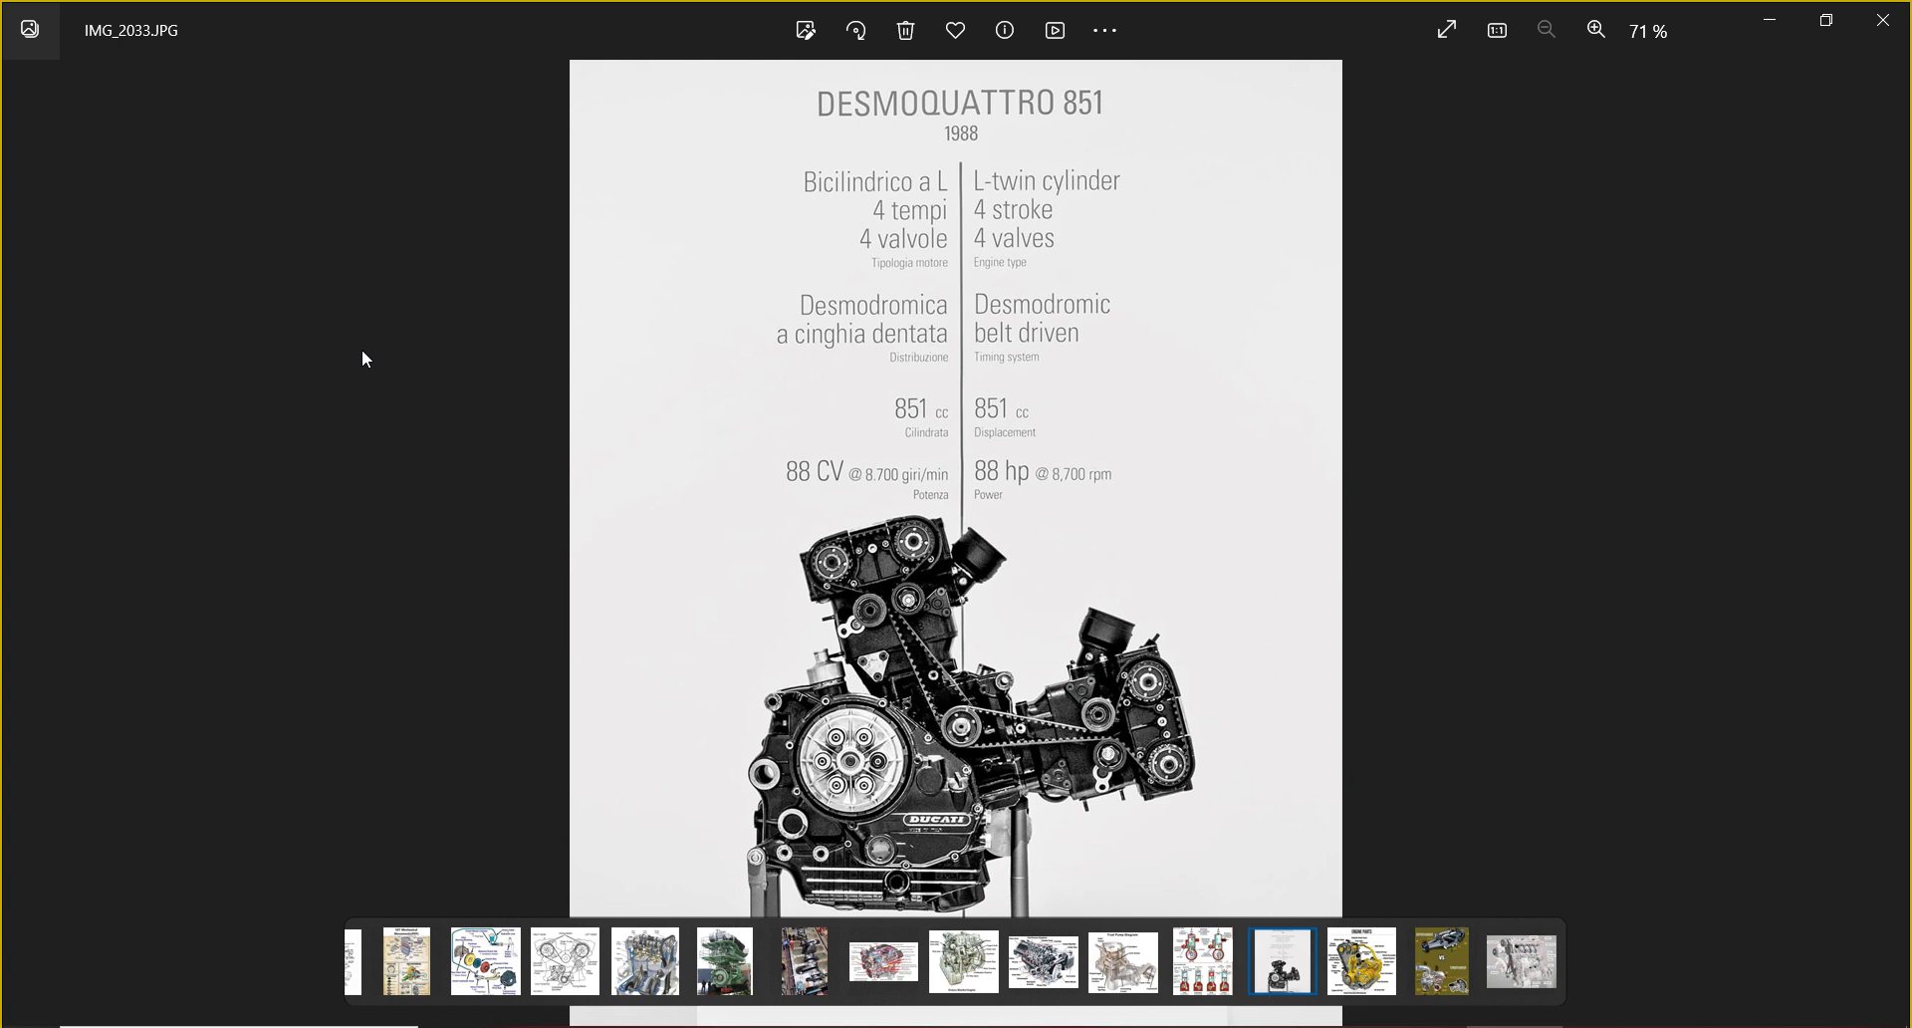
key(Right)
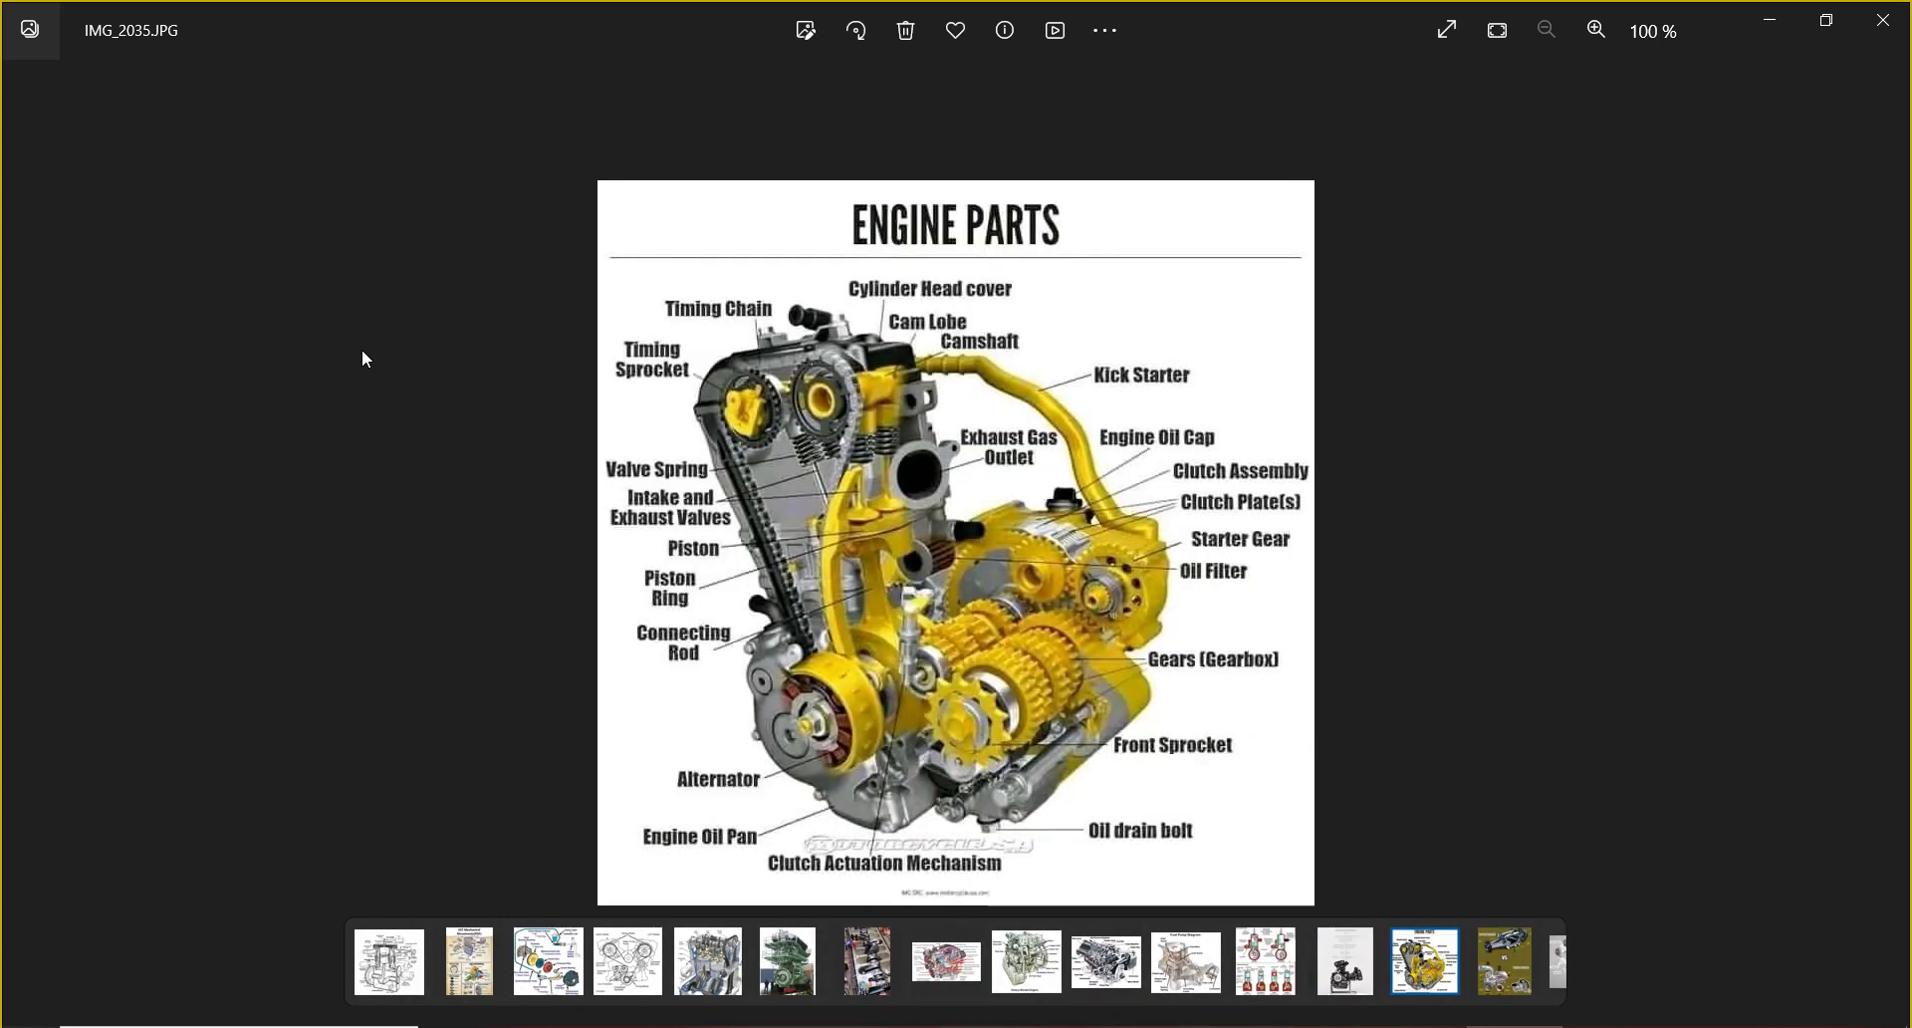
key(Right)
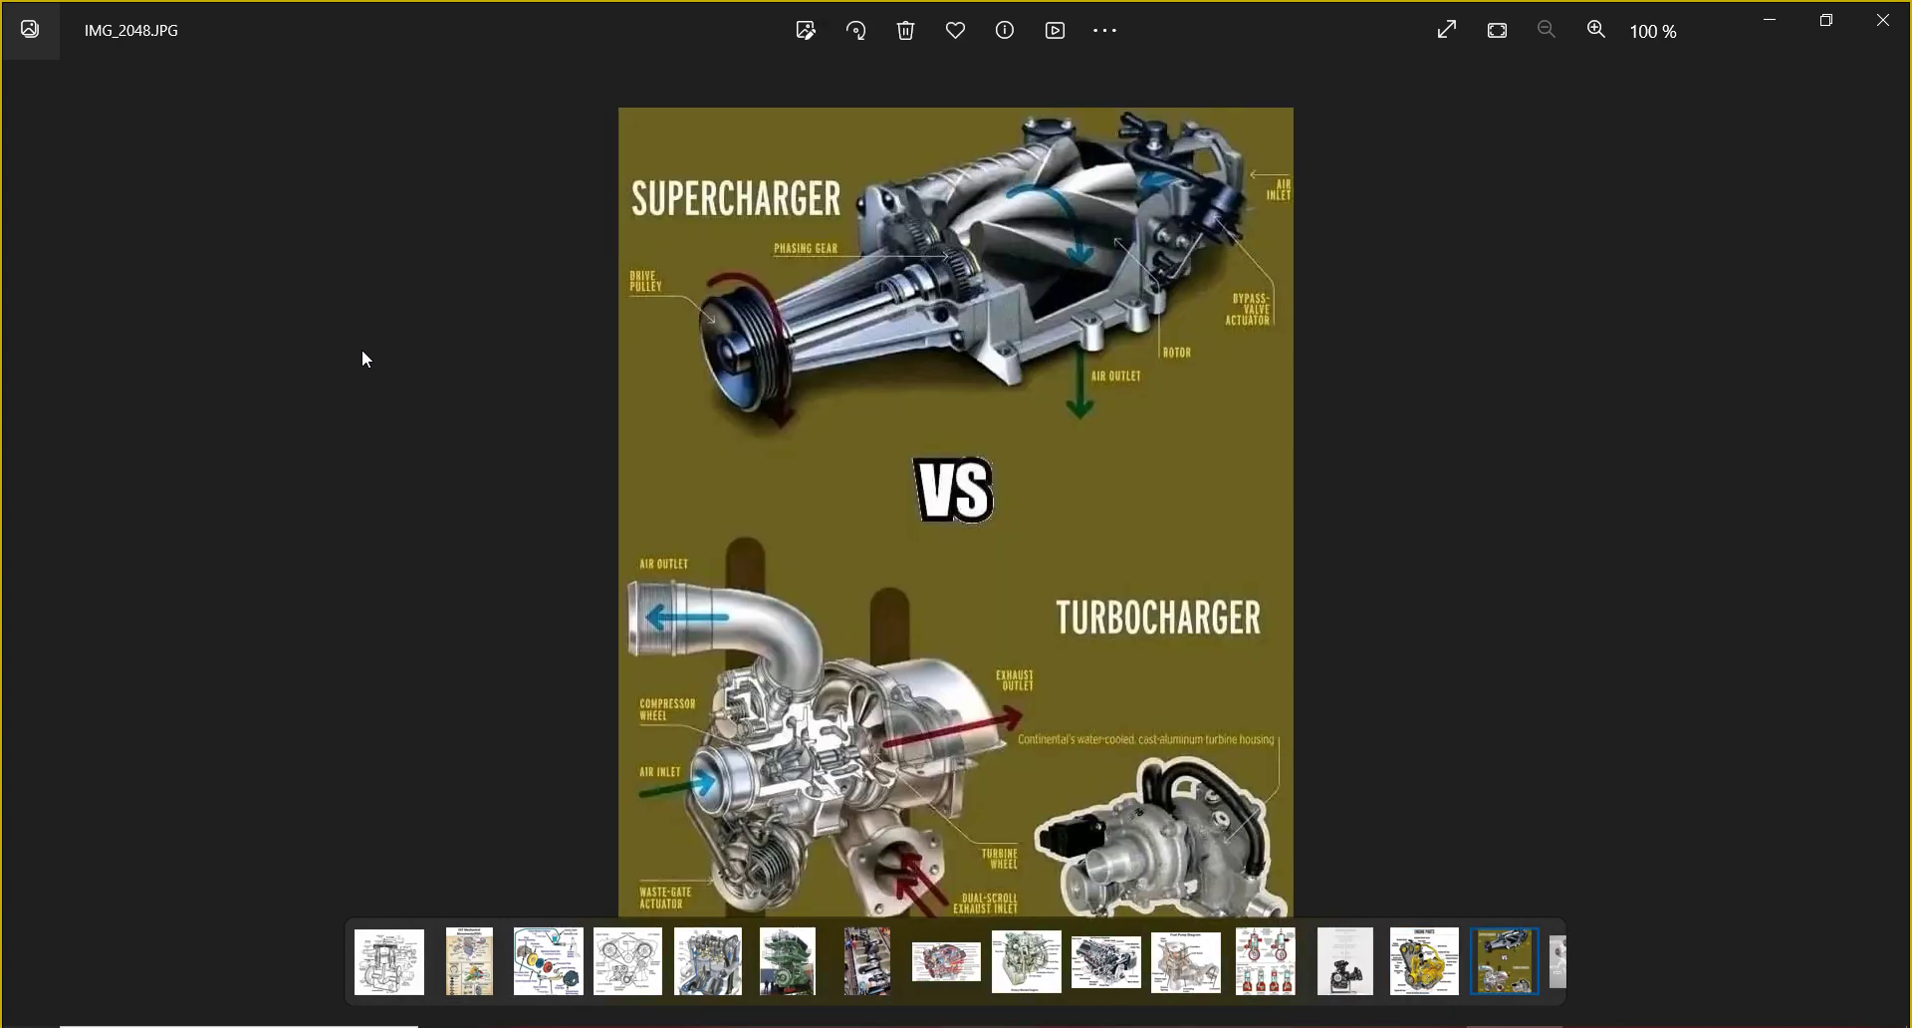
key(Right)
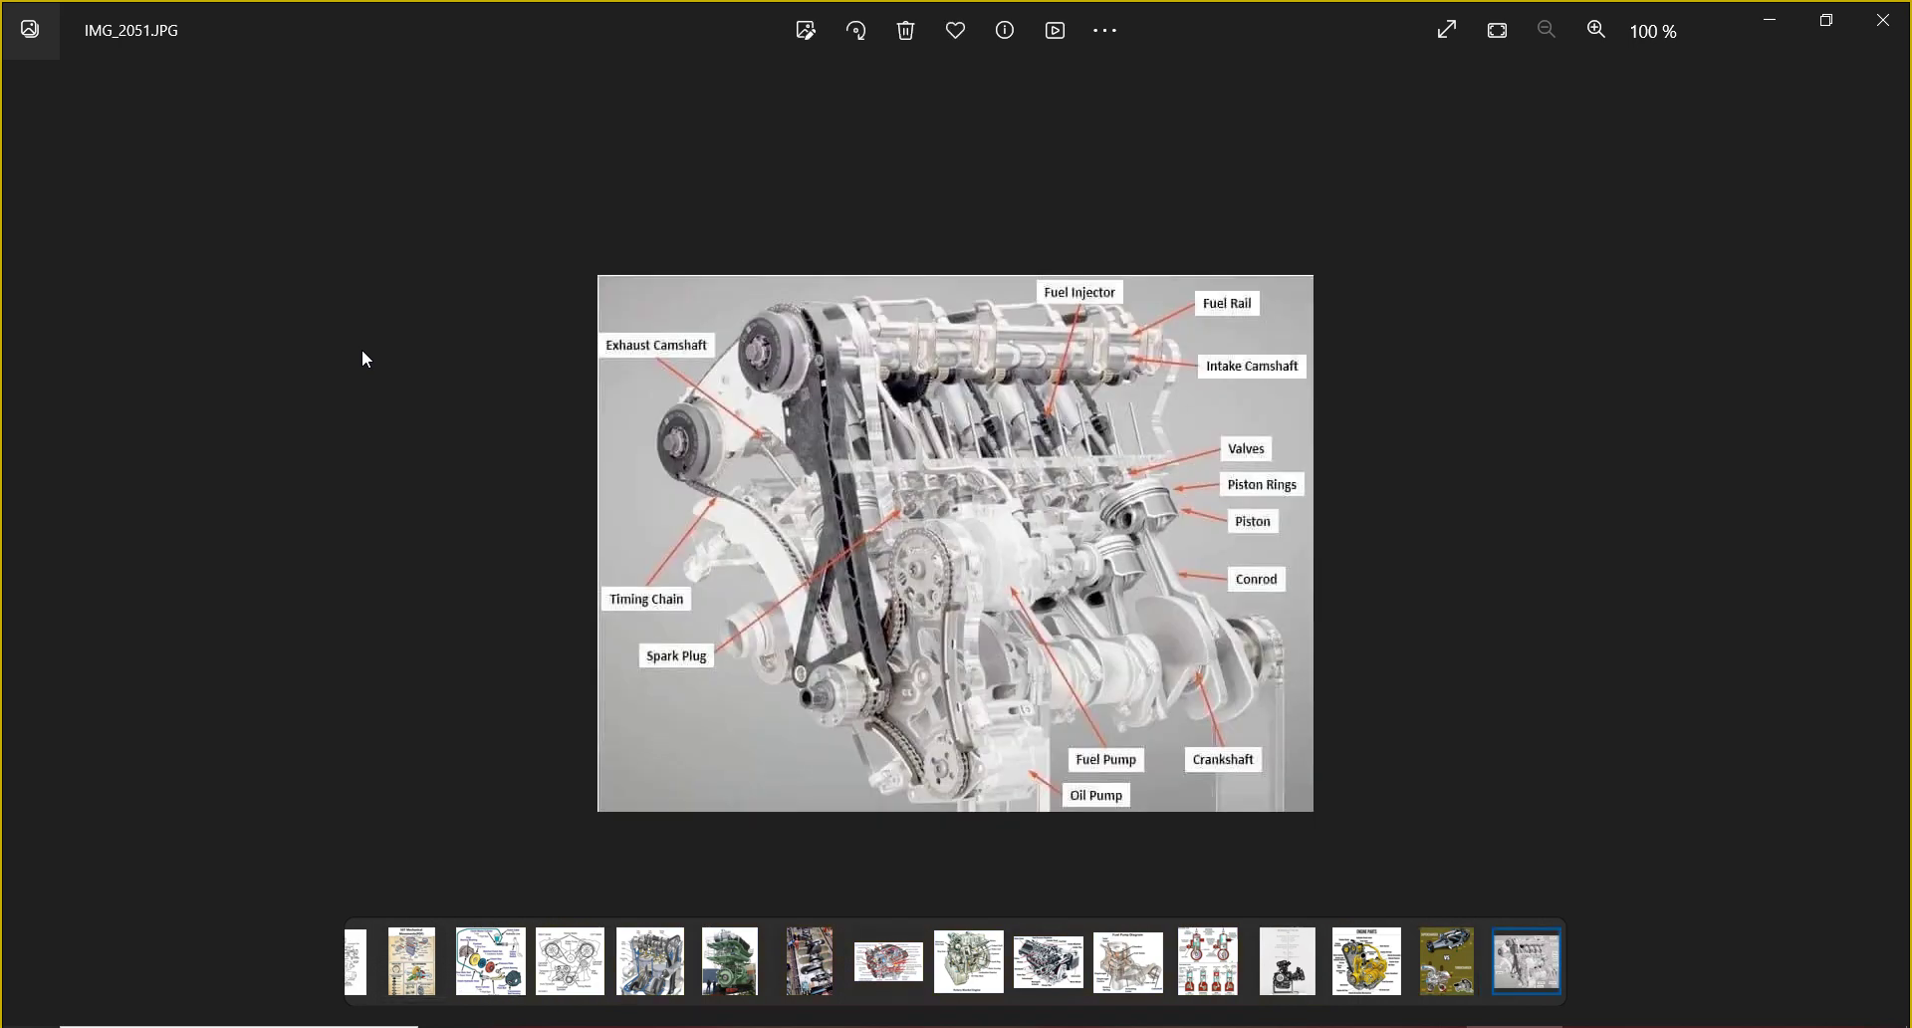
key(Right)
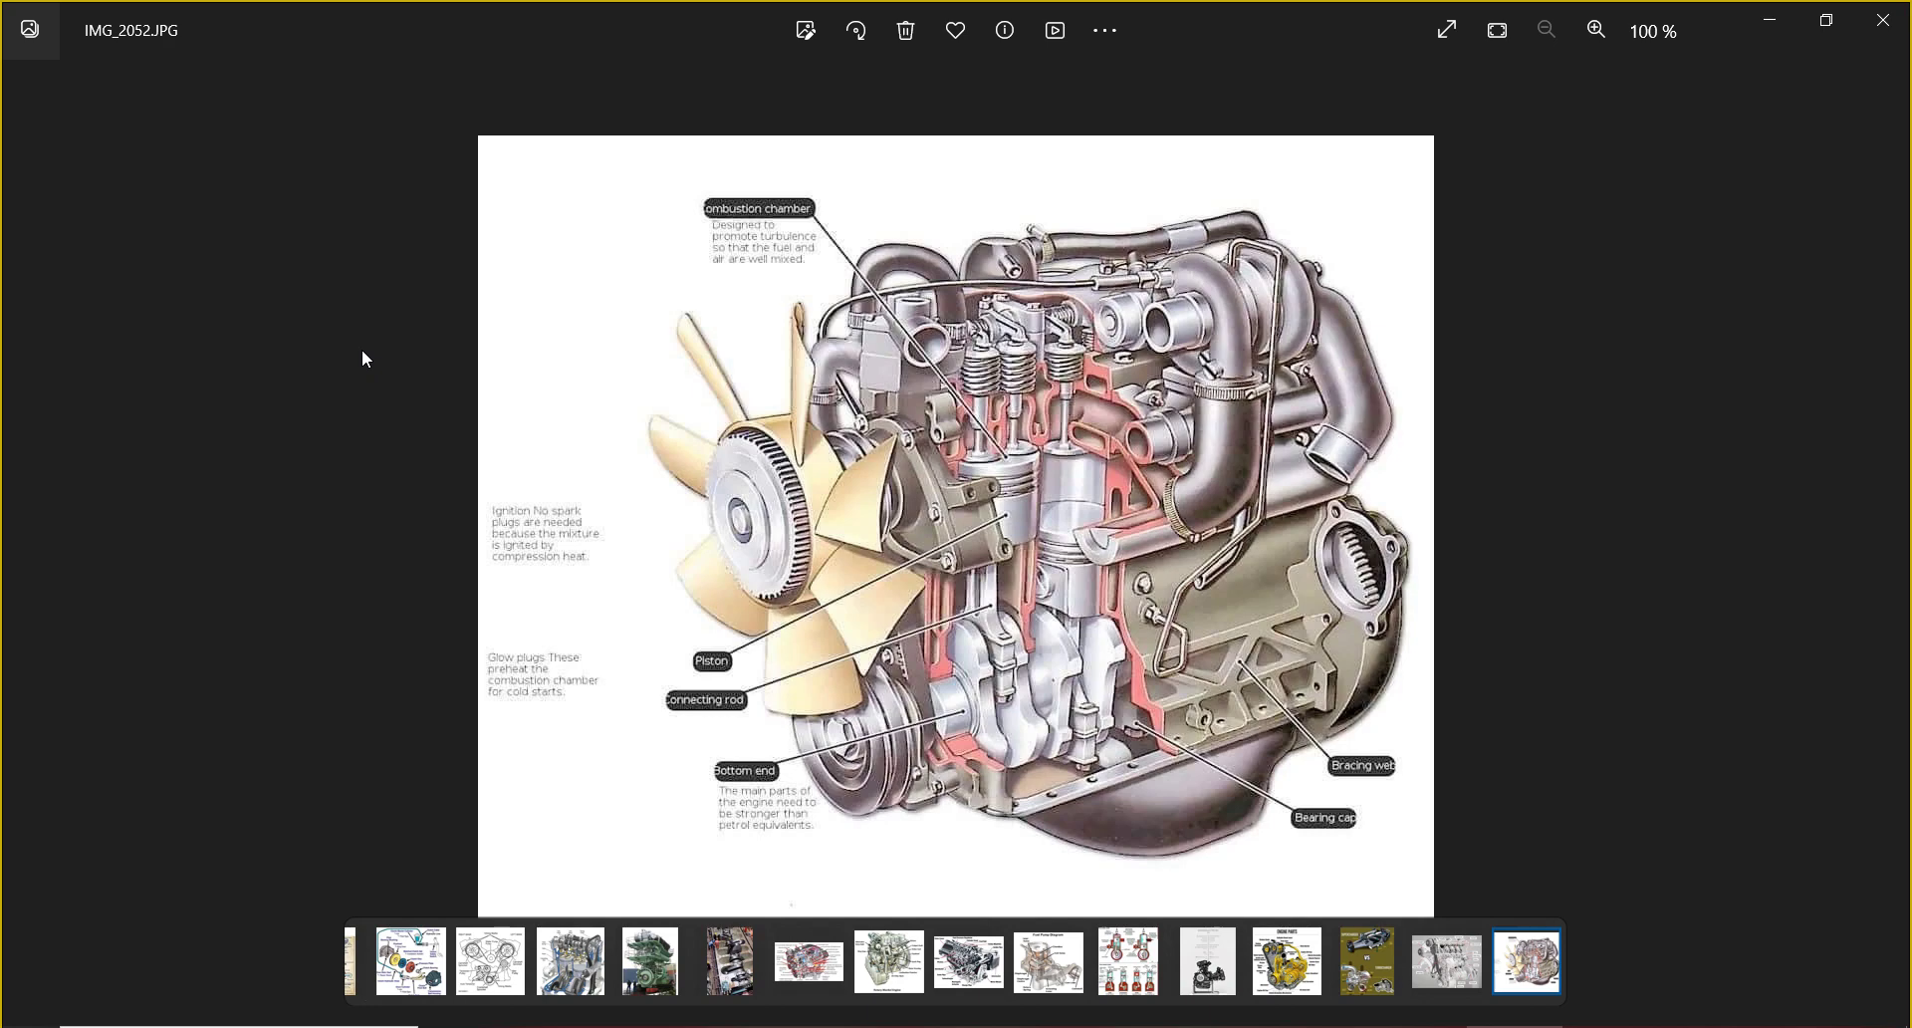
key(Right)
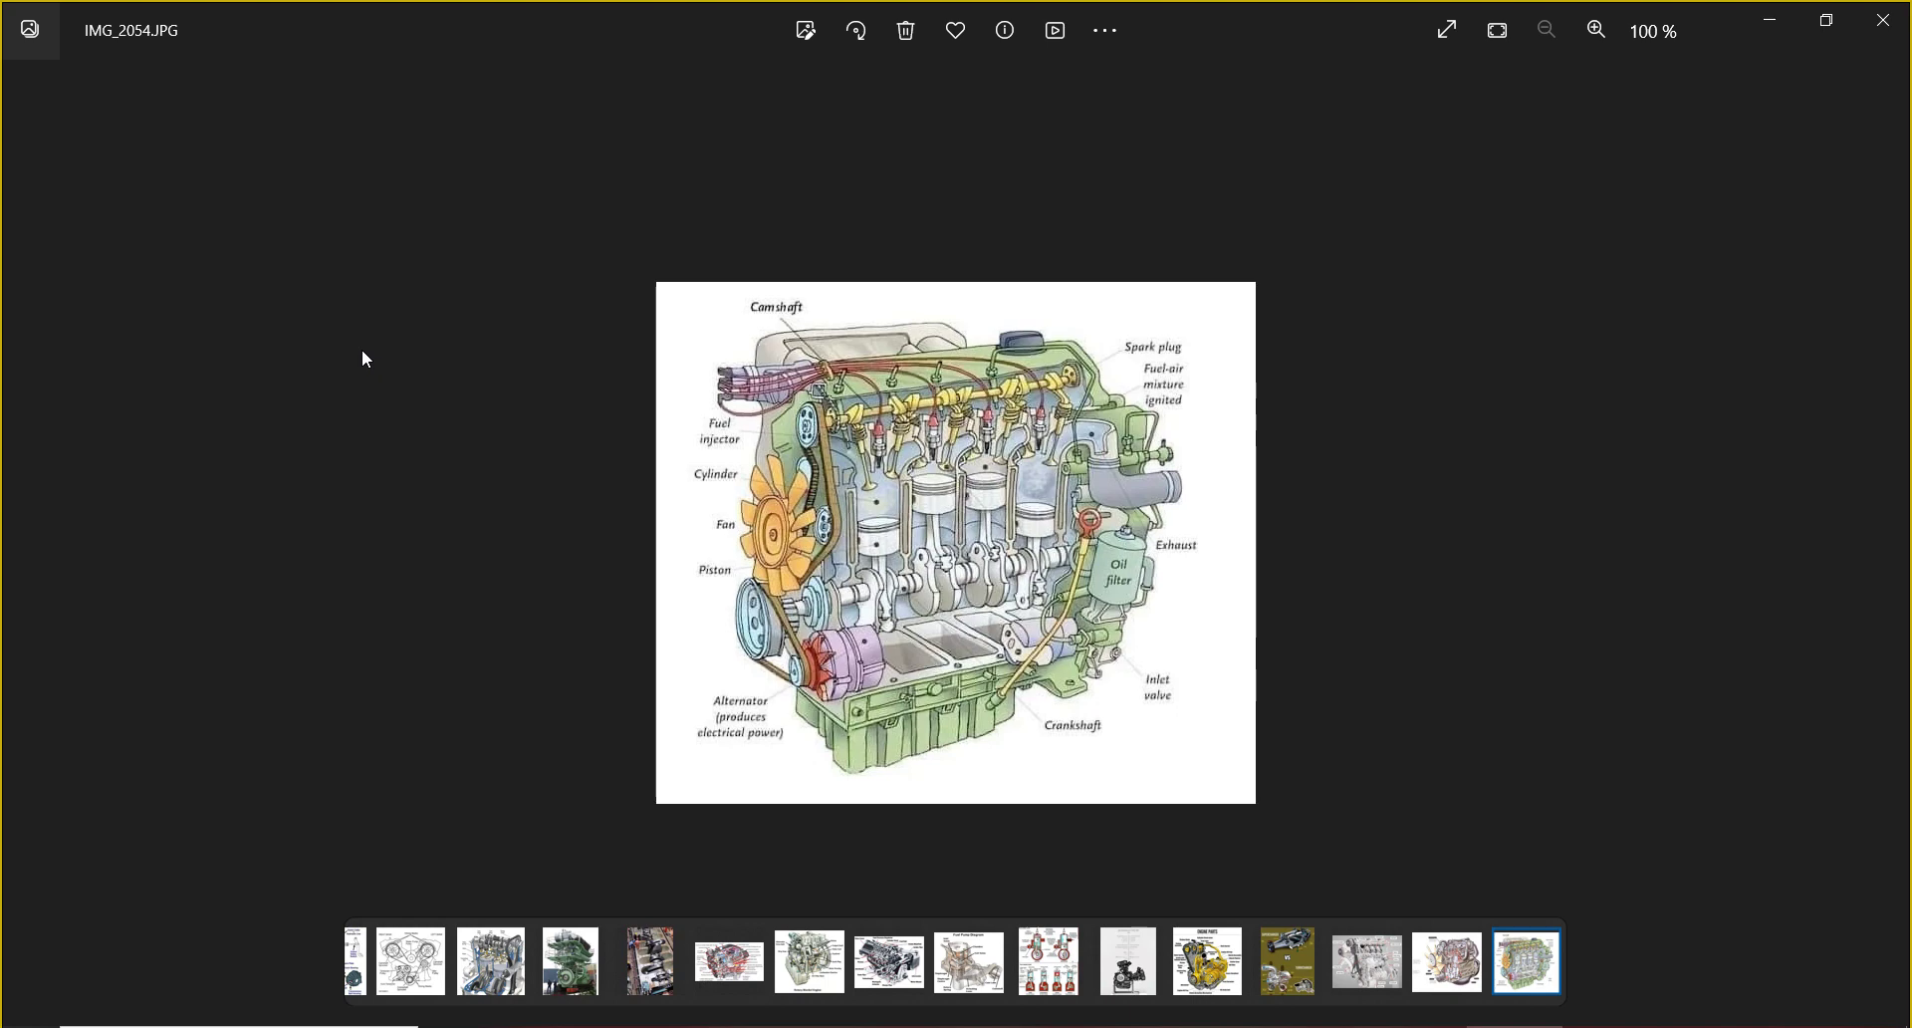
key(Right)
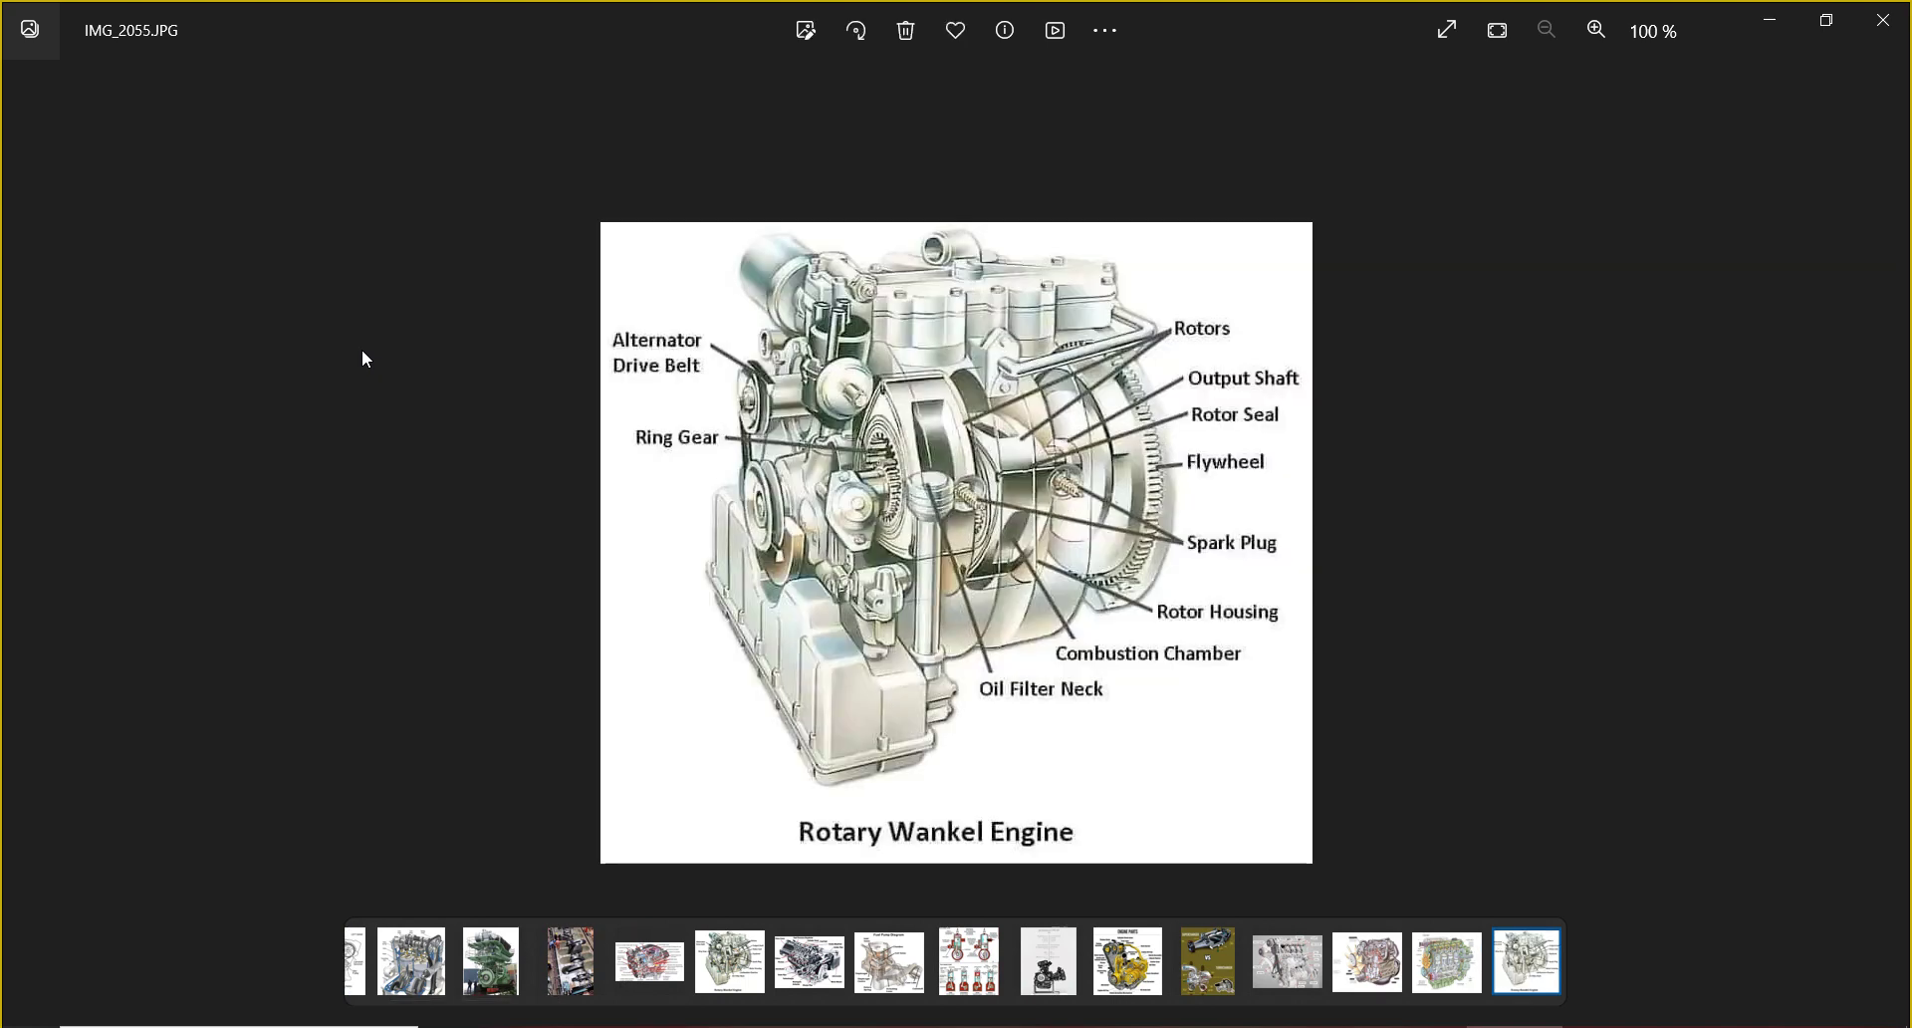
key(Right)
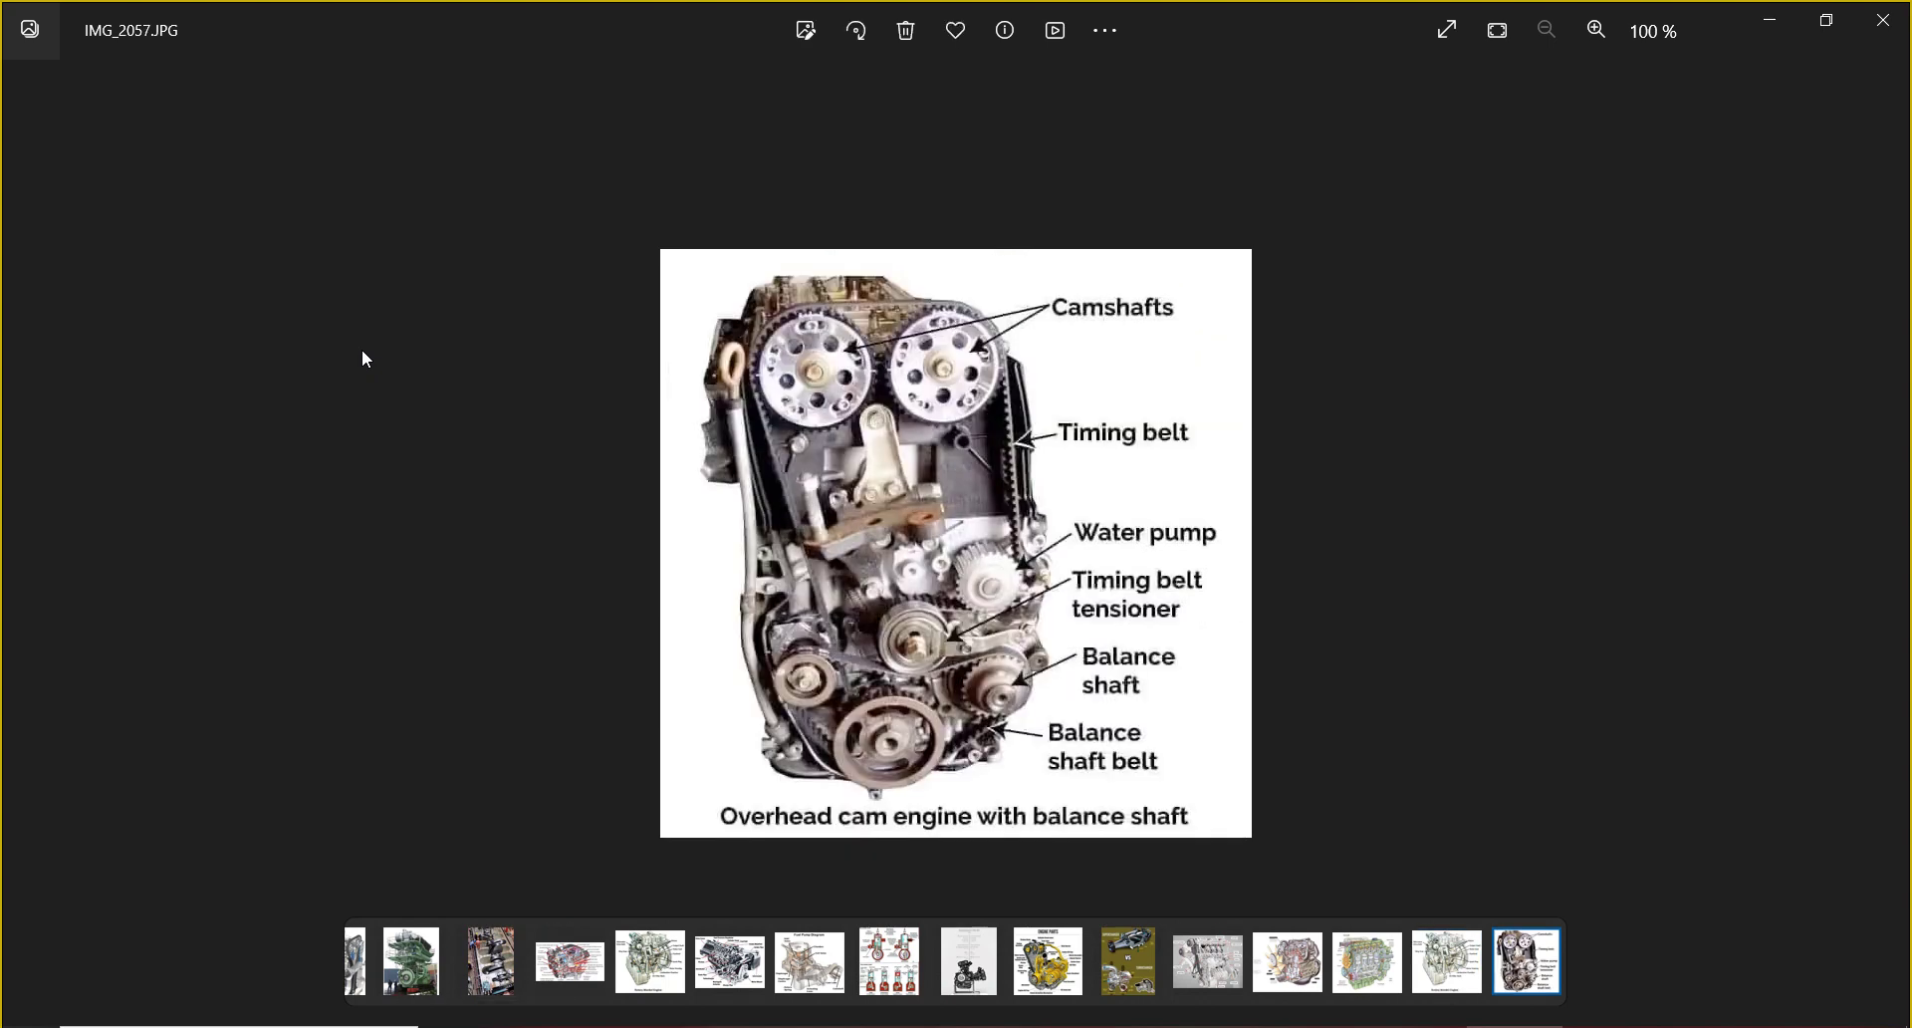
key(Right)
key(Right)
key(Right)
key(Right)
key(Right)
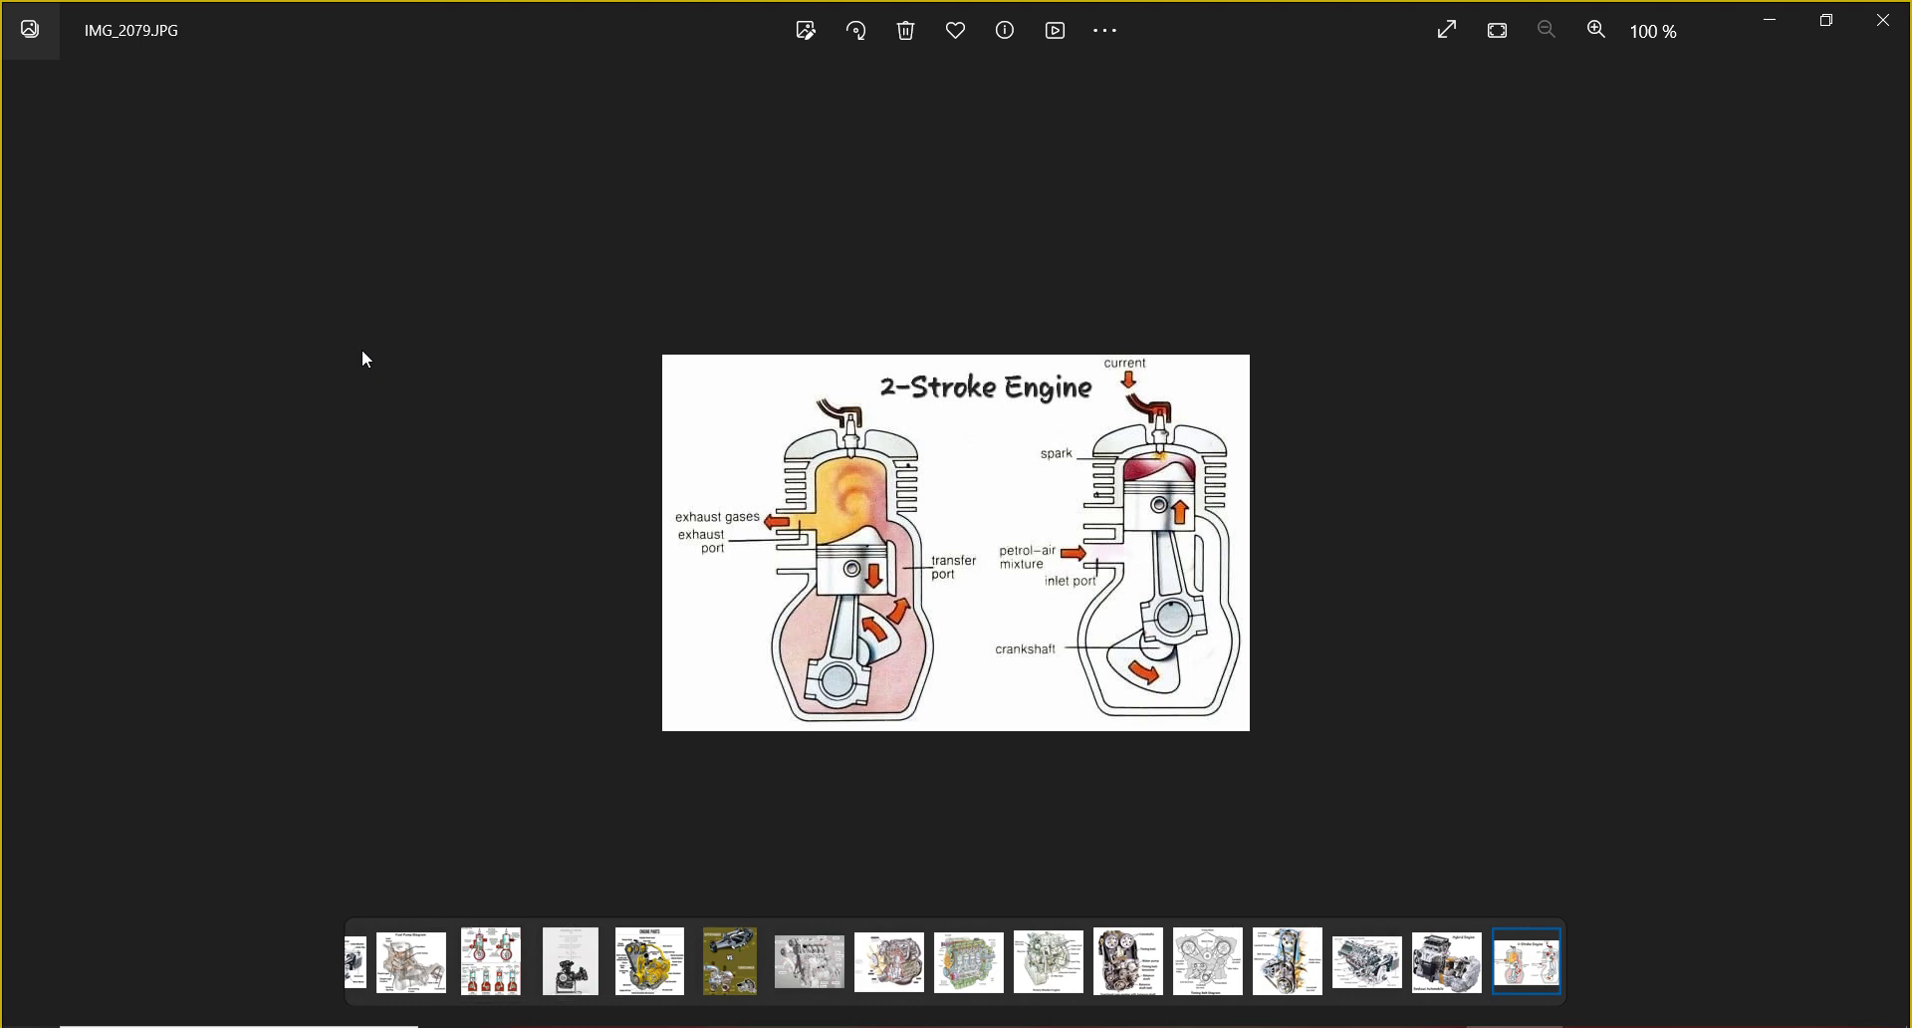
key(Right)
key(Left)
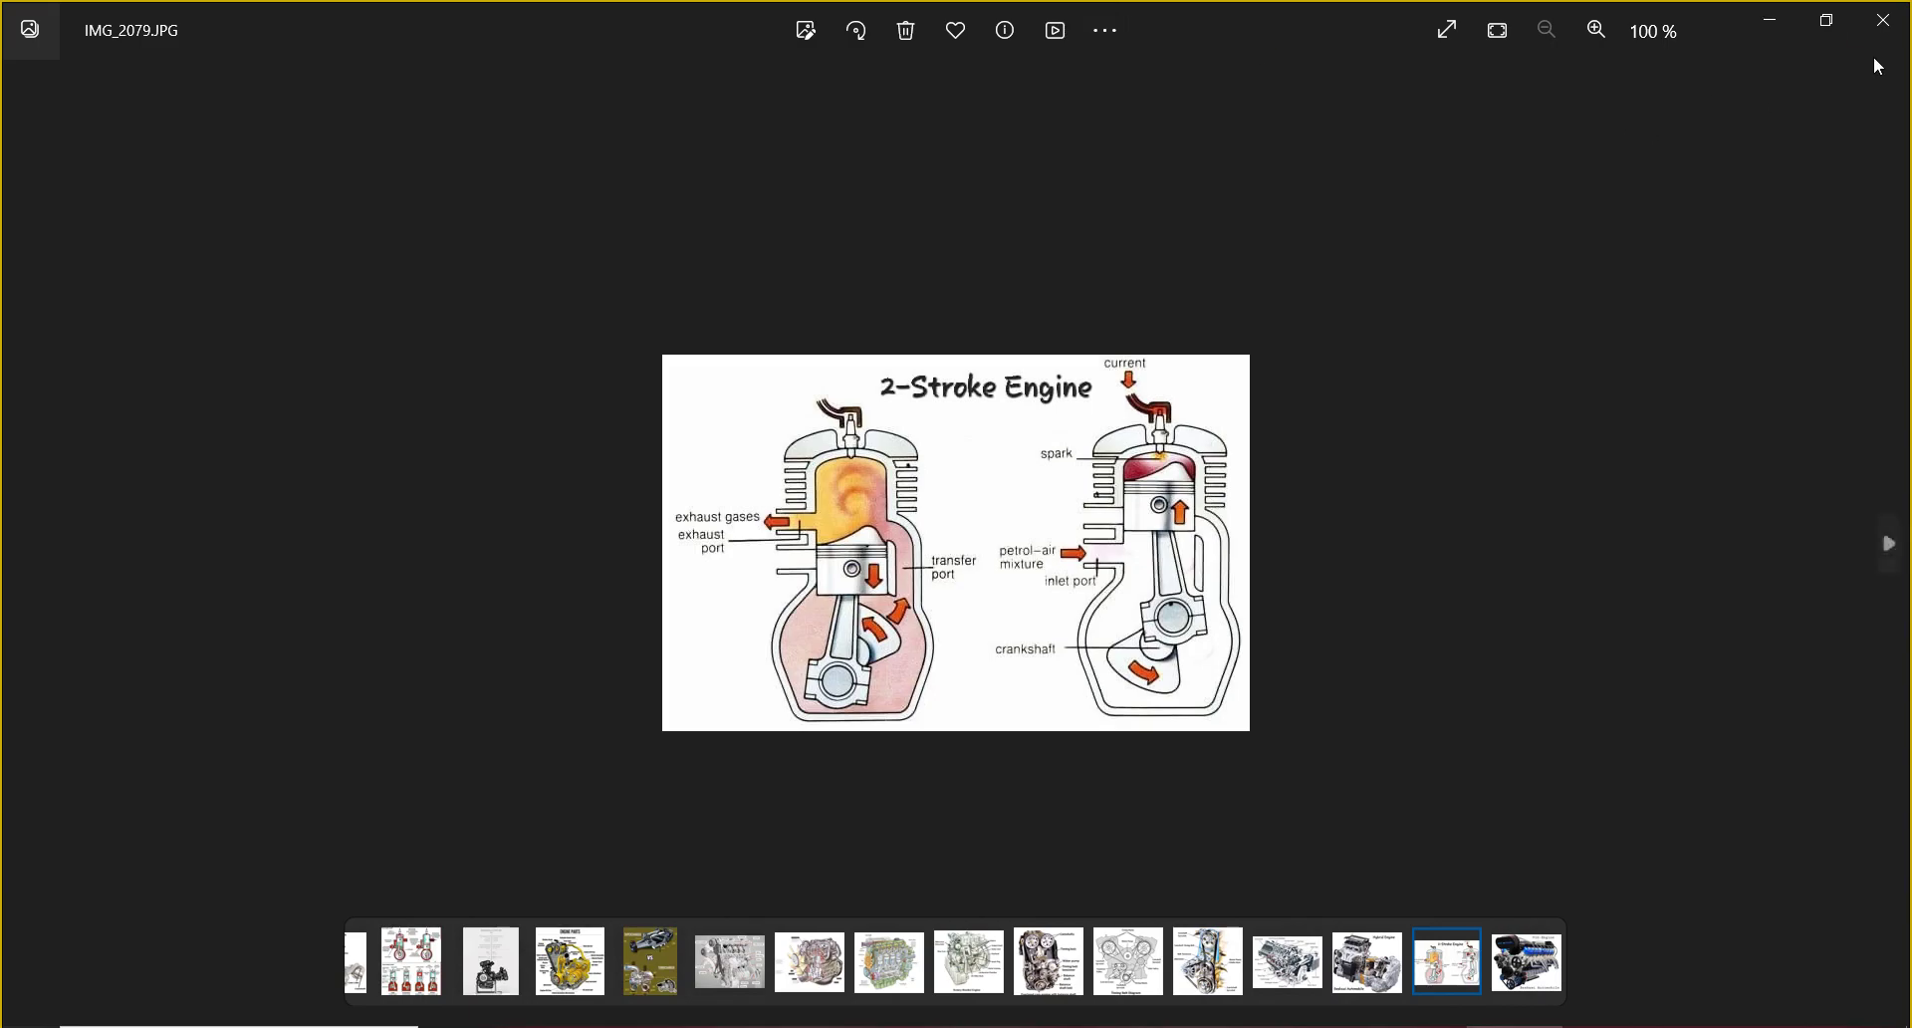
click(1881, 20)
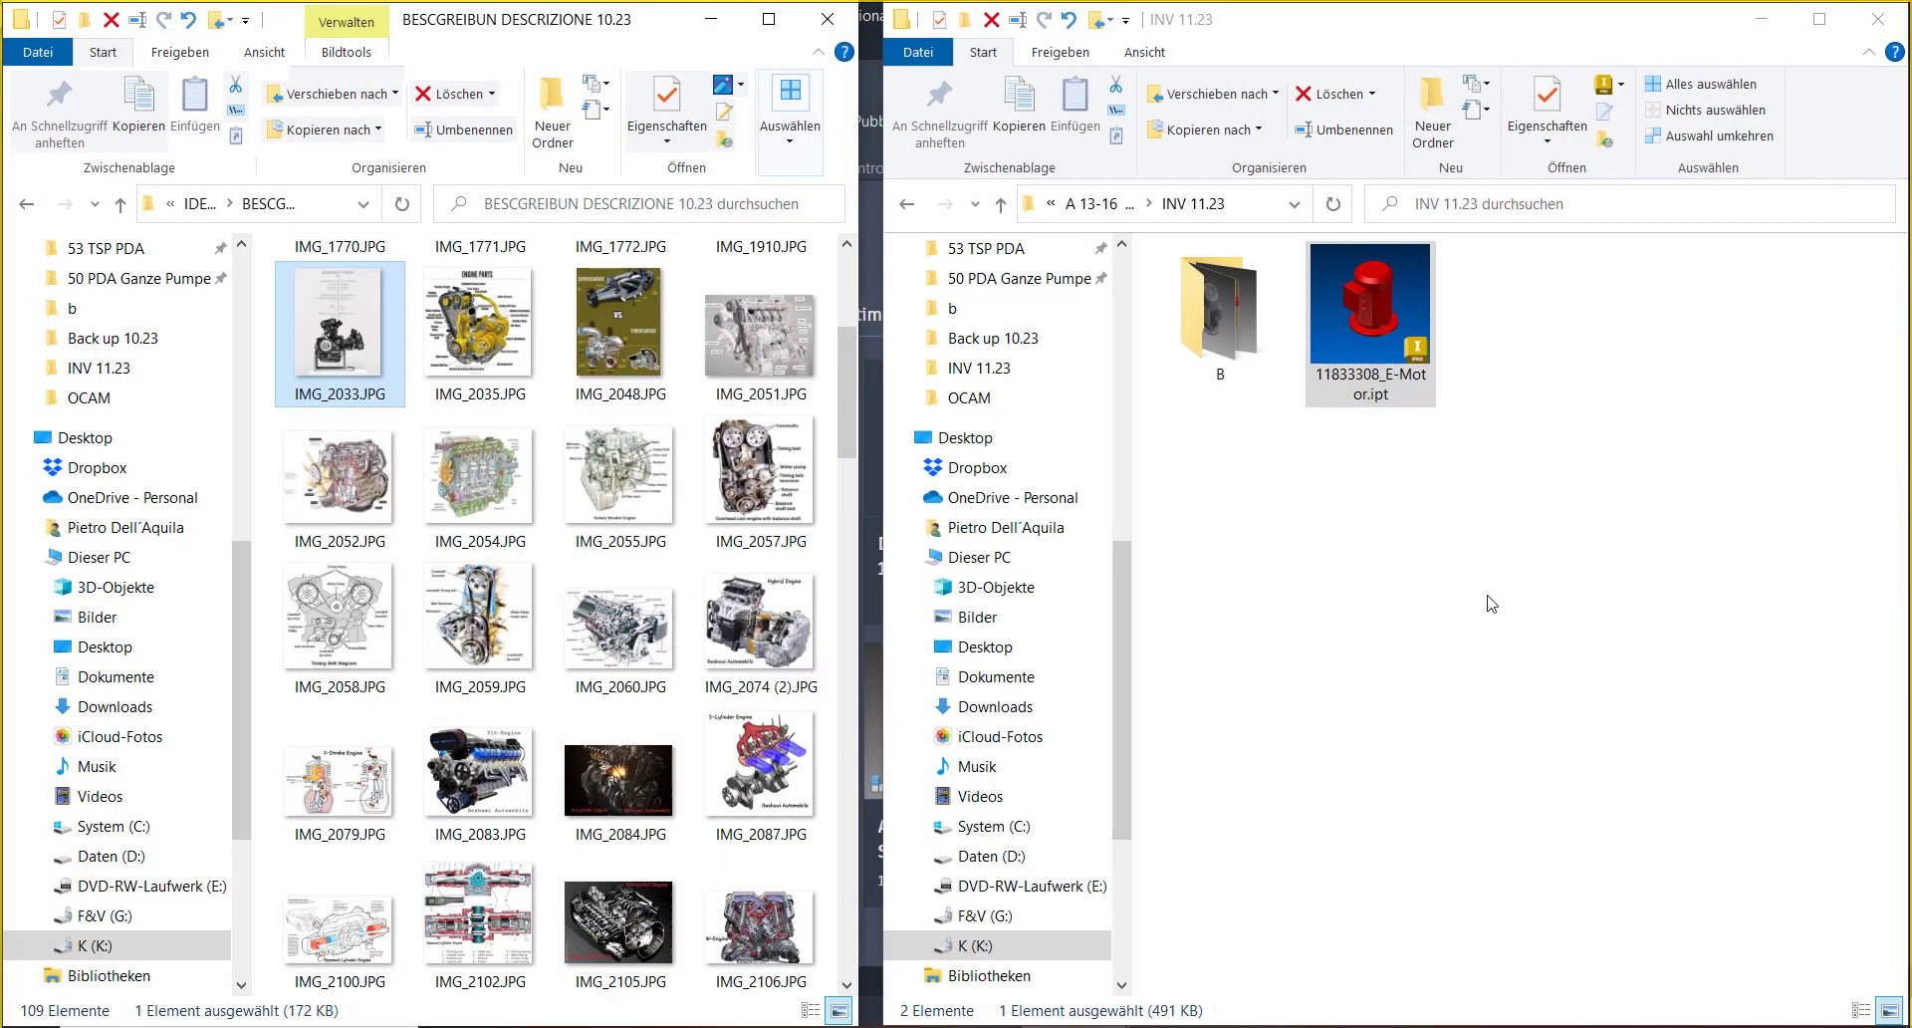
click(348, 802)
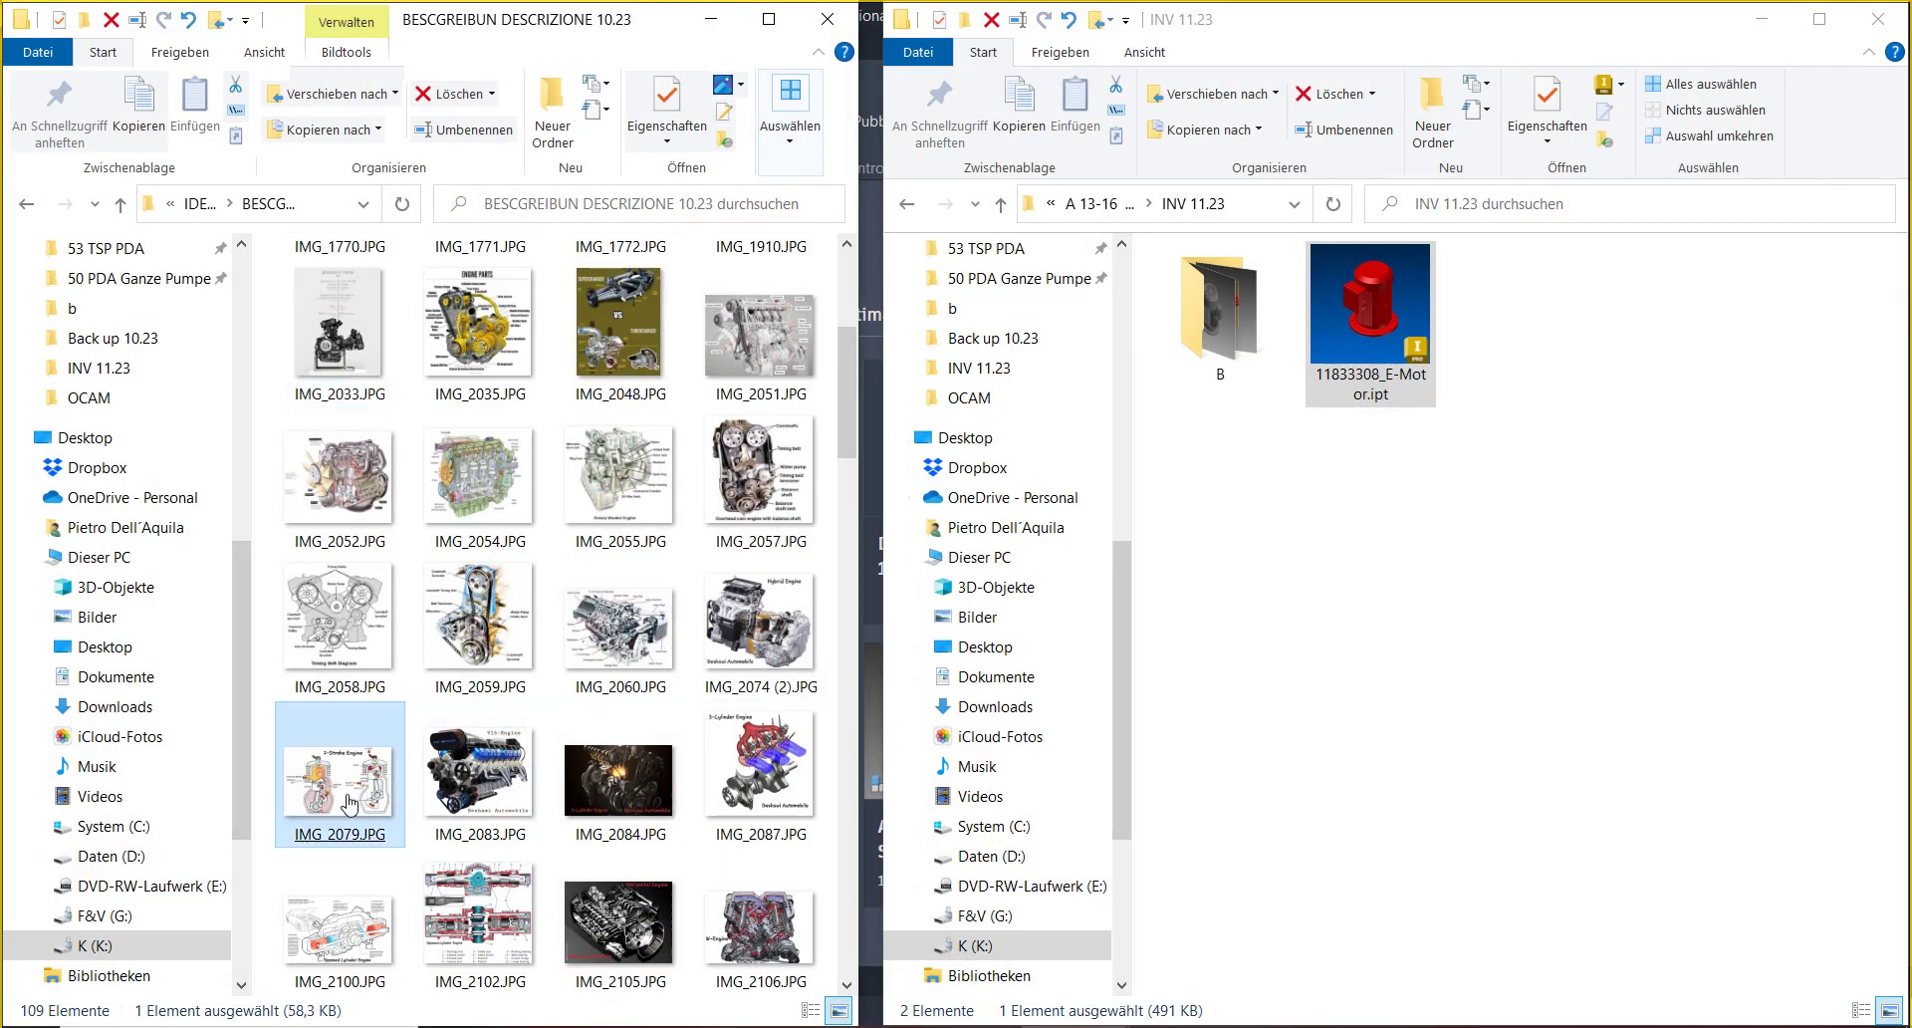
click(264, 744)
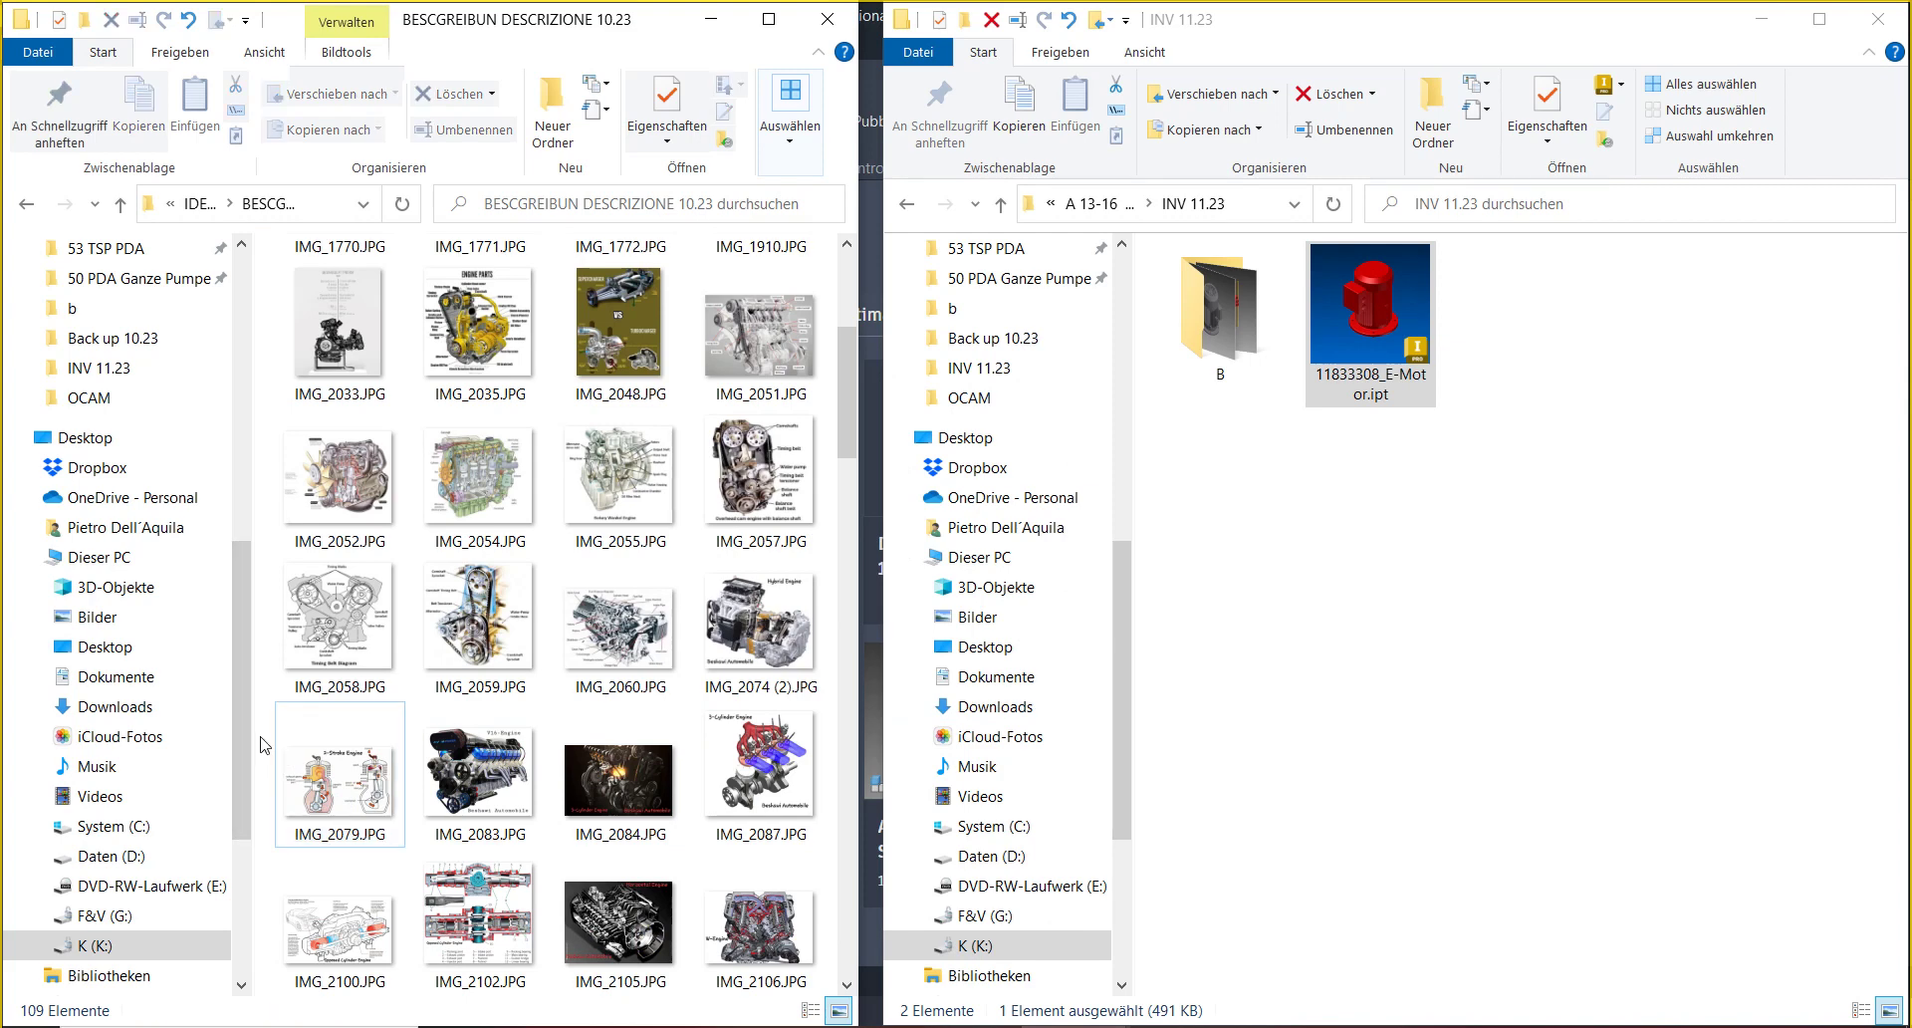
click(287, 752)
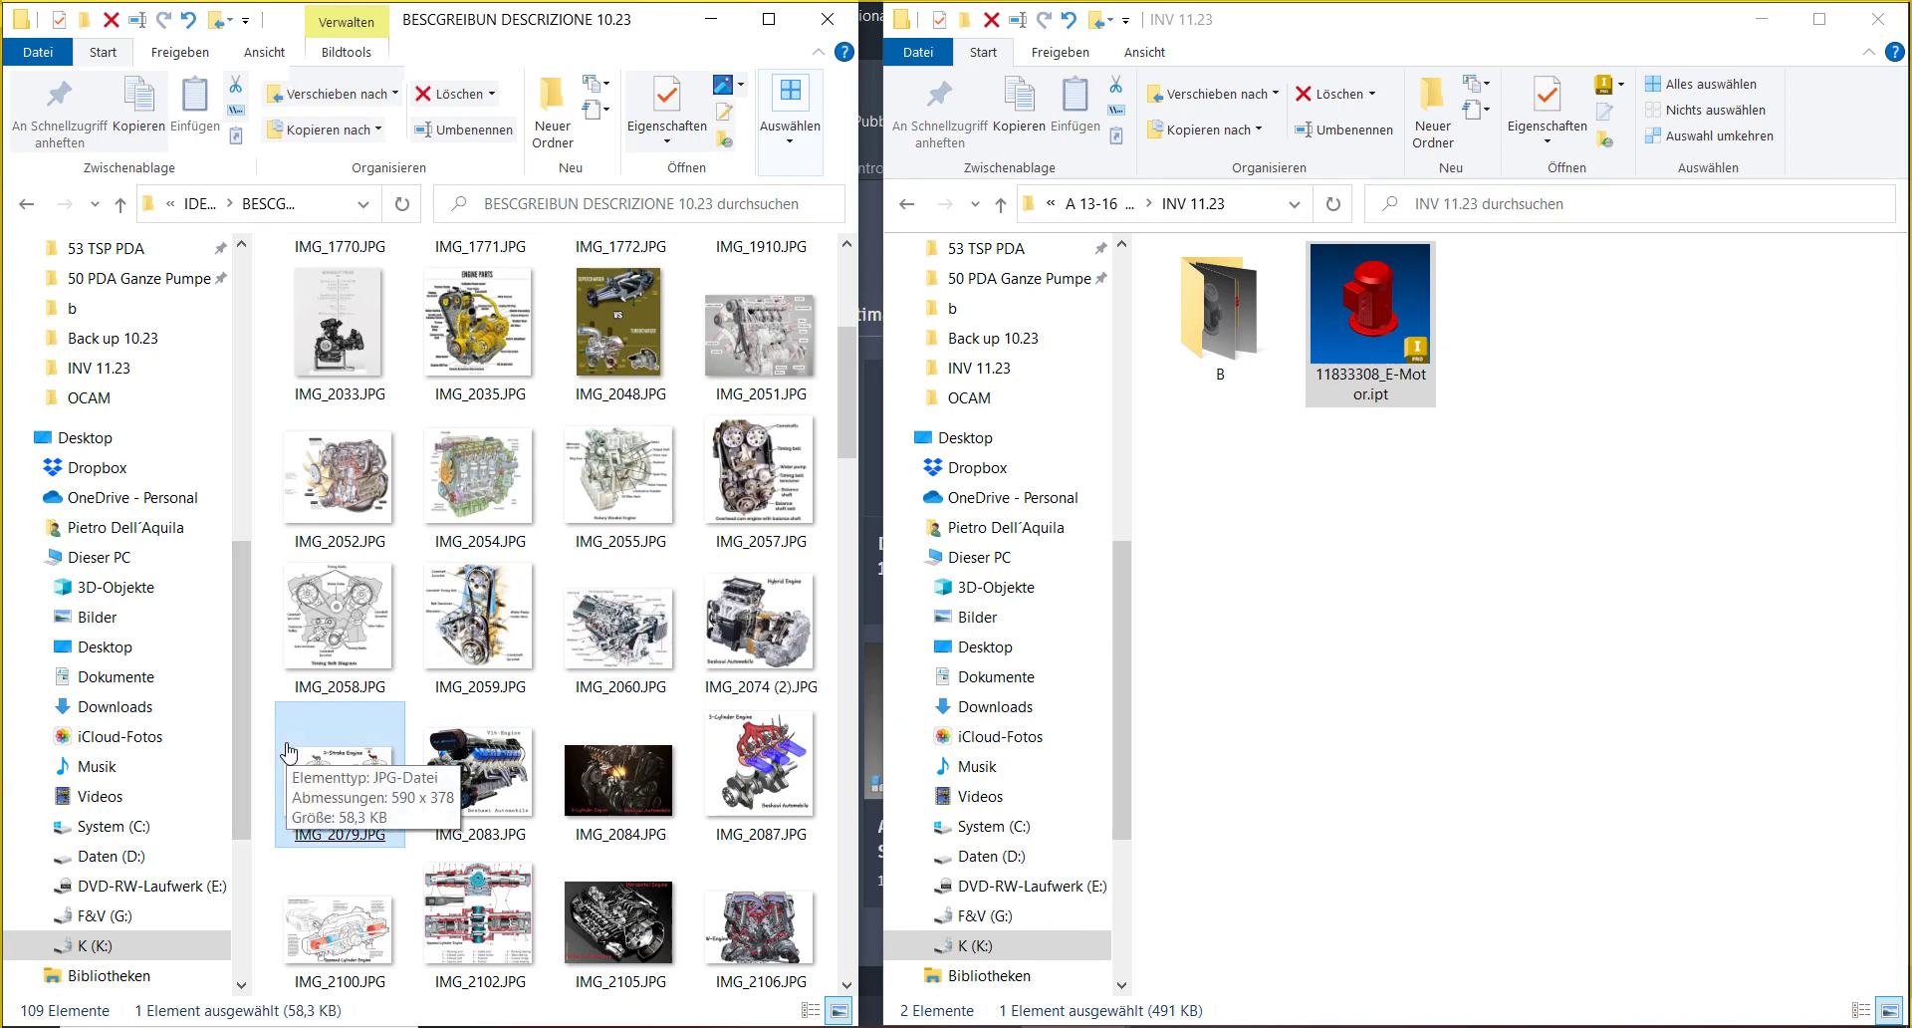
- Open INV 11.23's B subfolder in a new window and fit that window beside the BESCGREIBUN DESCRIZIONE 10.23 window
right_click(1191, 297)
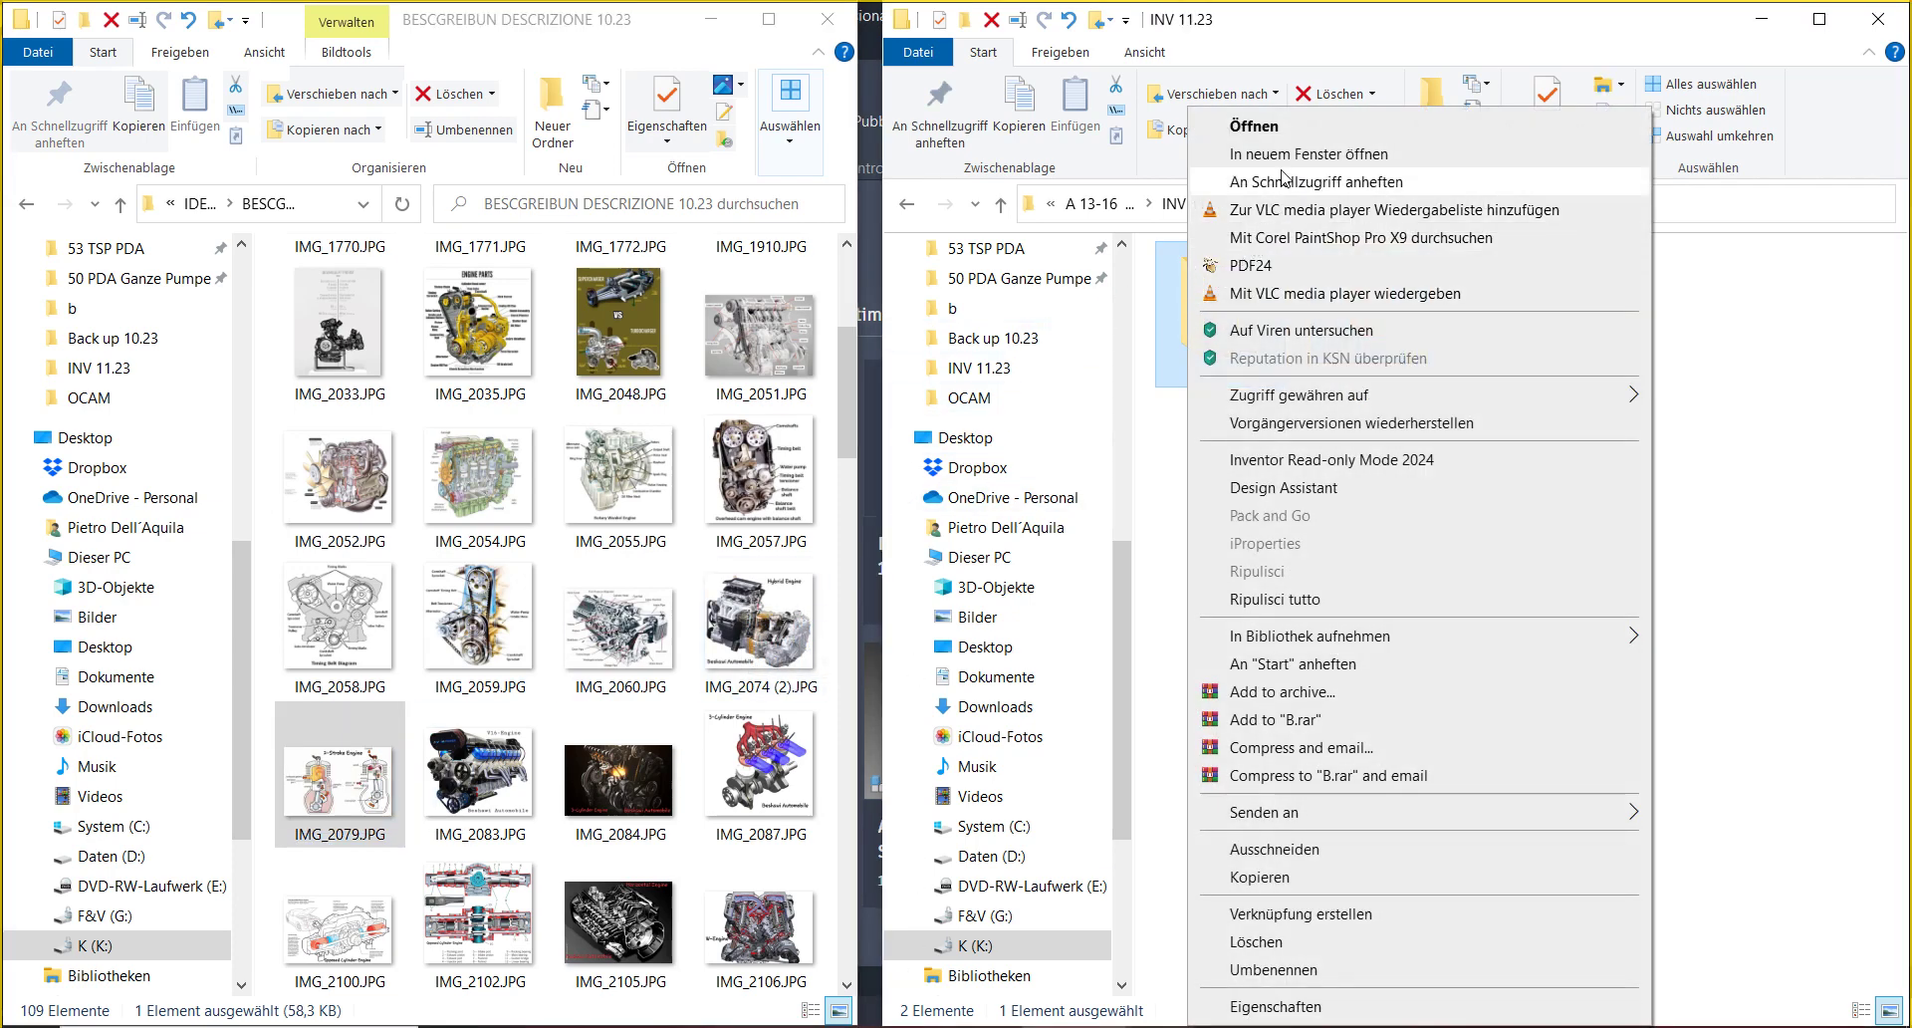
key(Escape)
click(637, 164)
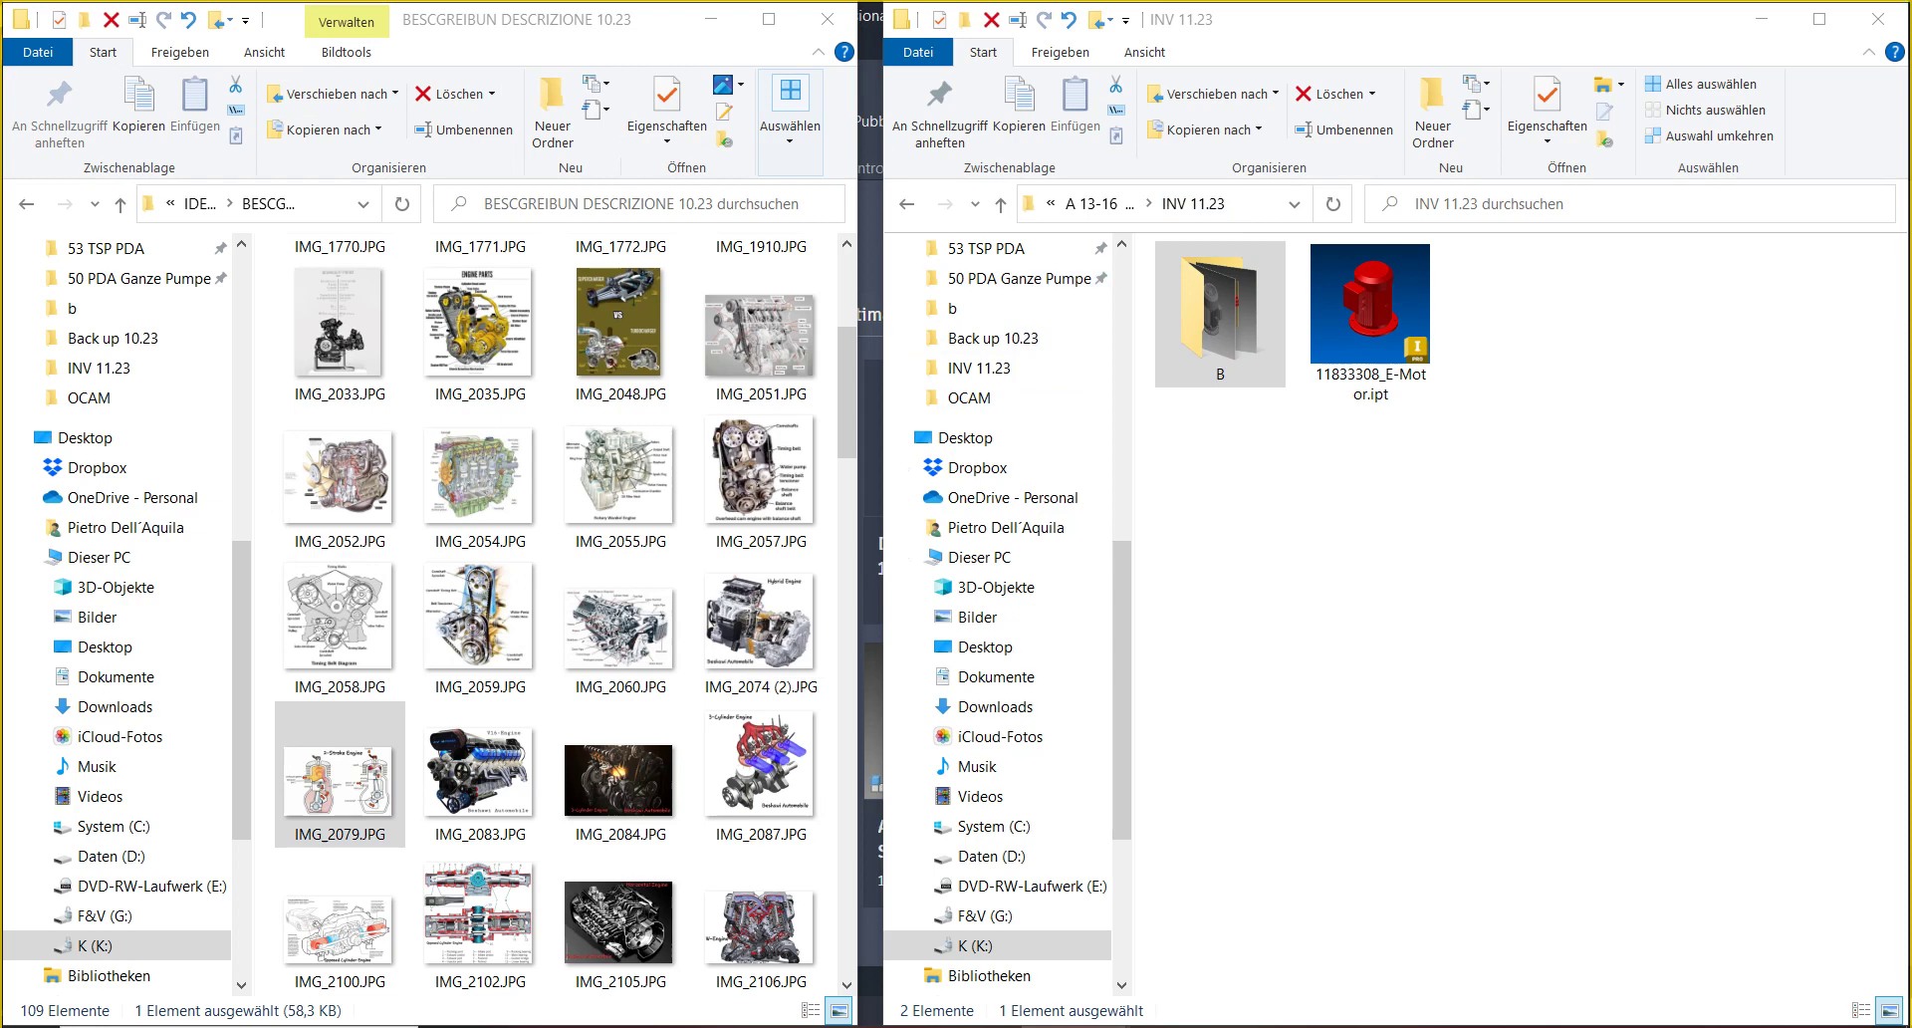
double_click(1218, 314)
drag(1285, 95, 1097, 28)
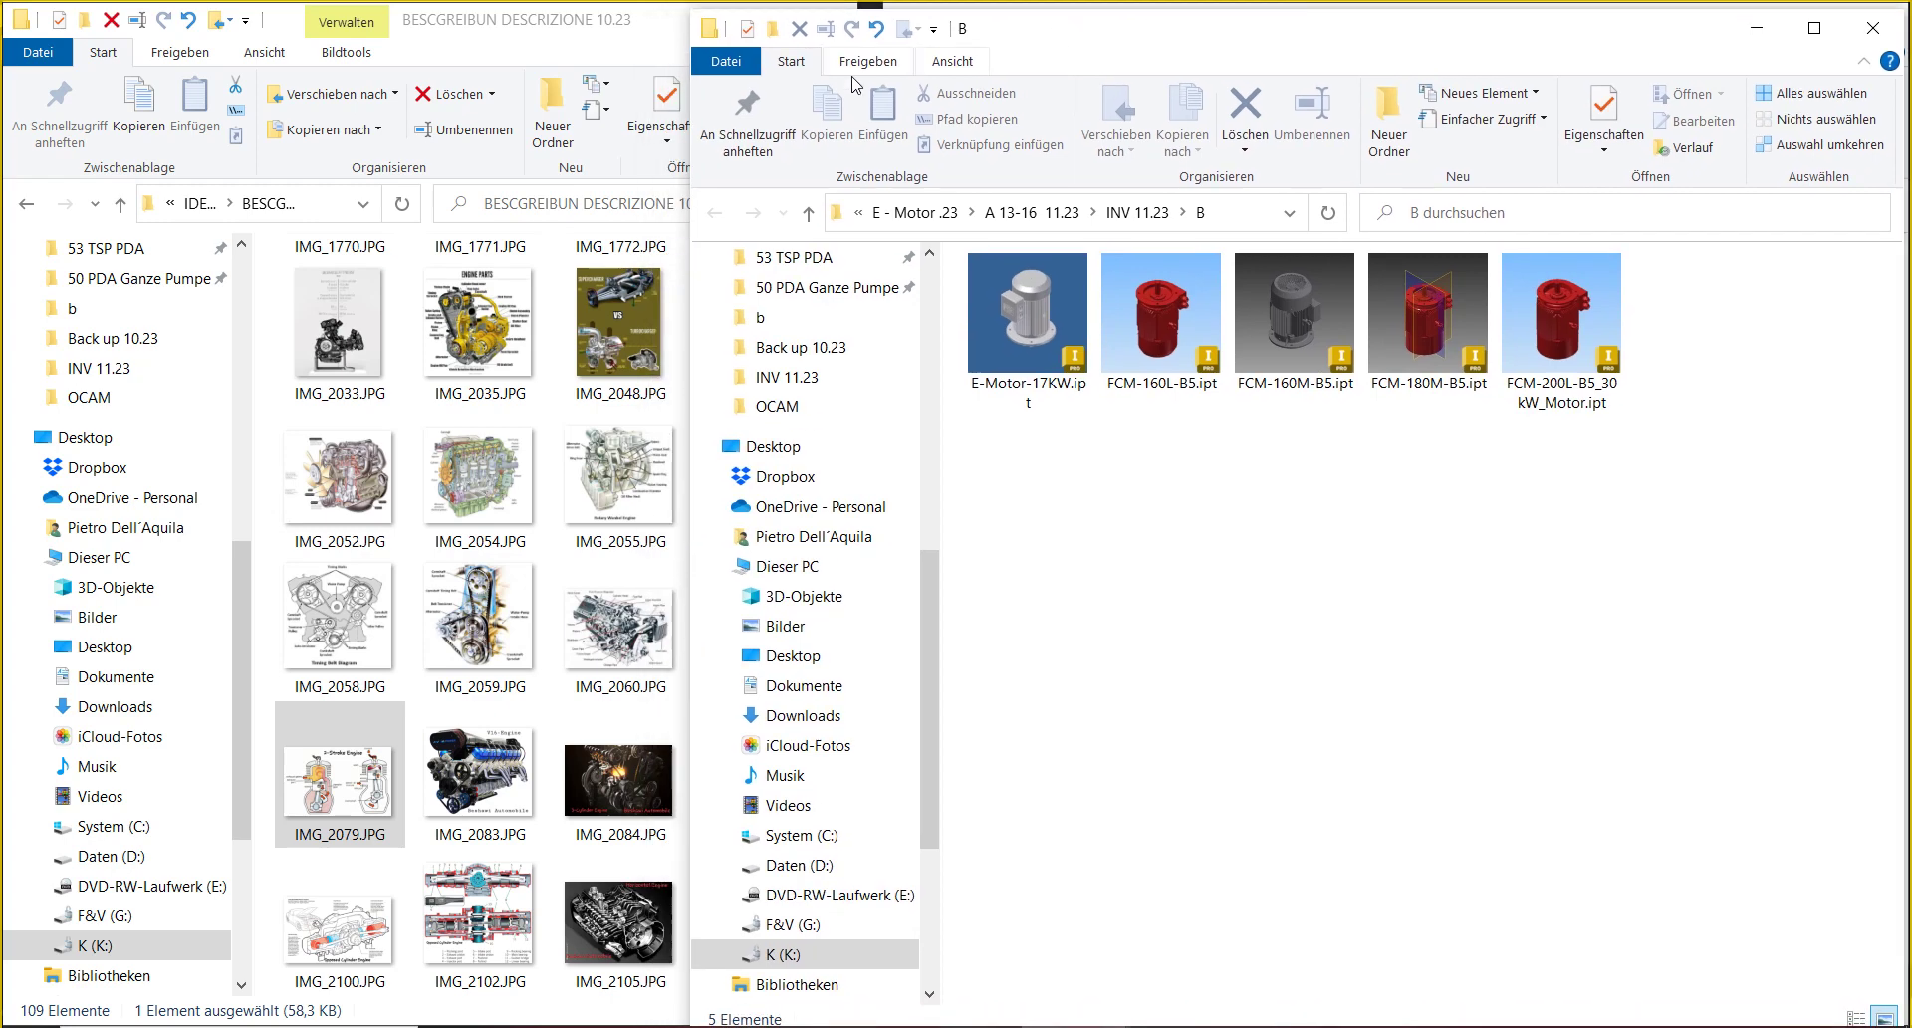
click(682, 105)
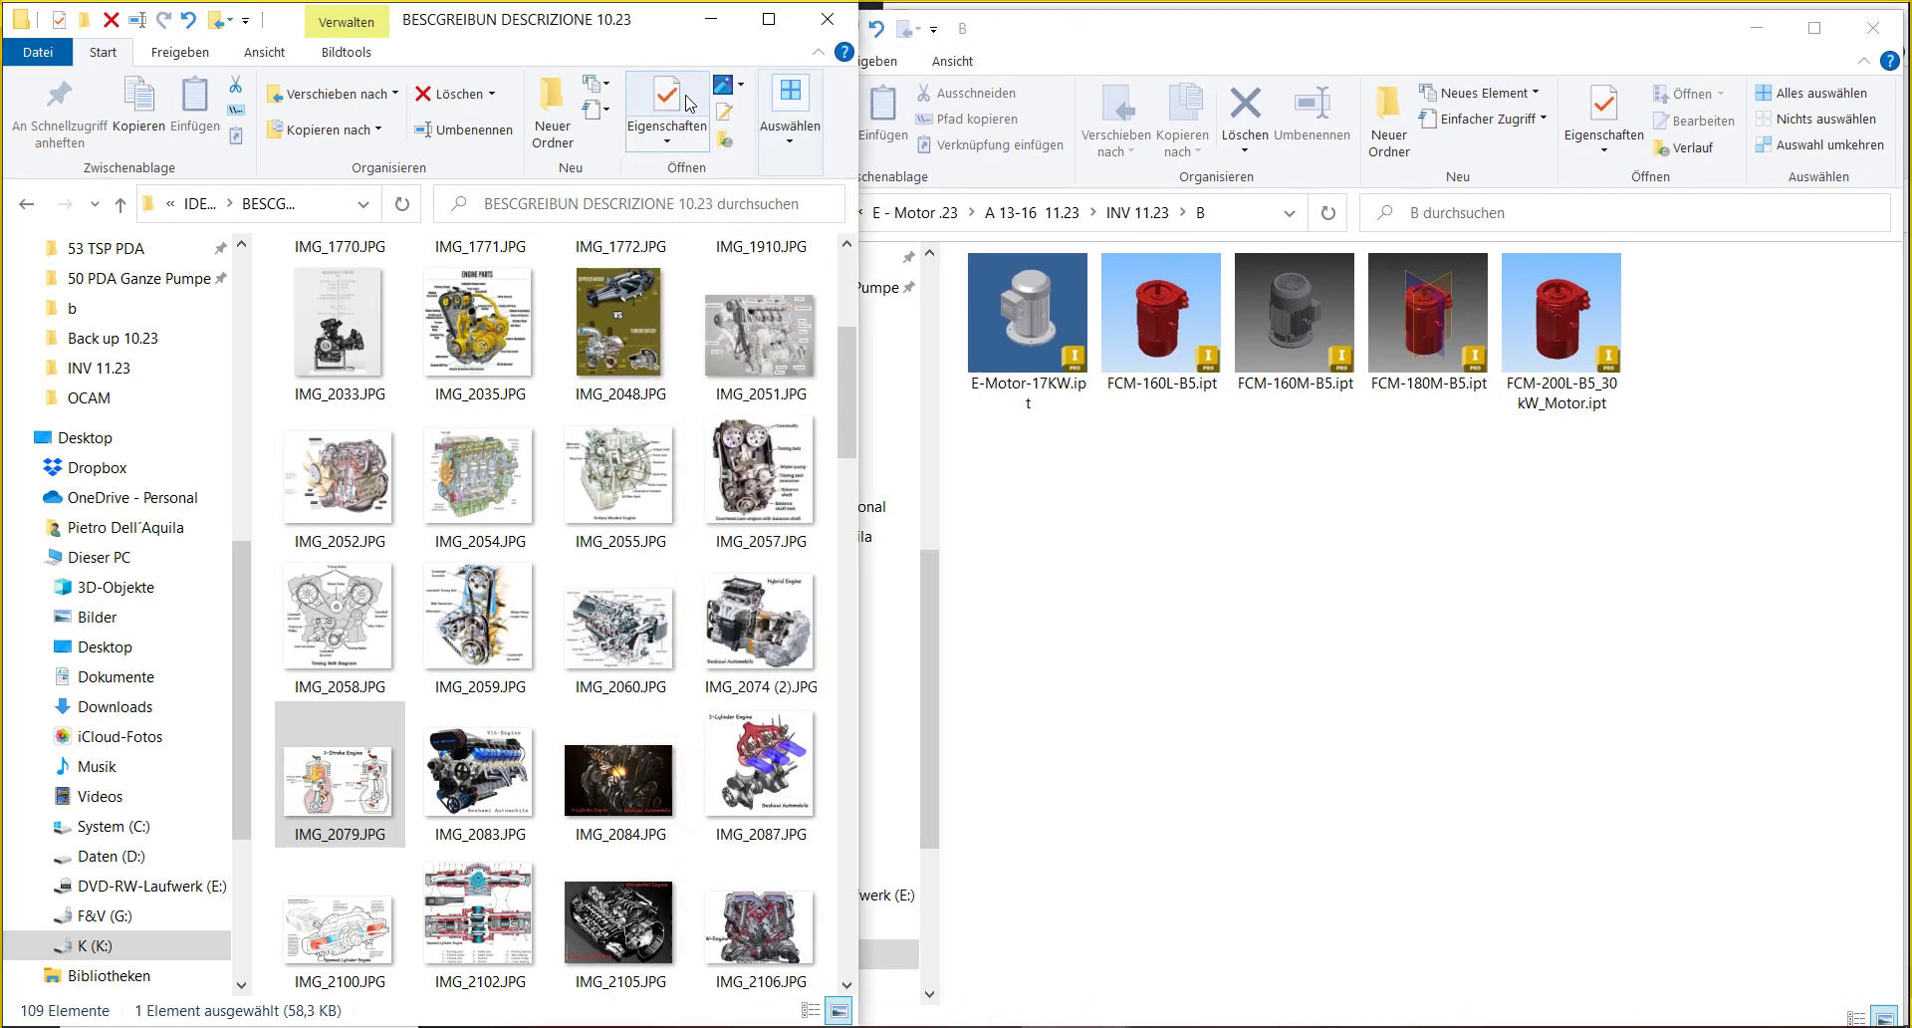
click(1115, 68)
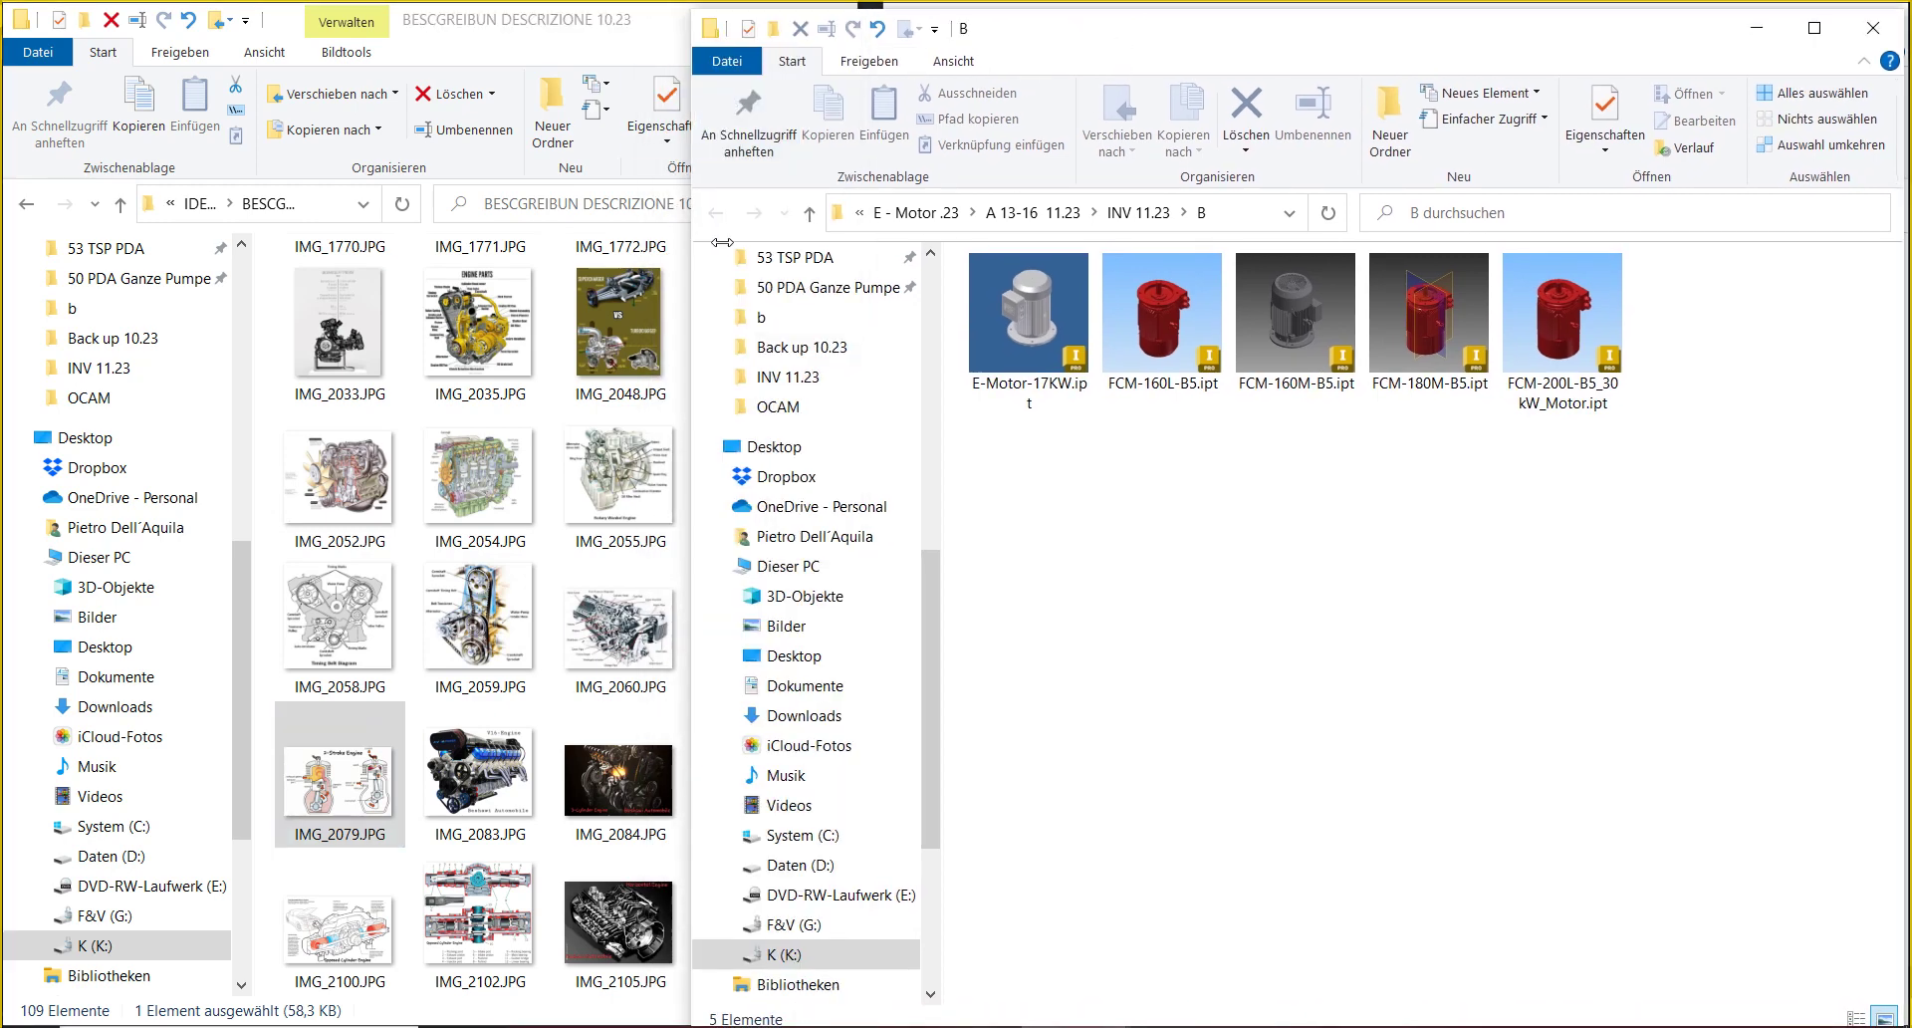
drag(721, 242, 862, 242)
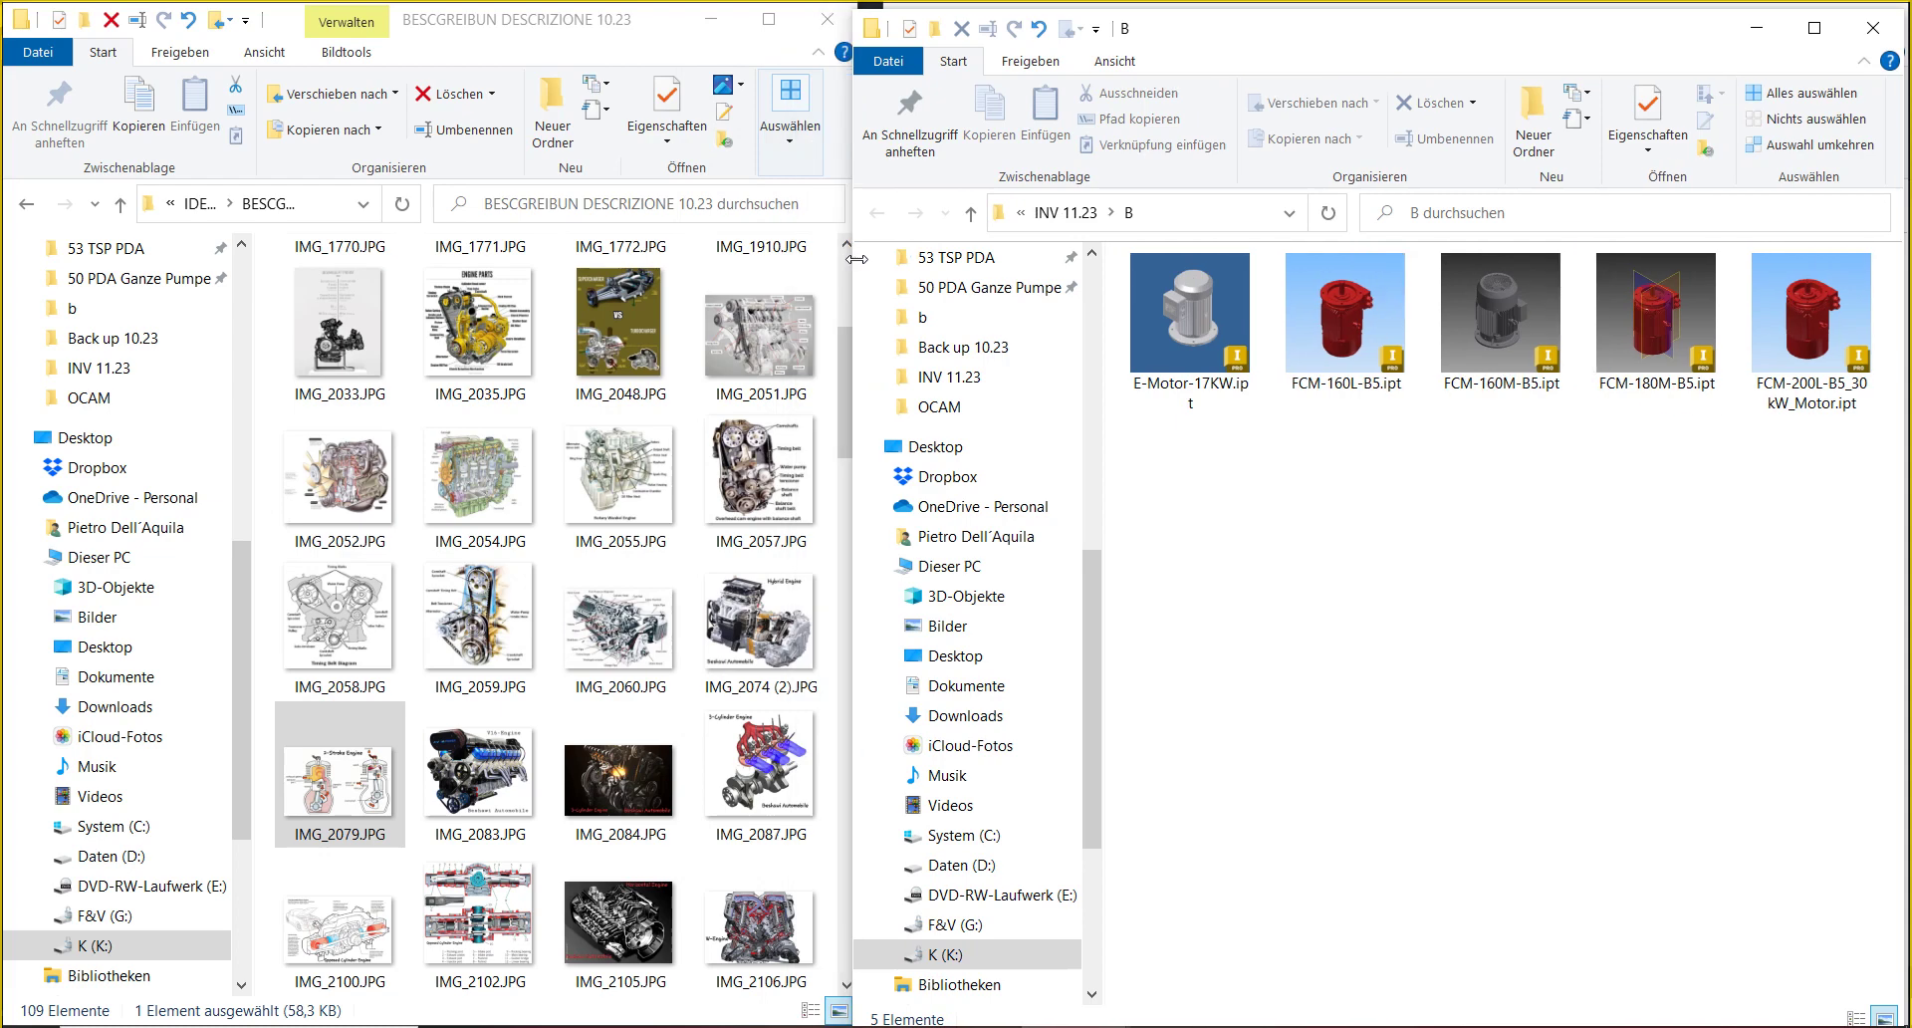
- Go up from the B folder through E - Motor .23 to Motoren & Motori .23 and open its 2 Tempi .23 folder
click(1085, 212)
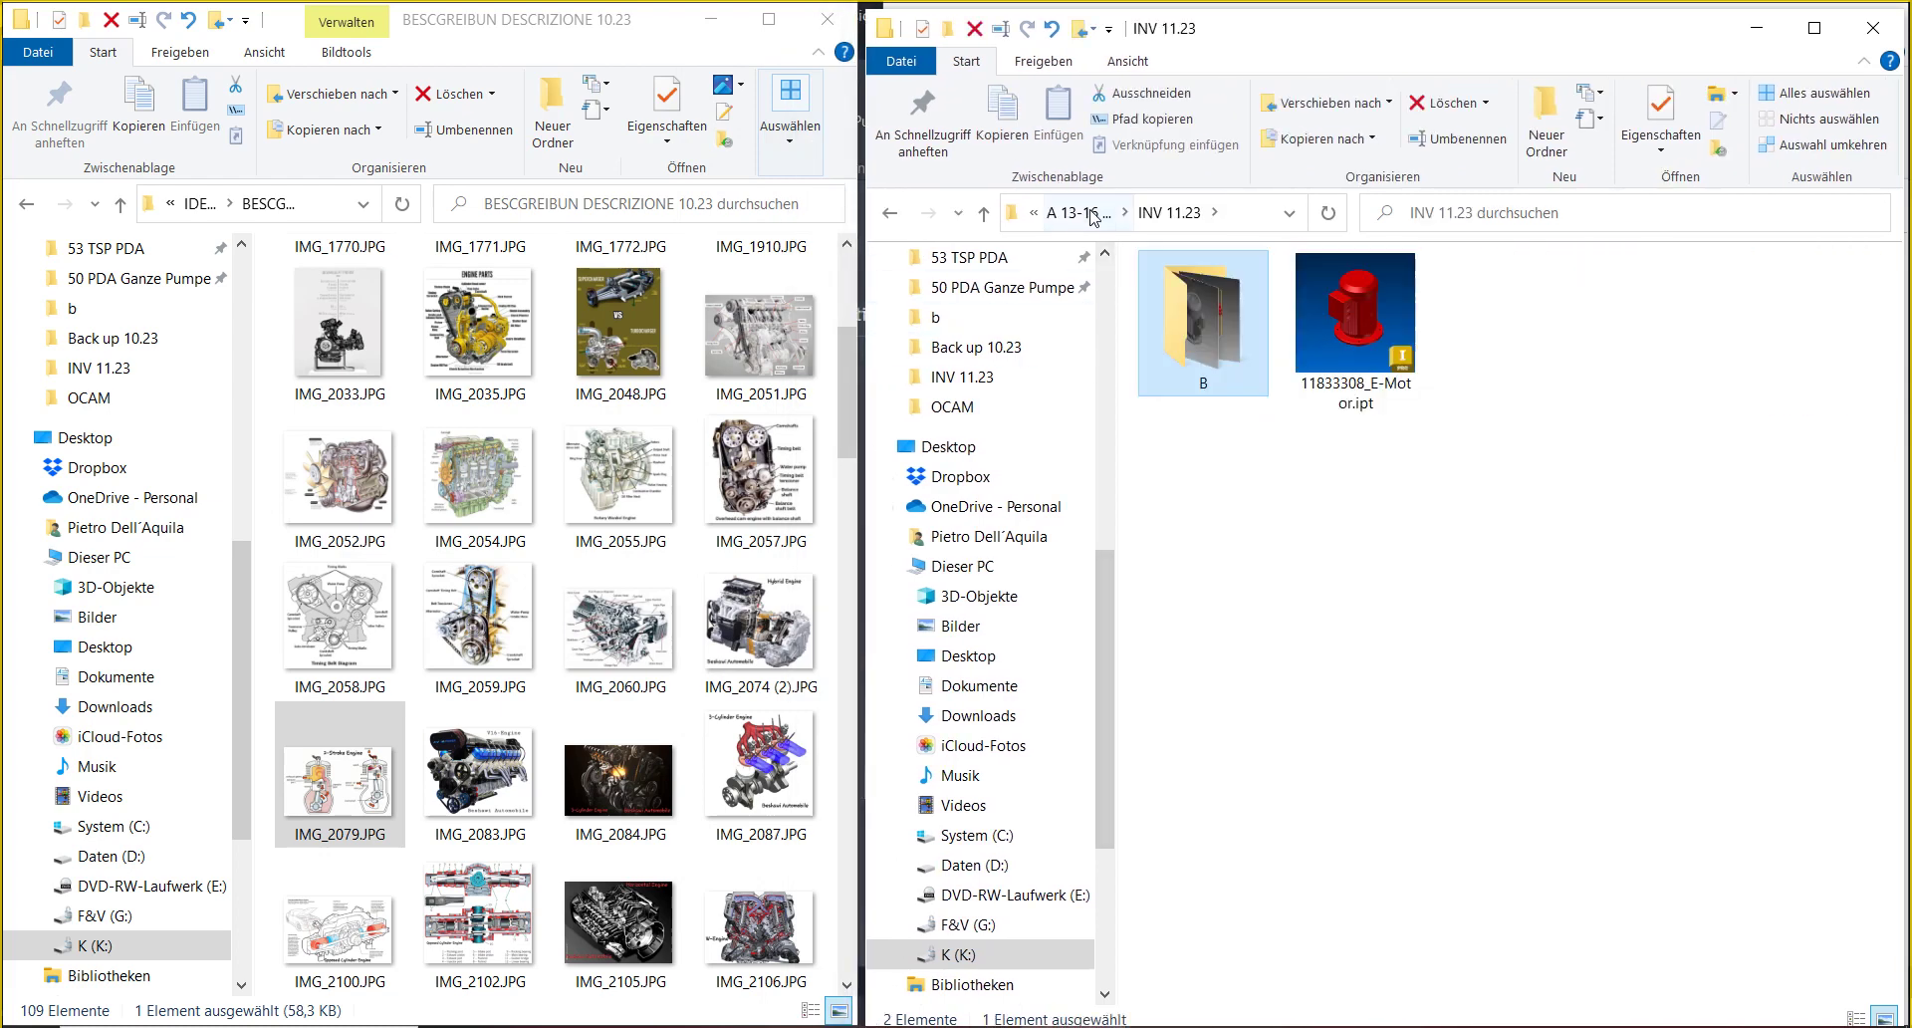
click(1093, 213)
click(1087, 213)
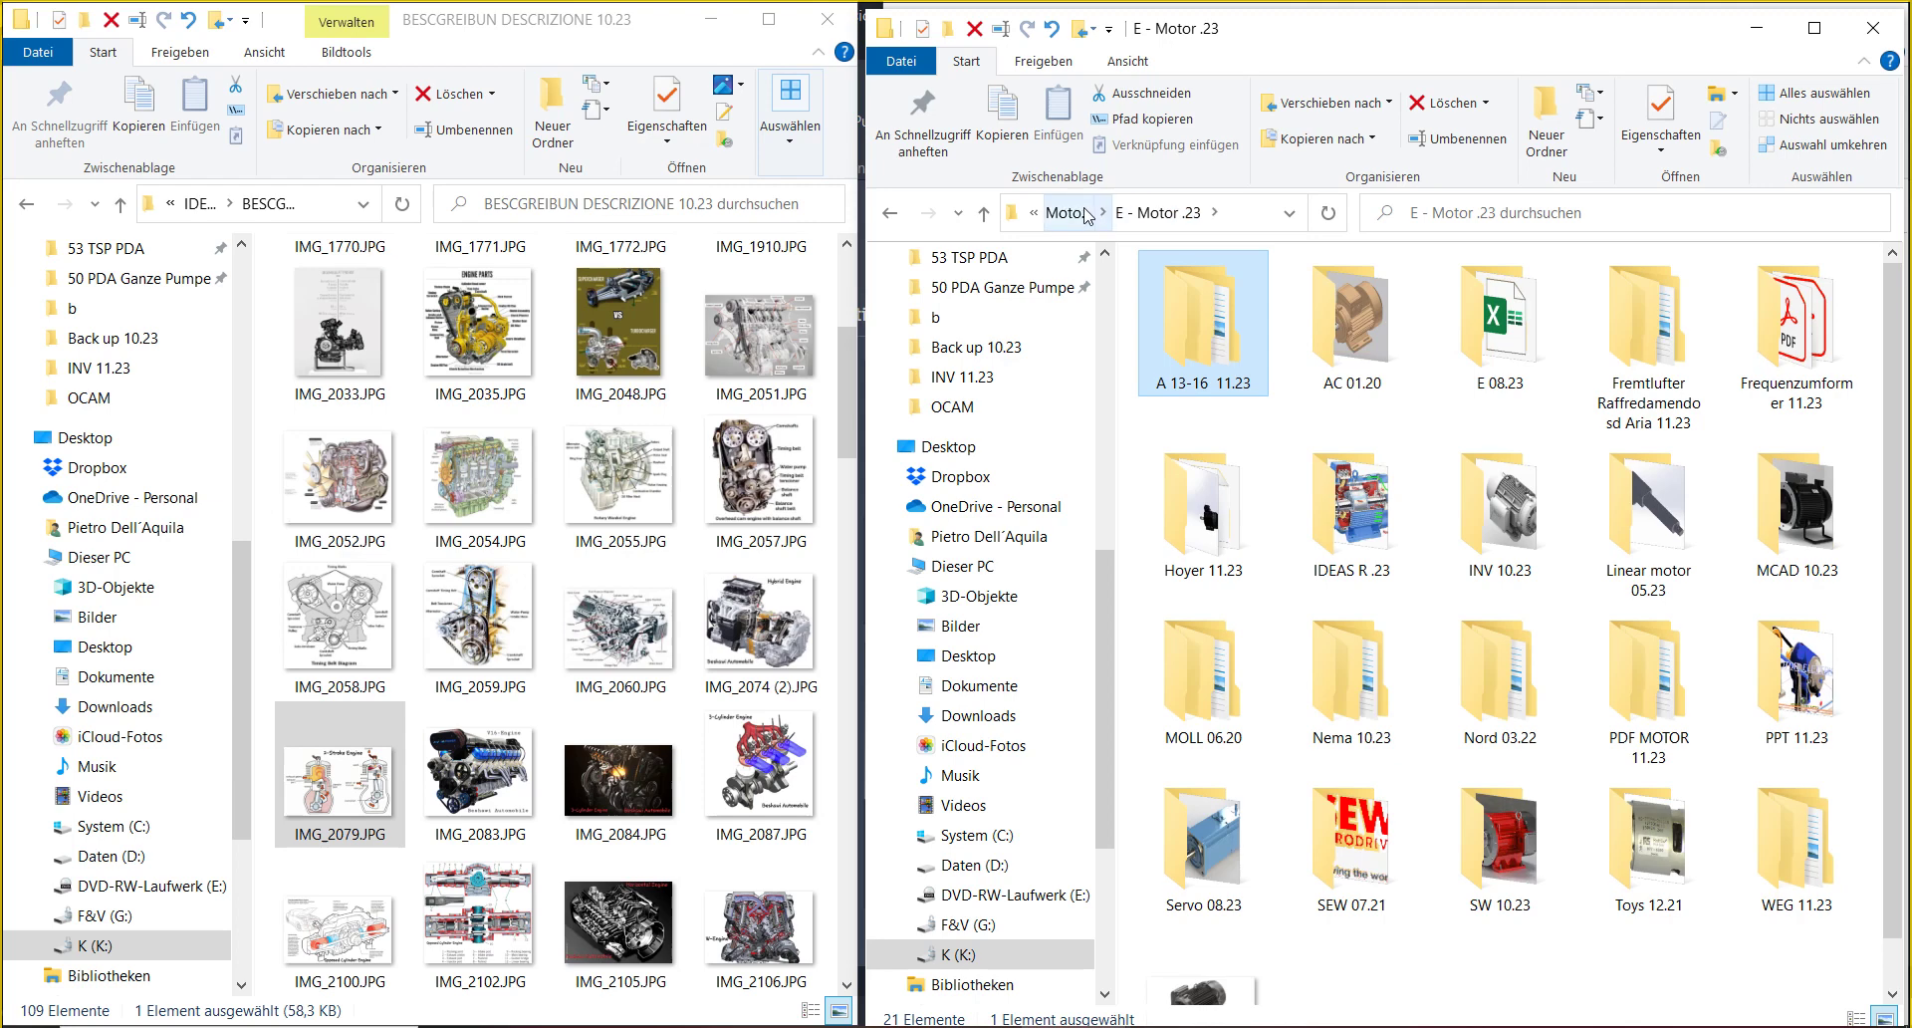
click(1088, 213)
double_click(1185, 338)
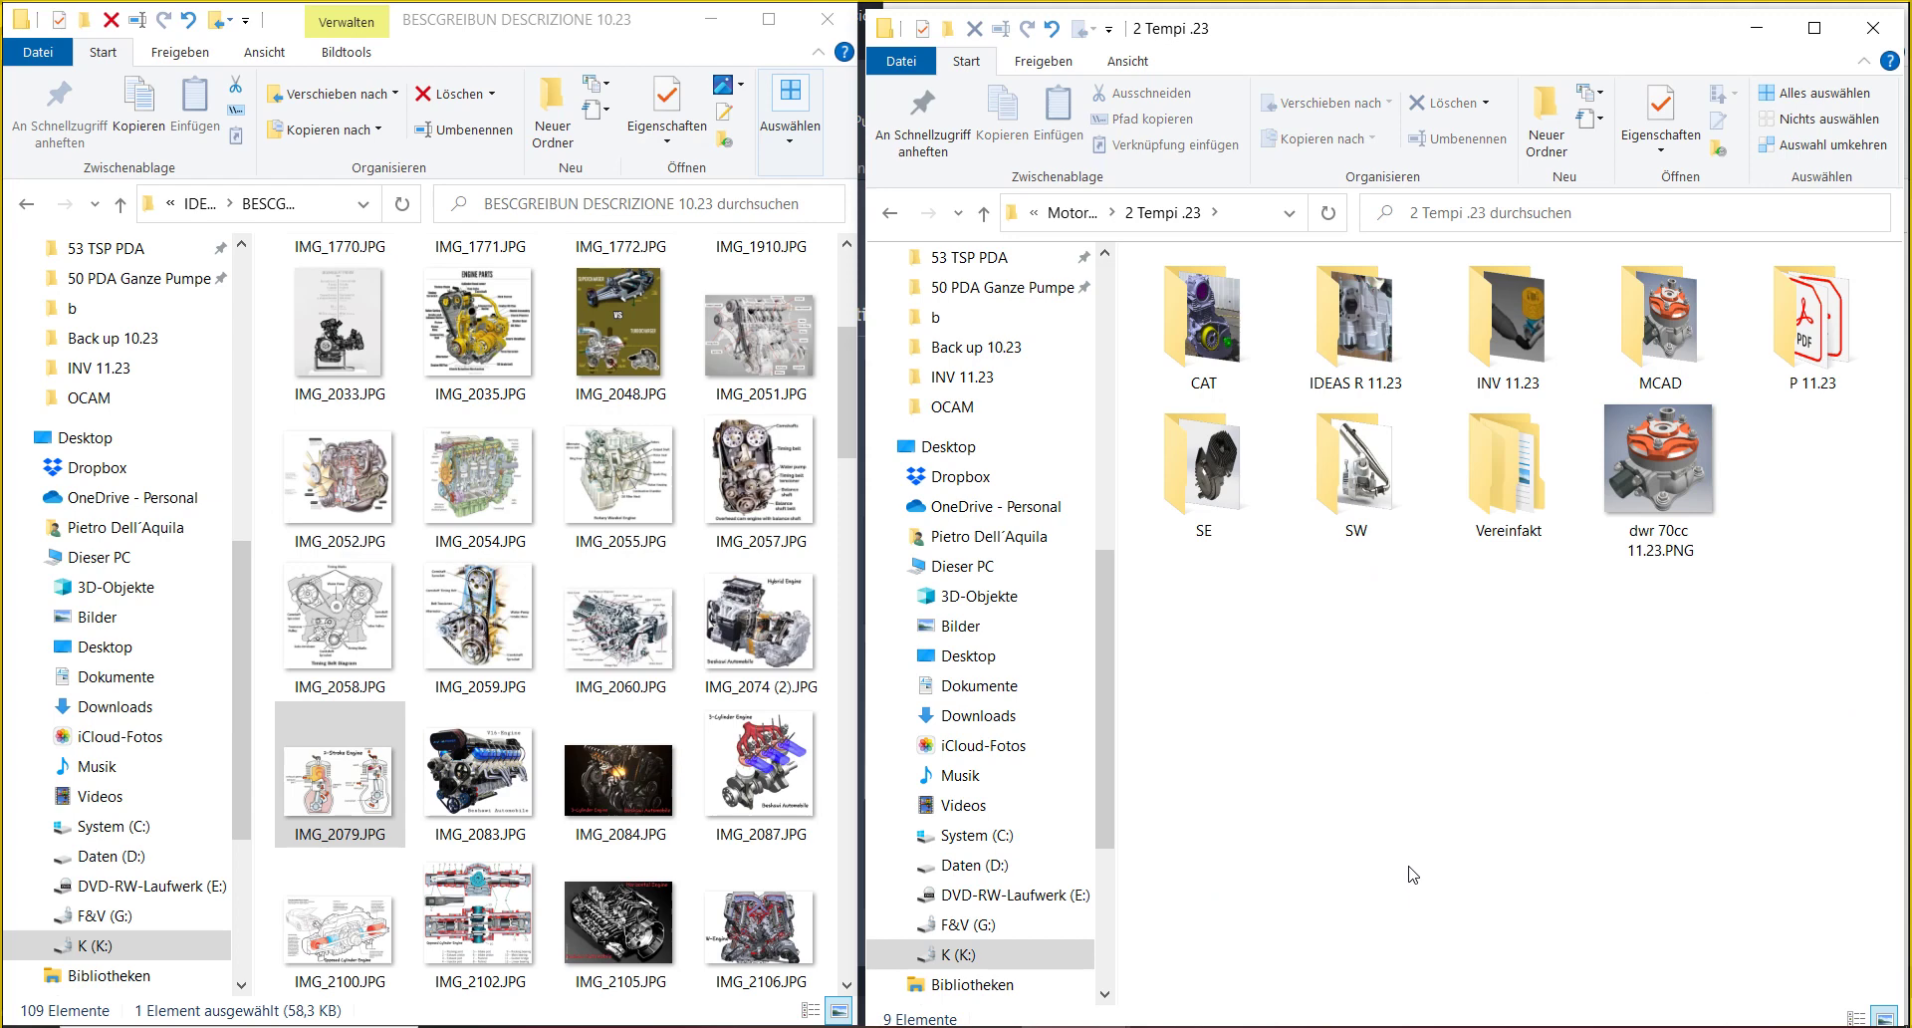
- Examine the contents of 2 Tempi .23 and its INV 11.23 subfolder, and open the honda-supra-100-engine folder
click(1635, 563)
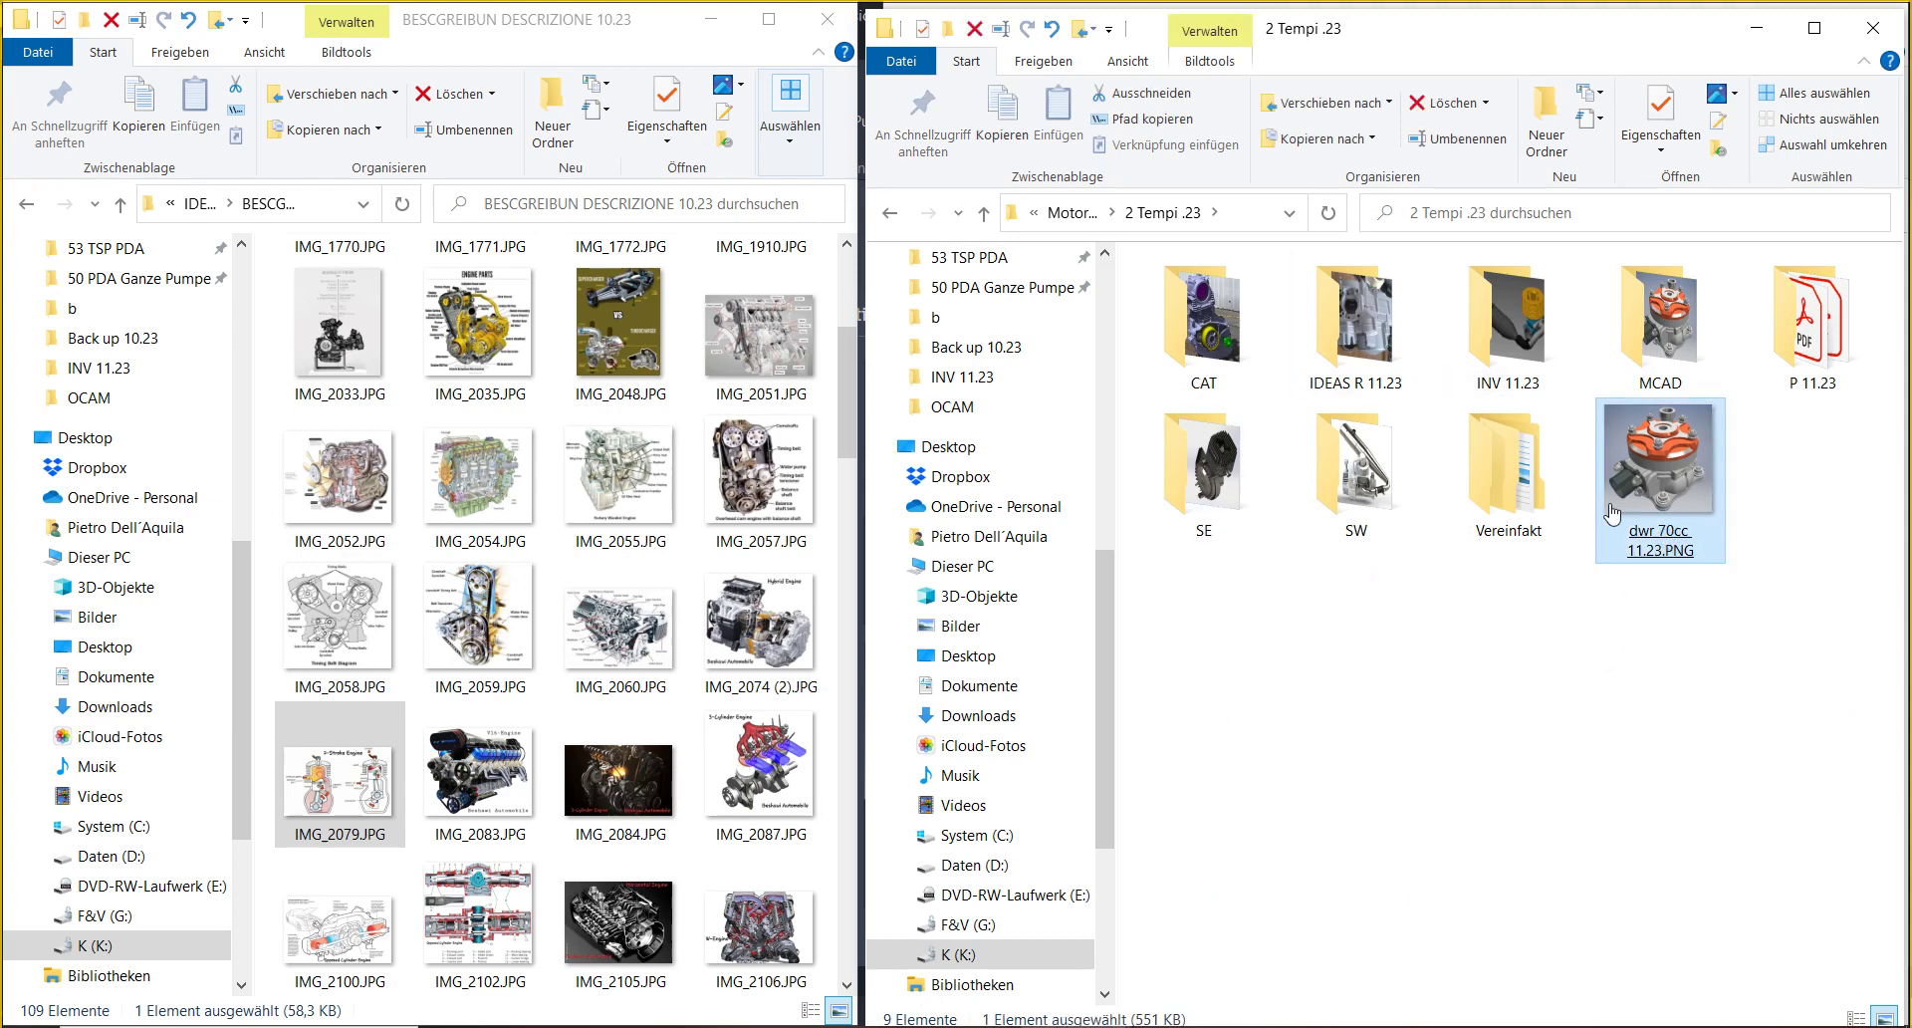
click(1402, 511)
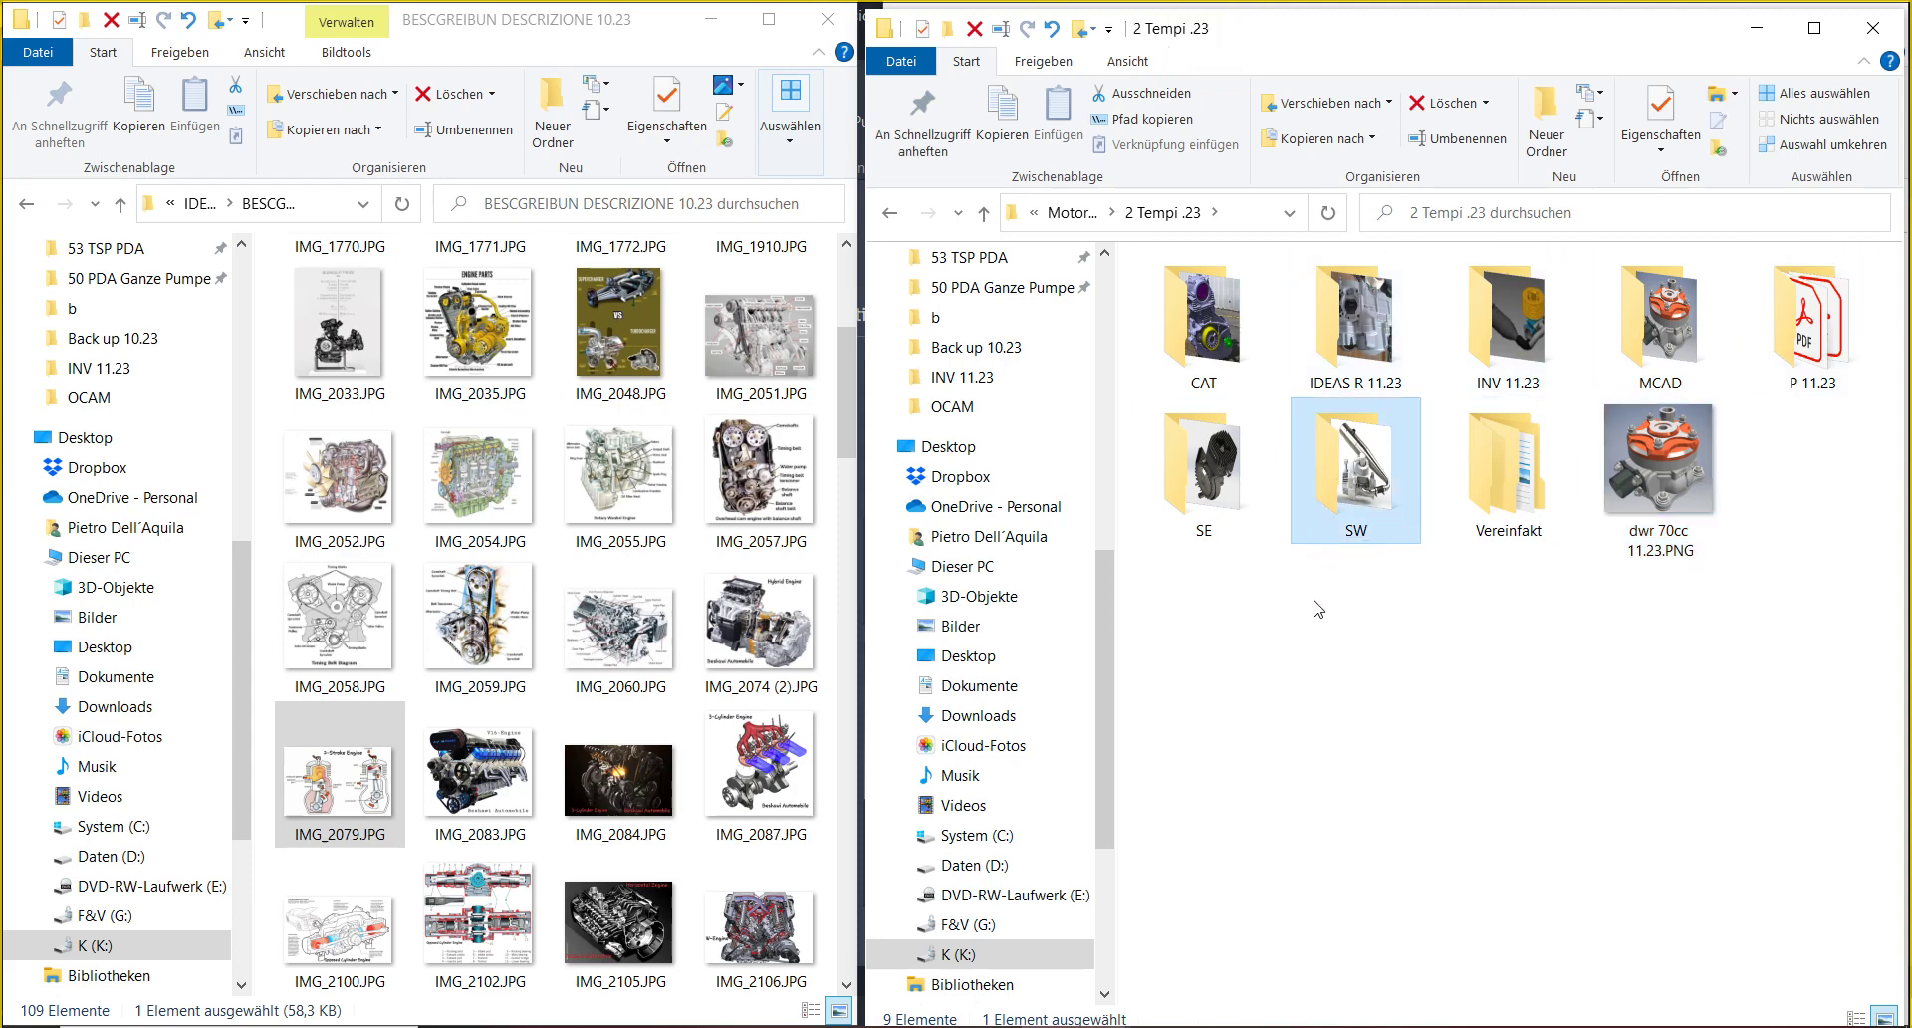
click(1520, 342)
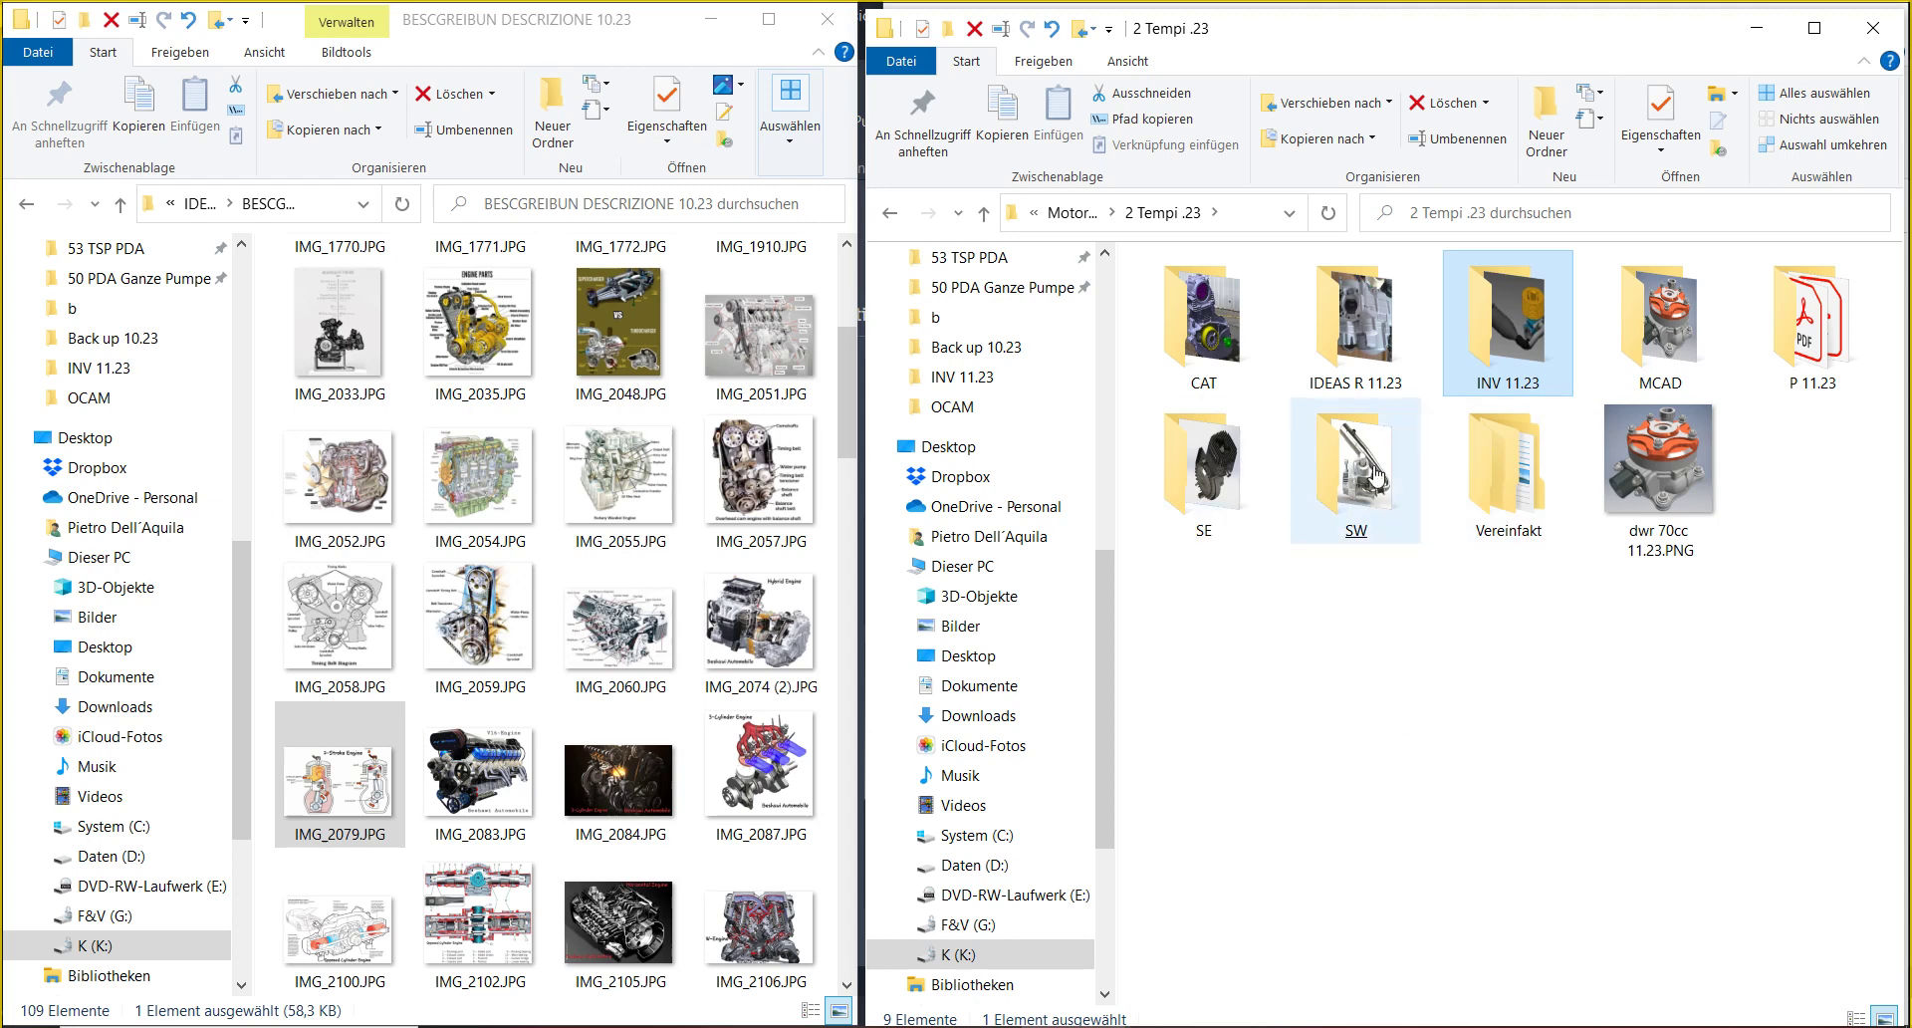
double_click(1507, 333)
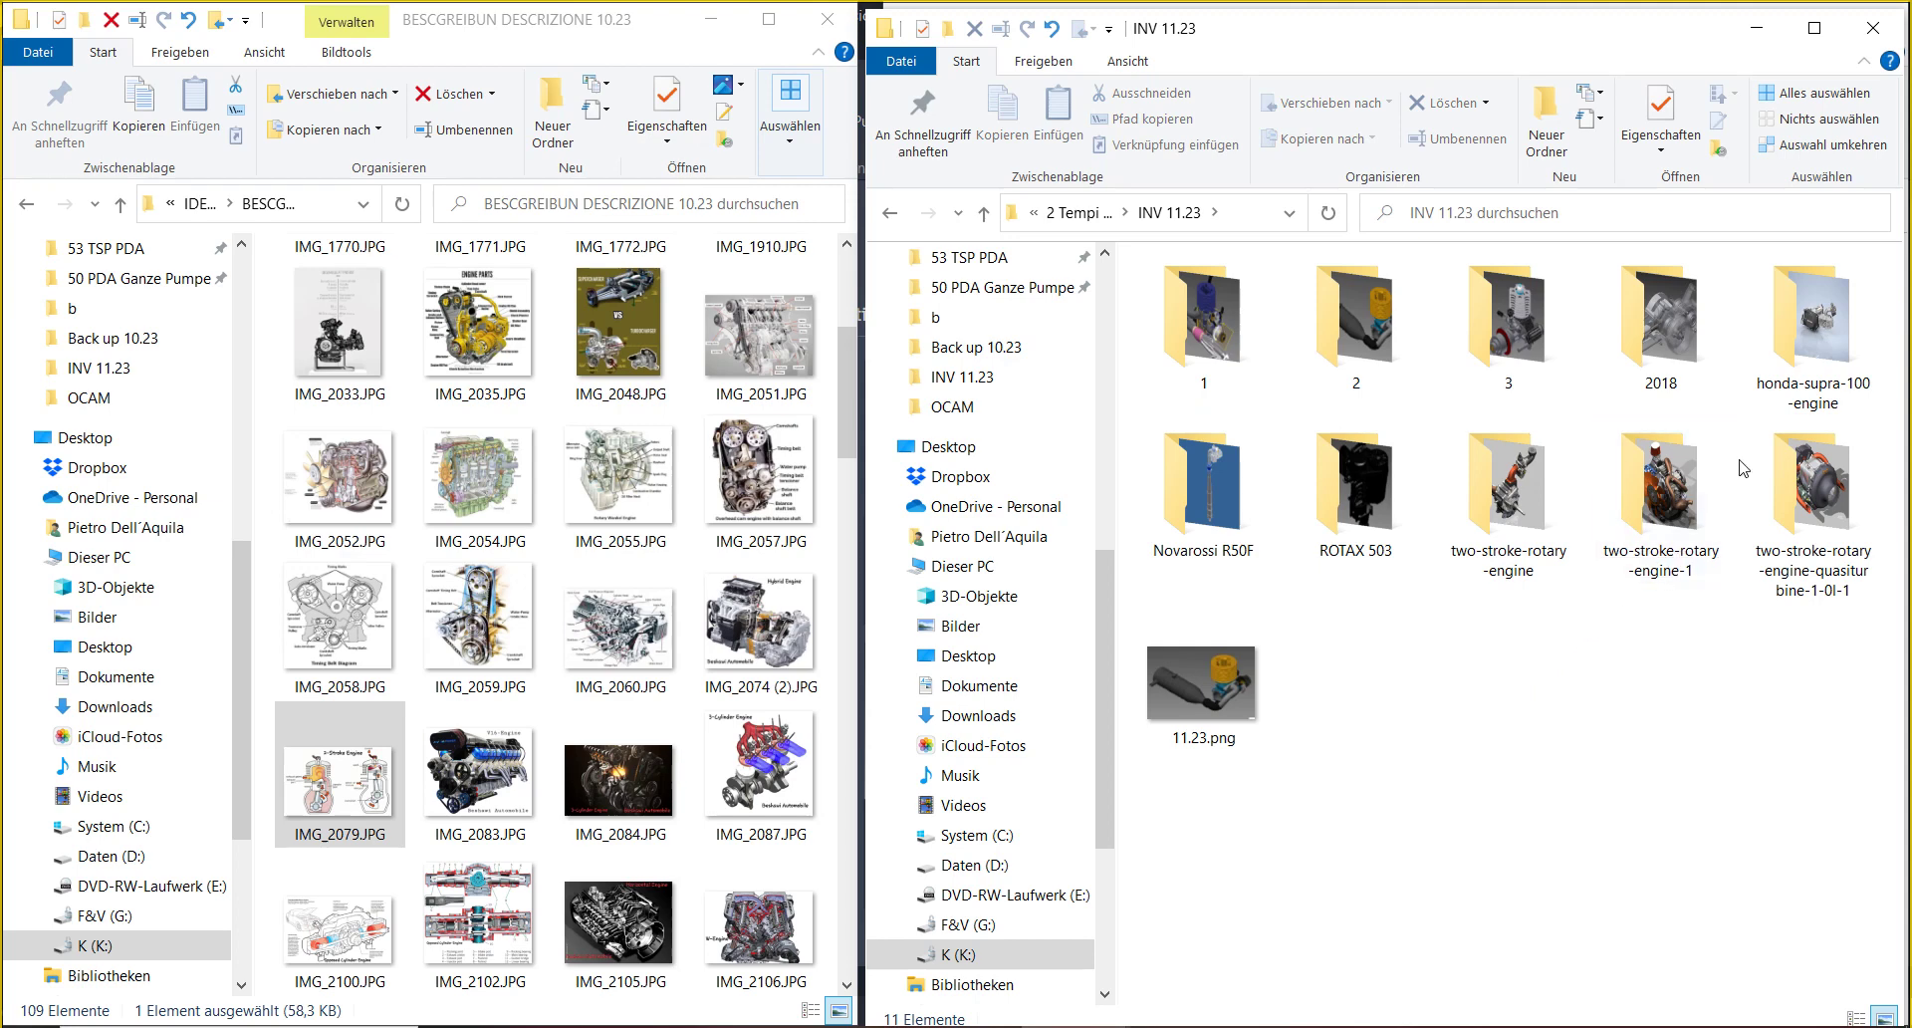
click(1825, 317)
double_click(1825, 316)
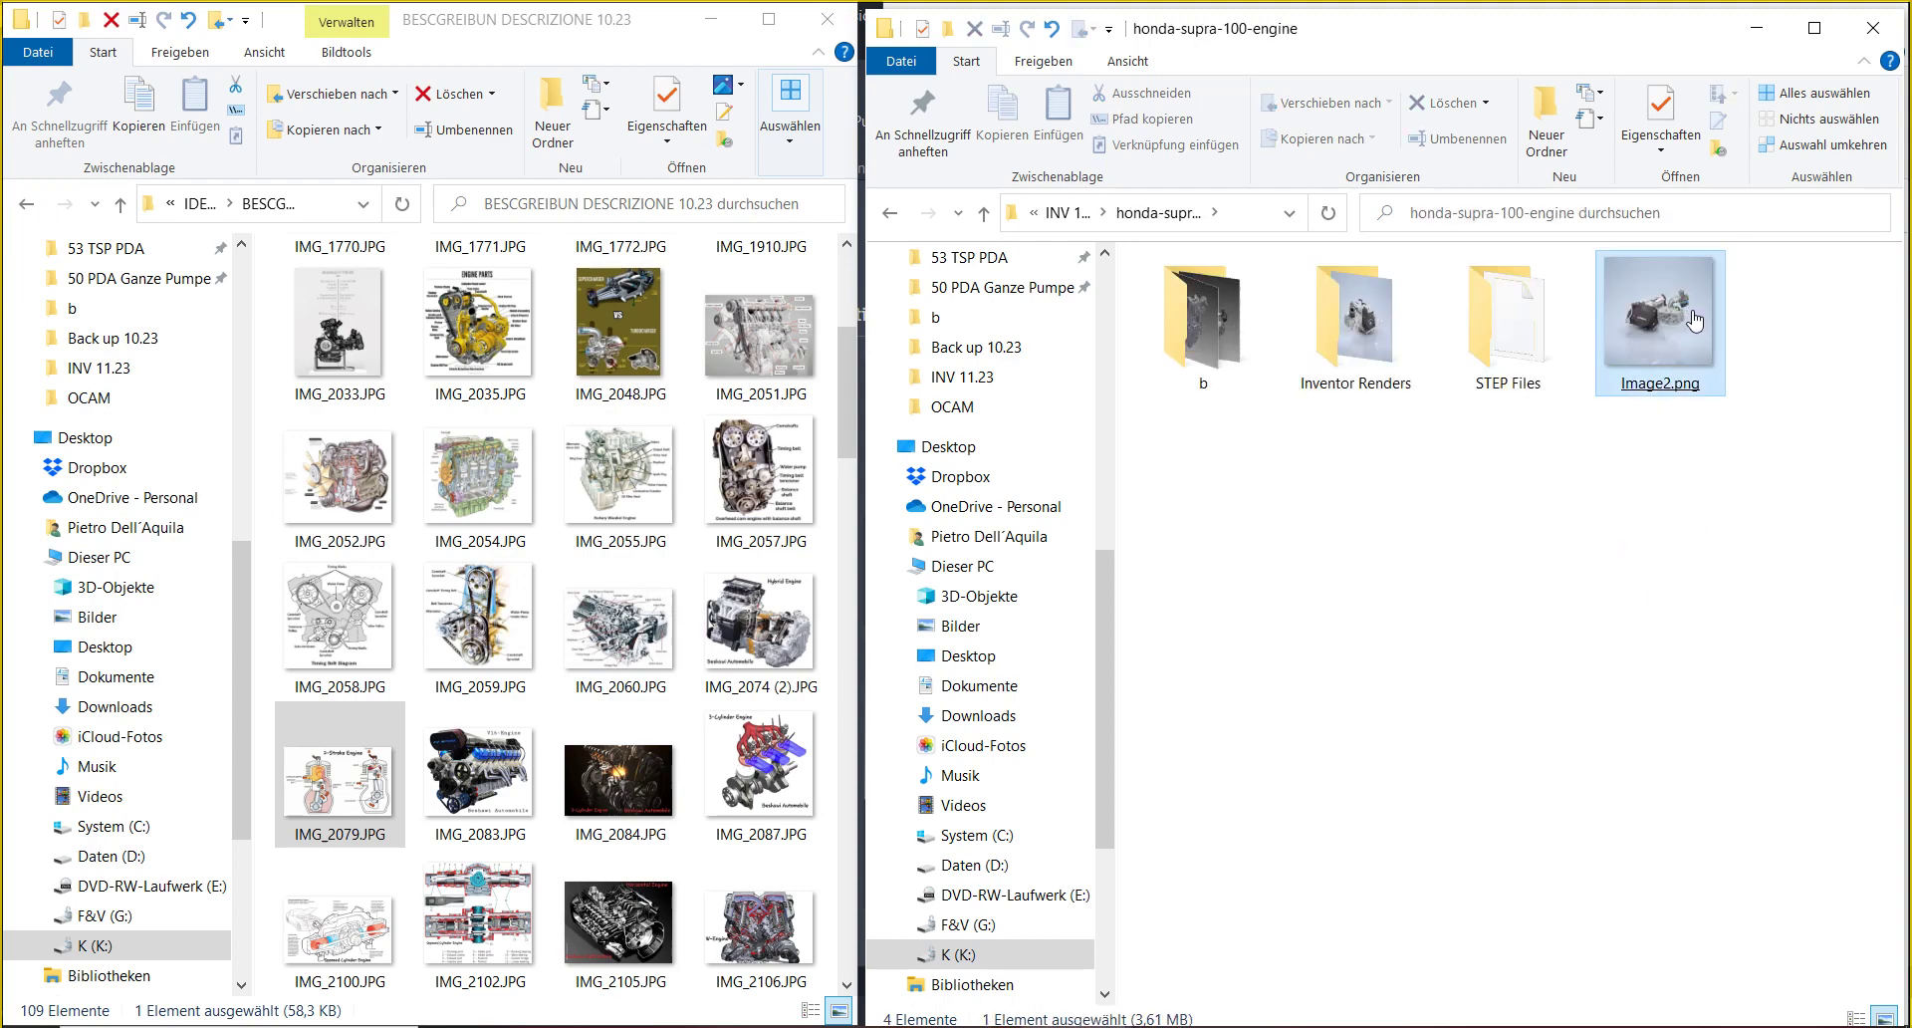
- View Image2.png at full size, close the viewer and go up through INV 11.23 to the 2 Tempi .23 folder
double_click(1690, 344)
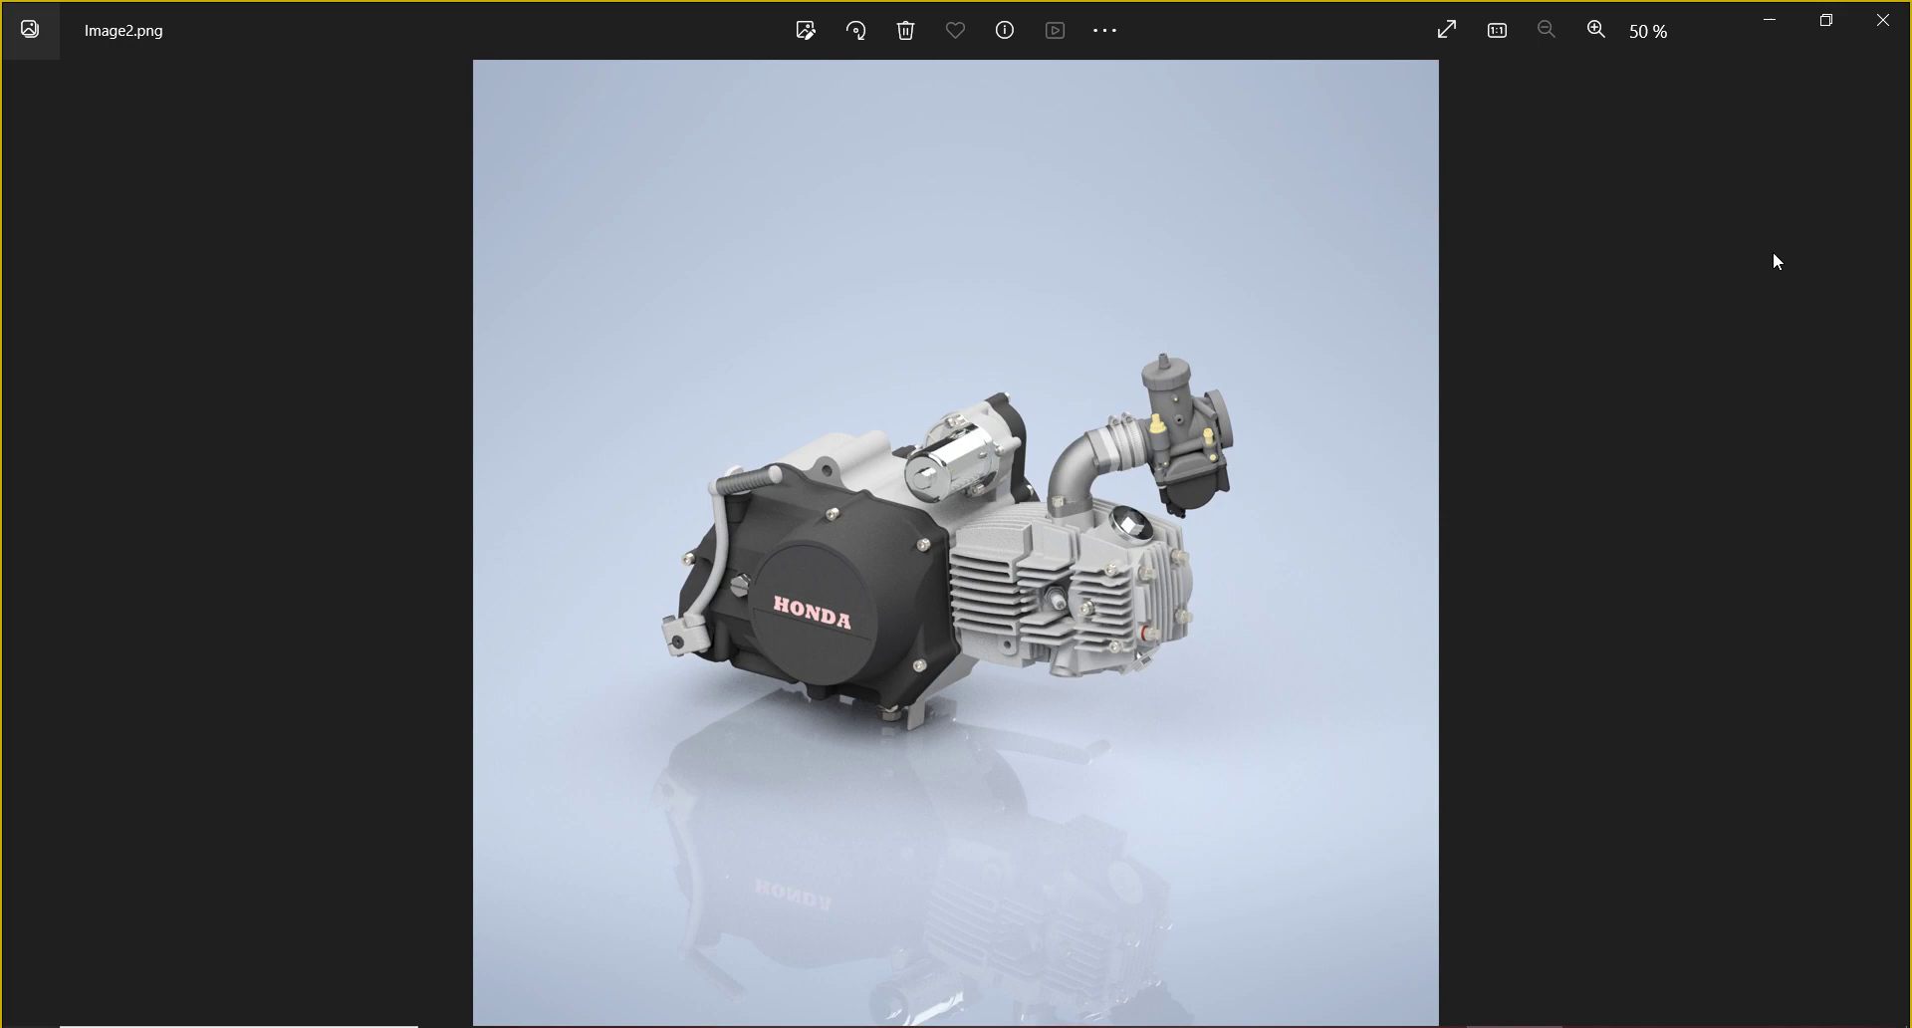
click(1882, 22)
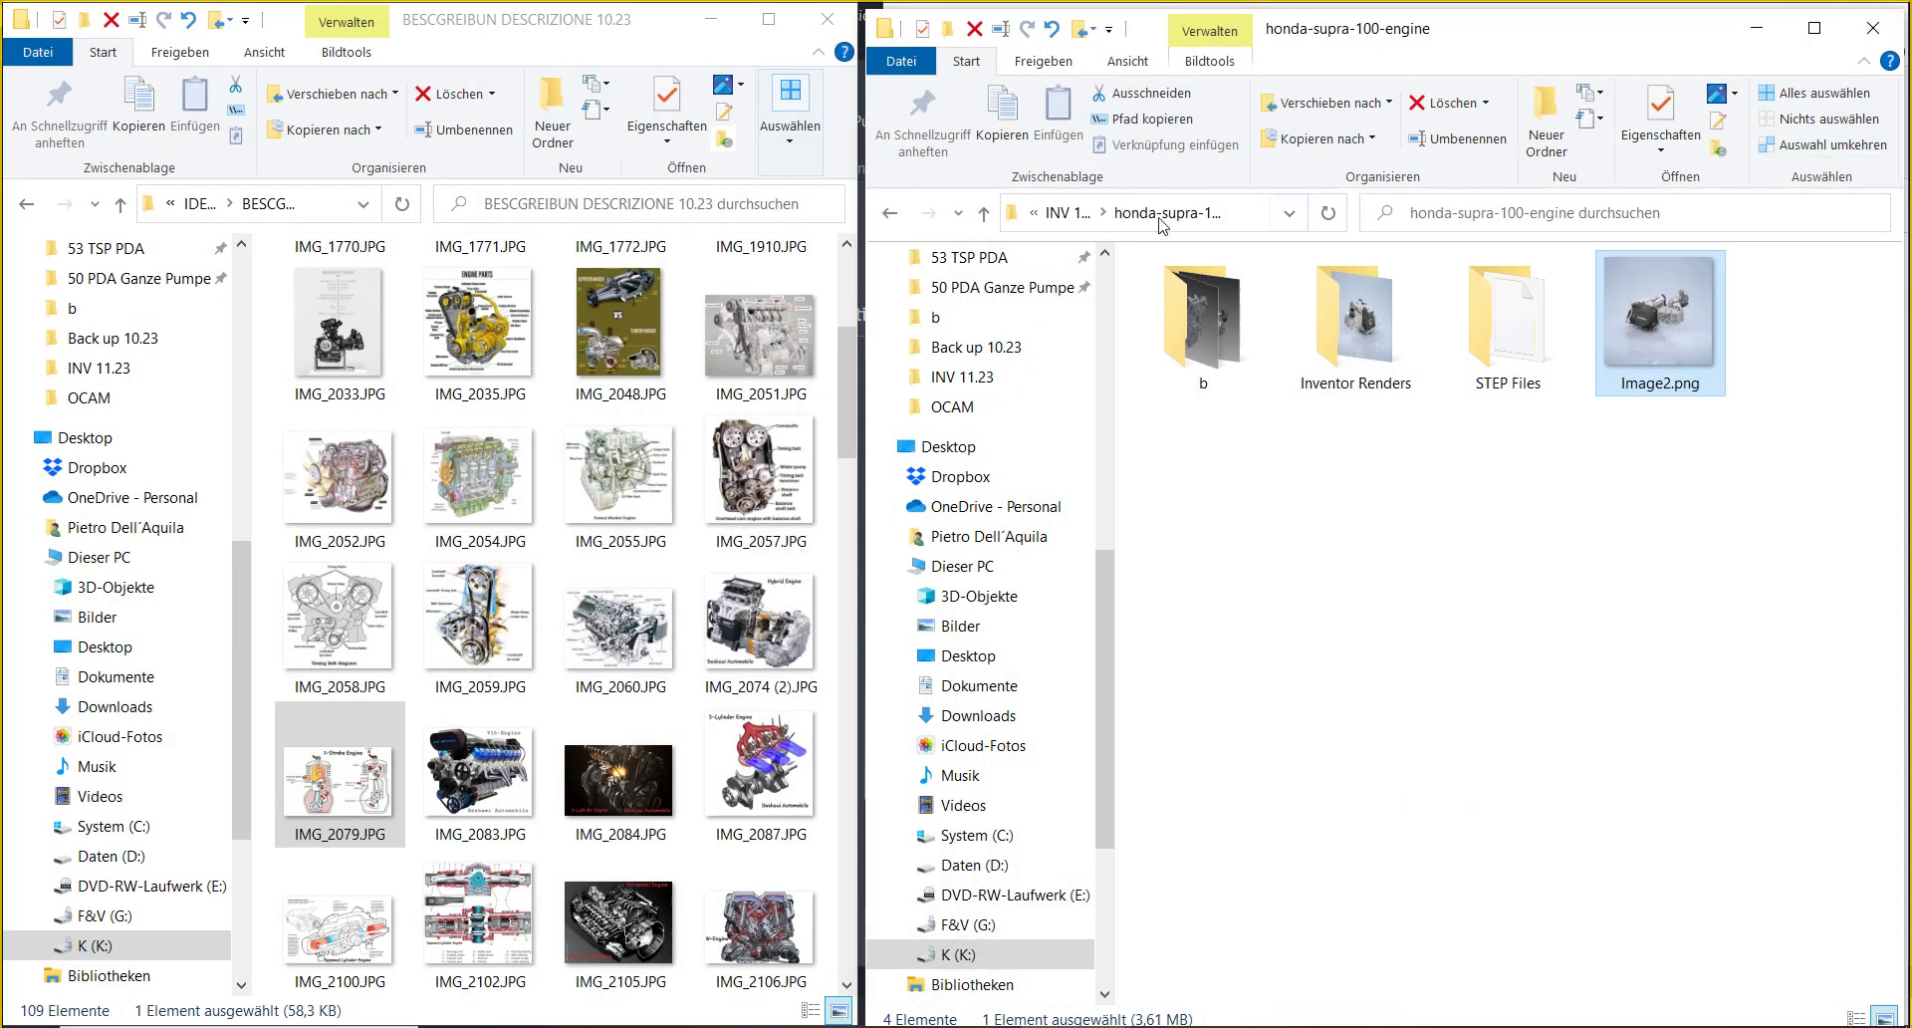
click(1075, 212)
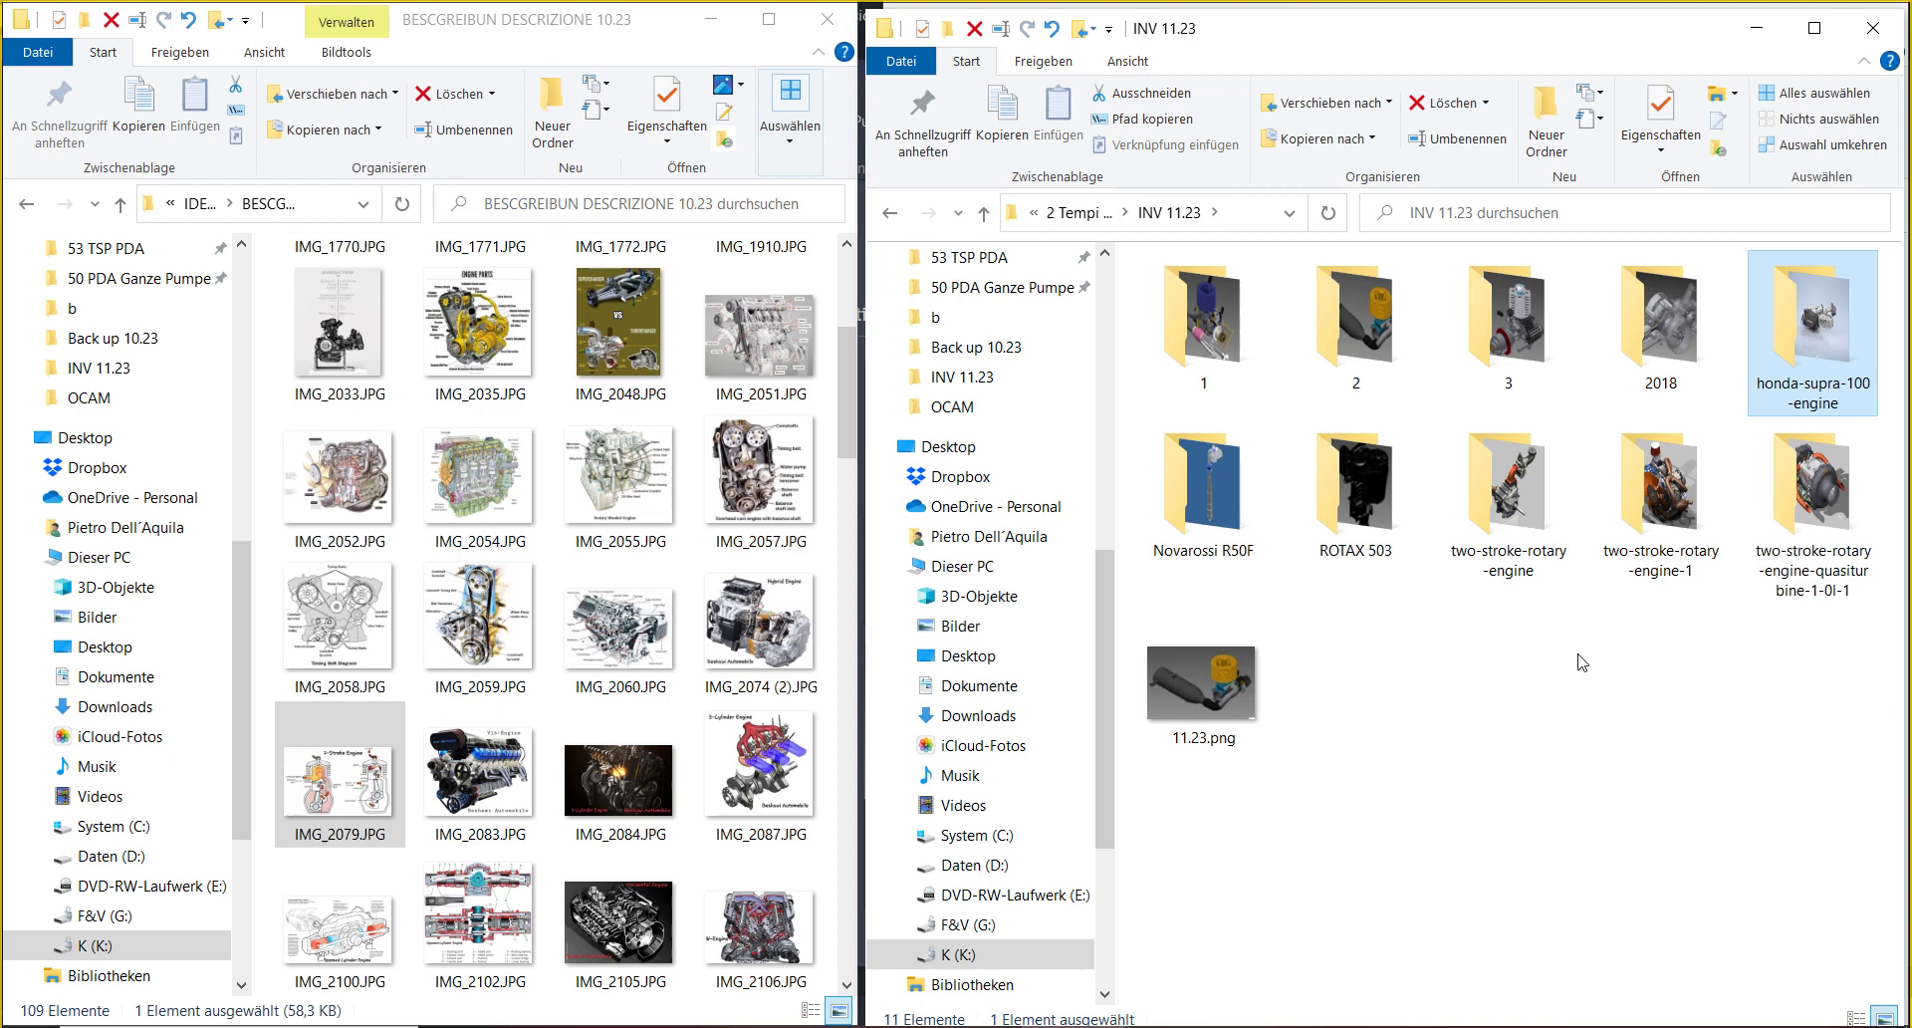
click(1086, 213)
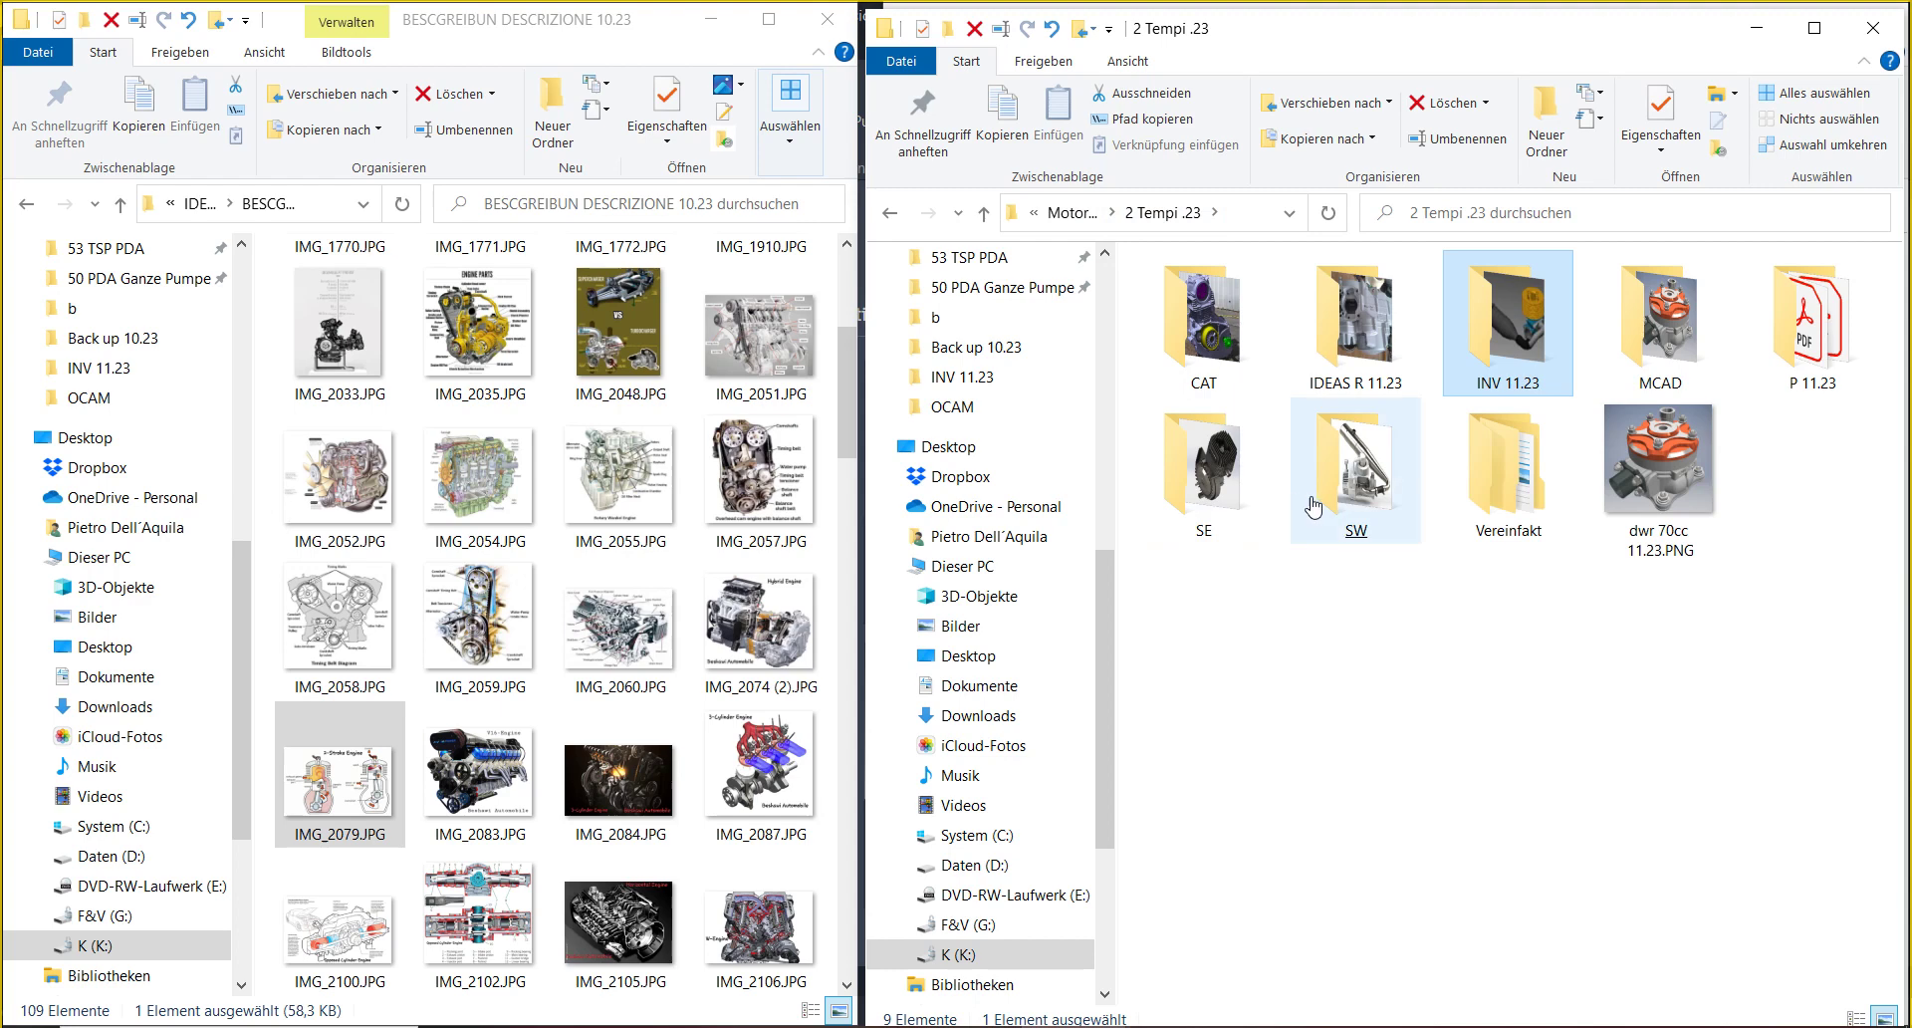
- Open the IDEAS R 11.23 folder, check its MOTOR ROTAX subfolder and return to IDEAS R 11.23
click(1389, 341)
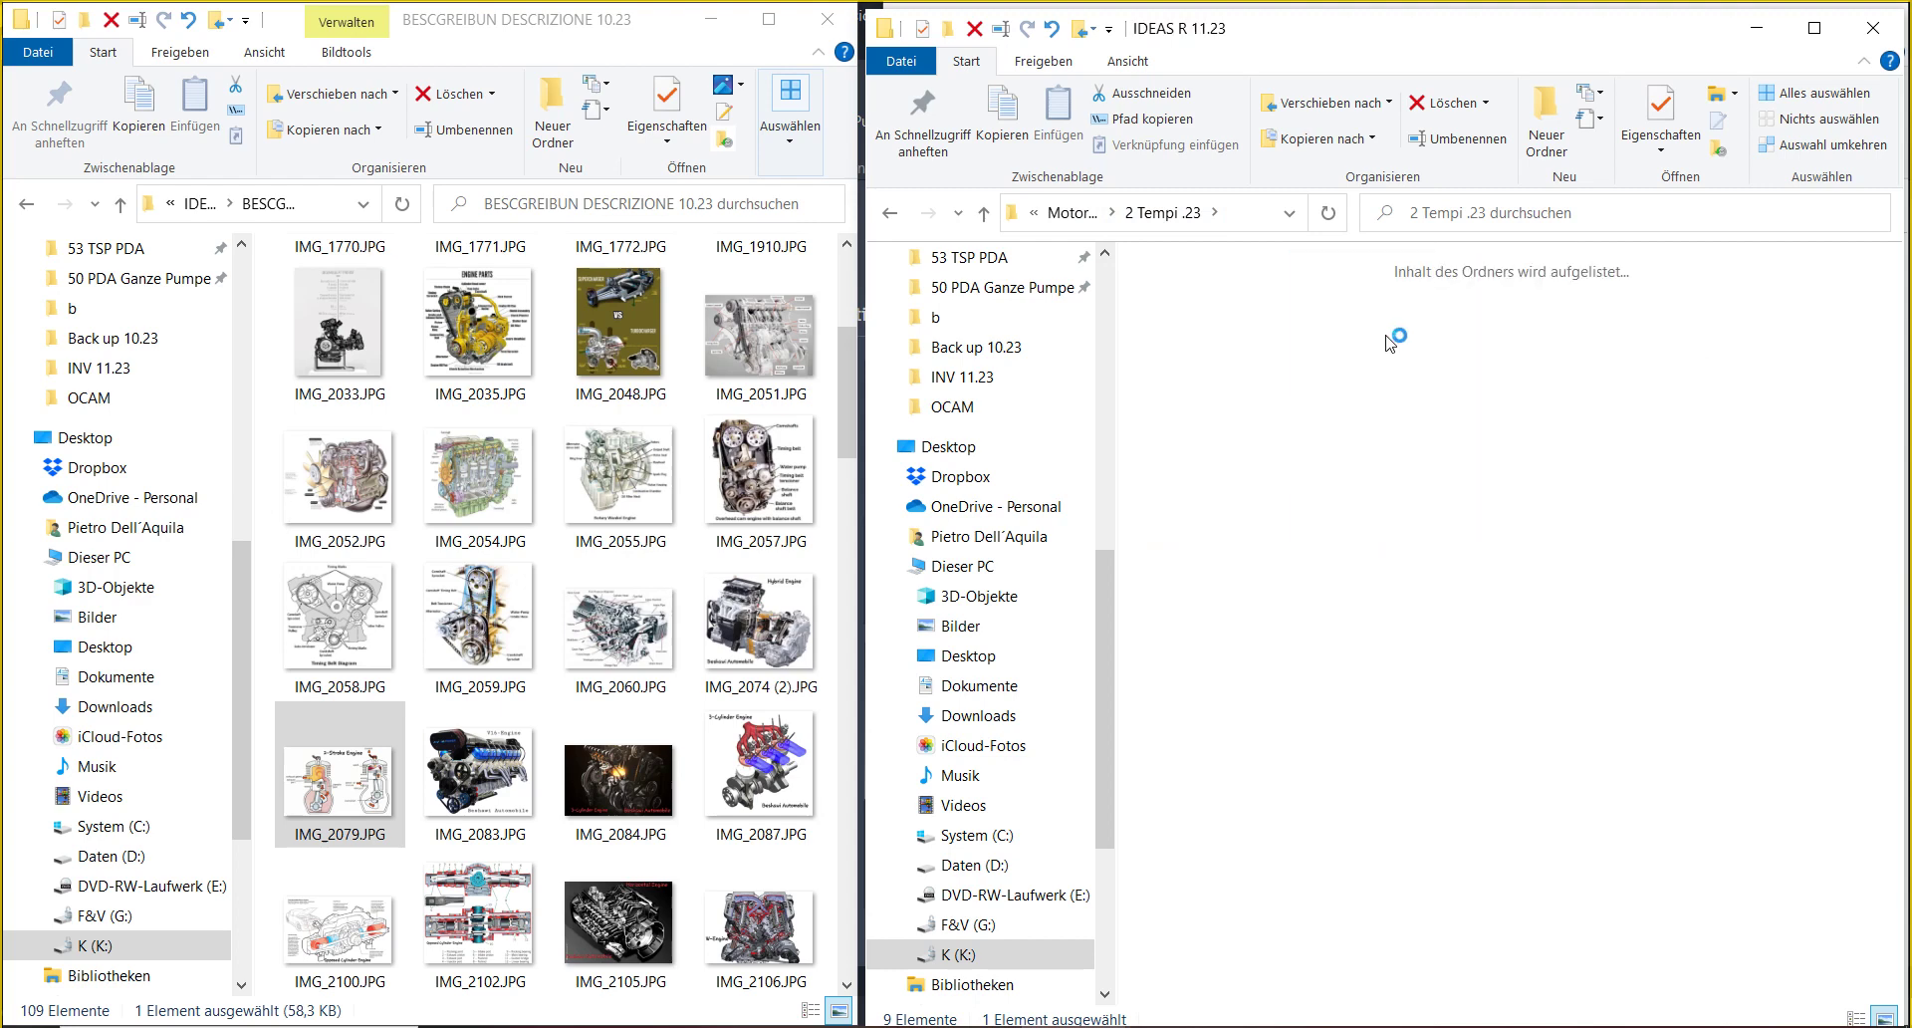
click(1210, 353)
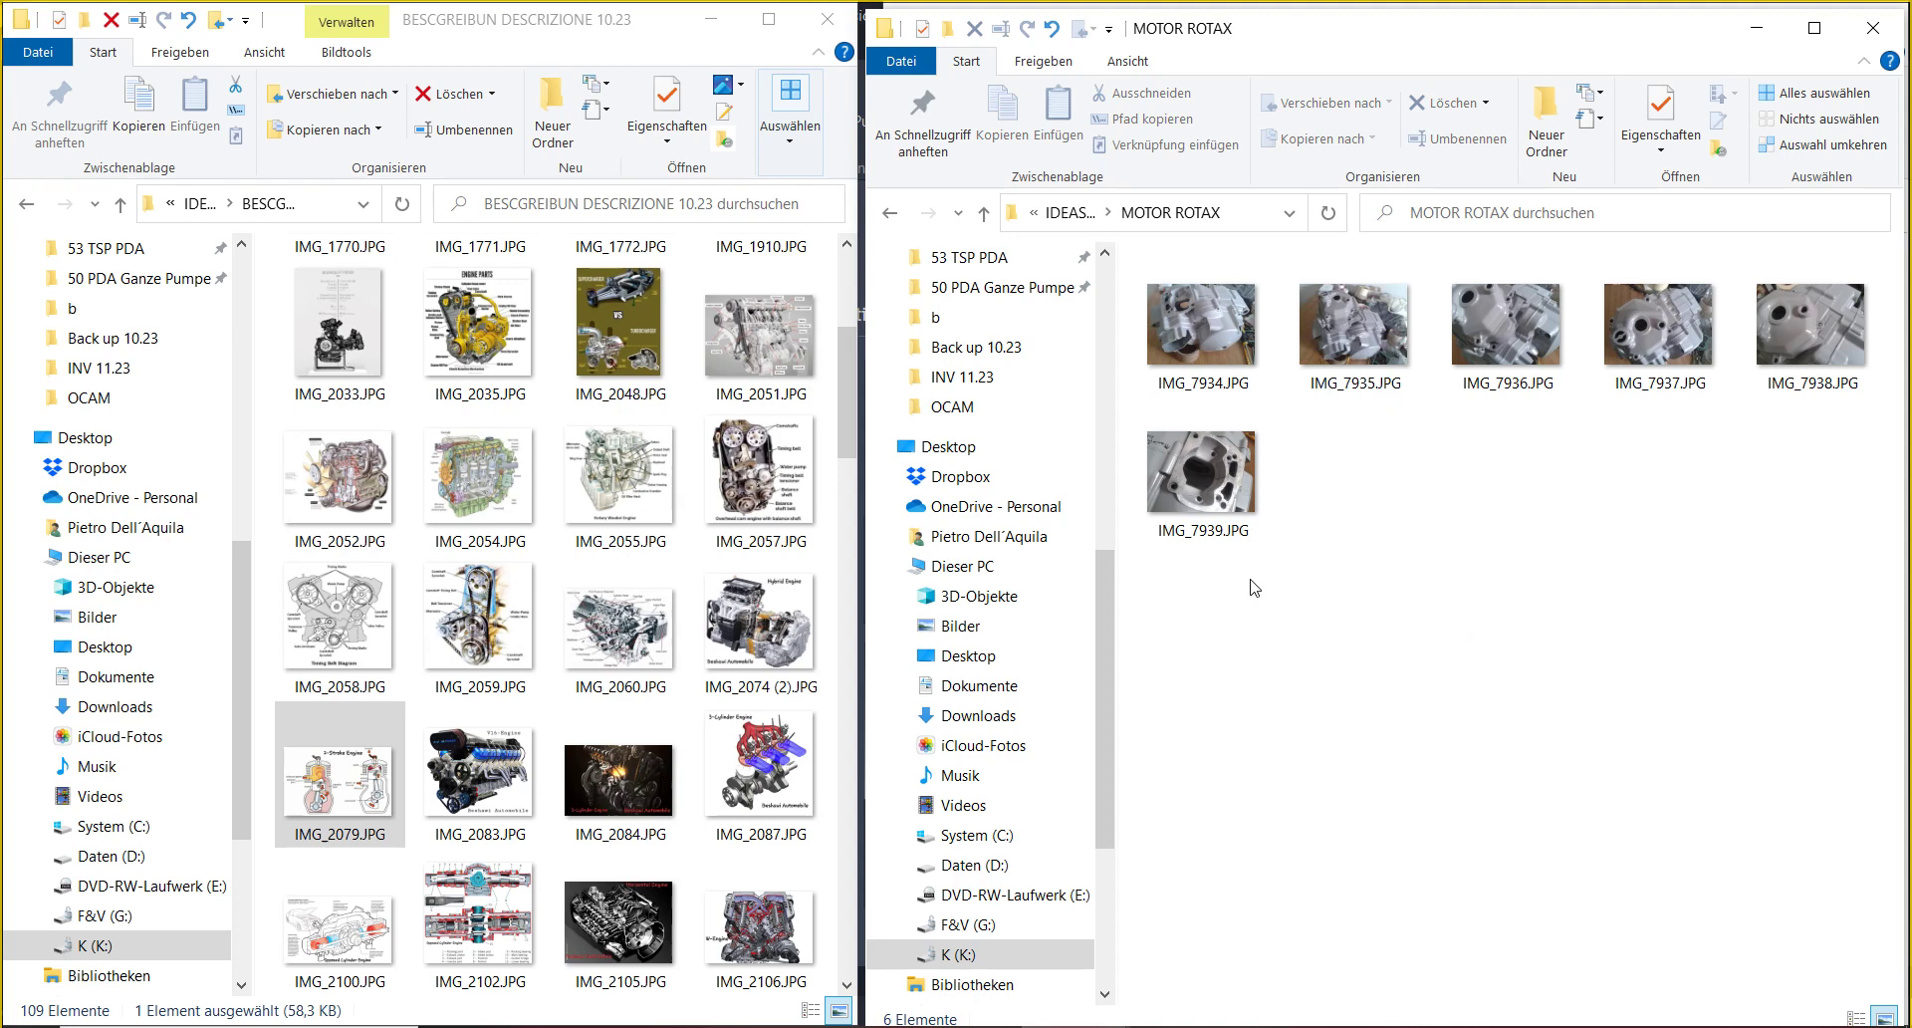
click(1069, 225)
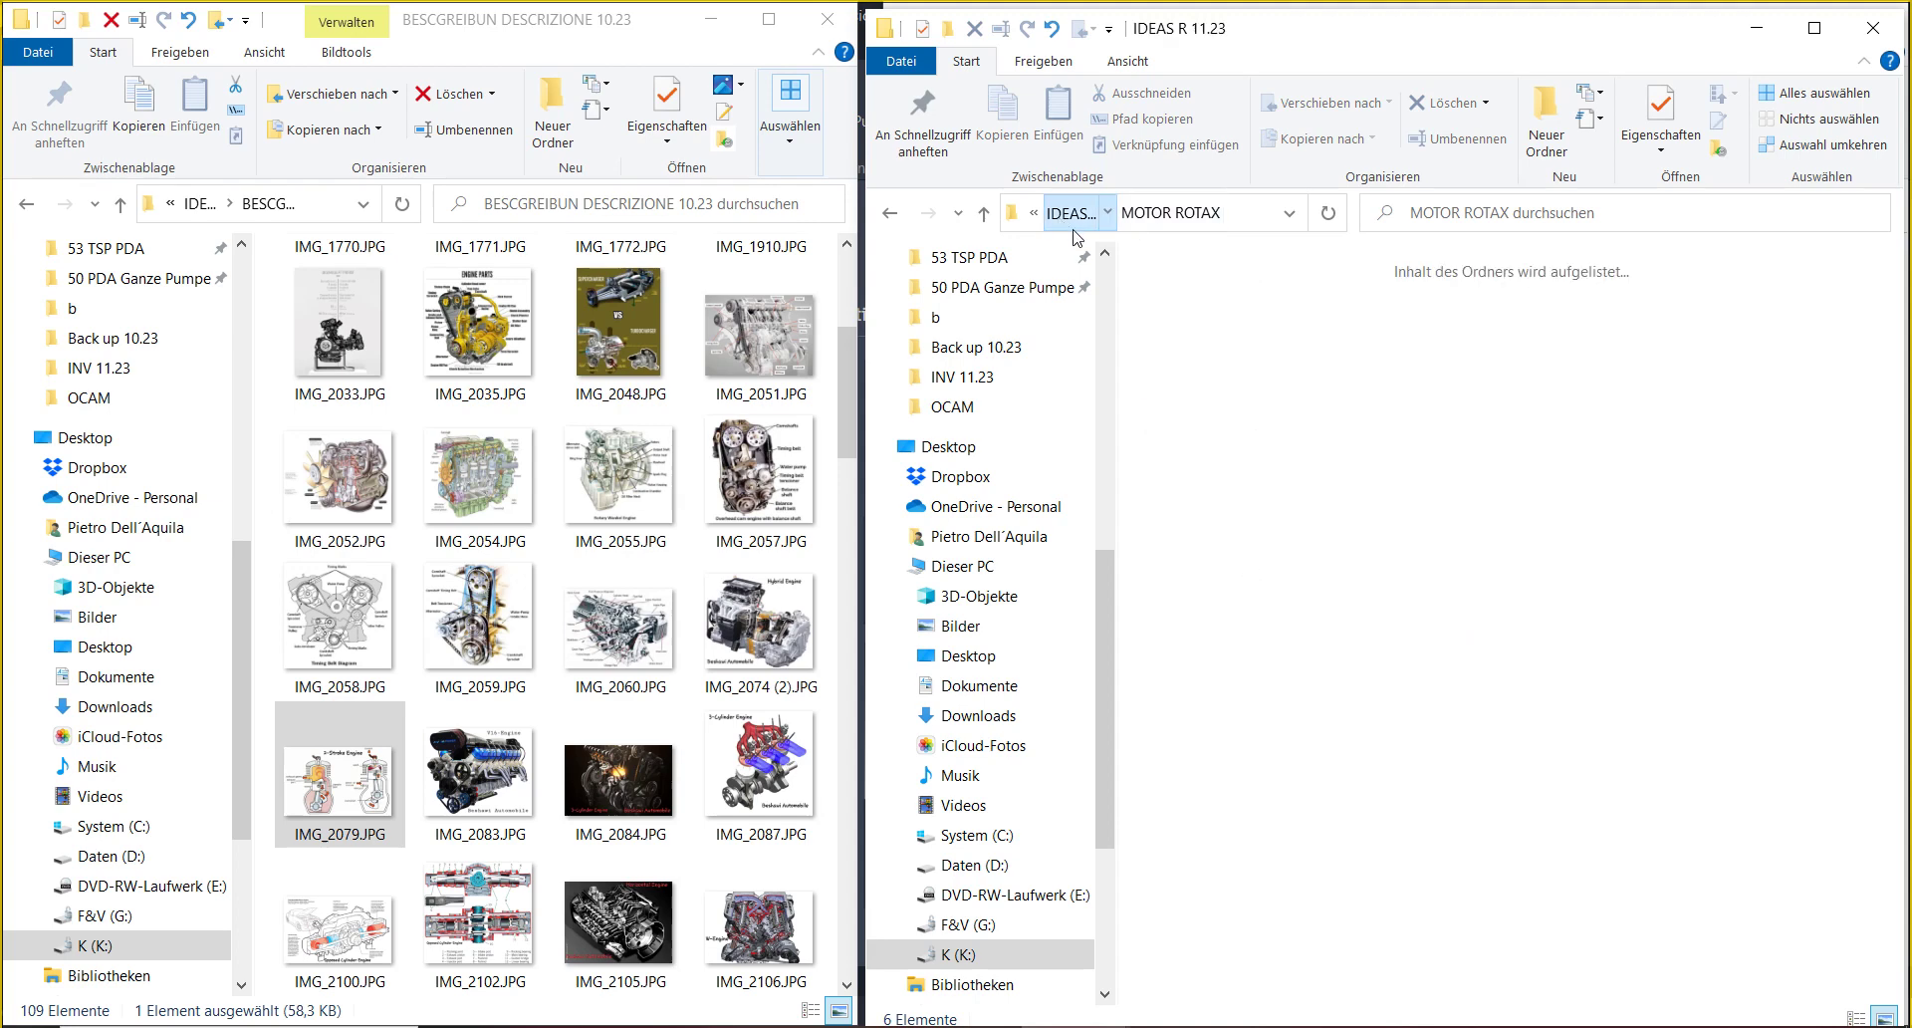
- Create a new folder named R inside IDEAS R 11.23
click(1545, 126)
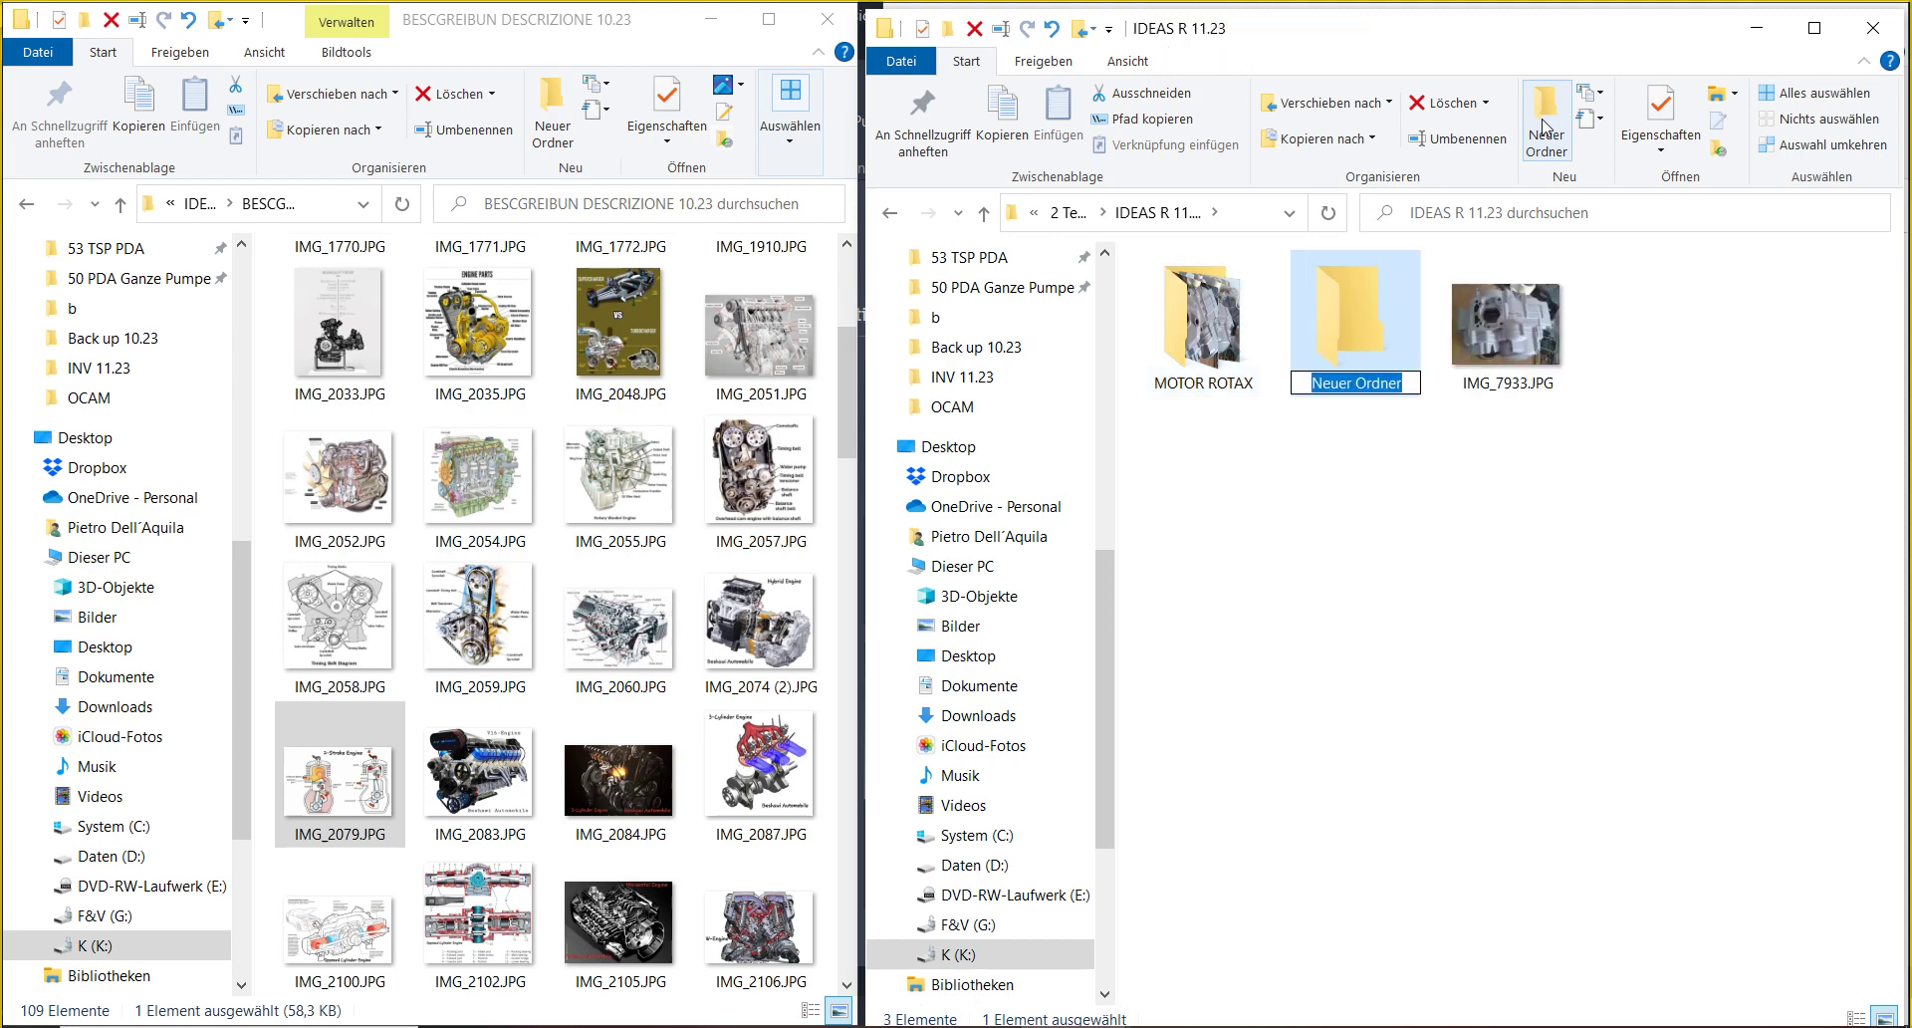
key(Caps_Lock)
key(BackSpace)
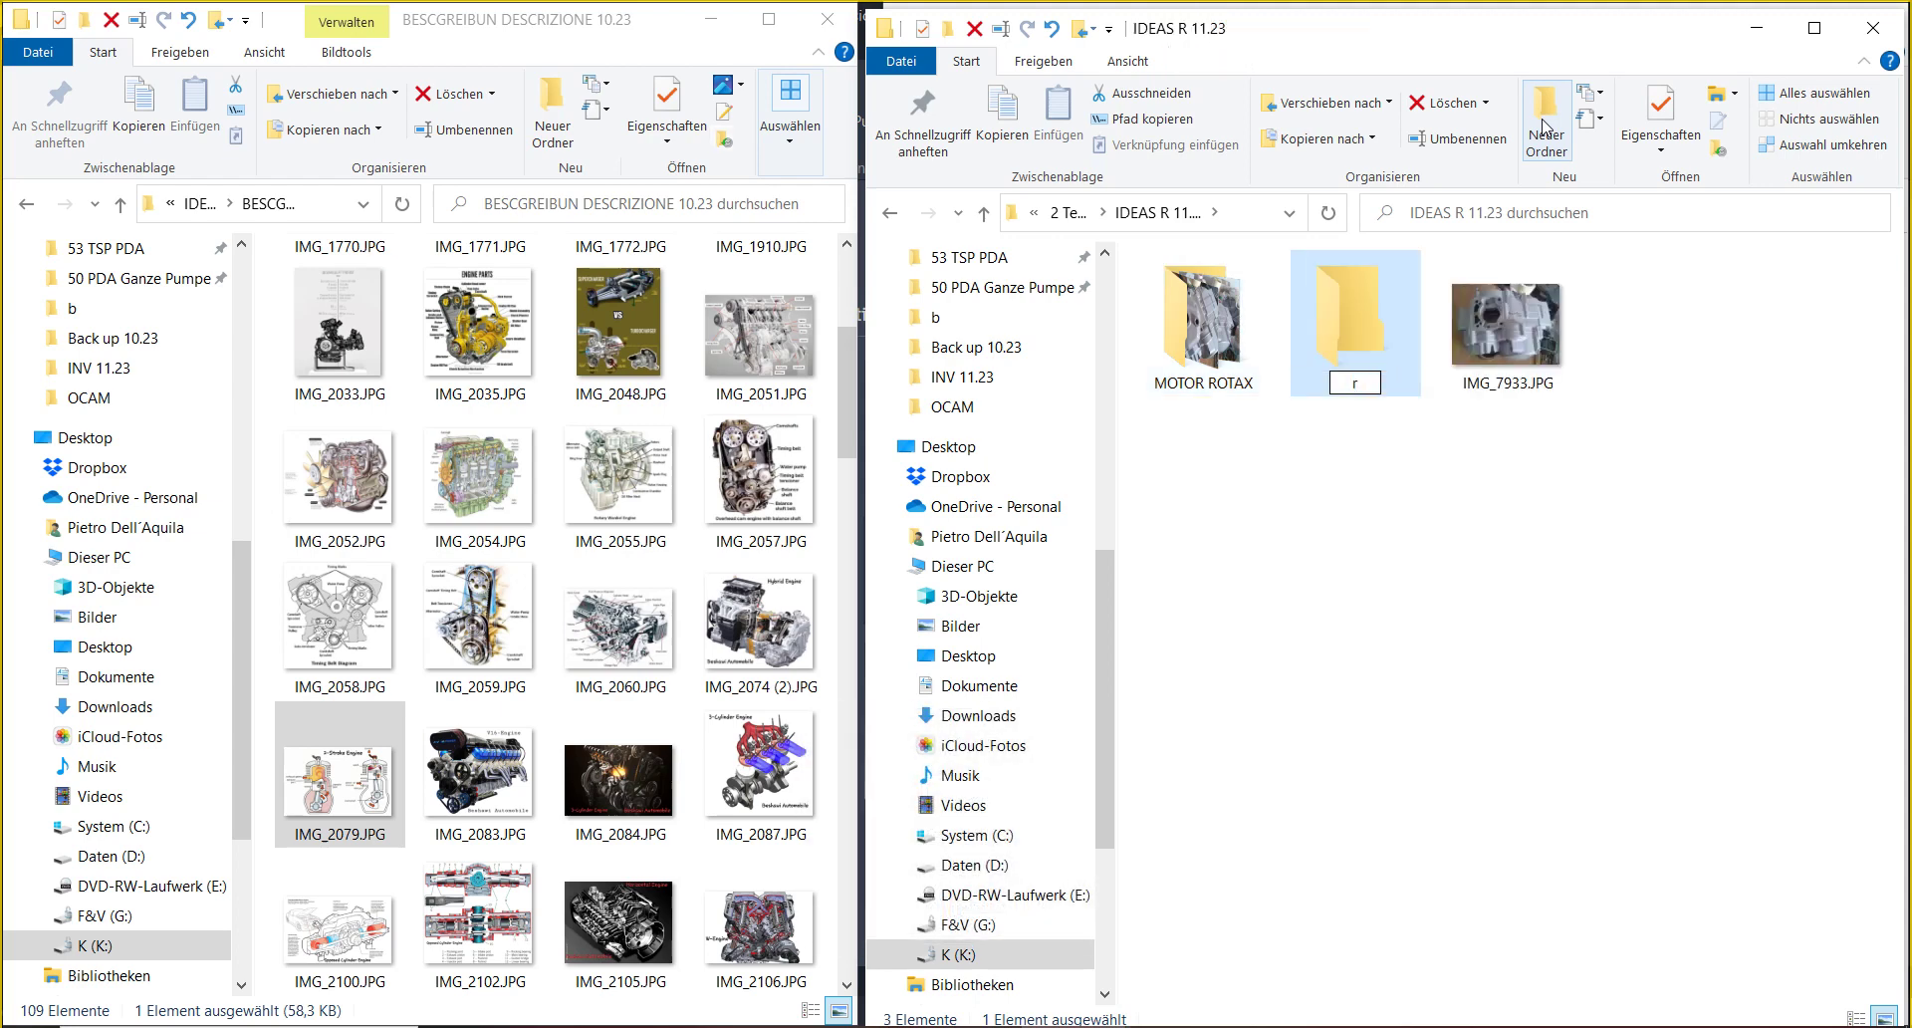
key(Caps_Lock)
text(R)
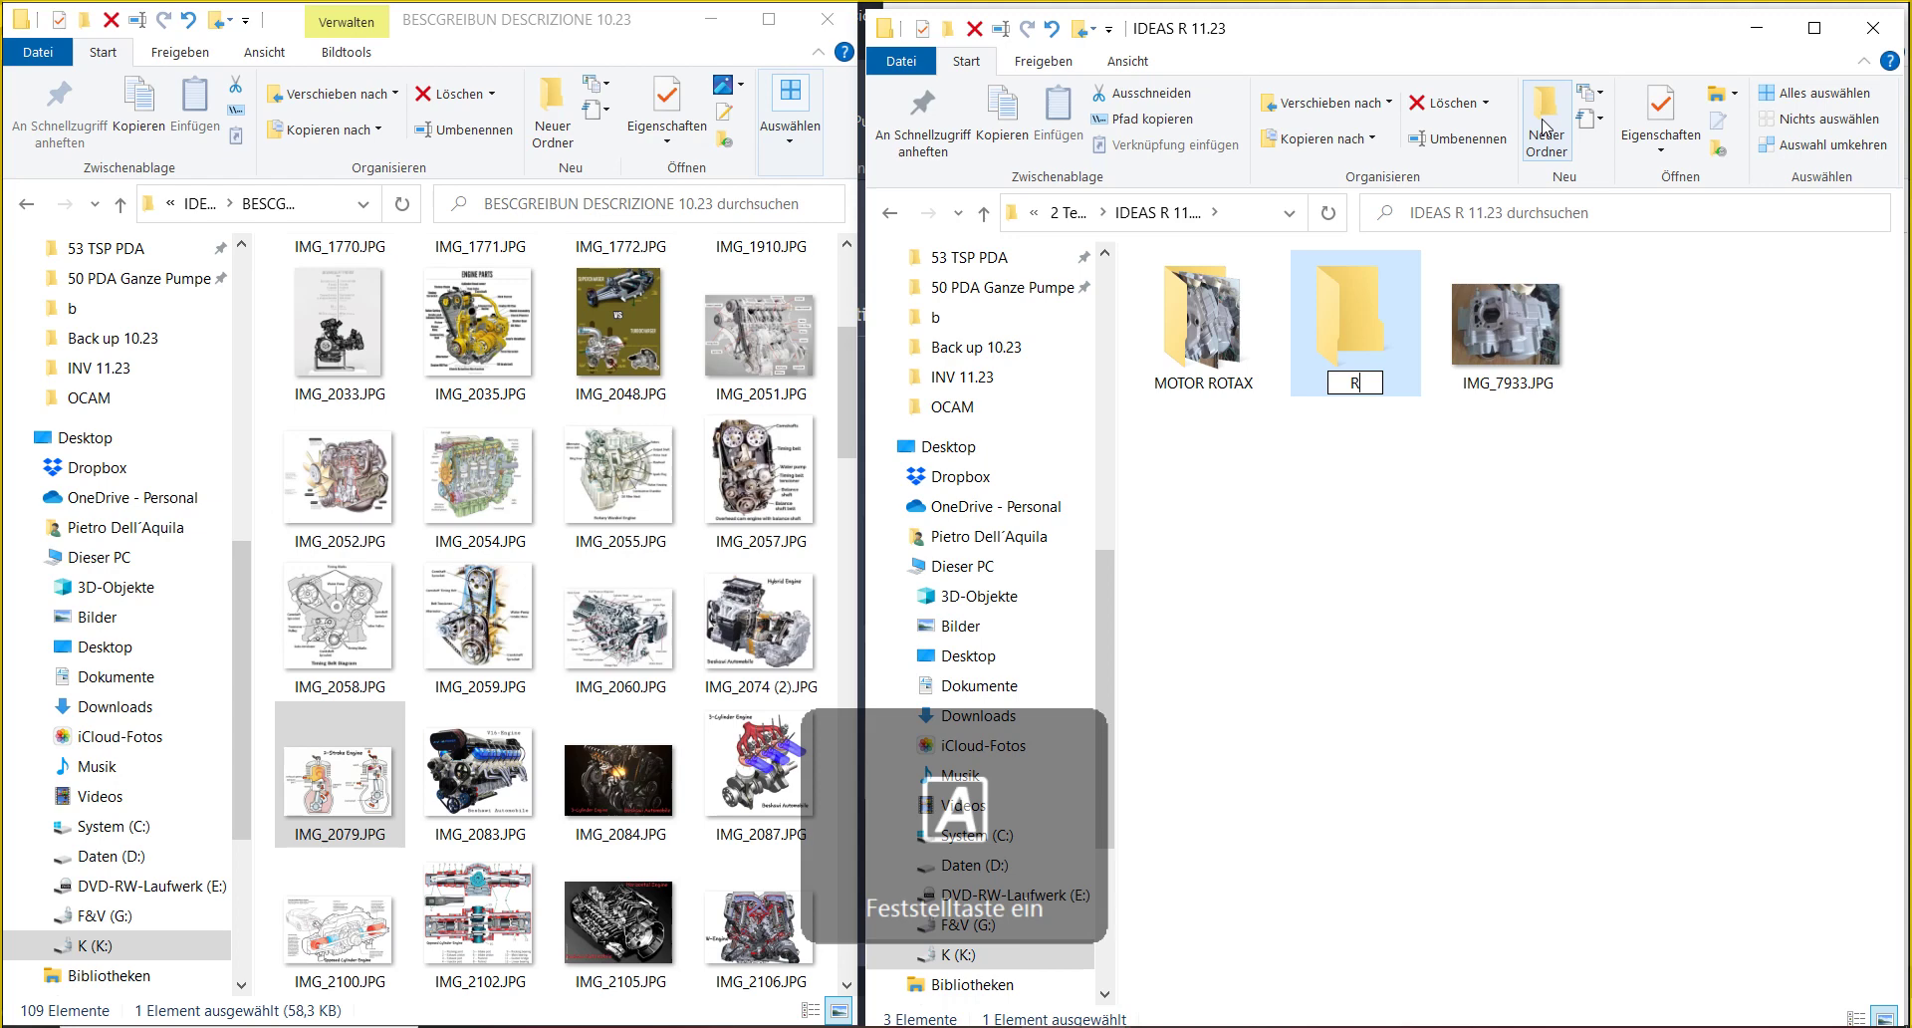
key(Return)
- Move IMG_7933.JPG into the MOTOR ROTAX folder and IMG_2079.JPG from BESCGREIBUN DESCRIZIONE 10.23 into IDEAS R 11.23
click(1511, 341)
drag(1512, 340, 1215, 319)
drag(304, 808, 1633, 586)
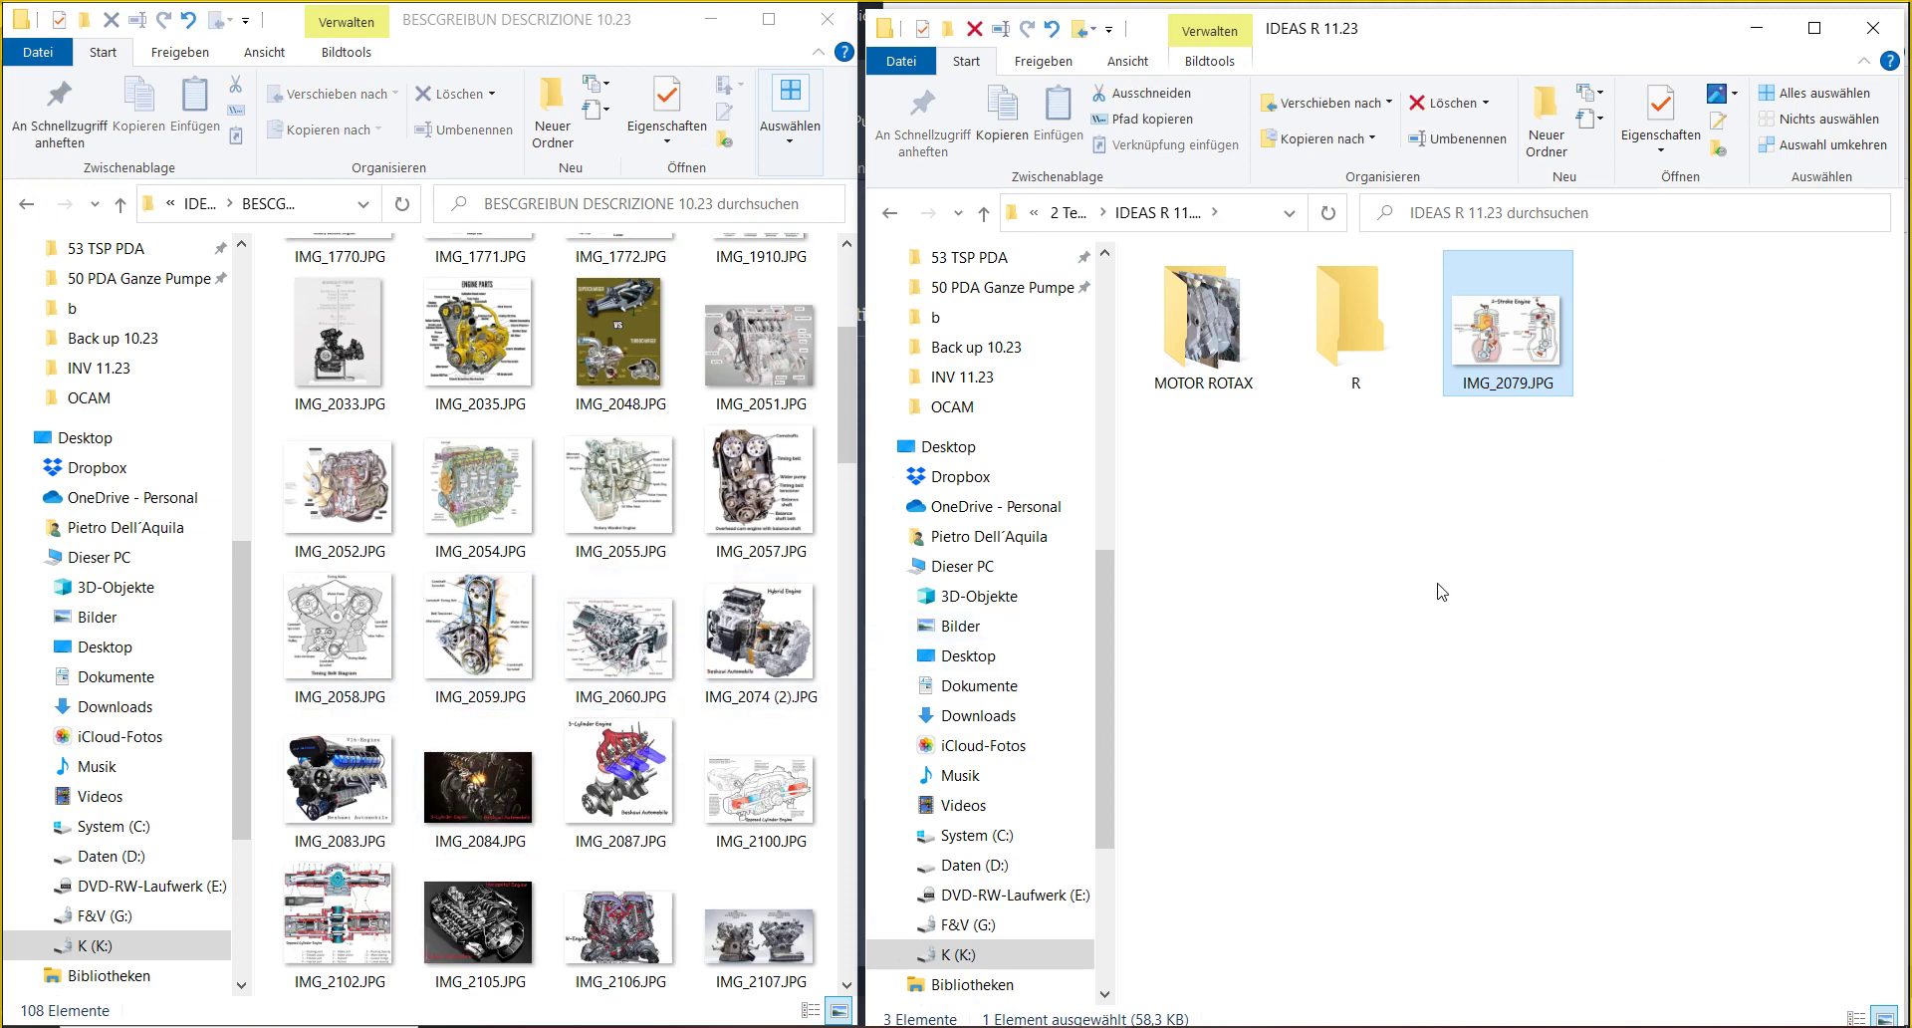
- View the moved IMG_2079.JPG at full size and close the viewer
scroll(625, 686, down, 3)
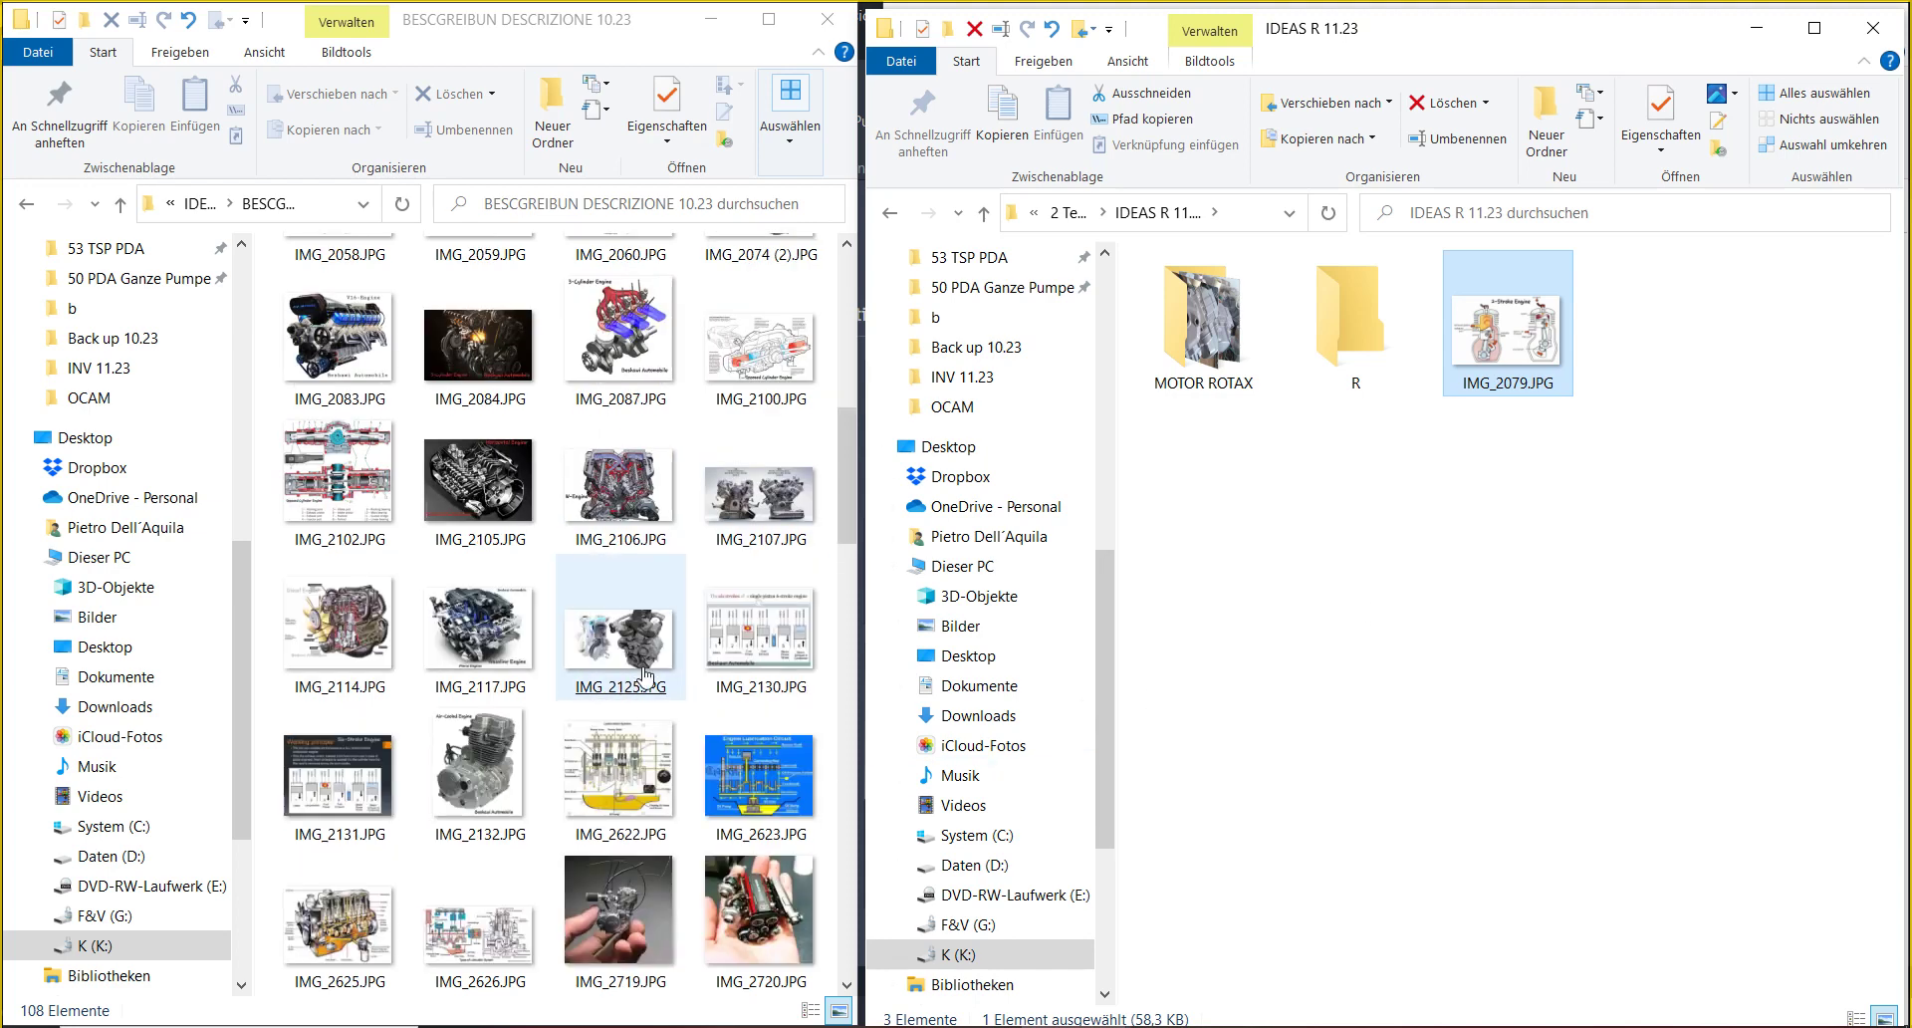
double_click(1464, 361)
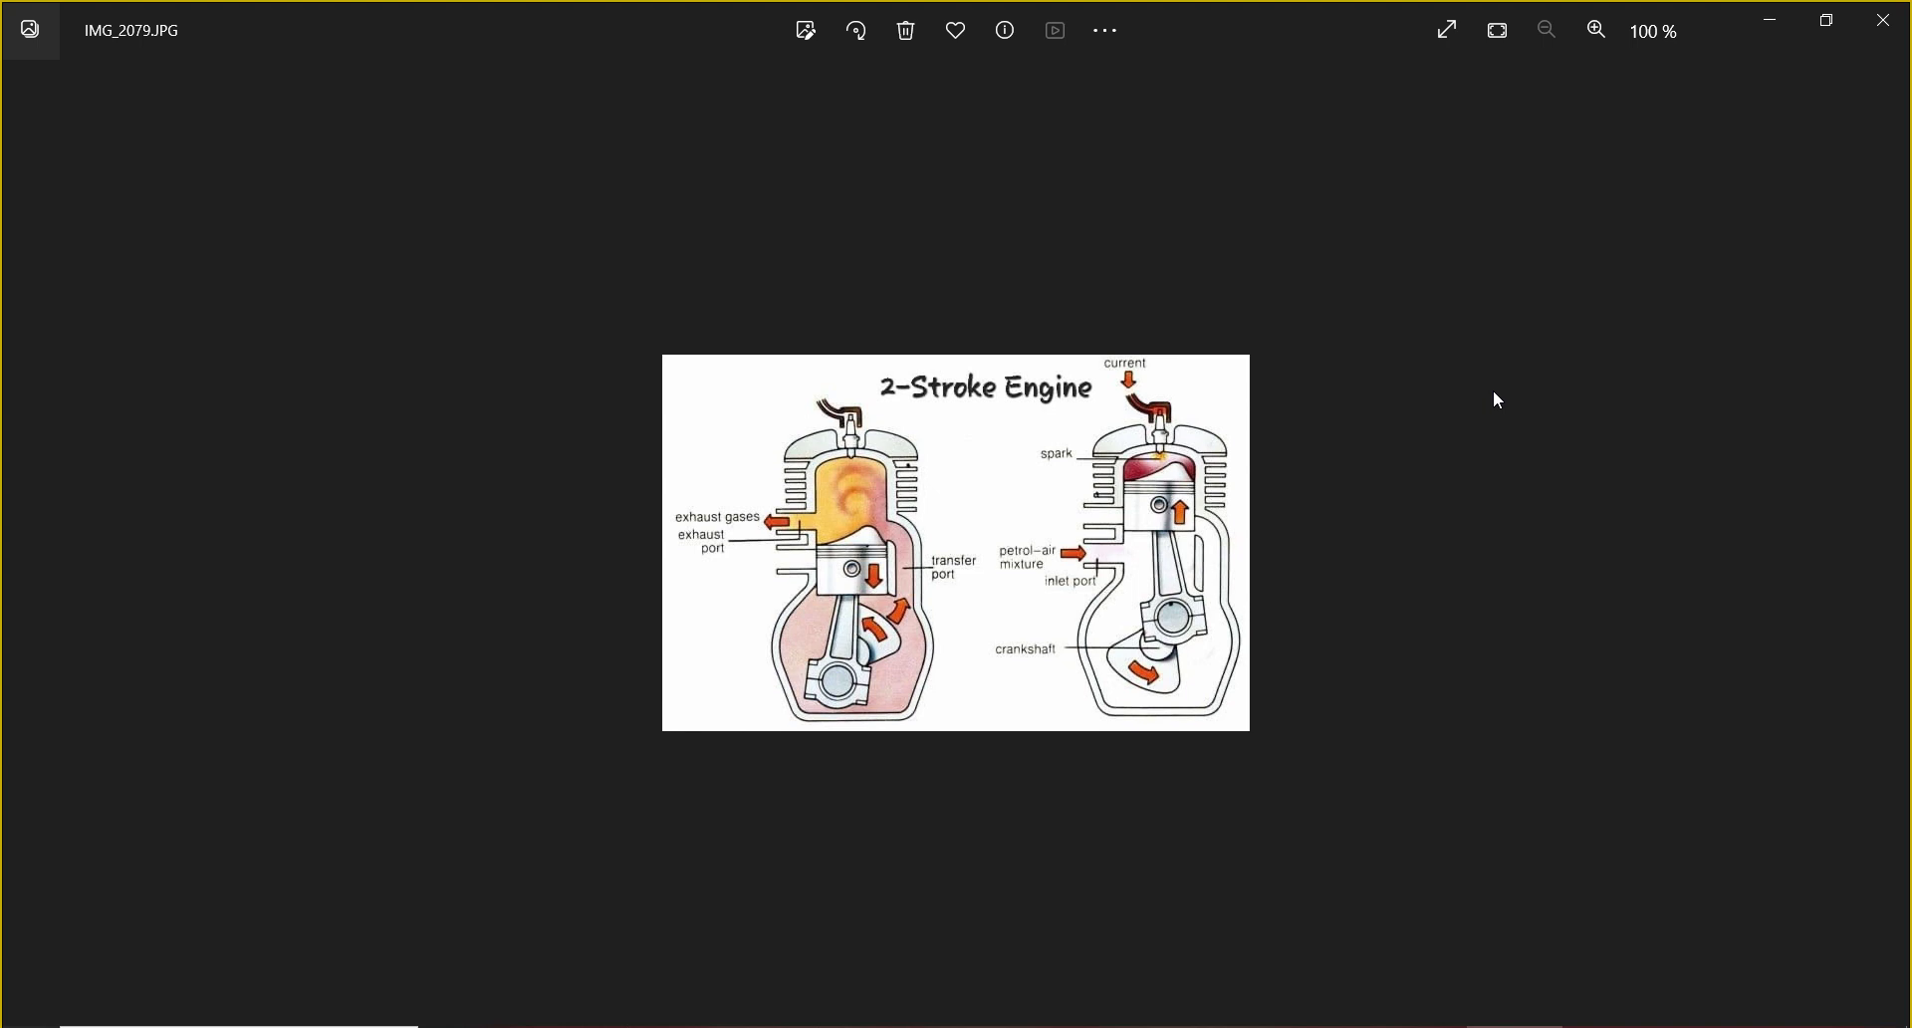
click(1867, 25)
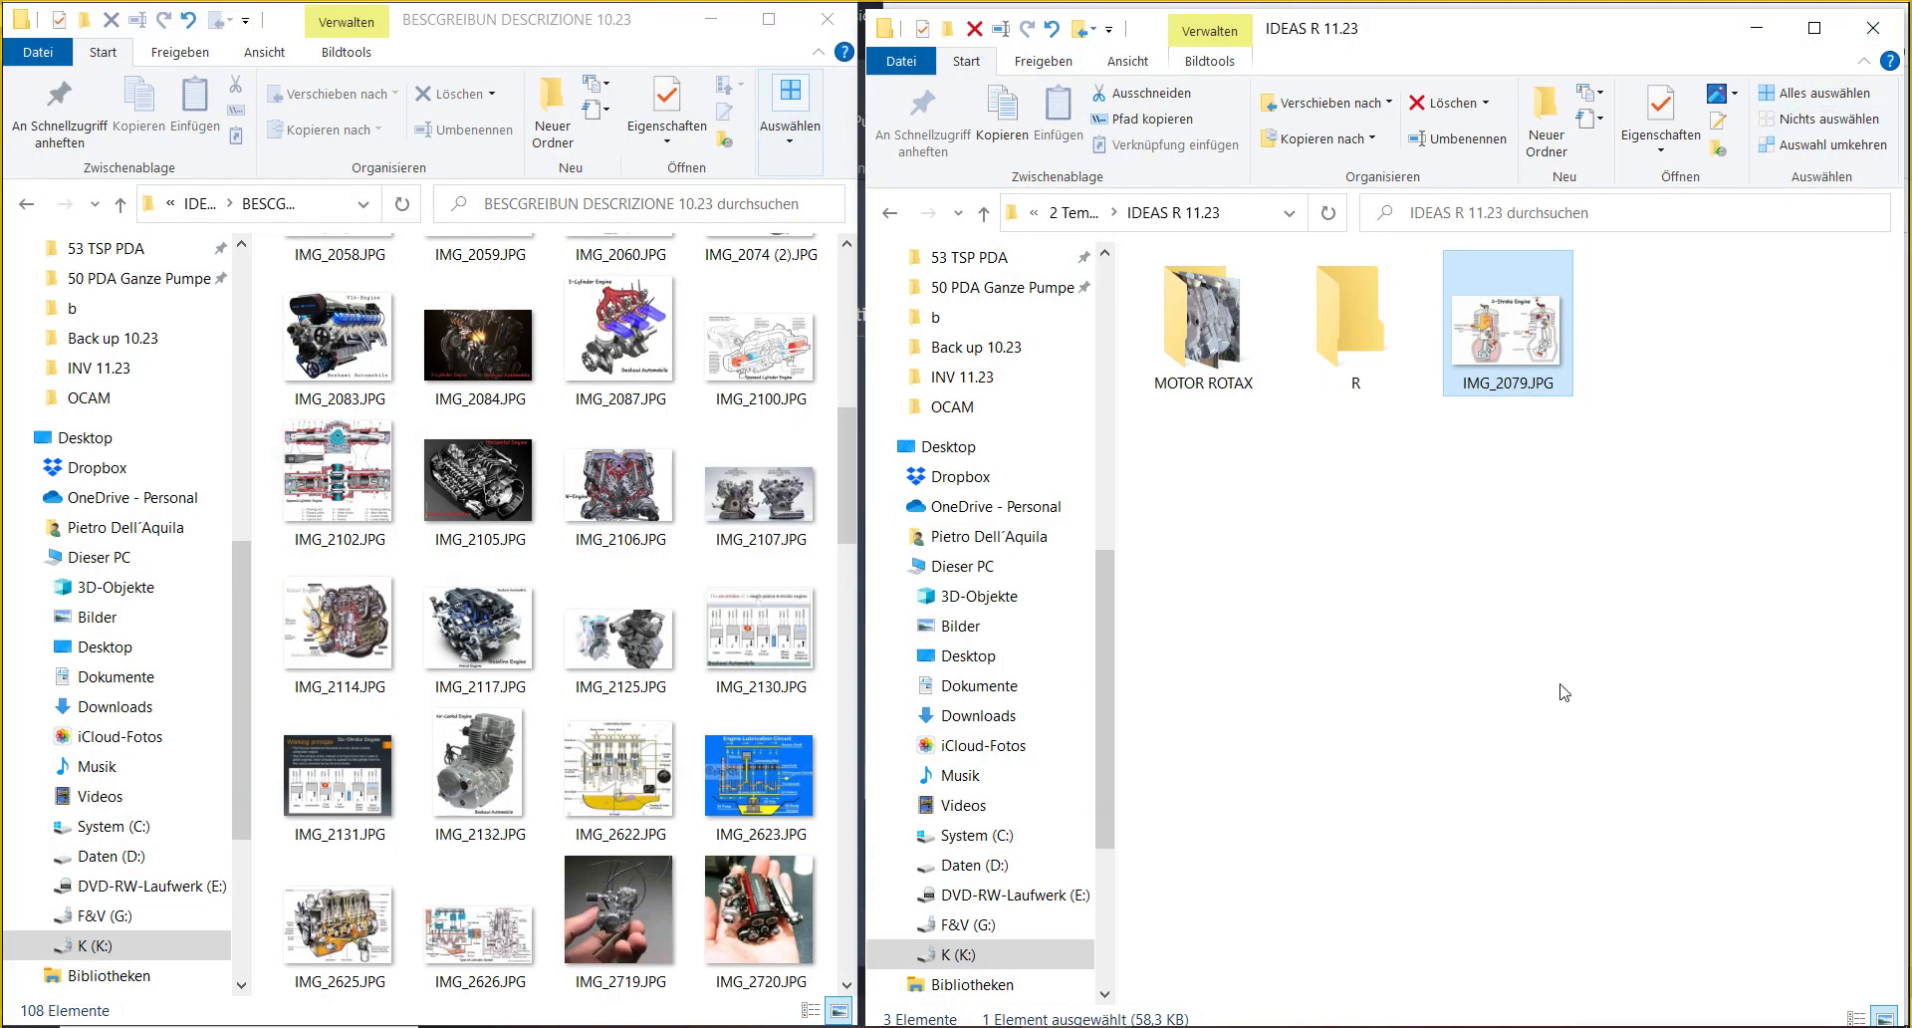
- View the BESCGREIBUN DESCRIZIONE 10.23 images from IMG_2130.JPG through IMG_3349.JPG at full size and close the viewer
click(766, 640)
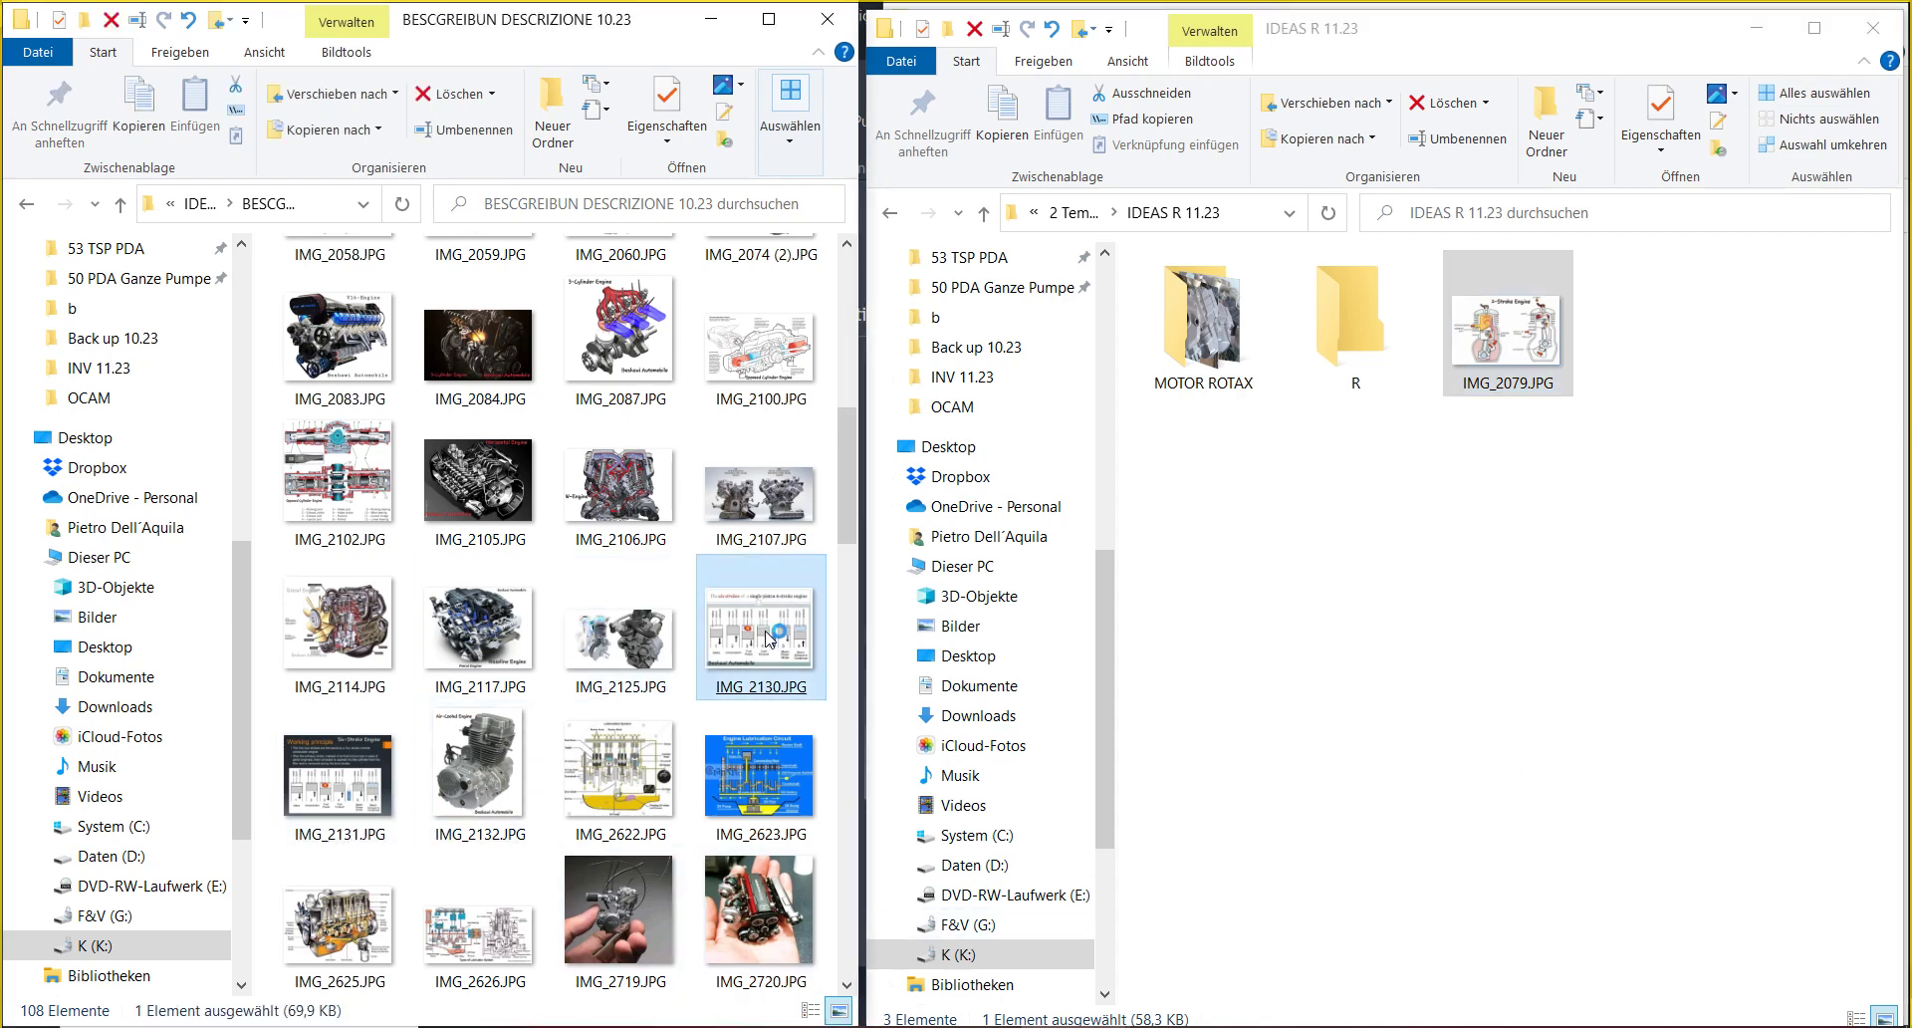
double_click(767, 641)
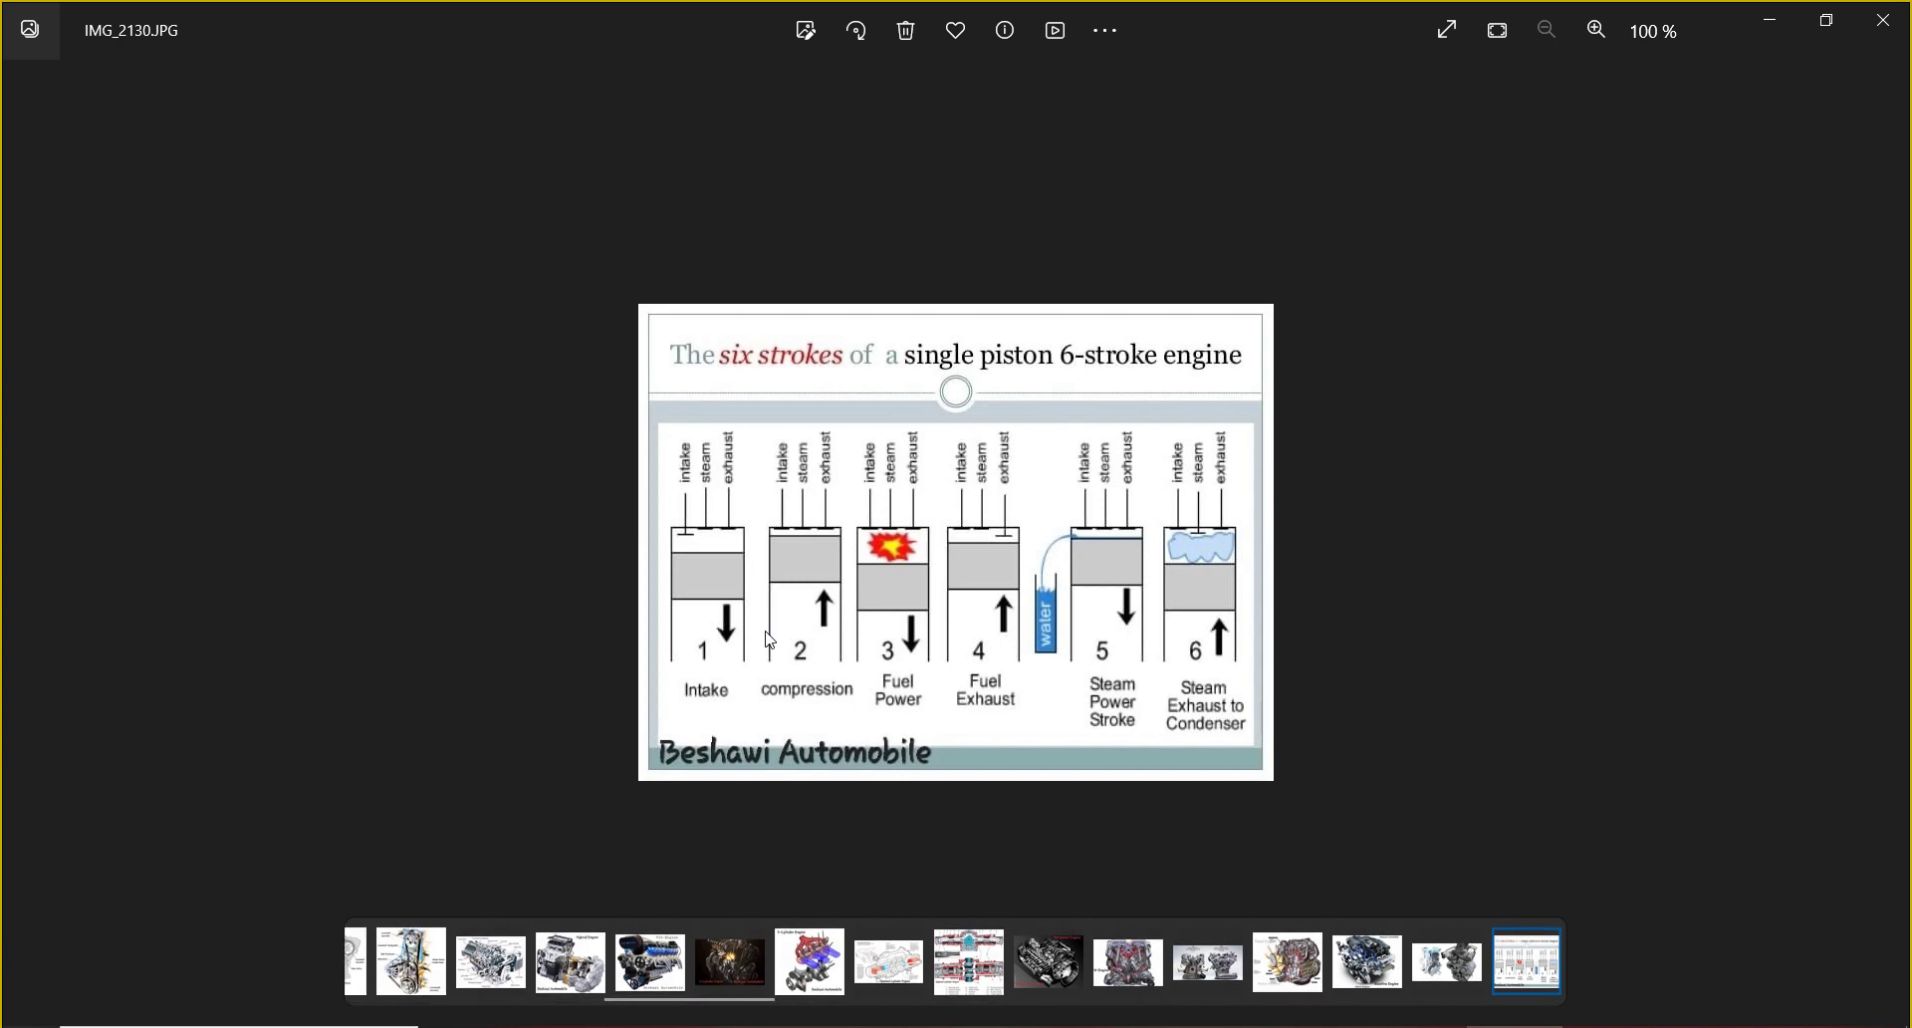
key(Right)
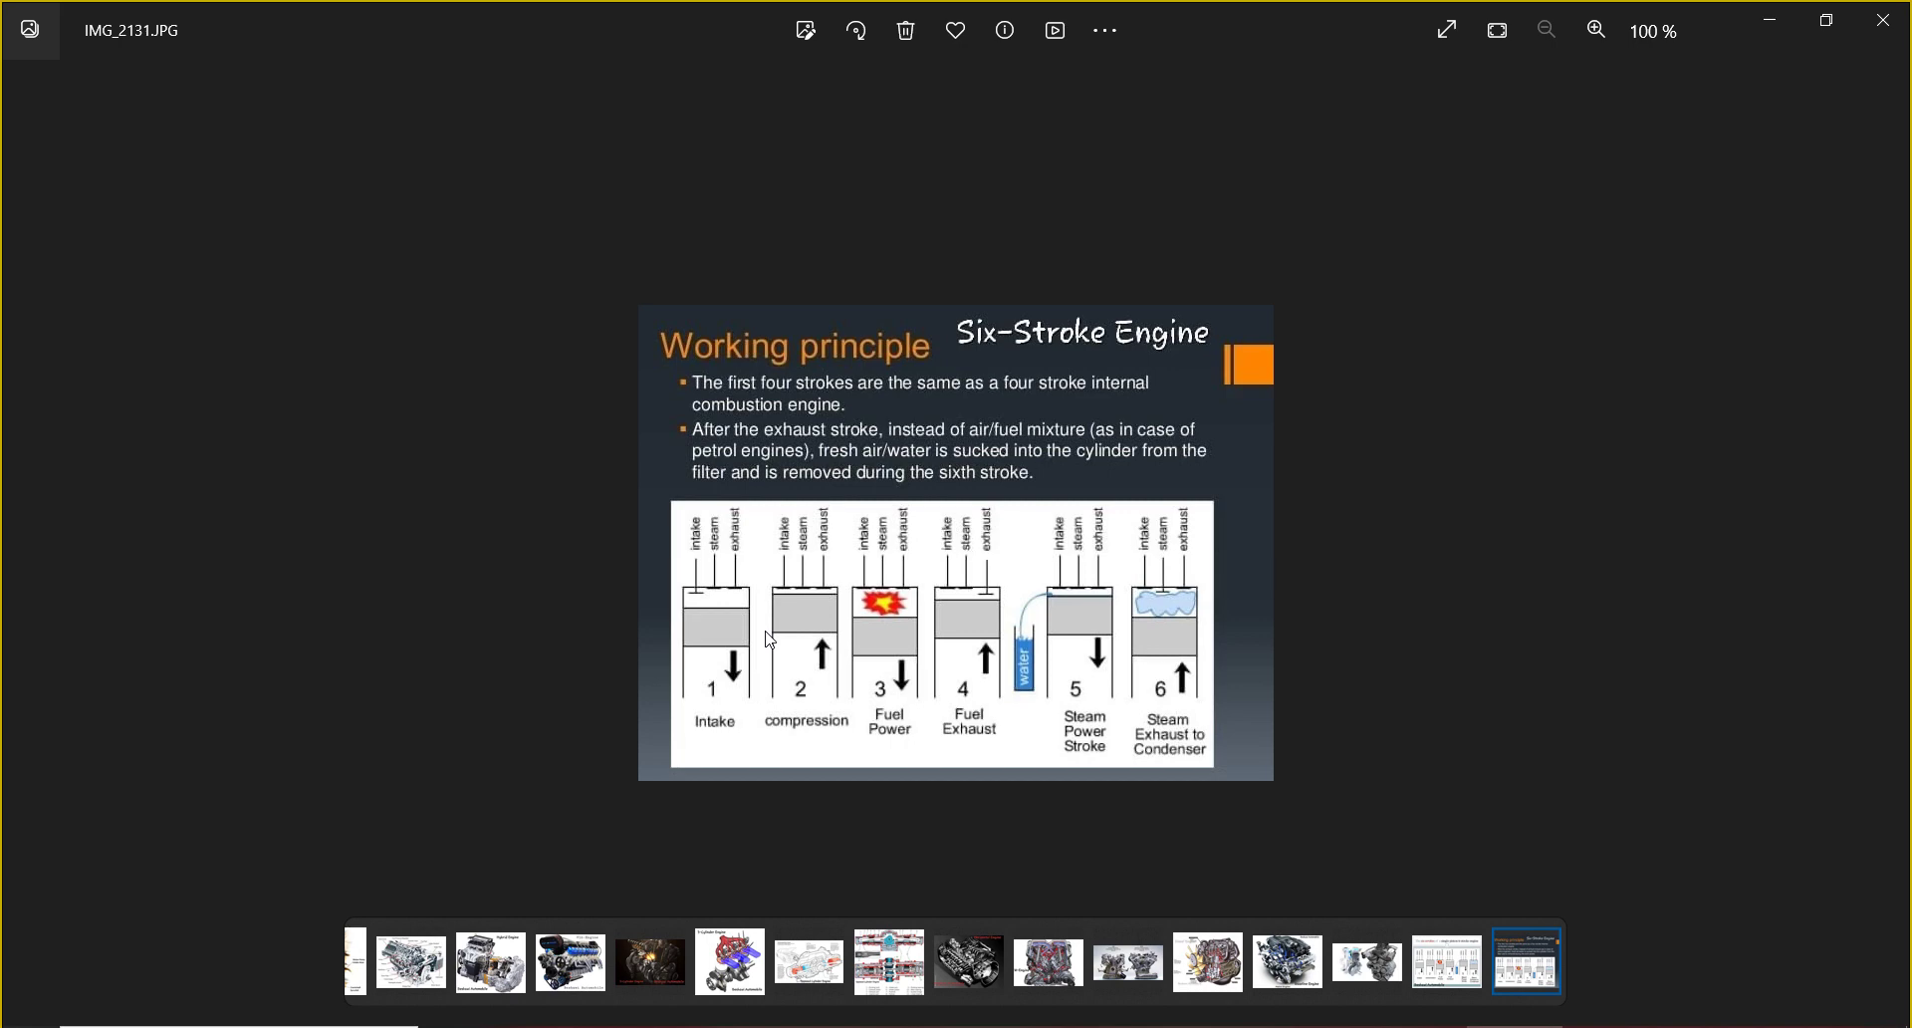
key(Right)
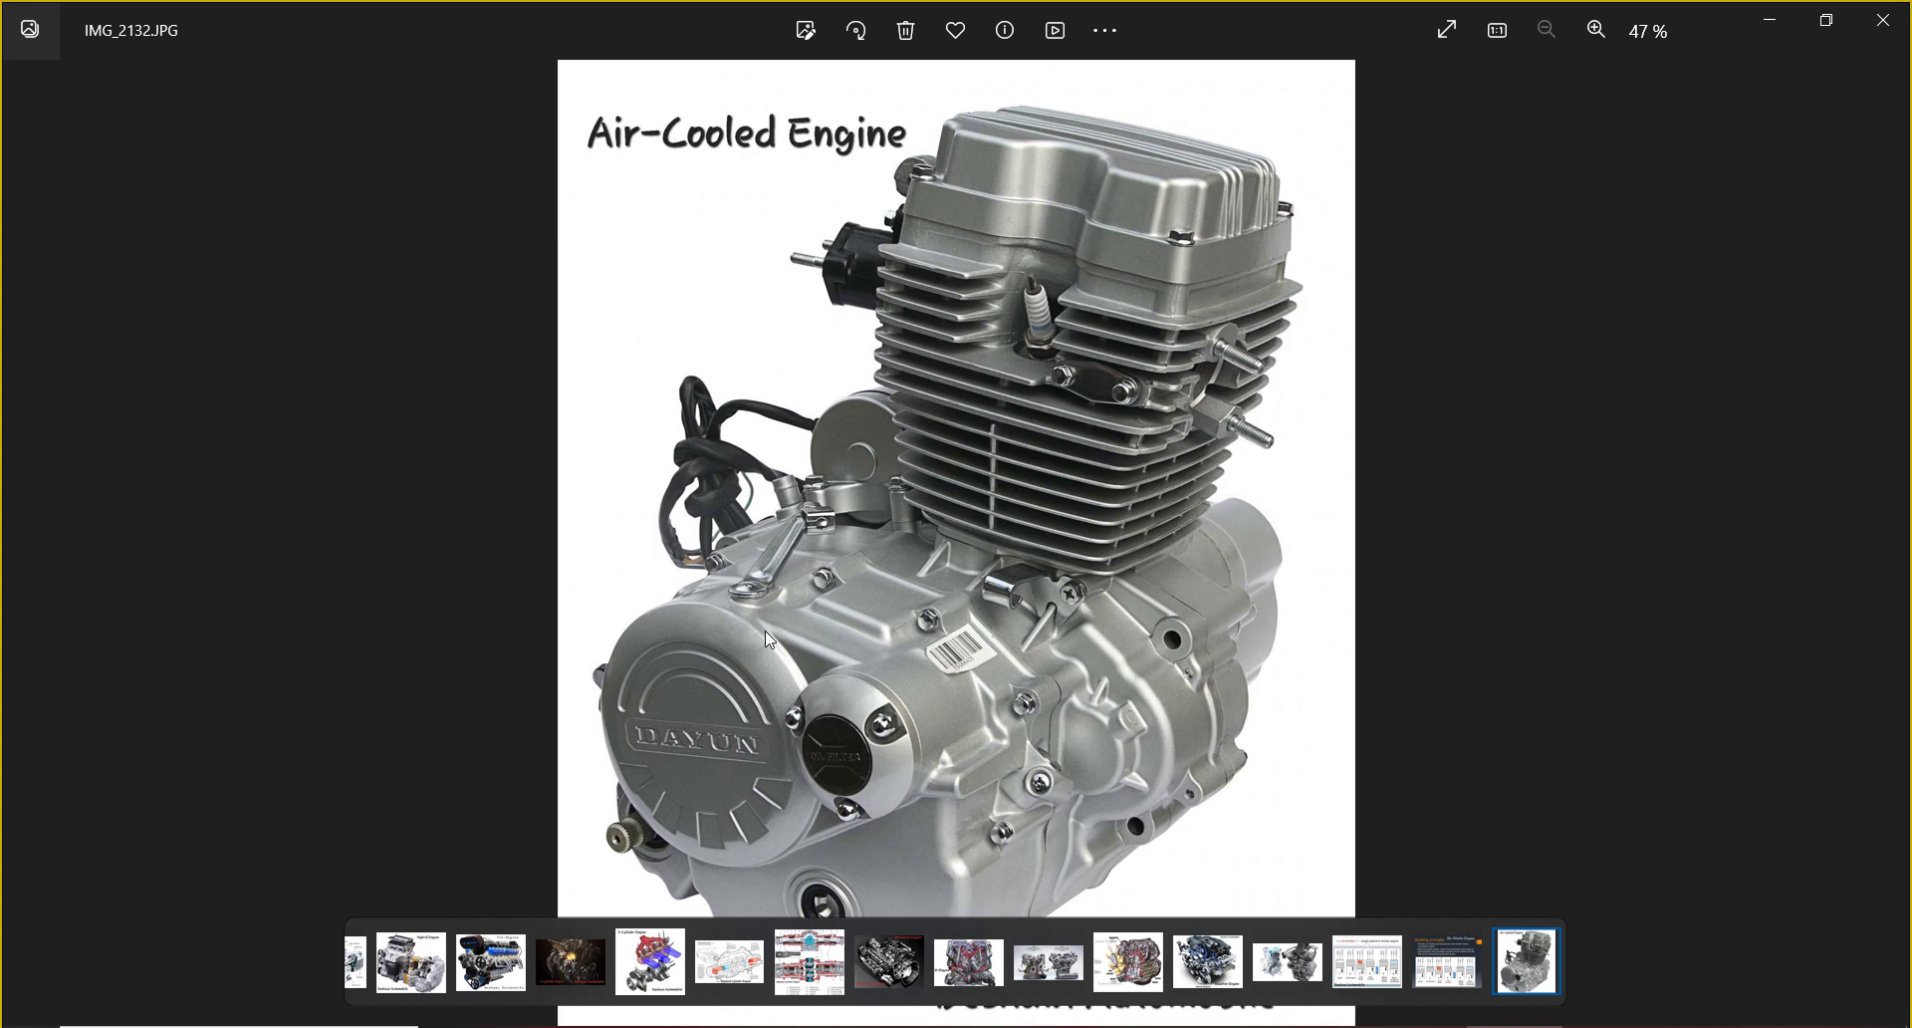
key(Right)
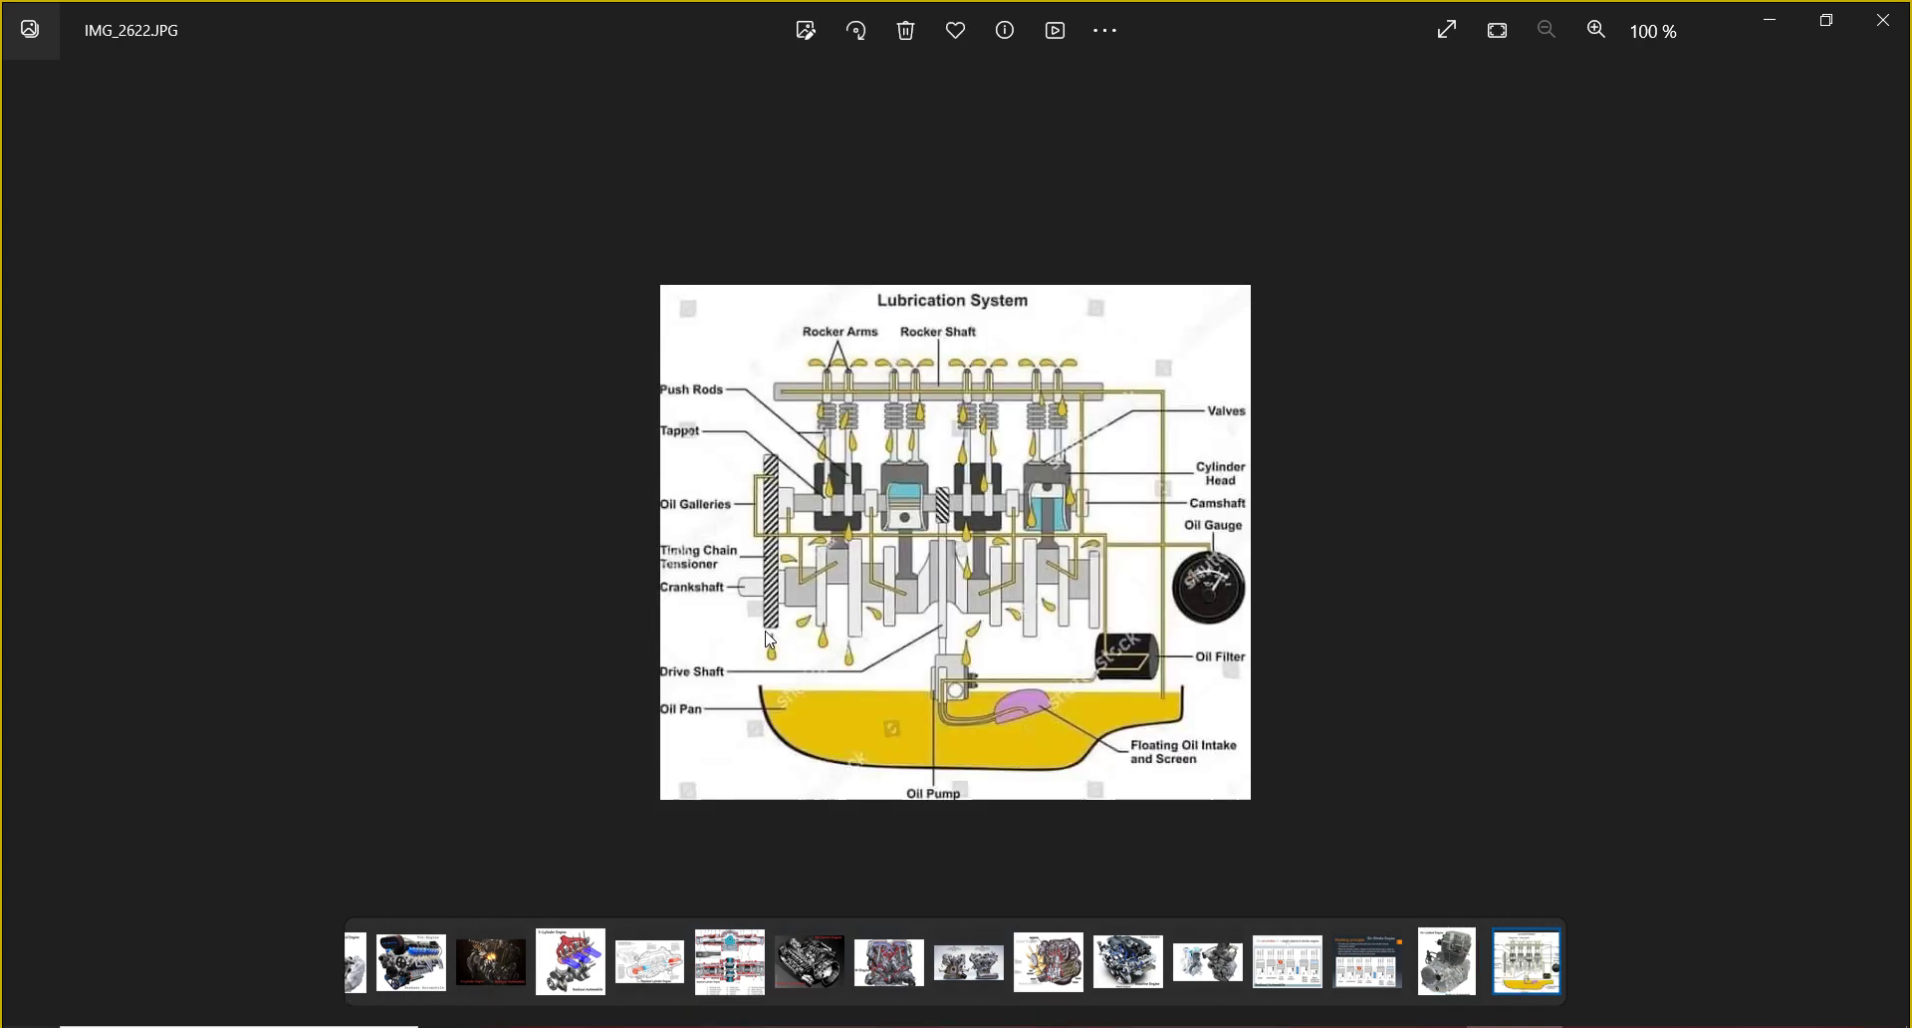
key(Right)
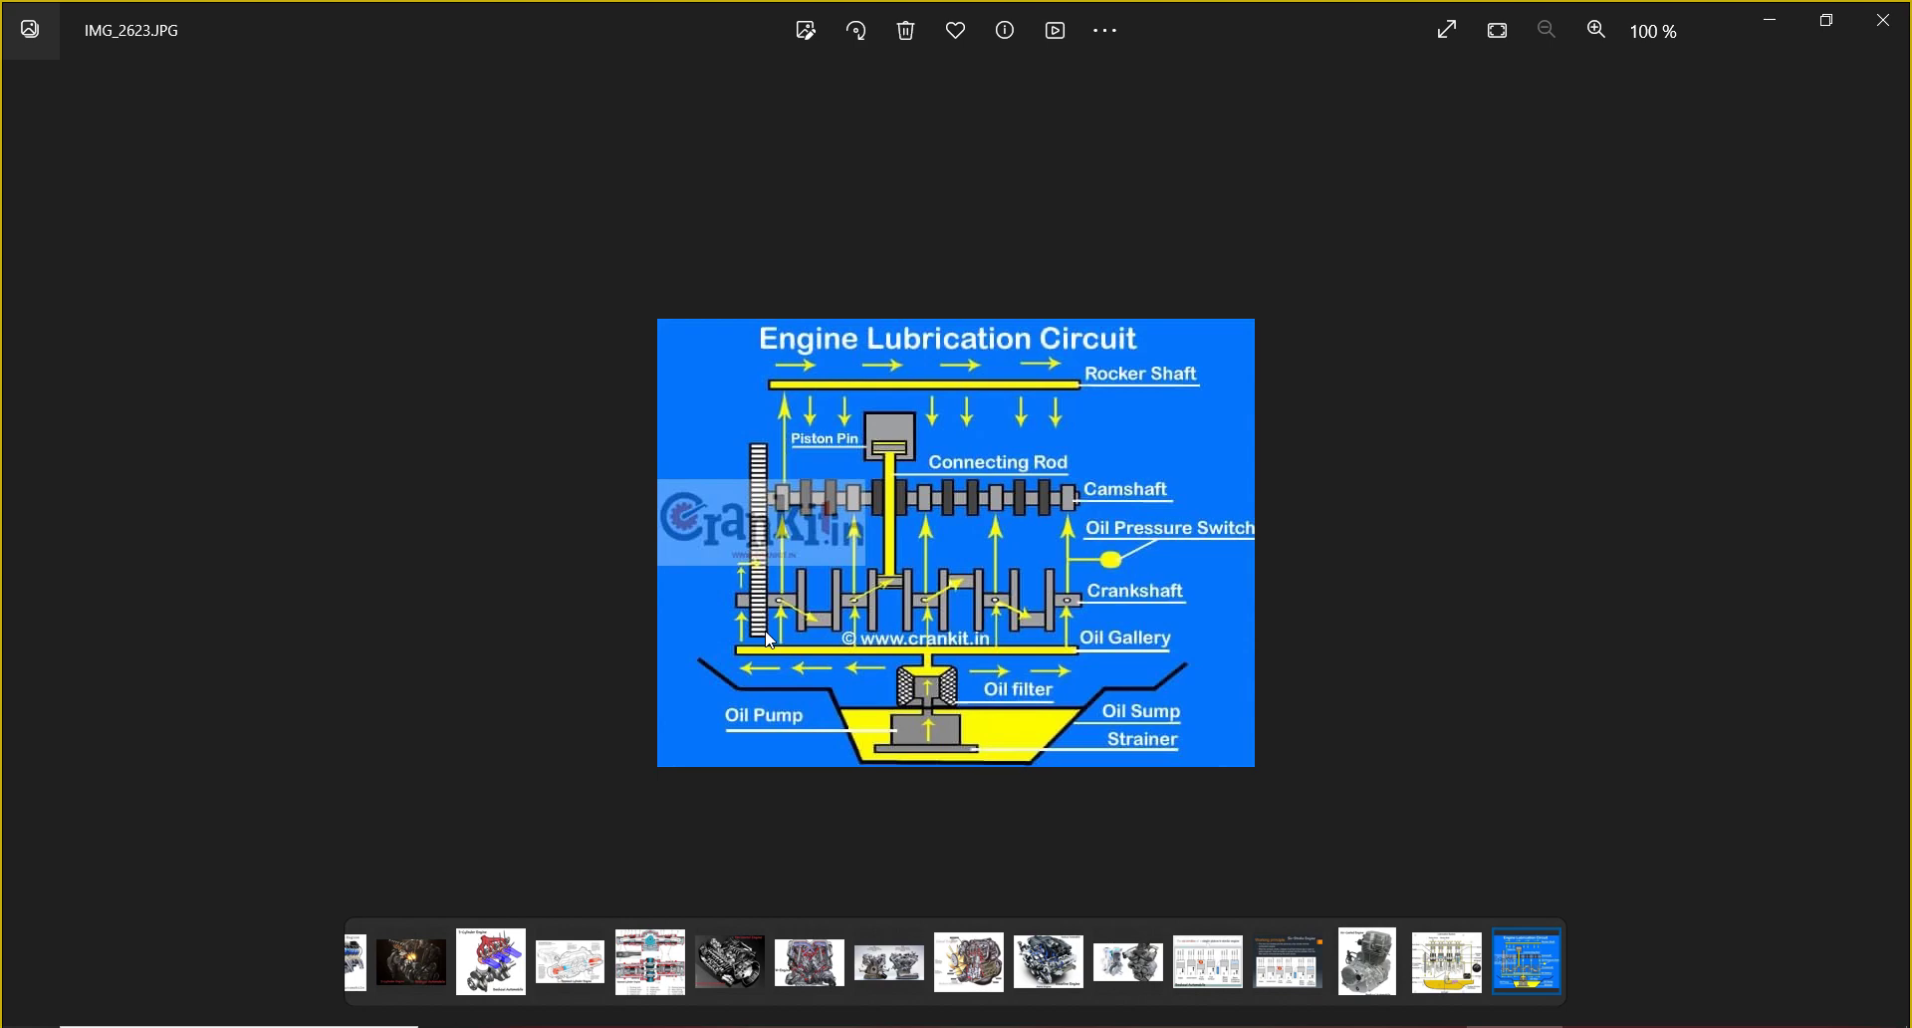
key(Right)
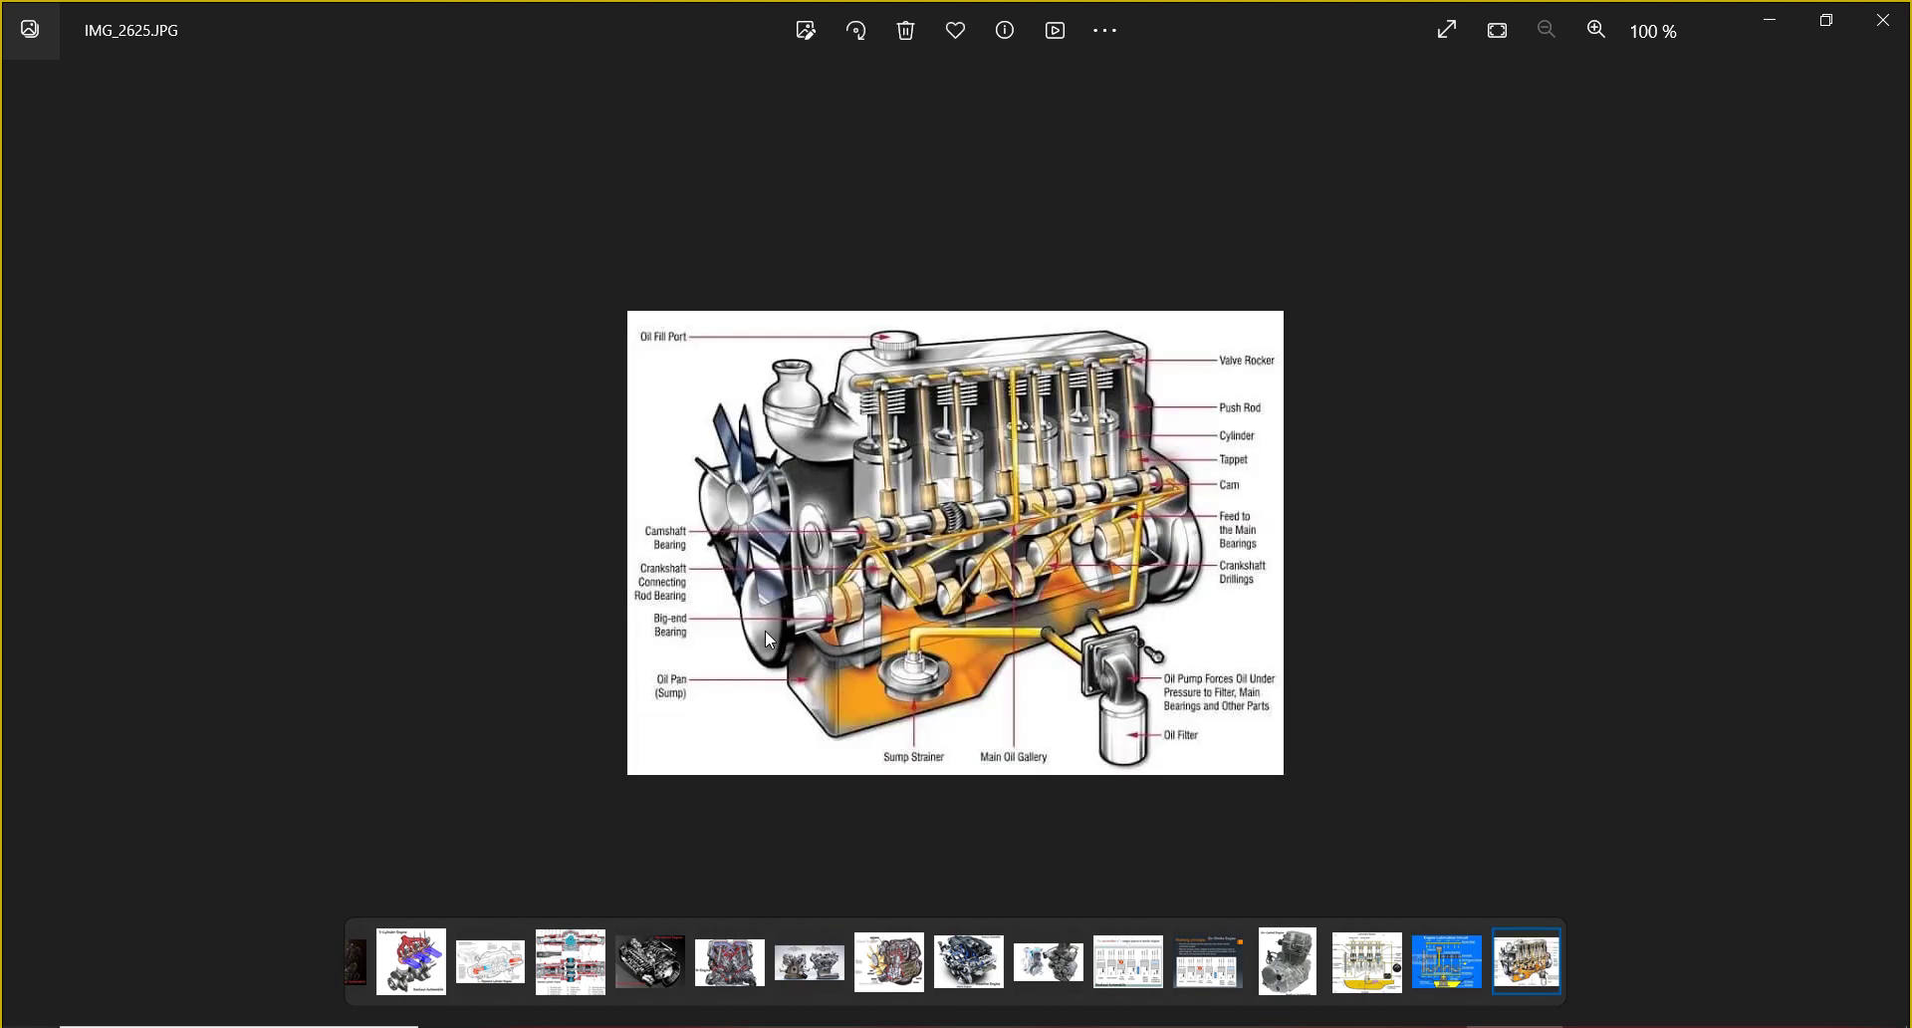
key(Right)
key(Right)
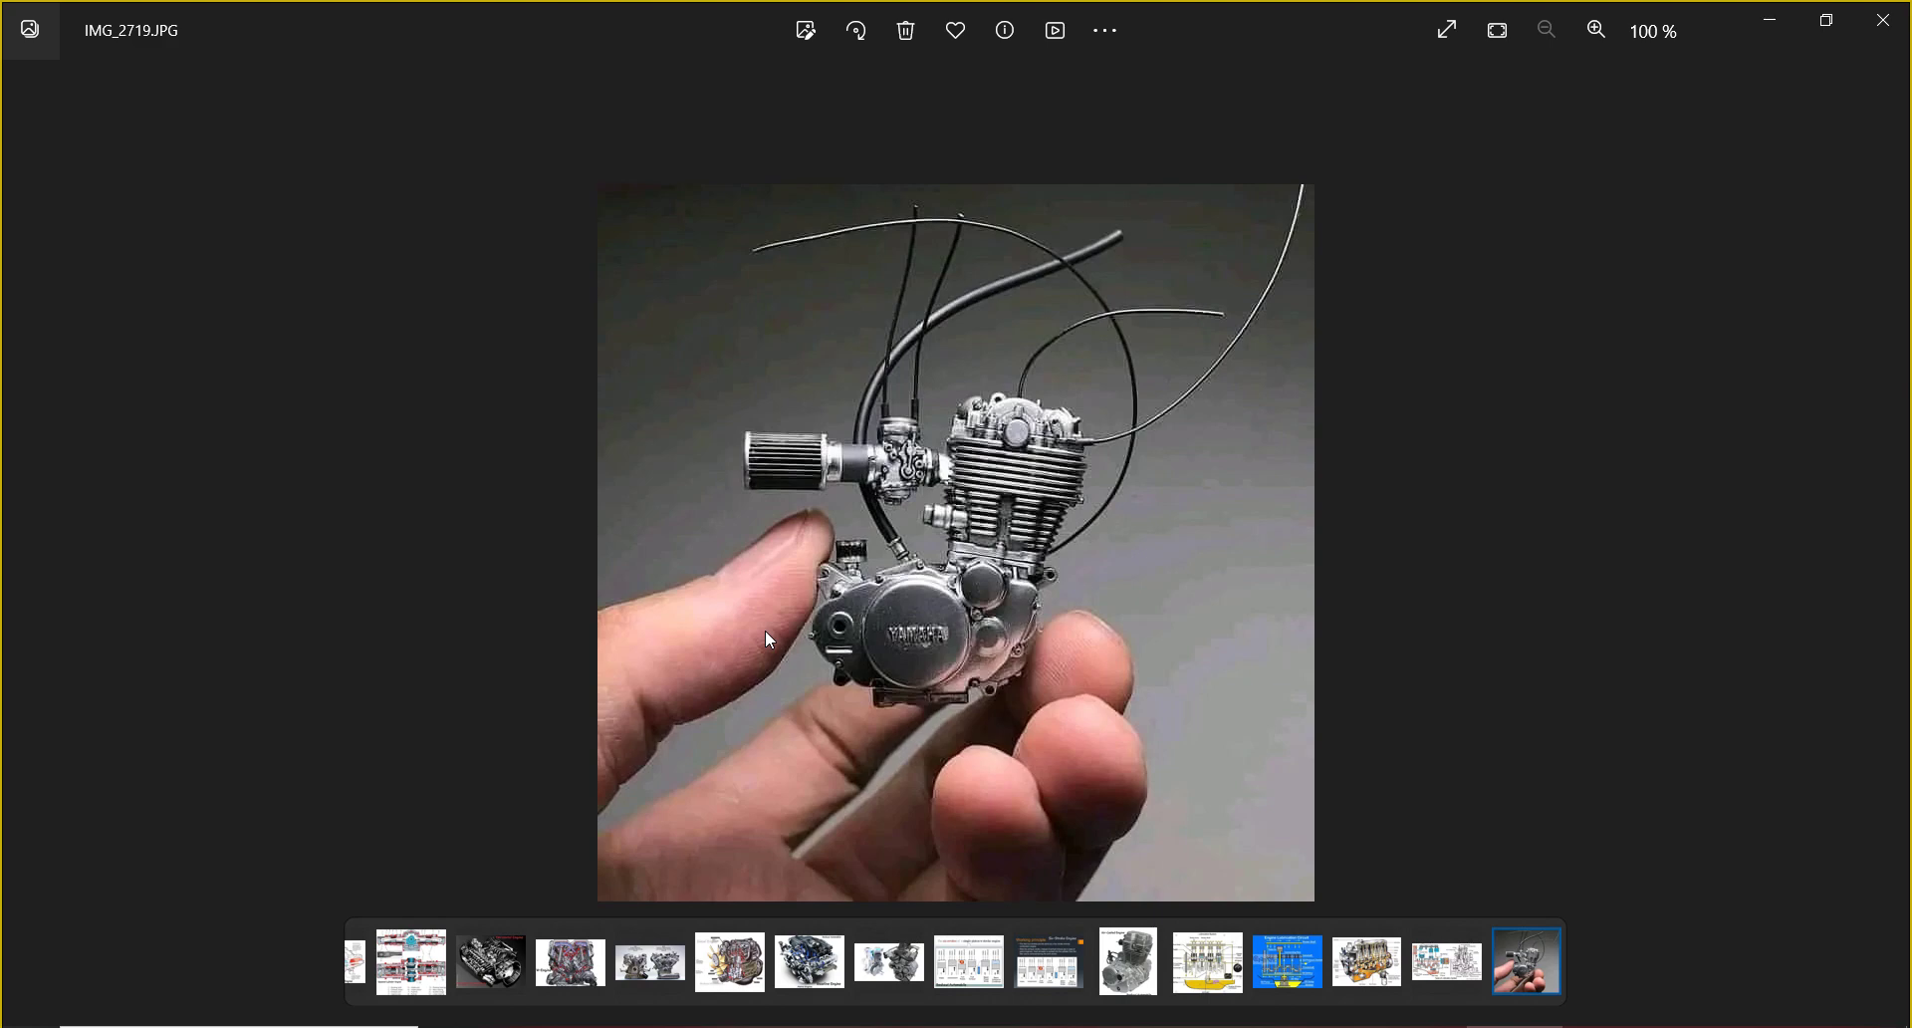
key(Right)
key(Right)
key(Right)
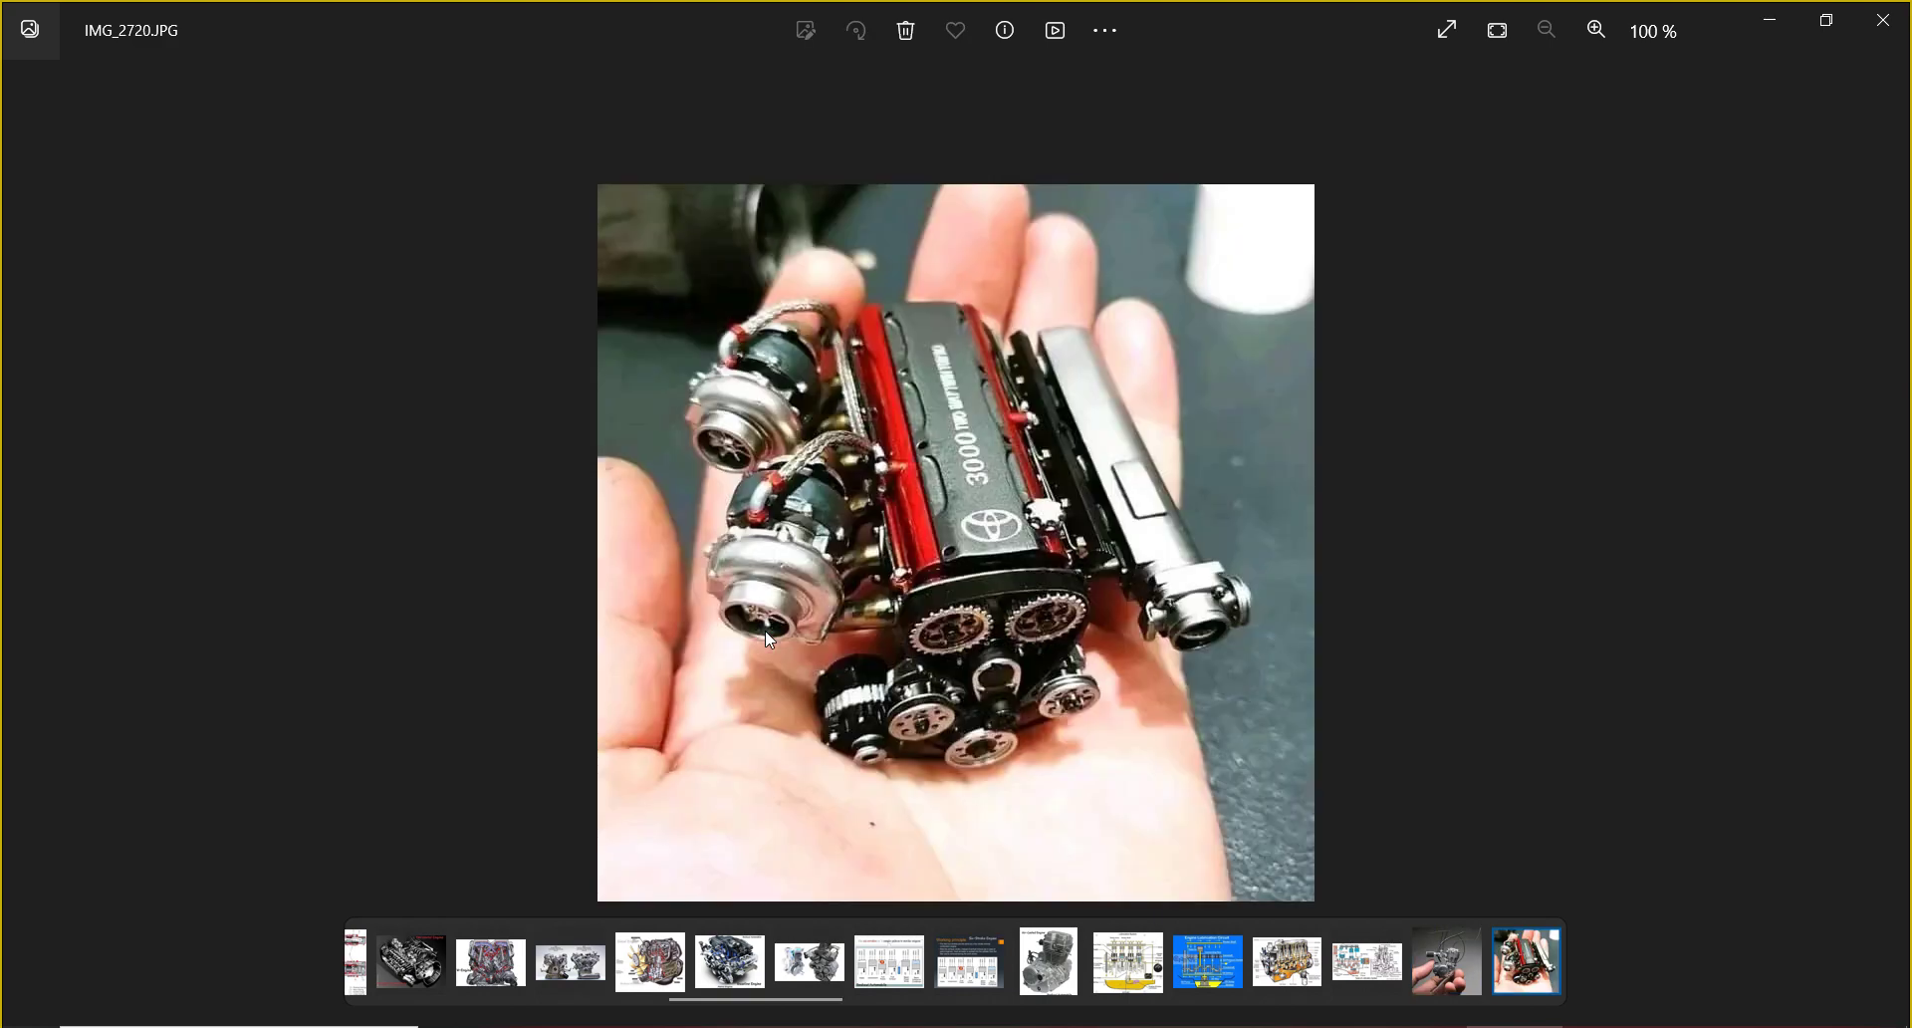
key(Right)
key(Left)
key(Right)
key(Left)
key(Right)
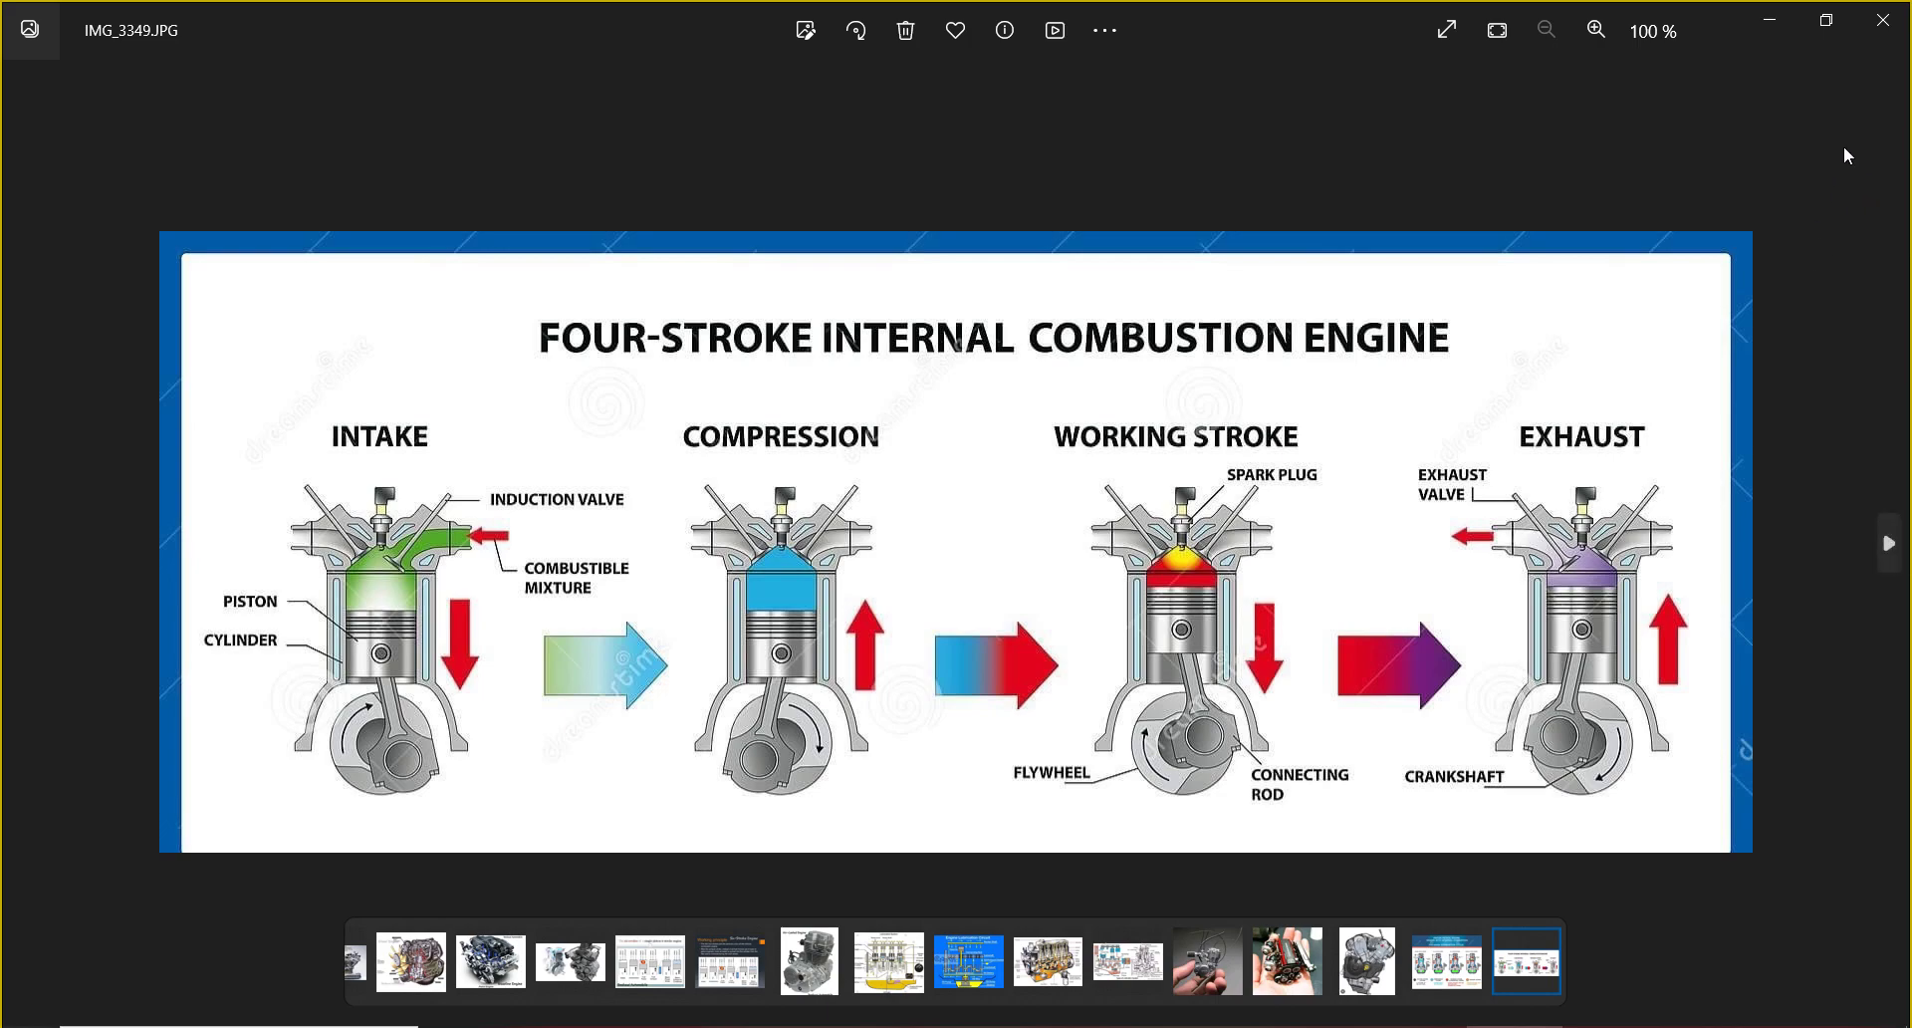
click(1881, 22)
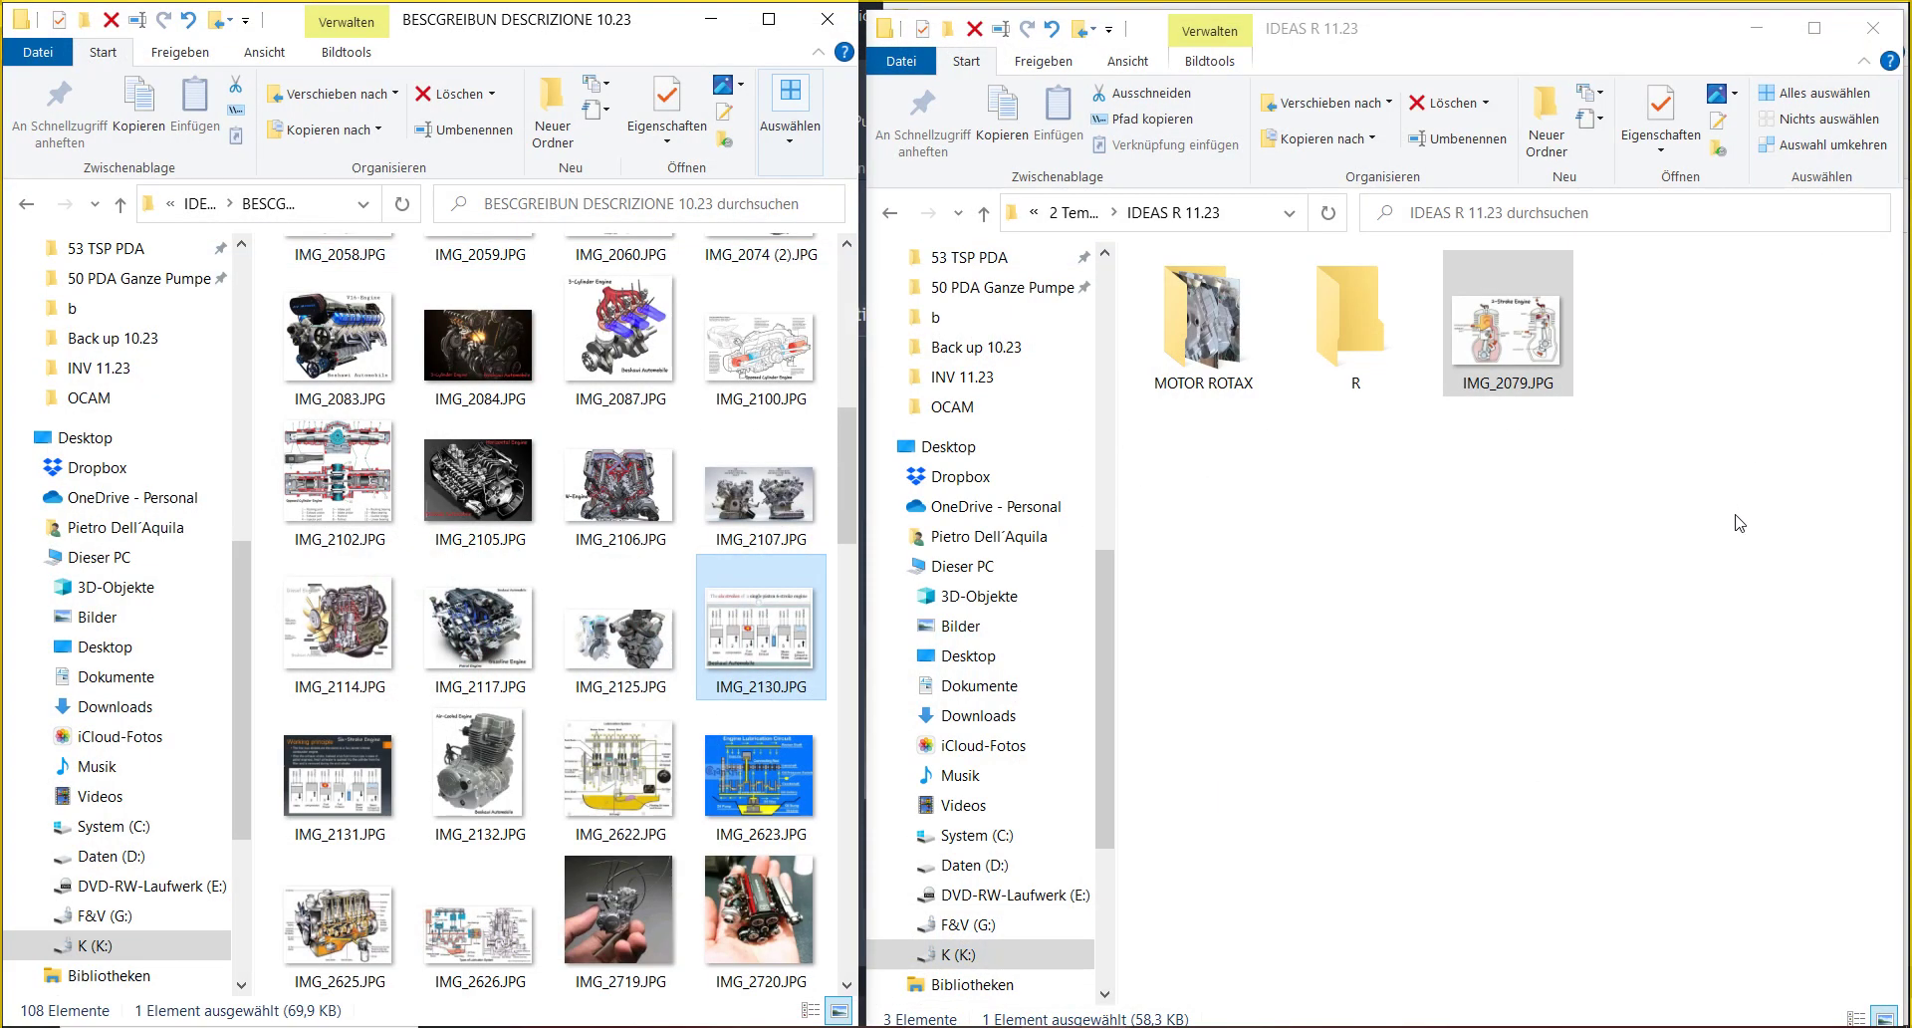
- Select IMG_3369.JPG, go up from IDEAS R 11.23 to Motoren & Motori .23 and open its 4 Tempi .23 folder
scroll(756, 619, down, 3)
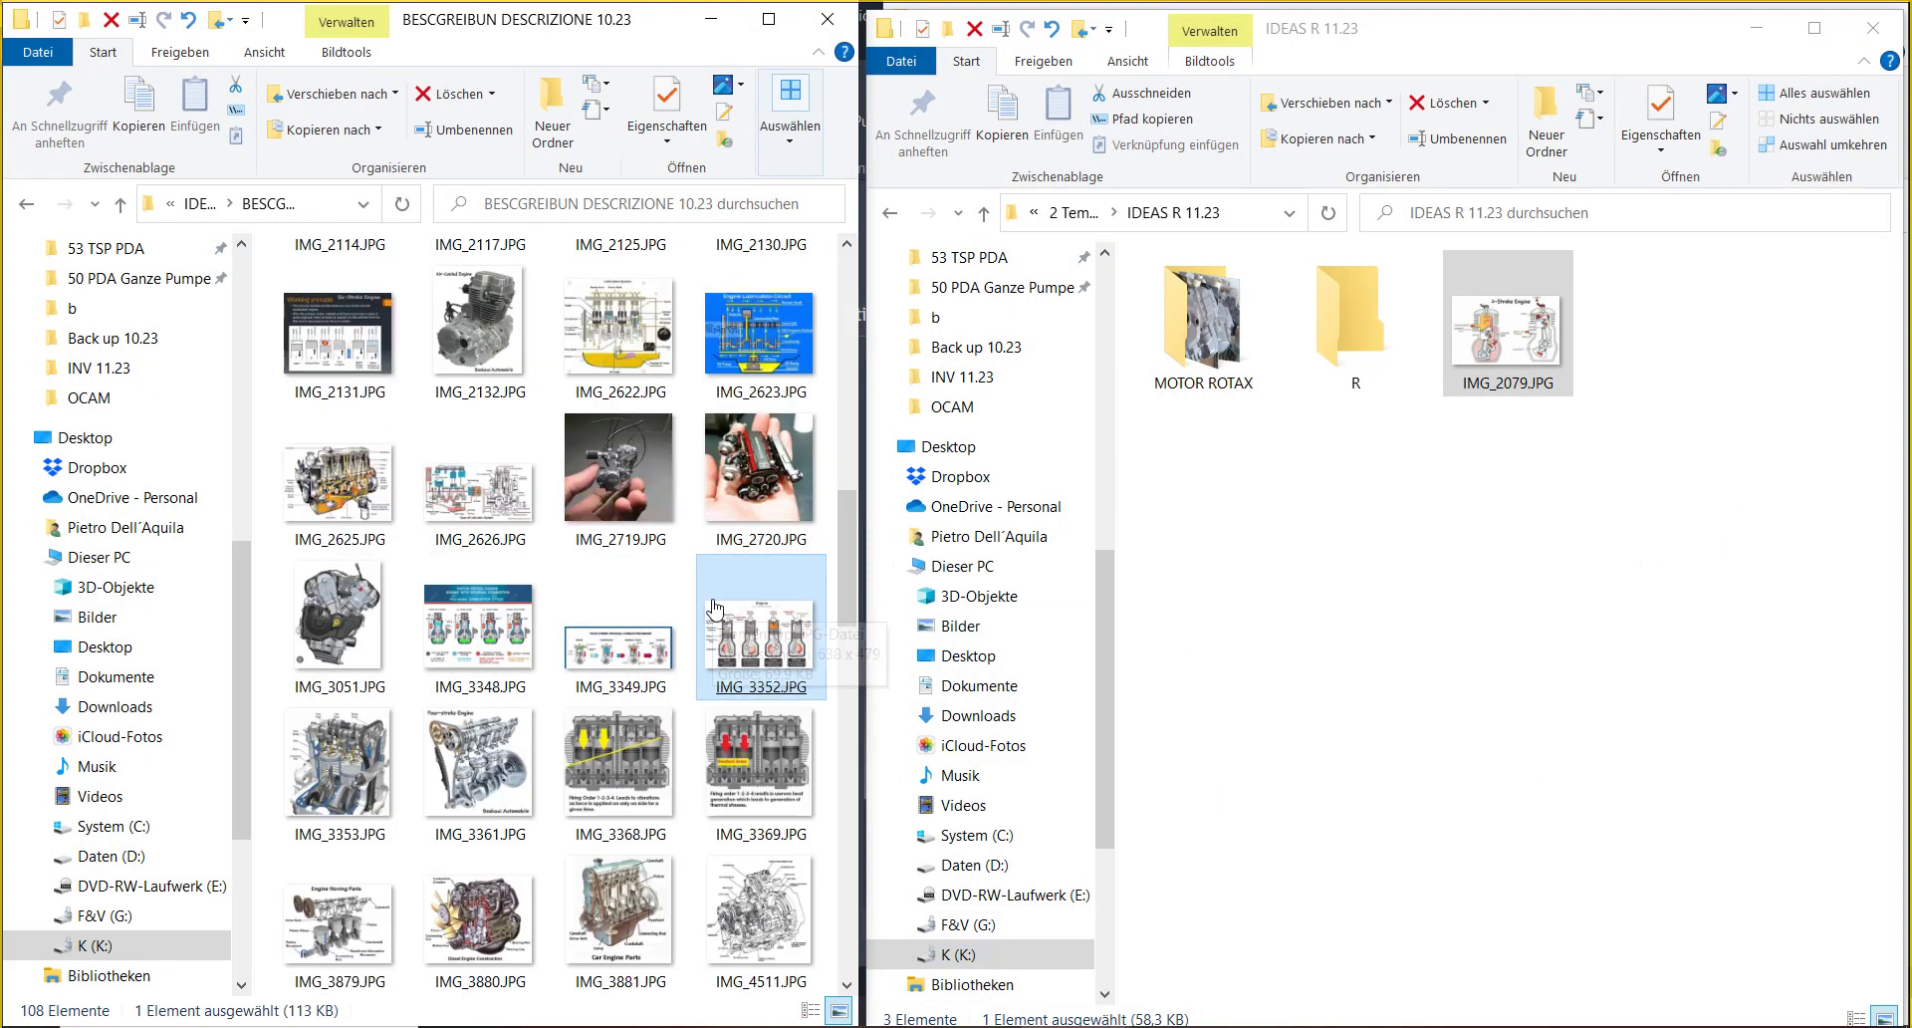
click(716, 749)
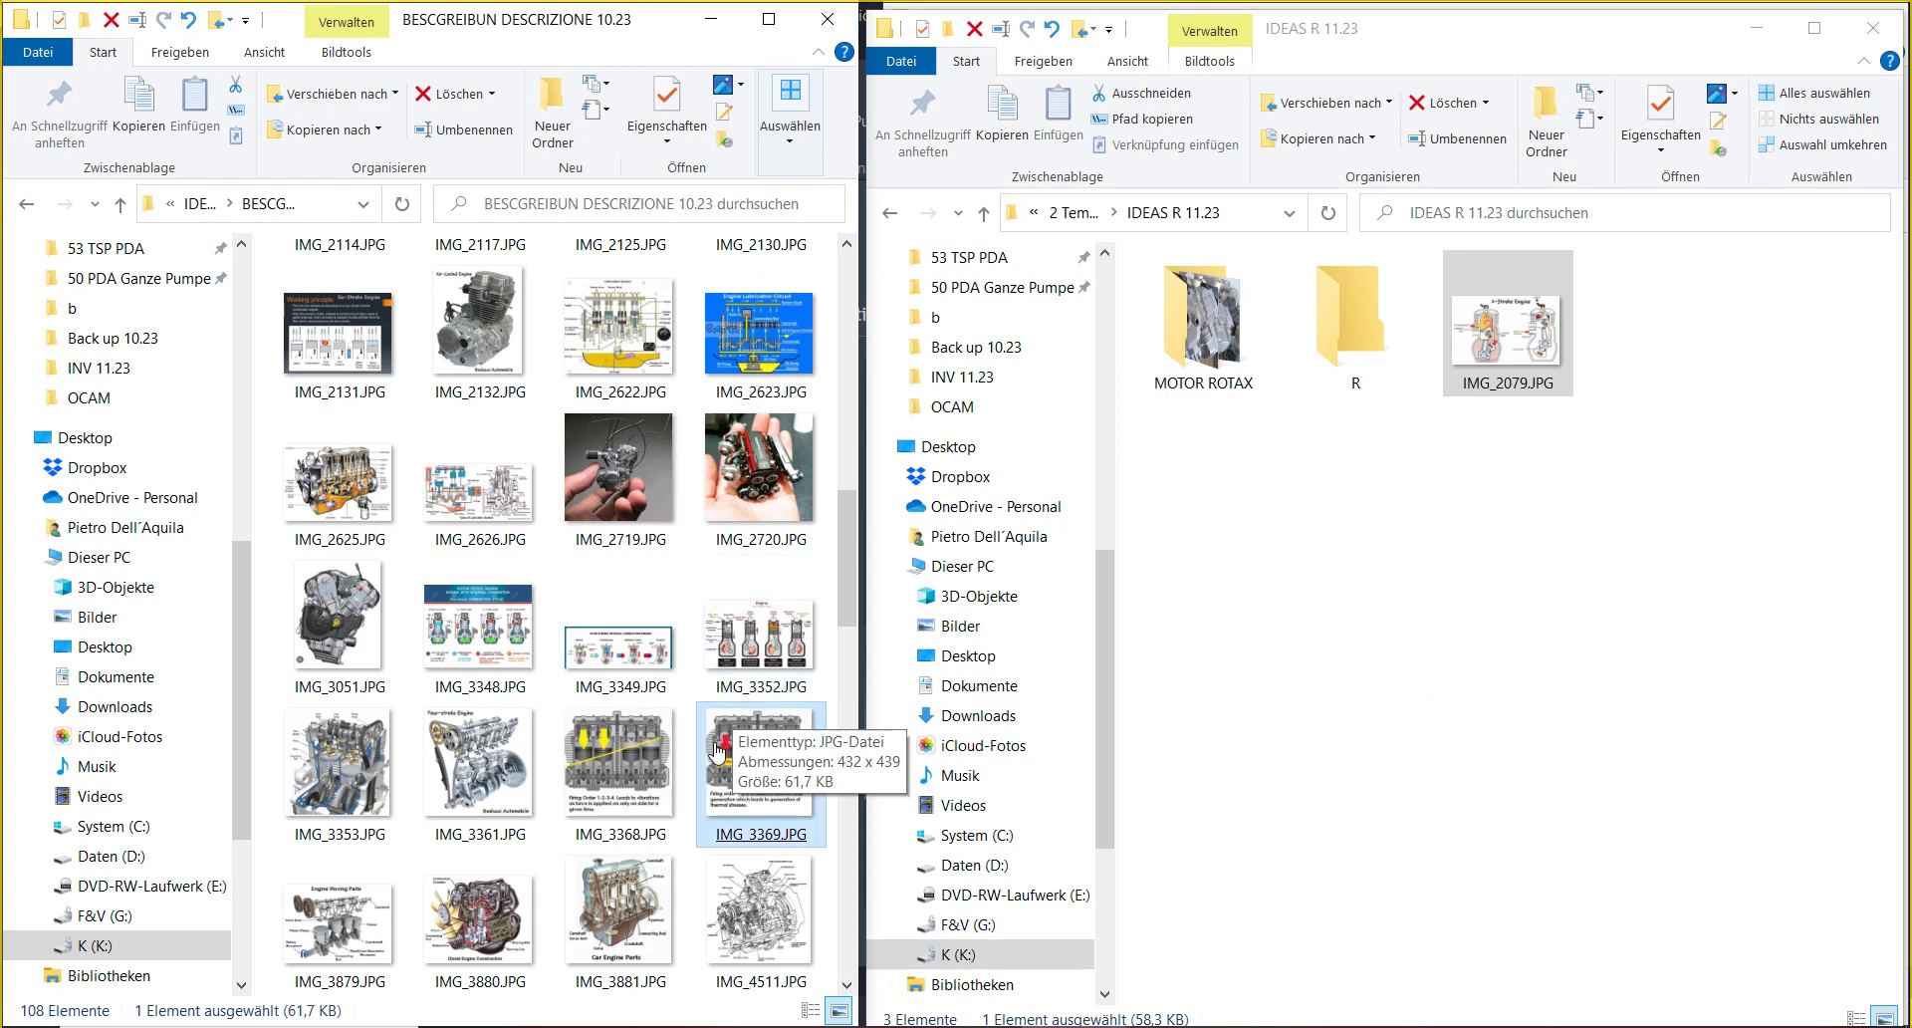
click(1079, 215)
click(1078, 215)
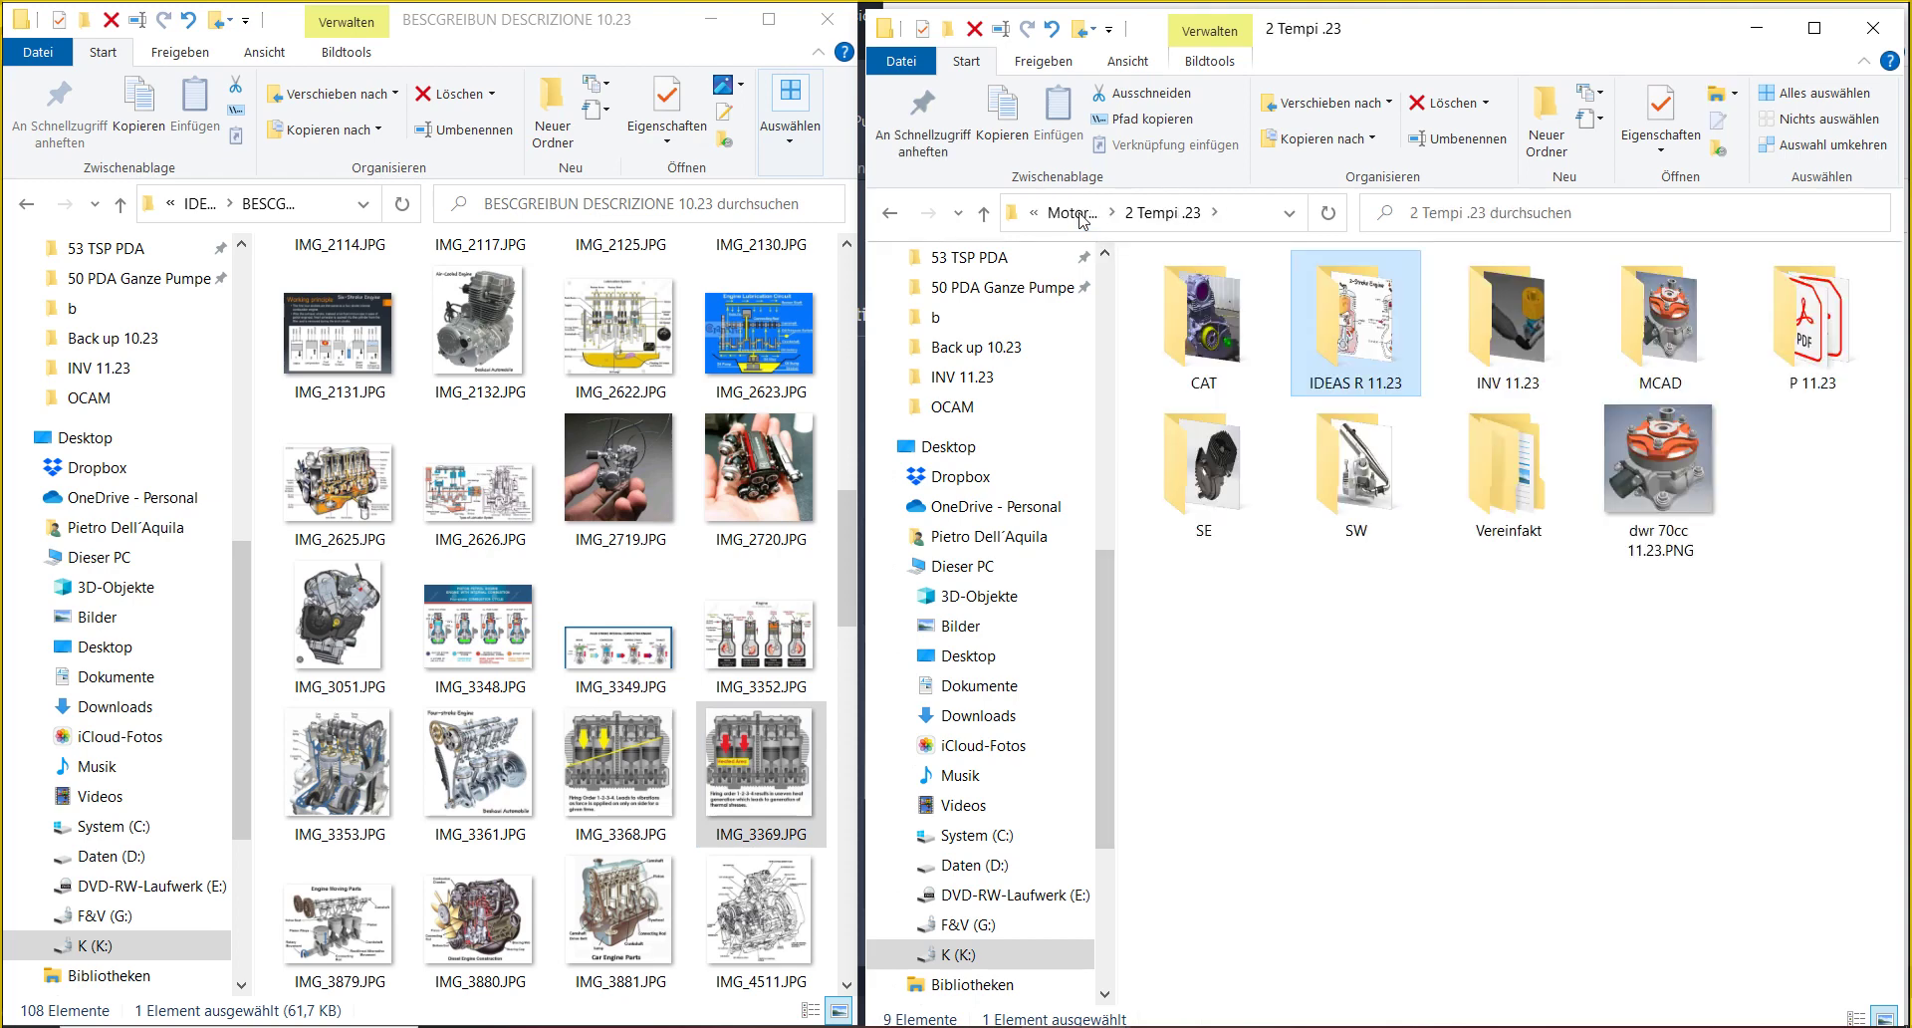
click(1083, 217)
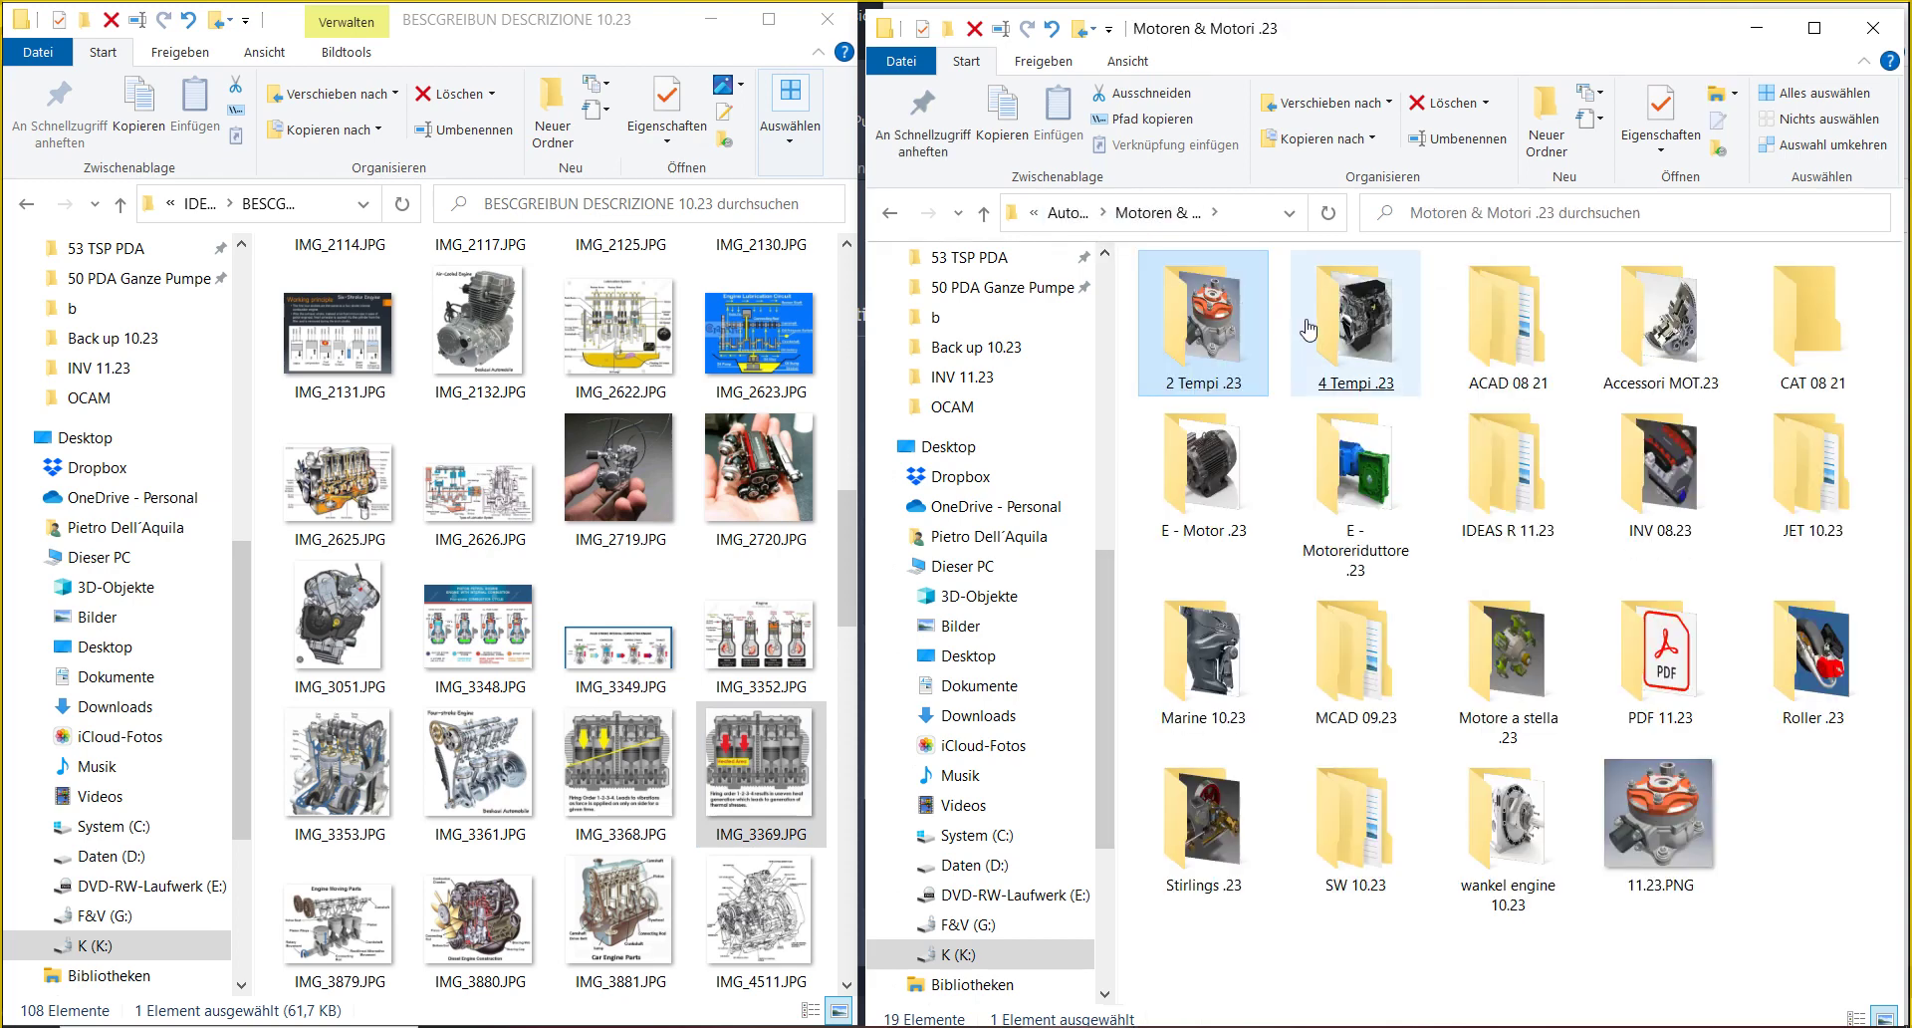
double_click(1308, 330)
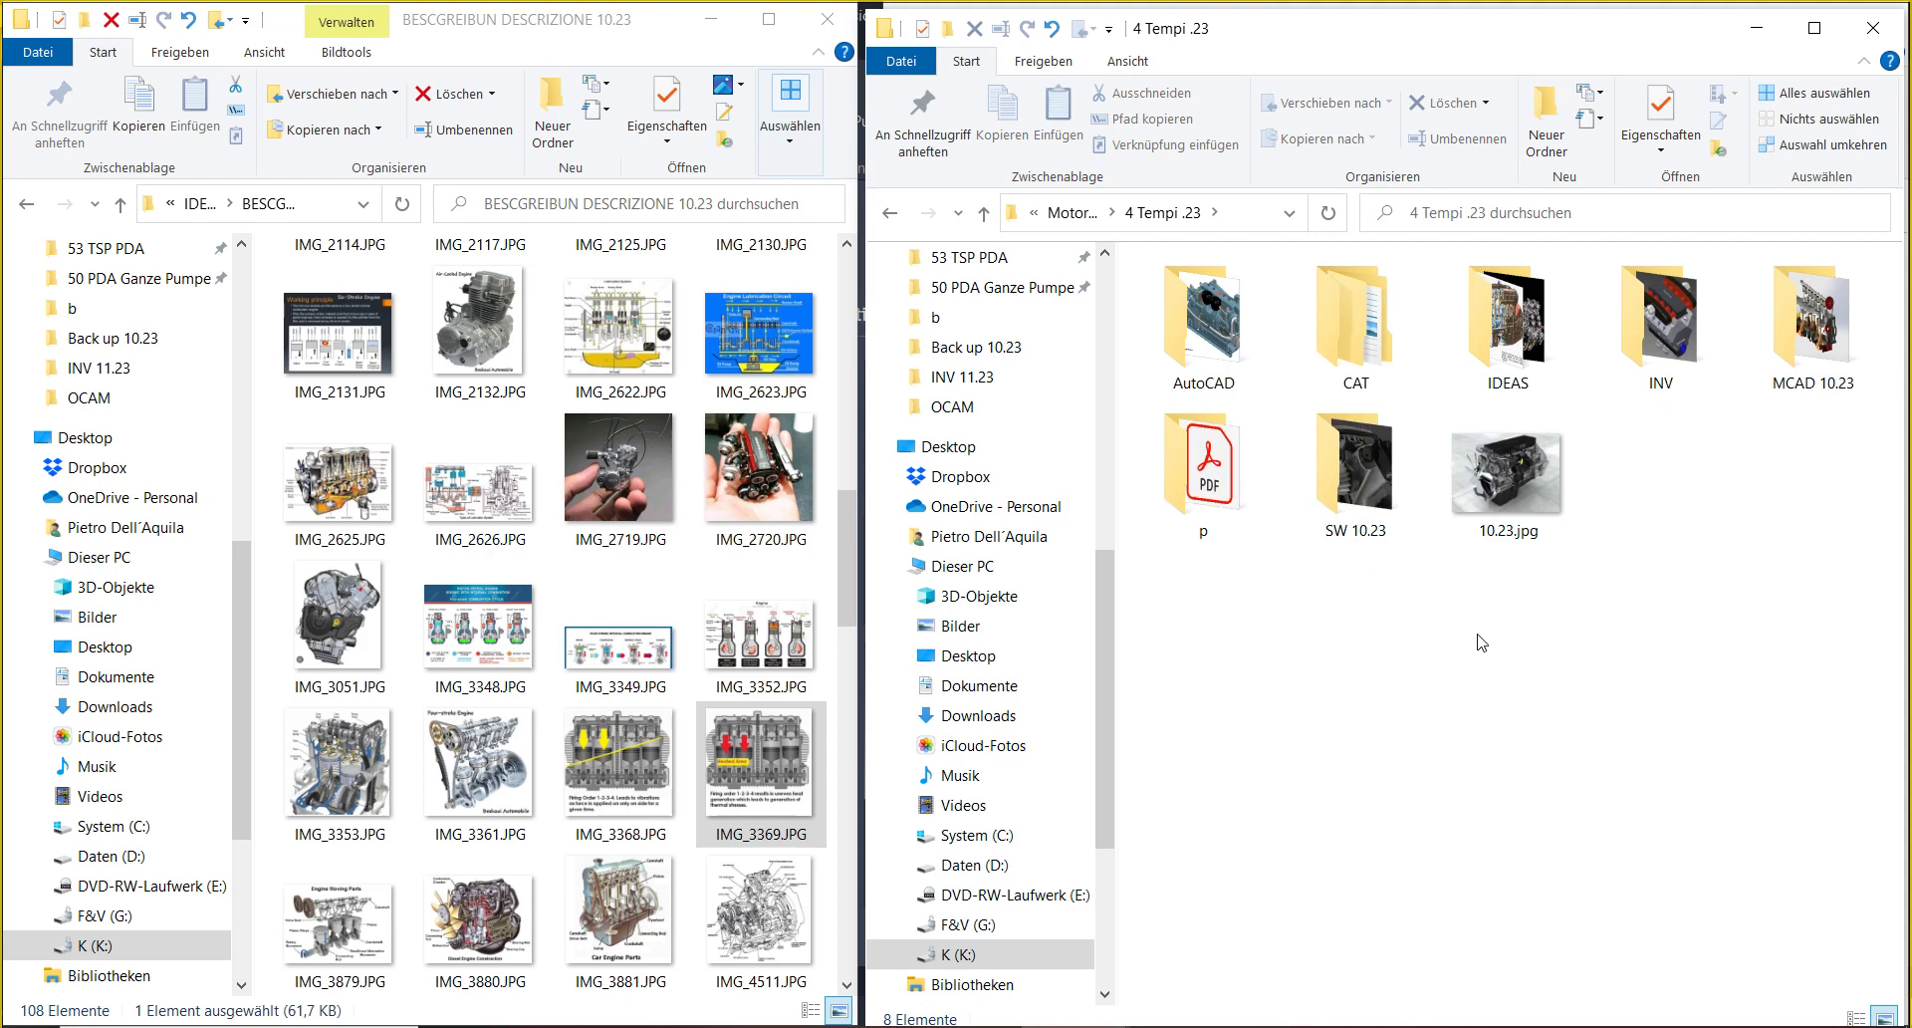
- Rename the 10.23.jpg image in 4 Tempi .23 as 11.23.jpg and select the IDEAS folder
click(1534, 368)
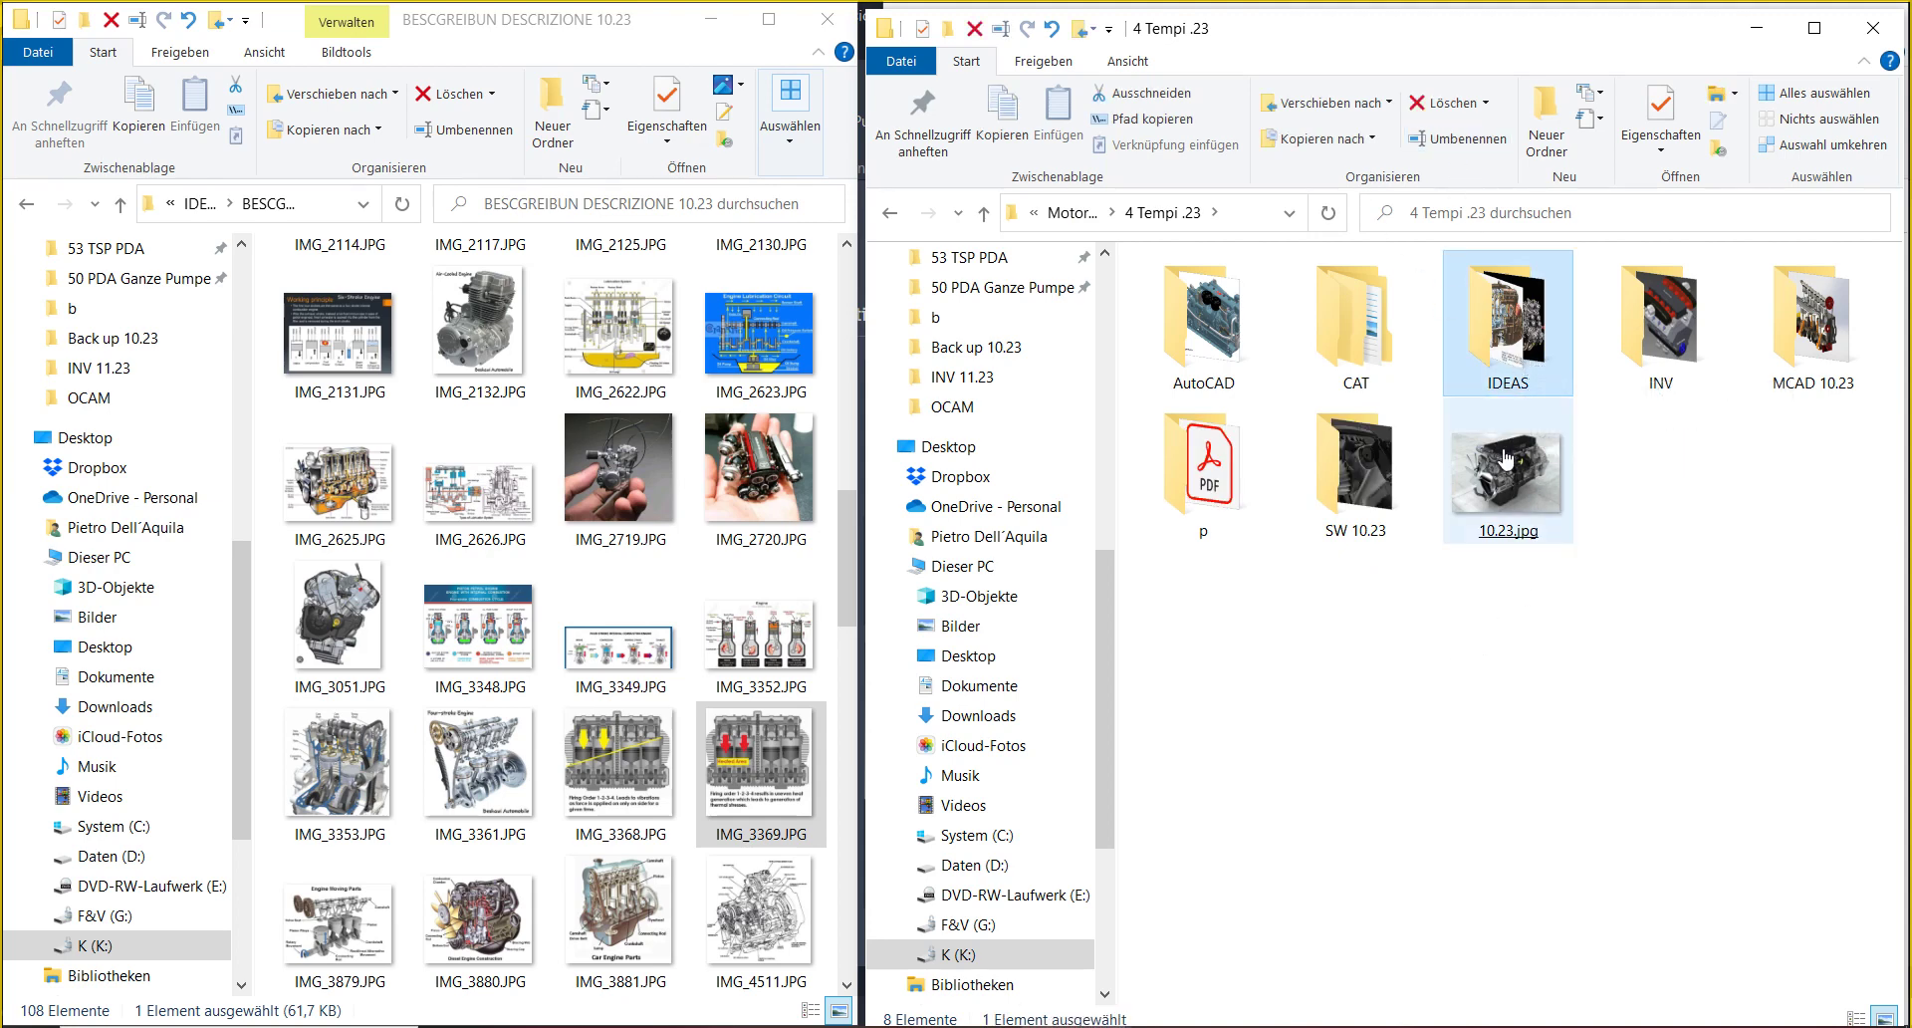
click(1656, 682)
click(1524, 498)
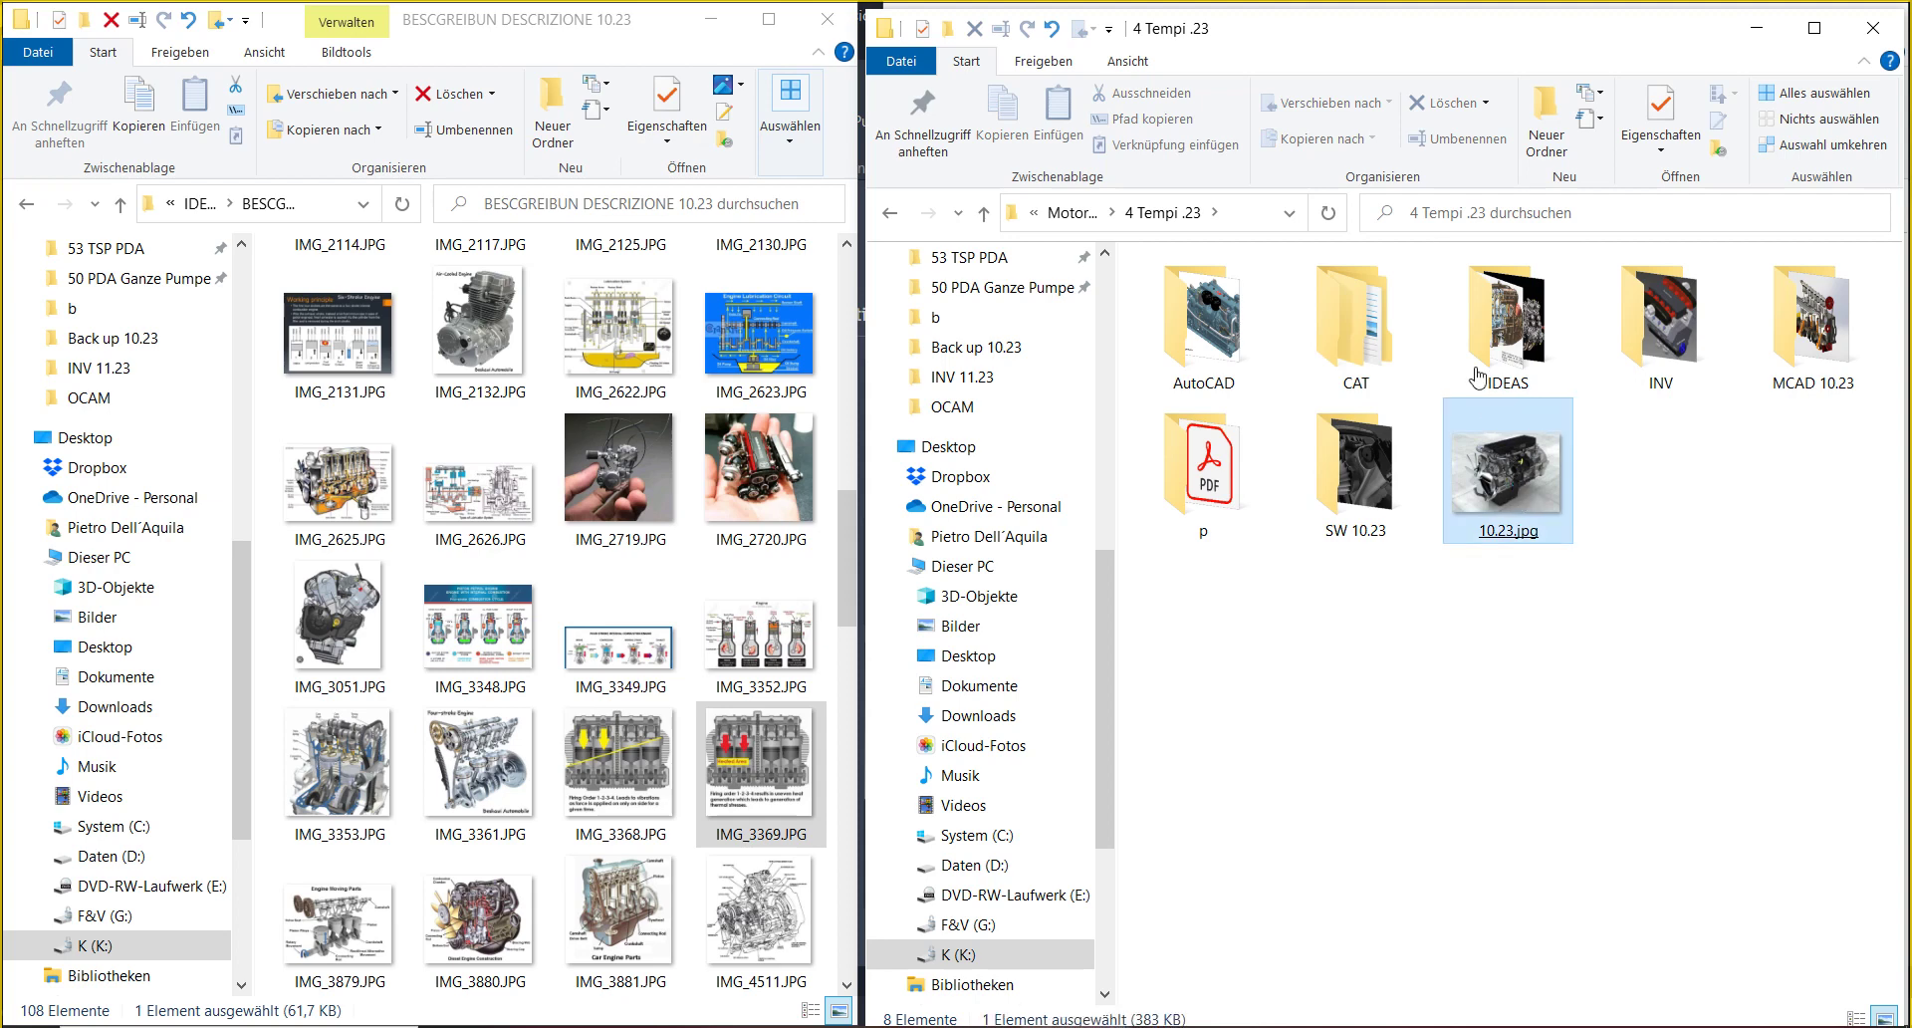
click(1474, 140)
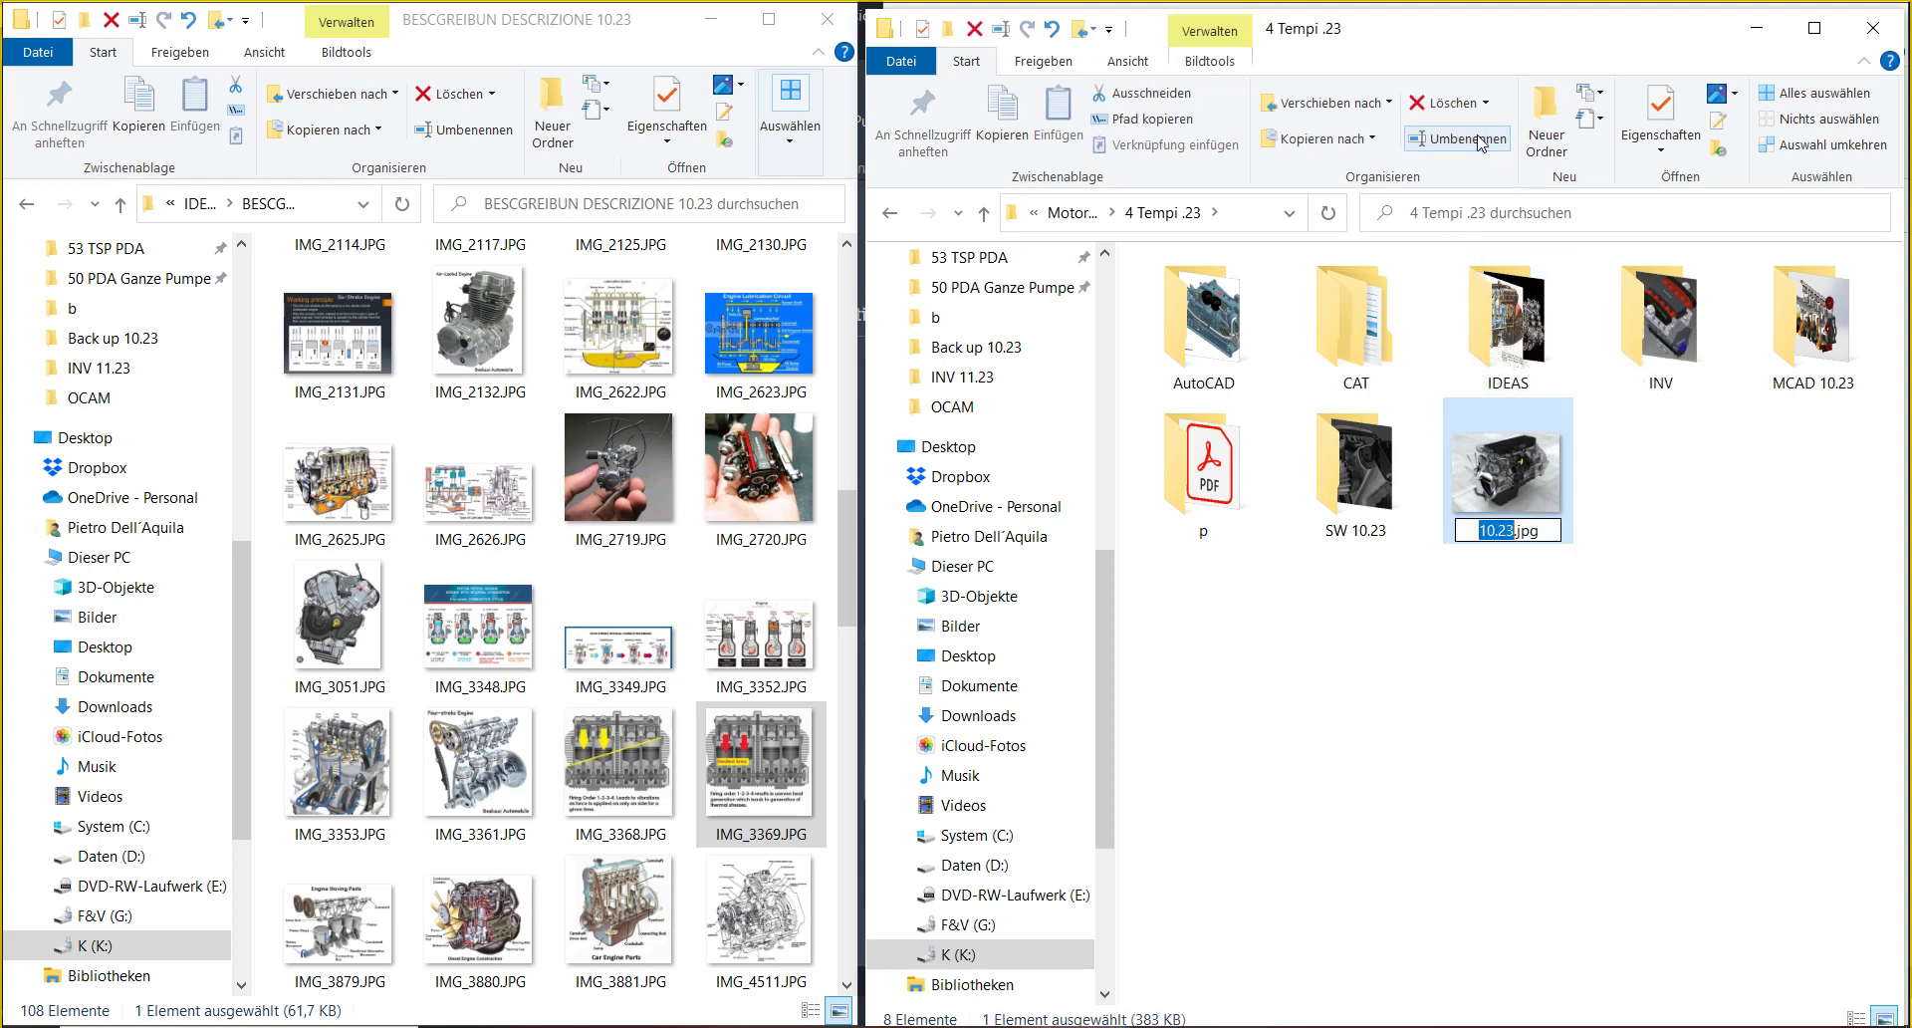
key(Right)
key(Left)
key(BackSpace)
text(1)
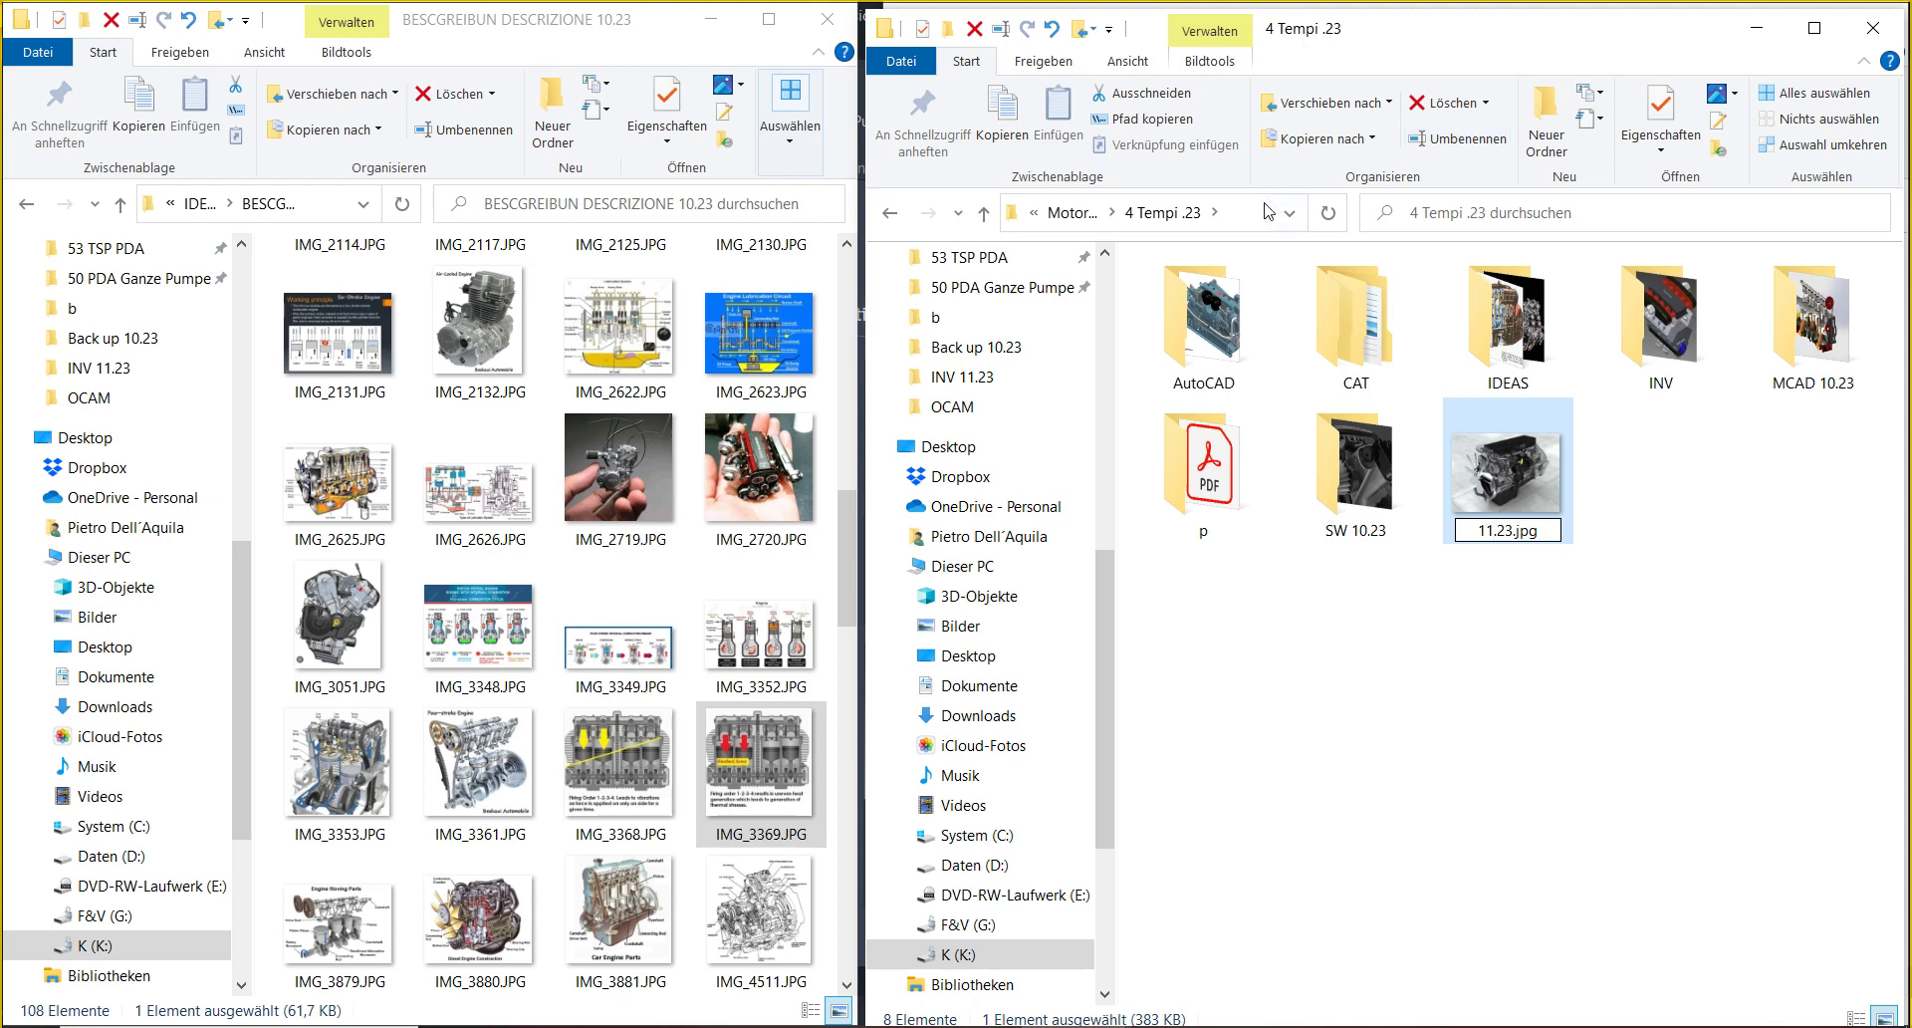
click(1507, 371)
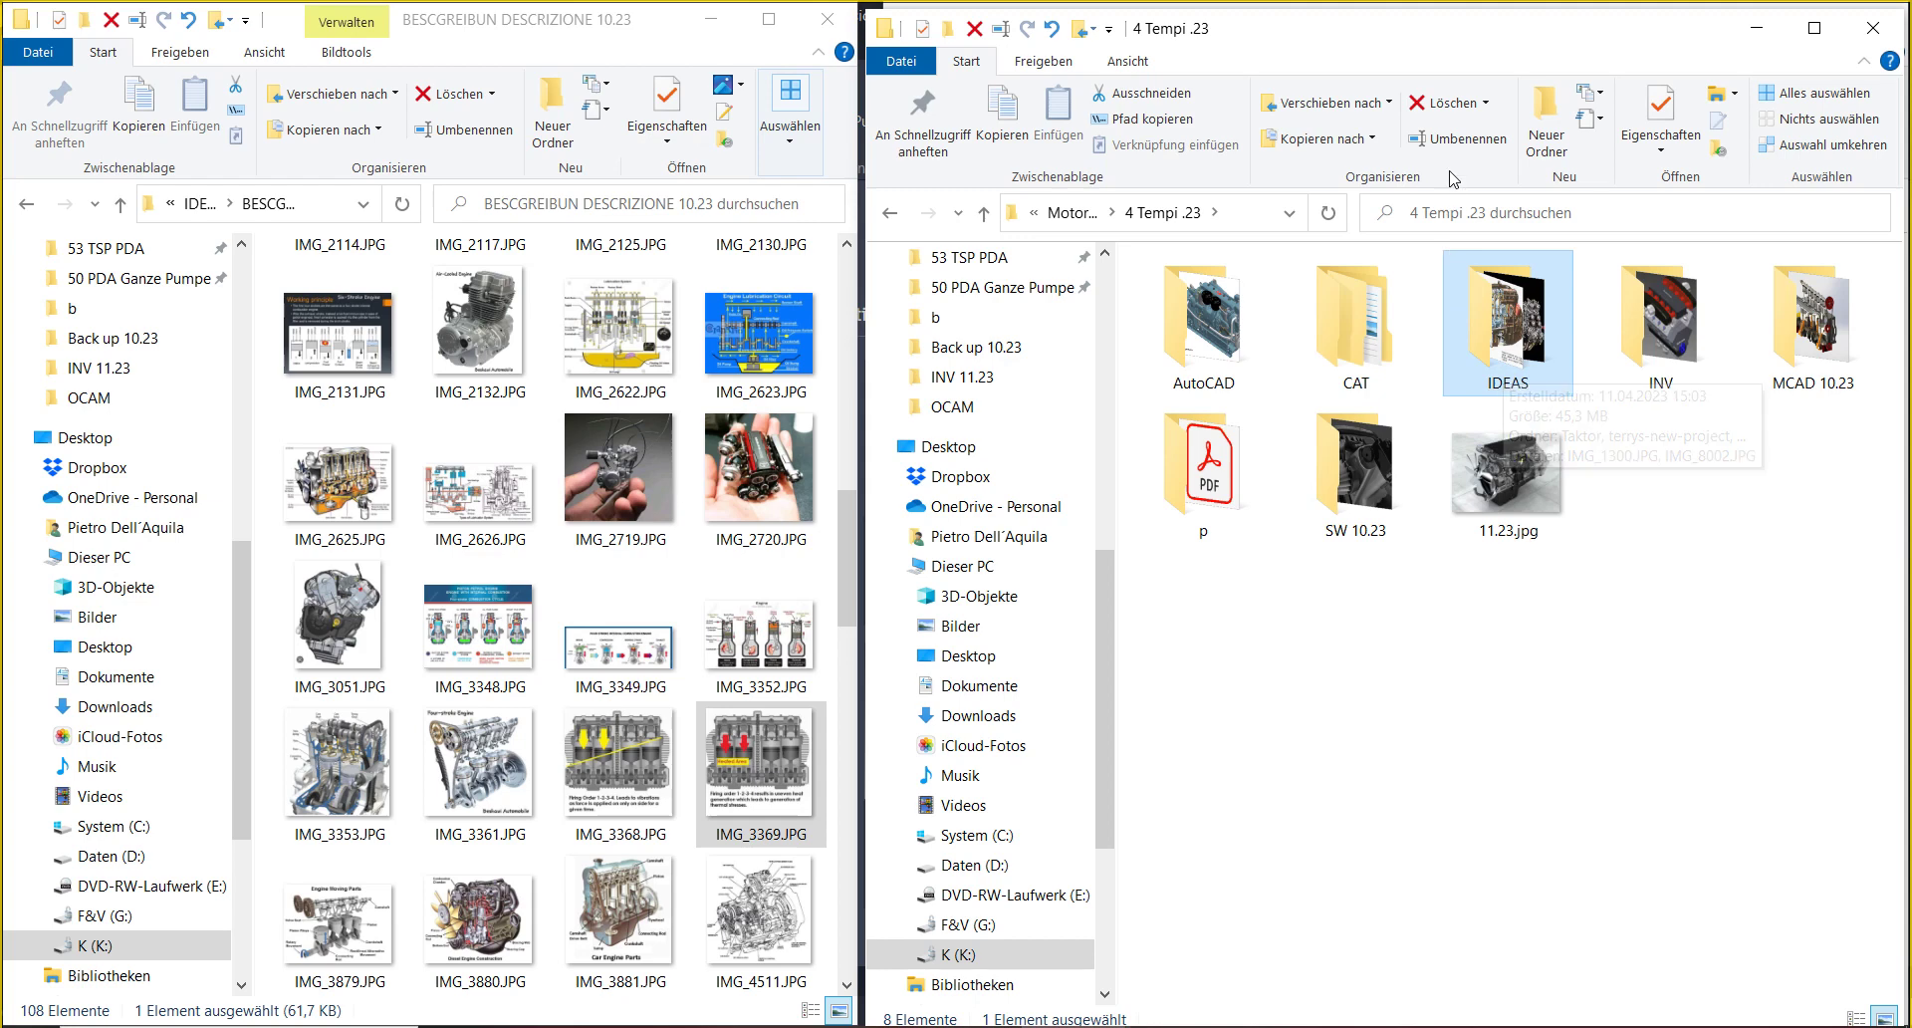
- Rename the IDEAS folder in 4 Tempi .23 as IDEAS R 11.23
click(1463, 139)
key(End)
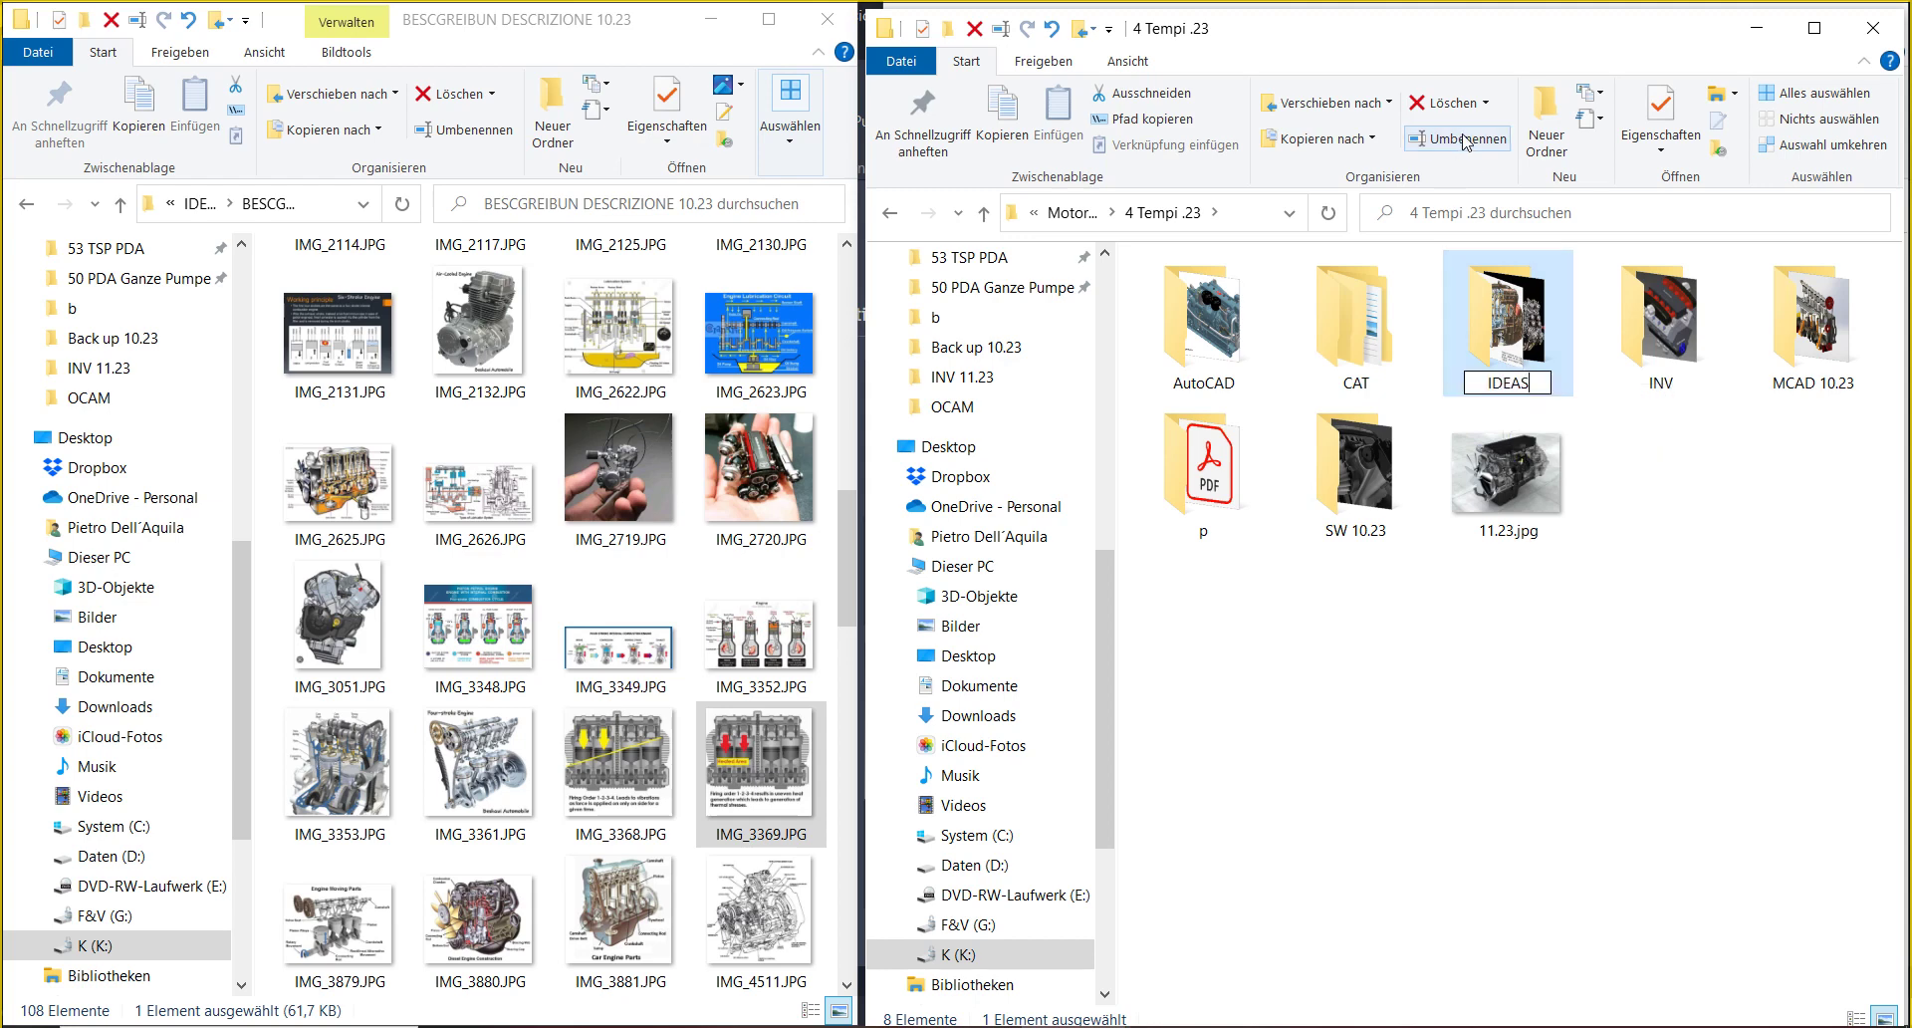
key(Caps_Lock)
text(_)
key(BackSpace)
key(Caps_Lock)
text(R 11)
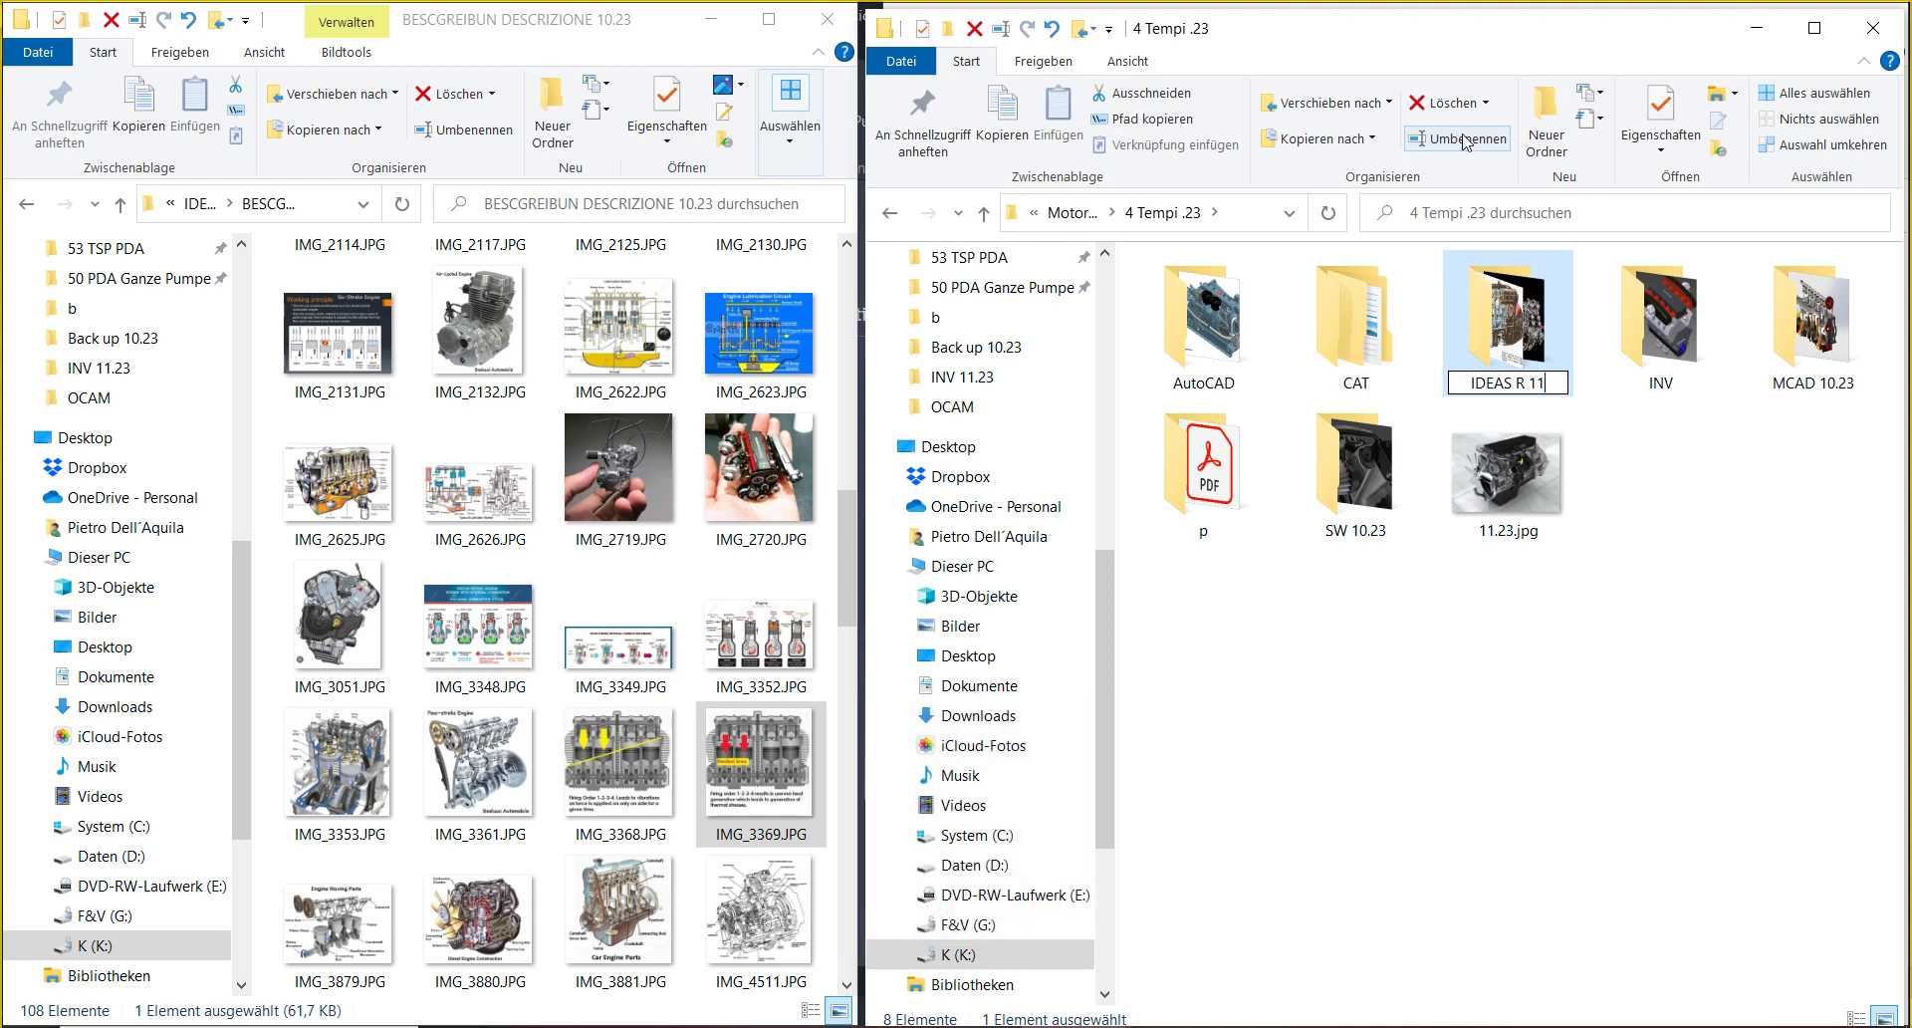
key(Caps_Lock)
text(.23)
key(Return)
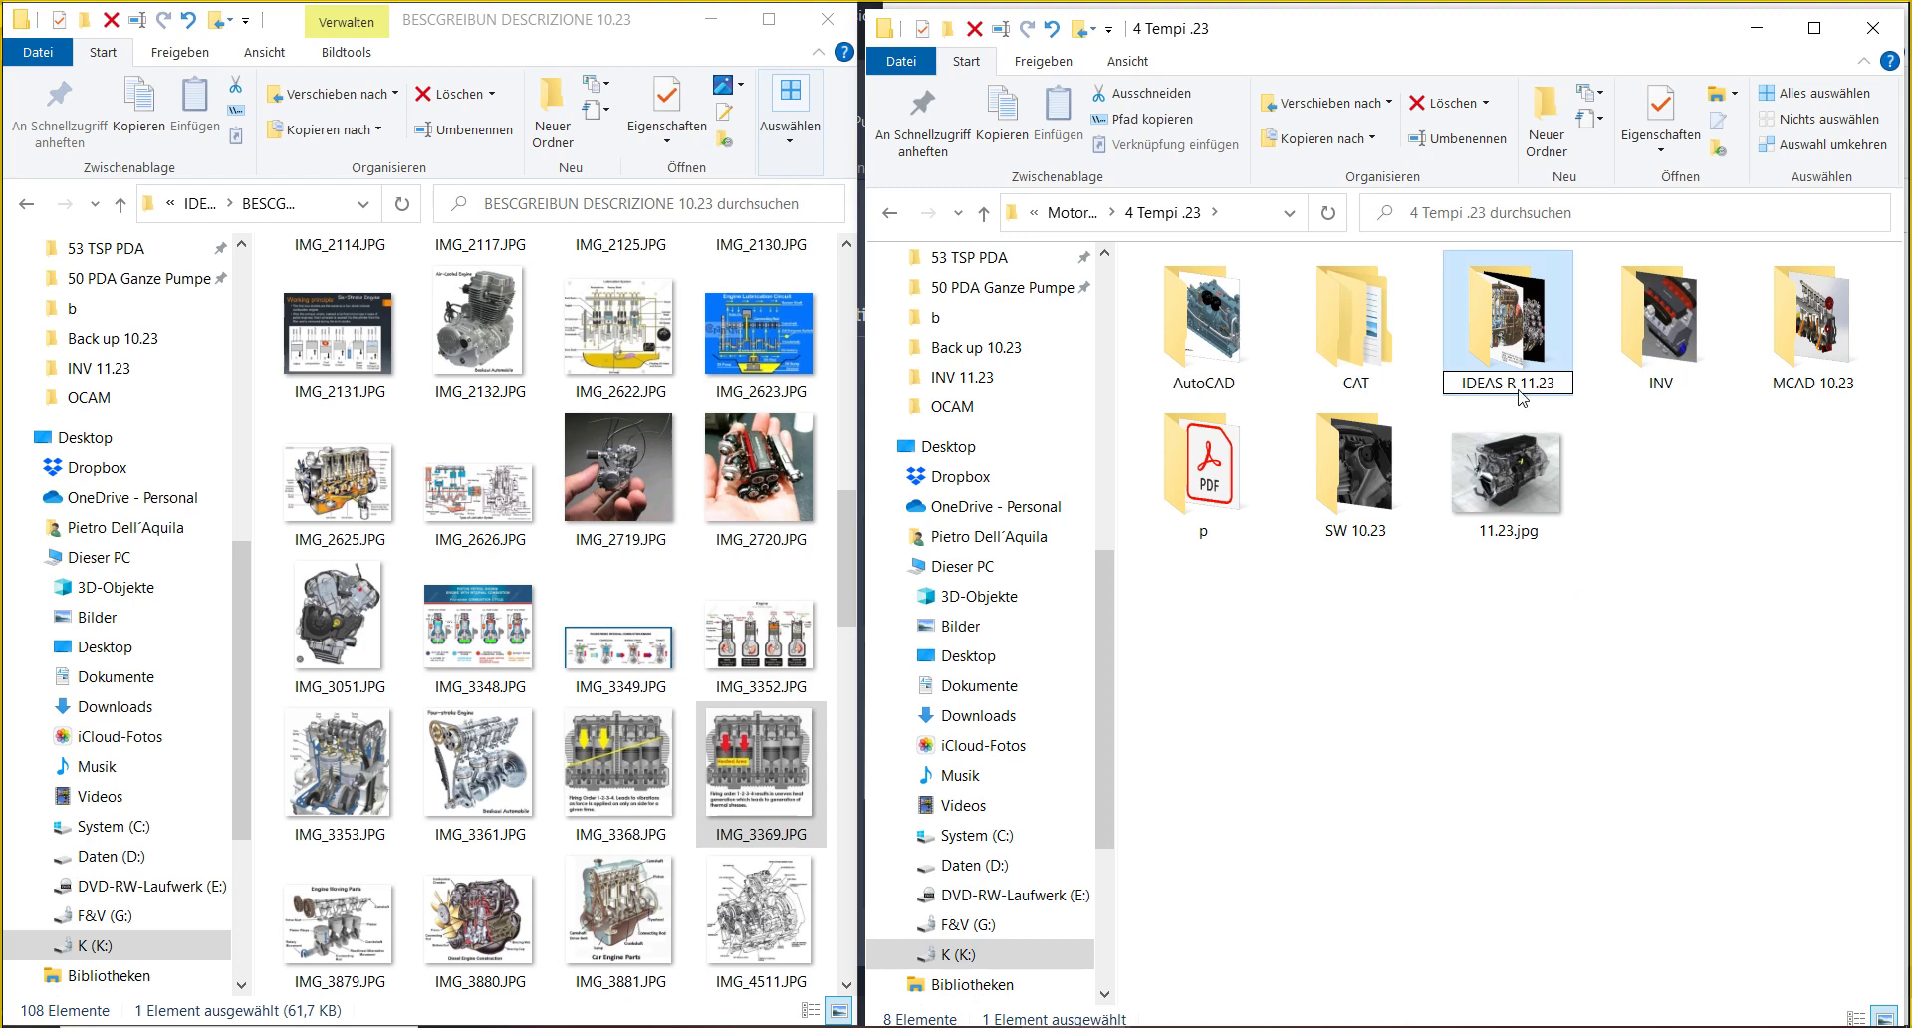
- Open the IDEAS R 11.23 folder in 4 Tempi .23, view IMG_8002.JPG at full size and close the viewer
double_click(1519, 364)
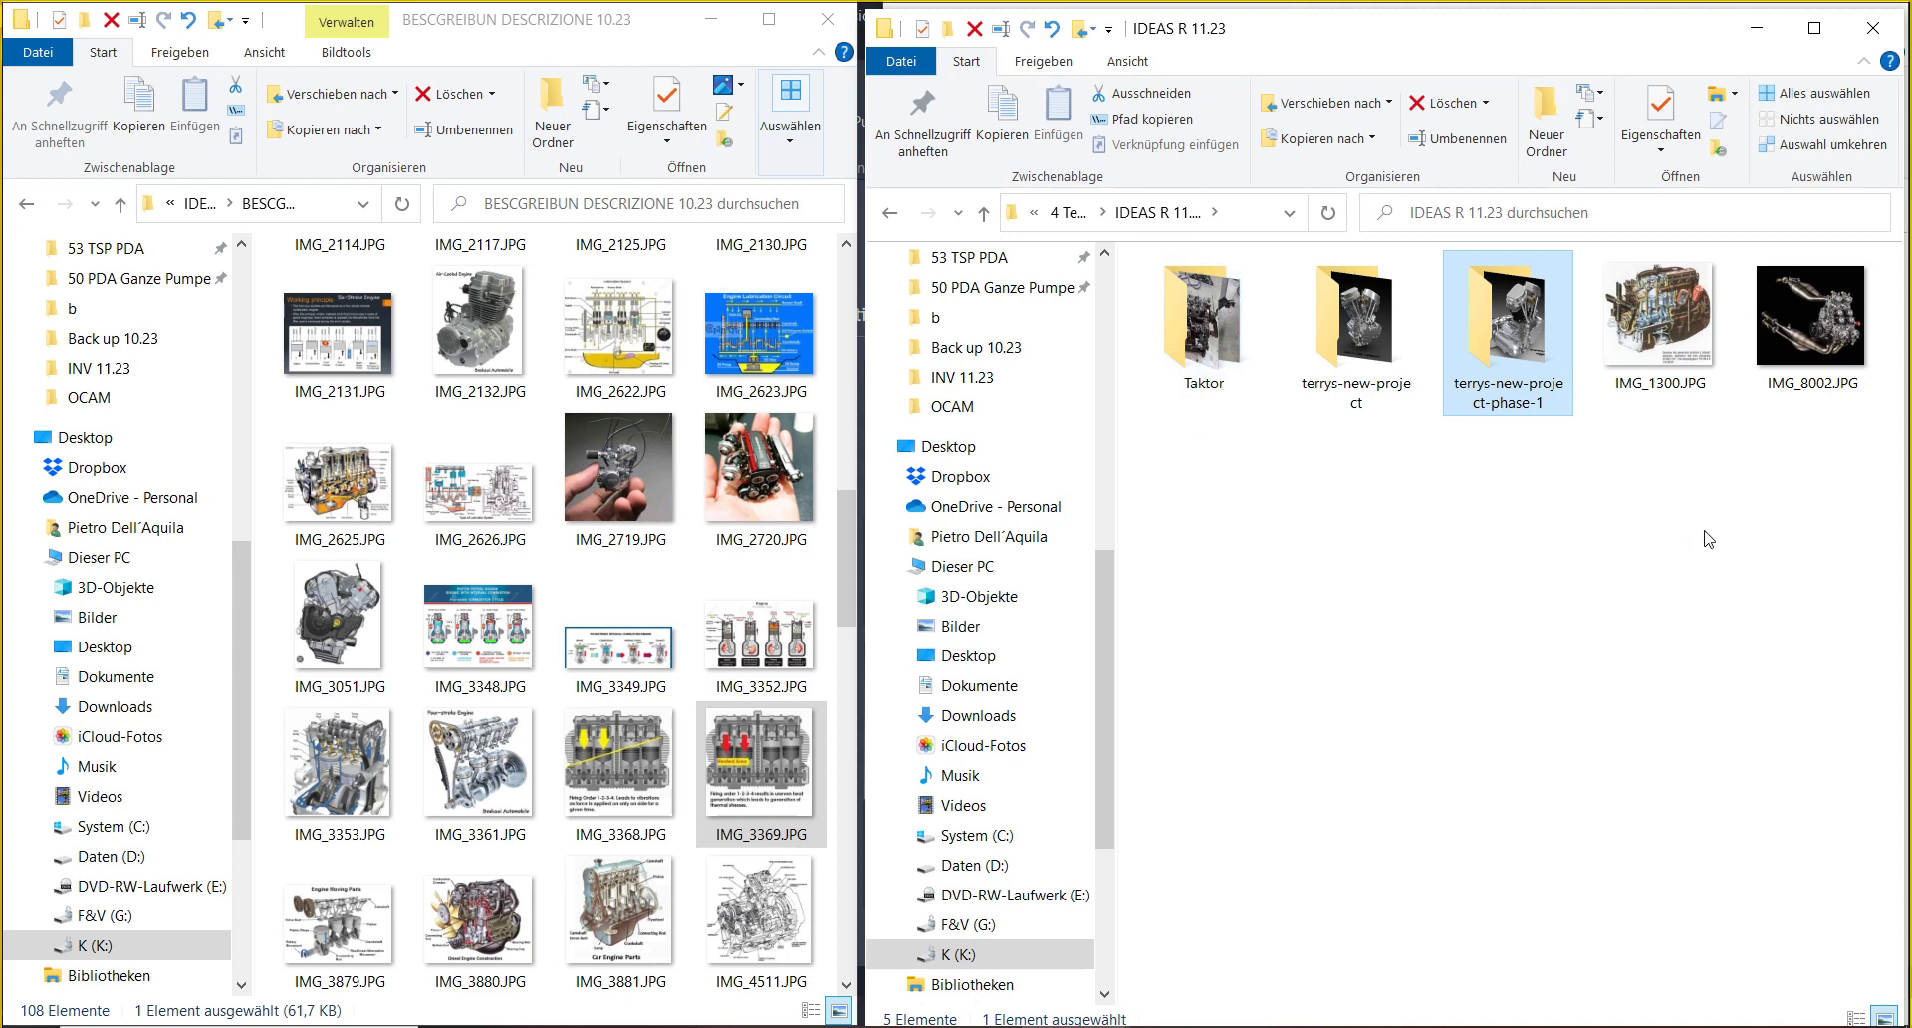
mouse_move(1828, 348)
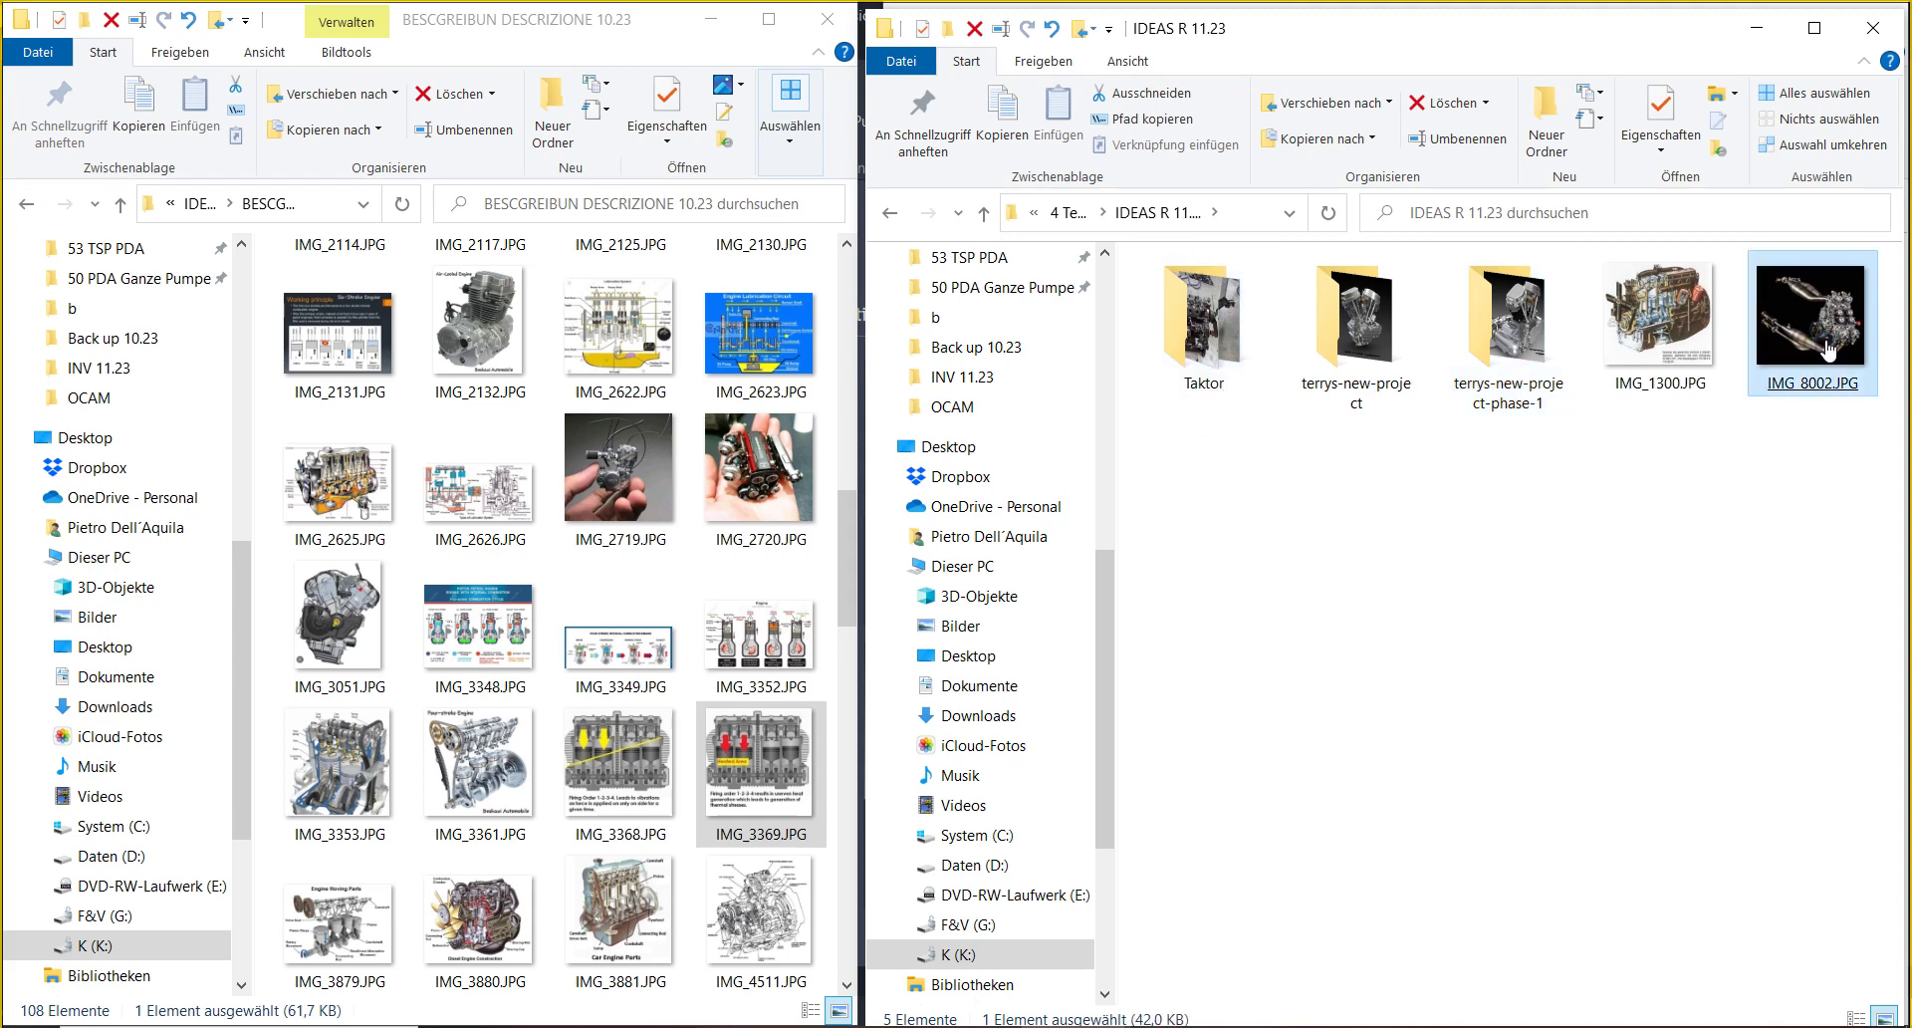
click(1828, 349)
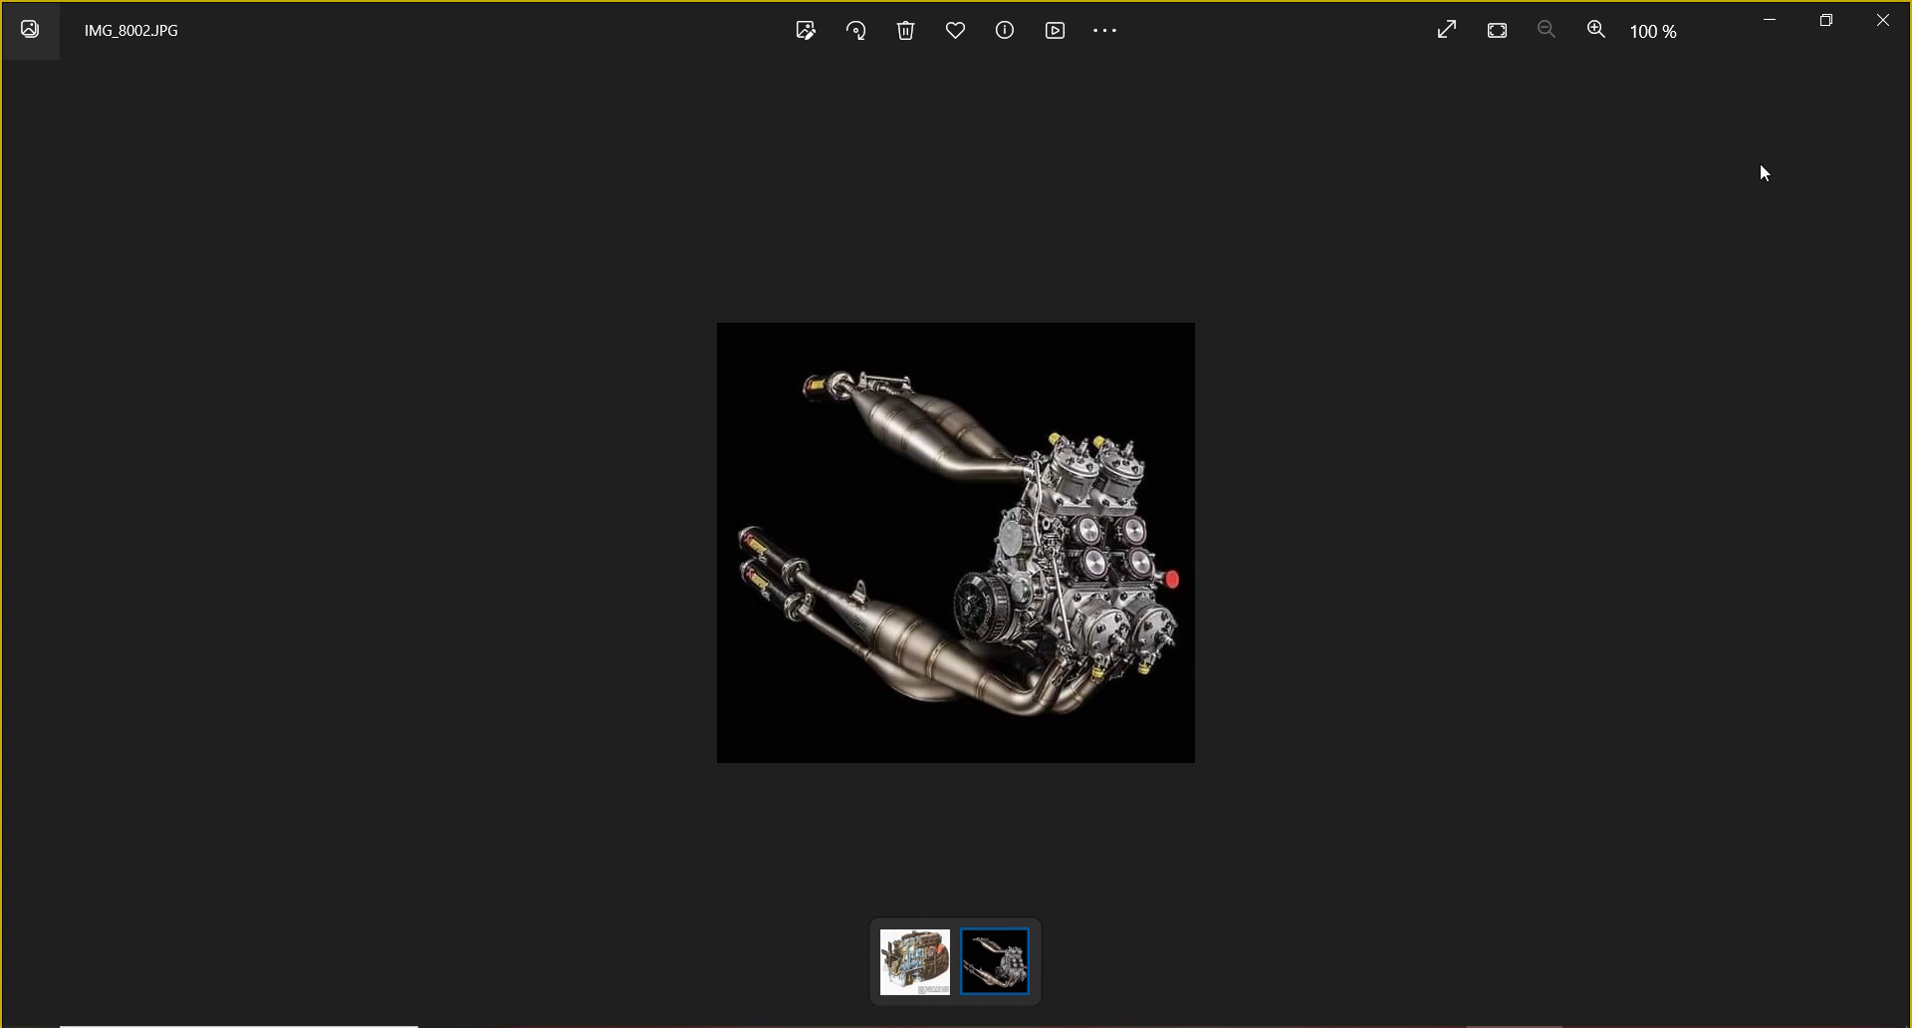
click(1882, 20)
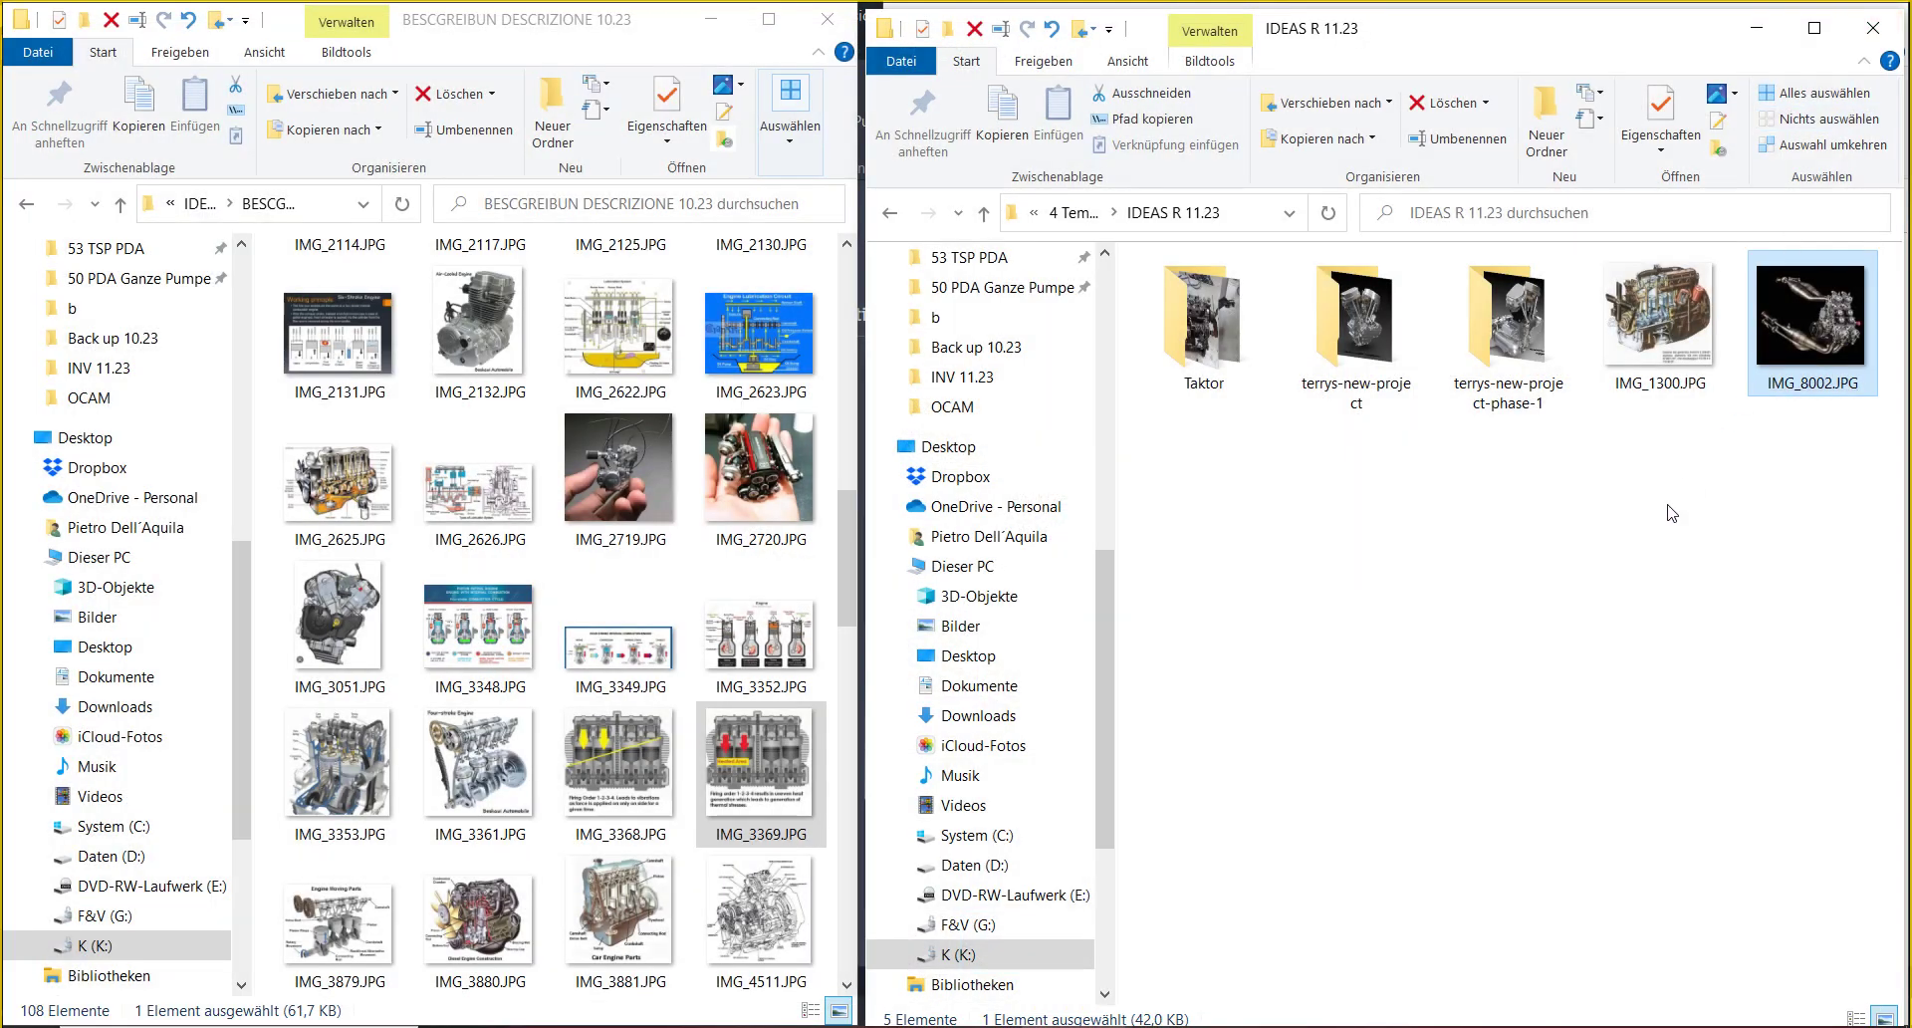
- Create a new folder named R inside the IDEAS R 11.23 folder of 4 Tempi .23
click(1534, 110)
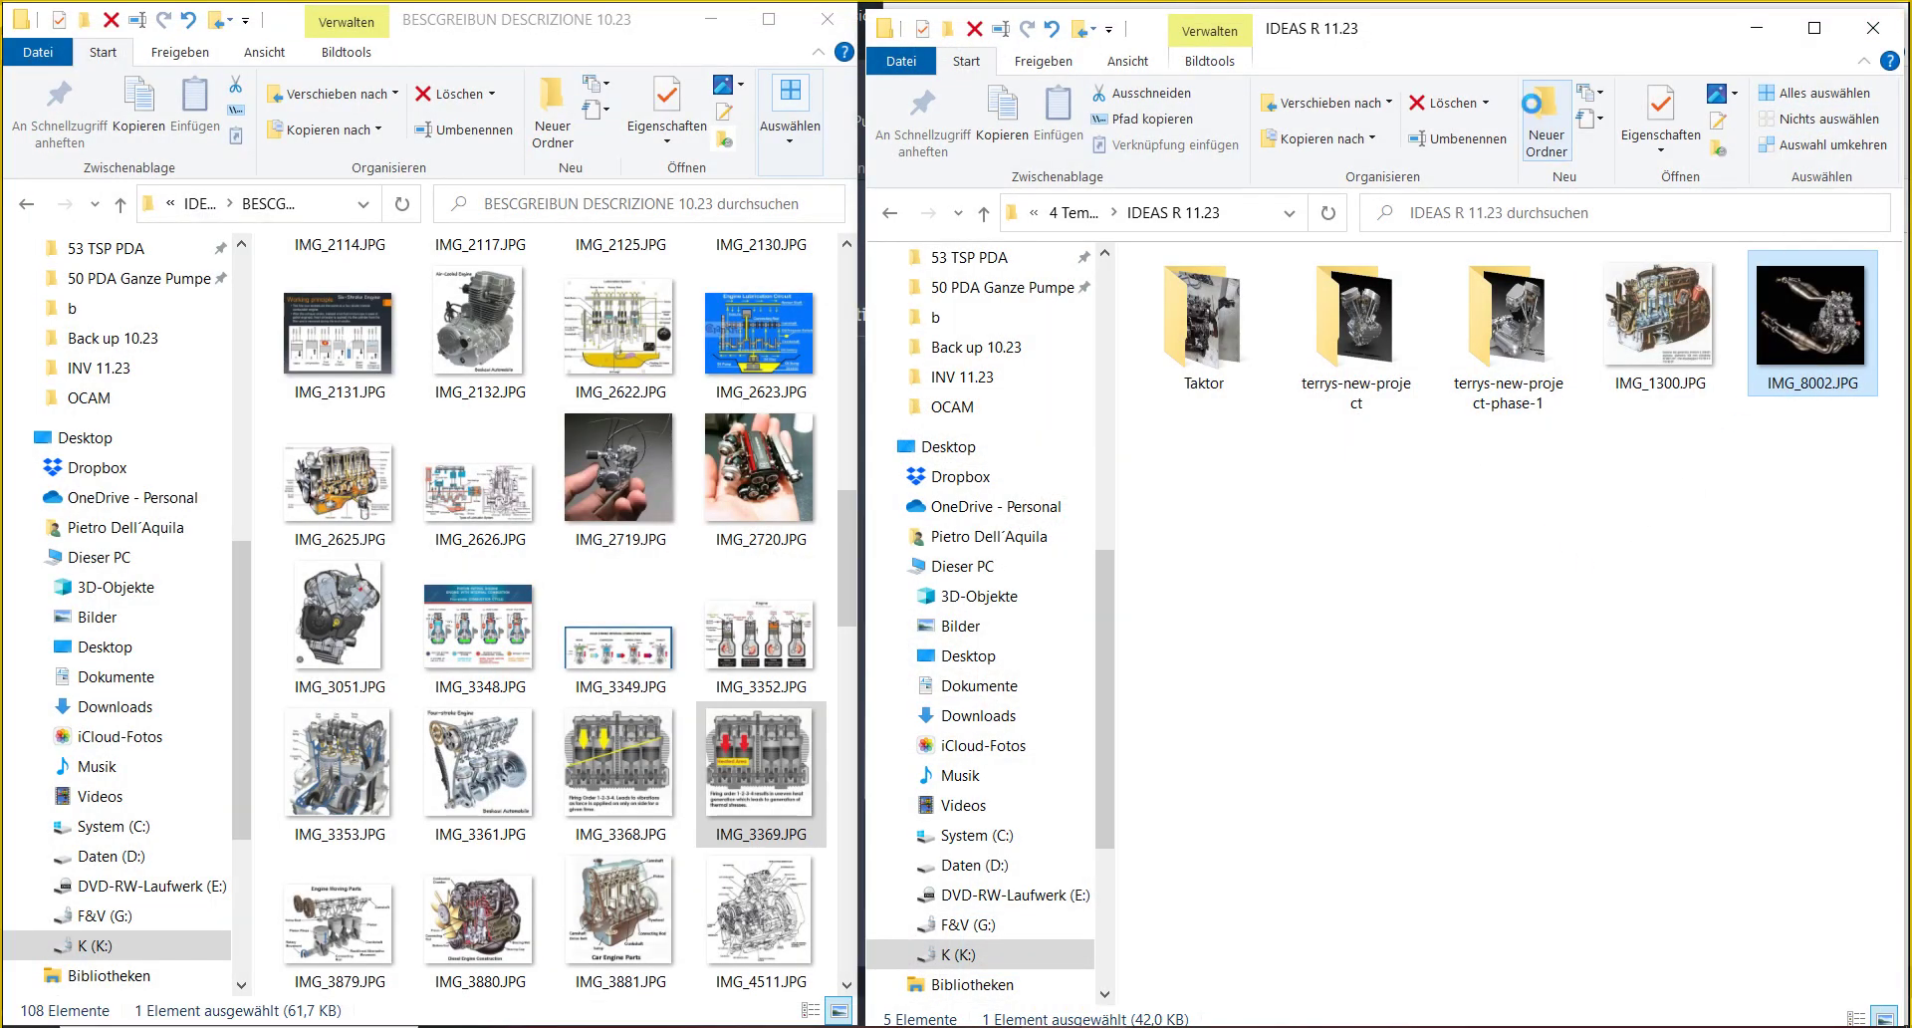
text(r)
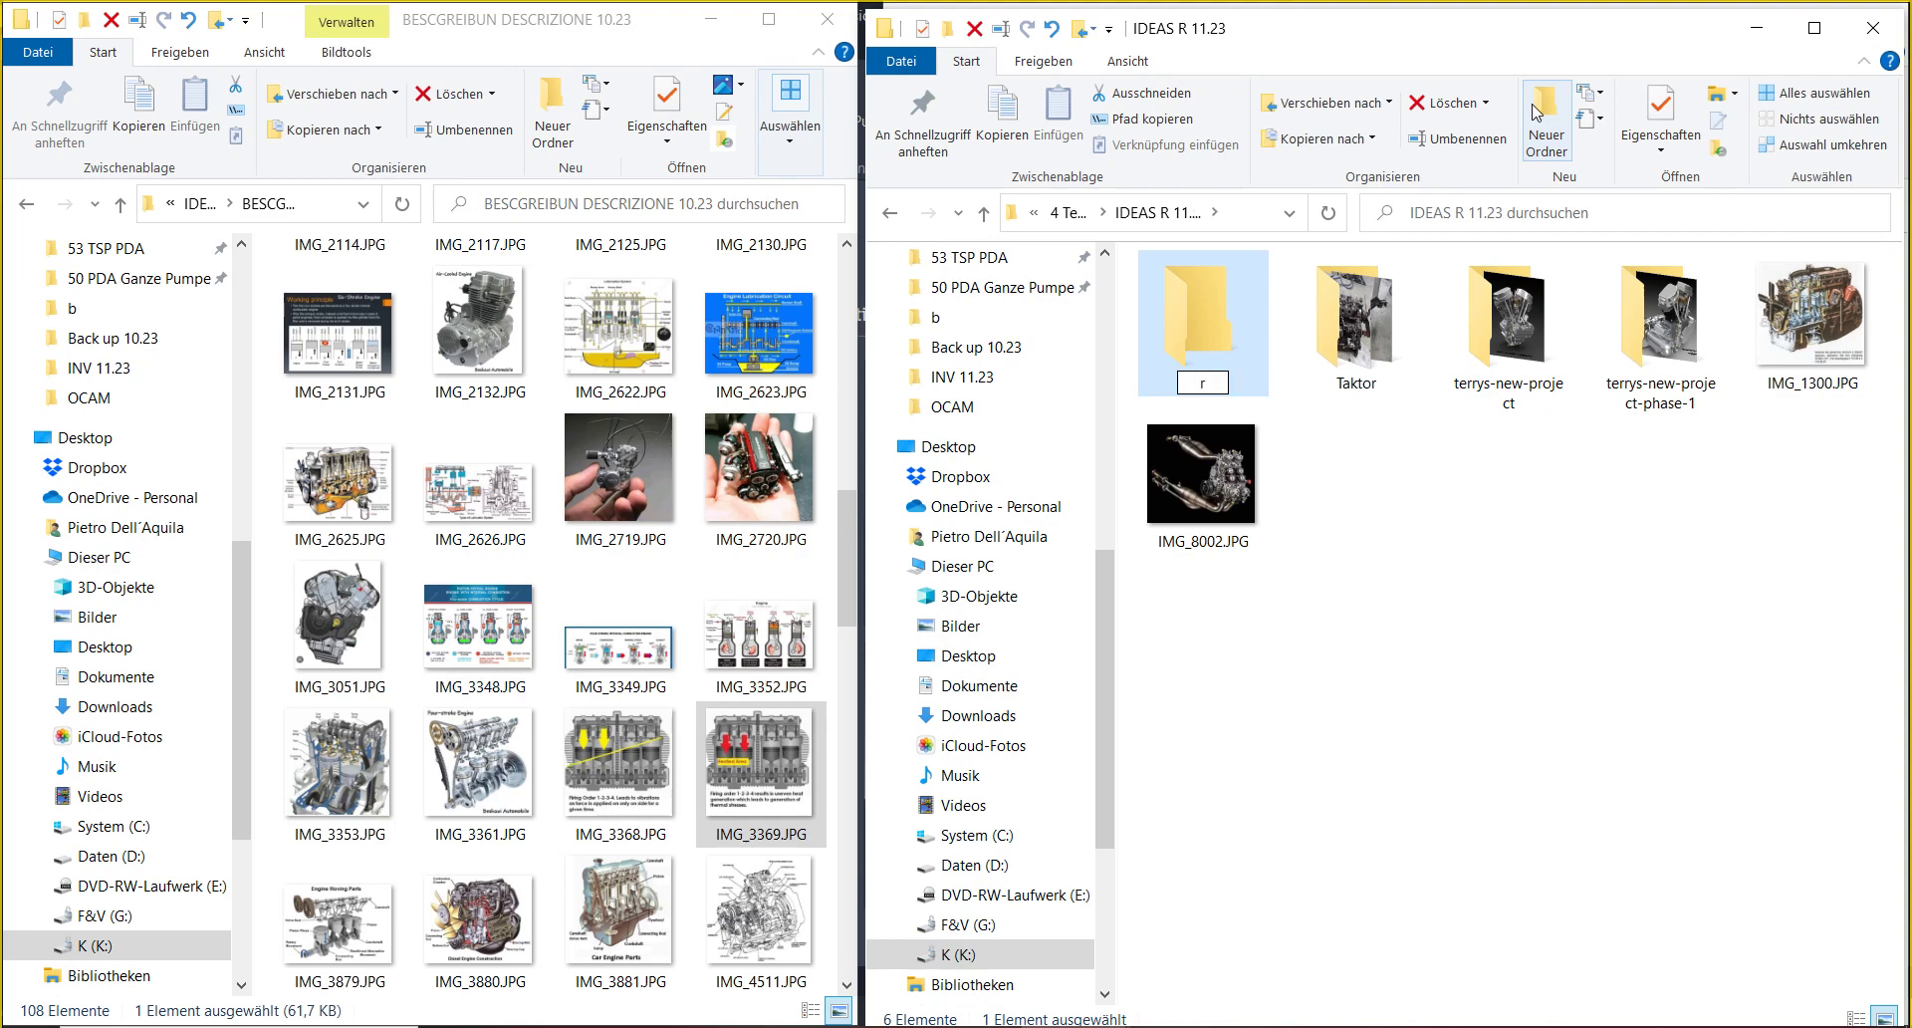
key(Caps_Lock)
text(R)
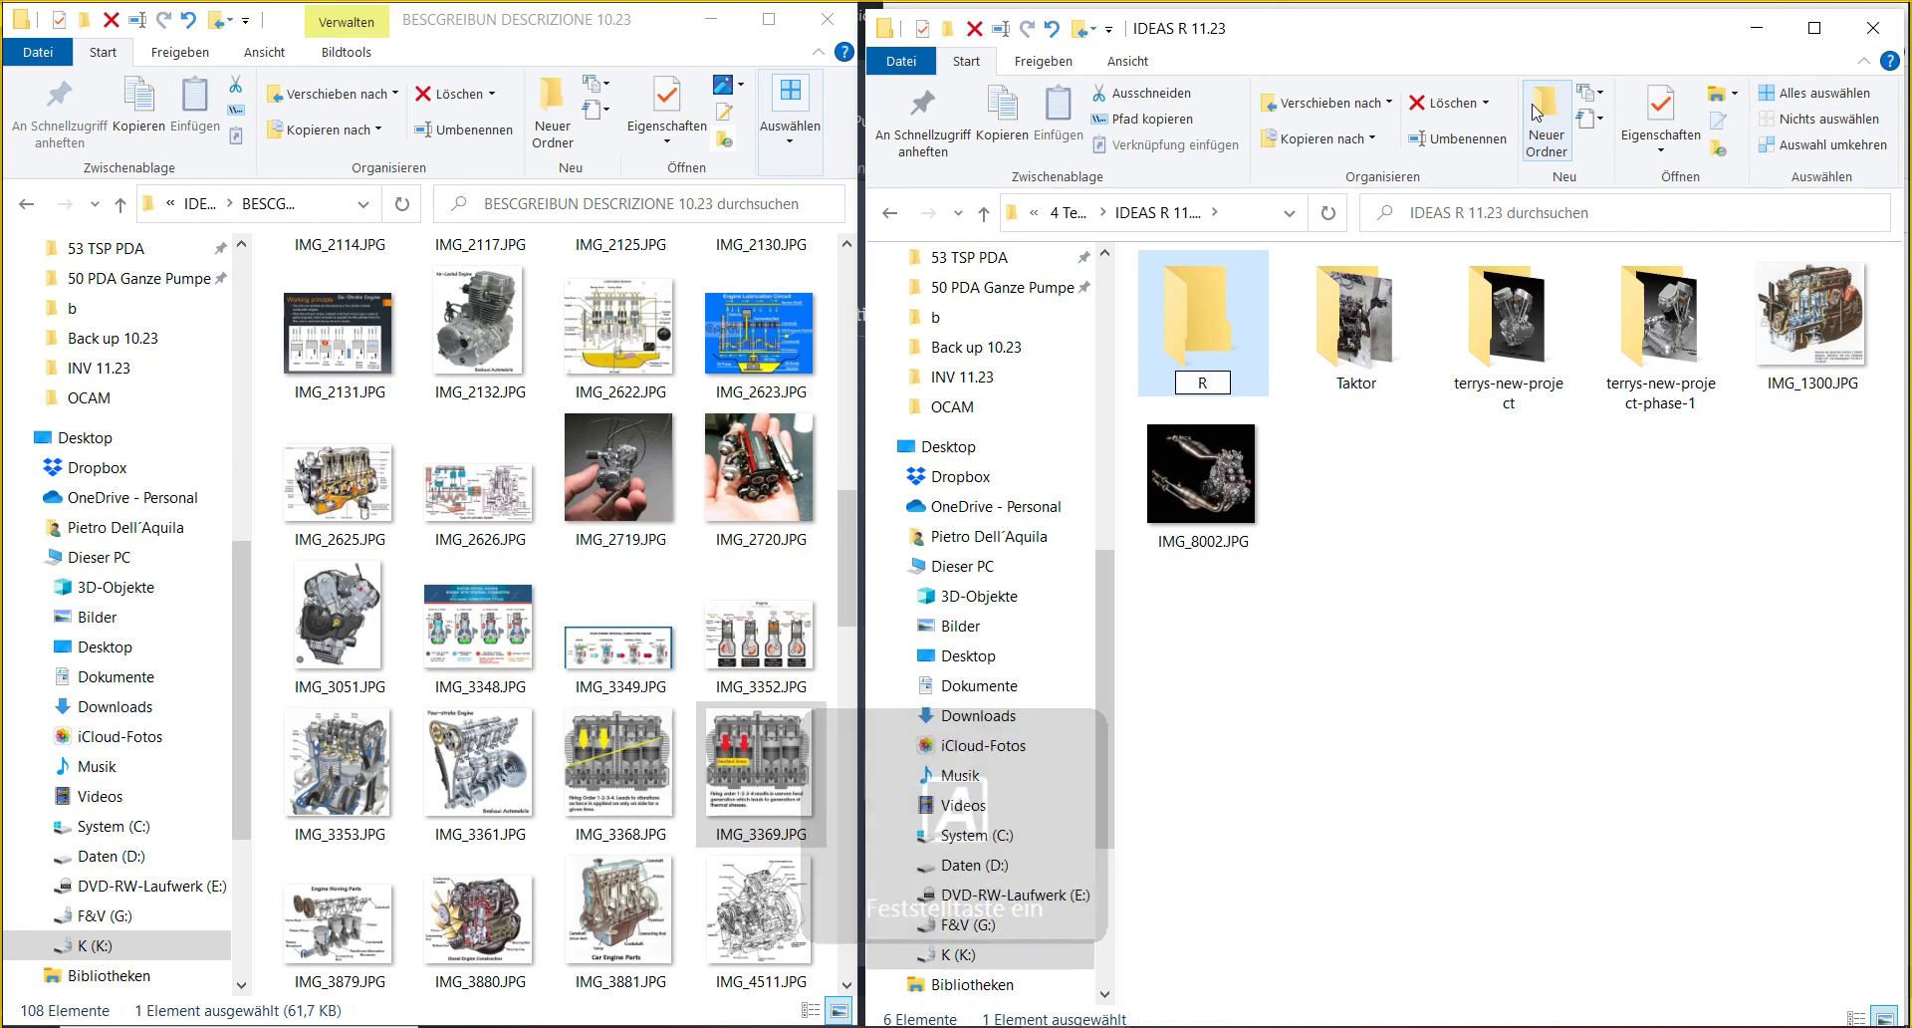
key(Return)
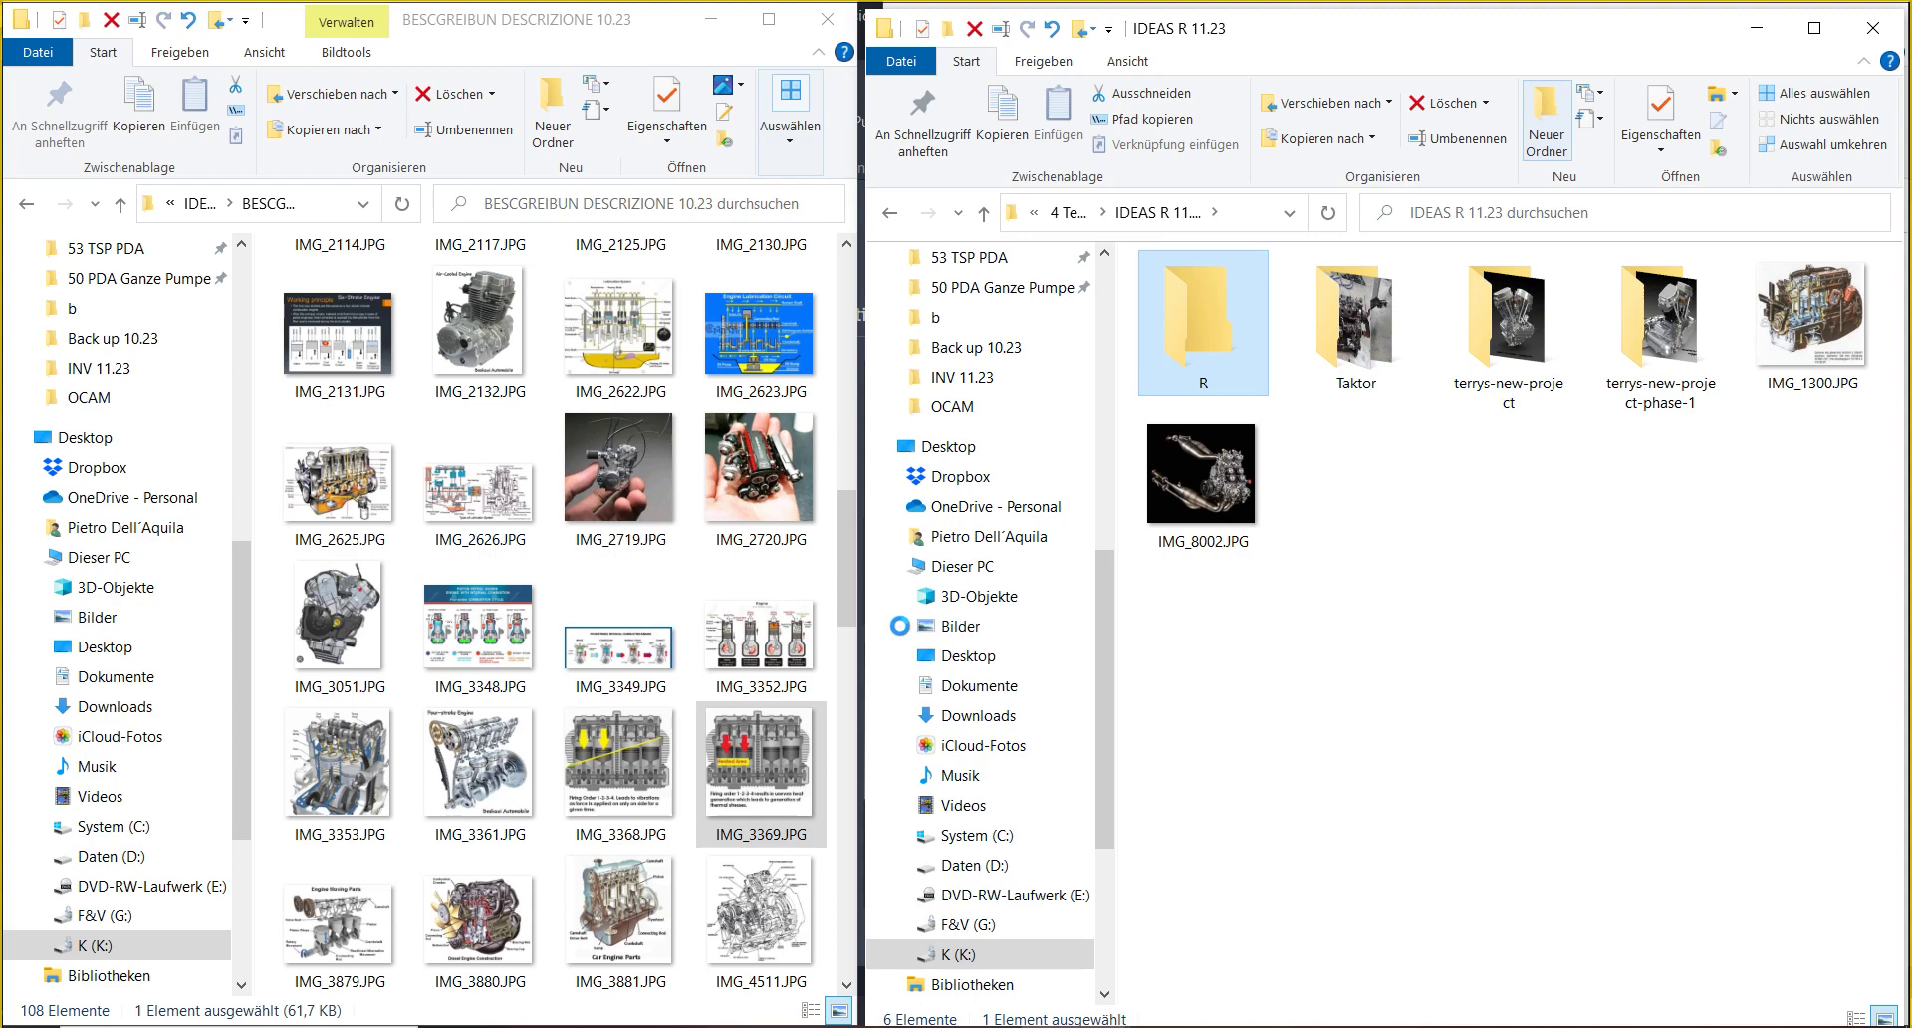
- Check IMG_3348.JPG through IMG_3352.JPG at full size and move IMG_3348.JPG and IMG_3349.JPG into the new R folder
click(501, 654)
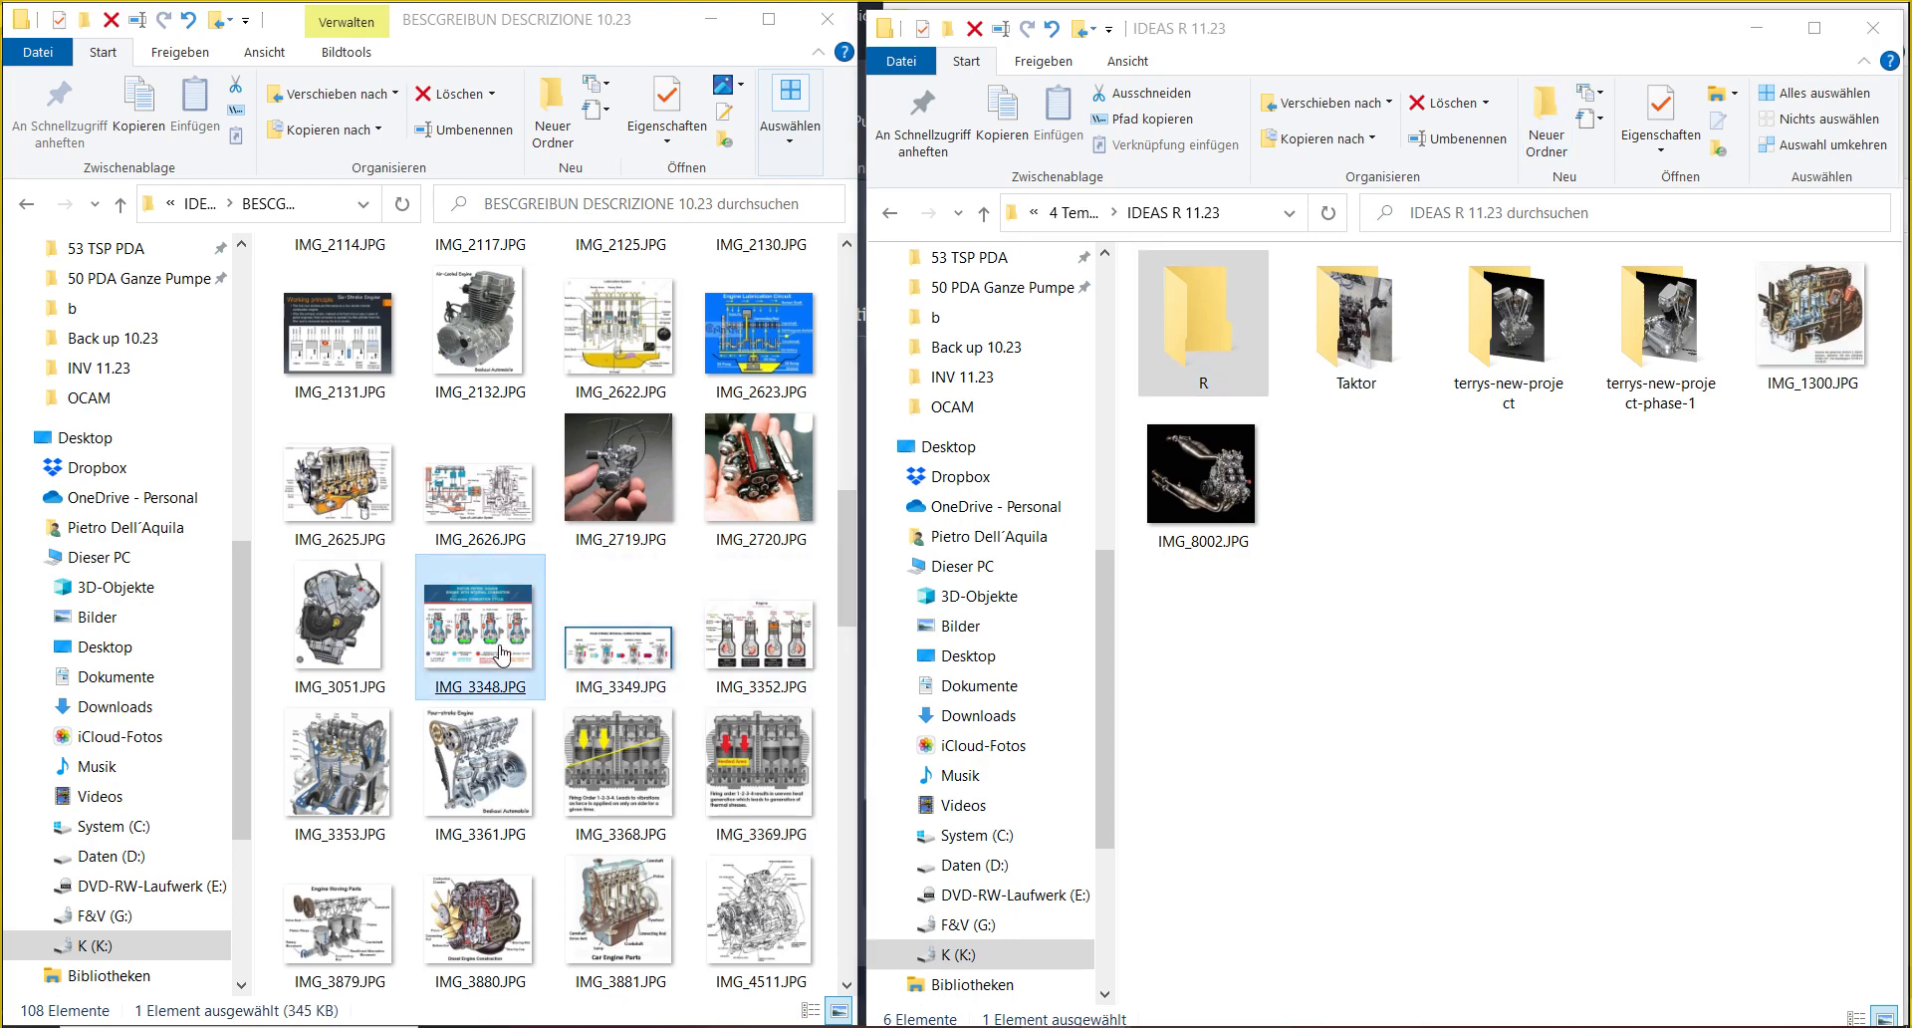
double_click(500, 647)
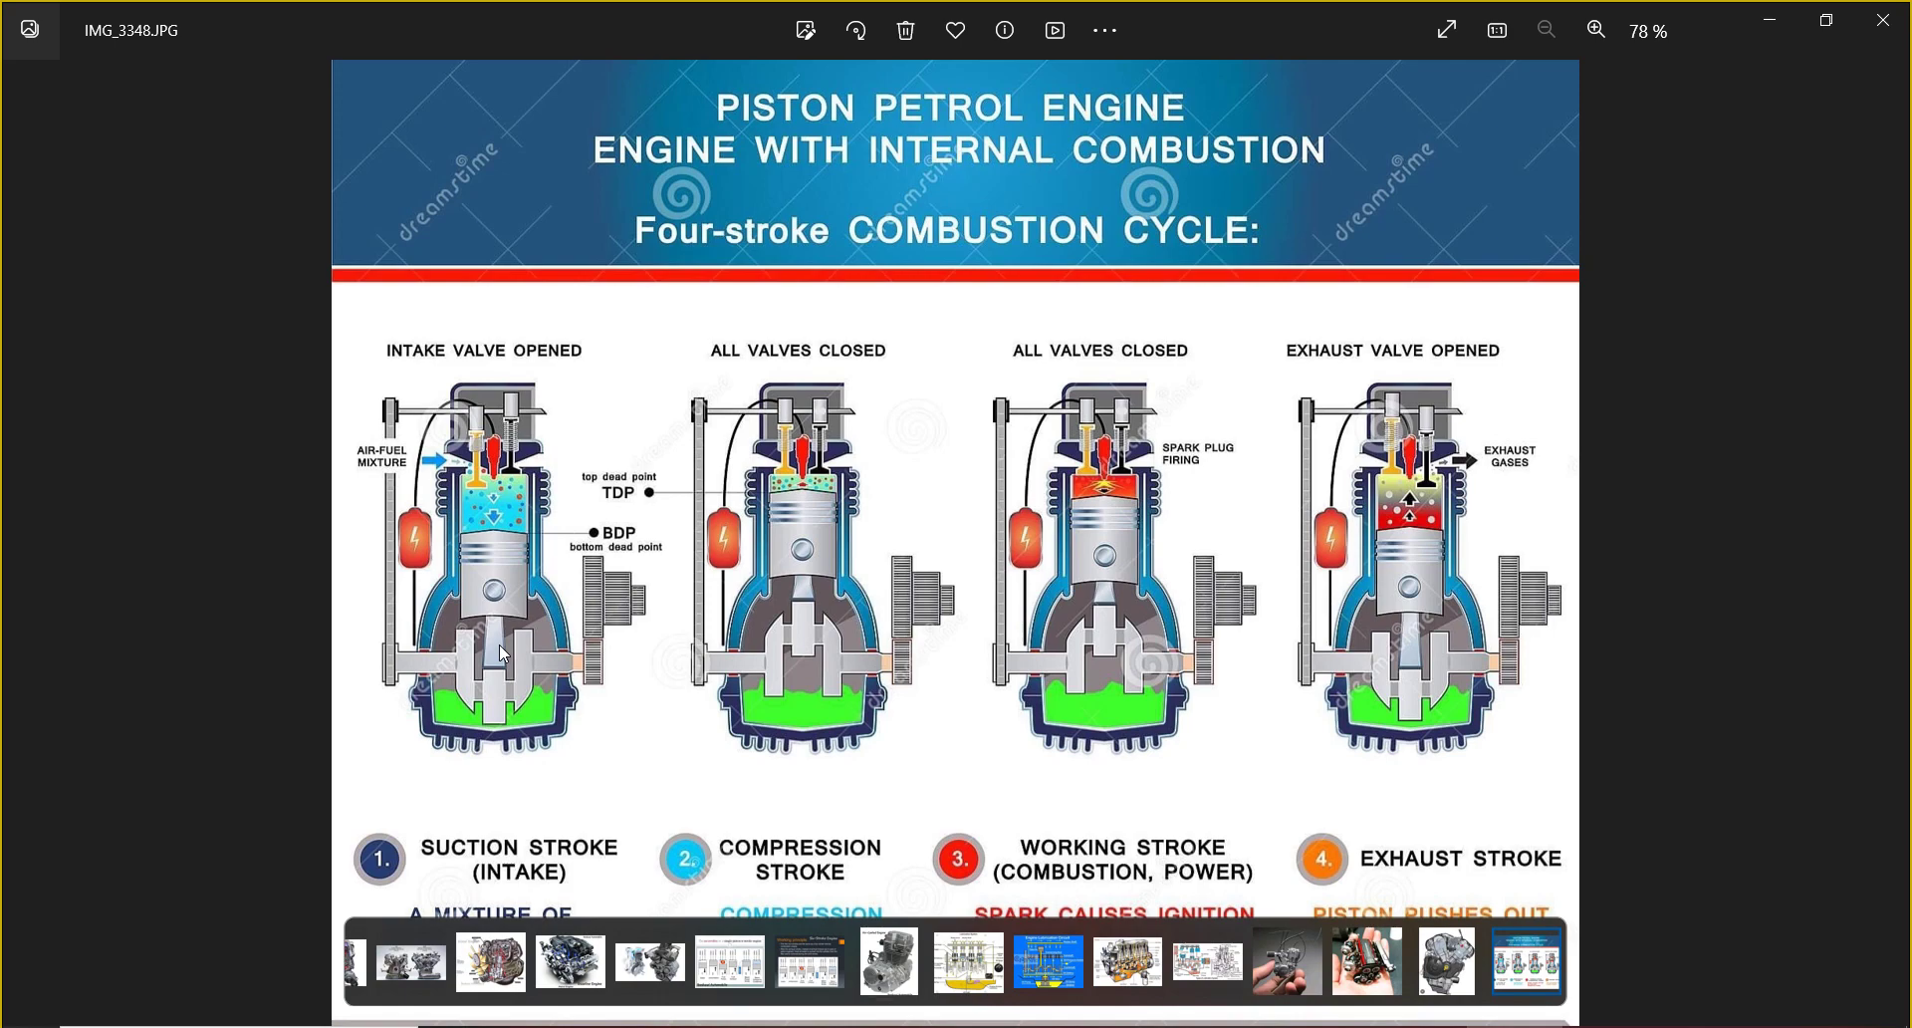
key(Right)
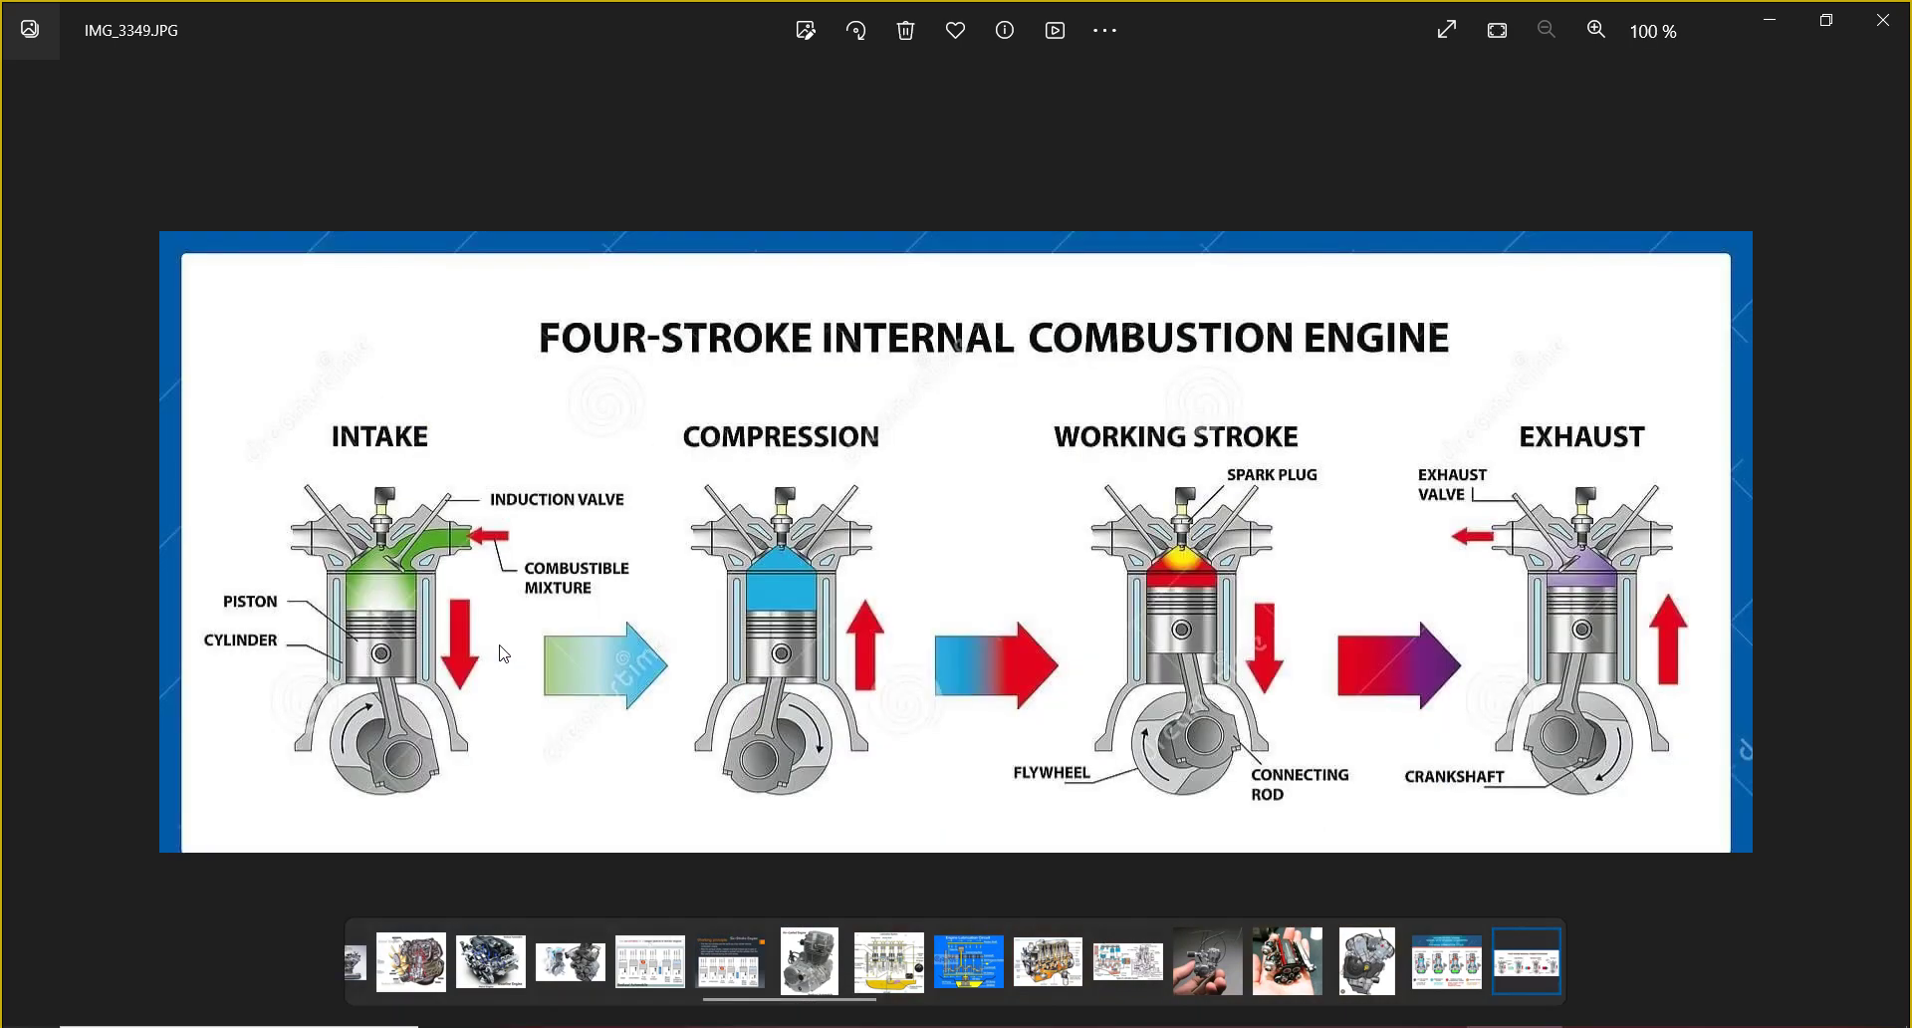
key(Right)
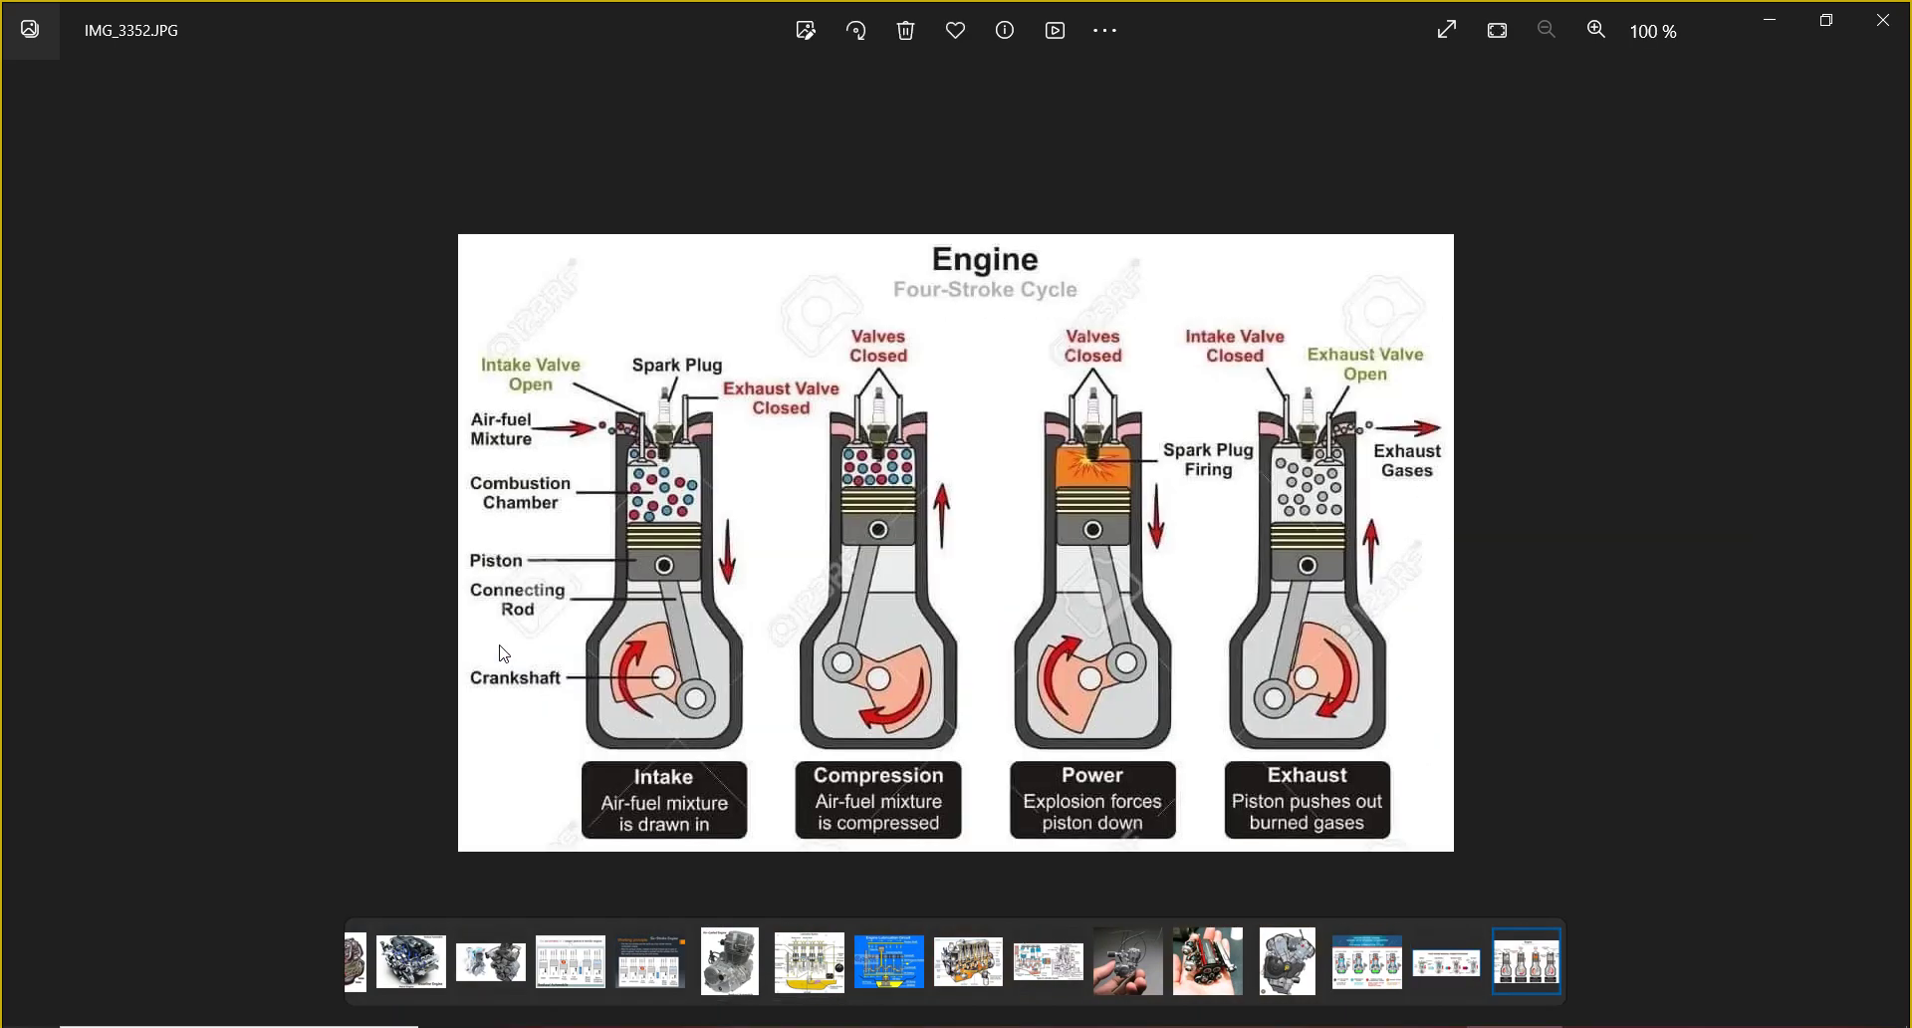
click(1885, 37)
drag(677, 675, 1206, 344)
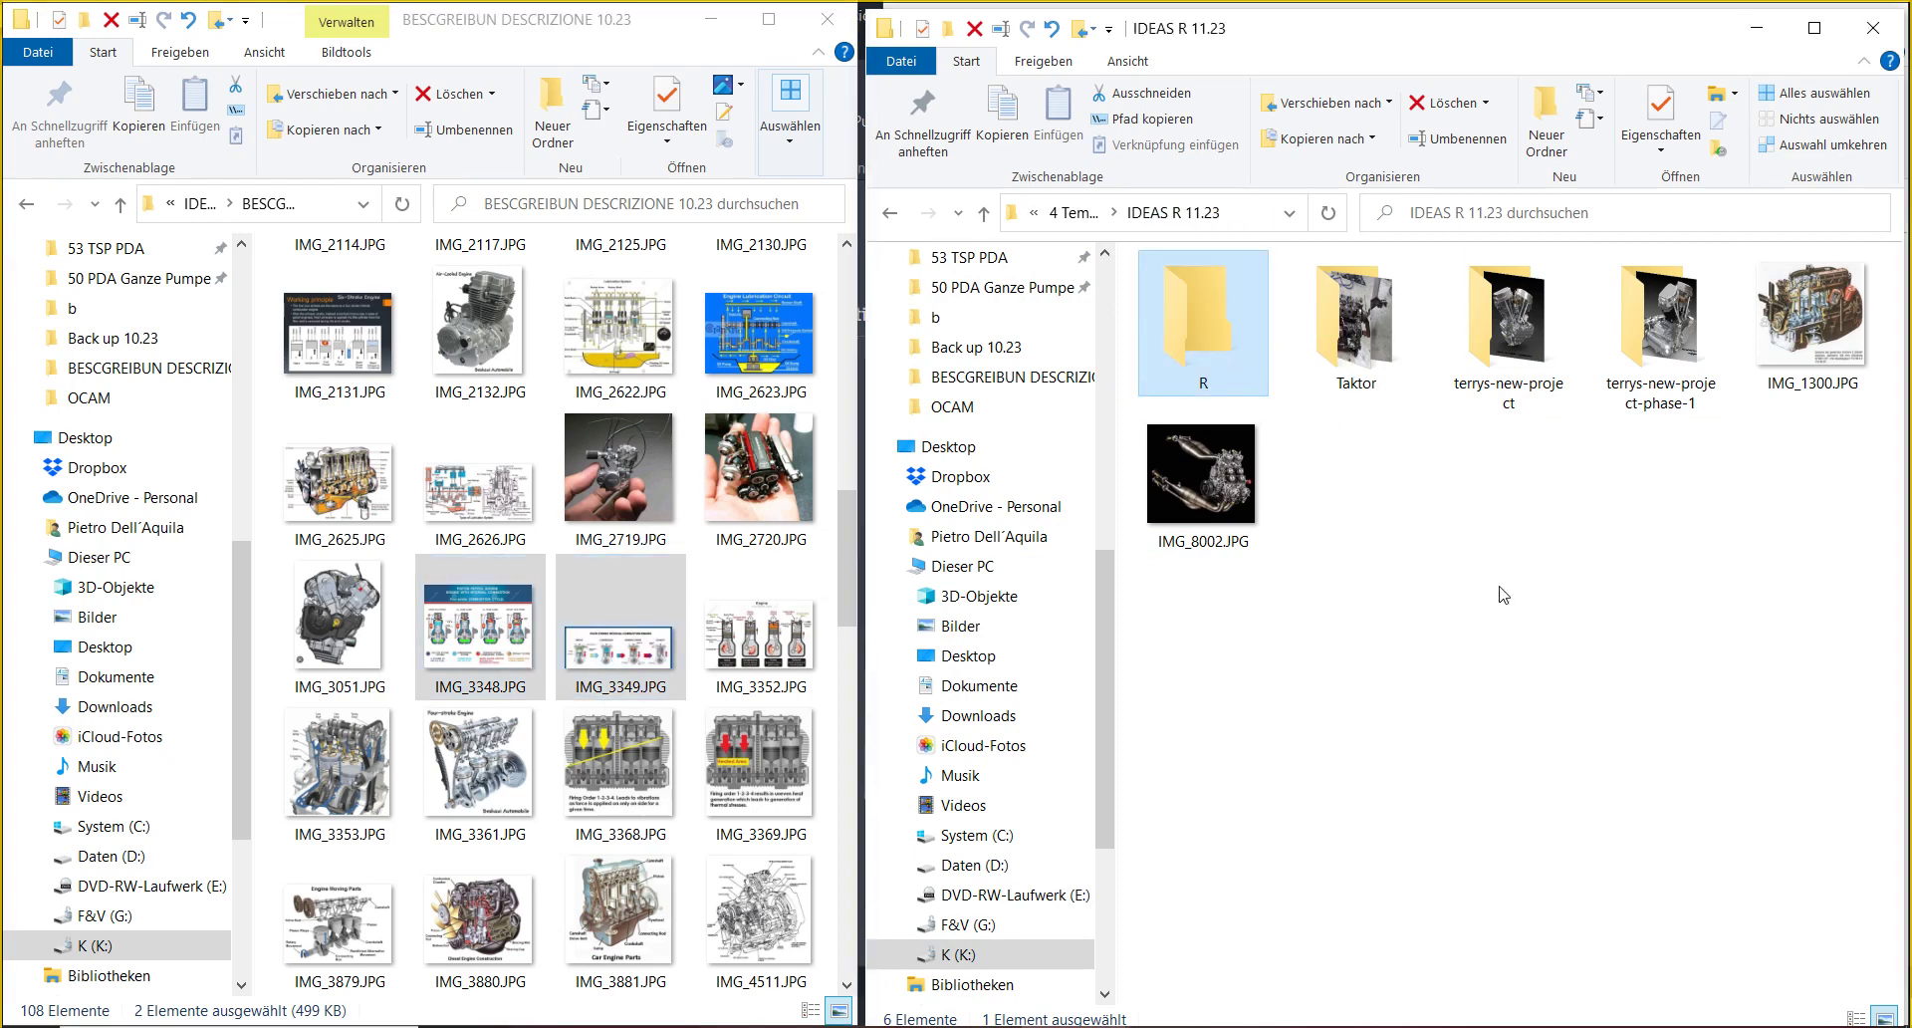
- Move IMG_8002.JPG from 4 Tempi .23's IDEAS R 11.23 folder into the R subfolder of 2 Tempi .23's IDEAS R 11.23 folder
click(1205, 531)
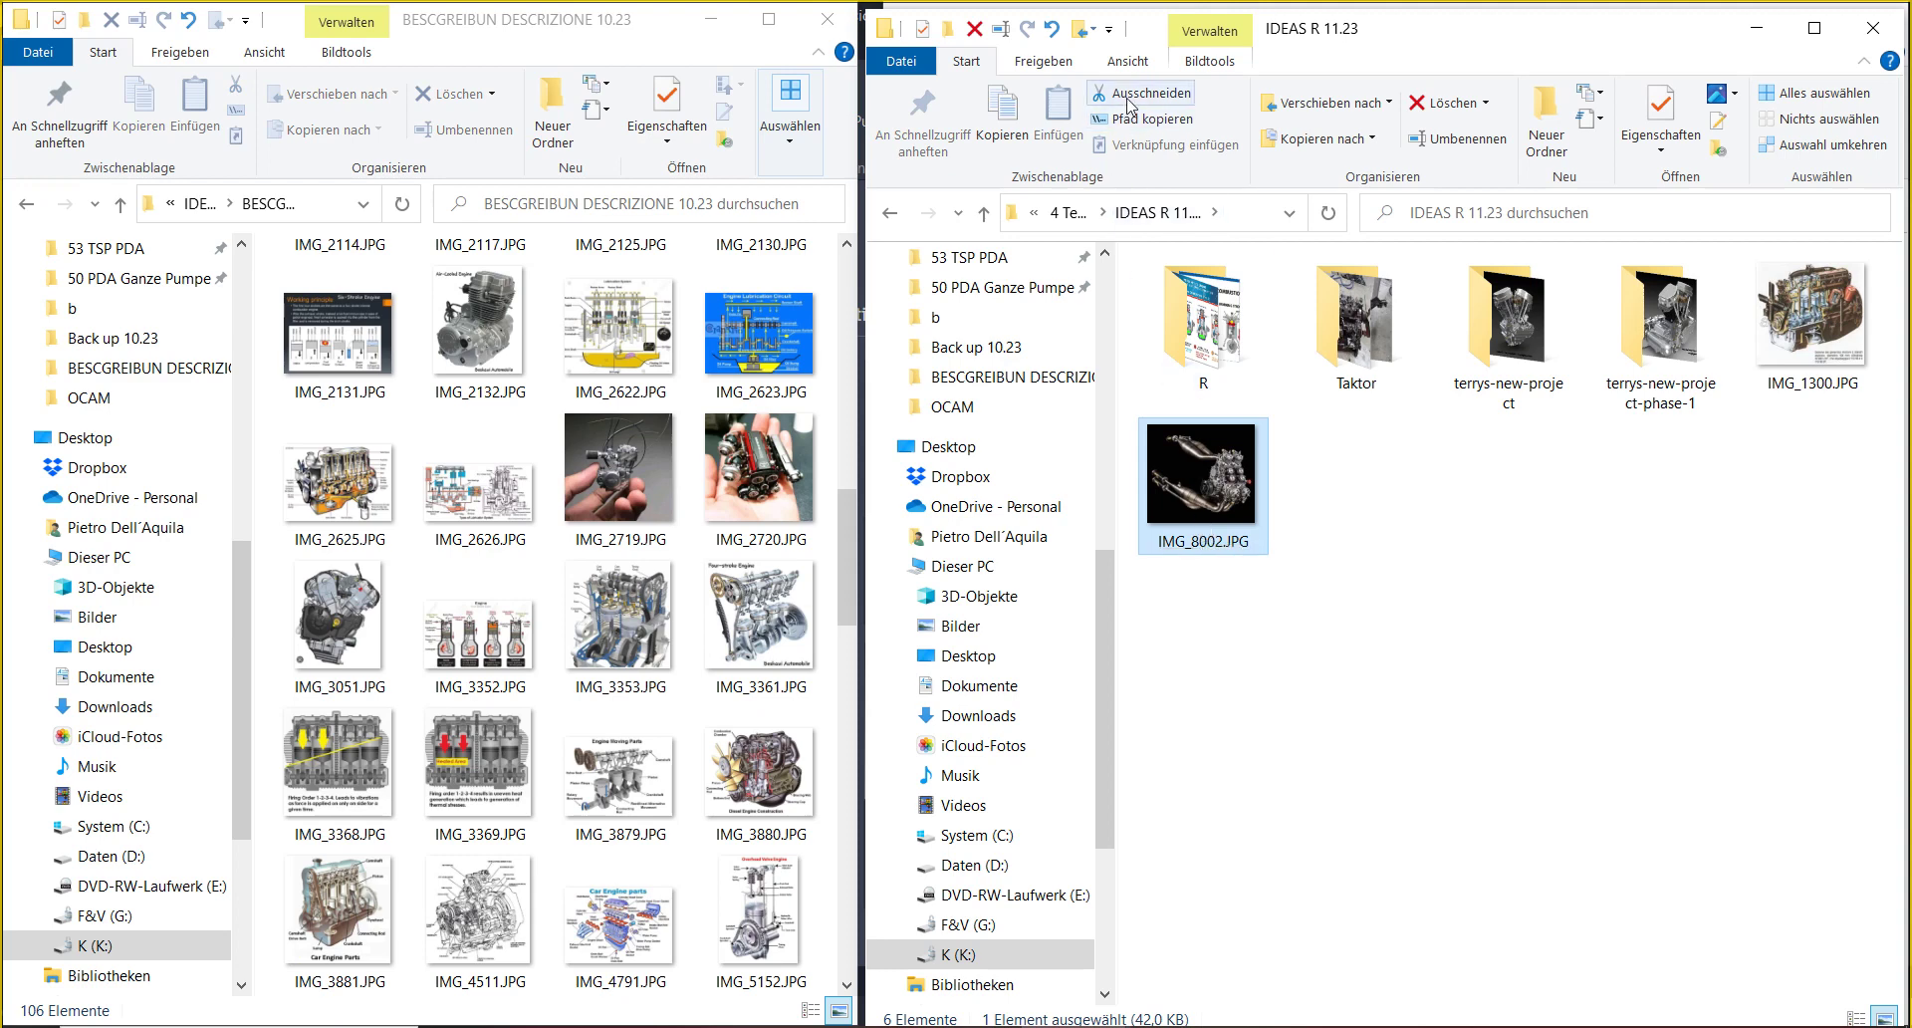
click(1130, 95)
click(1067, 212)
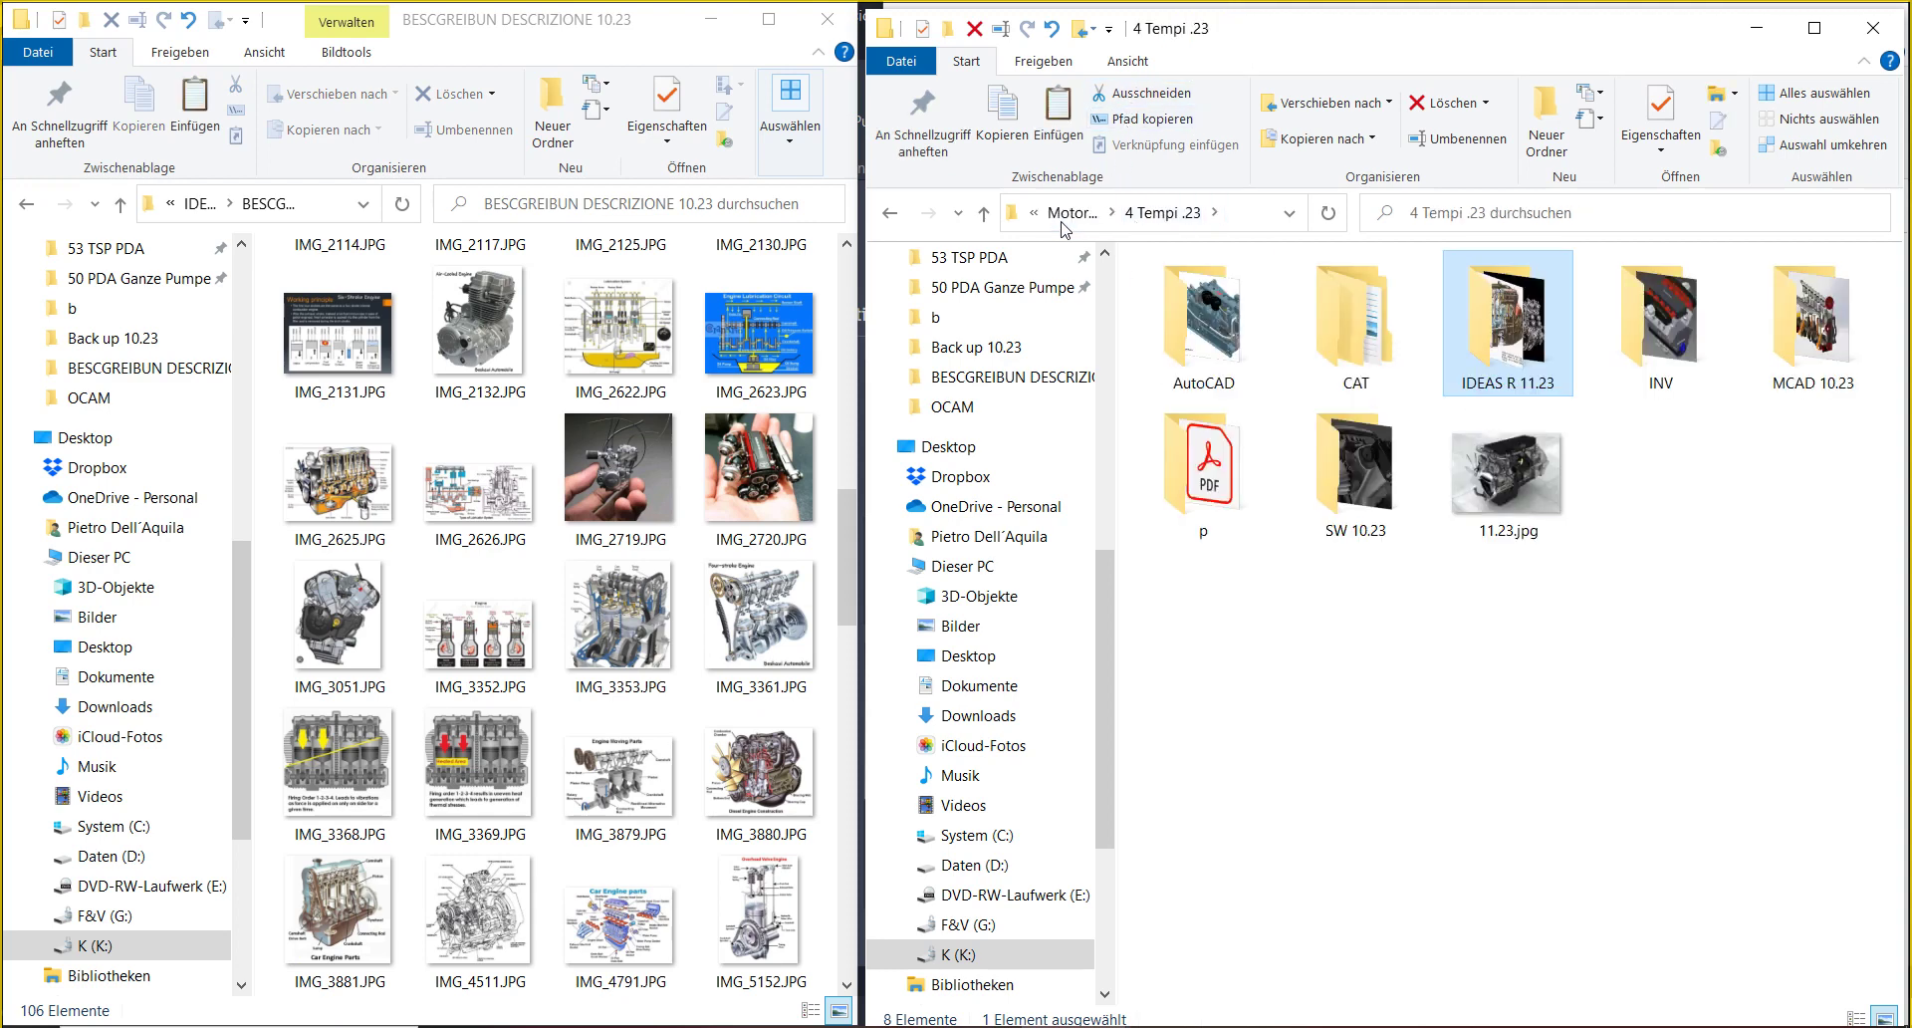
click(1070, 212)
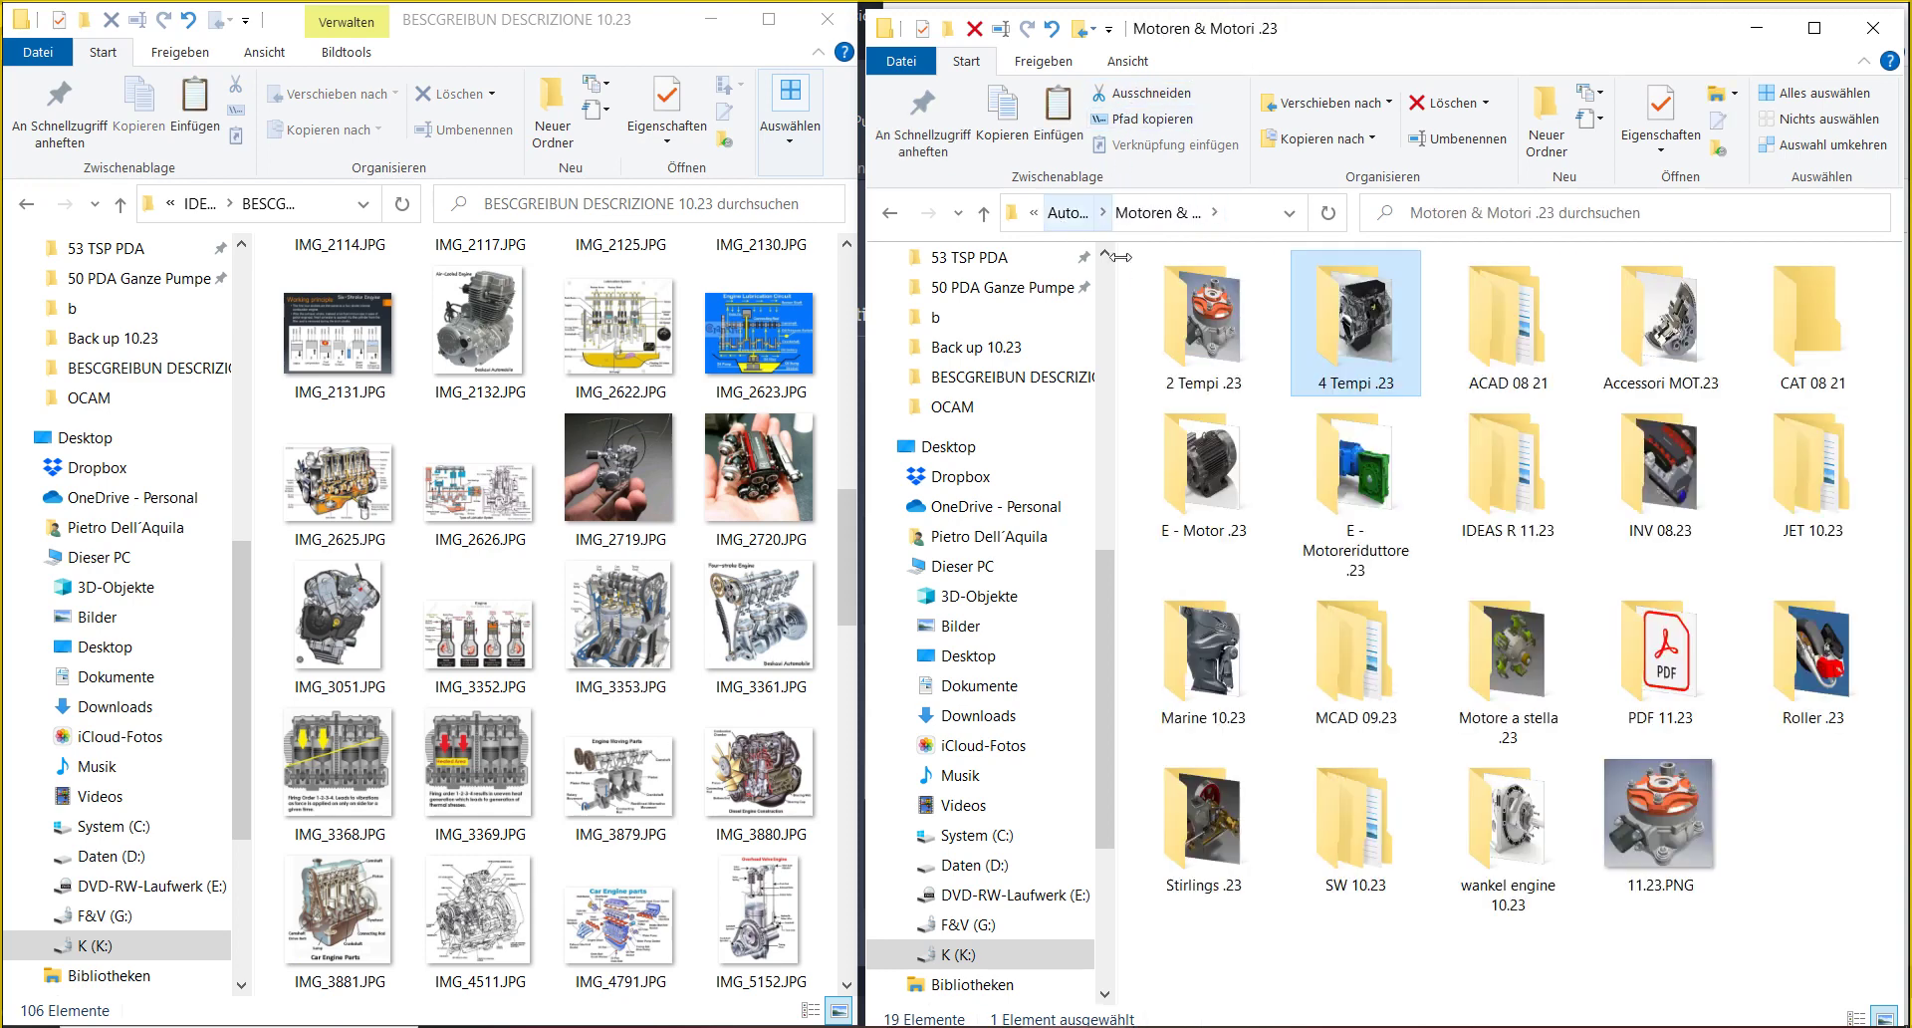
click(1198, 345)
double_click(1198, 346)
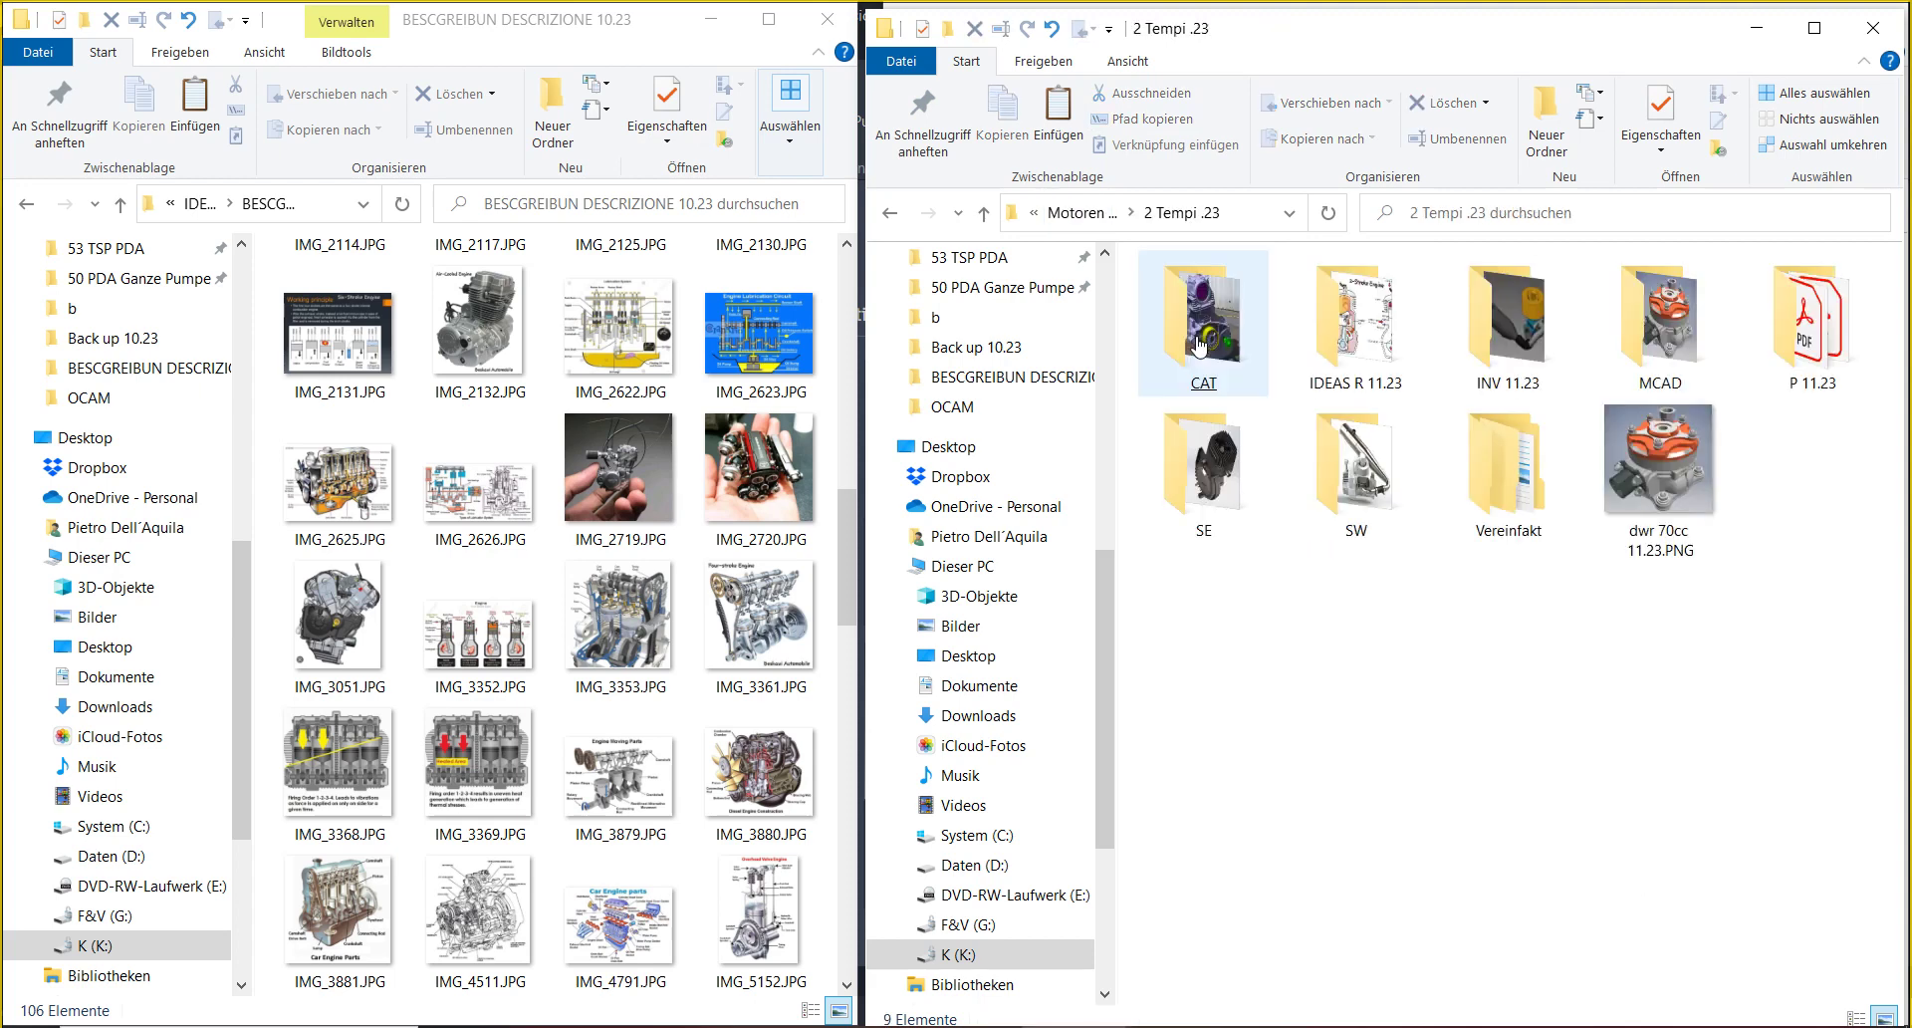
double_click(1382, 347)
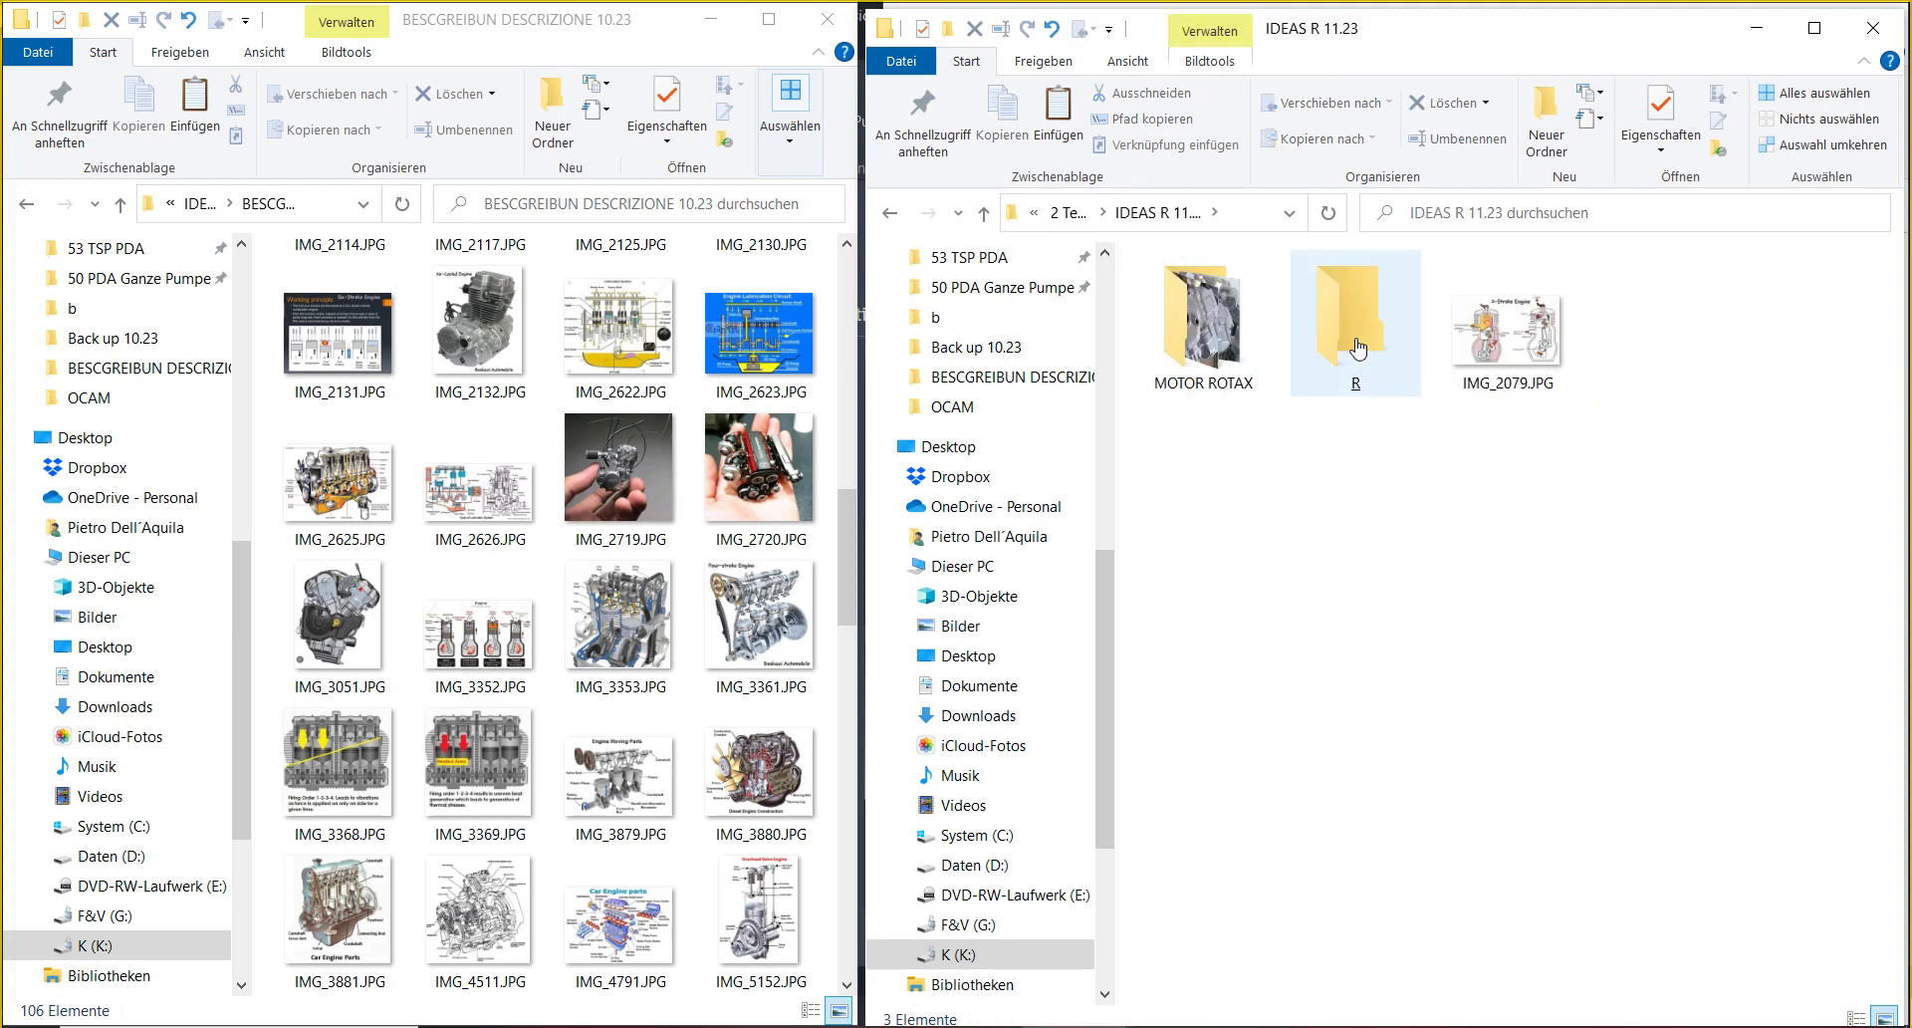
click(1356, 345)
double_click(1356, 345)
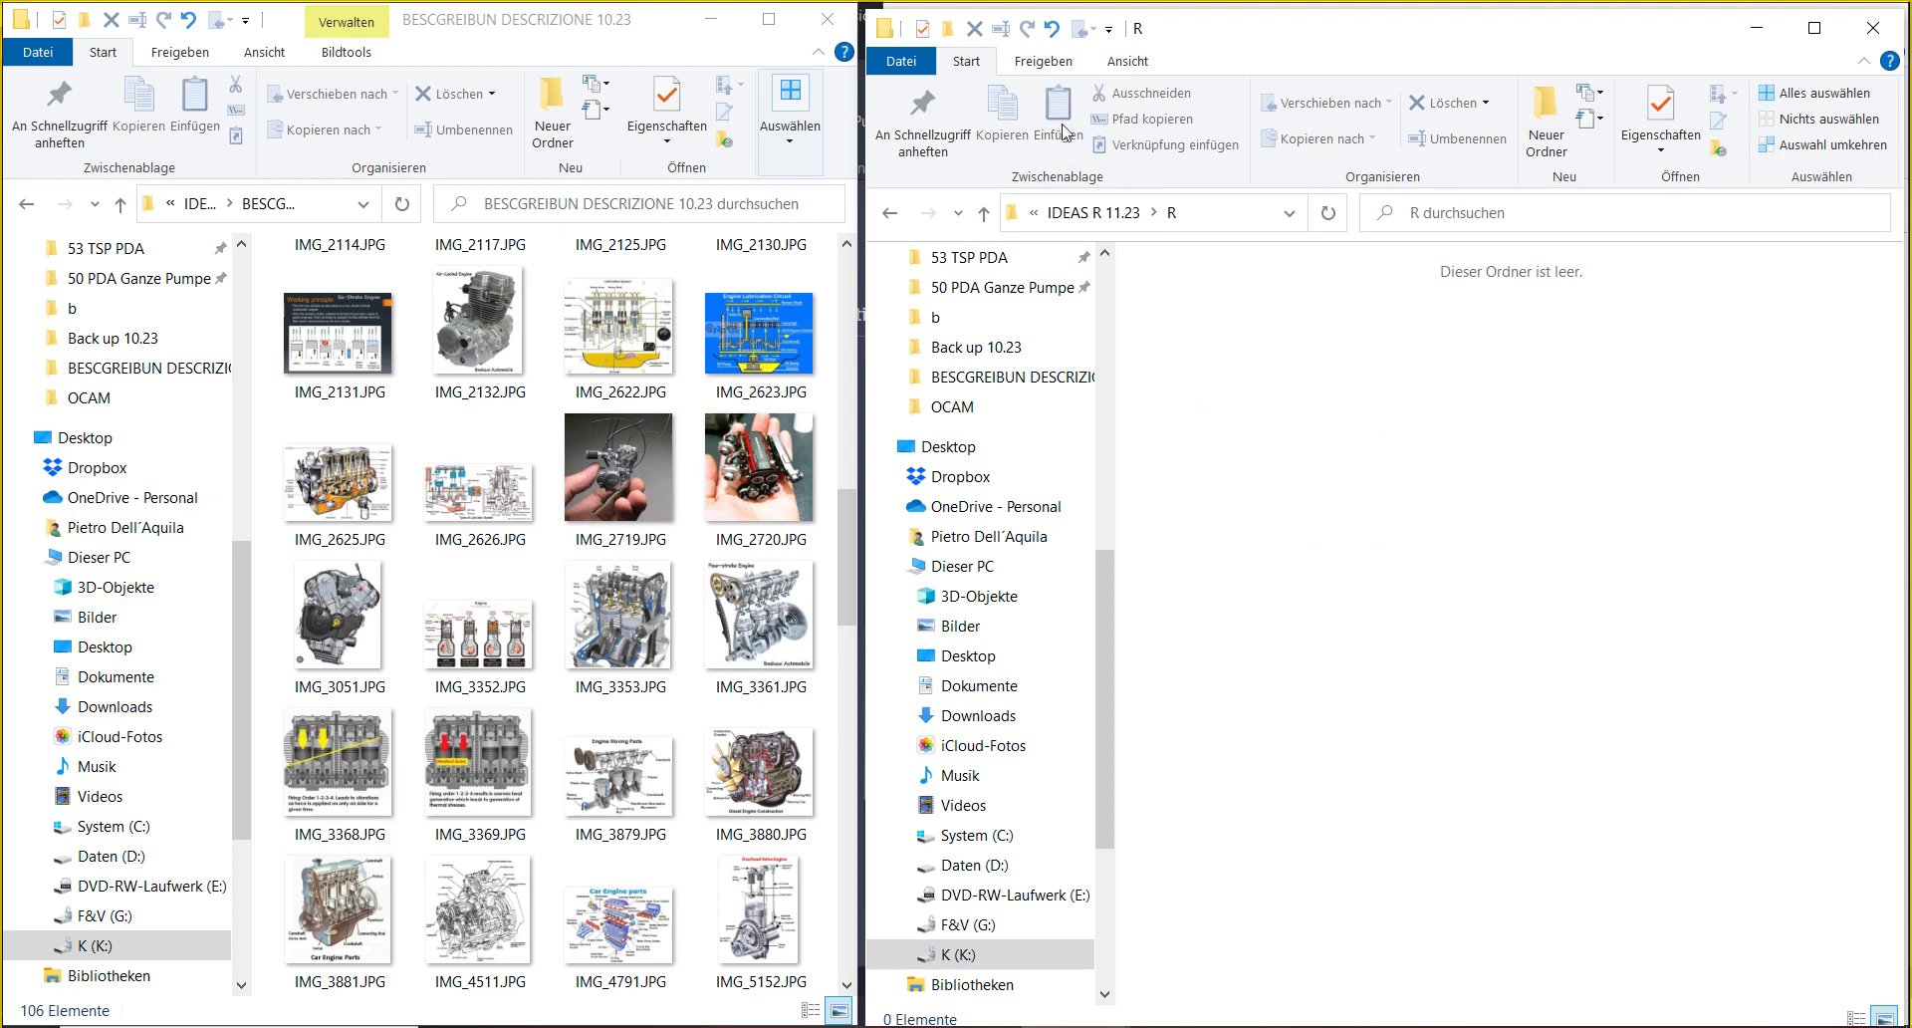
- Go back up to Motoren & Motori .23, select the 2 Tempi .23 and 4 Tempi .23 folders, and save a screenshot of the window
click(1079, 213)
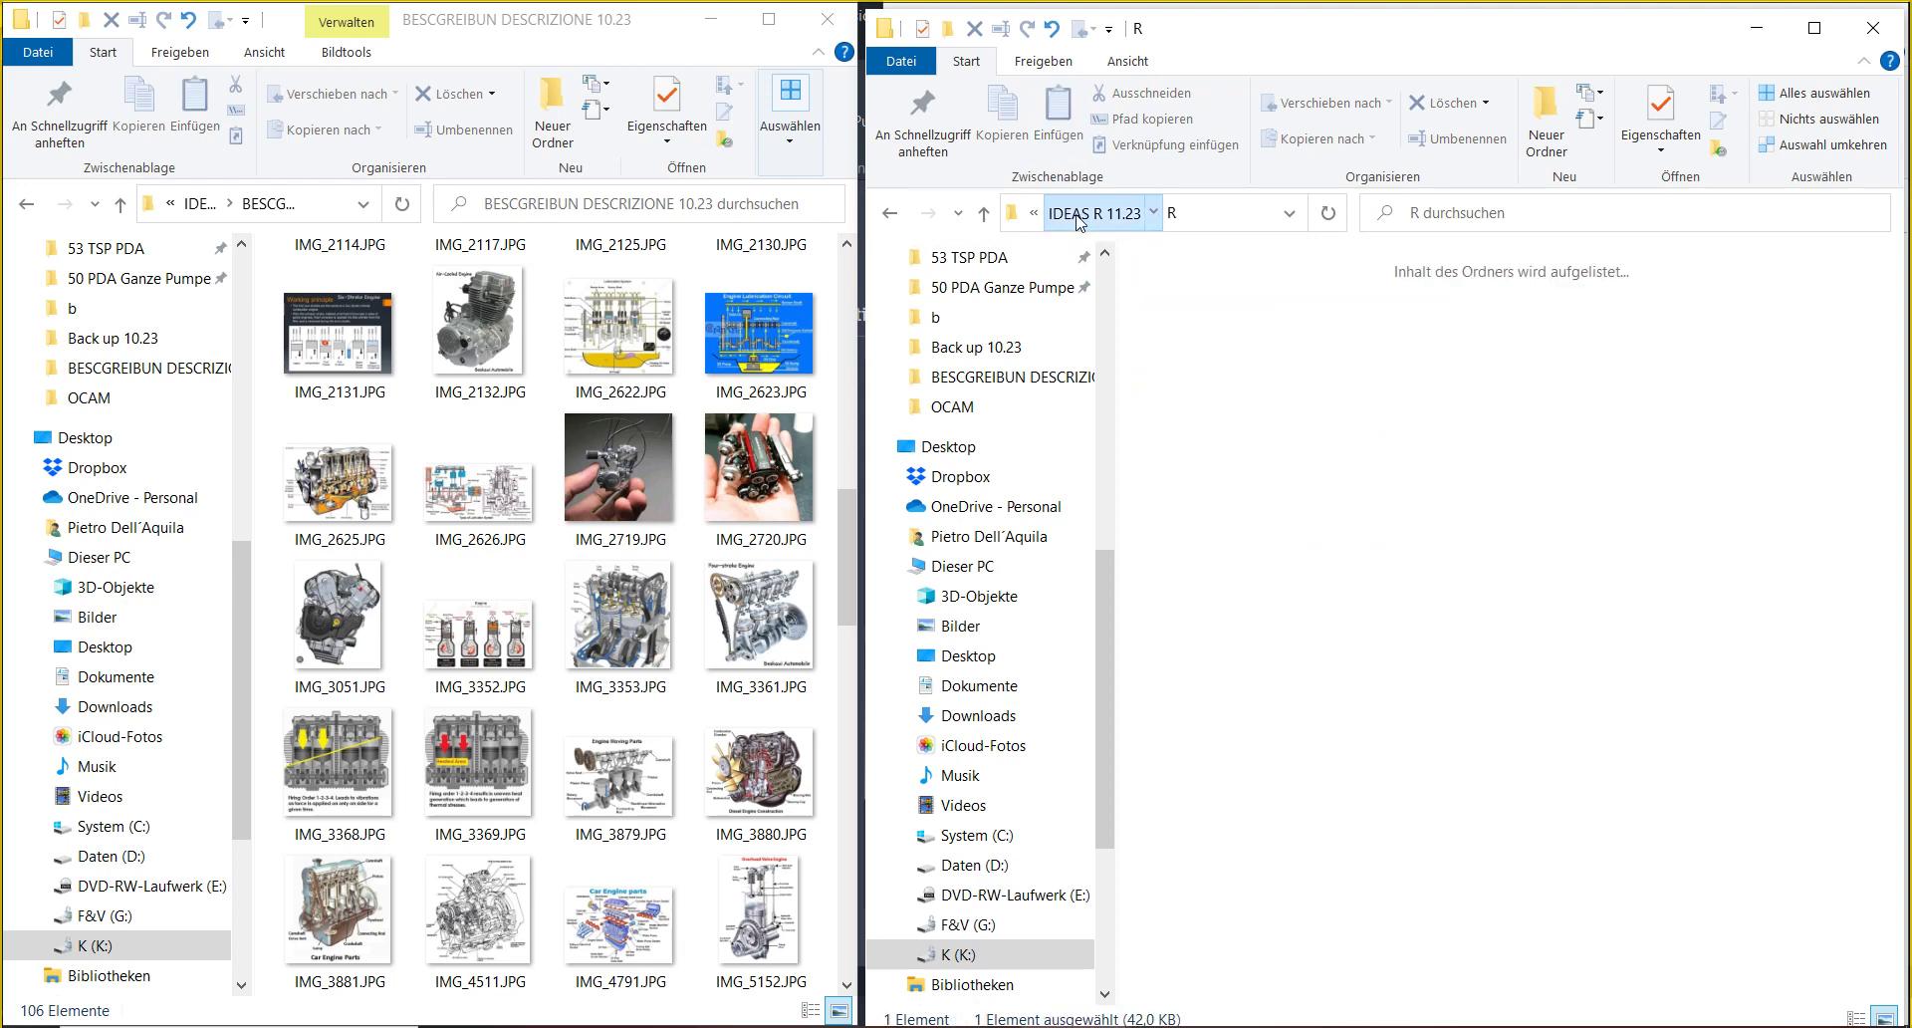
click(1076, 213)
click(1075, 214)
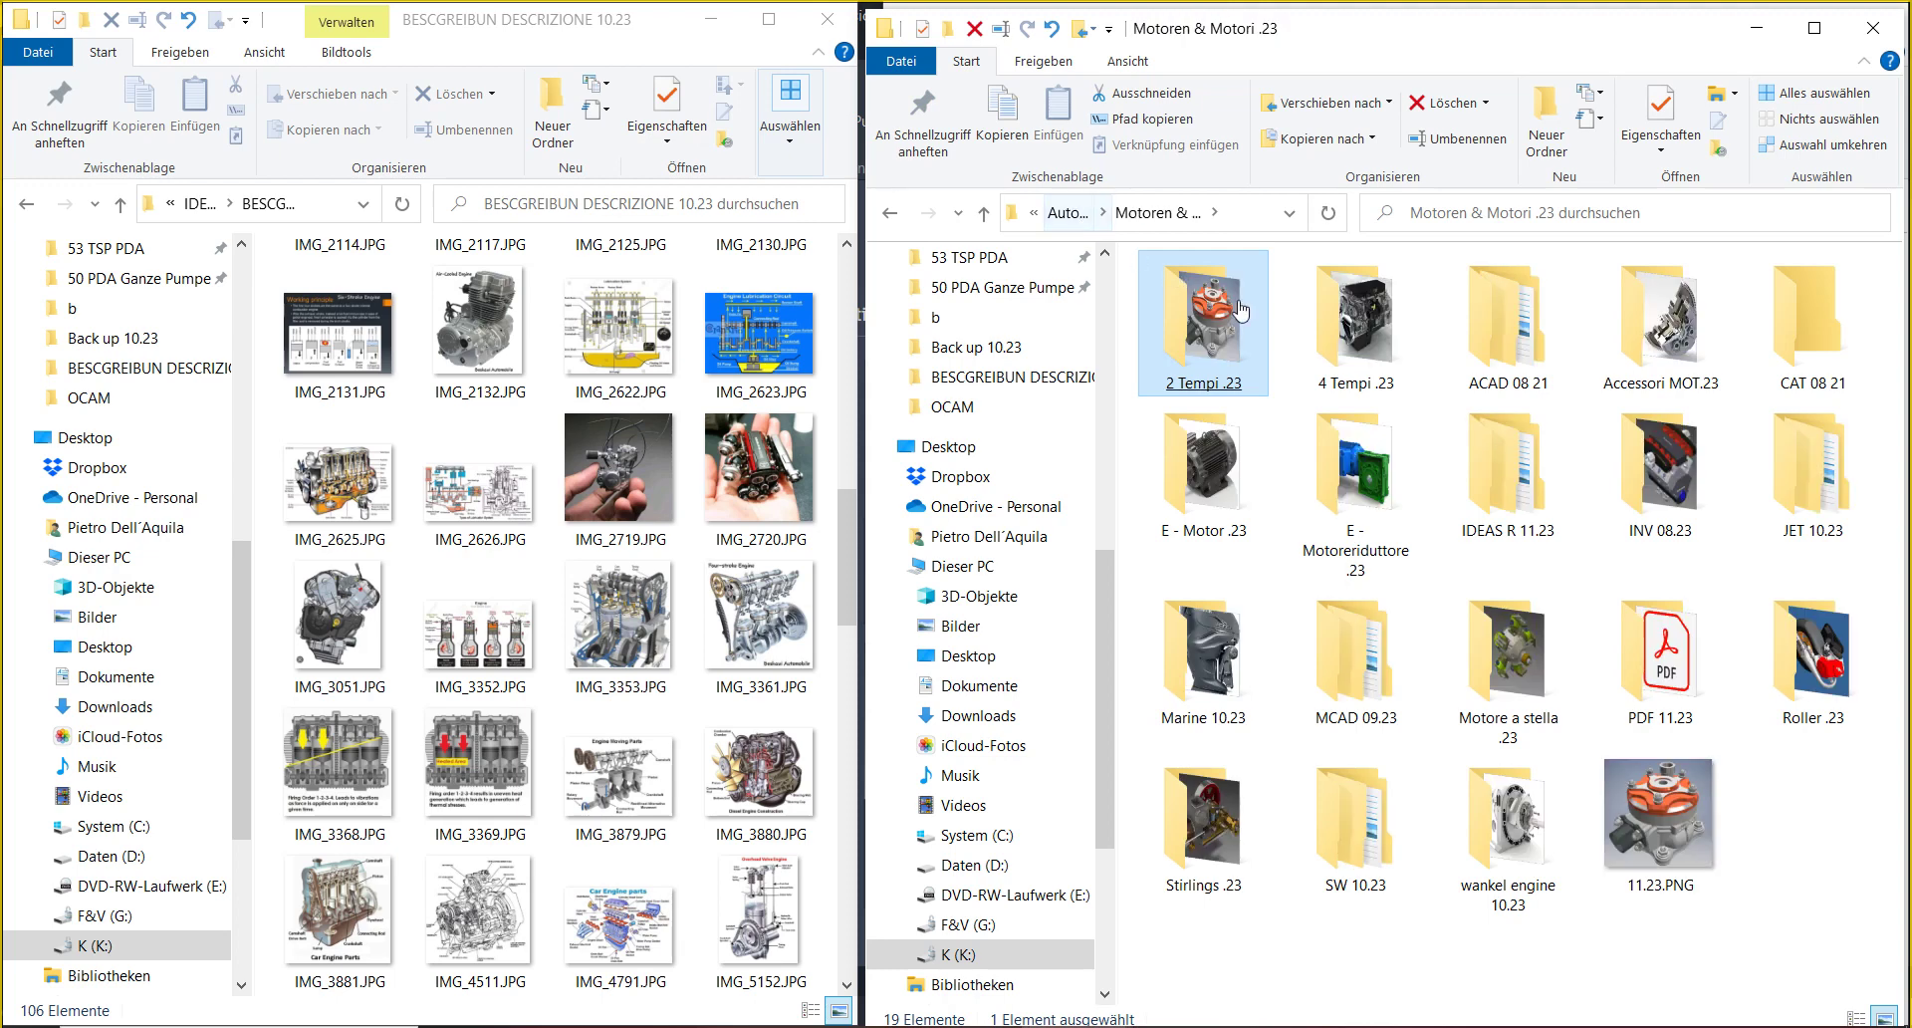
drag(1430, 366, 1228, 327)
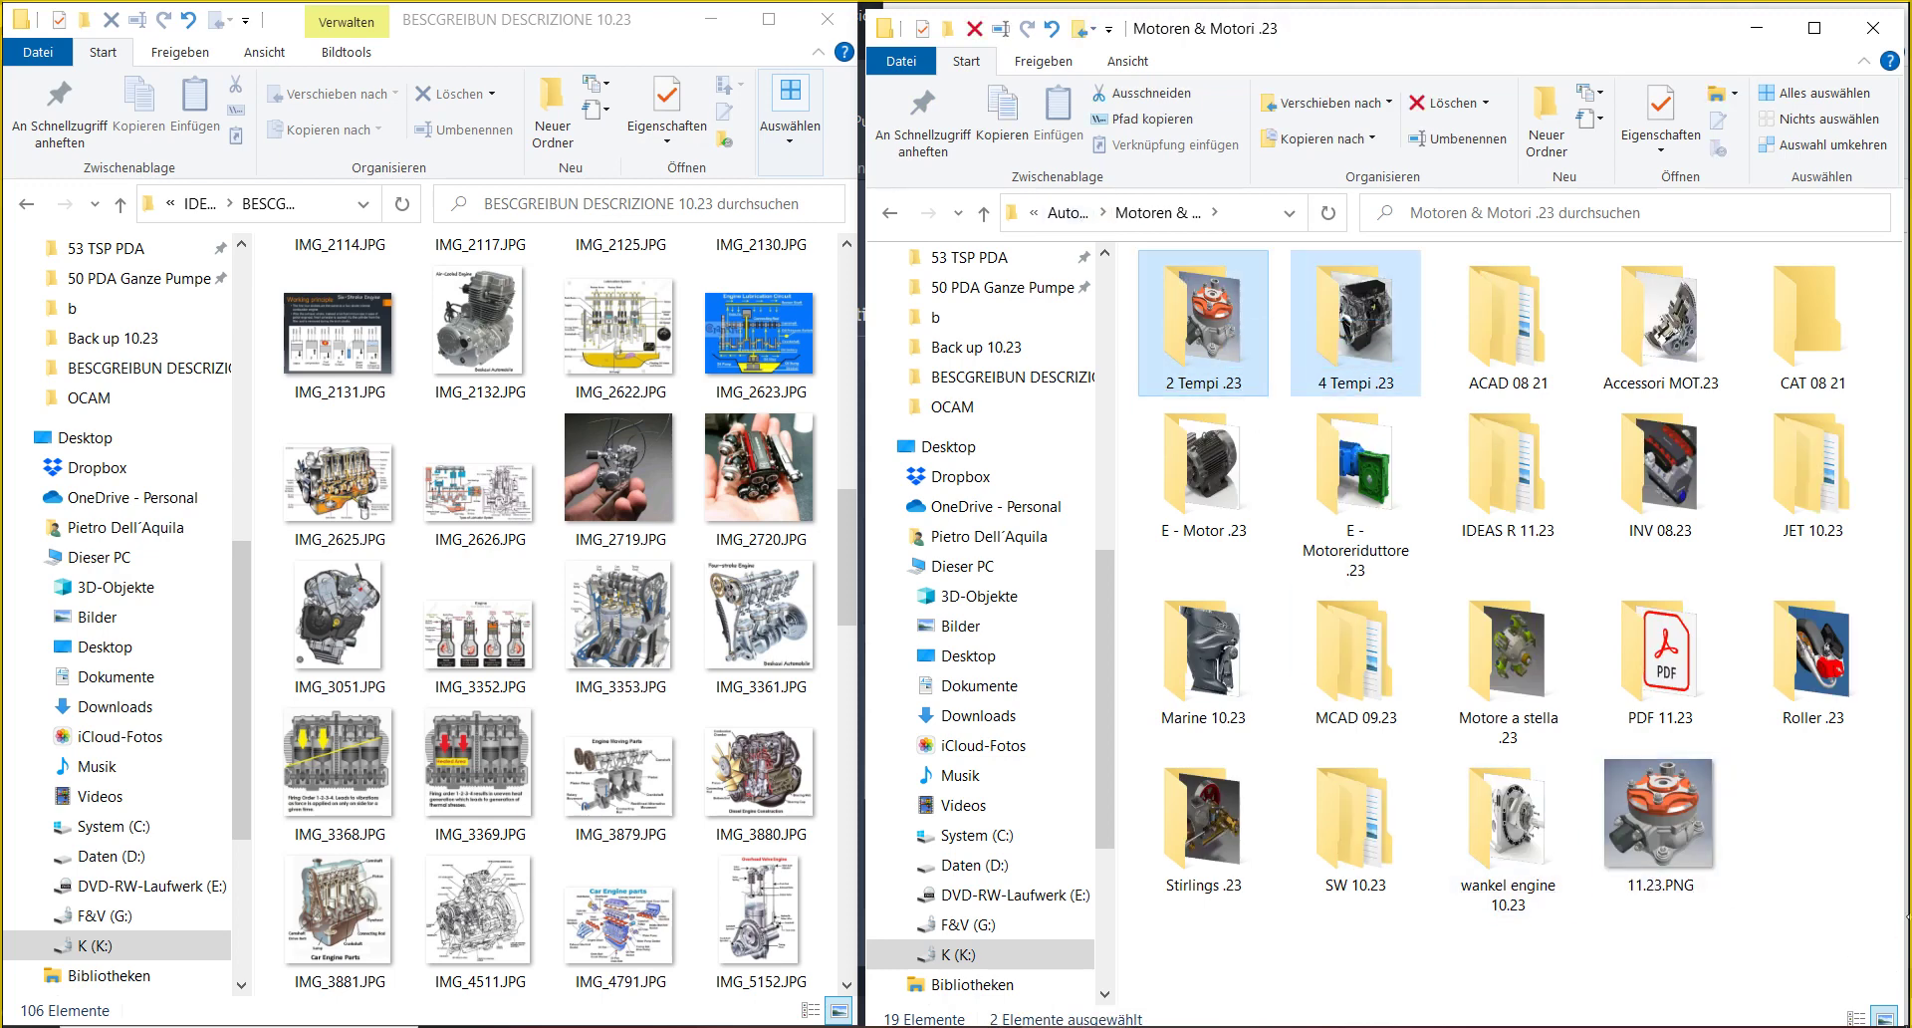
key(Print)
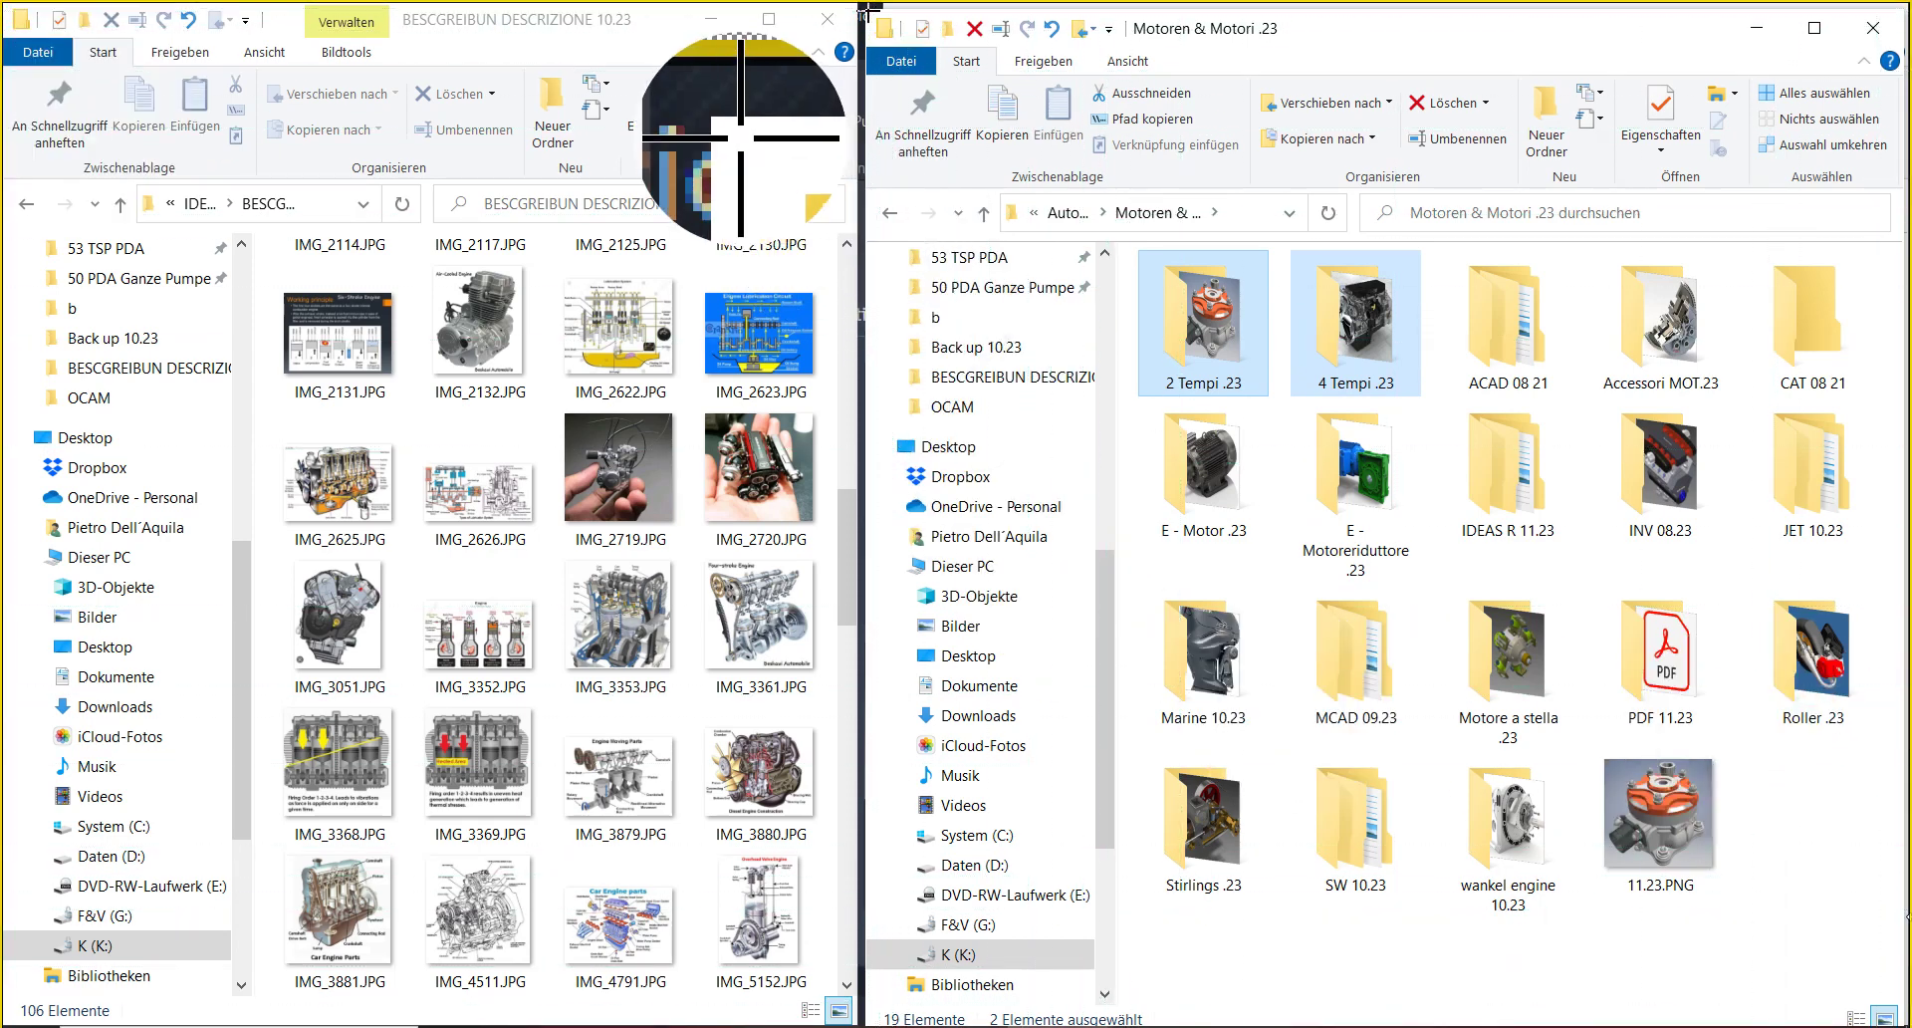
drag(868, 2, 1228, 247)
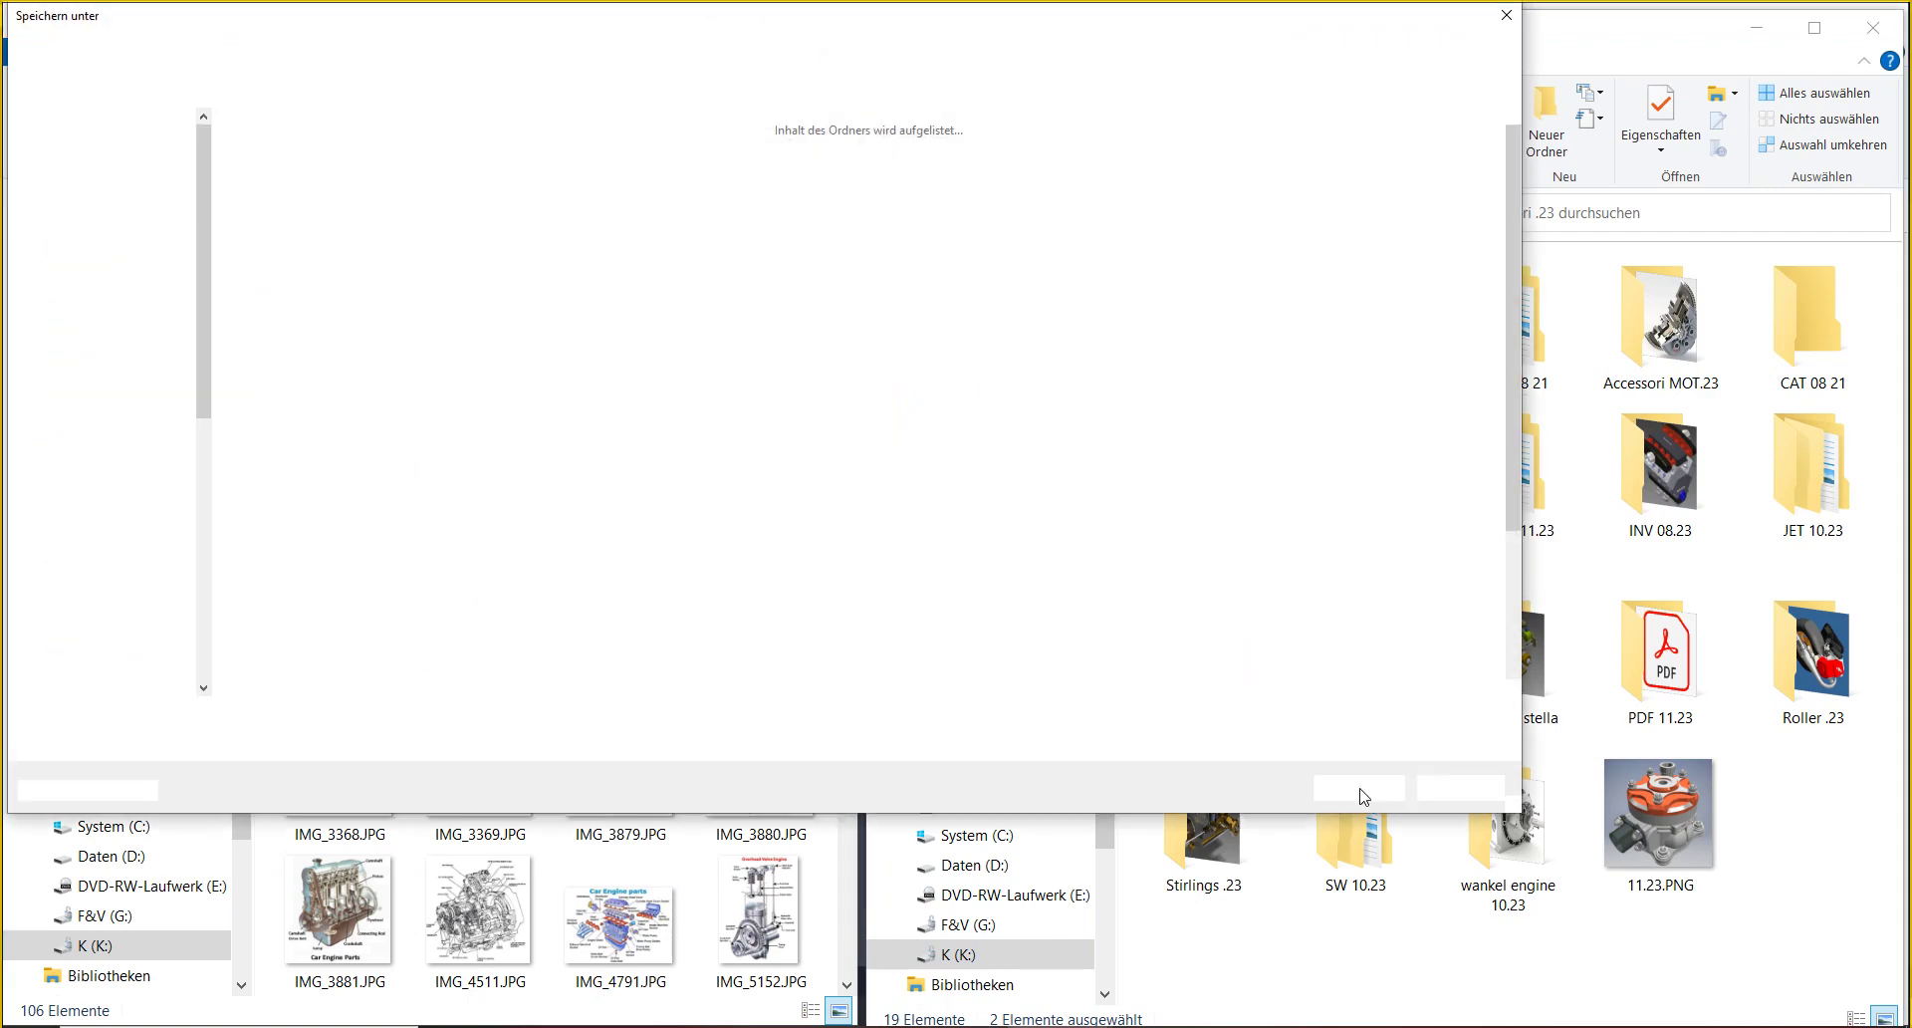
click(1360, 787)
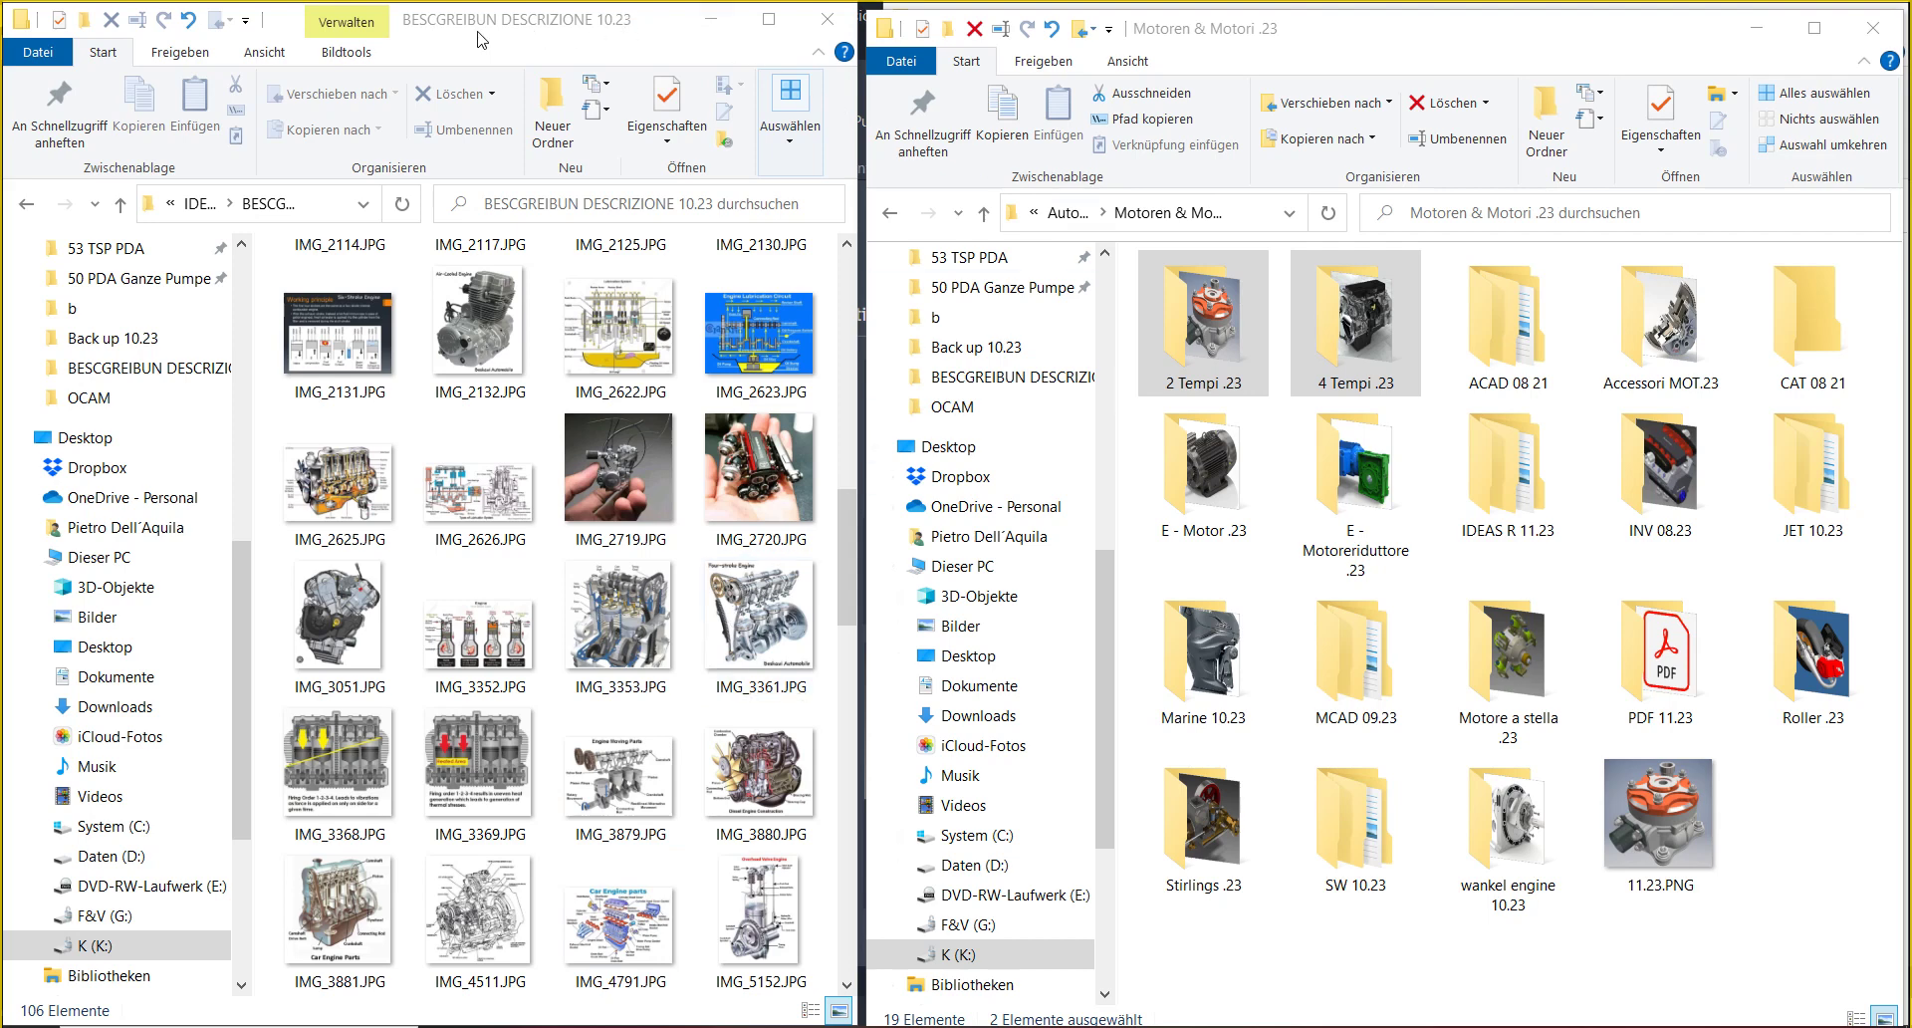
- View IMG_8842.JPG from BESCGREIBUN DESCRIZIONE 10.23 at full size, close the viewer and select IMG_9851(1).JPG
mouse_move(481, 40)
mouse_down()
mouse_move(947, 385)
mouse_move(1135, 206)
mouse_move(714, 142)
mouse_move(538, 45)
mouse_move(480, 39)
mouse_up()
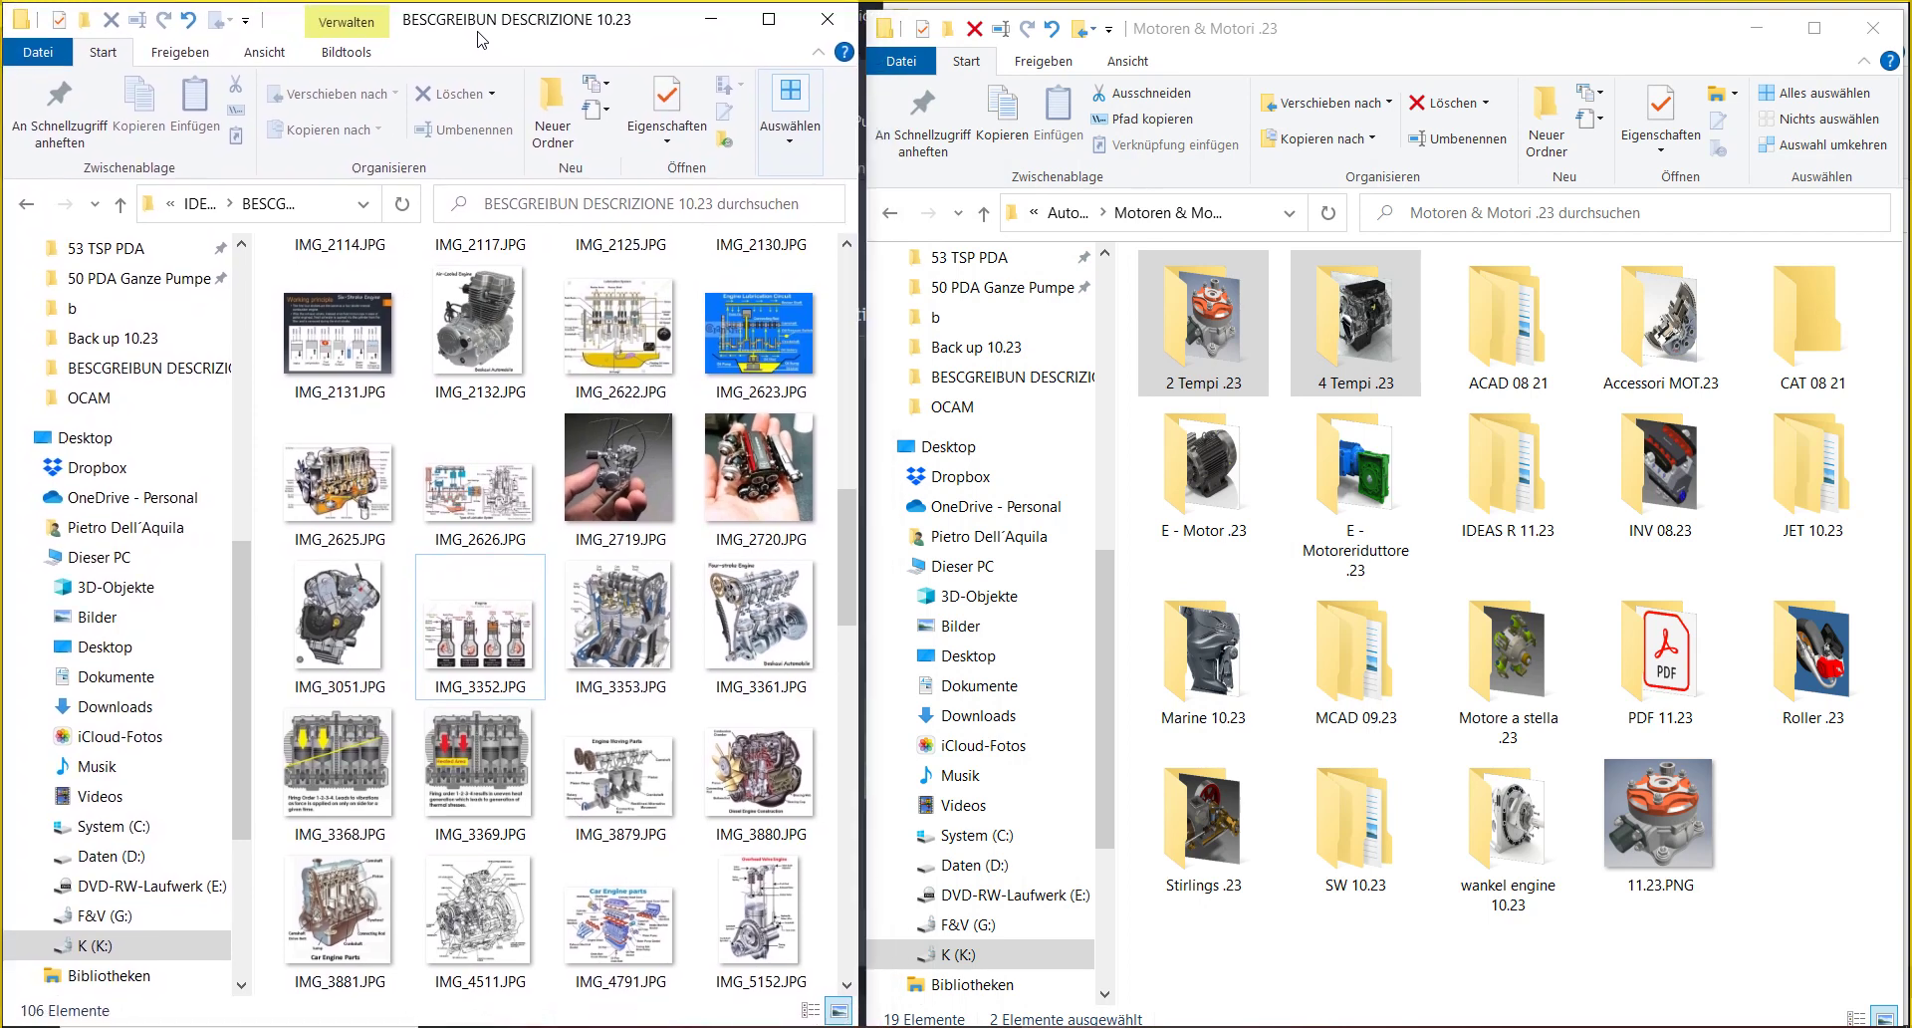
scroll(787, 618, down, 5)
click(809, 675)
click(750, 696)
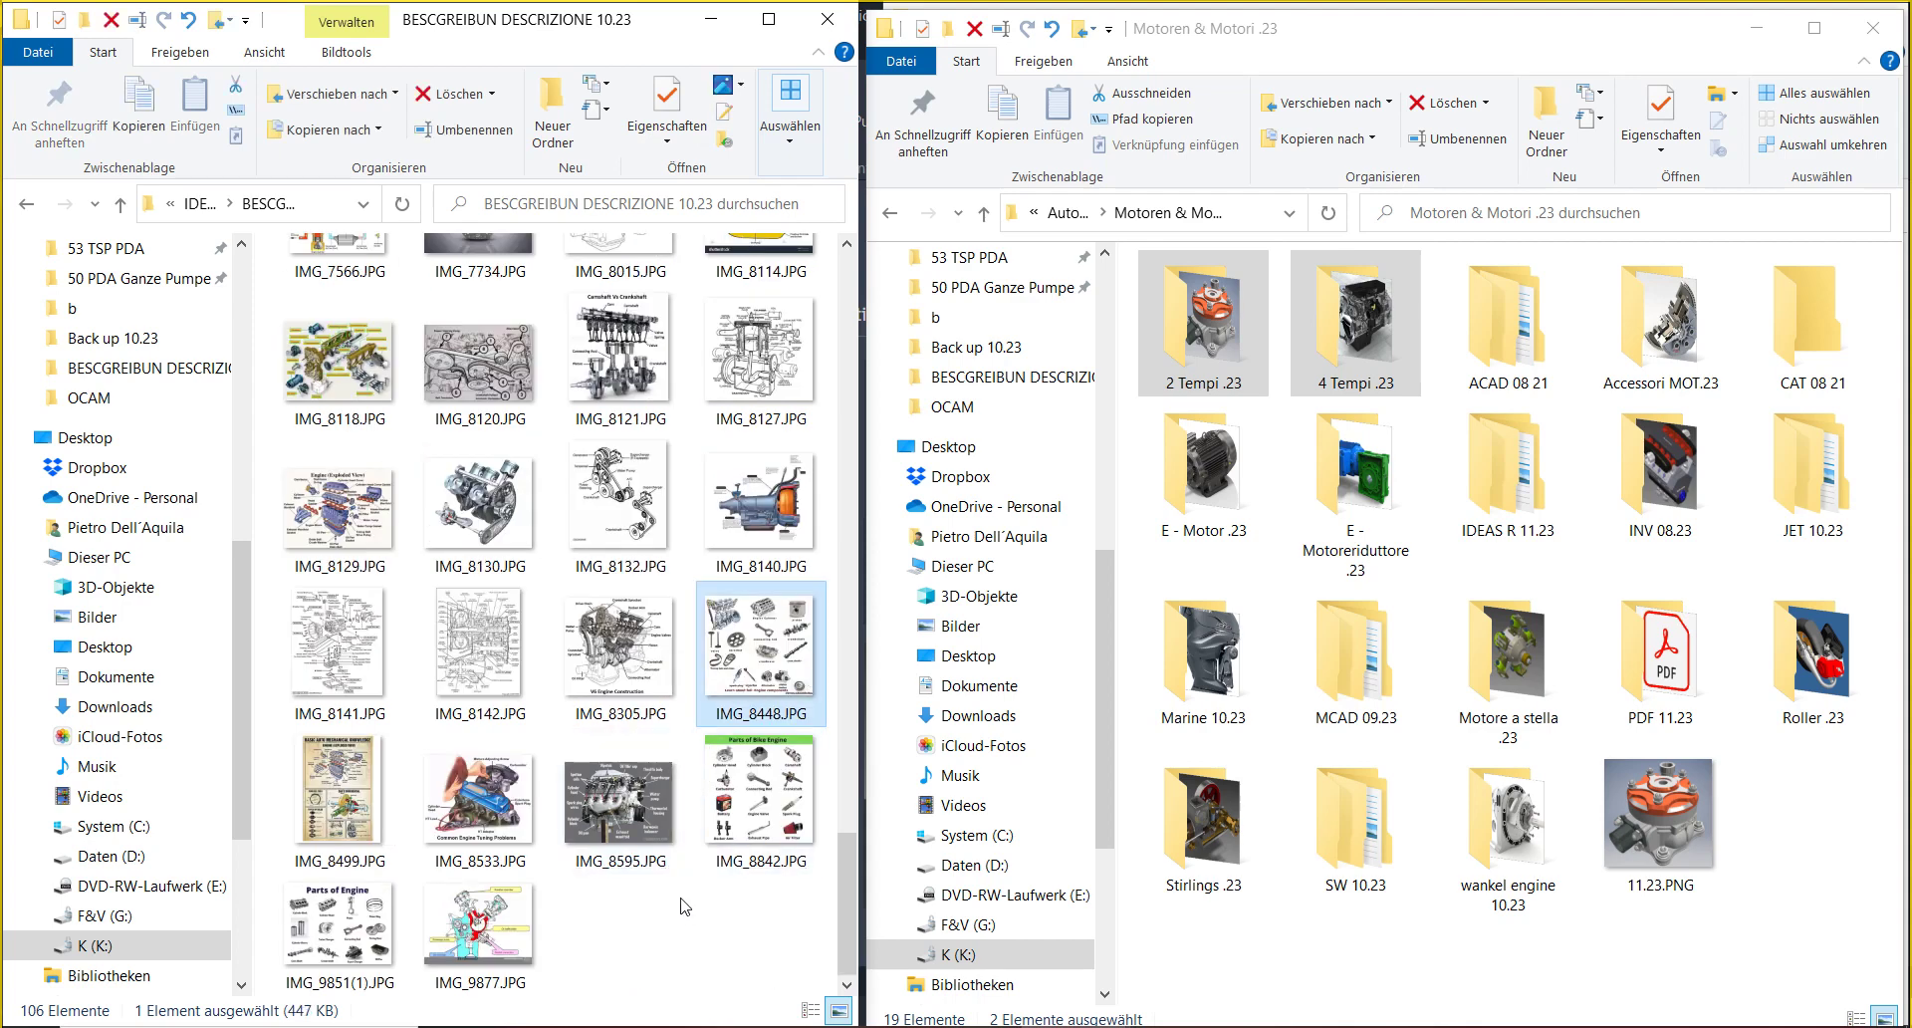
click(775, 795)
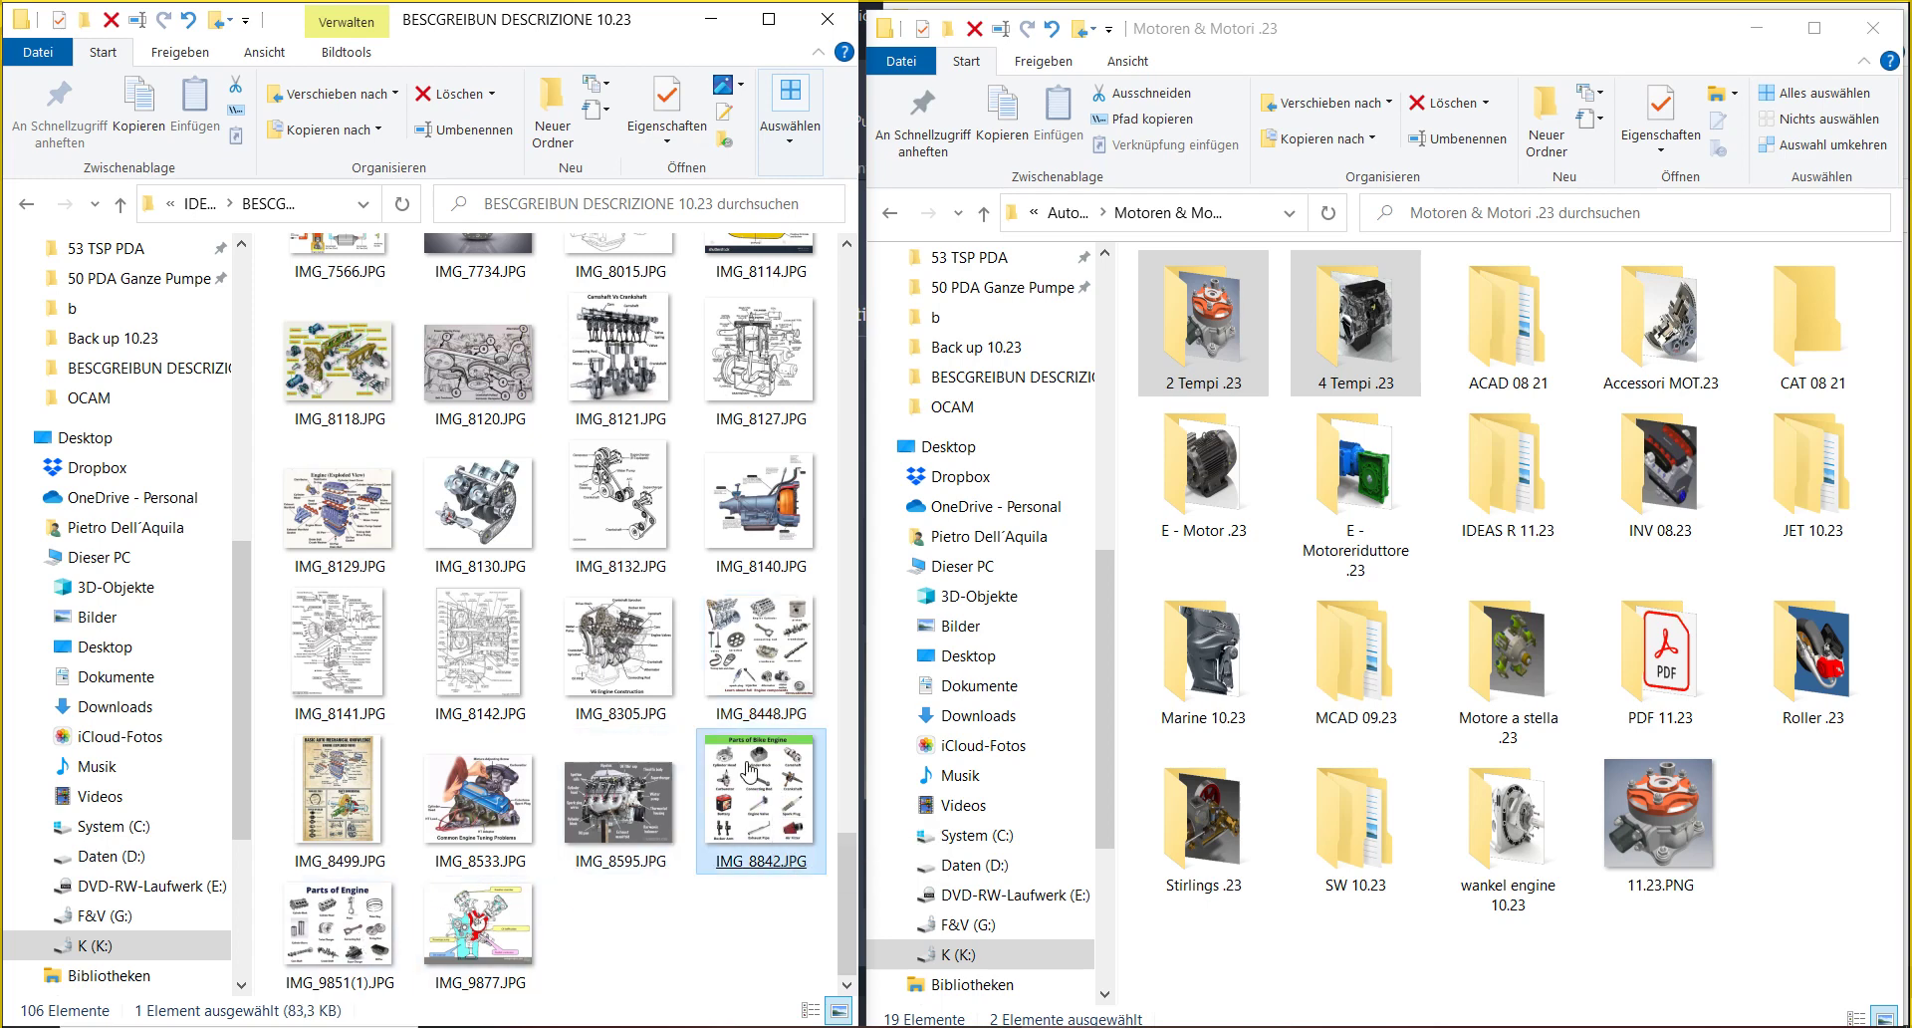
double_click(751, 802)
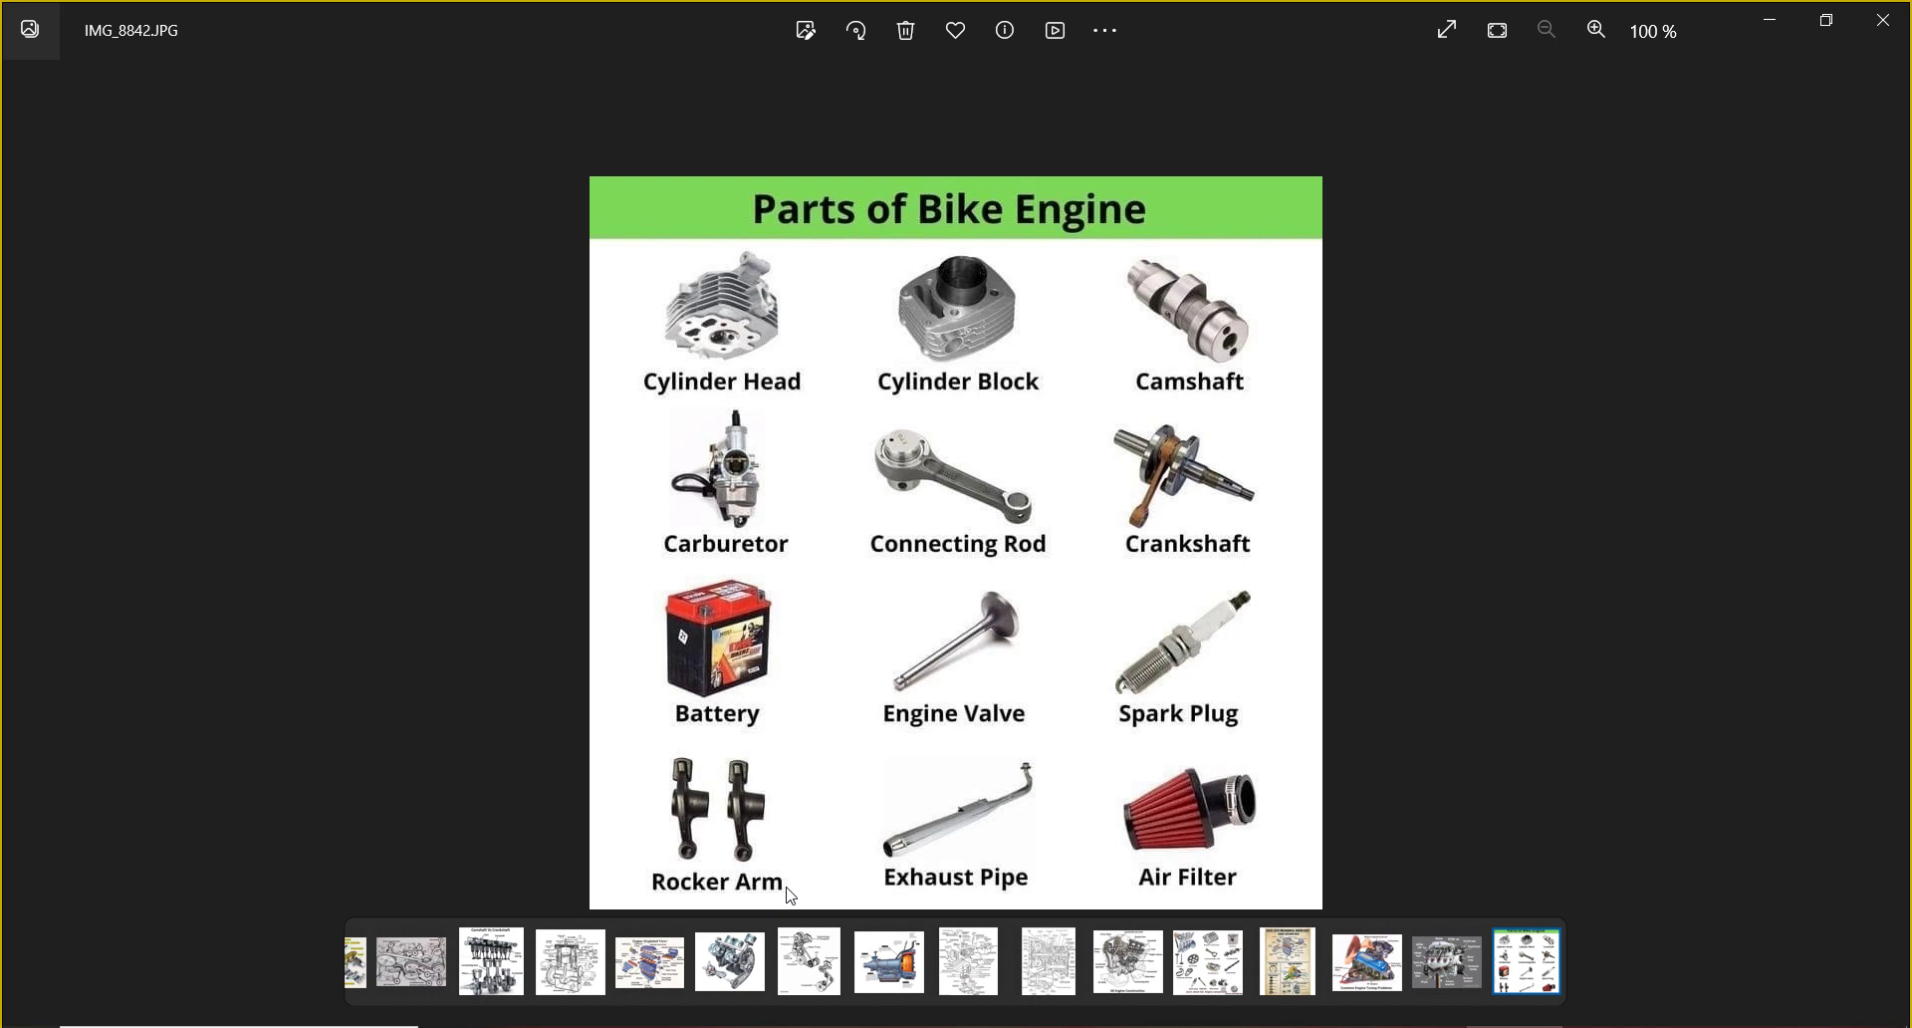
click(1877, 22)
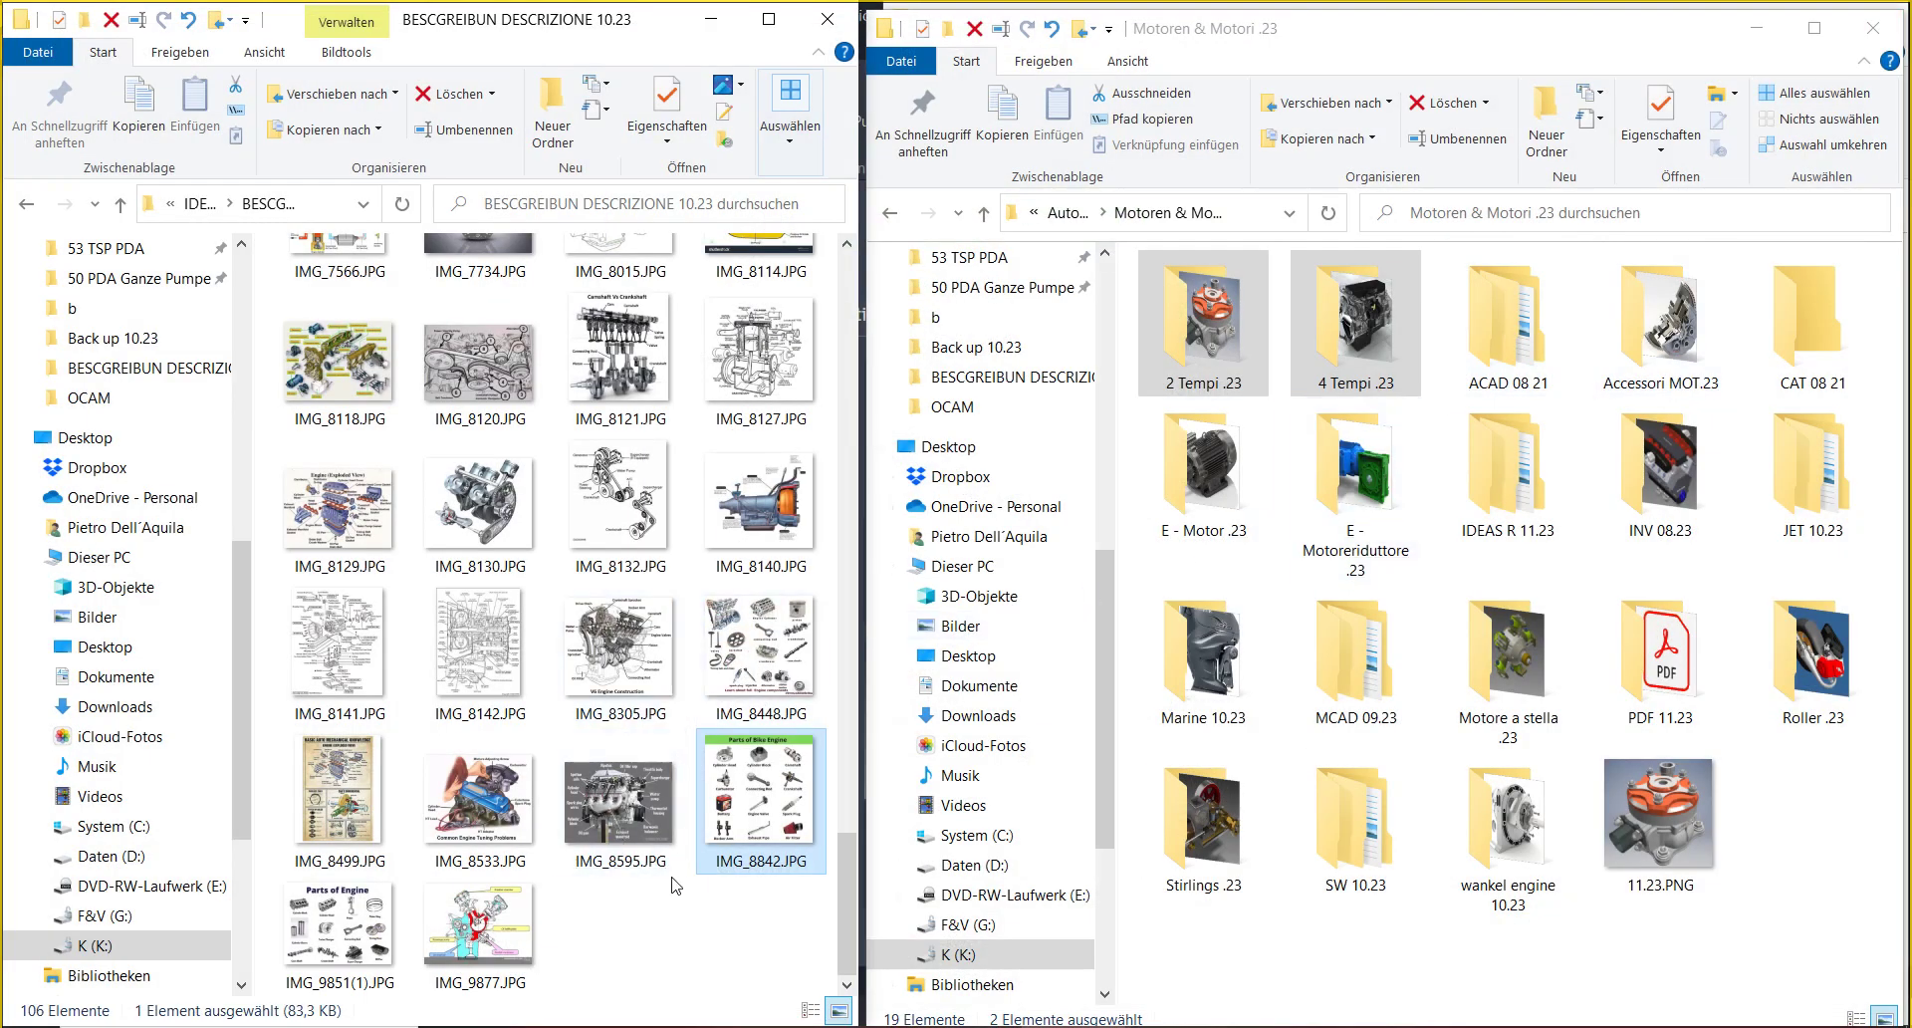
click(760, 674)
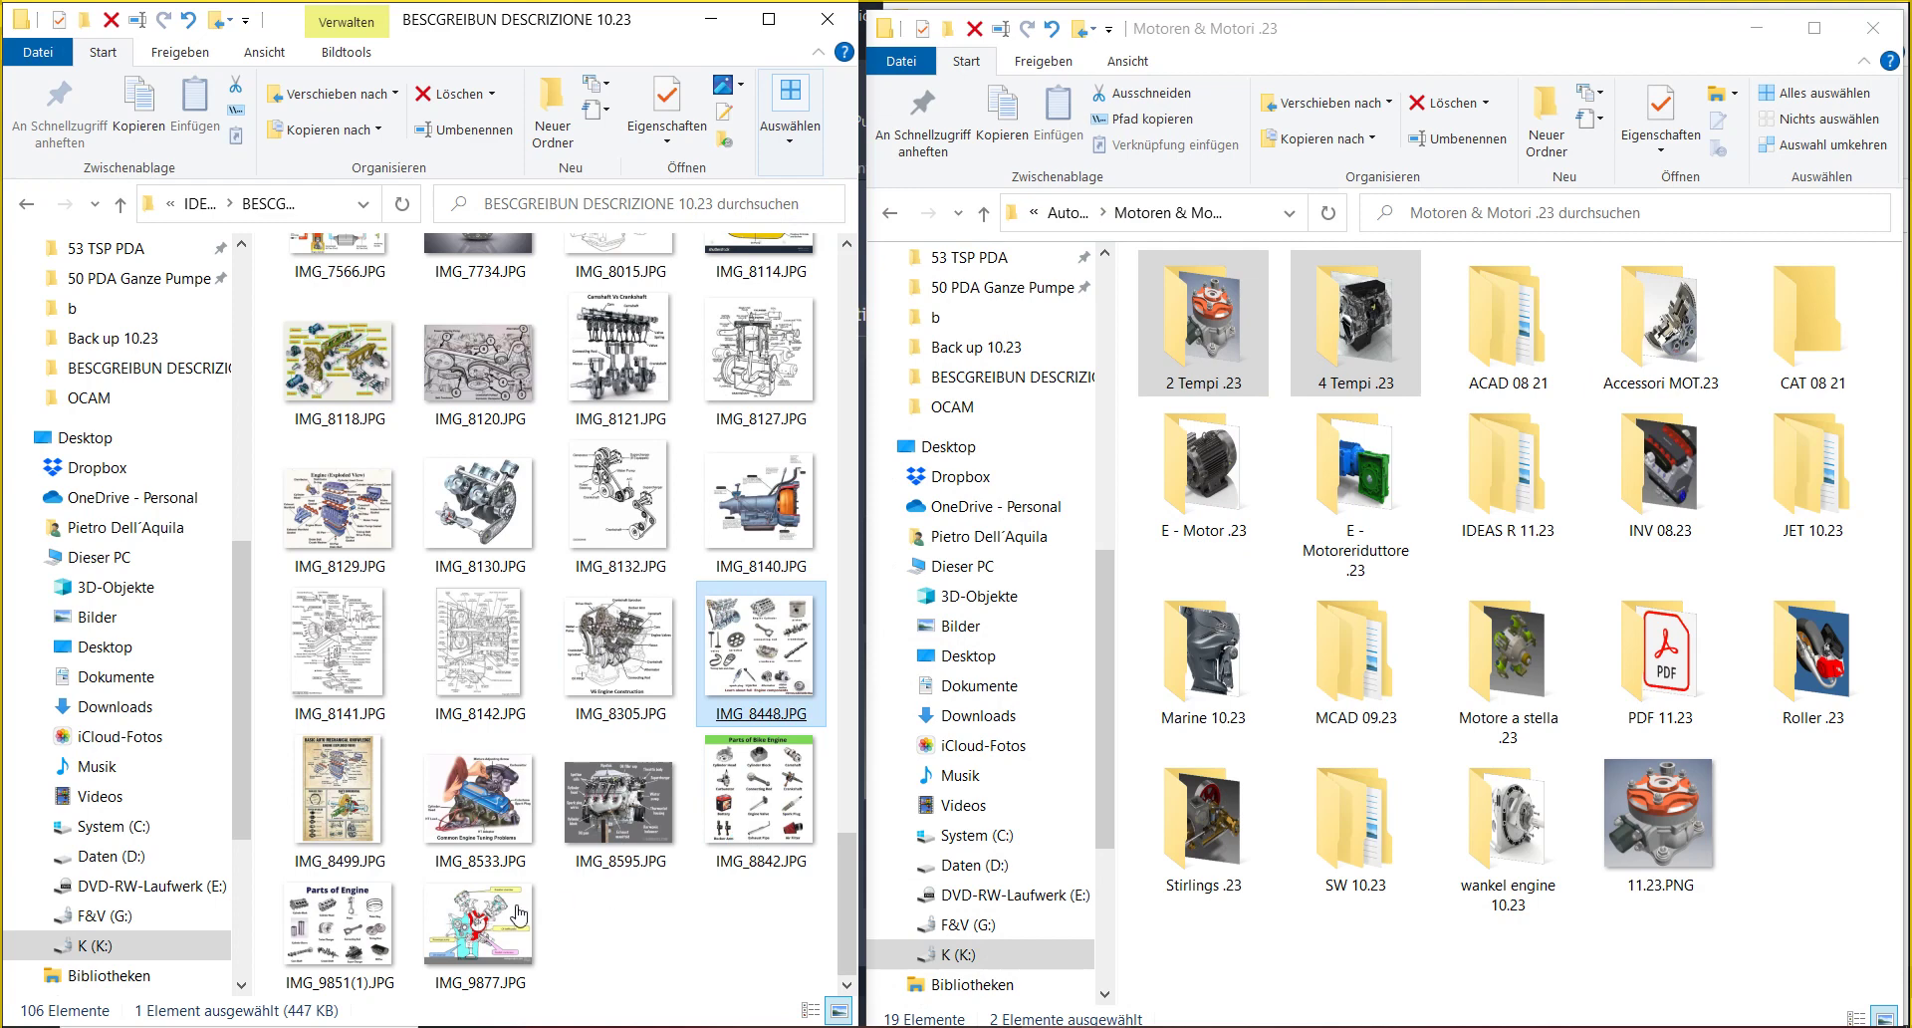
click(347, 940)
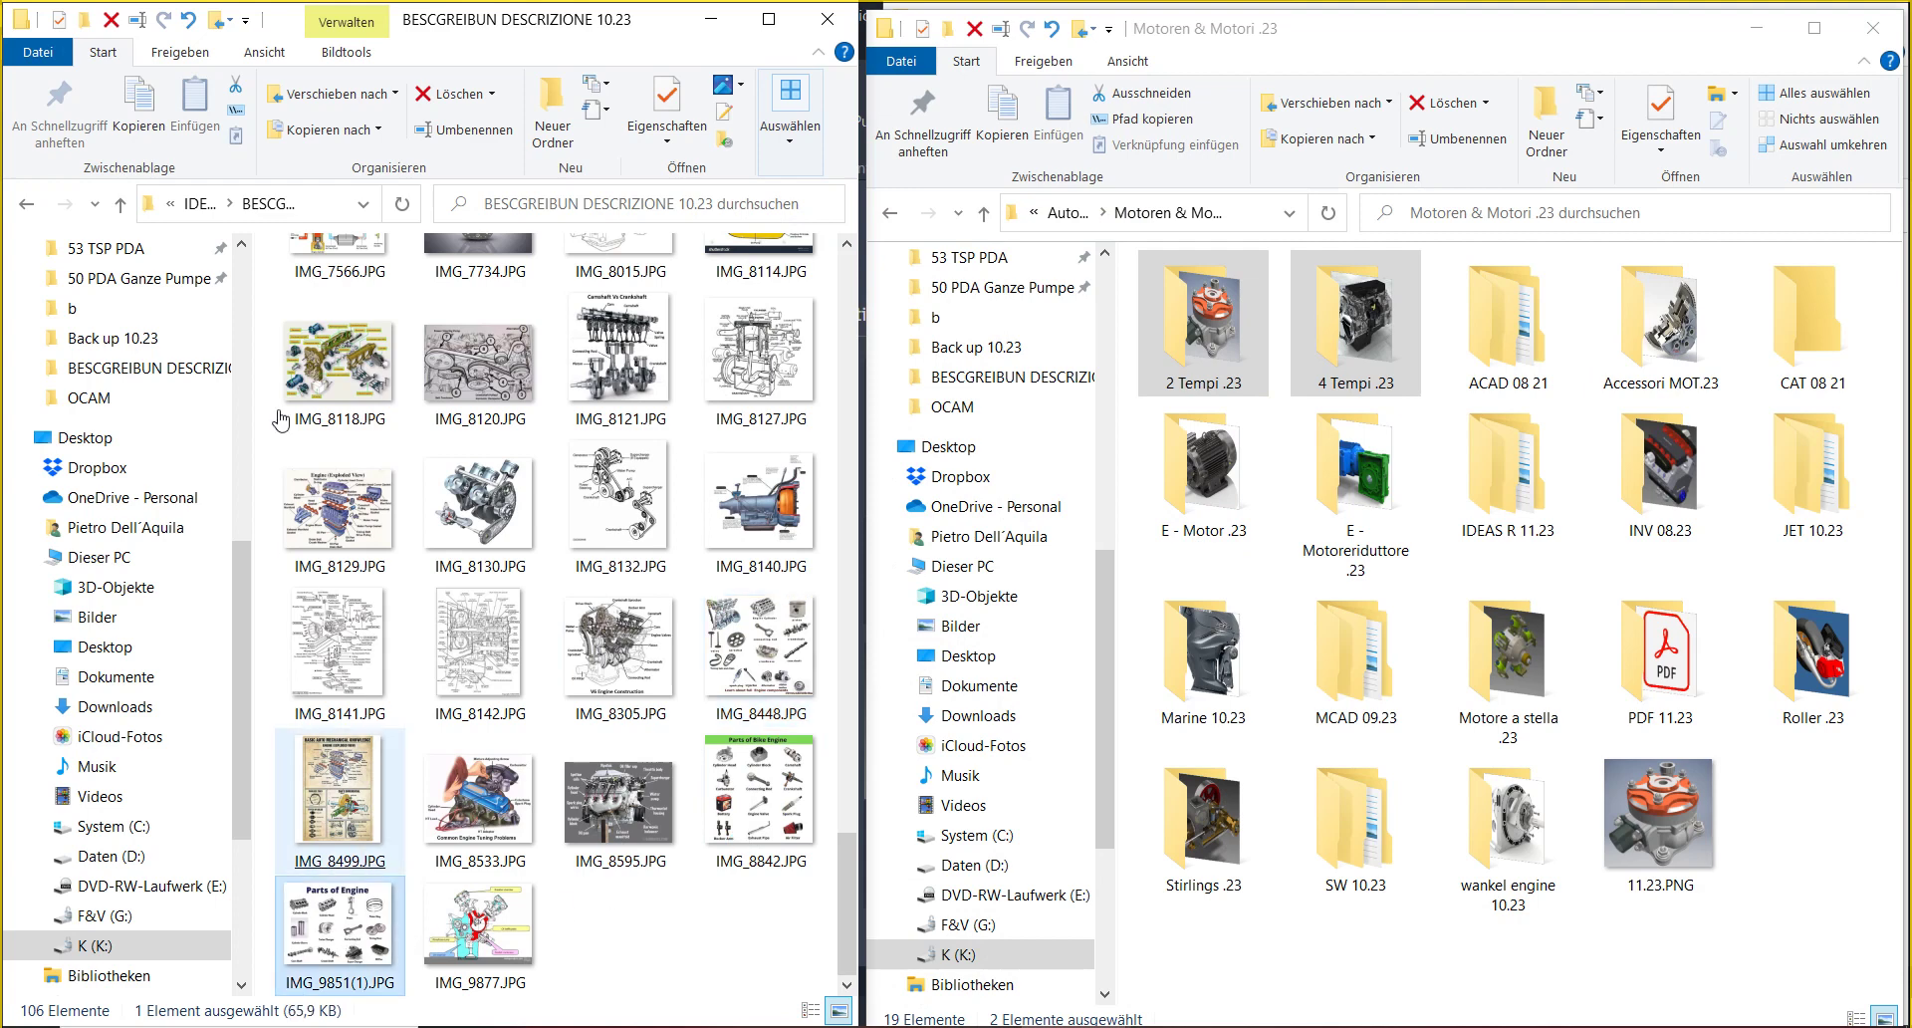
- Display the BESCGREIBUN DESCRIZIONE 10.23 images as extra-large icons and browse them to the end of the folder
click(262, 56)
click(242, 86)
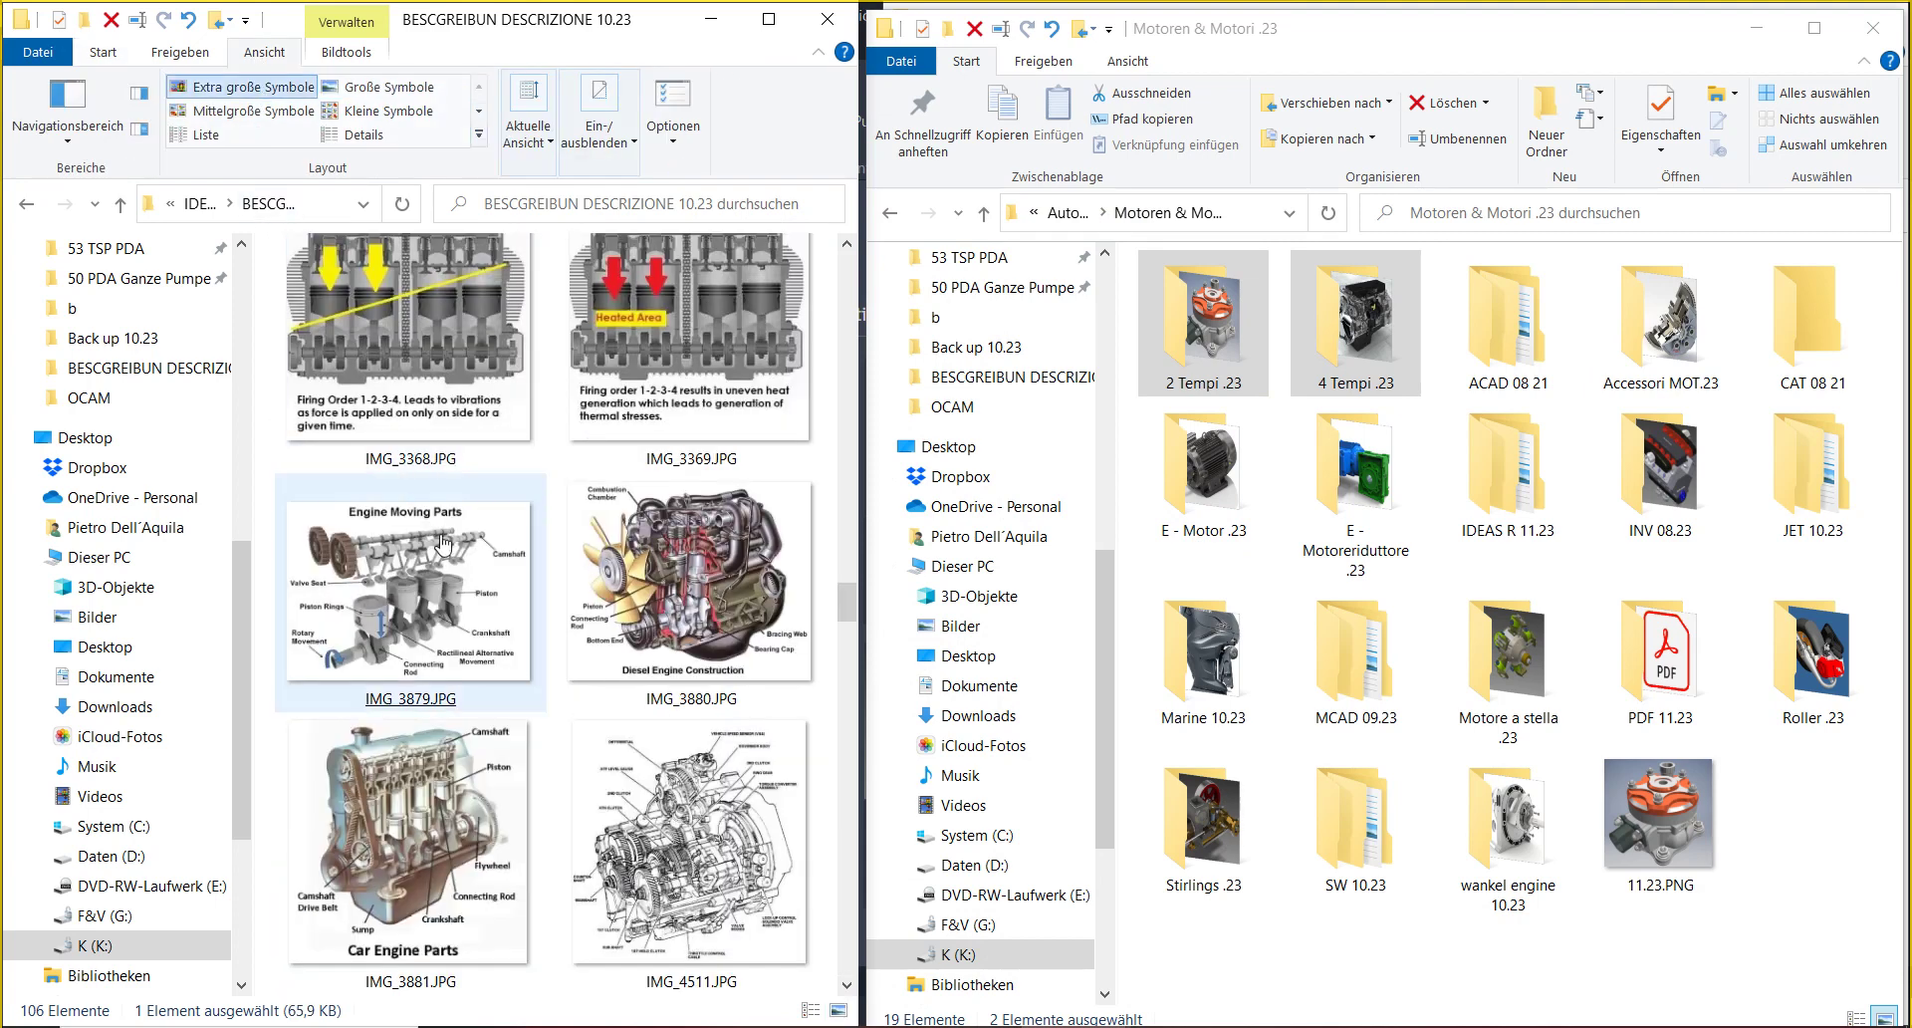
scroll(495, 641, down, 8)
click(500, 643)
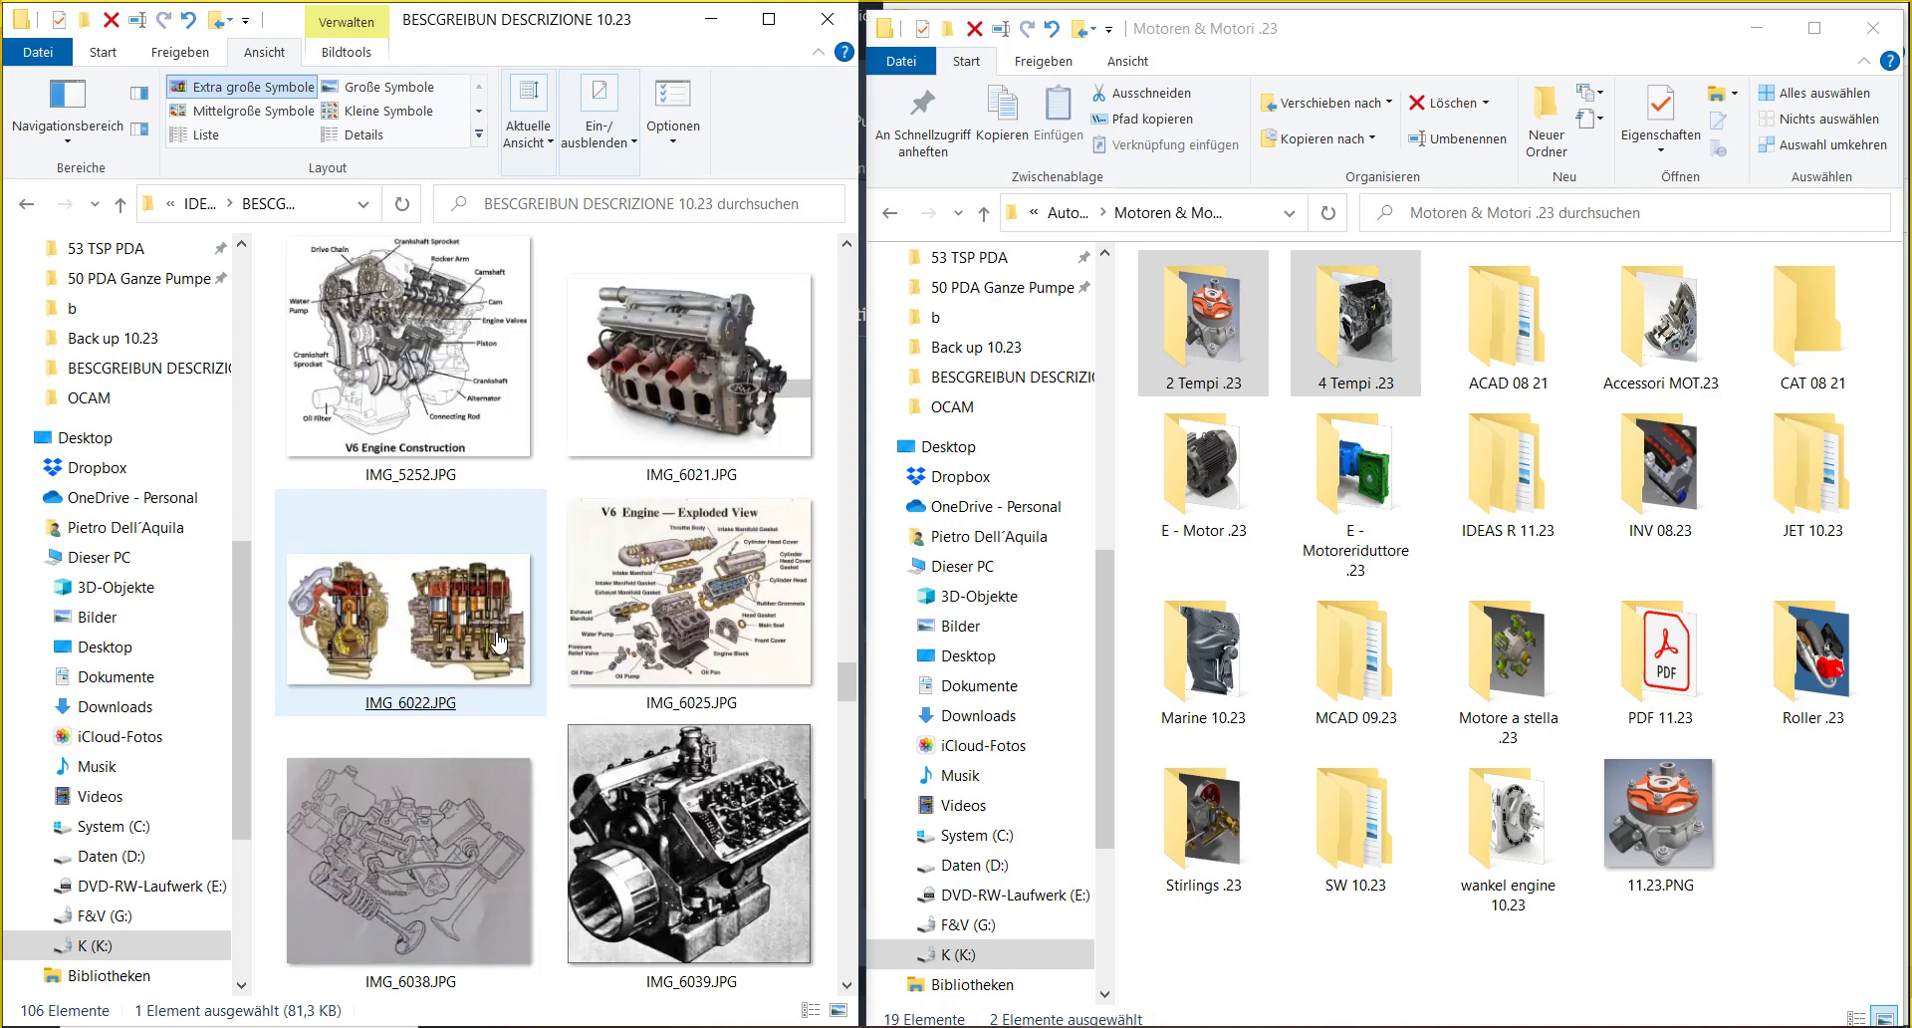
scroll(499, 643, down, 10)
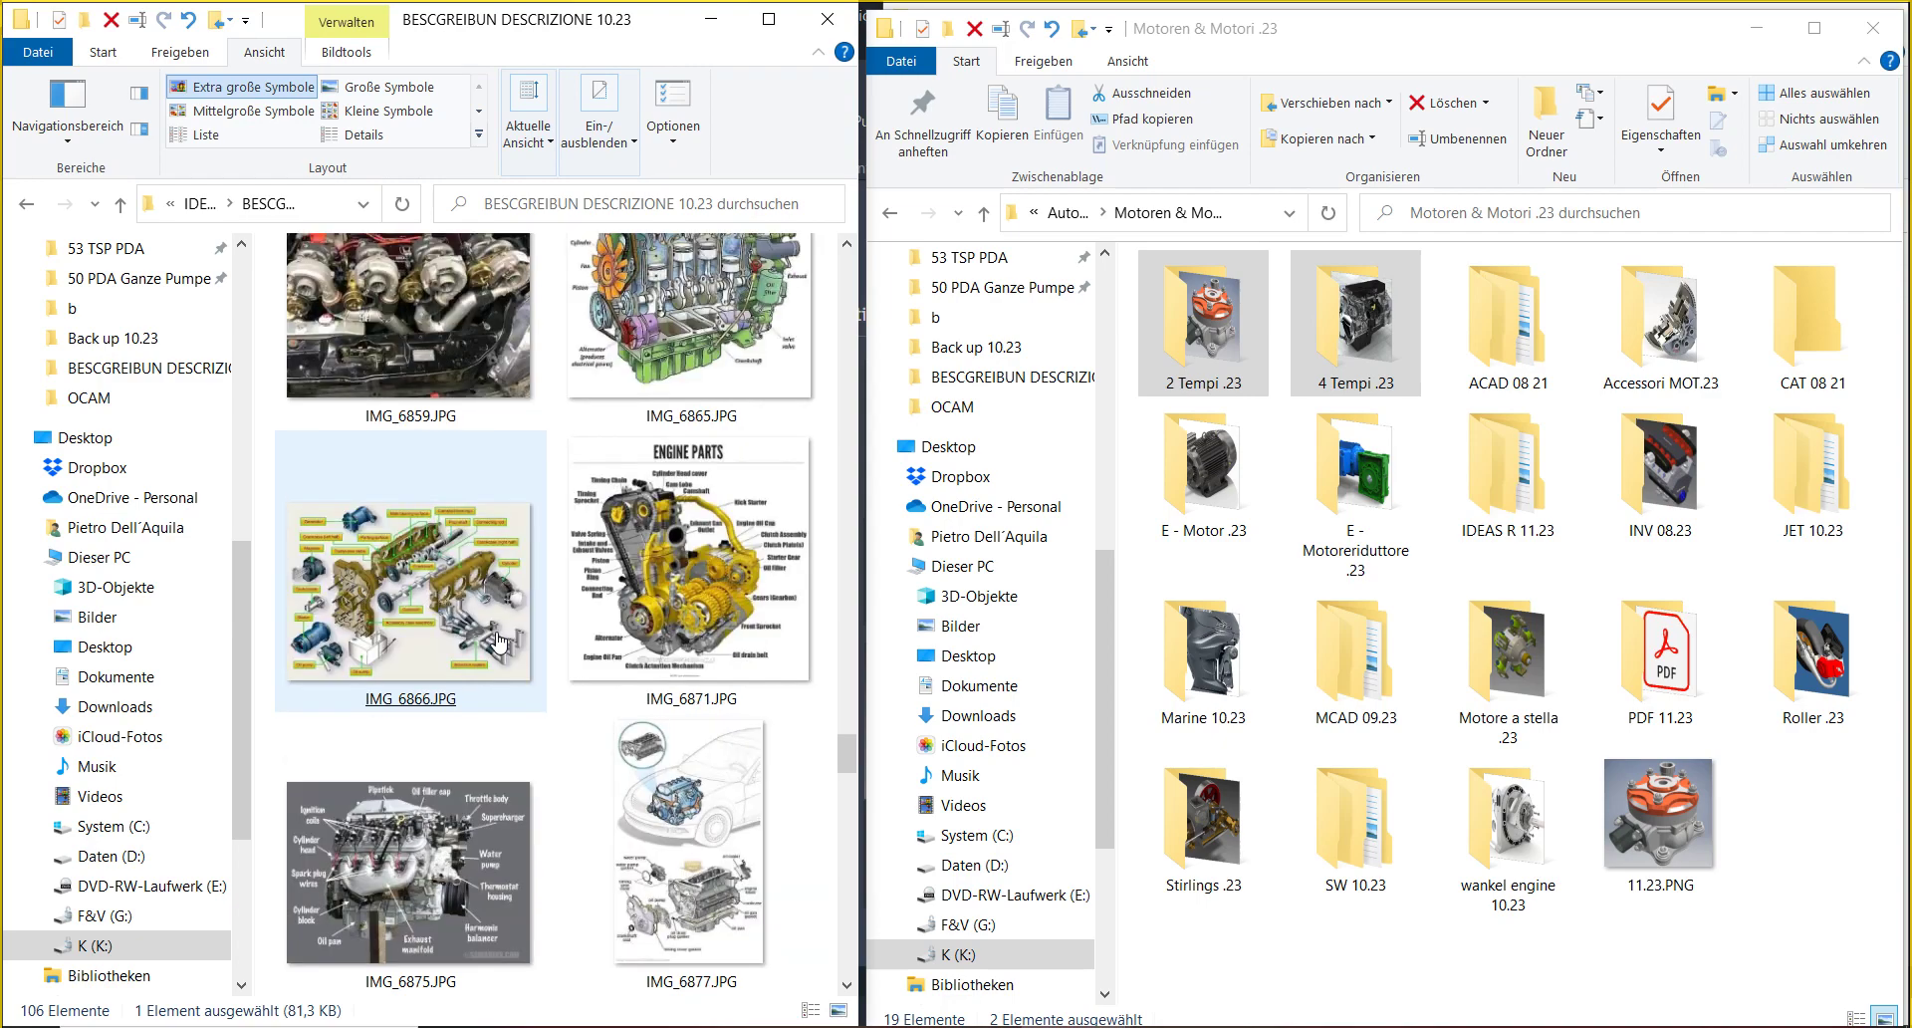
scroll(500, 643, down, 12)
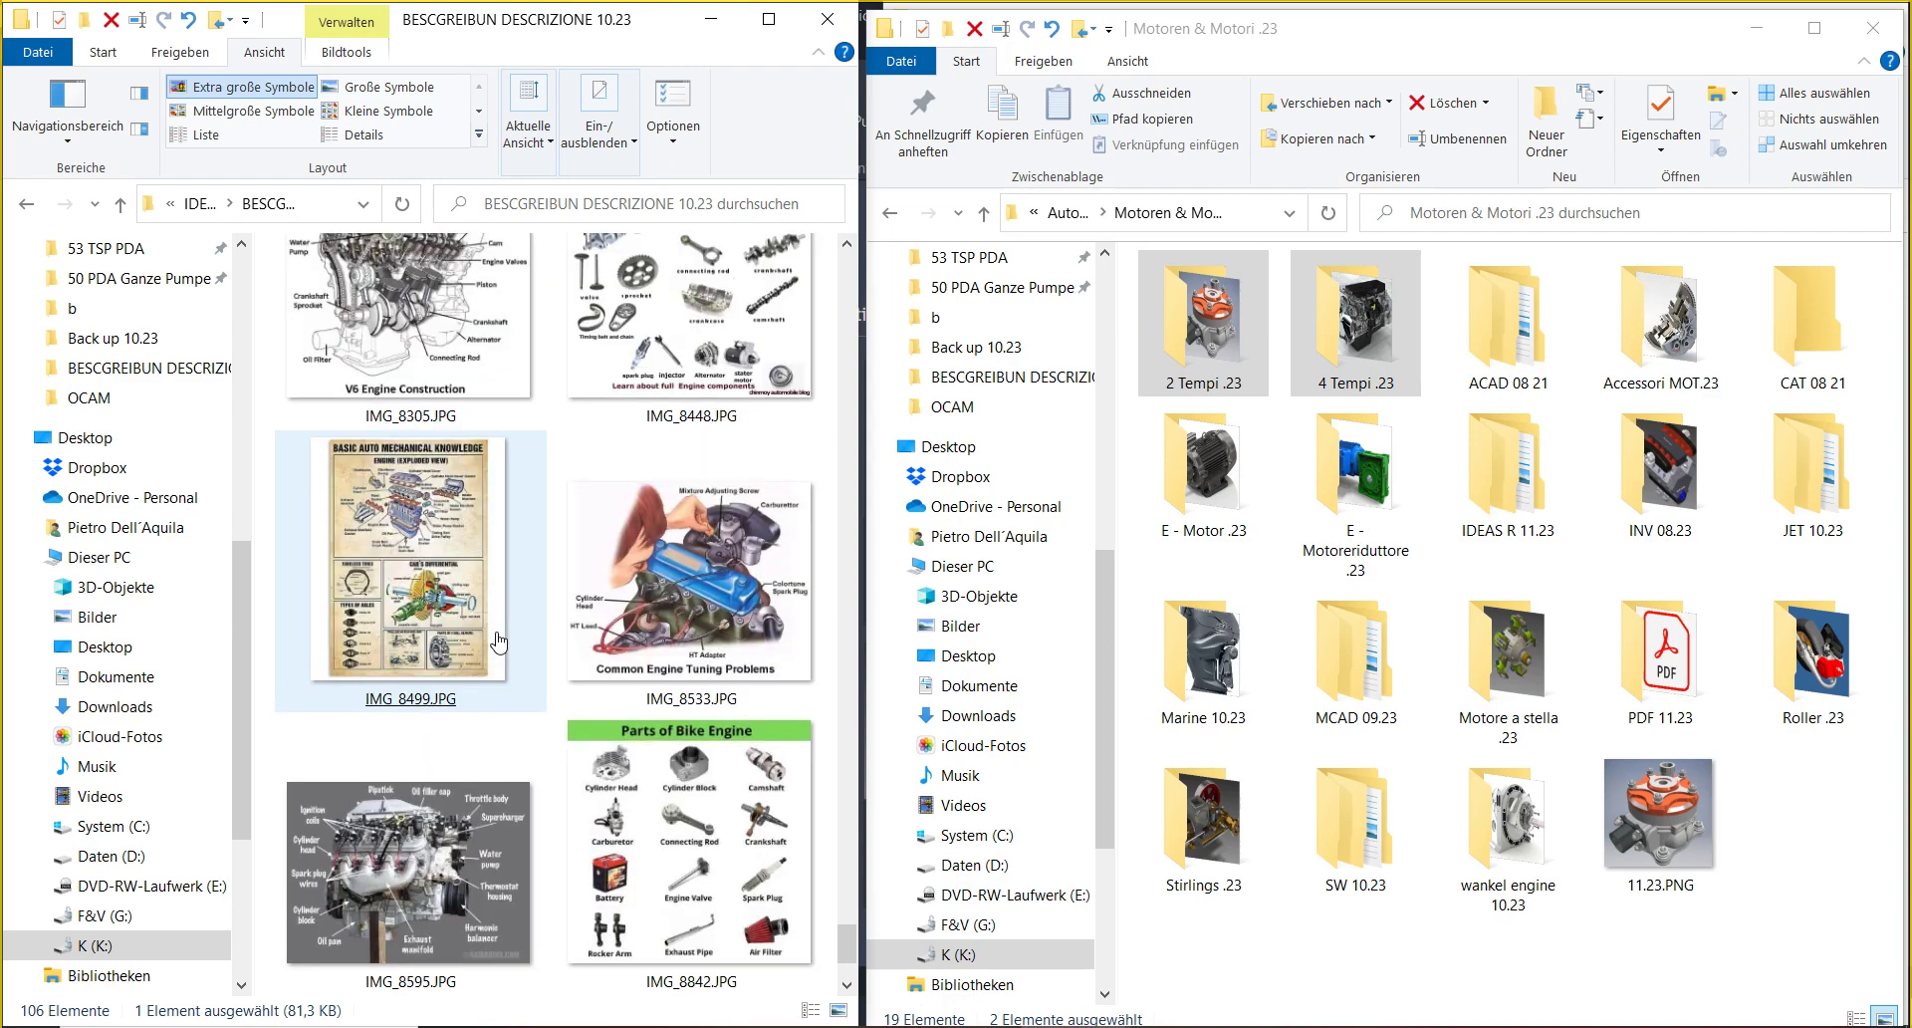
scroll(500, 642, down, 2)
click(483, 675)
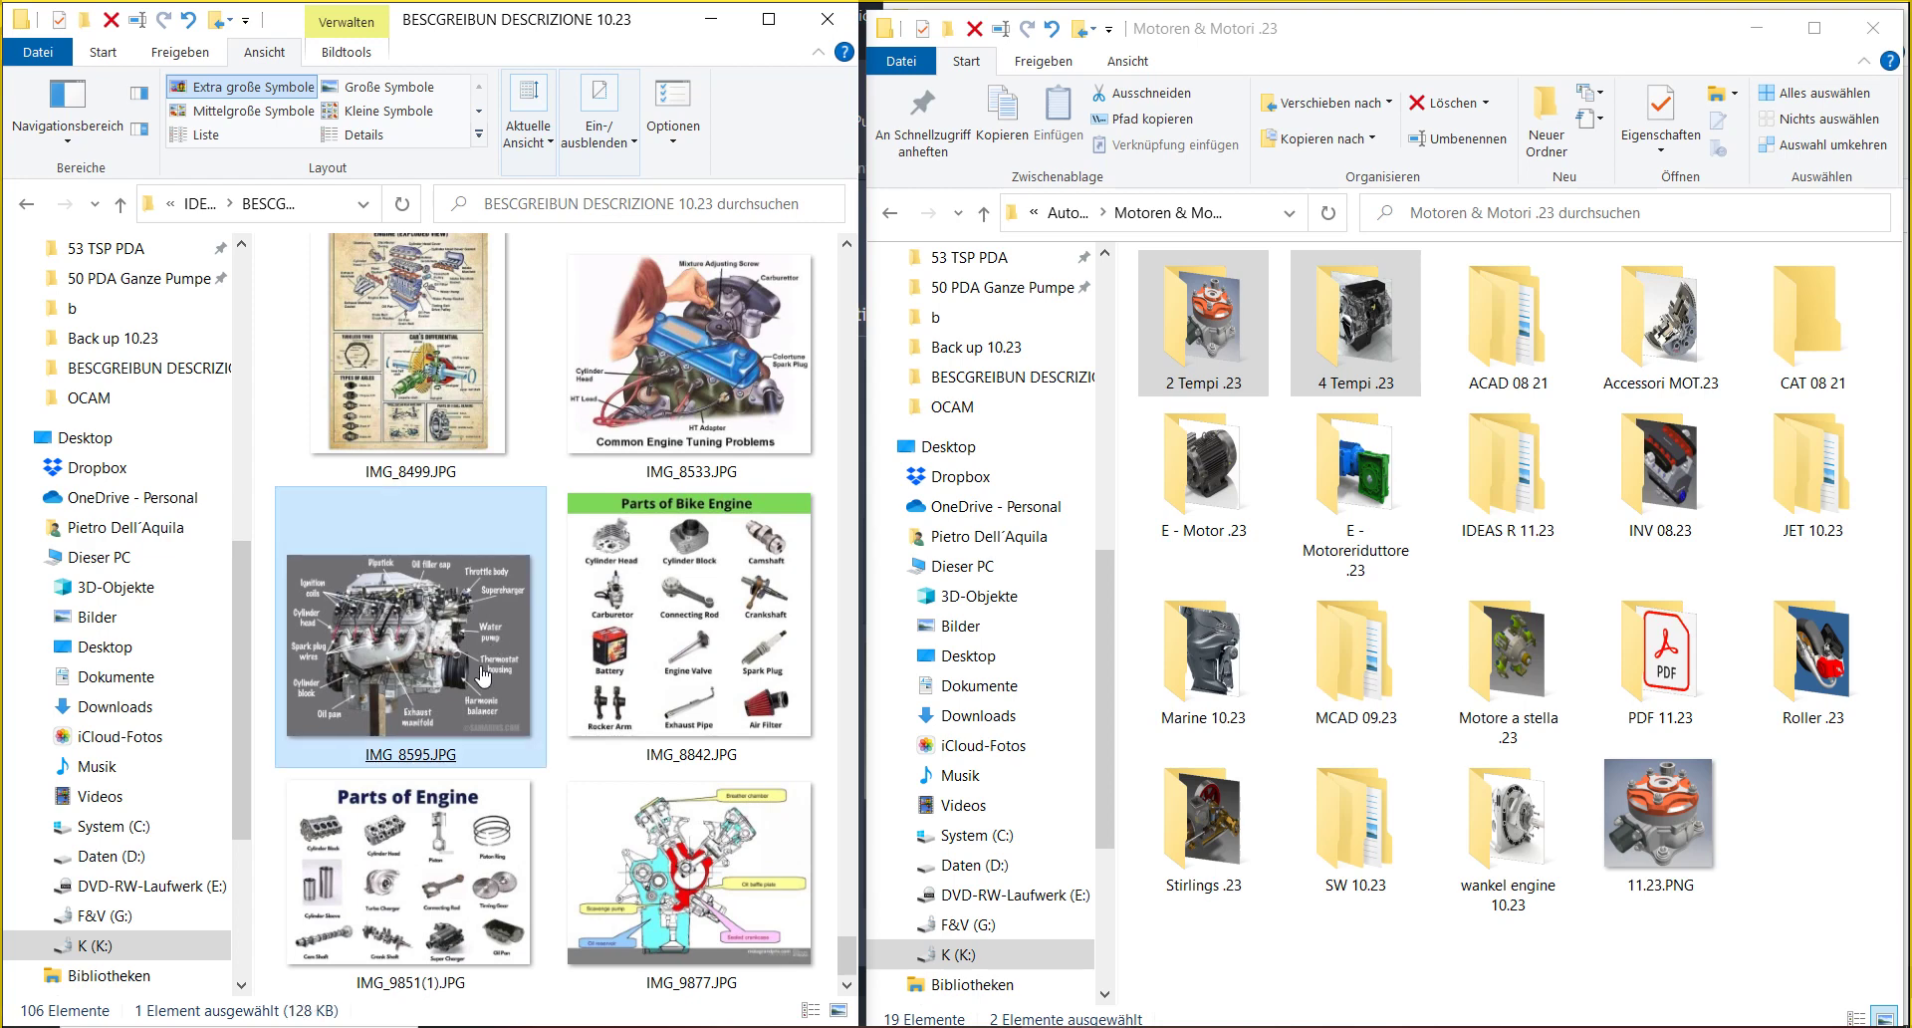
- Recheck the last engine images in the folder, view IMG_9851(1).JPG at full size and close the viewer
scroll(483, 675, up, 3)
click(594, 476)
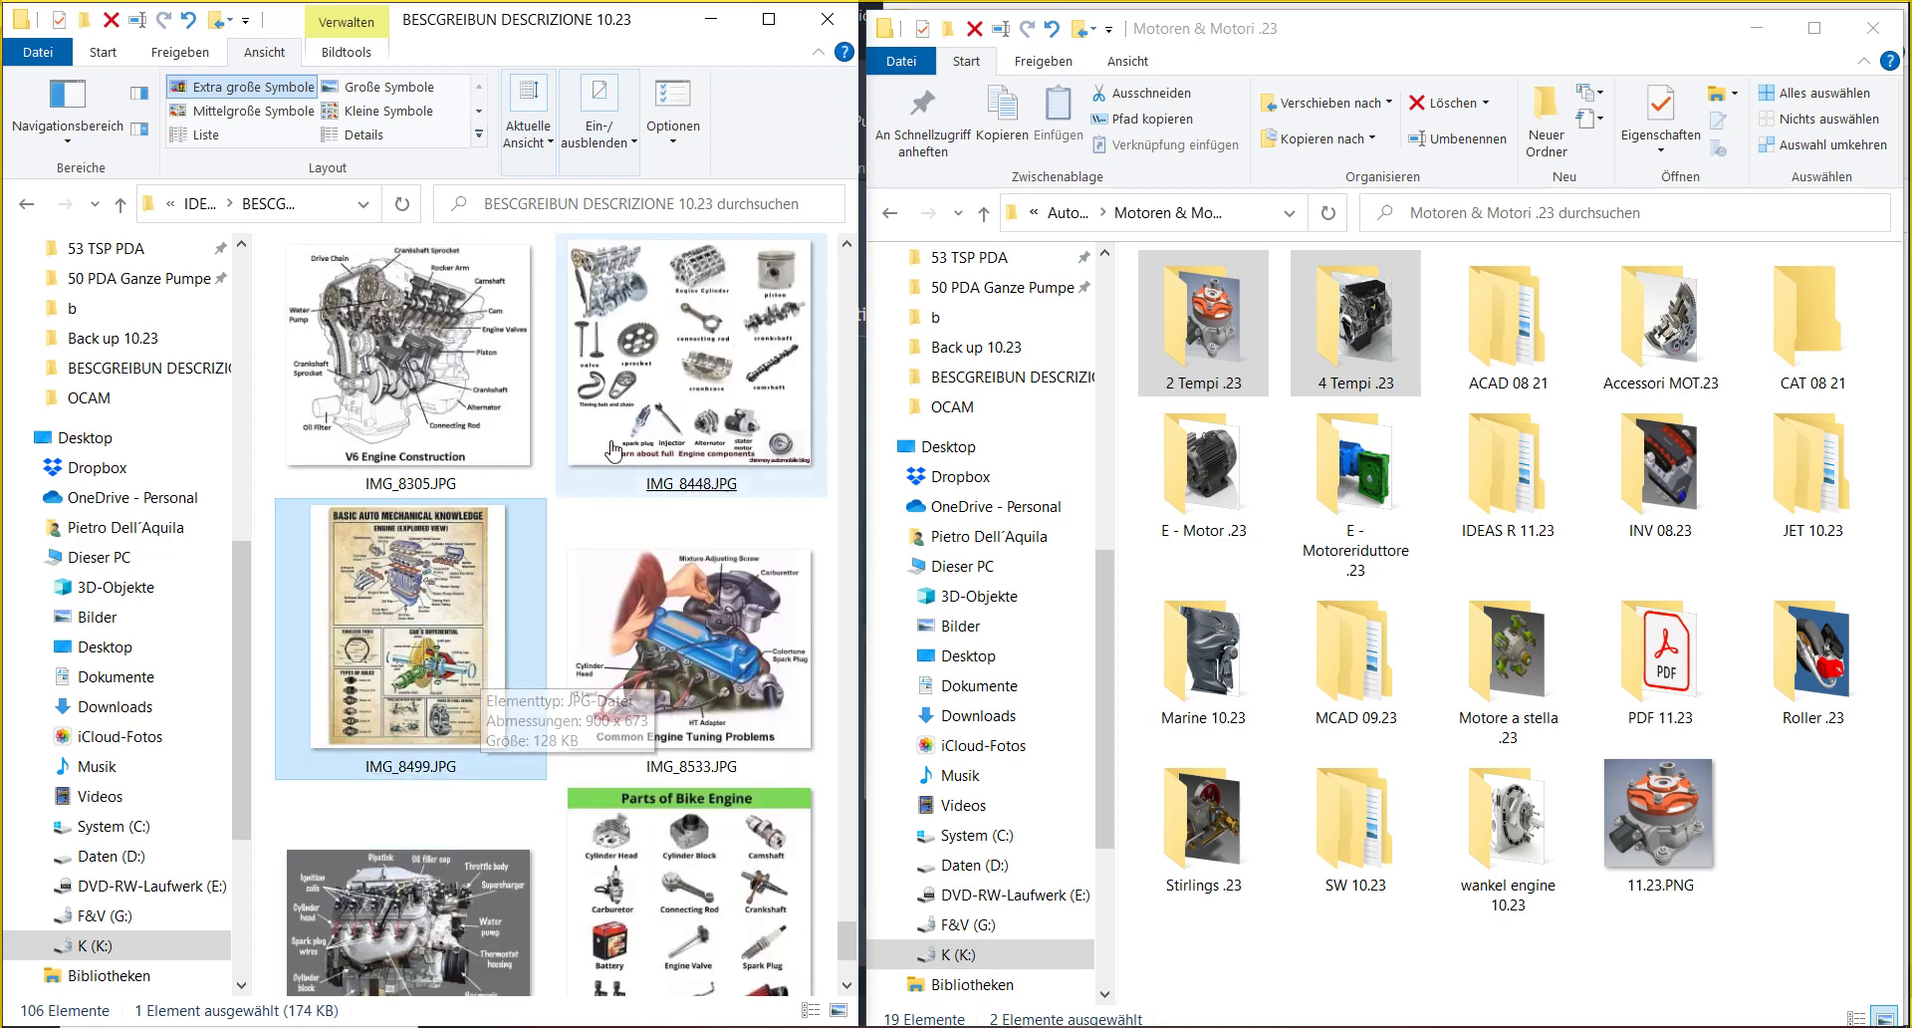
scroll(637, 376, down, 1)
scroll(637, 376, down, 2)
click(412, 851)
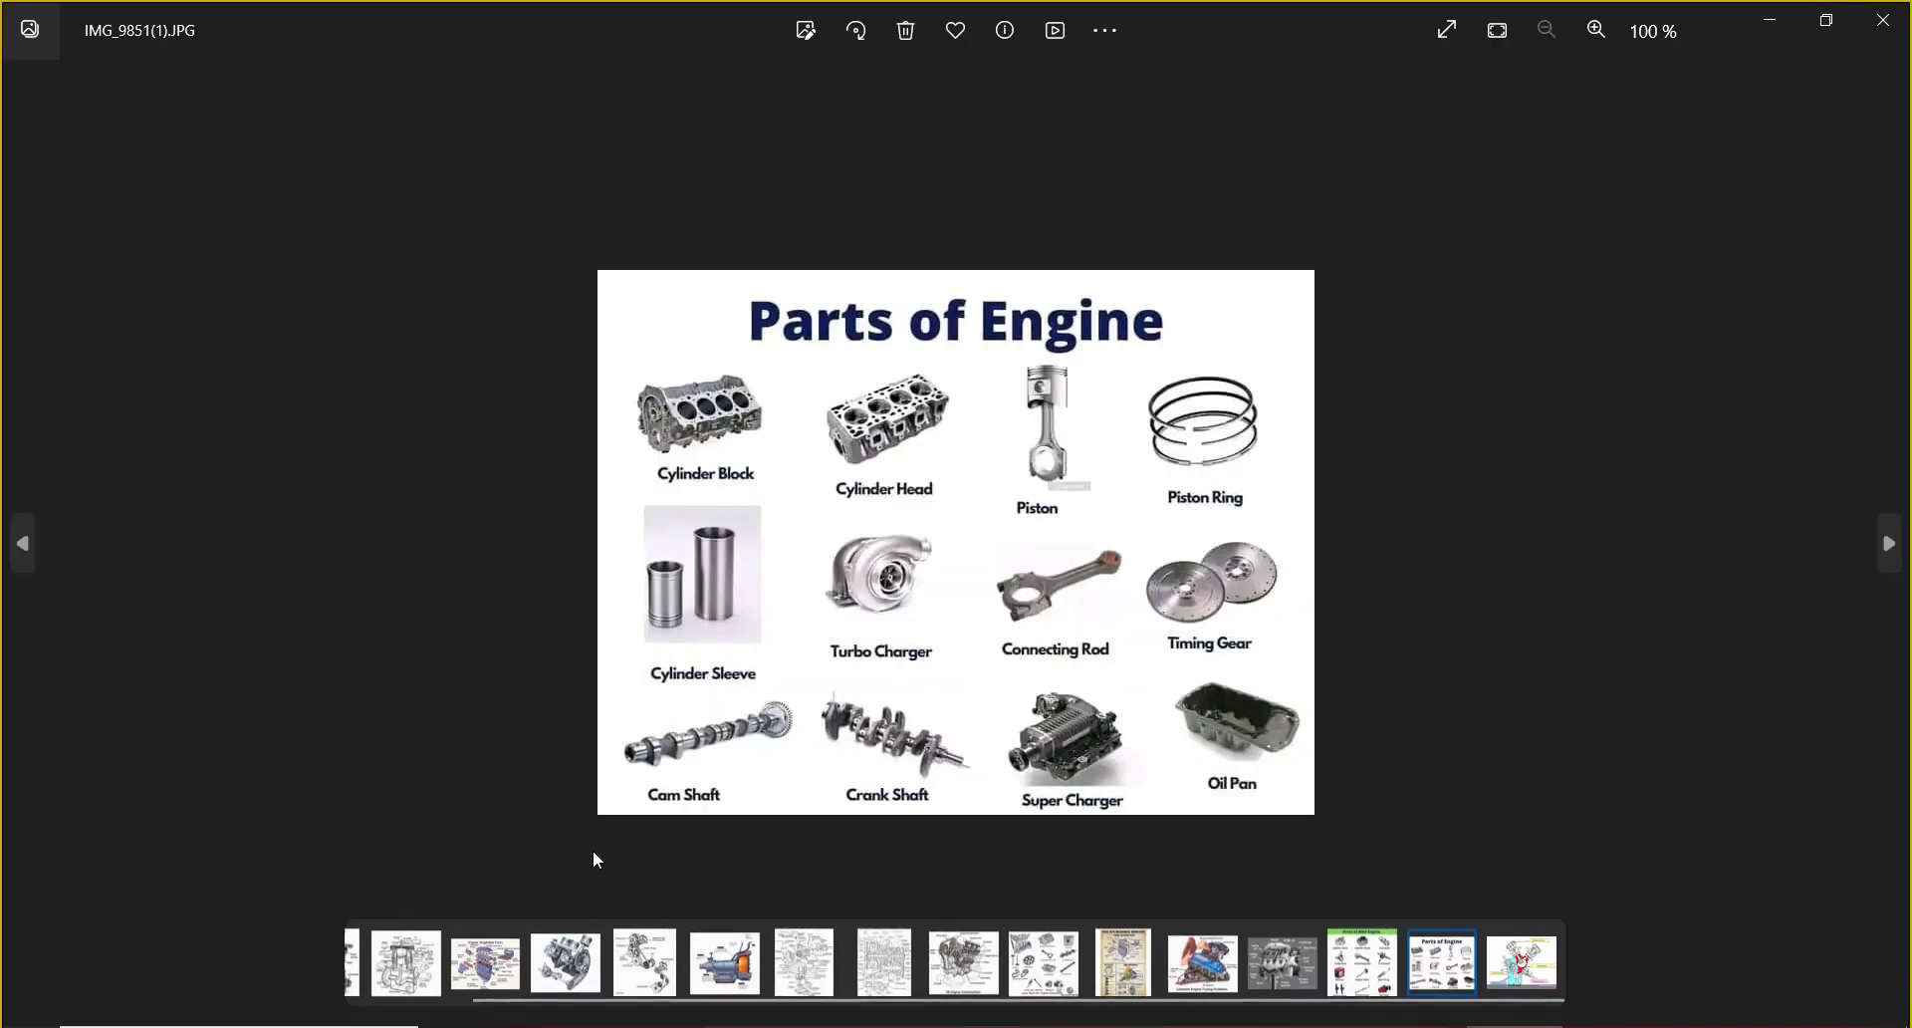
click(1882, 20)
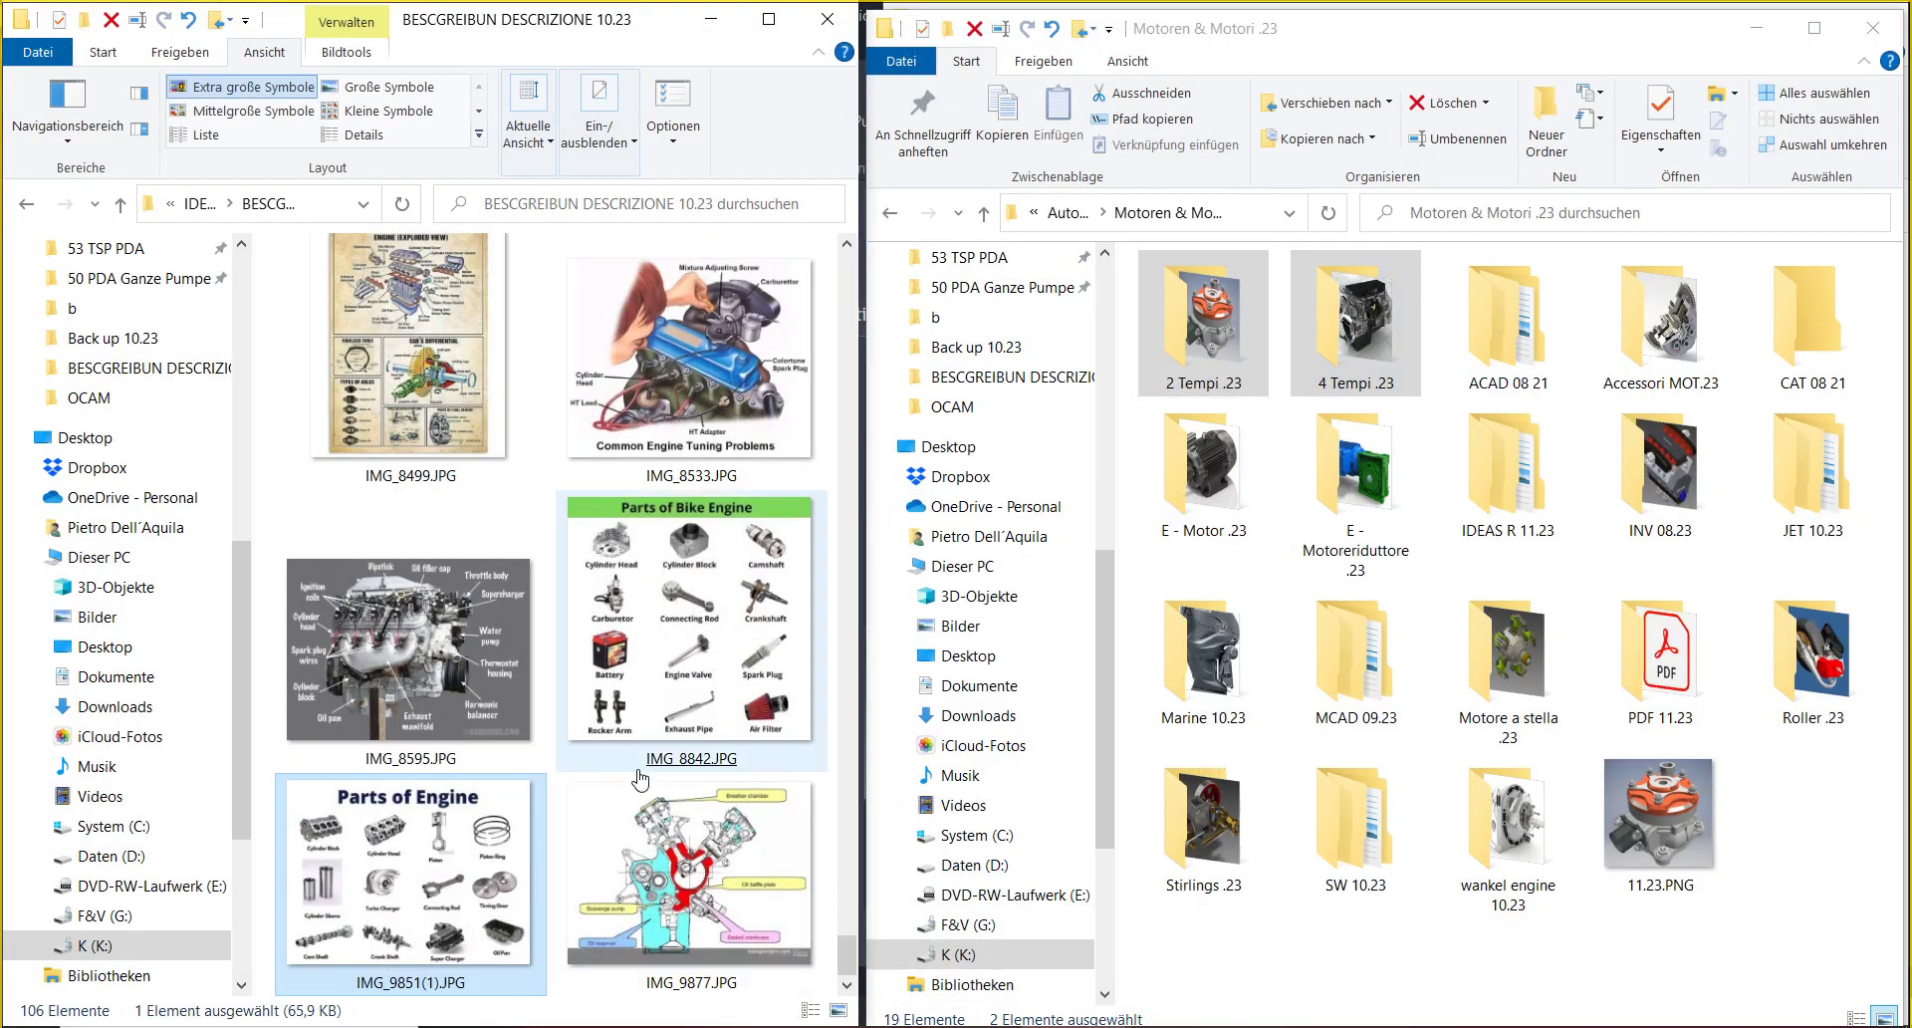
- Go up to the Automotiv 23 folder and look over its subfolders and the 11.23.JPG image
click(1074, 223)
click(1073, 223)
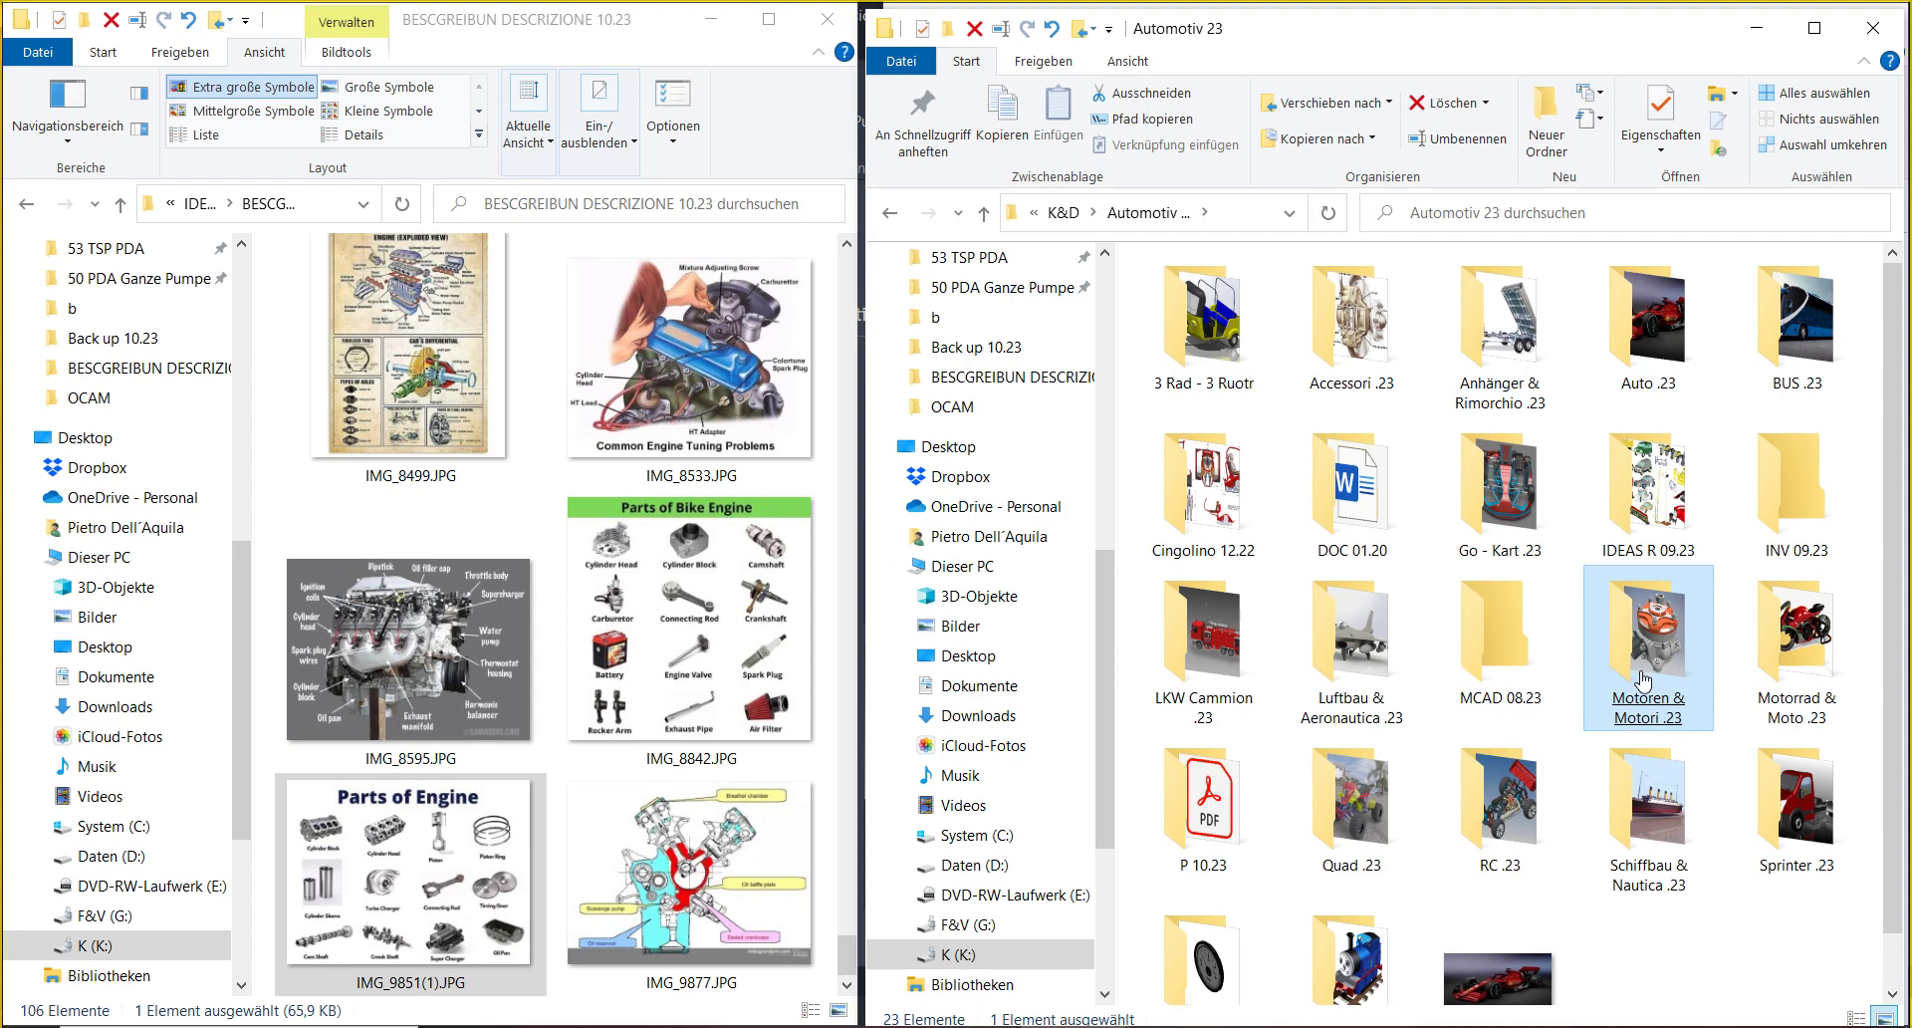
scroll(1648, 687, down, 1)
click(1643, 767)
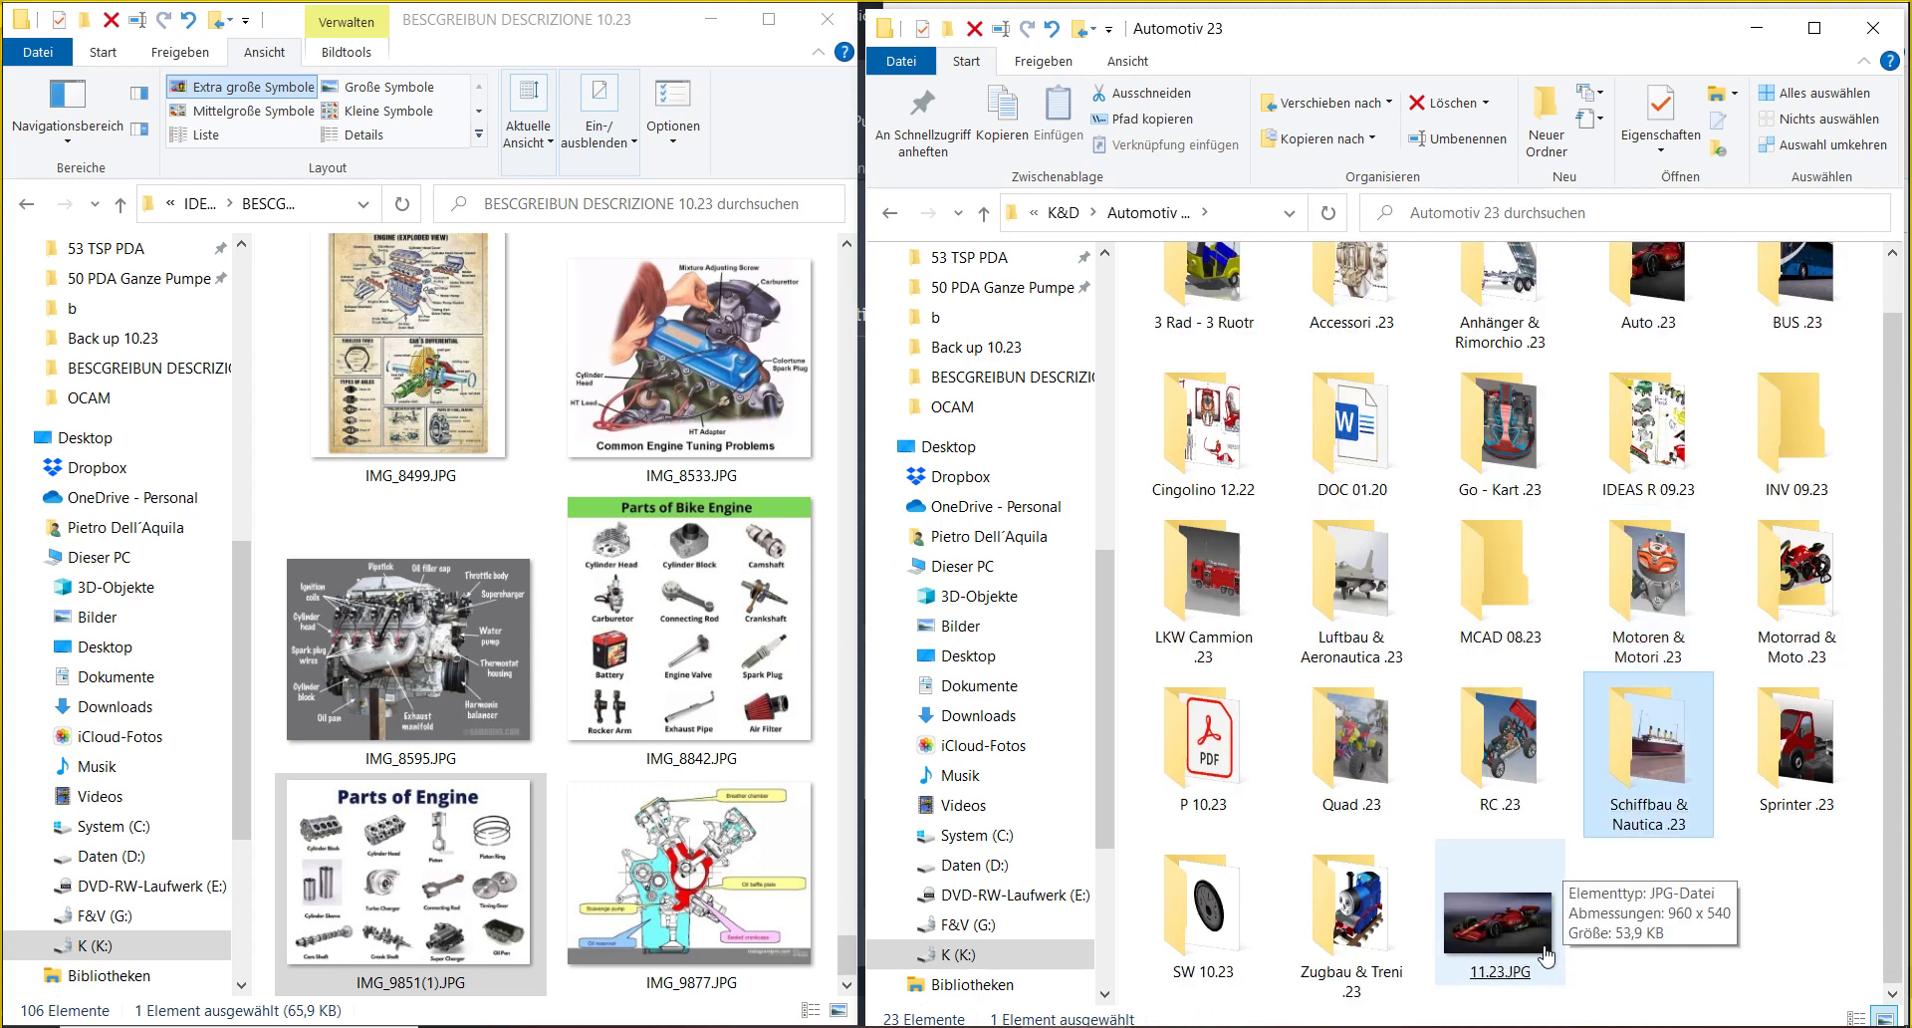
click(1509, 946)
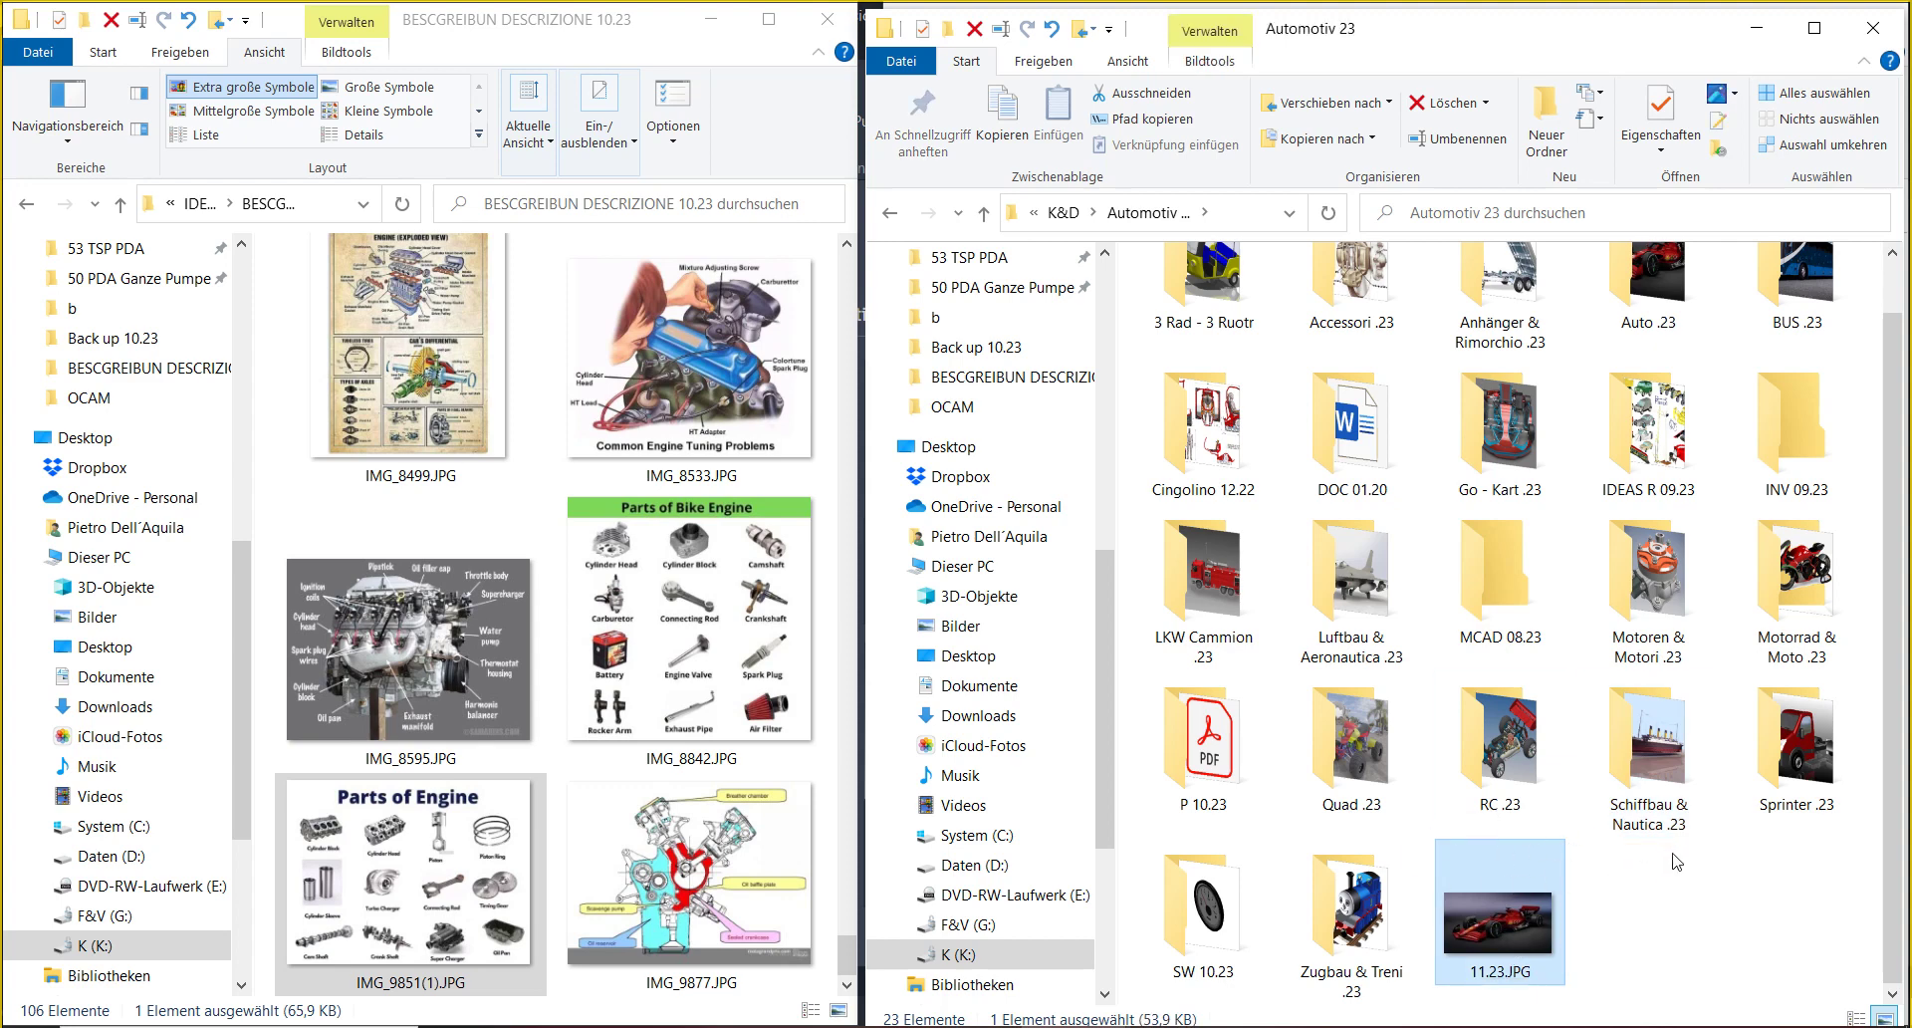
click(1683, 822)
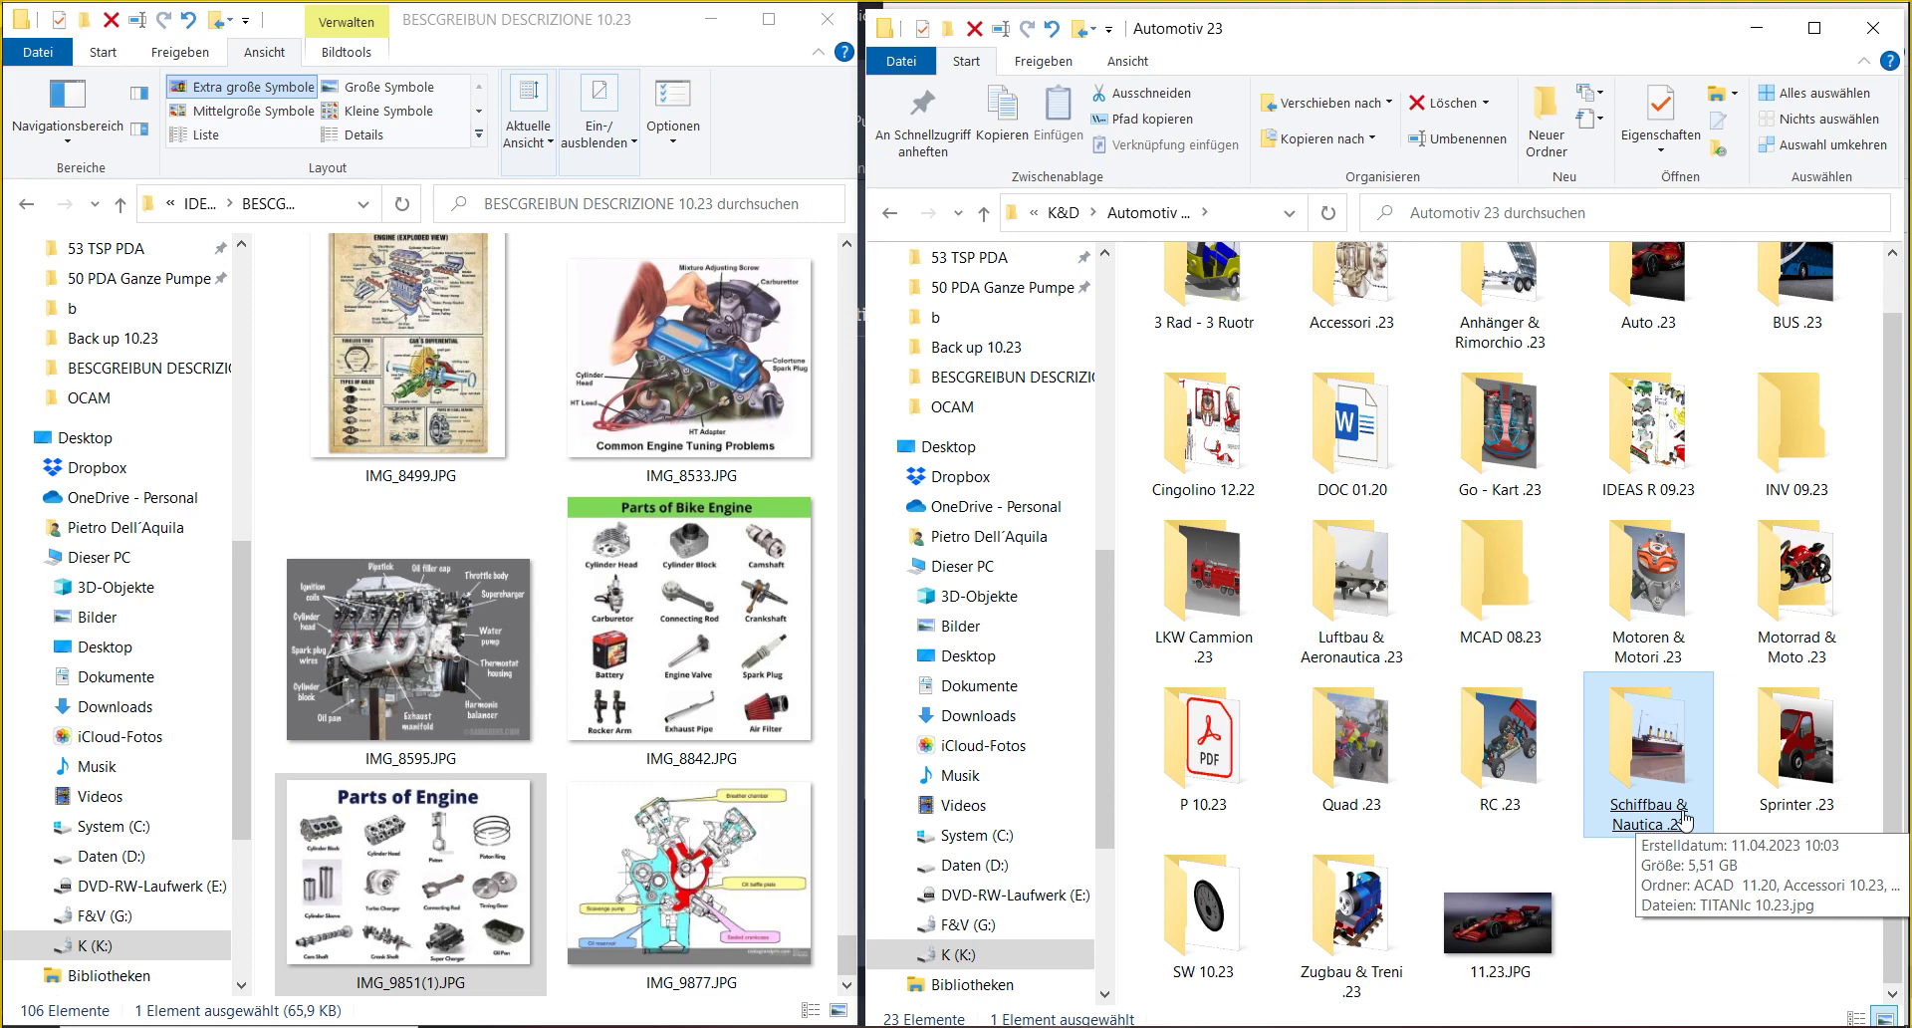
scroll(1683, 820, up, 1)
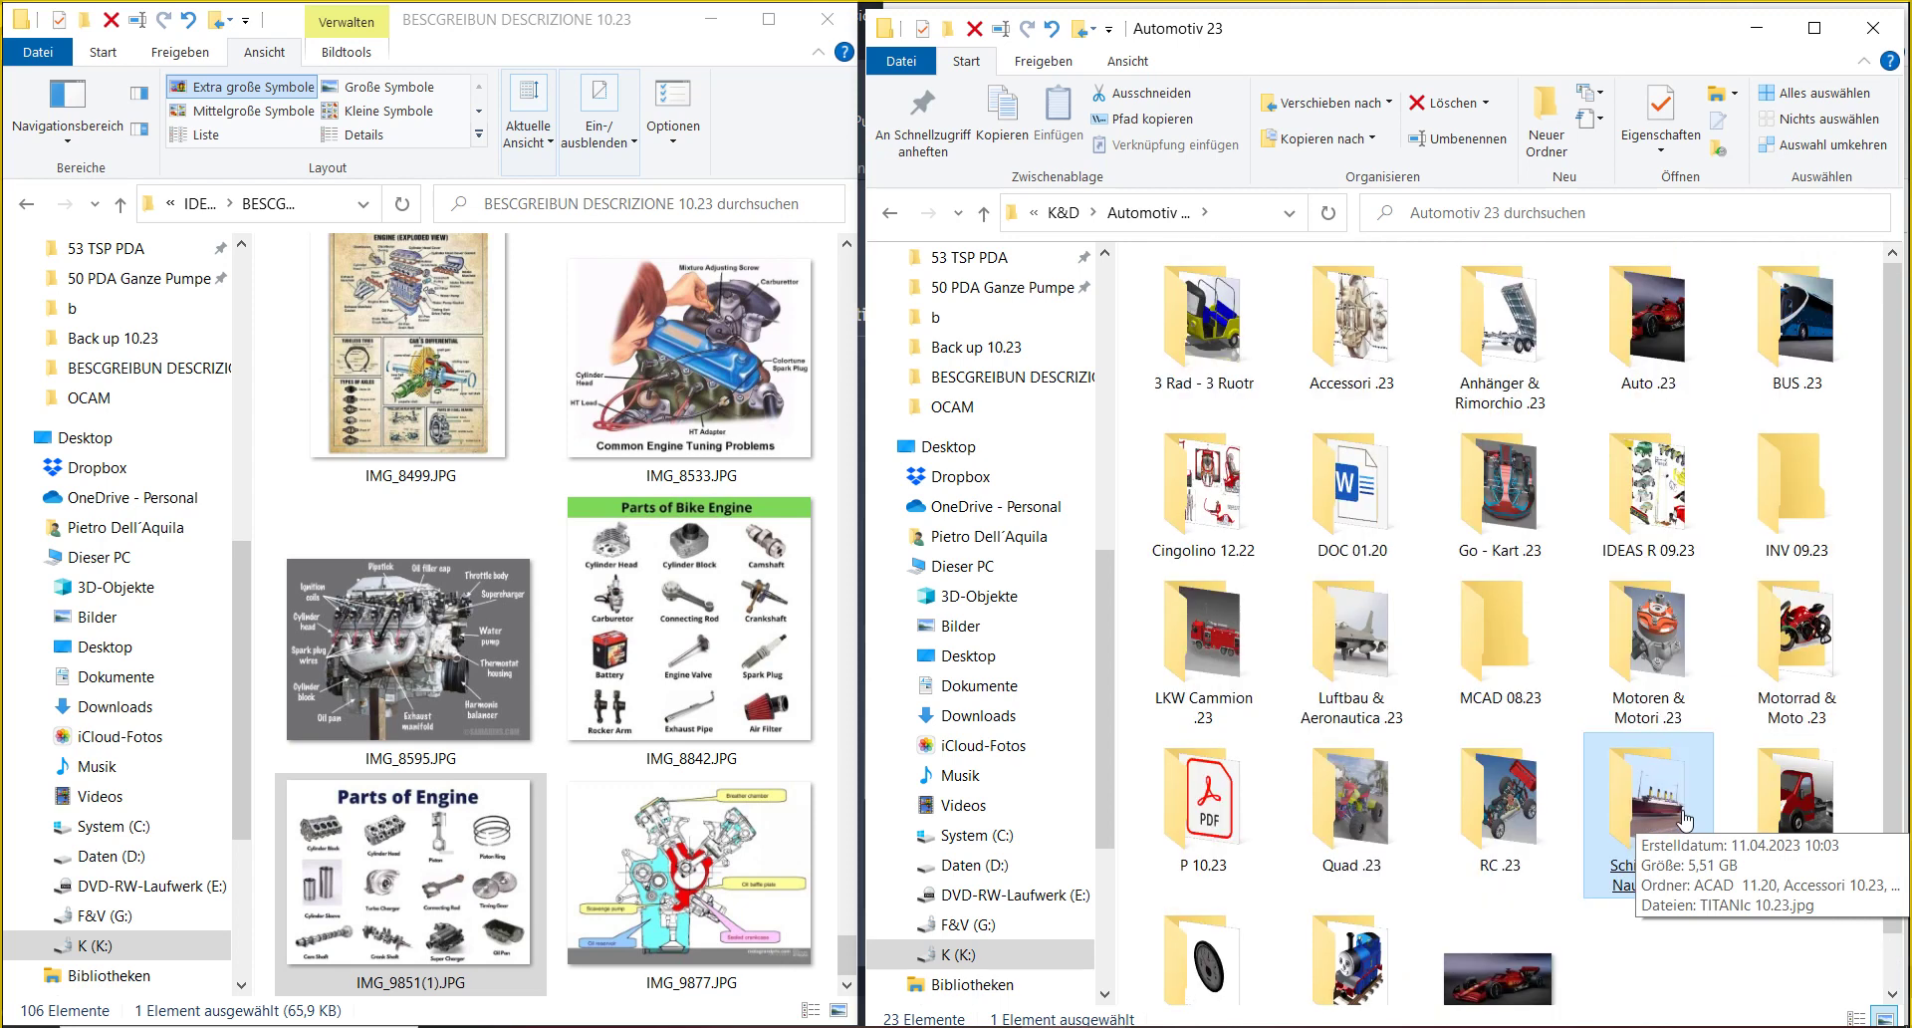
- Return to Motoren & Motori .23 and open its Accessori MOT.23 folder
double_click(1648, 647)
click(1653, 717)
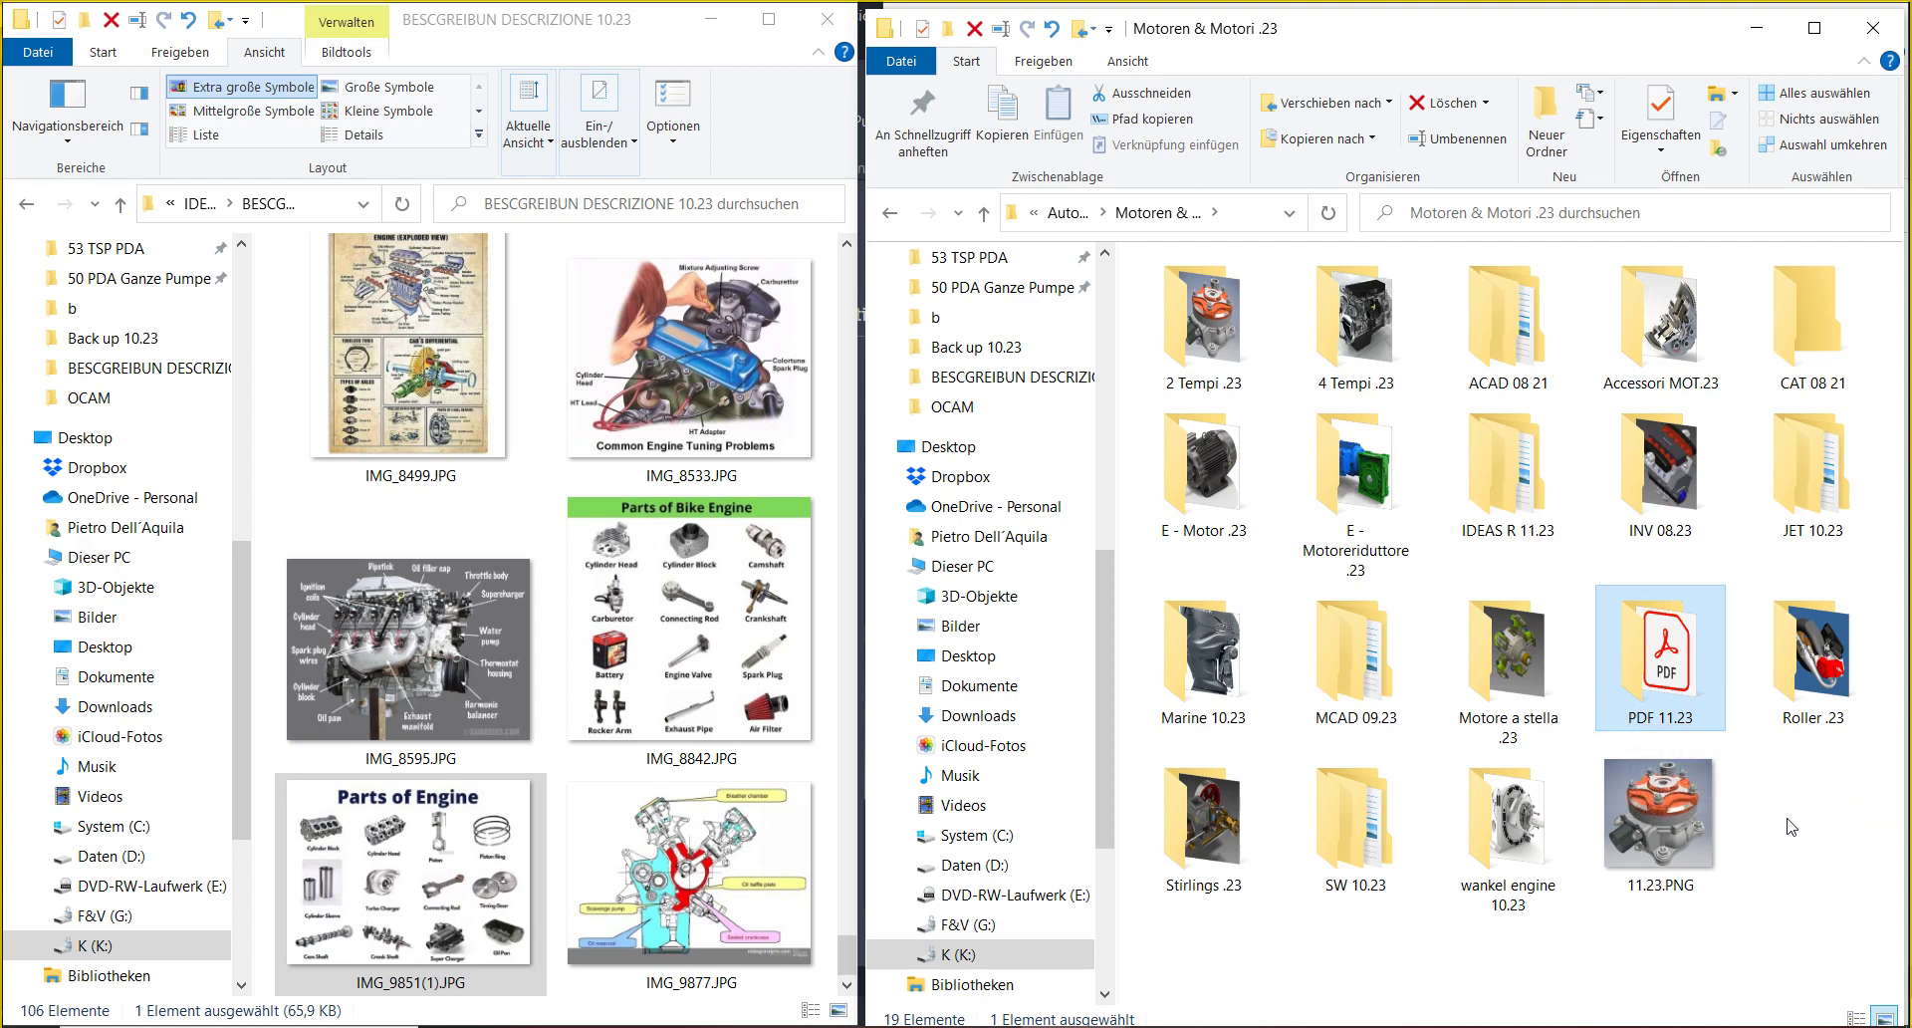
click(1517, 477)
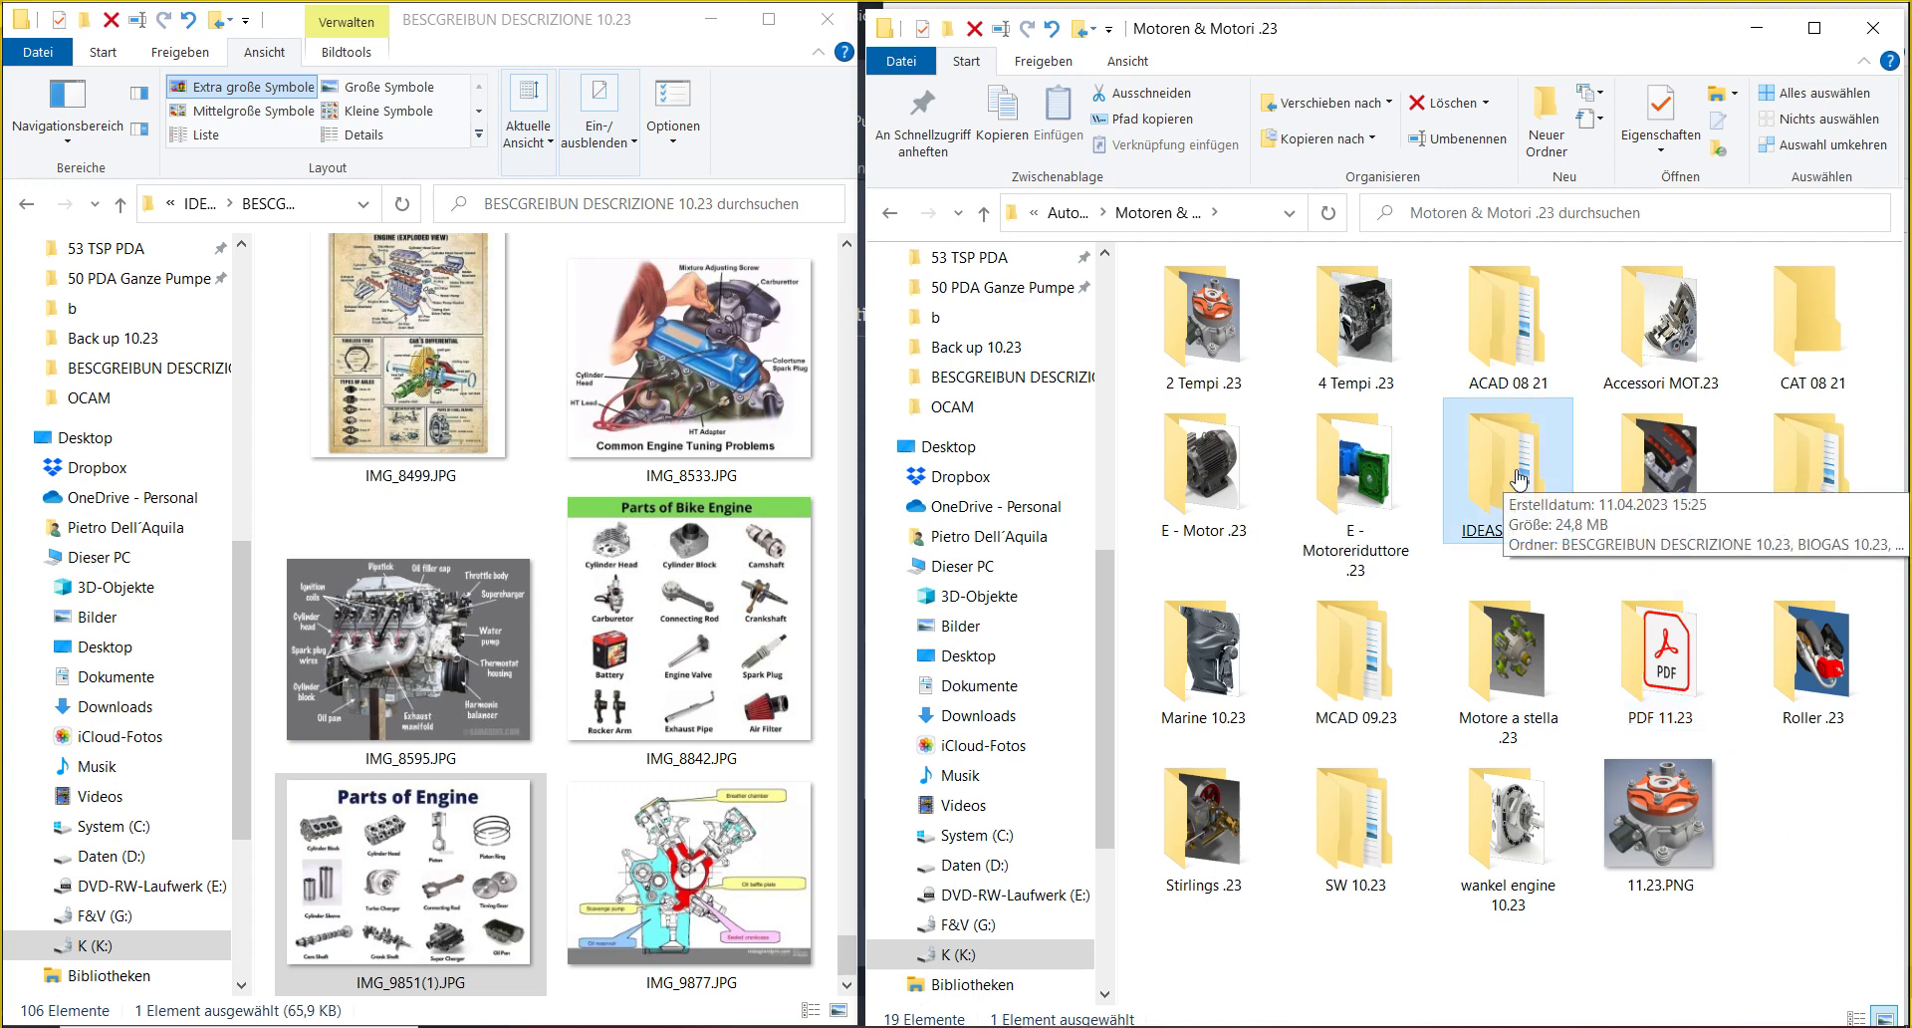
click(1611, 361)
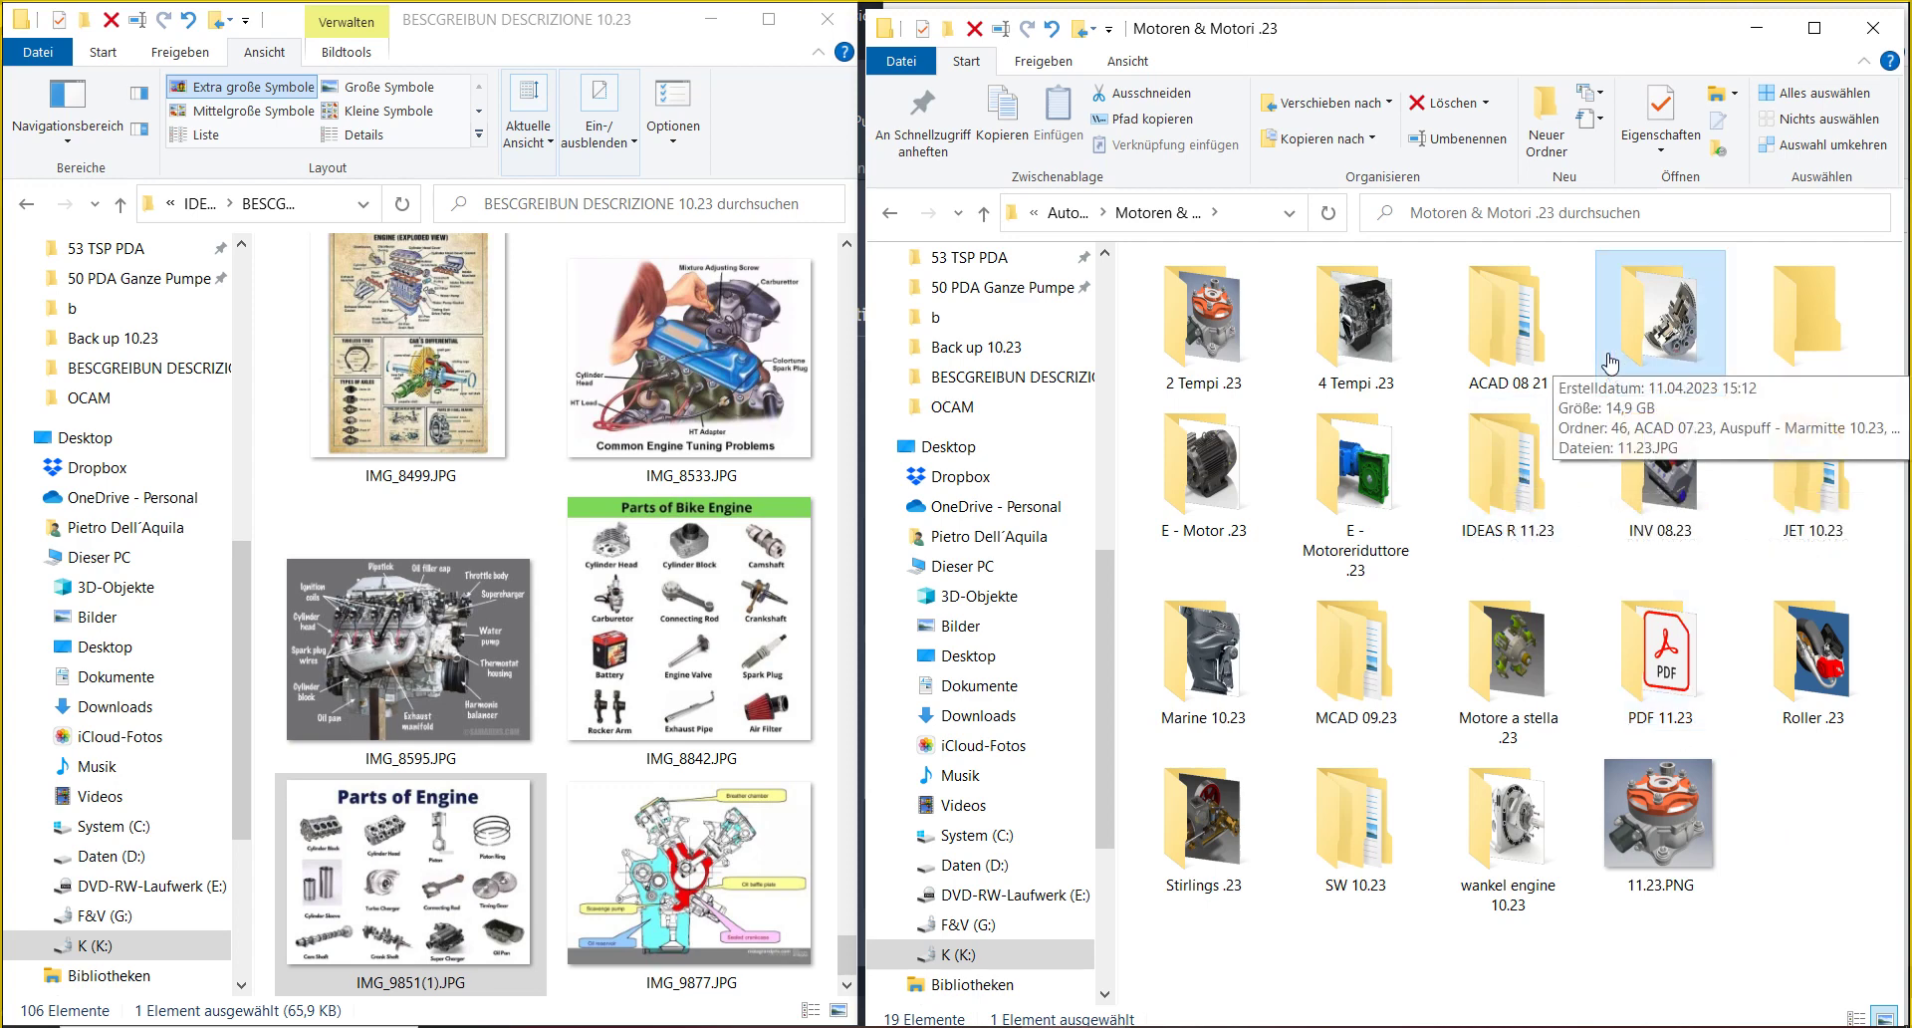
double_click(1612, 353)
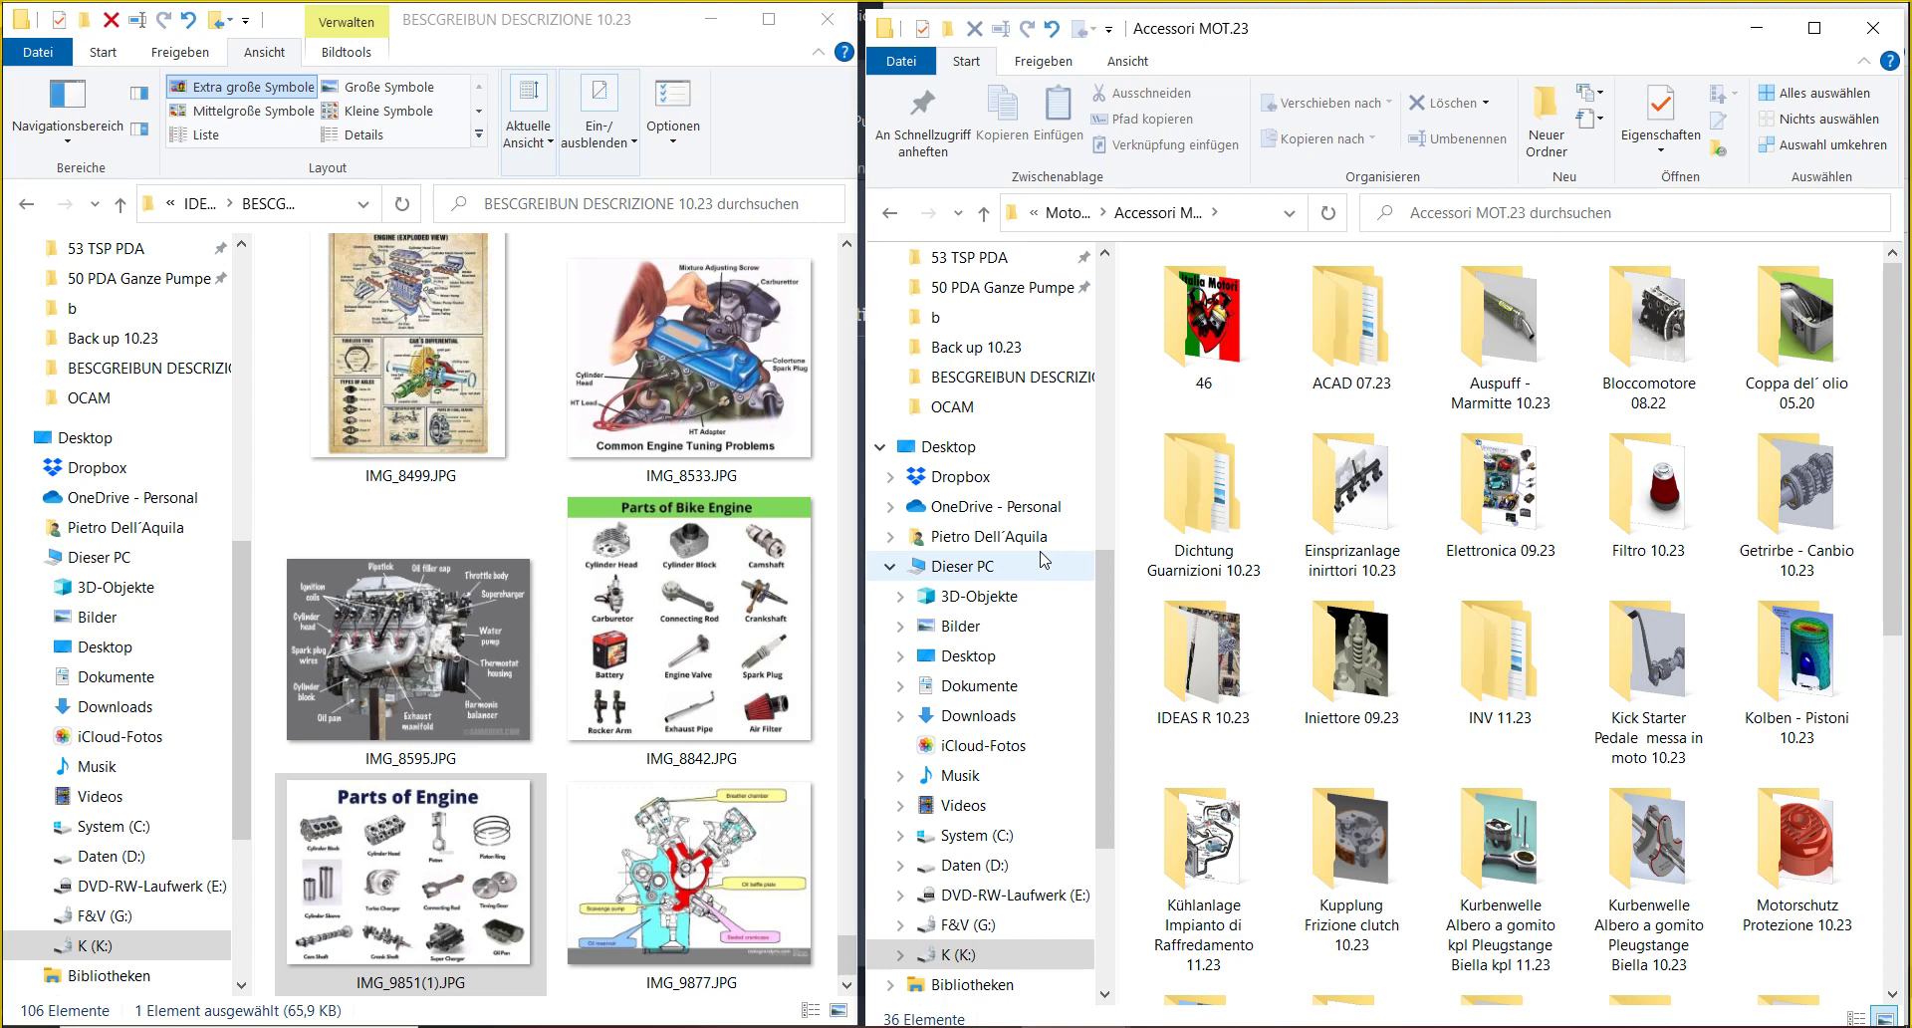
- Rename the IDEAS R 10.23 folder in Accessori MOT.23 as IDEAS R 11.23
click(1349, 667)
click(1242, 713)
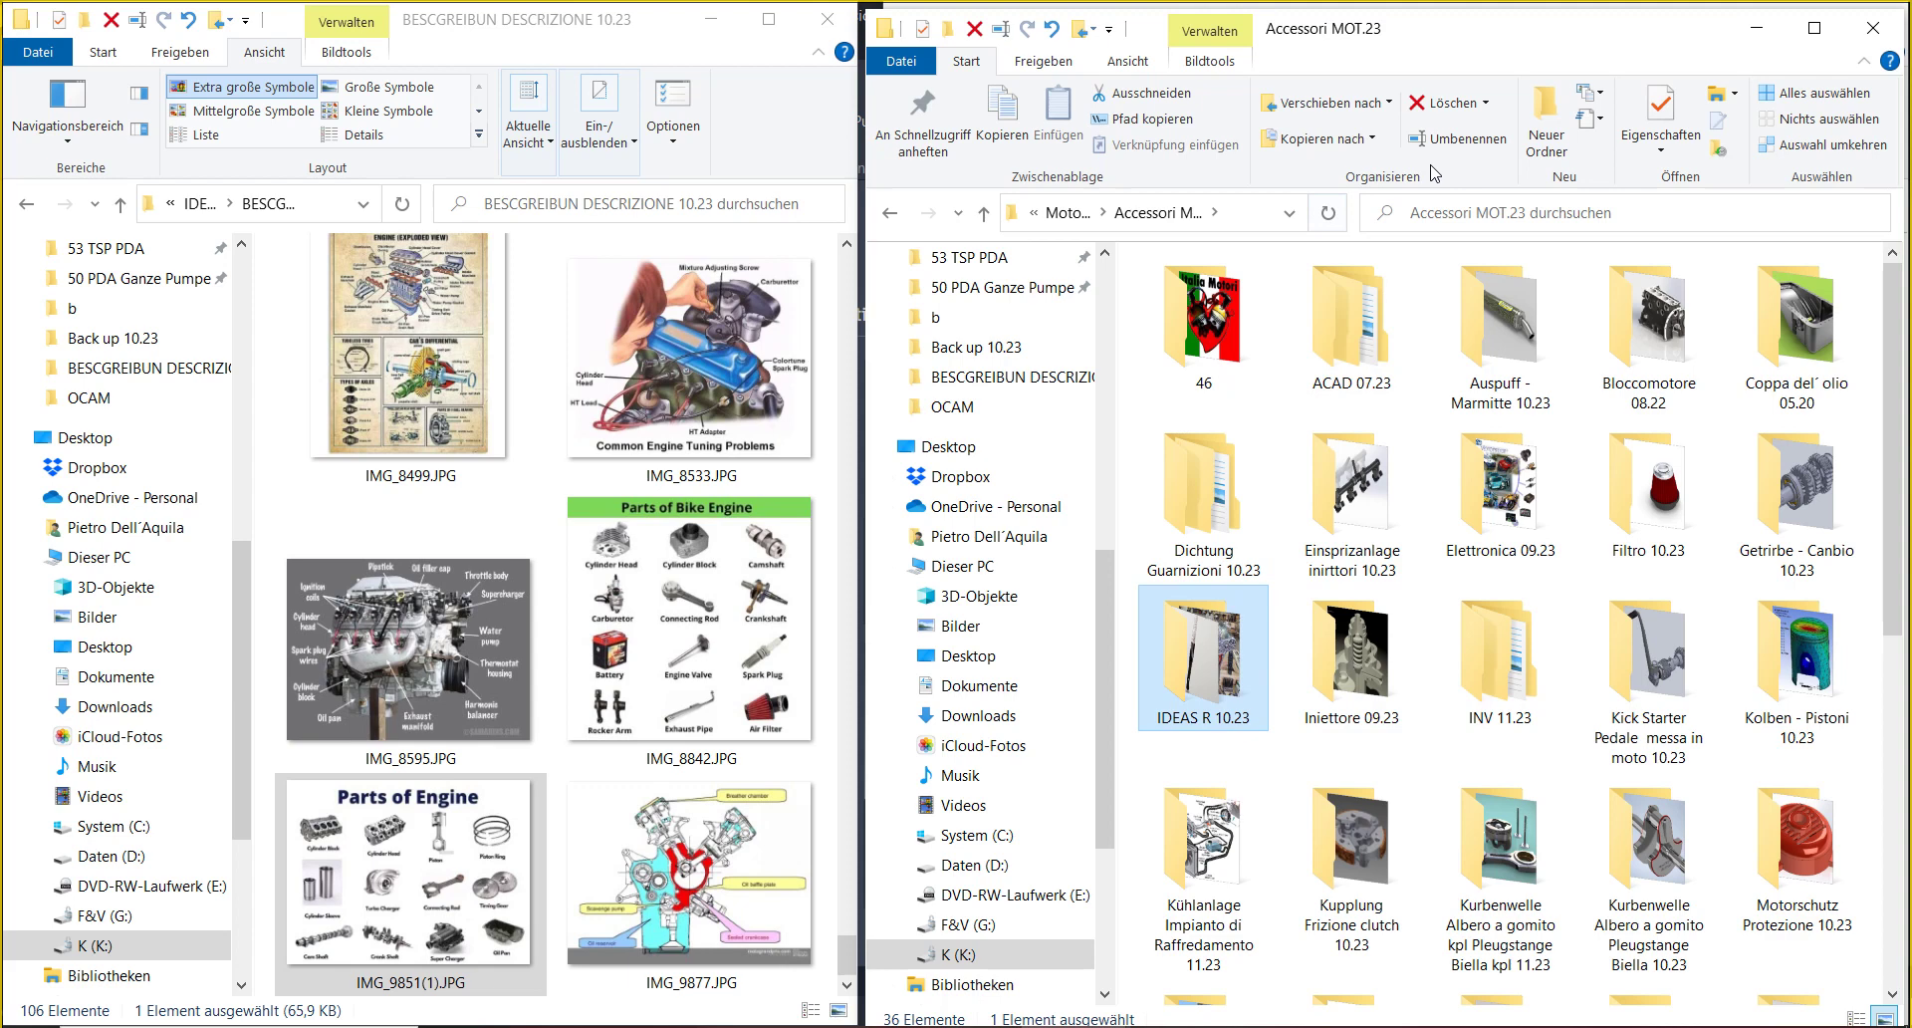
click(1459, 138)
key(End)
key(Left)
key(Left)
key(Left)
key(BackSpace)
text(1)
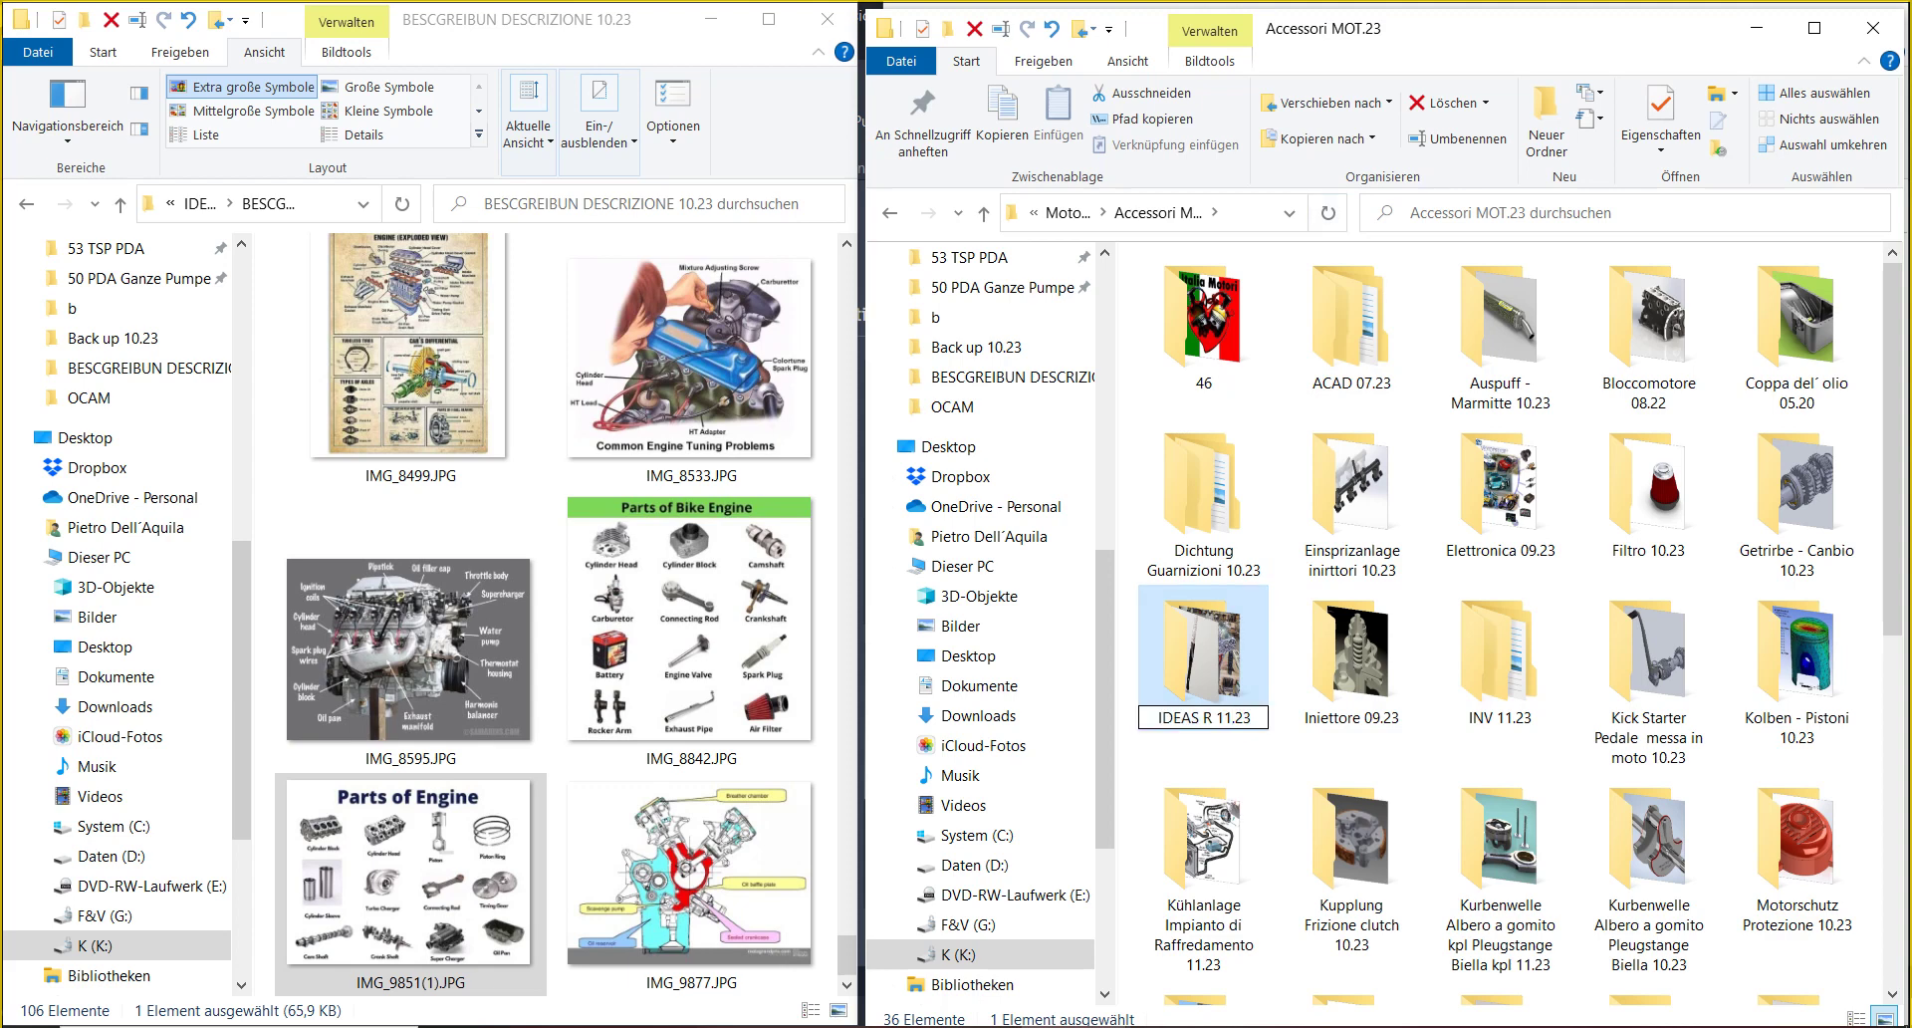
key(Return)
- Look through the remaining Accessori MOT.23 folders and check 11.23.JPG and the PDF 11.23 folder
drag(1123, 568, 1451, 893)
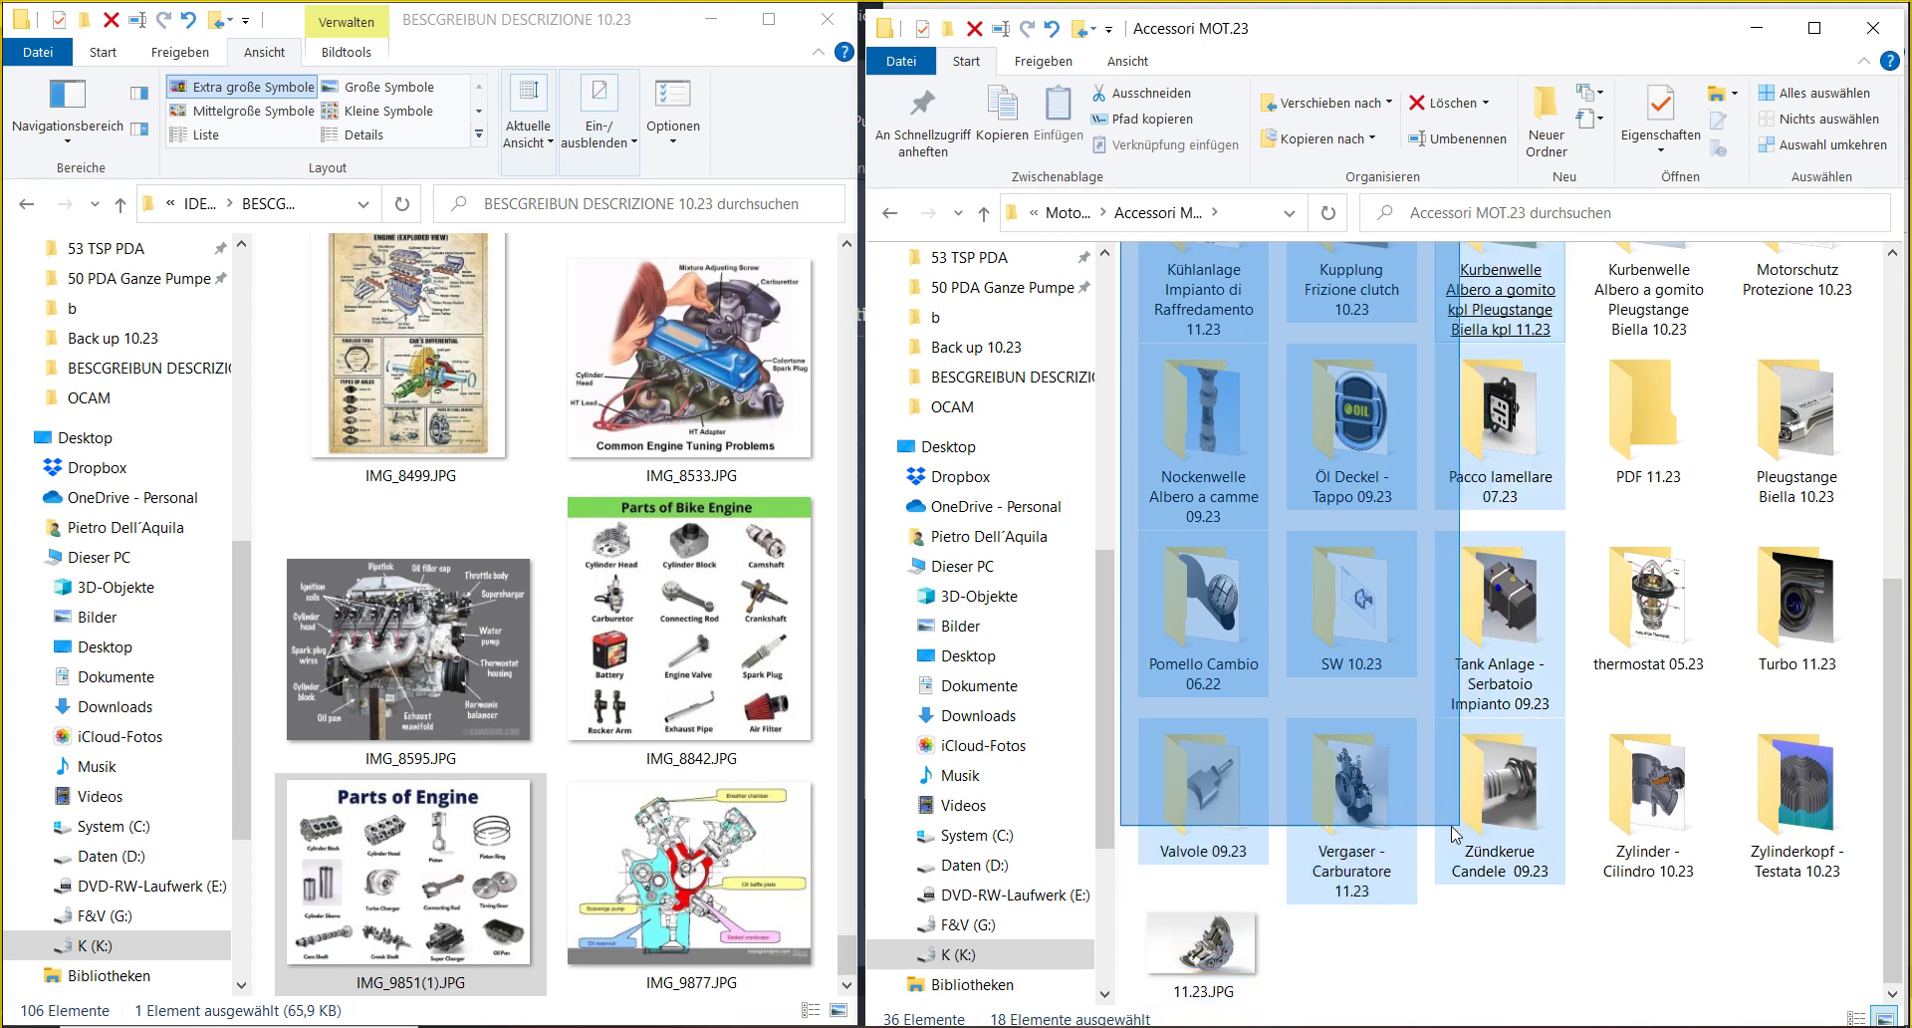
click(1451, 893)
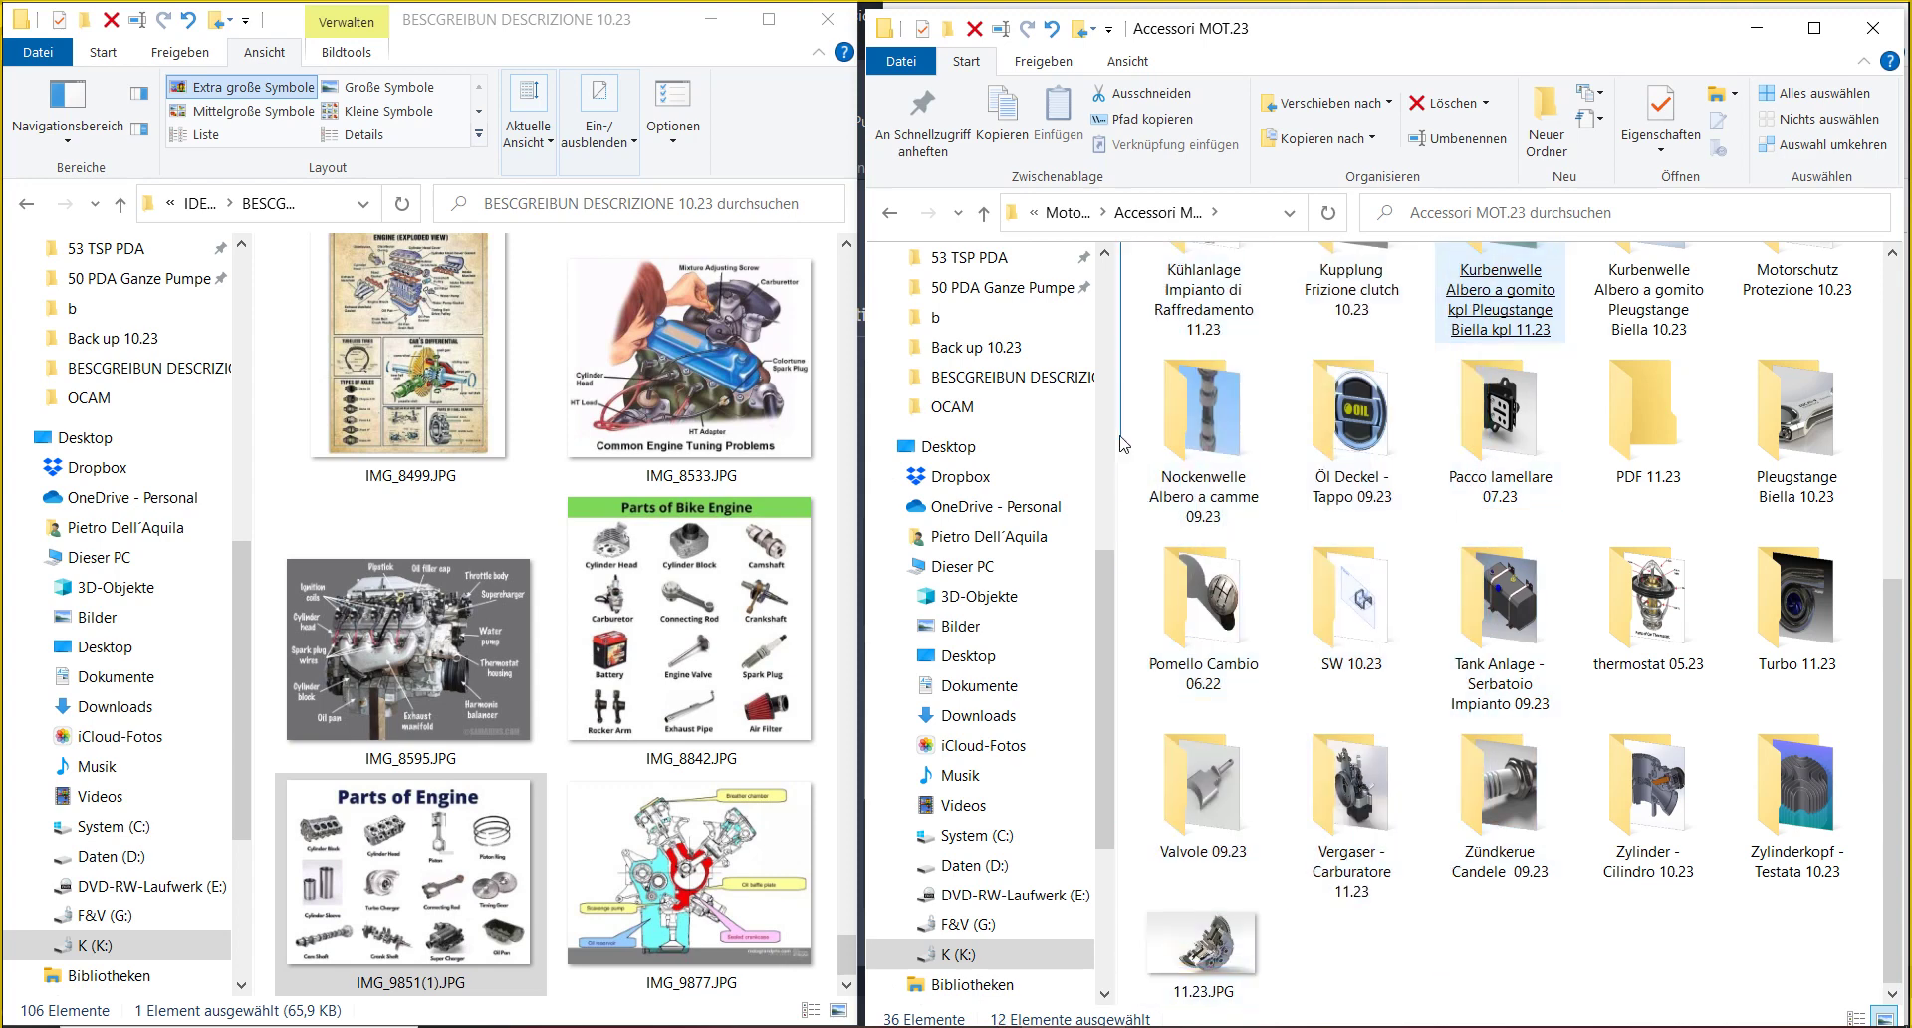
click(1215, 990)
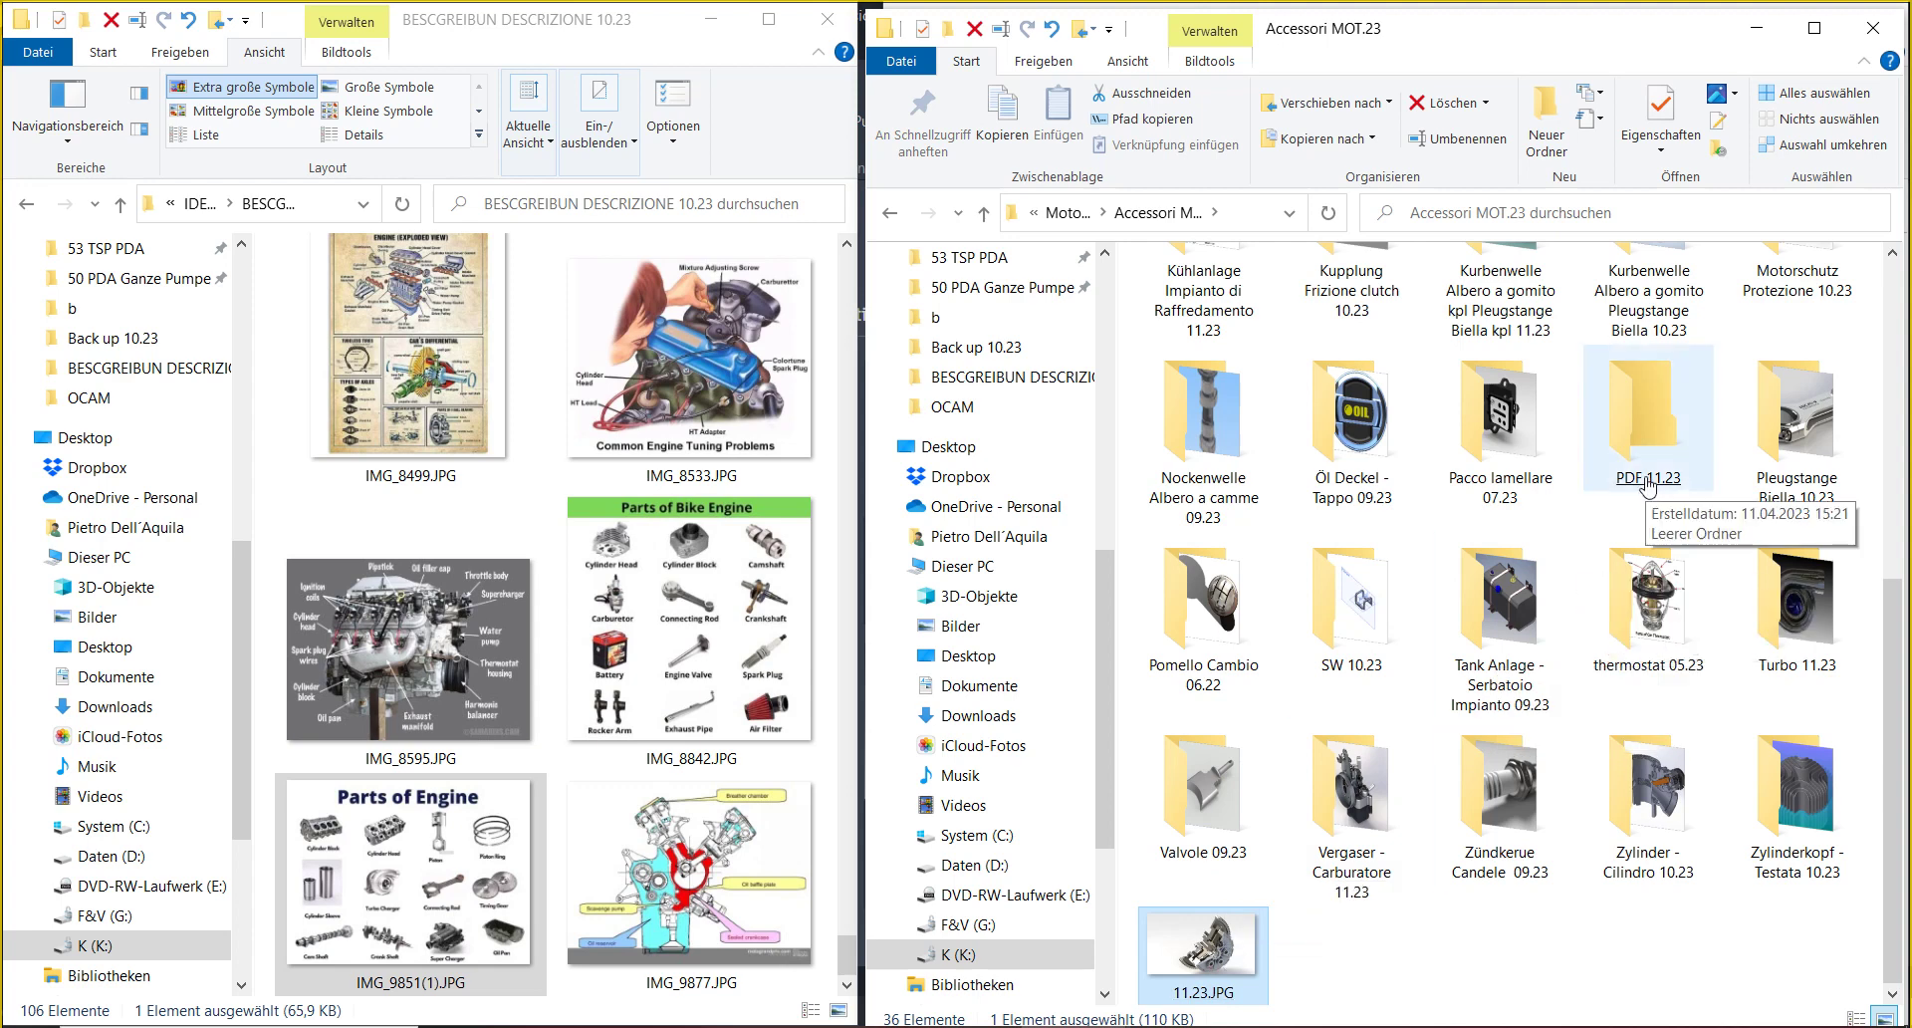
click(1648, 438)
- Capture the Accessori MOT.23 window from the start of its folder list and save the screenshot
scroll(1392, 829, up, 5)
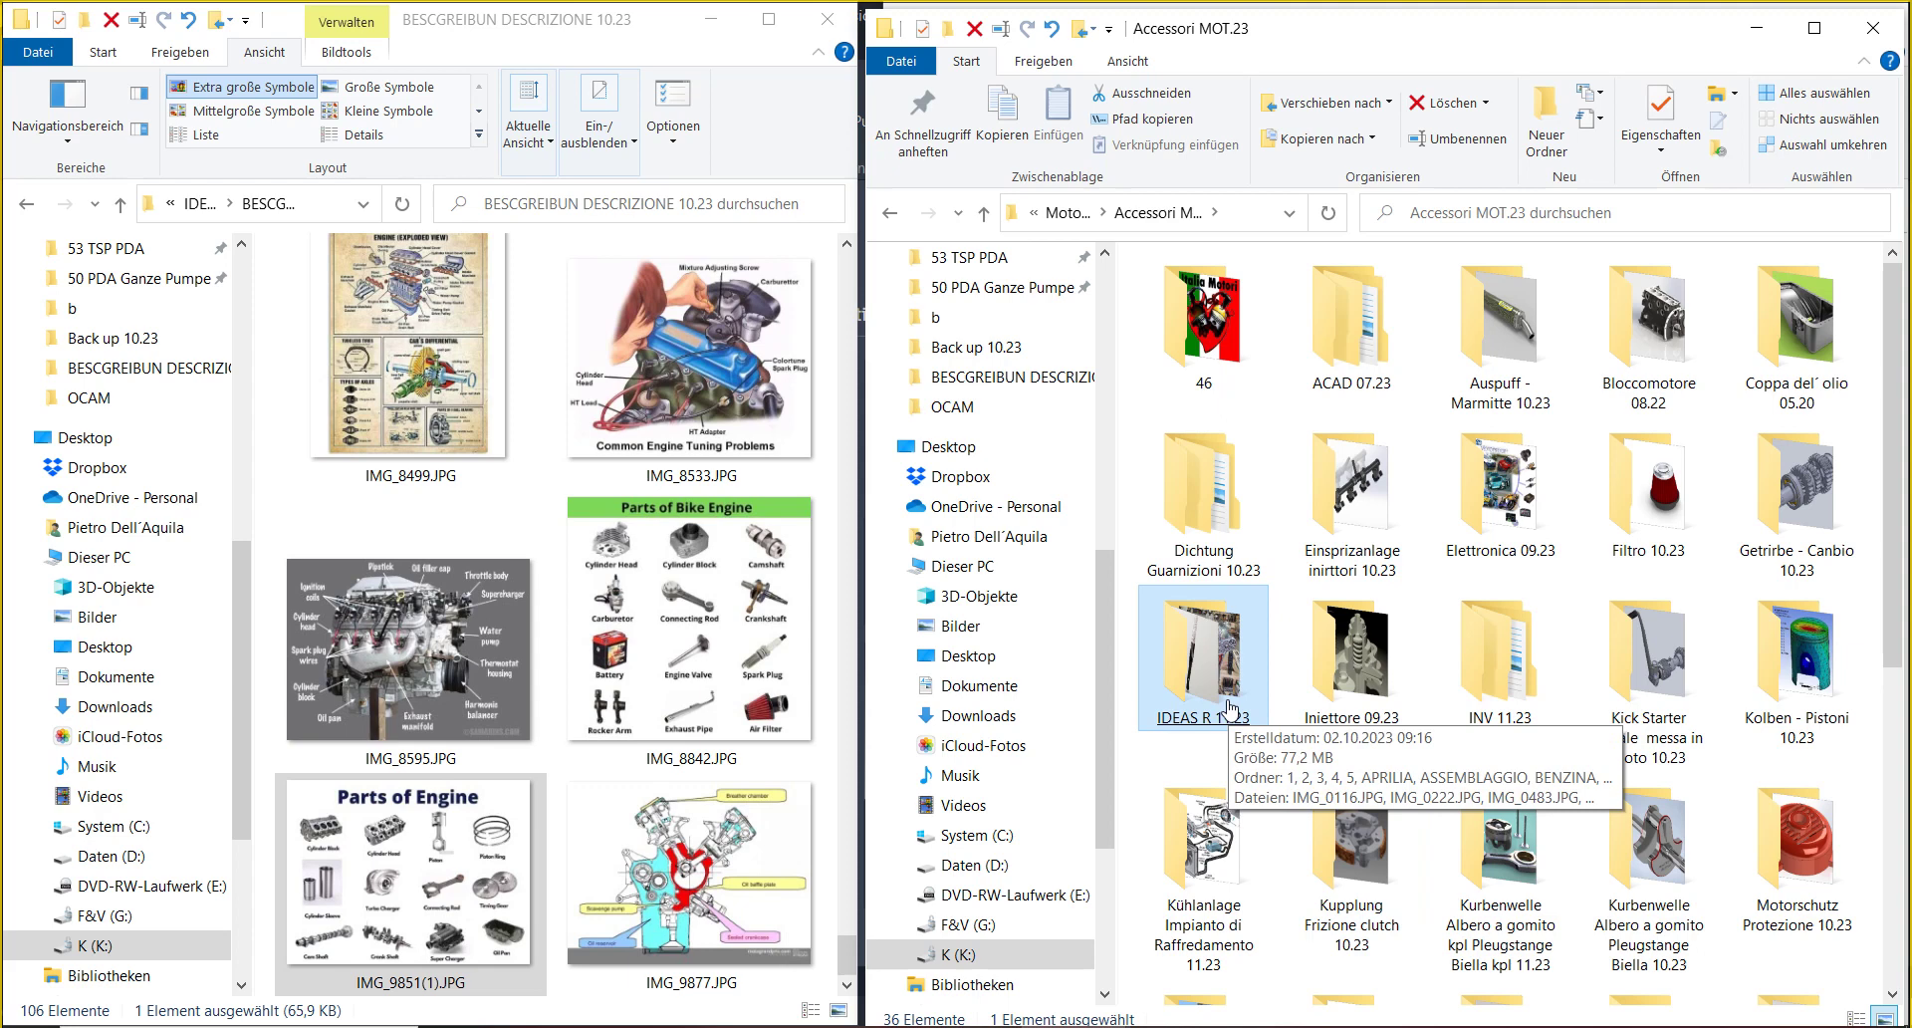
key(Print)
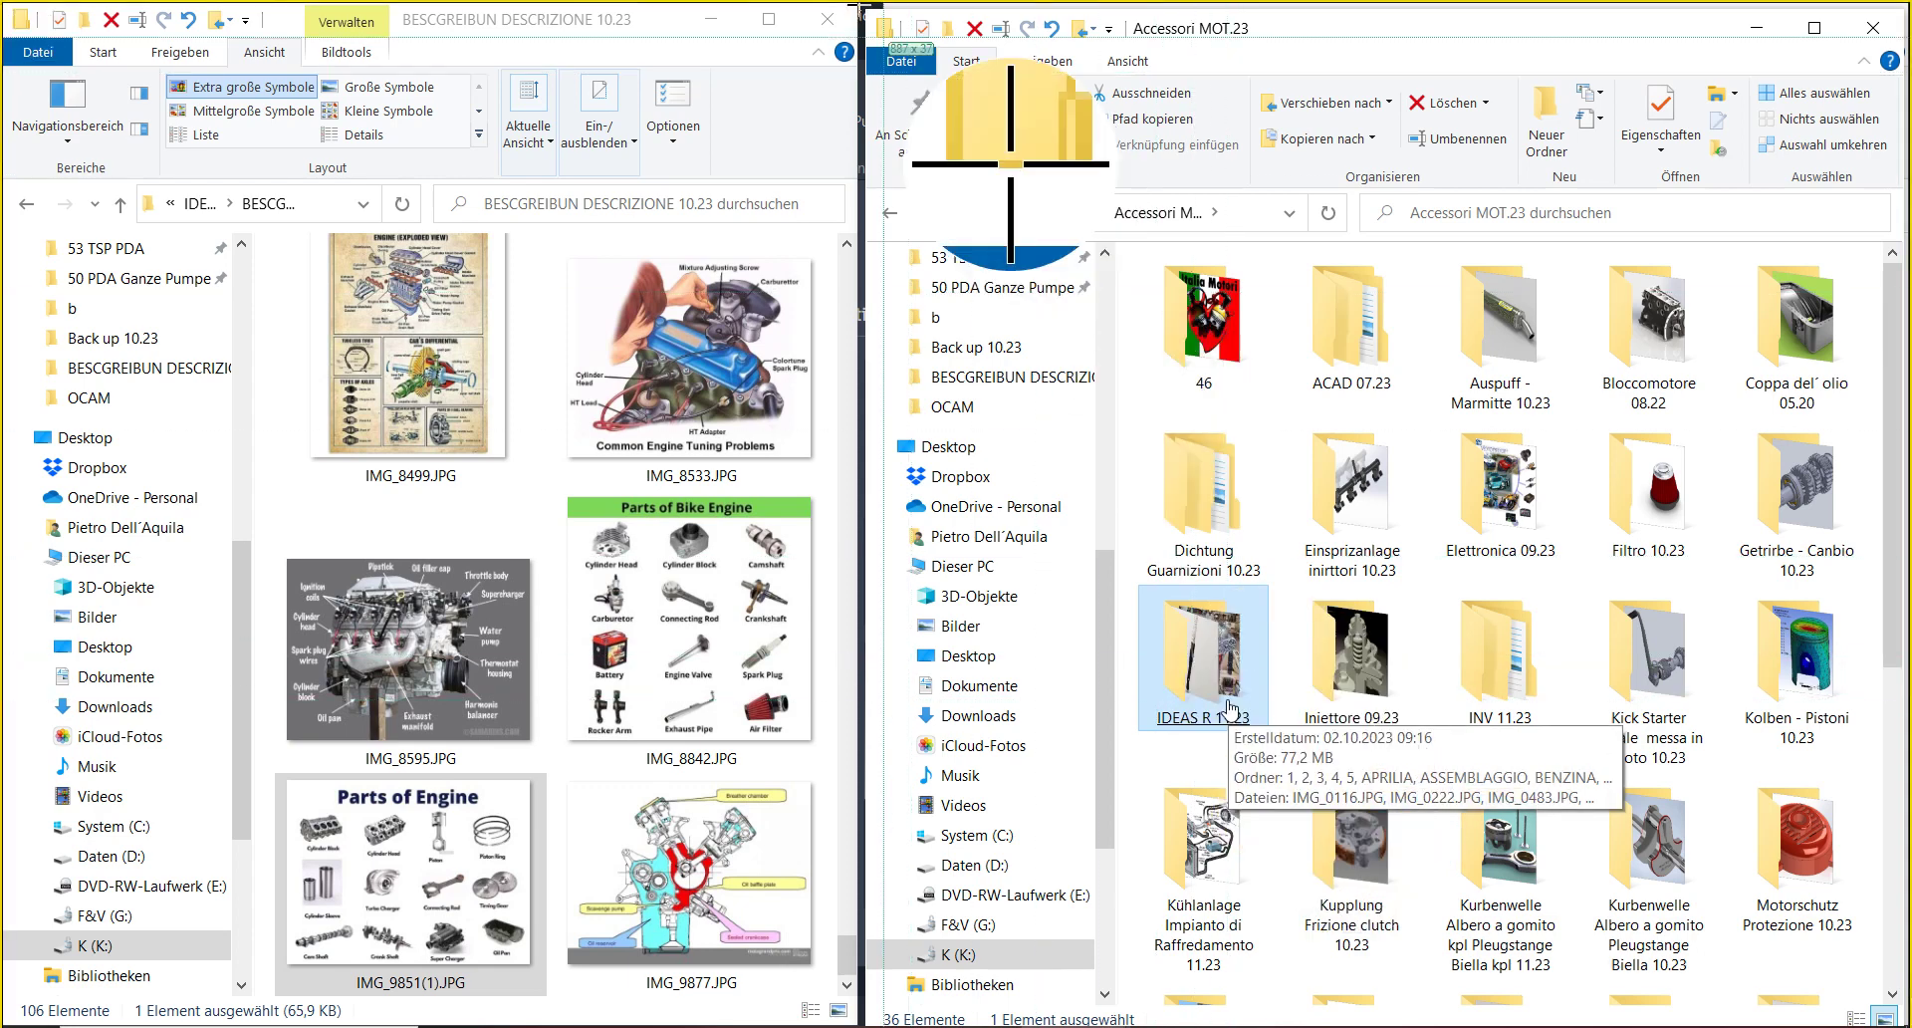
drag(866, 6, 1878, 904)
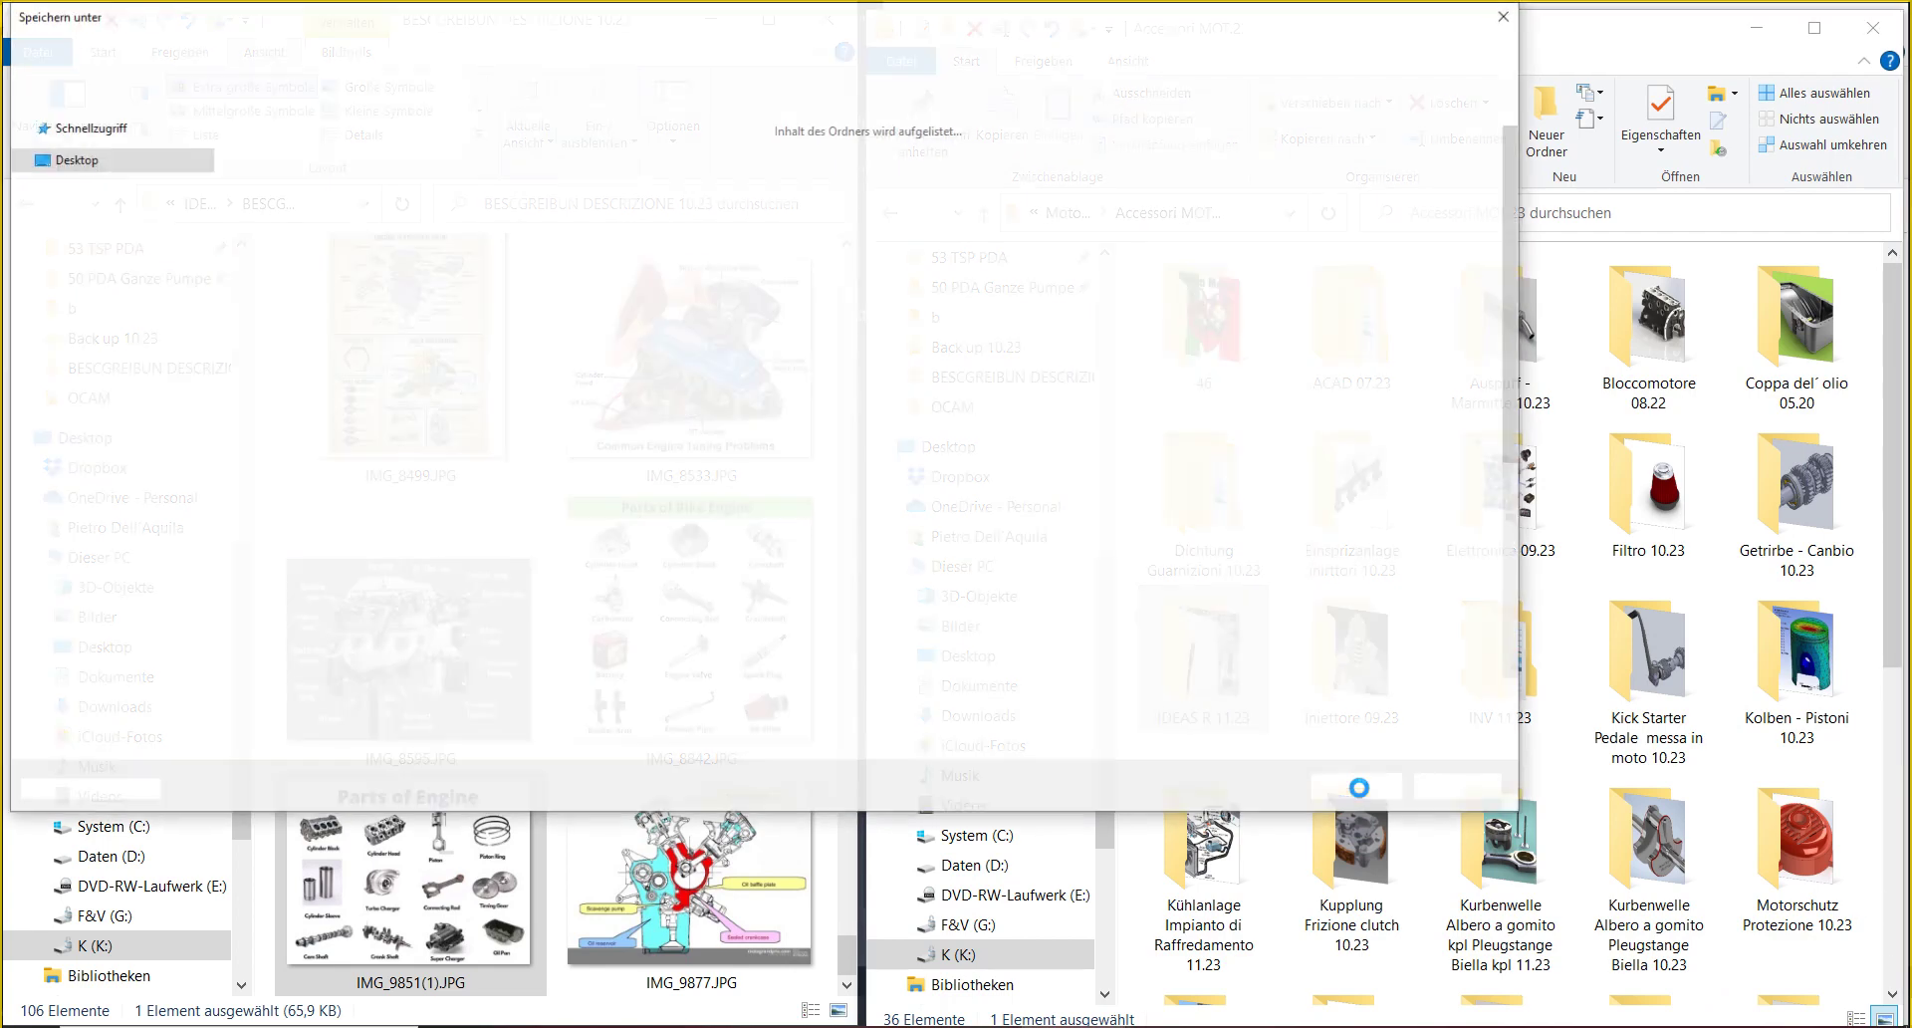
click(1353, 795)
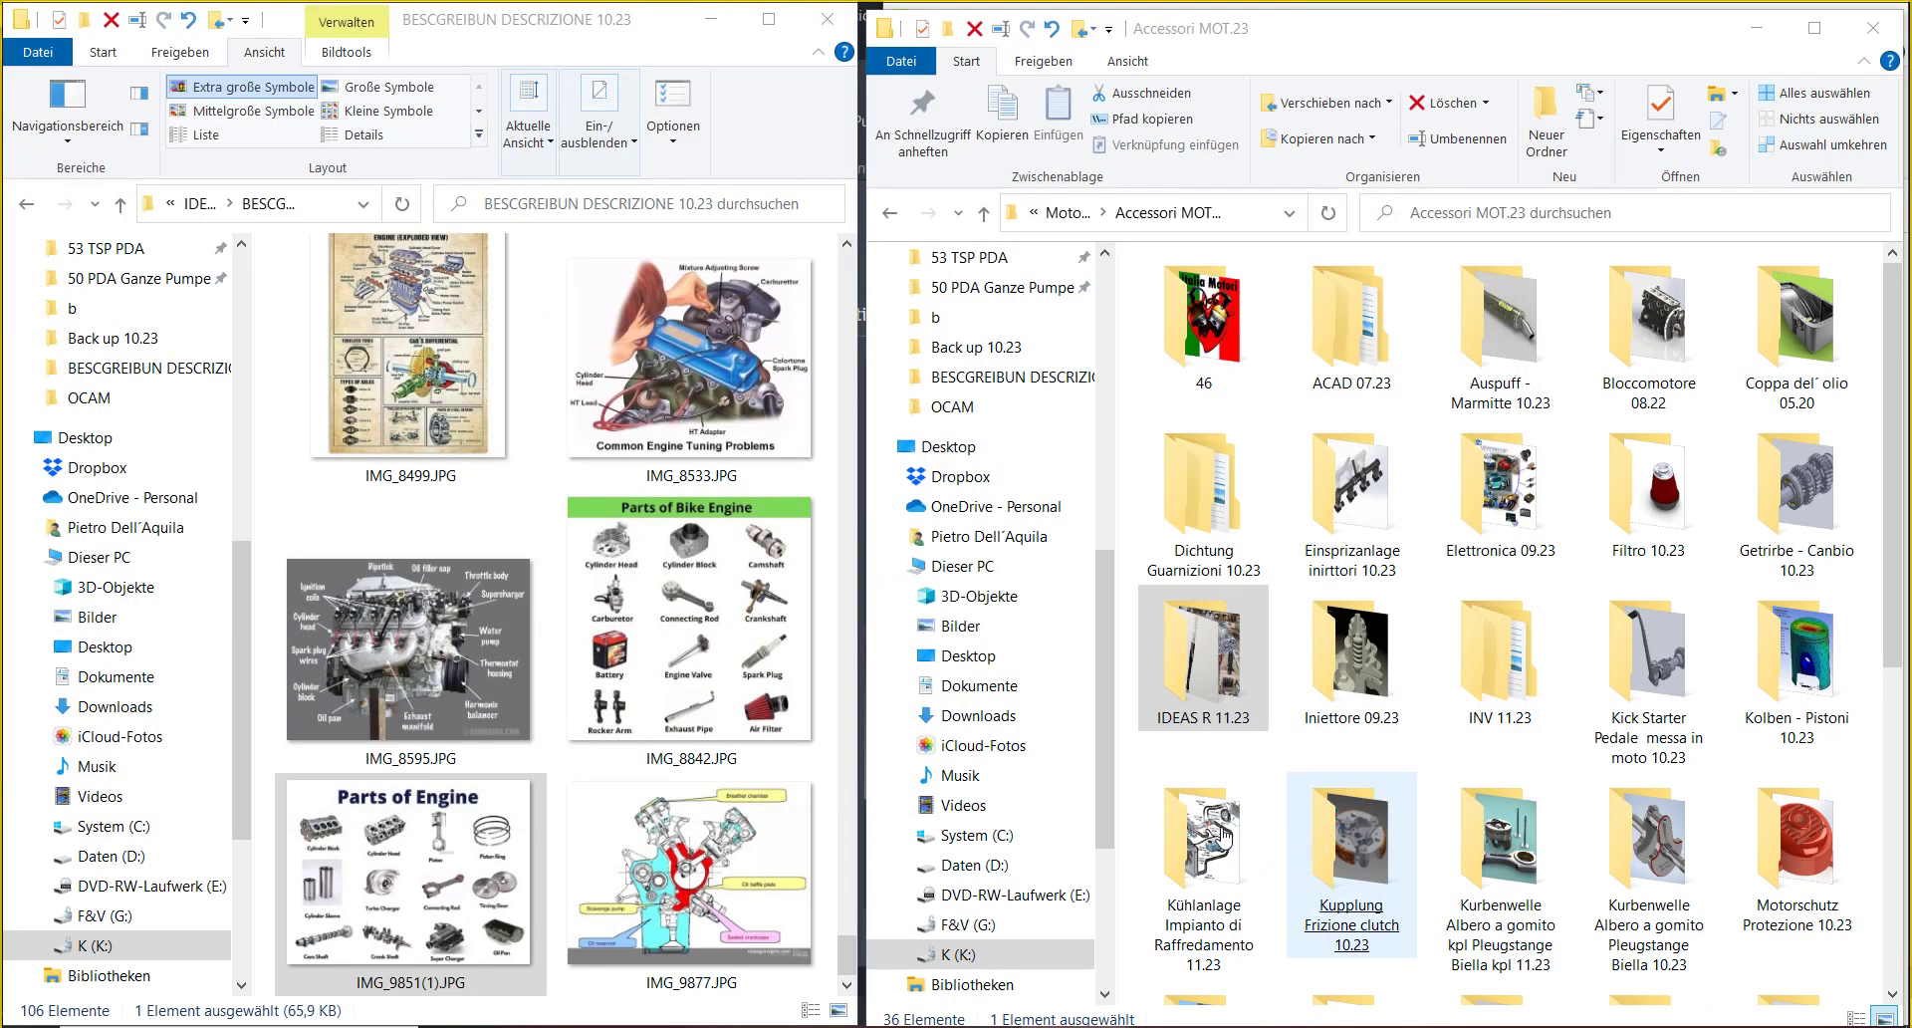
- Open the IDEAS R 11.23 folder in Accessori MOT.23 and select its APRILIA subfolder
click(1207, 692)
double_click(1209, 699)
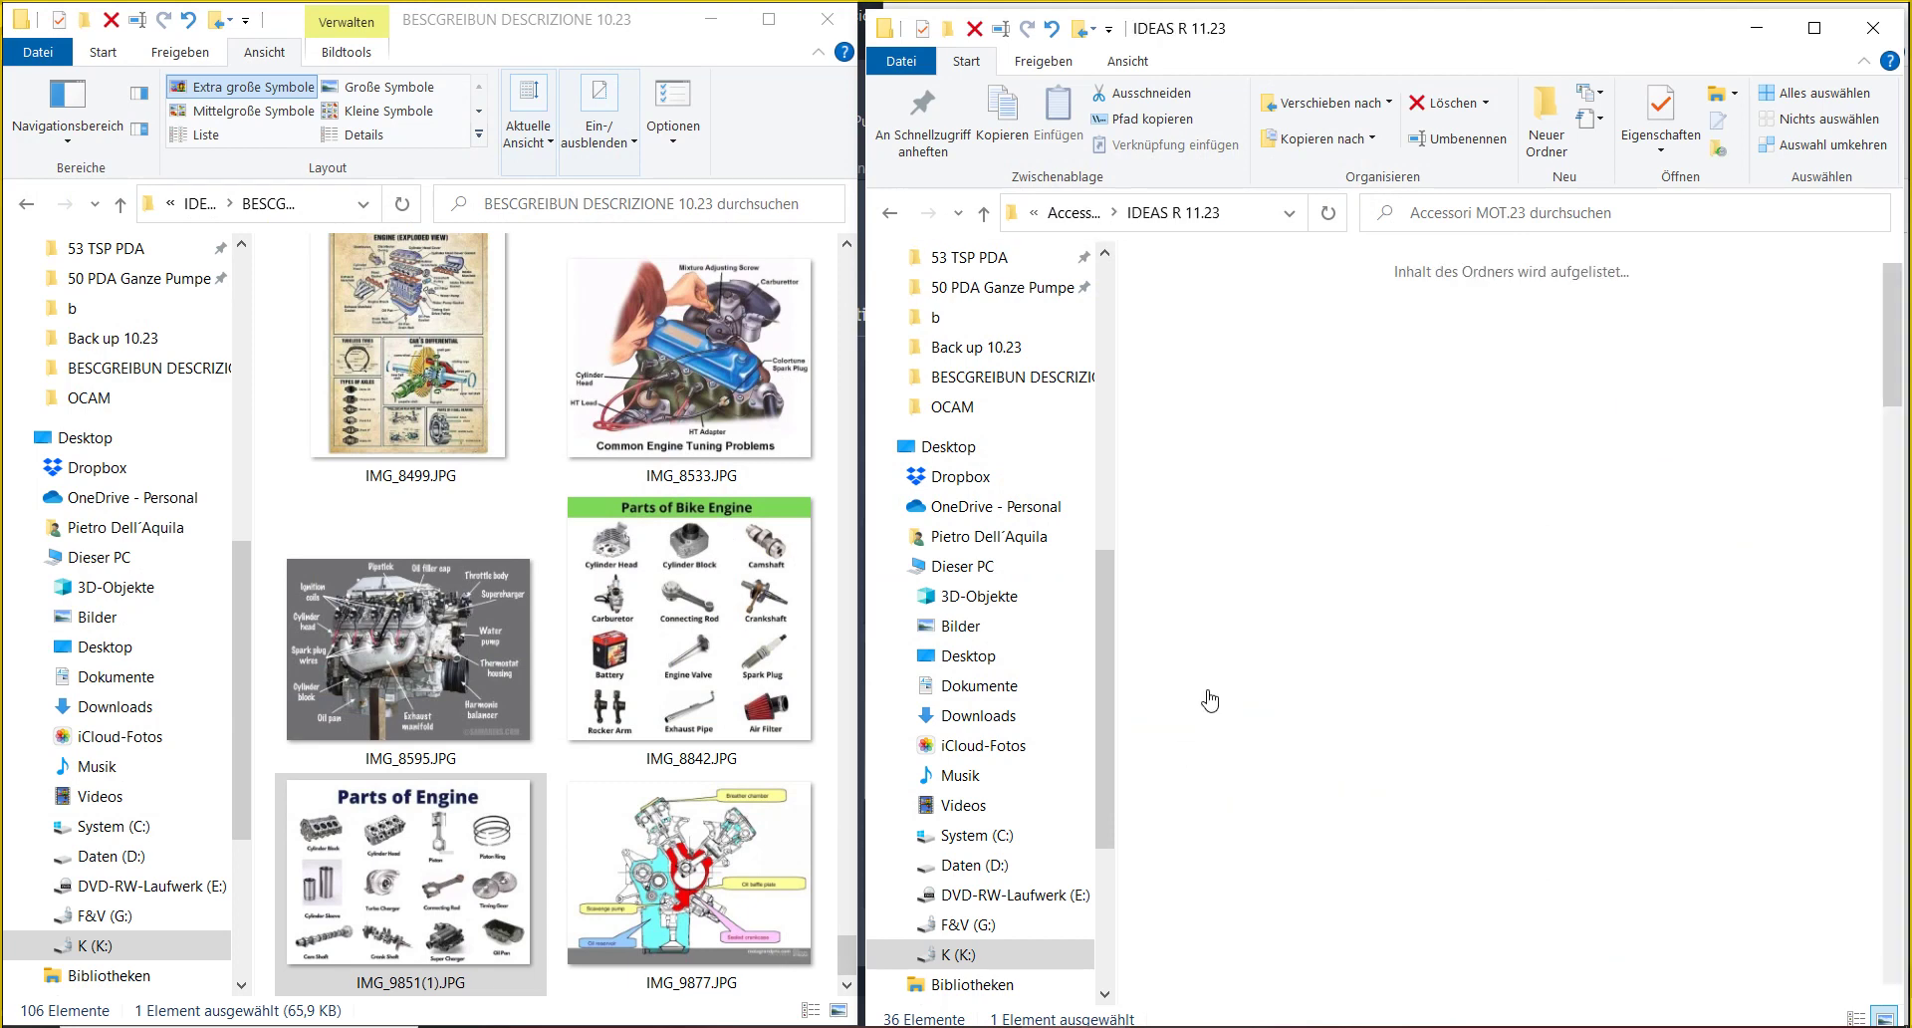
click(1219, 745)
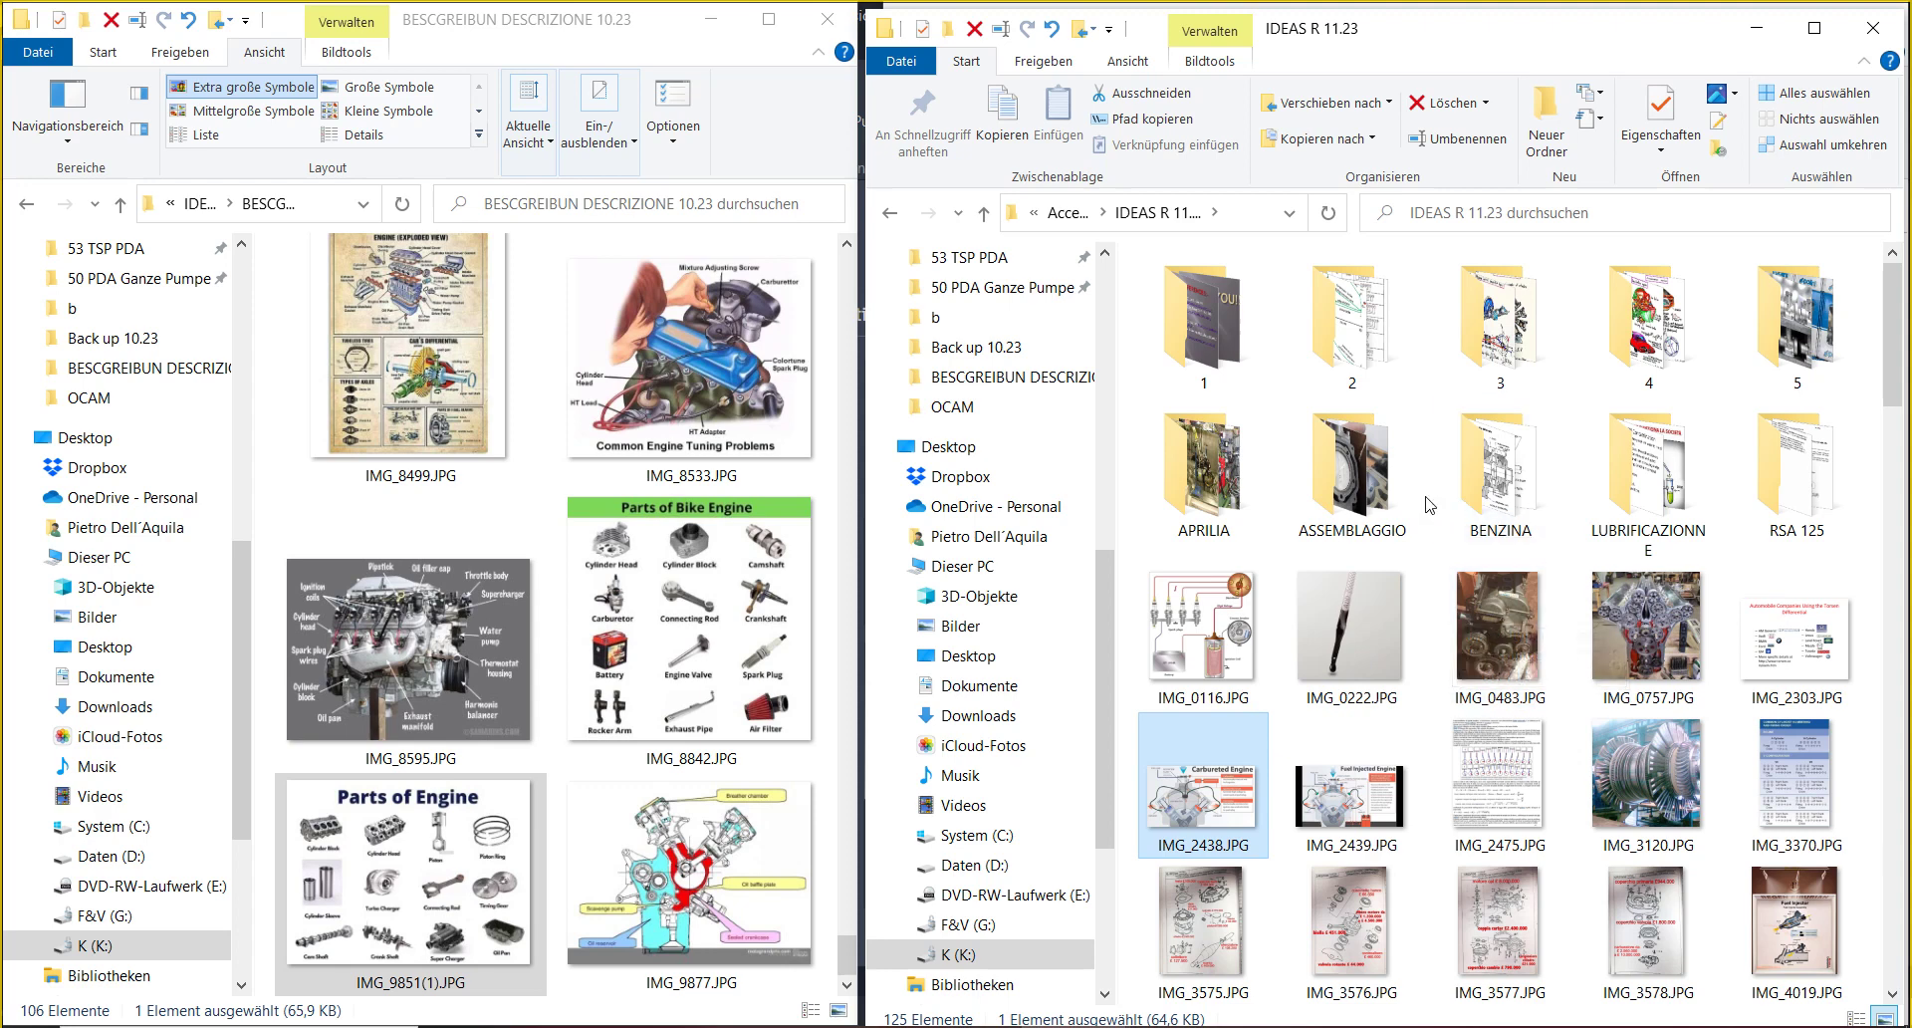
click(1203, 468)
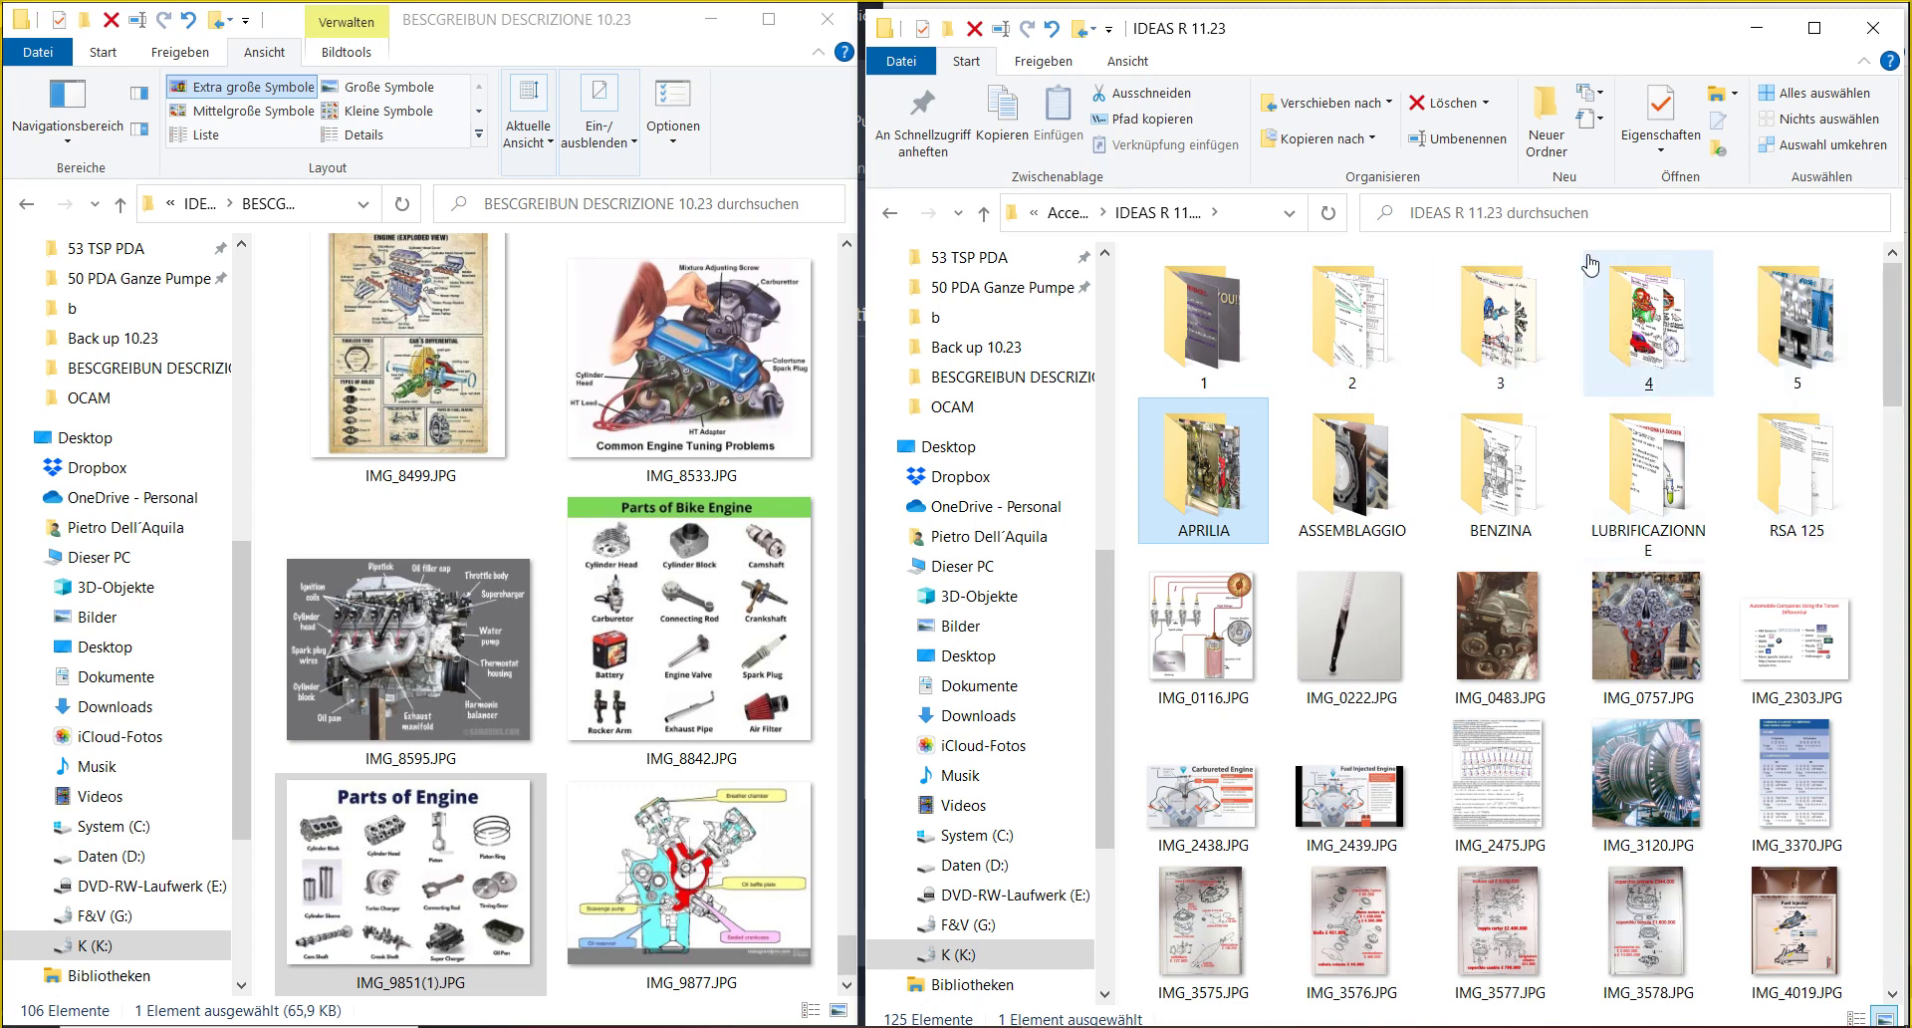
- Create a new subfolder named Presentazioni in IDEAS R 11.23
click(1546, 119)
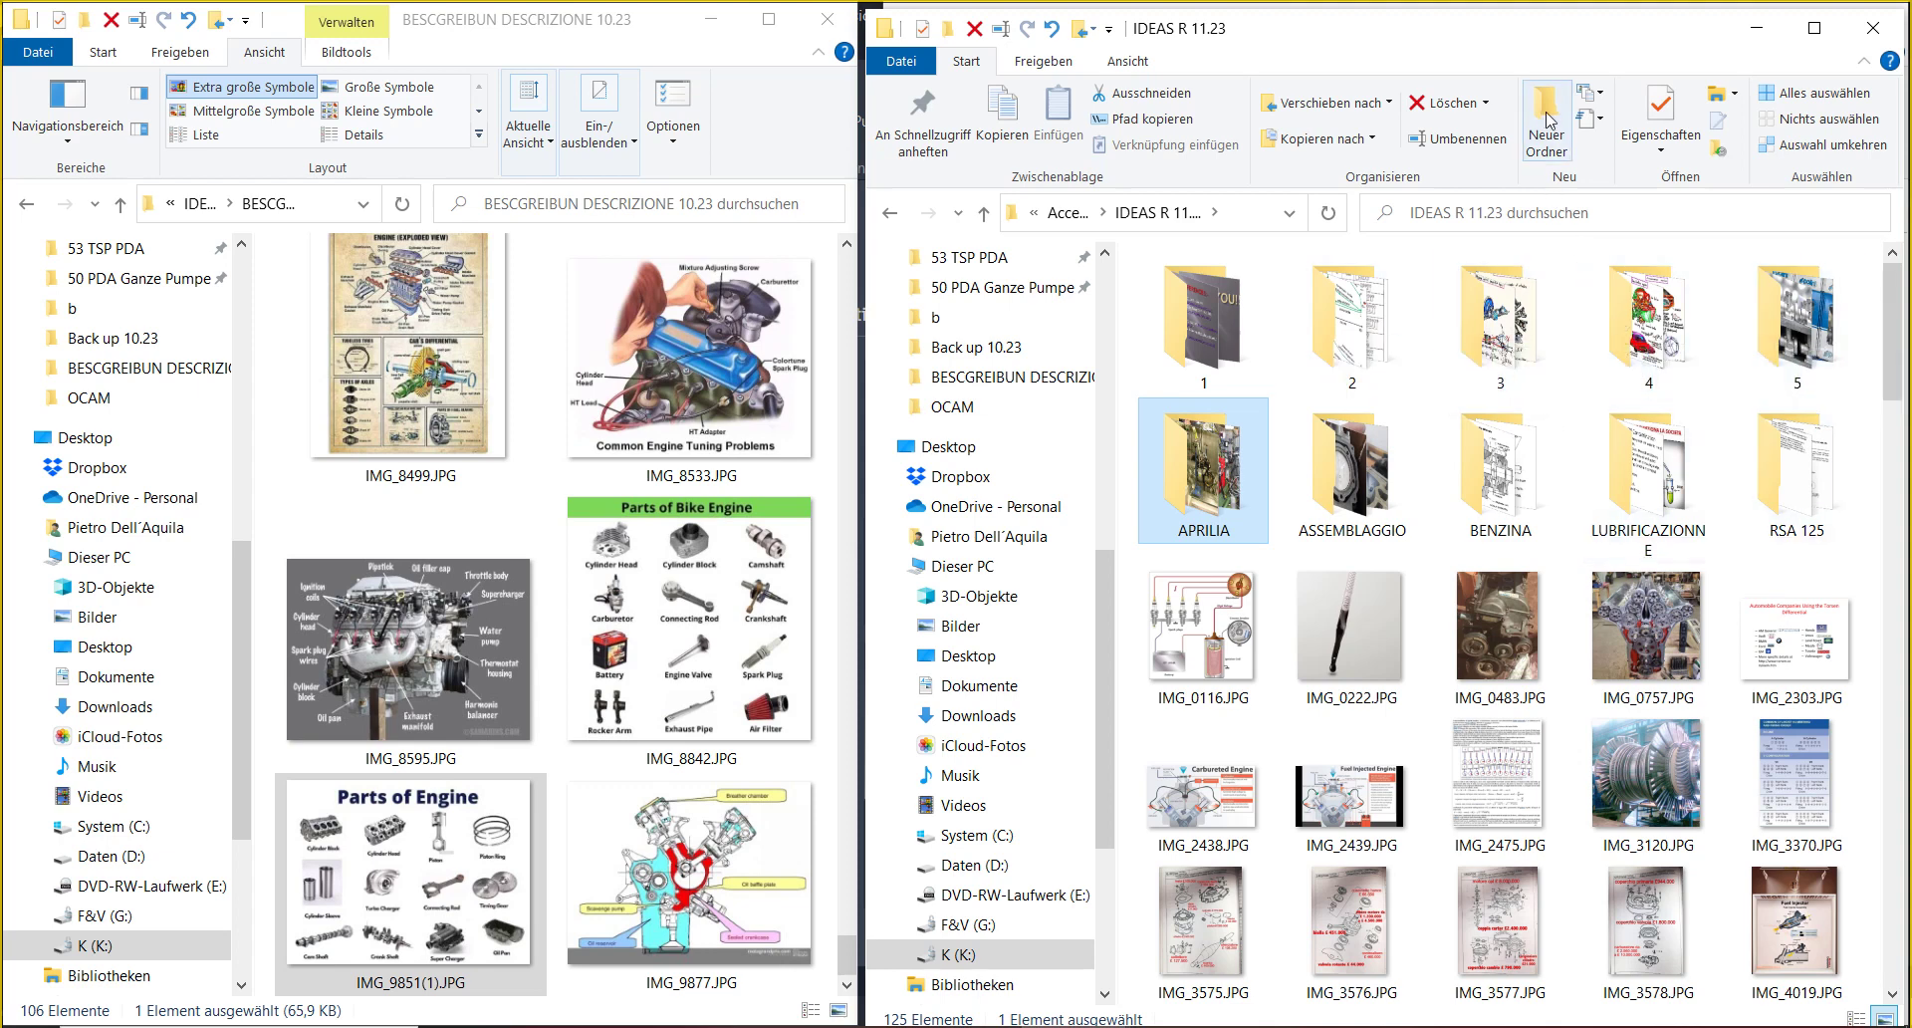
key(Caps_Lock)
text(p)
key(Caps_Lock)
text(RE)
key(BackSpace)
key(BackSpace)
key(BackSpace)
text(P)
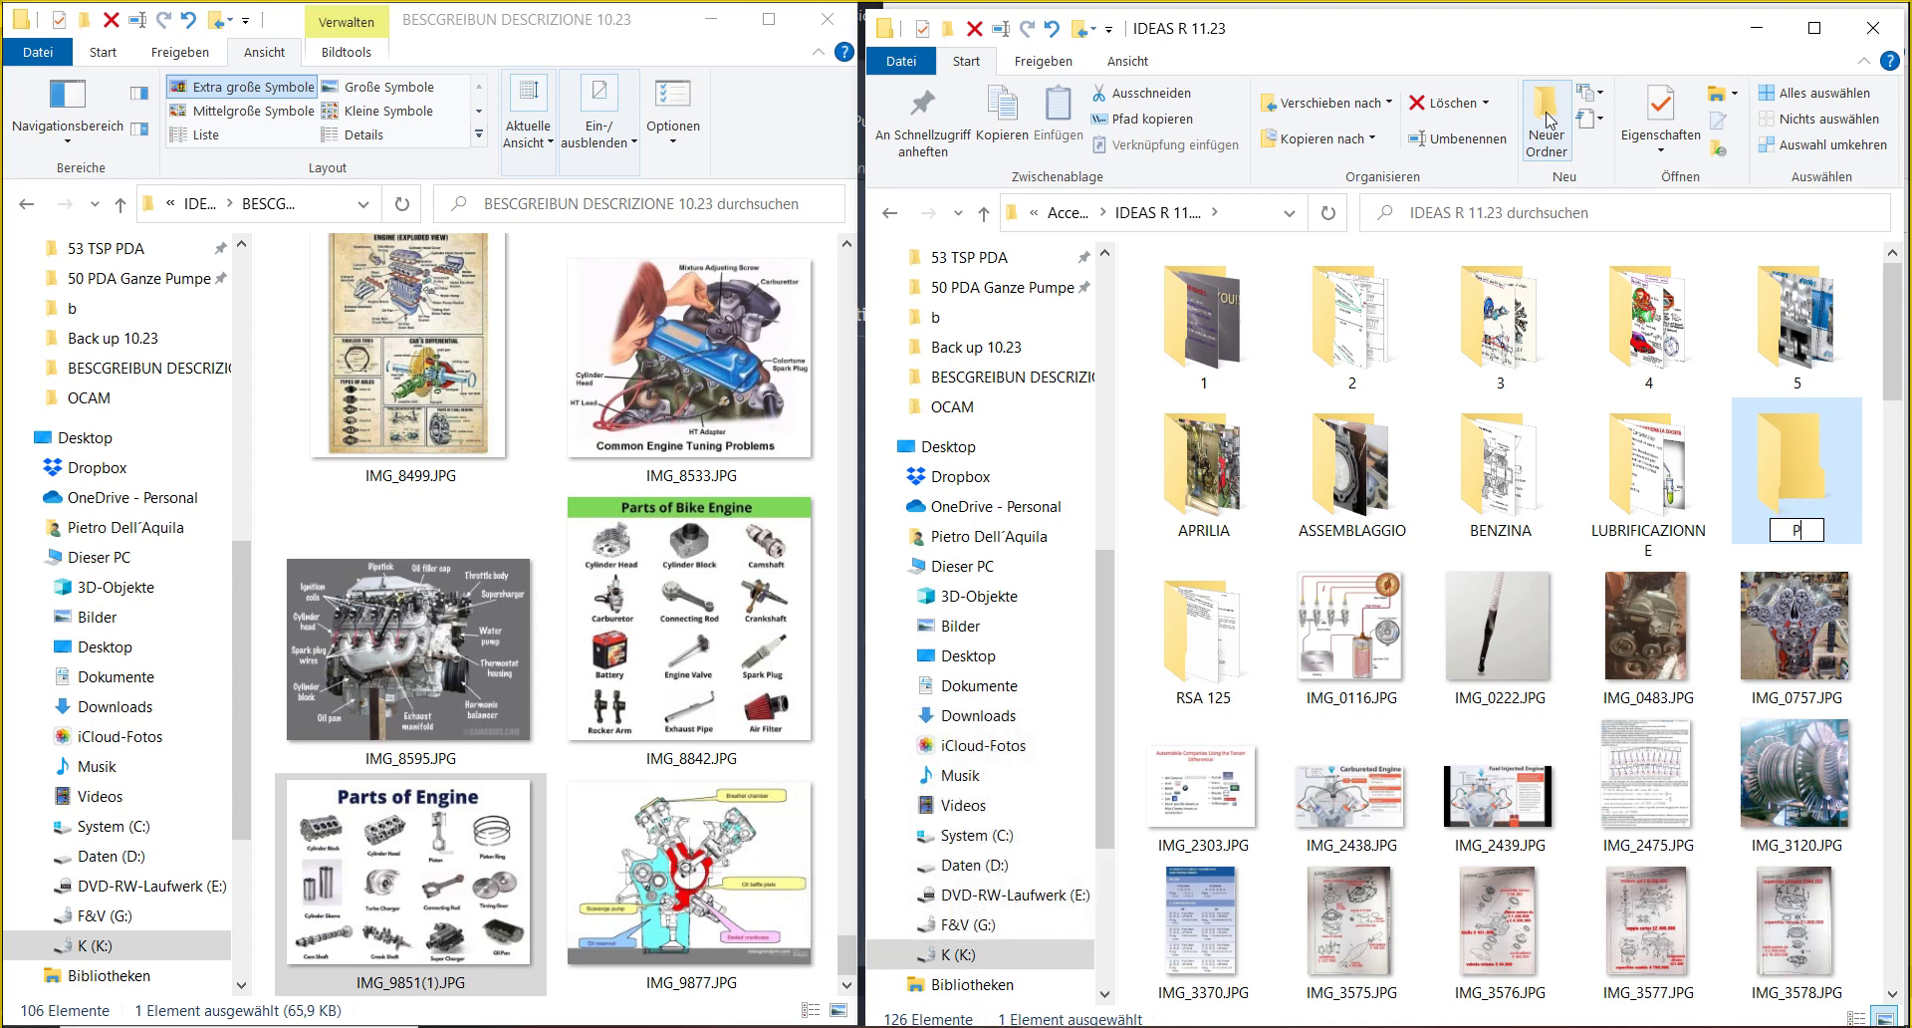
key(Caps_Lock)
text(rese)
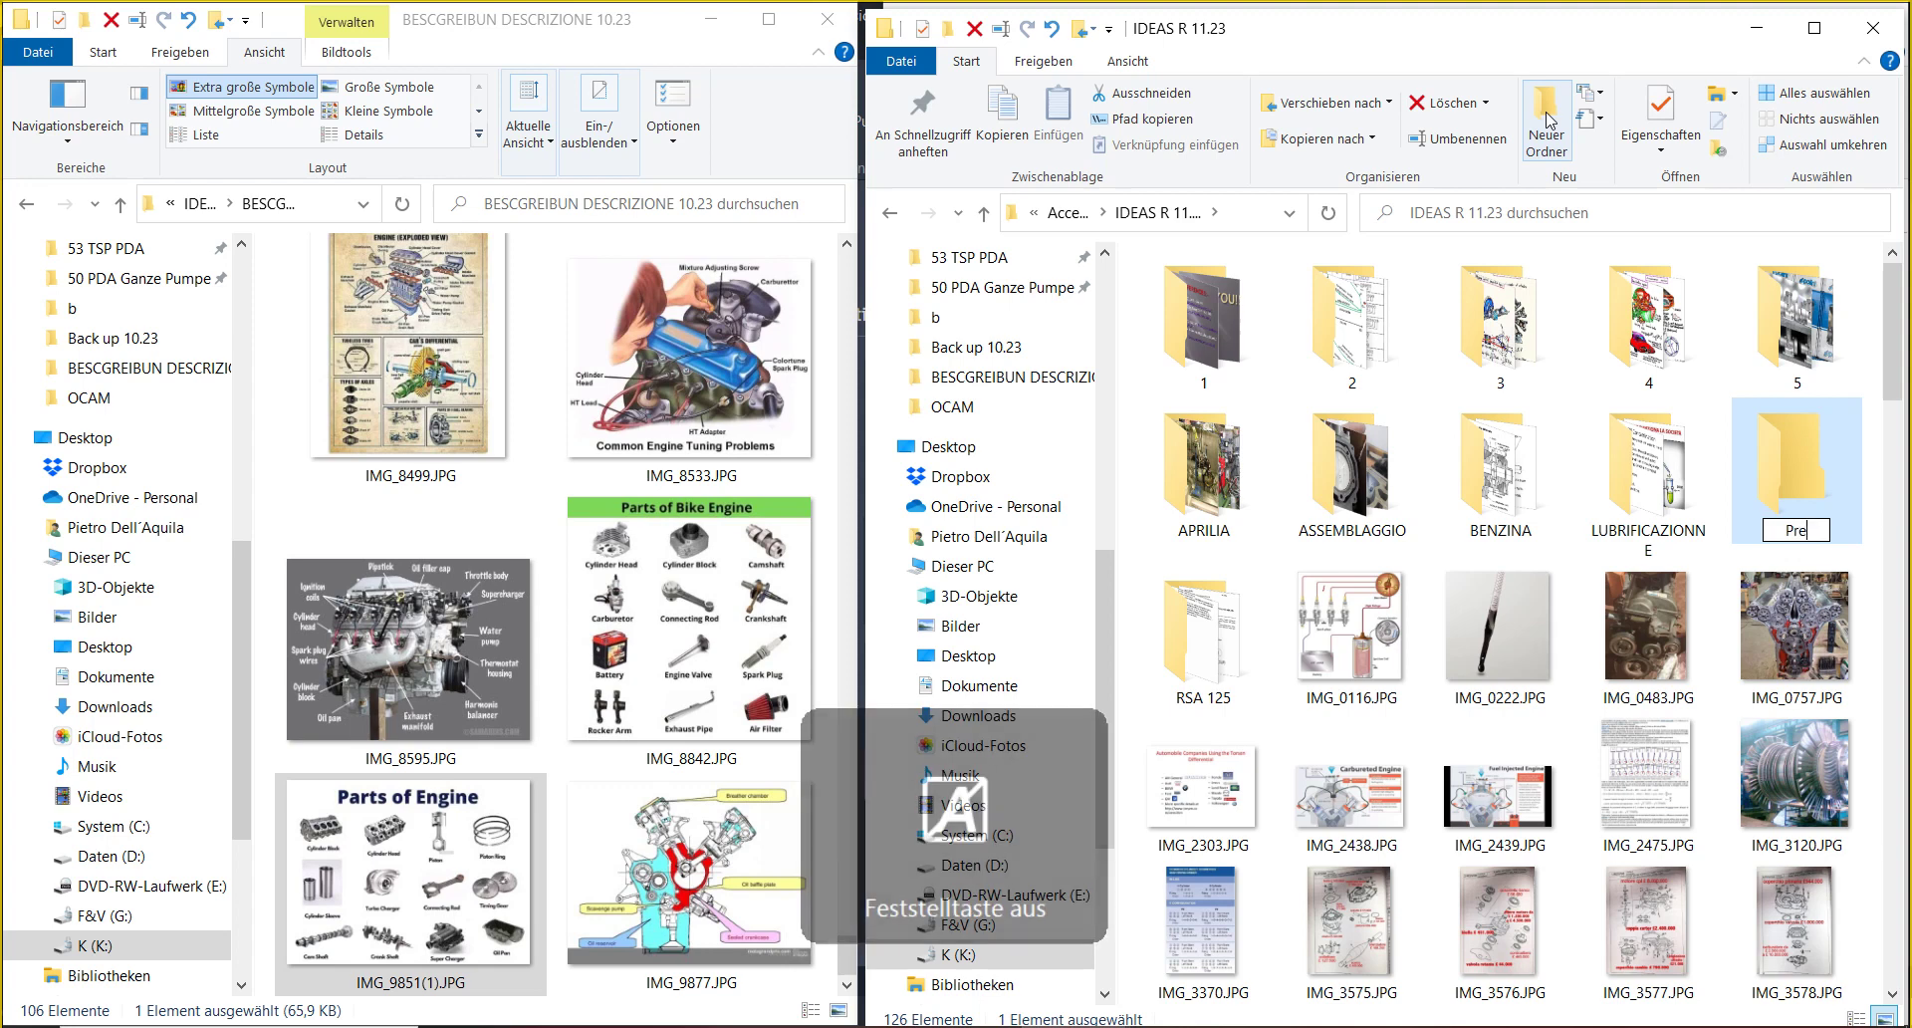
text(ta)
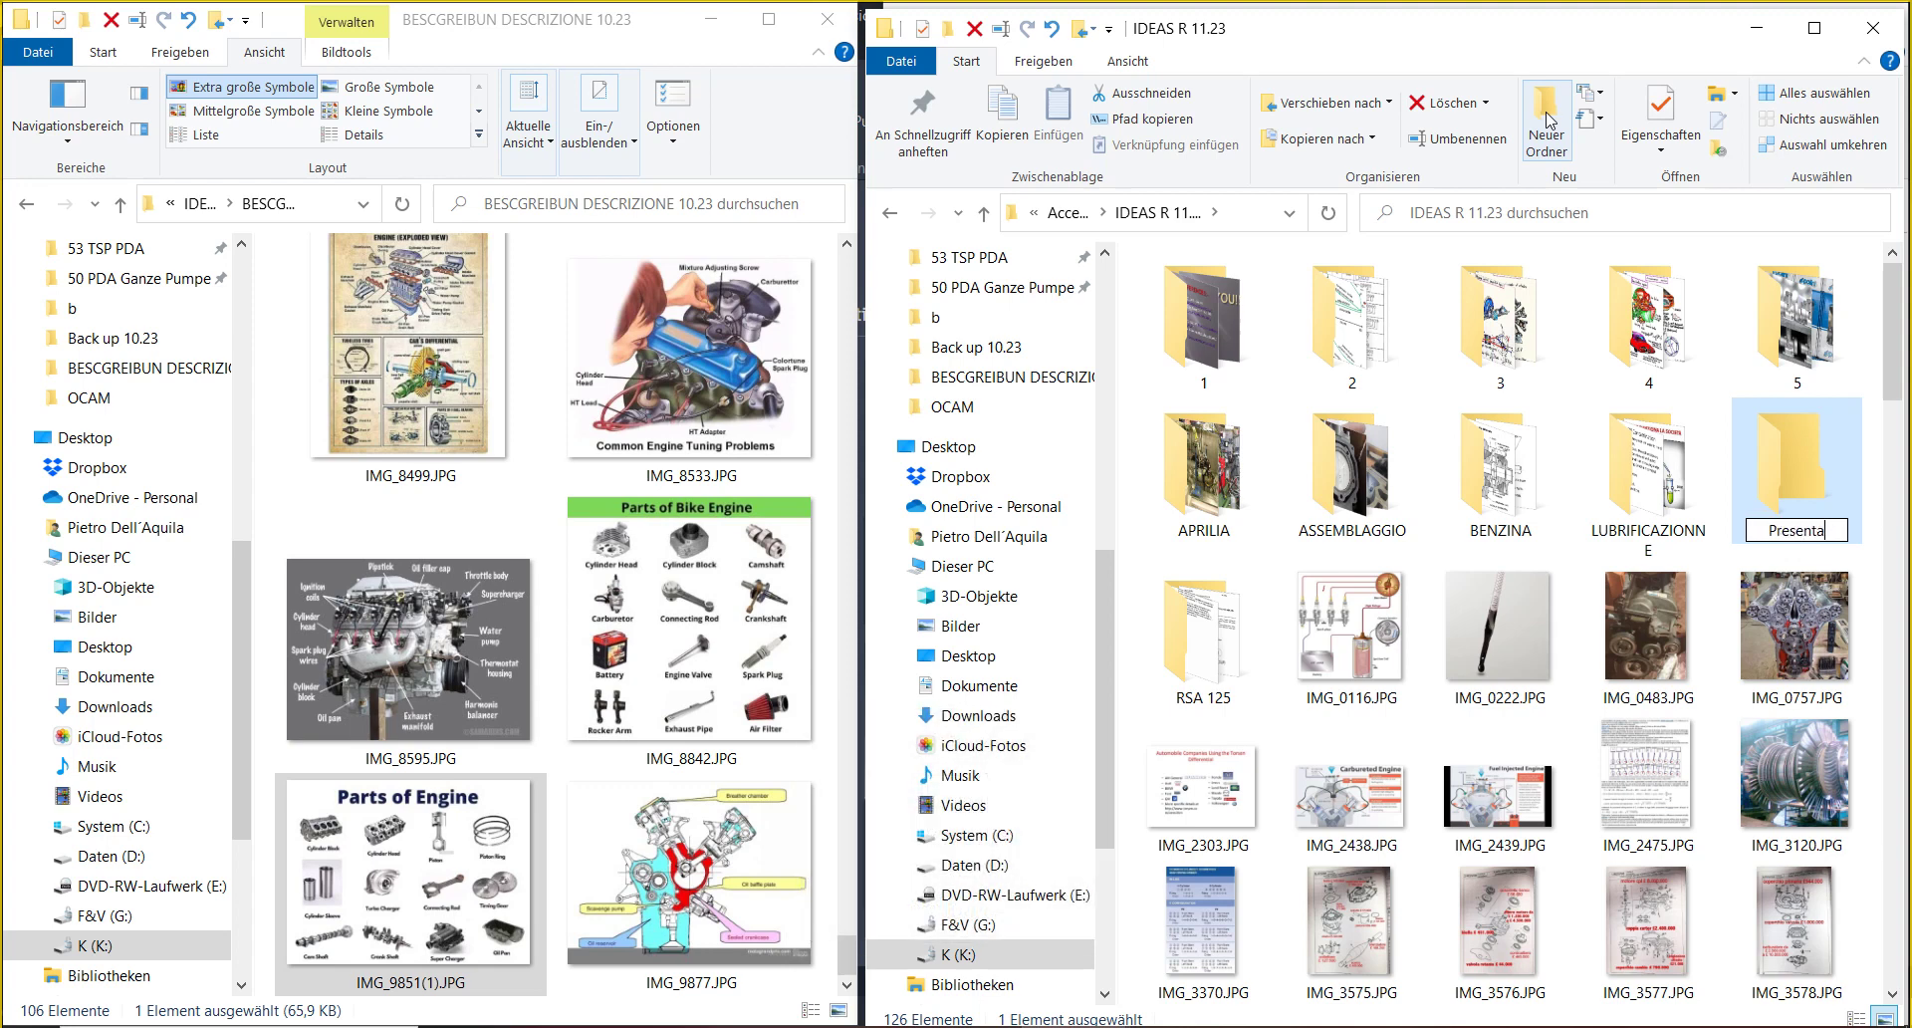
text(zioni)
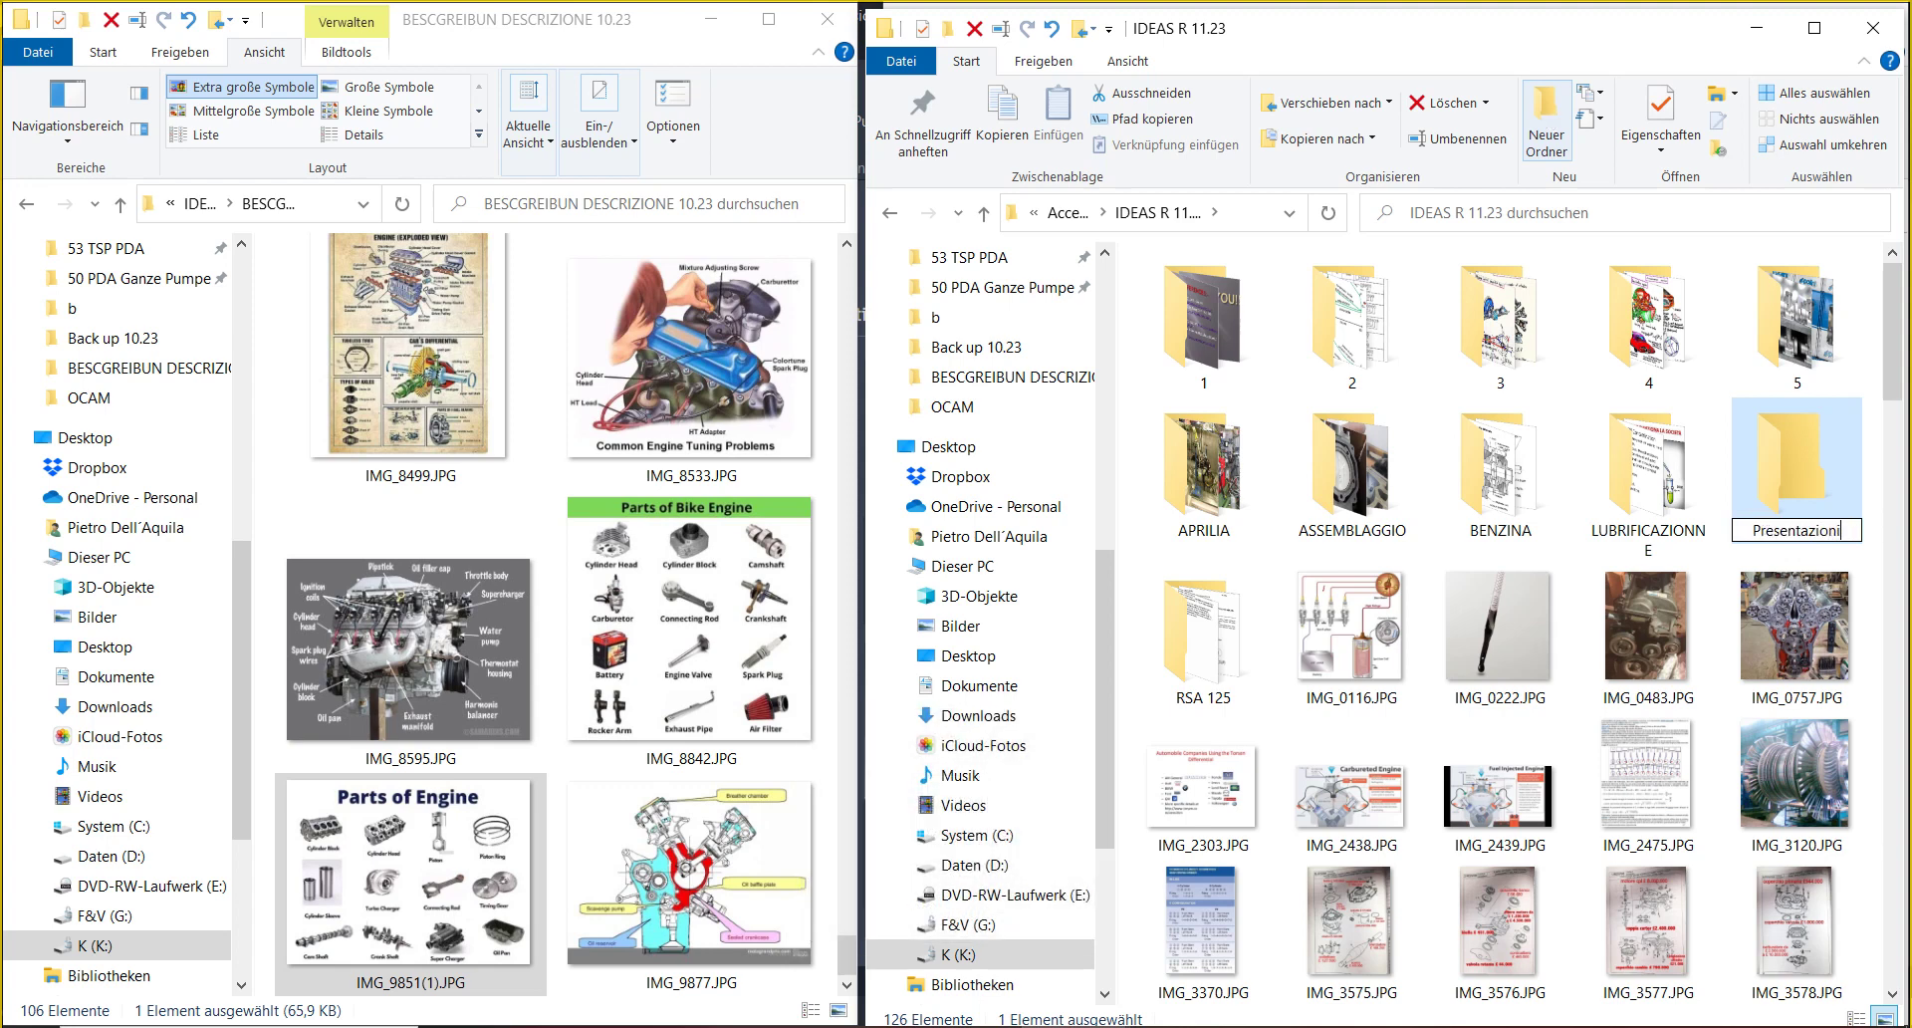
key(BackSpace)
key(Return)
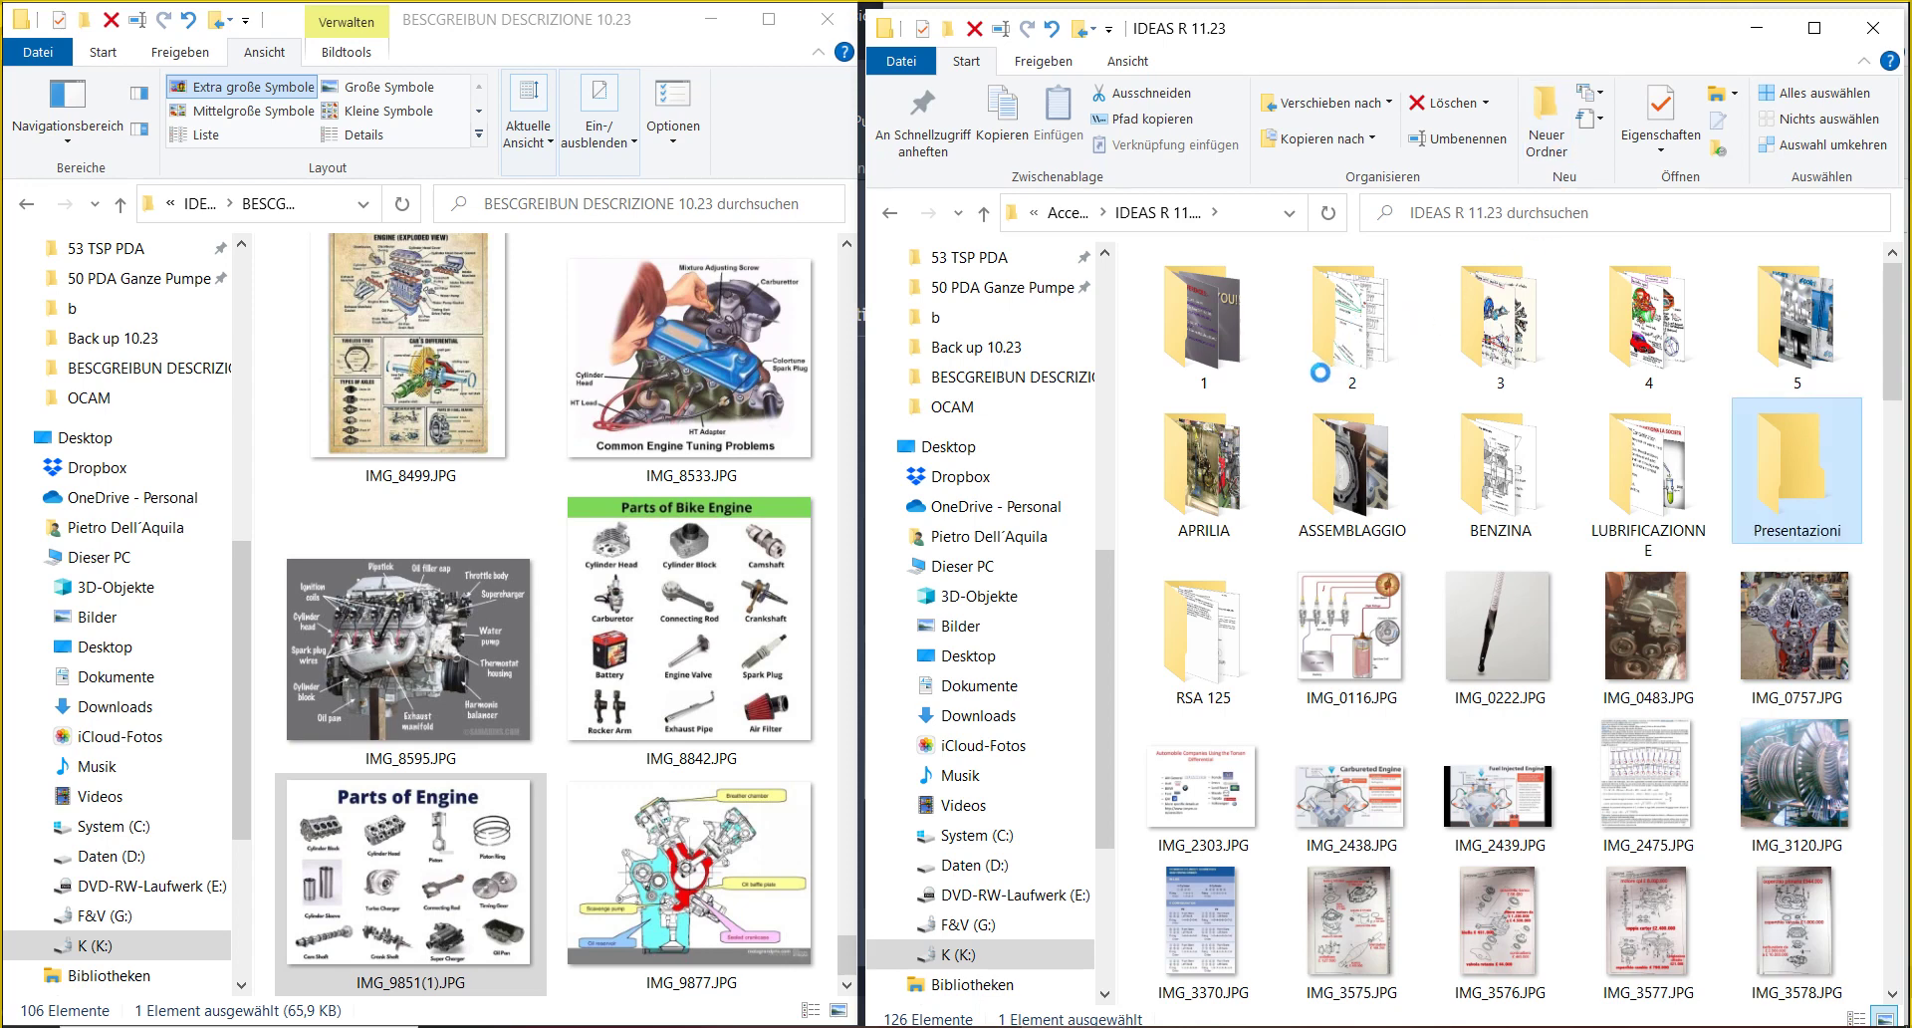
- Move folders 1 to 5 of IDEAS R 11.23 into the Presentazioni subfolder
drag(1136, 325, 1775, 463)
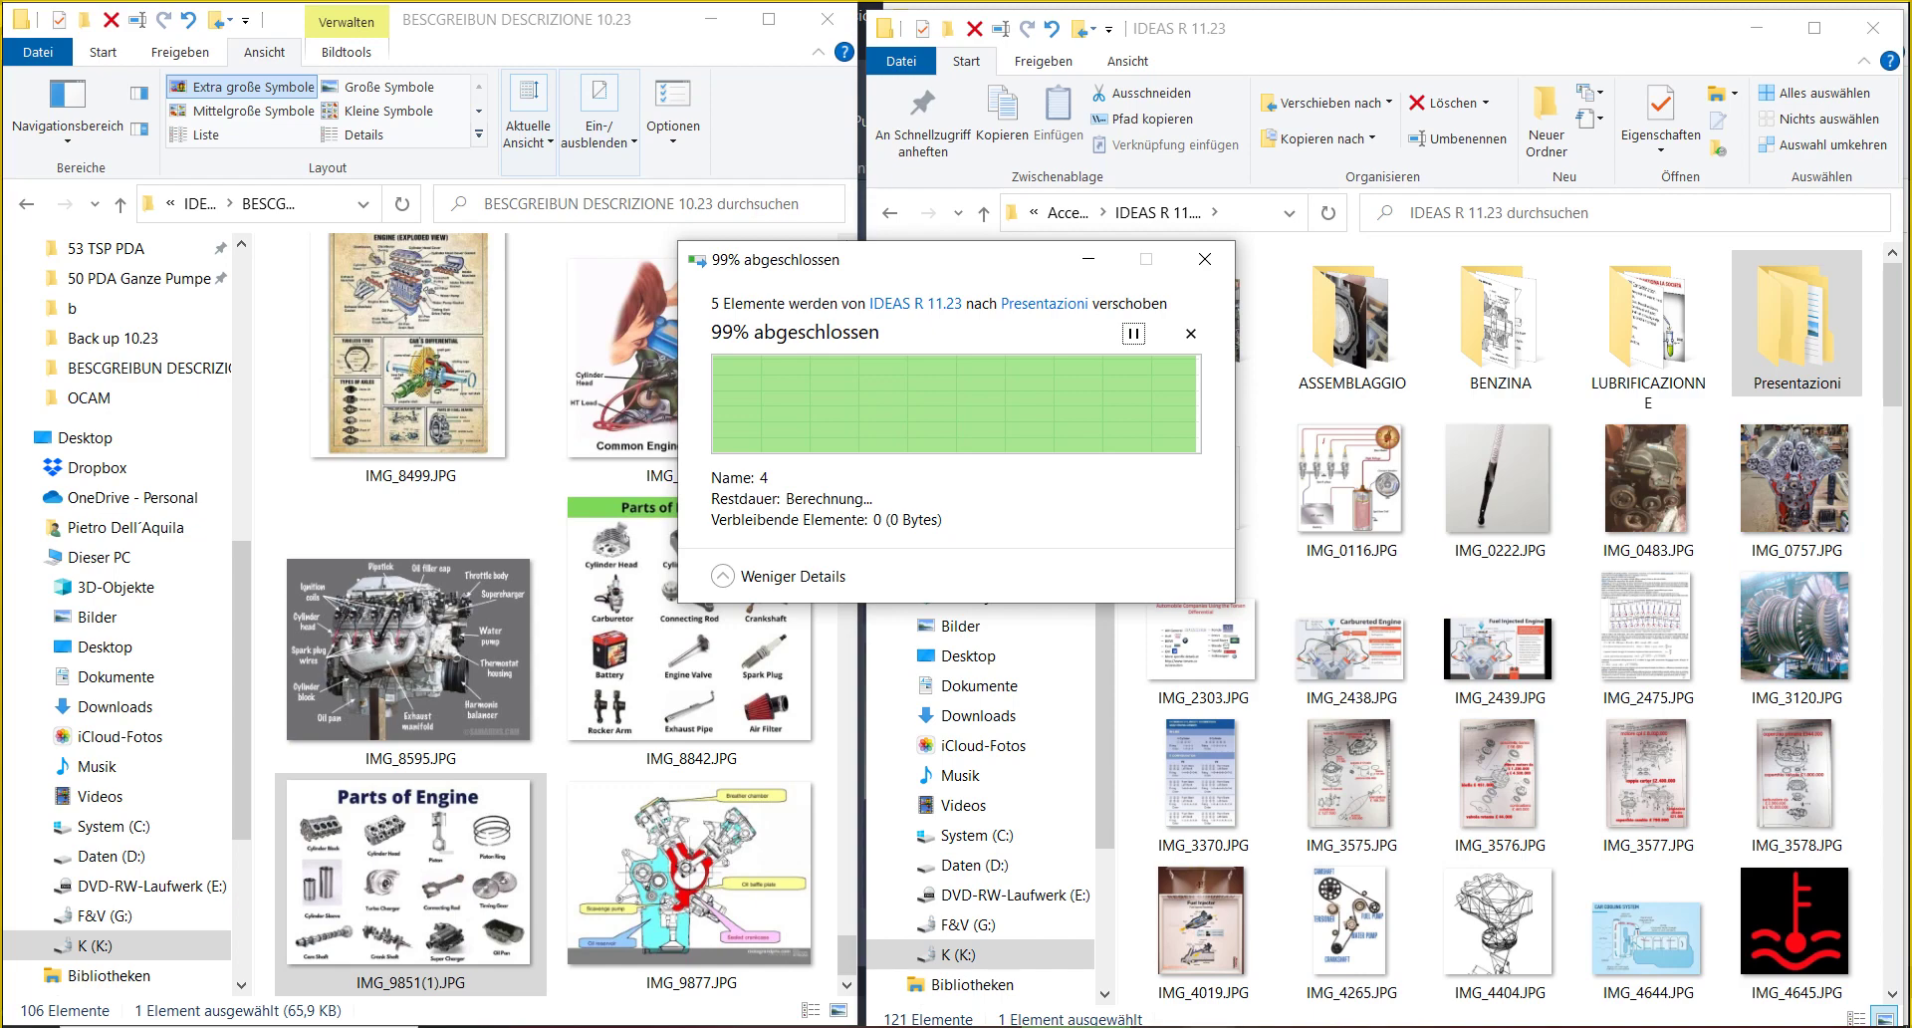
- Switch to the Facebook group in Edge, maximise the window, minimise the open chat and look through the group page
mouse_move(647, 1026)
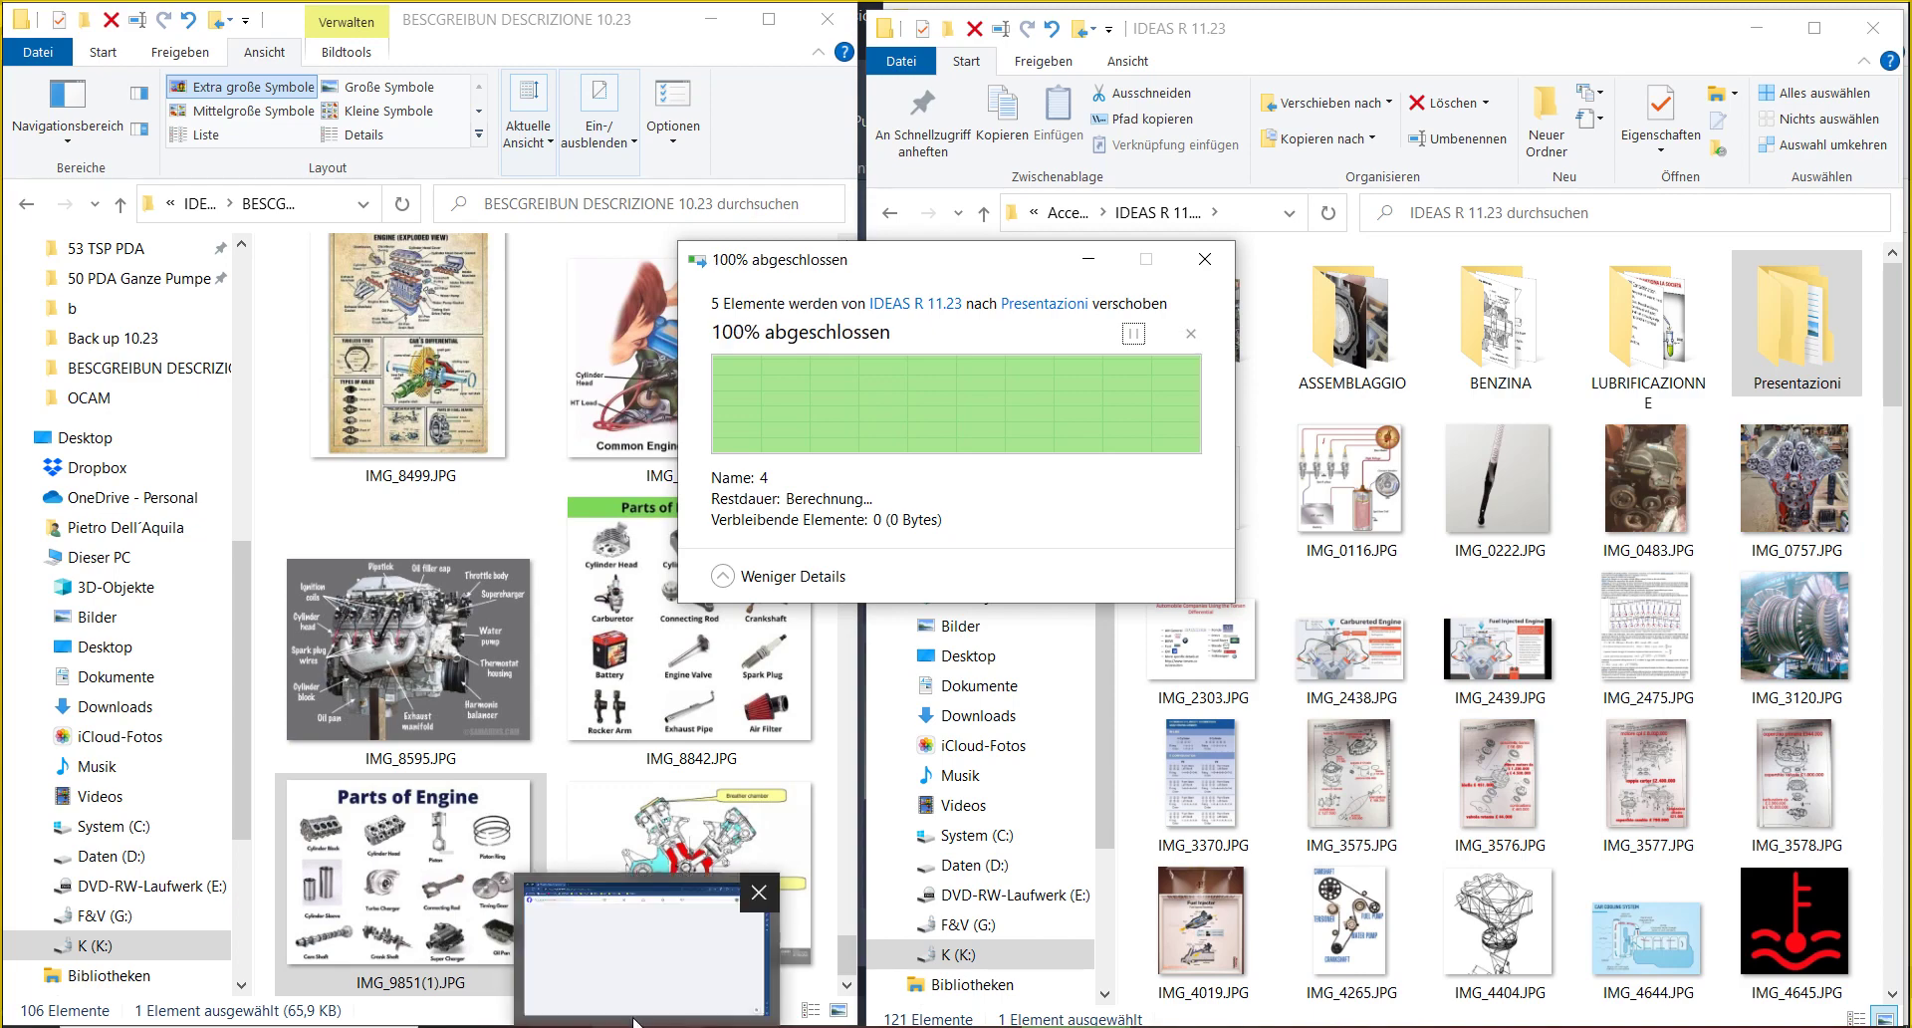
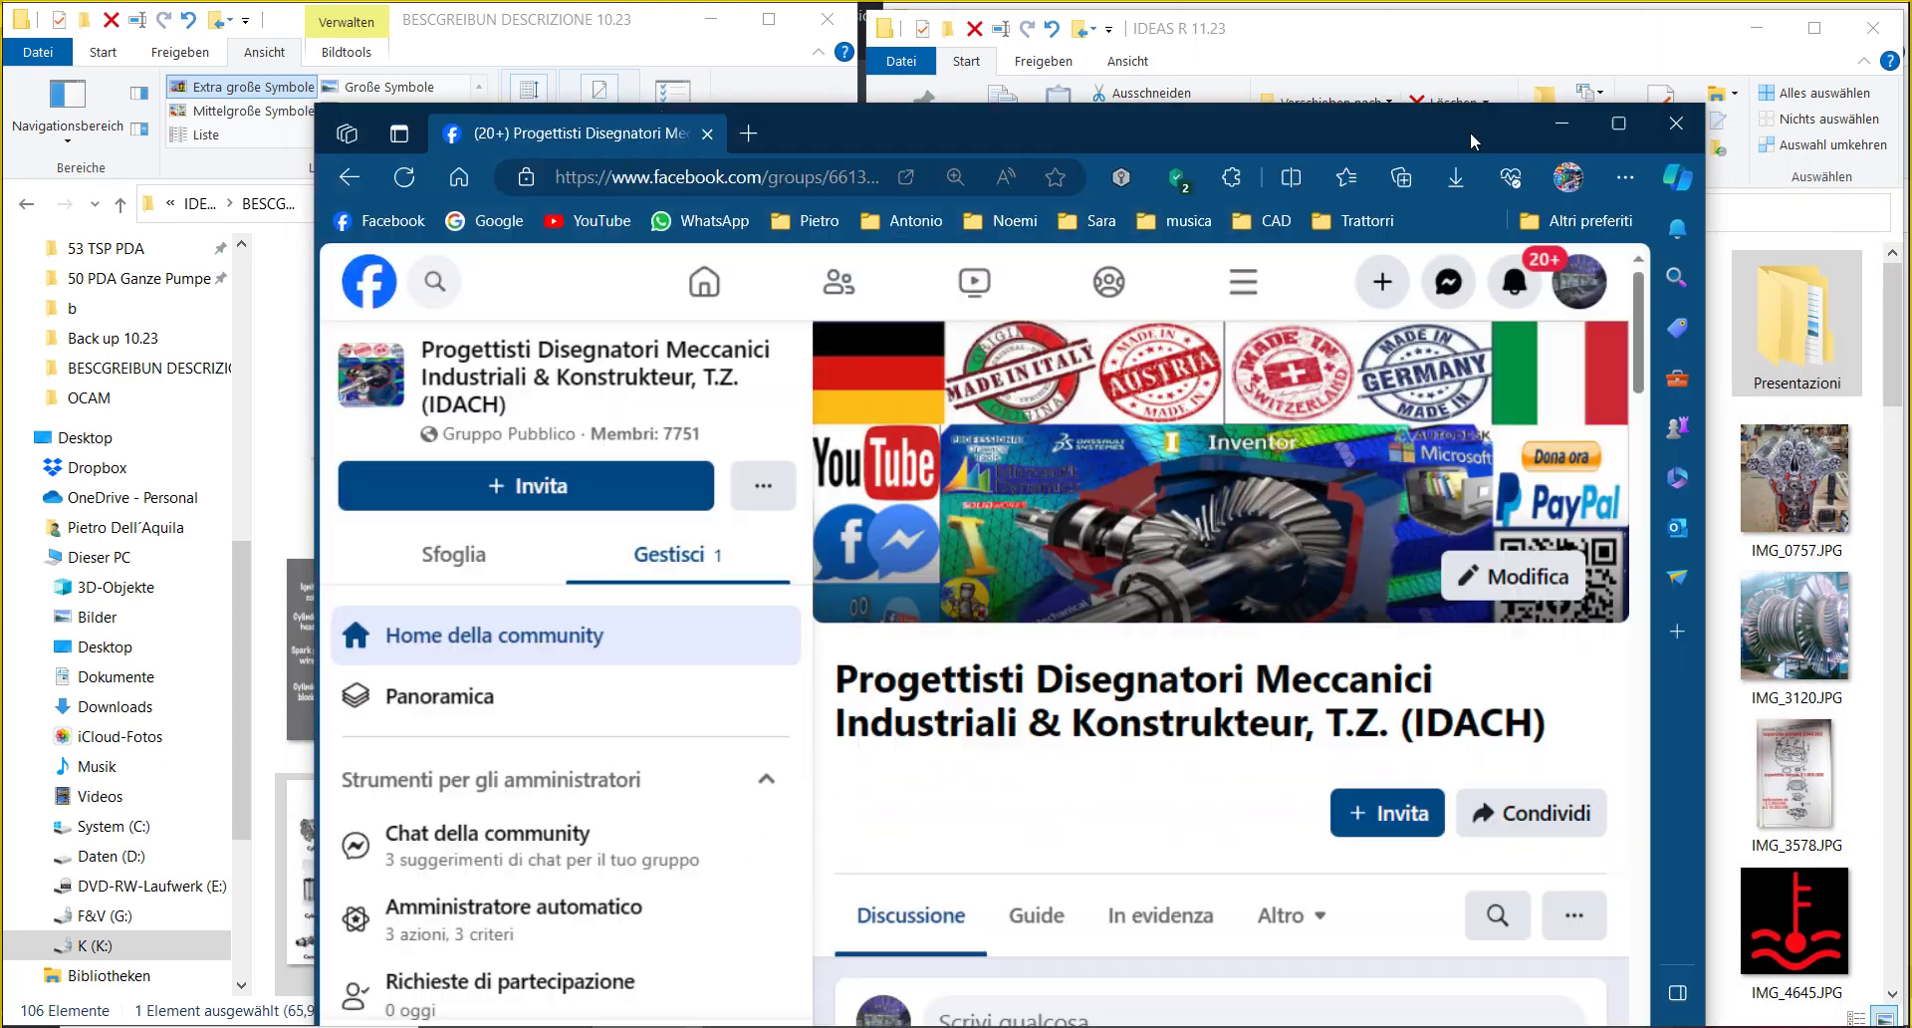
click(1618, 123)
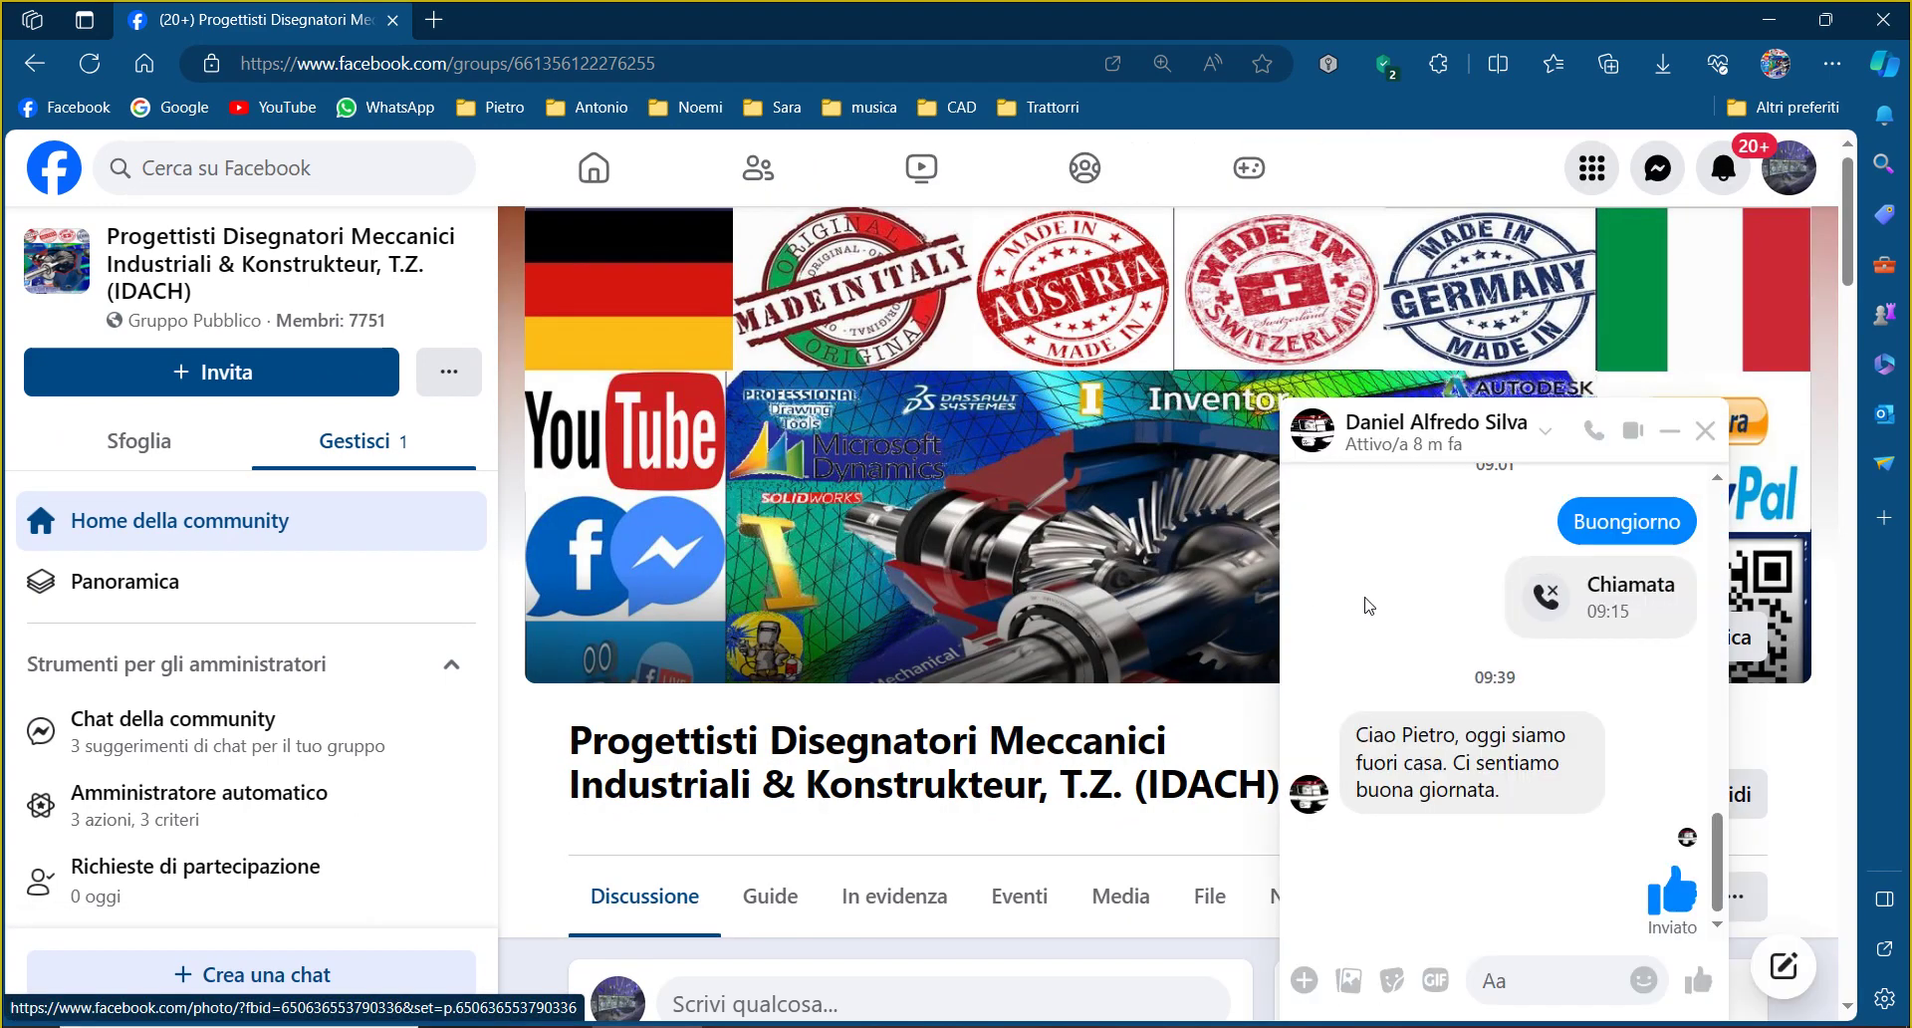
click(1670, 430)
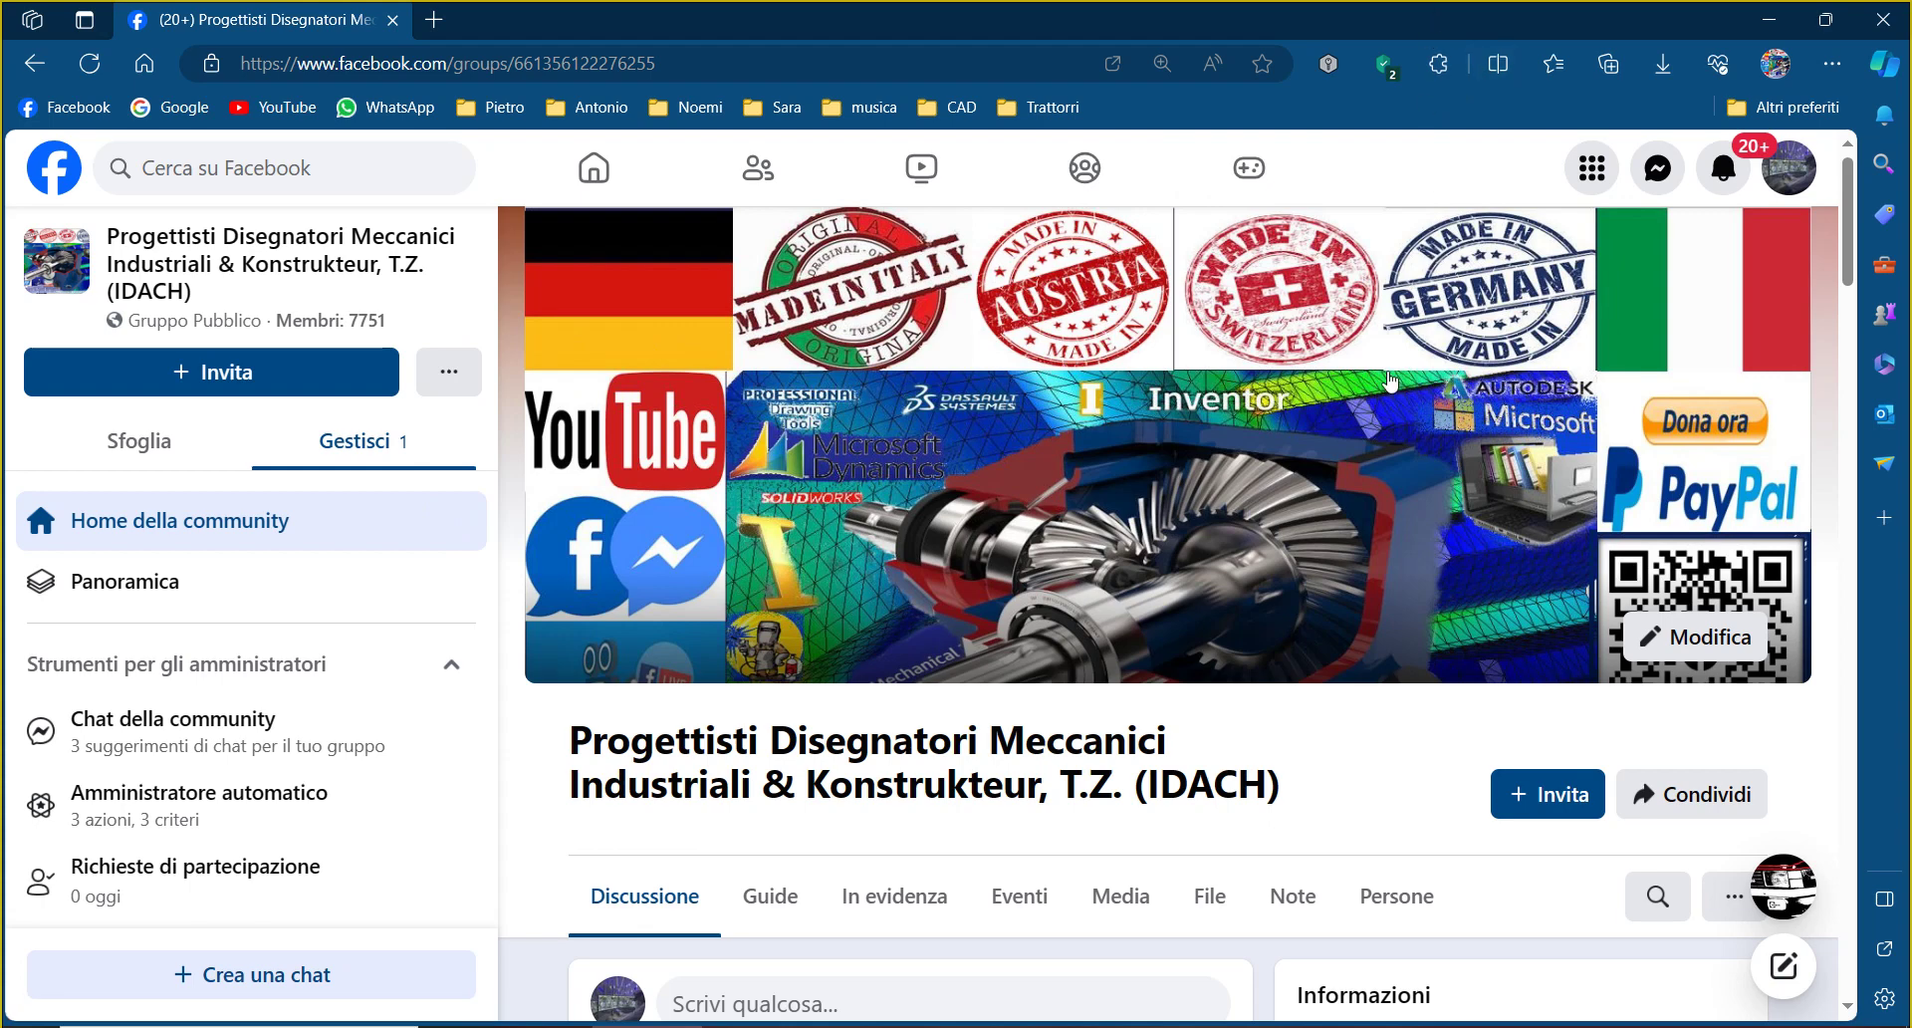
scroll(1422, 276, down, 10)
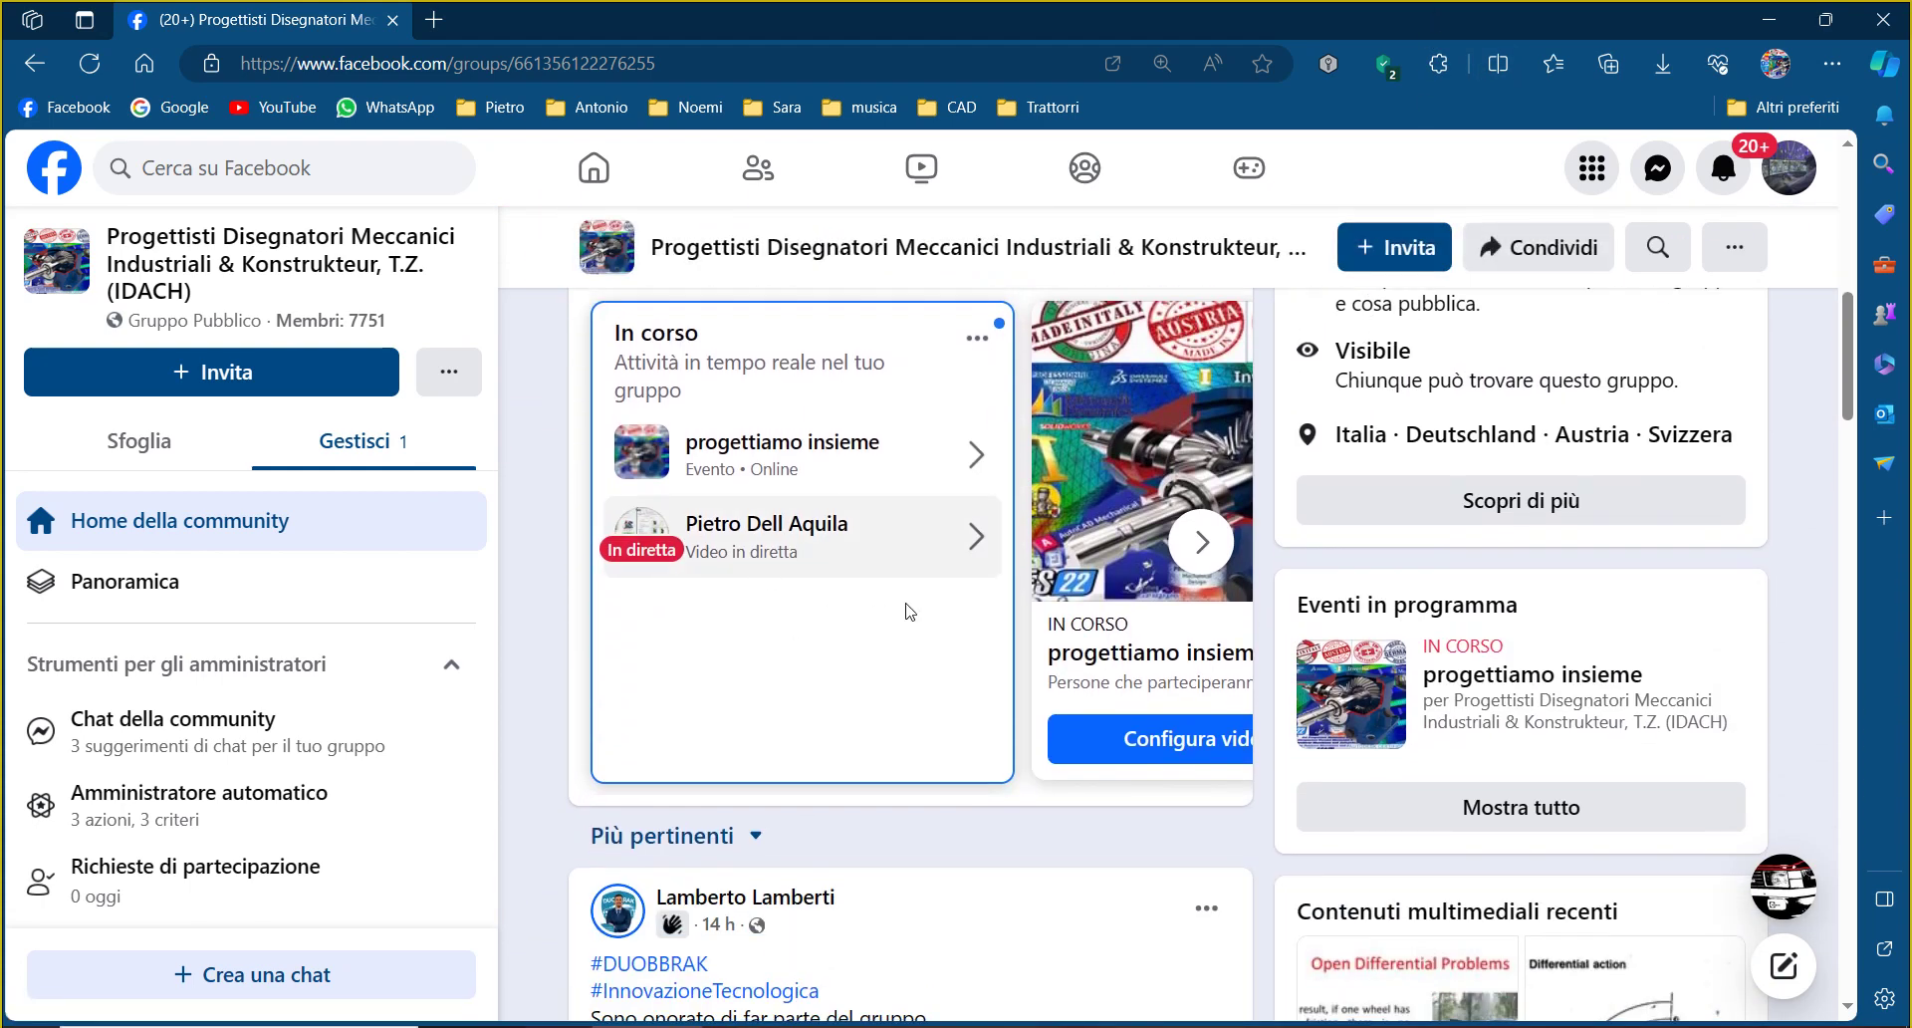
scroll(867, 657, down, 3)
scroll(866, 657, up, 10)
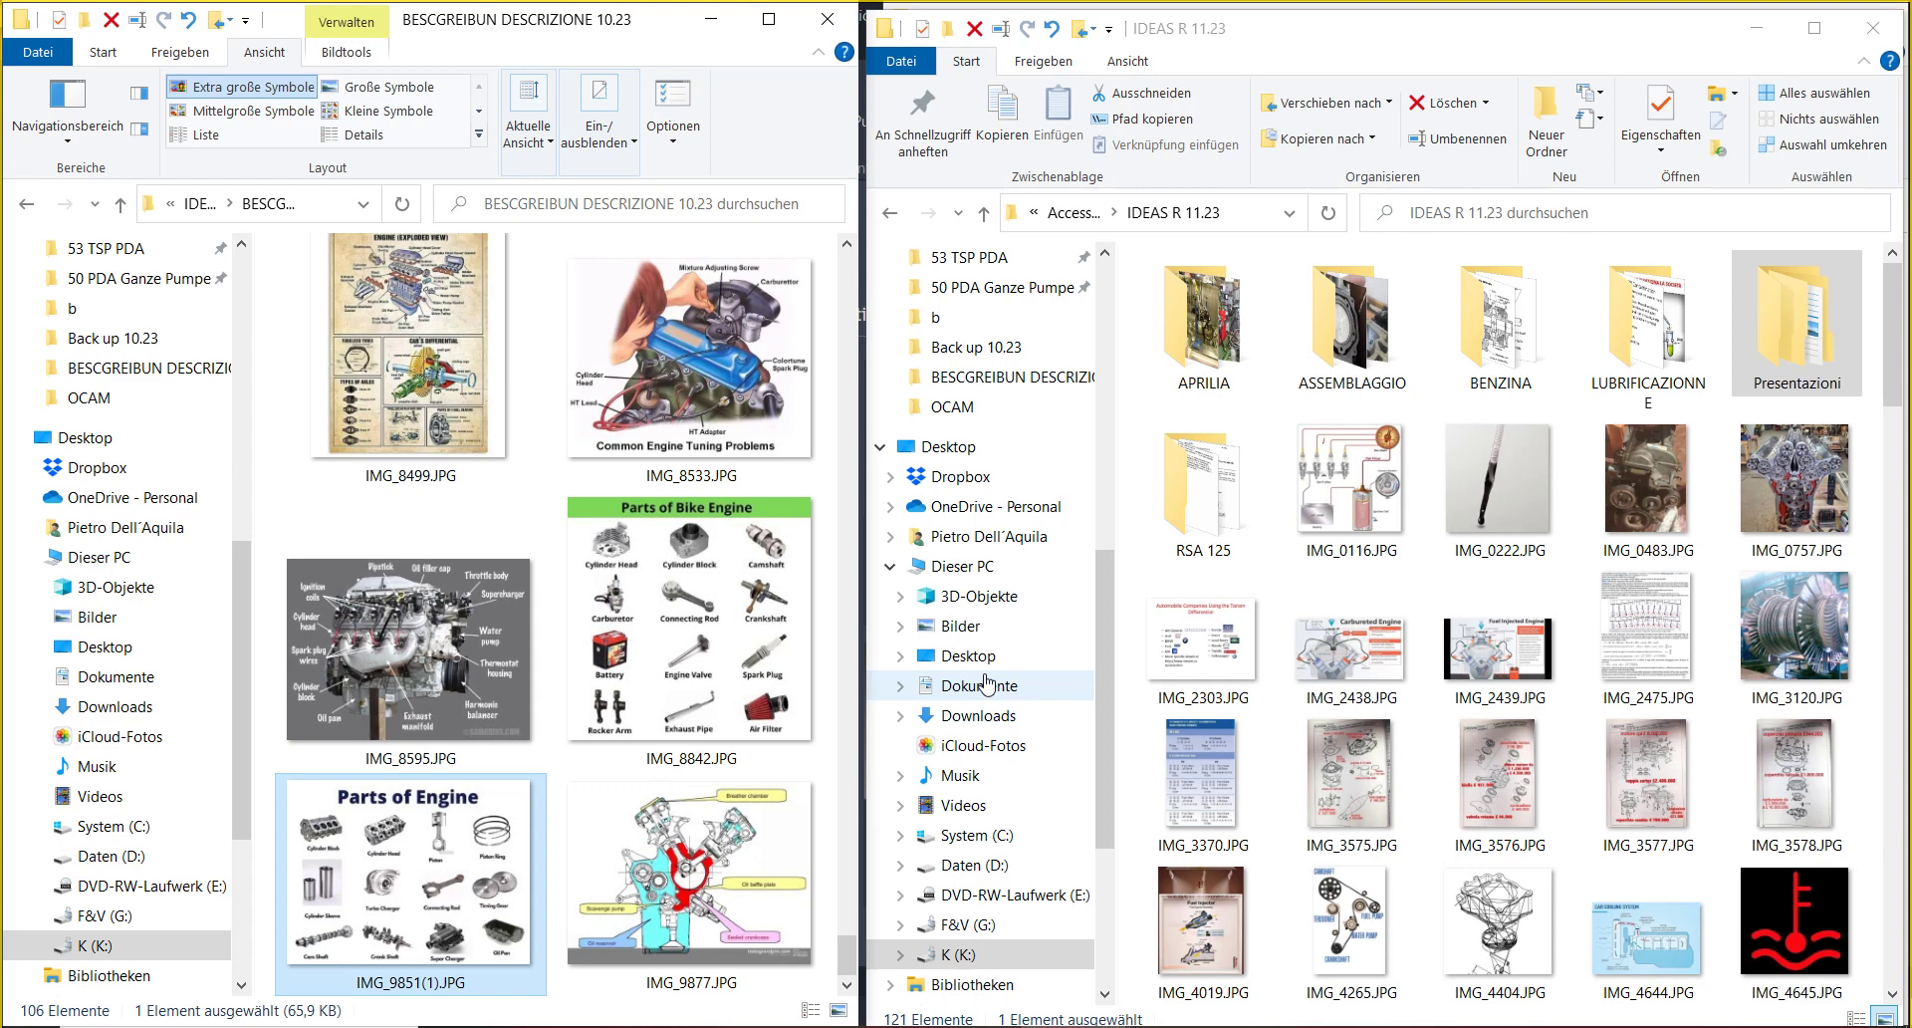
- Move IMG_8842.JPG, IMG_9851(1).JPG and IMG_8448.JPG from BESCGREIBUN DESCRIZIONE 10.23 into IDEAS R 11.23
click(654, 625)
drag(718, 594, 676, 687)
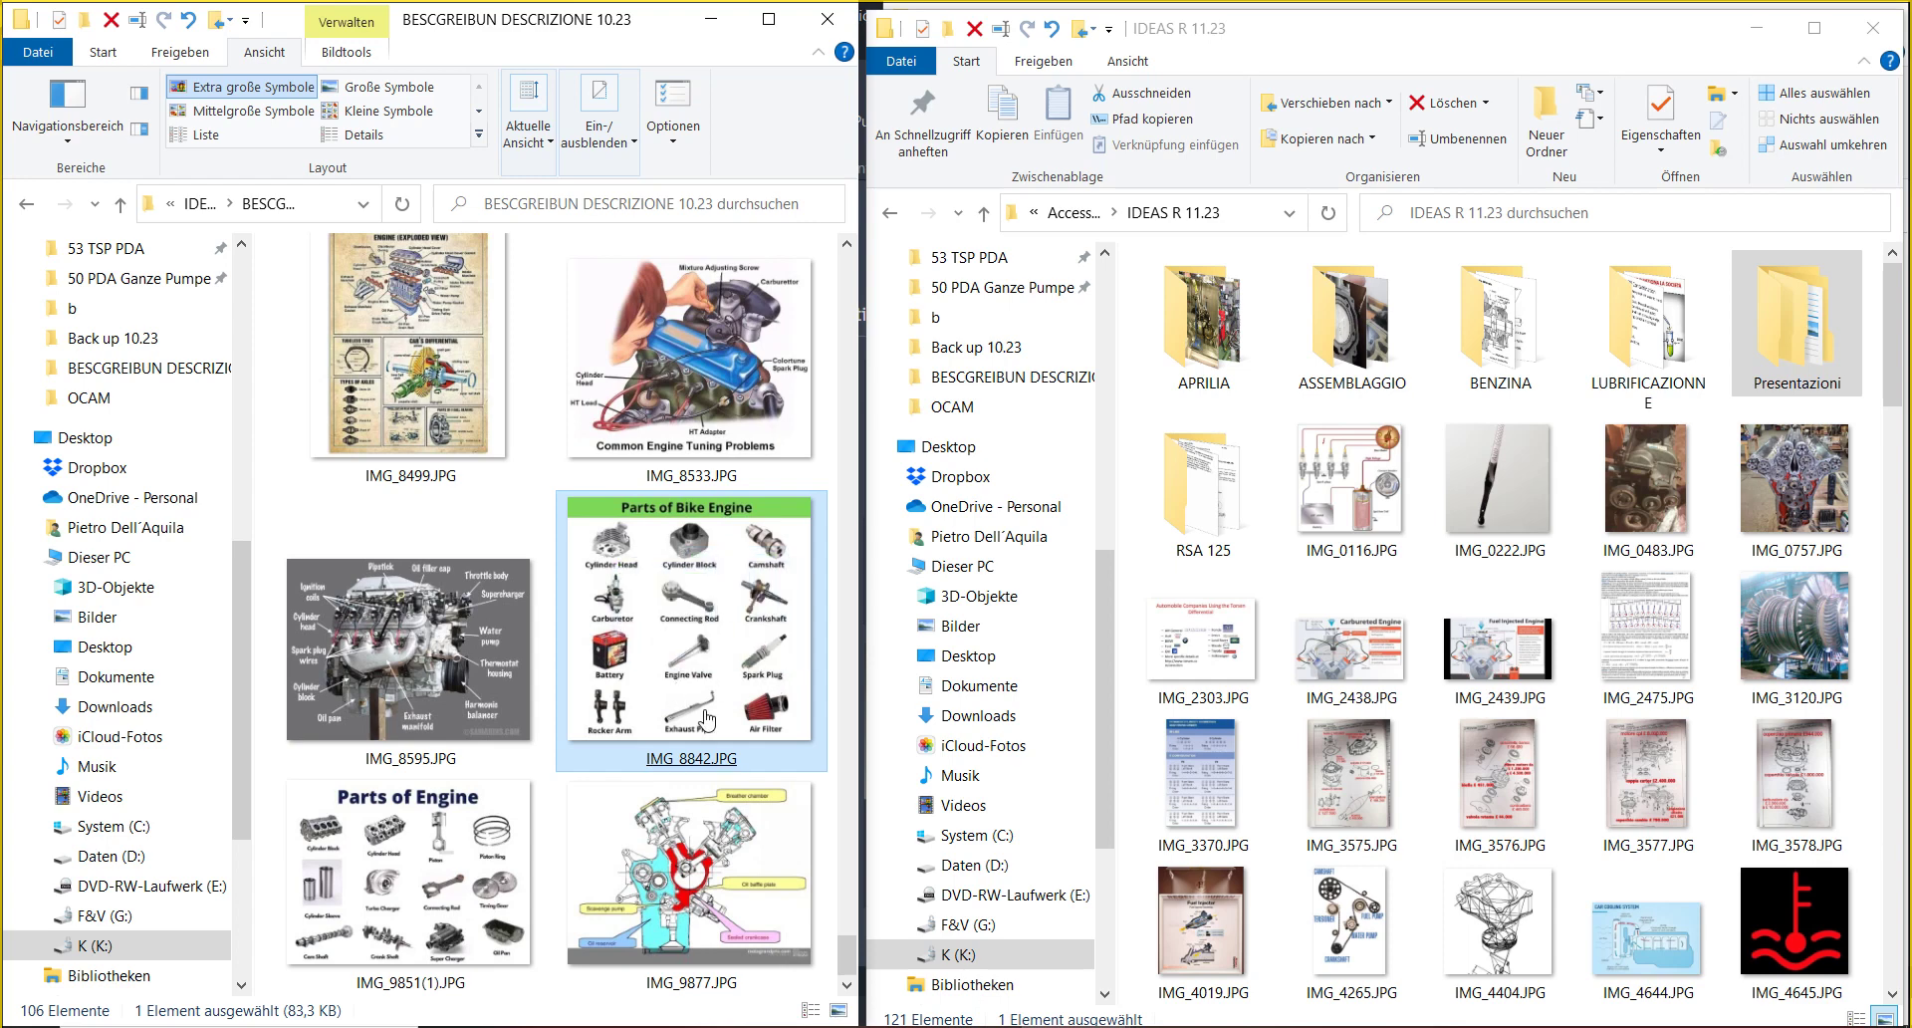
ctrl+click(426, 863)
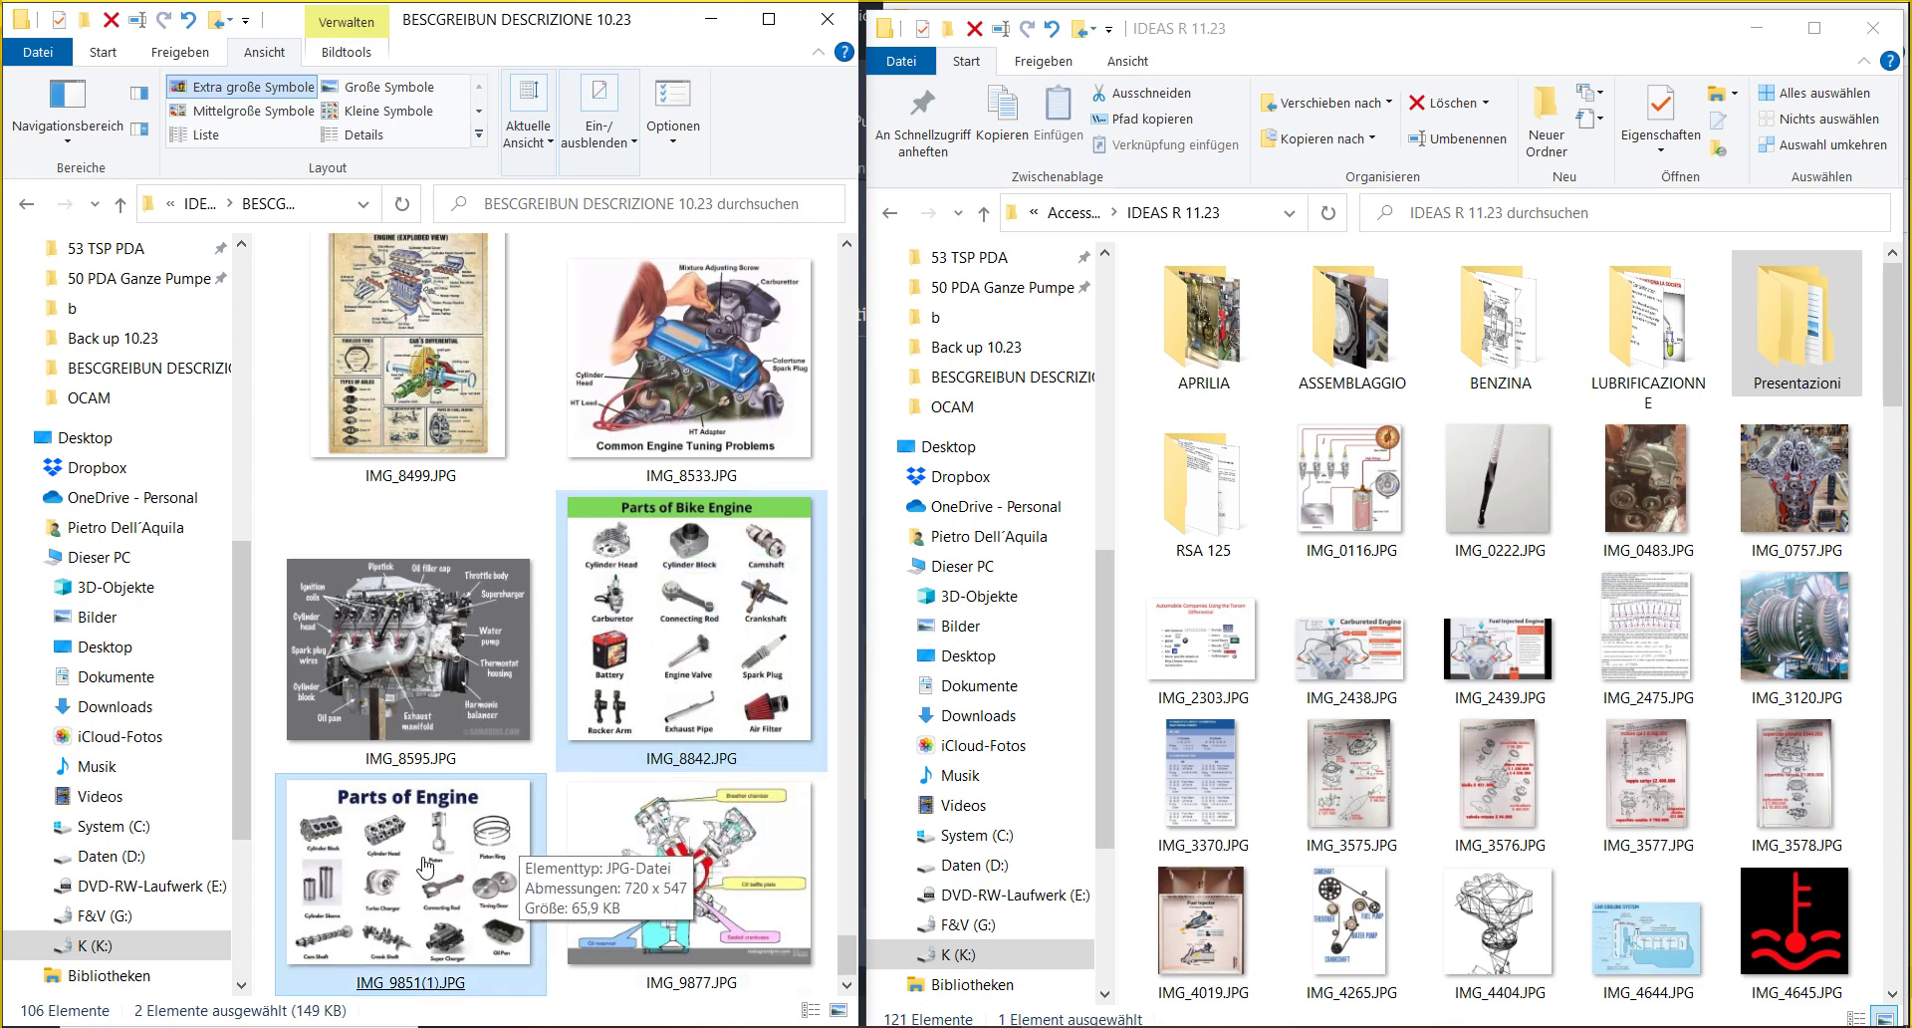
drag(589, 673, 1611, 700)
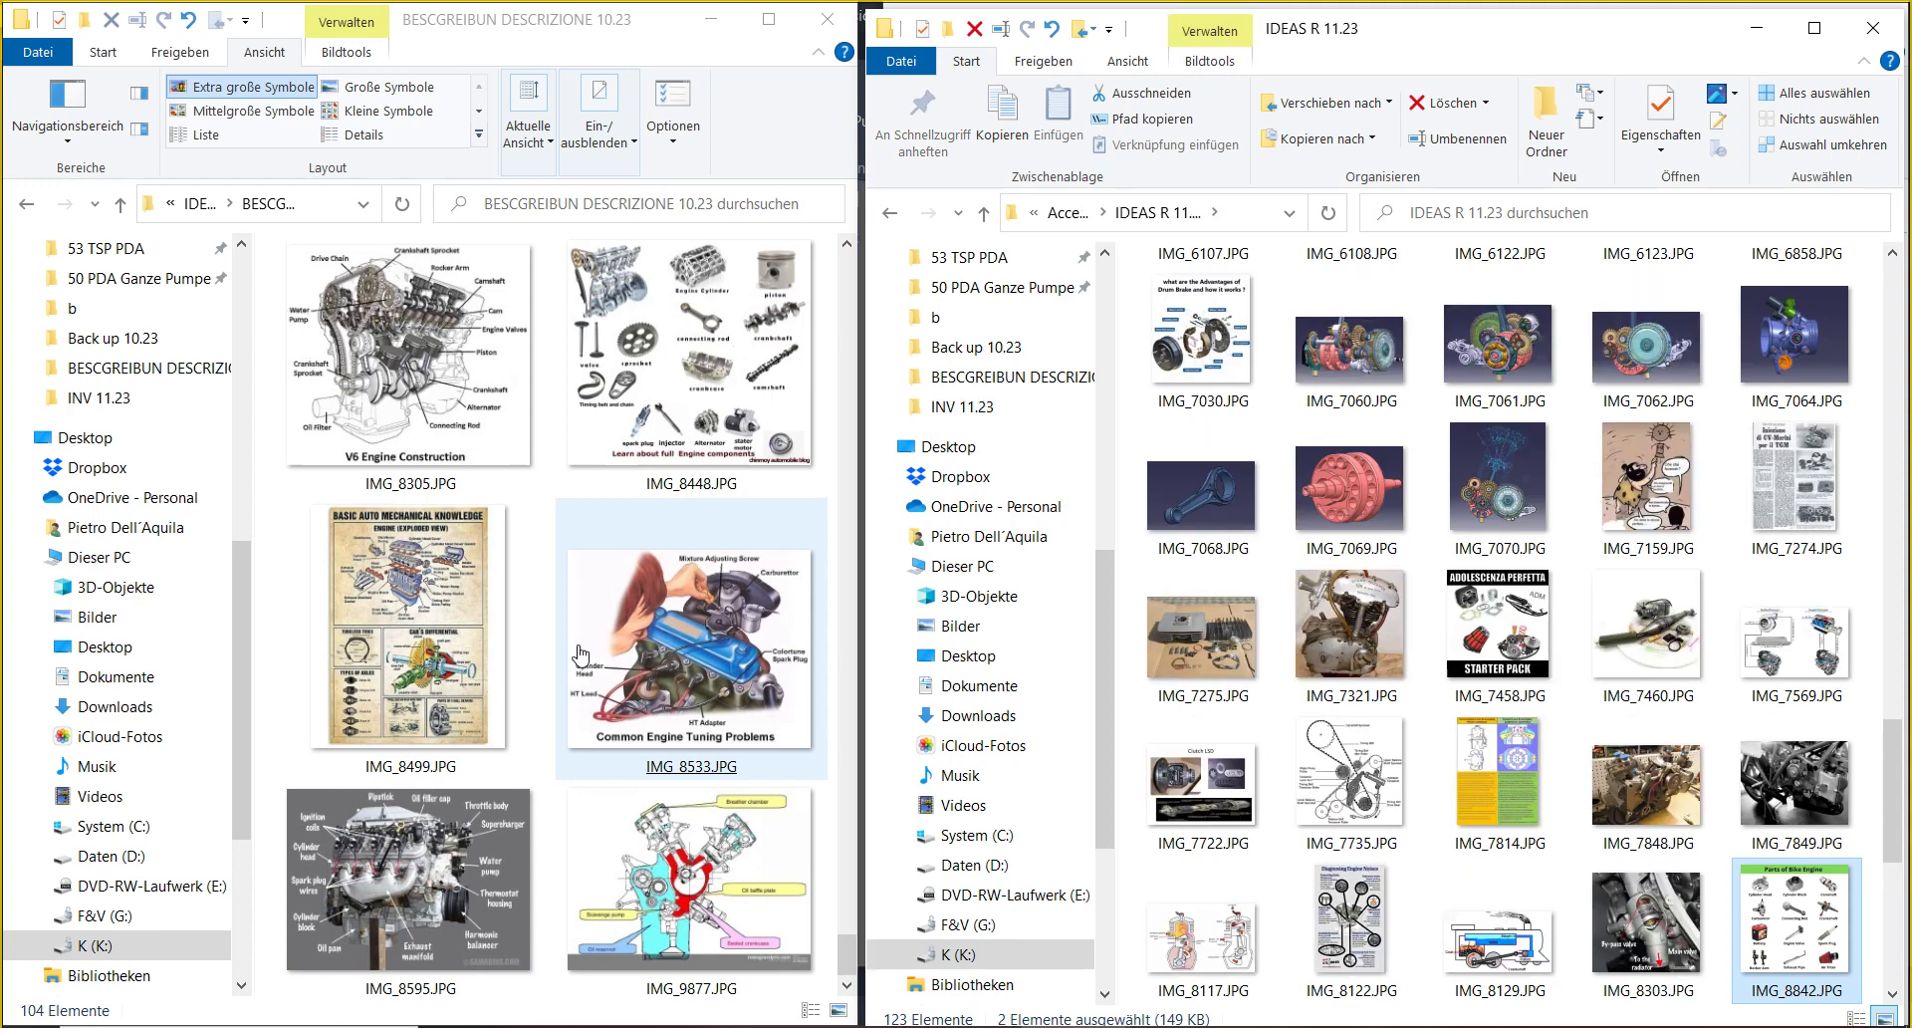
drag(622, 354, 1531, 806)
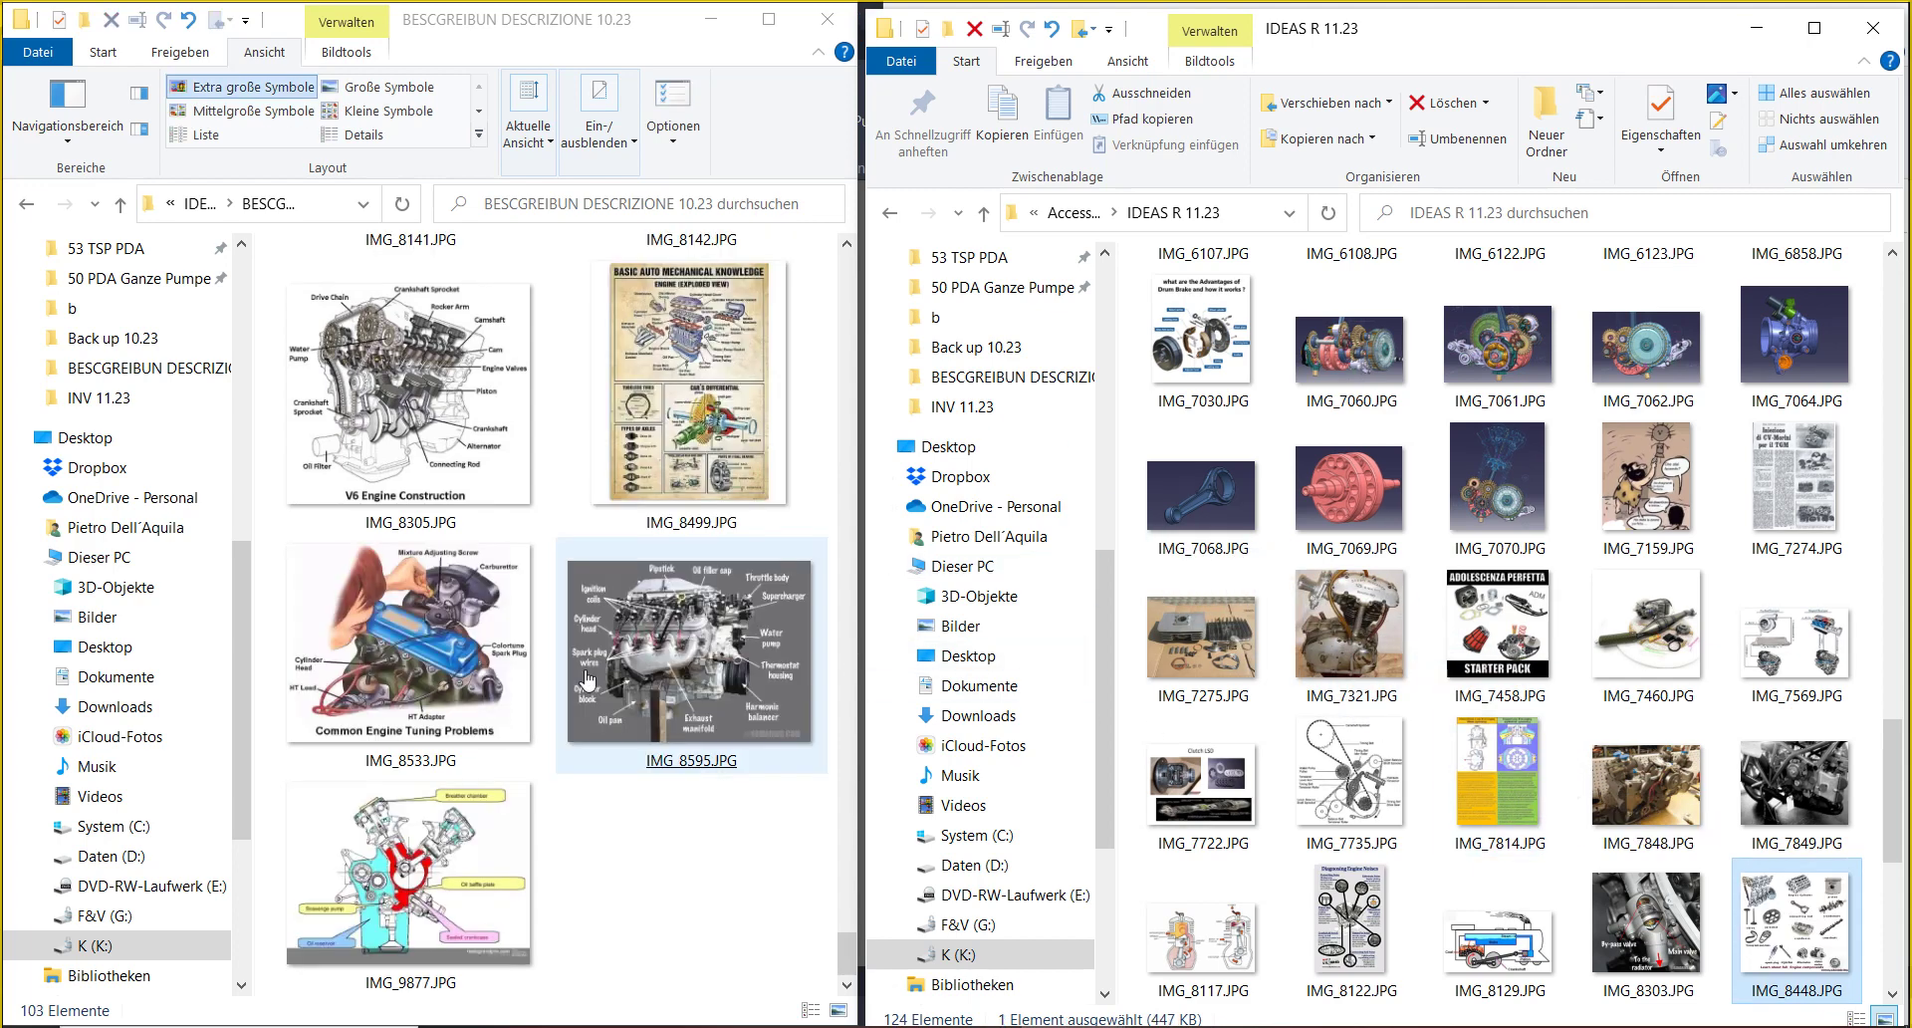
- Move the lubrication system image IMG_8114.JPG from BESCGREIBUN DESCRIZIONE 10.23 into the LUBRIFICAZIONNE subfolder of IDEAS R 11.23
scroll(598, 652, up, 5)
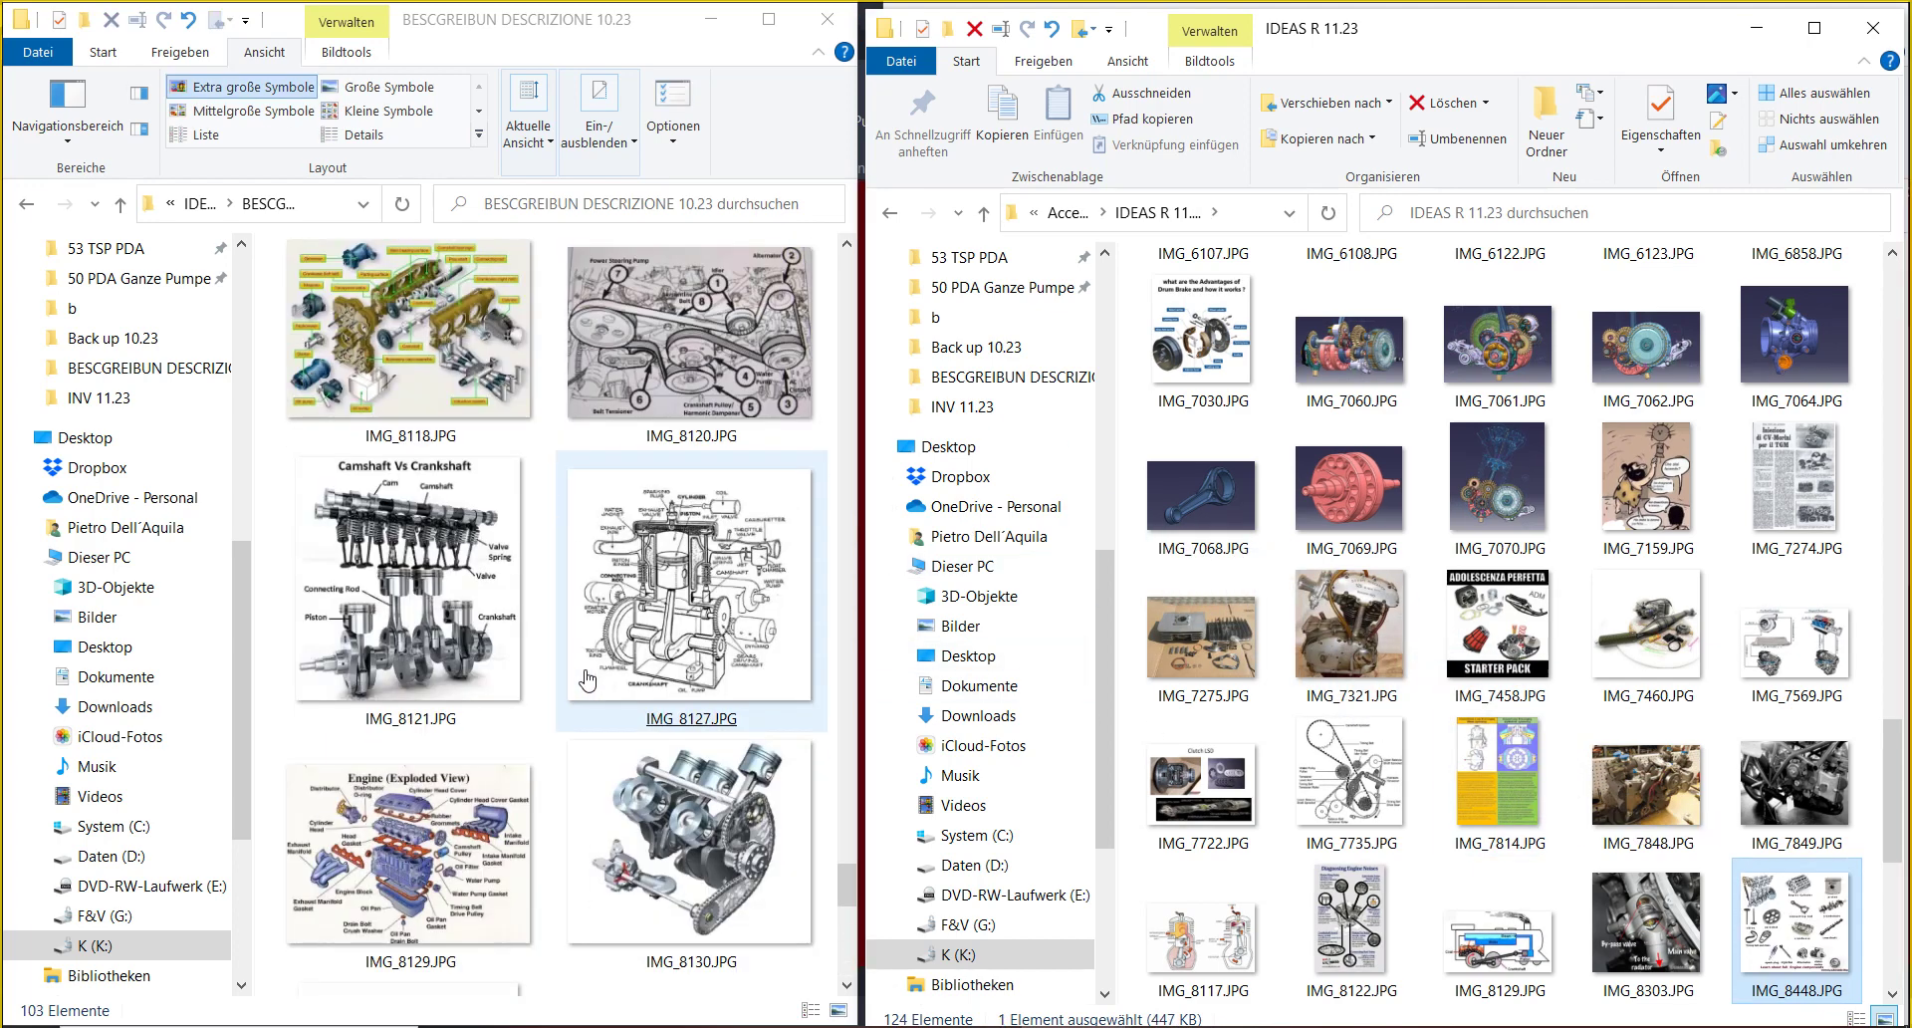
scroll(588, 680, up, 5)
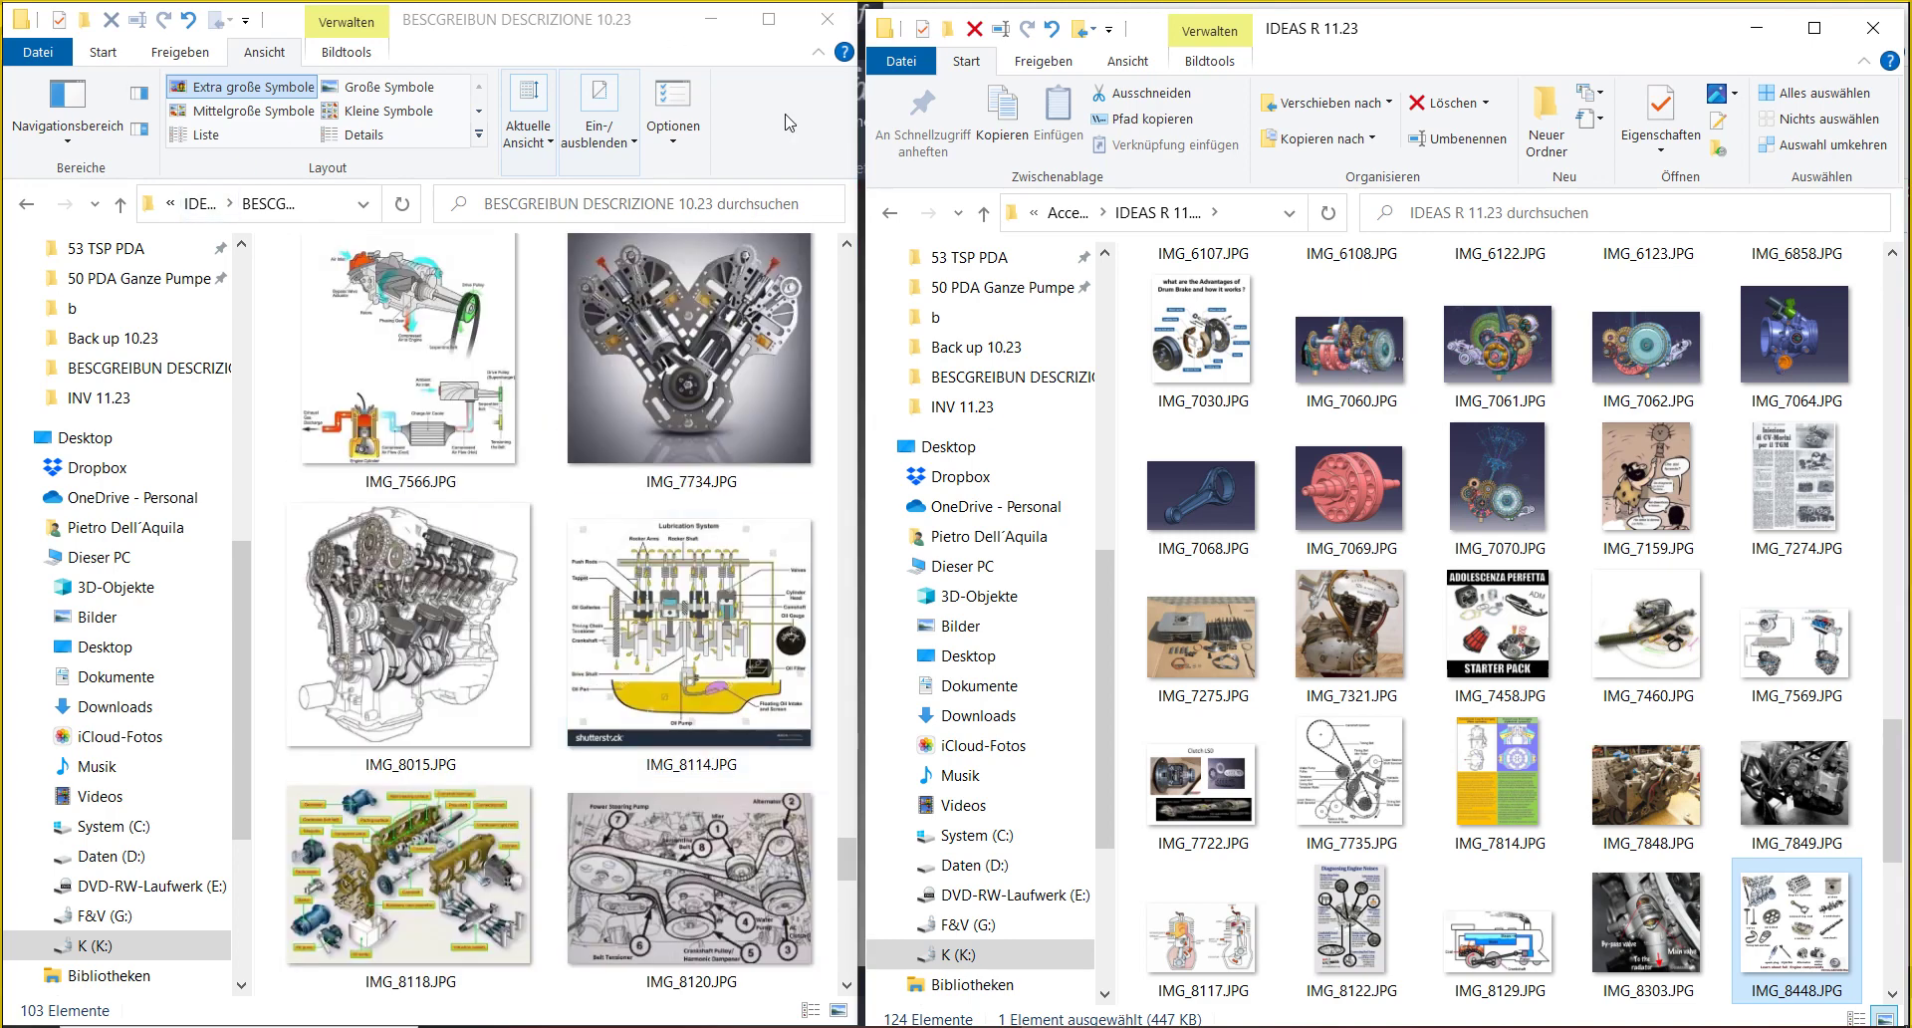
scroll(1349, 348, up, 10)
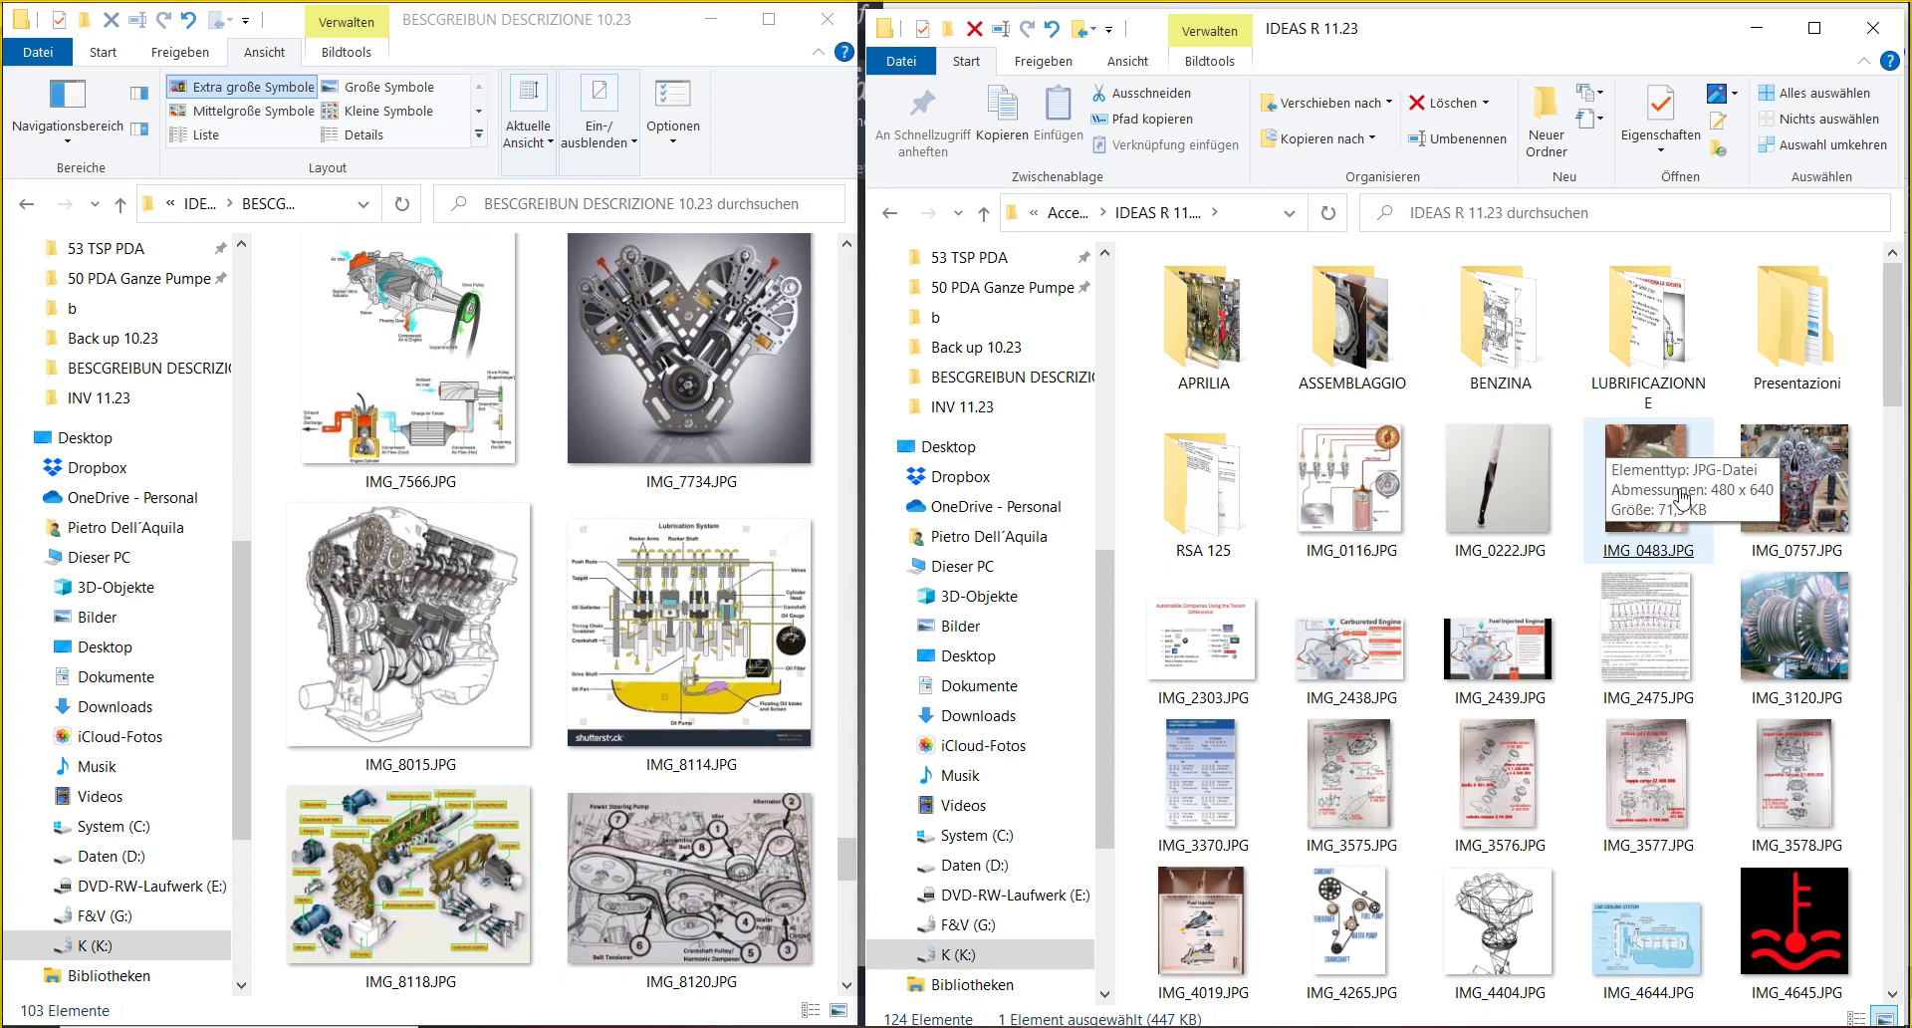
click(1636, 470)
click(697, 652)
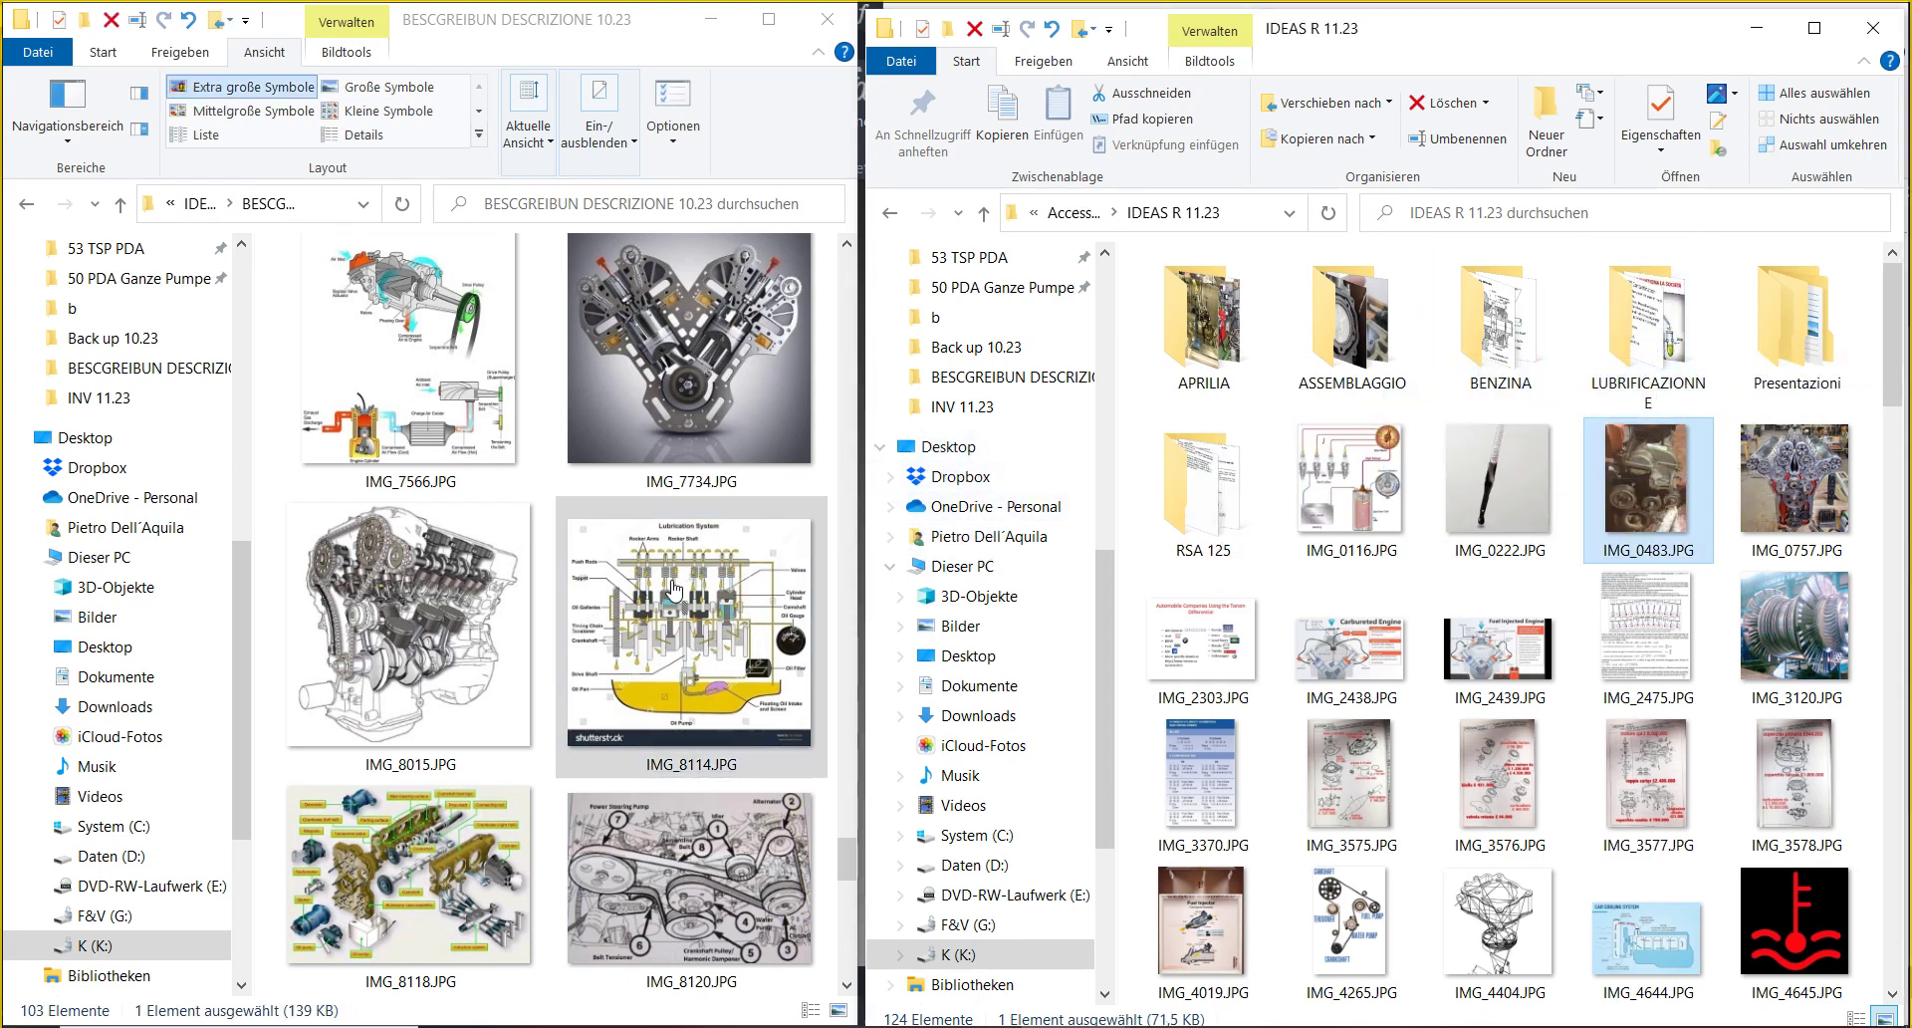
key(Delete)
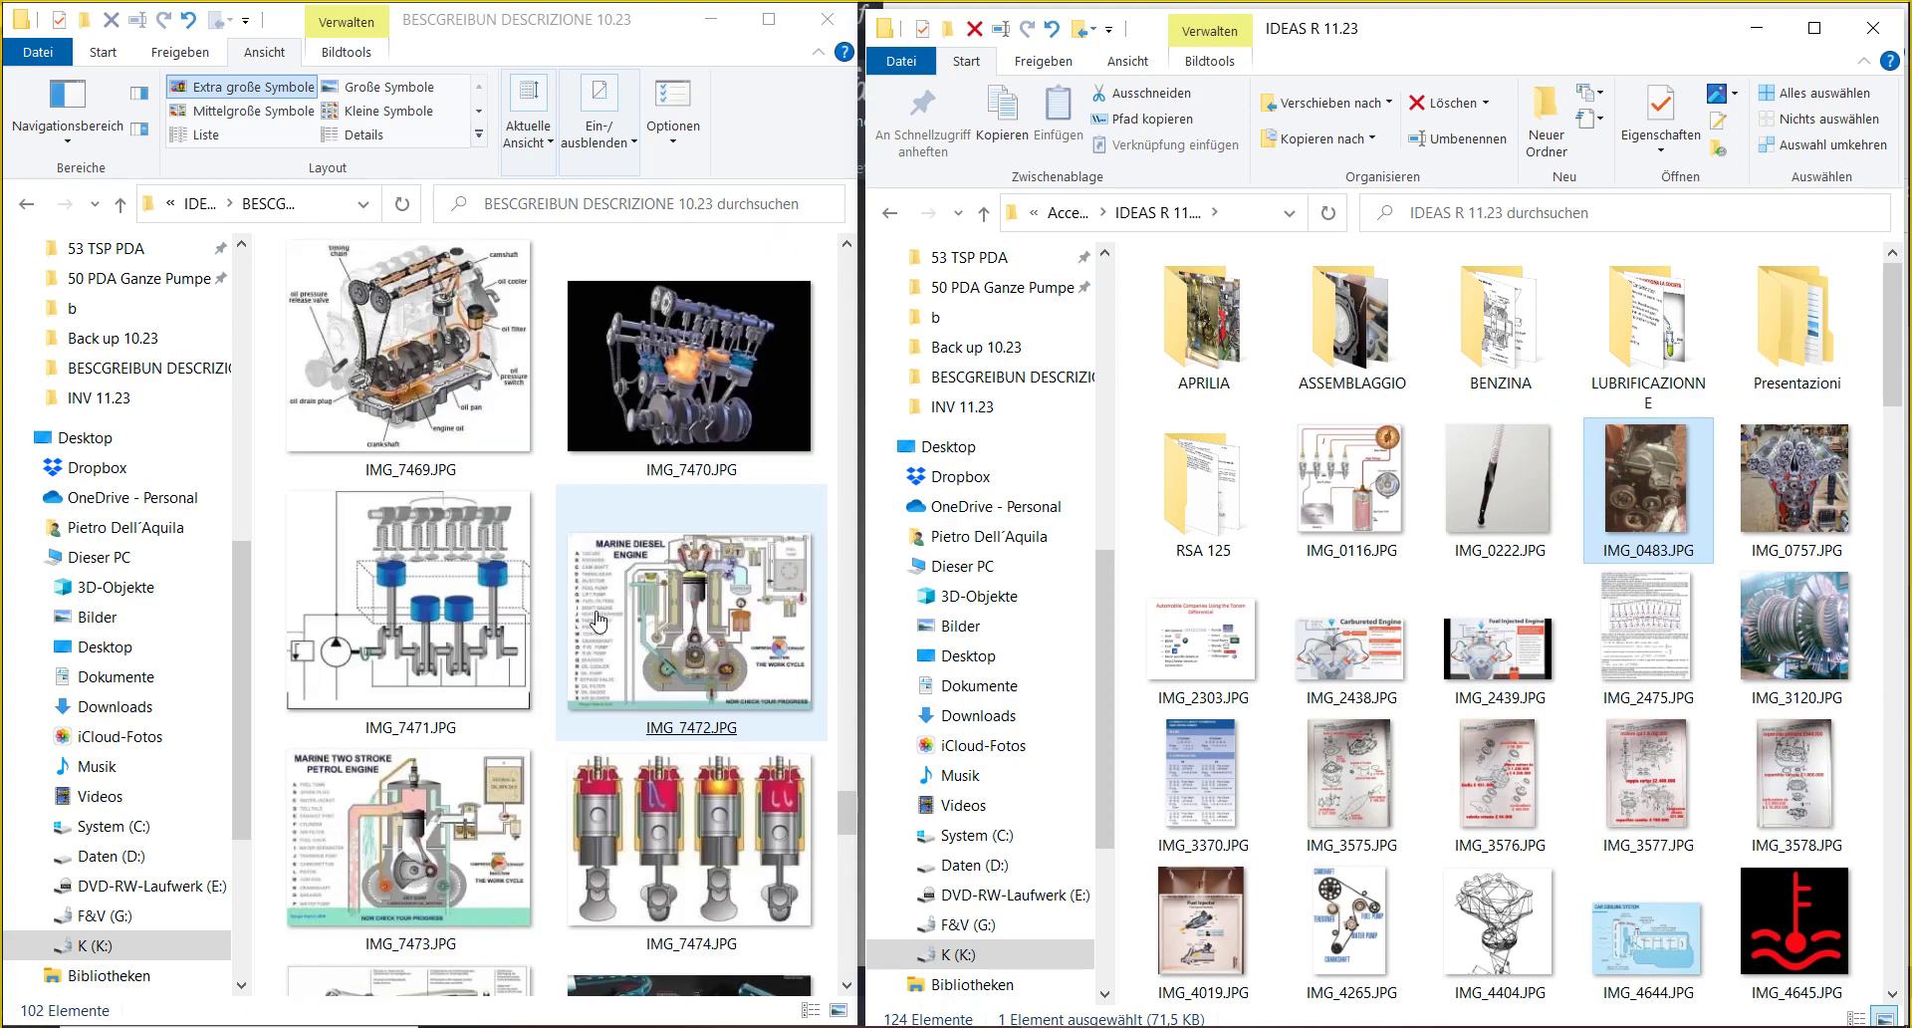
- Move the lubrication images IMG_2622, IMG_2623, IMG_2625 and IMG_2626 from BESCGREIBUN DESCRIZIONE 10.23 into the LUBRIFICAZIONNE subfolder
scroll(597, 620, up, 5)
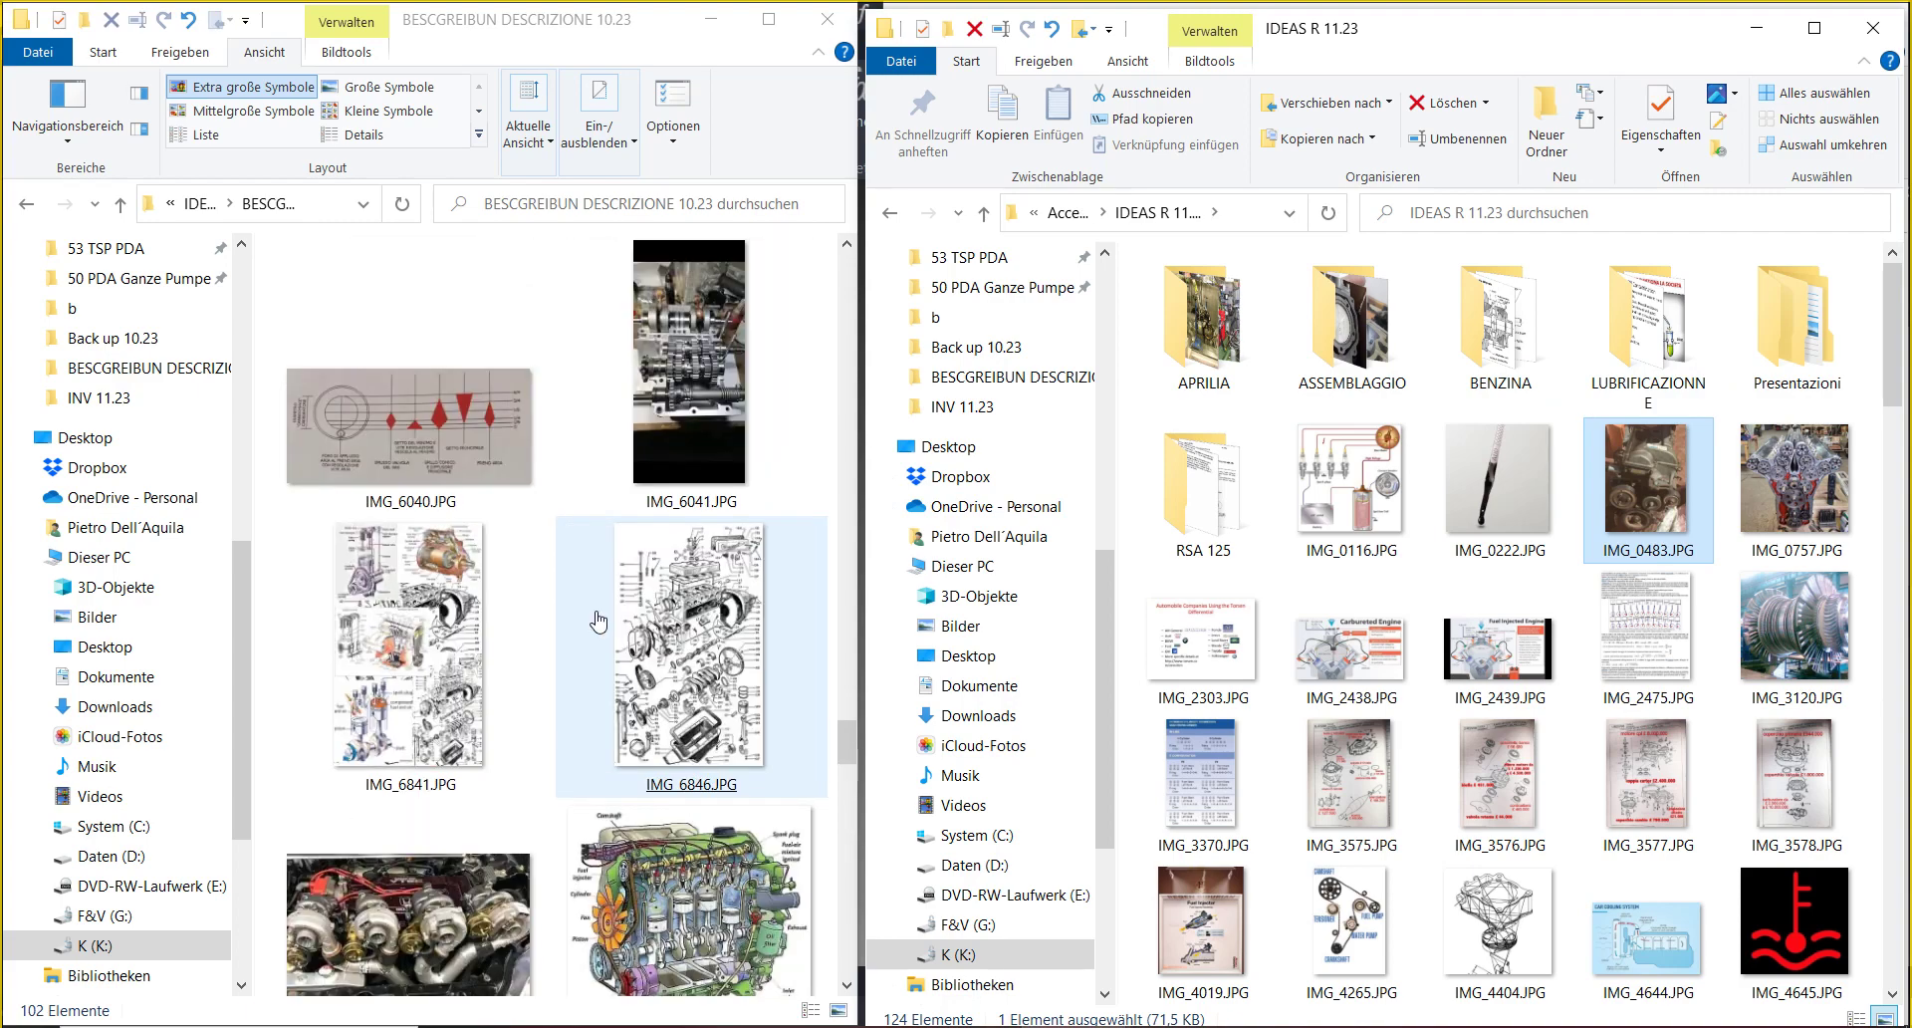
scroll(598, 622, up, 5)
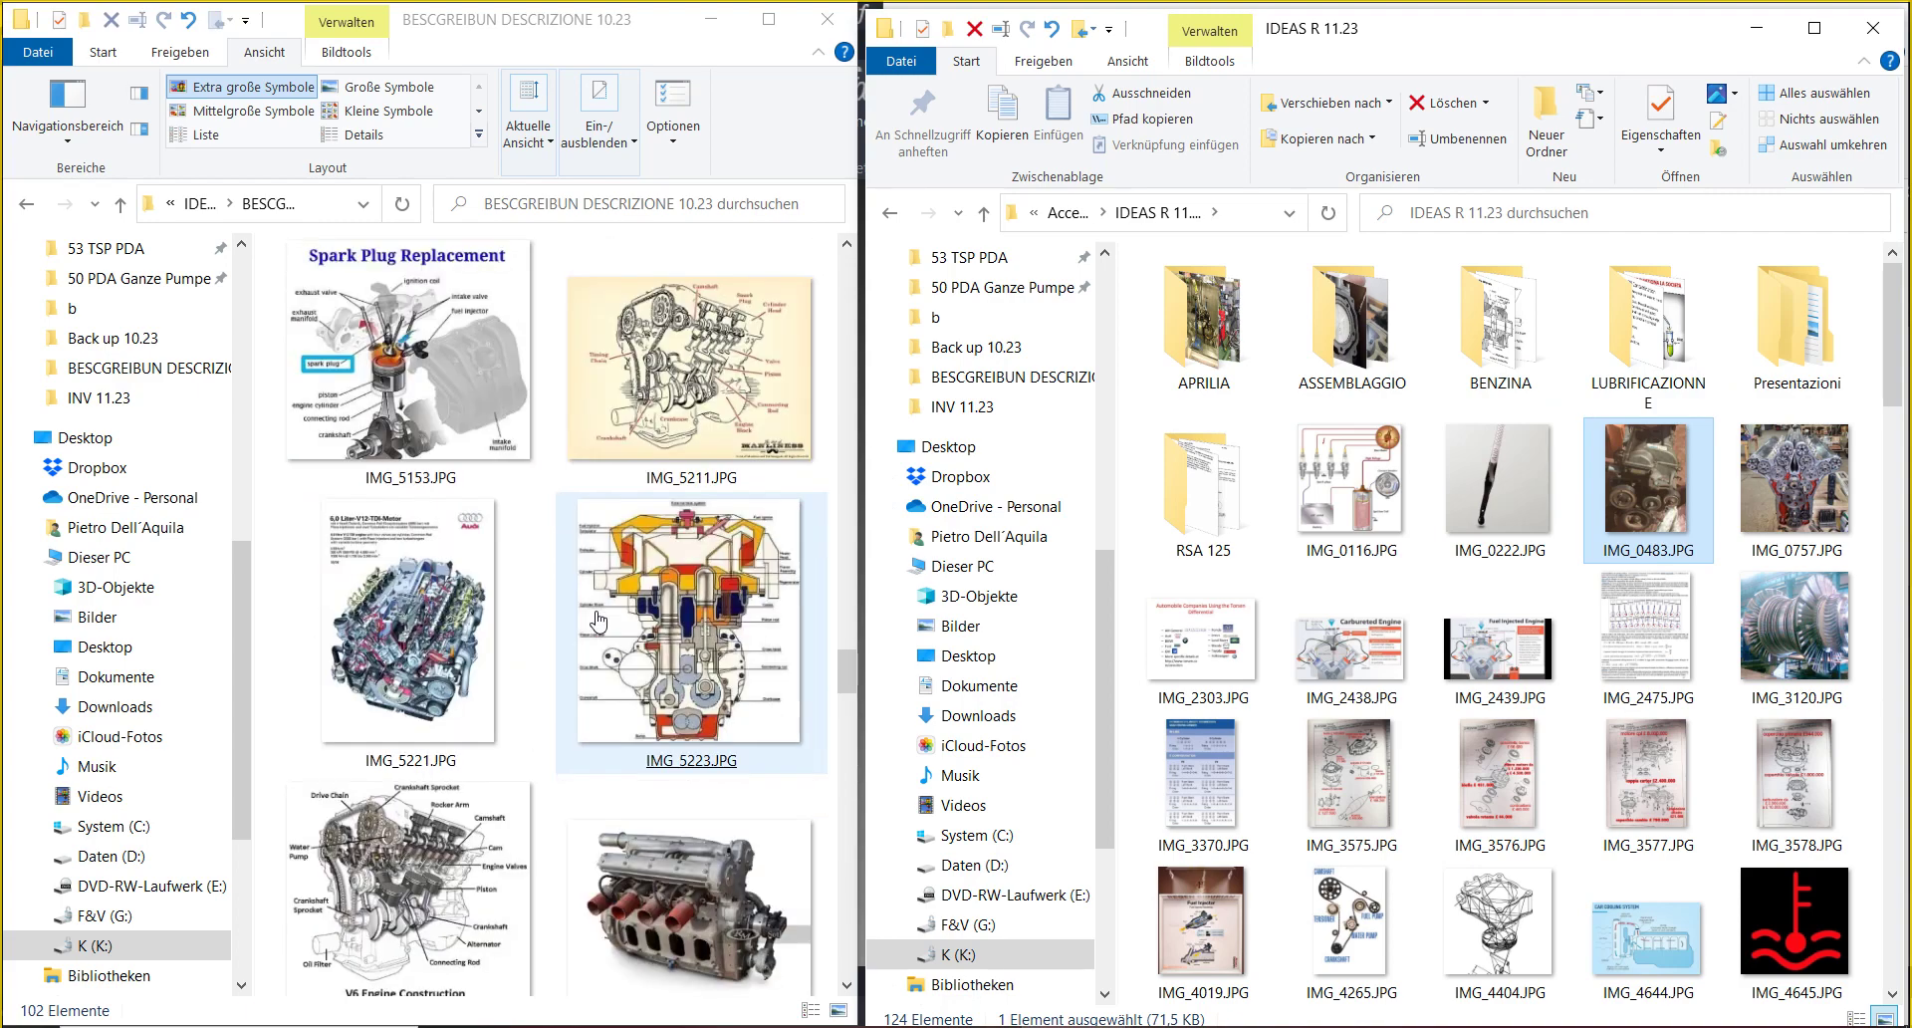
scroll(598, 622, up, 5)
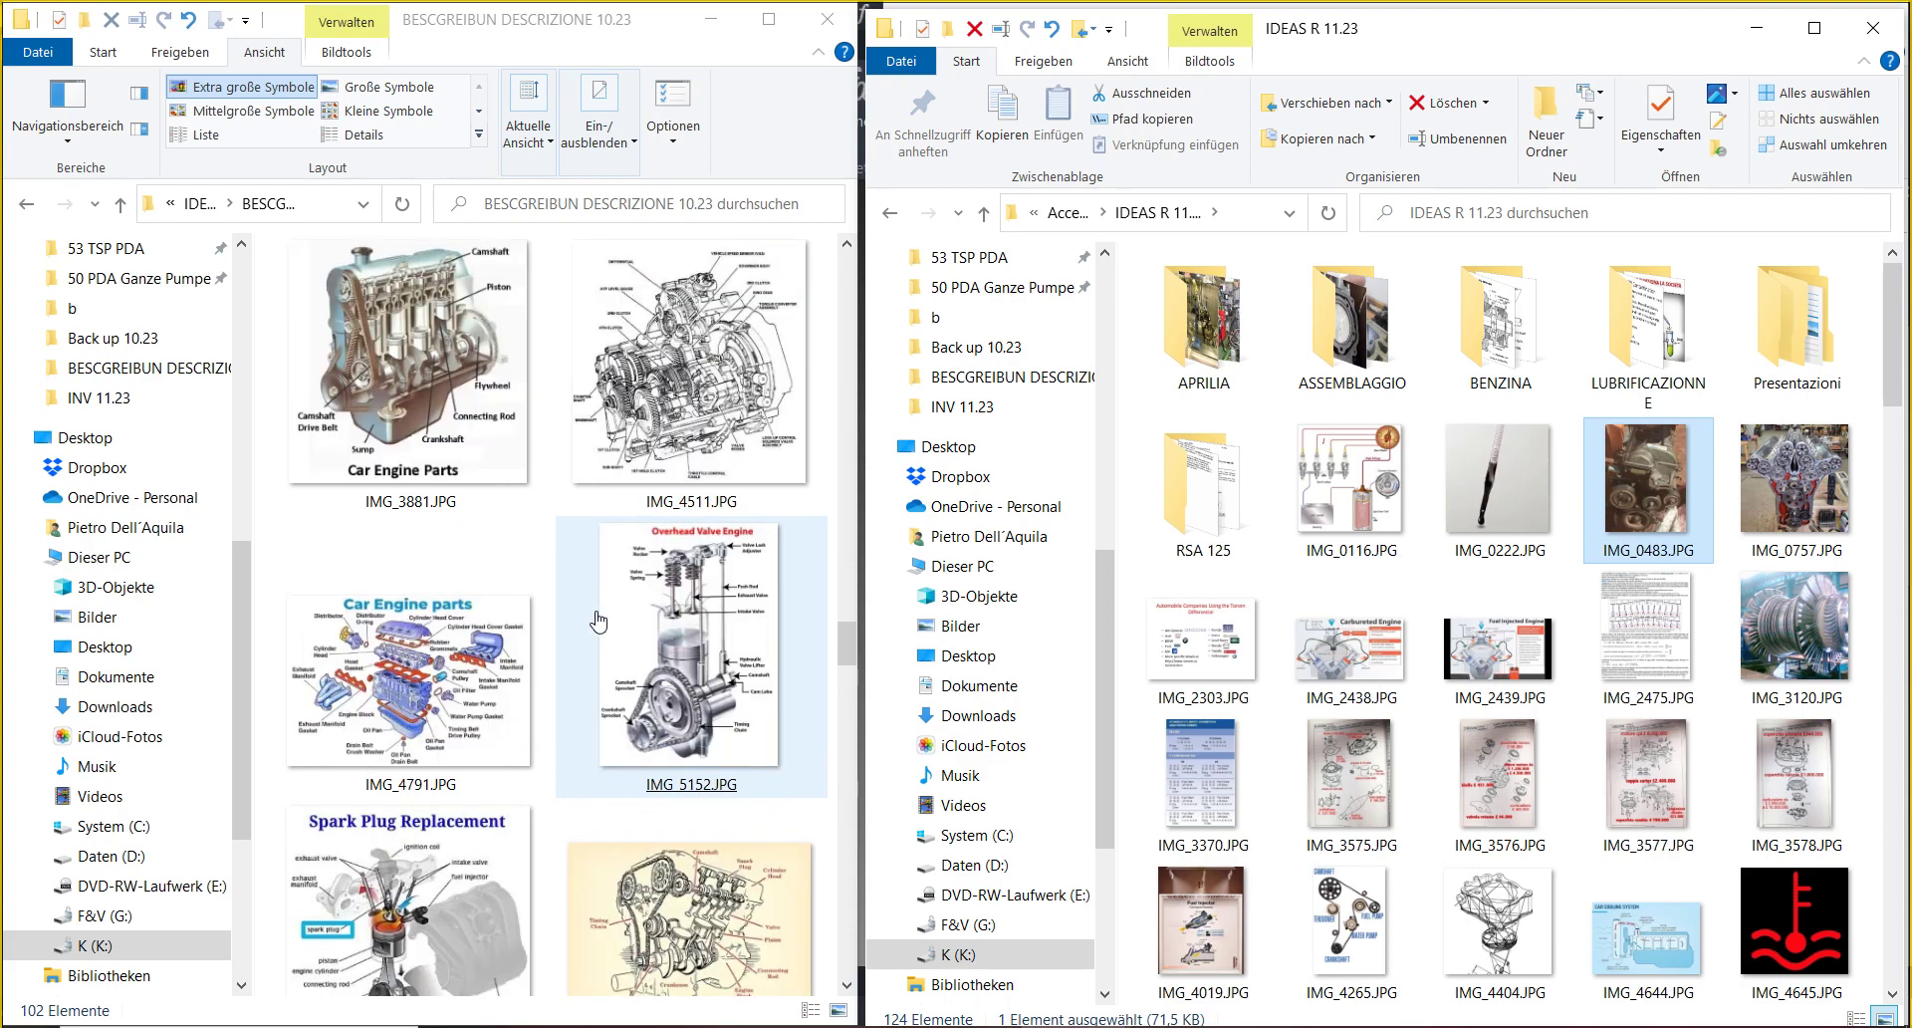
scroll(597, 619, up, 5)
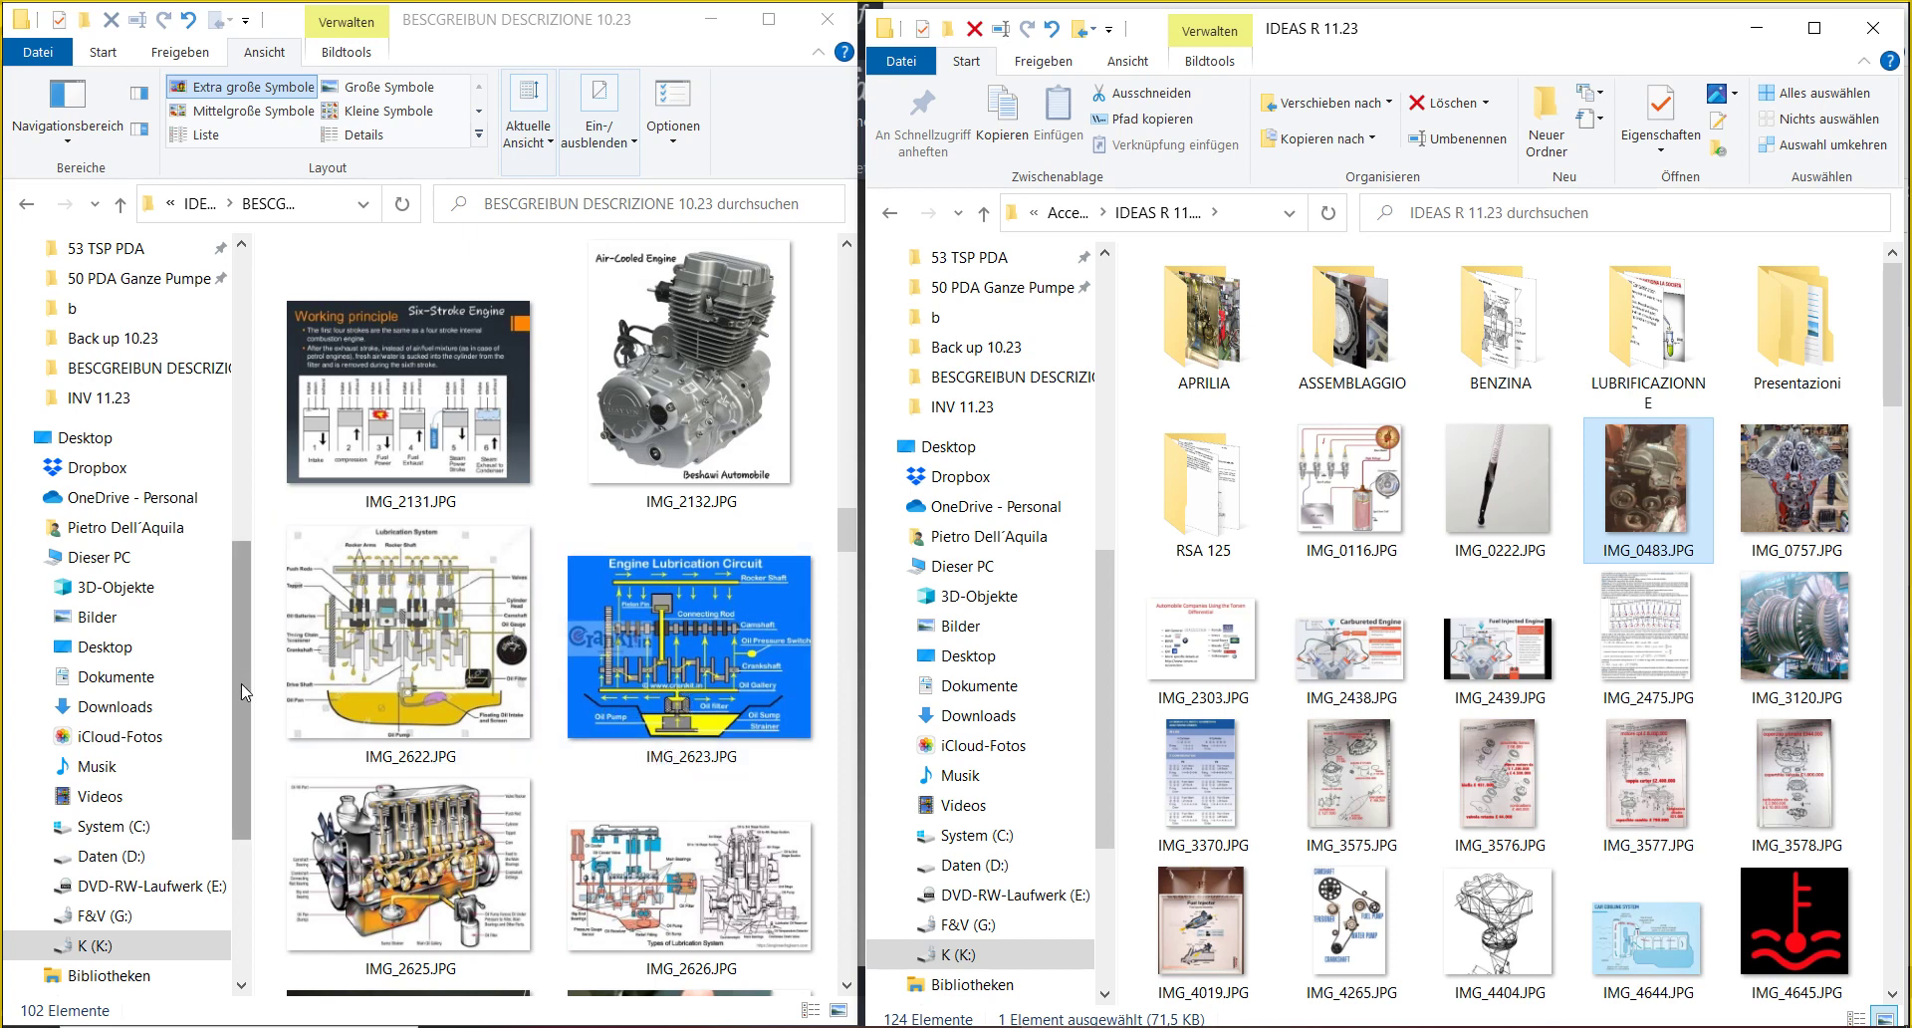
scroll(424, 689, down, 1)
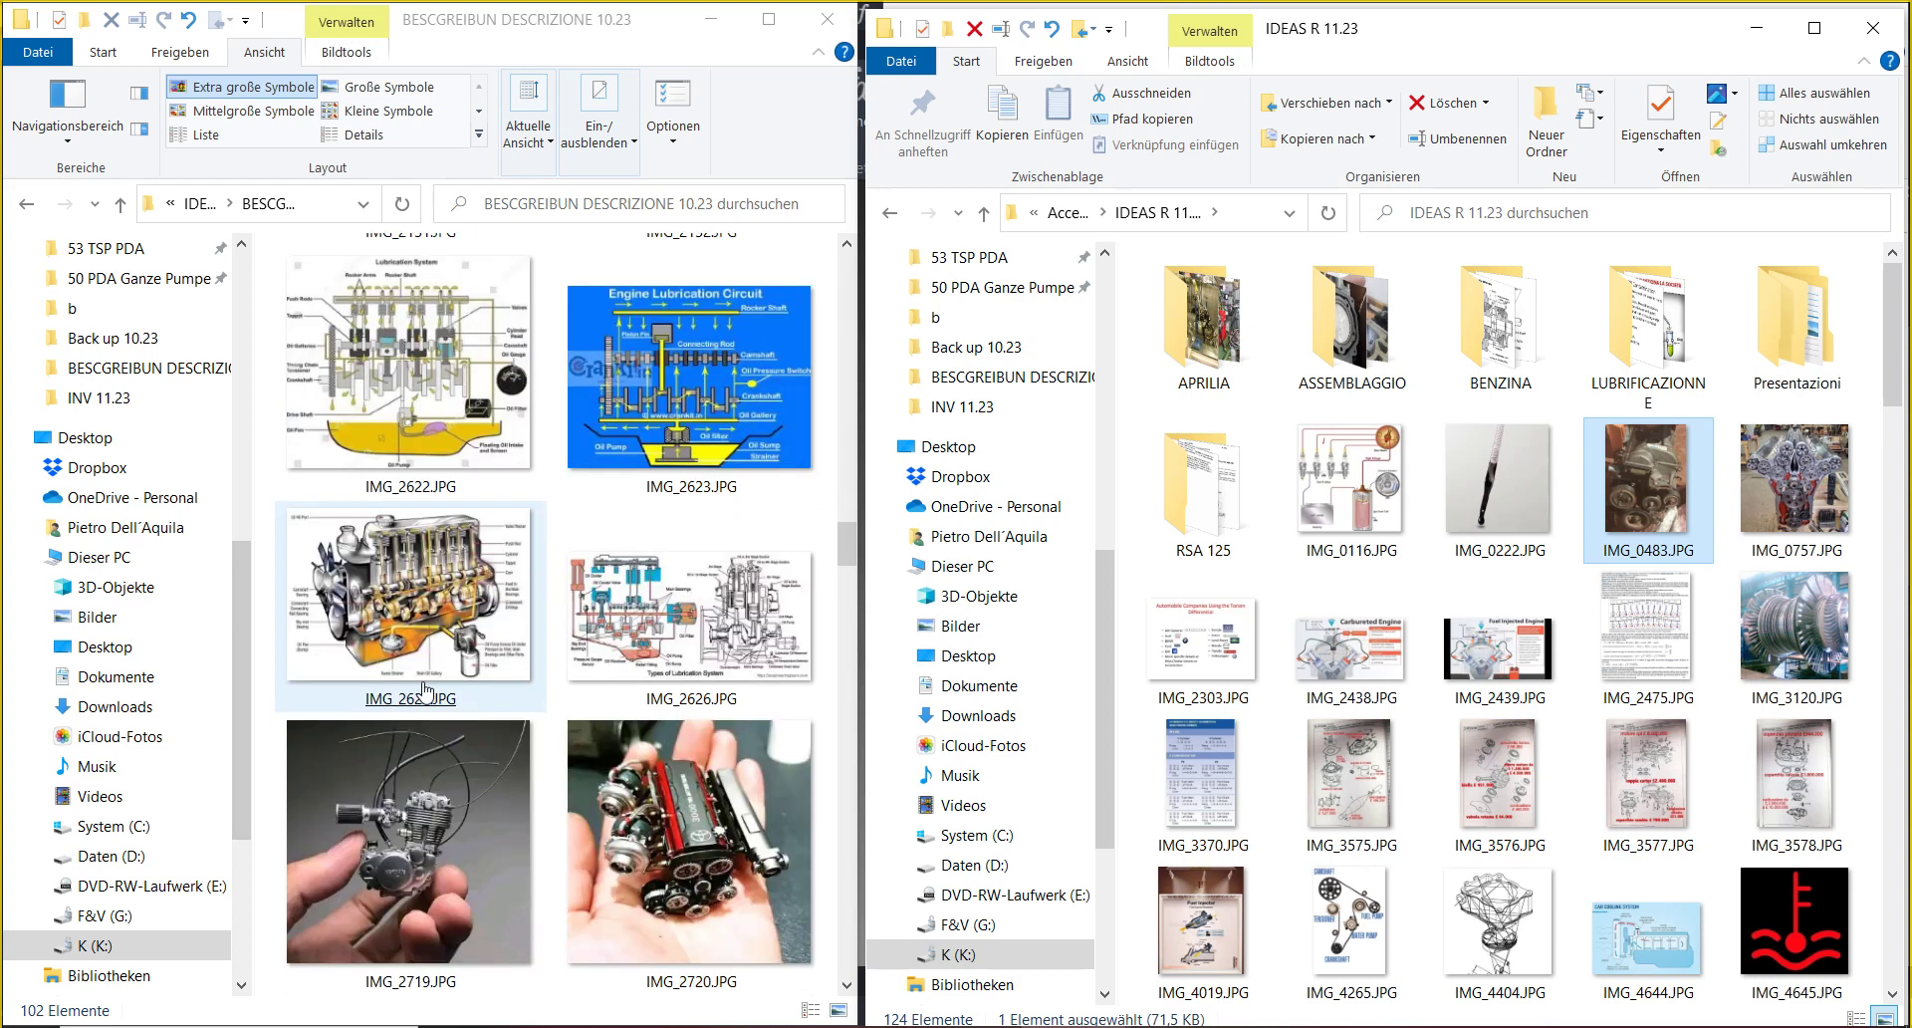
drag(264, 357, 290, 369)
drag(571, 529, 1675, 338)
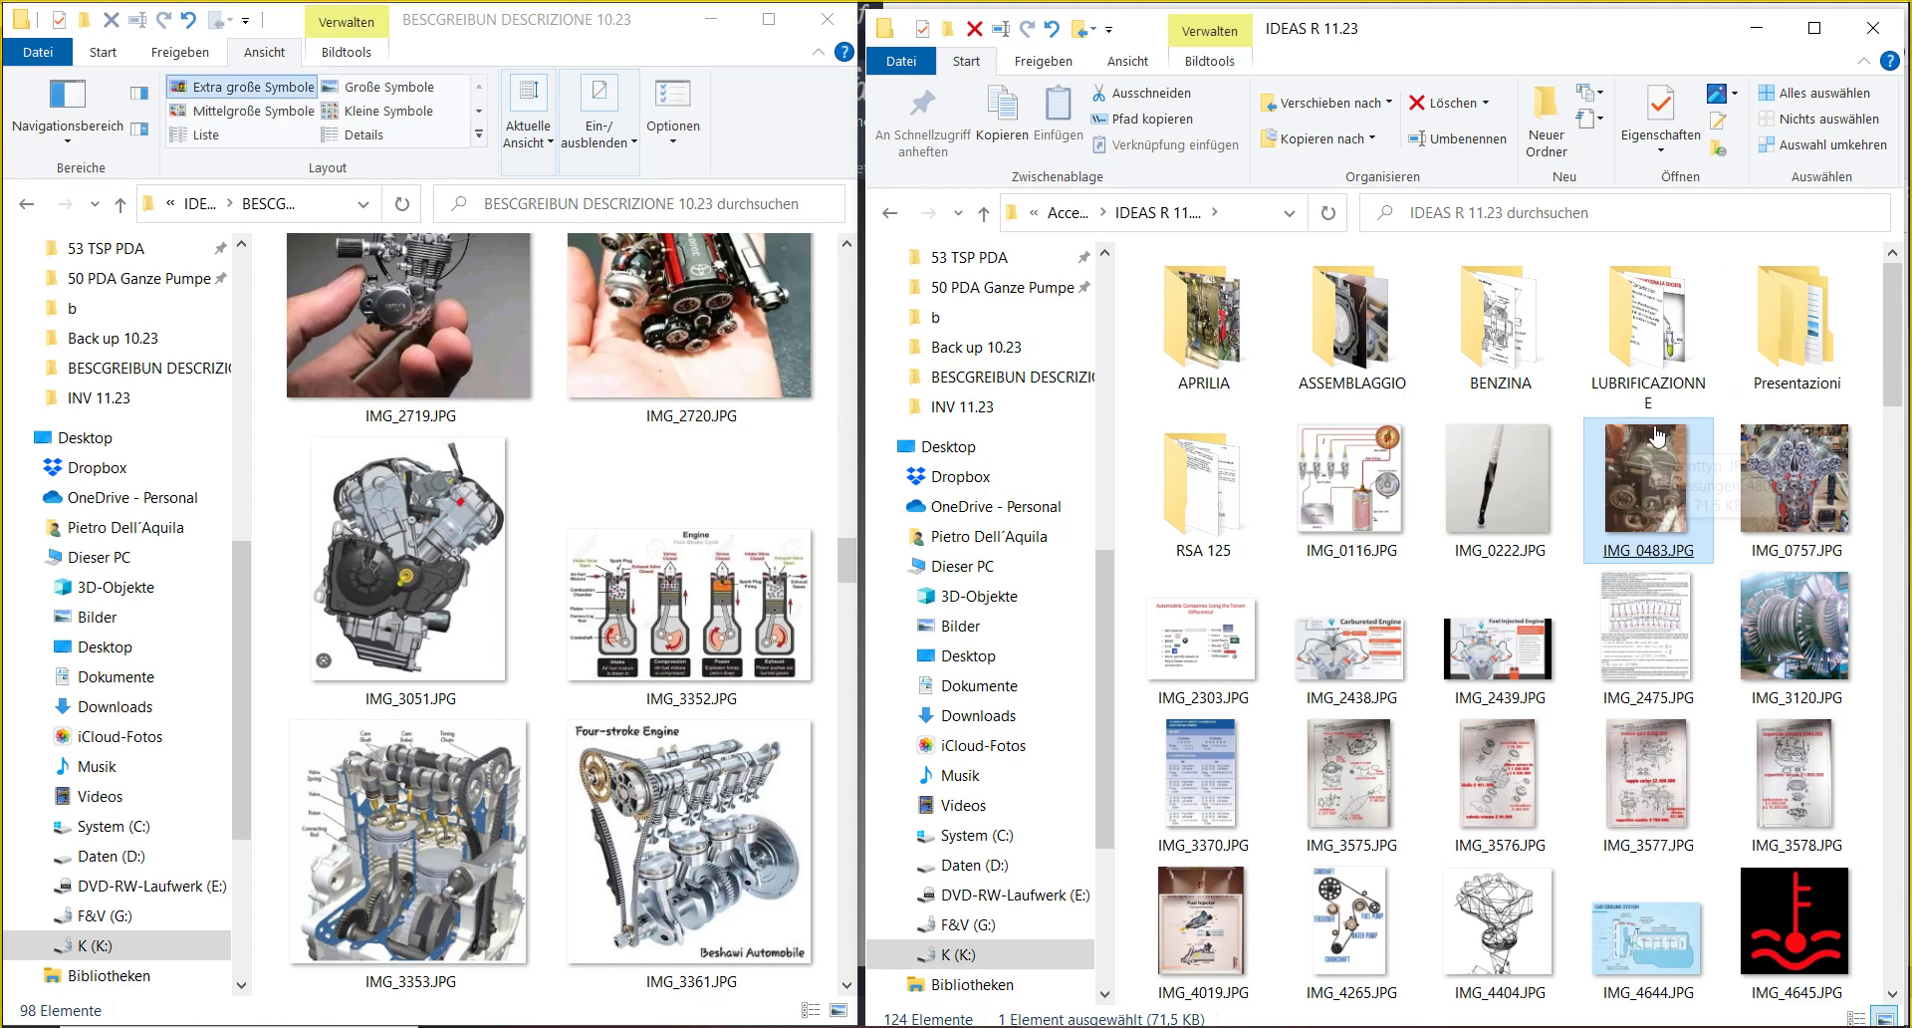
- Check the Presentazioni and LUBRIFICAZIONNE folder details in IDEAS R 11.23 and open the RSA 125 folder
click(1763, 364)
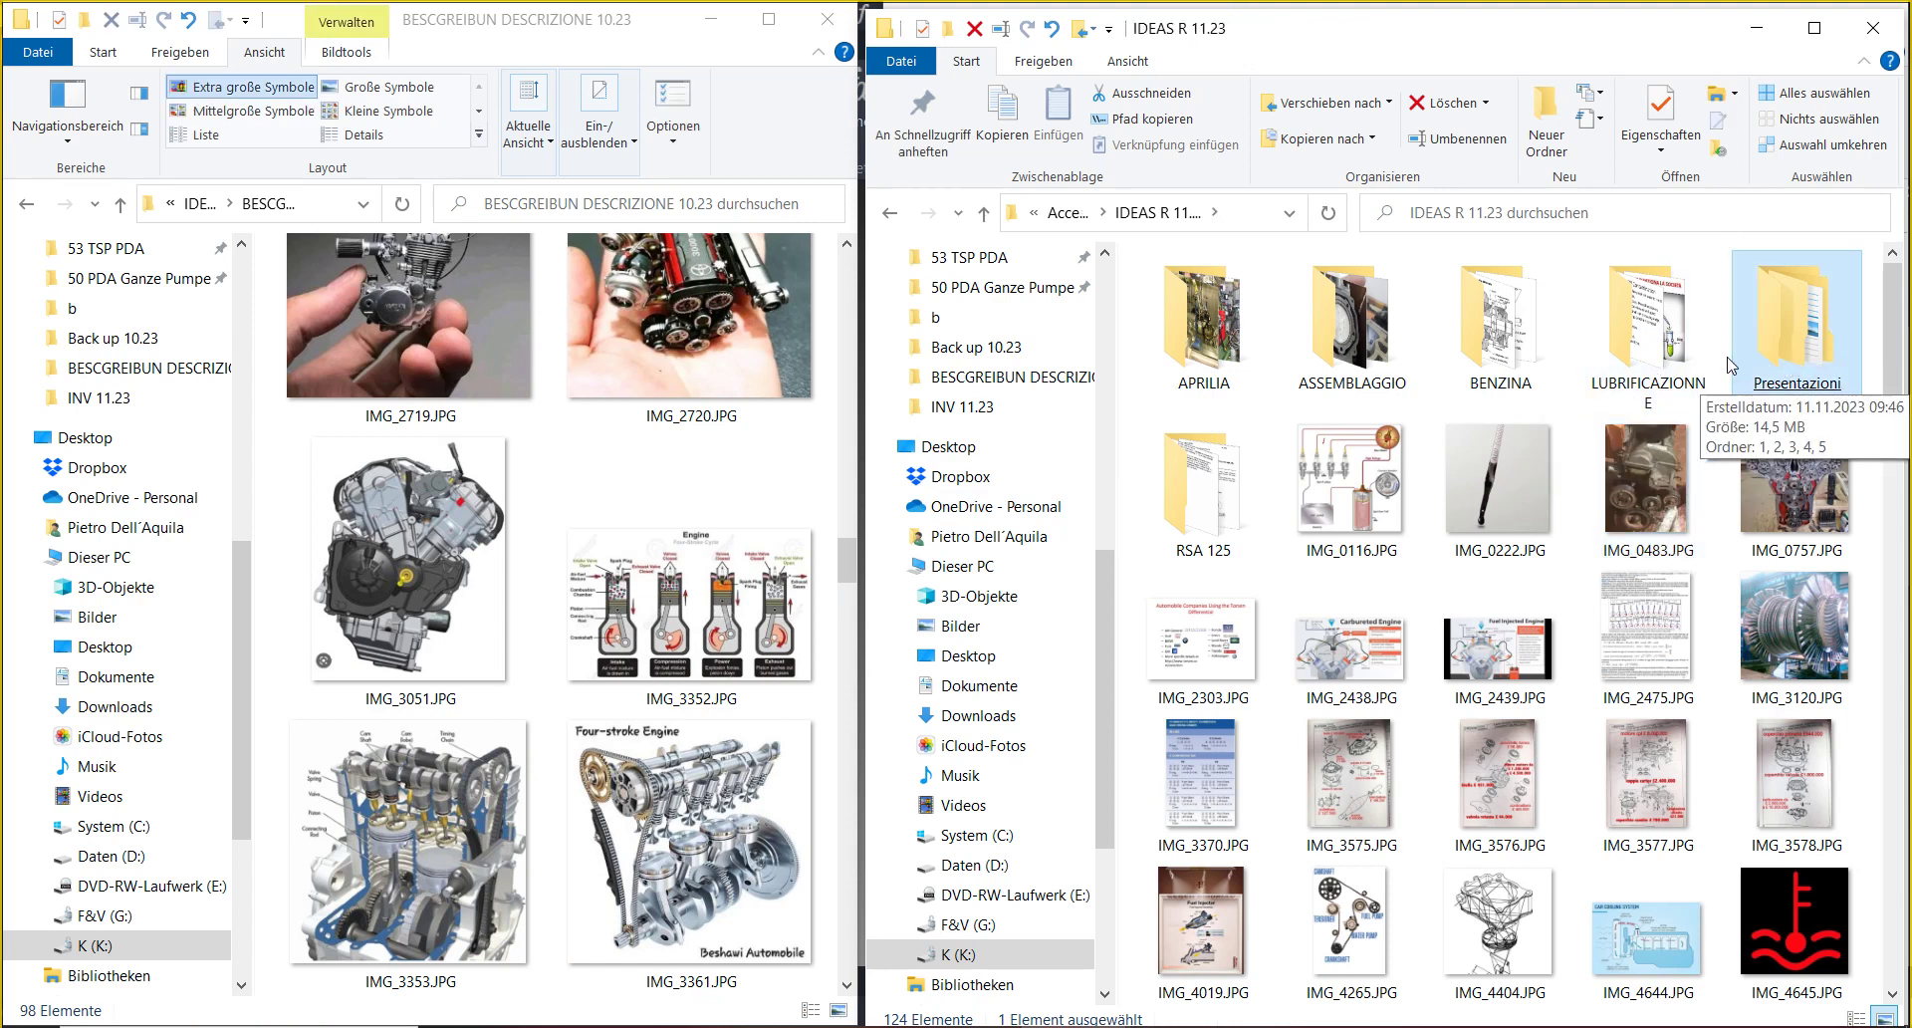
click(1618, 368)
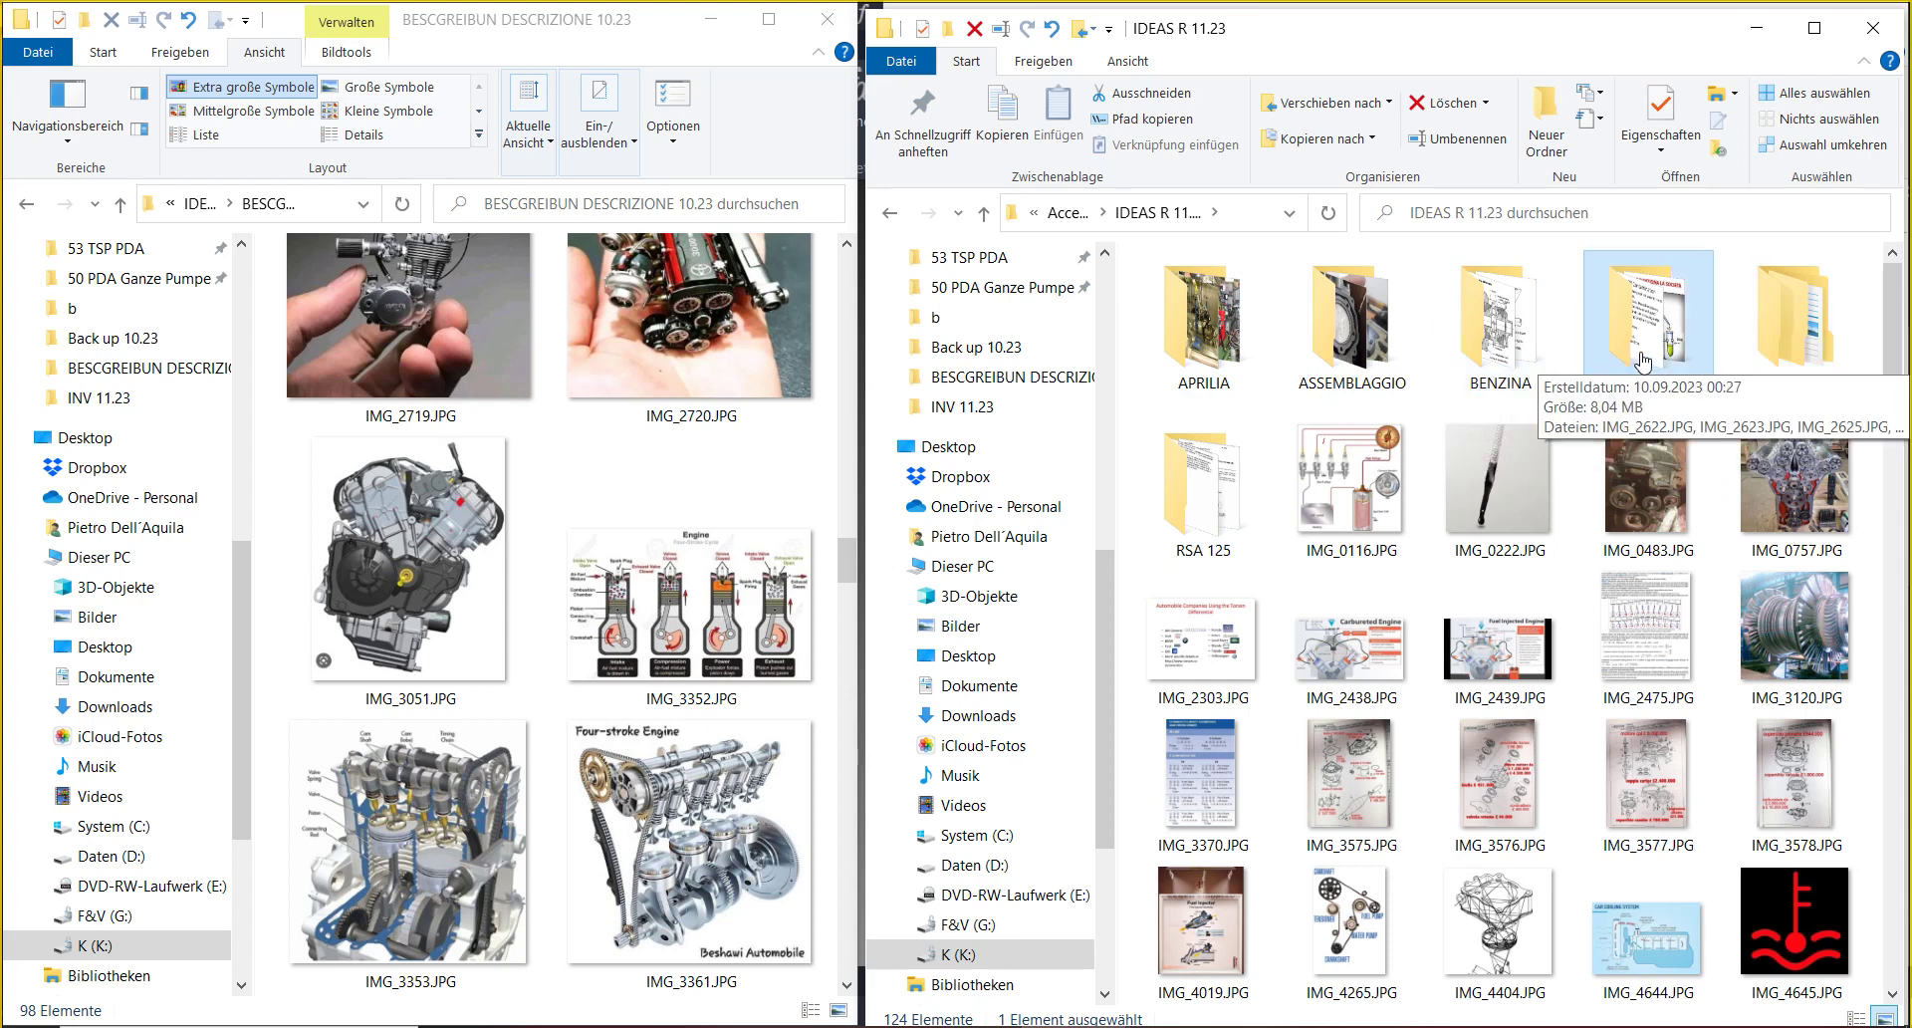
click(1178, 560)
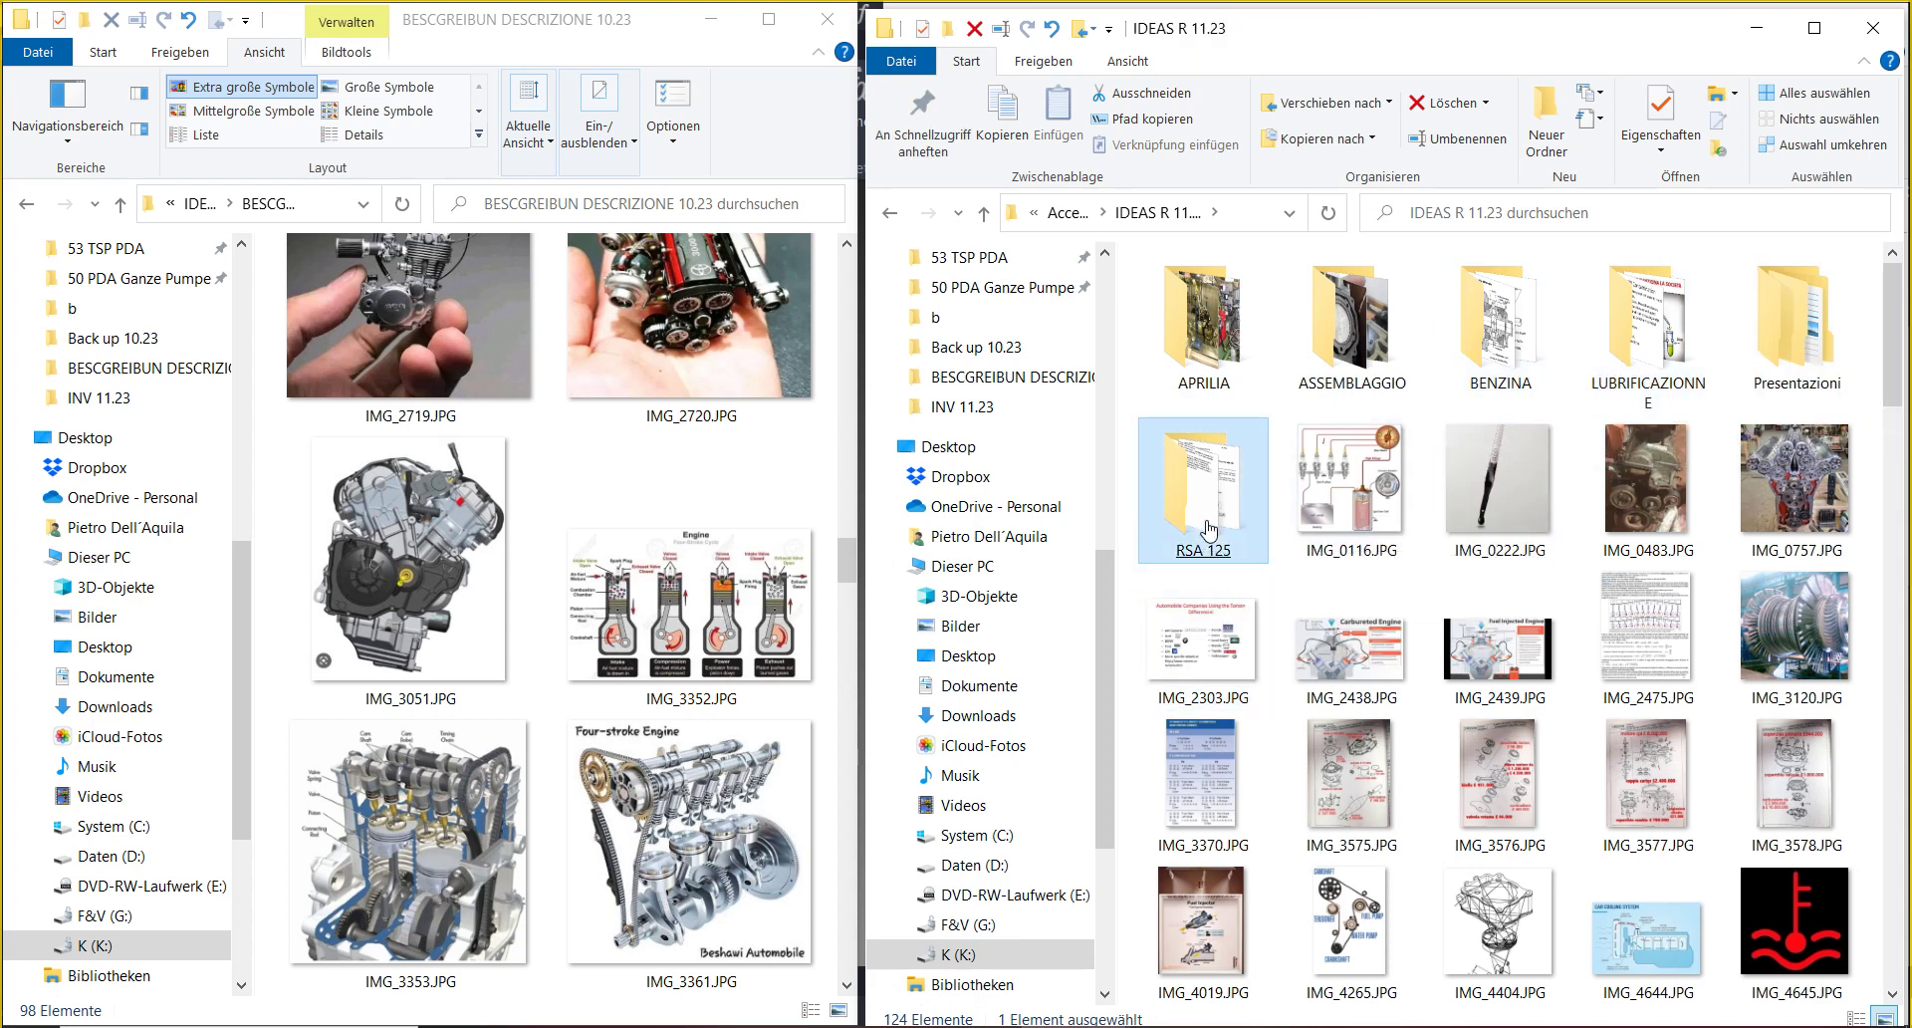
double_click(1209, 531)
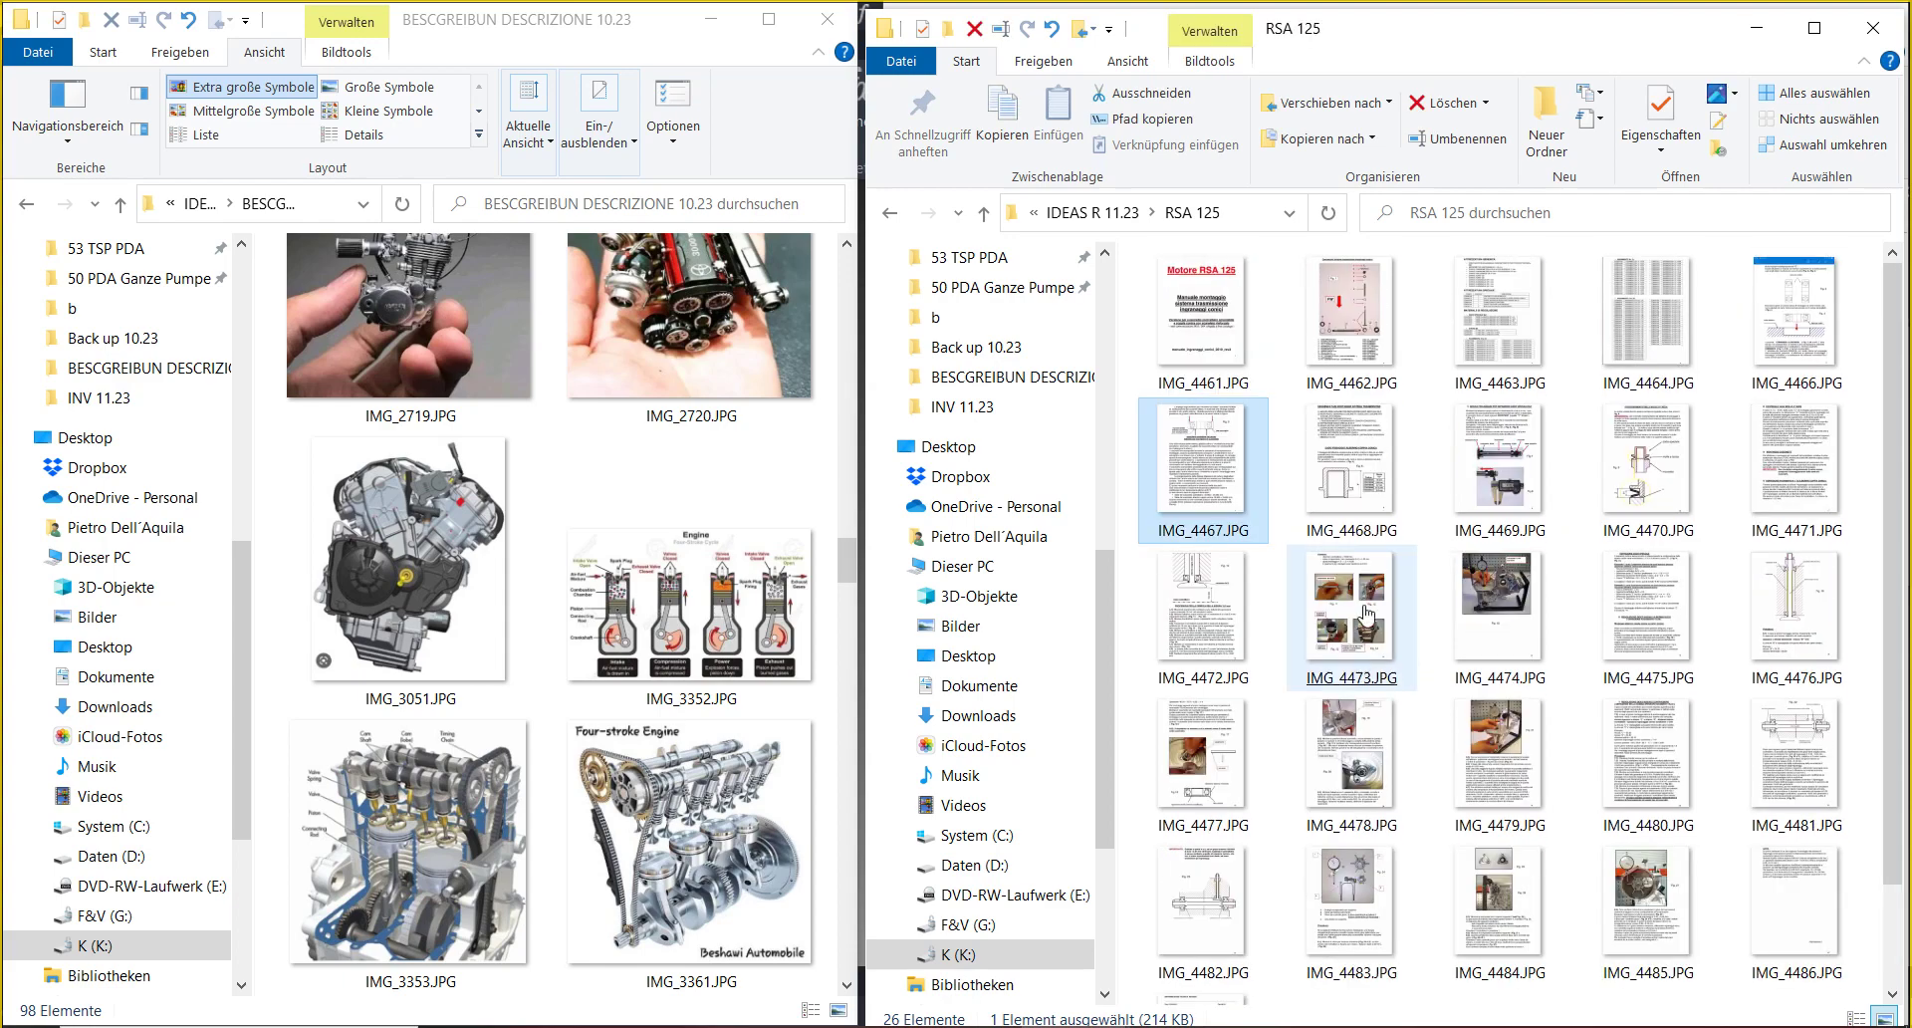
- Open the Motore RSA 125 manual at IMG_4461.JPG, page through to IMG_4472.JPG and dismiss the notification
double_click(1229, 389)
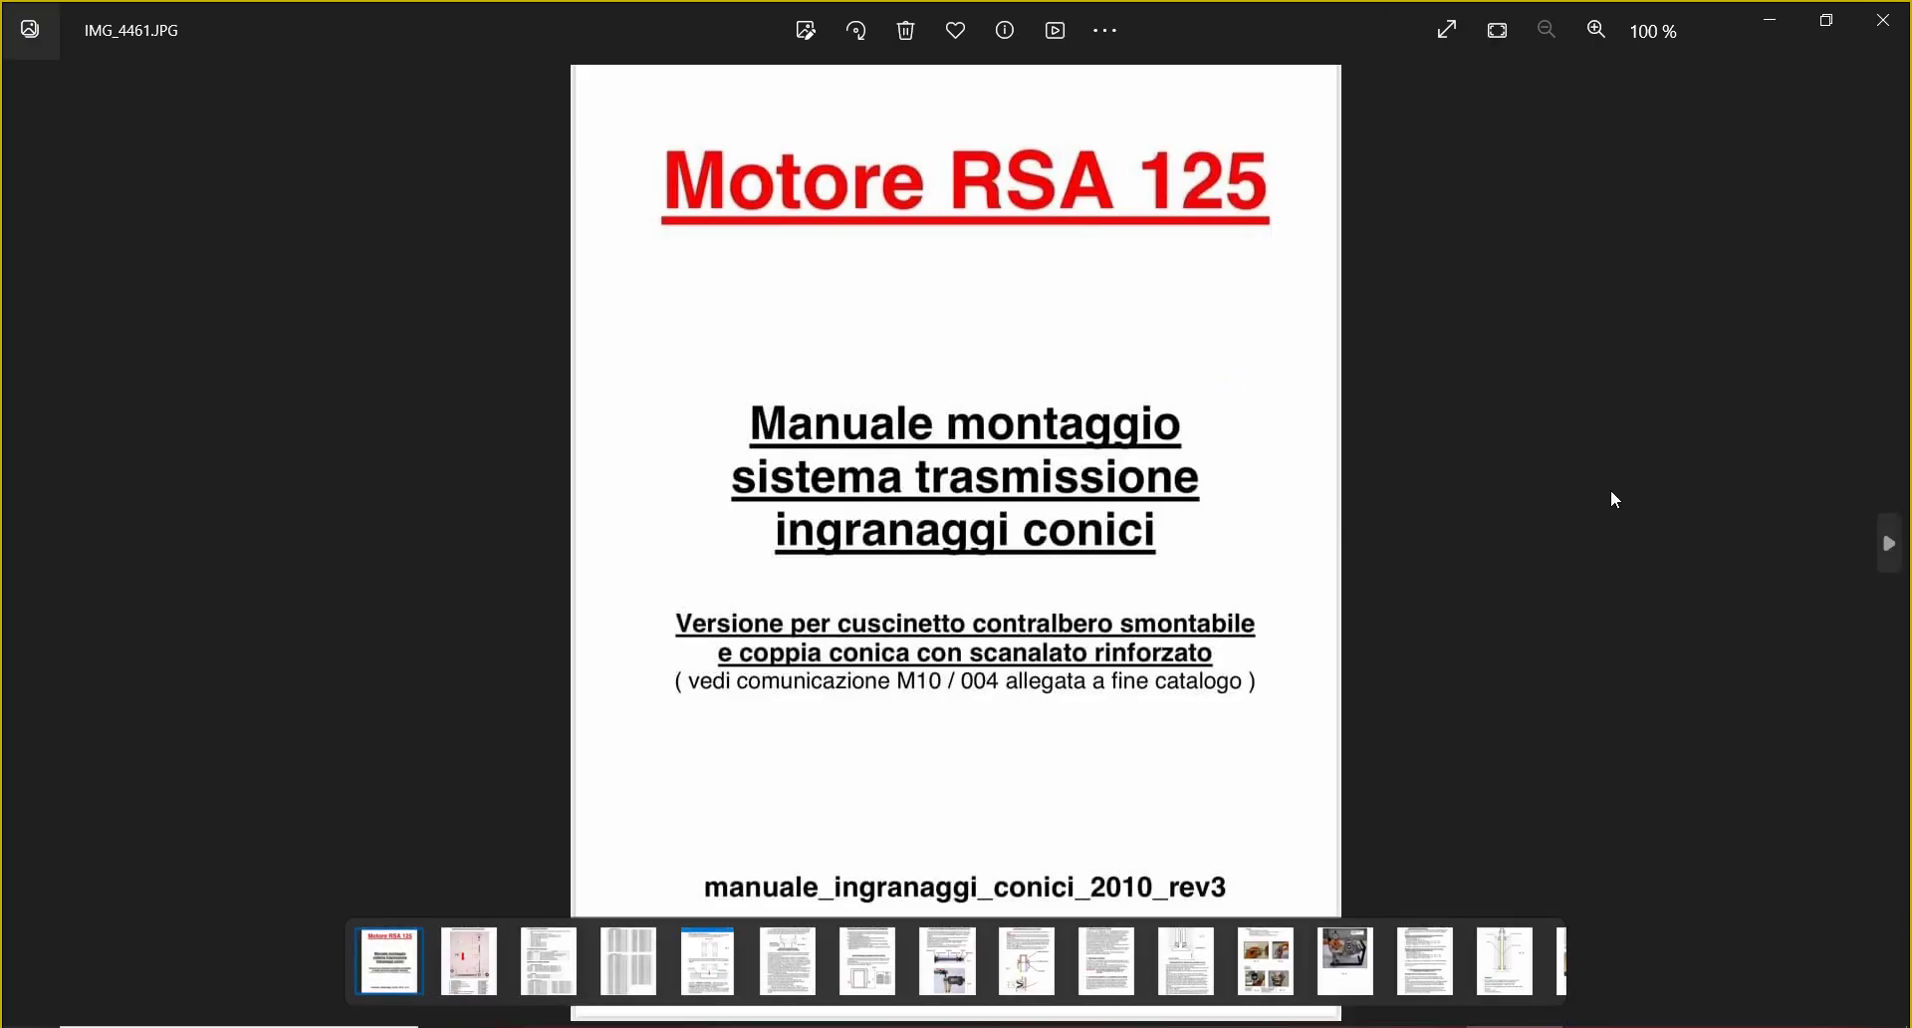
key(Right)
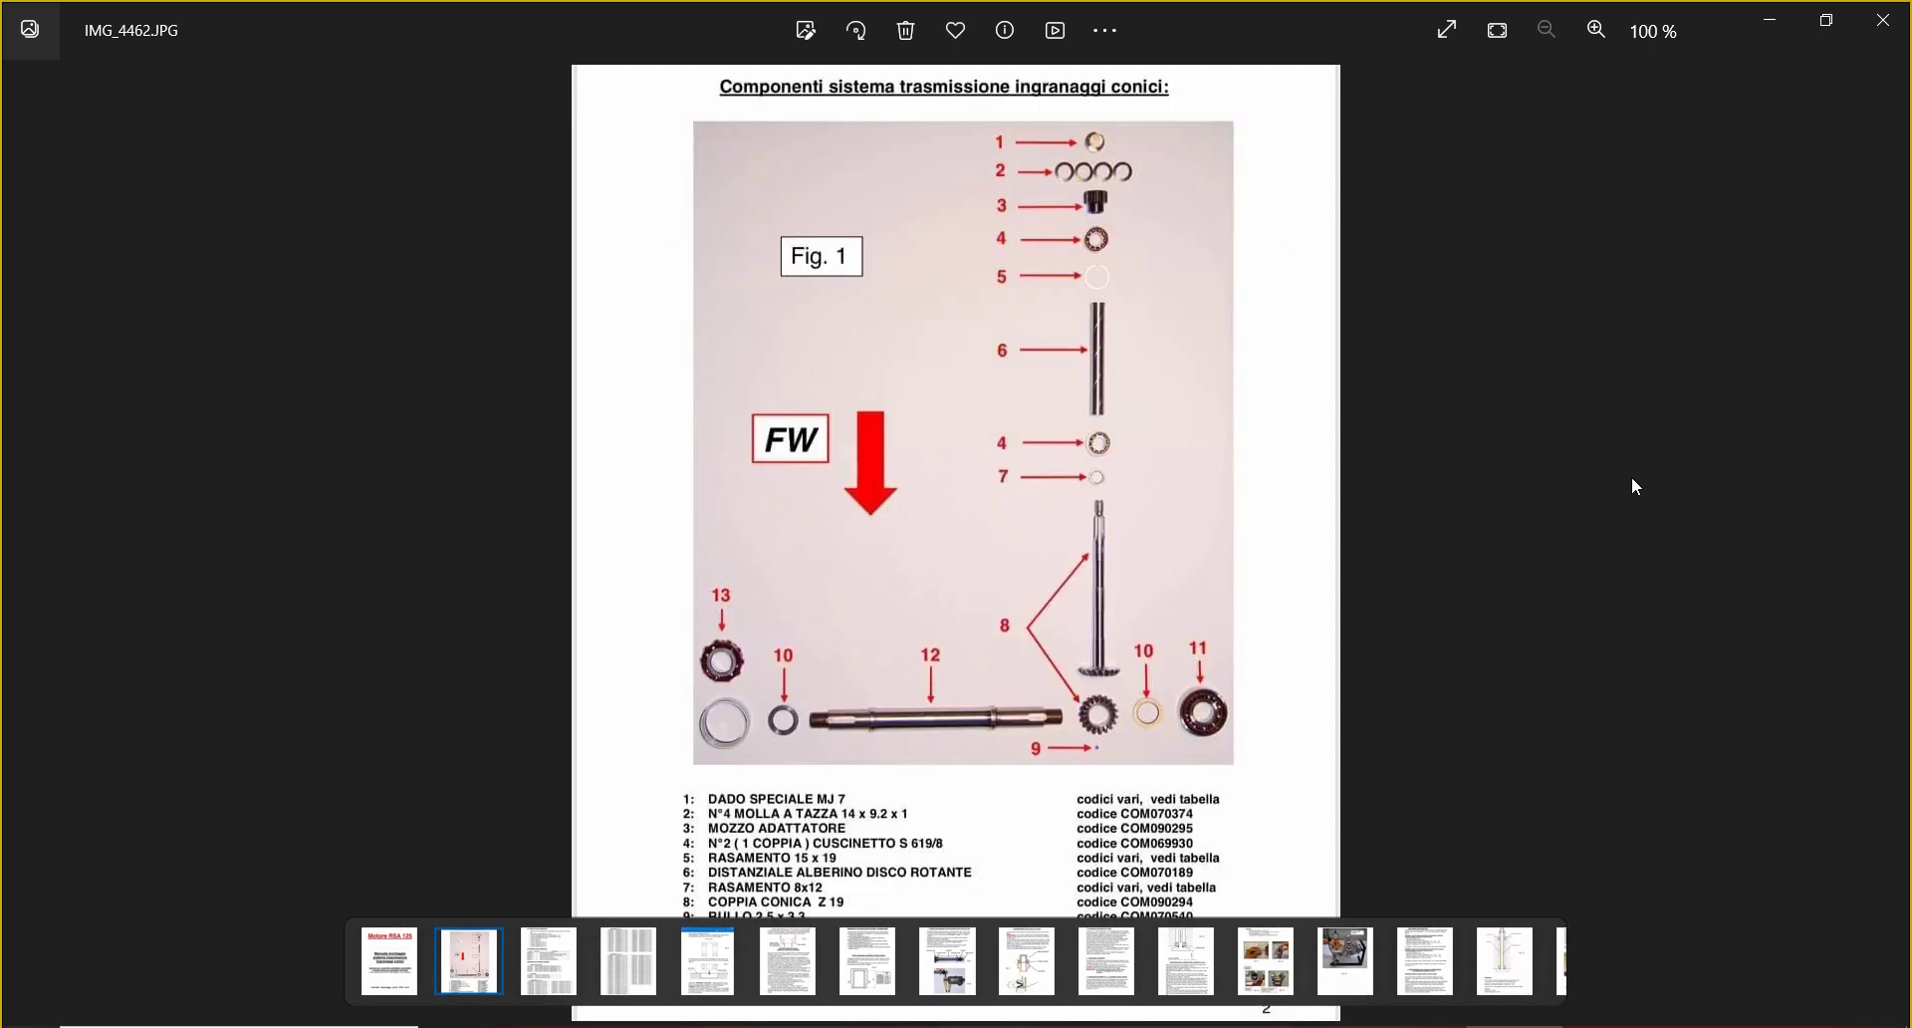
key(Right)
key(Right)
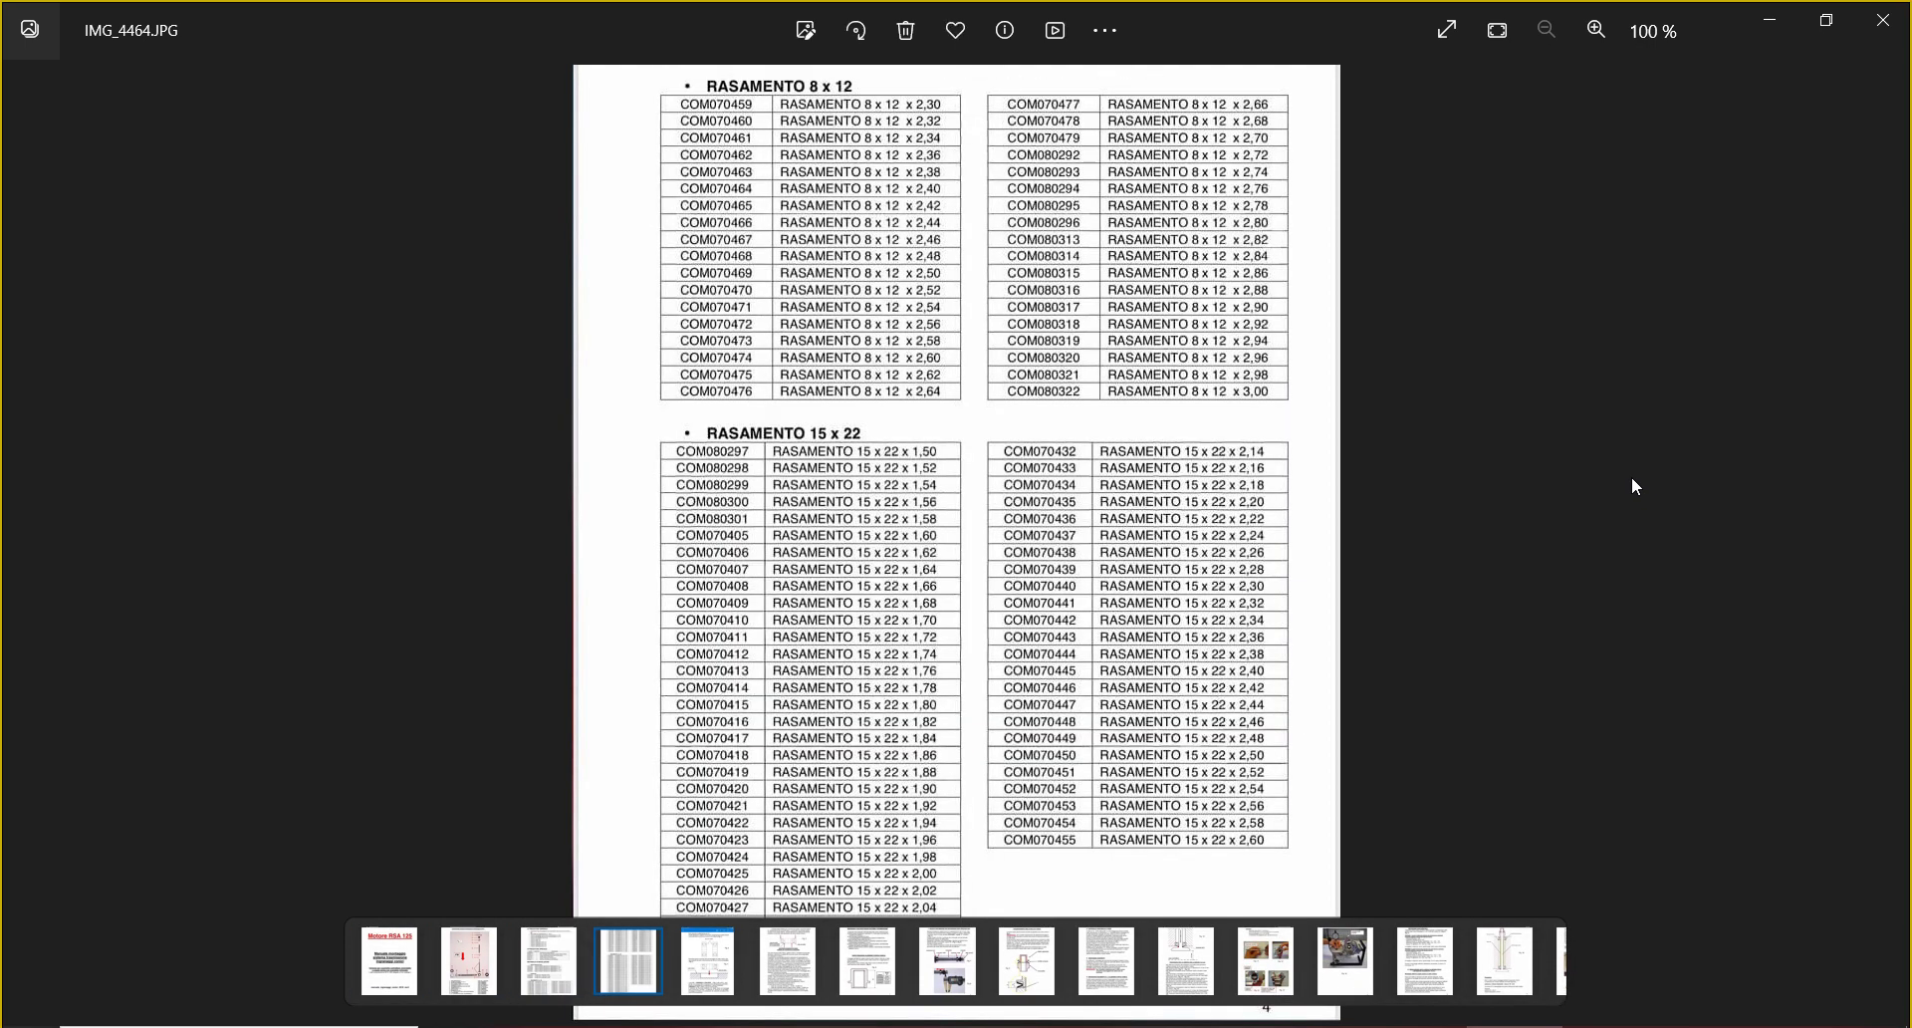
key(Right)
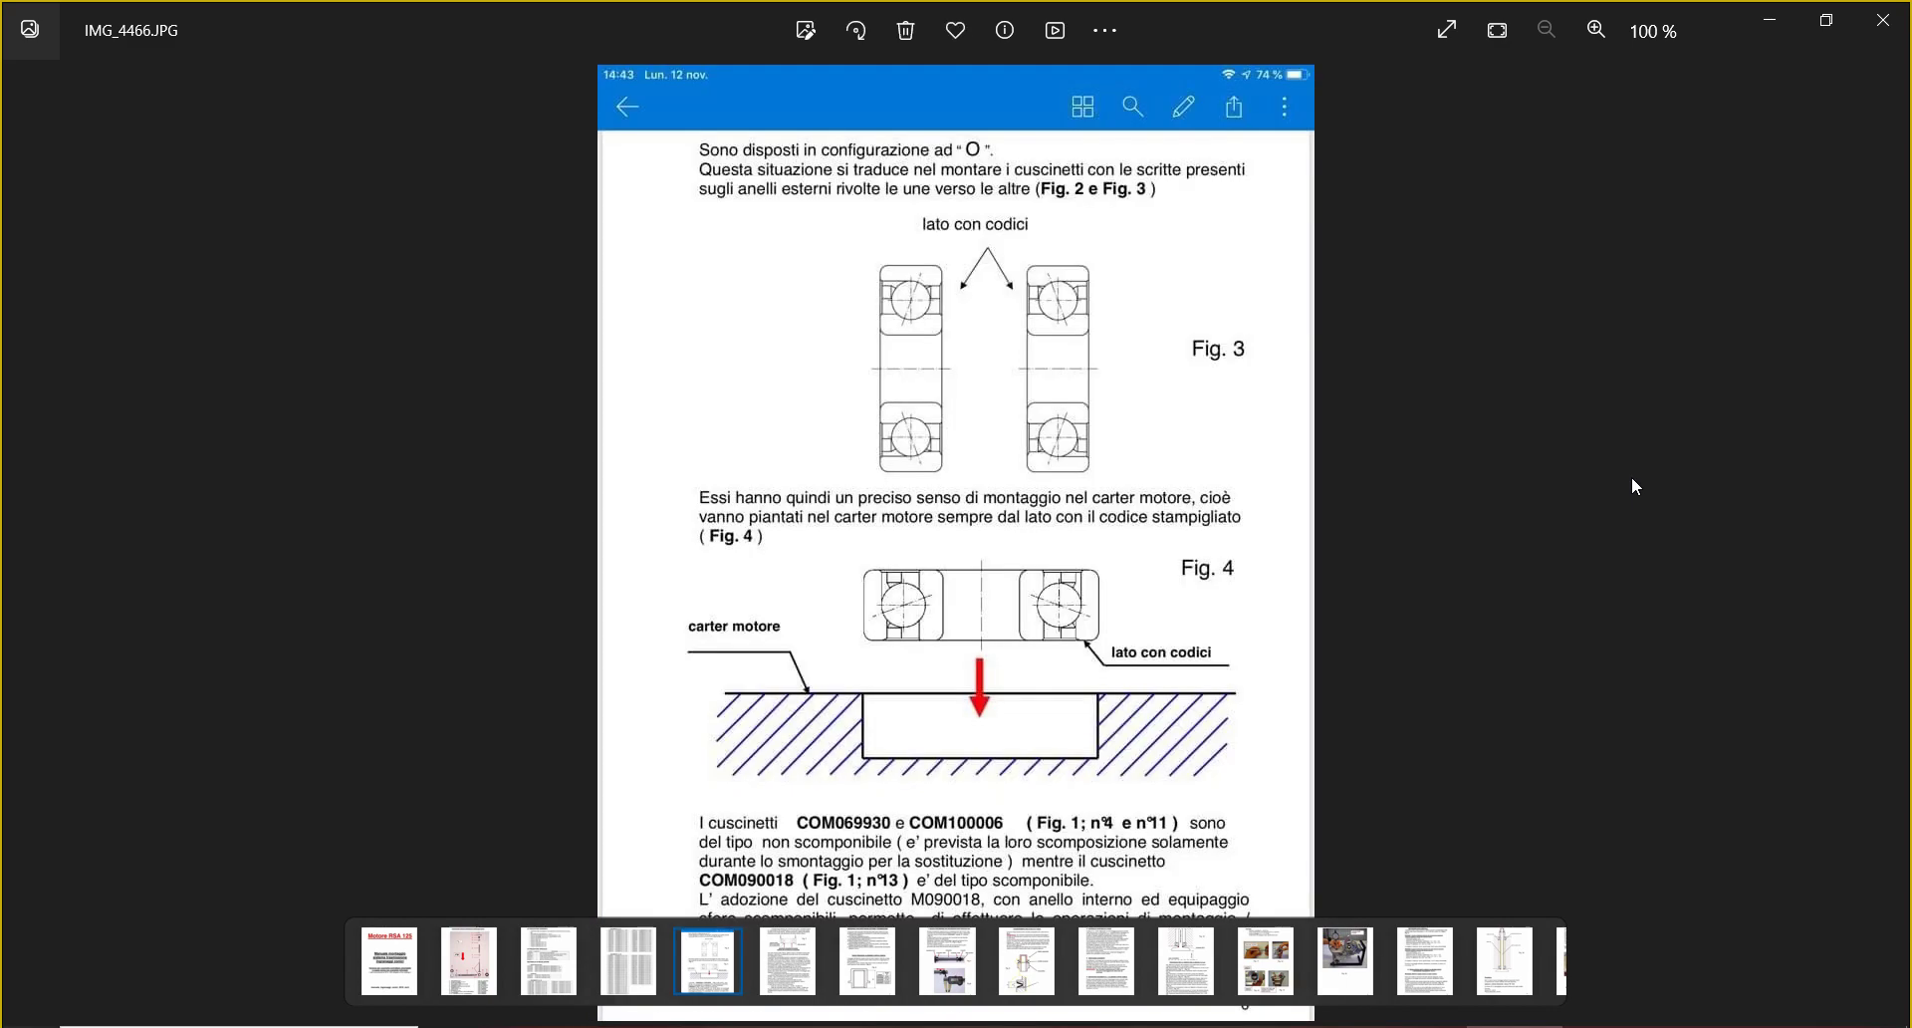
key(Right)
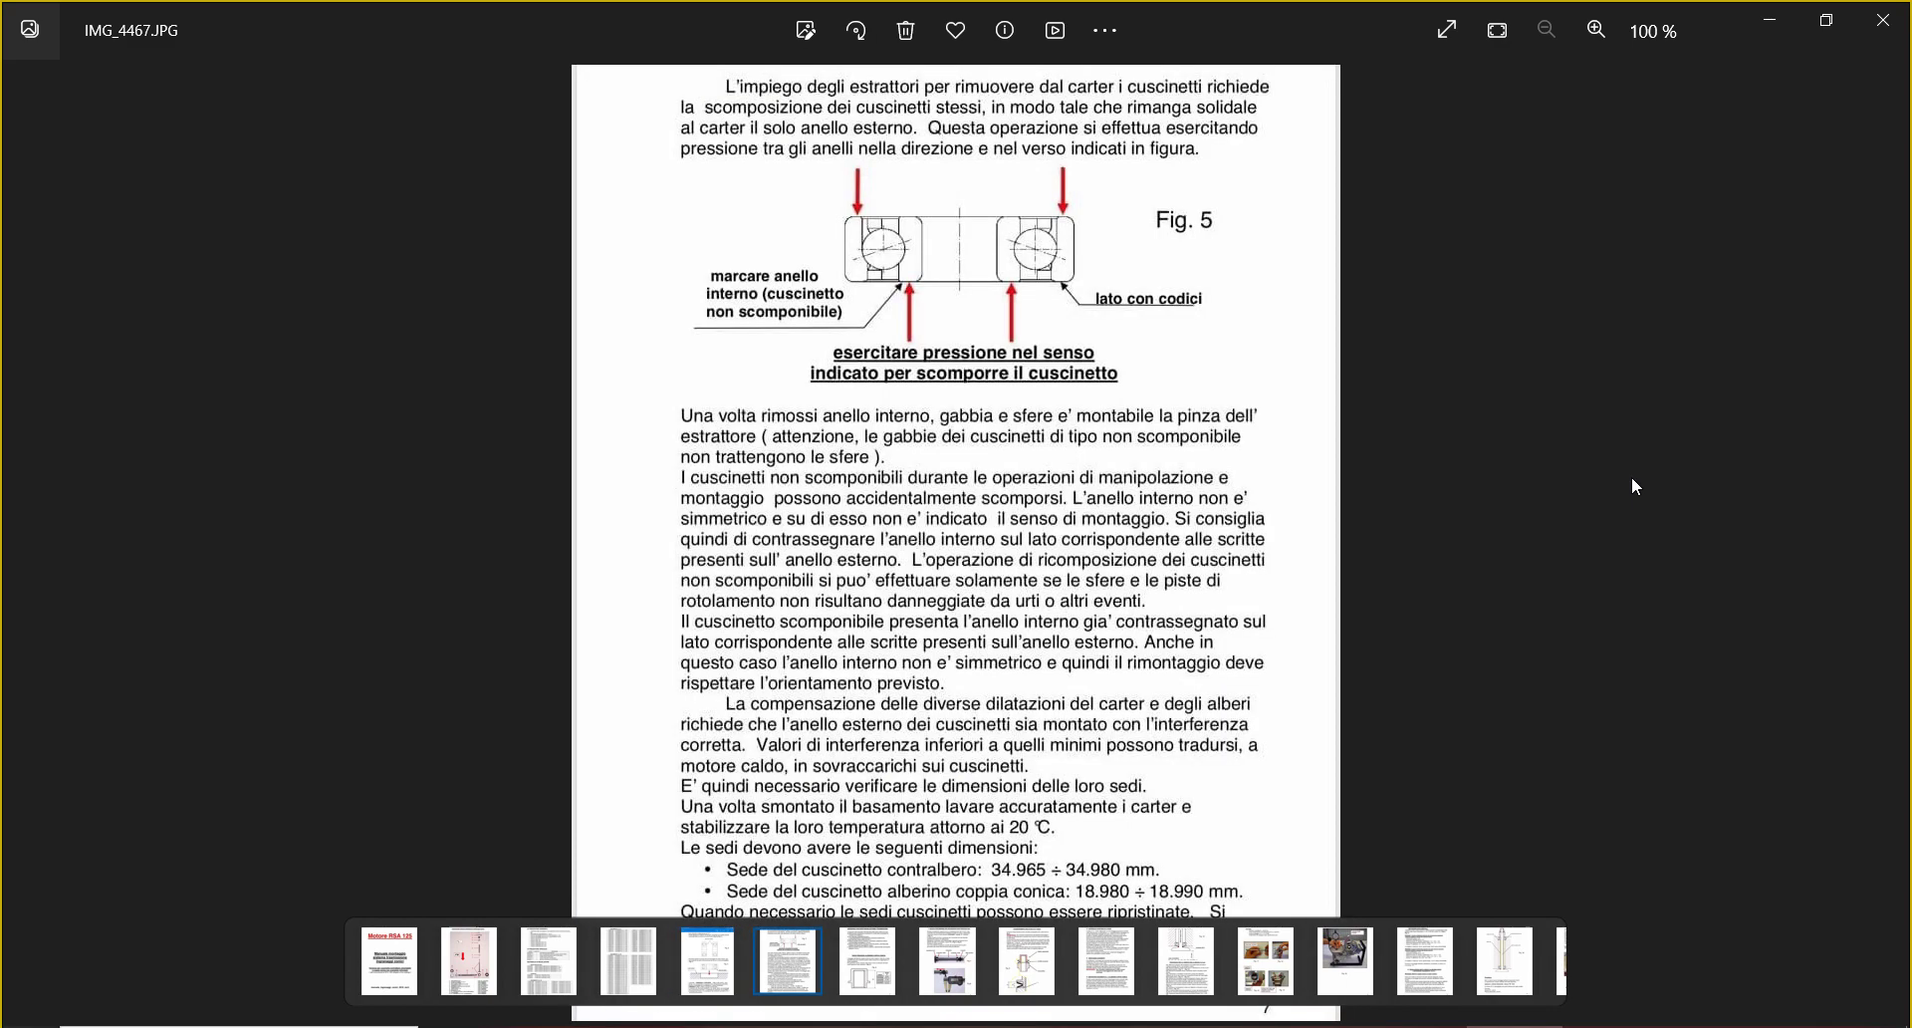
key(Right)
key(Right)
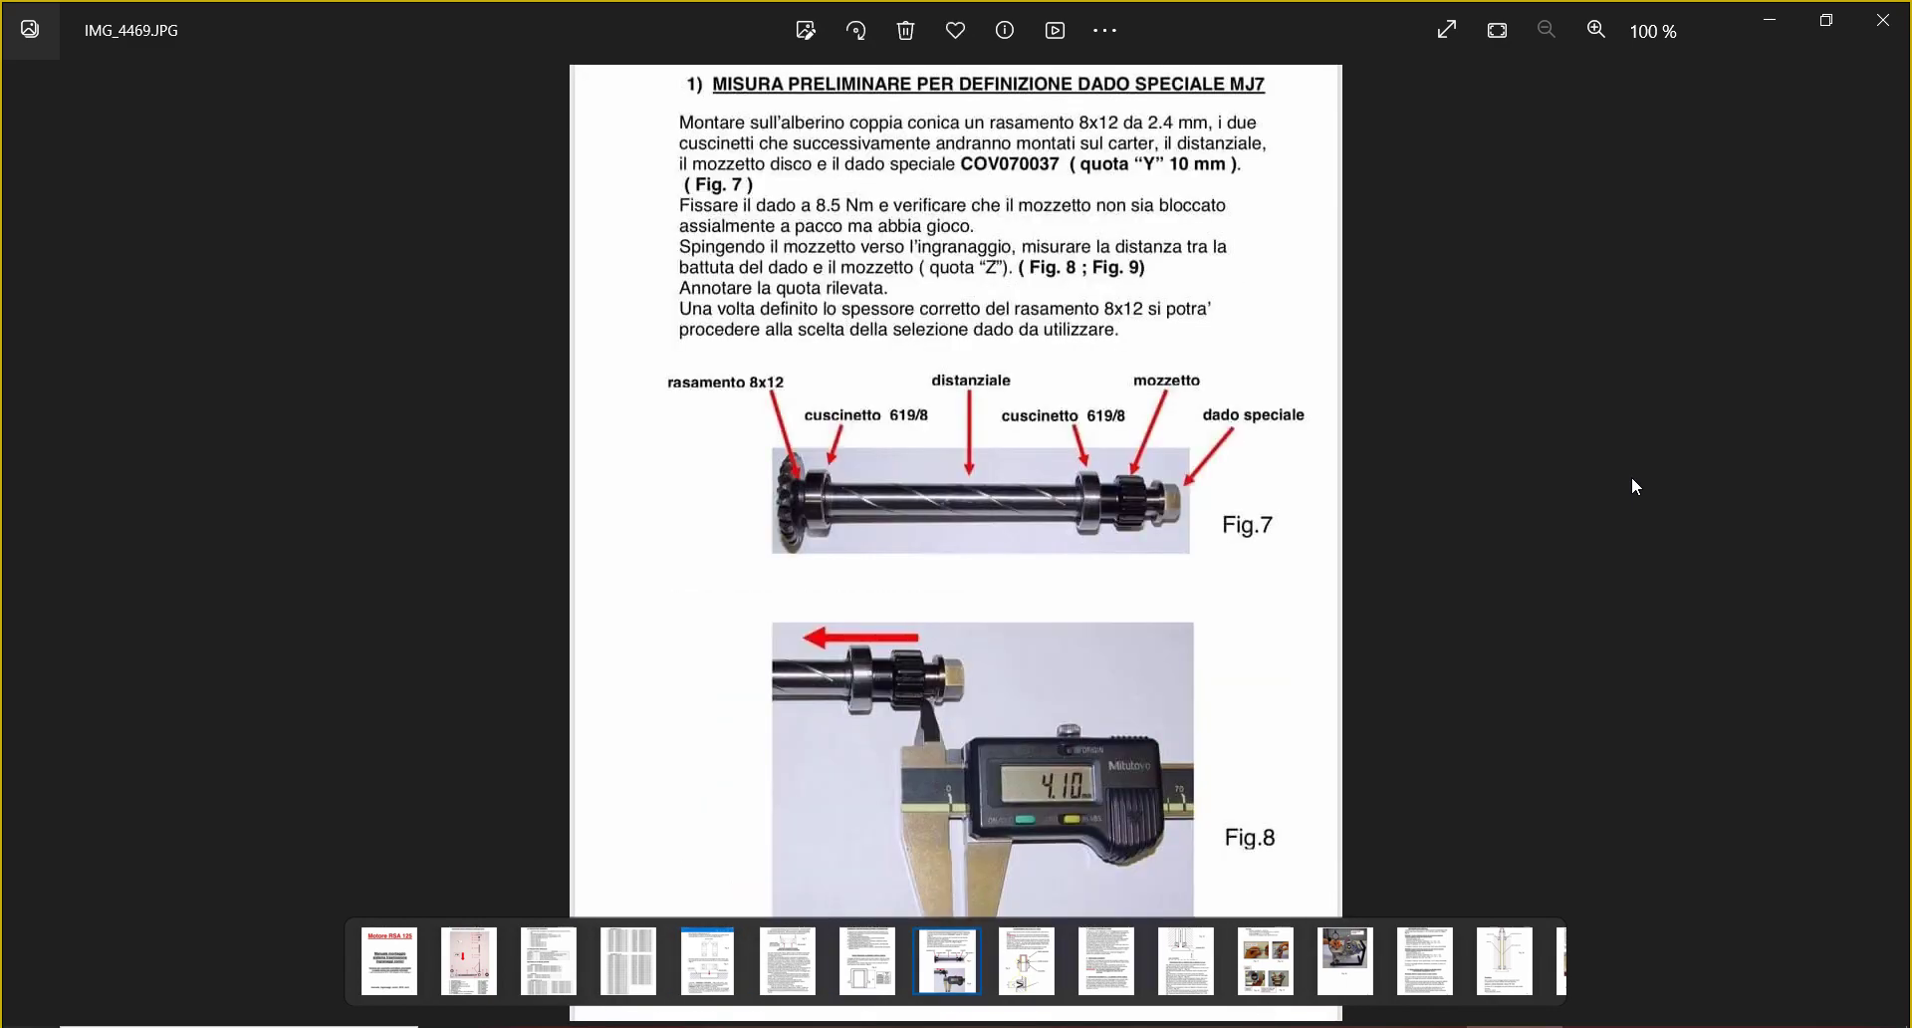
key(Right)
key(Right)
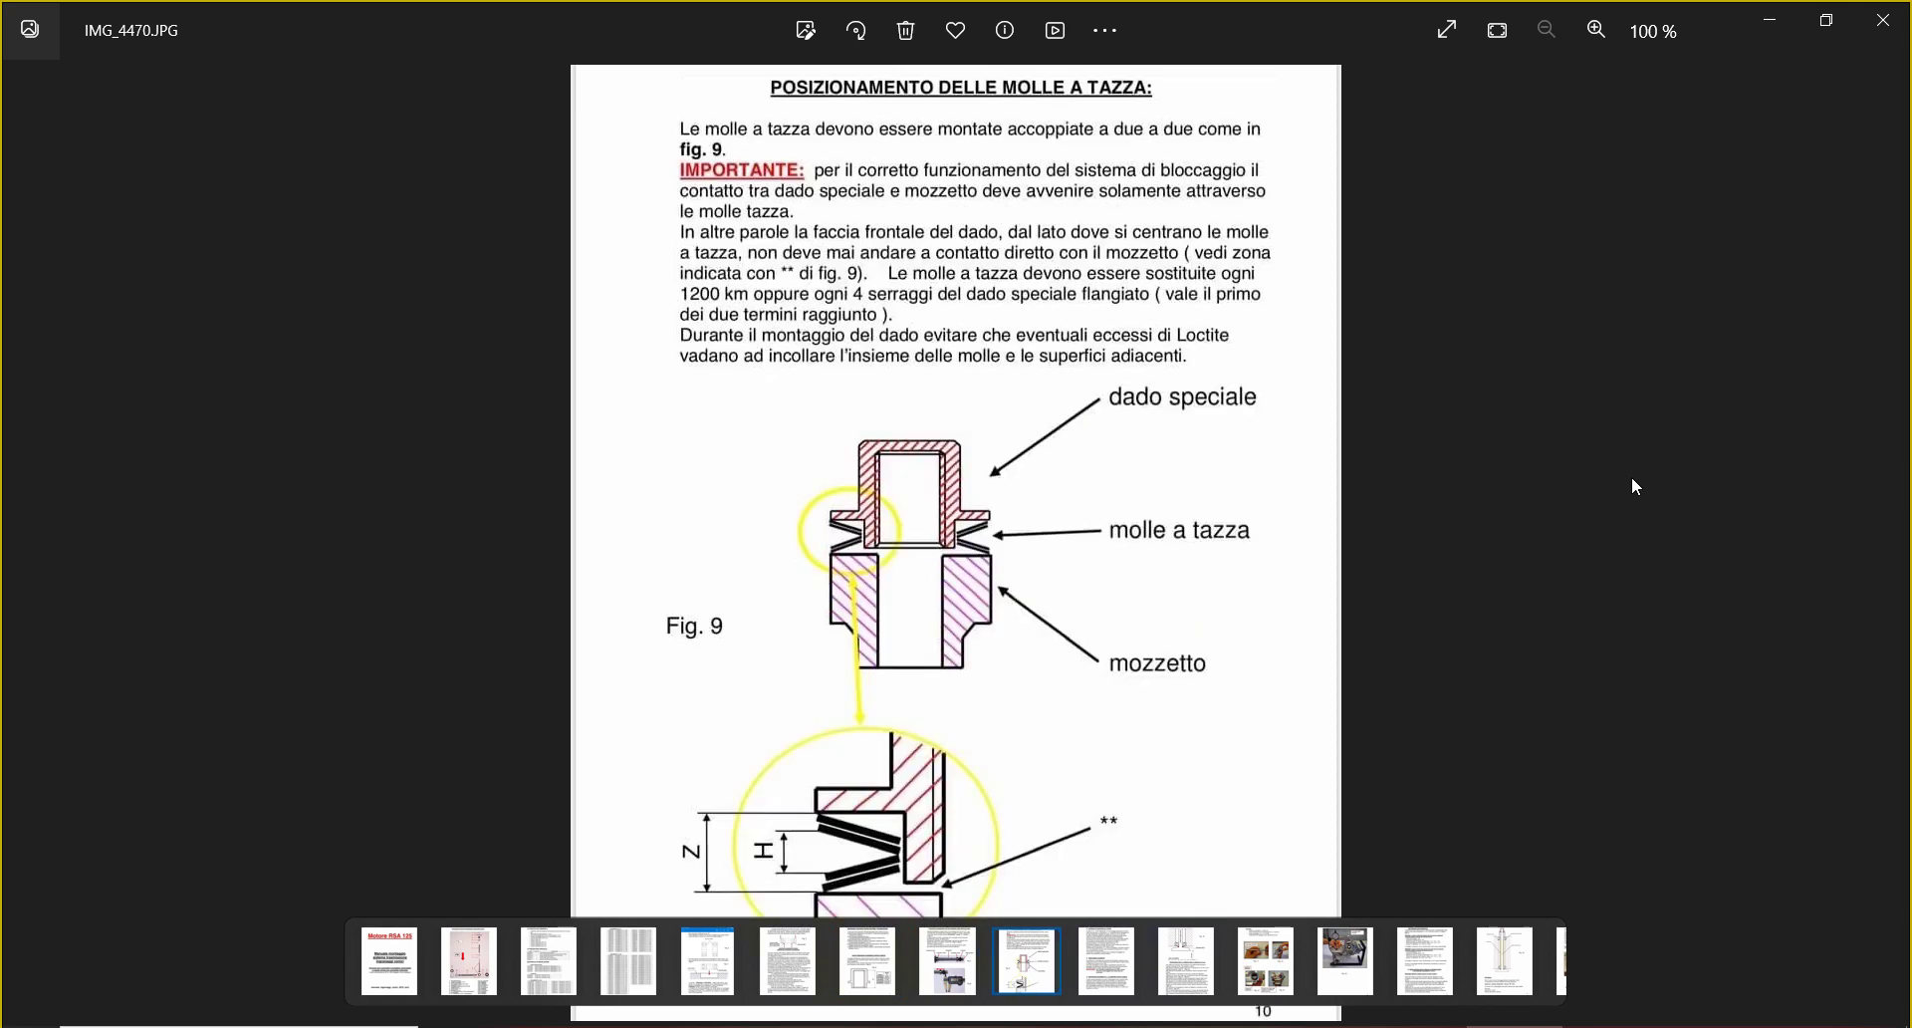
key(Right)
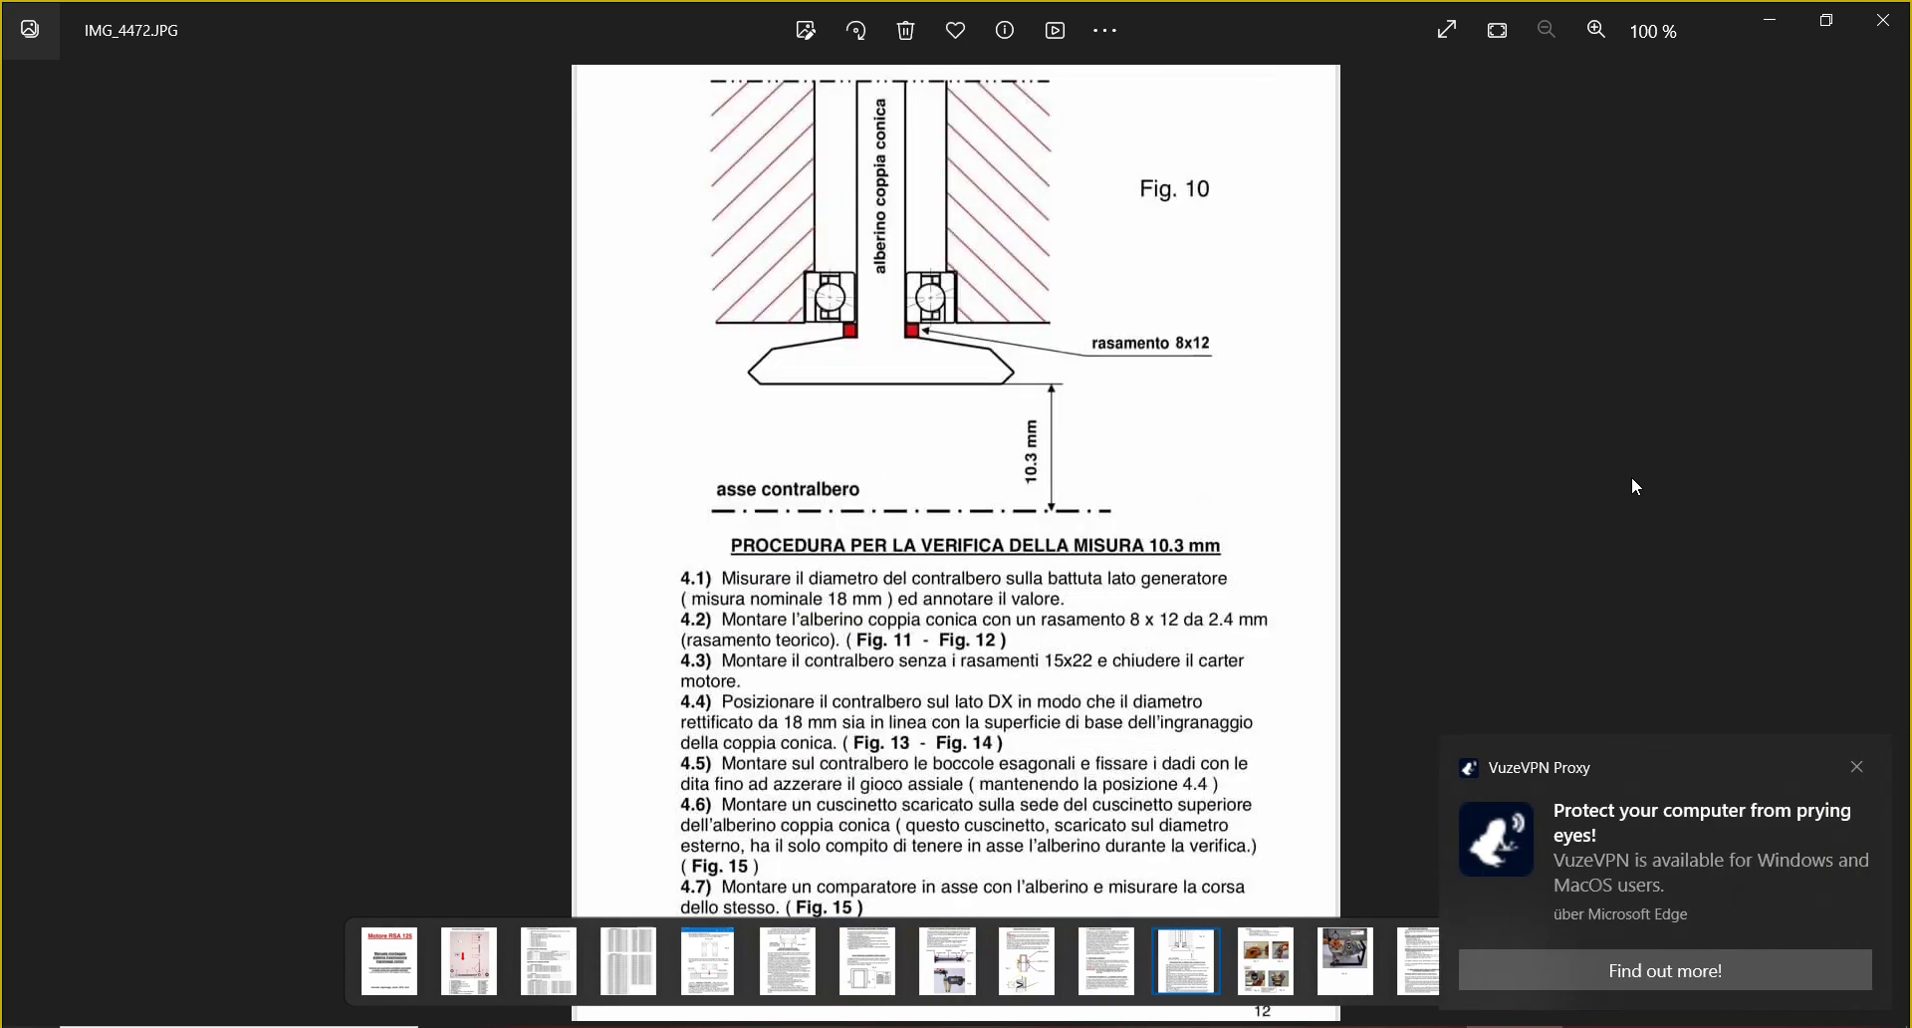
click(1863, 761)
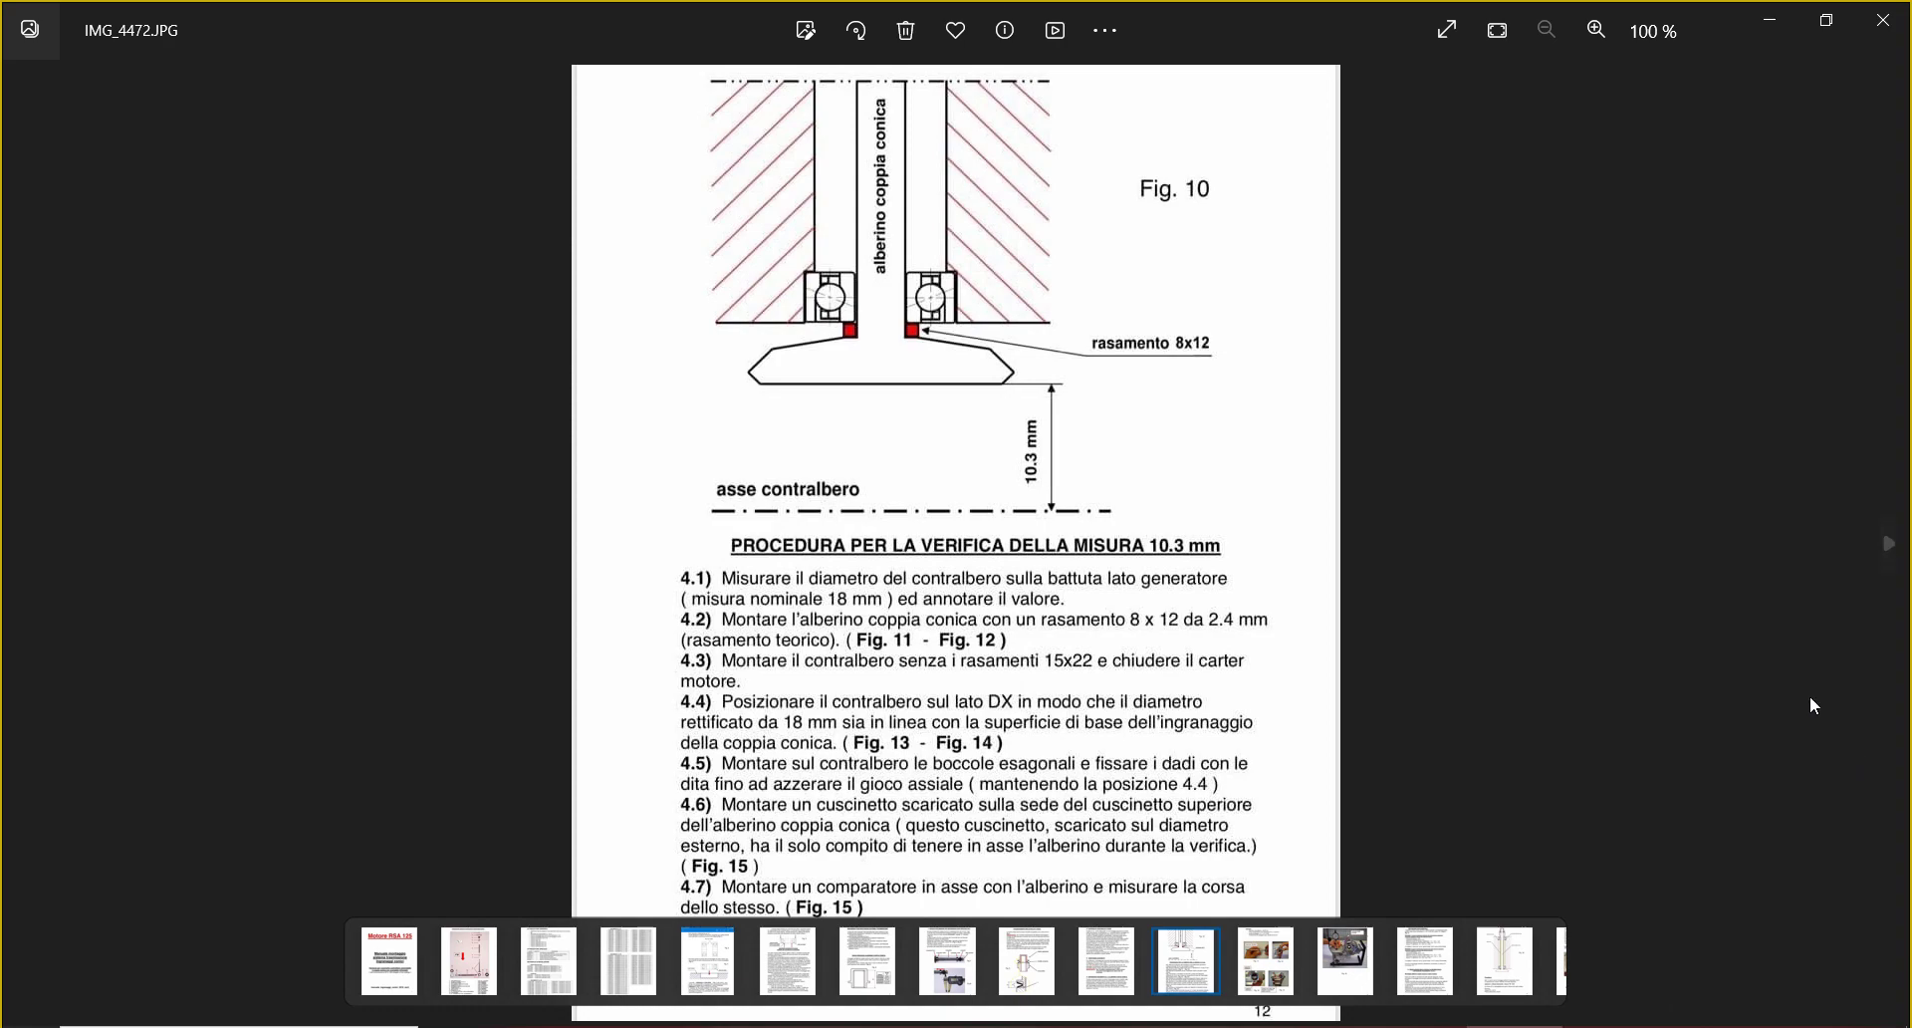
- Page through the rest of the Motore RSA 125 manual from IMG_4472.JPG to IMG_4487.JPG and close the image
key(Right)
key(Right)
key(Right)
key(Right)
key(Right)
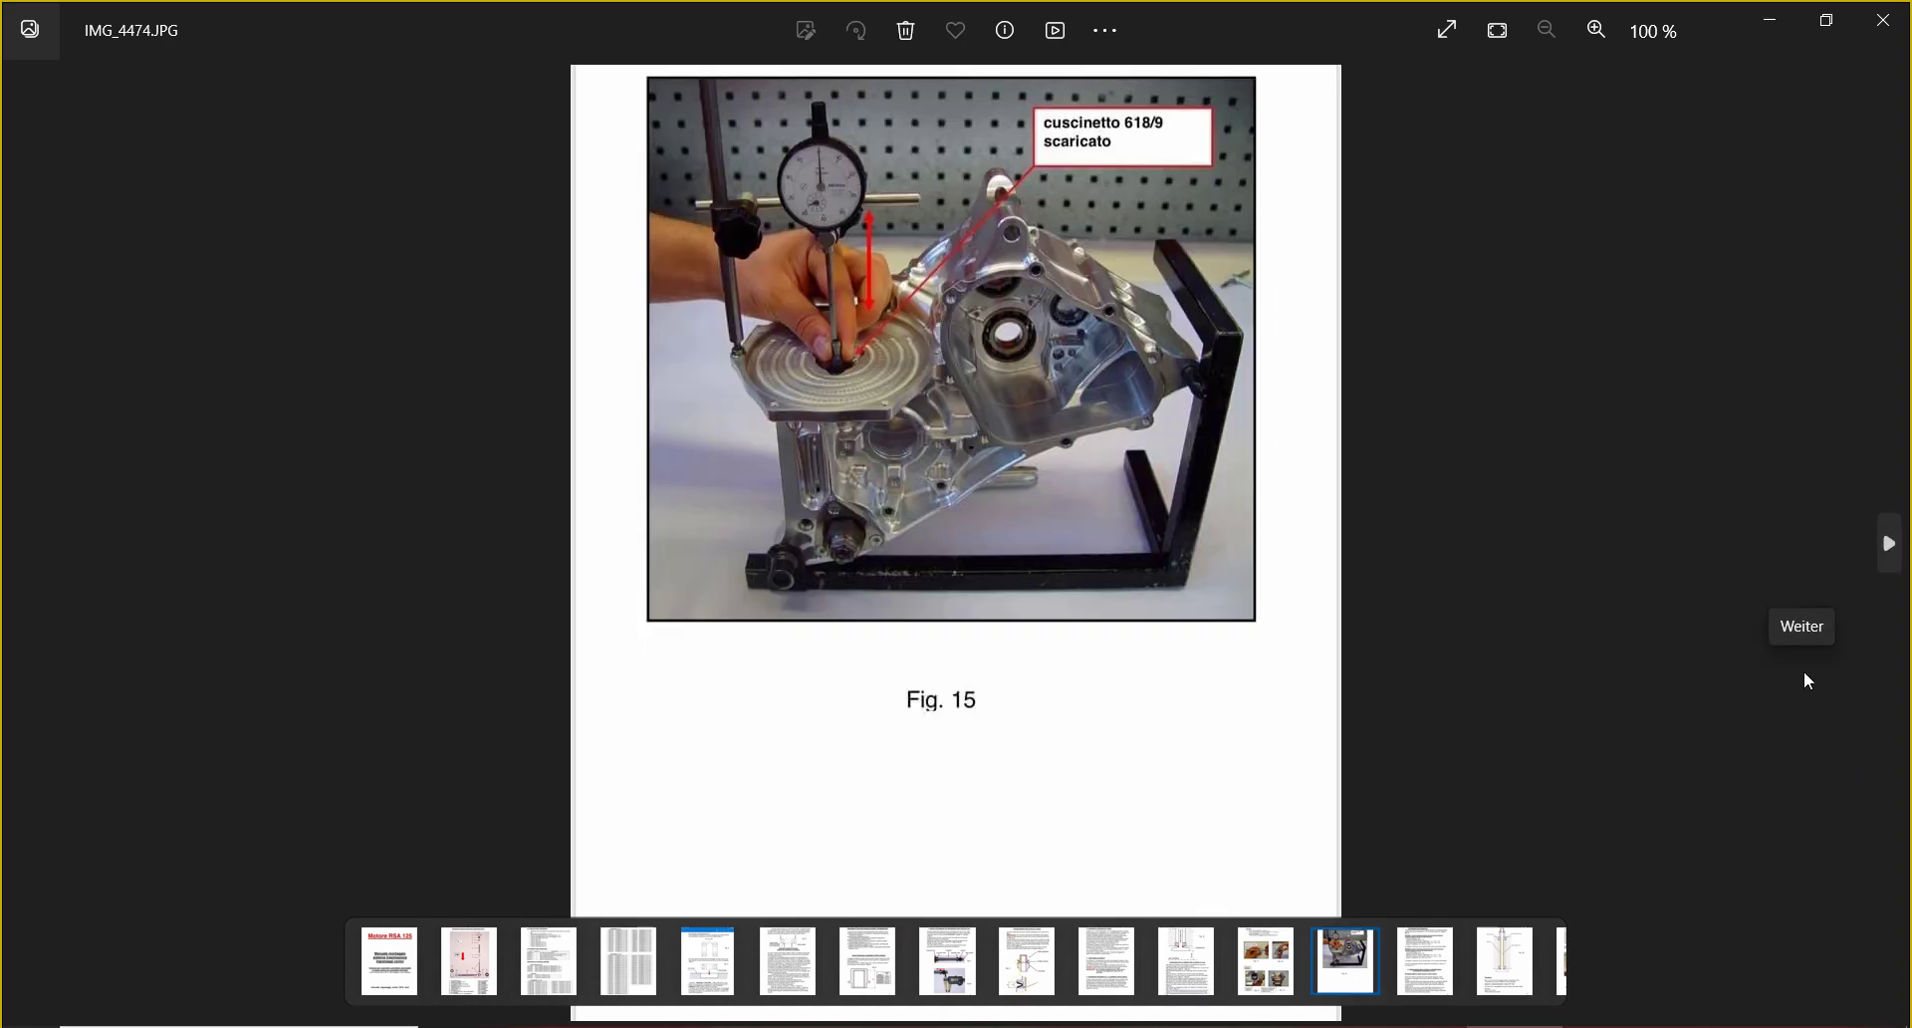
key(Right)
key(Right)
key(Right)
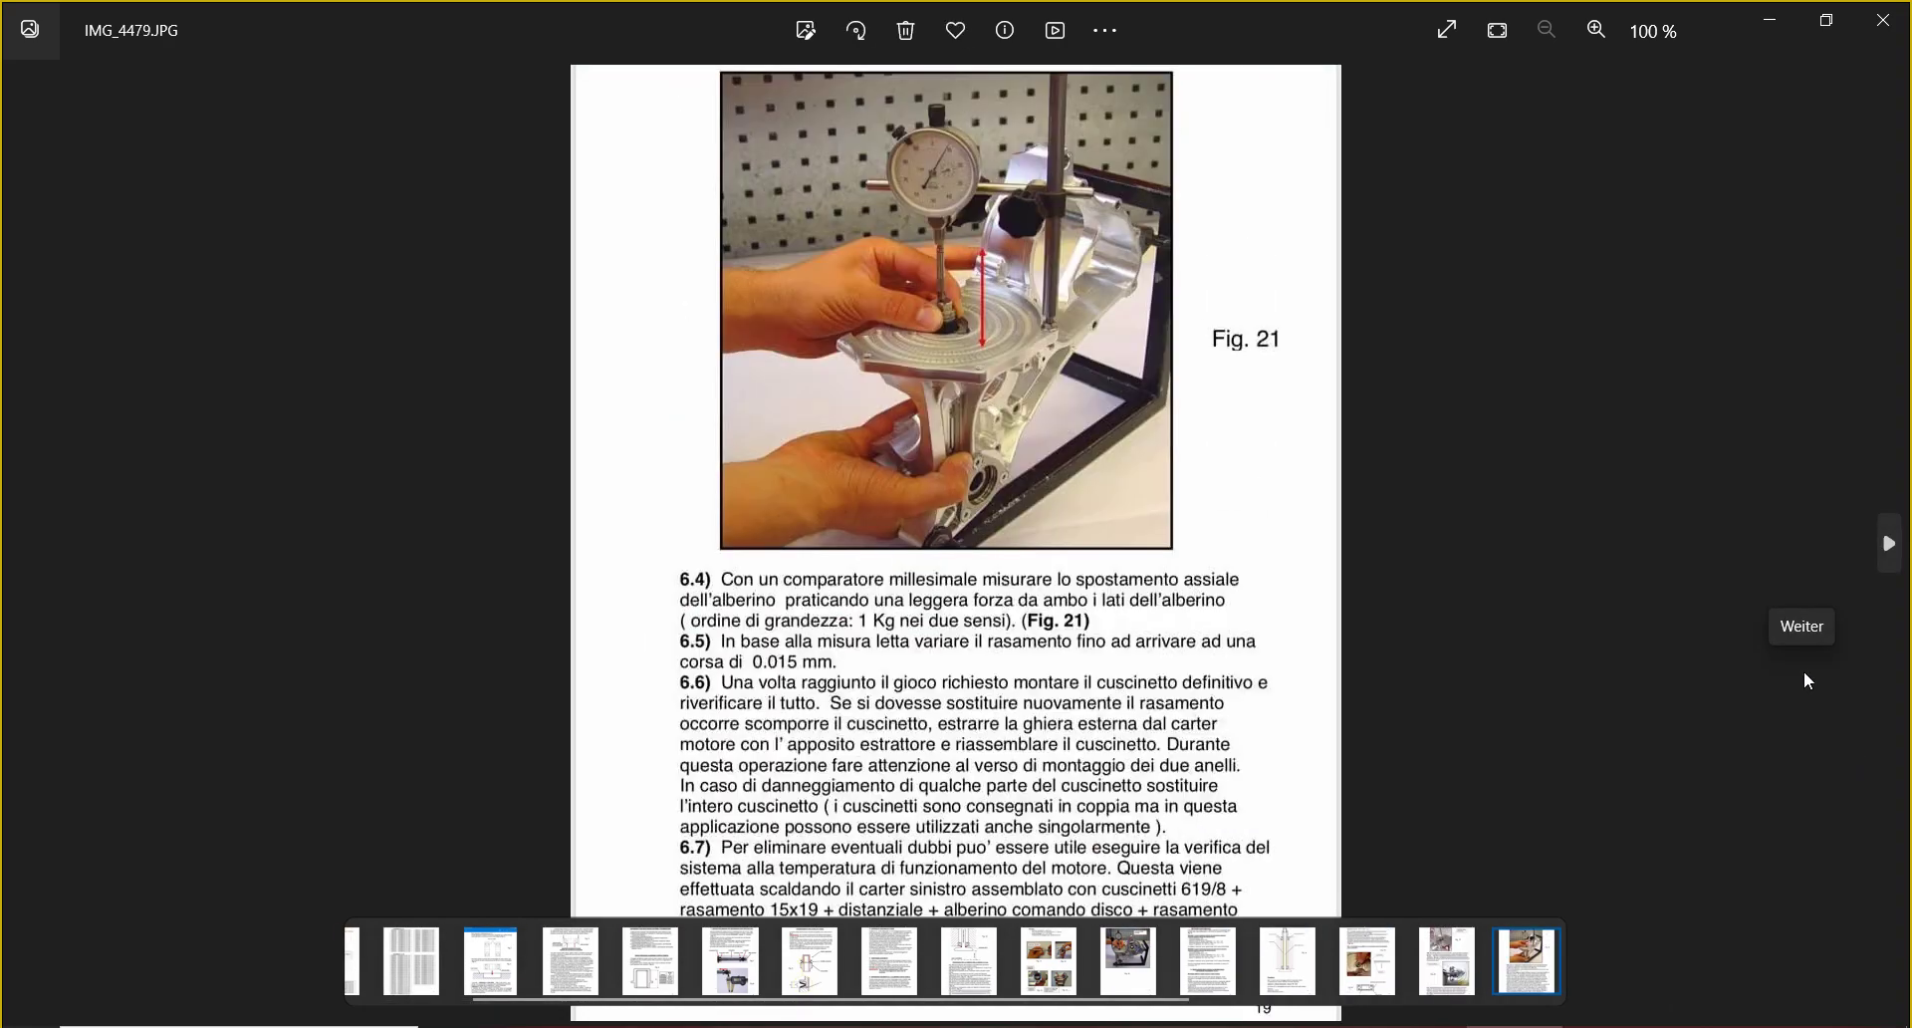
key(Right)
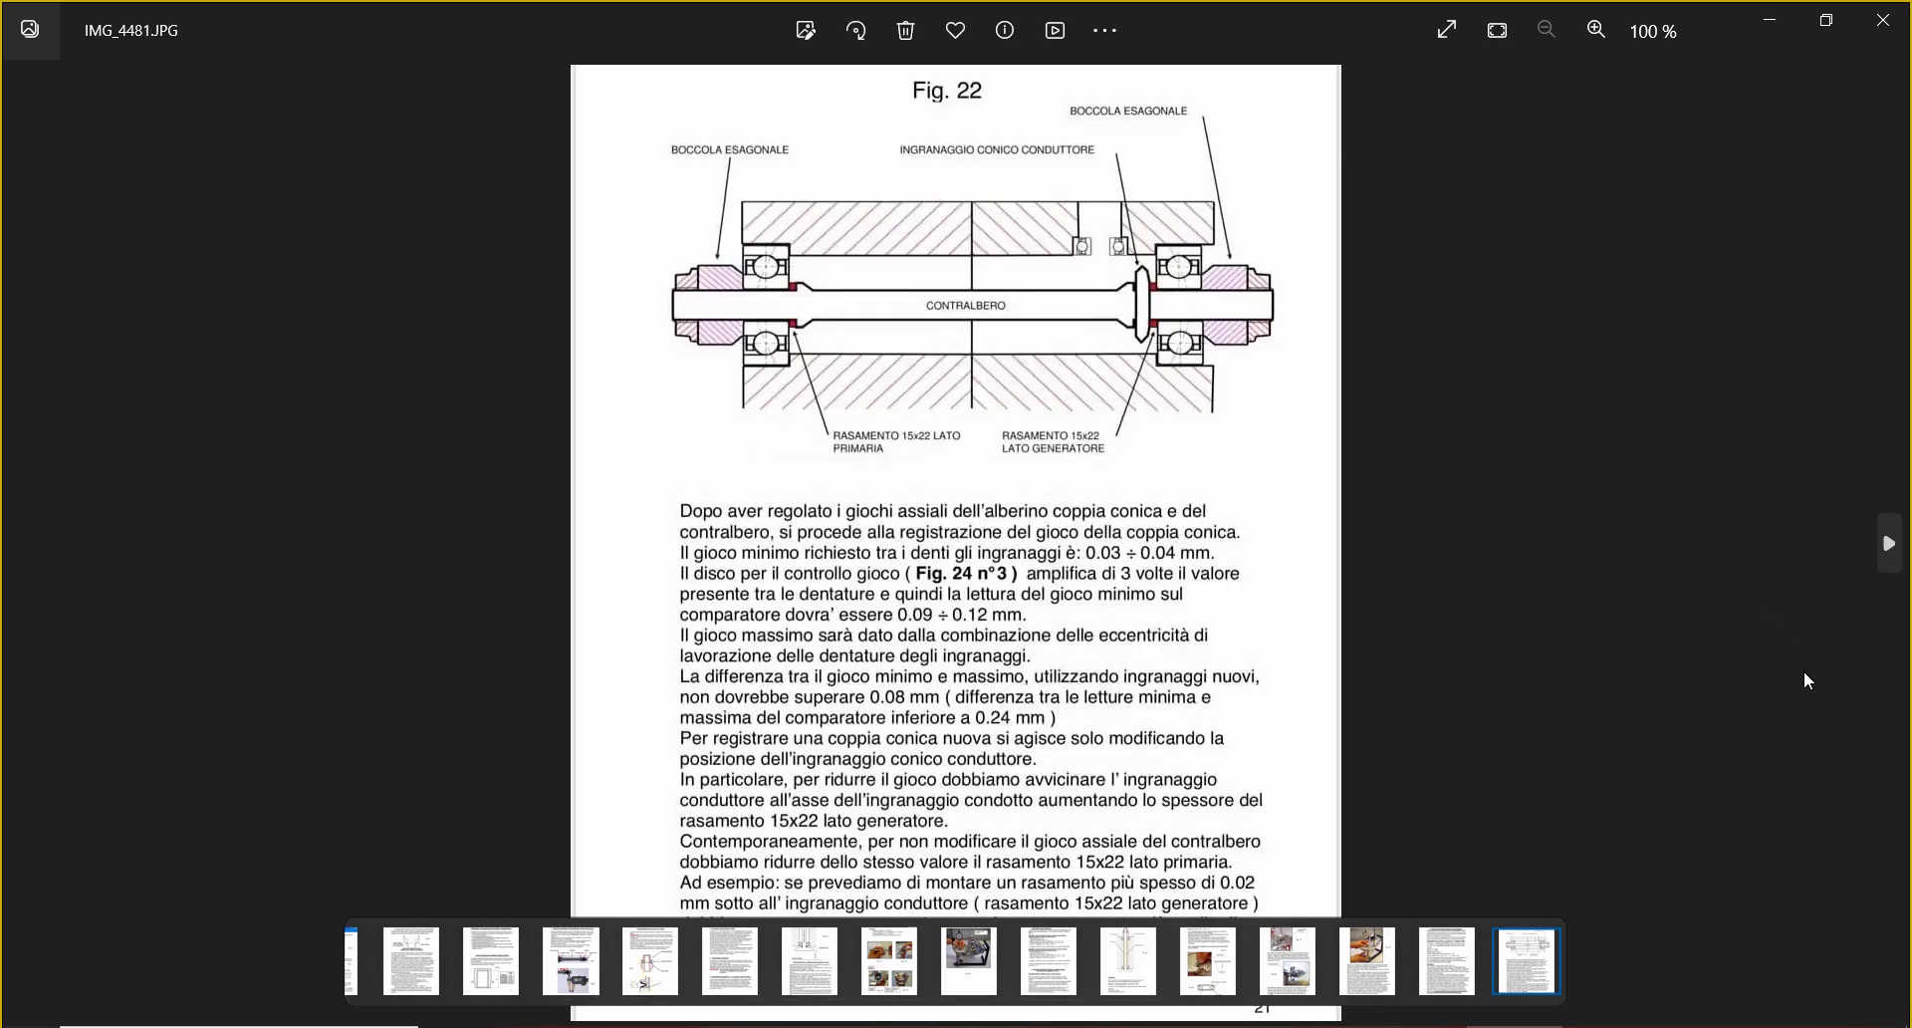
key(Right)
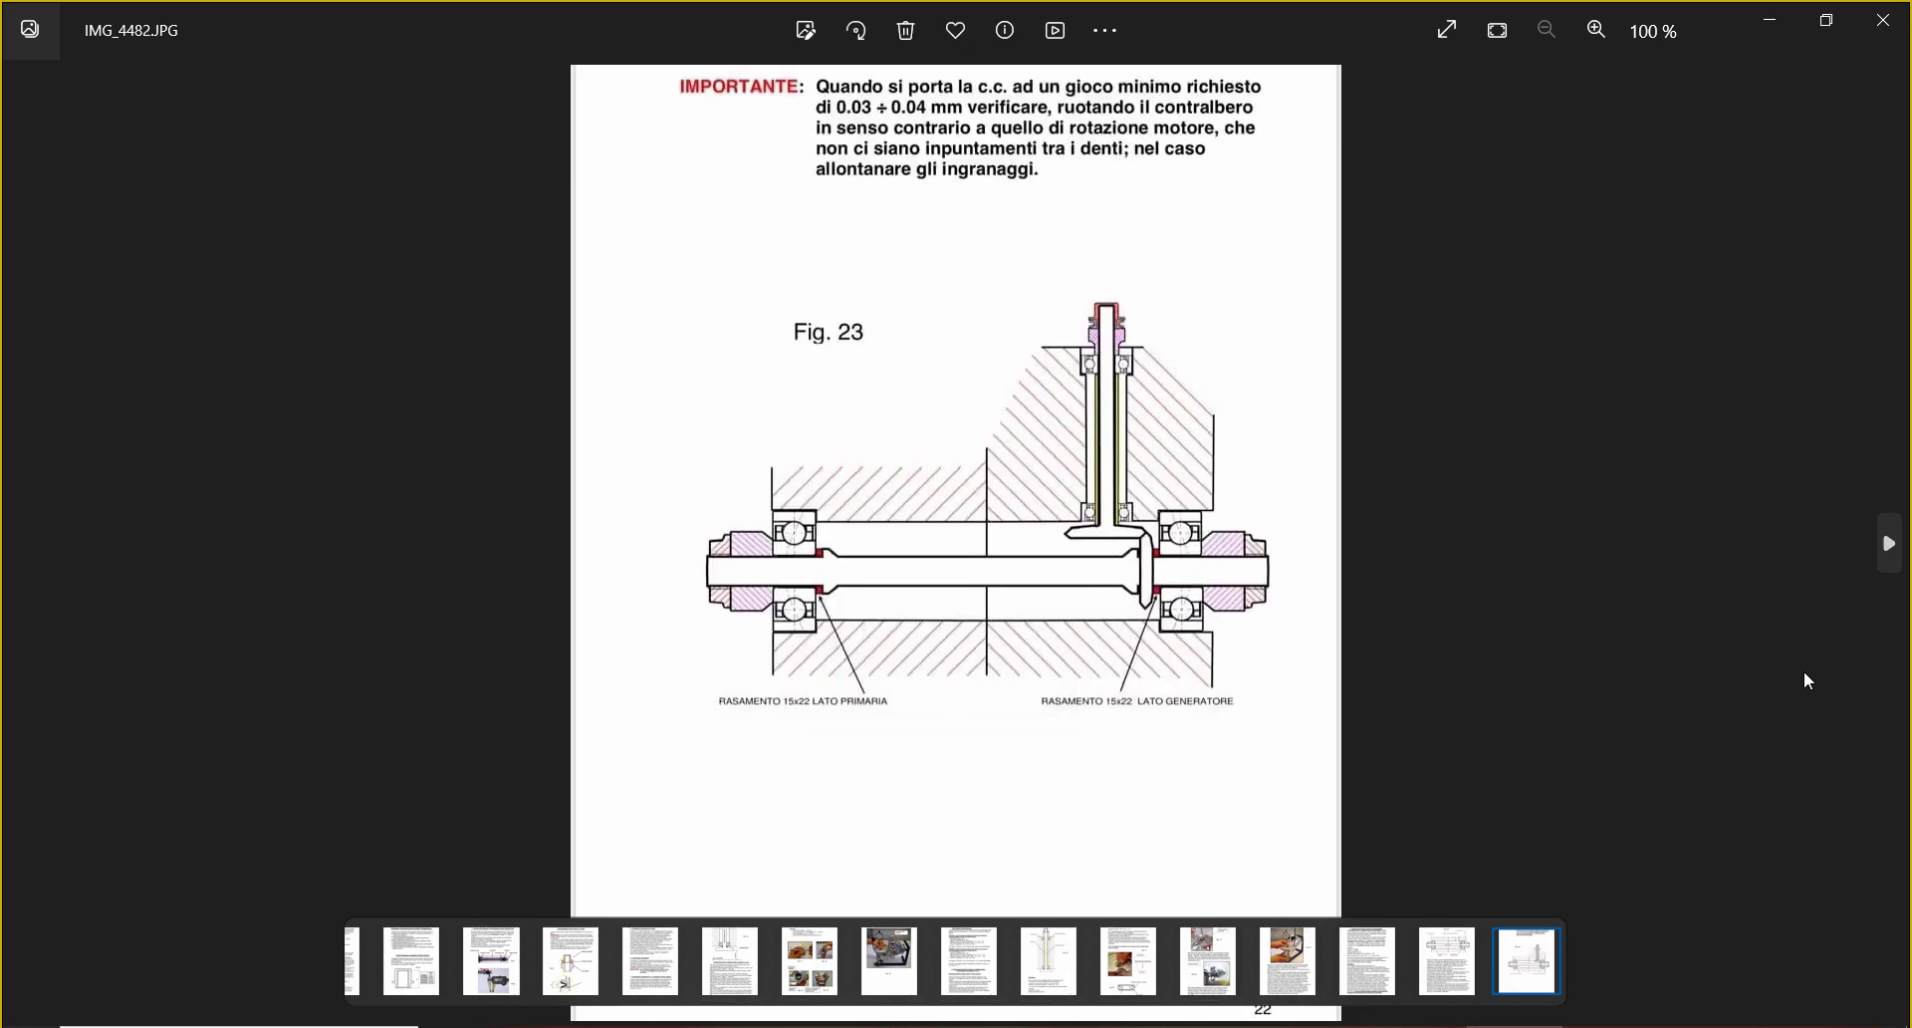
key(Right)
key(Right)
key(Right)
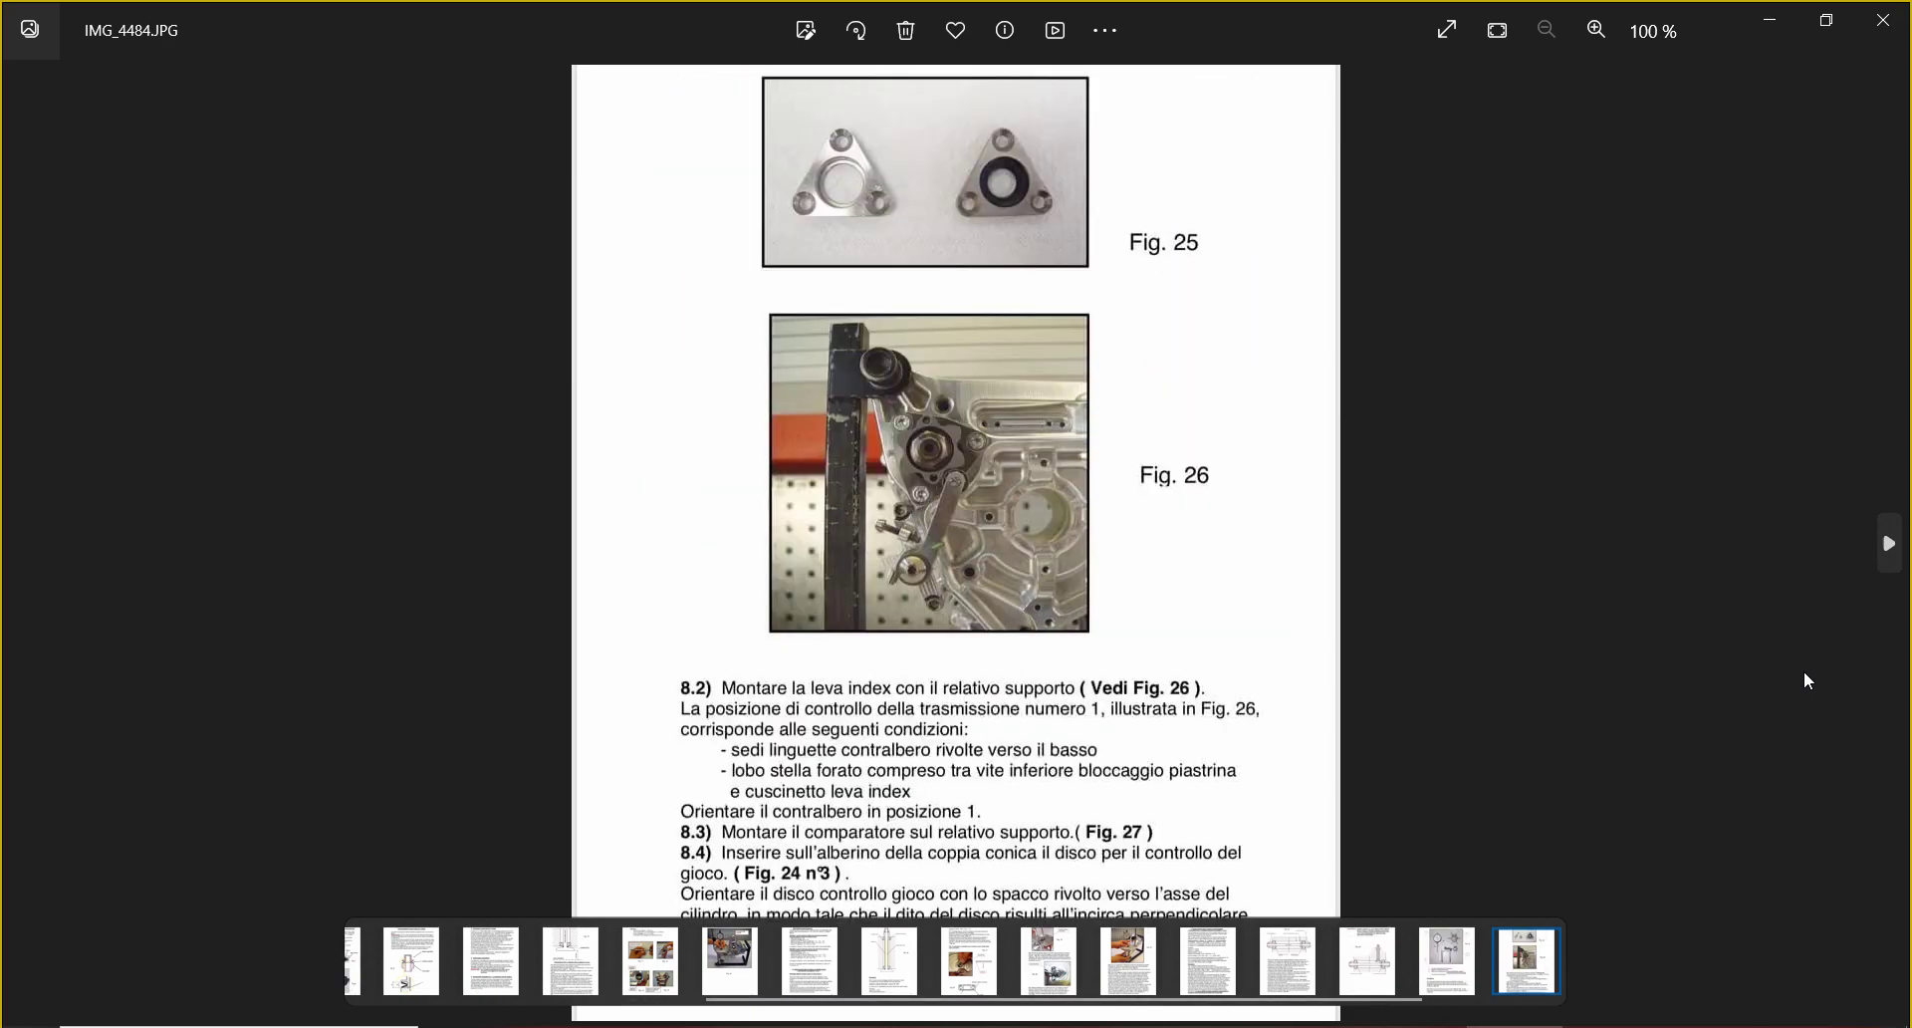
key(Right)
key(Right)
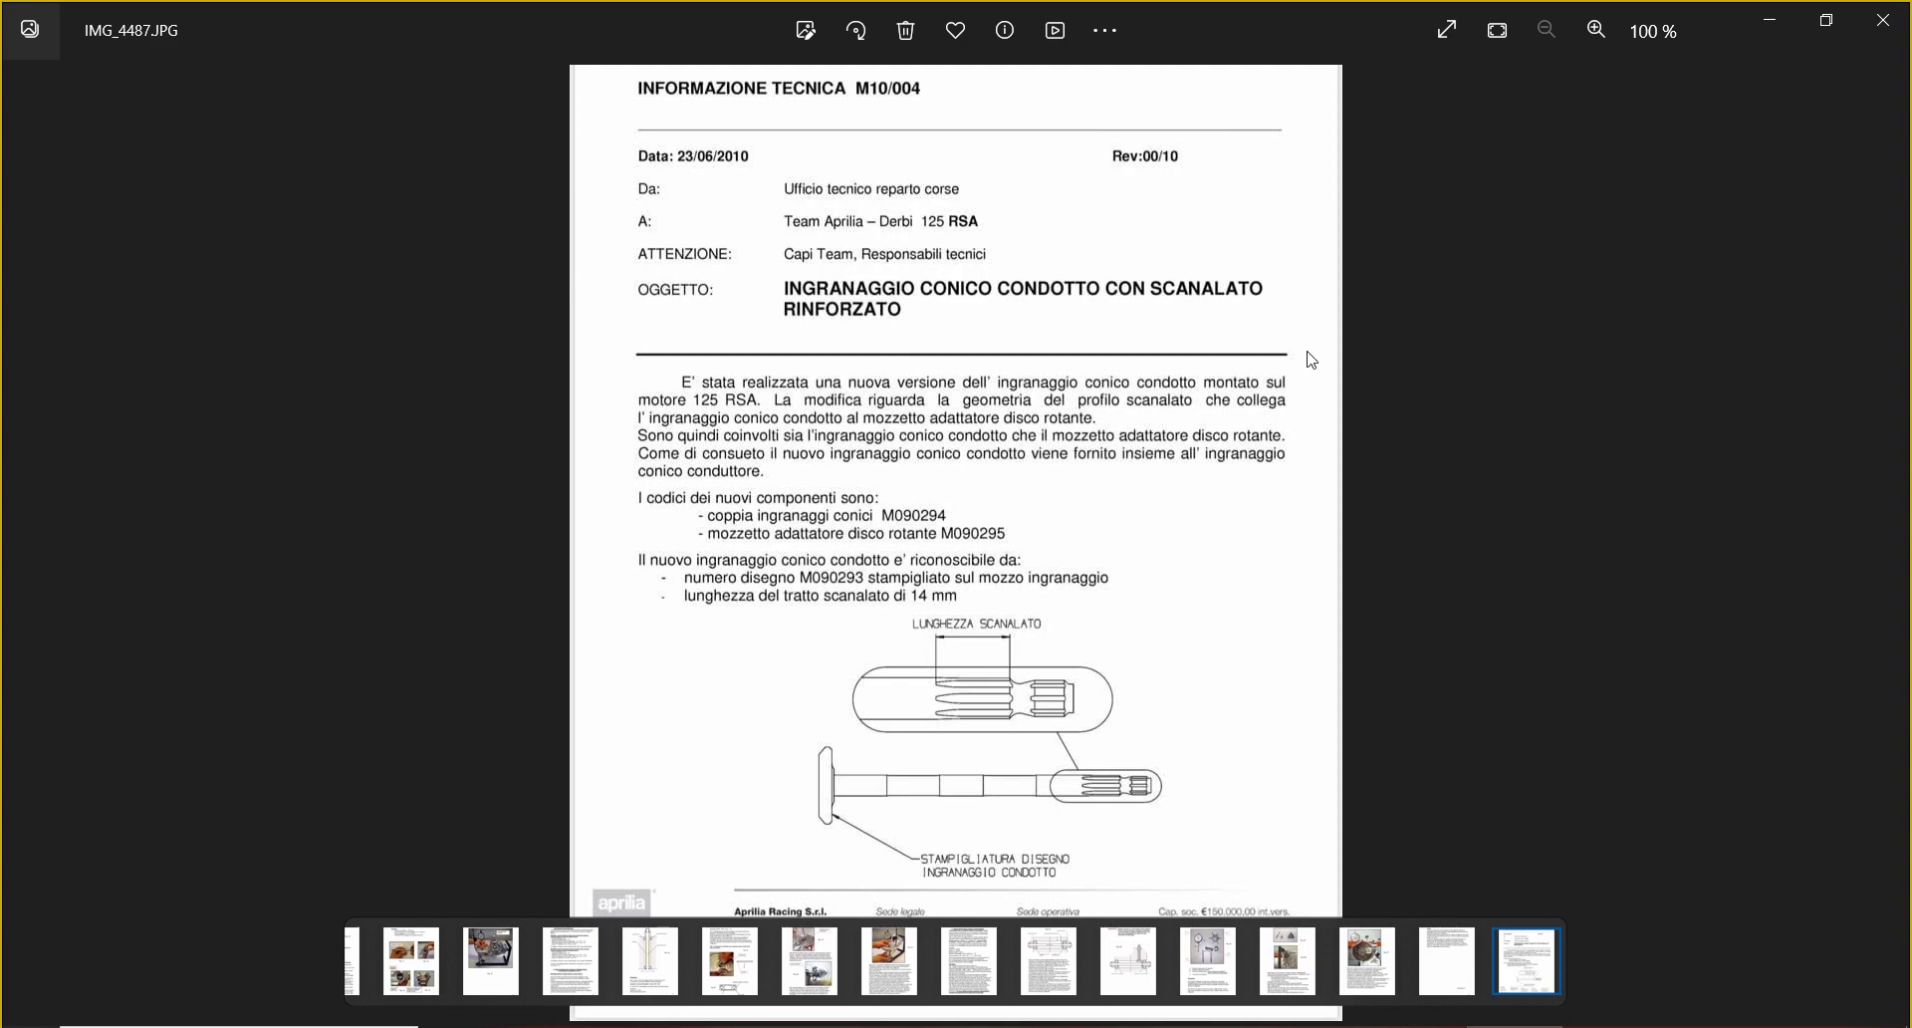
click(1880, 21)
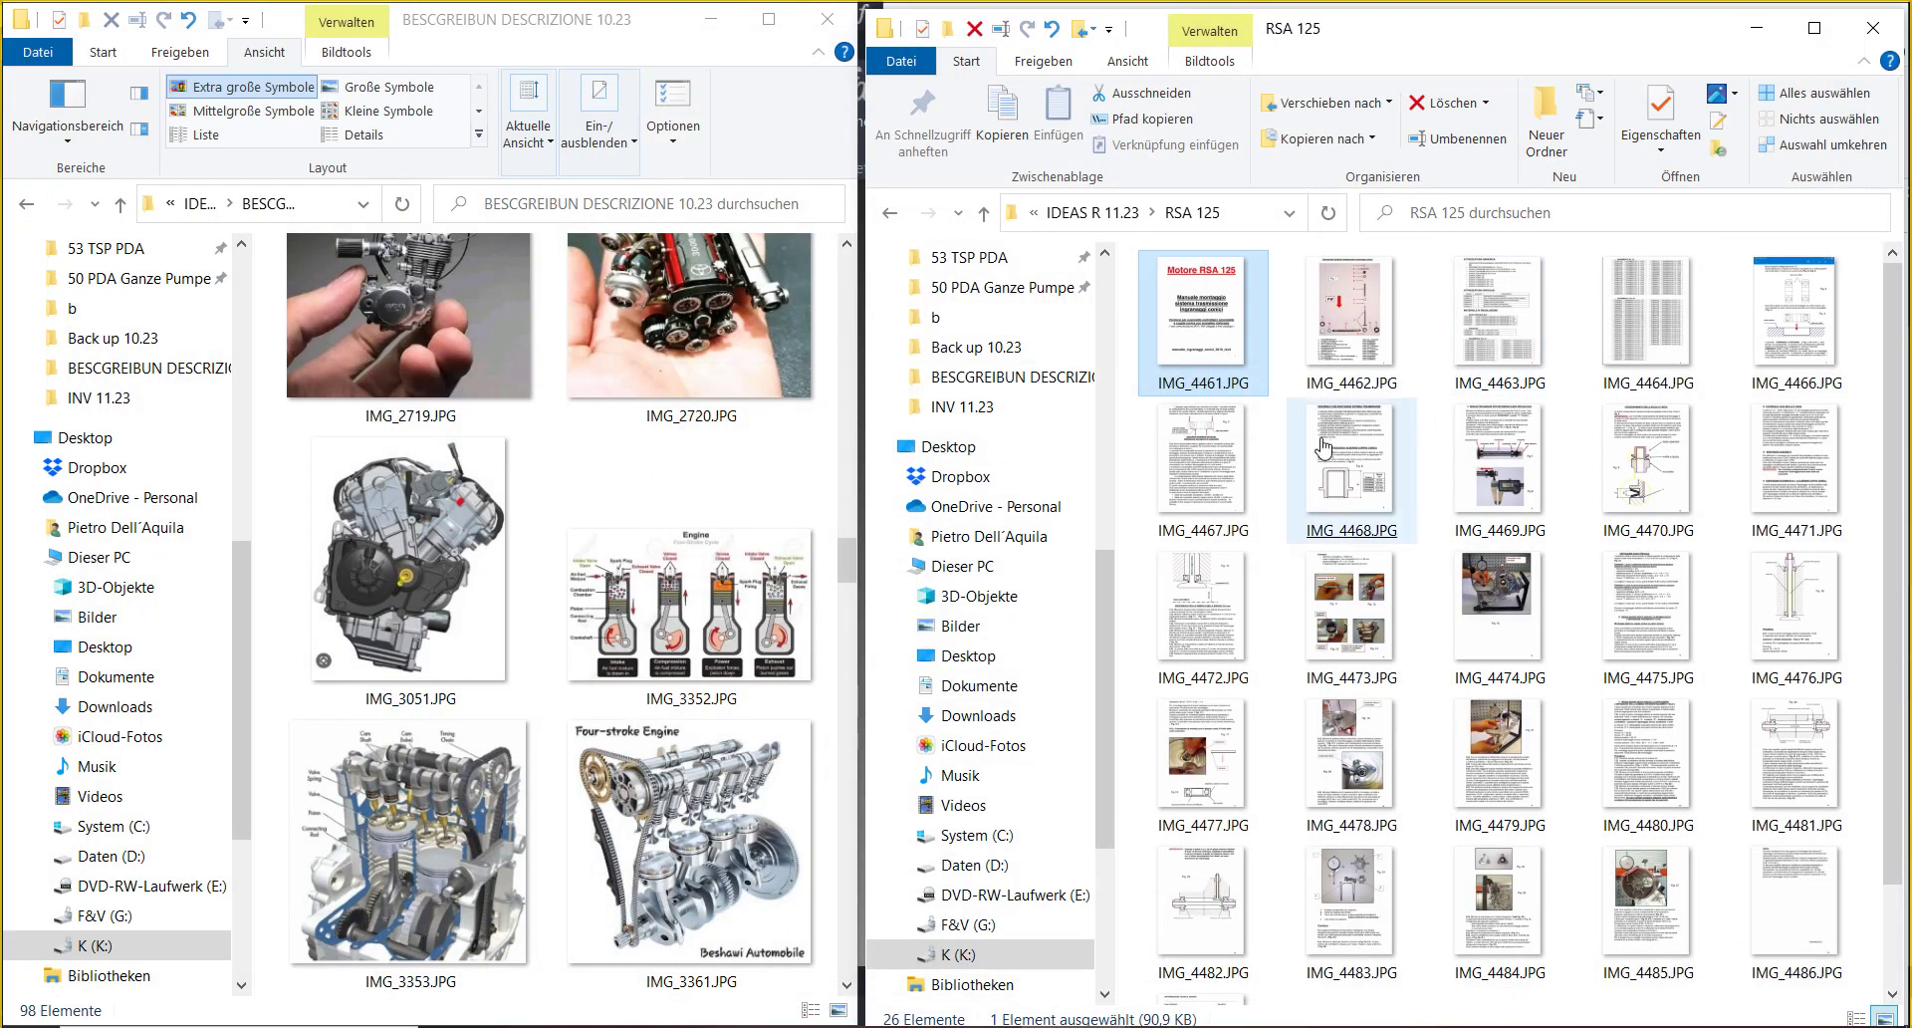
- Review the images in folder 5 of Presentazioni, view IMG_0090.JPG and return to the IDEAS R 11.23 folder
click(1127, 210)
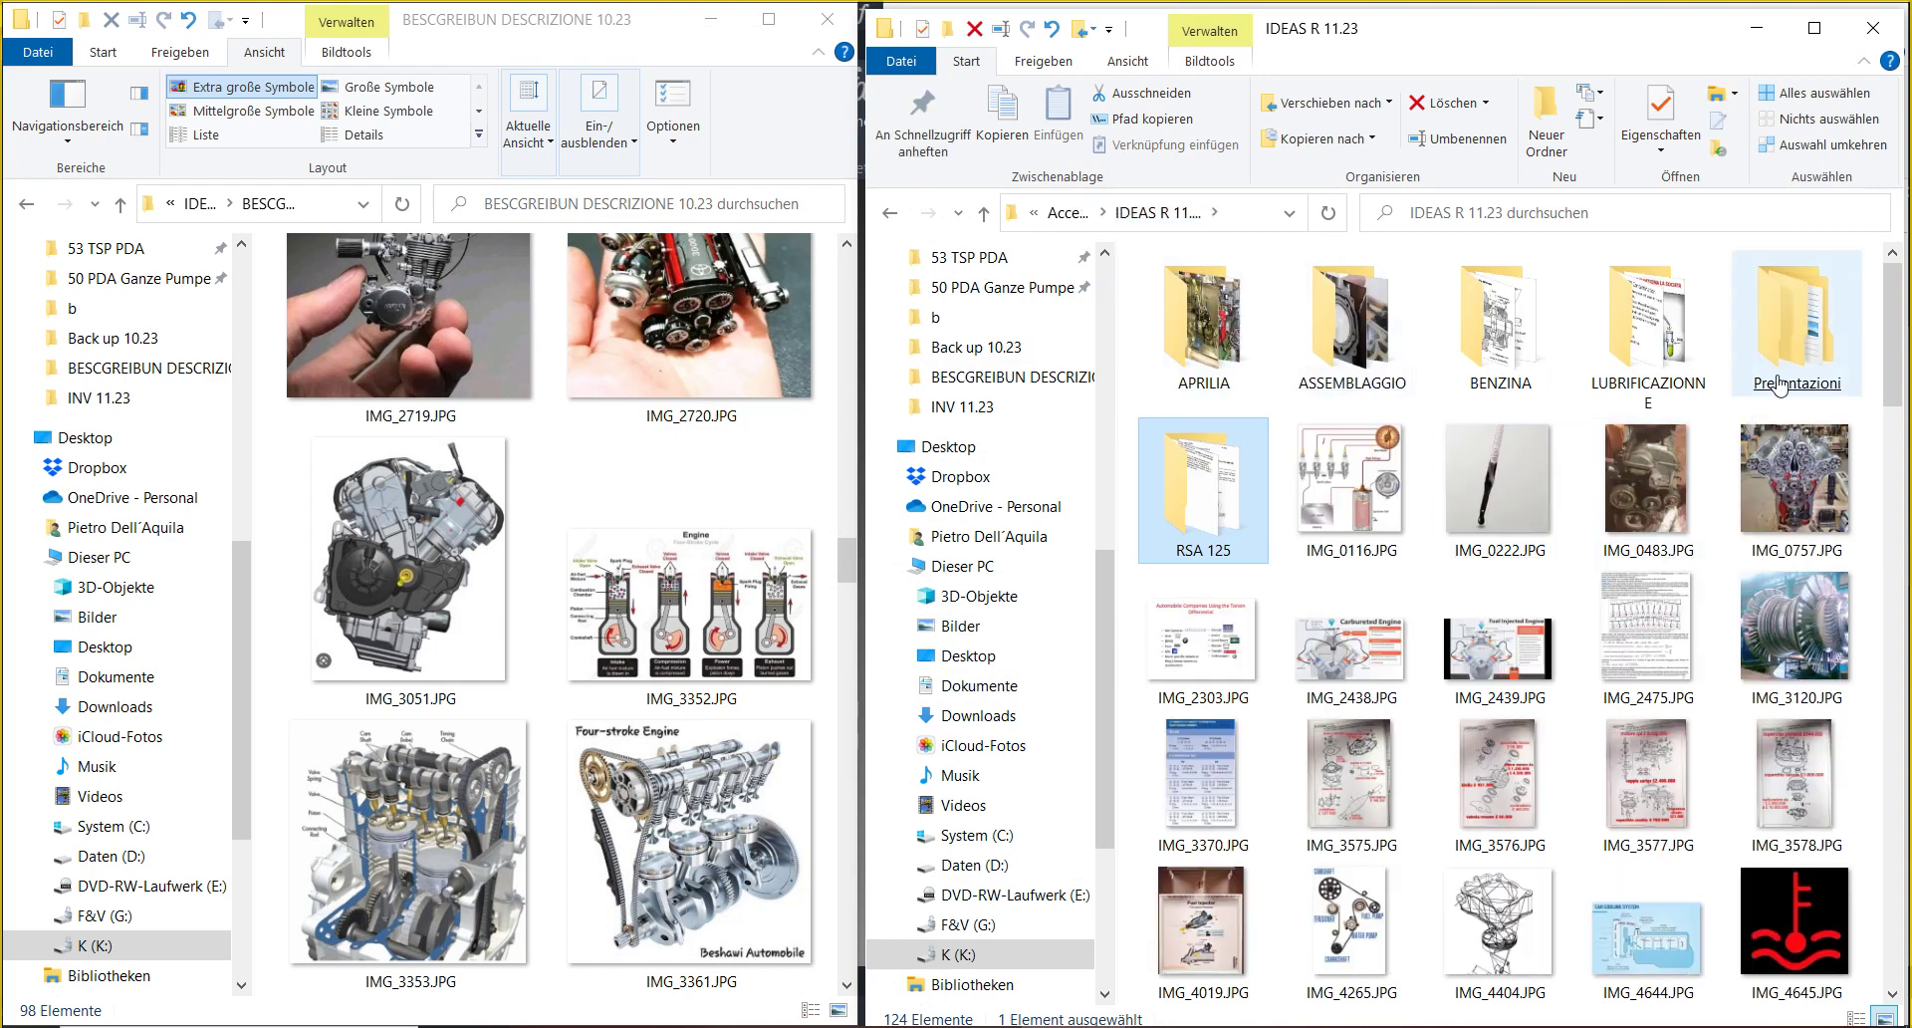
click(1798, 331)
double_click(1798, 330)
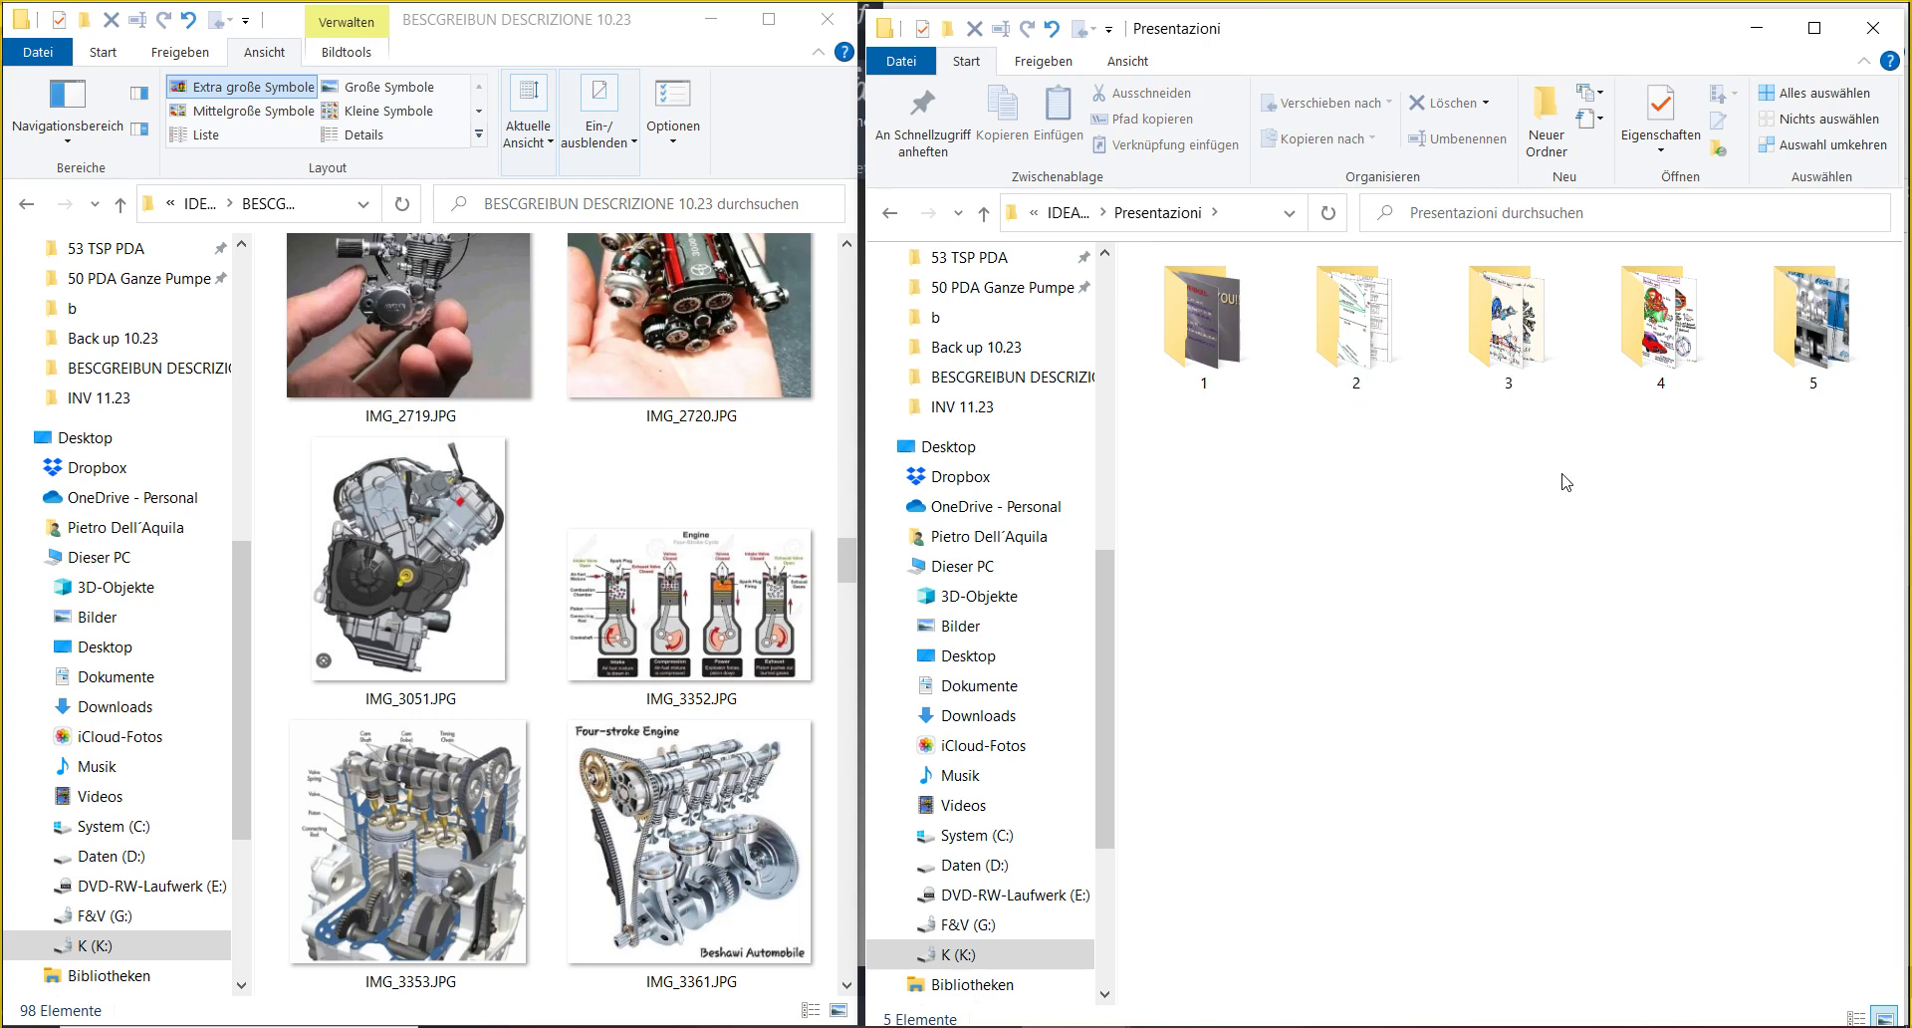
double_click(1783, 333)
click(1442, 763)
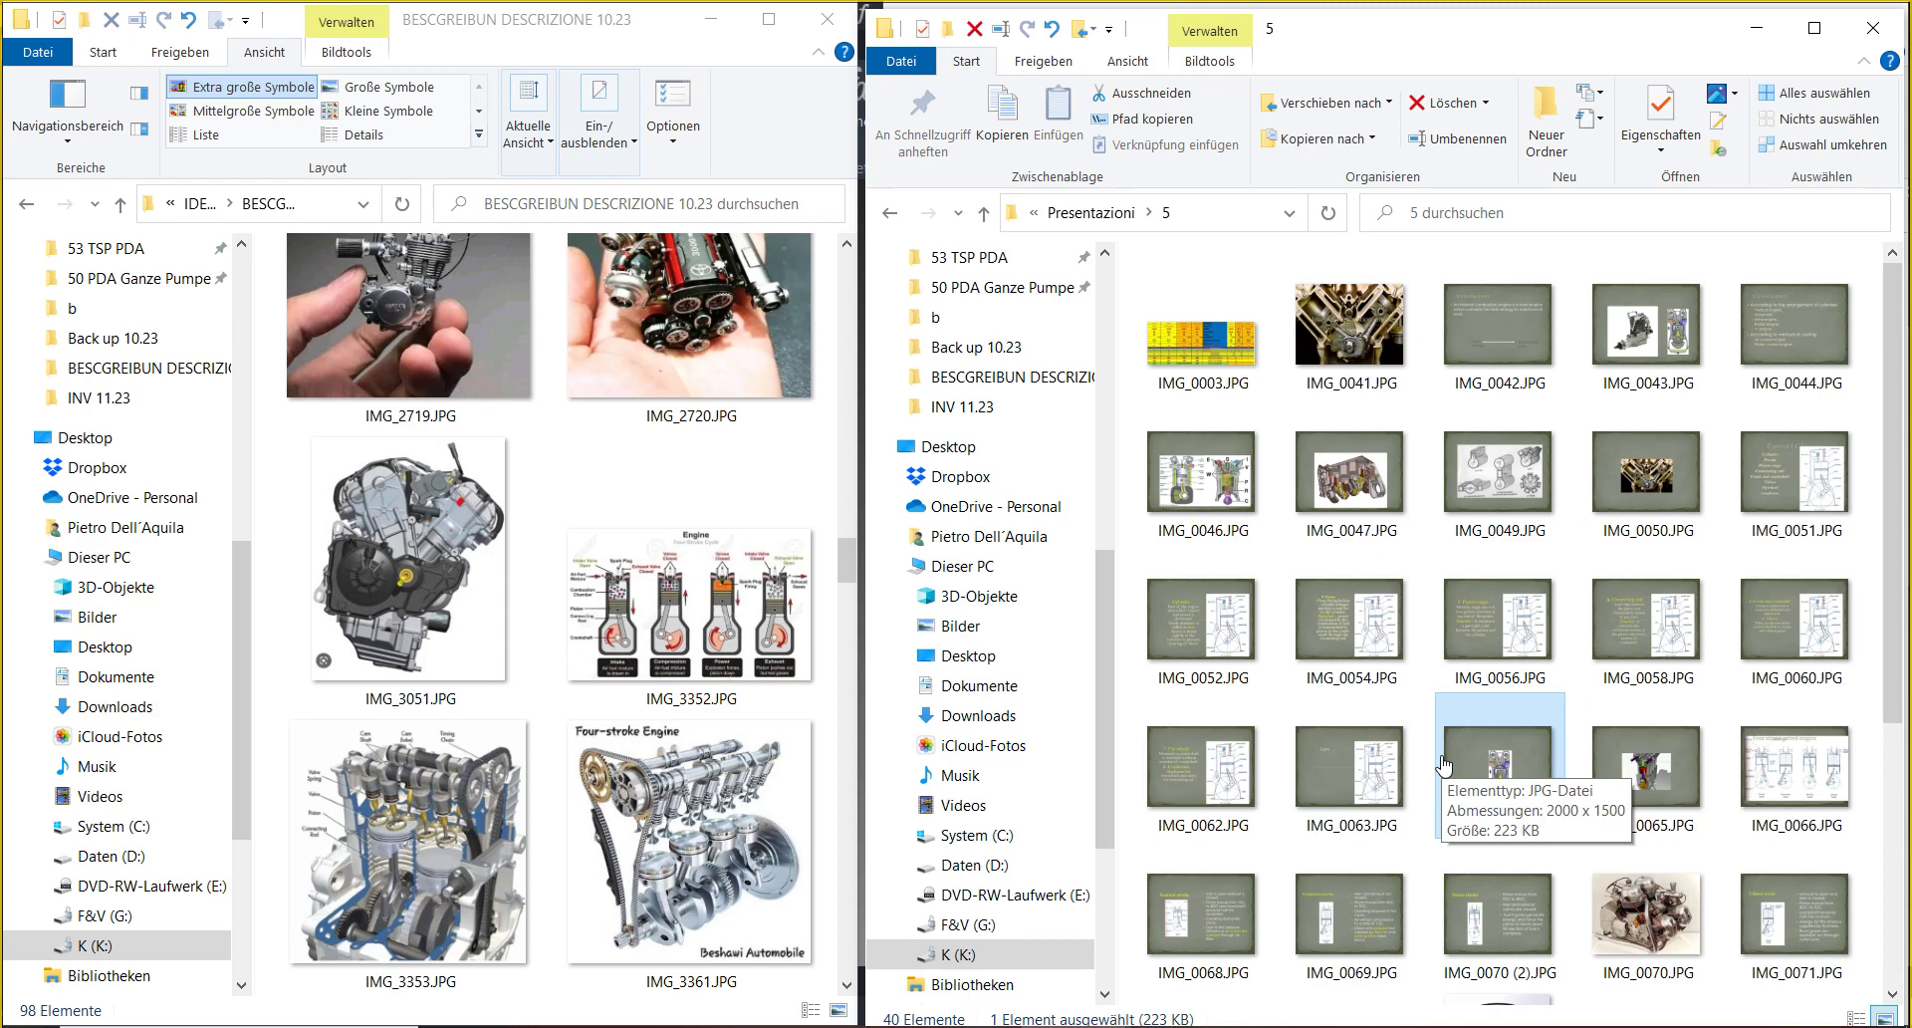
scroll(1471, 792, down, 3)
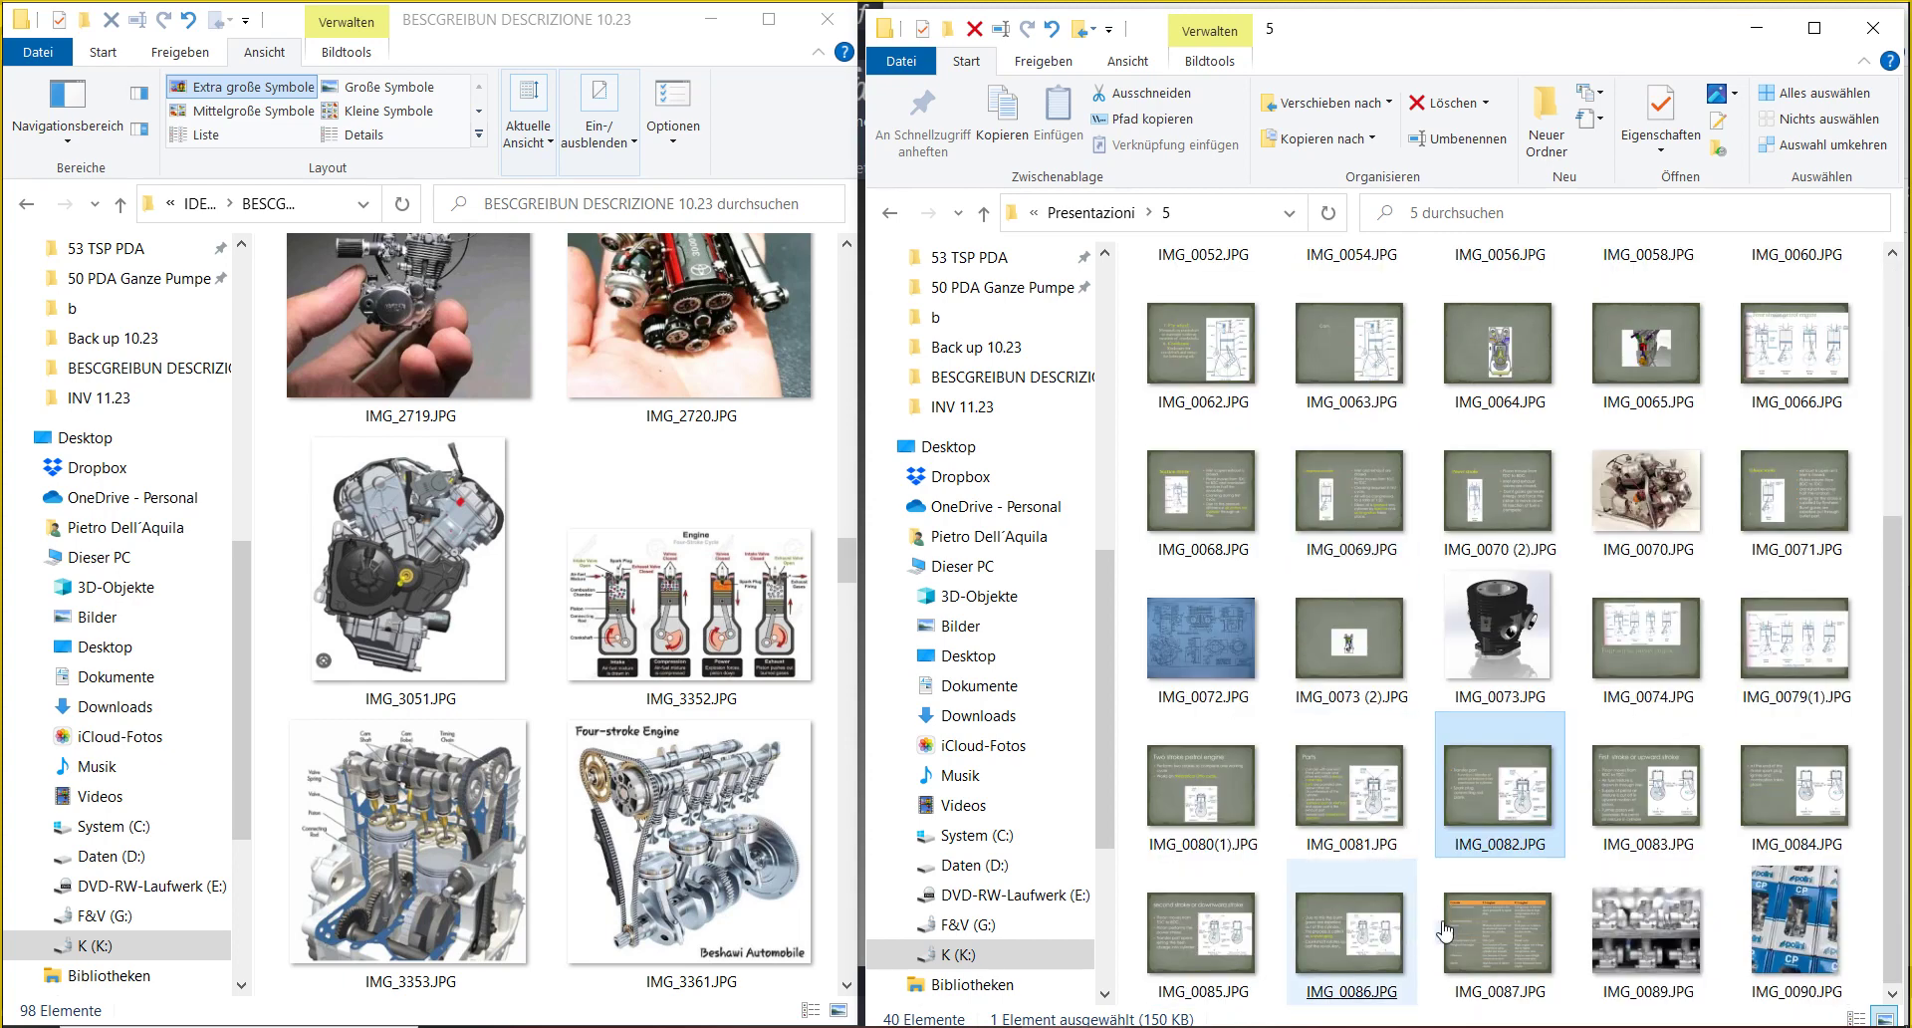
click(1769, 921)
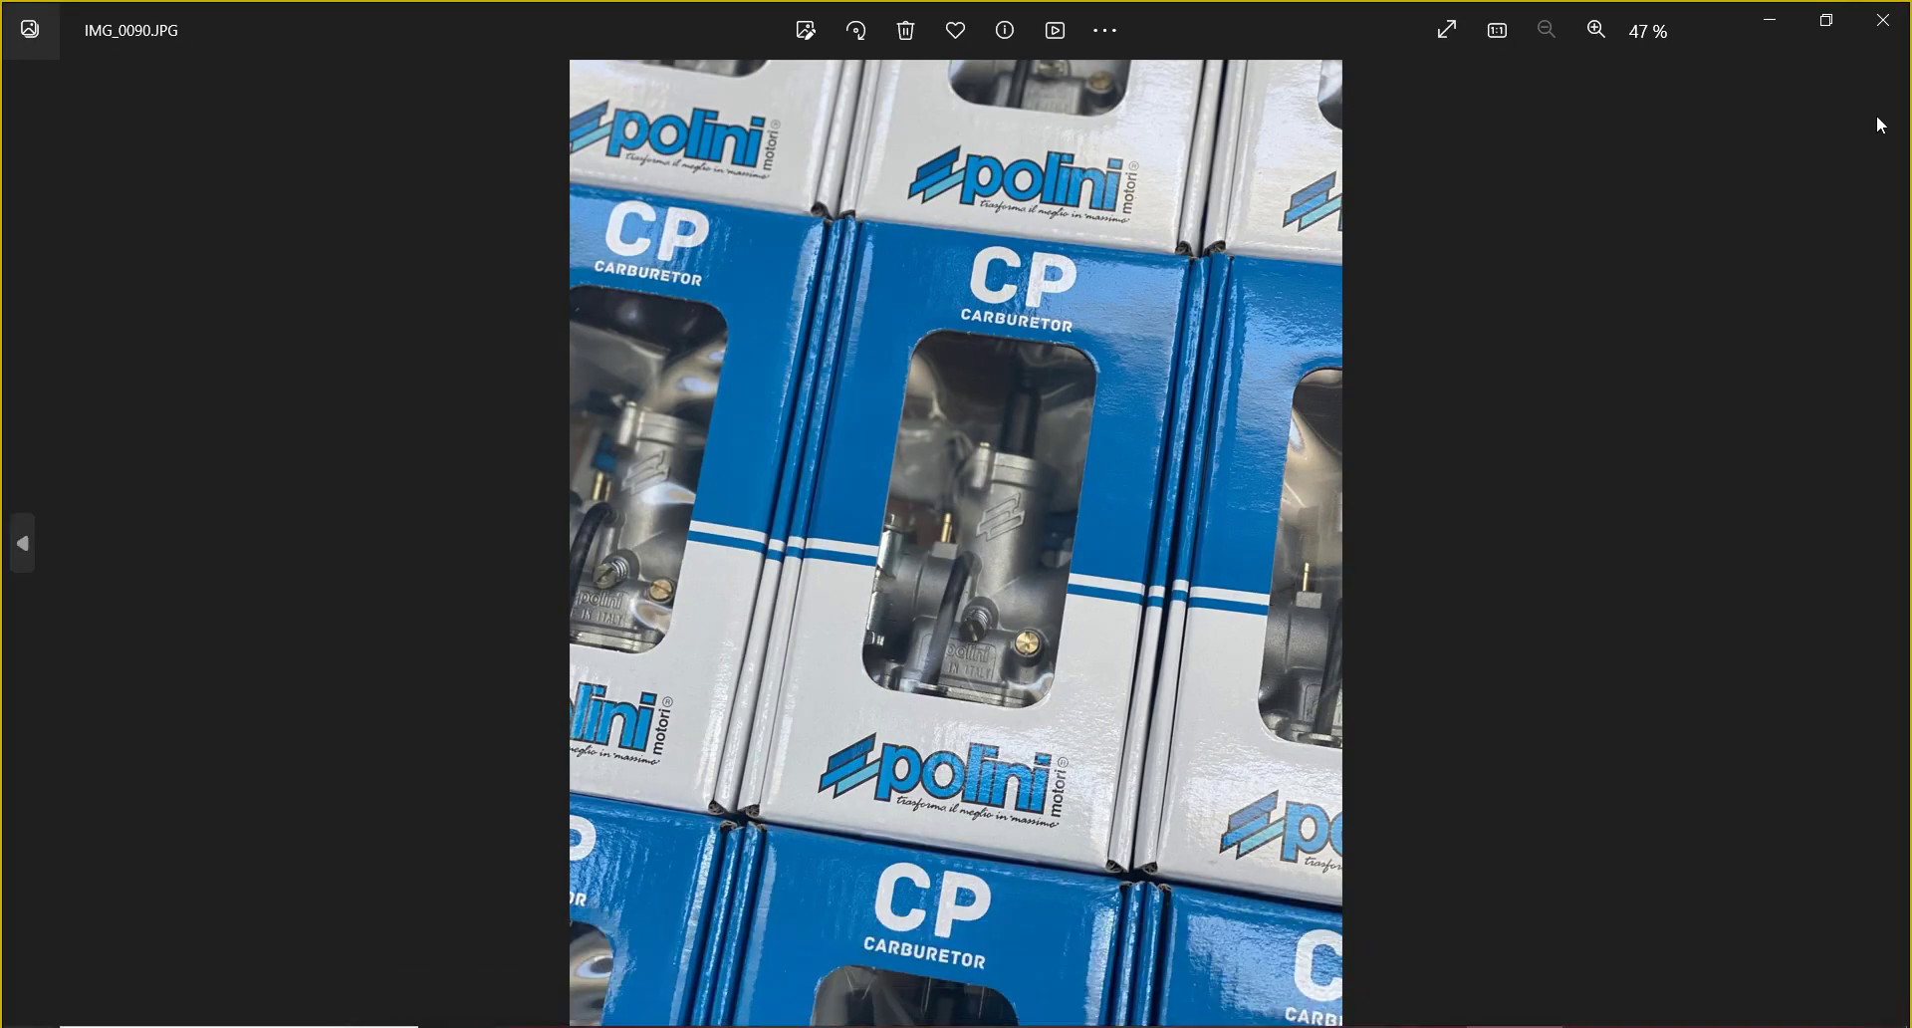
click(1882, 20)
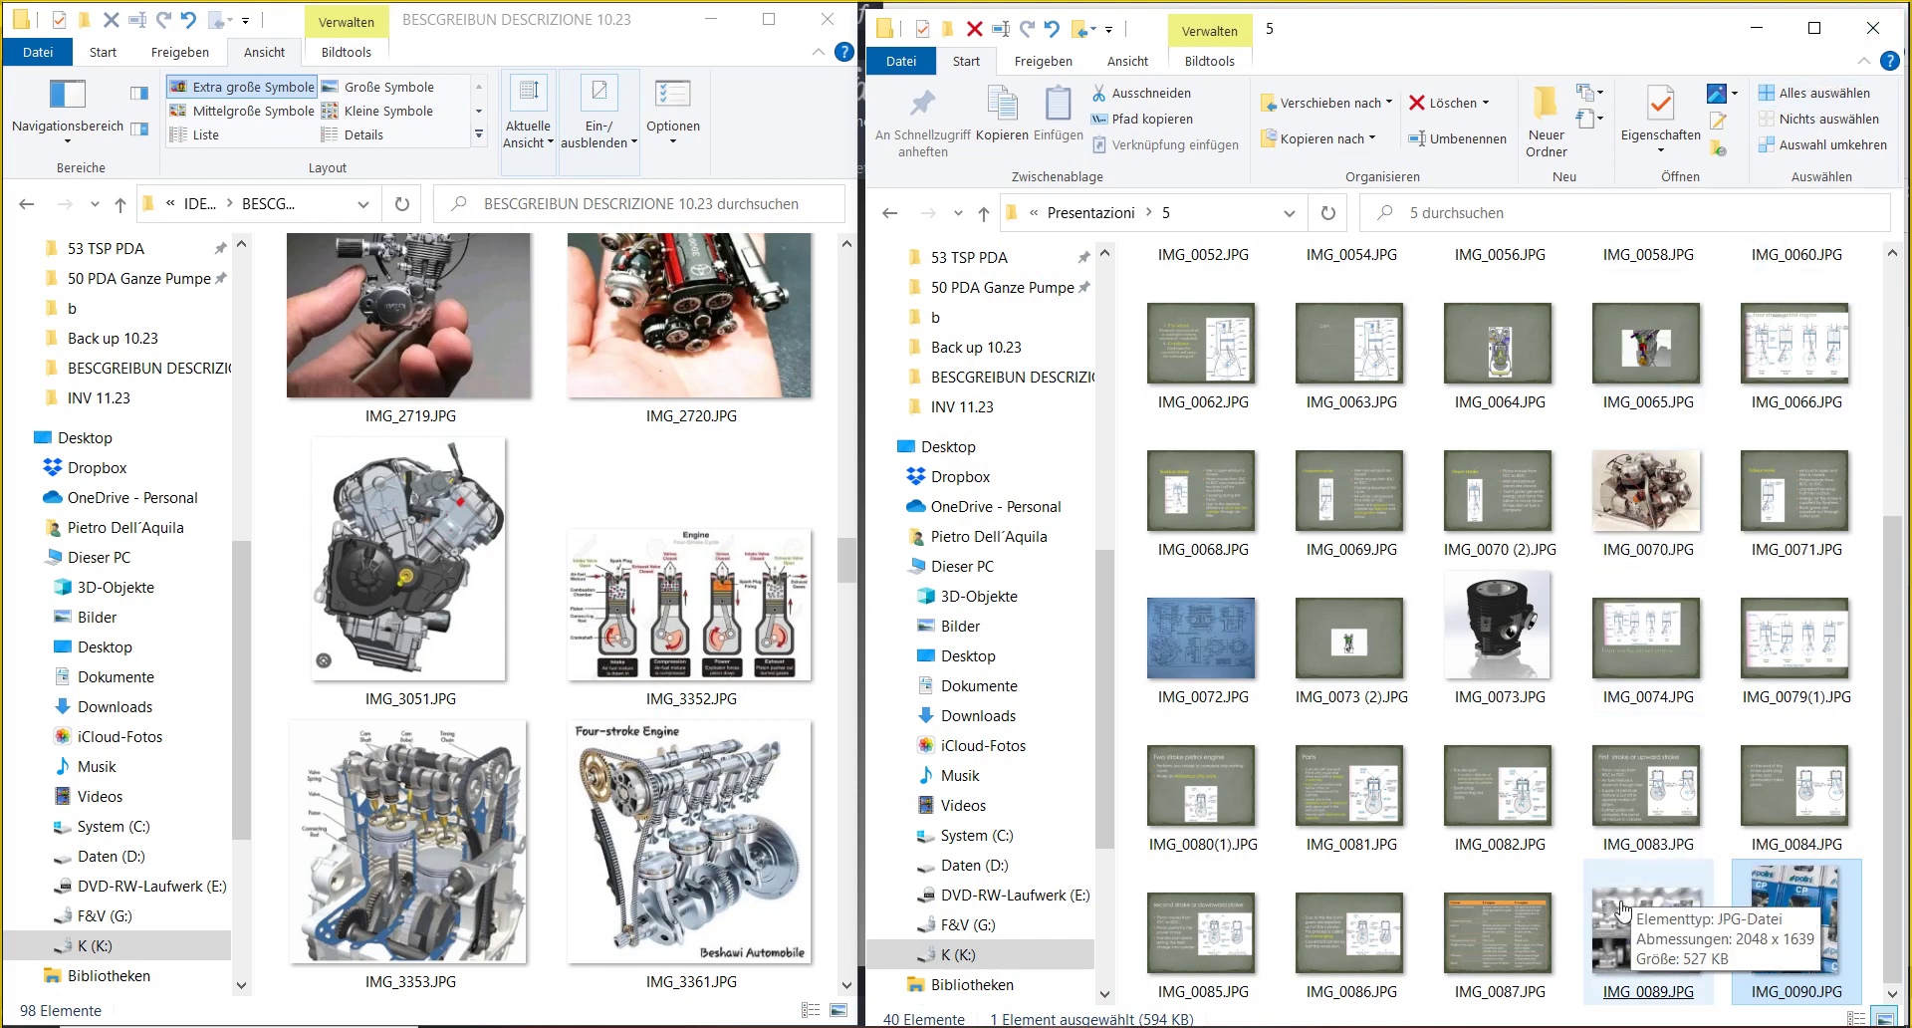
scroll(1621, 908, up, 3)
click(1473, 560)
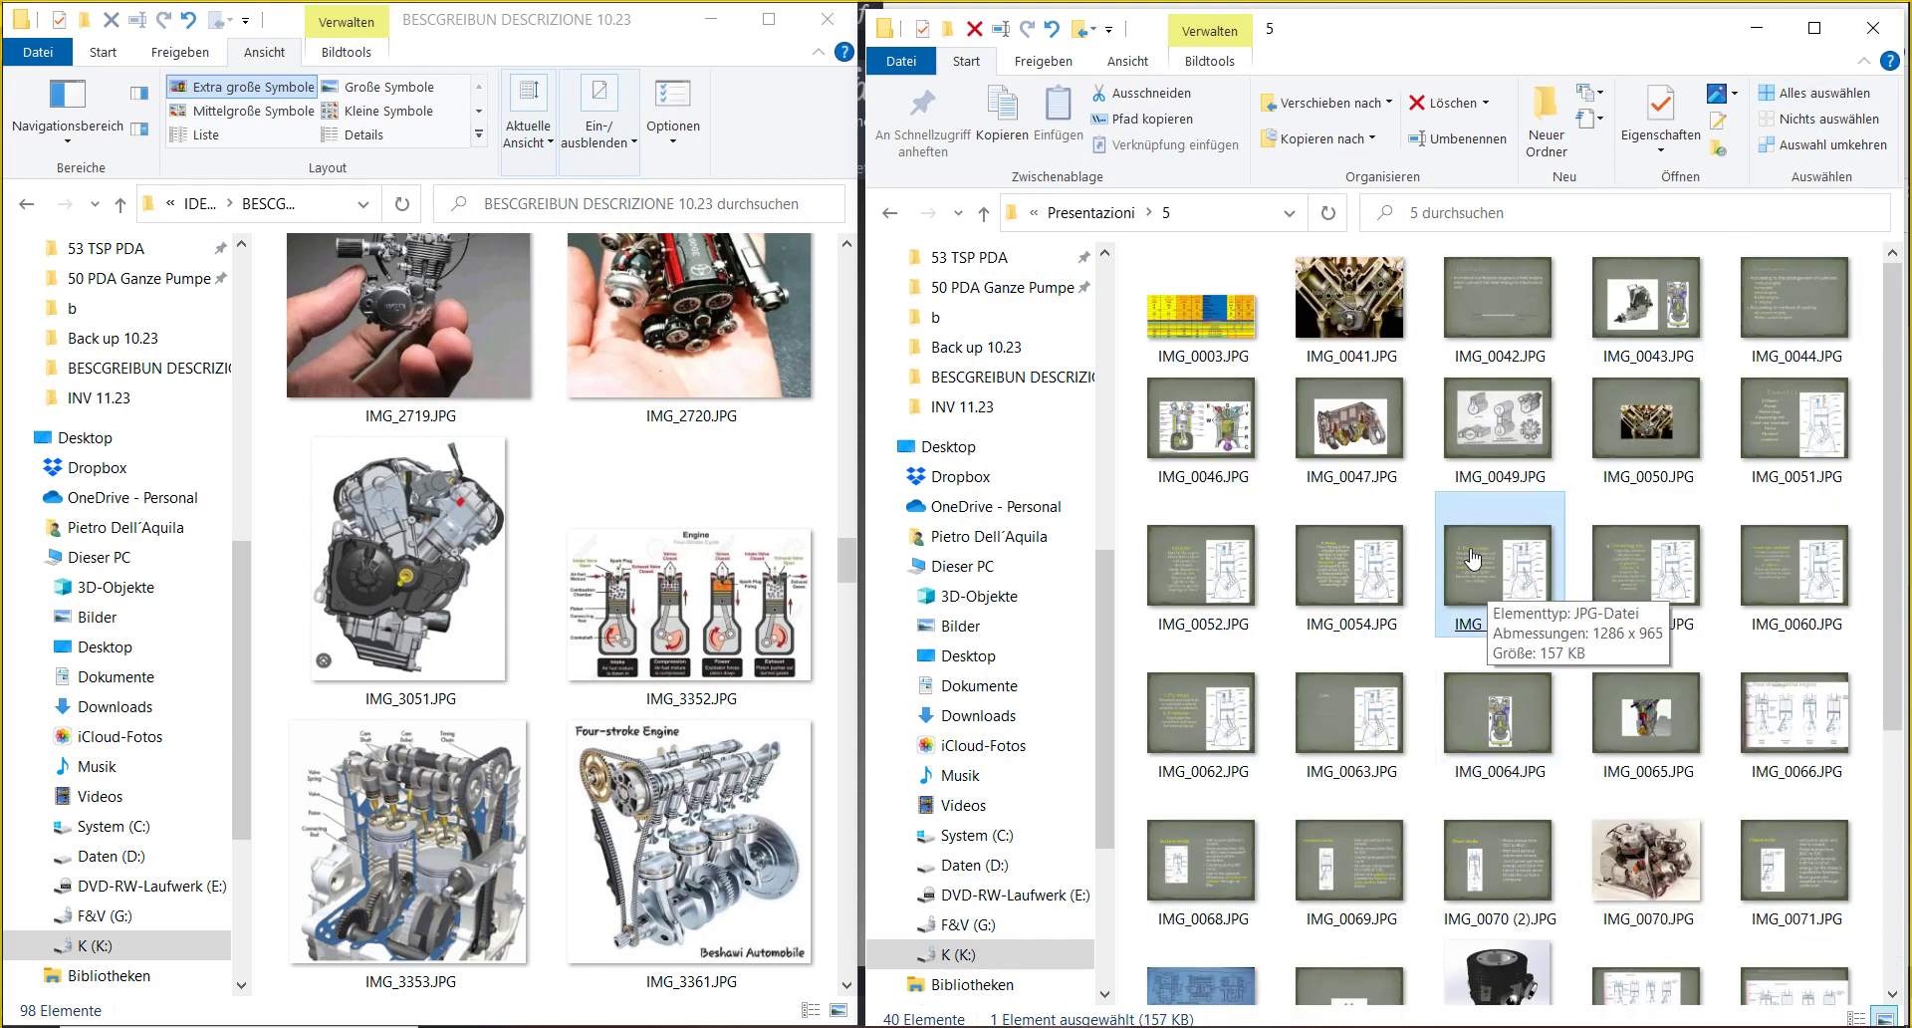
click(1108, 219)
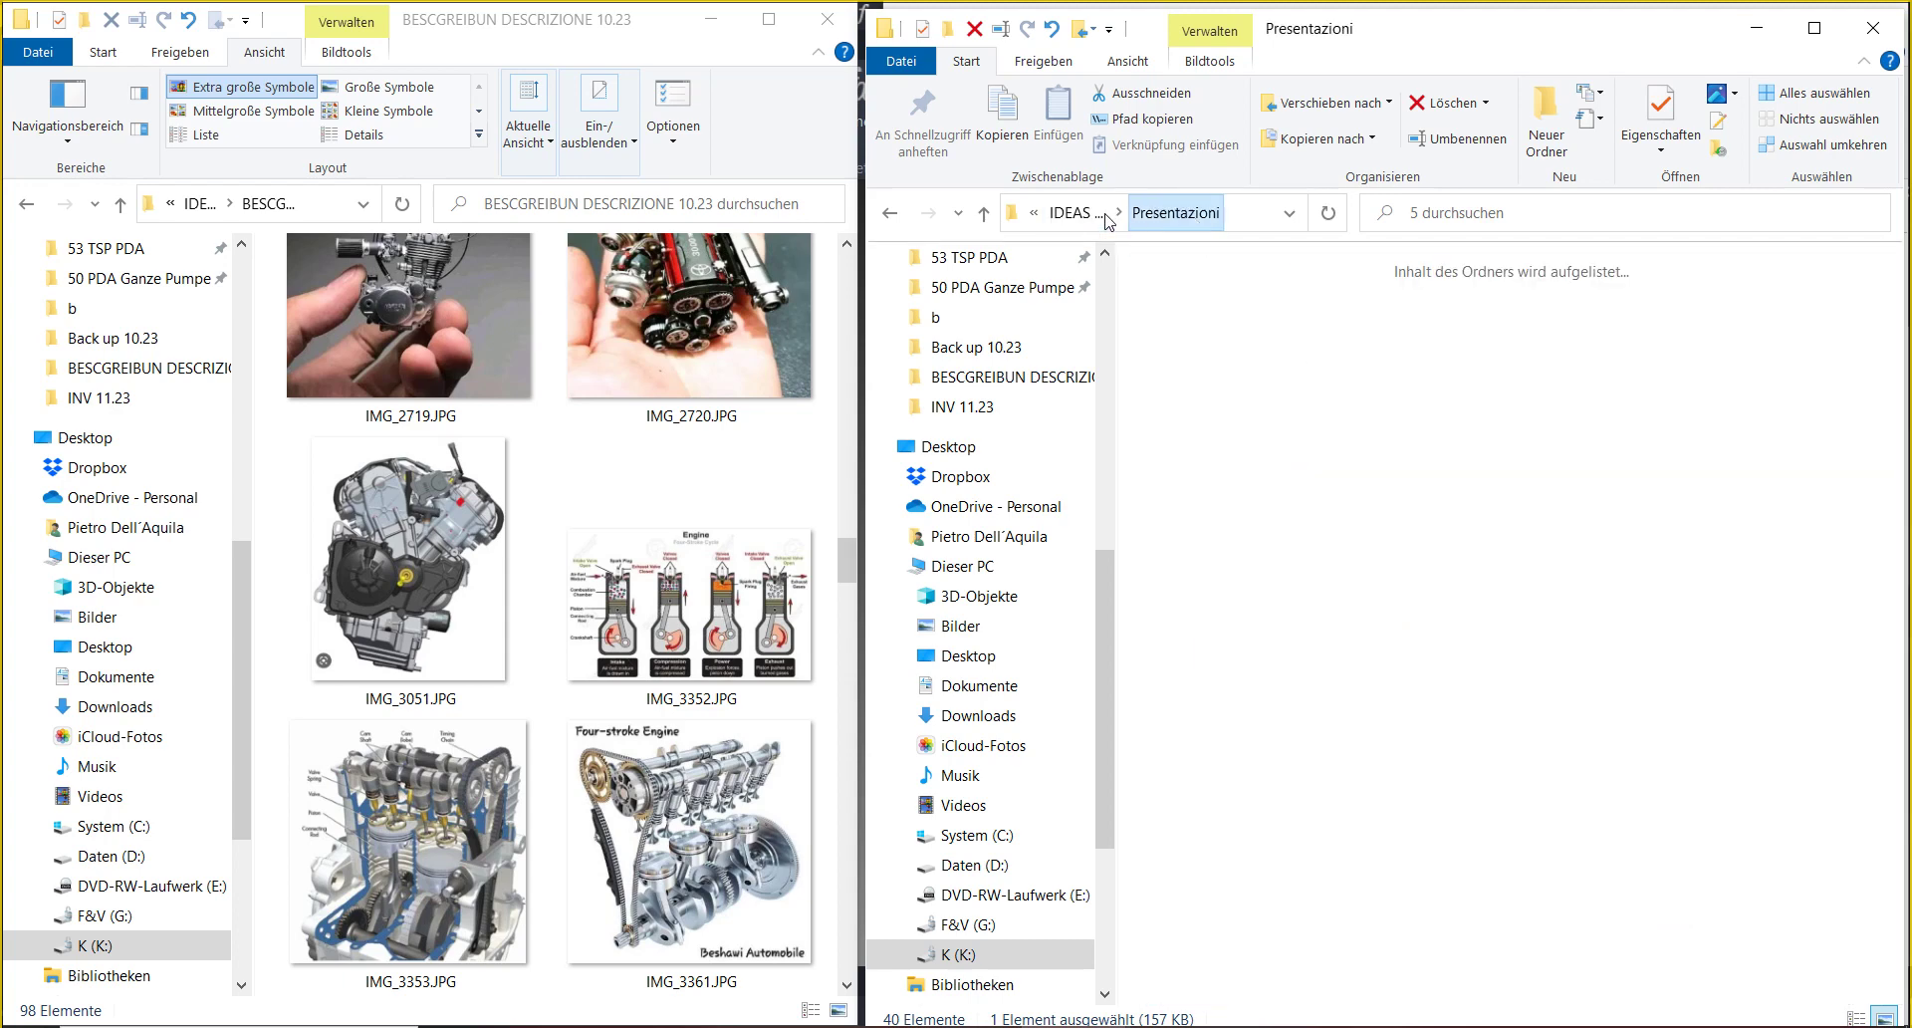
click(1068, 212)
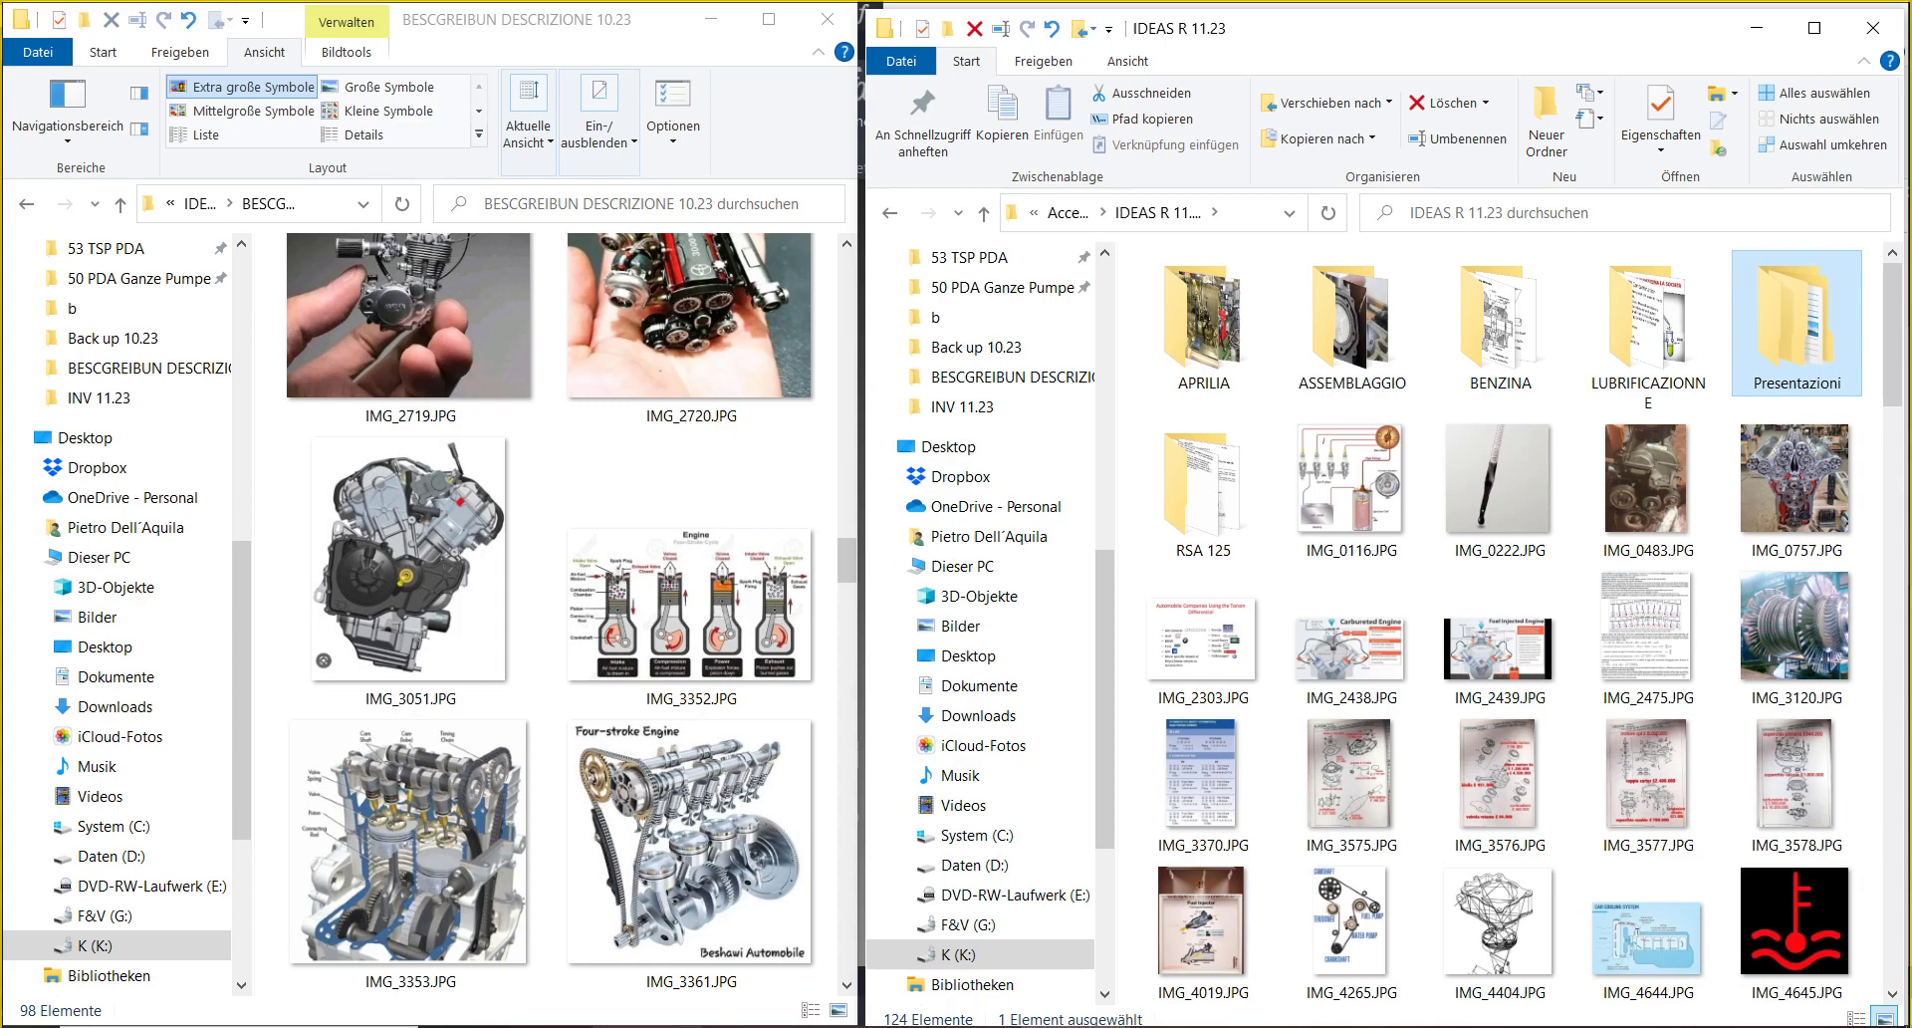
- Switch to Inventor and examine the 11833308_E-Motor.ipt part and the contents of its E-Motor-160M4.iam component
mouse_move(538, 1026)
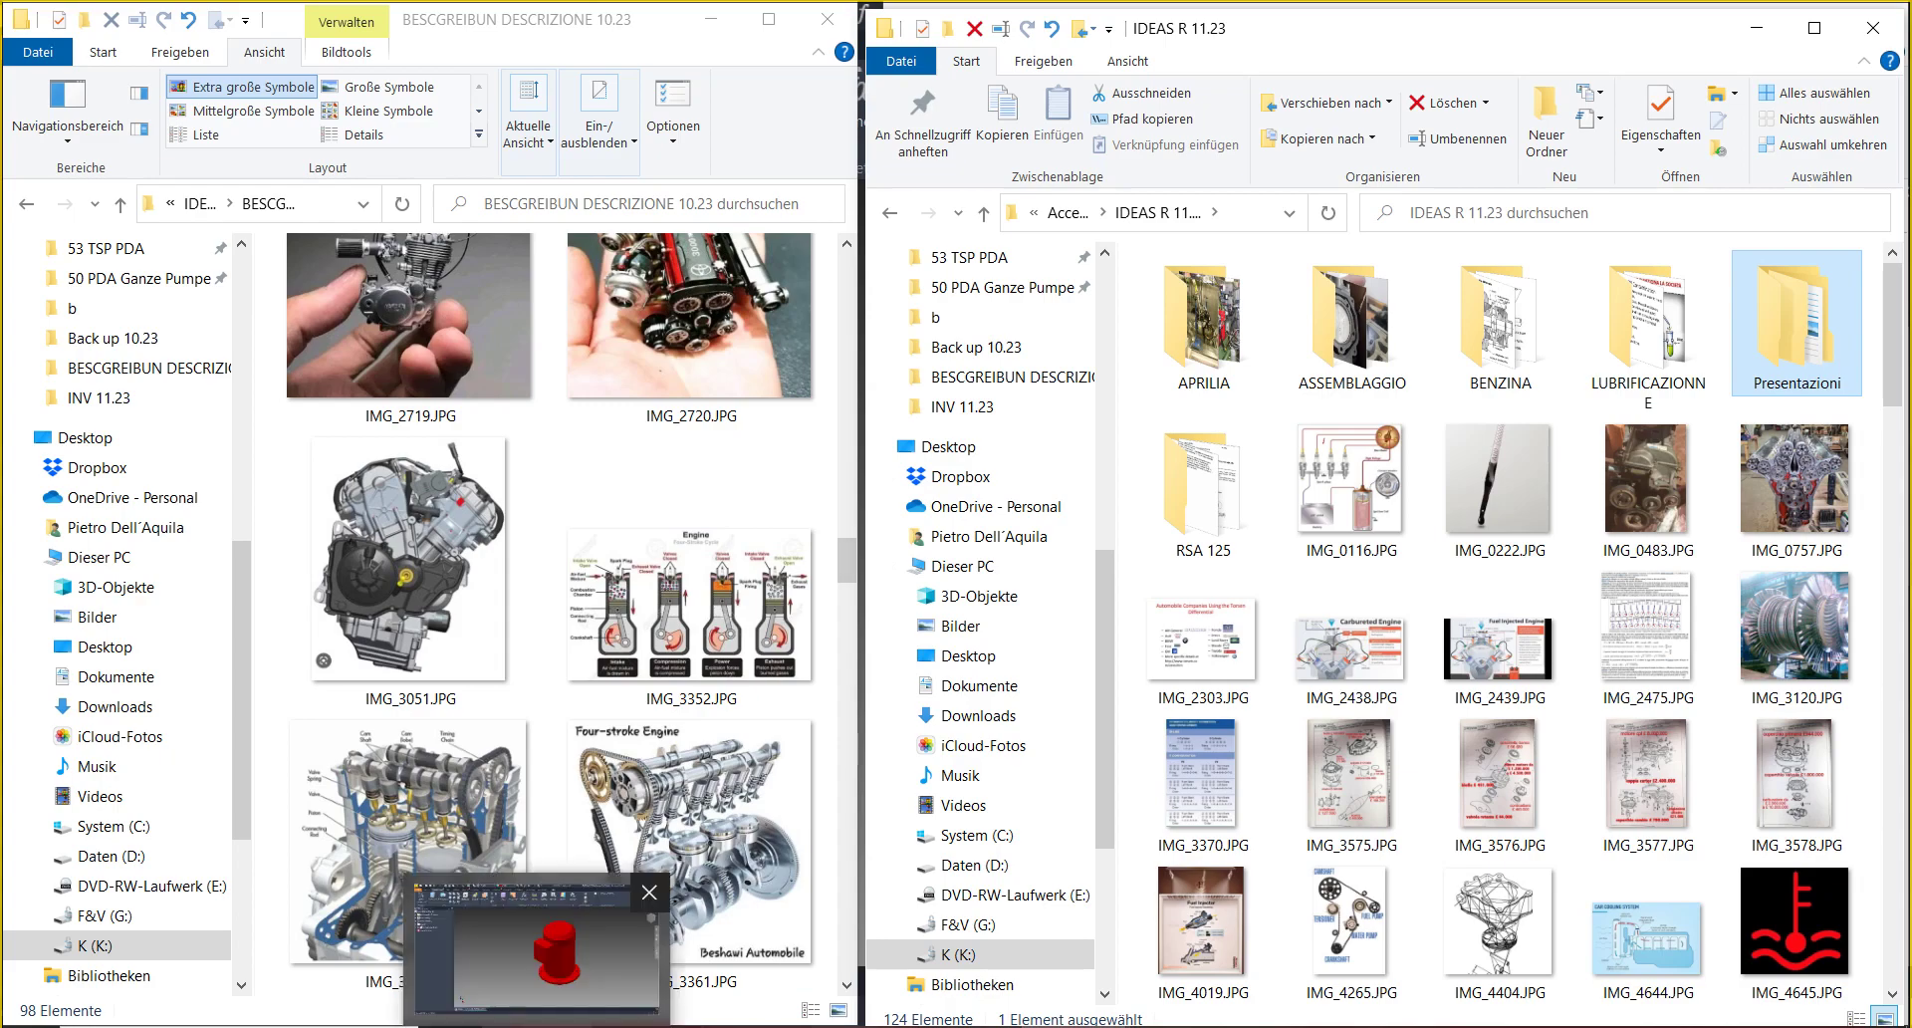
click(564, 994)
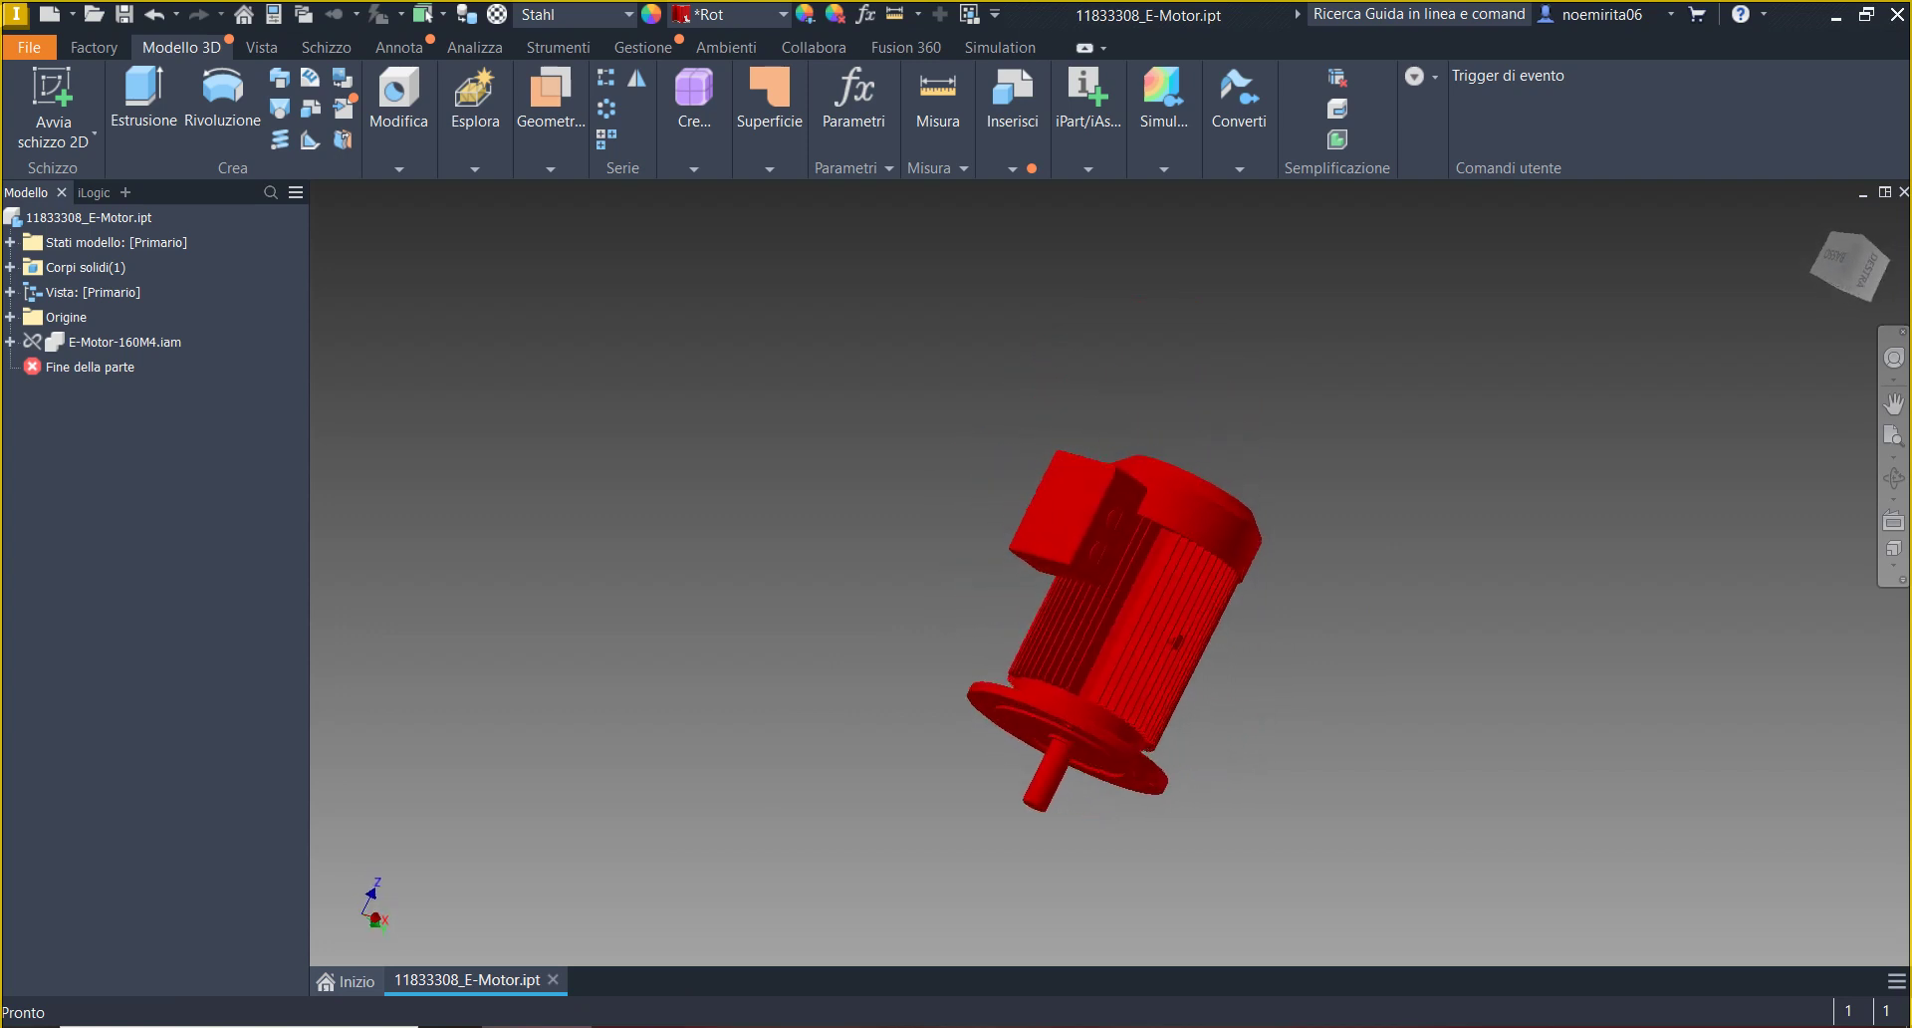
scroll(1271, 578, down, 3)
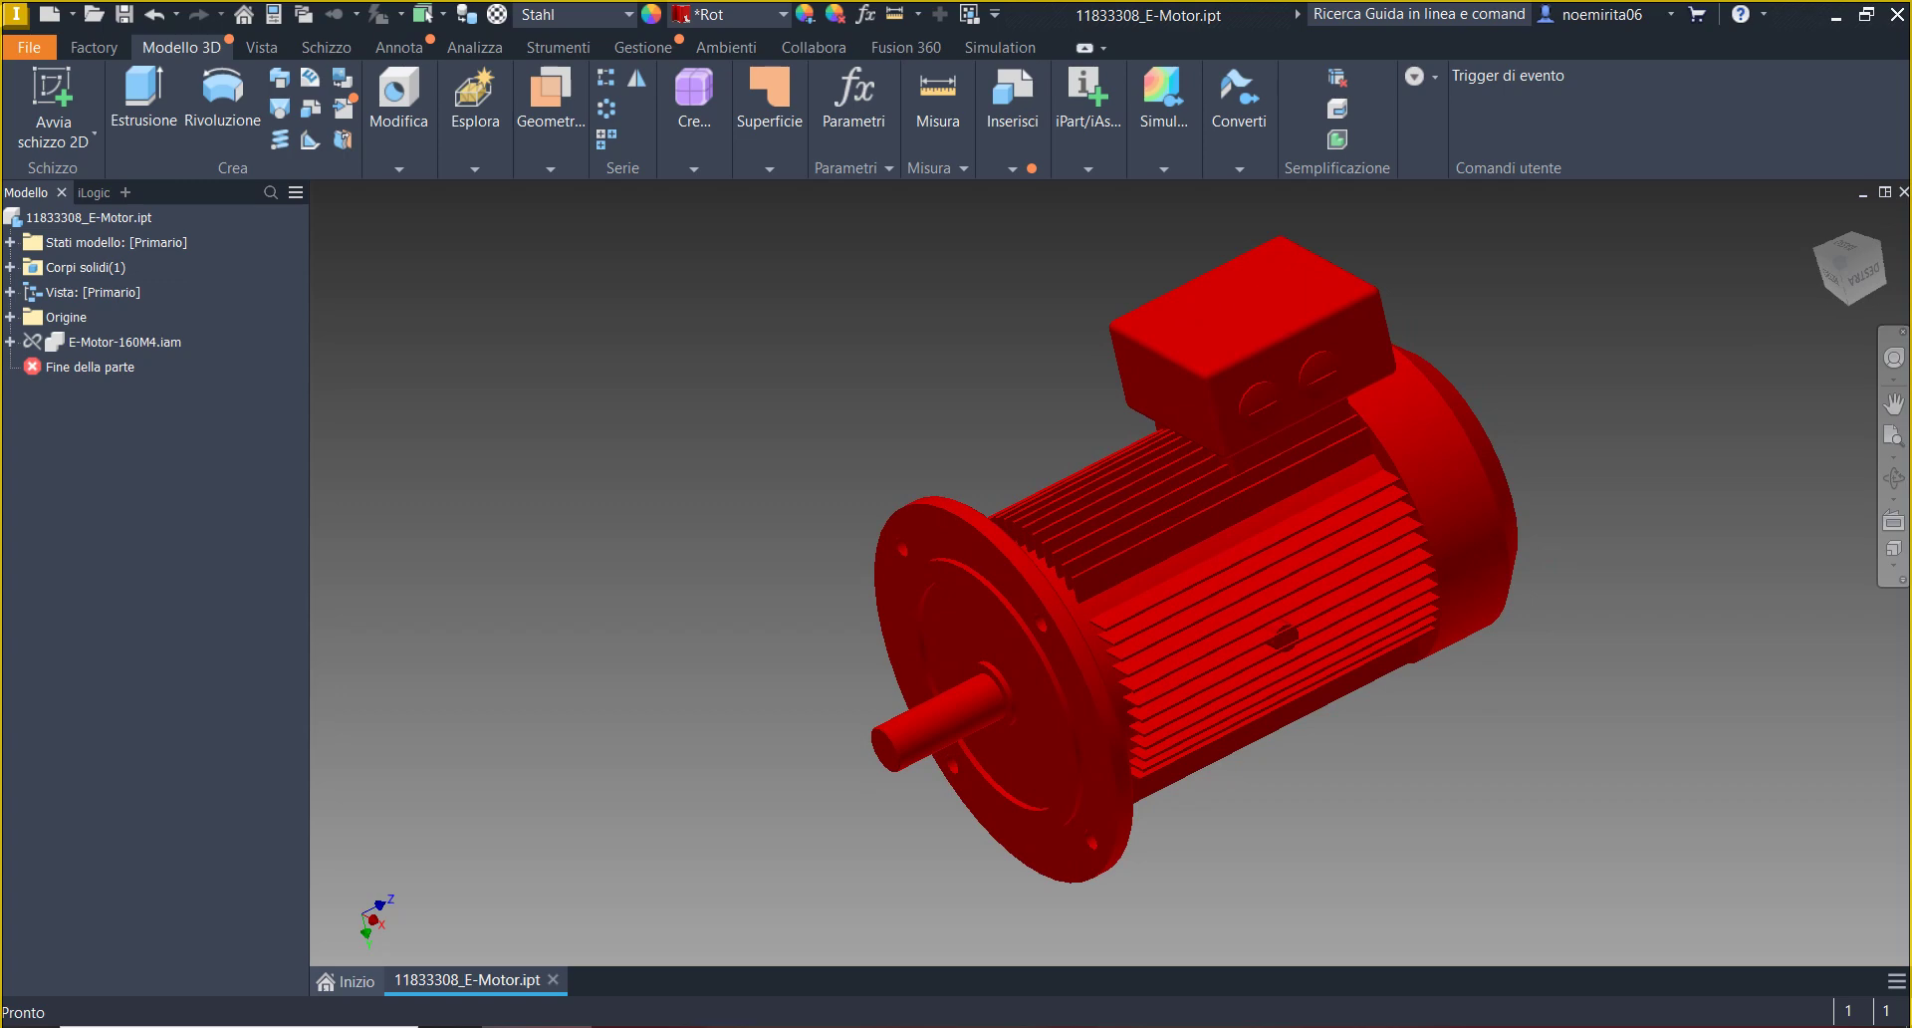
click(11, 342)
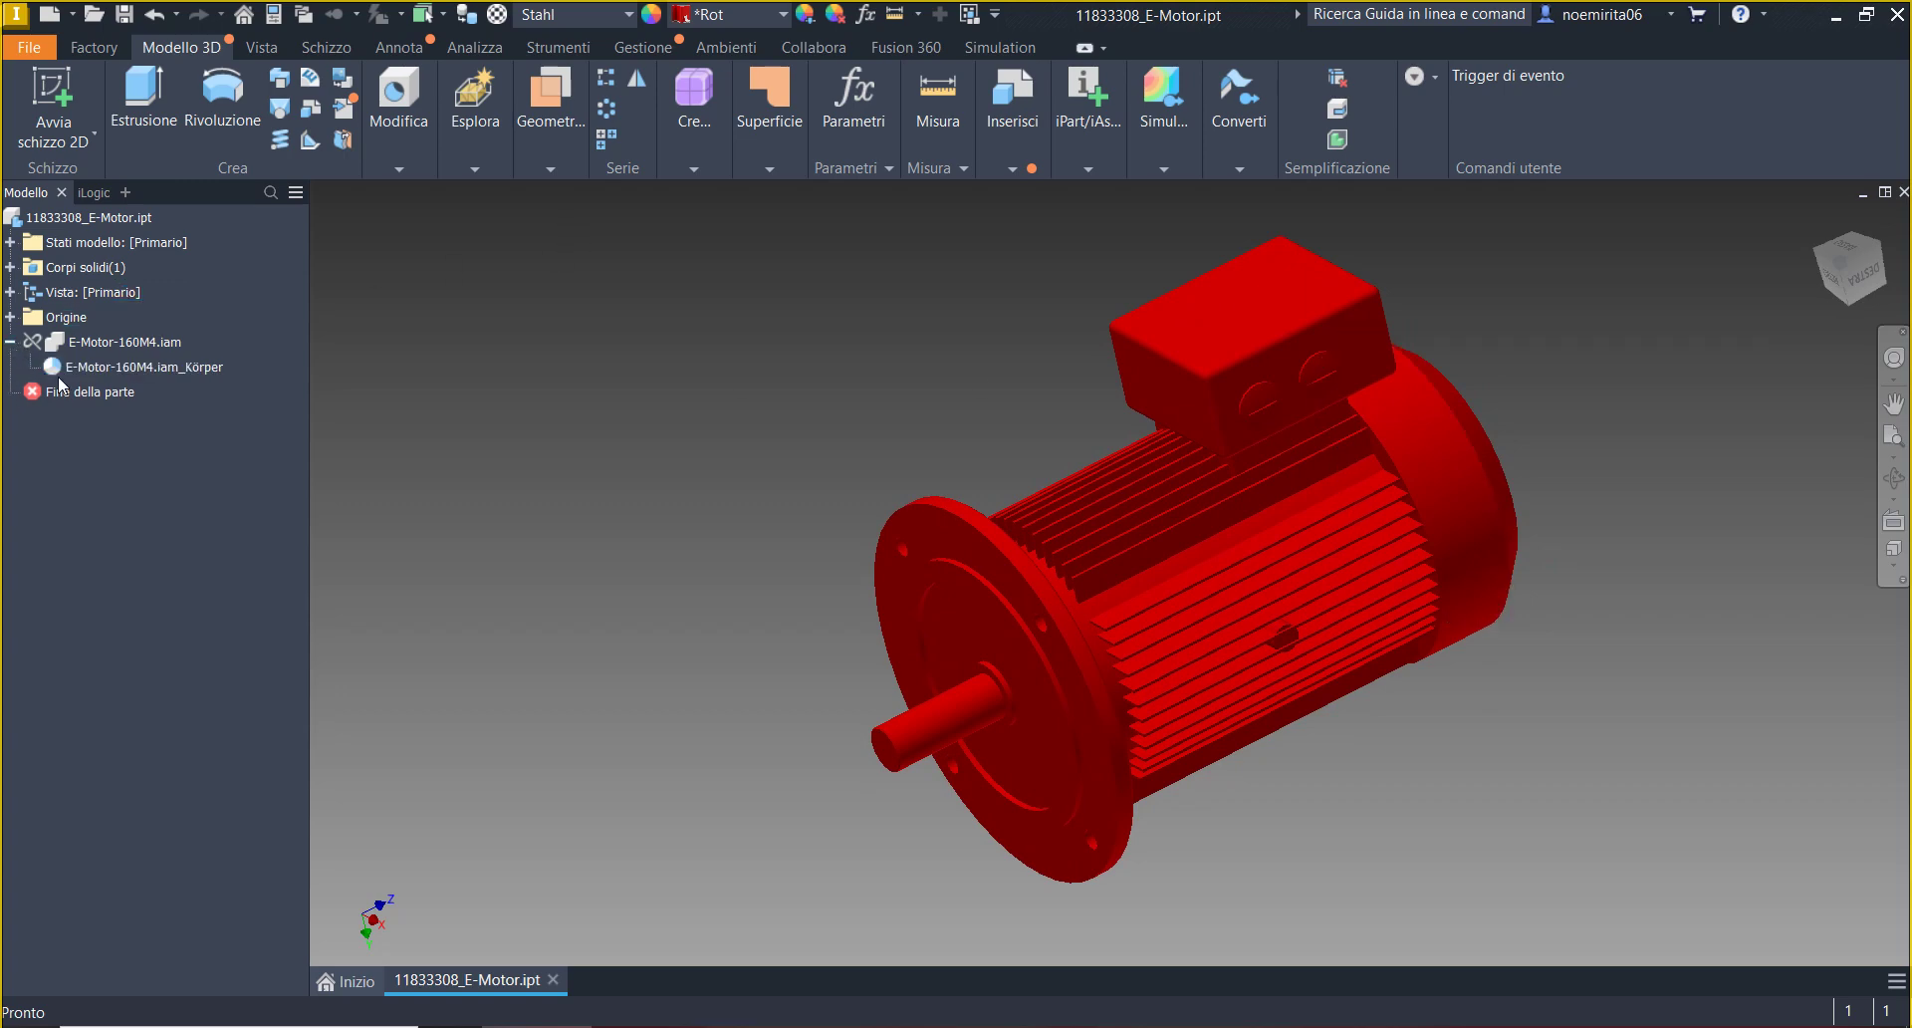
click(9, 342)
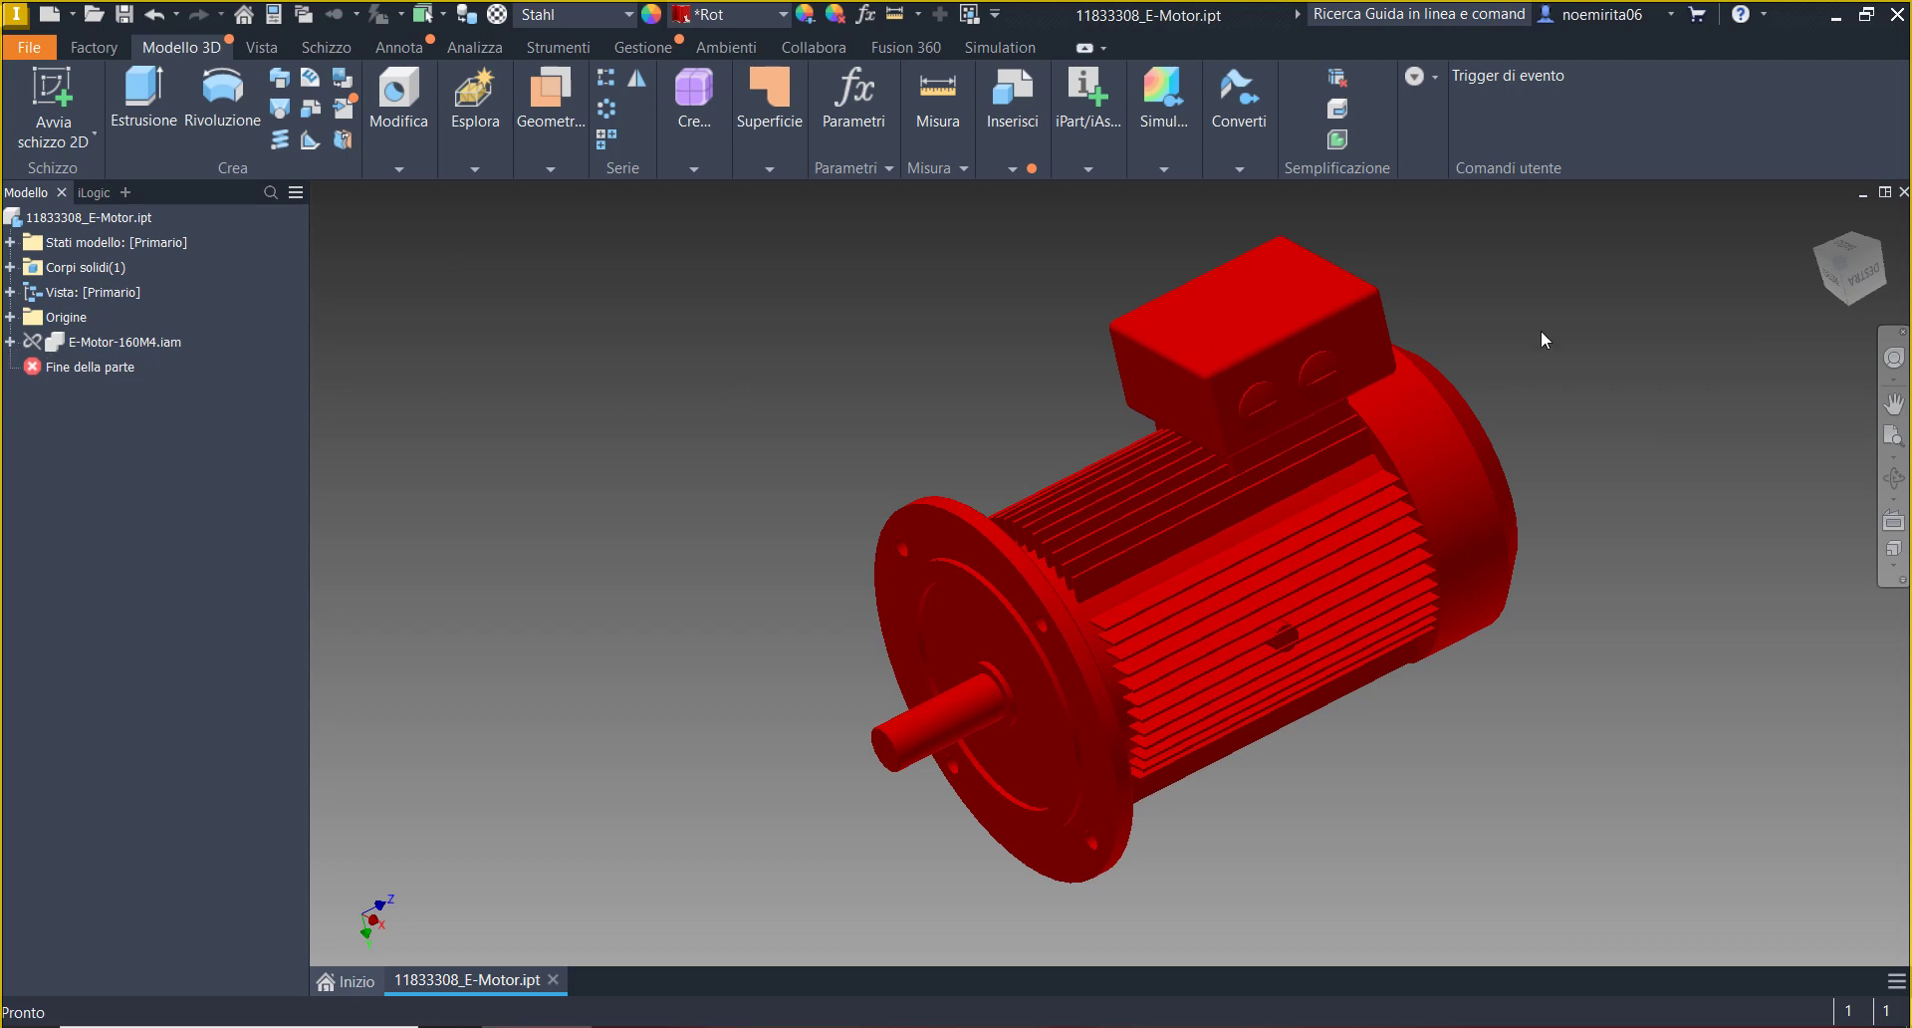
- Turn the motor to a corner view, set its preview image to Finestra attiva al salvataggio and save the part
click(1840, 271)
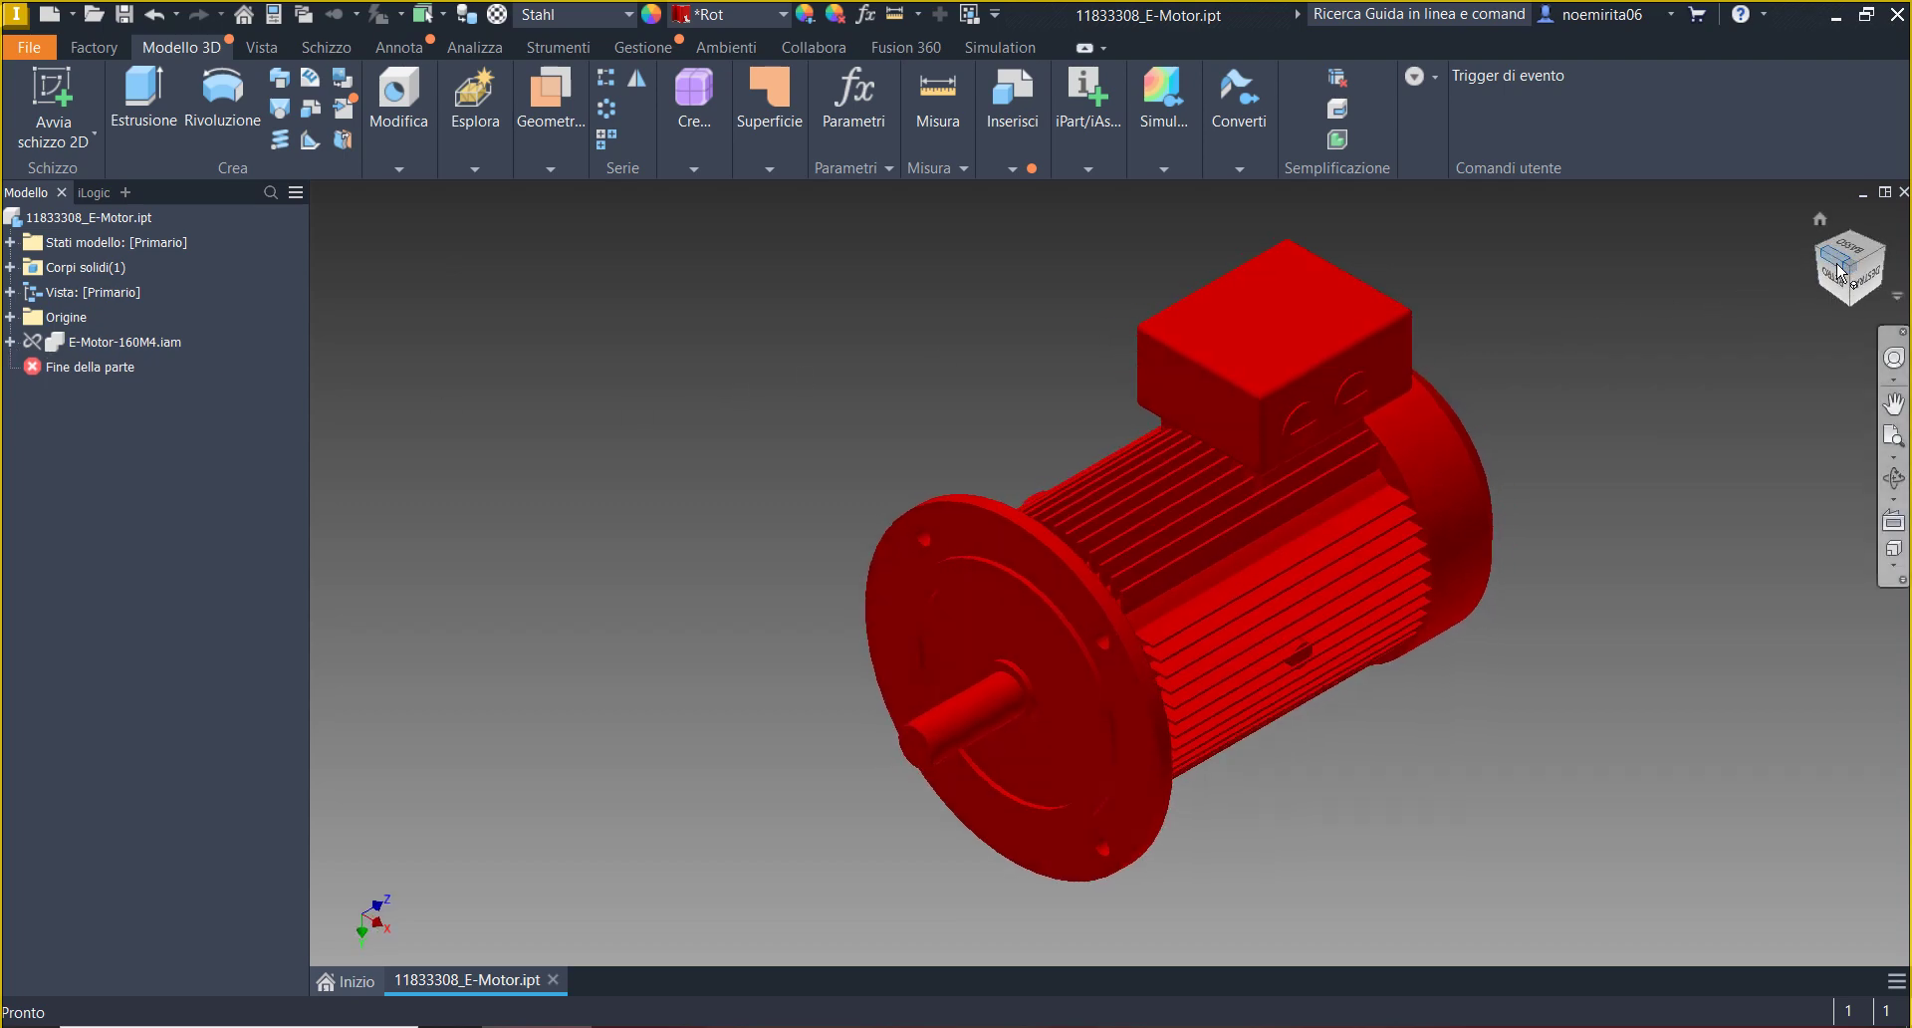
click(274, 14)
click(385, 205)
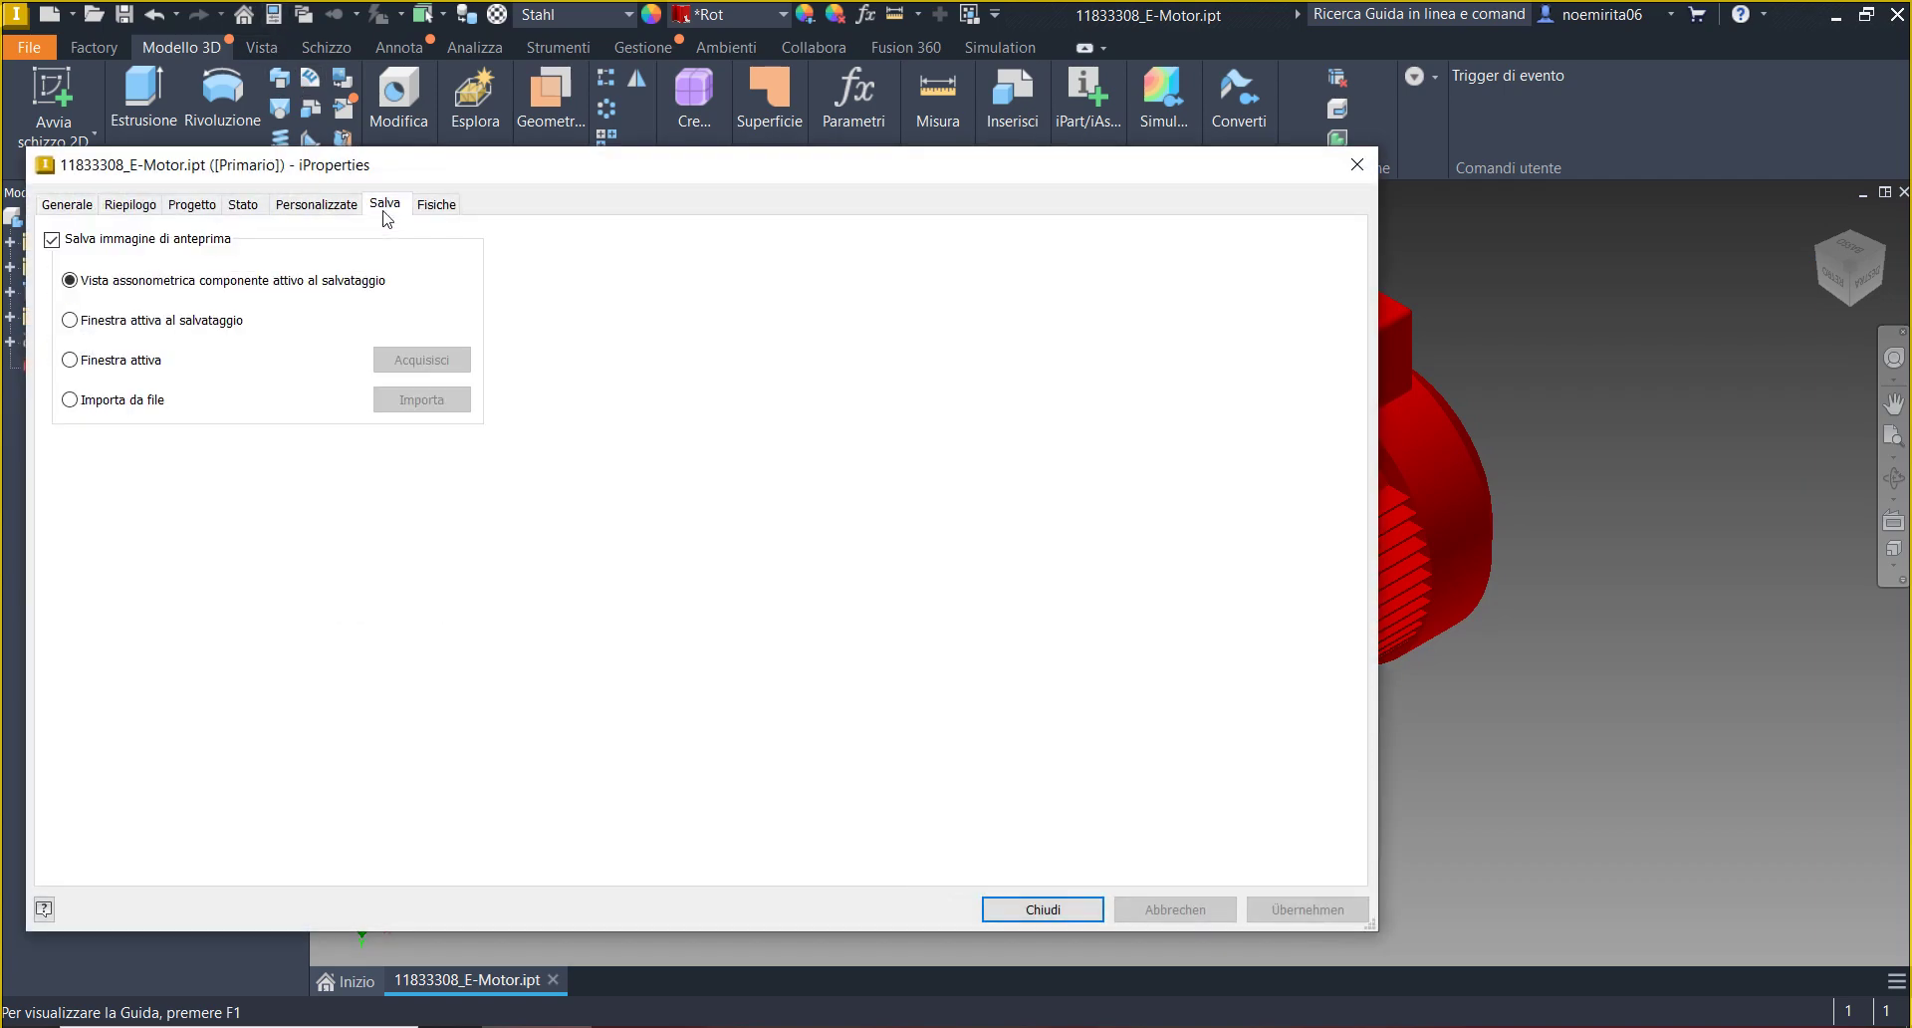
click(168, 325)
click(1025, 910)
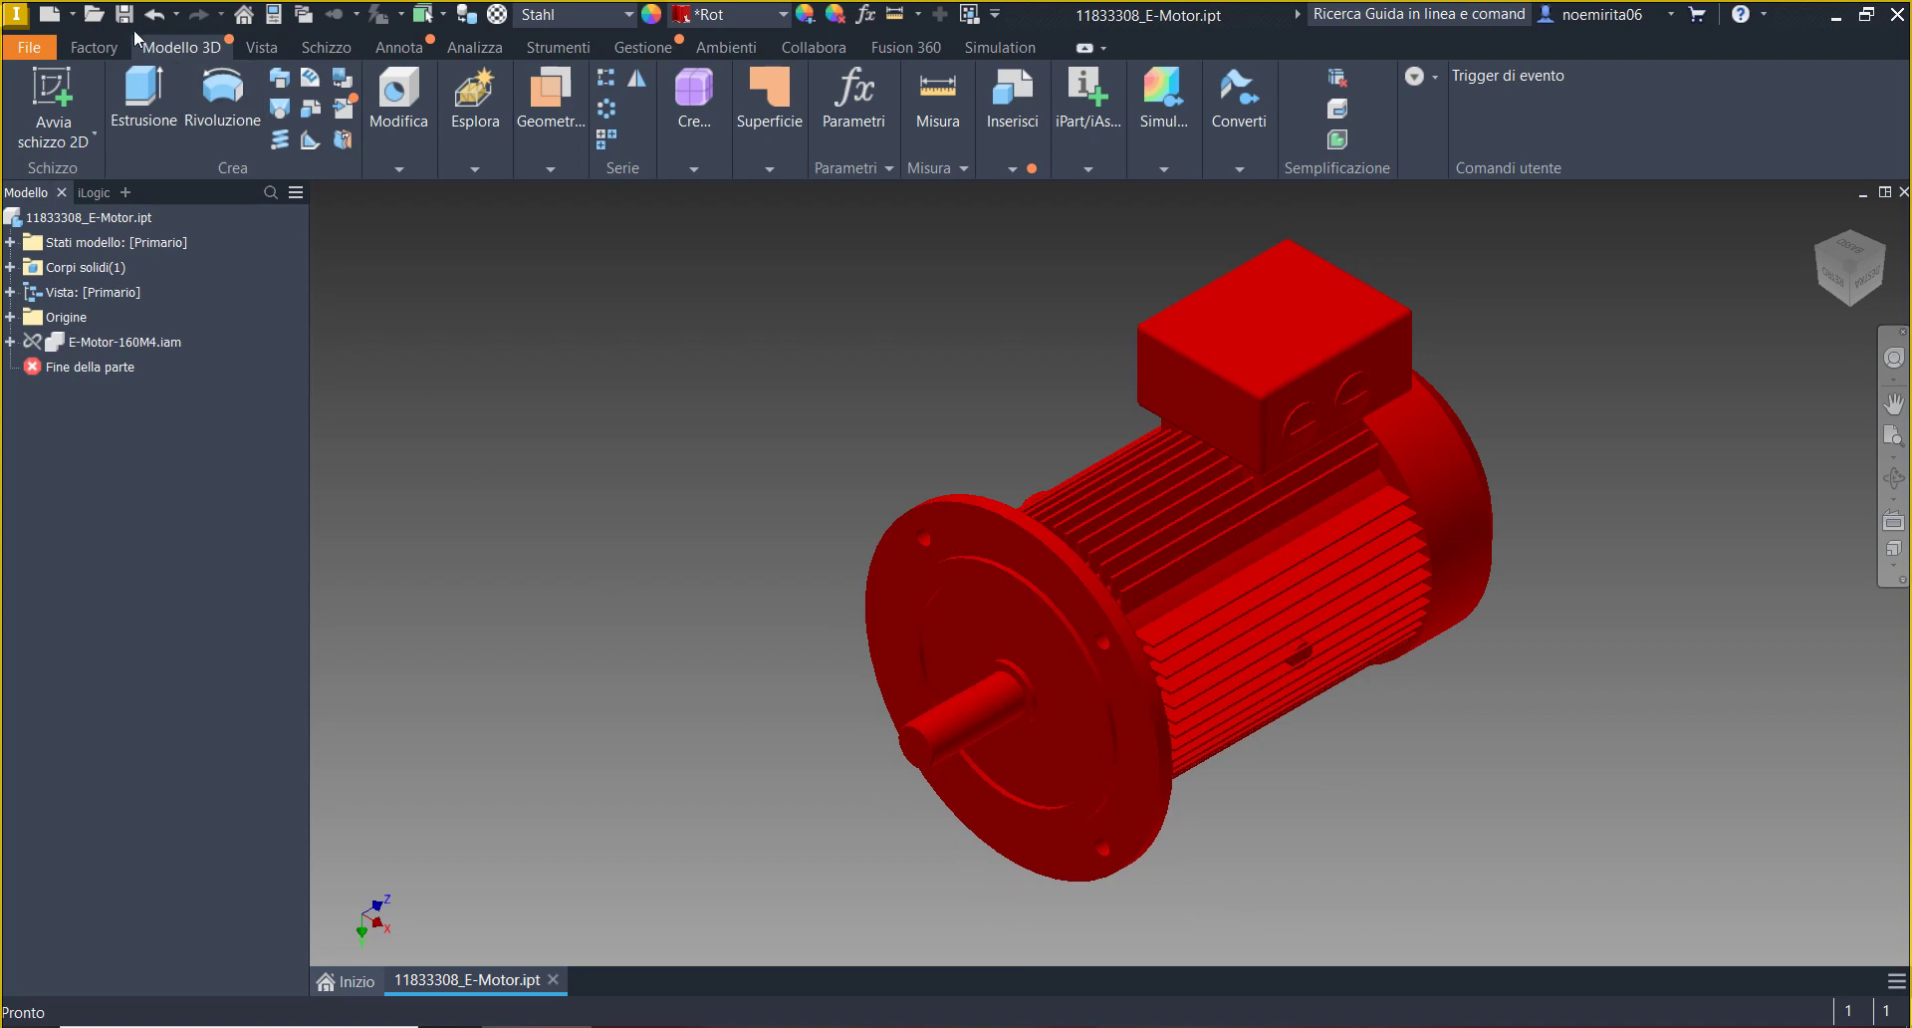
click(125, 20)
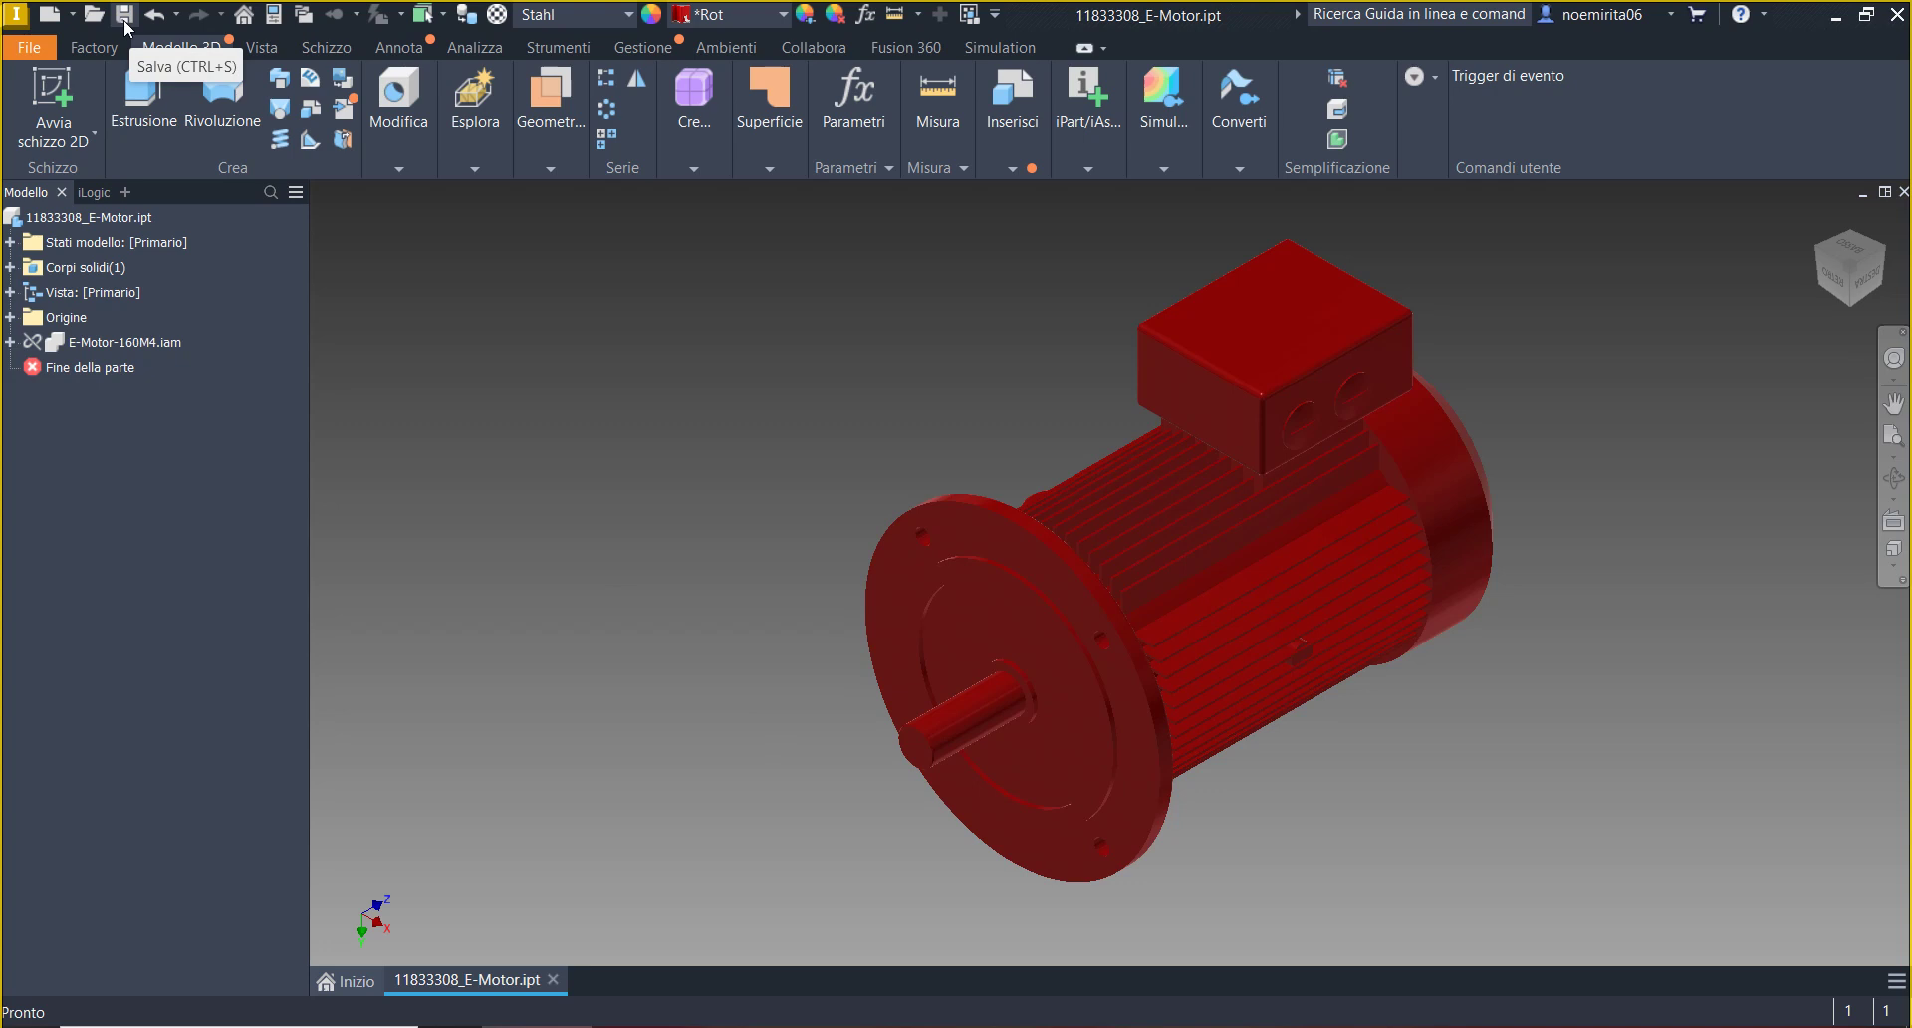
- Capture a screenshot of the region around the red motor and start saving it as a PNG image
key(Print)
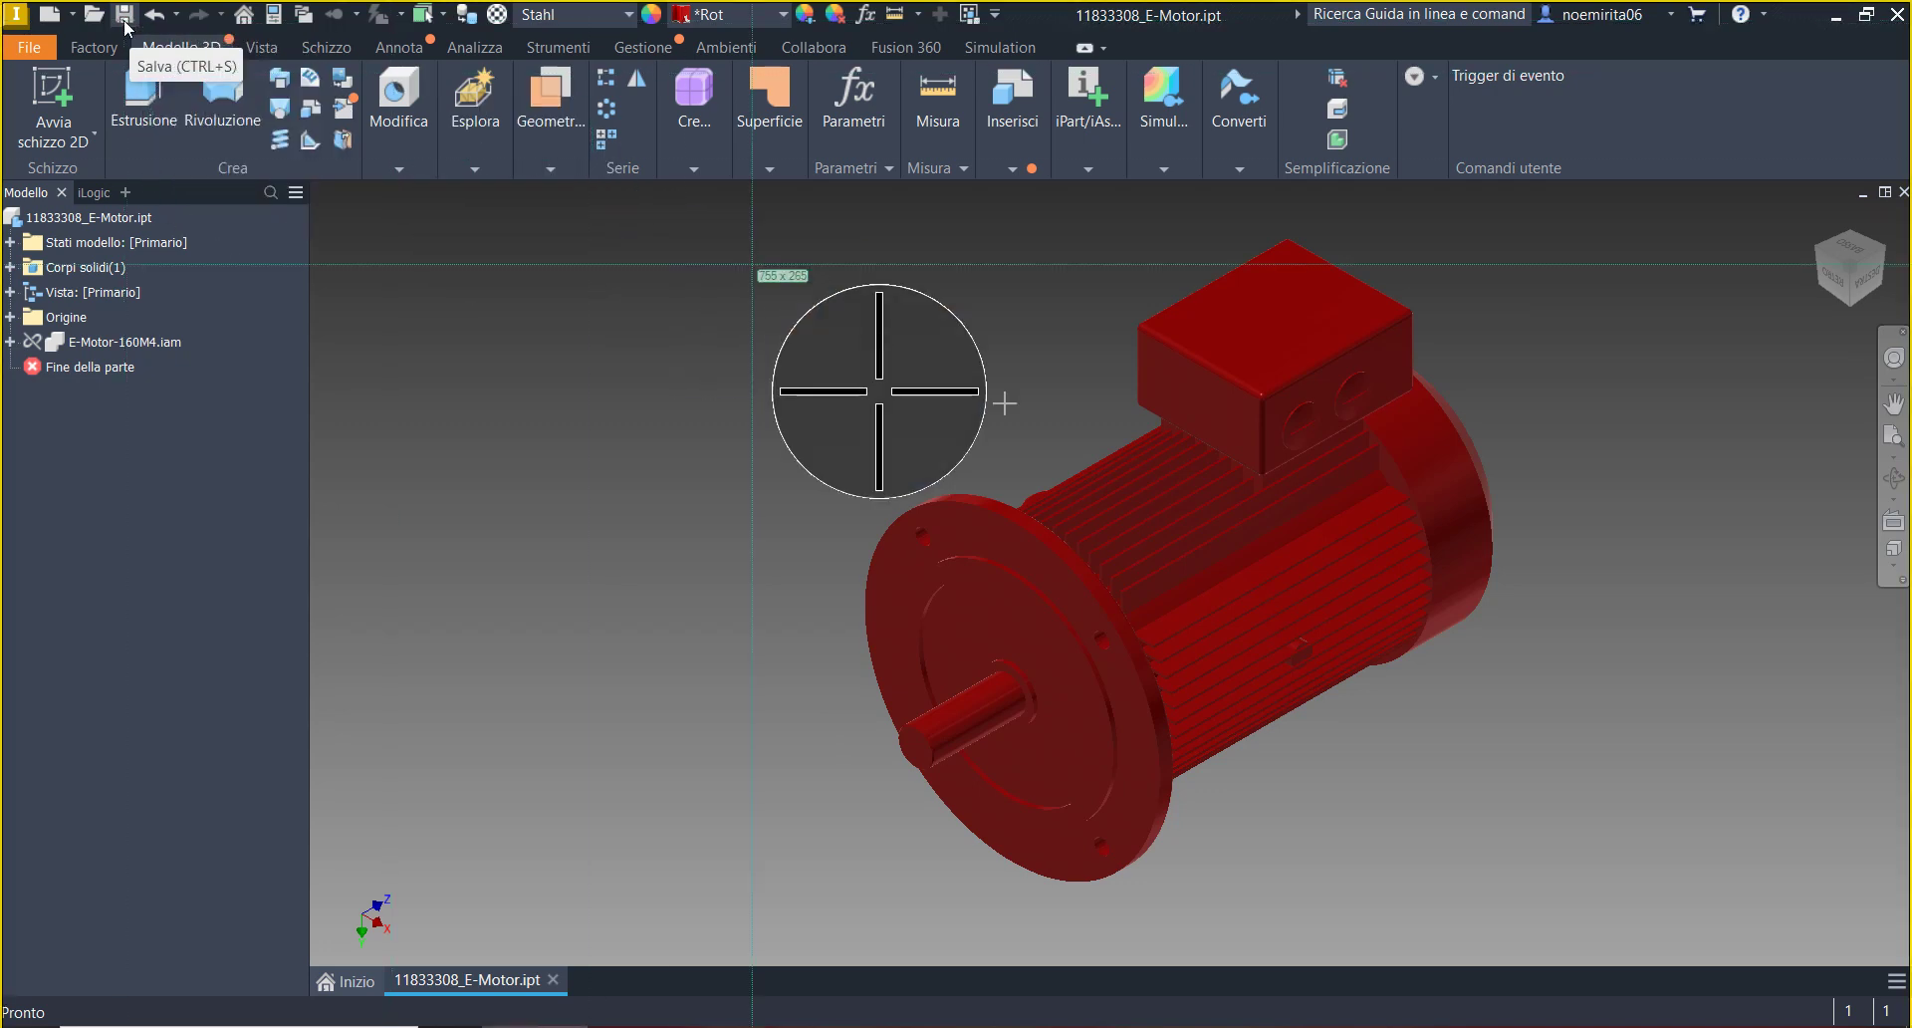
drag(773, 220, 1564, 922)
click(1577, 851)
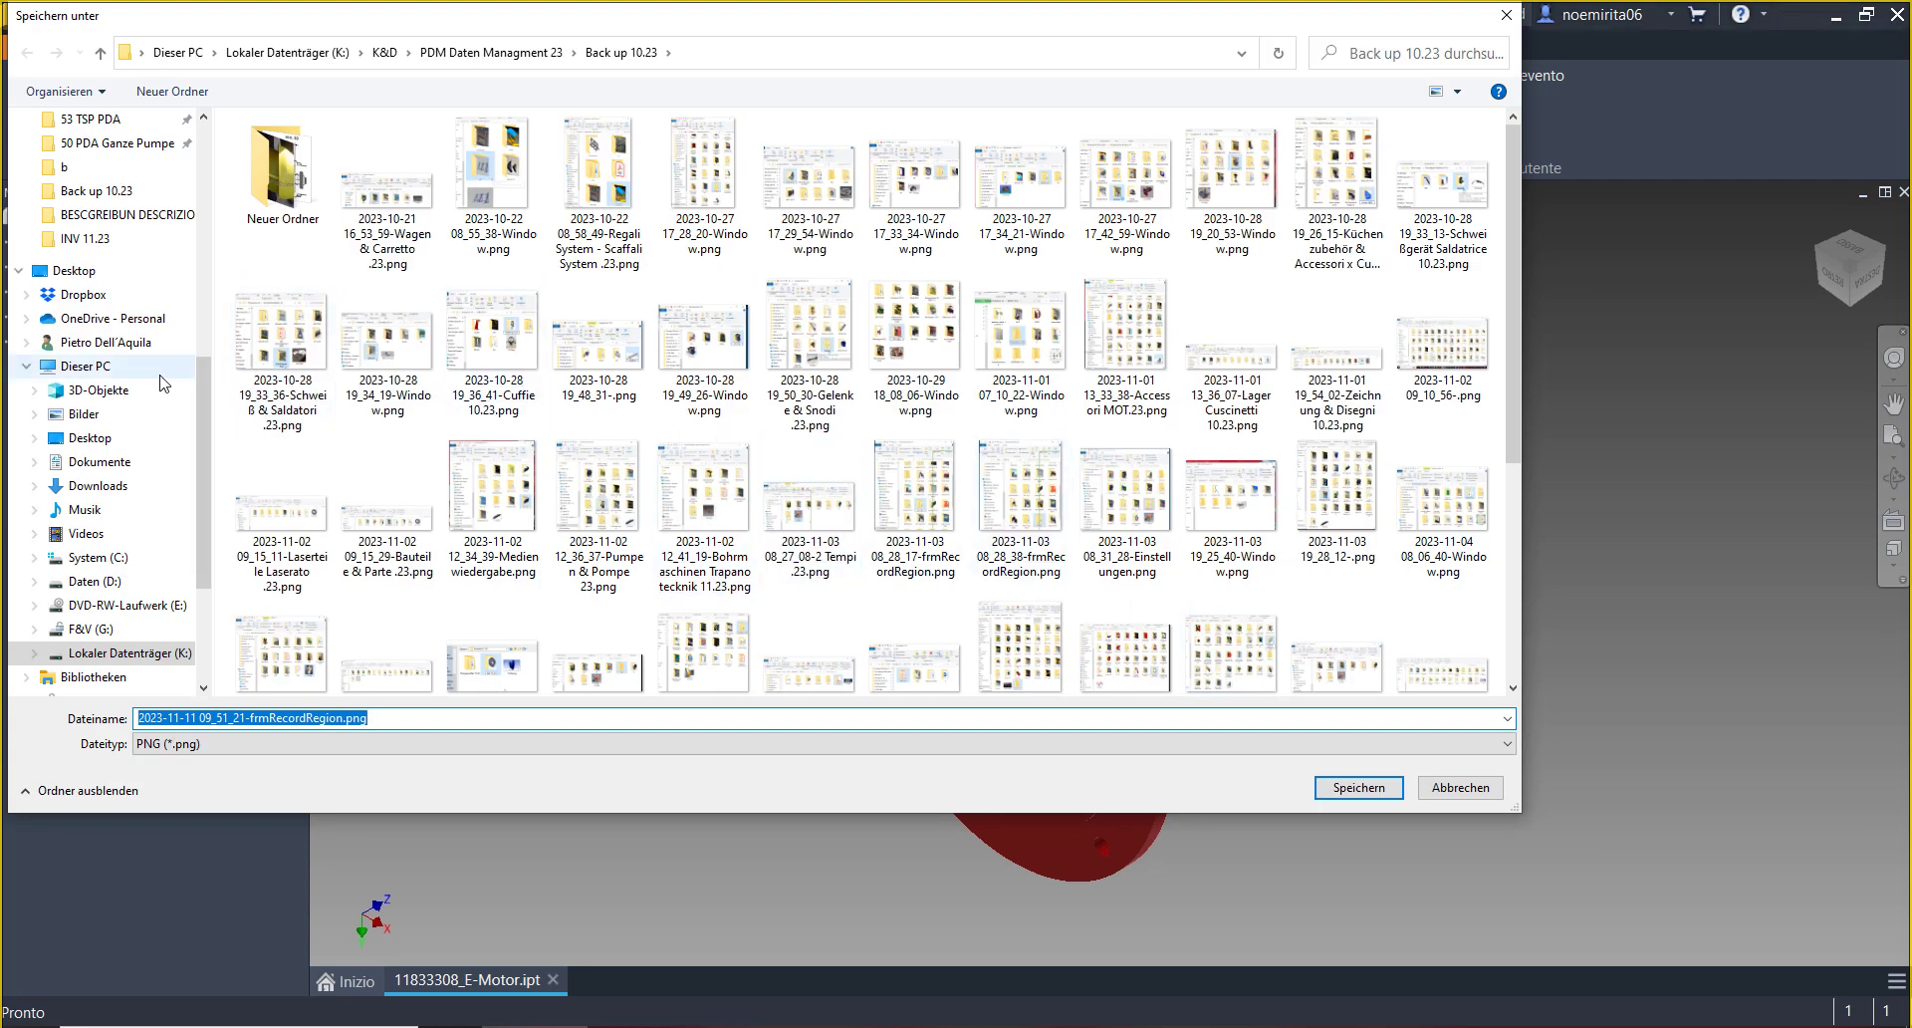
- Browse to the K&D > Automotiv 23 > Motoren & Motori .23 folder as the save location, enlarging the save dialog
drag(251, 16, 638, 121)
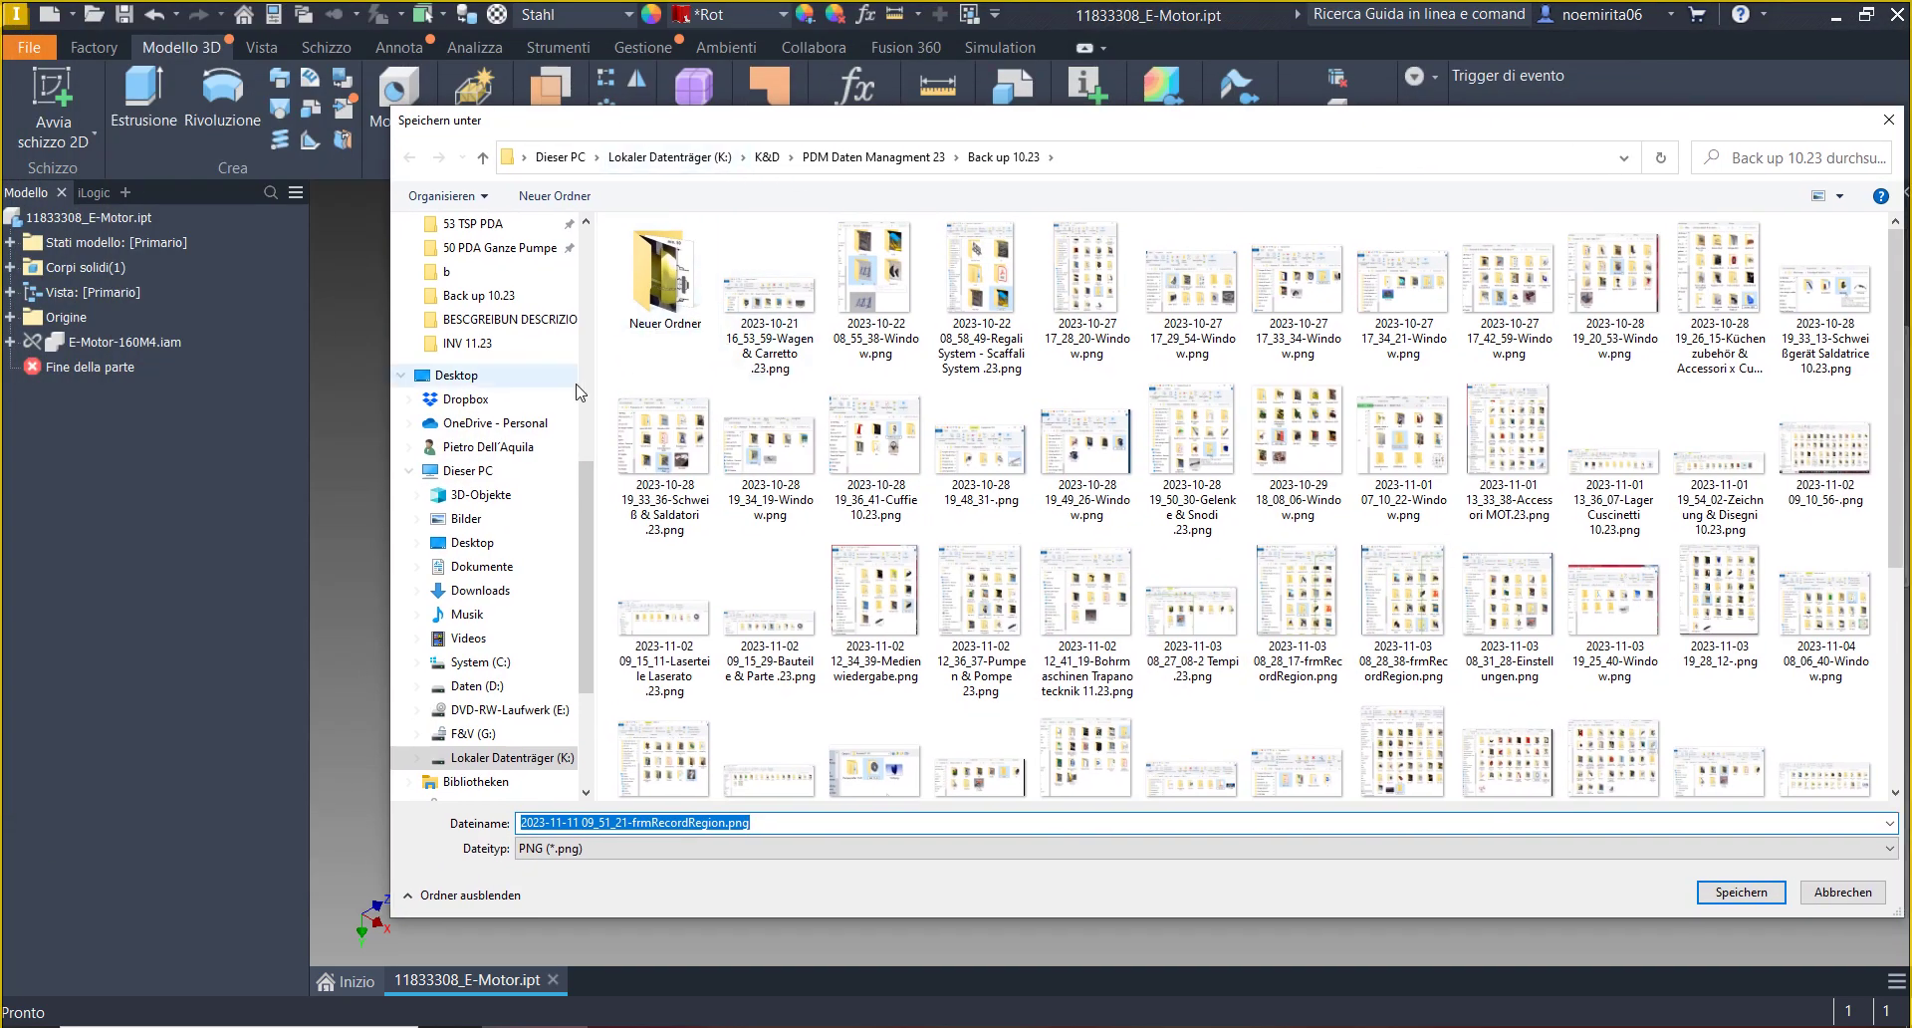
scroll(558, 315, up, 8)
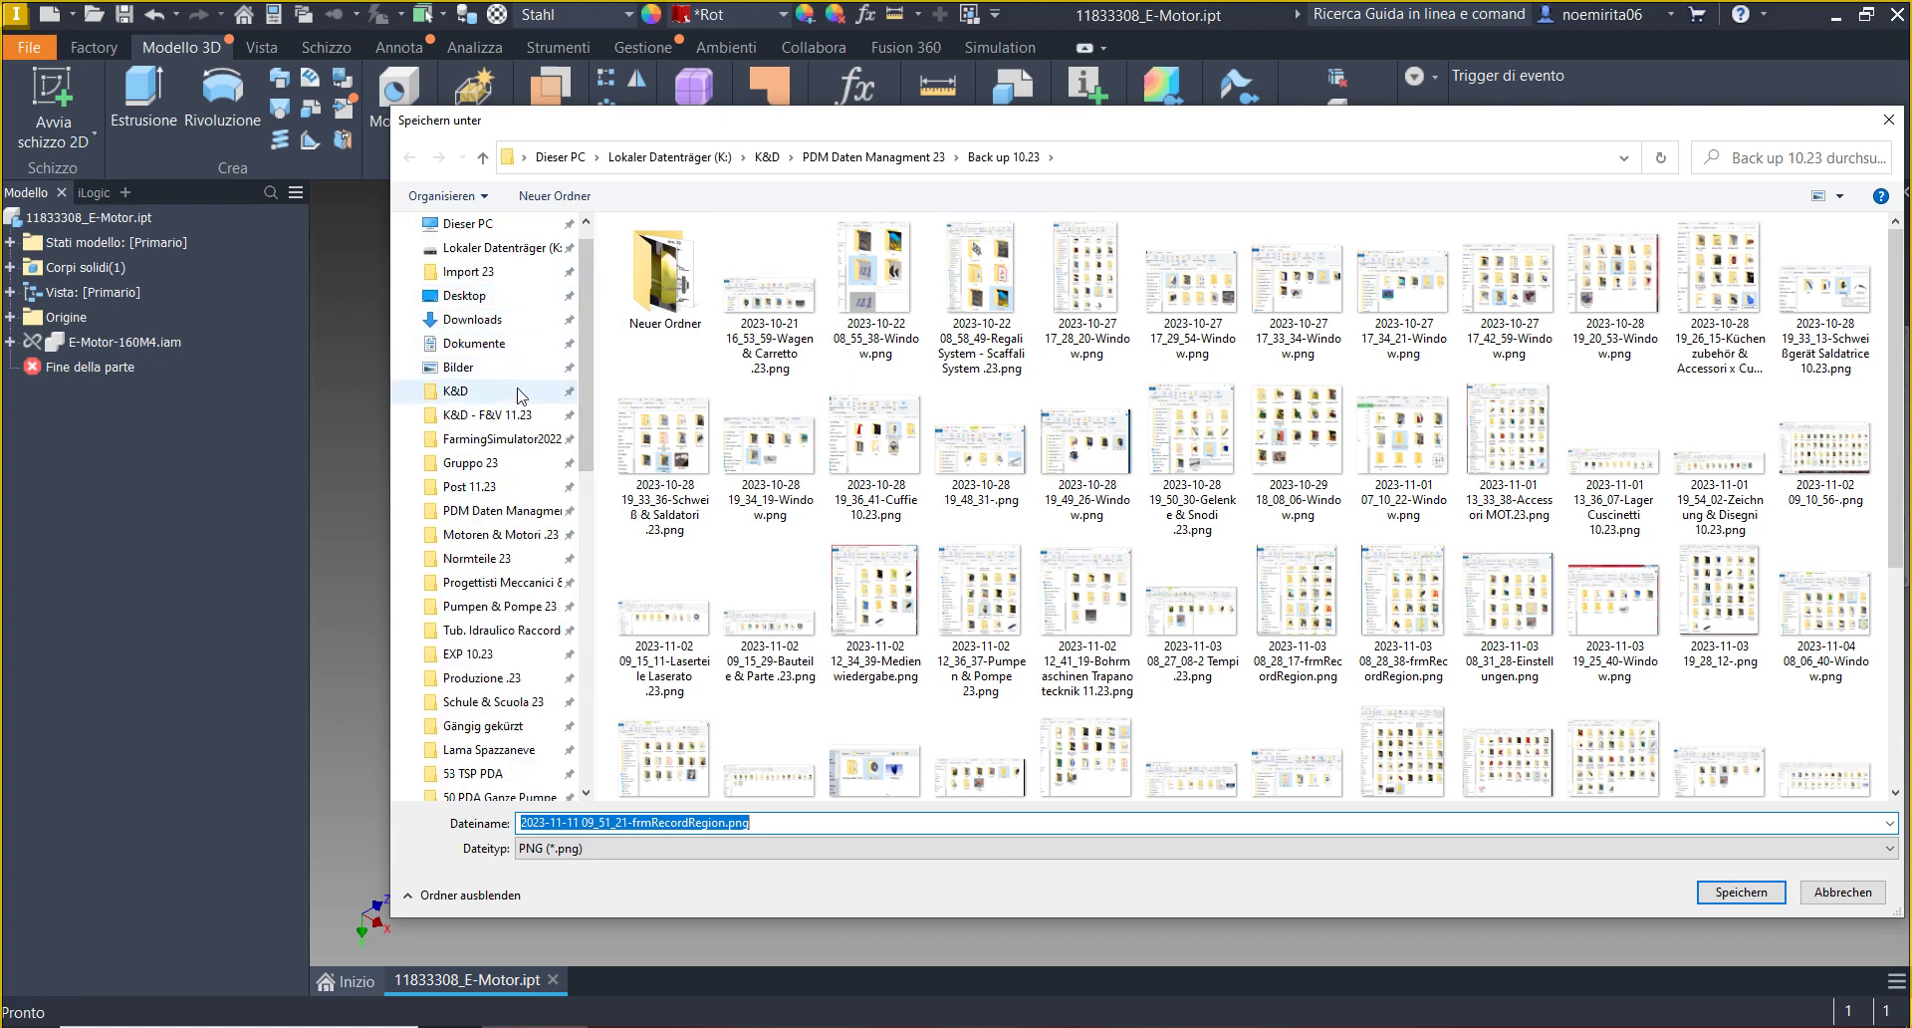
click(479, 395)
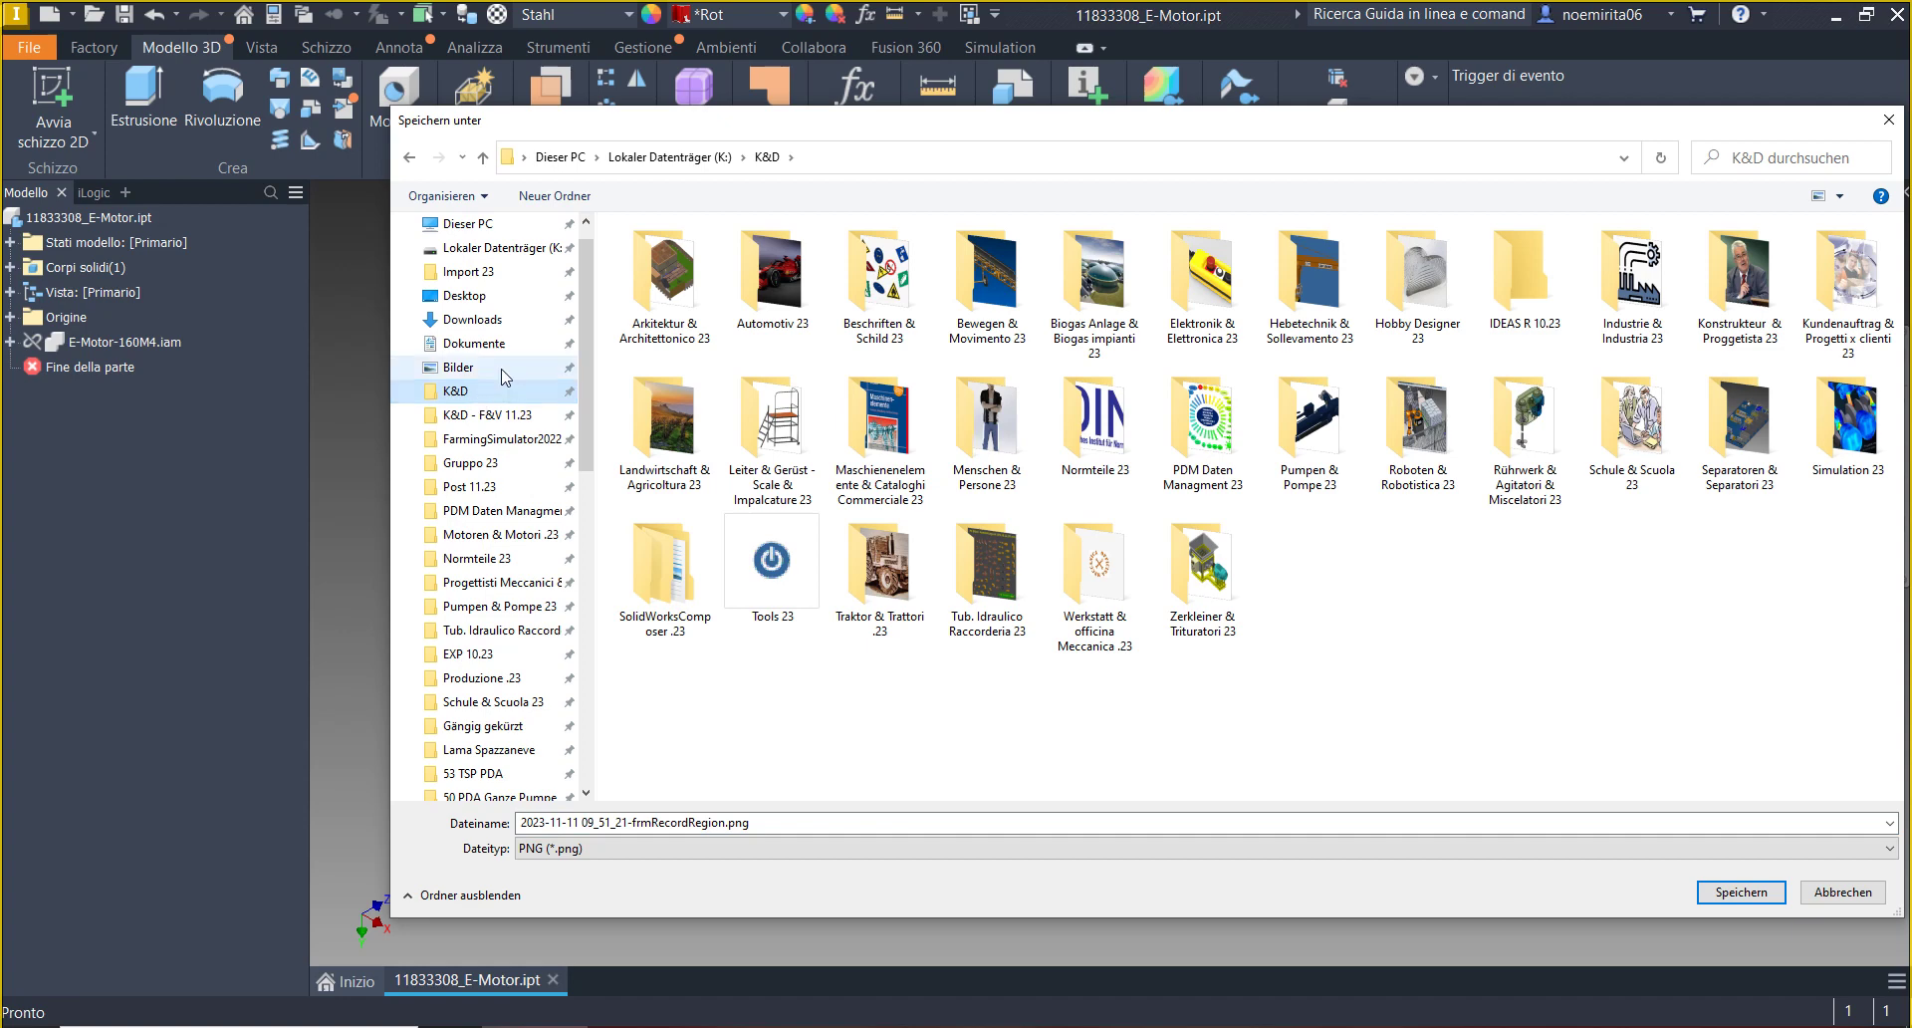
double_click(788, 303)
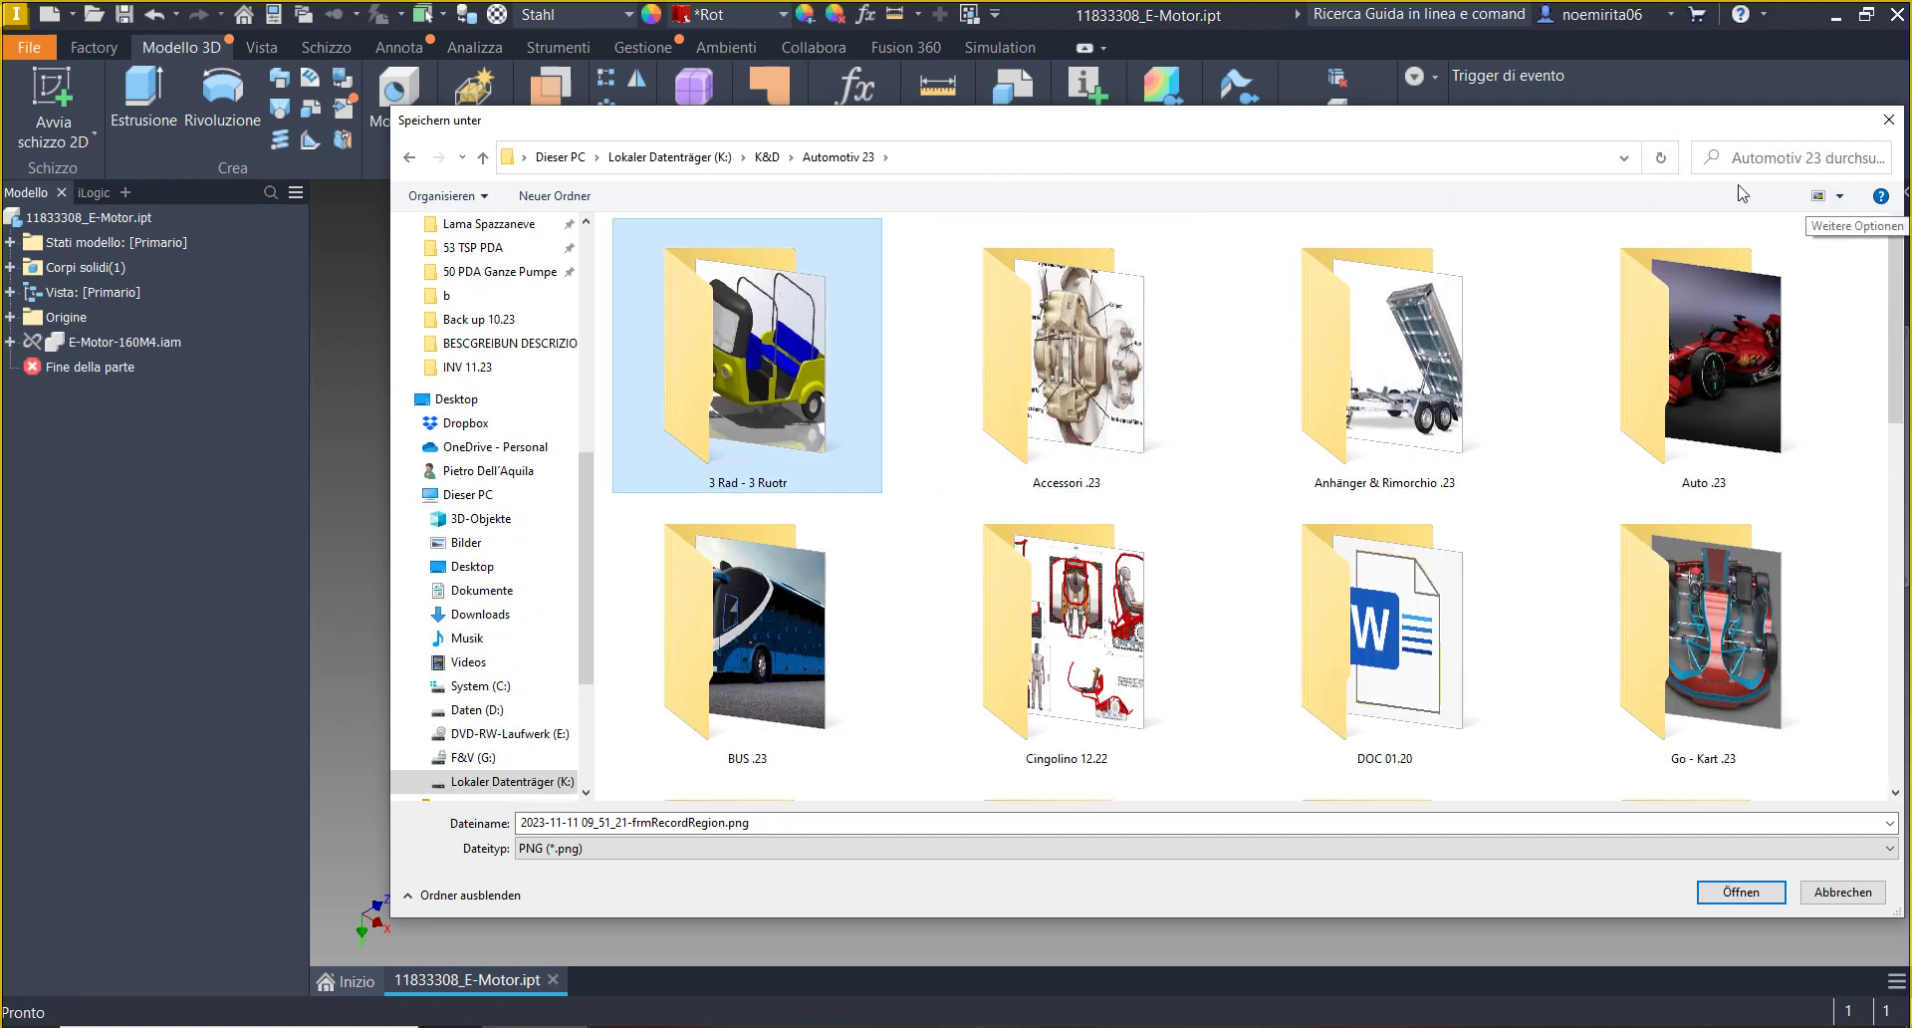
drag(1416, 111, 1416, 4)
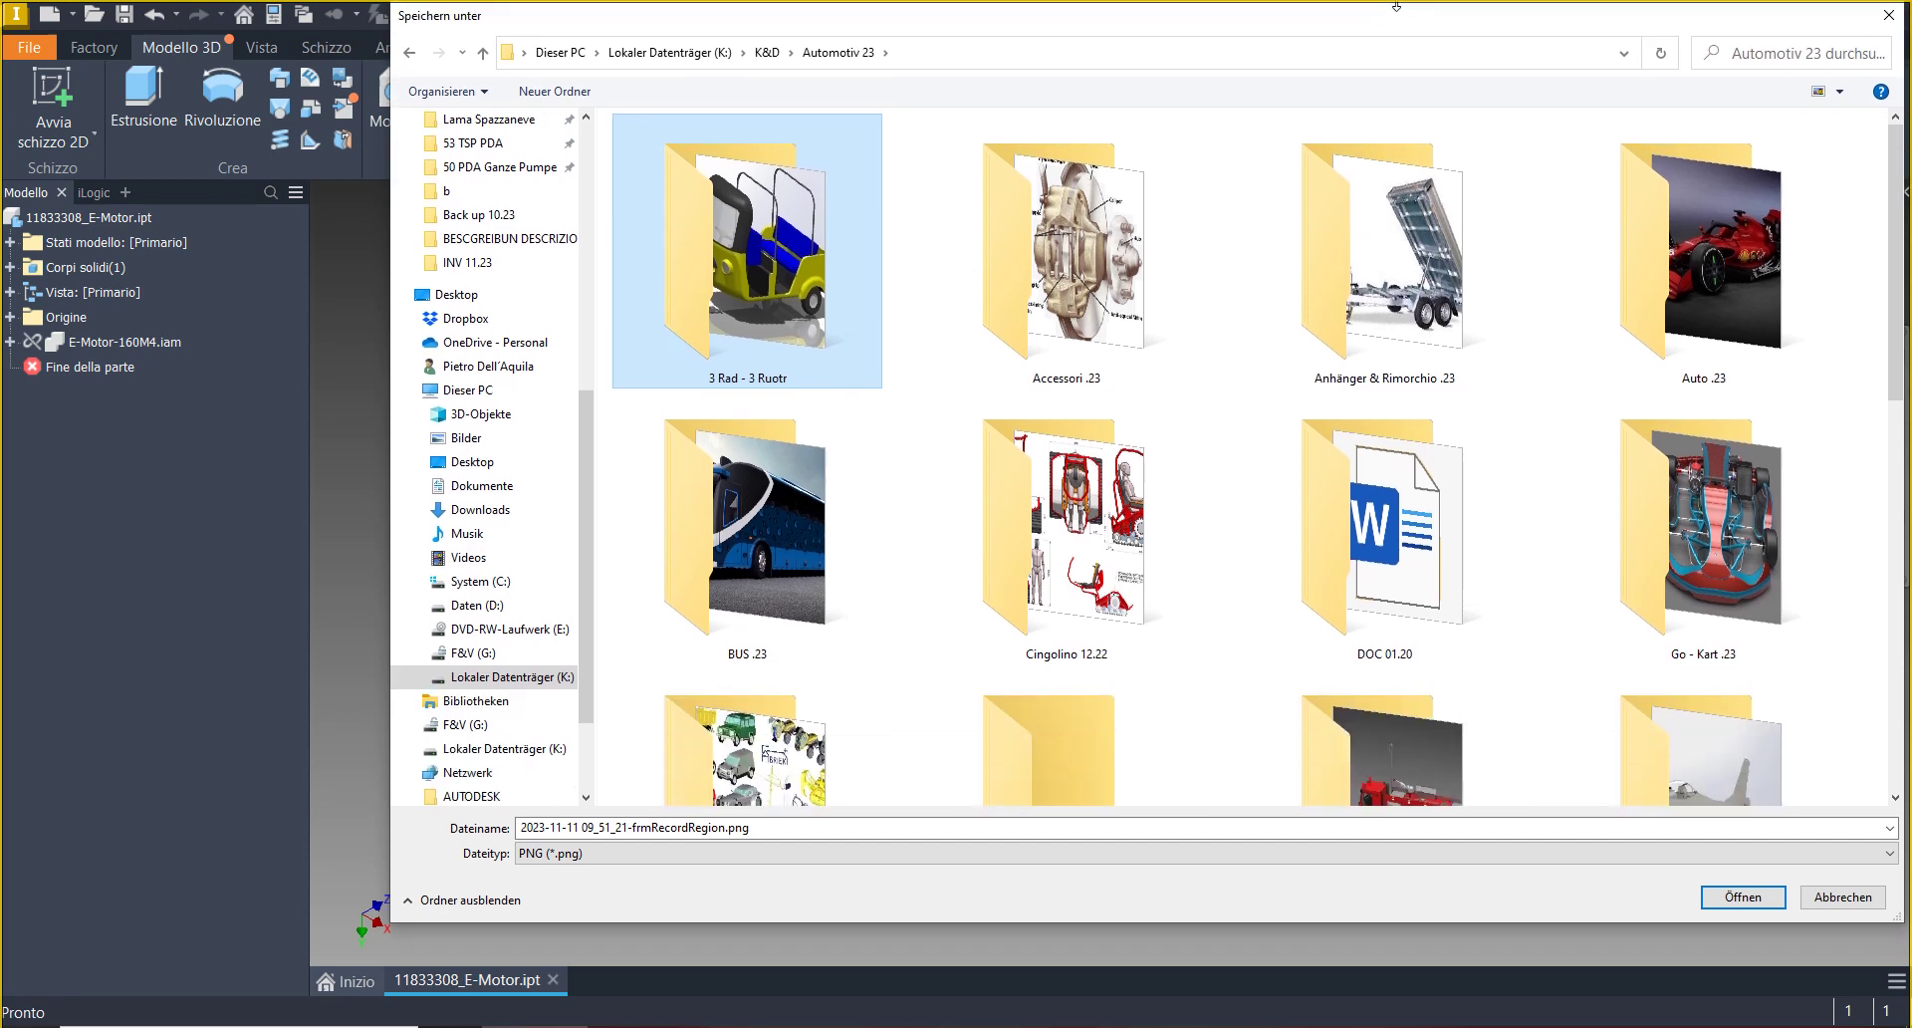
drag(392, 925, 188, 1020)
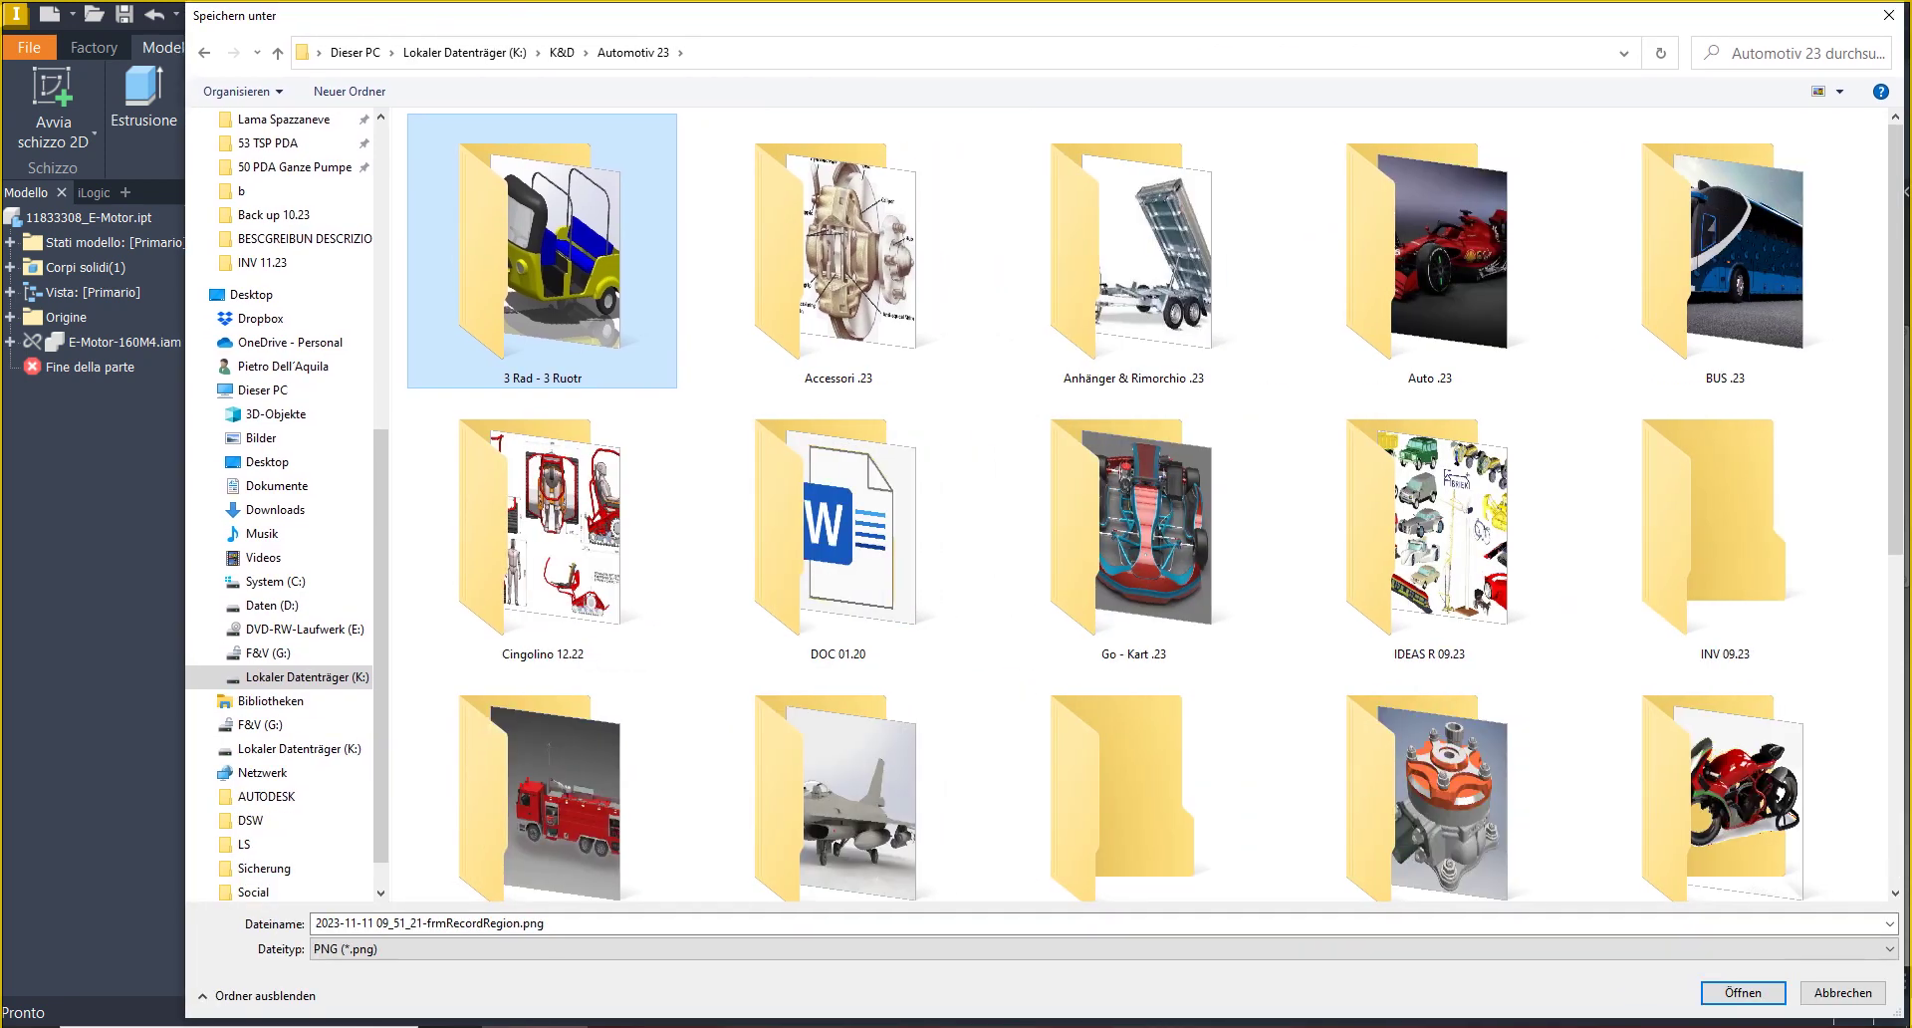
click(1103, 707)
scroll(1103, 707, down, 3)
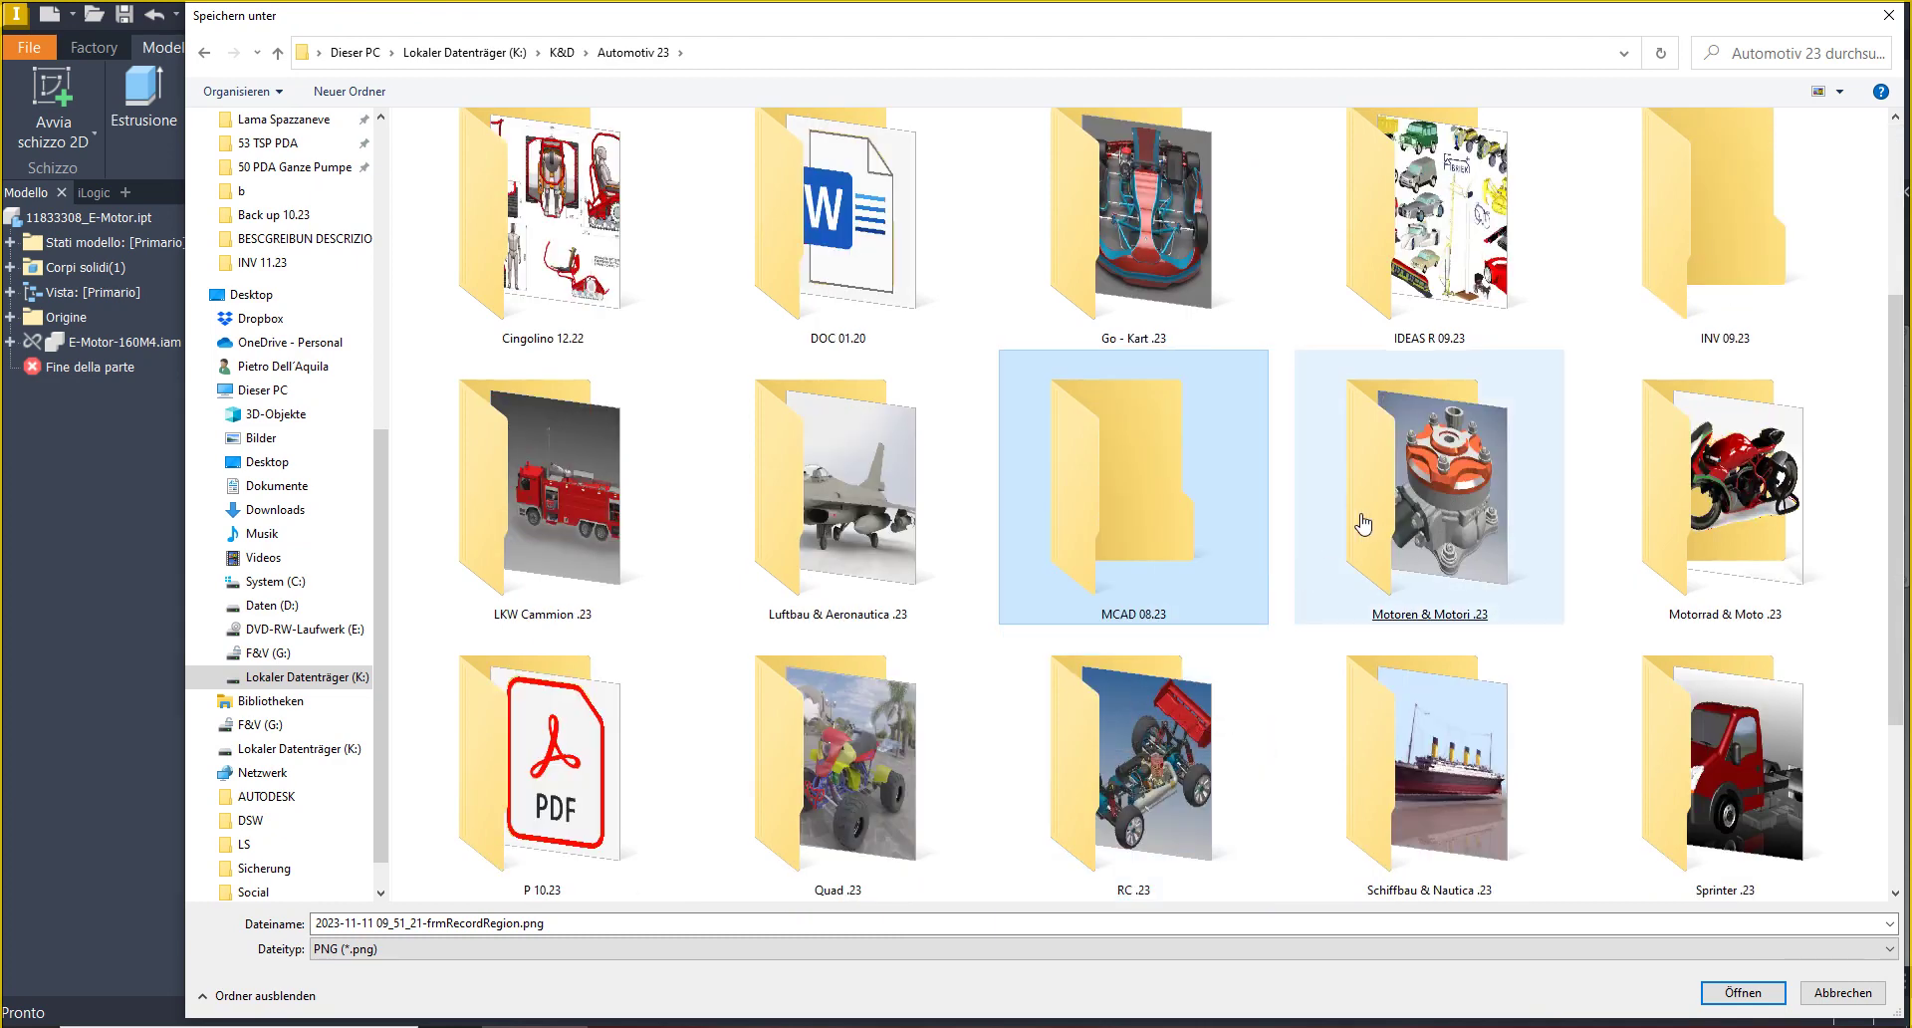
double_click(1426, 513)
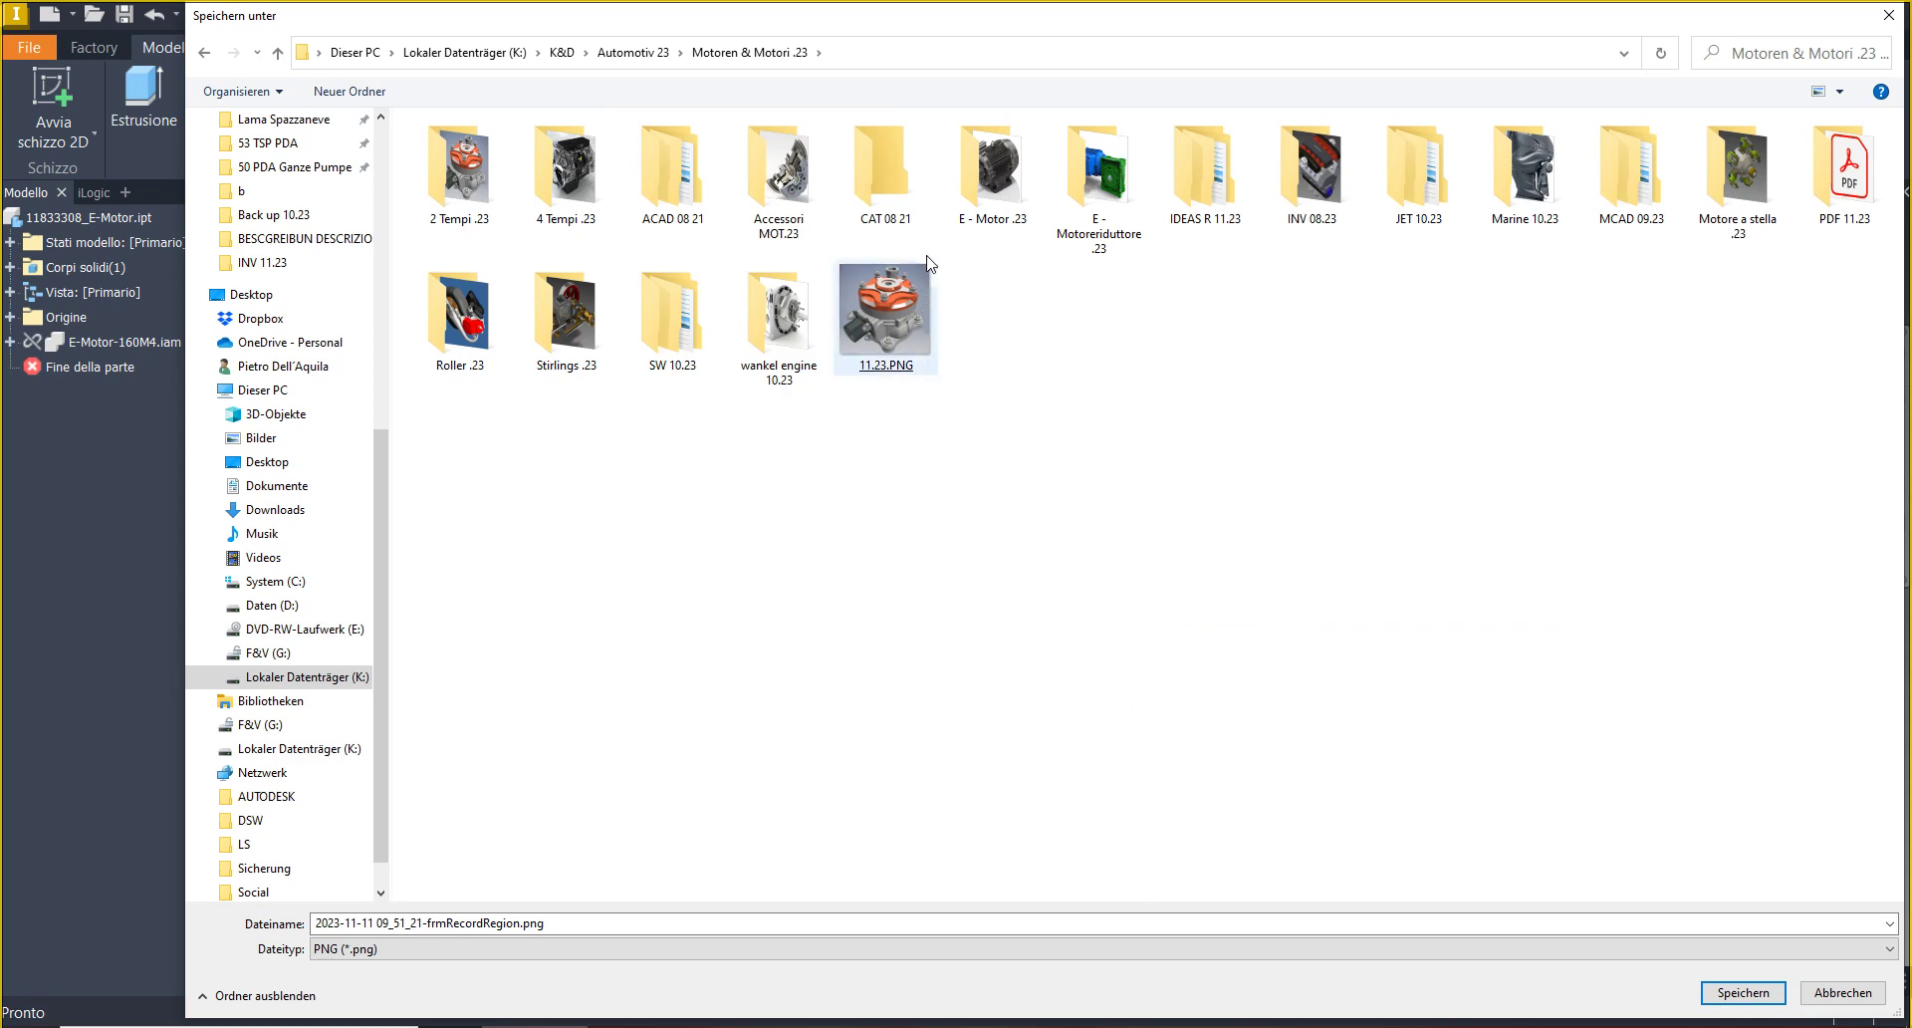
- Save the PNG capture as 11.23 in E - Motor .23 > A 13-16 11.23, and close the E-Motor part to return to the folders
click(987, 179)
double_click(986, 179)
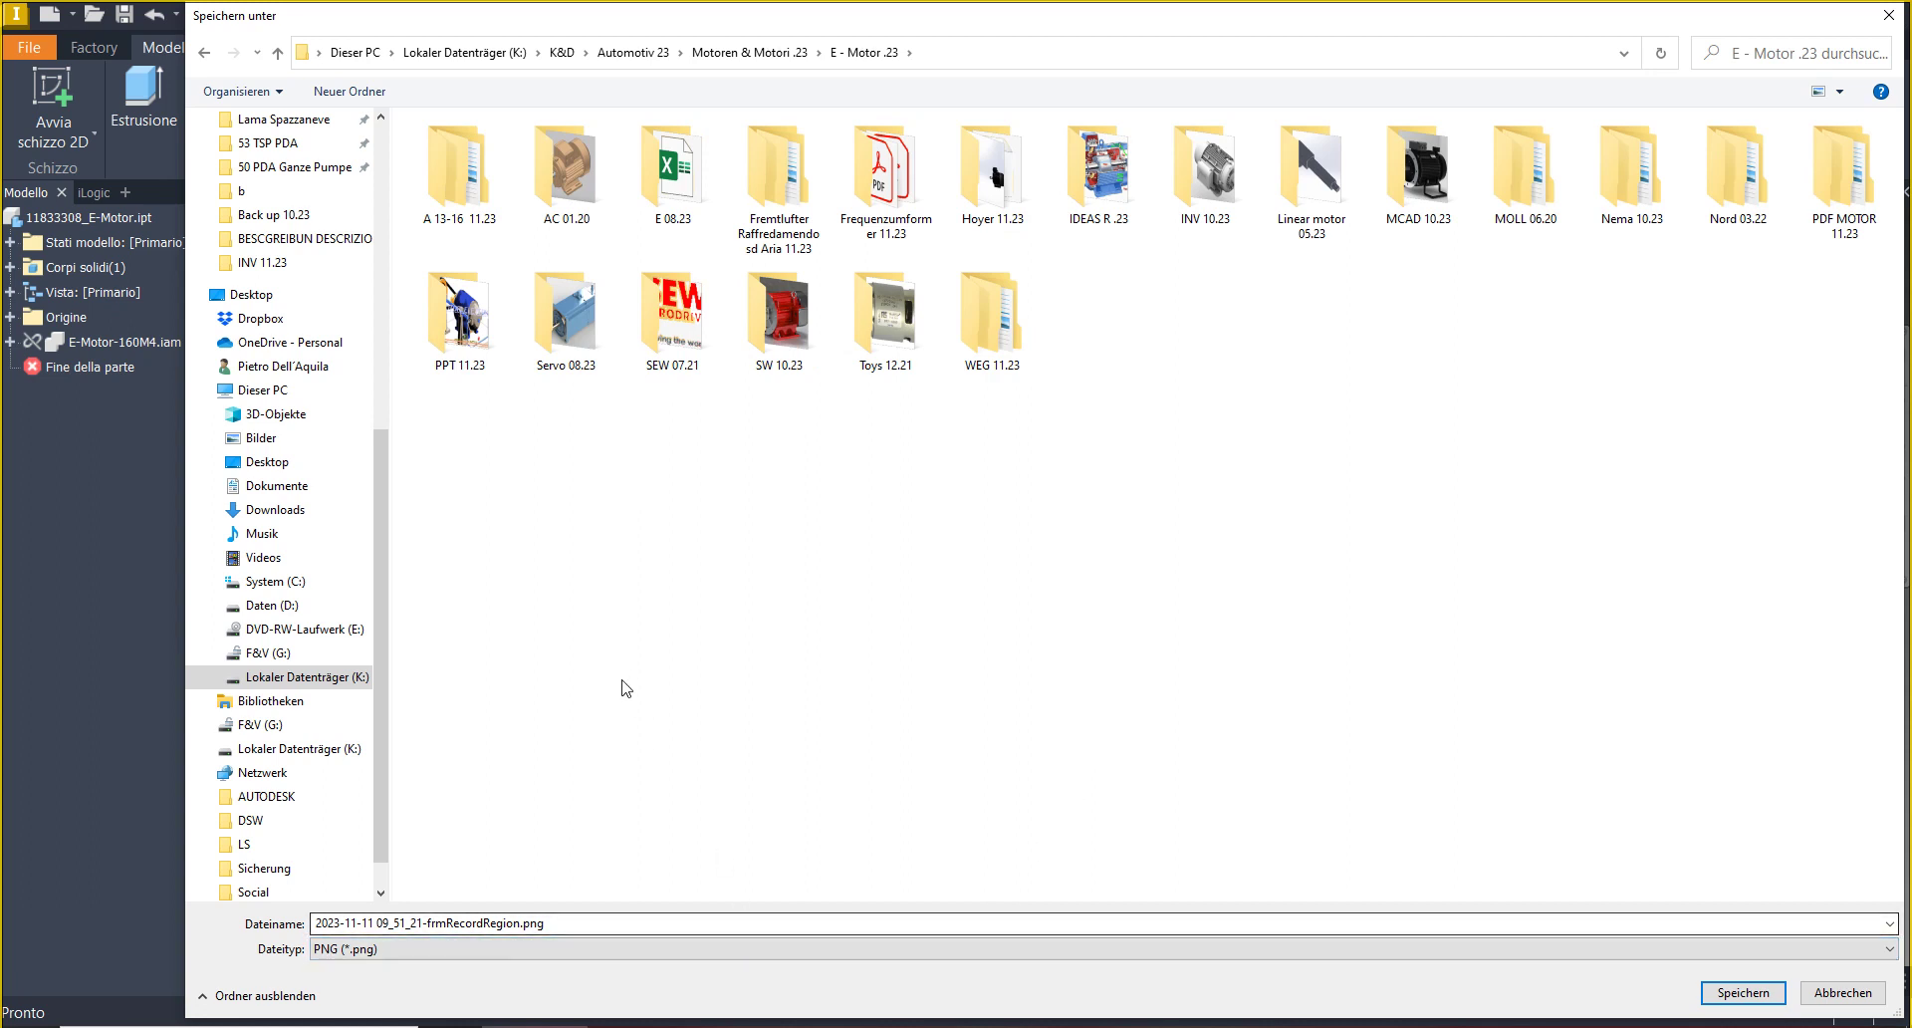
click(461, 191)
double_click(461, 192)
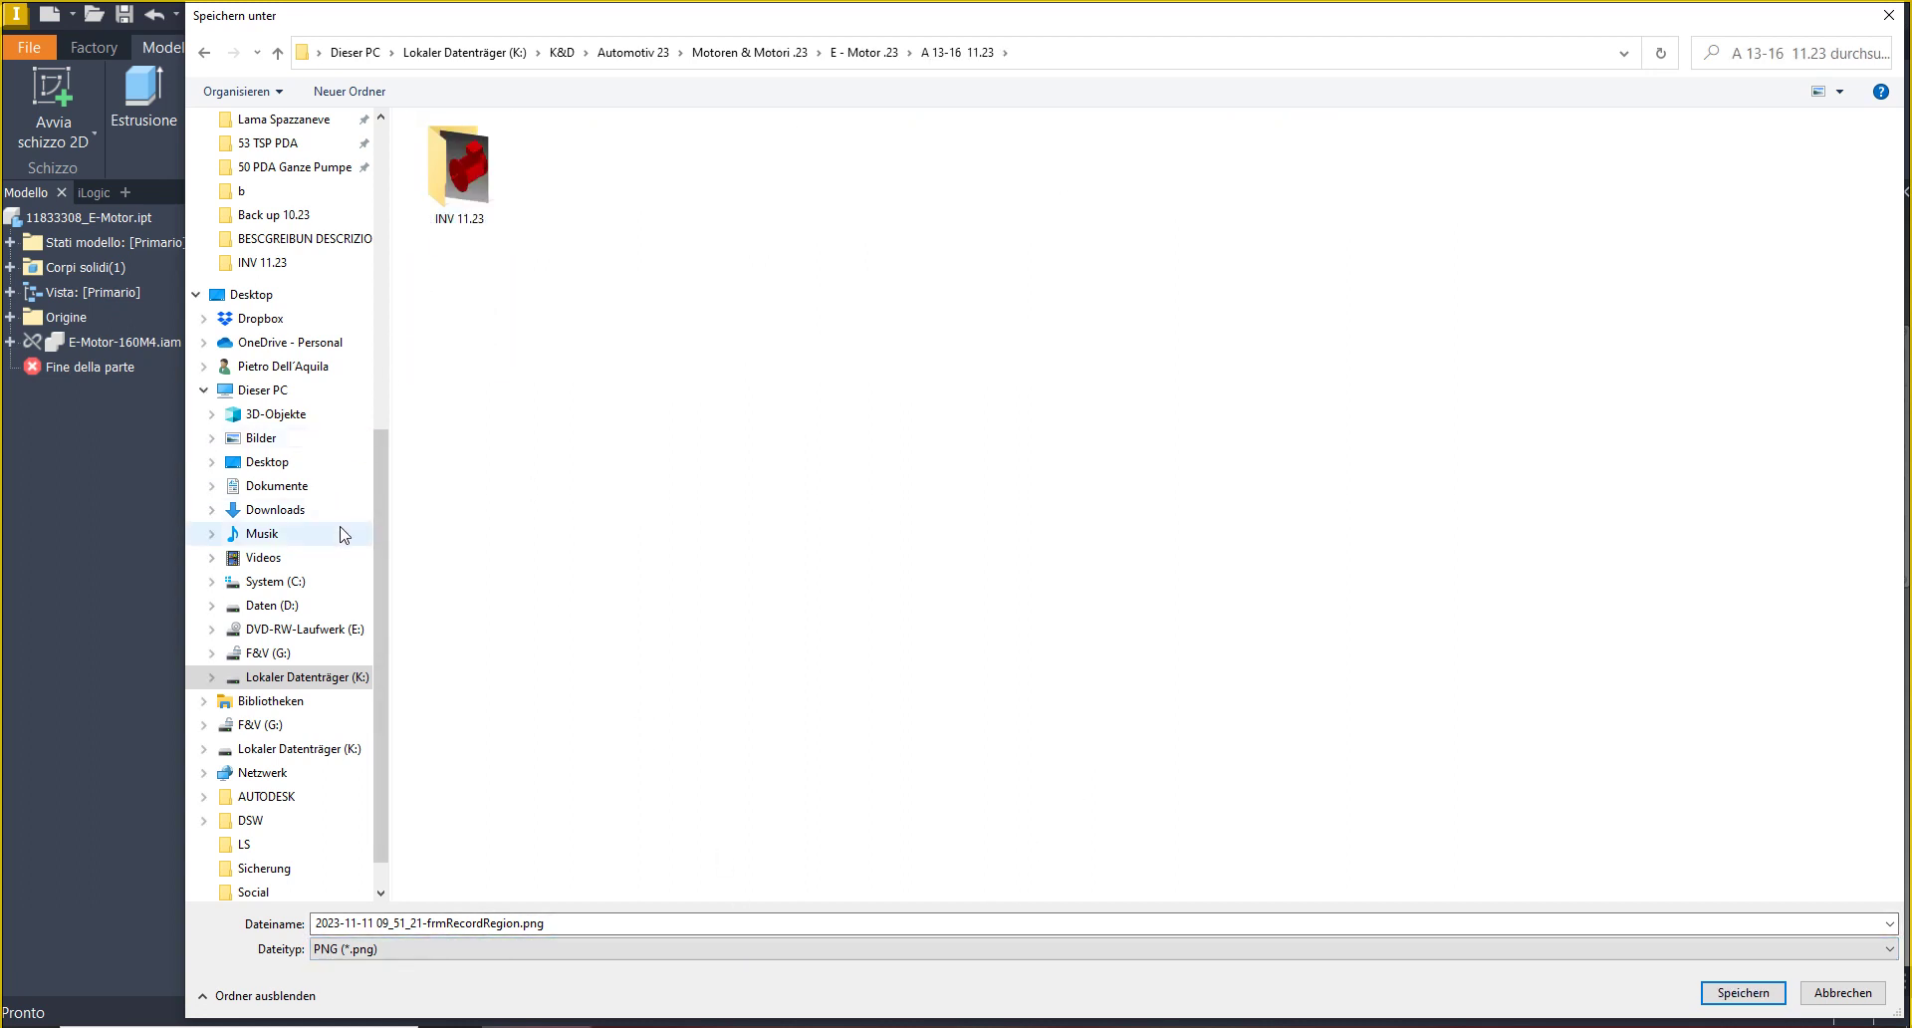
click(981, 931)
text(11.23)
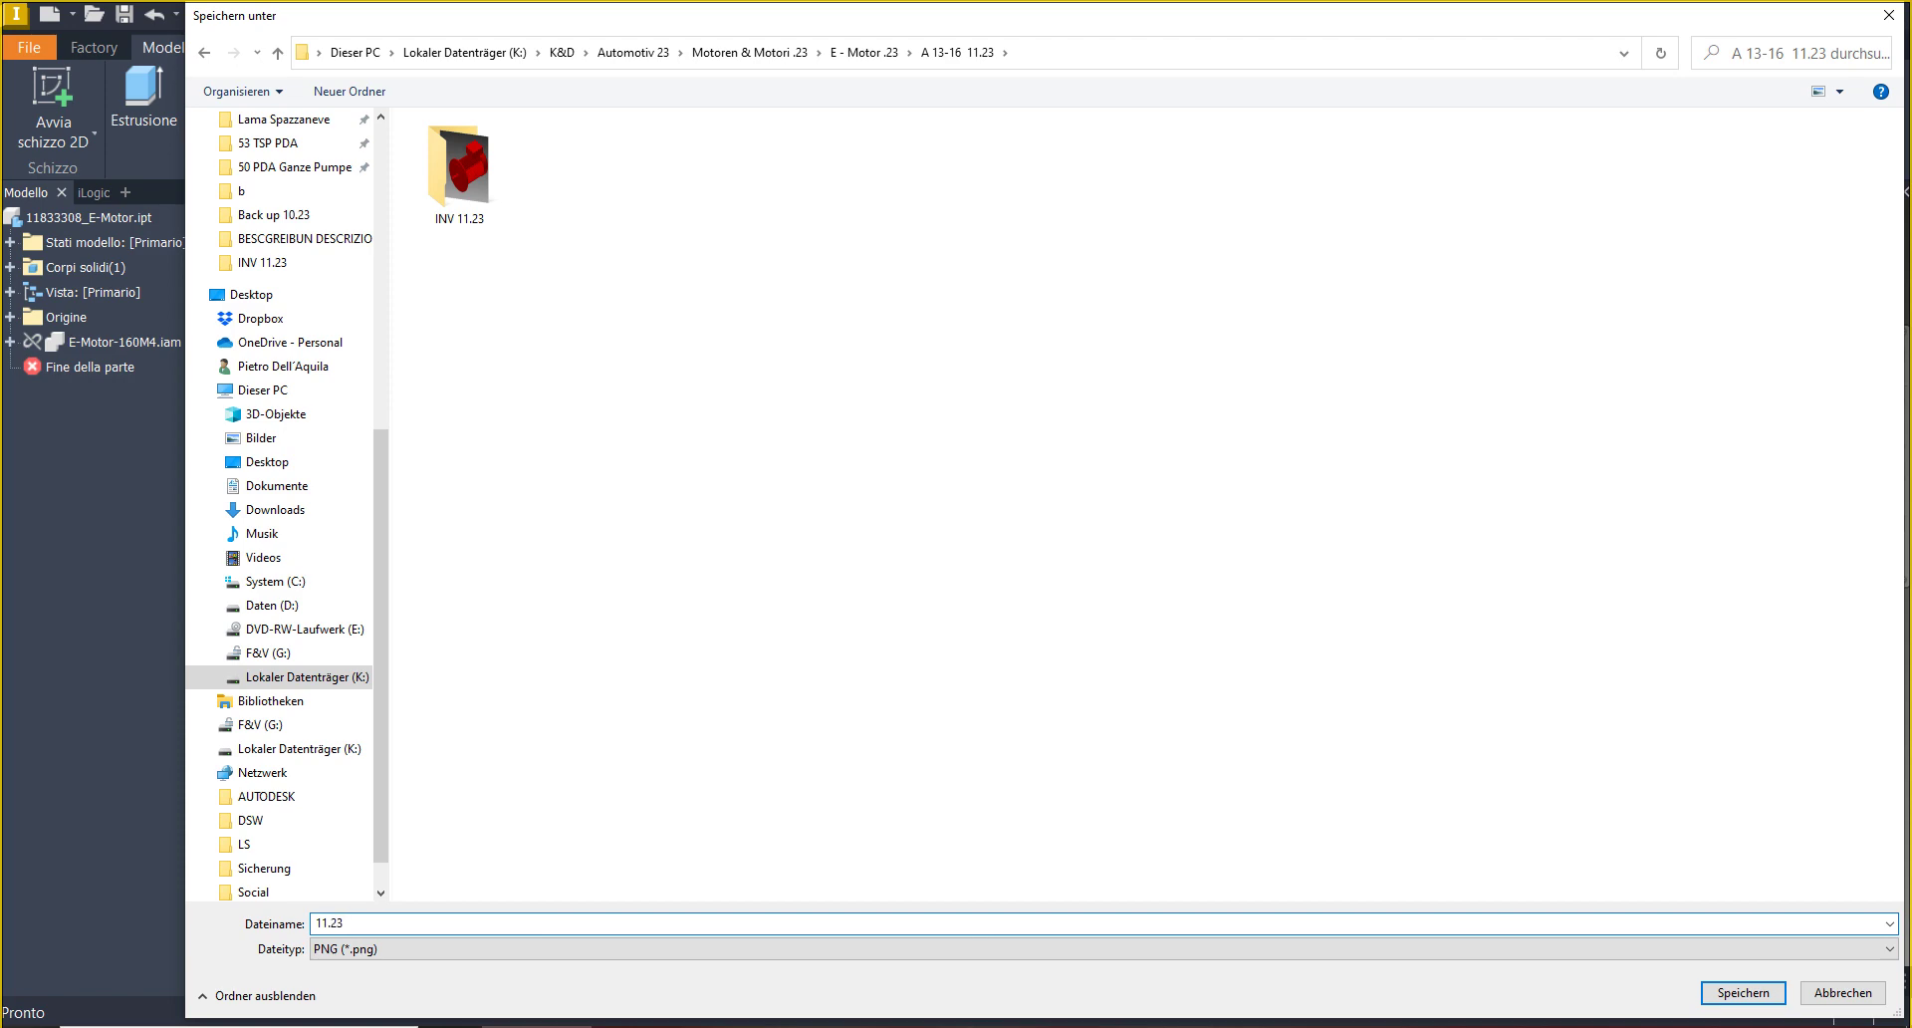
key(Return)
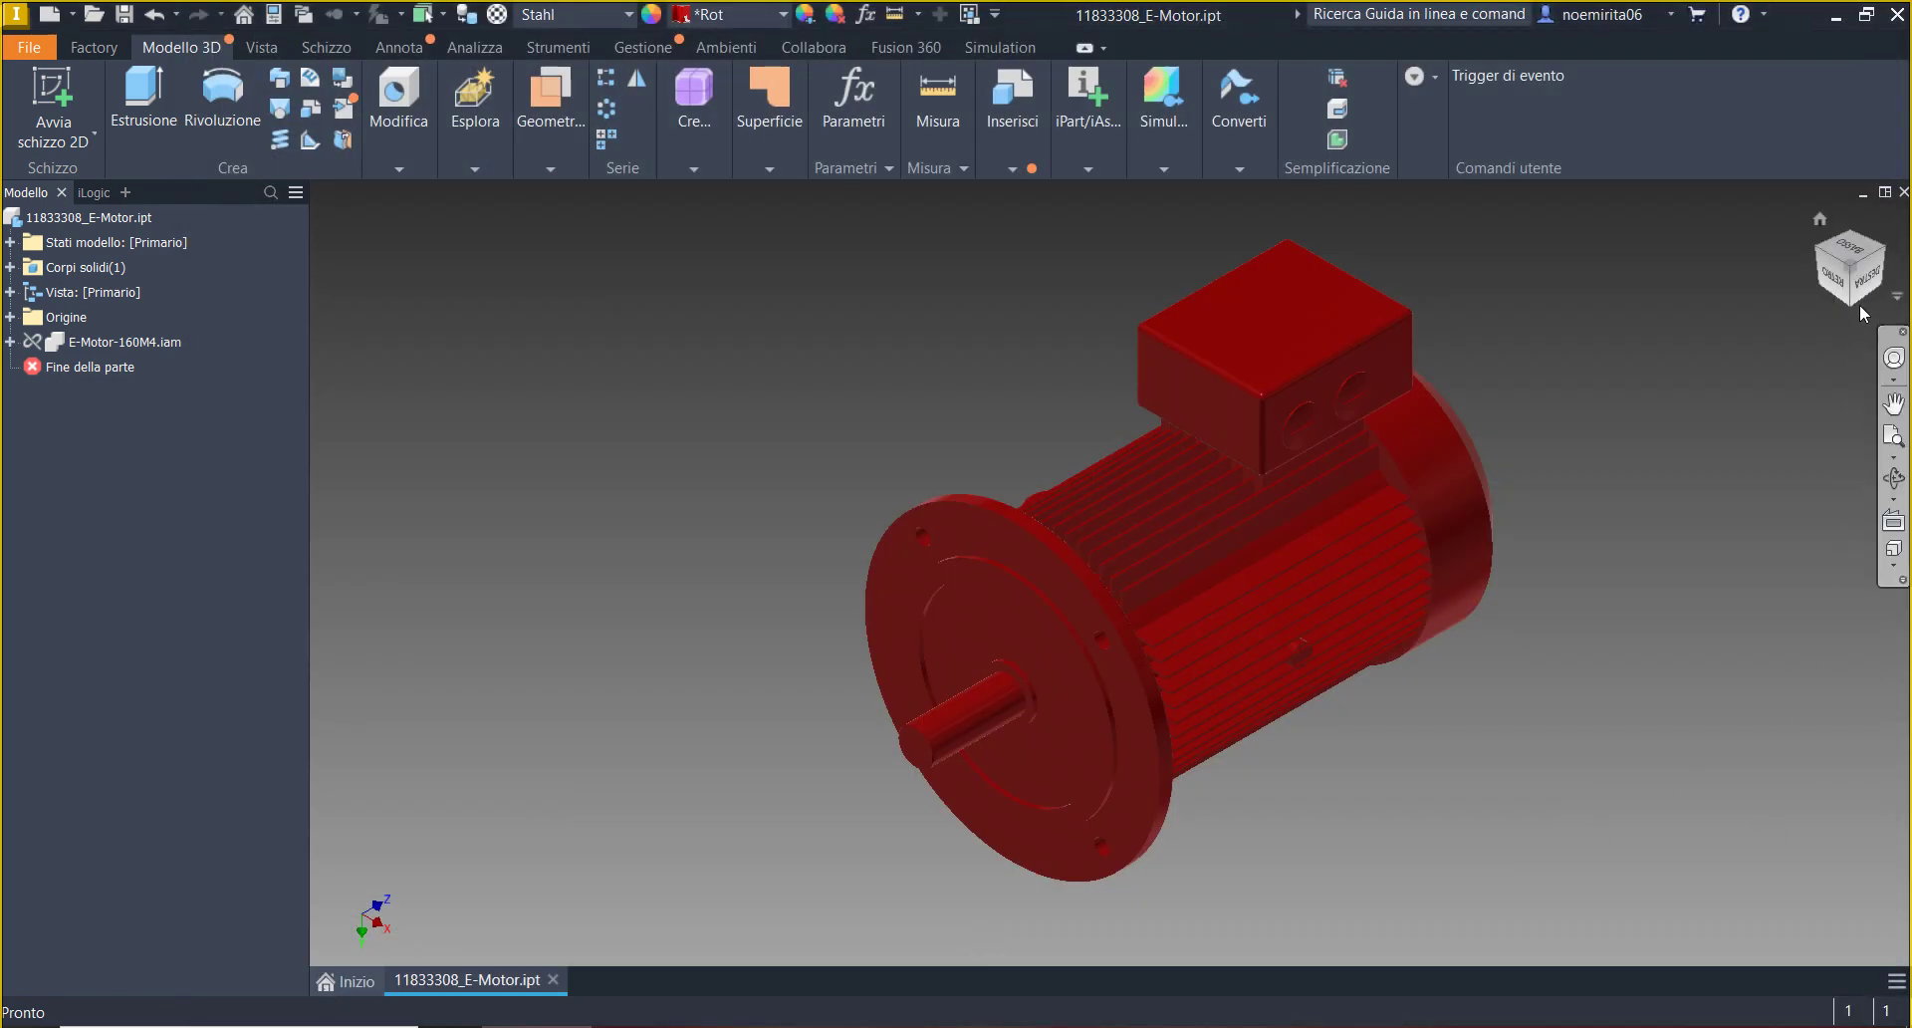
click(1902, 192)
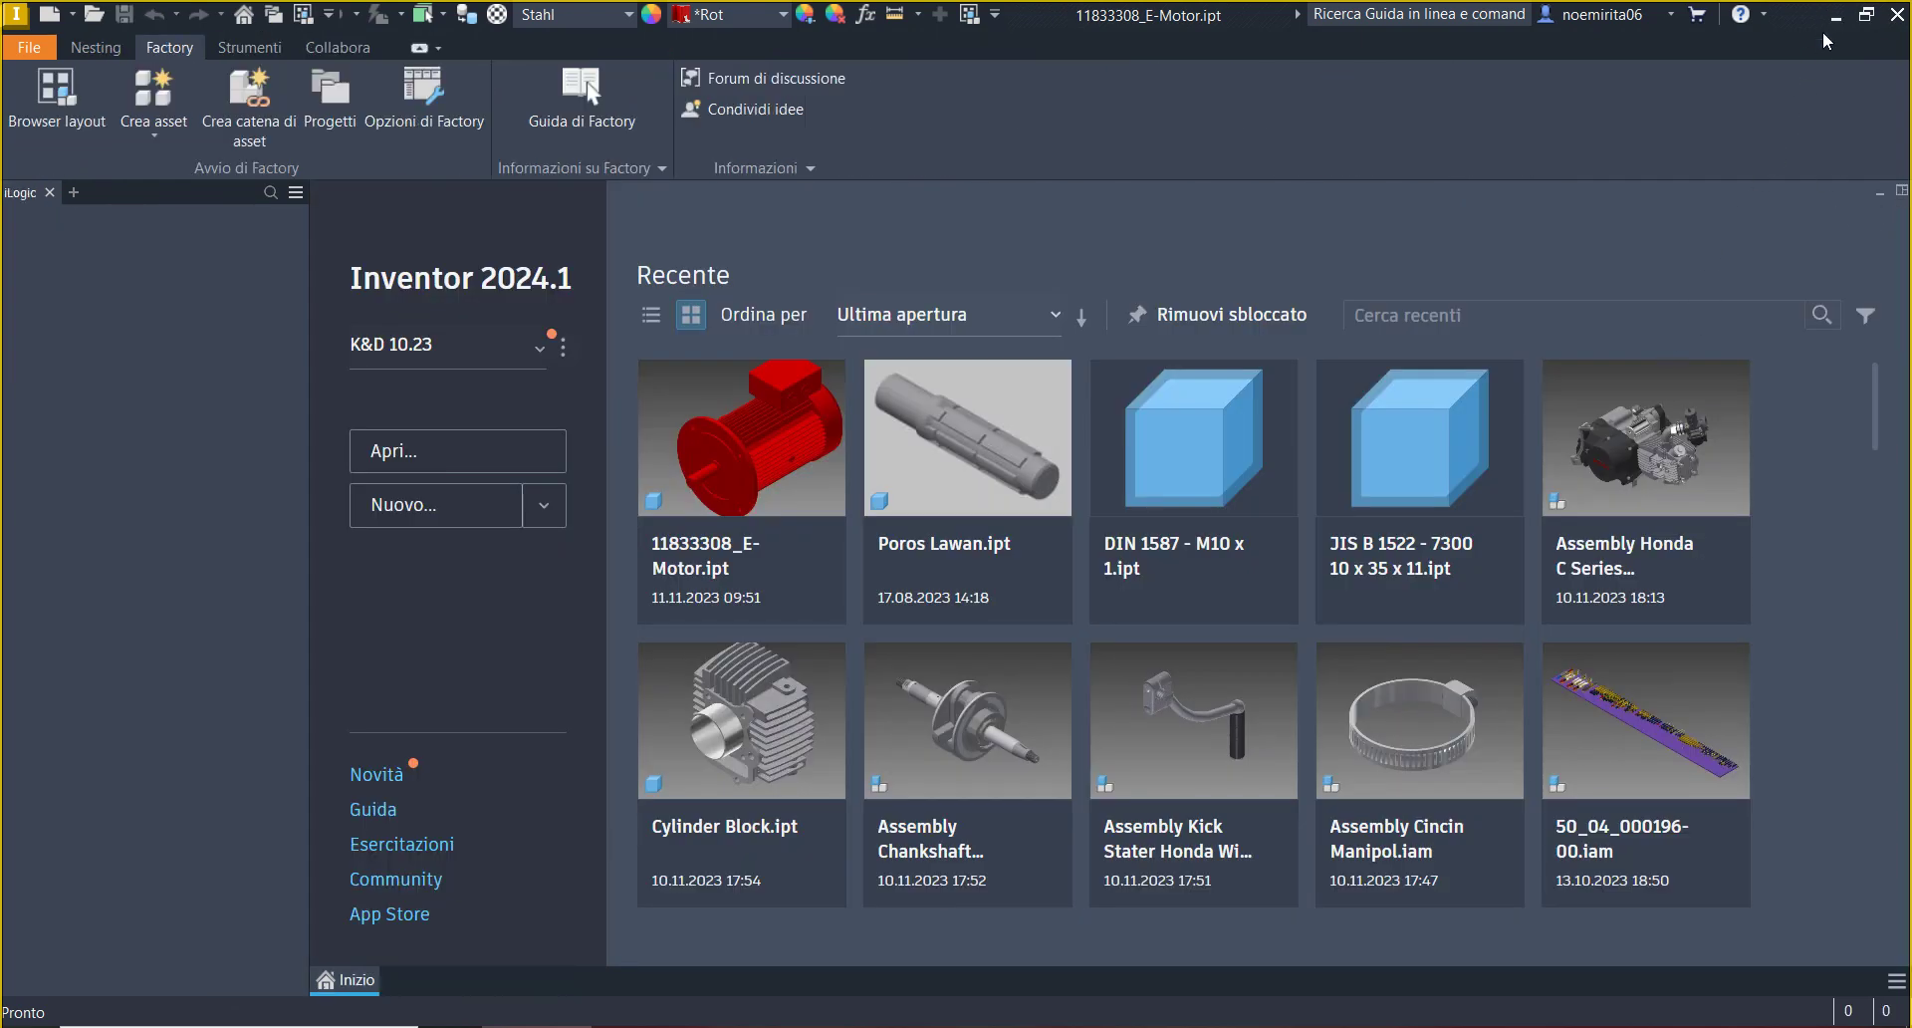
click(1835, 15)
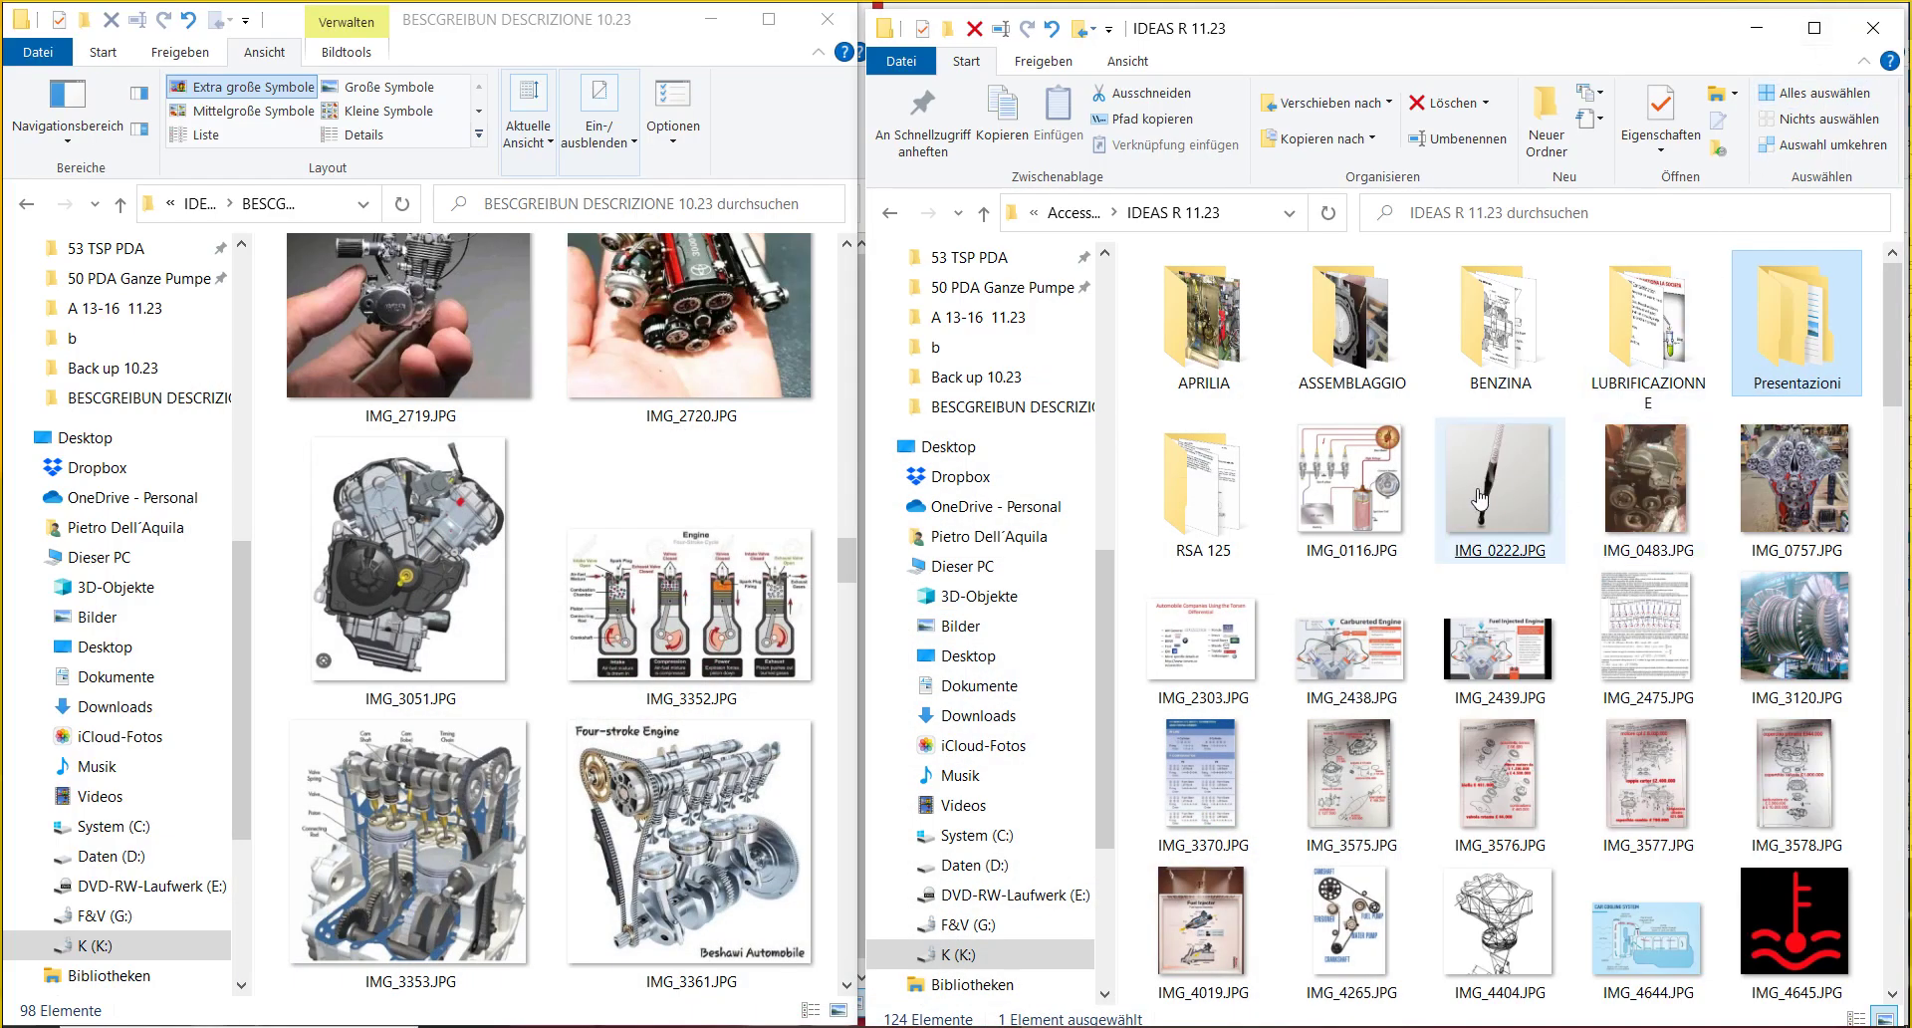
- Look through all the images in the IDEAS R 11.23 folder down to the last files
click(1480, 498)
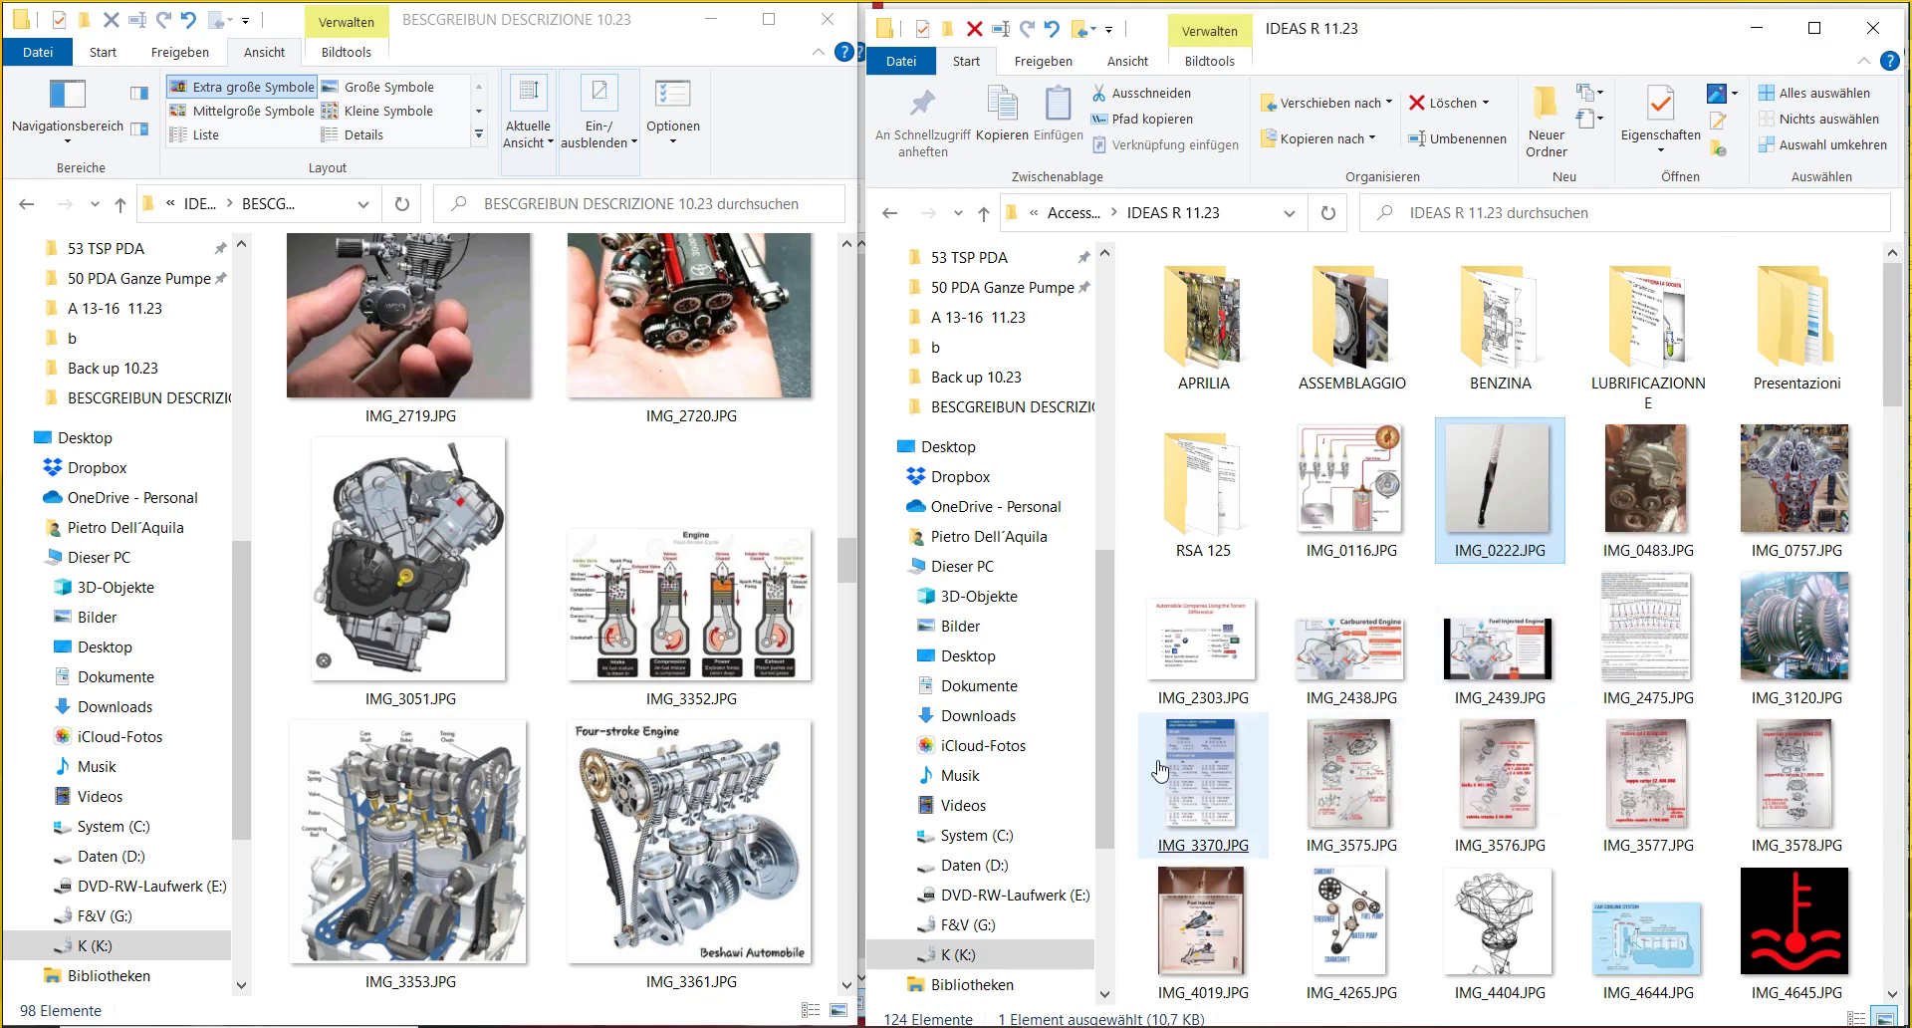
scroll(1233, 758, down, 3)
click(1227, 772)
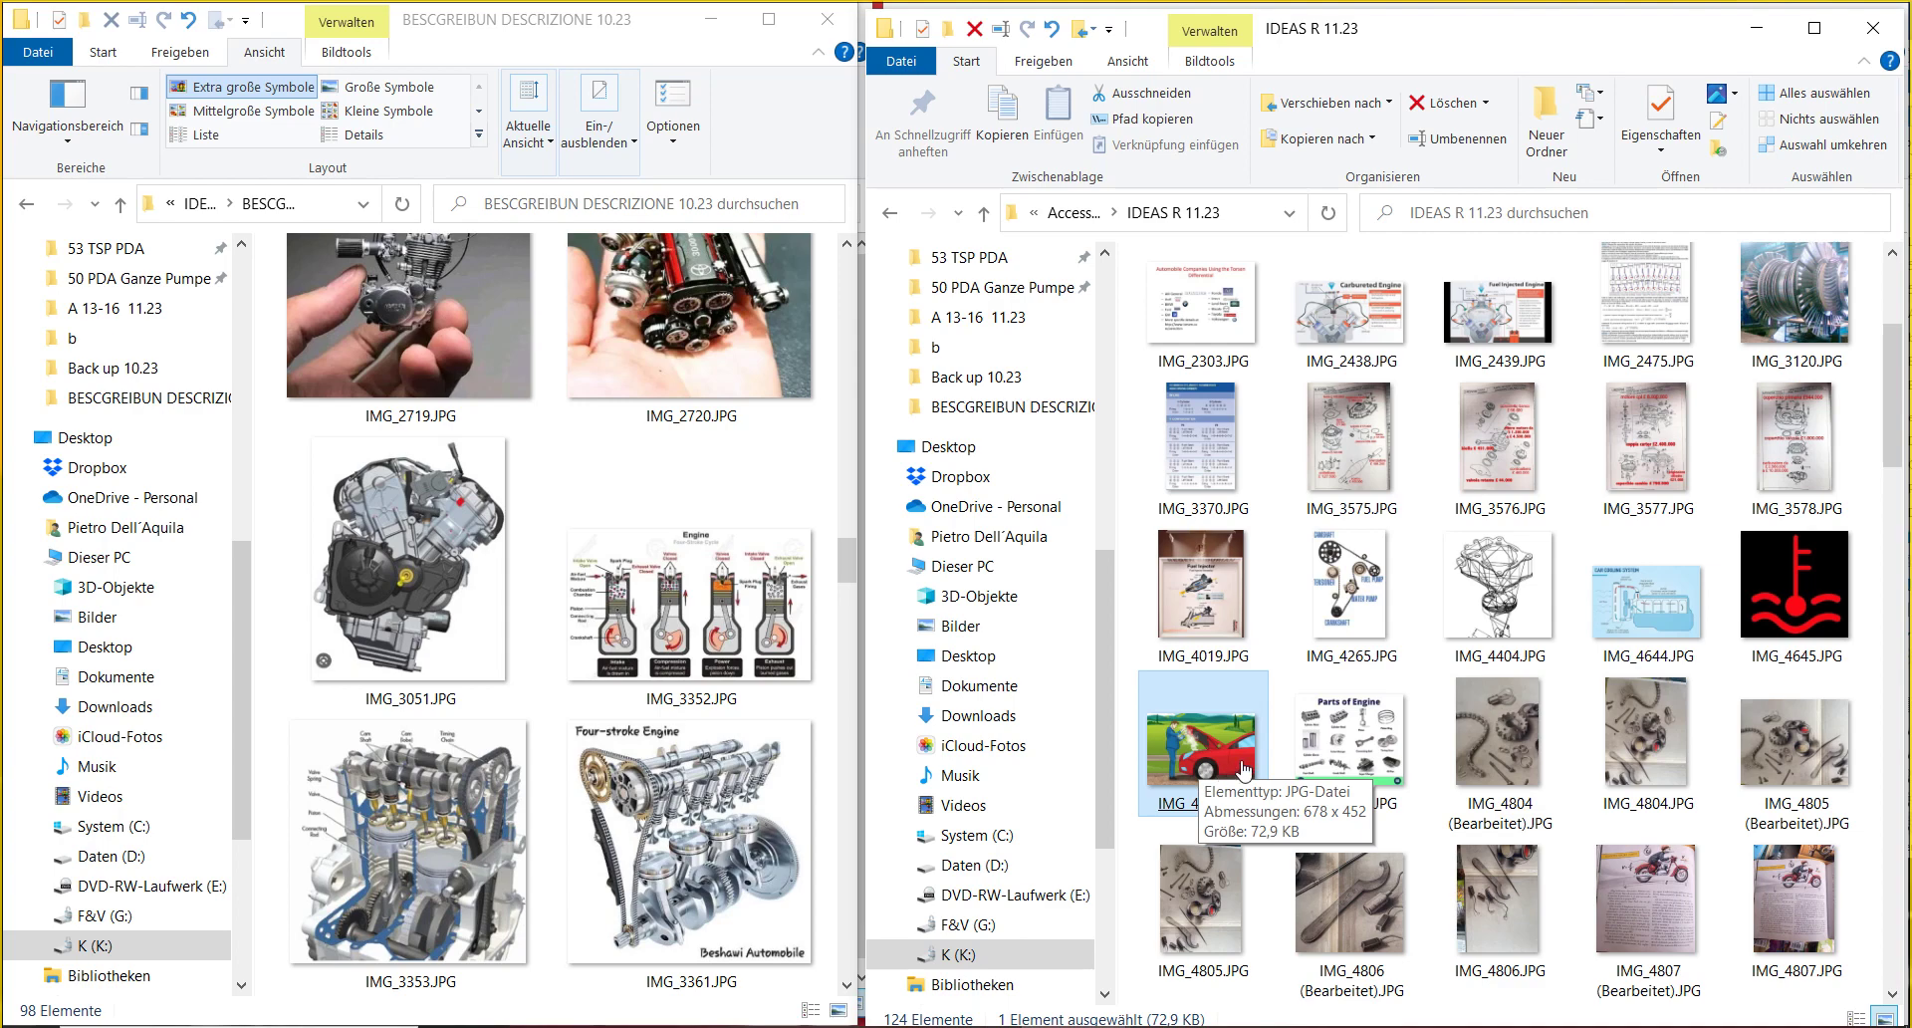
click(1373, 695)
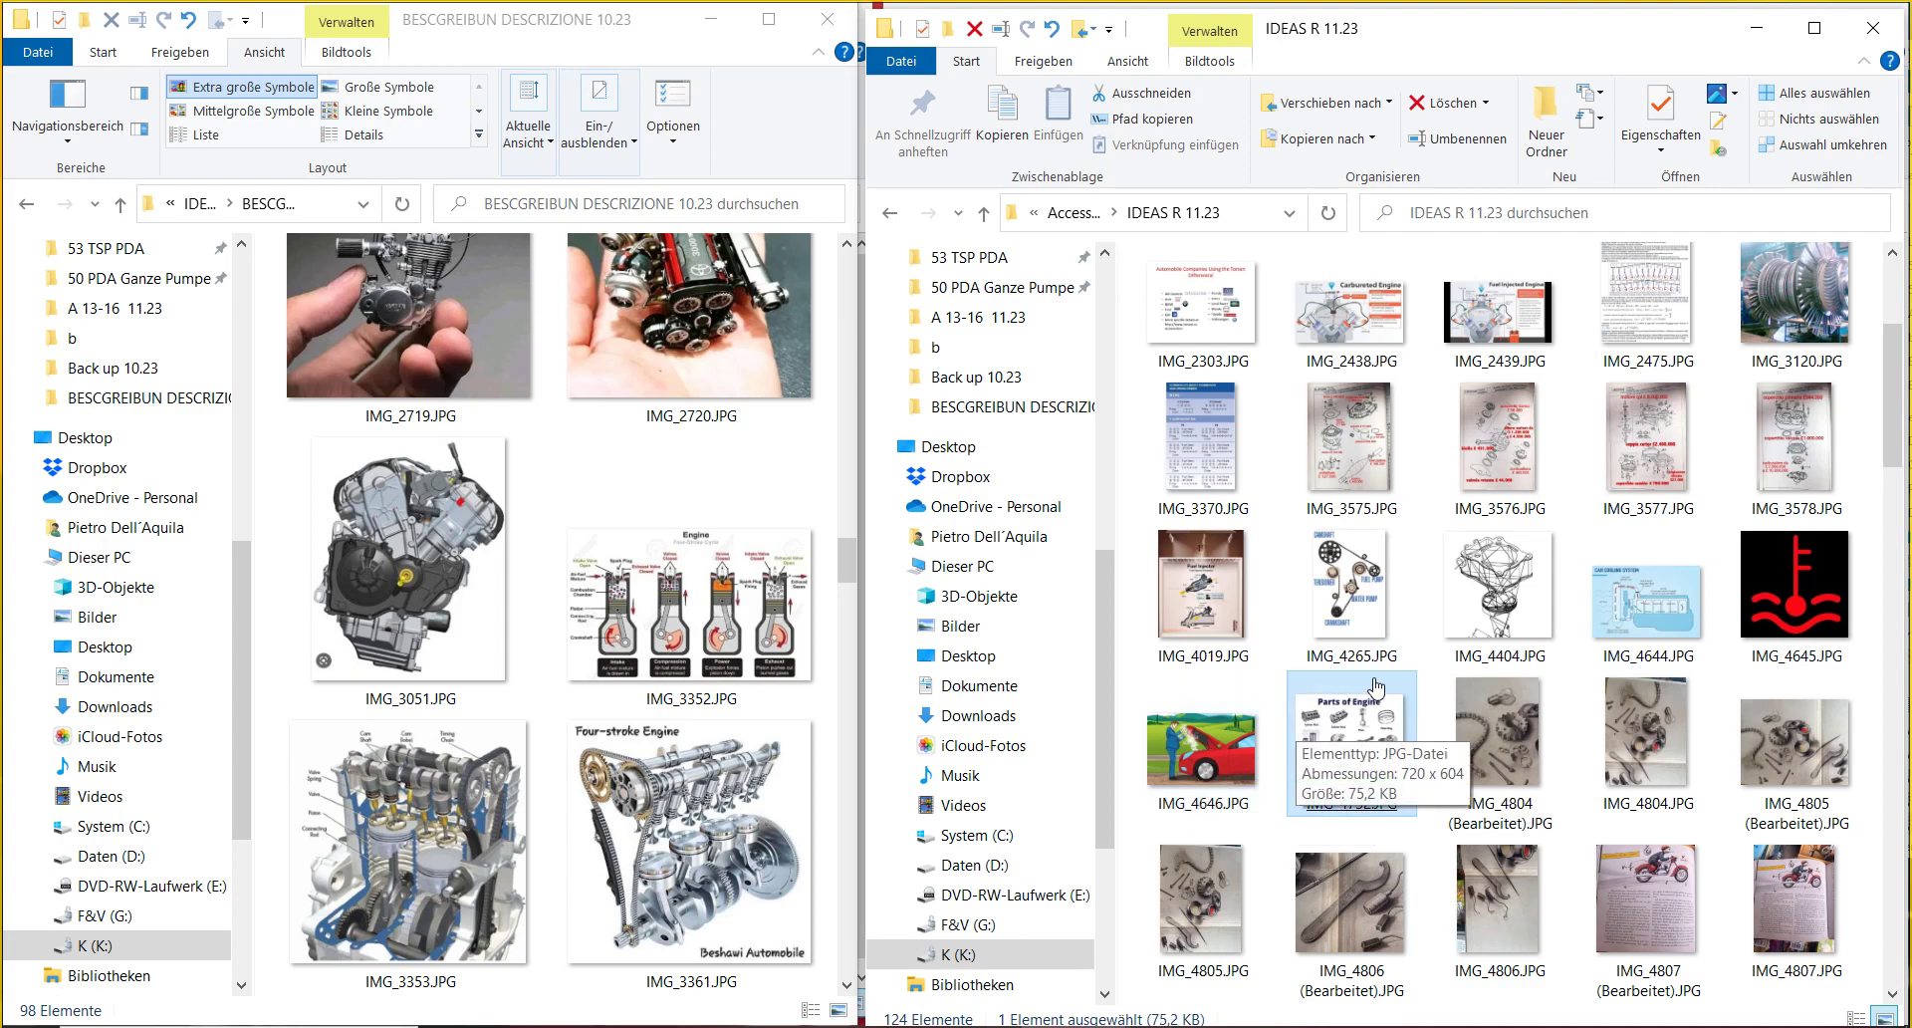
scroll(1374, 687, down, 7)
click(1500, 378)
scroll(1434, 662, down, 2)
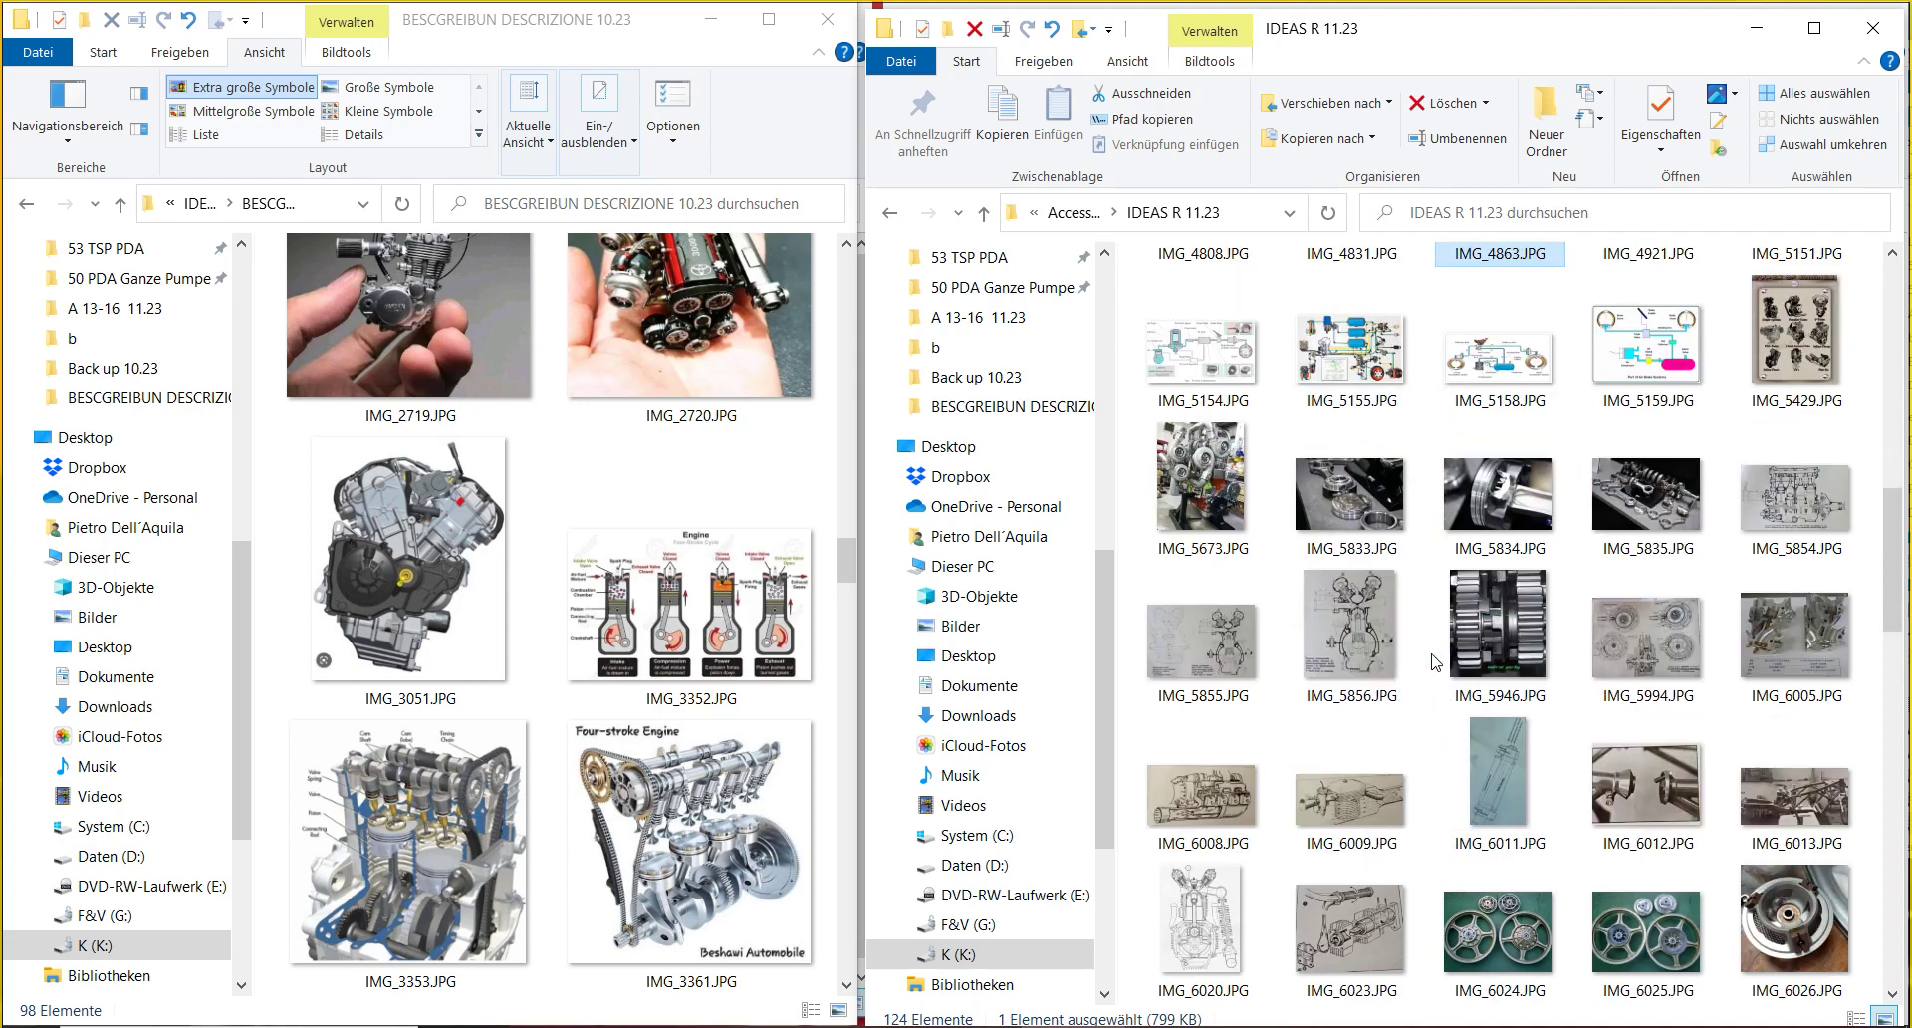
scroll(1434, 662, down, 3)
scroll(1435, 662, down, 3)
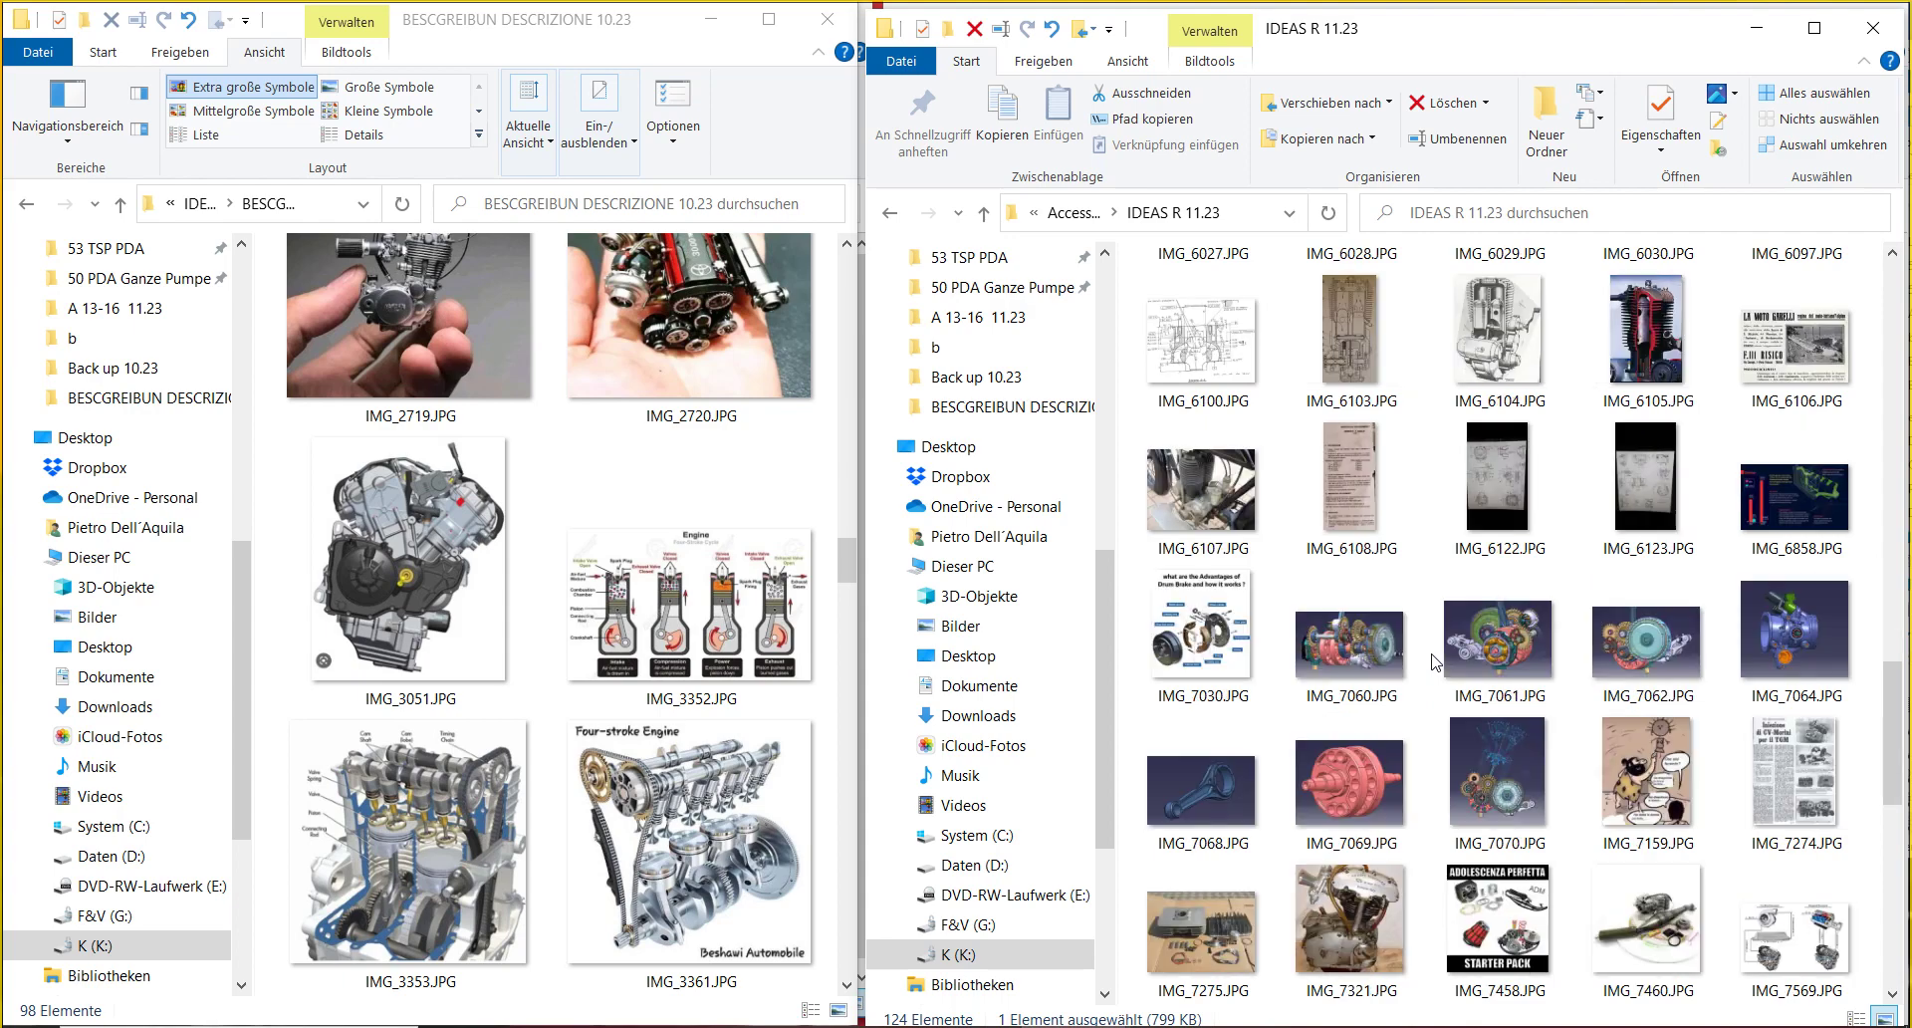
scroll(1435, 662, down, 9)
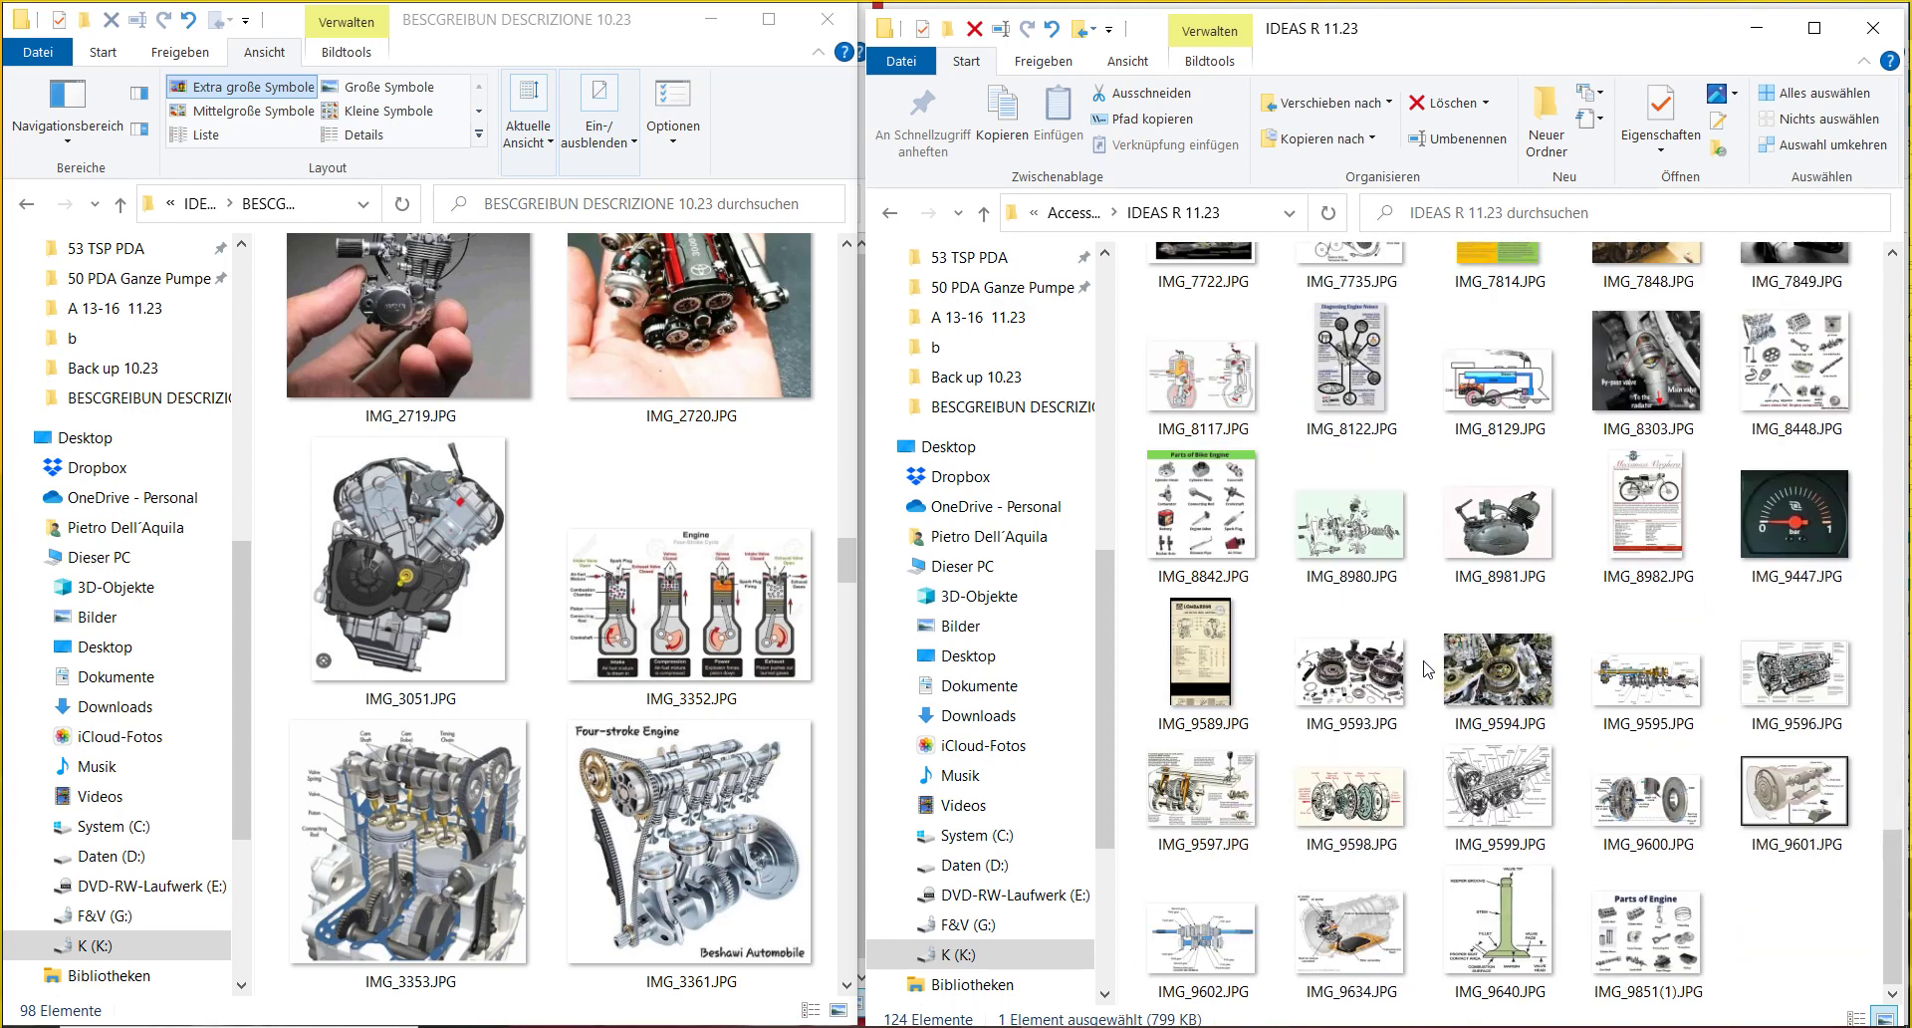
- View the valve diagram IMG_9640.JPG at full size and close the image viewer
click(1439, 876)
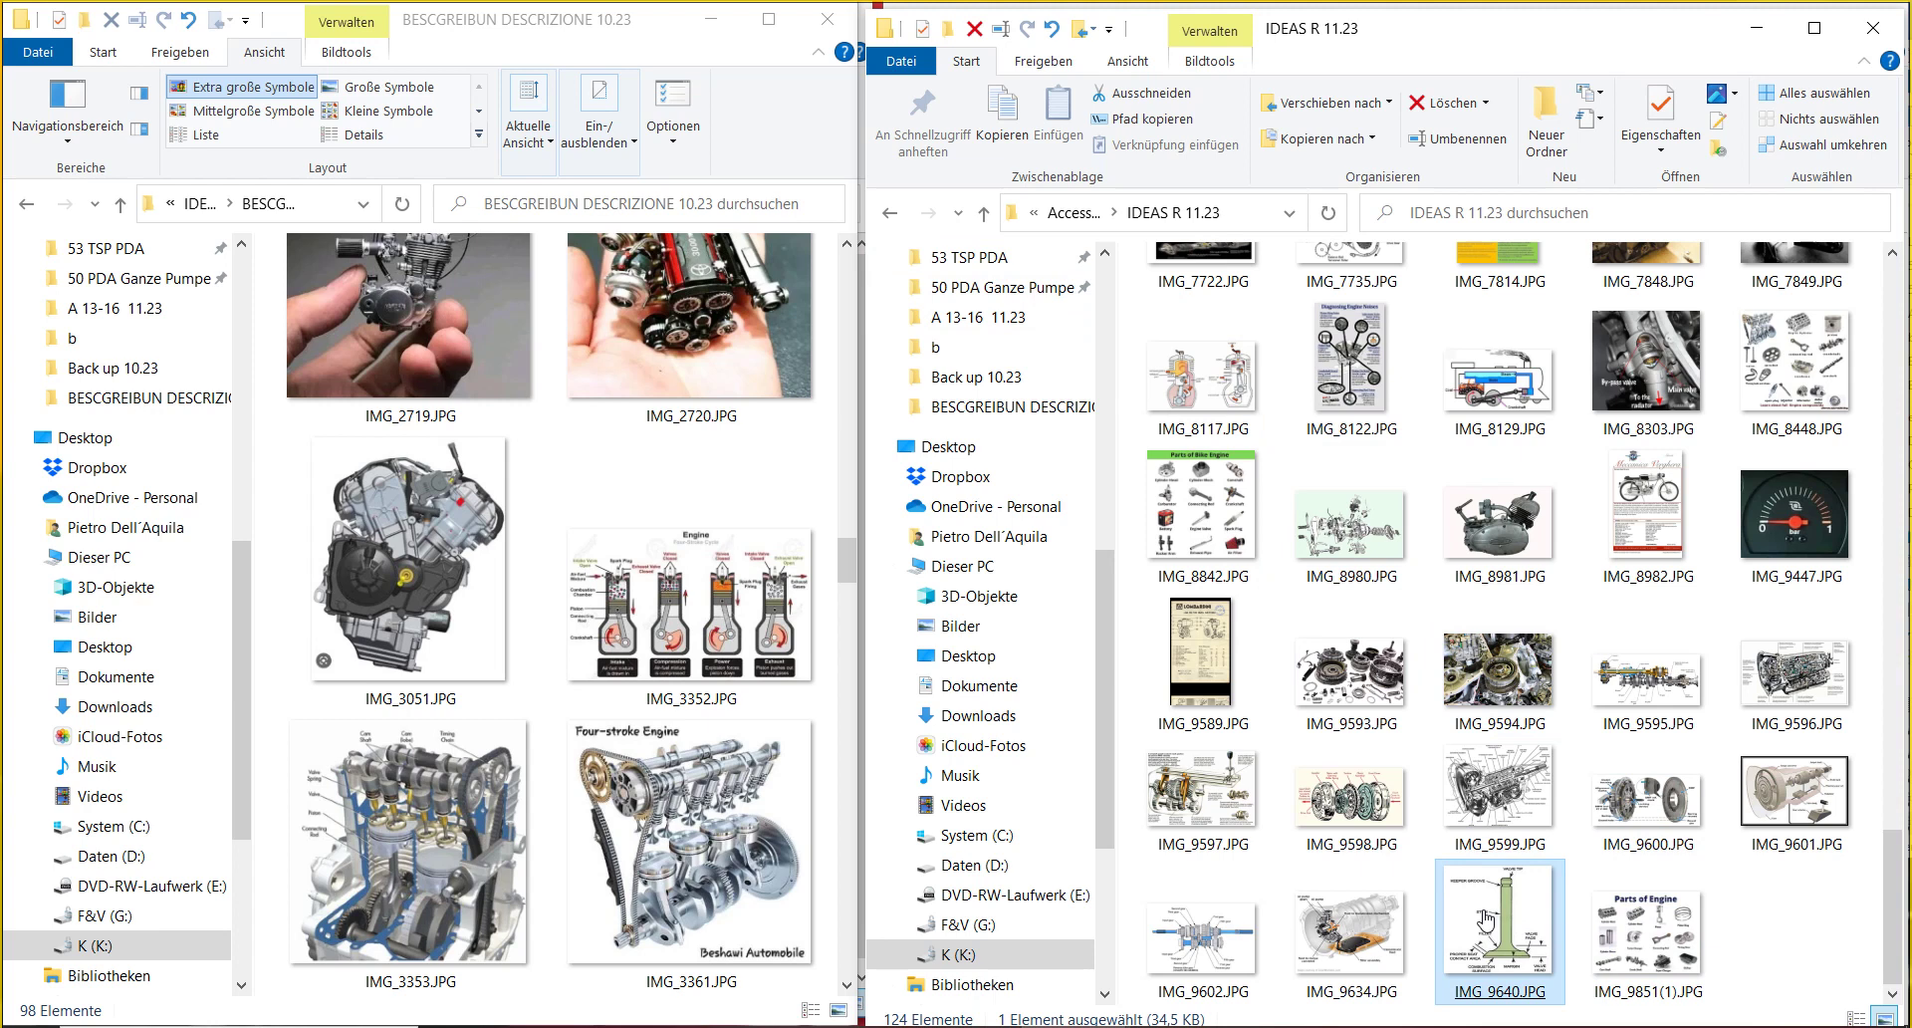
mouse_move(1495, 914)
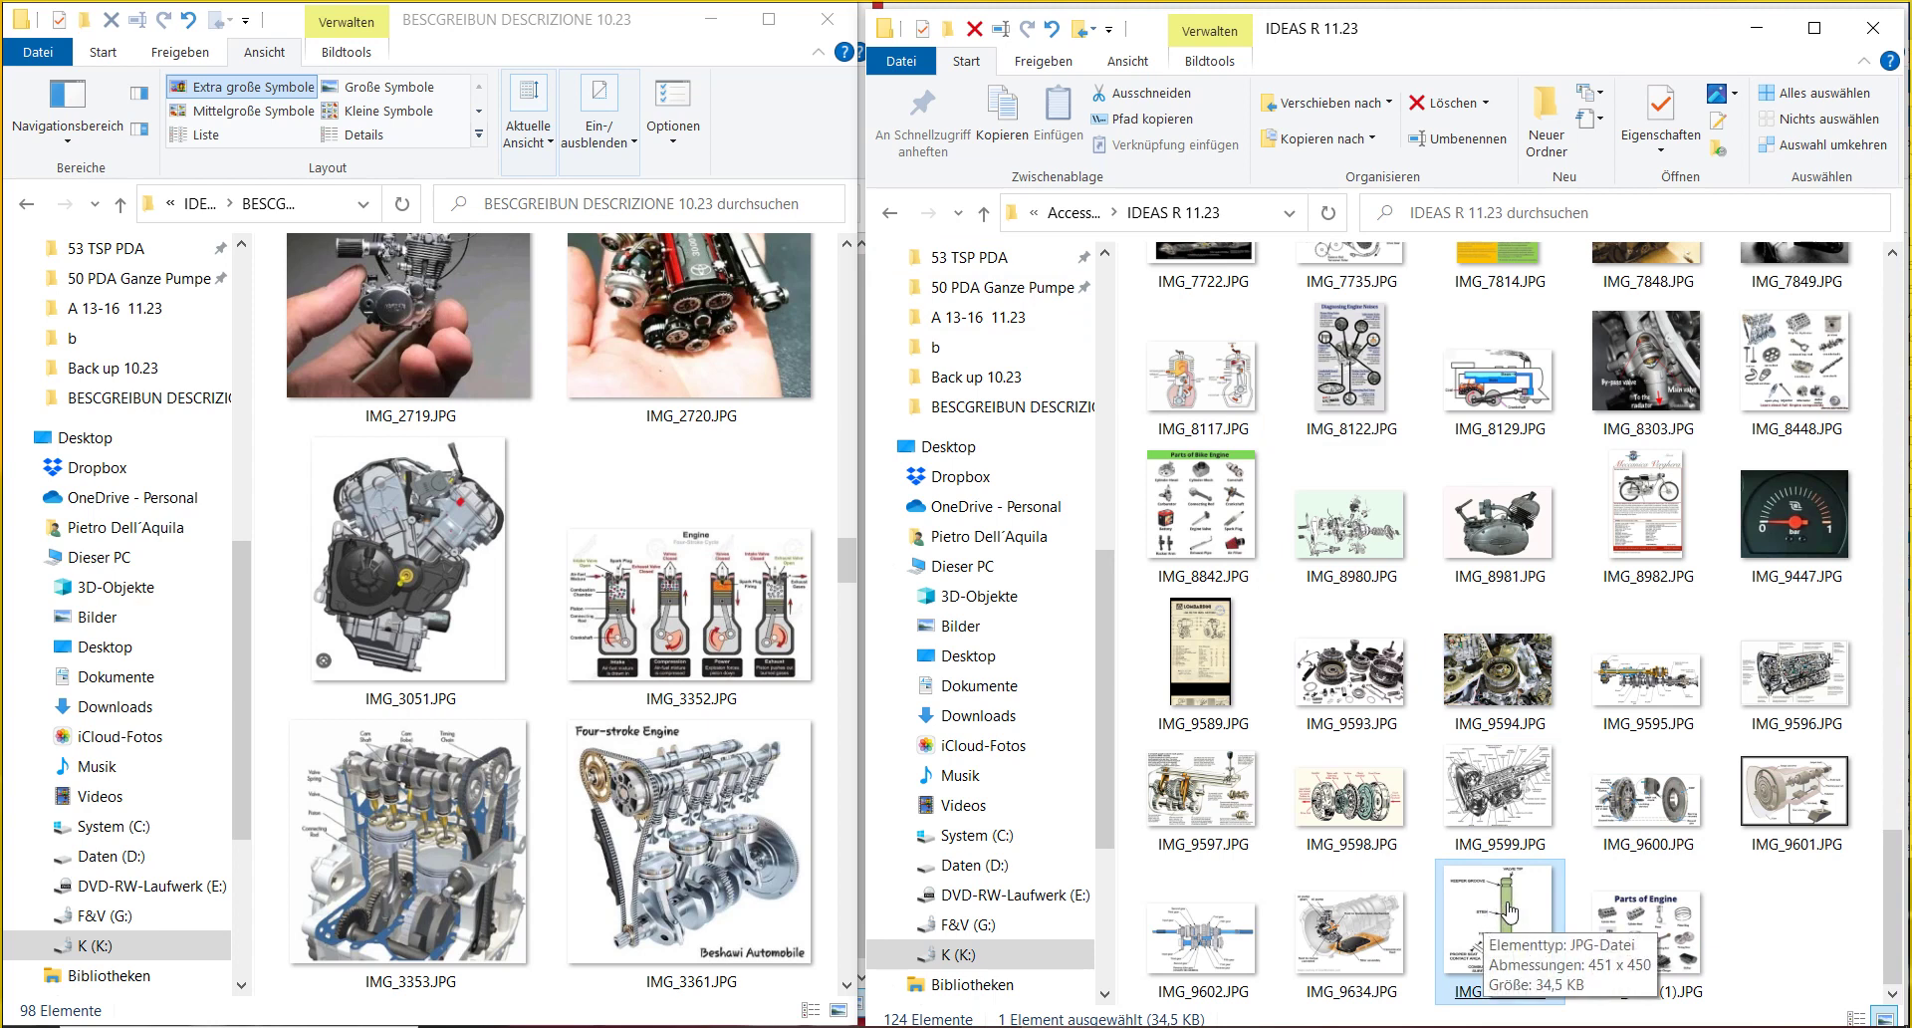
double_click(1518, 940)
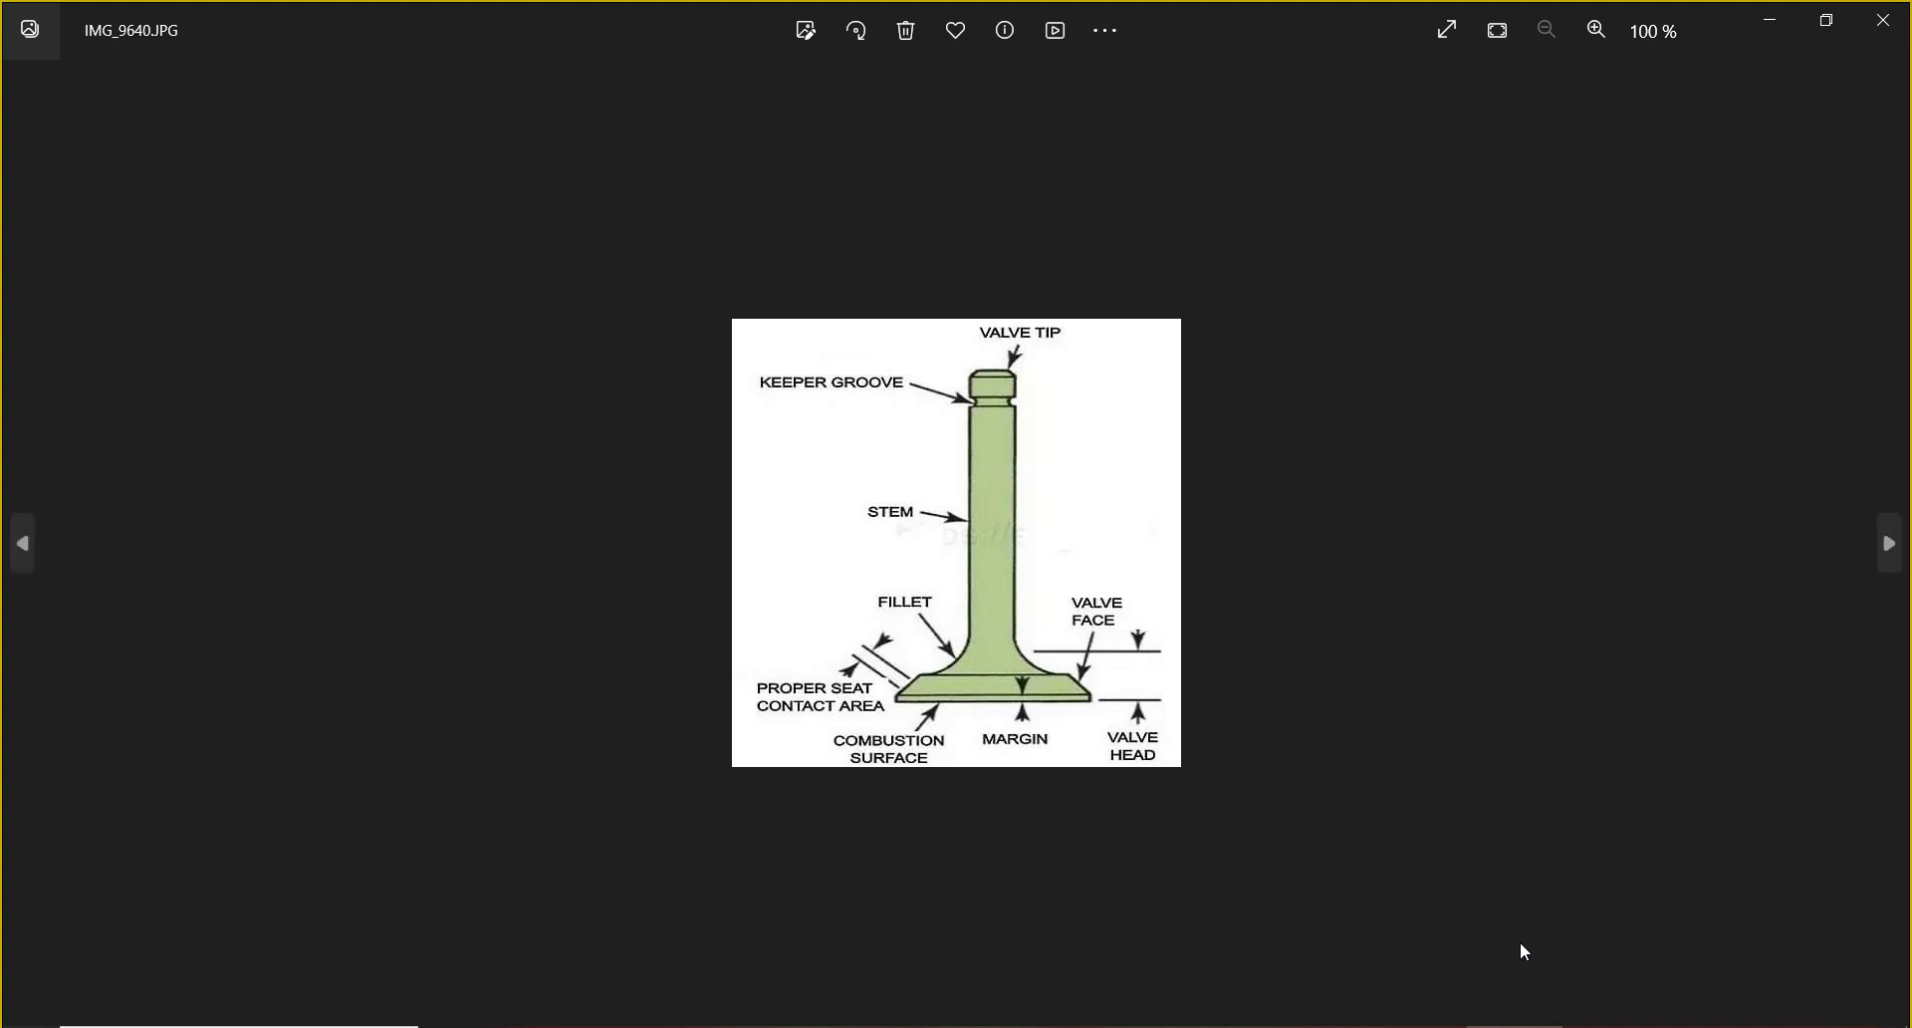
mouse_move(1522, 951)
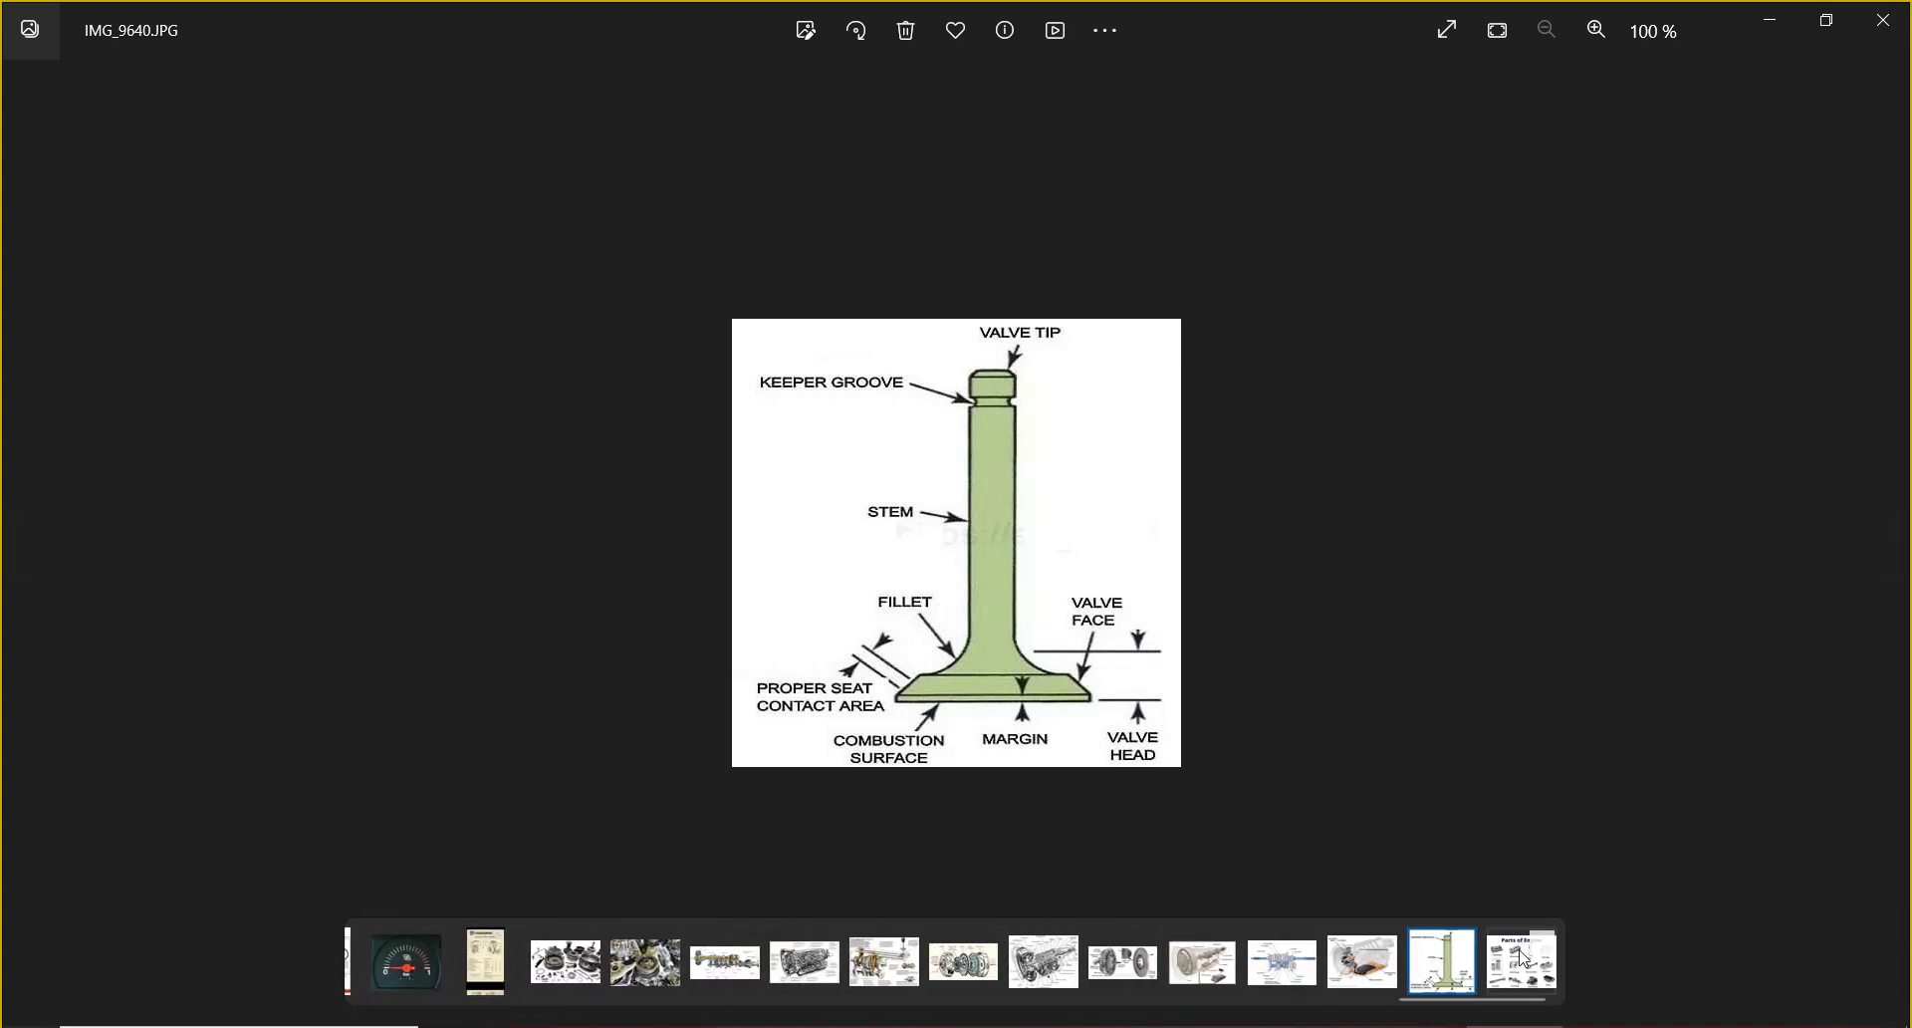
scroll(1521, 953, up, 1)
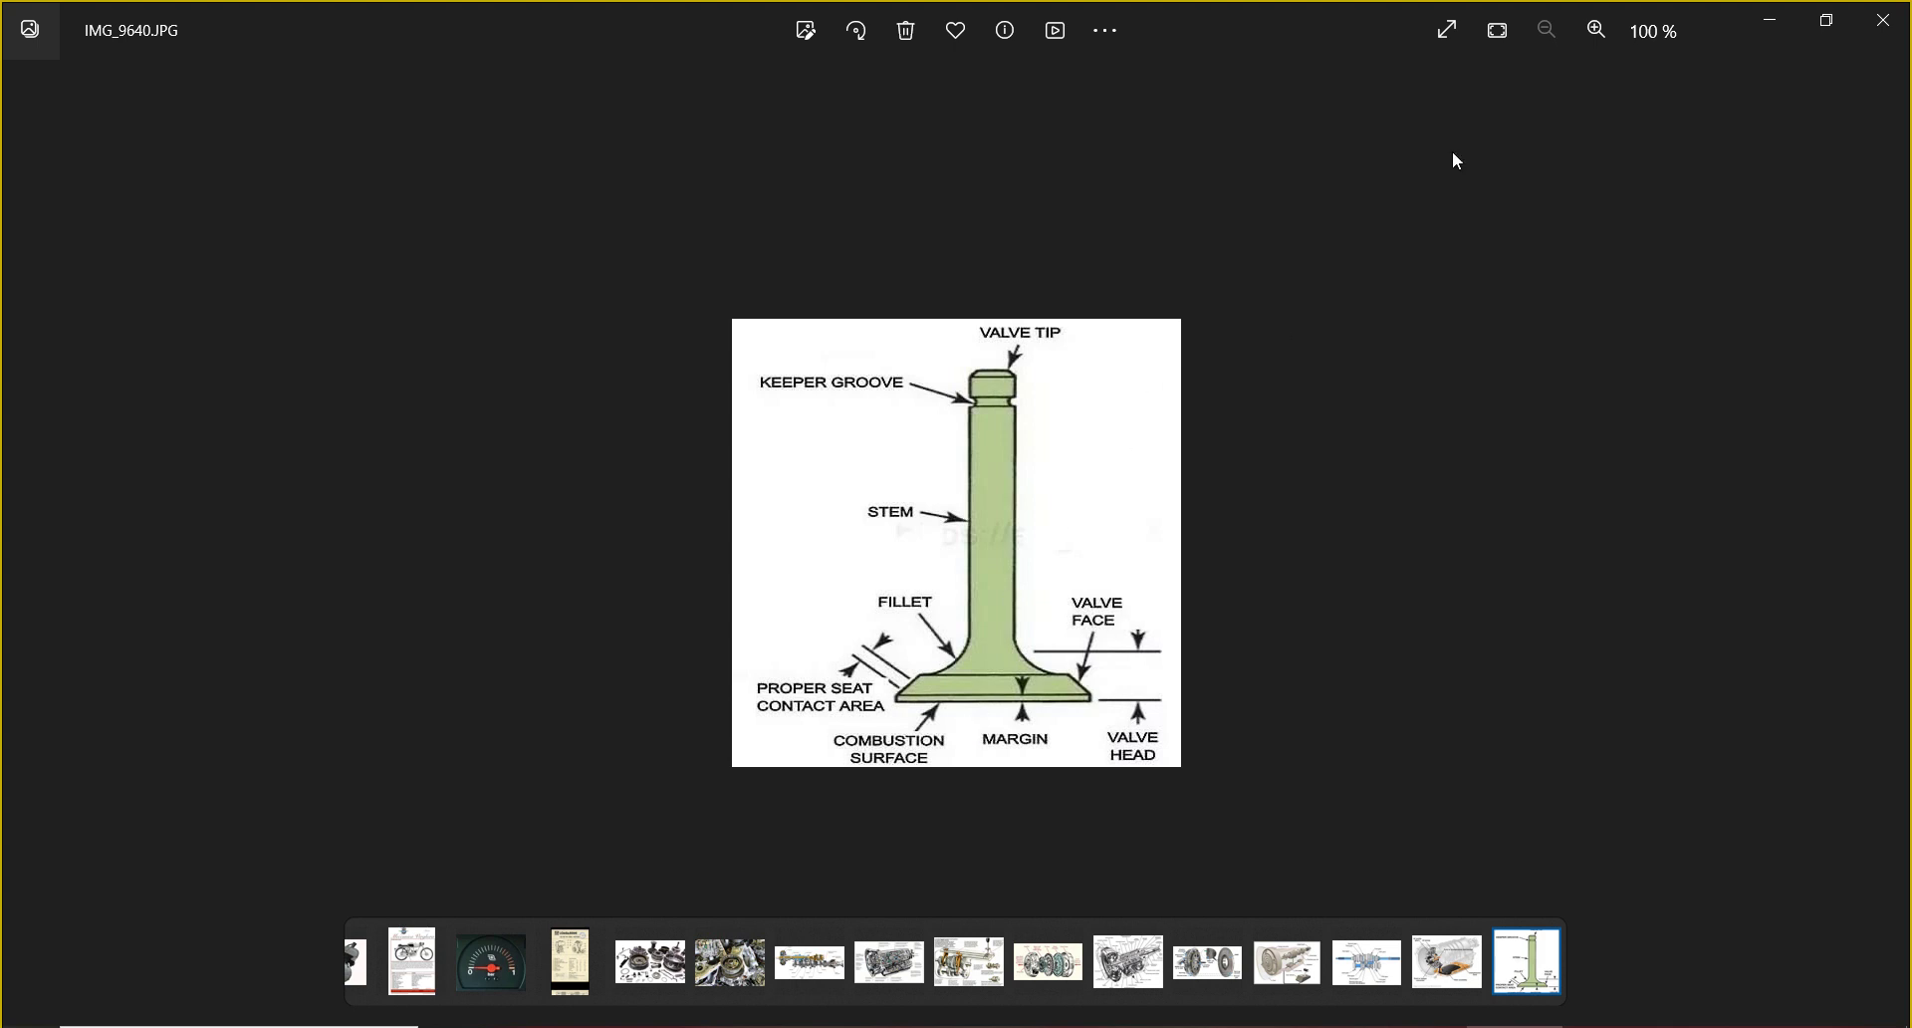
click(1877, 25)
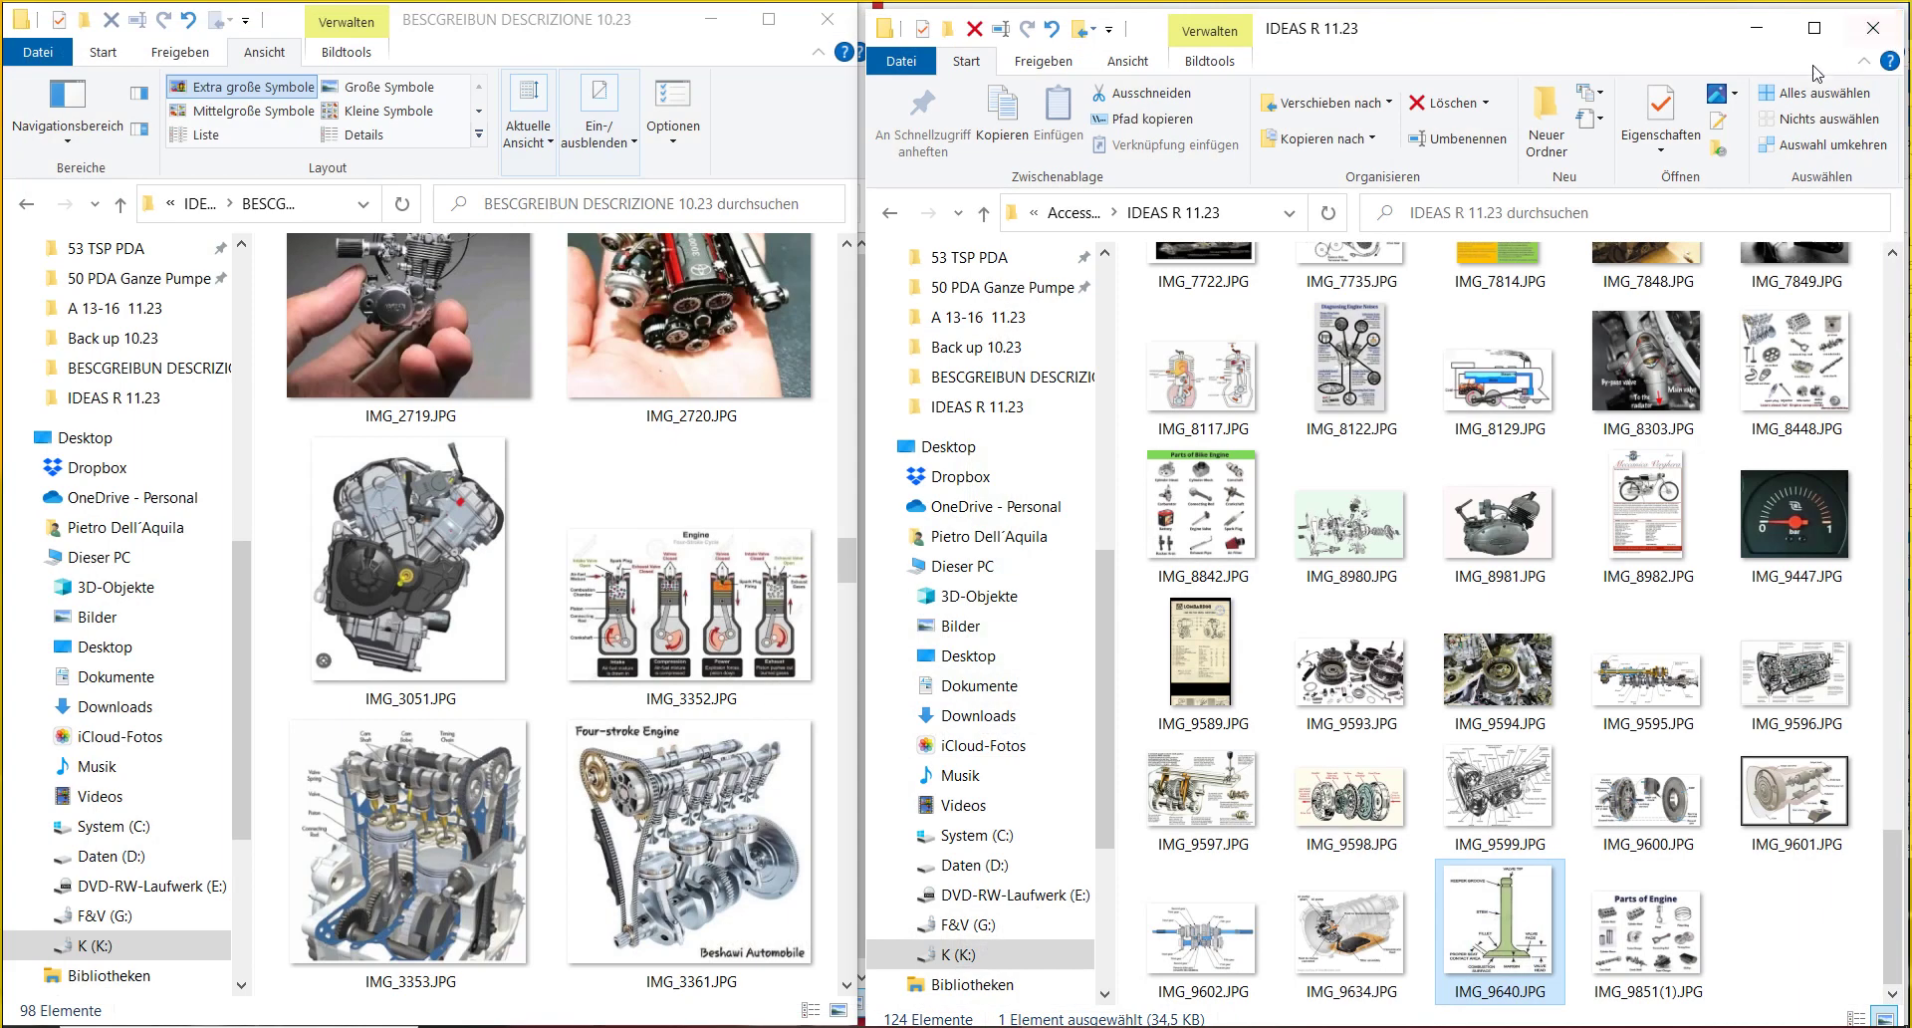
- Cut IMG_9640.JPG from the IDEAS R 11.23 folder and go up to Accessori MOT.23
click(1572, 921)
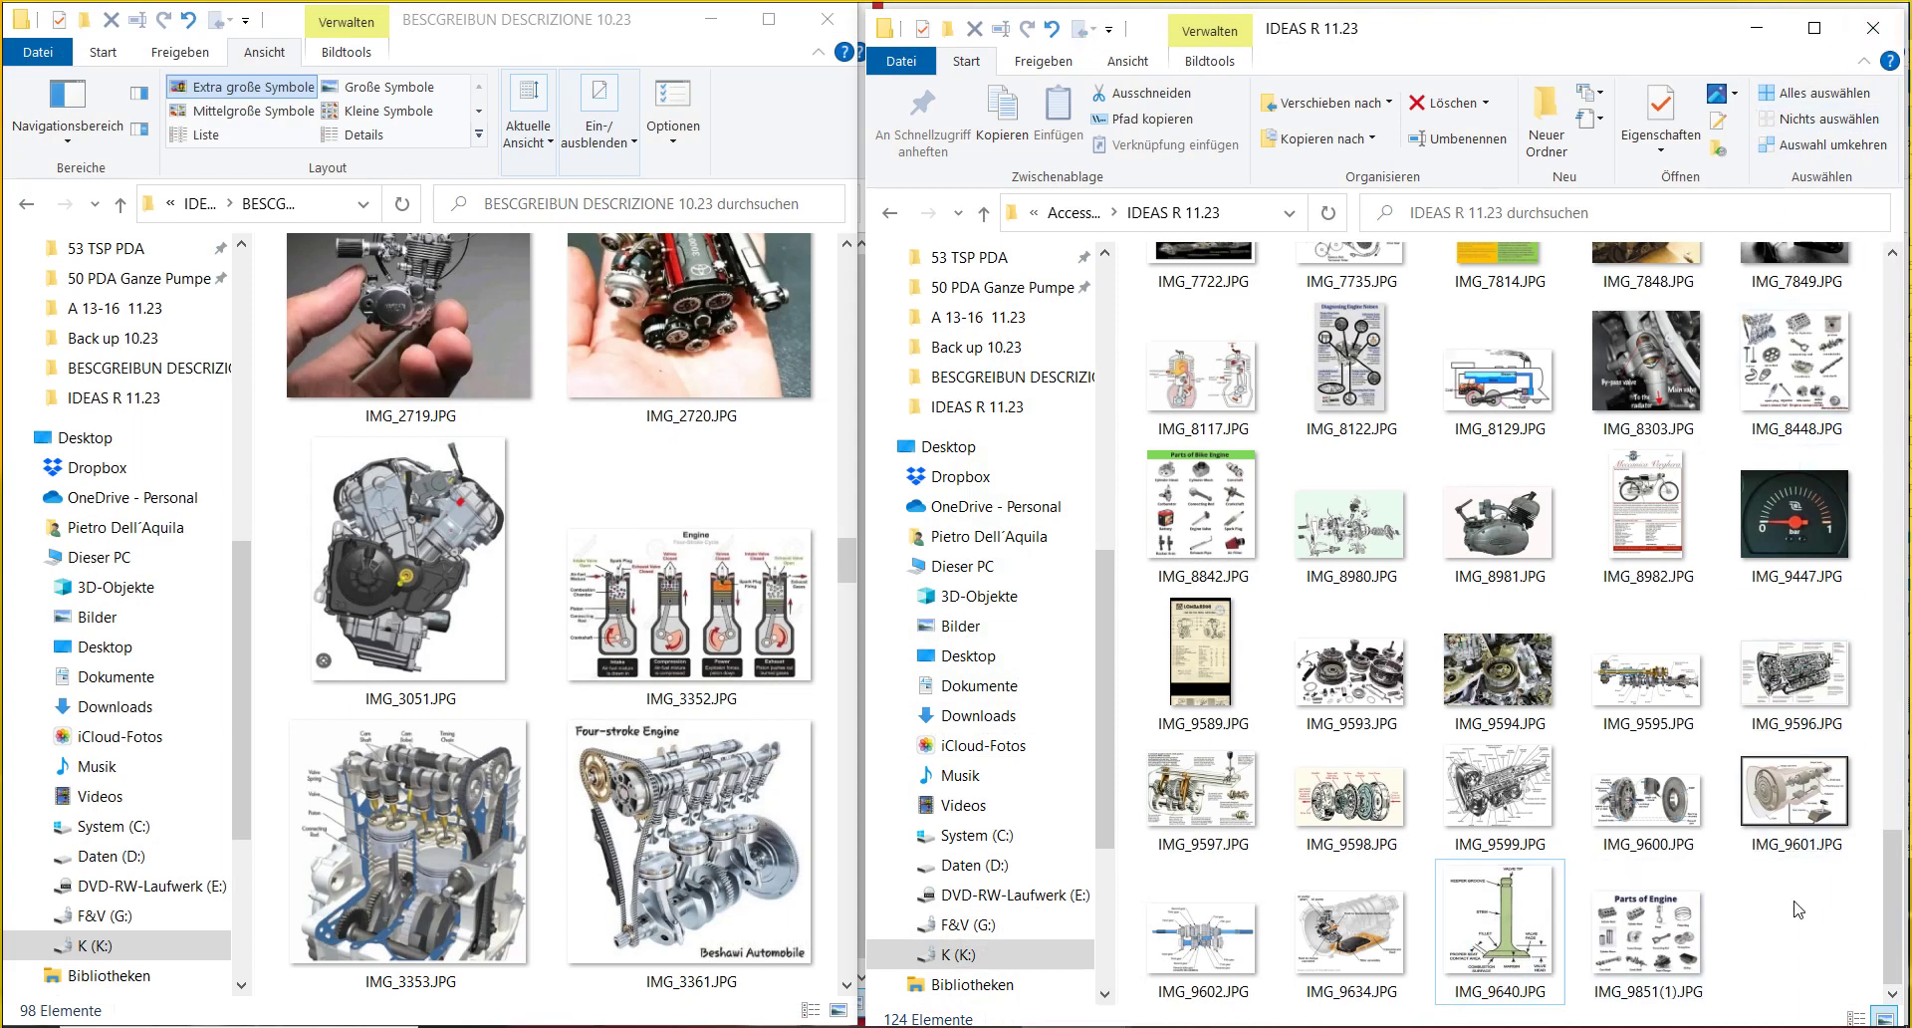
click(1552, 922)
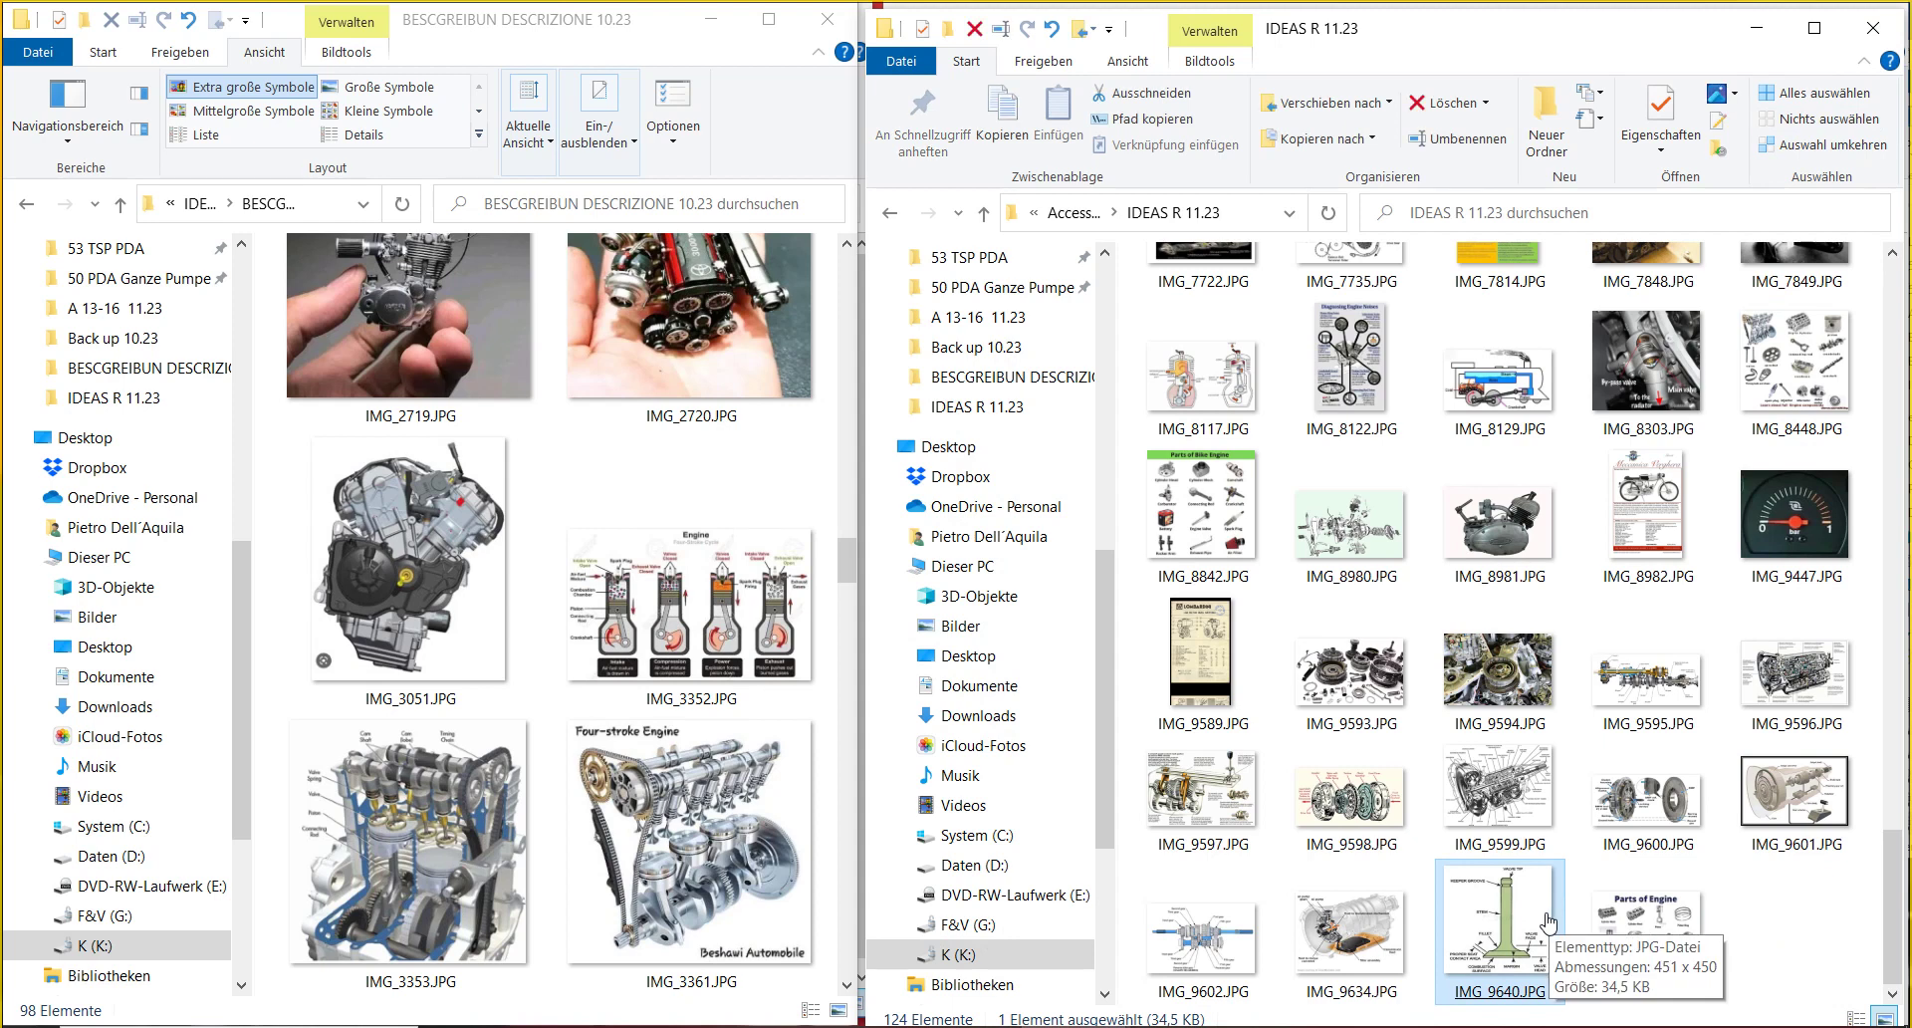
click(1123, 95)
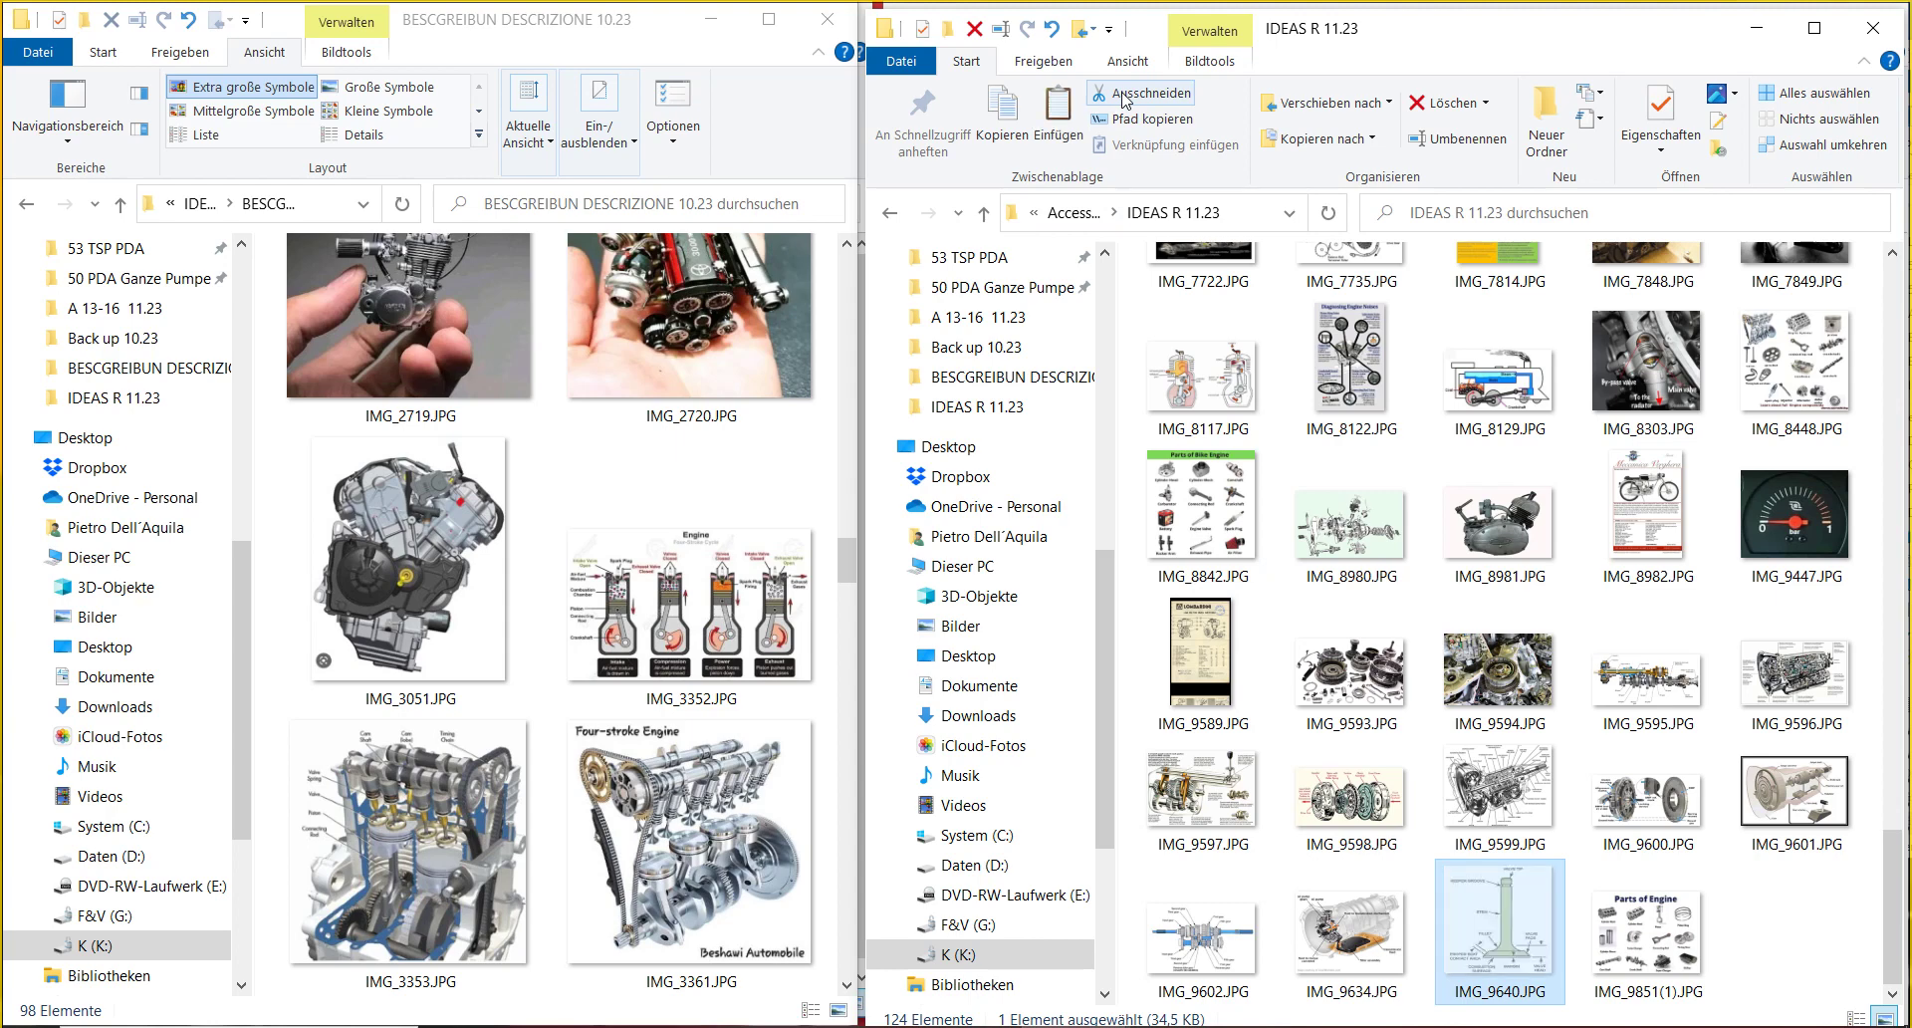
click(1075, 212)
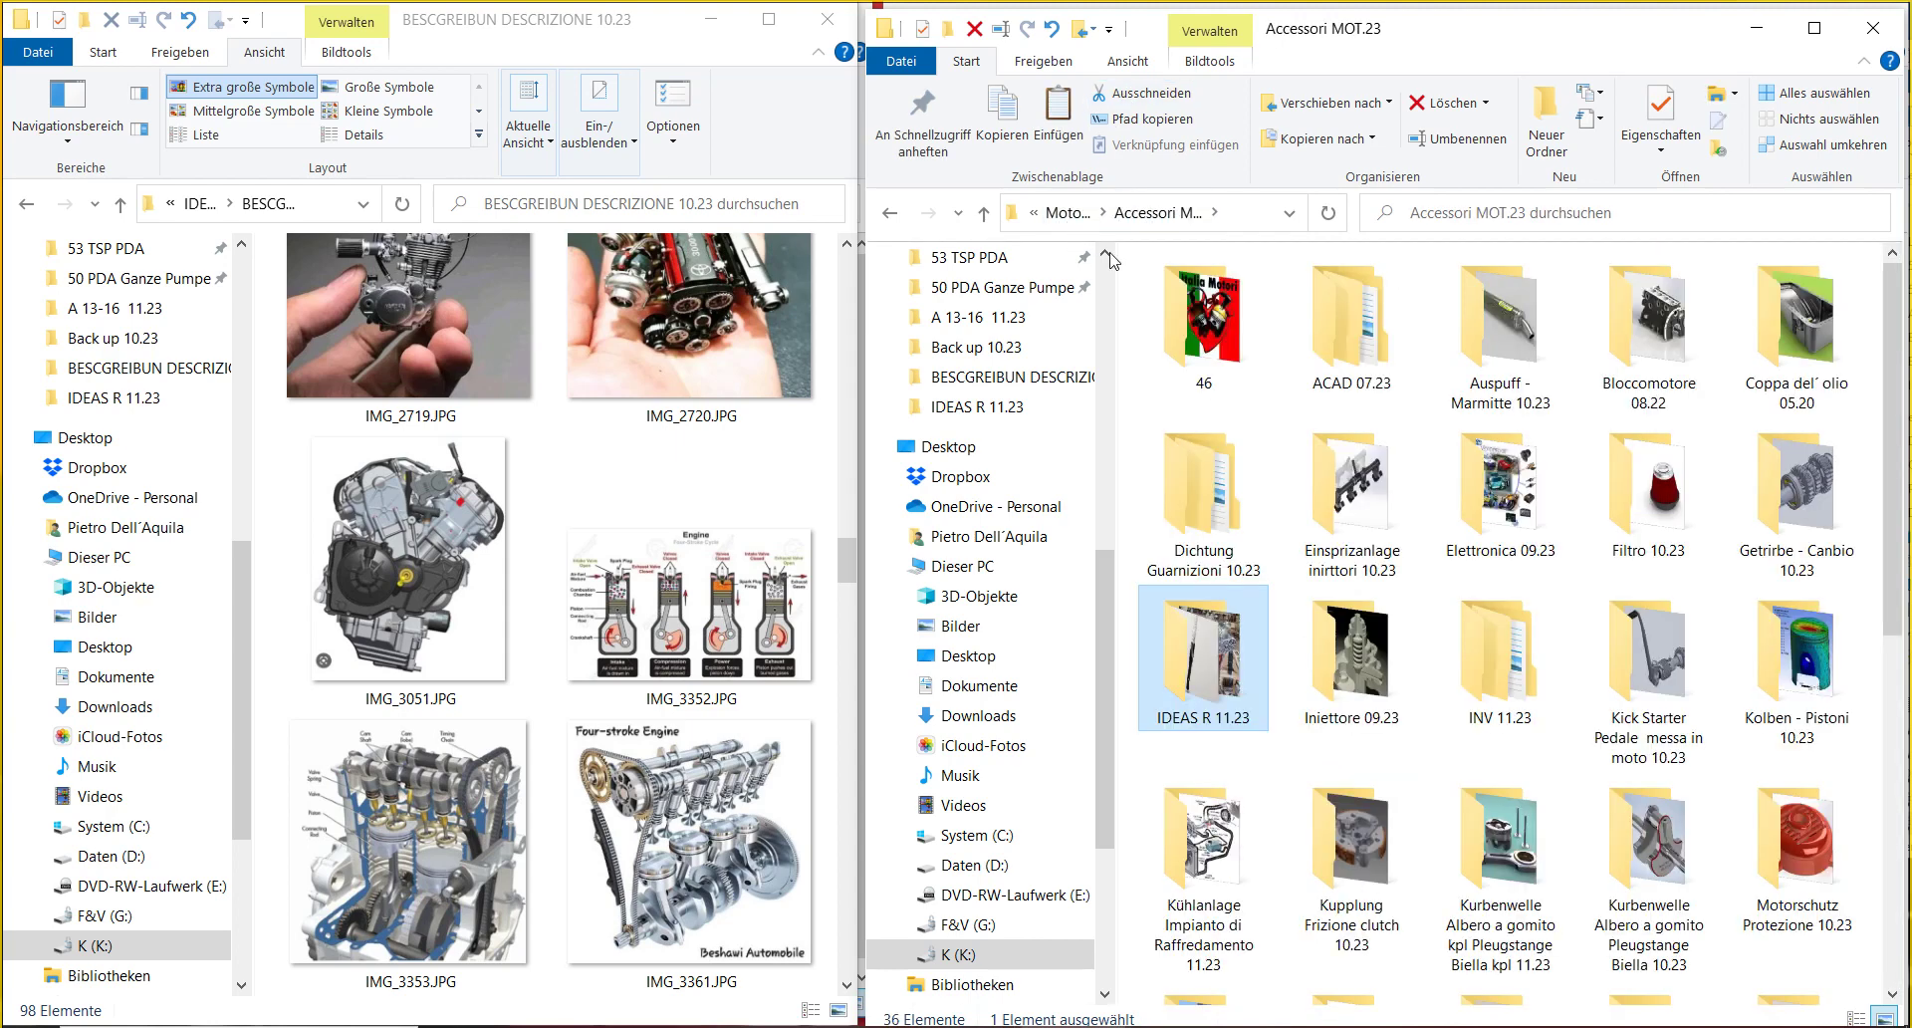
- Look through the Accessori MOT.23 folders for the one that suits the valve diagram
scroll(1352, 647, down, 5)
click(1355, 578)
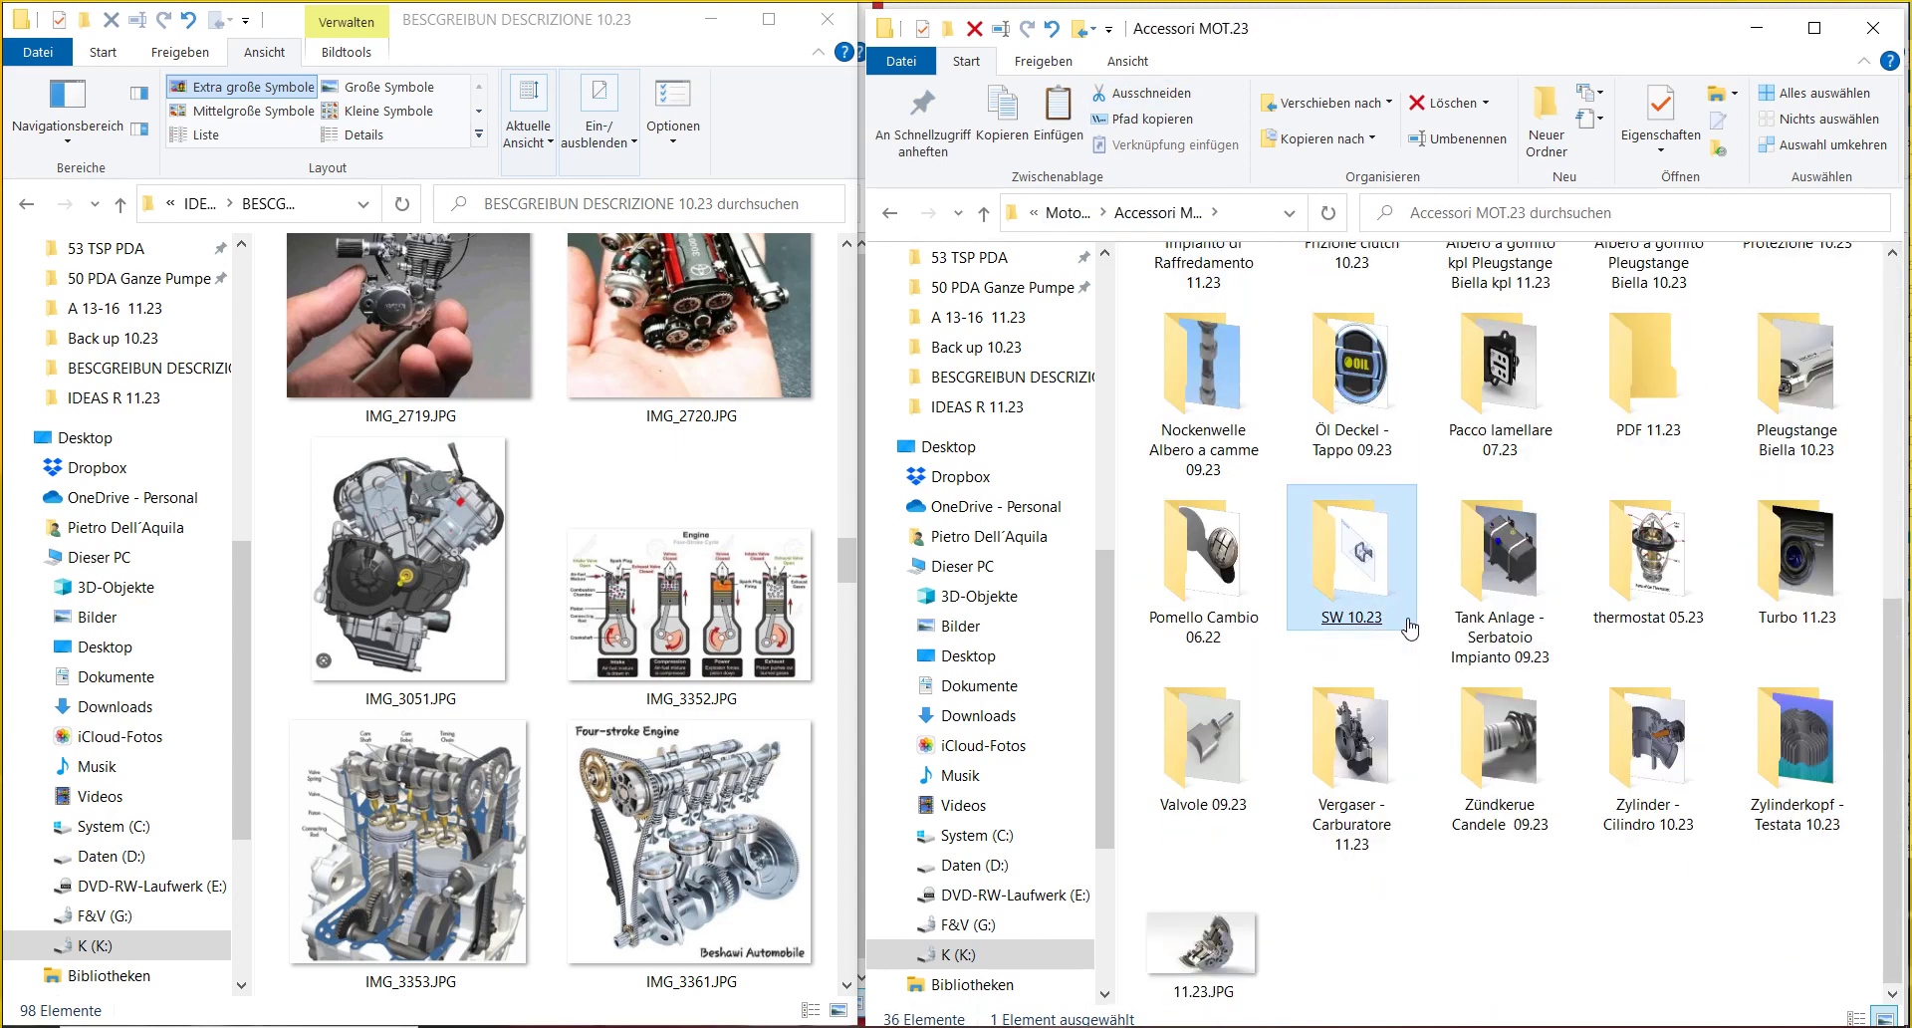
click(1414, 835)
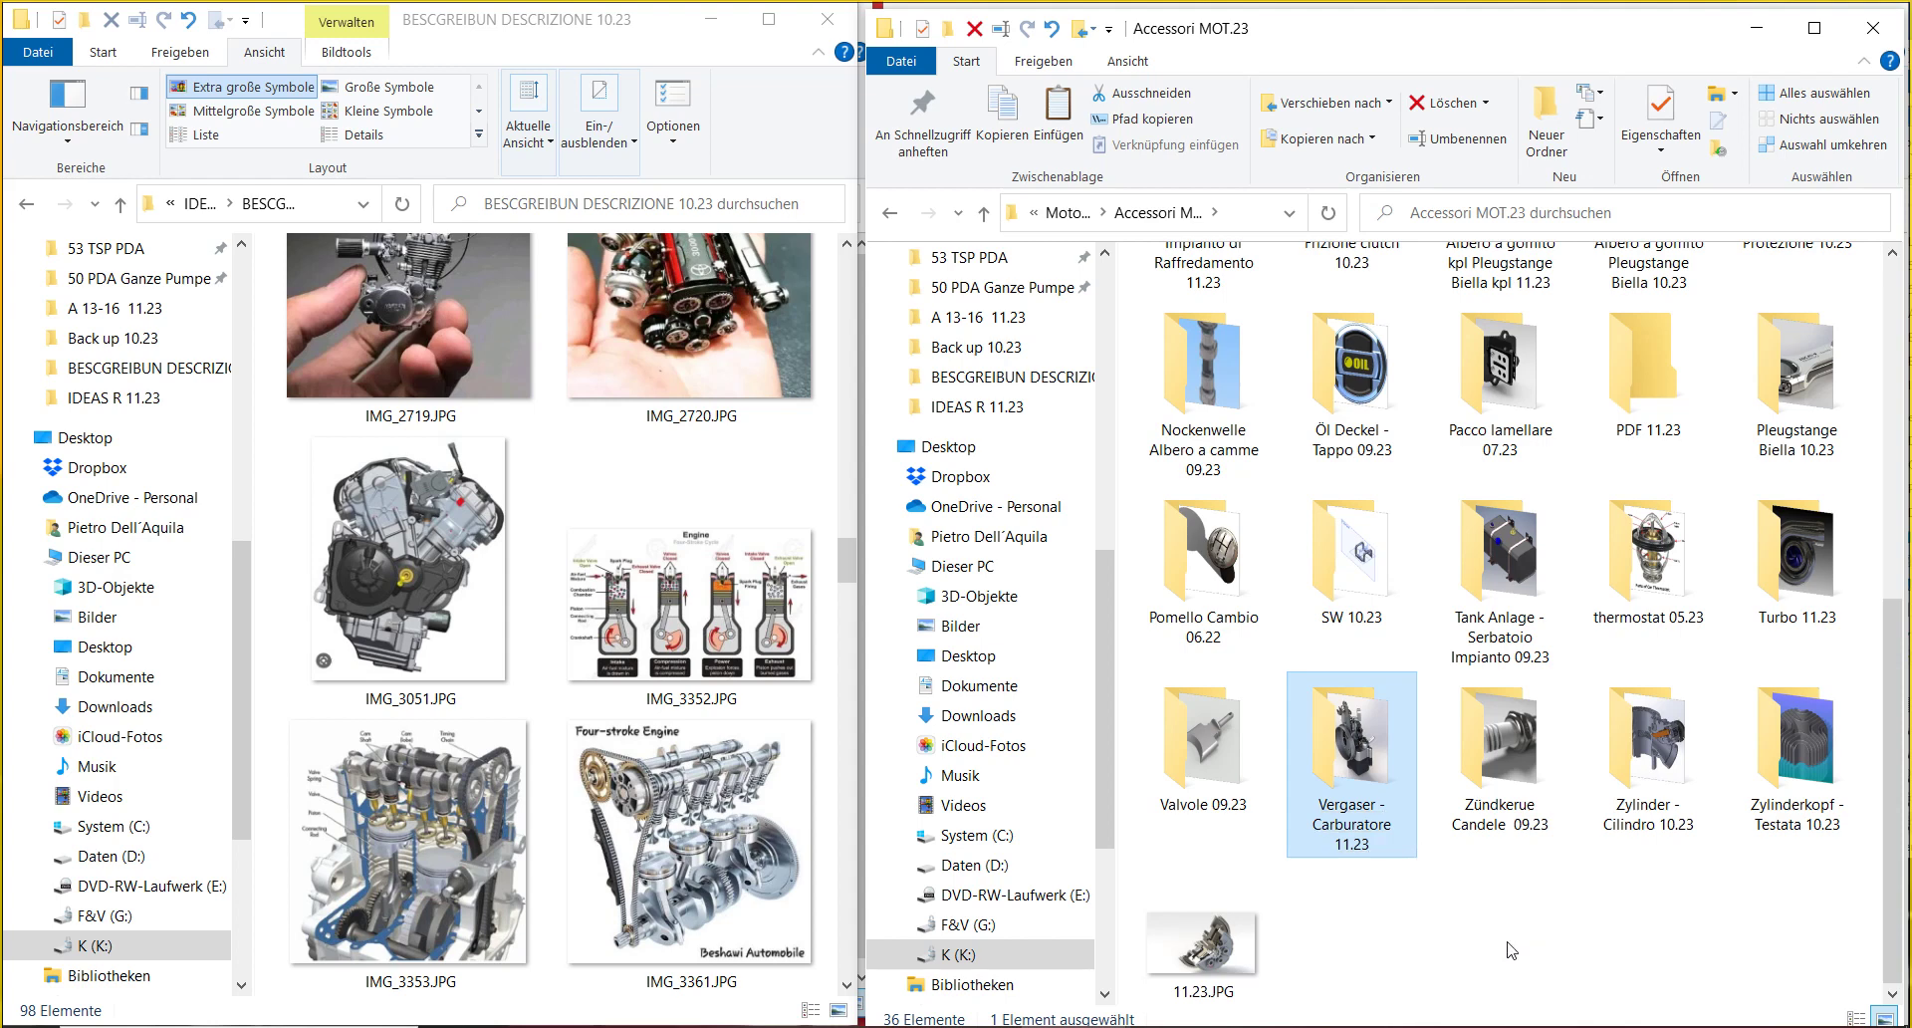
click(1207, 803)
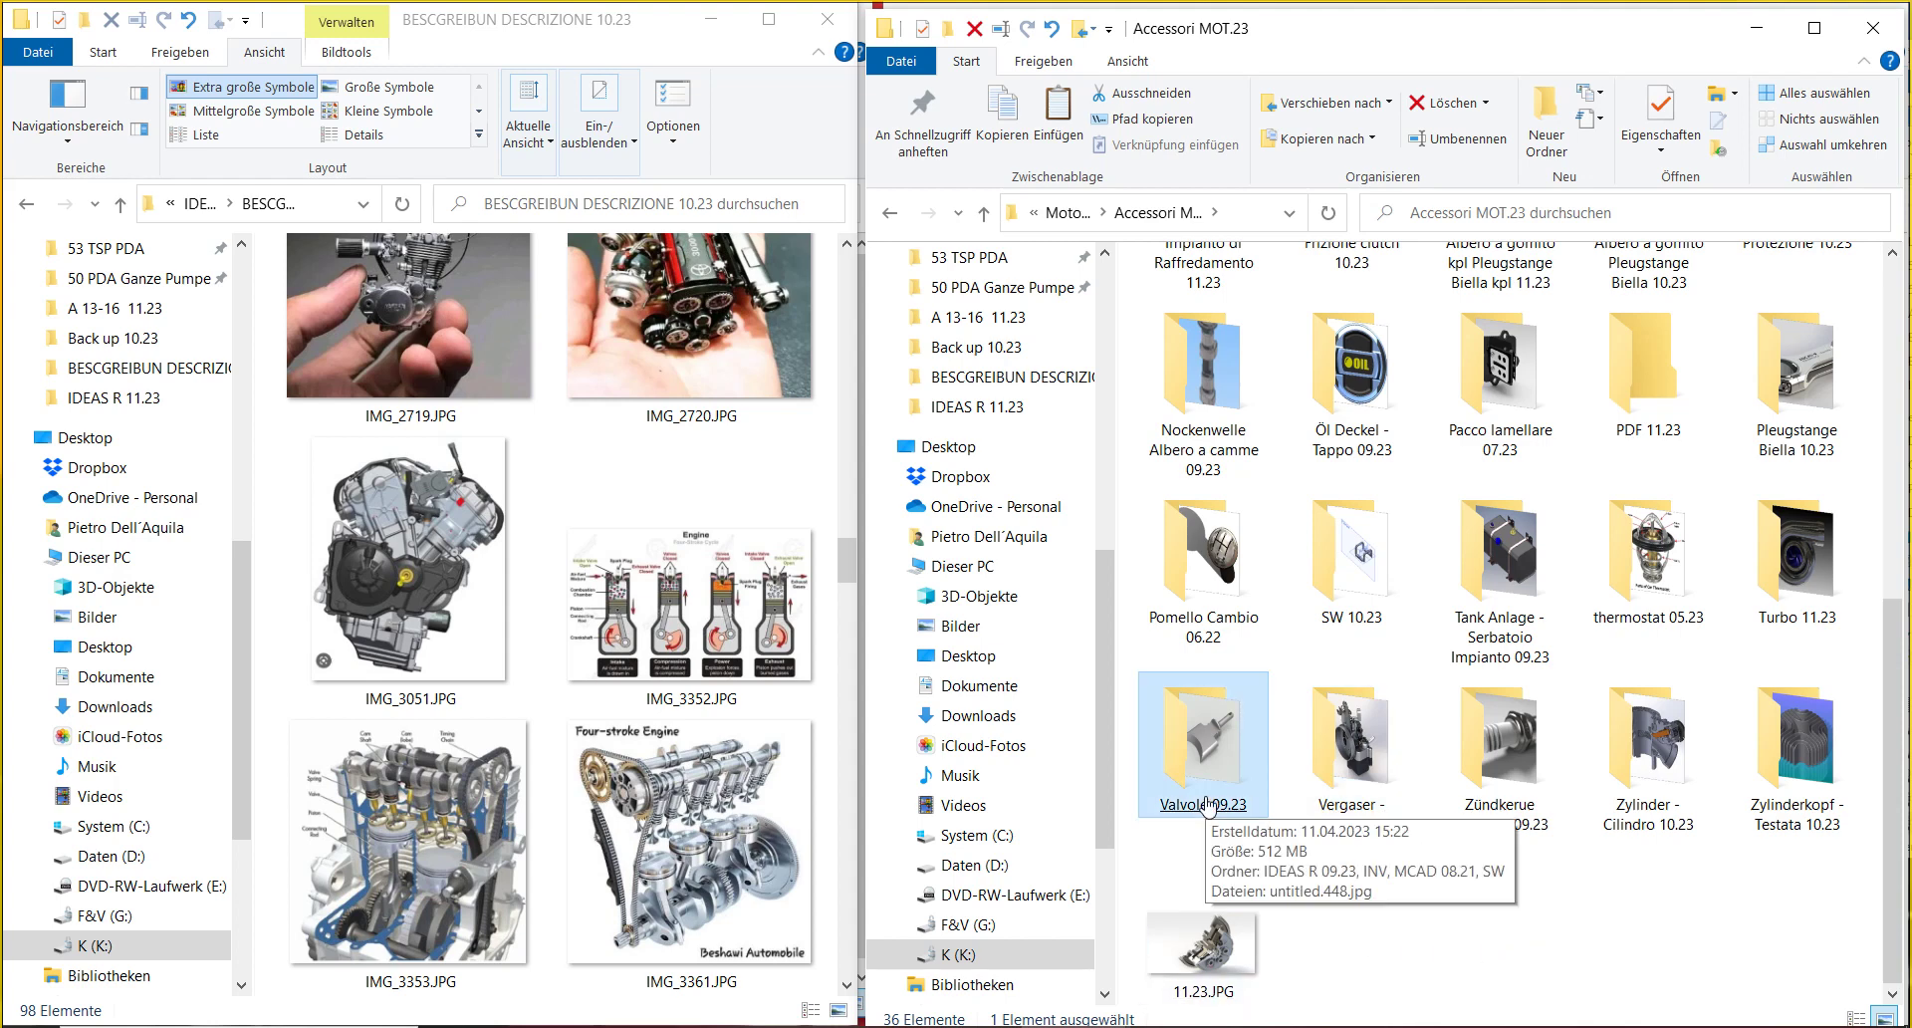
scroll(1207, 802, up, 3)
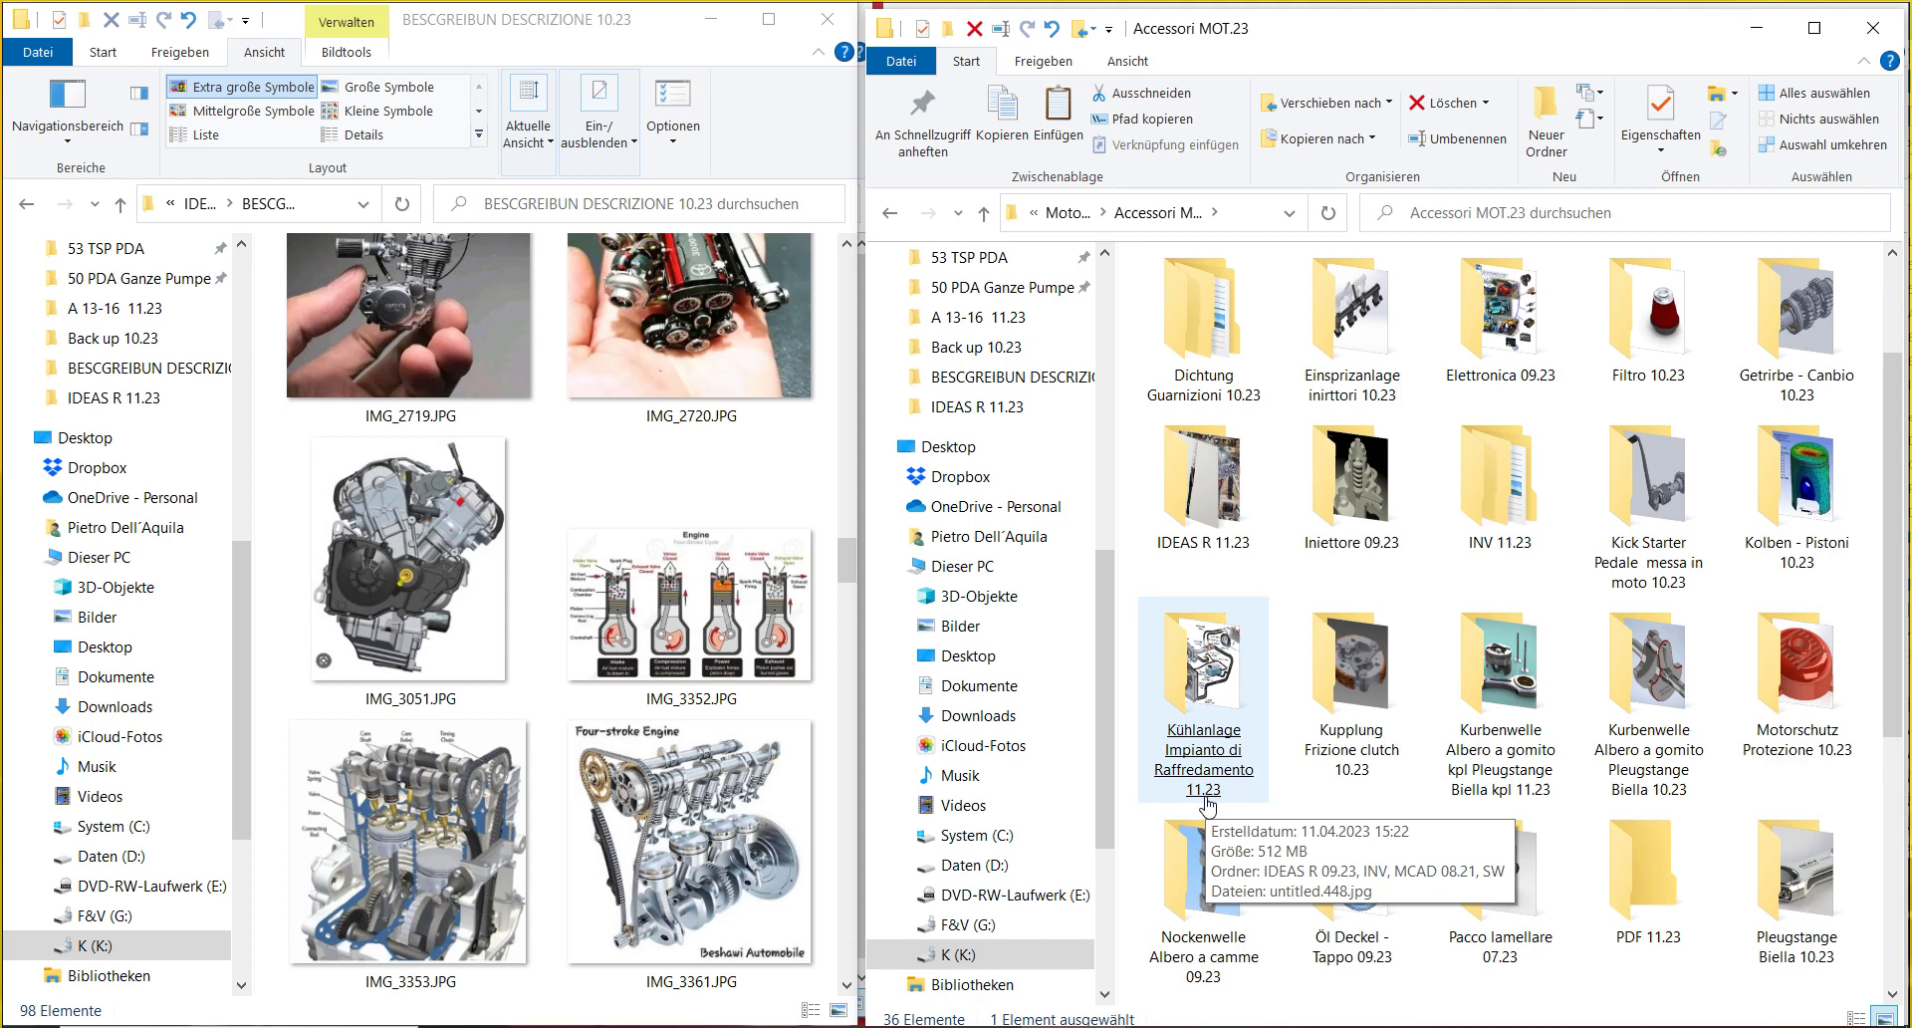
scroll(1207, 803, up, 1)
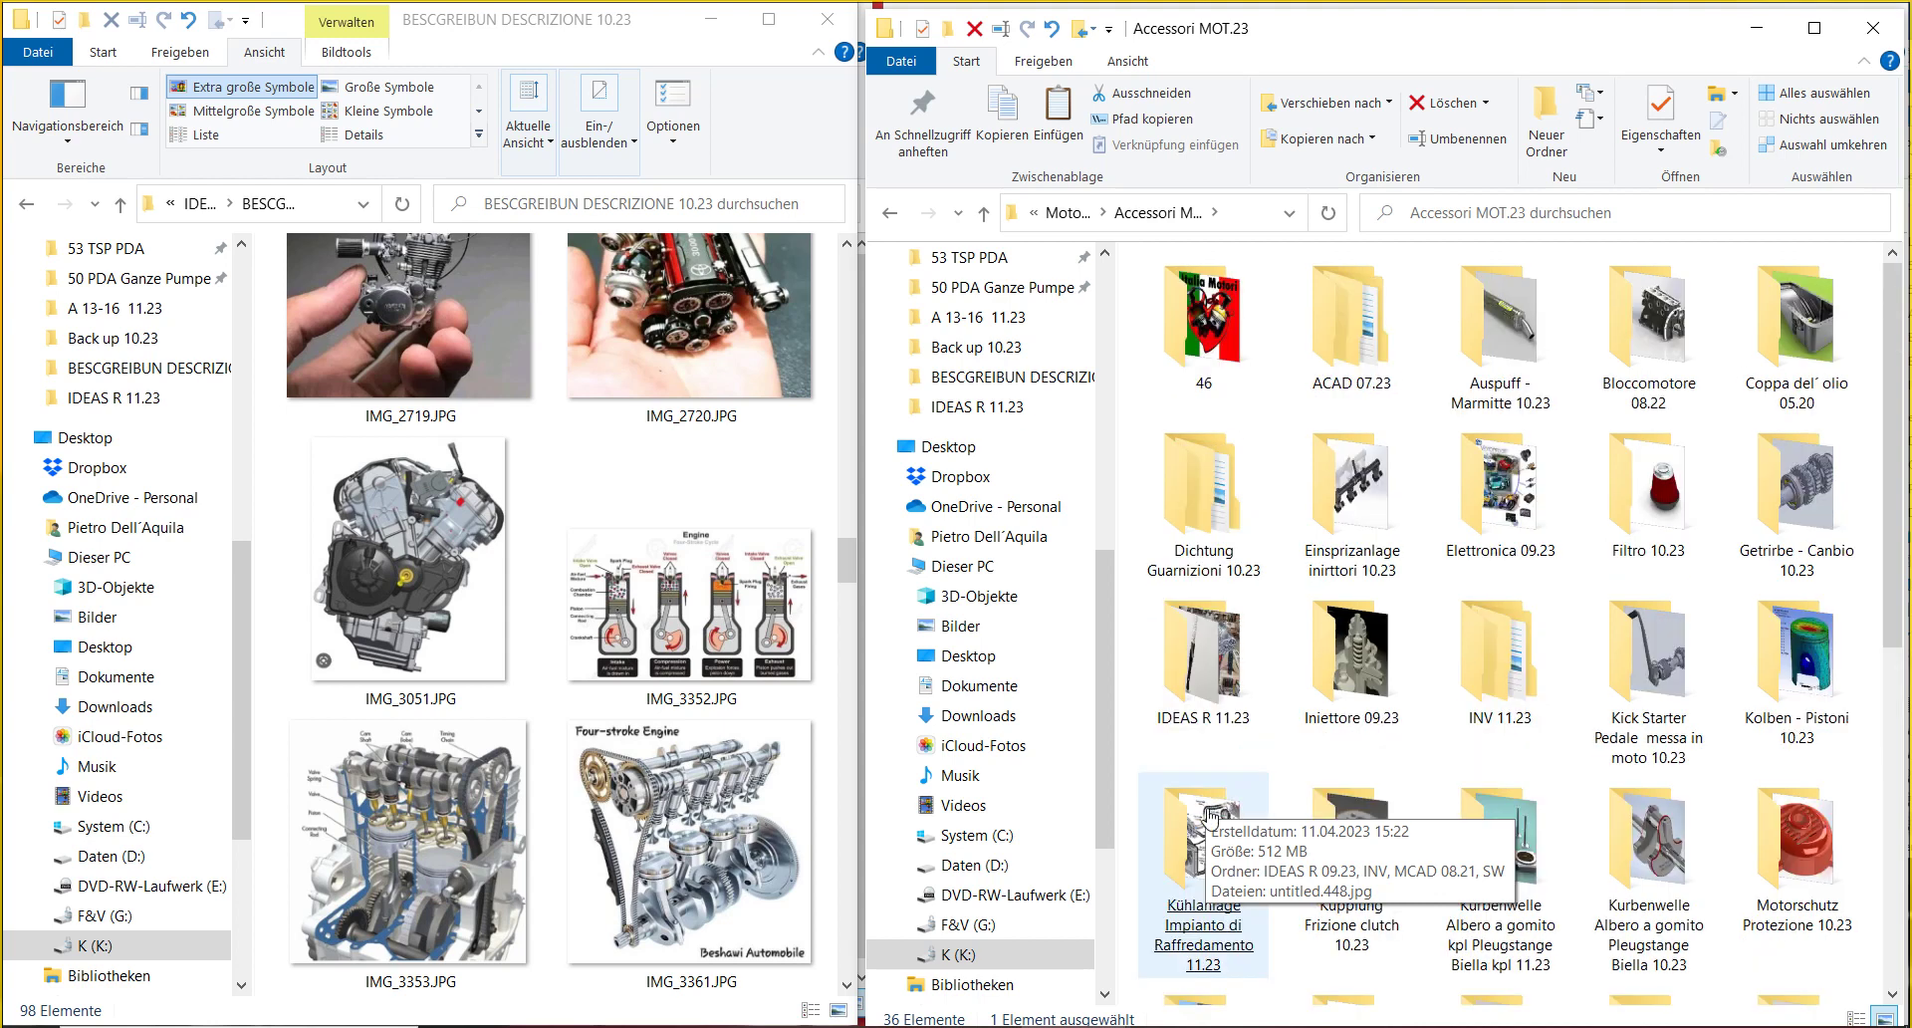
- Rename the Einsprizanlage folder in Accessori MOT.23 as "Einsprizanlage iniettori 11.23"
click(1360, 574)
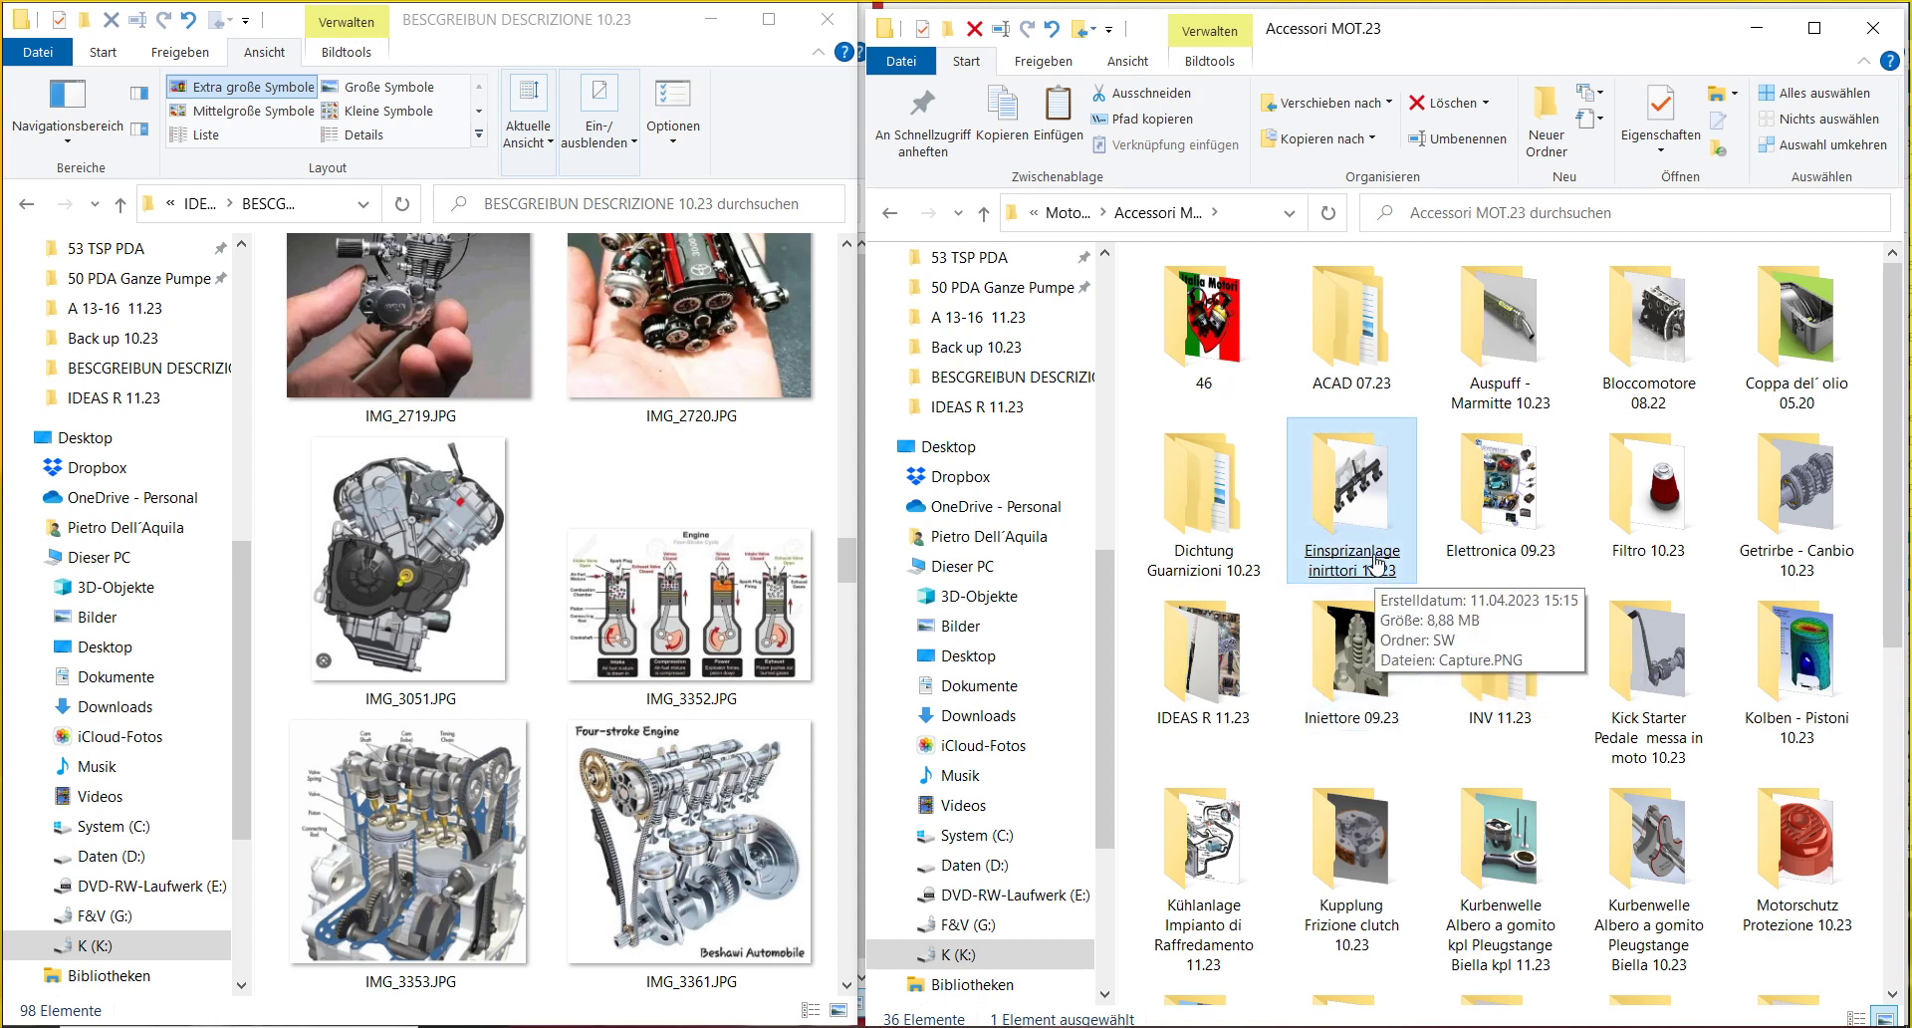
click(1490, 159)
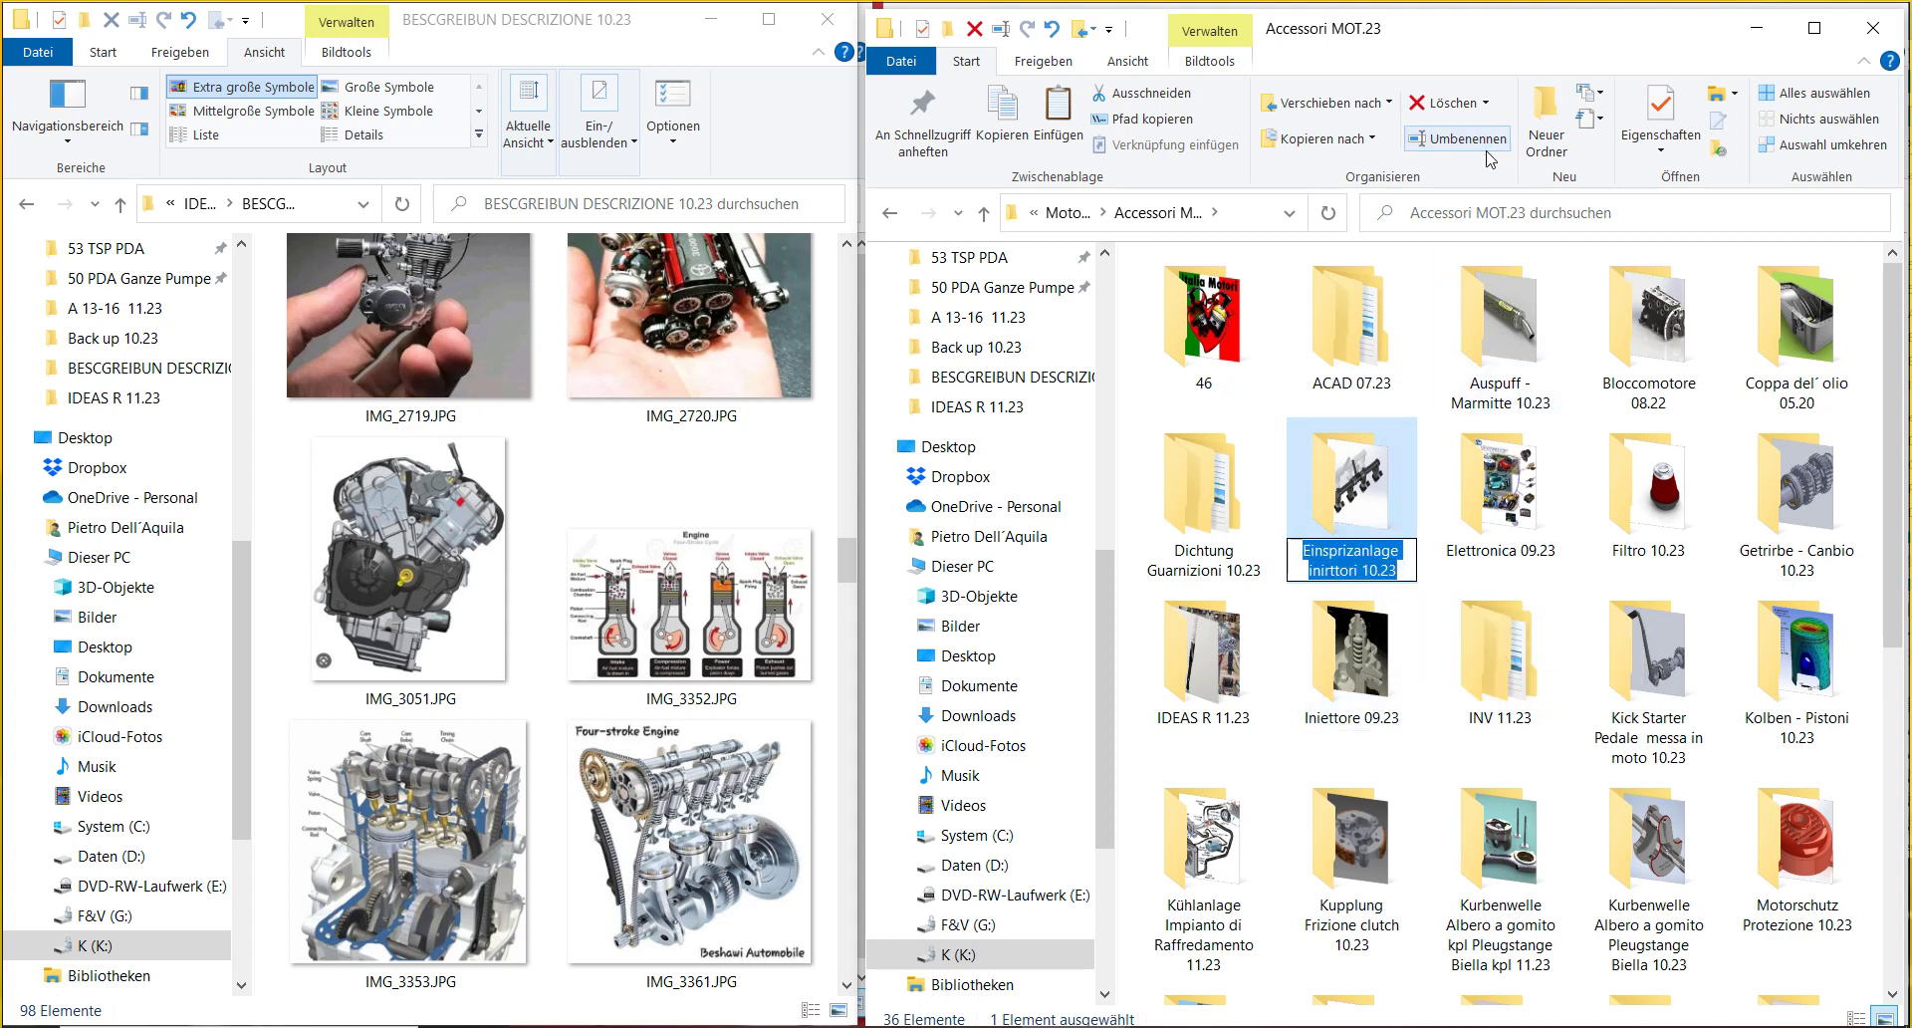
key(Right)
key(Left)
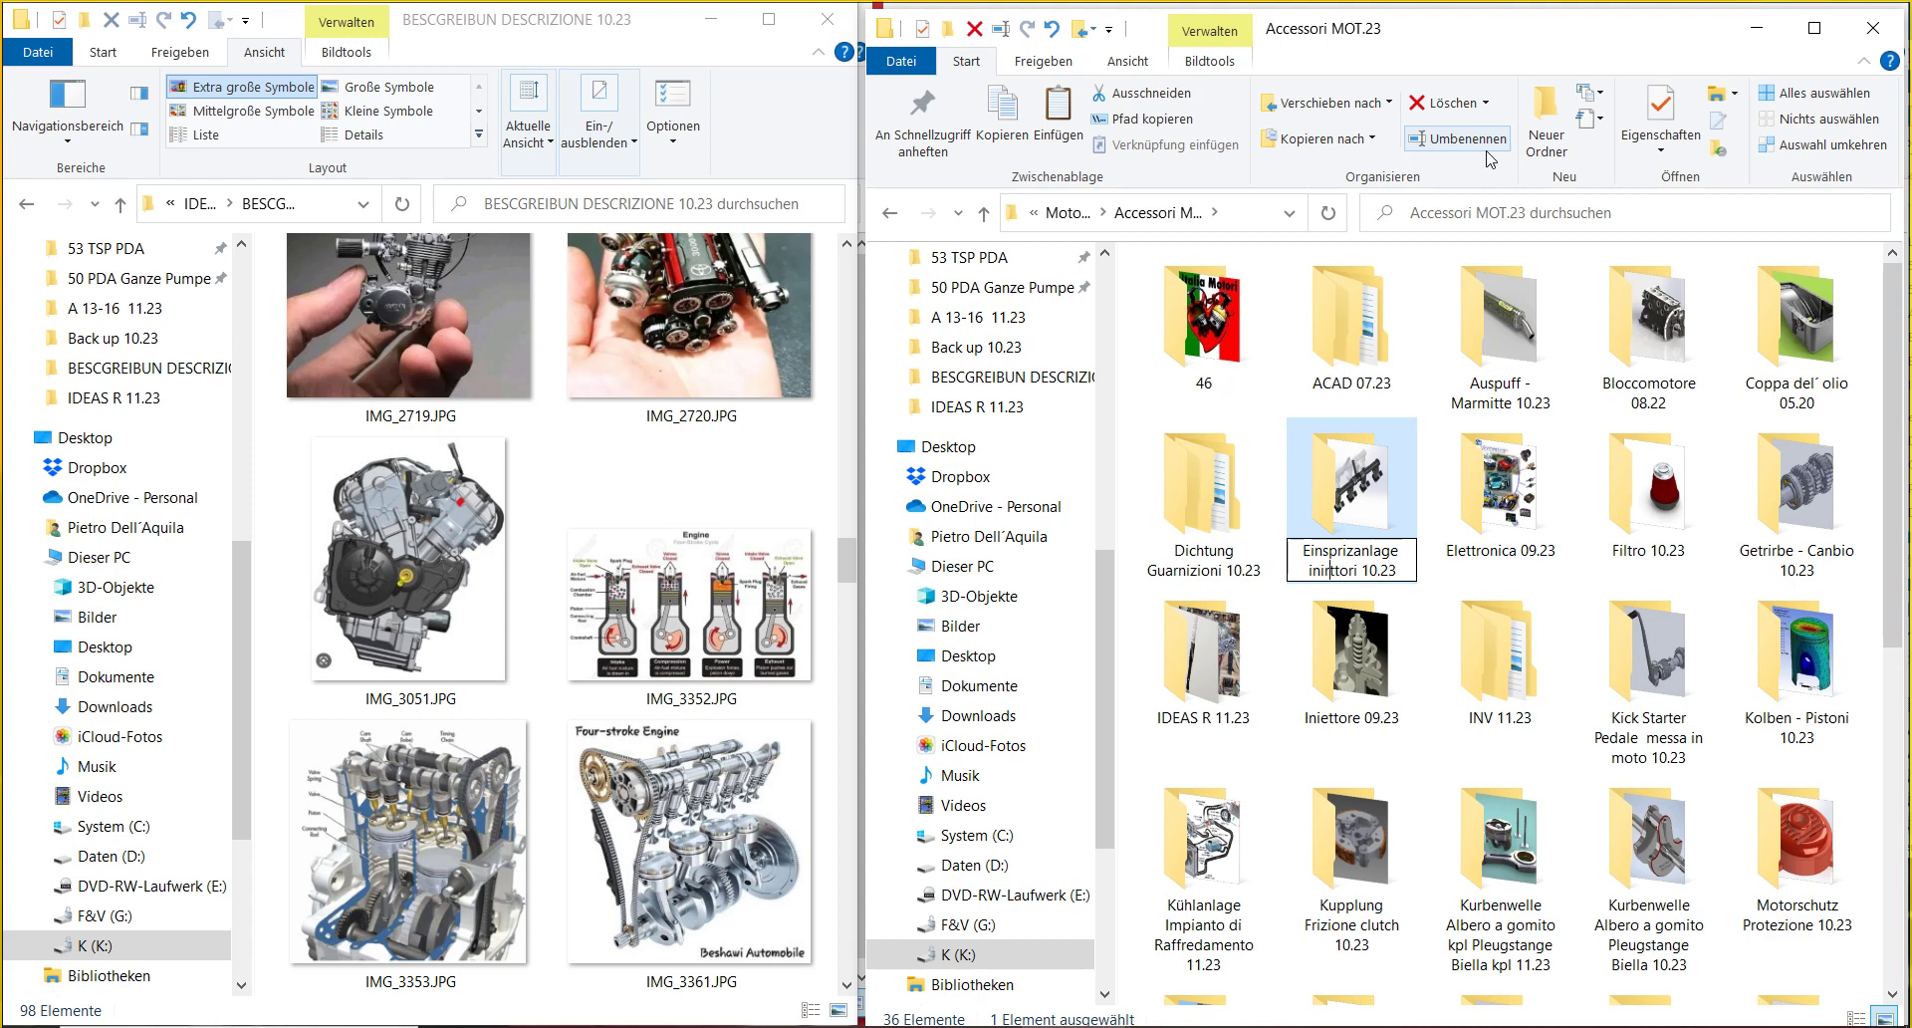
key(Left)
key(Left)
key(Left)
key(Left)
key(Left)
key(Left)
key(Left)
key(Left)
key(Left)
key(Left)
key(BackSpace)
text(e)
key(BackSpace)
text(1)
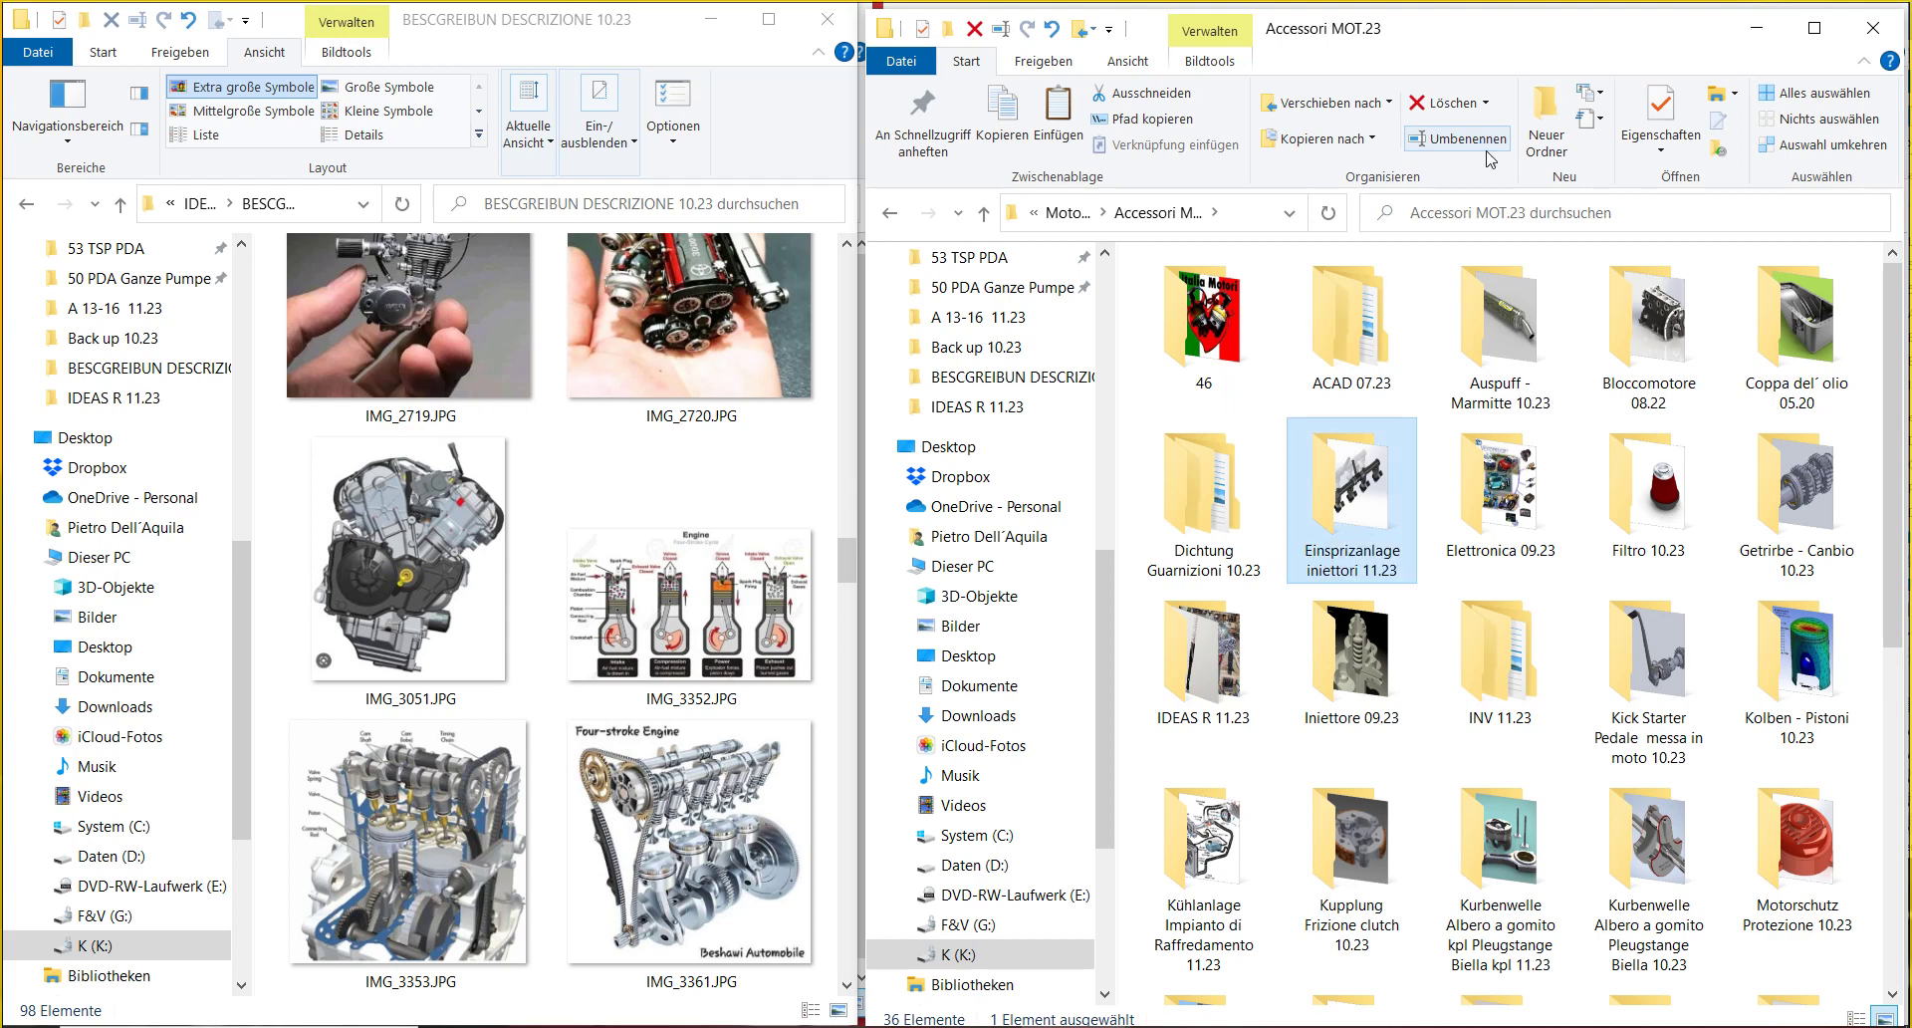
click(1555, 615)
click(1503, 498)
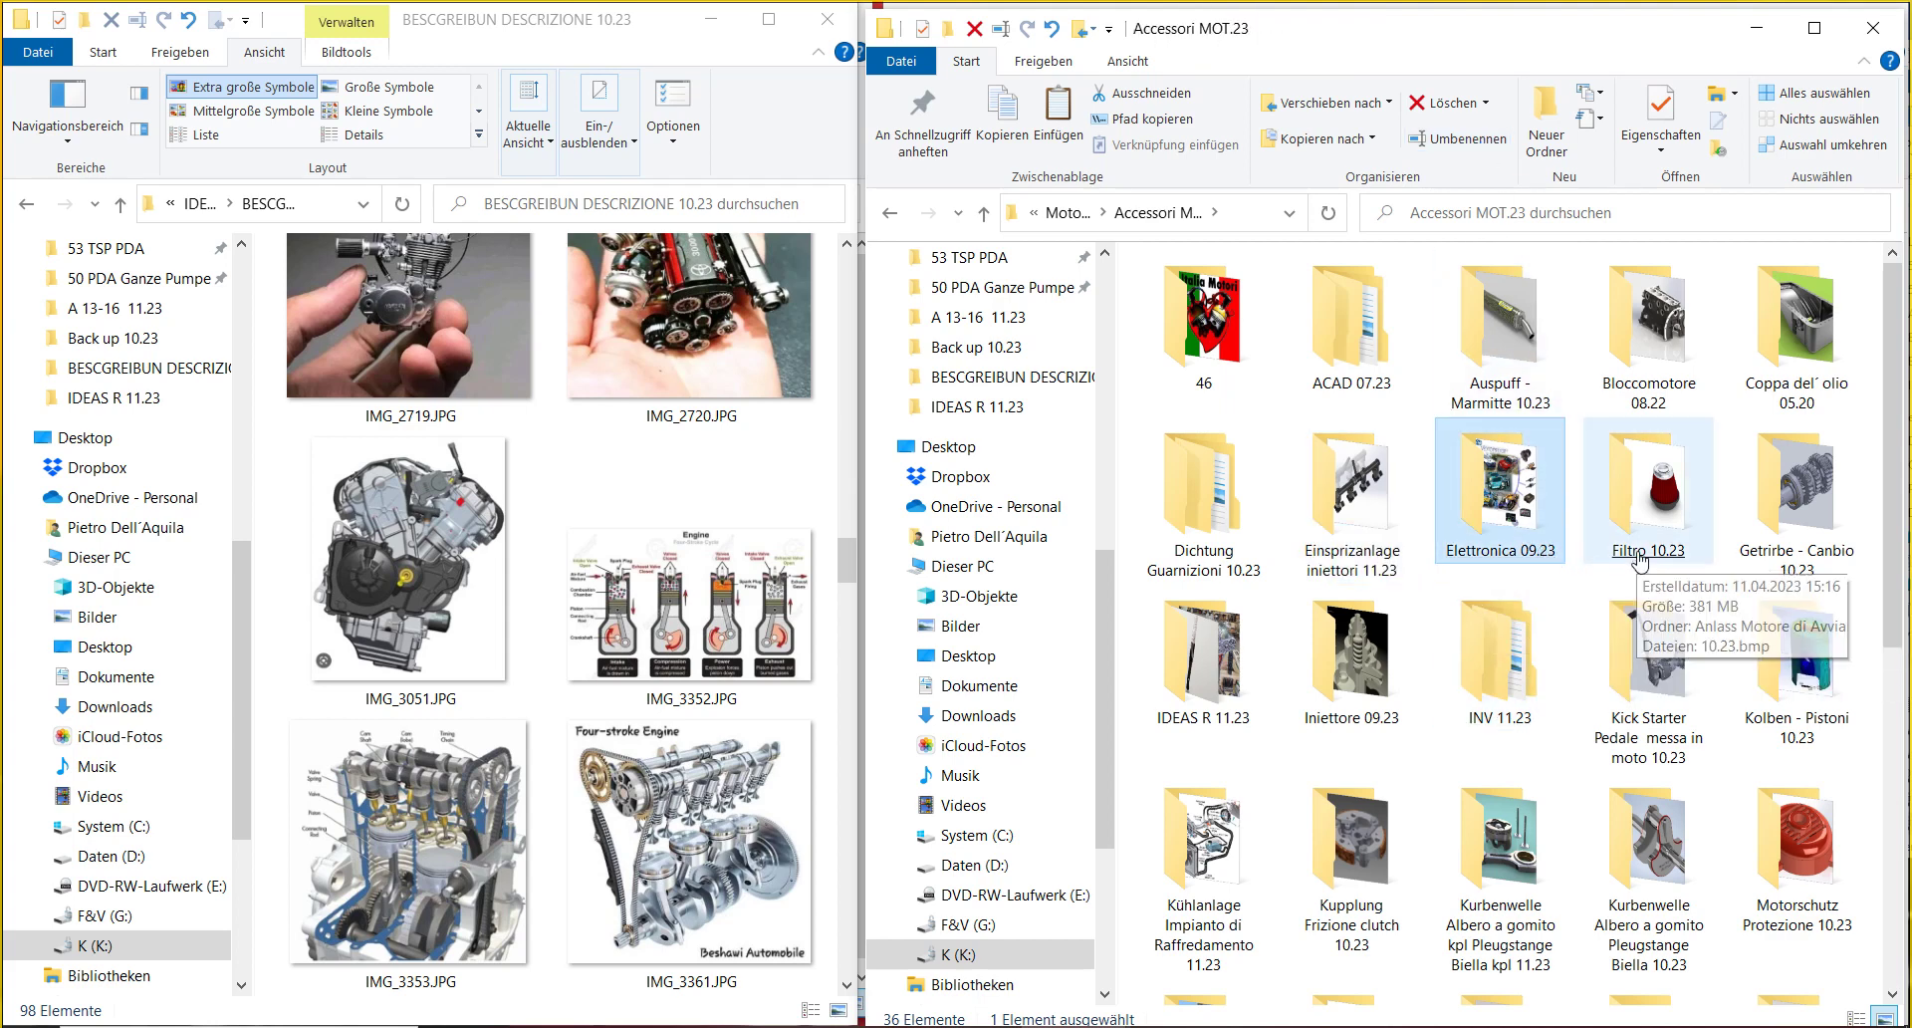
click(1408, 791)
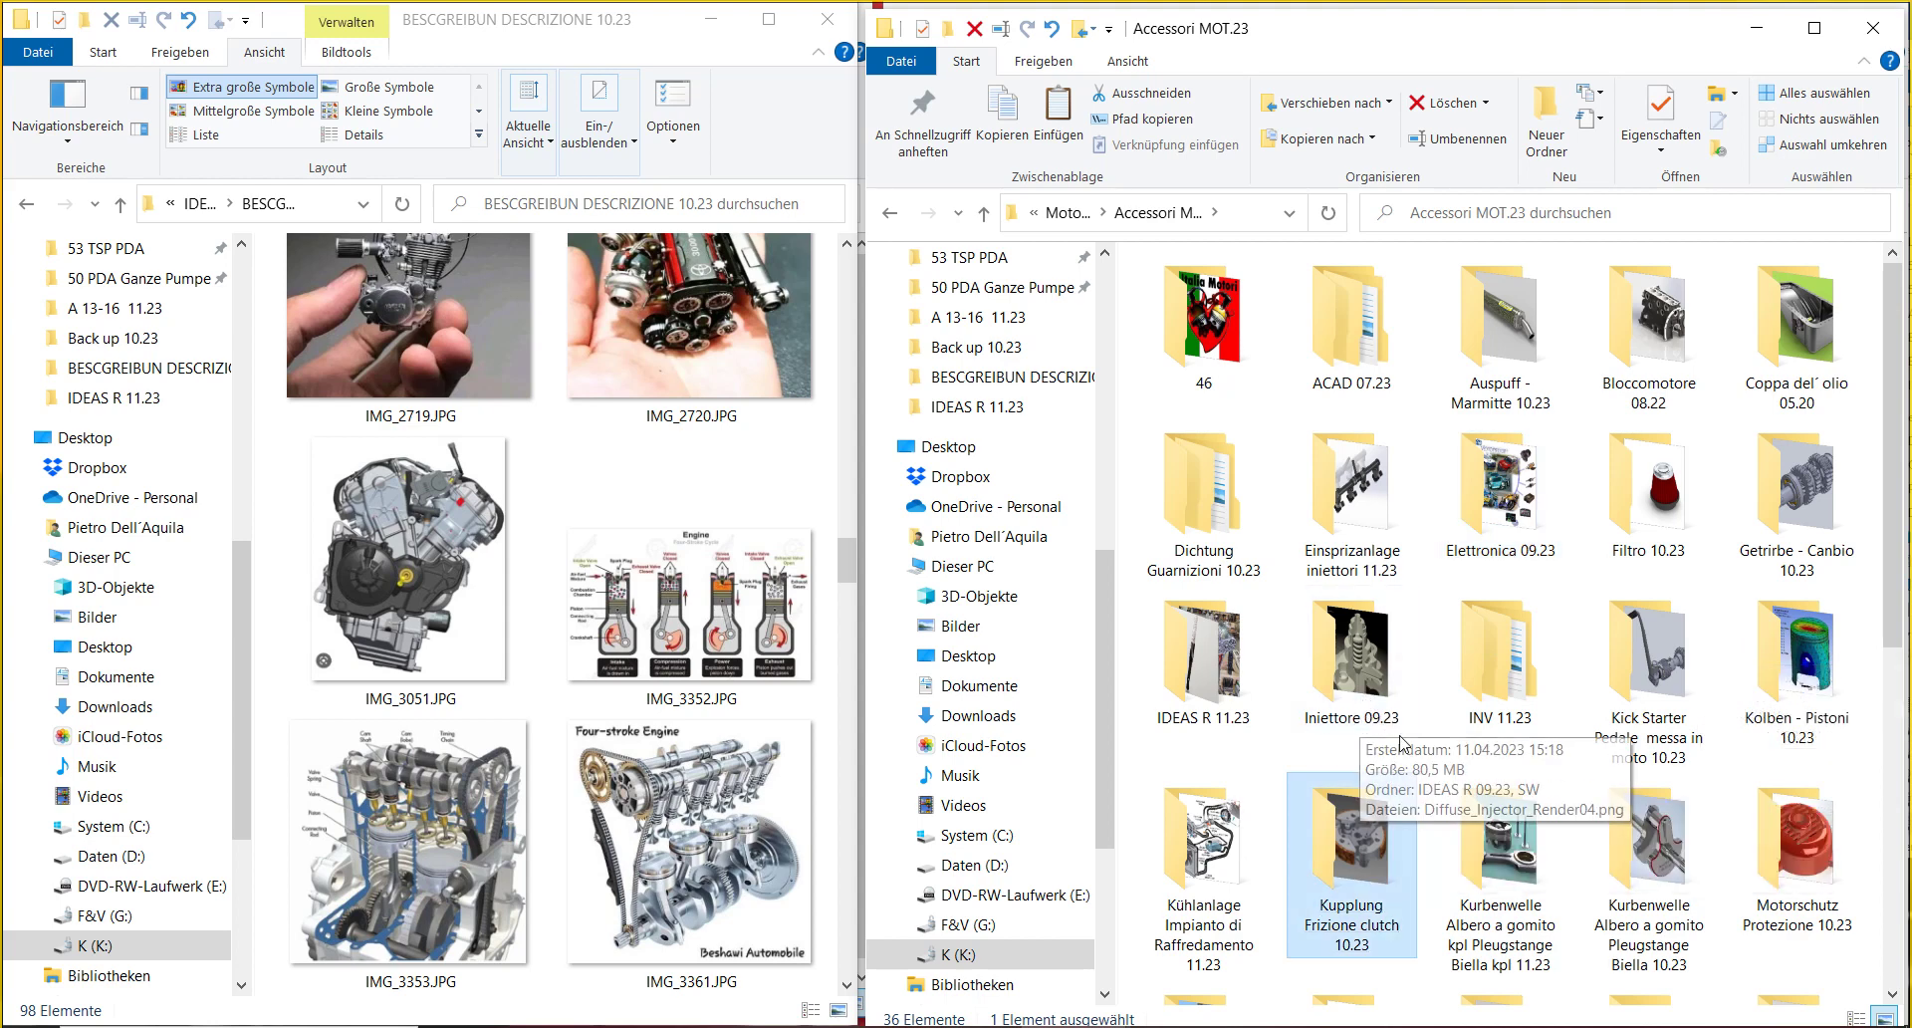
click(1597, 818)
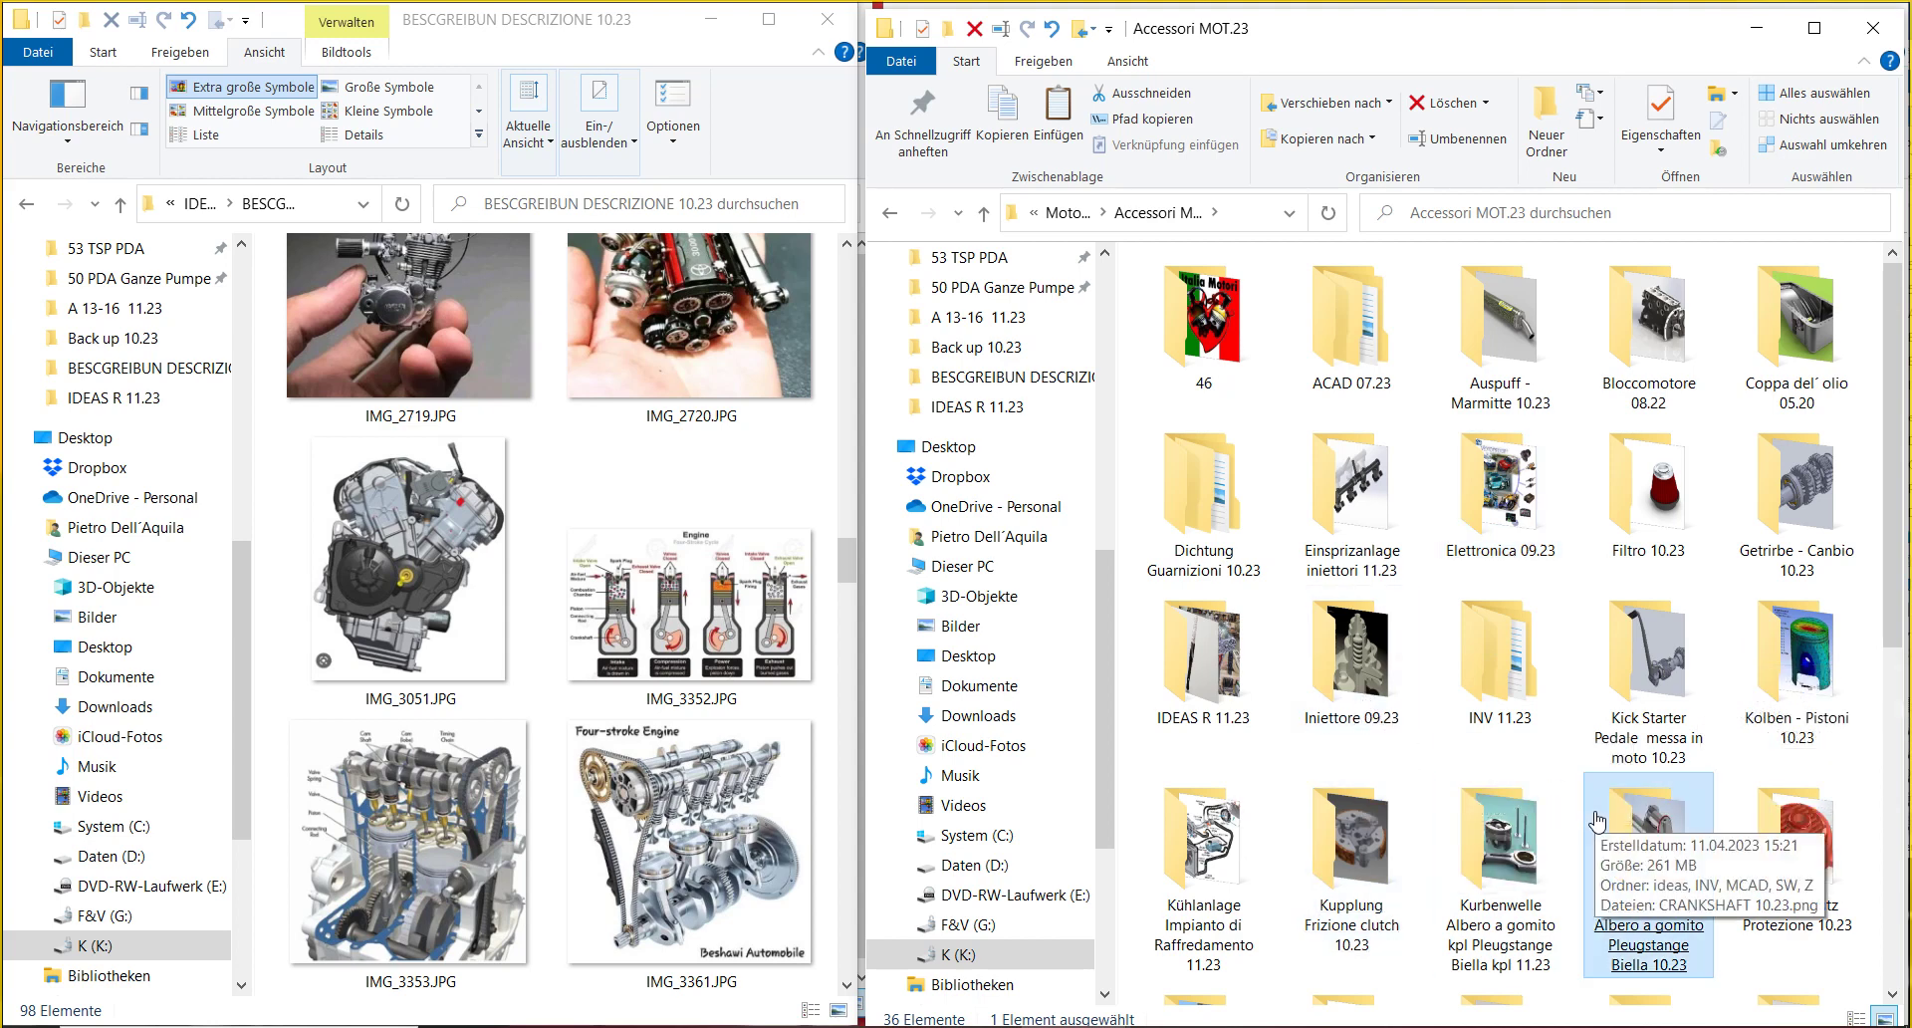
mouse_move(1366, 725)
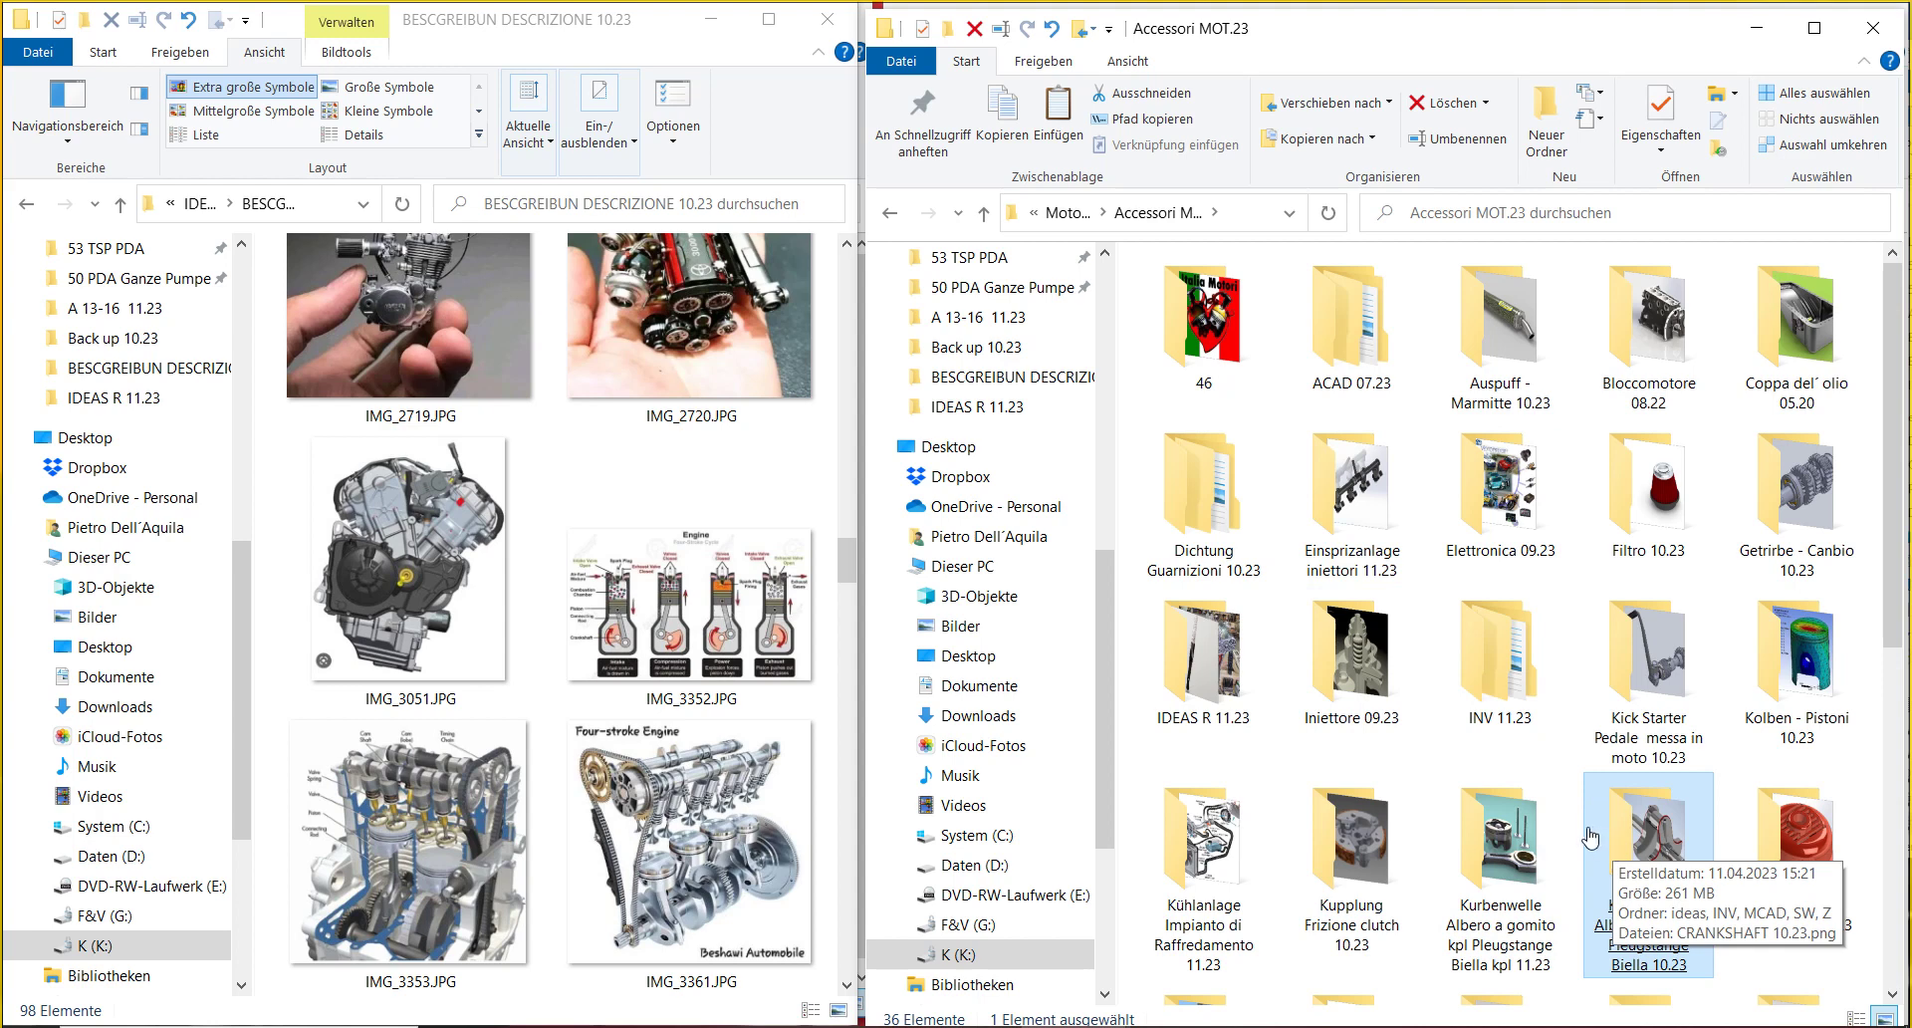
- Rename the Kick Starter folder as "Kick Starter Pedivella 11.23"
click(1625, 763)
mouse_move(1625, 763)
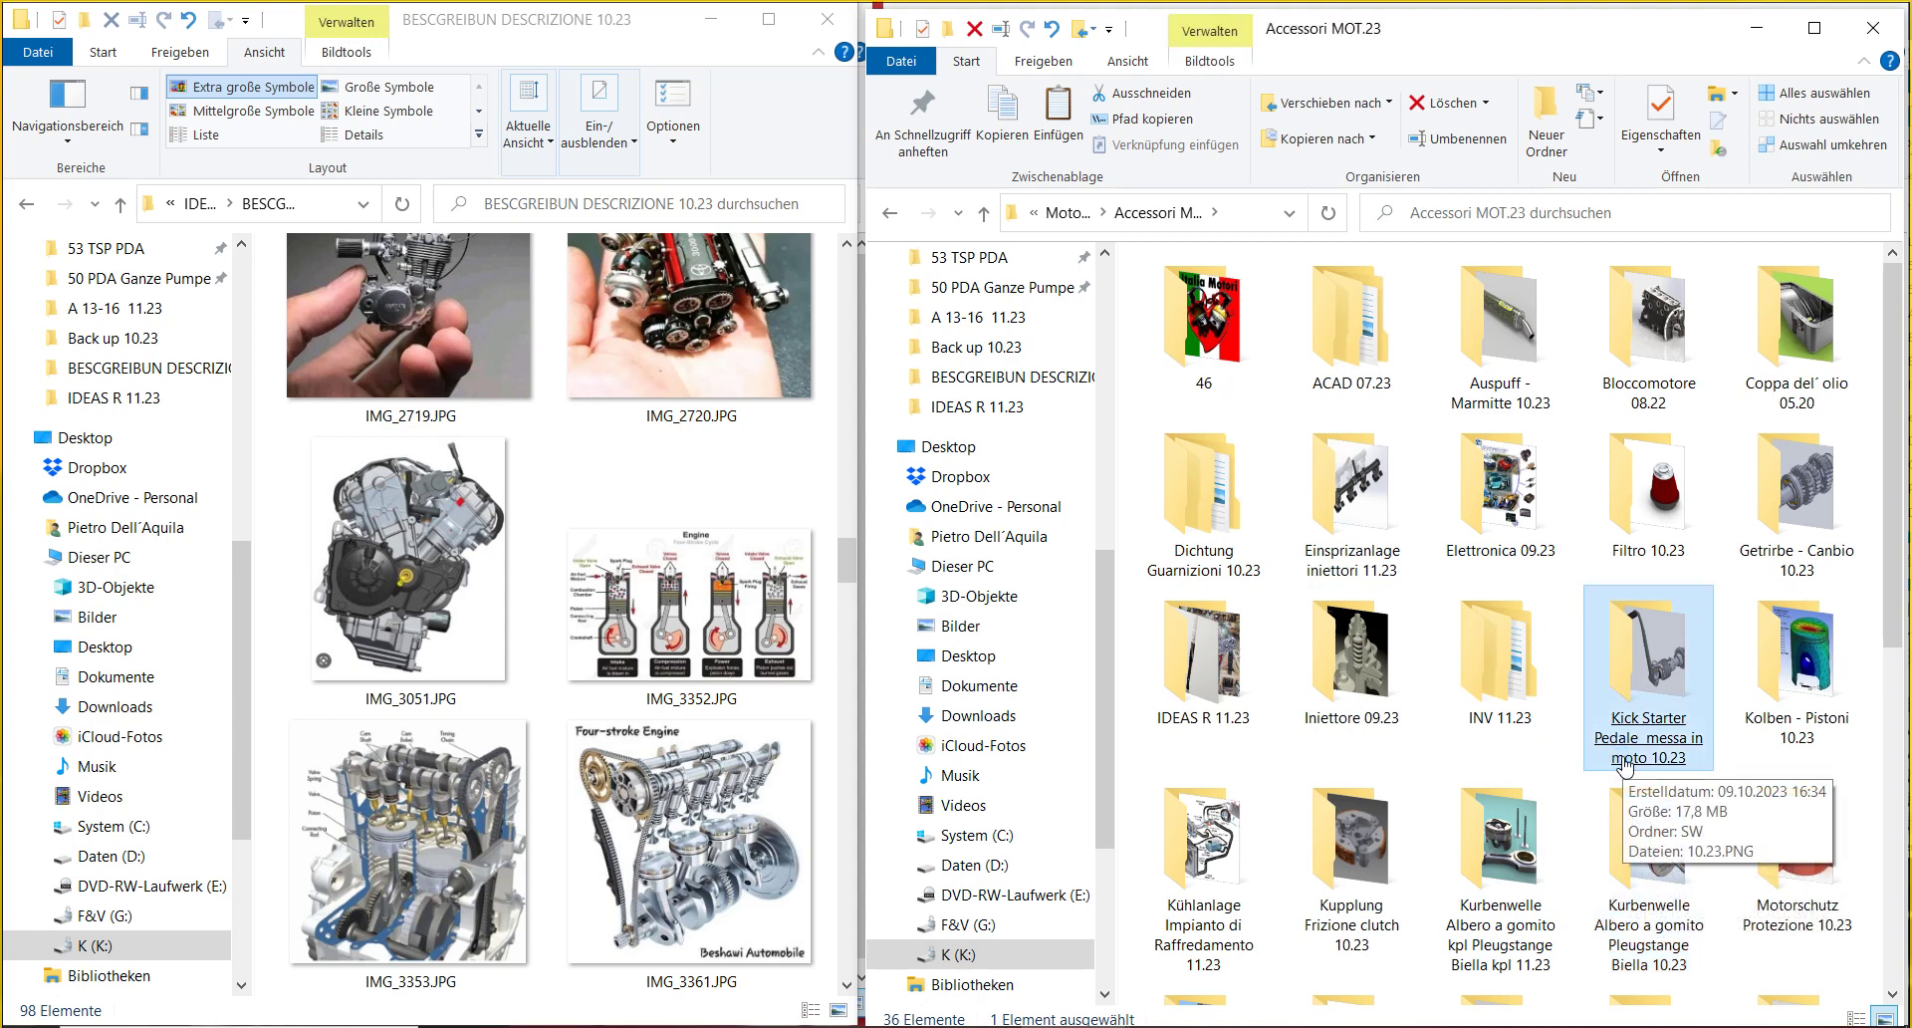
click(1466, 145)
key(End)
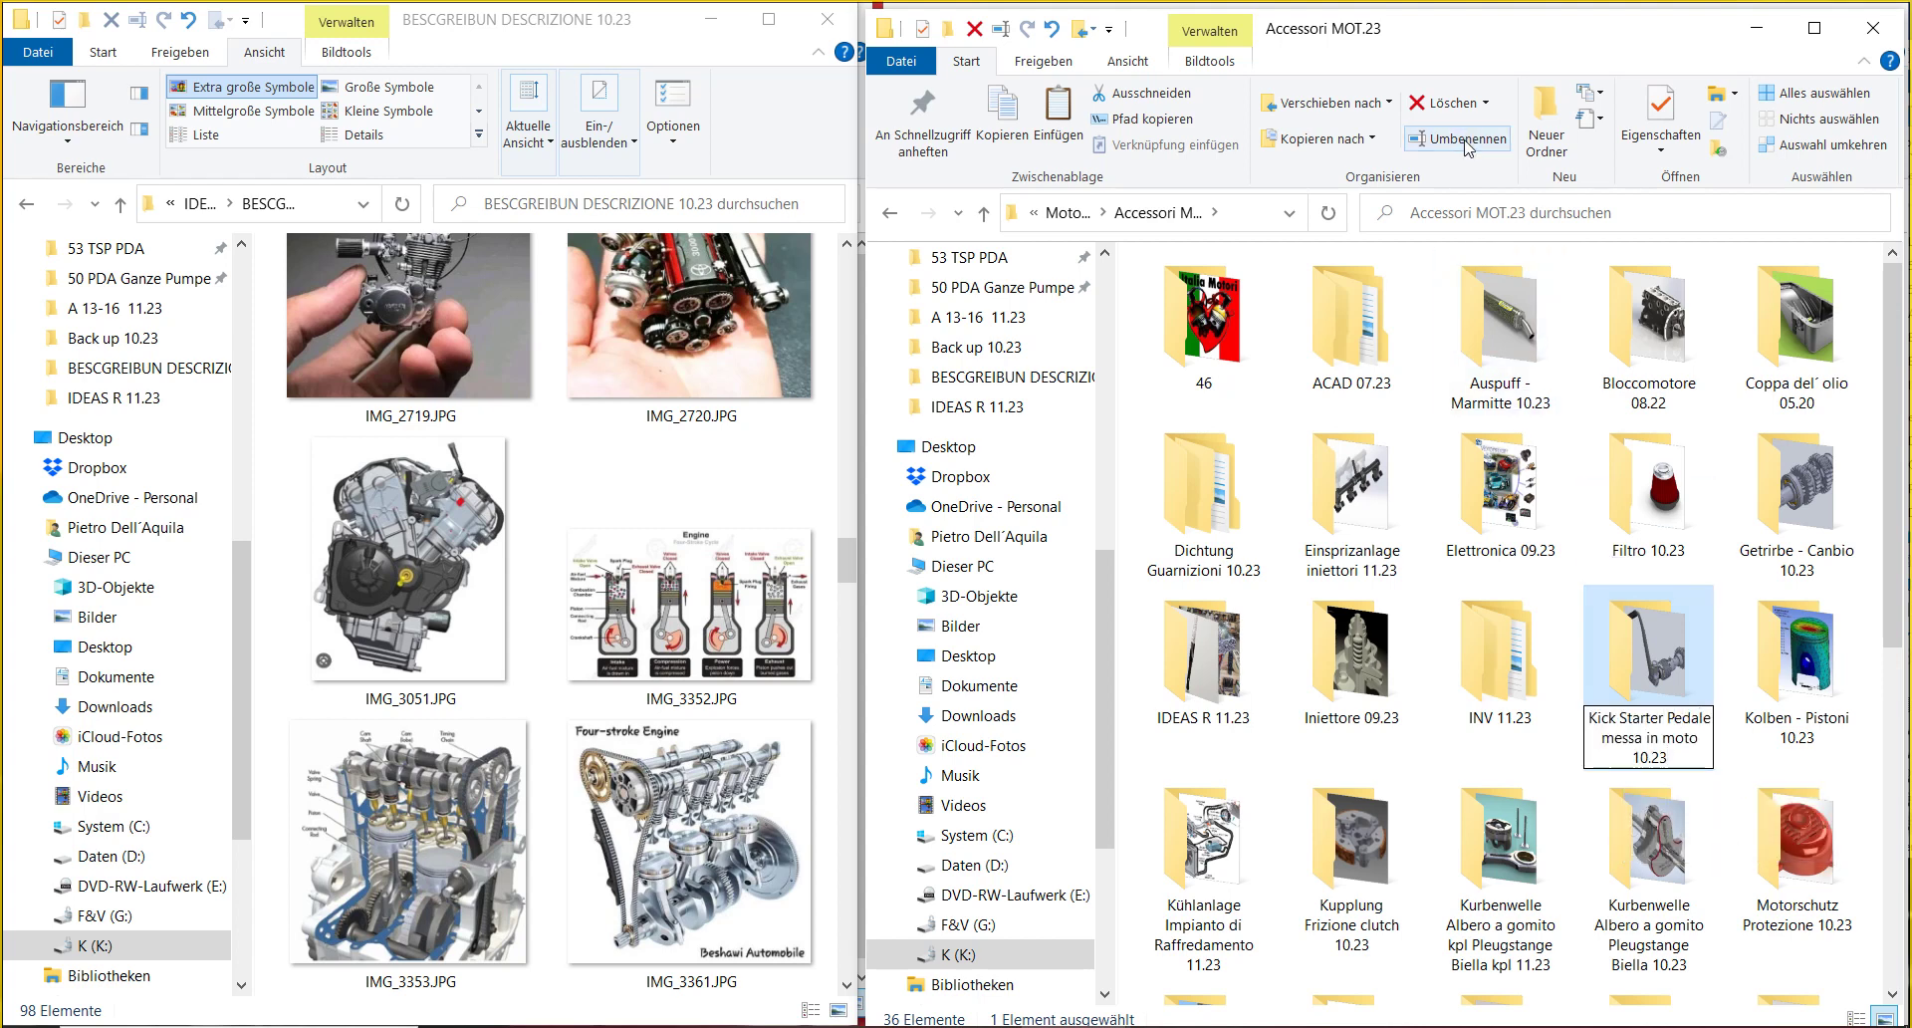
key(BackSpace)
text(ivel)
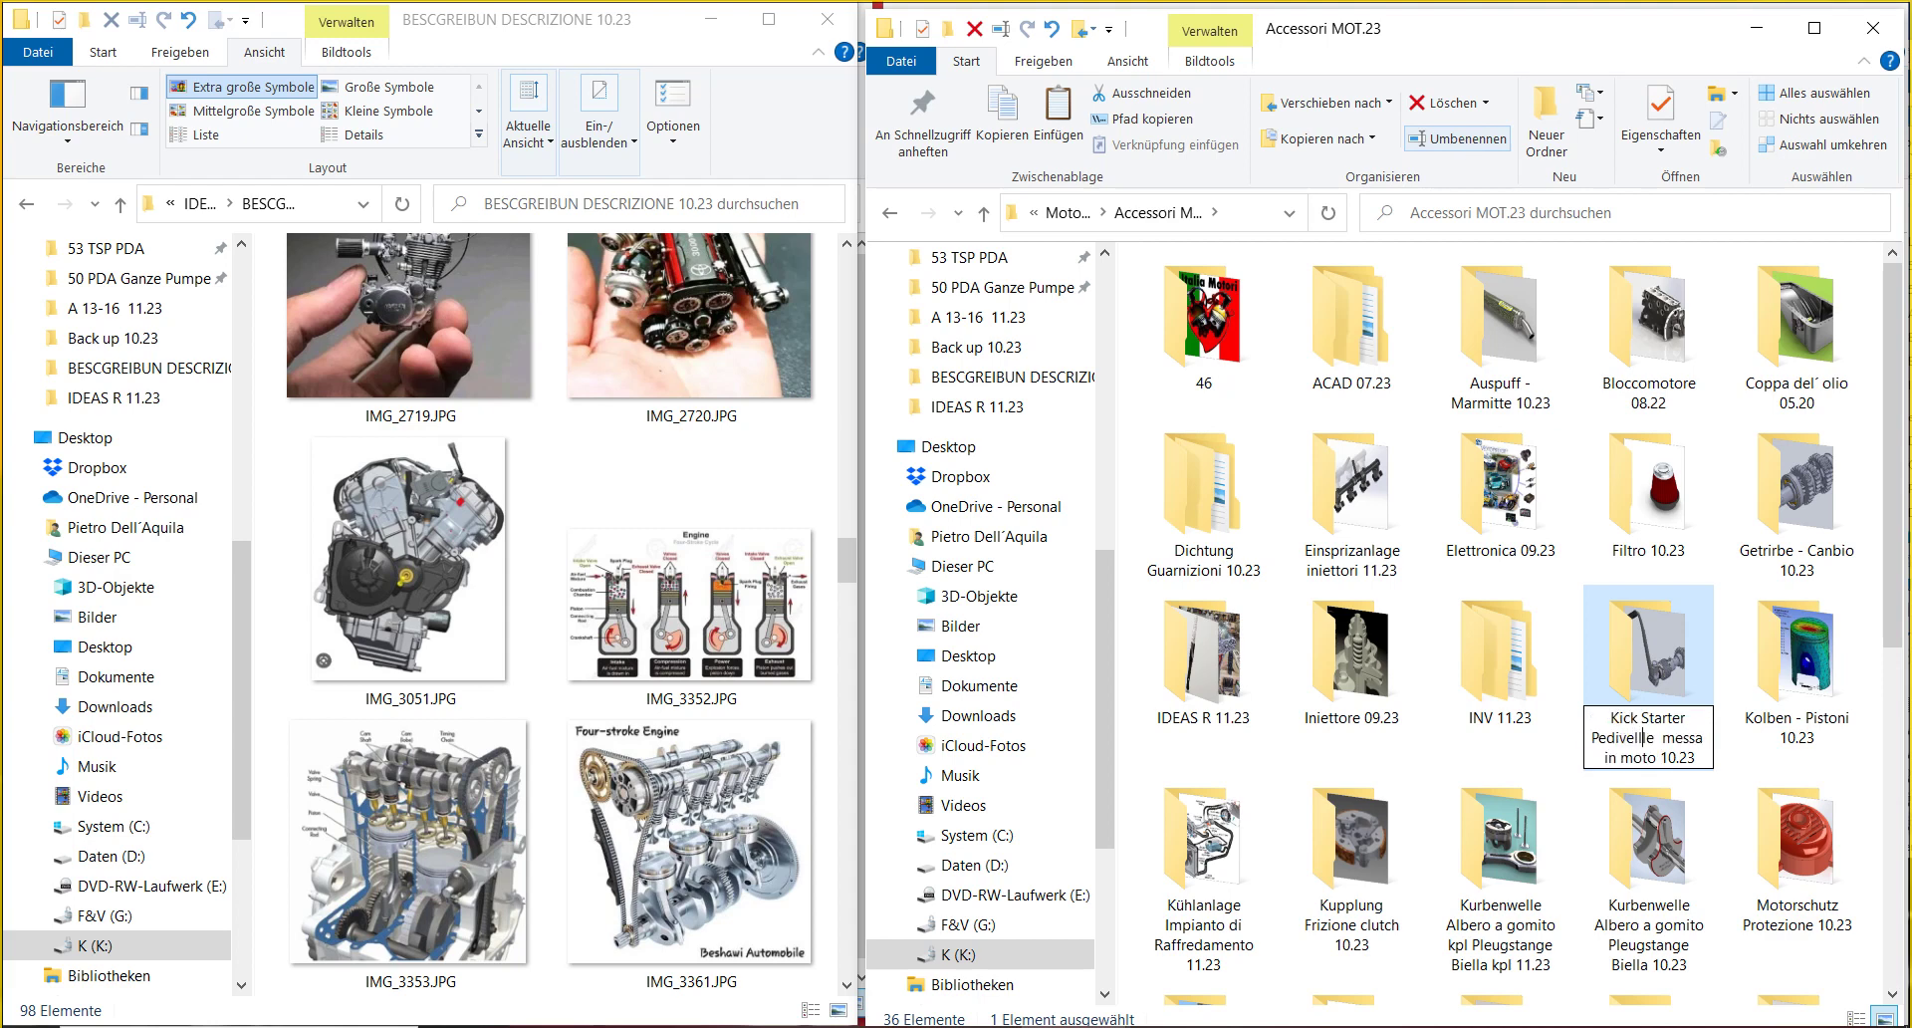
key(Right)
text(a)
key(Delete)
key(Delete)
key(Delete)
key(Delete)
key(Delete)
key(Delete)
key(Delete)
key(Delete)
key(Delete)
key(Delete)
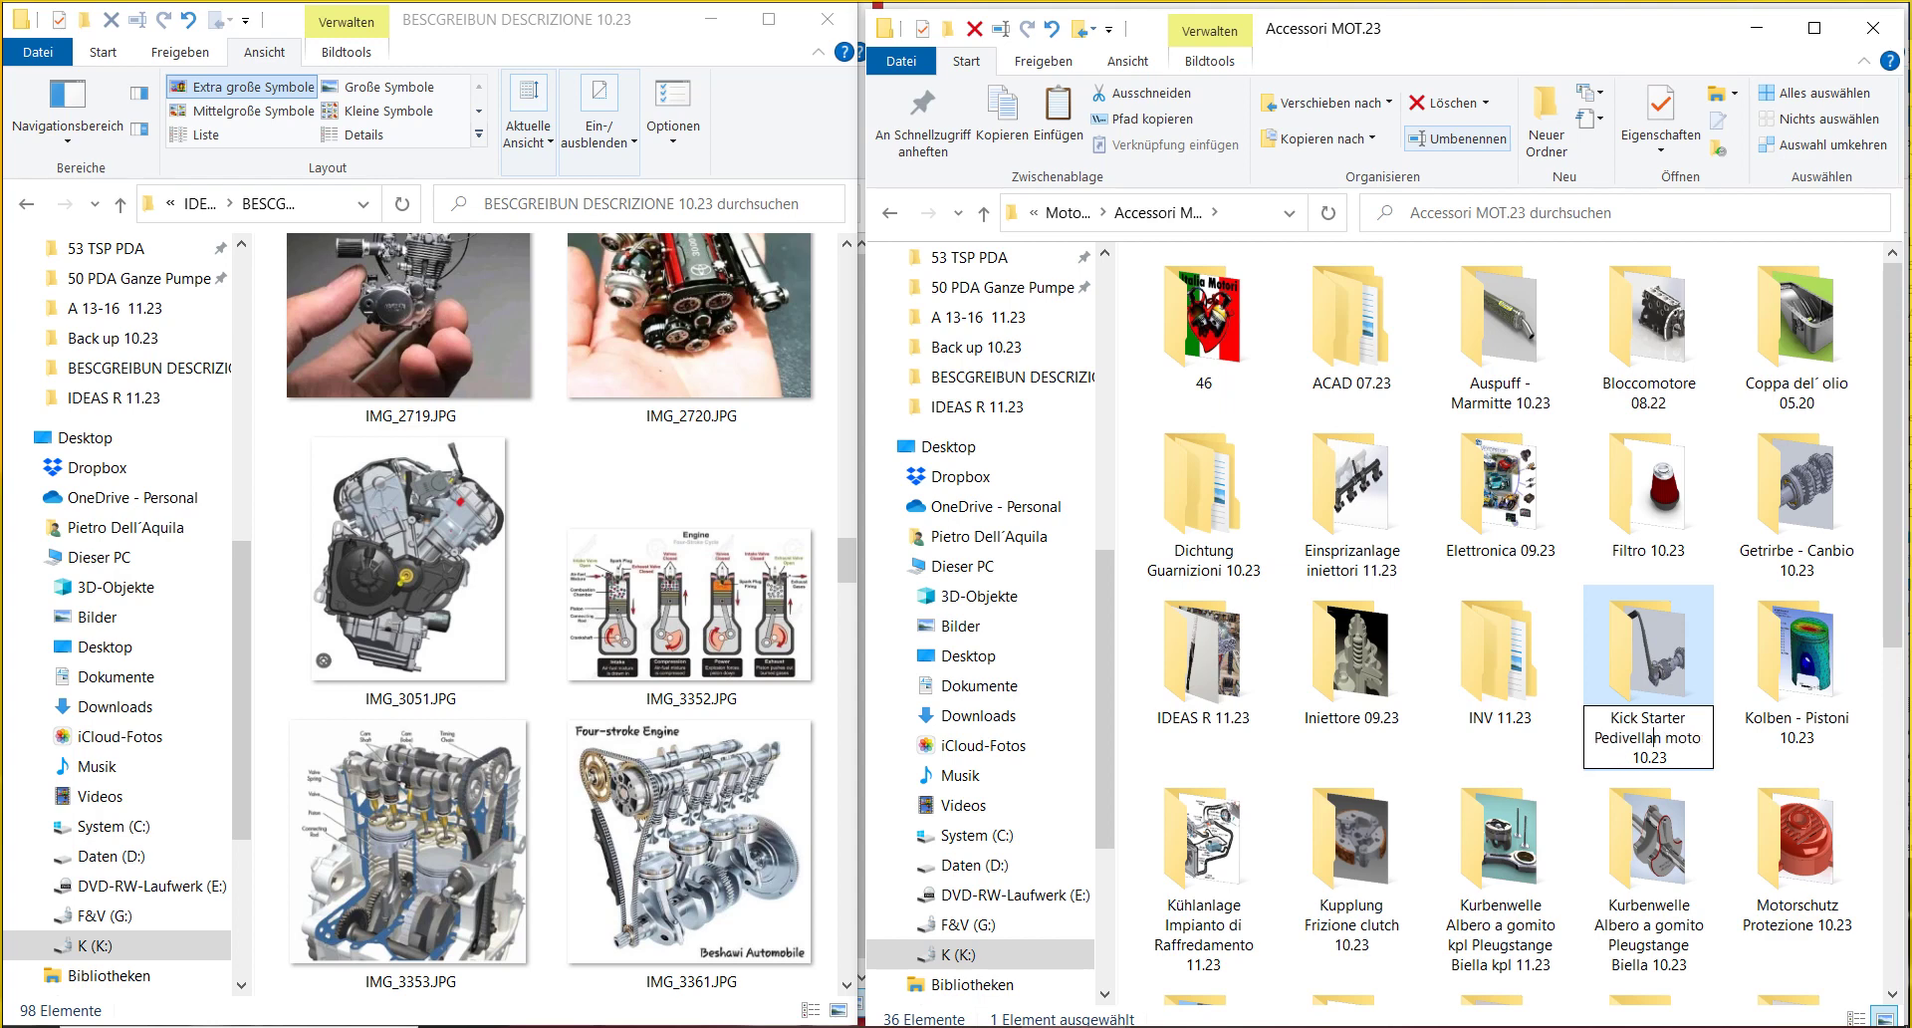
key(Delete)
key(Delete)
key(Delete)
key(Delete)
key(Delete)
key(Delete)
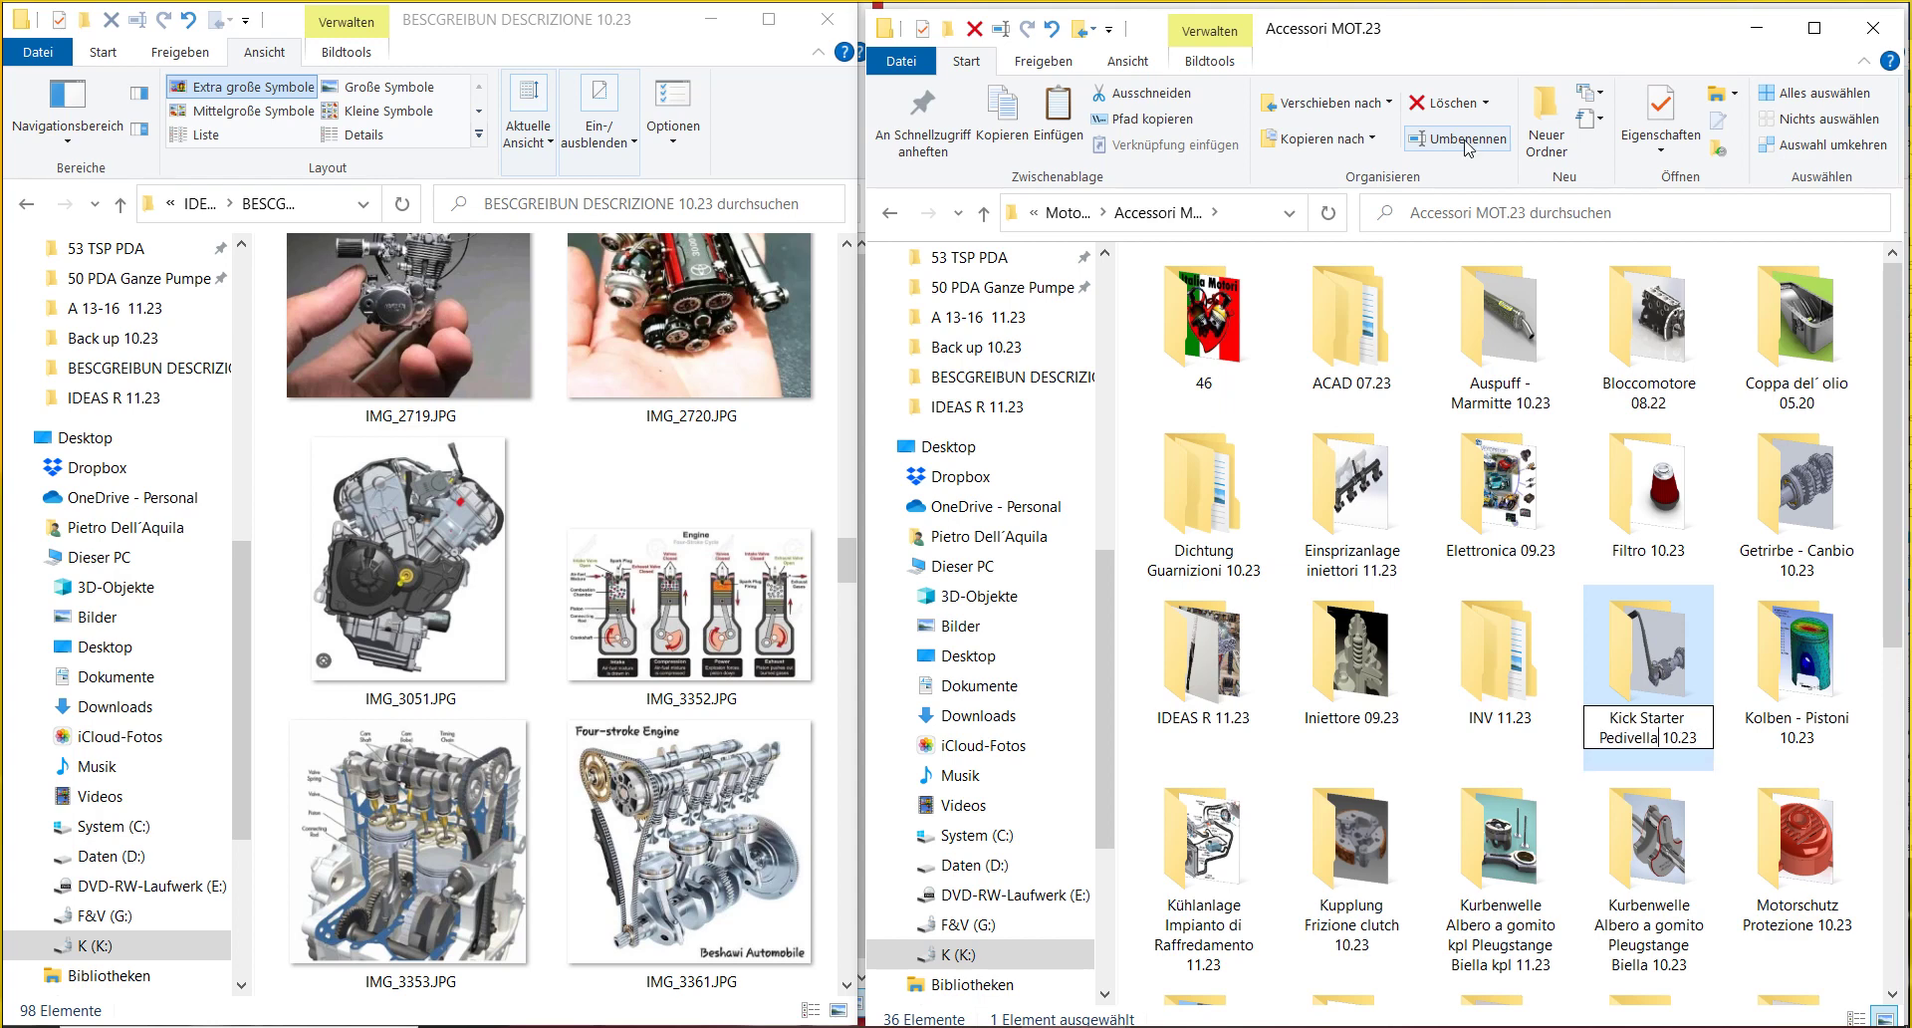
key(BackSpace)
text(1)
key(Return)
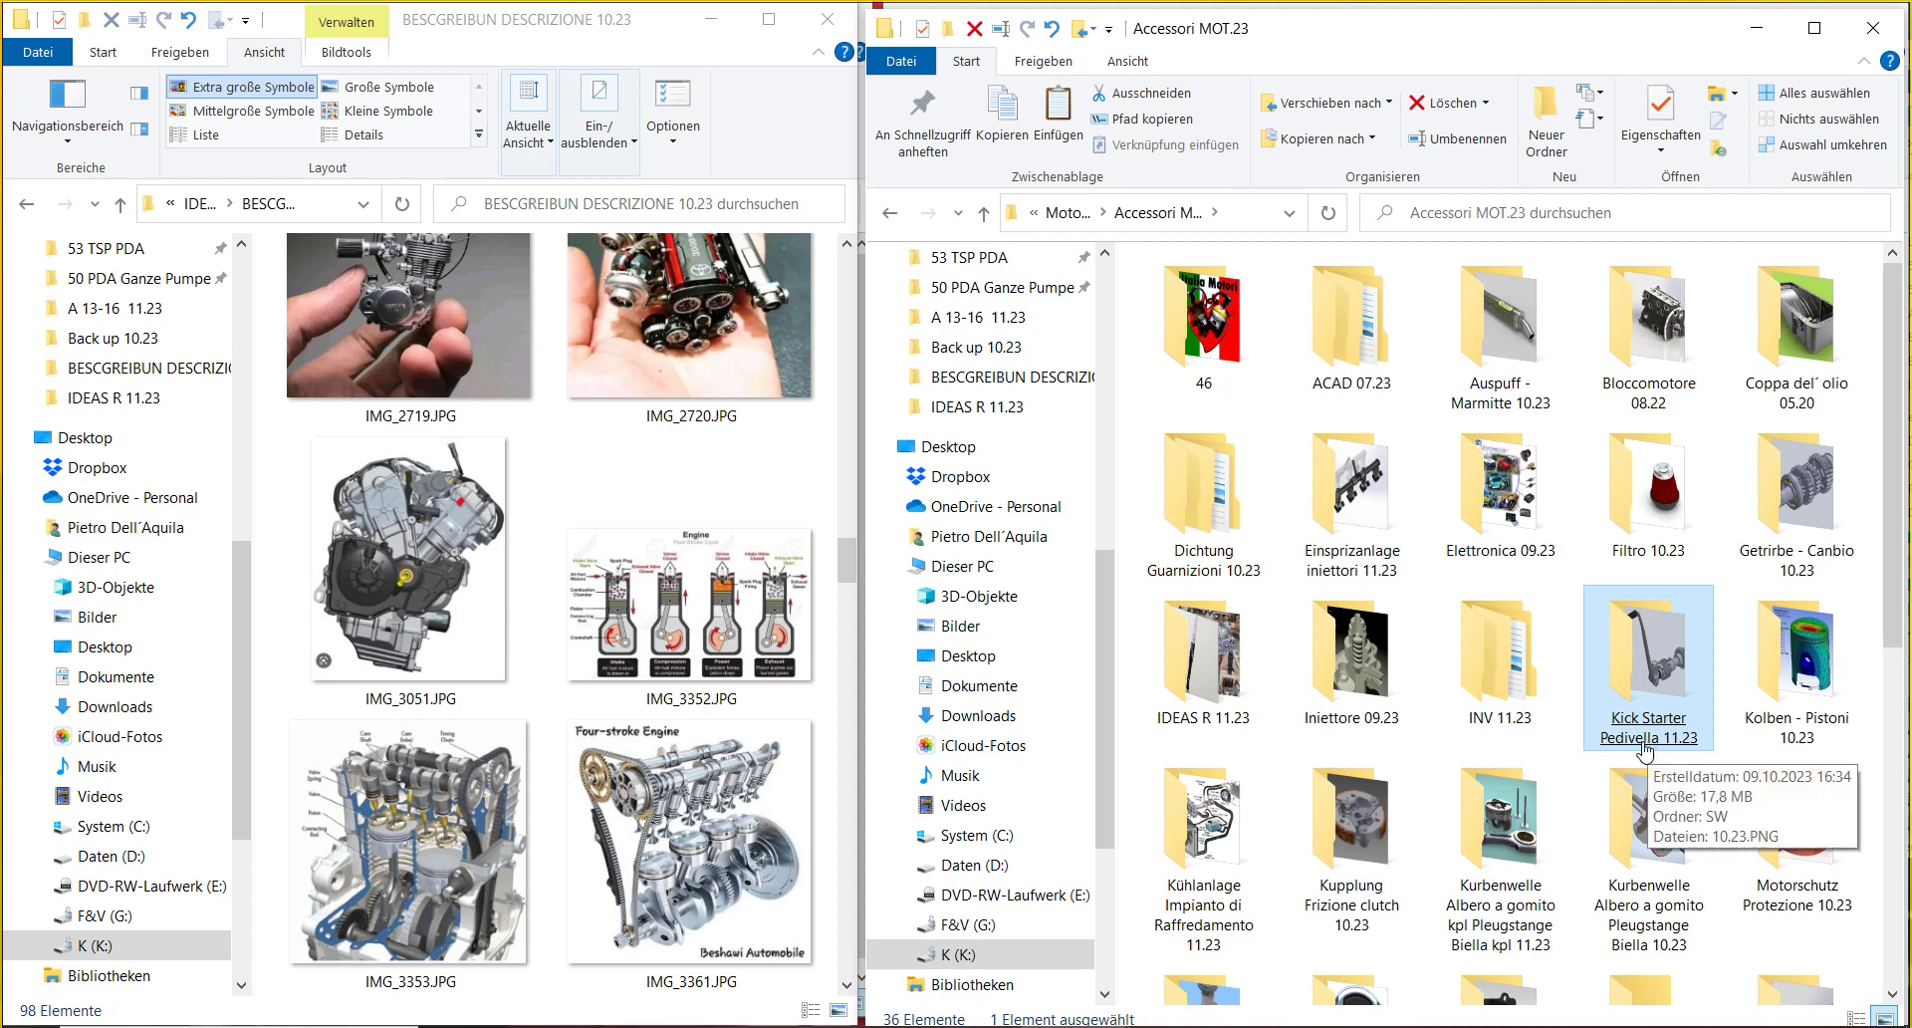
- Open the IDEAS R 09.23 folder inside Valvole 09.23 and check its images
click(1531, 682)
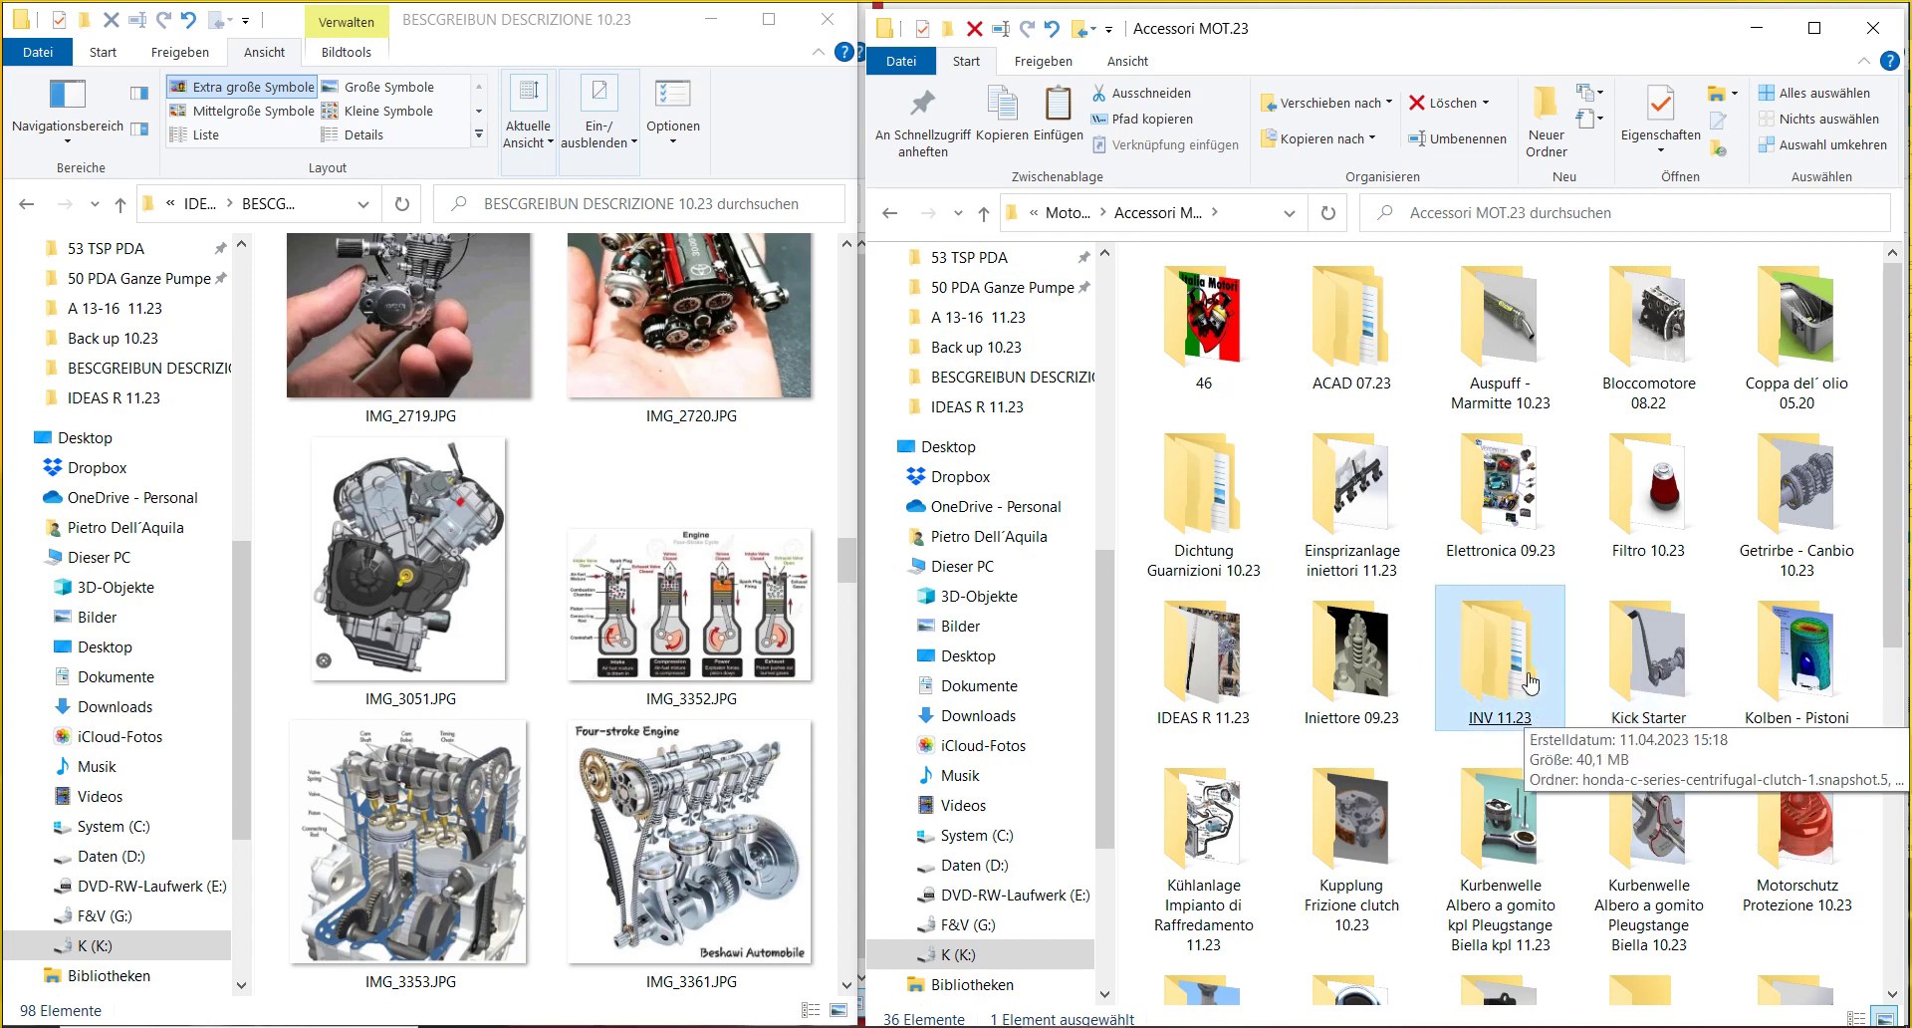
scroll(1531, 682, down, 3)
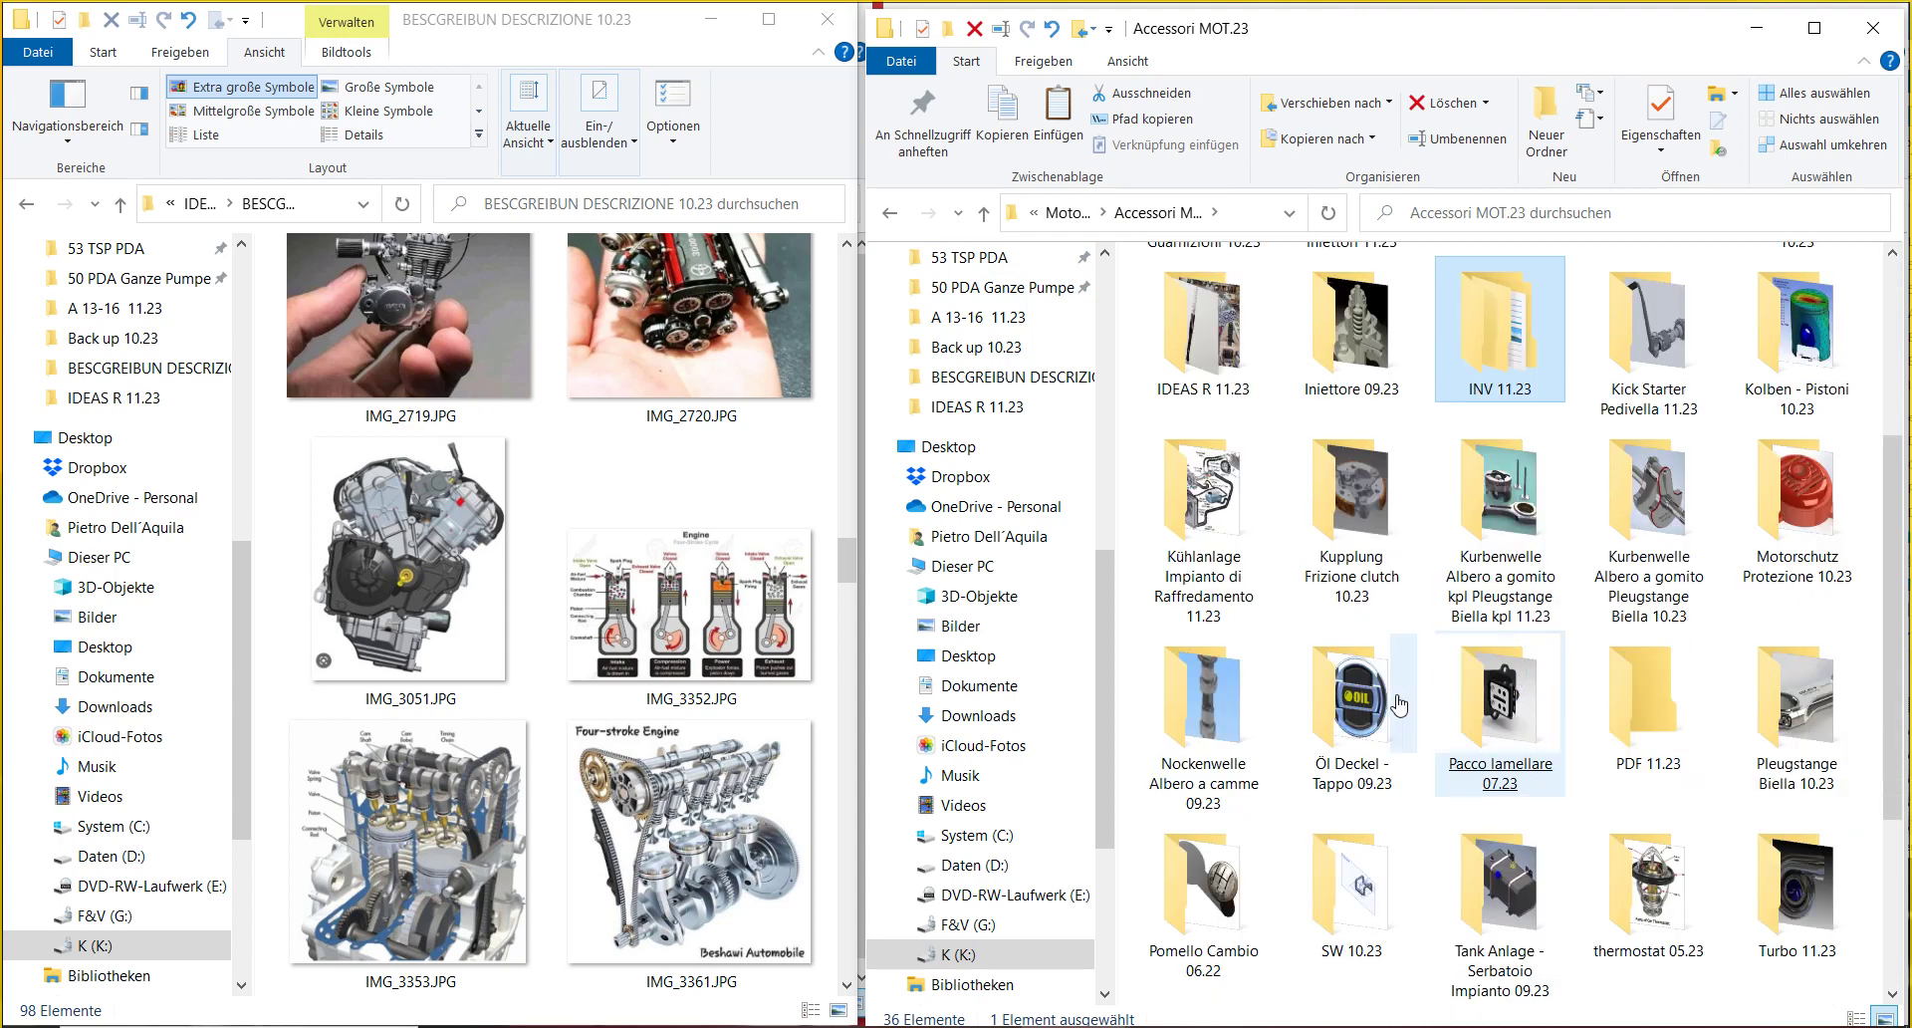
scroll(1235, 712, down, 3)
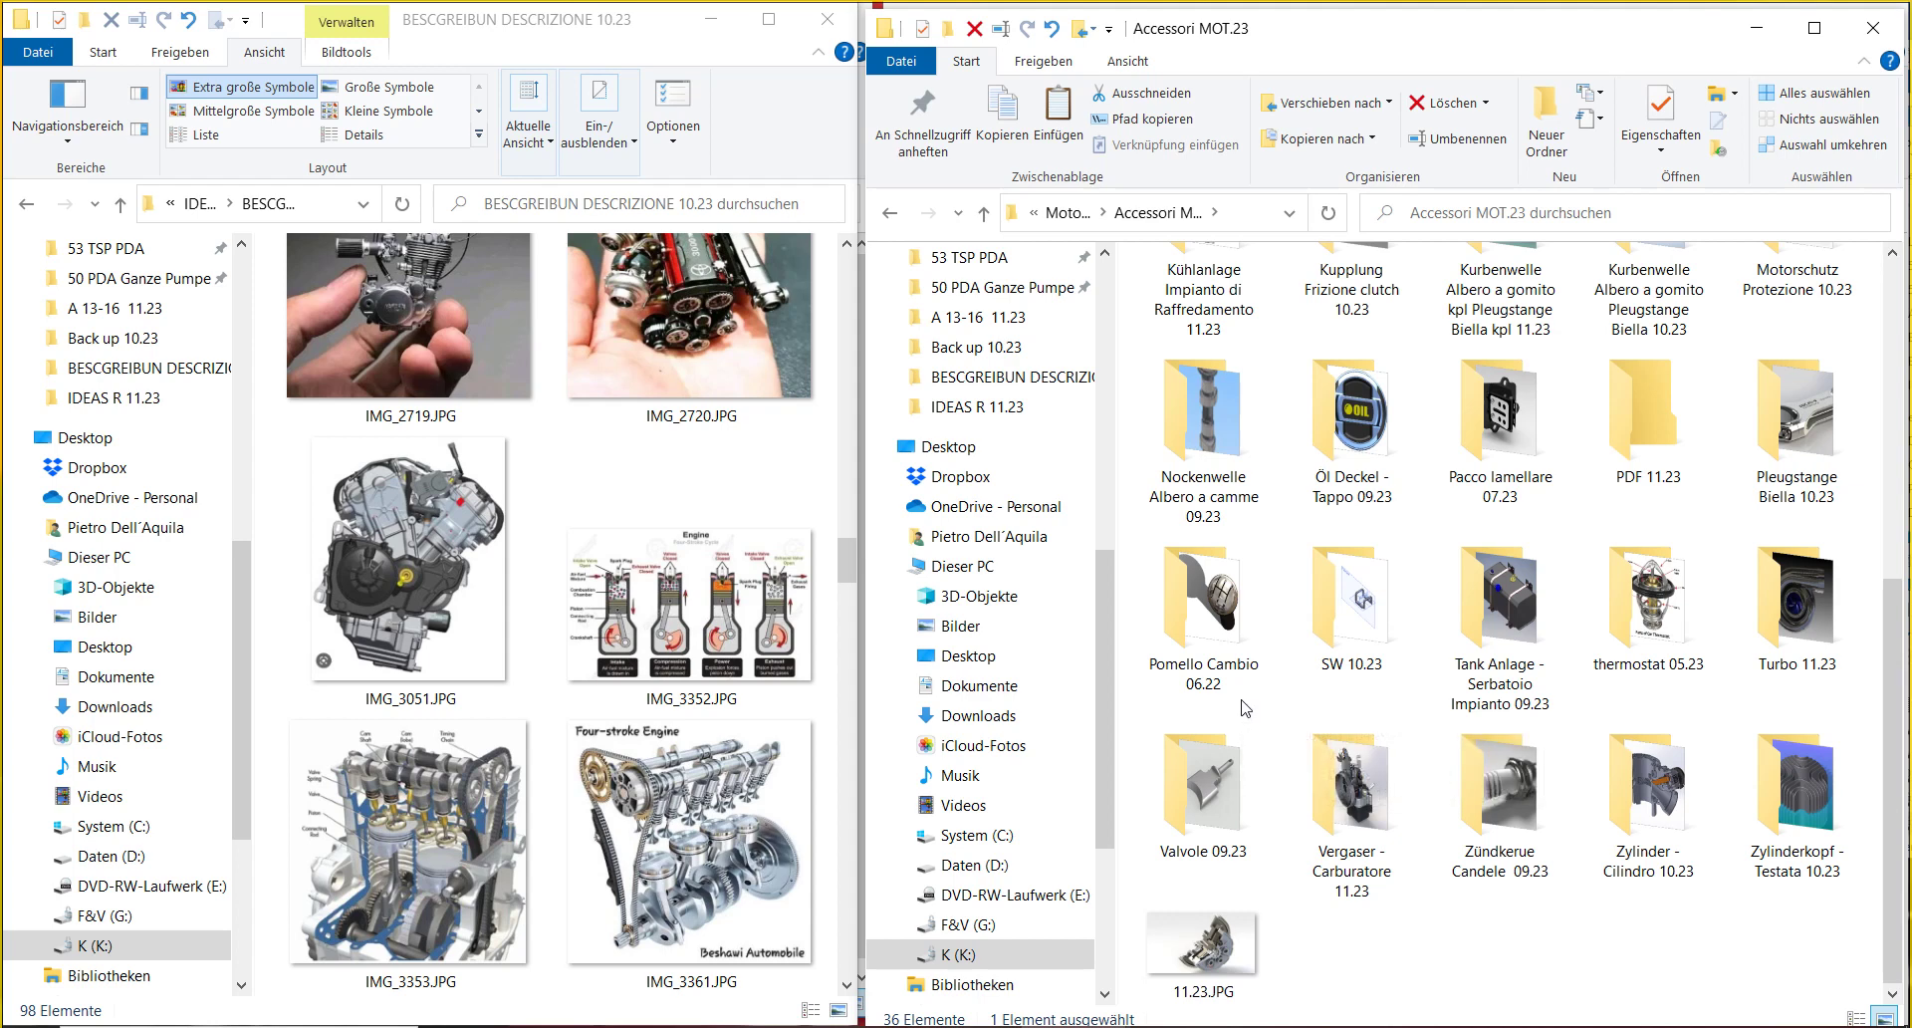
double_click(1172, 802)
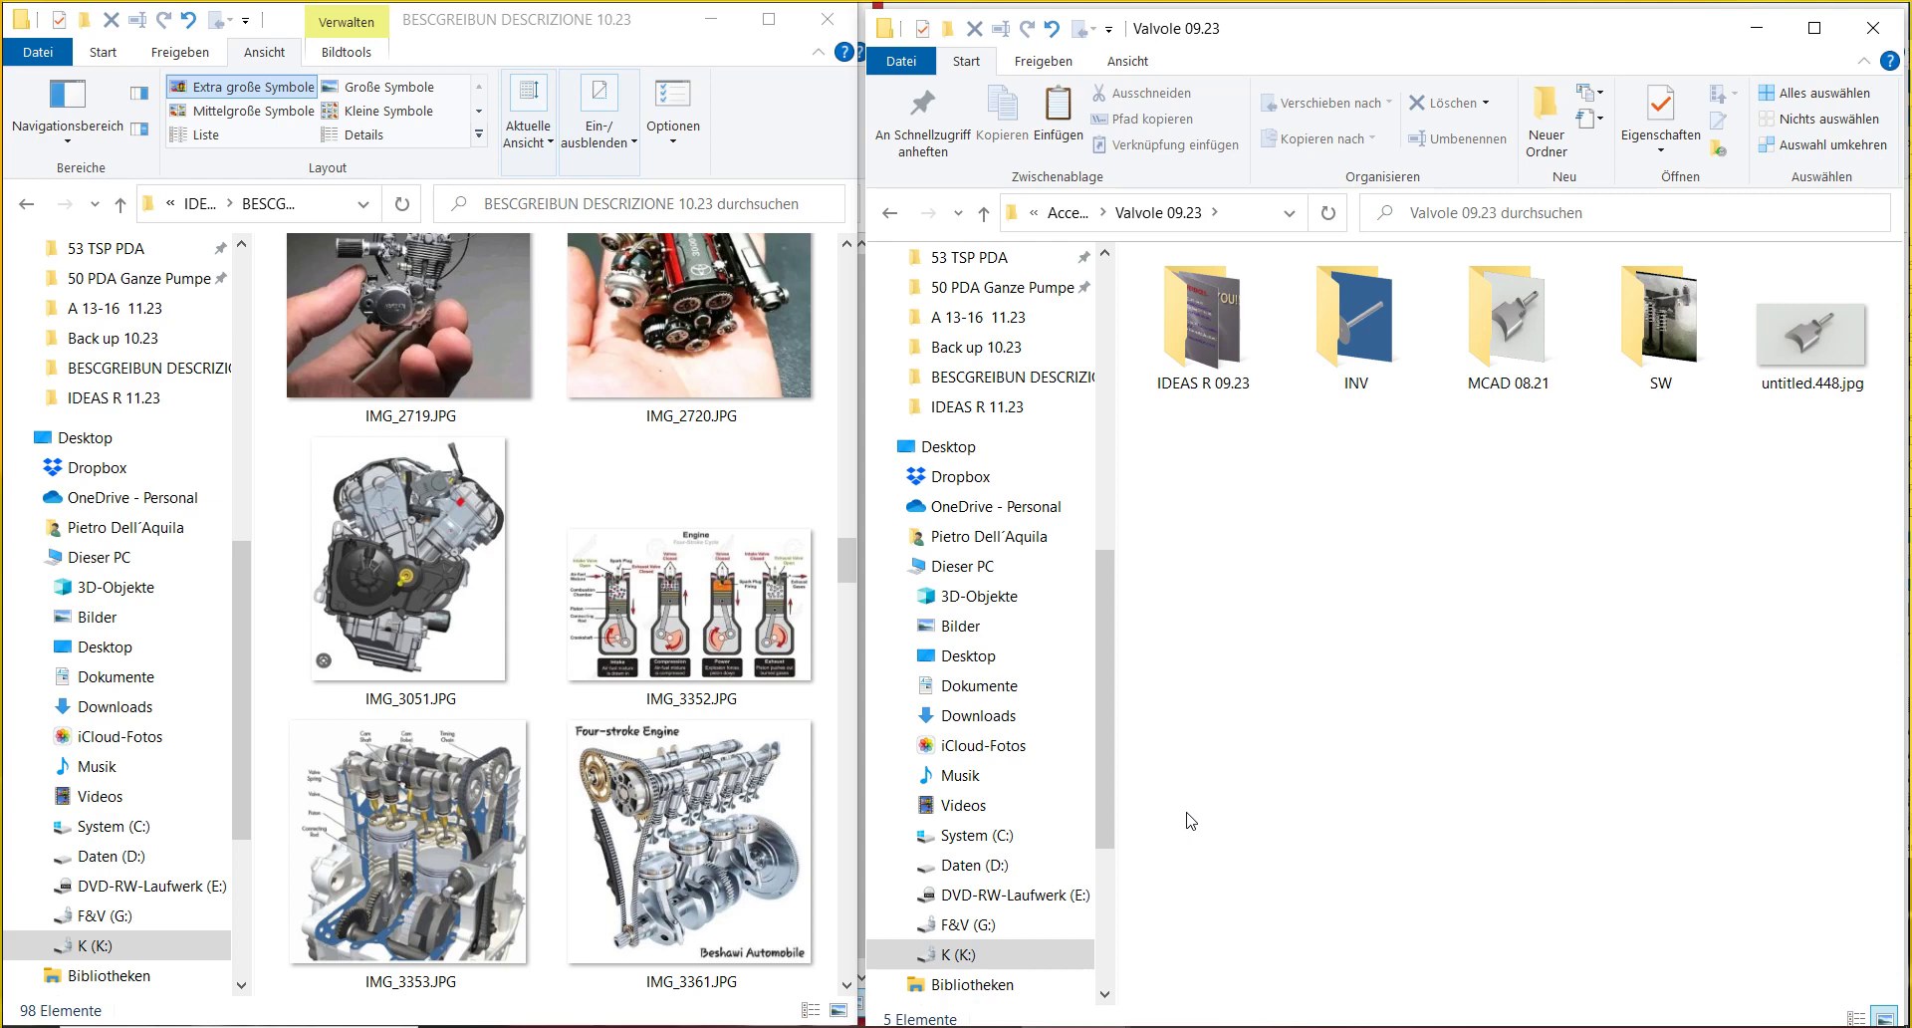
double_click(1203, 339)
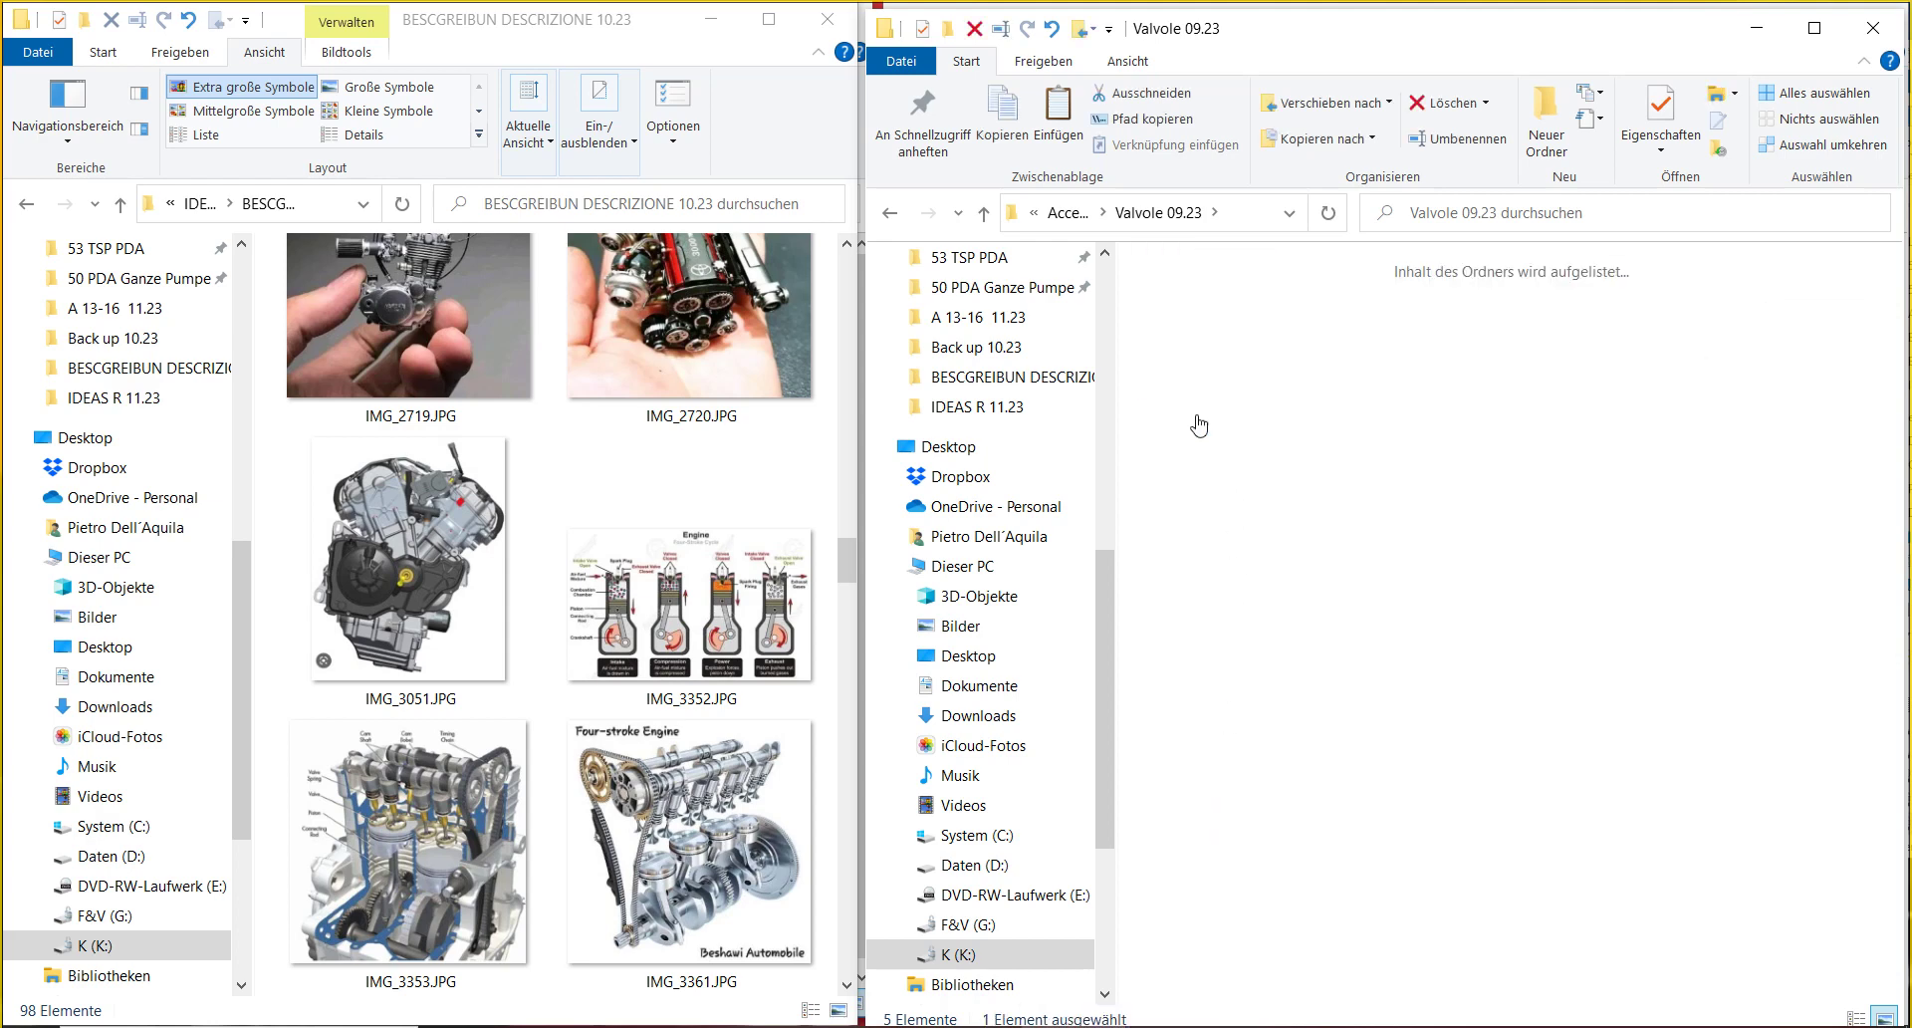
click(1193, 652)
click(1501, 679)
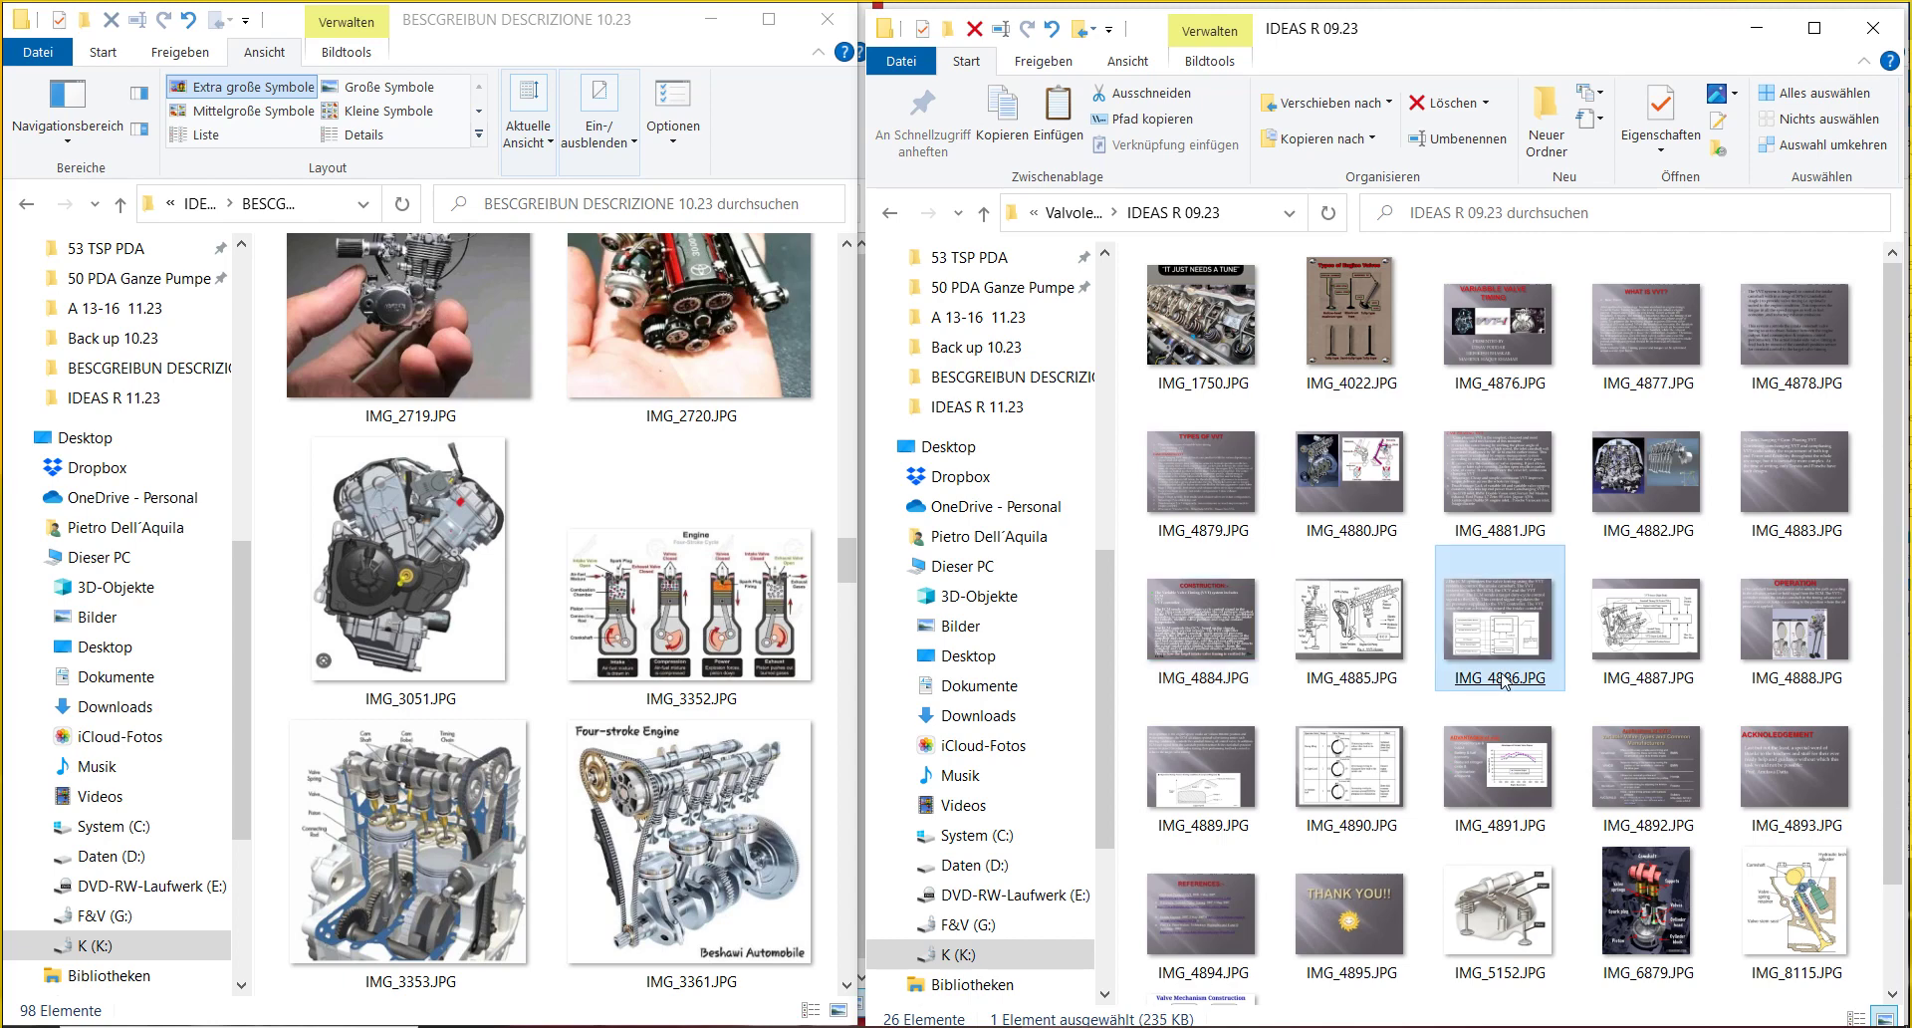
click(1625, 586)
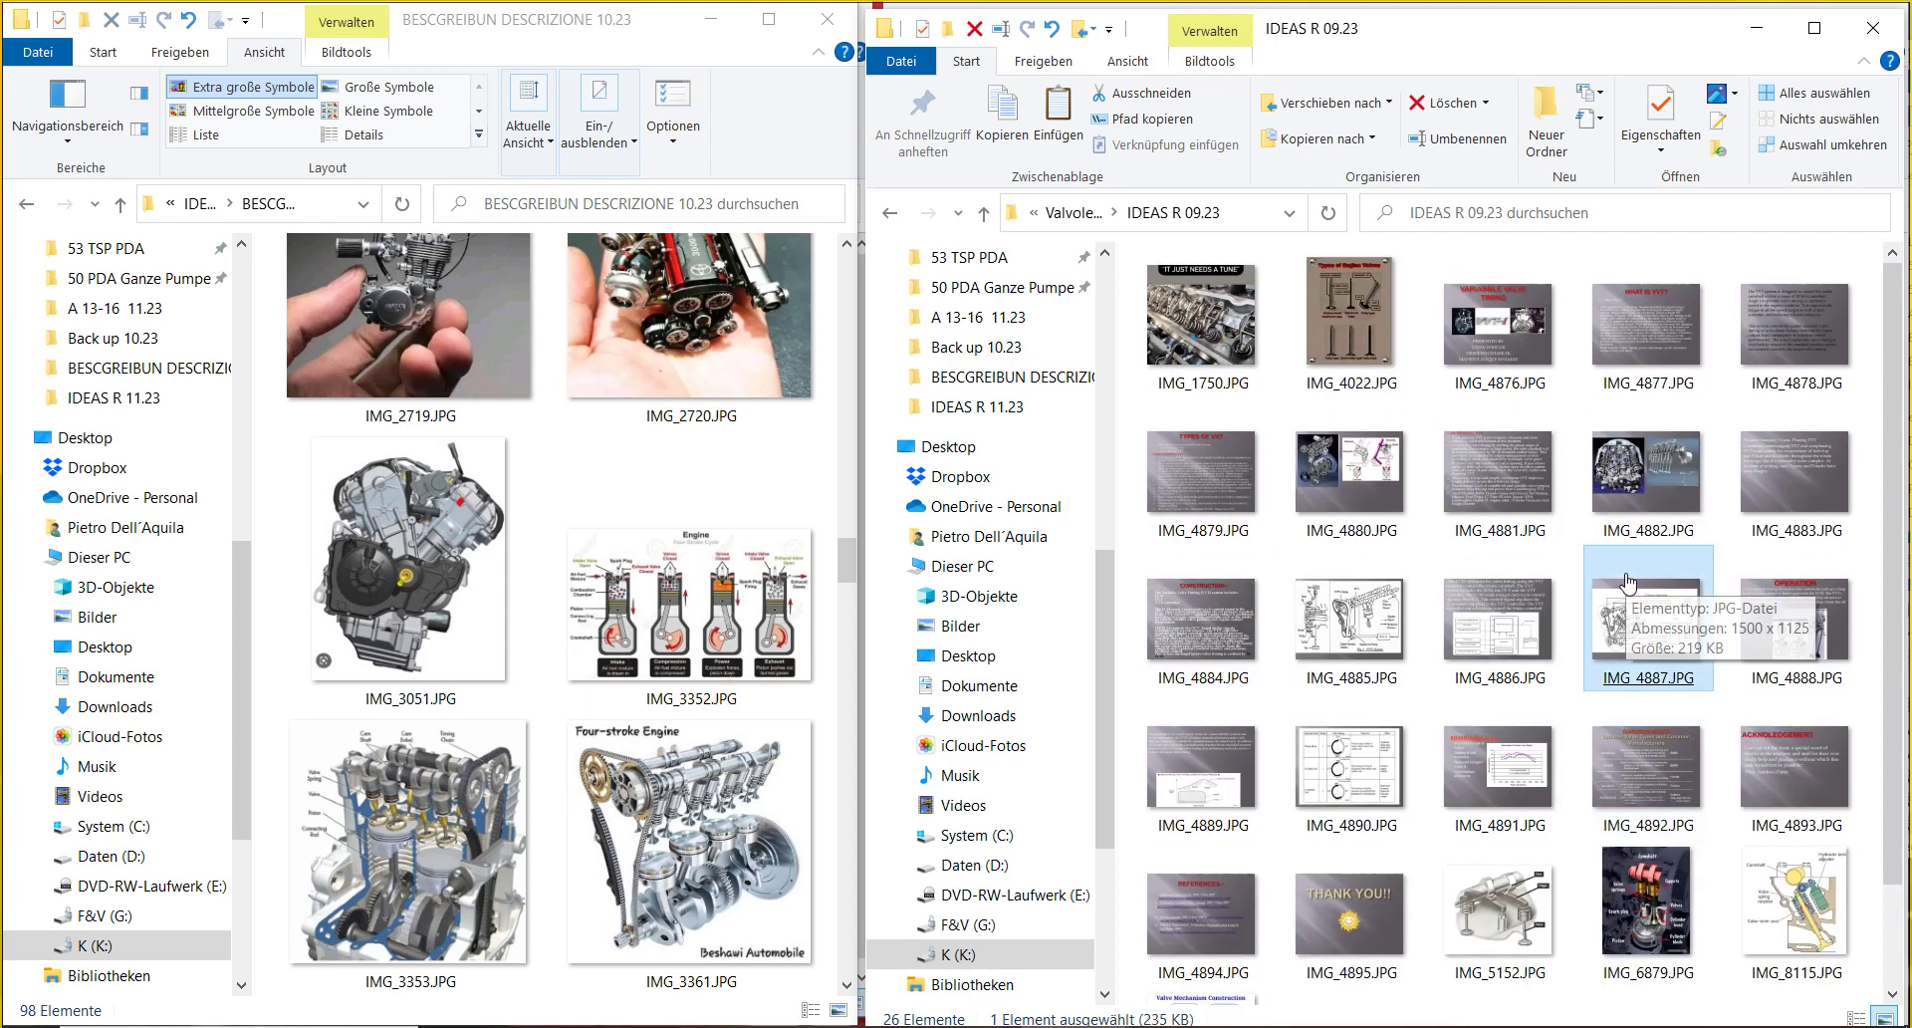
- Create two new folders named 1 and R in IDEAS R 09.23 and move IMG_1750.JPG into R
click(1546, 119)
text(1)
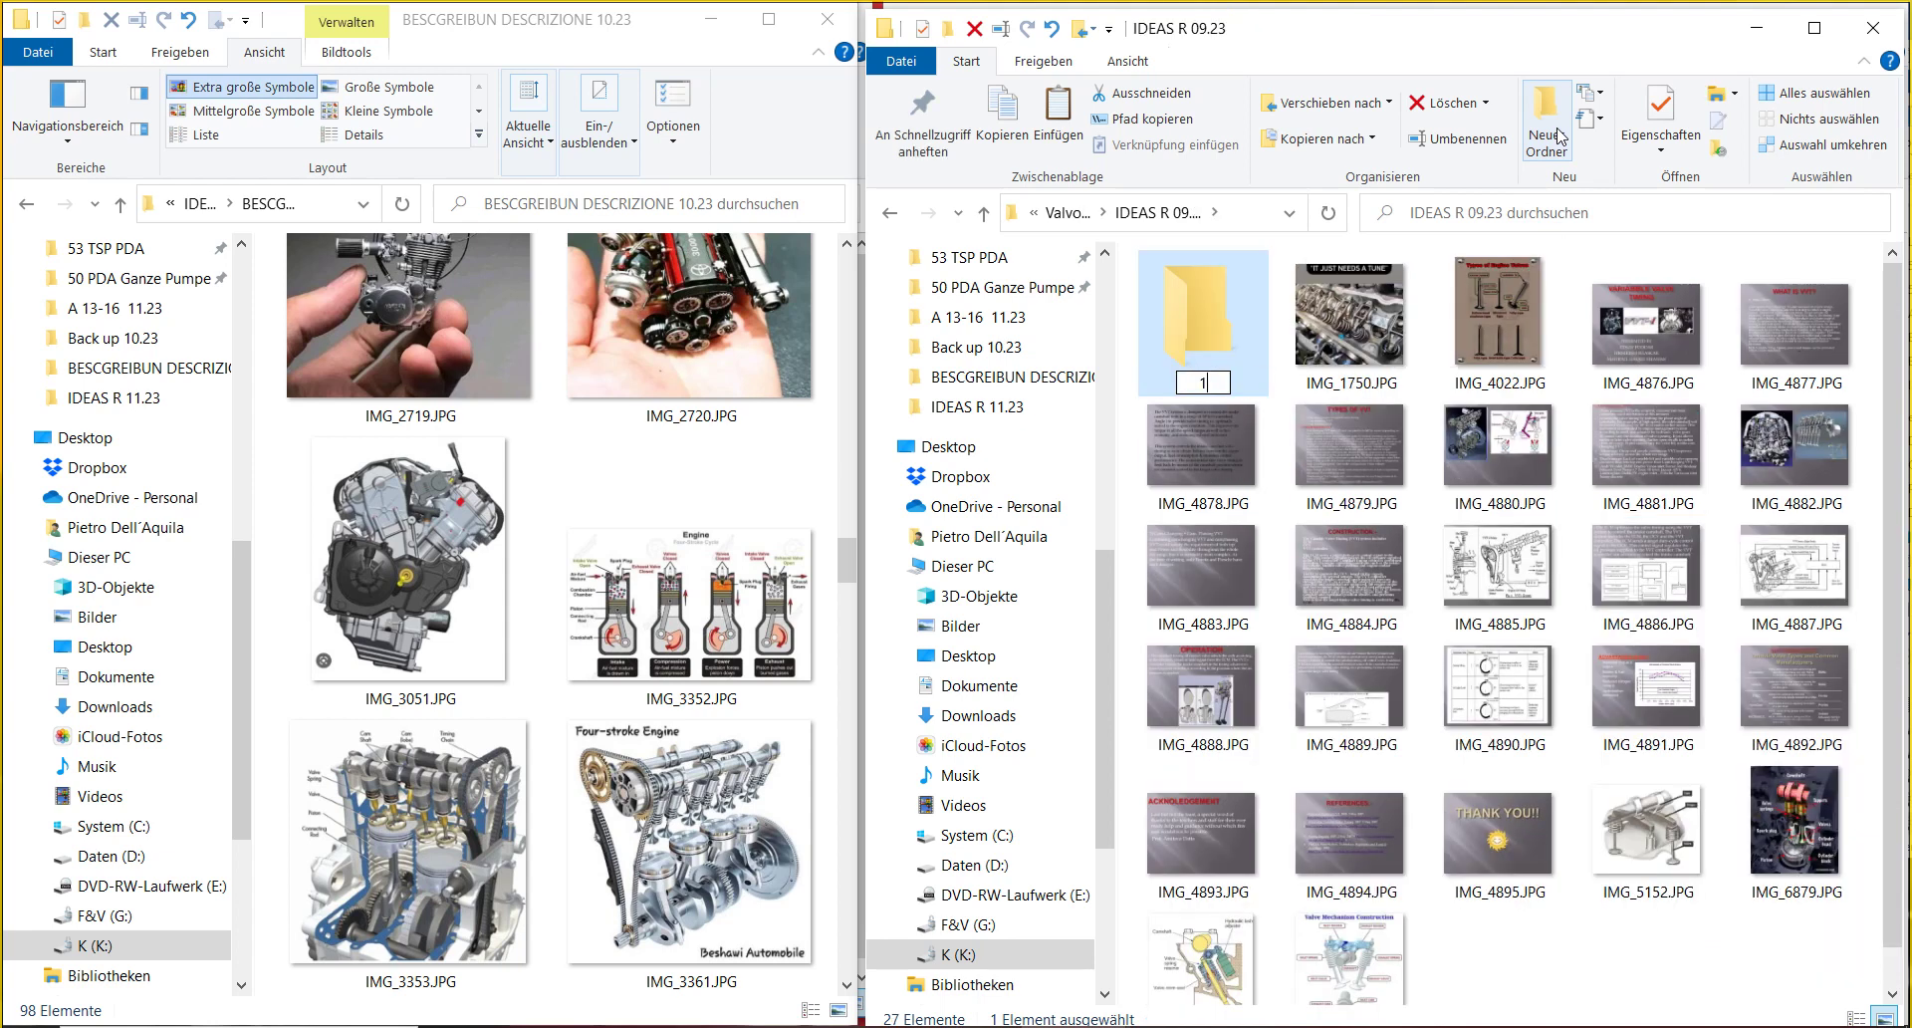
key(Return)
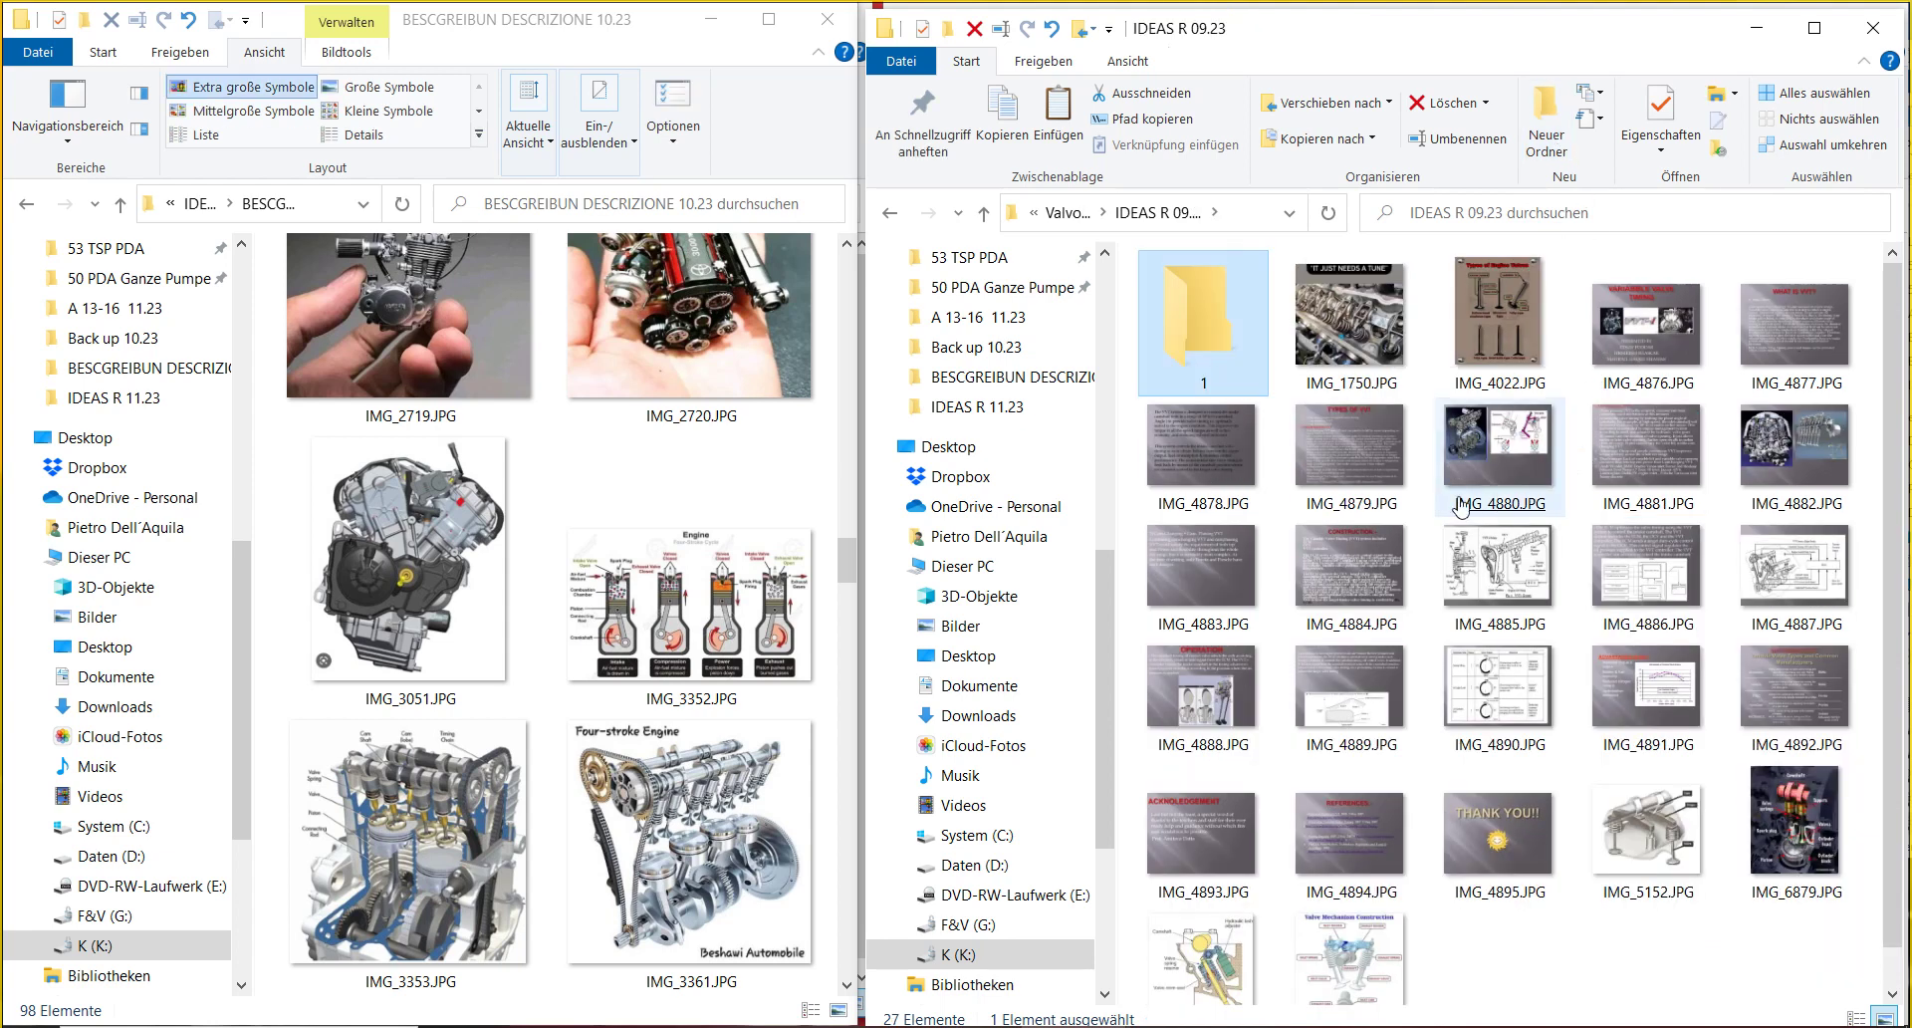
click(1547, 126)
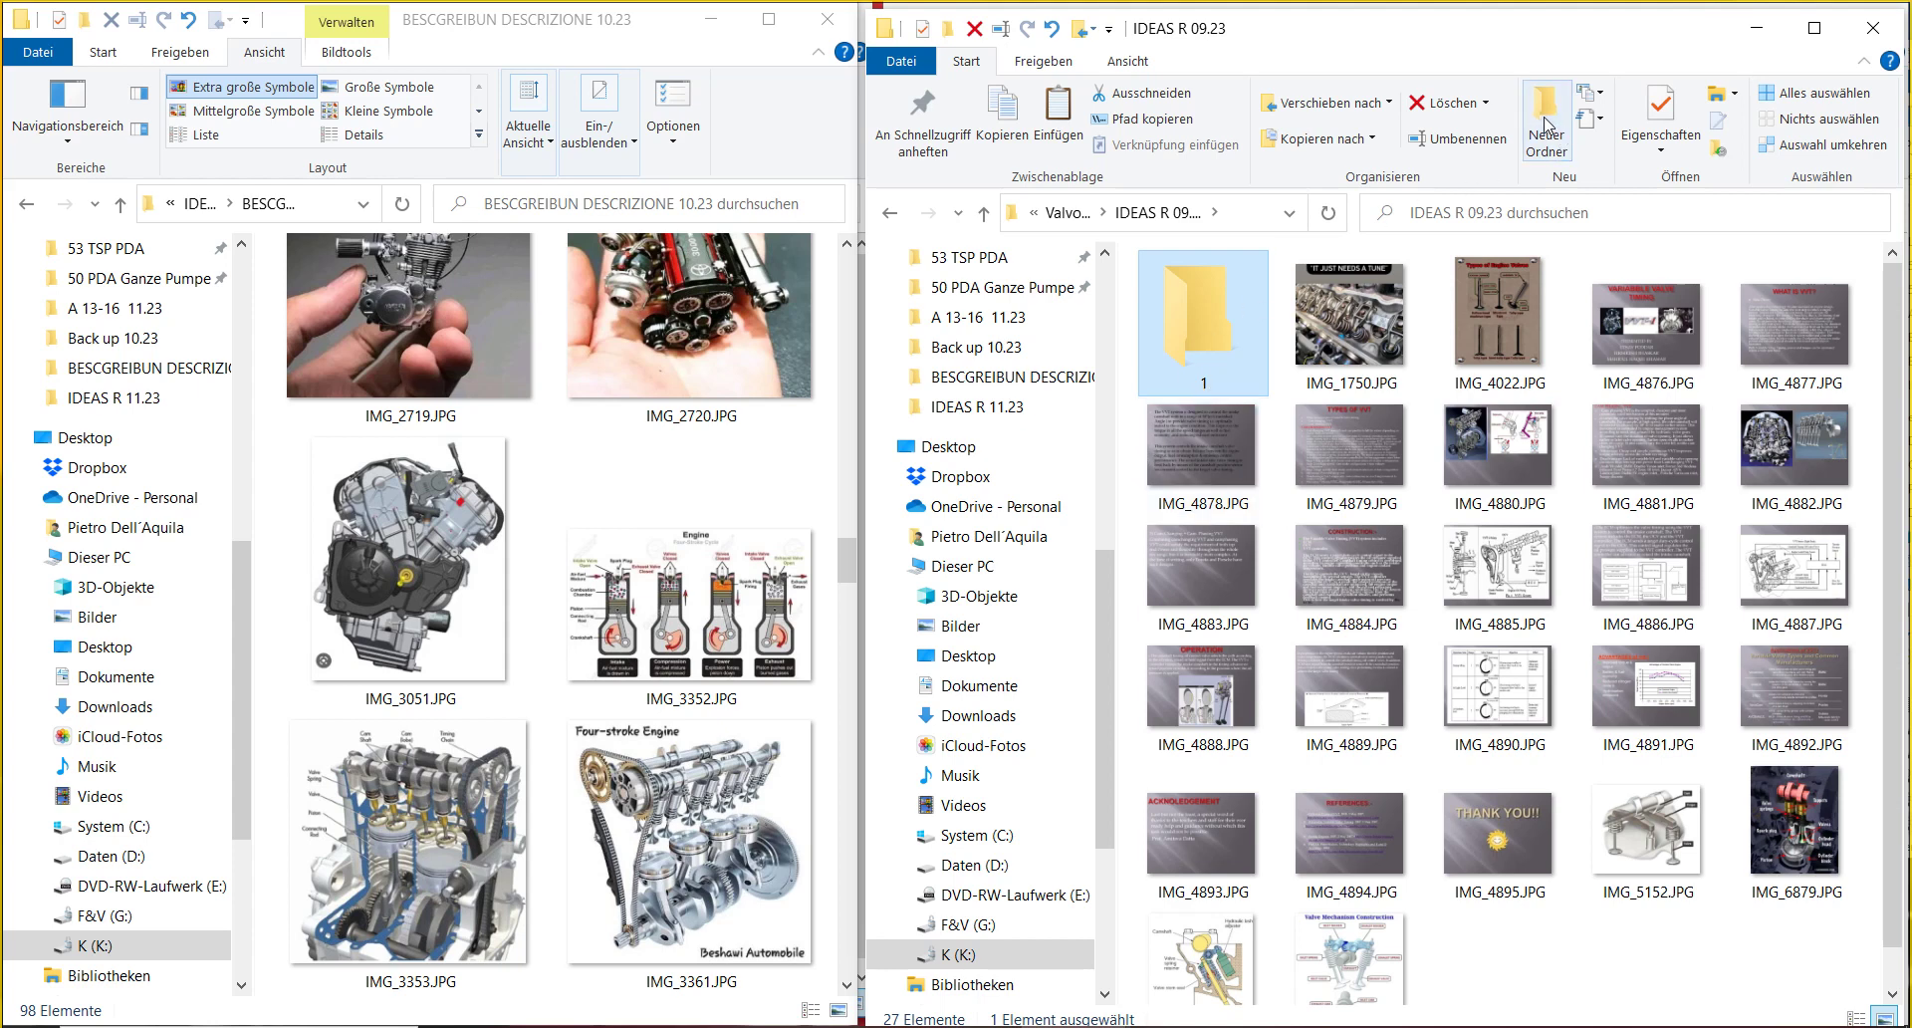
text(r)
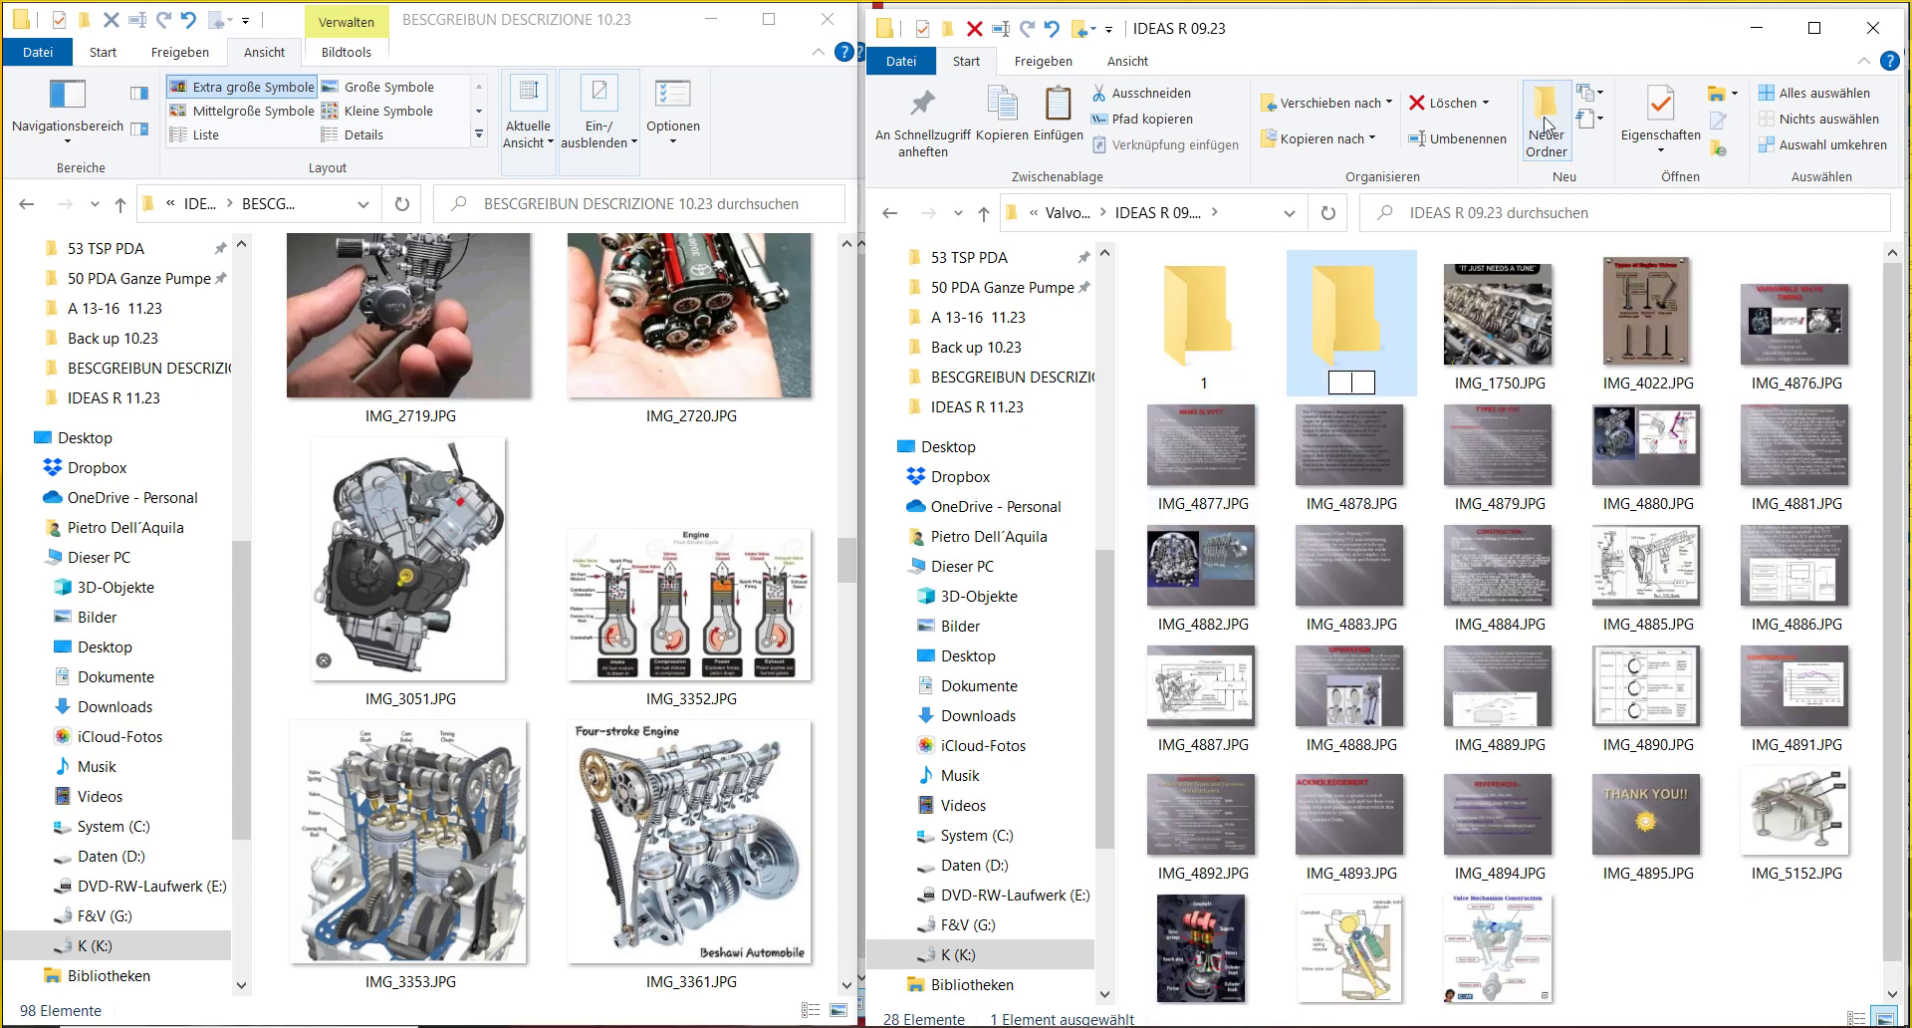
key(Caps_Lock)
text(R)
key(Return)
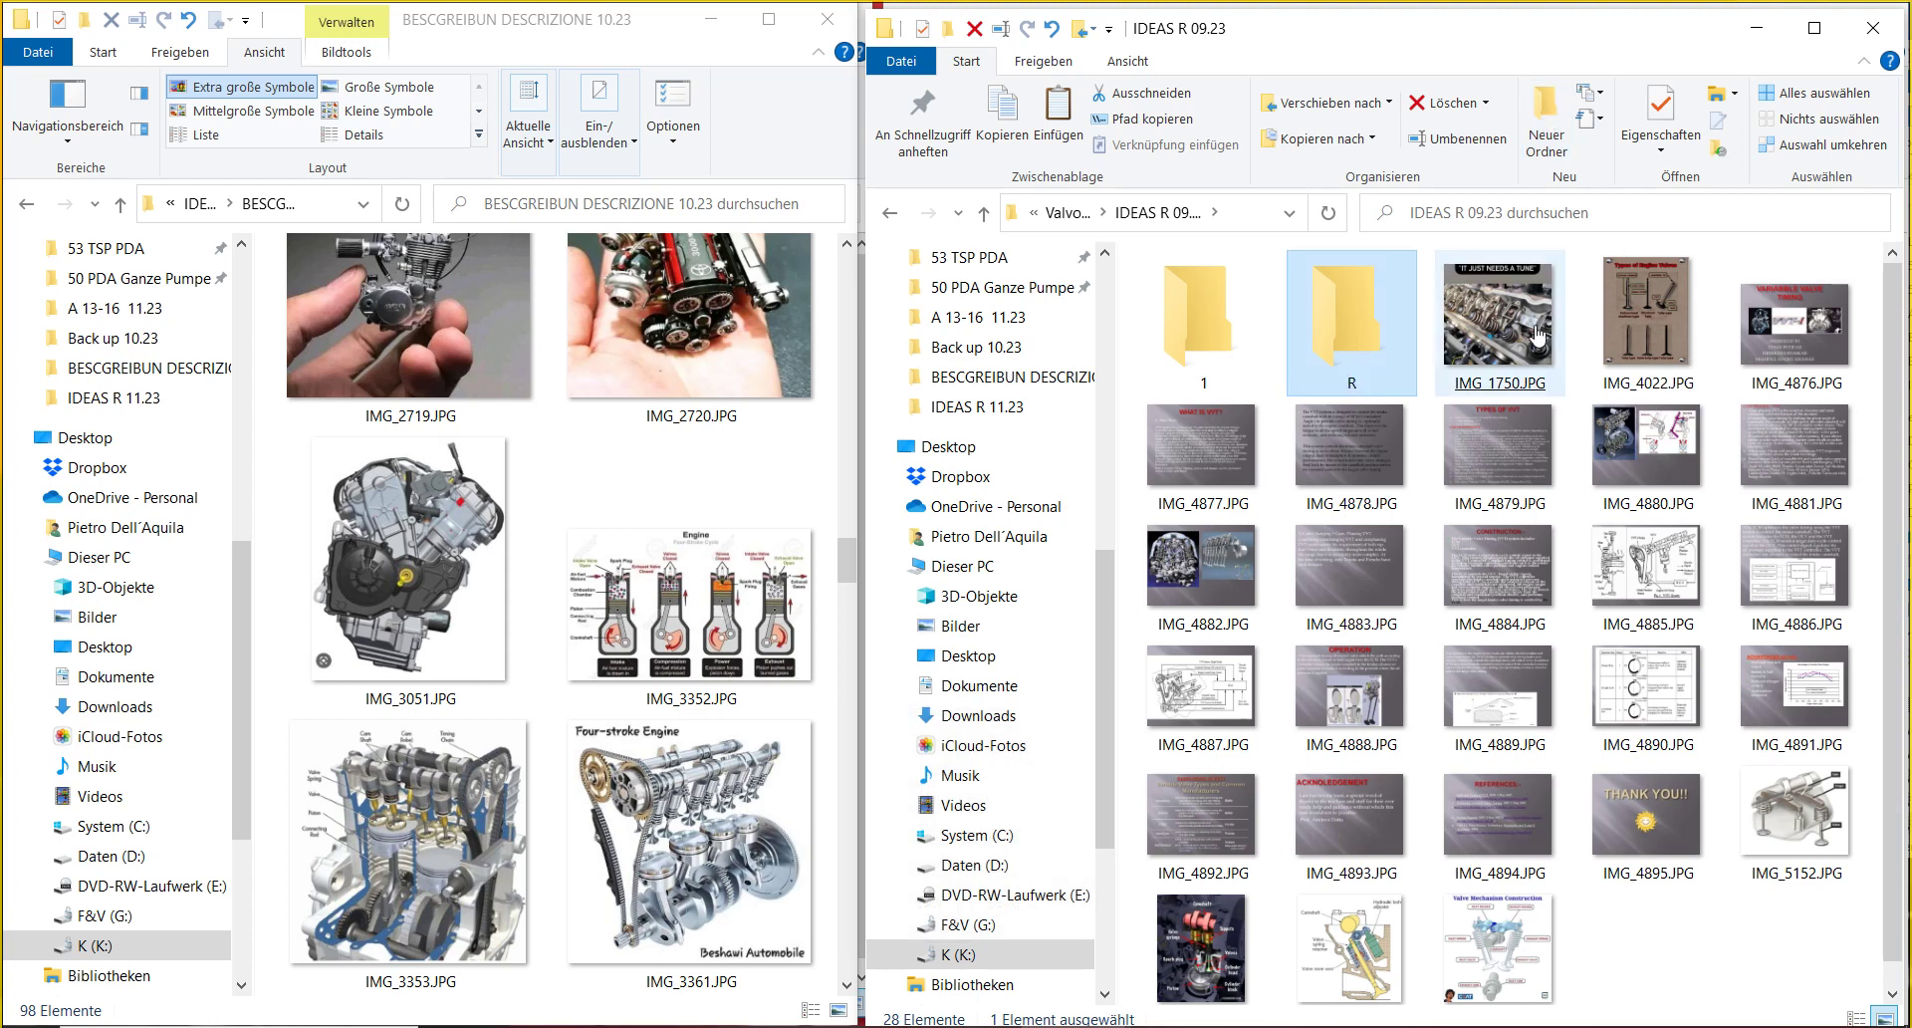
drag(1508, 321, 1375, 317)
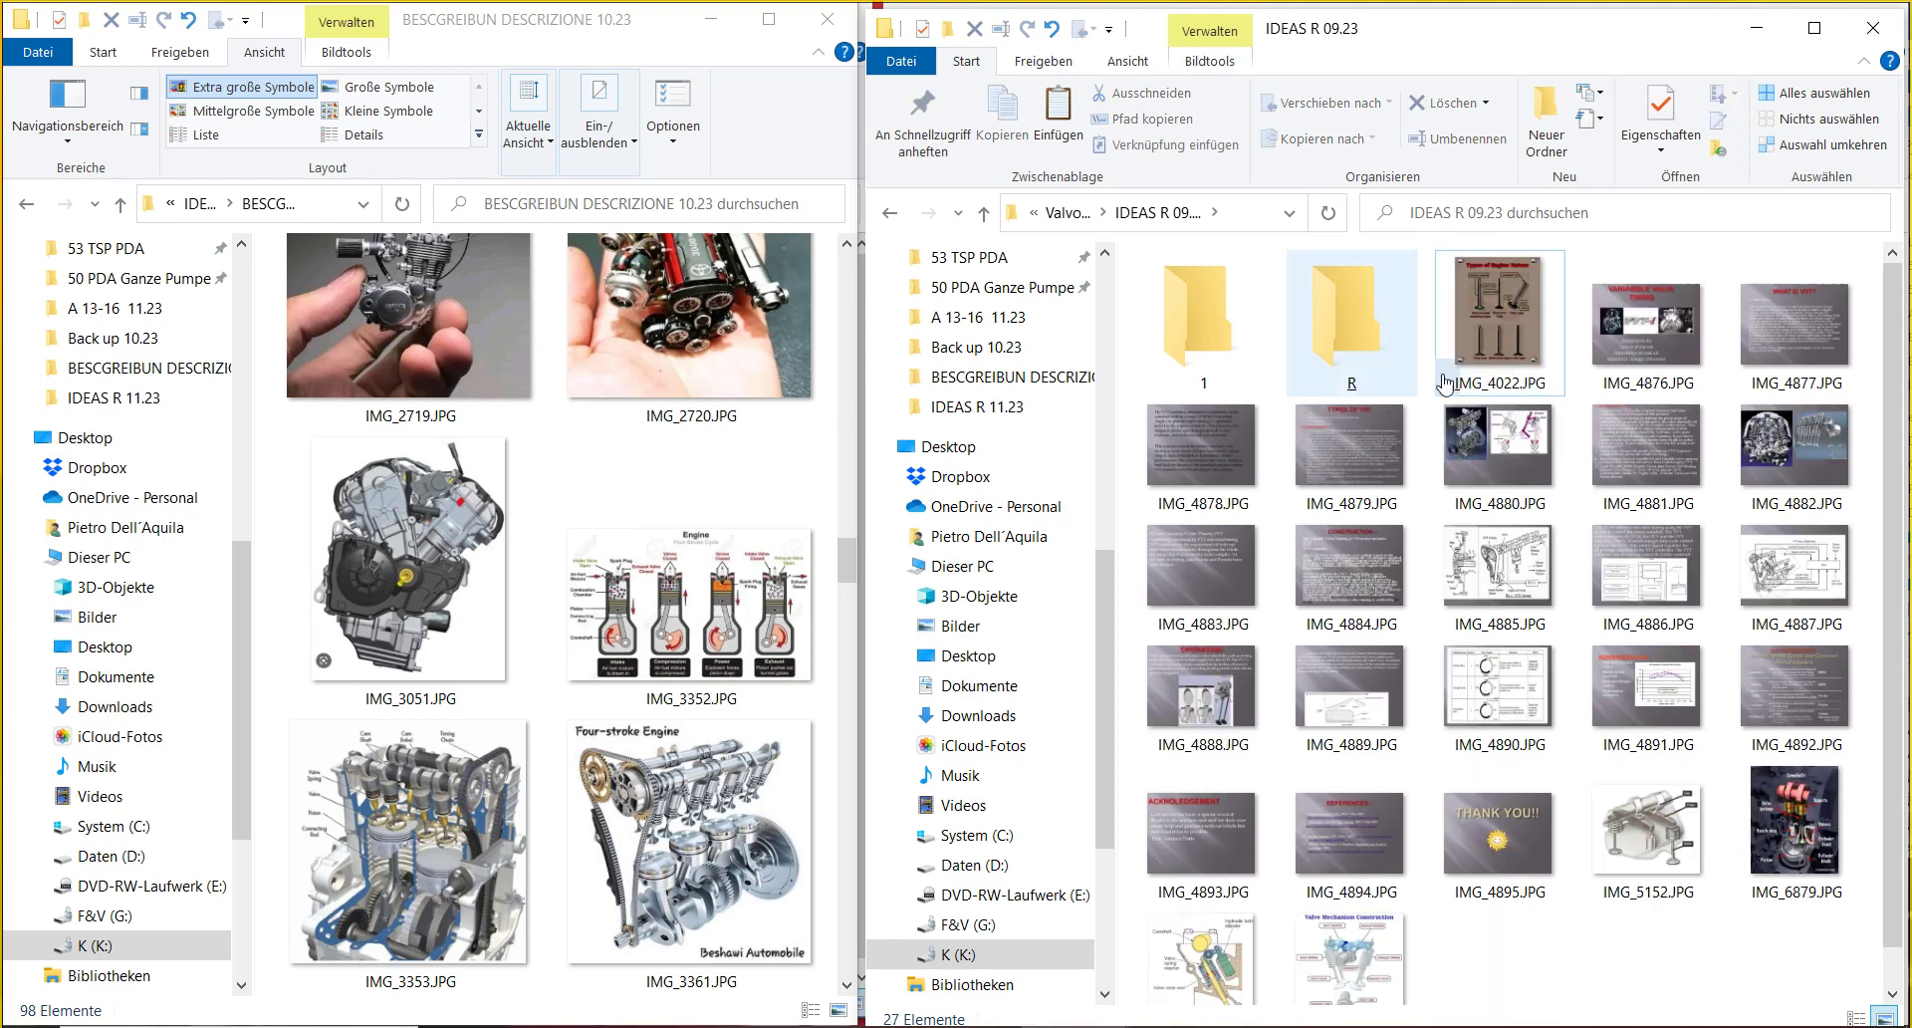
- Move the presentation slide images numbered IMG_4876 to IMG_4895 into folder 1
scroll(1600, 762, down, 1)
click(1600, 762)
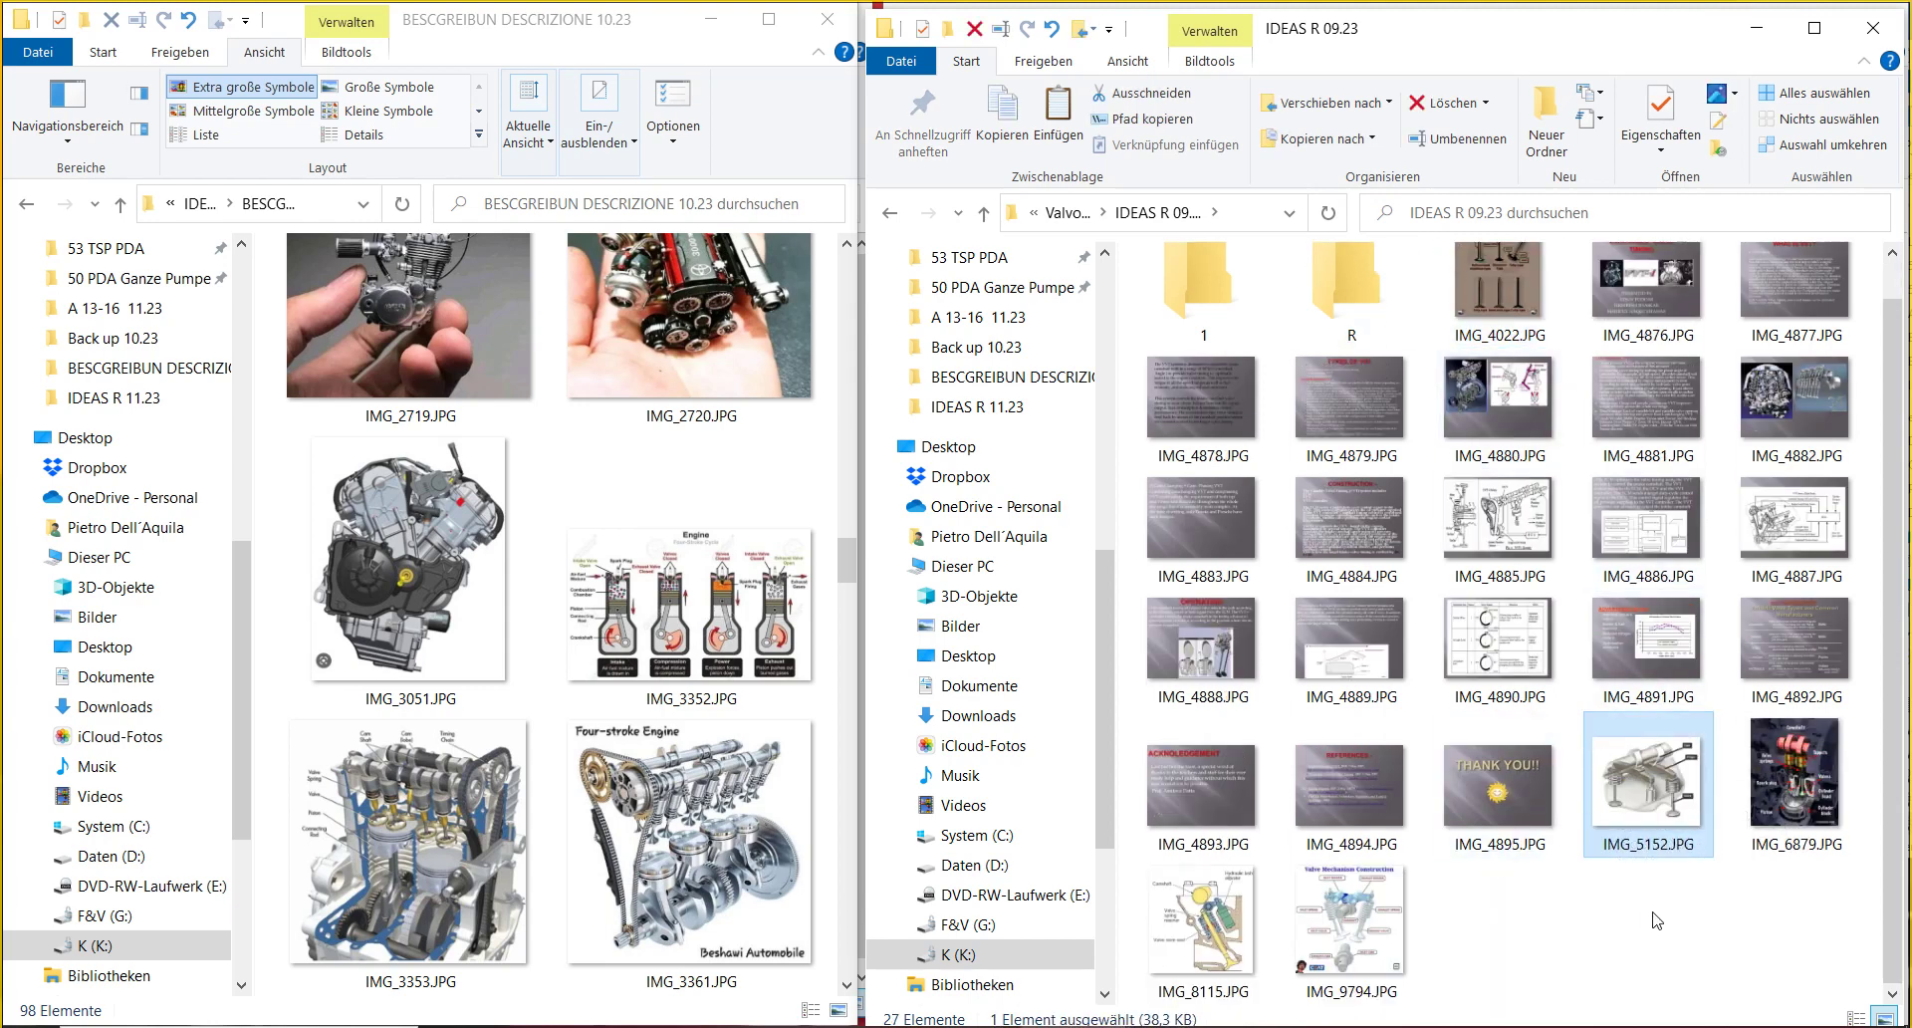
click(1499, 792)
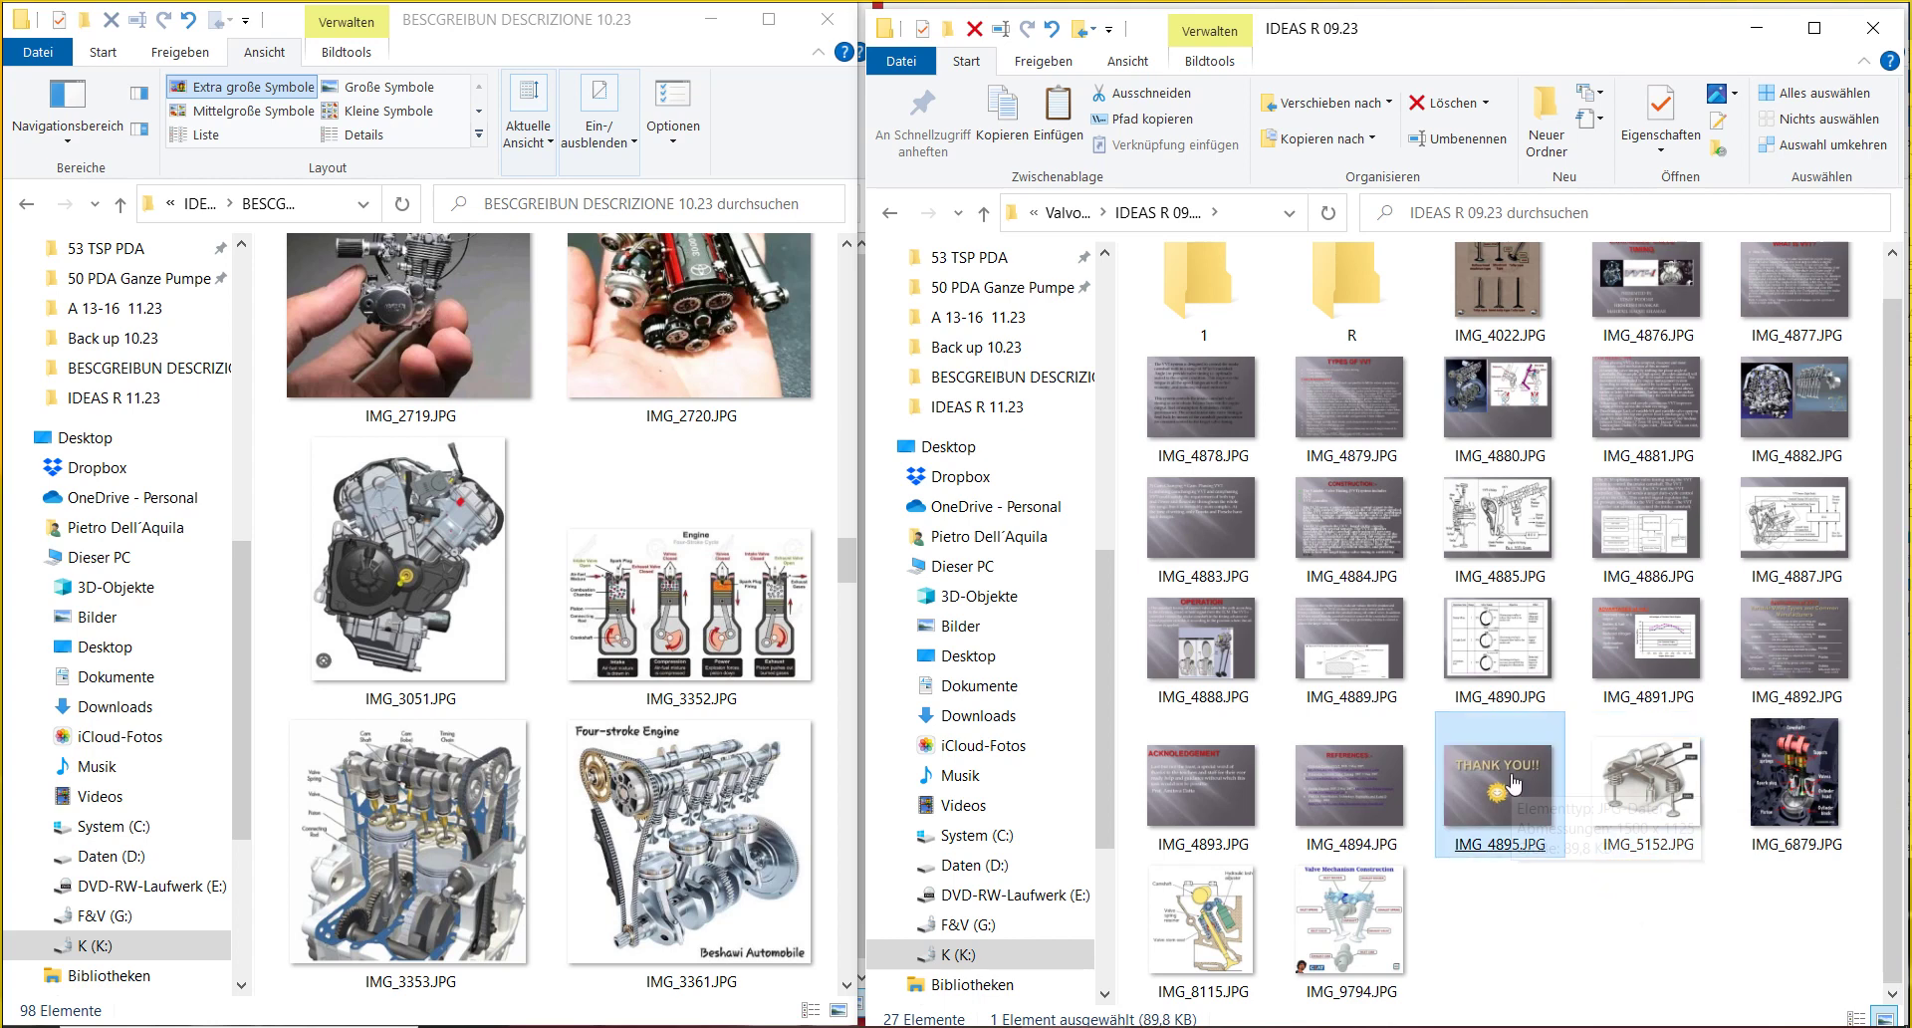
drag(1129, 408, 1223, 315)
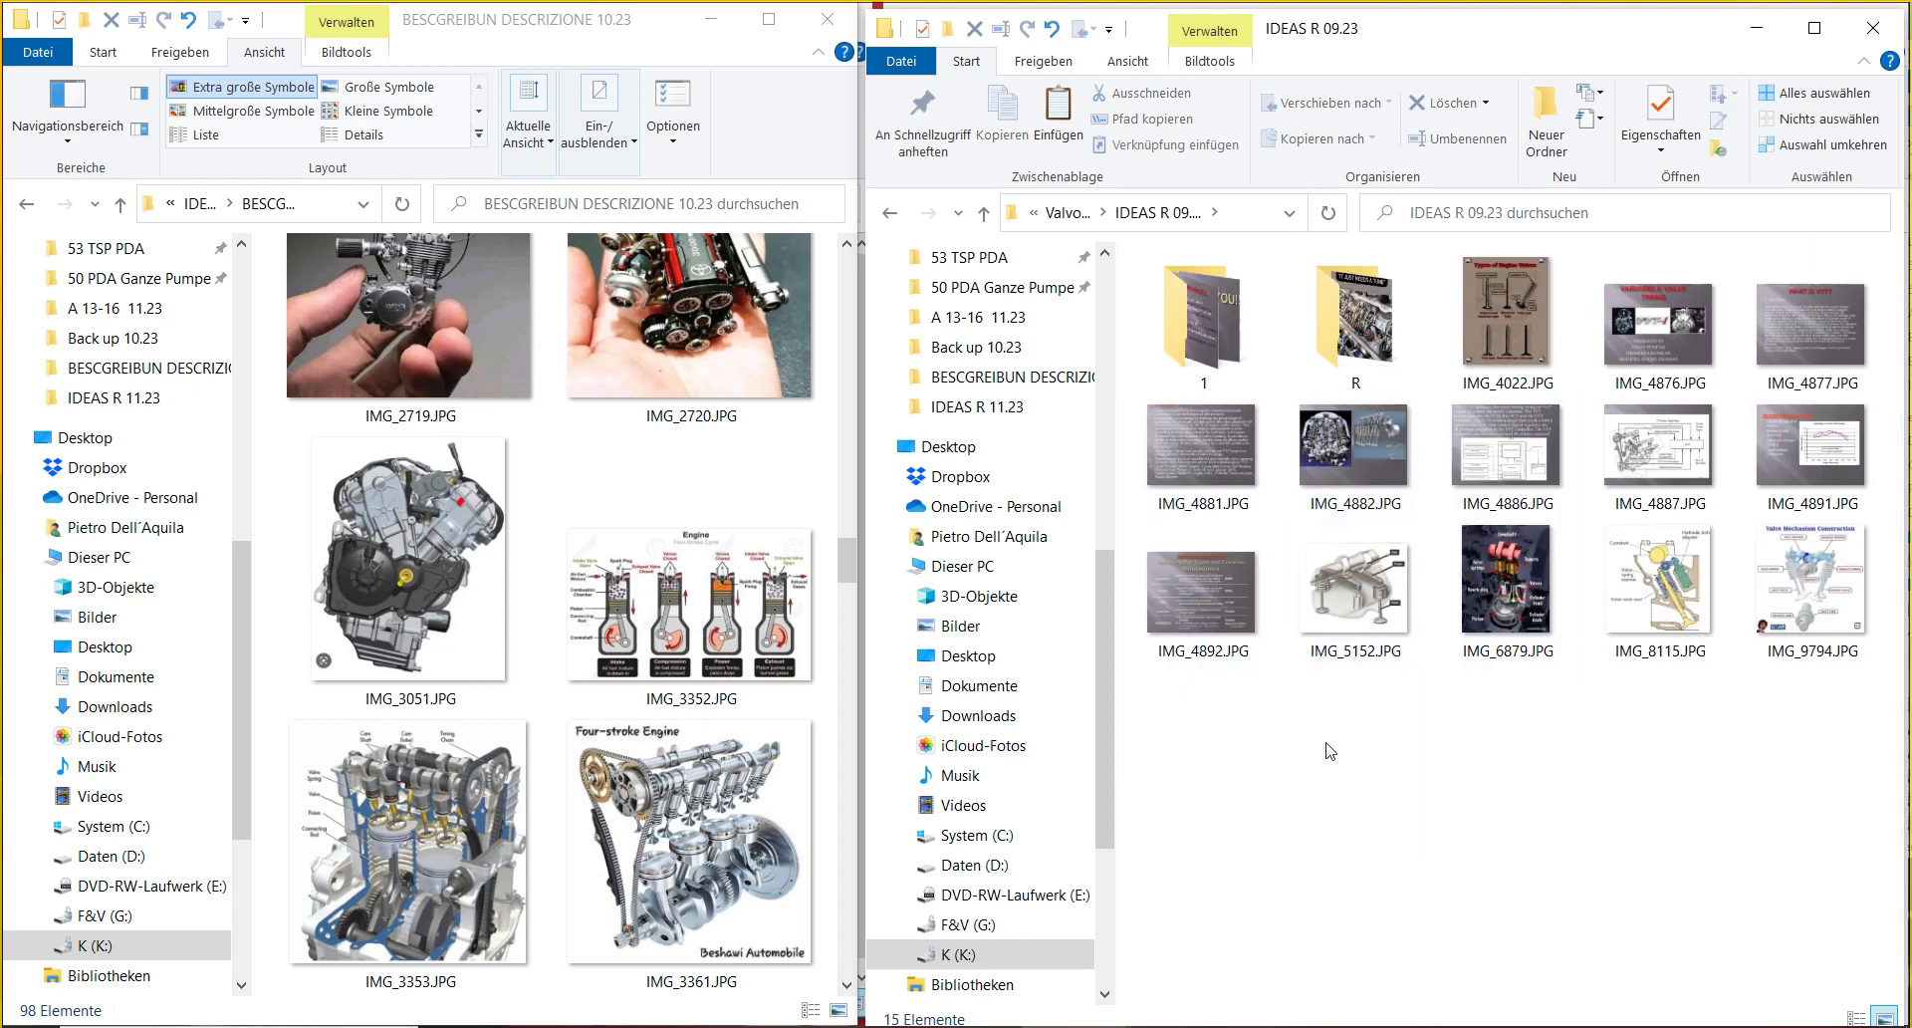
drag(1890, 436, 1217, 333)
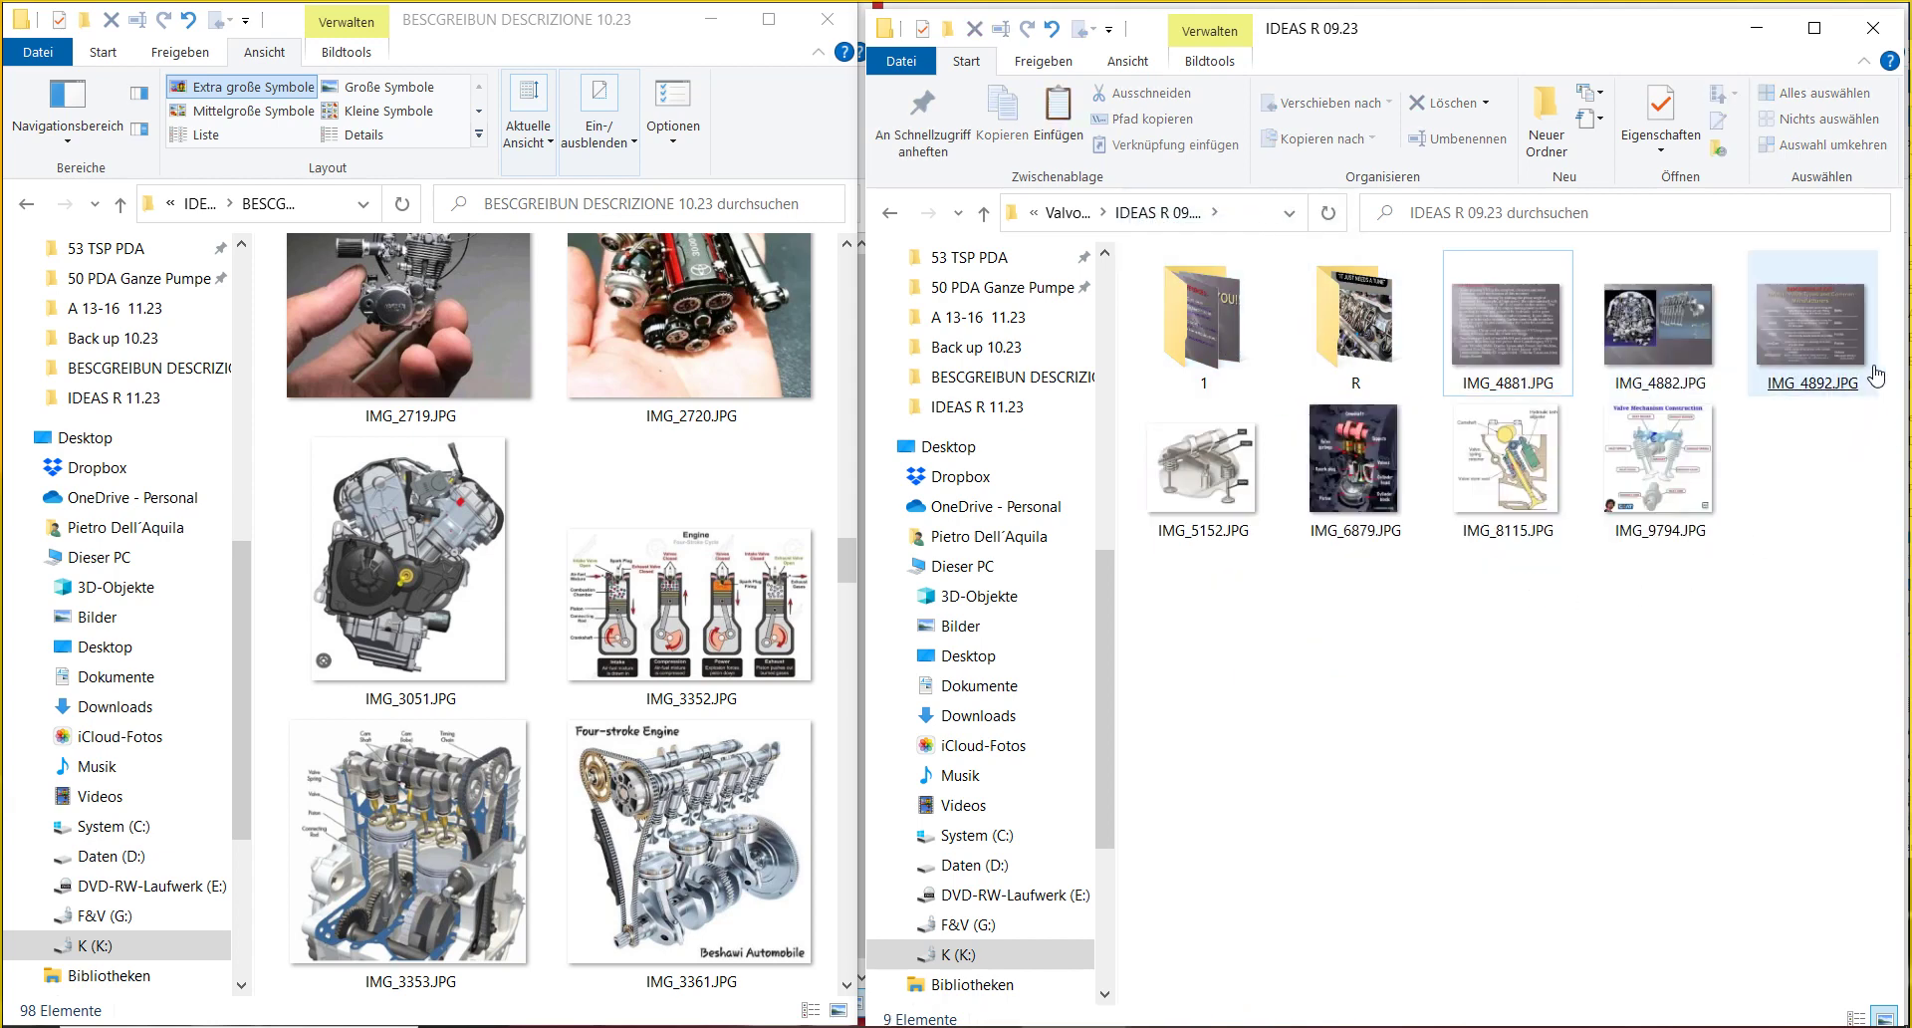
drag(1883, 329, 1242, 334)
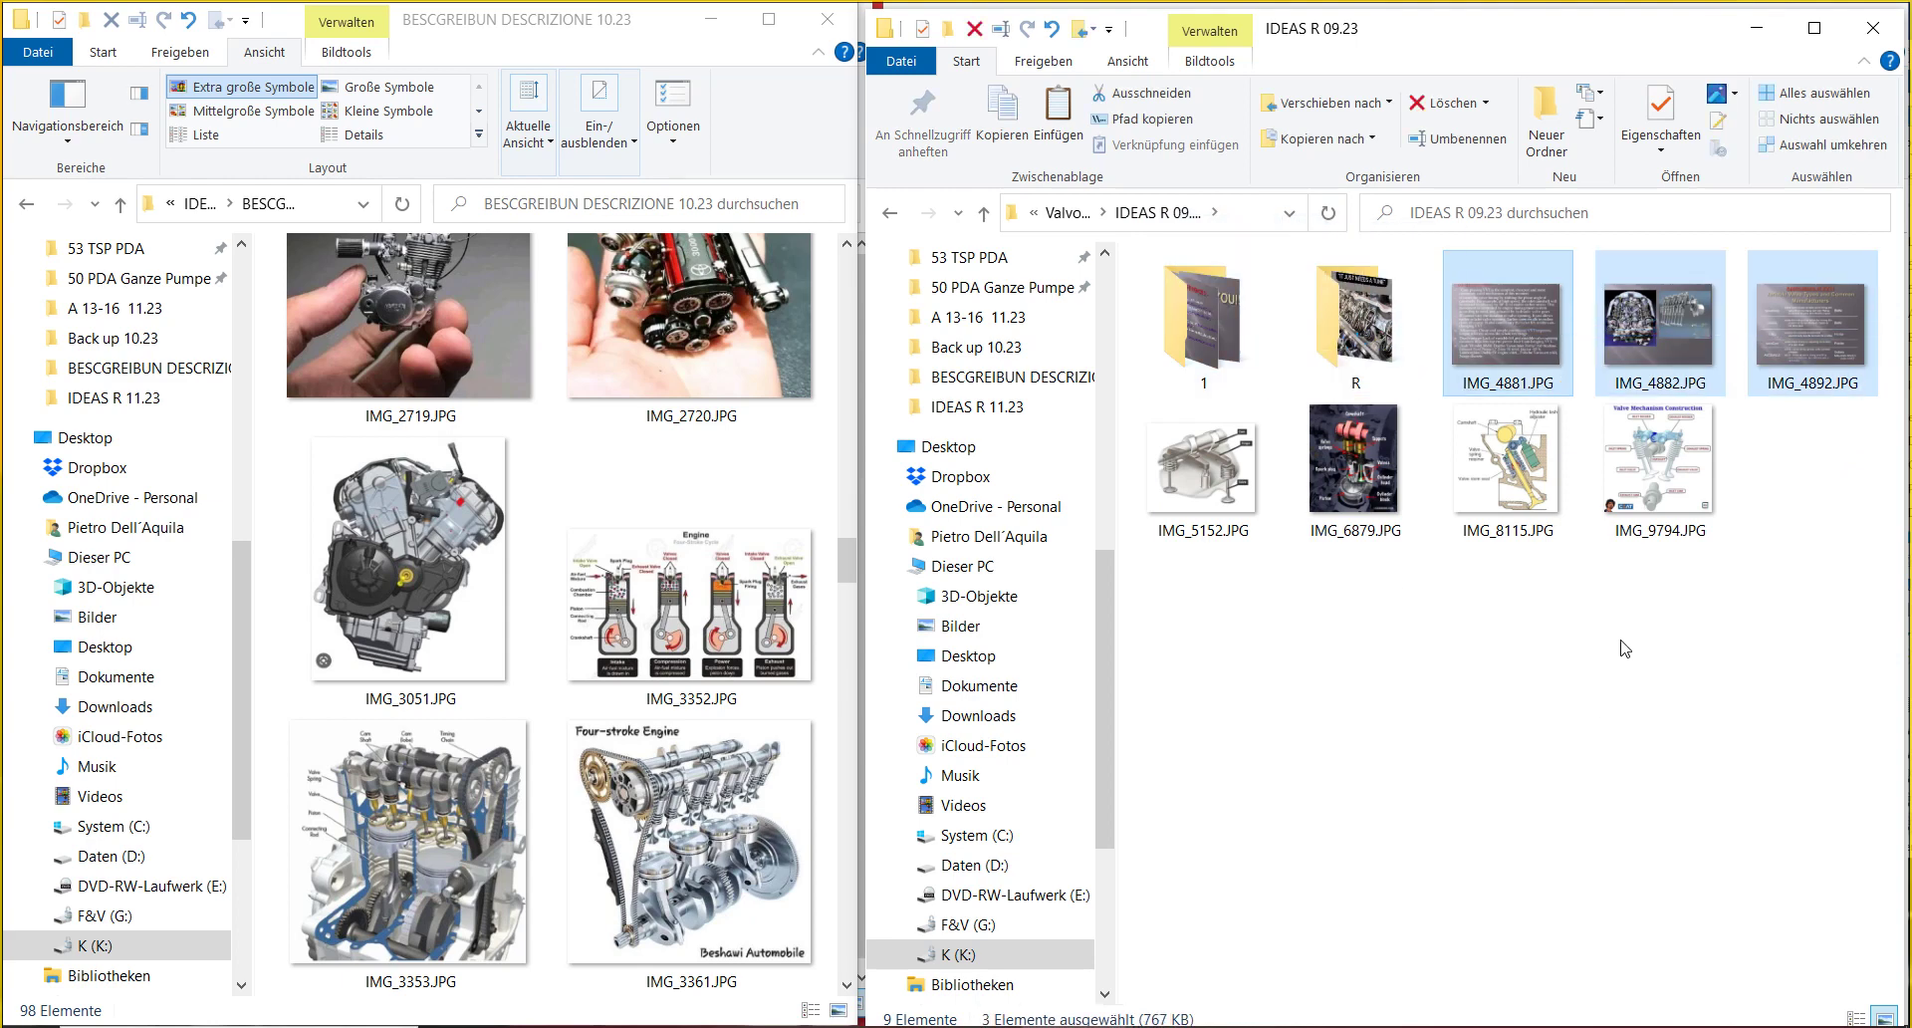
- Move IMG_5152, IMG_6879, IMG_8115 and IMG_9794 into folder R, and paste the cut IMG_9640.JPG into IDEAS R 09.23
drag(1789, 520, 1404, 330)
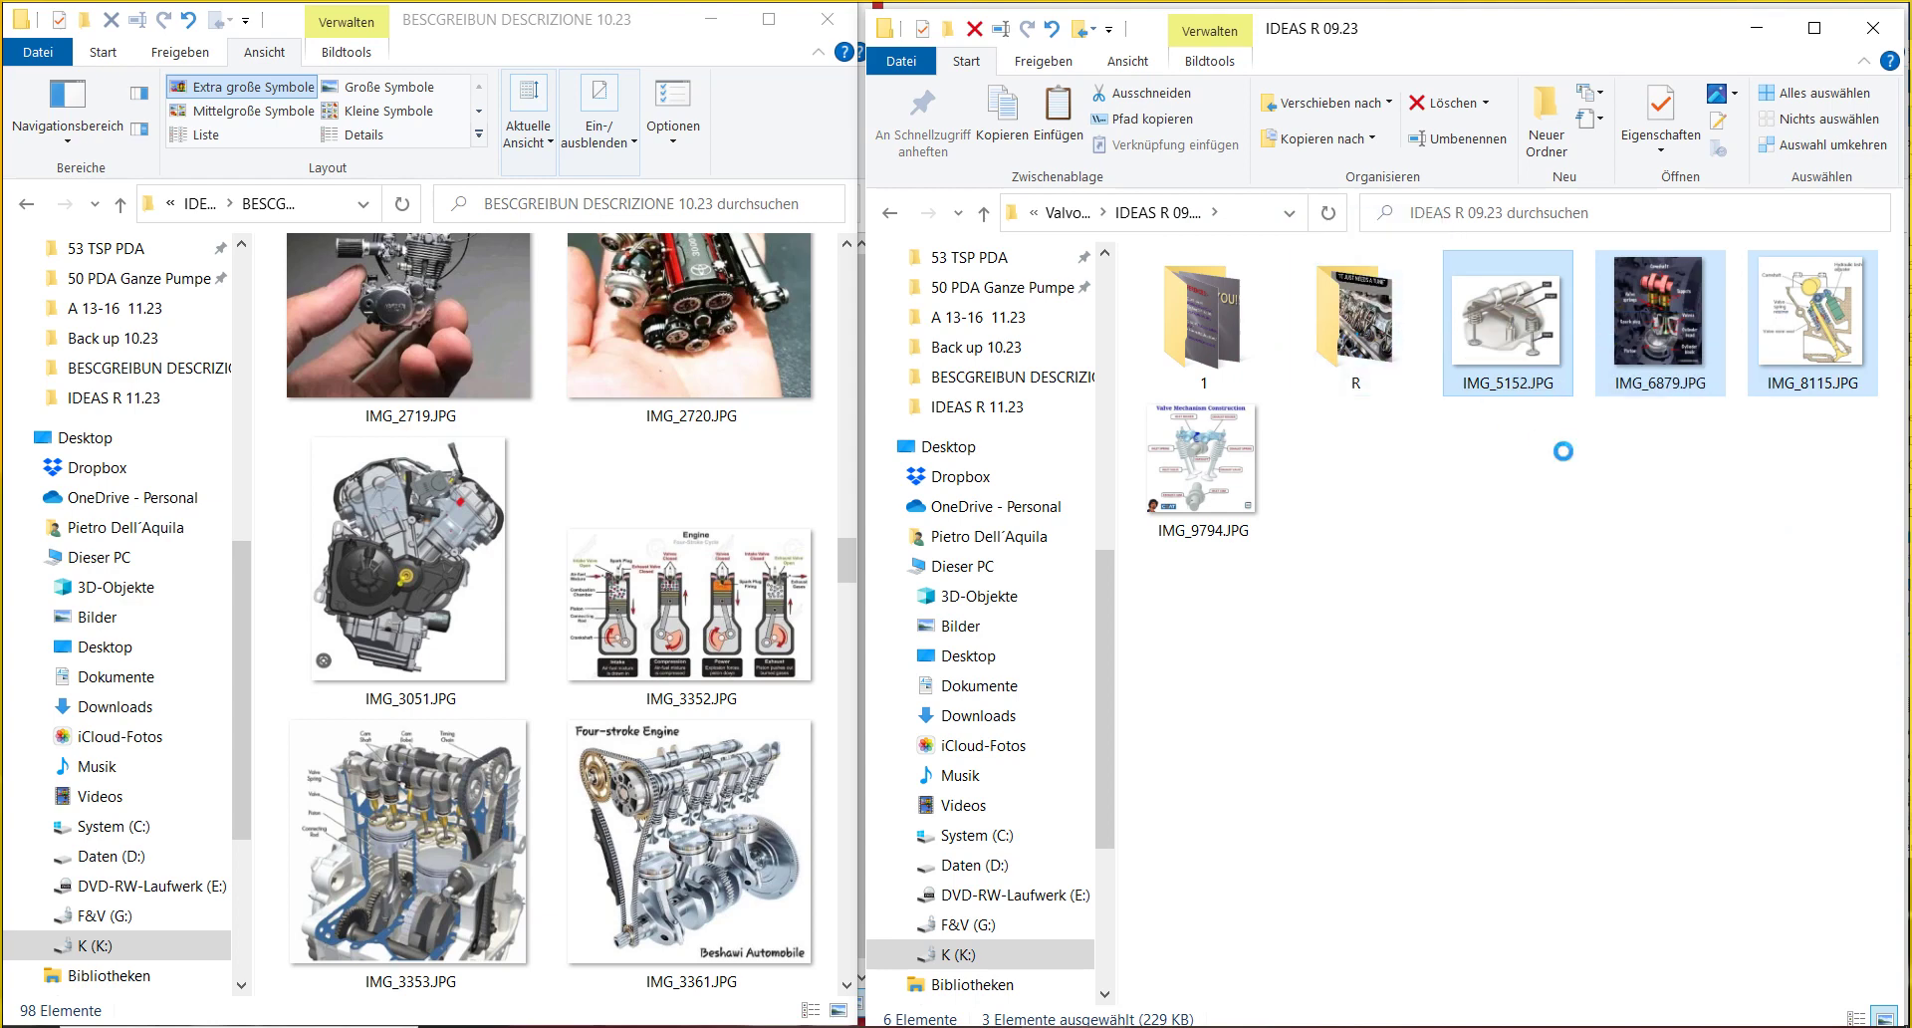
drag(1518, 378, 1369, 314)
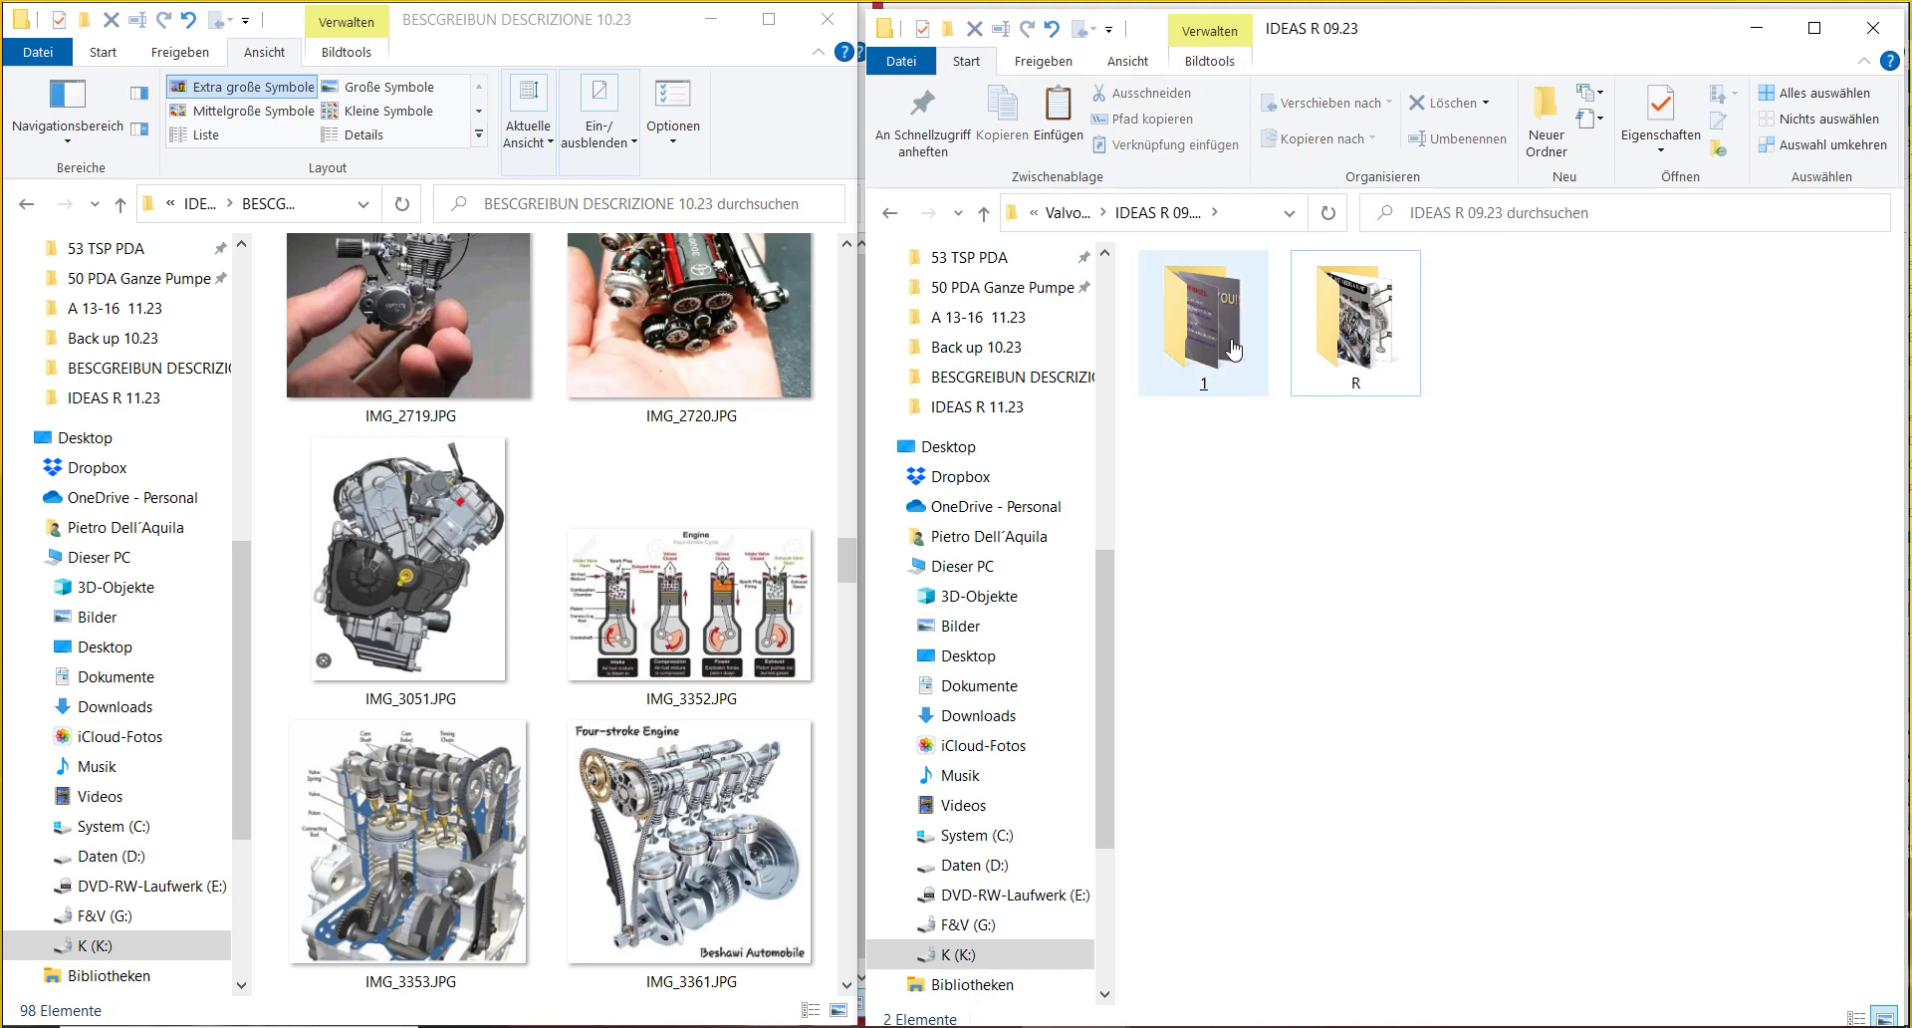
click(1061, 106)
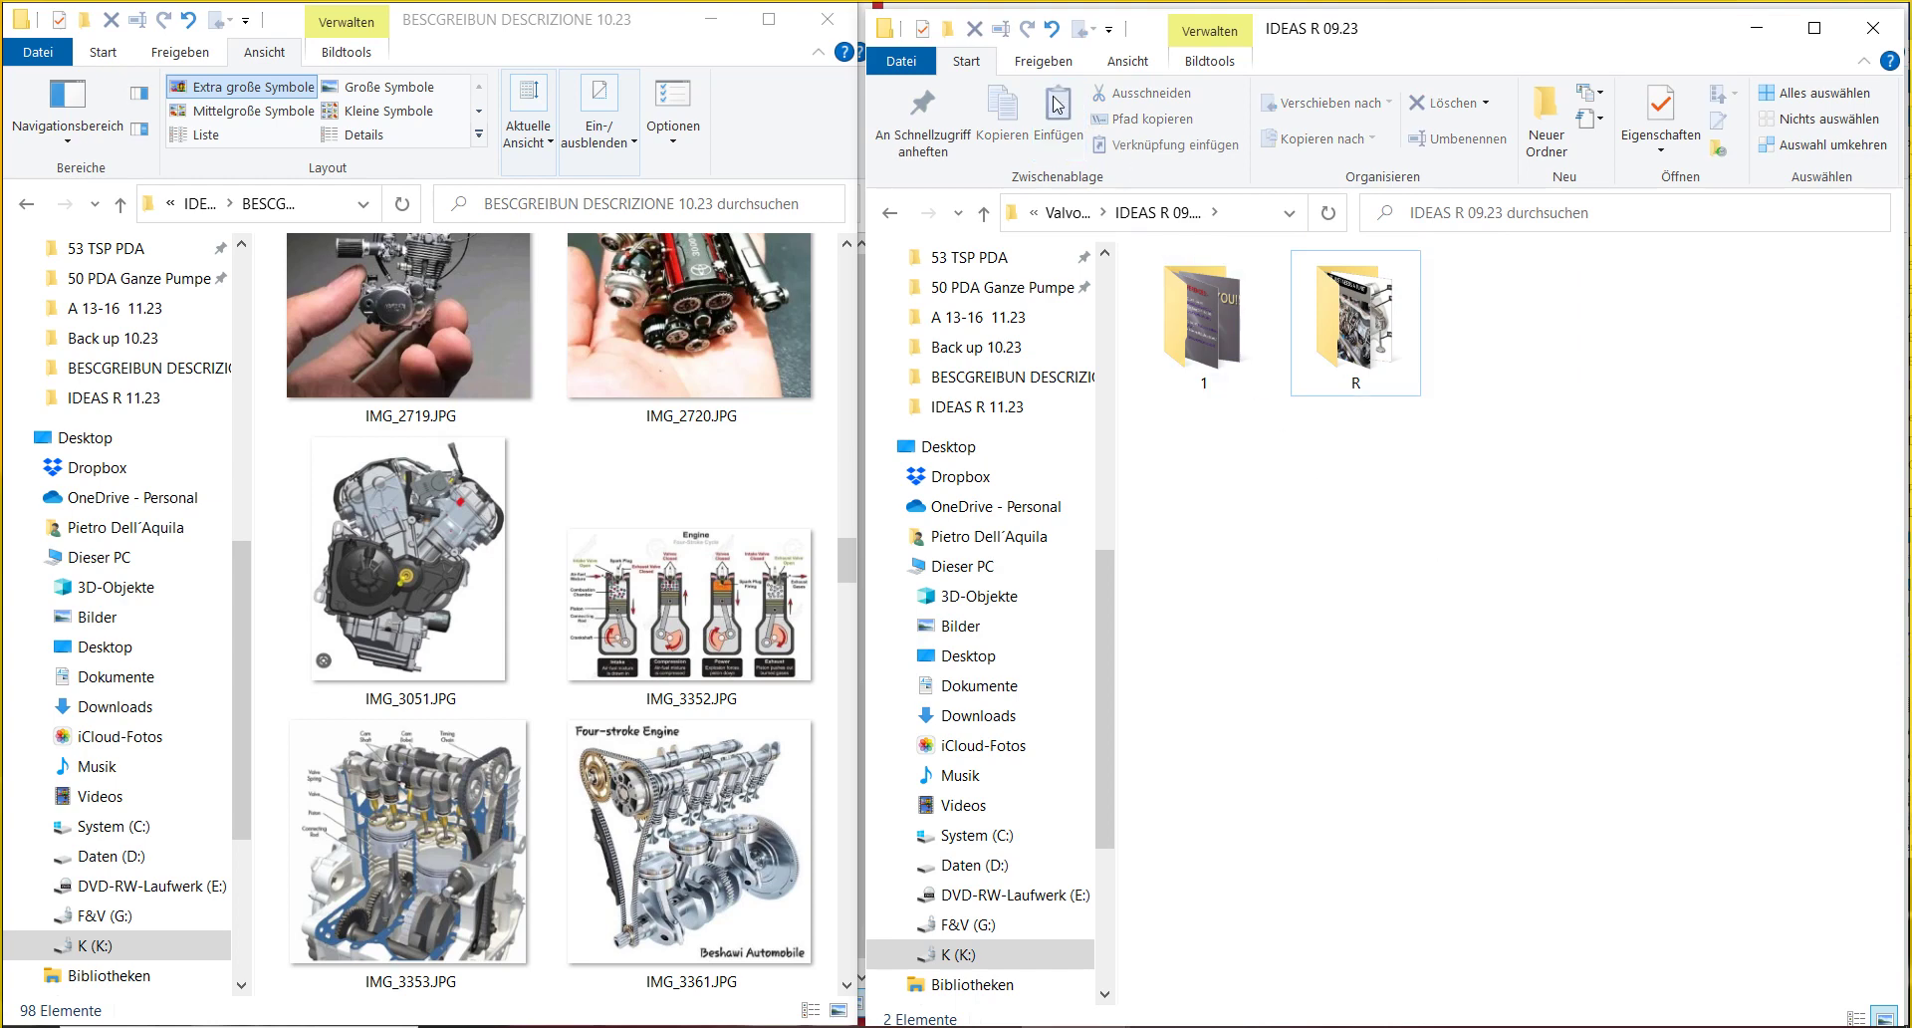
- Go up to the Valvole 09.23 folder and rename the image untitled.448.jpg to RAVE 11.23.jpg
click(1064, 212)
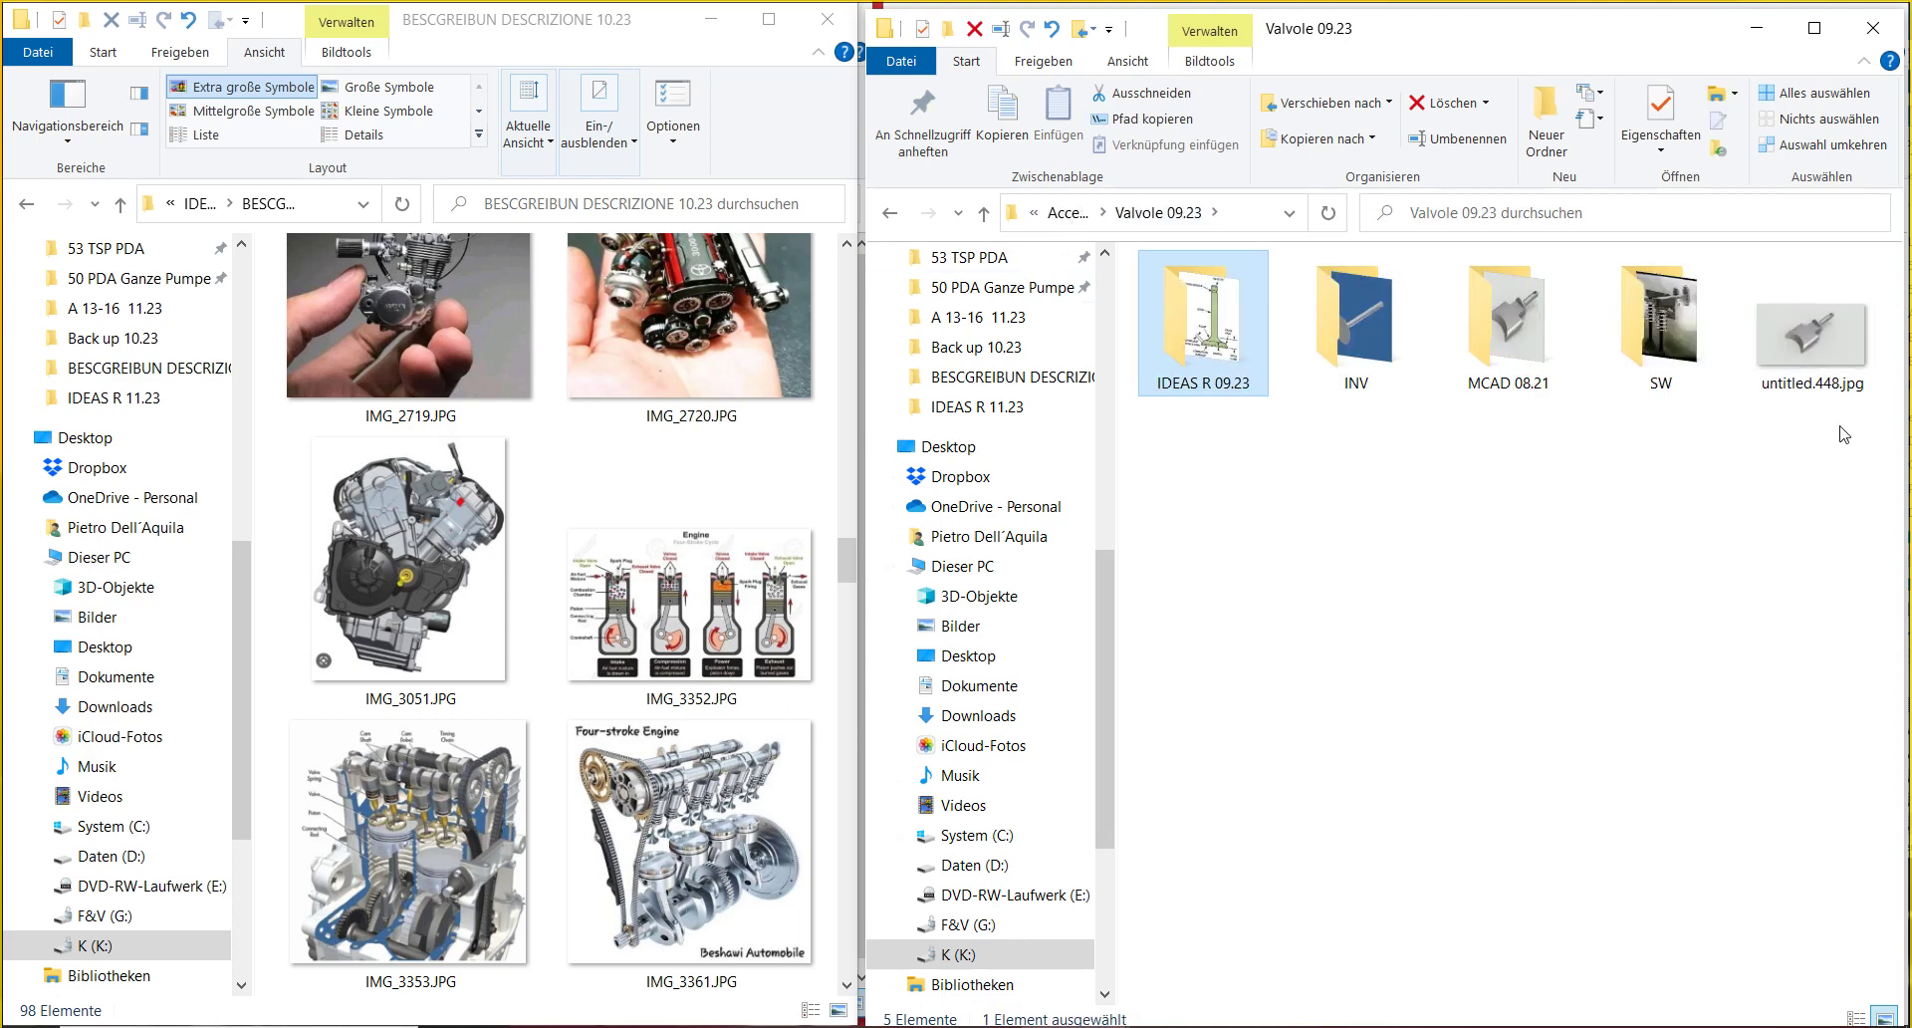
click(1844, 371)
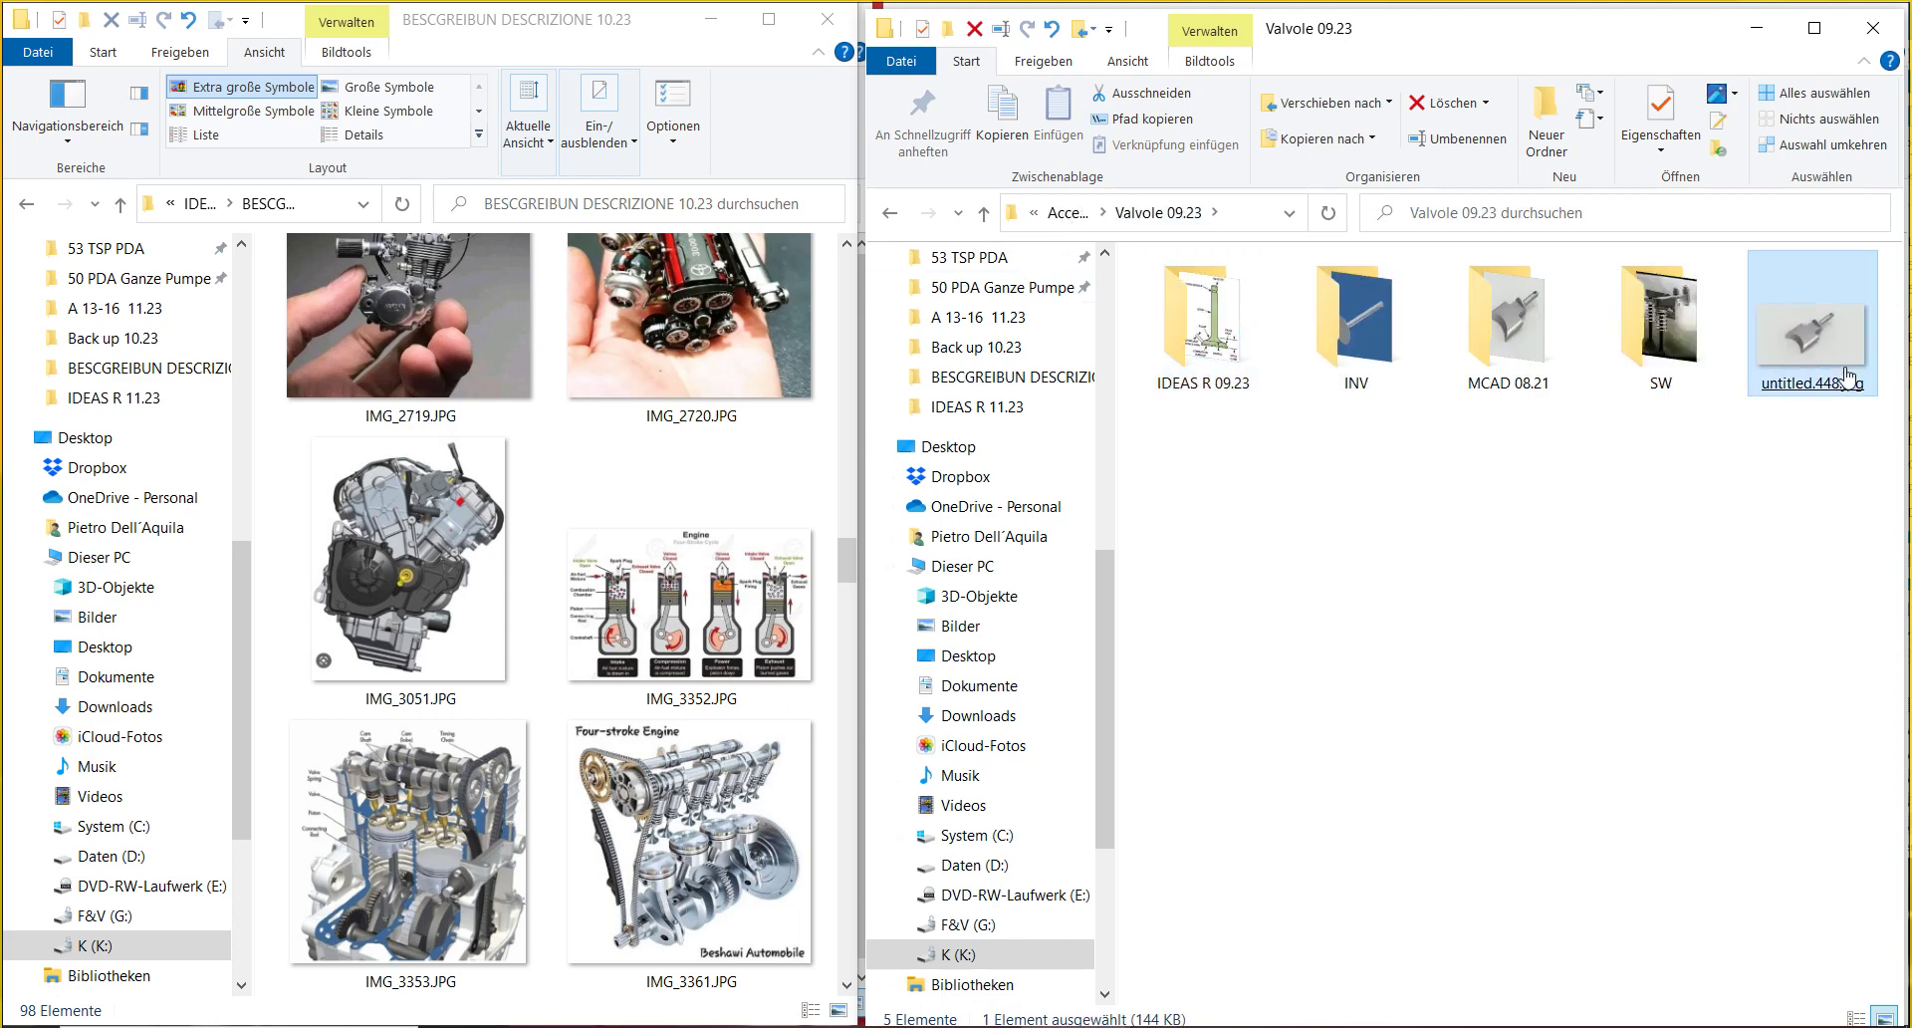
click(1443, 139)
key(Caps_Lock)
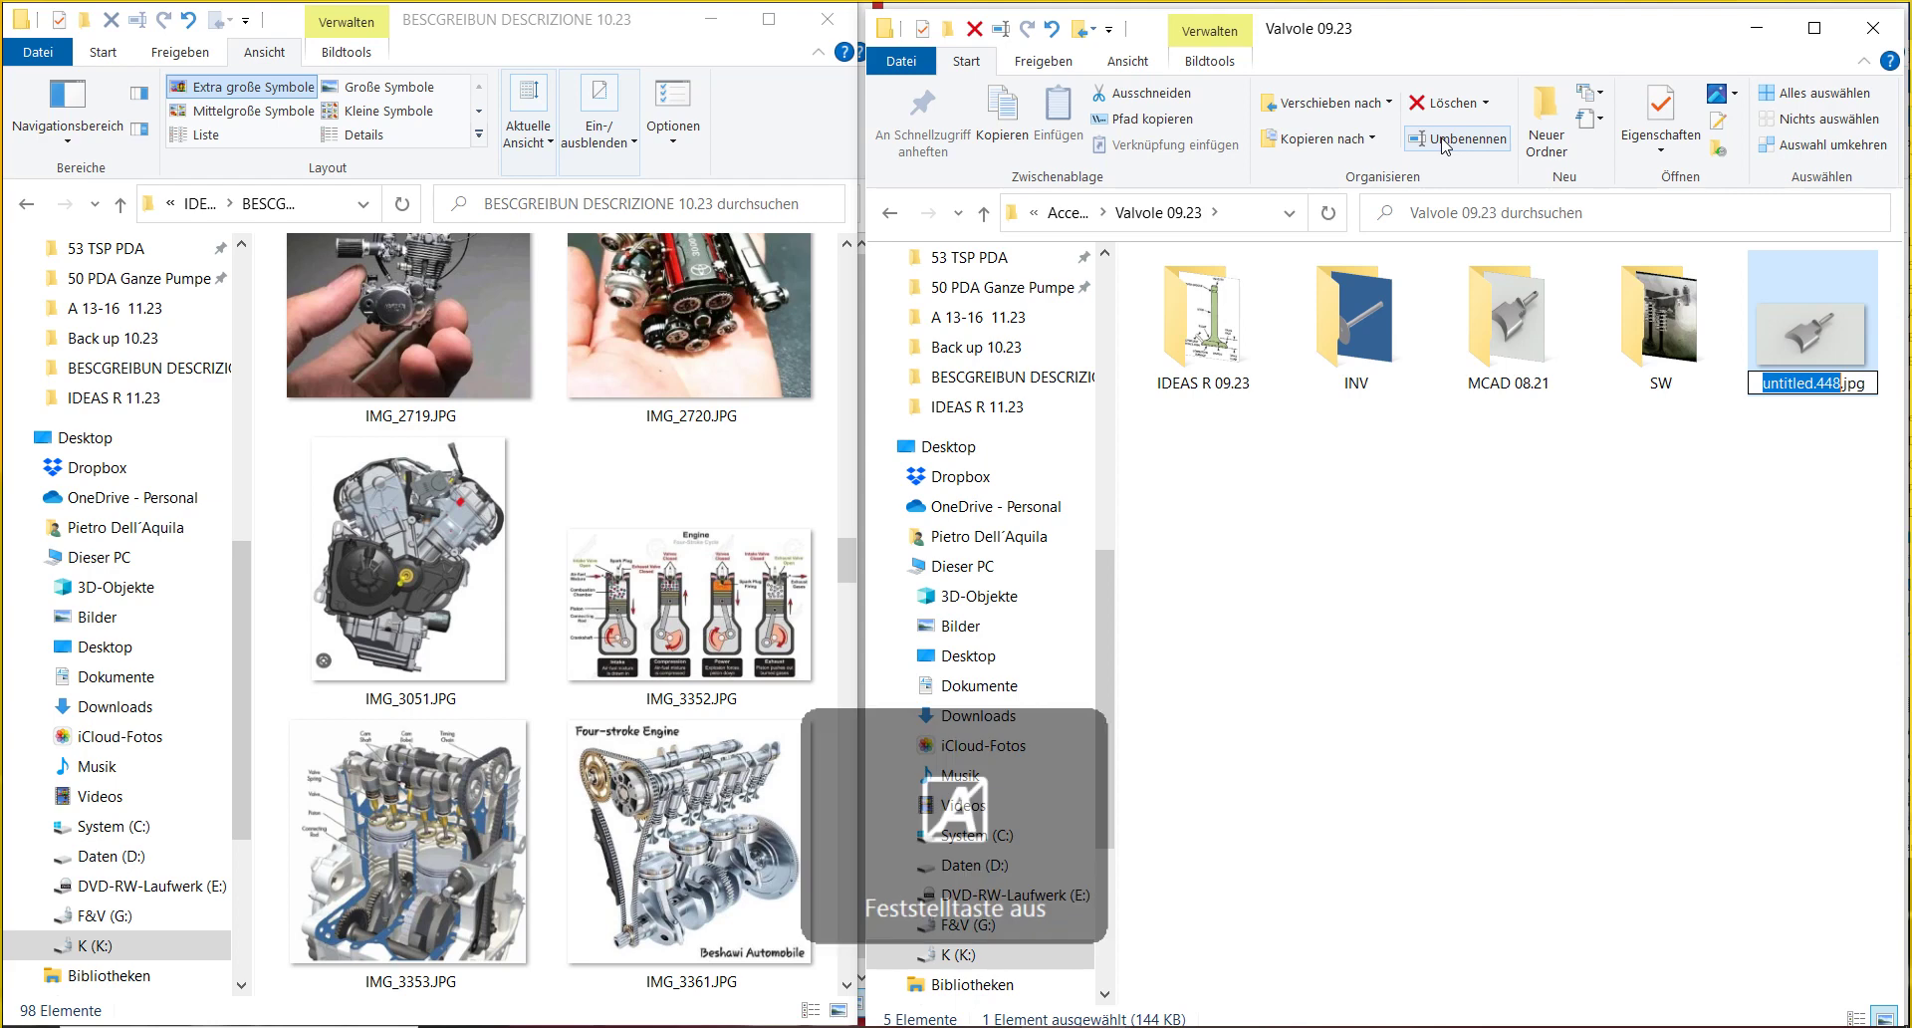
key(BackSpace)
key(Caps_Lock)
text(RAVE)
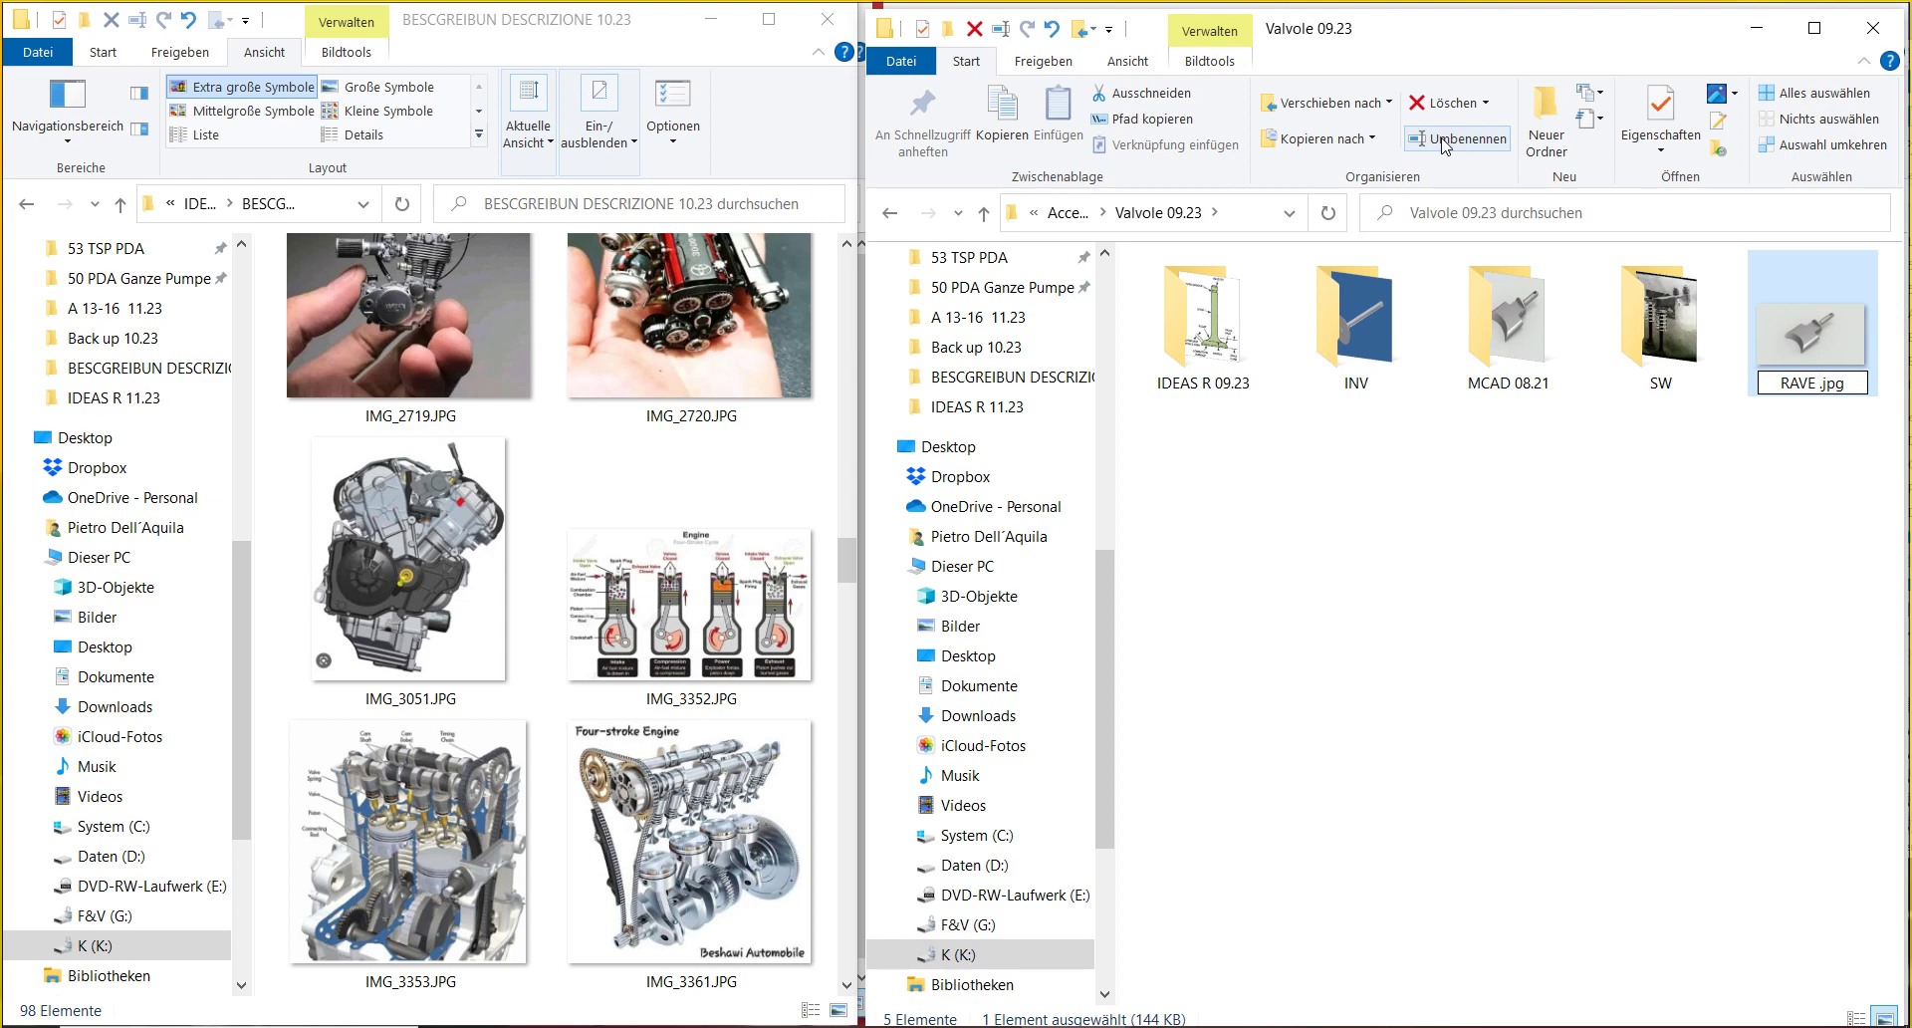
text( 11)
key(Caps_Lock)
text(.23)
key(Return)
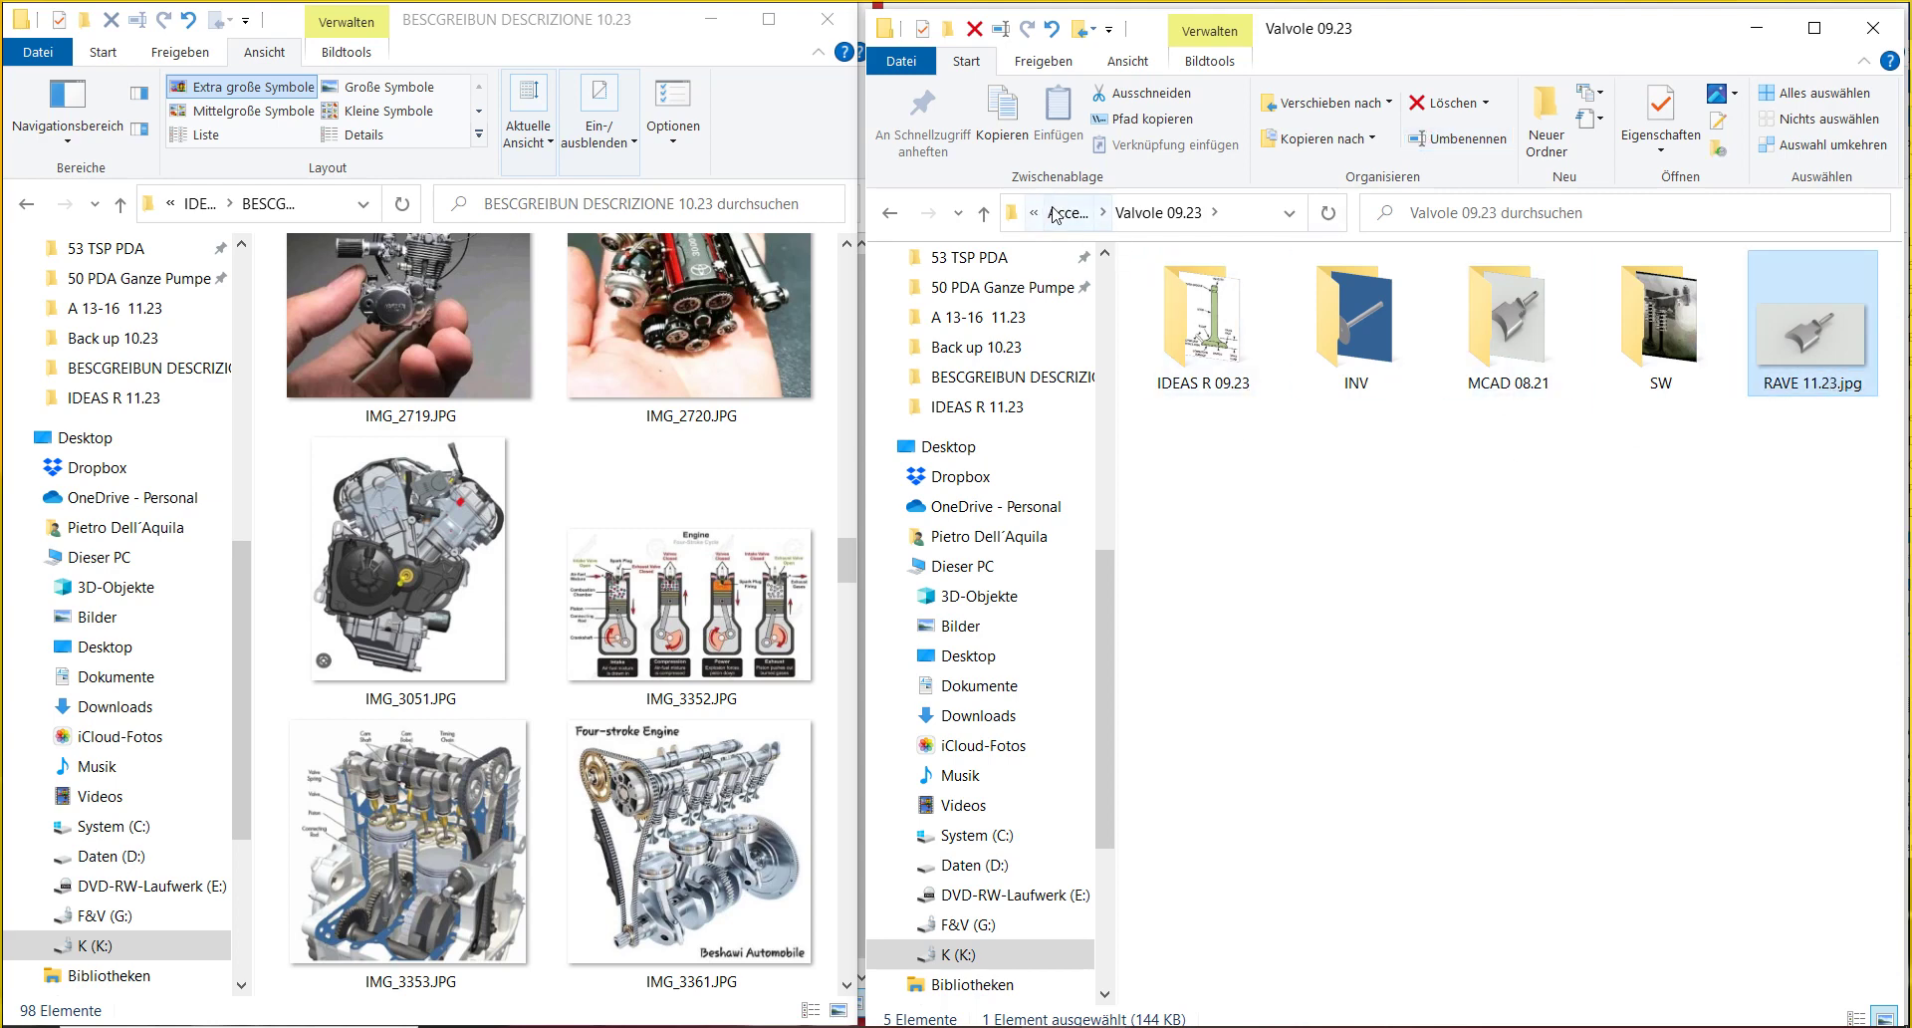
- Look through the INV and IDEAS R 09.23 folders and view an image, returning to Valvole 09.23
double_click(1350, 314)
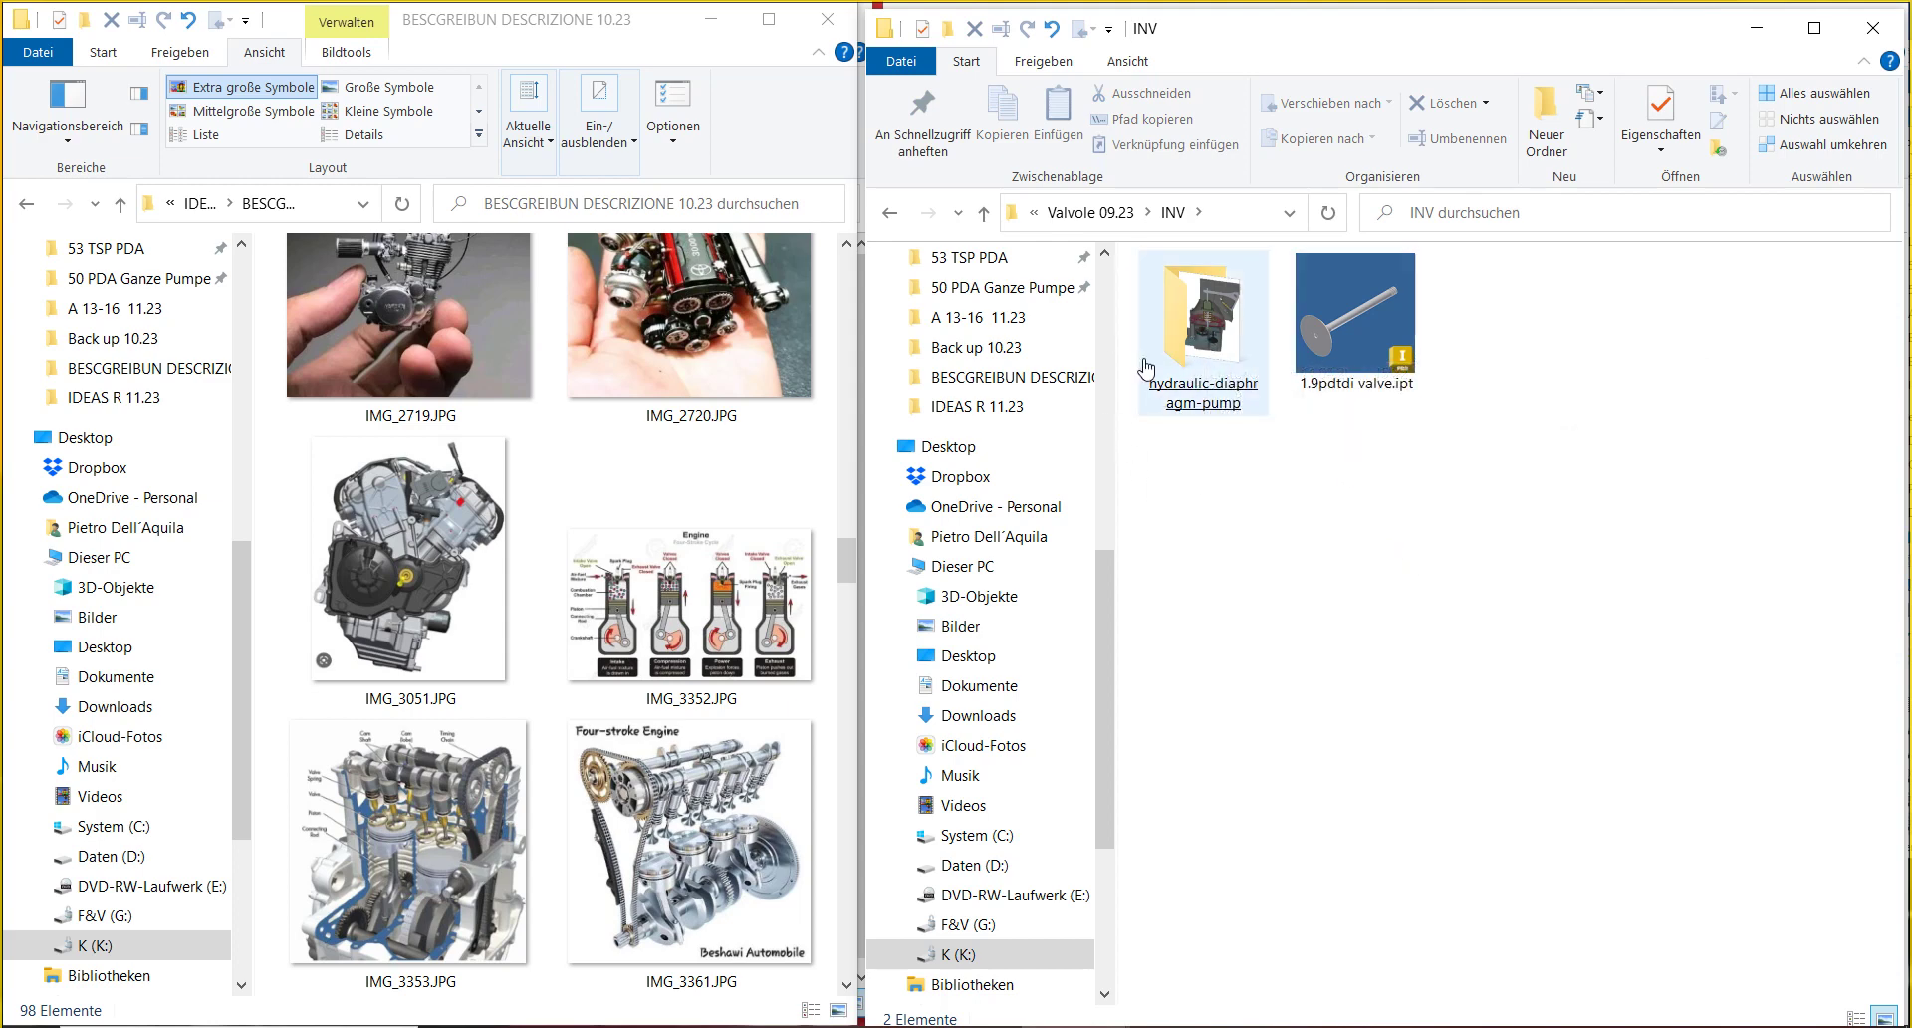
click(1095, 213)
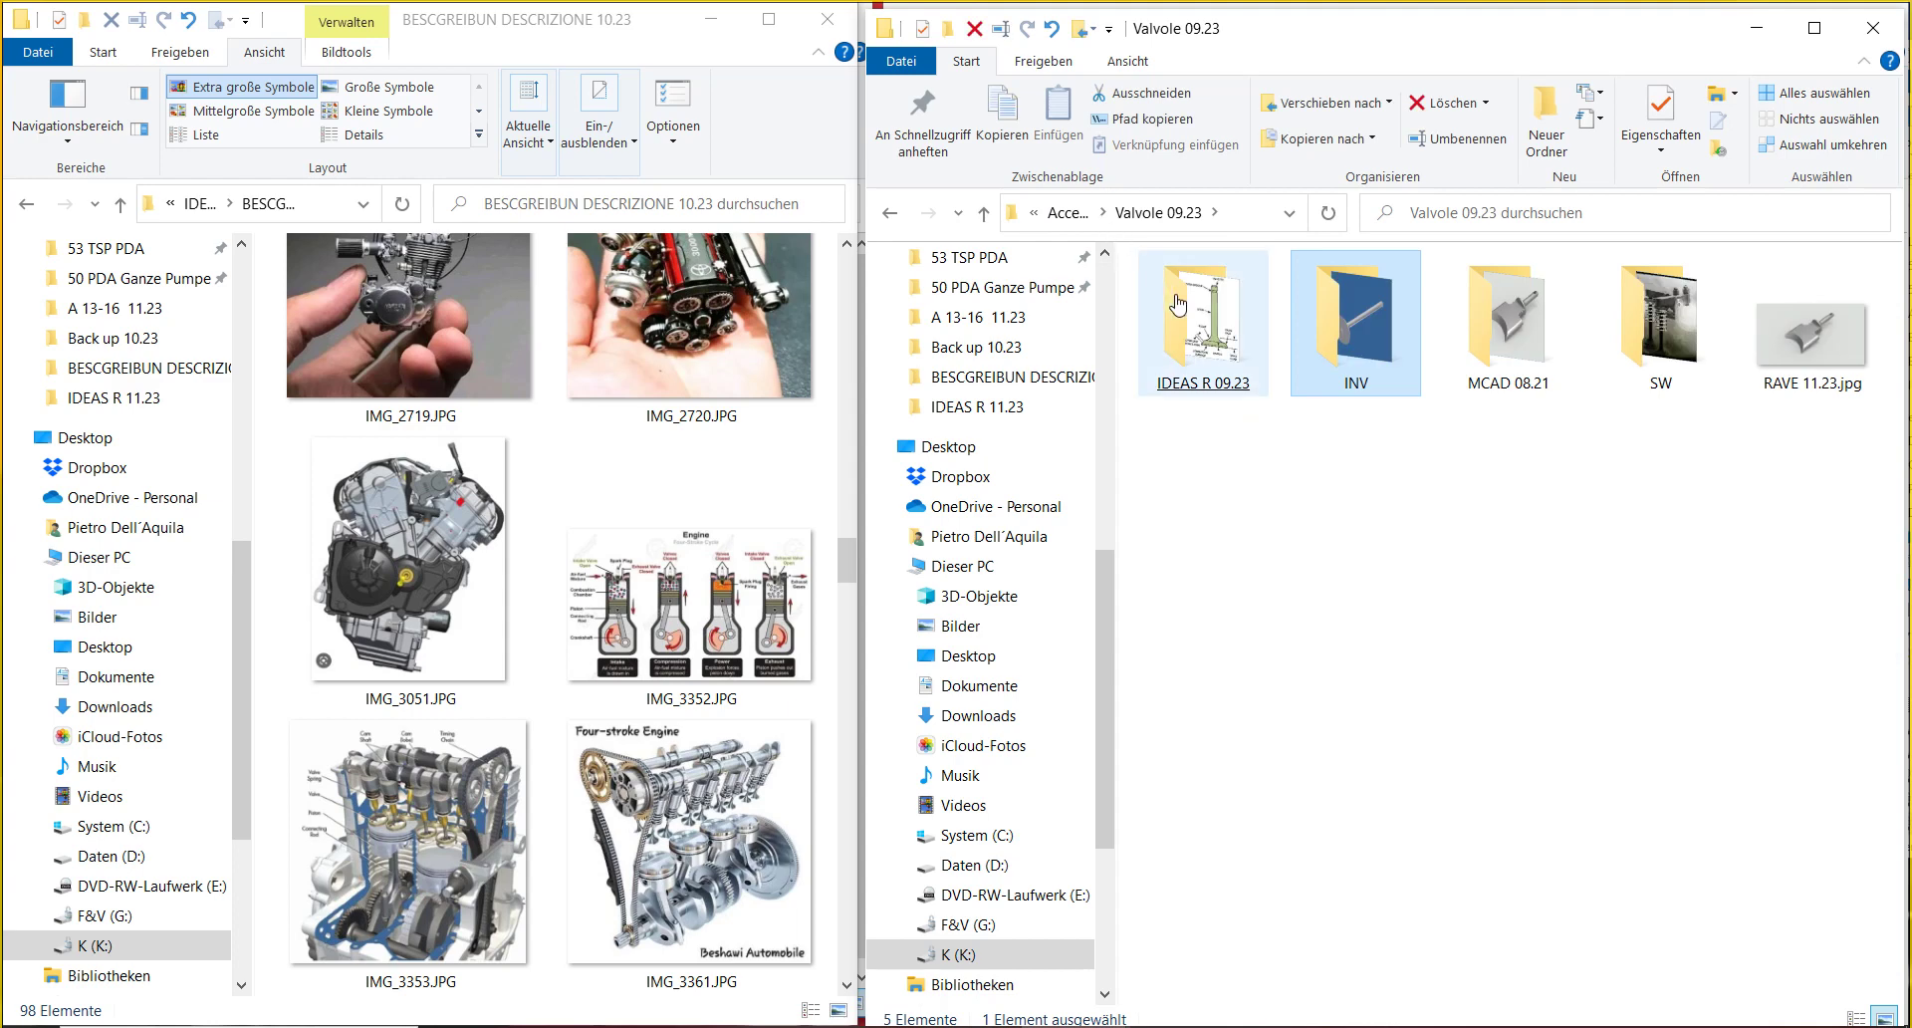
click(1203, 318)
double_click(1488, 348)
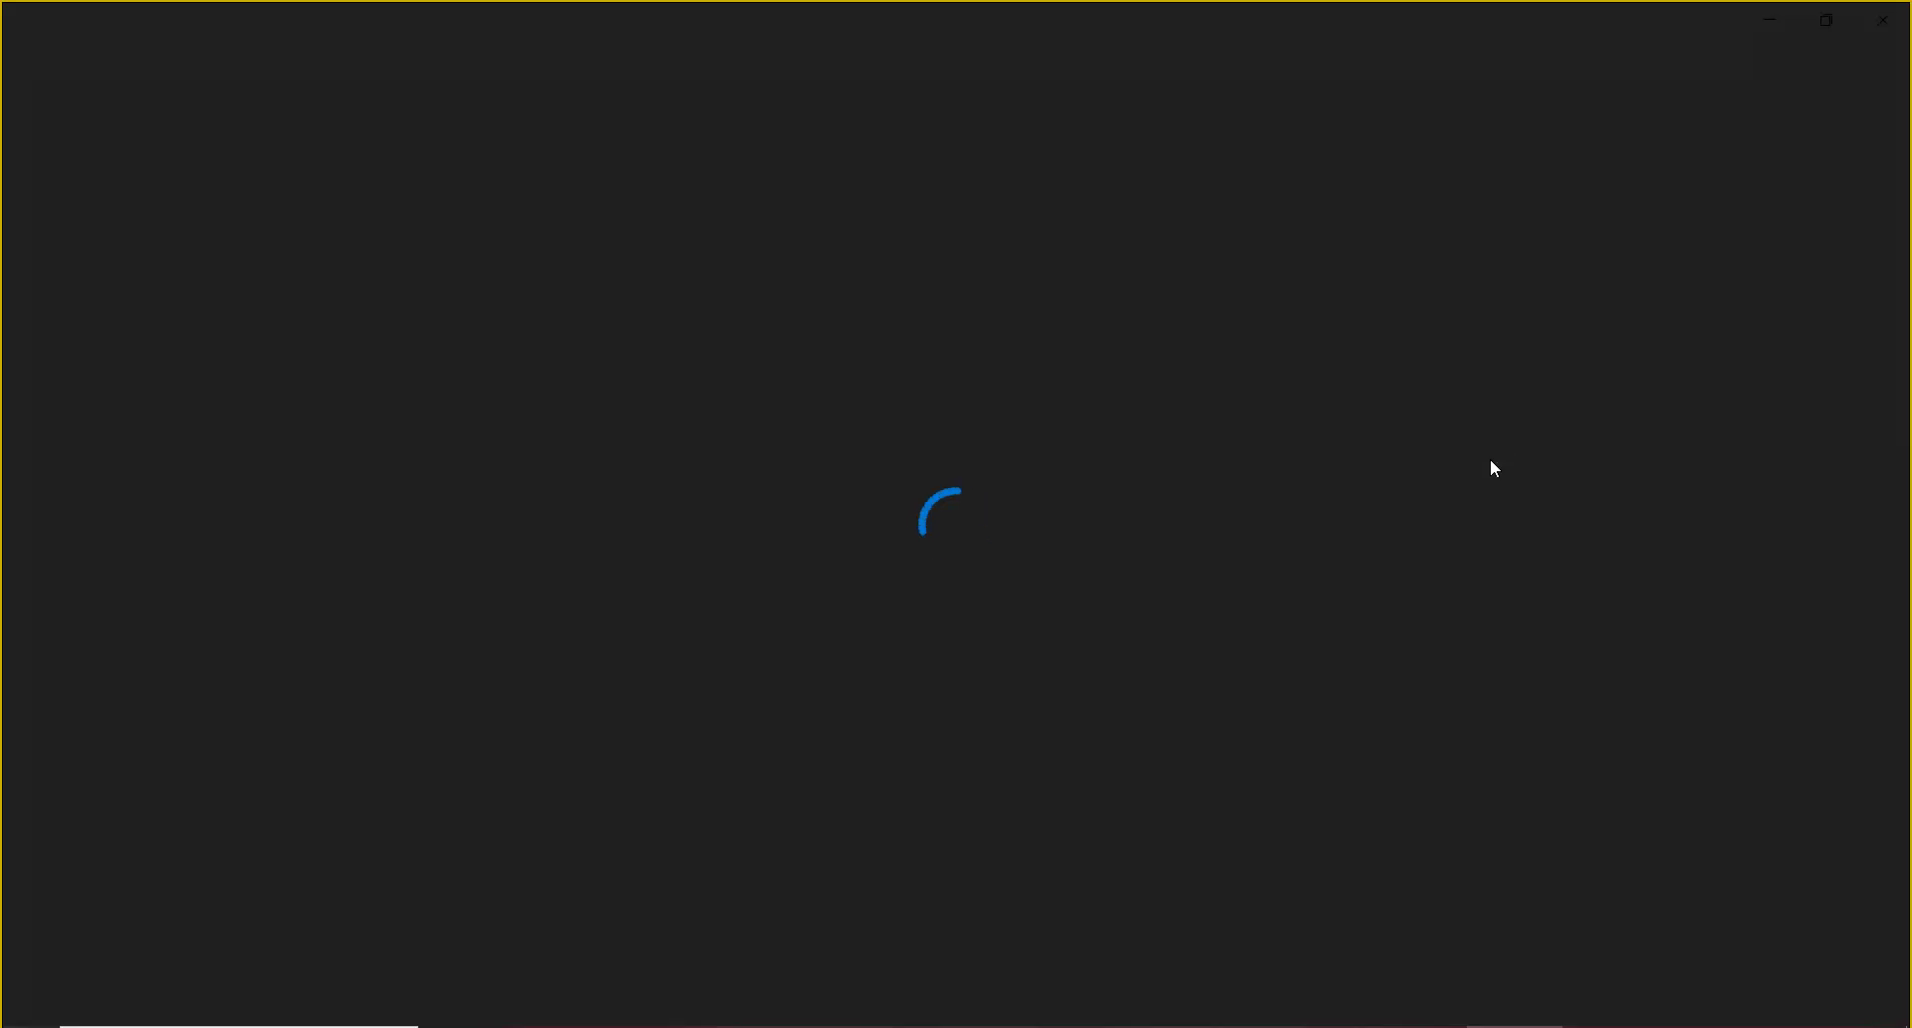
click(1862, 28)
click(1095, 214)
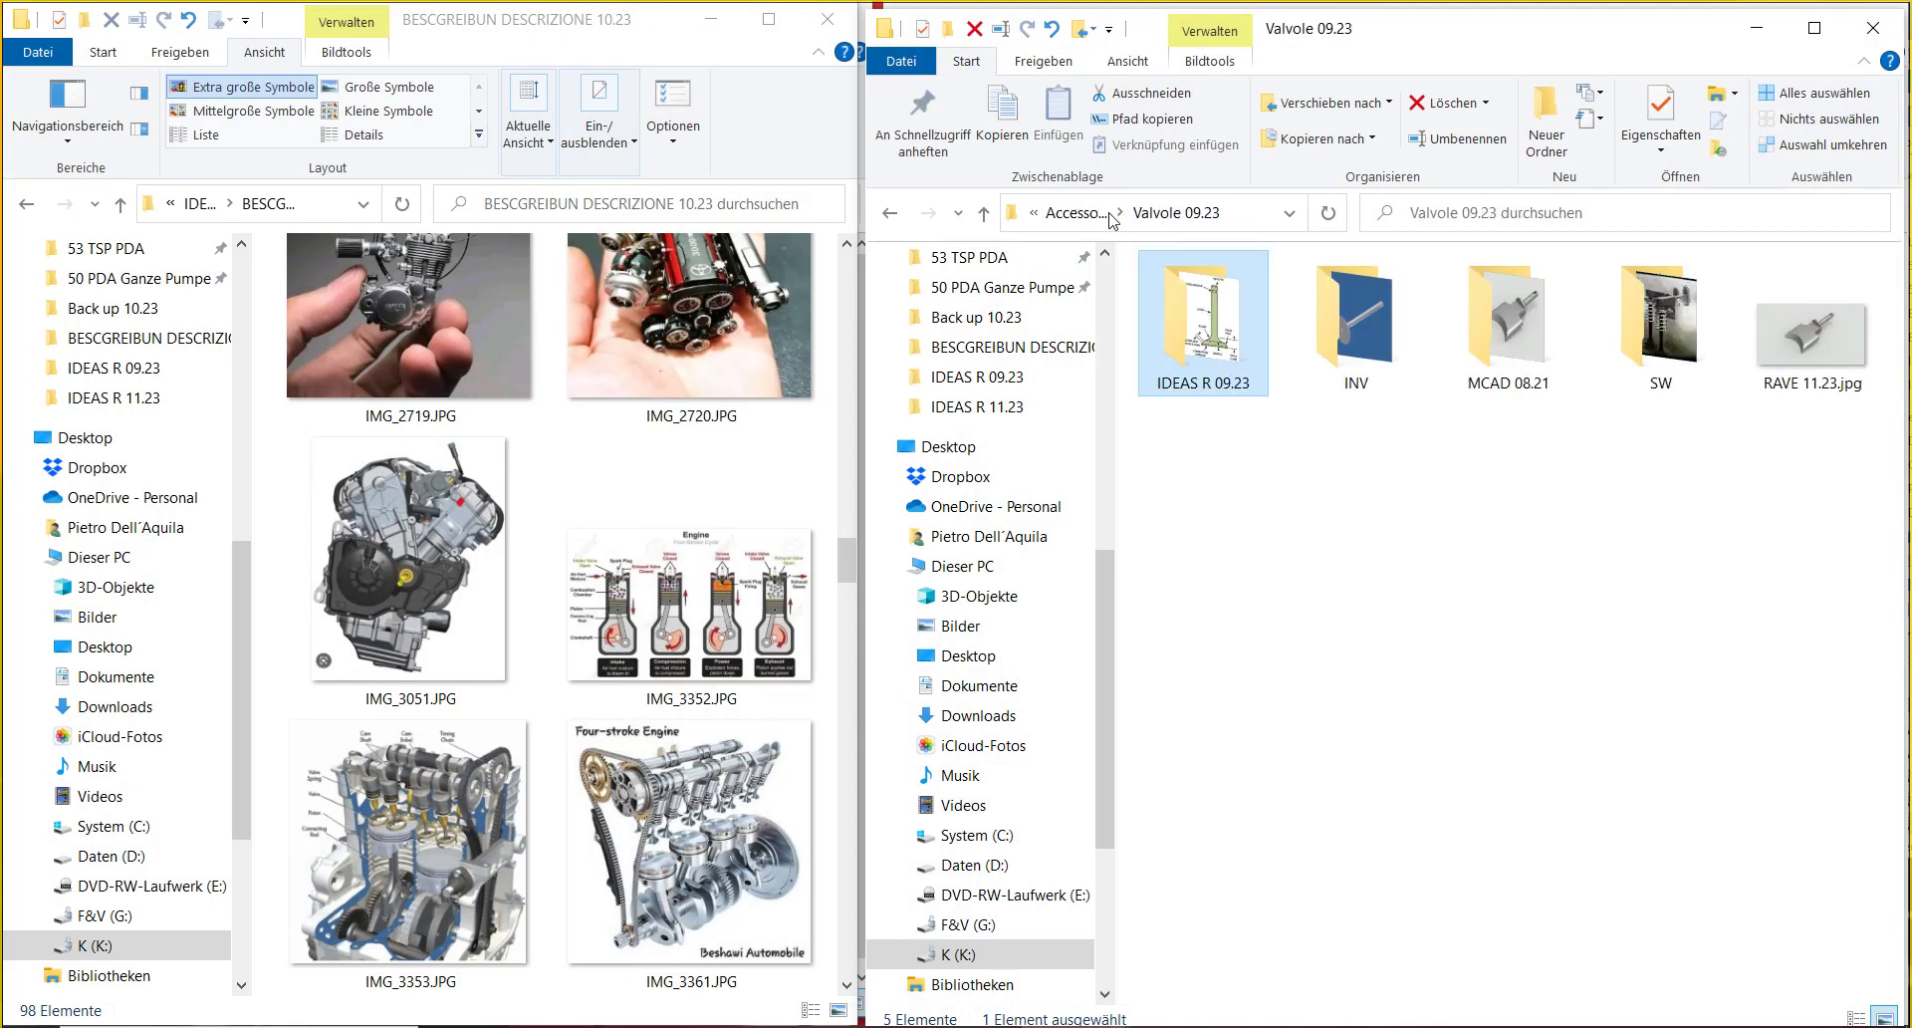
- In Inventor, set the preview image of 1.9pdtdi valve.ipt from the INV folder to the active window on save, and close the saved part
double_click(1354, 329)
double_click(1356, 394)
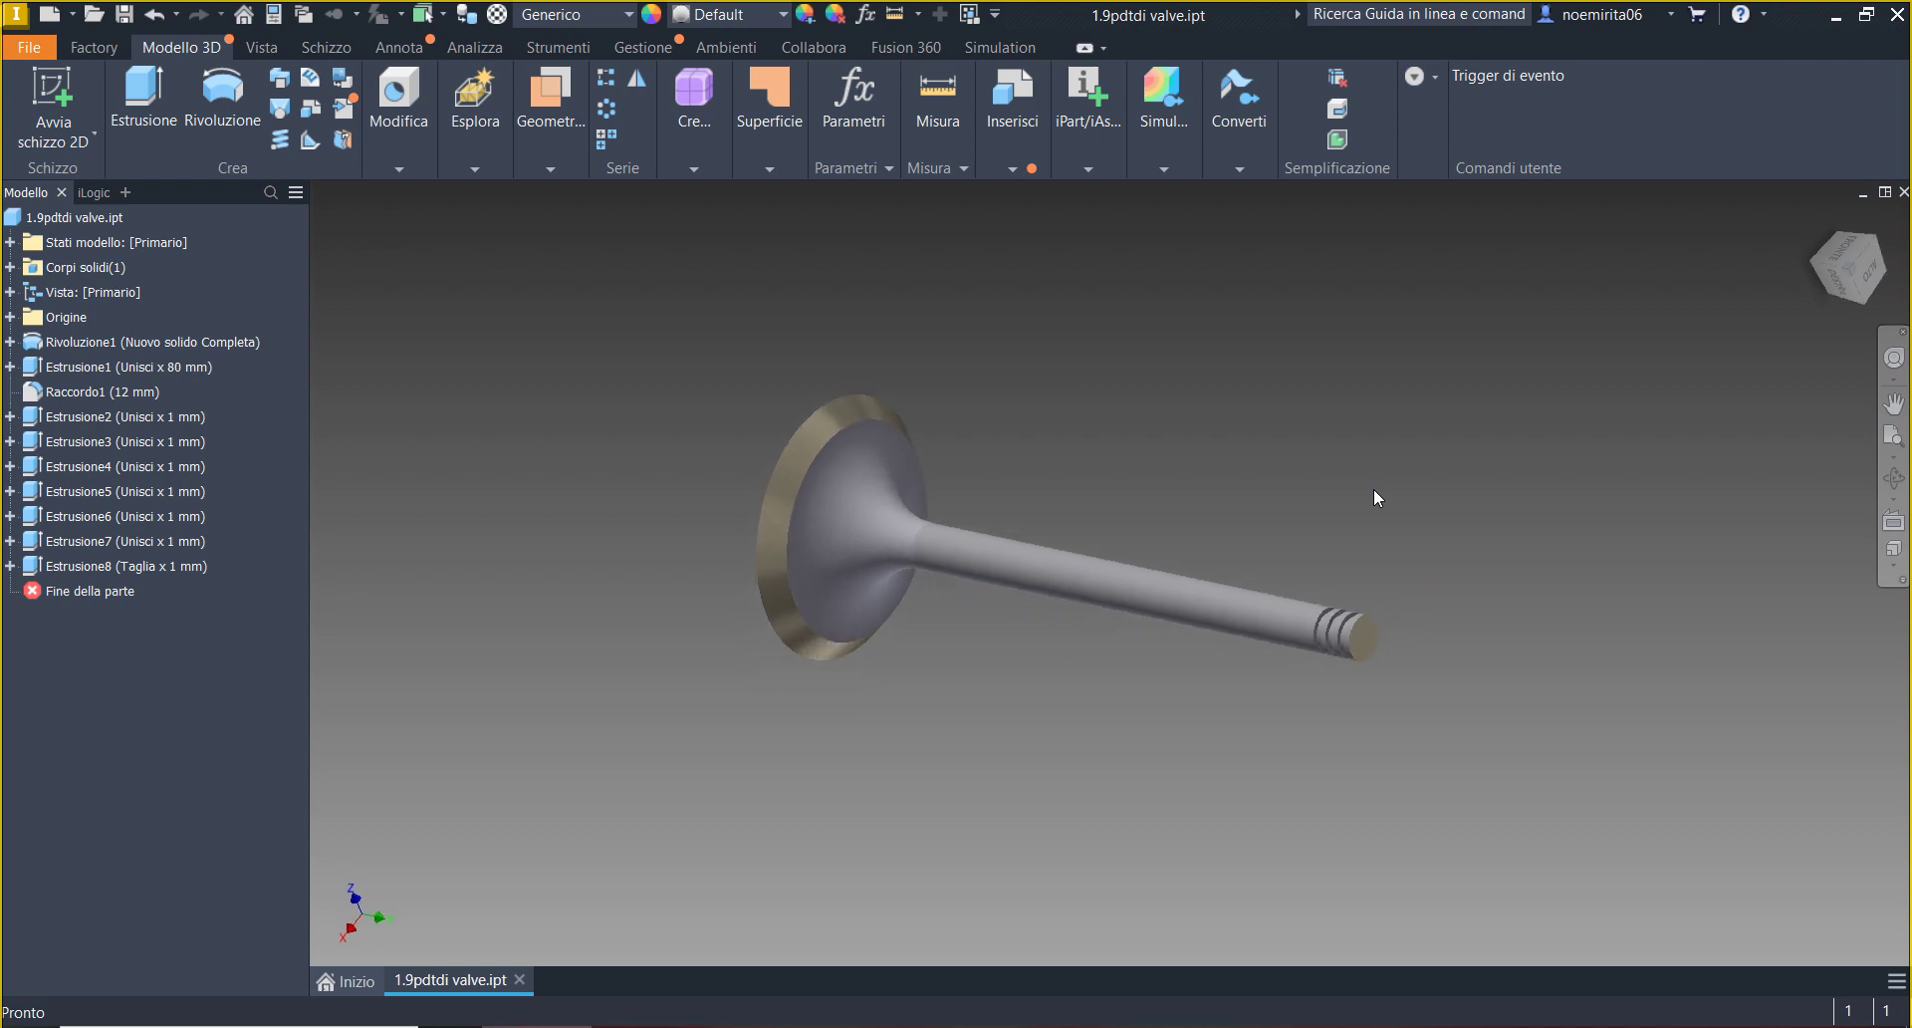
scroll(1465, 308, down, 2)
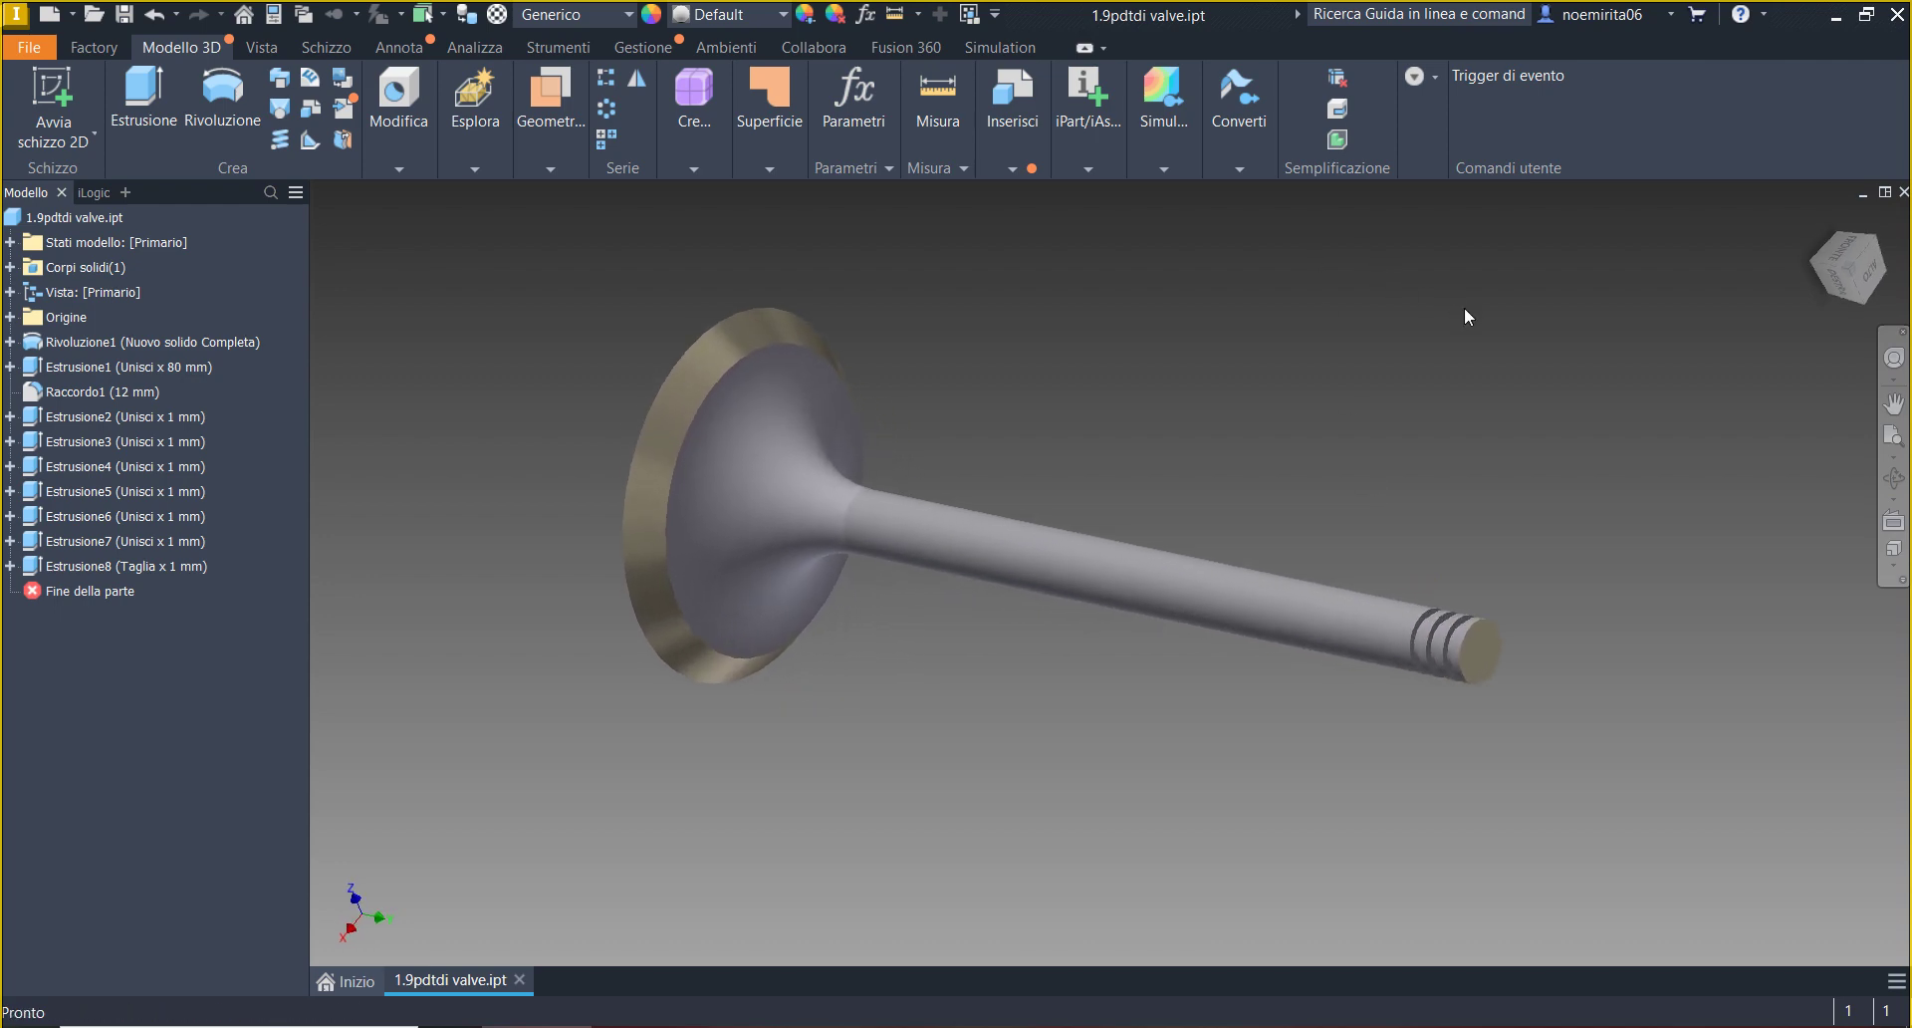
click(270, 16)
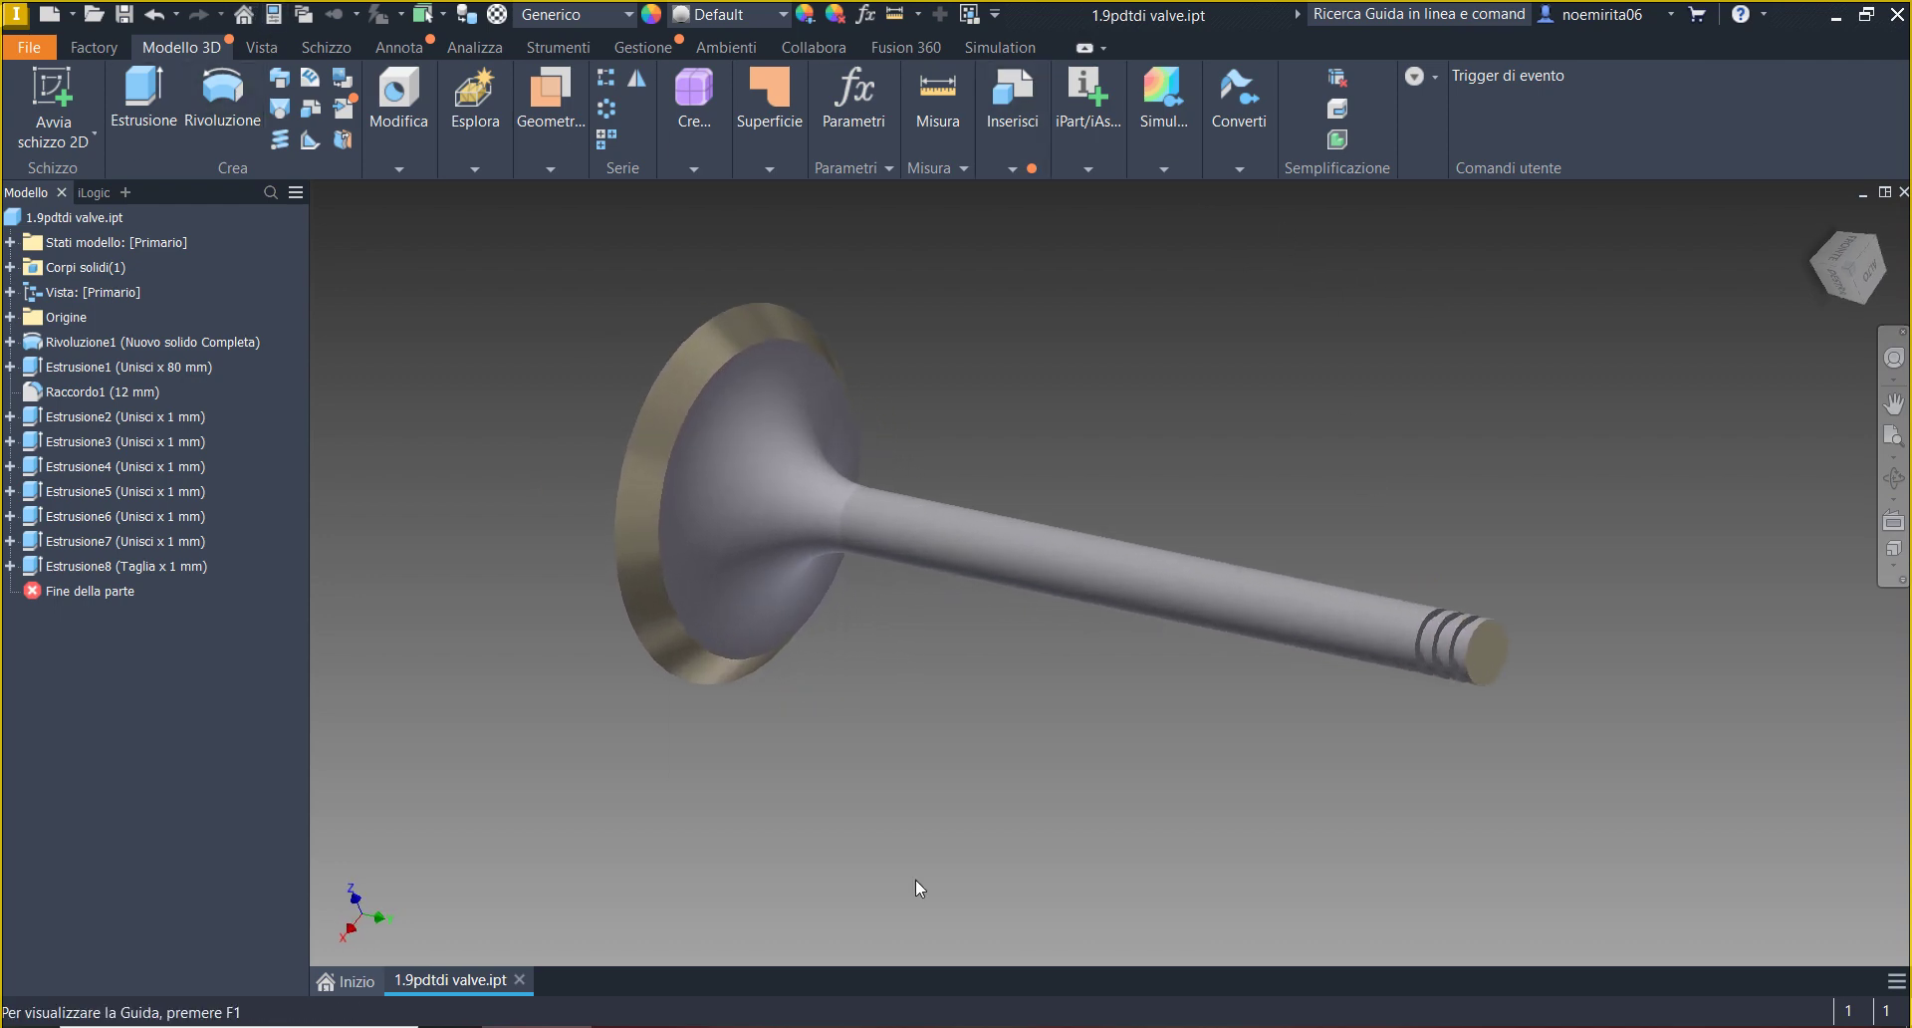
click(384, 206)
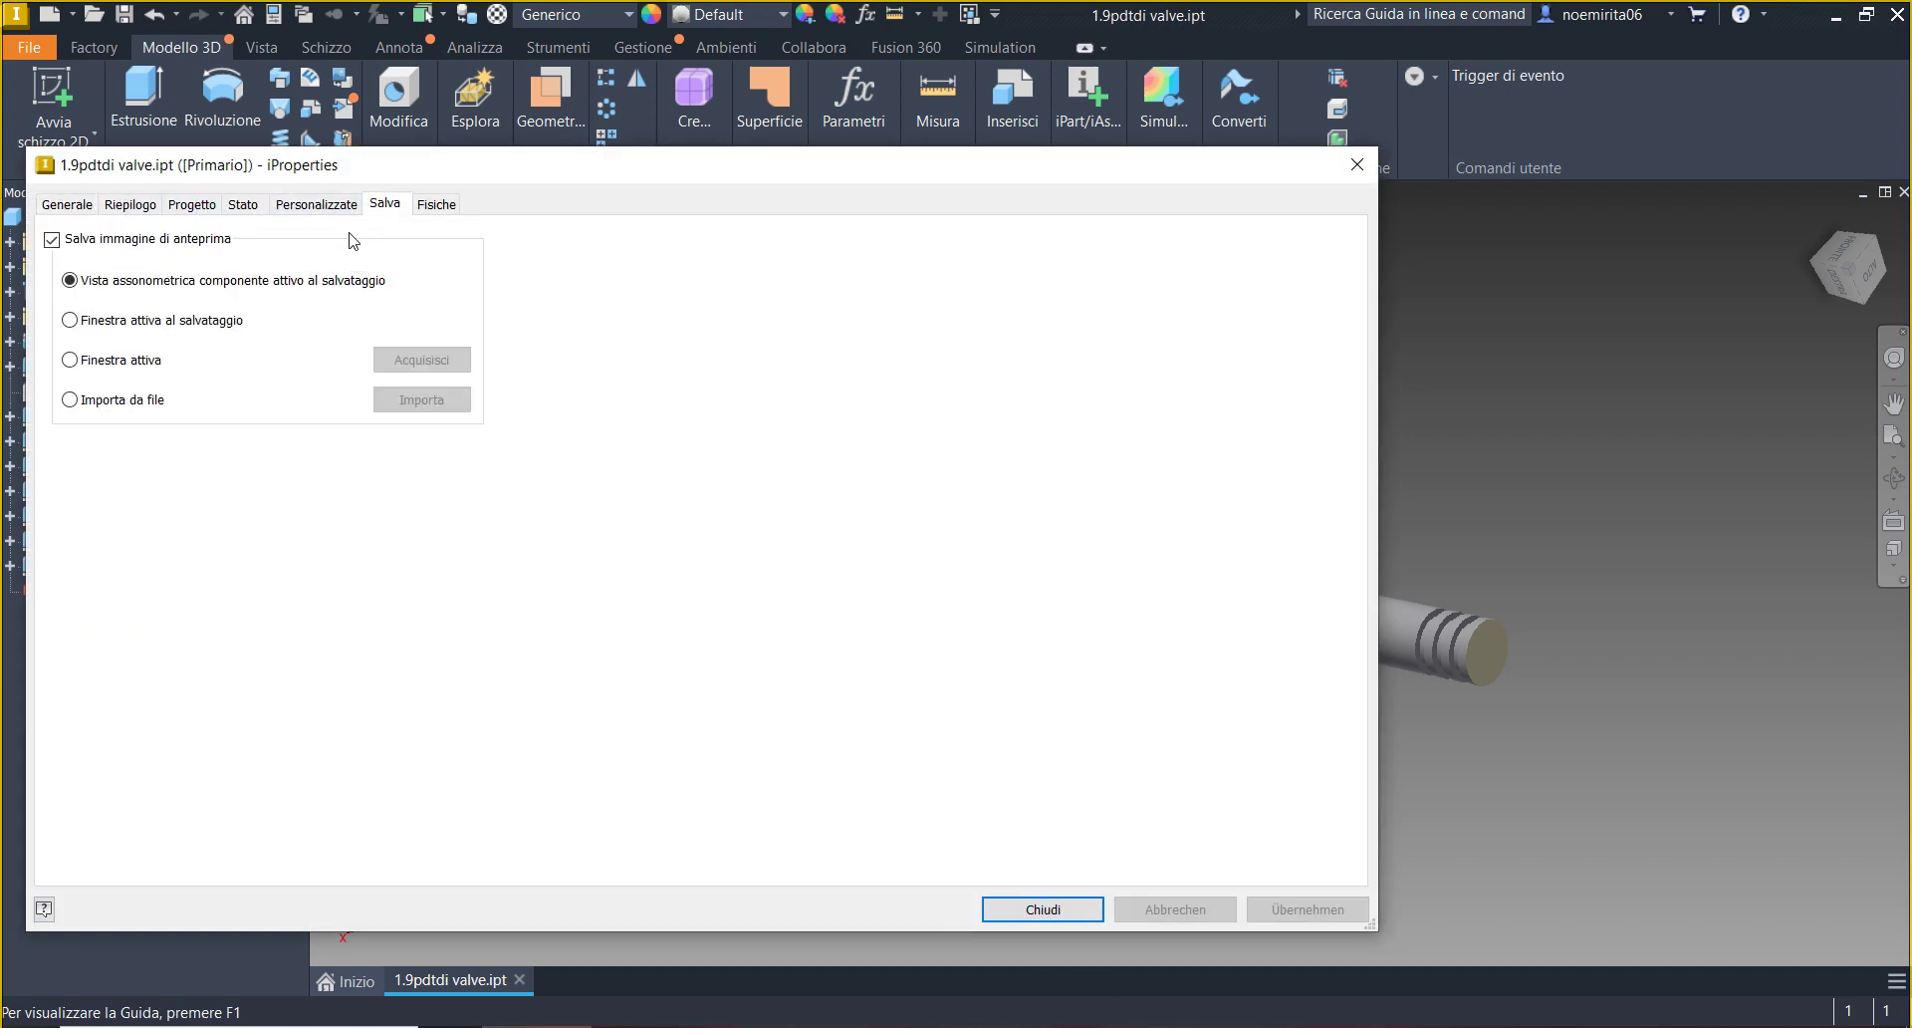
click(69, 321)
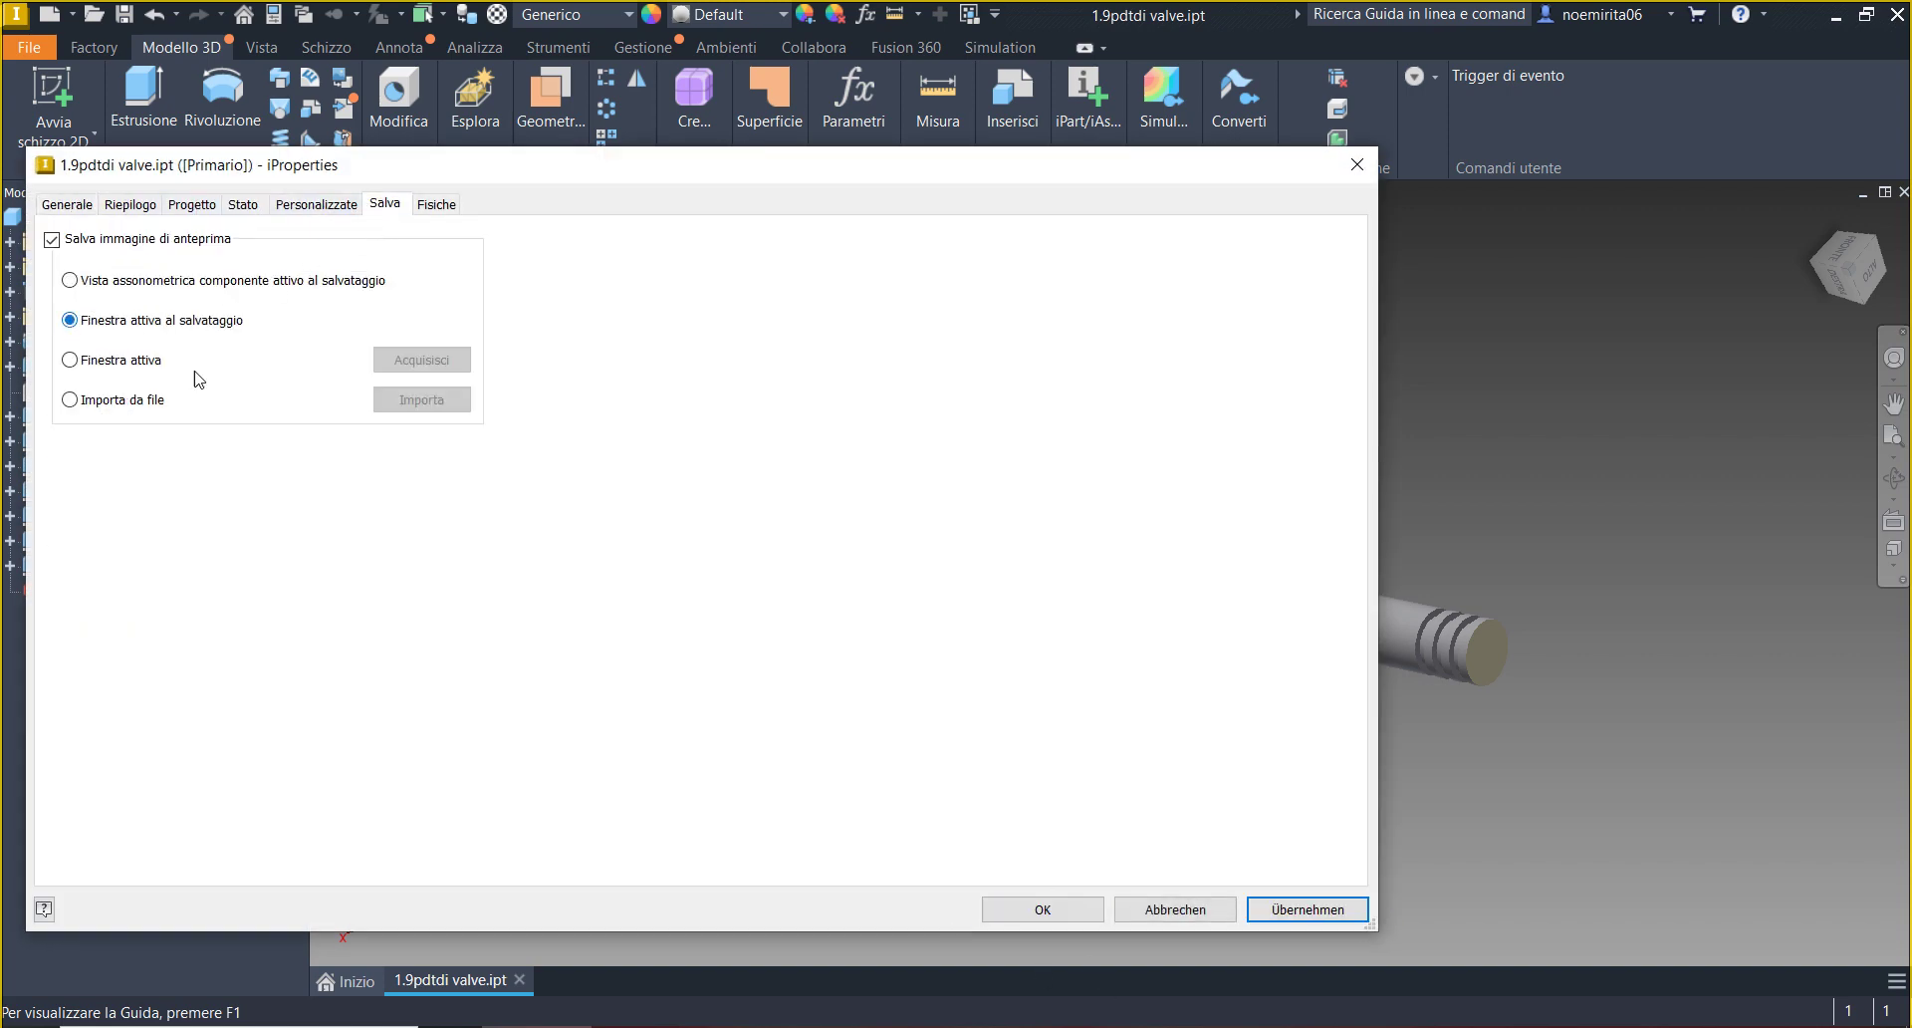
click(1036, 909)
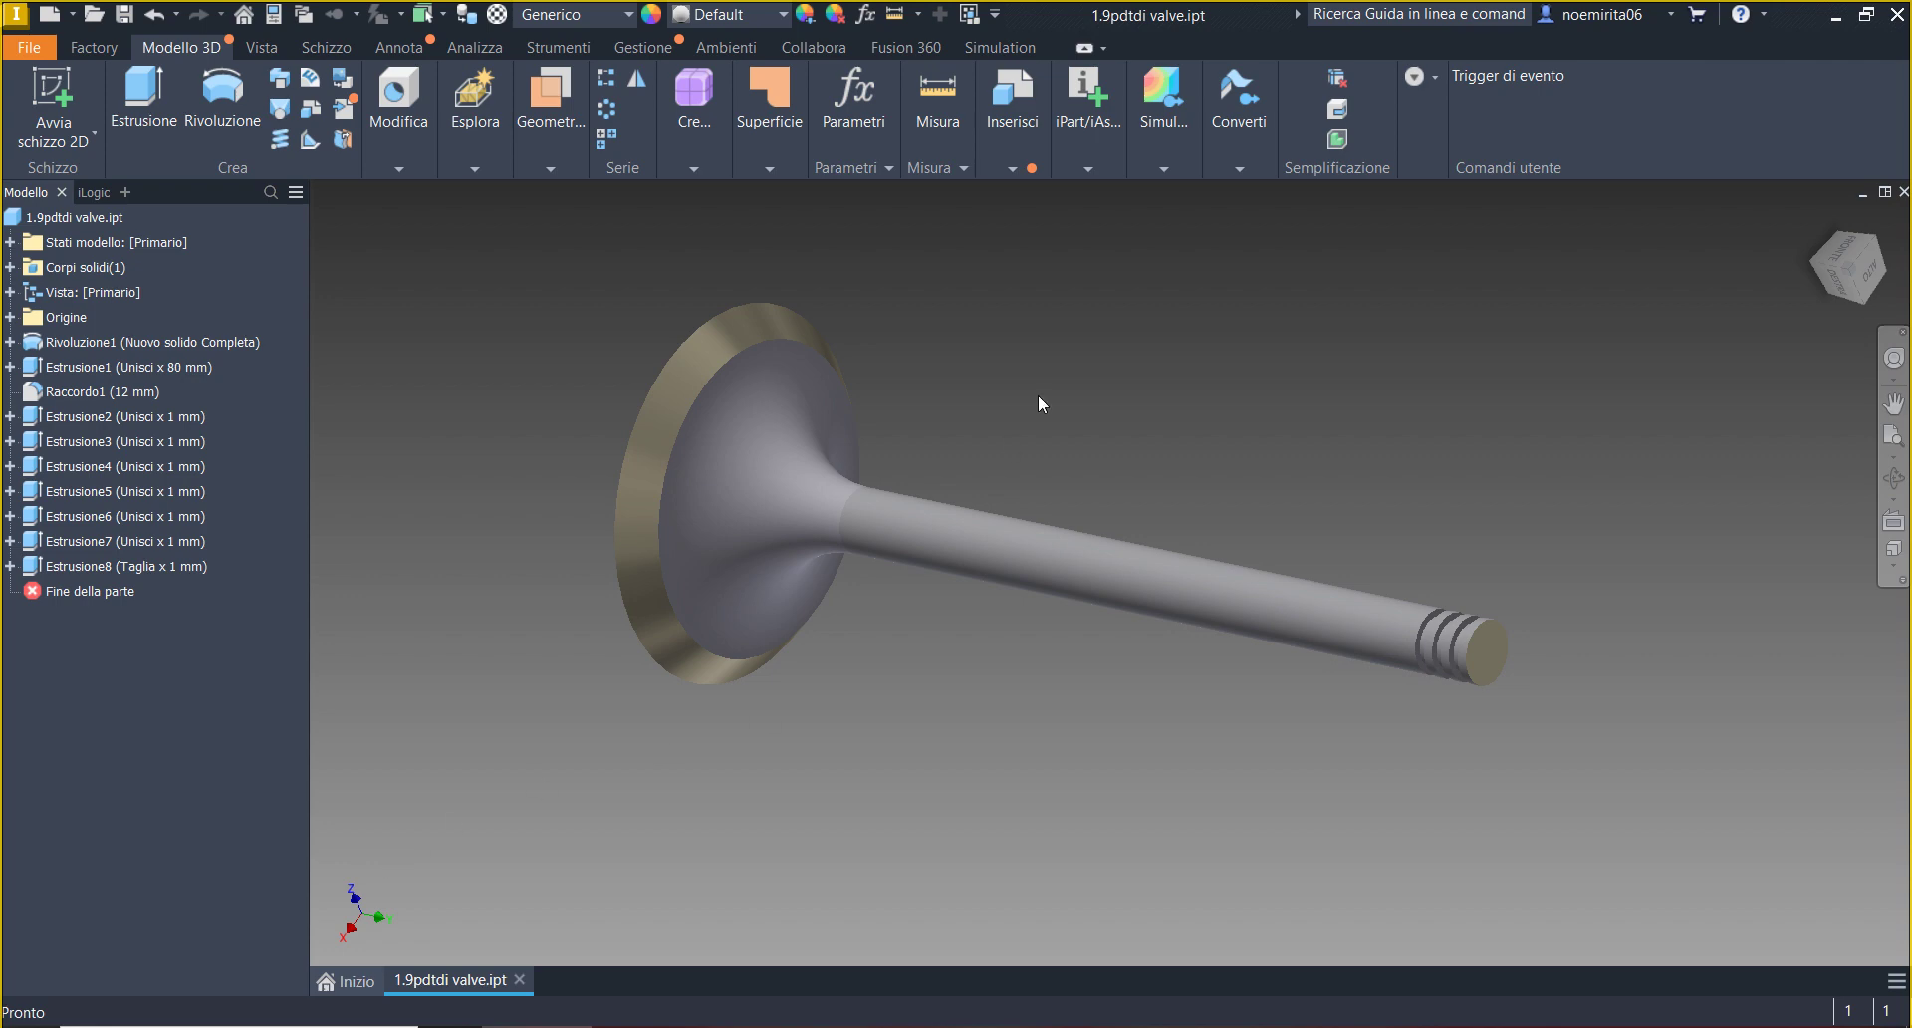
click(1862, 192)
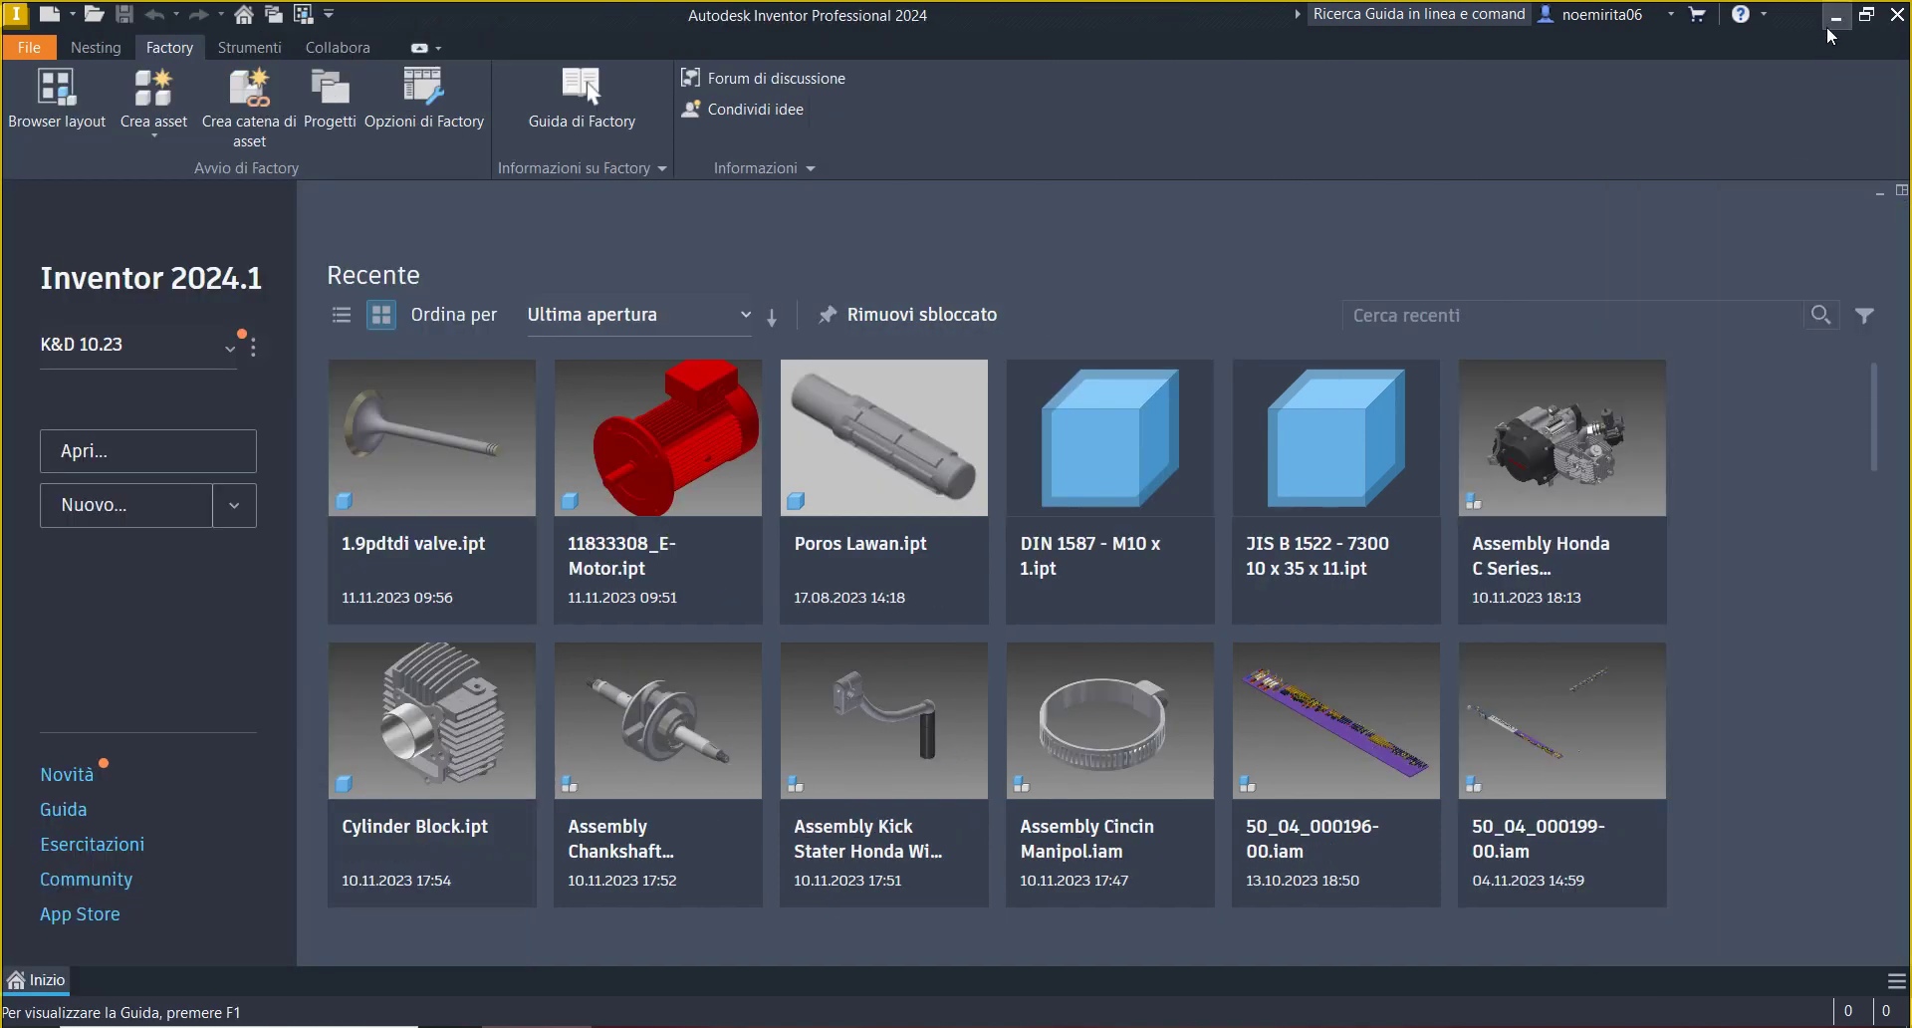
click(1826, 26)
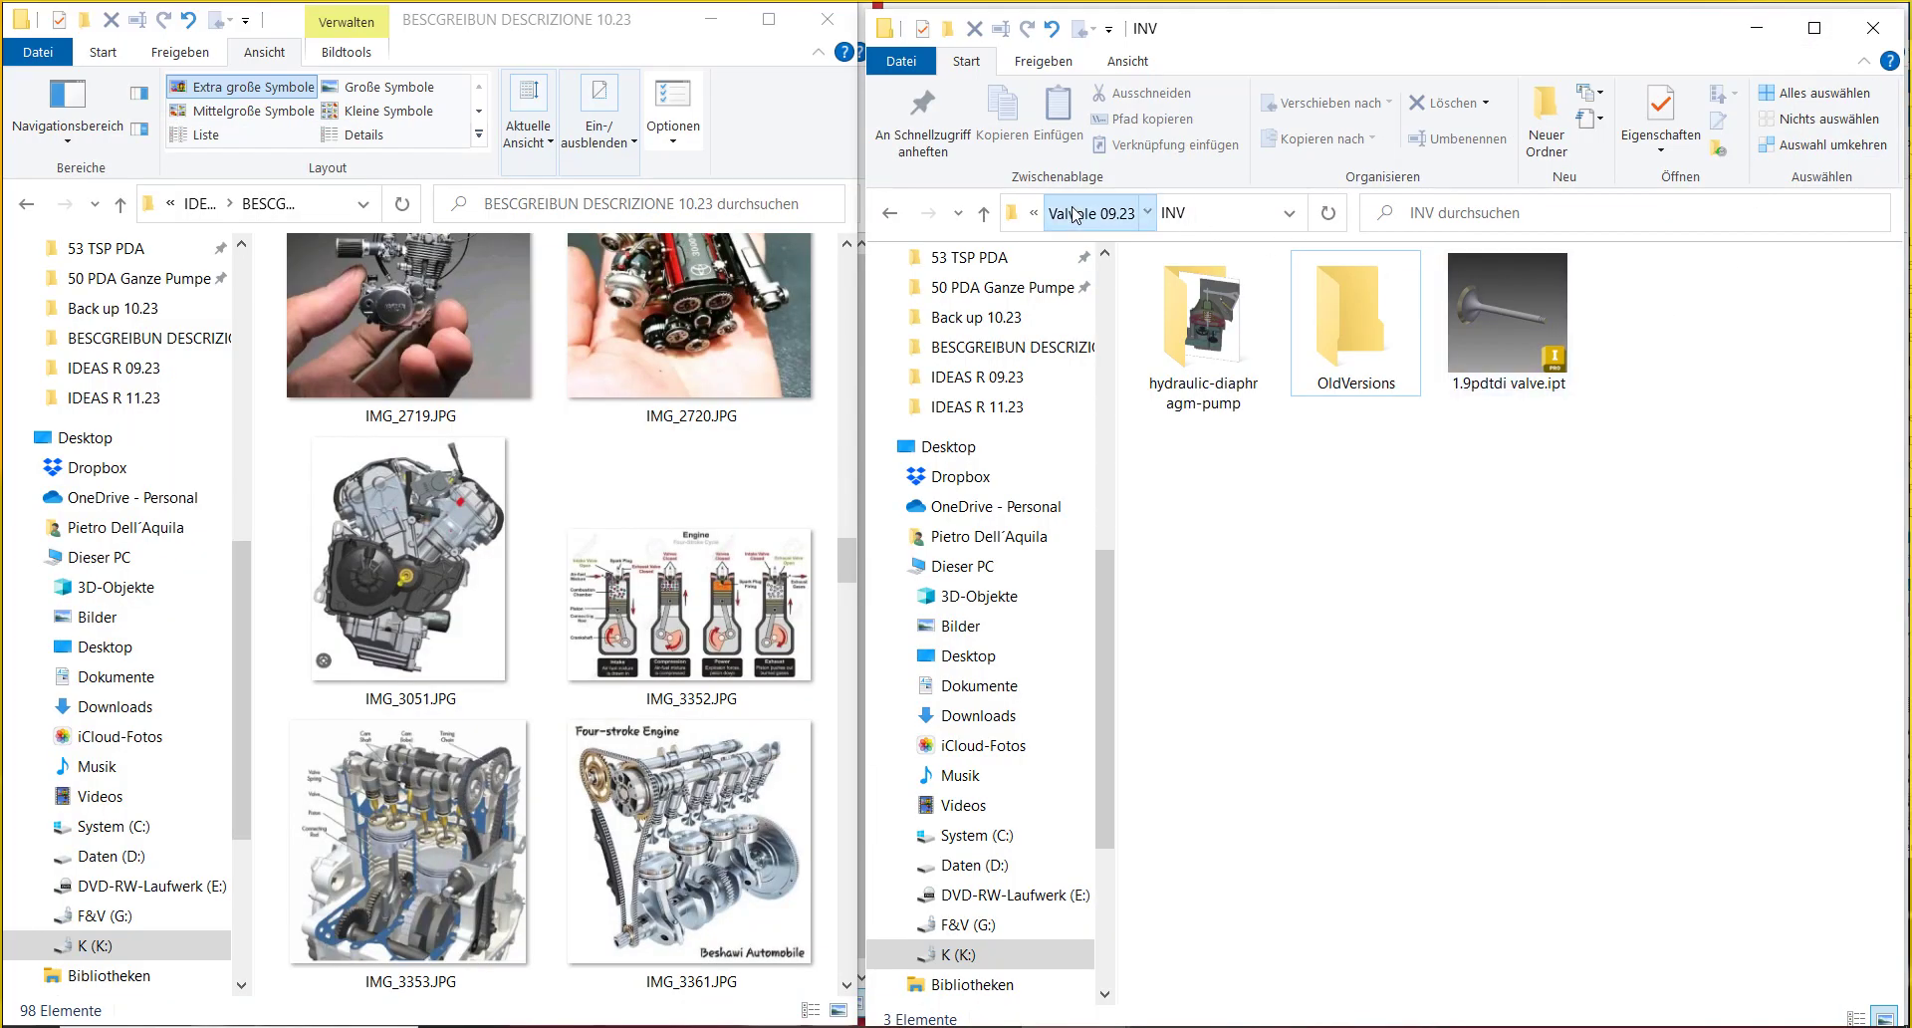
- Back in File Explorer, go up to Motoren & Motori .23 and open E - Motor .23 > A 13-16 11.23 > INV 11.23
click(1073, 214)
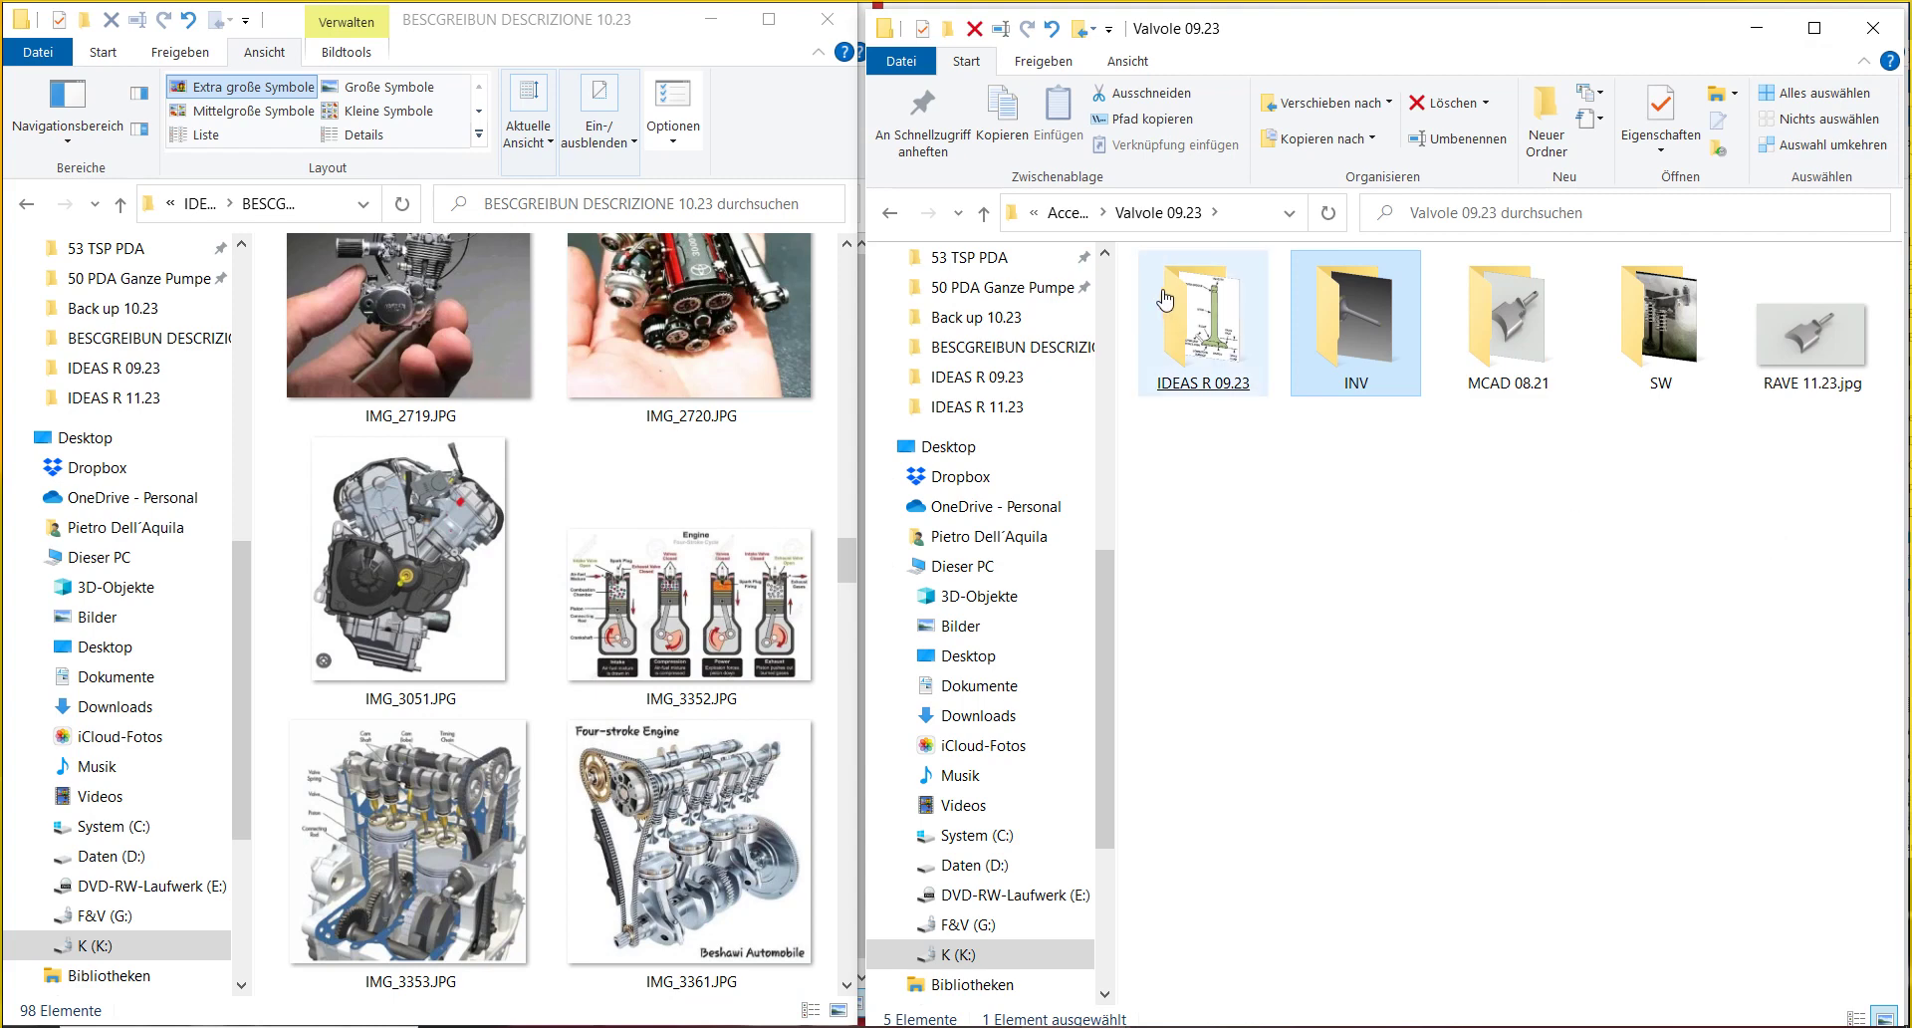
click(1062, 212)
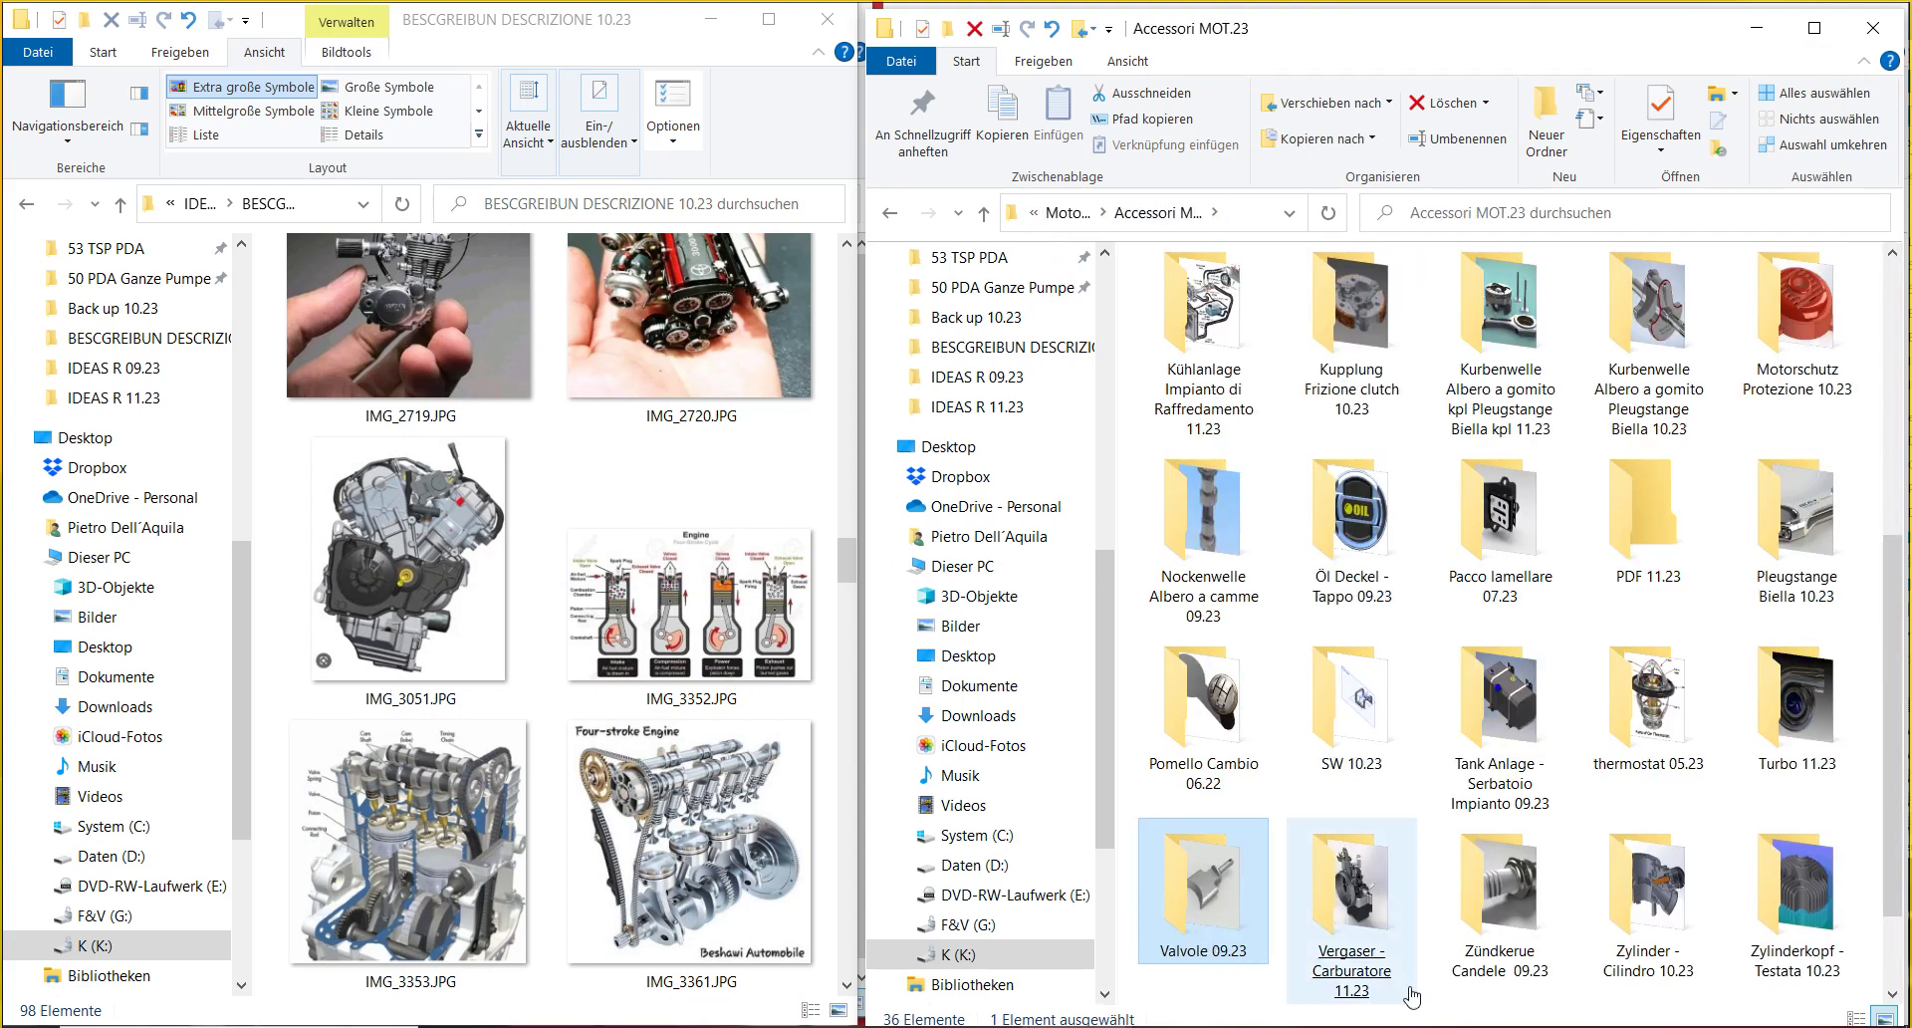
mouse_move(1690, 921)
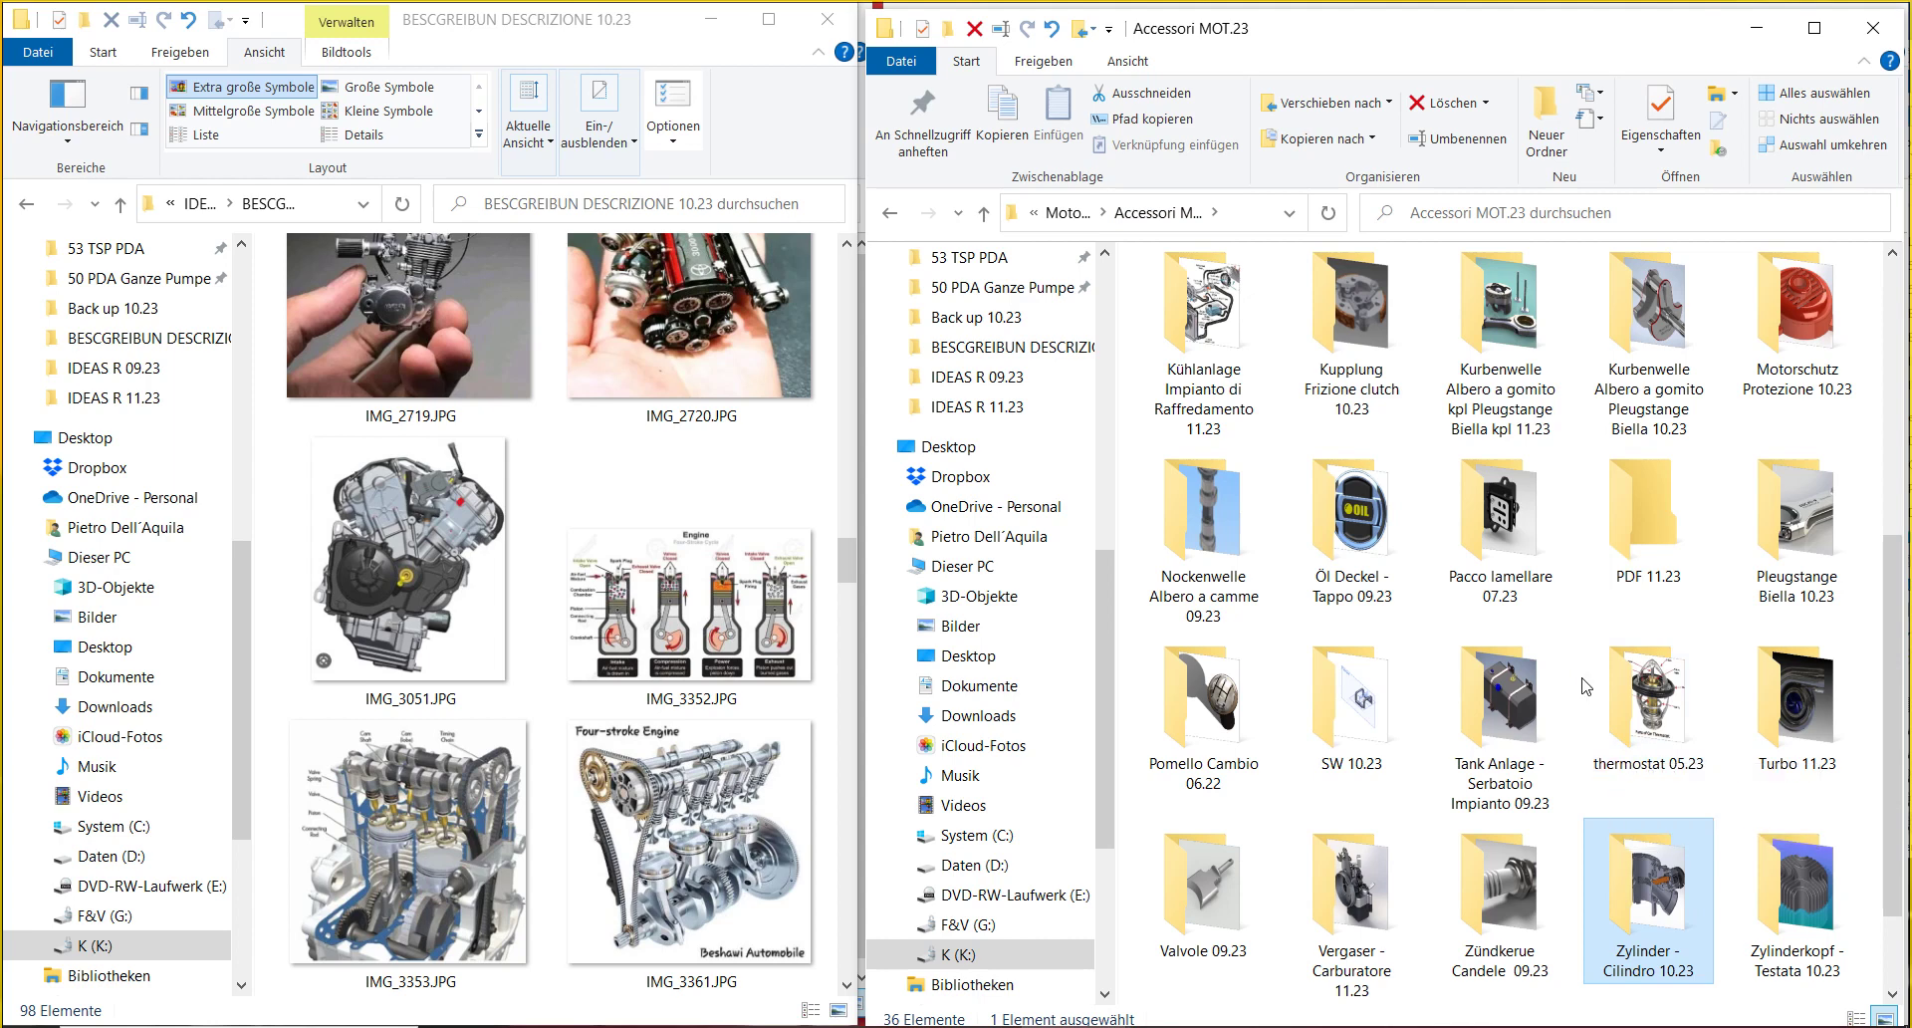
click(1067, 213)
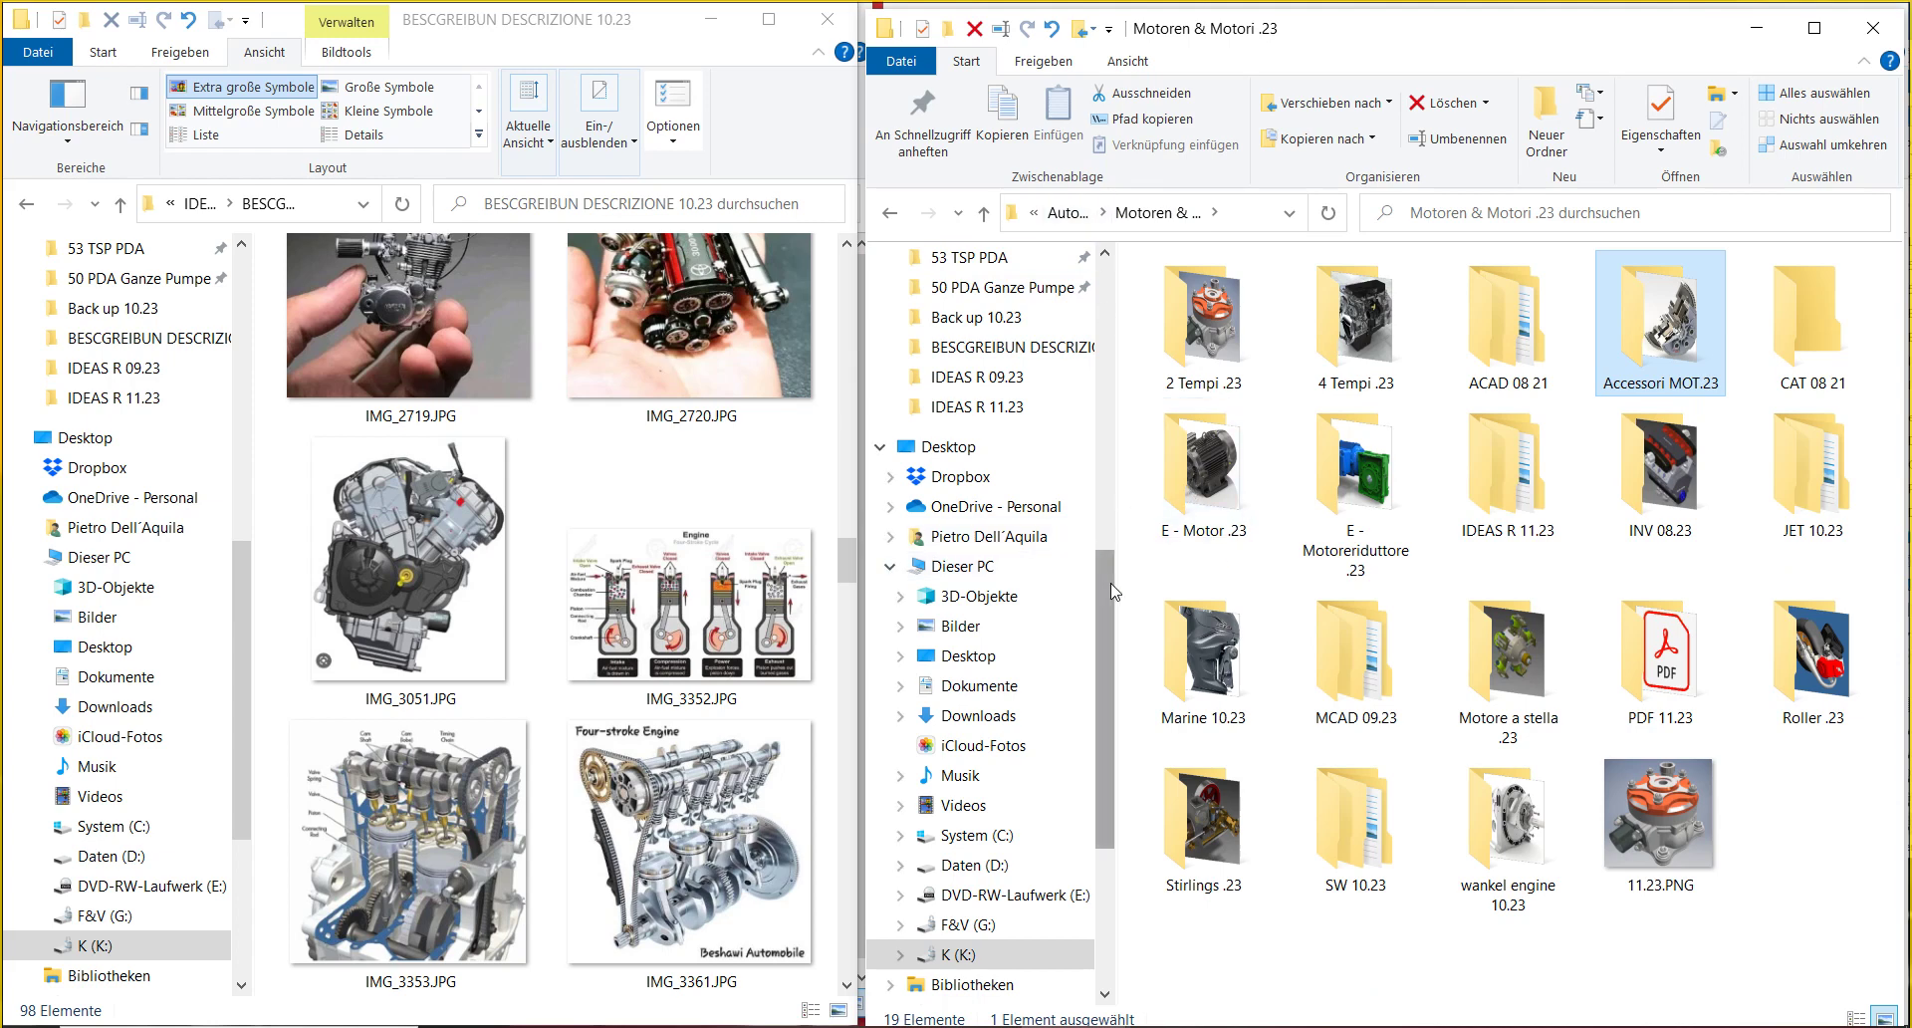
double_click(1224, 545)
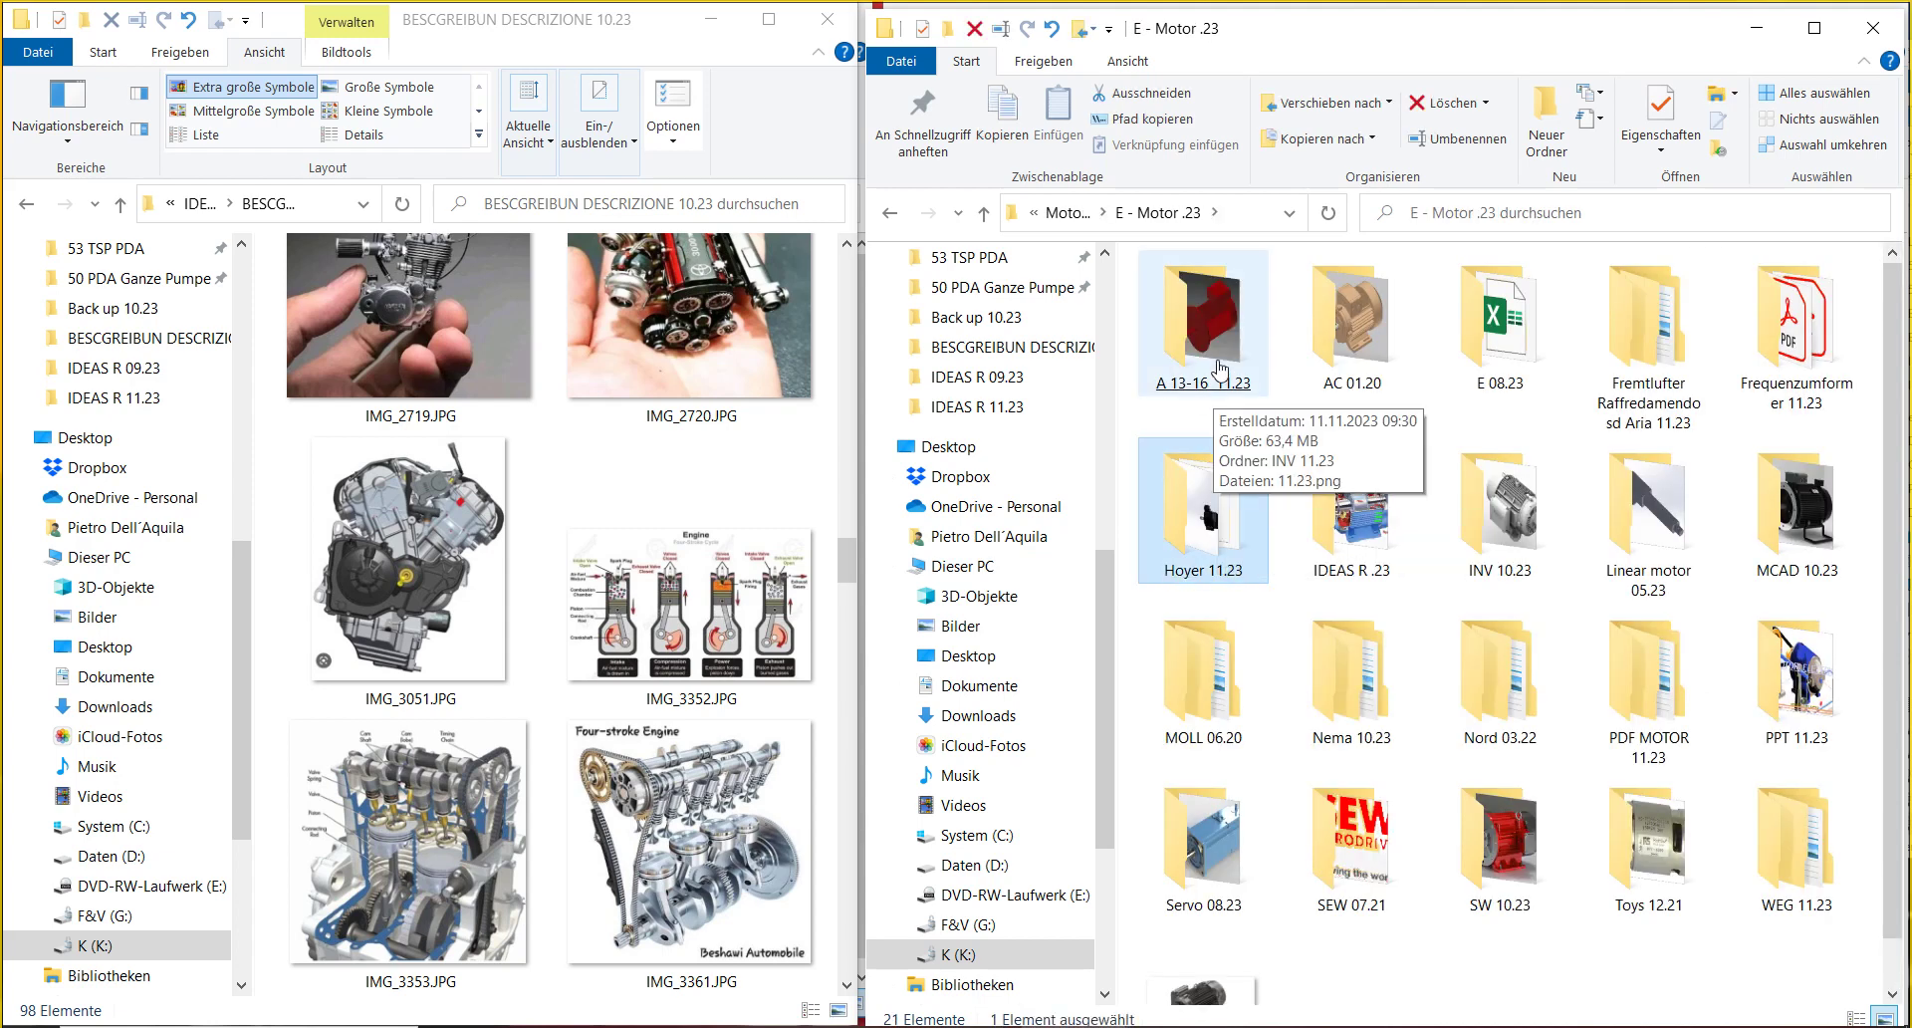
double_click(1203, 328)
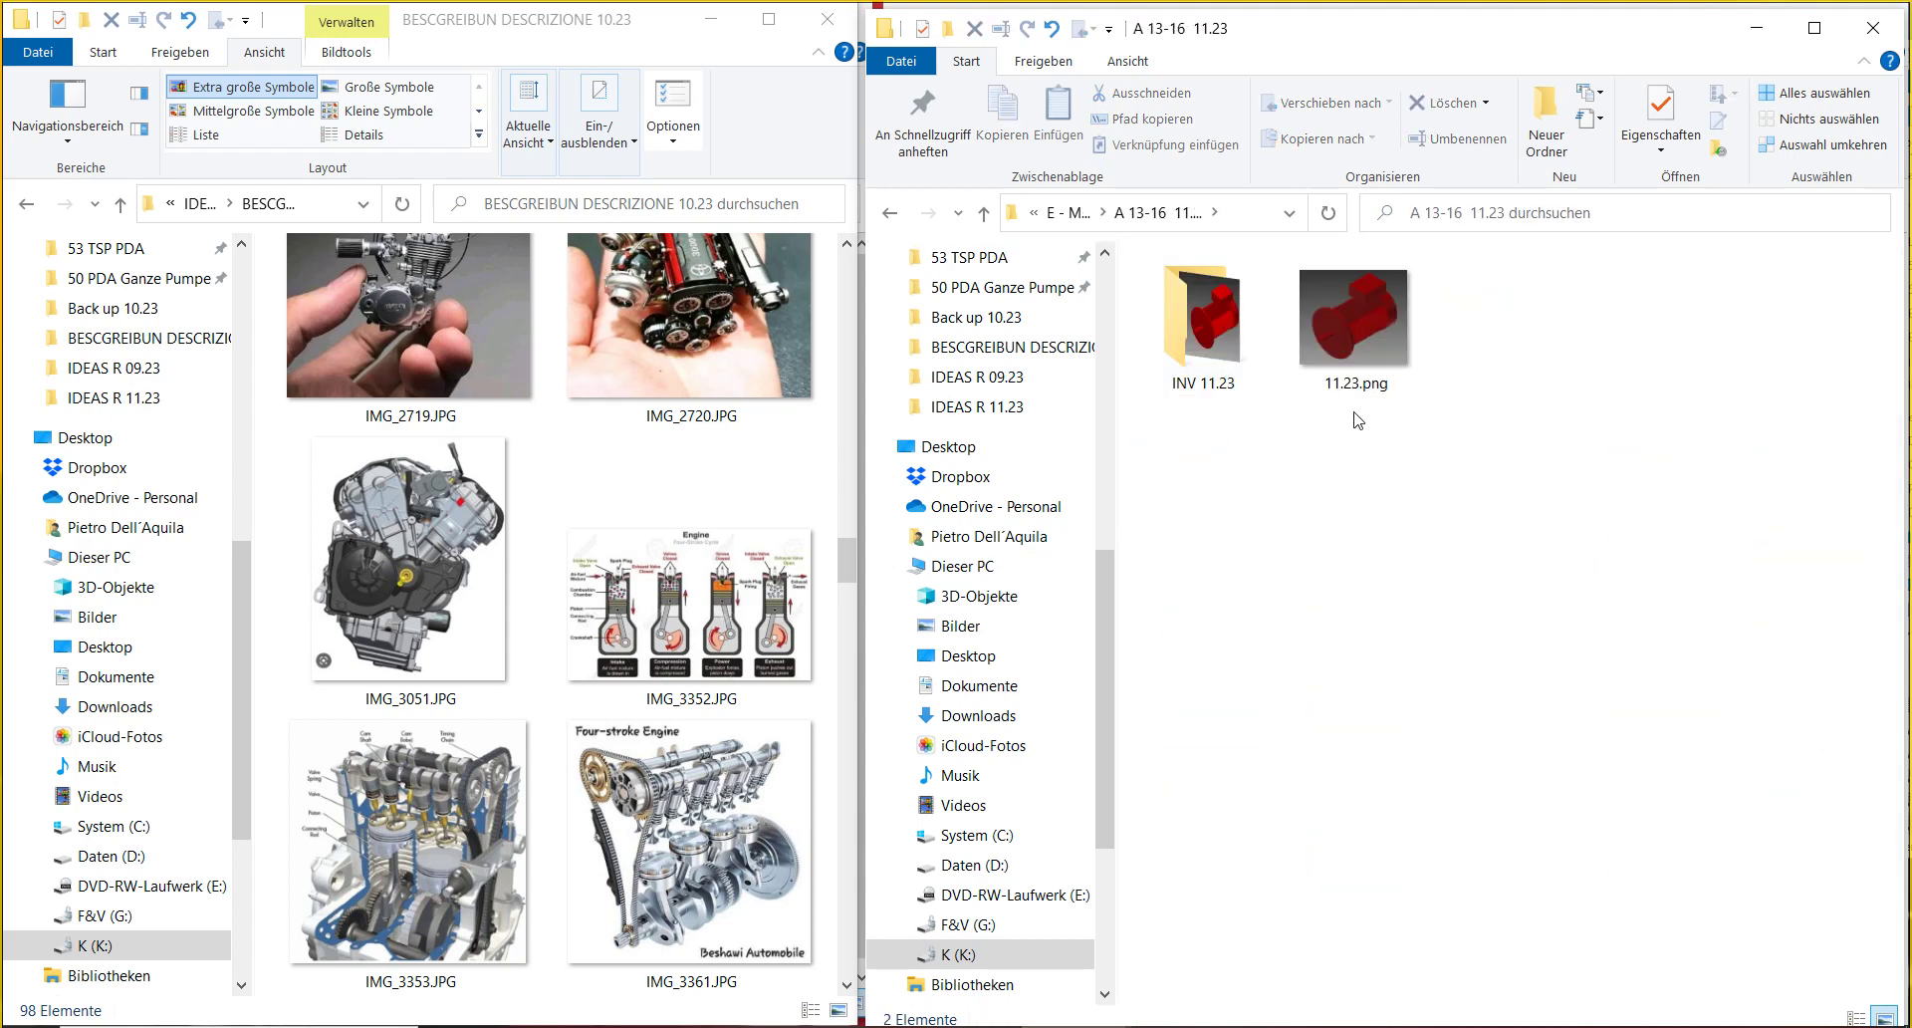
click(1370, 373)
double_click(1205, 349)
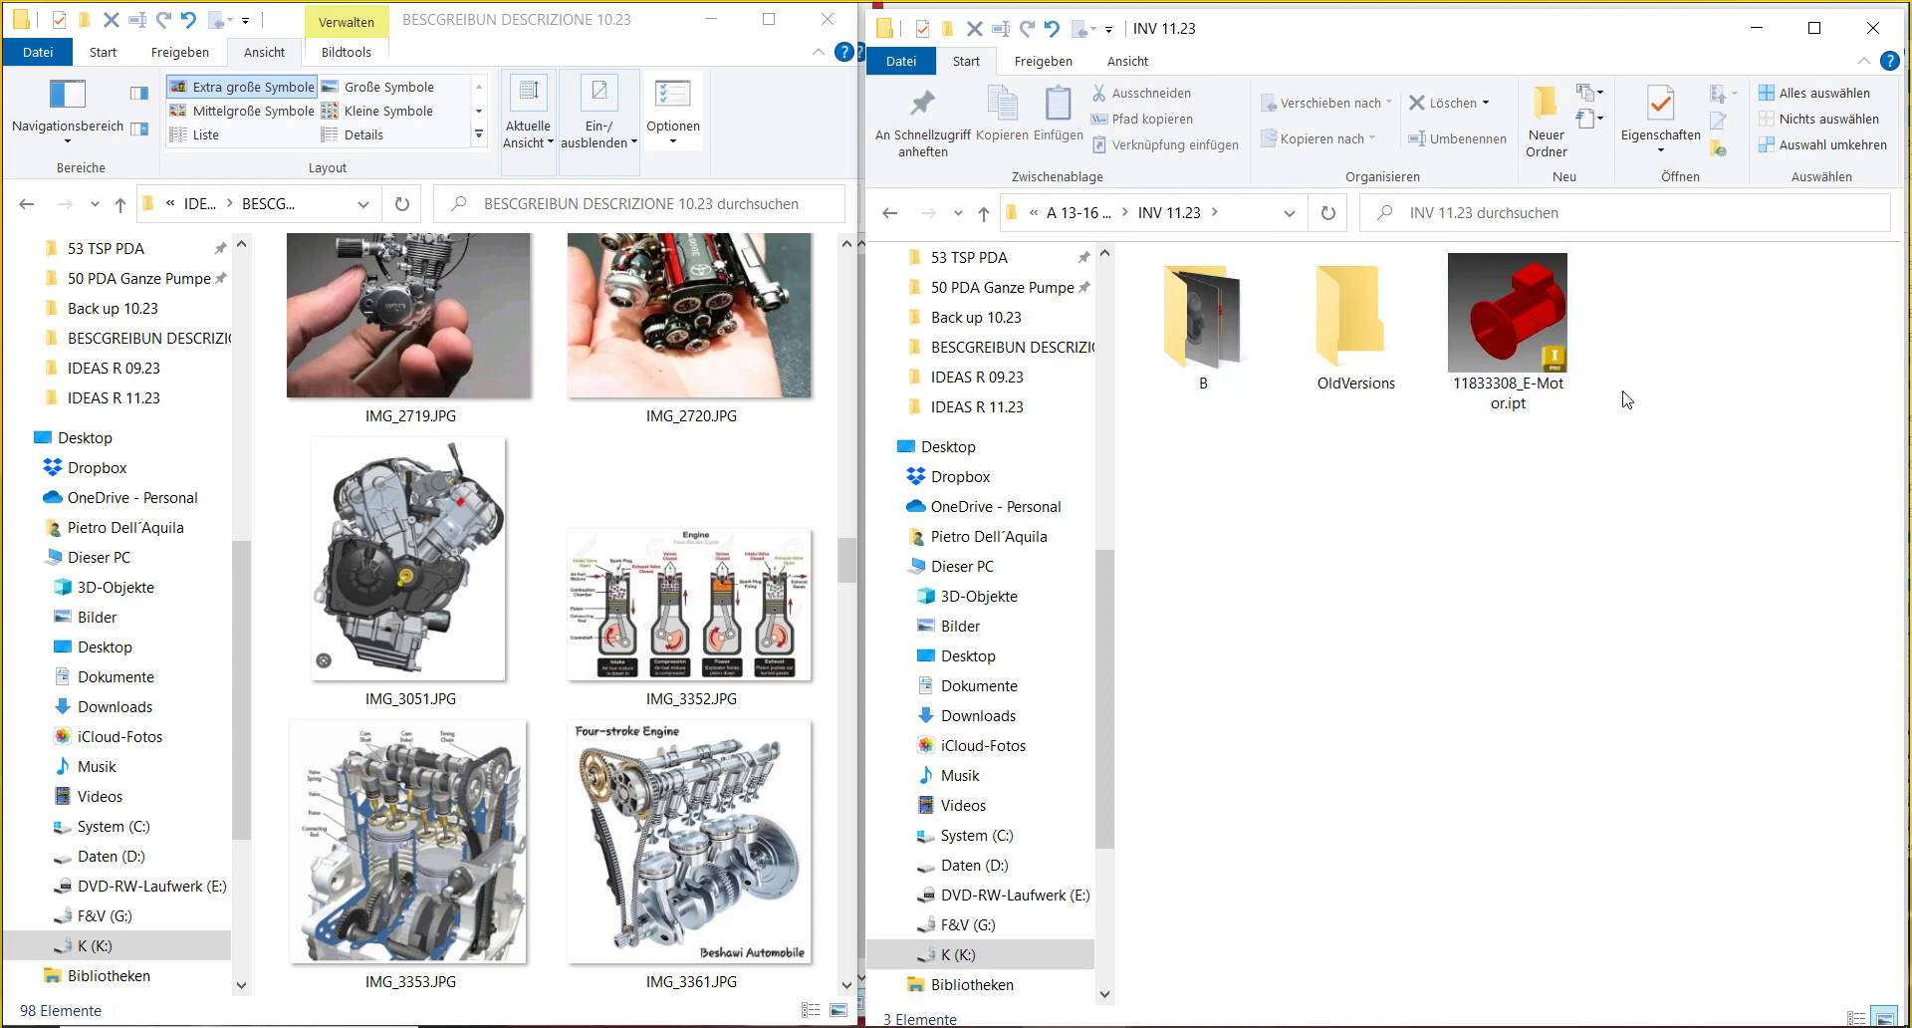
- View the part 11833308_E-Motor.ipt in Inventor, close it and return to File Explorer
click(1568, 336)
double_click(1559, 317)
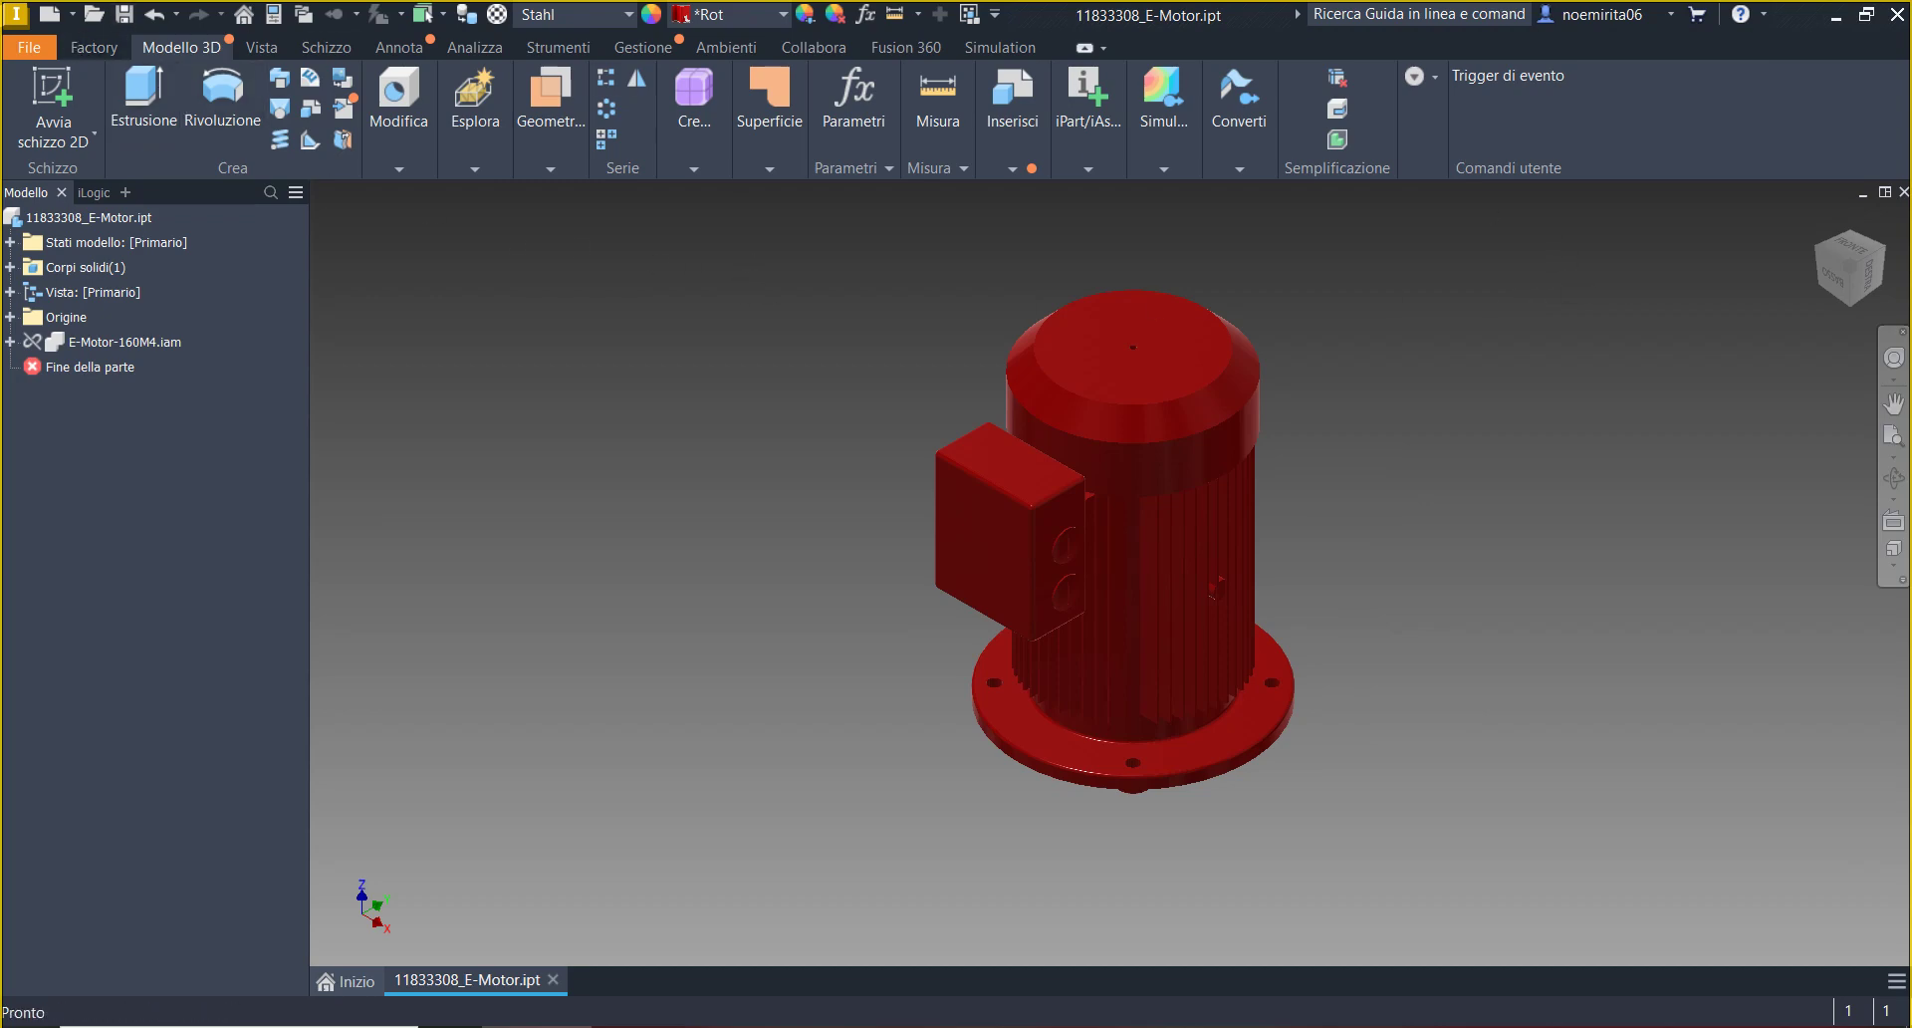
click(1902, 191)
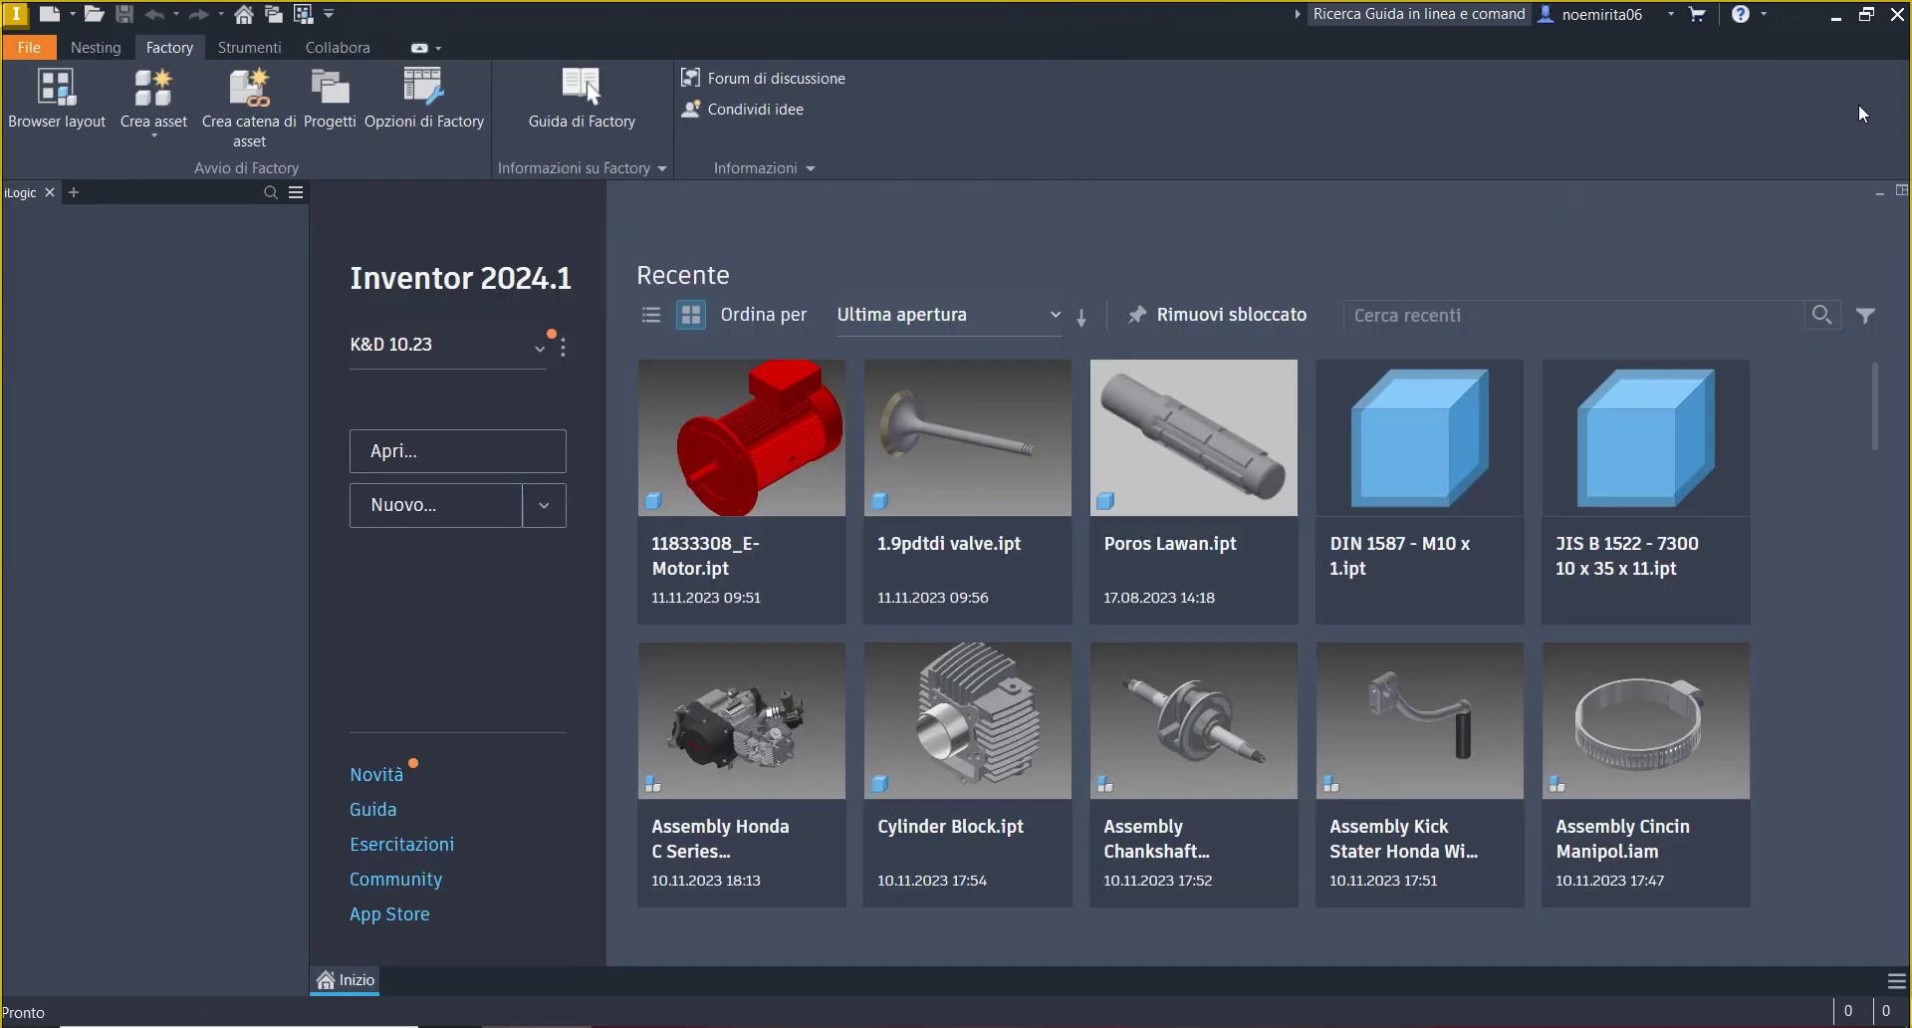
click(1836, 16)
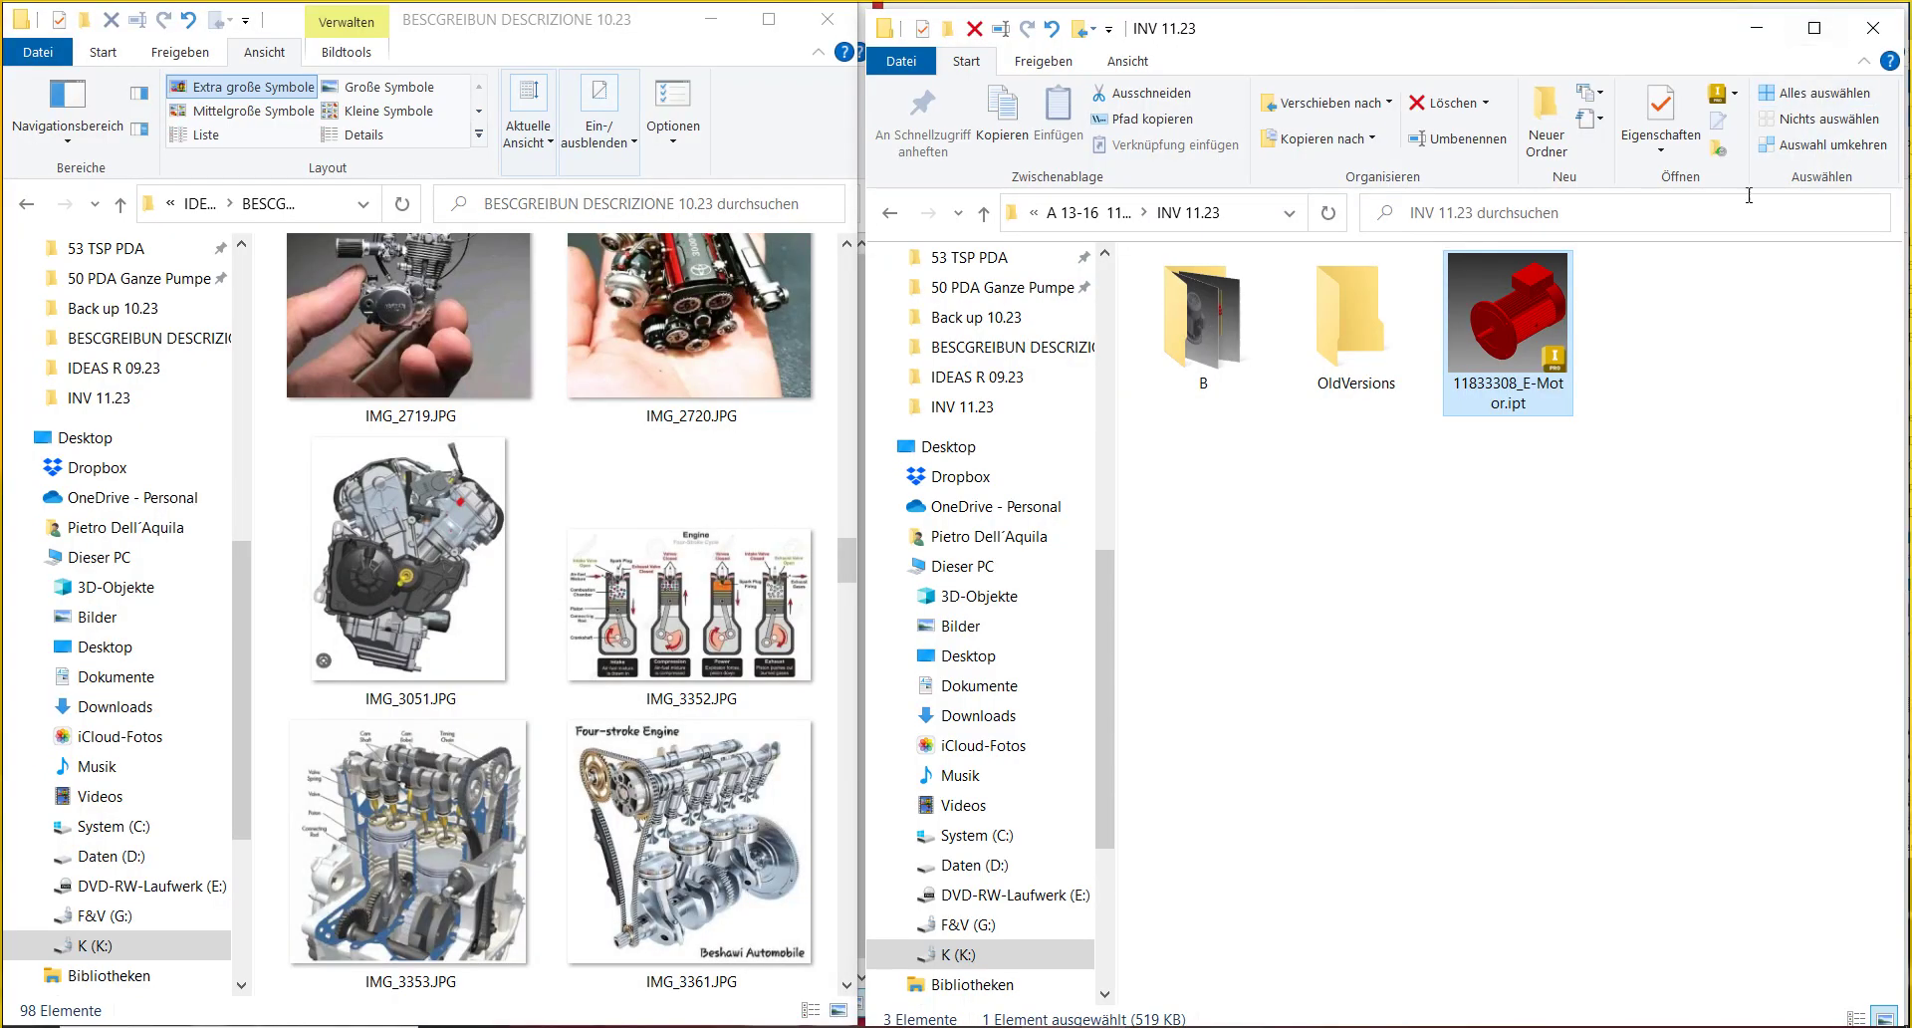
- Delete the part 11833308_E-Motor.ipt and the OldVersions folder from the INV 11.23 folder
click(1369, 528)
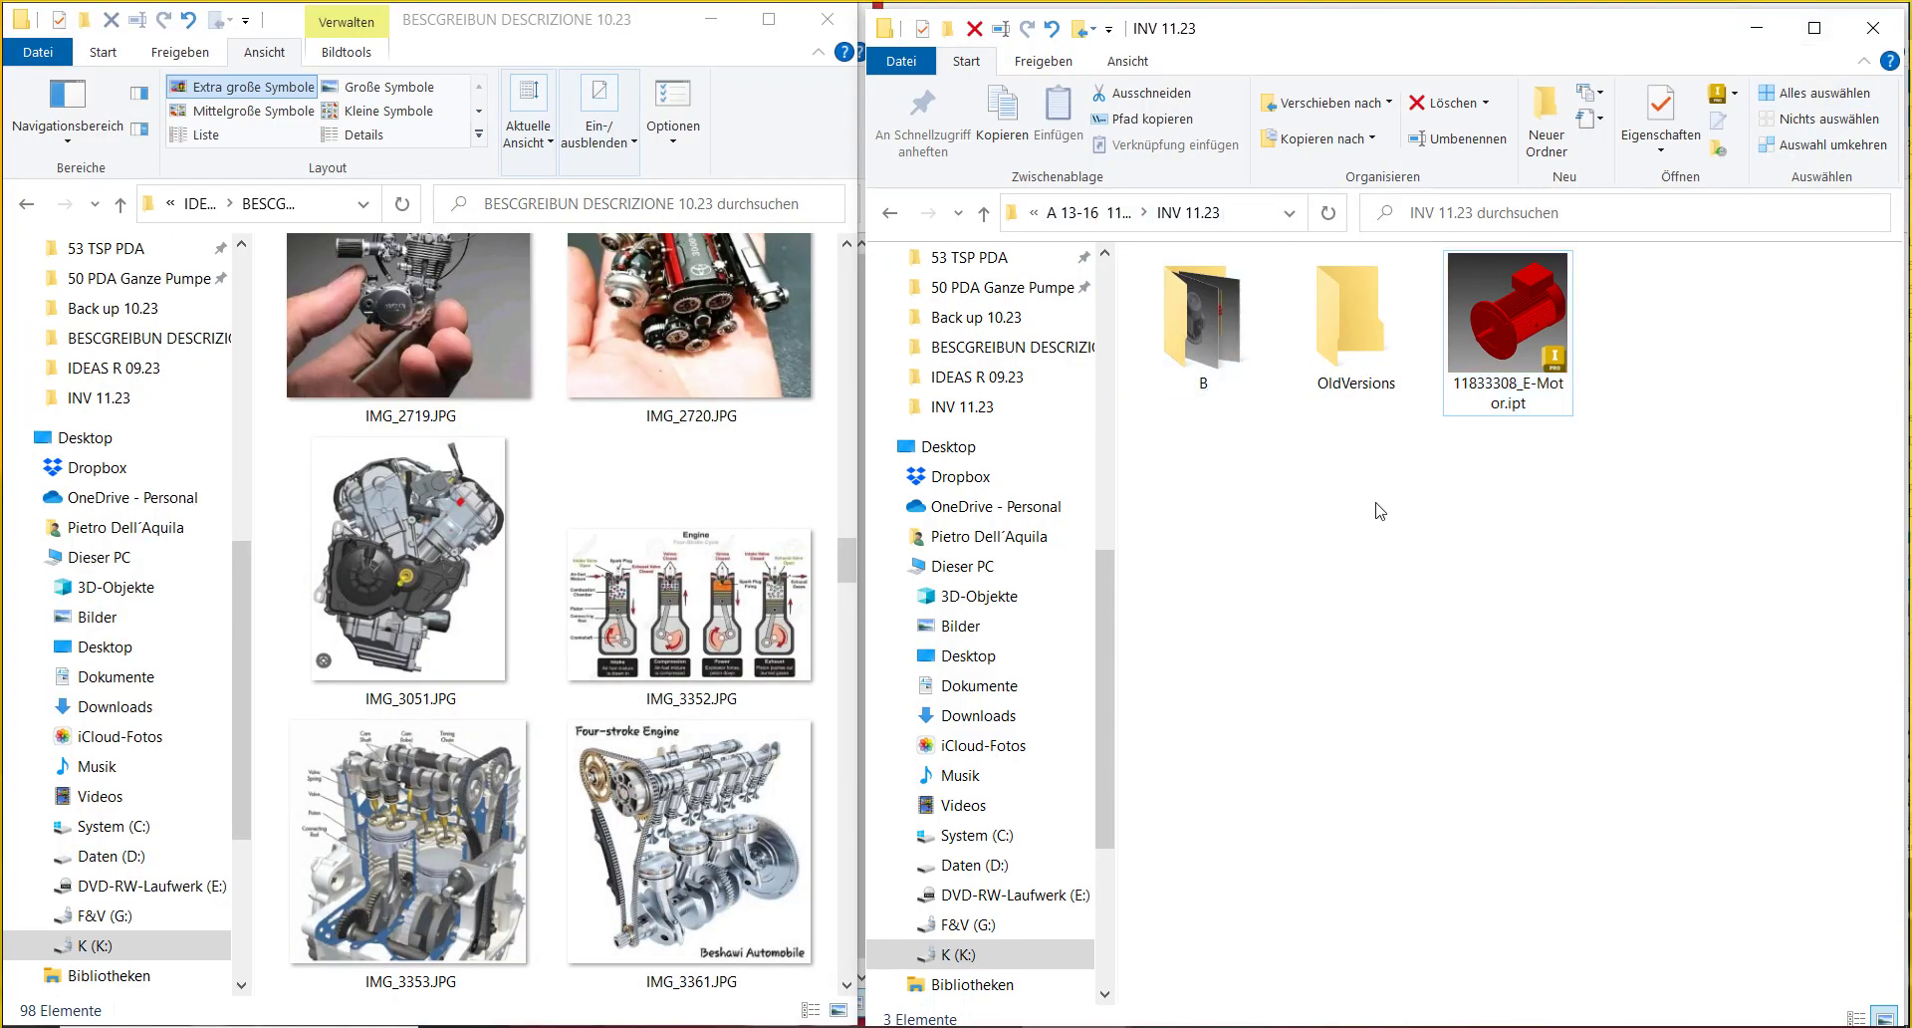
double_click(1522, 339)
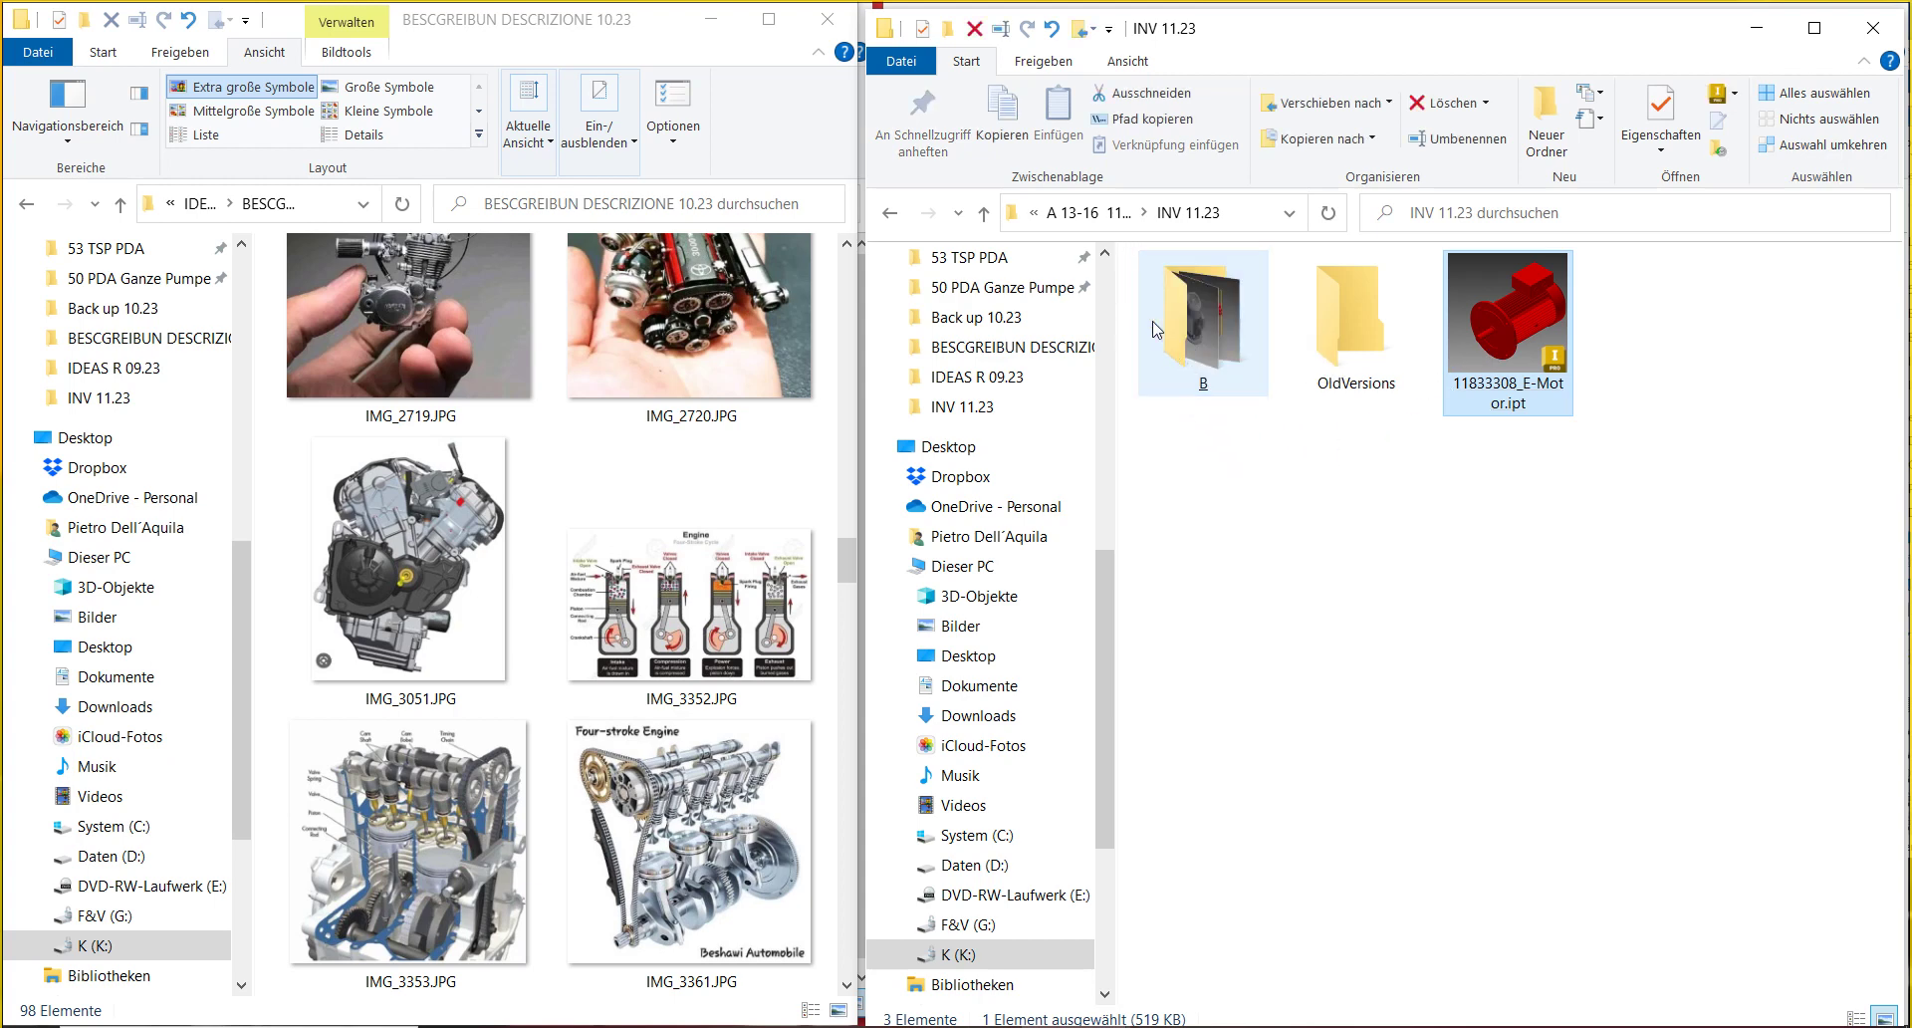
key(Delete)
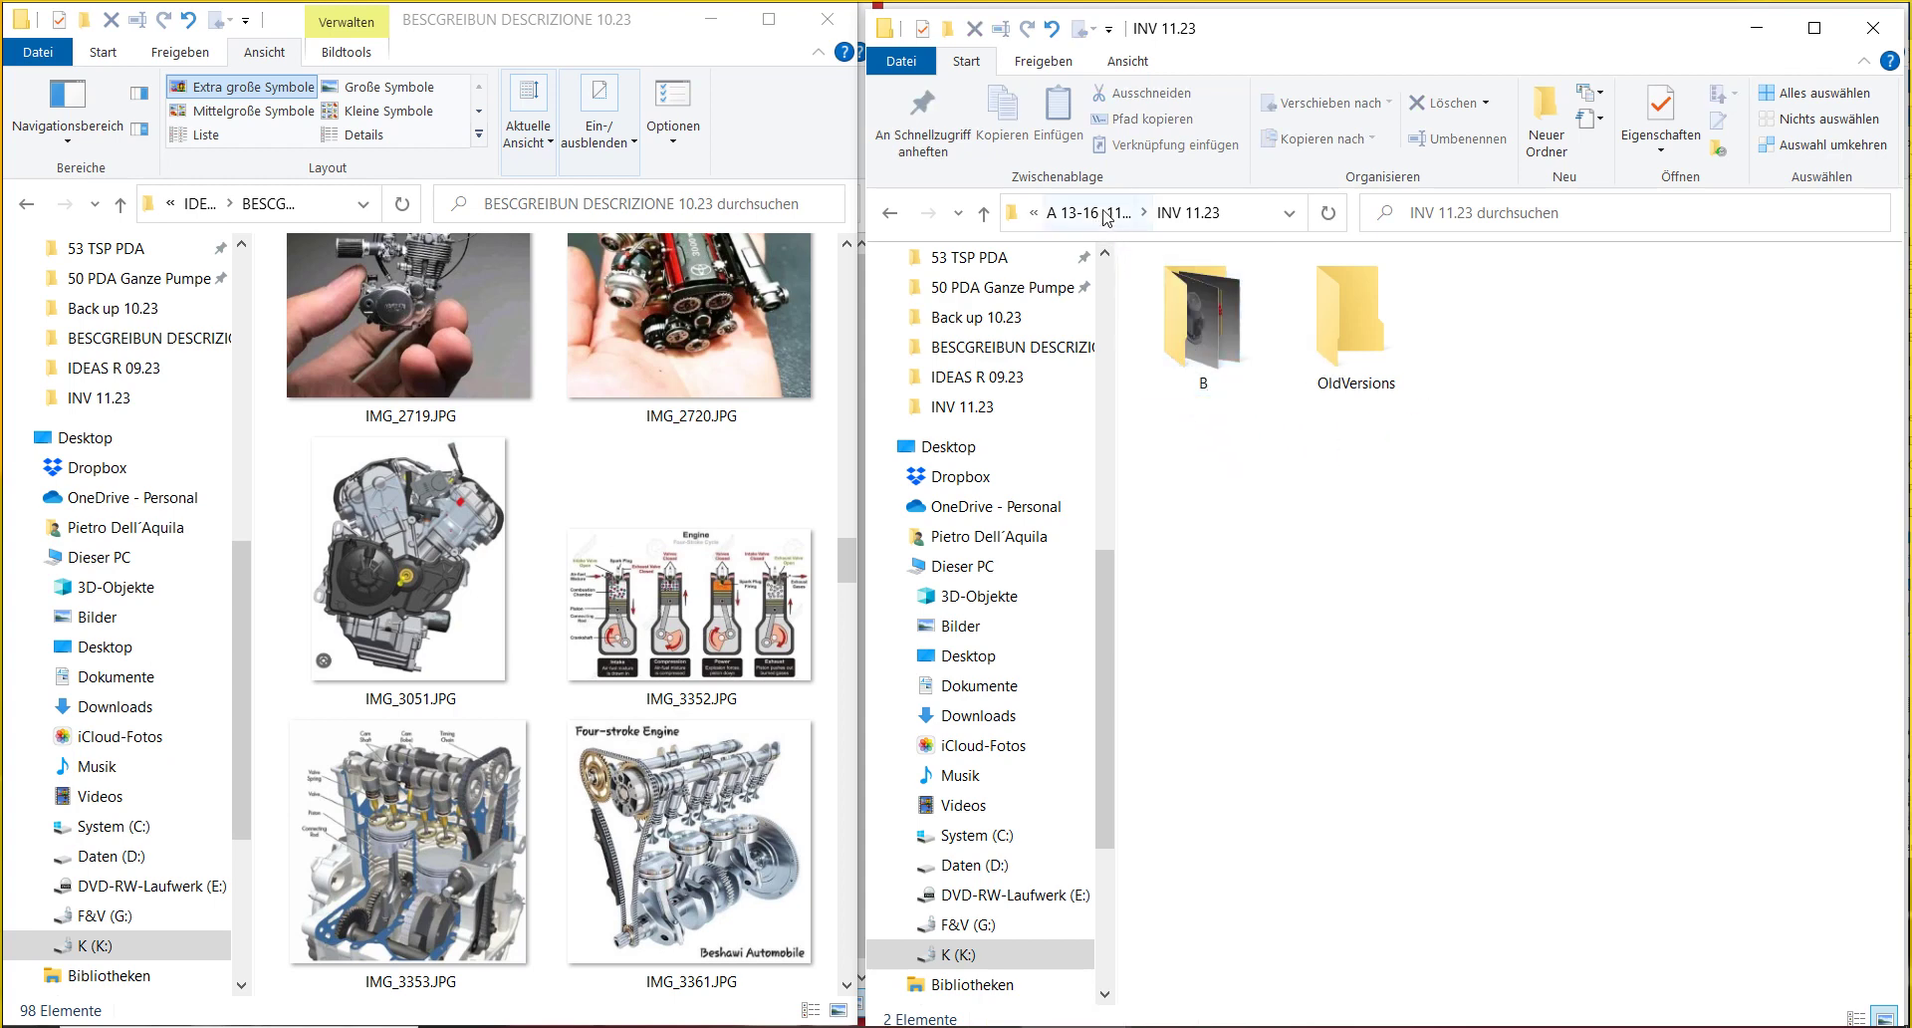
click(1311, 305)
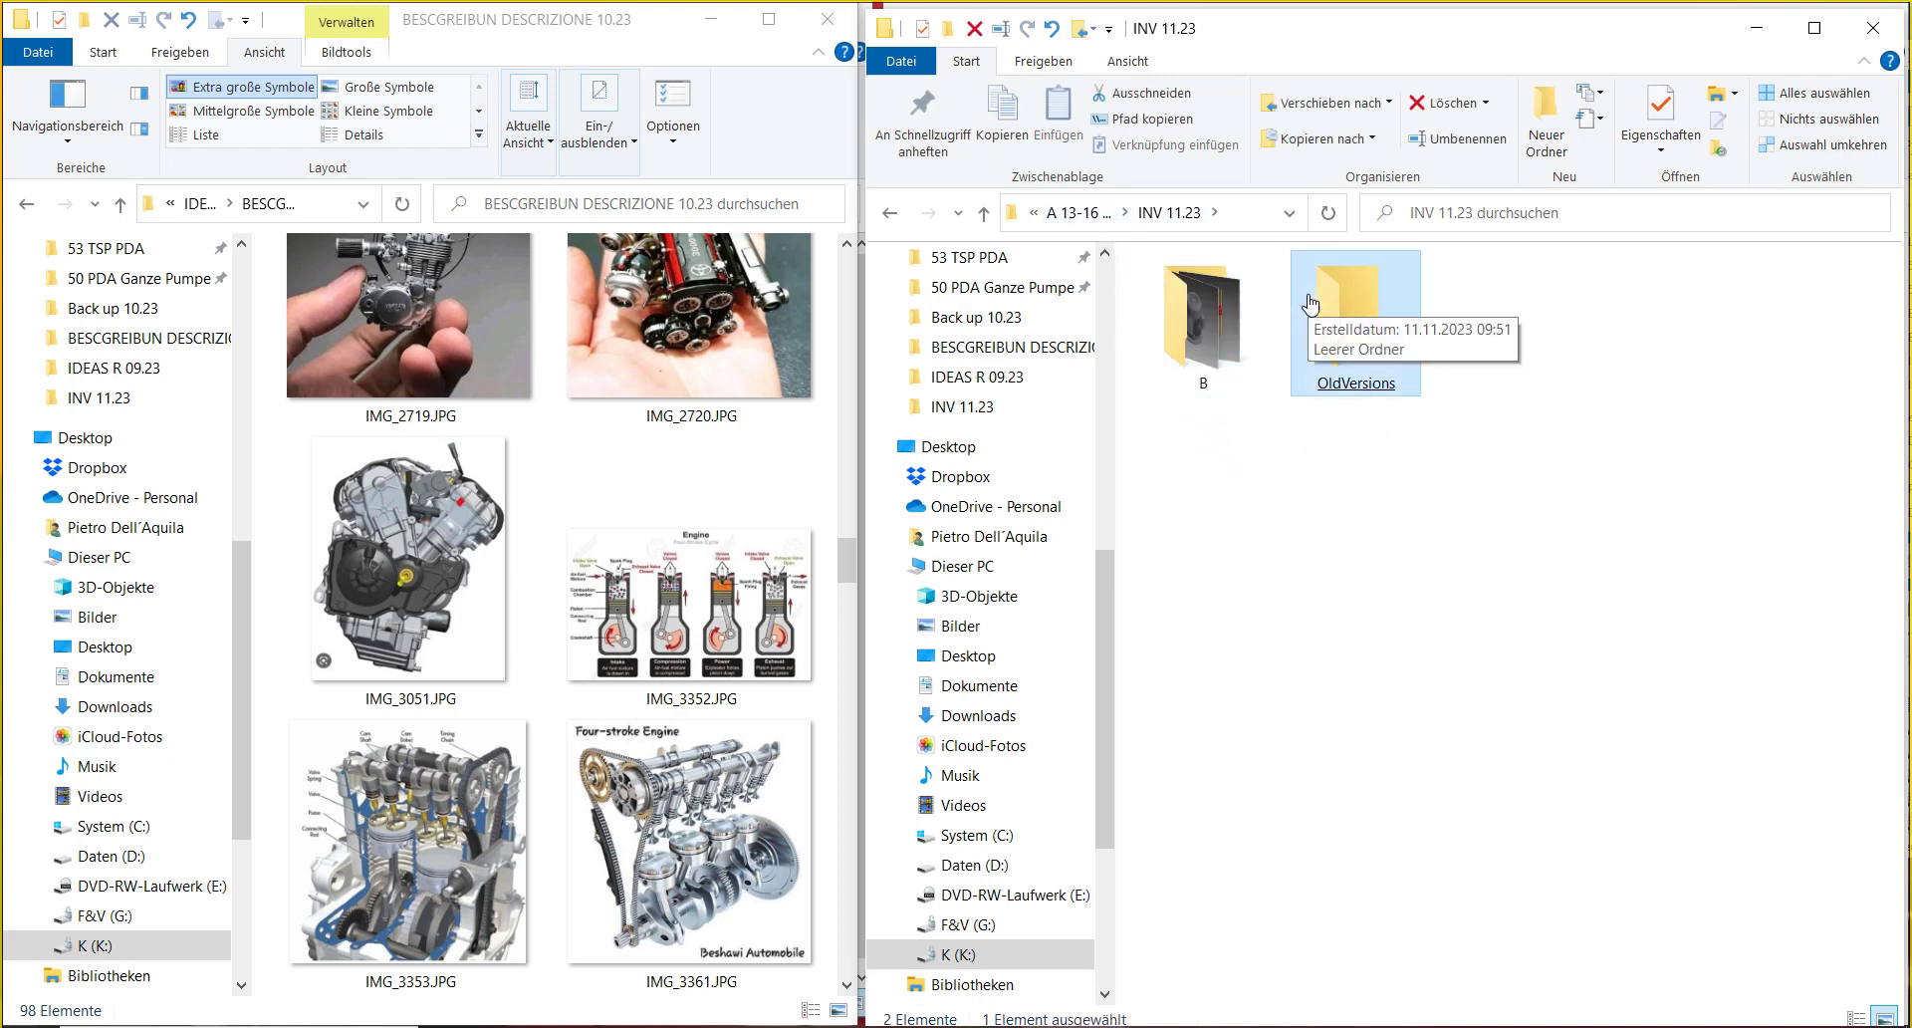
click(1449, 105)
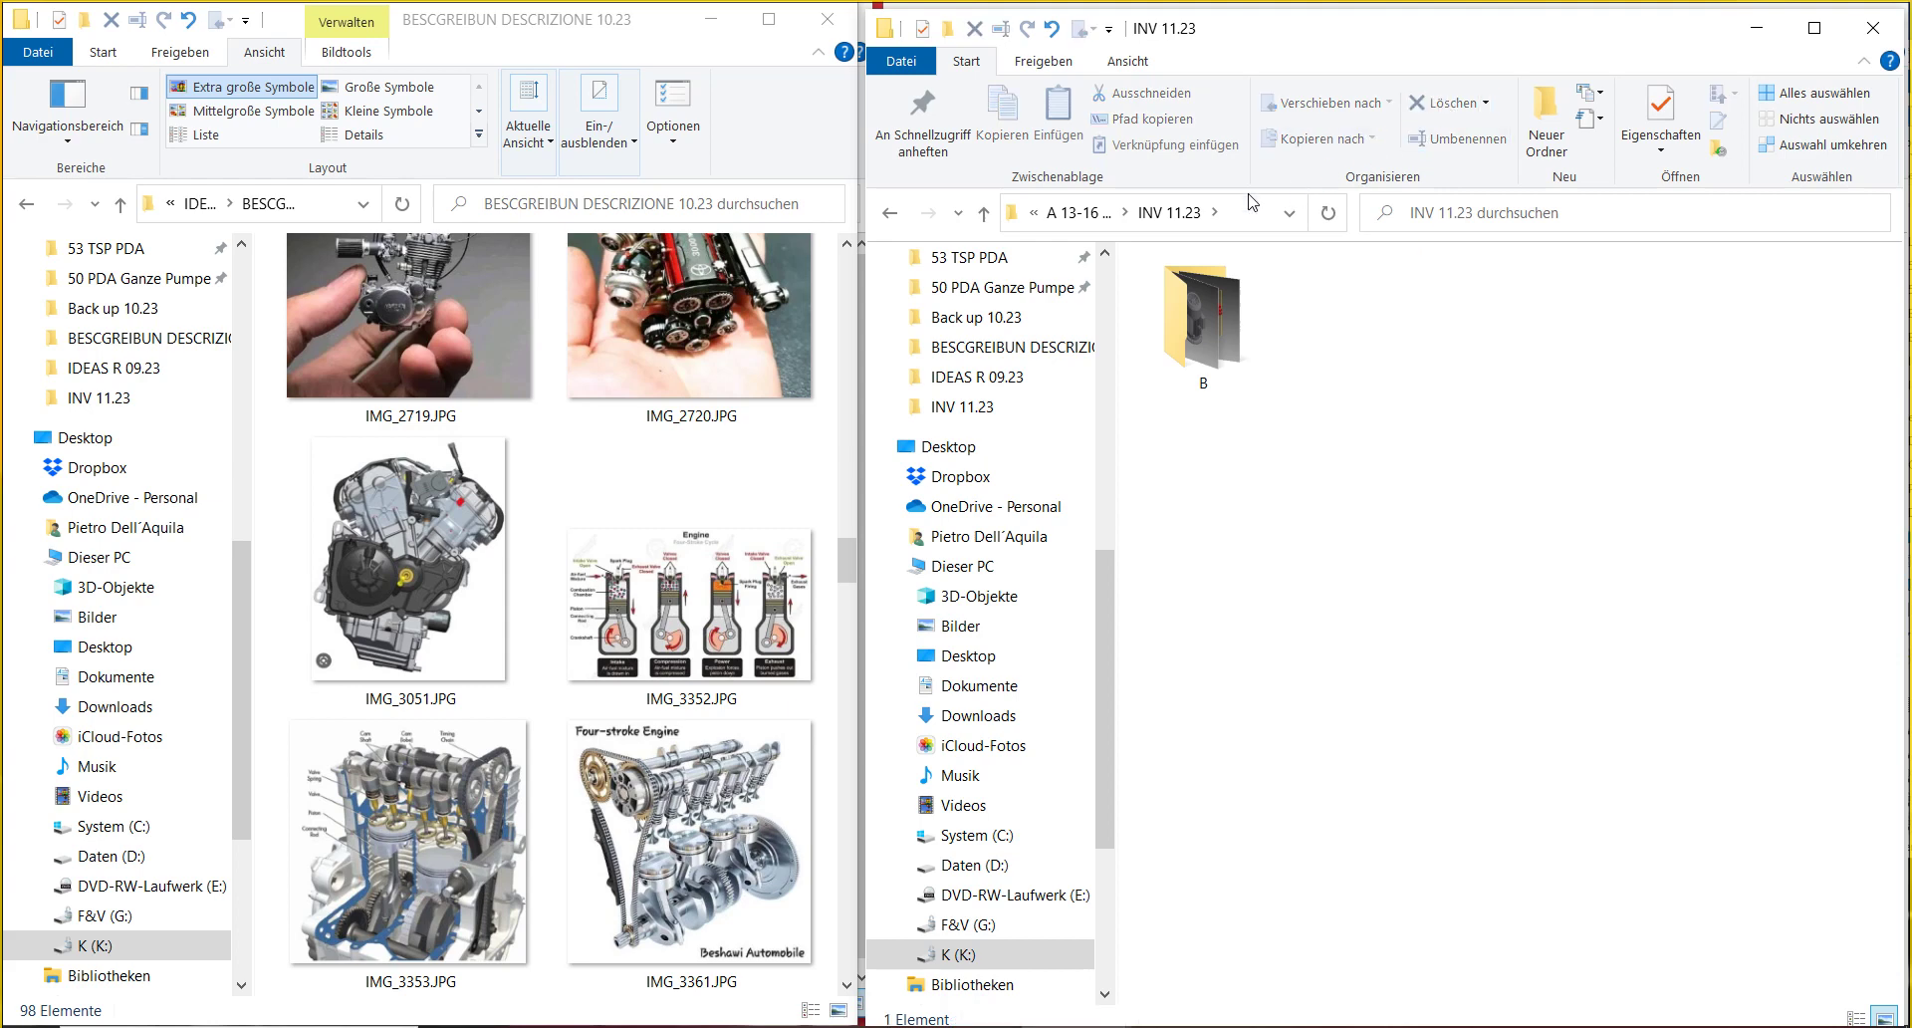
- Go up to the A 13-16 11.23 folder and copy the image 11.23.png
click(1084, 221)
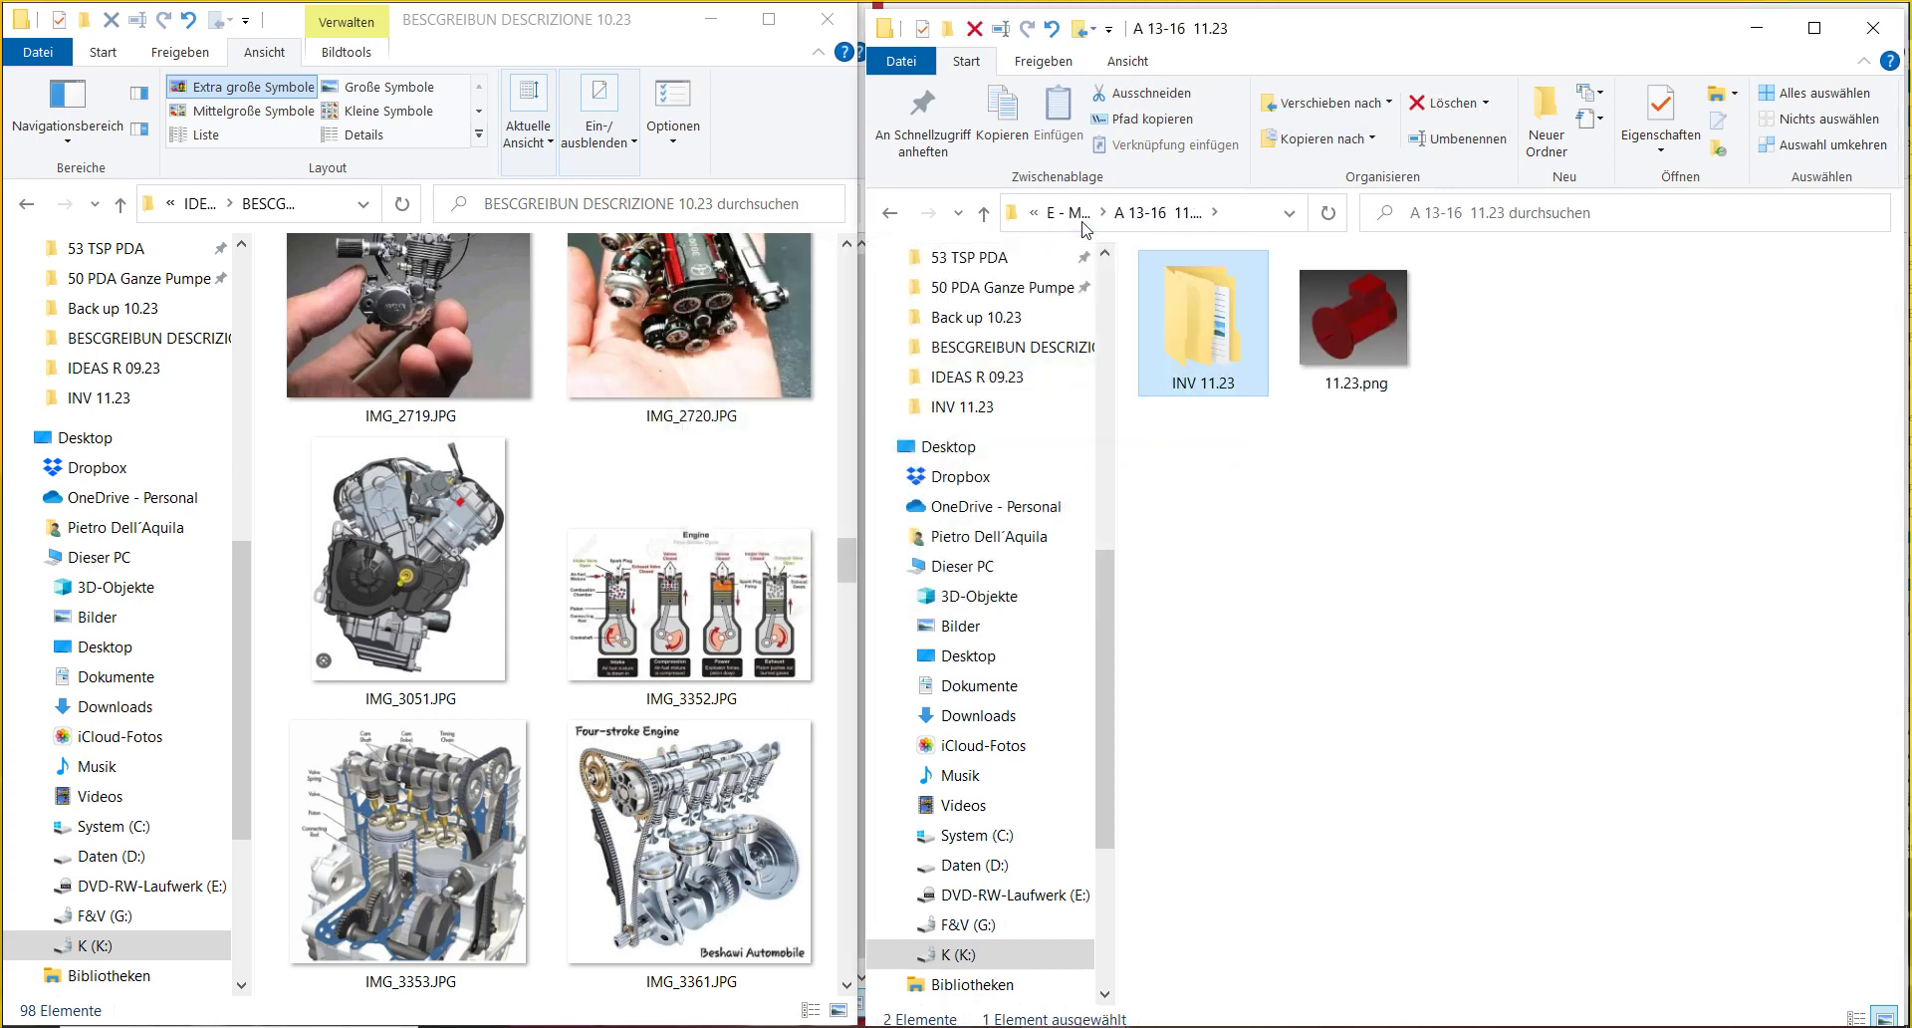
click(1362, 334)
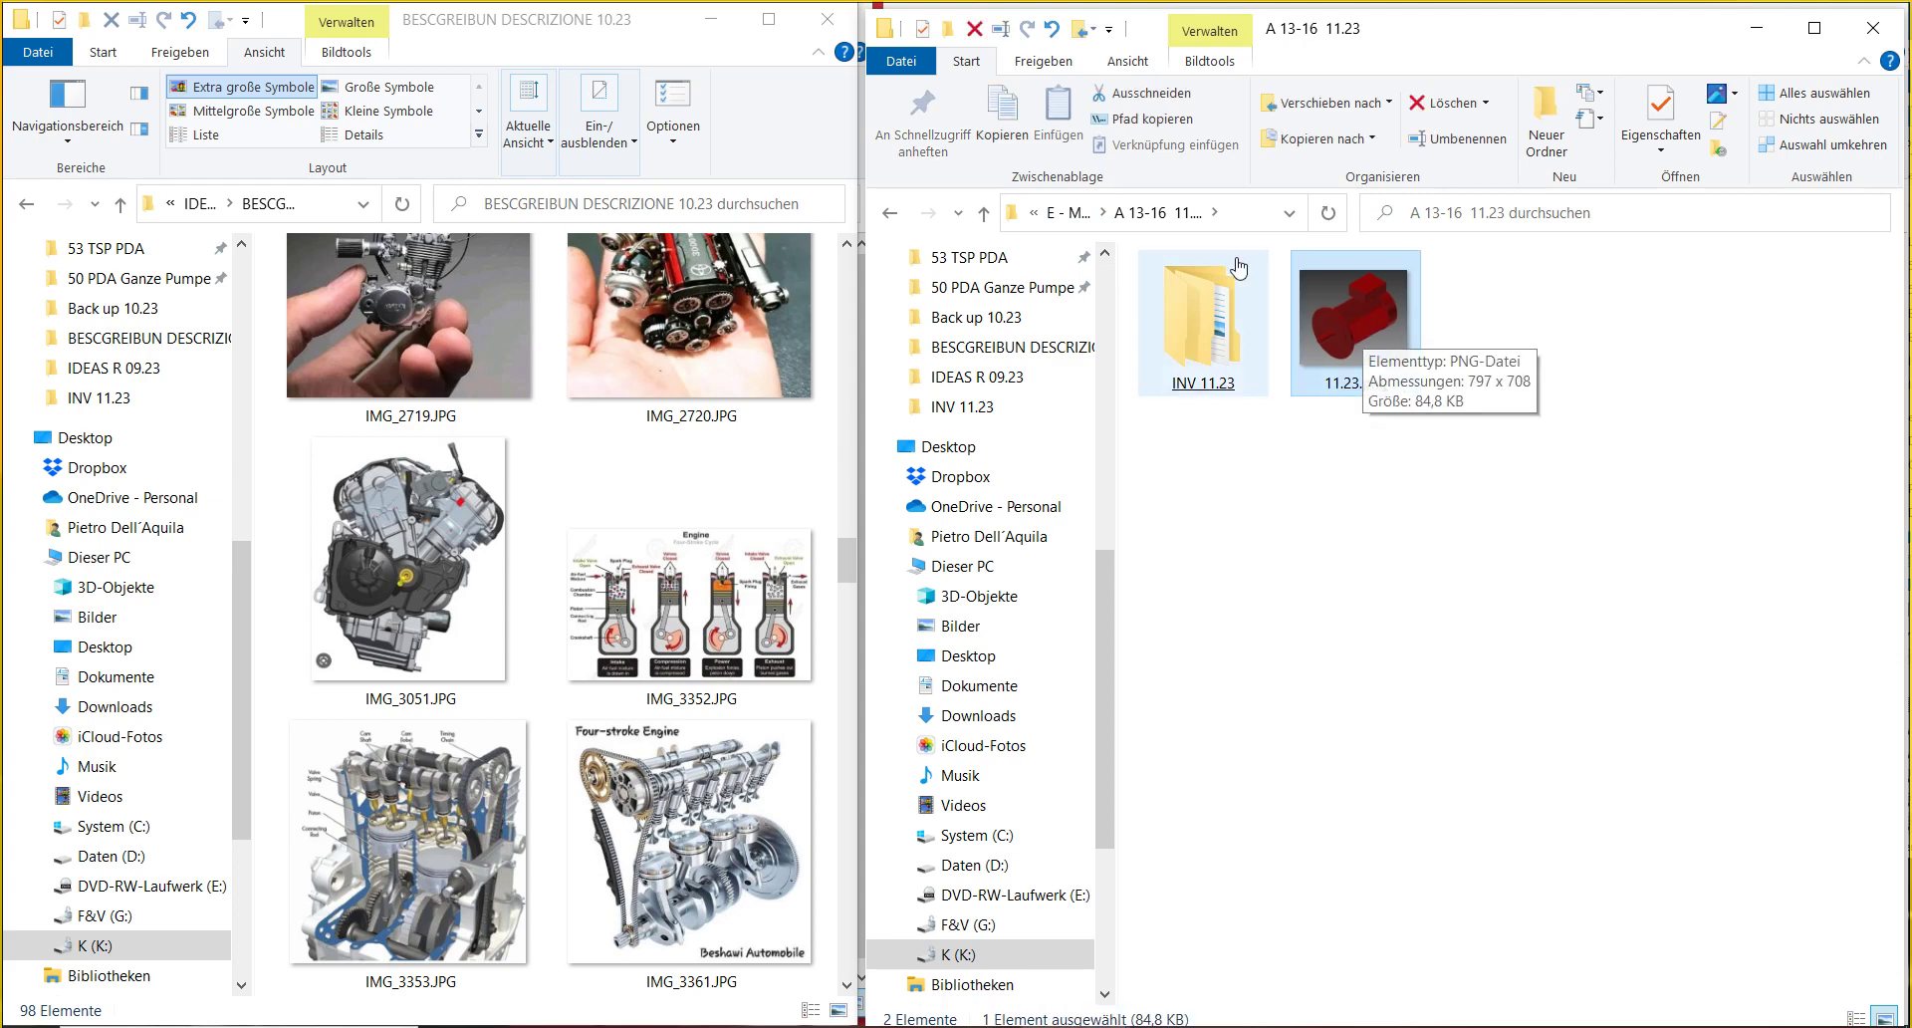
click(1018, 119)
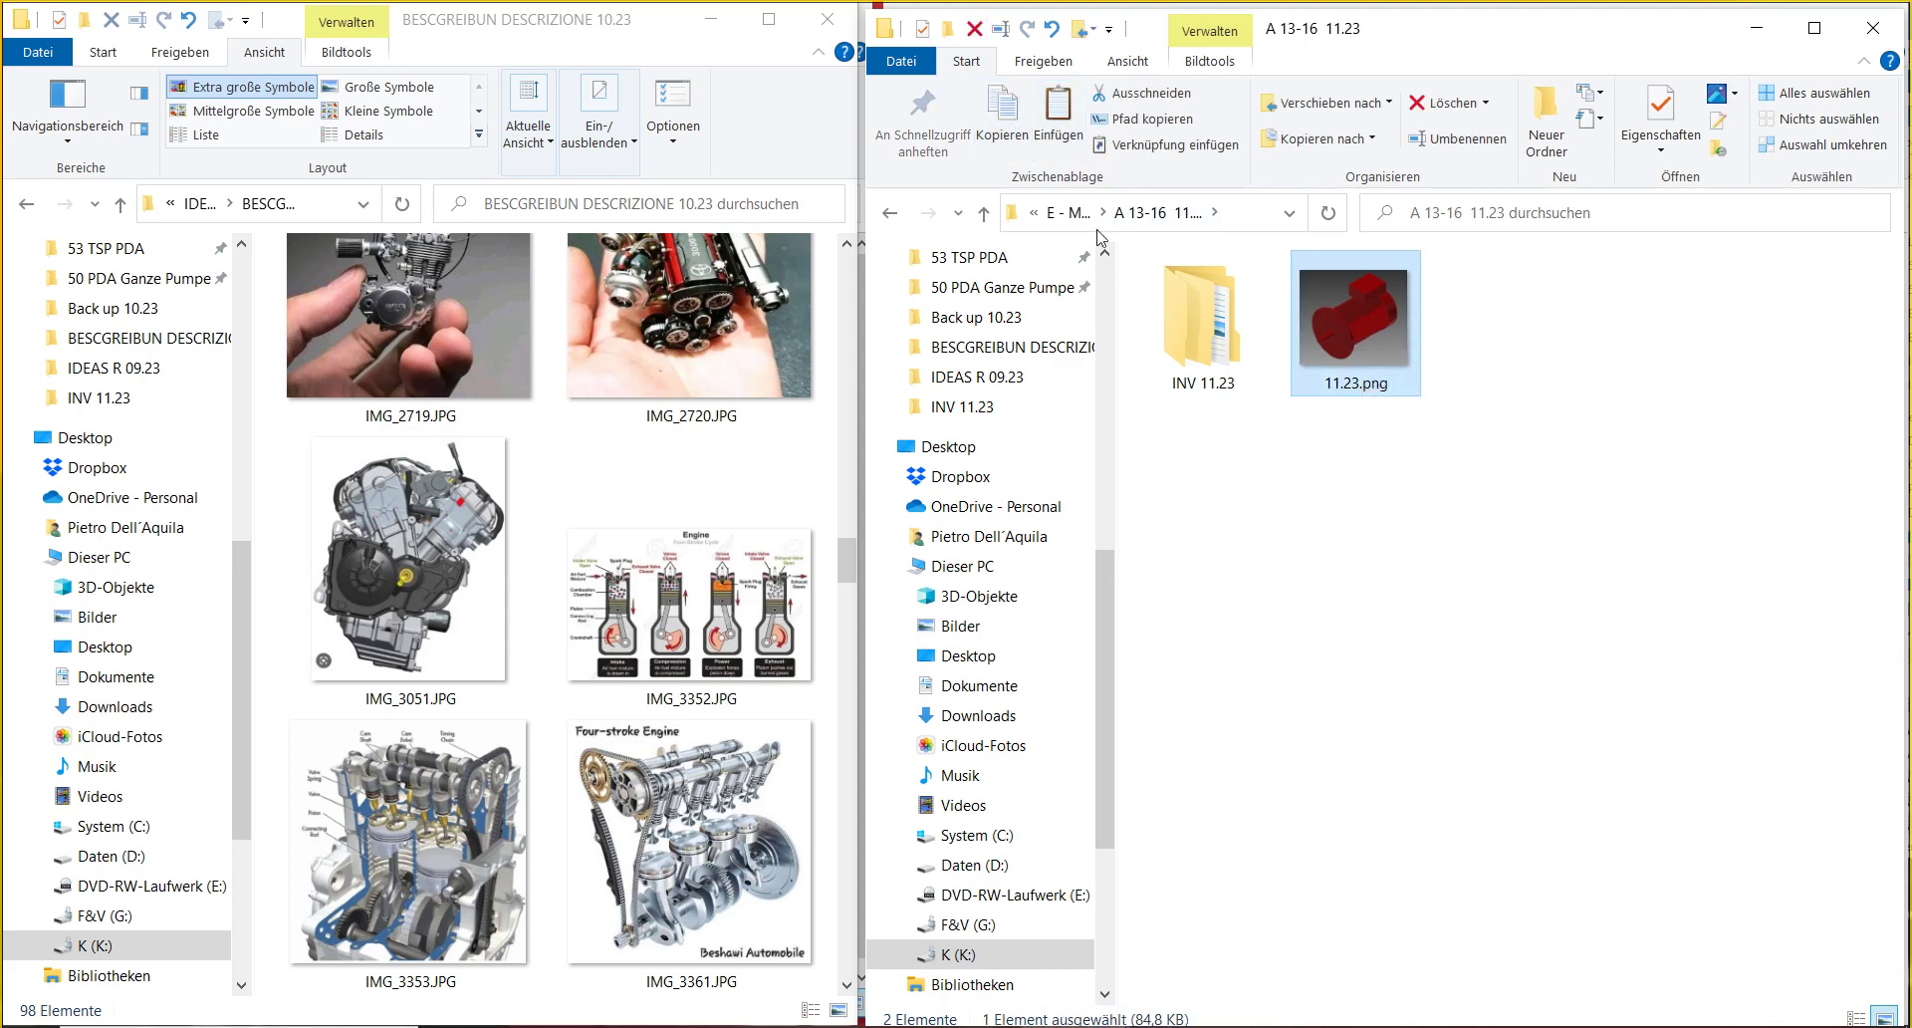
- Paste the copied image 11.23.png into the INV 11.23 folder and go back up to E - Motor .23
double_click(1201, 318)
click(1057, 109)
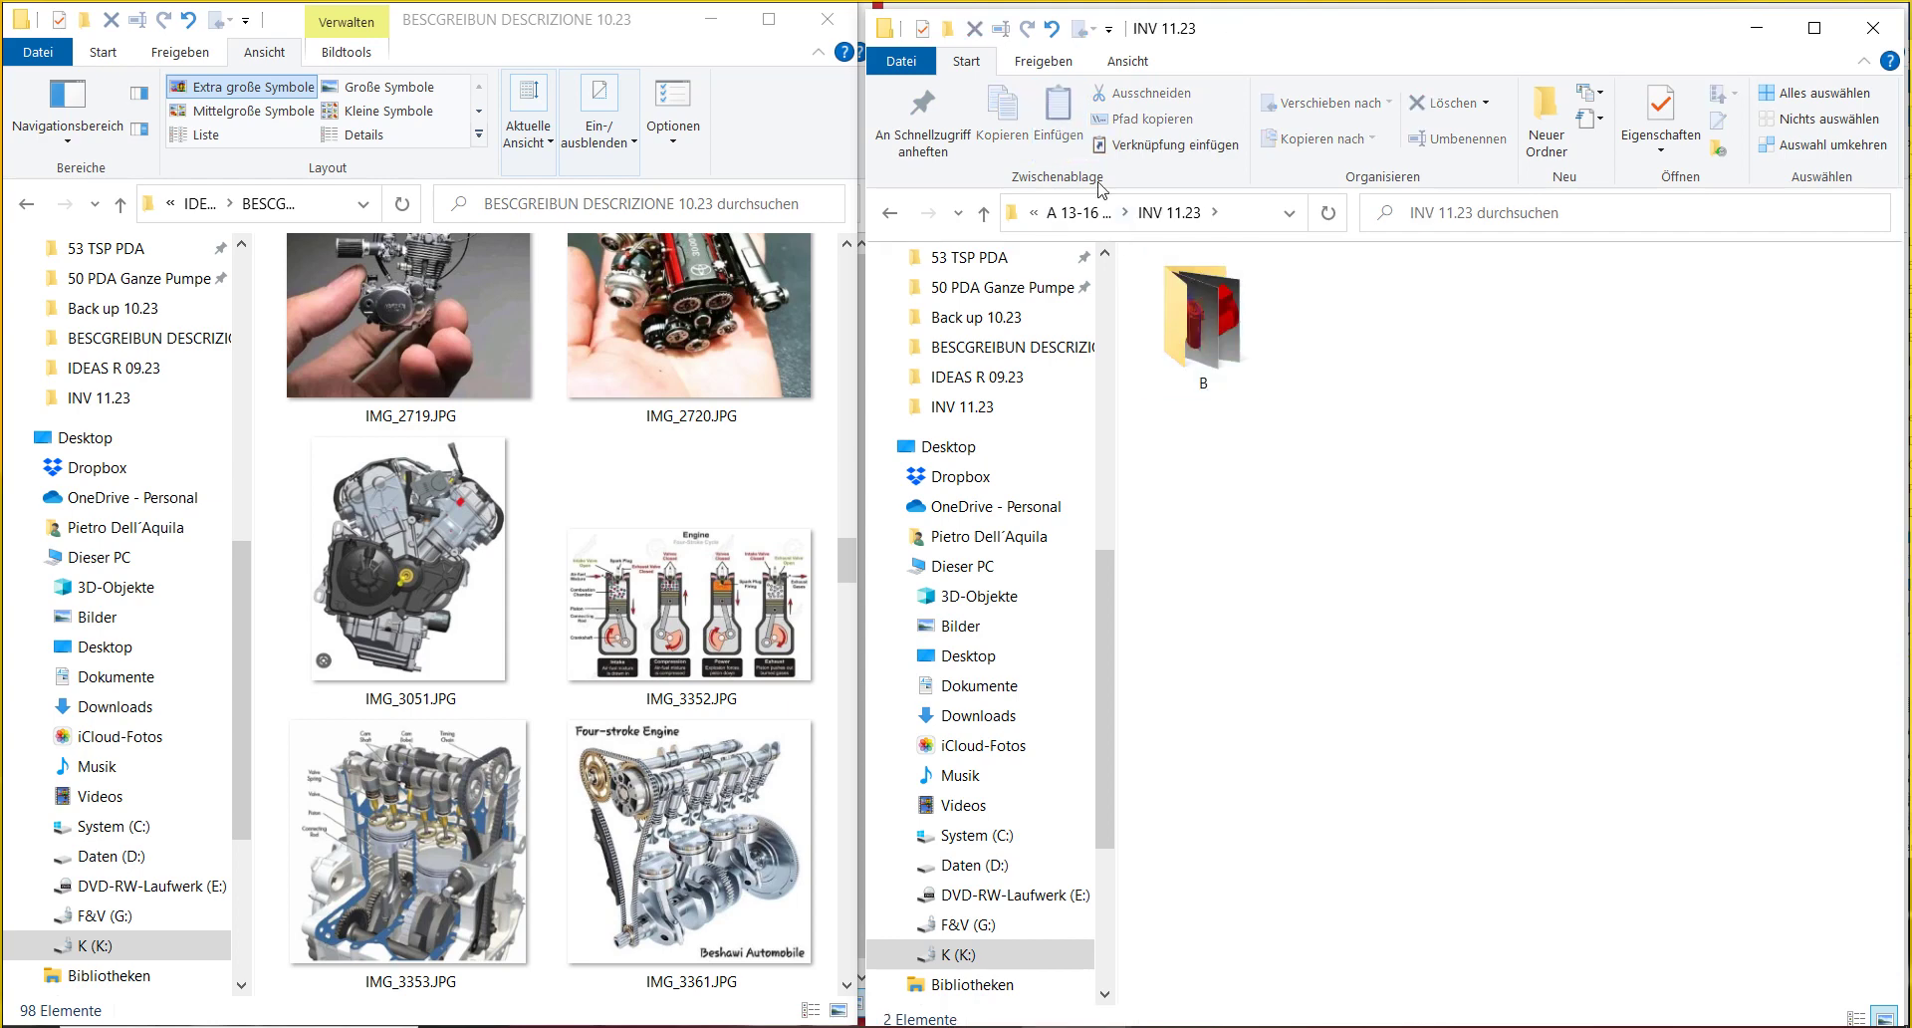
click(1090, 212)
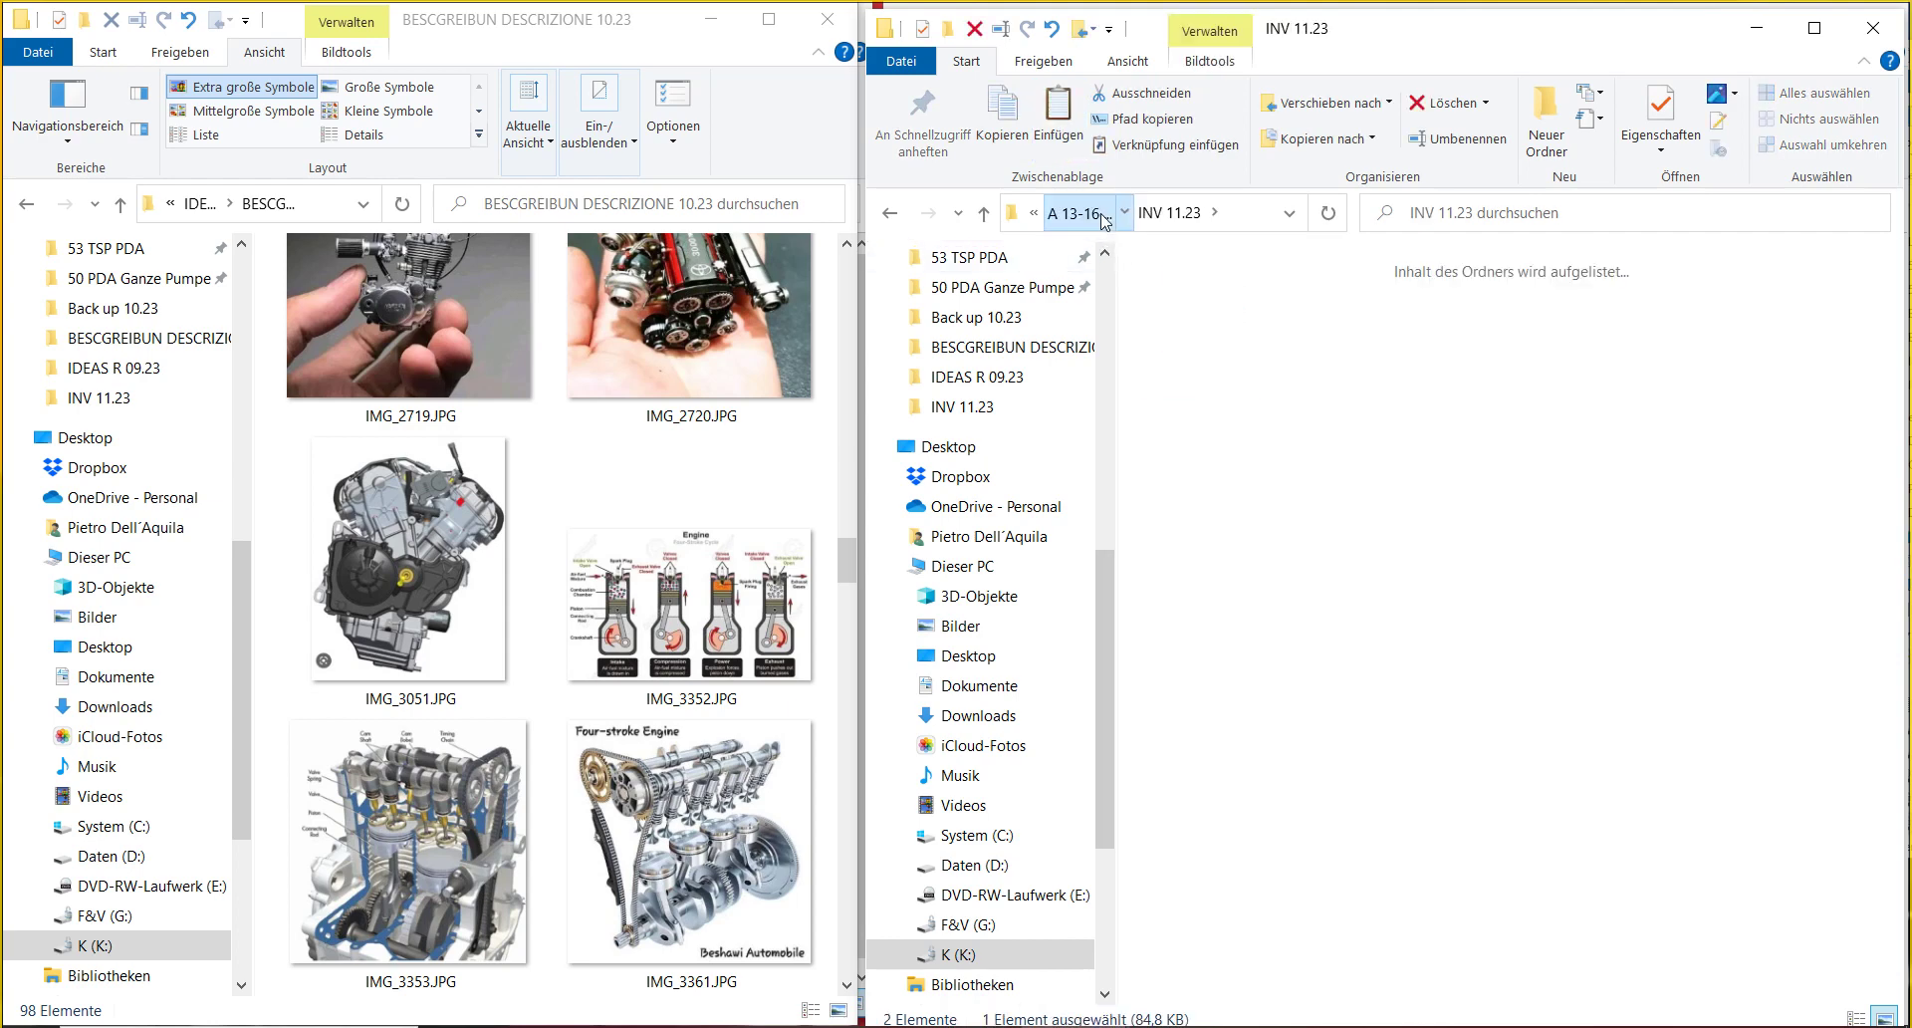
click(1091, 215)
- Look through the E - Motor .23 folder and check the contents of Frequenzumformer 11.23
scroll(1275, 498, down, 1)
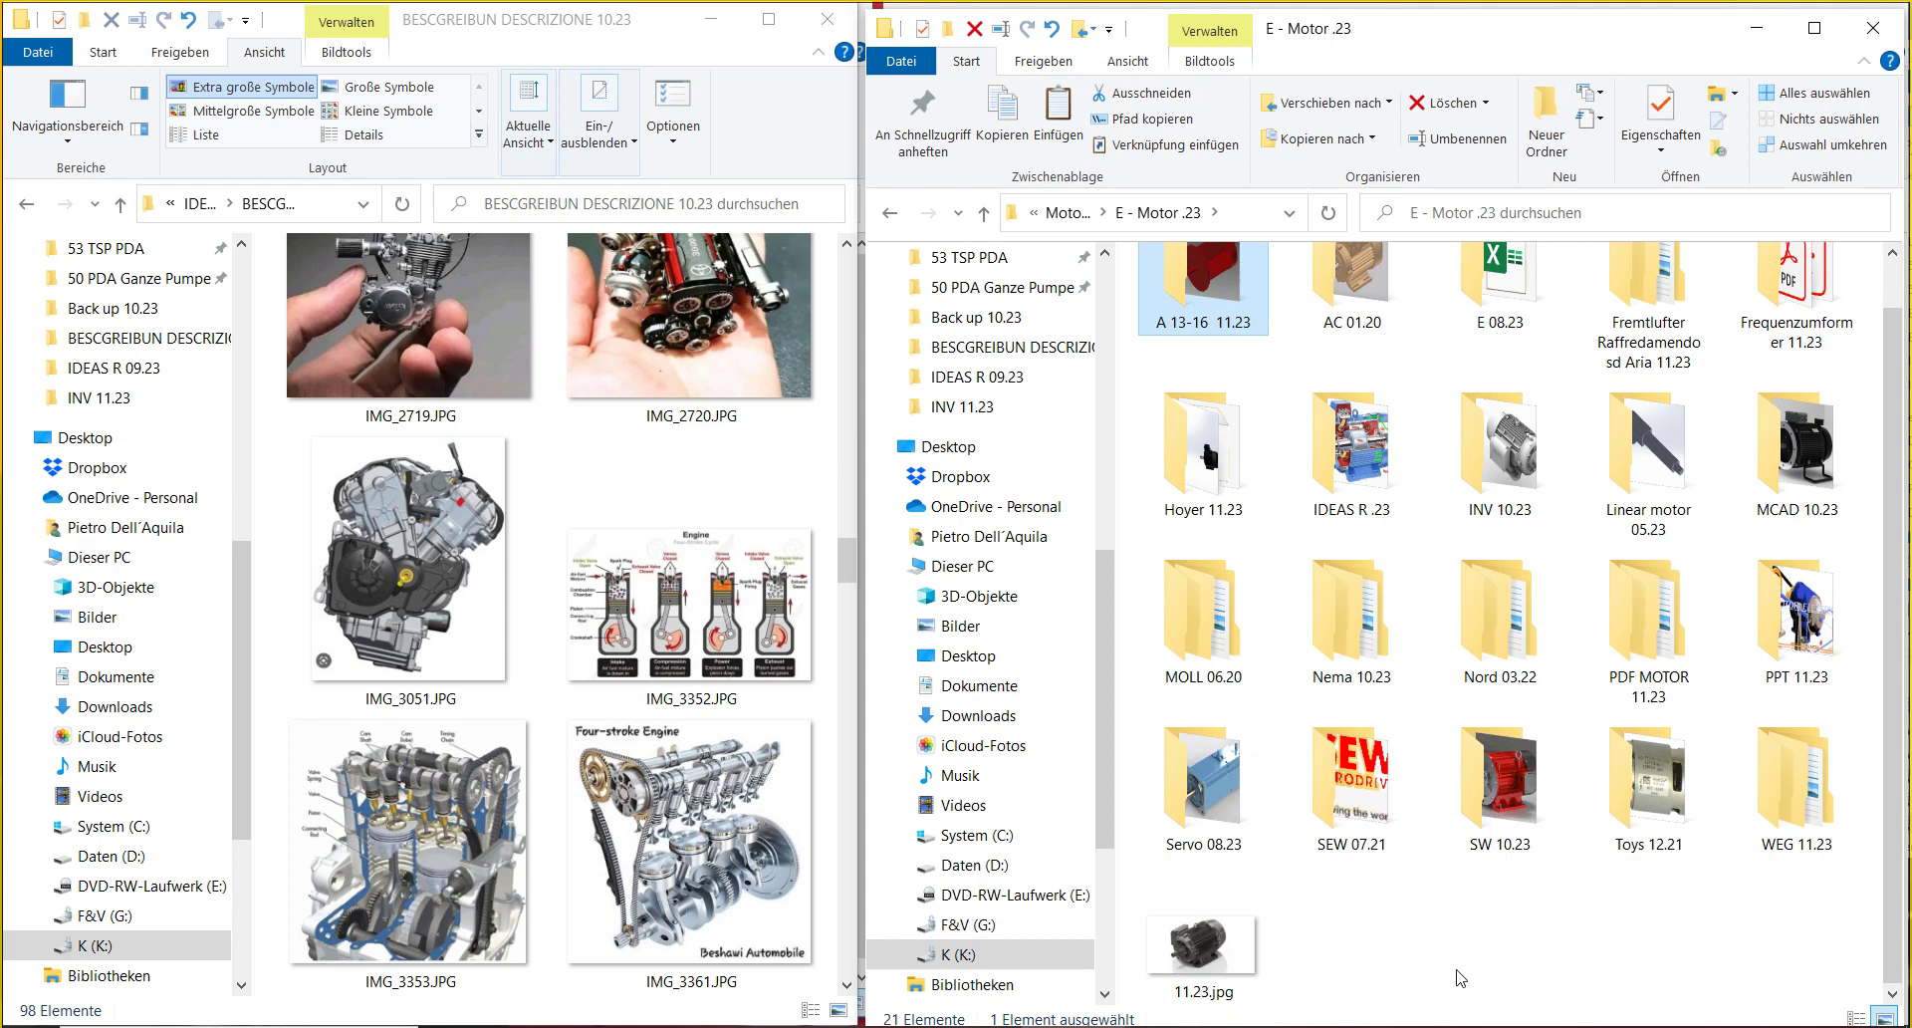
scroll(1499, 774, up, 1)
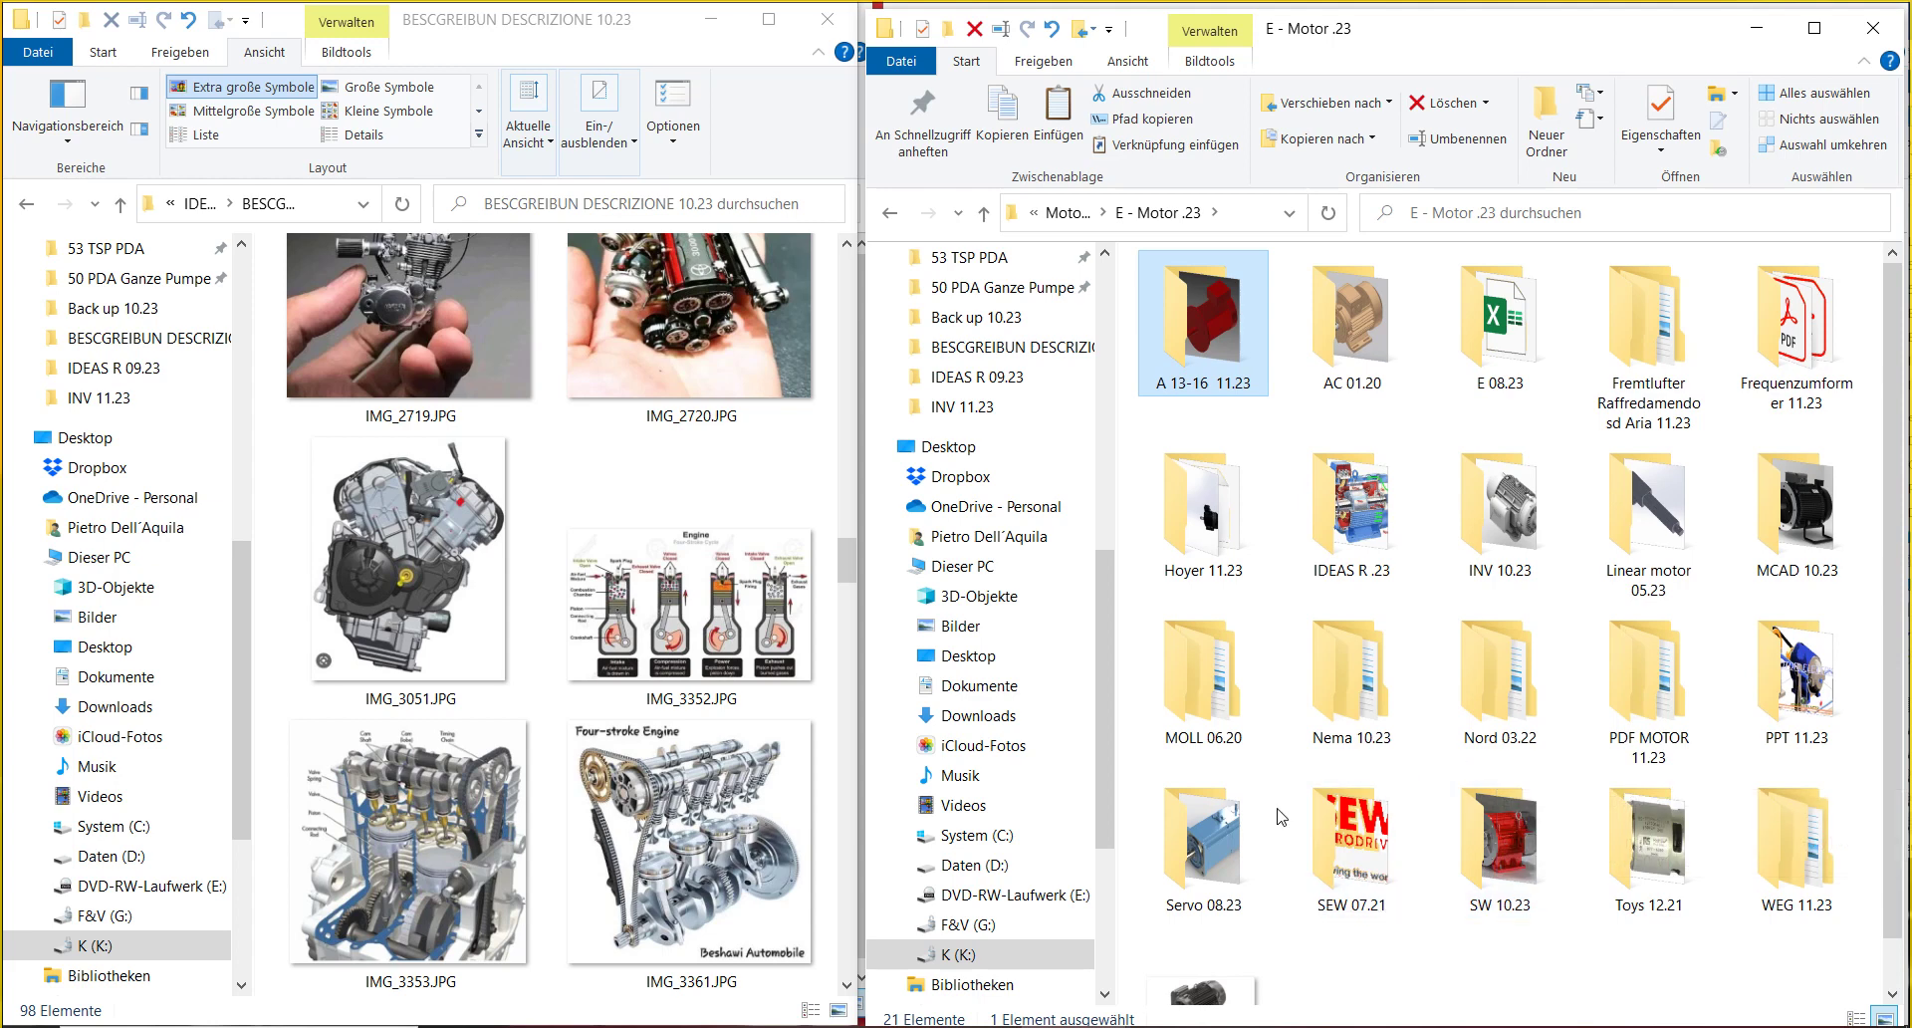
click(1775, 343)
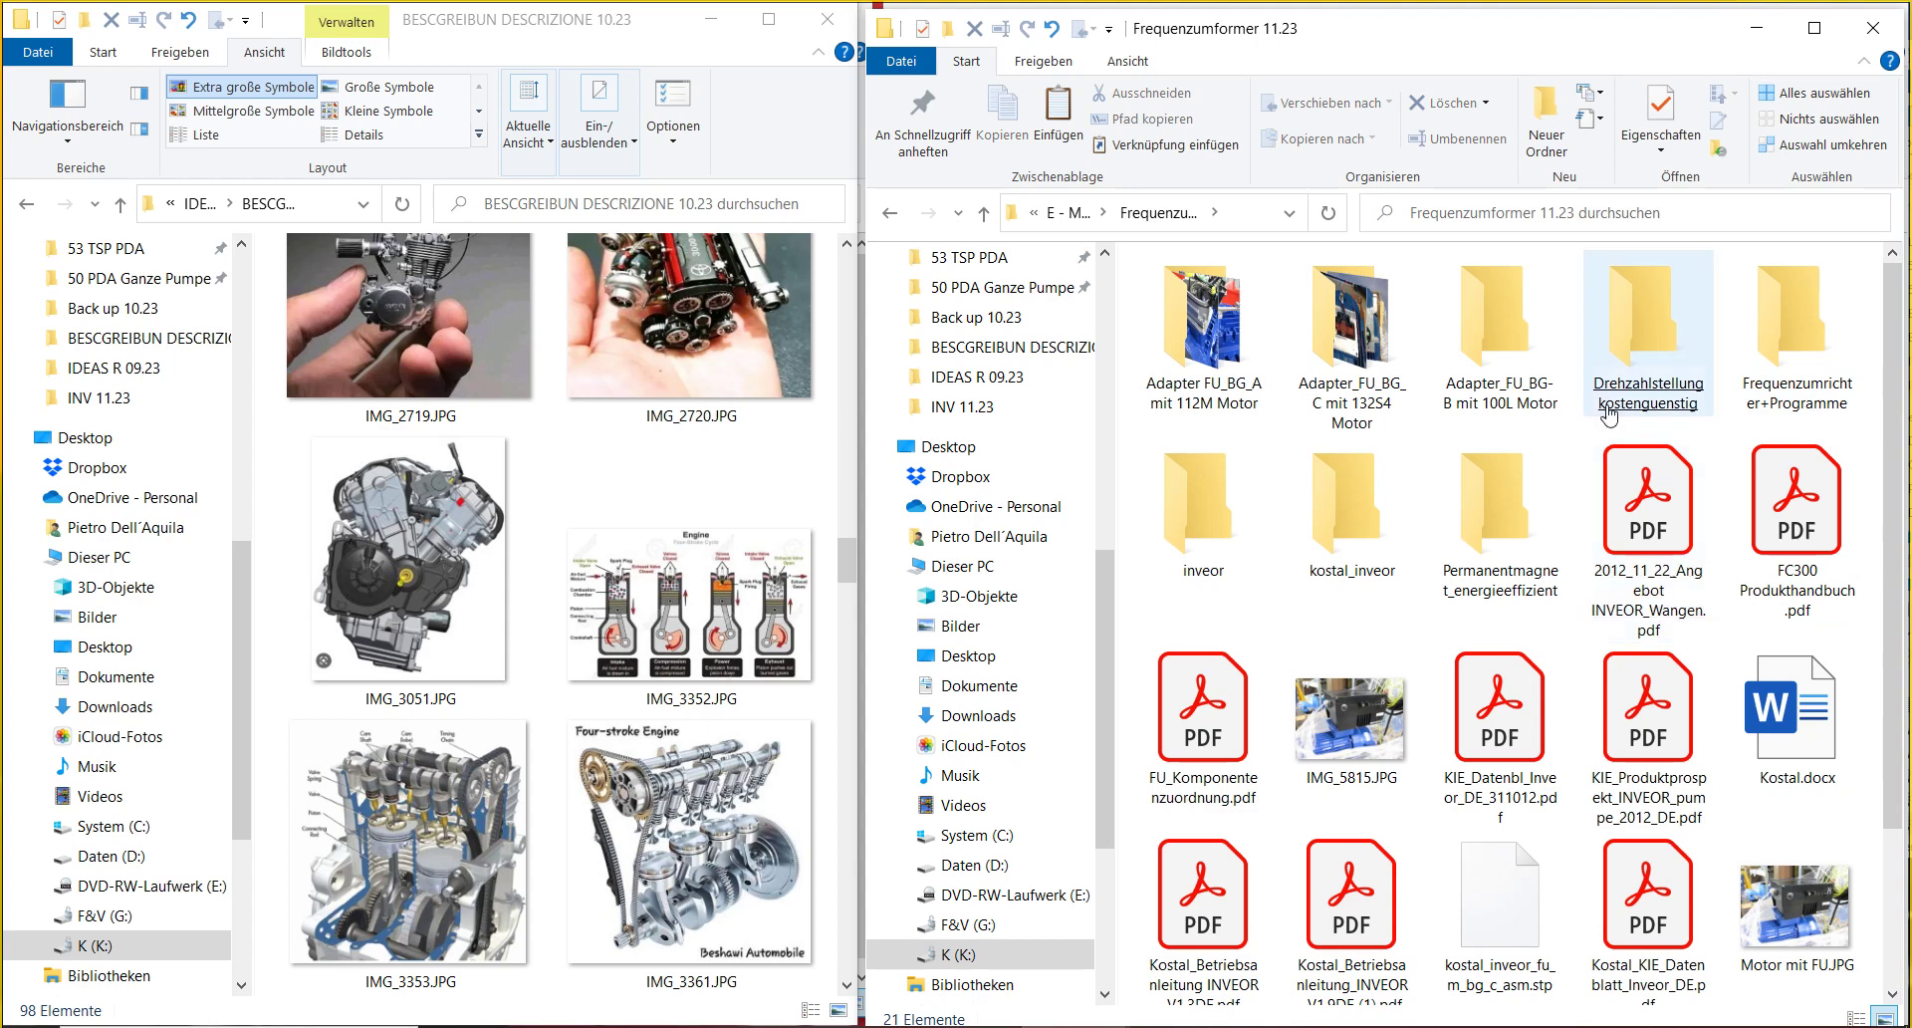
click(1076, 213)
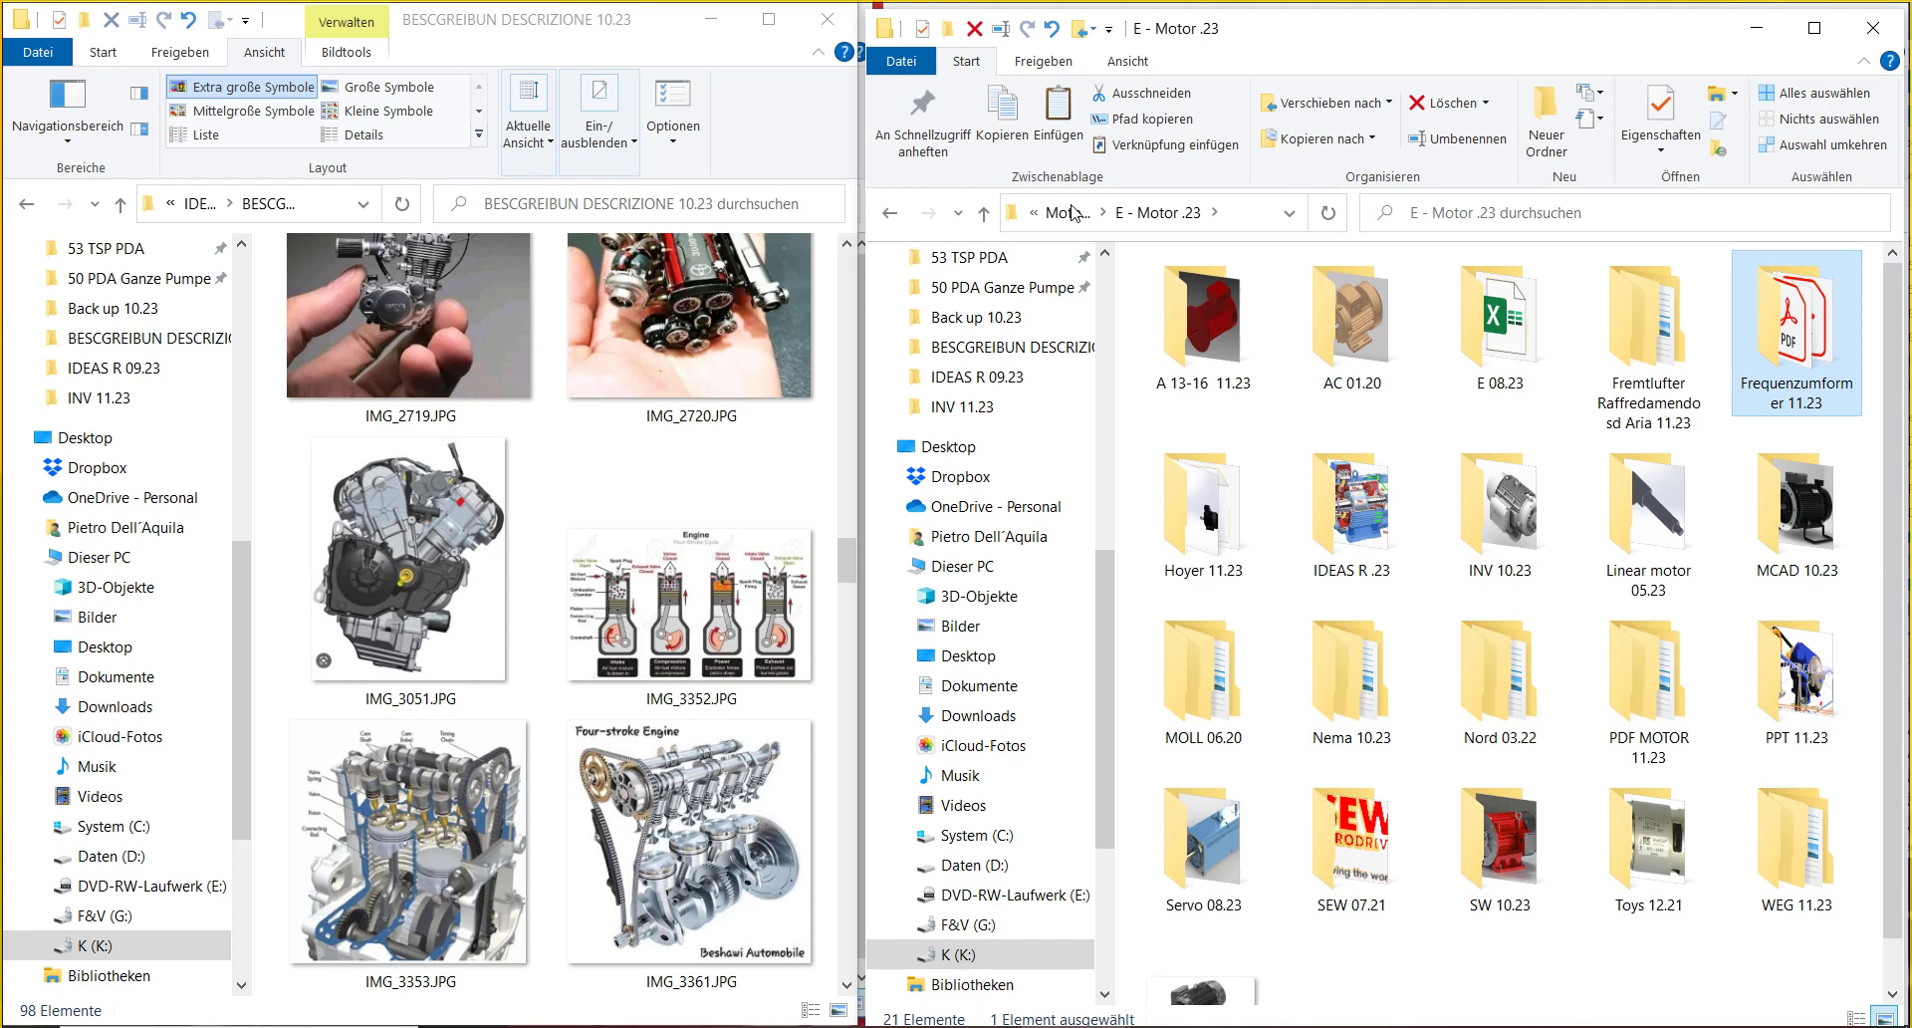
- Go up from E - Motor .23 to the K&D folder and open Automotiv 23
click(1074, 212)
click(1073, 213)
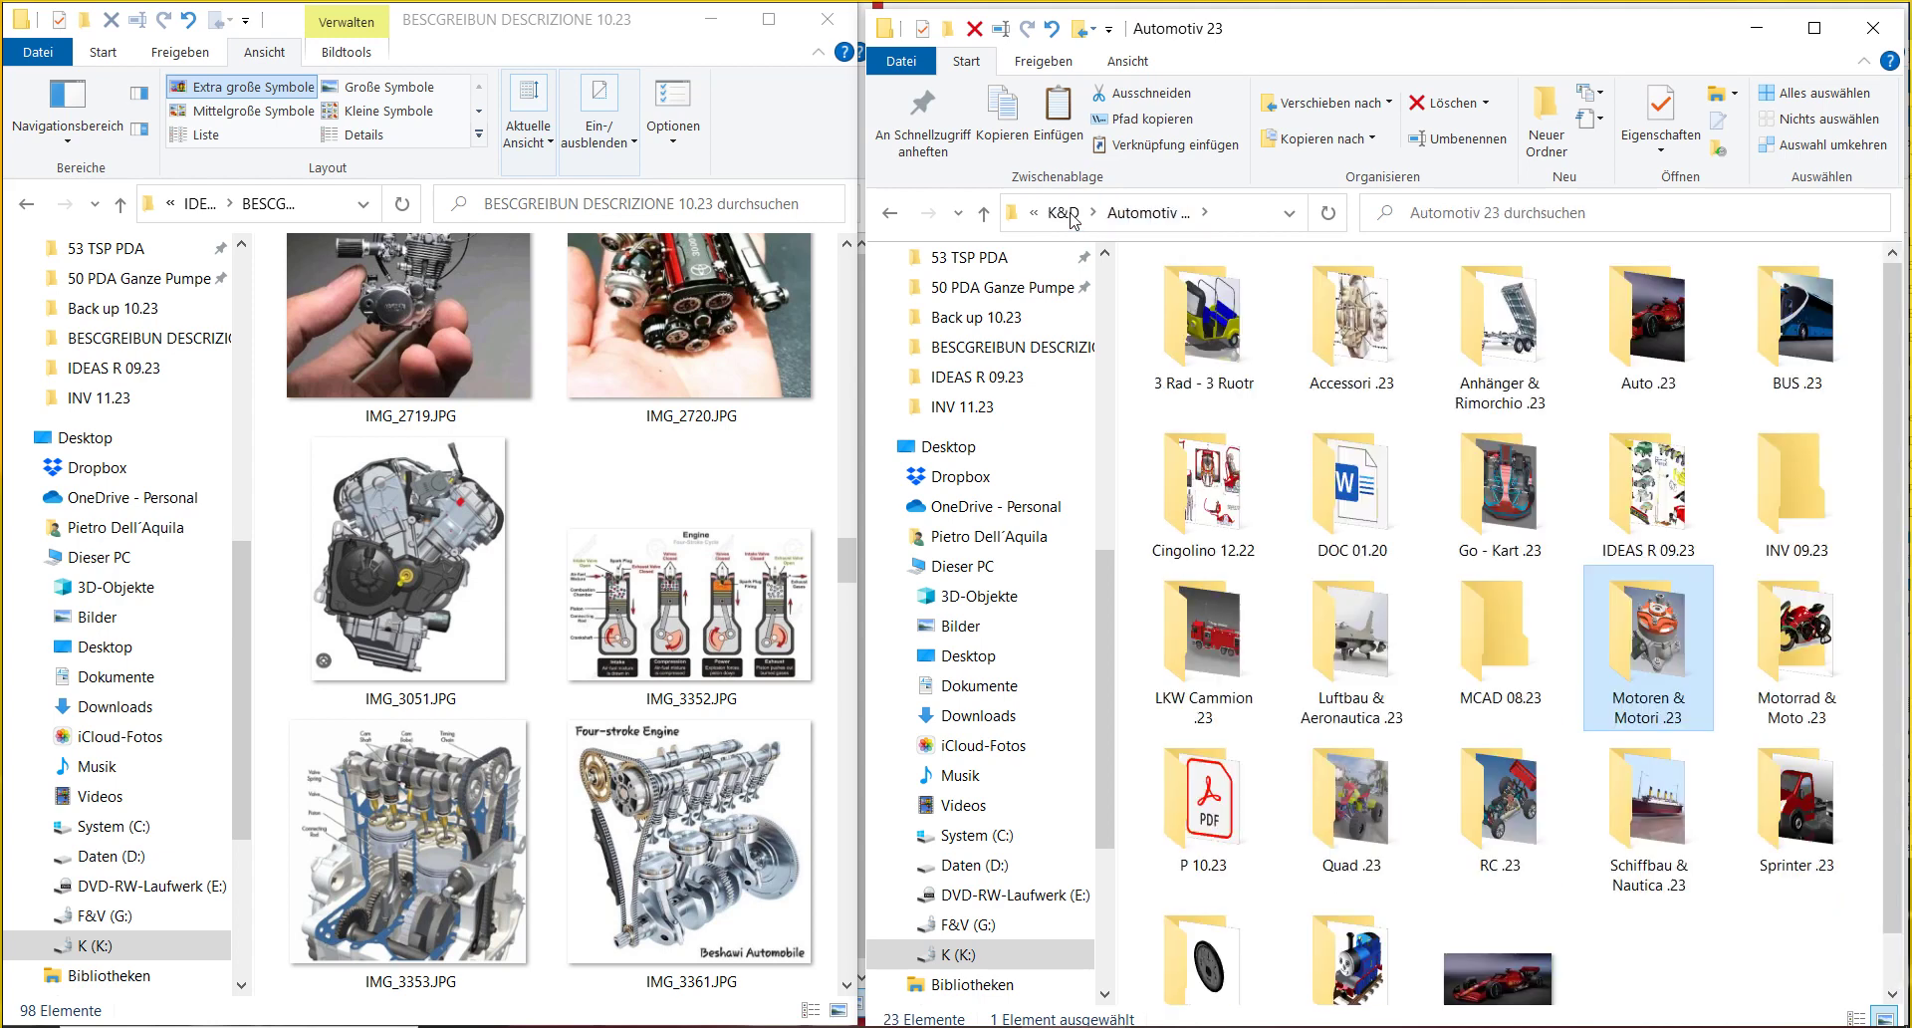
click(1071, 214)
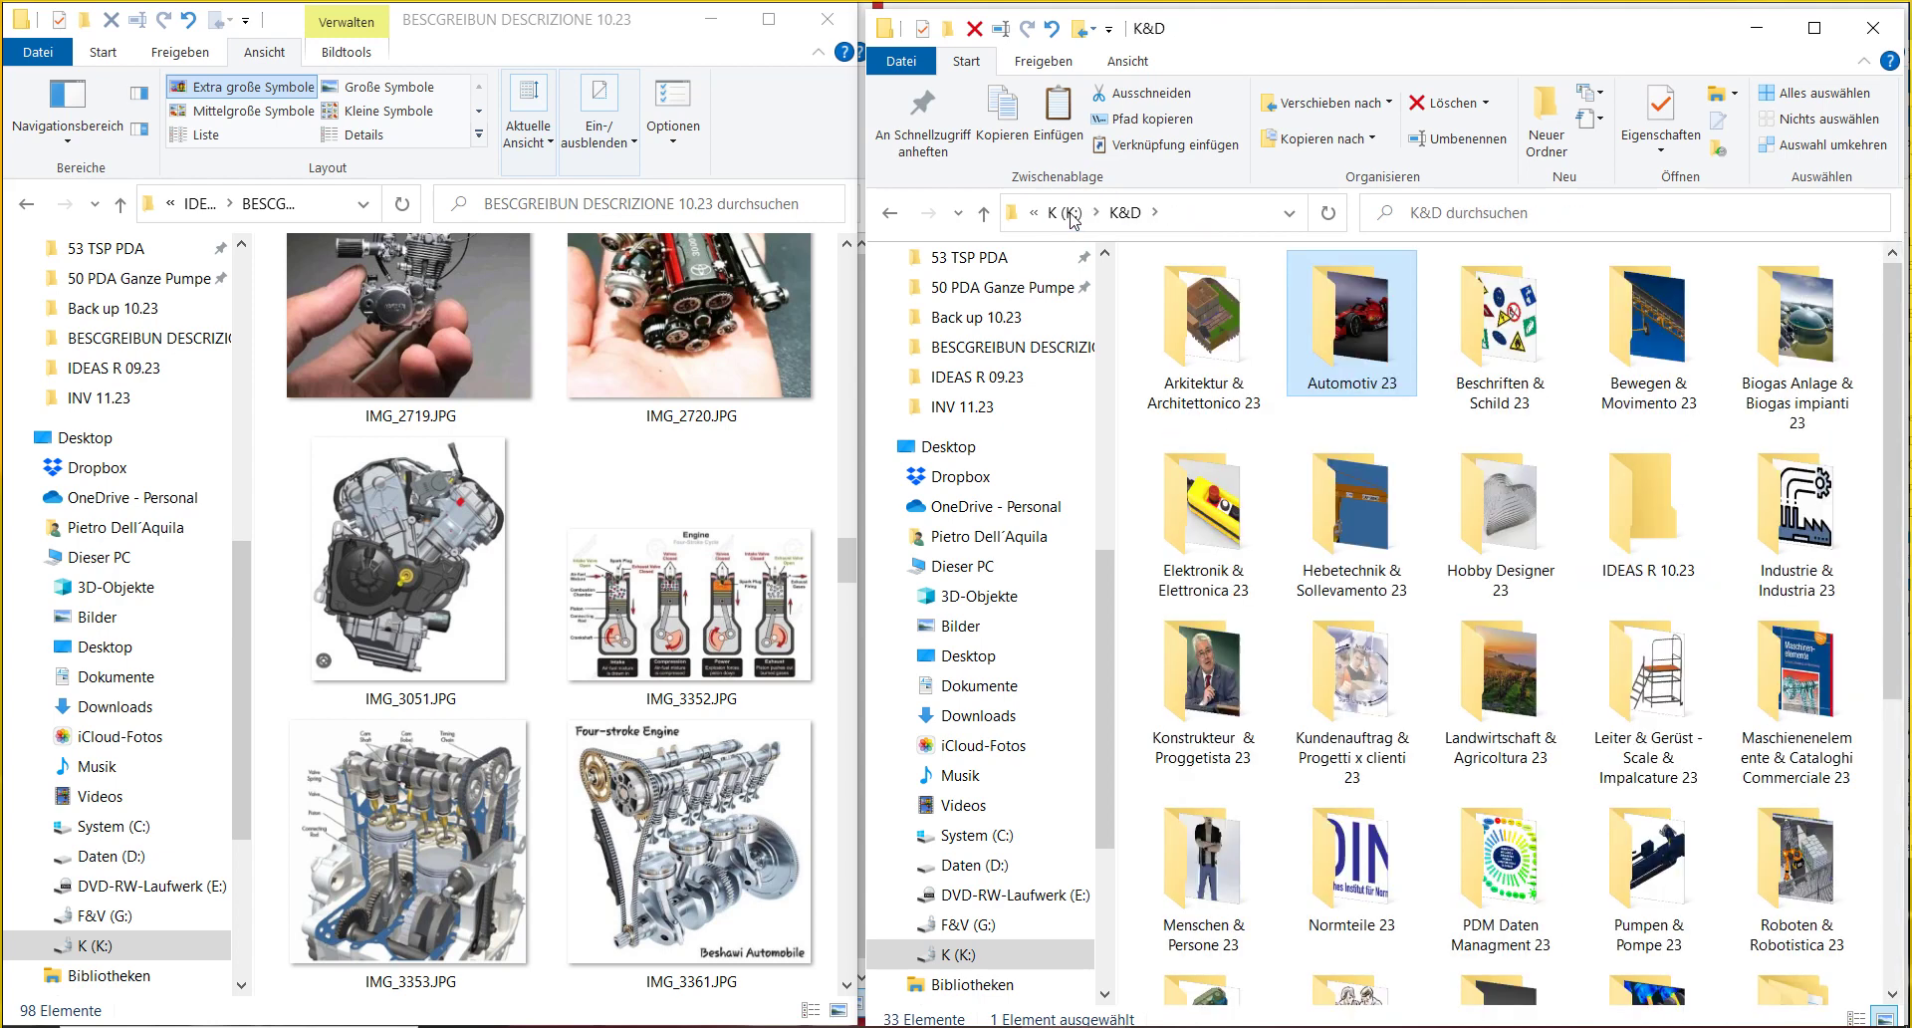
double_click(1370, 343)
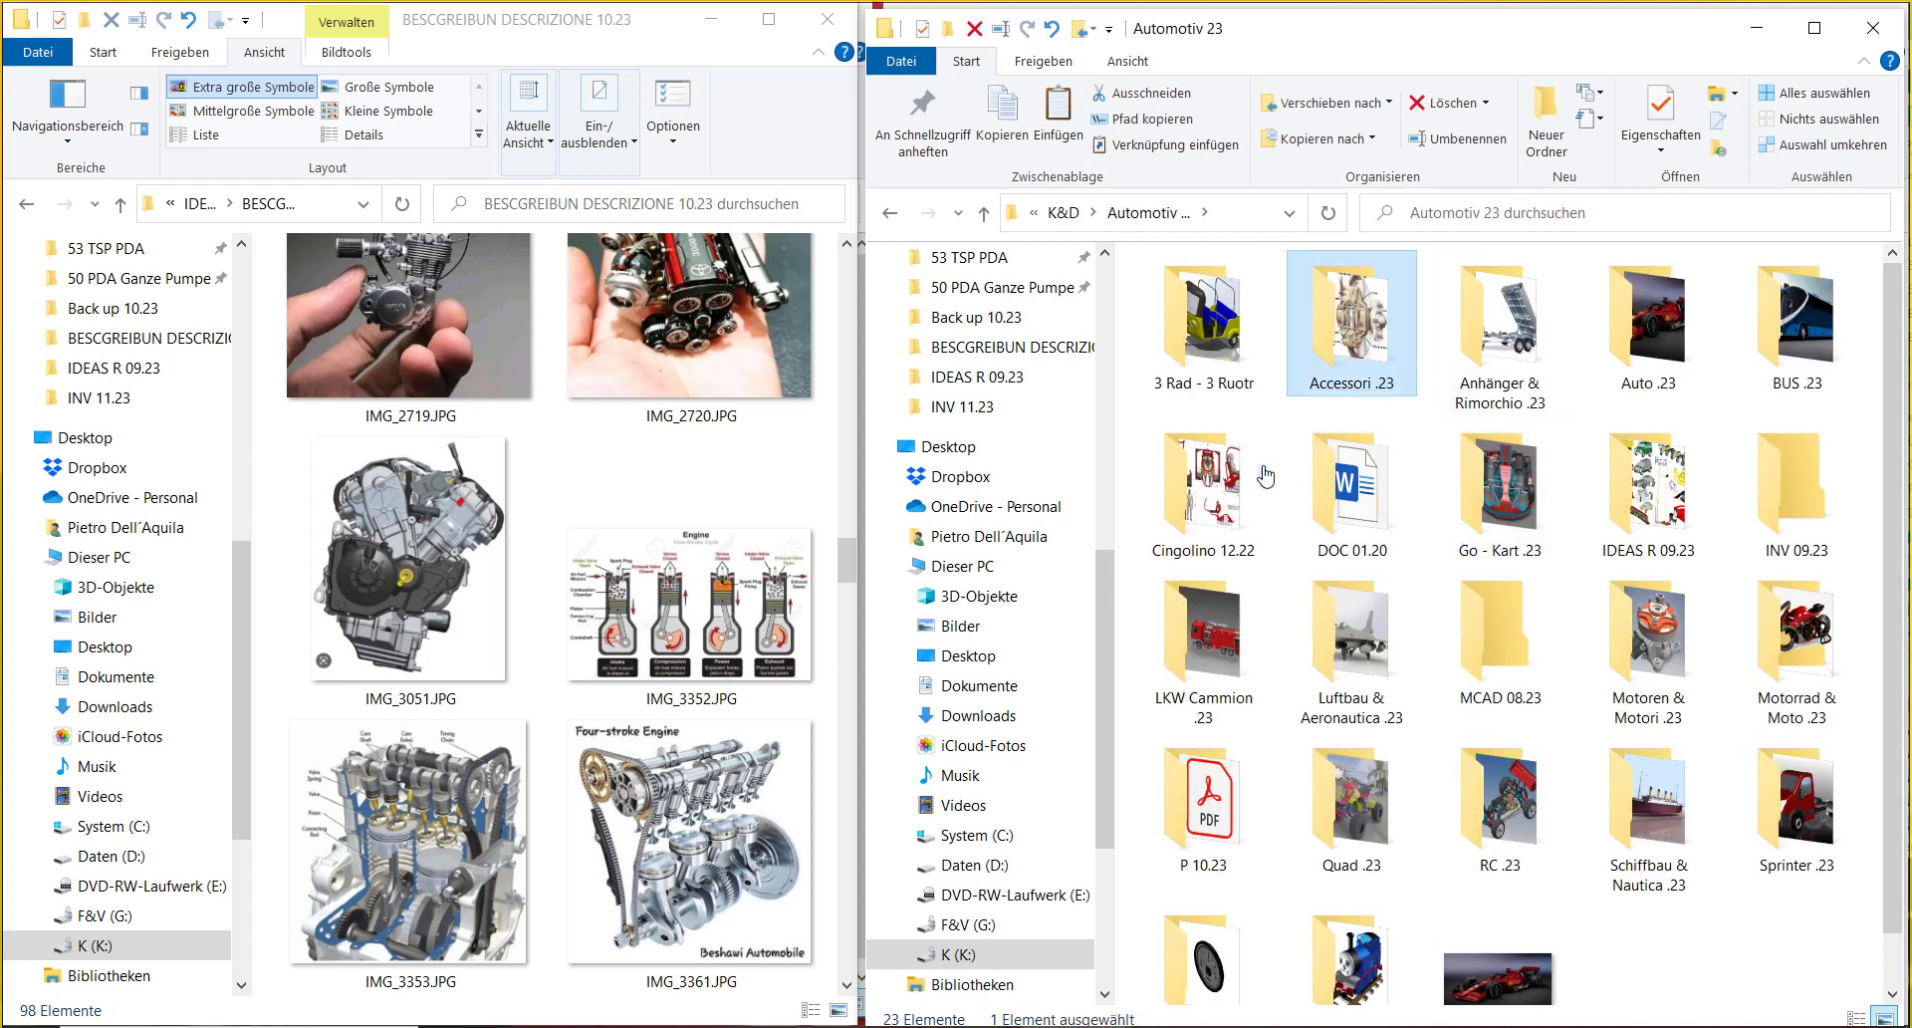
- Examine the subfolders of Automotiv 23, including Cingolino 12.22, Auto .23, MCAD 08.23, INV 09.23, Luftbau & Aeronautica .23 and Motorrad & Moto .23
click(1249, 433)
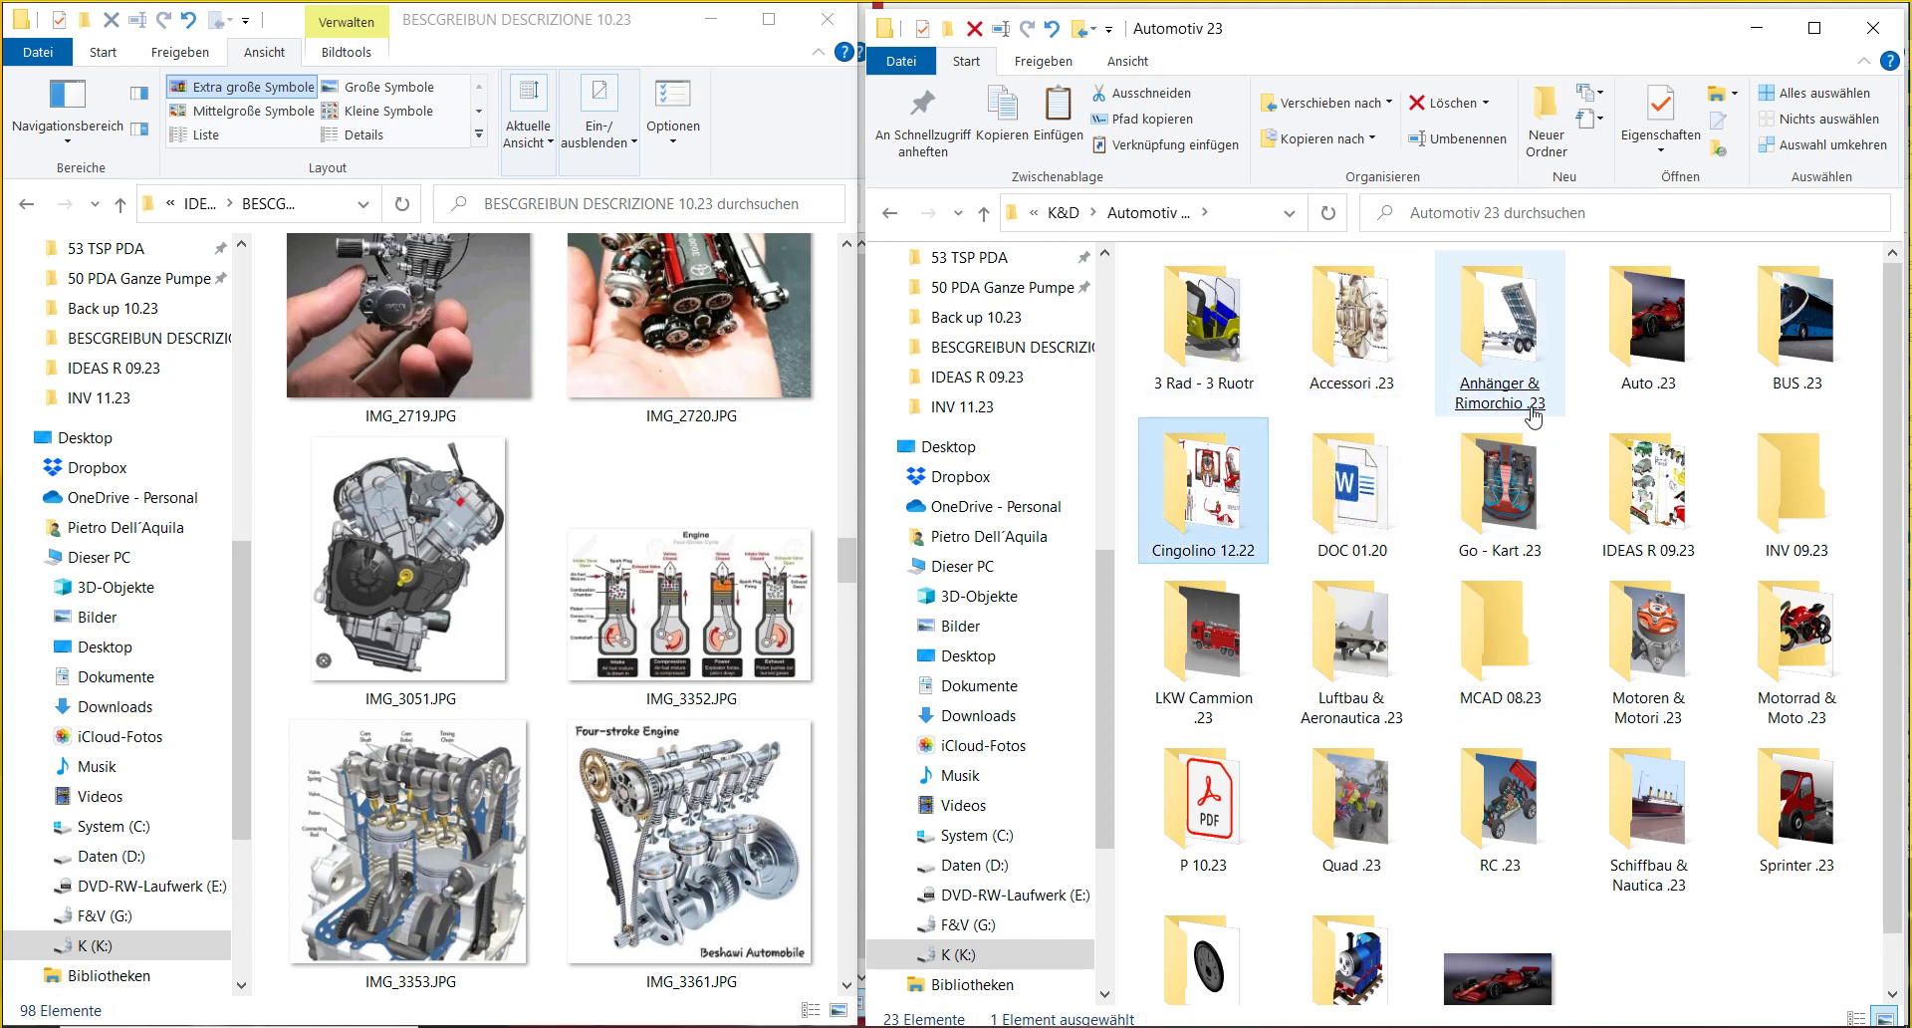
click(1621, 366)
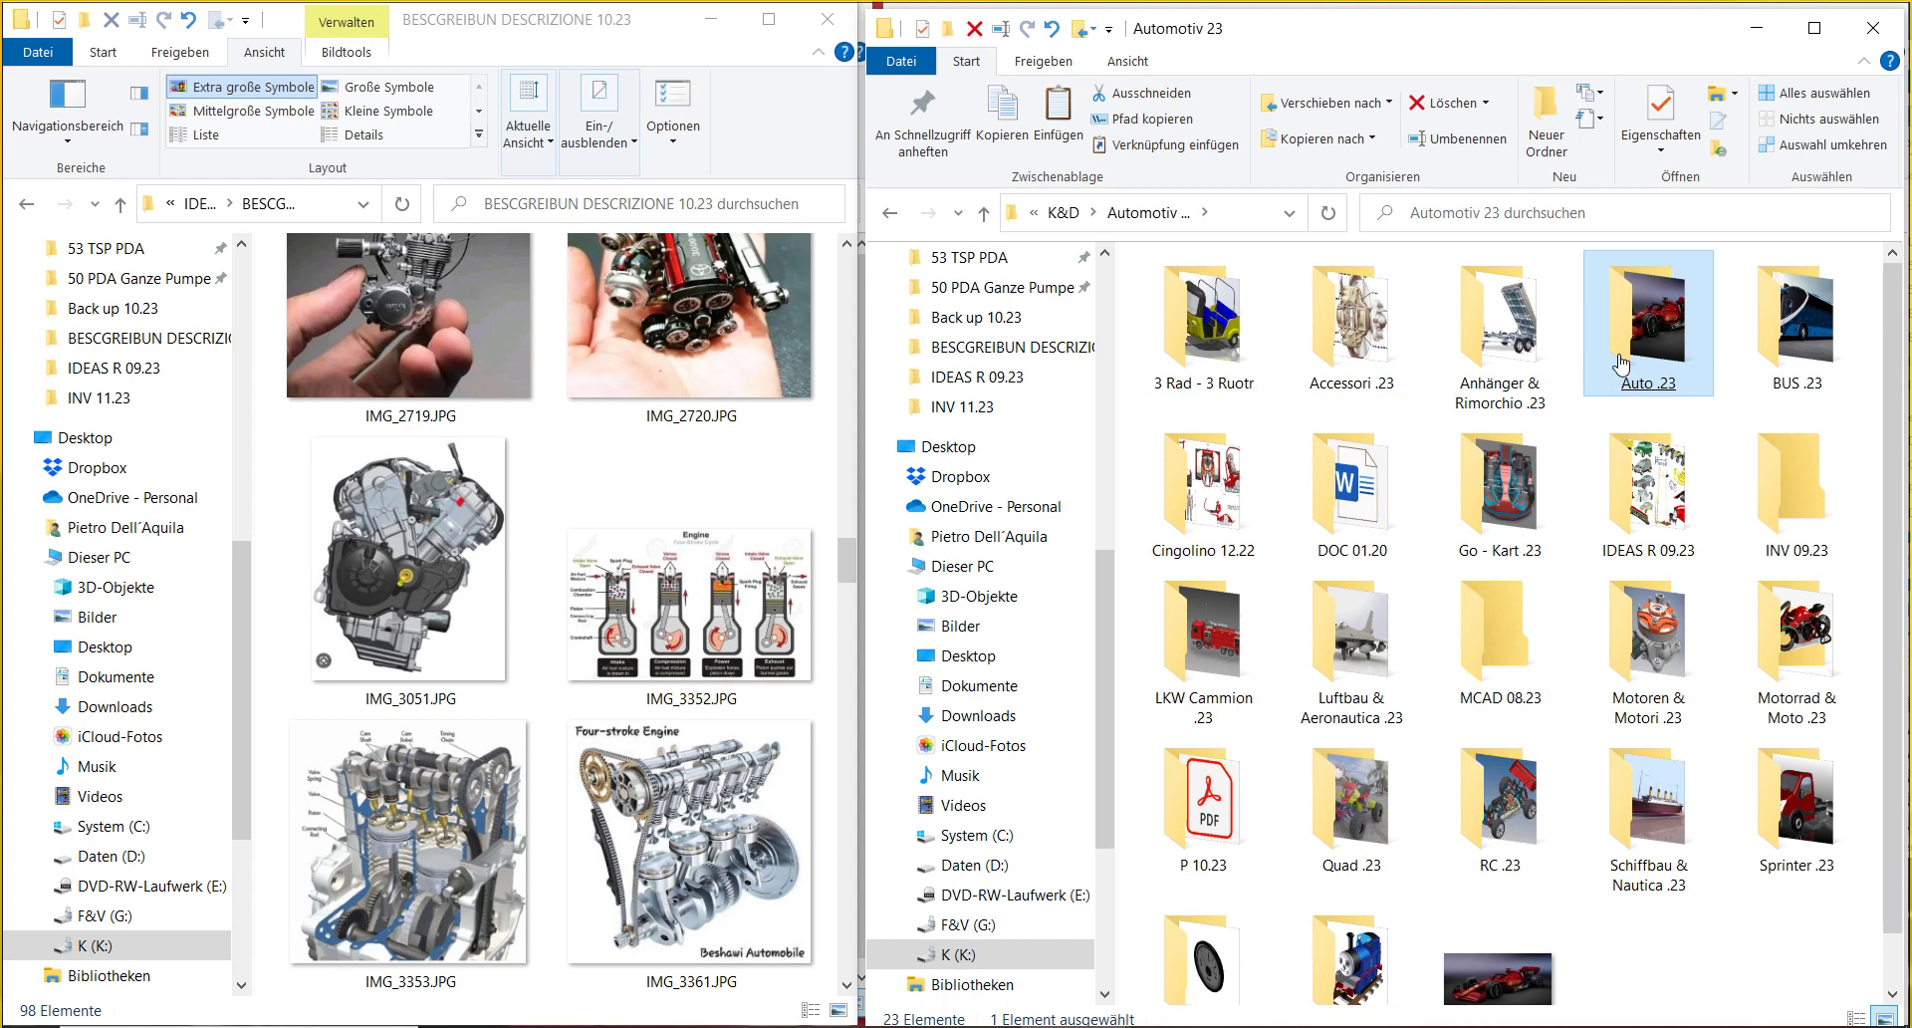
click(1267, 538)
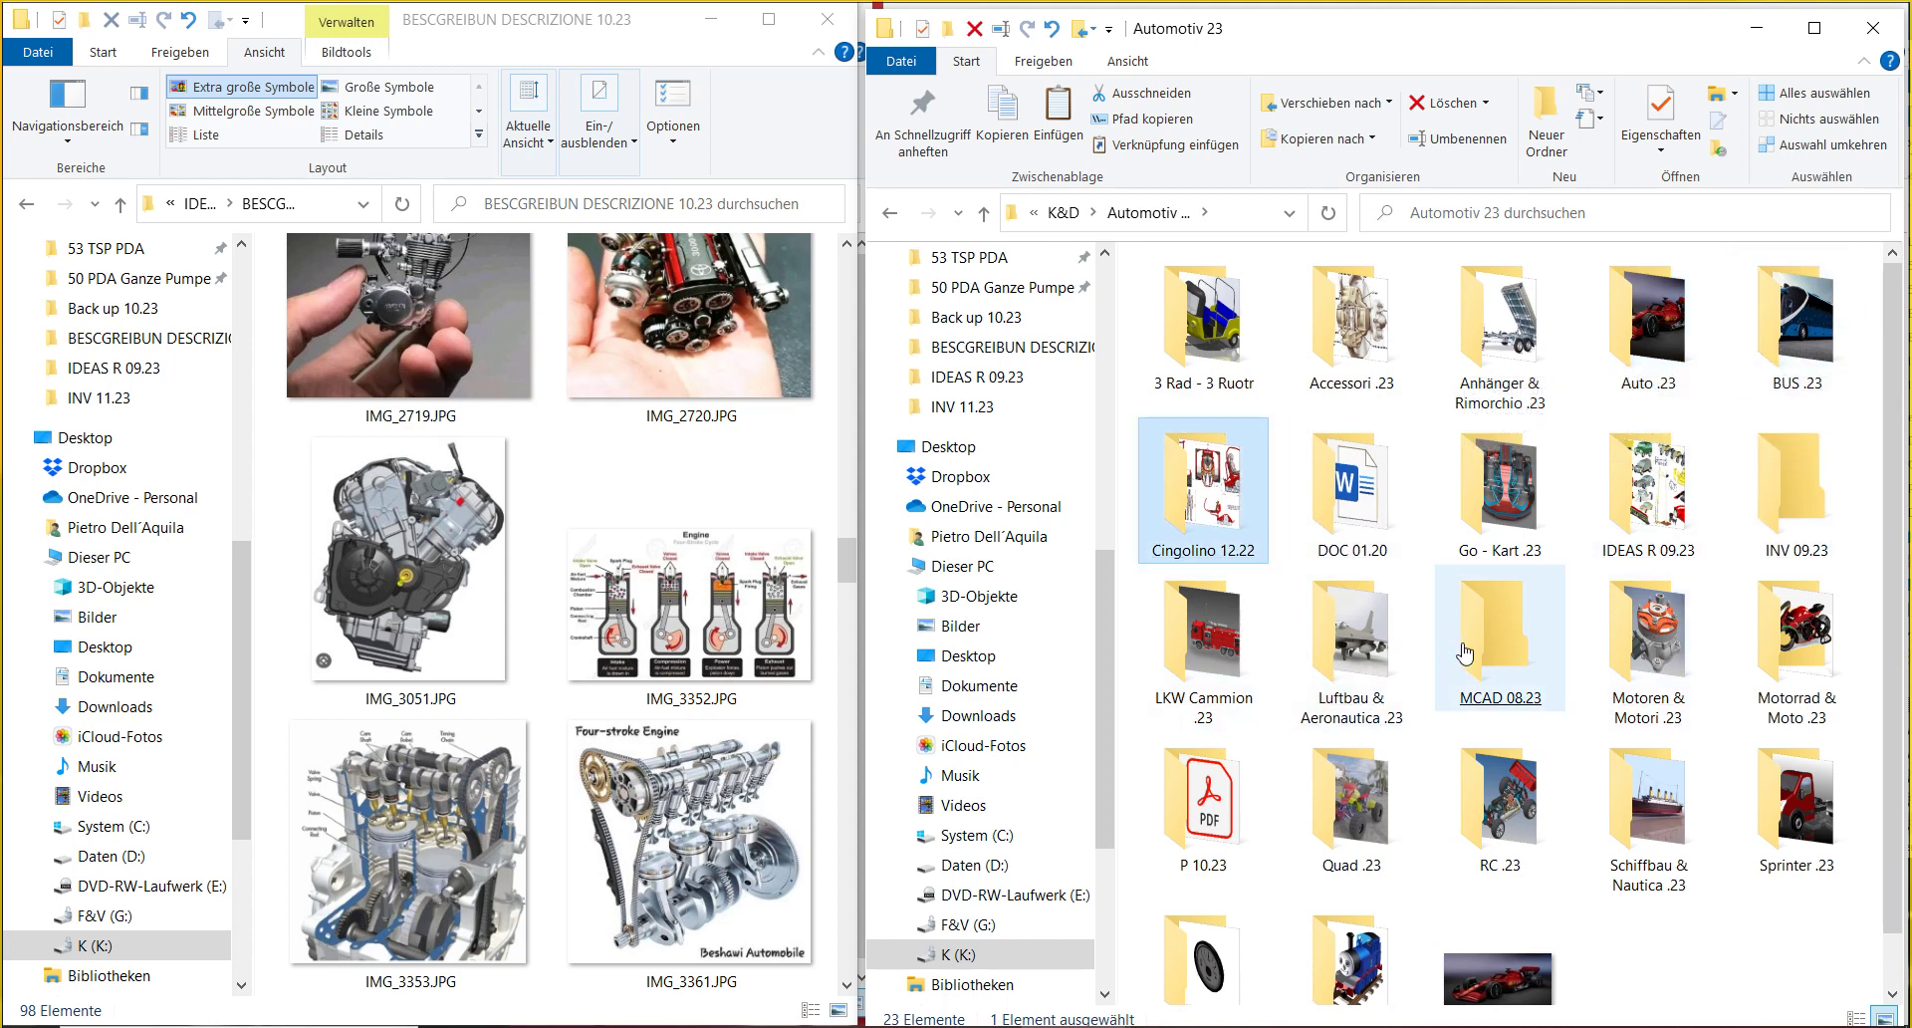
click(1506, 615)
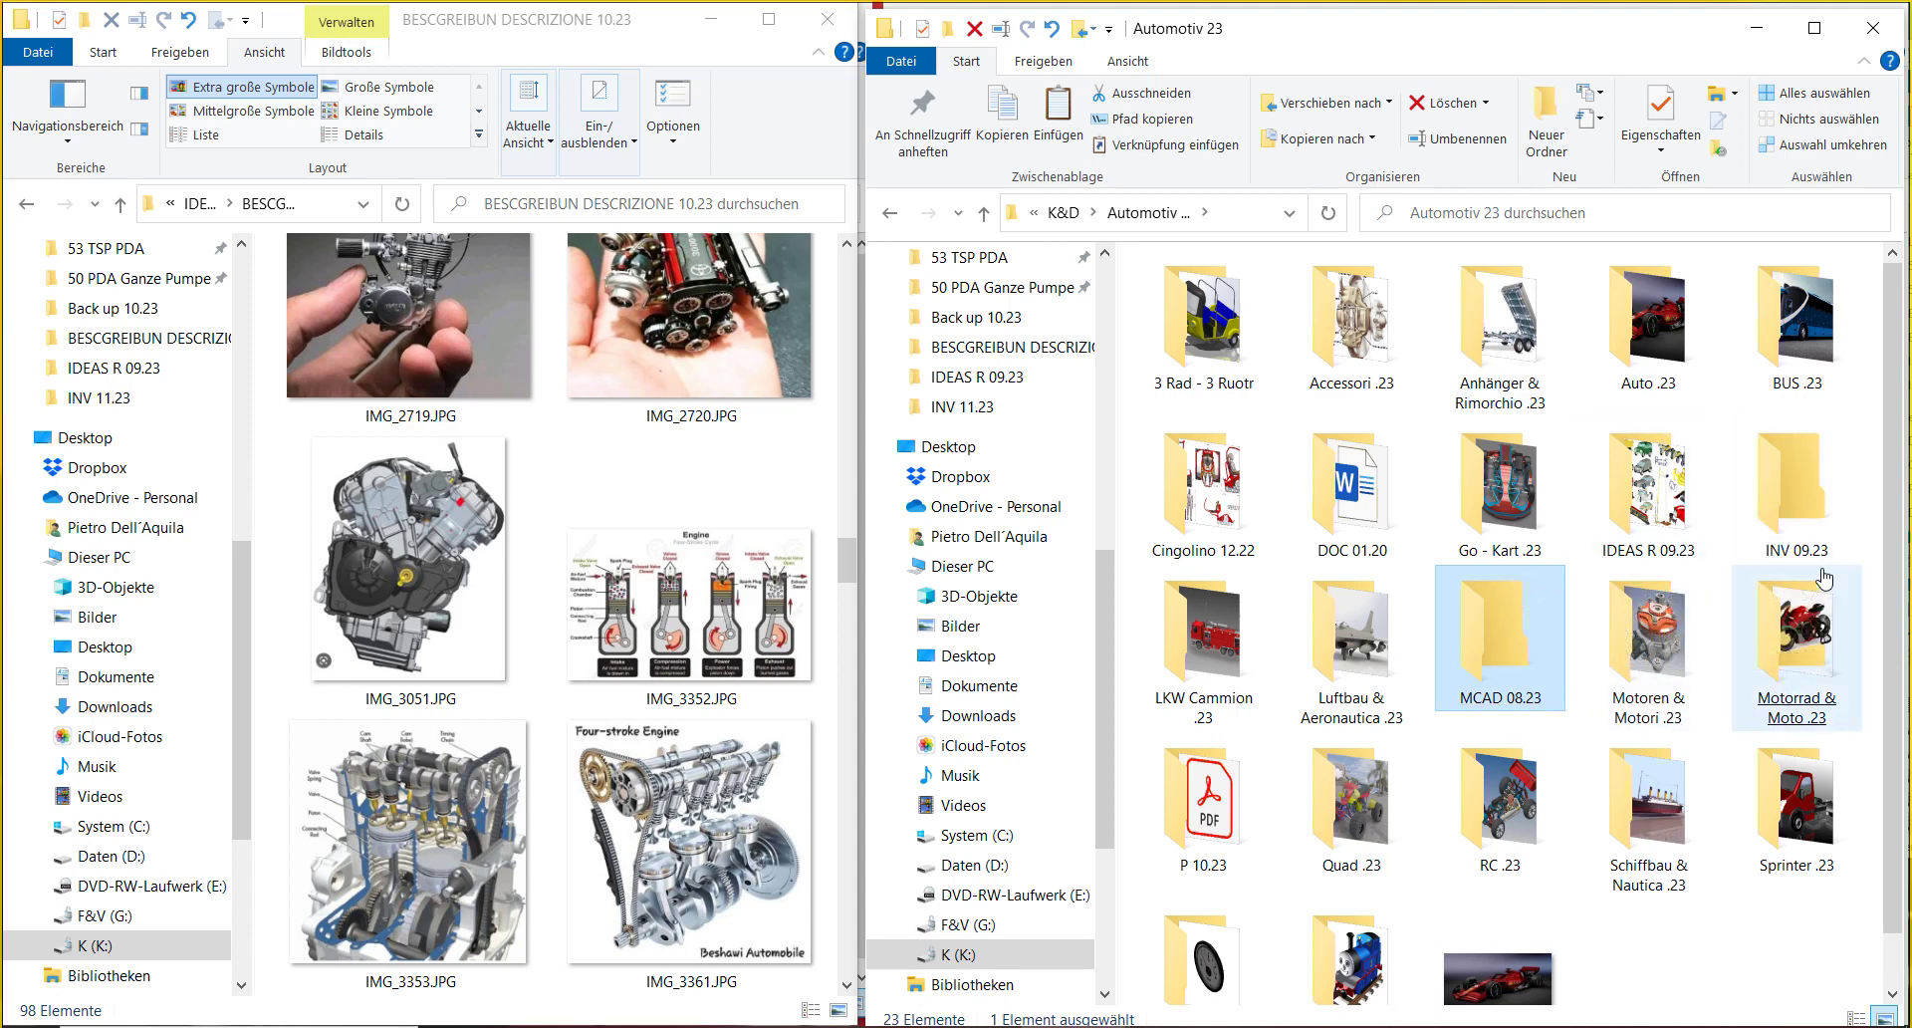
click(1805, 501)
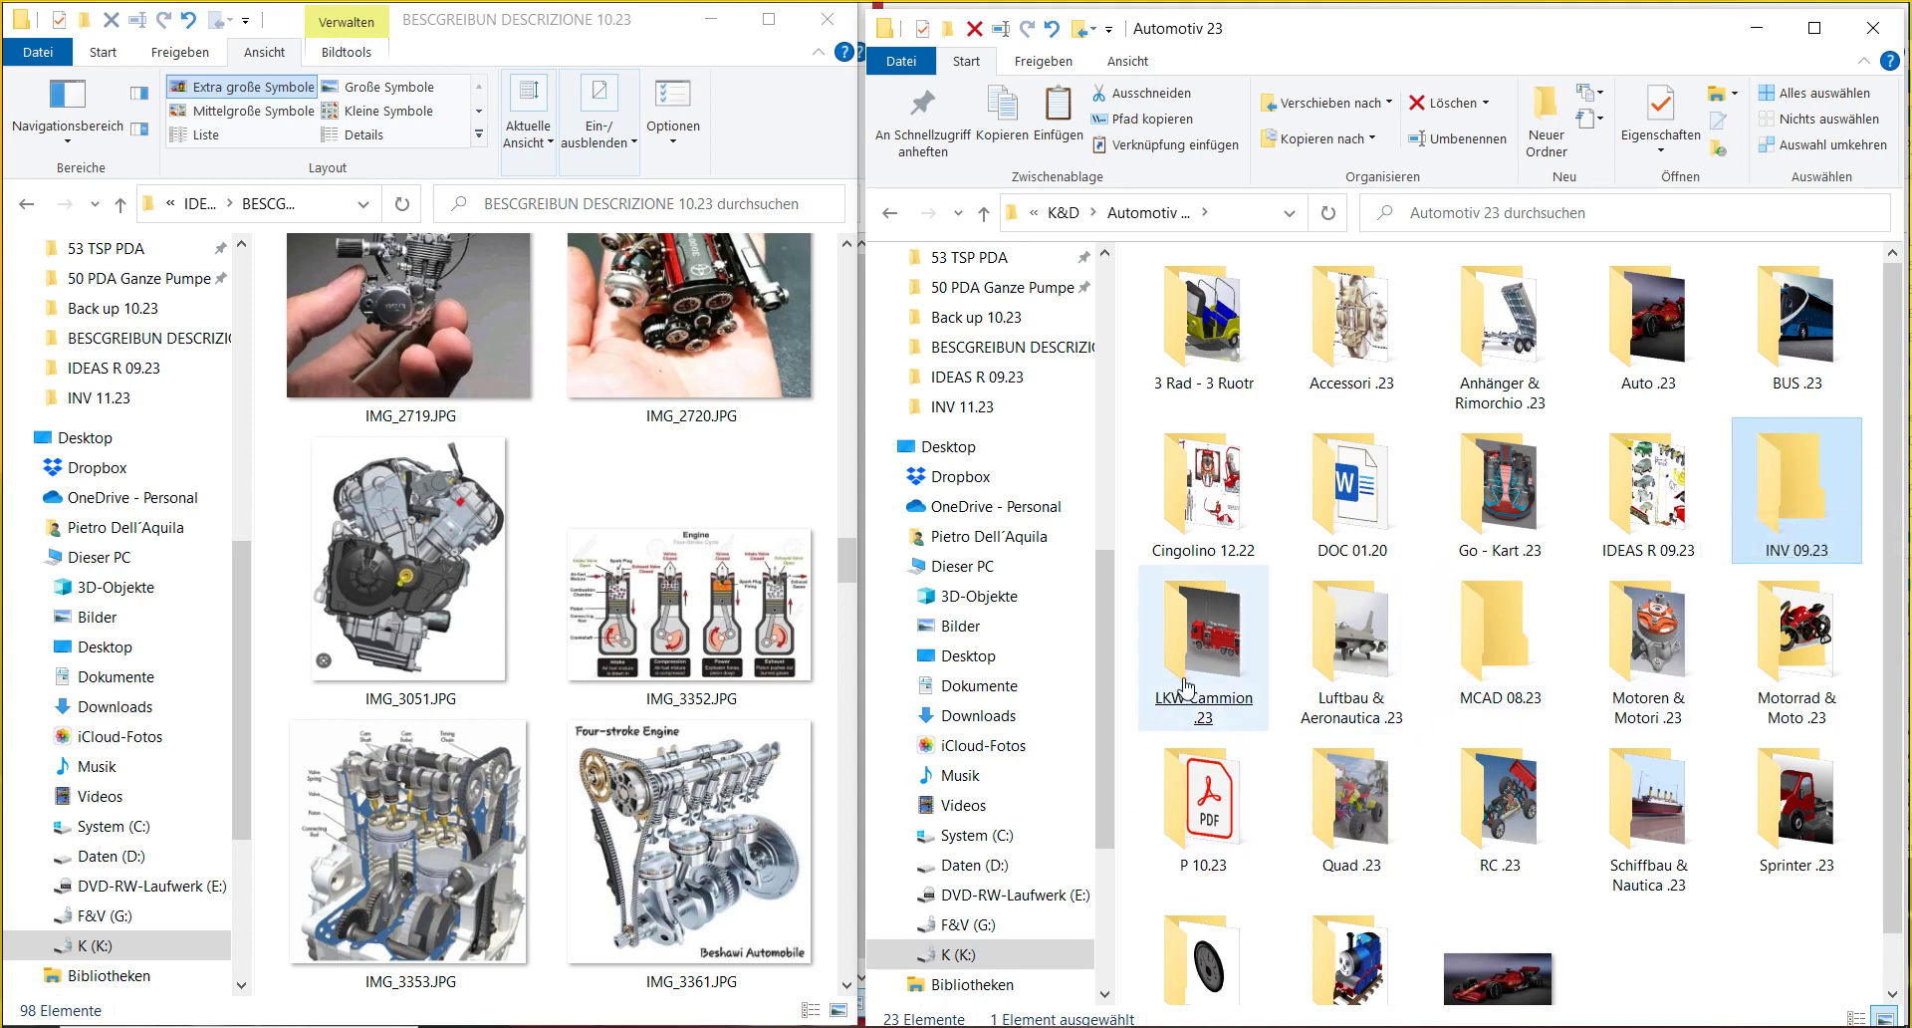
click(1390, 707)
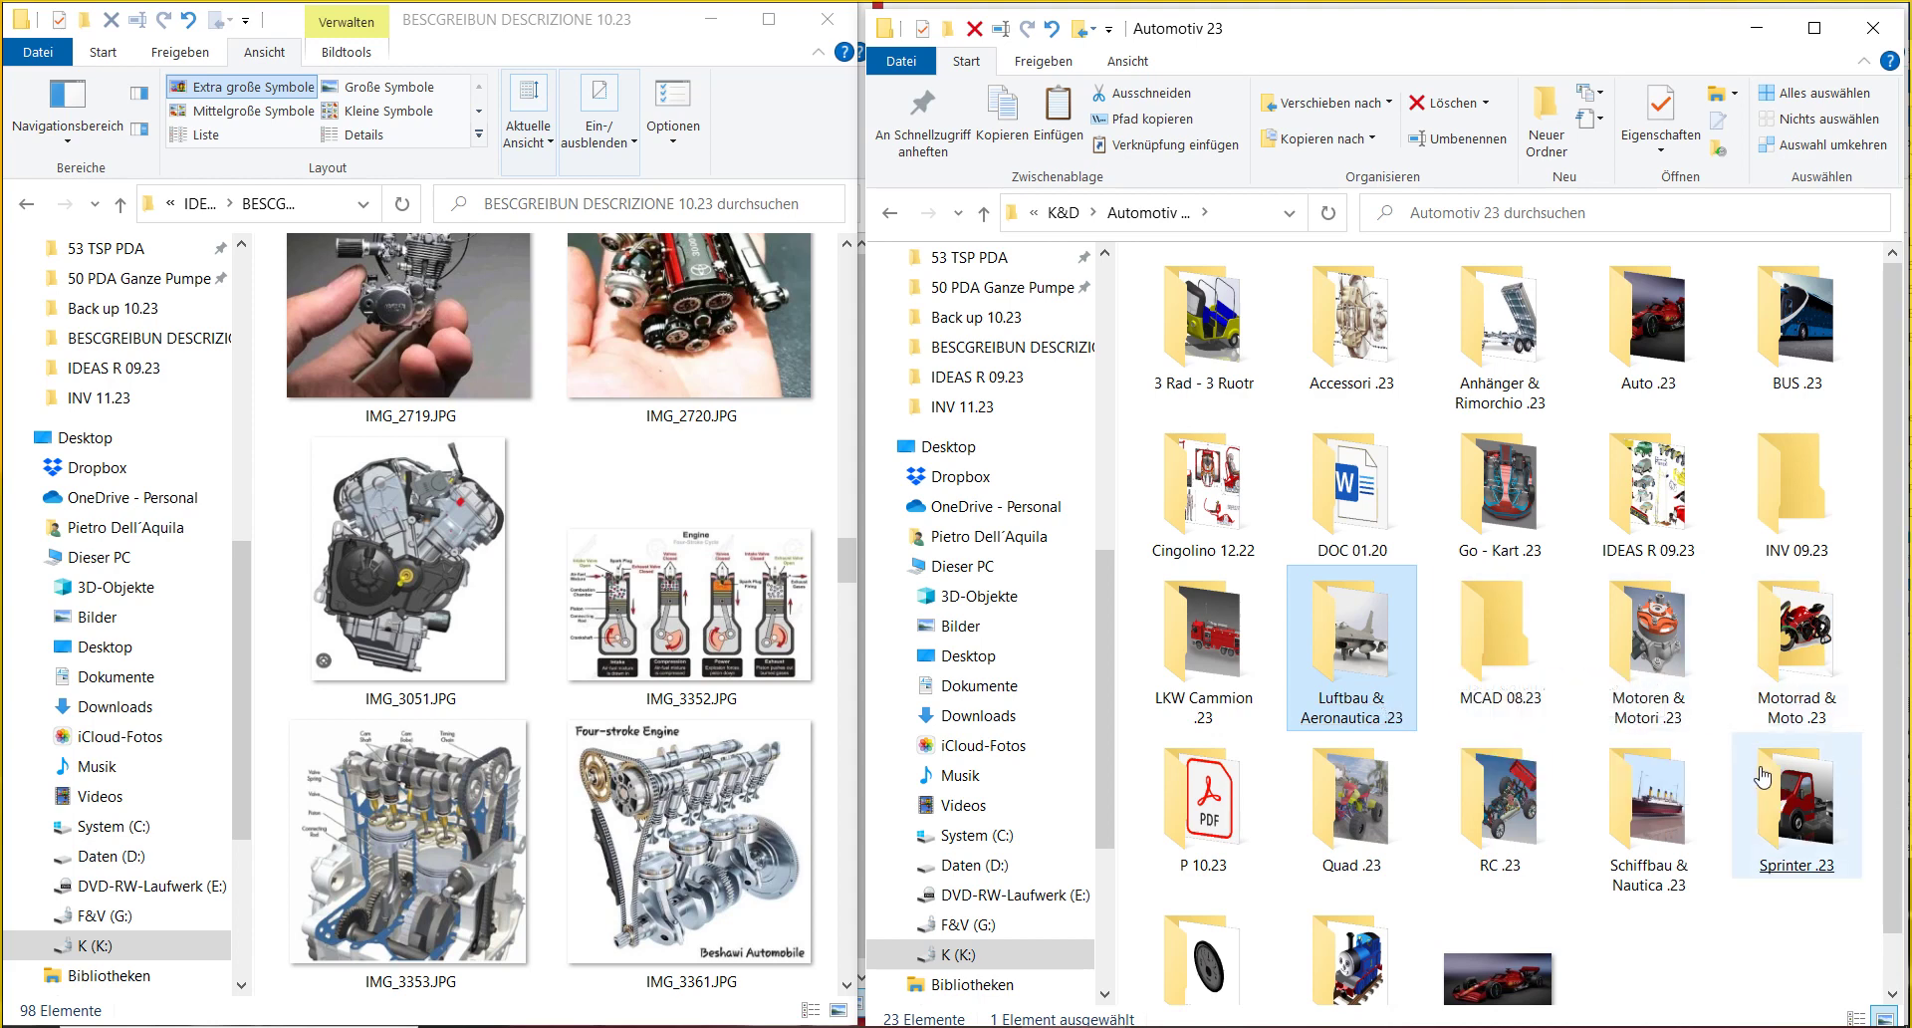
click(1762, 777)
click(1693, 712)
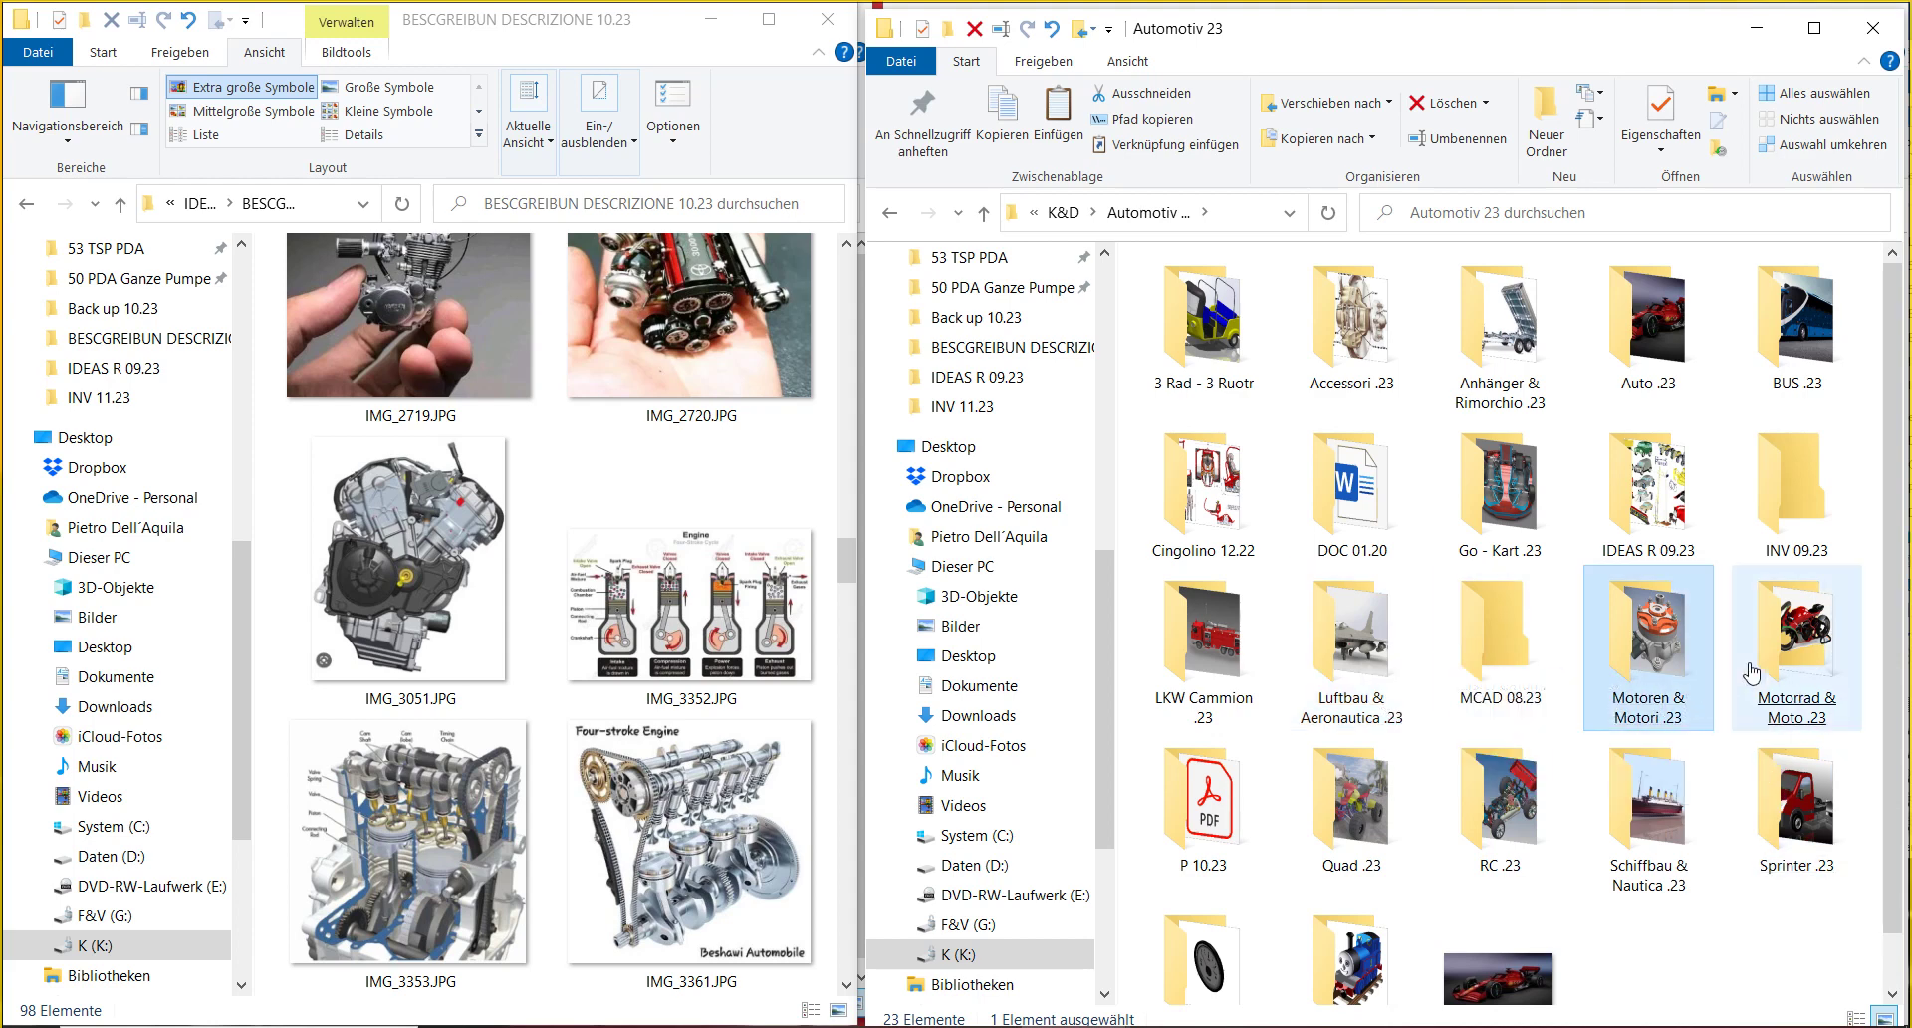
click(1779, 658)
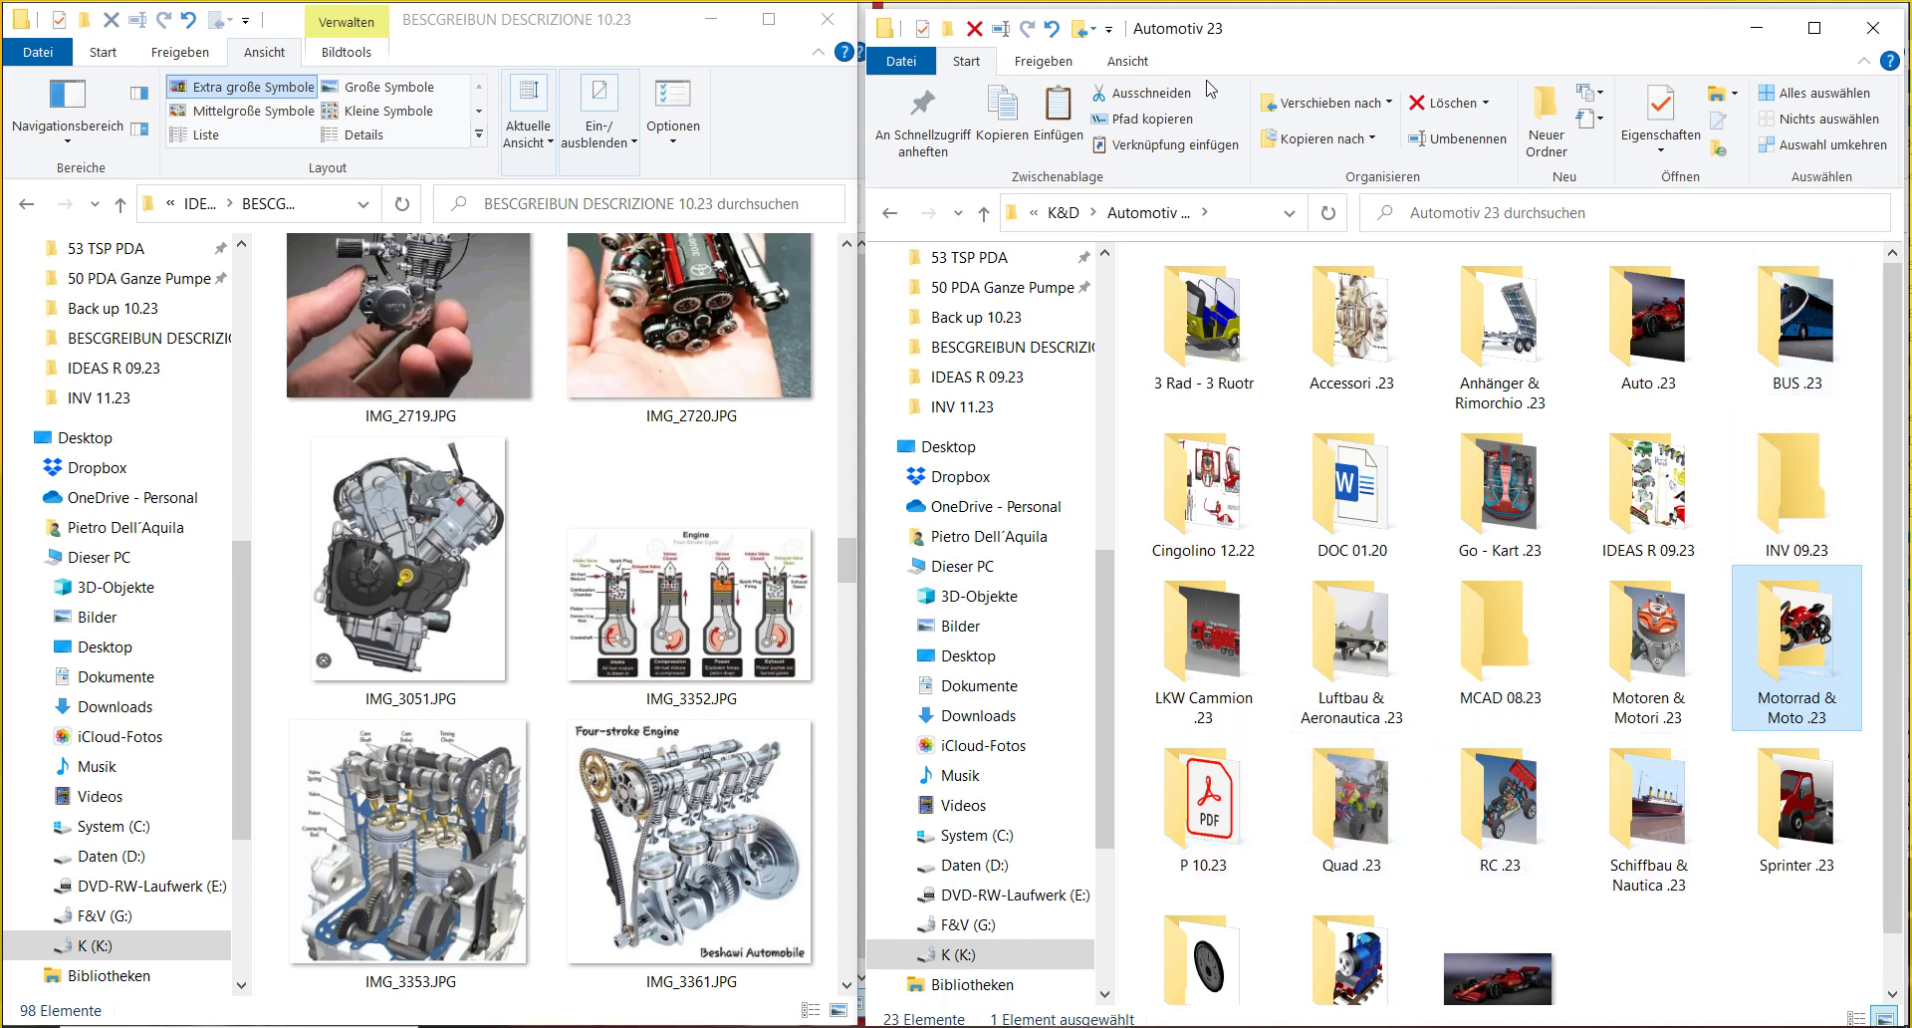
- View the catalogue hP Katalog.pdf from the P 10.23 folder, close it and return to Automotiv 23
click(1222, 811)
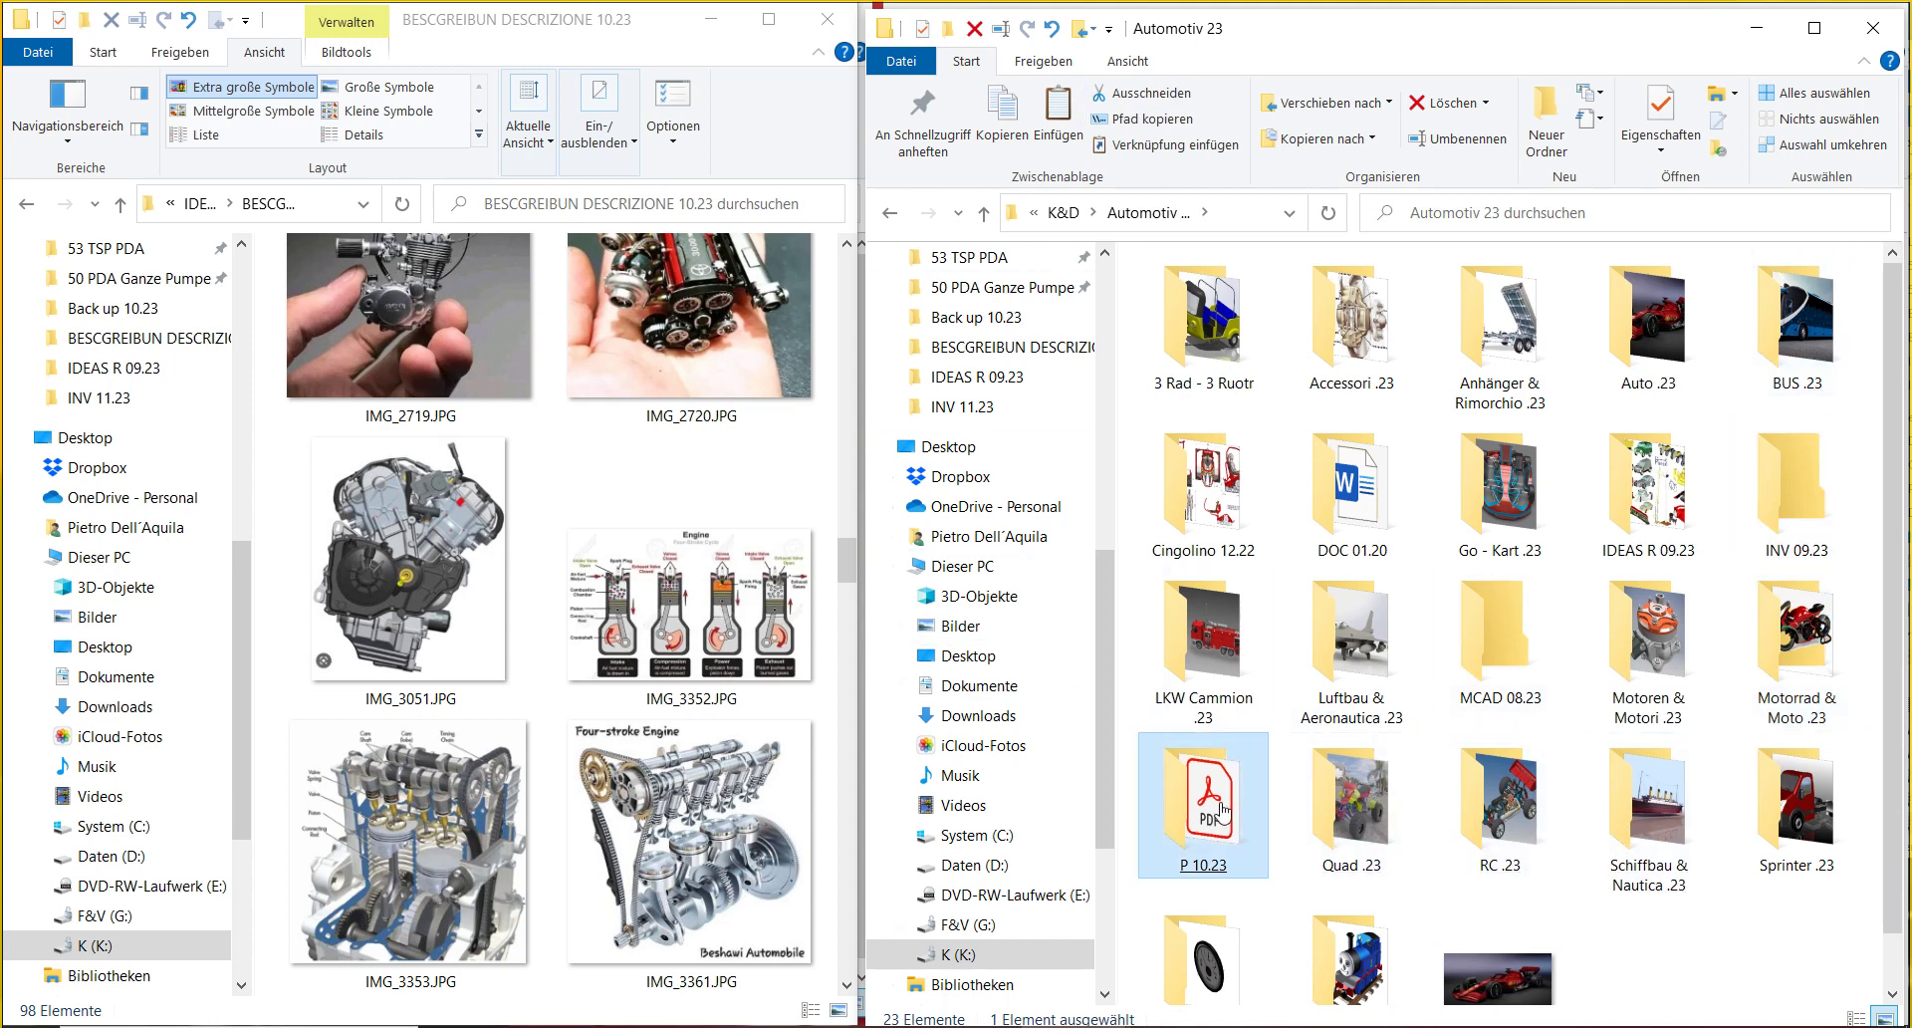
double_click(1223, 812)
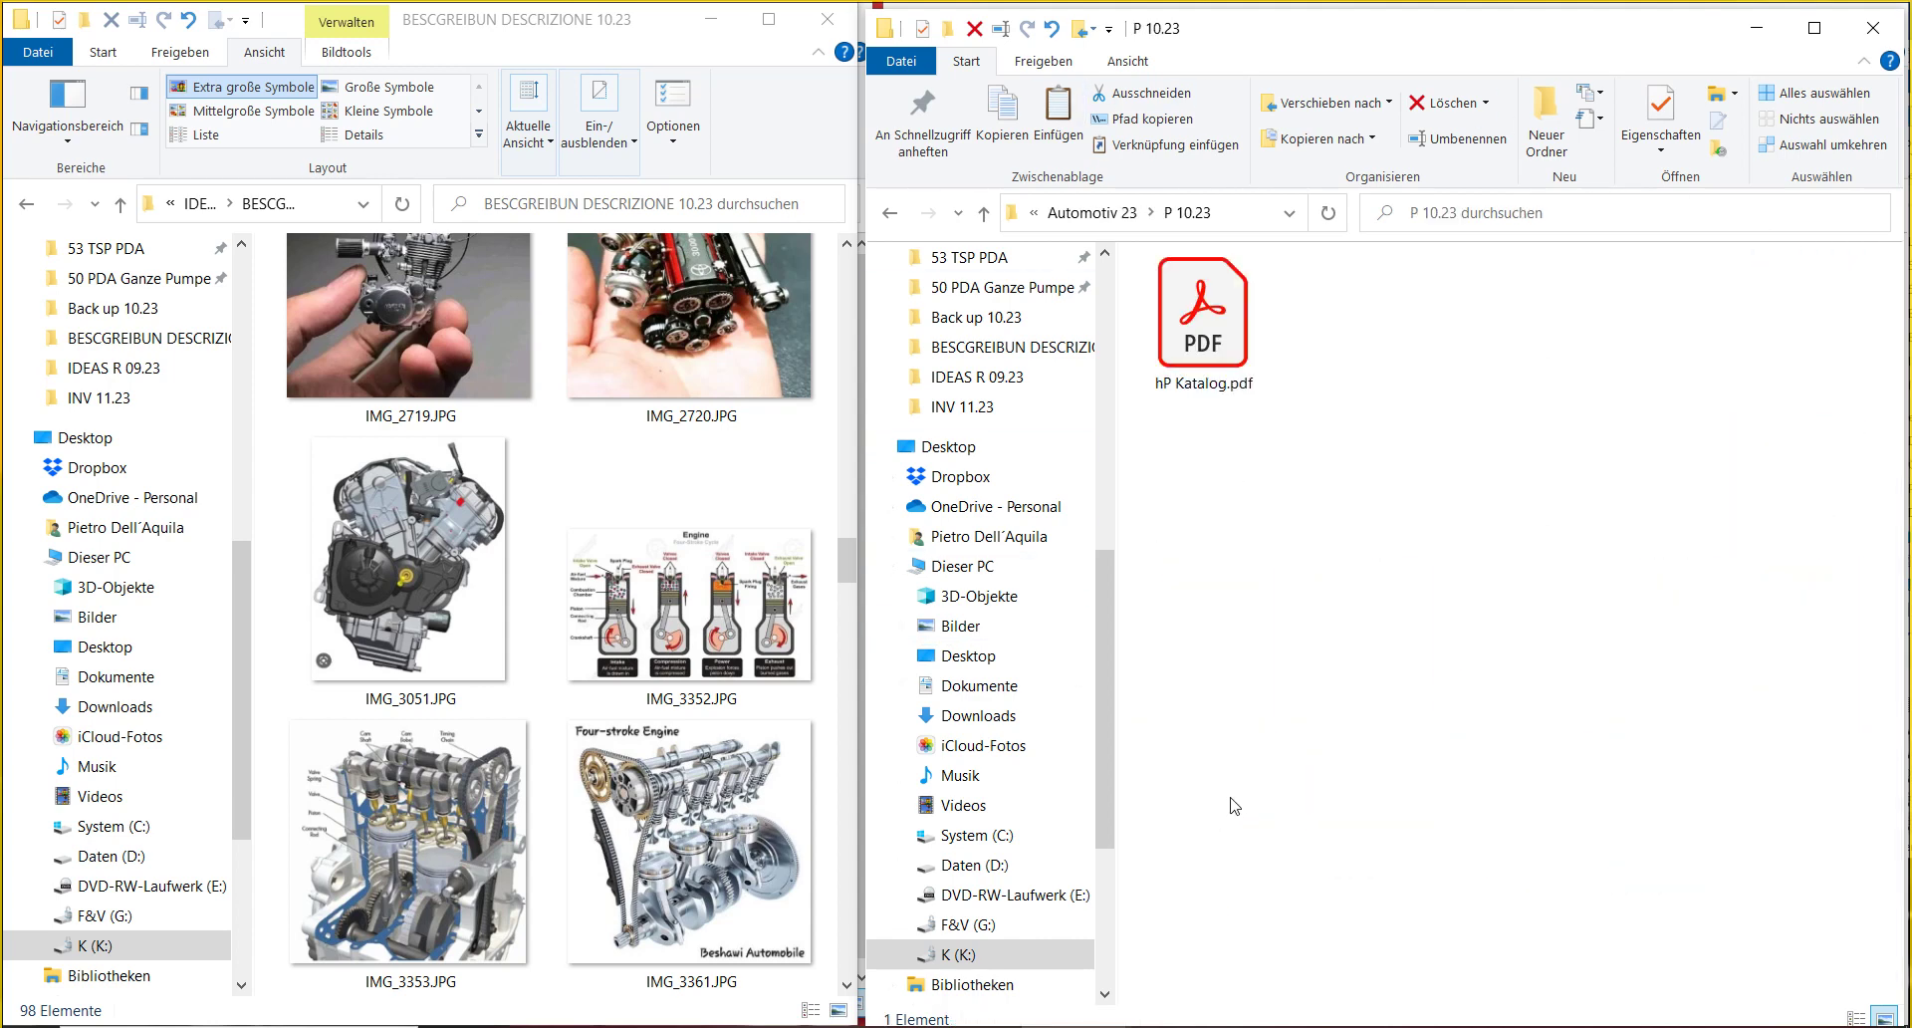
click(1217, 383)
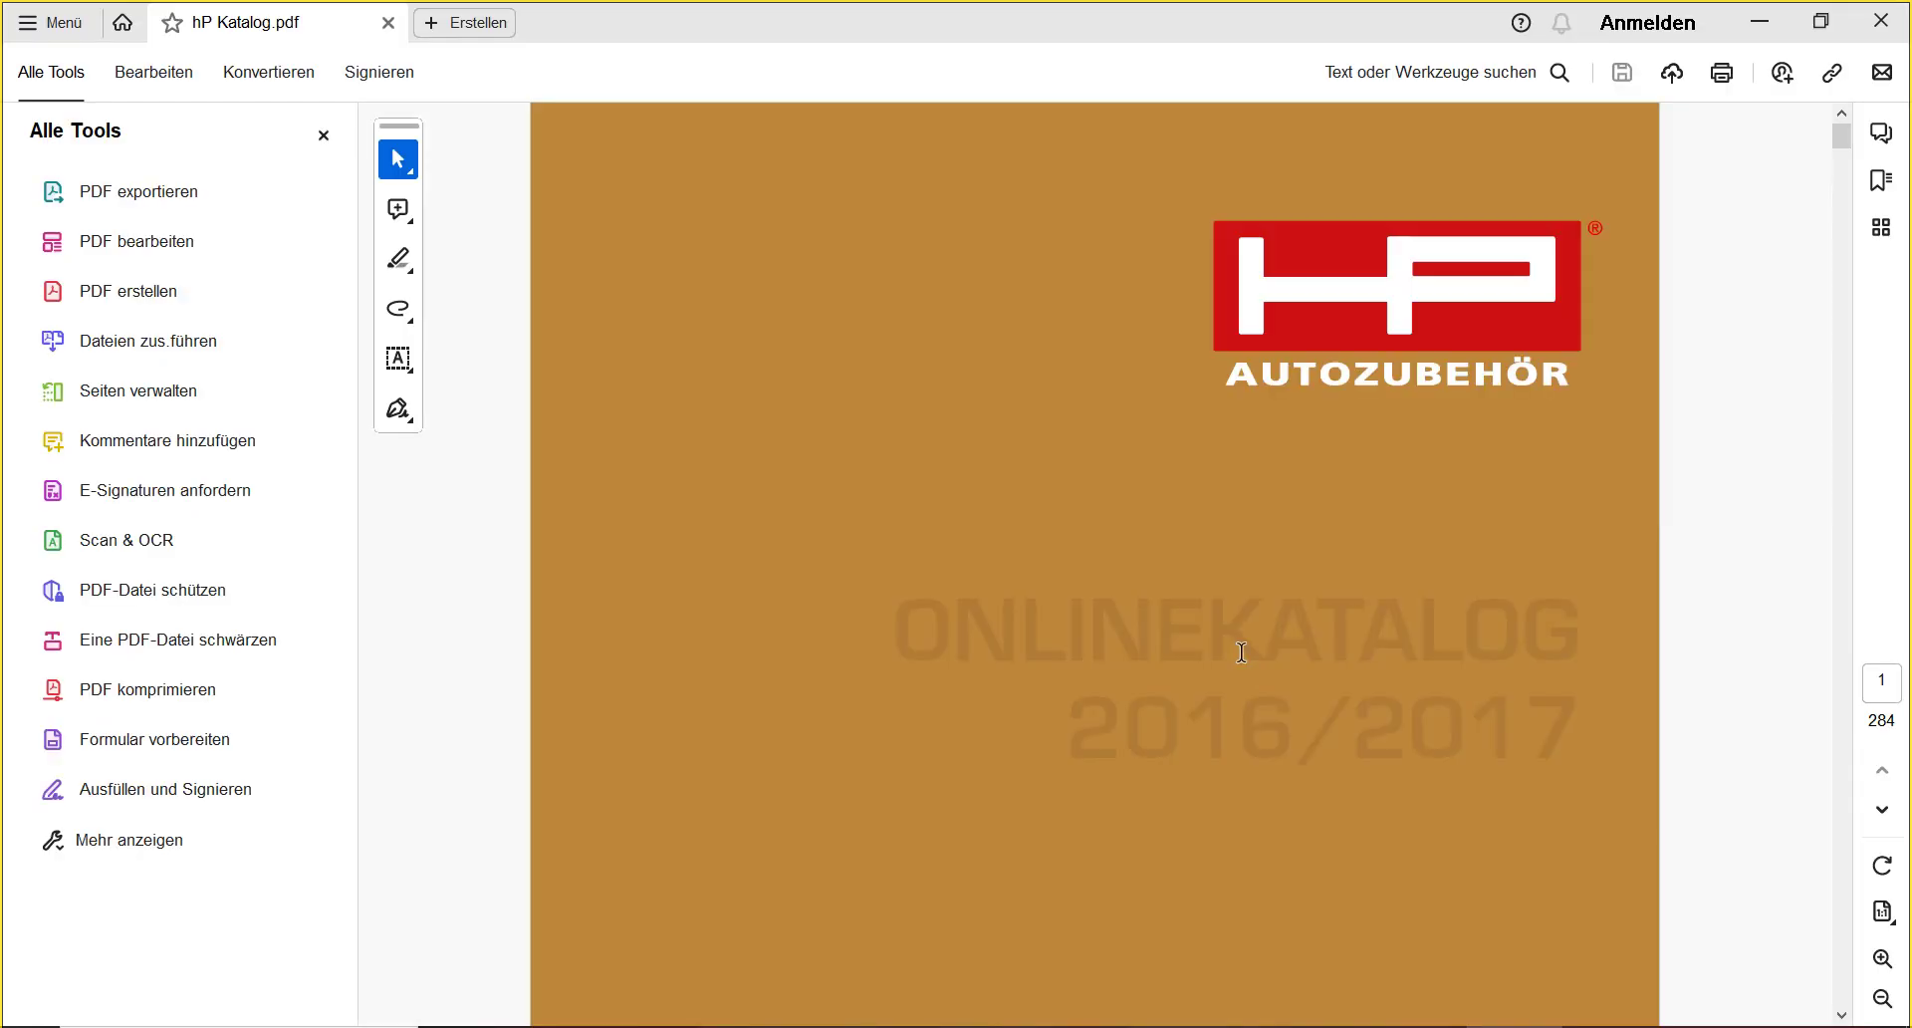
scroll(1241, 652, down, 4)
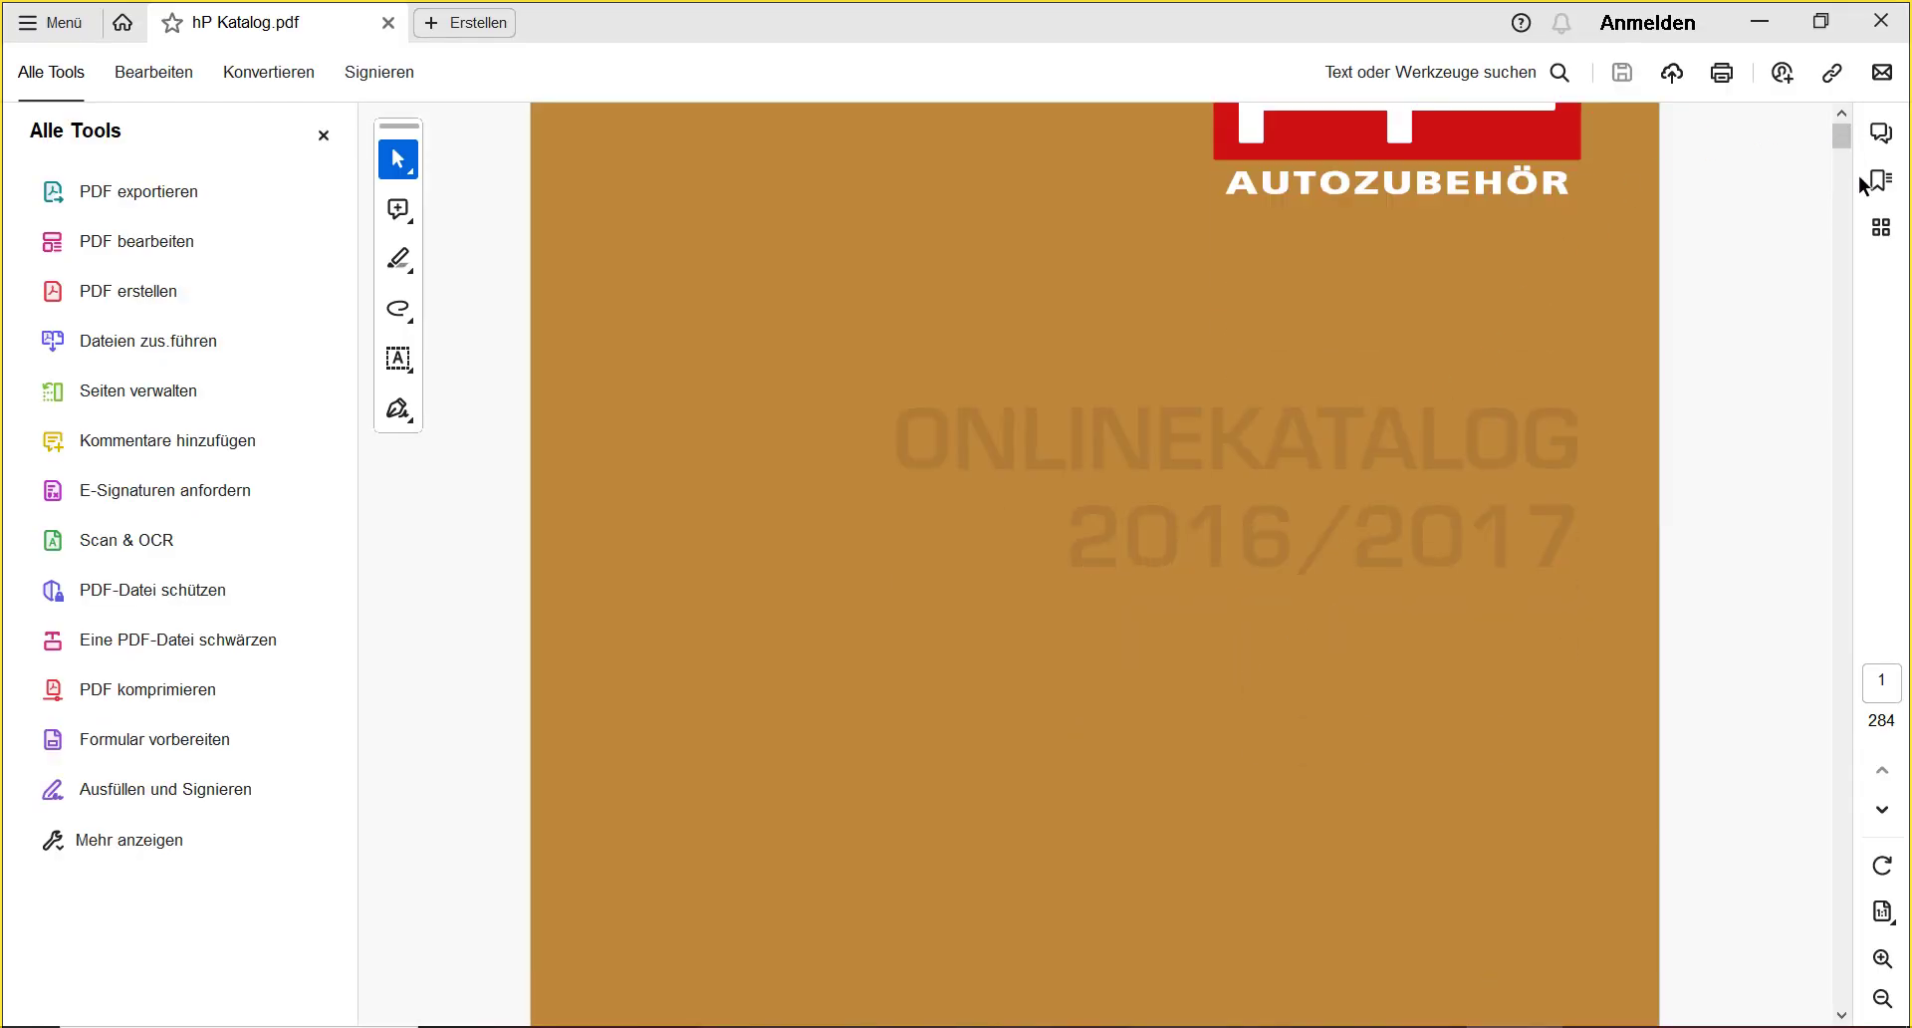
drag(1841, 140, 1898, 462)
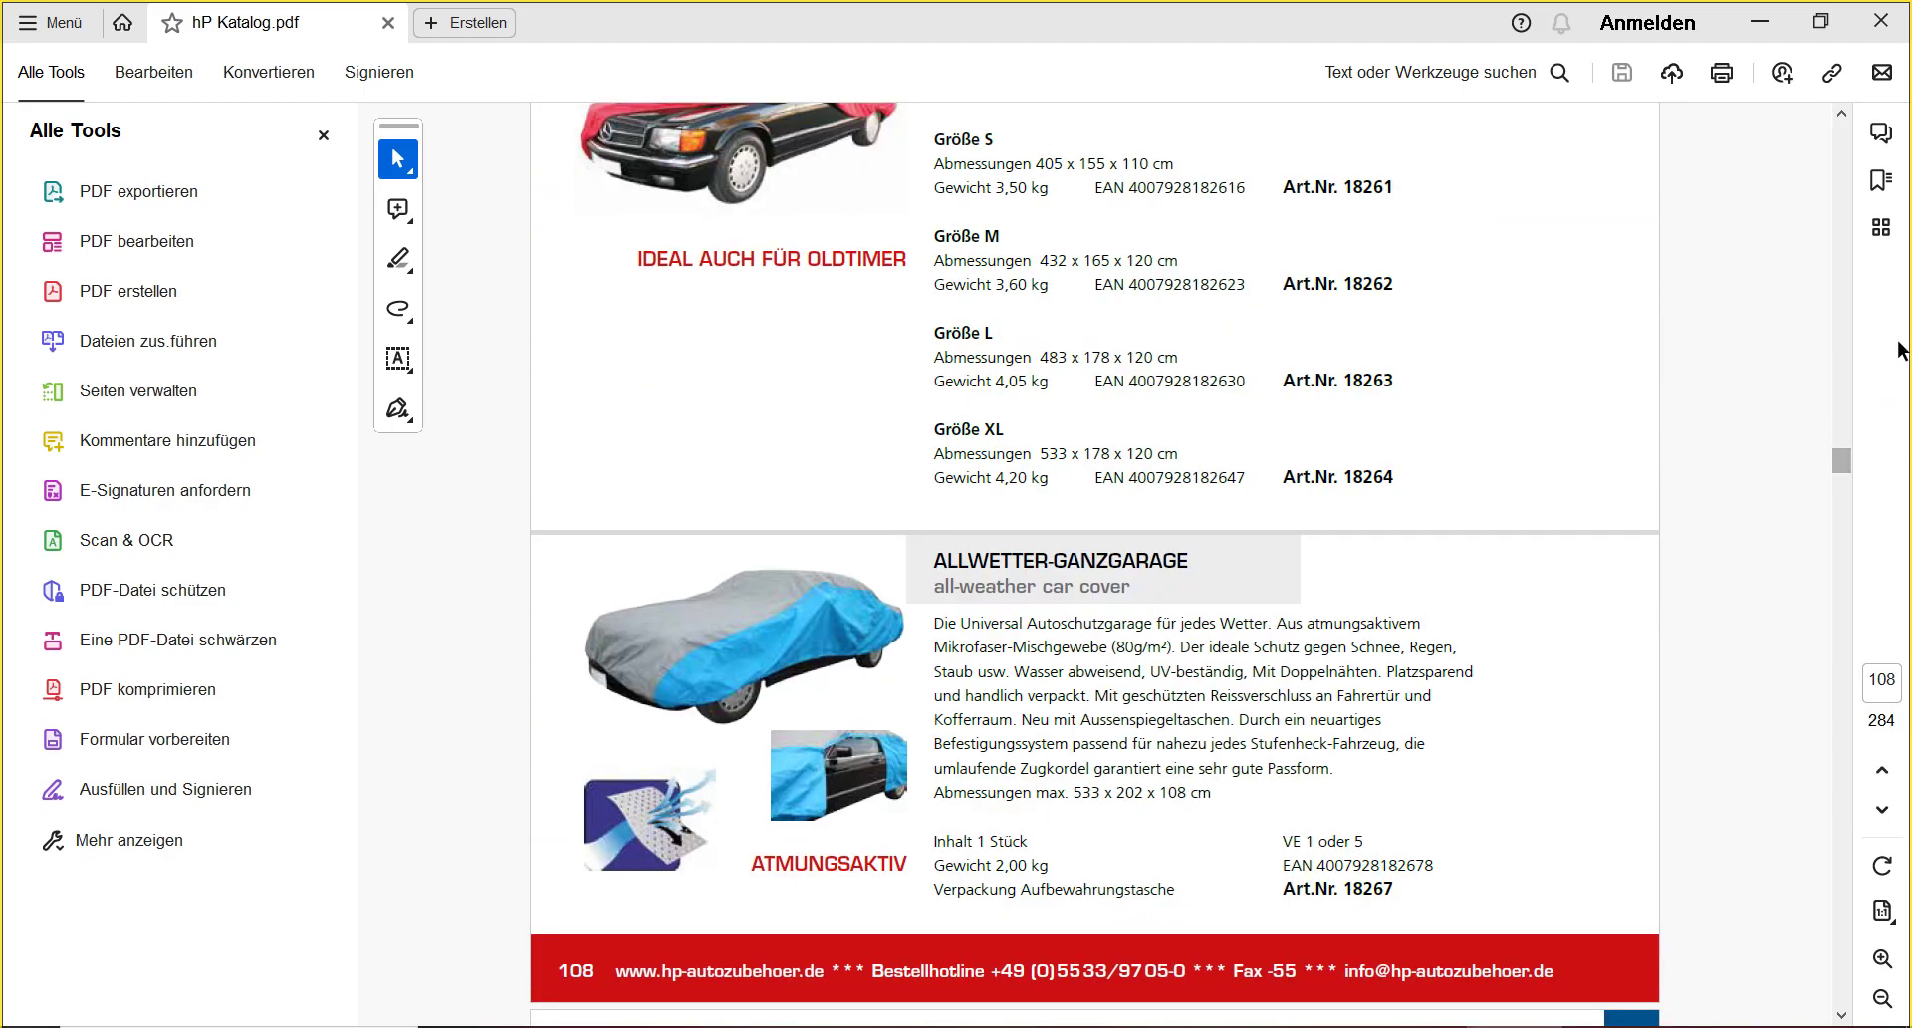
click(1881, 21)
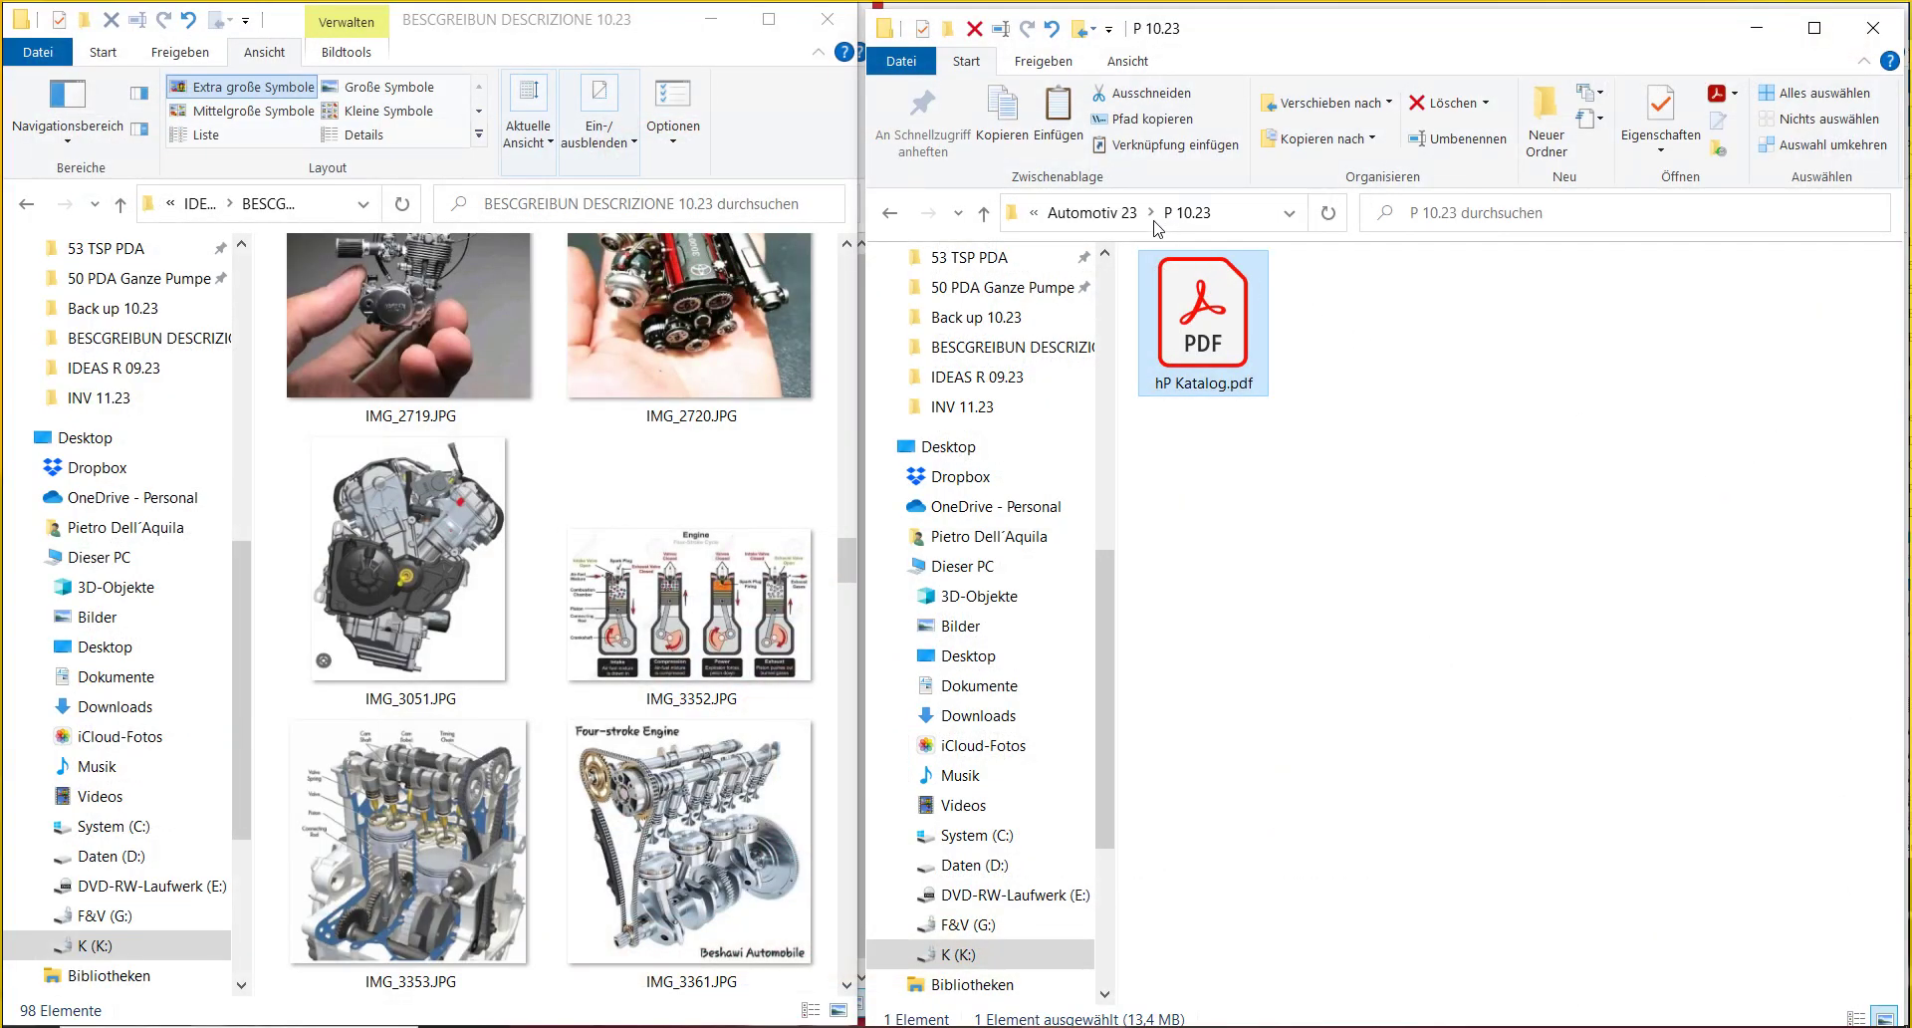
click(1091, 212)
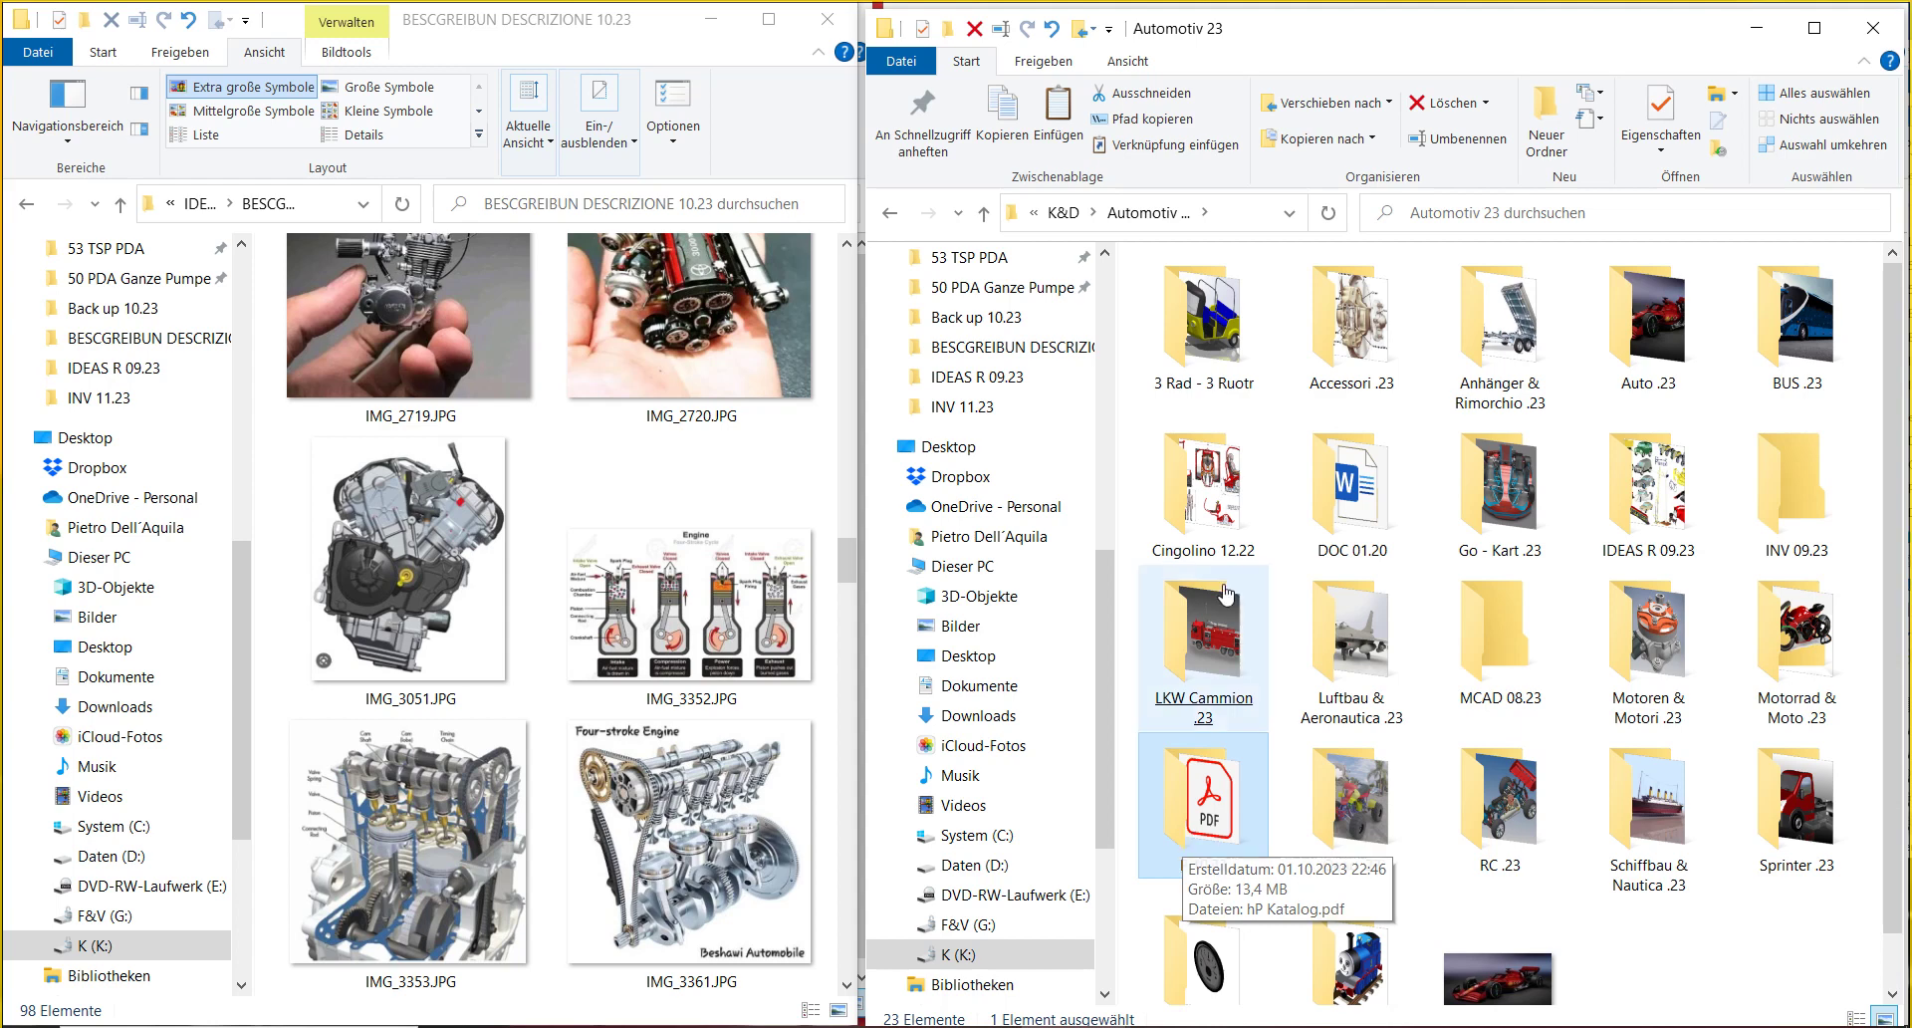
- Open the Auto .23 folder in a new window and go into its PDF 11.23 subfolder
click(1658, 319)
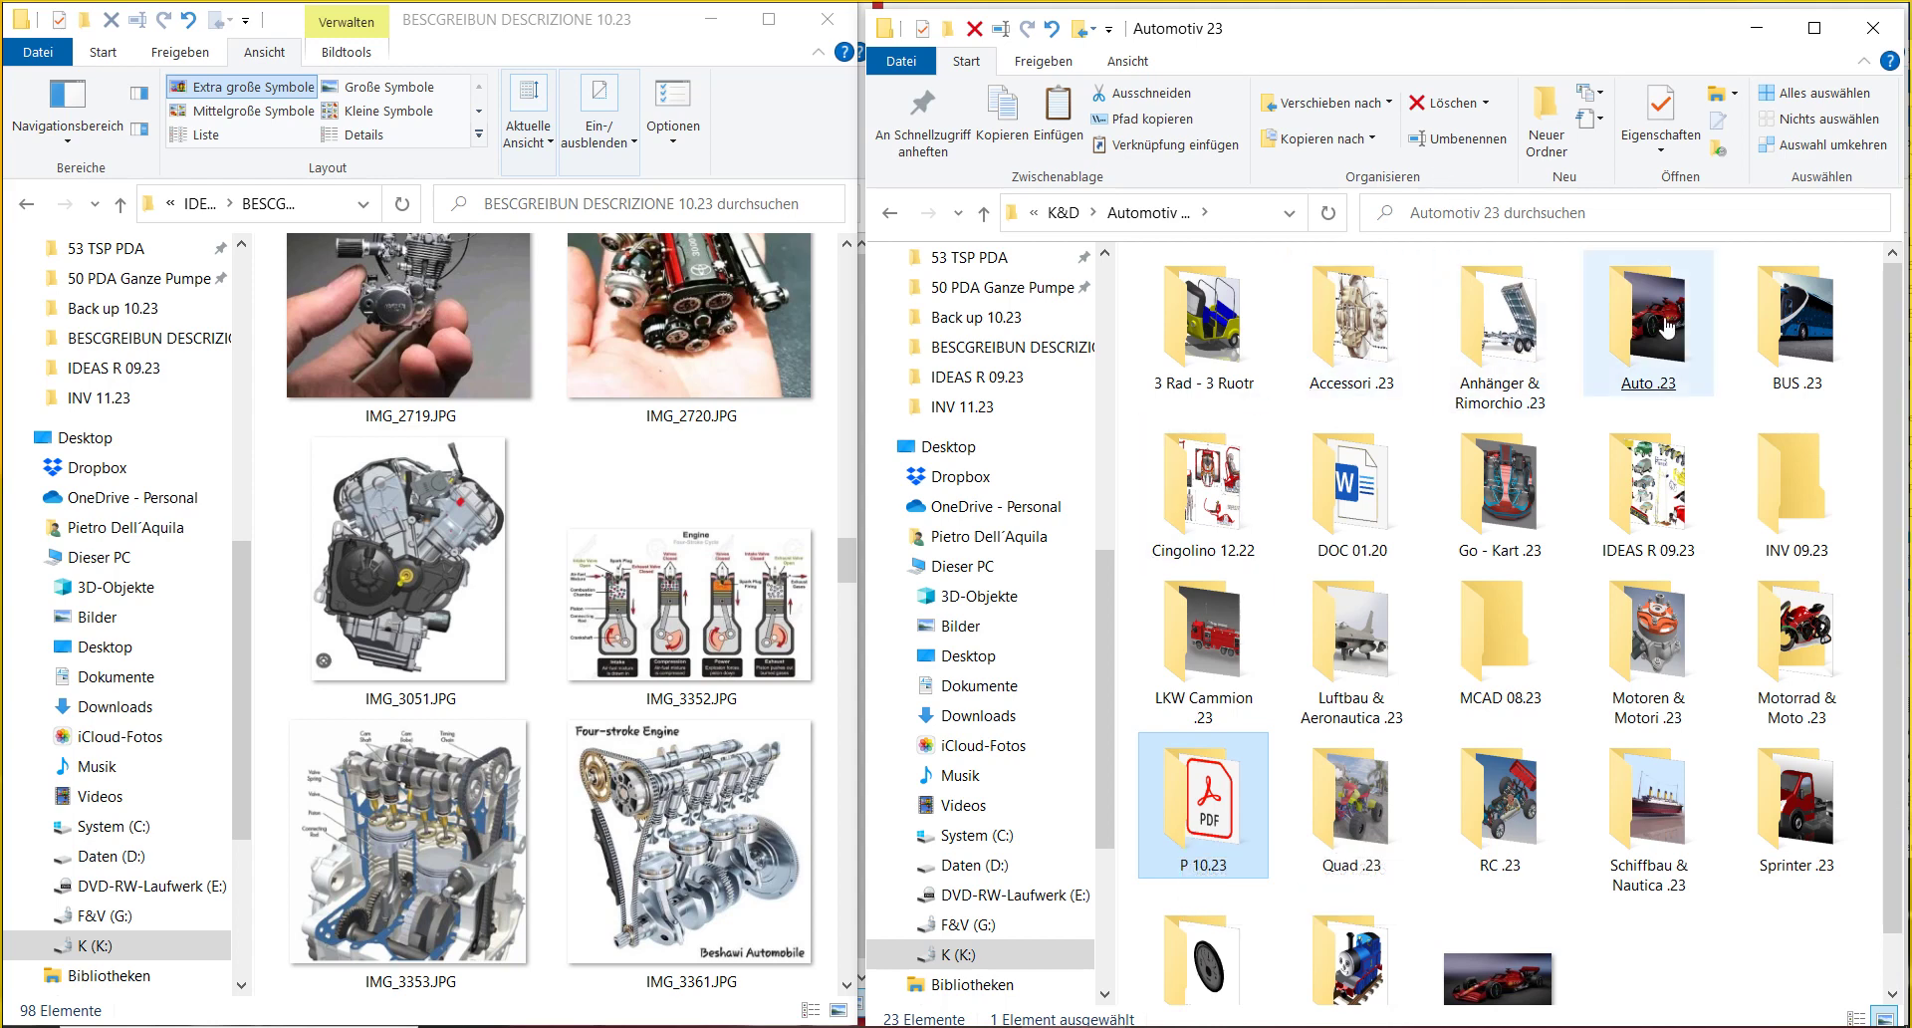
right_click(1666, 307)
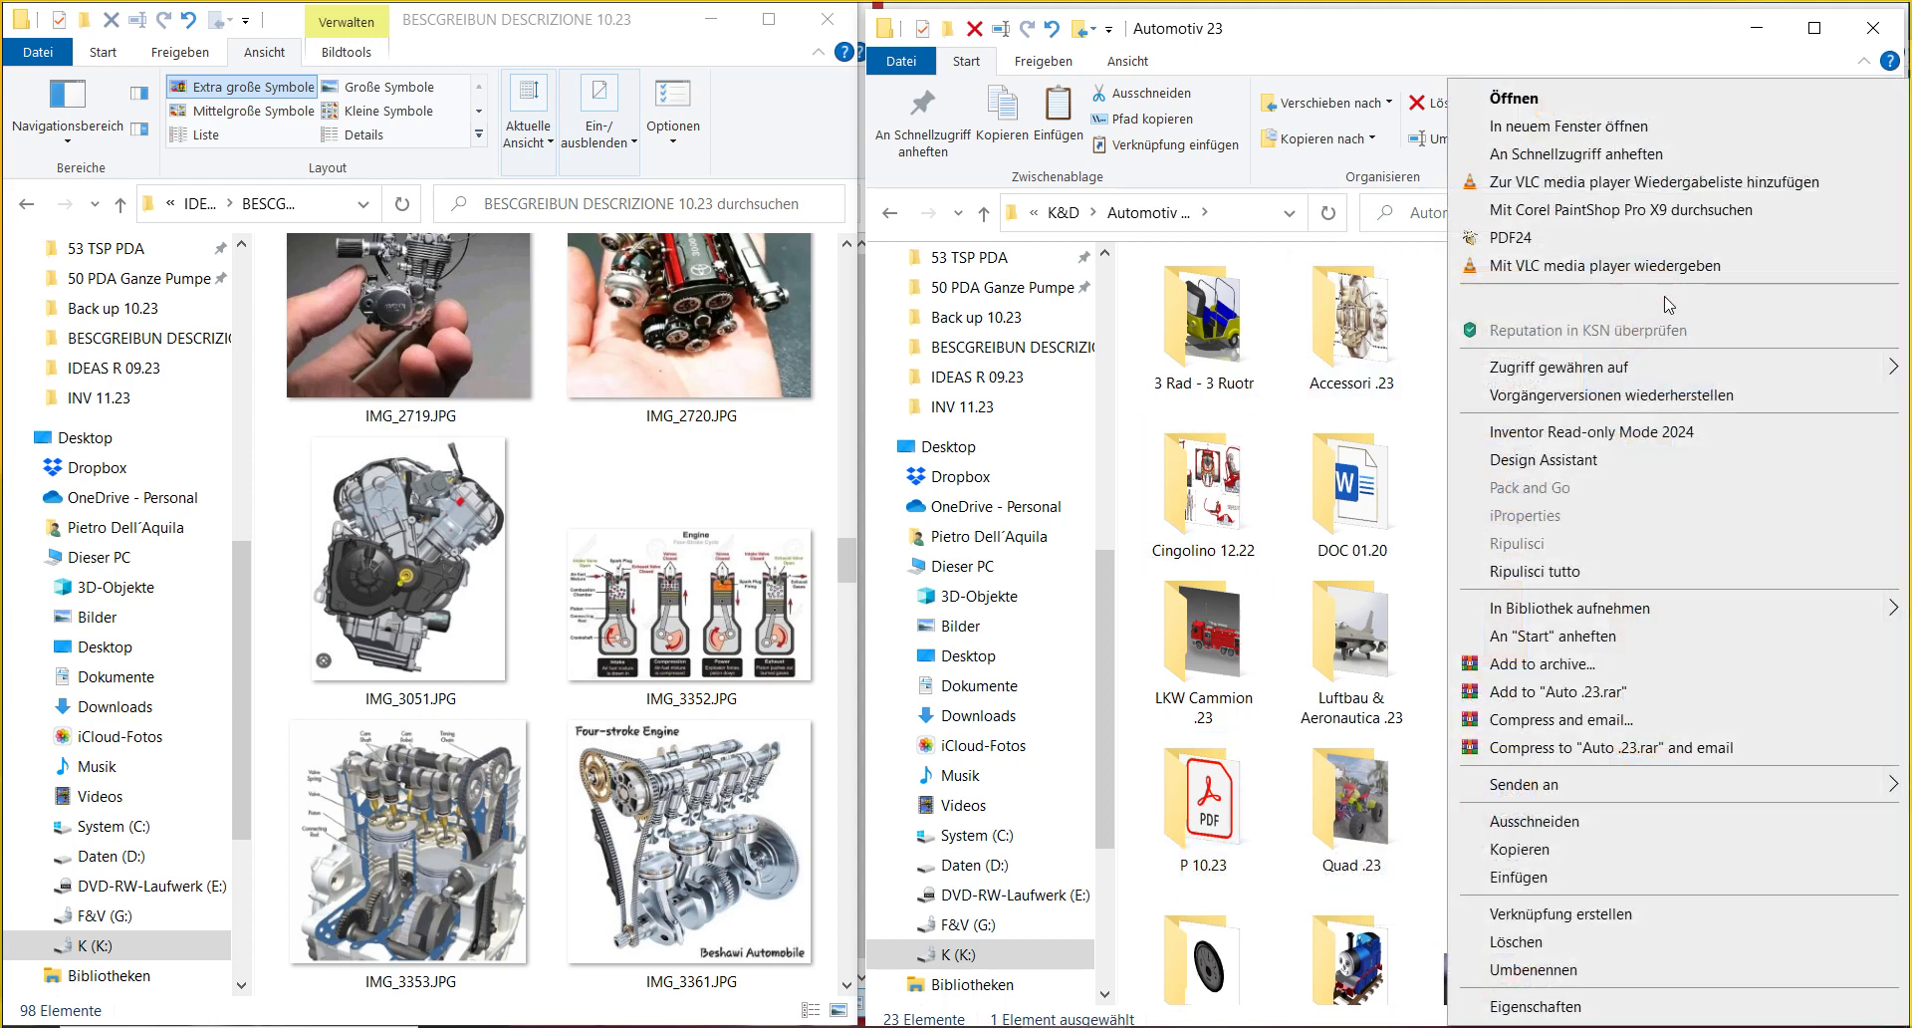
click(1634, 133)
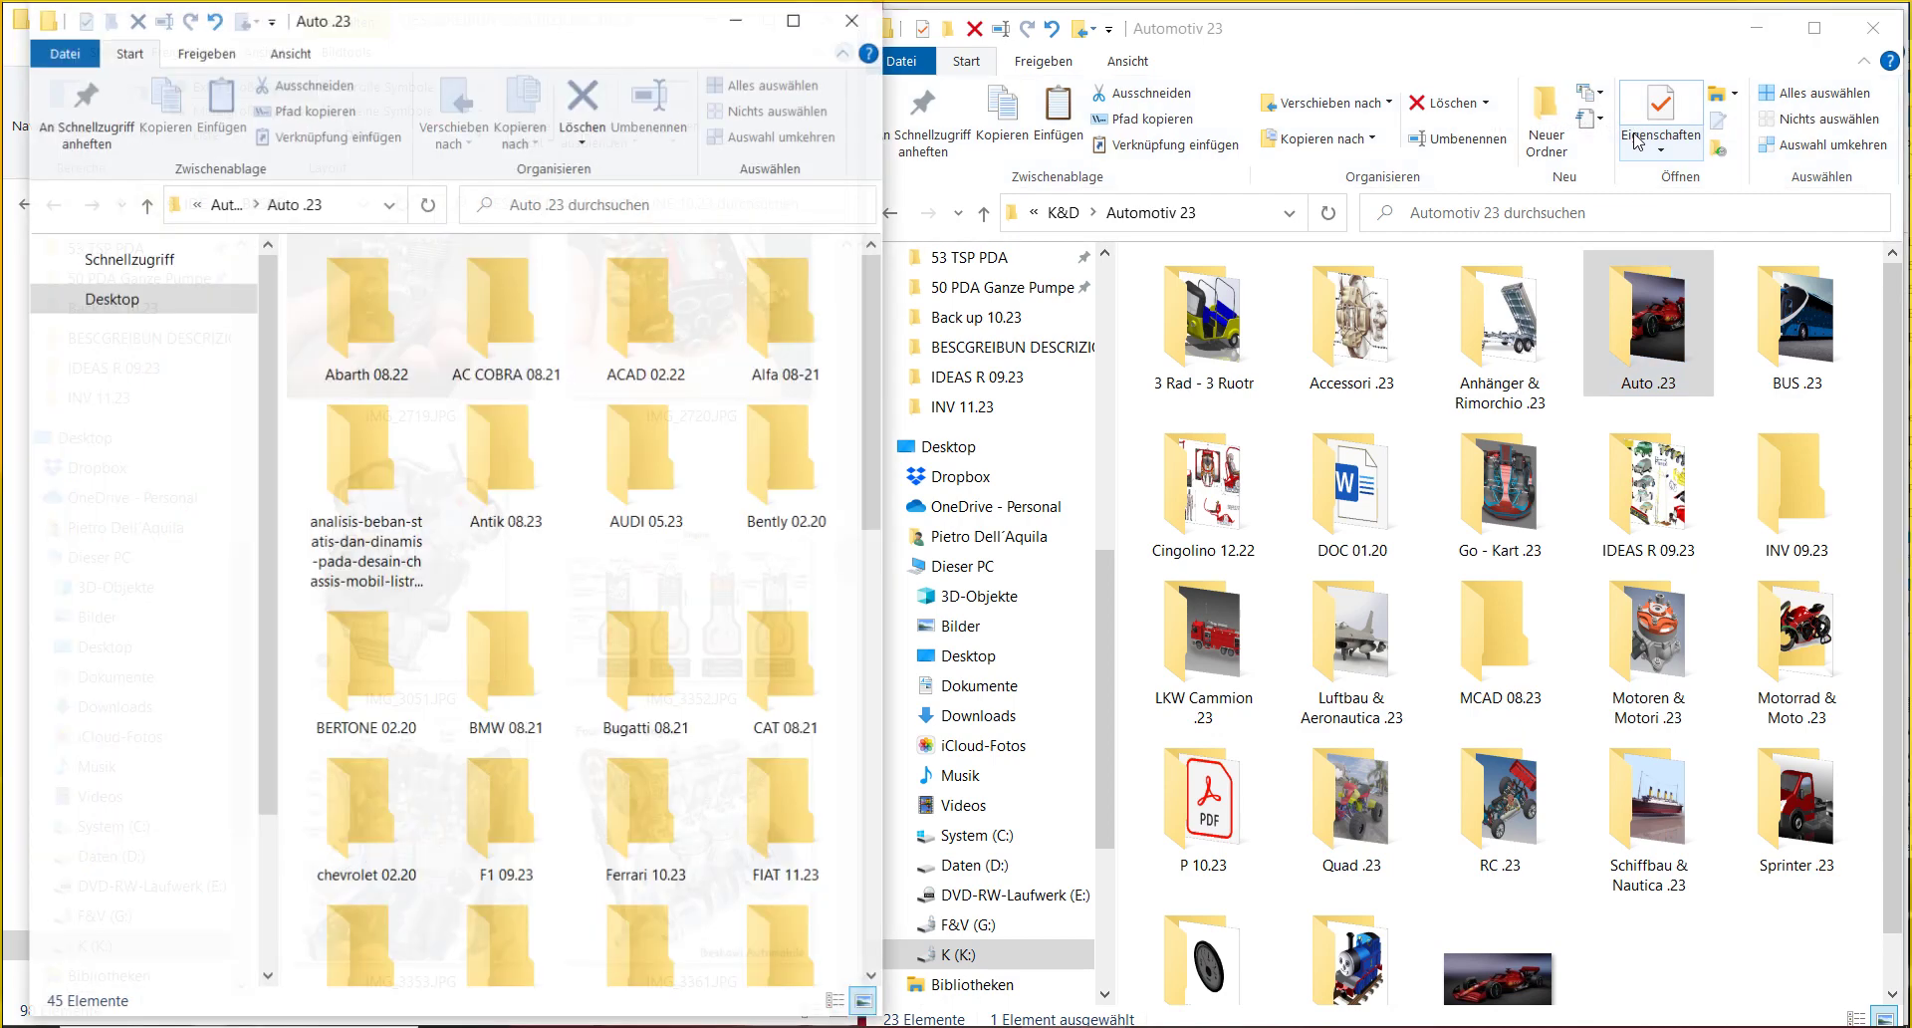
click(633, 667)
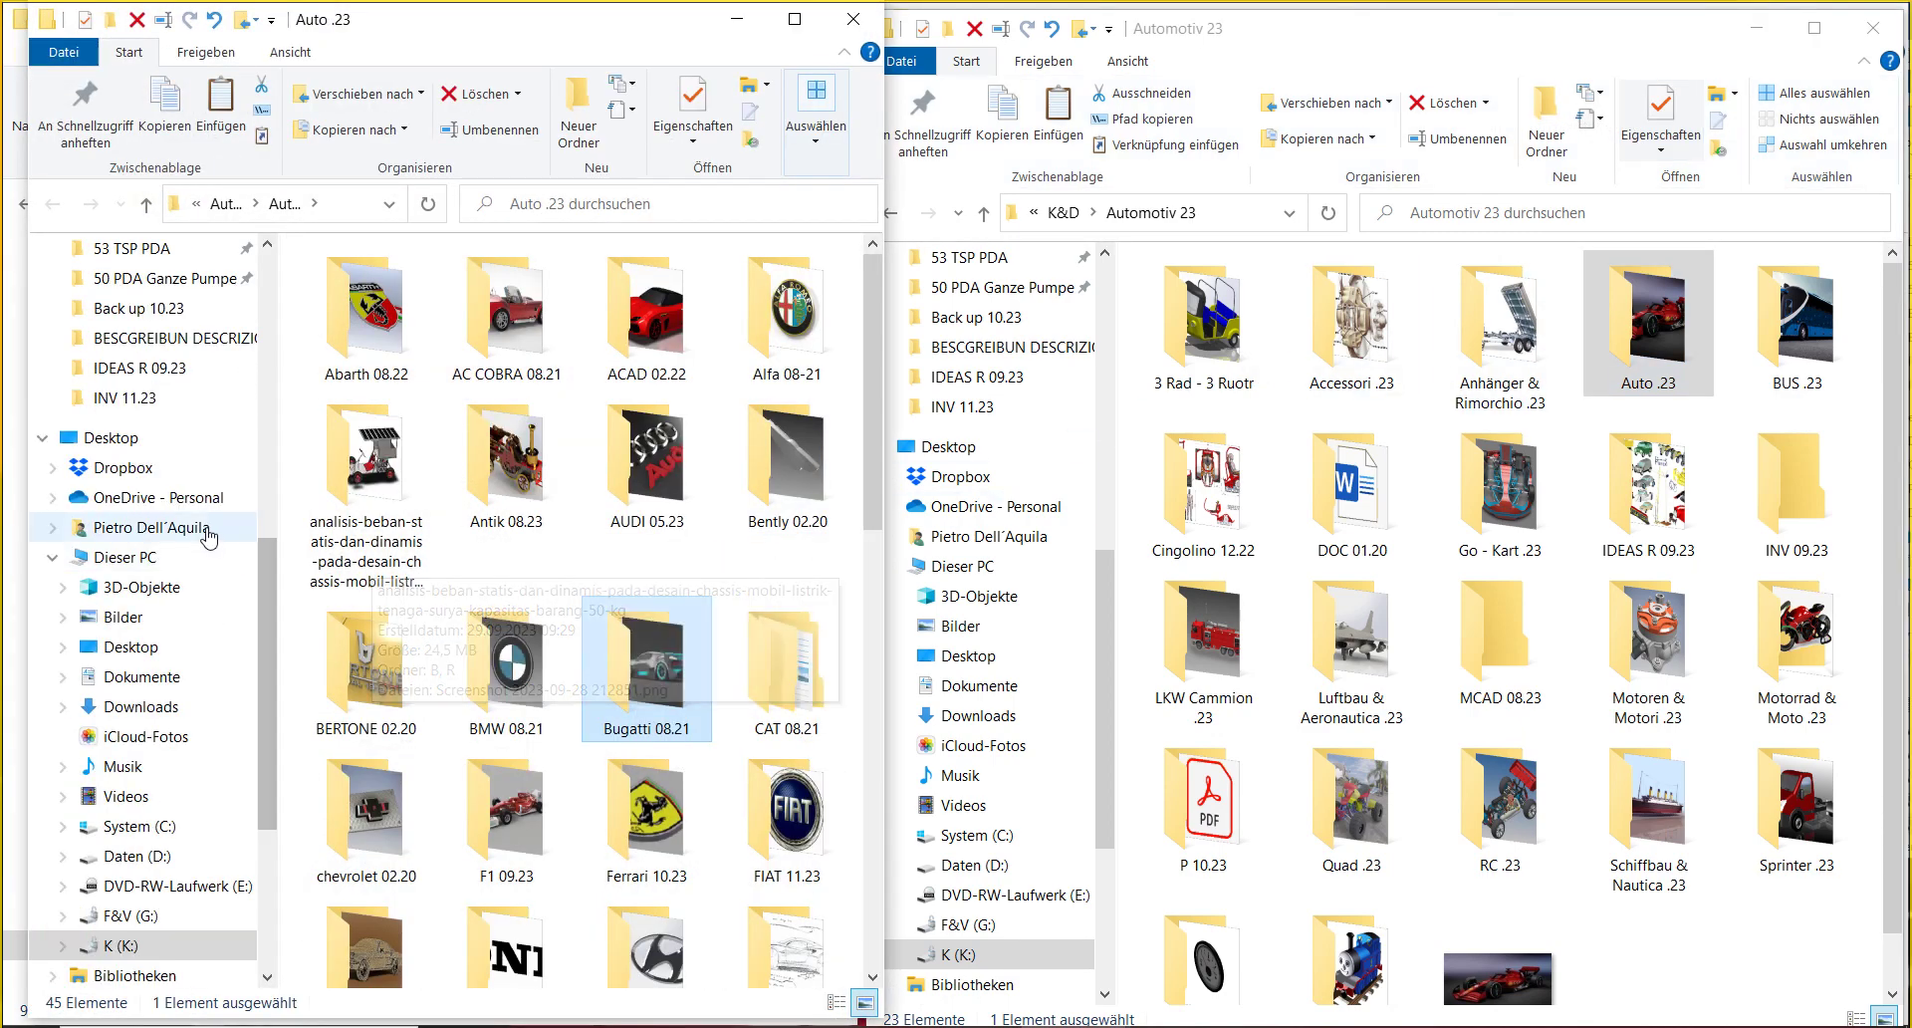
click(303, 599)
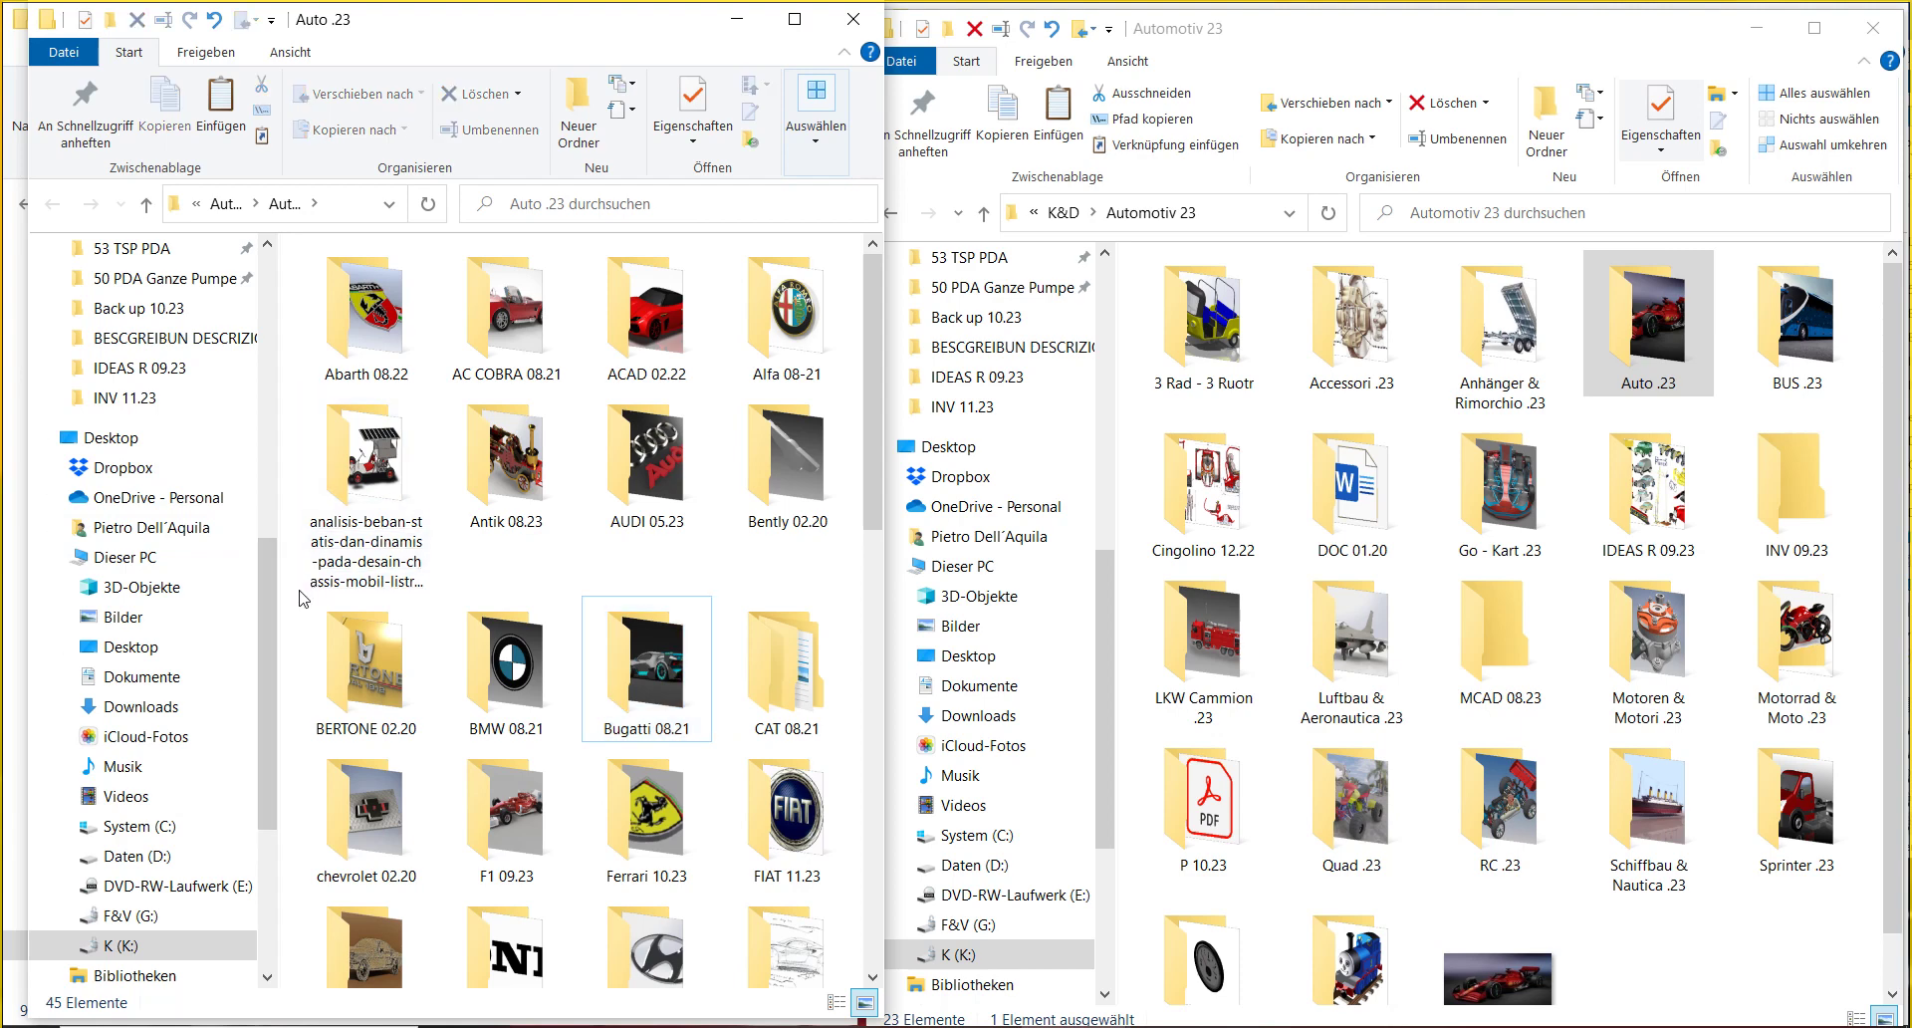
key(p)
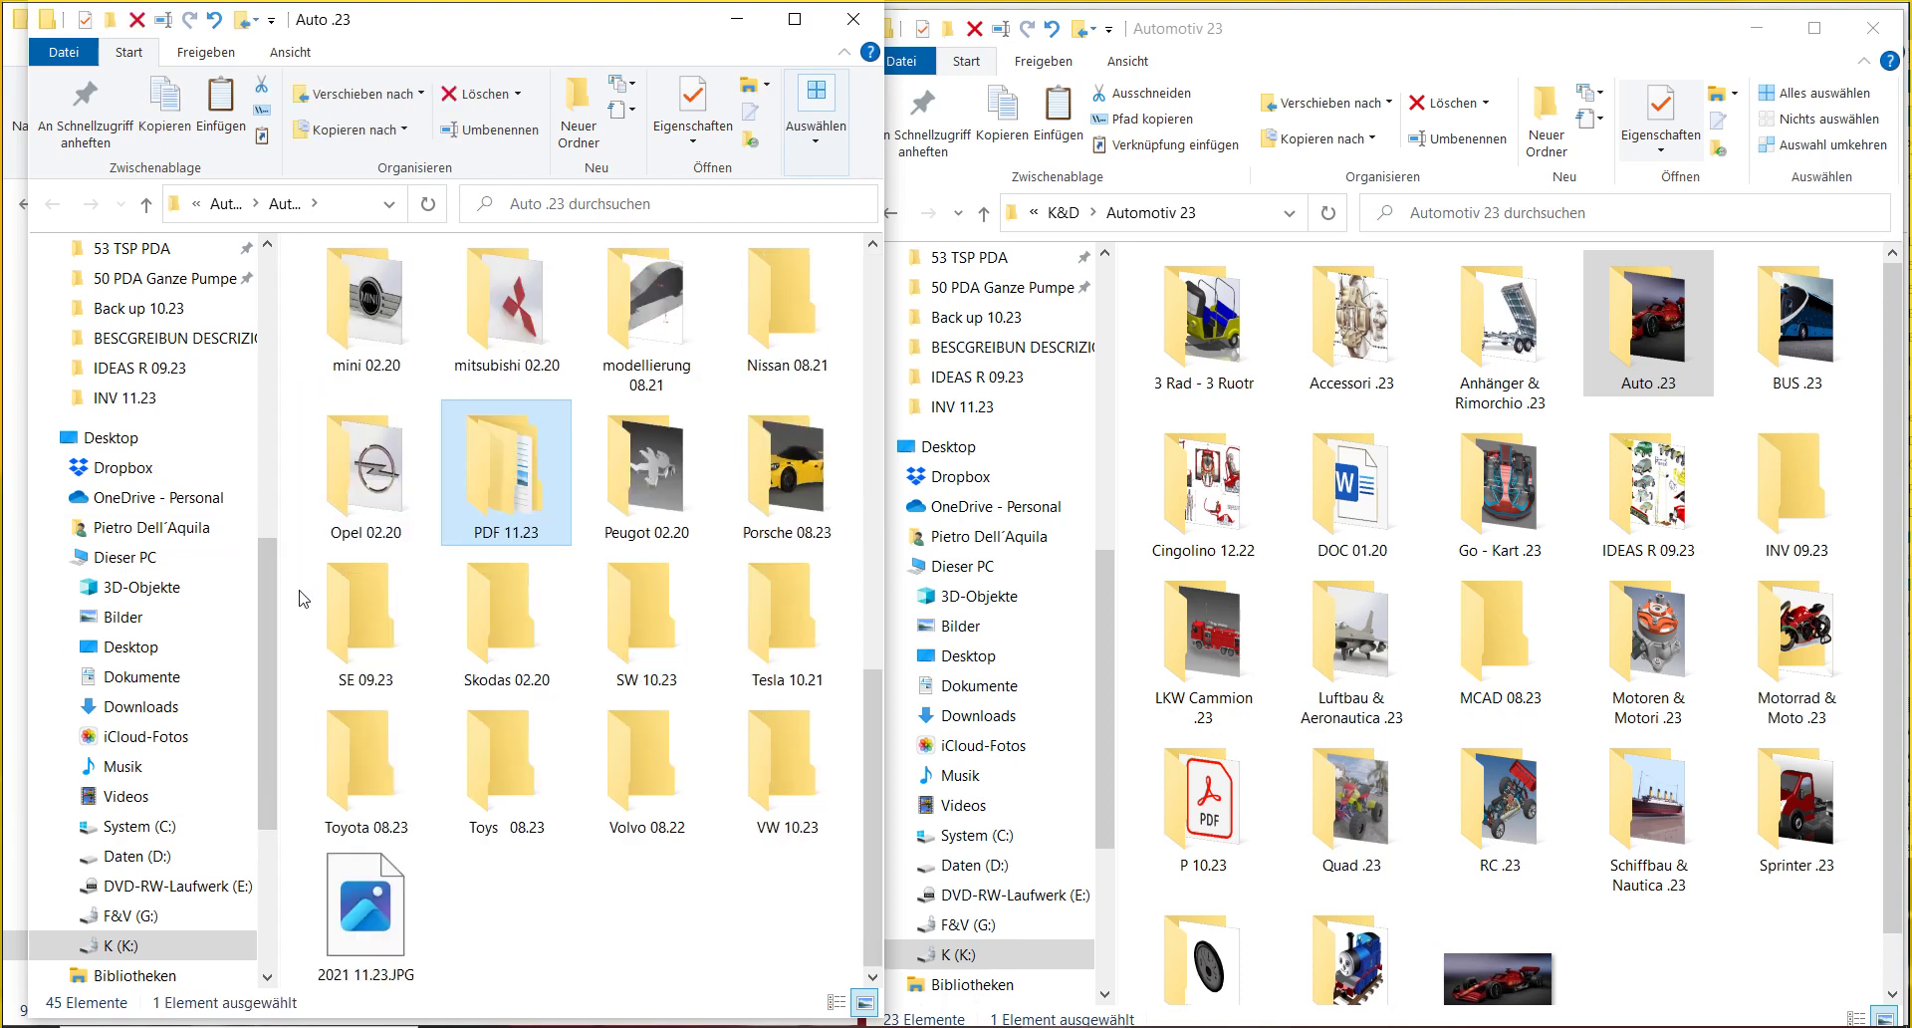
double_click(478, 482)
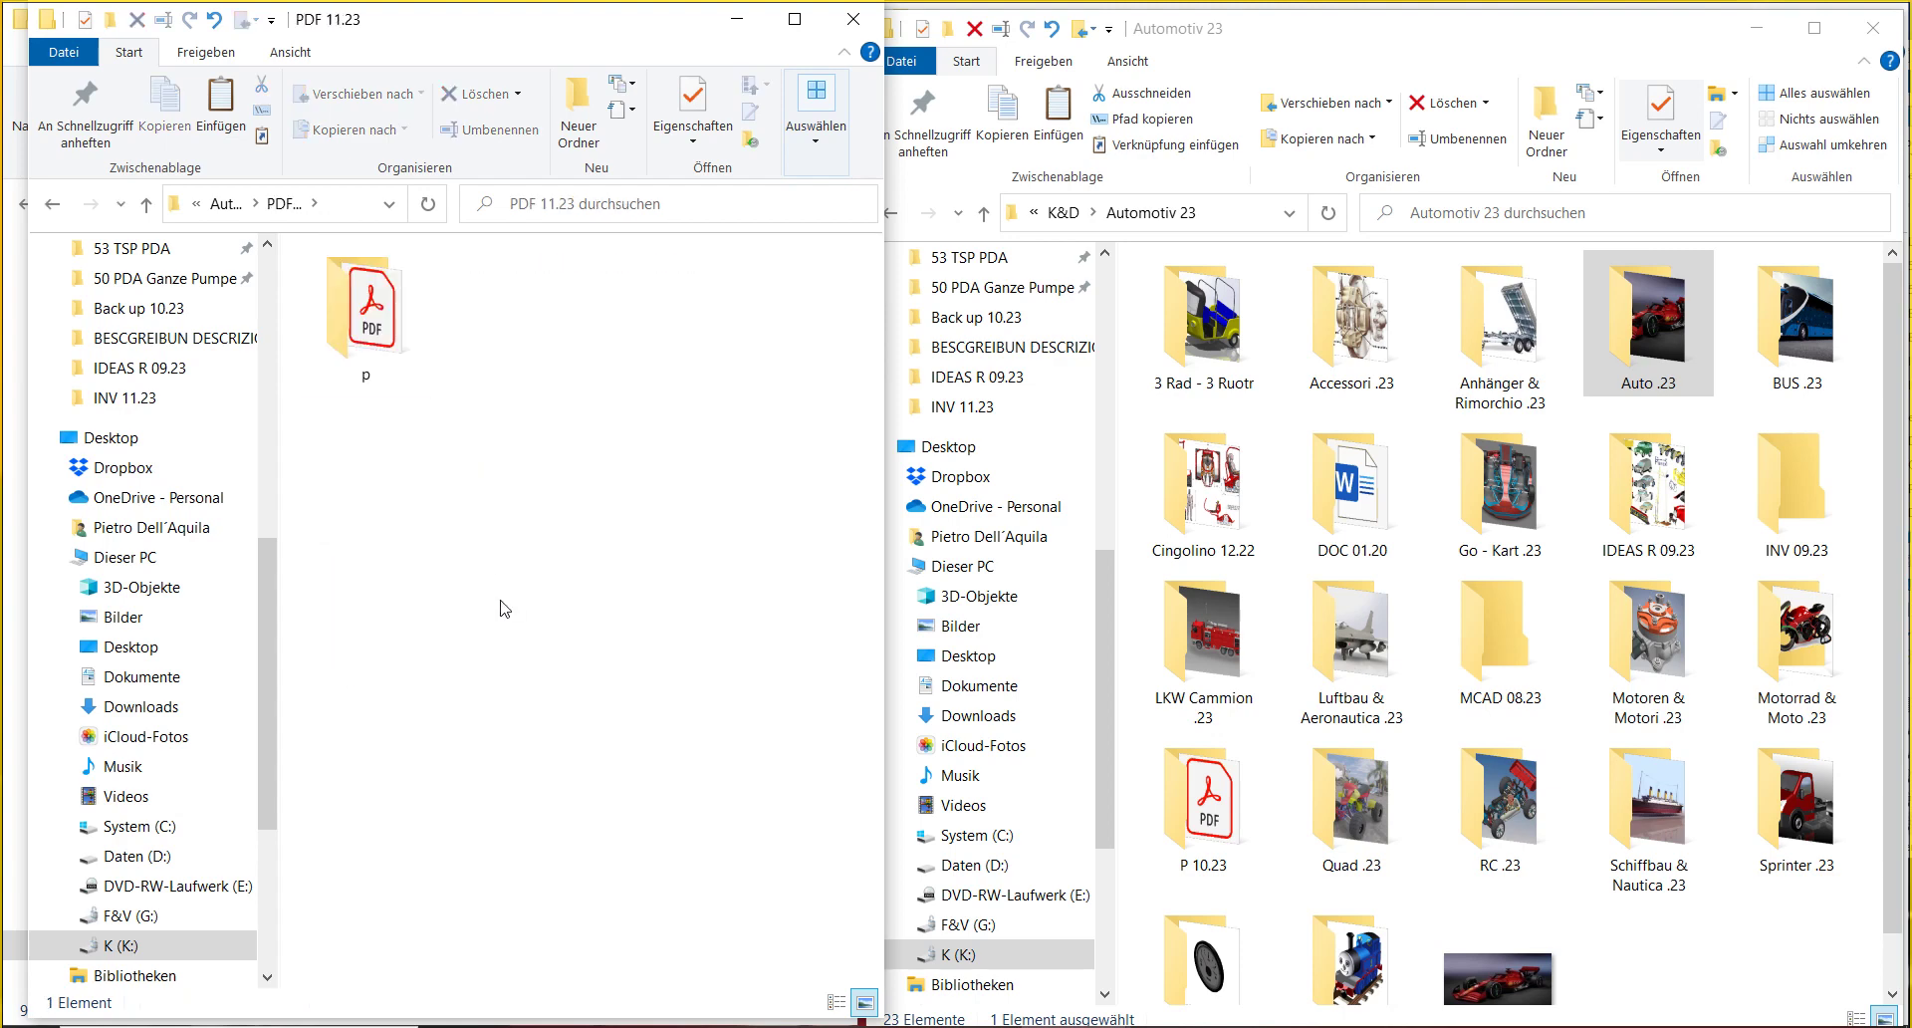
- Move hP Katalog.pdf from the P 10.23 folder into the folder p inside PDF 11.23
click(1200, 835)
double_click(1200, 835)
drag(1205, 364, 390, 326)
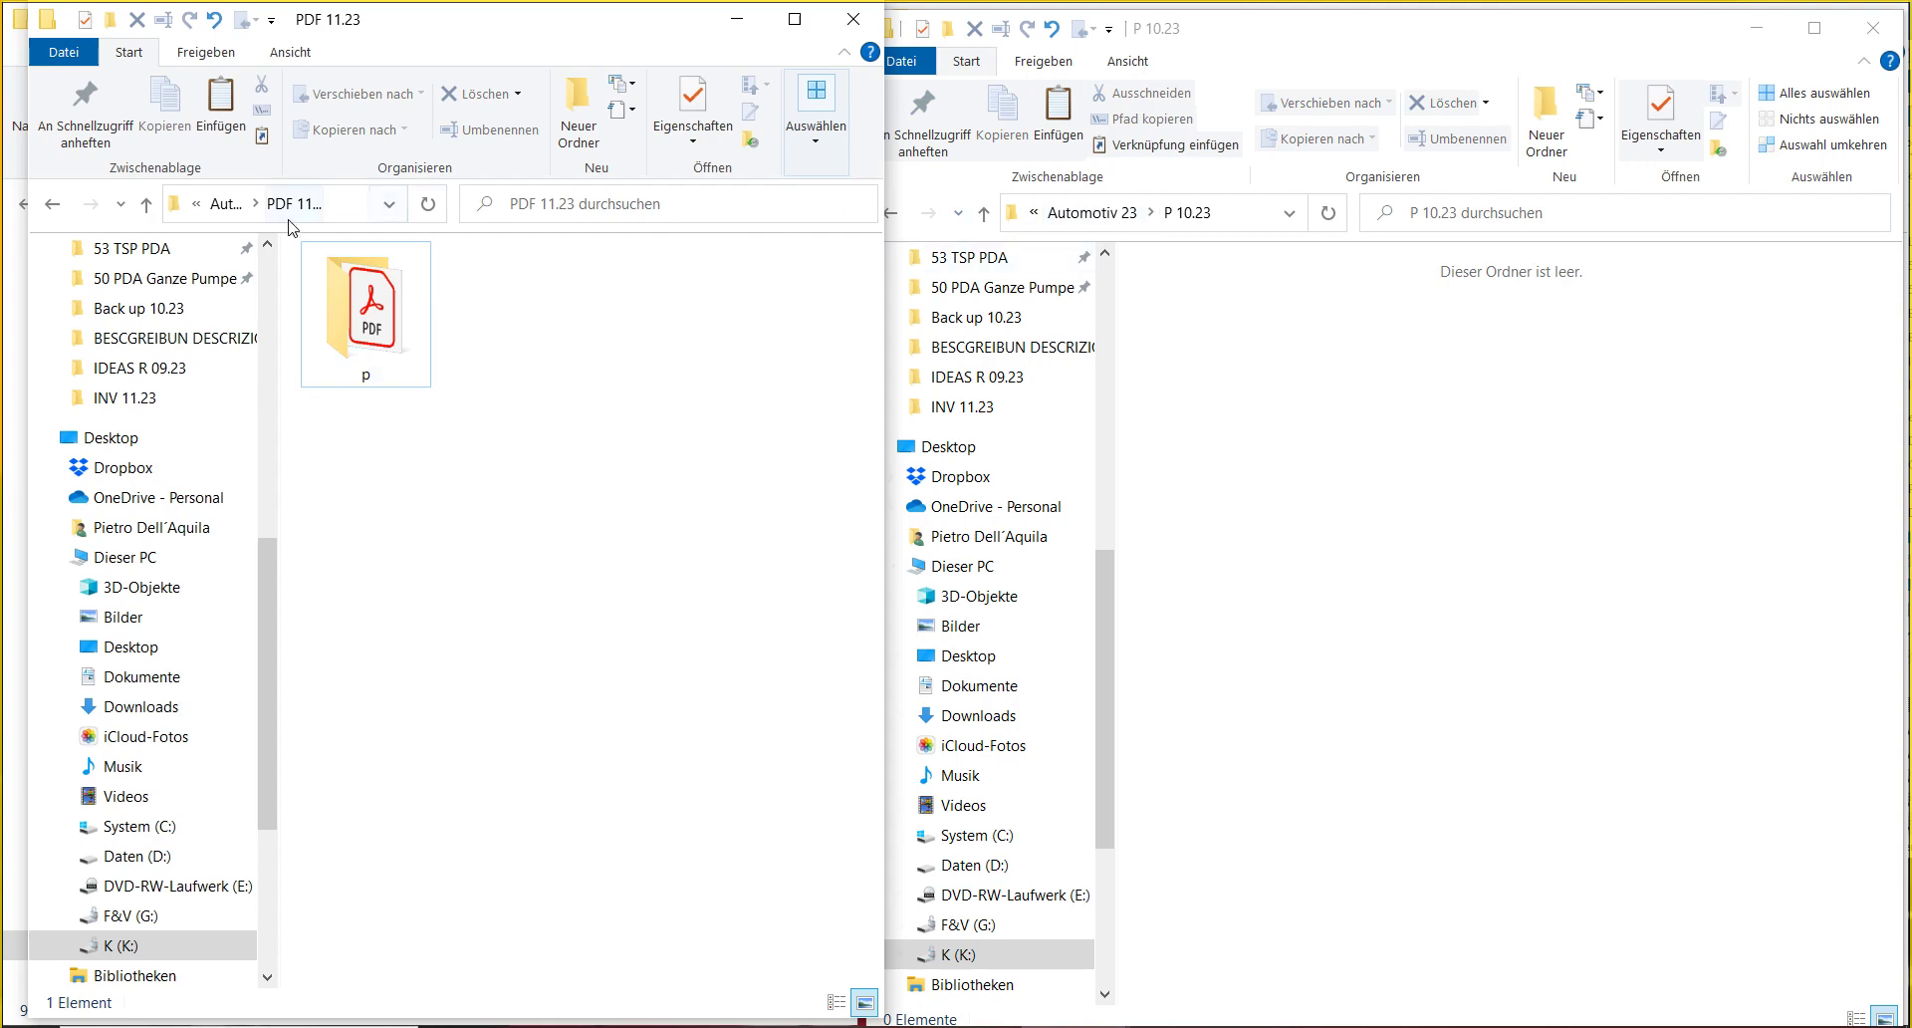
- Return both windows to the parent folders Auto .23 and Automotiv 23, and rename the P 10.23 folder to P 11.23
click(223, 204)
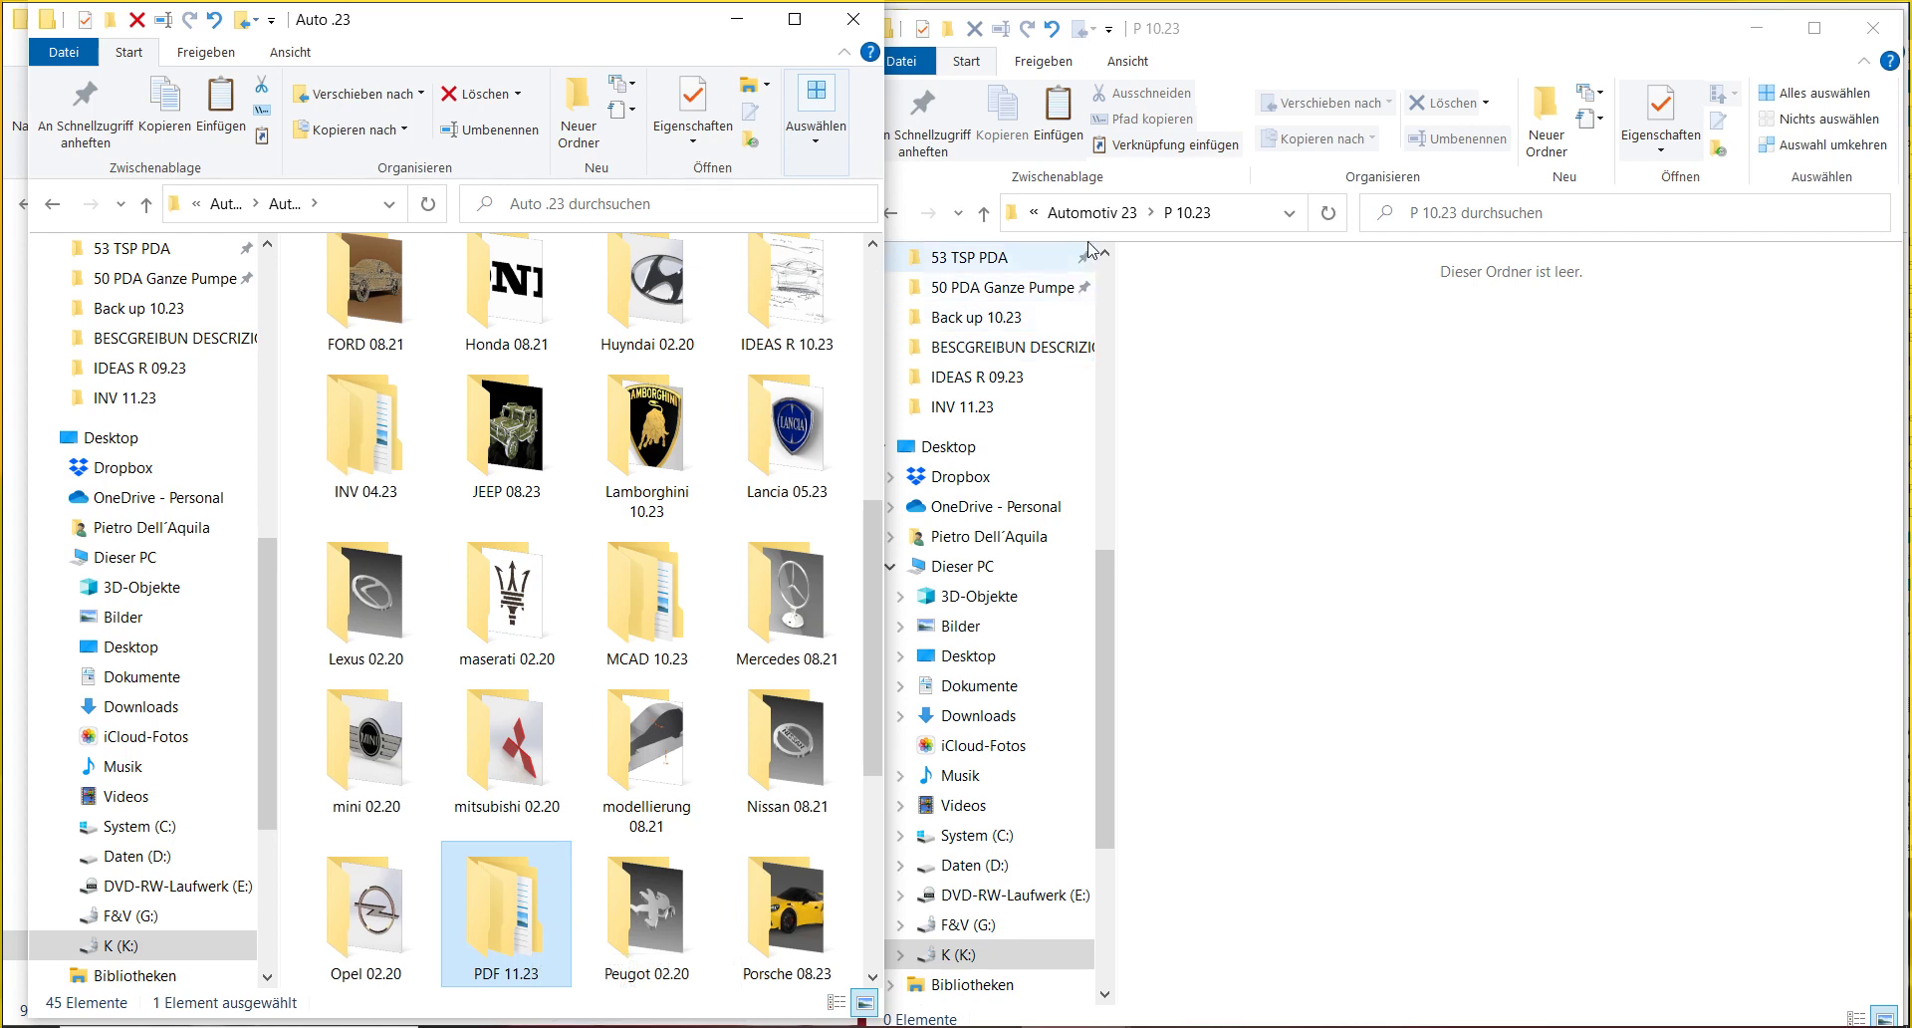
click(1098, 212)
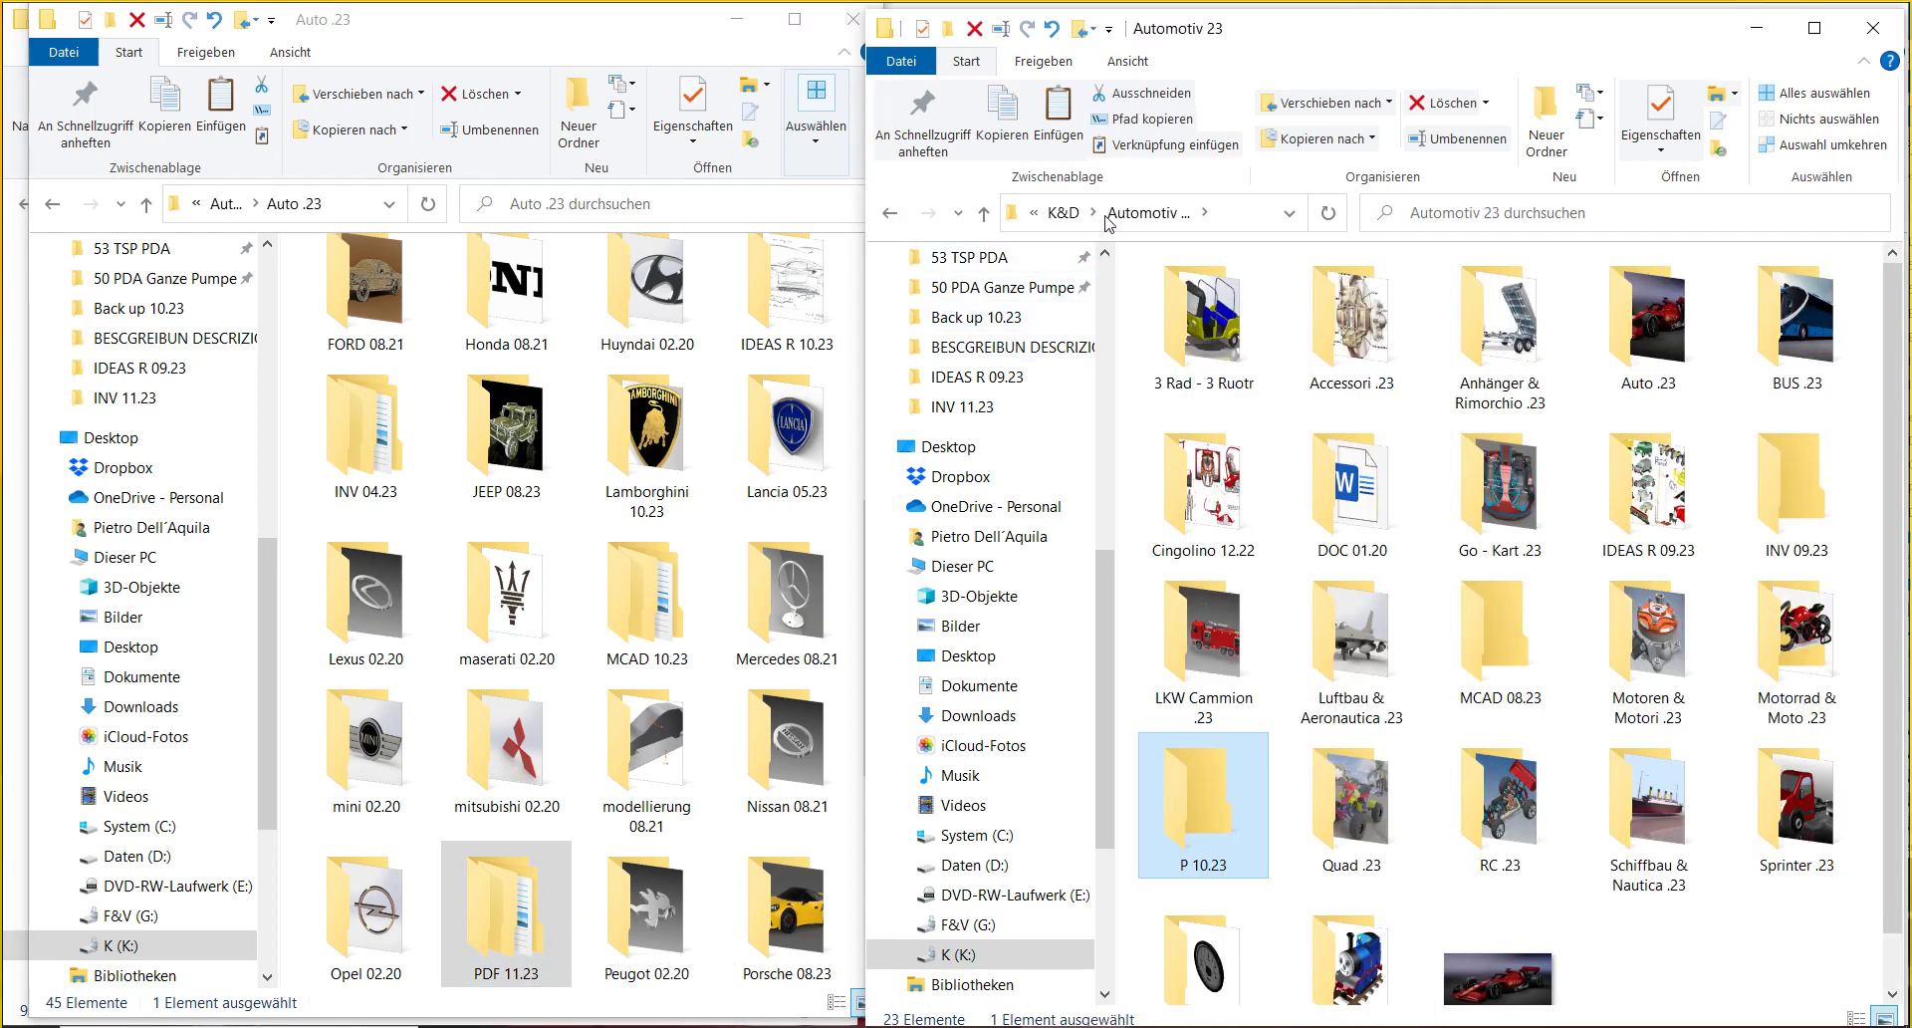
click(1444, 141)
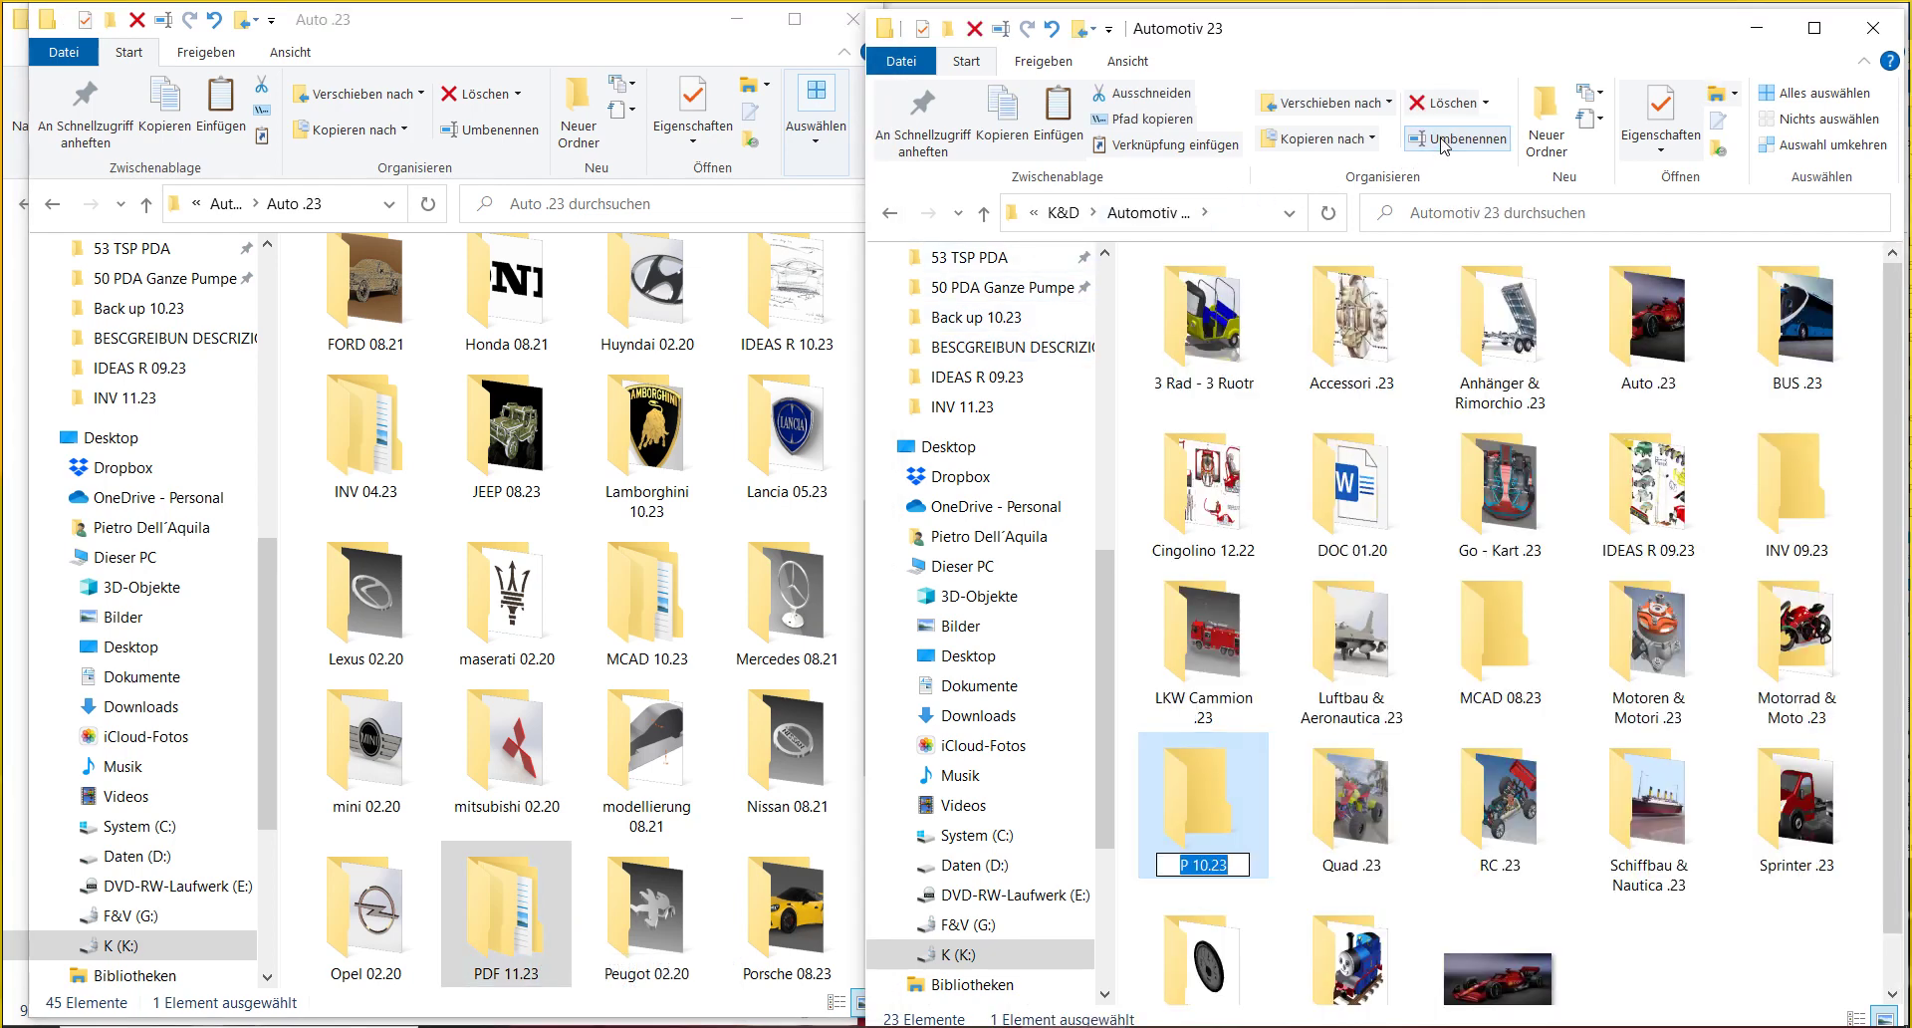
key(Right)
key(Left)
key(BackSpace)
text(1)
key(Return)
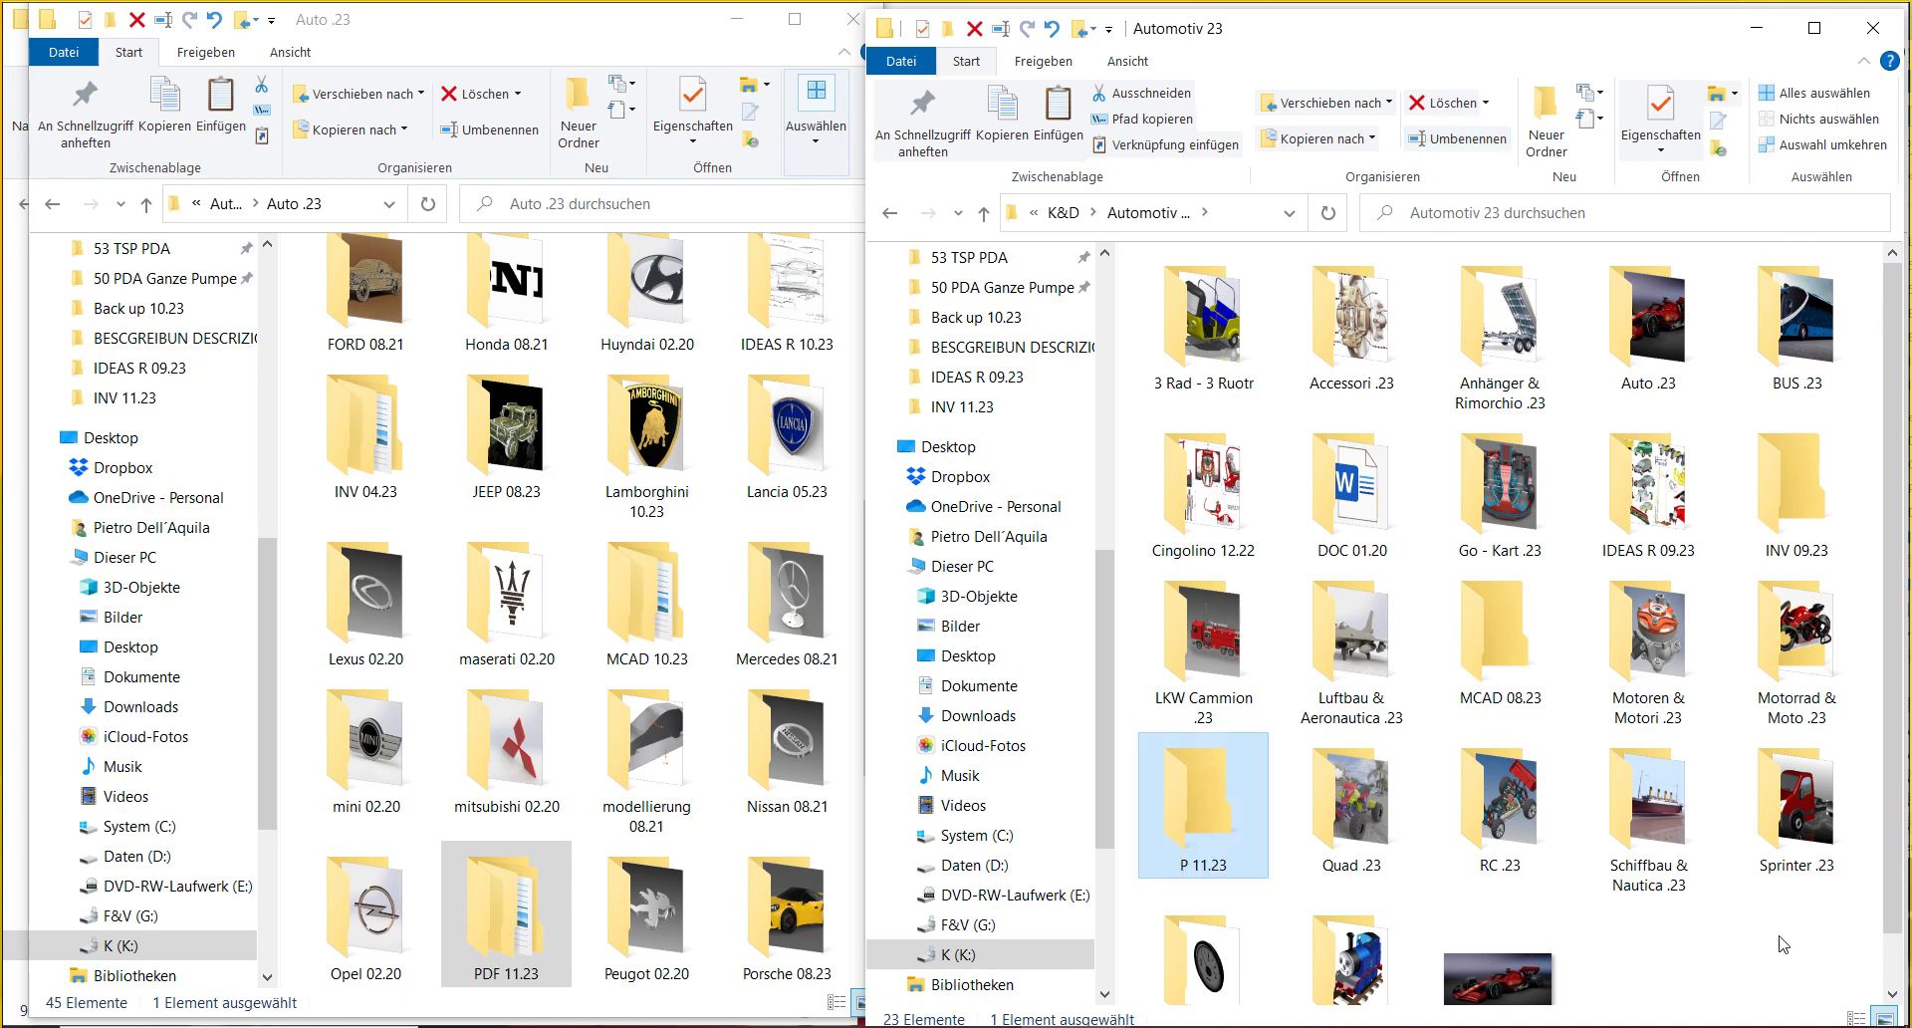
click(1825, 934)
scroll(1824, 934, down, 1)
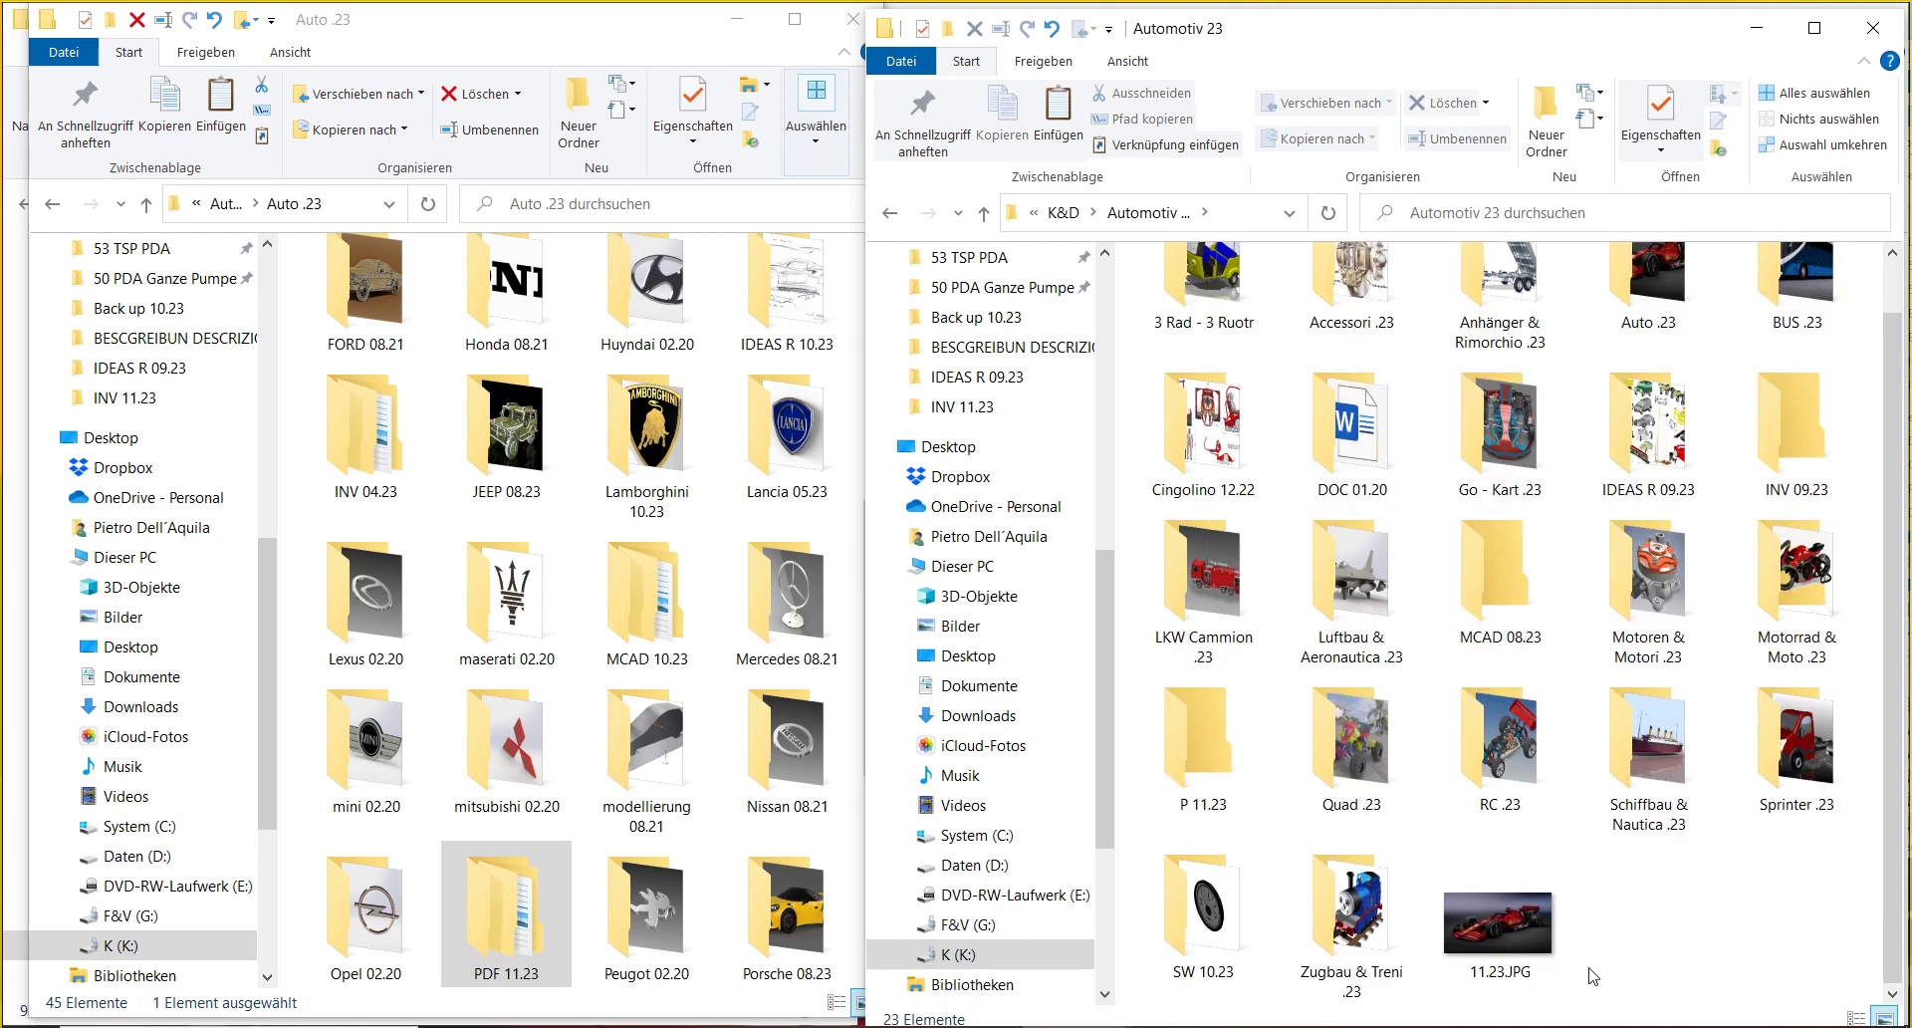
click(1523, 928)
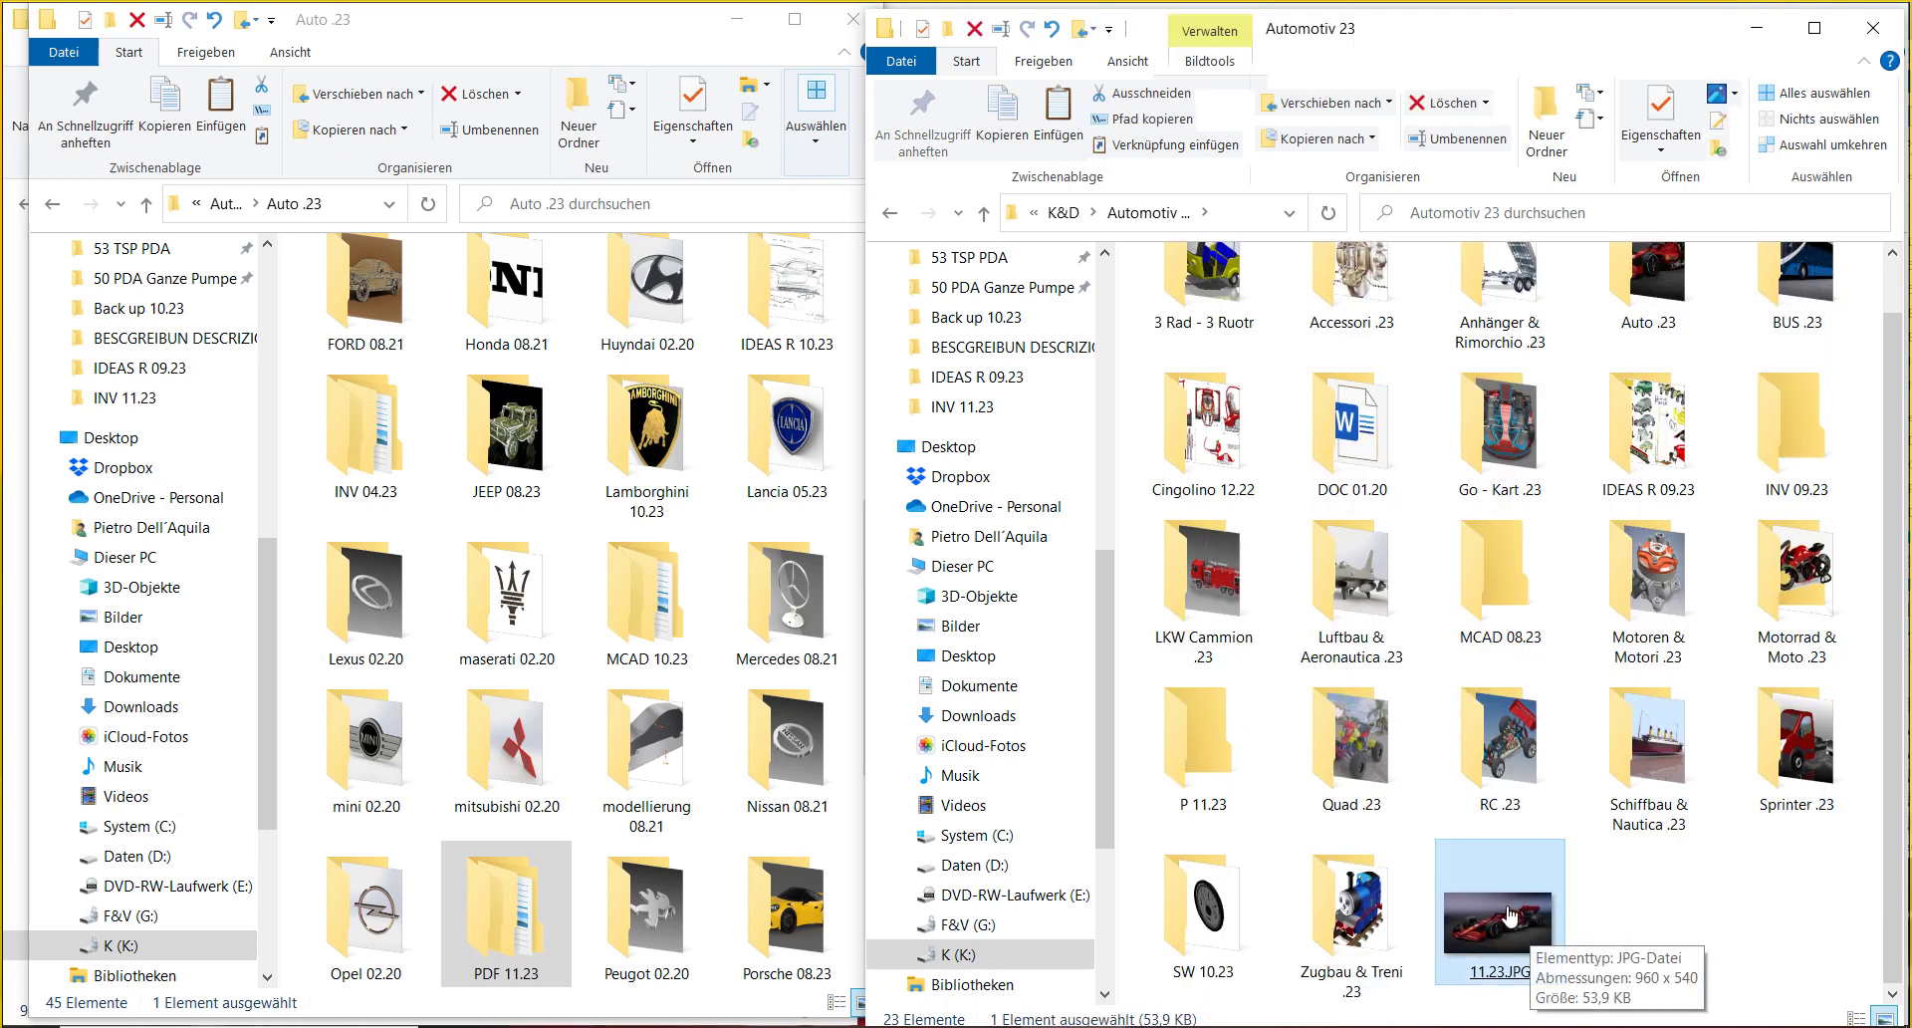
click(1315, 476)
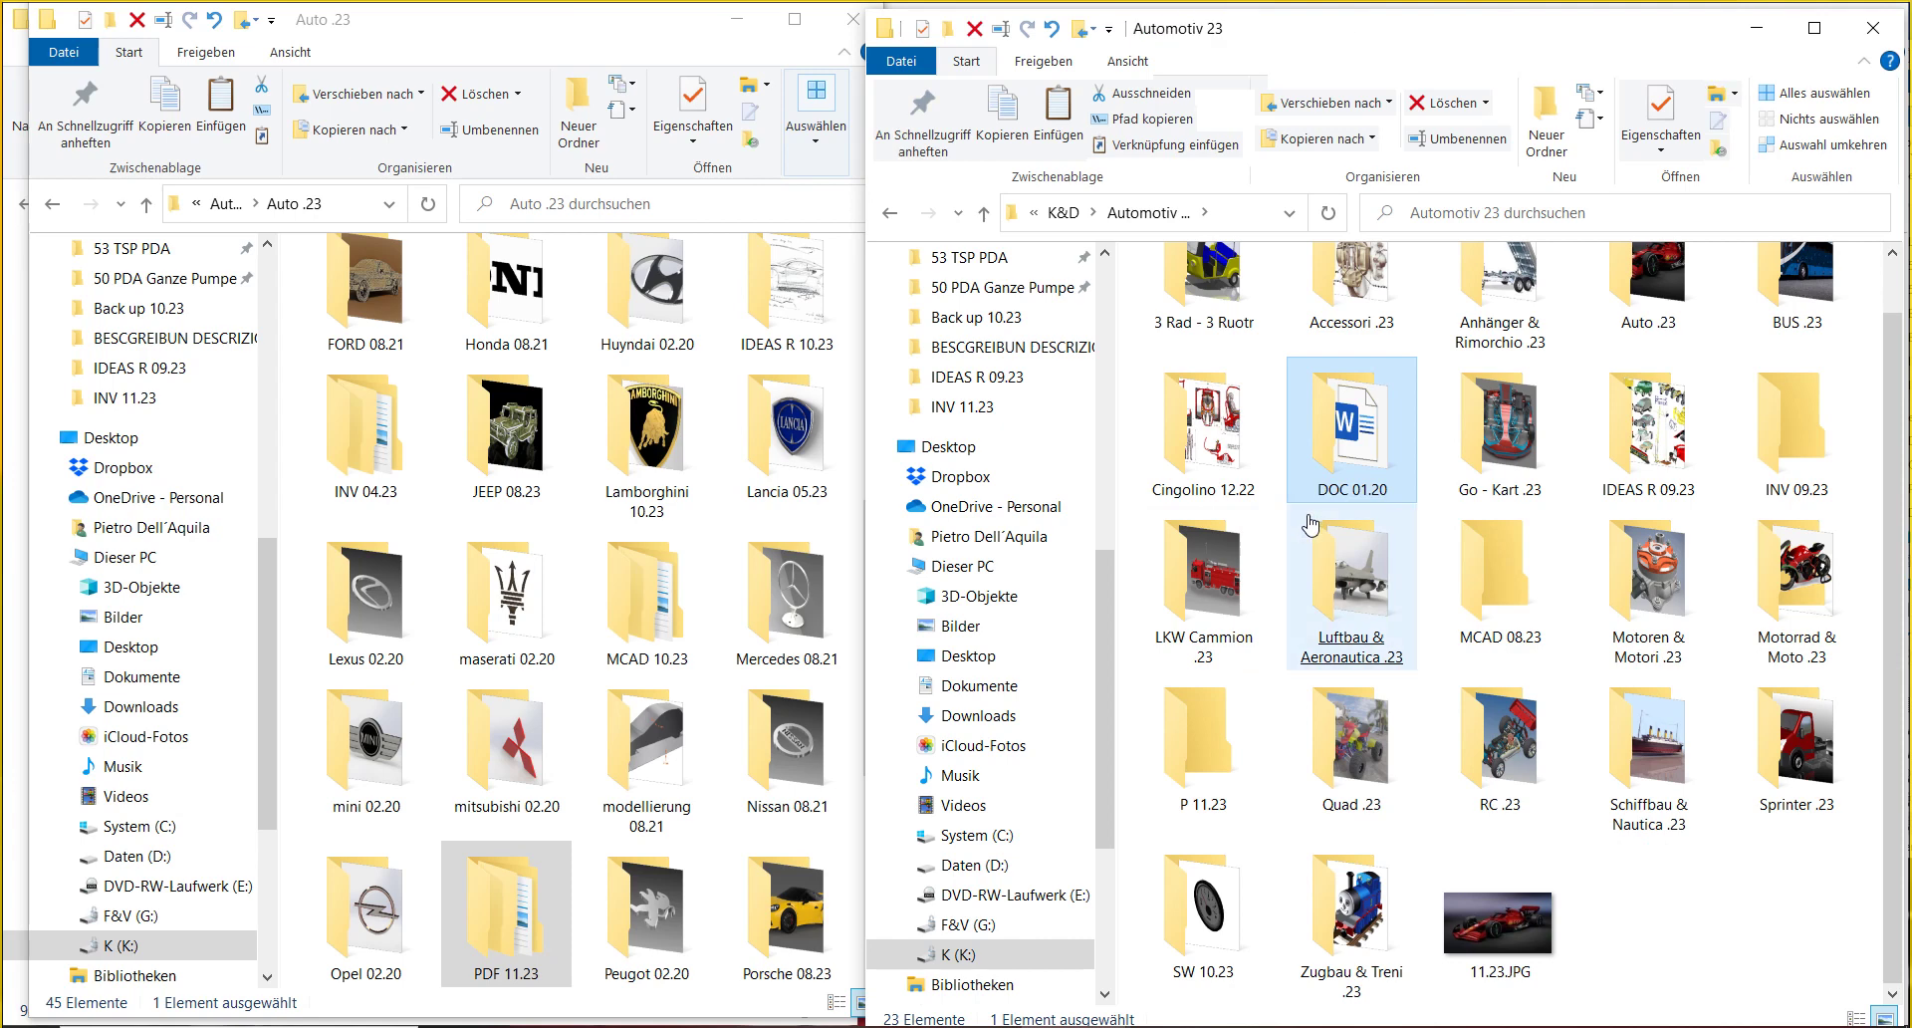
click(1324, 568)
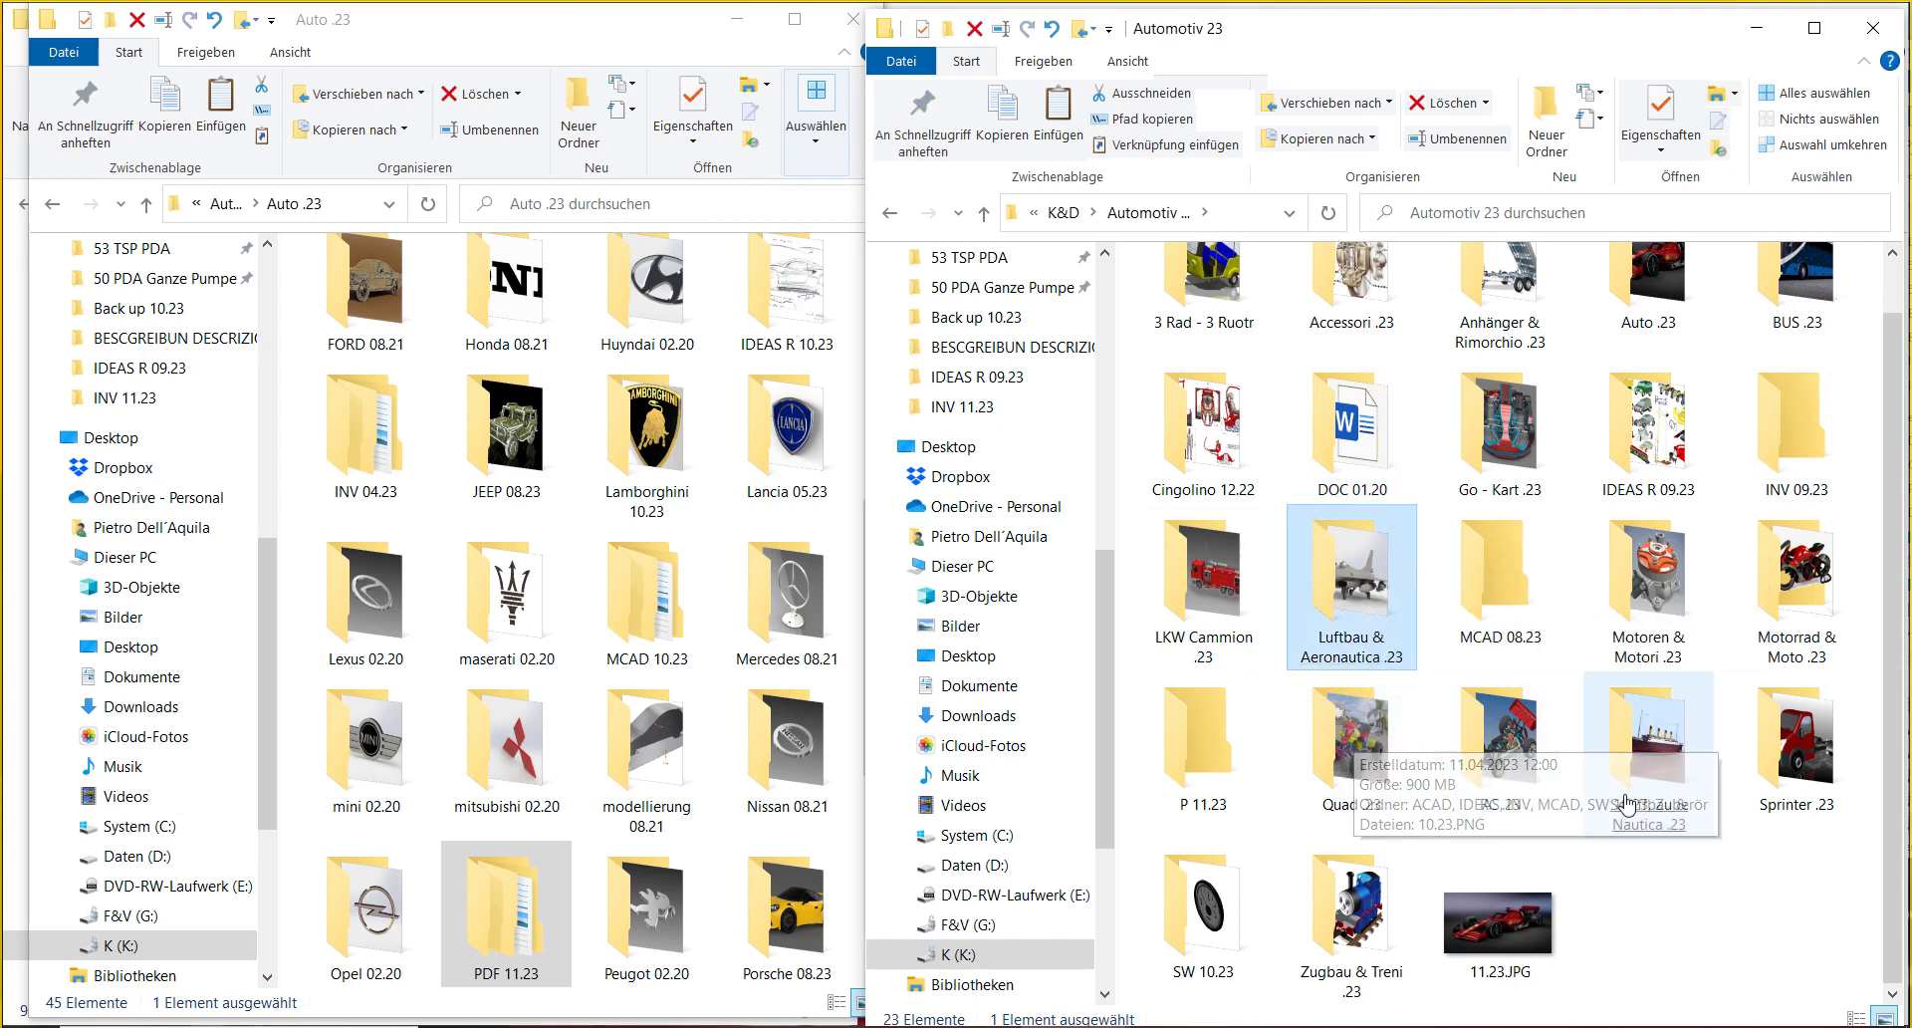
click(1211, 772)
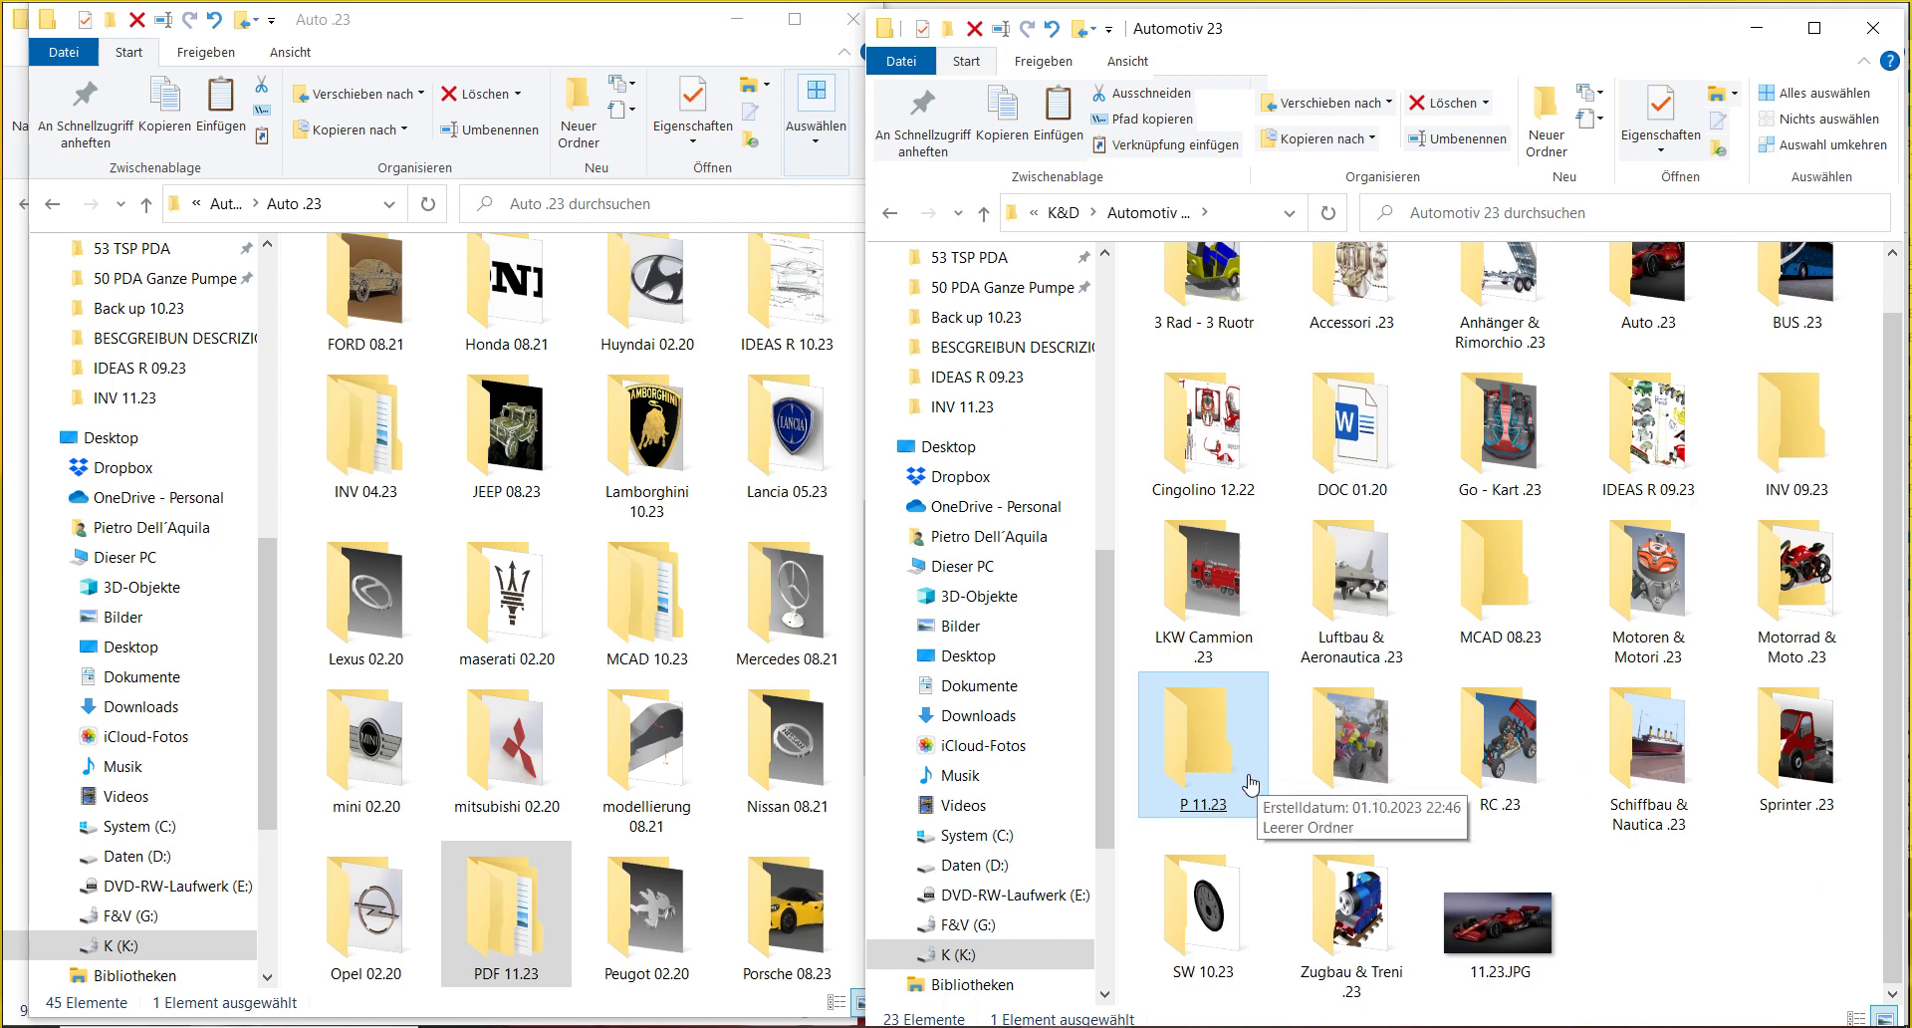
- Open the analisis-beban-statis-dan-dinamis folder in Auto .23, view its image Screenshot 2023-09-28 212851.png and close the image
scroll(642, 697, up, 3)
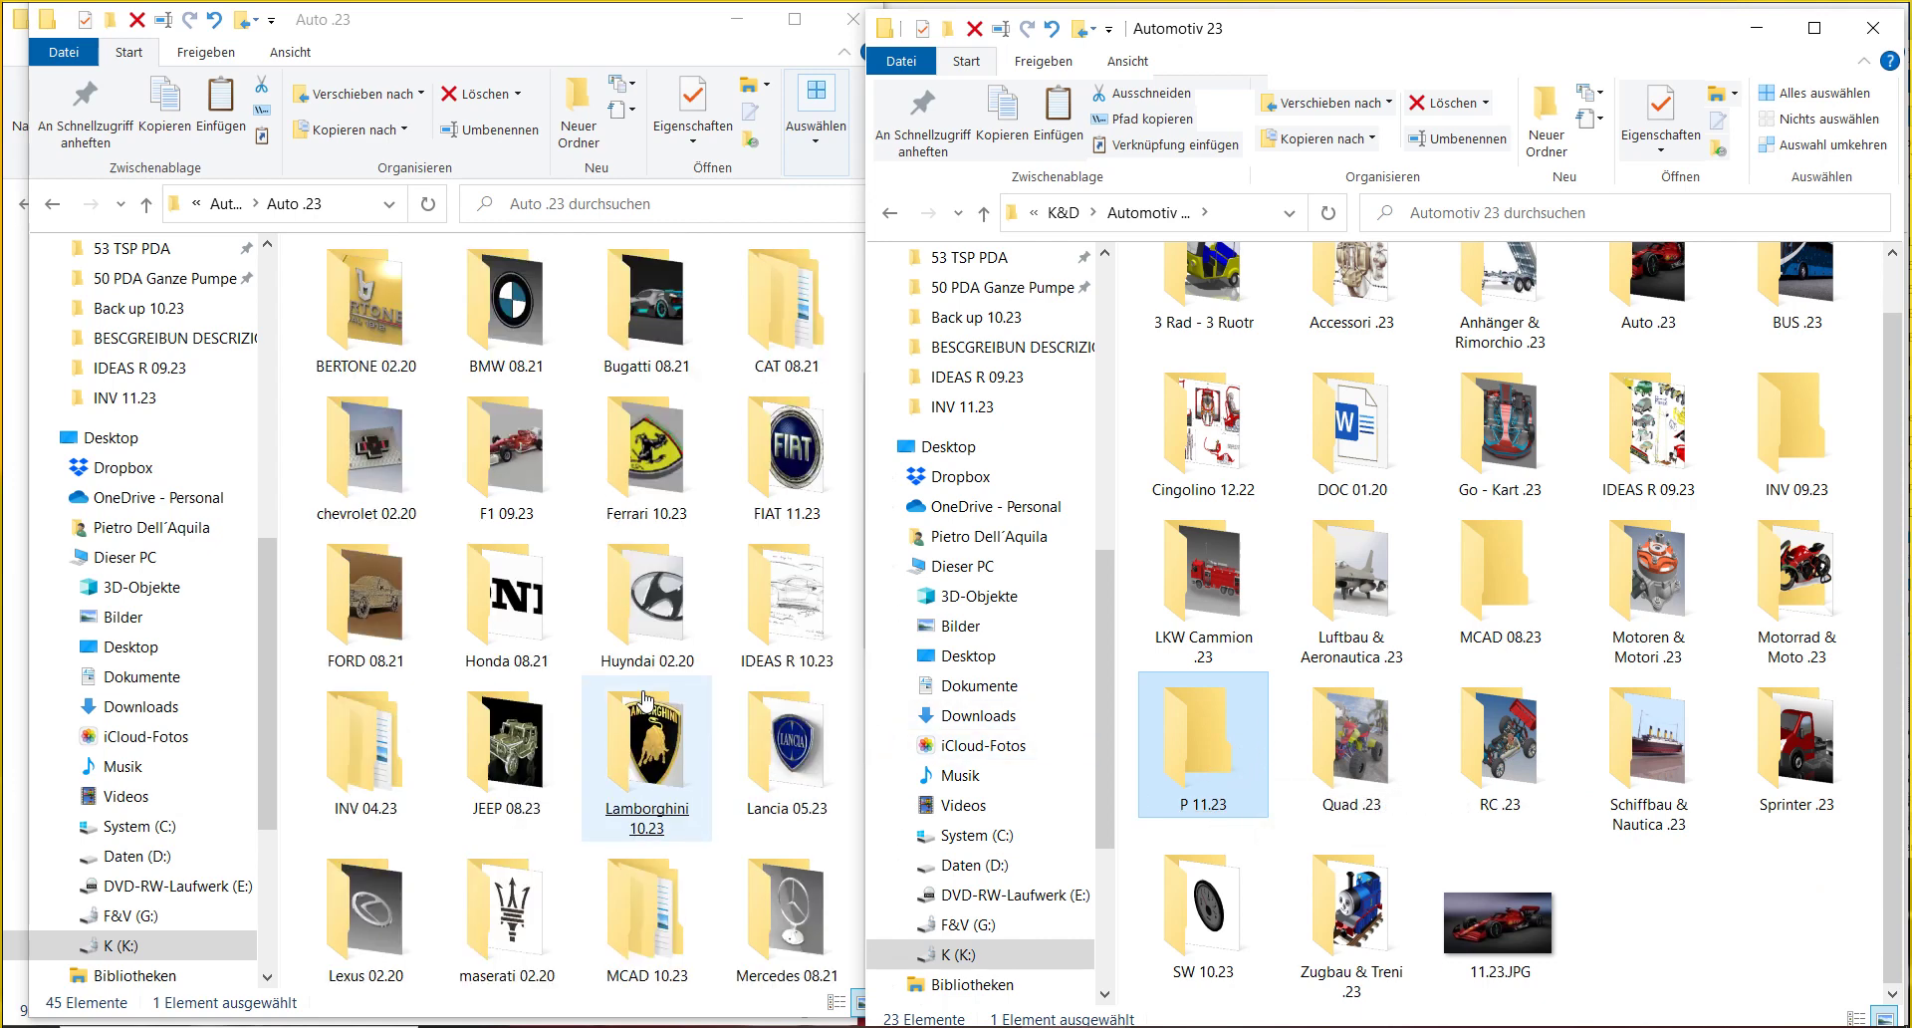
scroll(642, 697, up, 5)
double_click(407, 540)
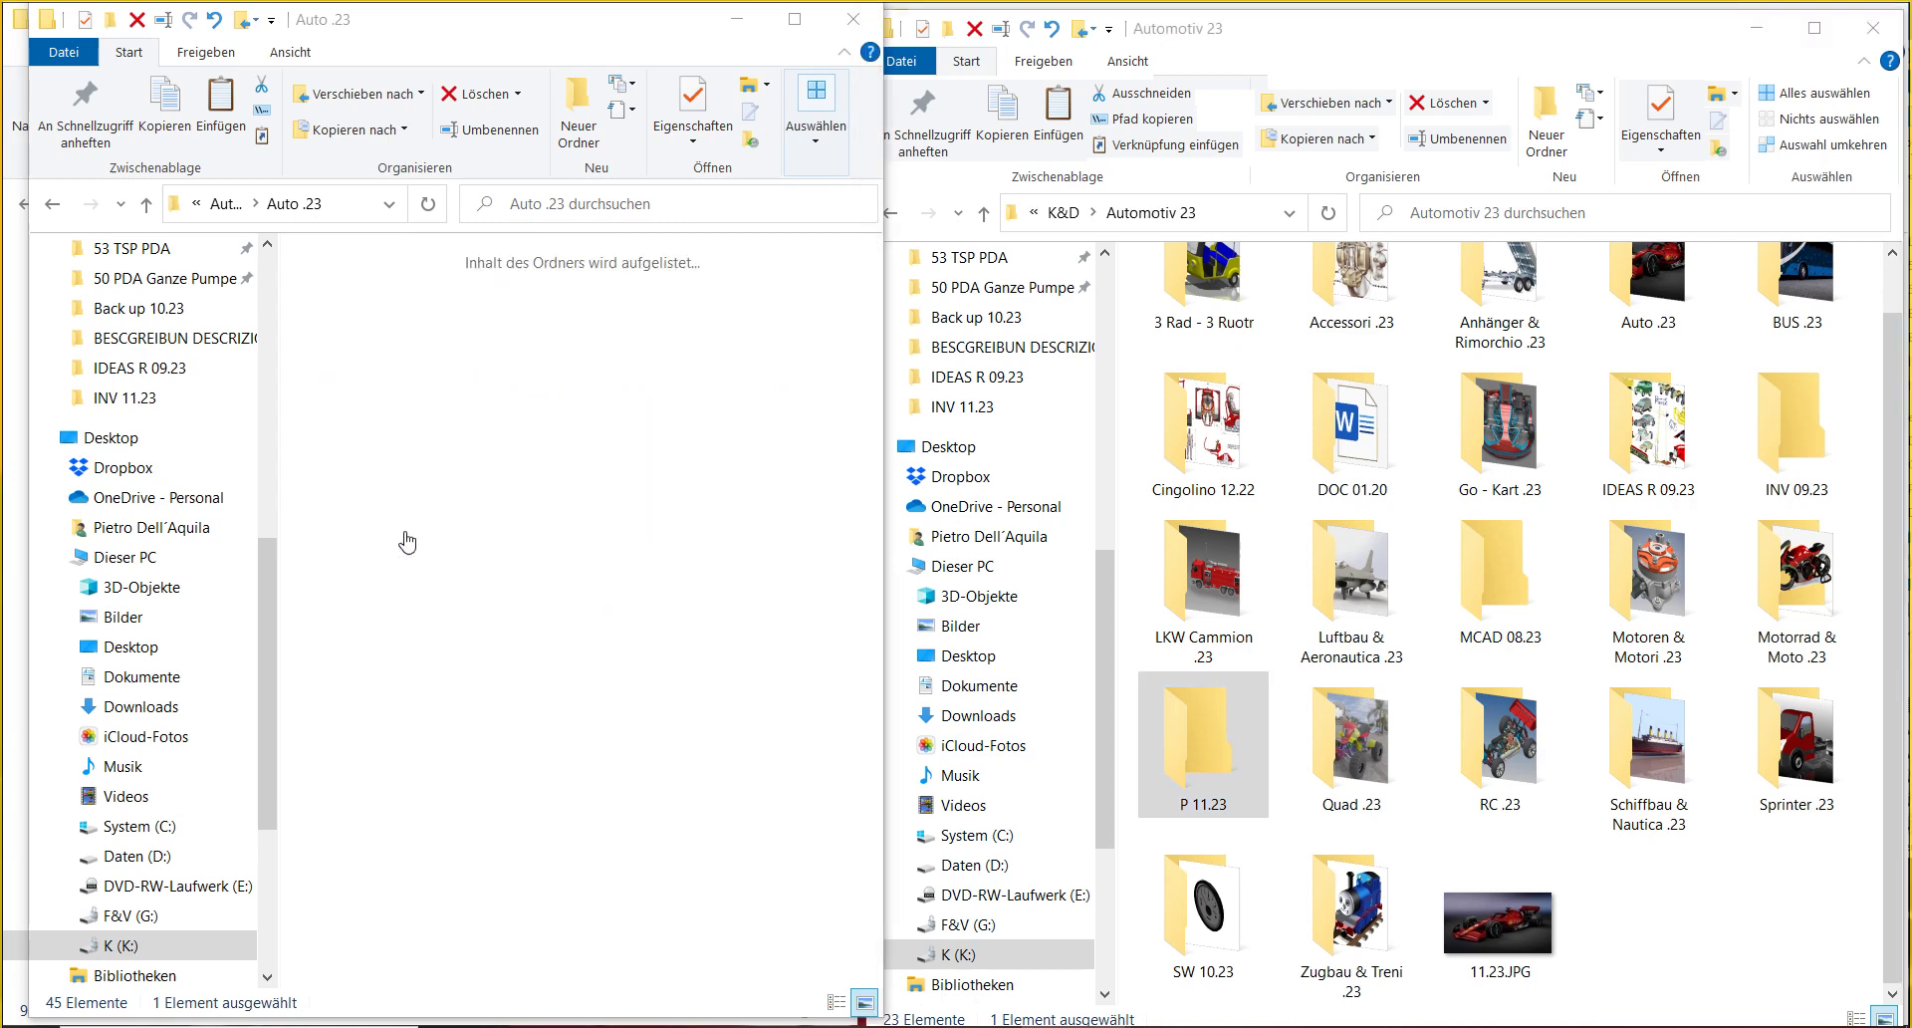
double_click(407, 540)
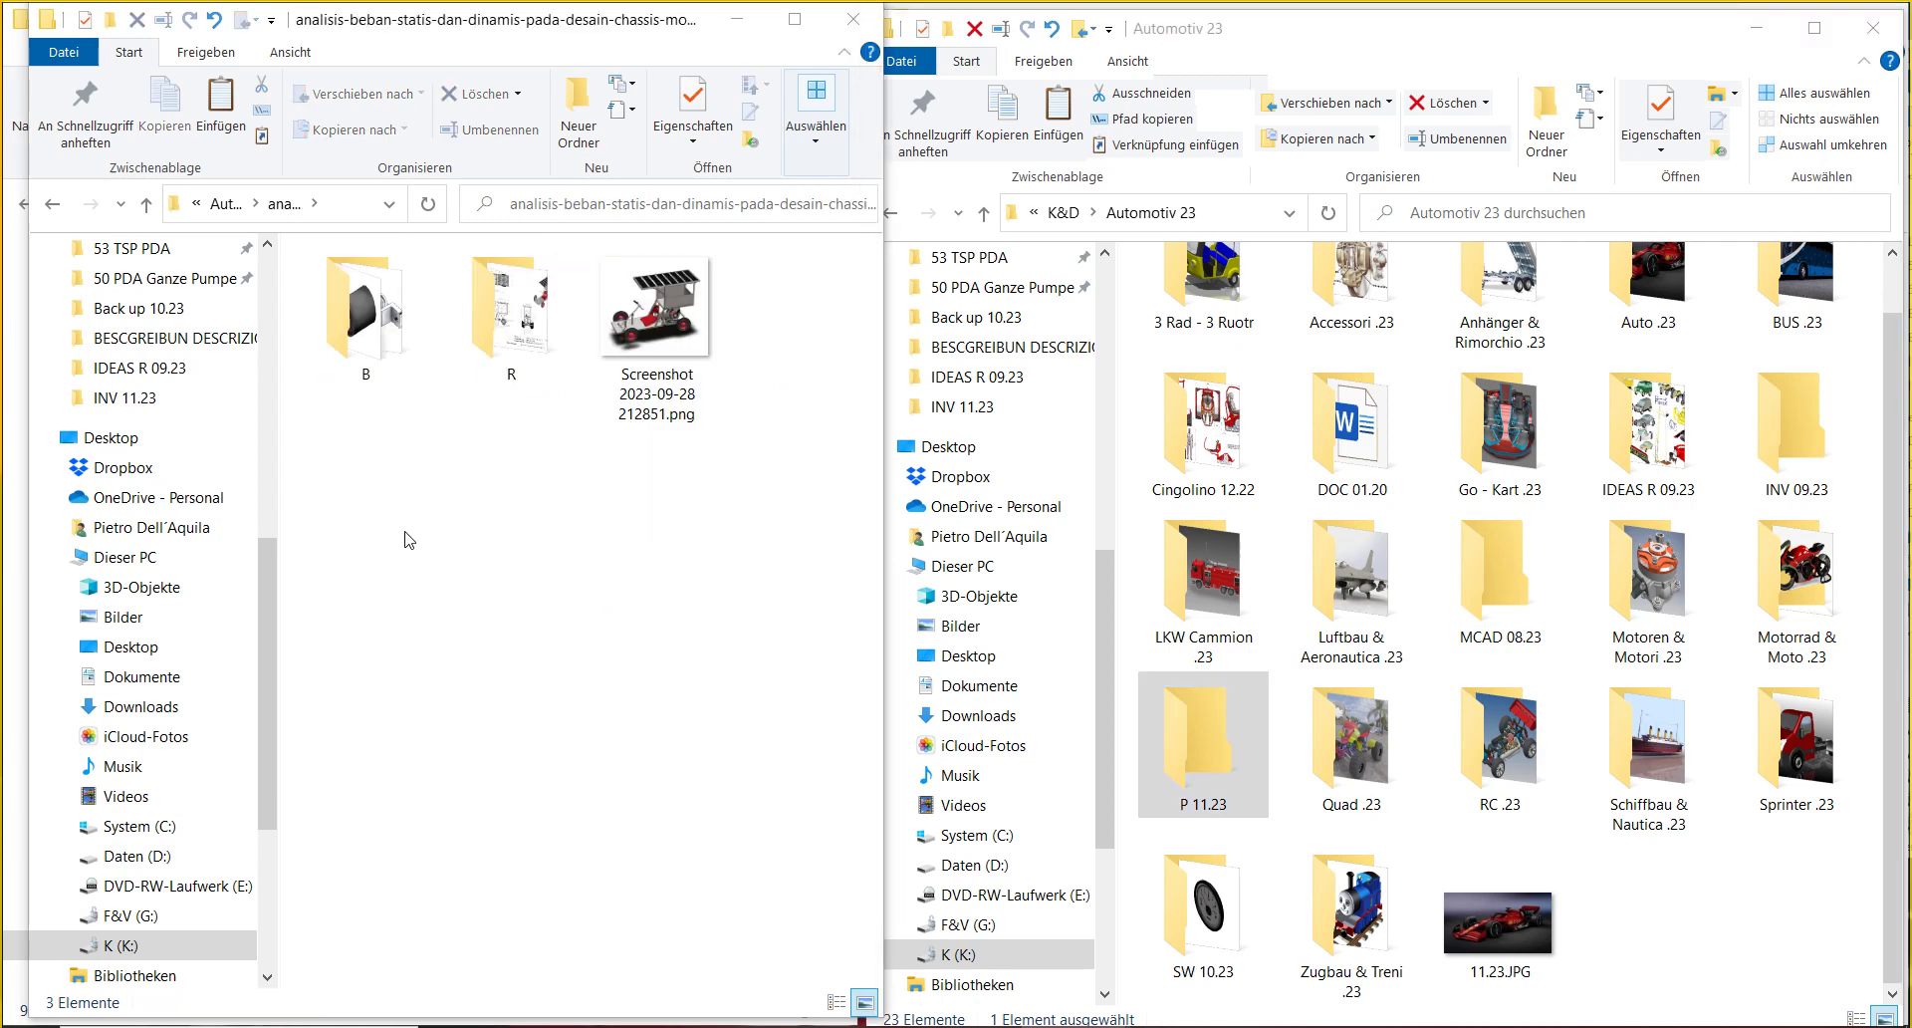
click(691, 313)
double_click(694, 312)
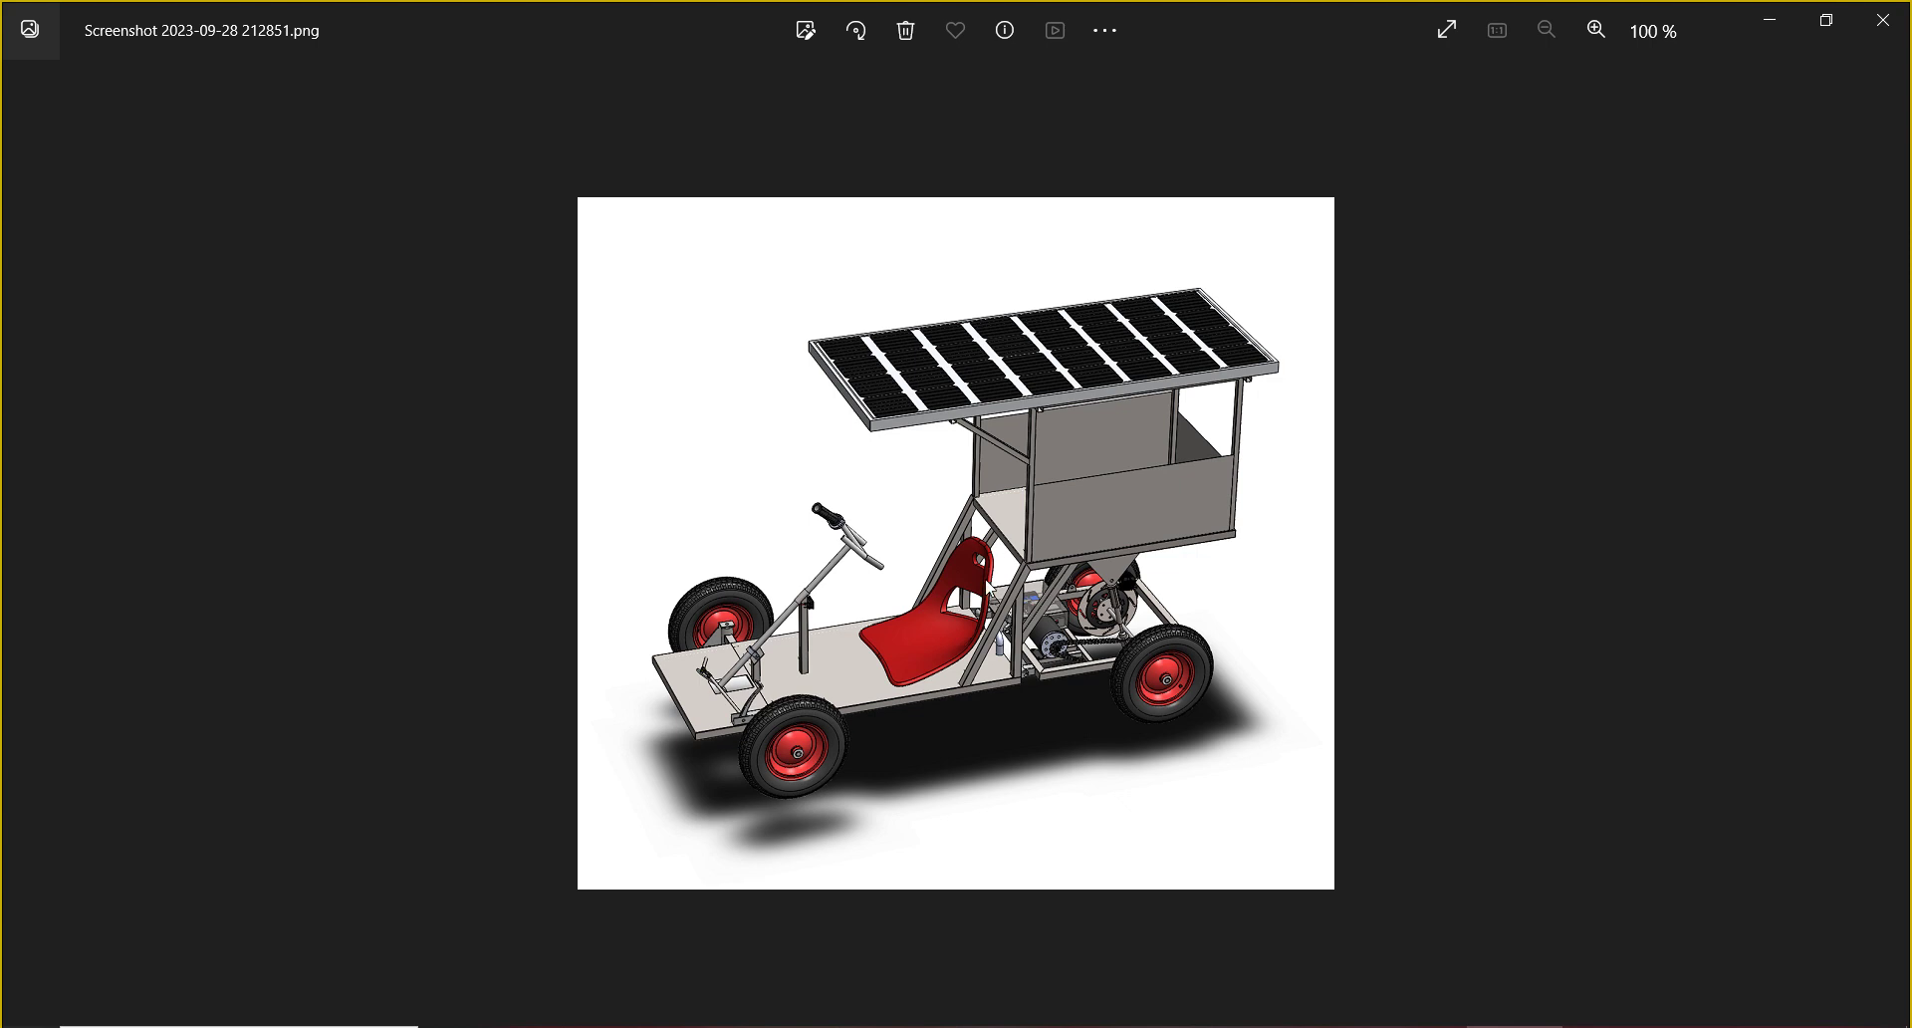
click(1892, 25)
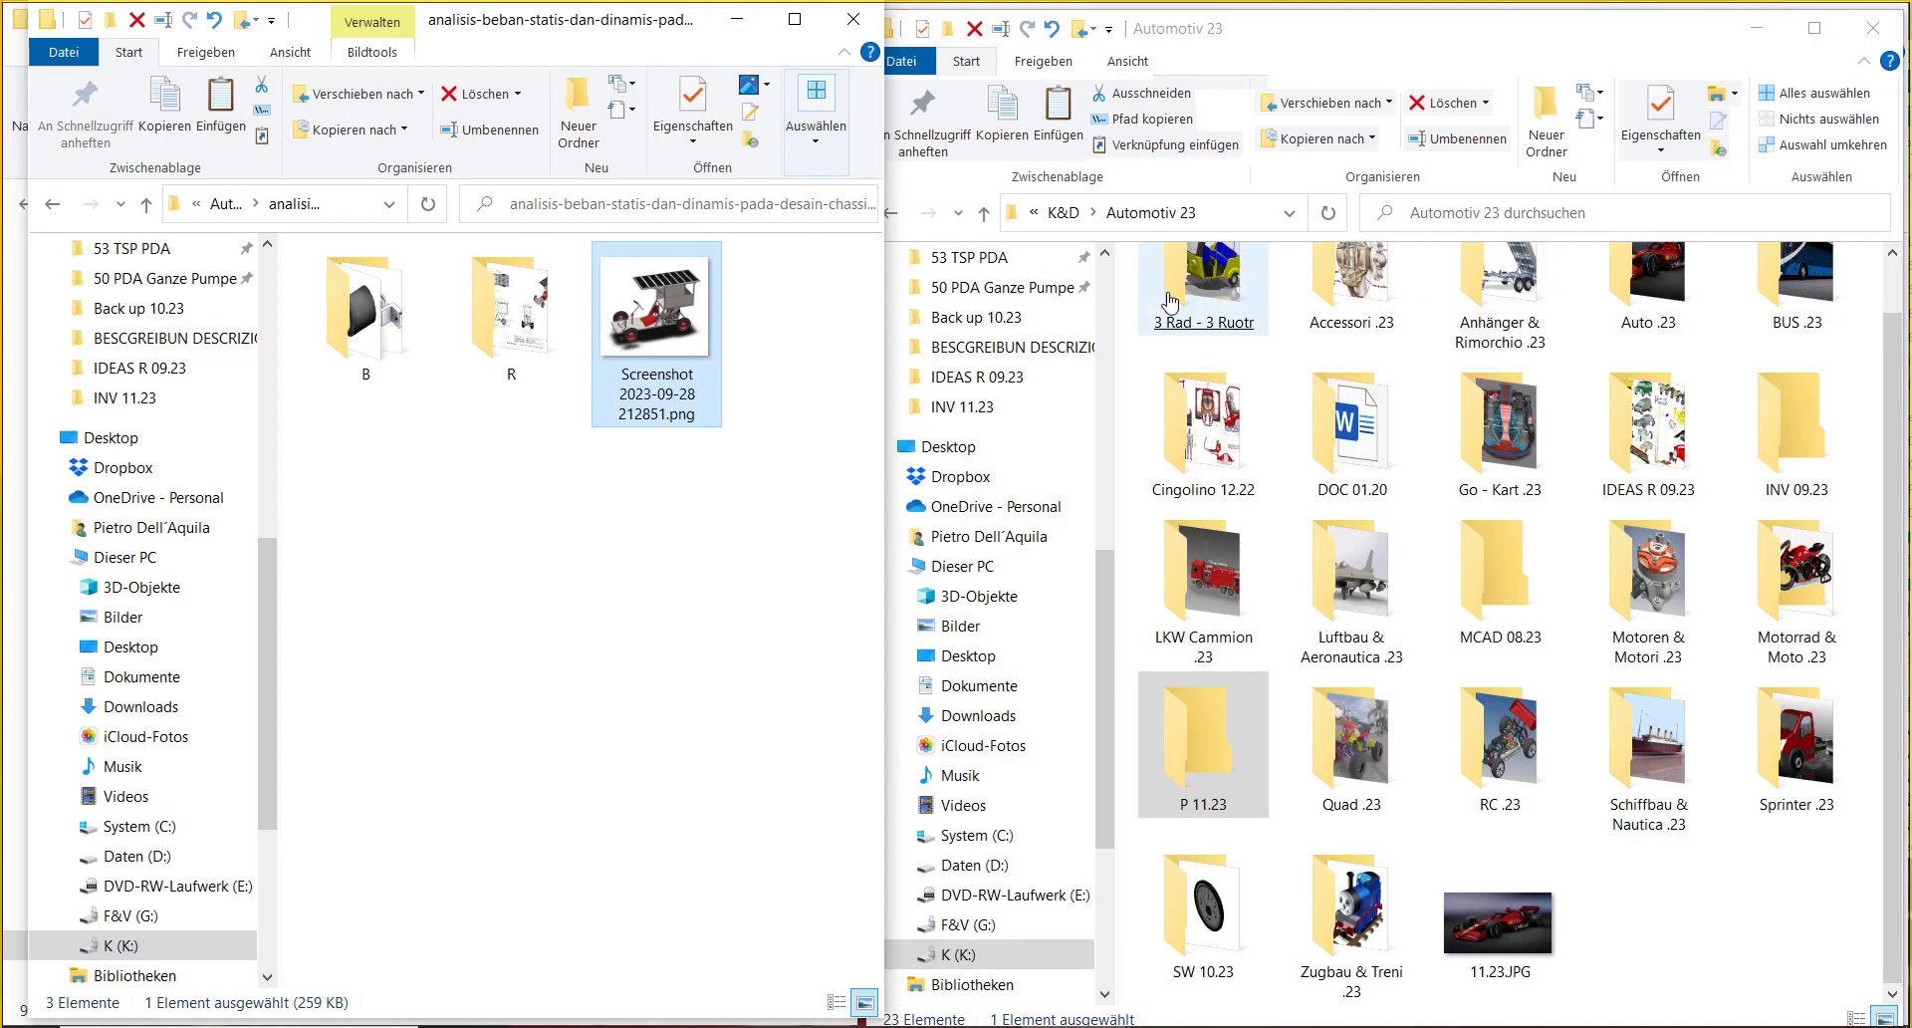
- Examine the SolidWorks parts and assemblies in subfolder B, and go back up to Auto .23
click(364, 302)
double_click(364, 302)
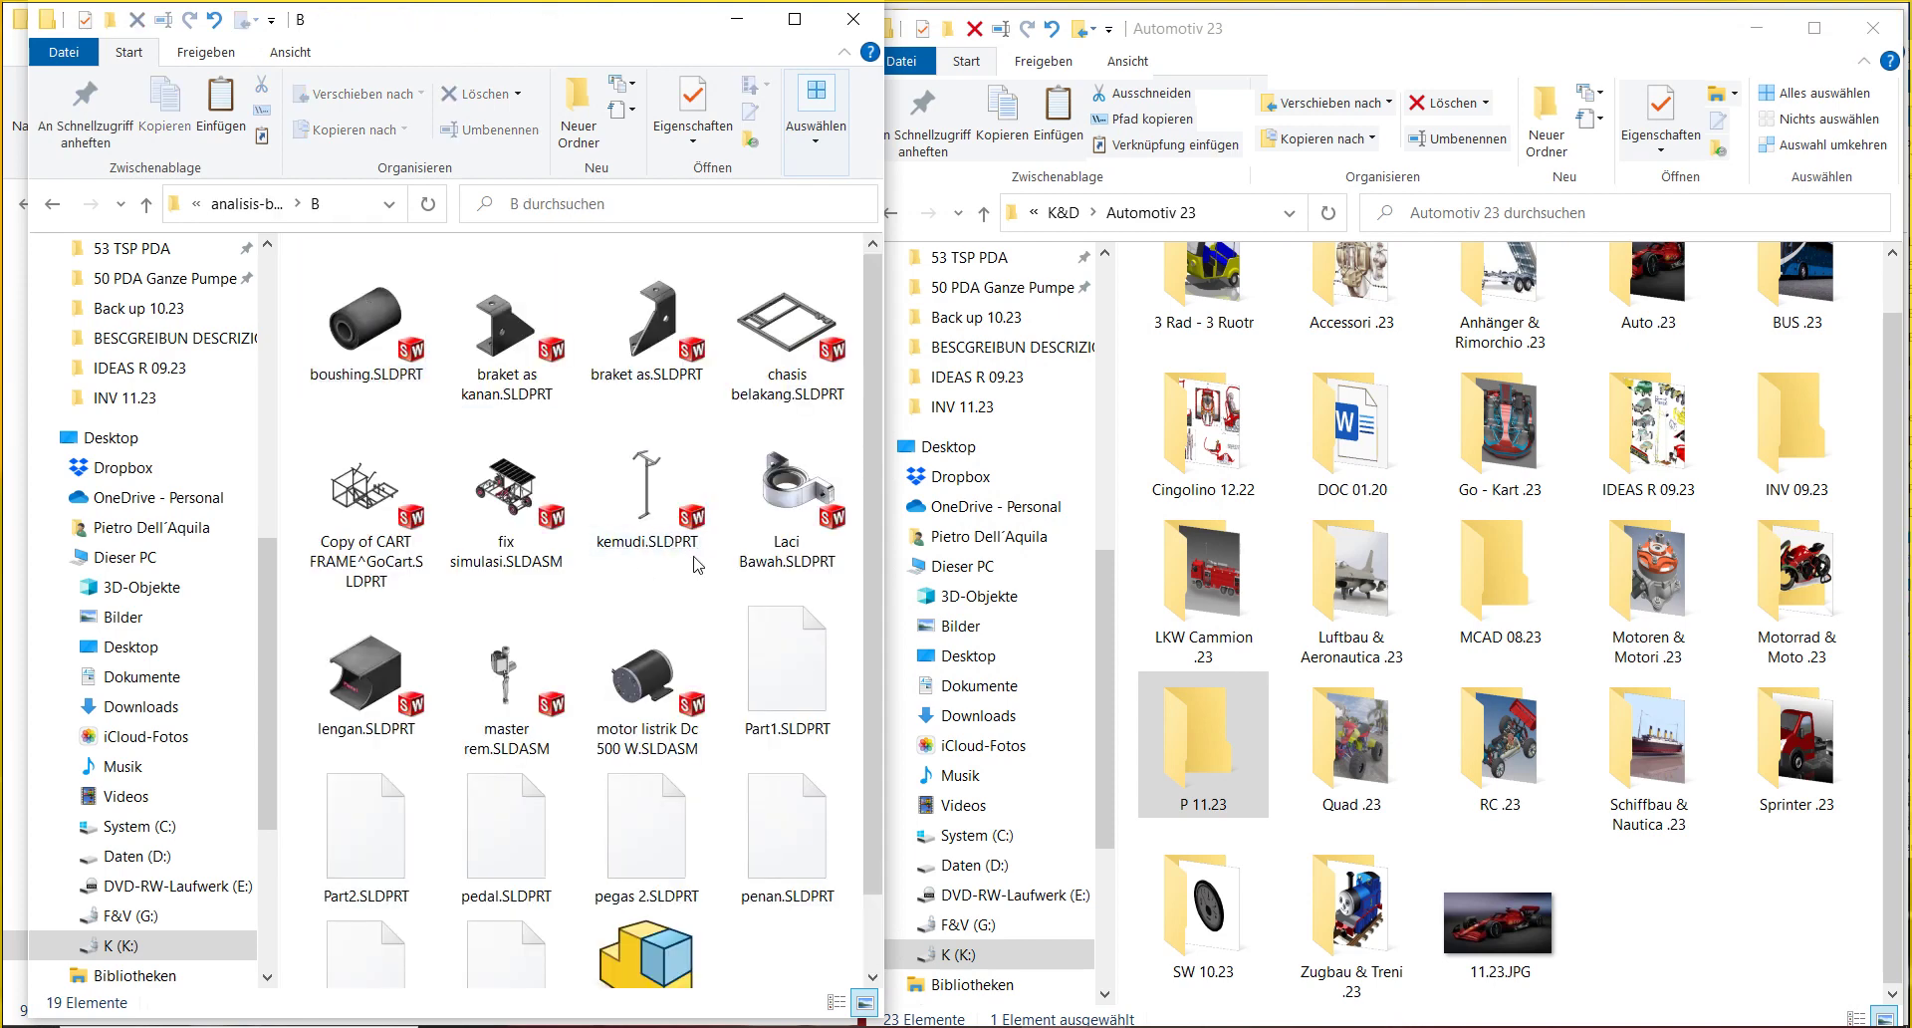
click(786, 652)
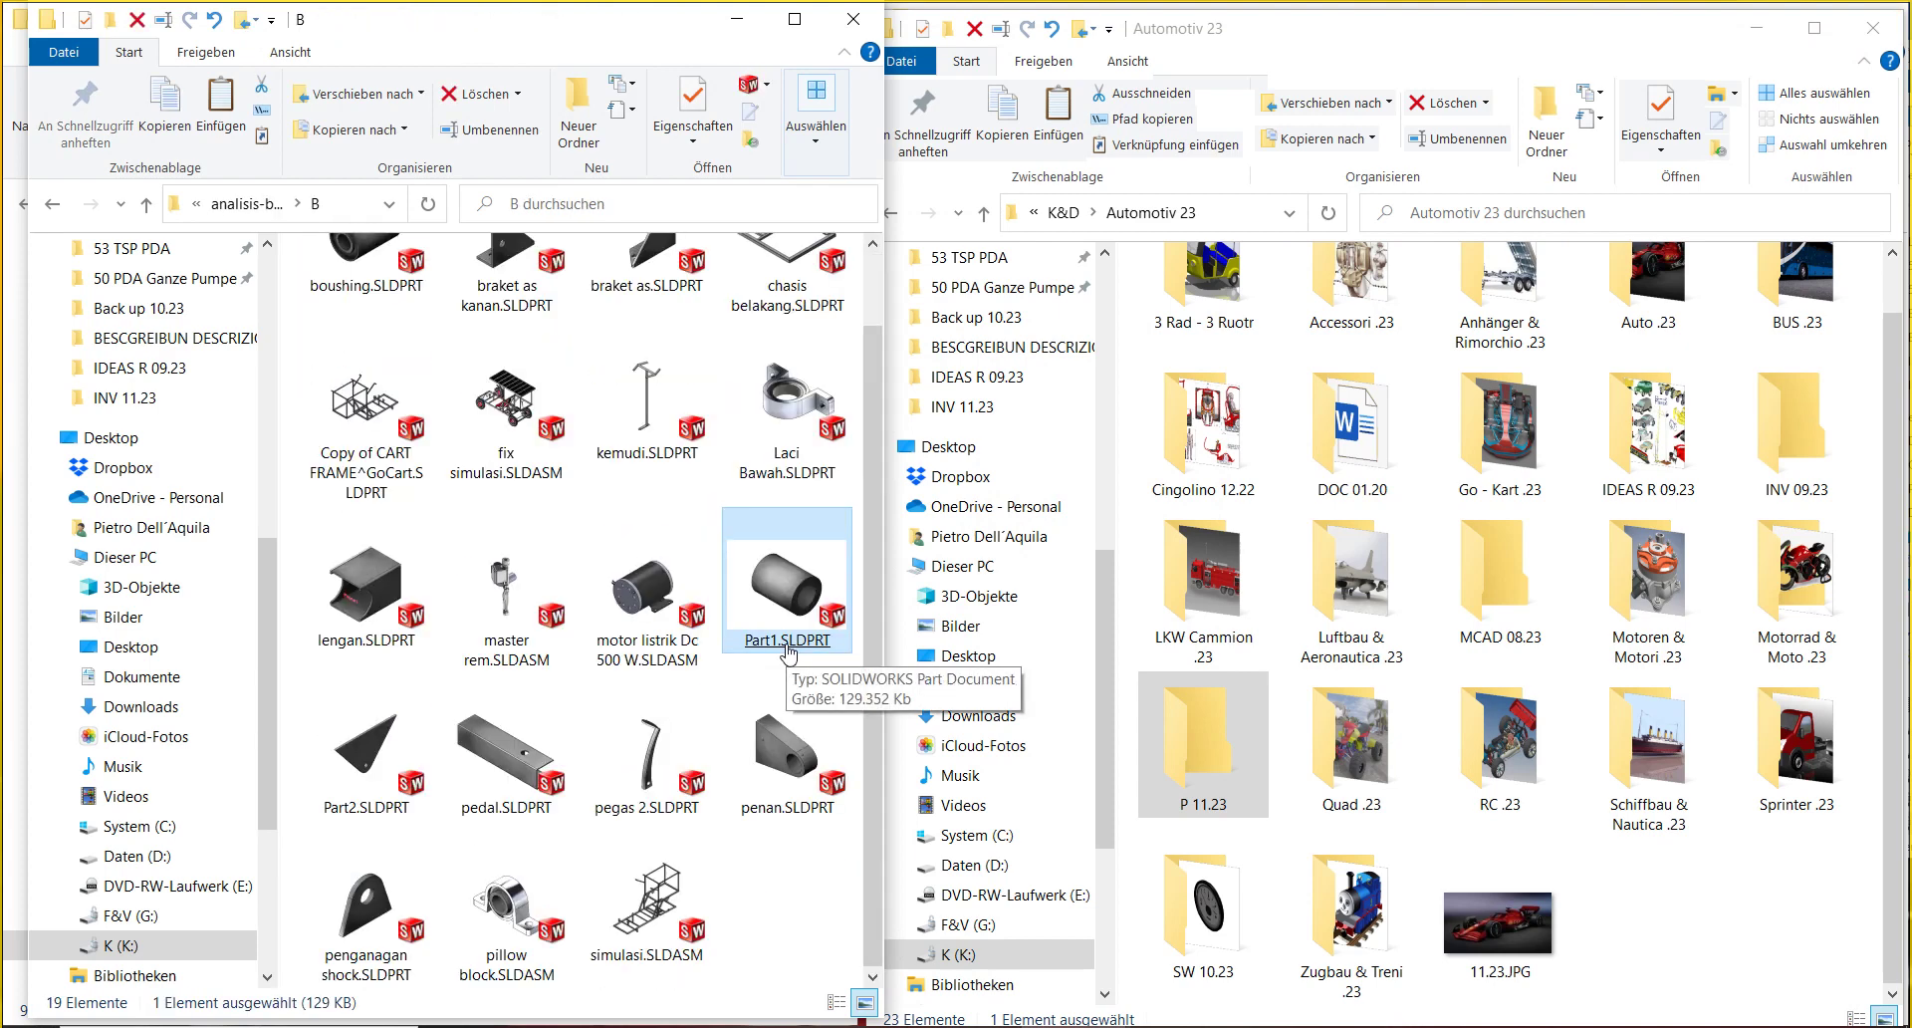
click(242, 204)
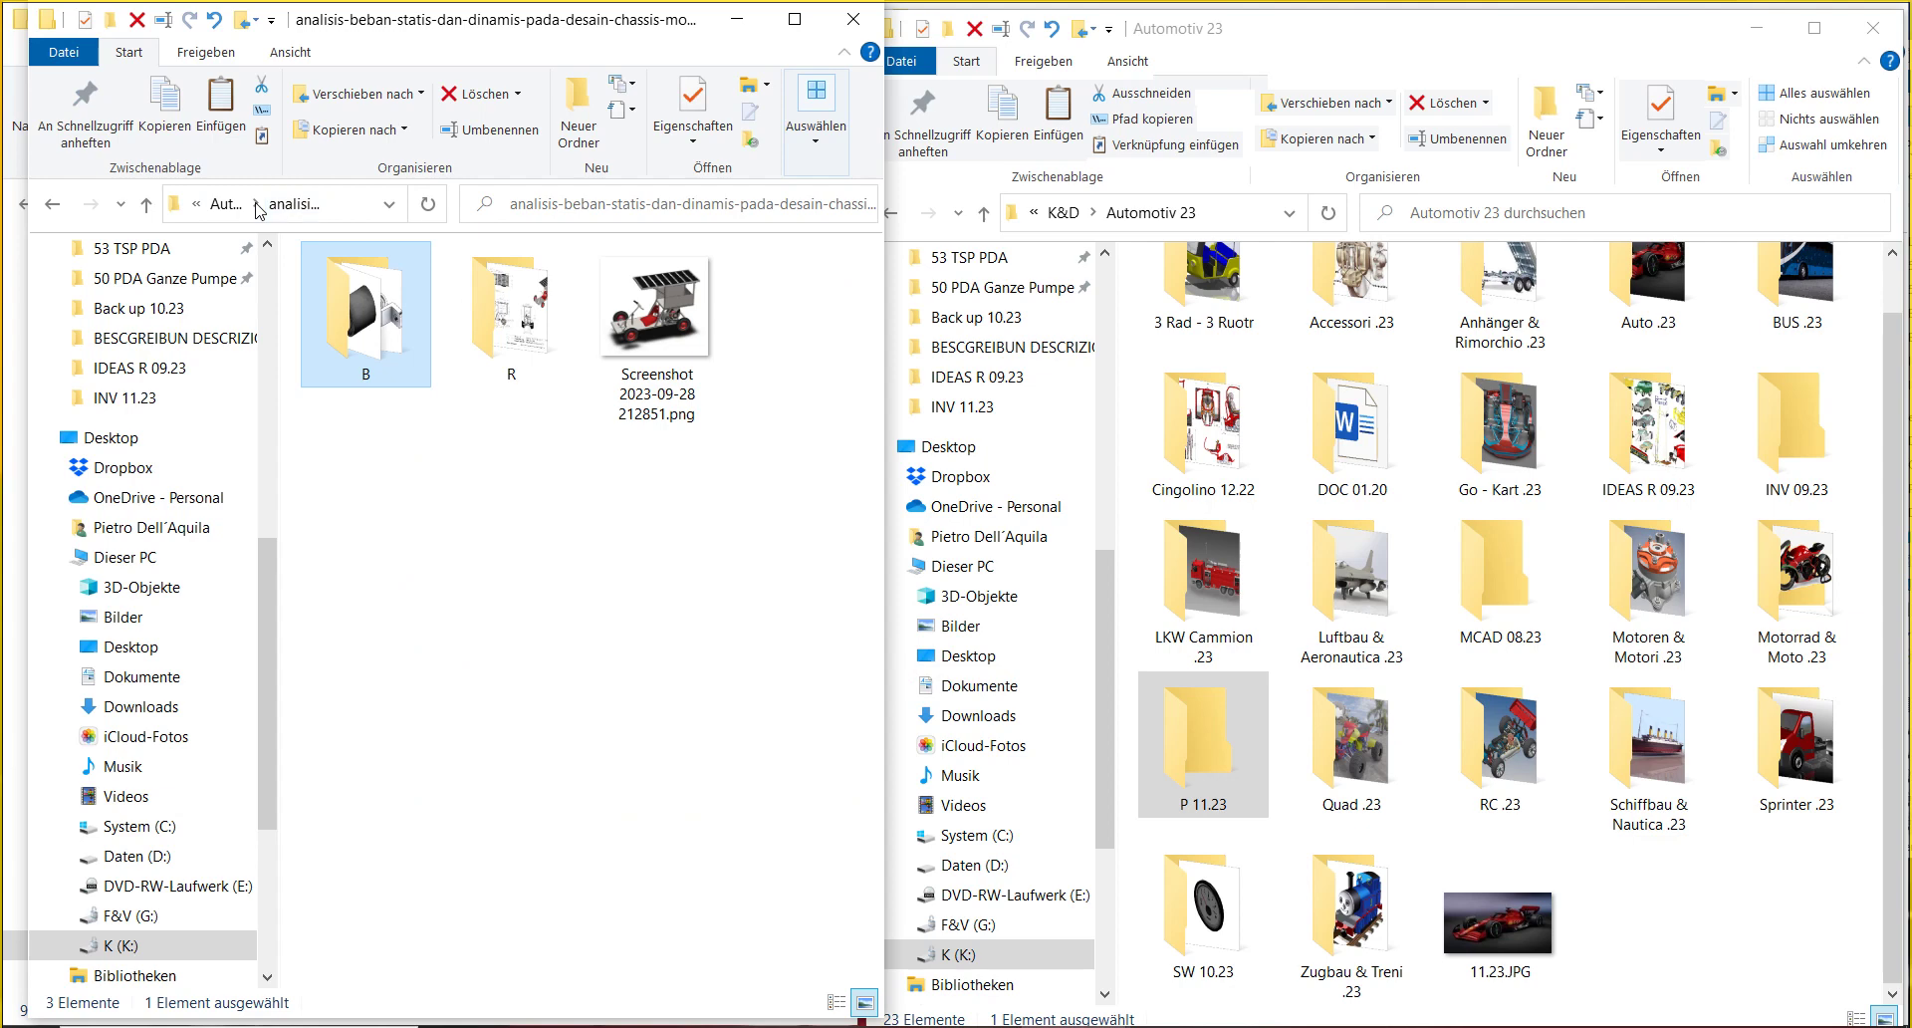
click(237, 204)
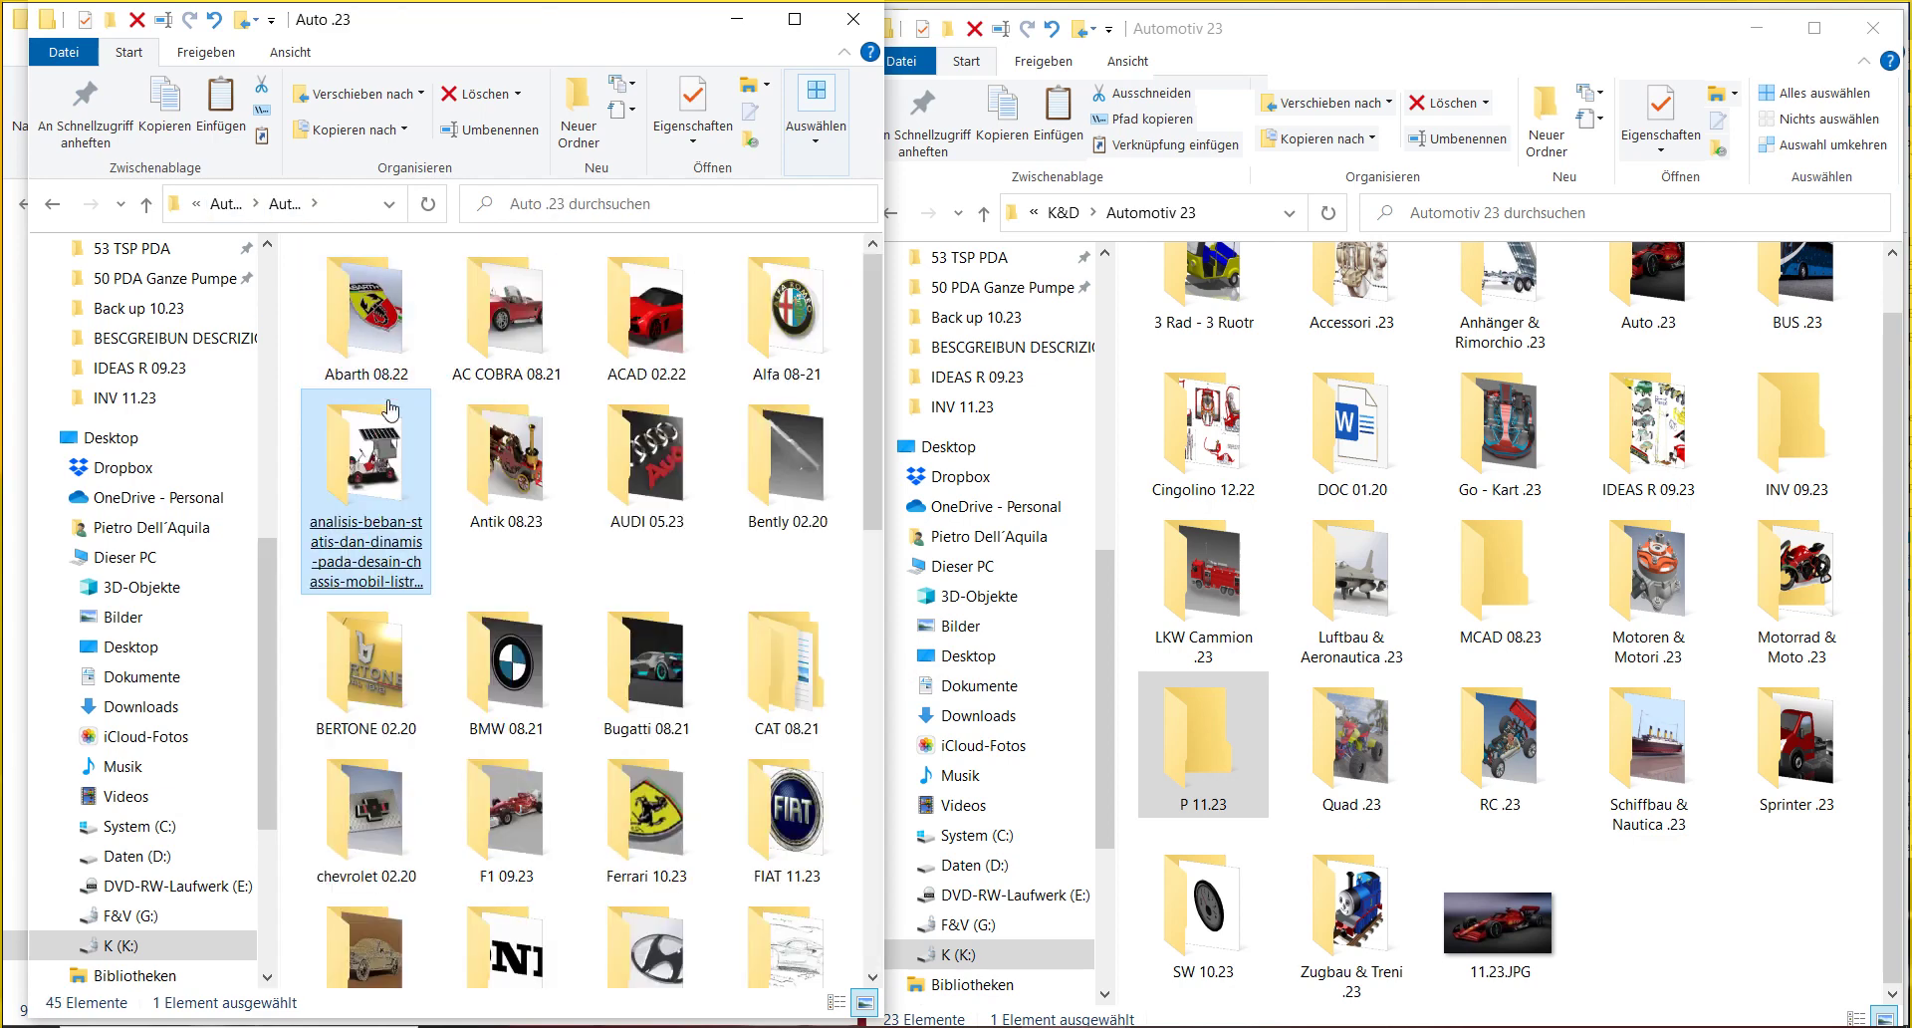
- Maximise the Auto .23 window and move the analisis-beban-statis-dan-dinamis folder into SW 10.23
click(795, 19)
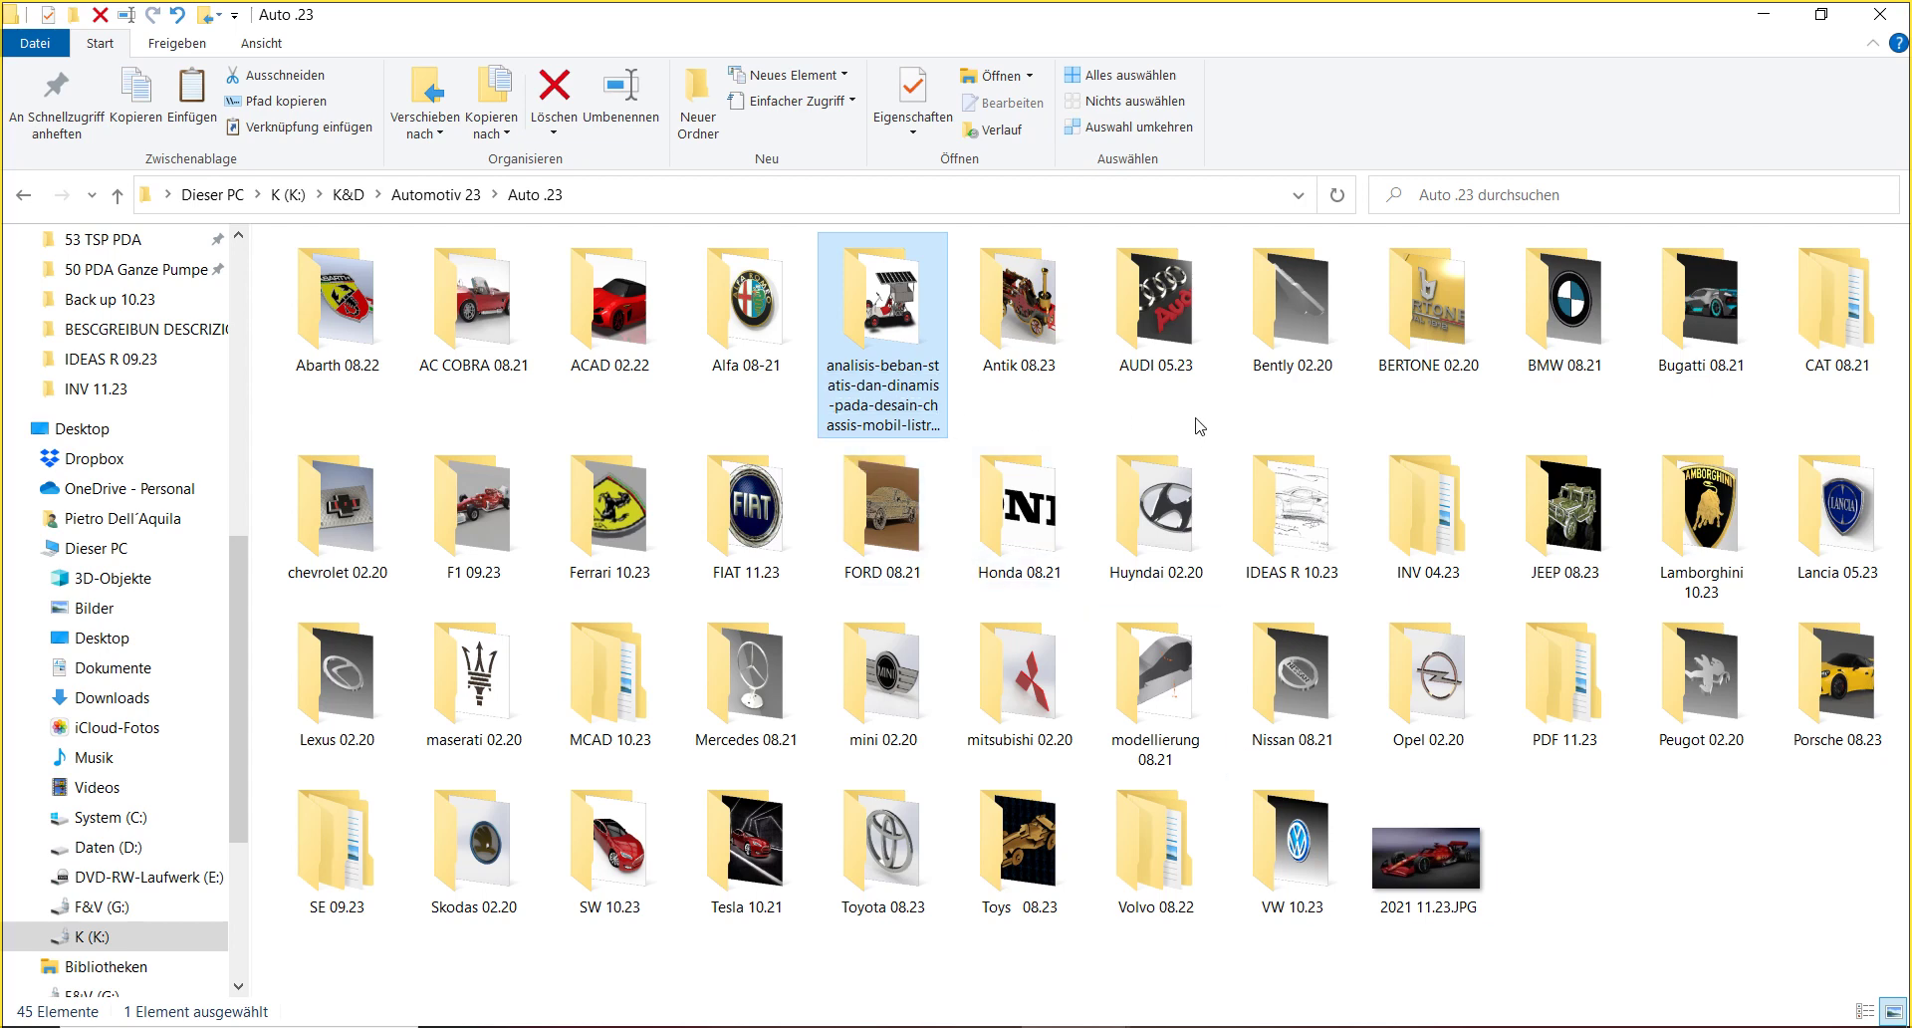
drag(884, 307, 583, 851)
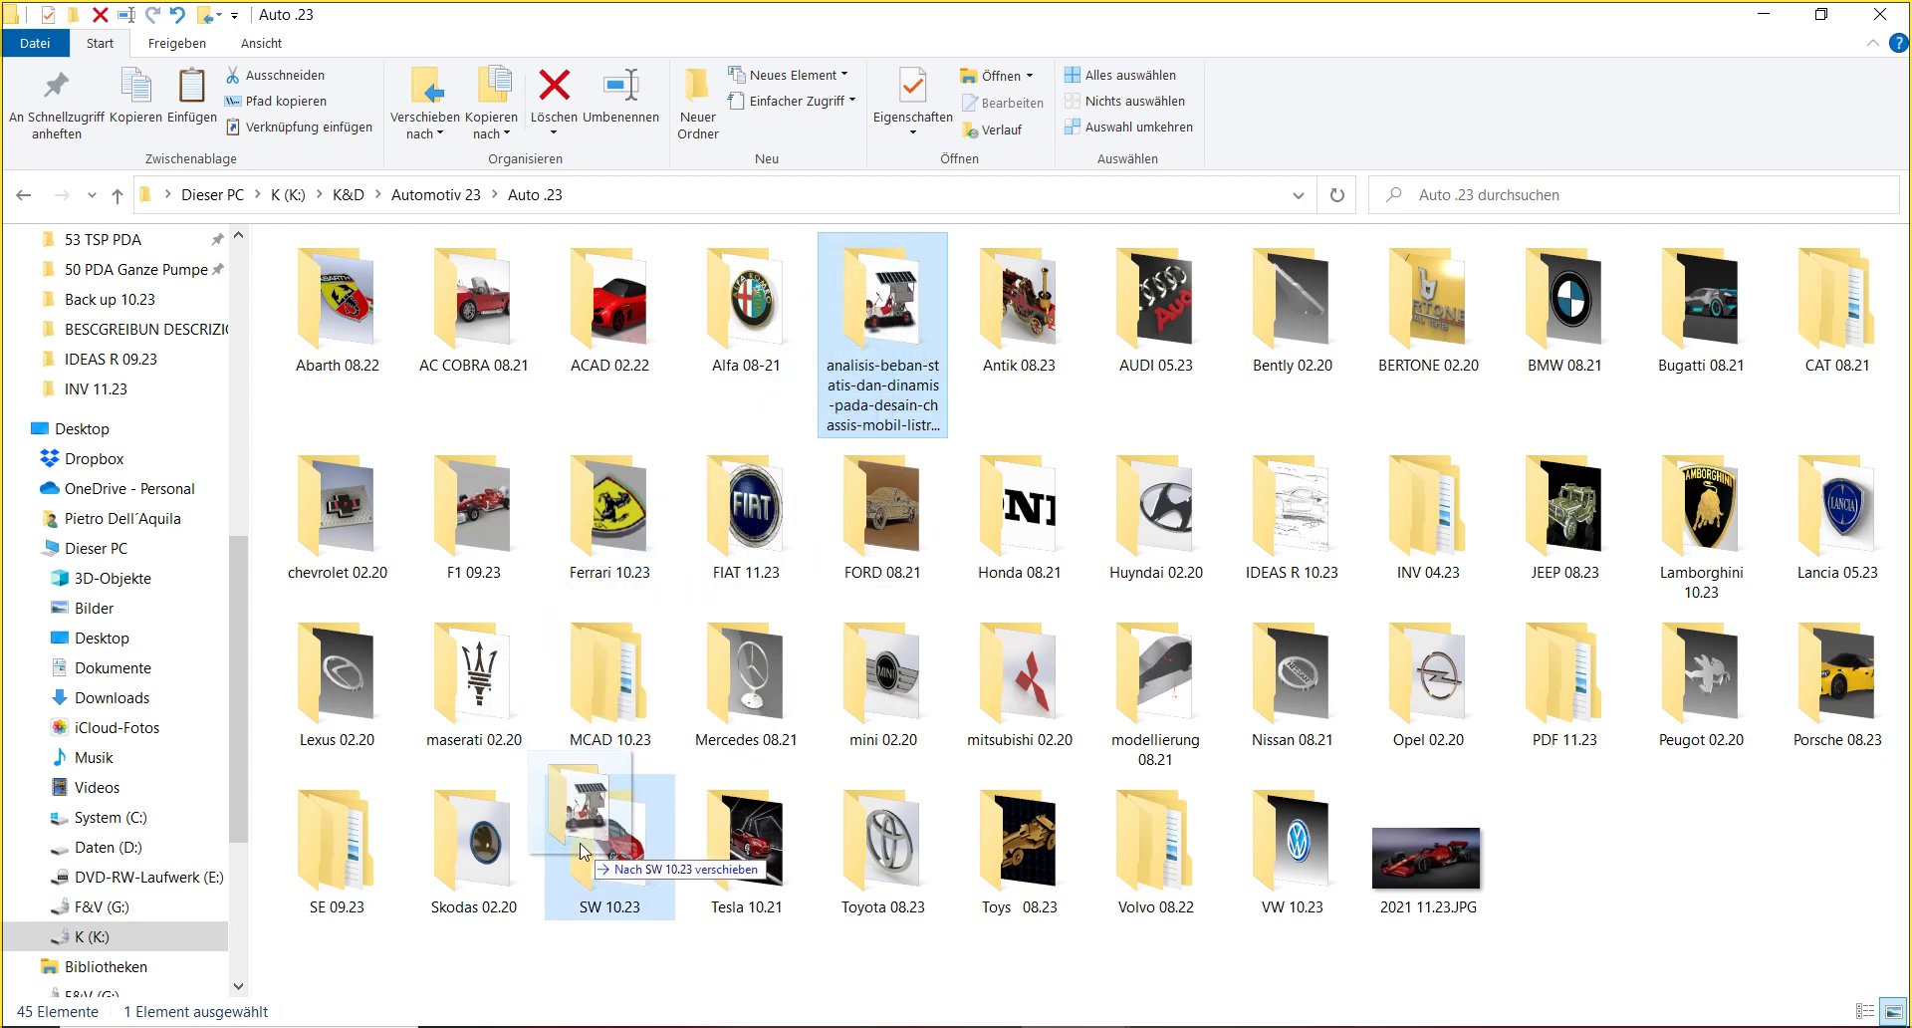
drag(583, 852, 588, 854)
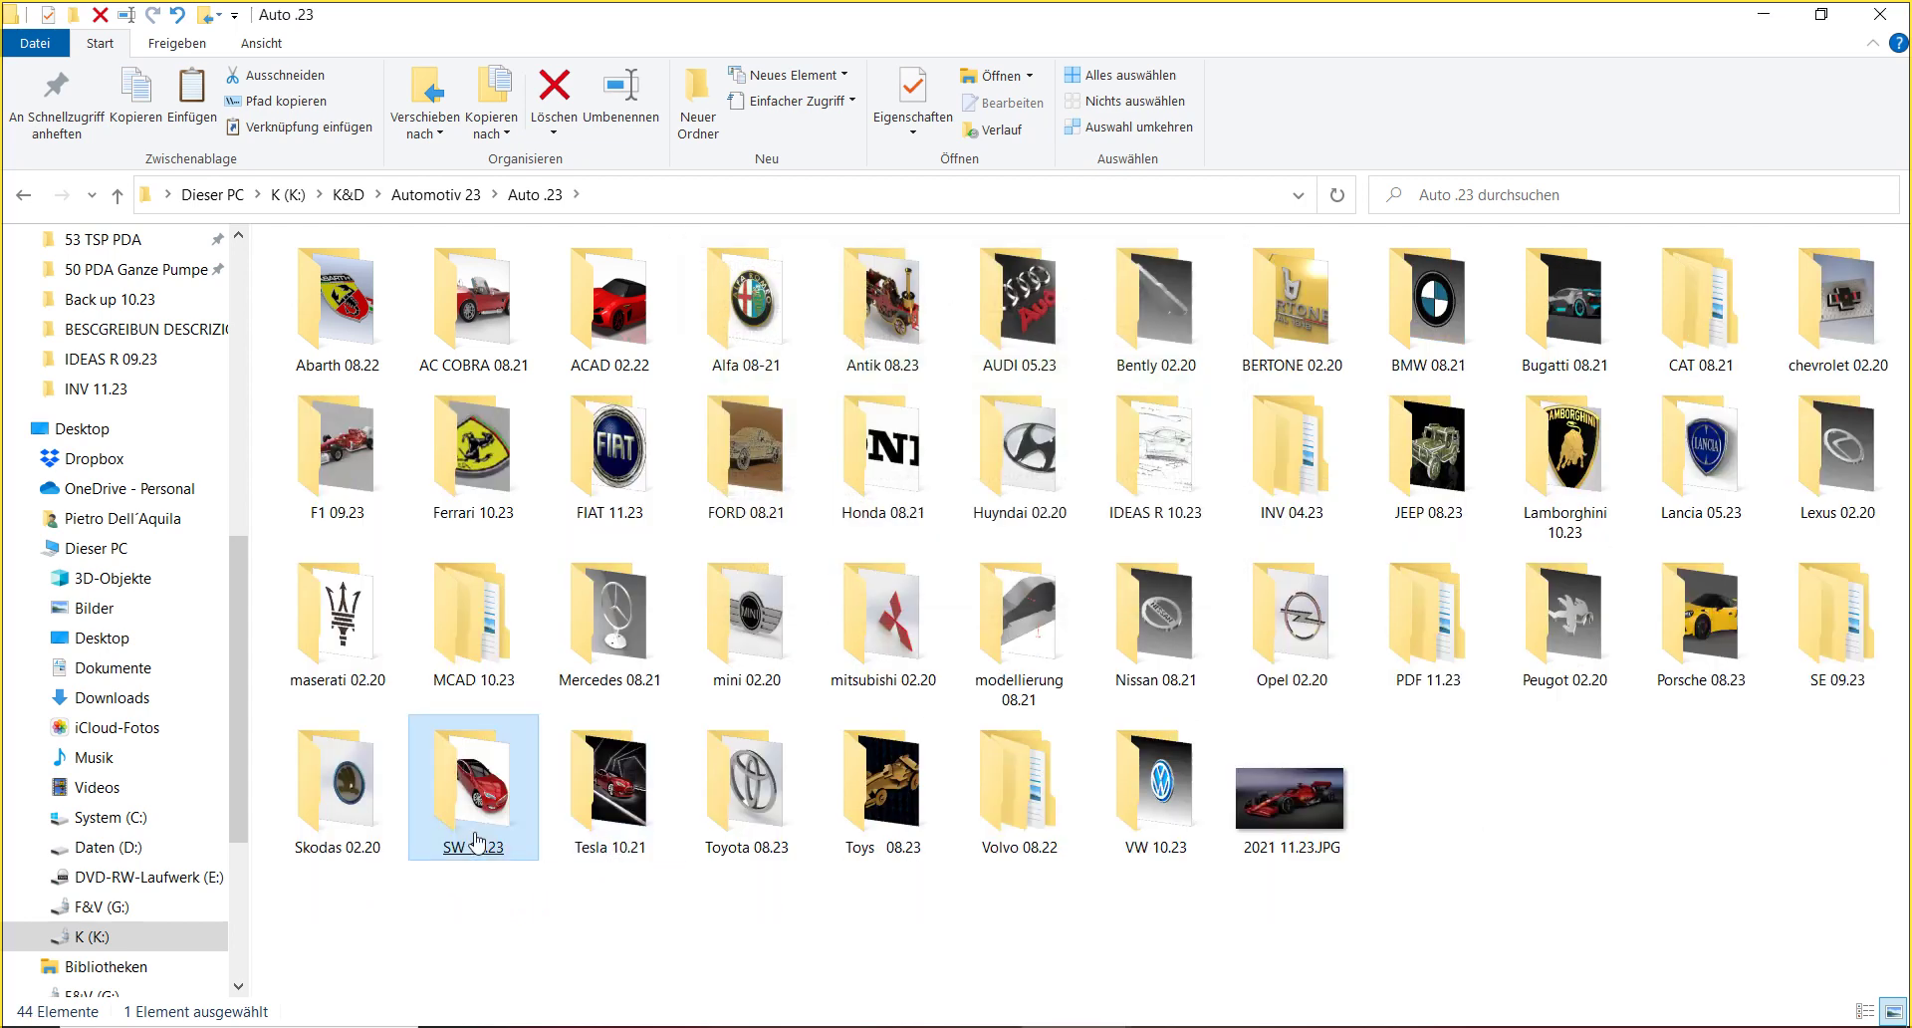
- Rename the SW 10.23 folder in Auto .23 to SW 11.23
click(612, 86)
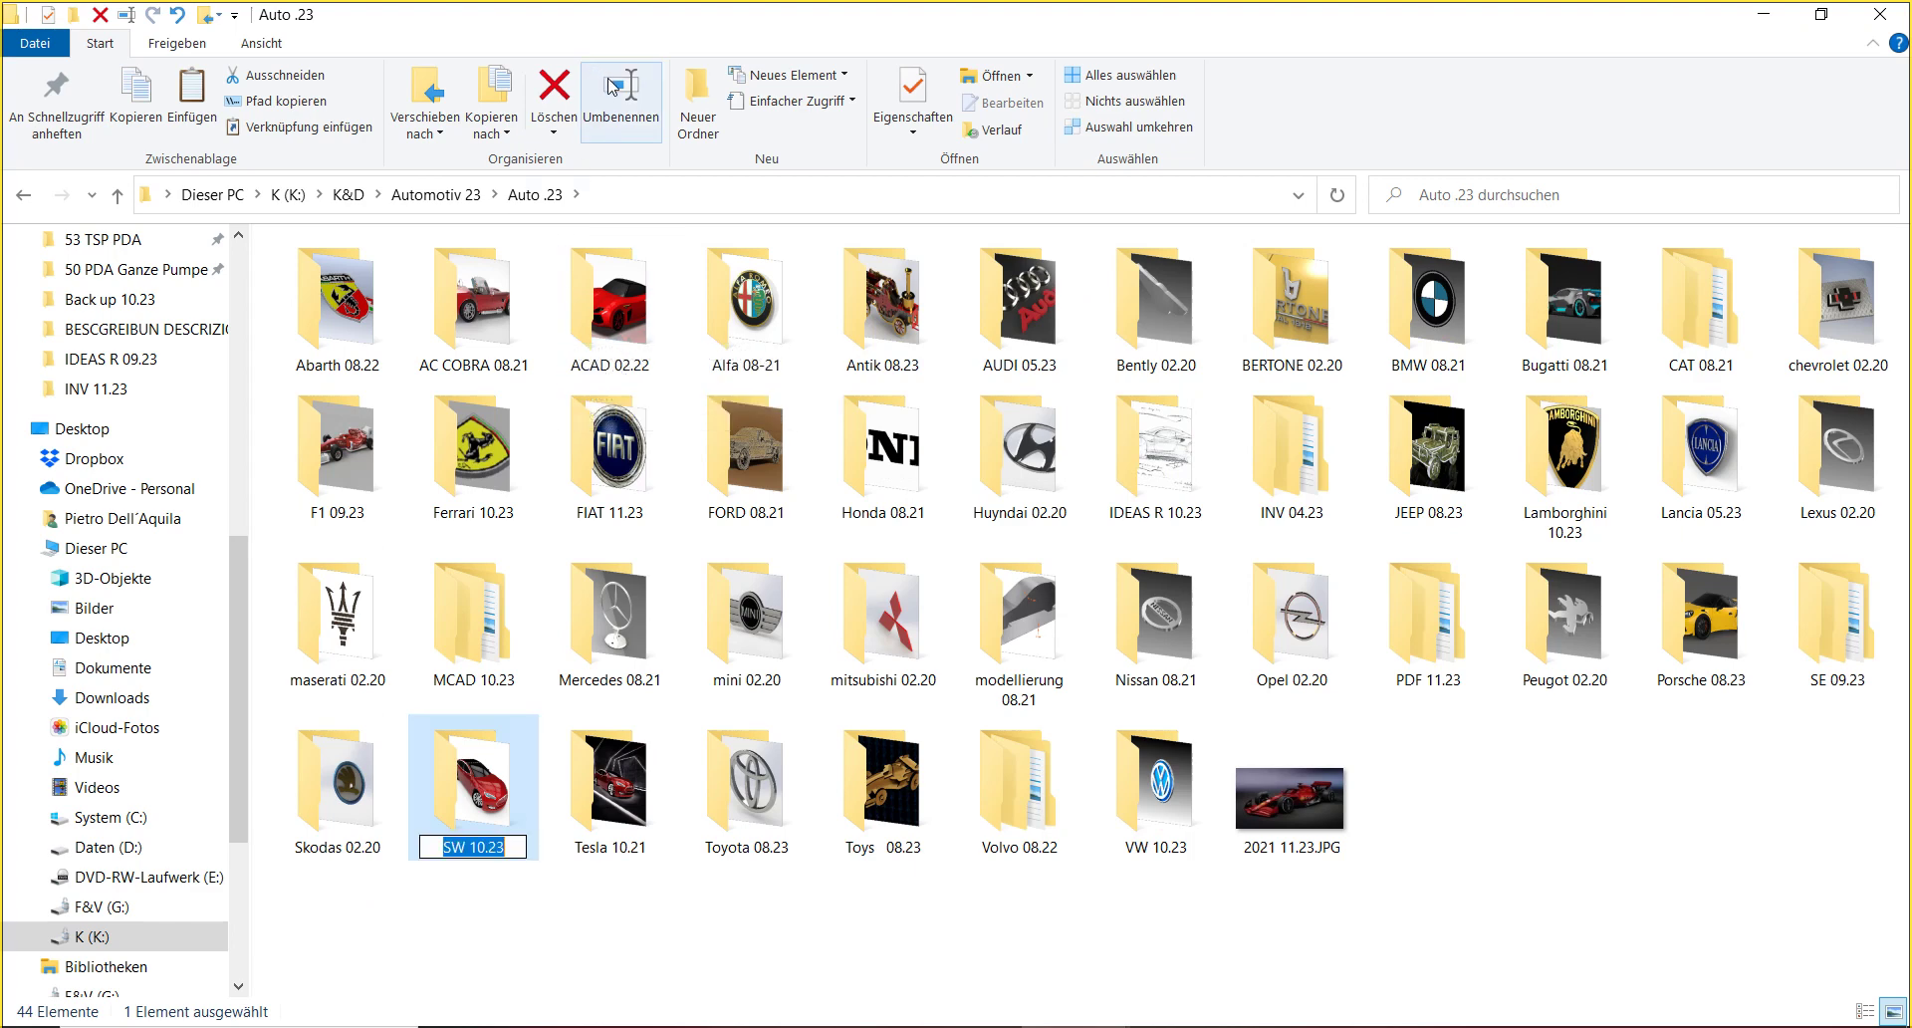
key(End)
key(BackSpace)
text(1)
key(Return)
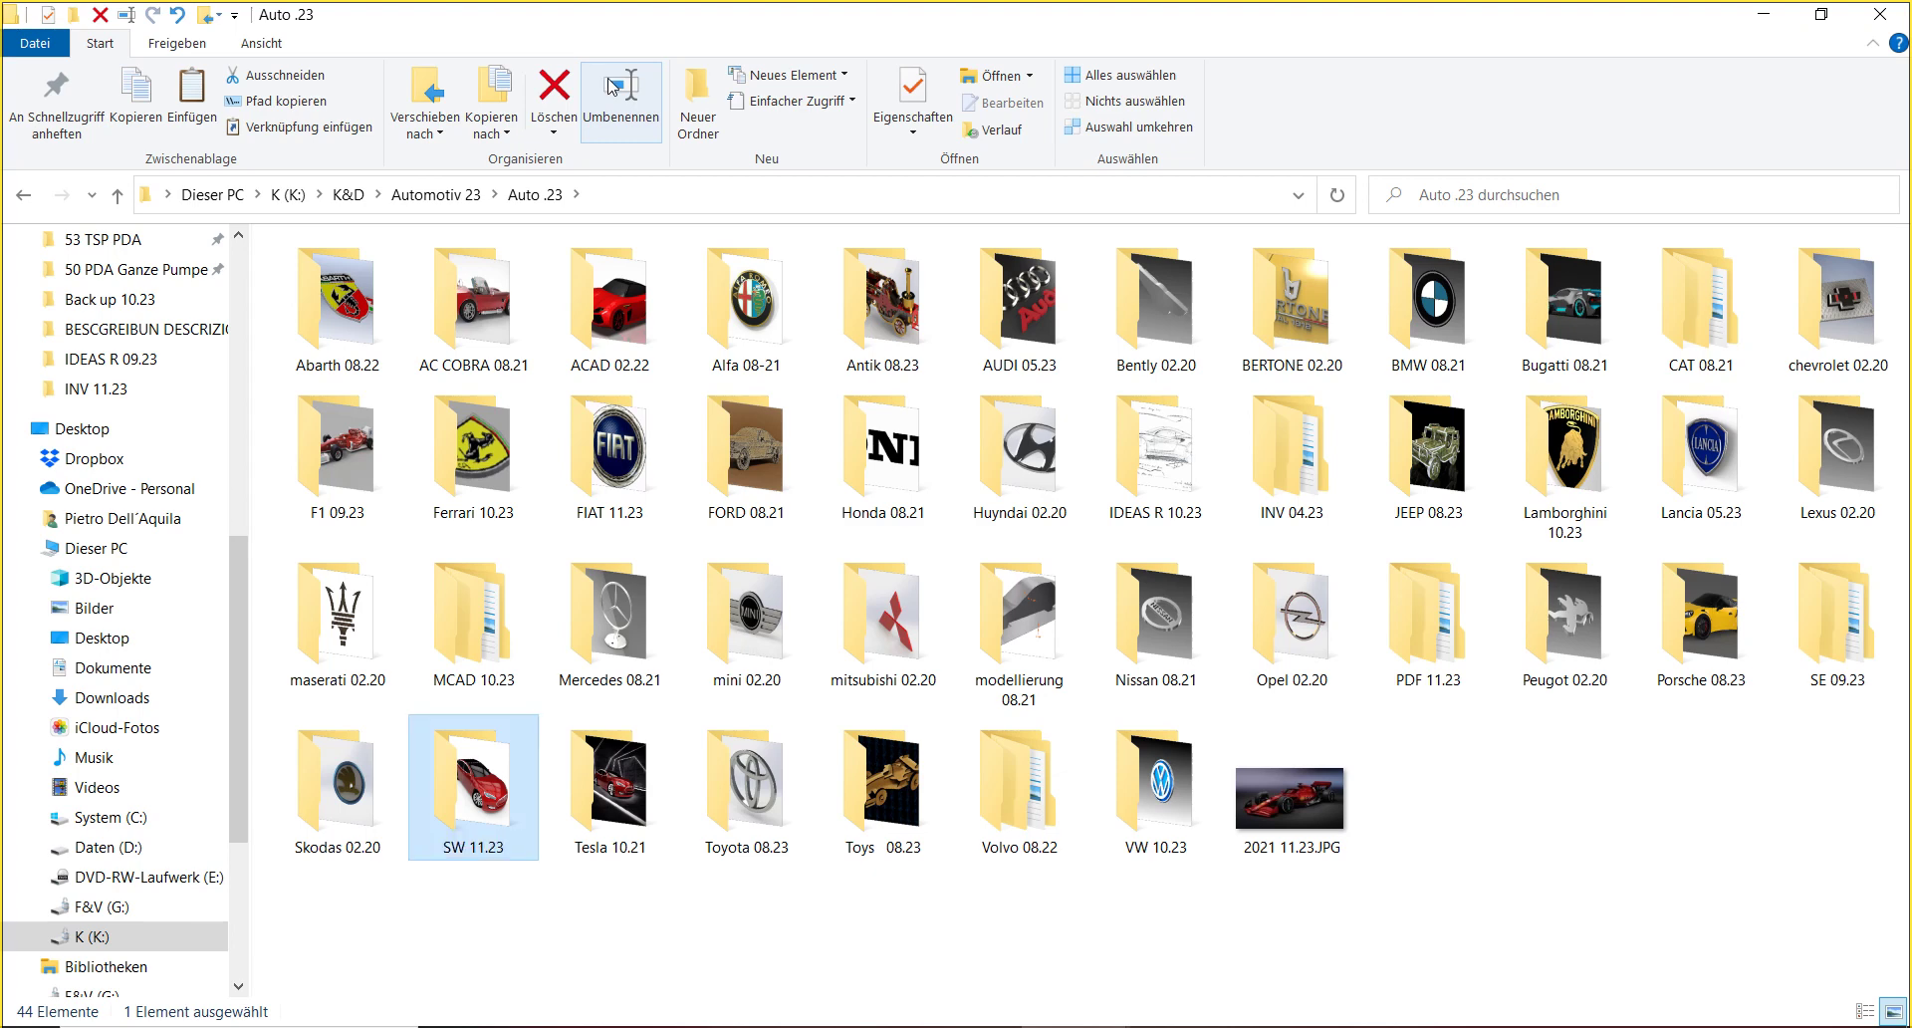
click(689, 948)
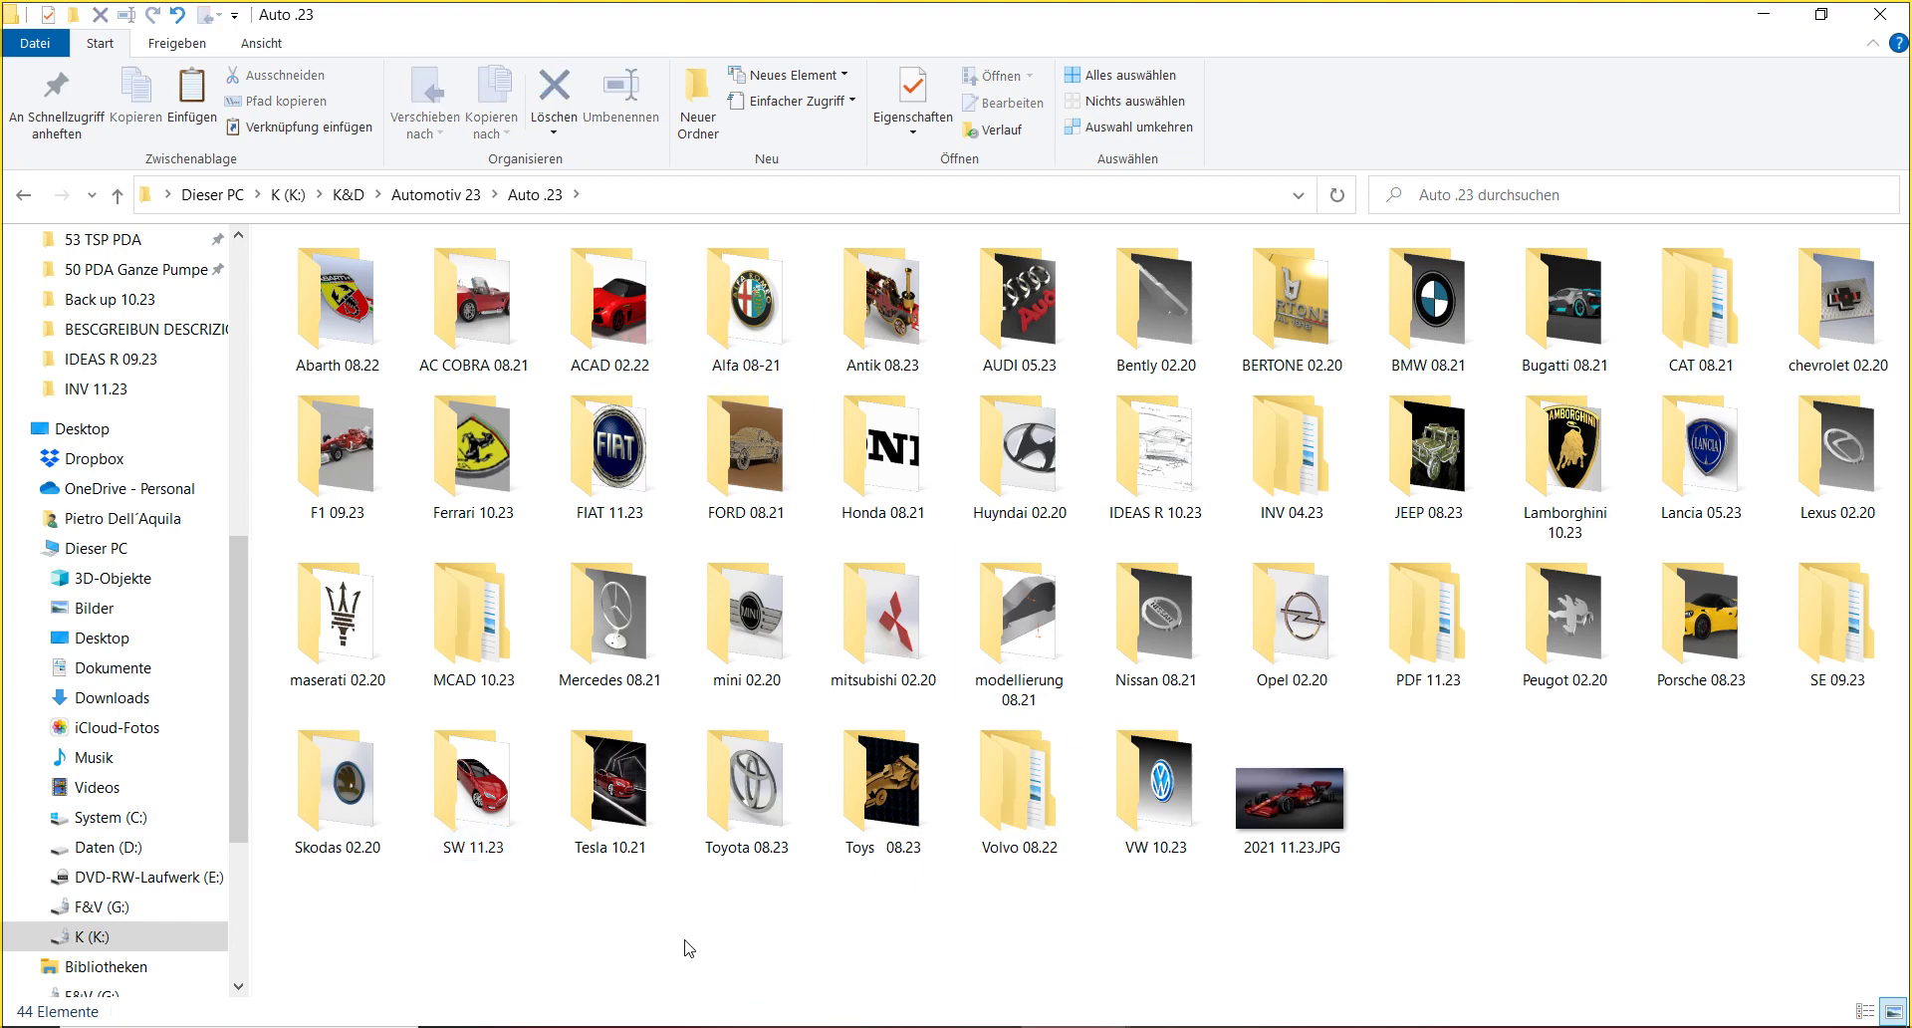
click(1299, 853)
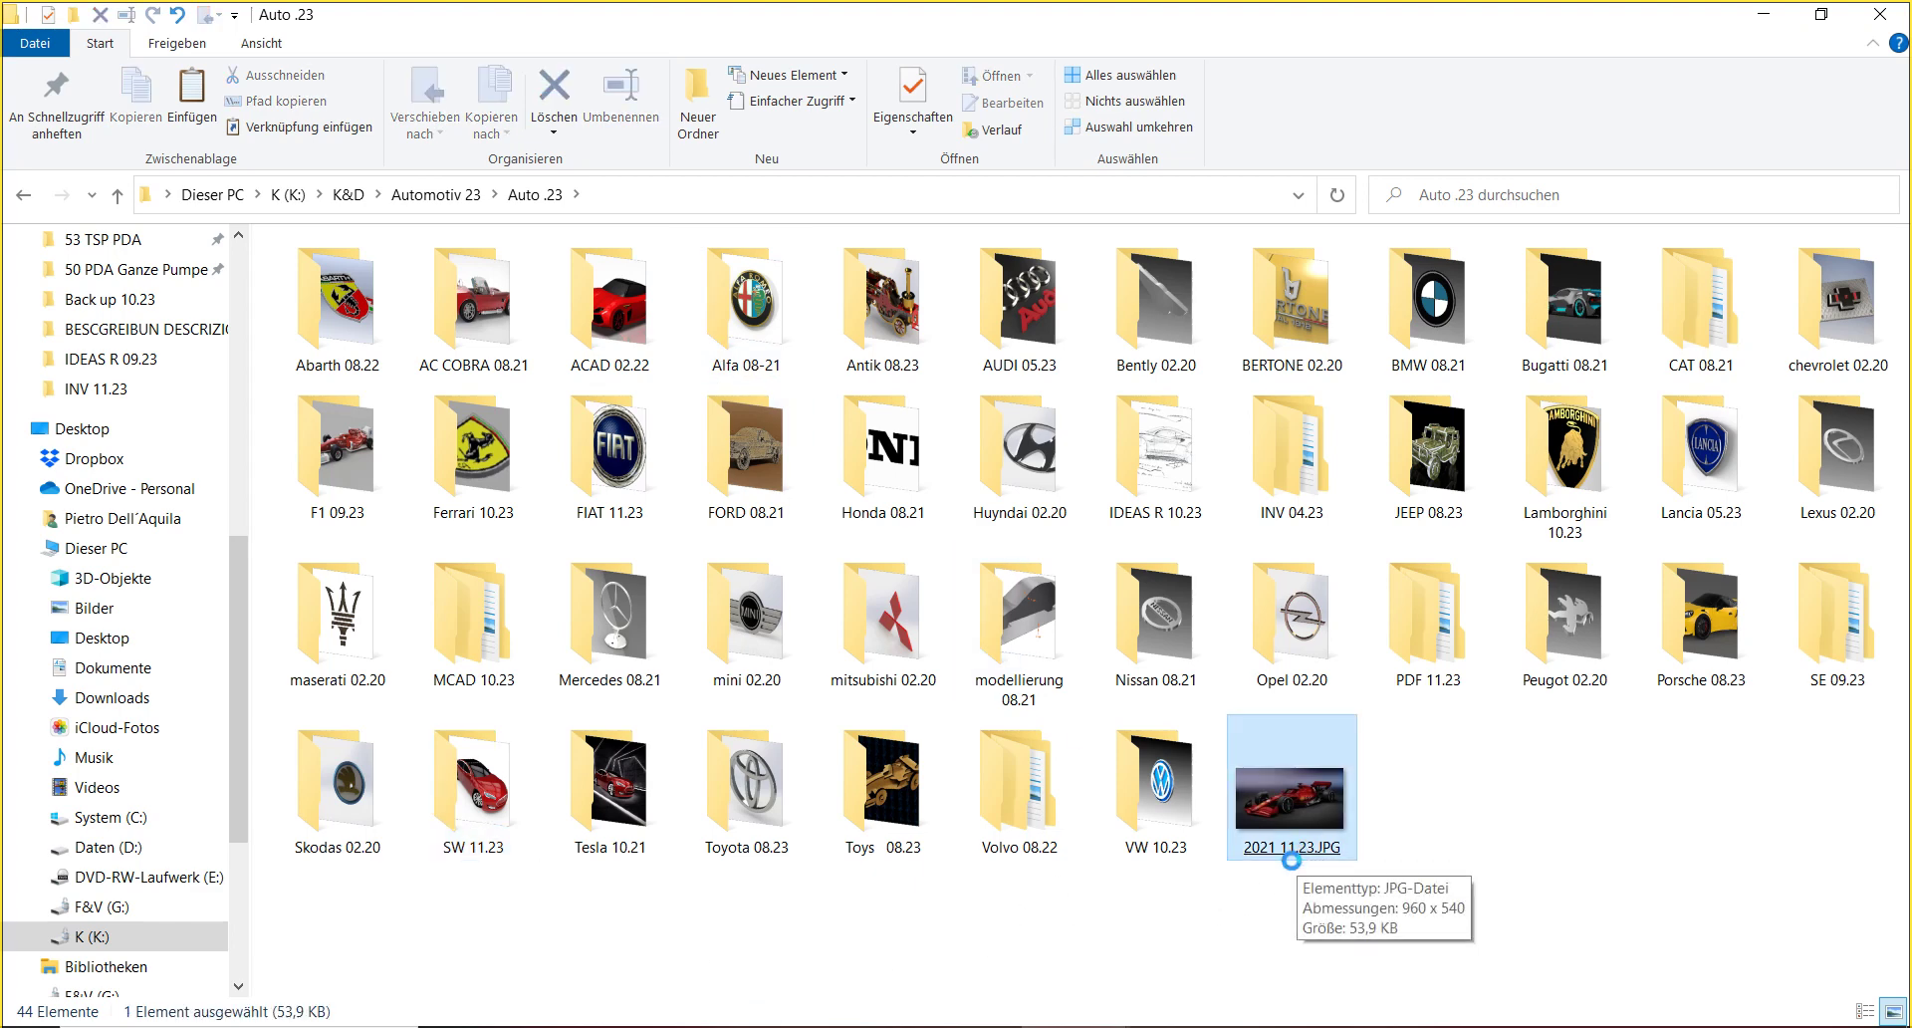
click(627, 468)
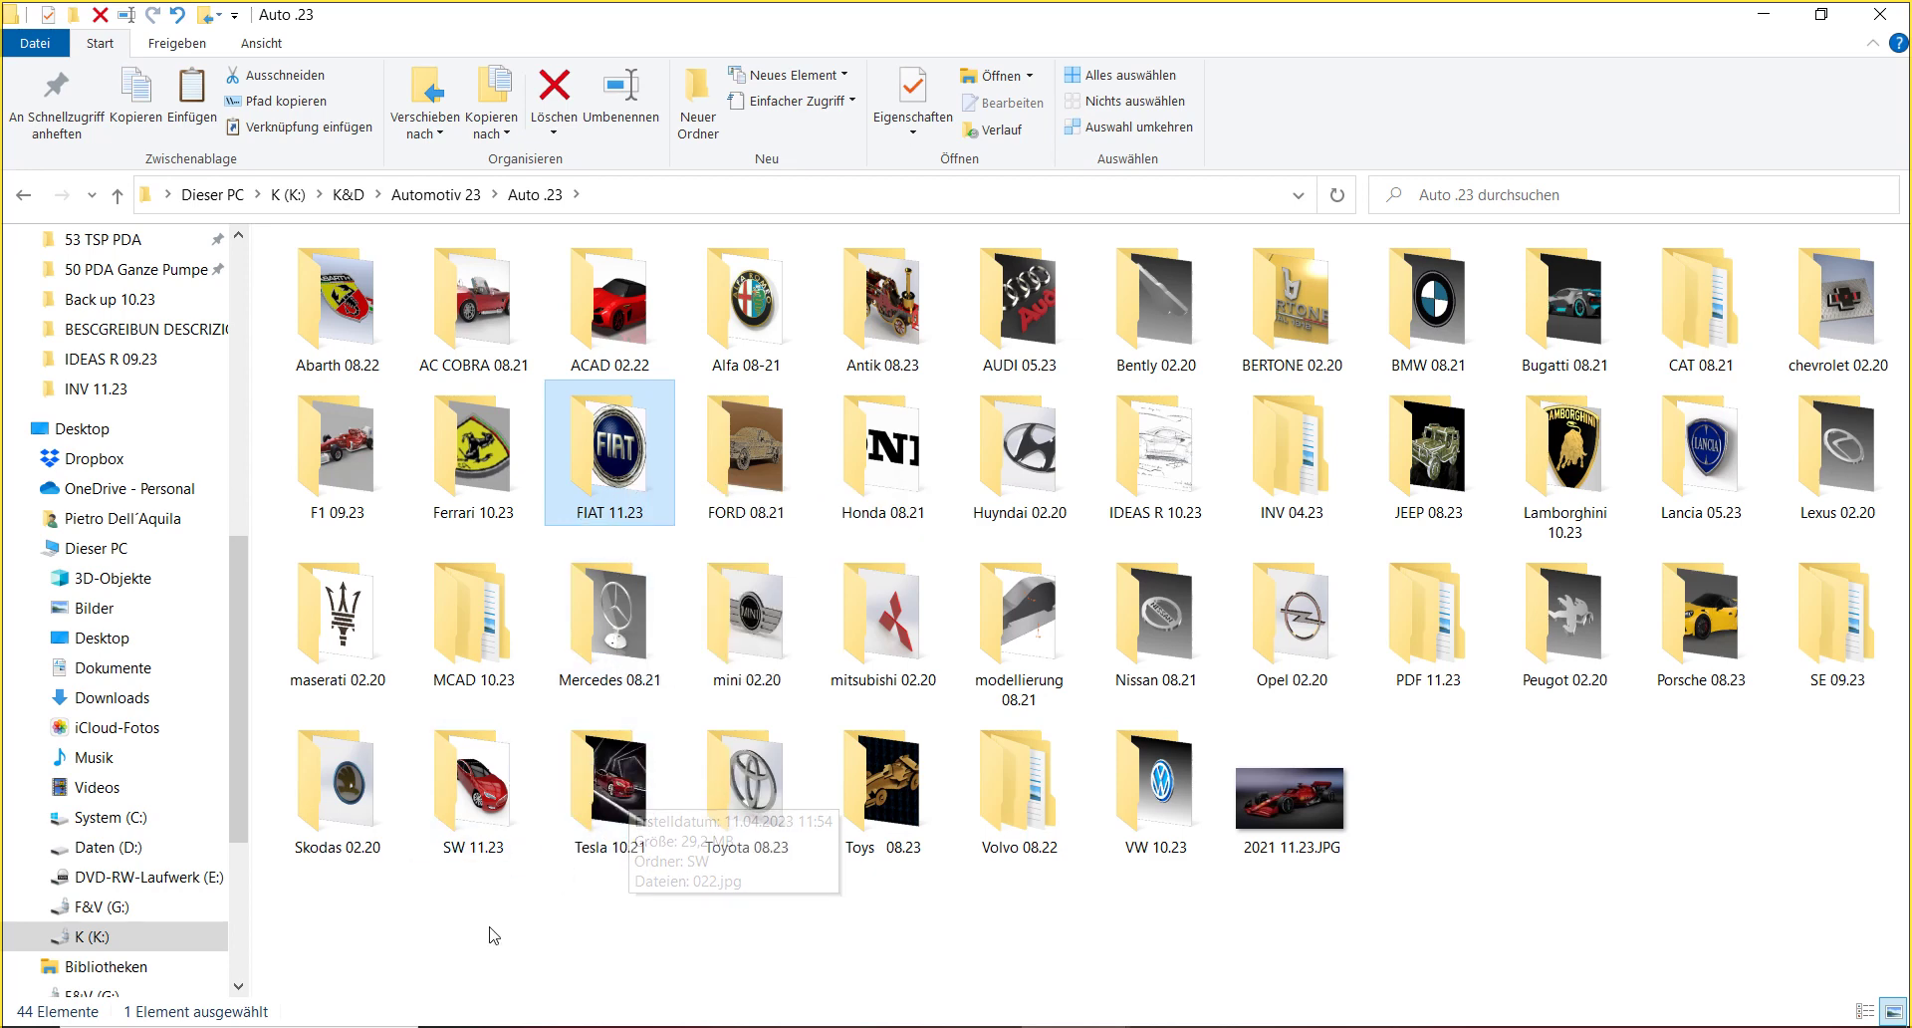
click(510, 831)
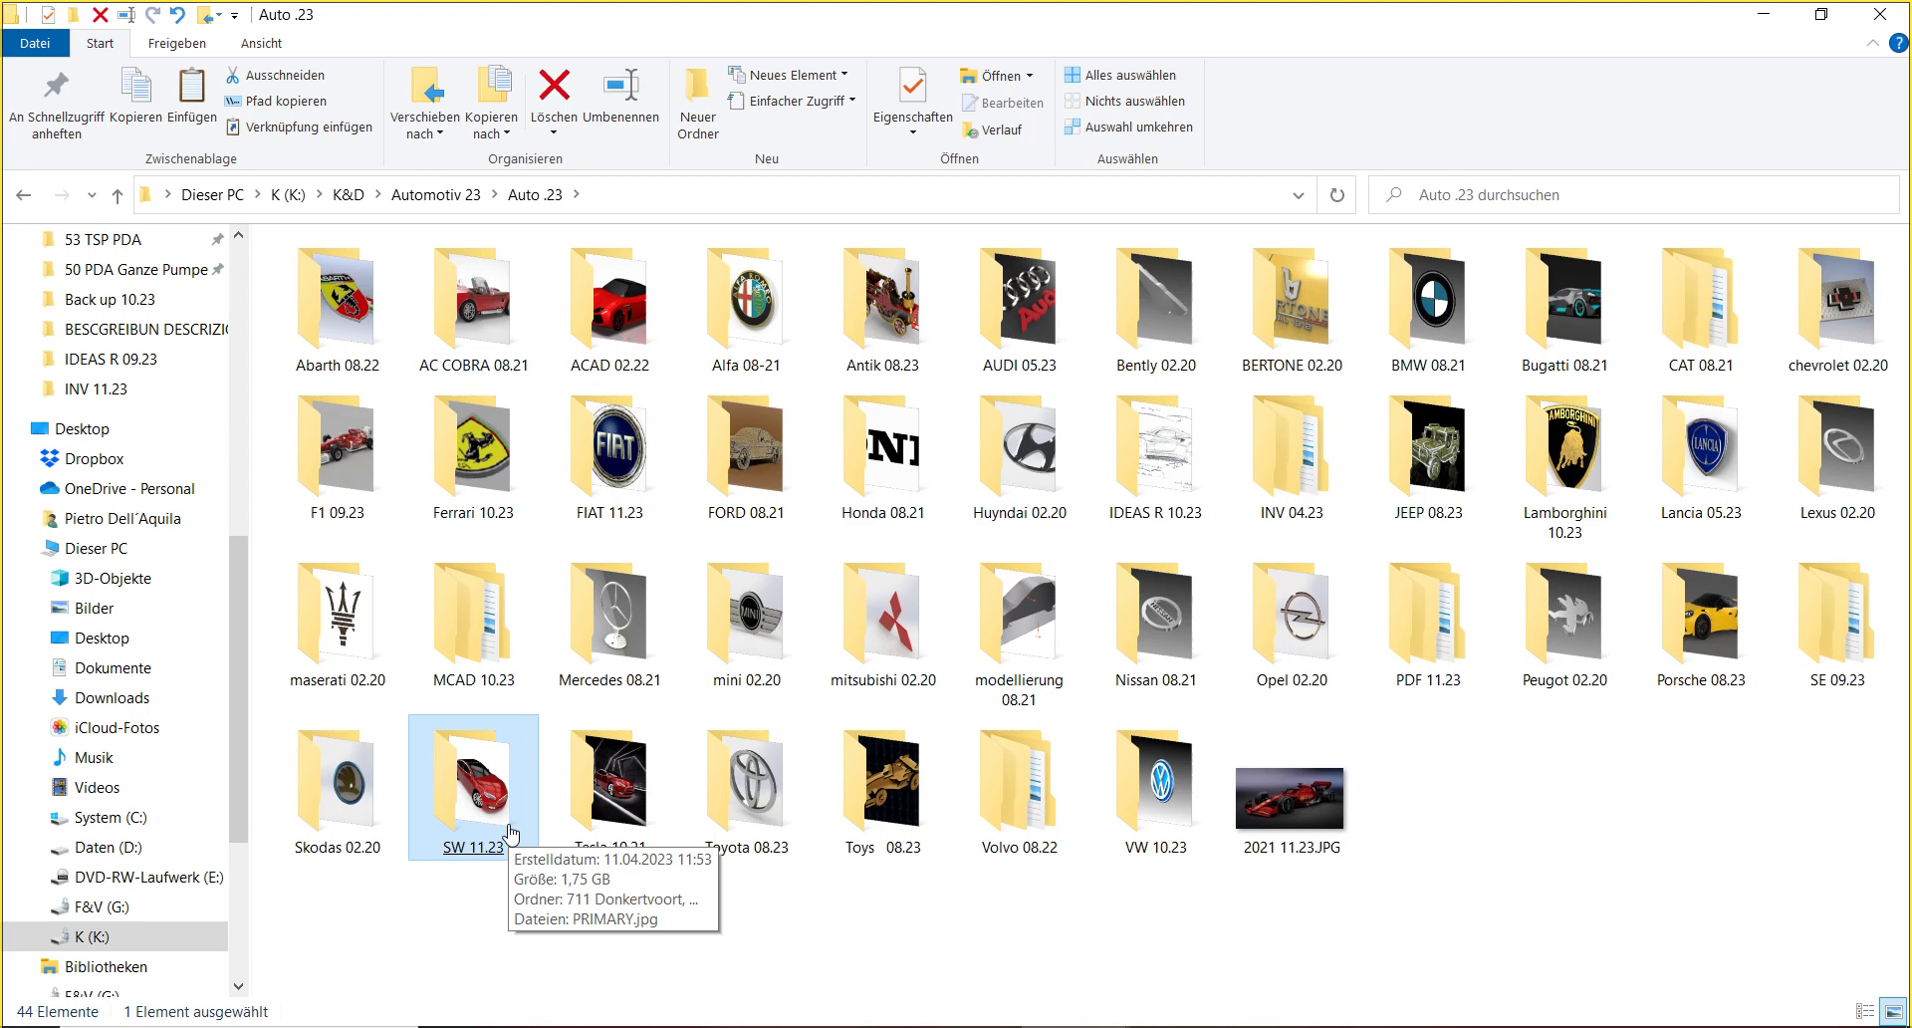
- Go up to Automotiv 23, open the Zugbau & Treni .23 folder and view the contents of its INV 11.19 subfolder
click(450, 199)
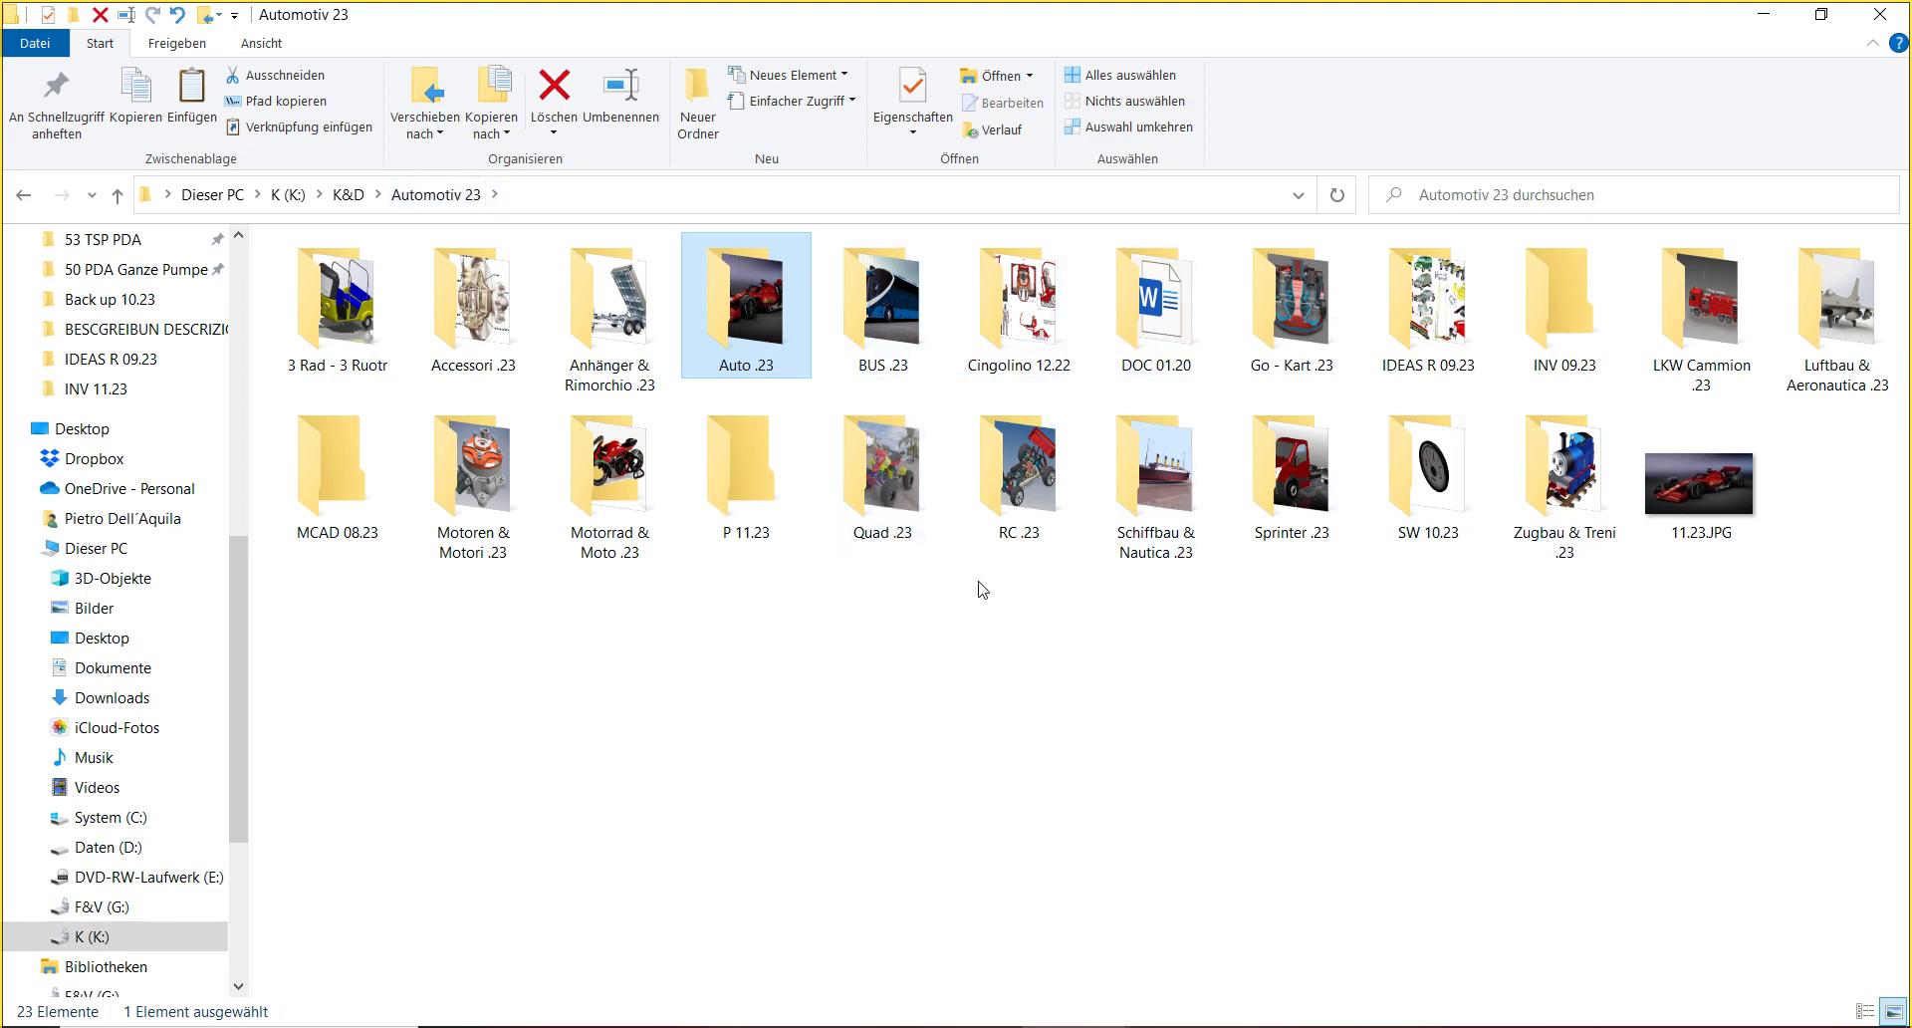
click(1050, 530)
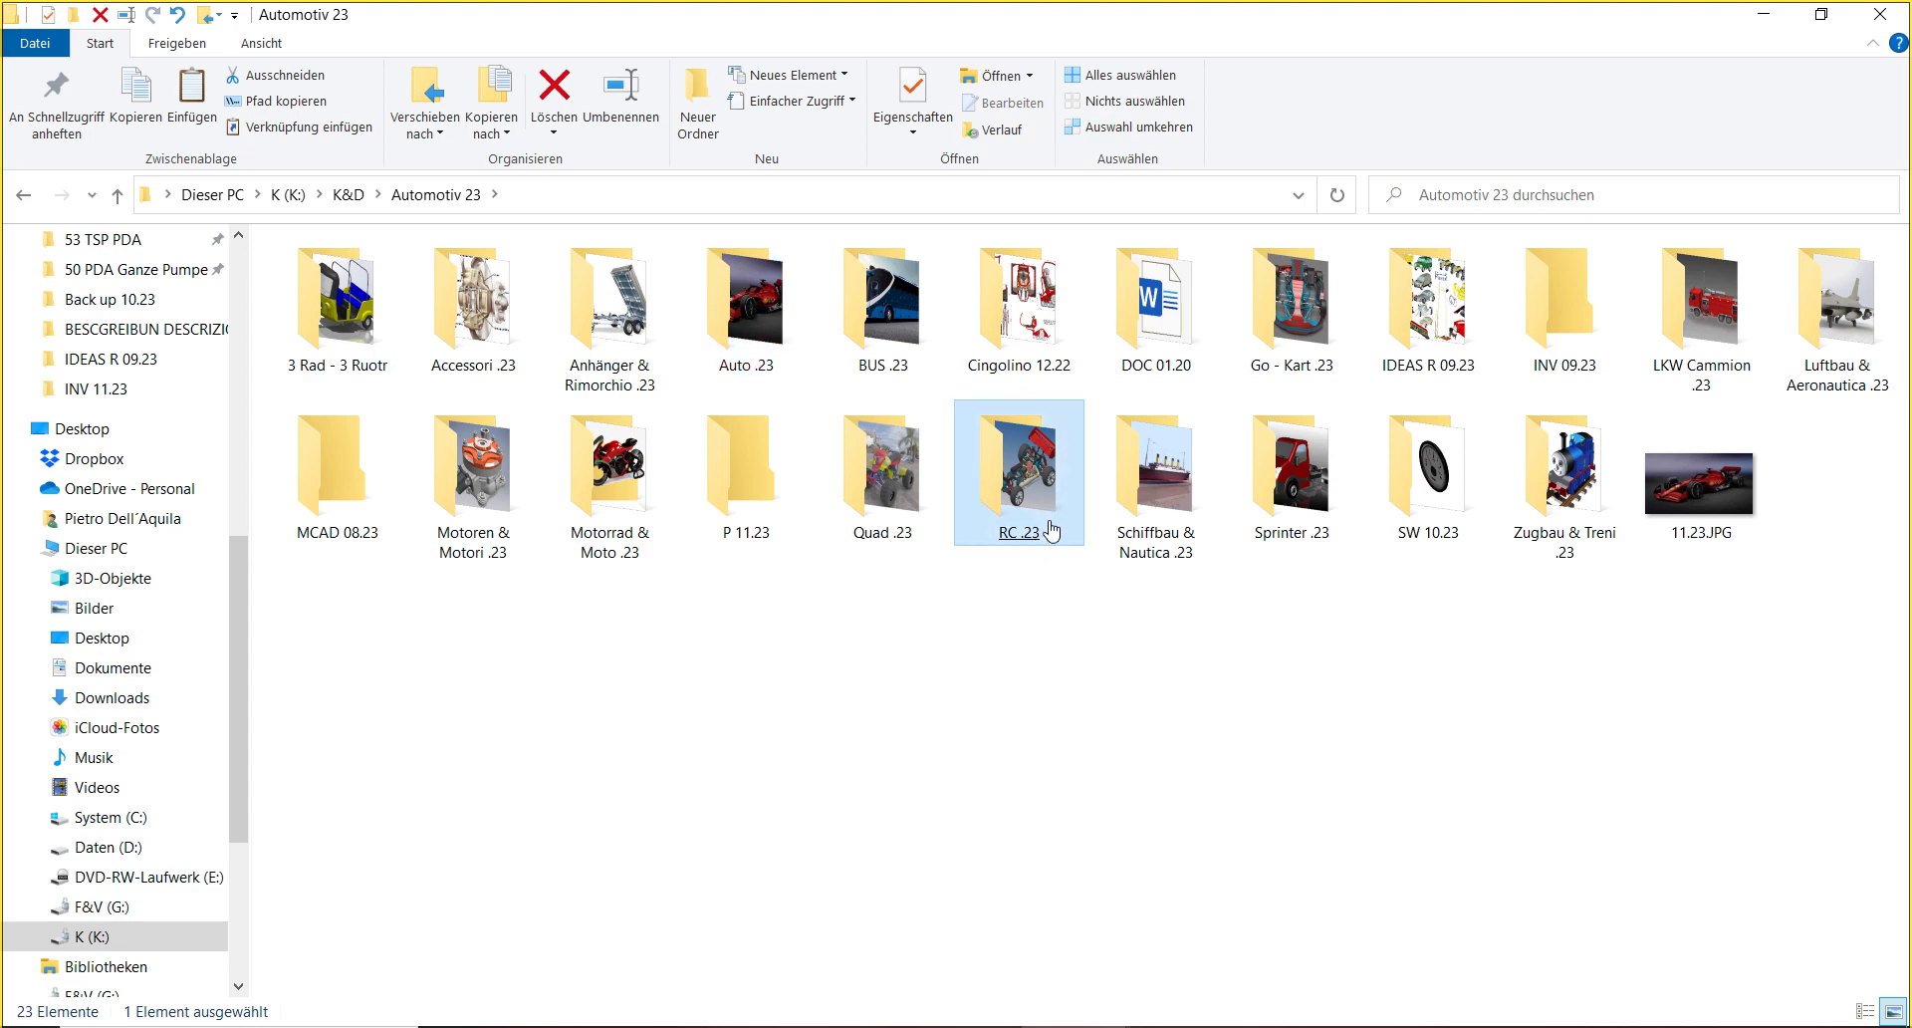
click(1155, 538)
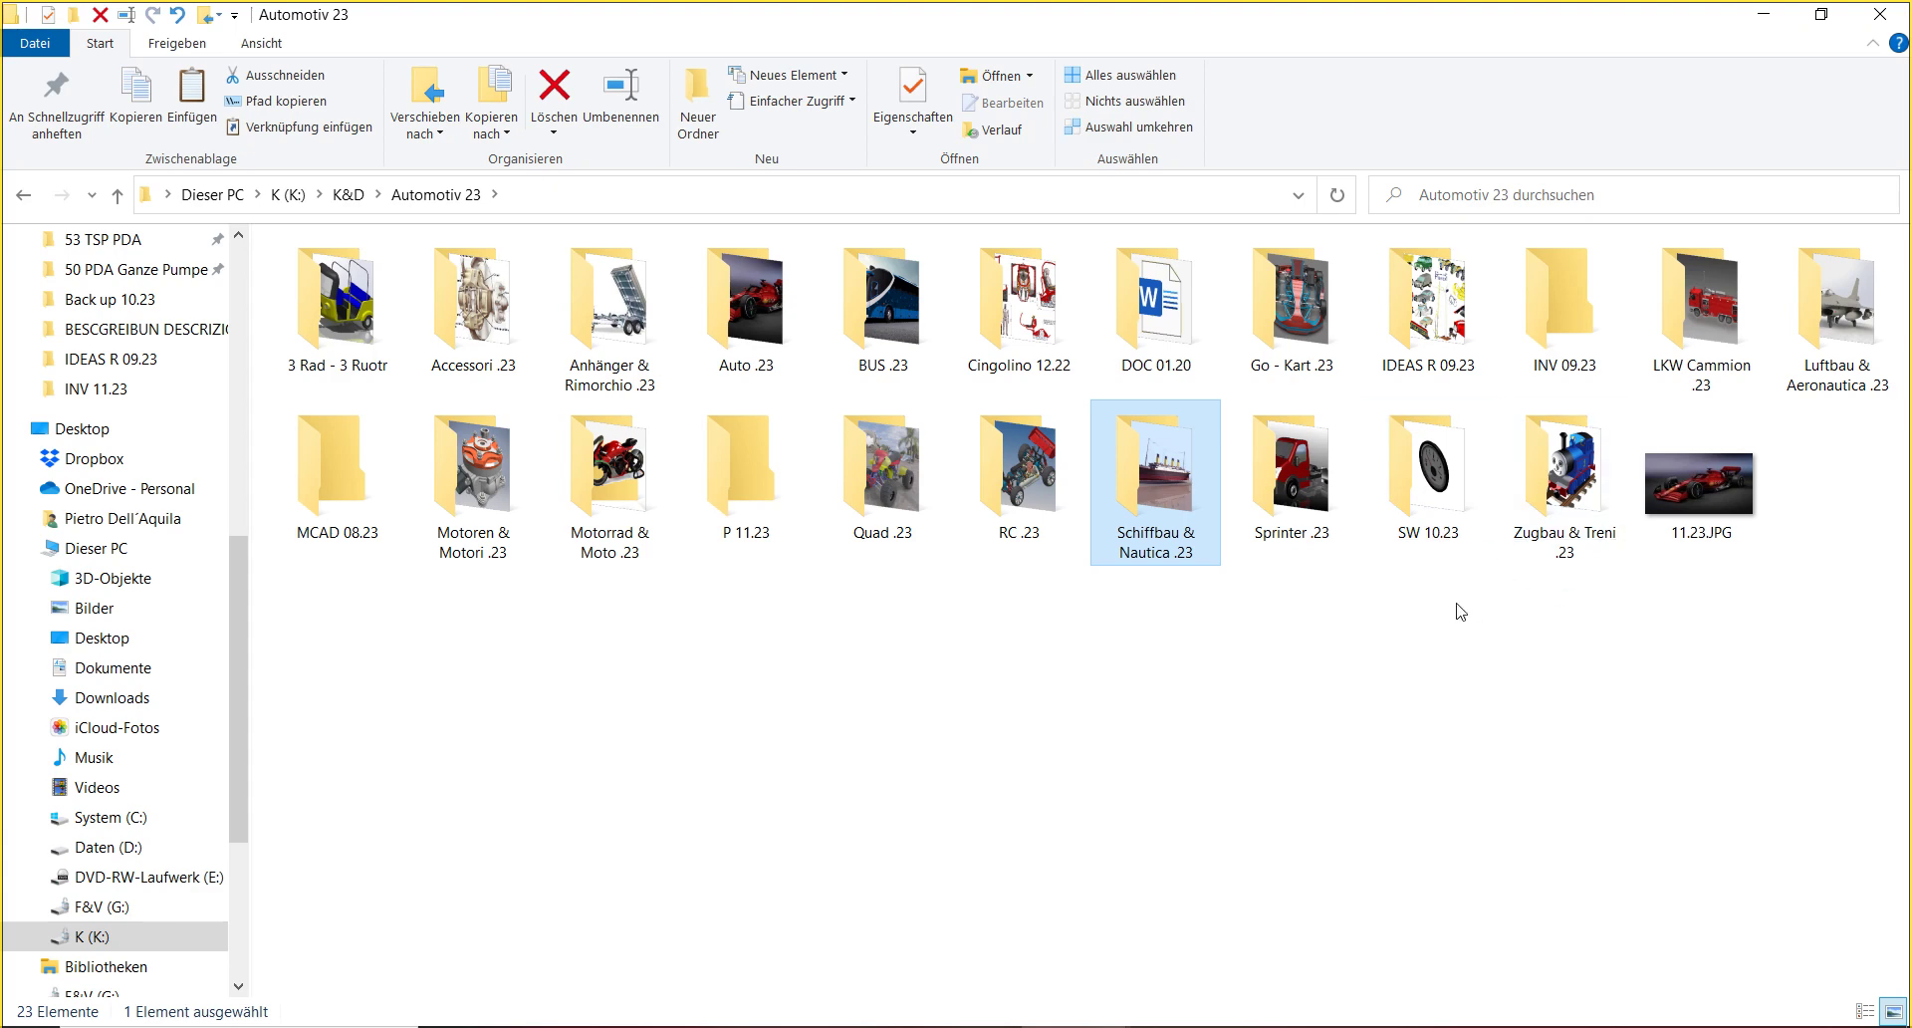
click(1620, 566)
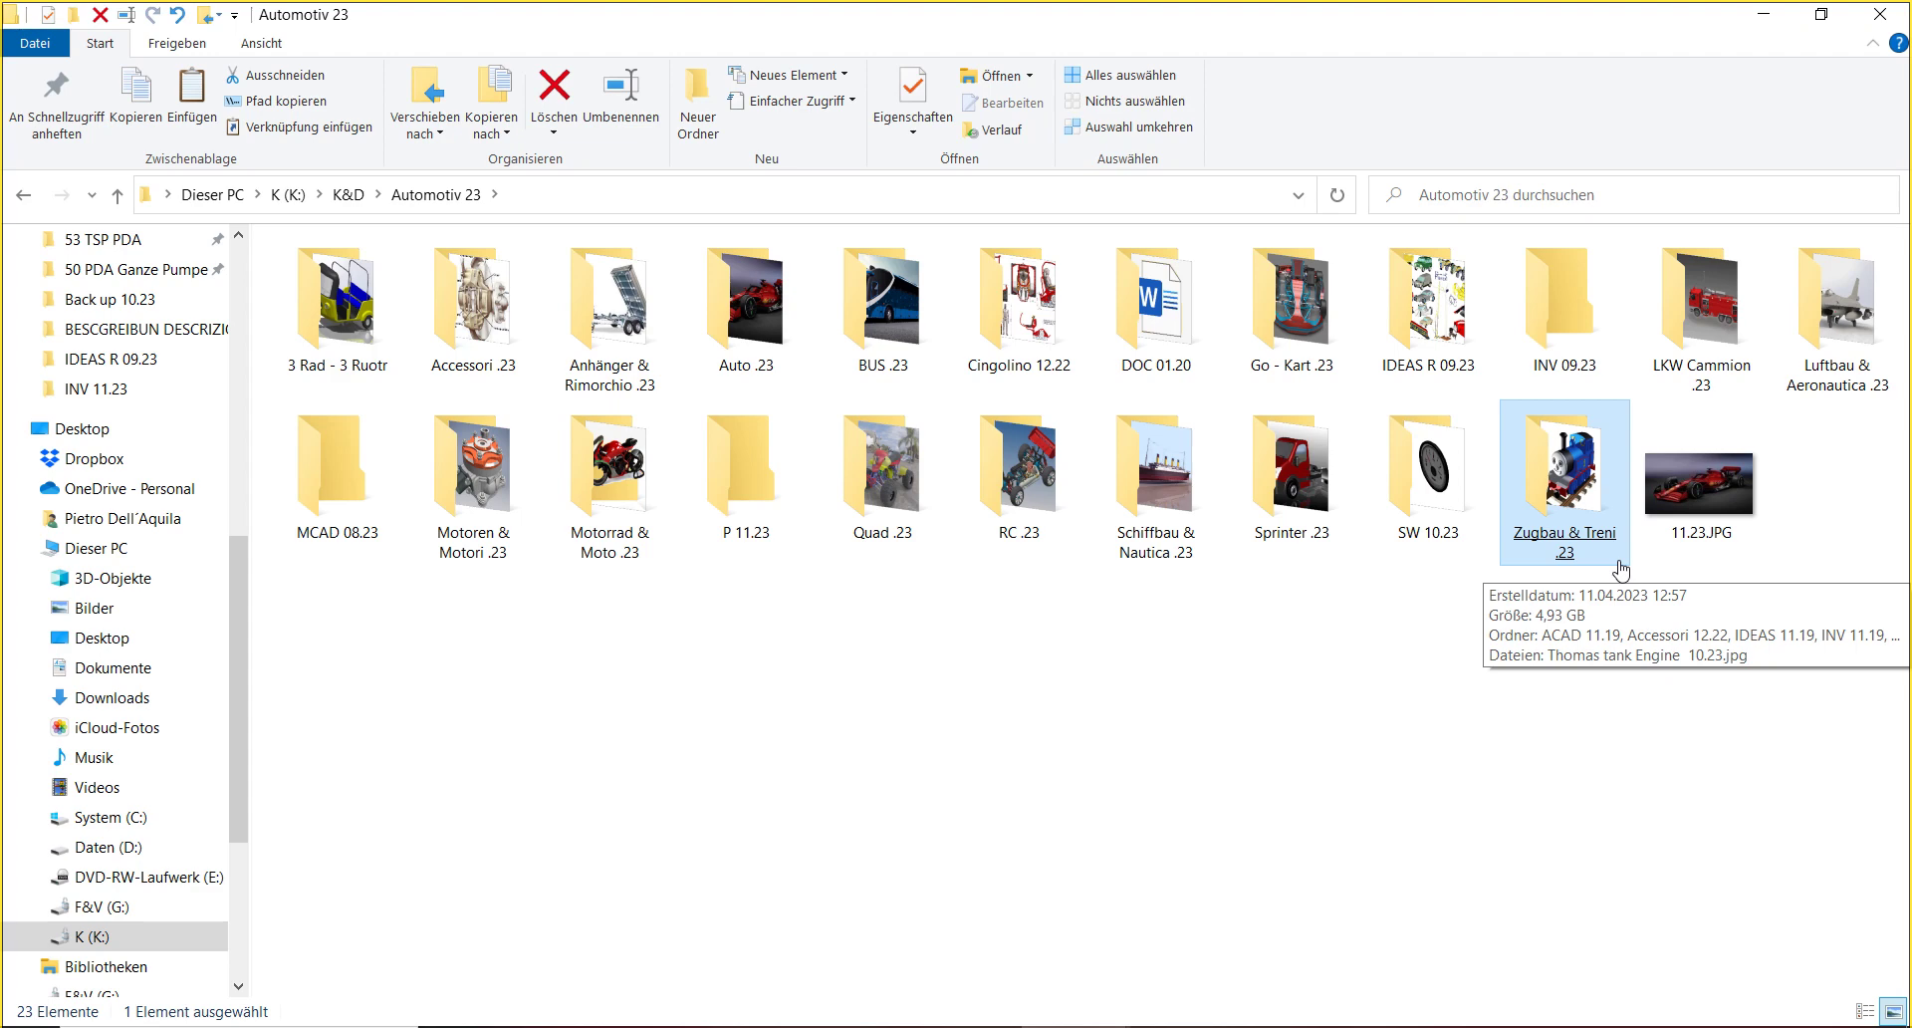
double_click(1534, 497)
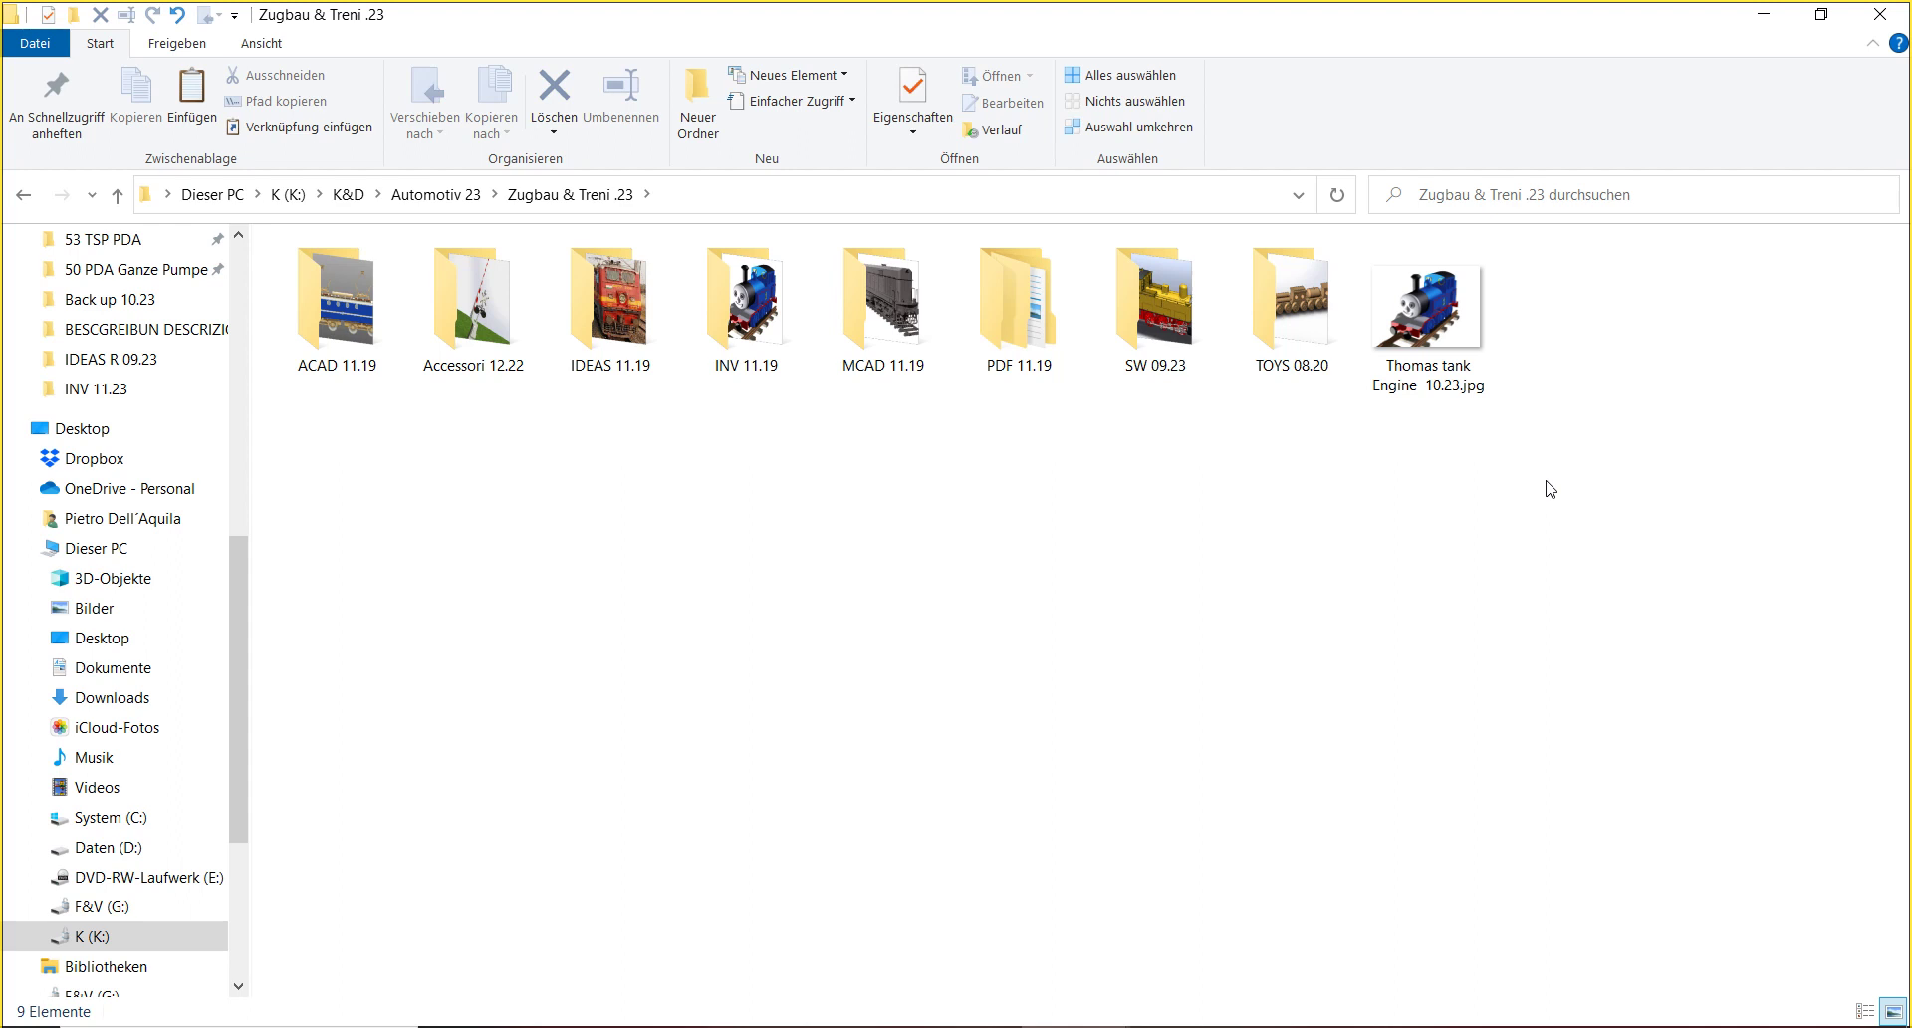
click(508, 370)
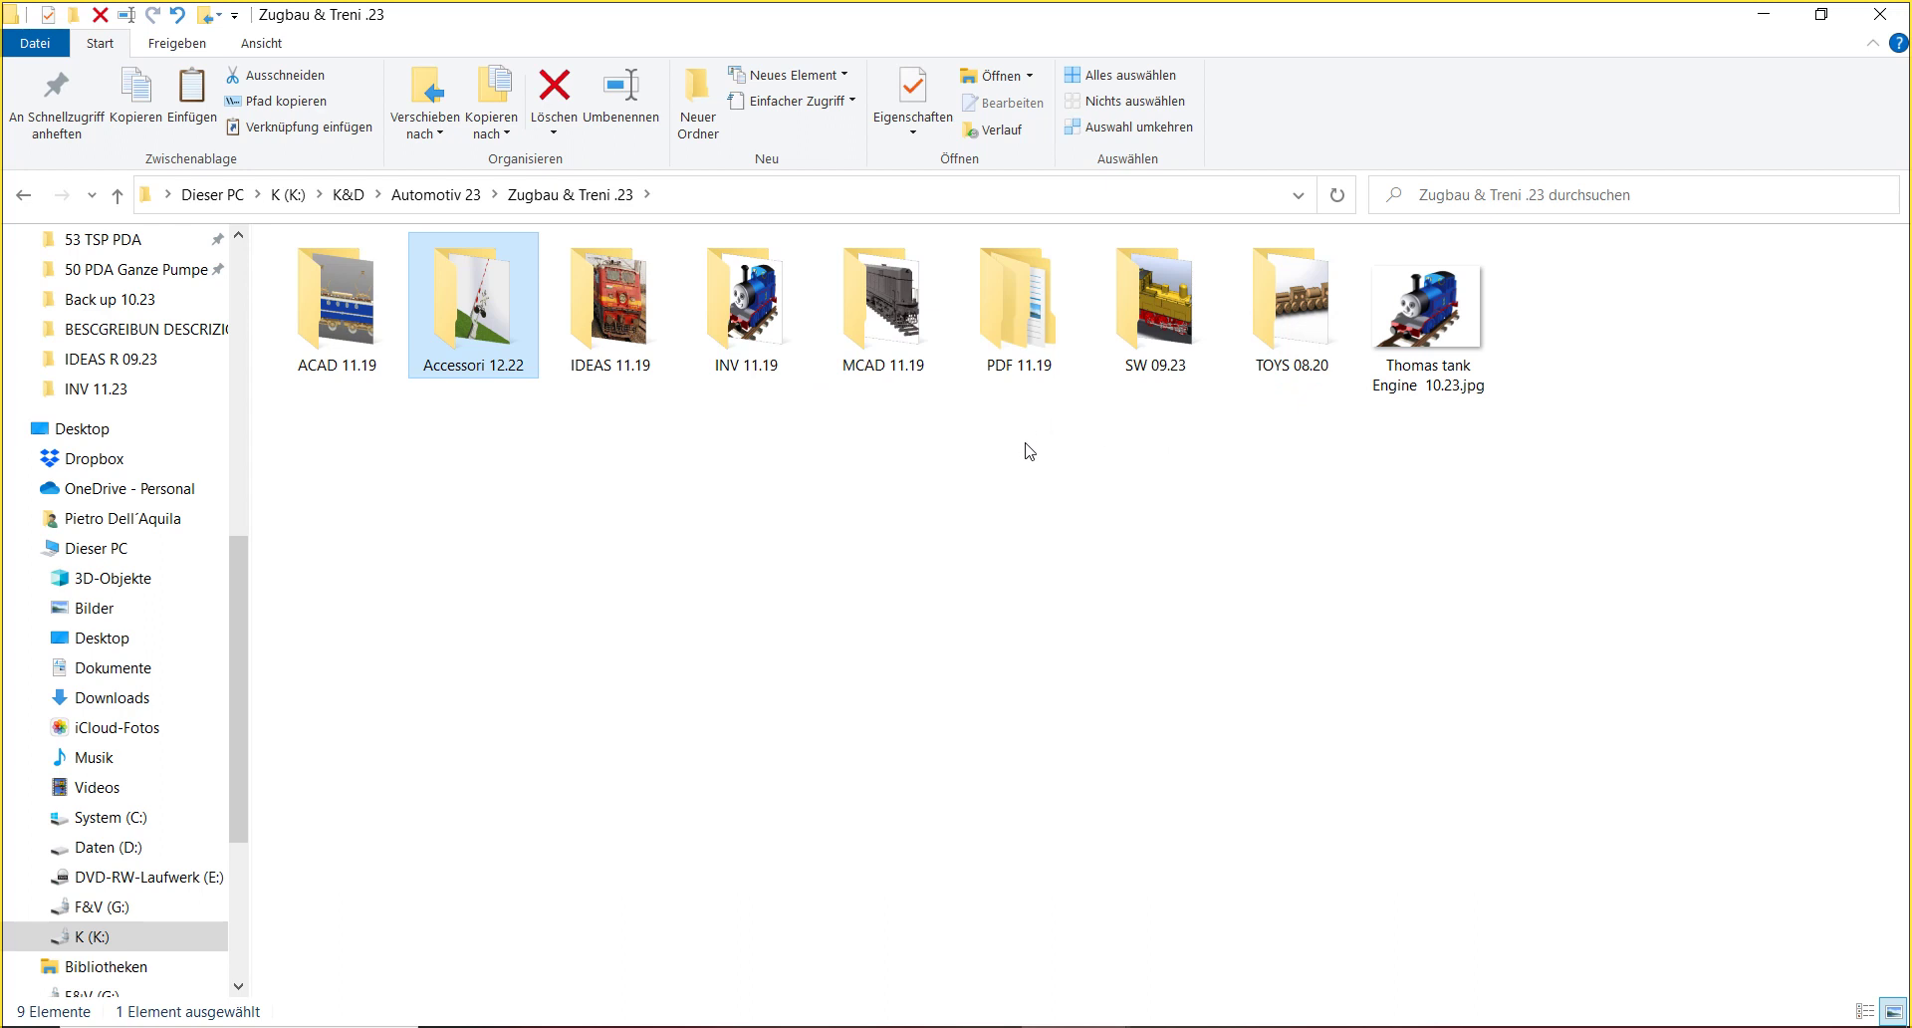
mouse_move(1468, 416)
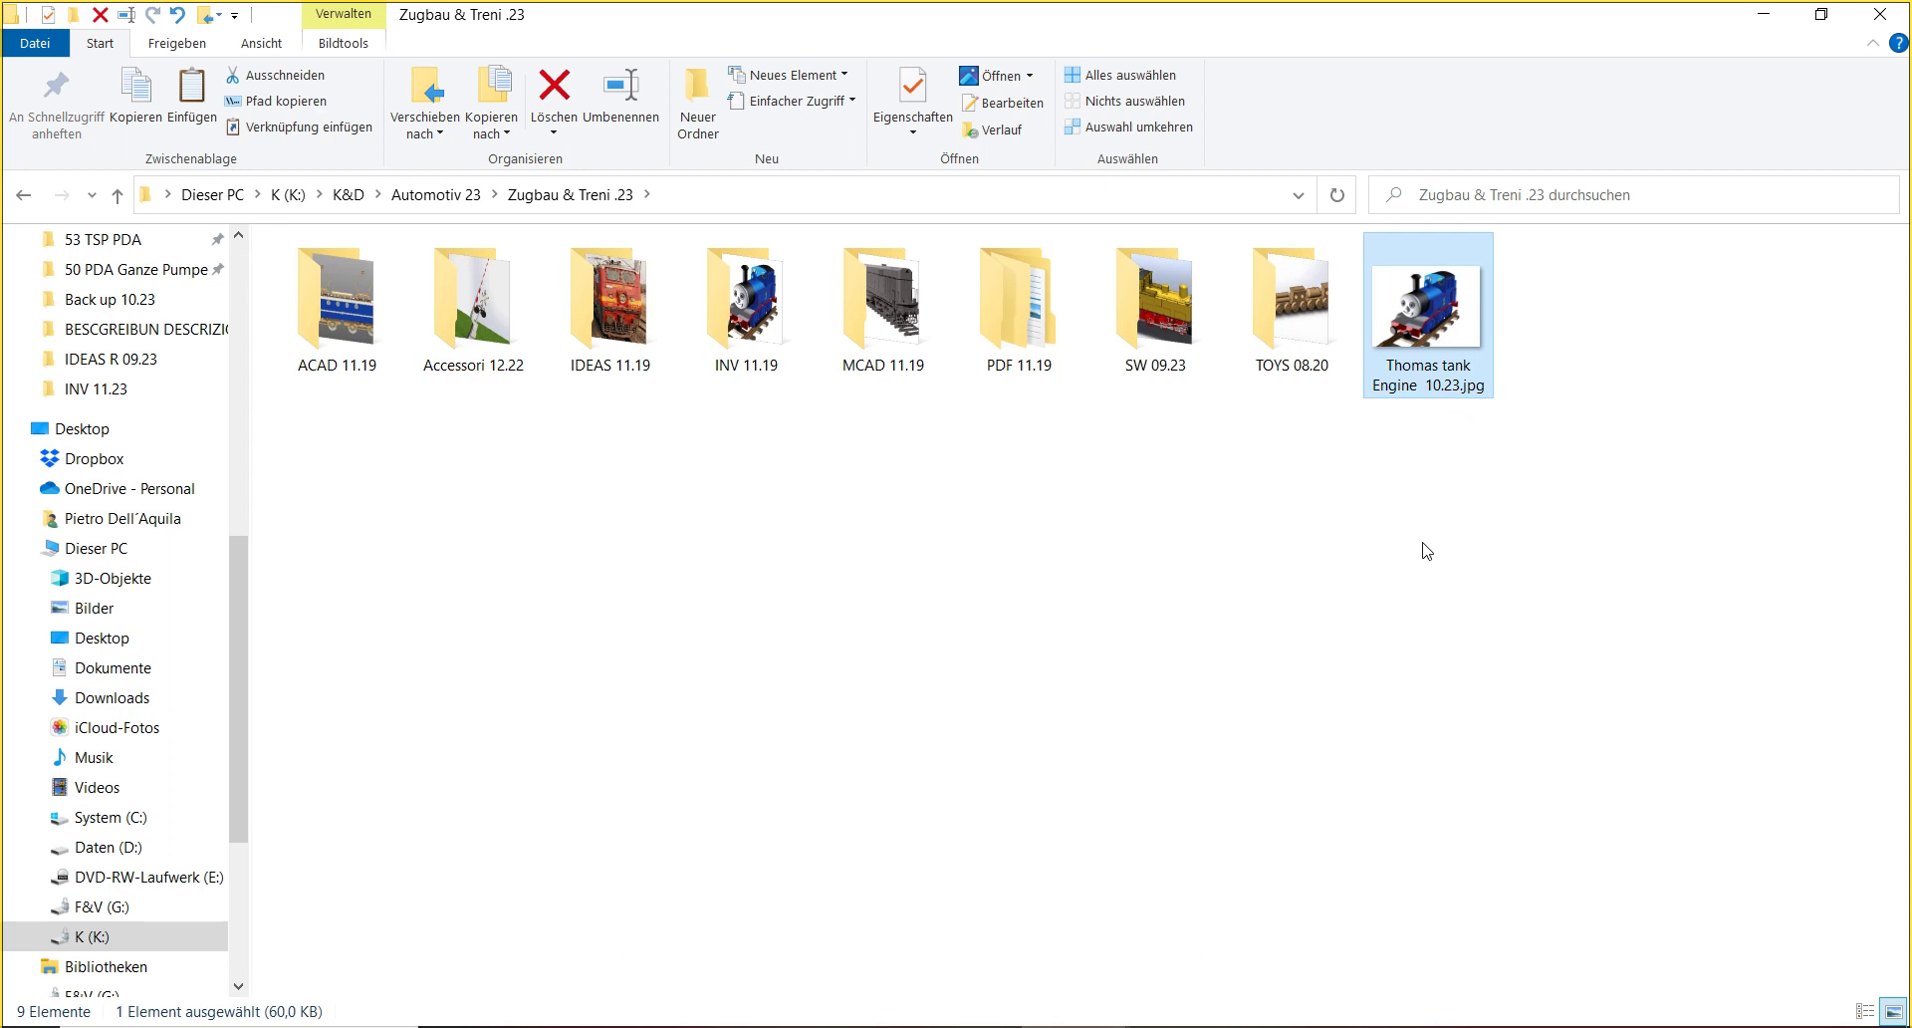
click(731, 319)
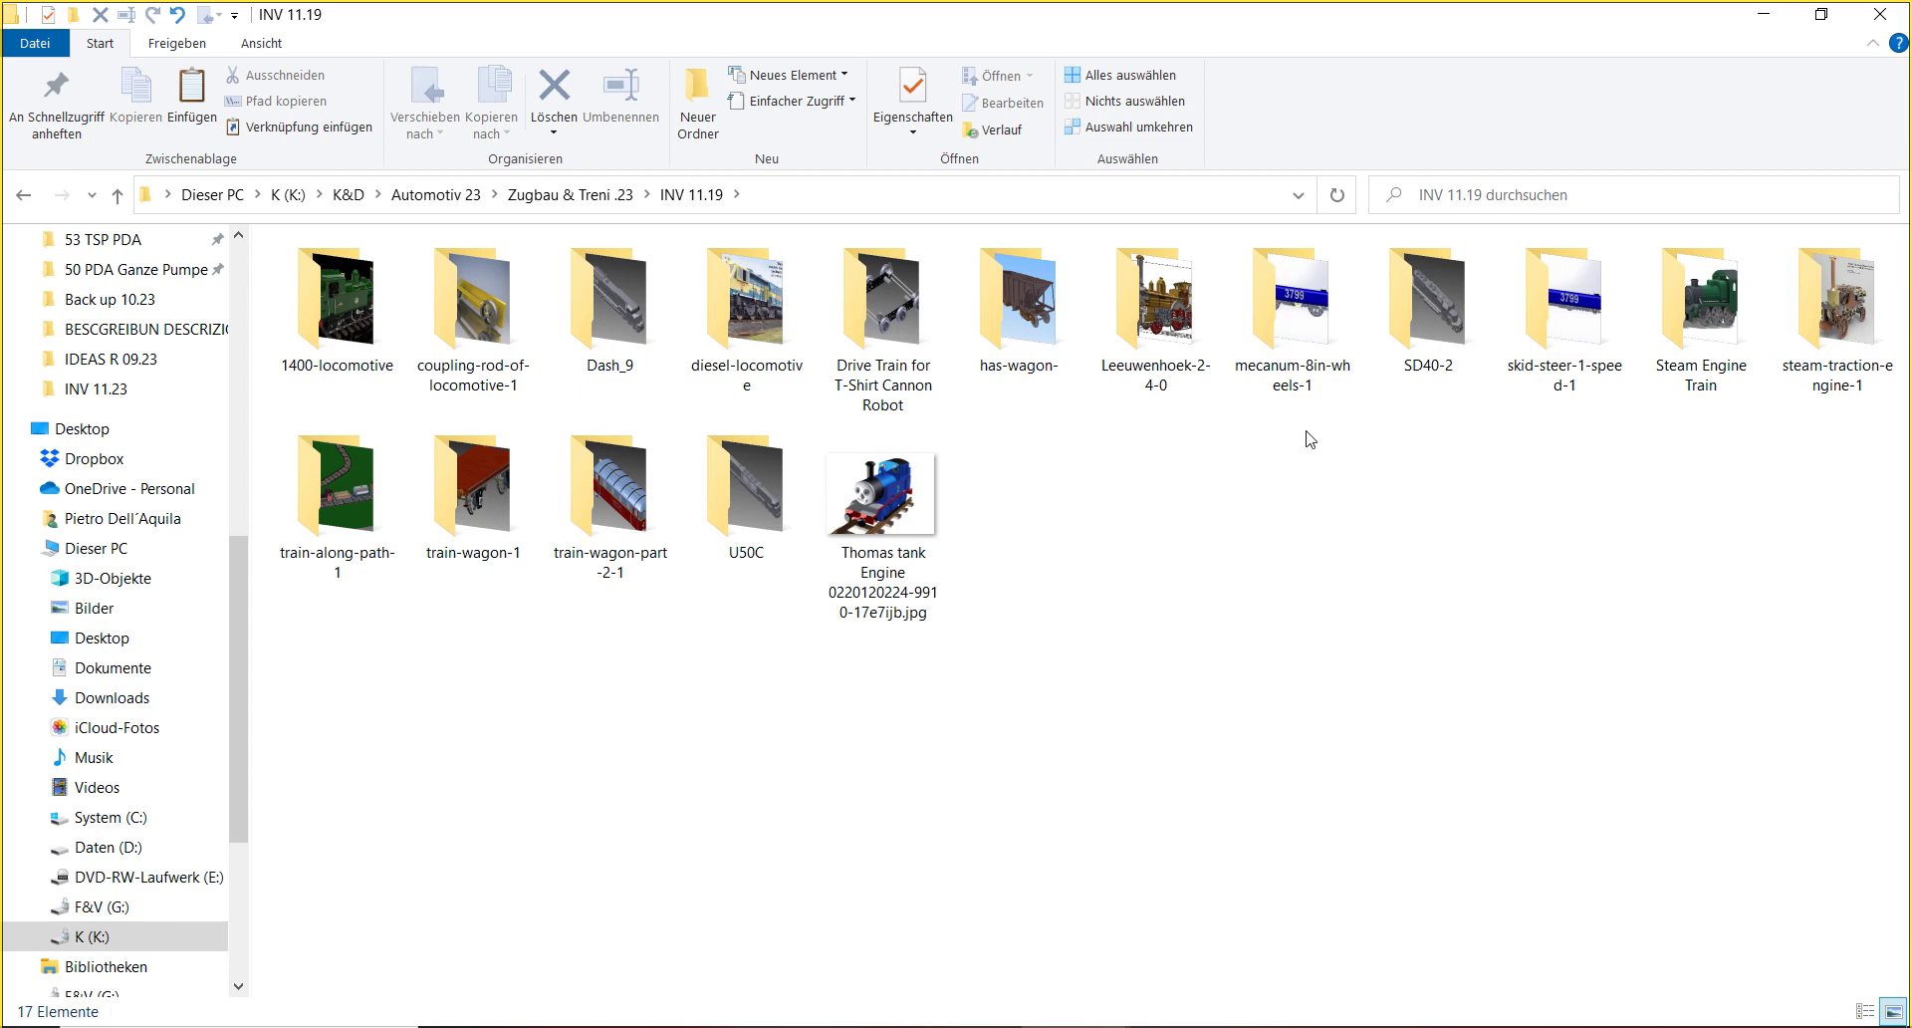
- Rename the Thomas tank Engine image in INV 11.19 to Thomas tank Engine 11.23.jpg
mouse_move(1417, 361)
mouse_move(724, 546)
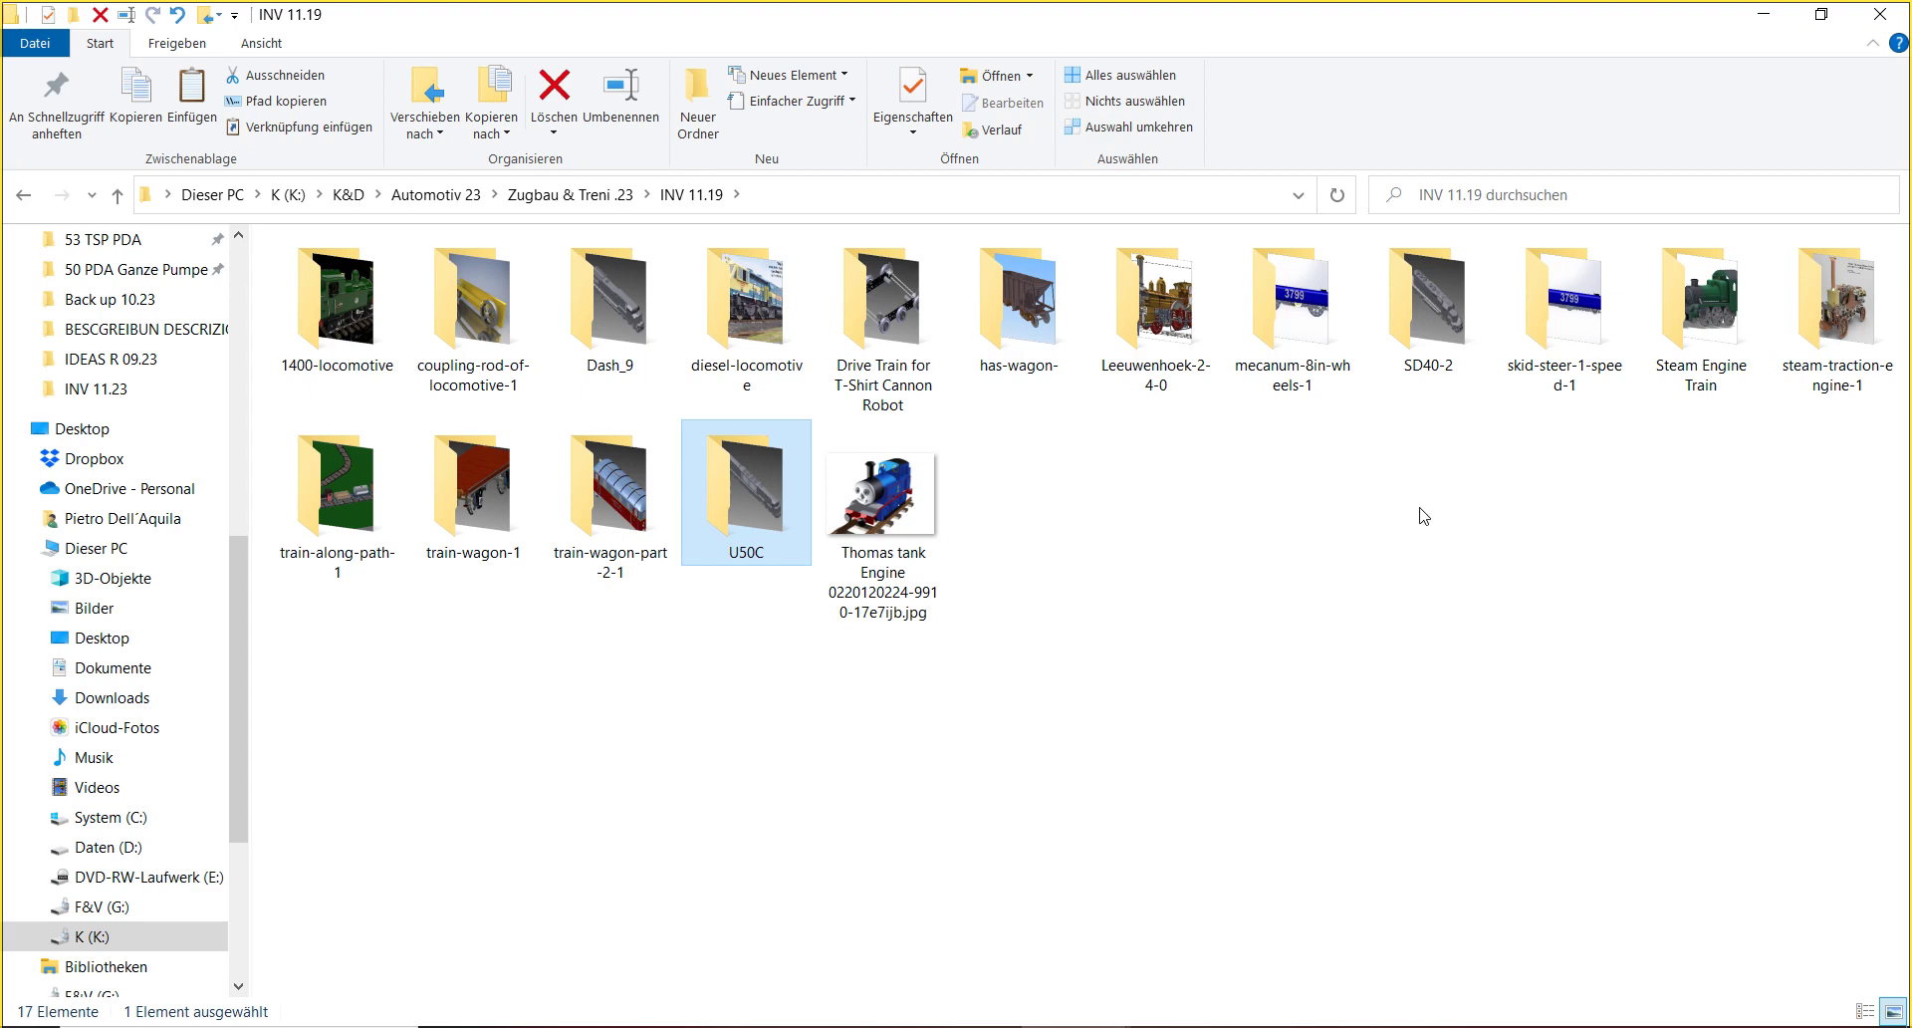
mouse_move(902, 493)
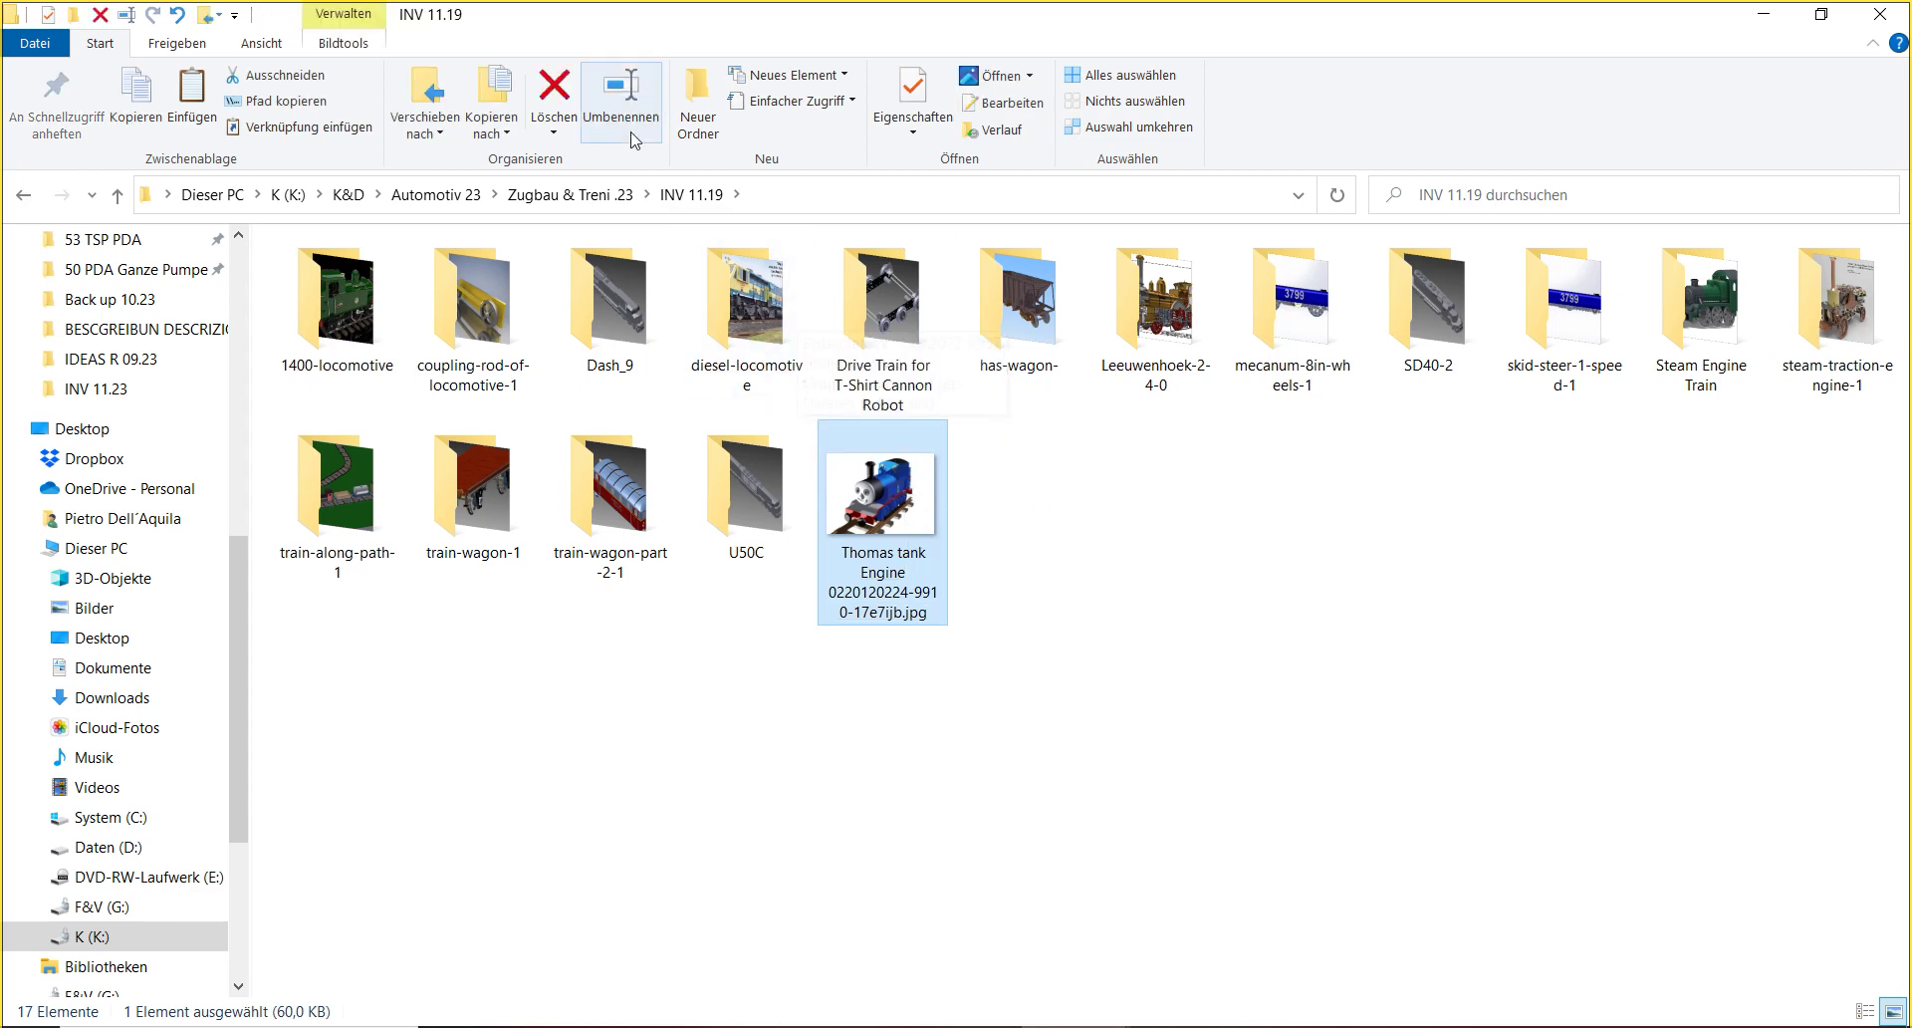
click(625, 104)
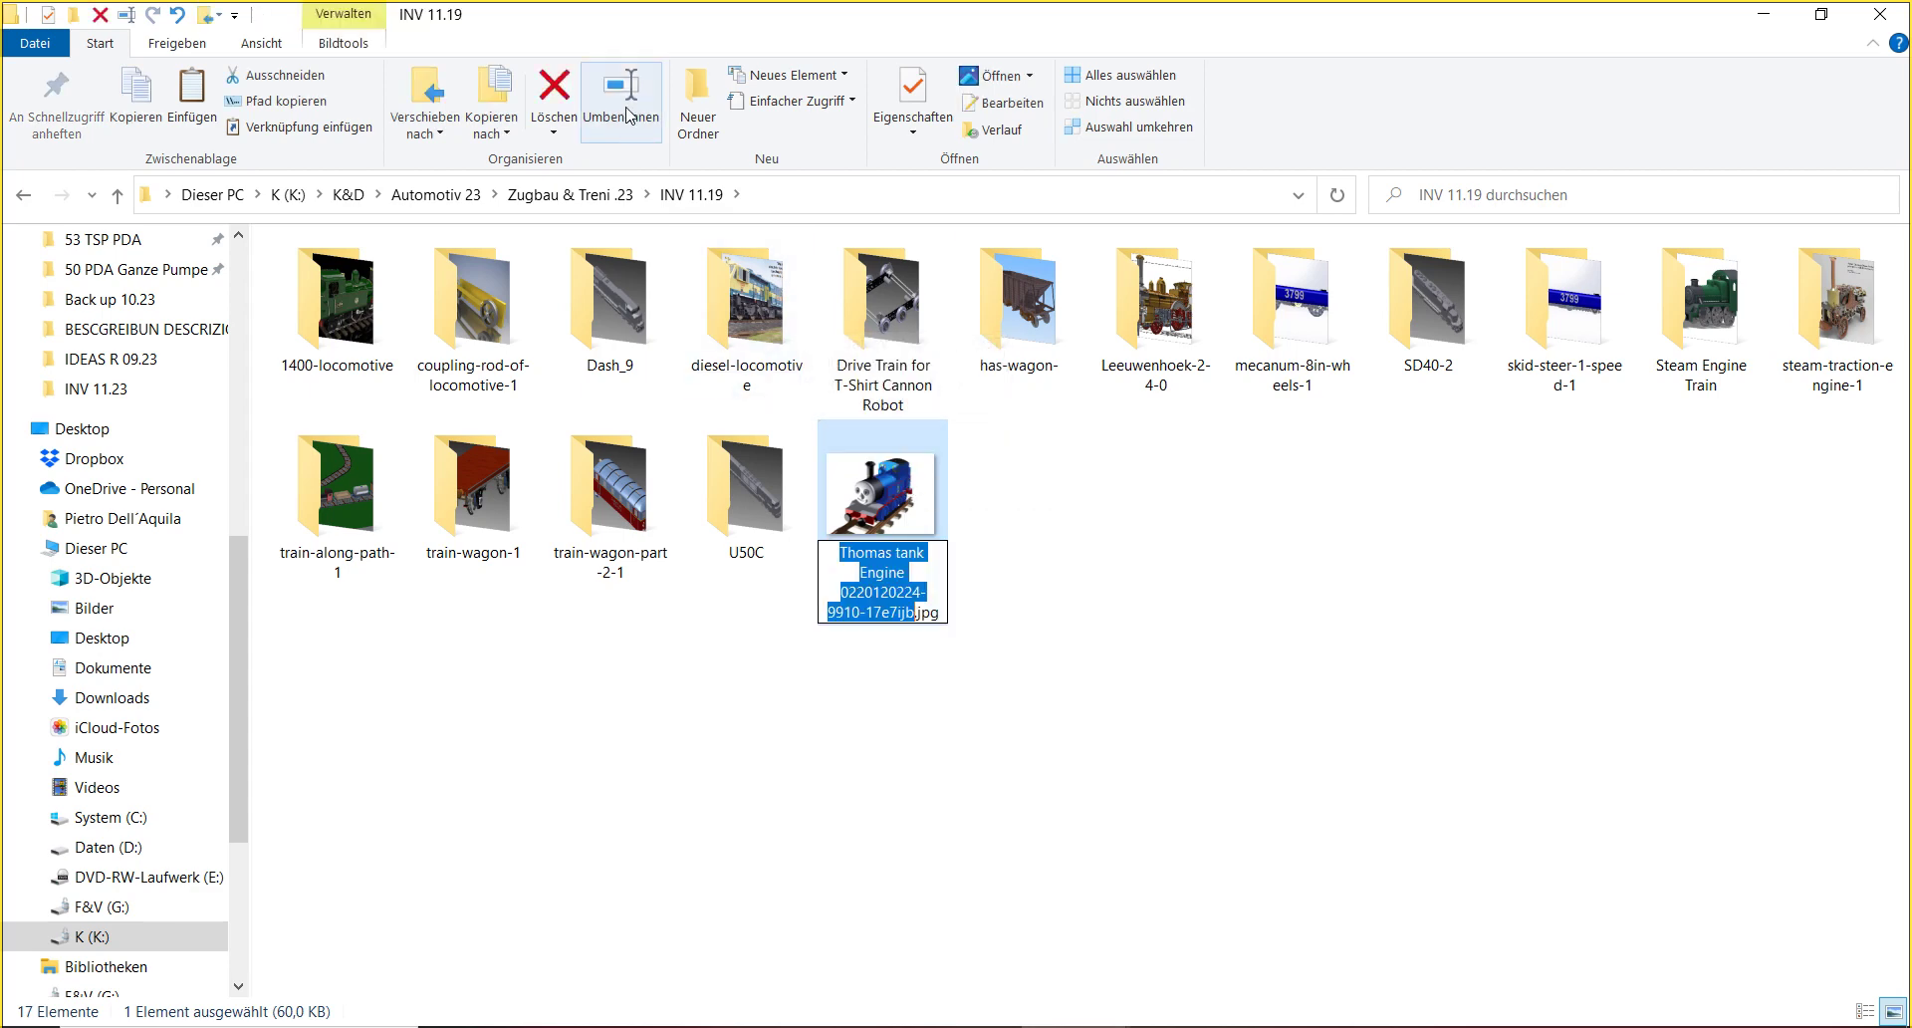
key(Right)
key(BackSpace)
key(BackSpace)
key(BackSpace)
key(BackSpace)
key(BackSpace)
key(BackSpace)
key(BackSpace)
key(BackSpace)
key(BackSpace)
key(BackSpace)
key(BackSpace)
key(BackSpace)
key(BackSpace)
key(BackSpace)
key(BackSpace)
key(BackSpace)
key(BackSpace)
key(BackSpace)
key(BackSpace)
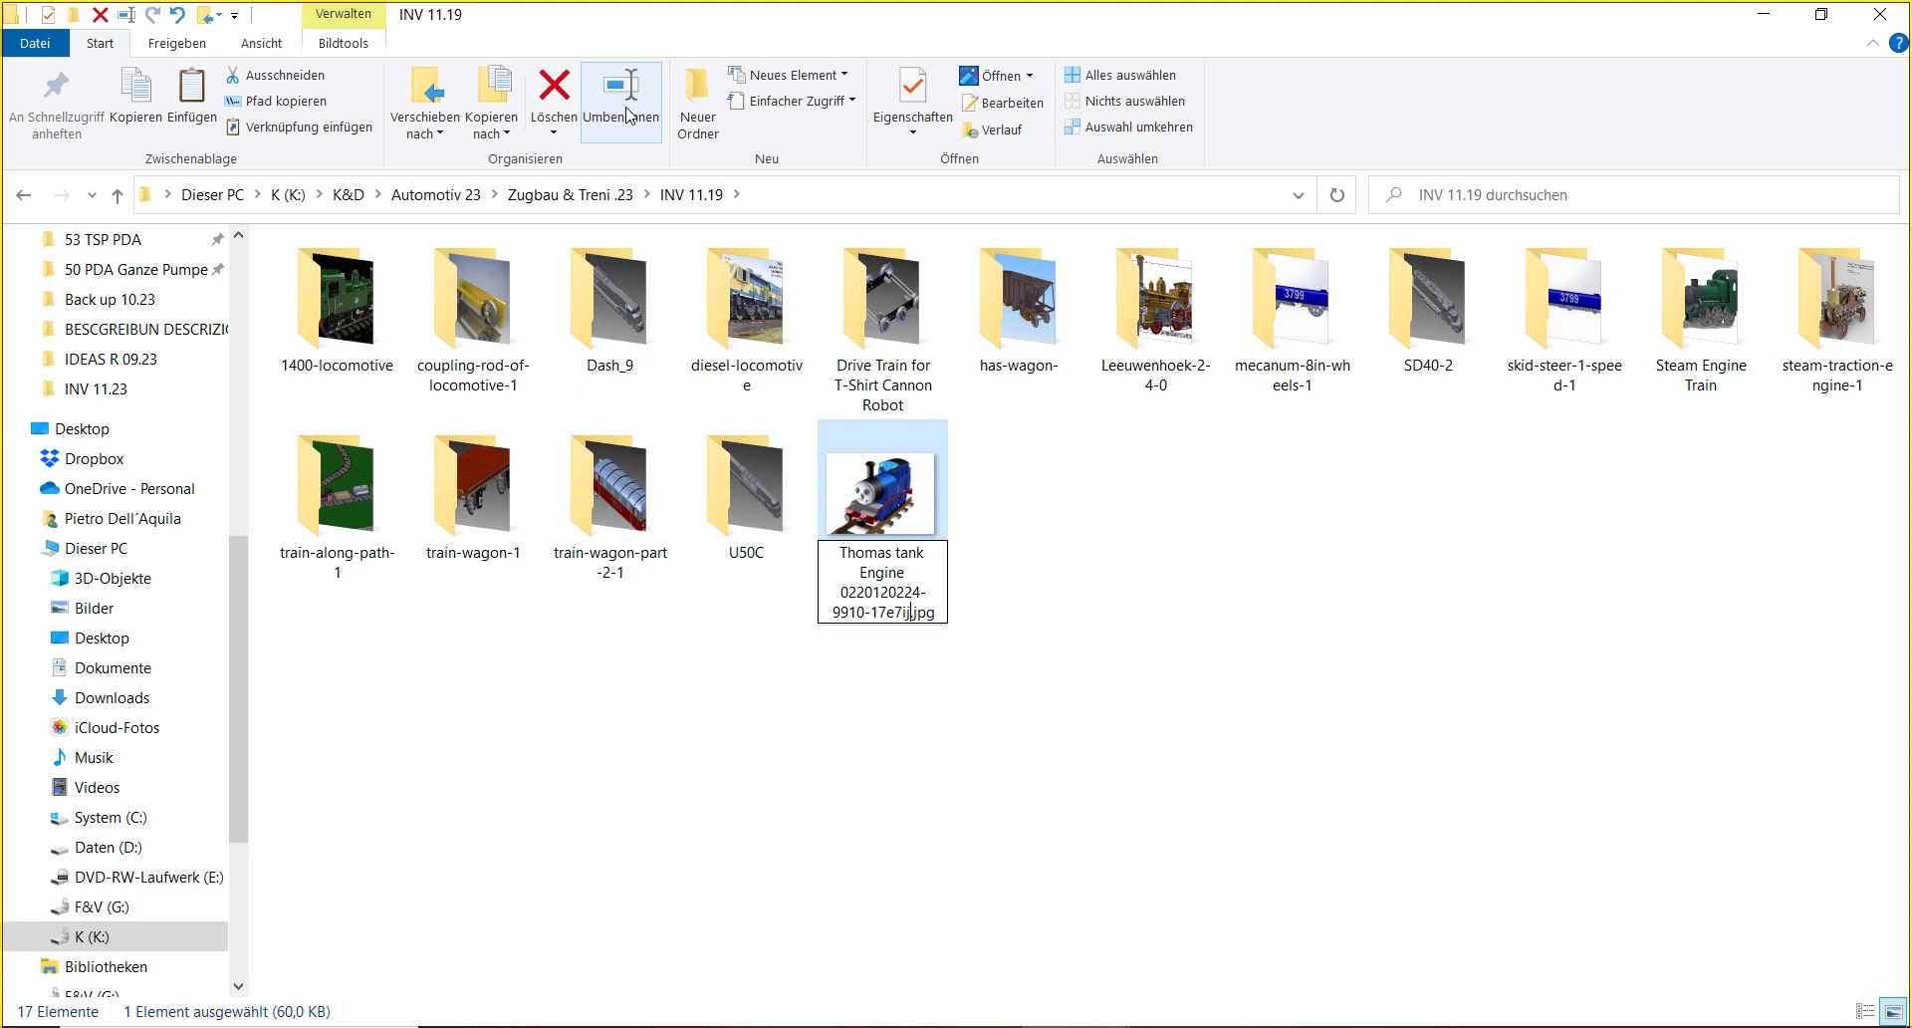
key(BackSpace)
key(BackSpace)
key(BackSpace)
key(BackSpace)
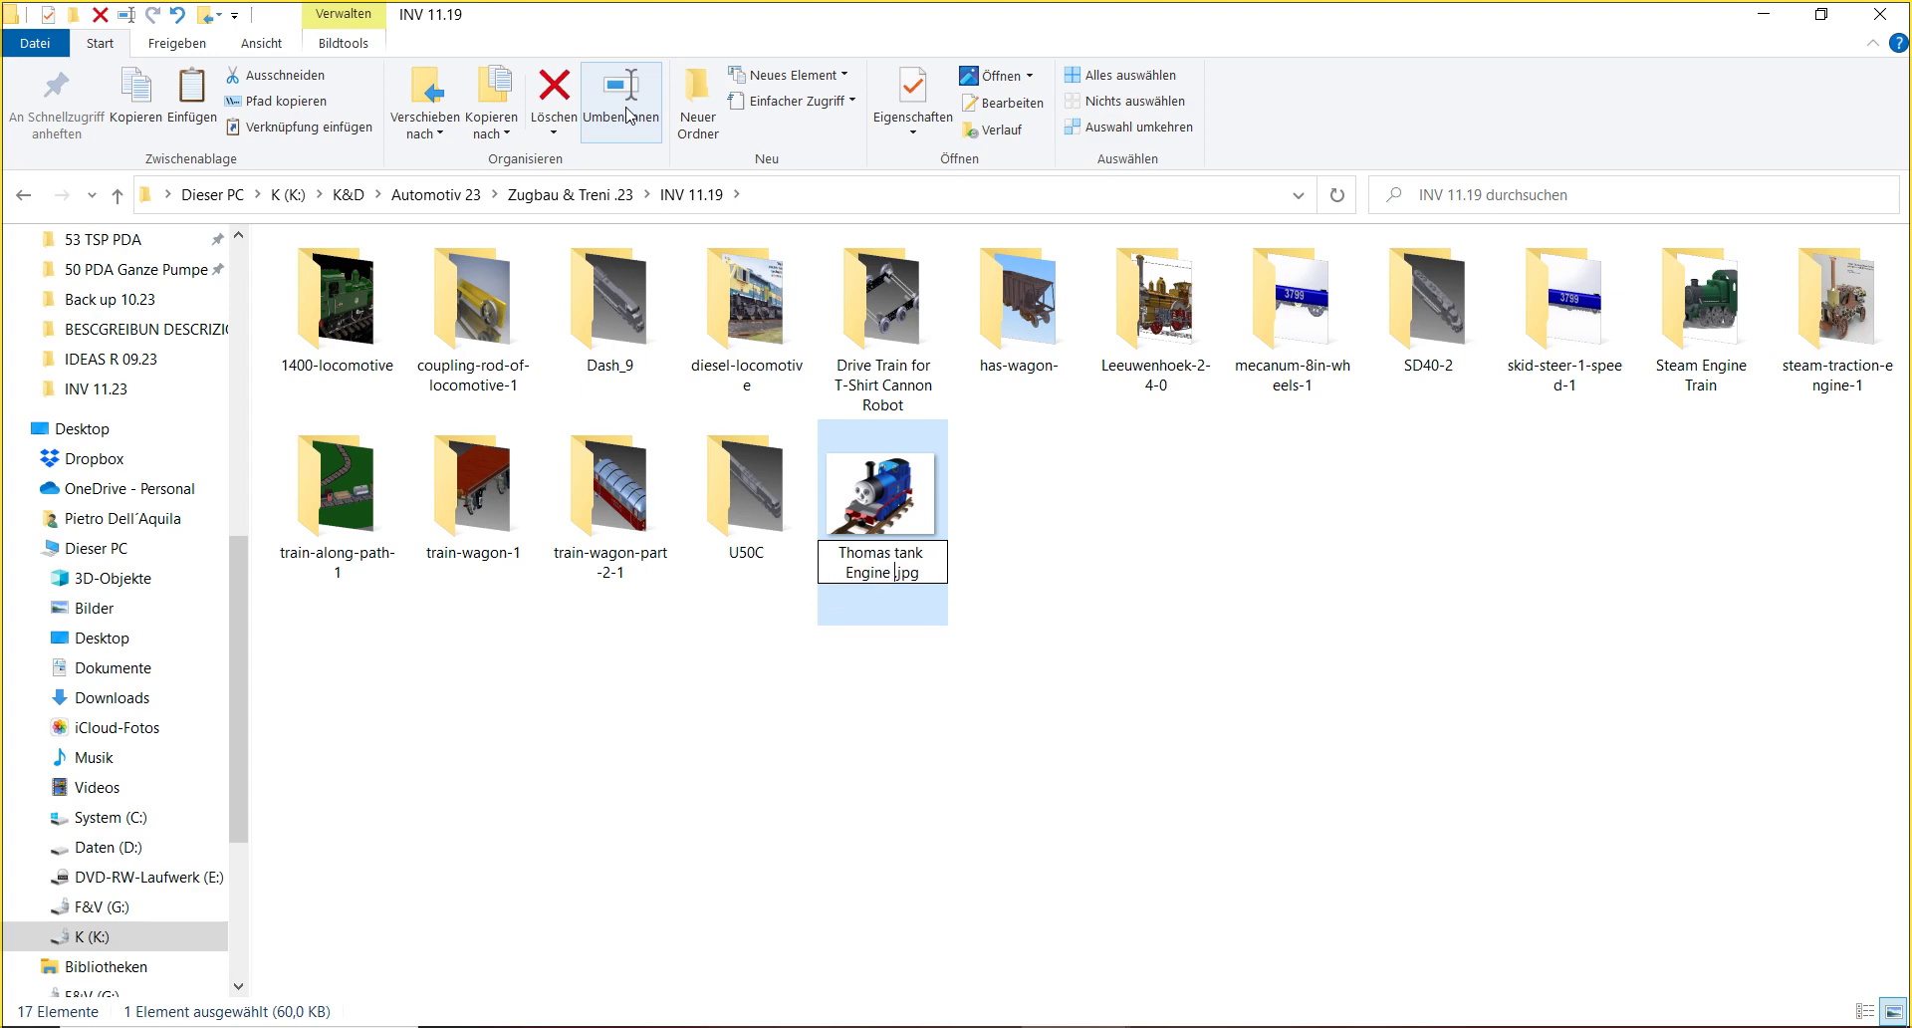
text(11.23)
key(Return)
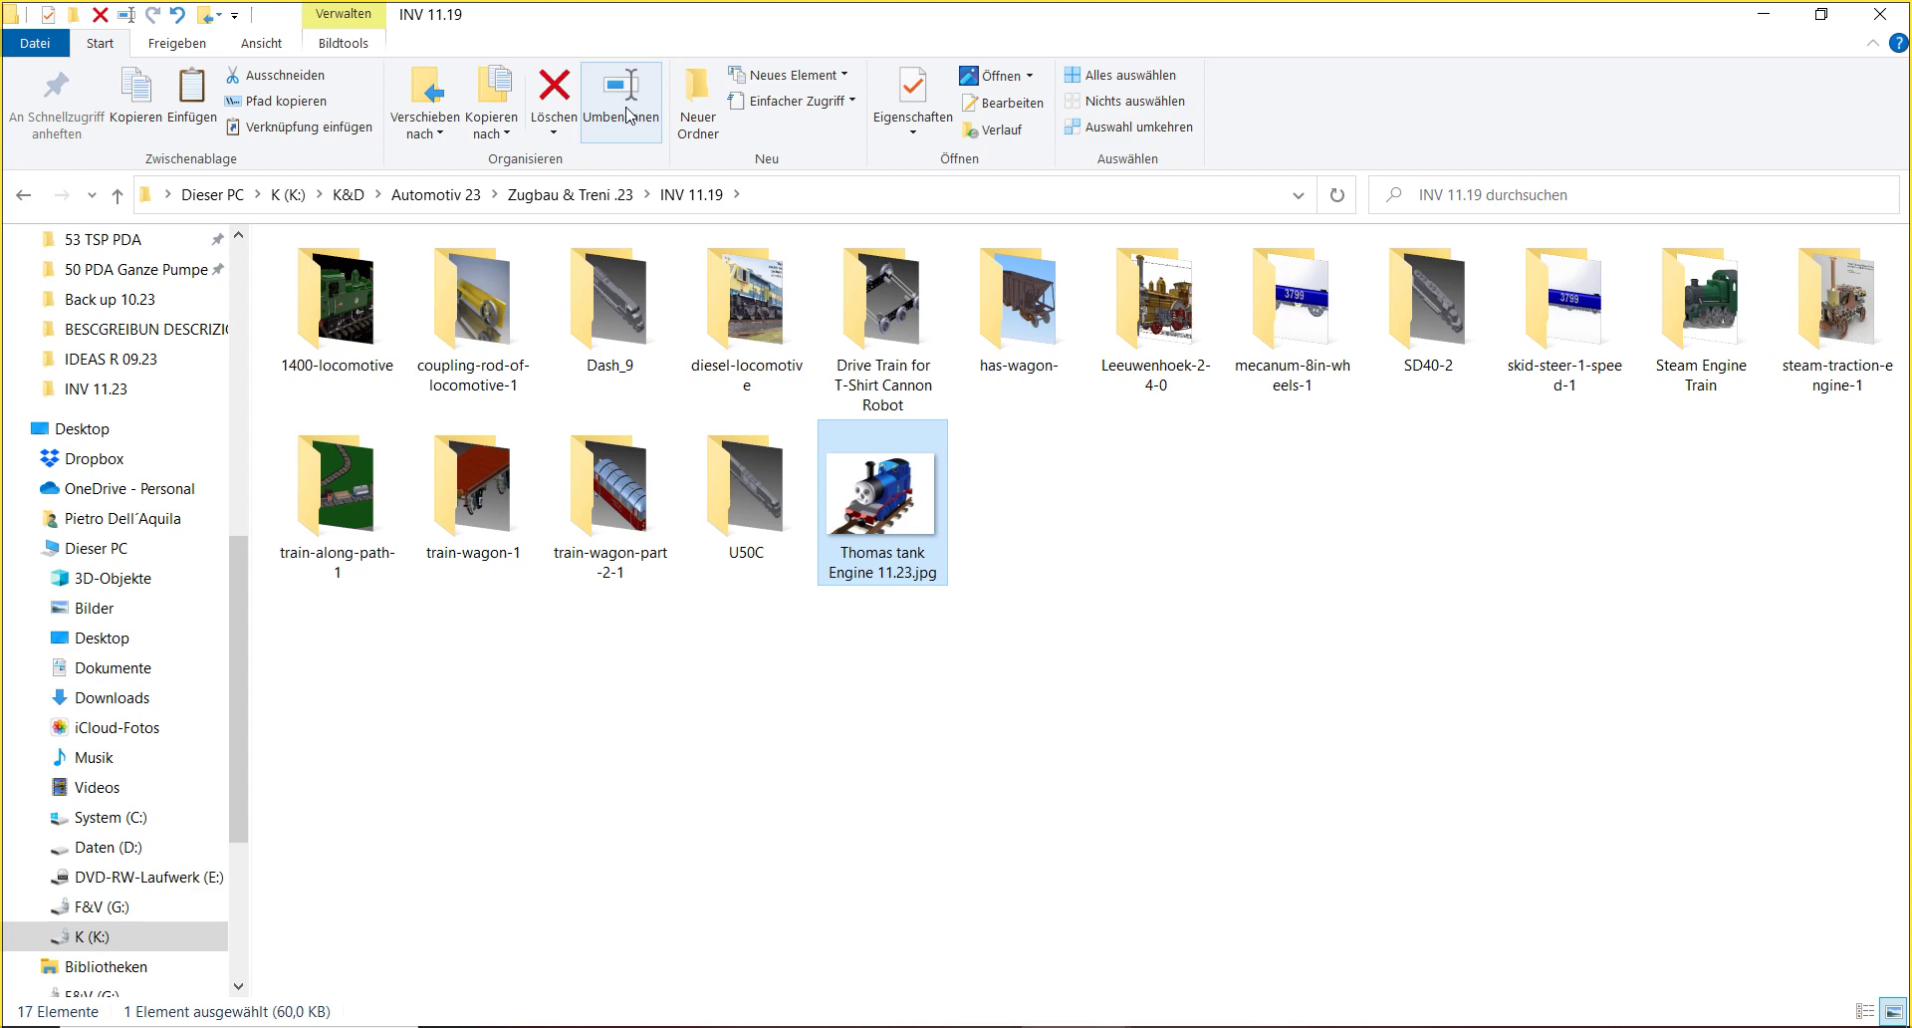
click(625, 109)
key(Escape)
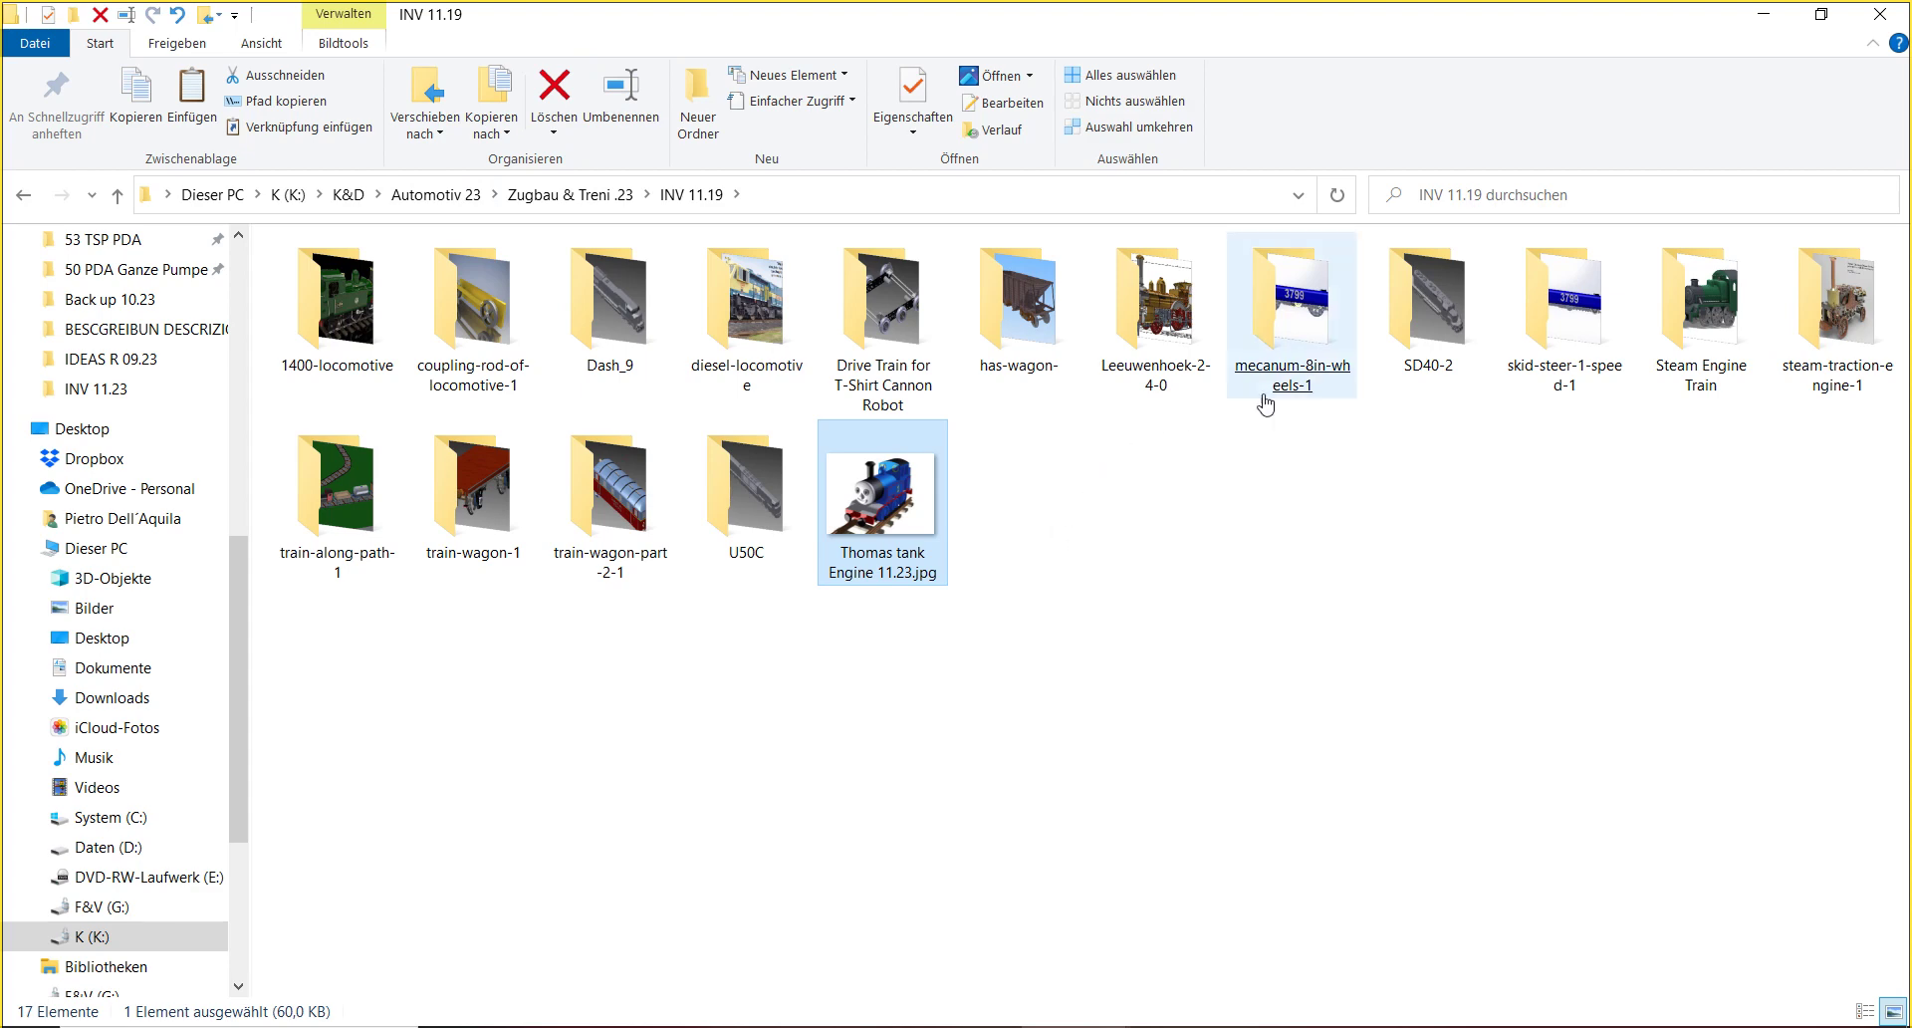
- Open the U50C folder and rename its preview image to 11.23.png
click(1434, 295)
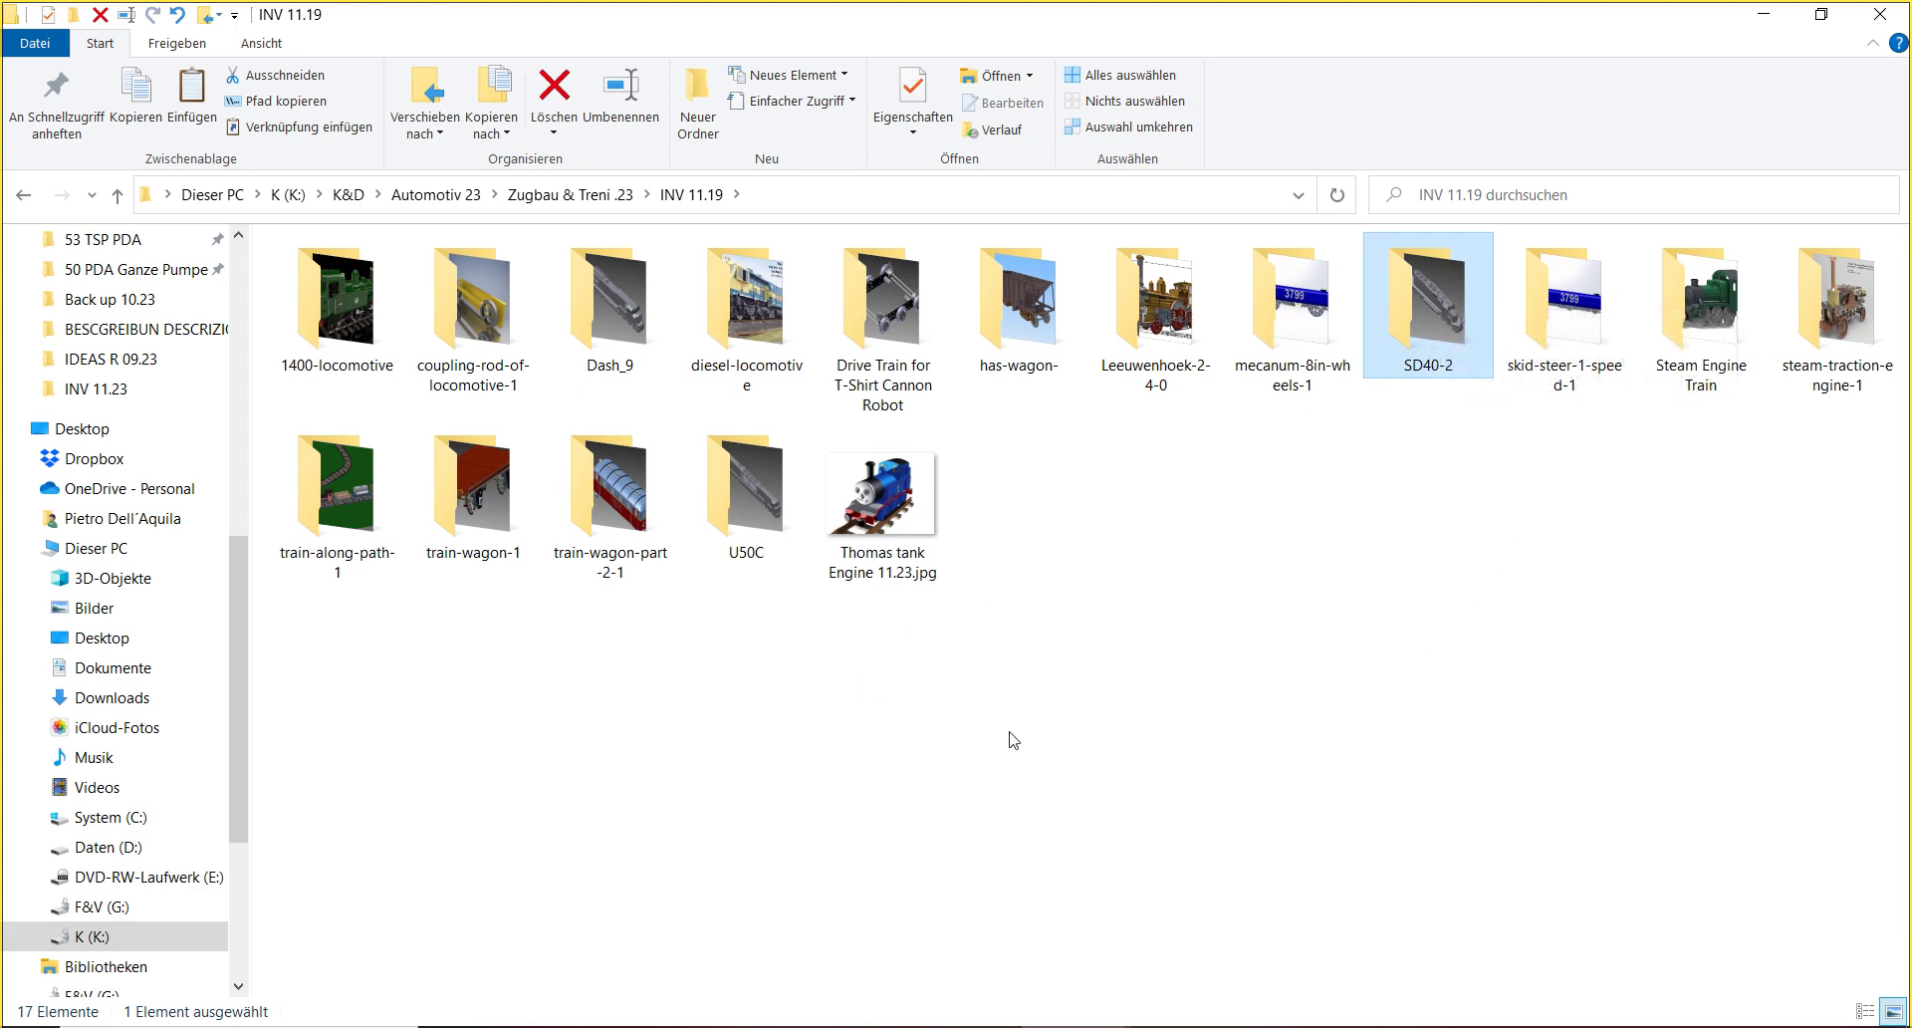
double_click(765, 554)
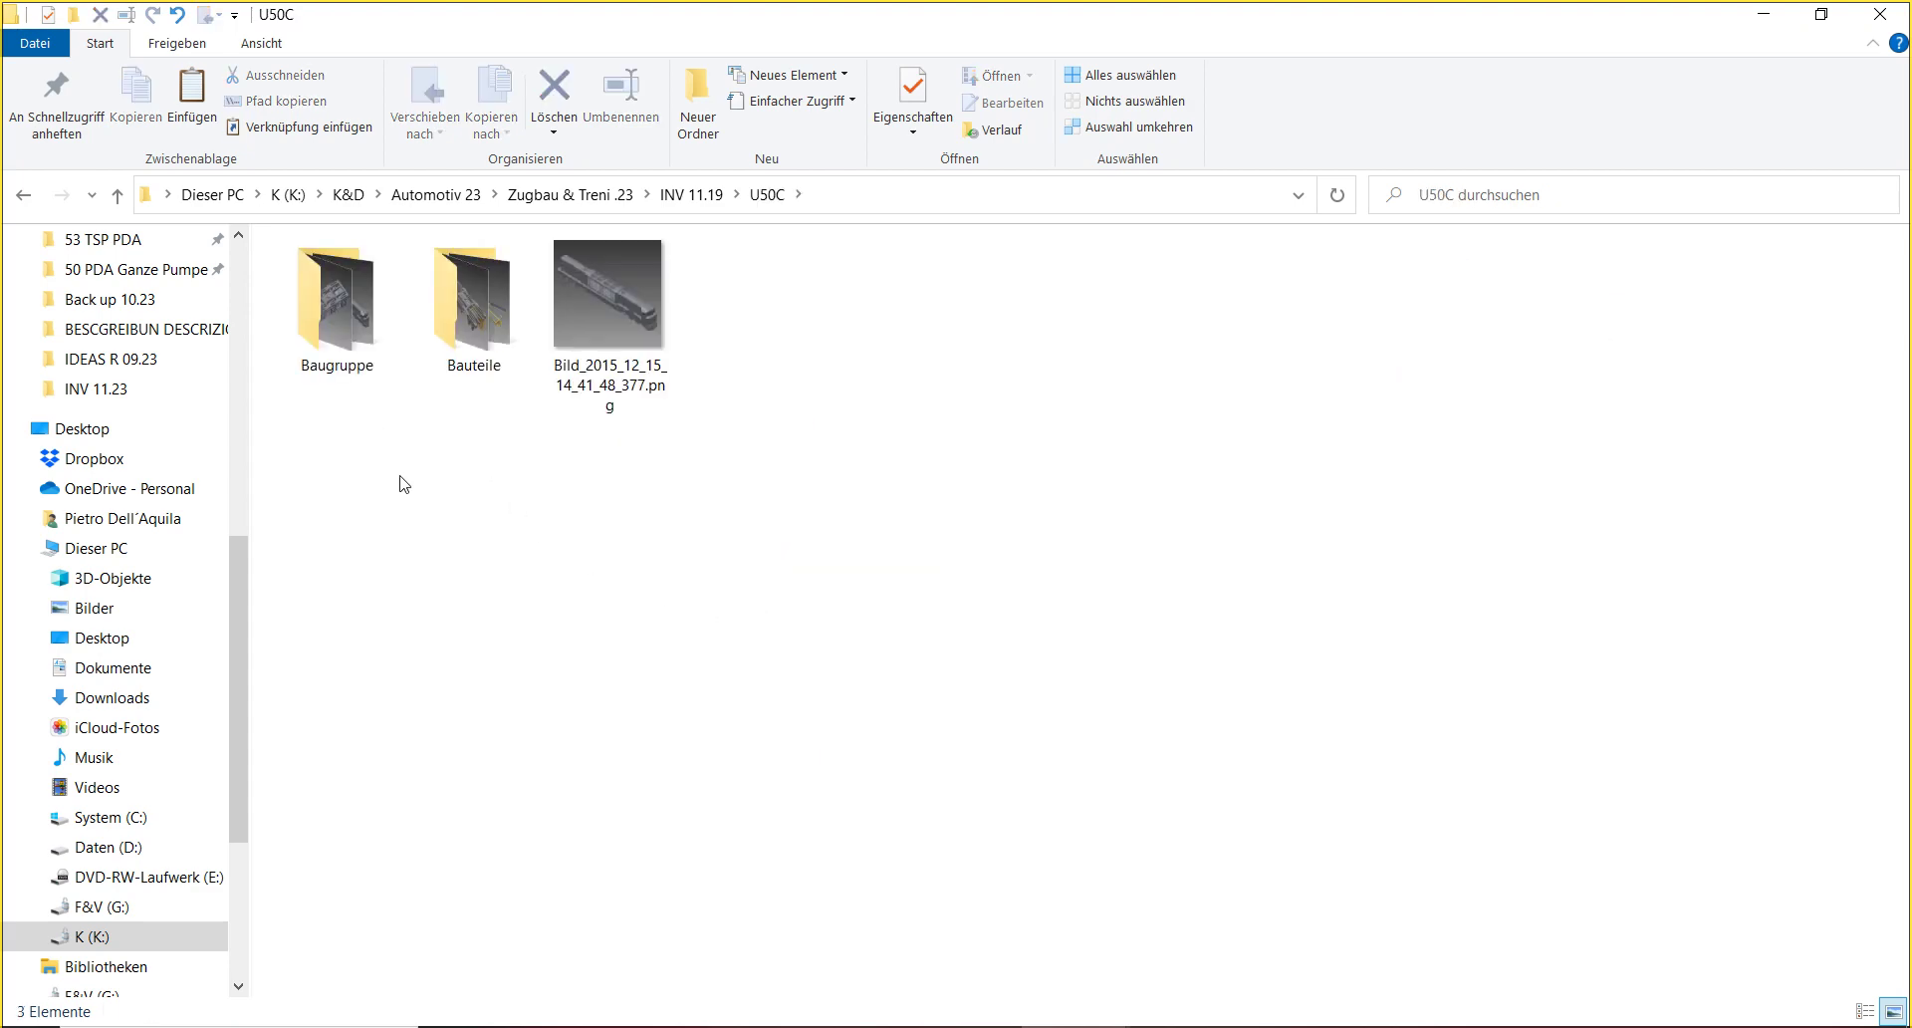
mouse_move(602, 339)
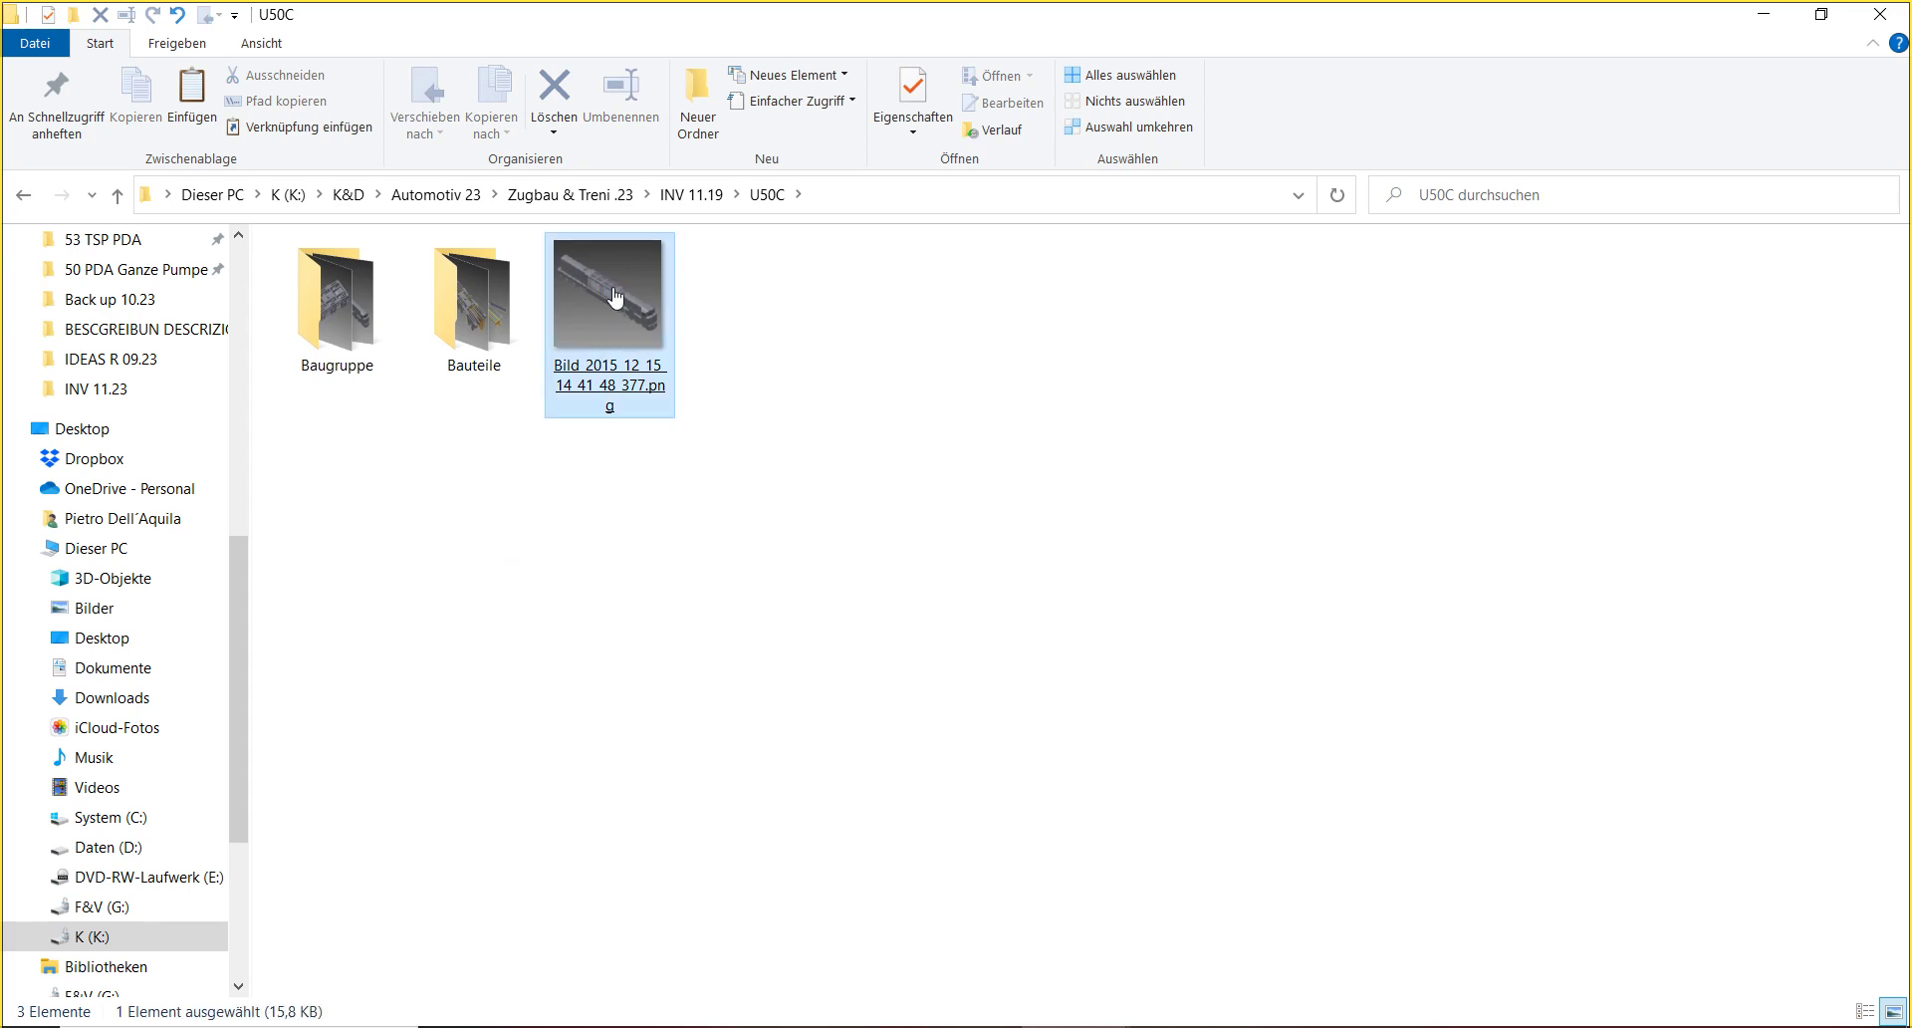
click(622, 100)
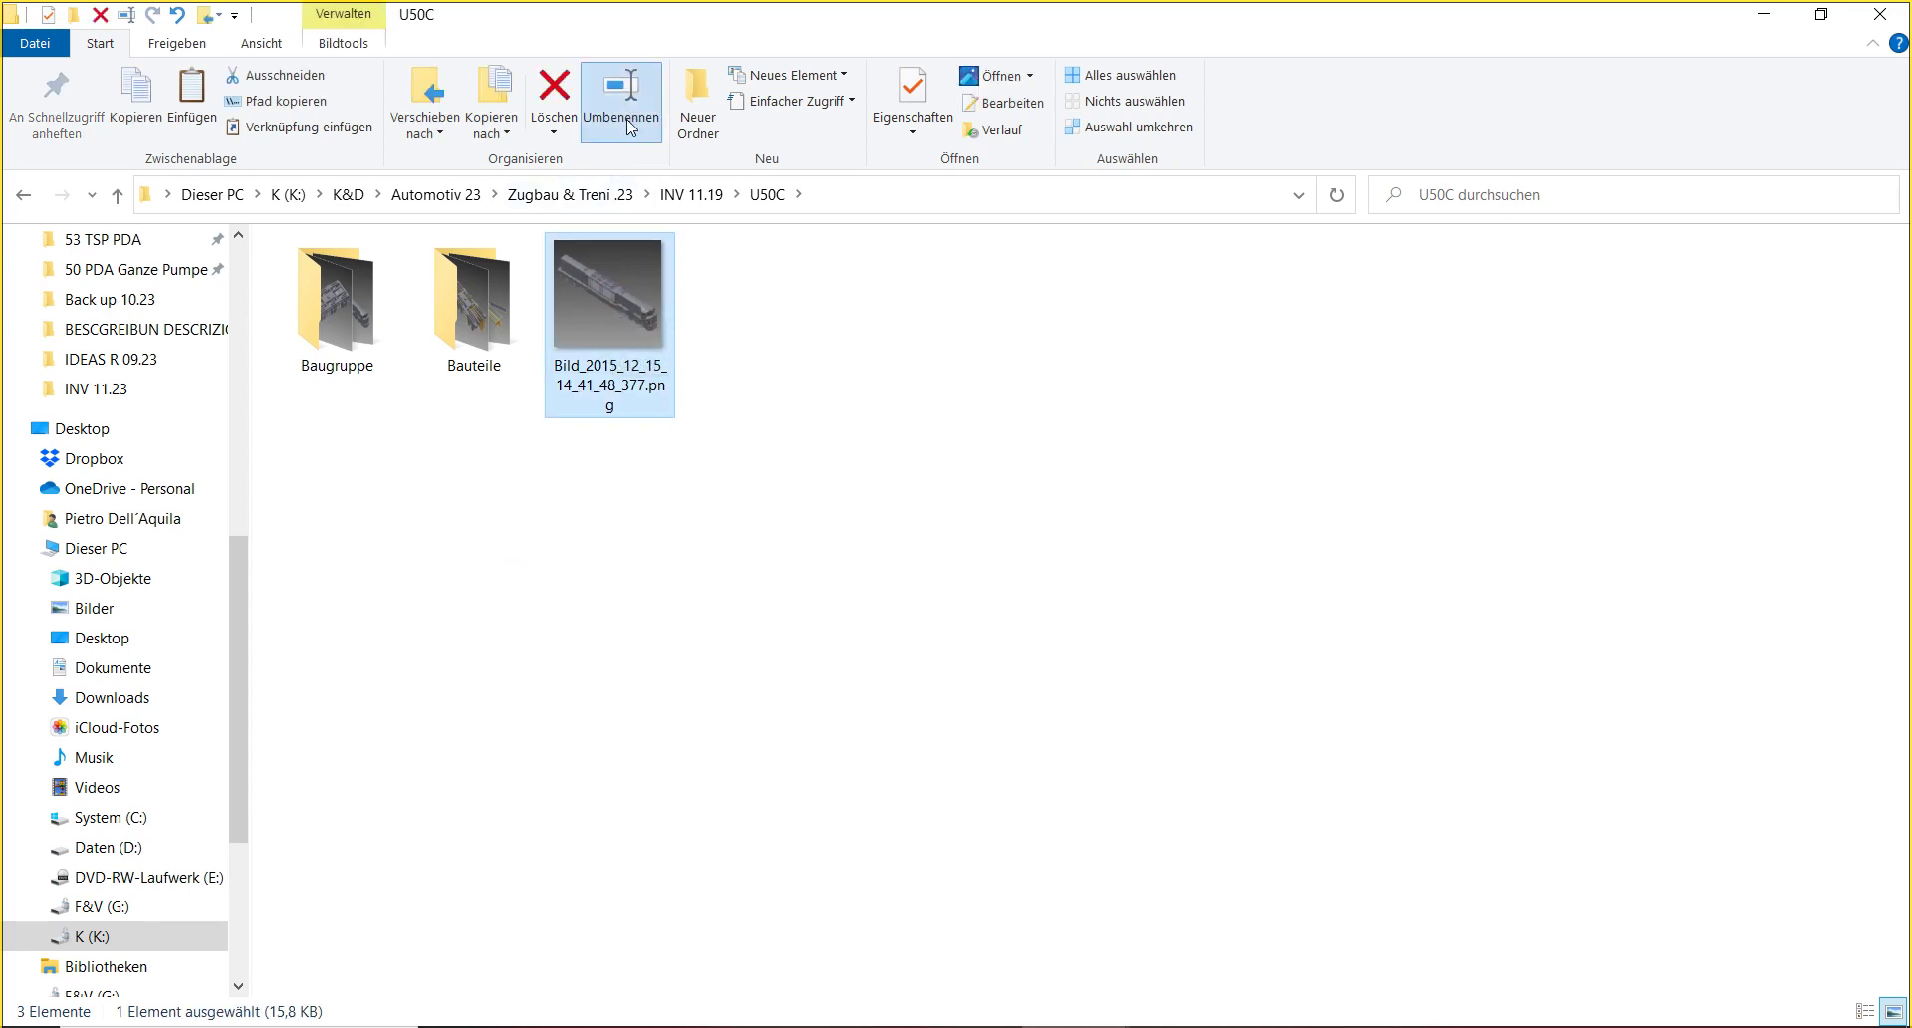
text(11)
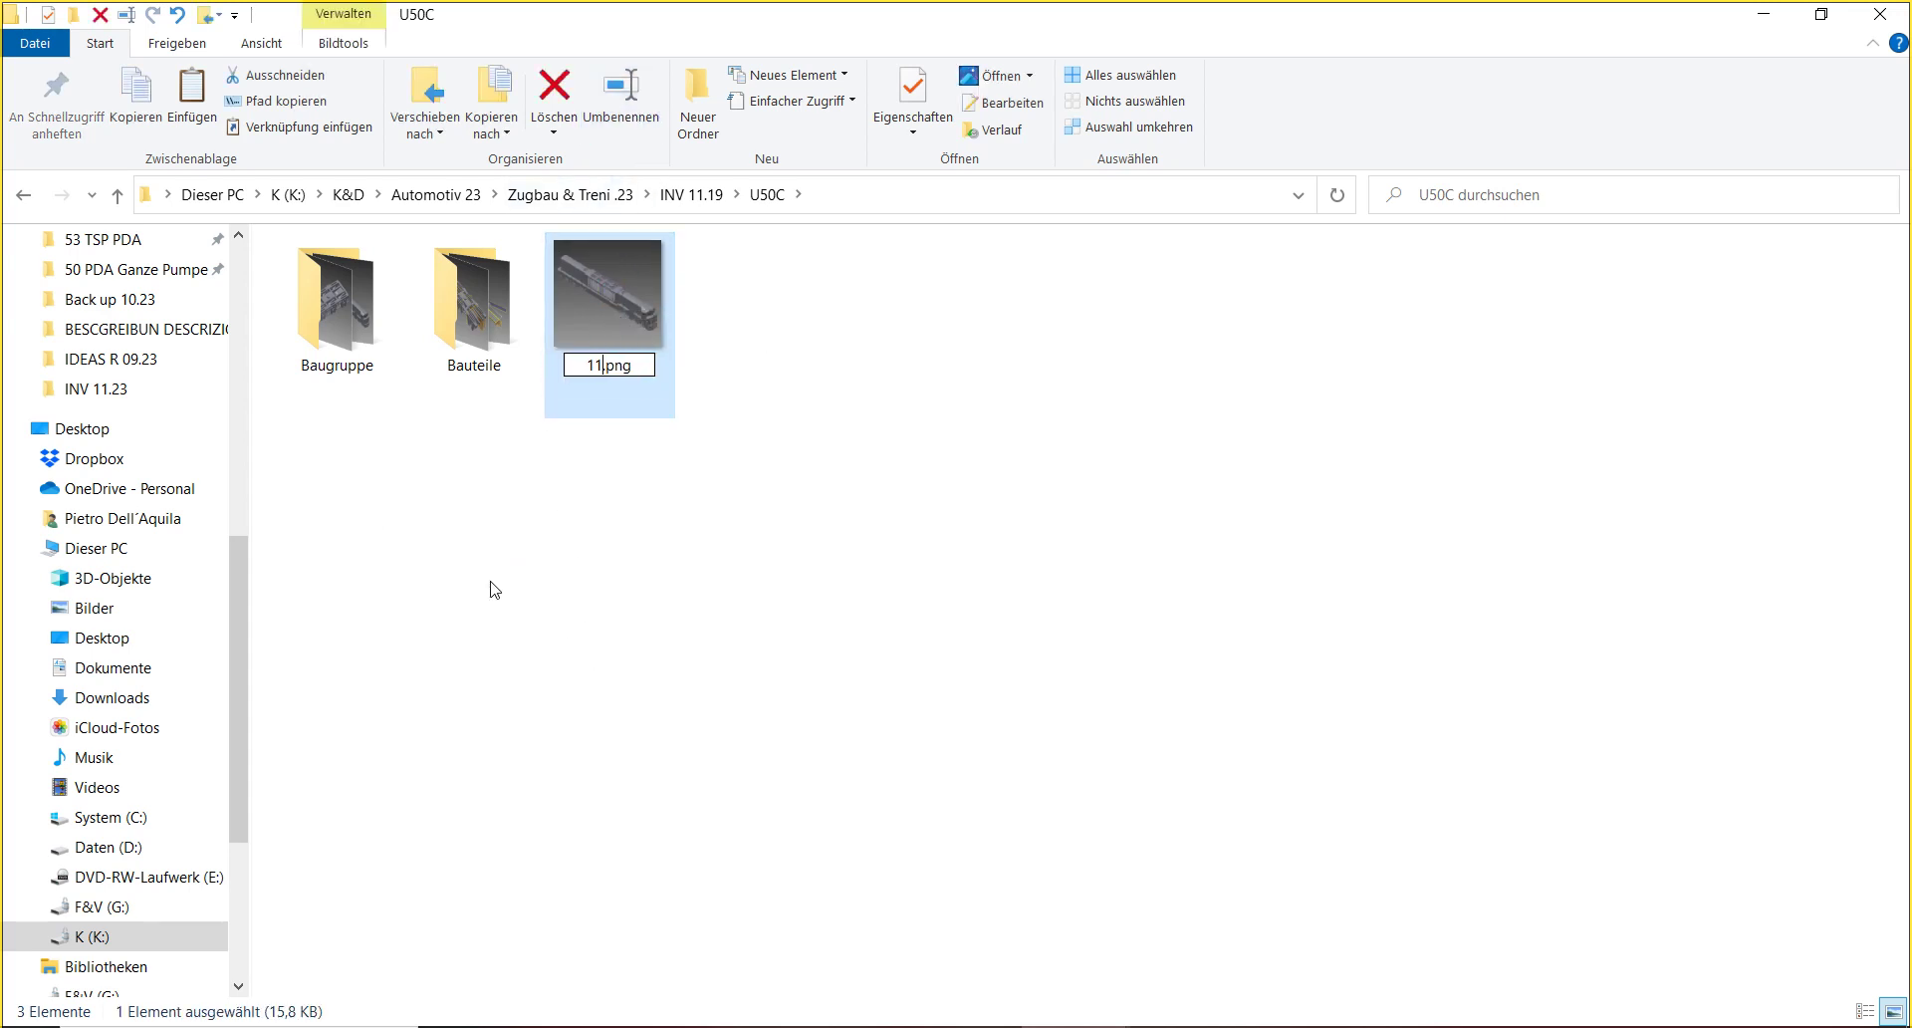
text(.23)
drag(617, 364, 570, 360)
click(568, 450)
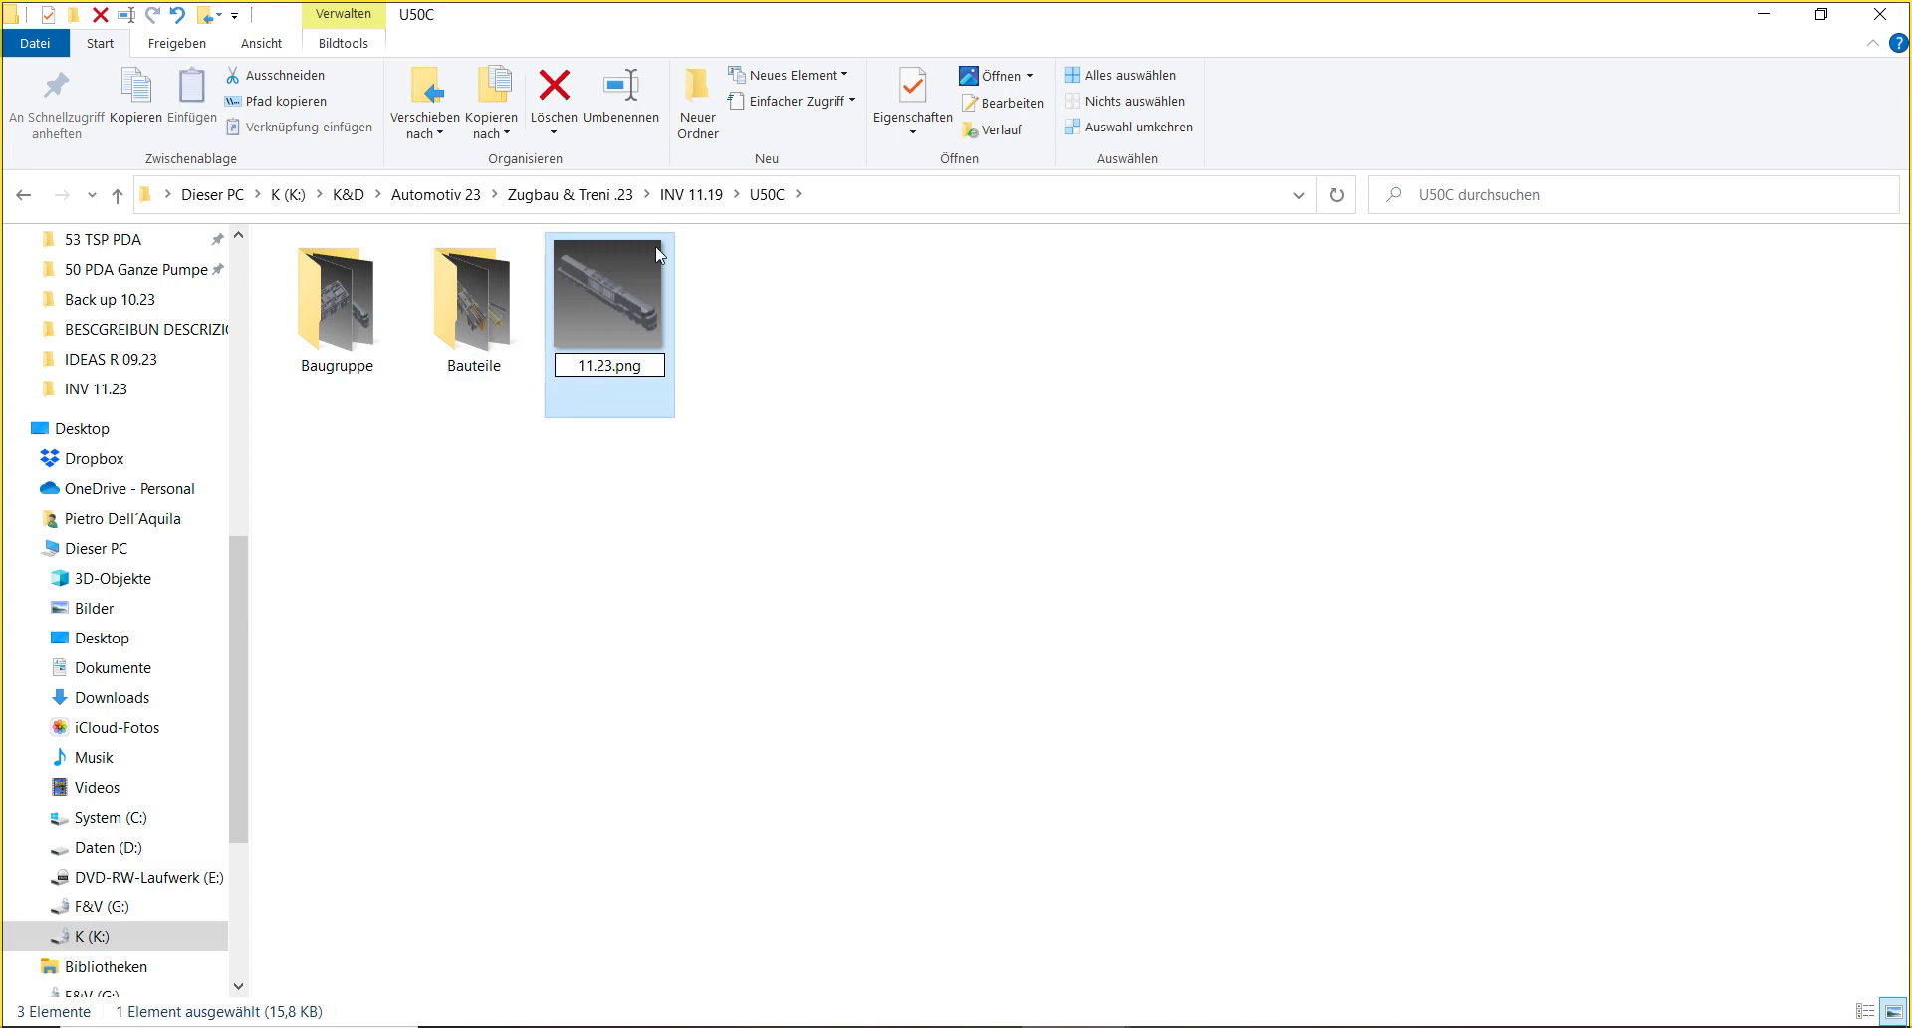
- Return to INV 11.19 and rename the U50C folder to U50C 11.23
click(694, 193)
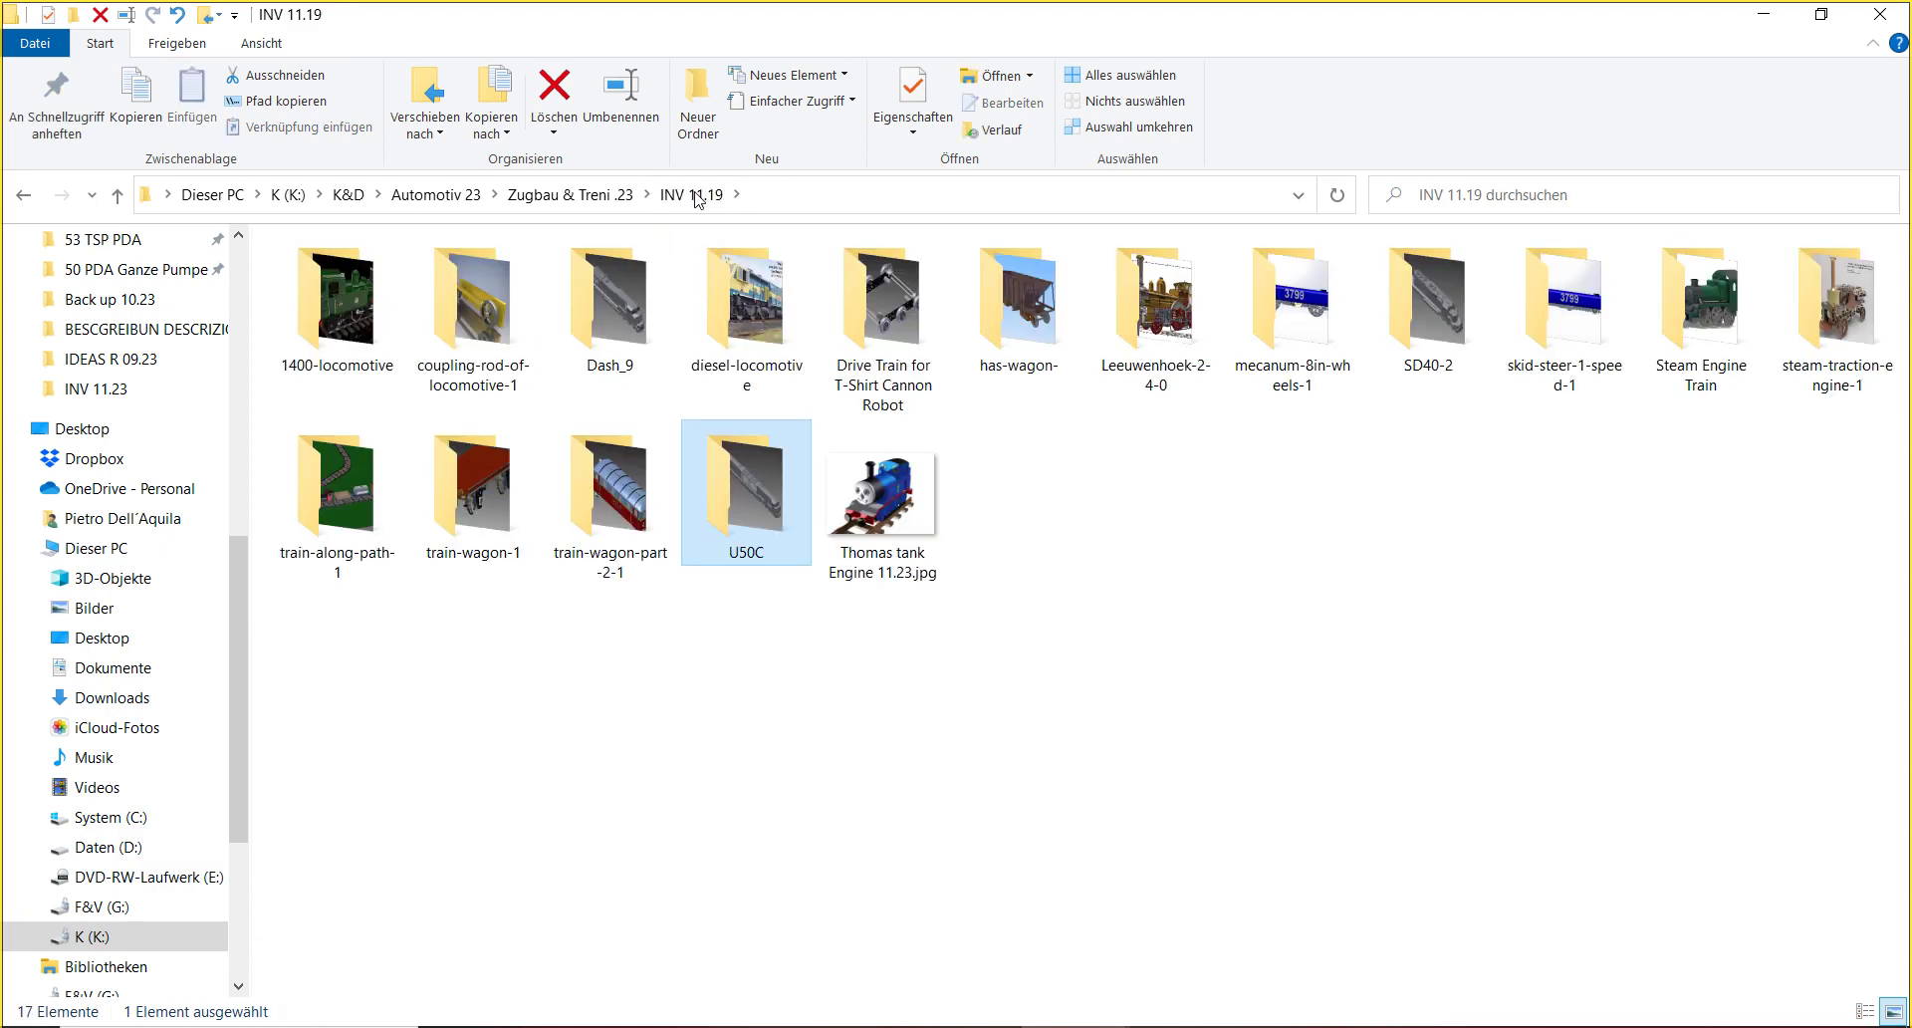
click(621, 100)
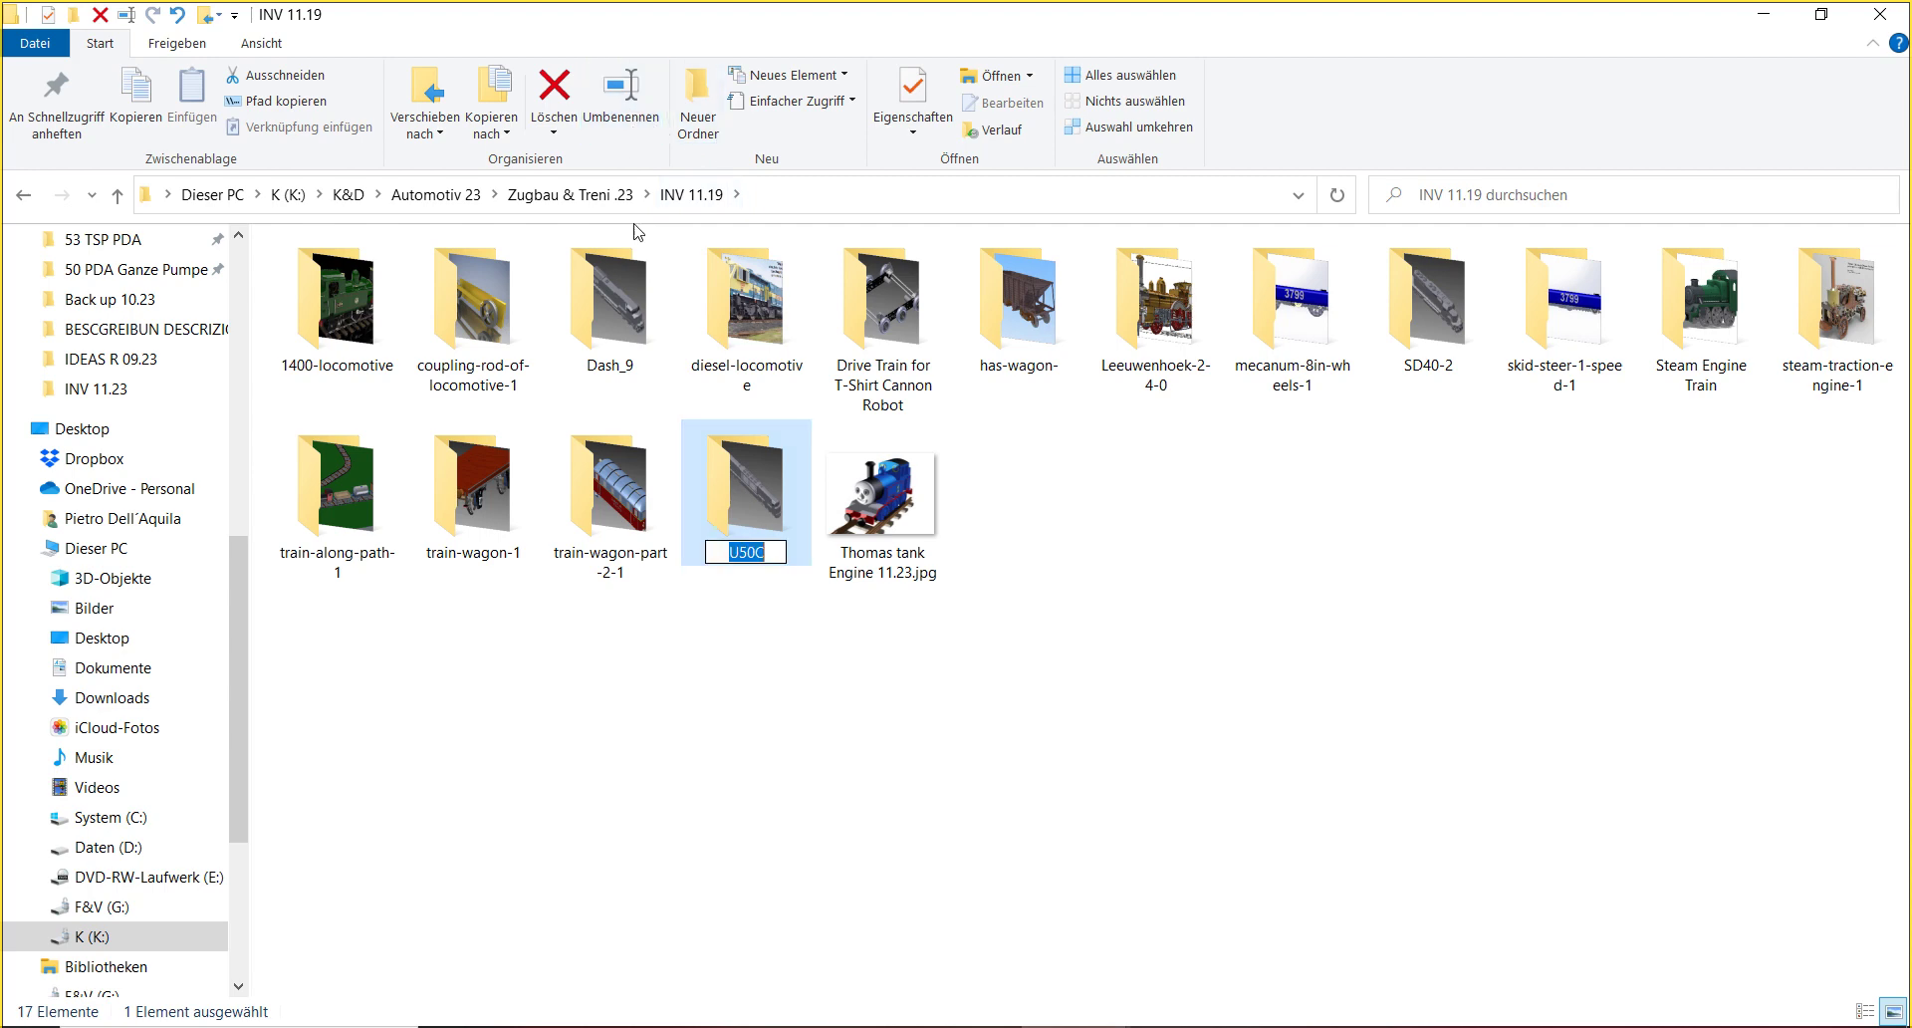
click(771, 554)
text(b)
key(BackSpace)
text(11.23)
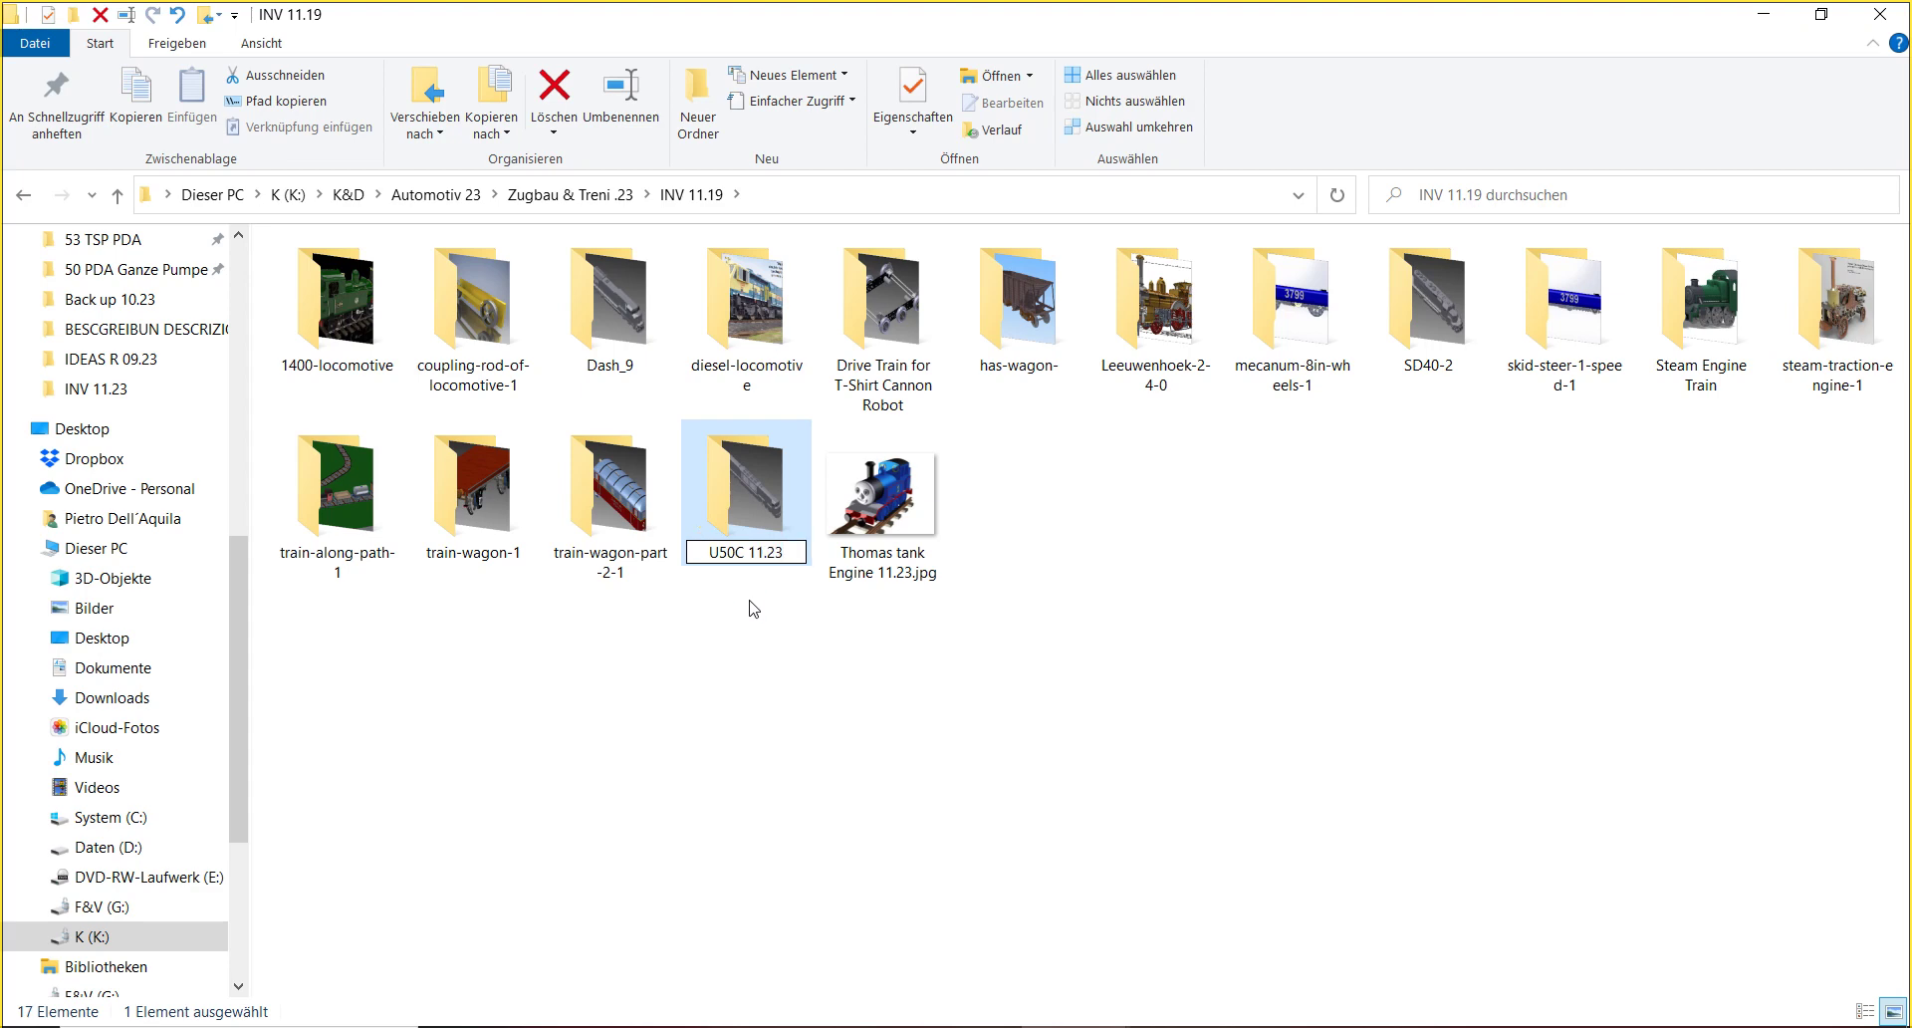
key(Return)
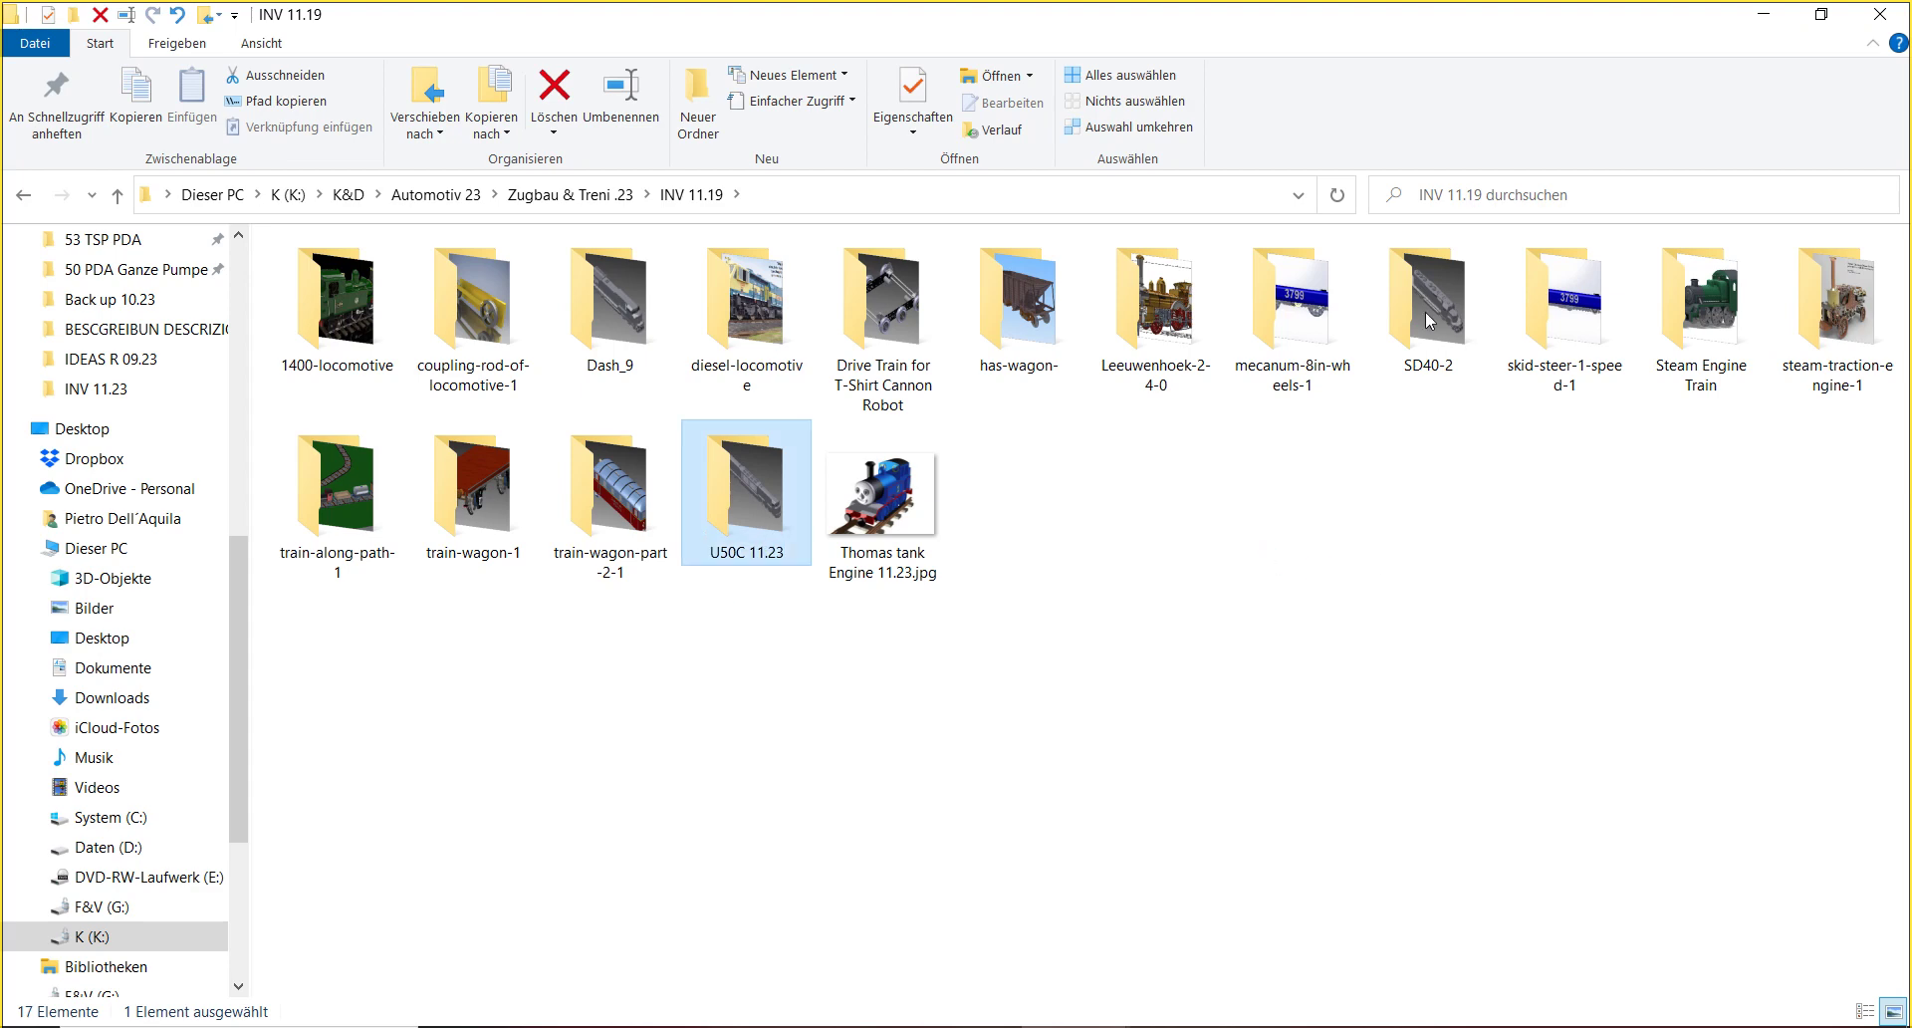
- Rename the SD40-2 folder in INV 11.19 to SD40-2 11.23
click(1427, 319)
click(636, 115)
key(End)
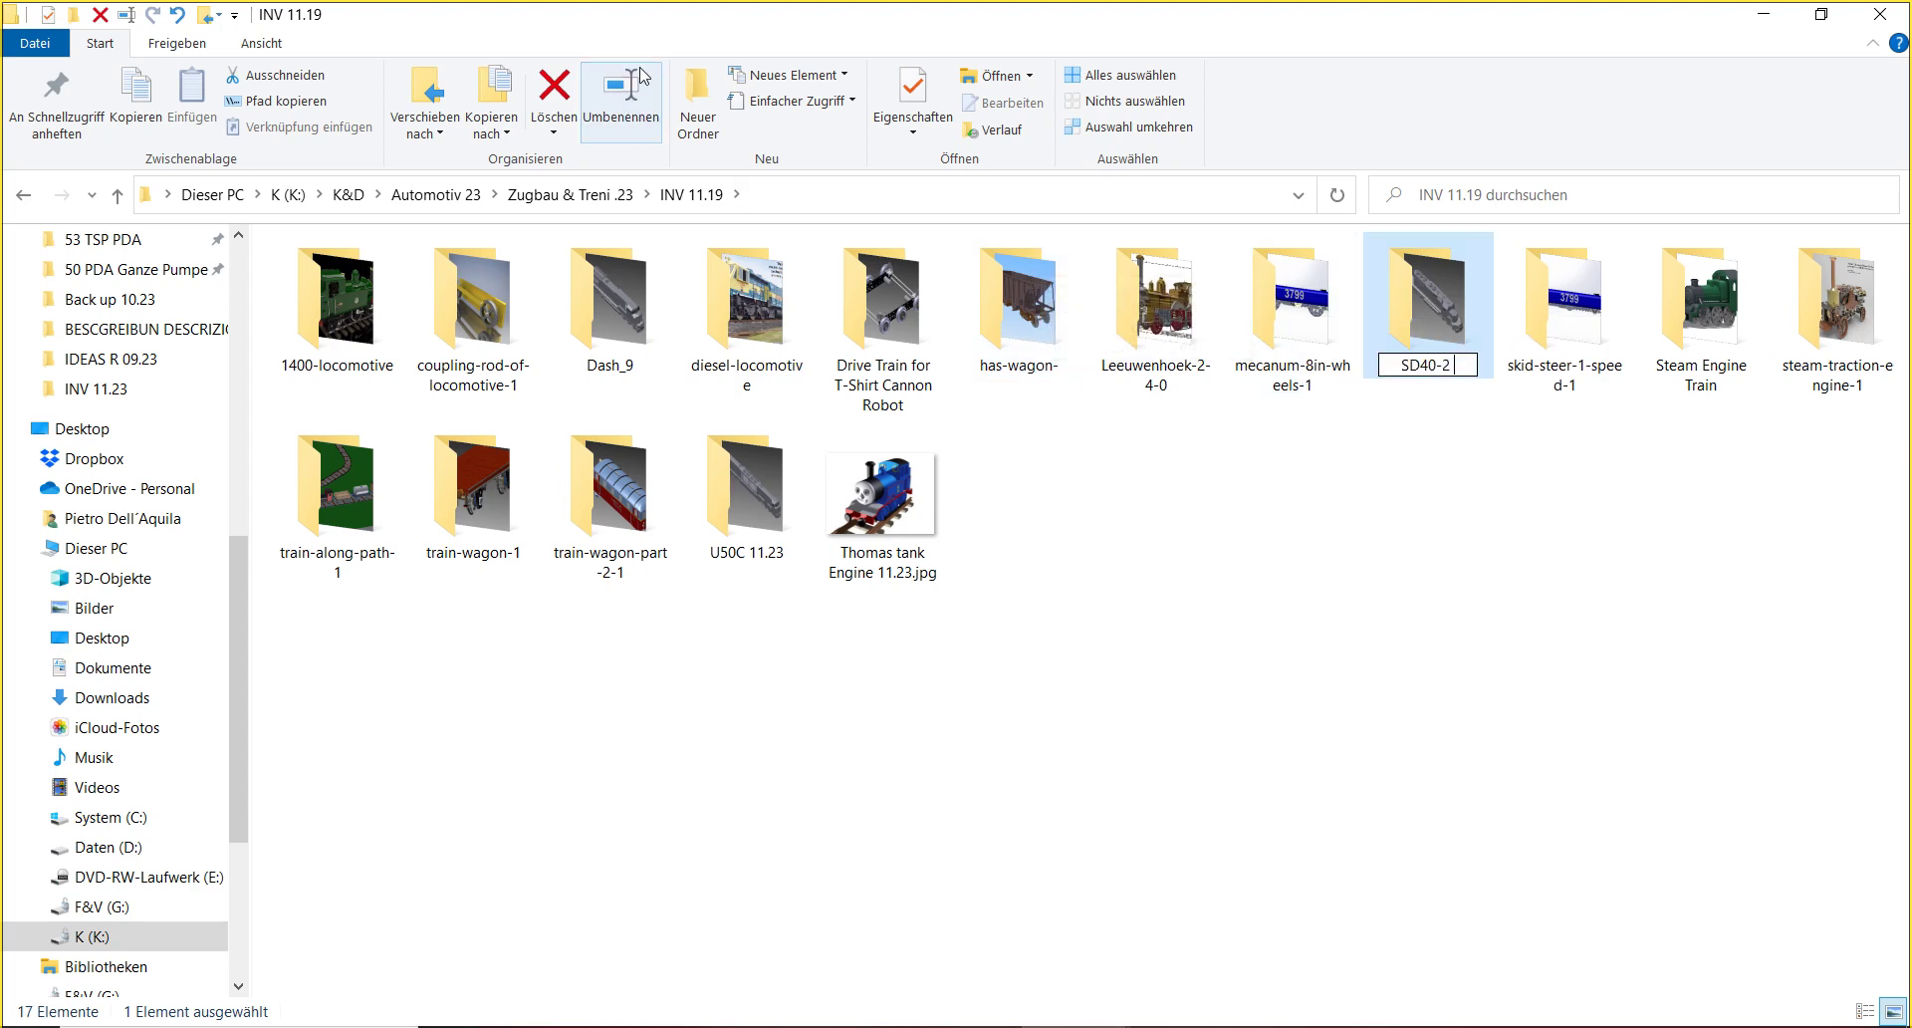
text(11.23)
key(Return)
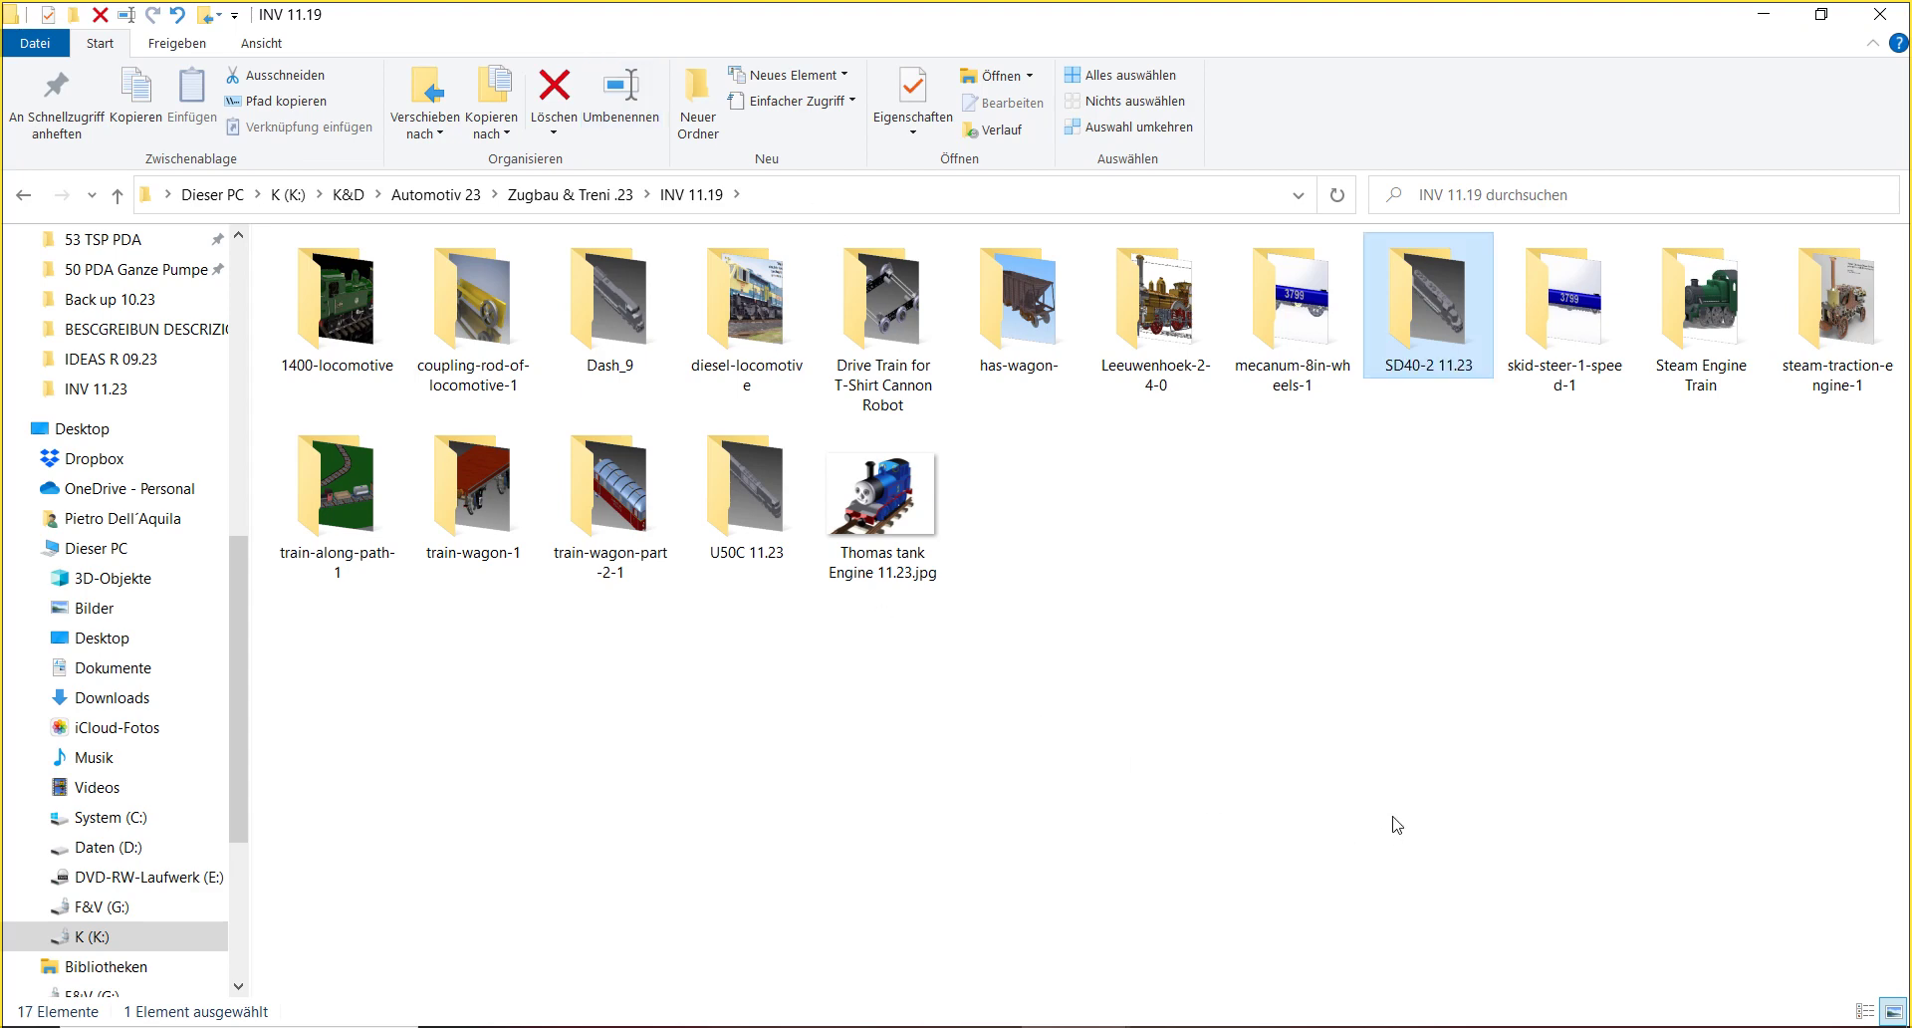
- Open the Bauteile folder inside SD40-2 11.23 and delete its OldVersions subfolder
click(1435, 330)
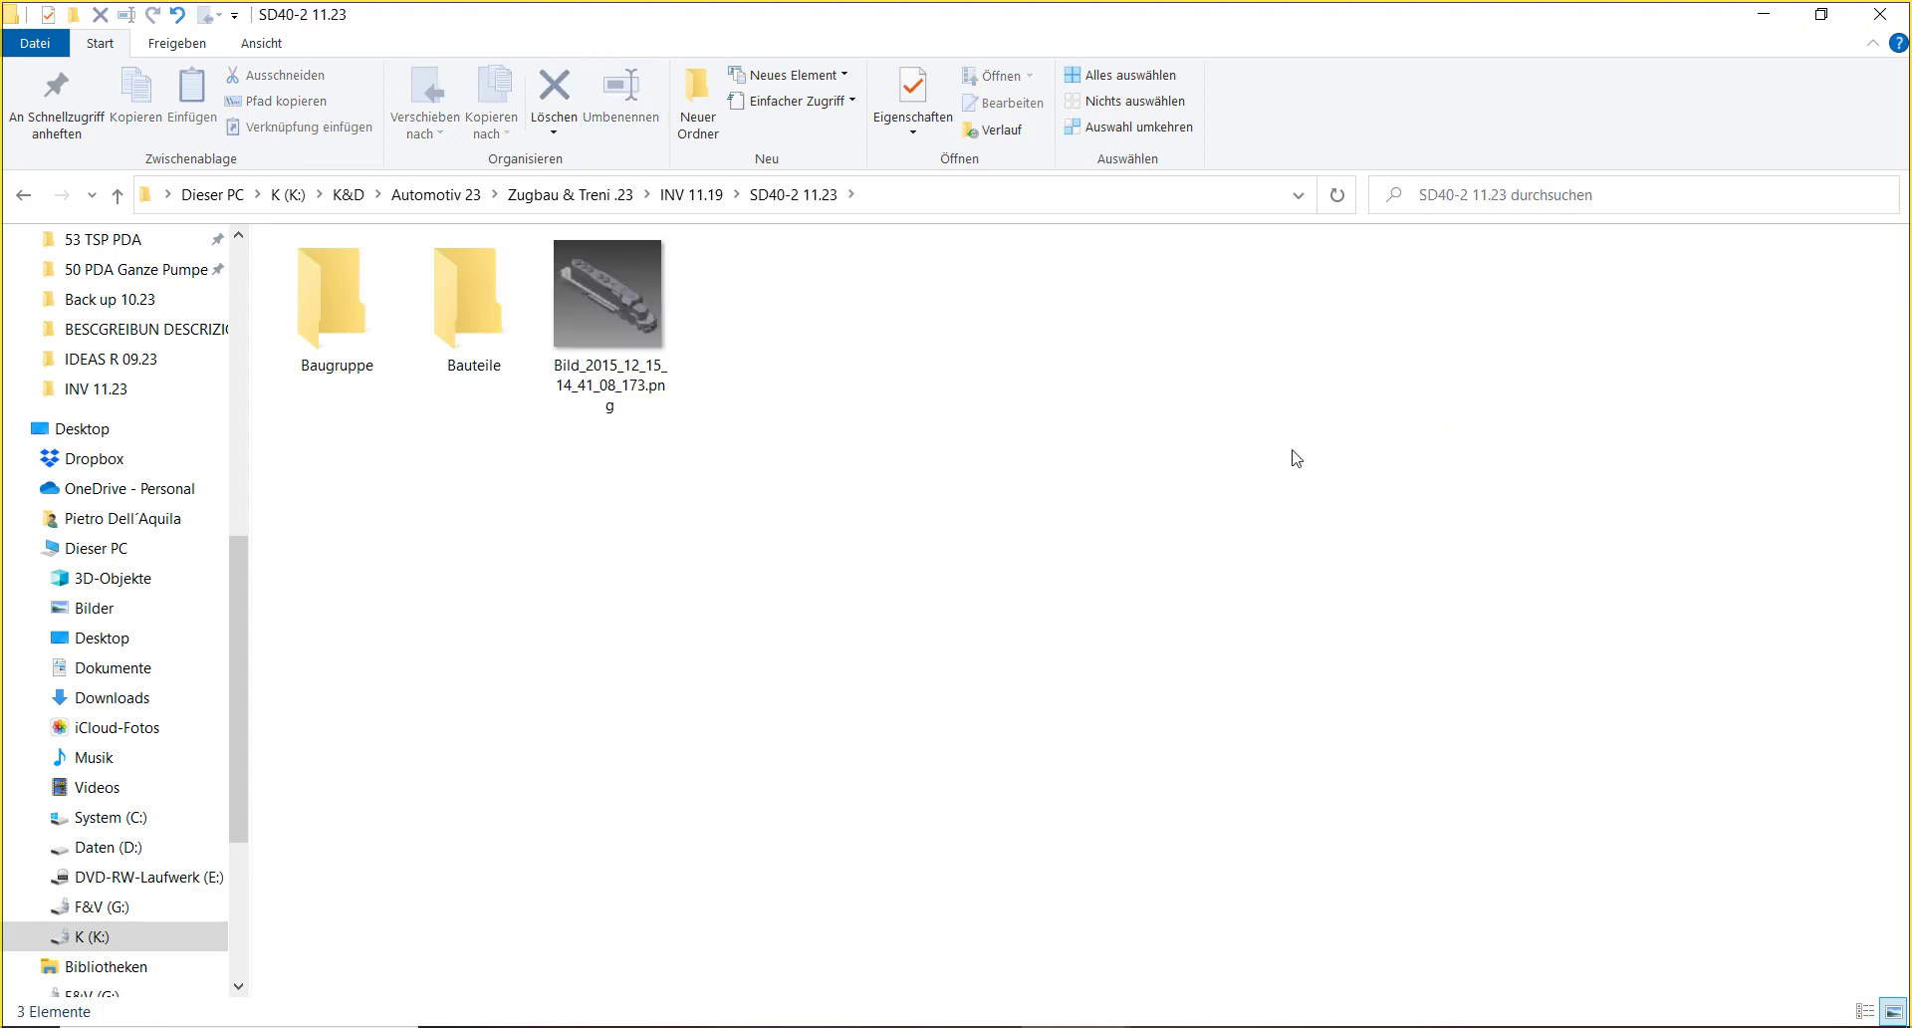
mouse_move(473, 354)
click(473, 354)
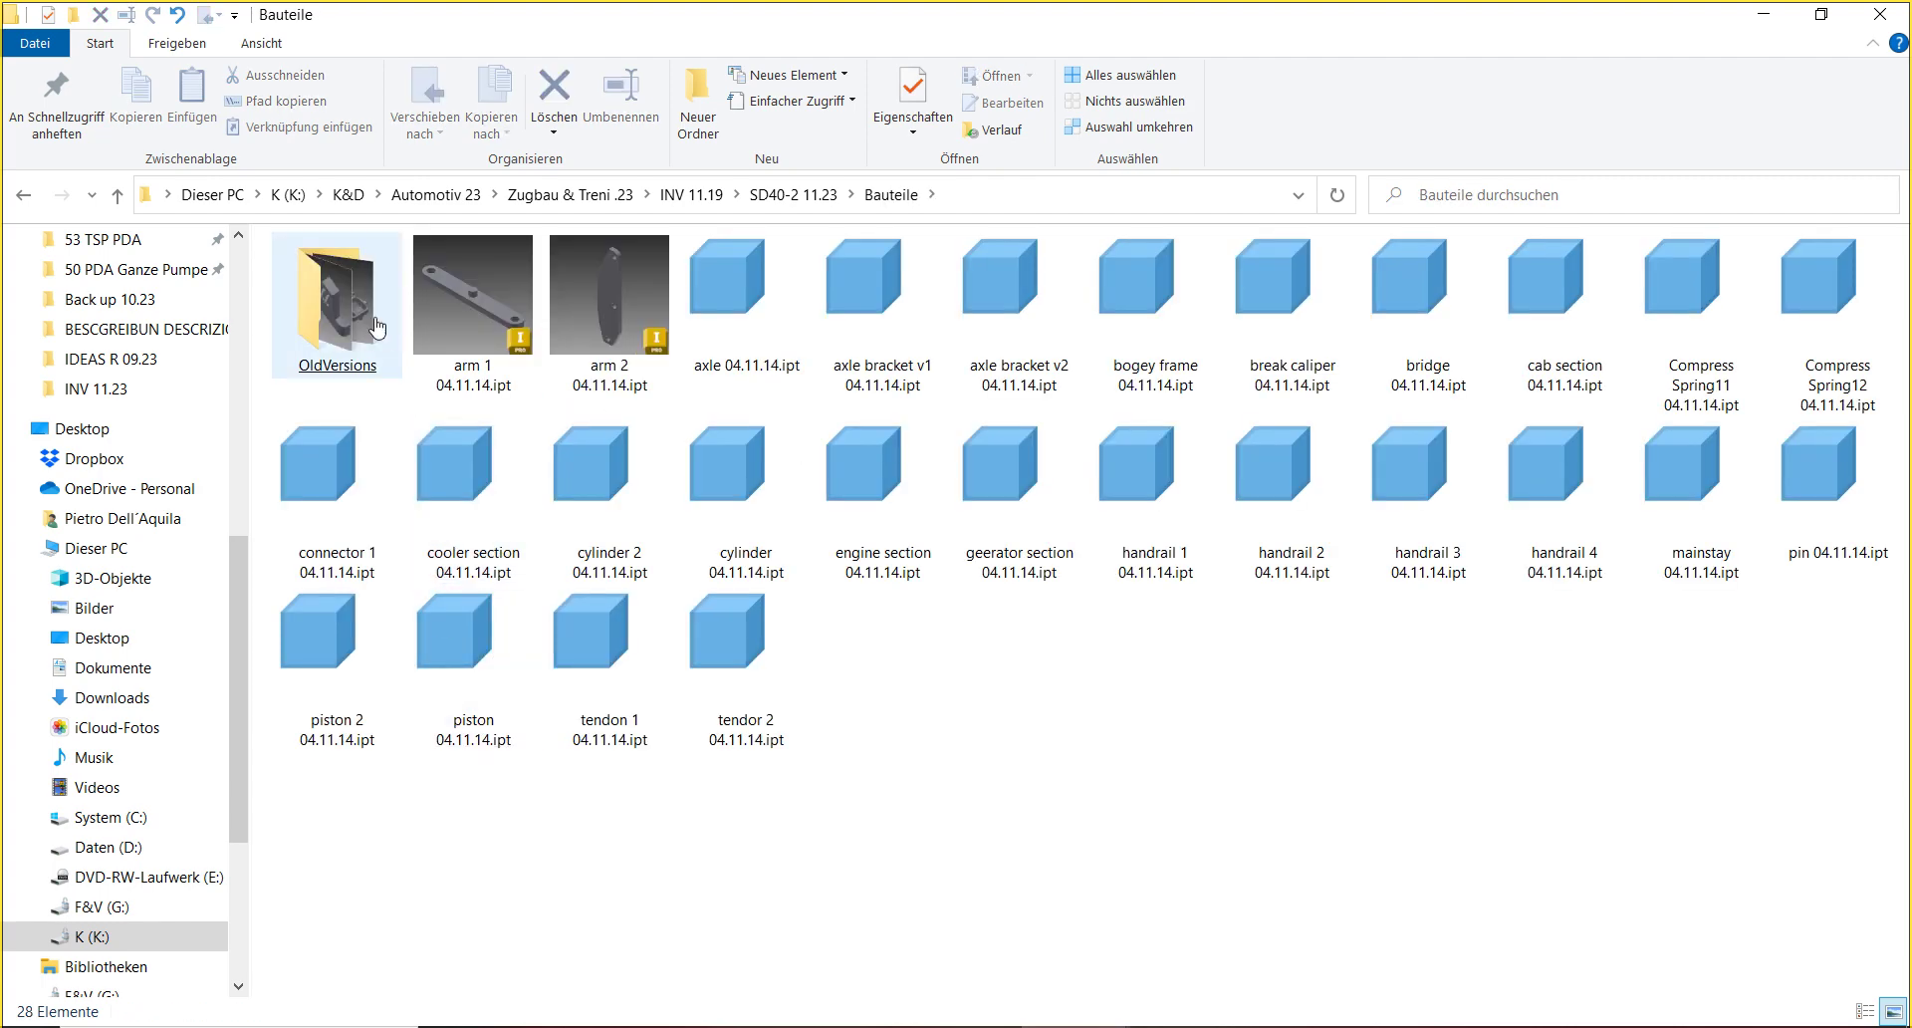
mouse_move(377, 327)
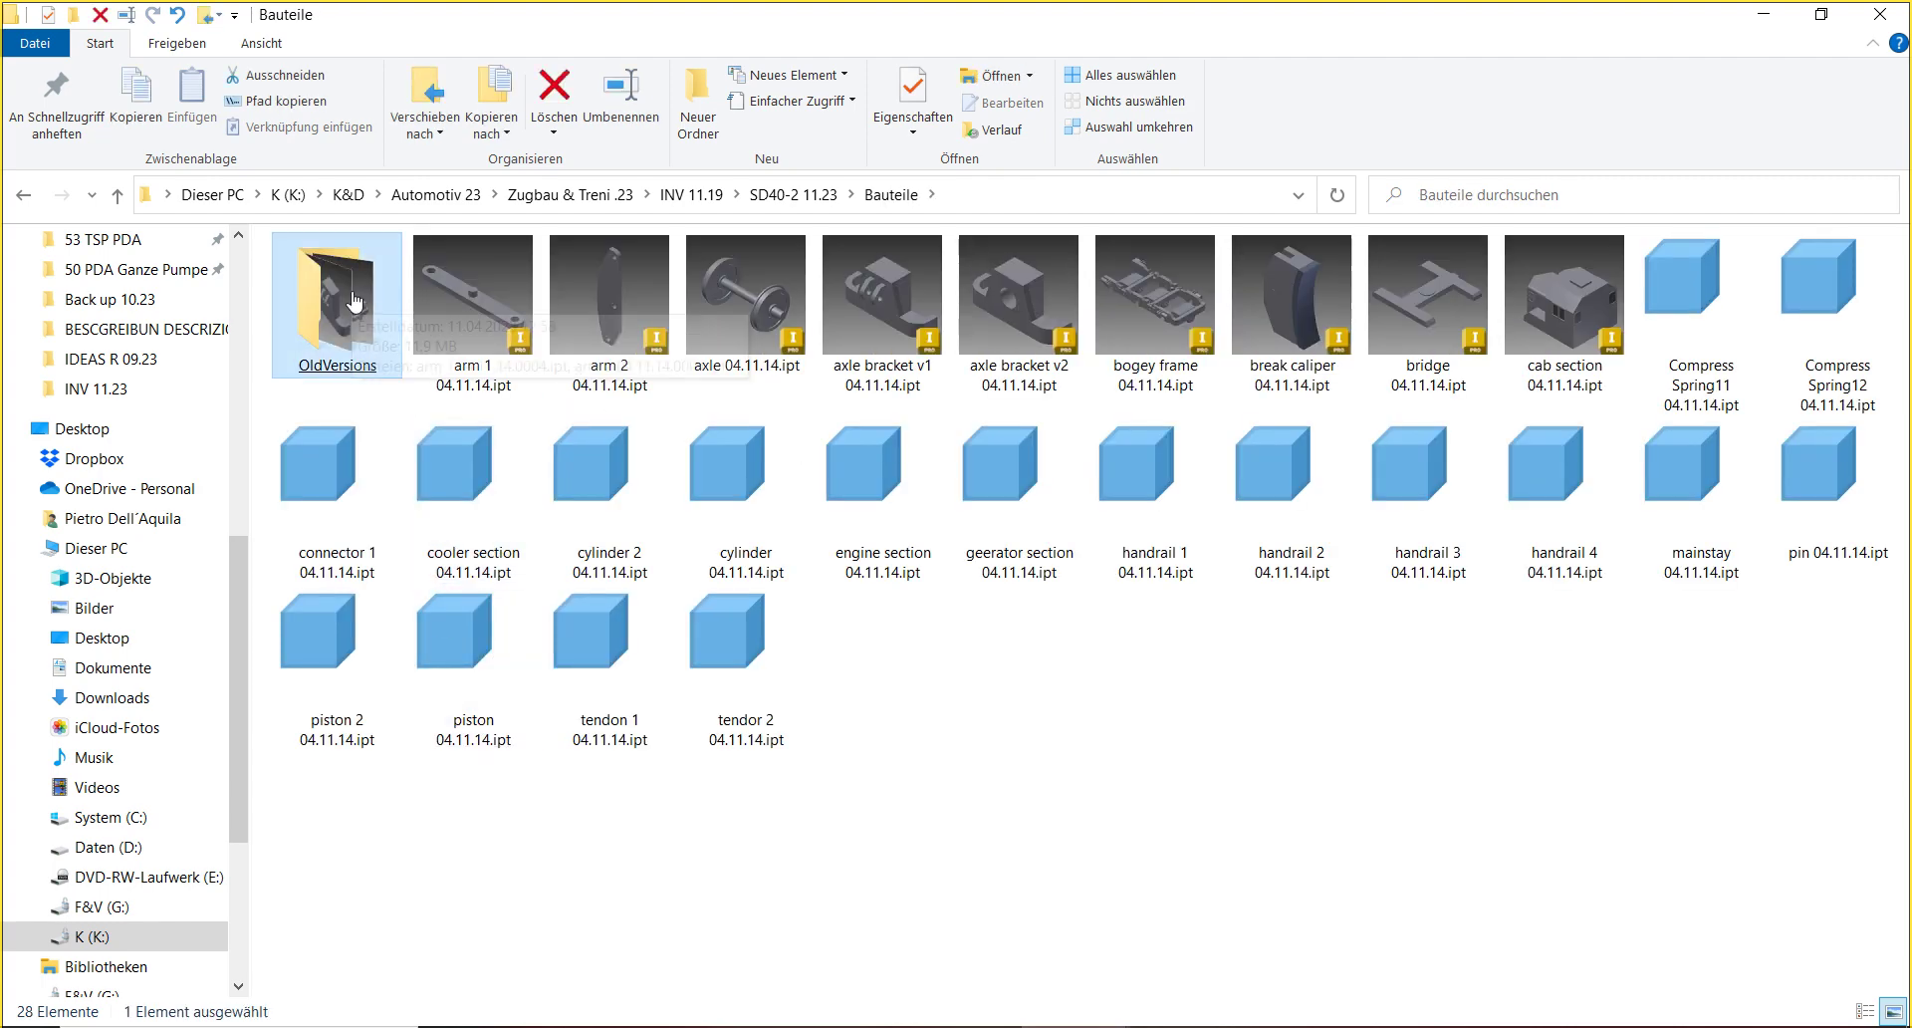
click(568, 92)
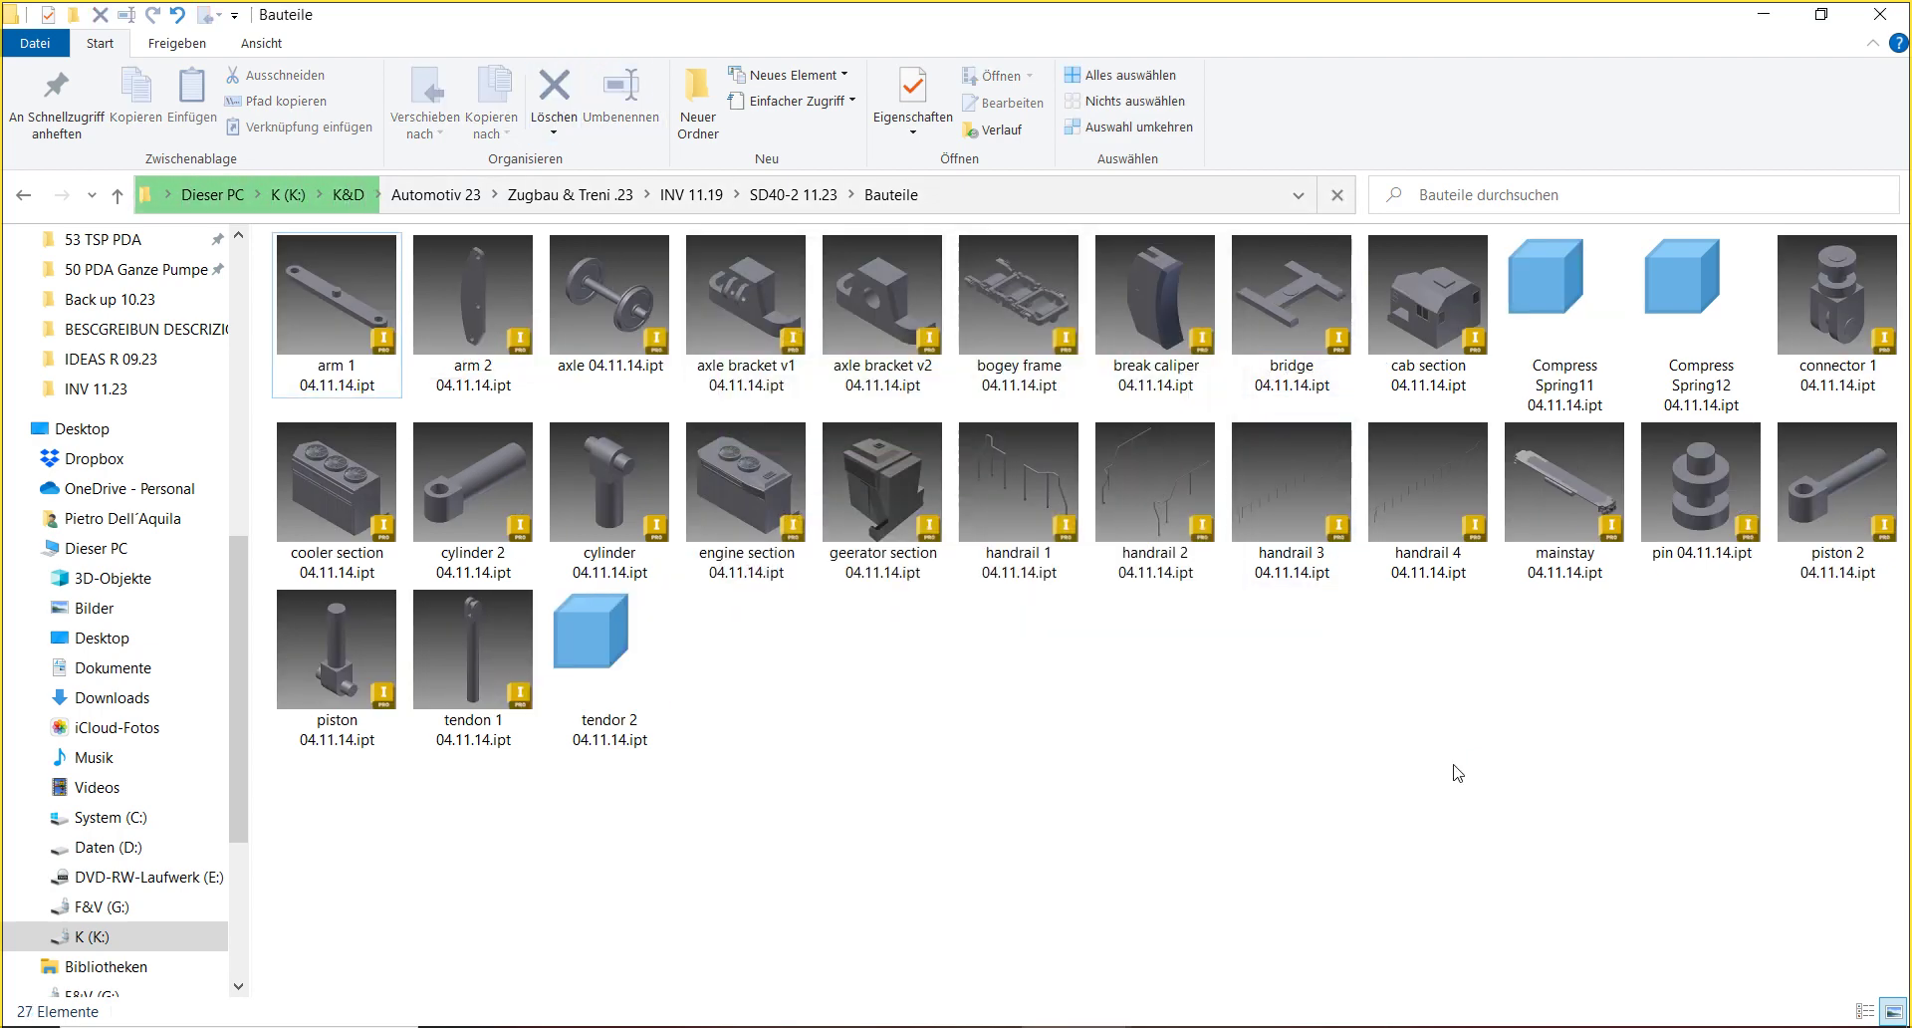
click(1037, 577)
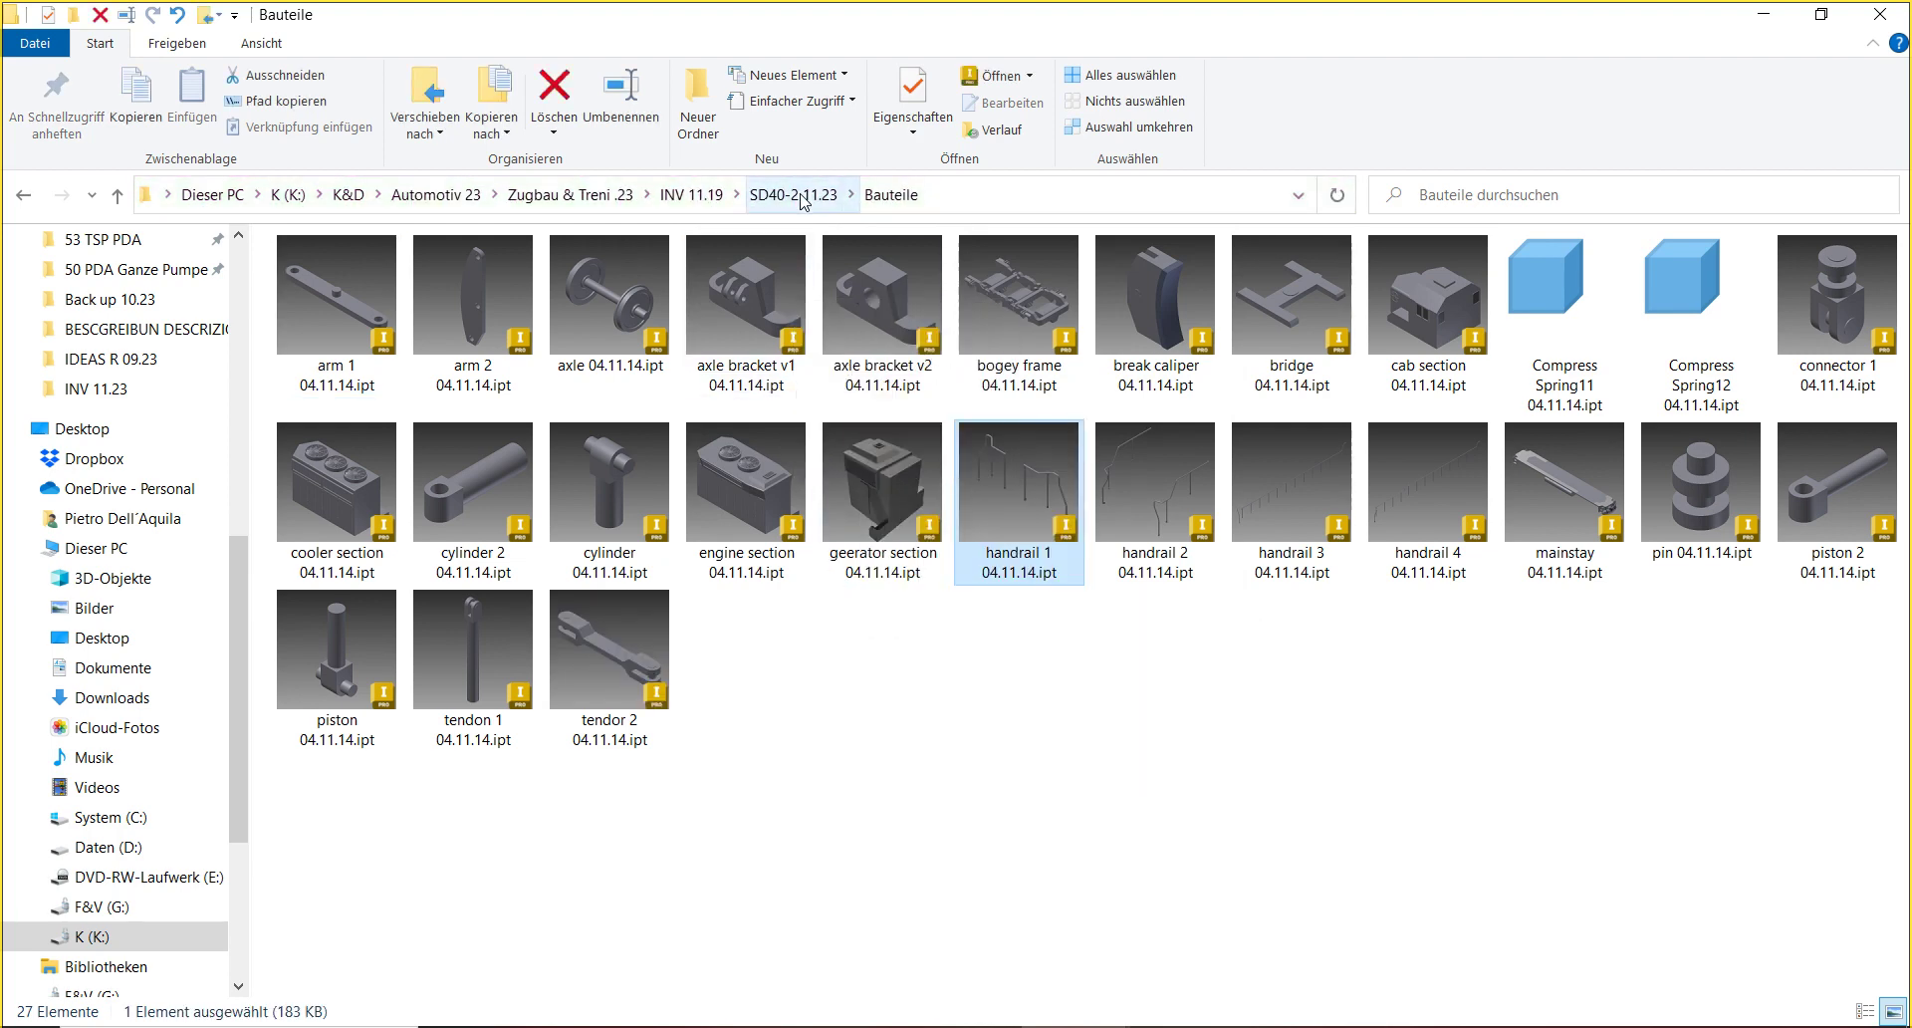
- Open the Baugruppe folder inside SD40-2 11.23 and delete its OldVersions subfolder
click(803, 197)
double_click(317, 338)
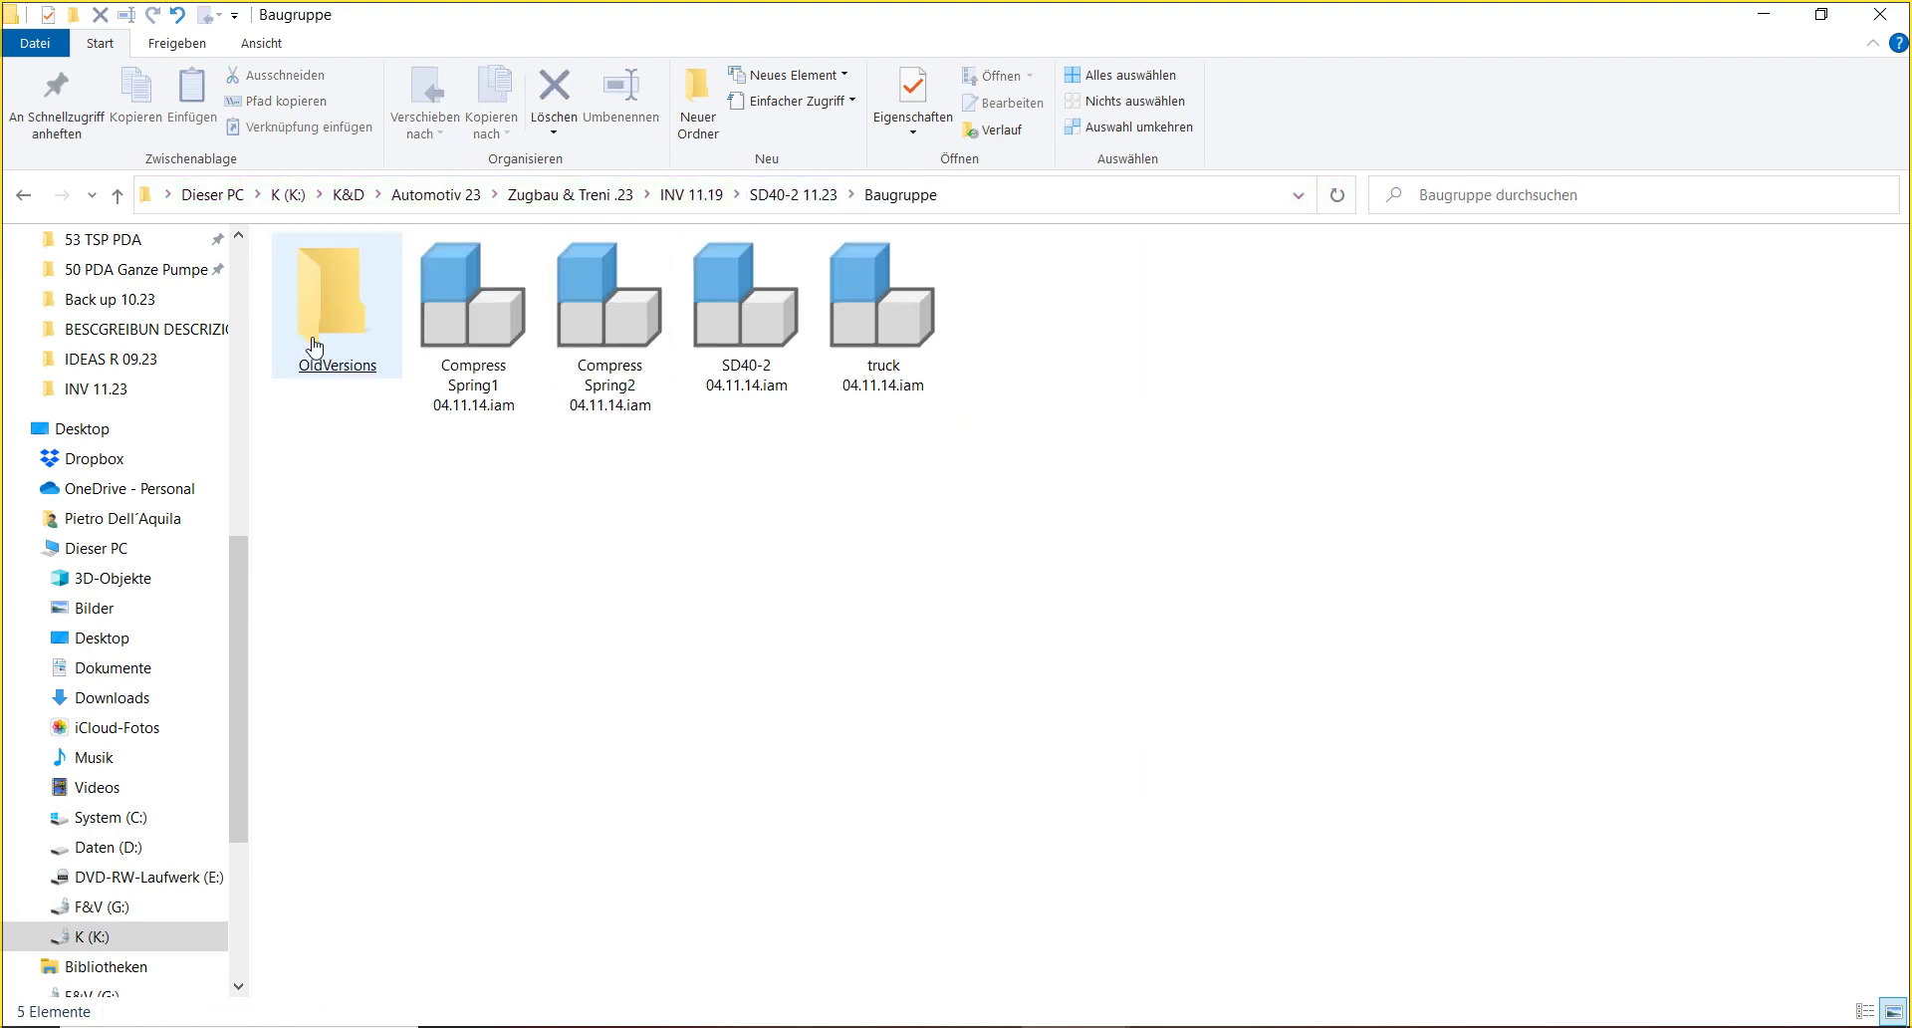
click(321, 324)
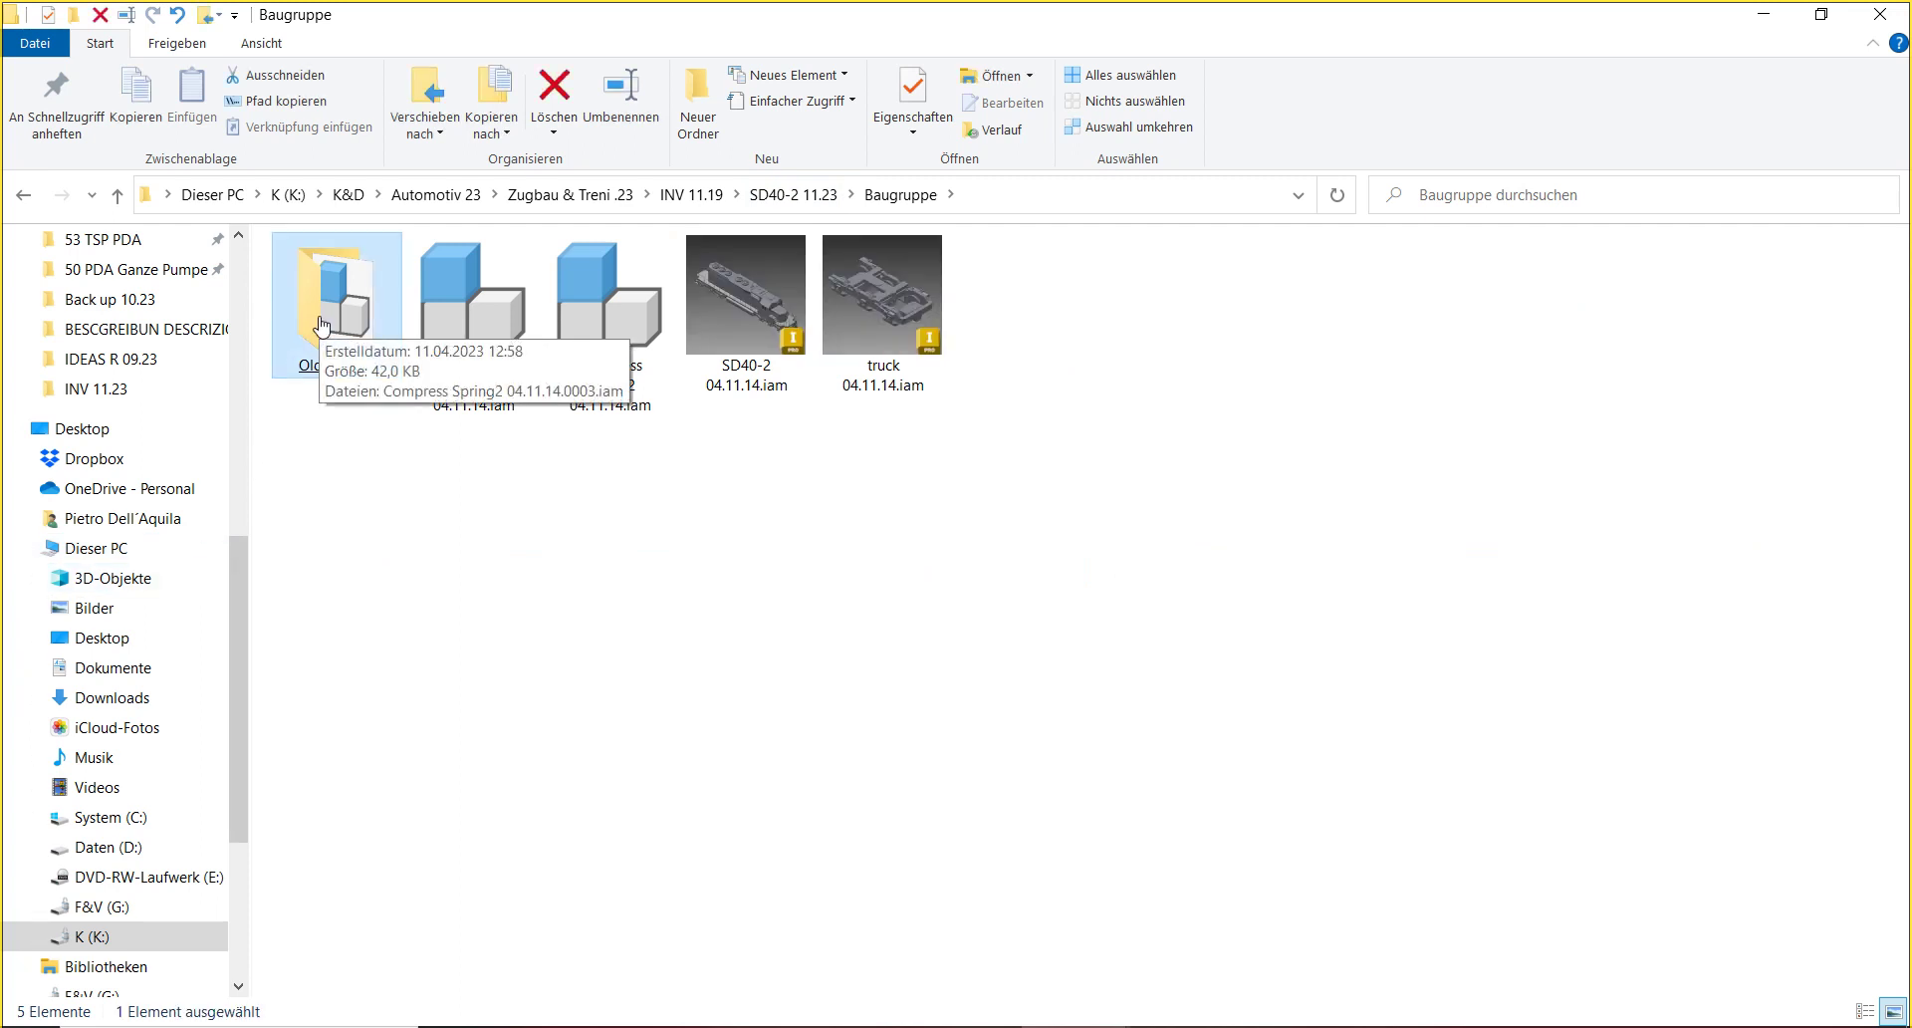
click(551, 85)
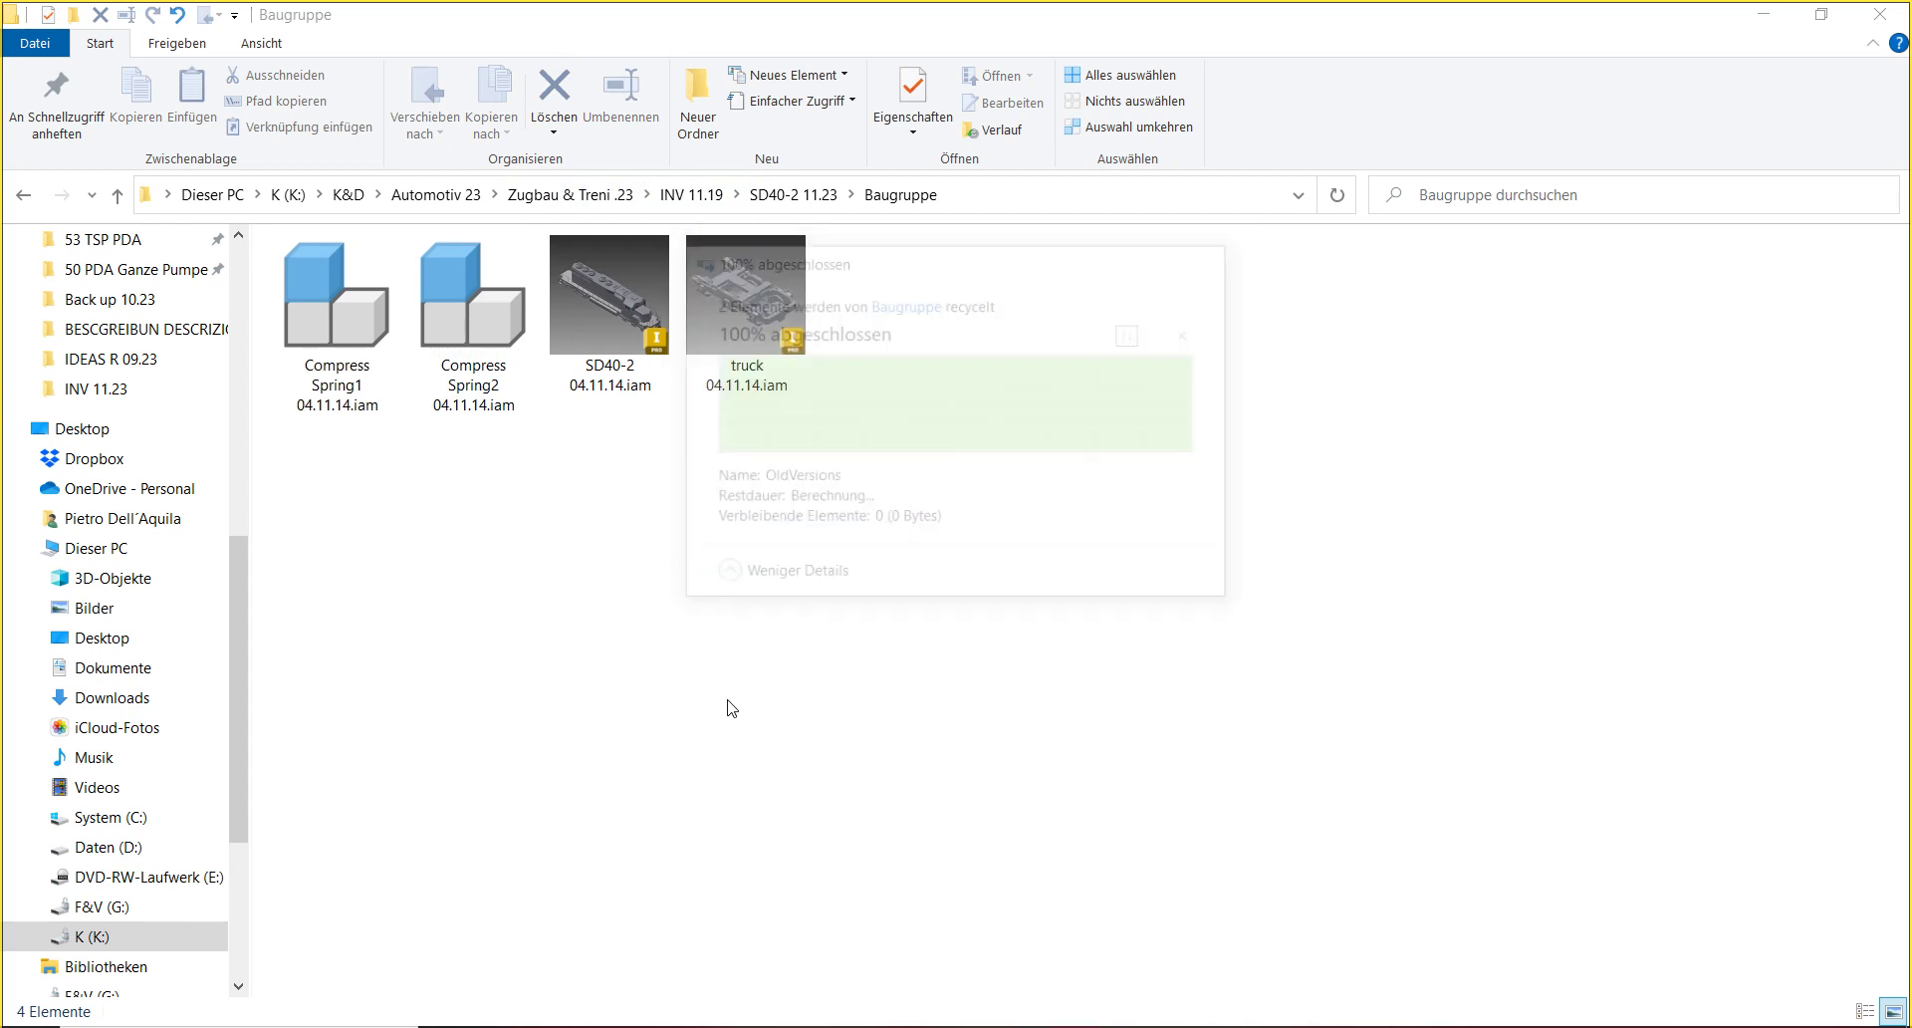
- Go back up to SD40-2 11.23 and rename the Baugruppe folder to B
click(776, 210)
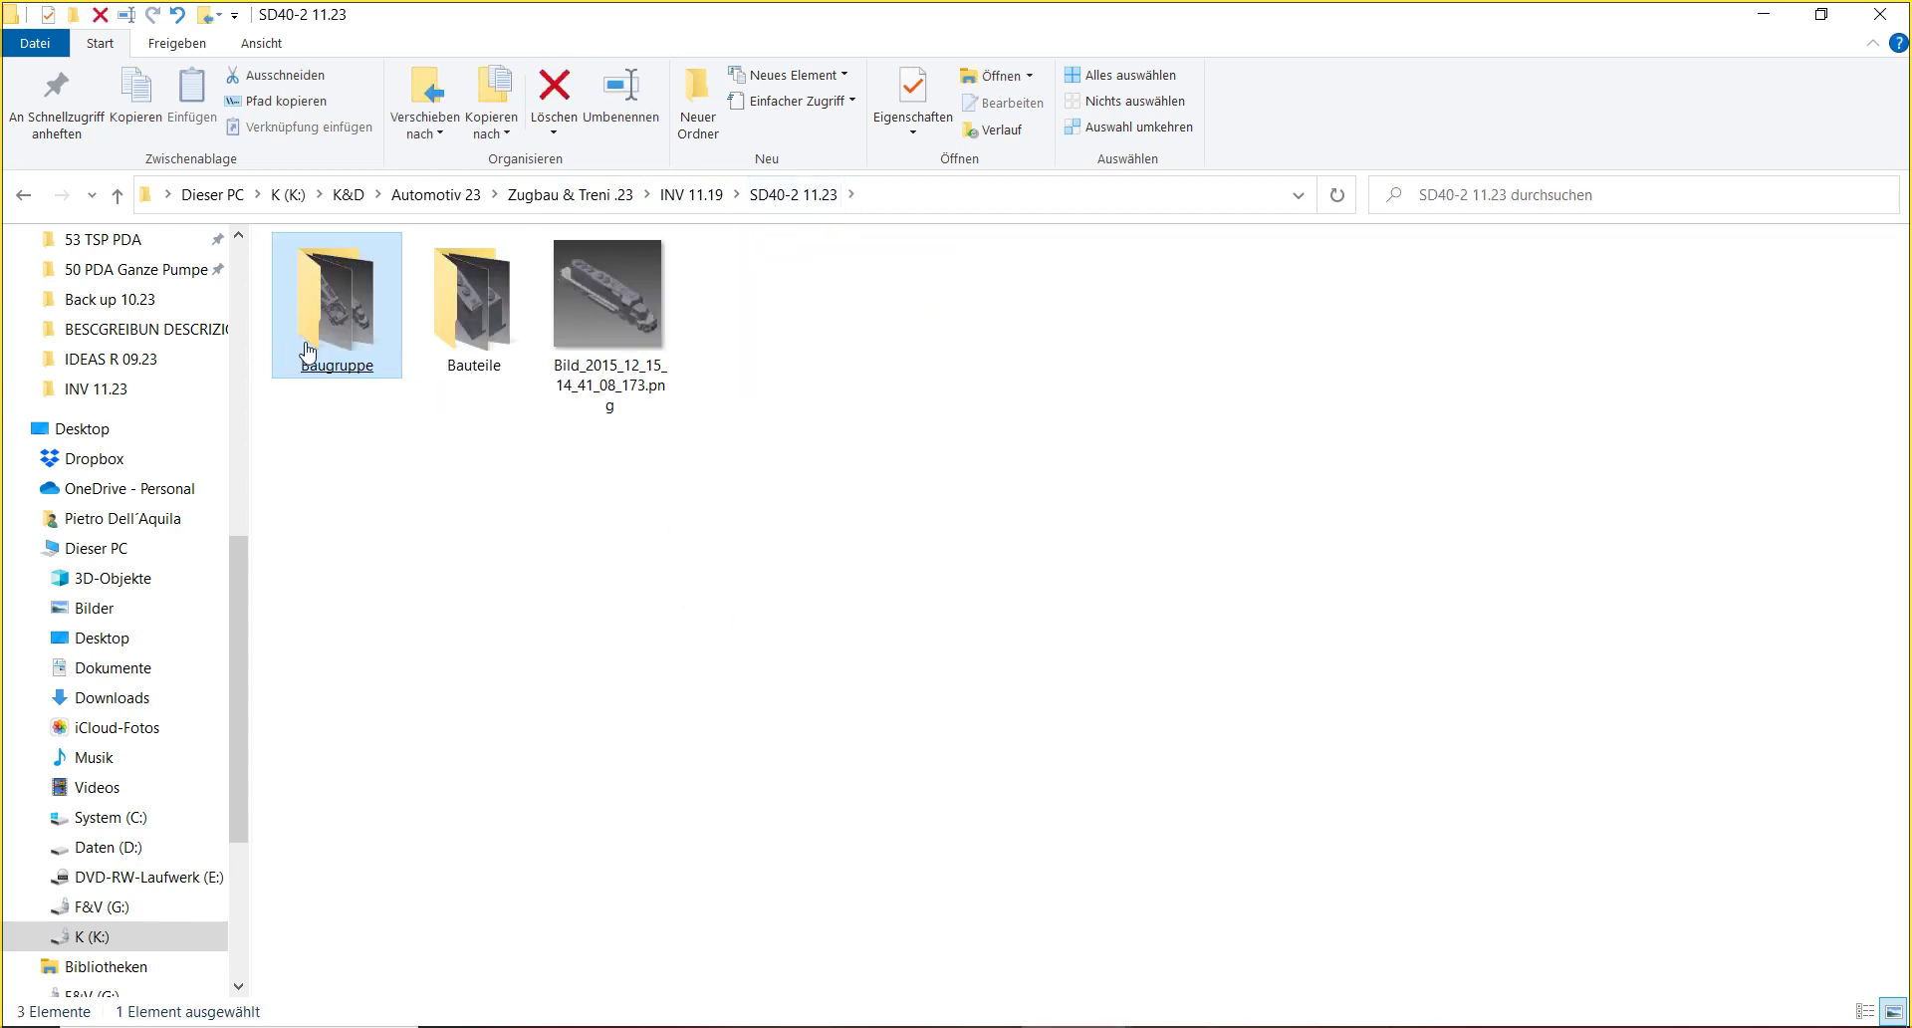
click(623, 105)
text(b)
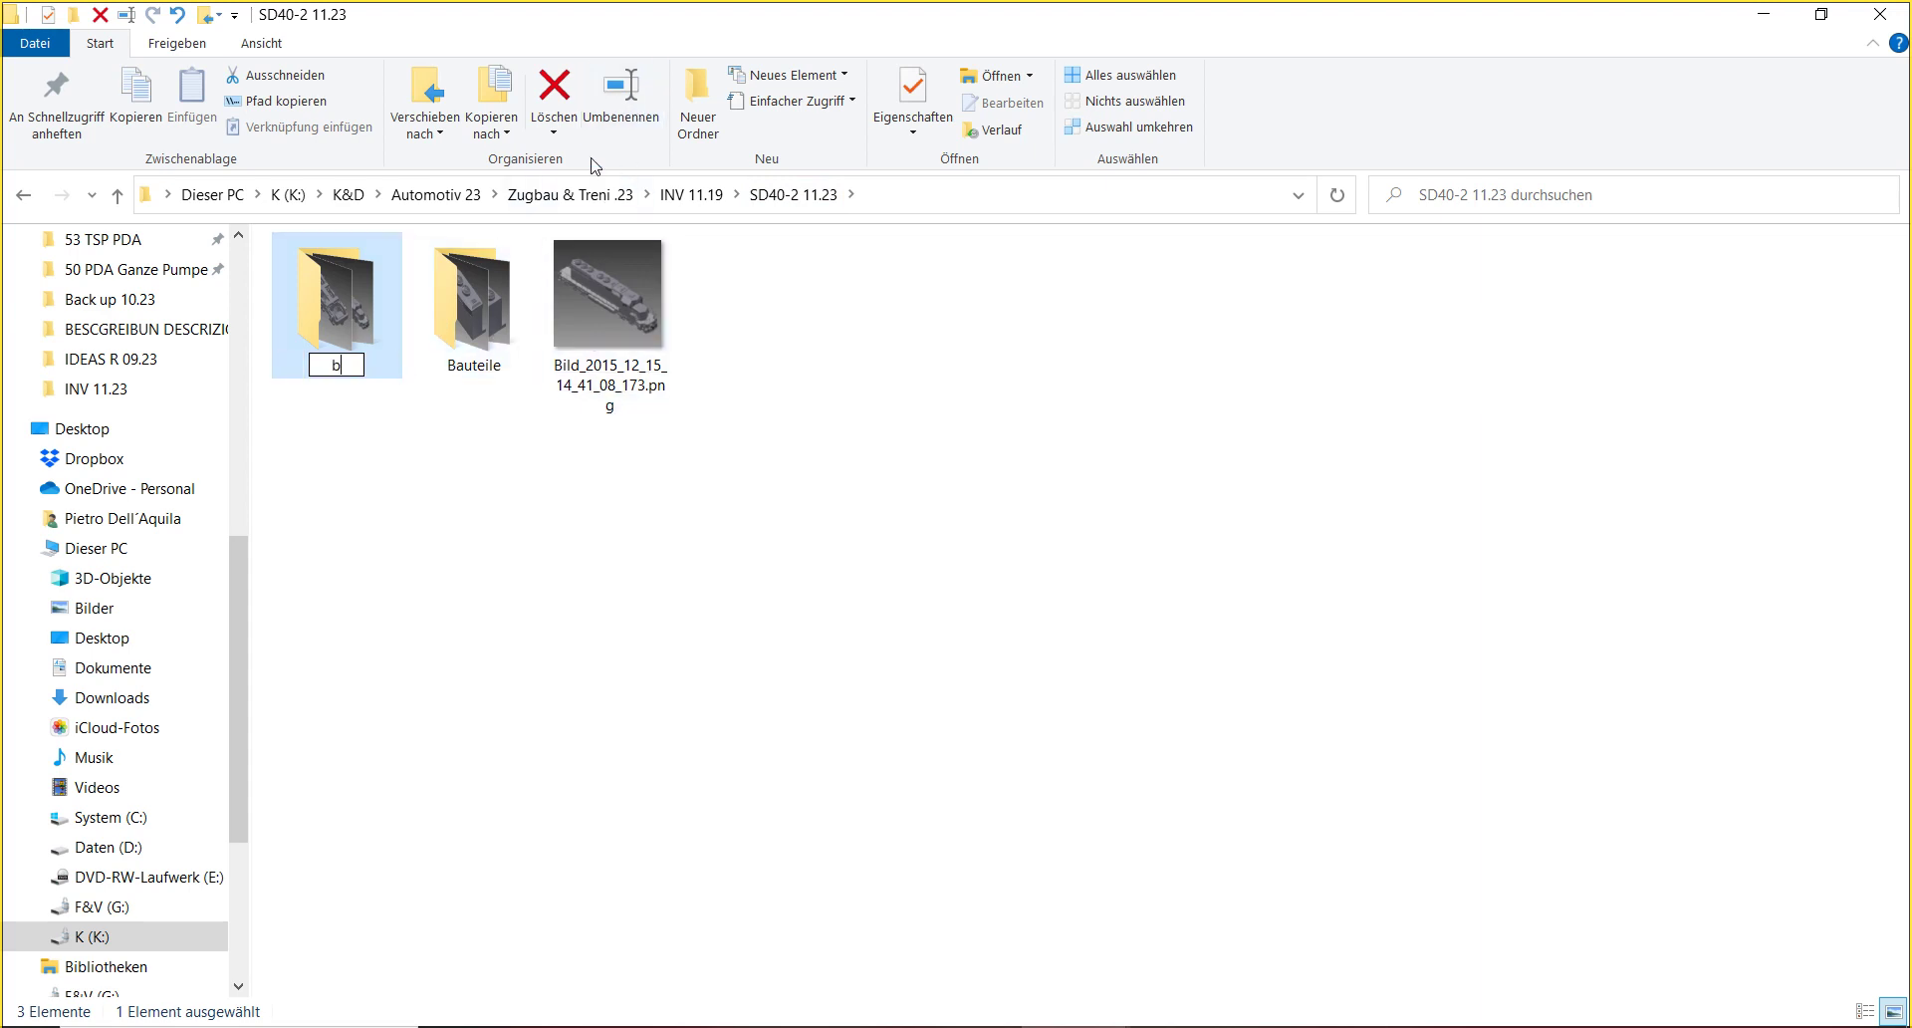
key(BackSpace)
key(Caps_Lock)
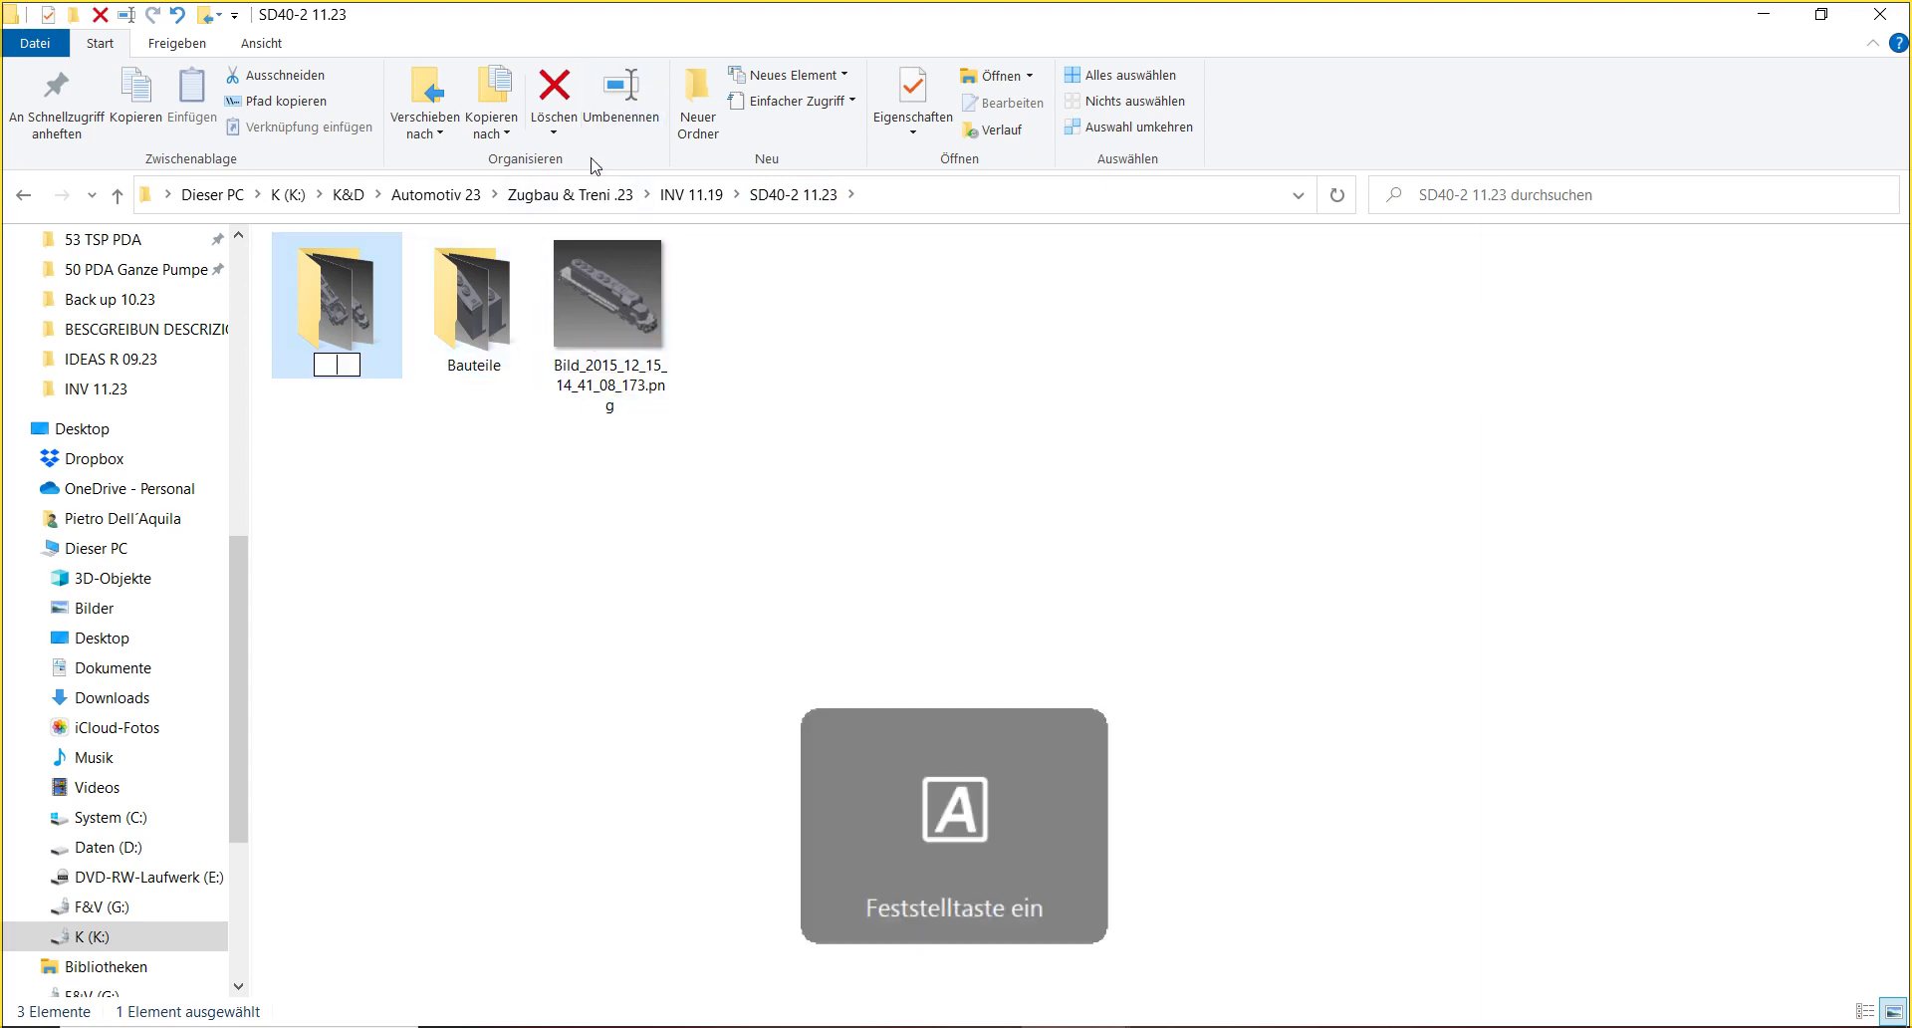
text(B)
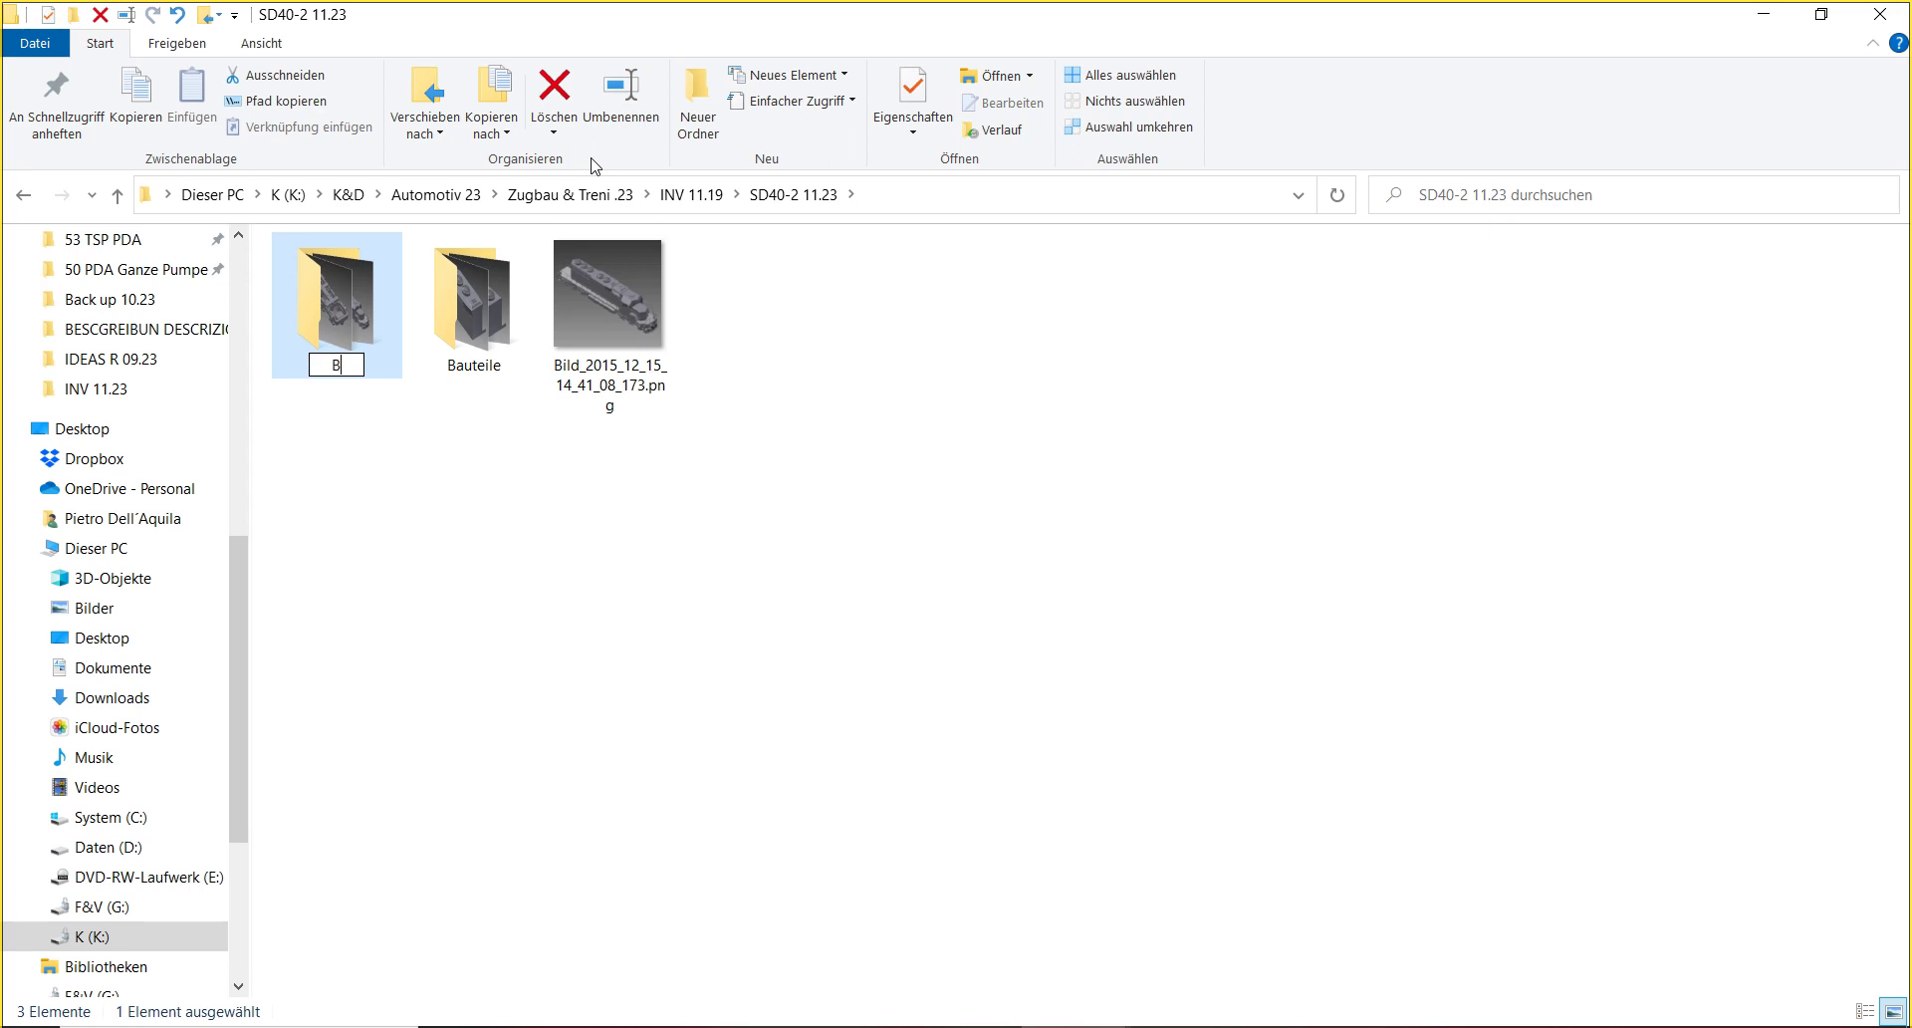
key(Return)
- Rename the Bauteile folder to B and agree to merge it with the existing B folder
click(473, 354)
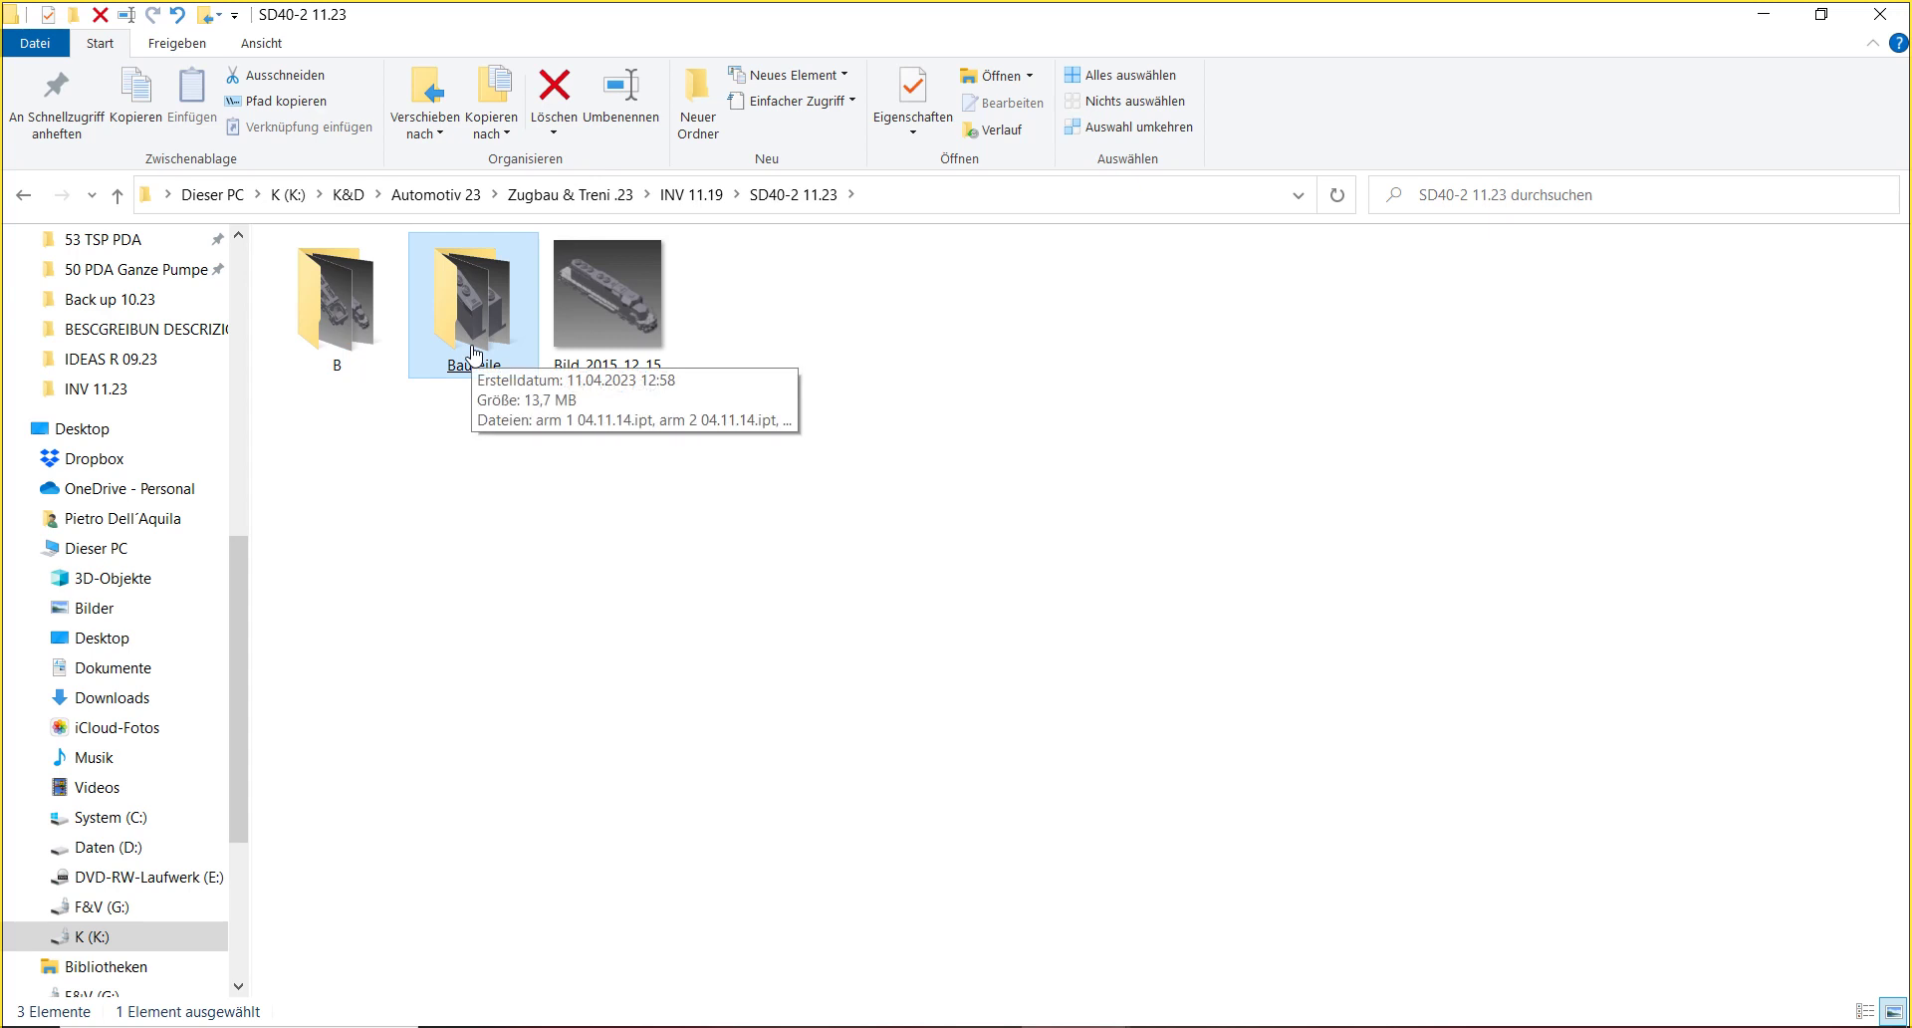
click(619, 99)
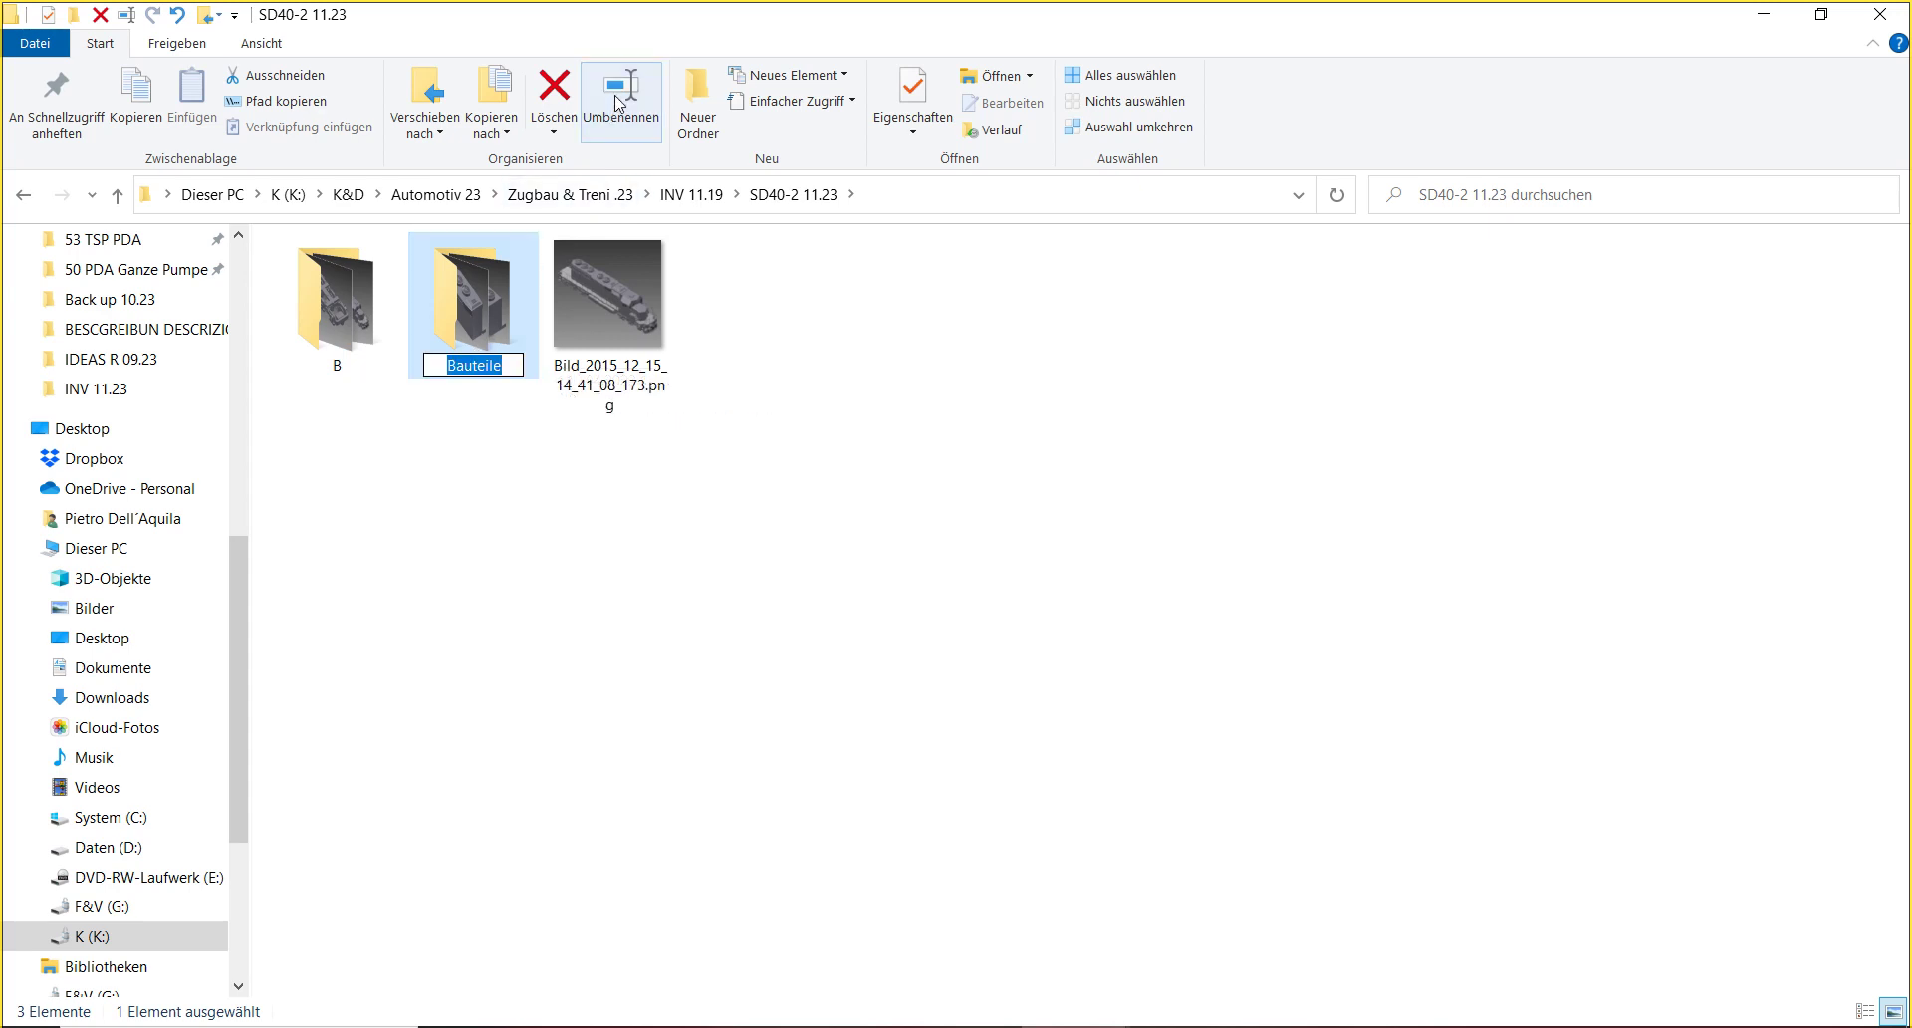
text(B)
key(Return)
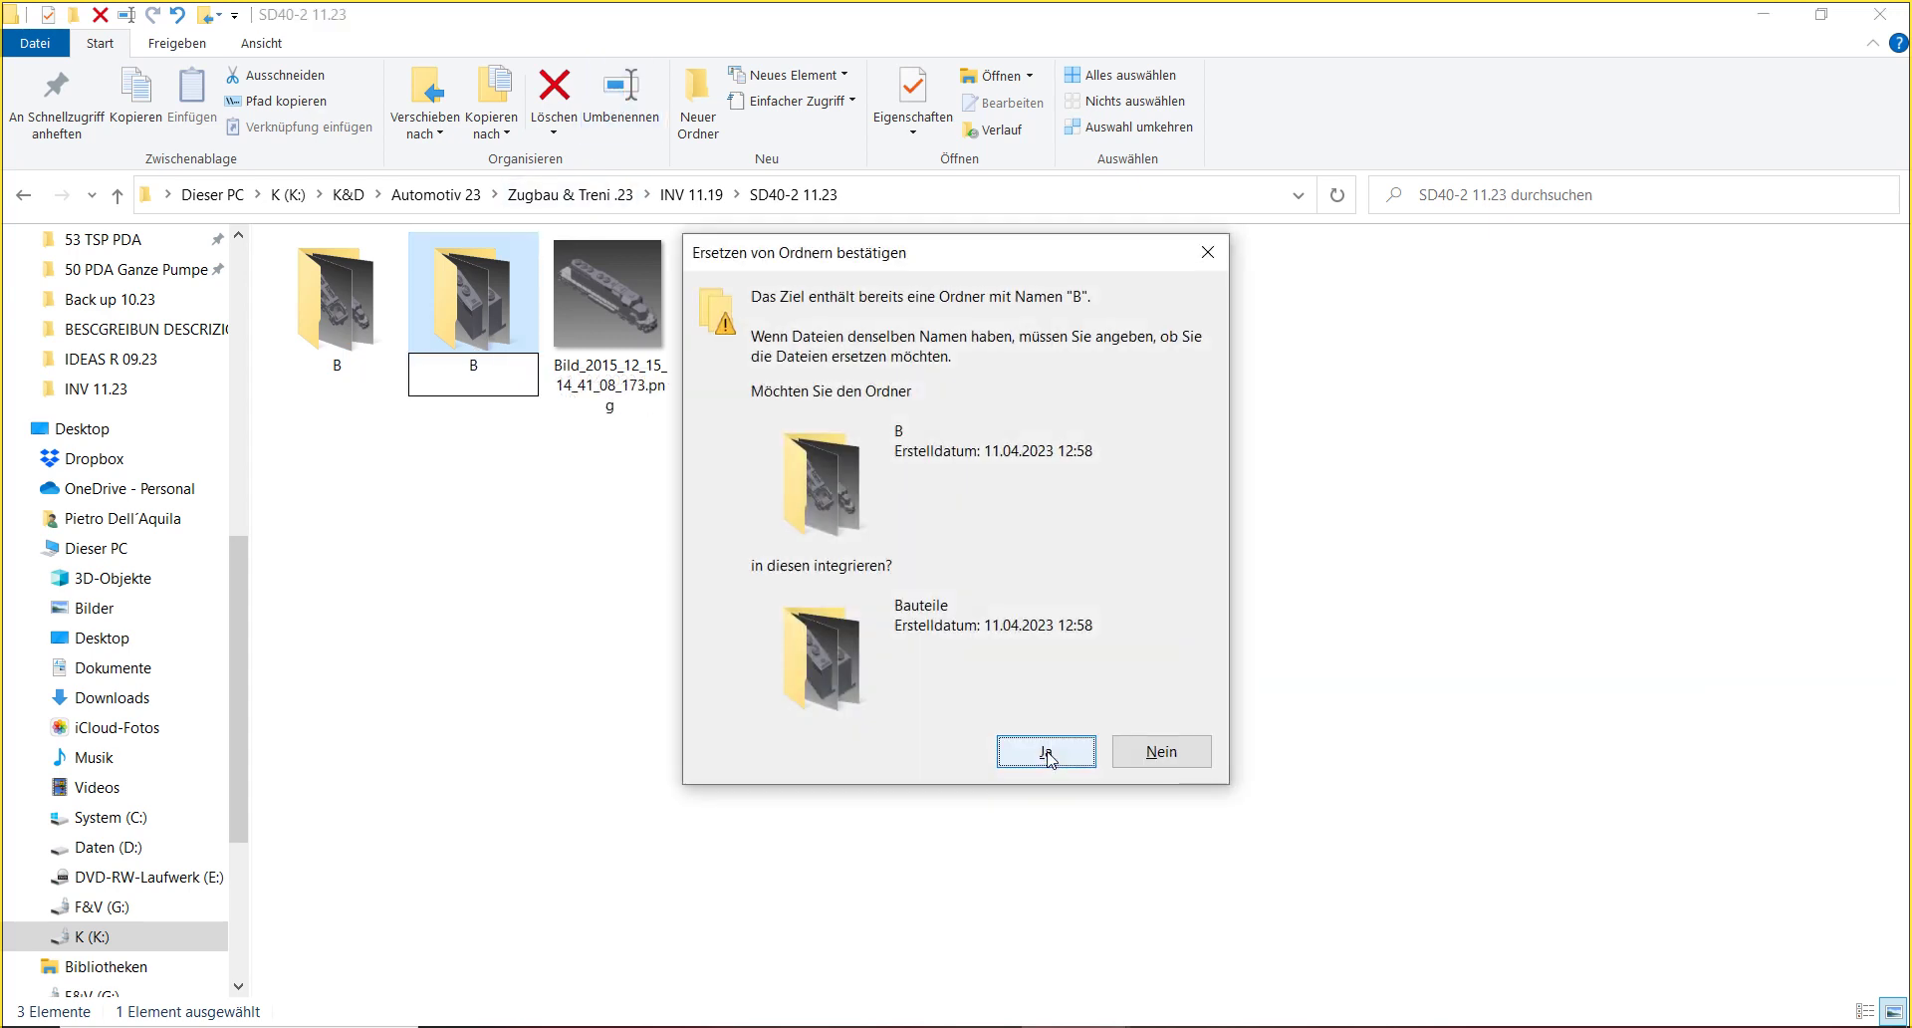
click(1048, 755)
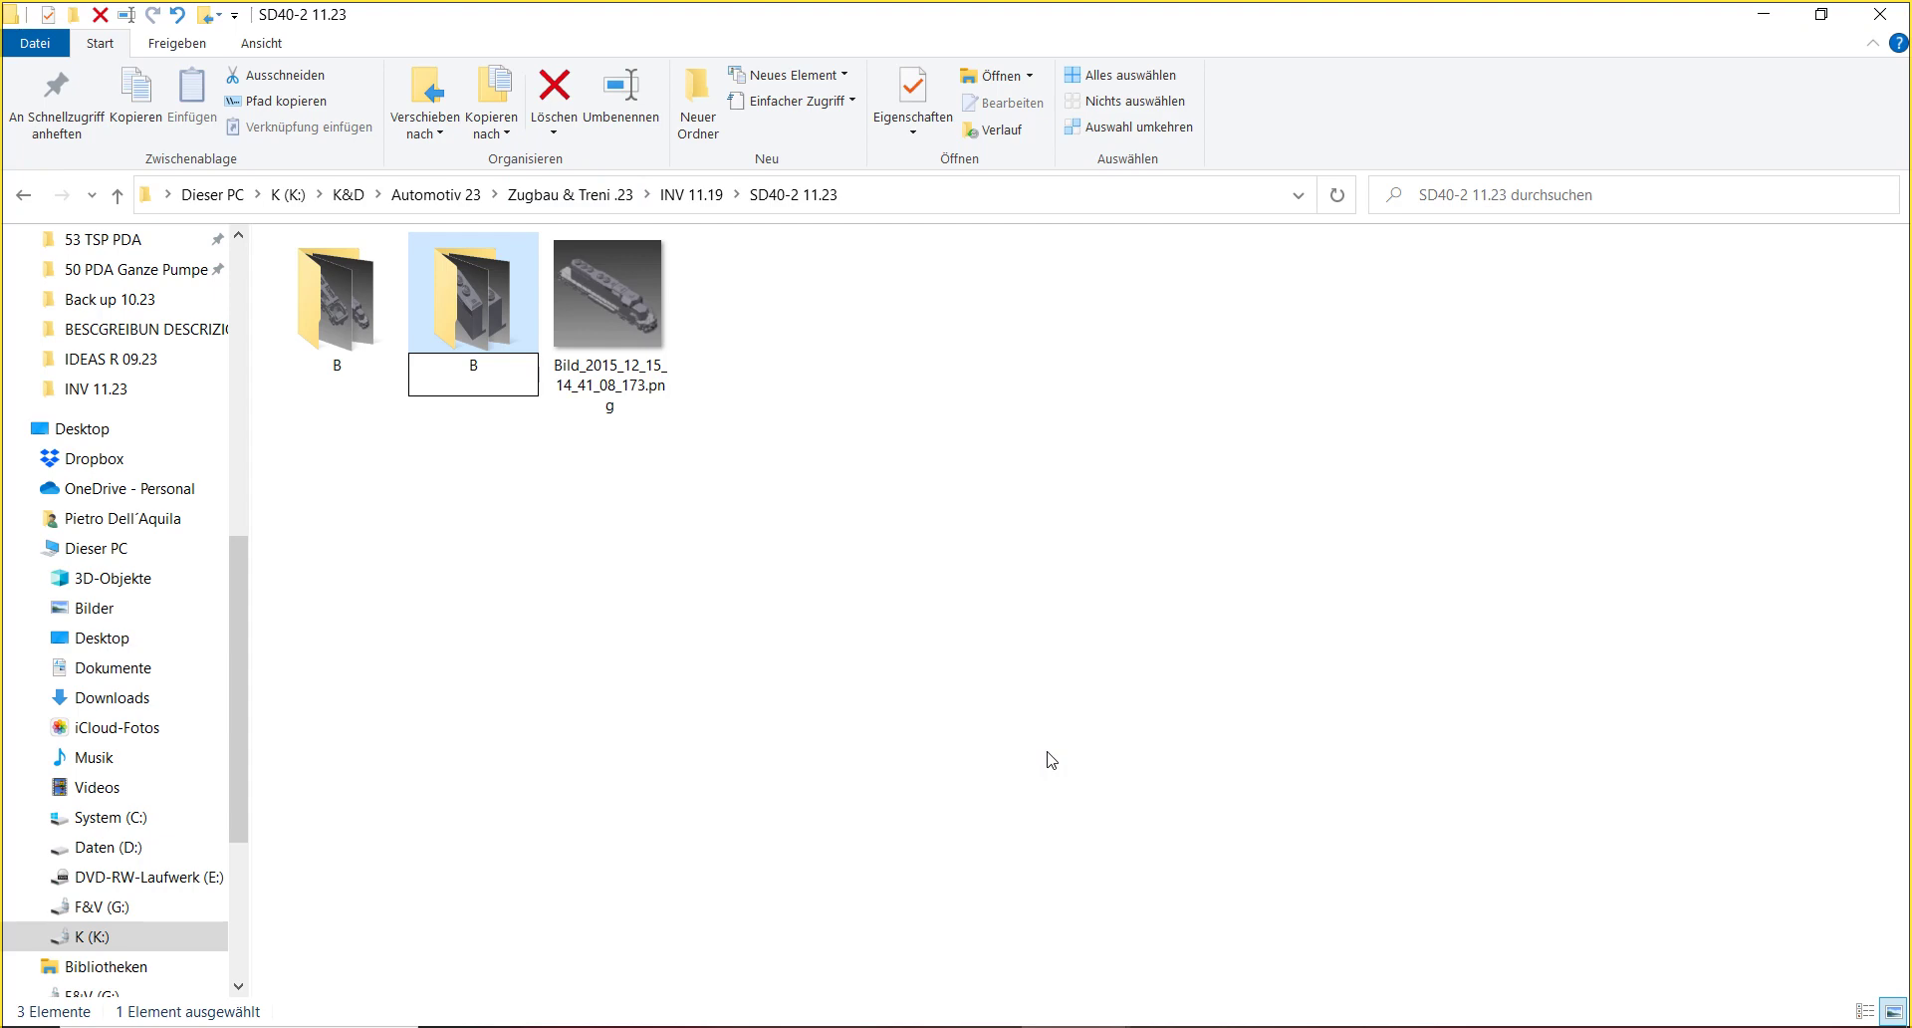
- Check the contents of the merged B folder, go back to SD40-2 11.23 and rename its picture 11.23.png
double_click(275, 379)
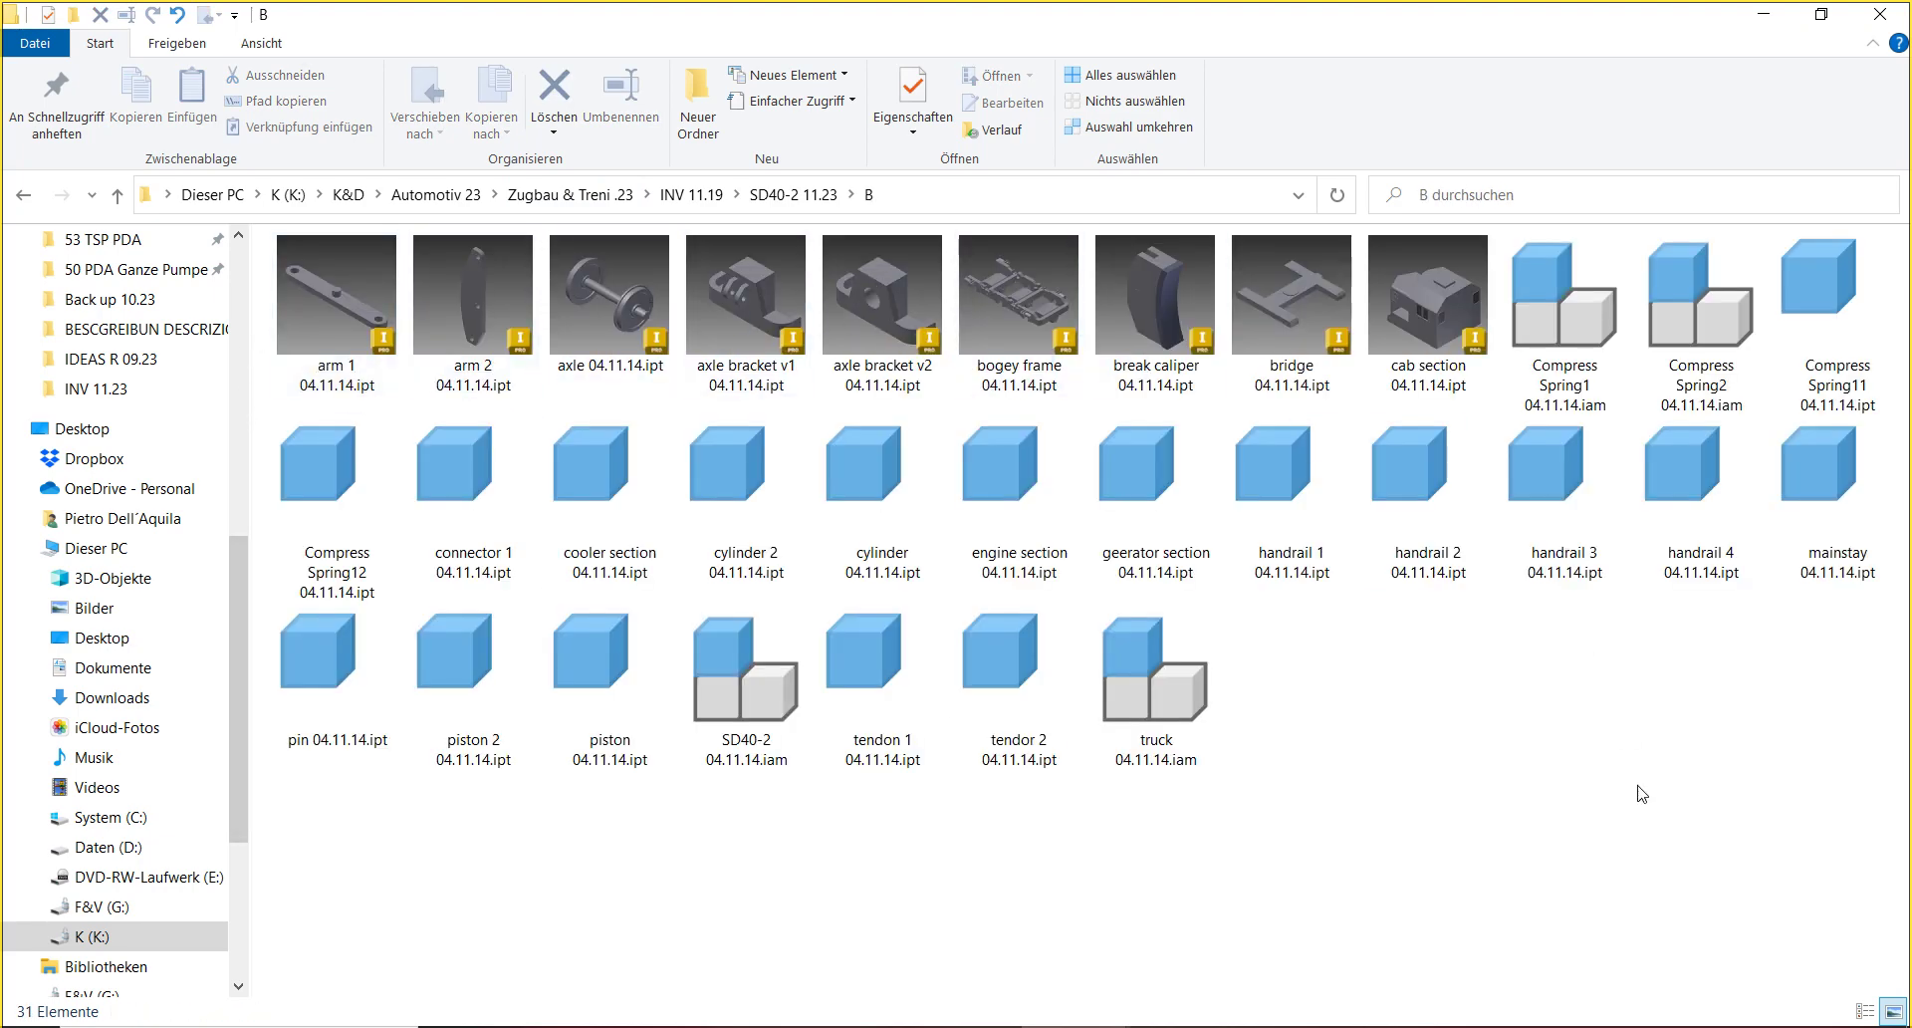
click(802, 195)
click(495, 304)
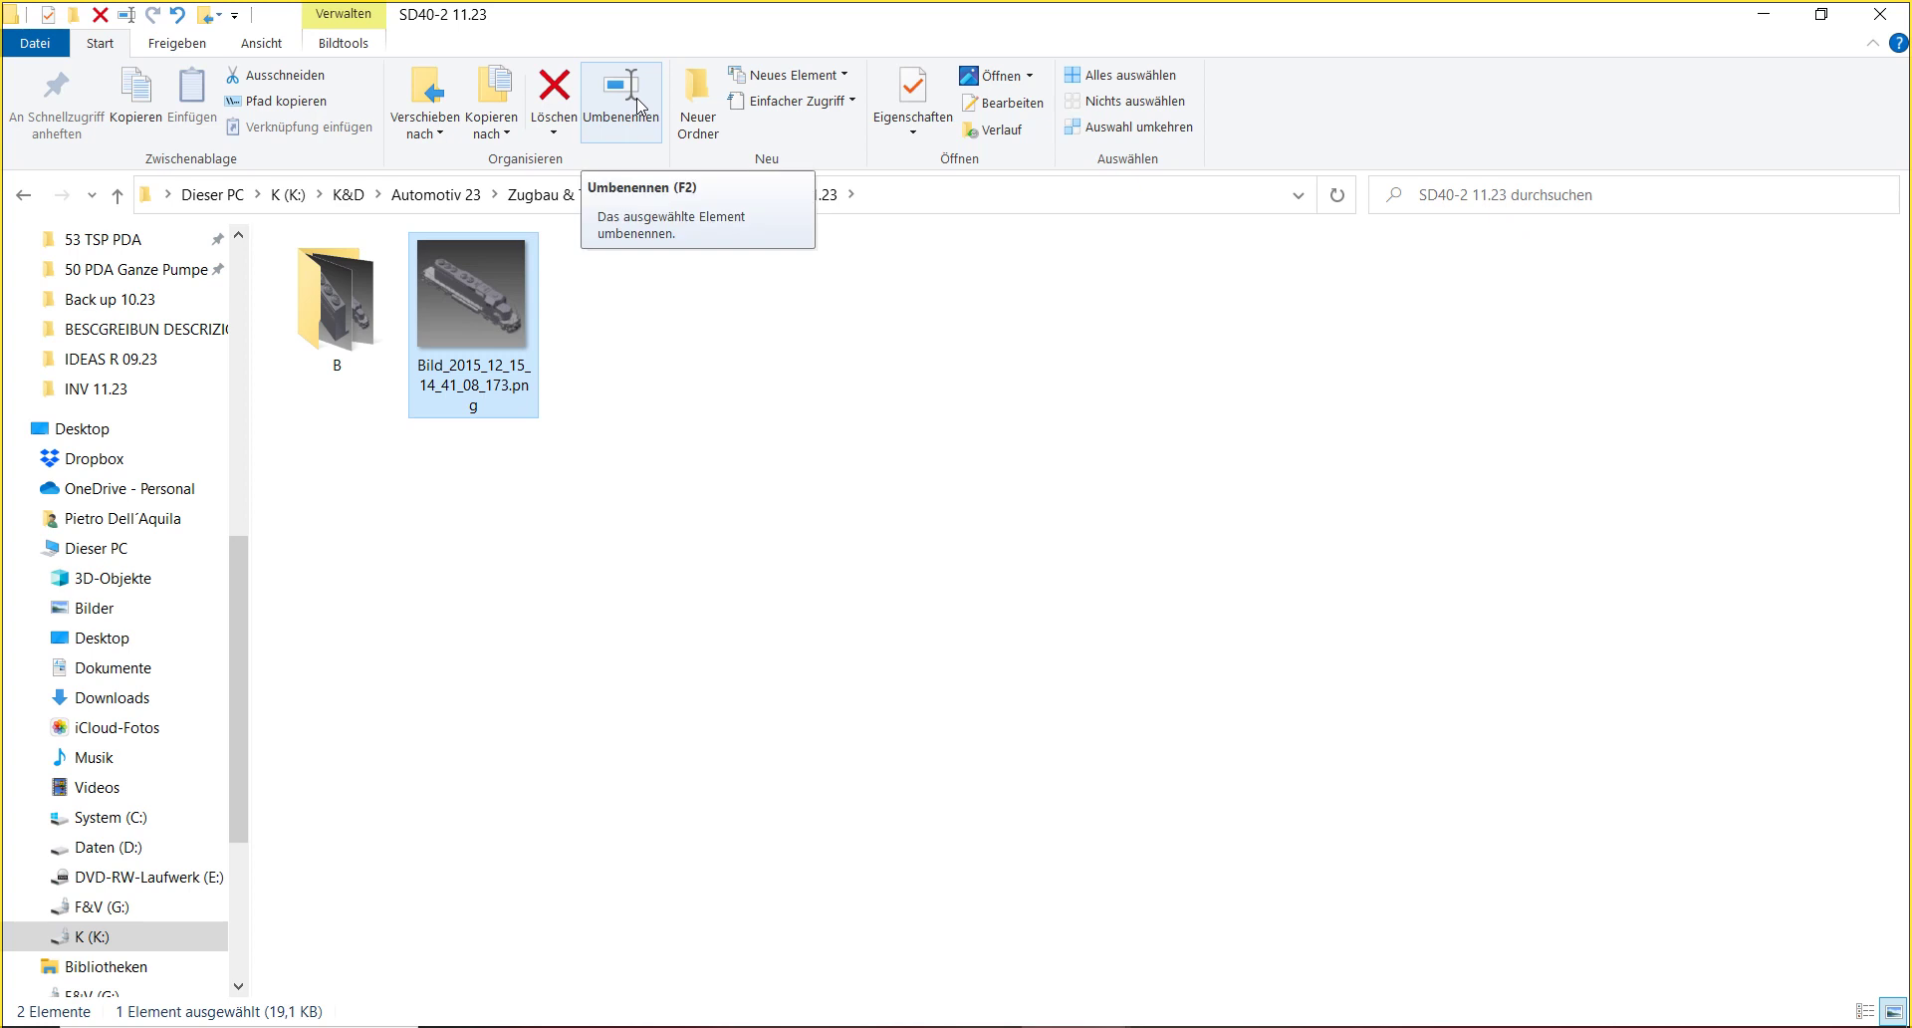
click(638, 106)
text(11.23)
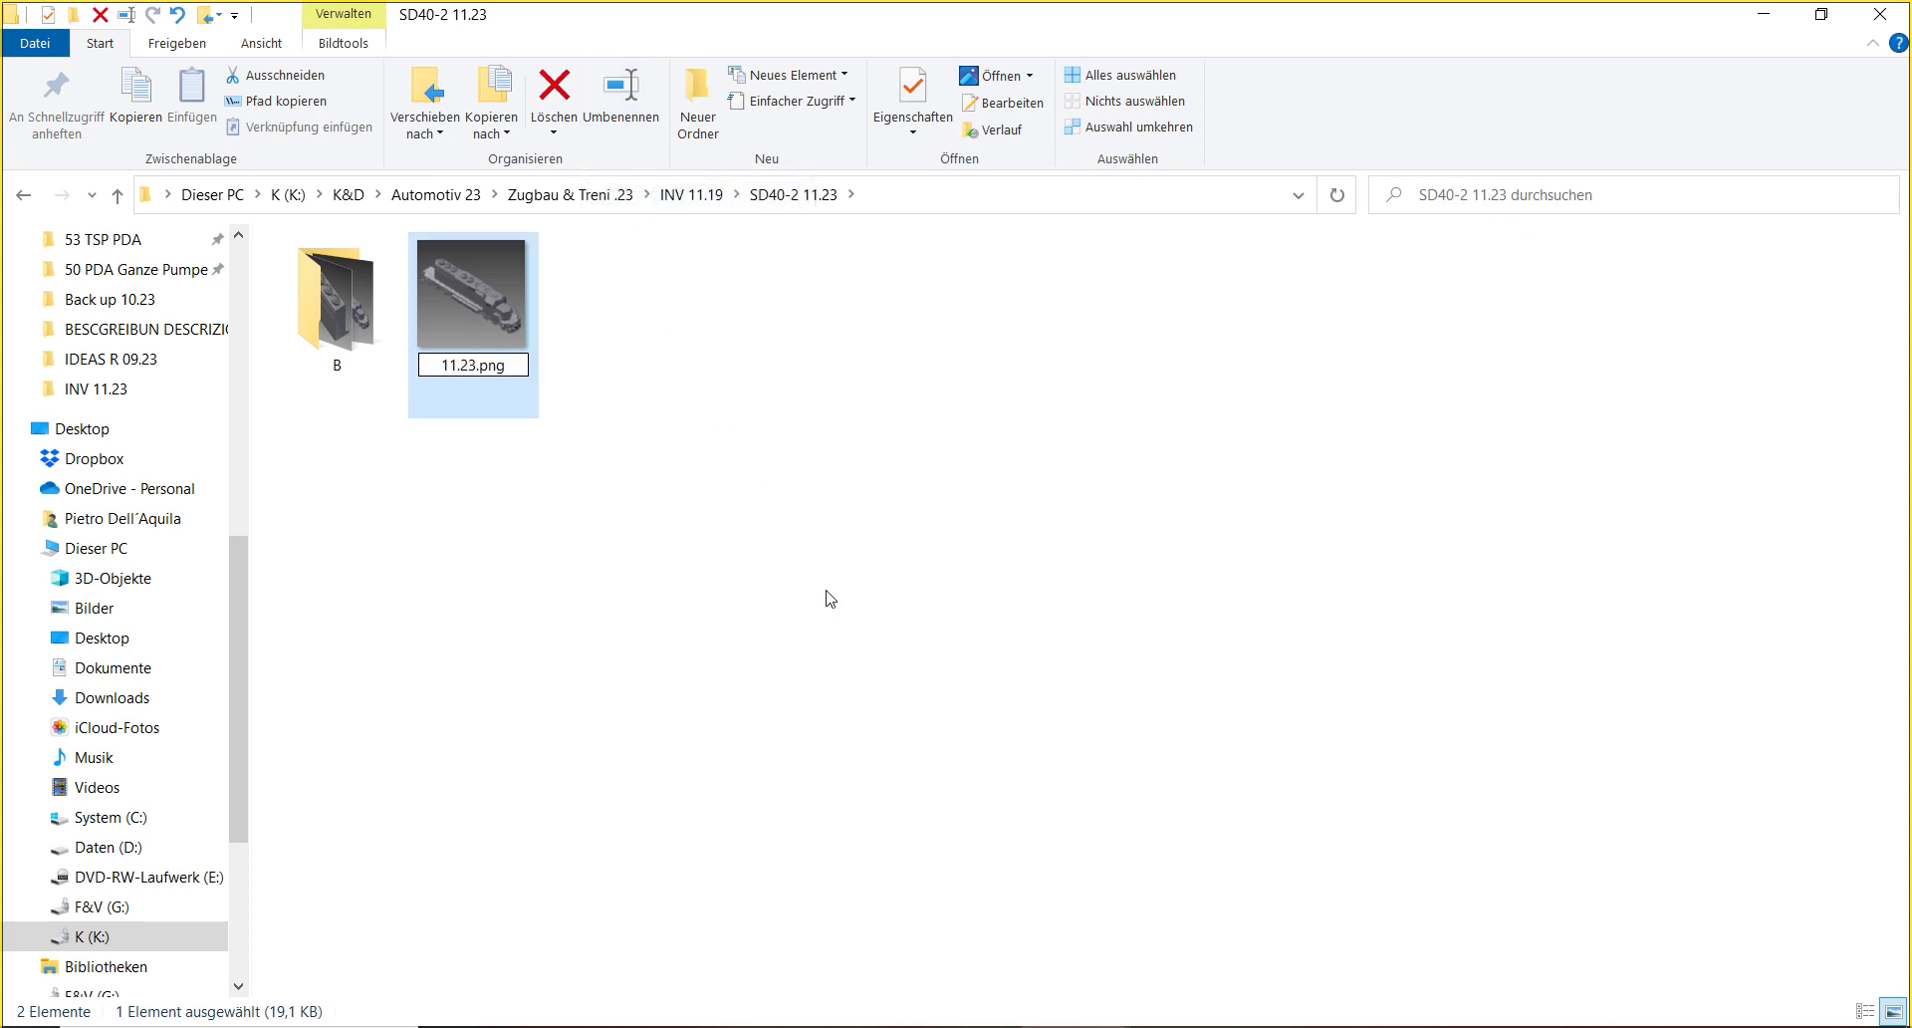
key(Return)
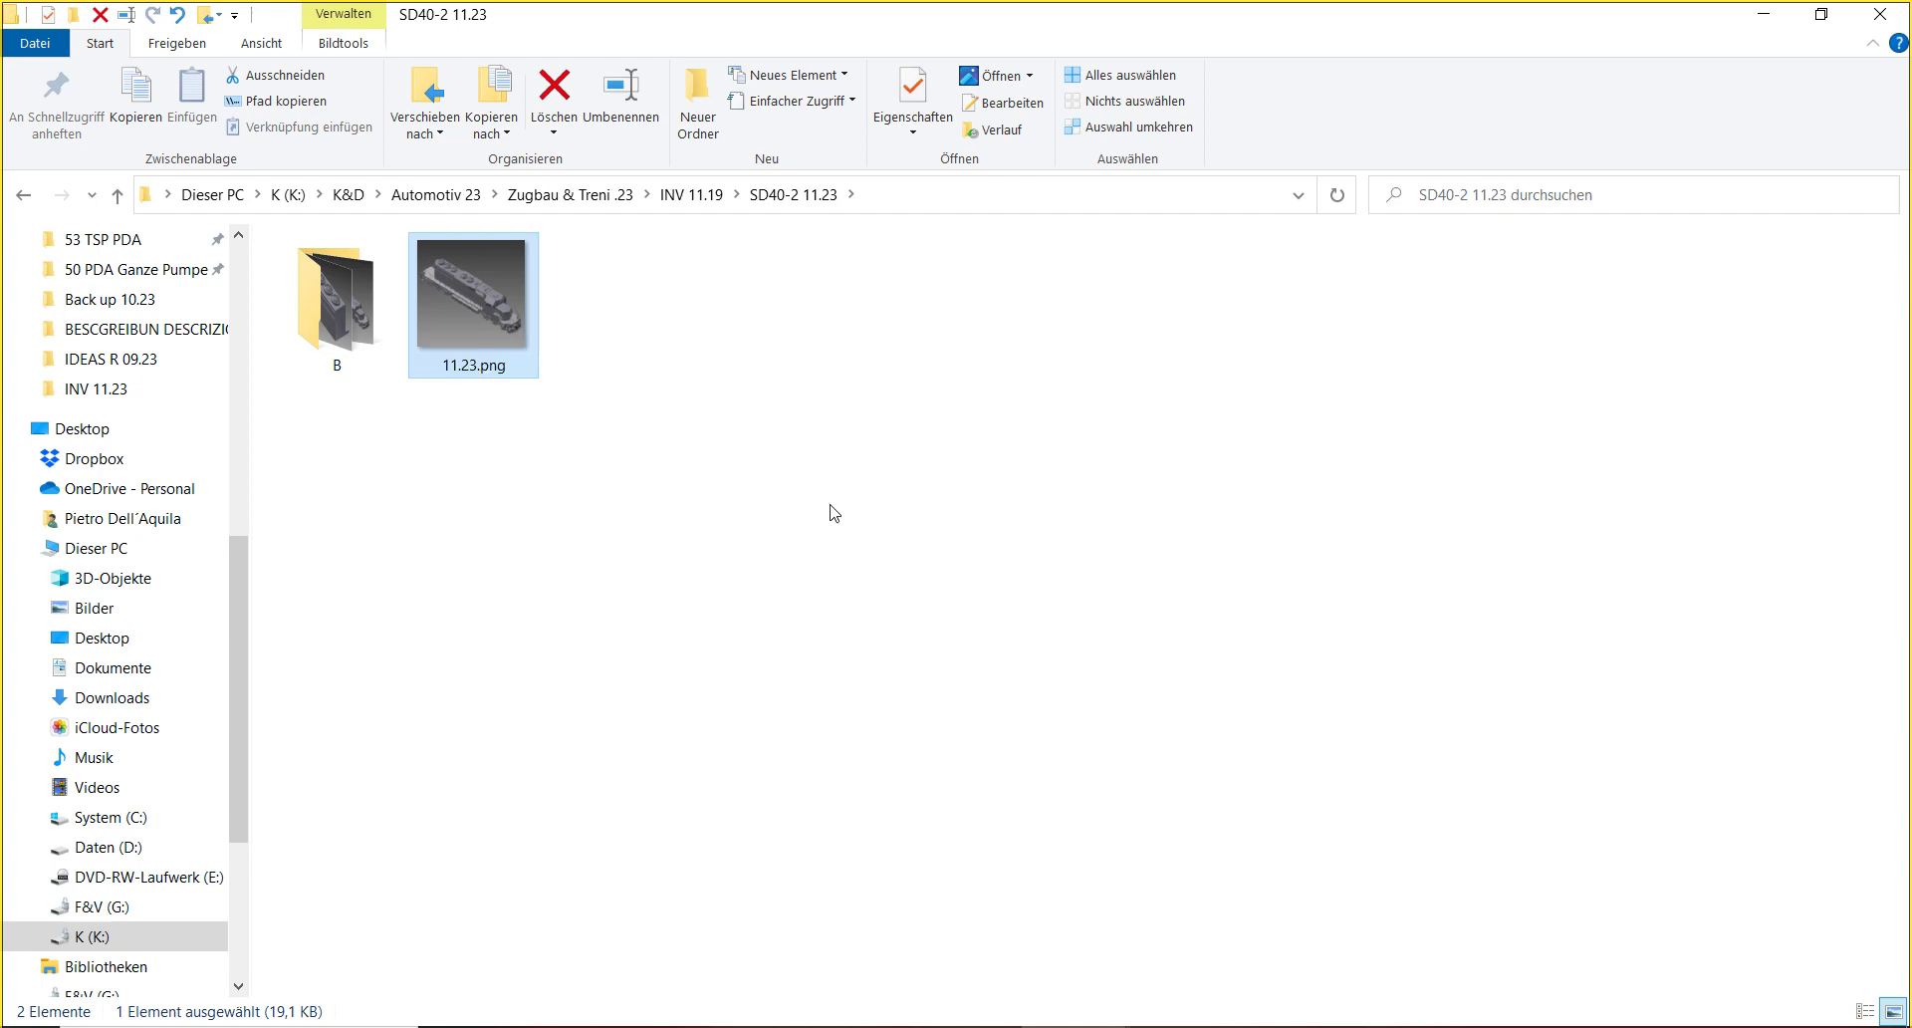
- Go up to INV 11.19, open the U50C 11.23 folder and rename its Baugruppe subfolder to B
click(695, 195)
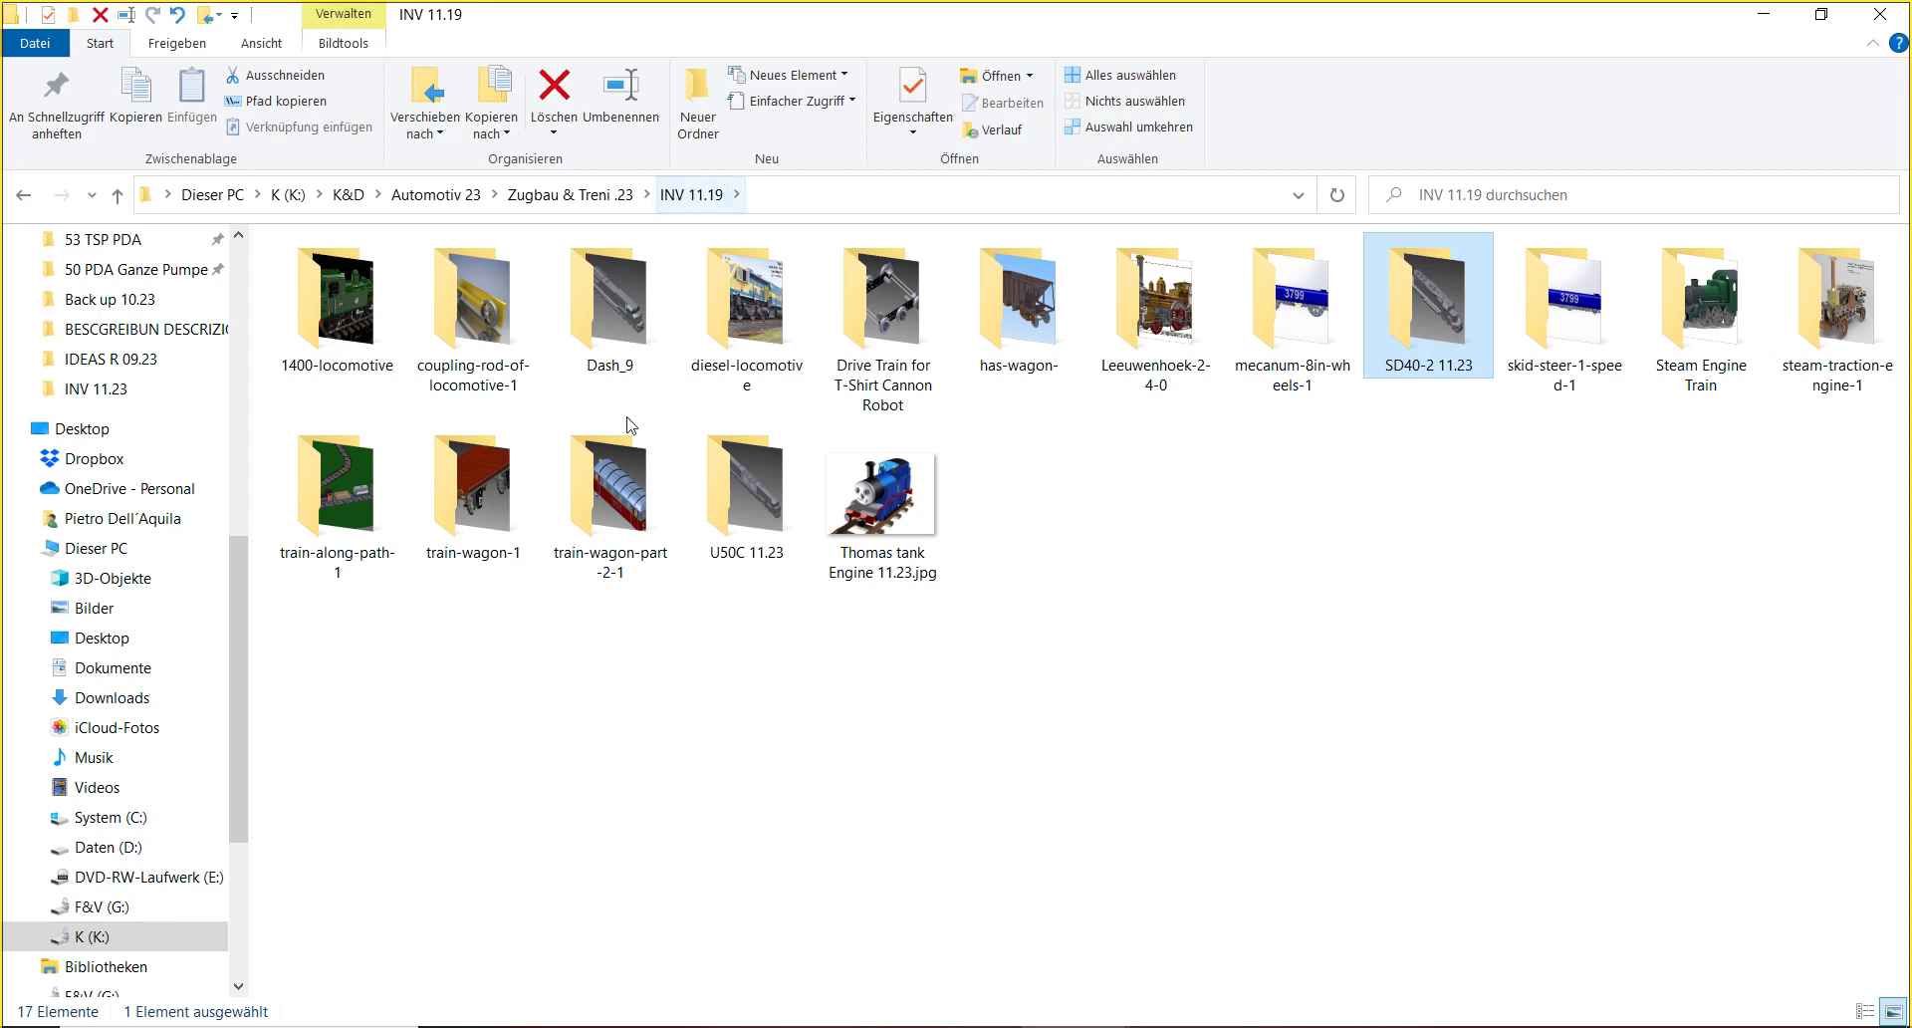
click(662, 526)
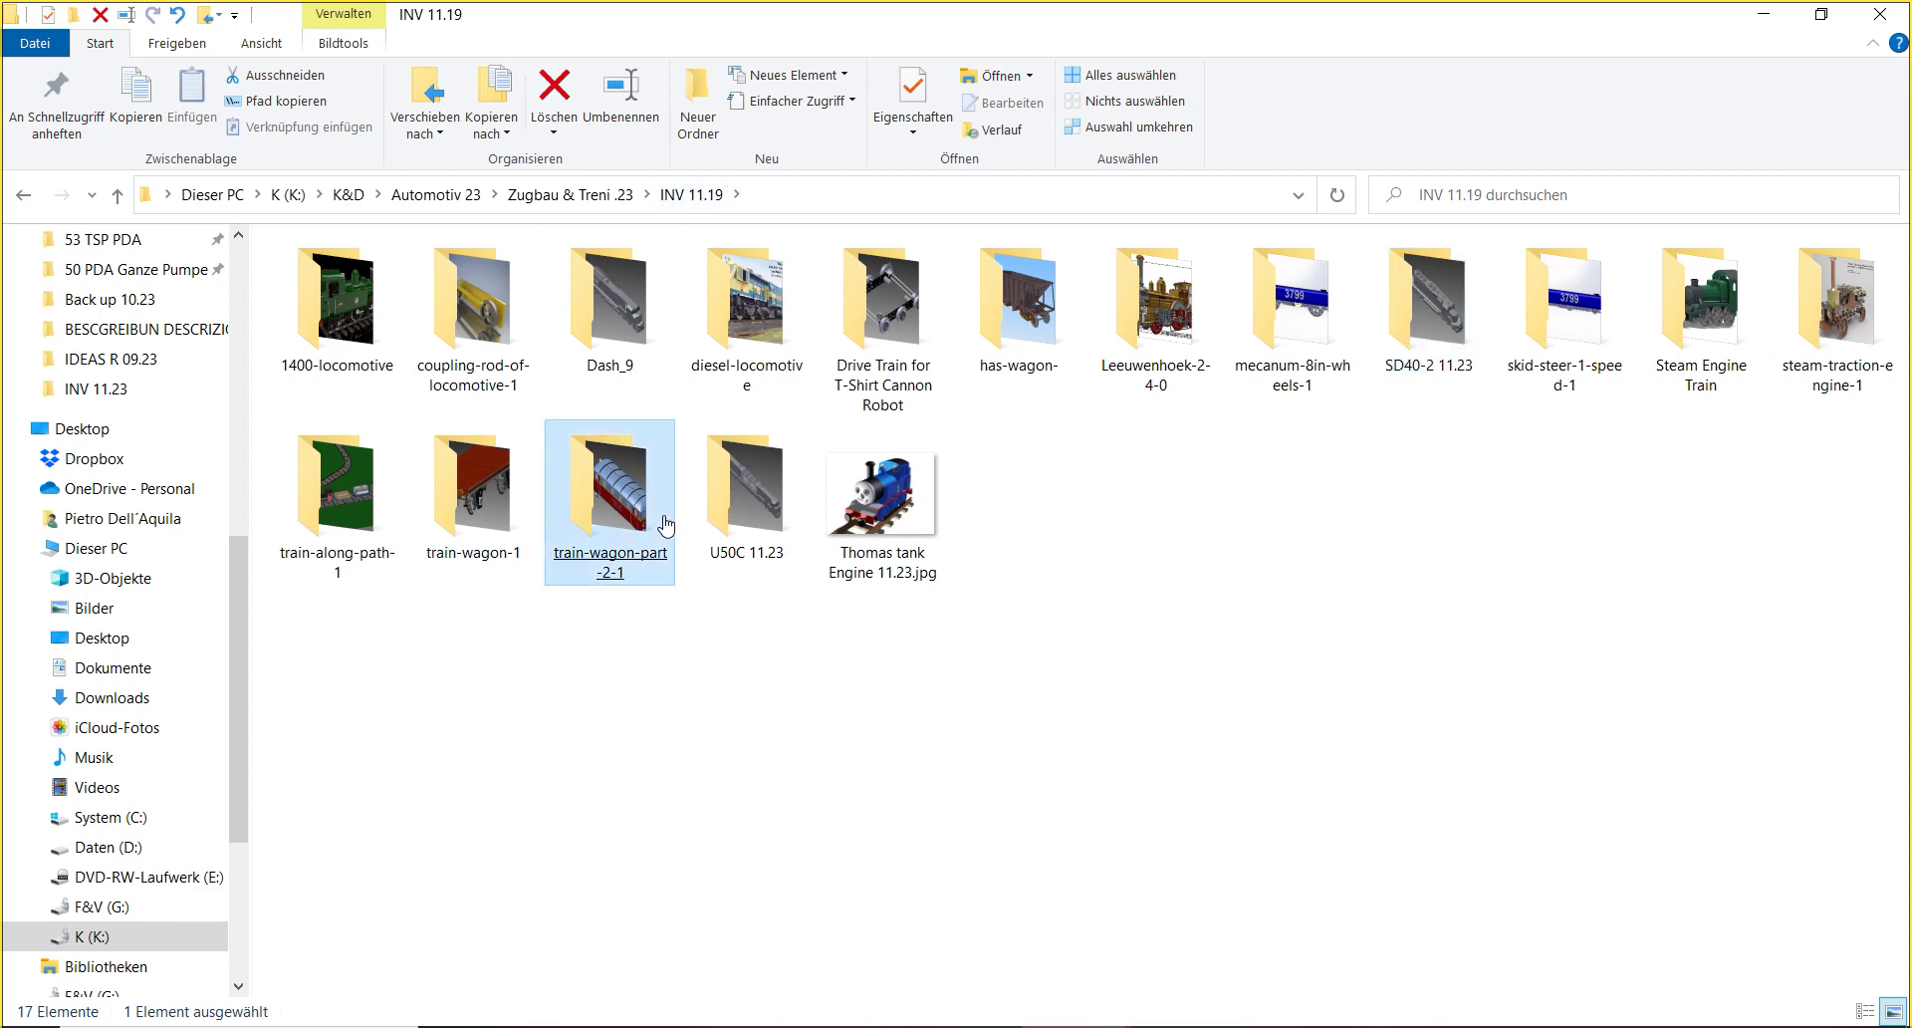
click(716, 510)
double_click(746, 527)
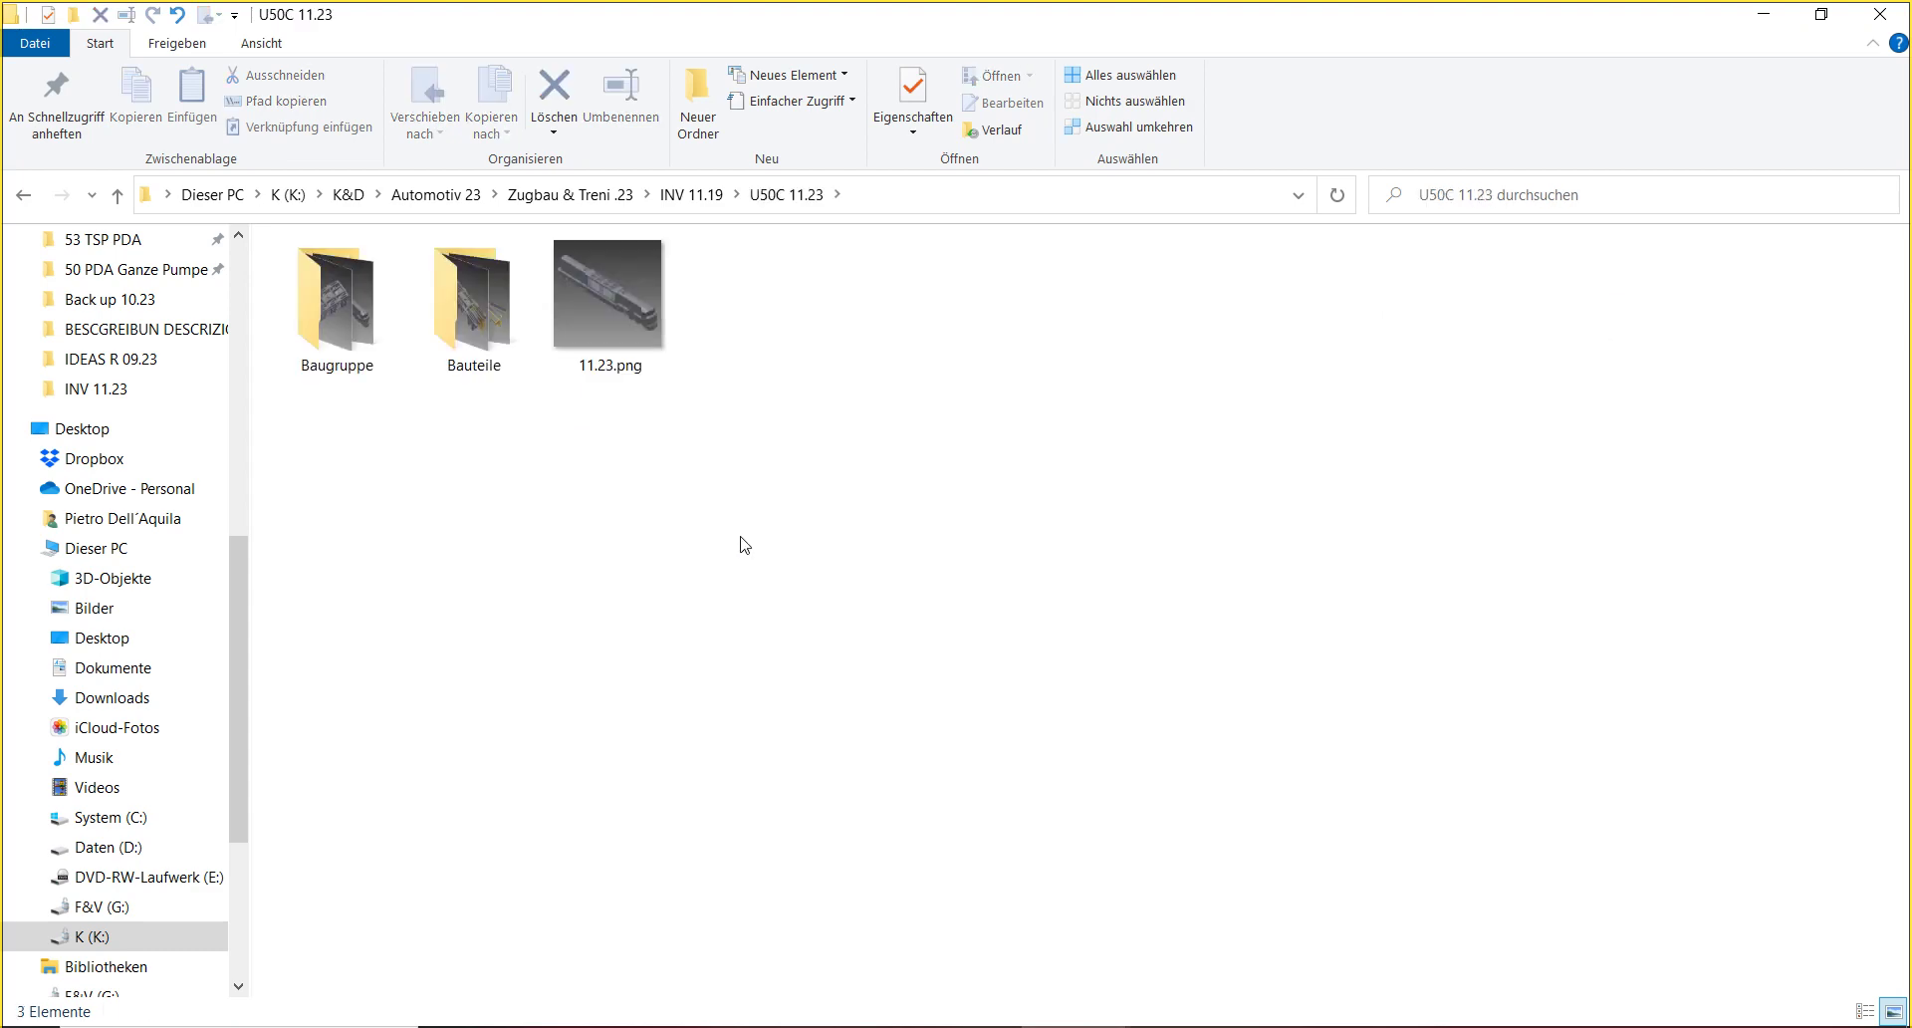
click(347, 355)
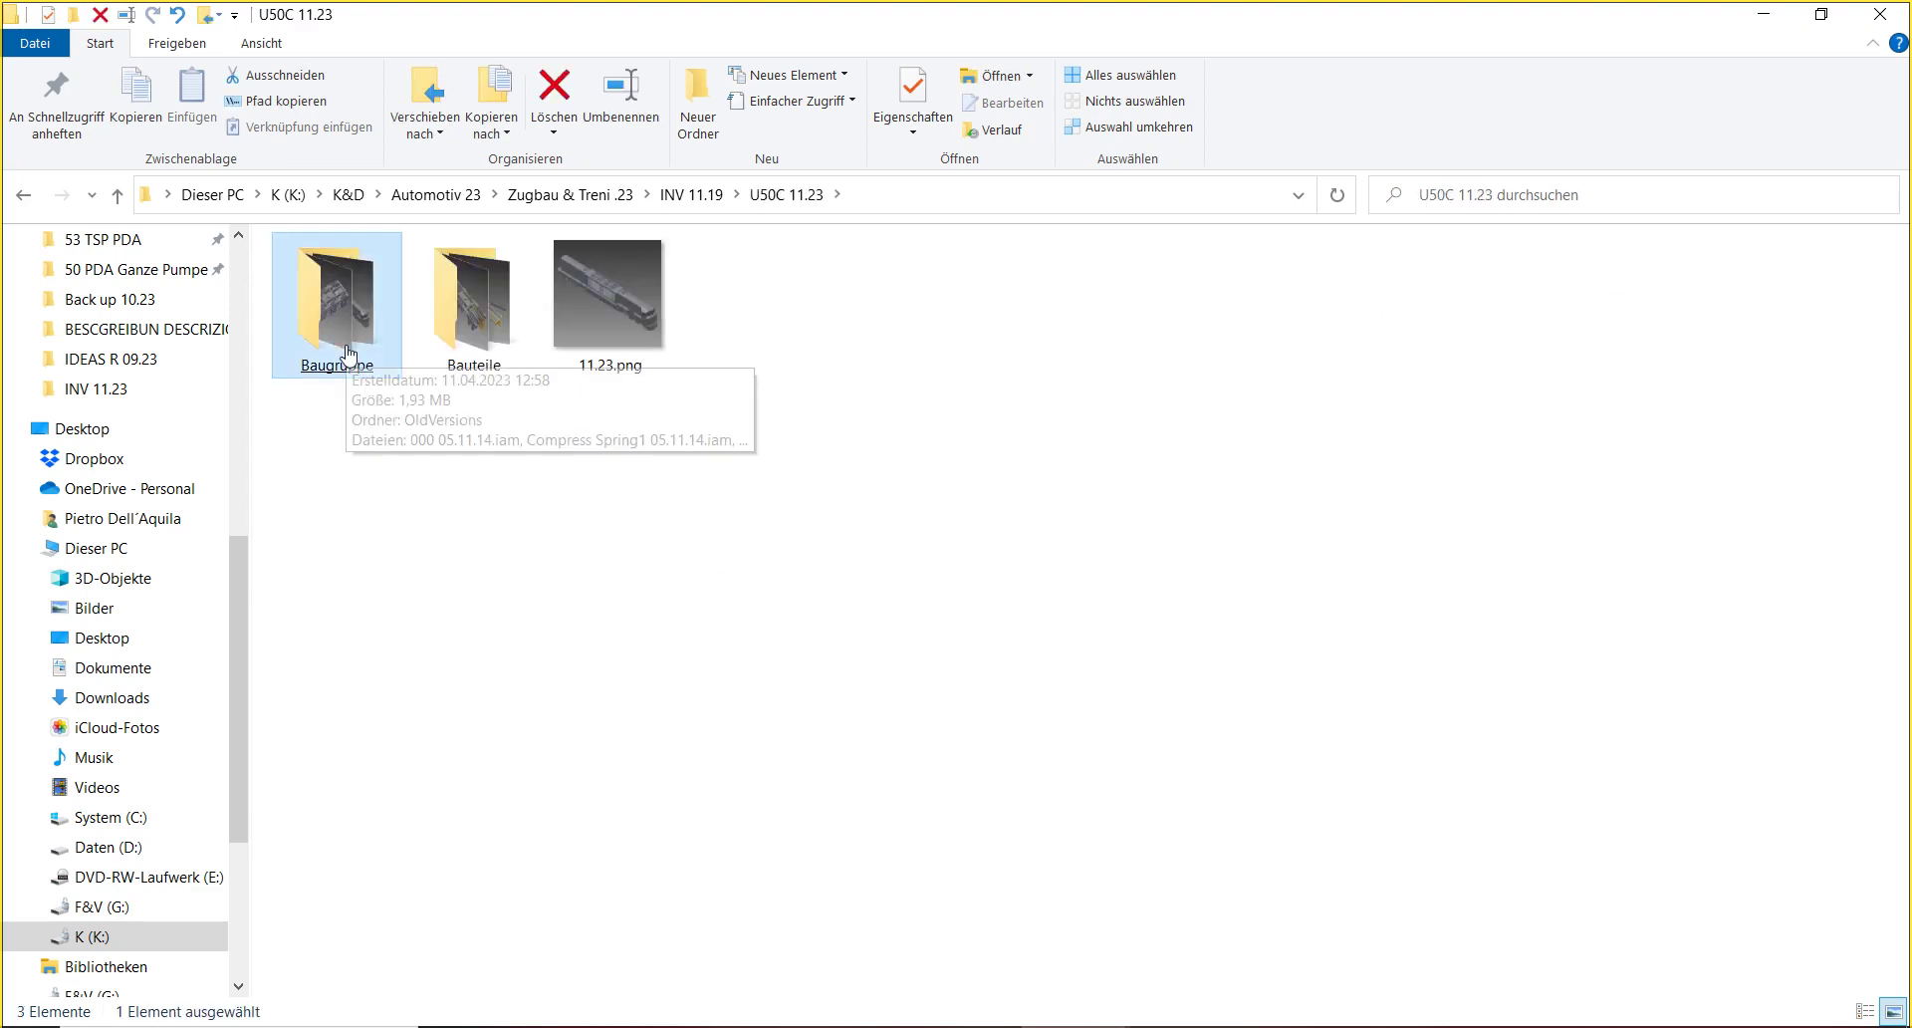
click(639, 109)
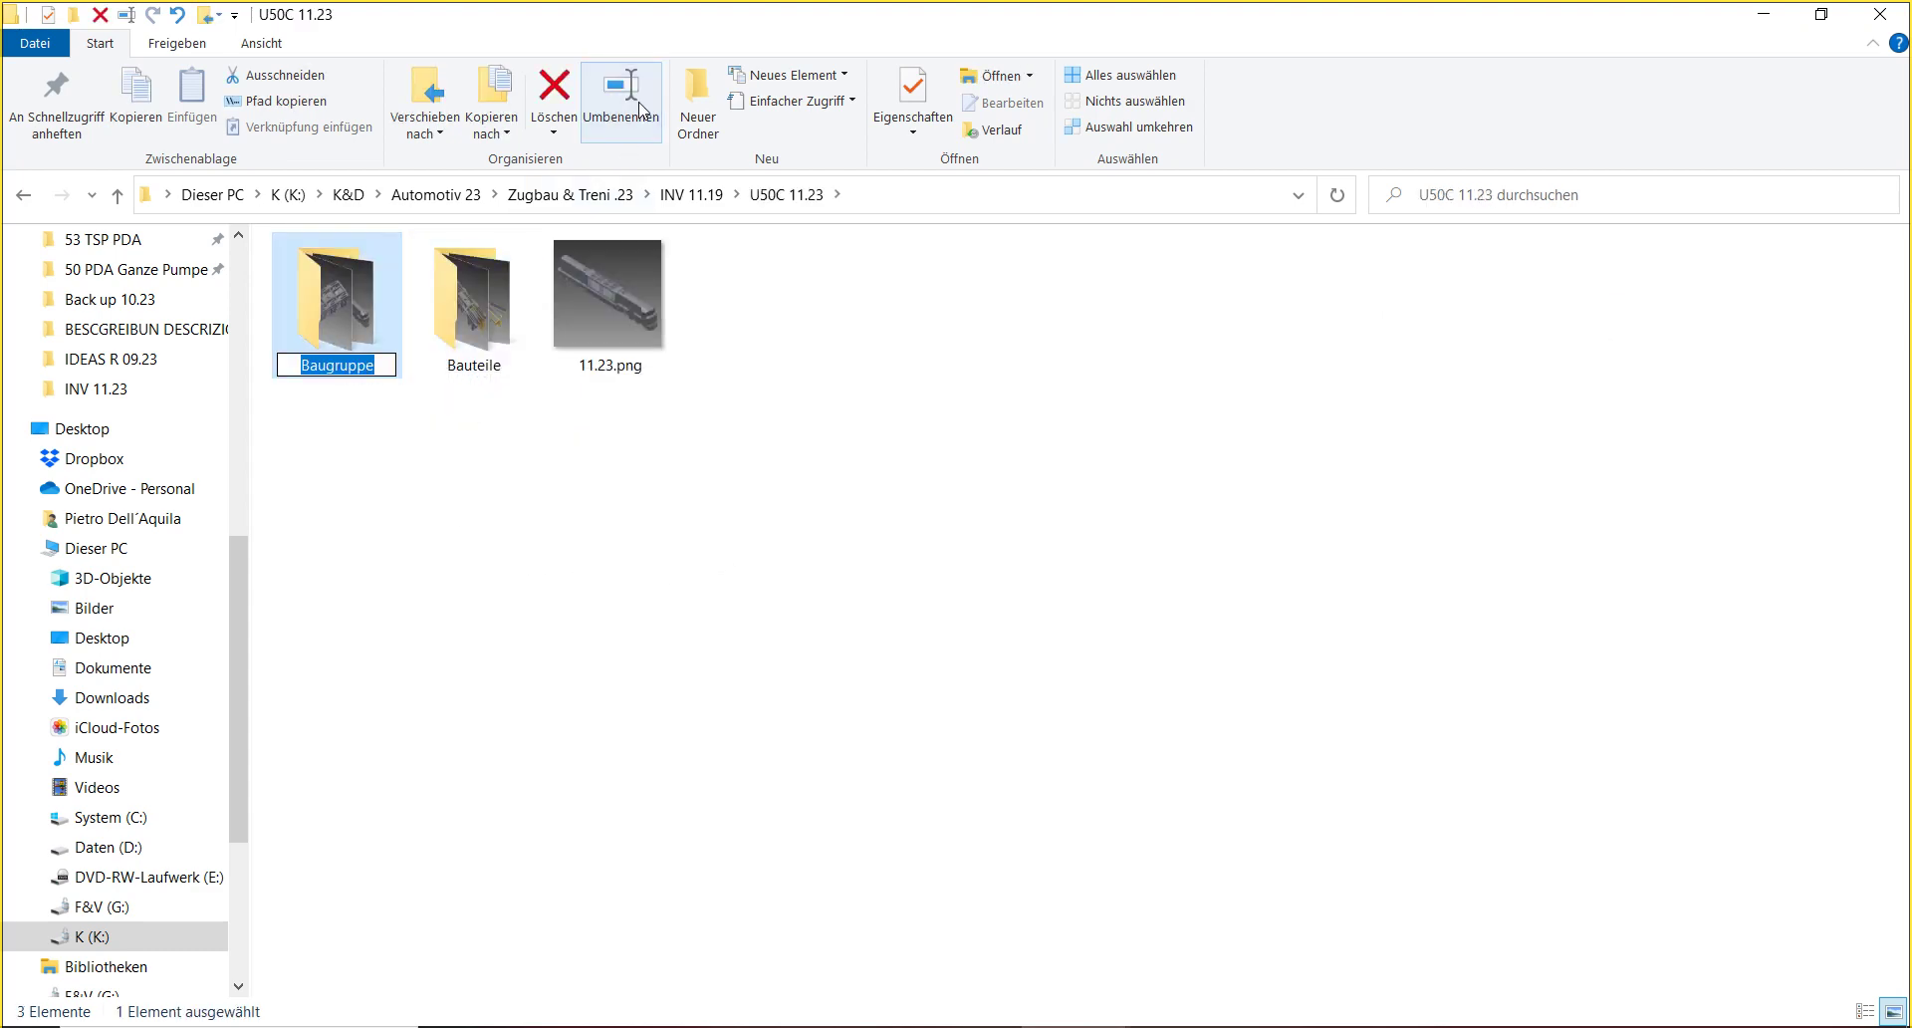
text(B)
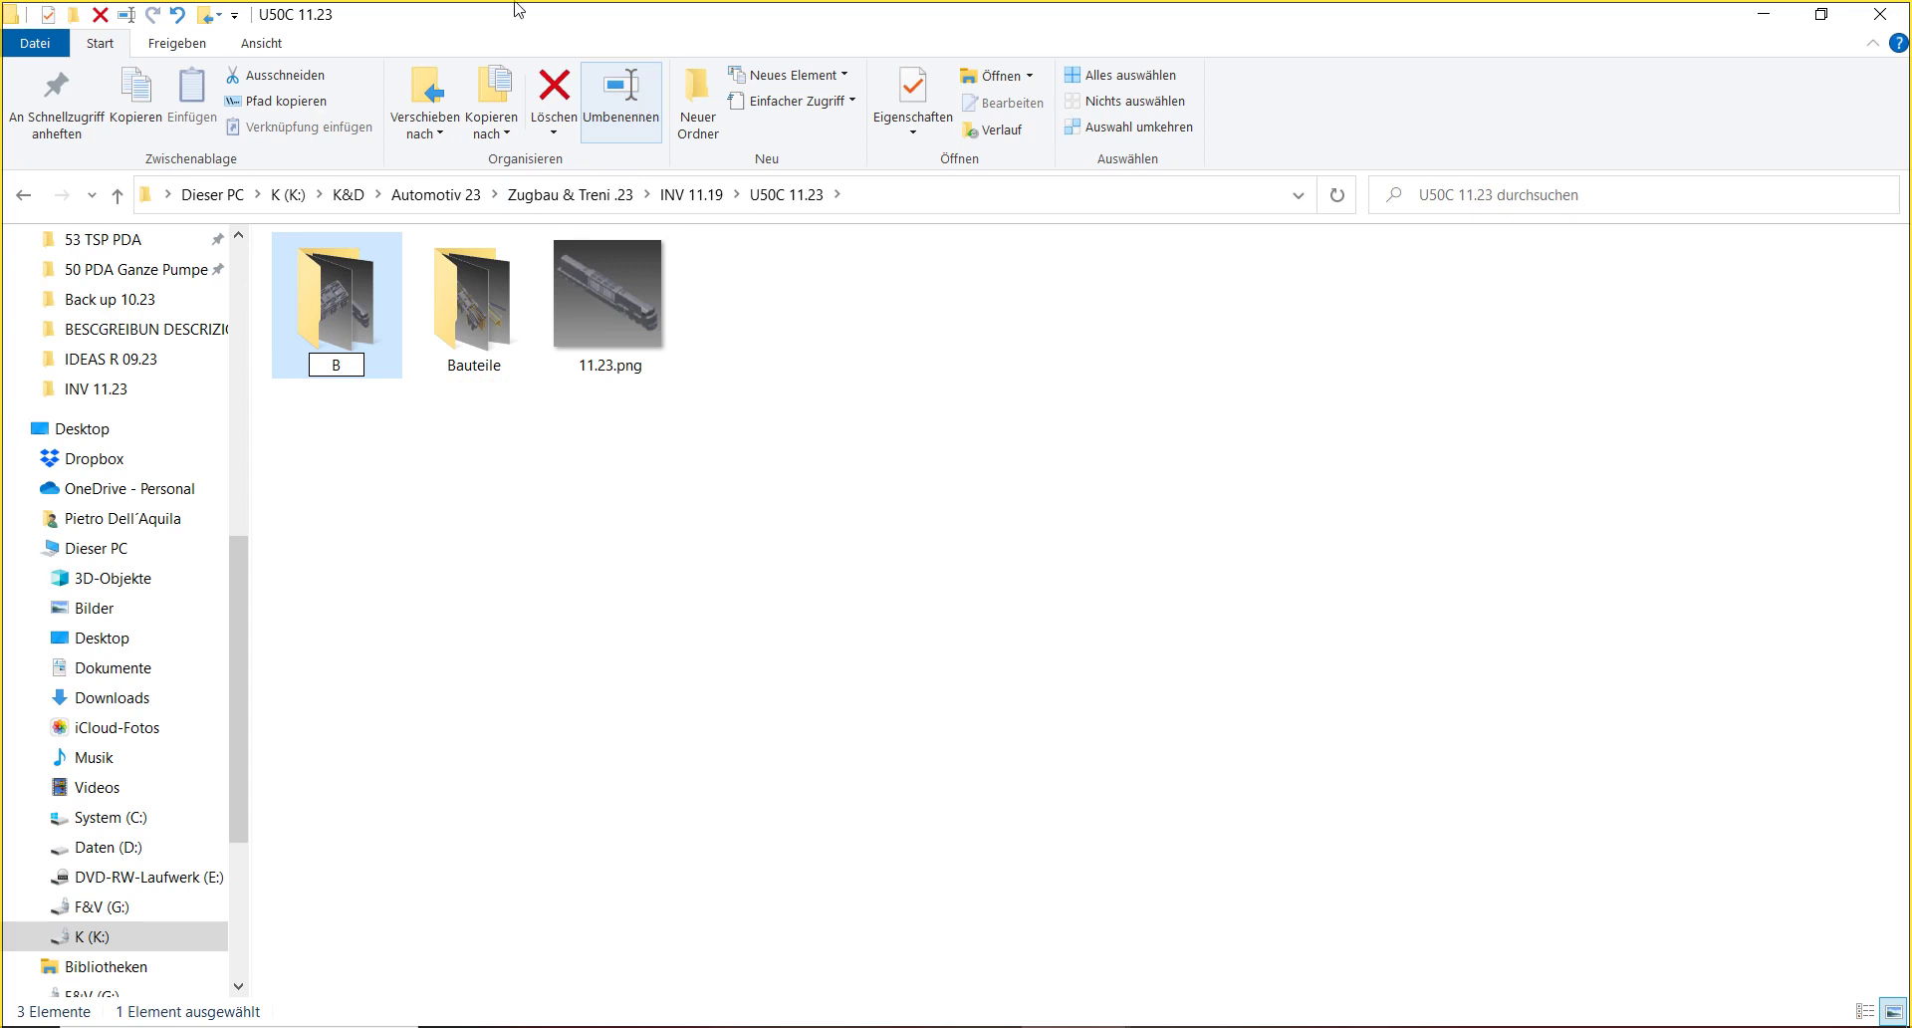
key(Return)
- Rename the Bauteile folder in U50C 11.23 to B and agree to merge it with the existing B folder
click(477, 319)
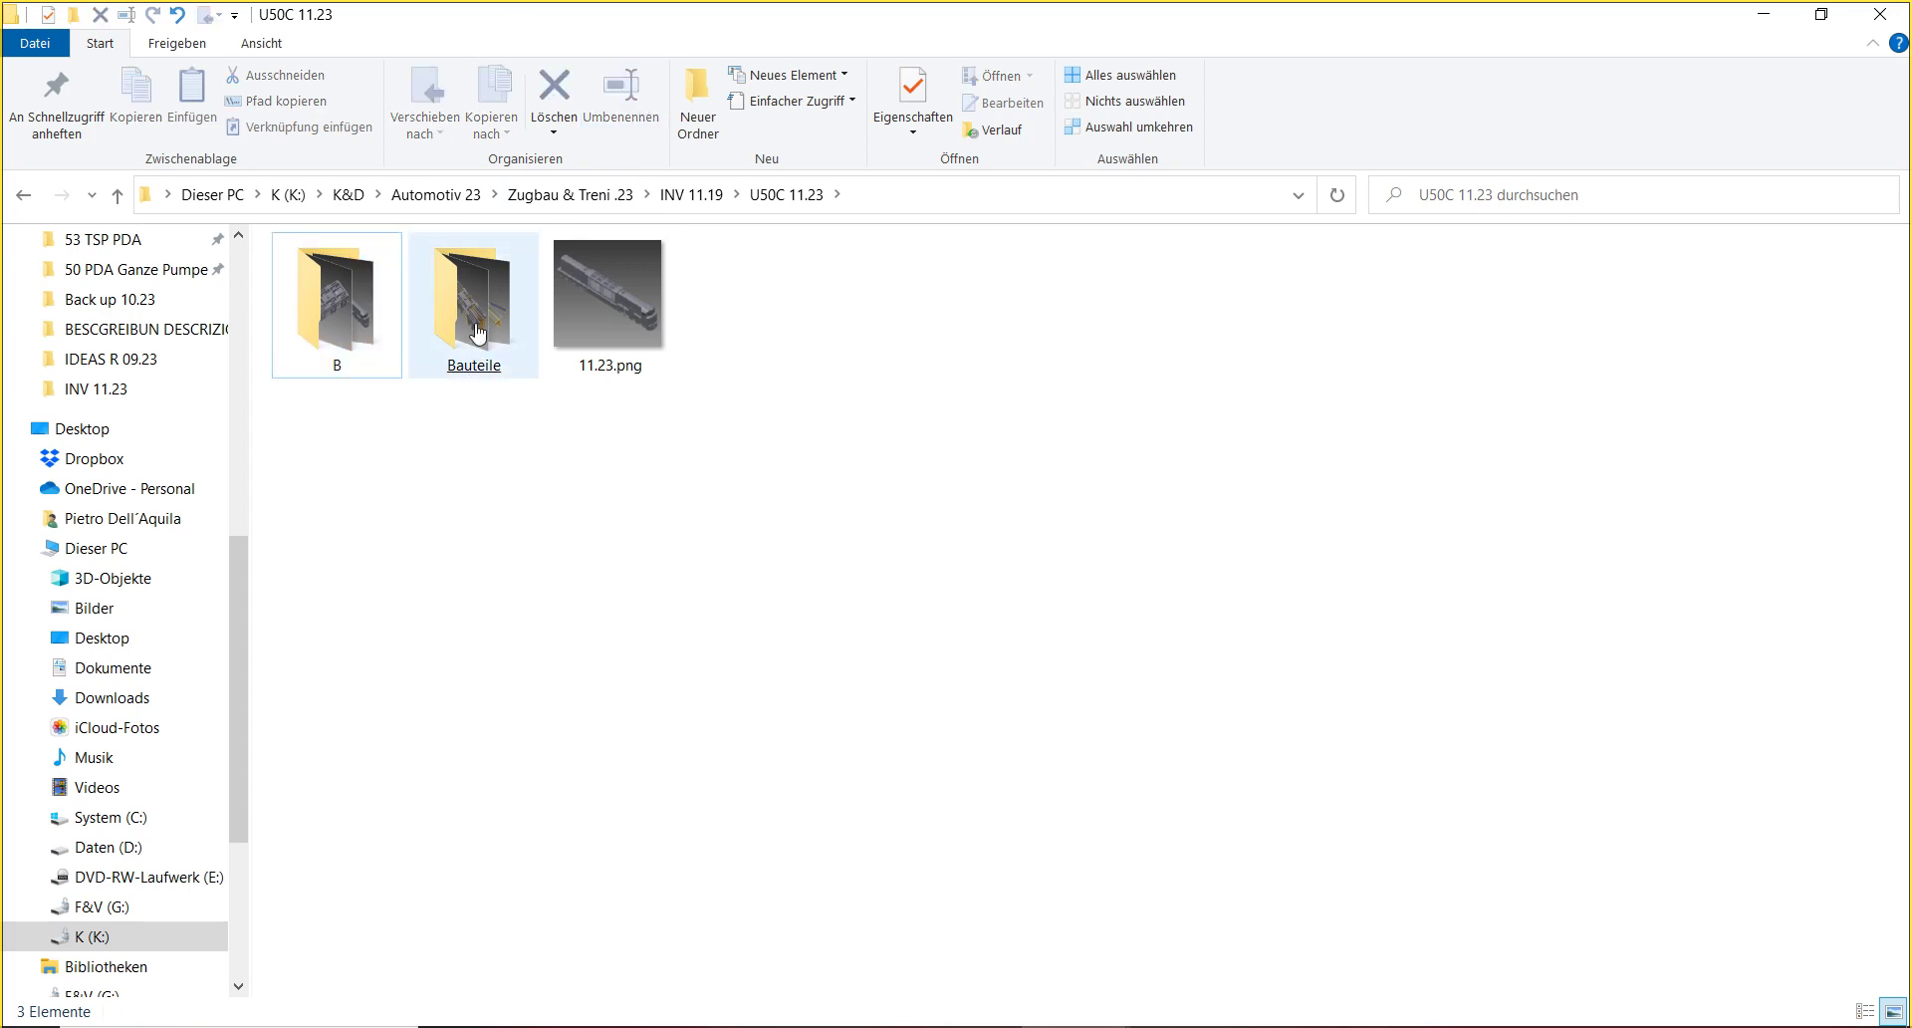
click(637, 112)
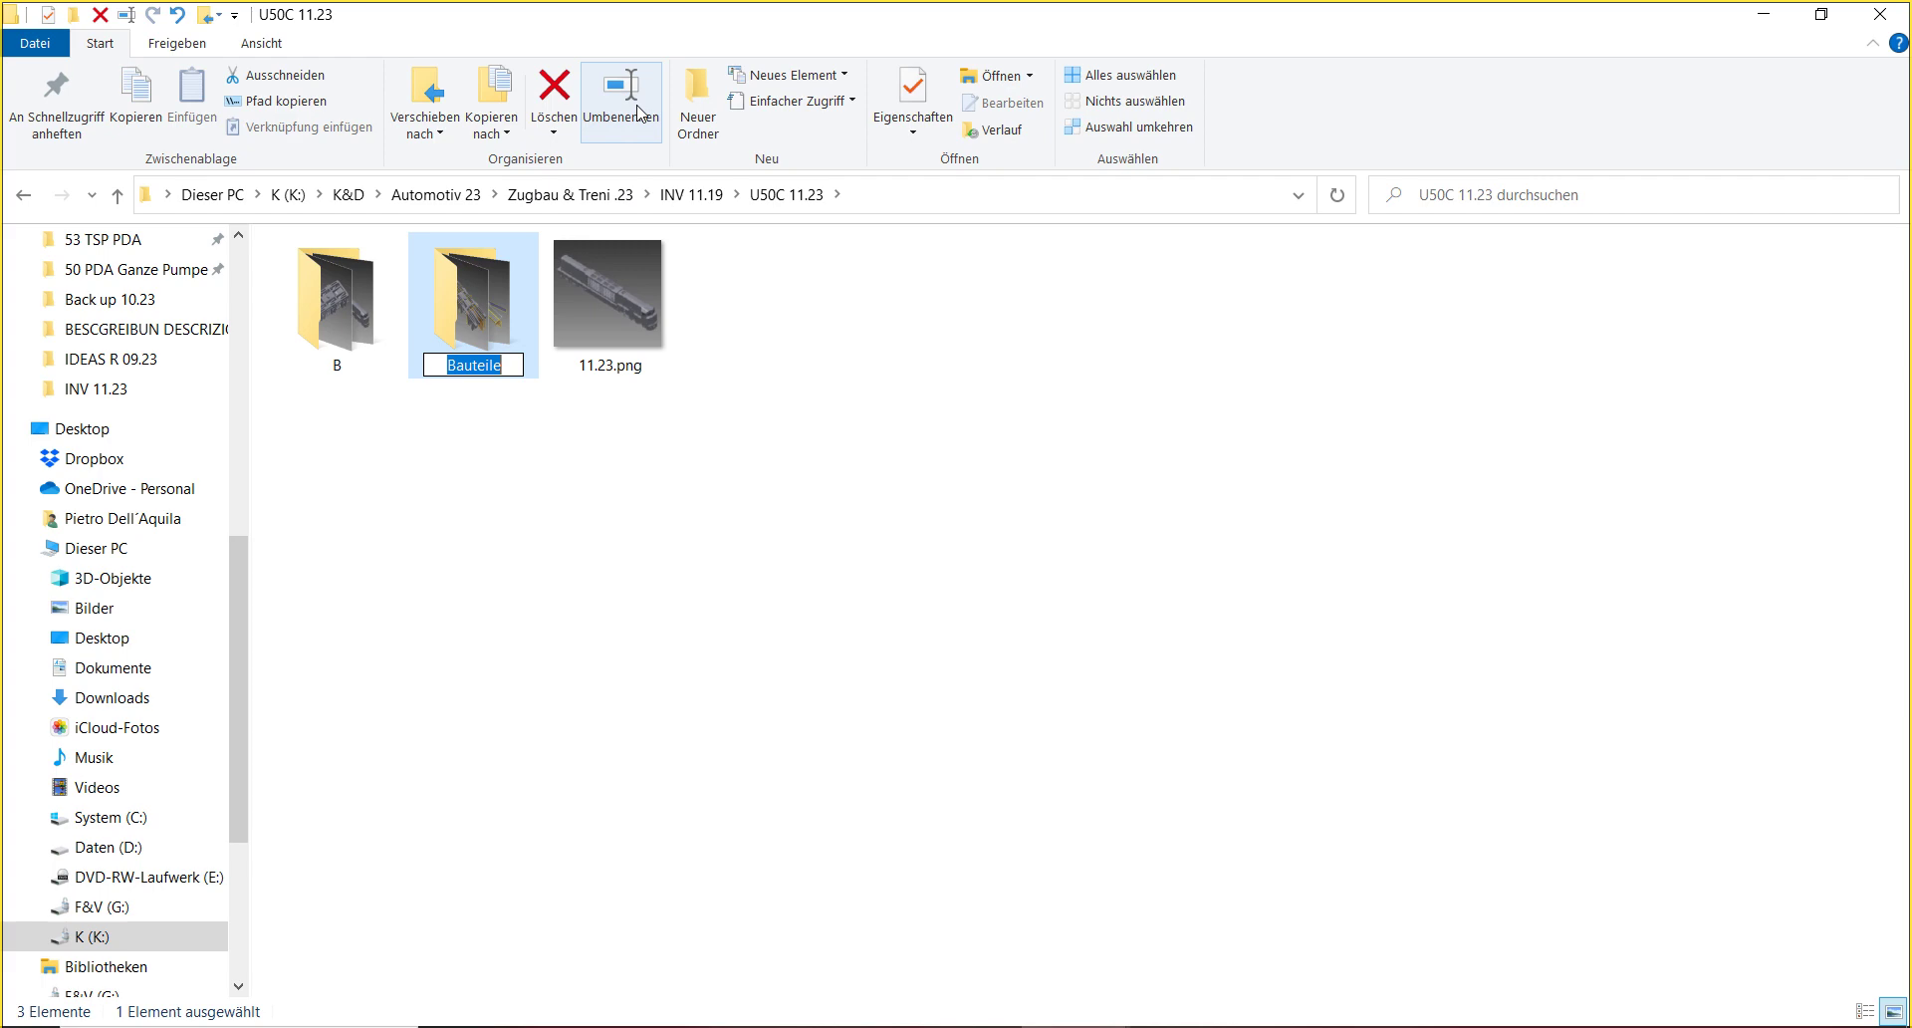
text(B)
key(Return)
click(1041, 746)
click(931, 733)
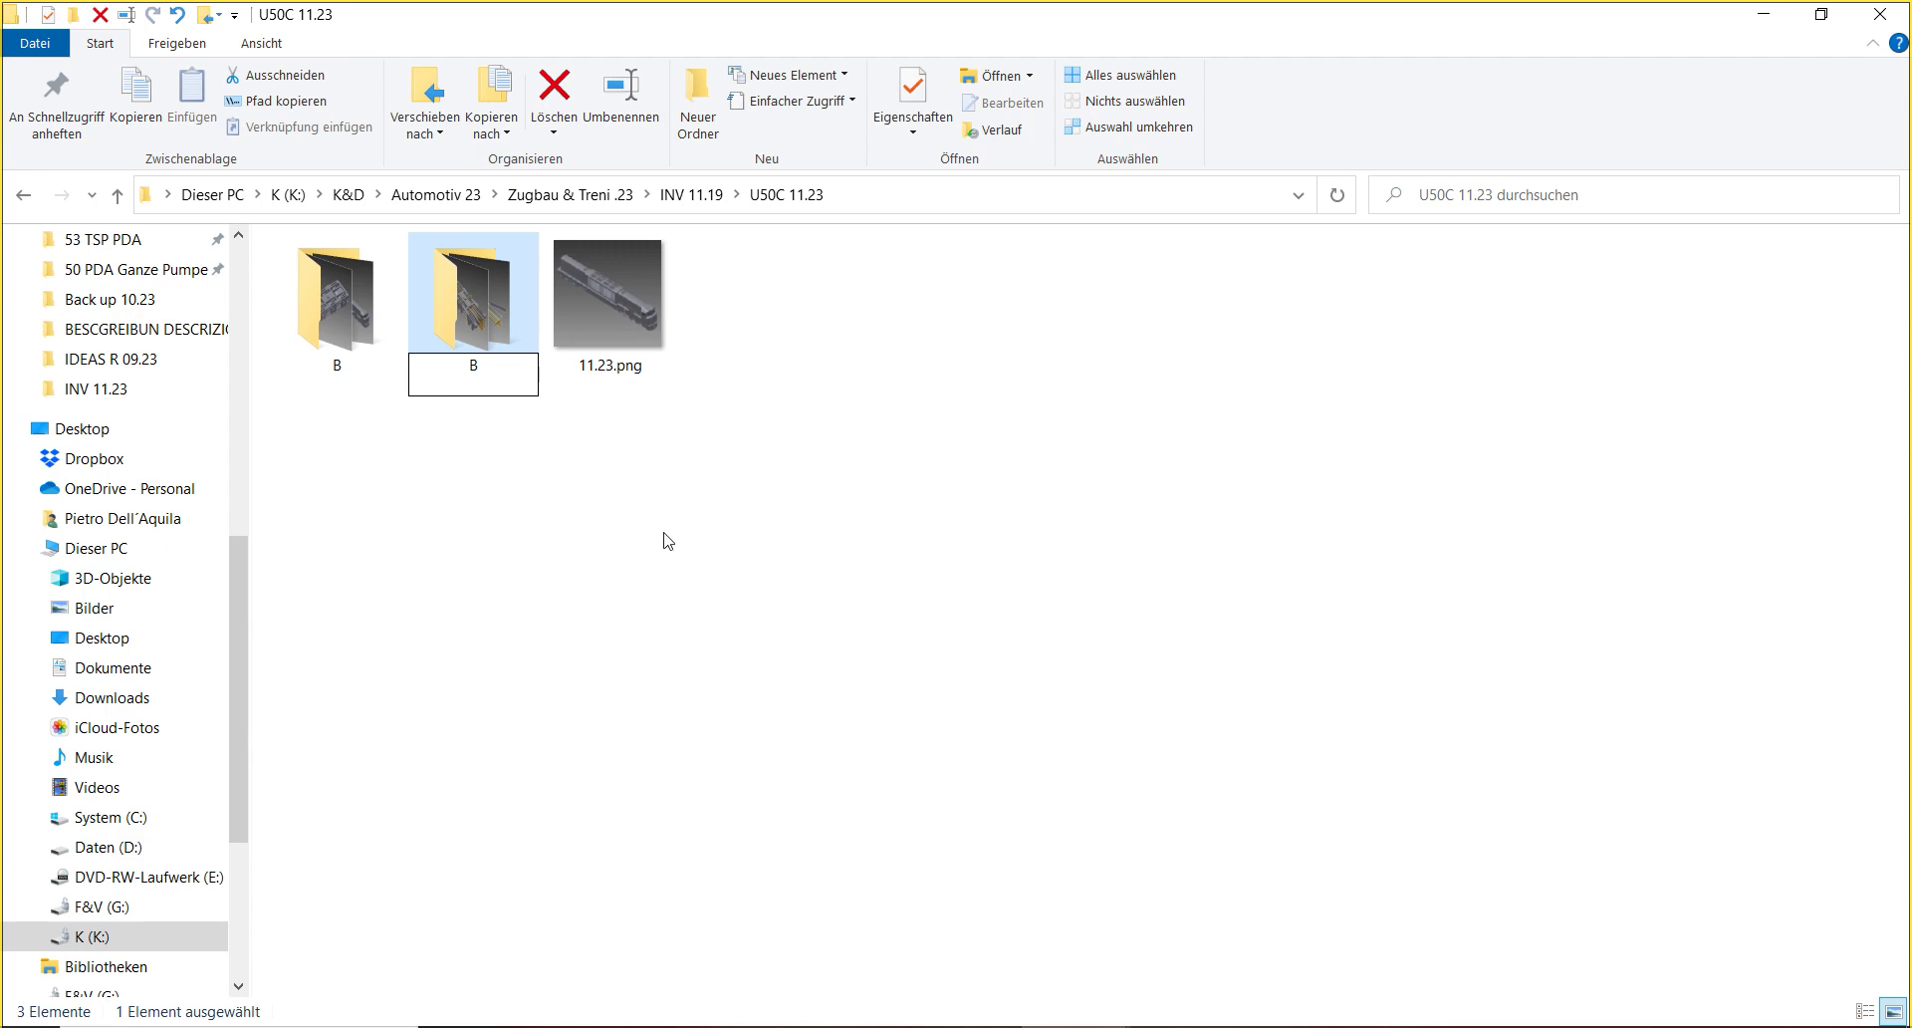
- Open the merged B folder in U50C 11.23 and delete its OldVersions subfolder
double_click(303, 364)
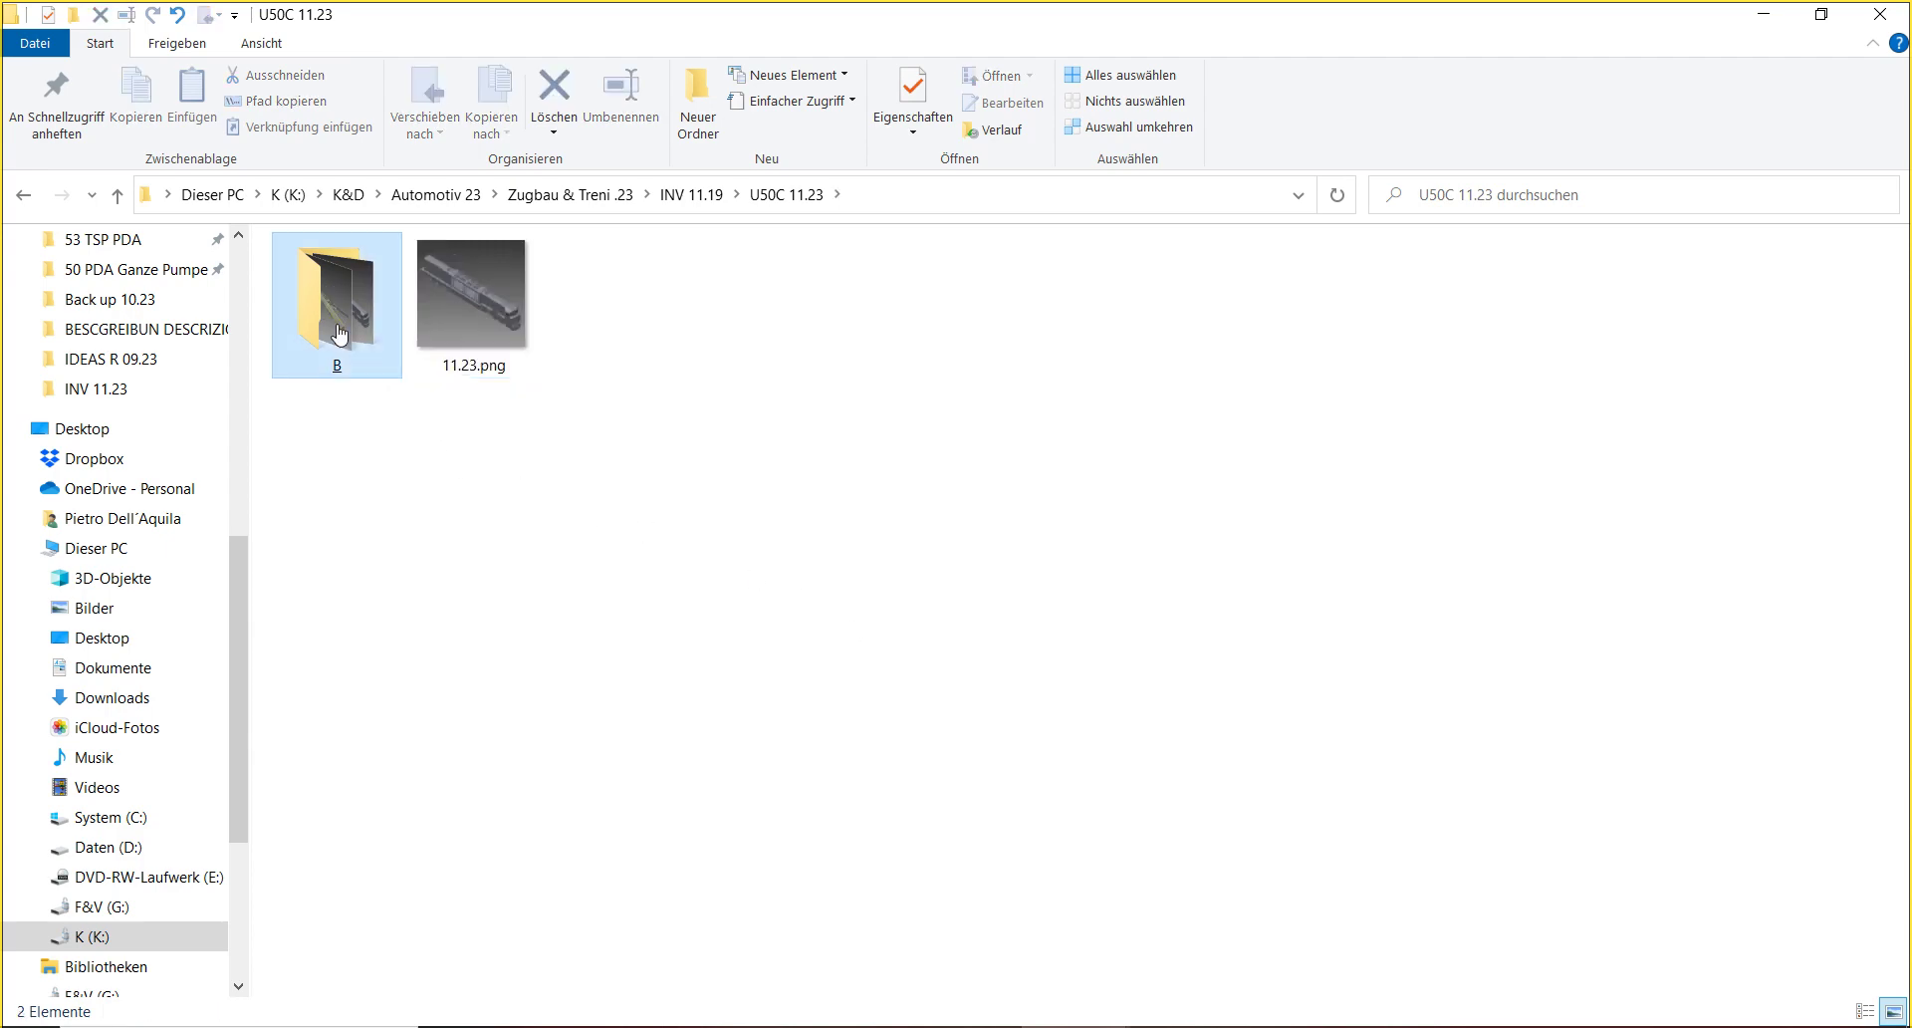
click(349, 342)
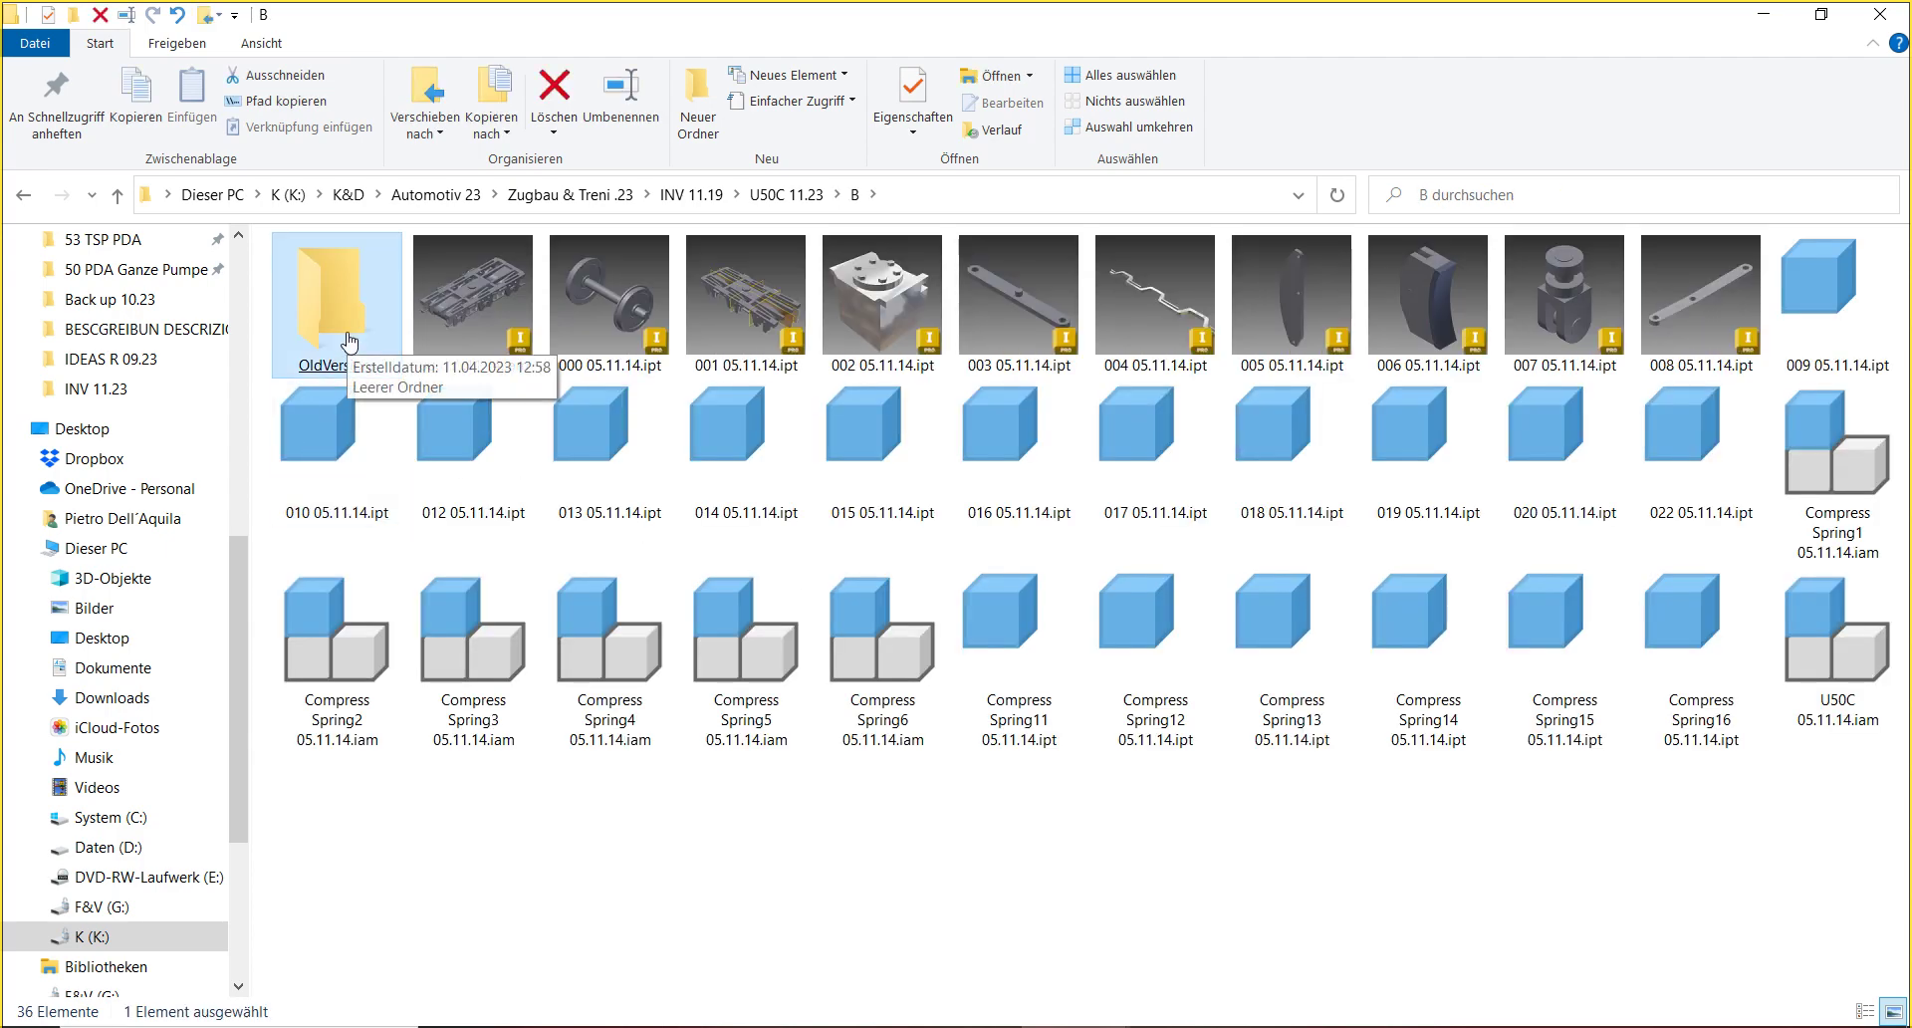
click(556, 85)
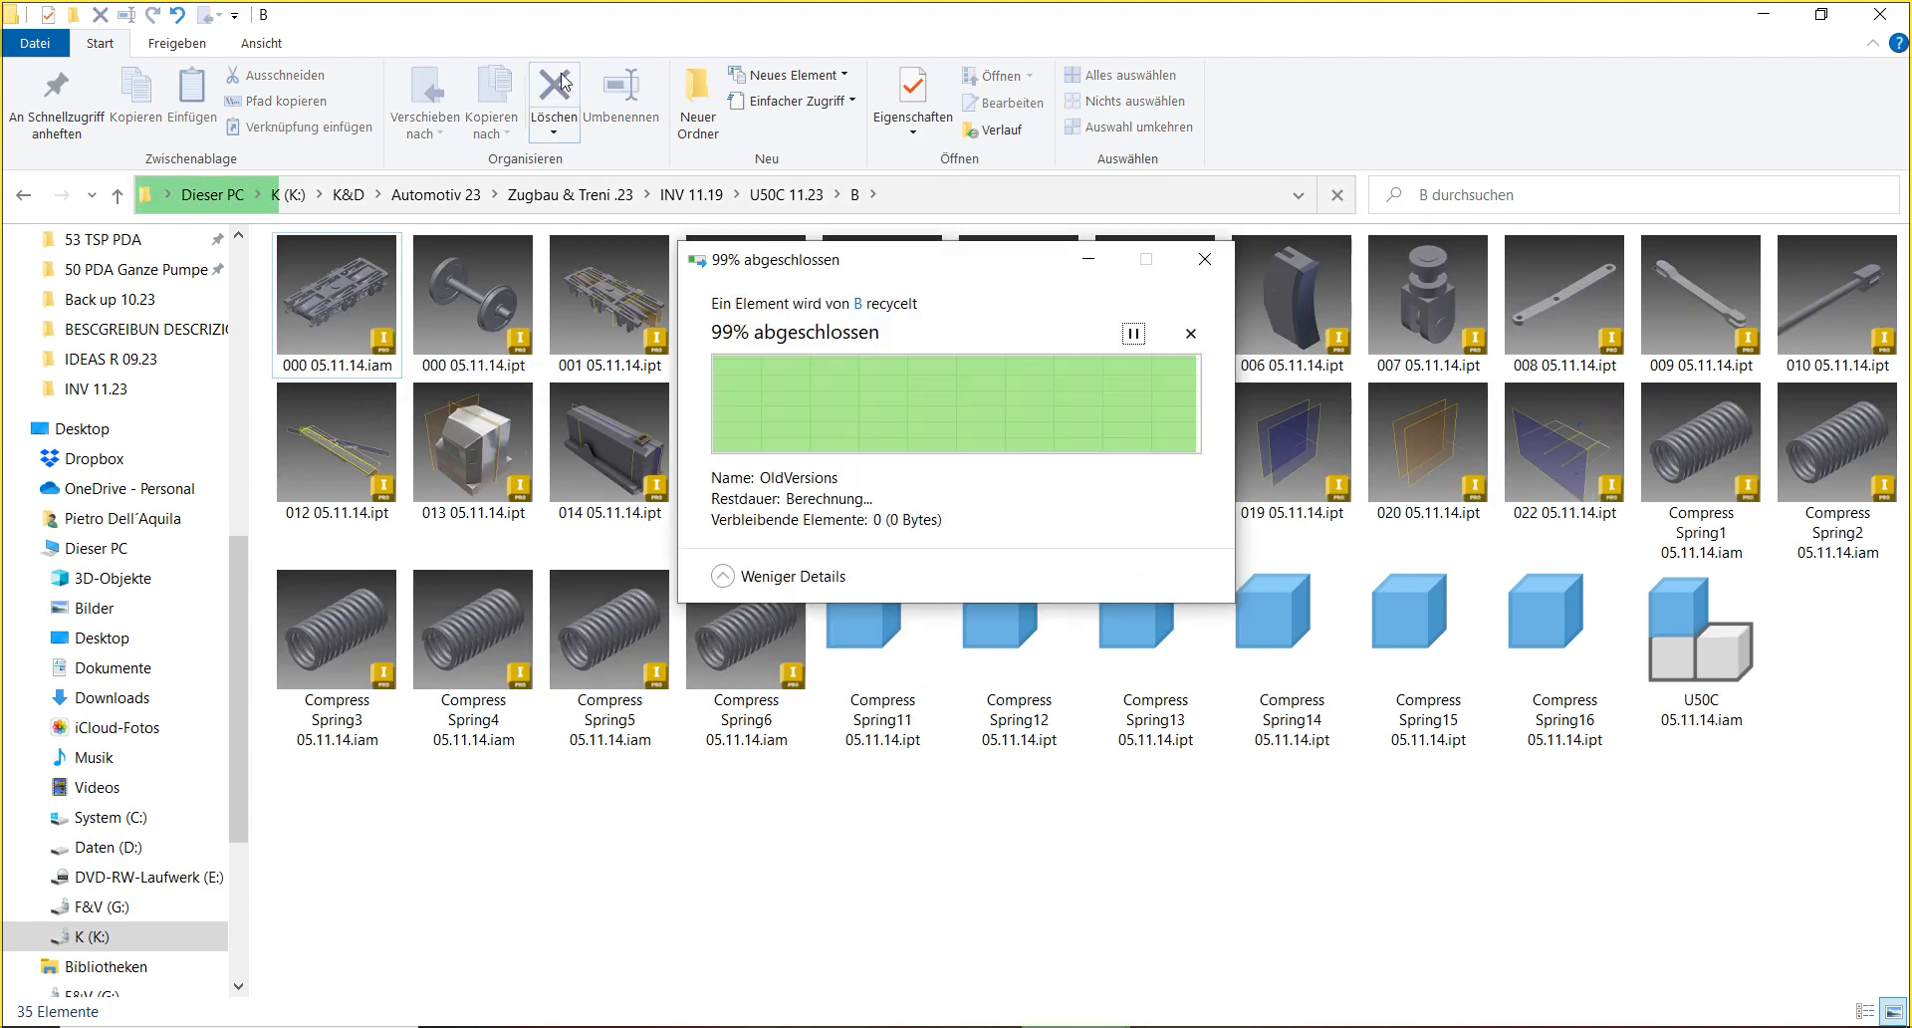
click(936, 199)
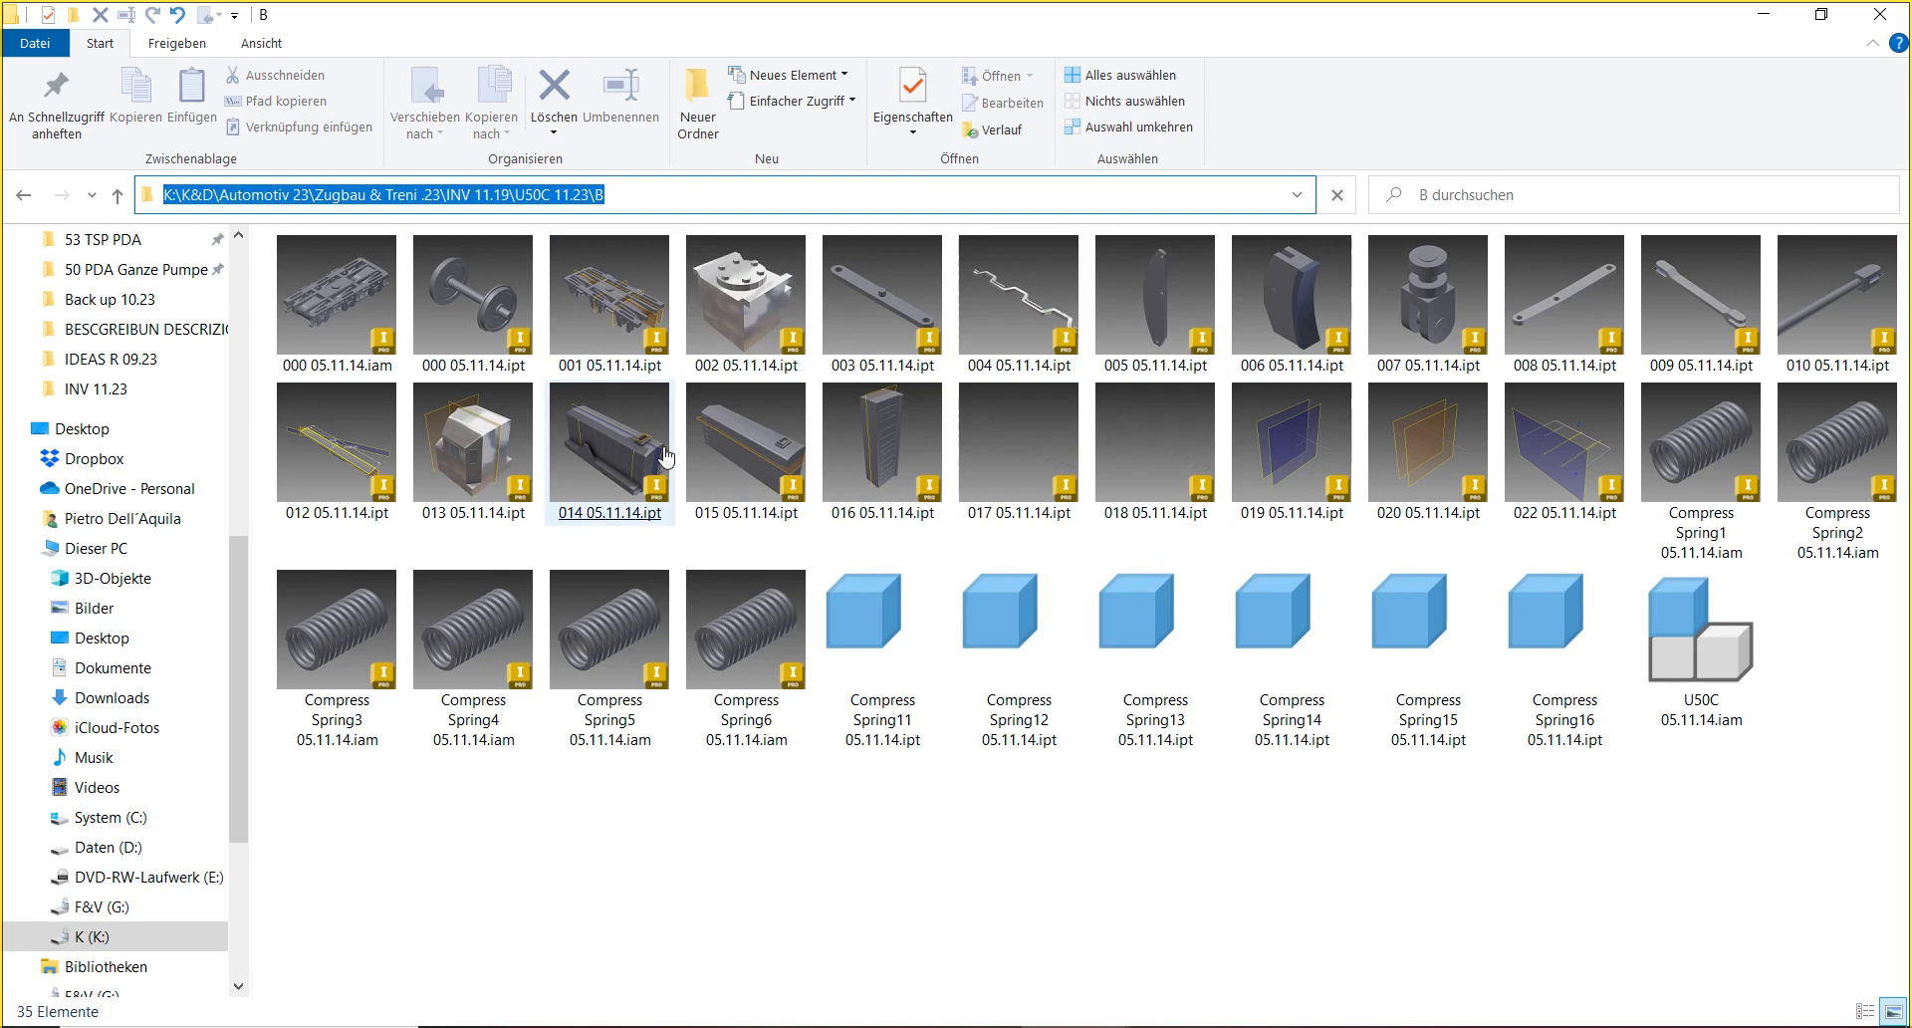
- Switch to Autodesk Inventor, browse for a file to open in Automotiv's Zugbau & Treni folder and show all file types
click(641, 1023)
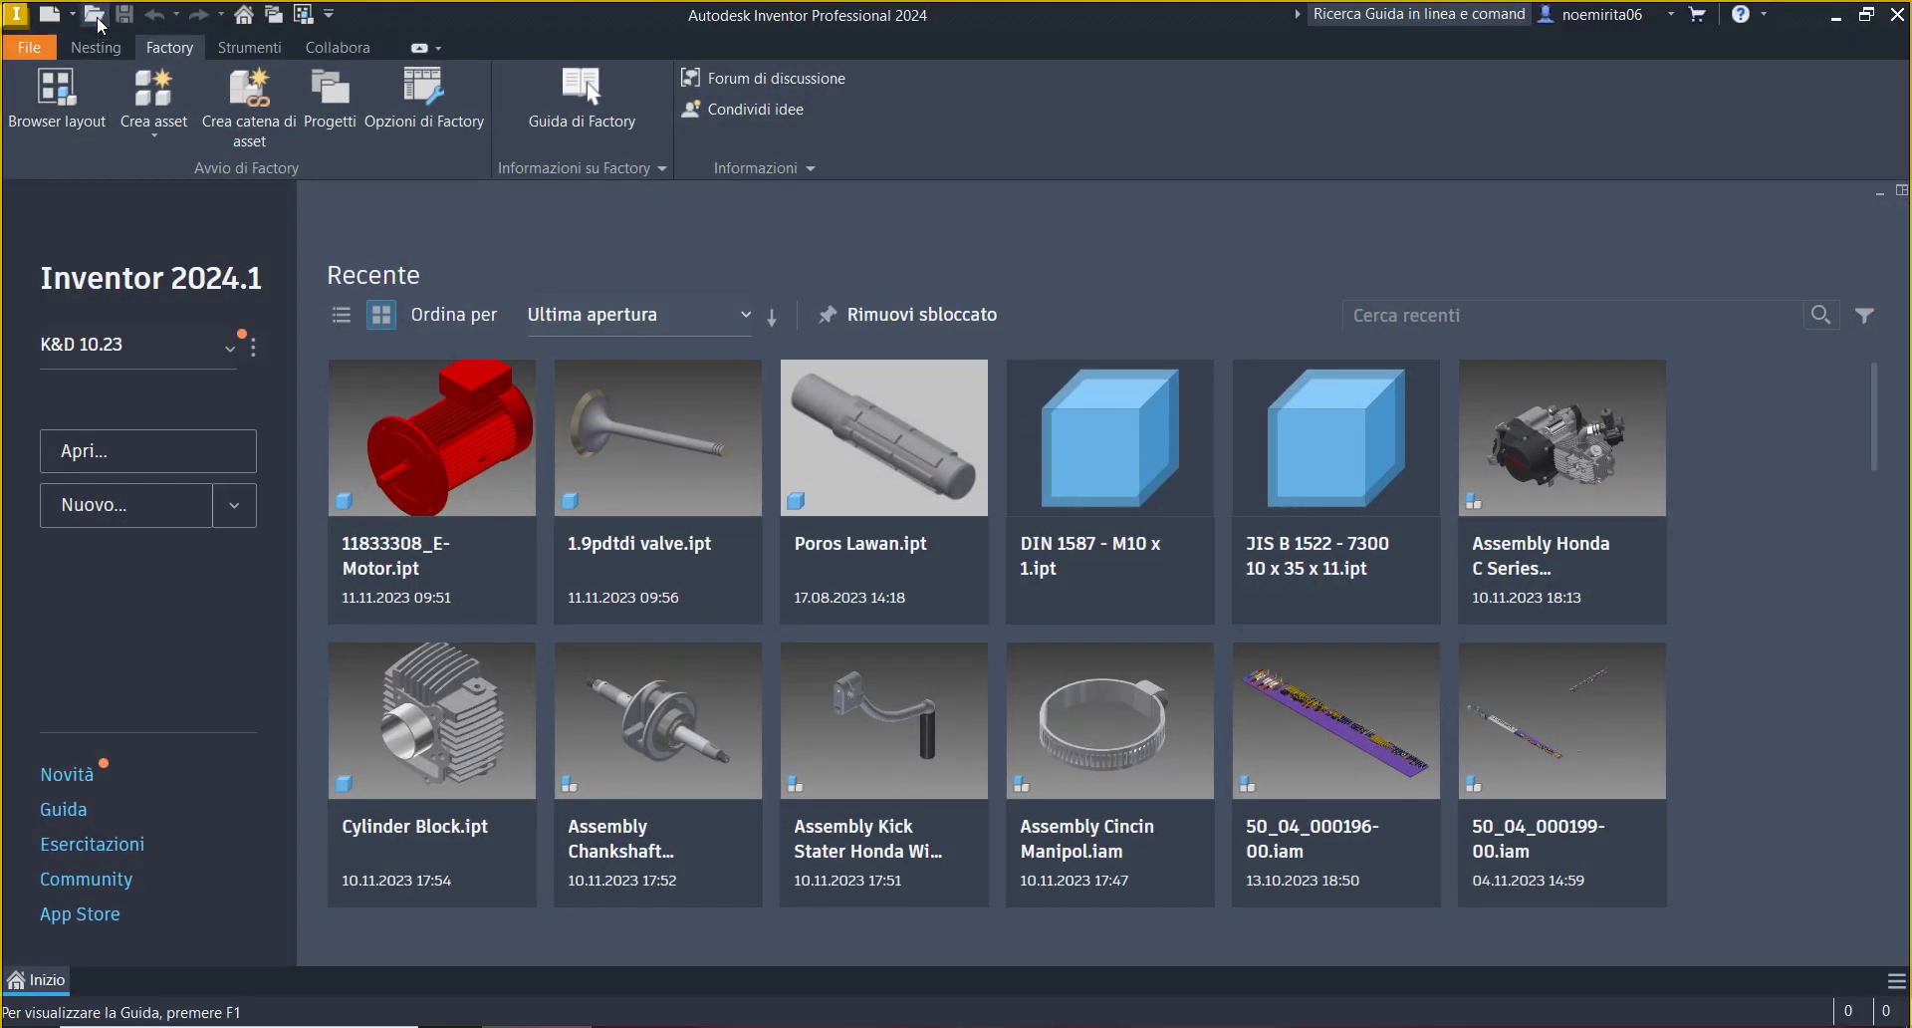
click(95, 16)
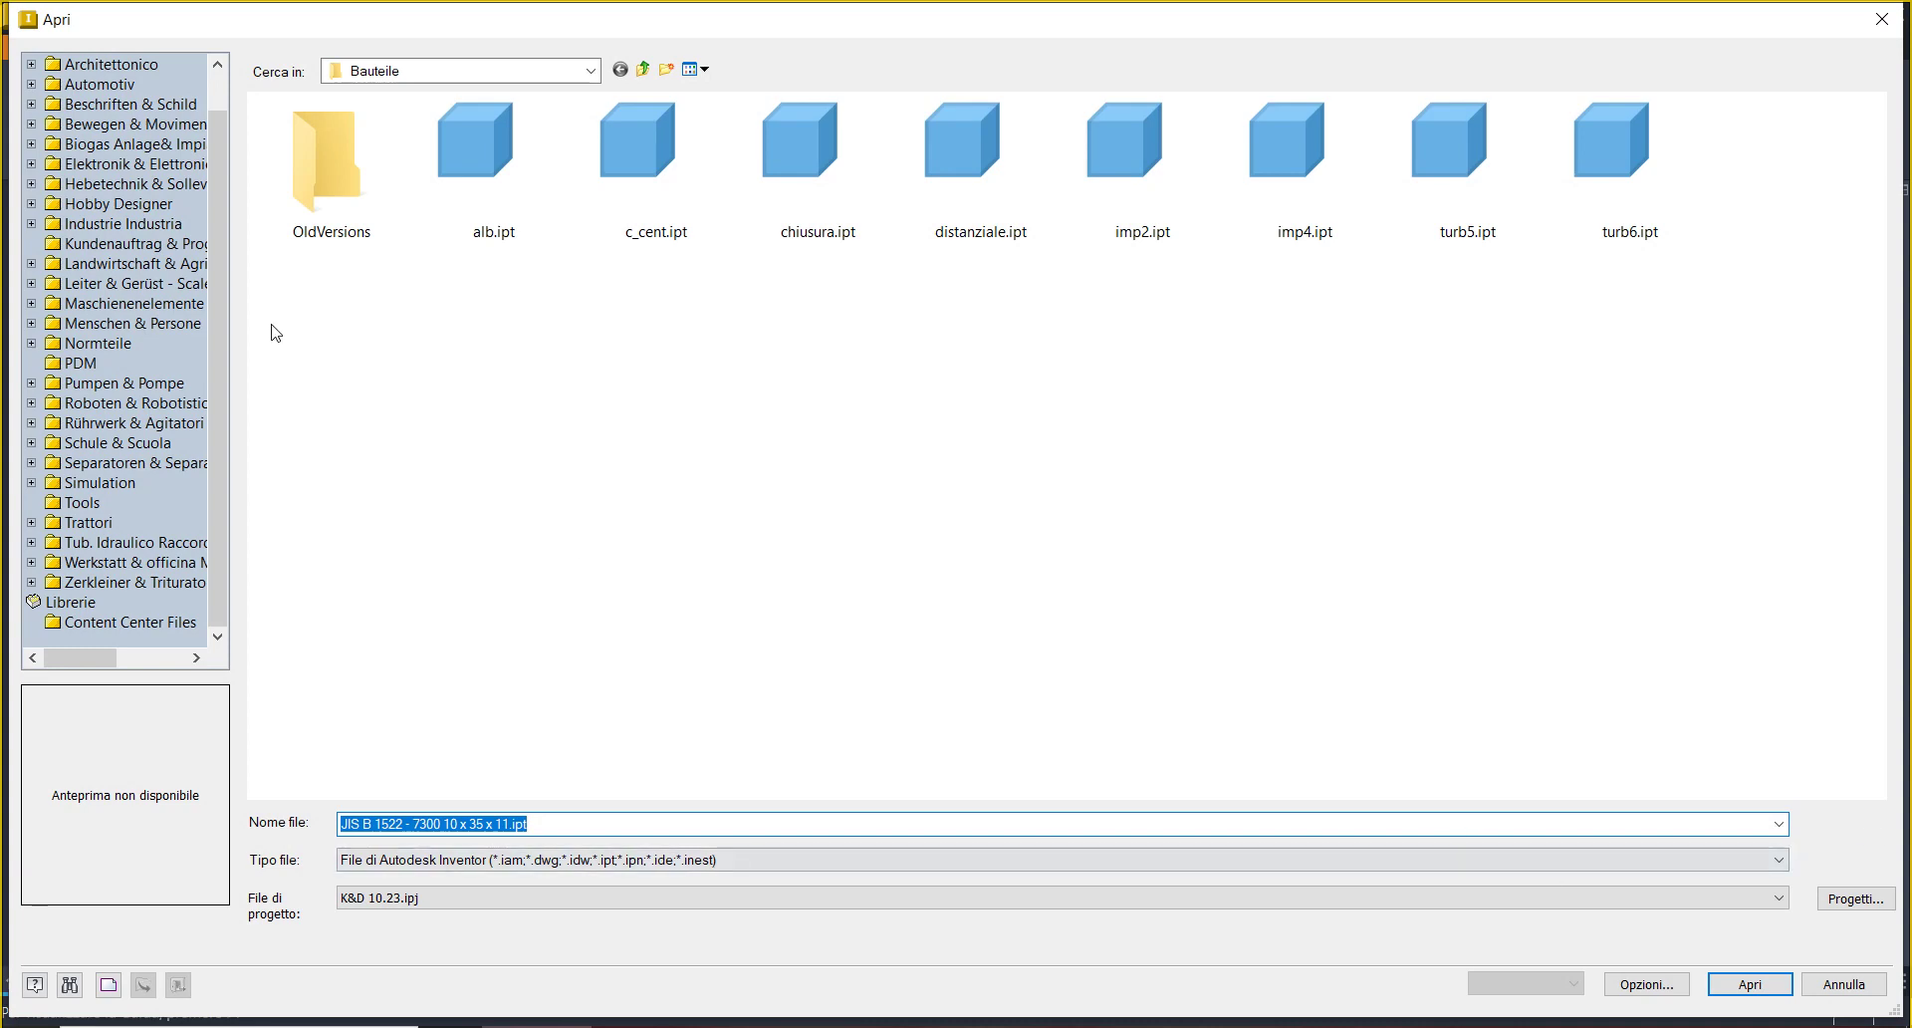
drag(216, 150, 213, 127)
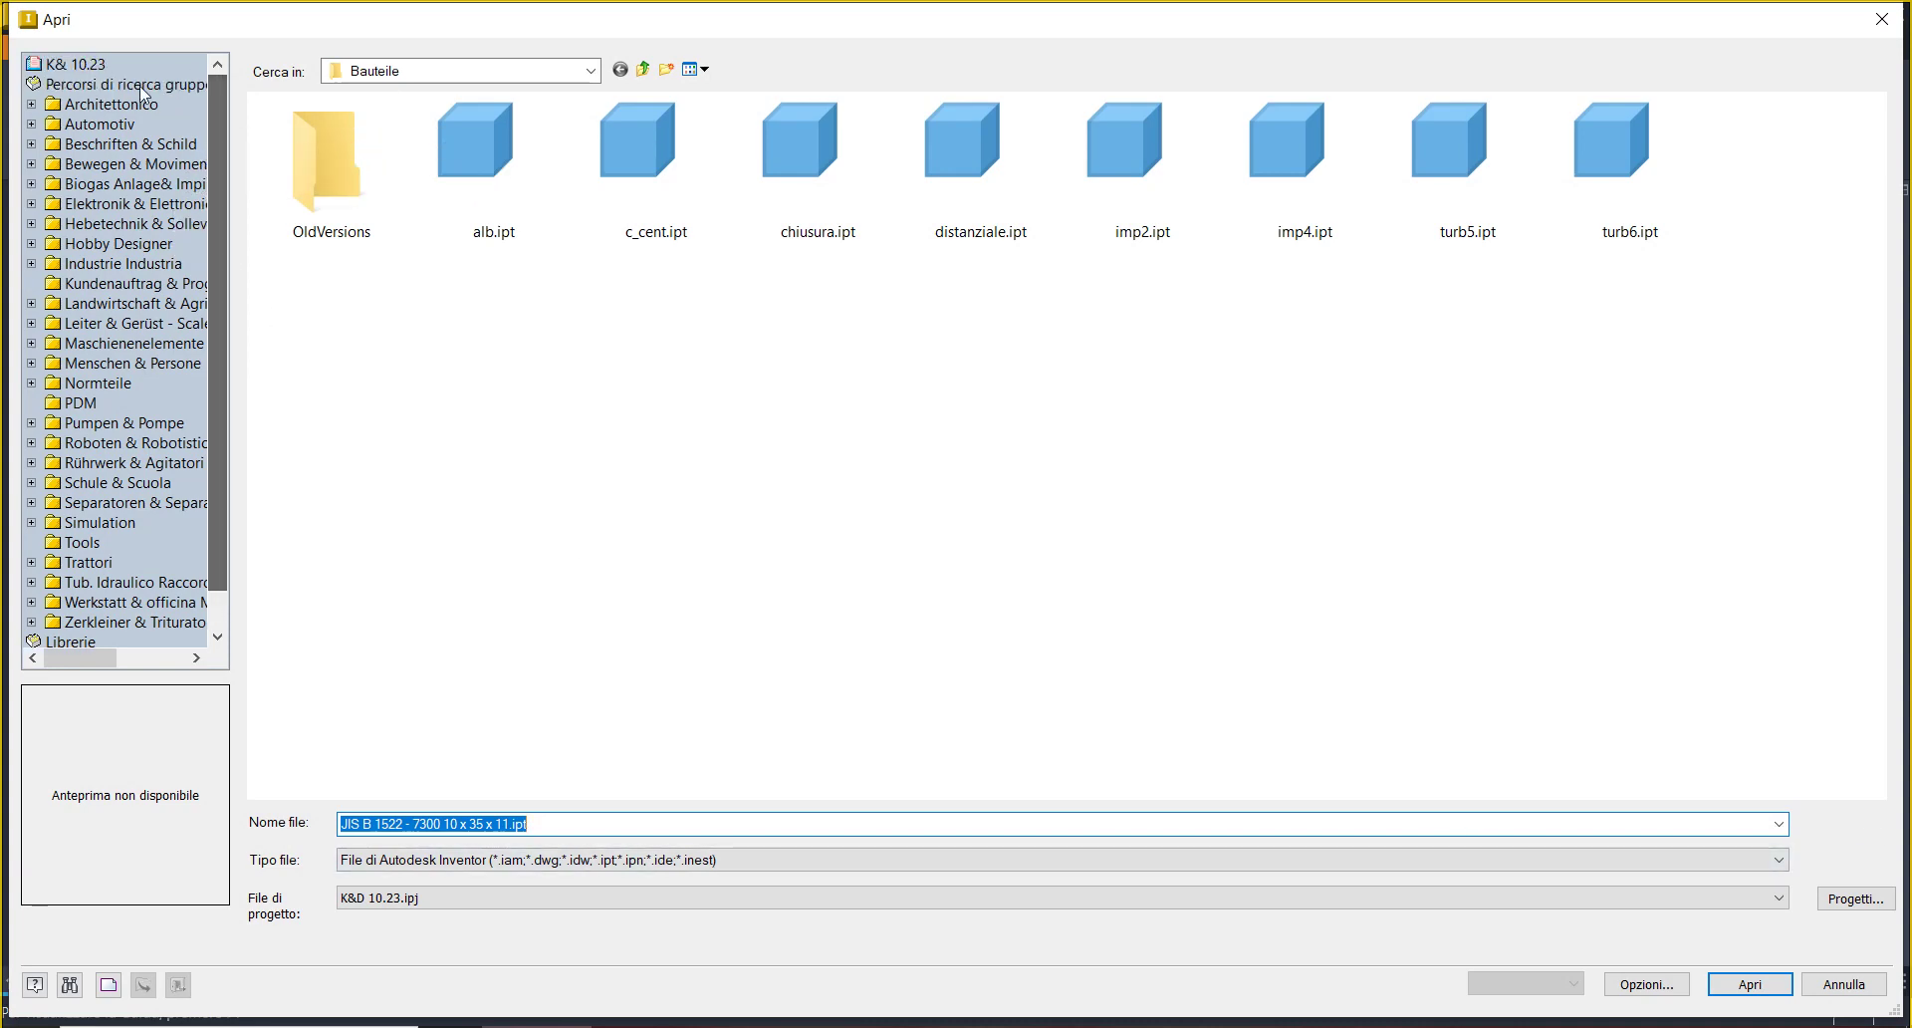
click(37, 124)
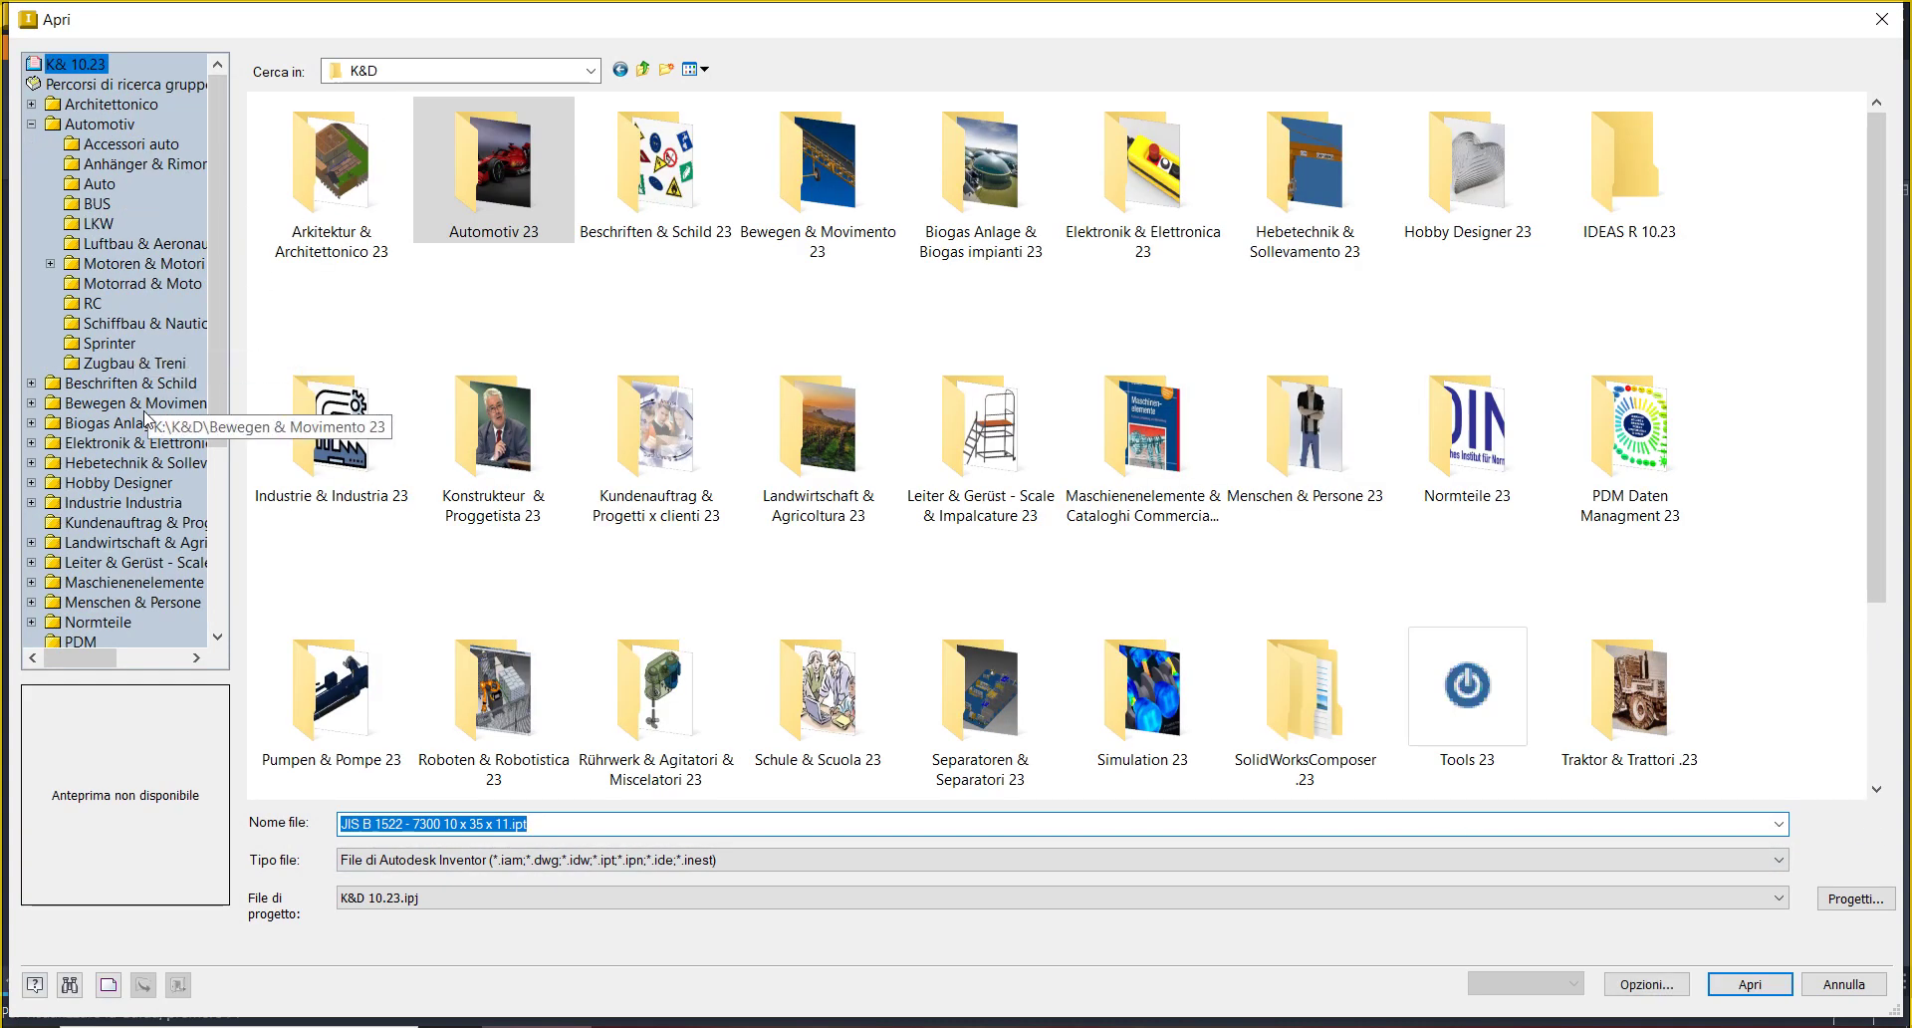
click(135, 364)
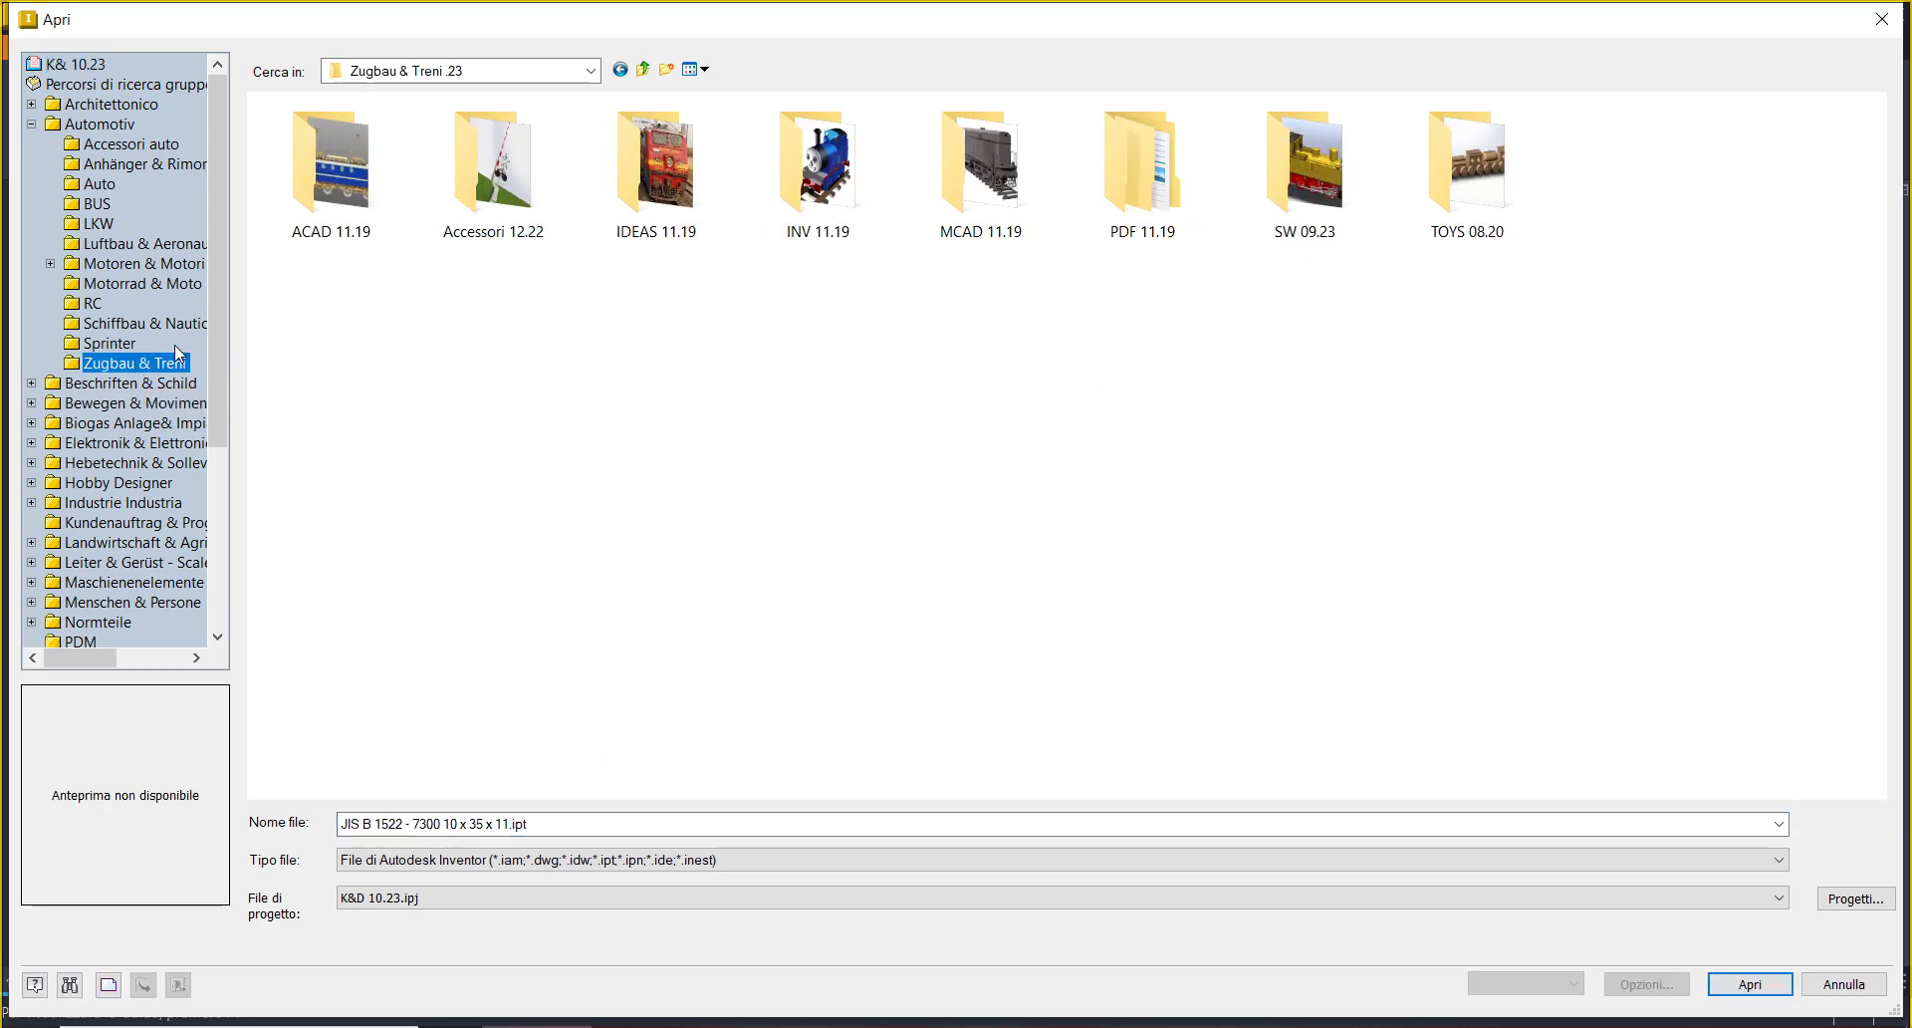
click(843, 213)
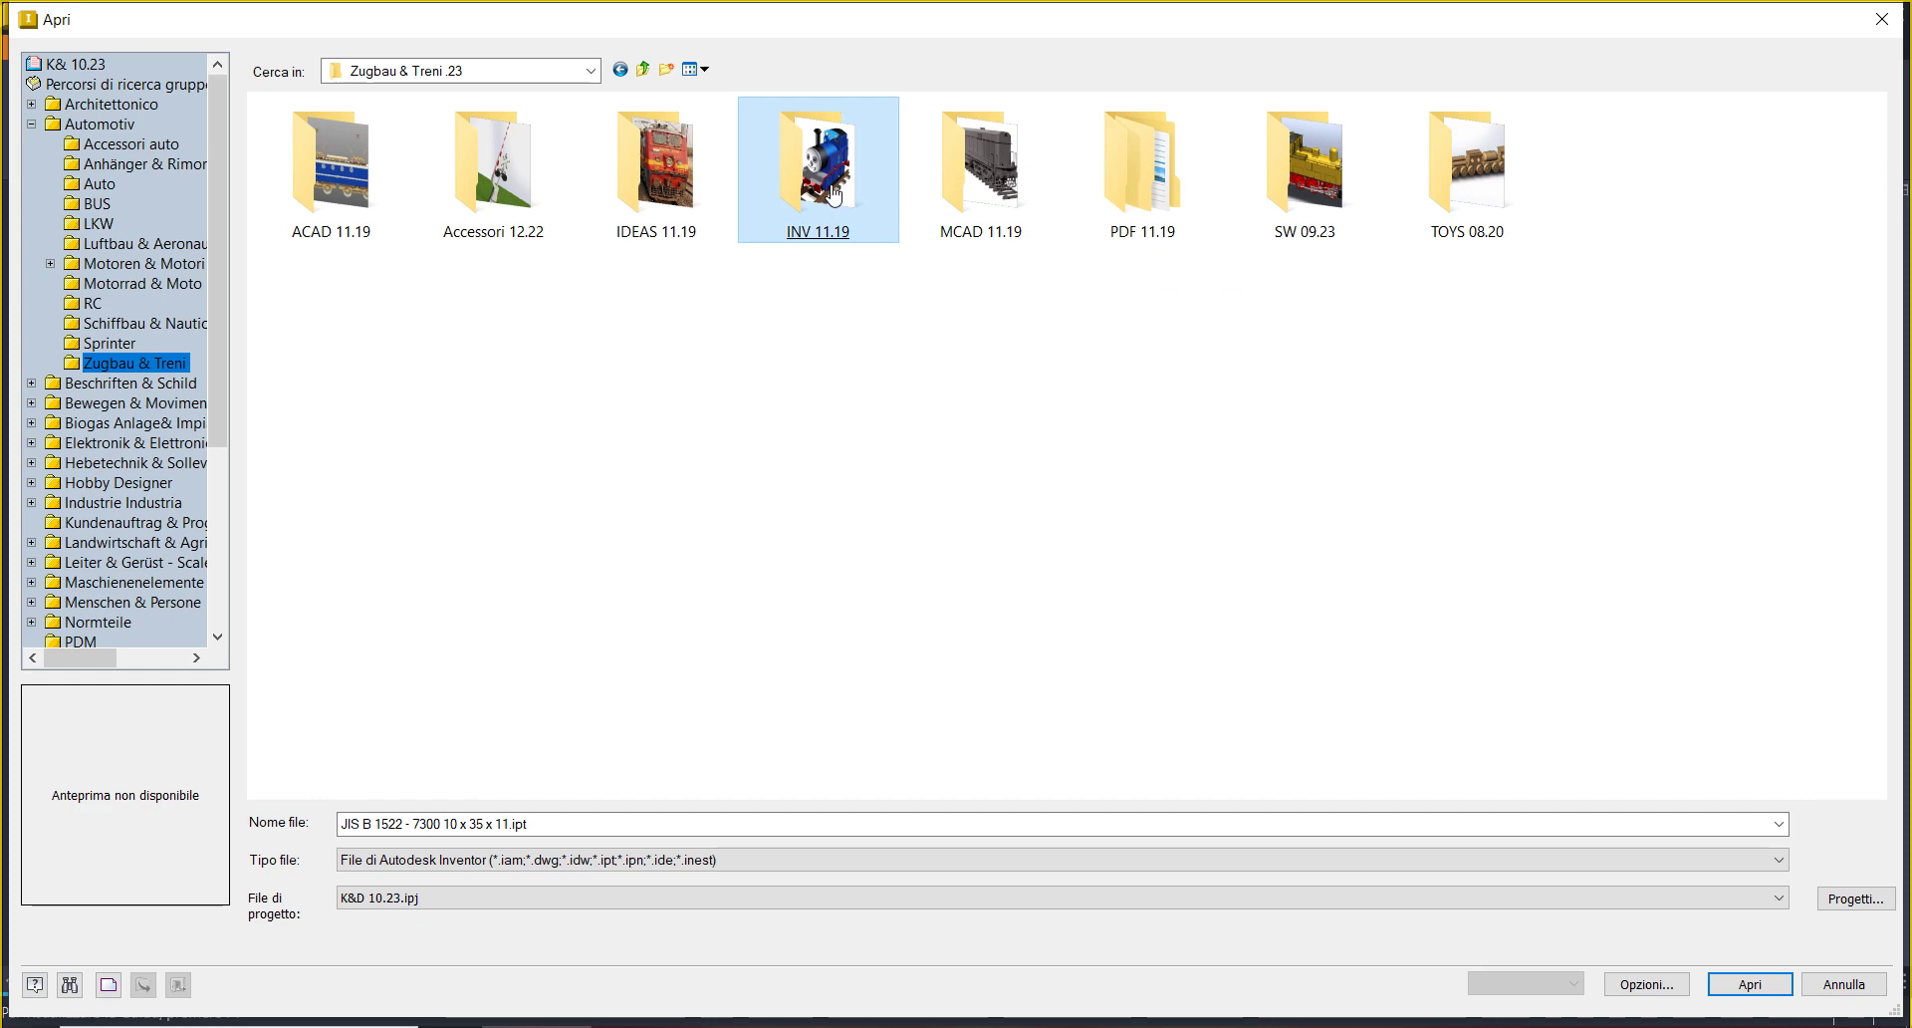
mouse_move(834, 194)
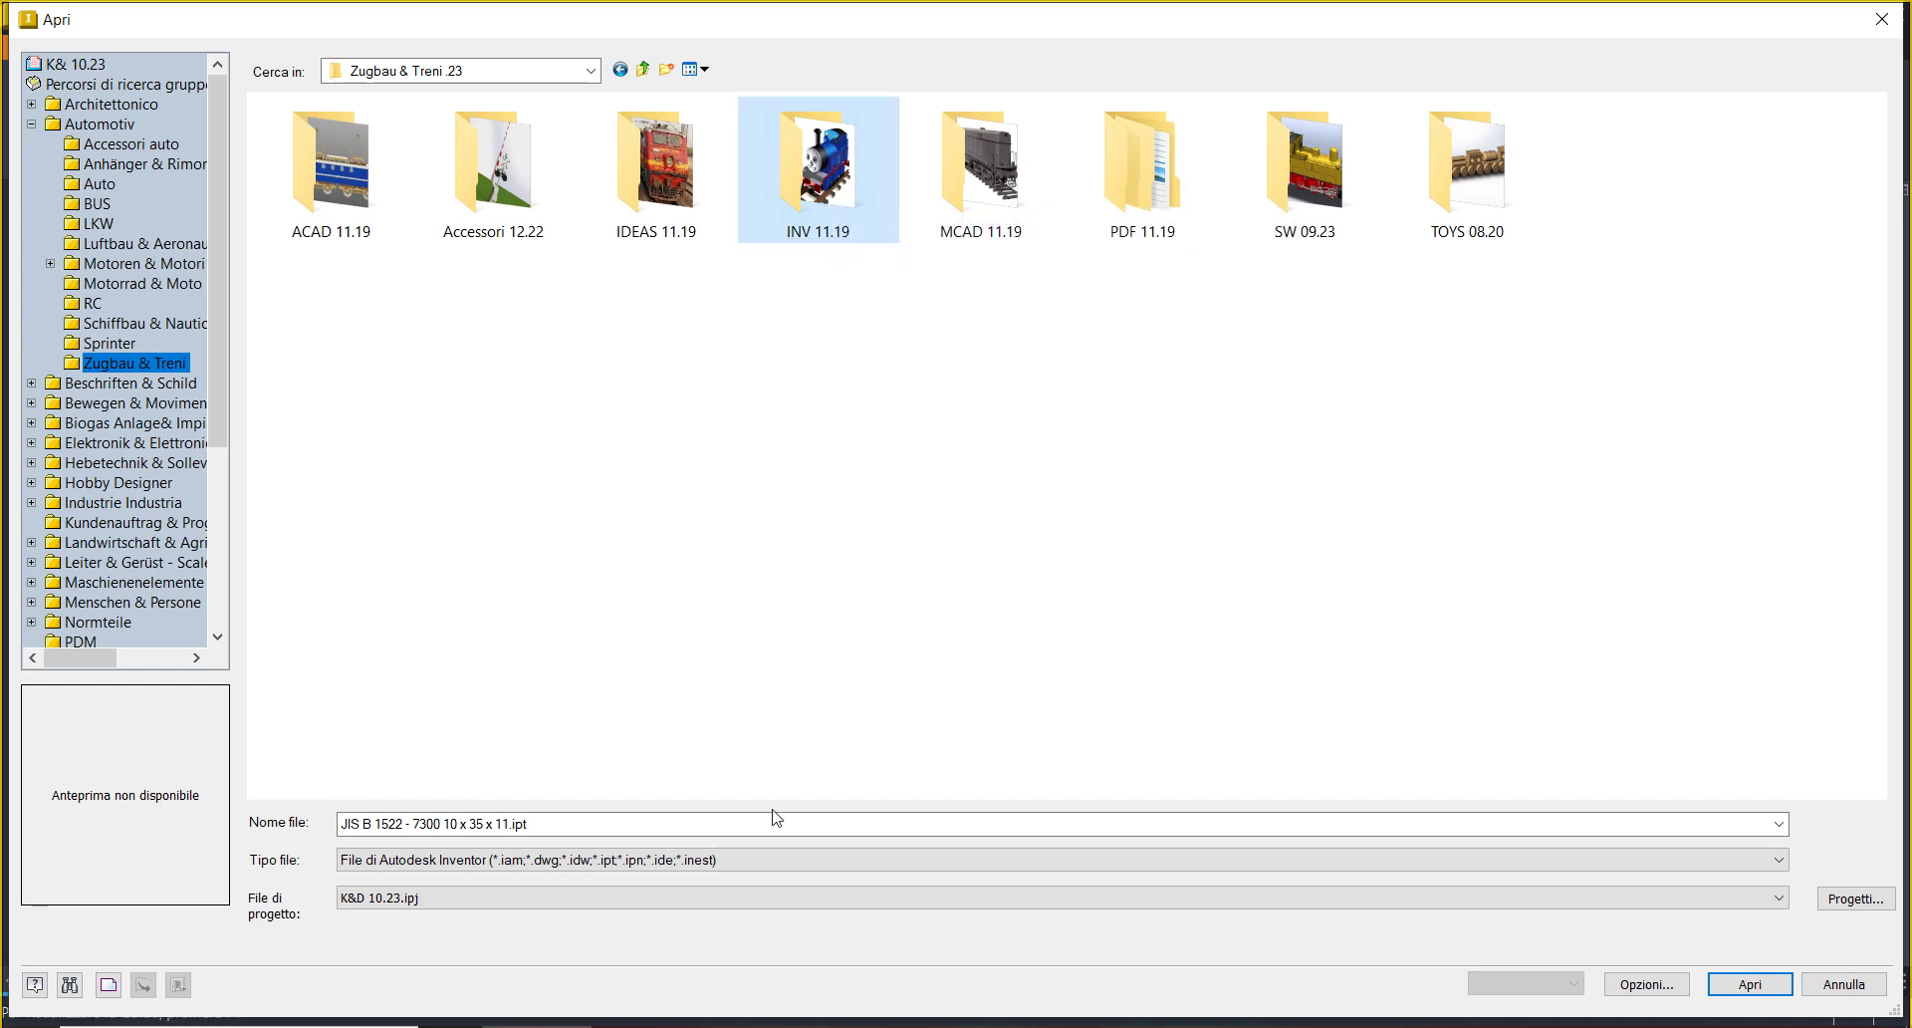
click(757, 867)
click(757, 843)
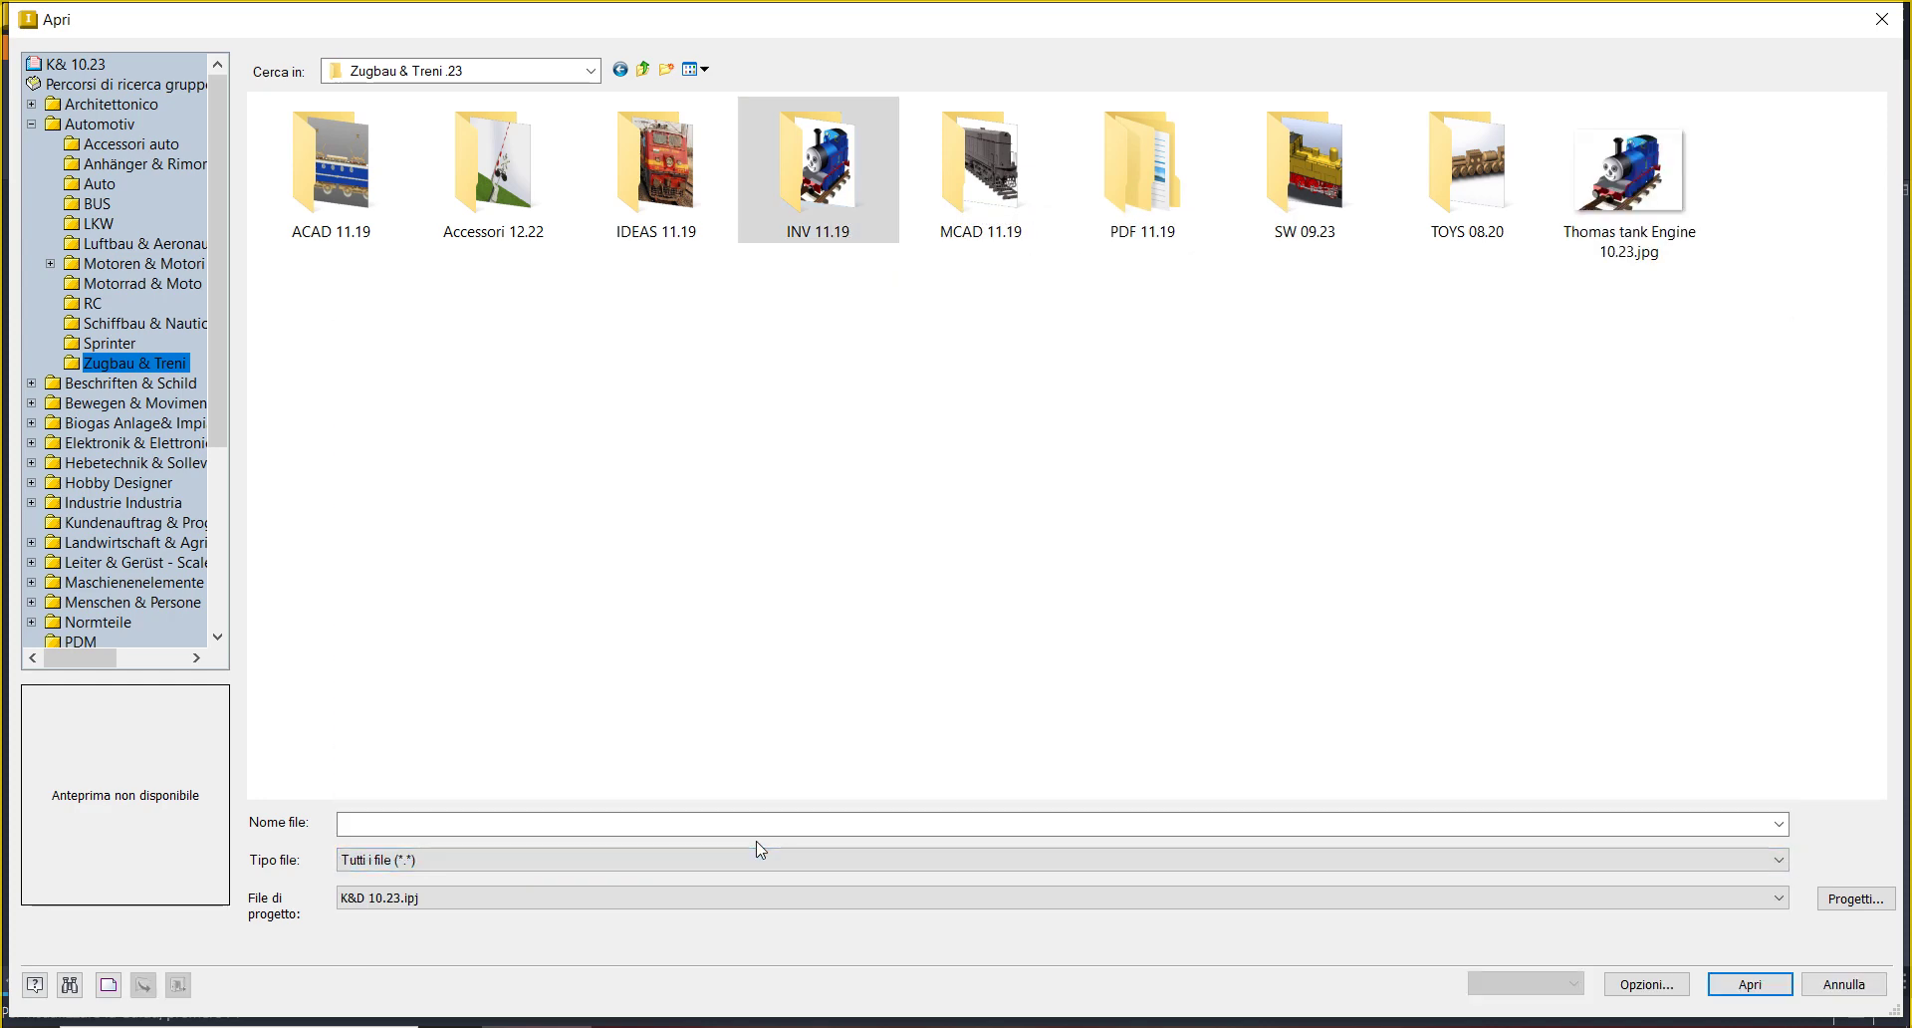
- Rename the Thomas tank Engine picture so that its date reads 11.23
click(1585, 242)
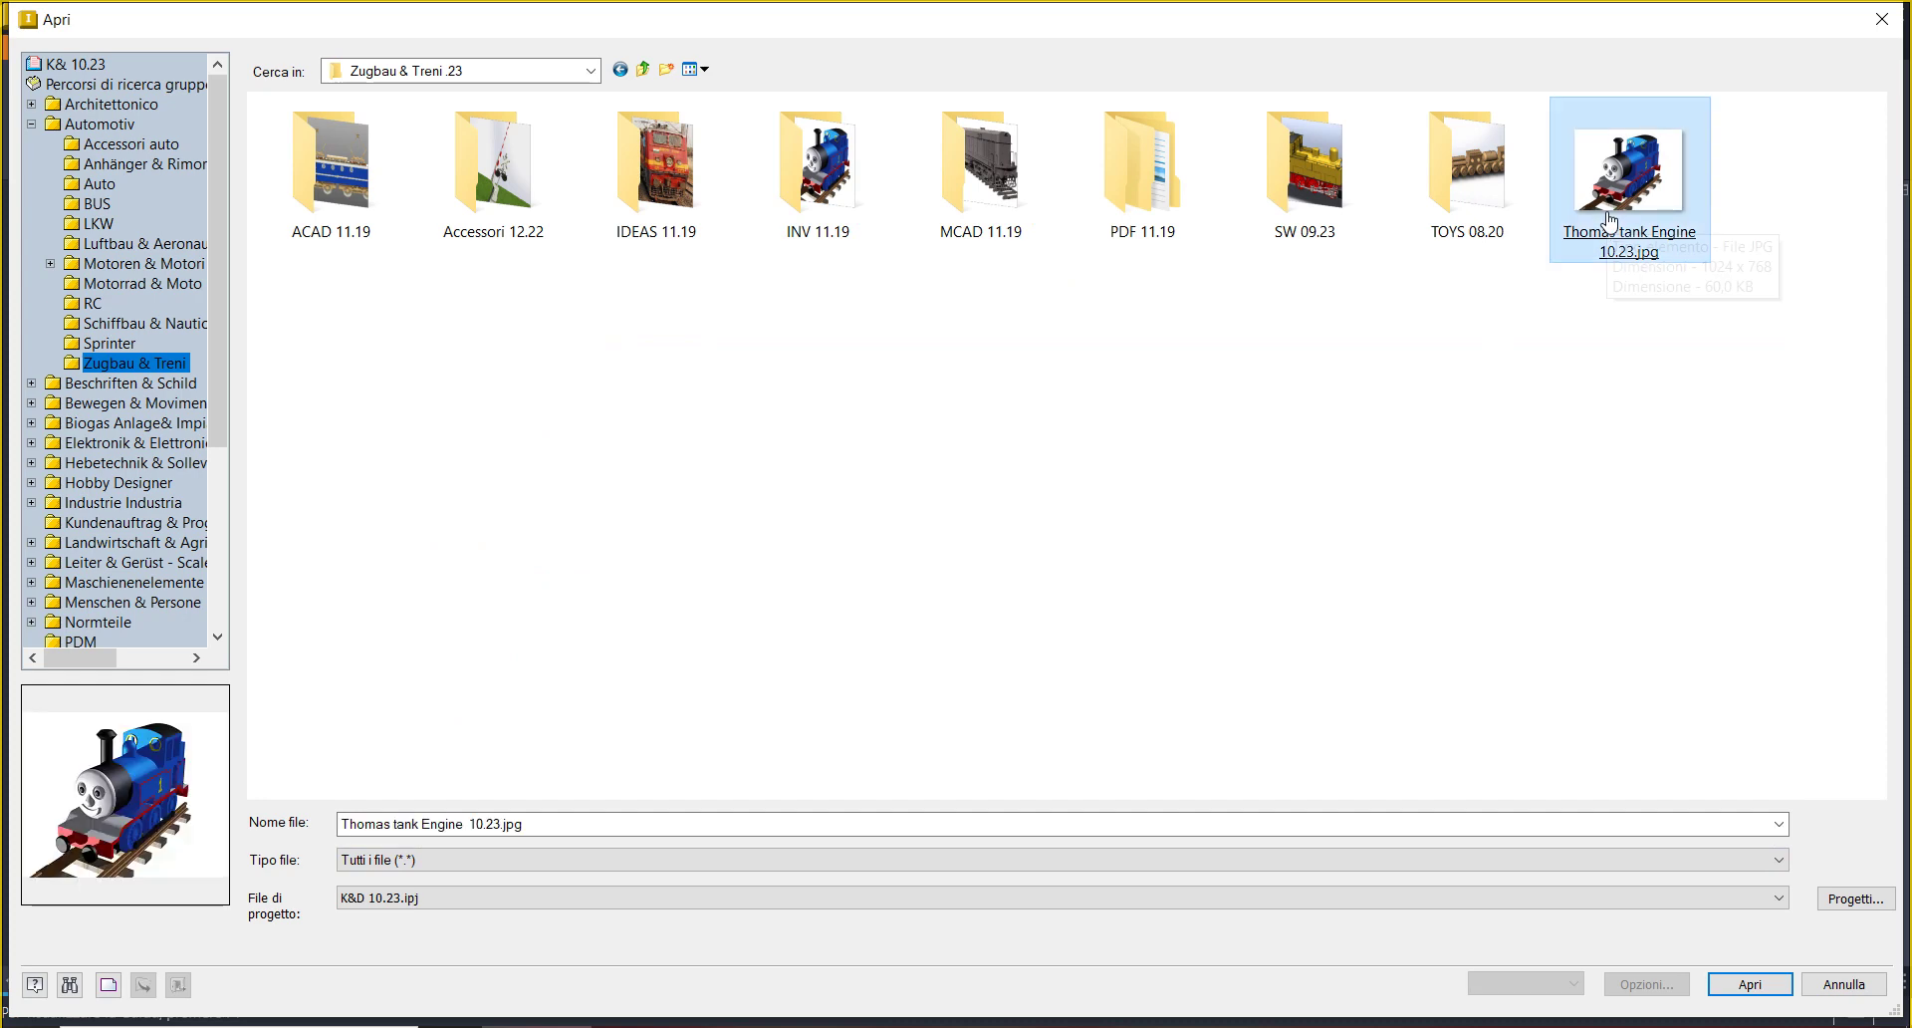
double_click(1606, 211)
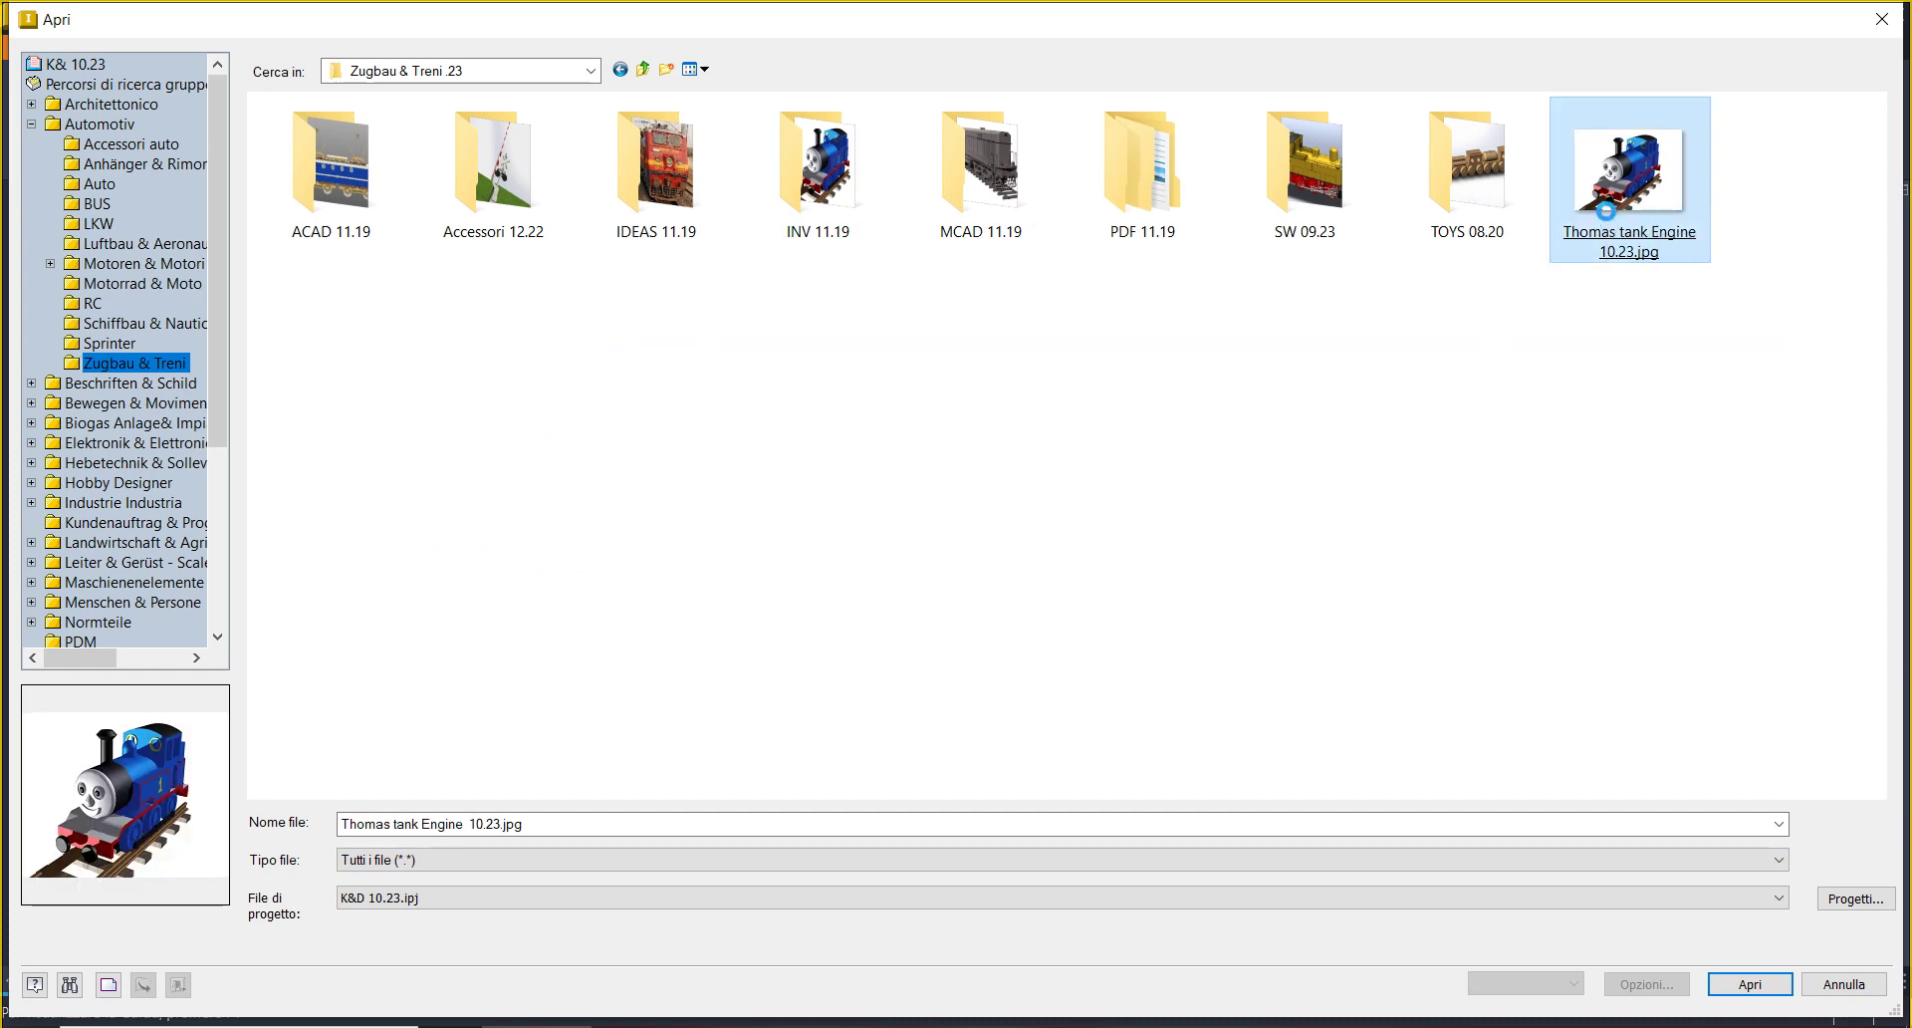
right_click(1605, 211)
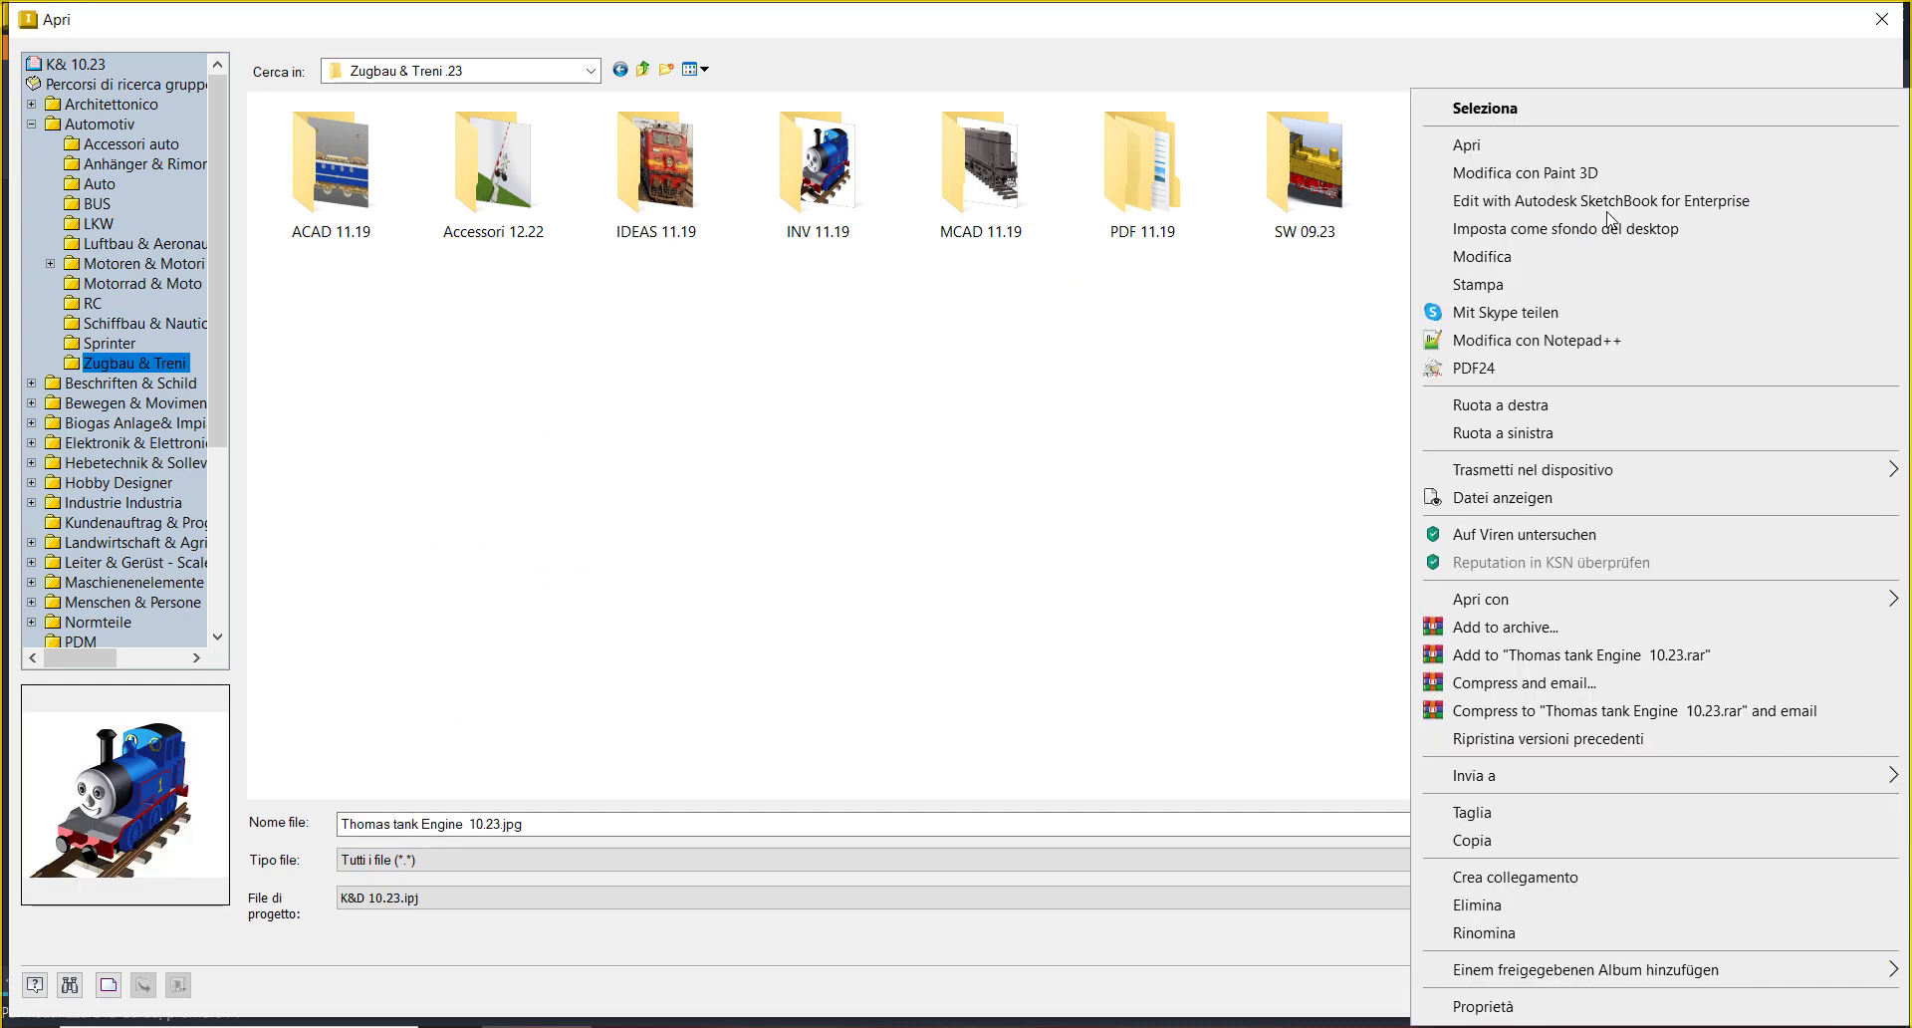
click(1545, 934)
key(Left)
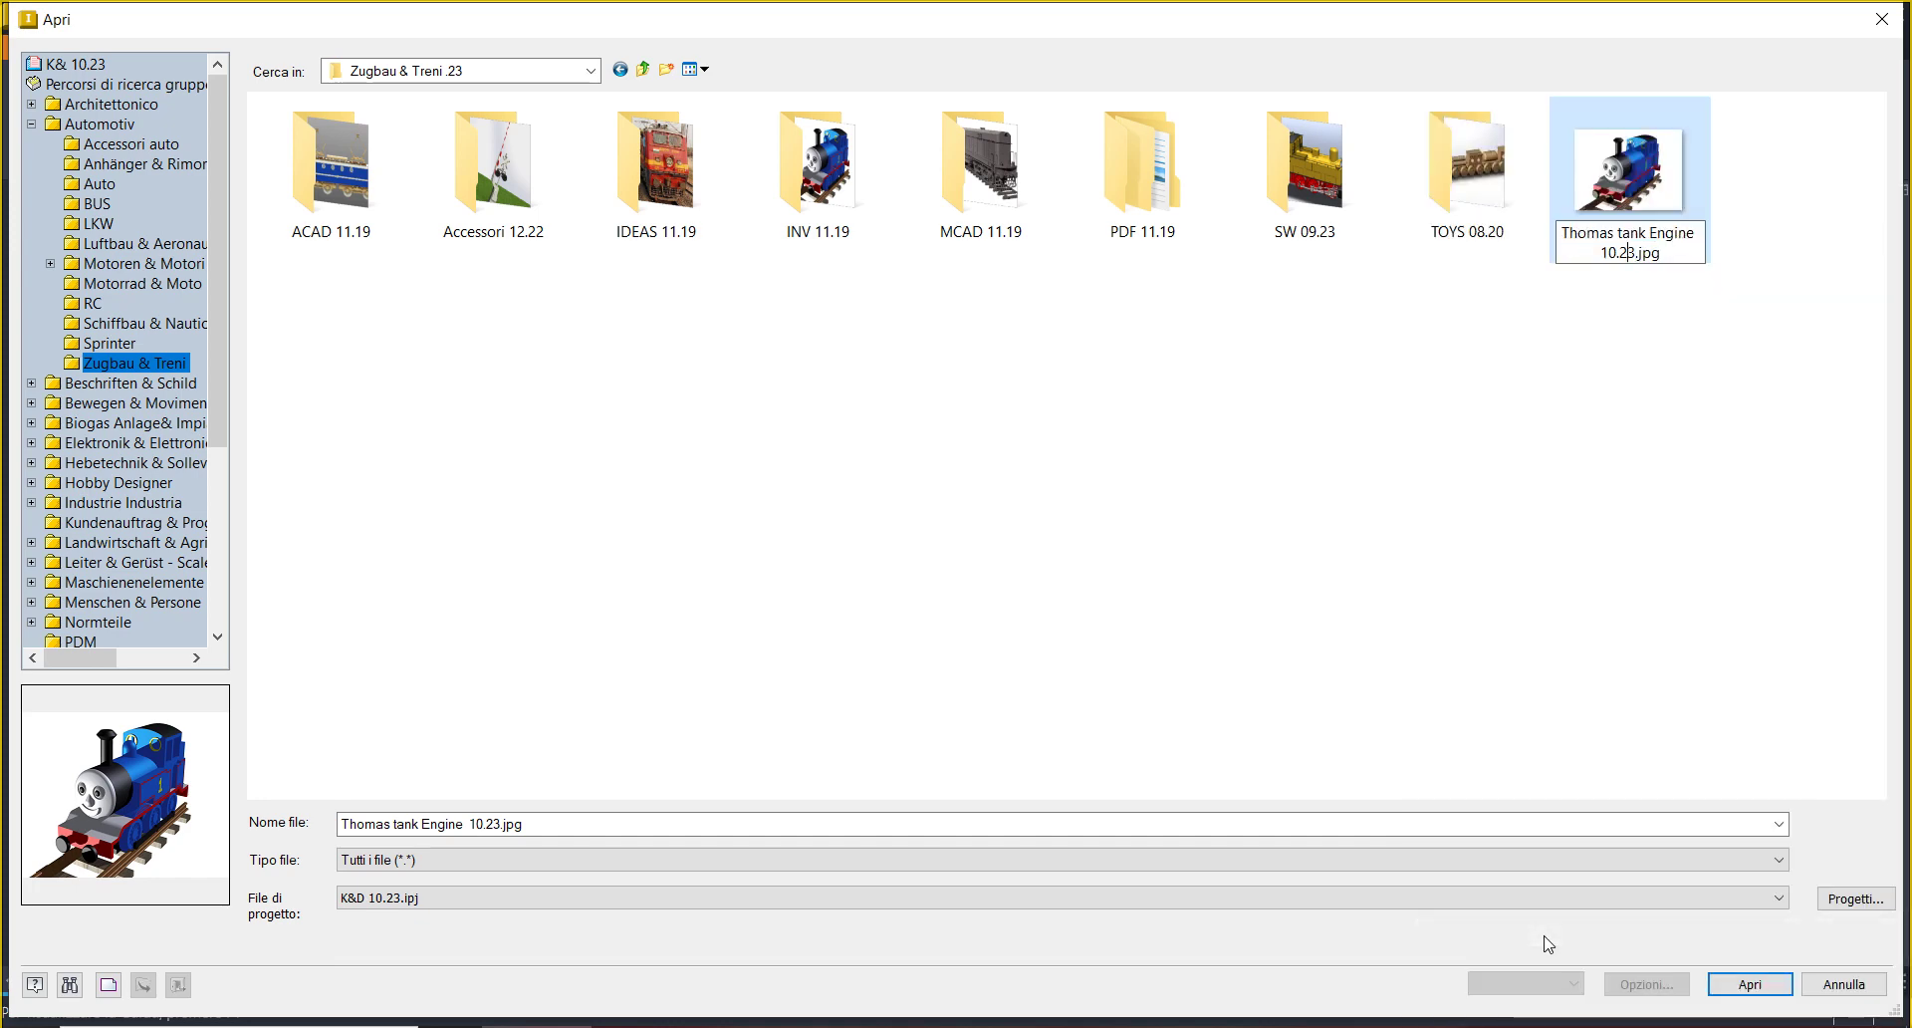
key(BackSpace)
text(1)
key(Return)
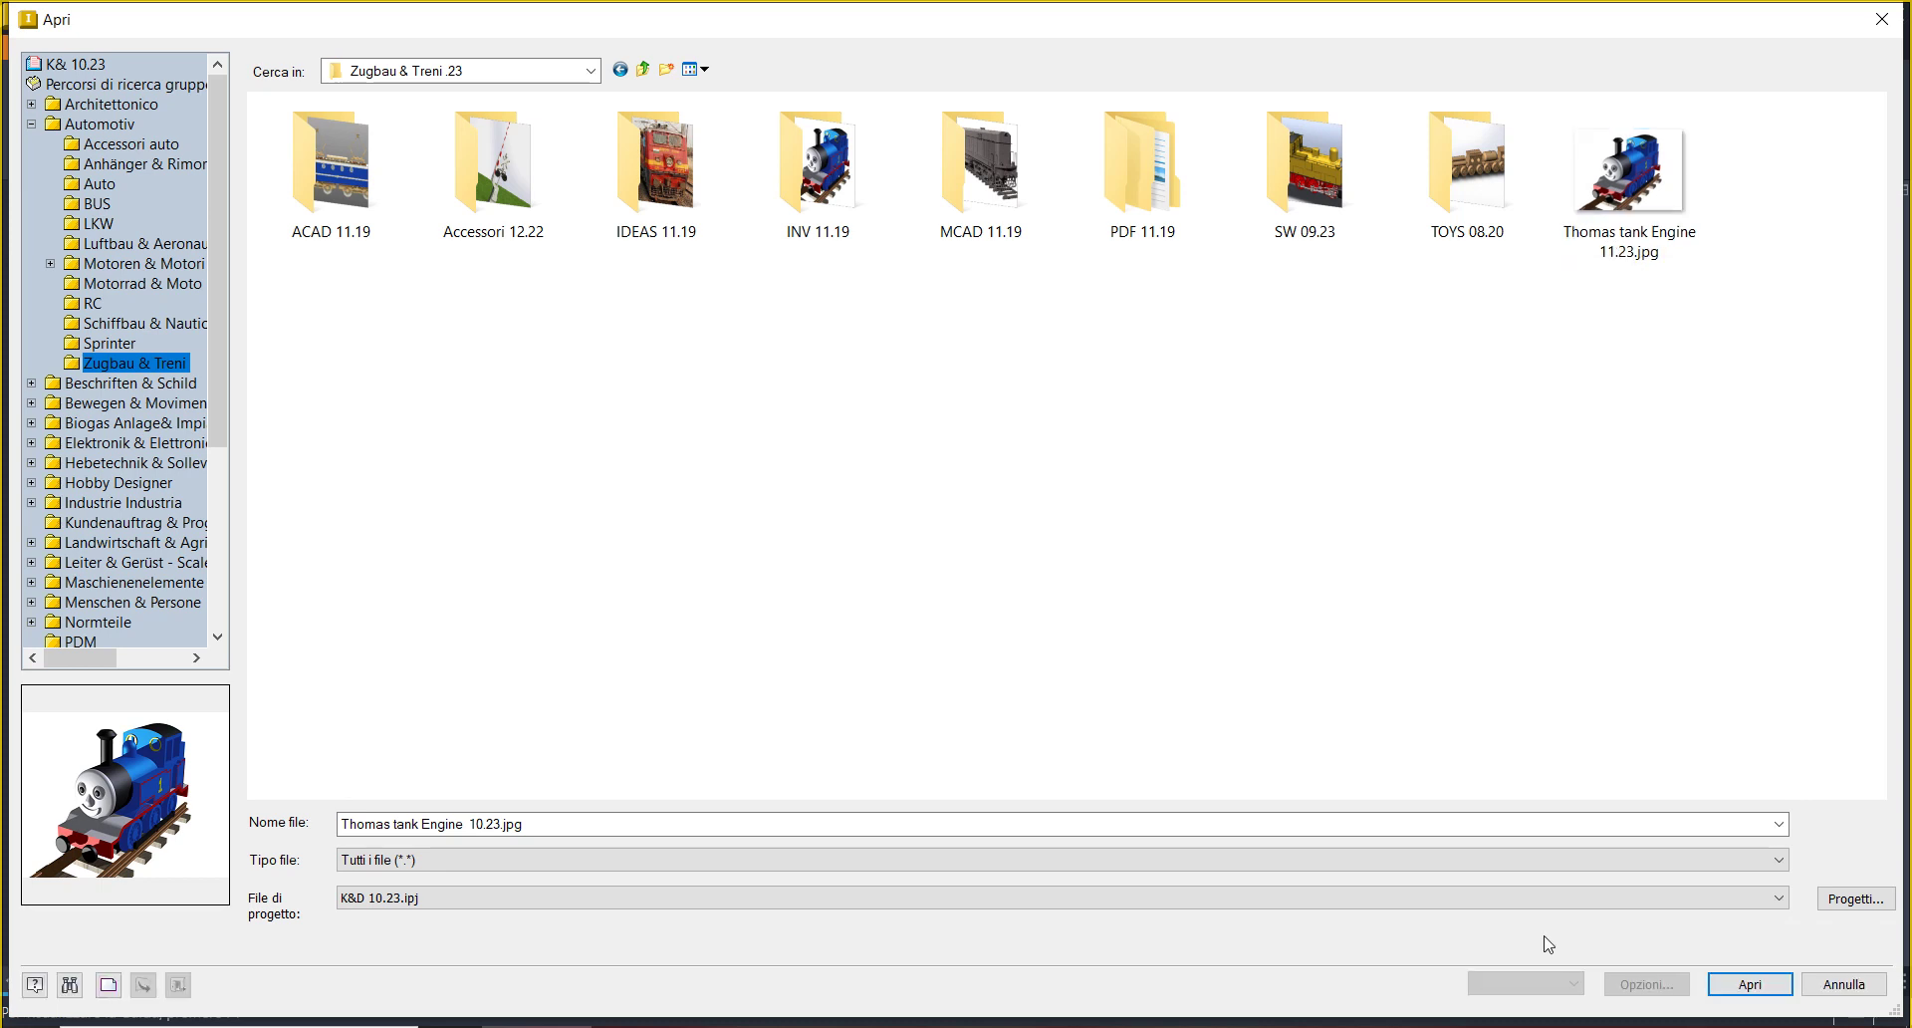
key(Print)
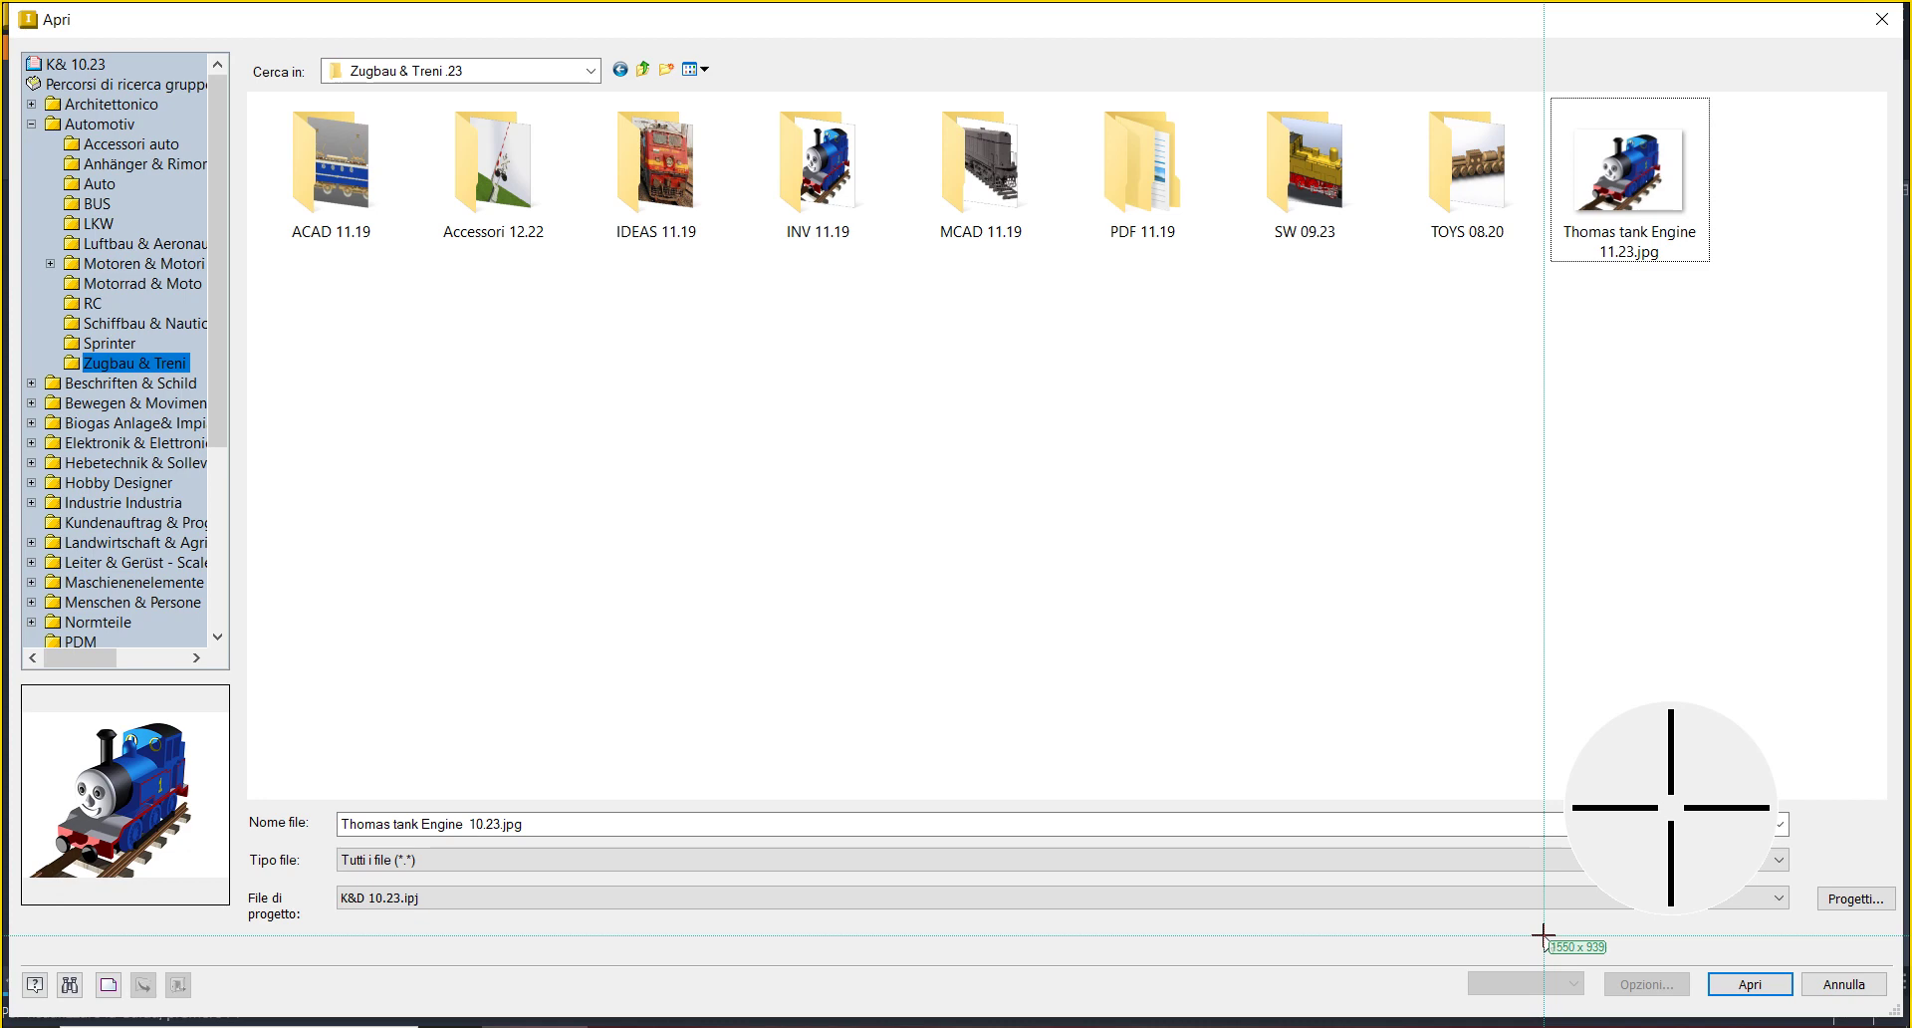
key(Escape)
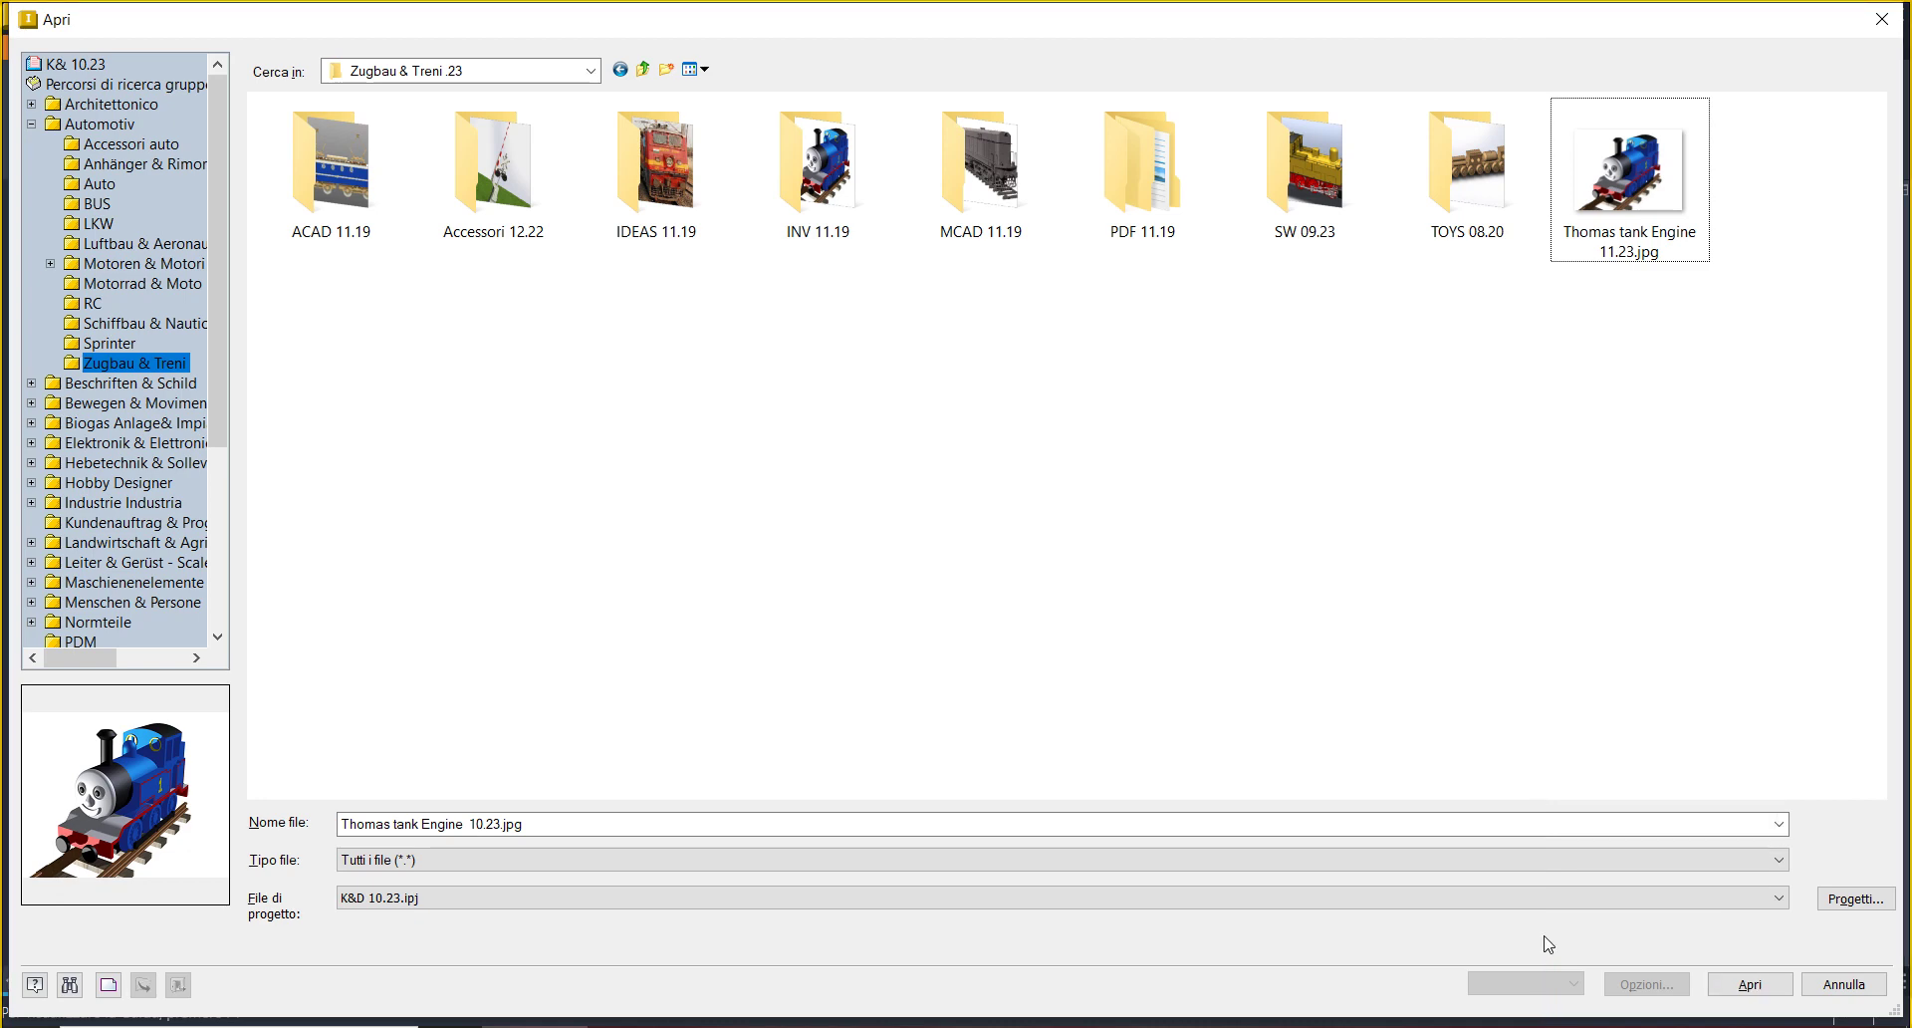
- Rename the INV 11.19 folder in Zugbau & Treni .23 to INV 11.23
click(808, 164)
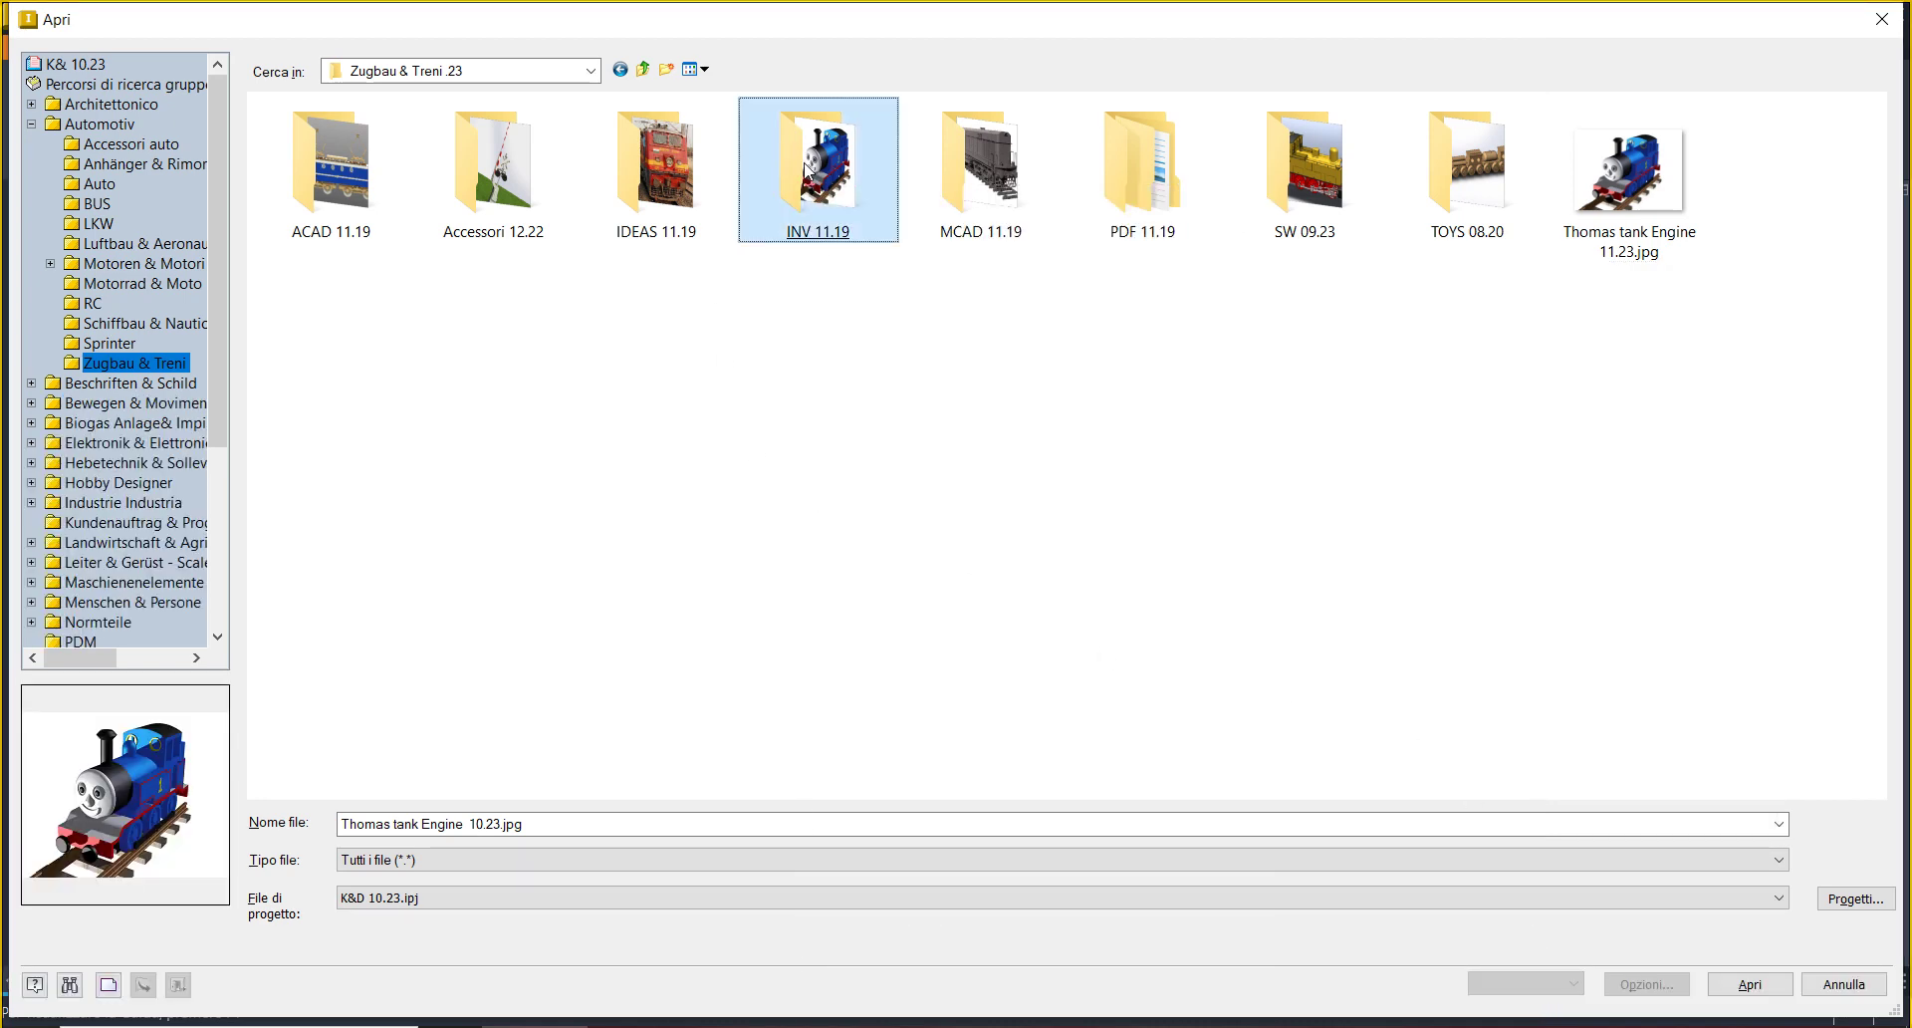
right_click(808, 165)
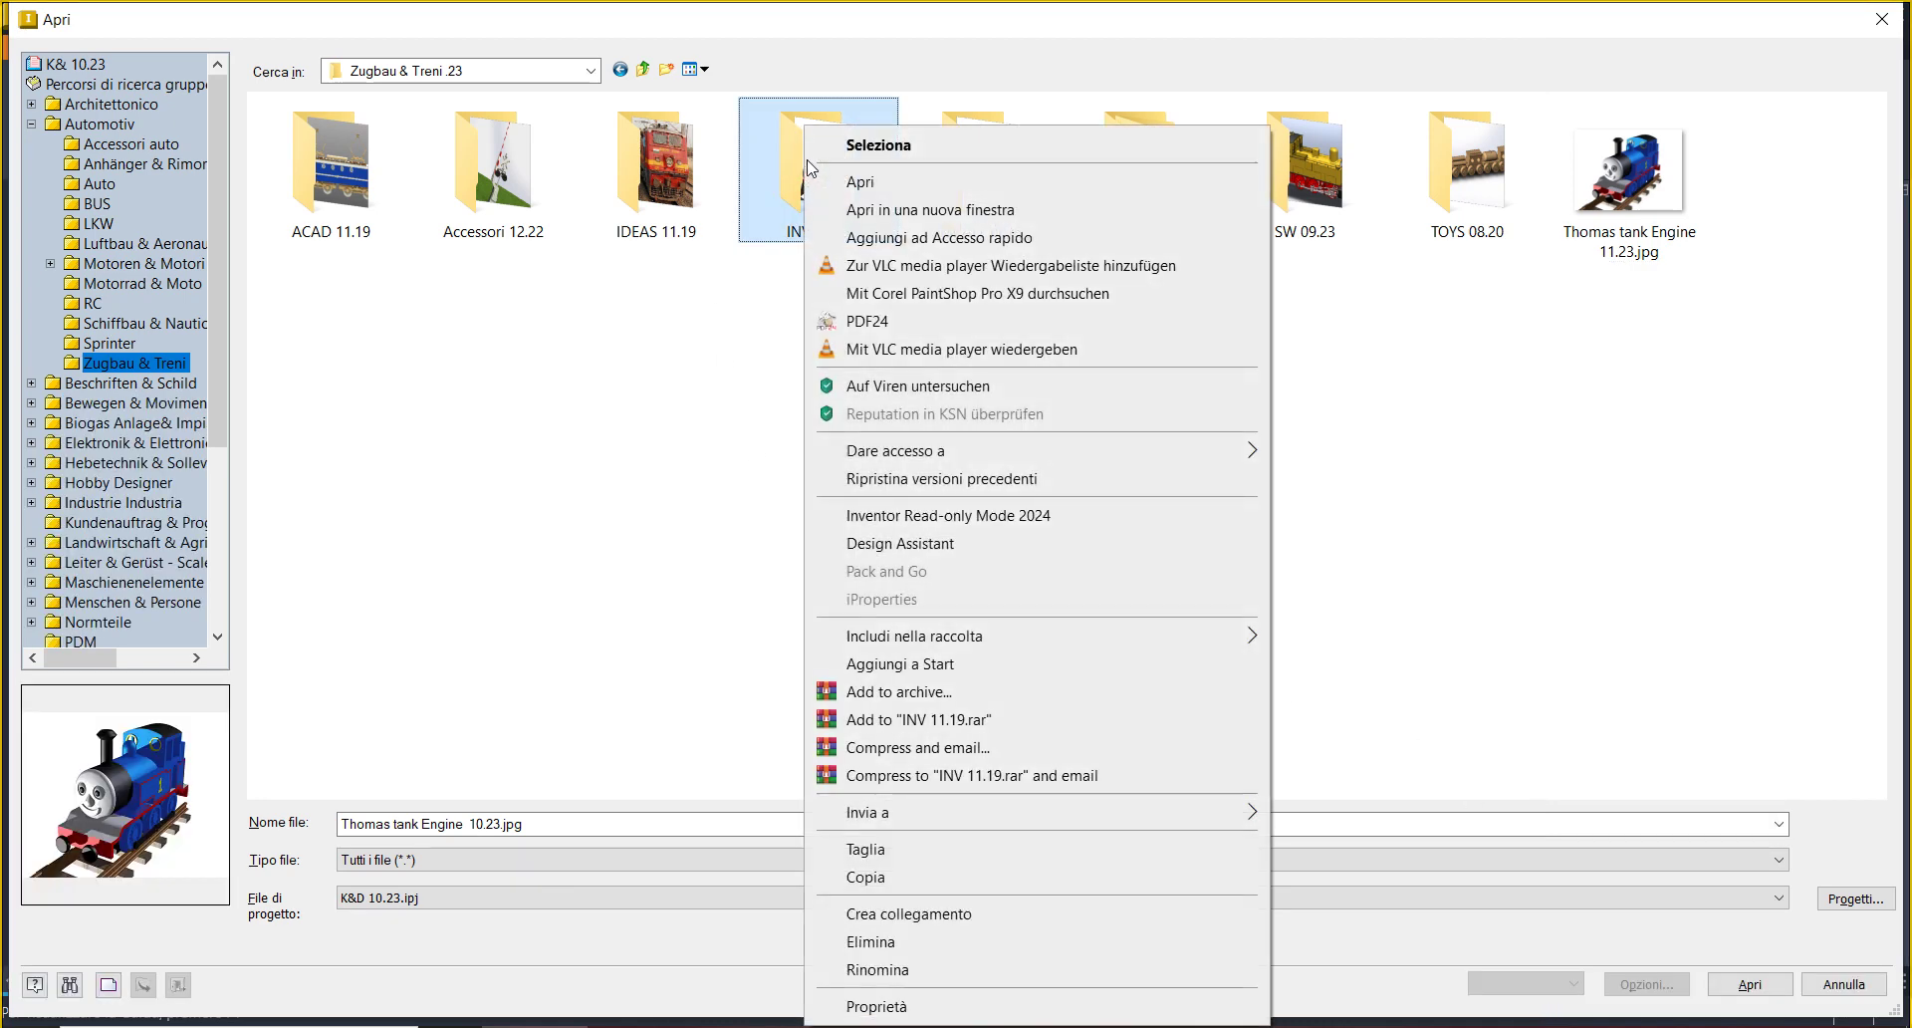
click(929, 971)
key(End)
key(BackSpace)
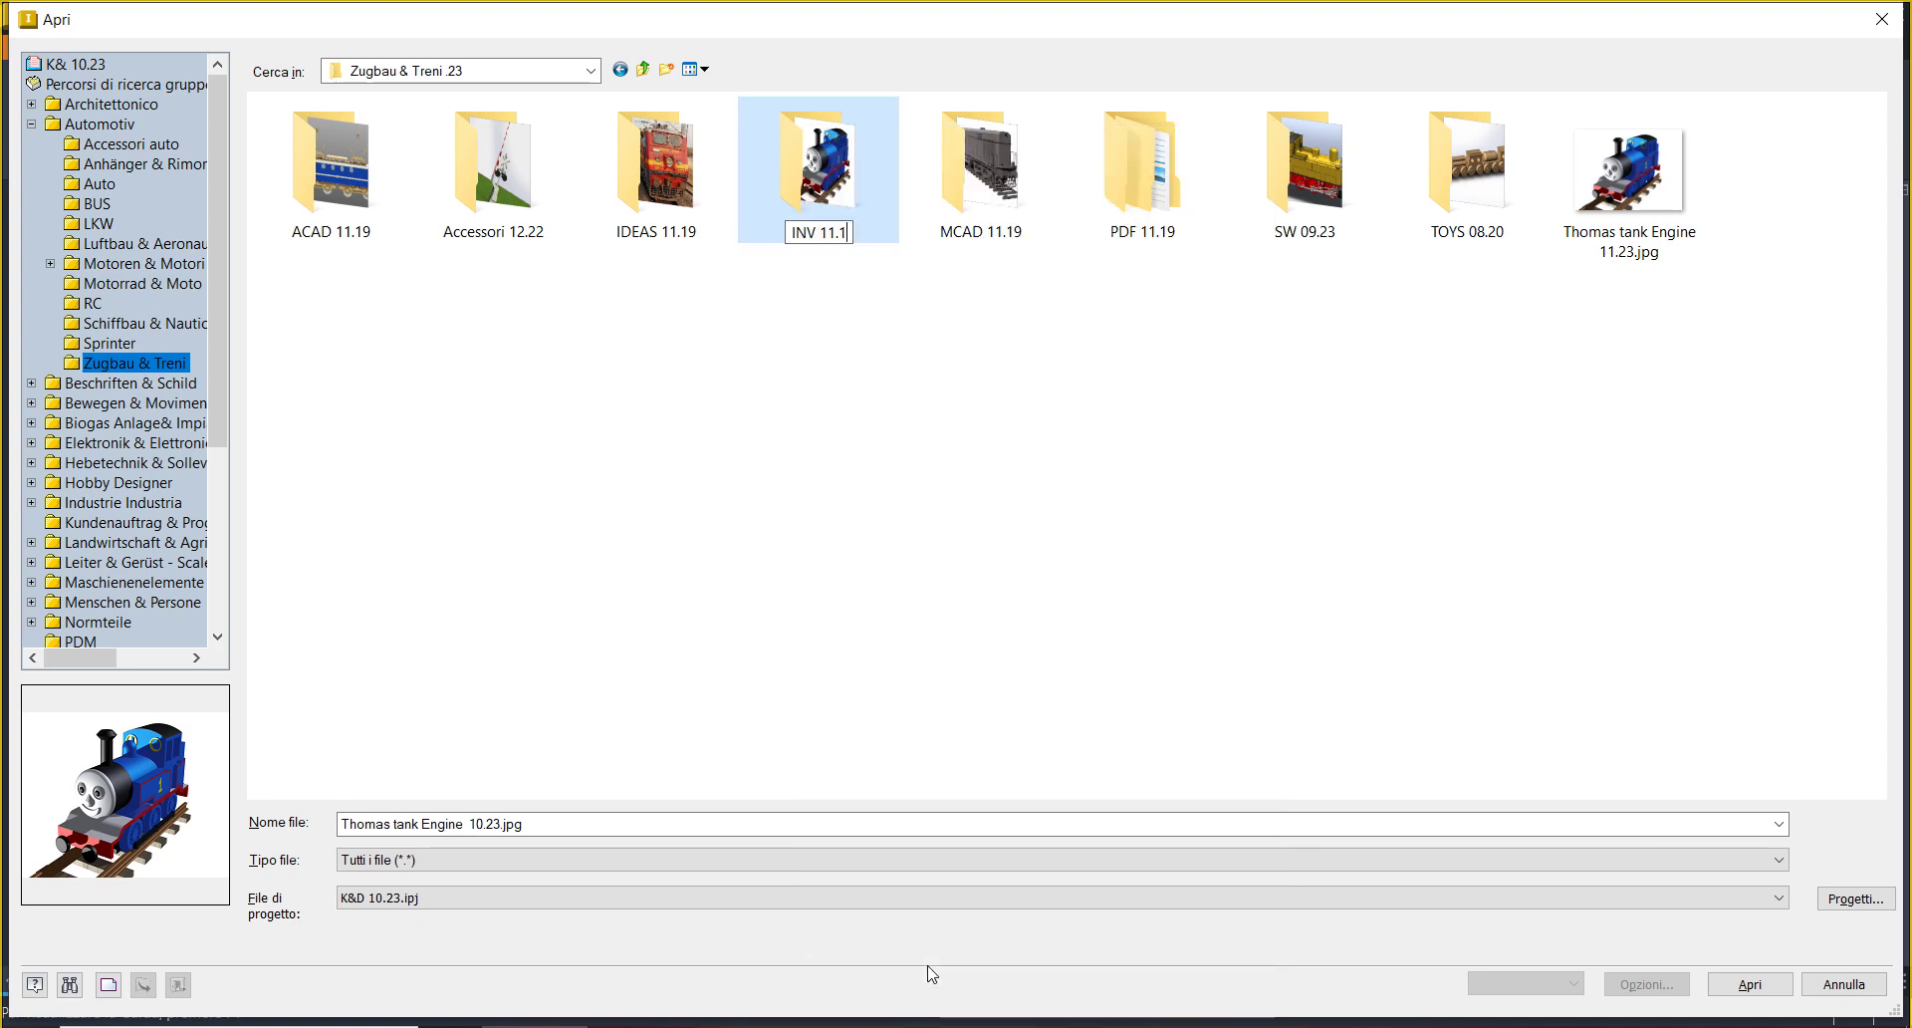
key(BackSpace)
text(23)
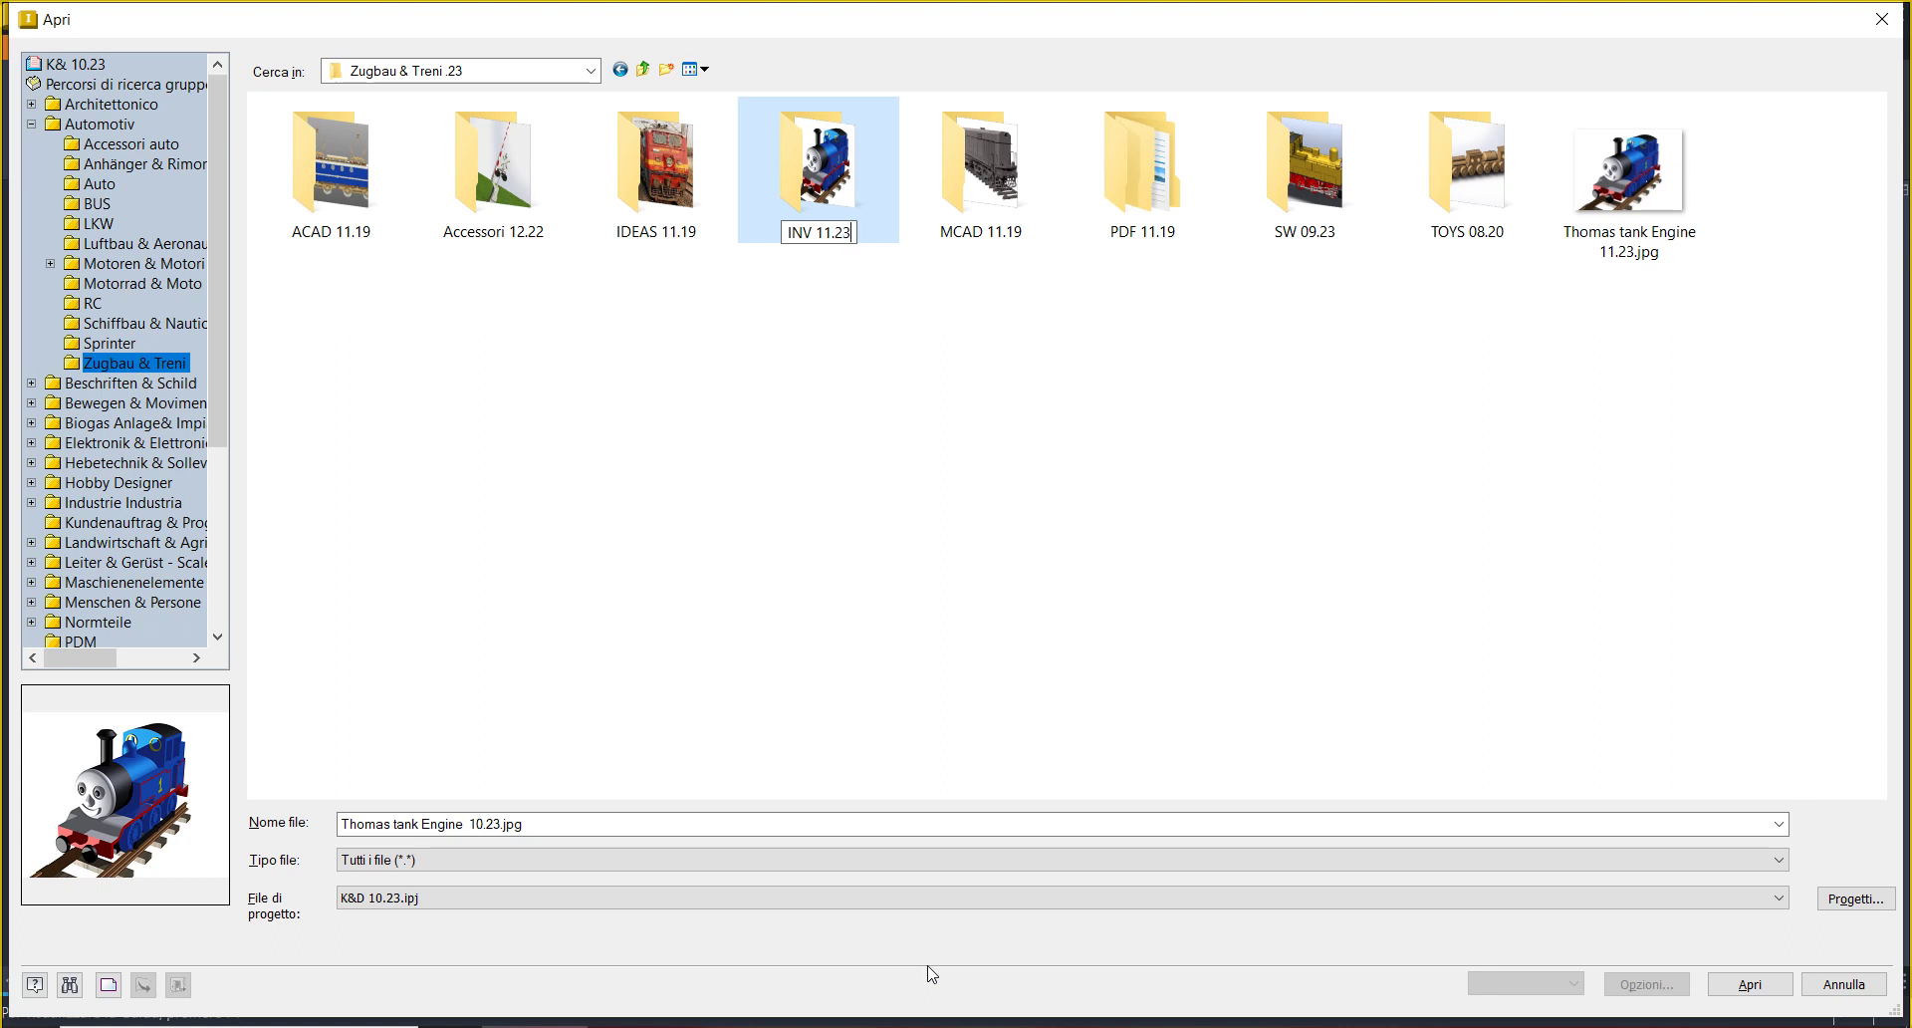
key(Return)
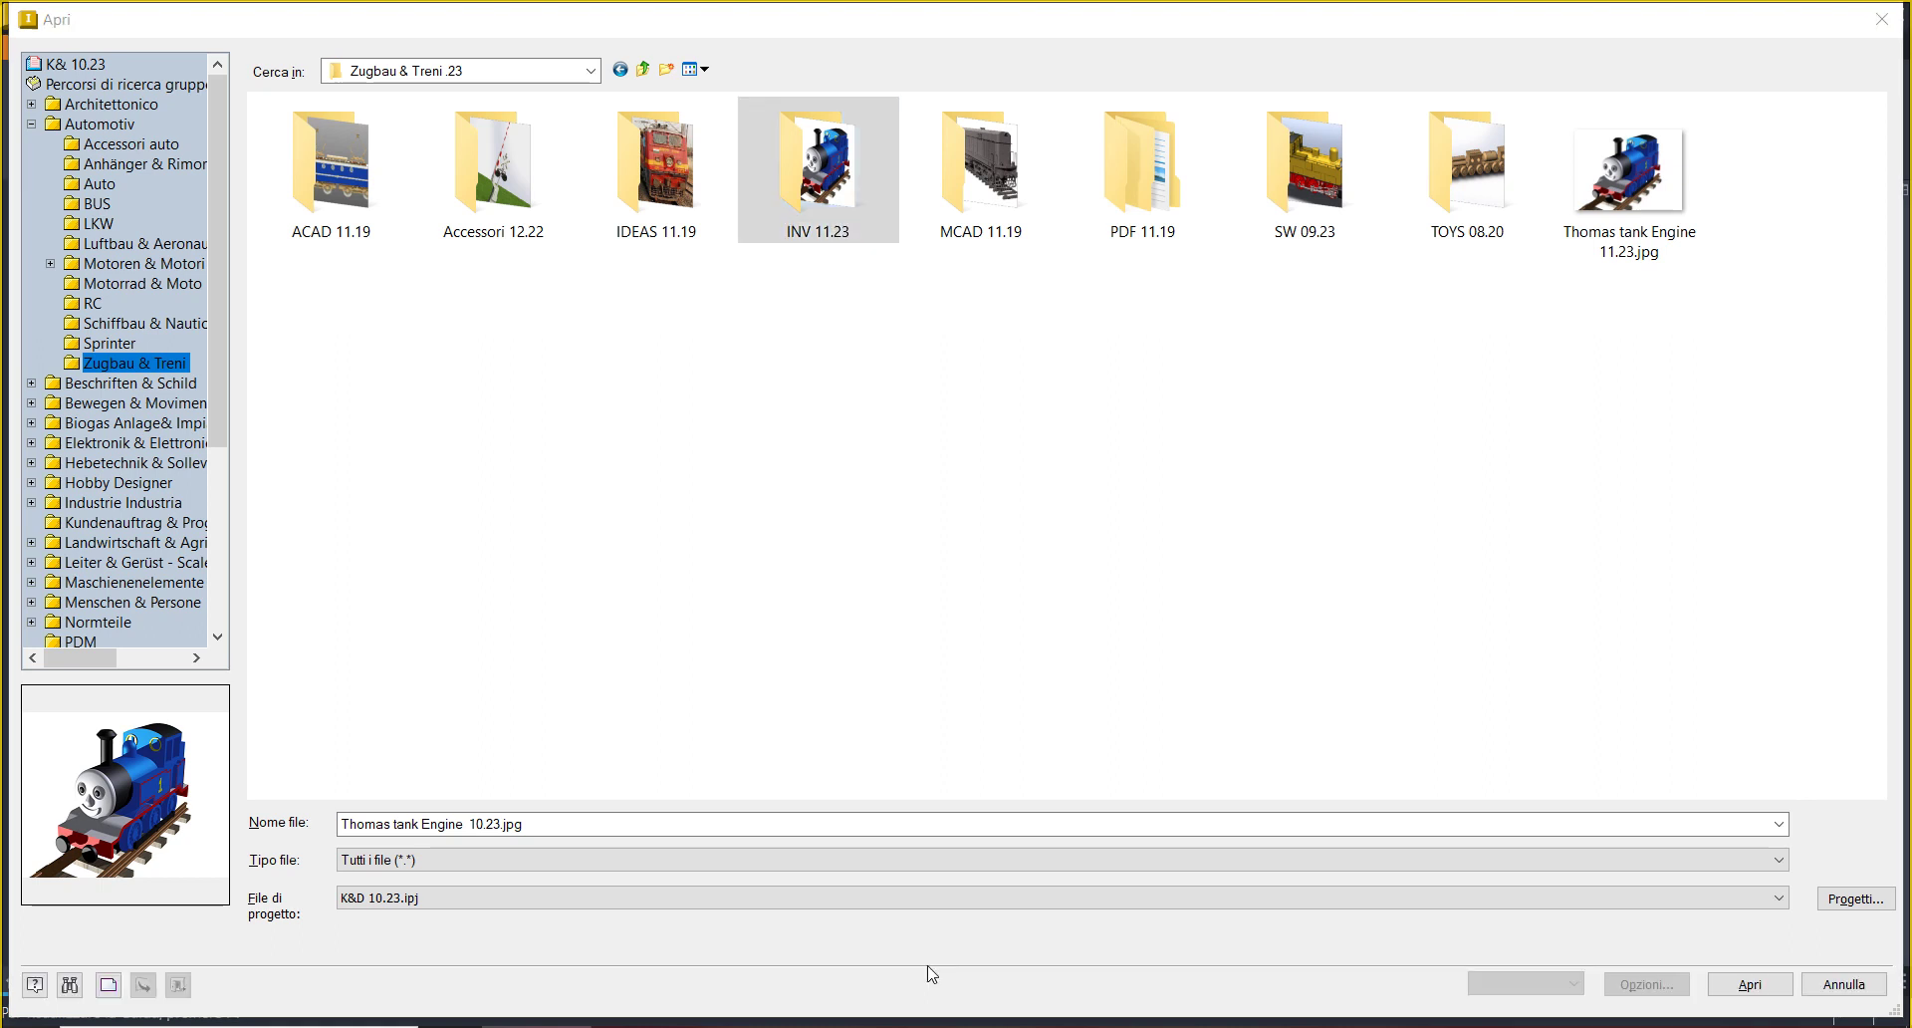
- Capture a screenshot of the Zugbau & Treni .23 folder listing and browse to PDM Daten Managment 23's Back up 10.23 folder for saving it
key(Print)
drag(205, 3, 1819, 370)
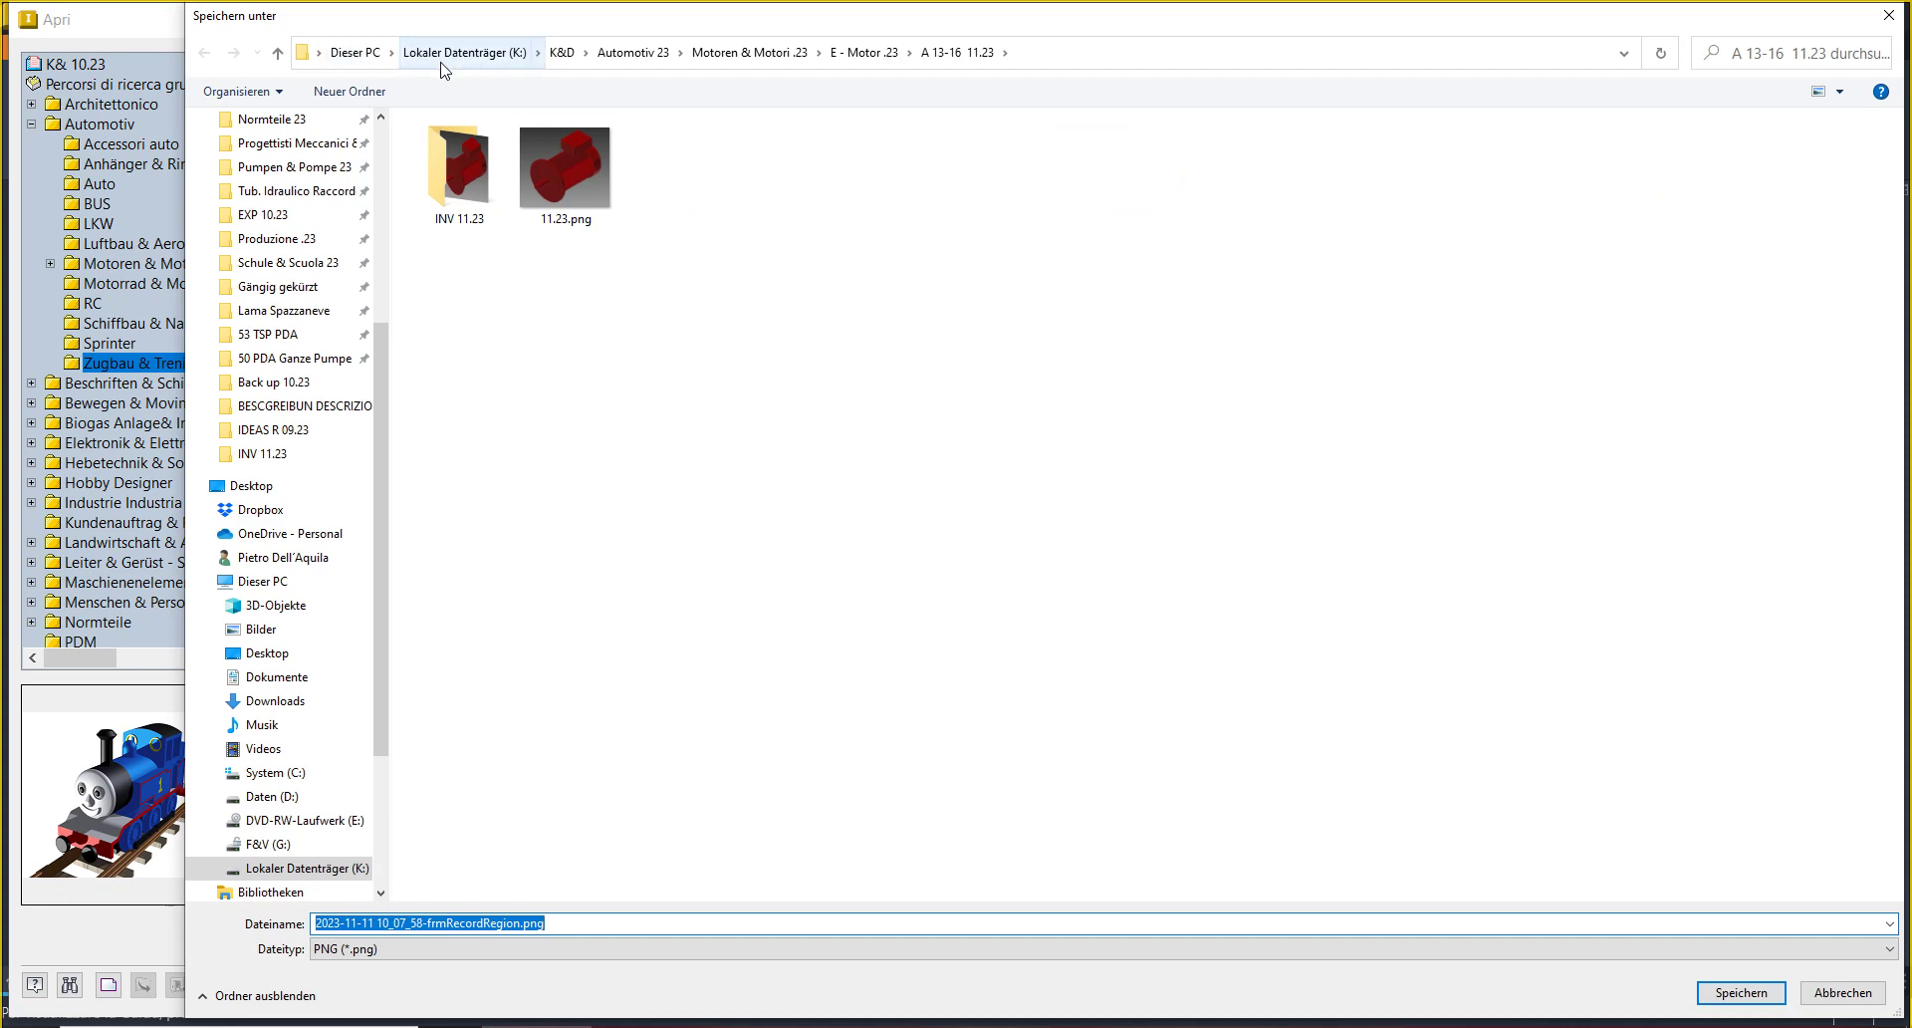
scroll(381, 162, up, 5)
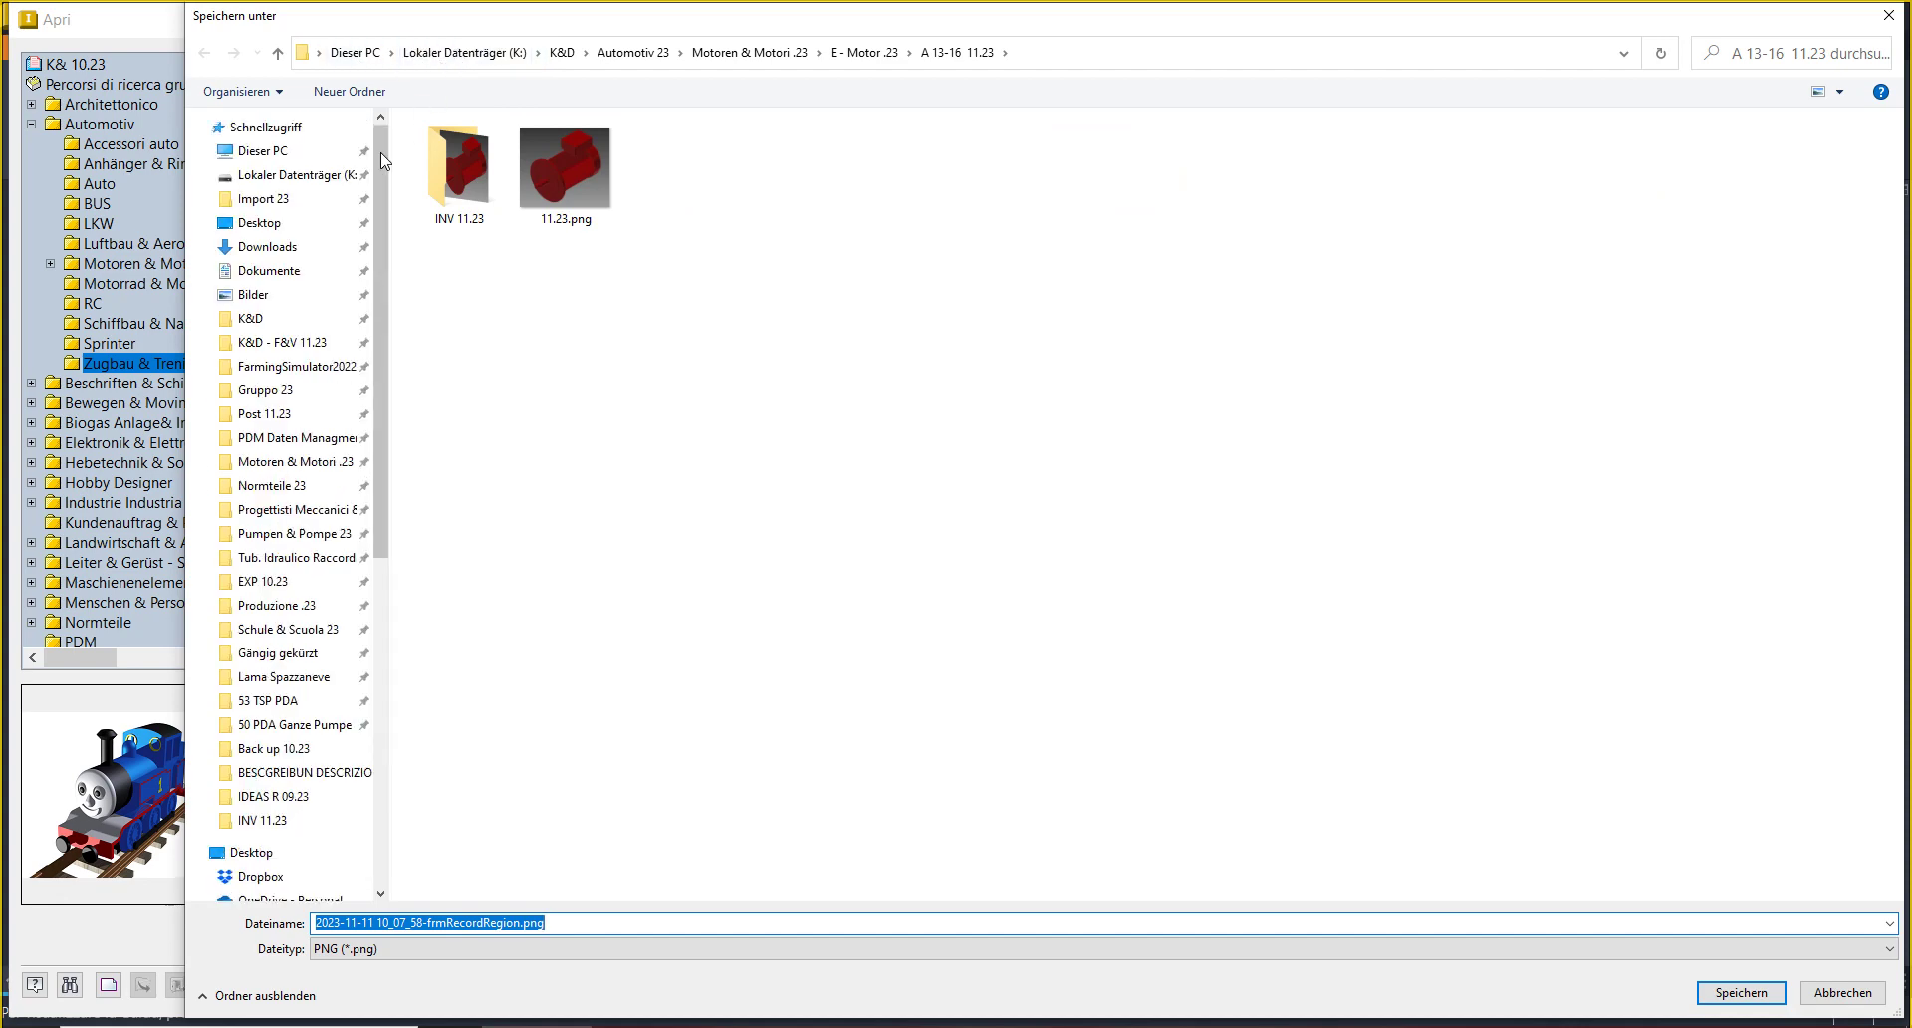
click(290, 447)
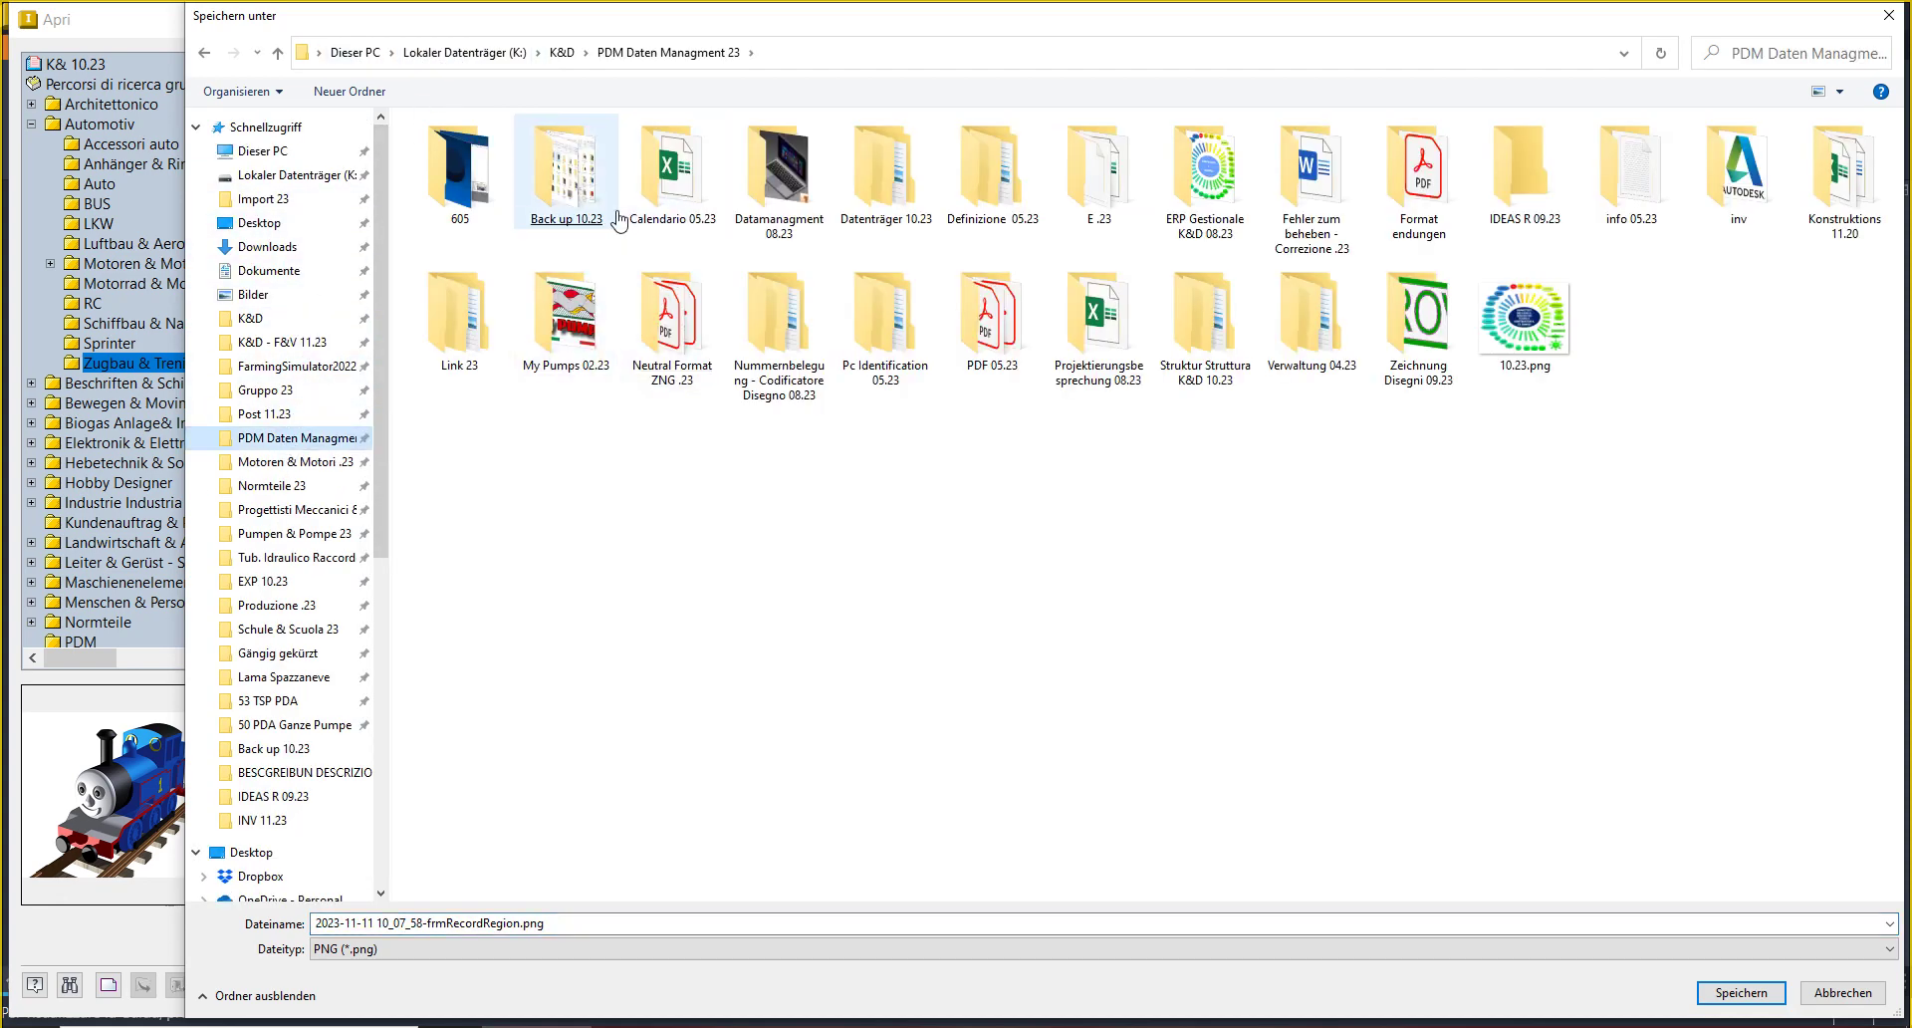
double_click(567, 174)
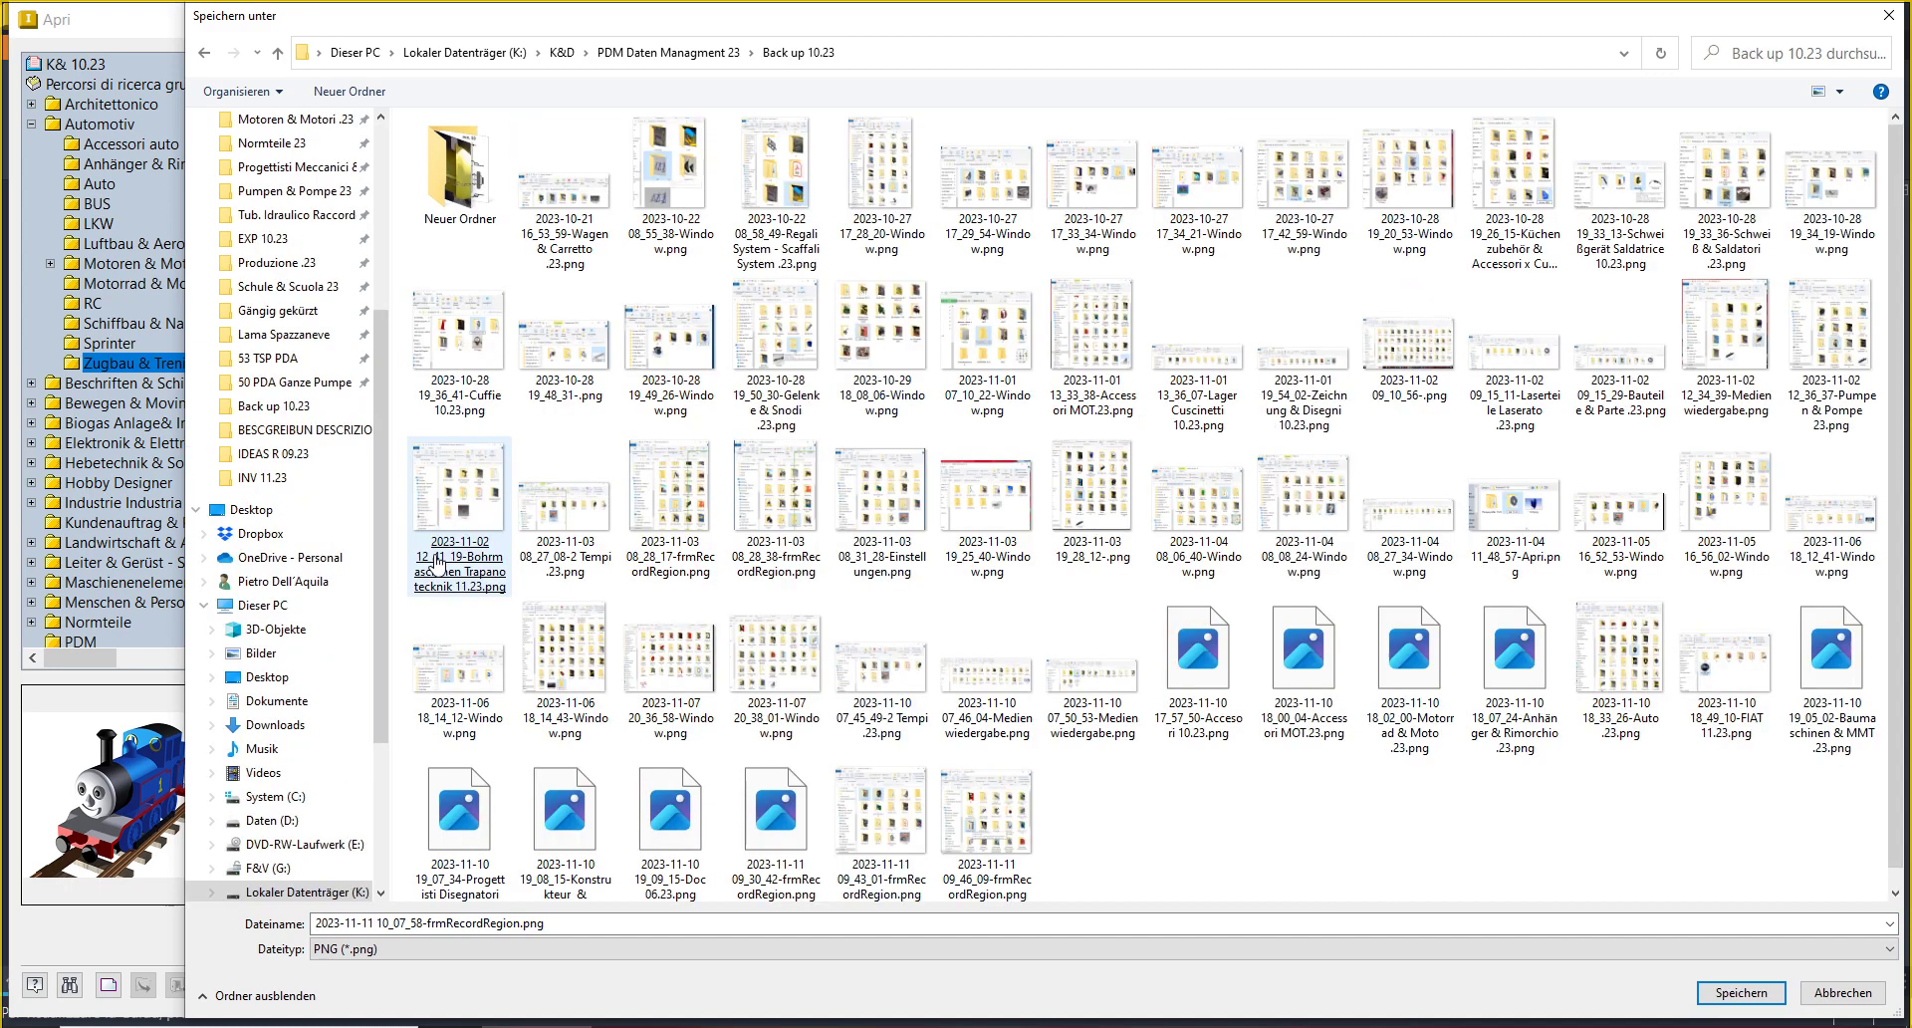
- Rename the Back up 10.23 folder to Back up 11.23 and save the captured screenshot inside it as a PNG
click(694, 60)
click(558, 217)
right_click(558, 215)
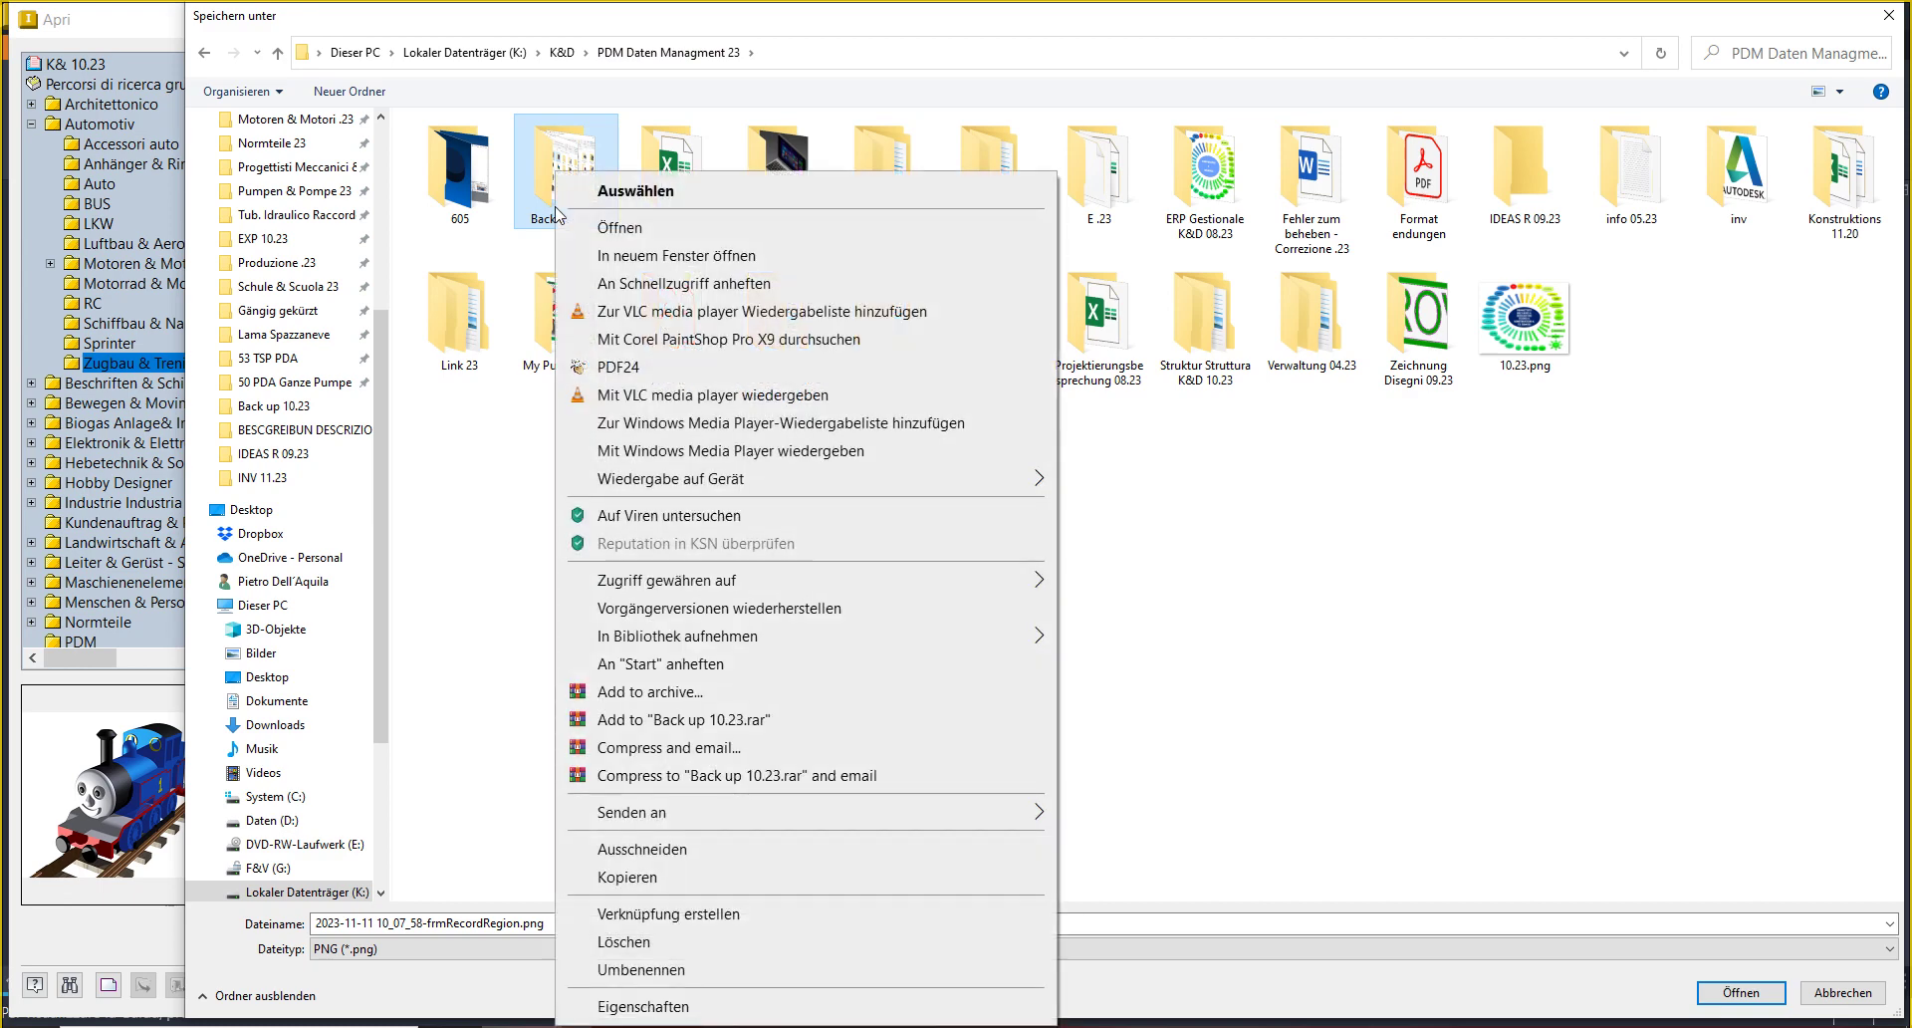
click(640, 969)
key(End)
key(Left)
key(Left)
key(BackSpace)
key(BackSpace)
text(1)
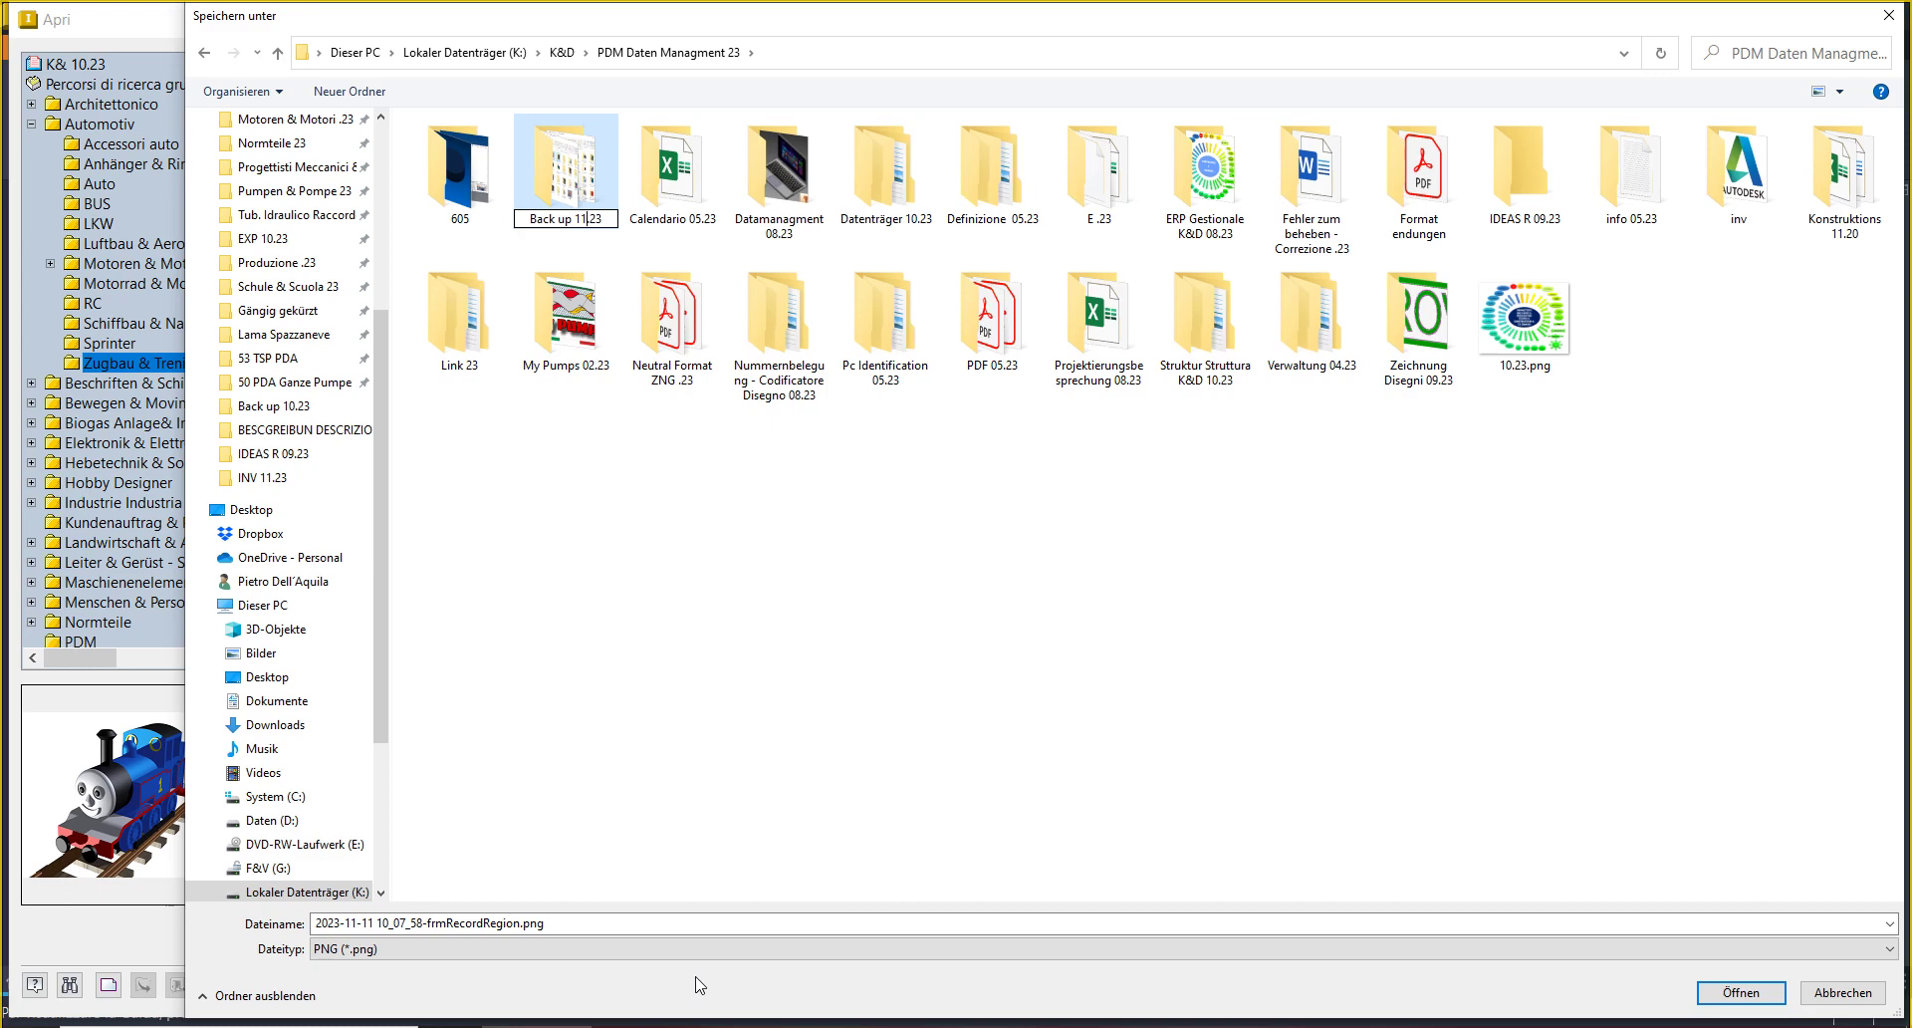
key(Return)
key(Return)
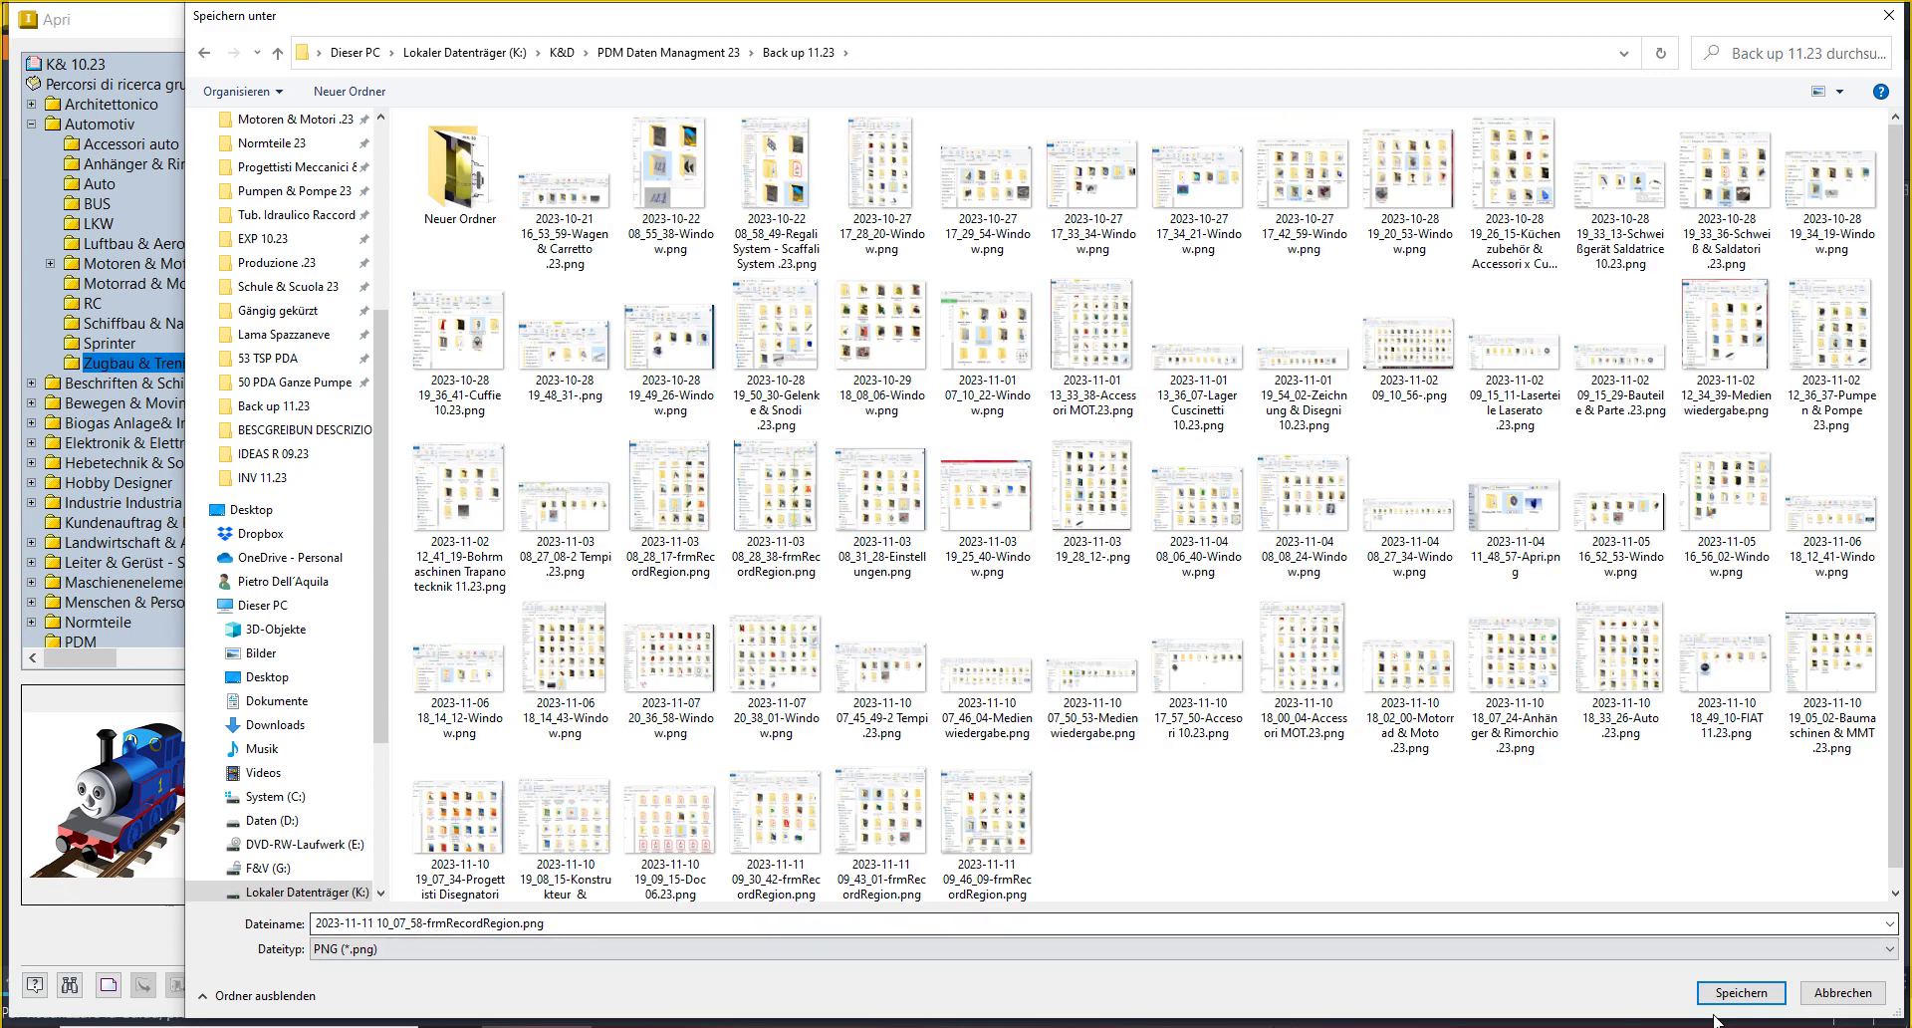
click(1738, 993)
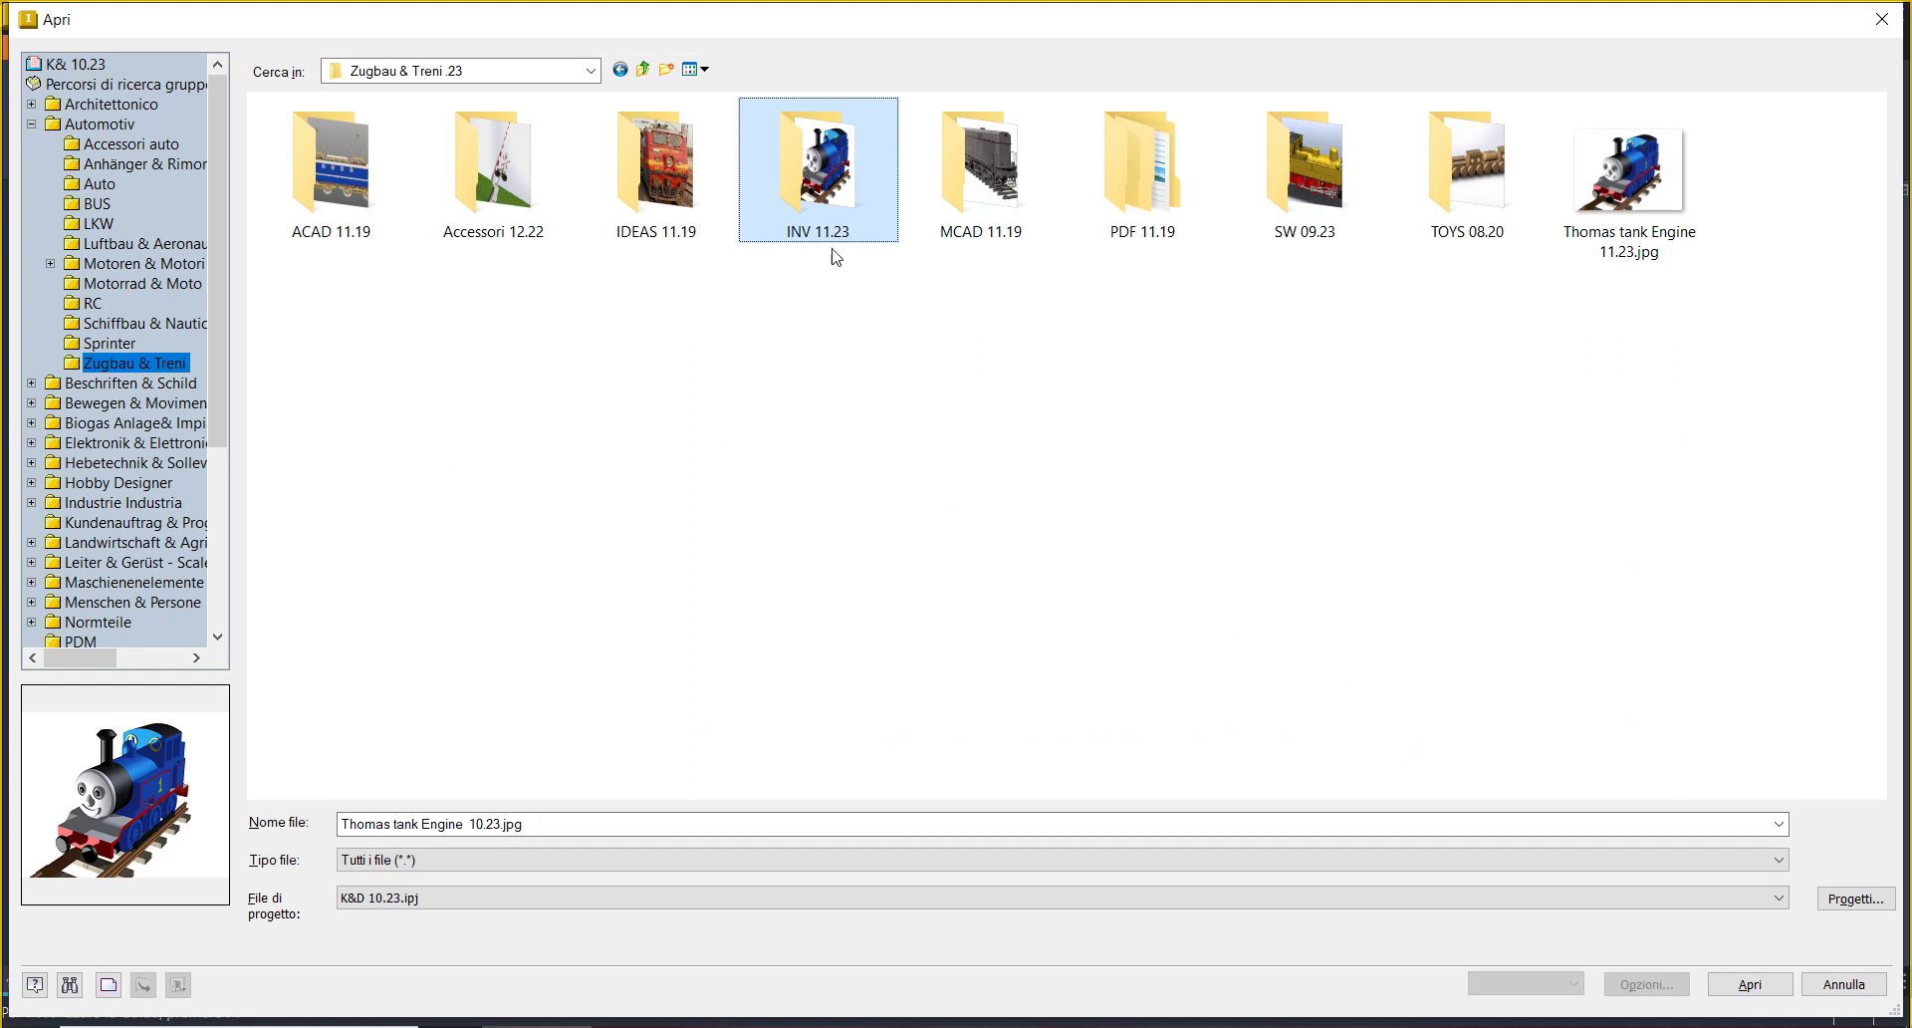
- Open the INV 11.23 folder in Zugbau & Treni .23 and check its Dash_9 and SD40-2 11.23 subfolders
mouse_move(832, 229)
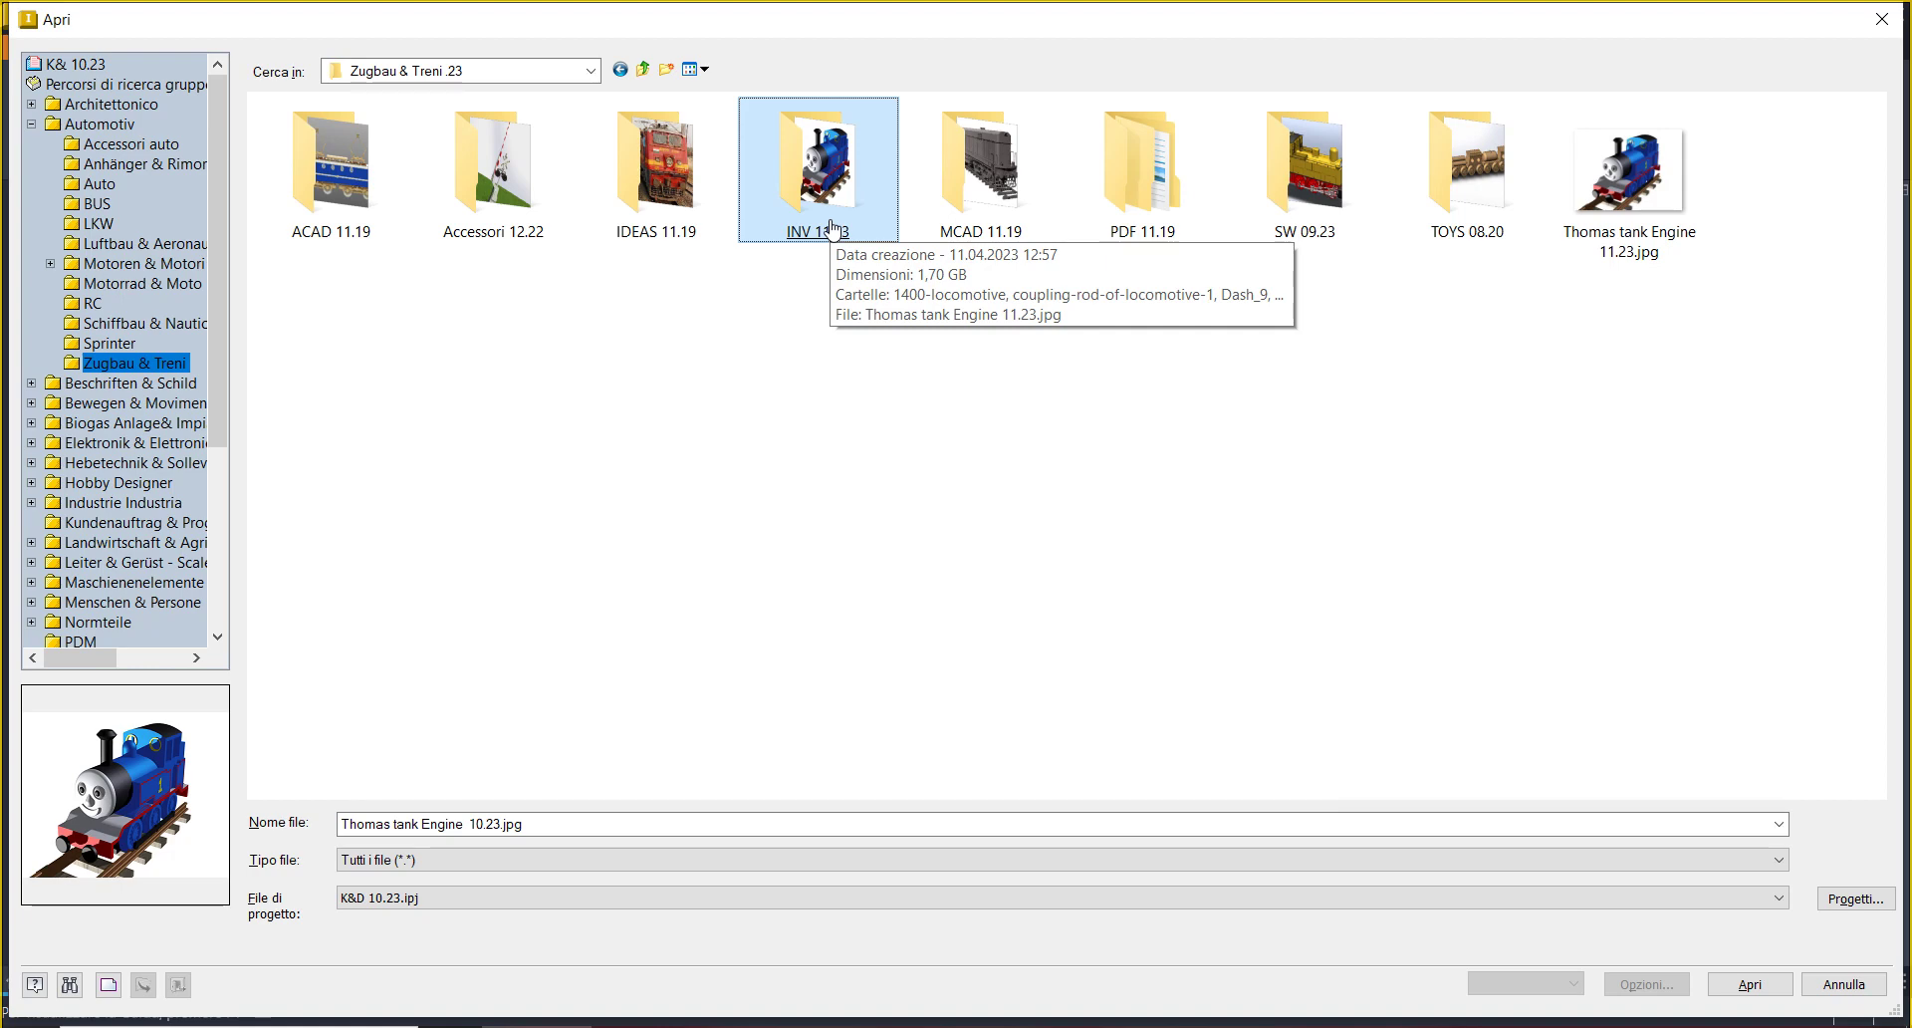
double_click(832, 227)
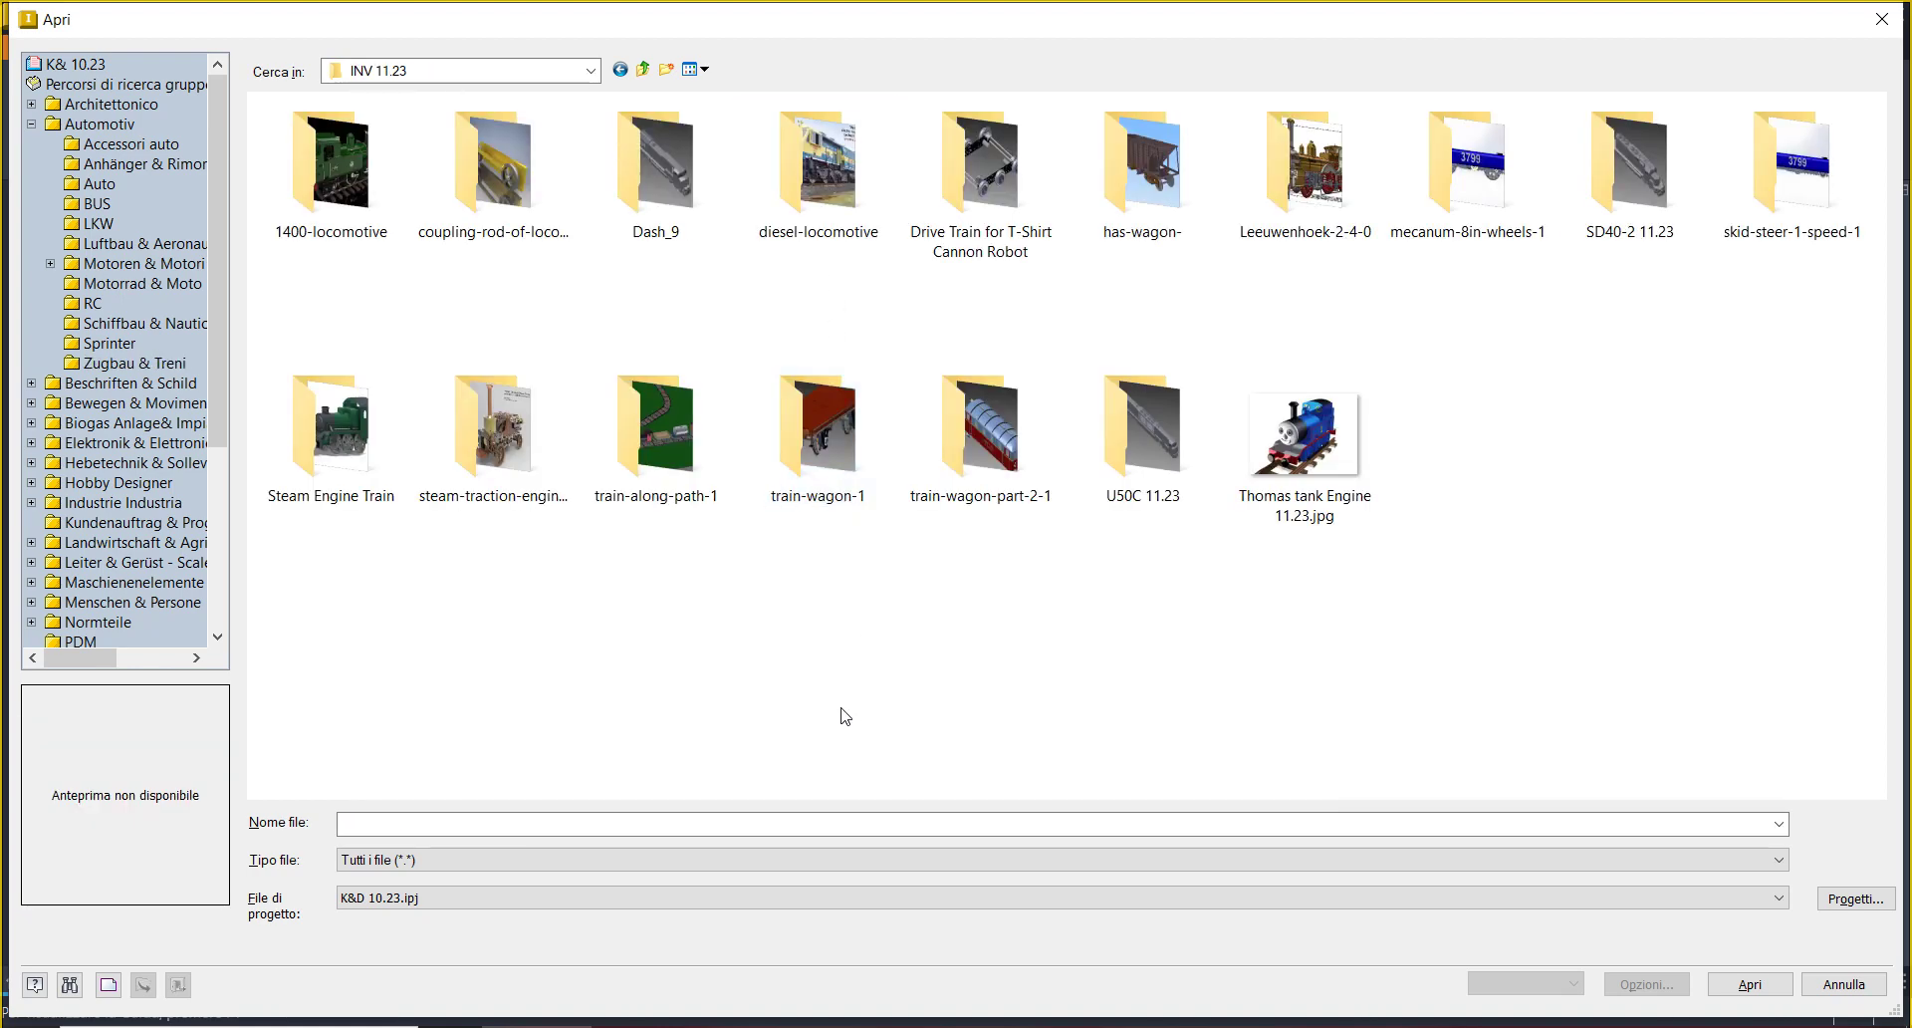
click(645, 198)
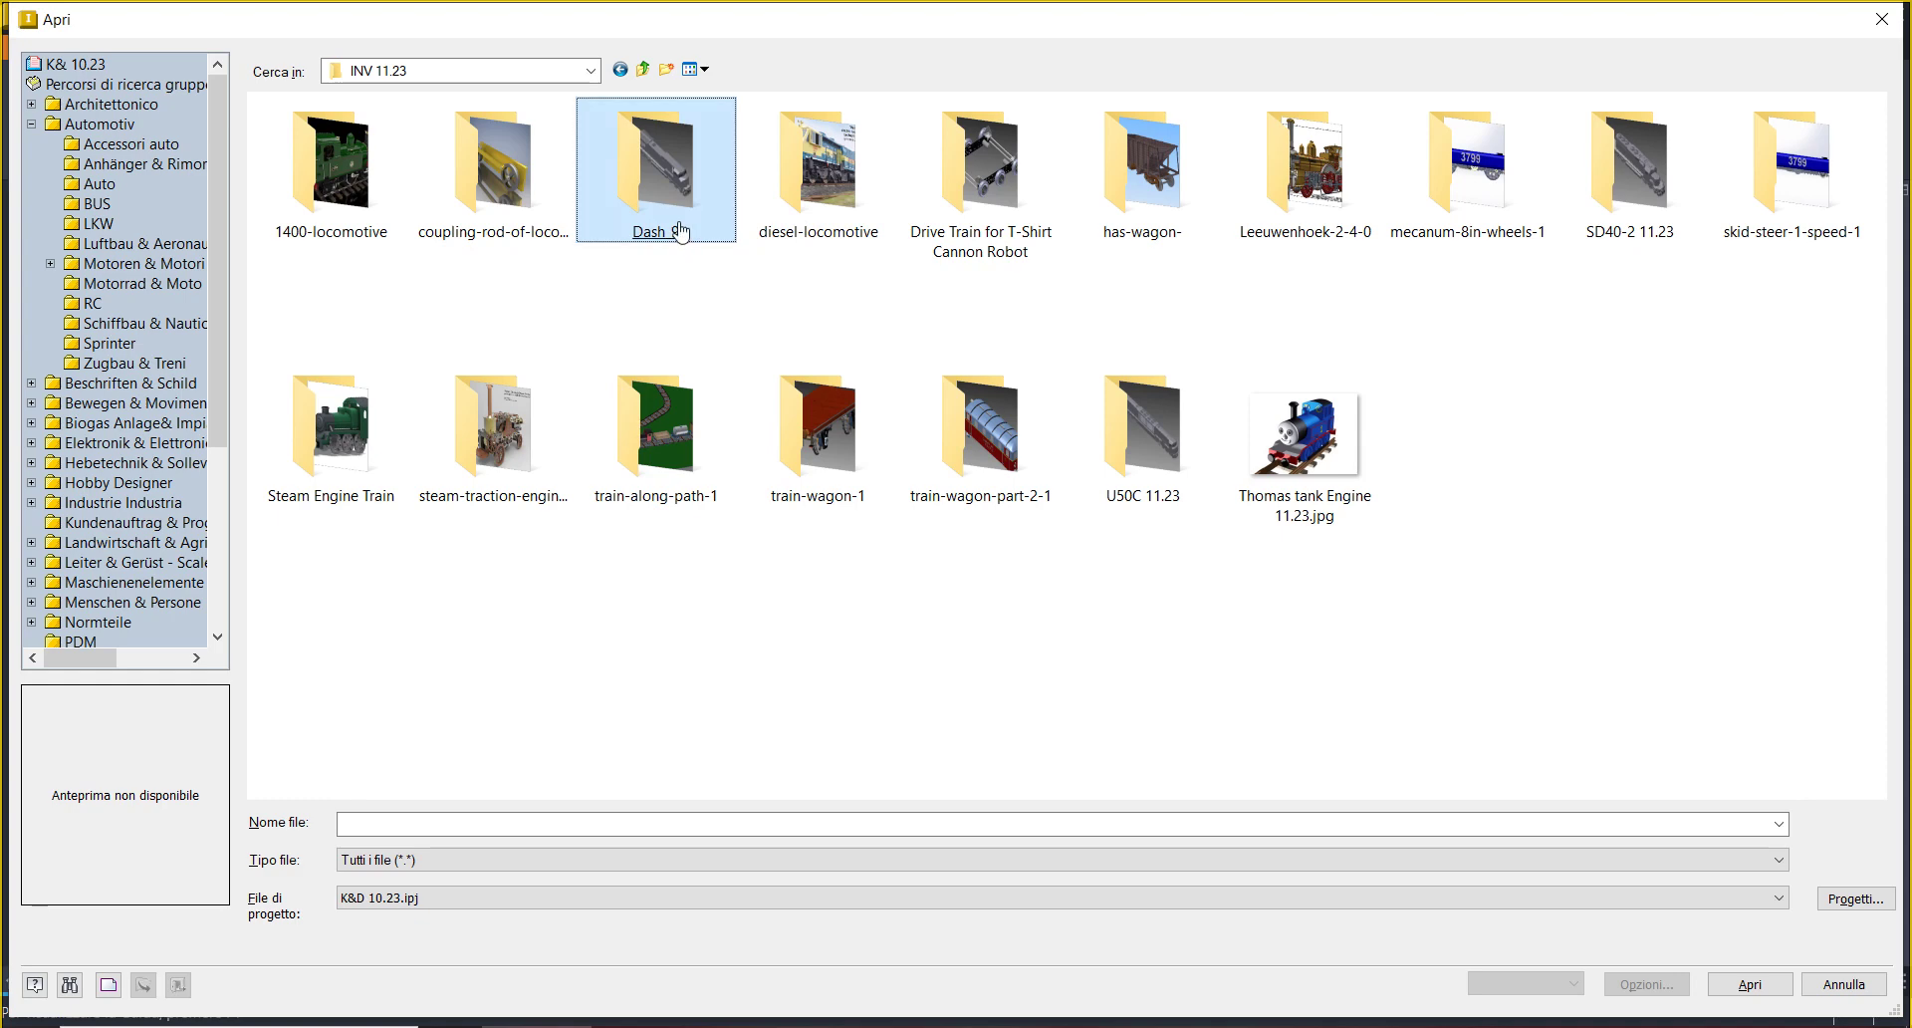
mouse_move(676, 200)
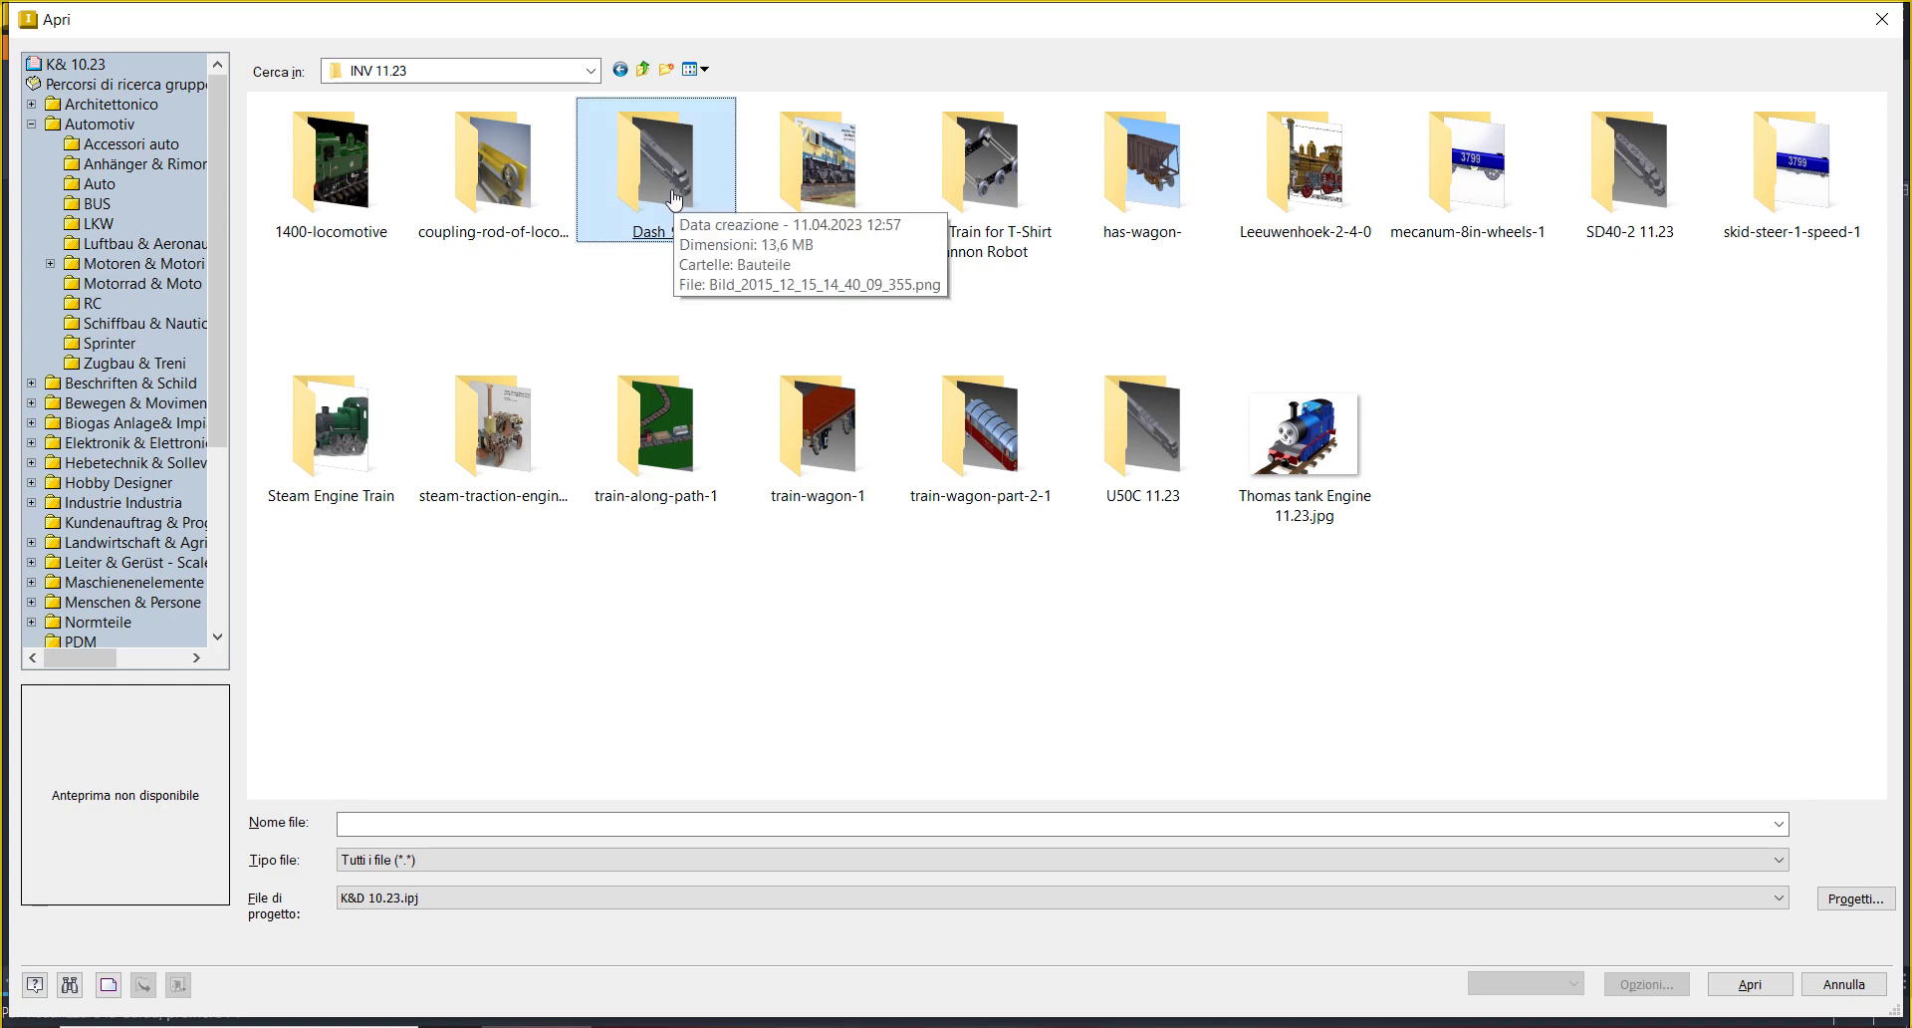
click(1661, 235)
double_click(1655, 204)
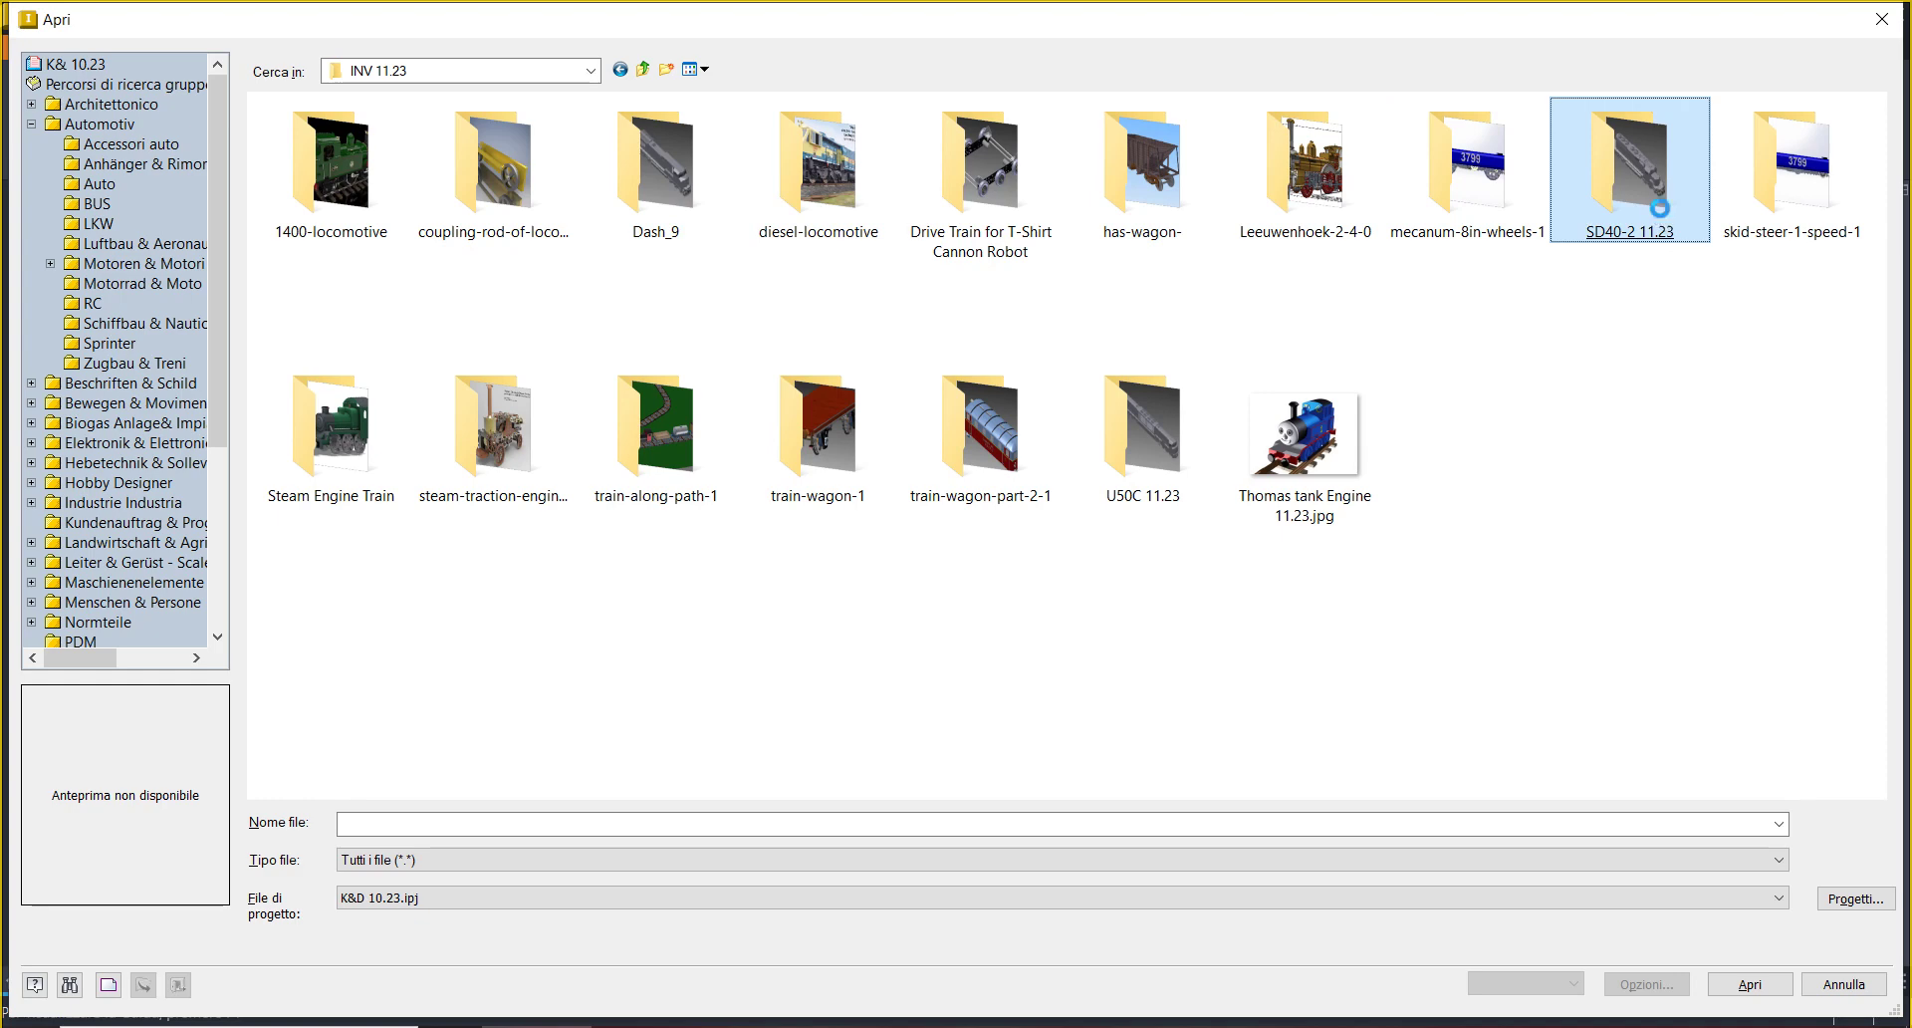
right_click(1659, 207)
- Rename the Dash_9 folder in INV 11.23 to 1 Dash 9 11.23
click(654, 199)
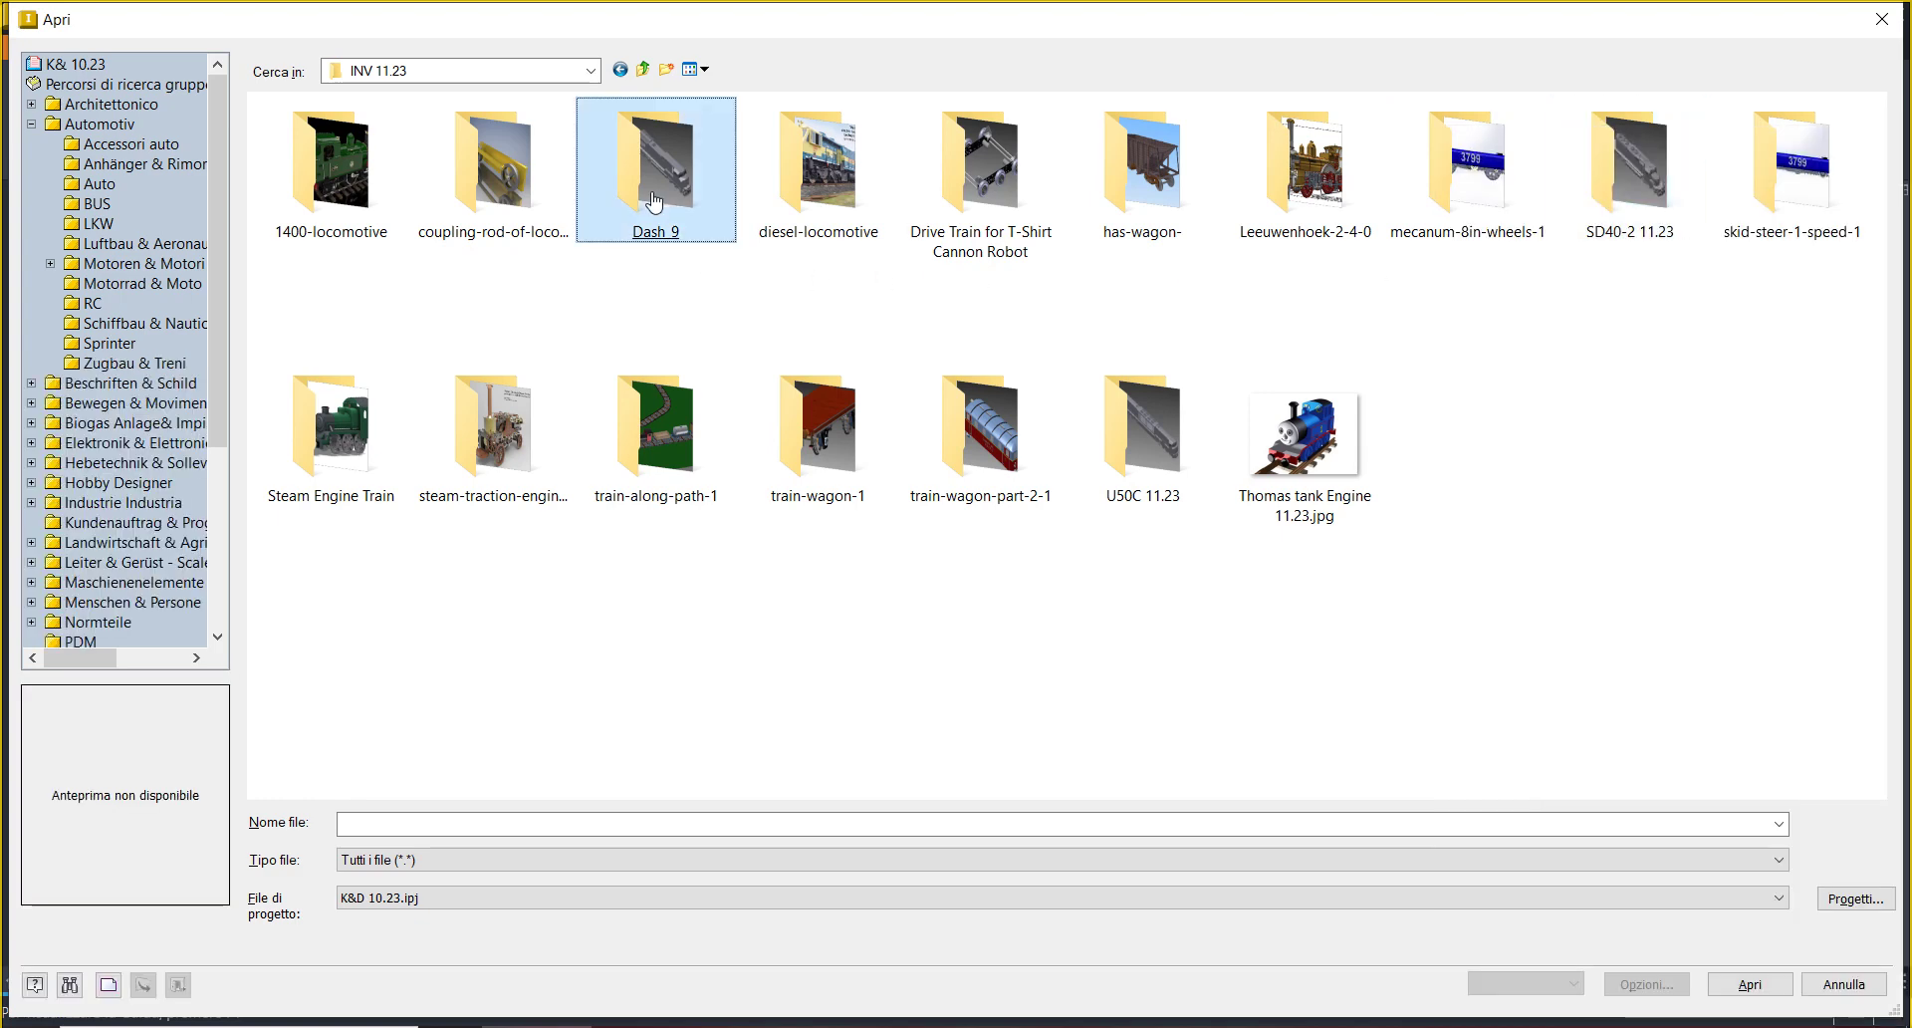
right_click(654, 200)
click(778, 975)
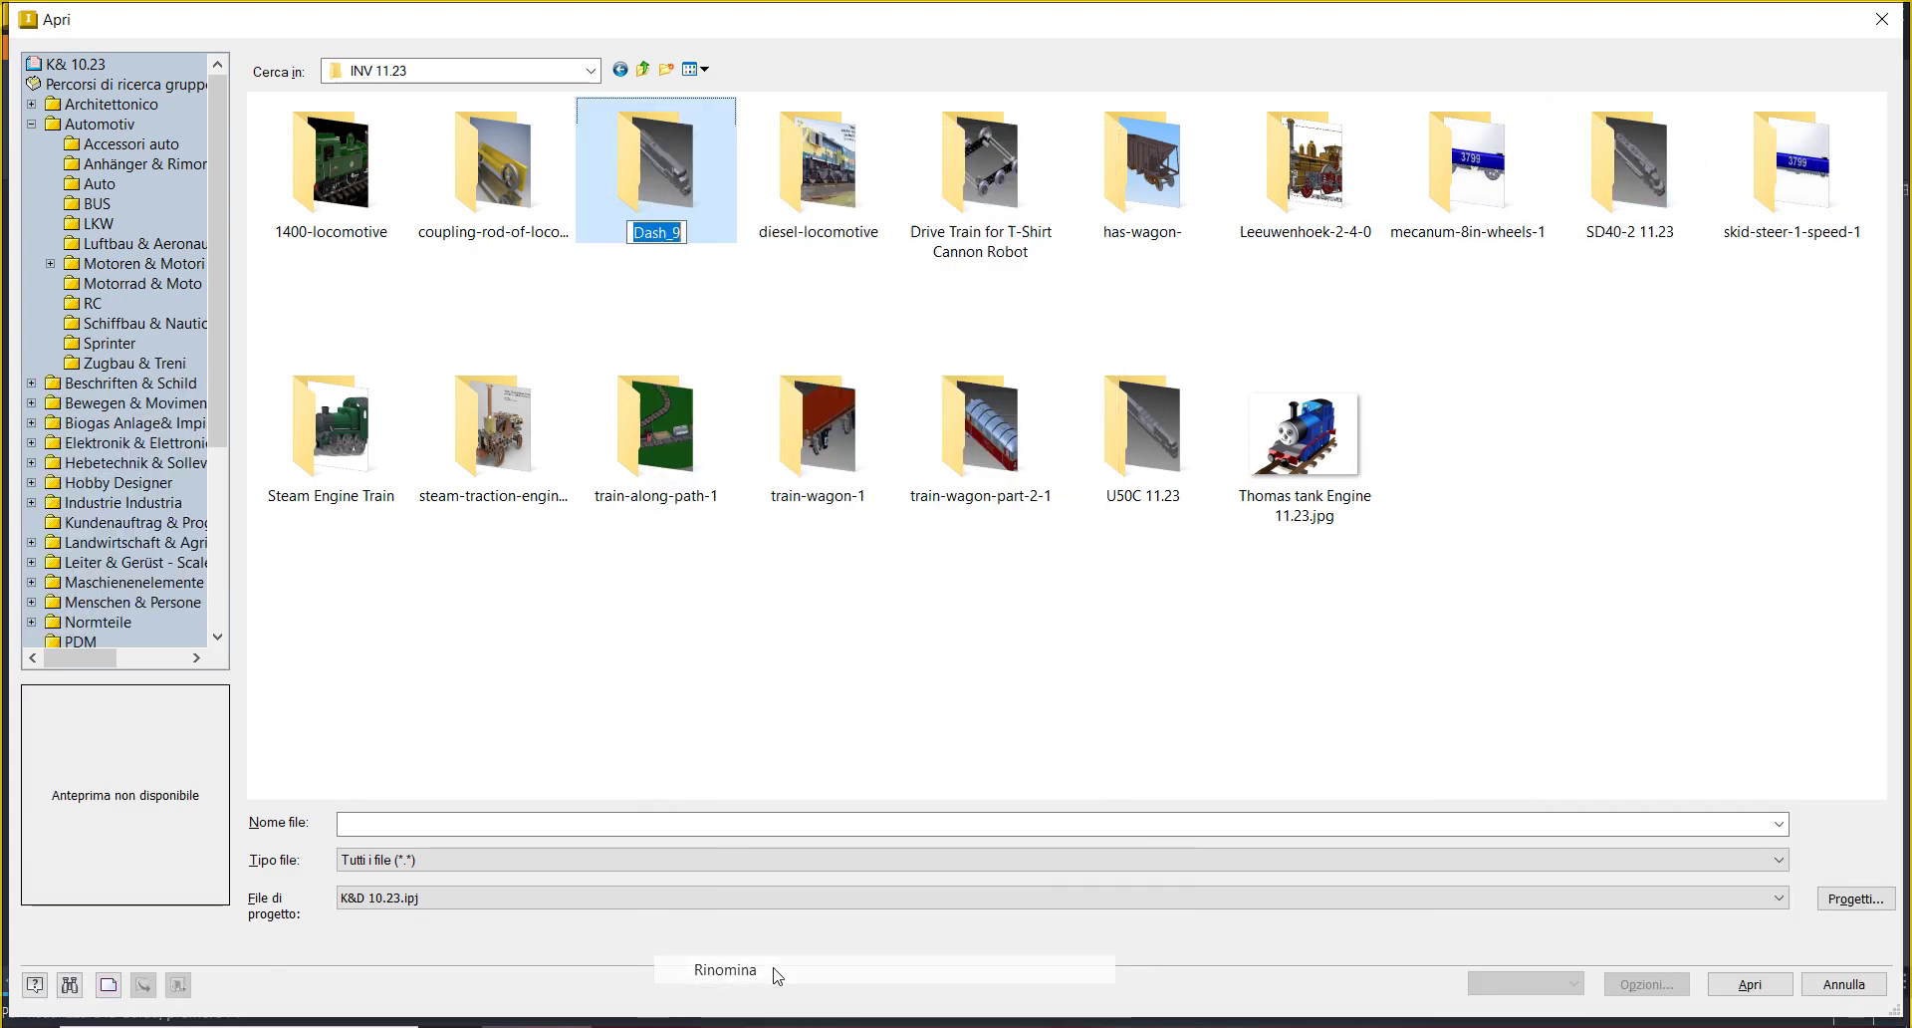
key(End)
key(BackSpace)
text(9)
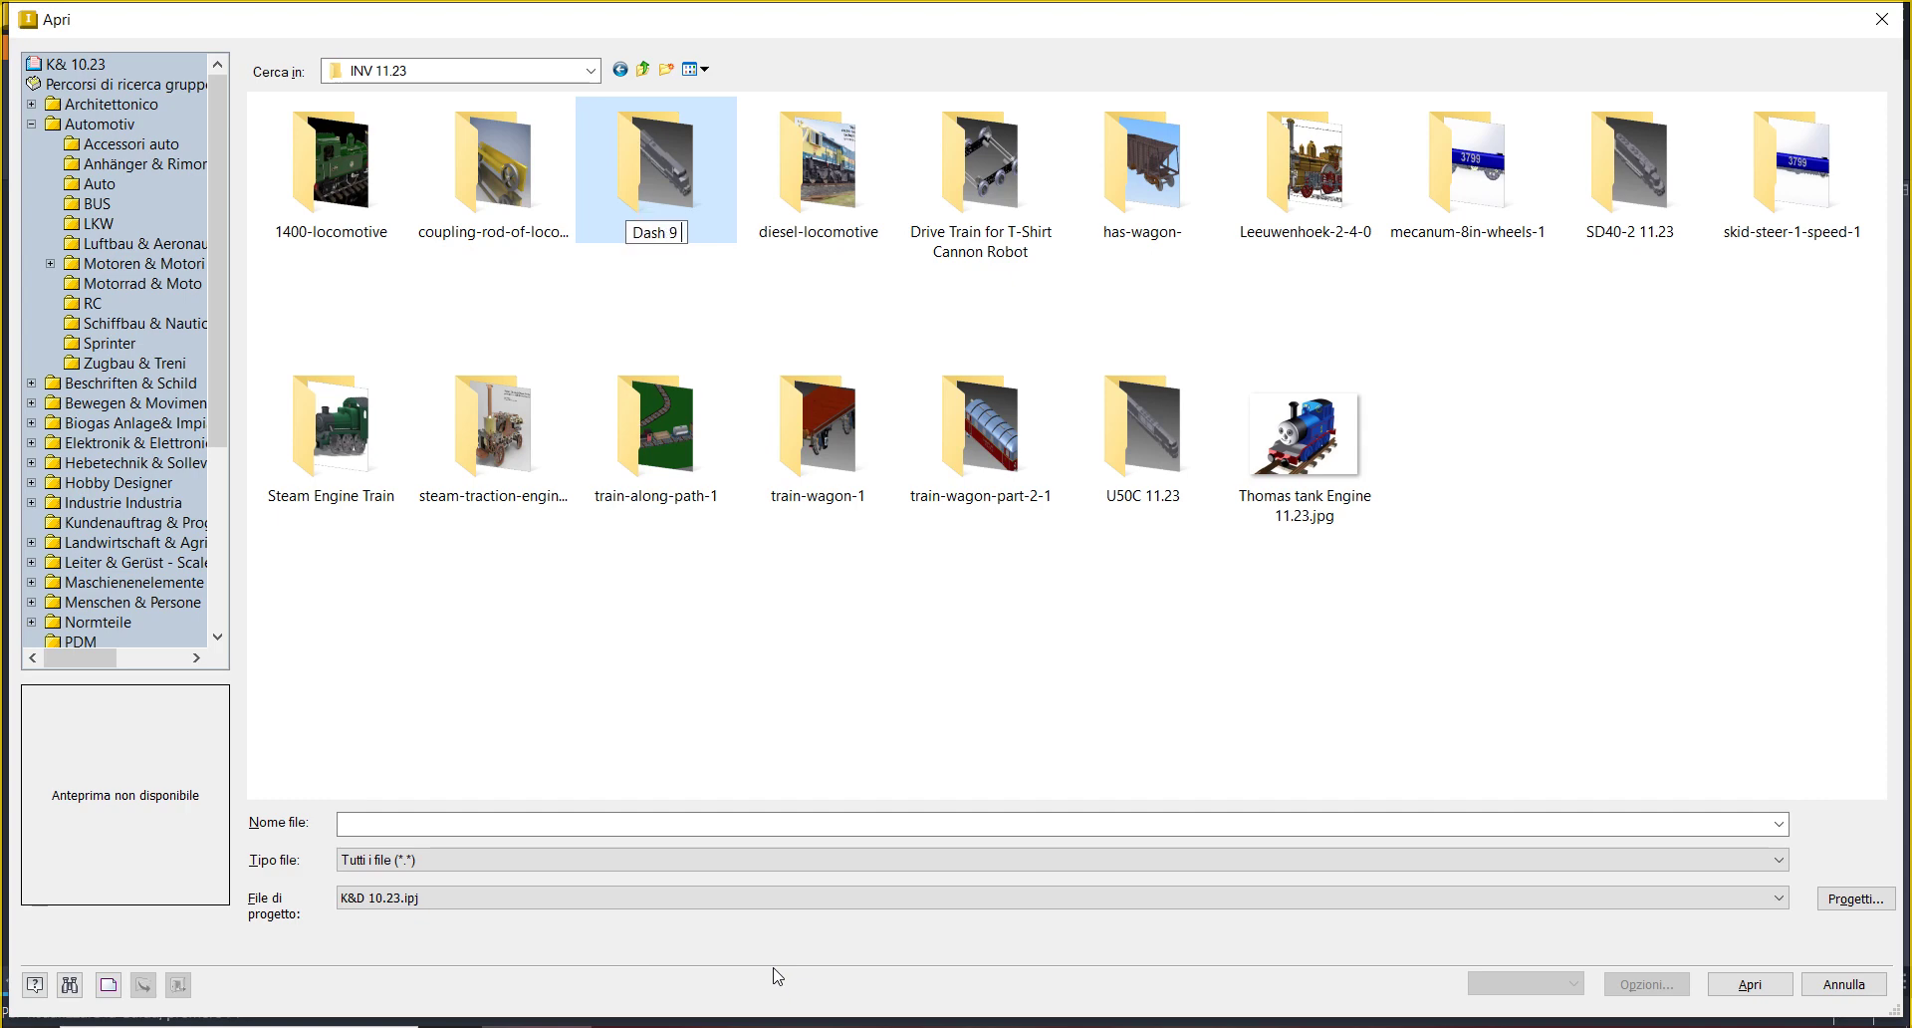
text( 11)
key(shift+period)
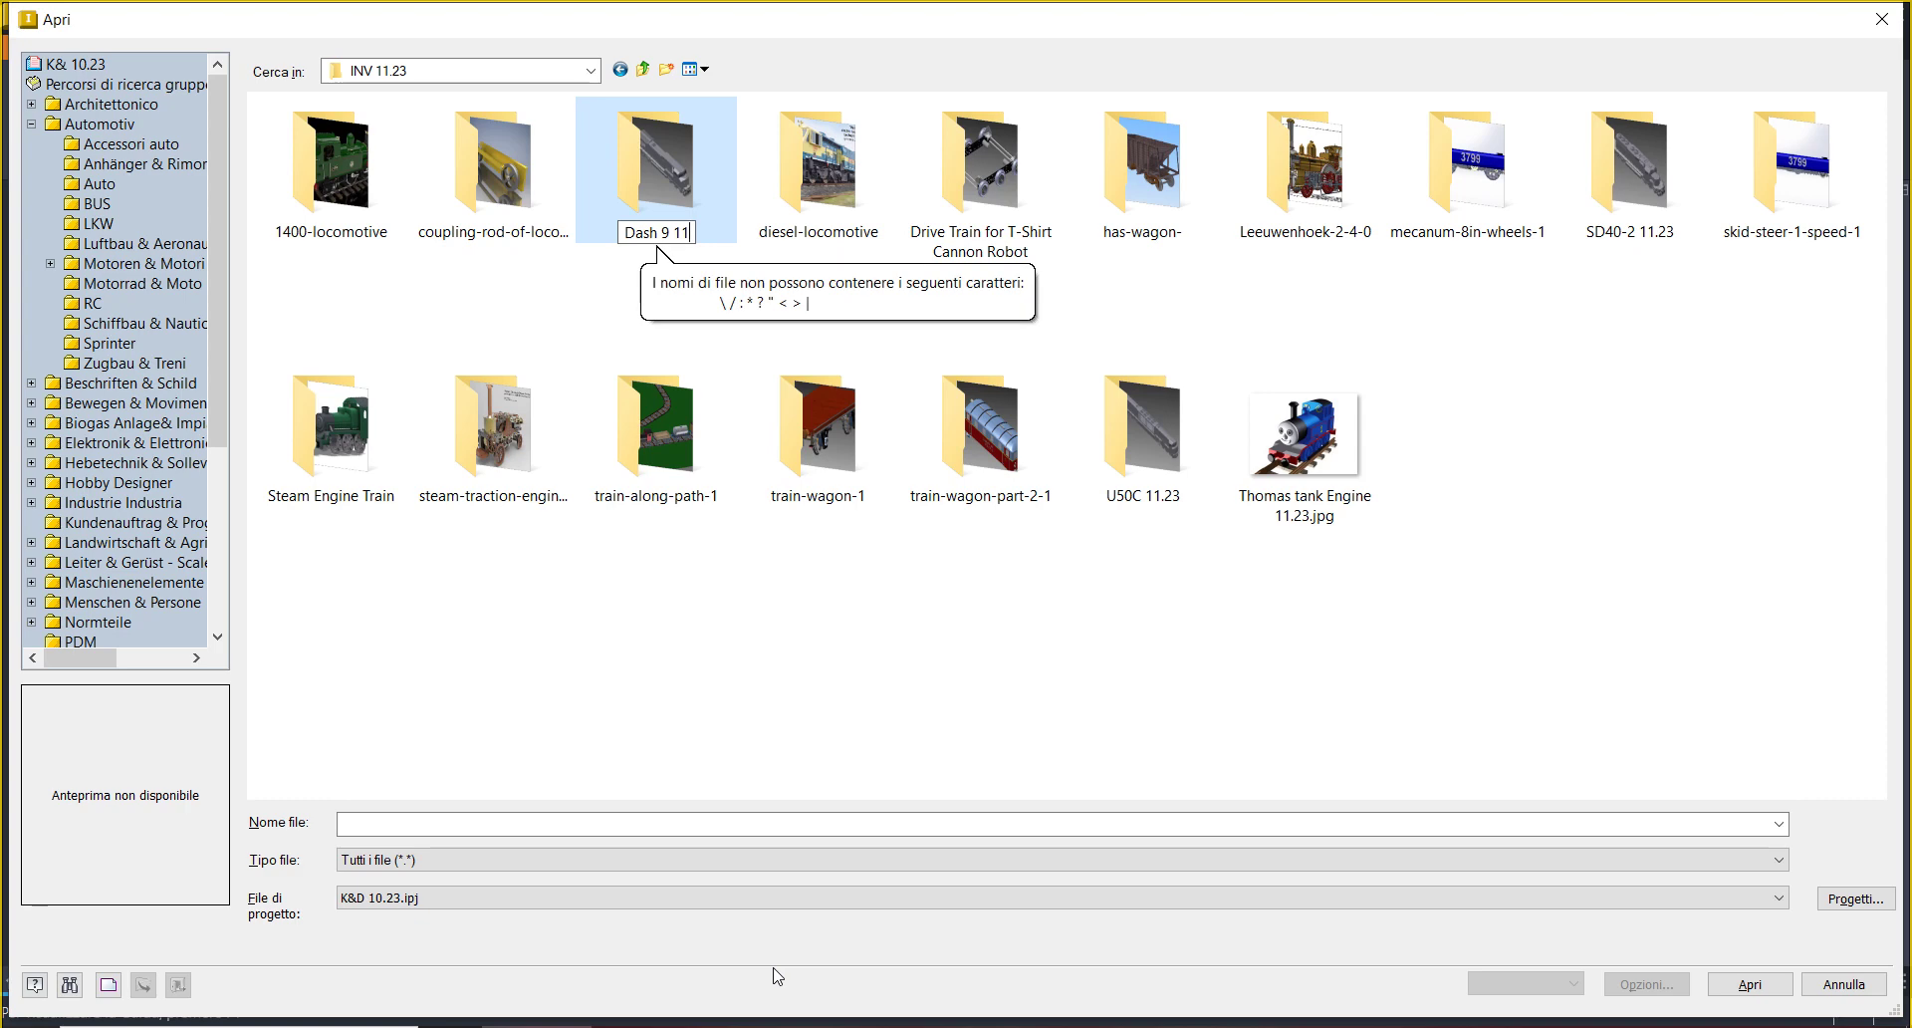
text(.)
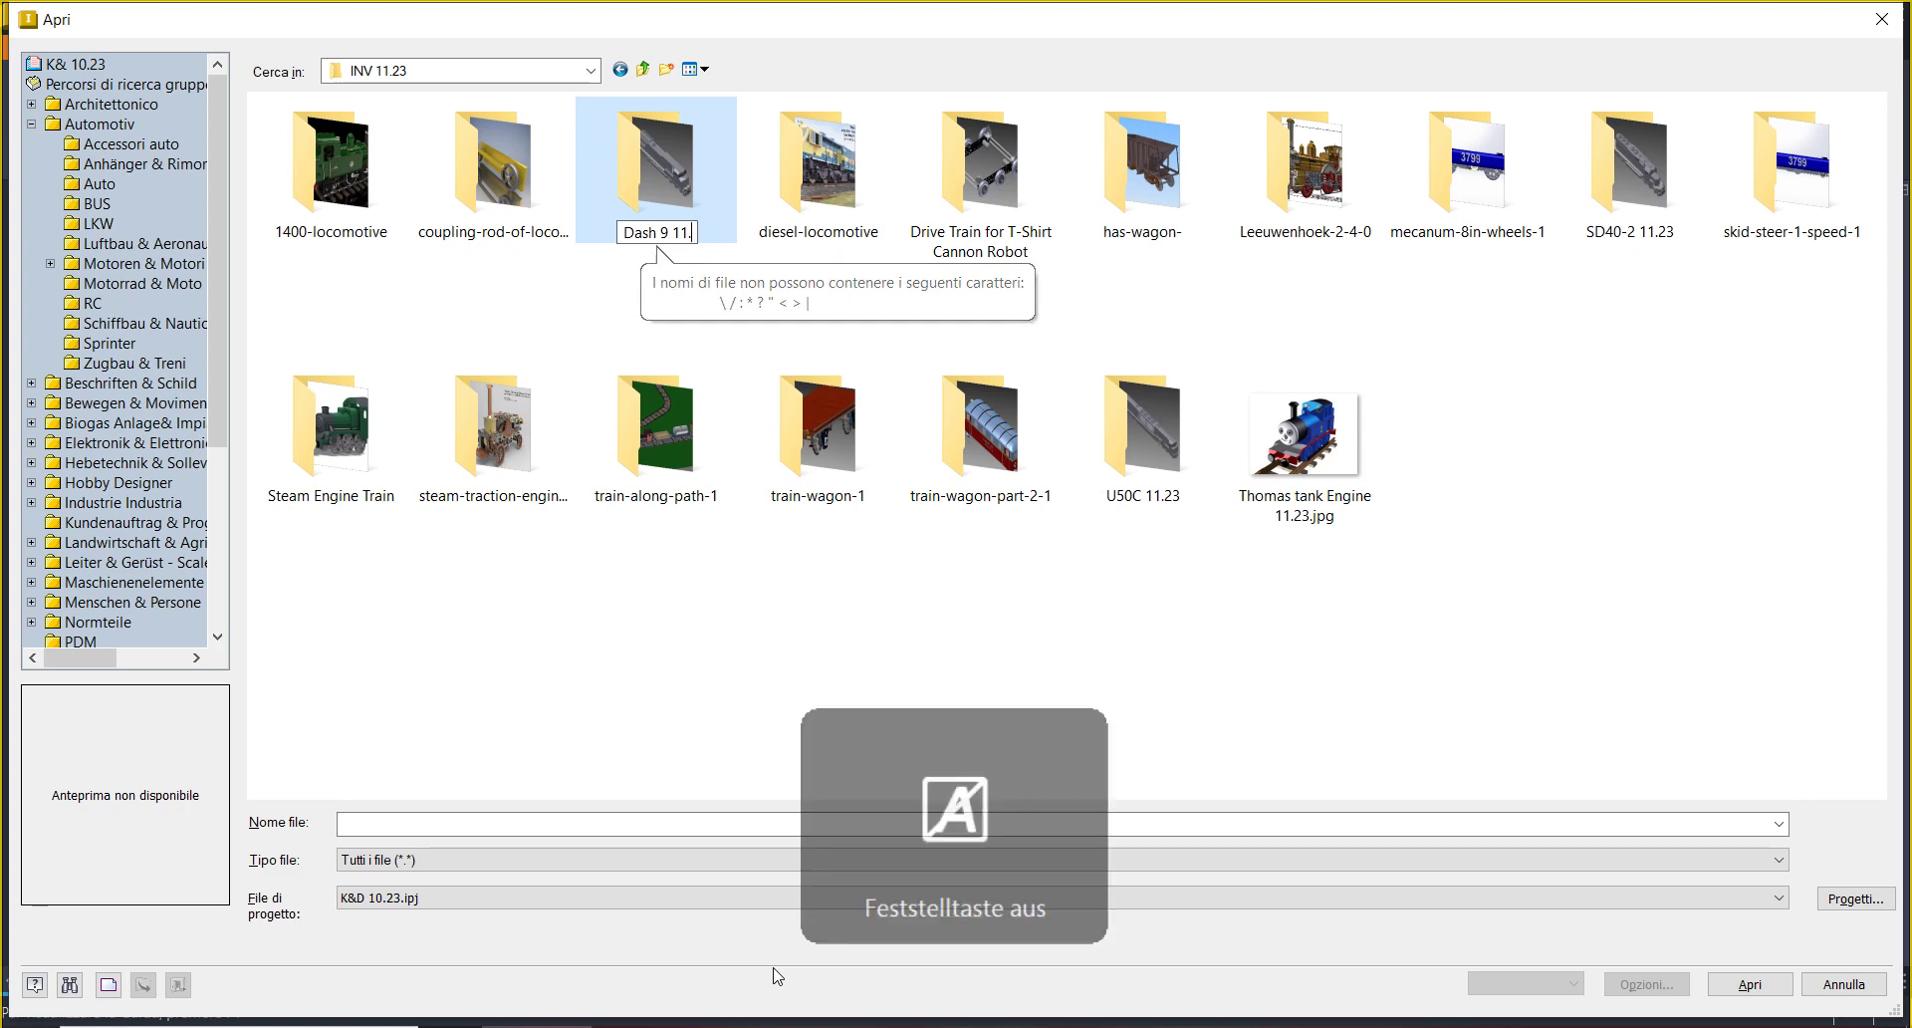
text(23)
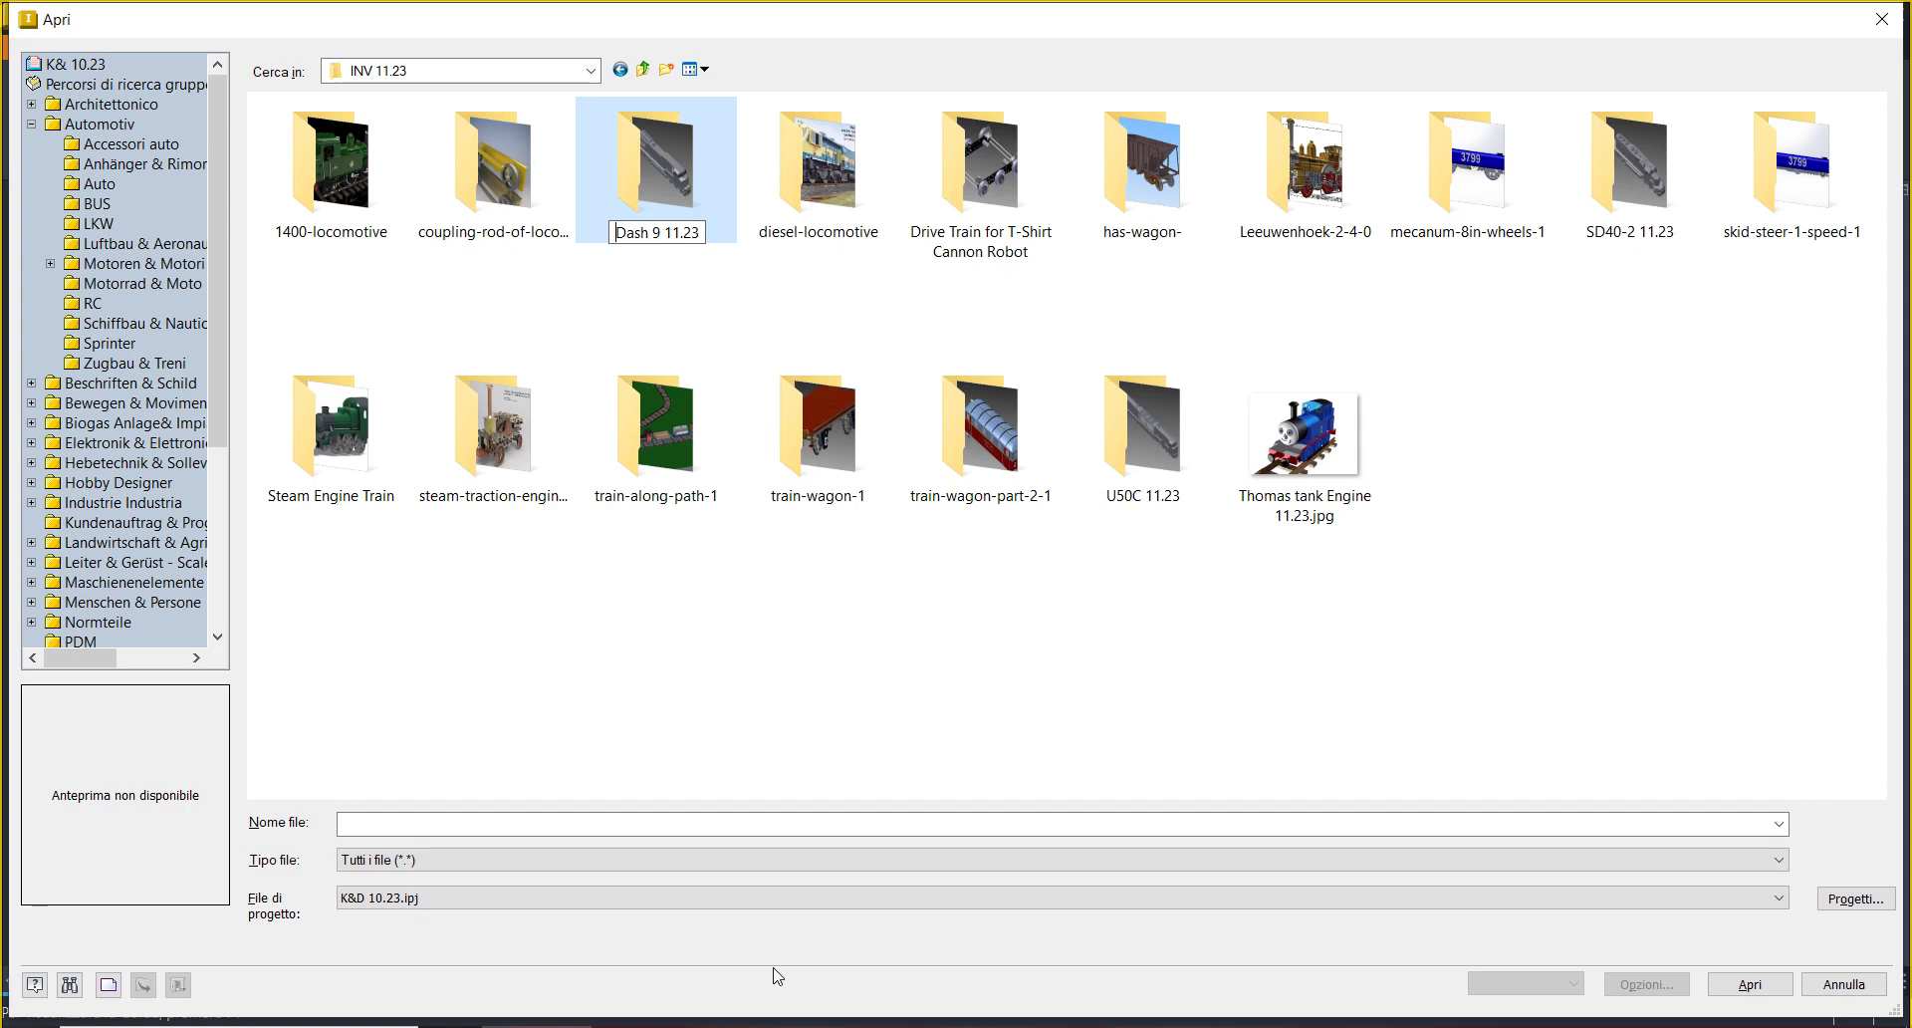
key(Home)
text(1)
key(Tab)
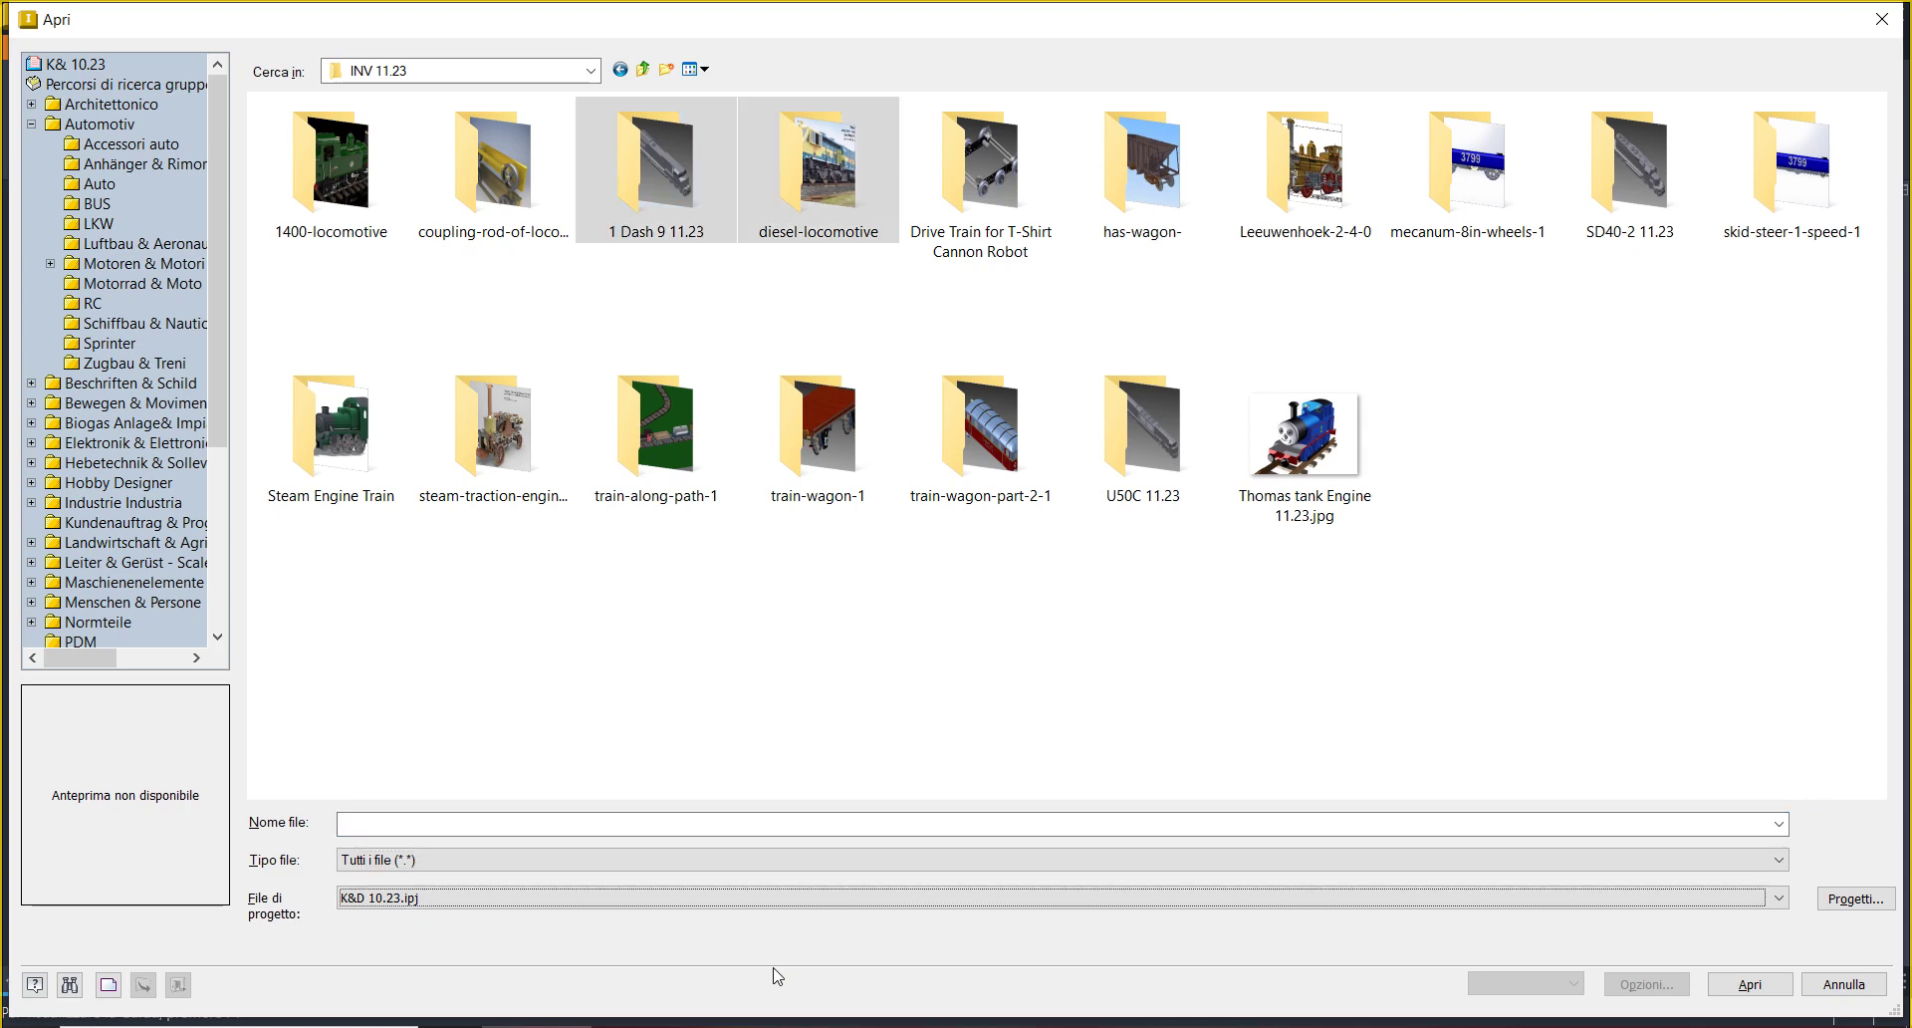
click(1539, 556)
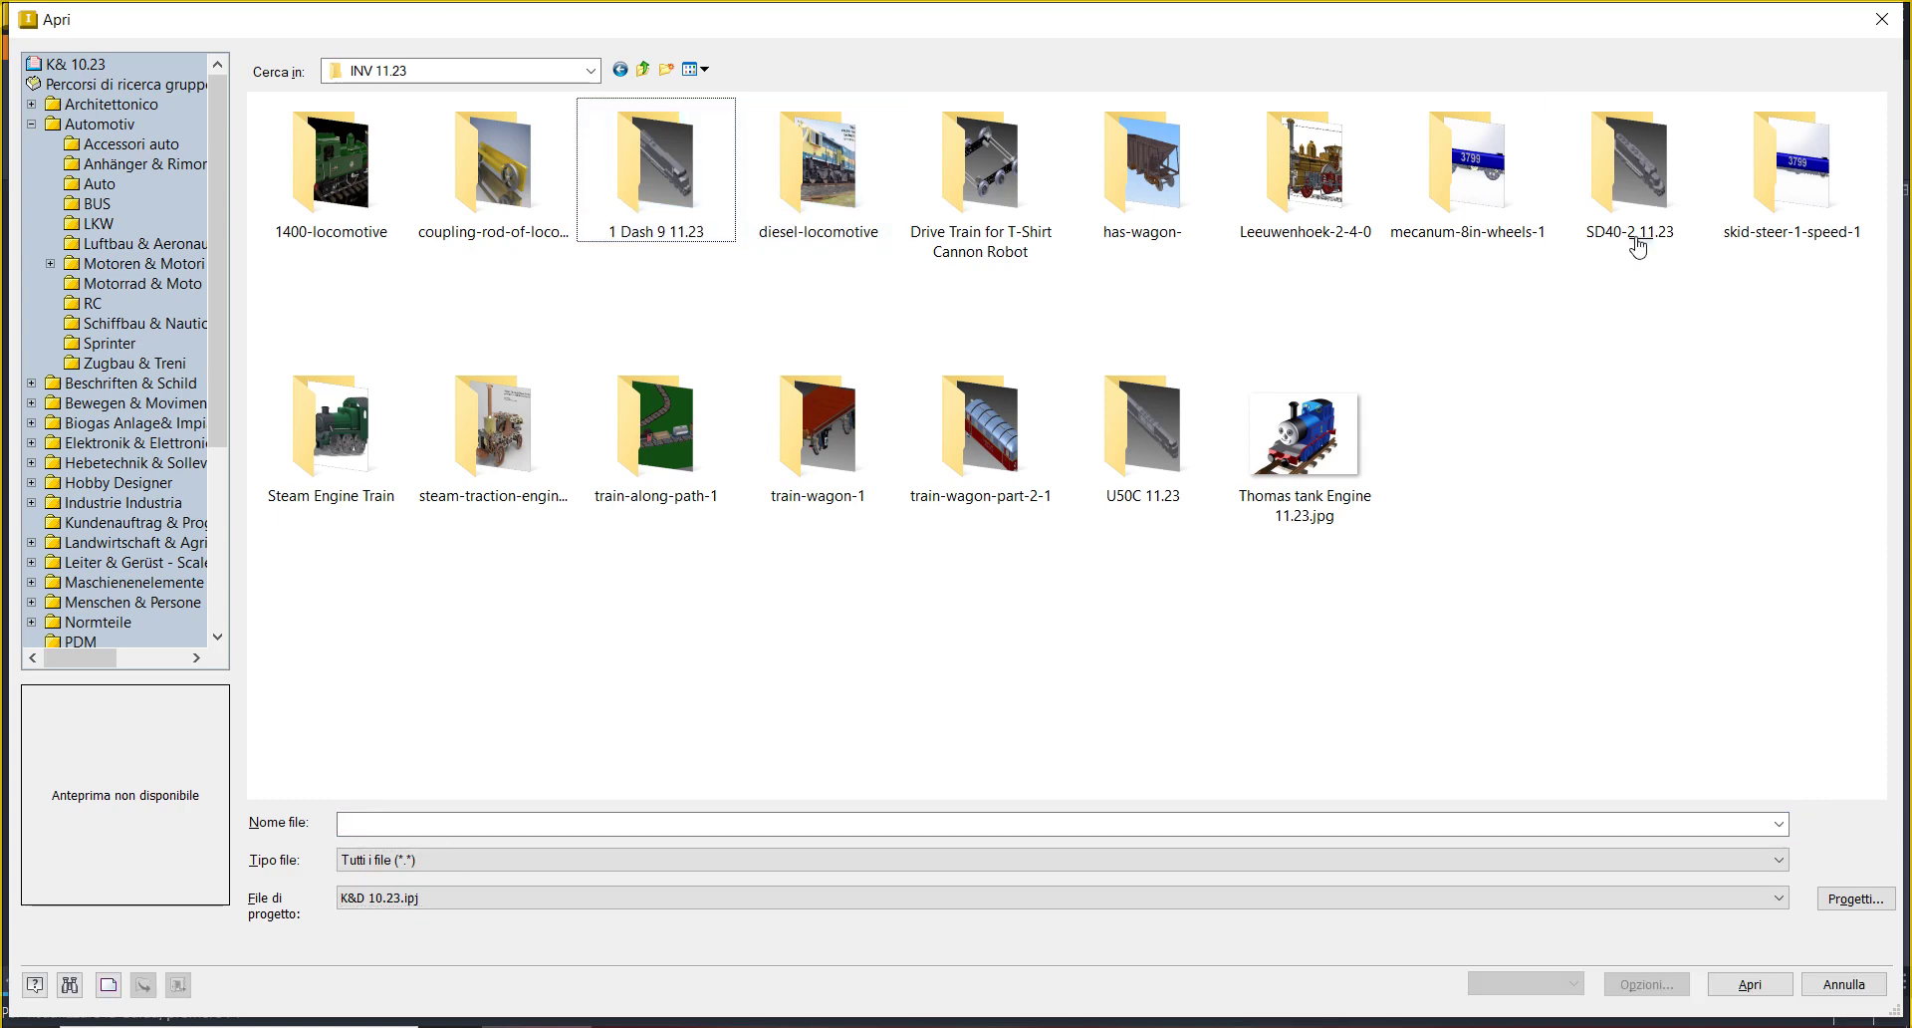
- Number the SD40-2 11.23 folder by renaming it to 2 SD40-2 11.23
right_click(1641, 199)
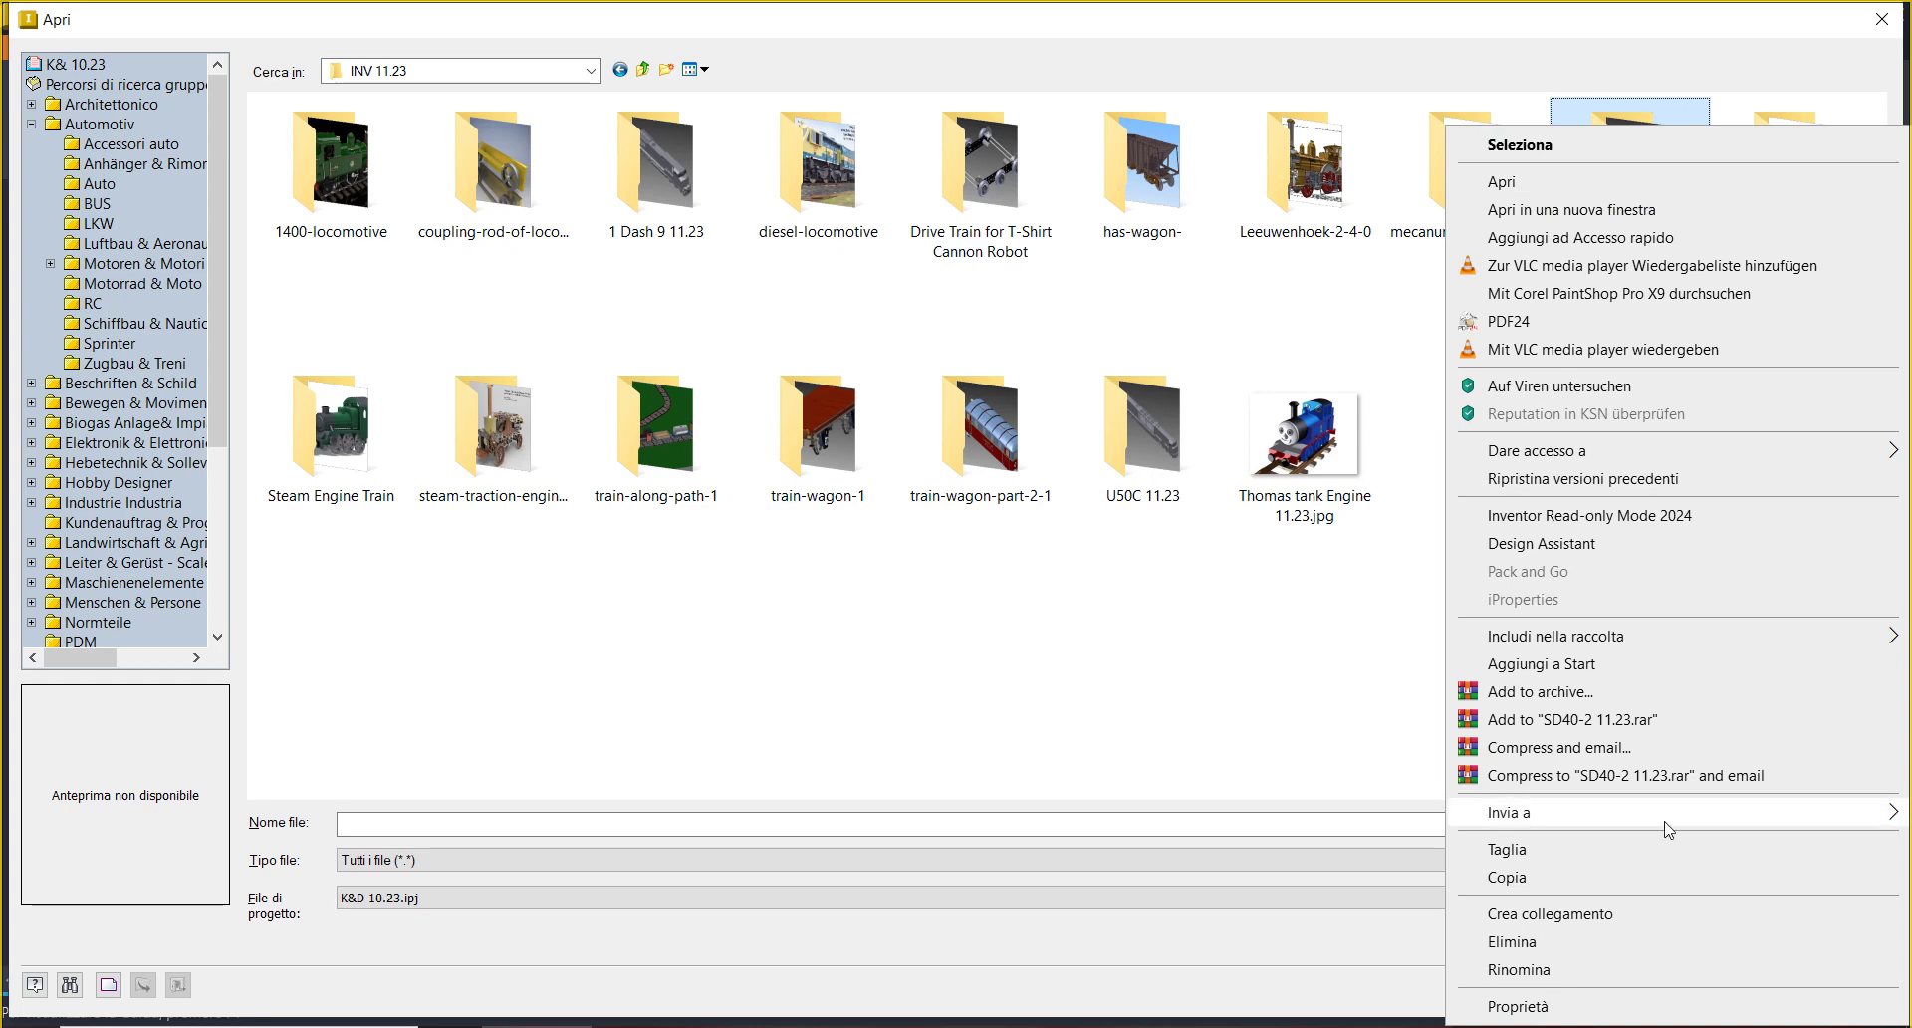
click(1612, 969)
key(Home)
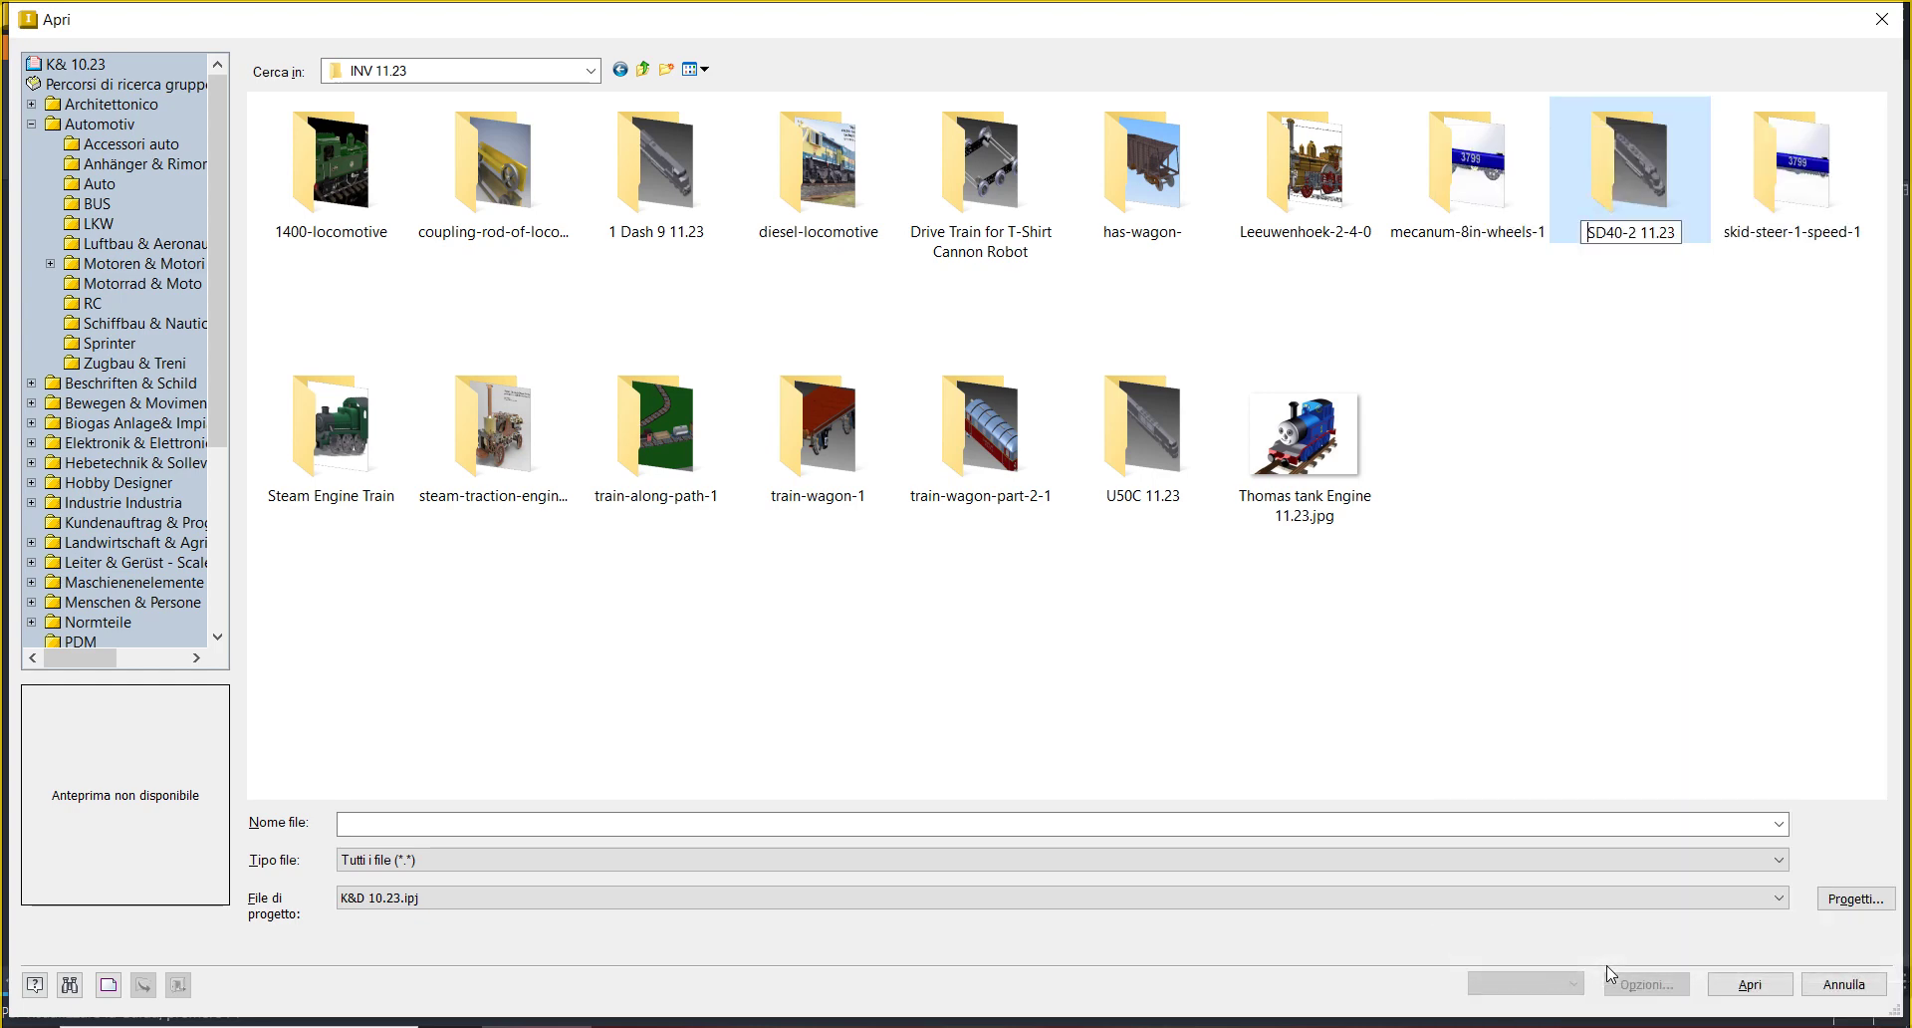
text(2)
key(Return)
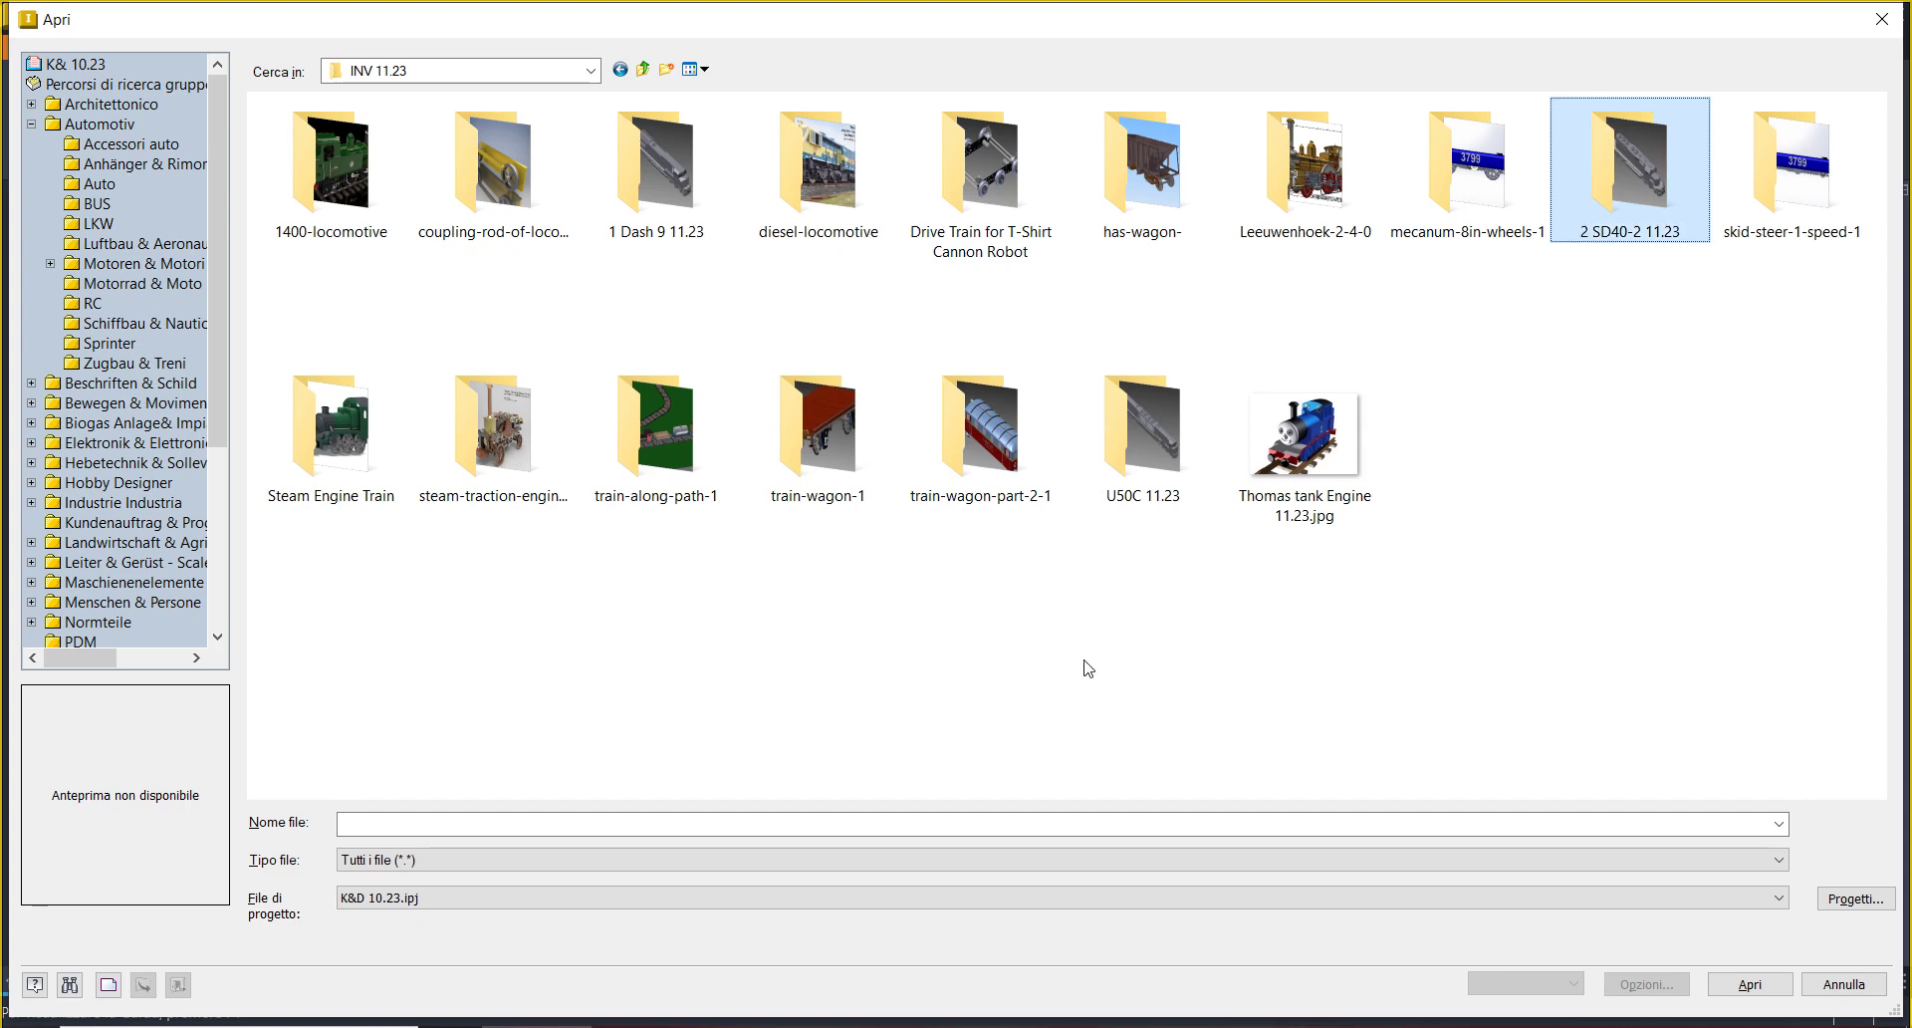
click(1077, 581)
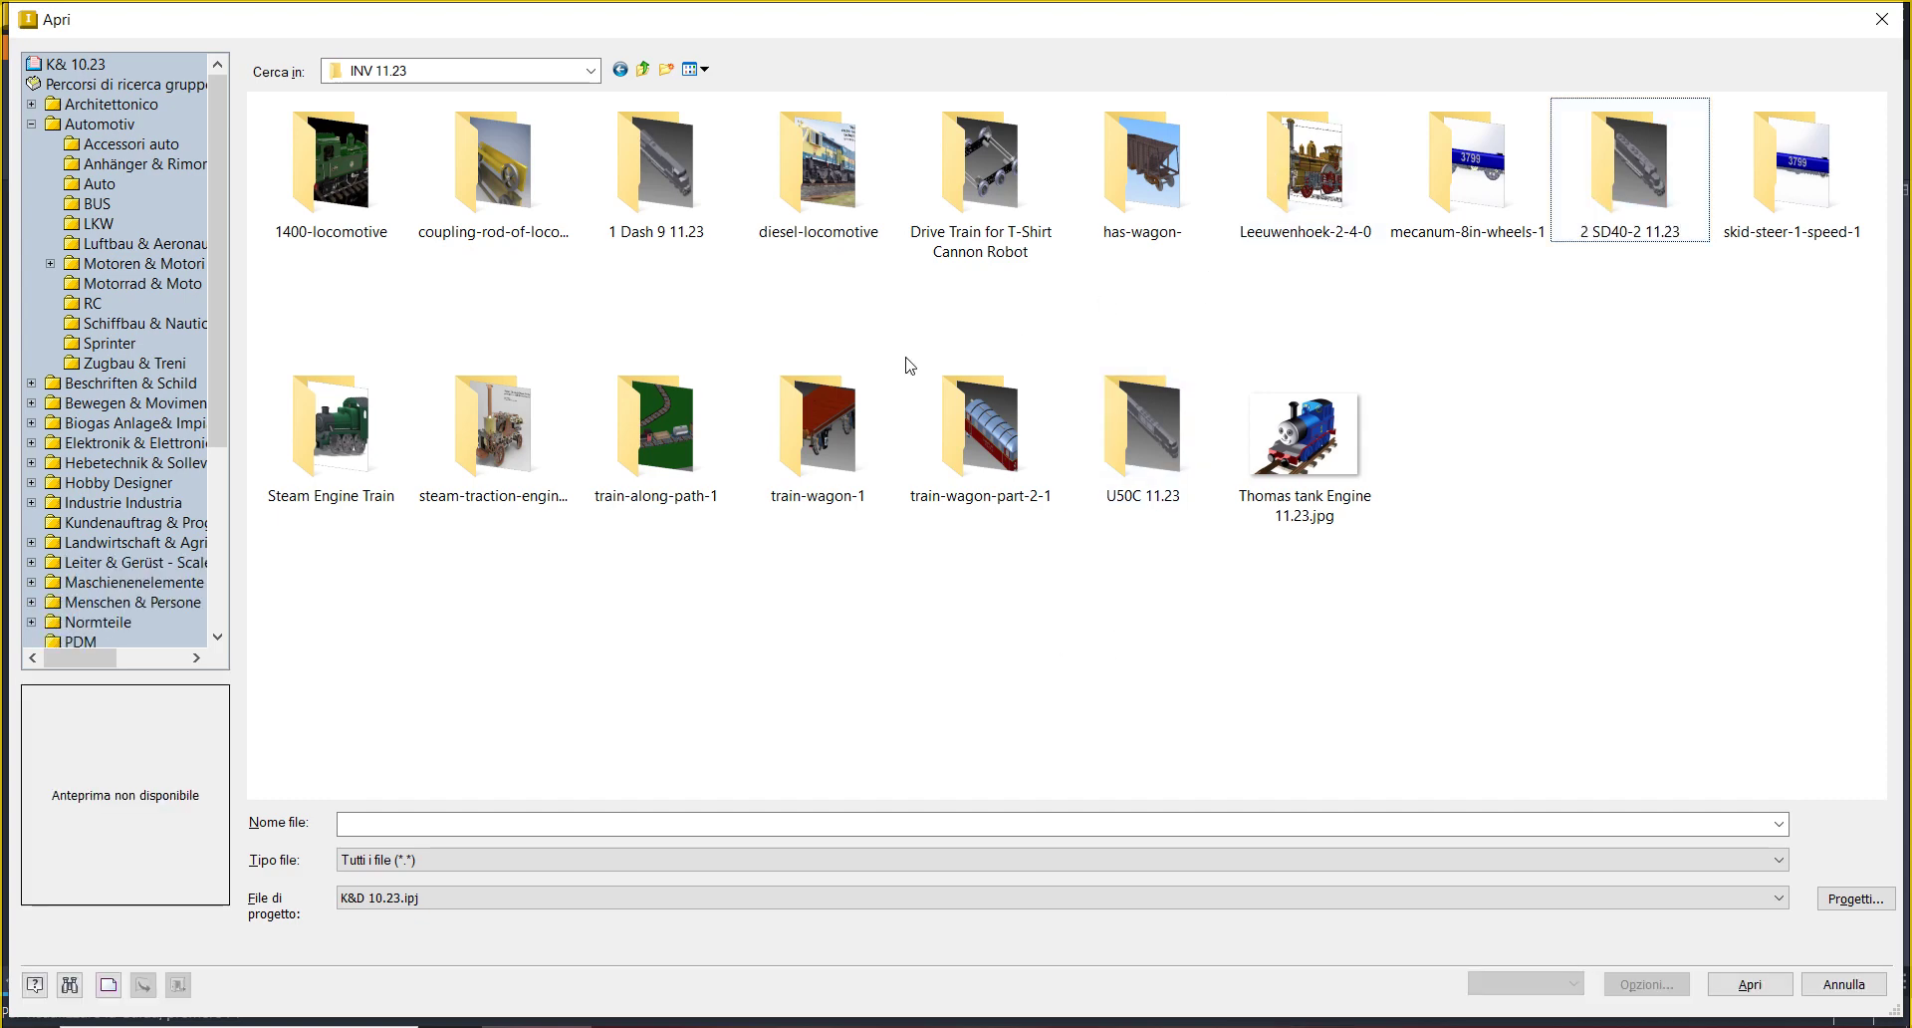
- Number the U50C 11.23 folder by renaming it to 3 U50C 11.23
click(497, 448)
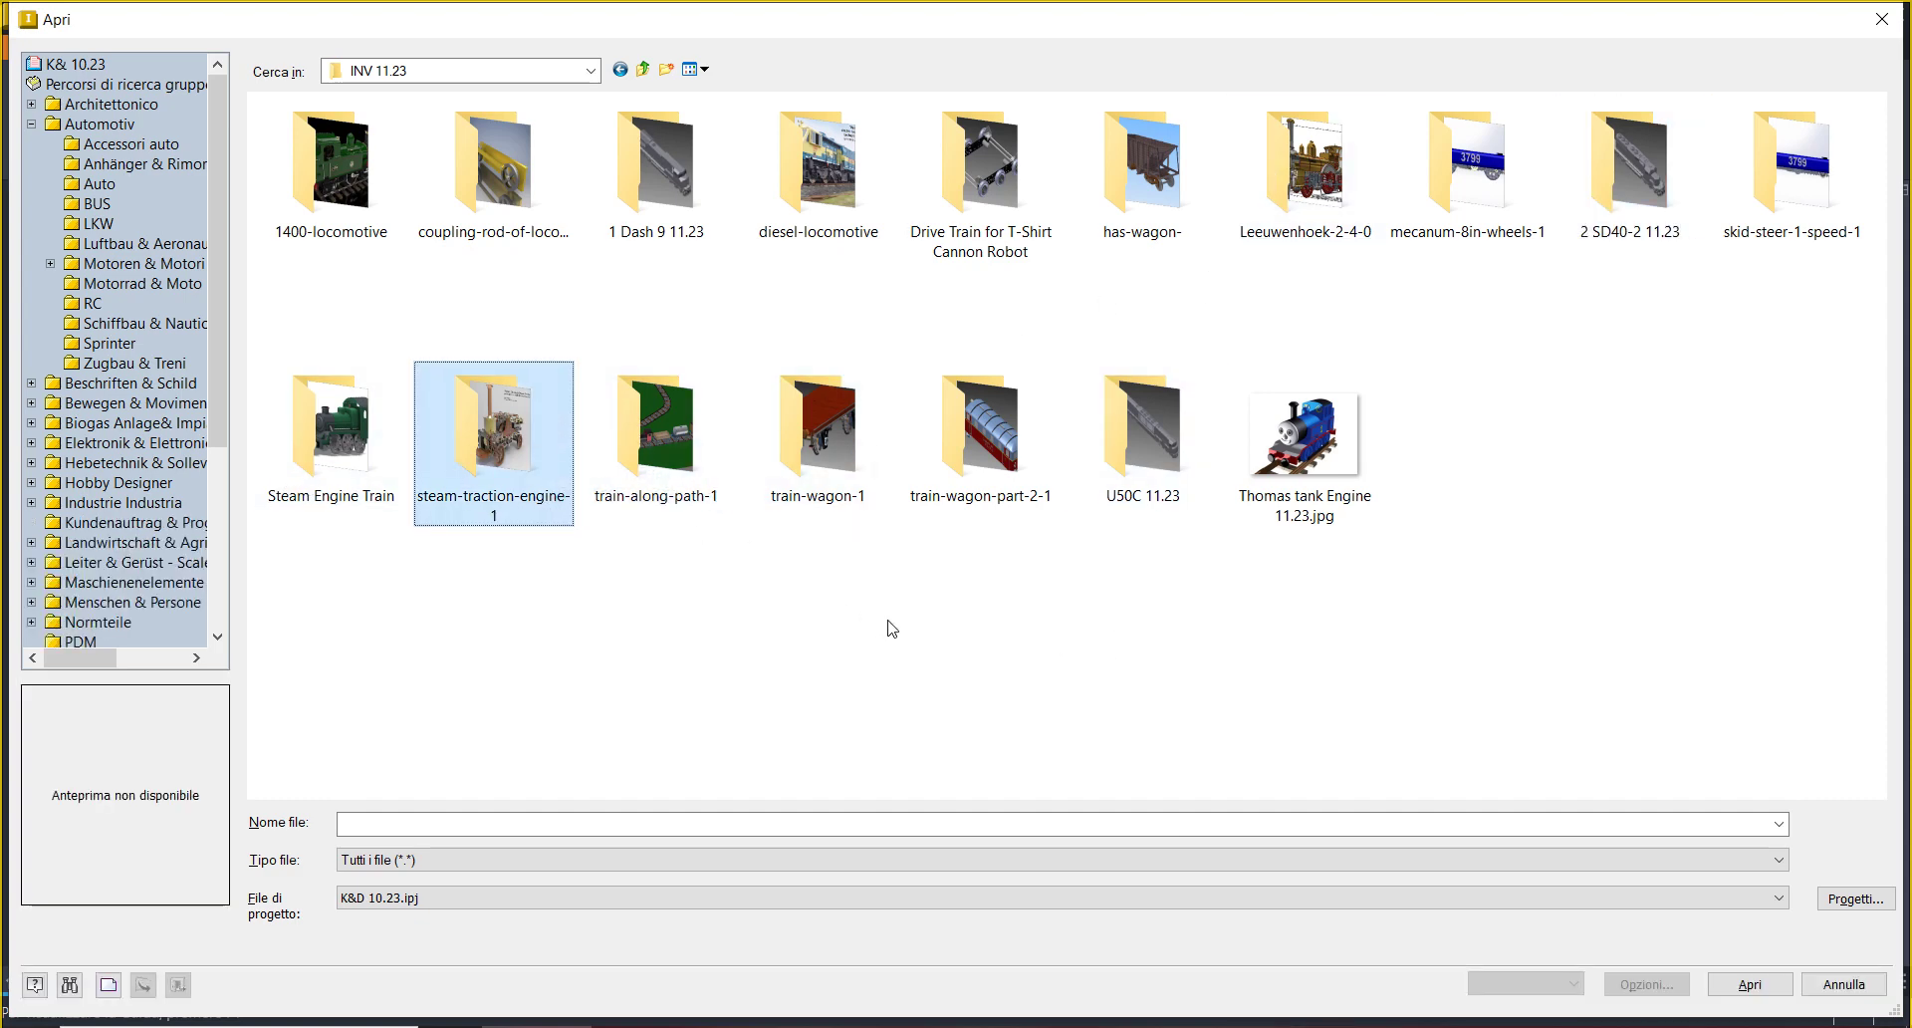
right_click(1165, 481)
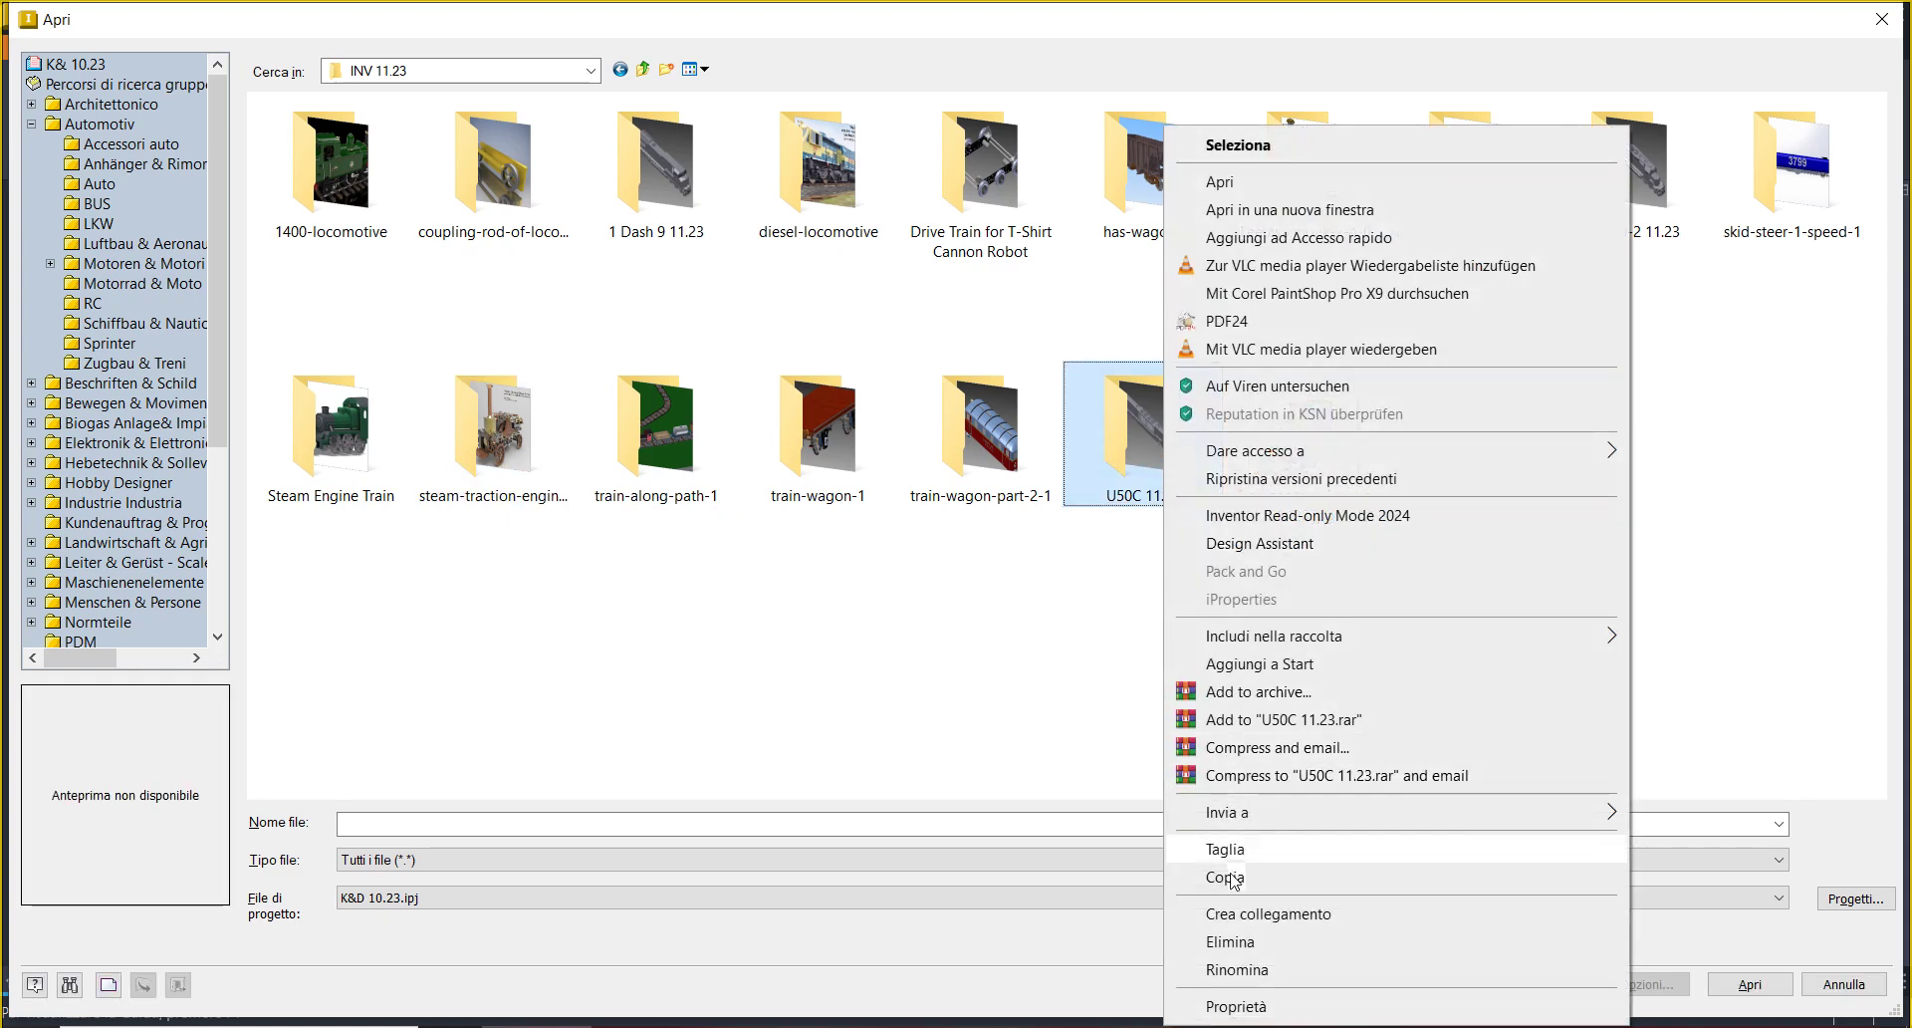
click(1240, 969)
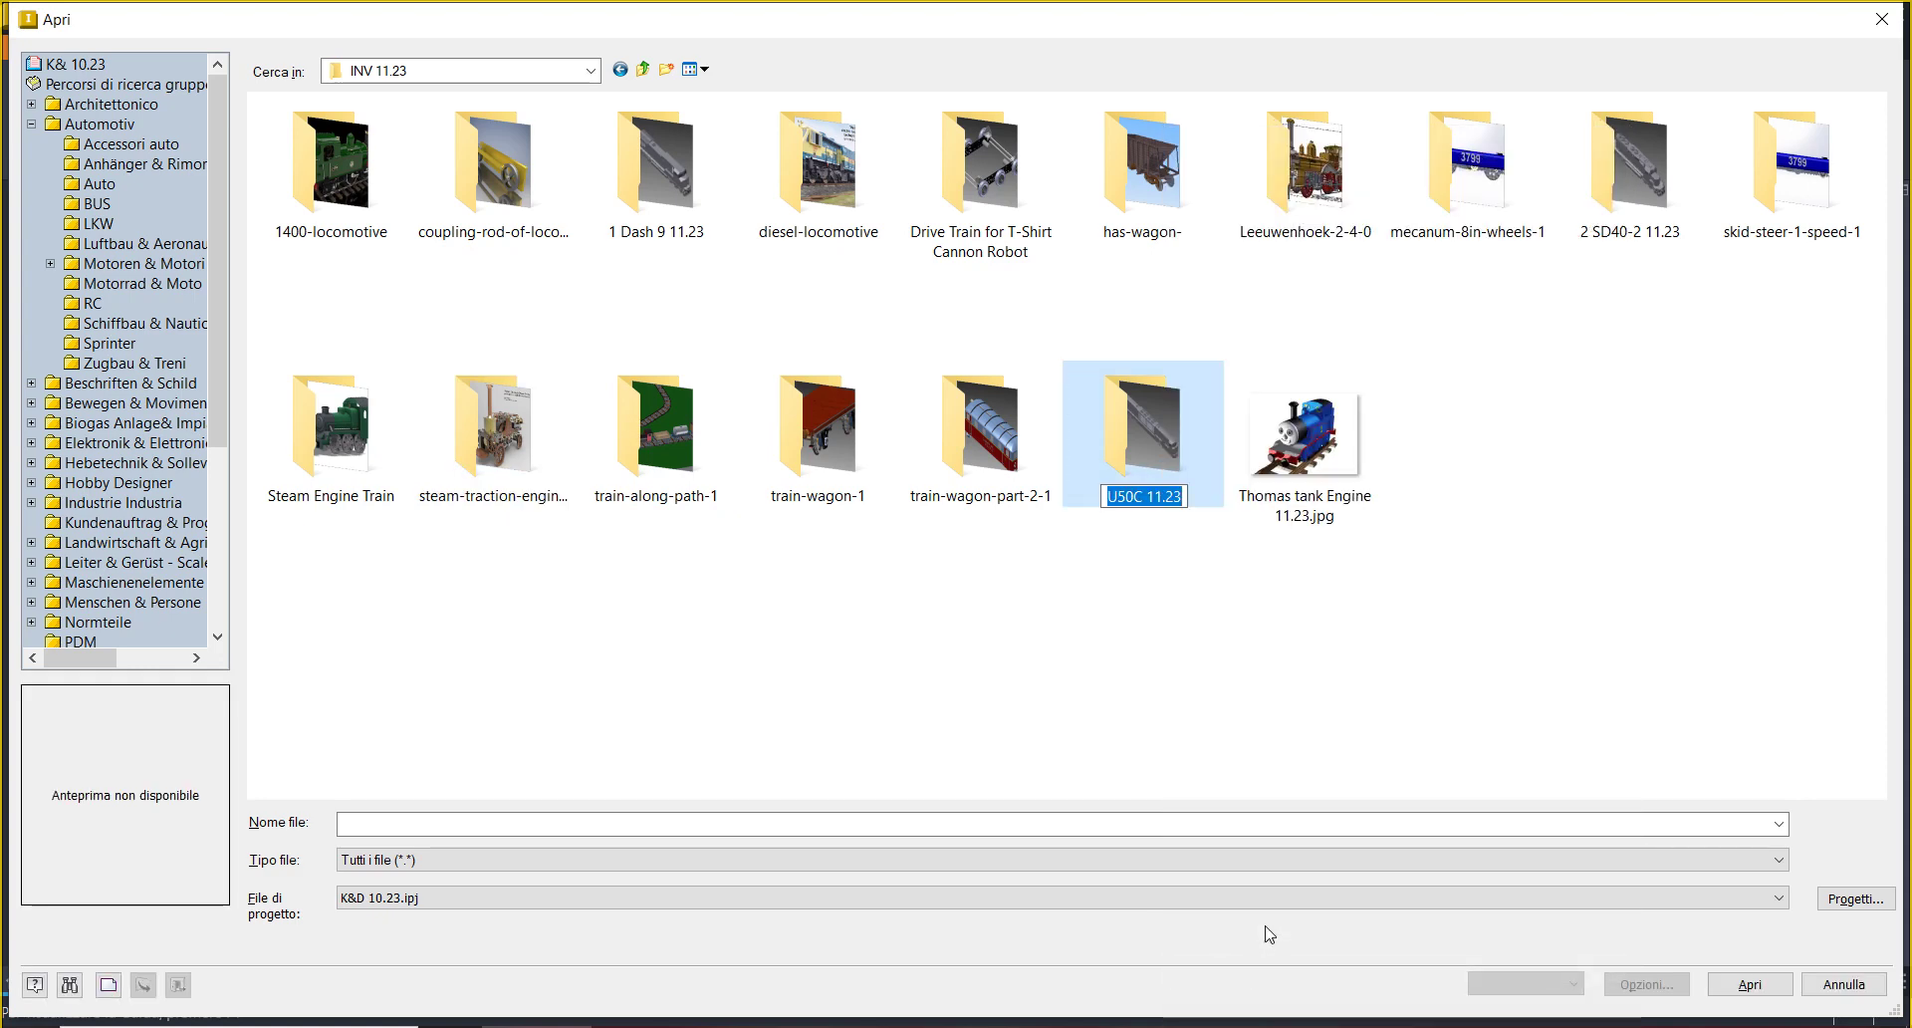
key(Home)
text(3)
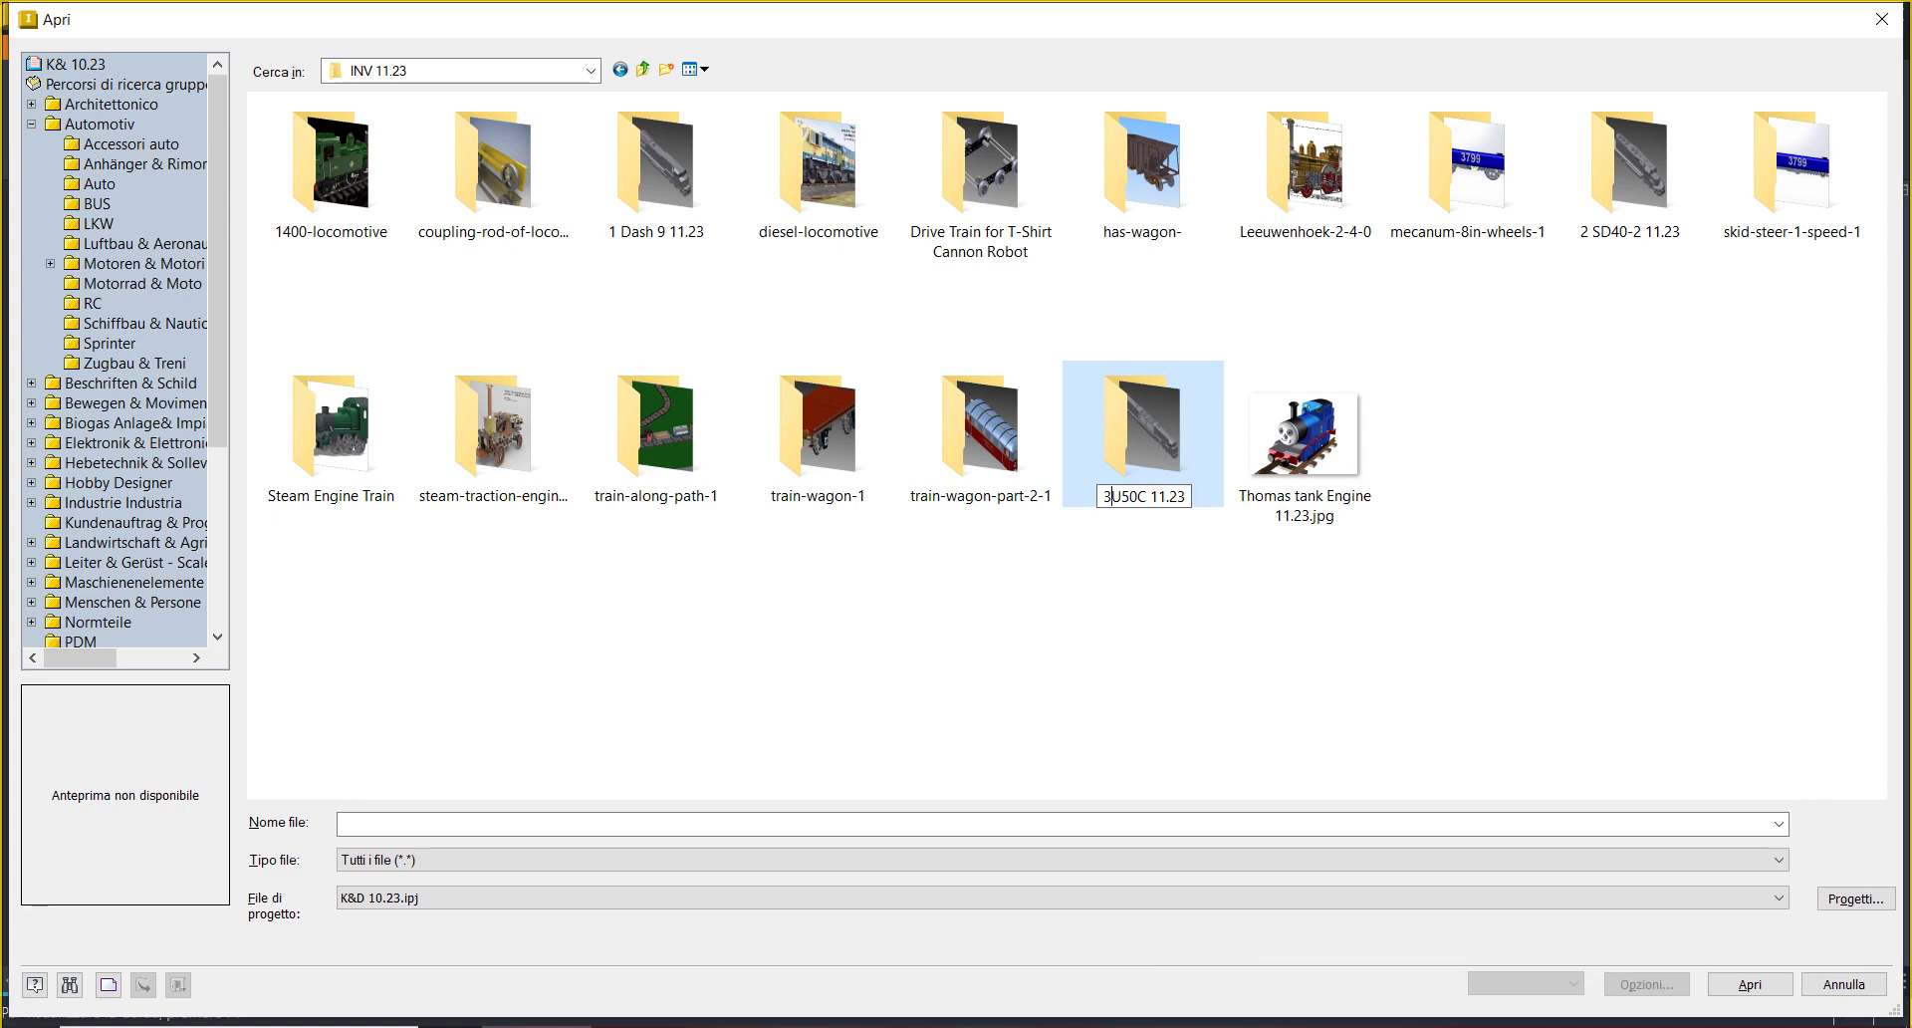
key(Return)
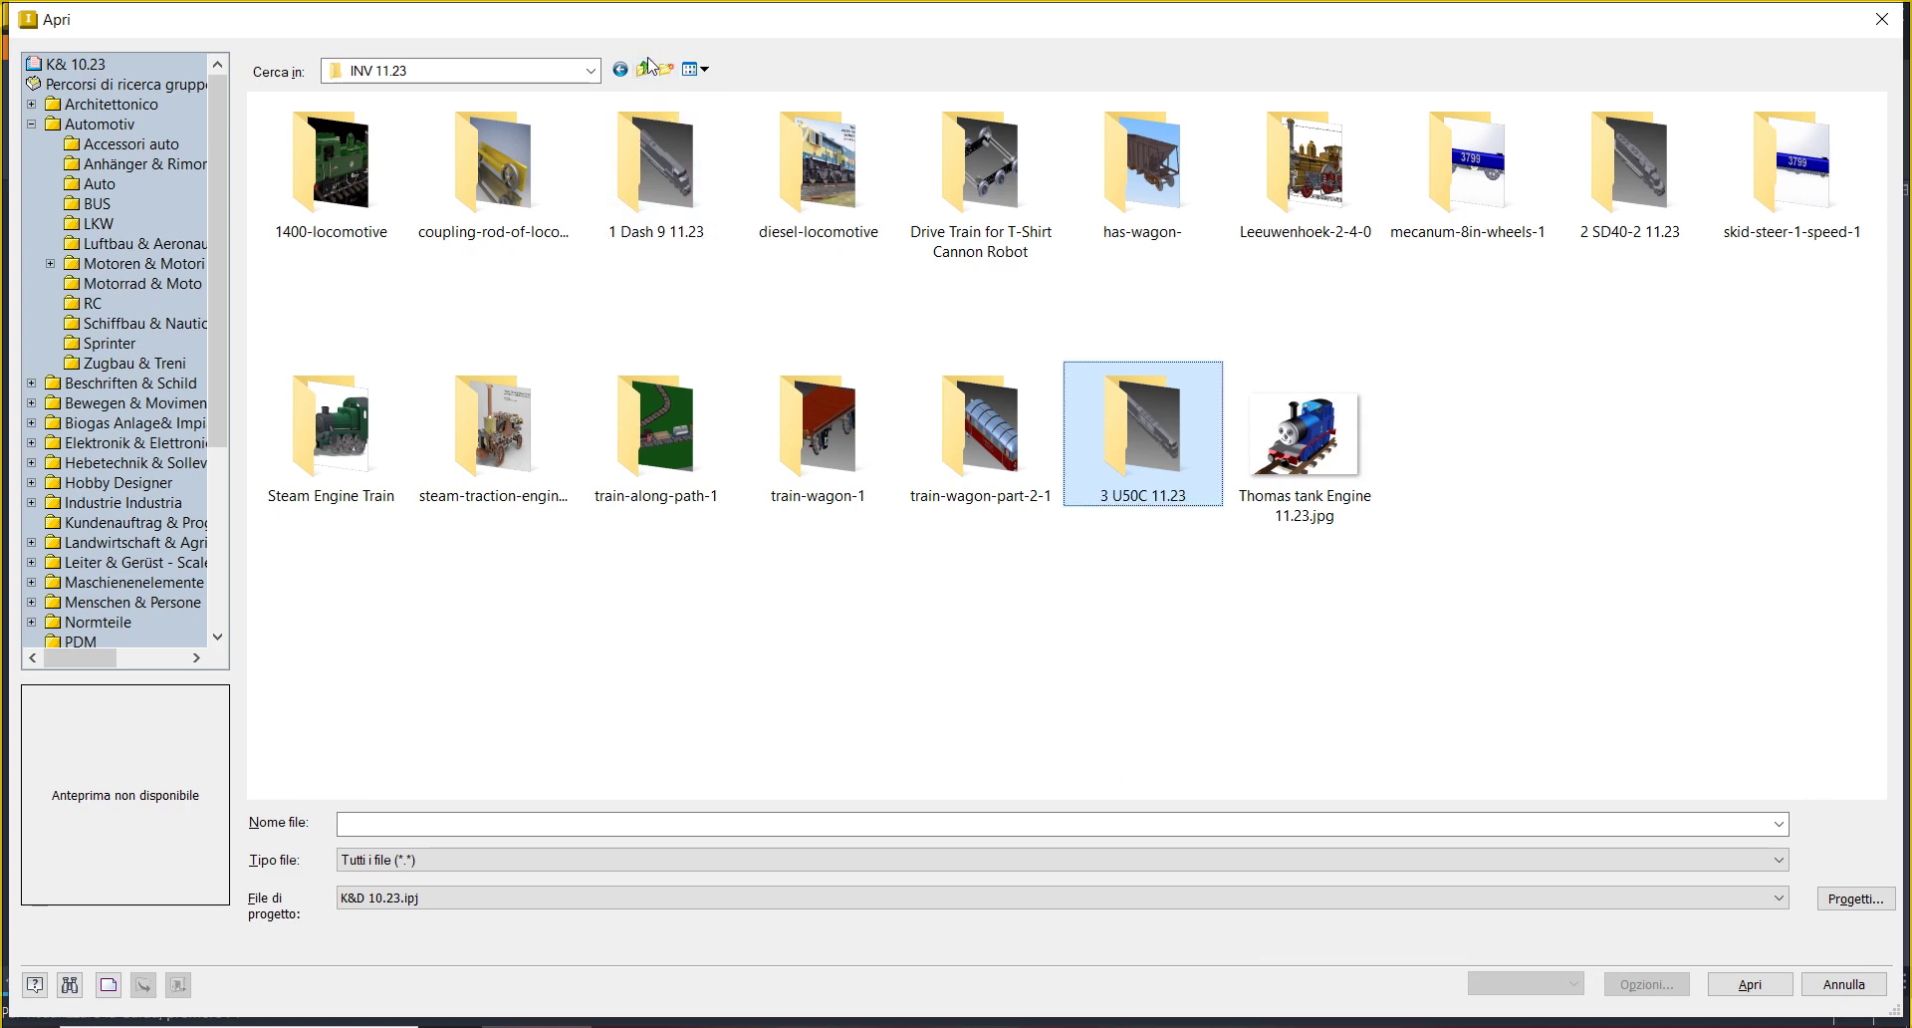
- Reload the INV 11.23 folder and examine the part and assembly files in the Bauteile subfolder of 1 Dash 9 11.23
click(644, 70)
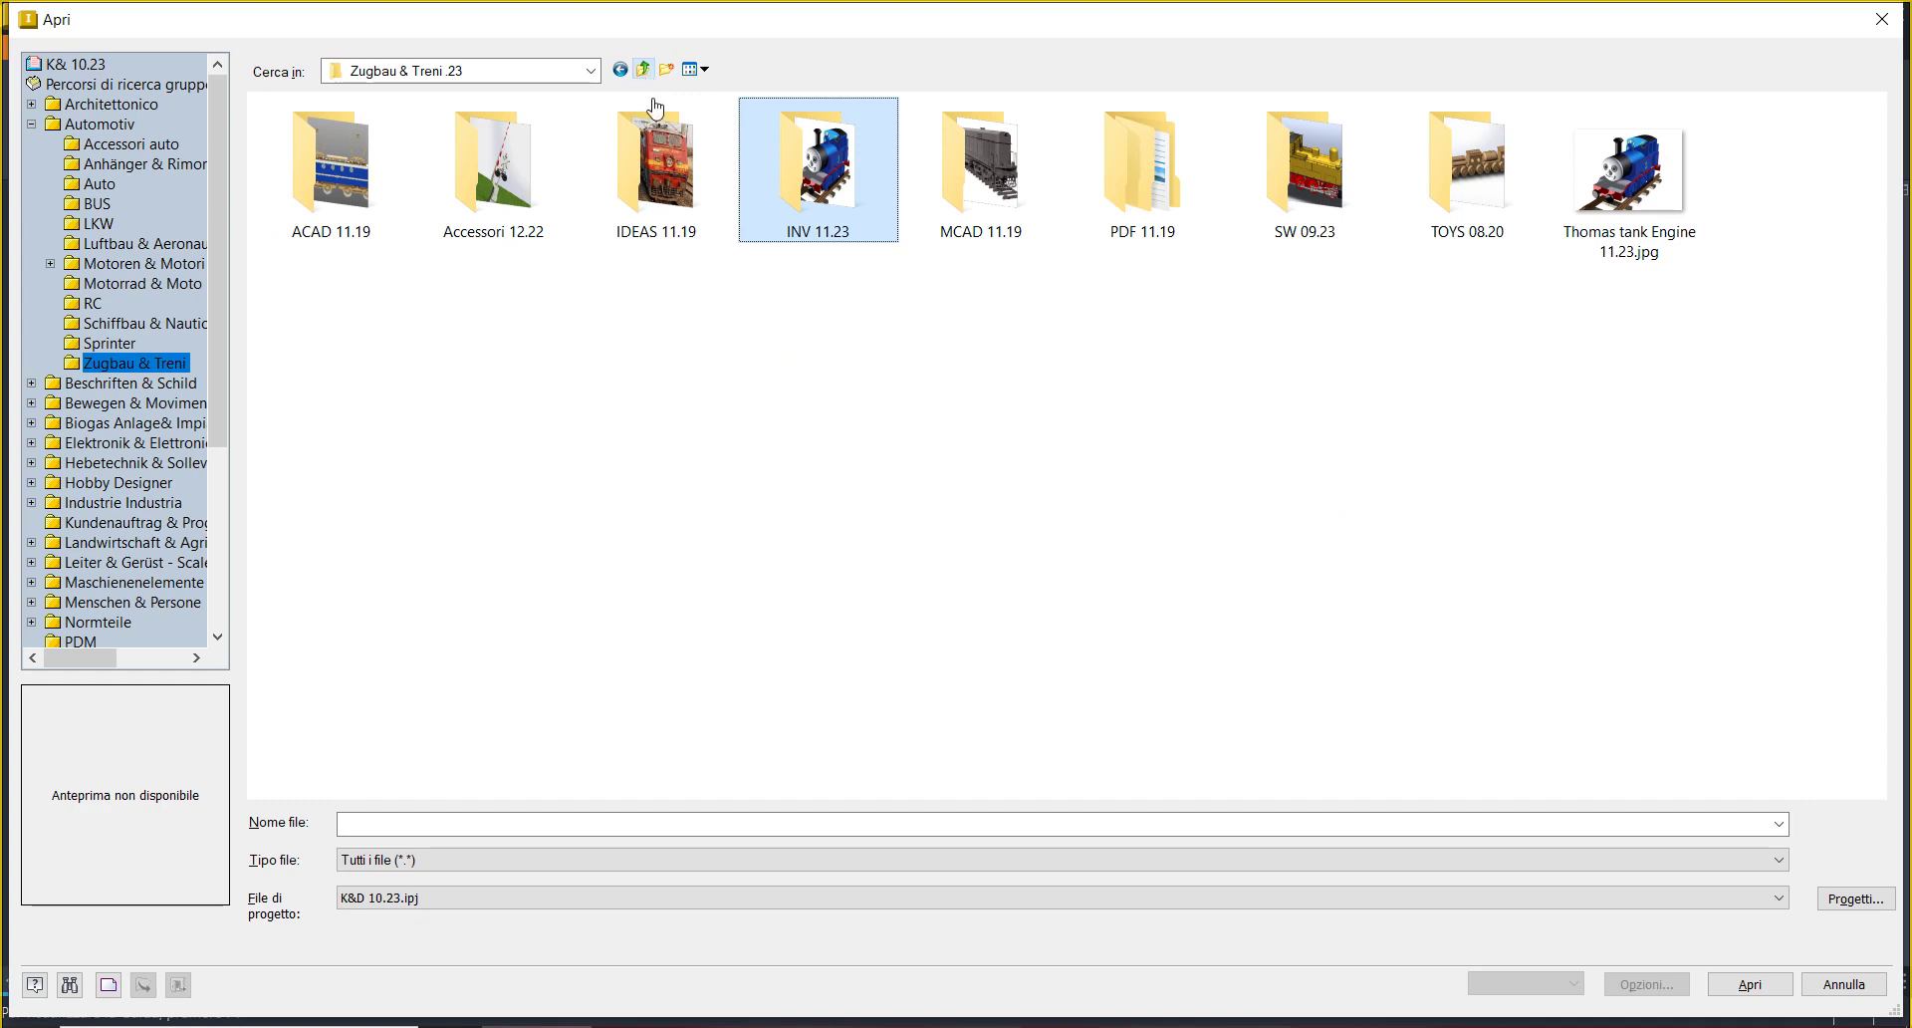
double_click(842, 209)
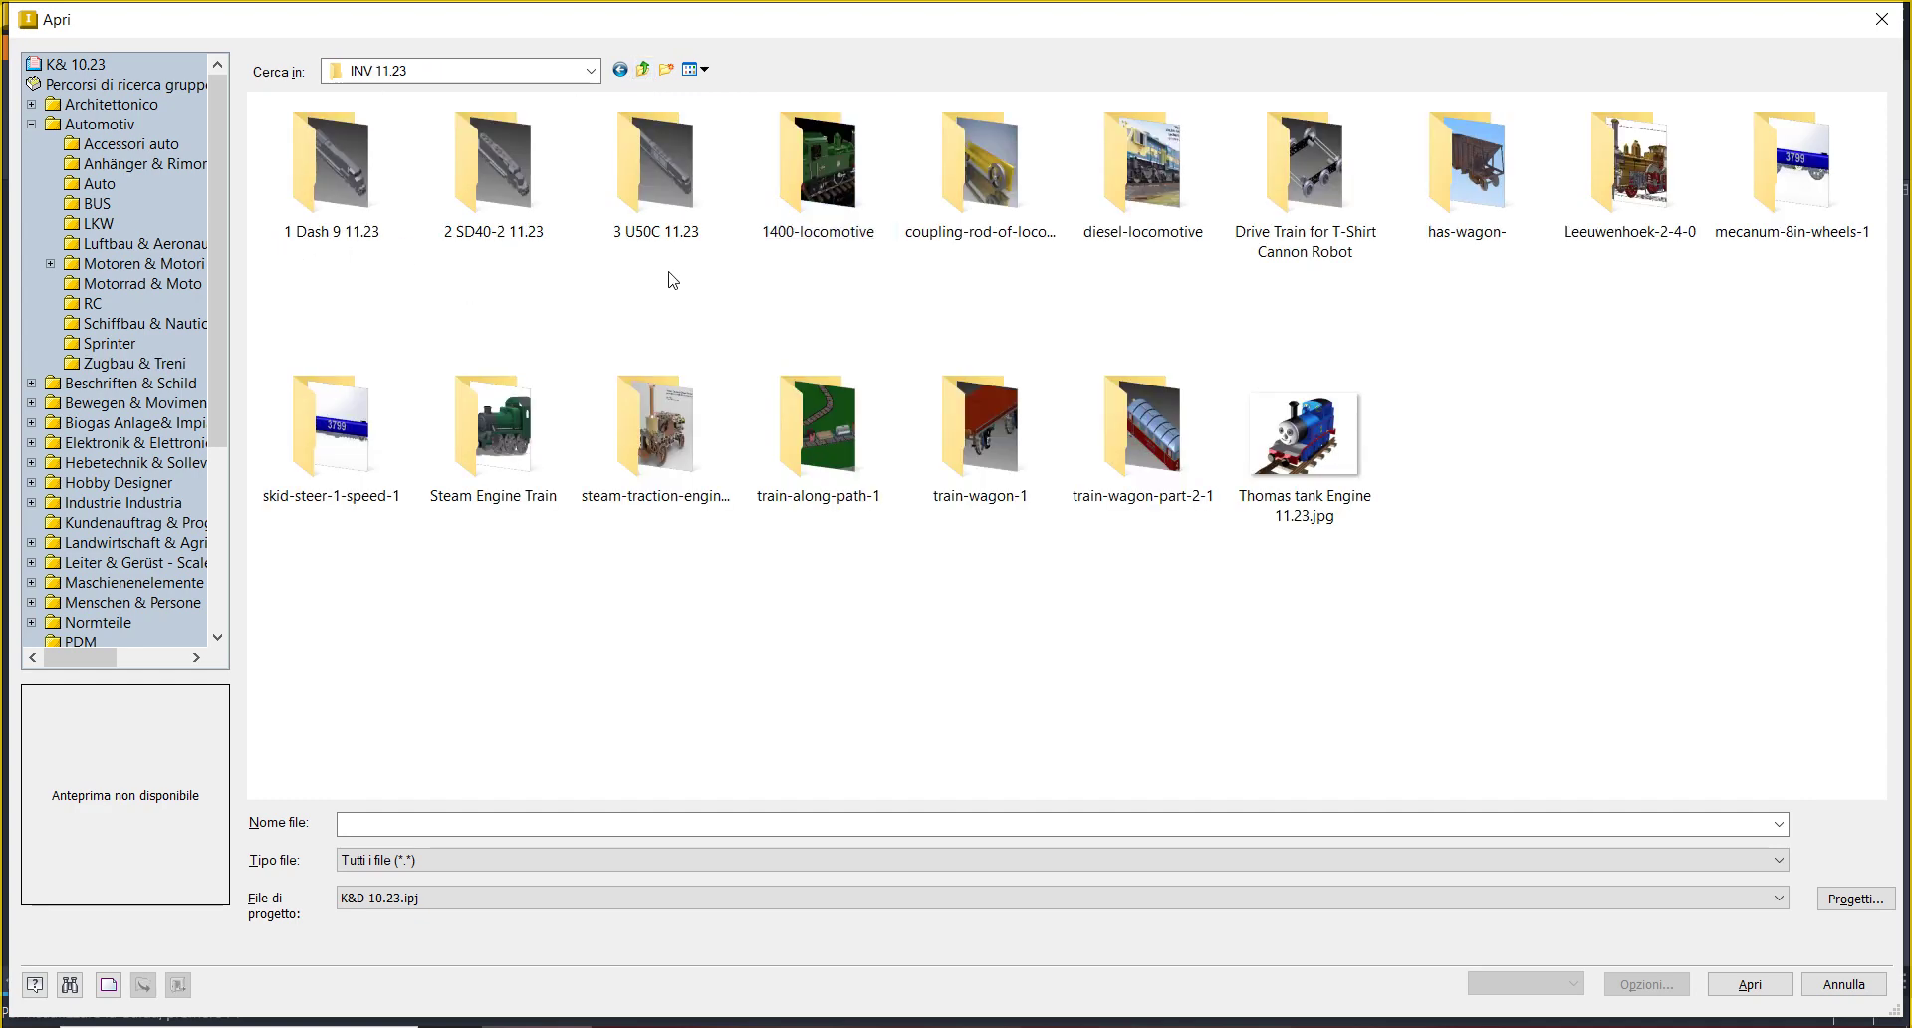
double_click(337, 194)
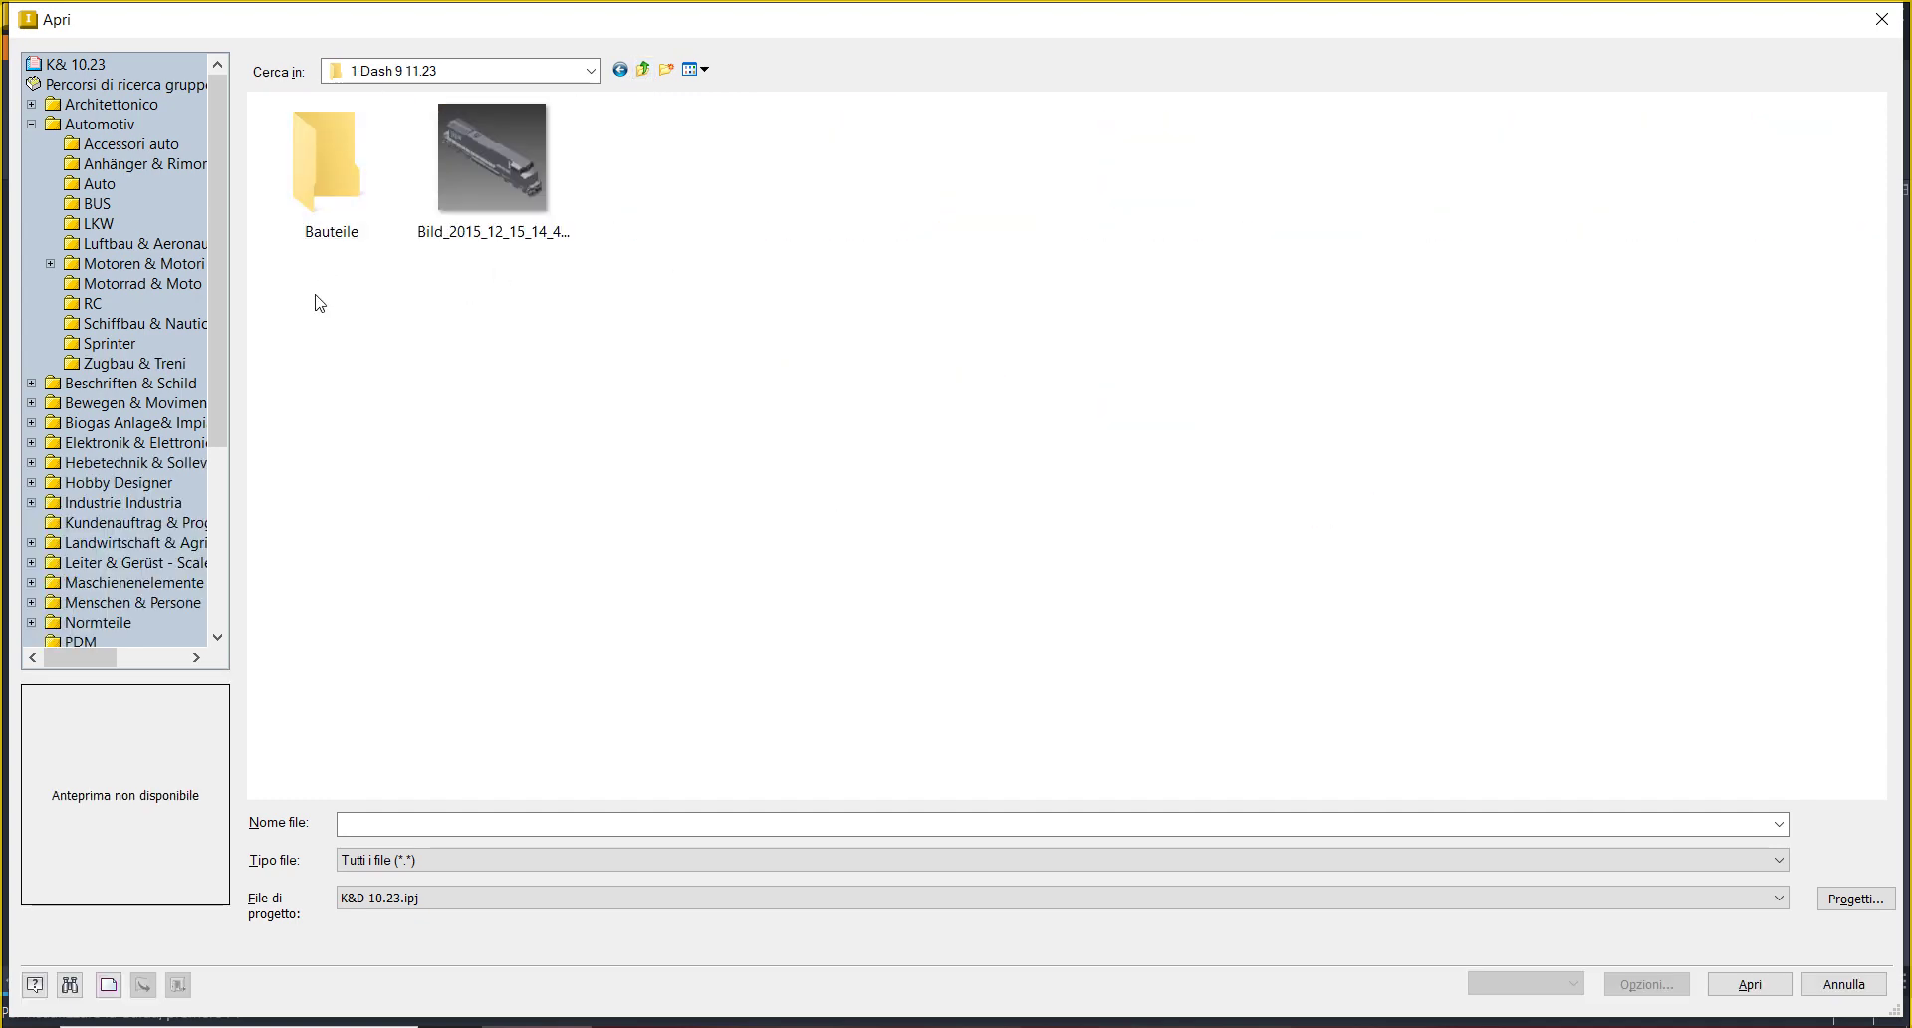
double_click(320, 199)
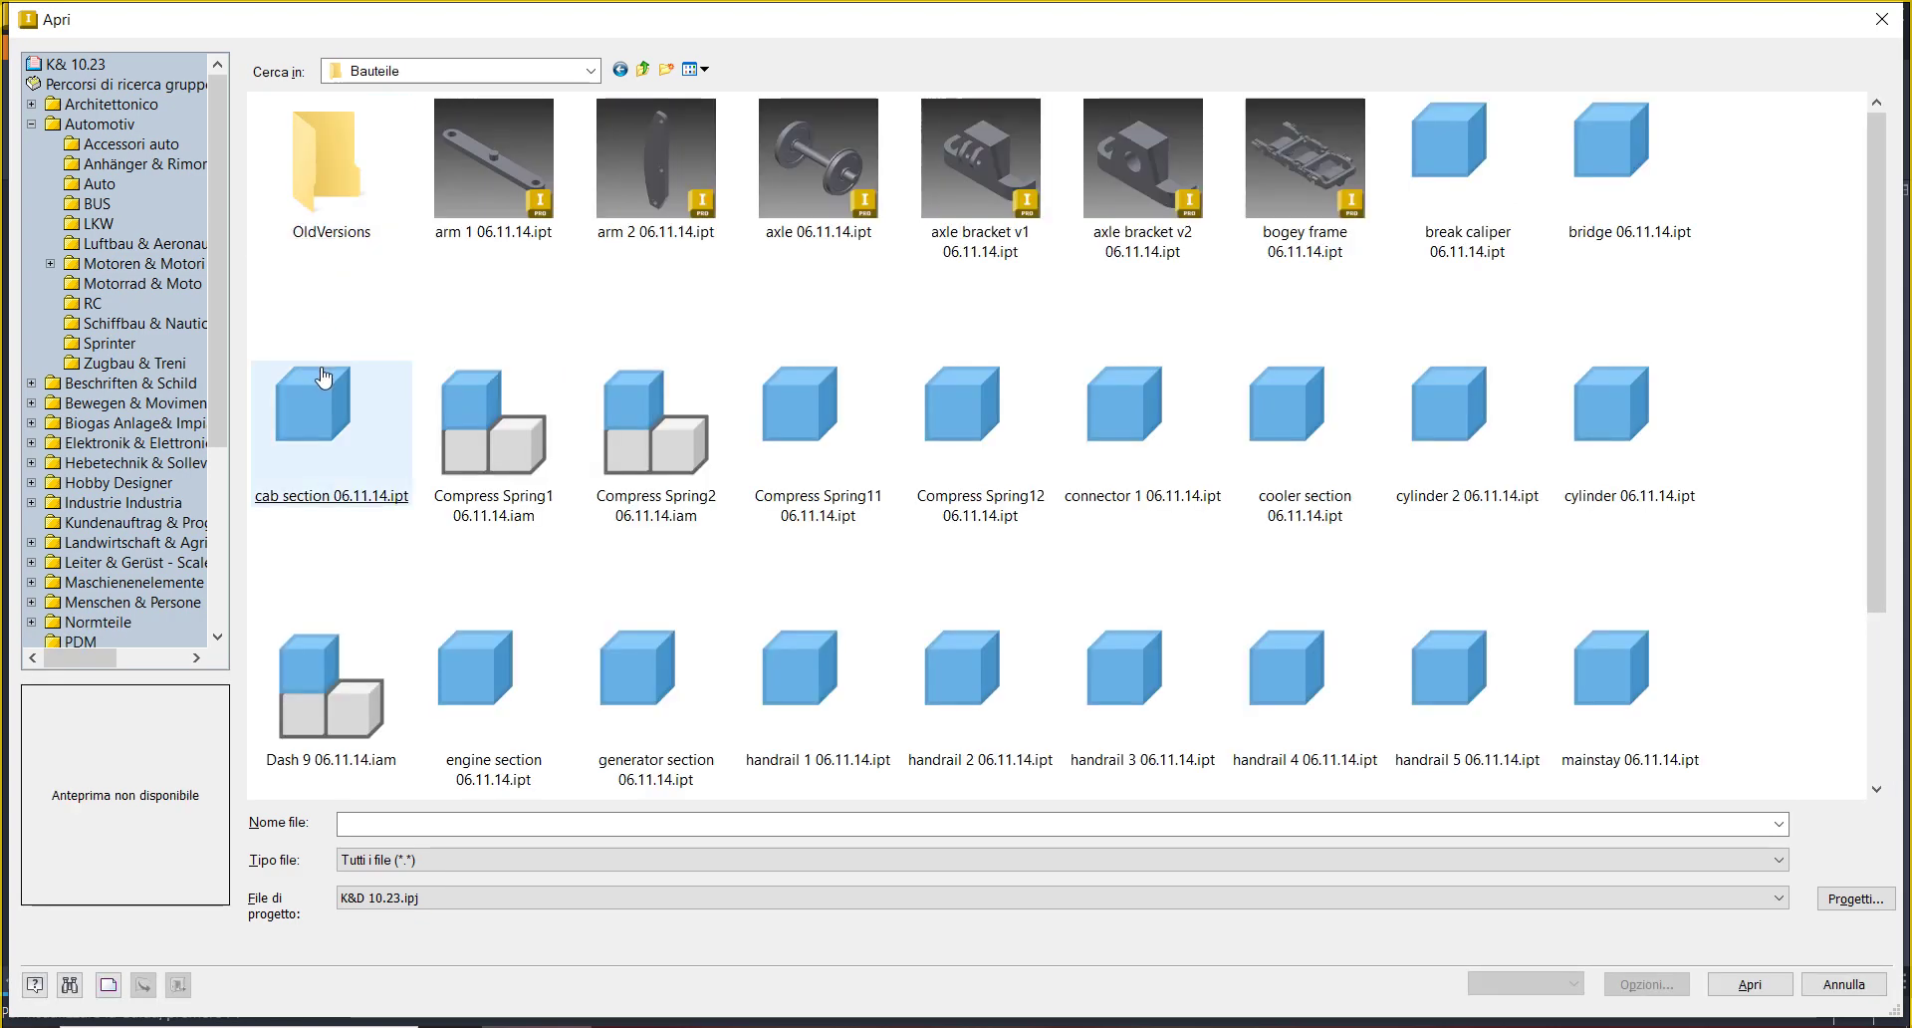
click(322, 231)
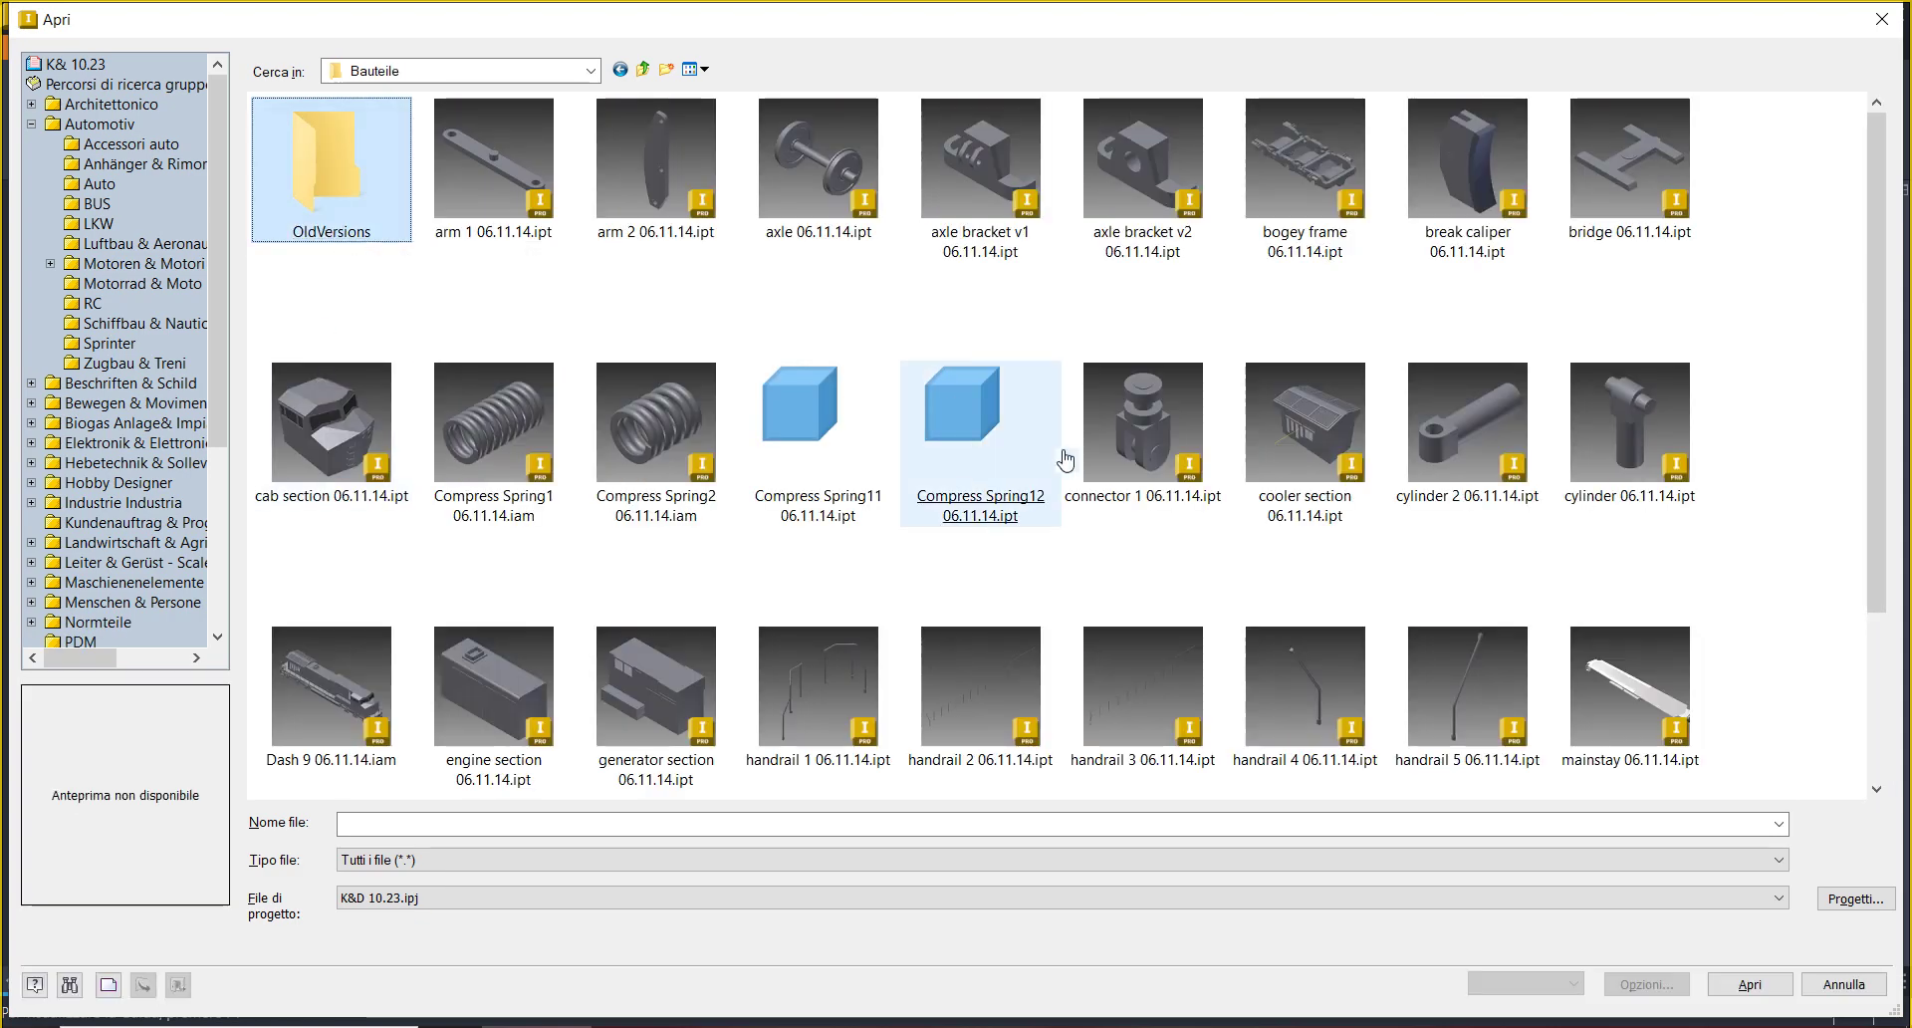
scroll(1058, 454, down, 2)
click(1075, 458)
scroll(1216, 678, up, 2)
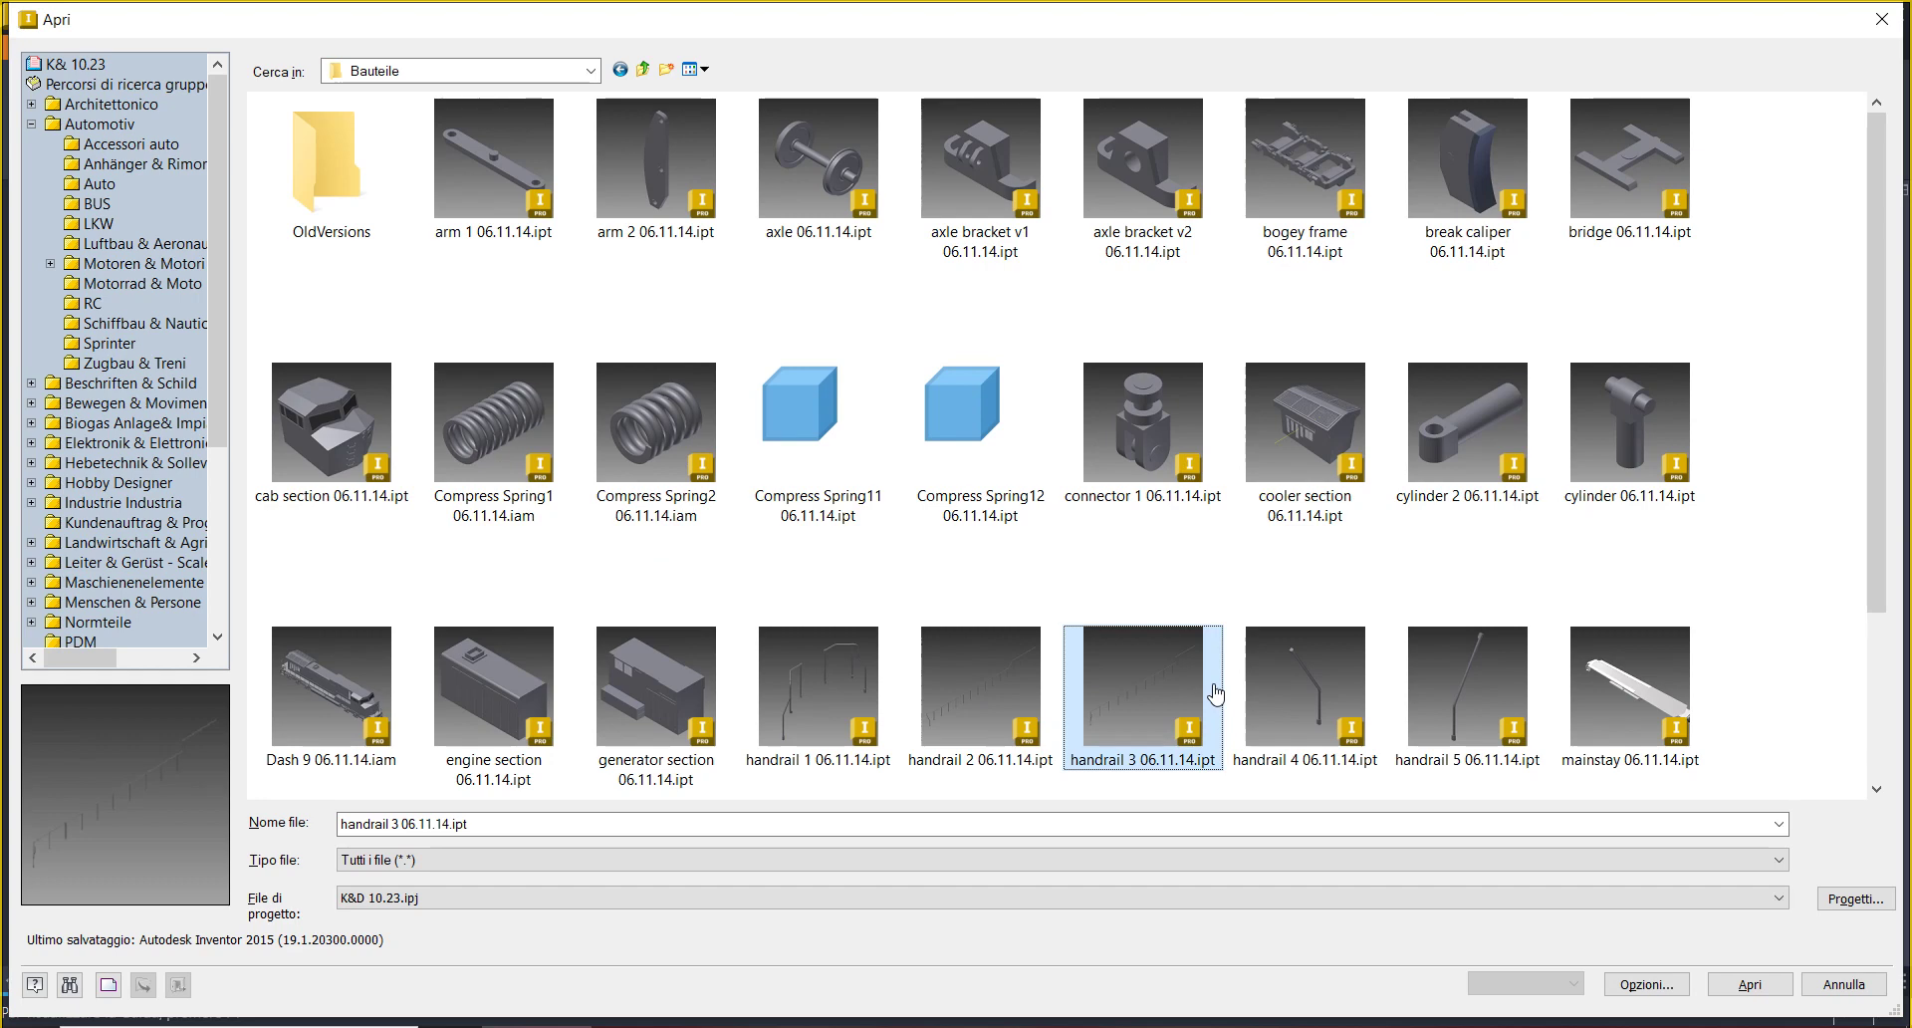
scroll(1214, 688, down, 2)
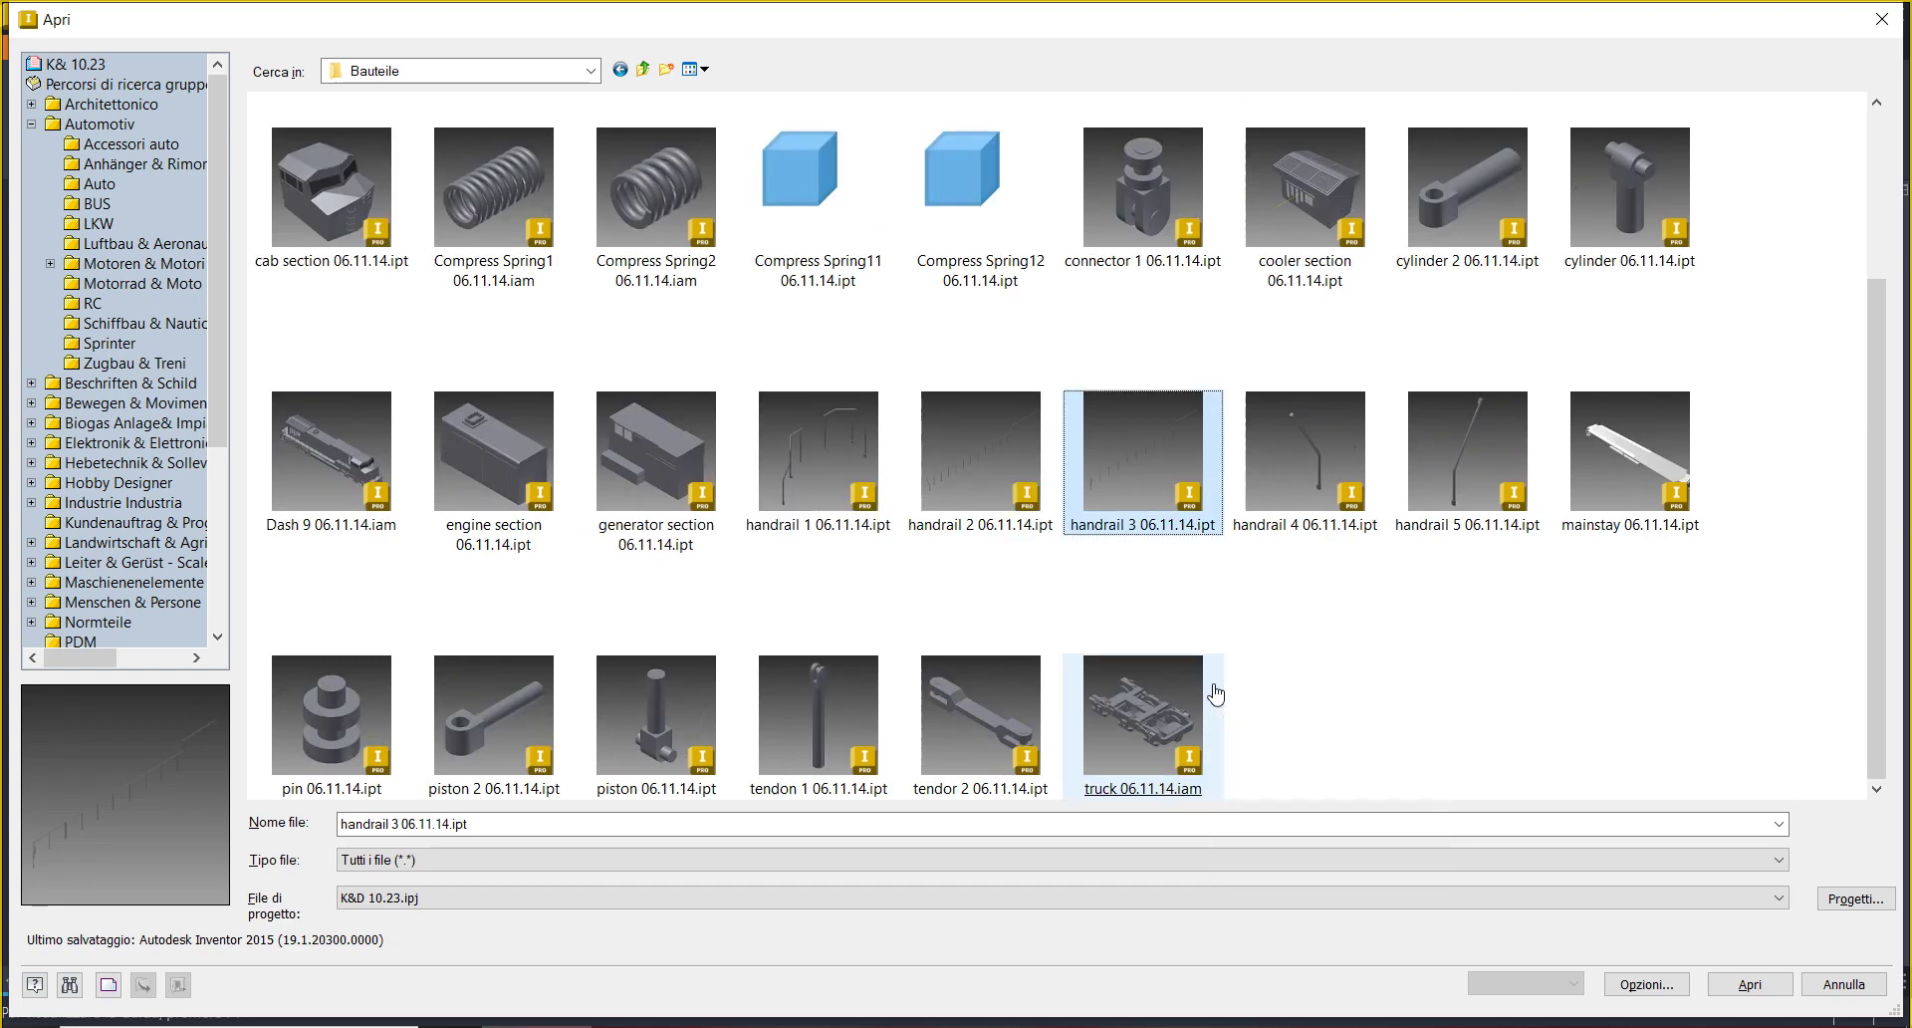
click(1163, 715)
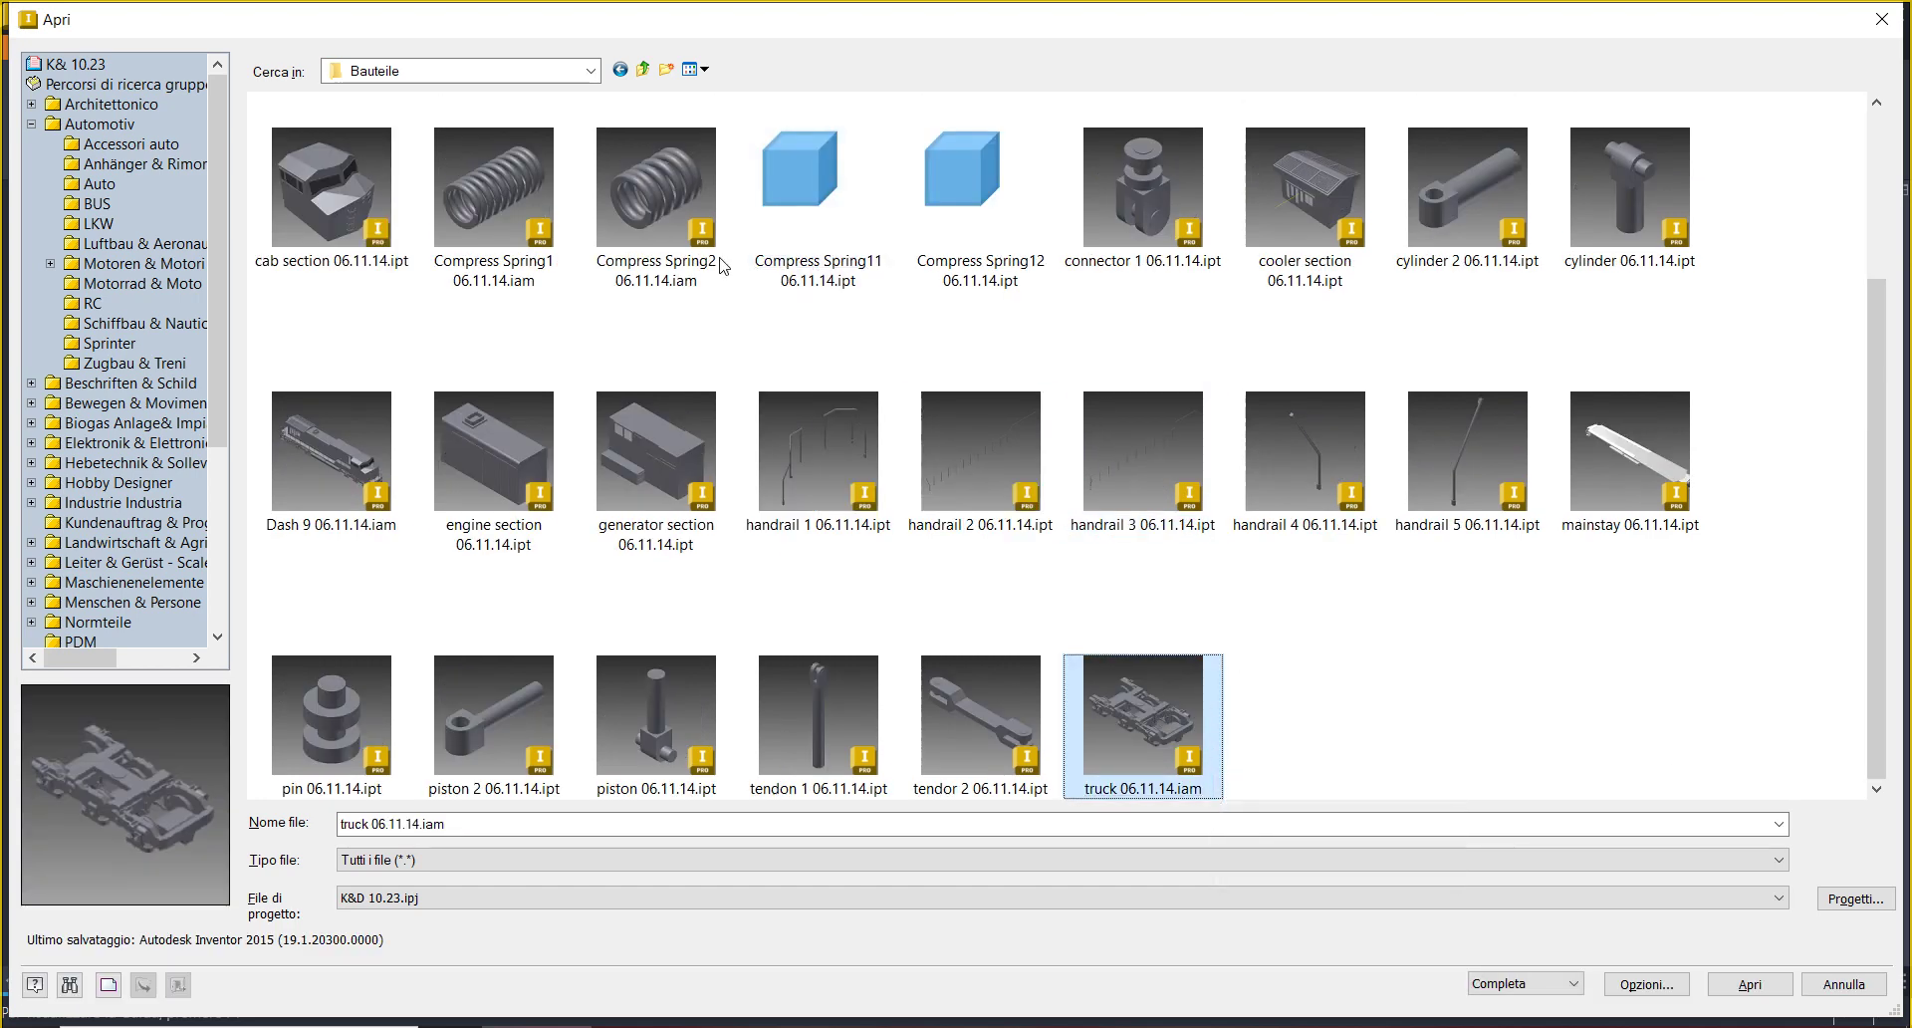
scroll(1163, 715, up, 2)
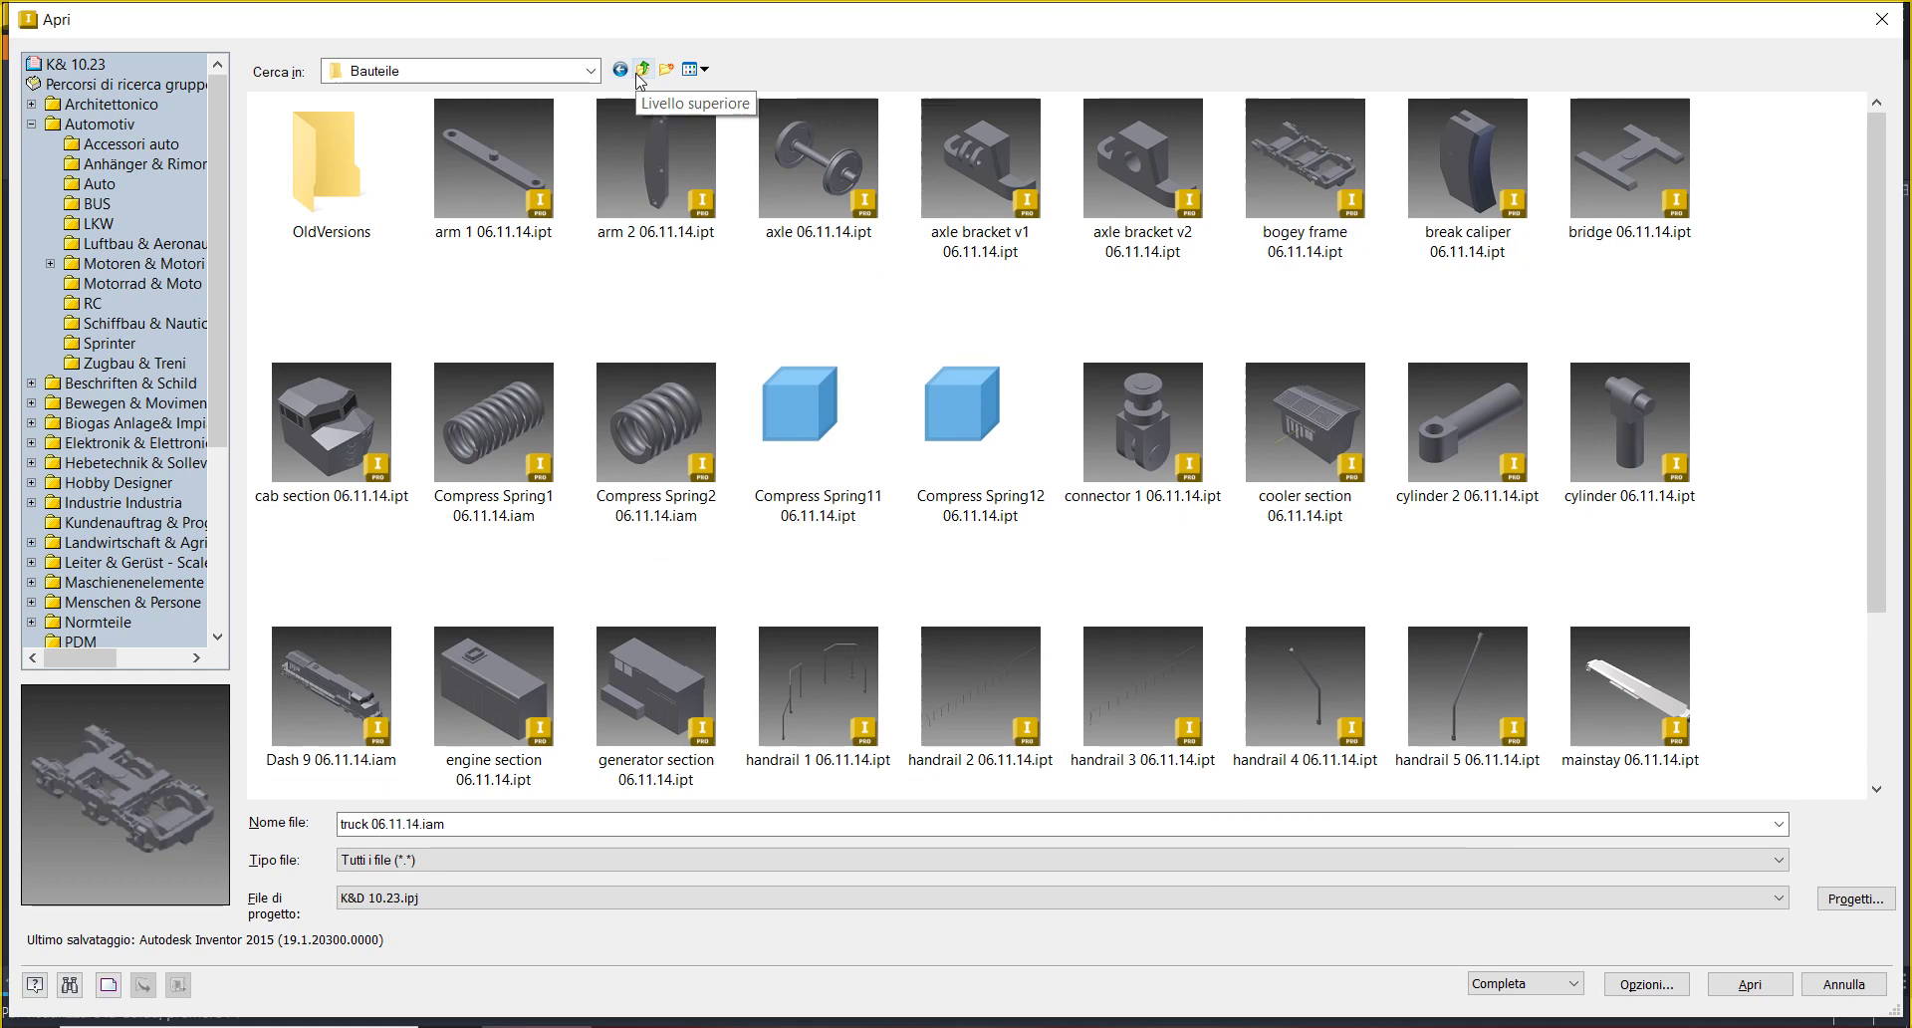
click(643, 70)
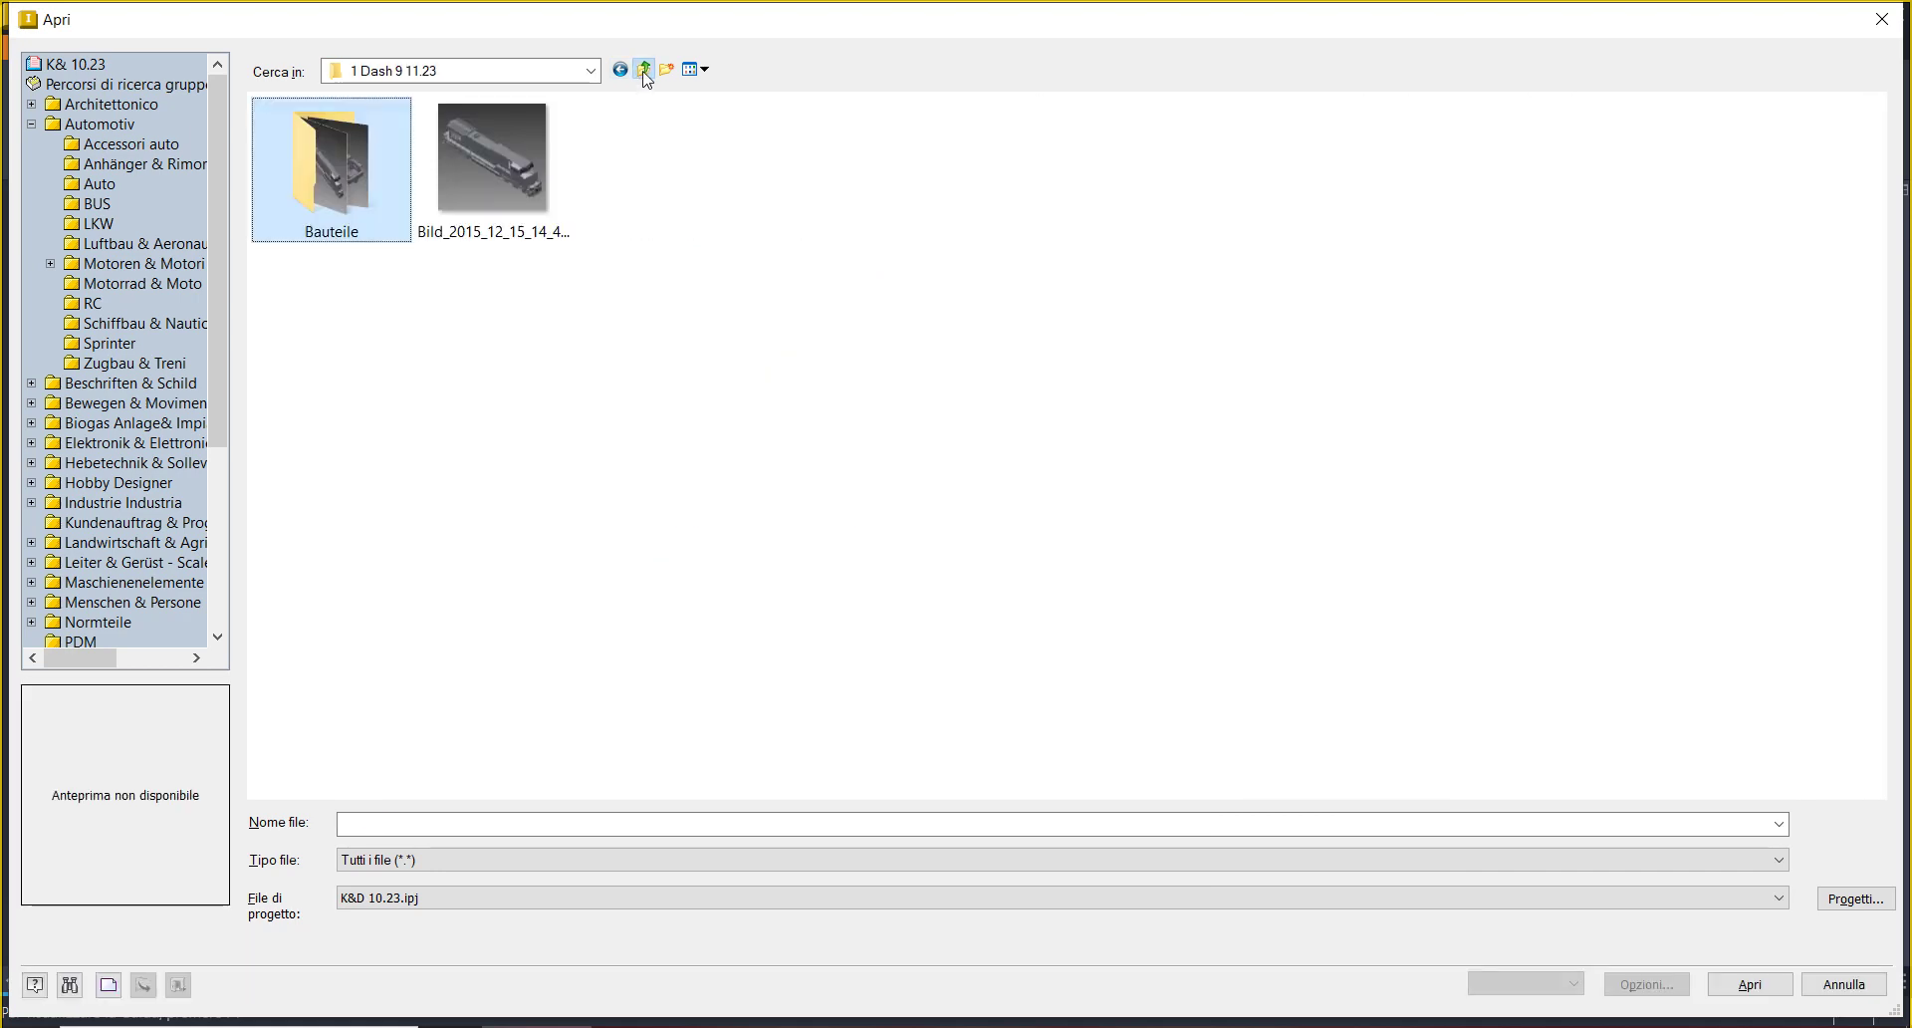
click(644, 72)
- Examine the part and assembly files in the B subfolder of 2 SD40-2 11.23, previewing the arm 2 and mainstay parts
click(531, 176)
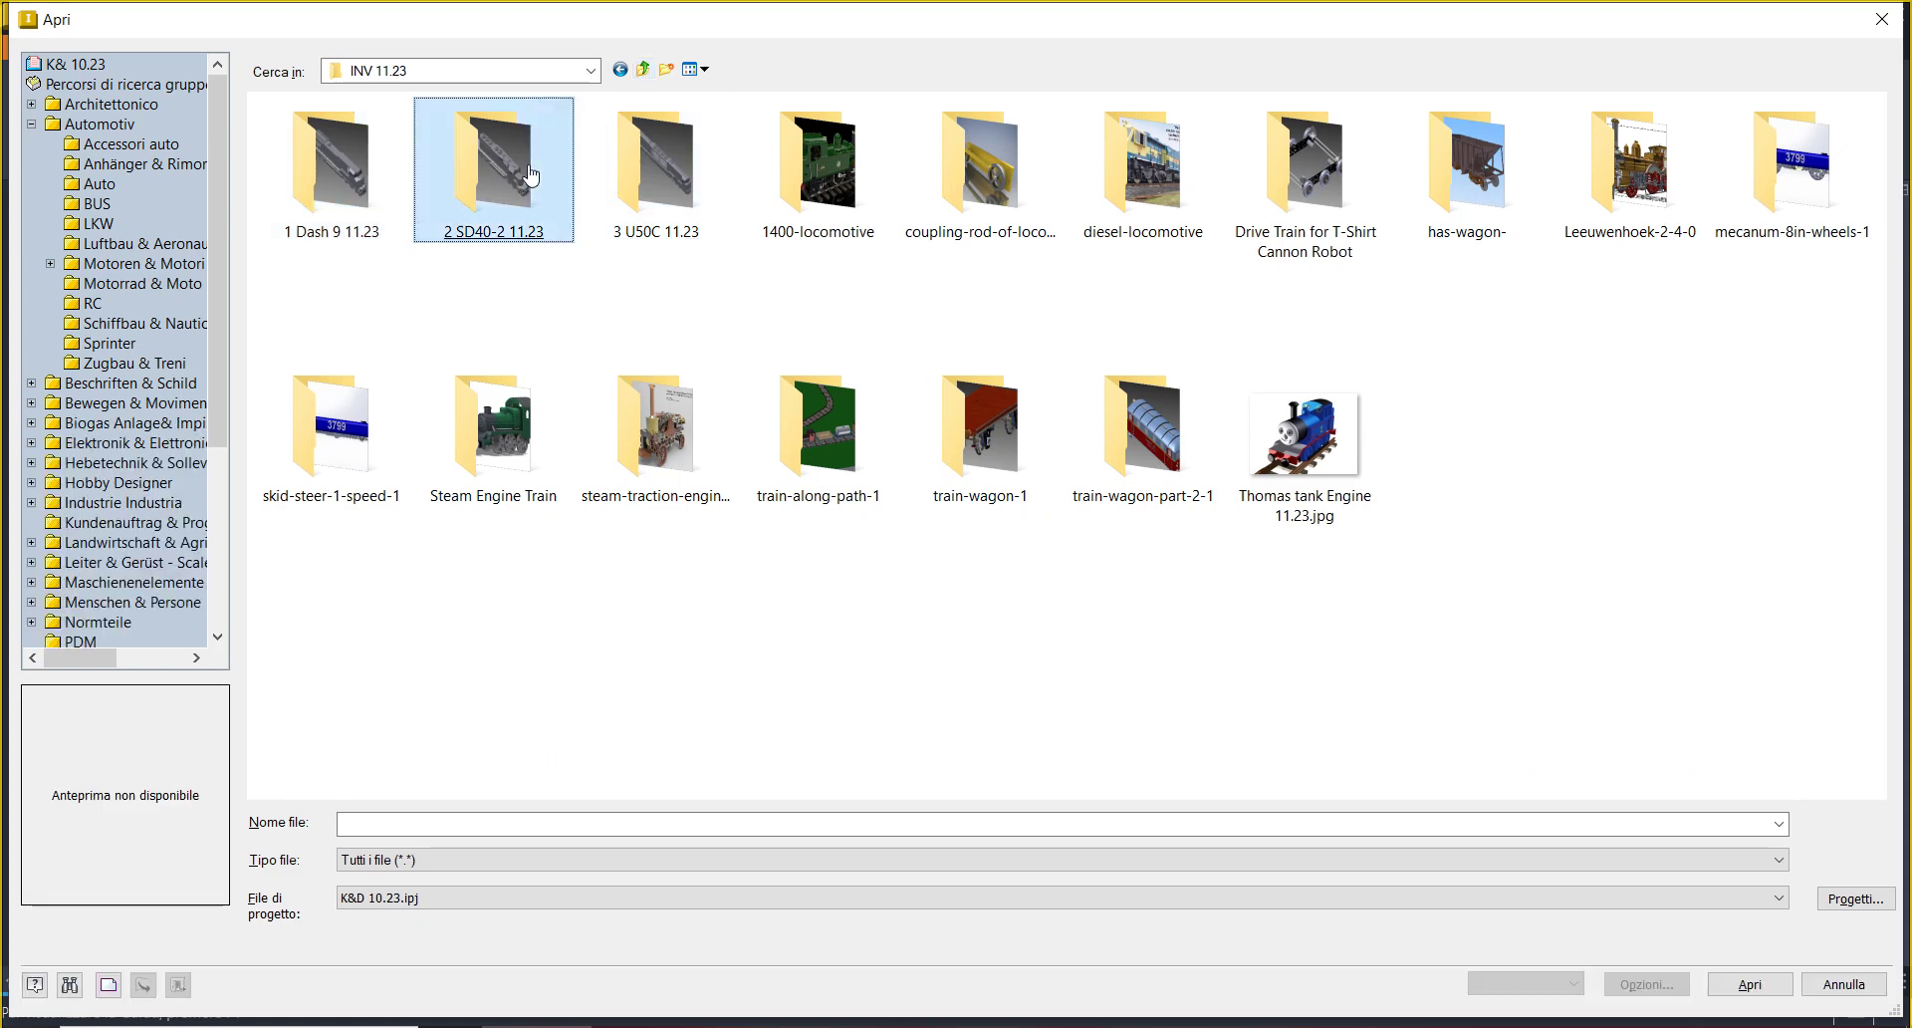
double_click(531, 176)
click(344, 185)
double_click(356, 199)
click(436, 203)
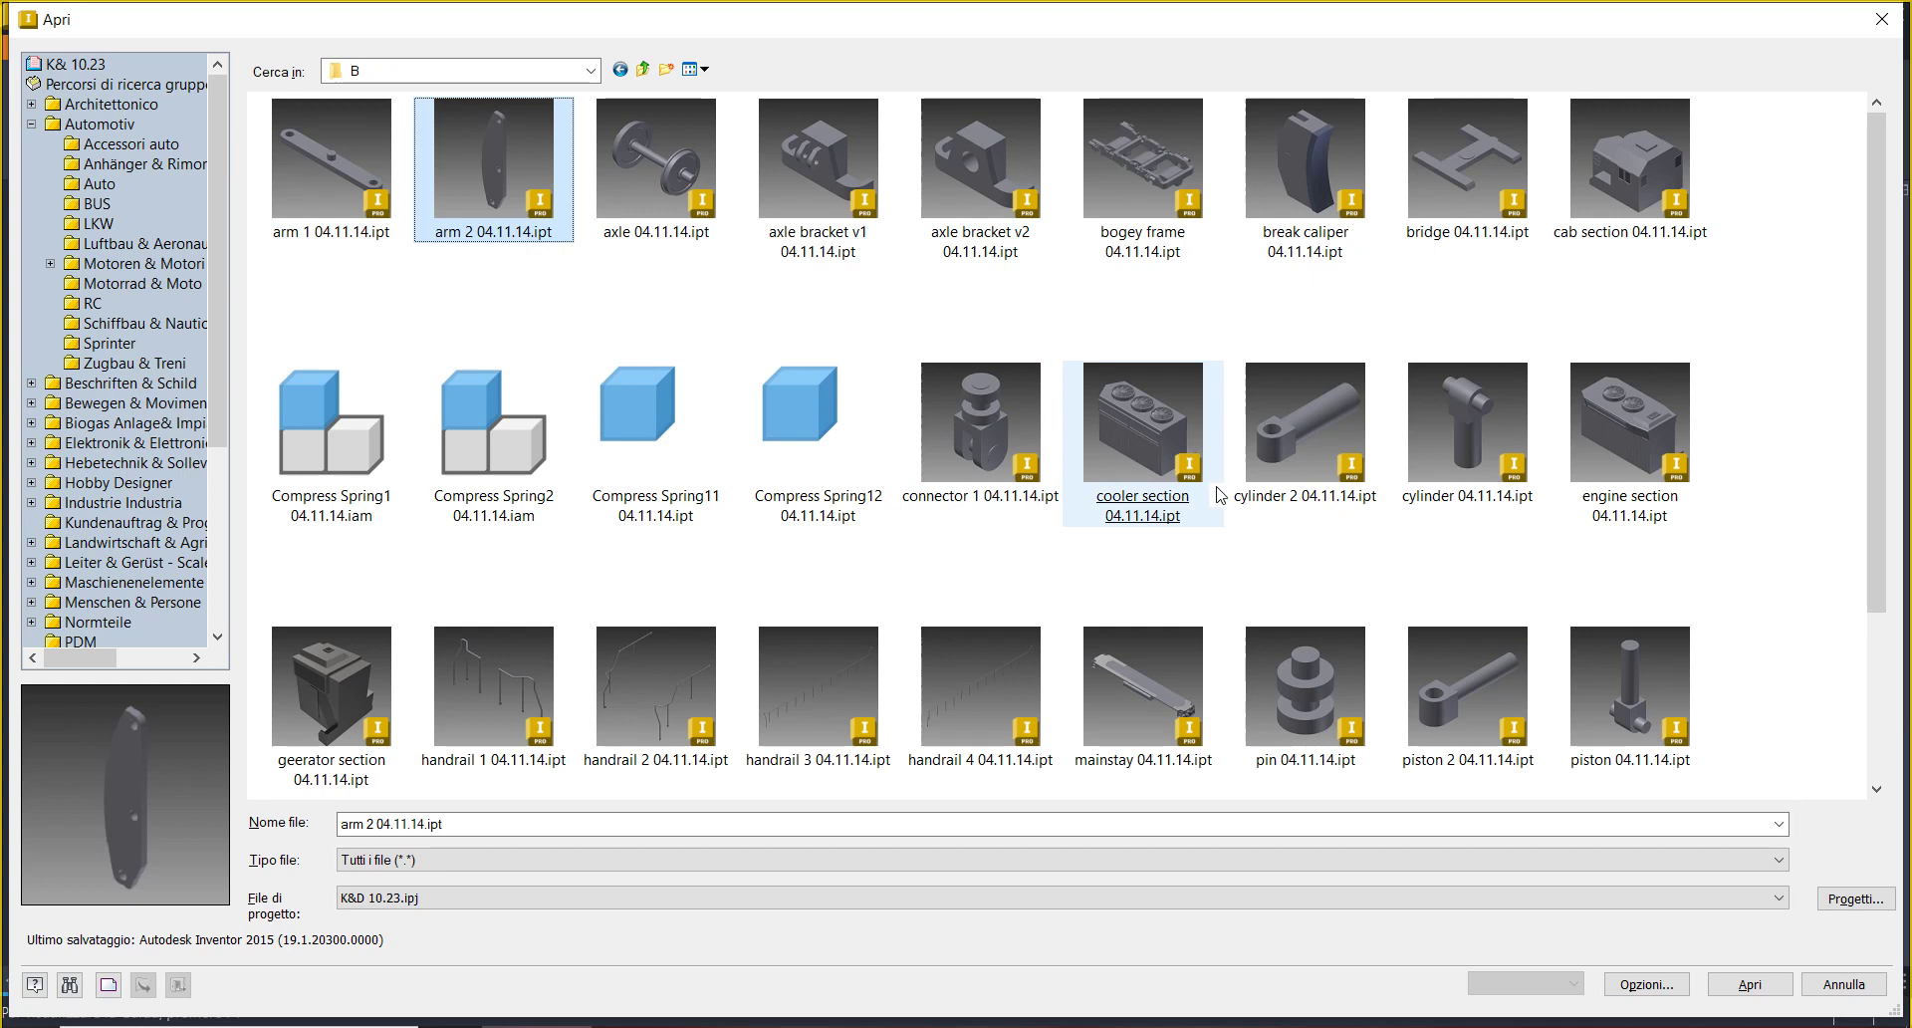
scroll(1238, 534, down, 3)
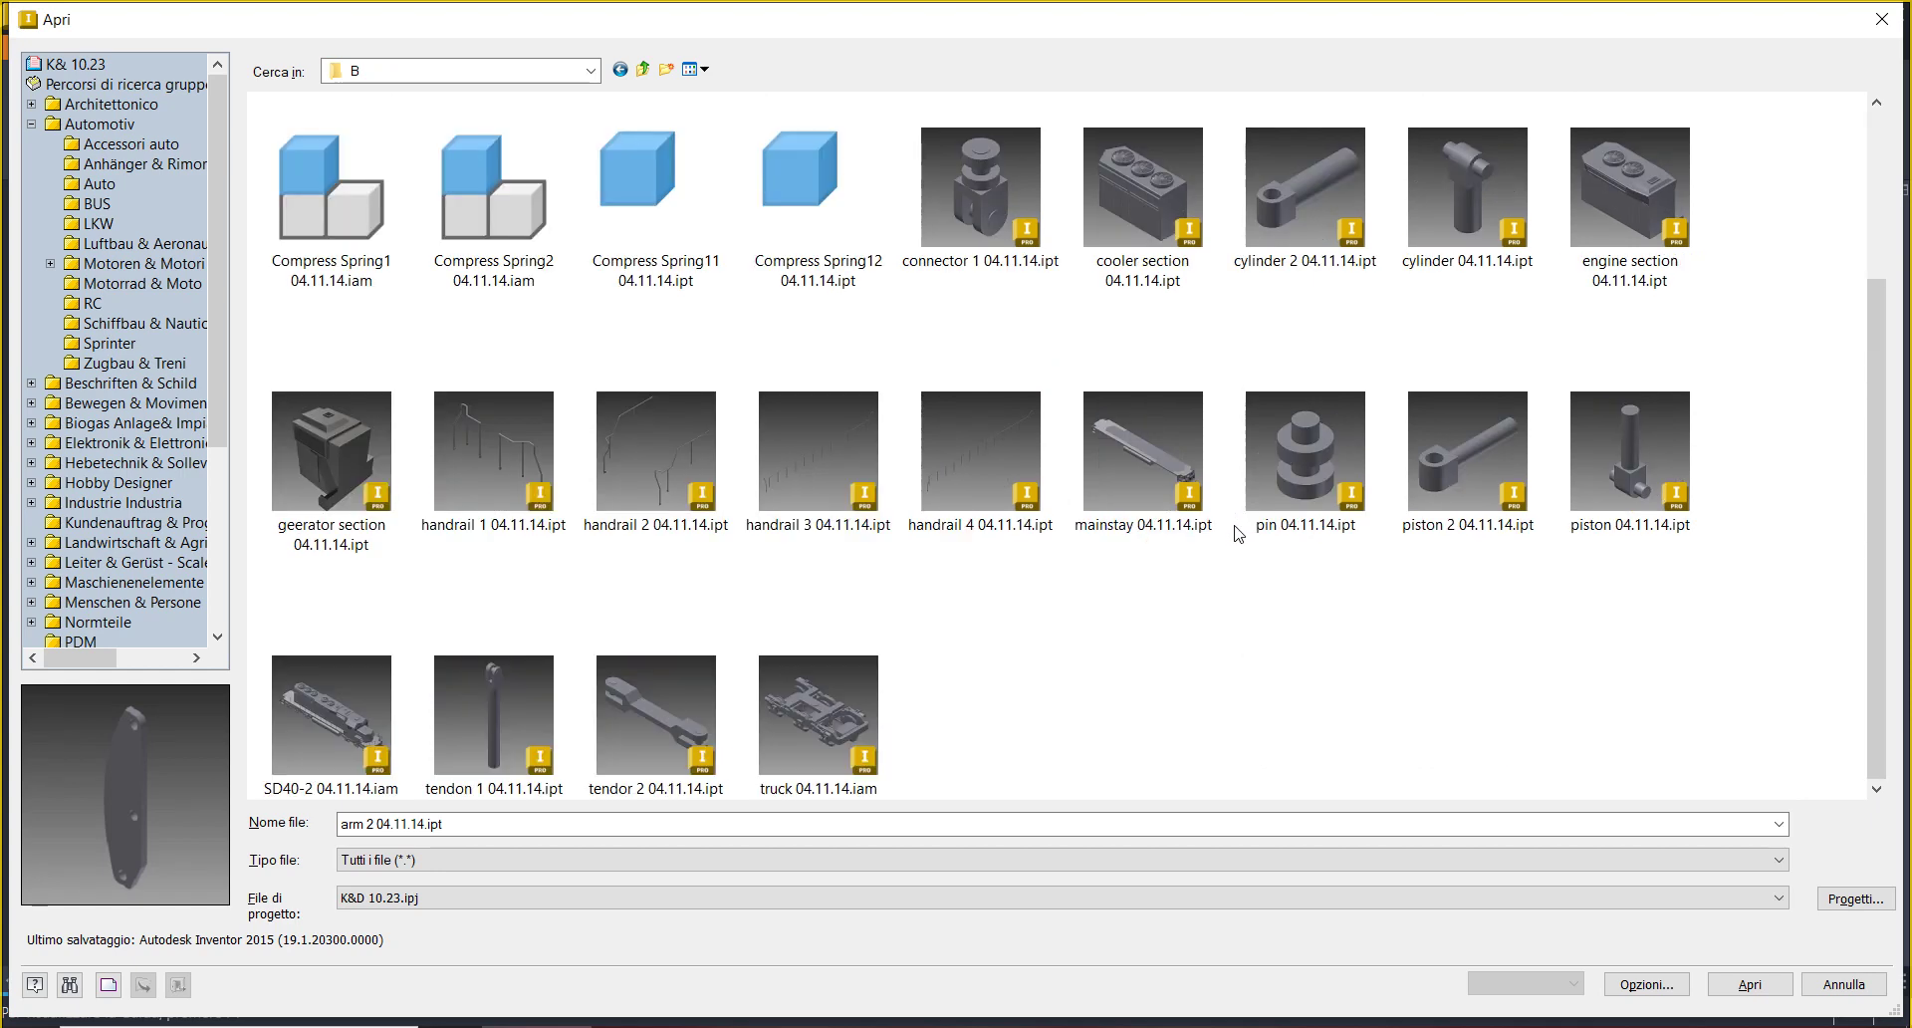
scroll(1096, 634, up, 3)
click(1096, 635)
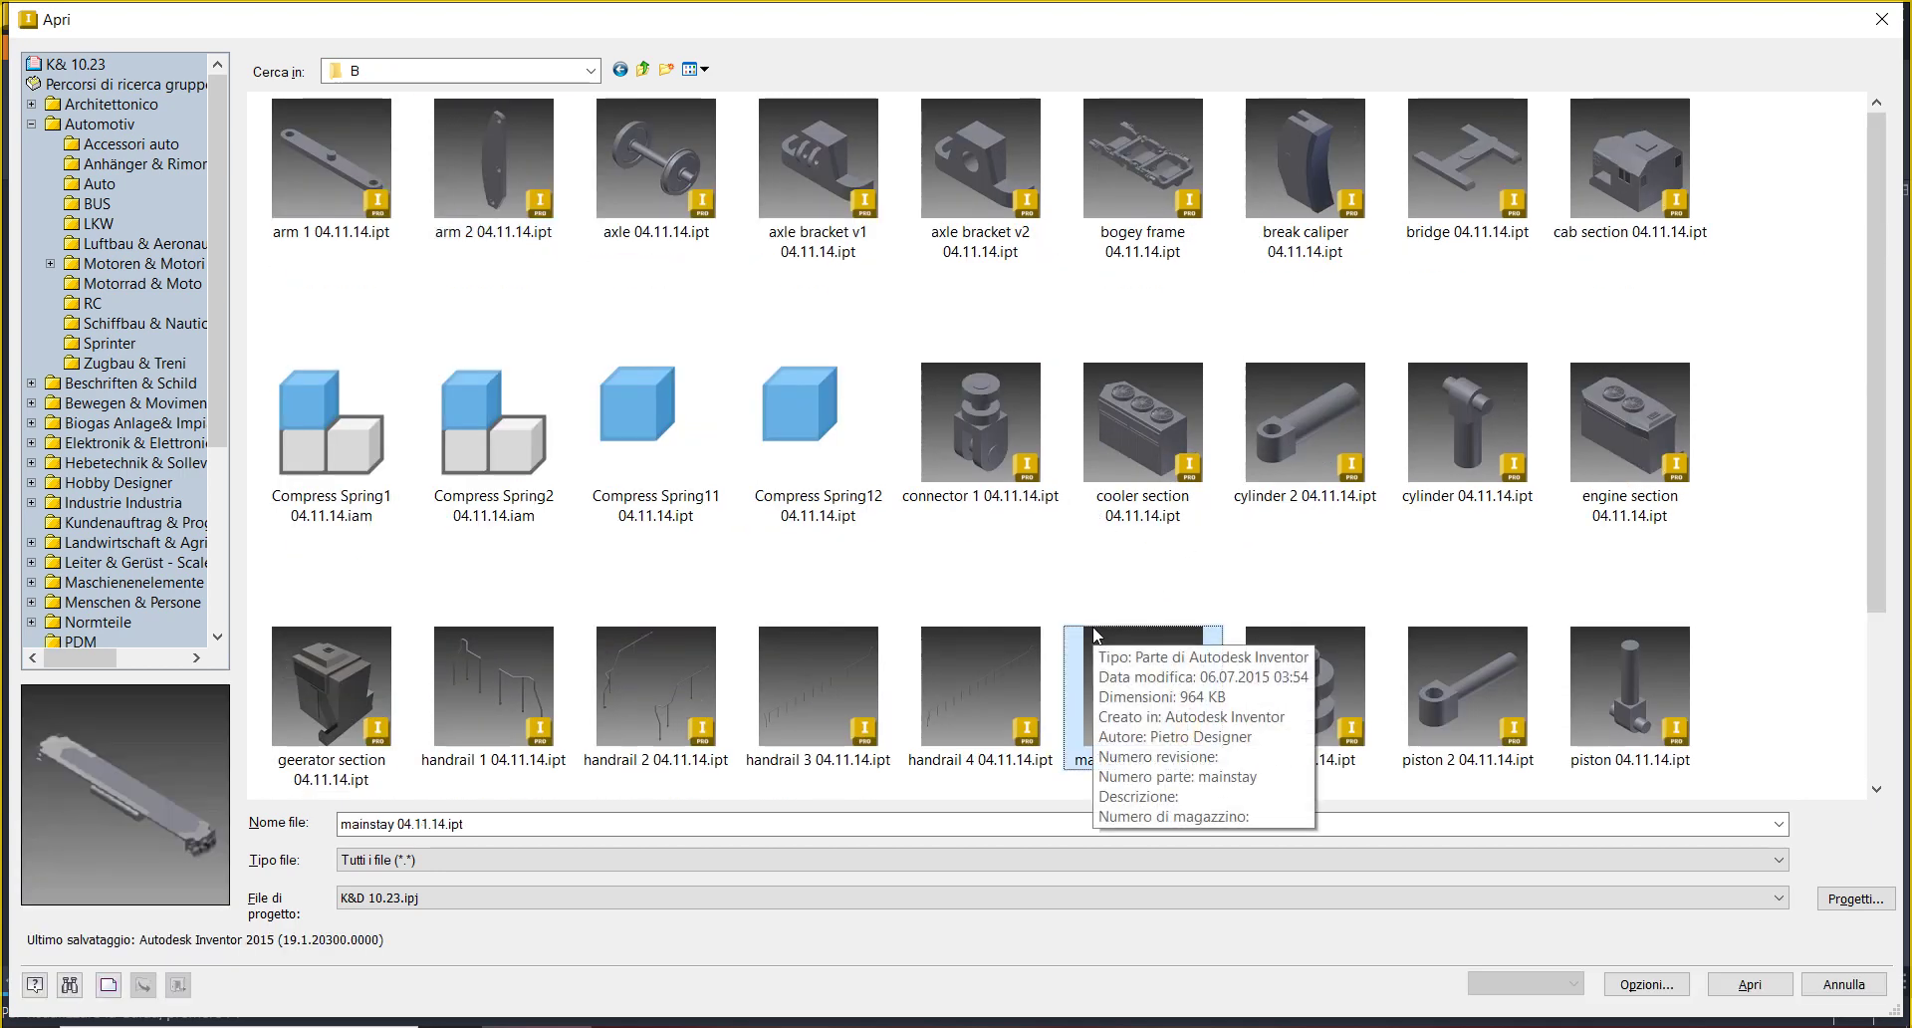
scroll(1095, 635, down, 3)
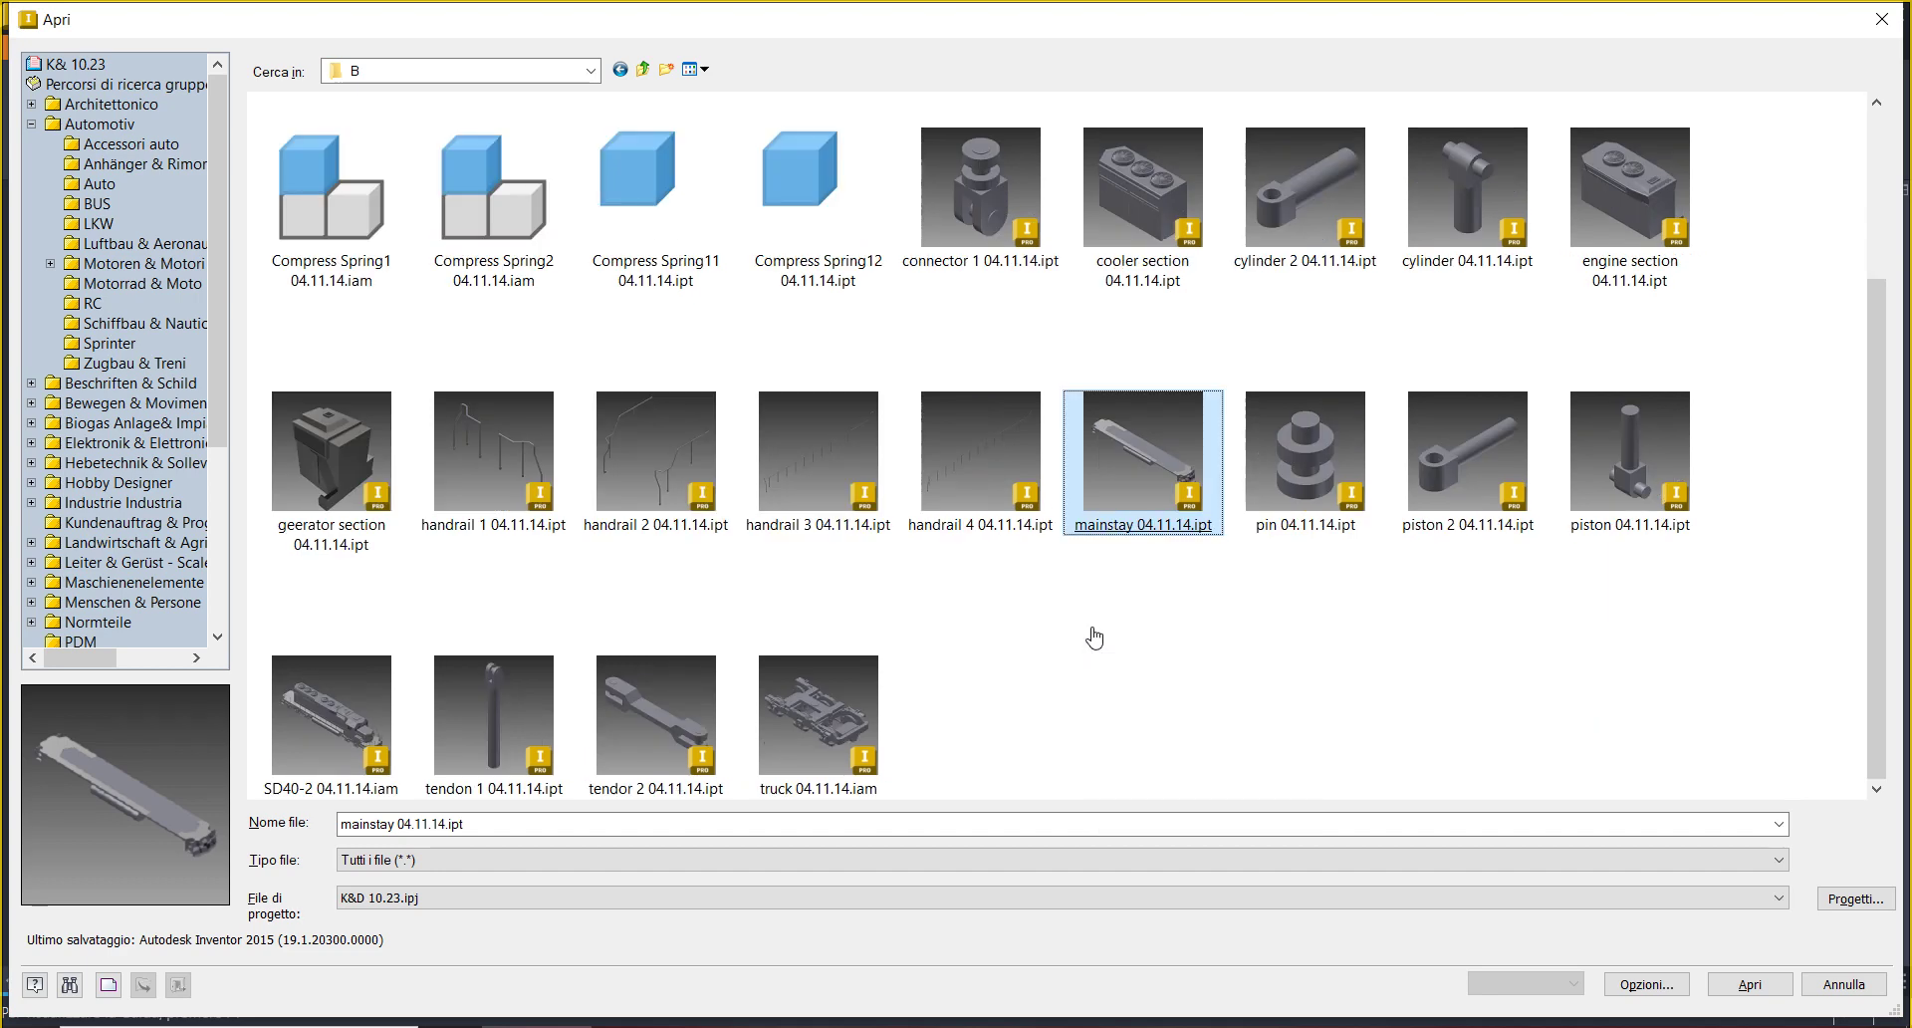
scroll(1095, 638, up, 3)
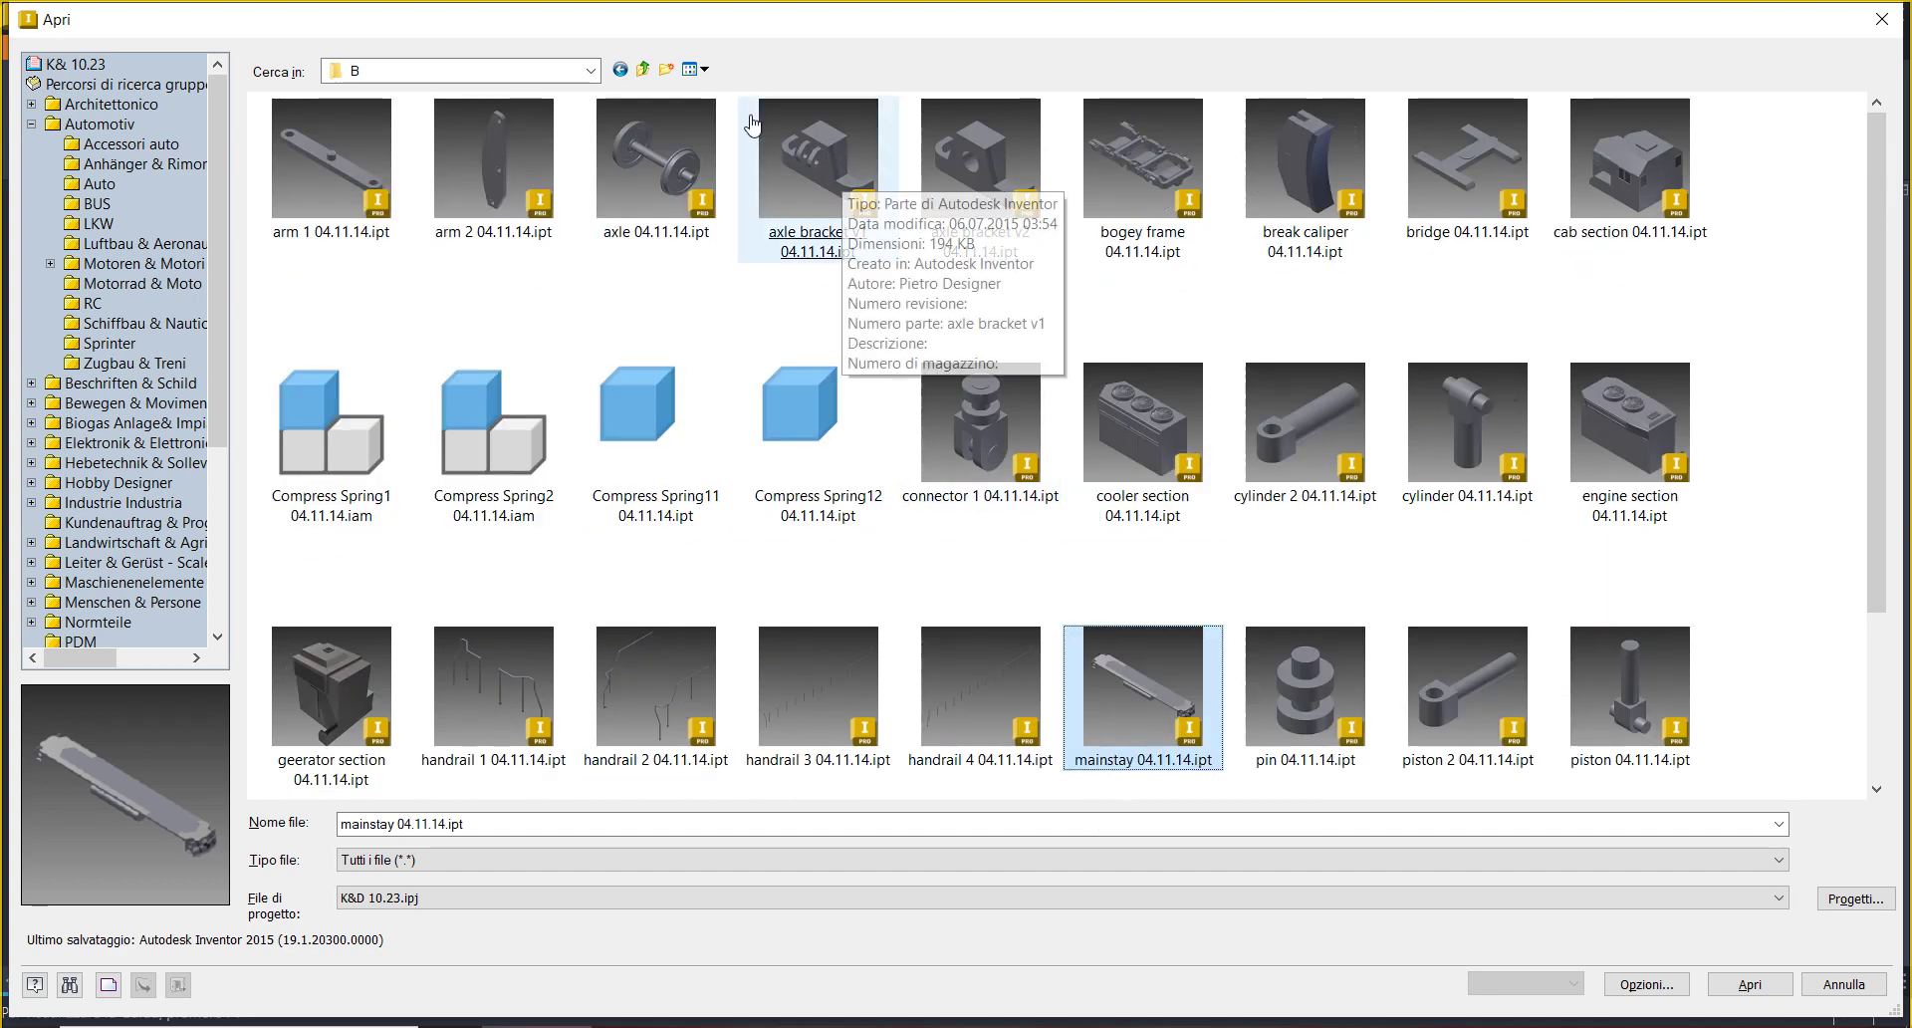
click(642, 70)
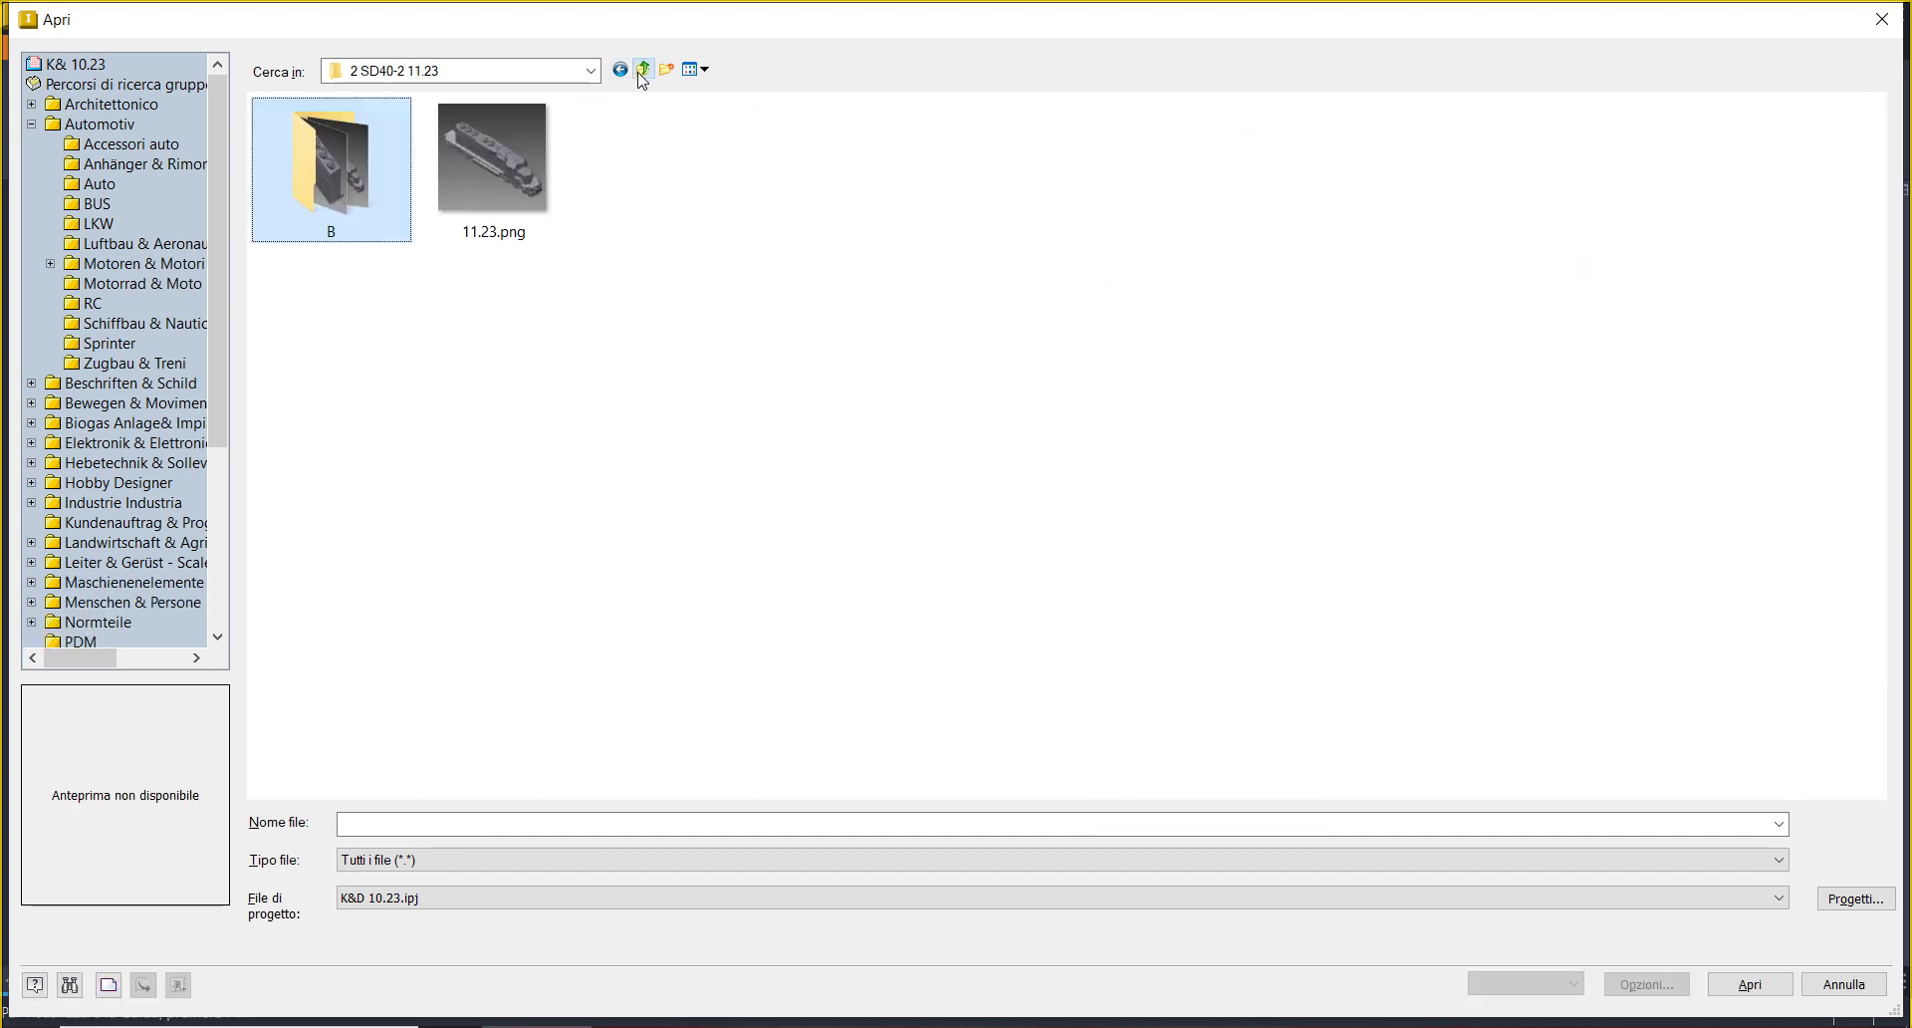
click(642, 70)
- Open the assembly U50C 05.11.14.iam from the B subfolder of 3 U50C 11.23
double_click(650, 169)
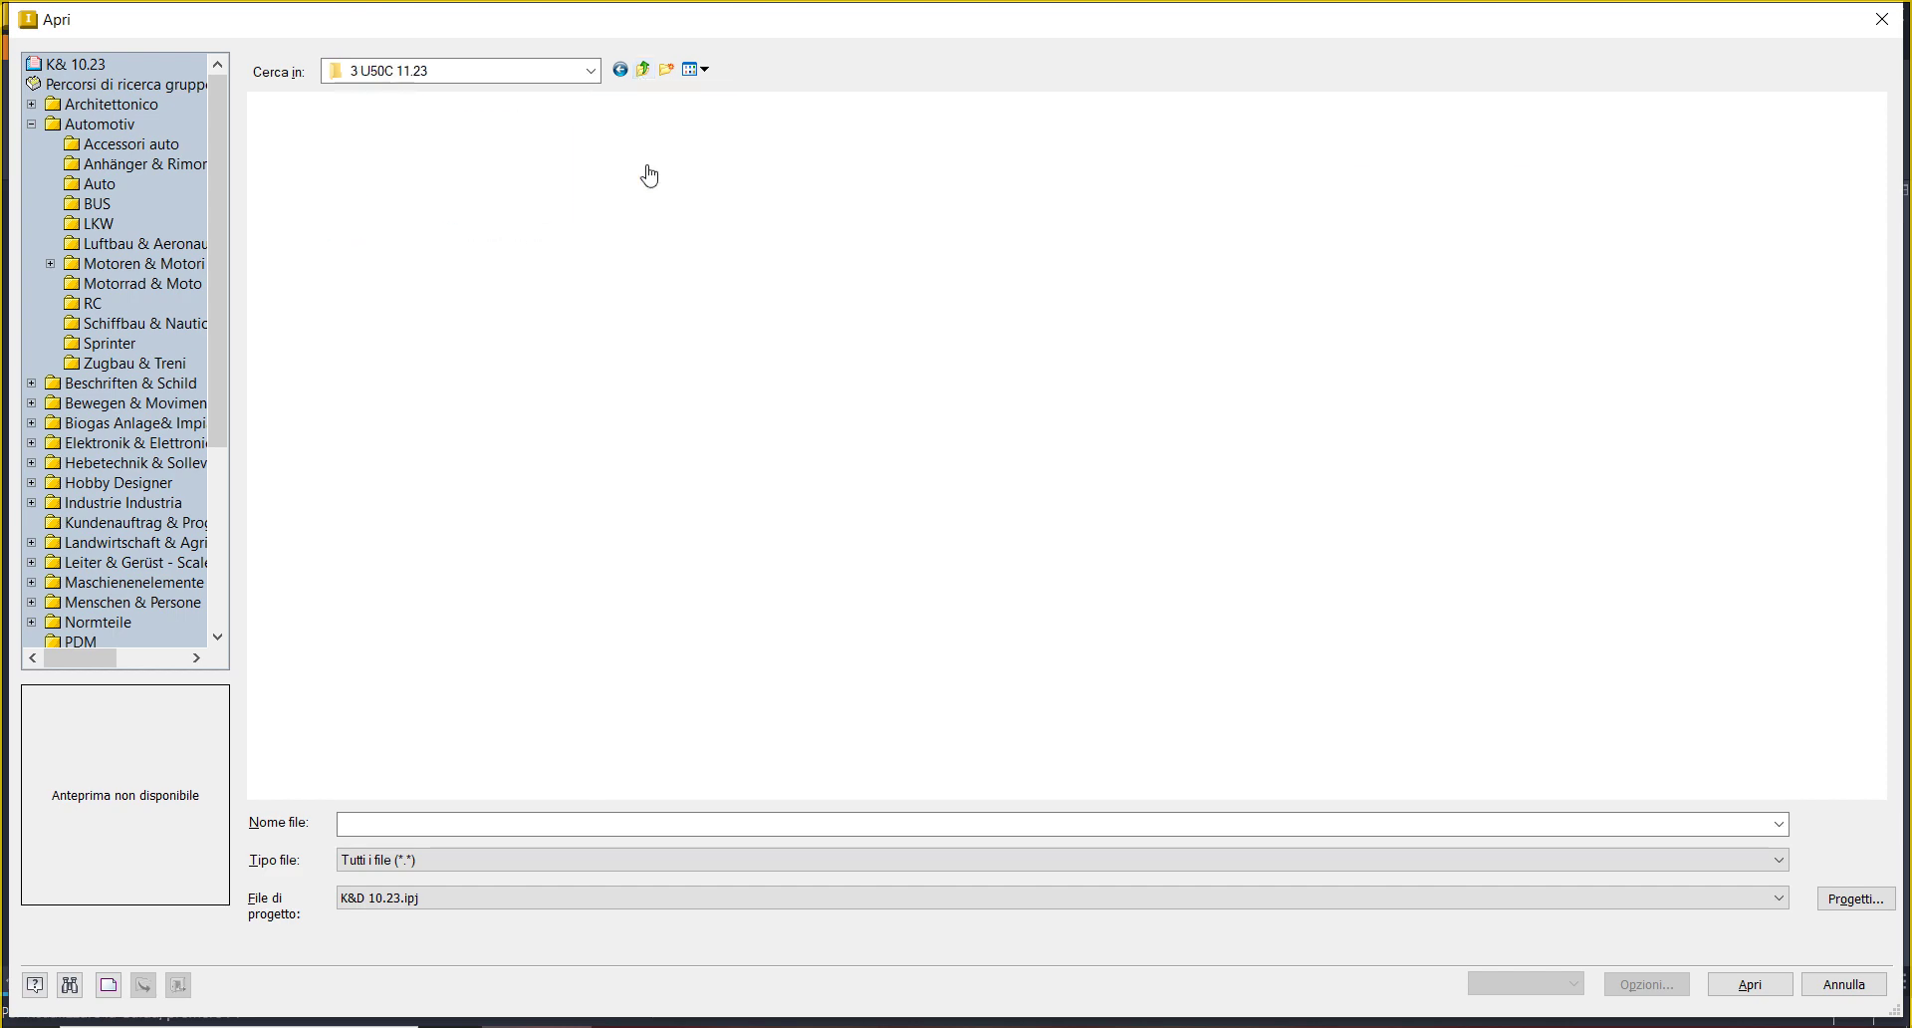
double_click(334, 199)
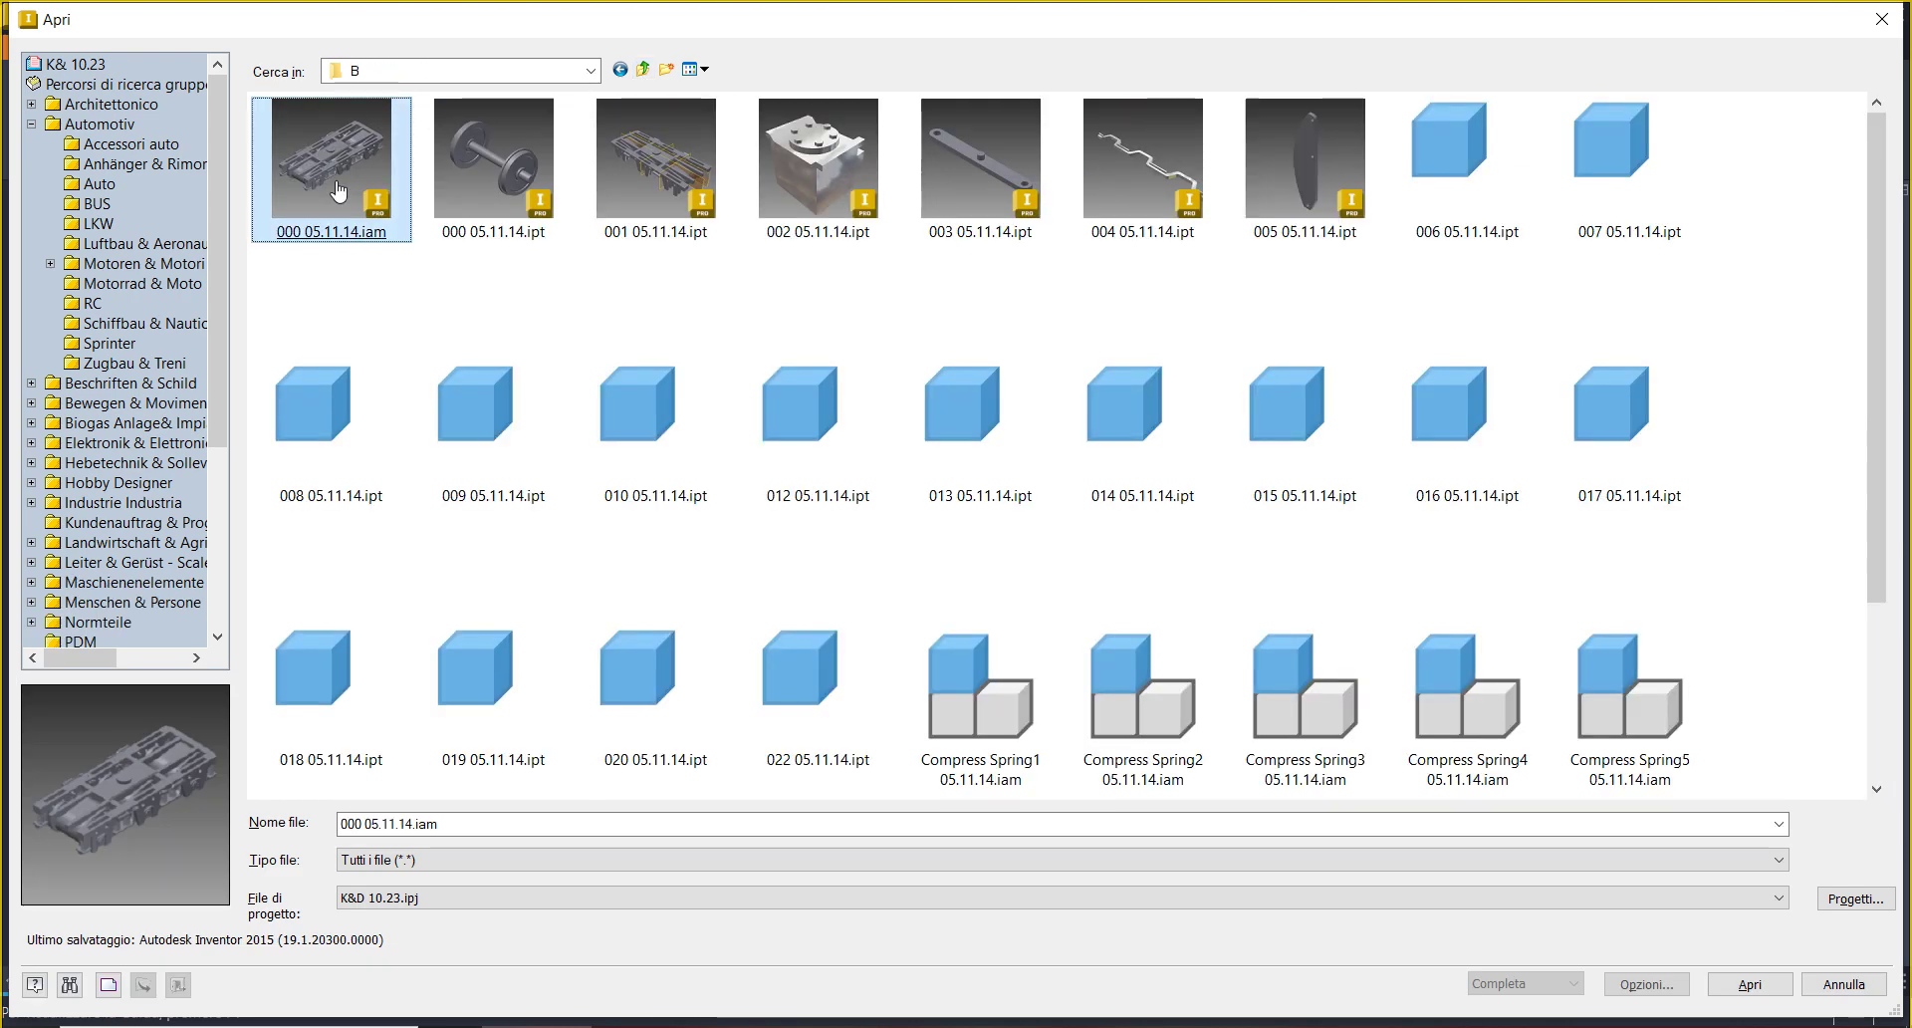
scroll(338, 190, down, 2)
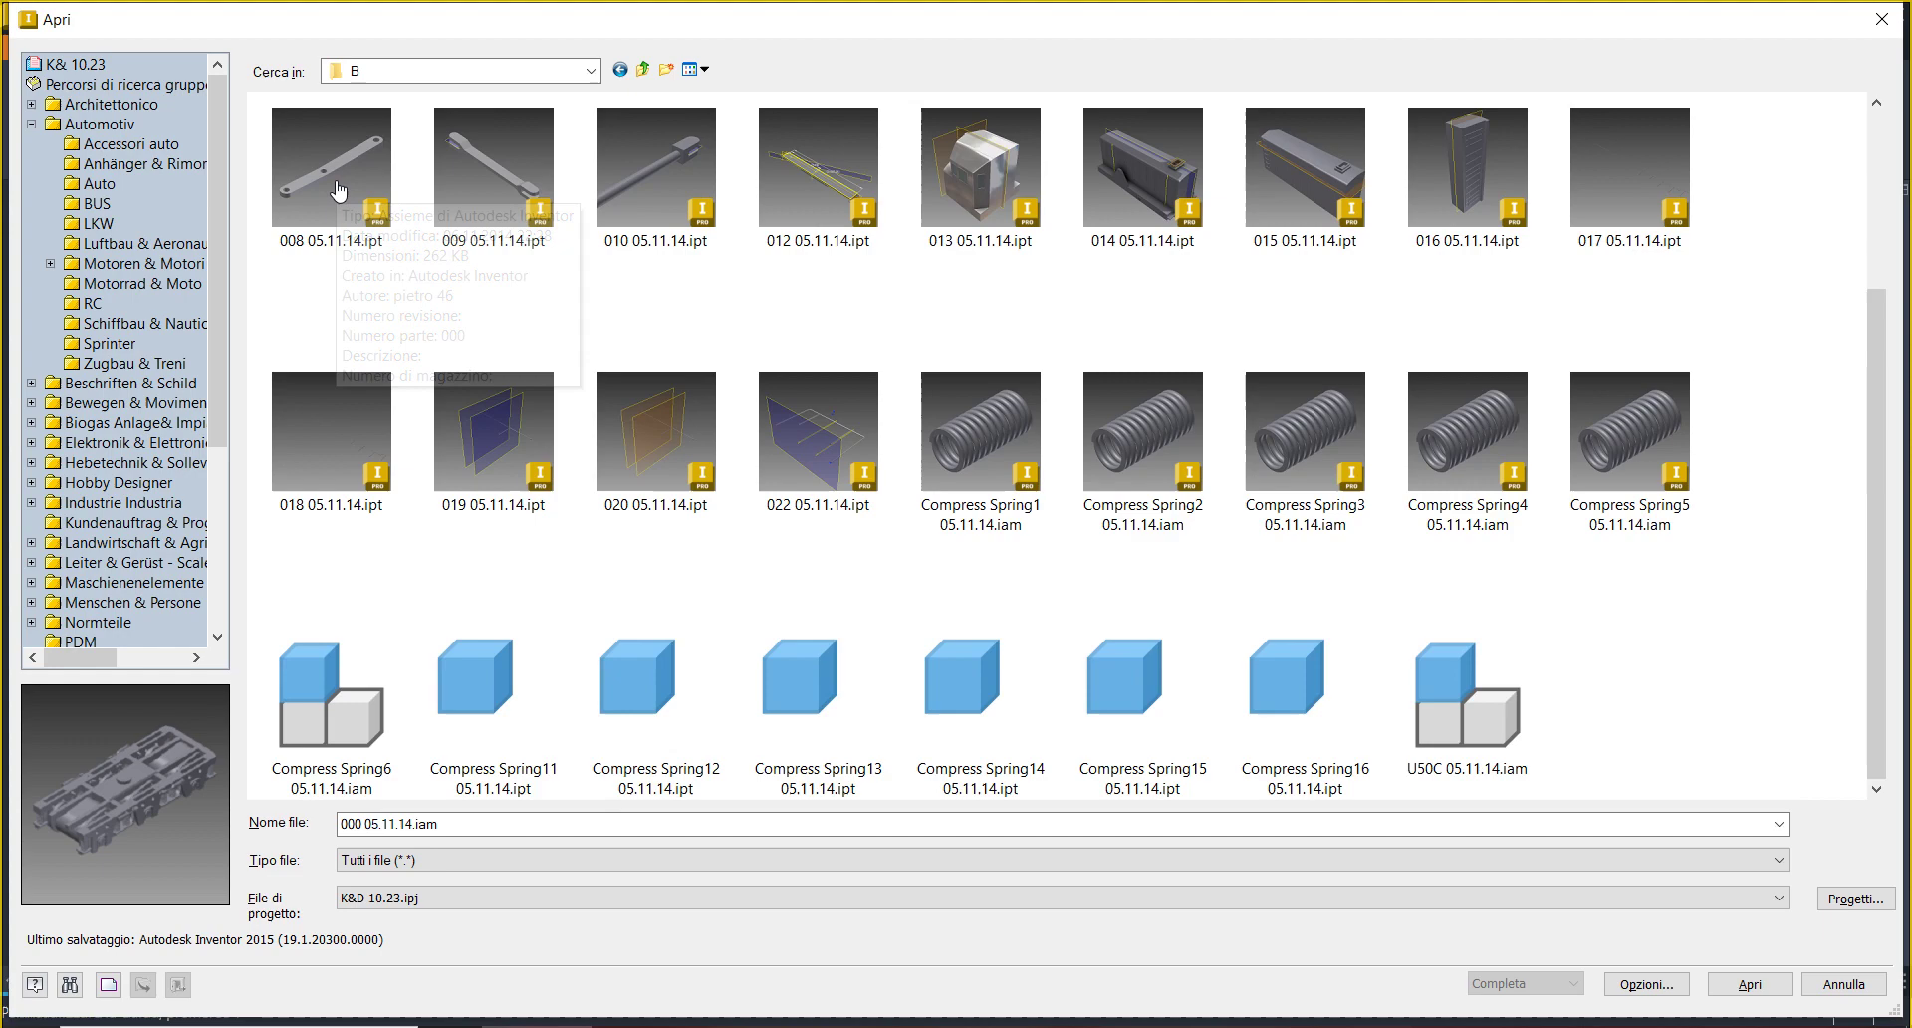
double_click(1433, 683)
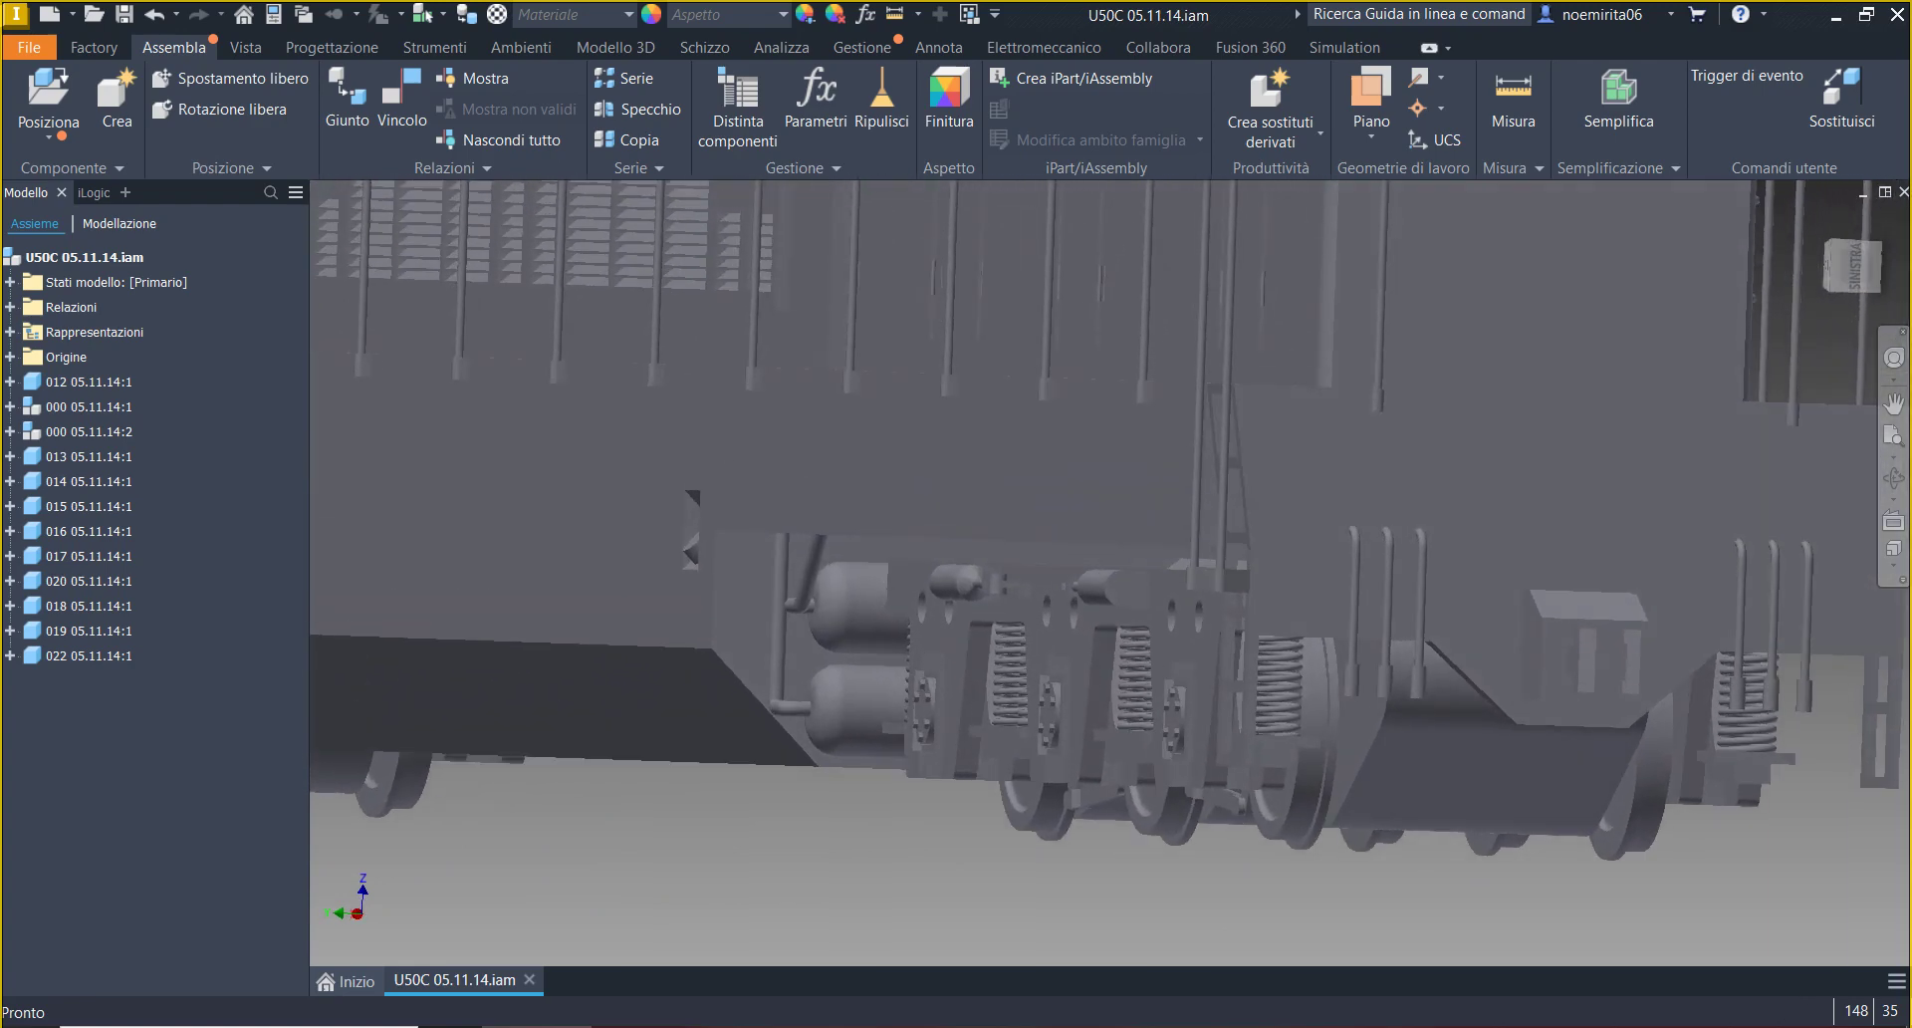
- Open the wheel truck subassembly 000 05.11.14:2 from the U50C assembly in its own window and inspect its frame, springs and wheels
click(1270, 734)
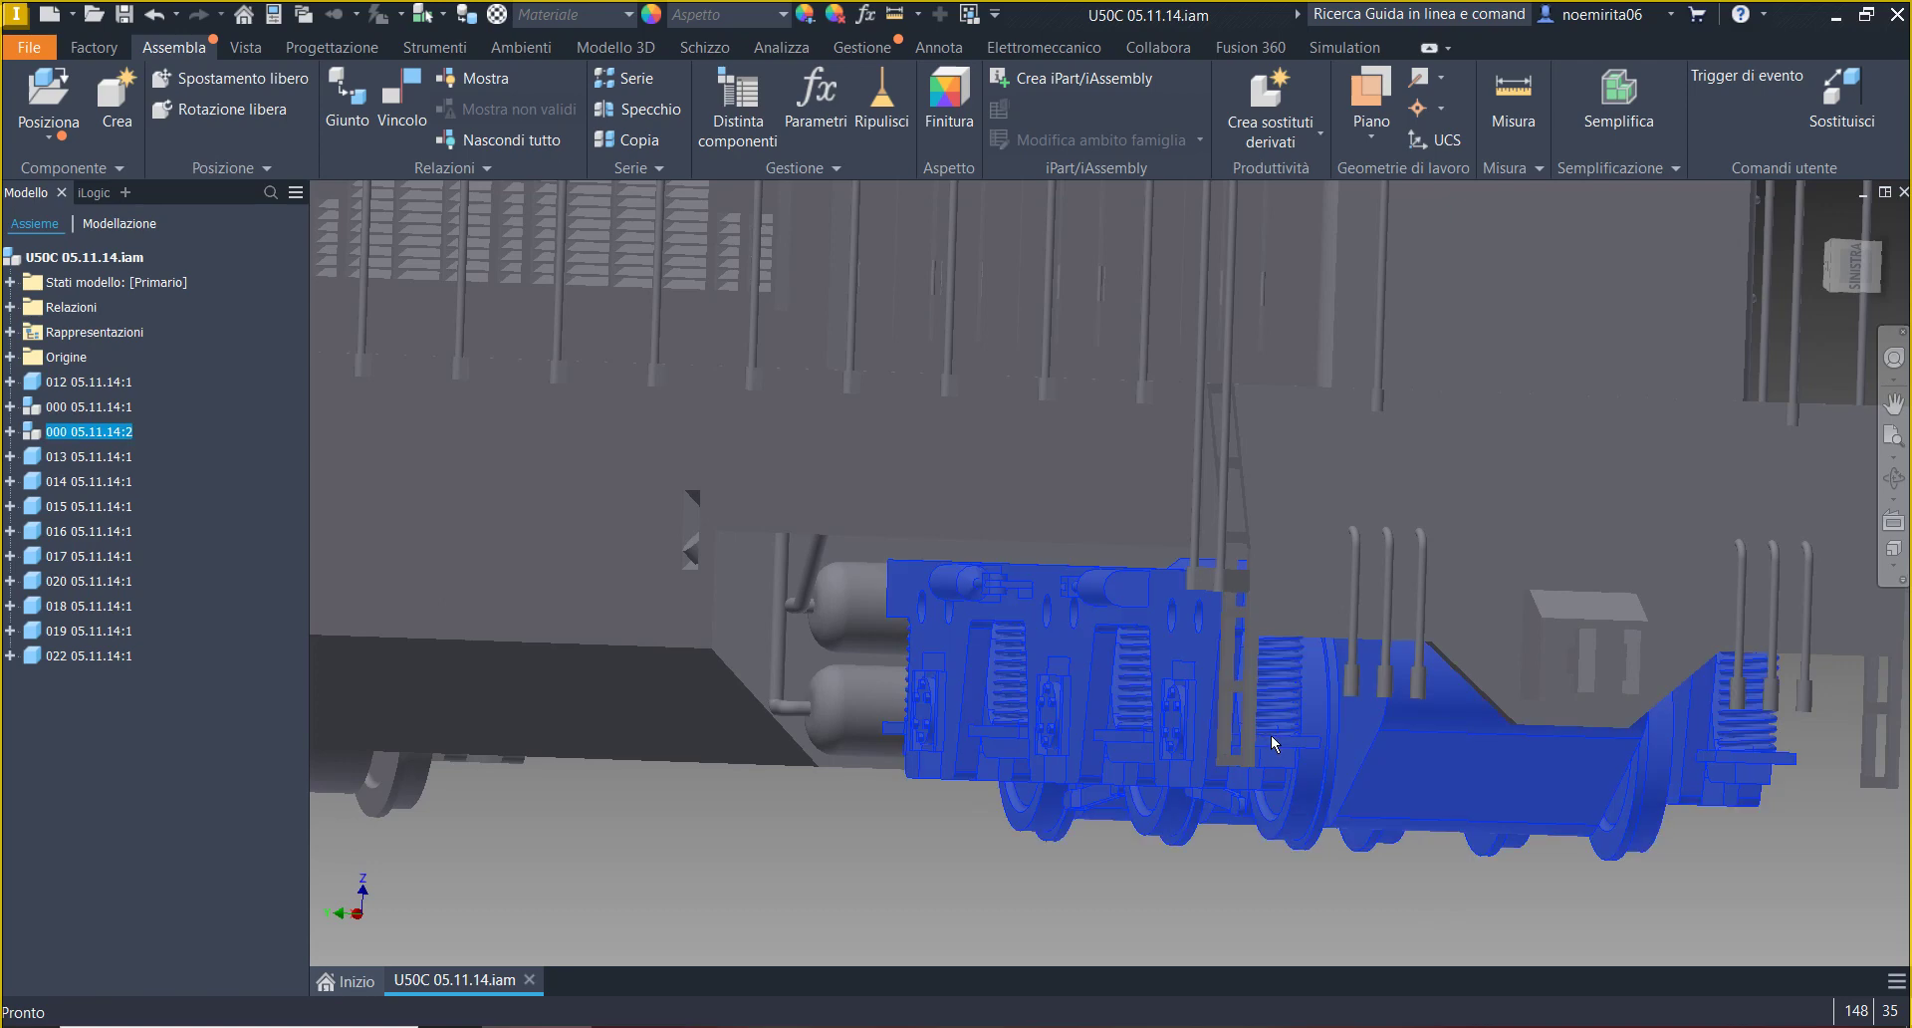
right_click(1268, 734)
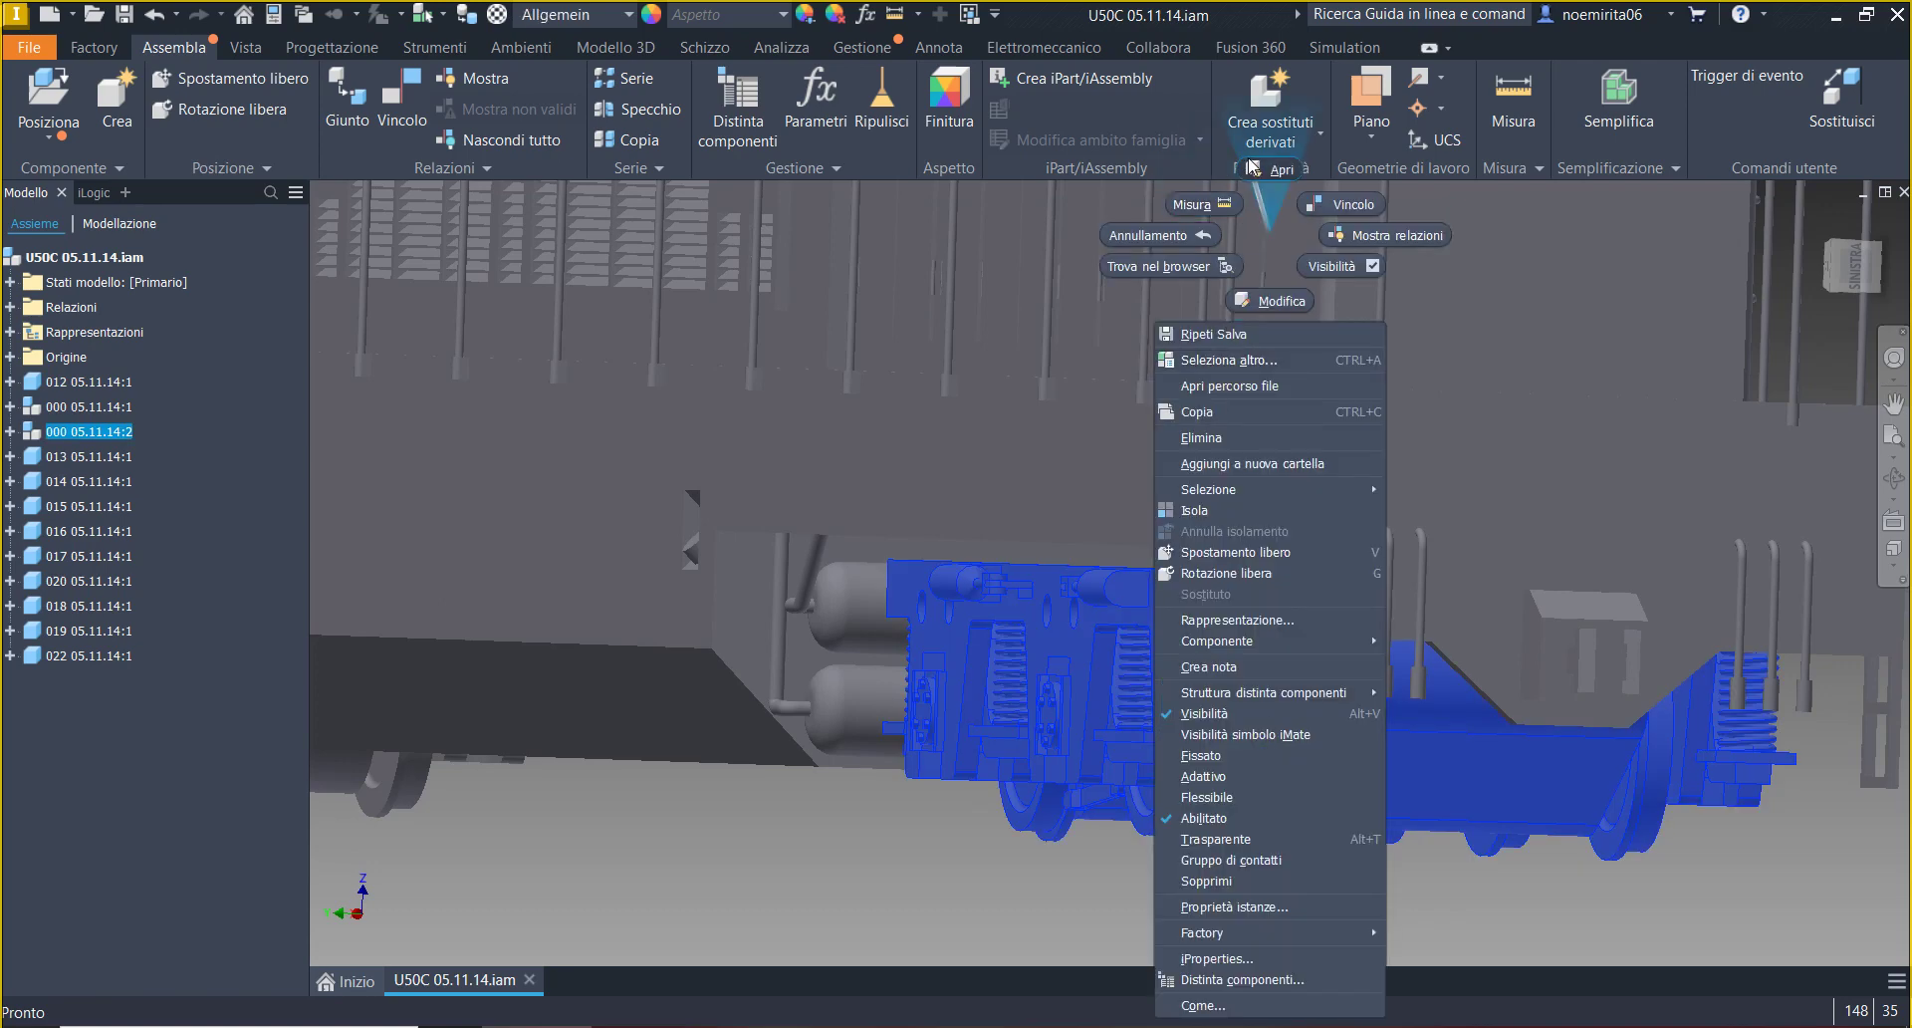
click(1270, 169)
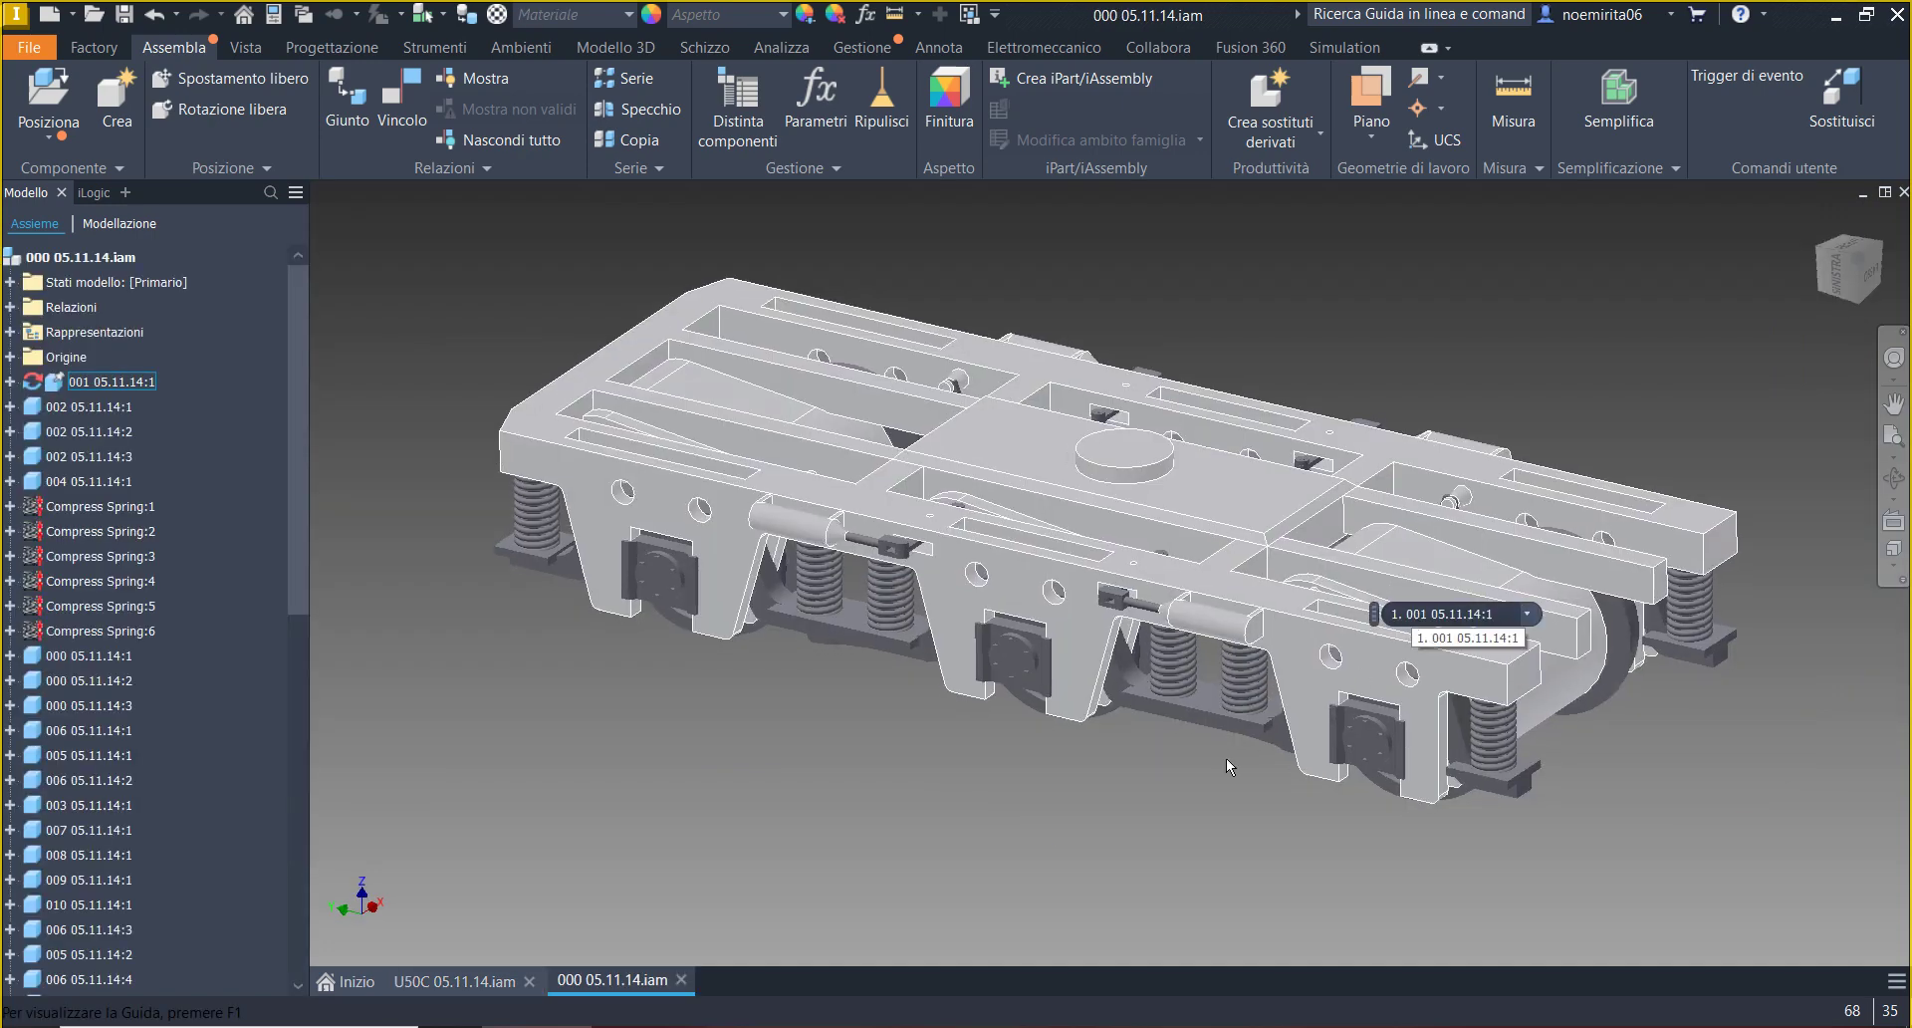
scroll(986, 787, down, 1)
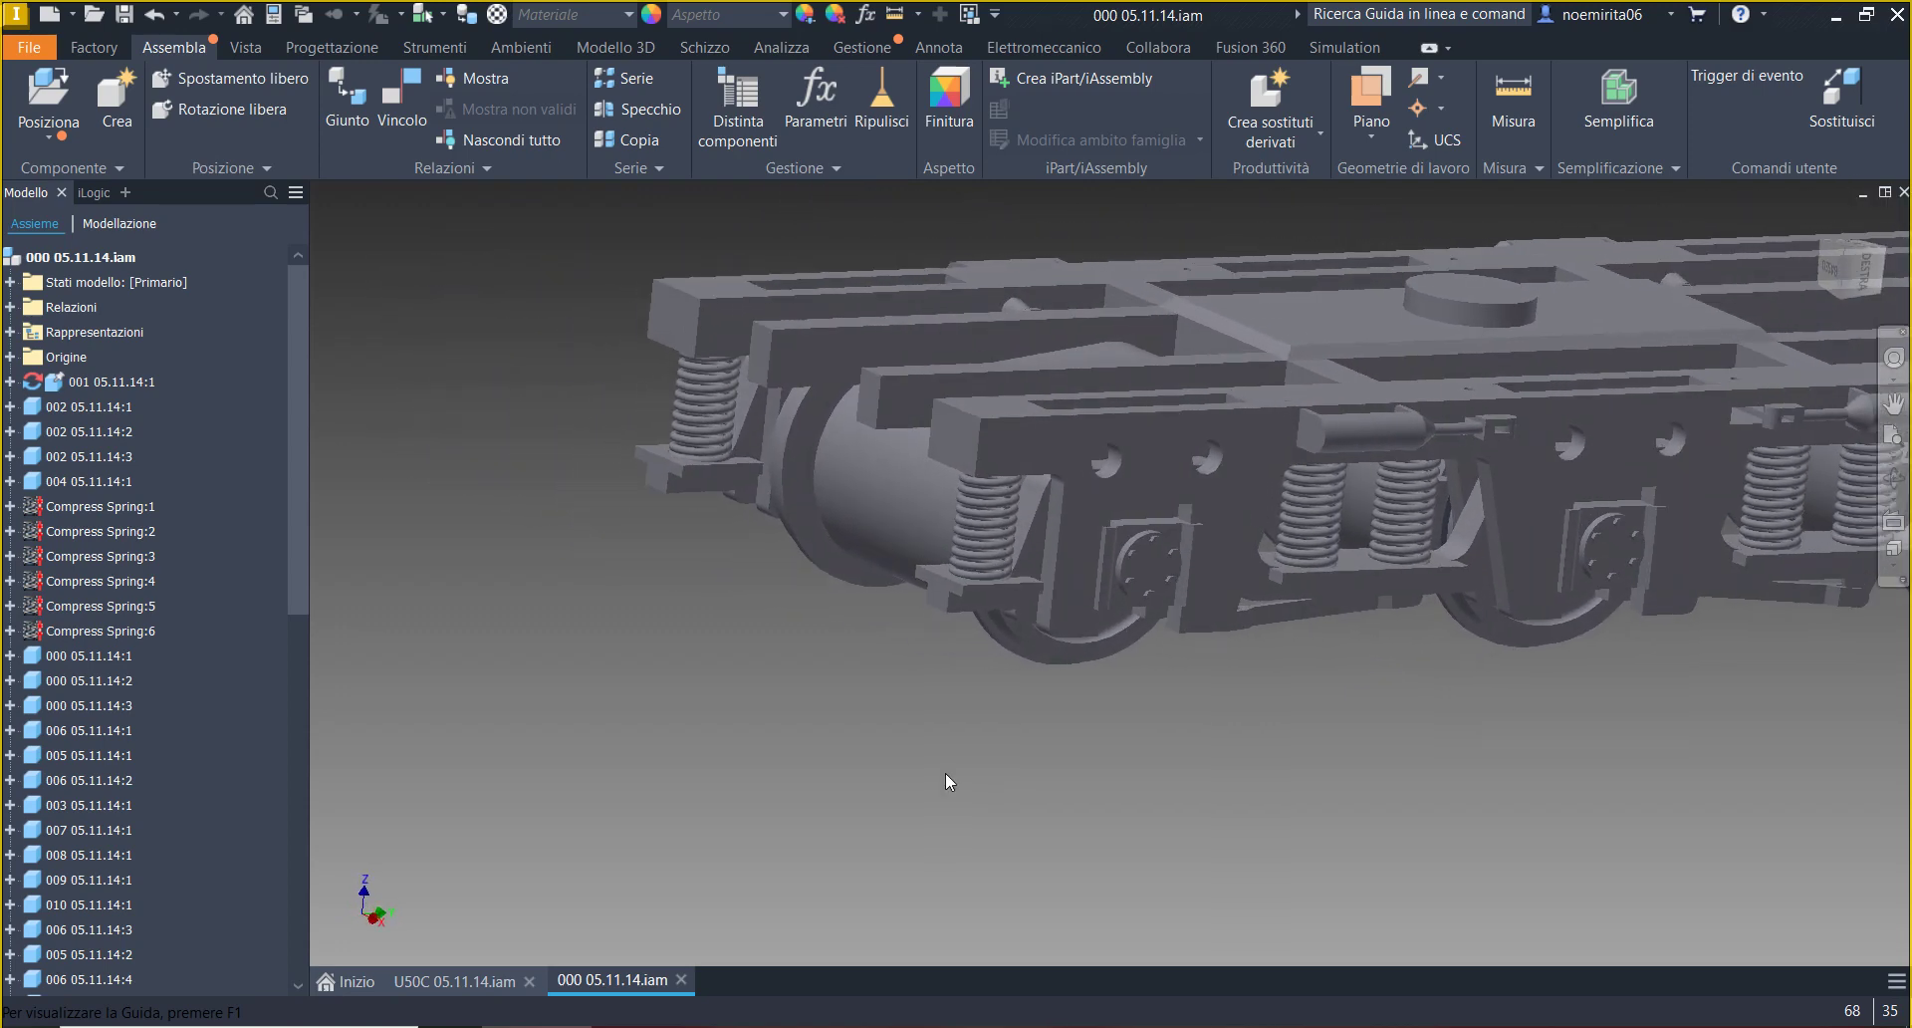
click(1847, 261)
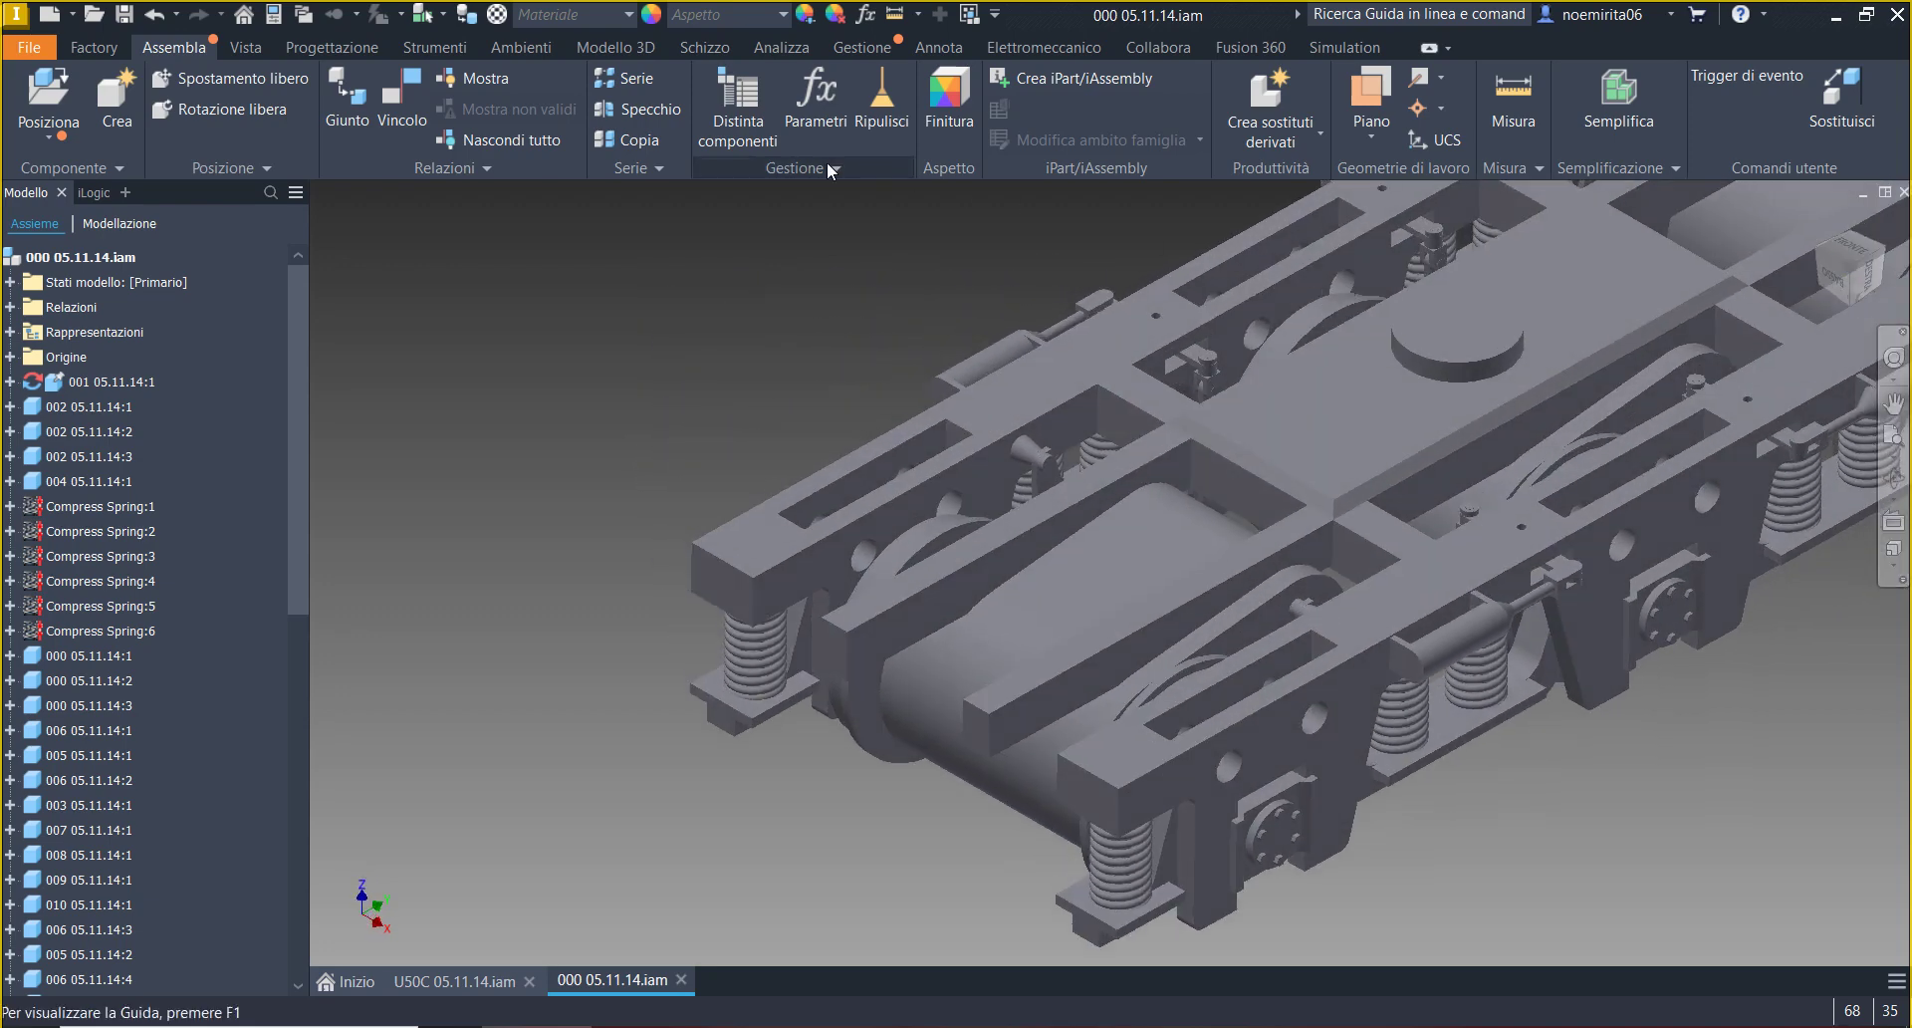
- Cut the truck assembly with a half section view based on the frame beam's end face, offset to about -883 mm
click(245, 48)
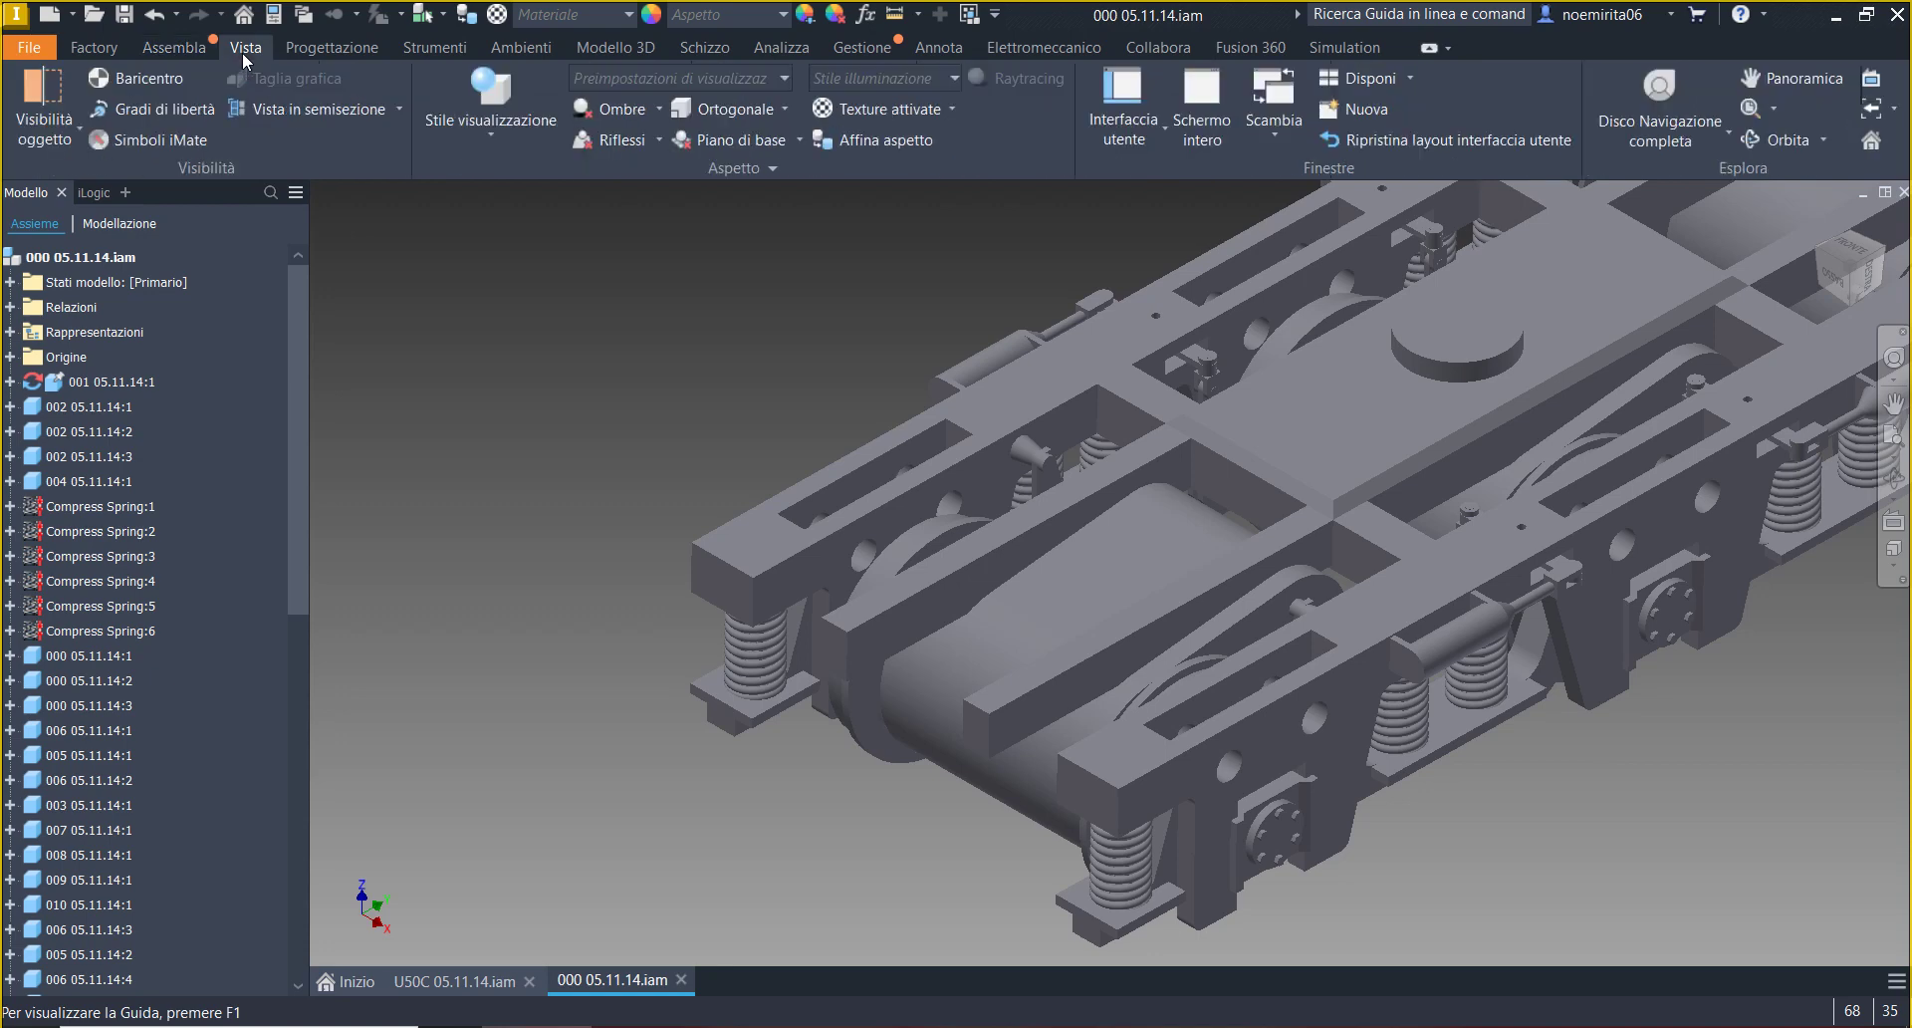
click(281, 105)
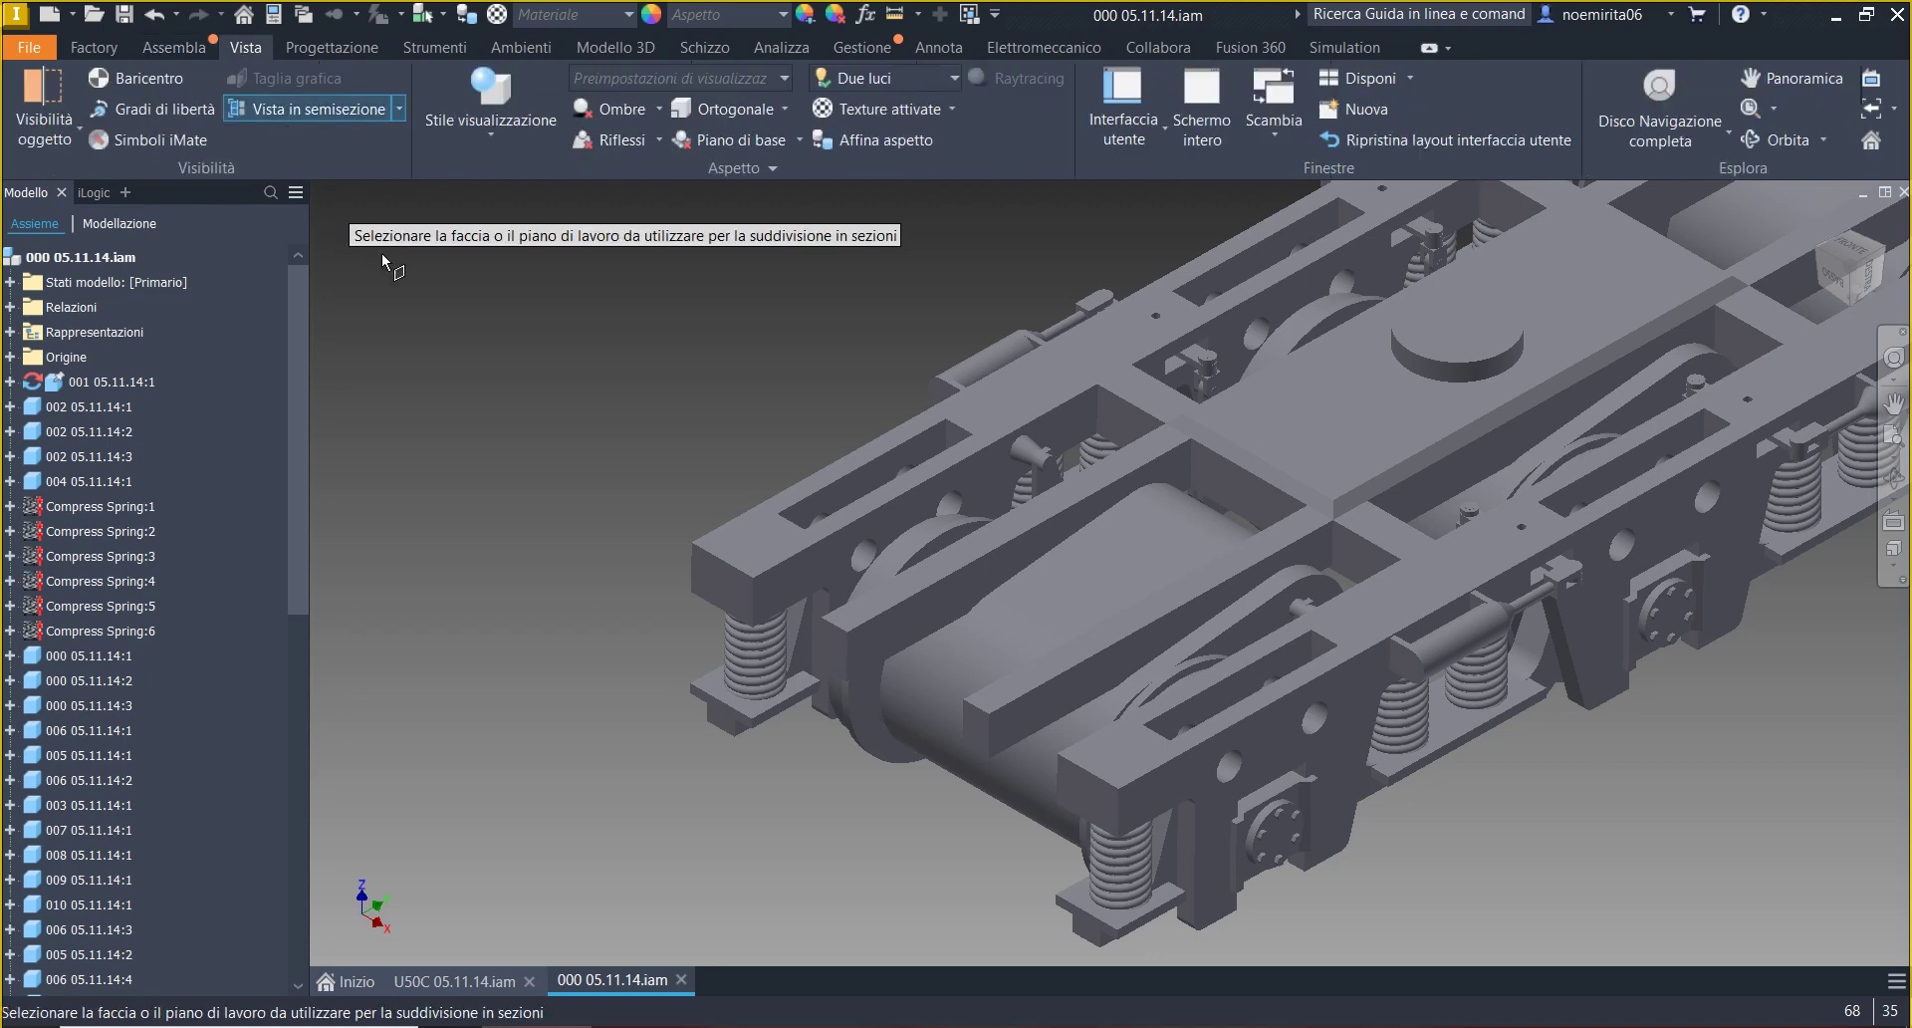
click(829, 656)
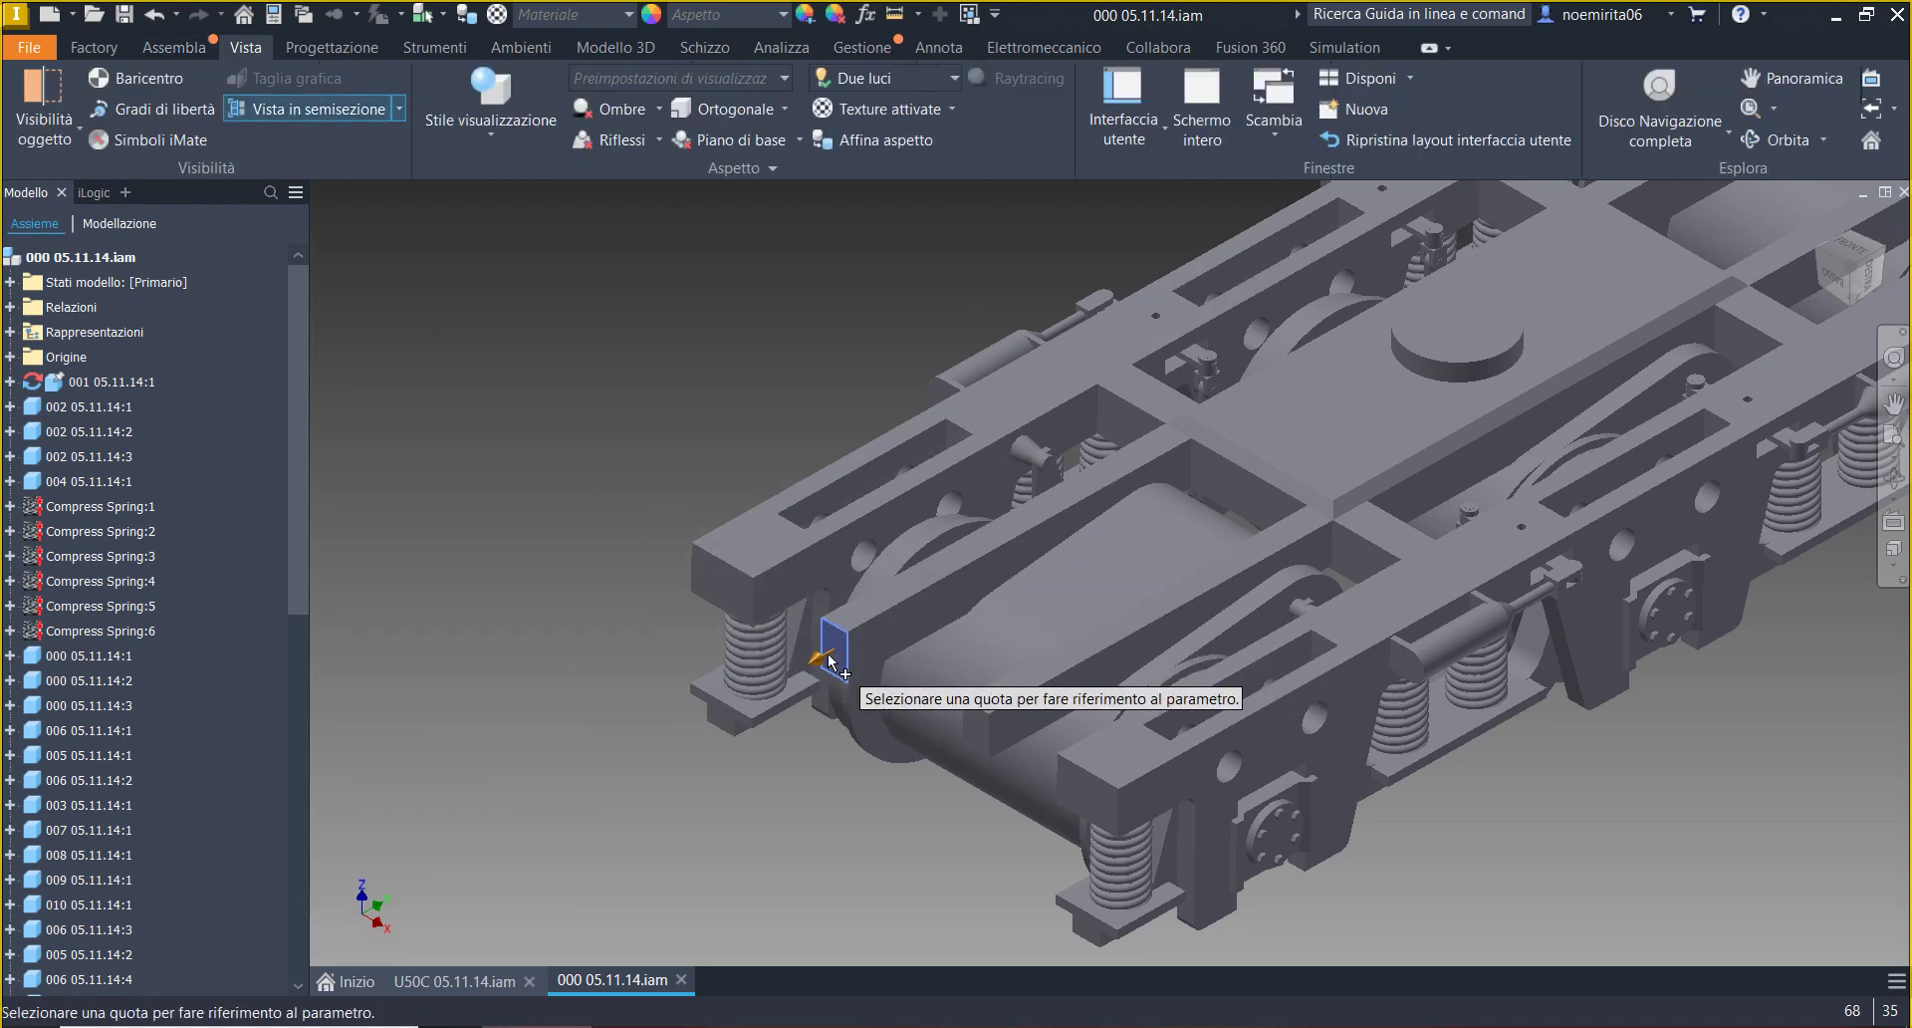
drag(828, 662, 1008, 654)
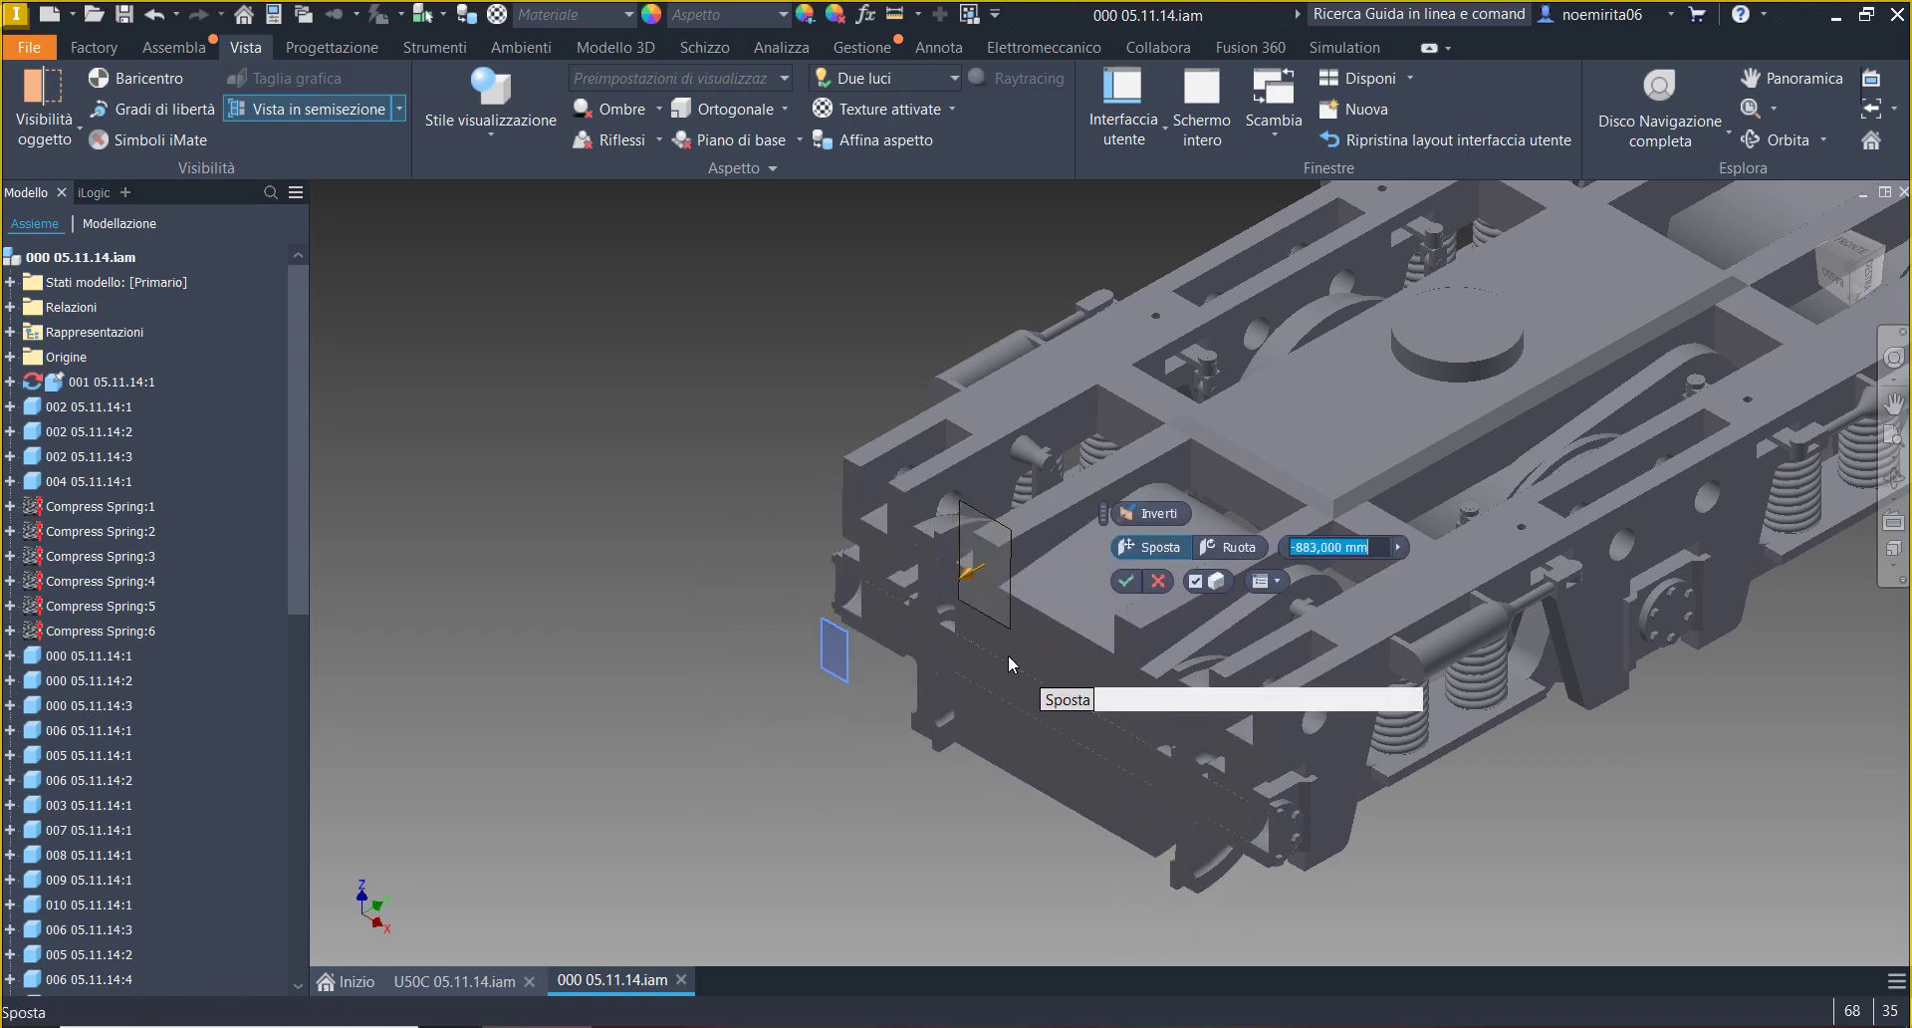
- Try rotating the truck assembly's half section plane, including to 5 and -5 degrees, and cancel the section view
scroll(953, 683, down, 5)
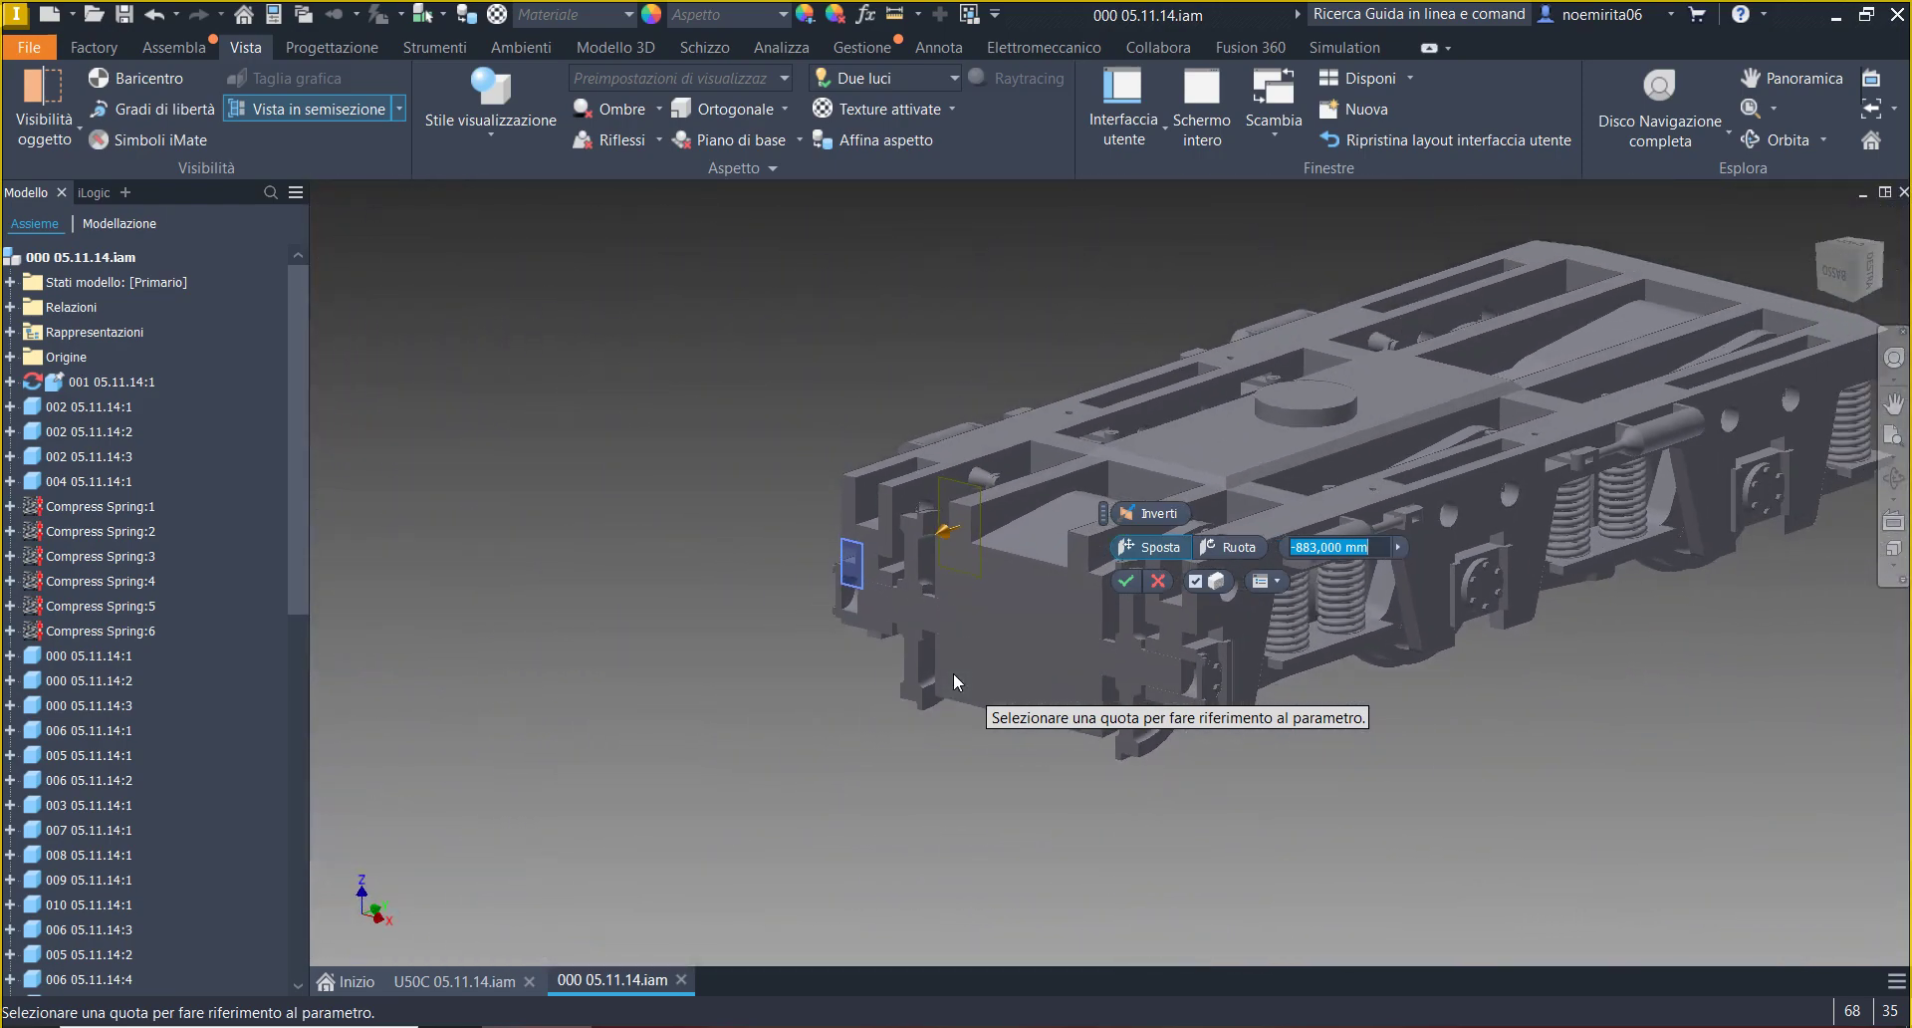
click(1229, 550)
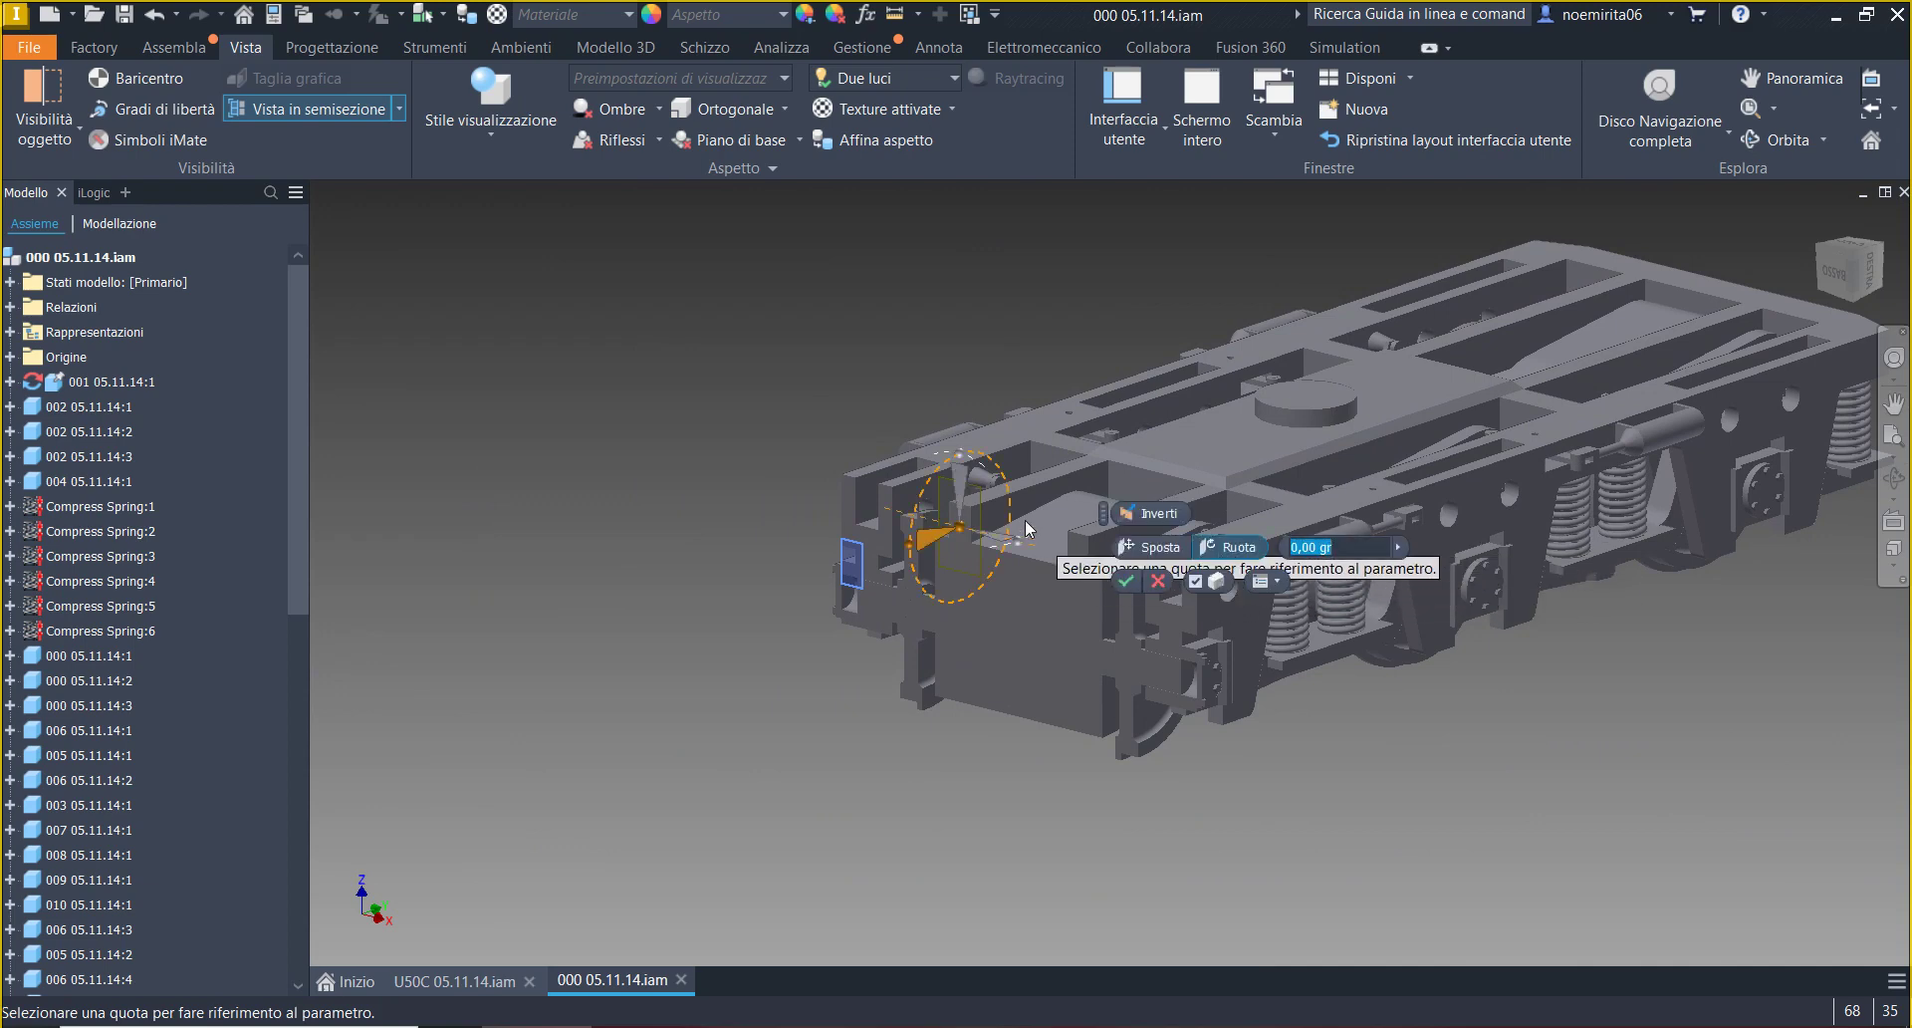
scroll(1024, 518, up, 5)
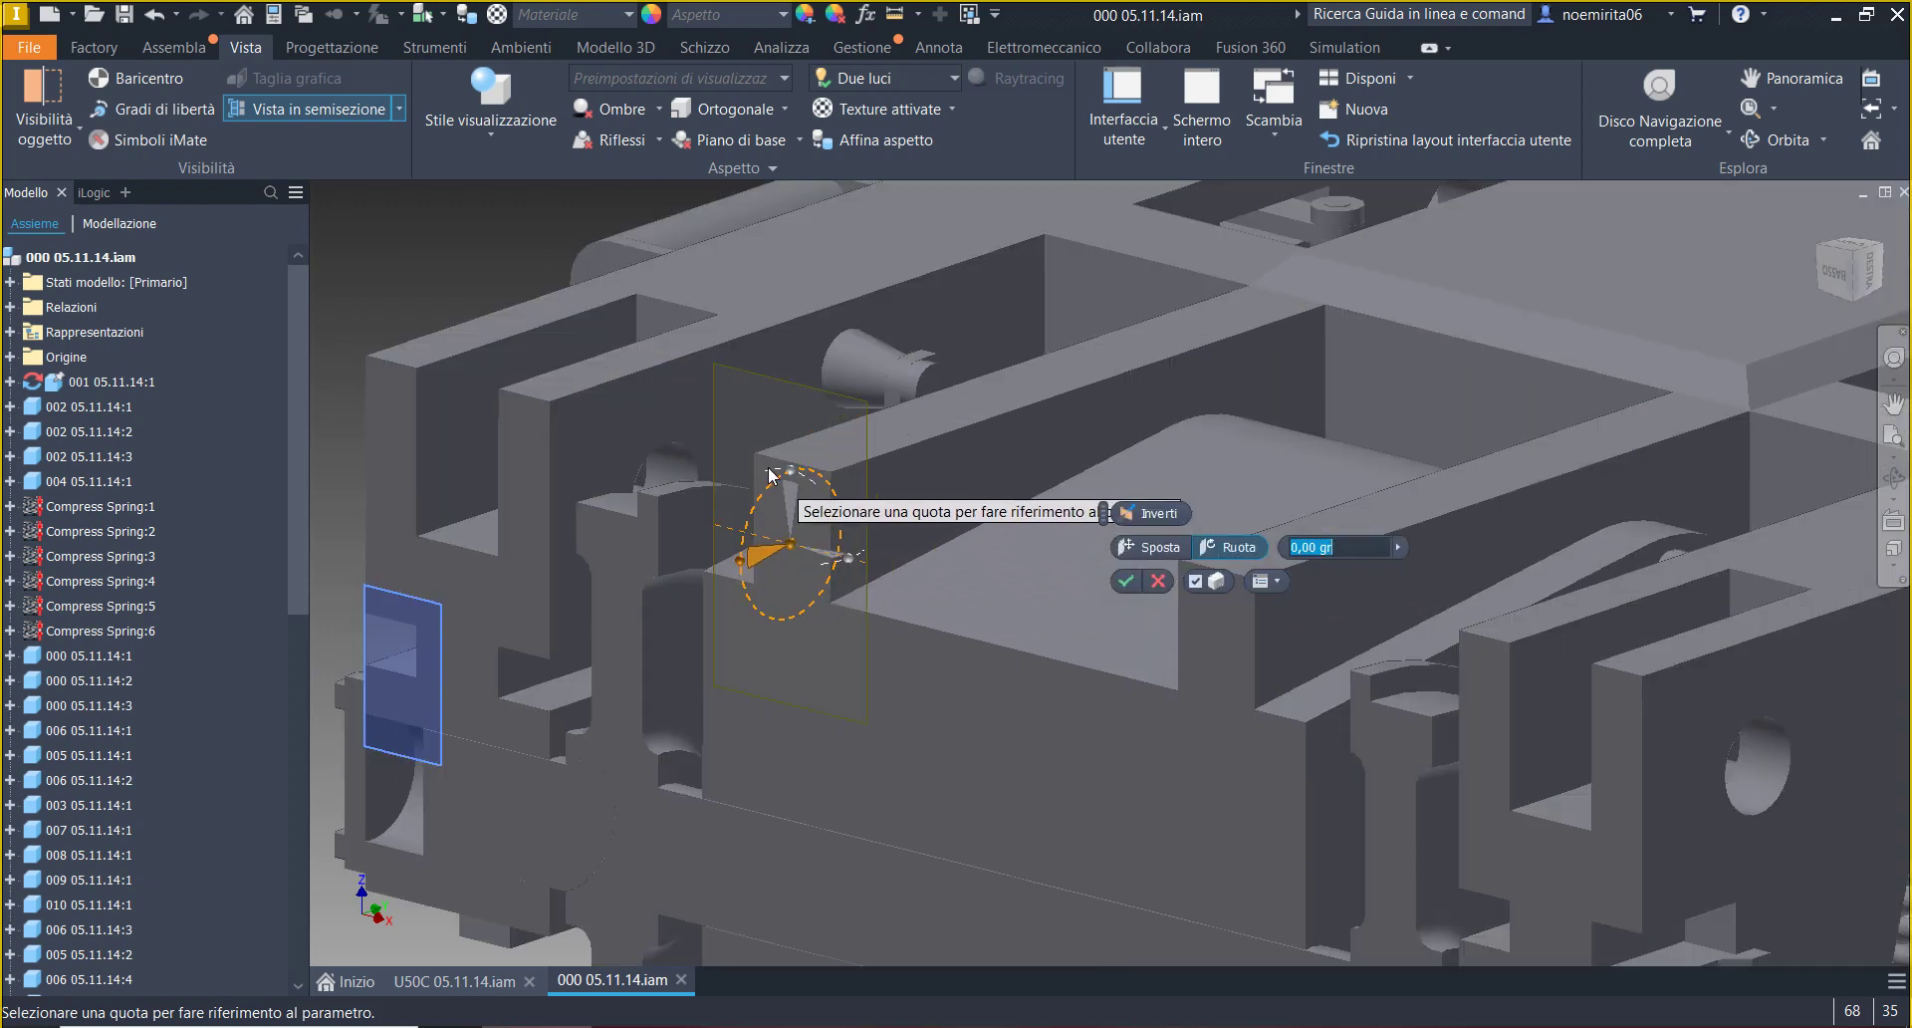
scroll(819, 582, down, 5)
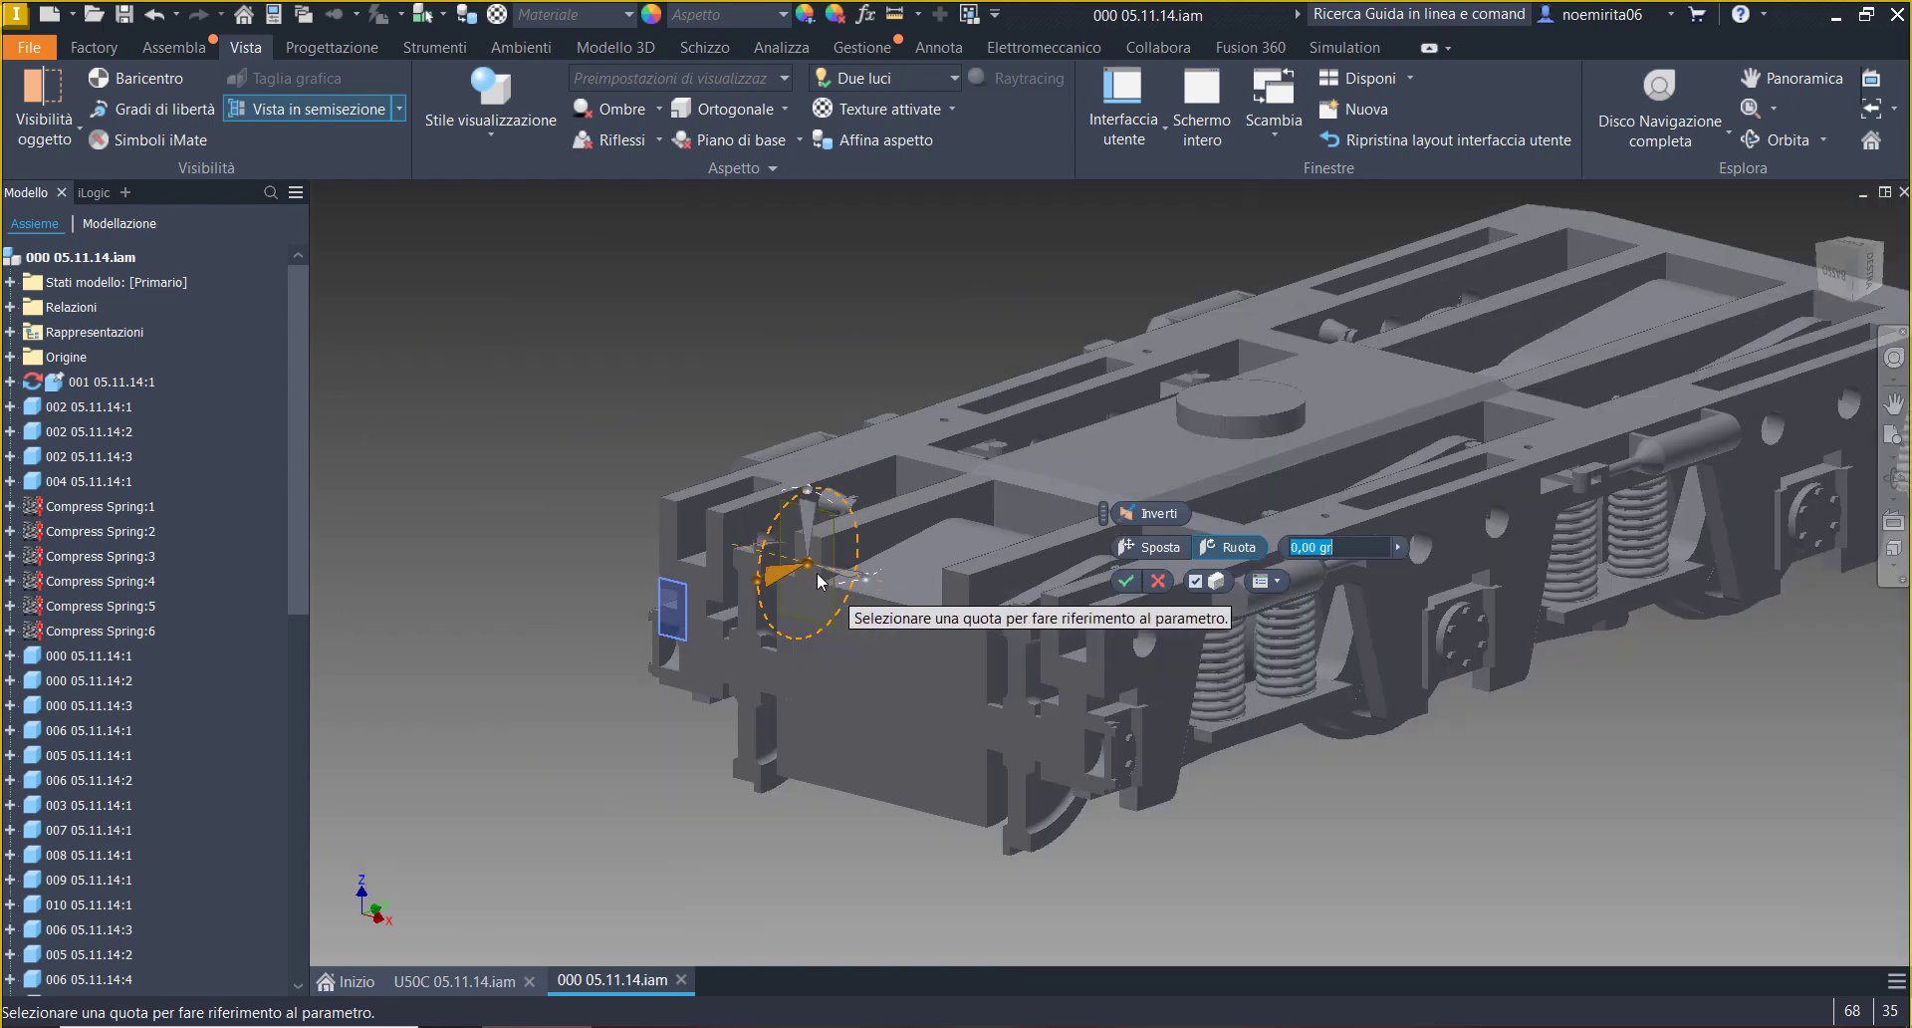
scroll(817, 574, up, 5)
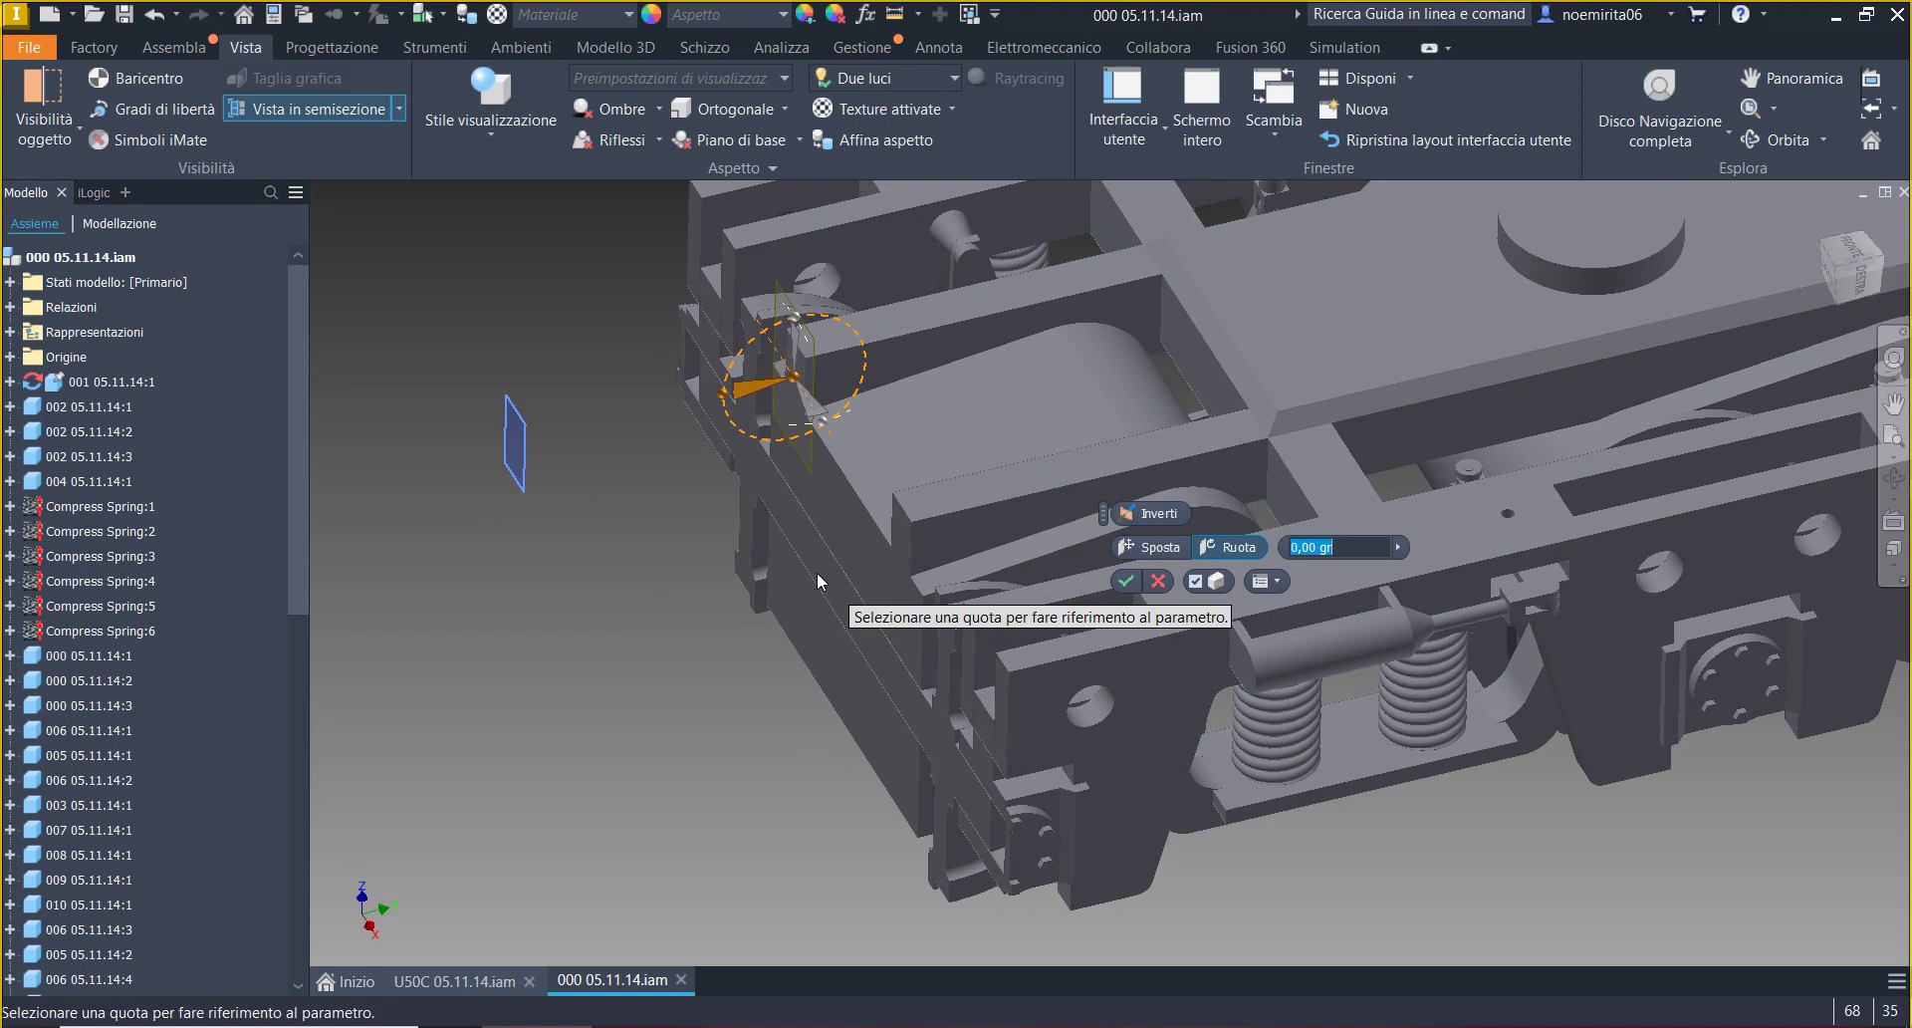
drag(833, 427, 909, 504)
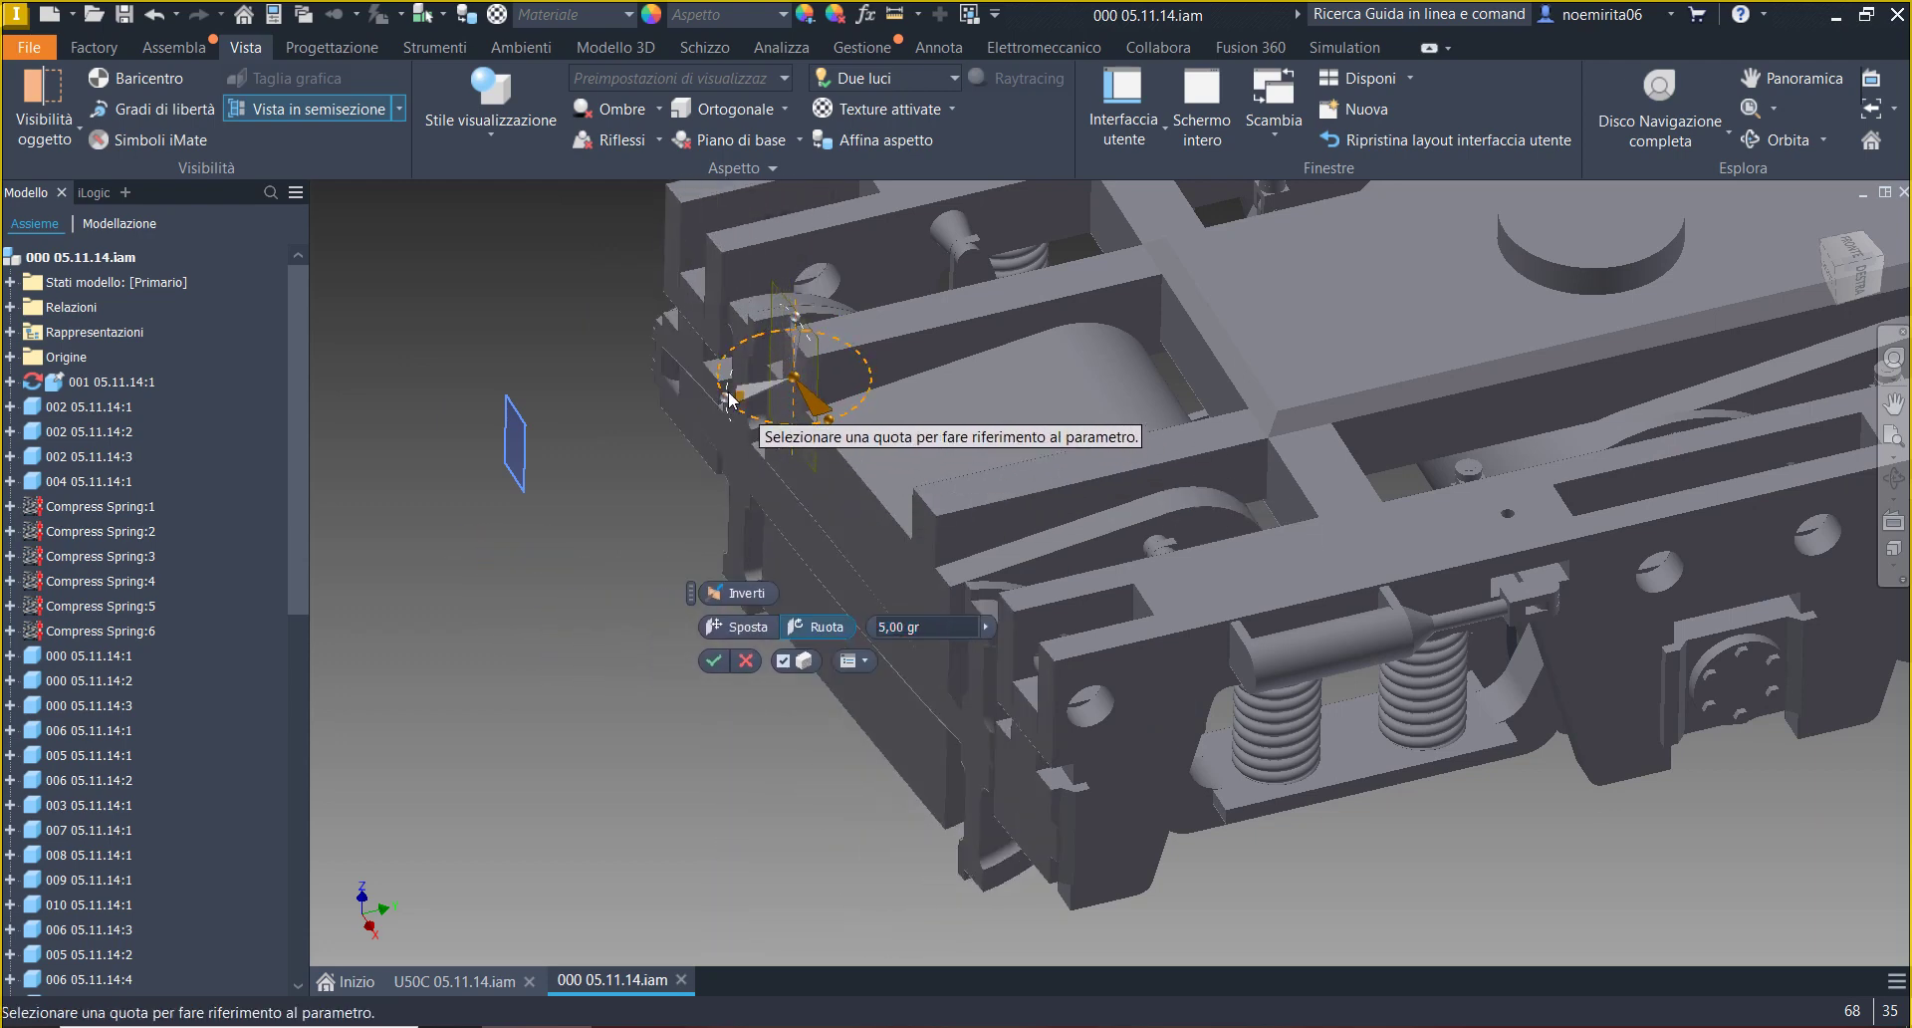
mouse_move(730, 399)
mouse_down()
mouse_move(730, 424)
mouse_move(730, 392)
mouse_up()
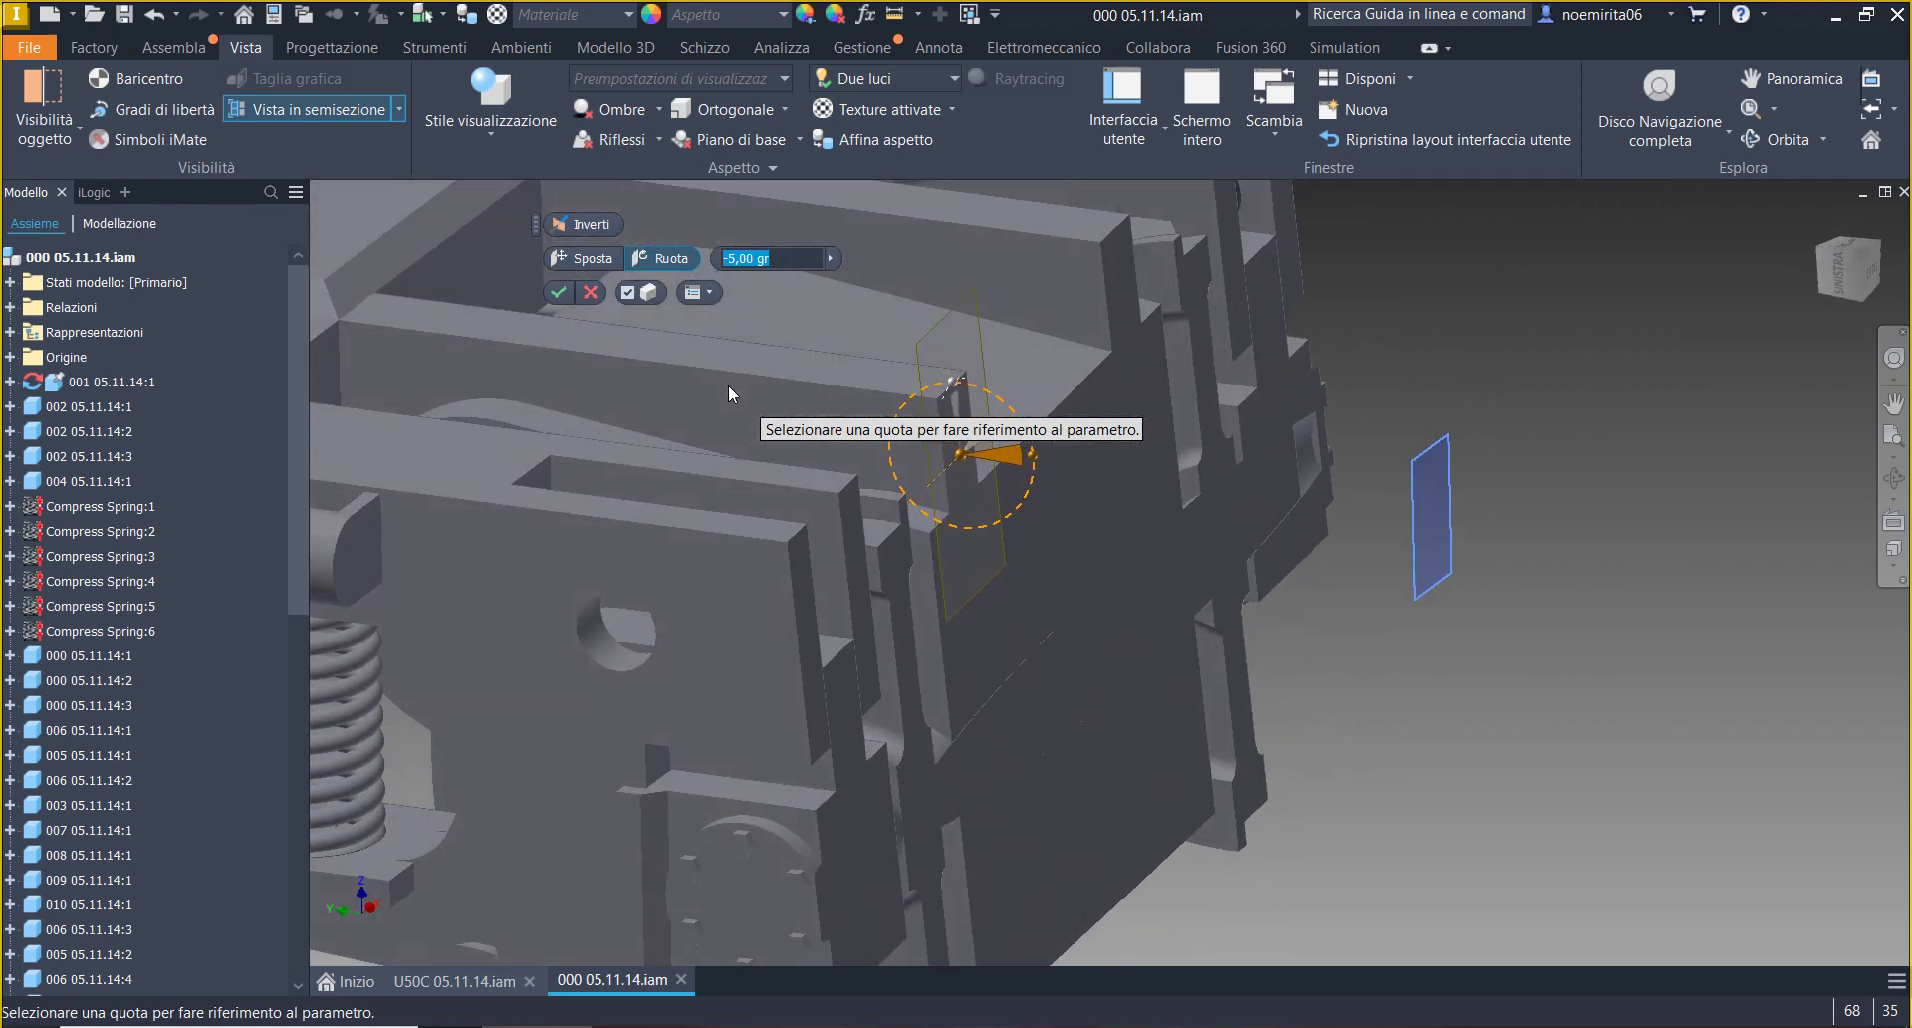
drag(951, 395, 983, 403)
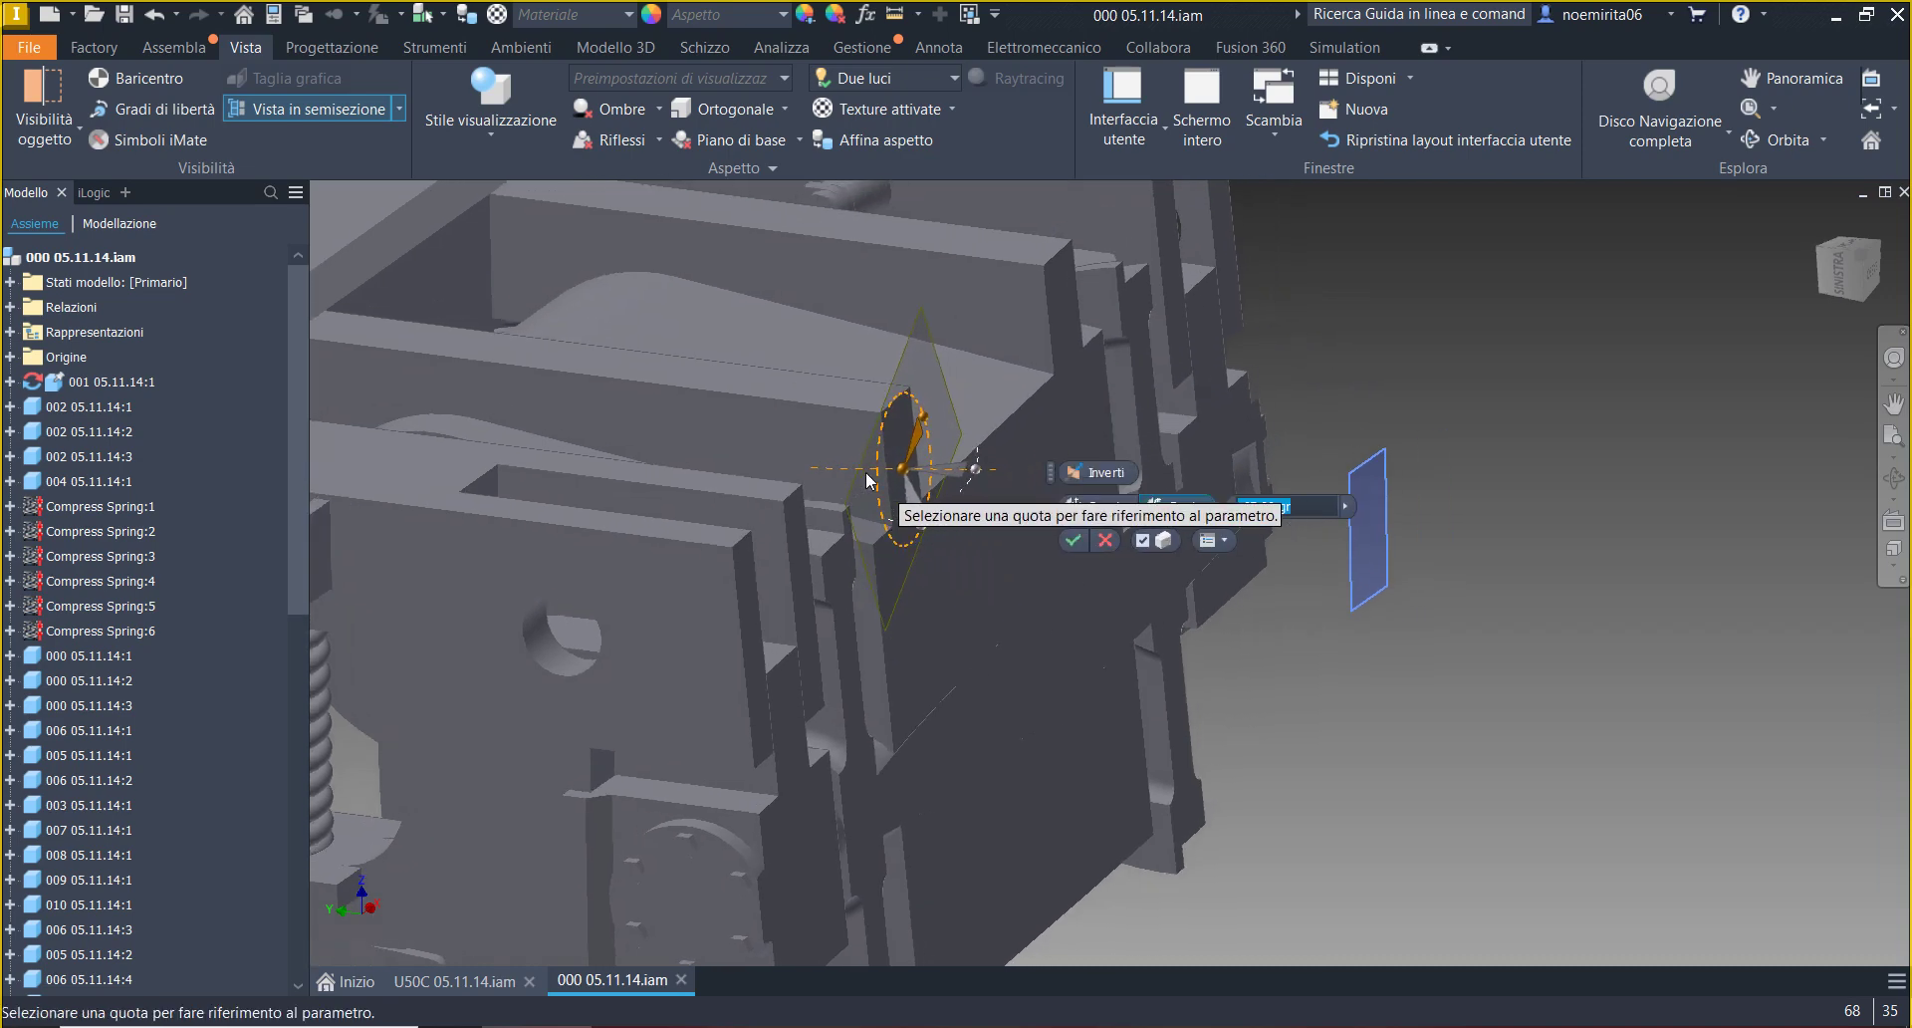
click(1113, 546)
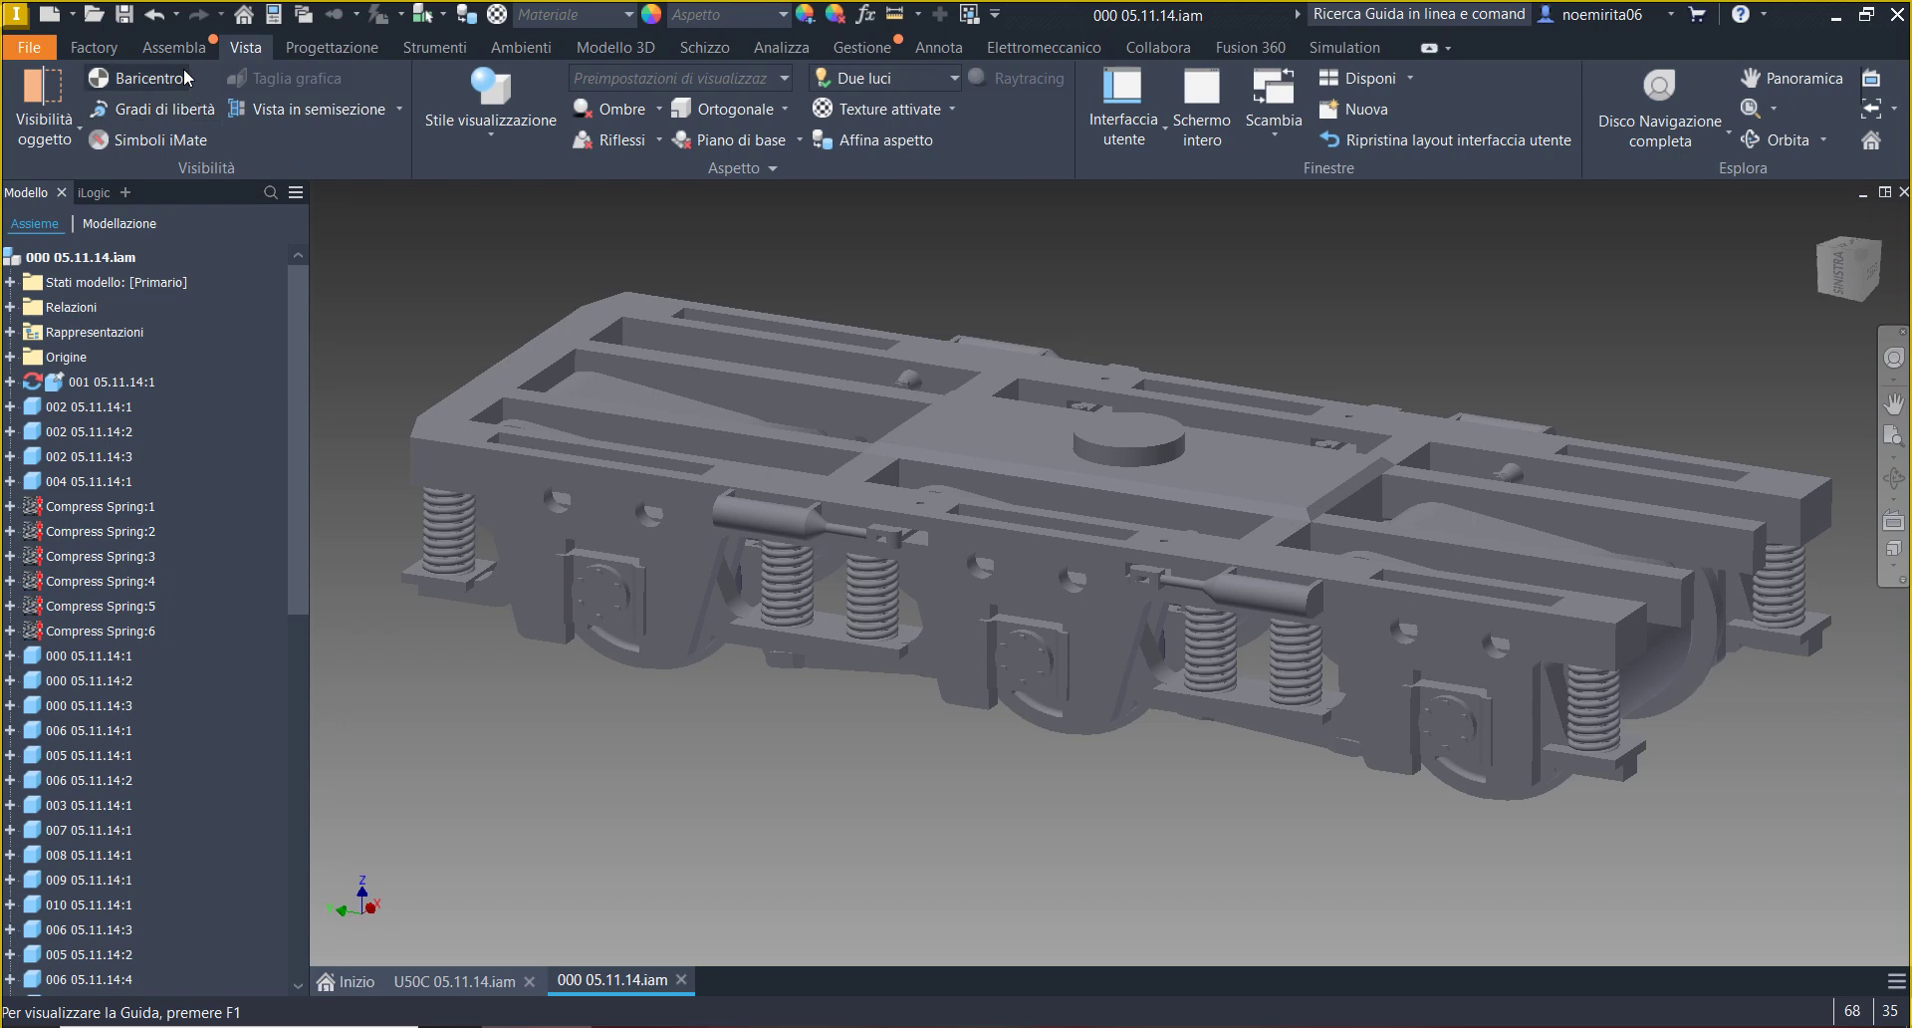
- Save the truck assembly 000 05.11.14.iam and close its window
click(129, 22)
click(931, 446)
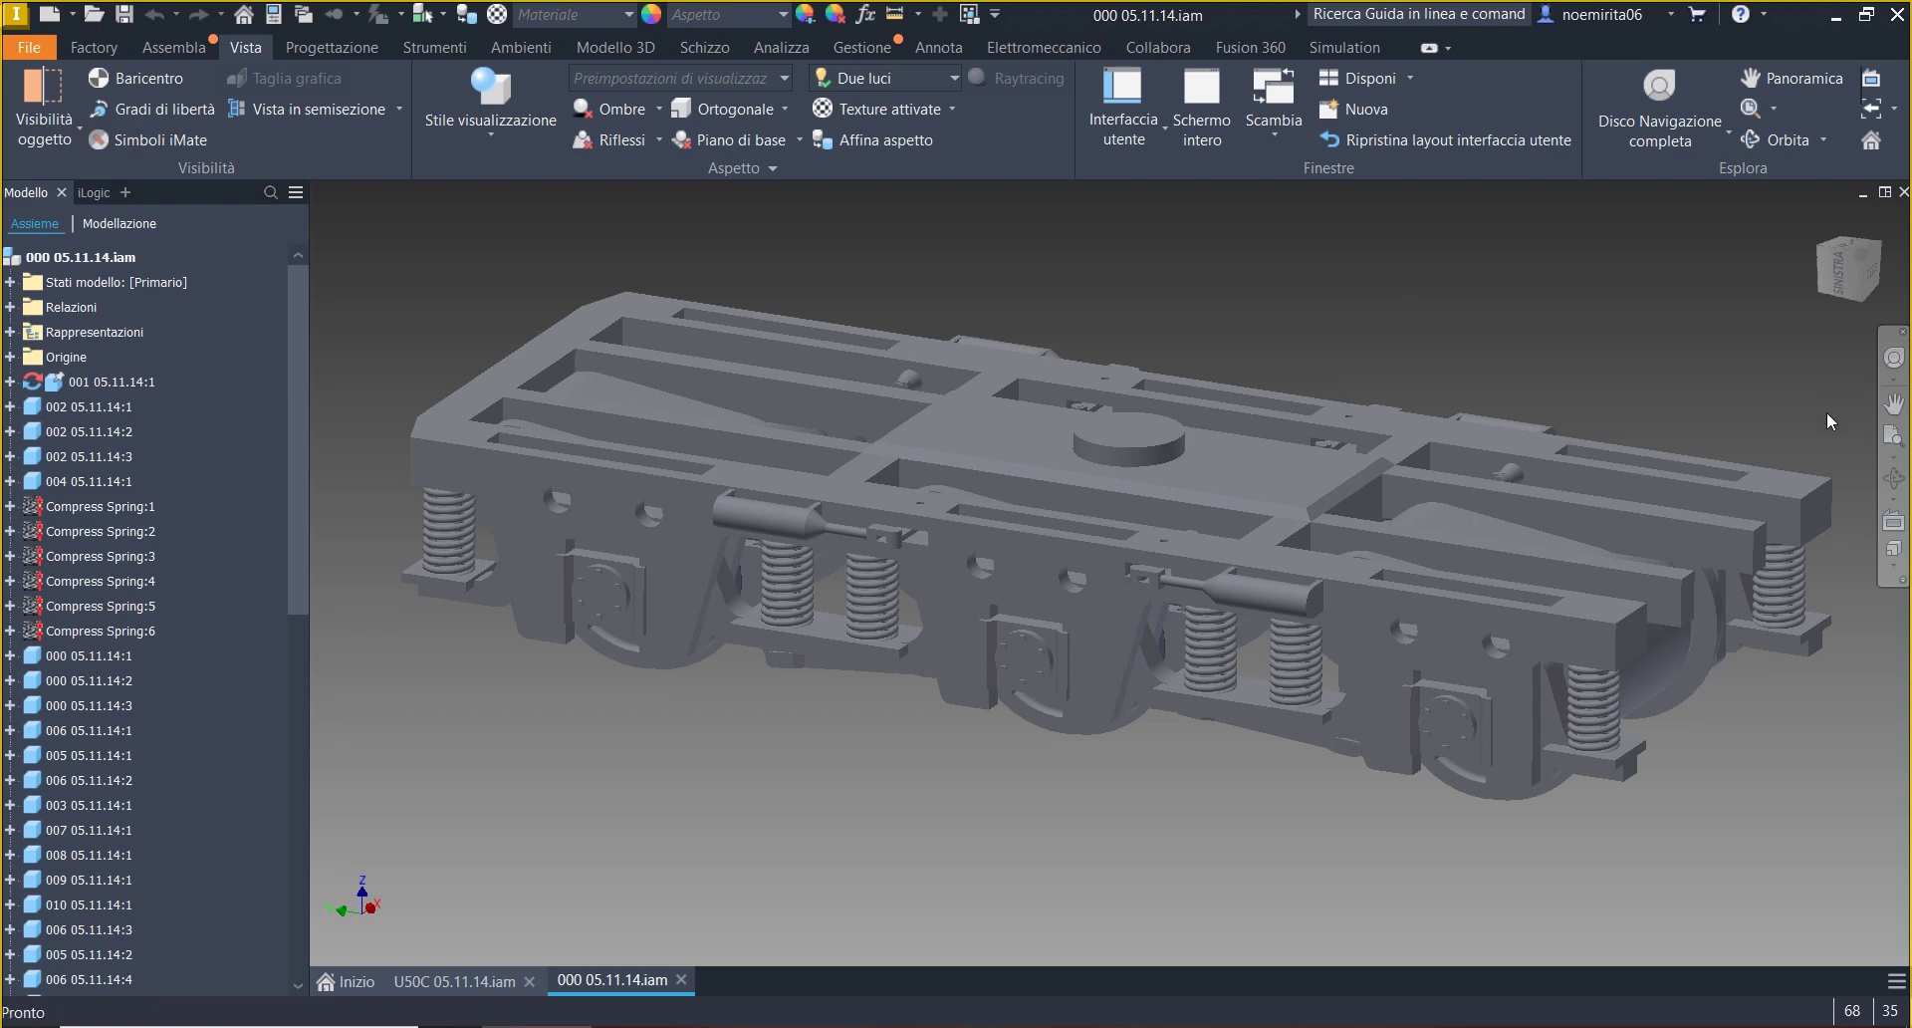
click(1902, 196)
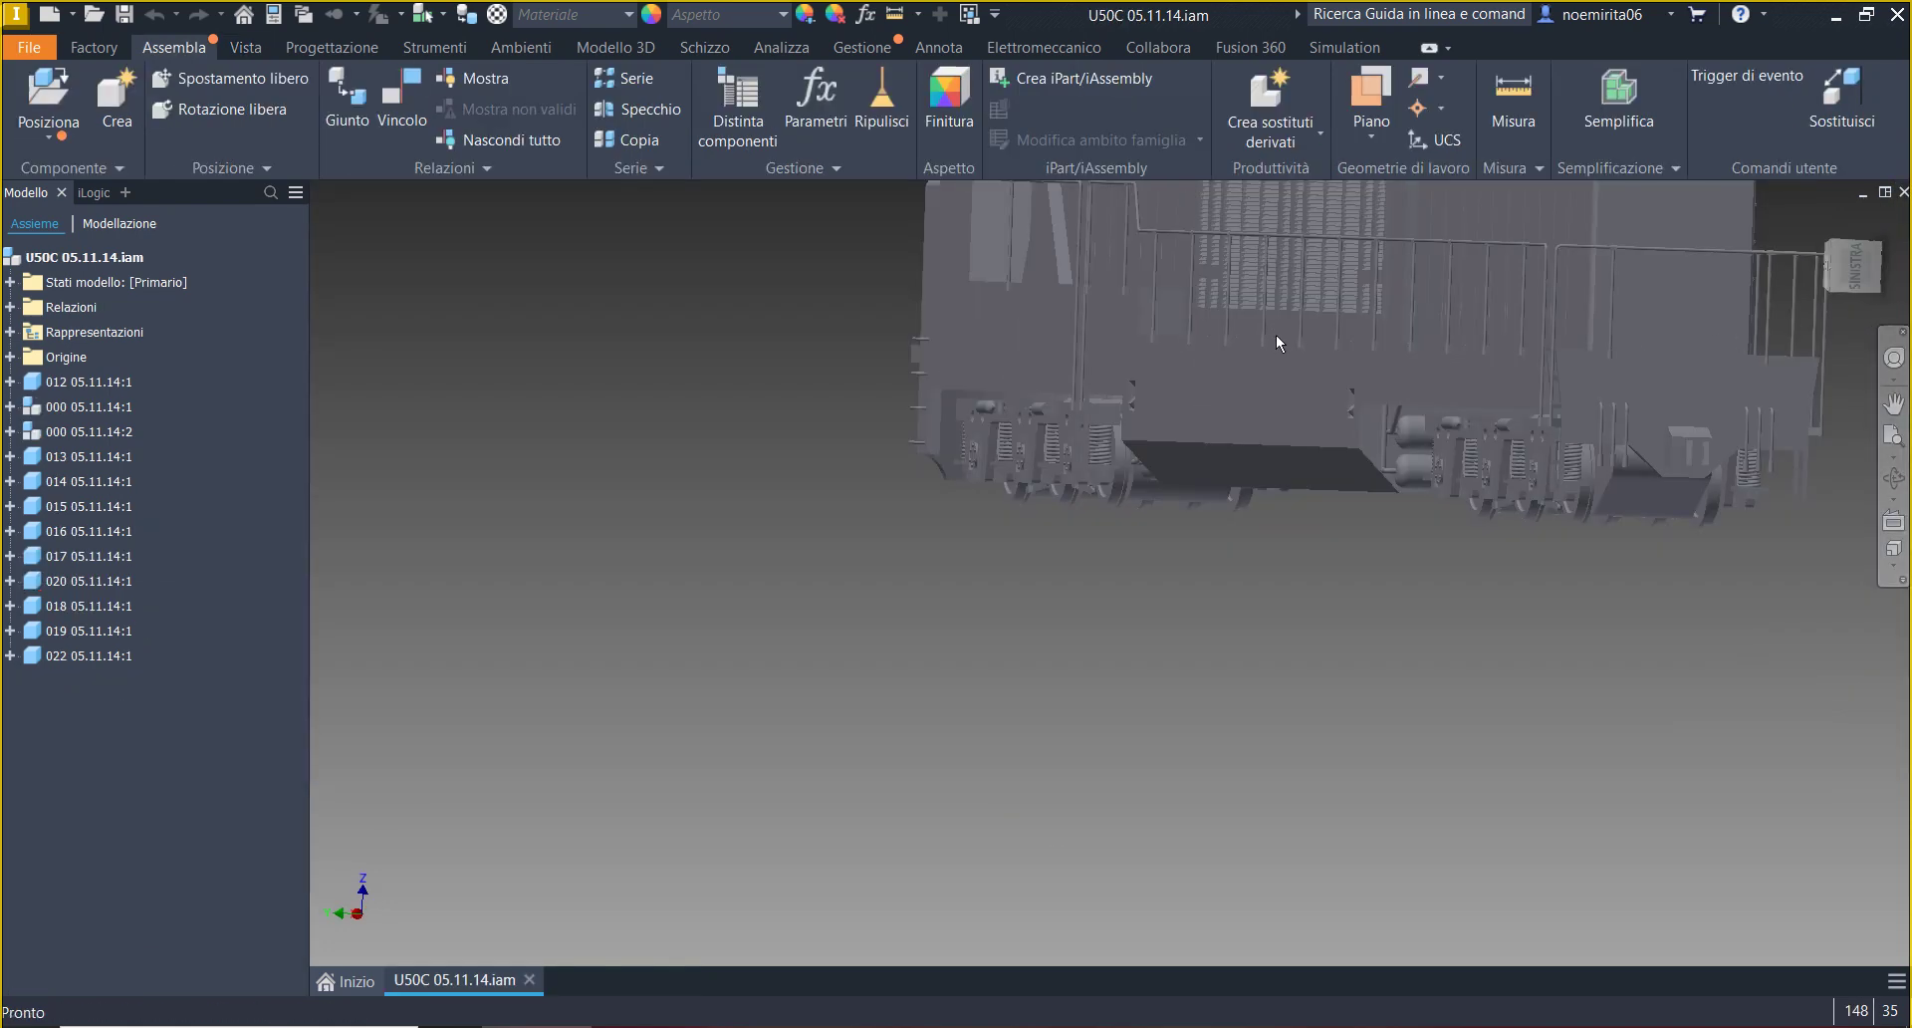
- Show the whole U50C locomotive in its home view, save U50C 05.11.14.iam and close it
key(F6)
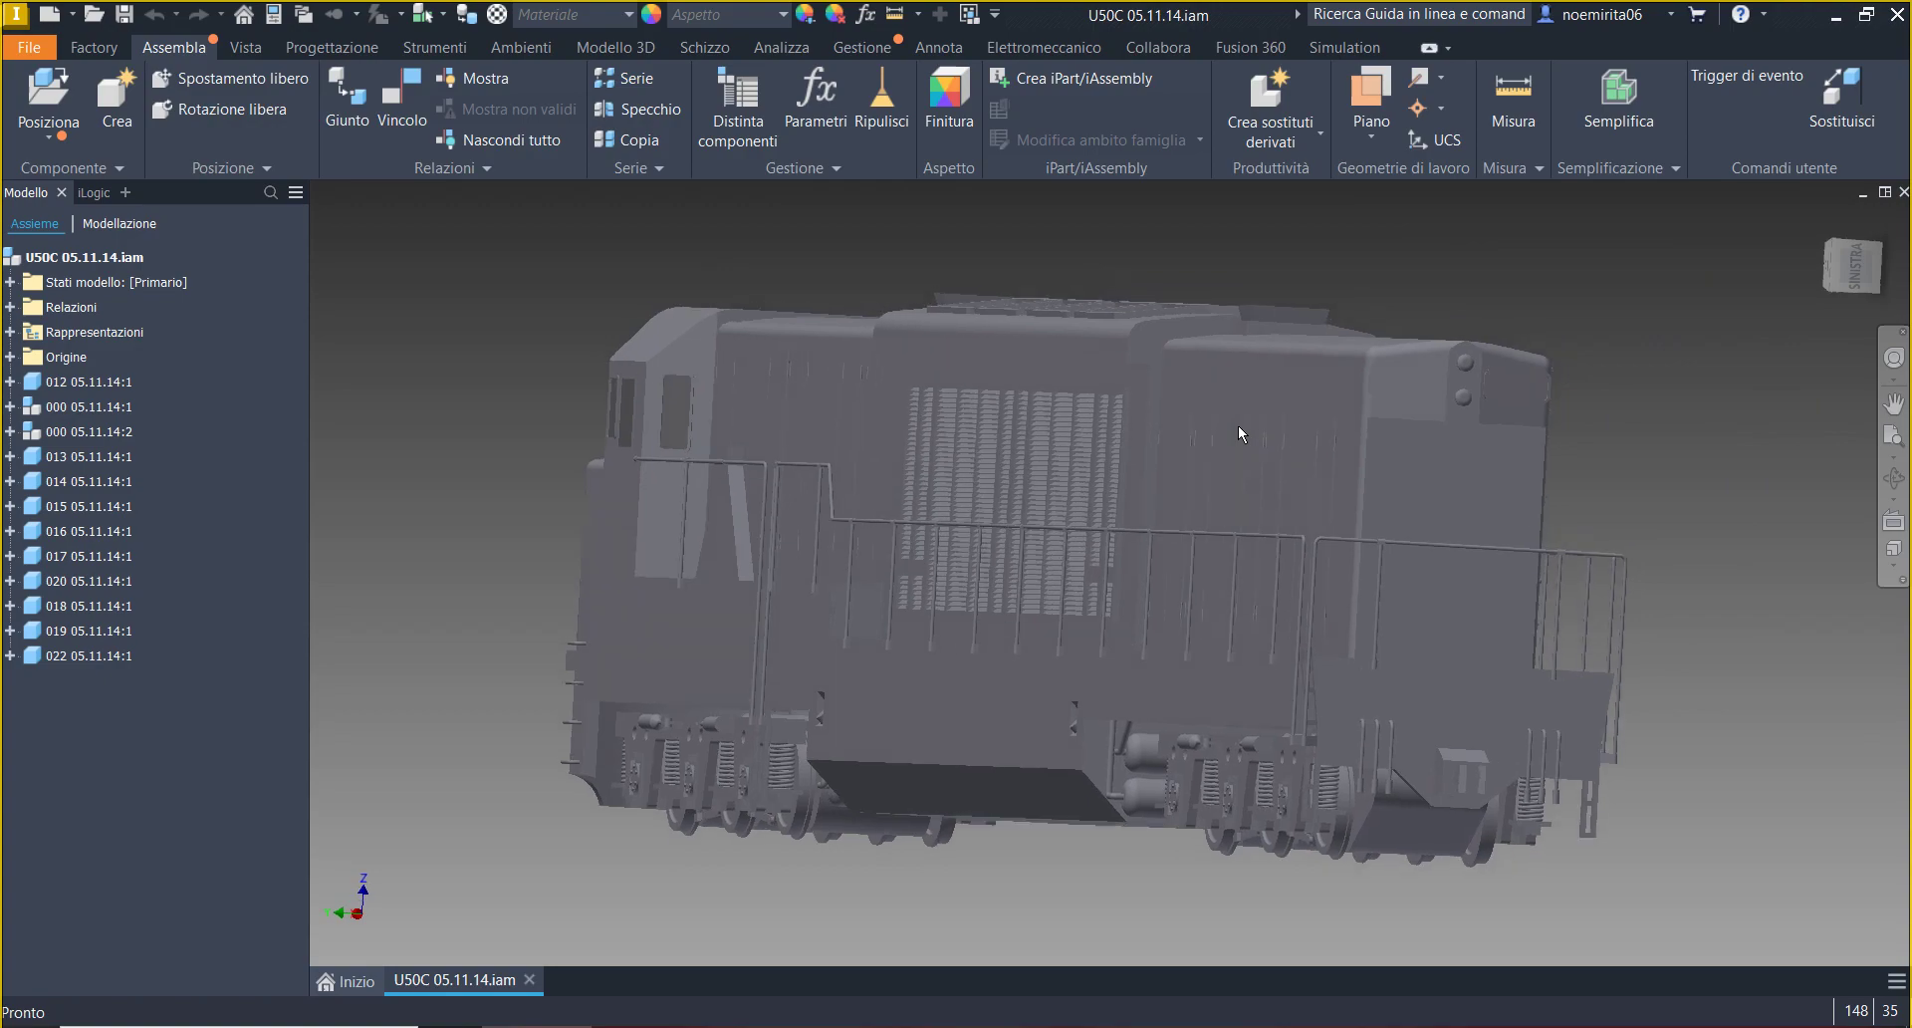
scroll(1272, 464, up, 3)
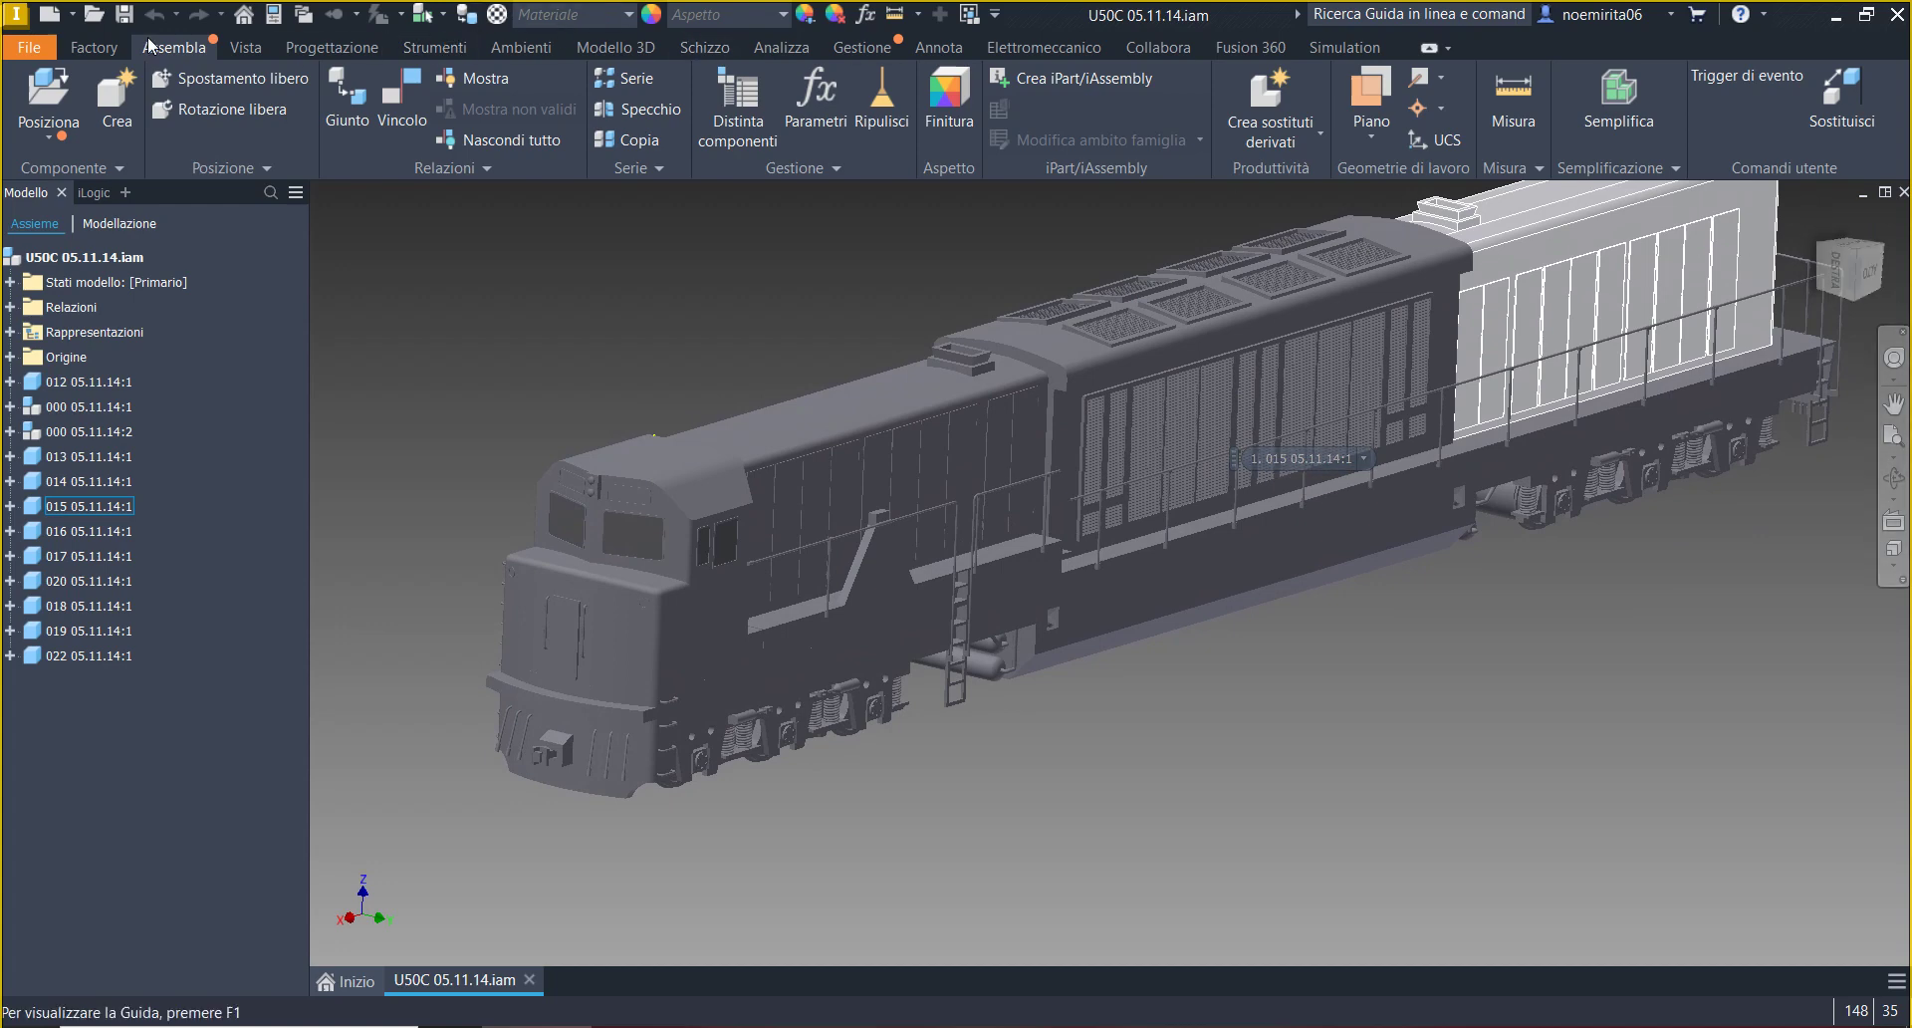
click(120, 14)
click(1036, 440)
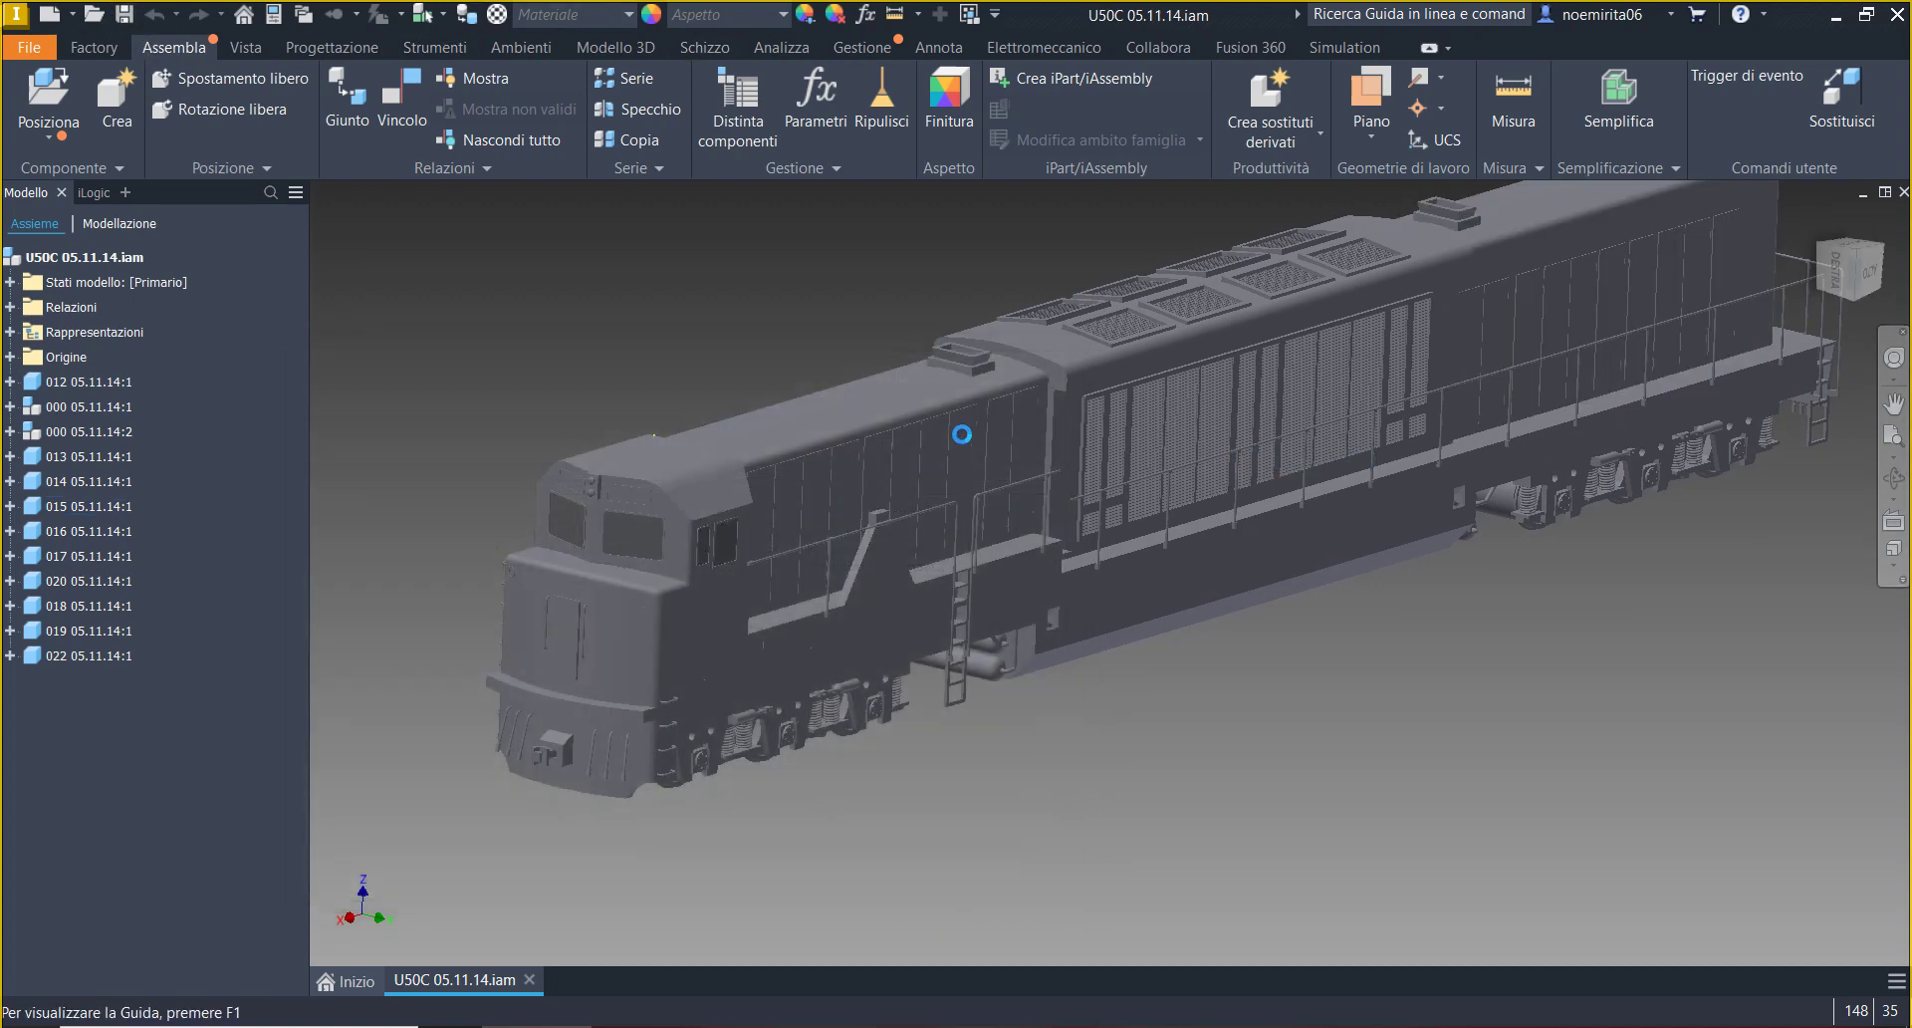
click(1902, 192)
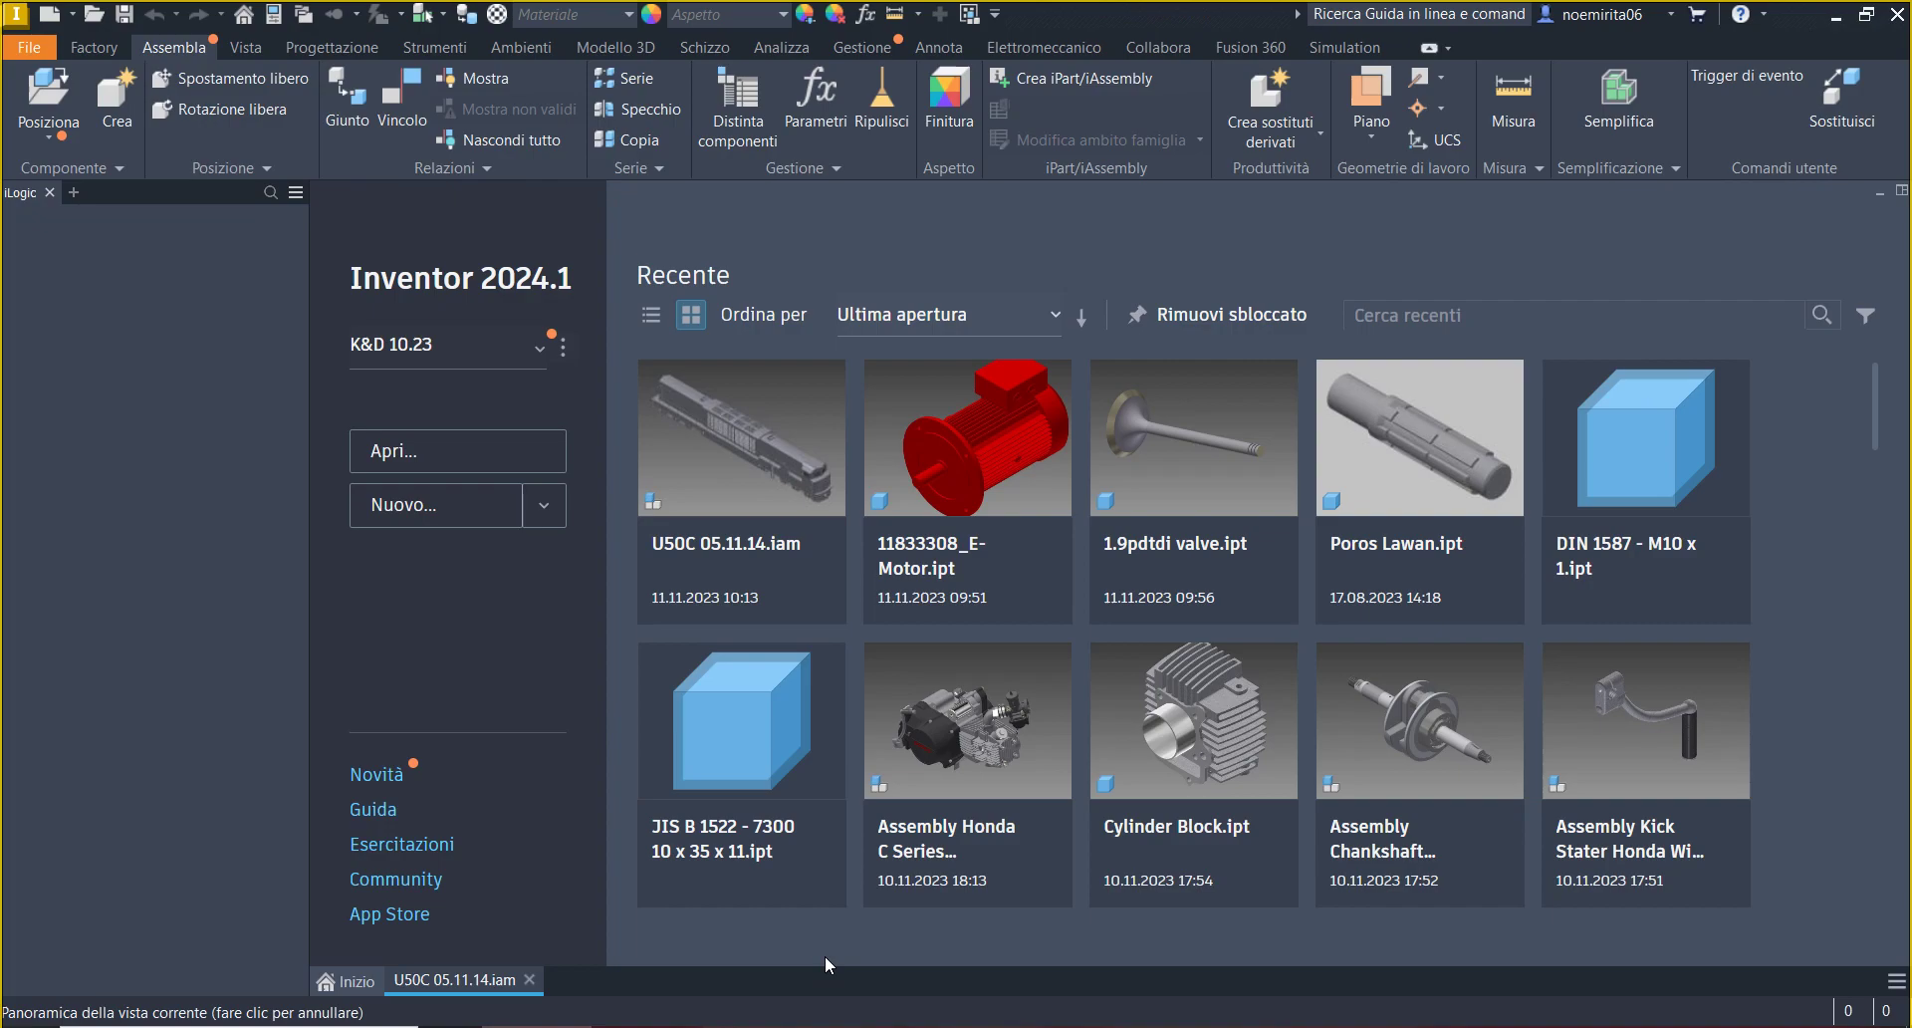
- Switch to File Explorer, go back up to Automotiv 23 and open the Motorrad & Moto .23 folder
key(alt+Tab)
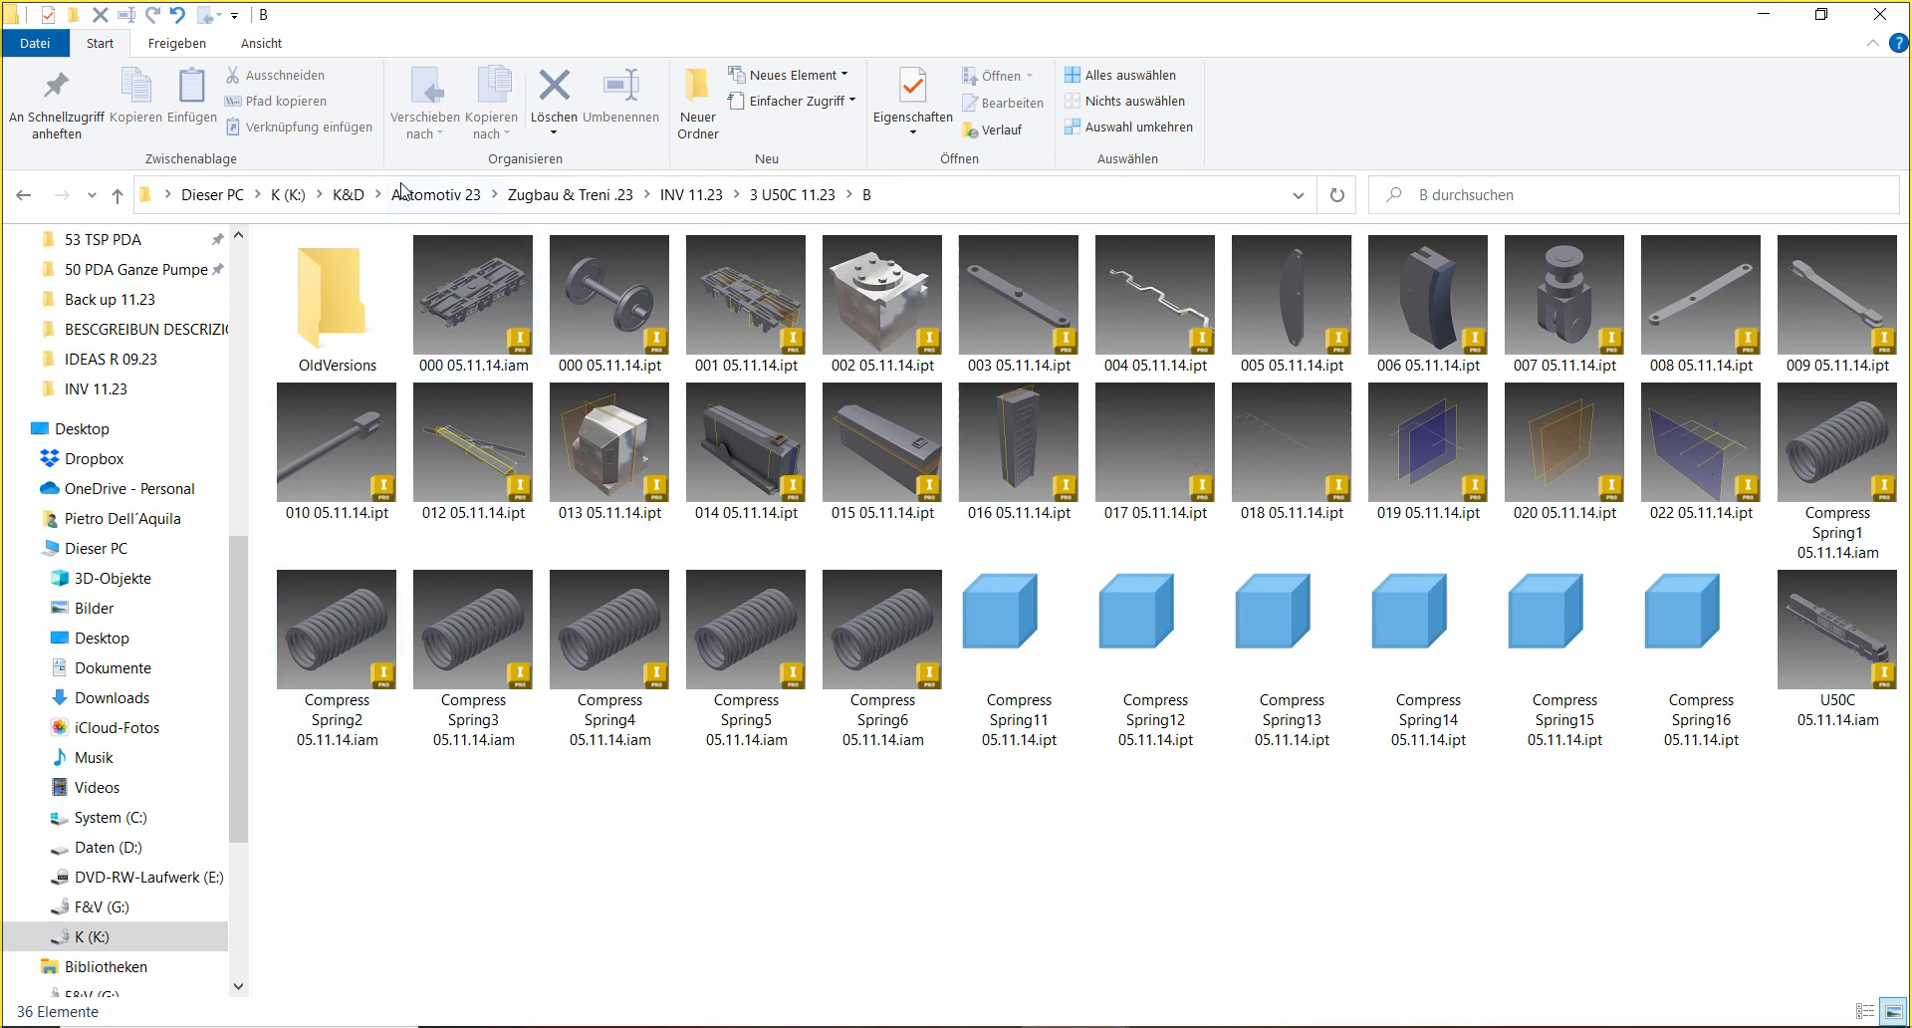
click(527, 194)
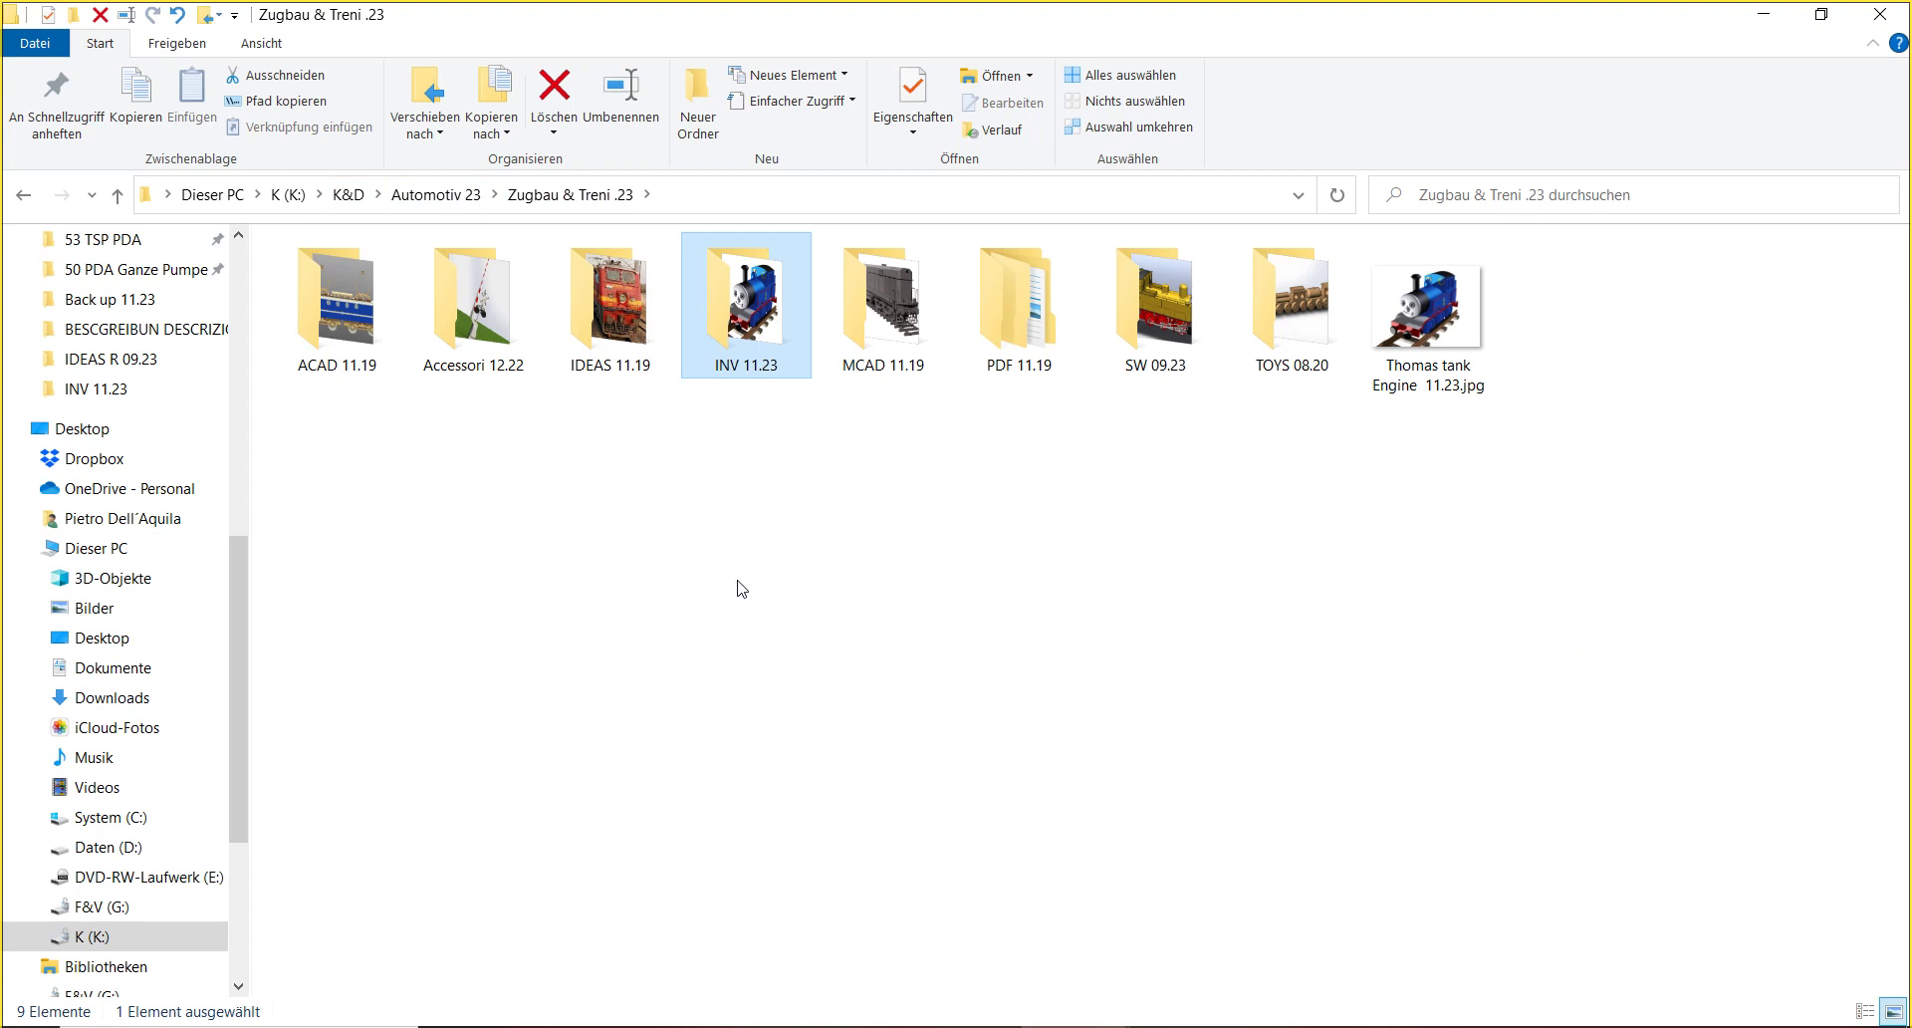
click(439, 196)
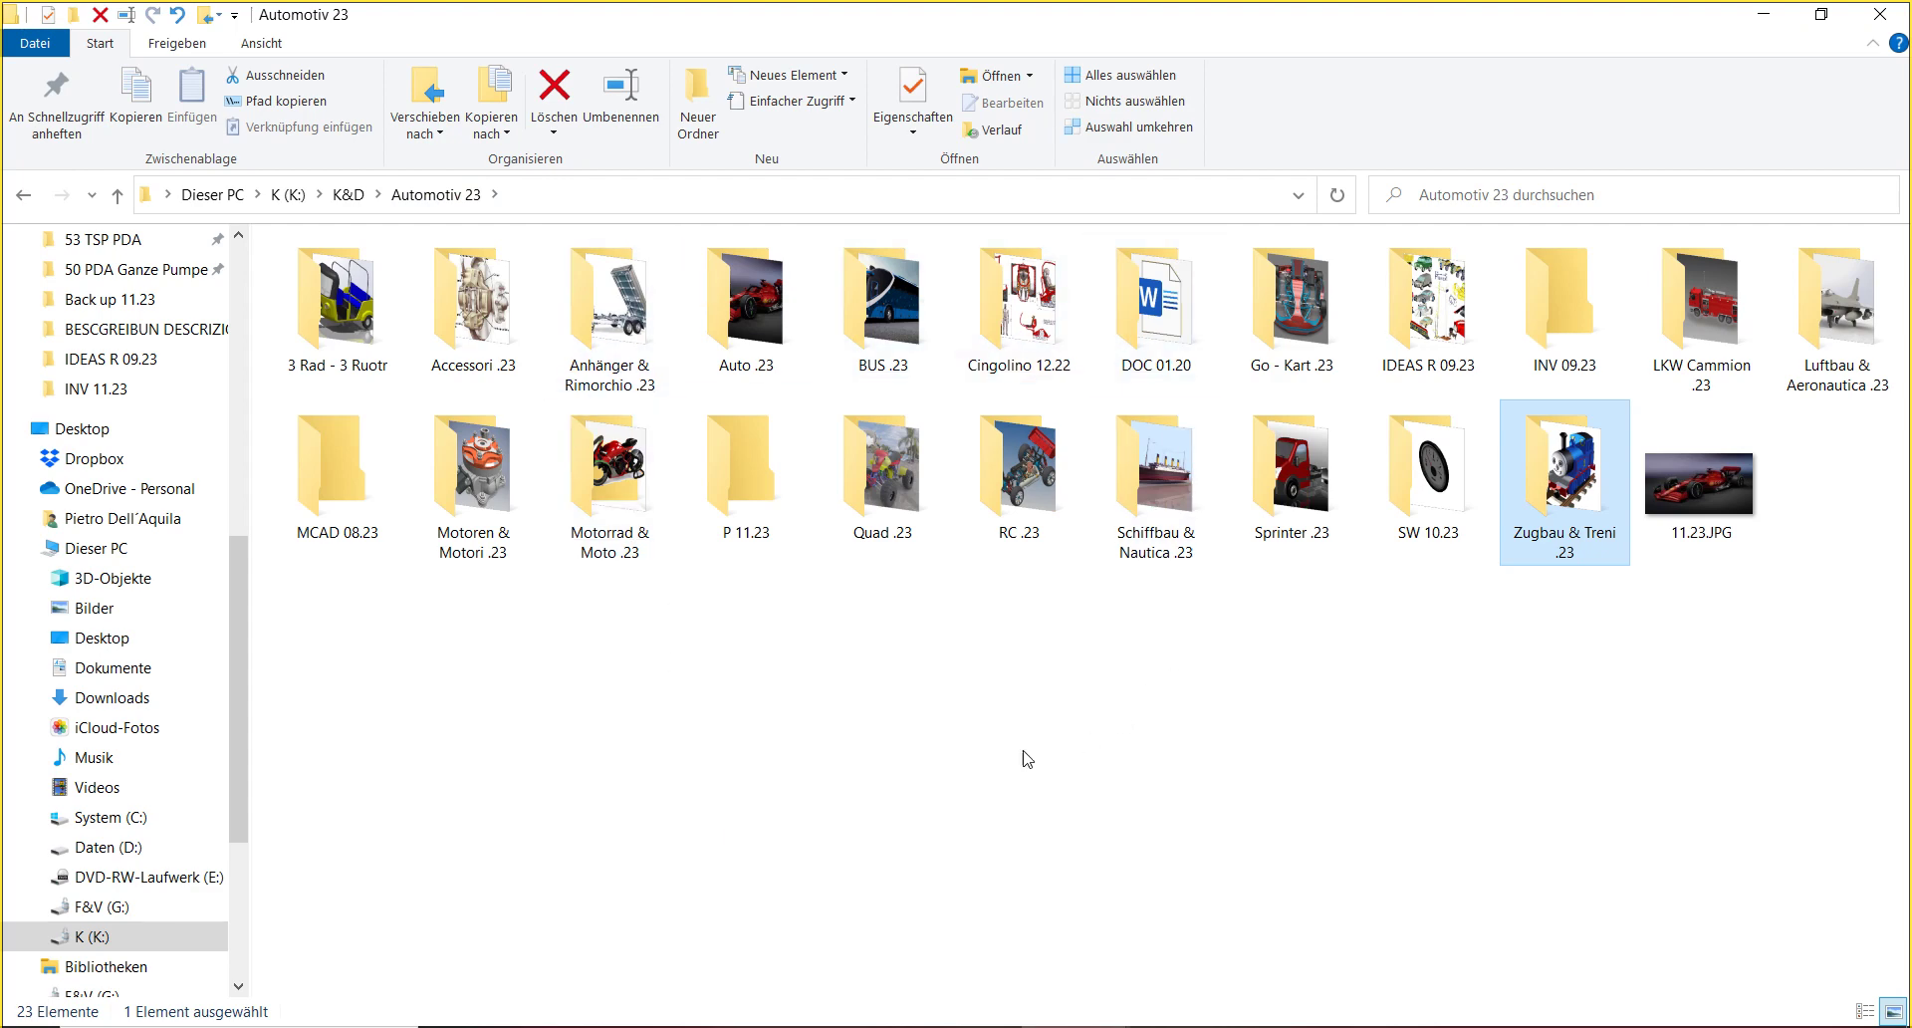
click(620, 566)
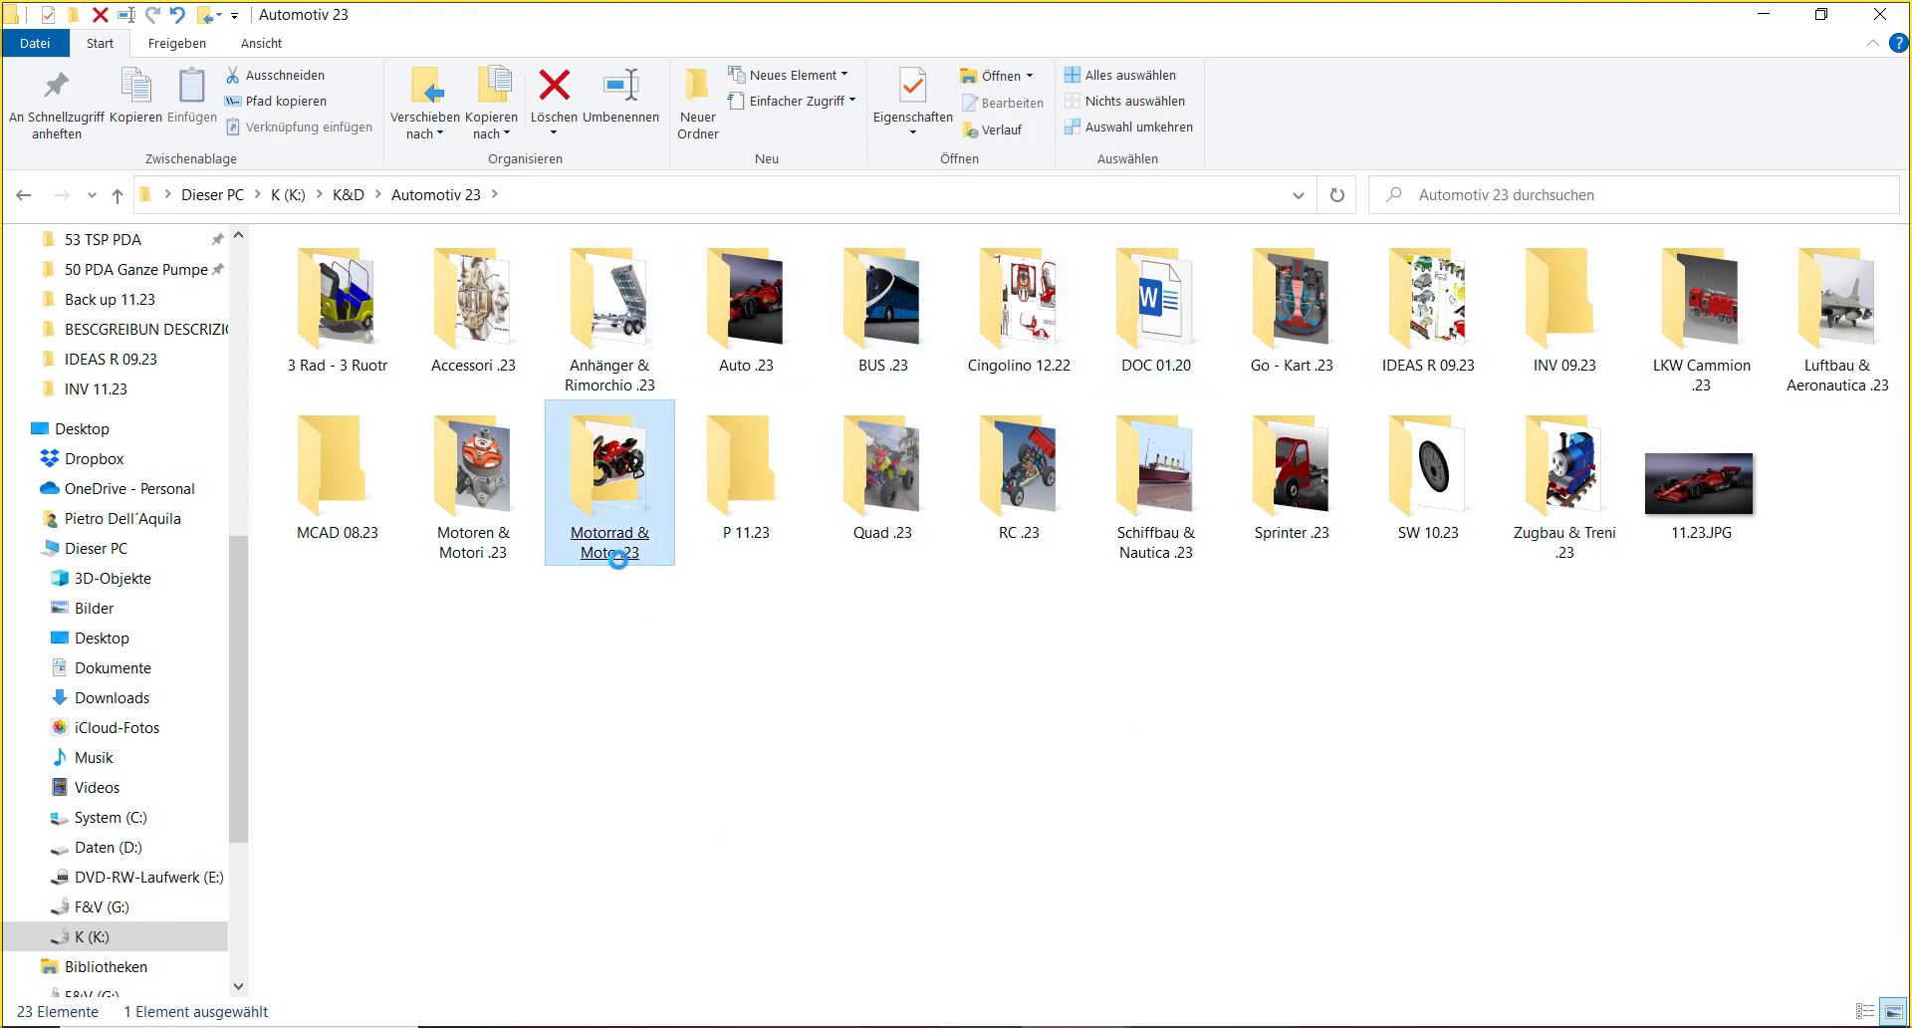
mouse_move(621, 569)
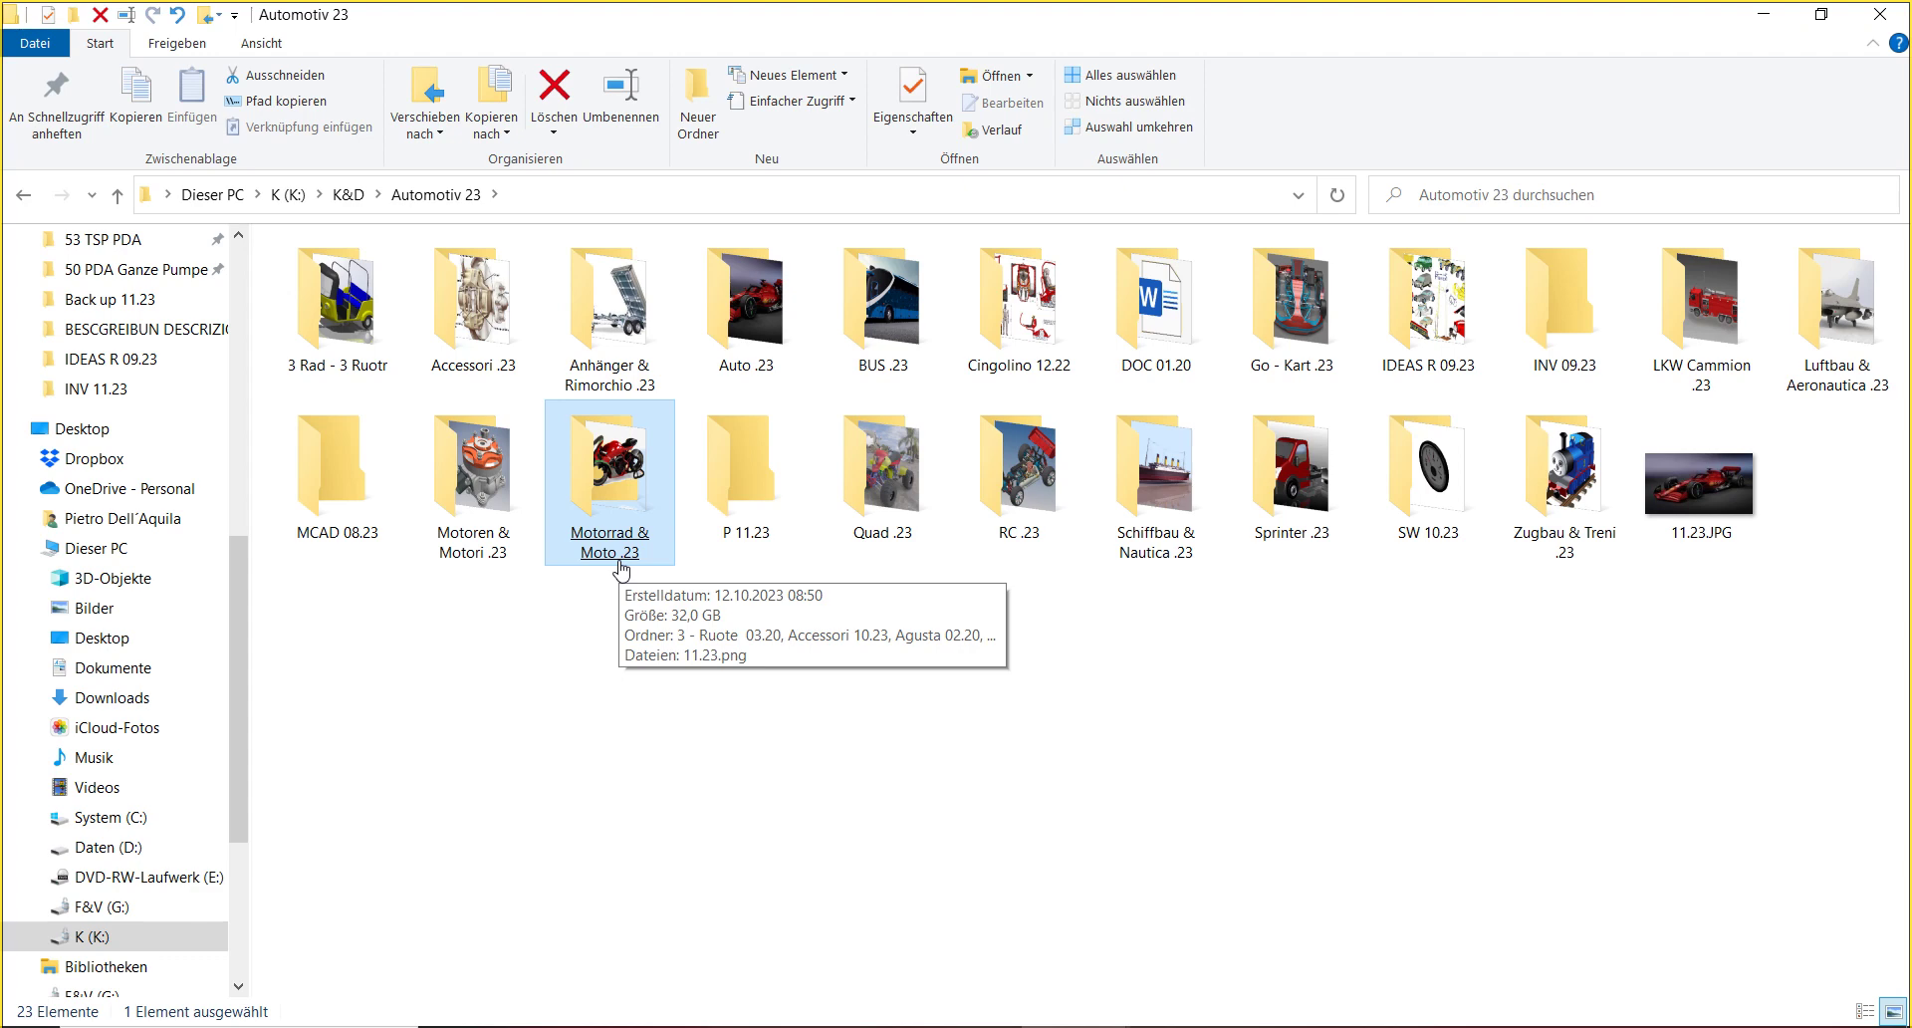
click(462, 488)
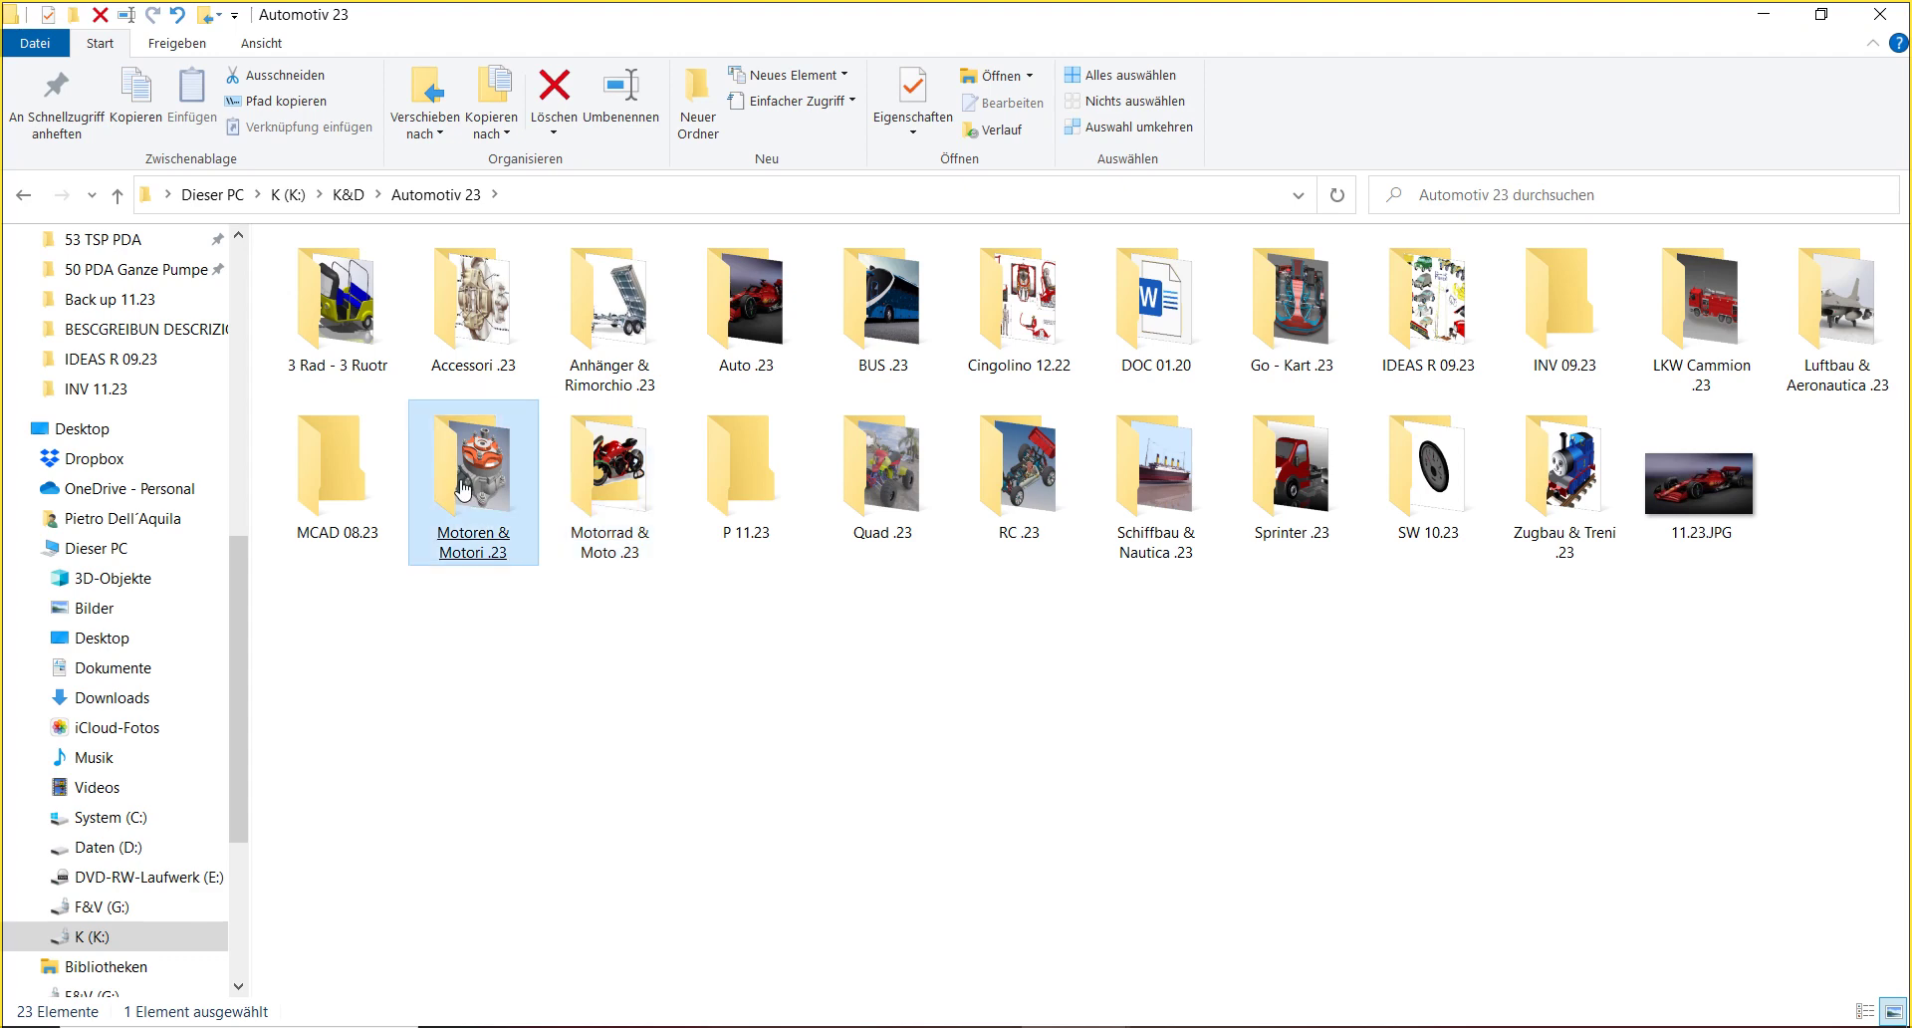
mouse_move(462, 487)
double_click(597, 535)
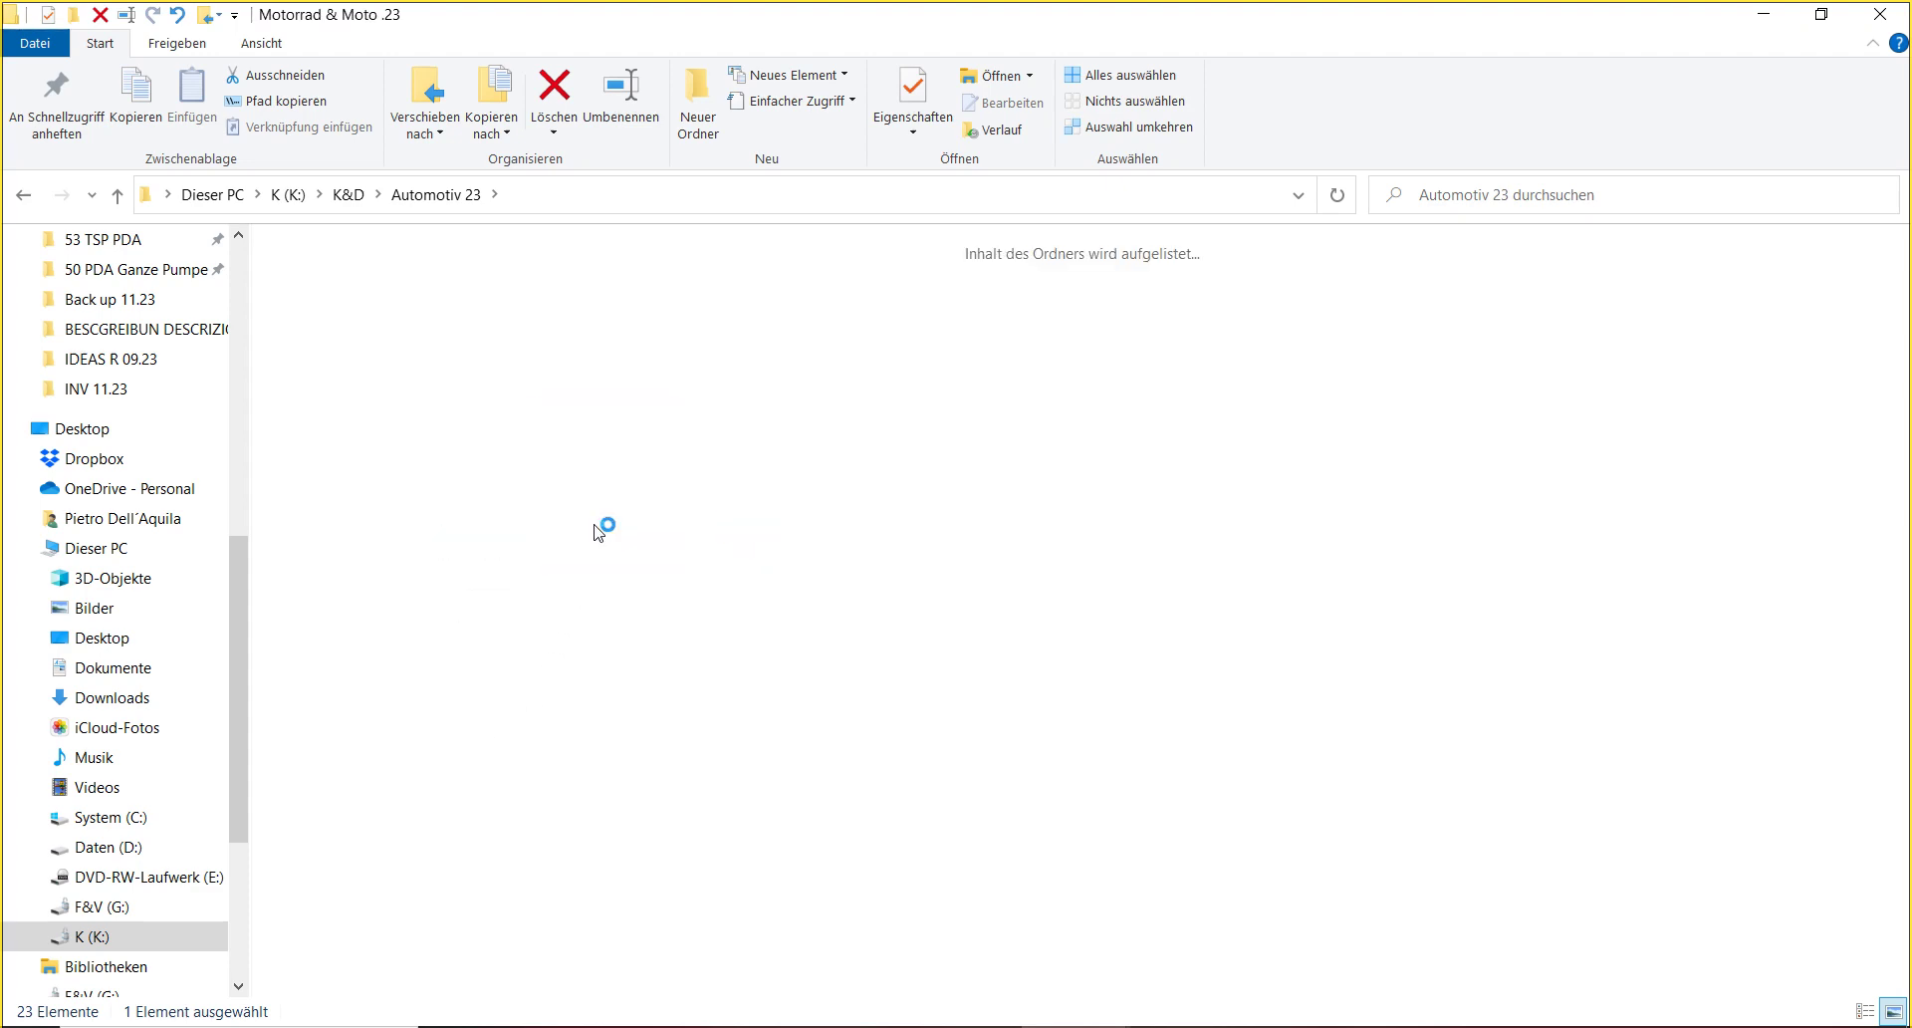
- Examine the Moto-Guzzi 07.23, e-bike 02.20 and Gilera 02.20 folders in Motorrad & Moto .23 and the brand subfolders inside PDF 11.23
click(474, 693)
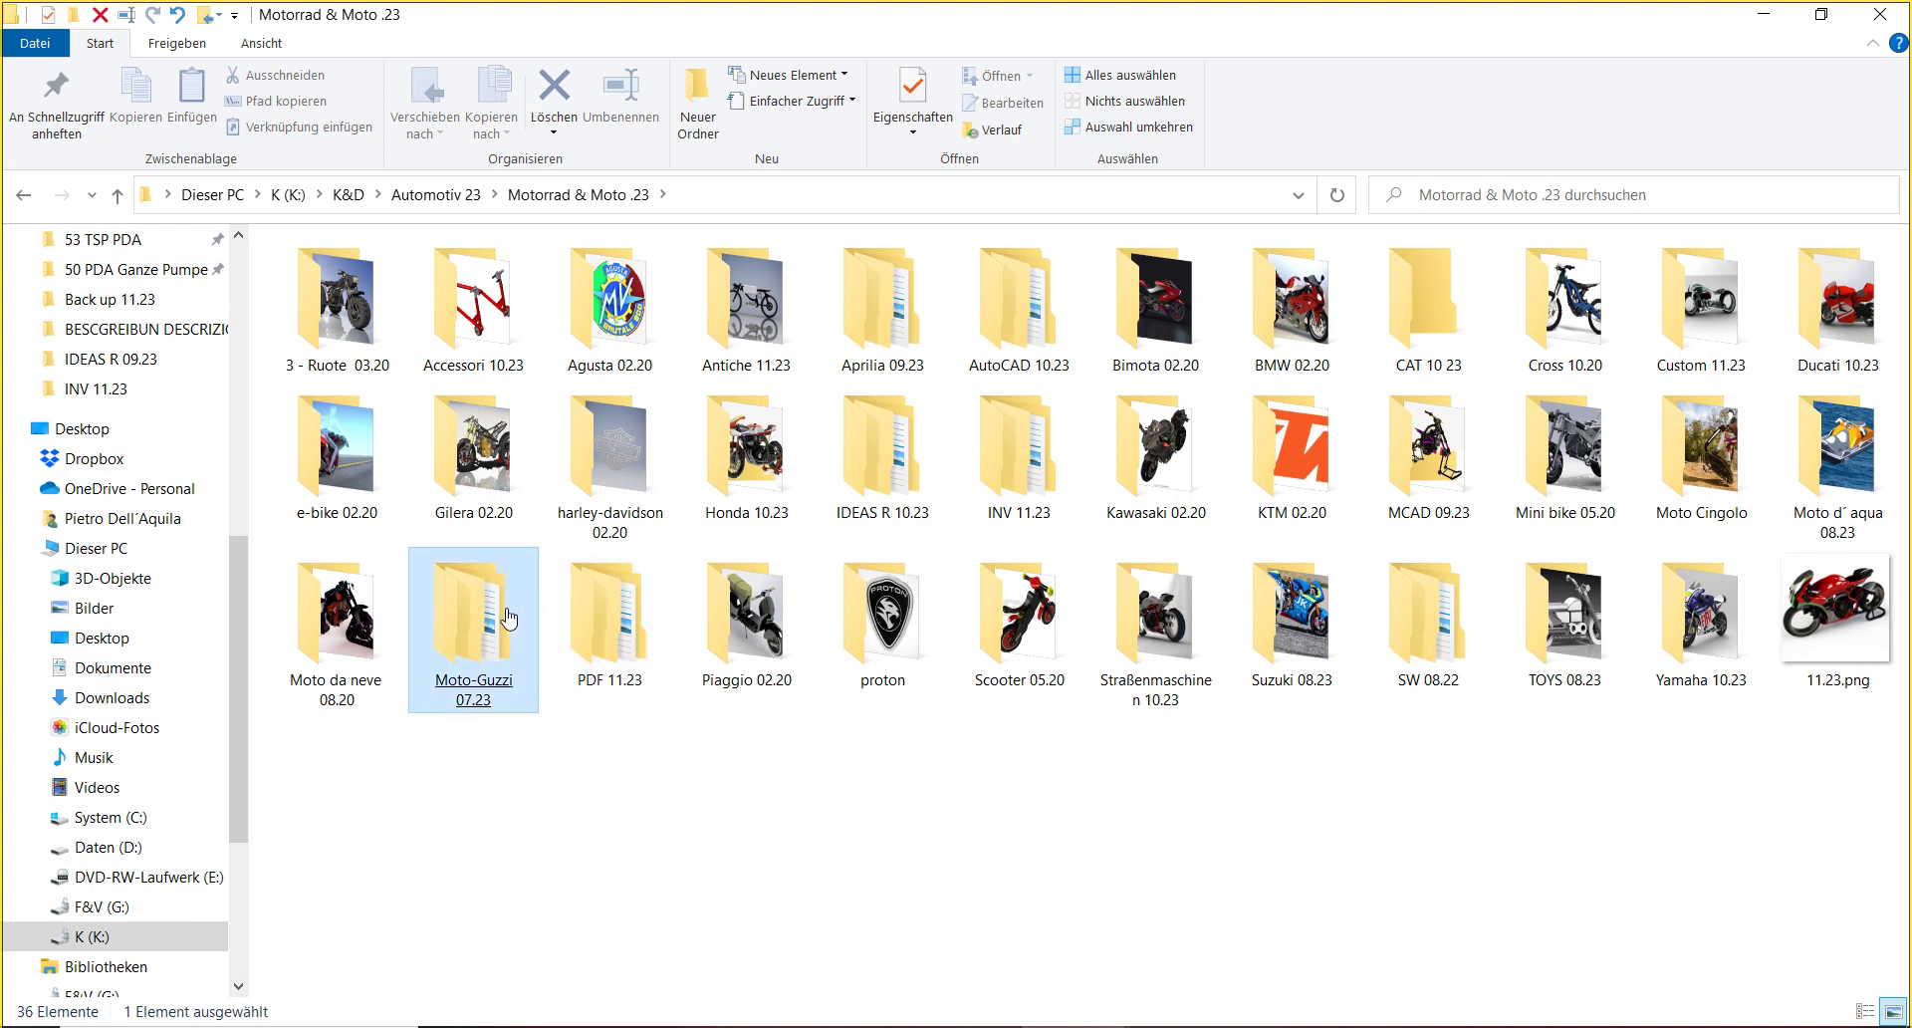
mouse_move(478, 702)
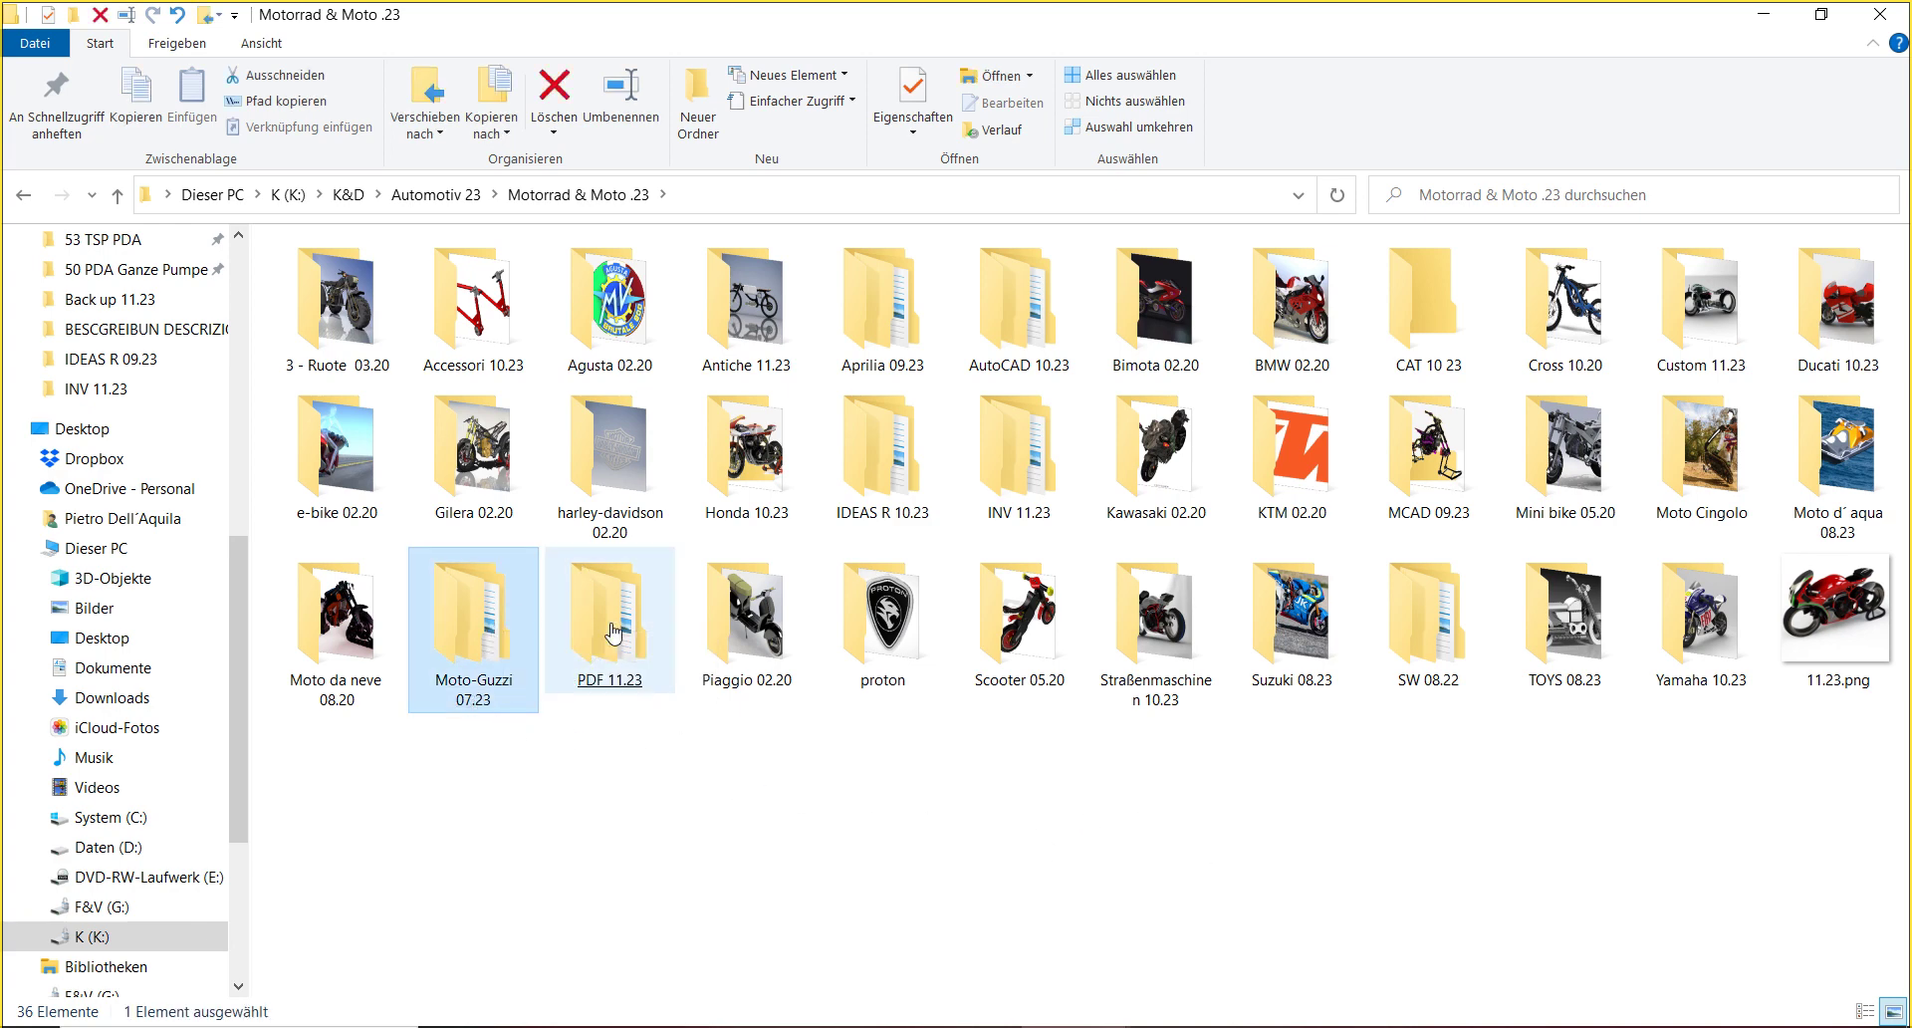
click(571, 618)
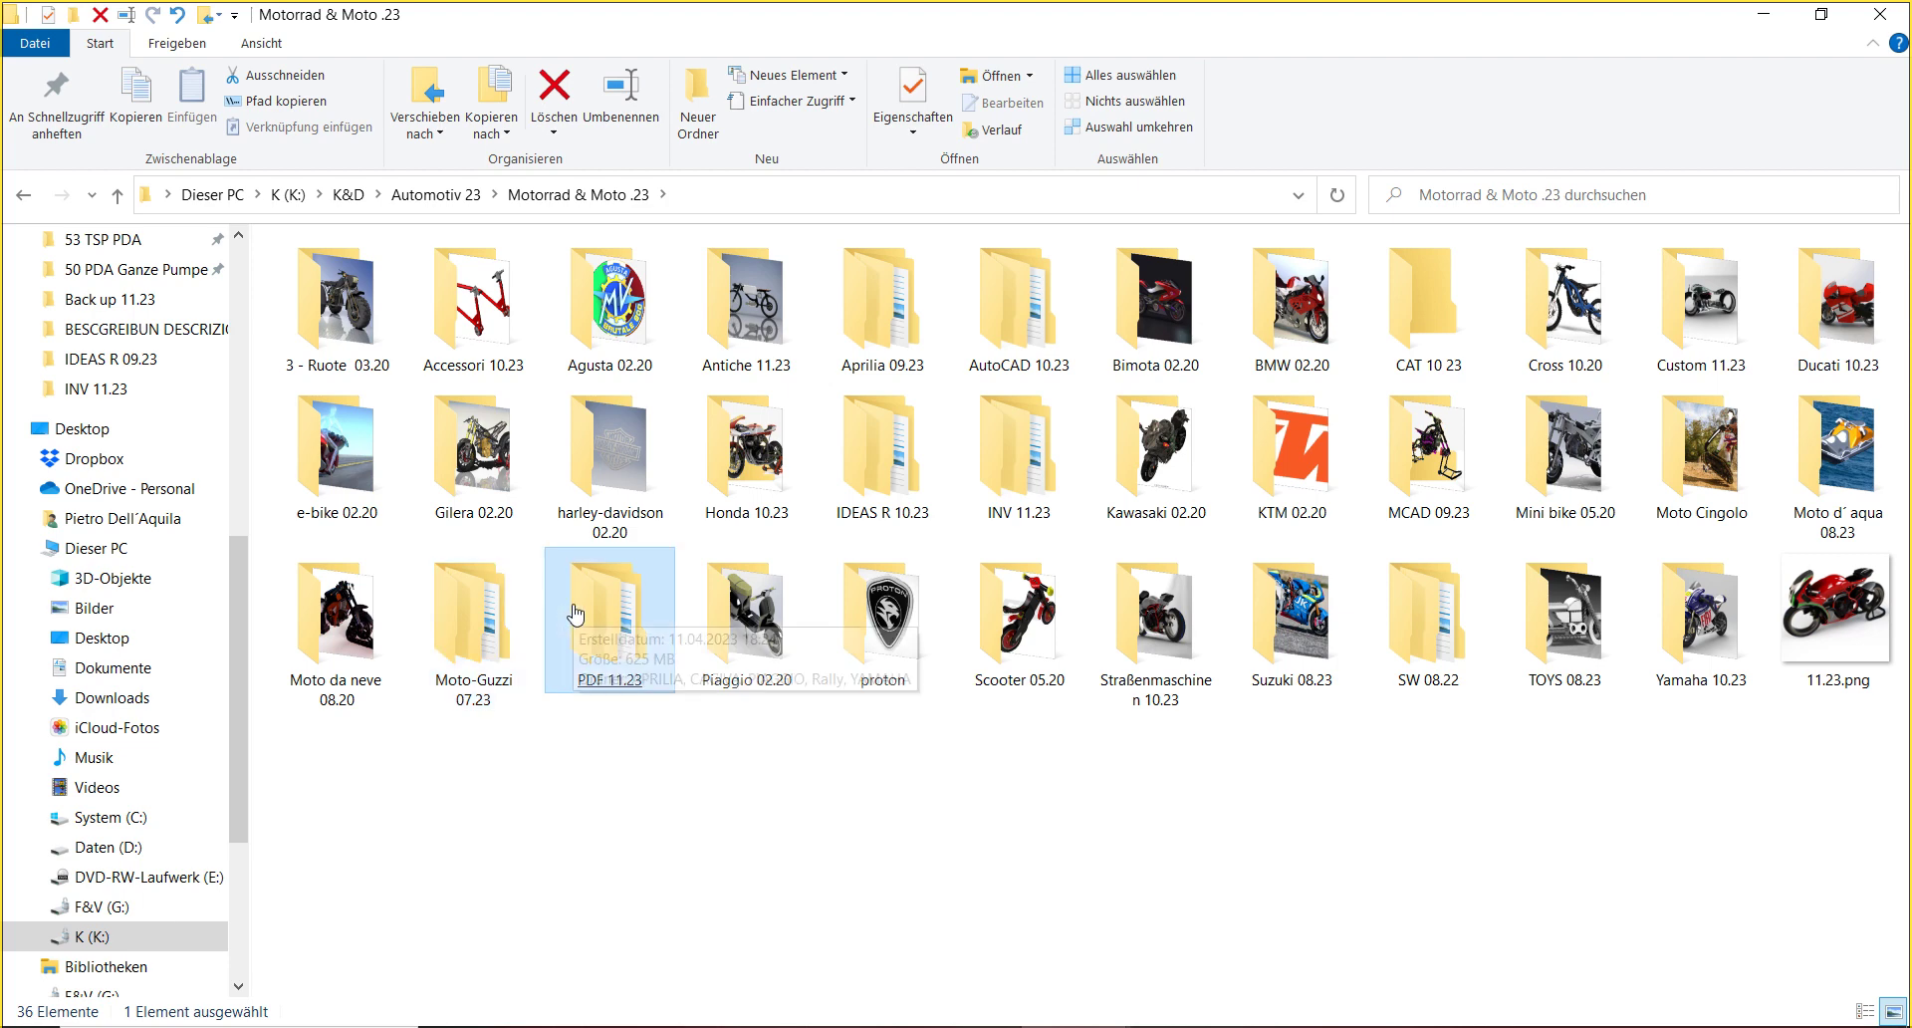
double_click(575, 612)
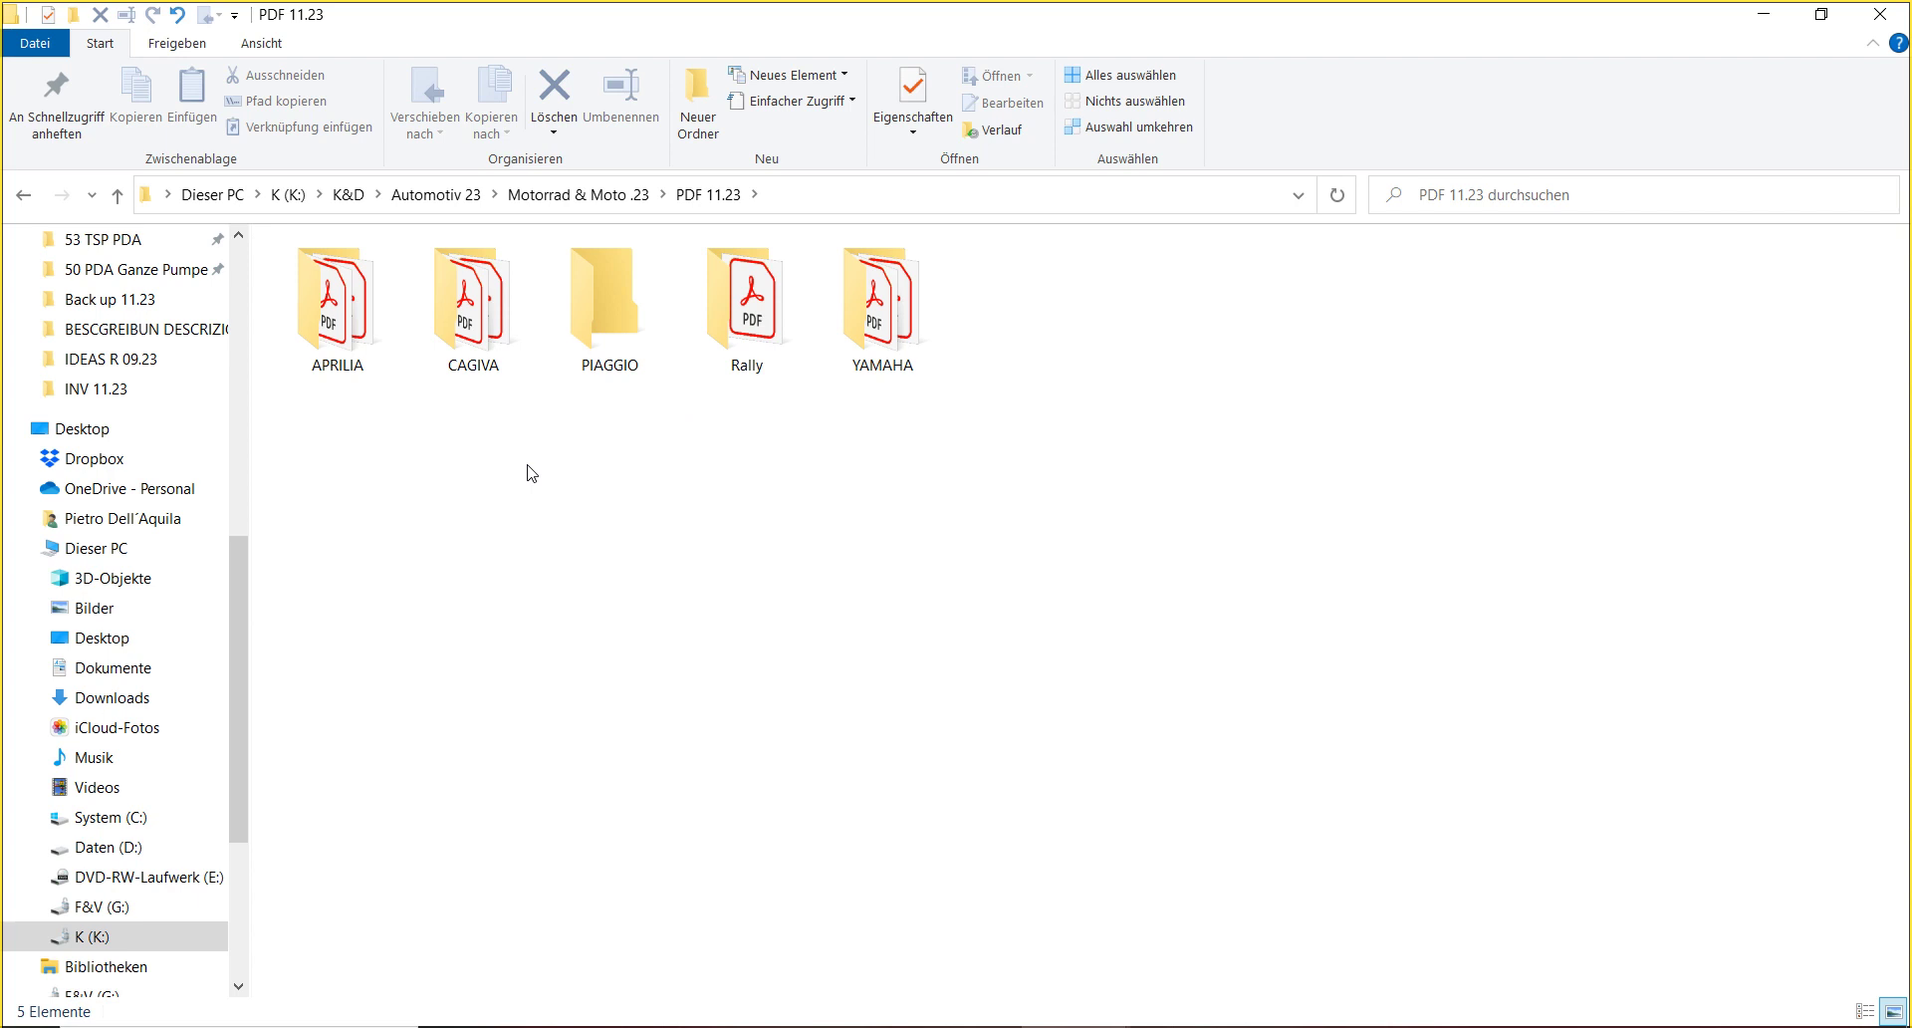
click(379, 370)
click(572, 195)
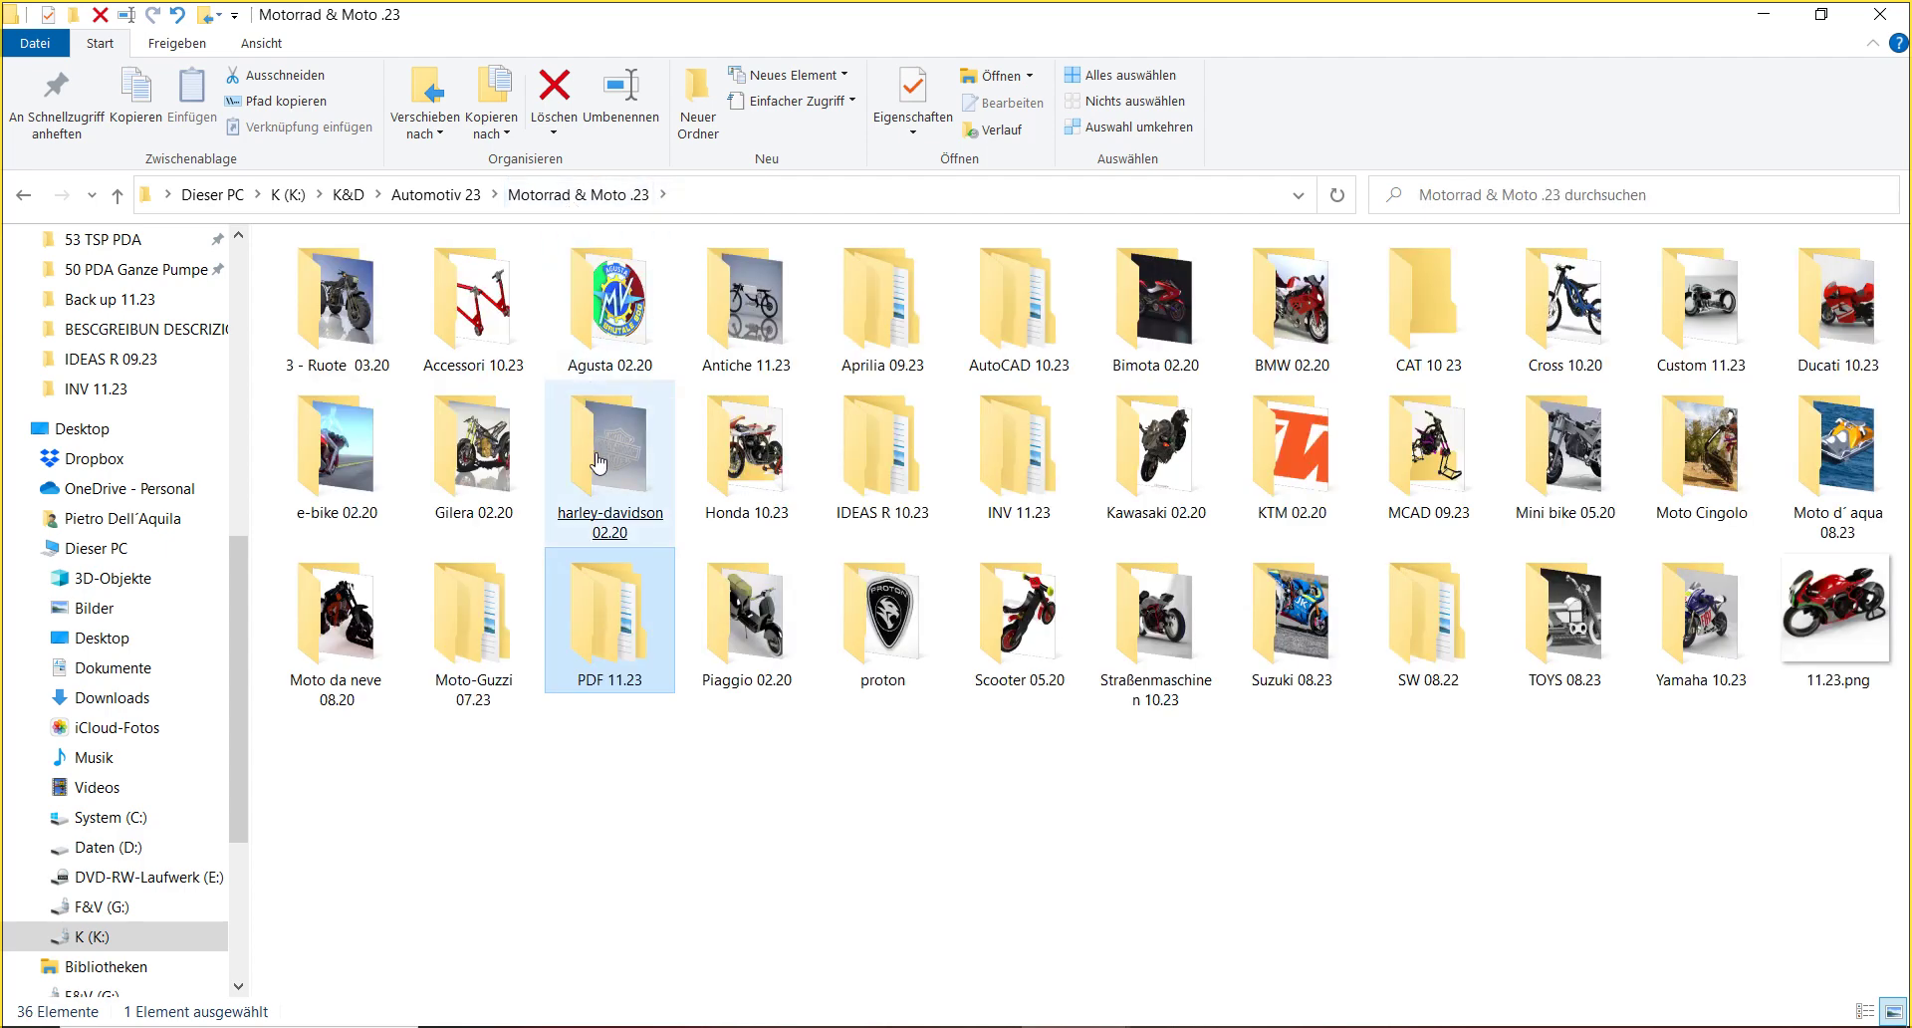
click(322, 420)
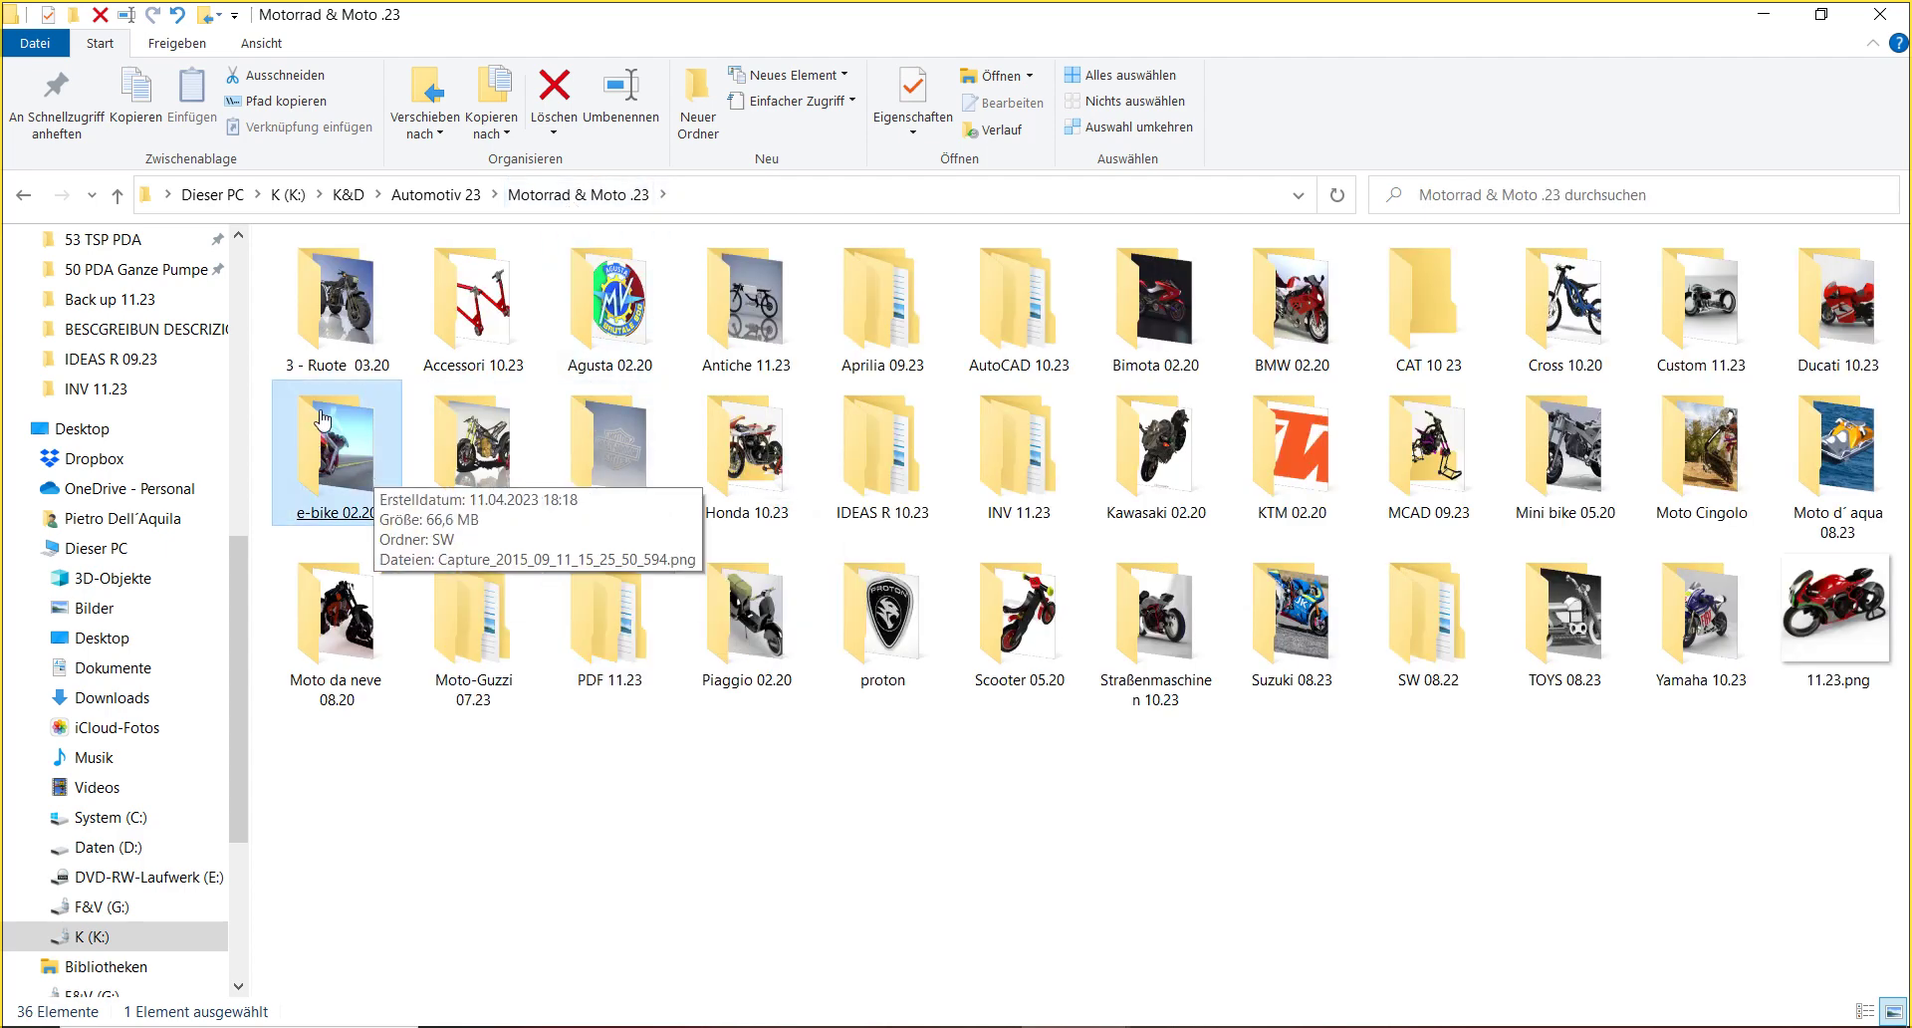
click(429, 442)
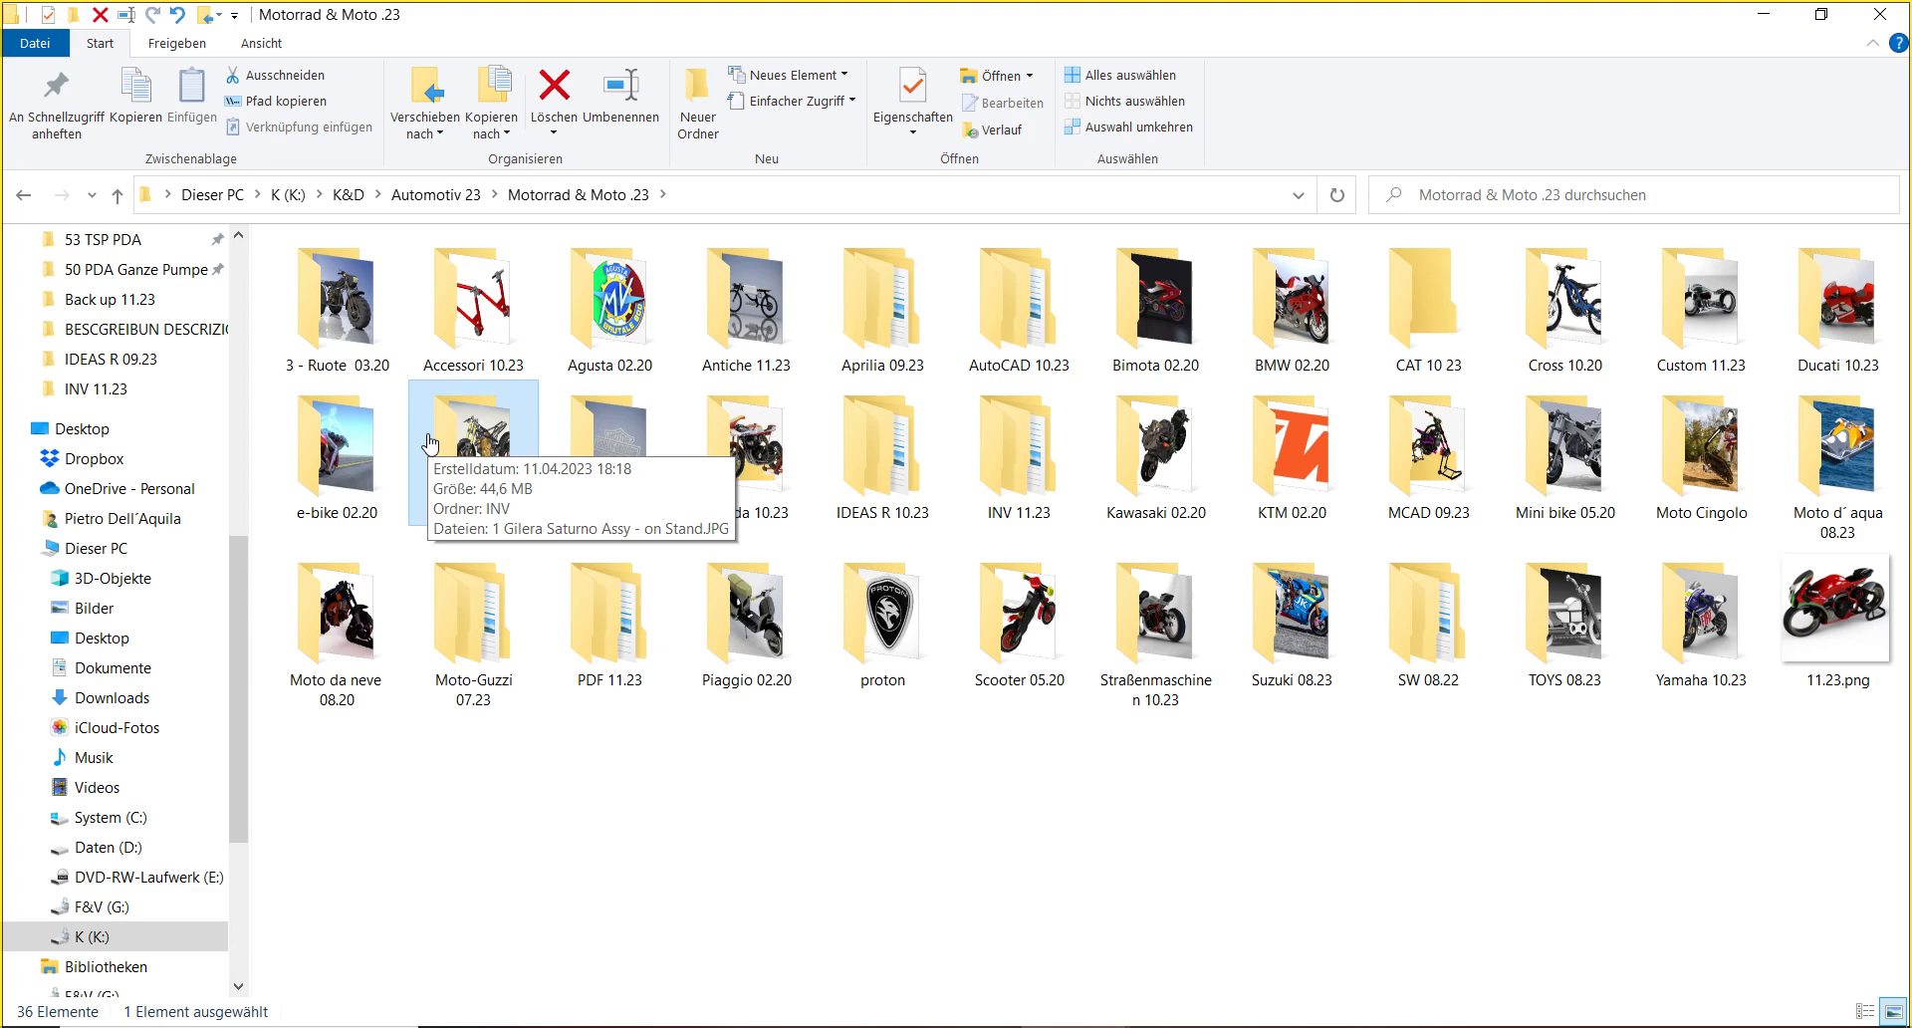
- Go to Accessori 10.23, Carene 10.23, SW, ducati-panigale, and copy the path of its B subfolder
click(536, 314)
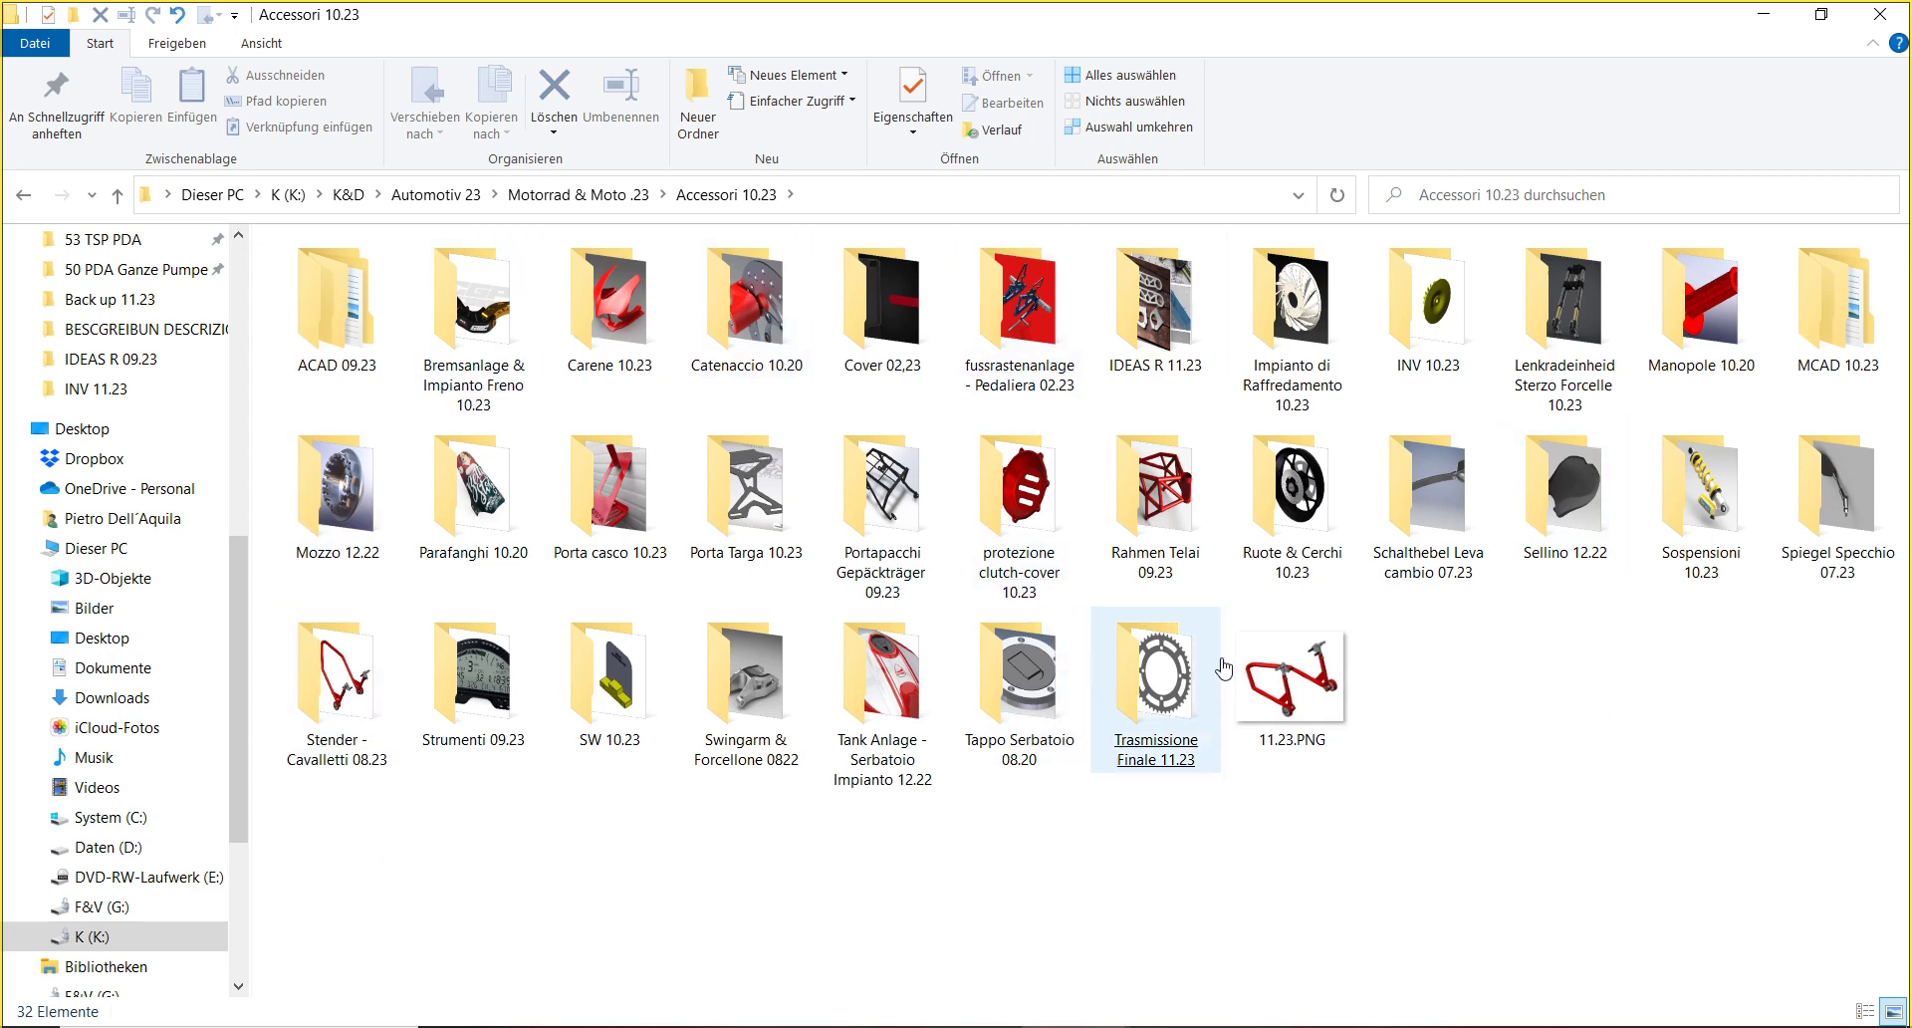
double_click(602, 339)
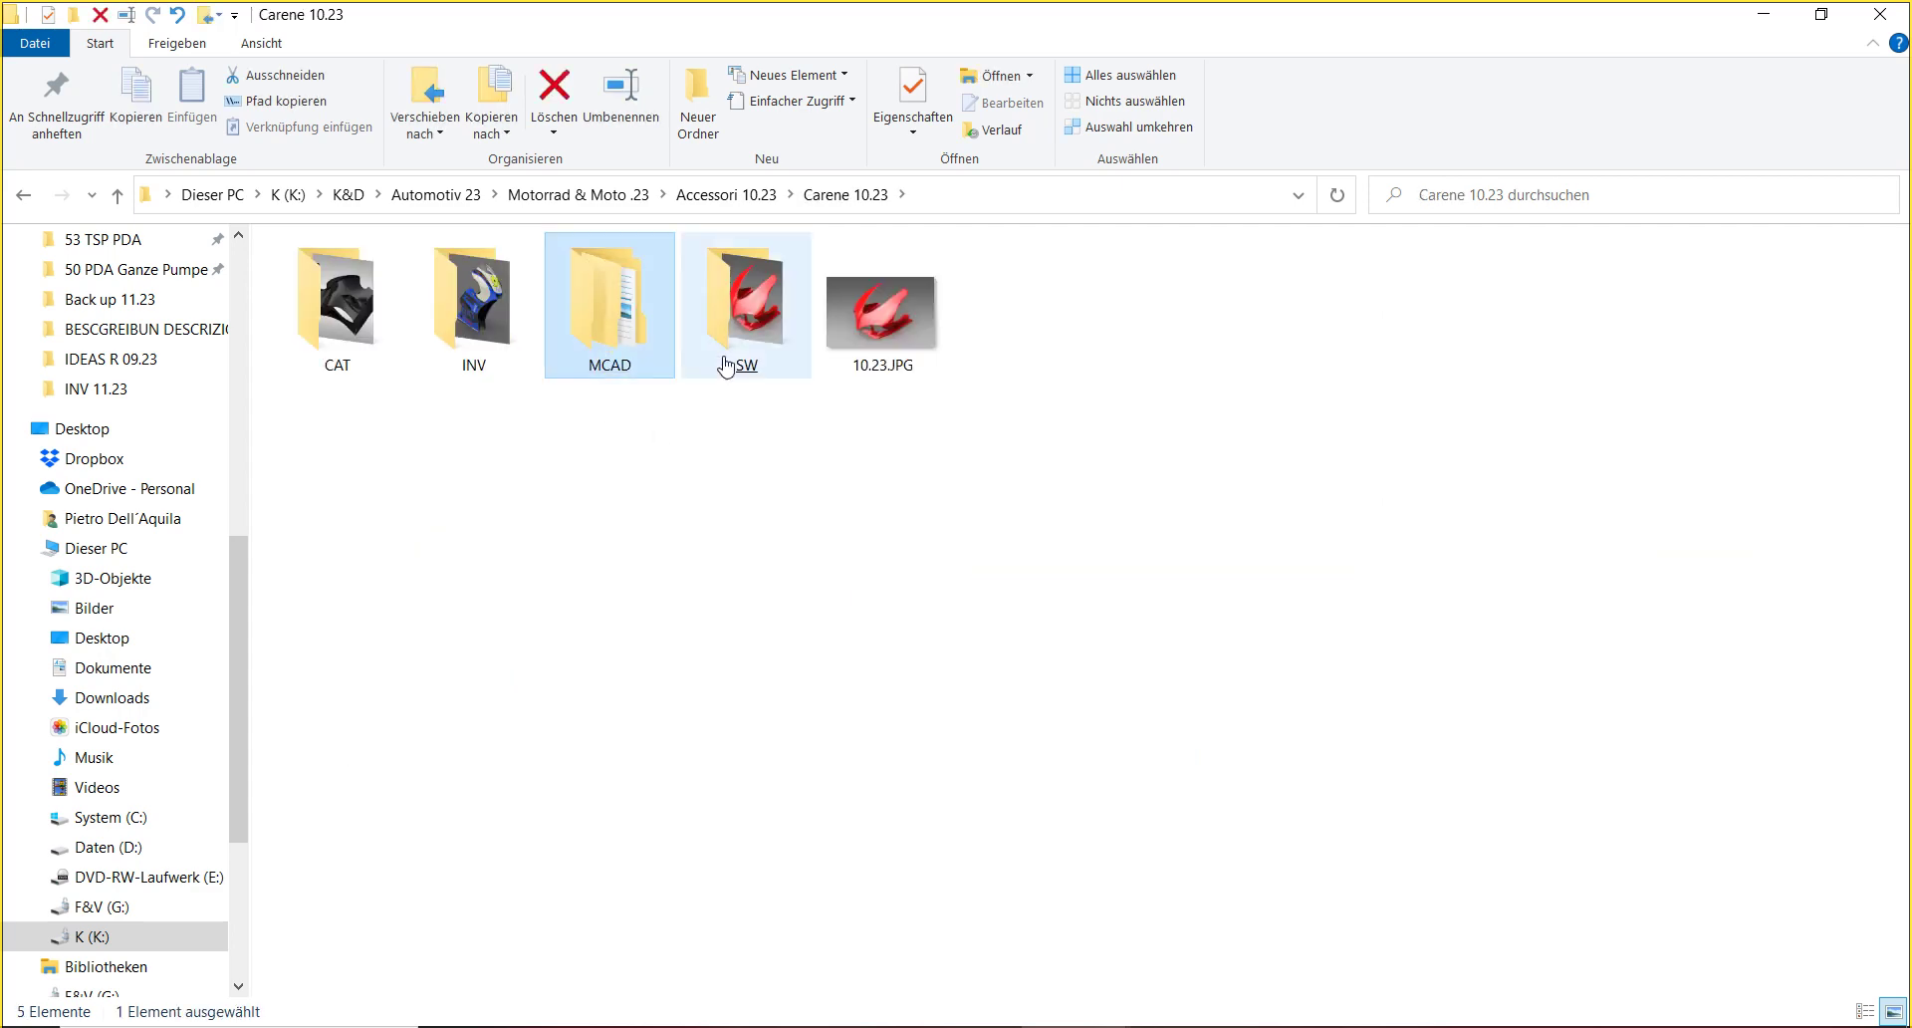
double_click(739, 311)
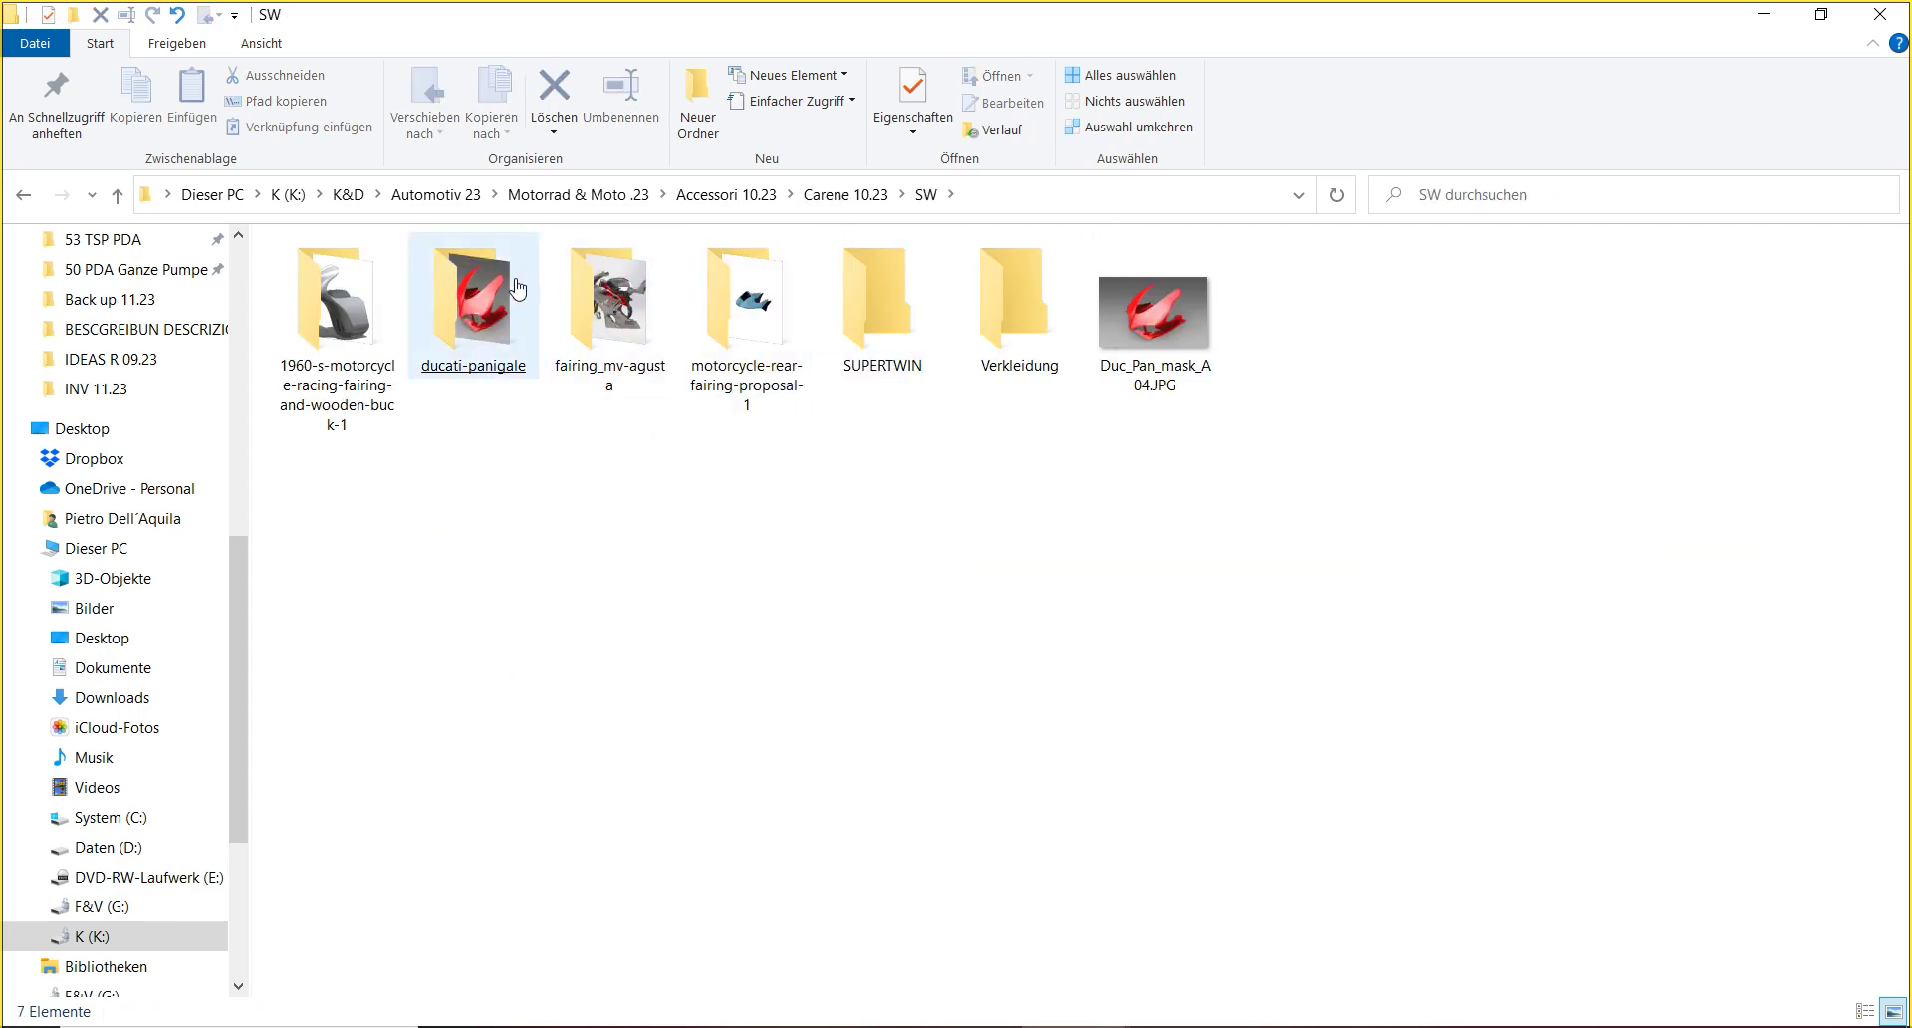
double_click(503, 299)
double_click(331, 310)
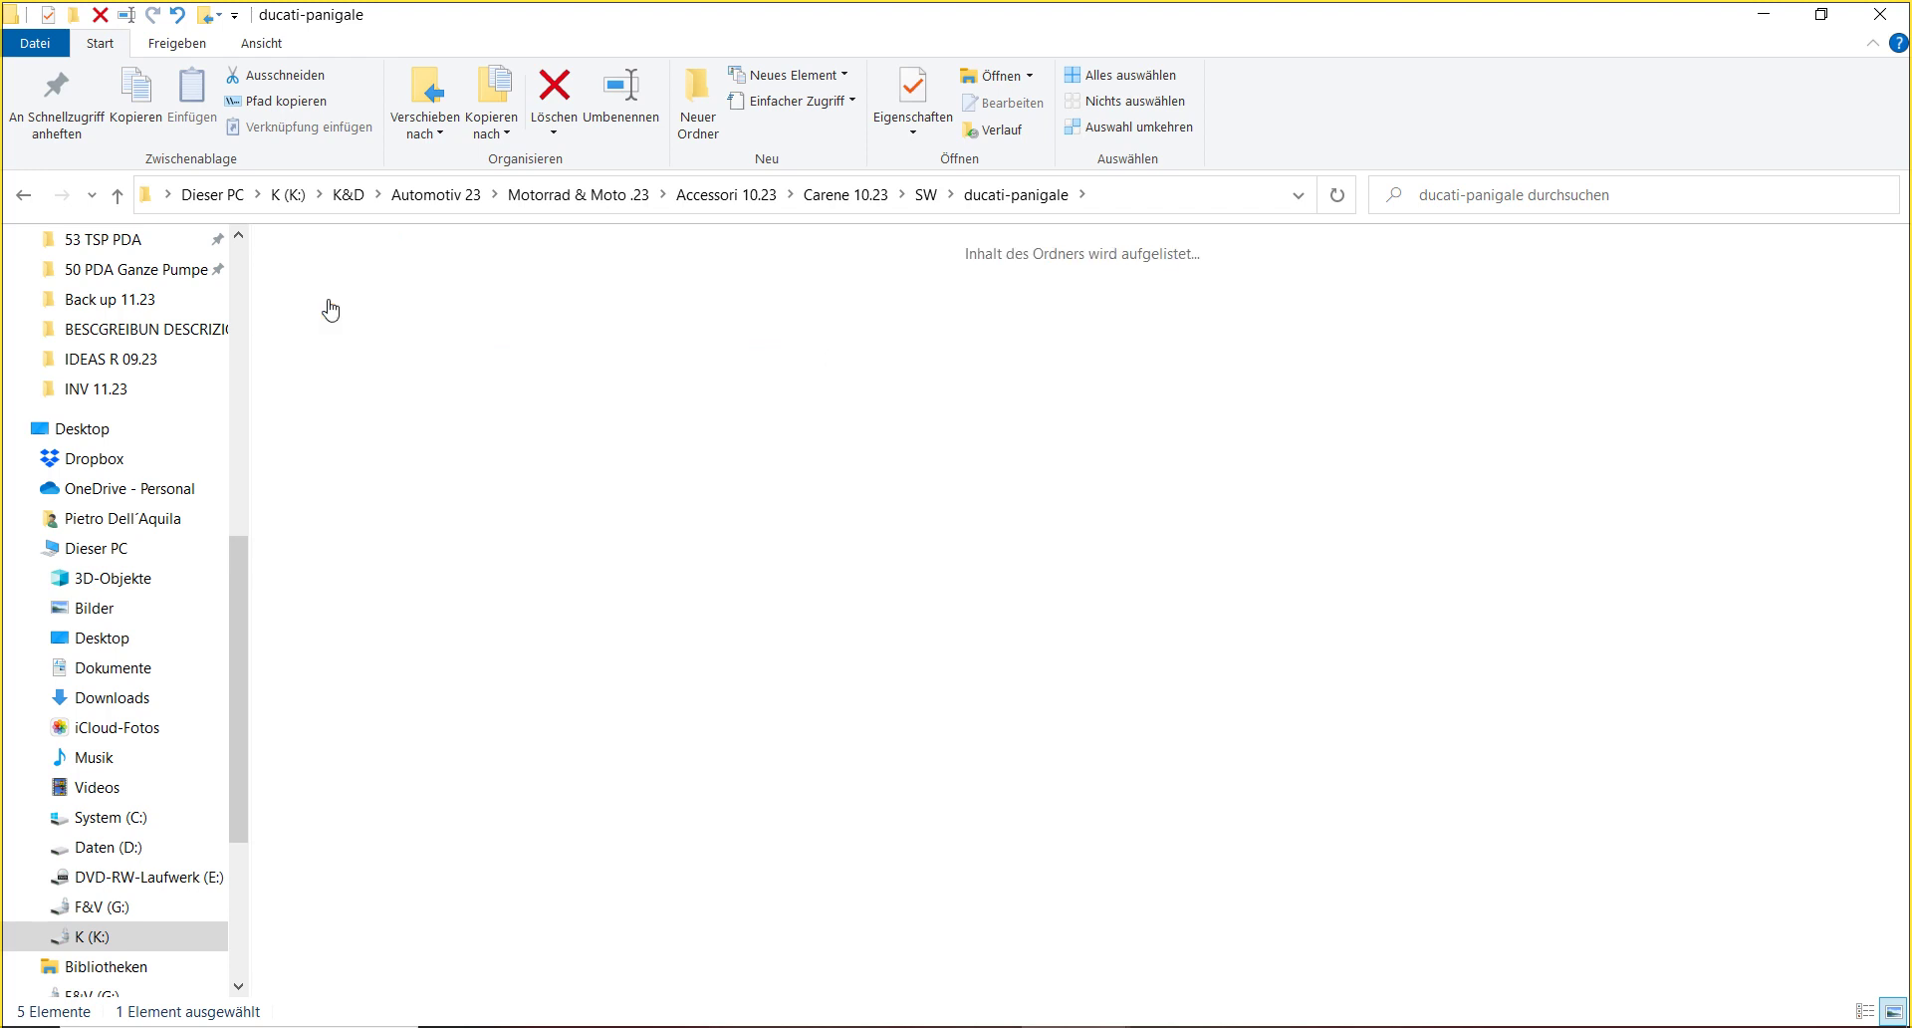
click(1215, 202)
key(ctrl+c)
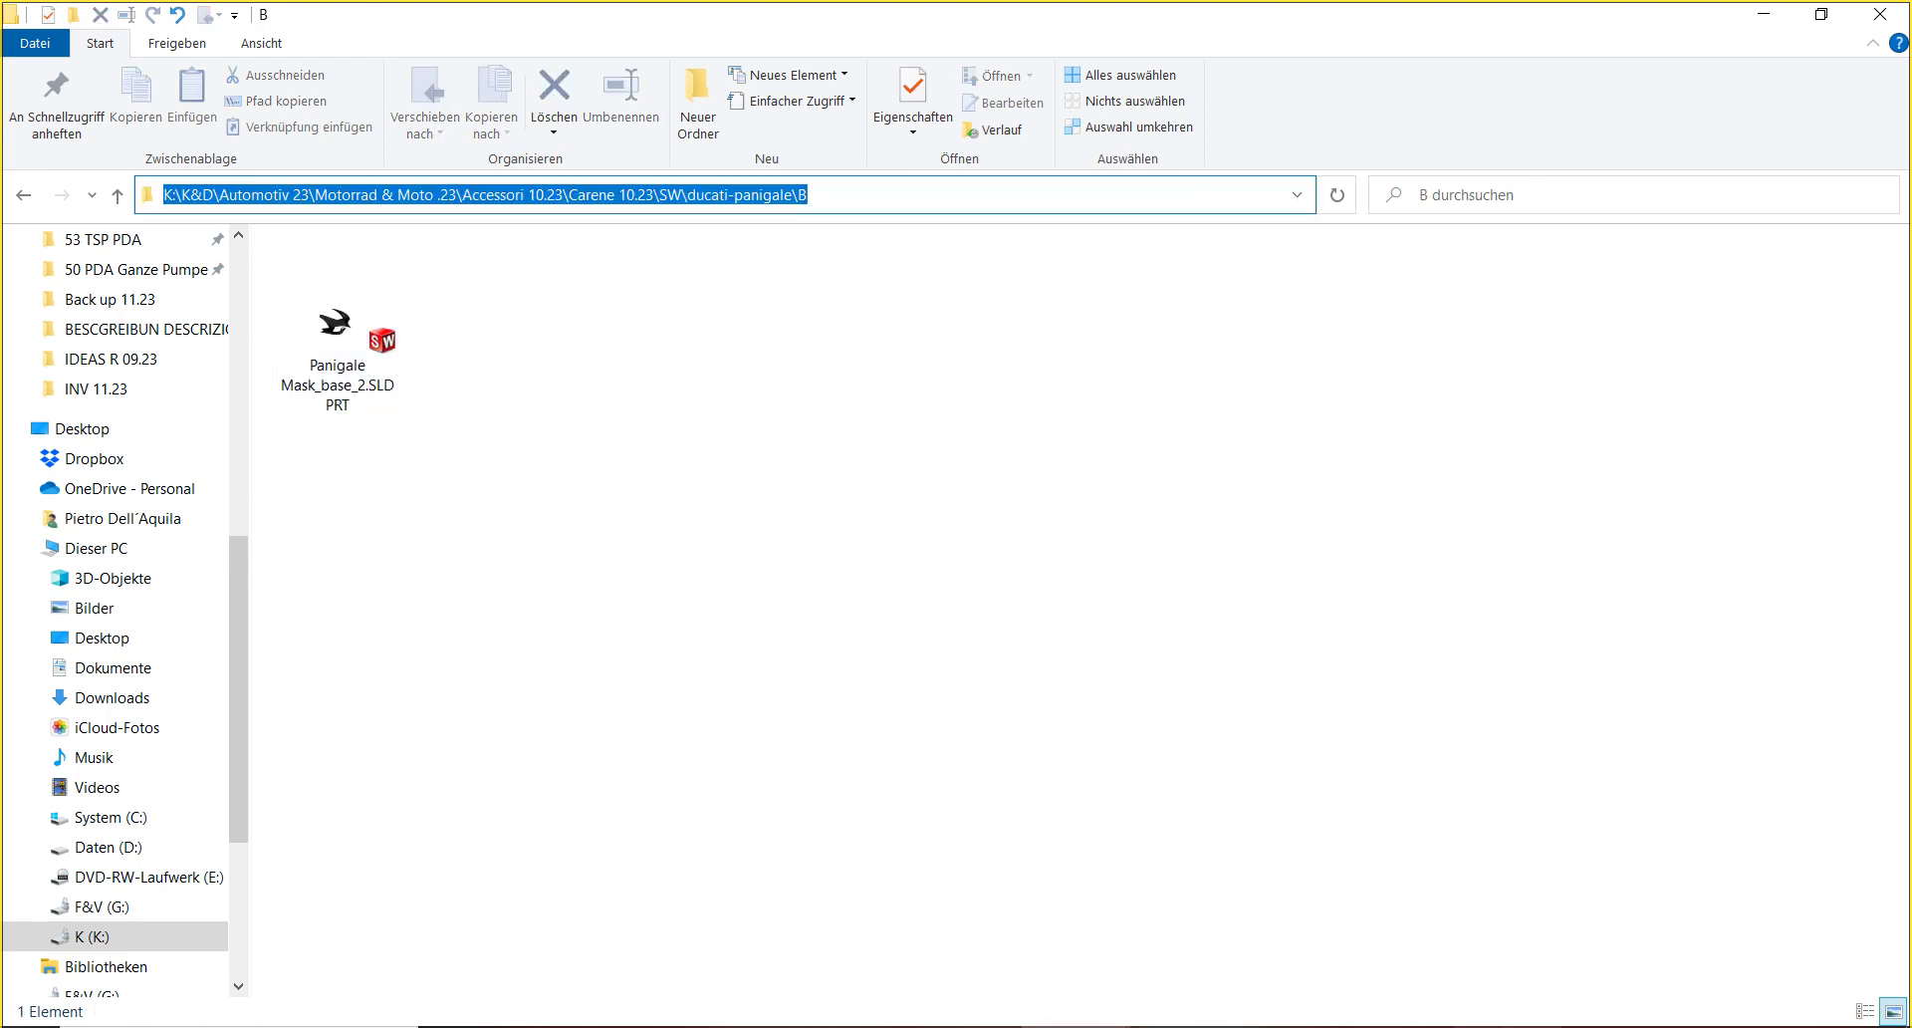
- Switch to SolidWorks, open Panigale Mask_base_2.SLDPRT from the copied B folder path and maximise its document window
key(alt+Tab)
click(440, 28)
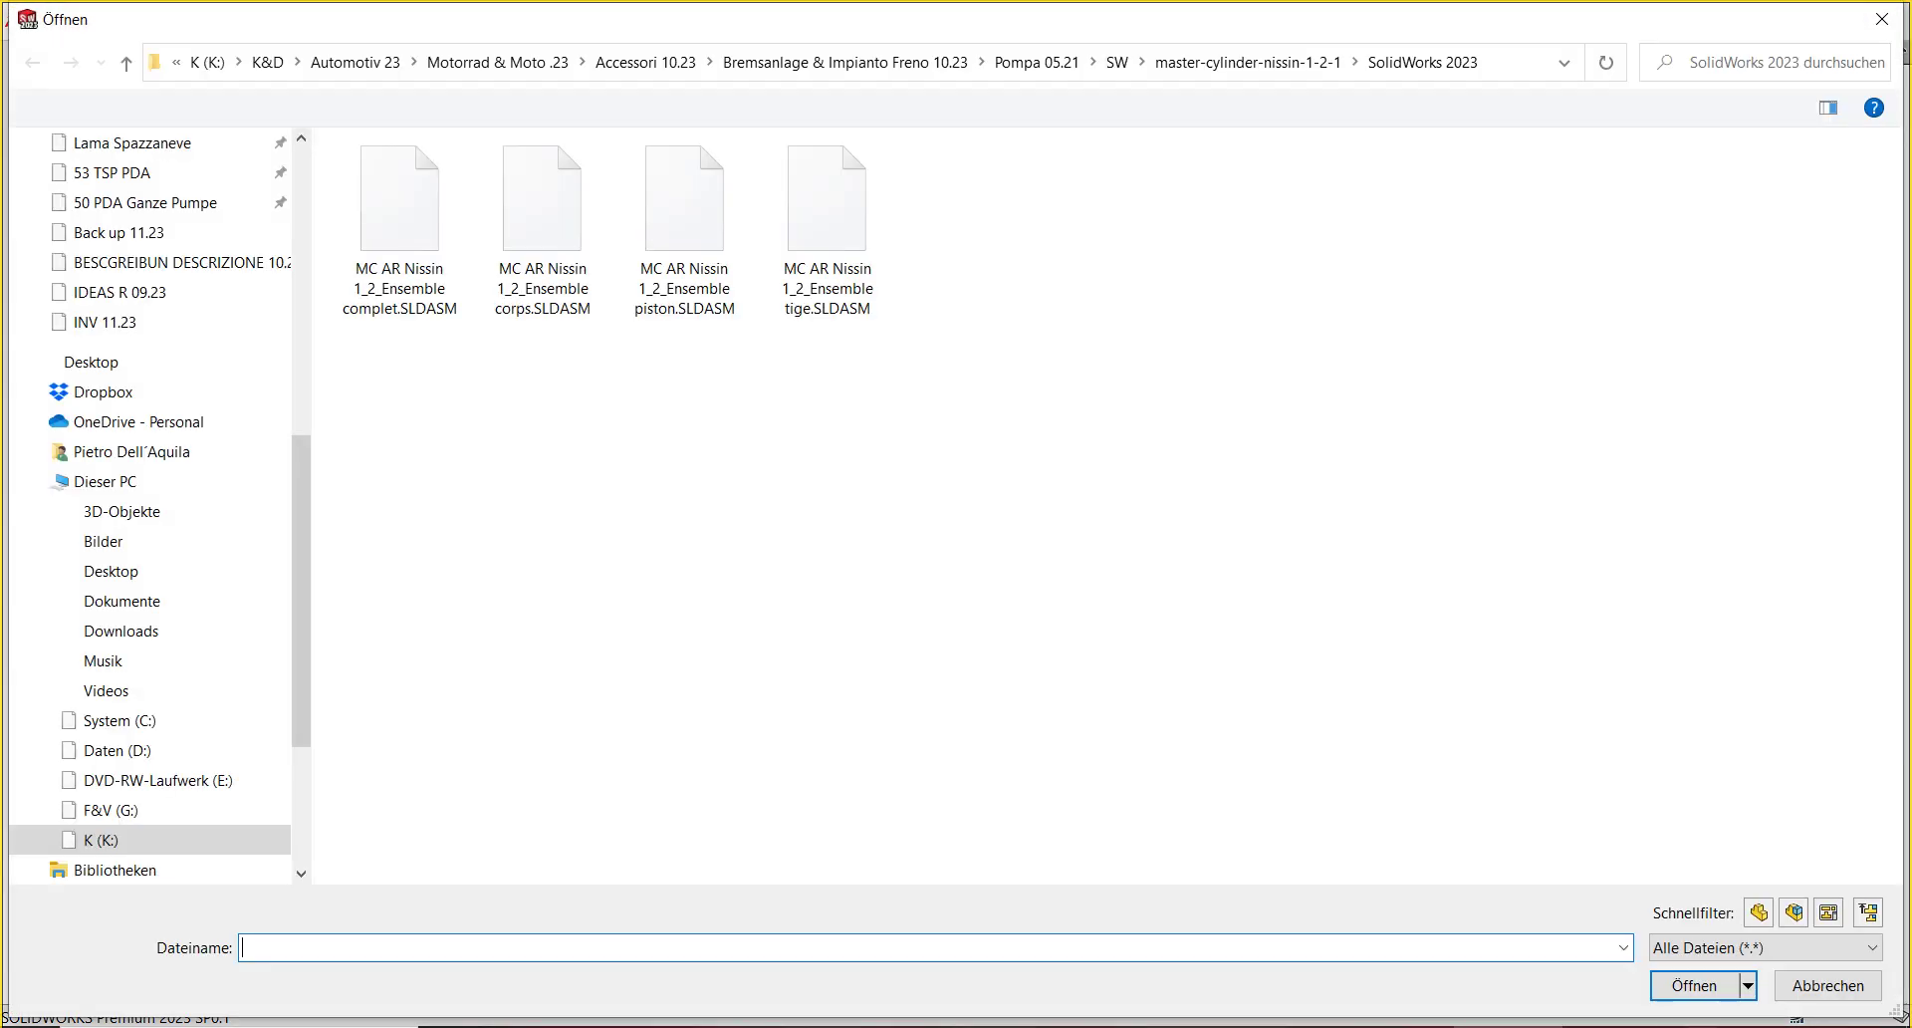
key(ctrl+v)
key(Return)
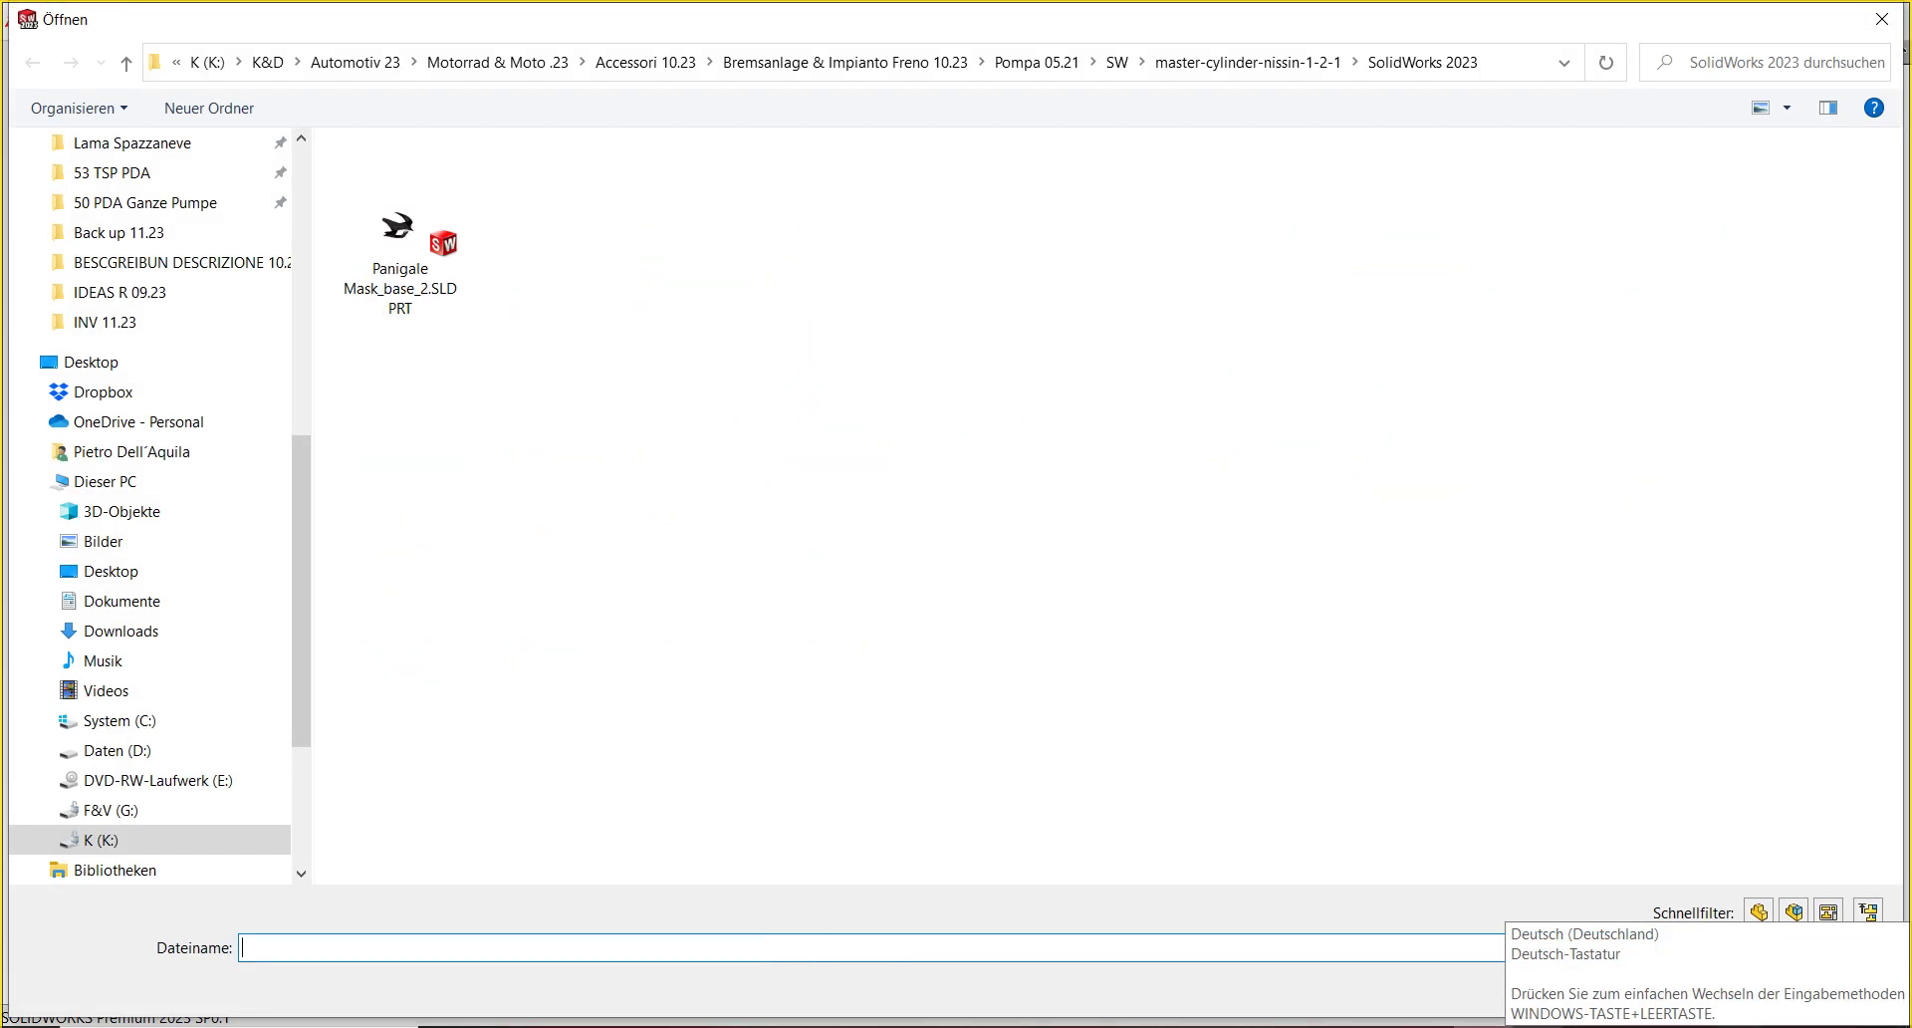
double_click(403, 239)
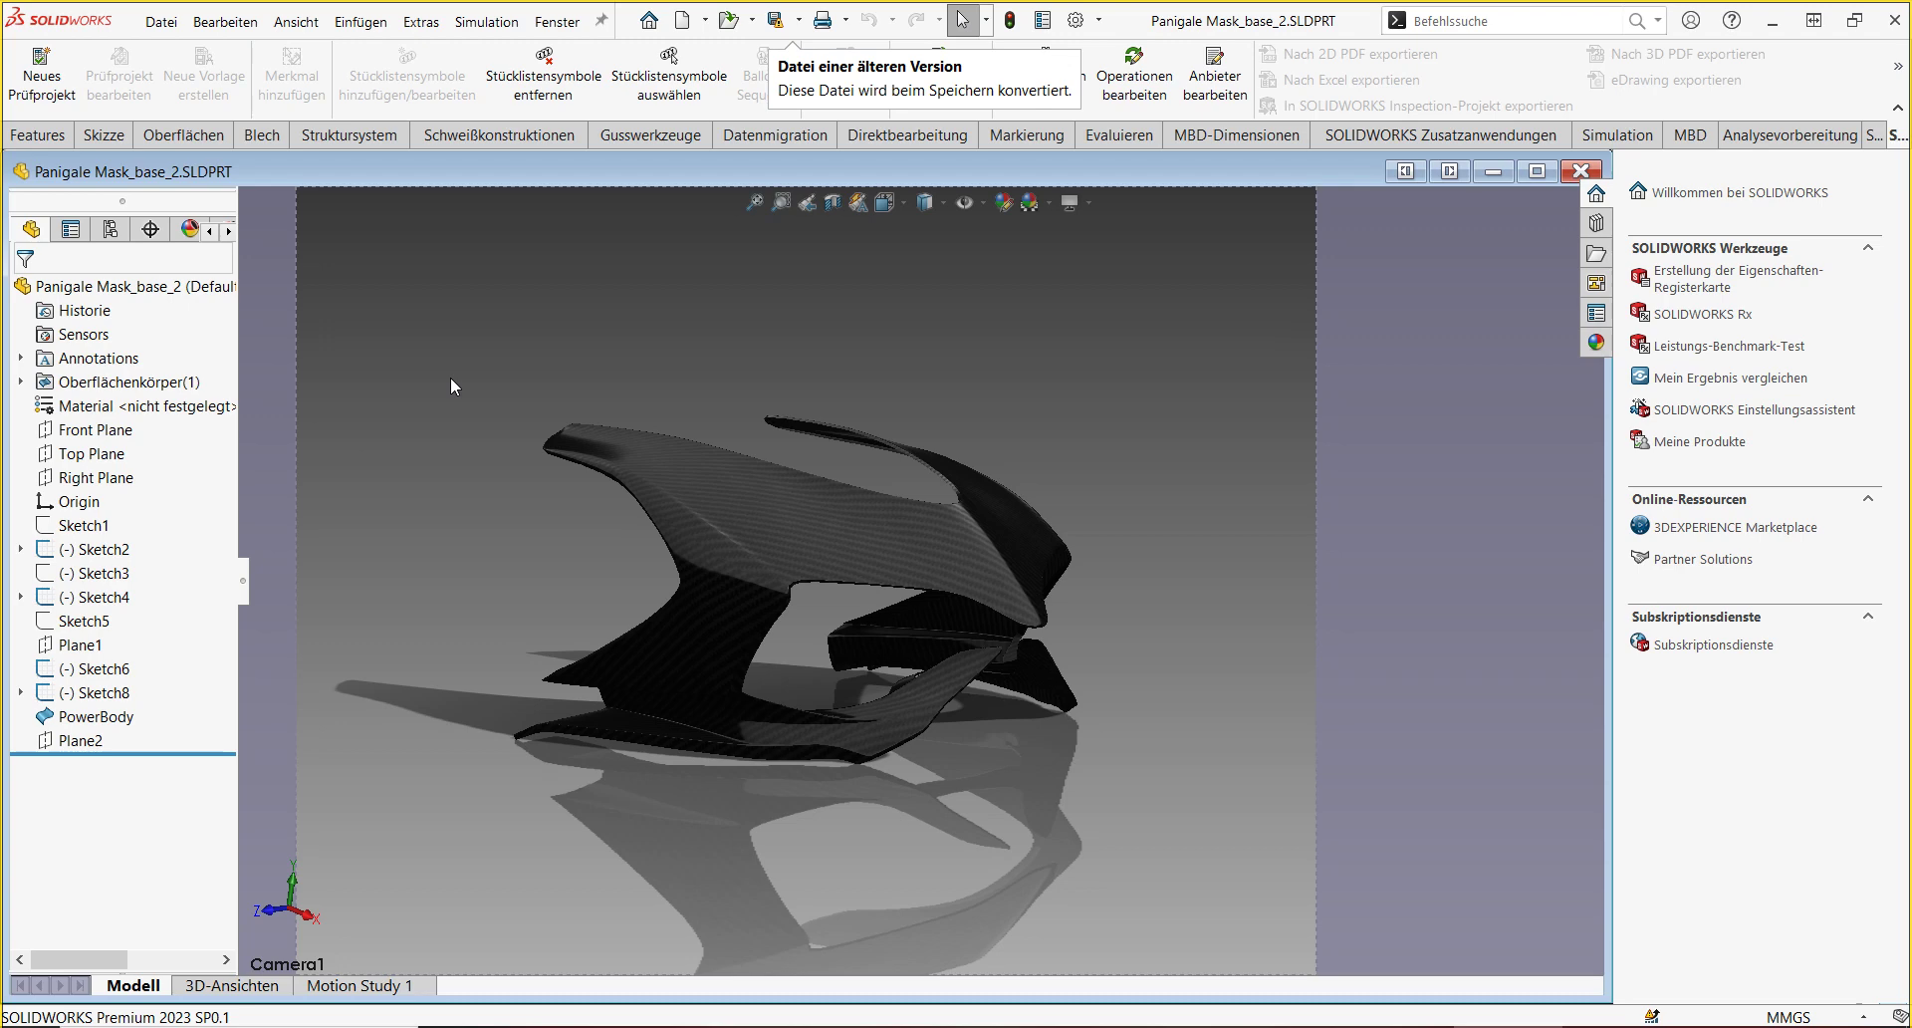
click(1533, 172)
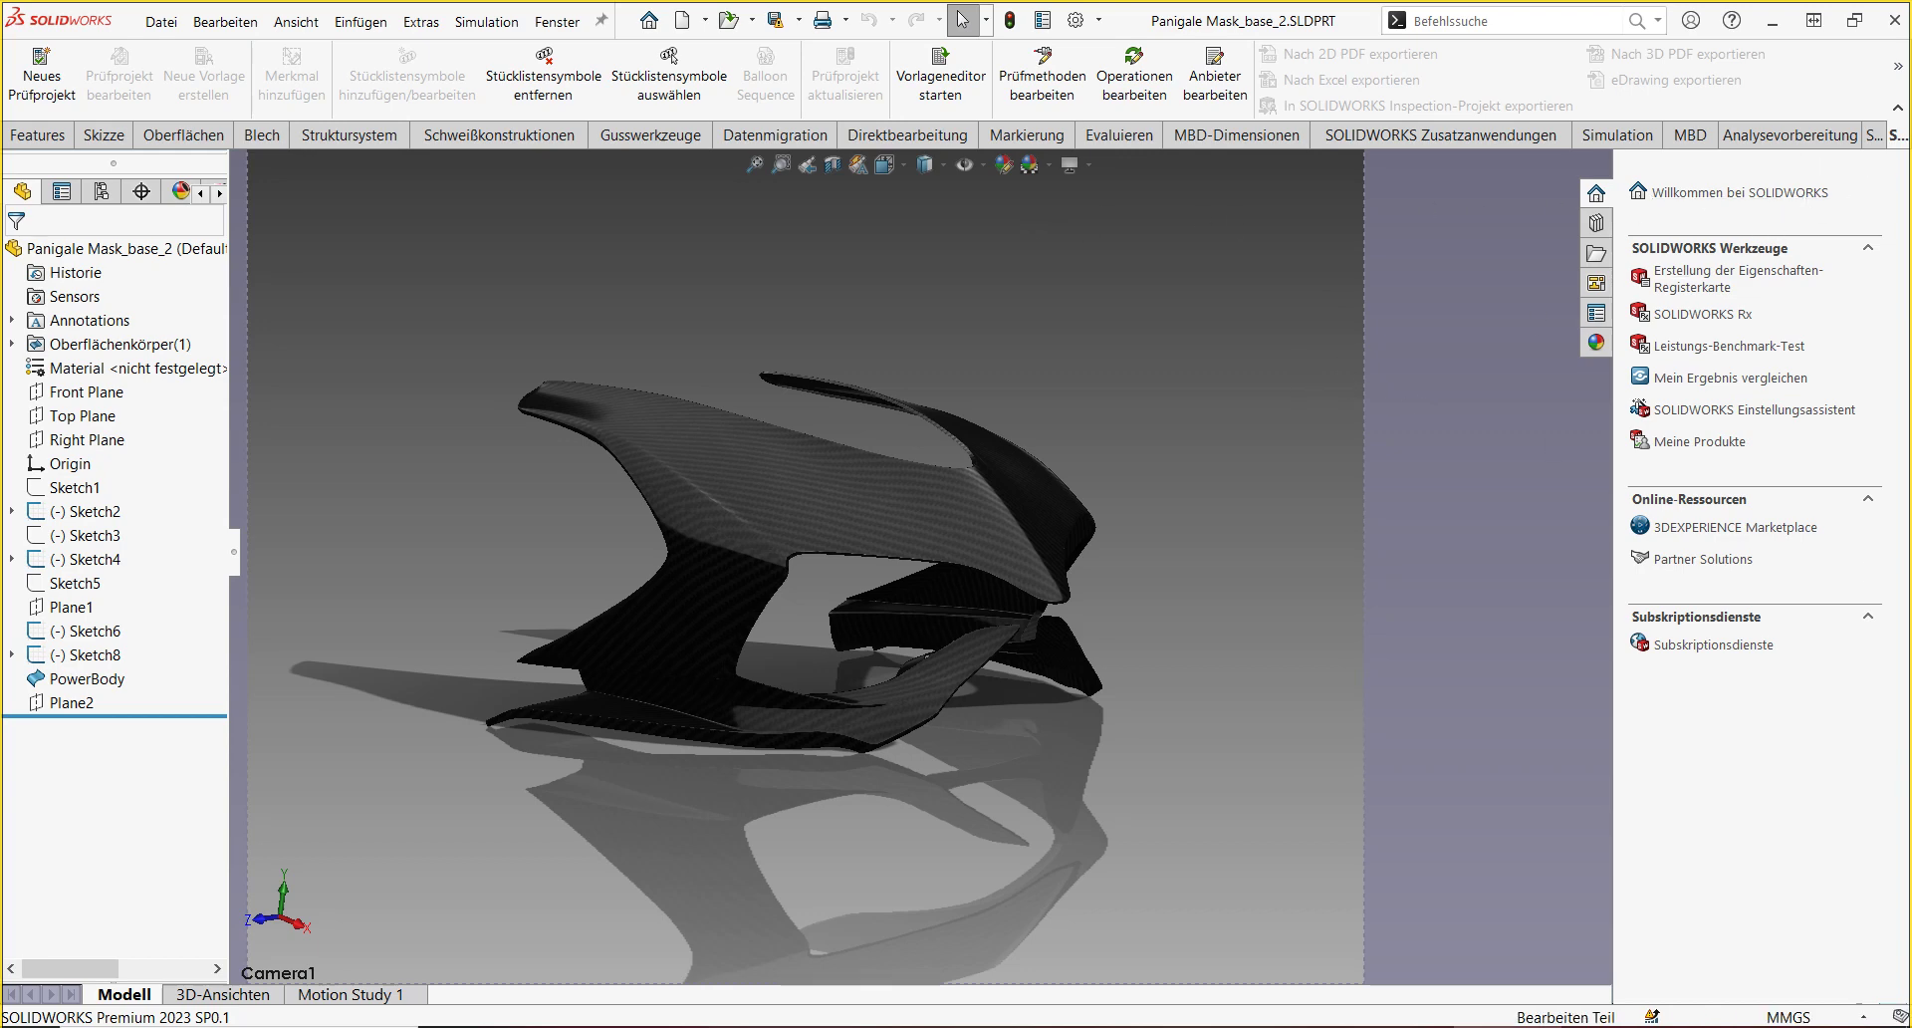
- Examine the Panigale fairing's carbon-textured surfaces from both sides and up close, then fit the whole model in view
middle_click(822, 581)
middle_click(1138, 356)
scroll(737, 442, up, 3)
drag(828, 422, 838, 460)
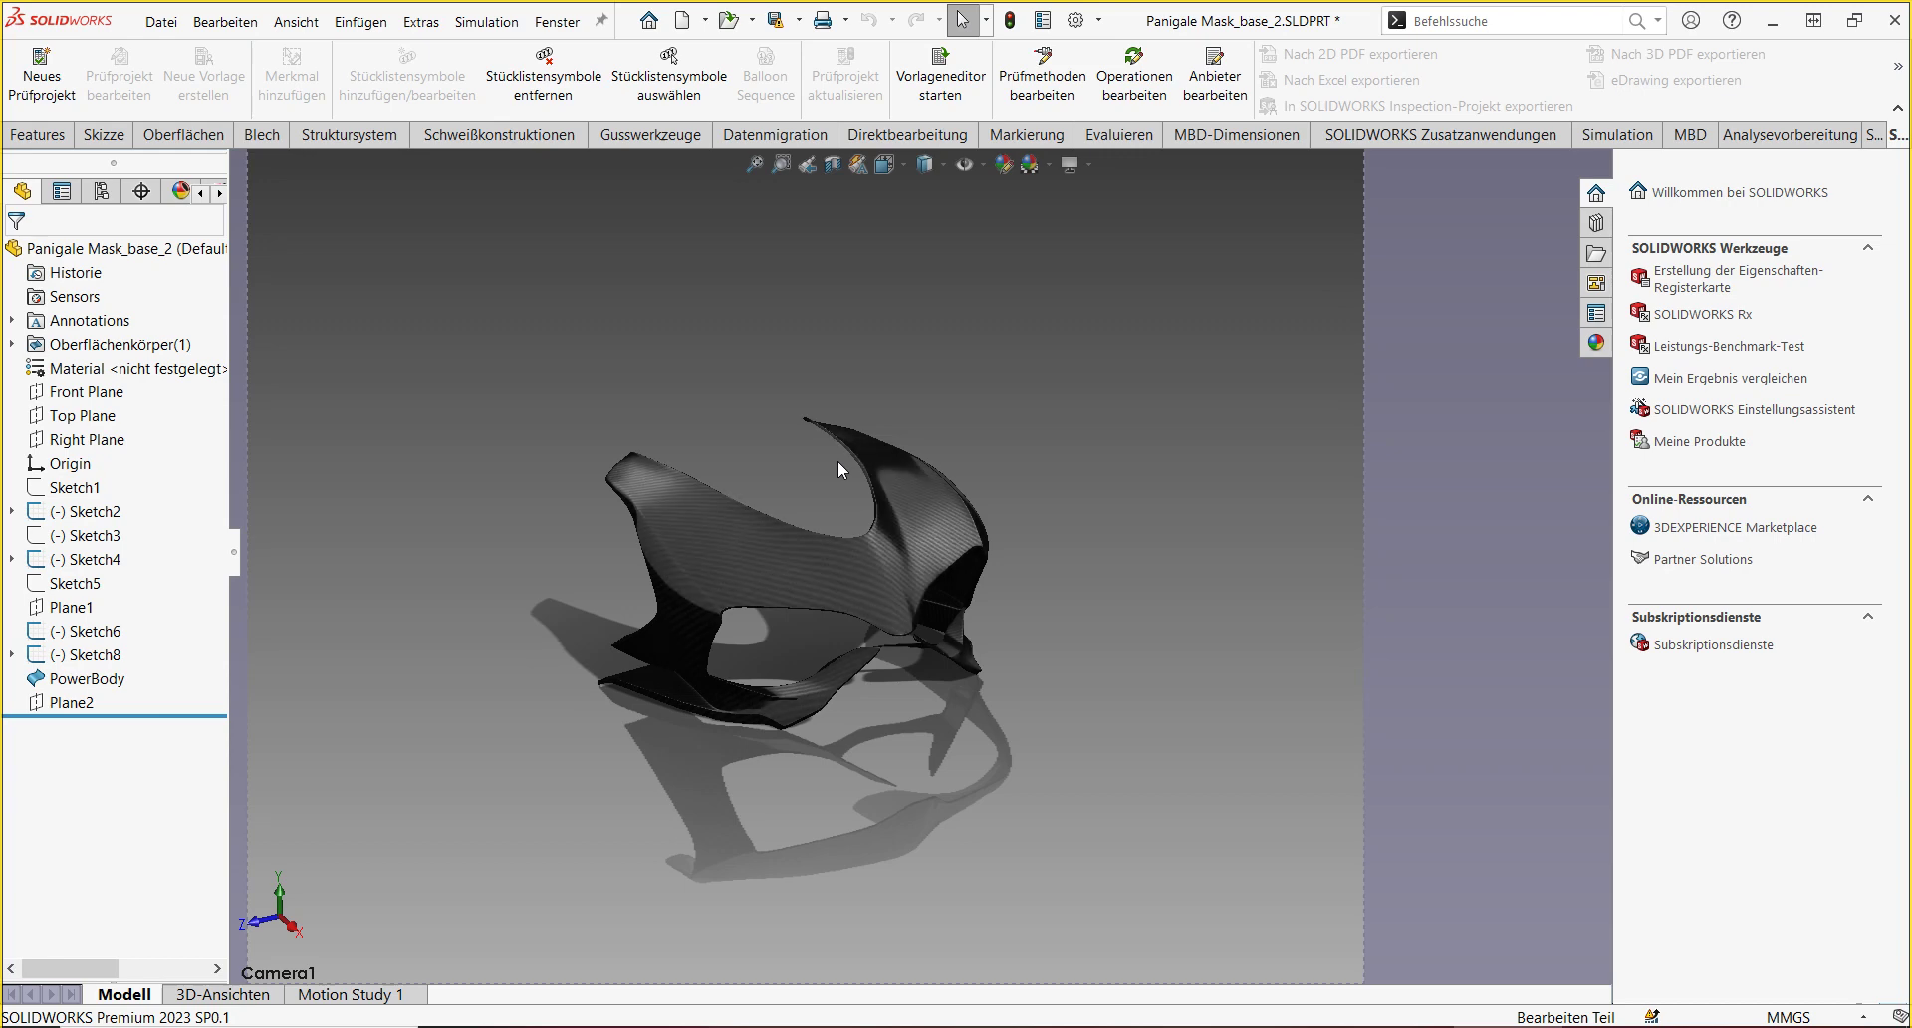
scroll(812, 583, down, 3)
scroll(1215, 612, down, 5)
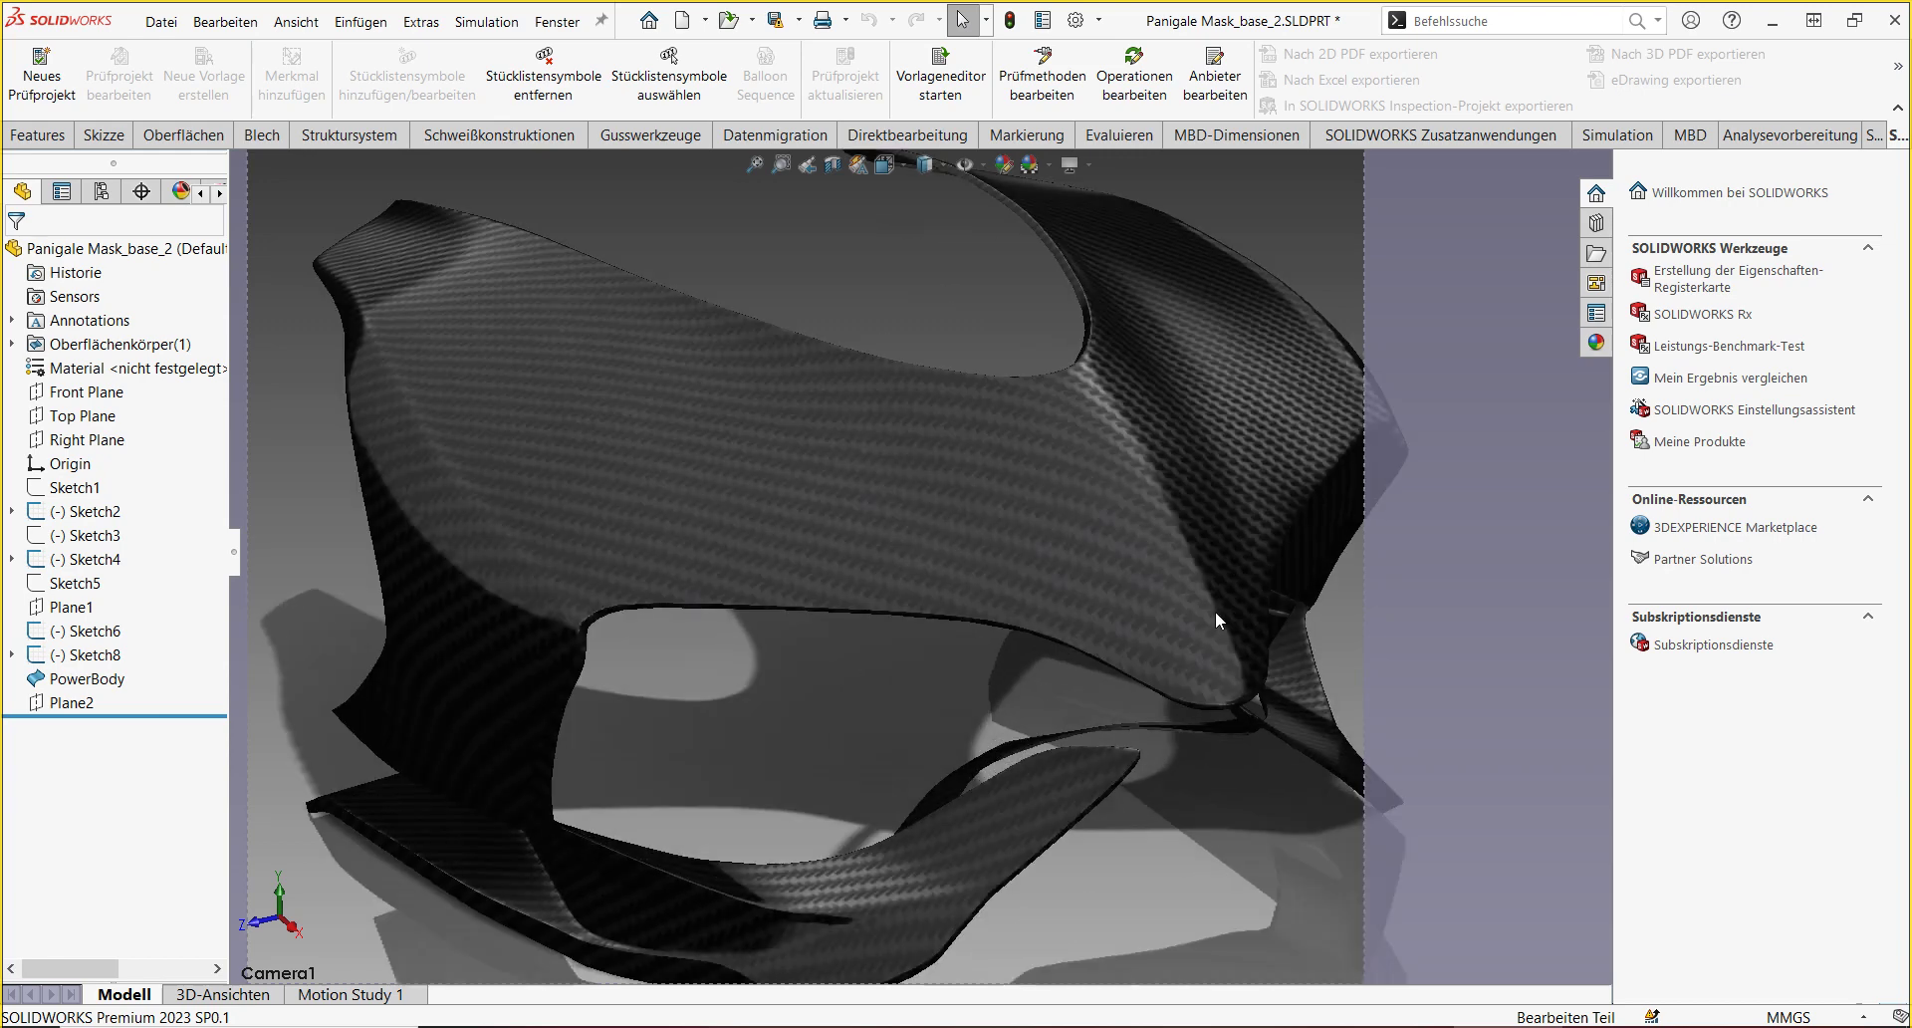
drag(910, 627, 978, 578)
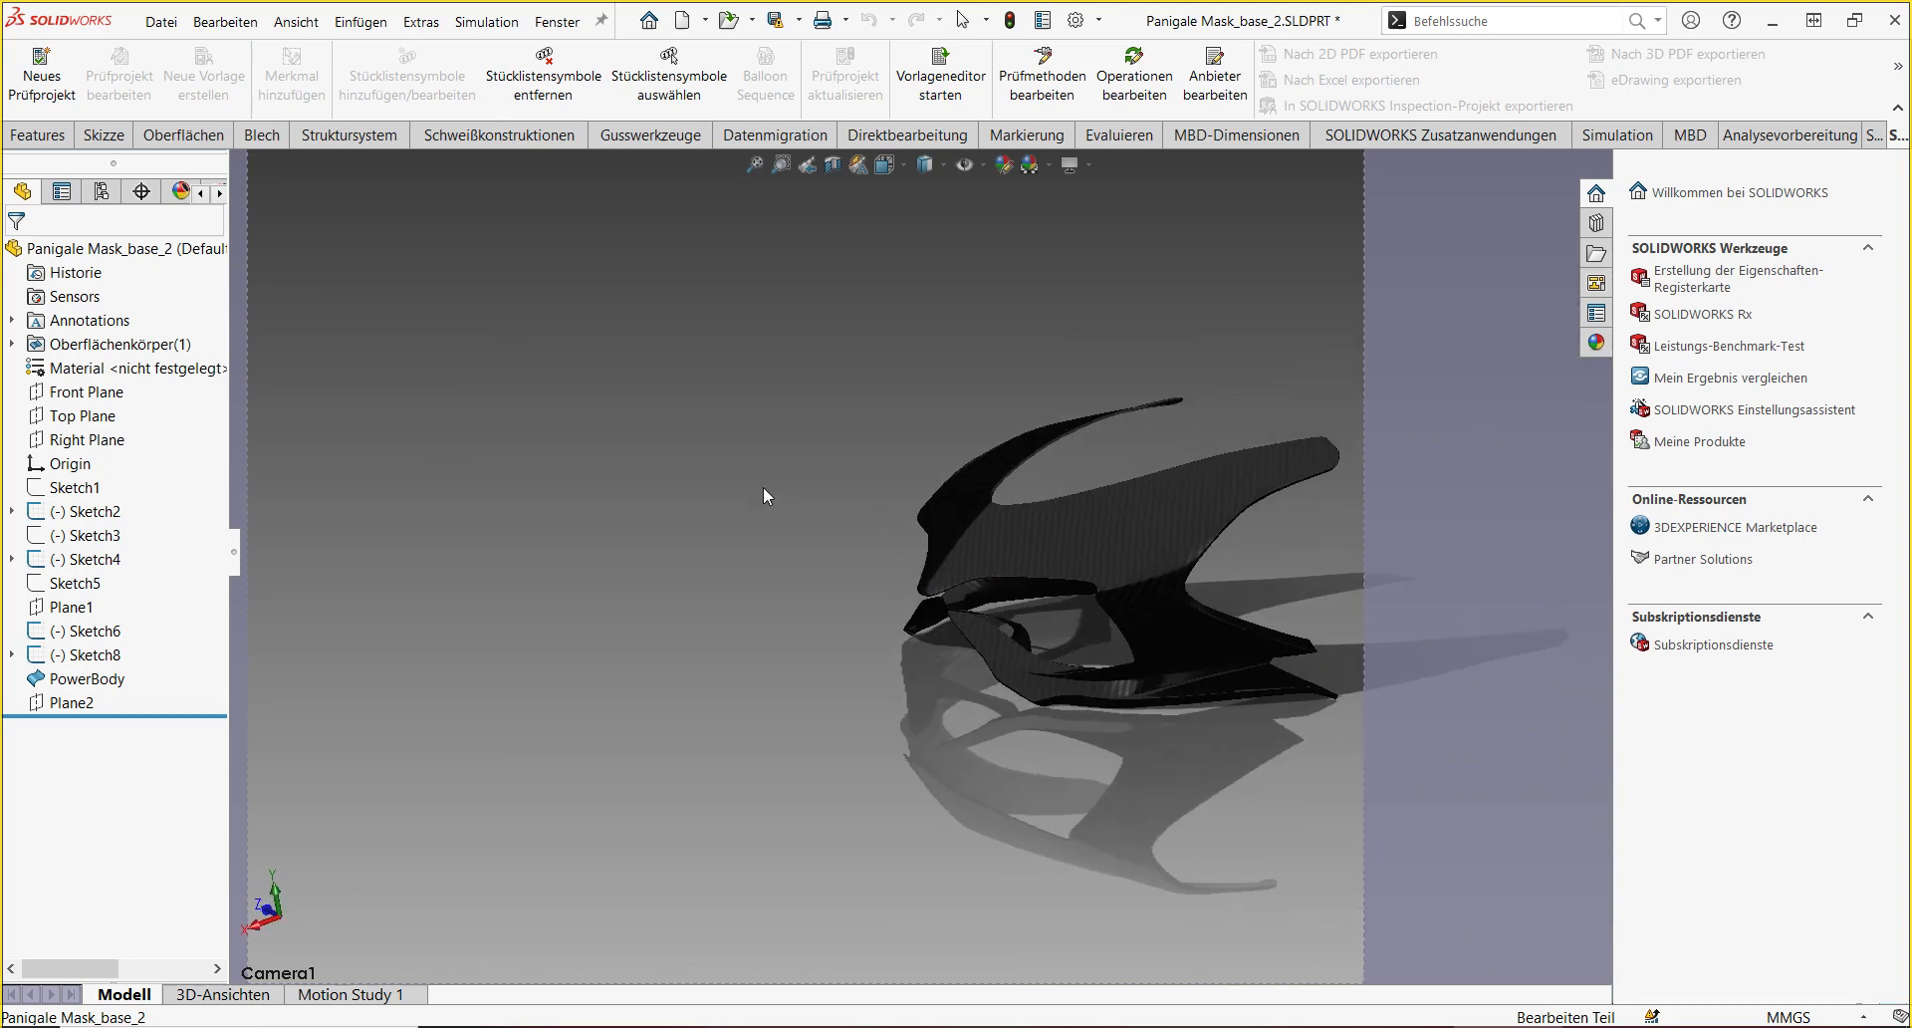
scroll(1245, 573, down, 5)
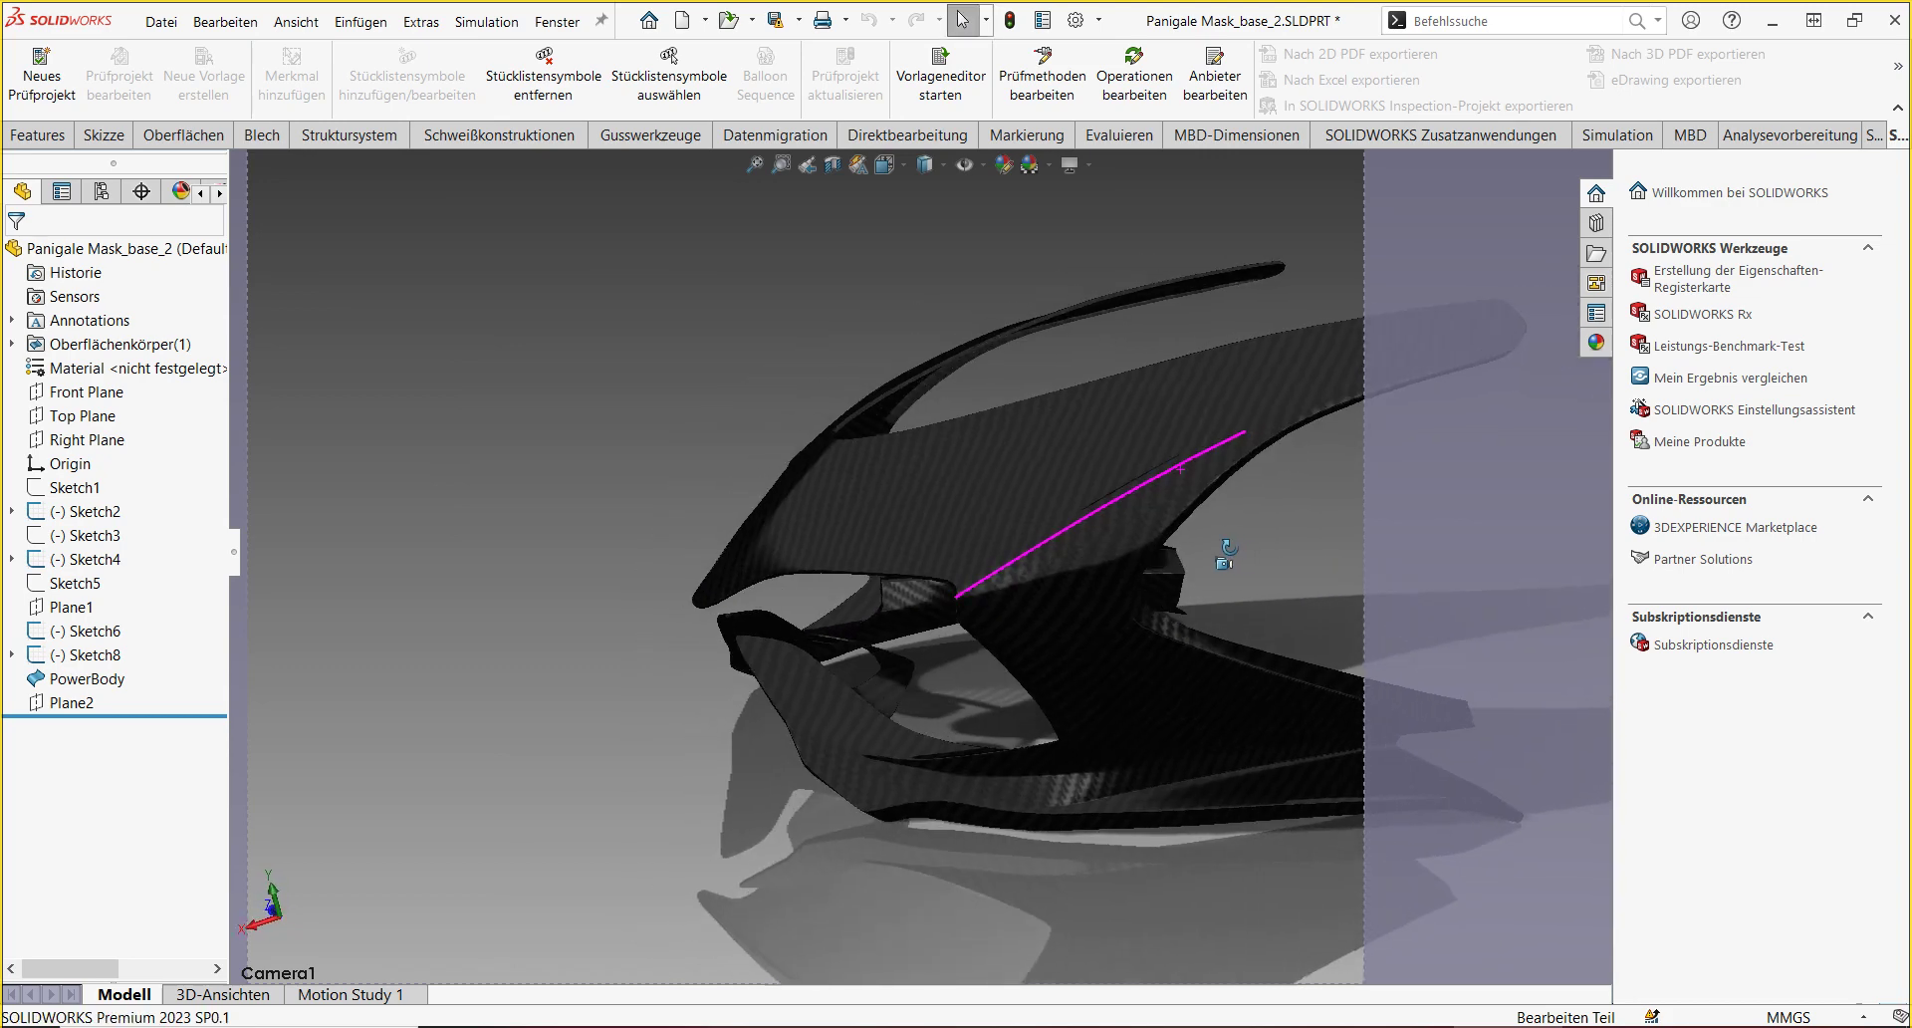
scroll(930, 584, up, 5)
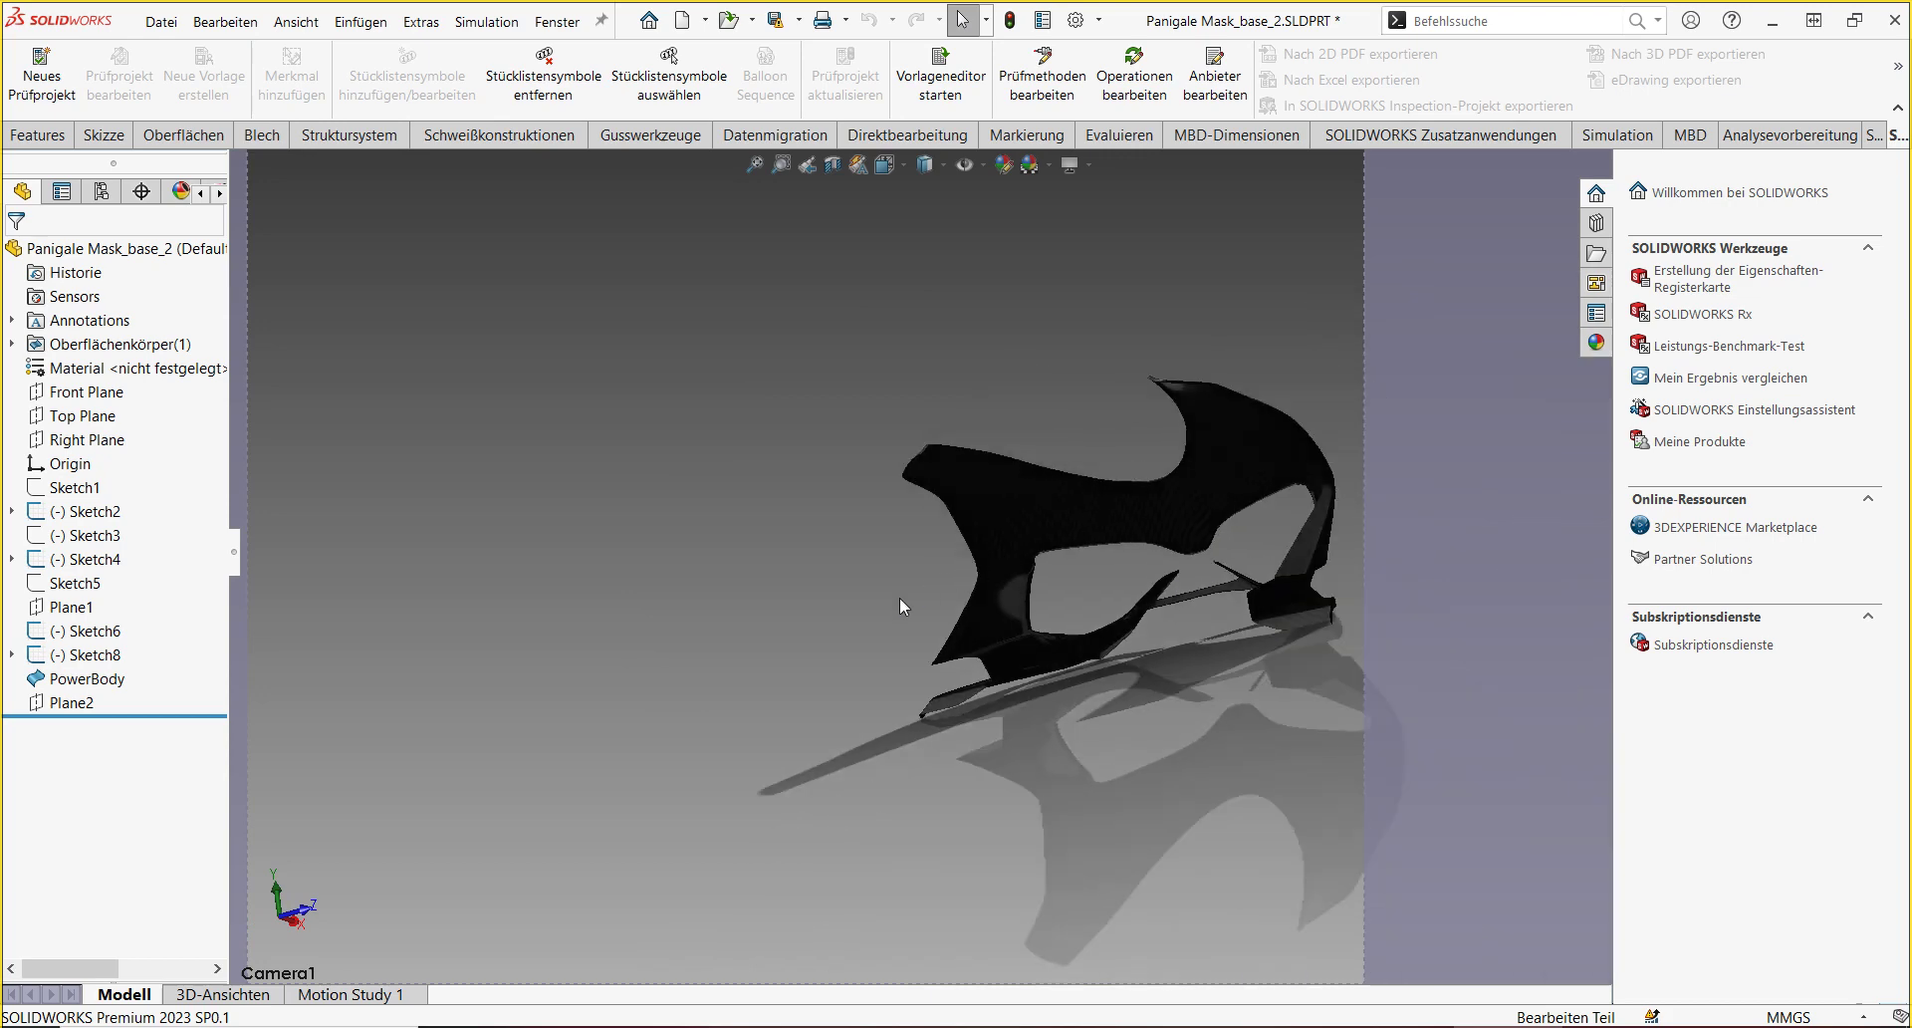
scroll(914, 552, down, 2)
drag(1076, 530, 1006, 405)
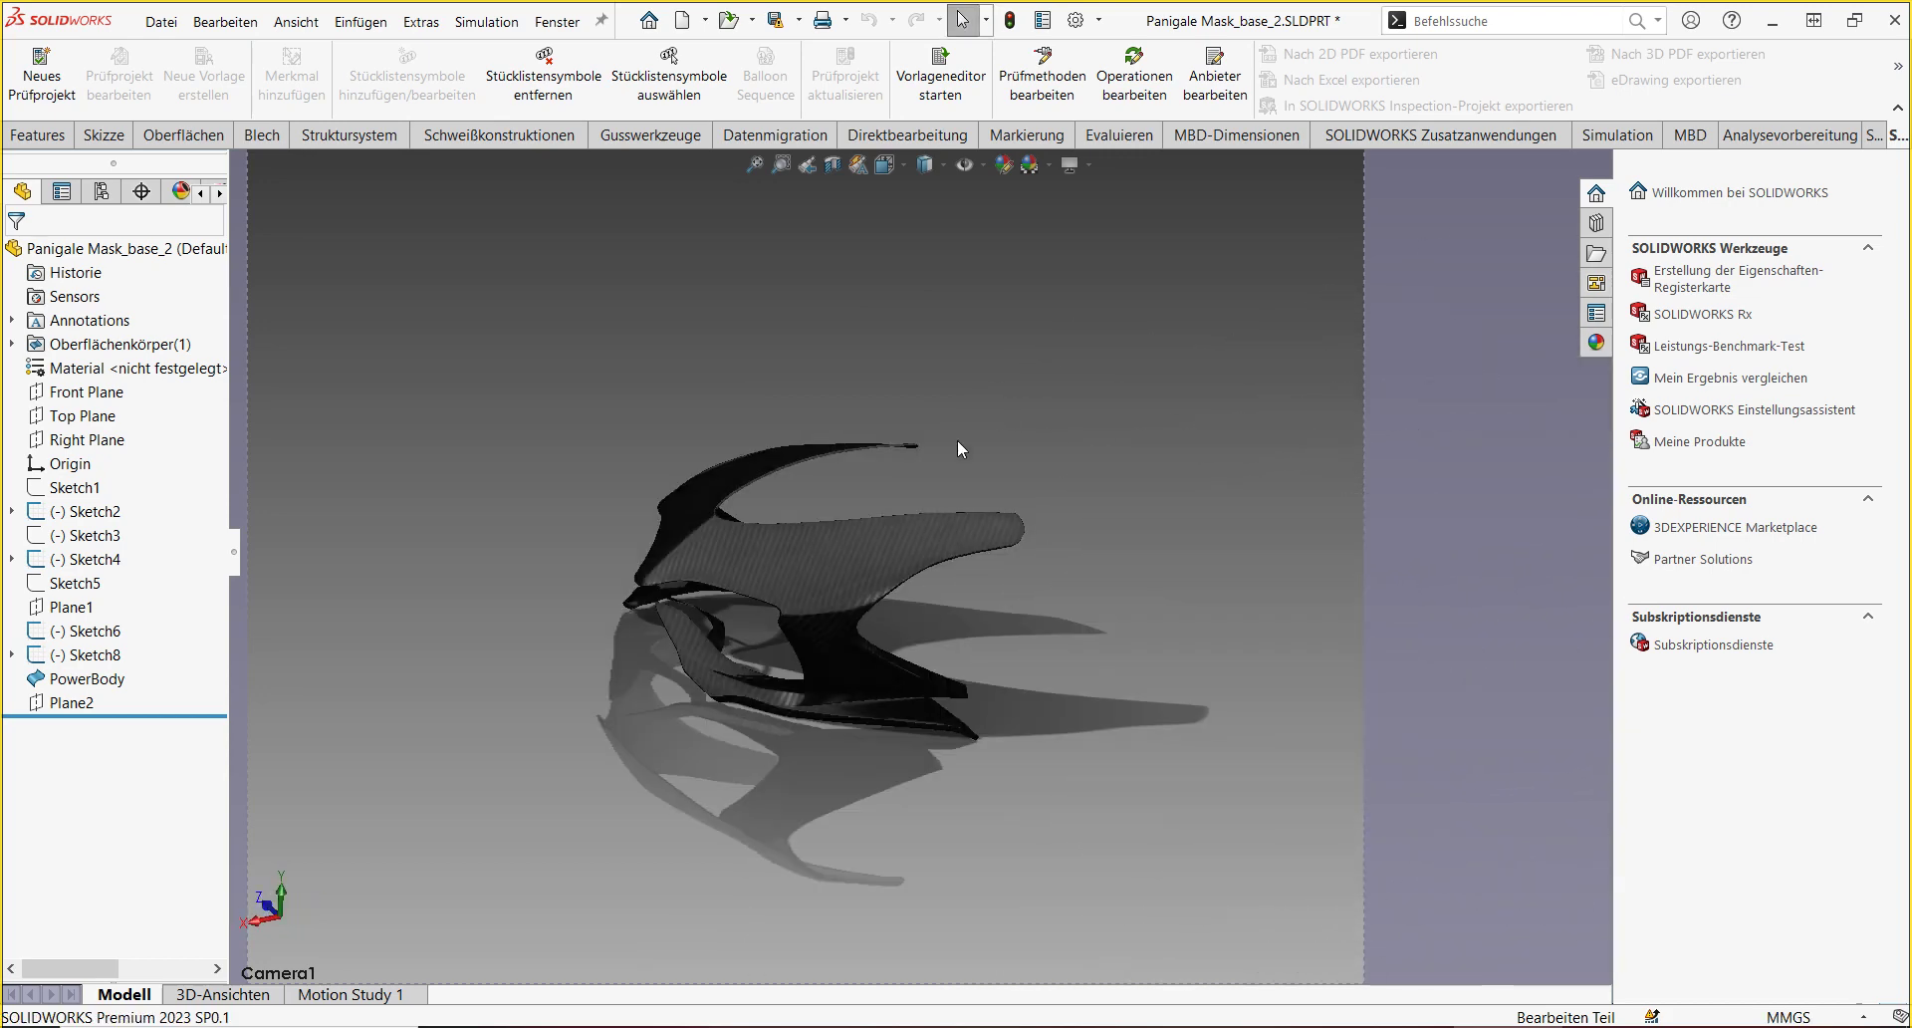
scroll(725, 575, down, 3)
scroll(727, 576, down, 3)
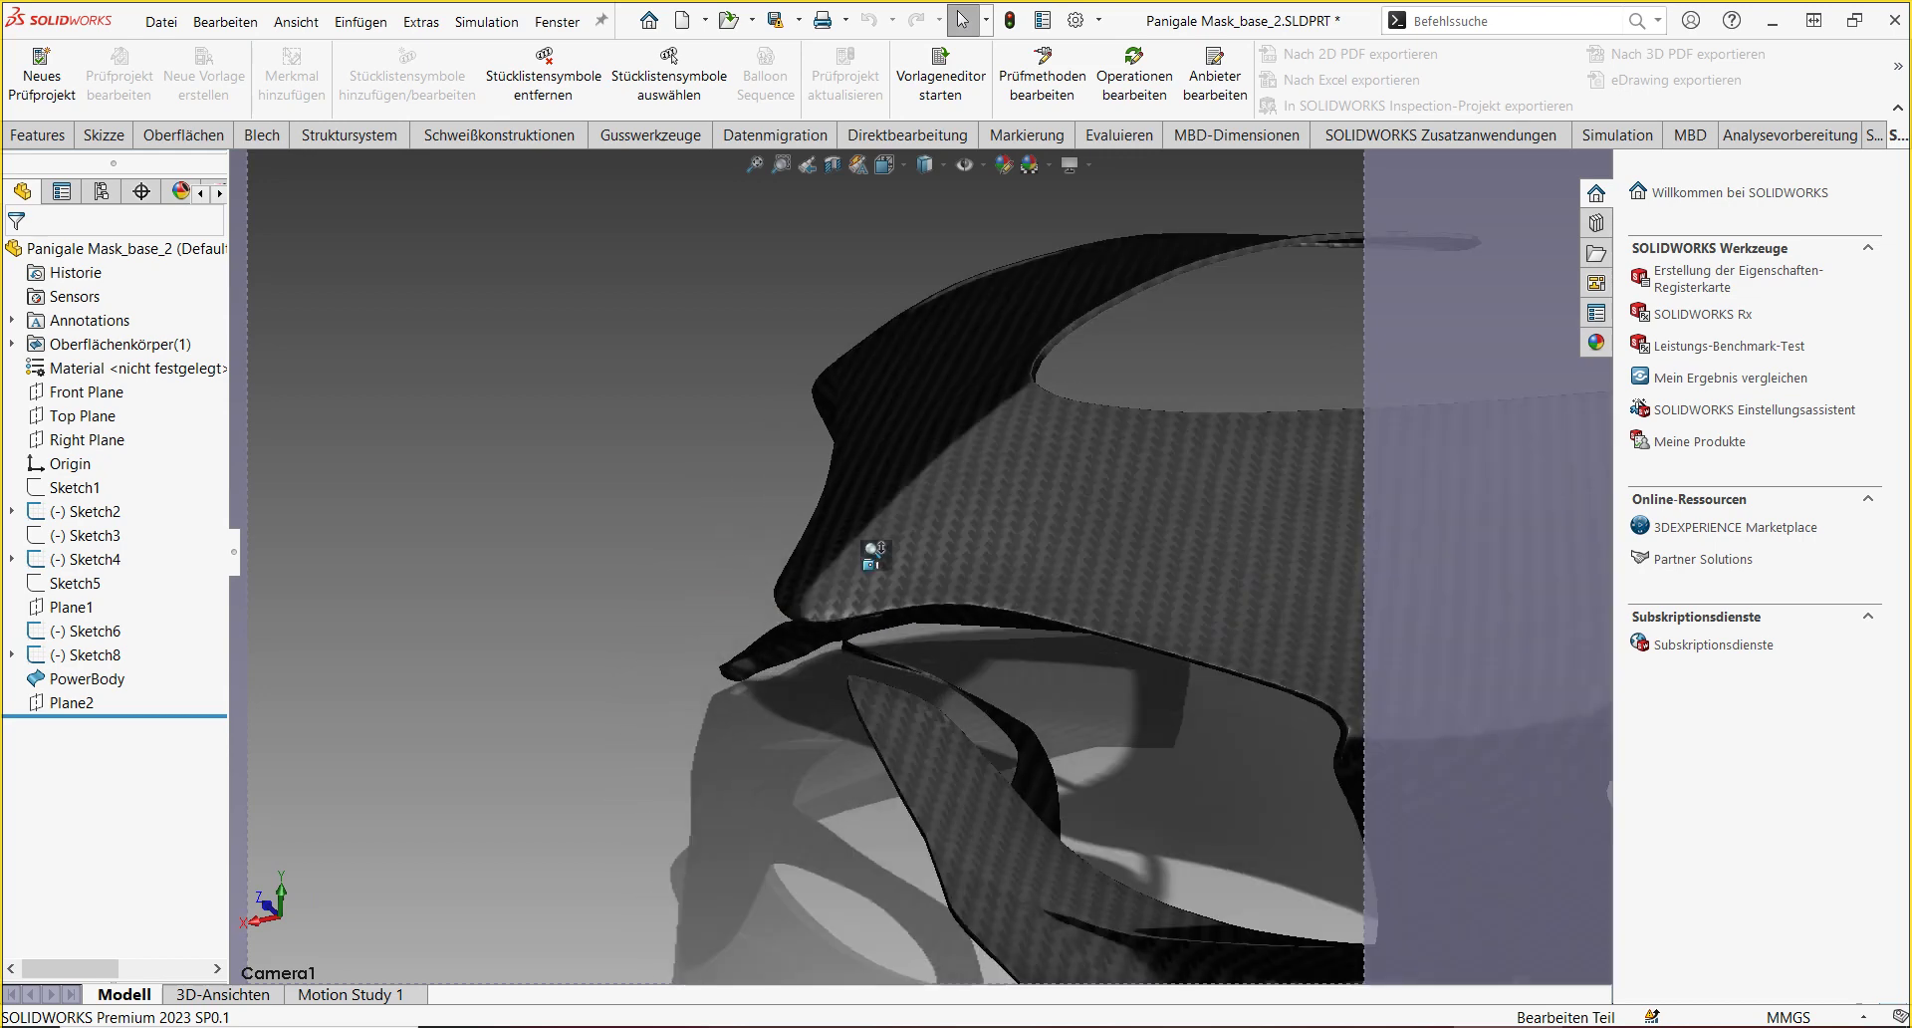
scroll(873, 553, up, 5)
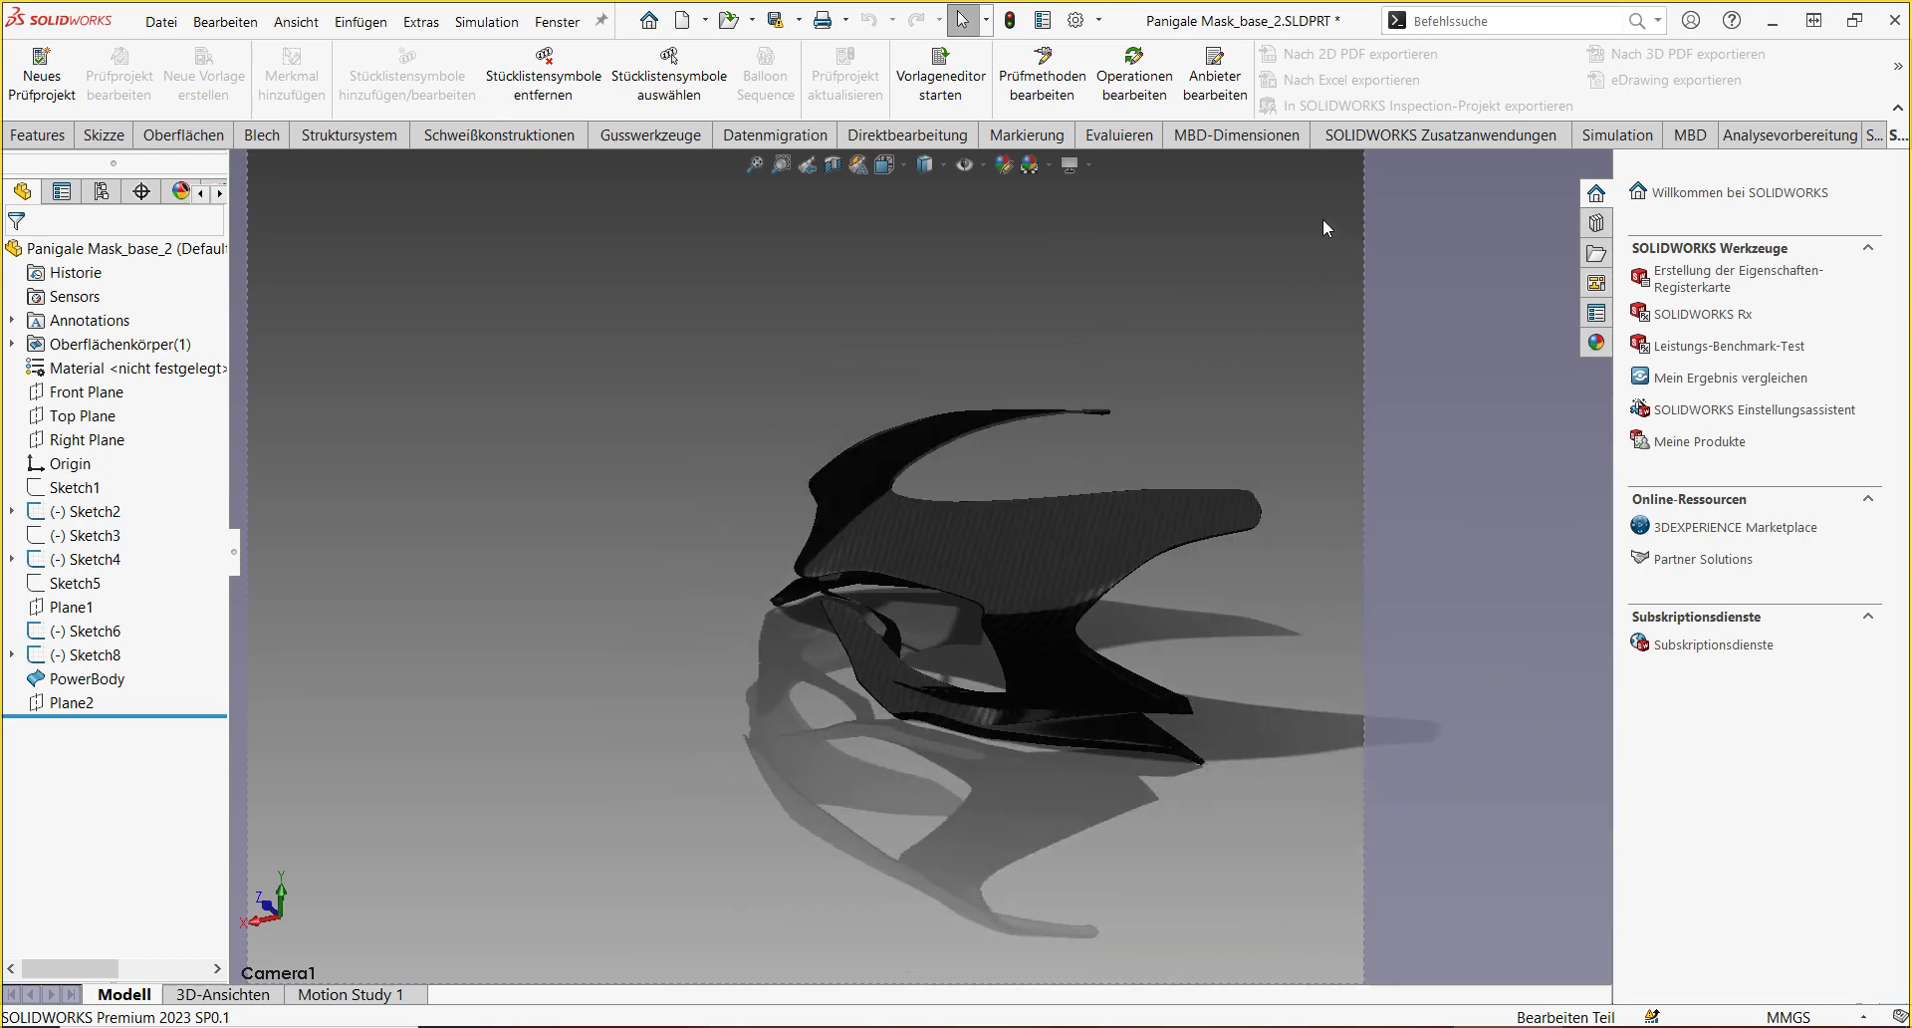
key(f)
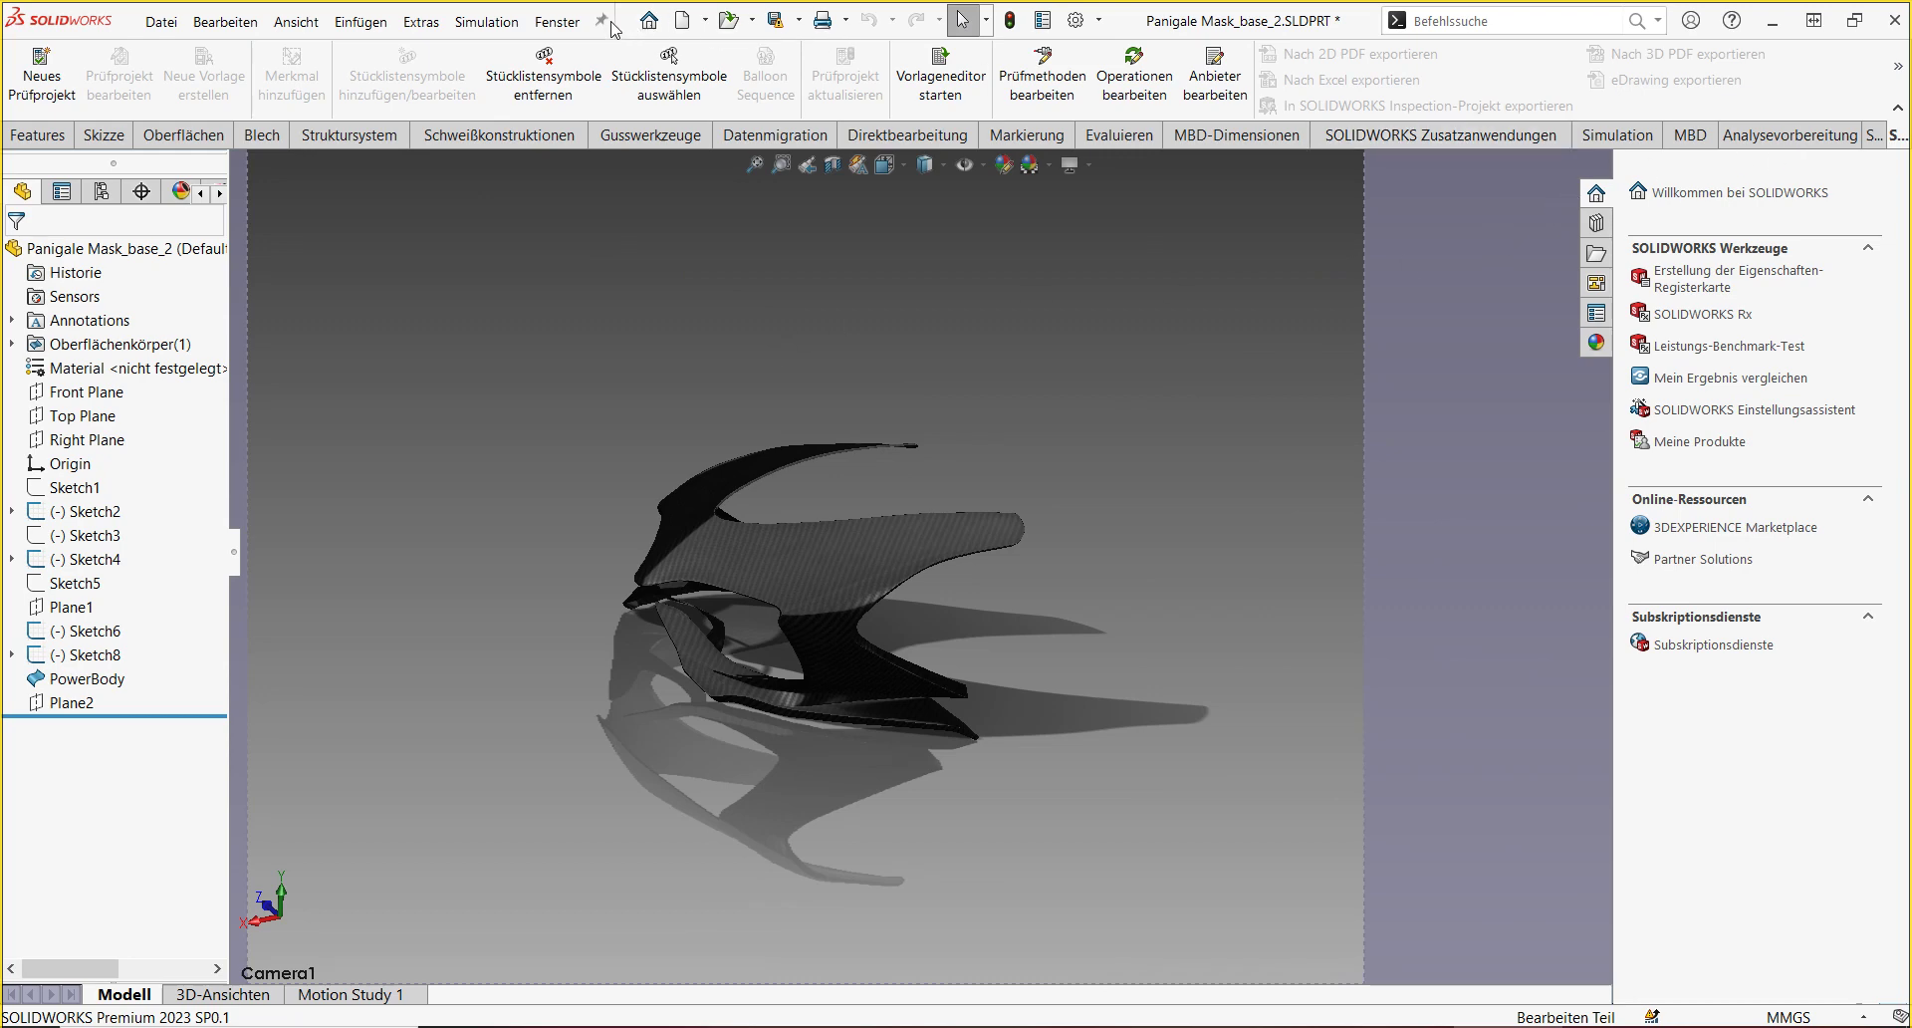
- Close the Panigale Mask_base_2.SLDPRT document and minimise SolidWorks
click(536, 25)
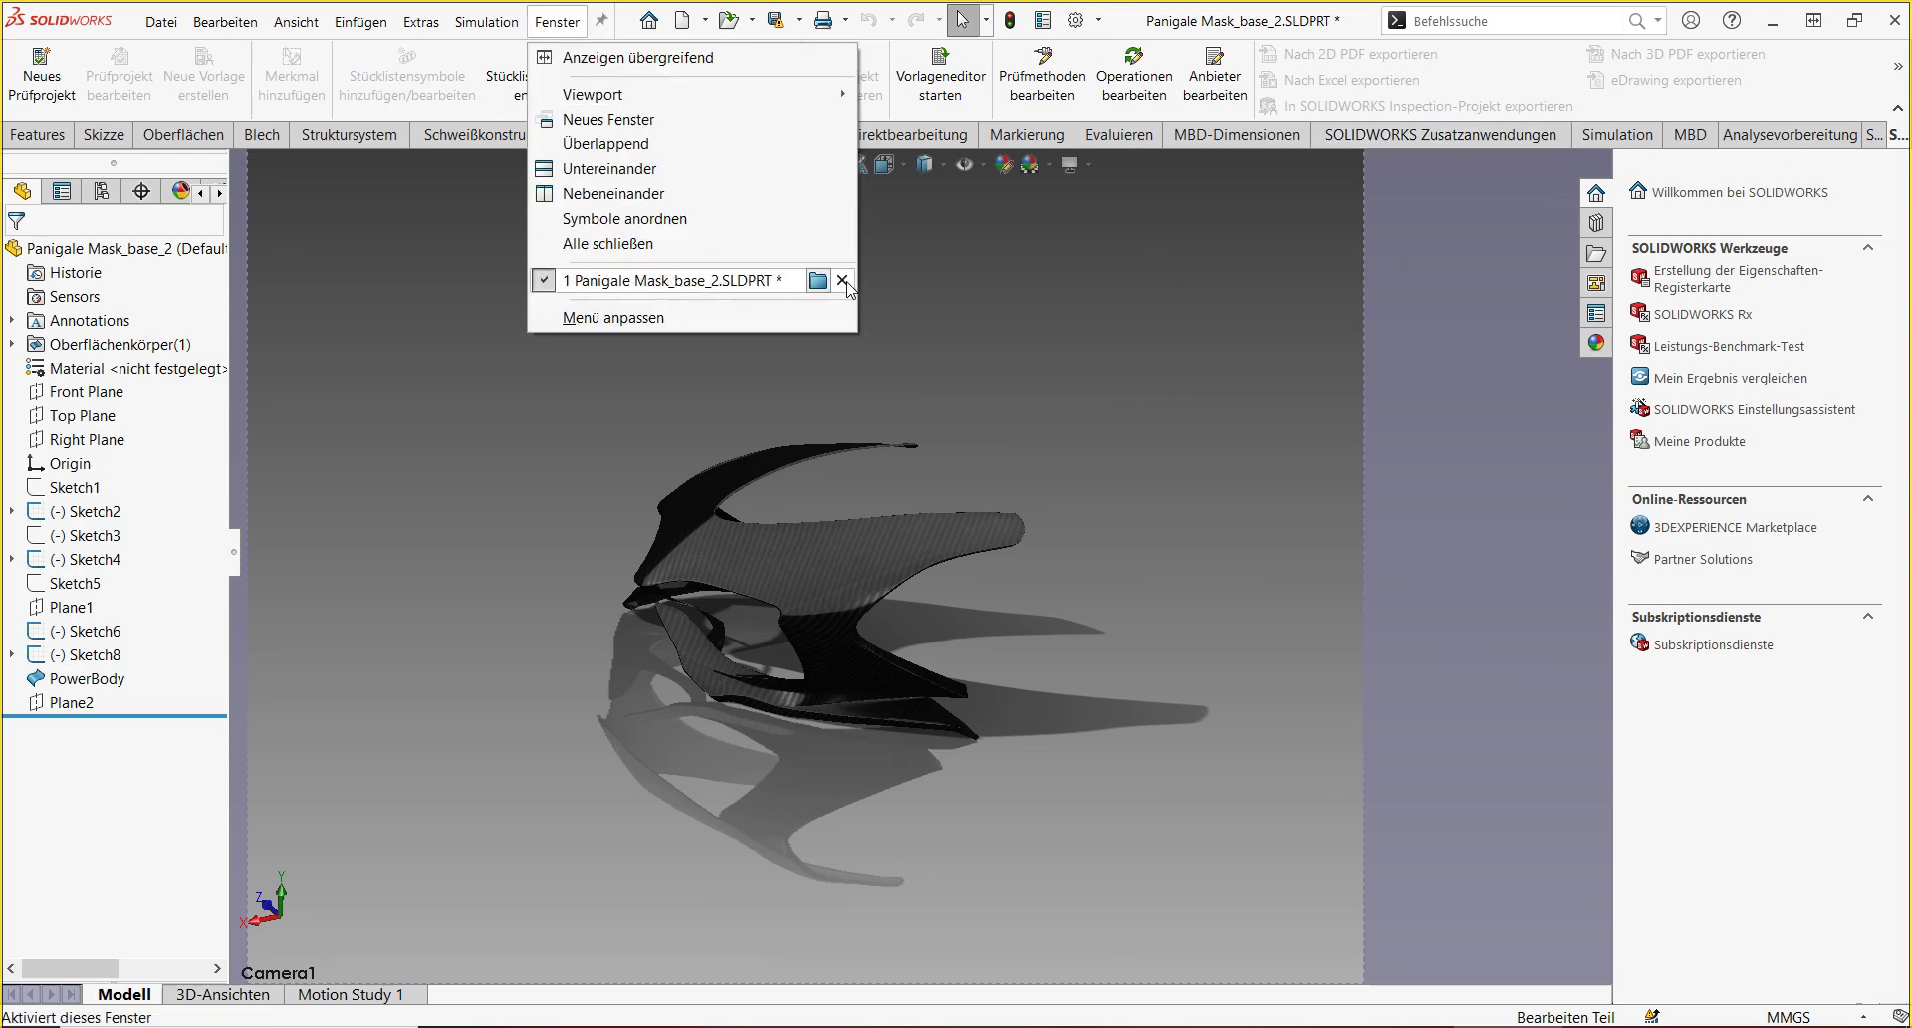
click(847, 280)
click(876, 585)
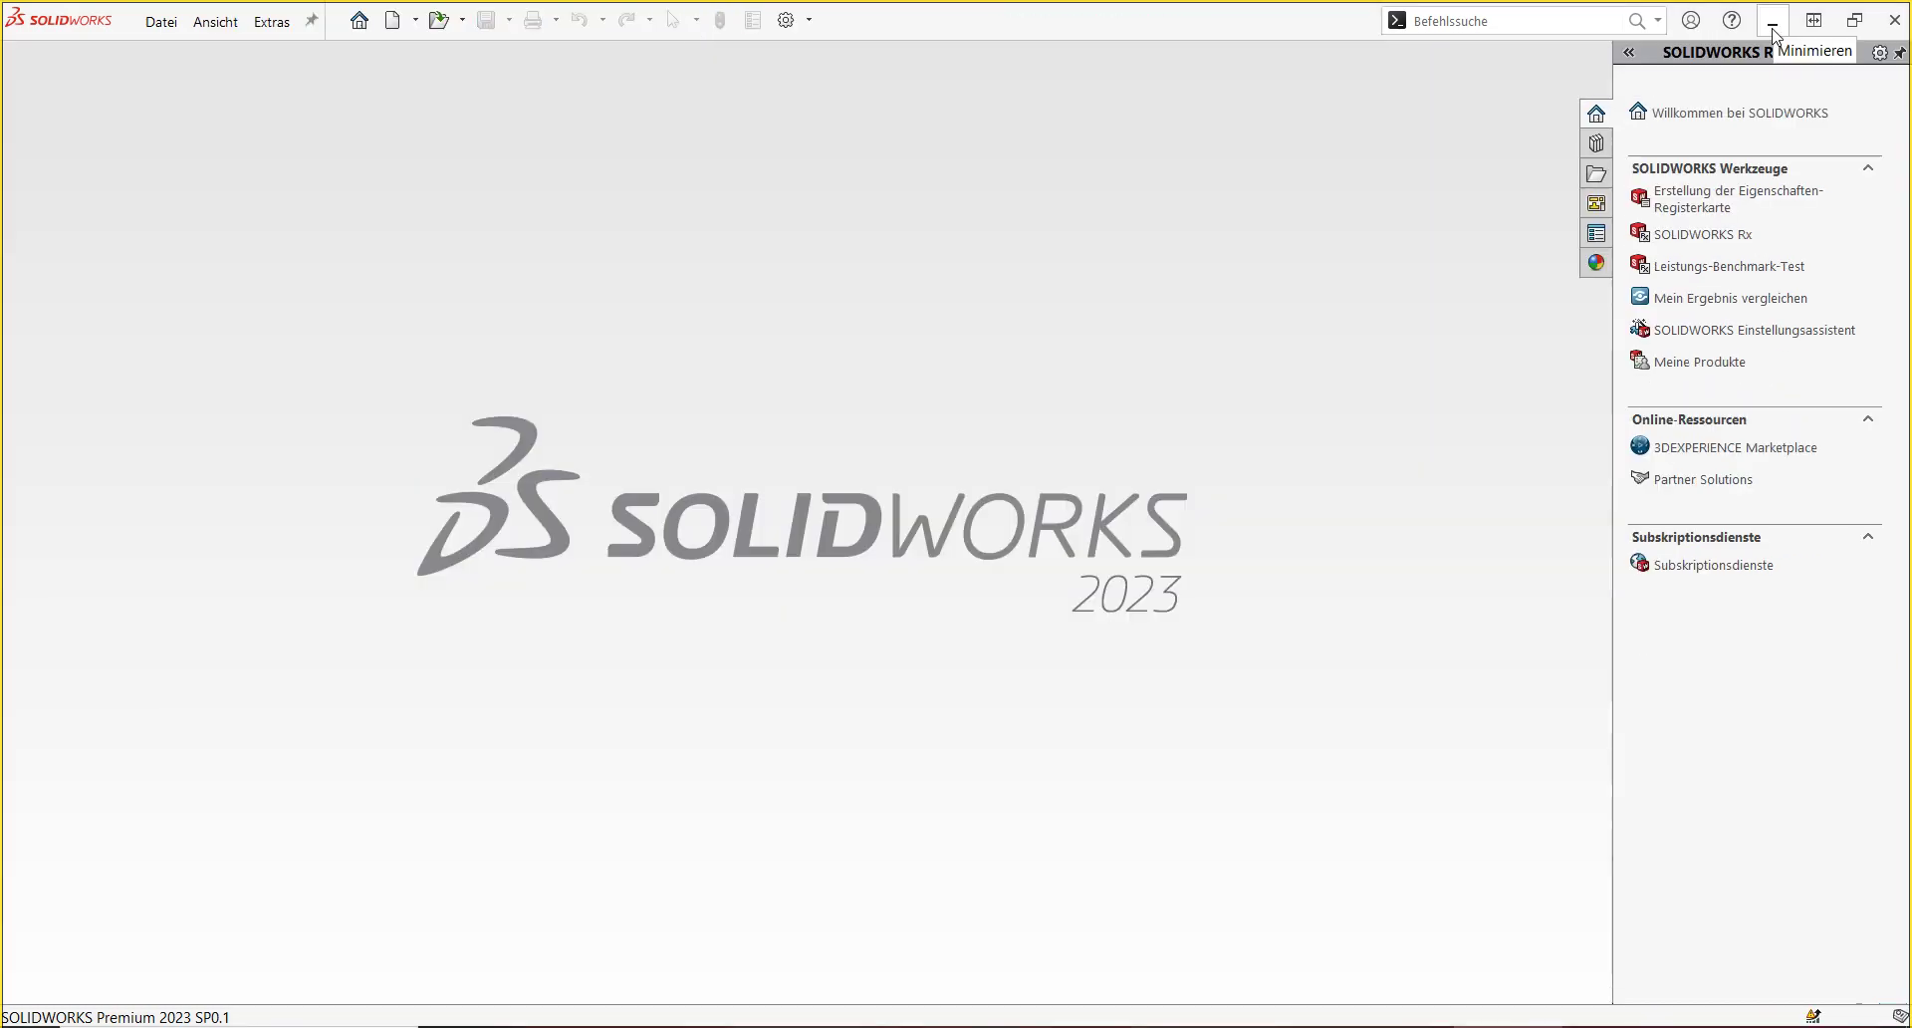
click(1772, 22)
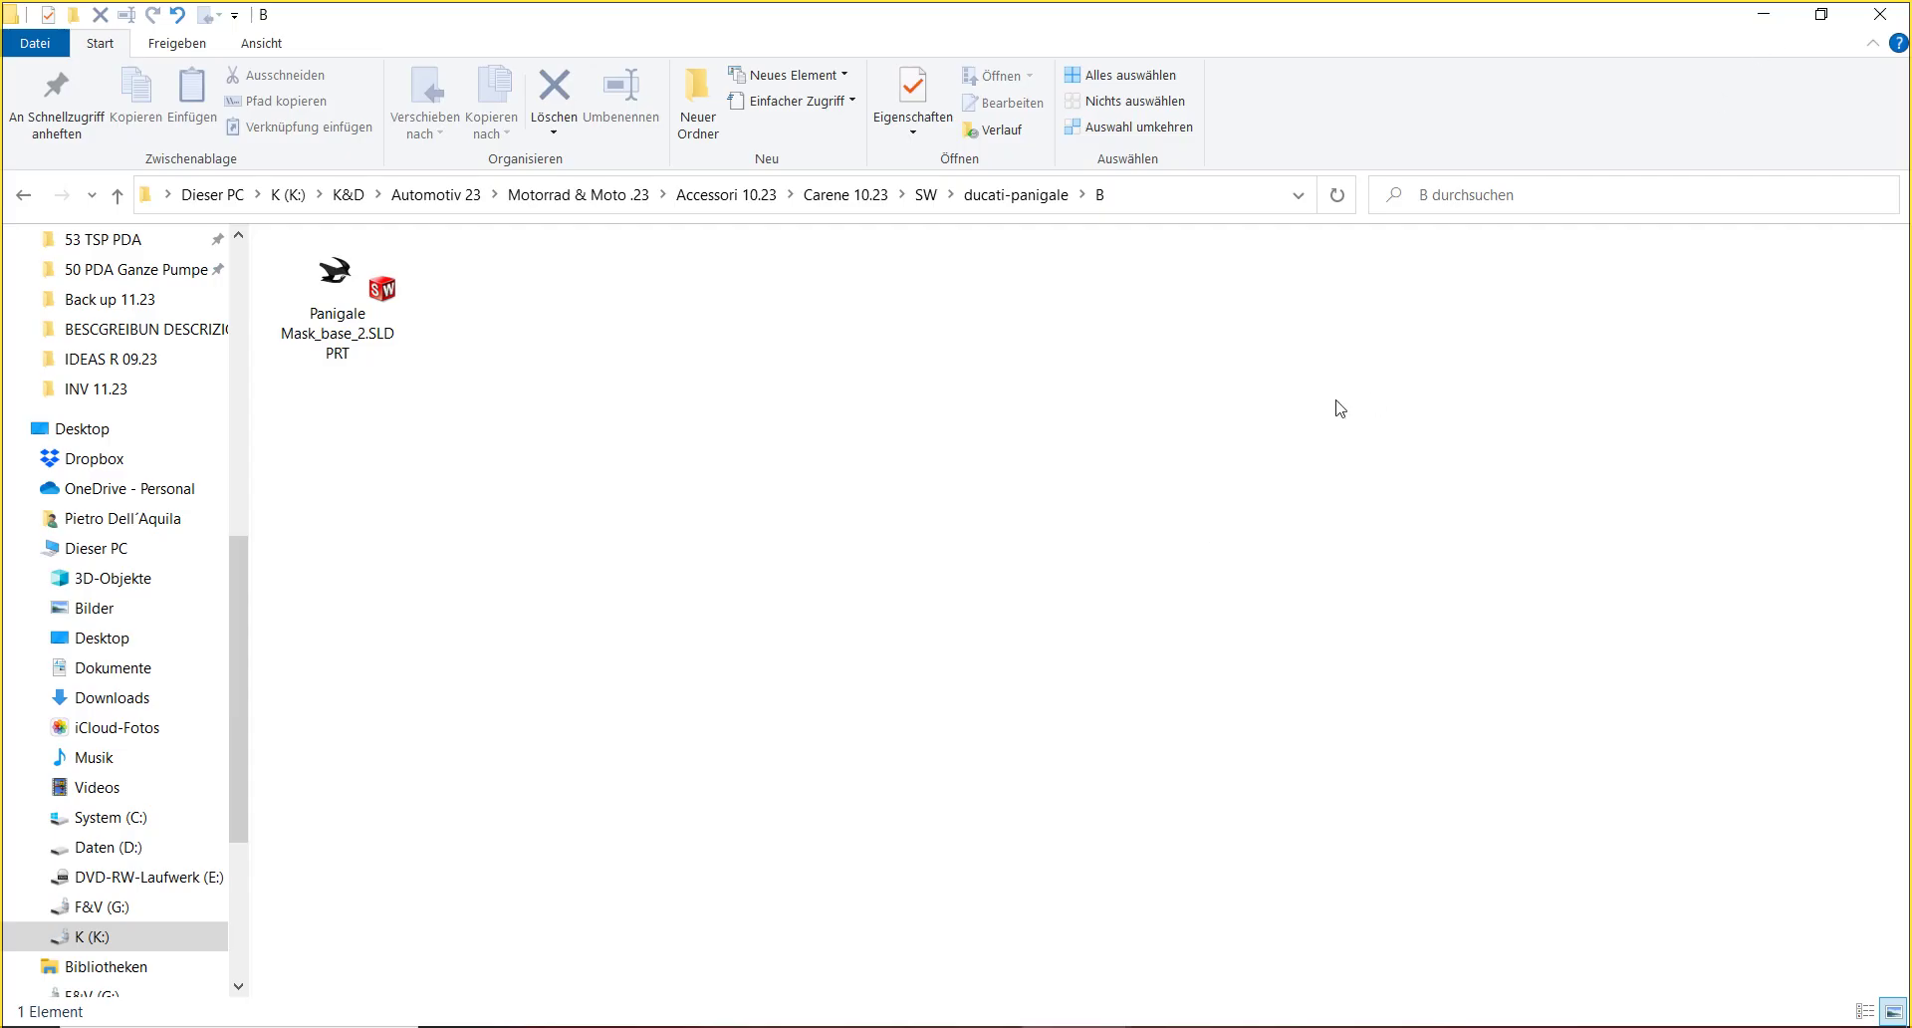
- Bring back the File Explorer window showing folder B and go up through Accessori 10.23 to Motorrad & Moto .23
click(1765, 16)
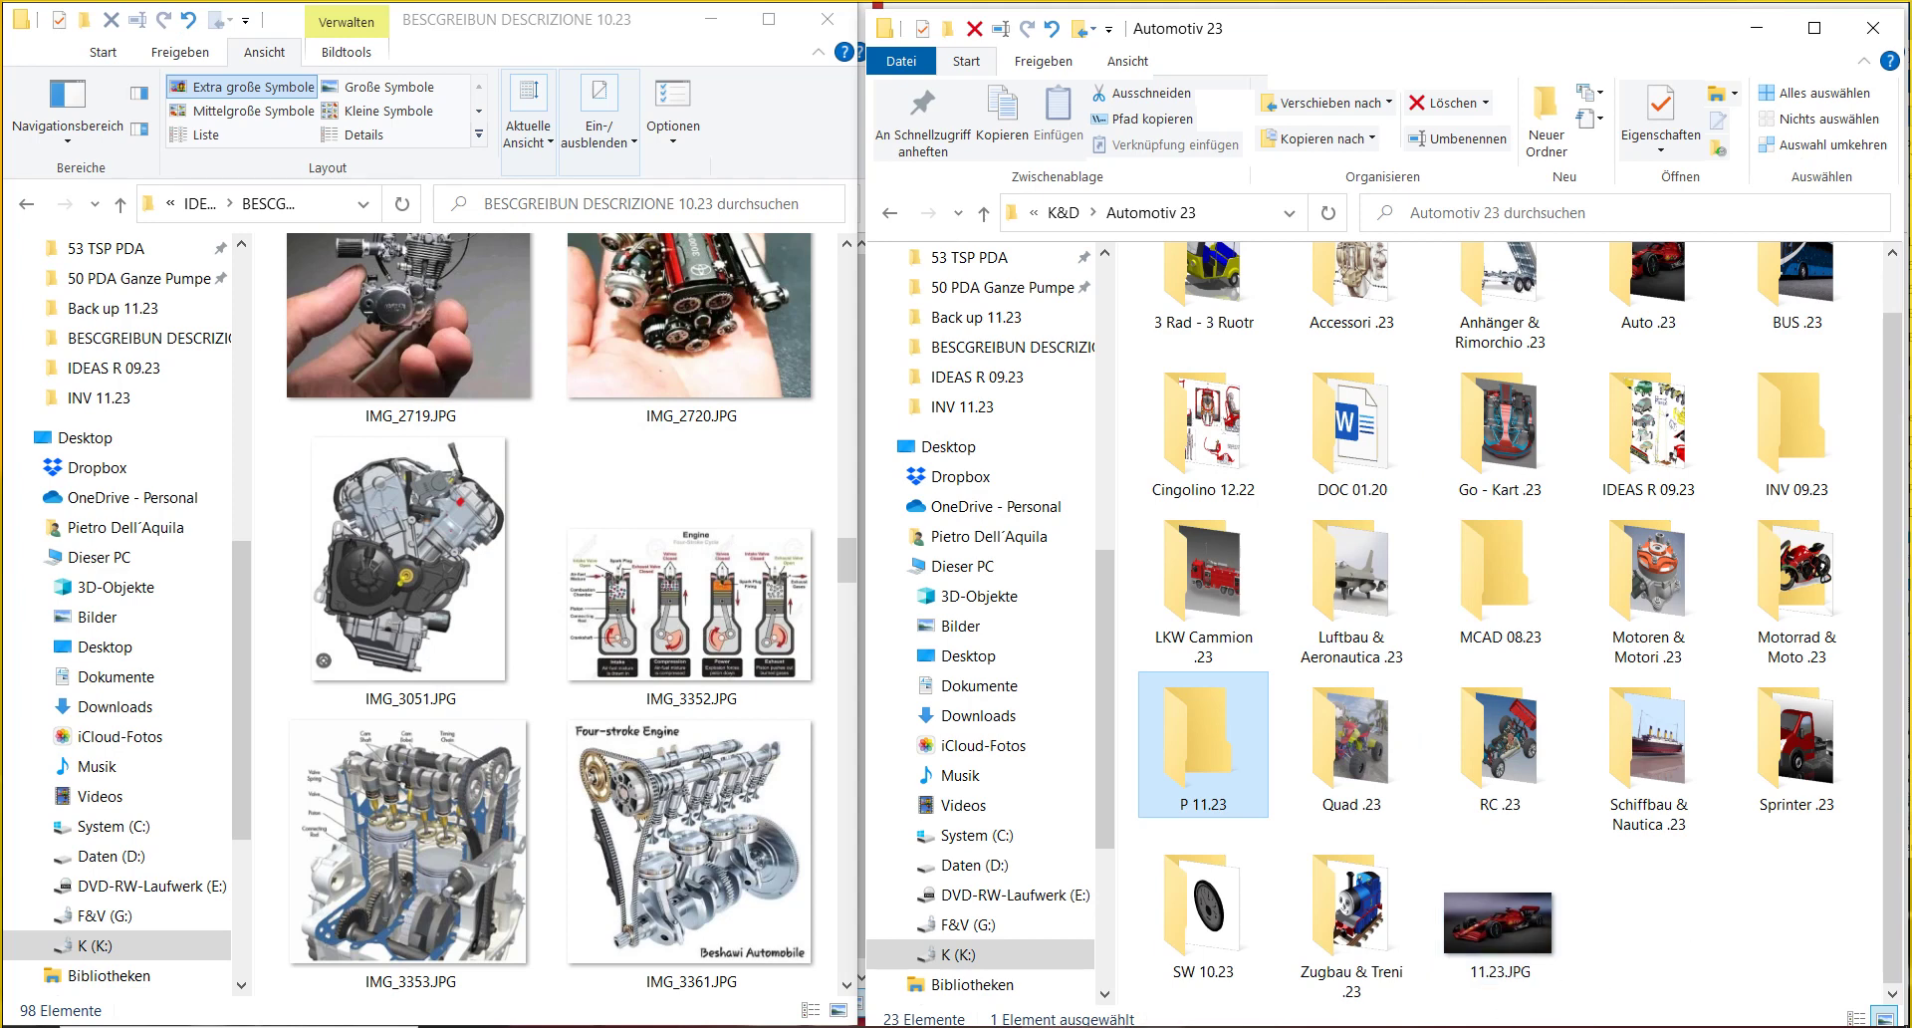
mouse_move(1076, 1026)
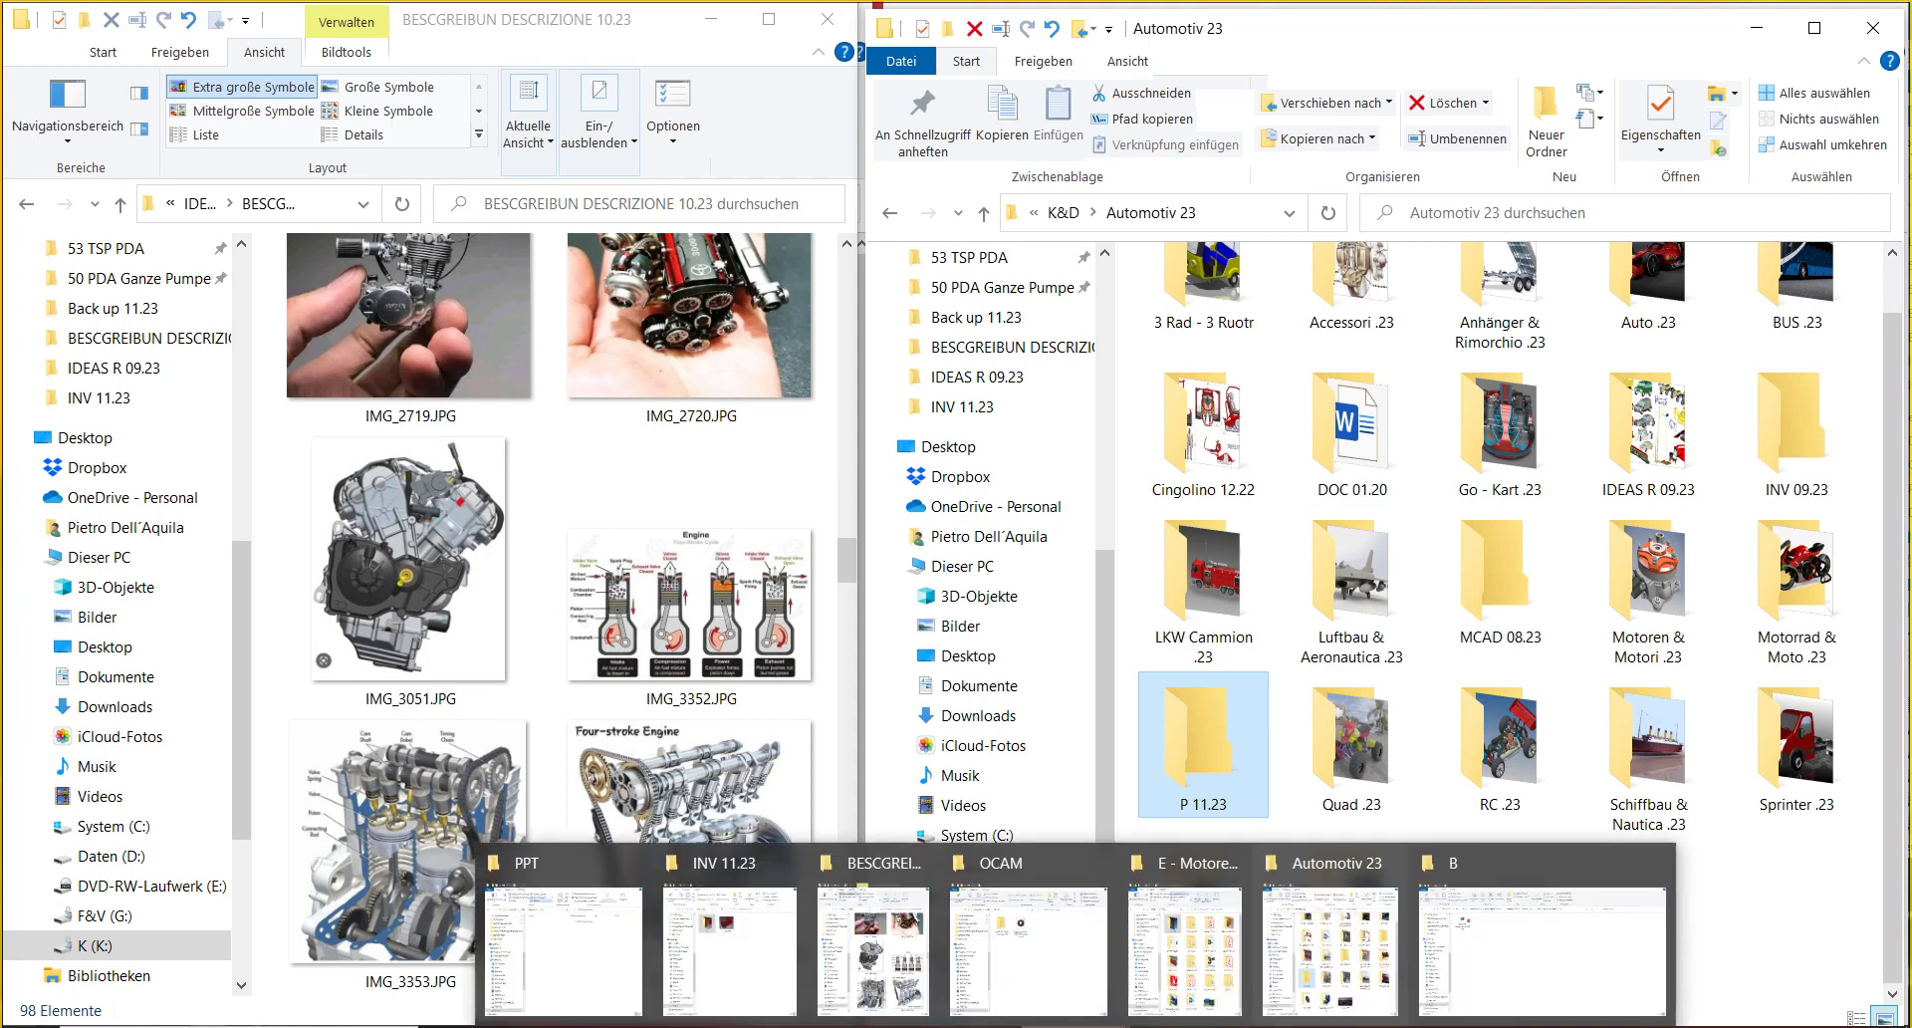
click(1452, 944)
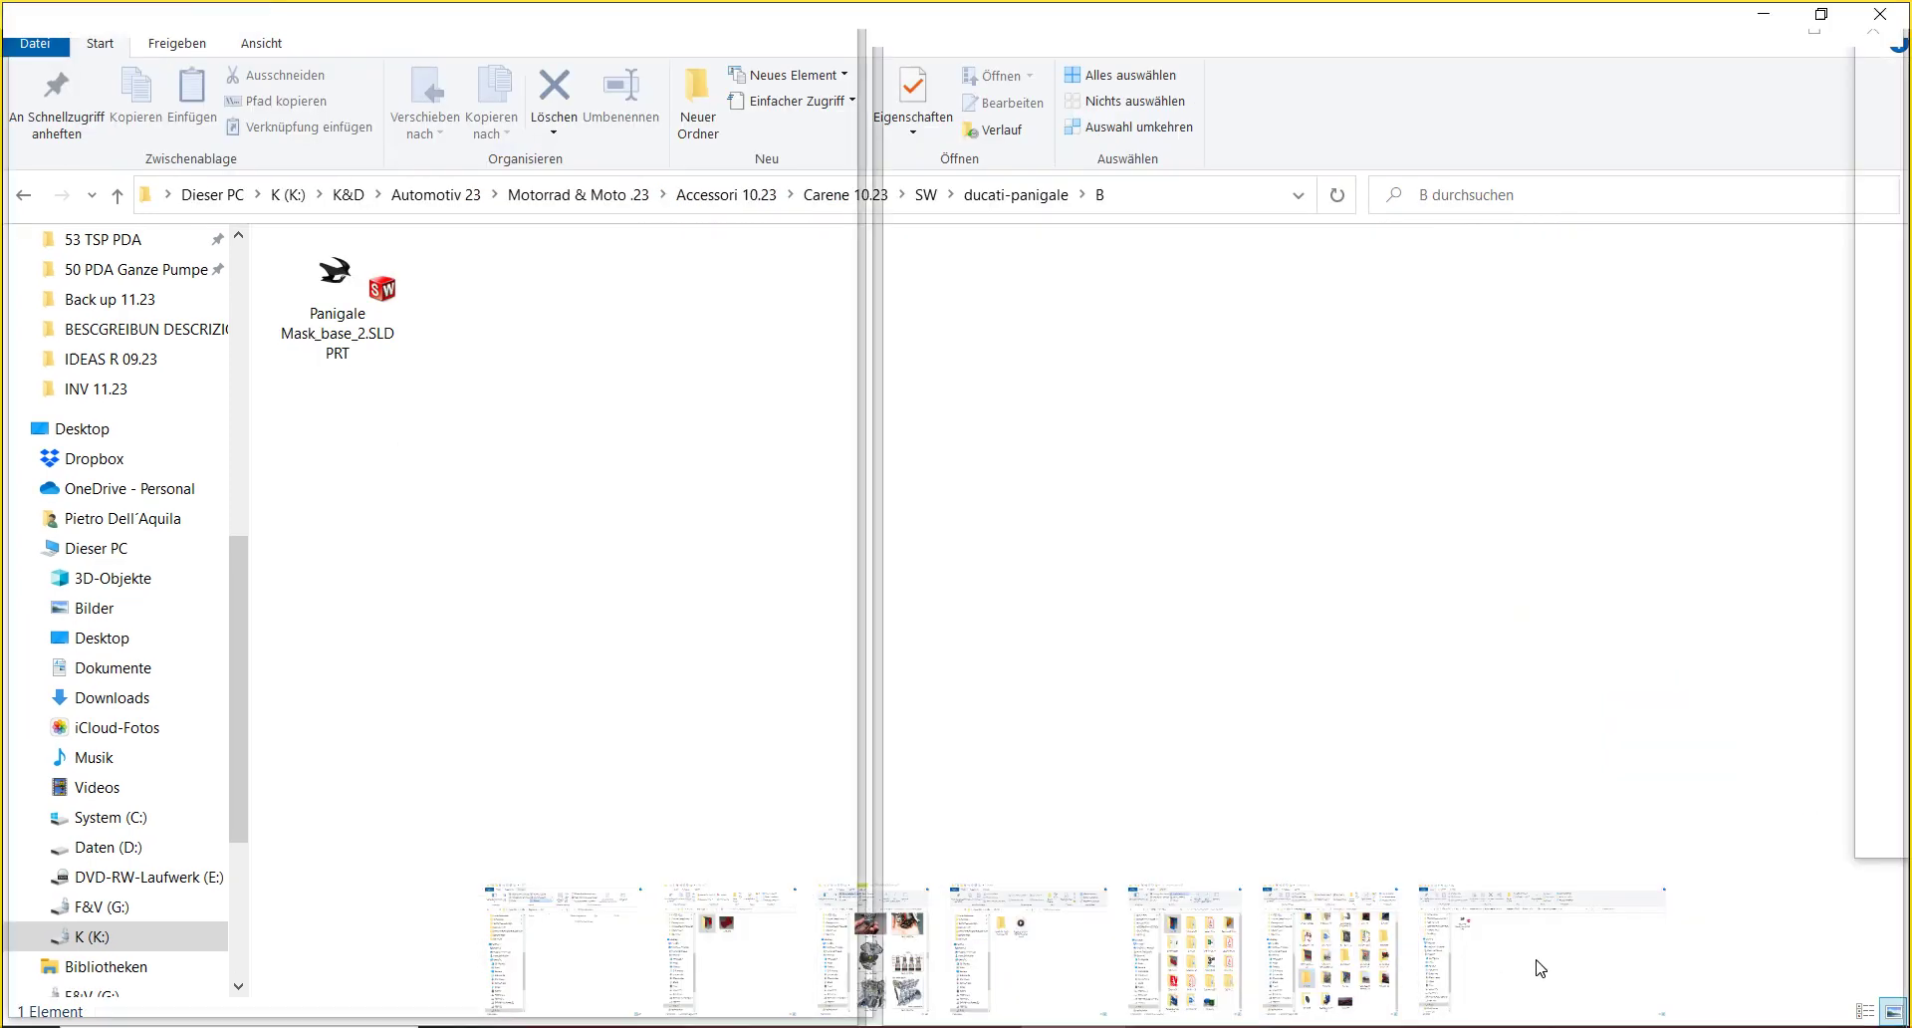
click(927, 195)
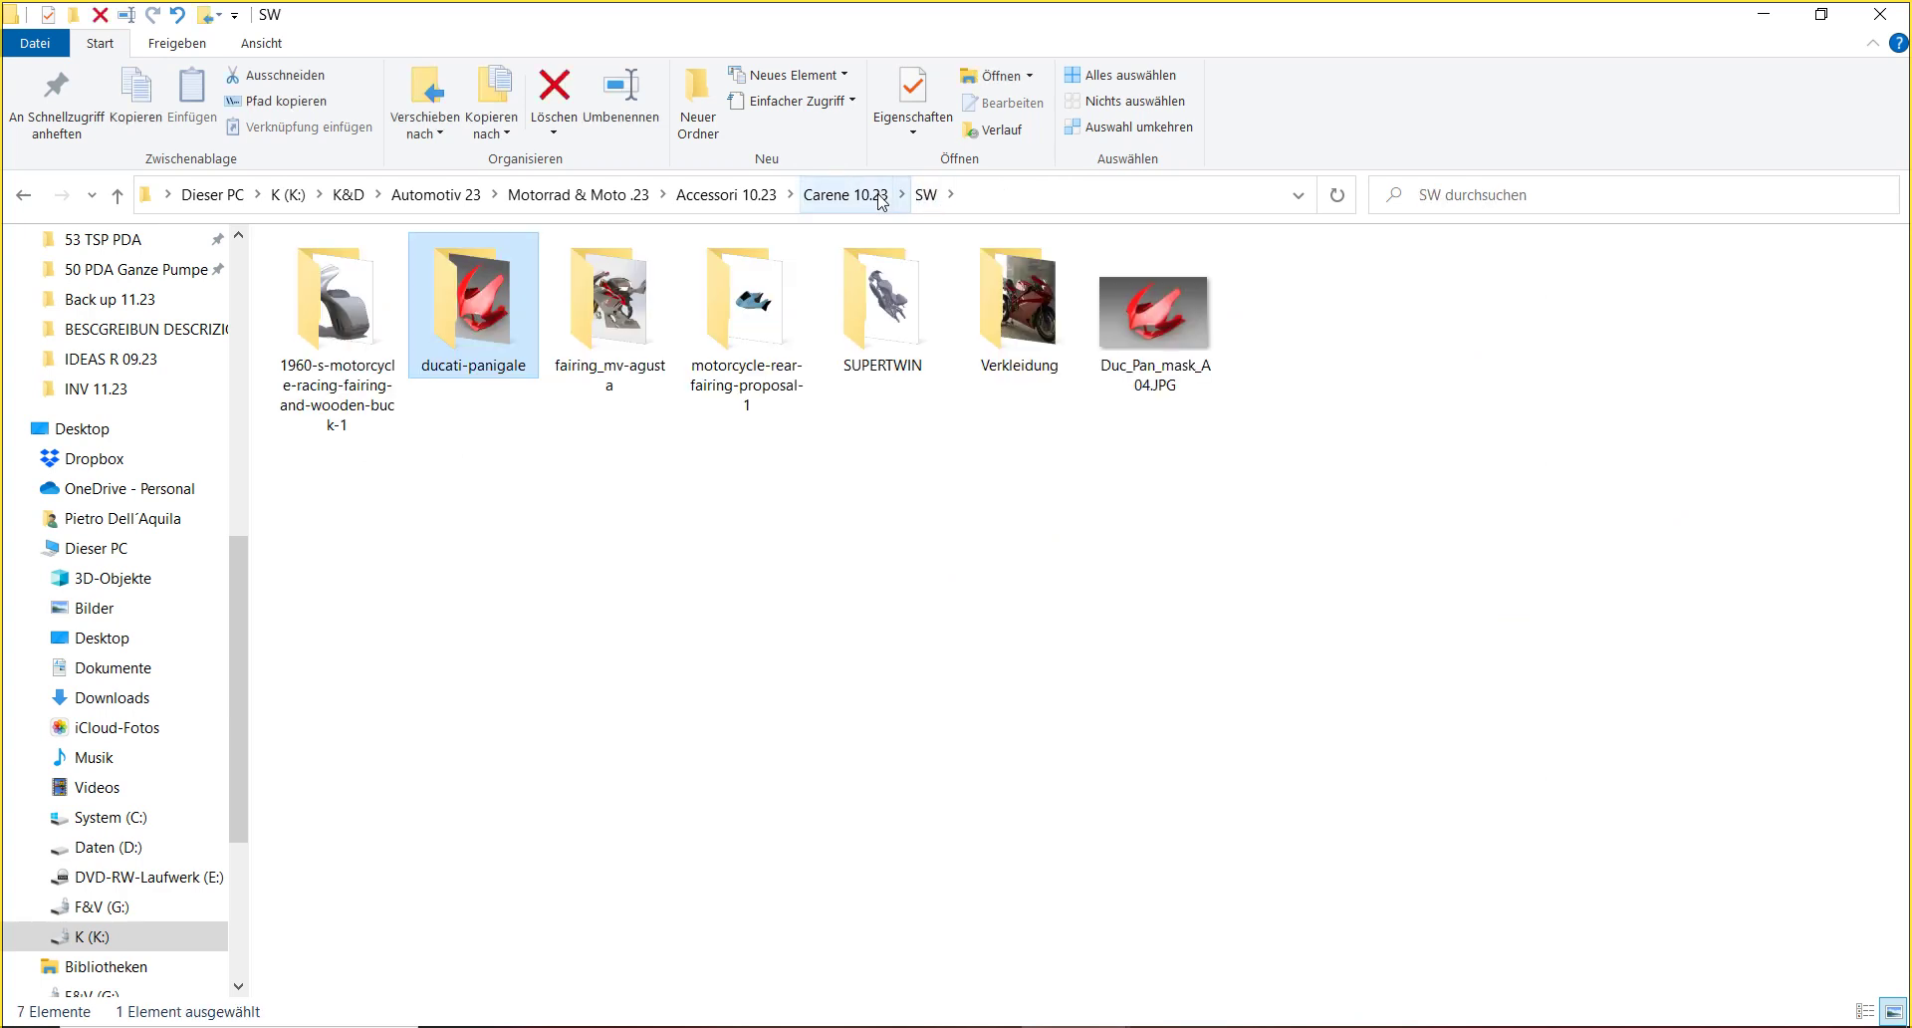
click(881, 196)
click(759, 196)
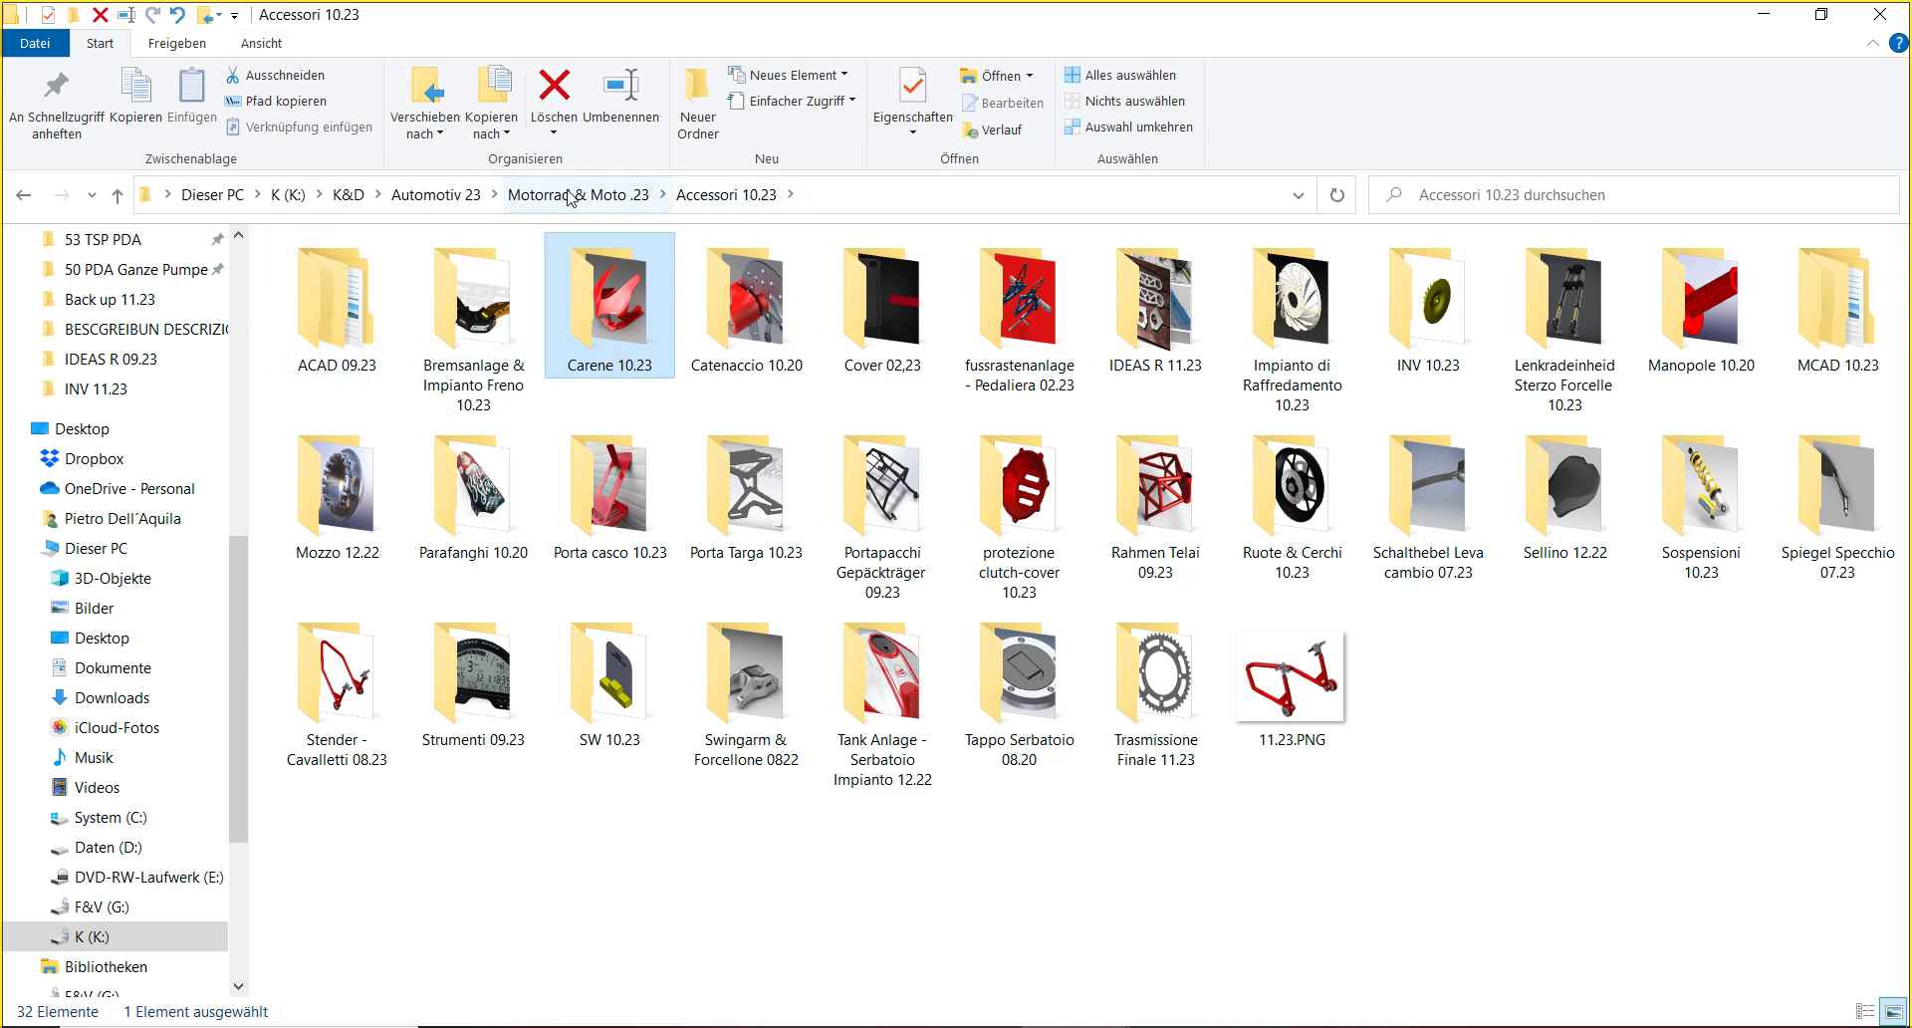
click(571, 196)
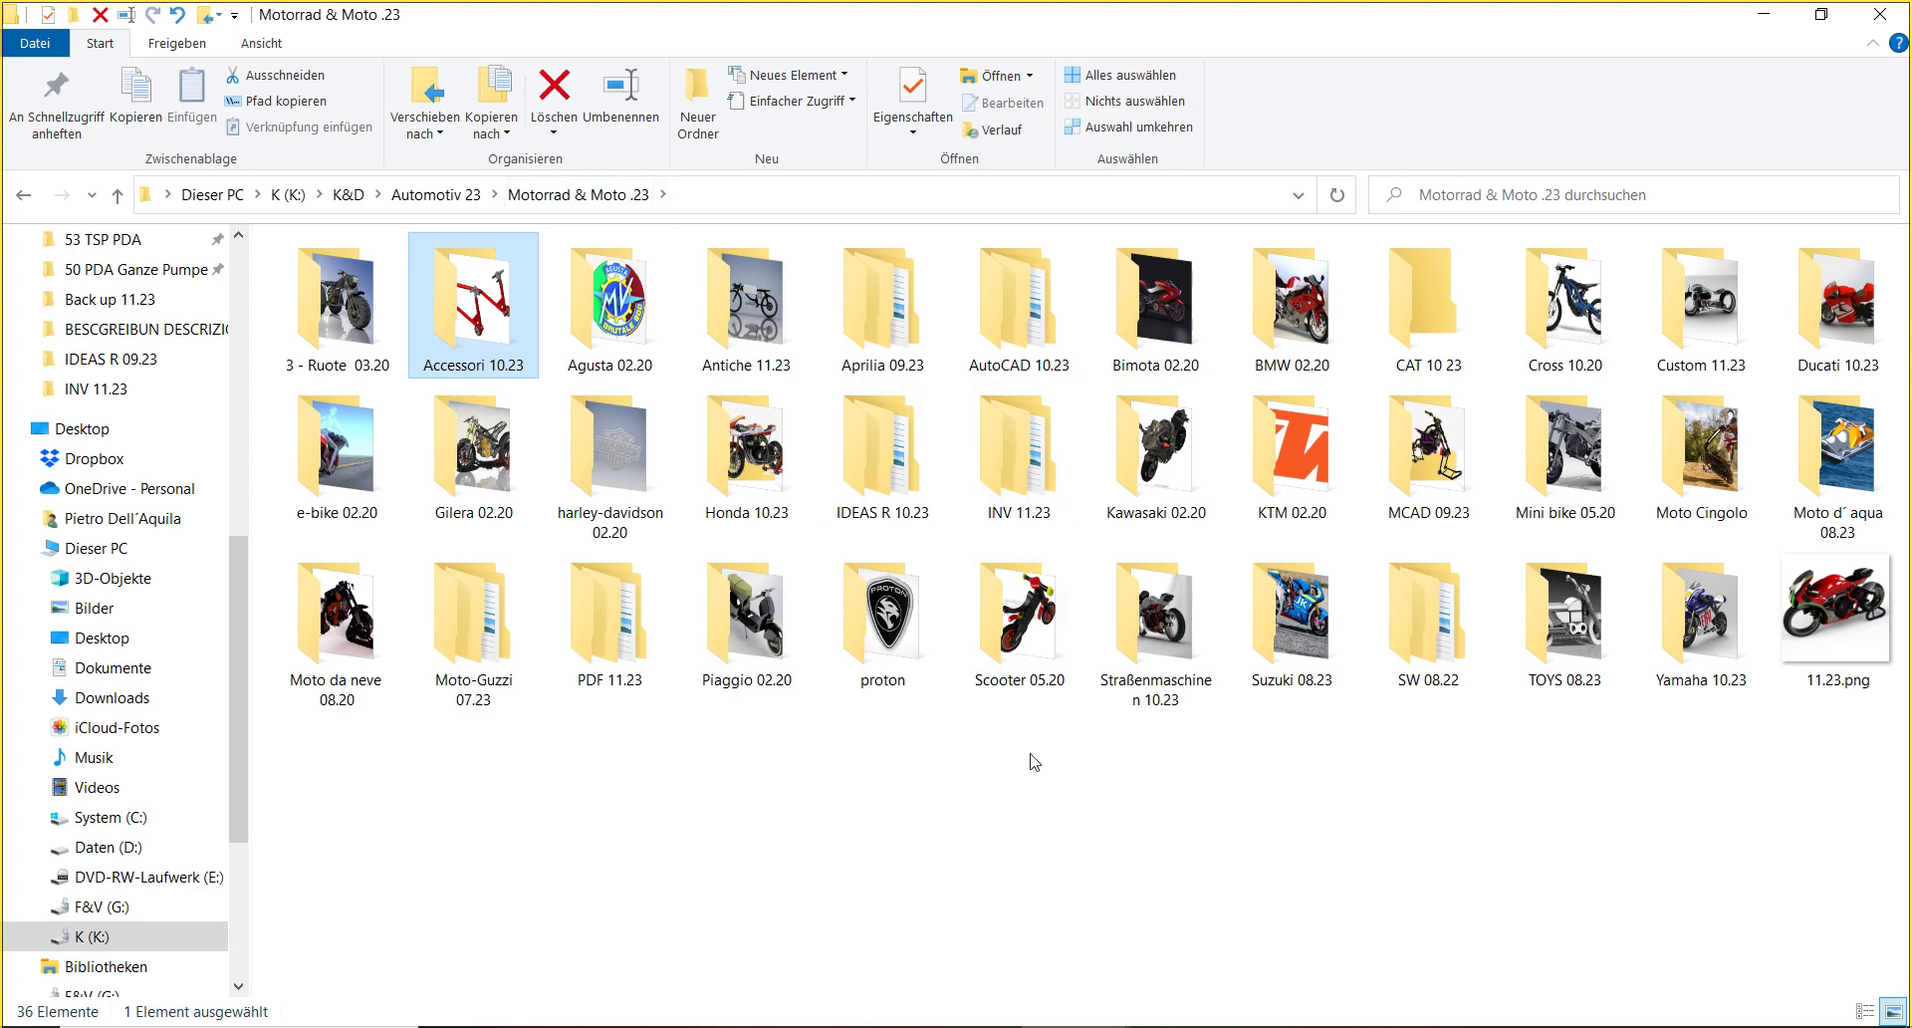
- Open the Piaggio 02.20 folder in Motorrad & Moto .23 and its Vespa subfolder
click(1063, 875)
key(p)
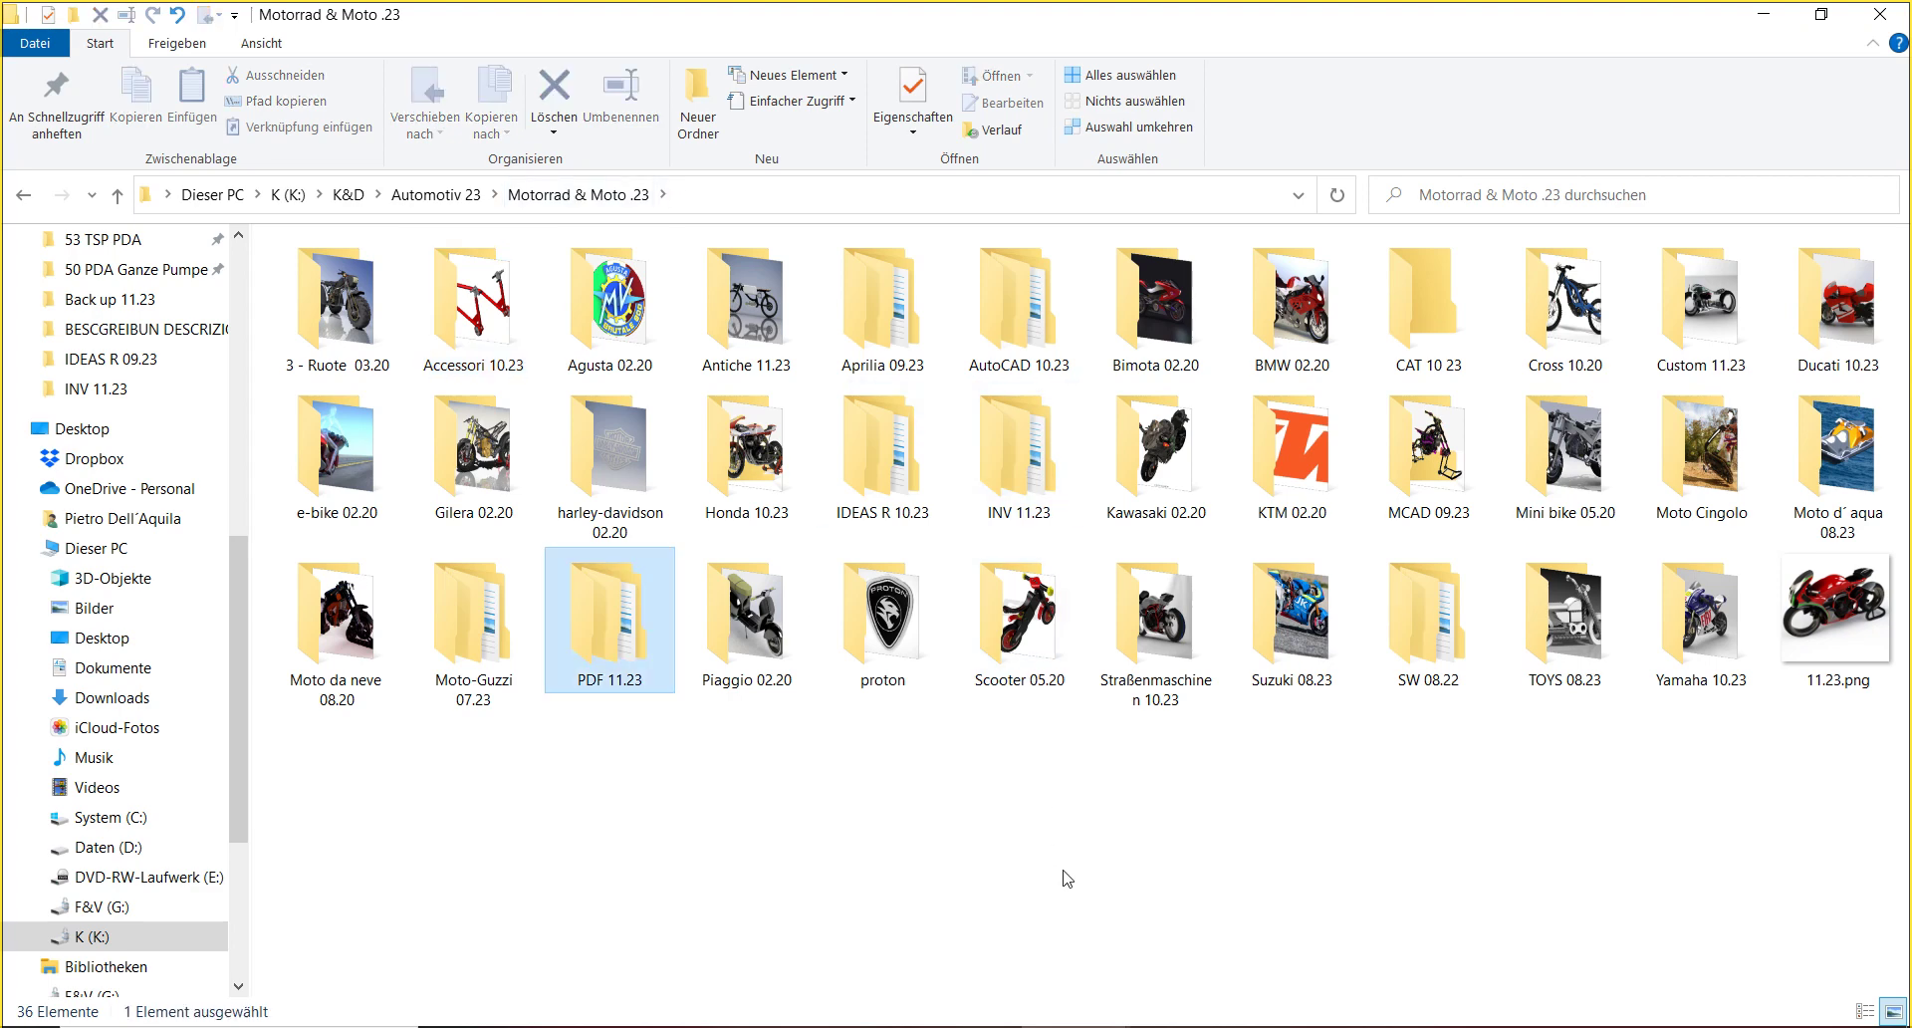
key(p)
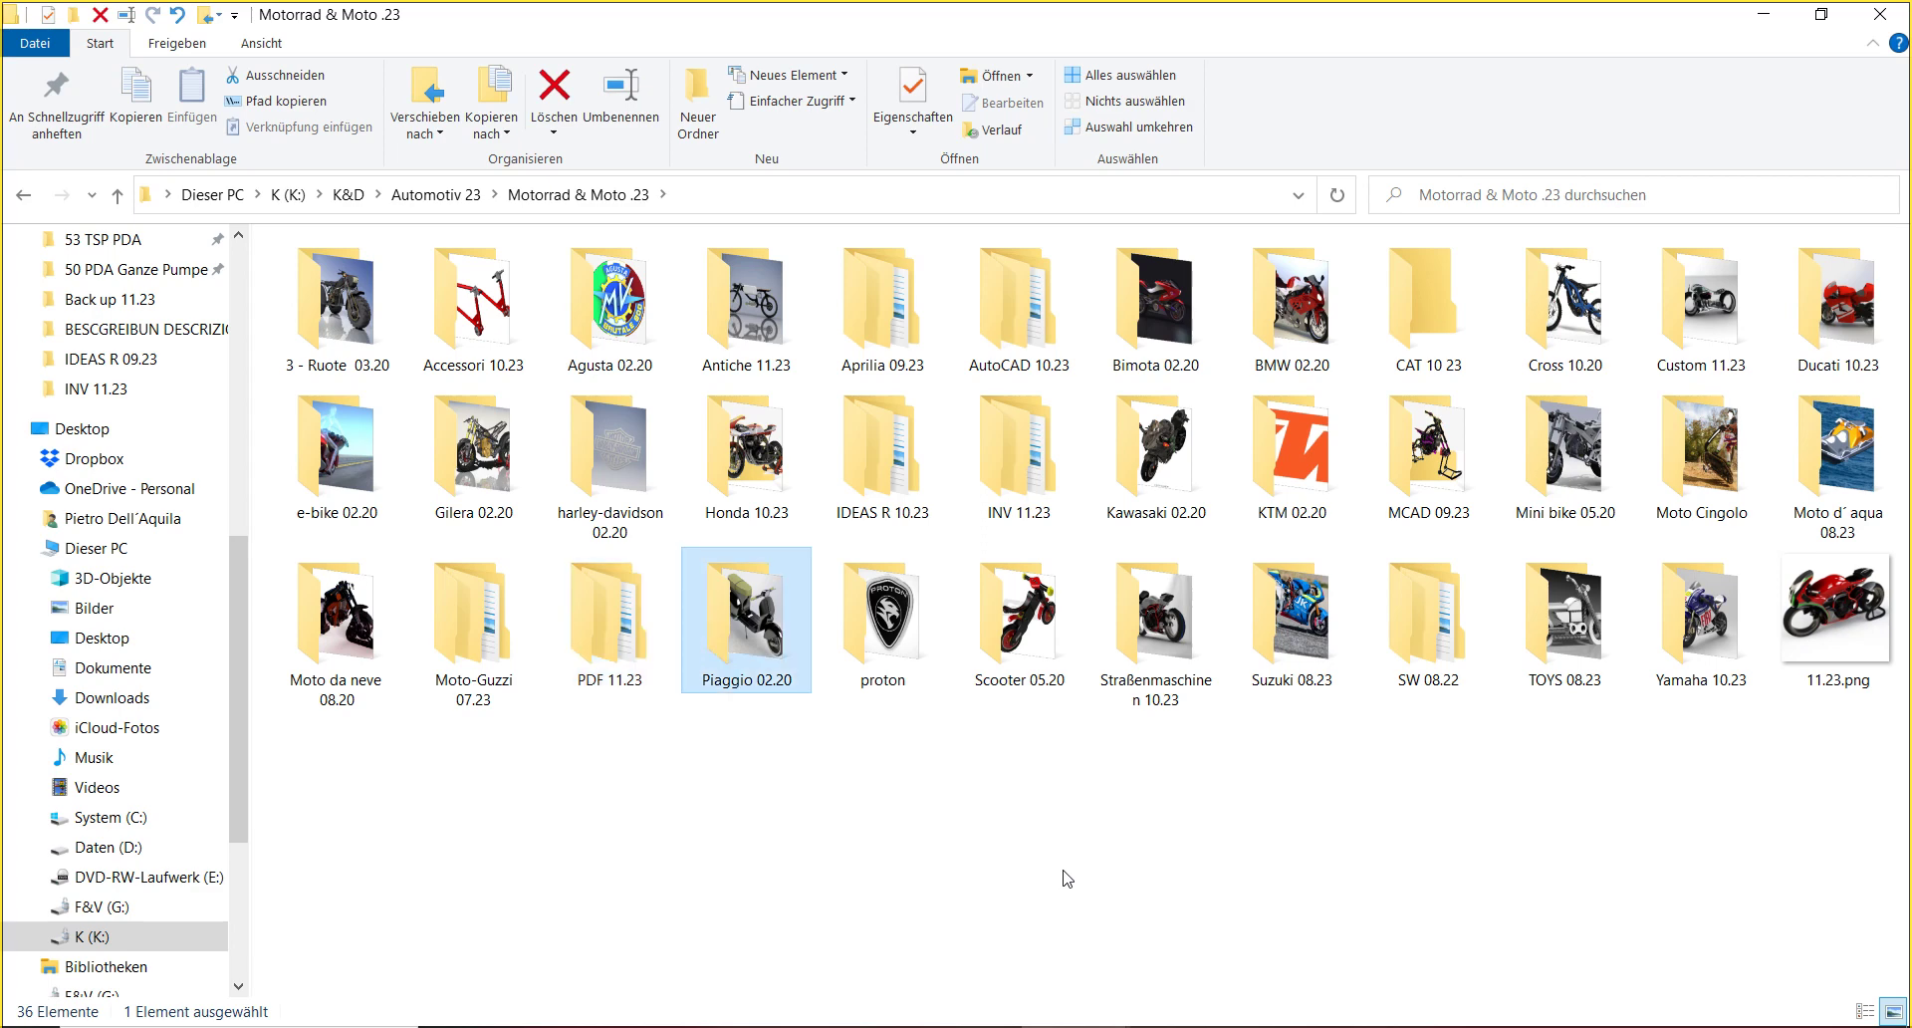
key(Return)
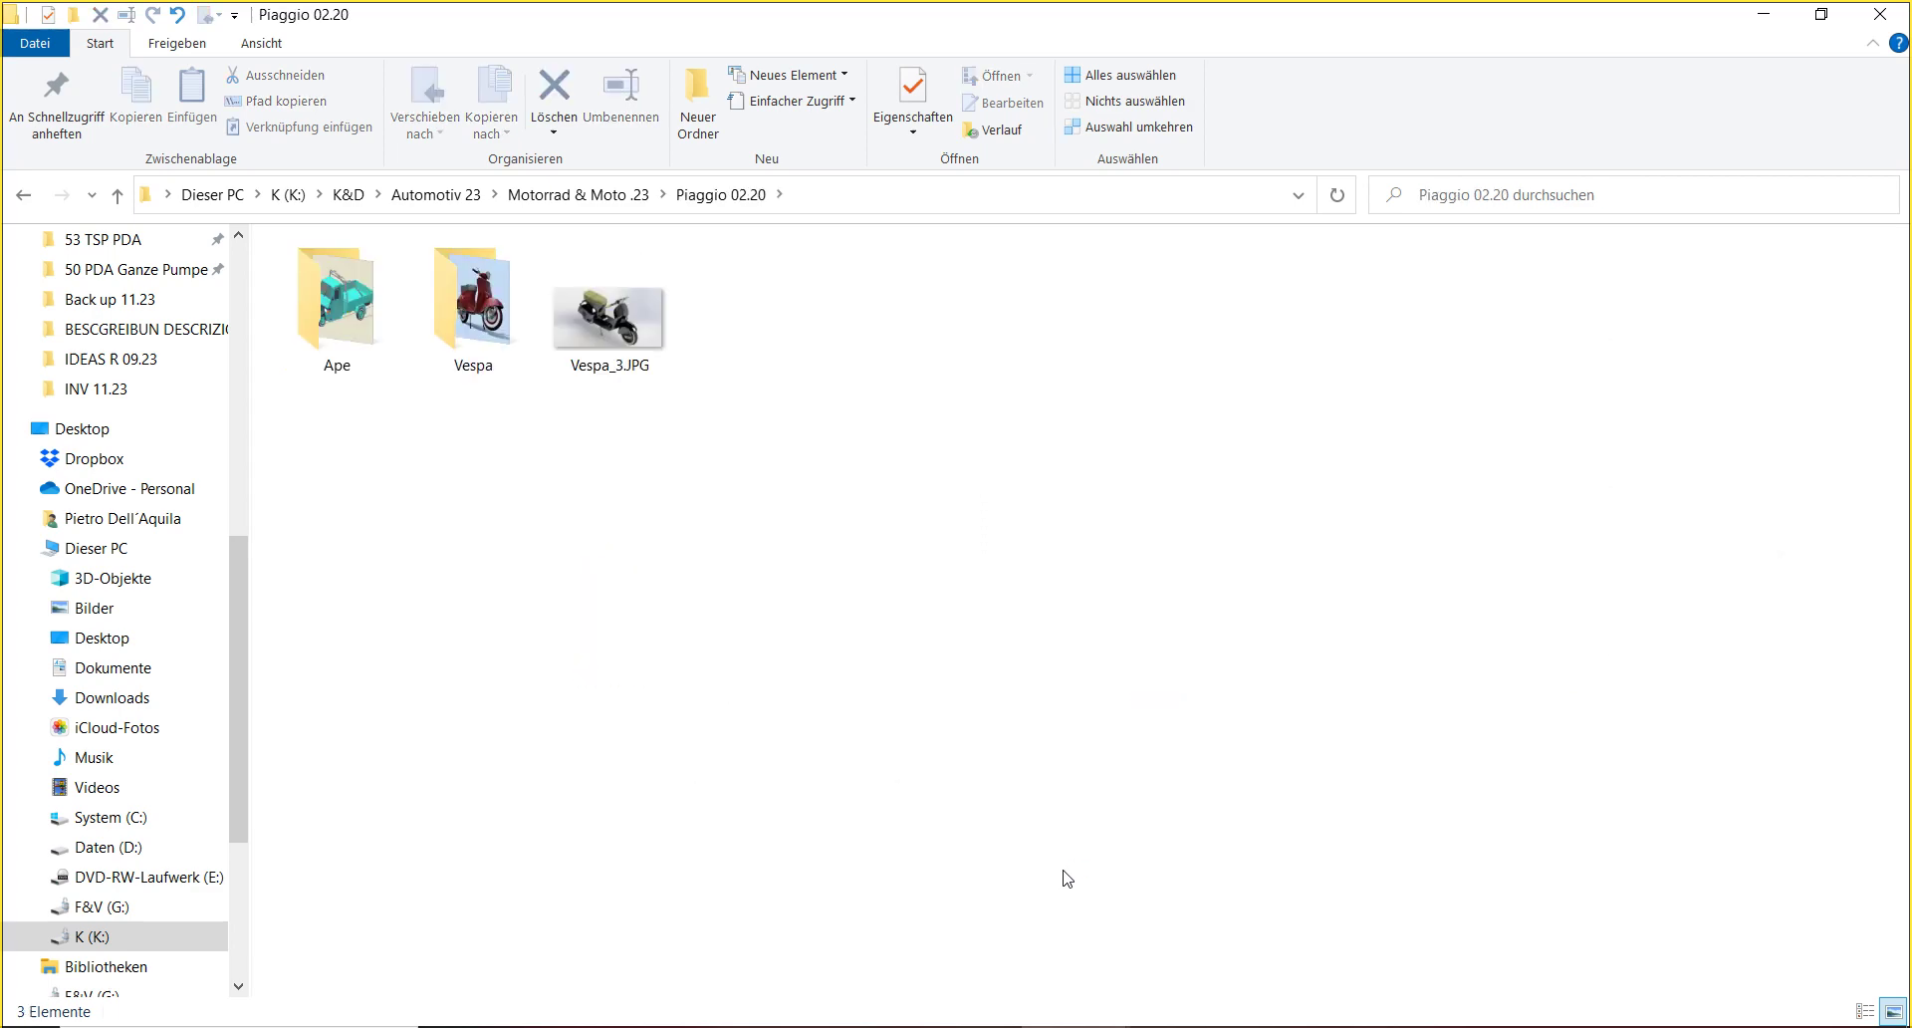
key(v)
key(Return)
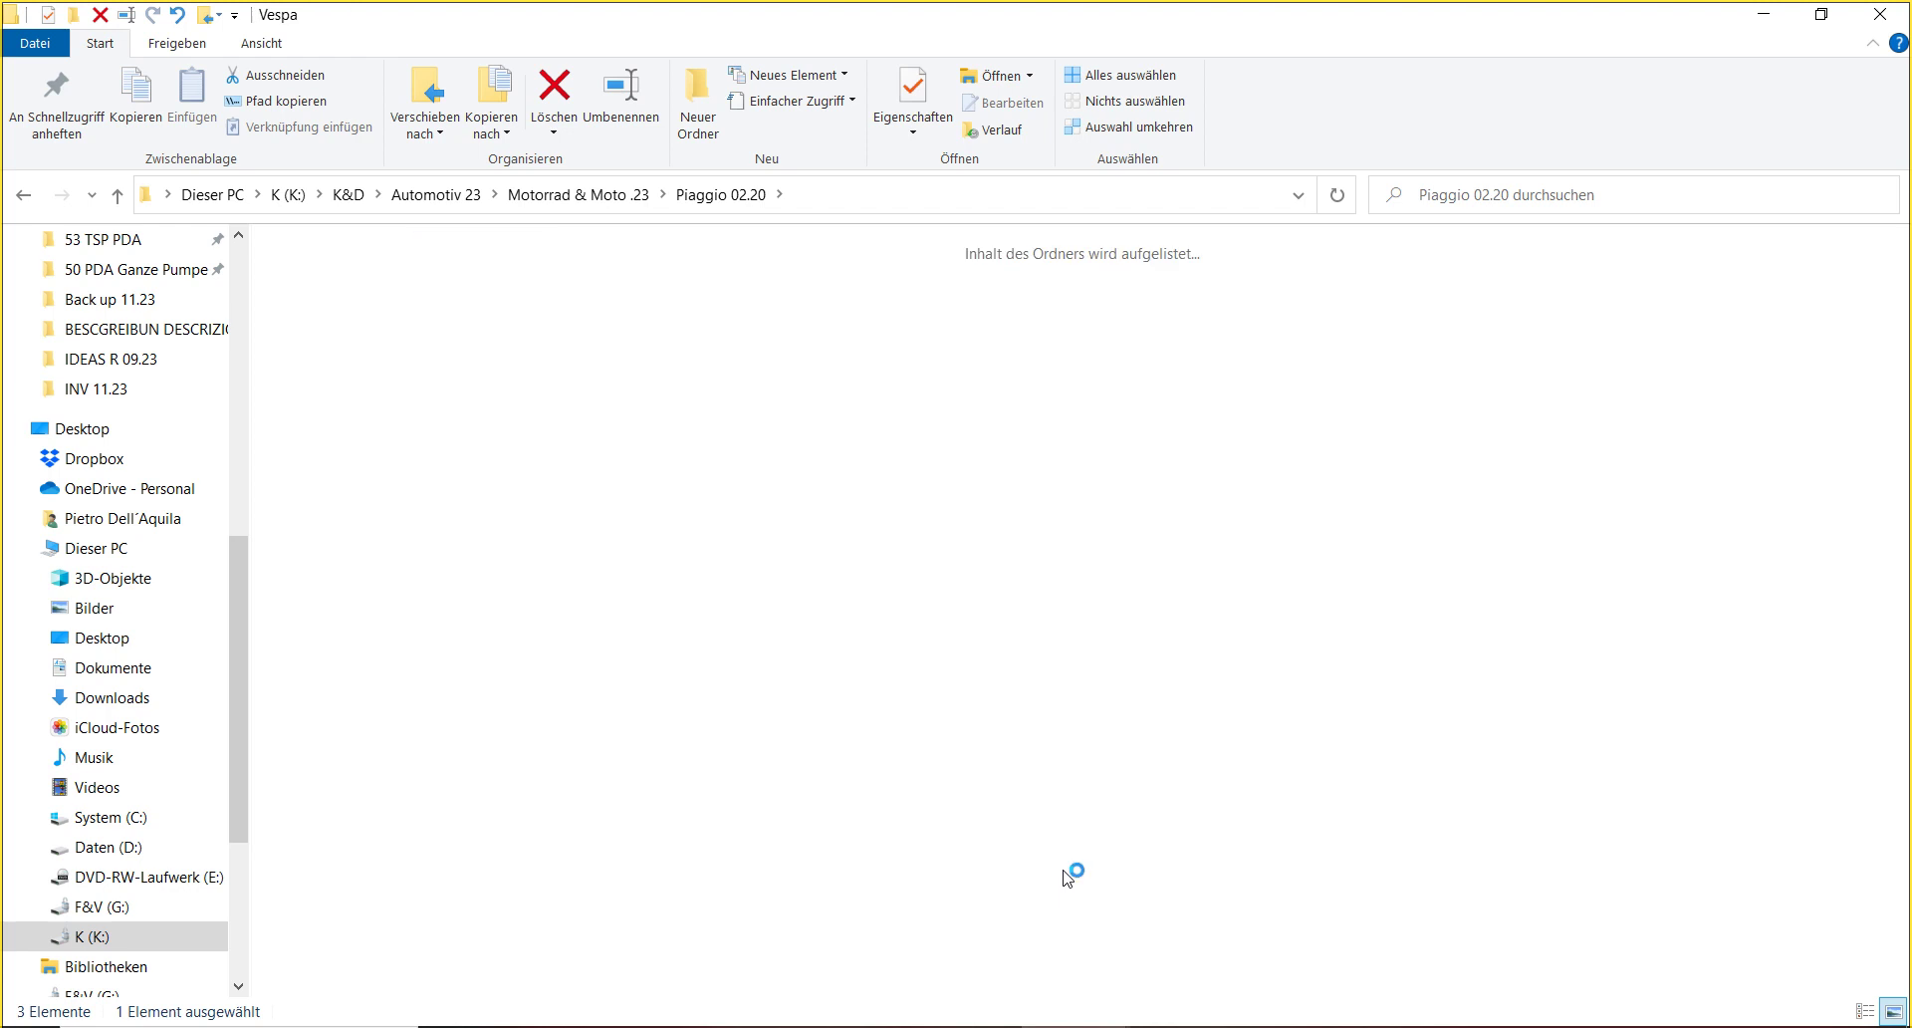
- Go to the vespa-1 folder inside Vespa's SW subfolder and open vespa.SLDPRT in SolidWorks
key(m)
key(s)
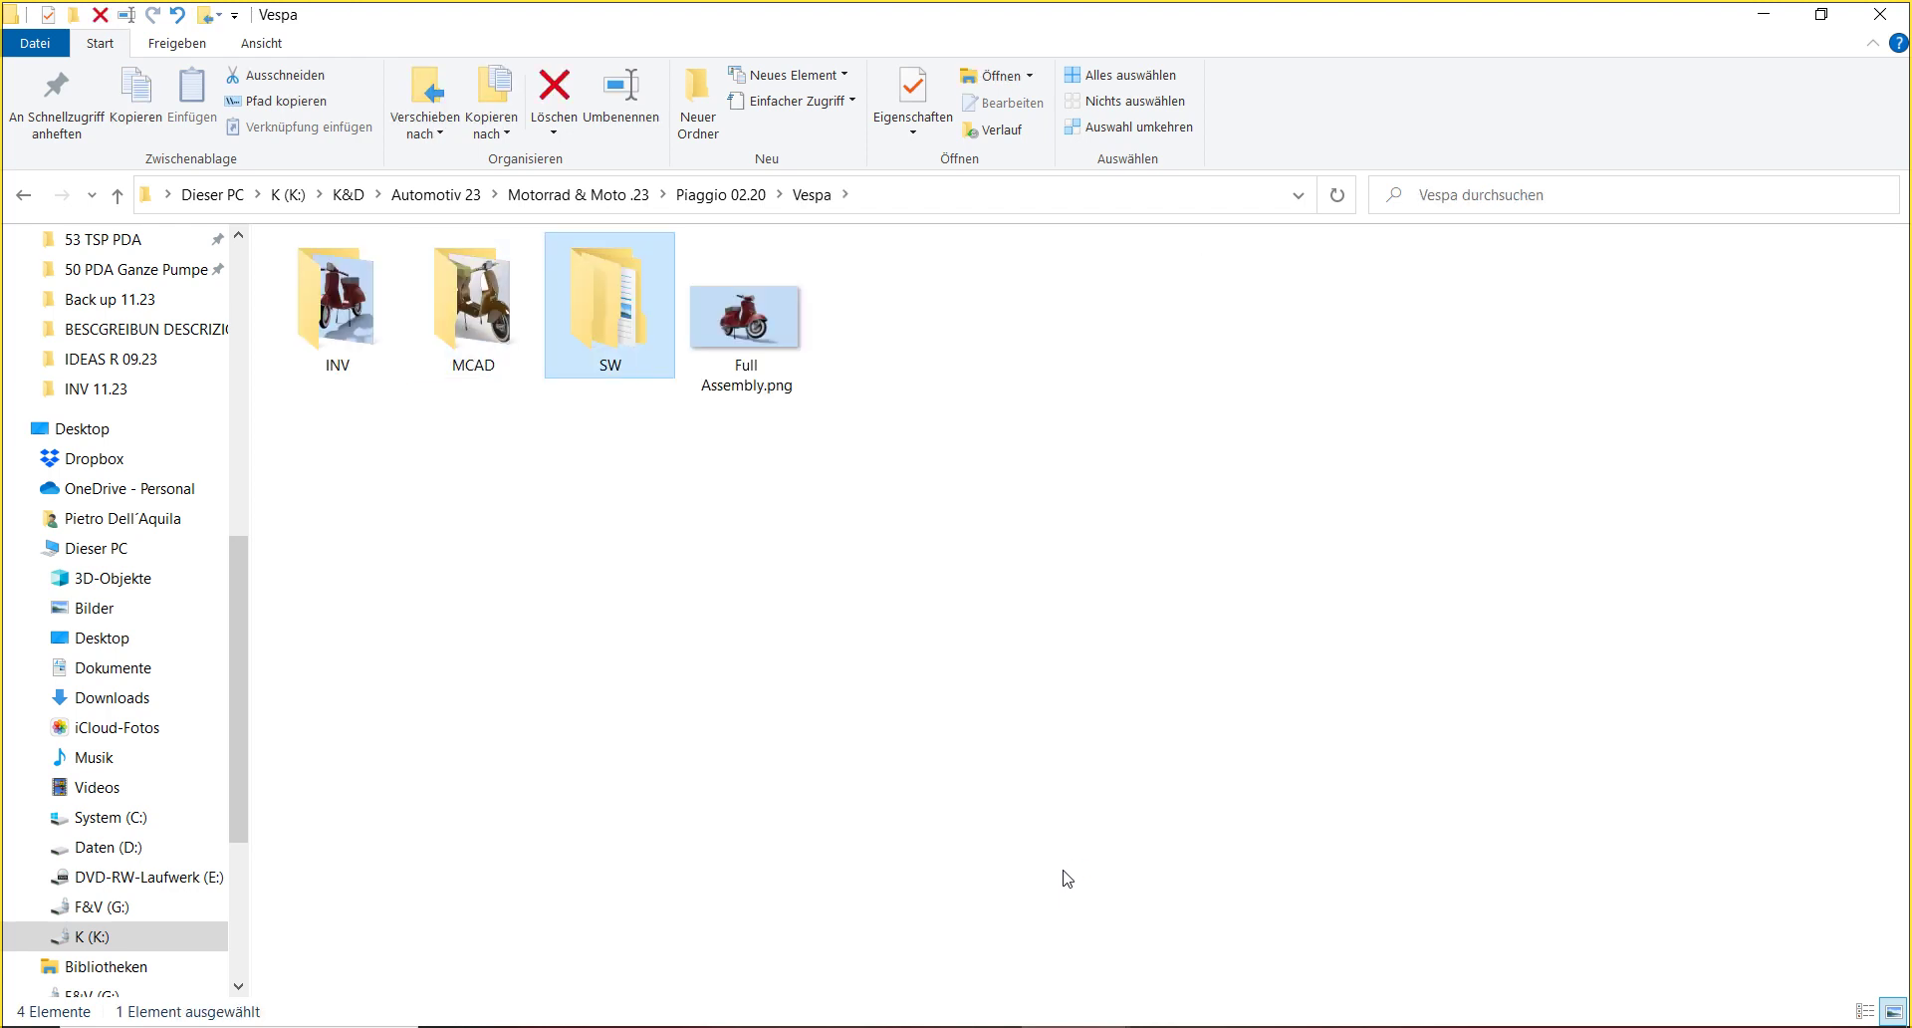
key(Return)
key(Right)
key(Left)
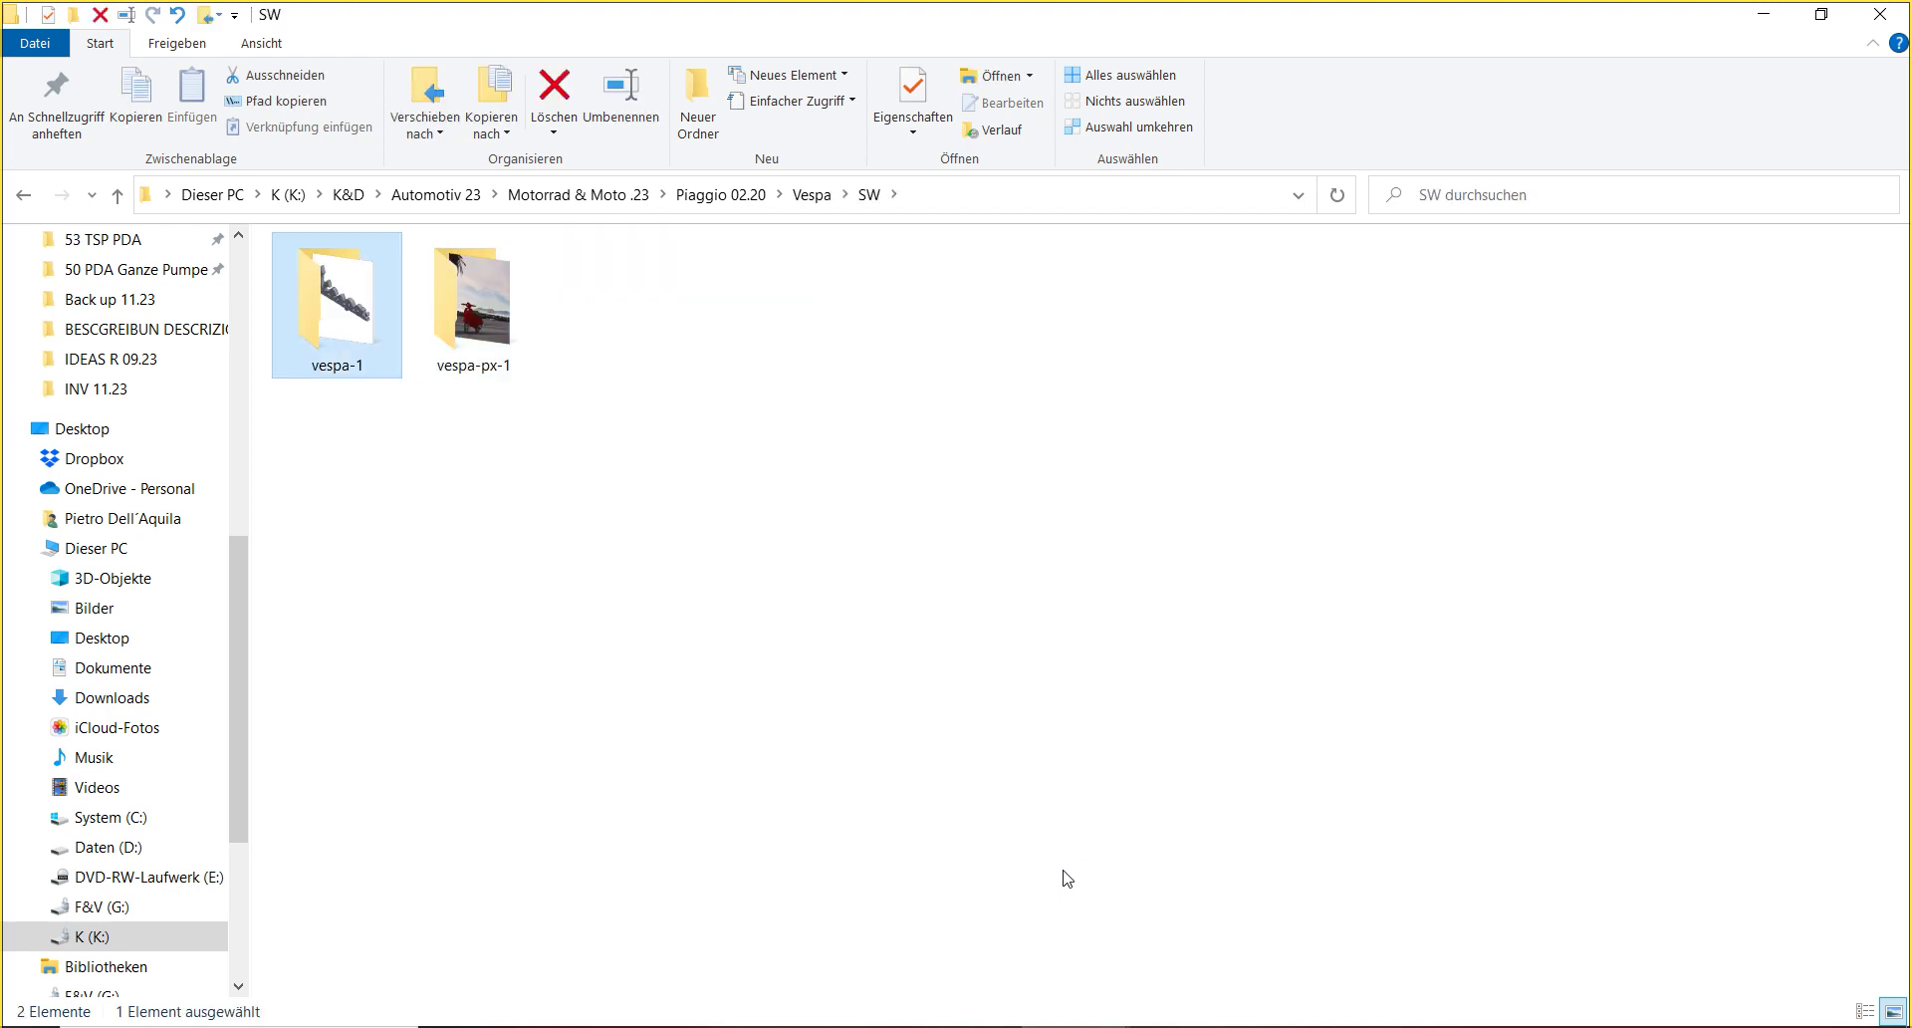
key(Right)
key(Left)
key(Return)
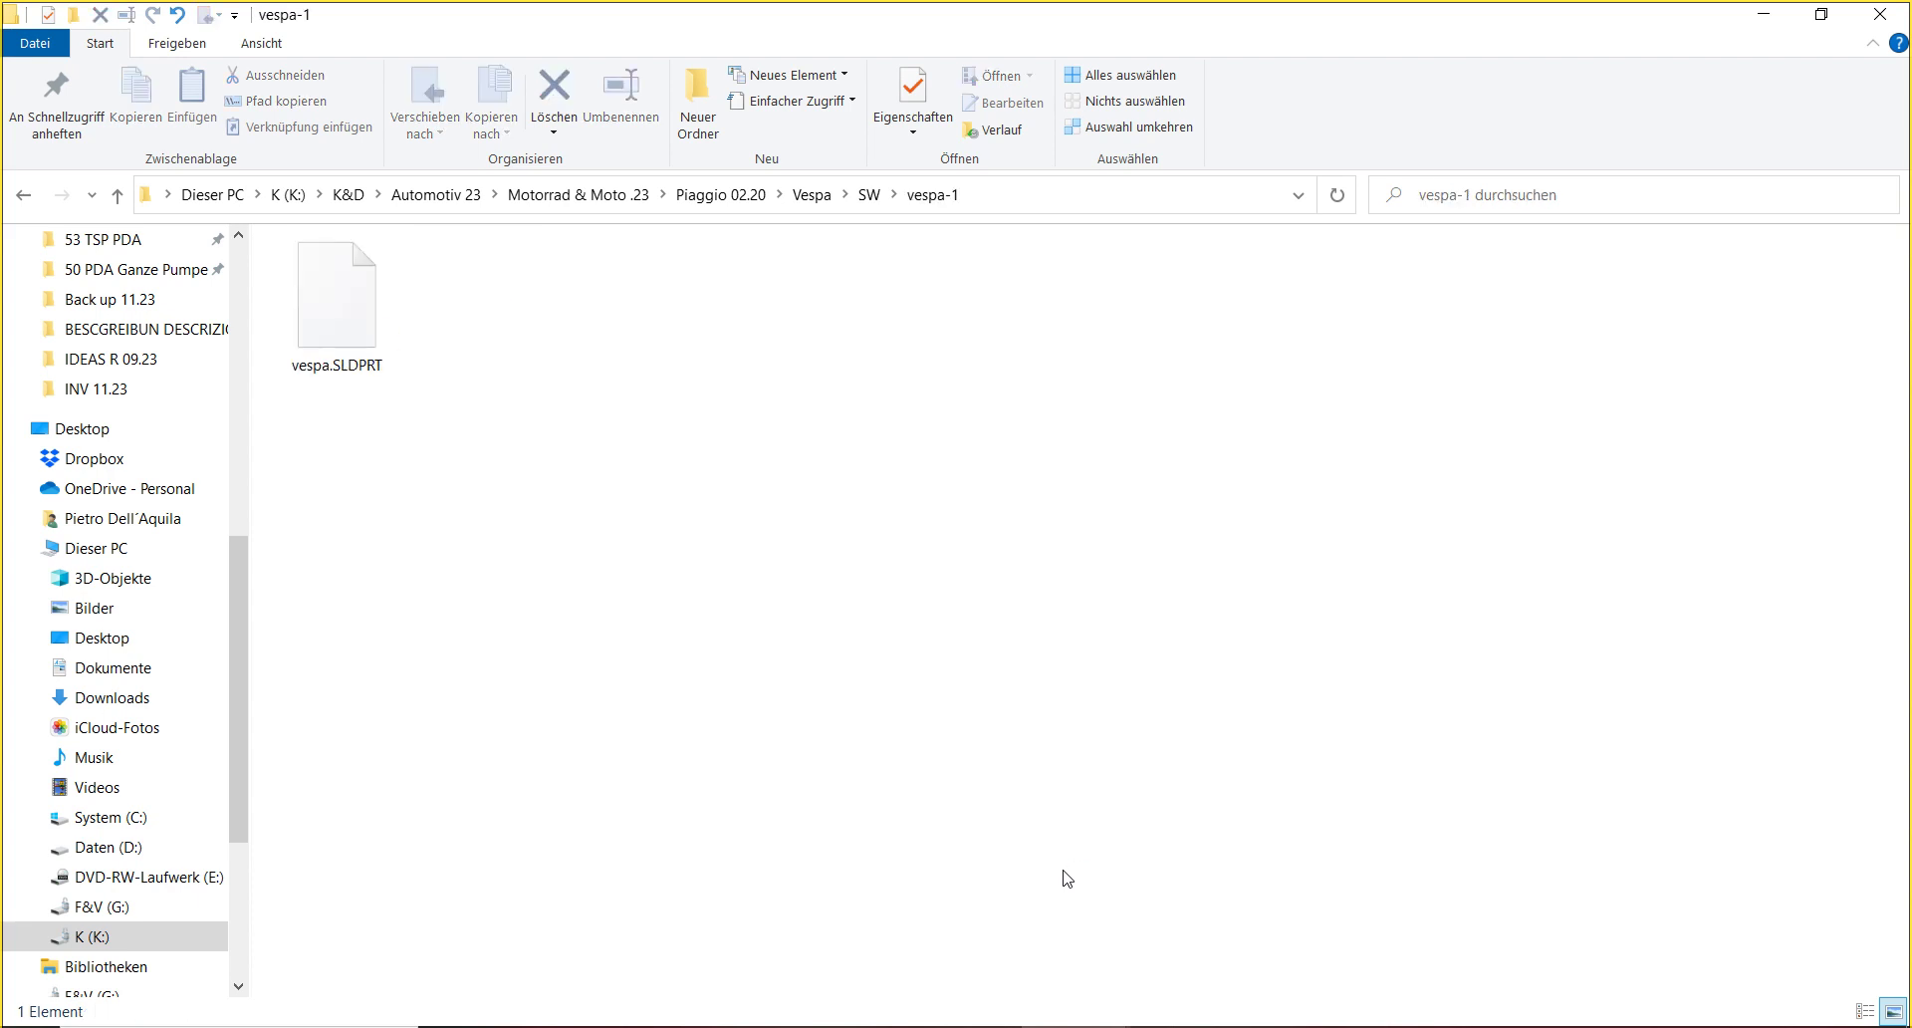
click(379, 317)
double_click(378, 317)
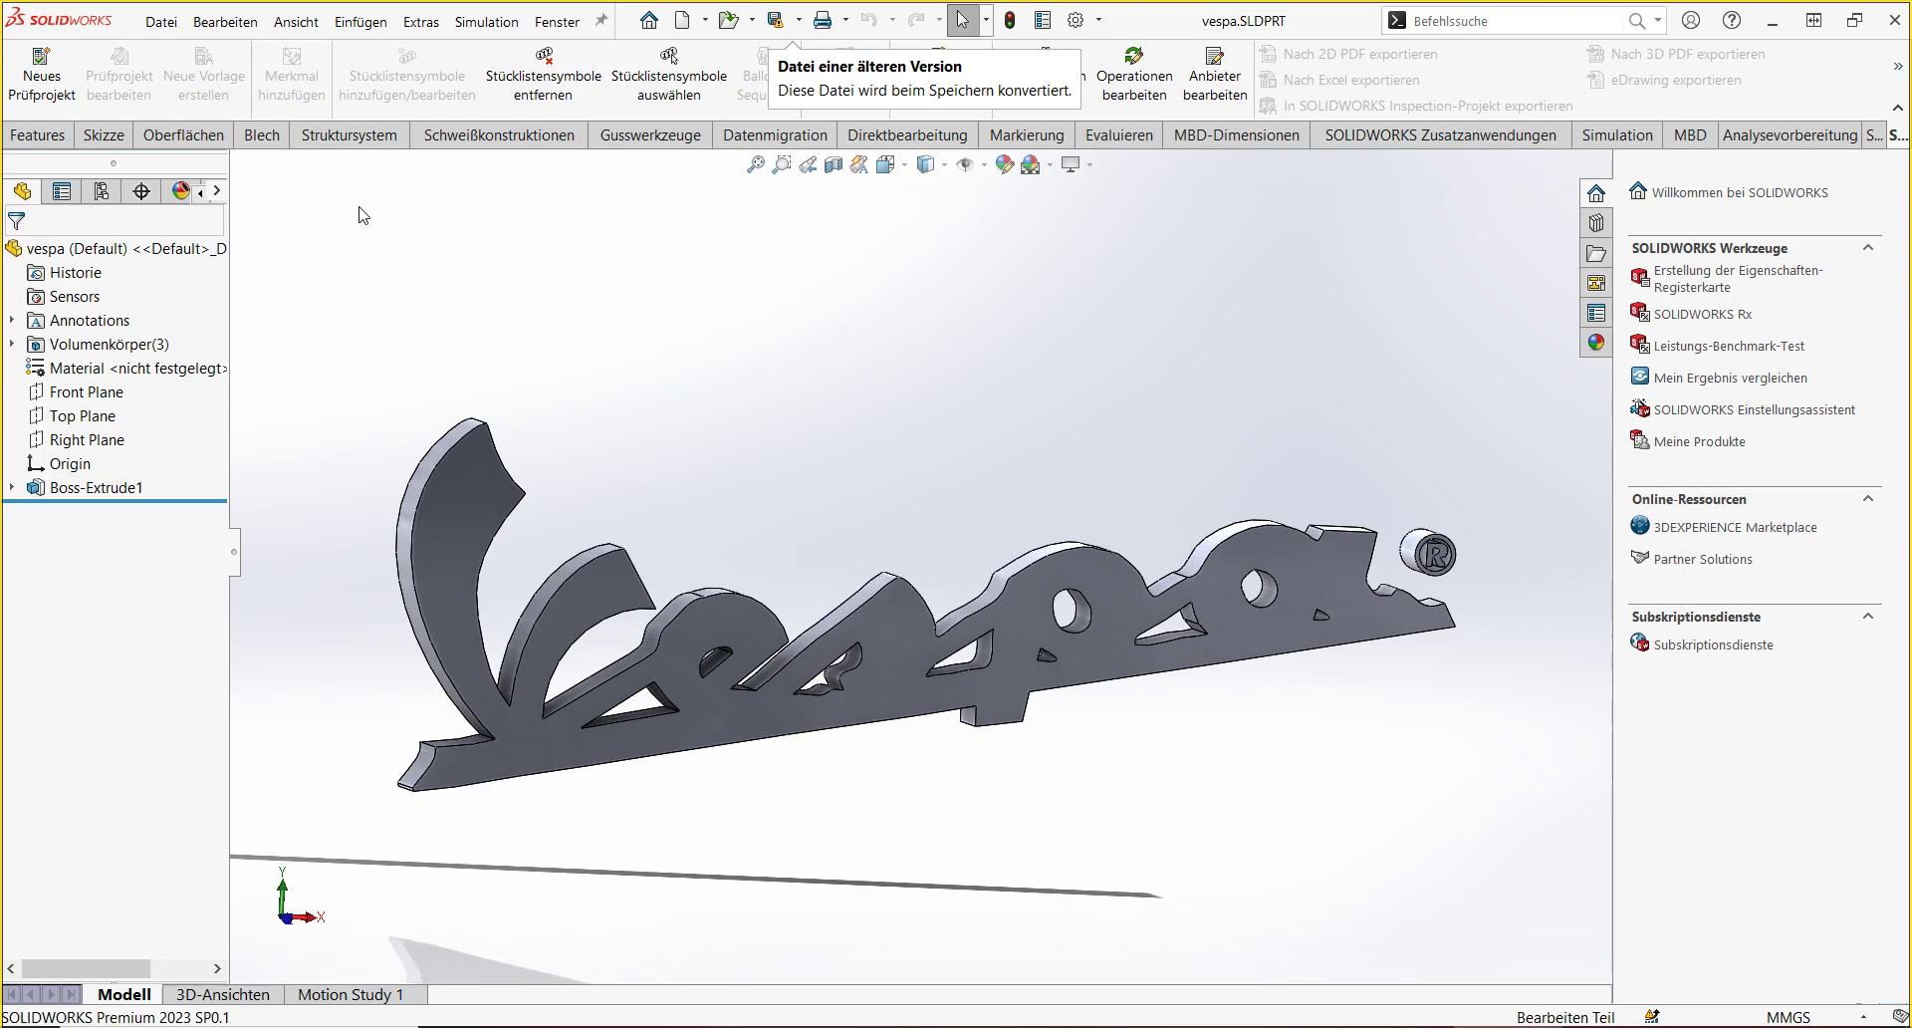
- Close vespa.SLDPRT and return to the Vespa SW folder in File Explorer
click(1596, 223)
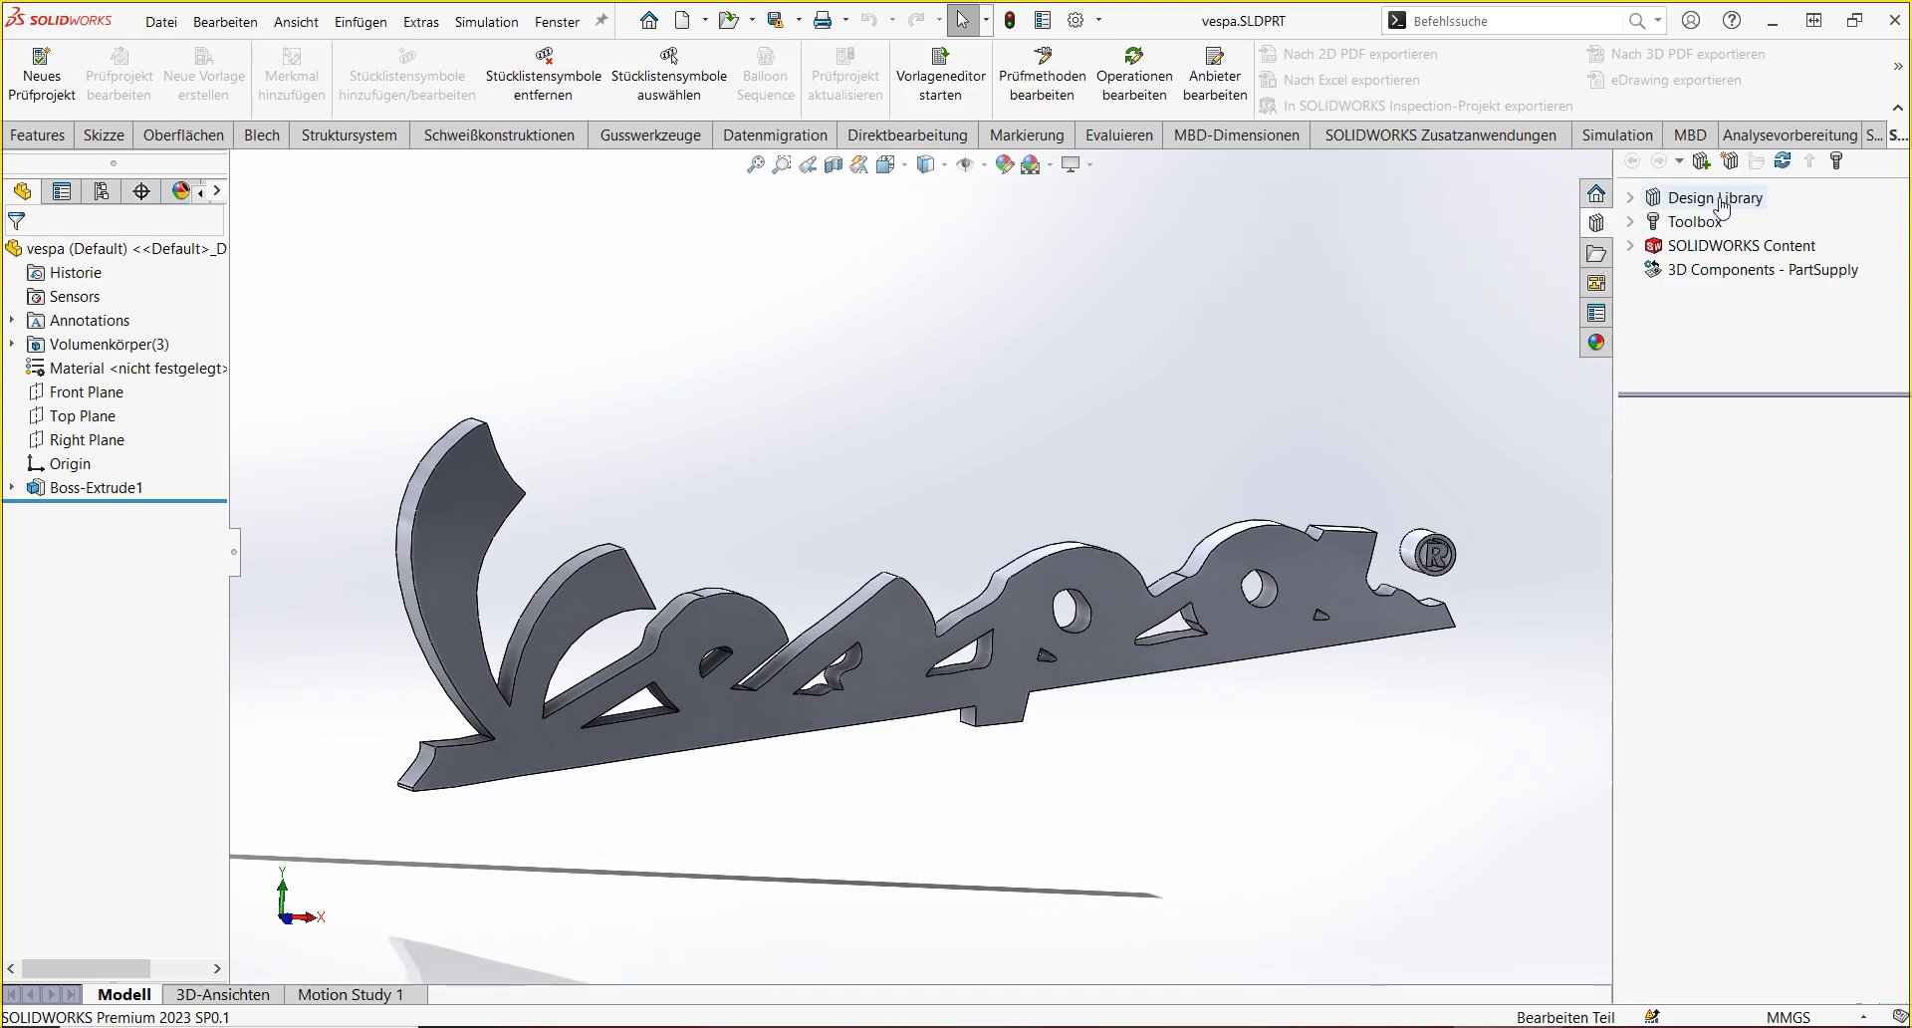
click(1598, 202)
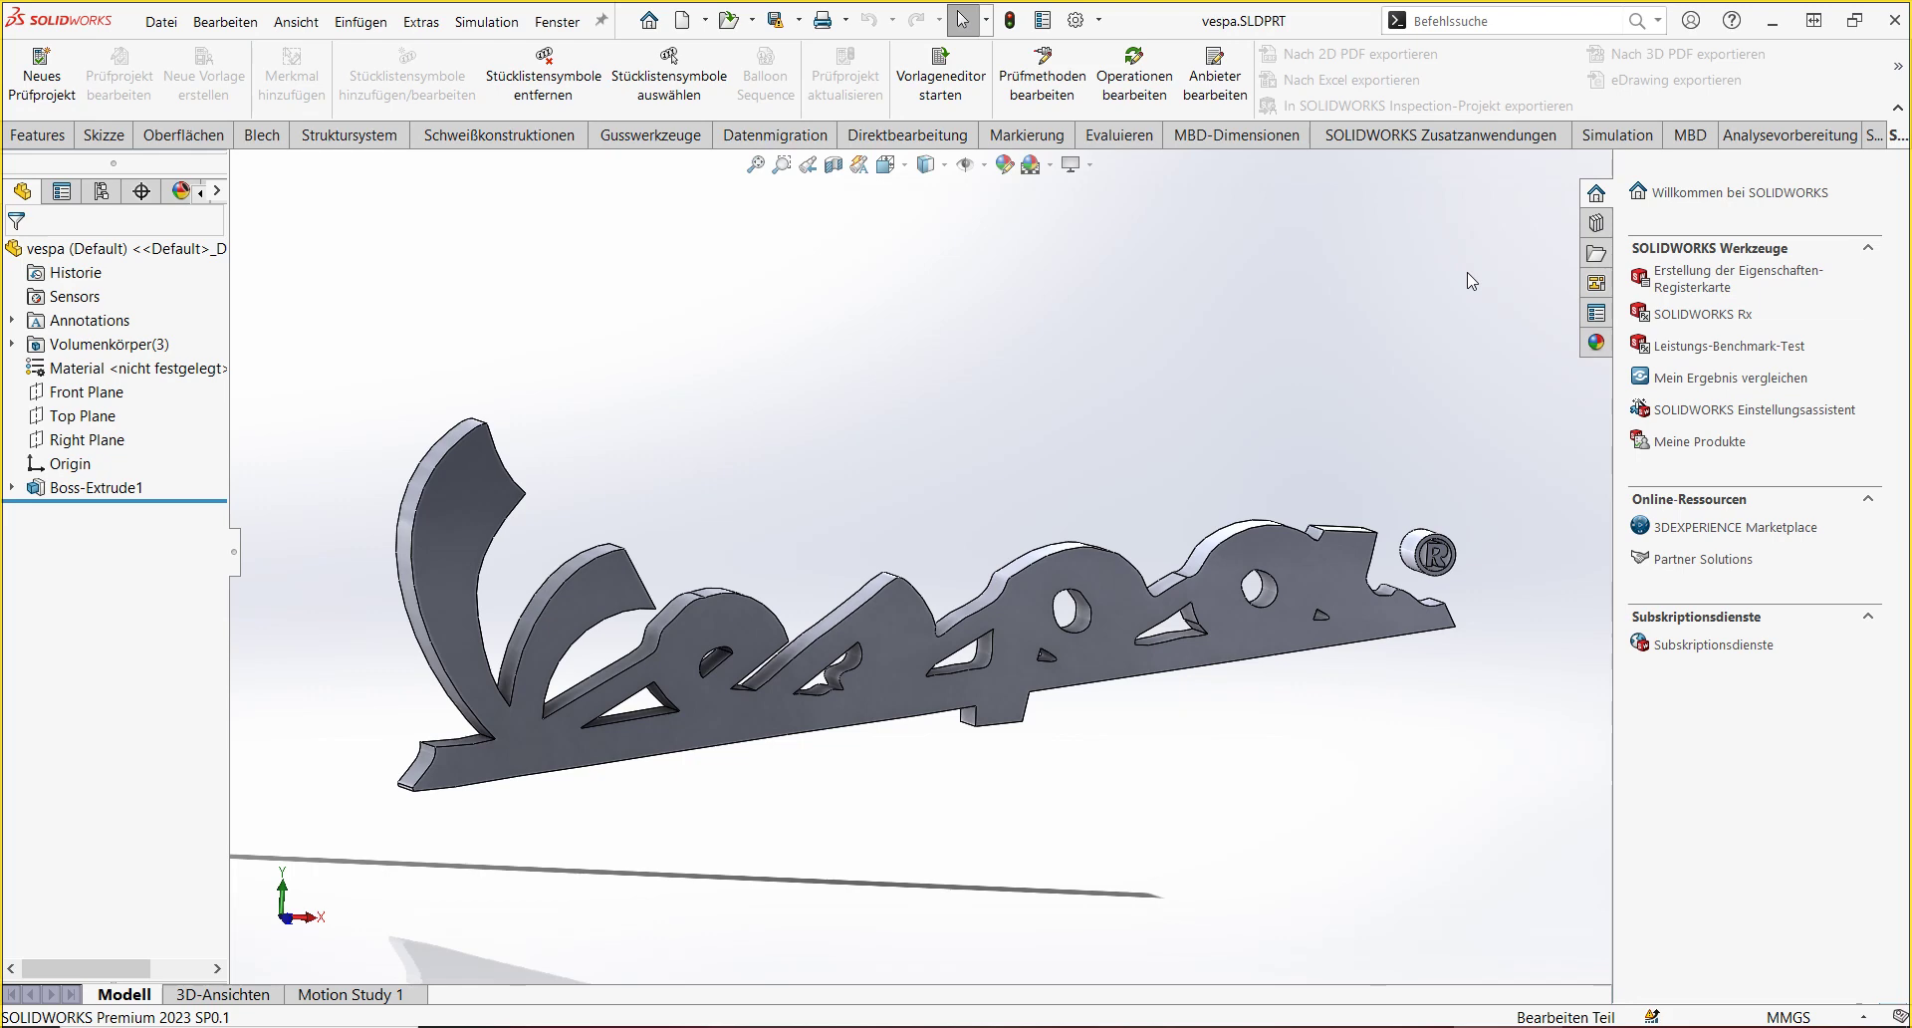
click(557, 21)
click(775, 281)
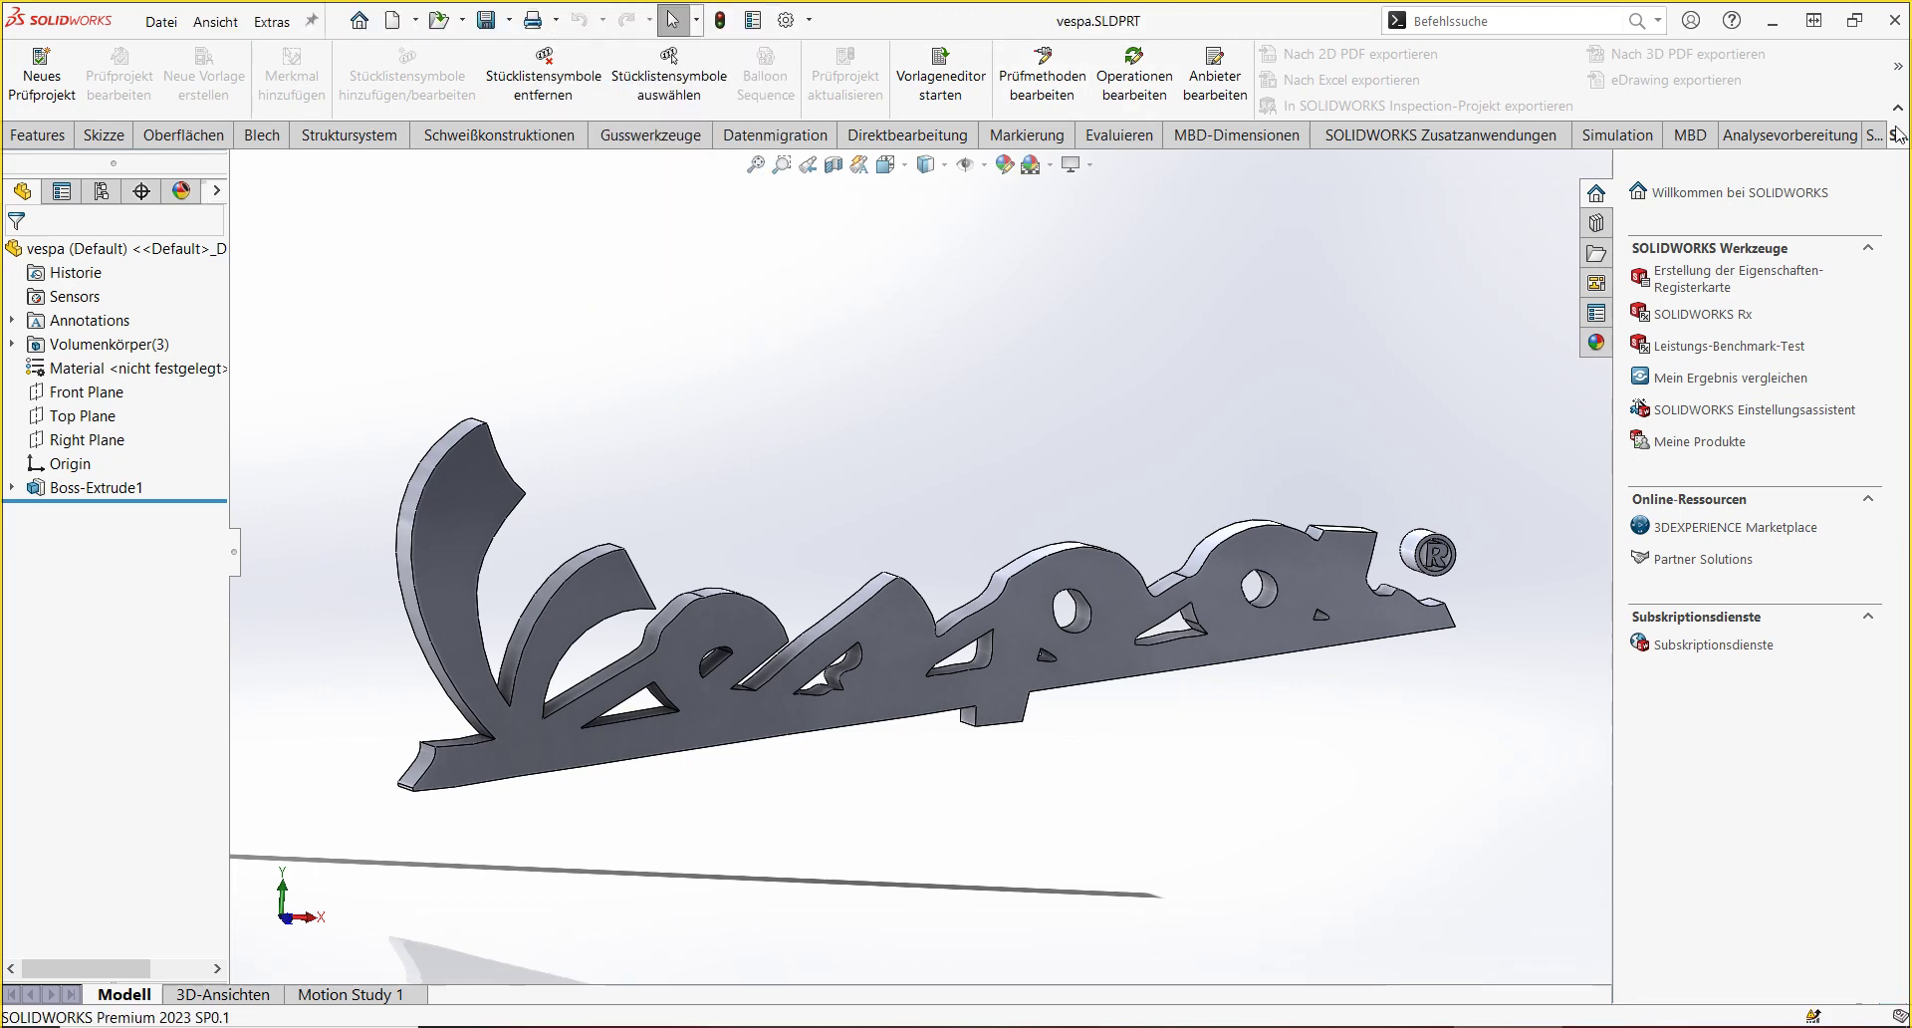
click(1773, 24)
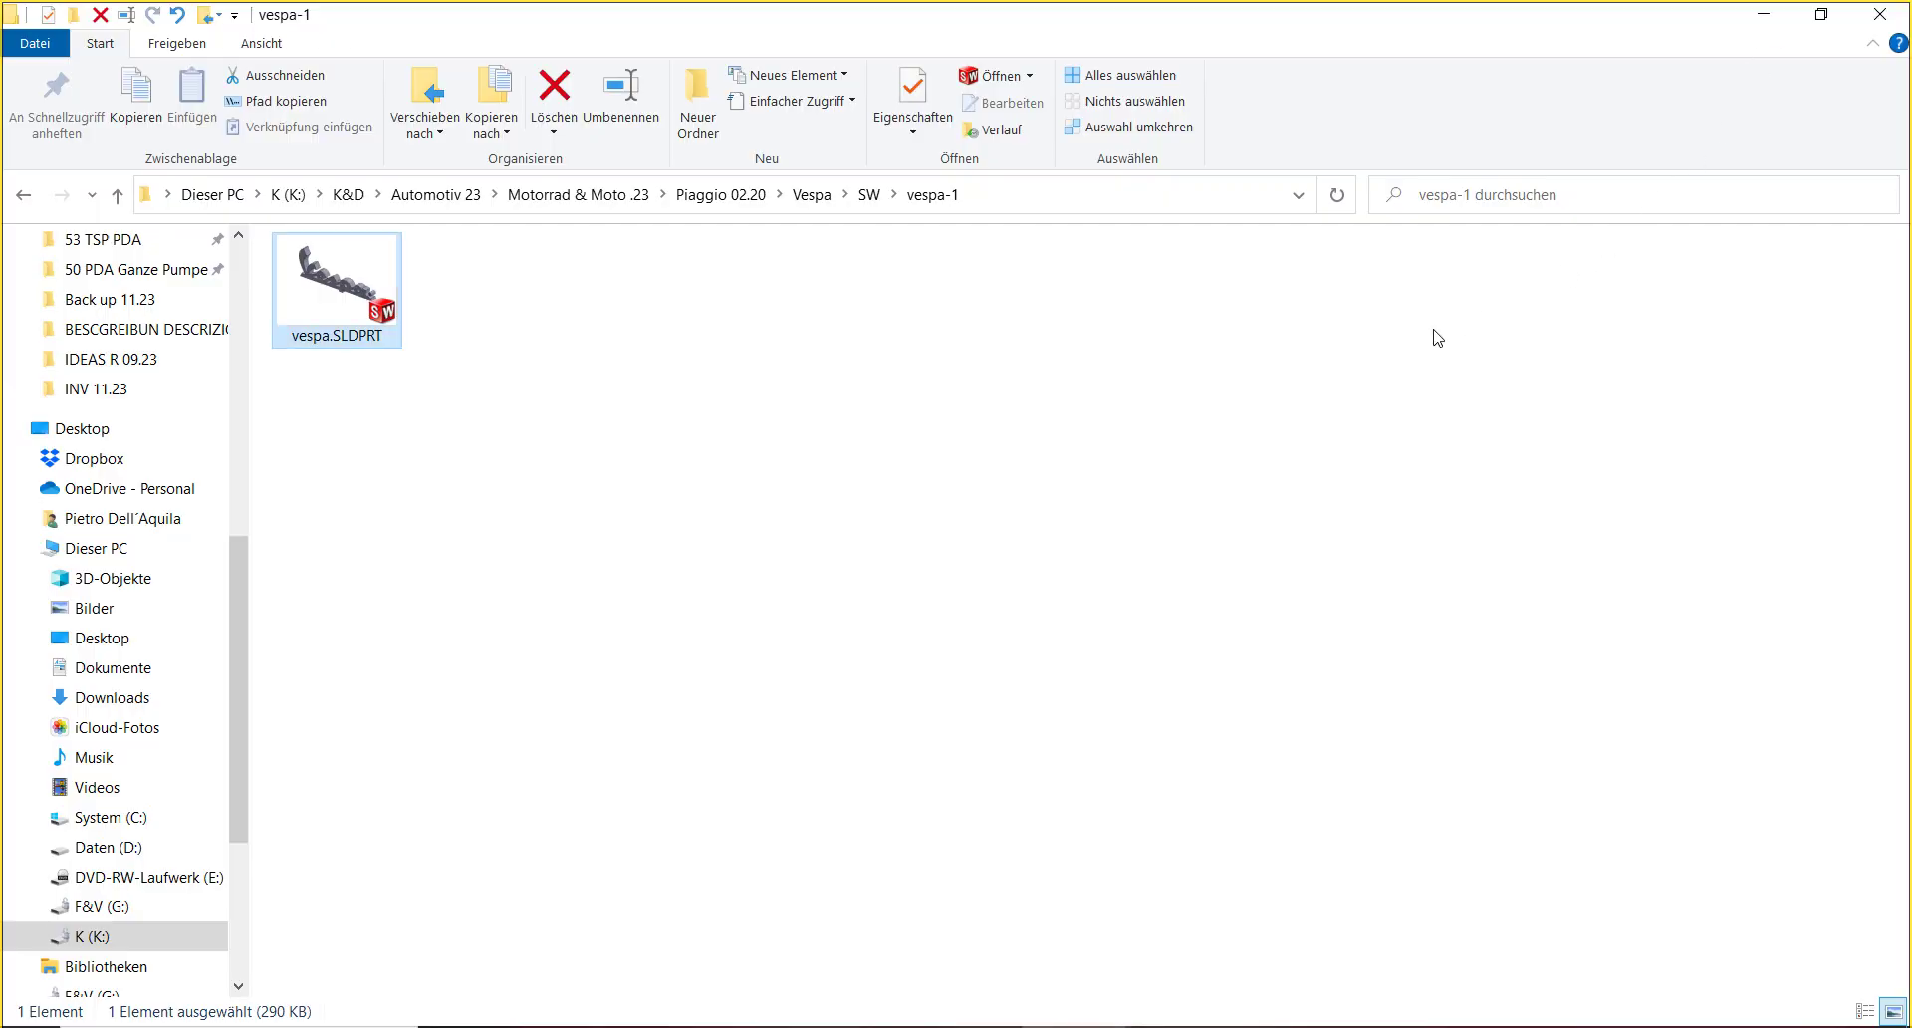
click(869, 195)
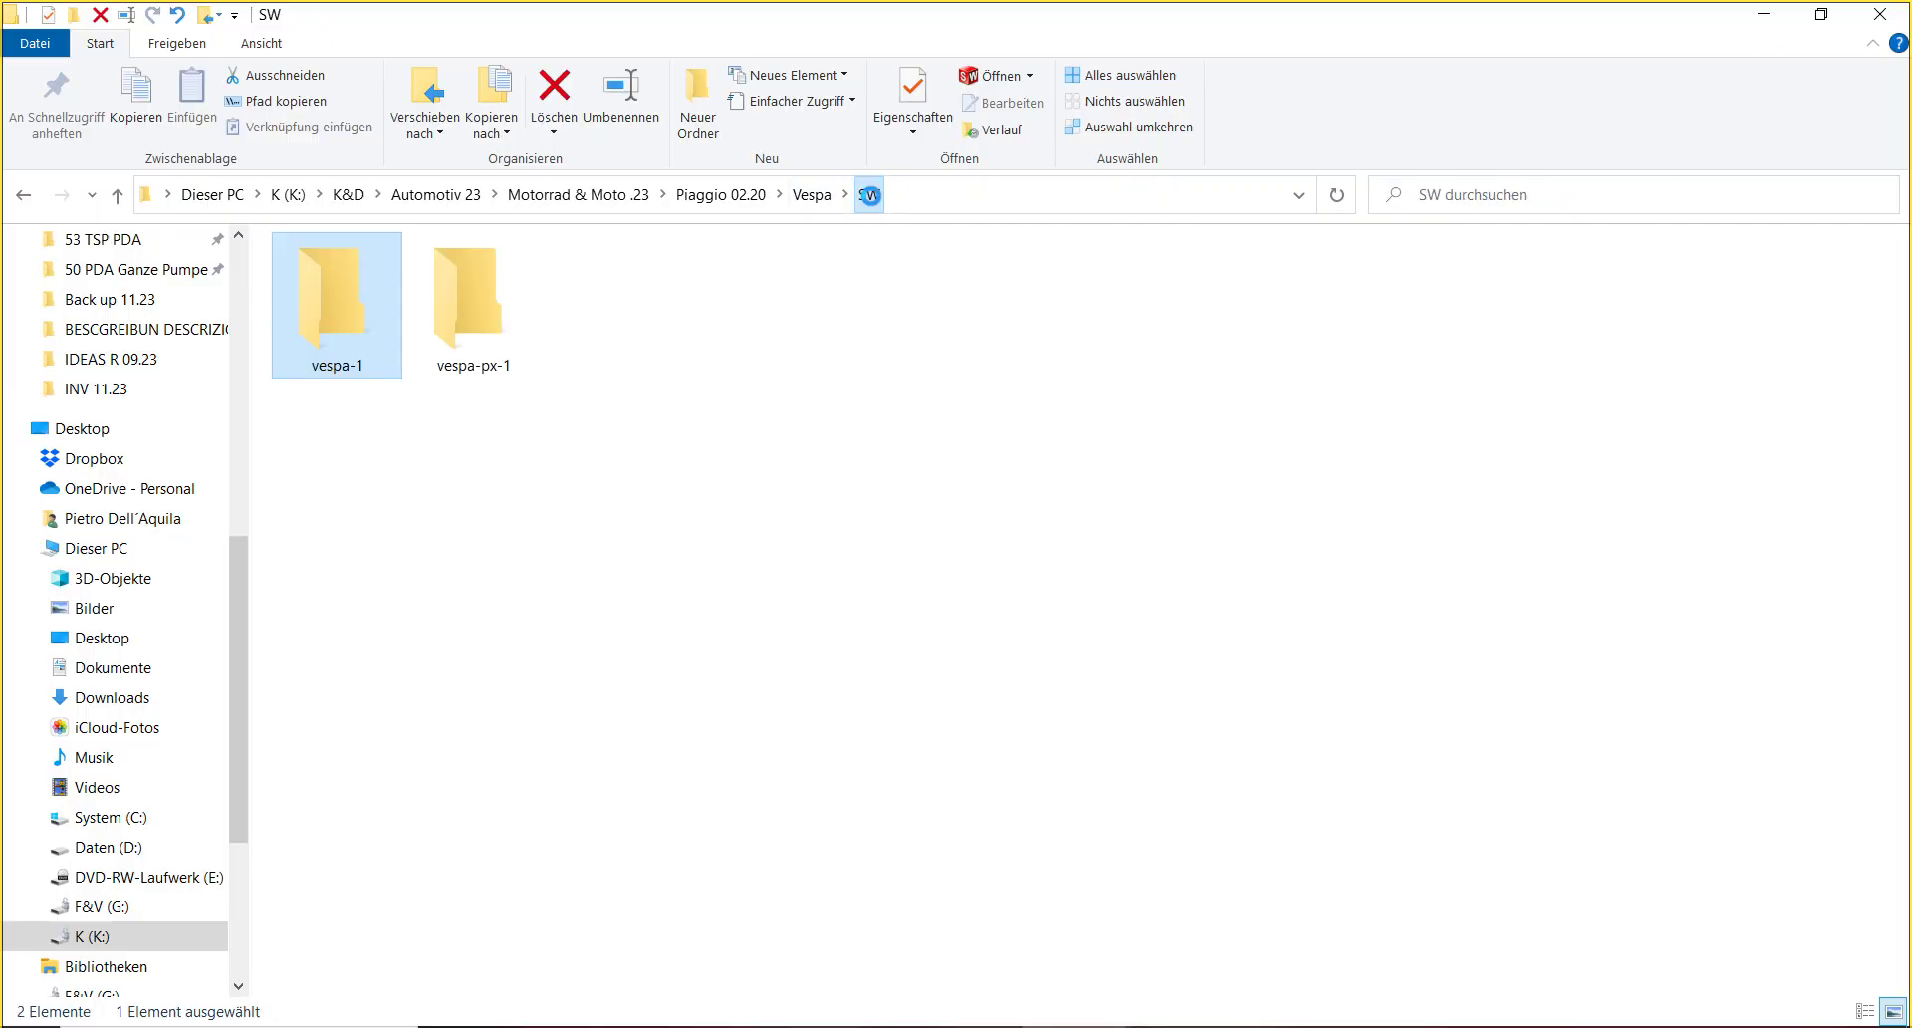
- Go up from the Vespa SW folder through Motorrad & Moto .23 to the K&D folder
click(812, 196)
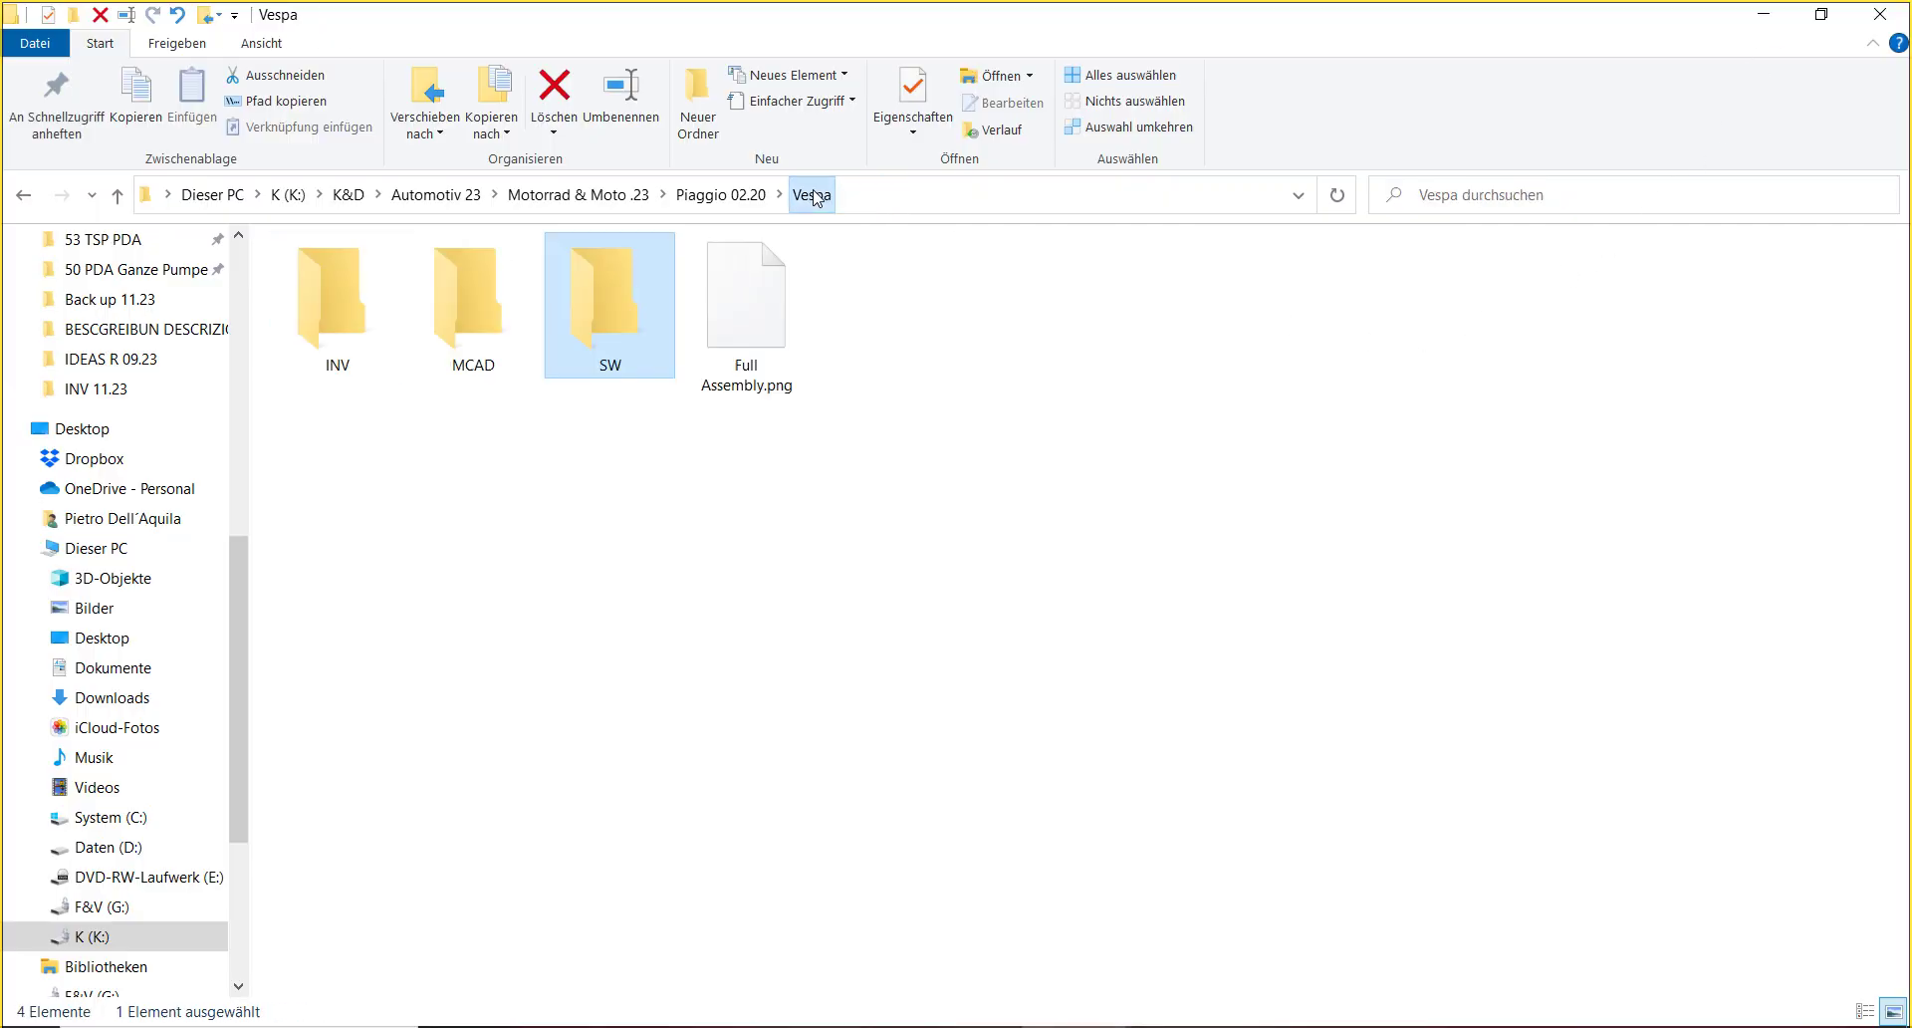
click(762, 199)
click(586, 197)
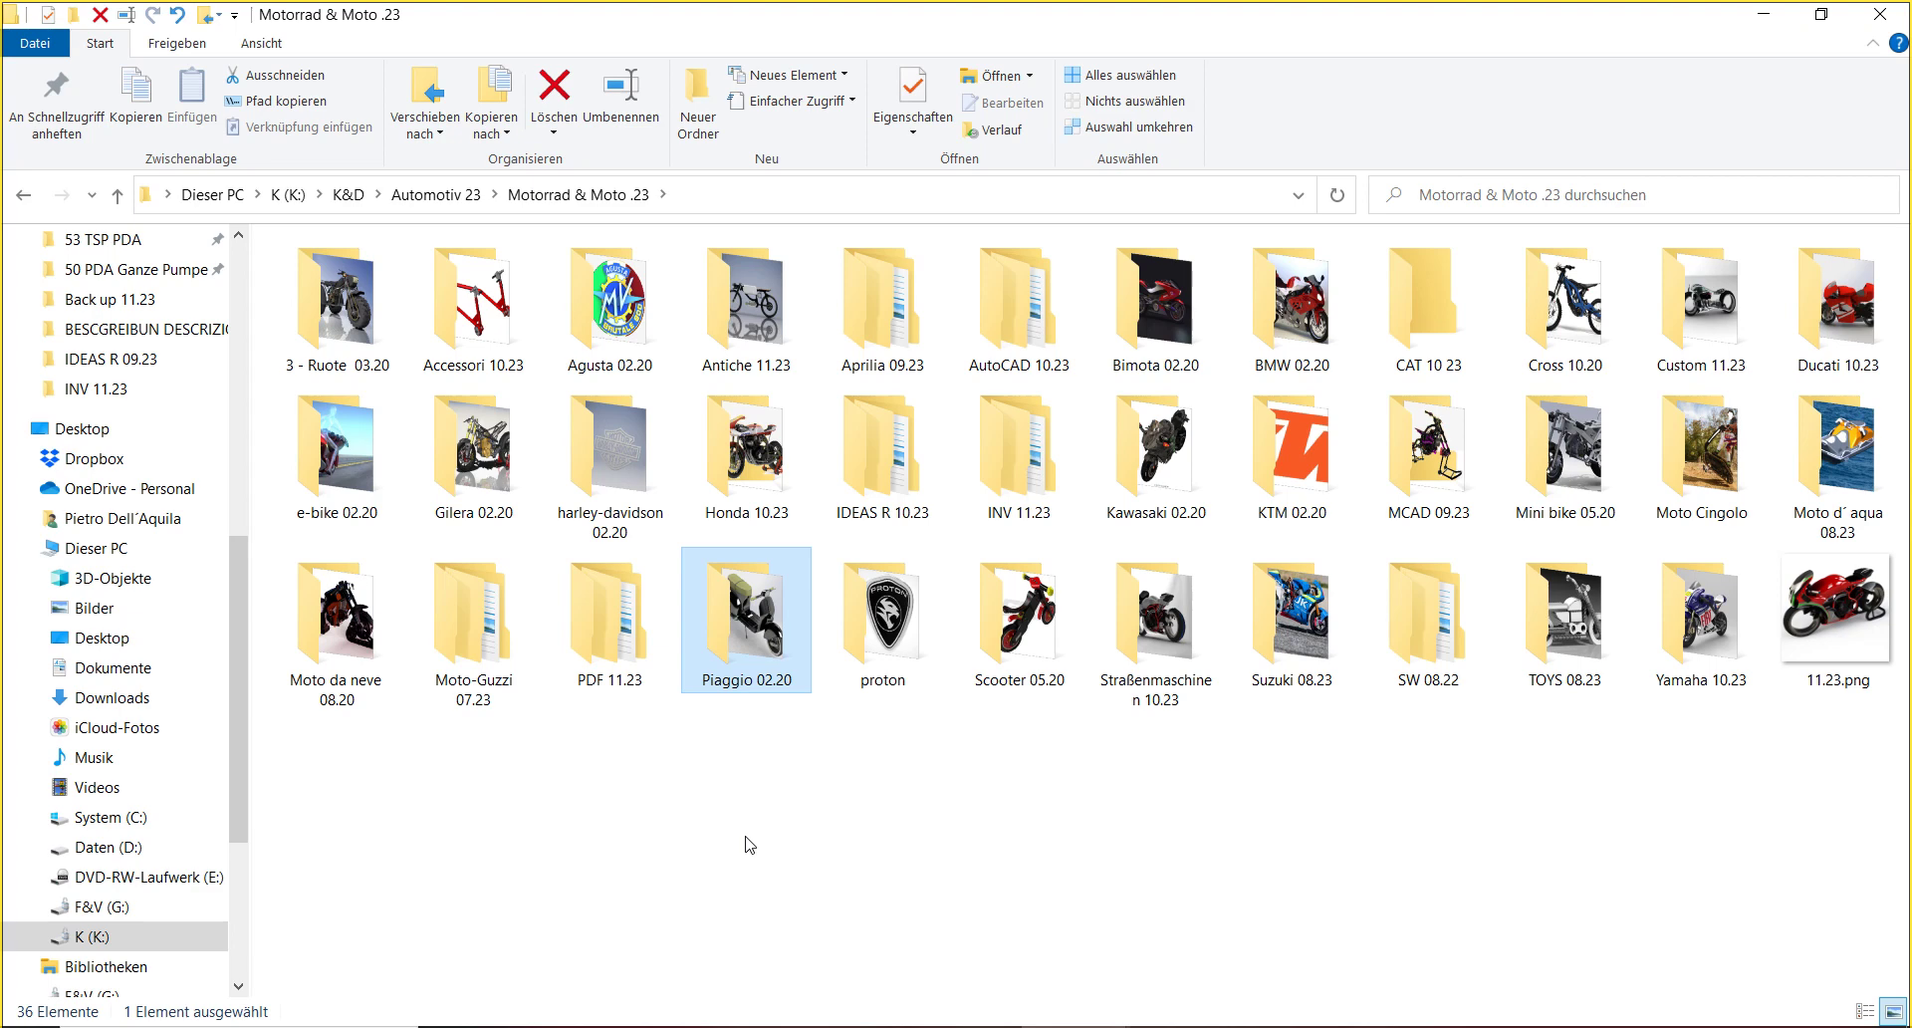
click(351, 194)
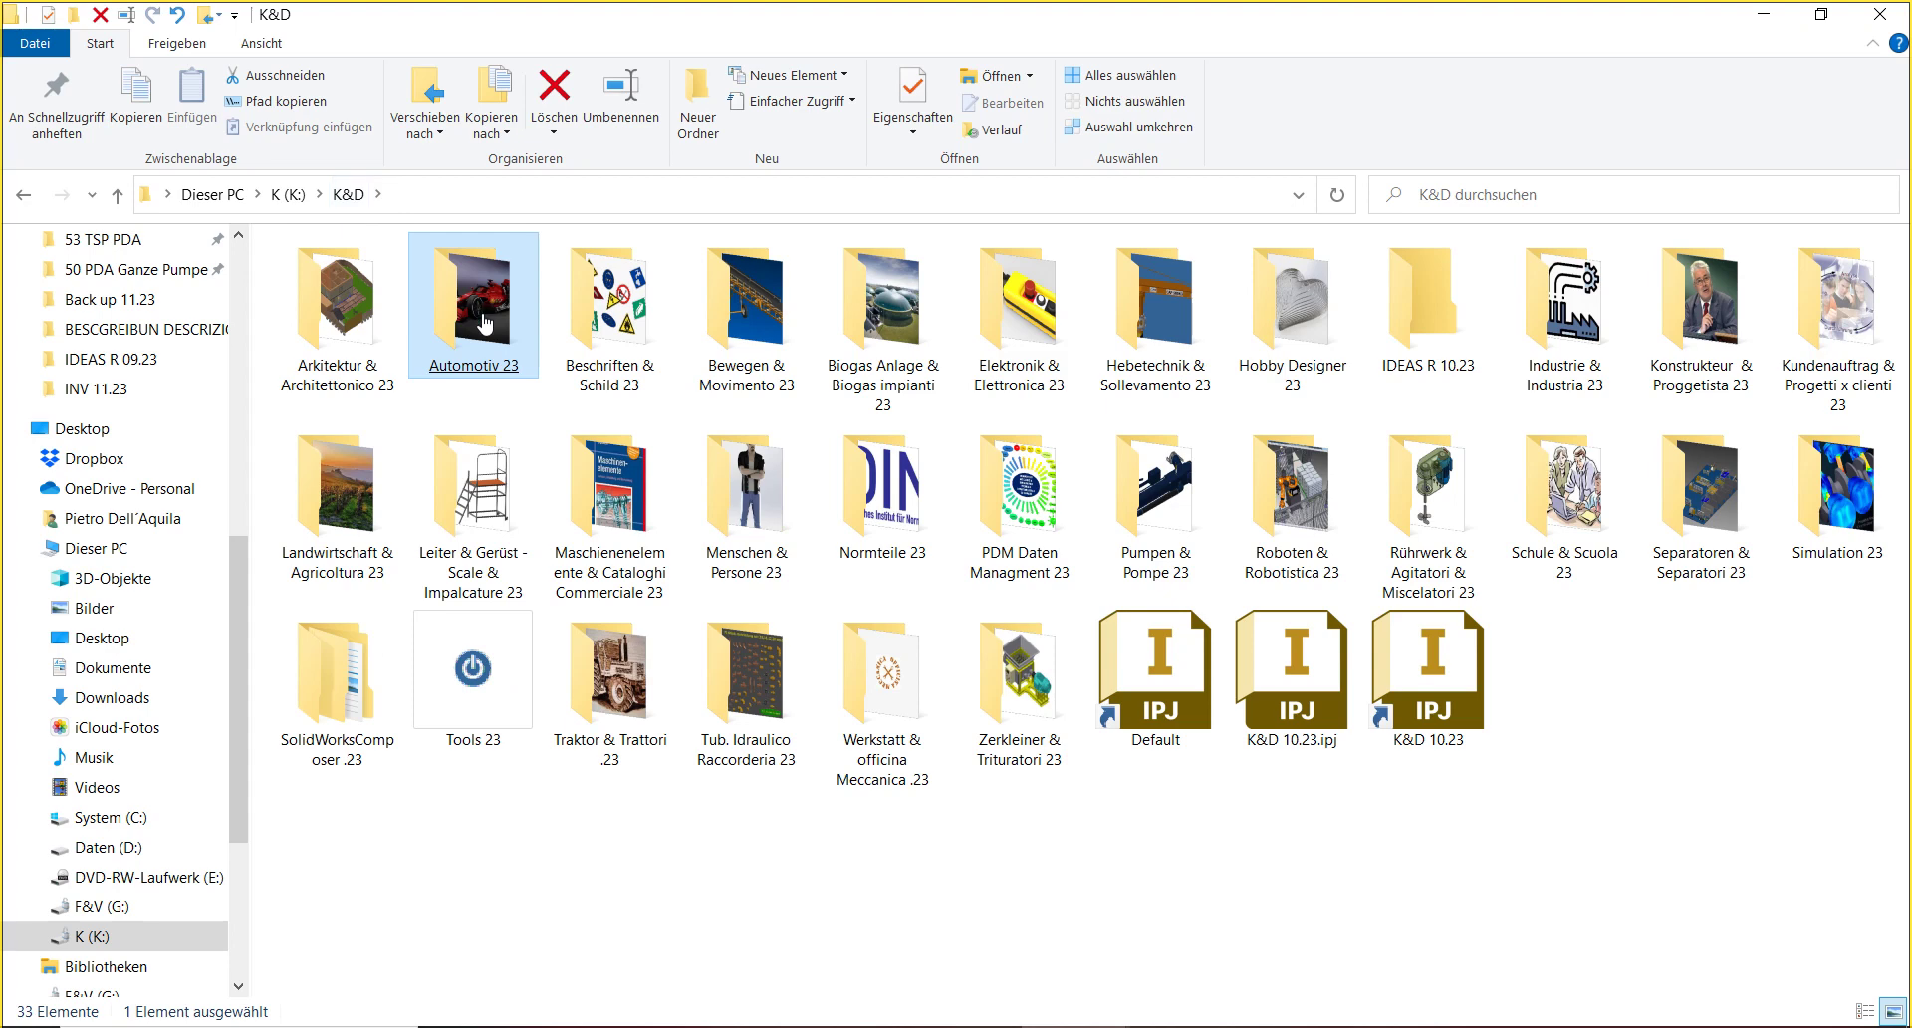
click(630, 706)
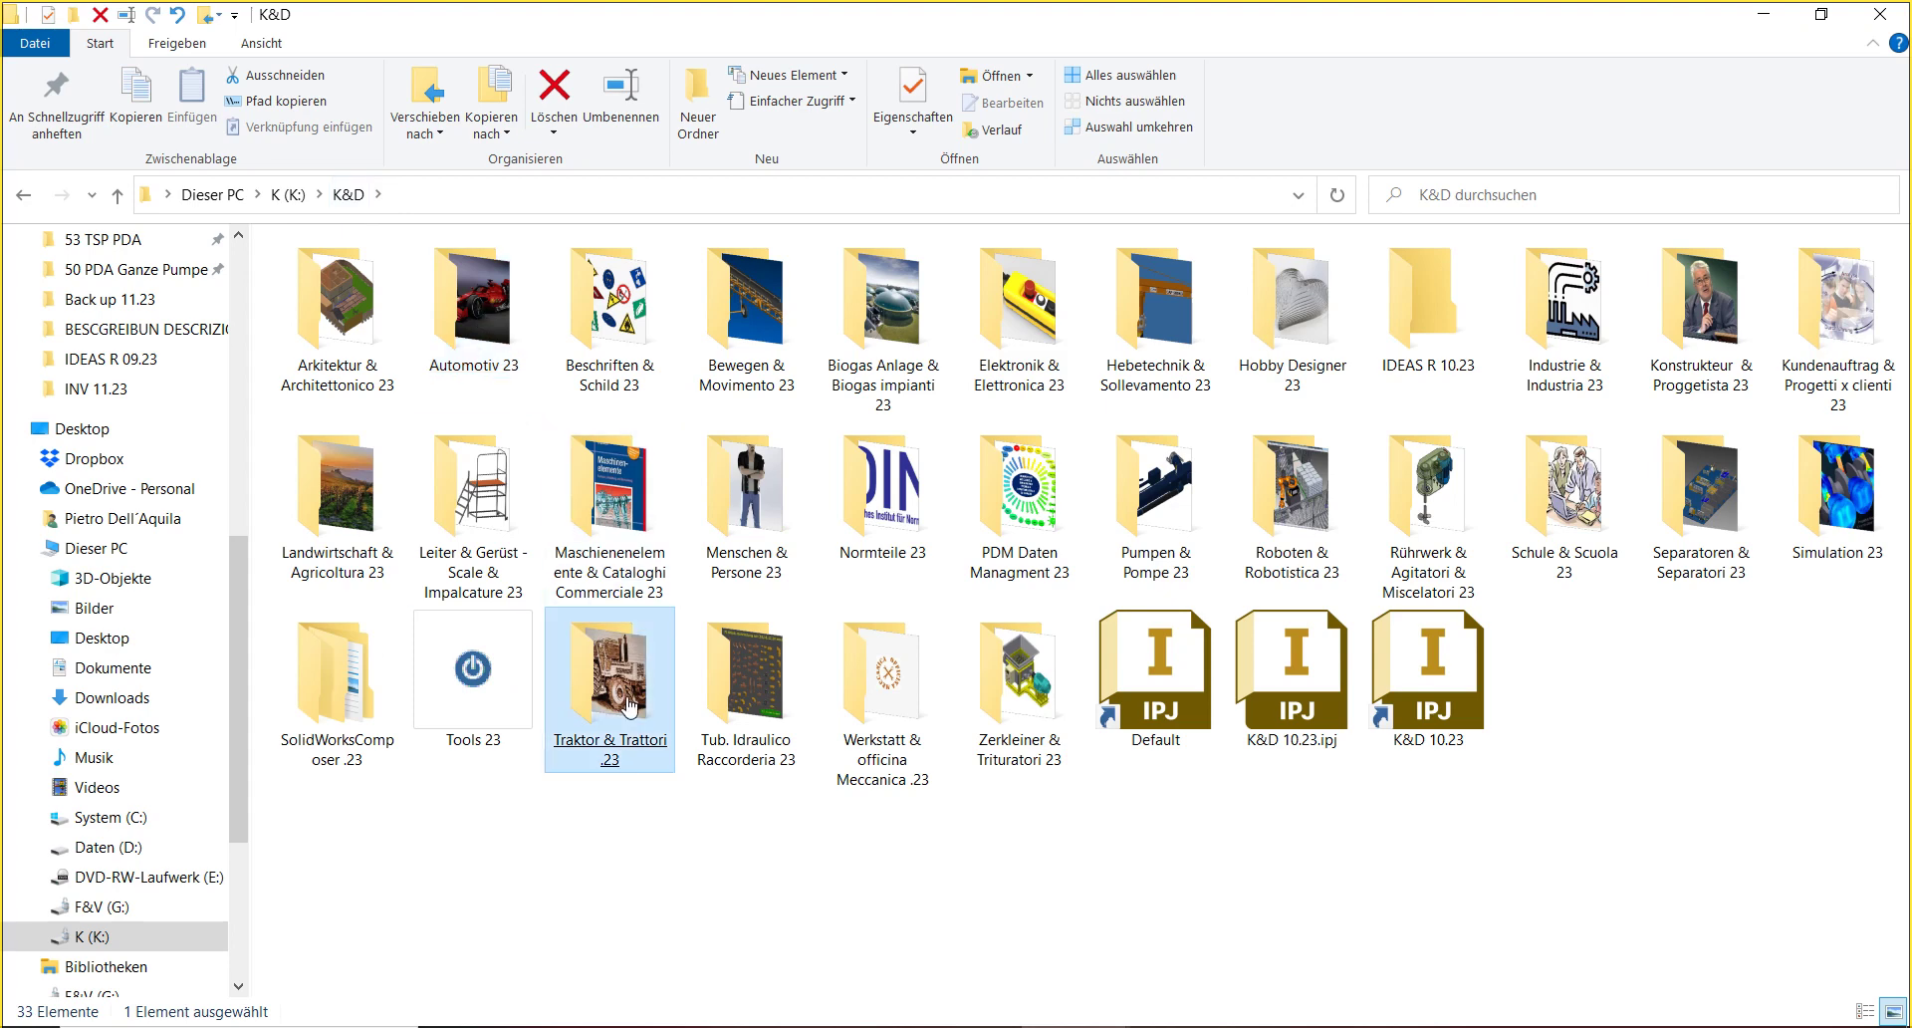
scroll(151, 513, up, 1)
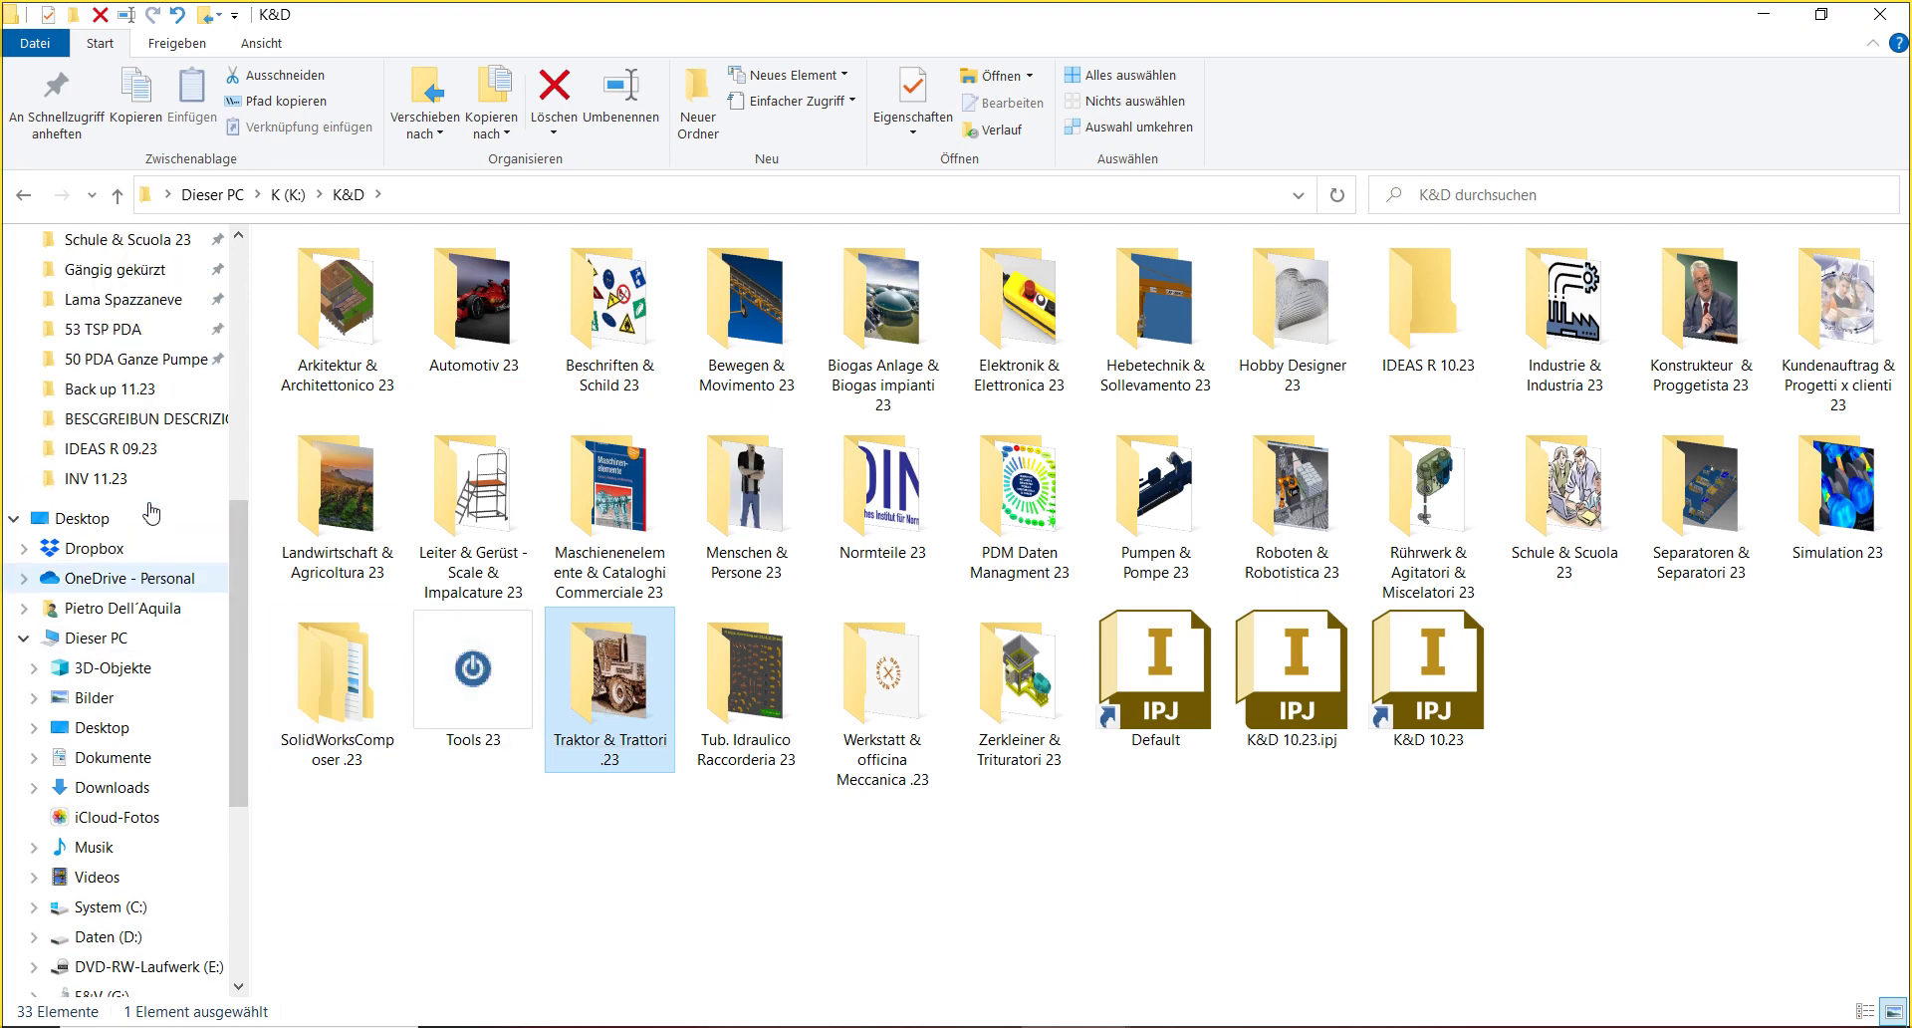
- Open the Automotiv 23 folder in K&D and its Motorrad & Moto .23 subfolder
double_click(520, 313)
click(529, 338)
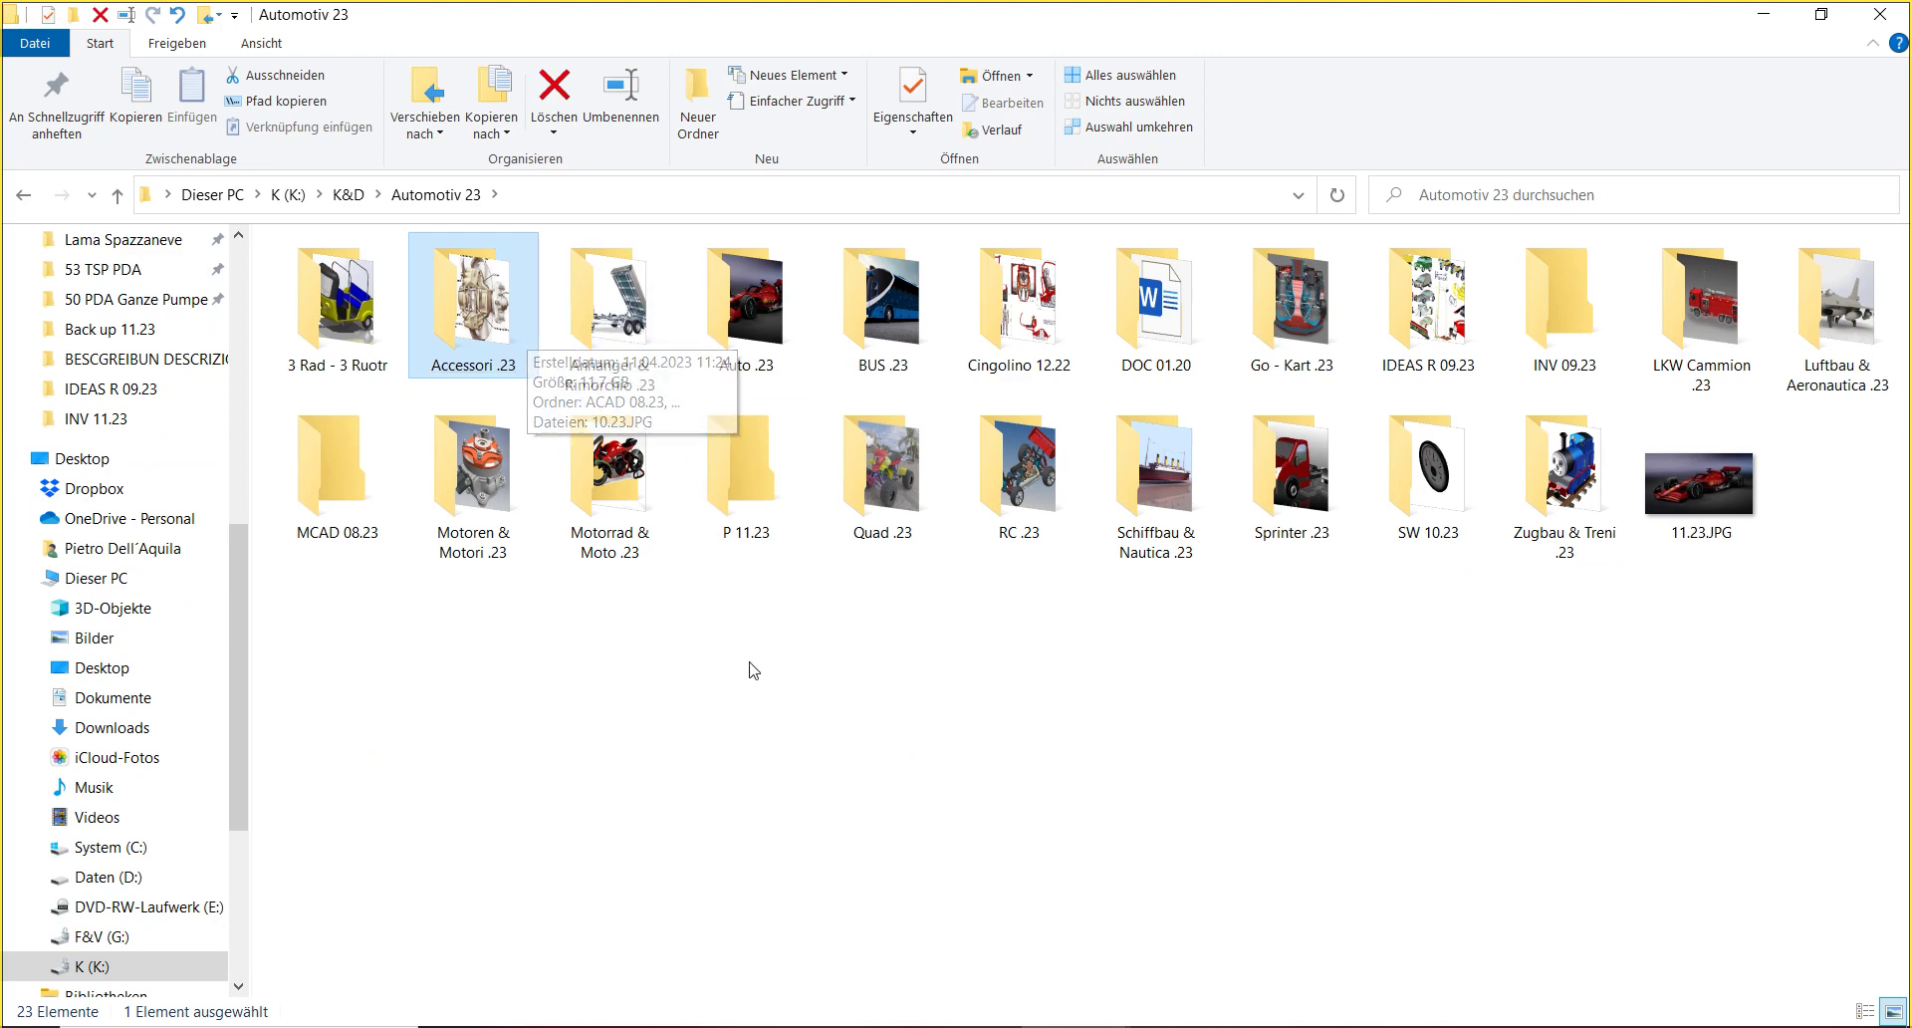
click(637, 498)
double_click(637, 498)
click(637, 498)
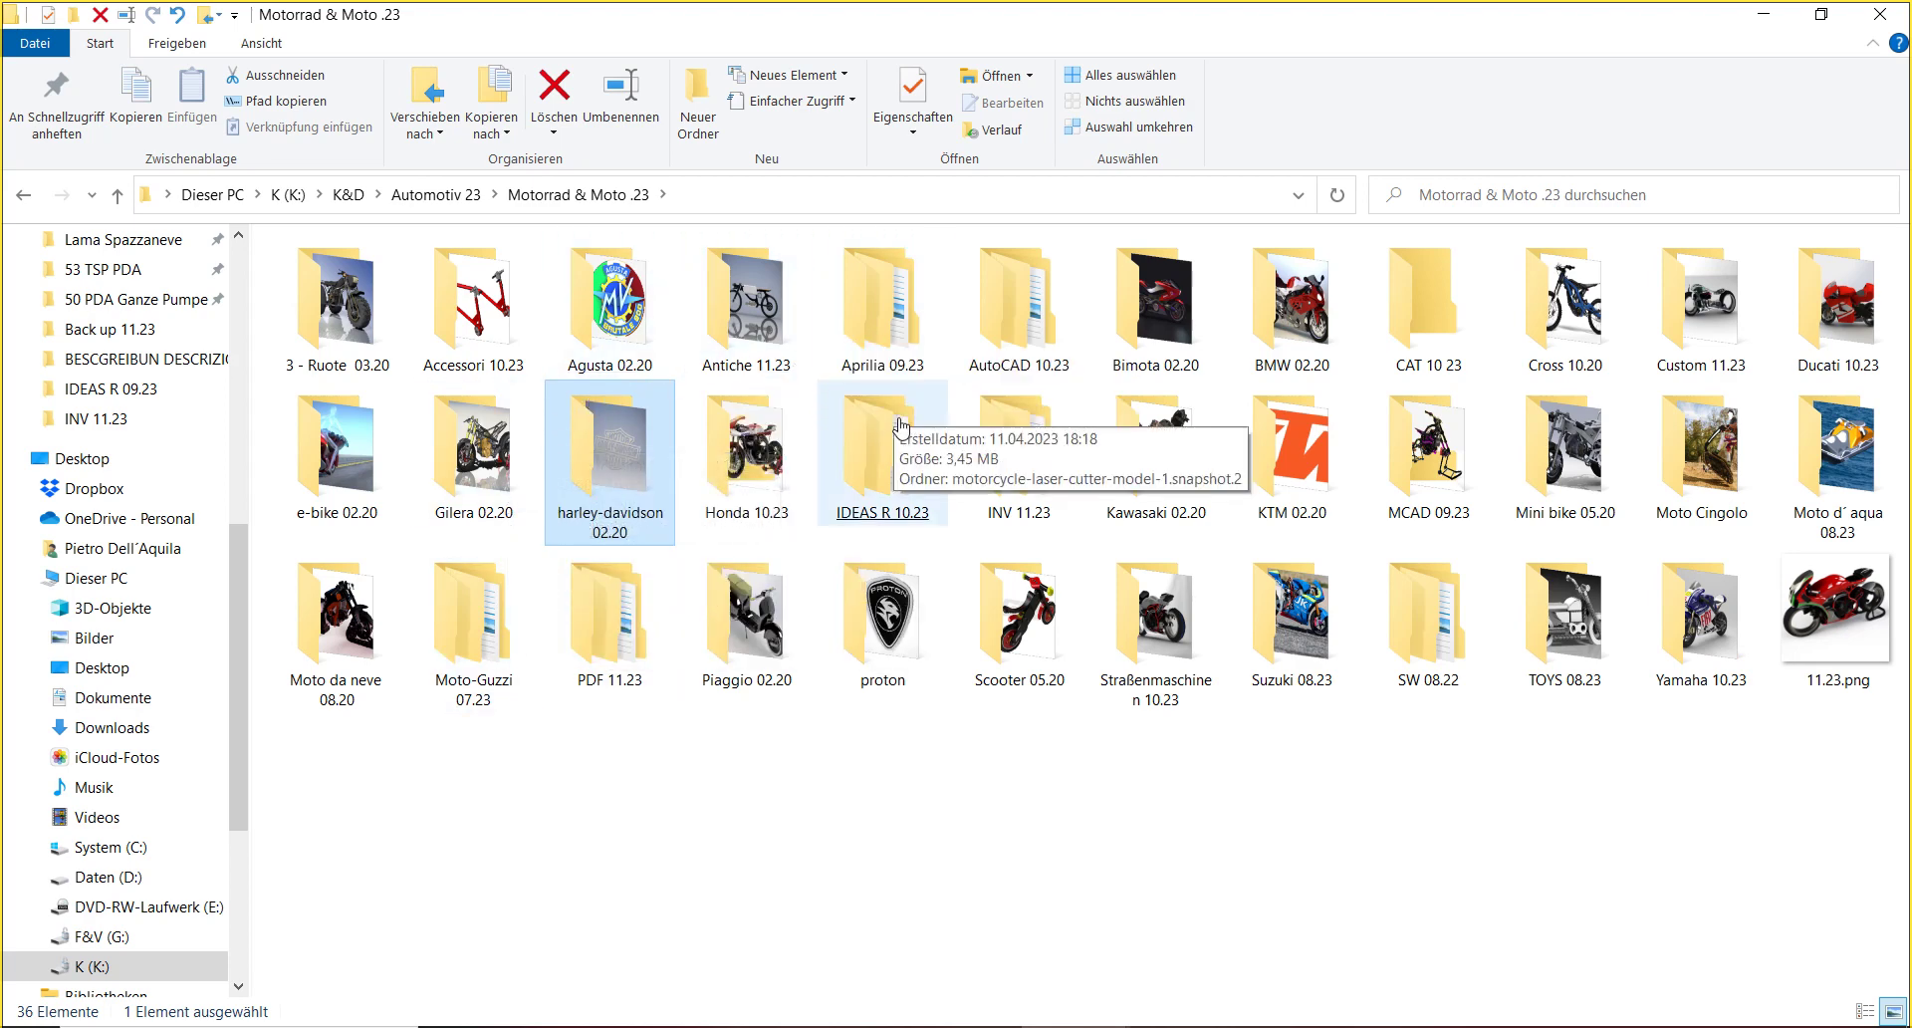
- Open the Aprilia 09.23 folder, view the contents of its caponord subfolder and return to Aprilia 09.23
click(907, 335)
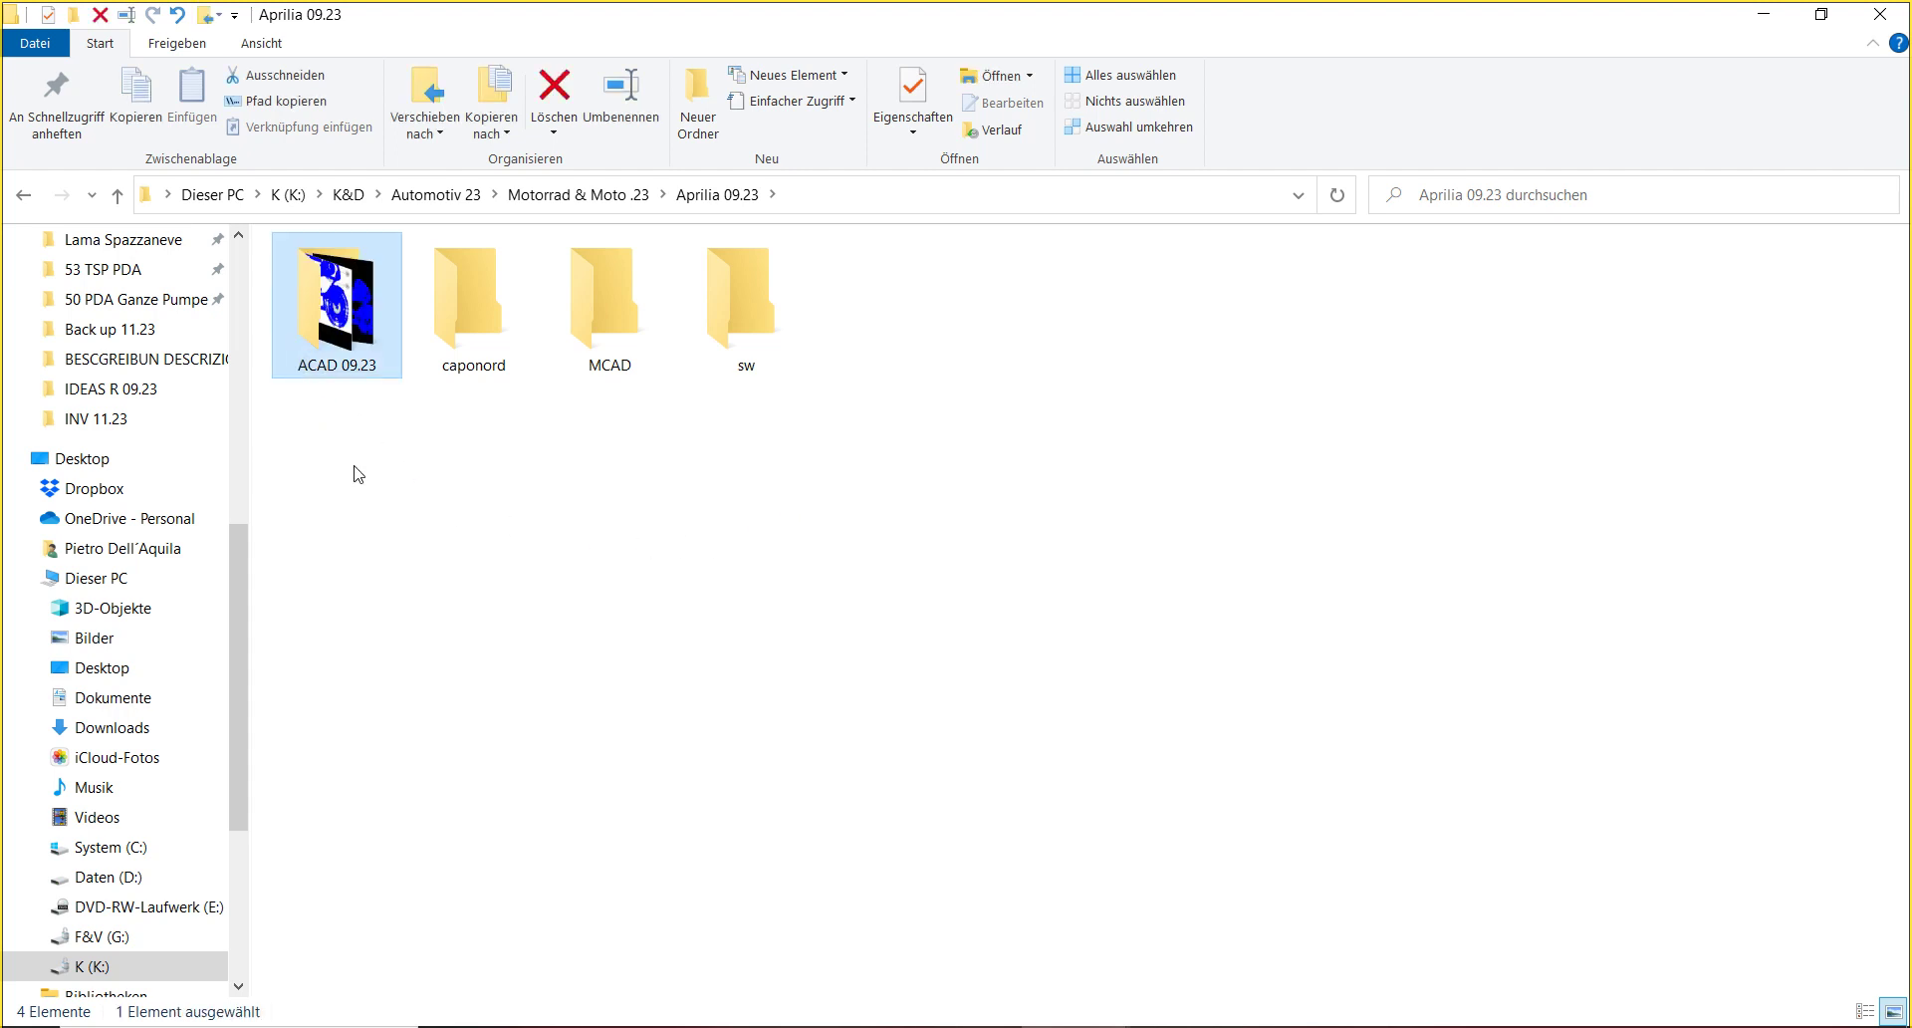
click(510, 305)
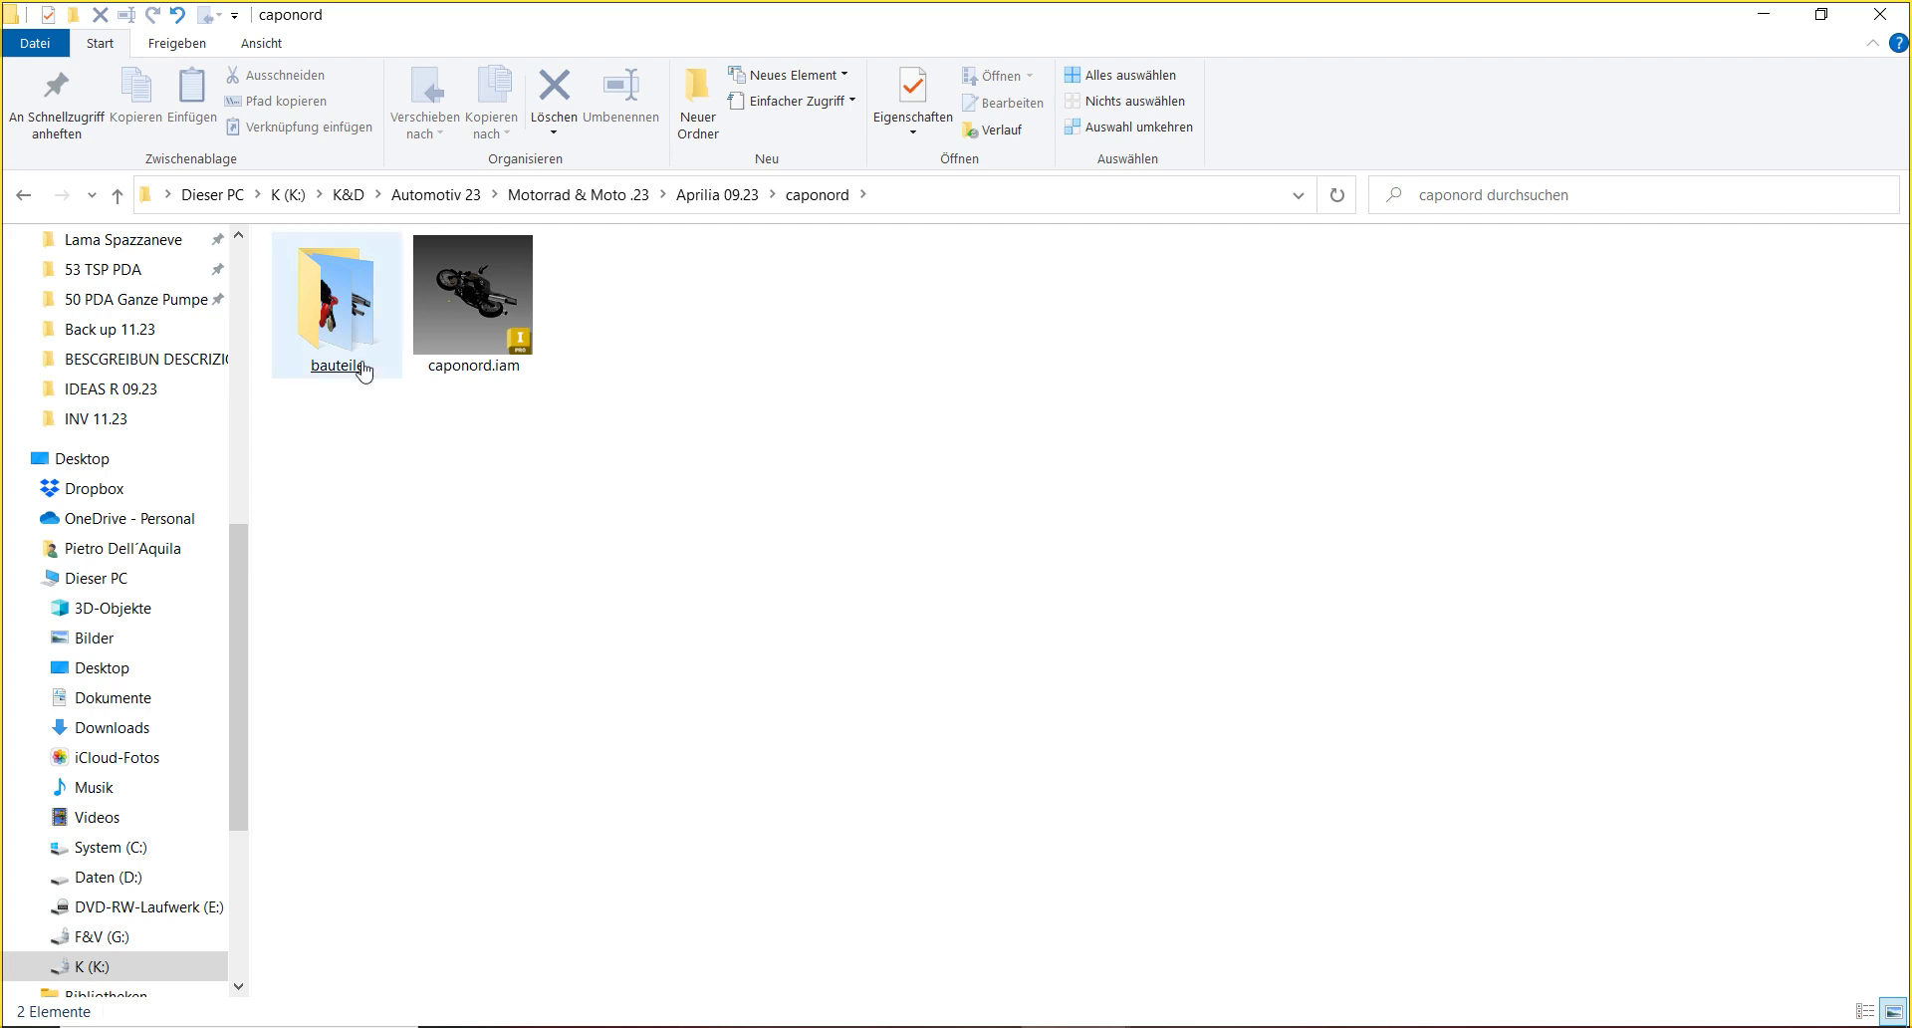
click(720, 199)
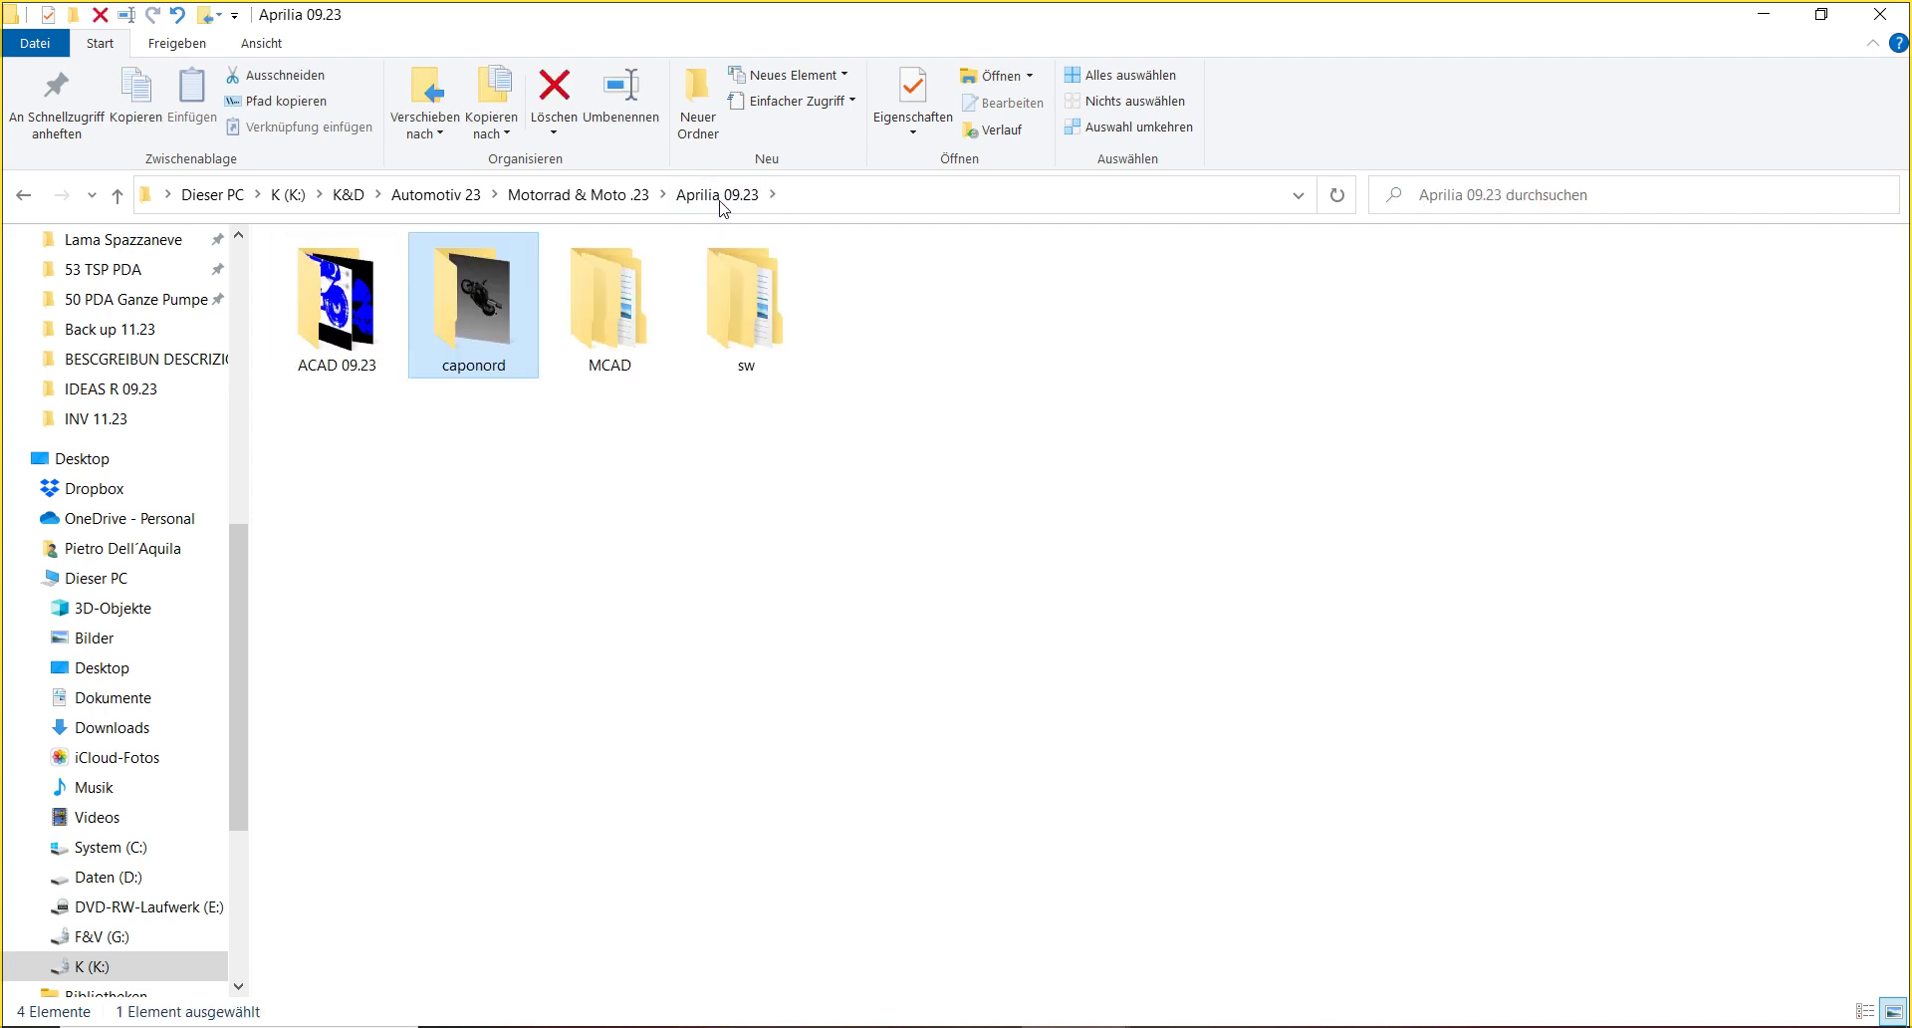
- Rename the caponord folder in Aprilia 09.23 as caponord 11.23
click(620, 105)
key(End)
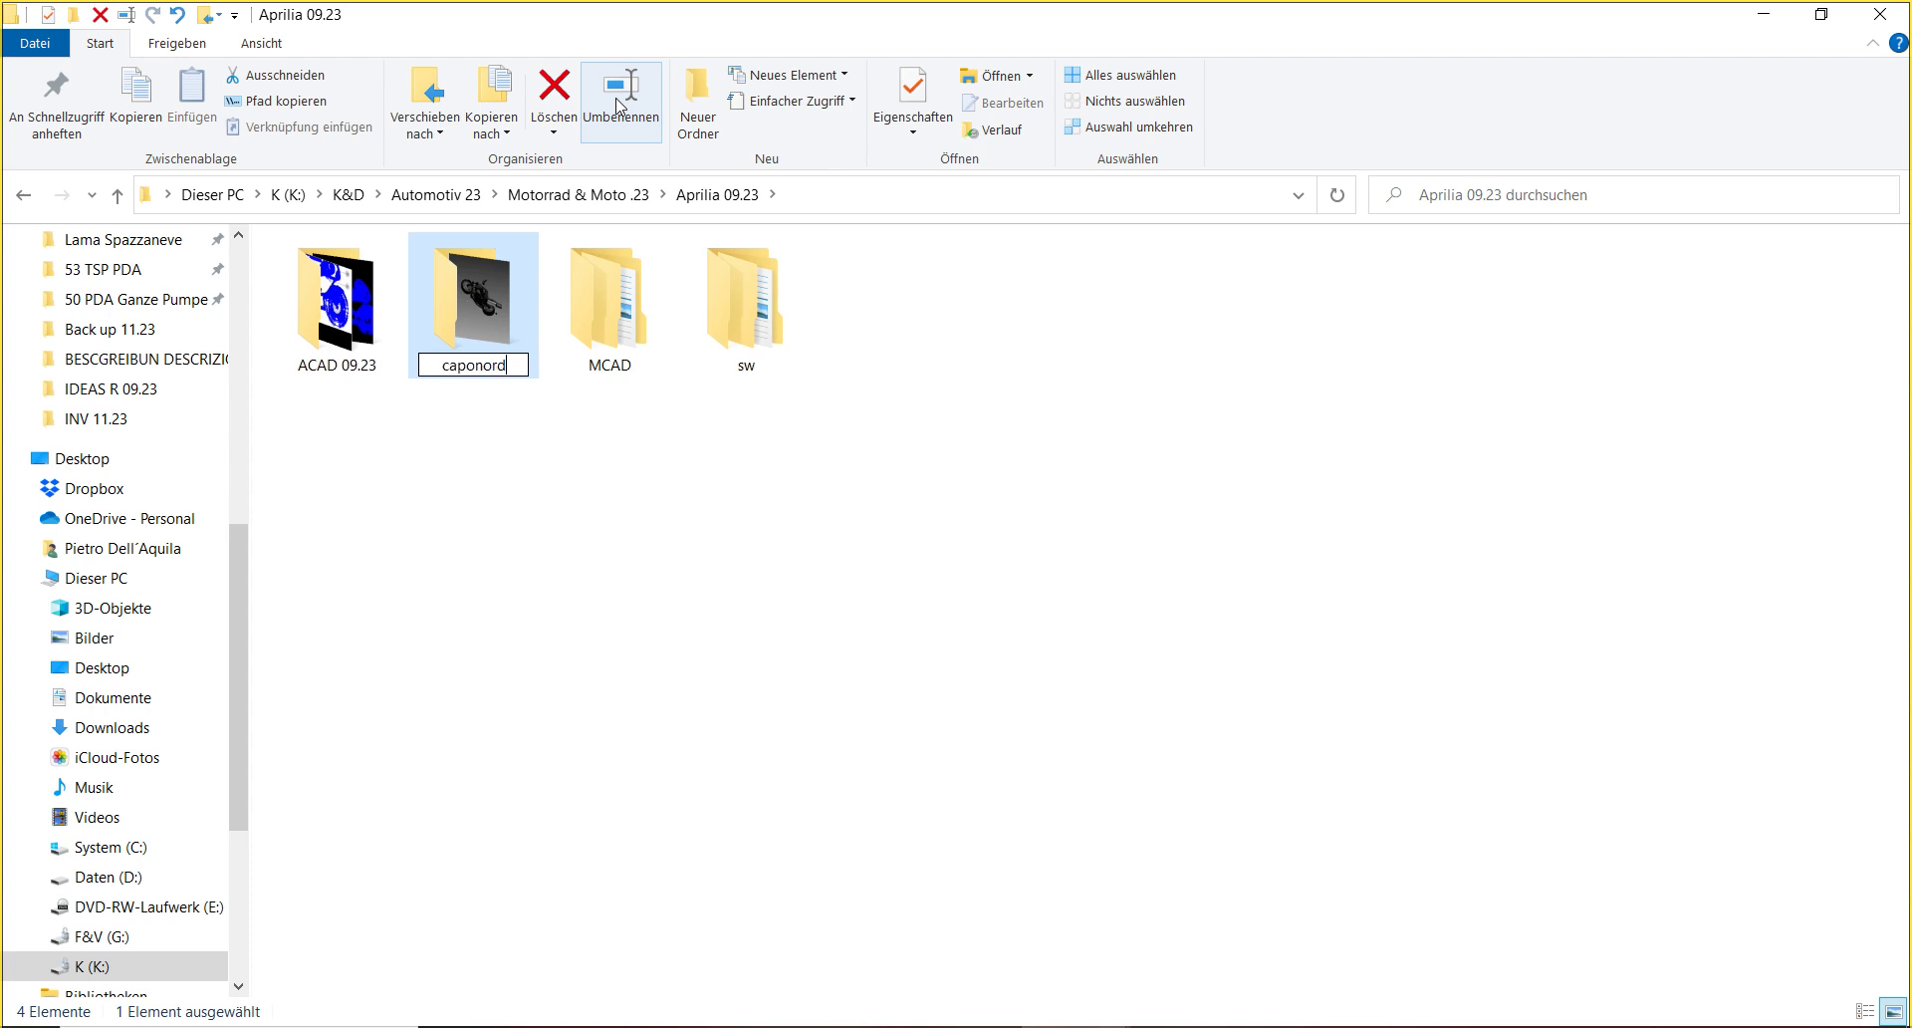
text(11.23)
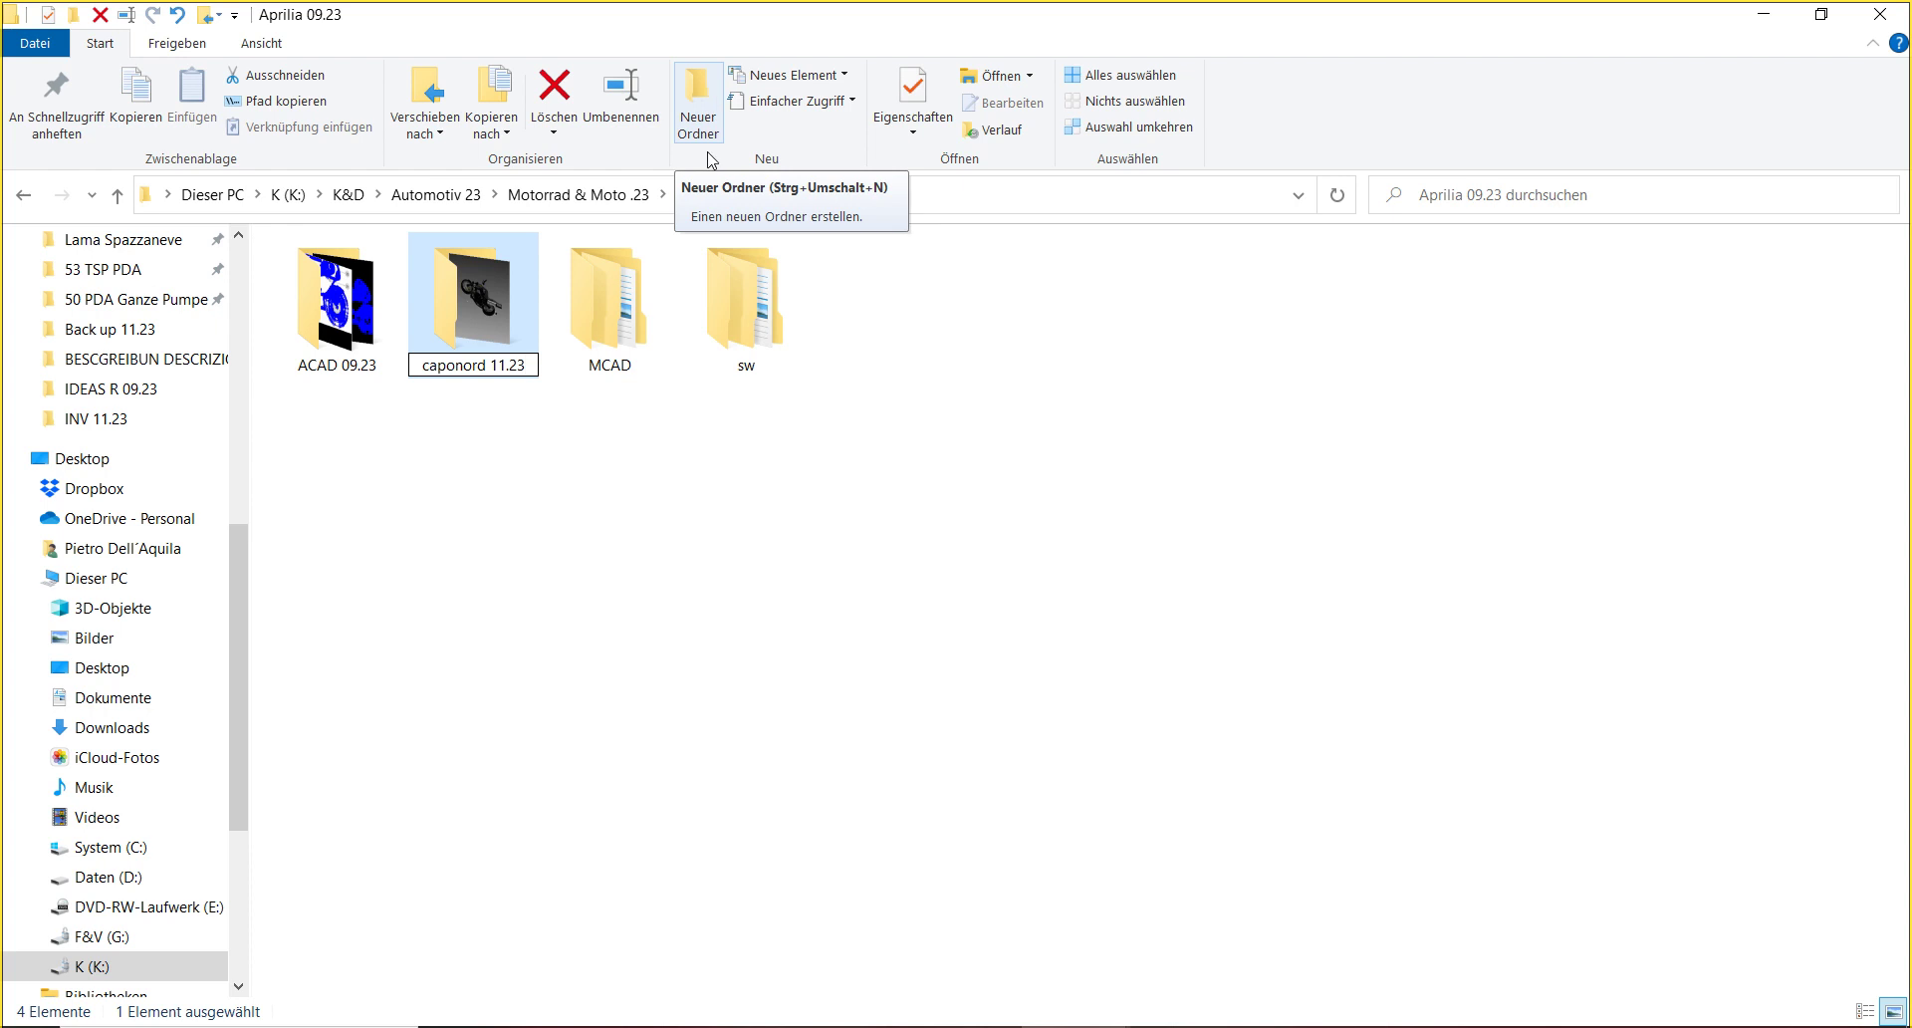
- Create a folder named INV 11.23 in Aprilia 09.23 and move the caponord 11.23 folder into it
click(706, 84)
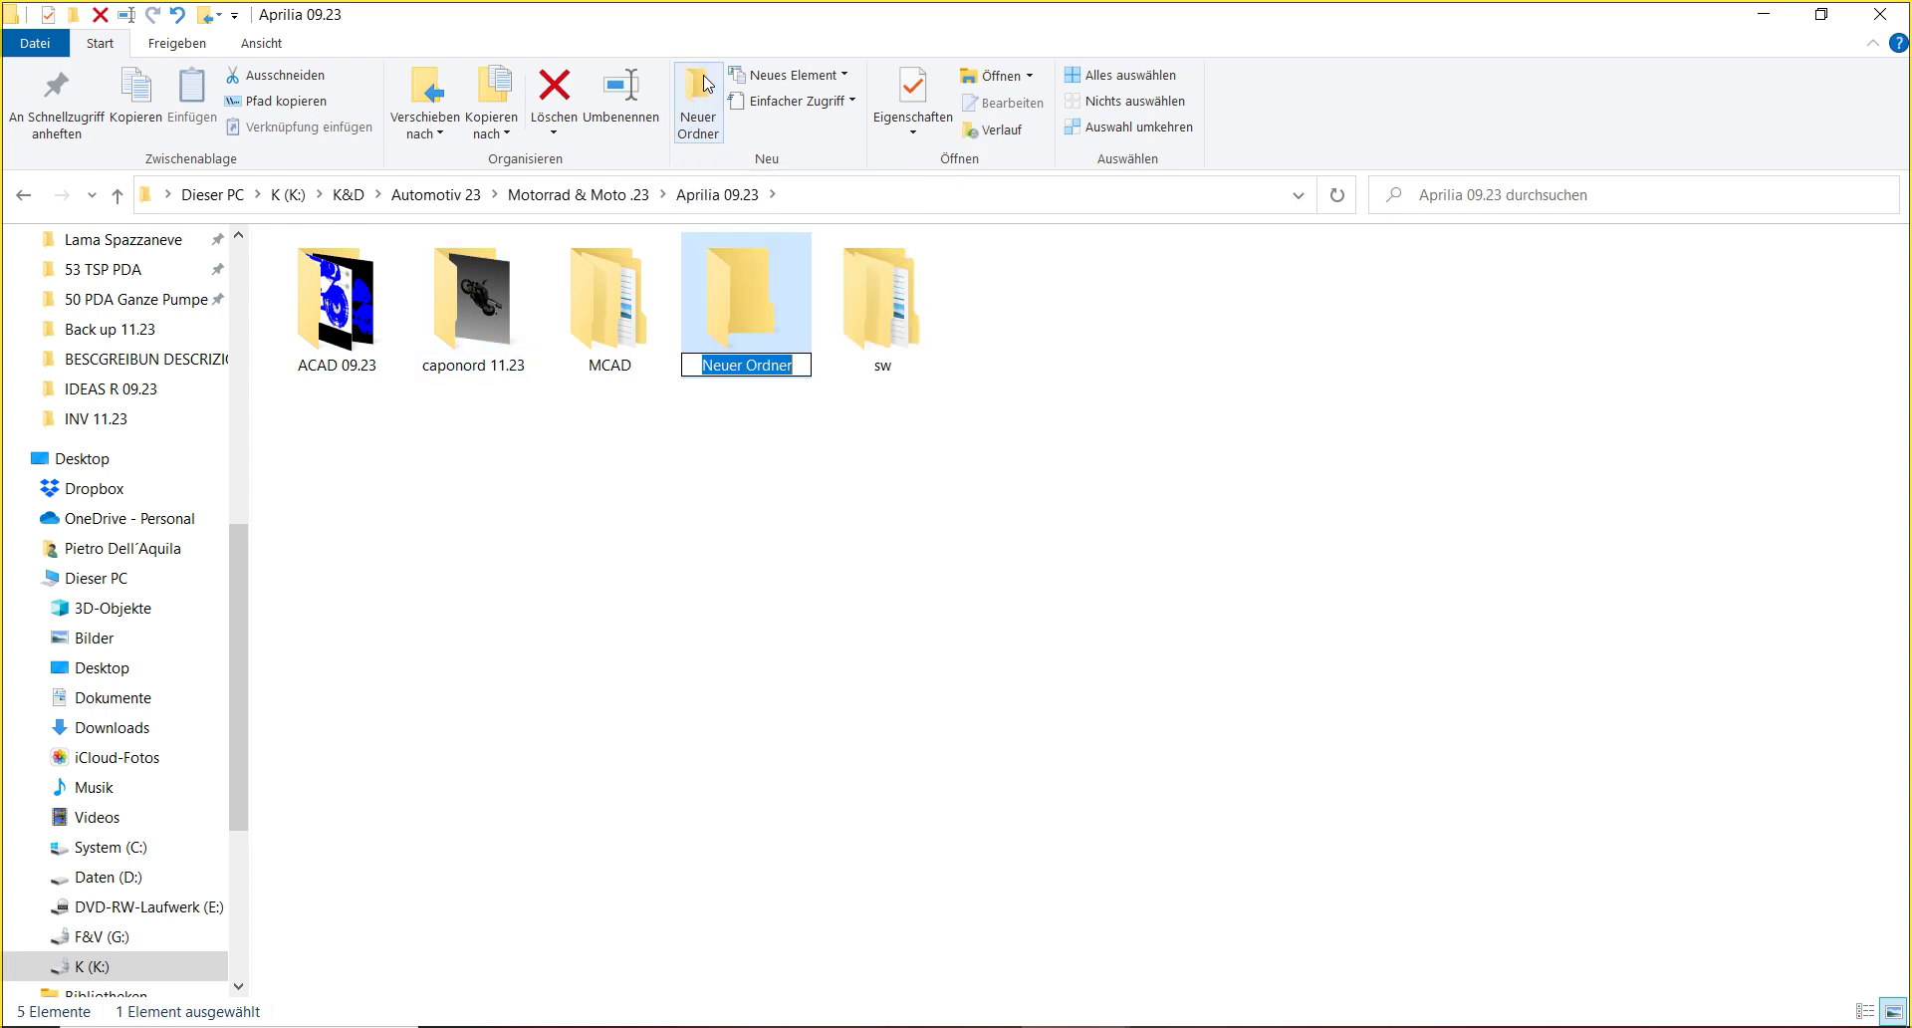
key(Caps_Lock)
key(BackSpace)
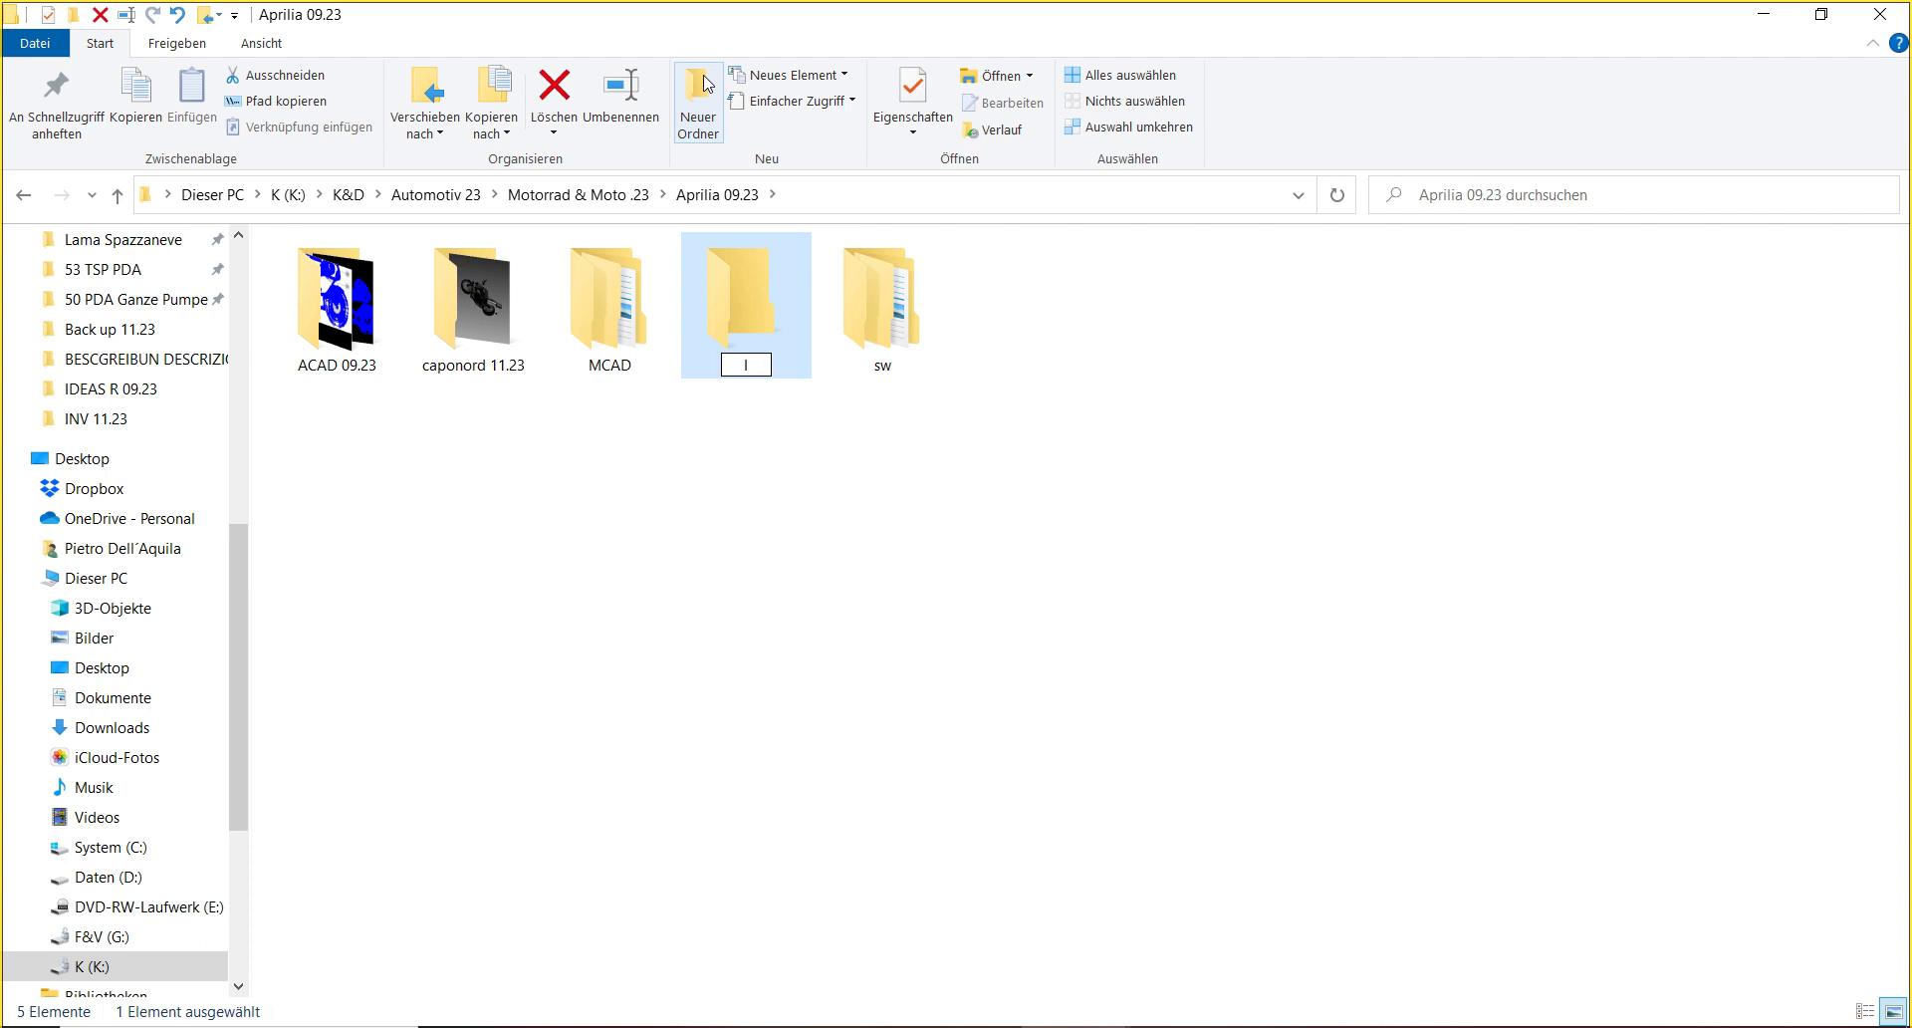
text(INV)
key(Caps_Lock)
text(11)
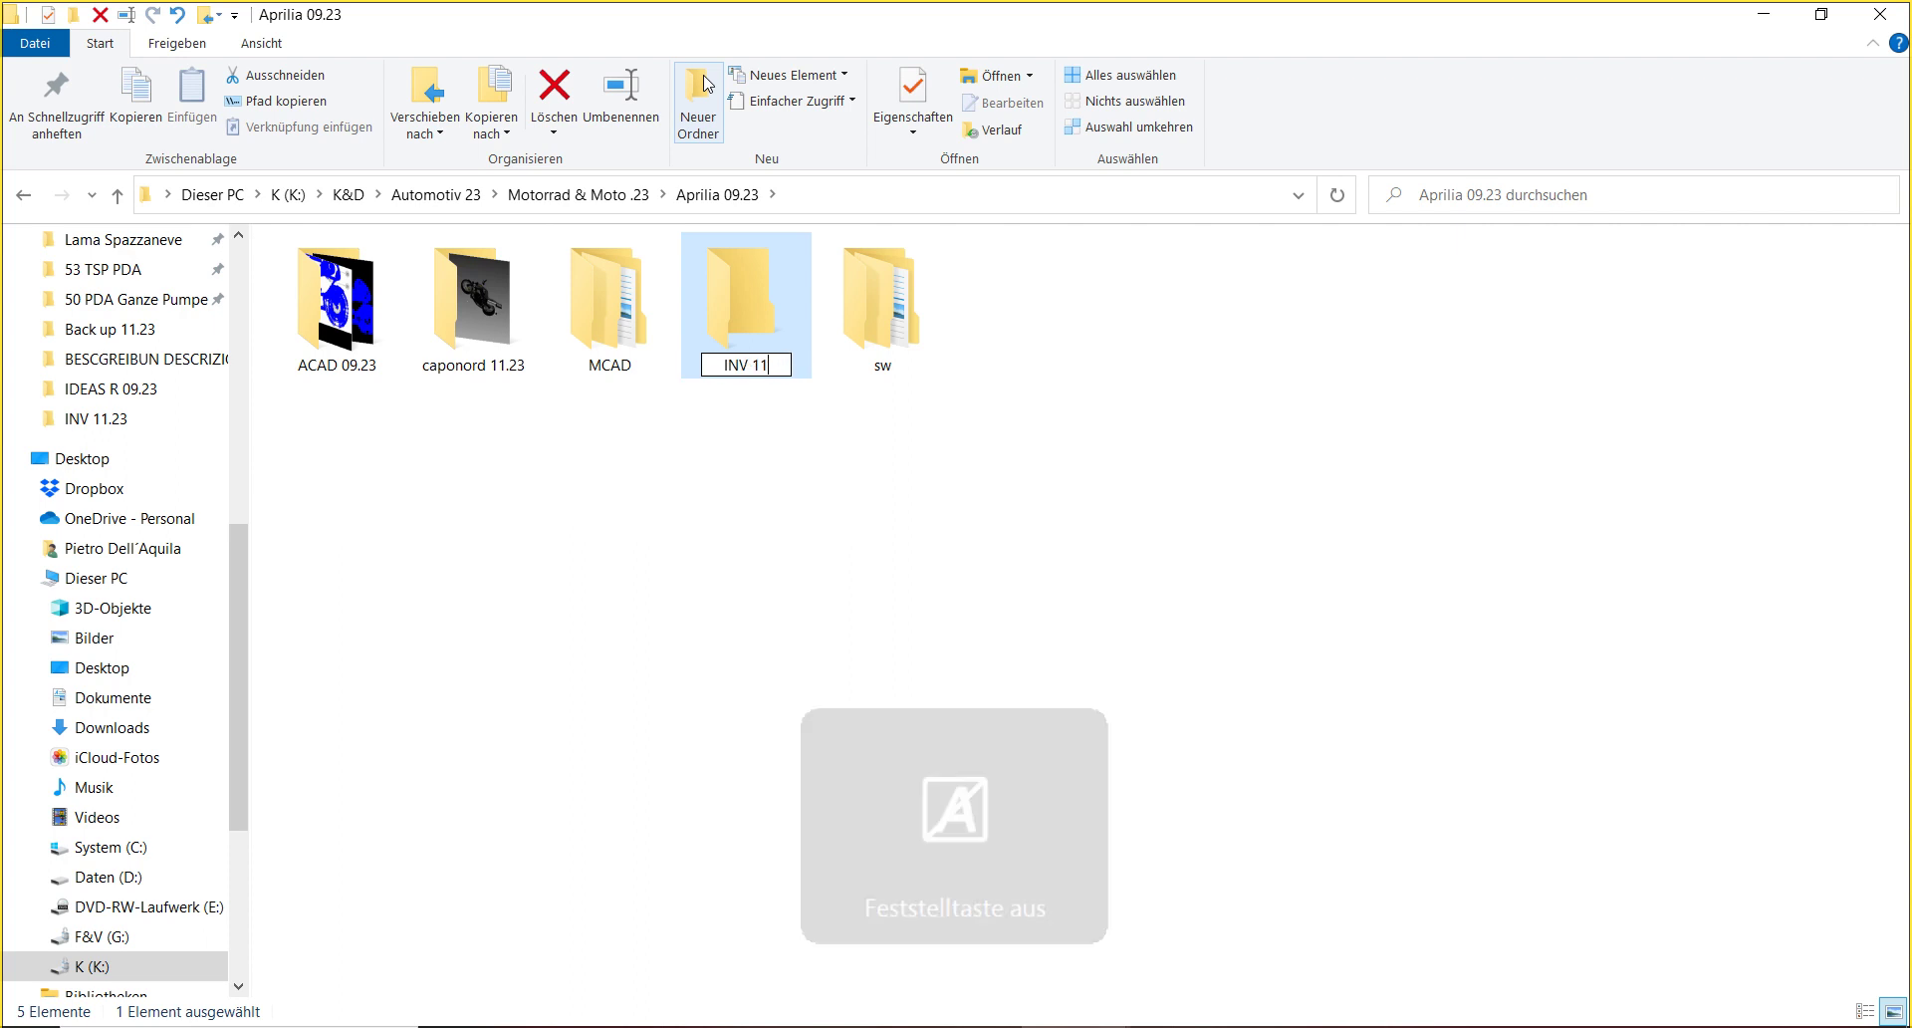
text(.)
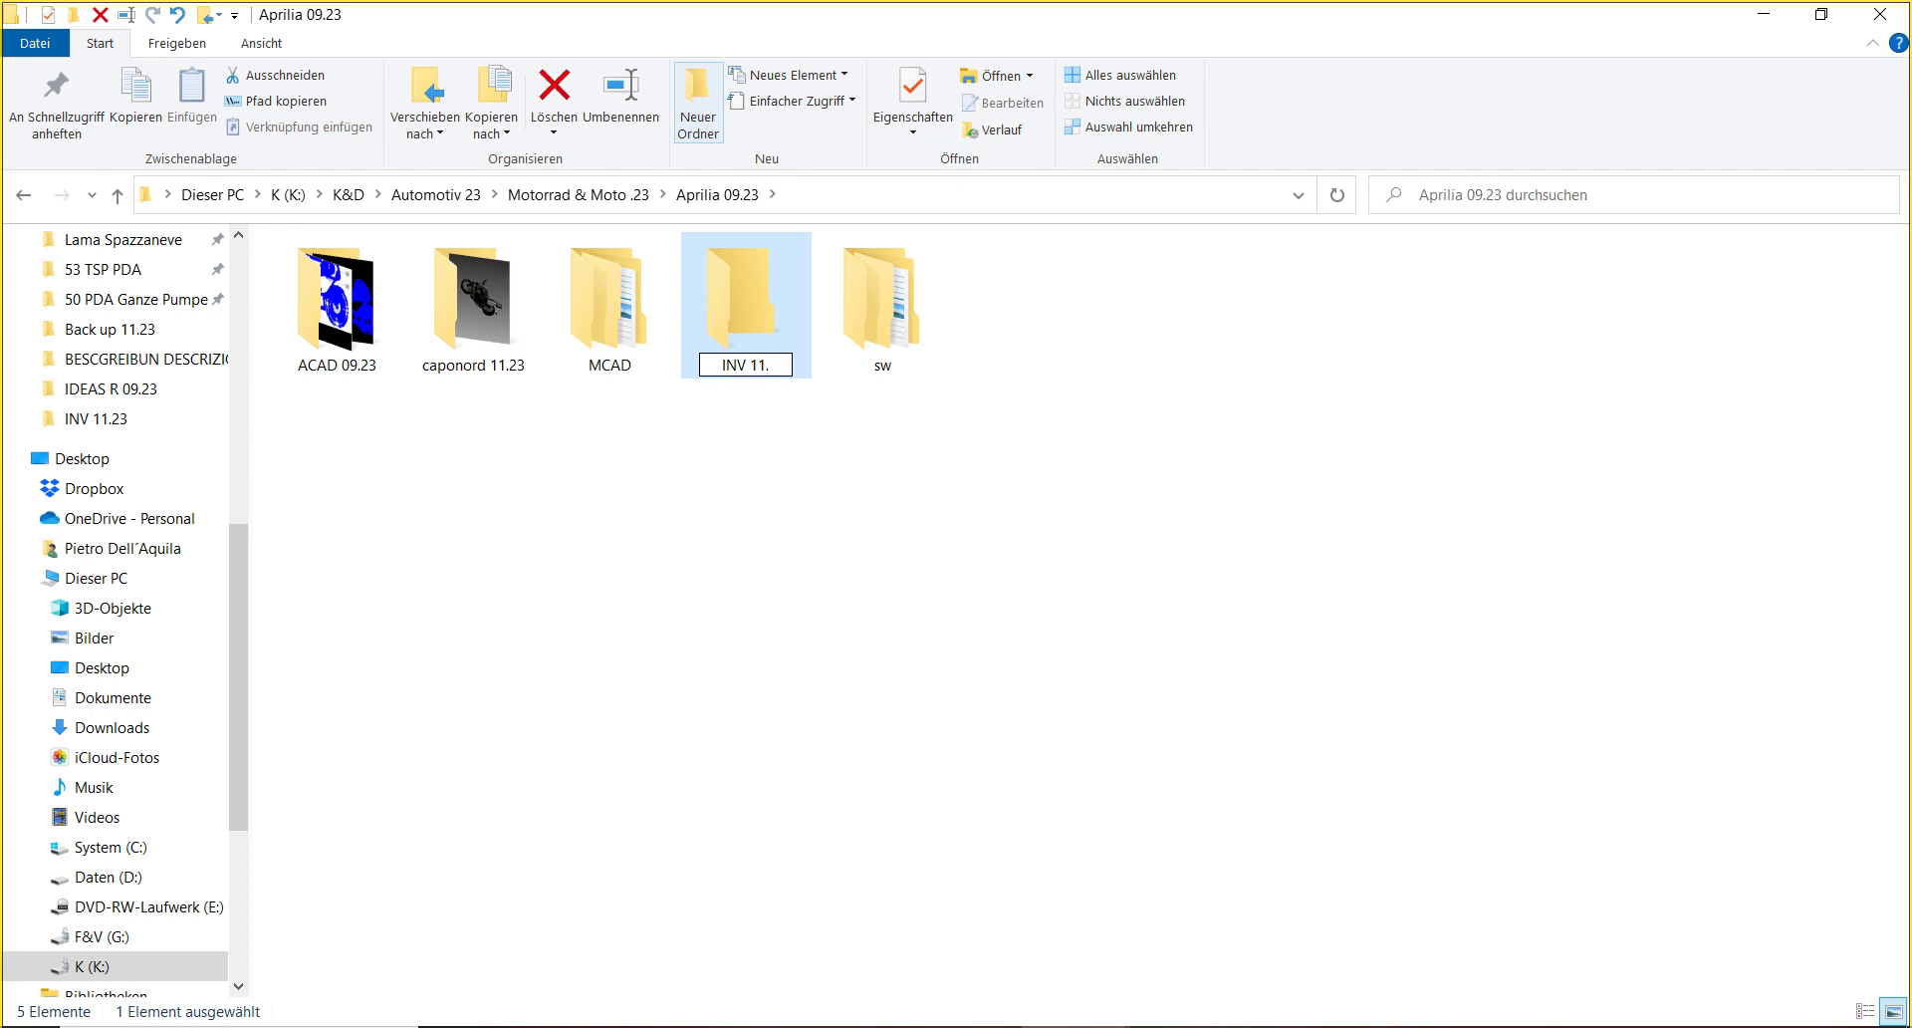
text(23)
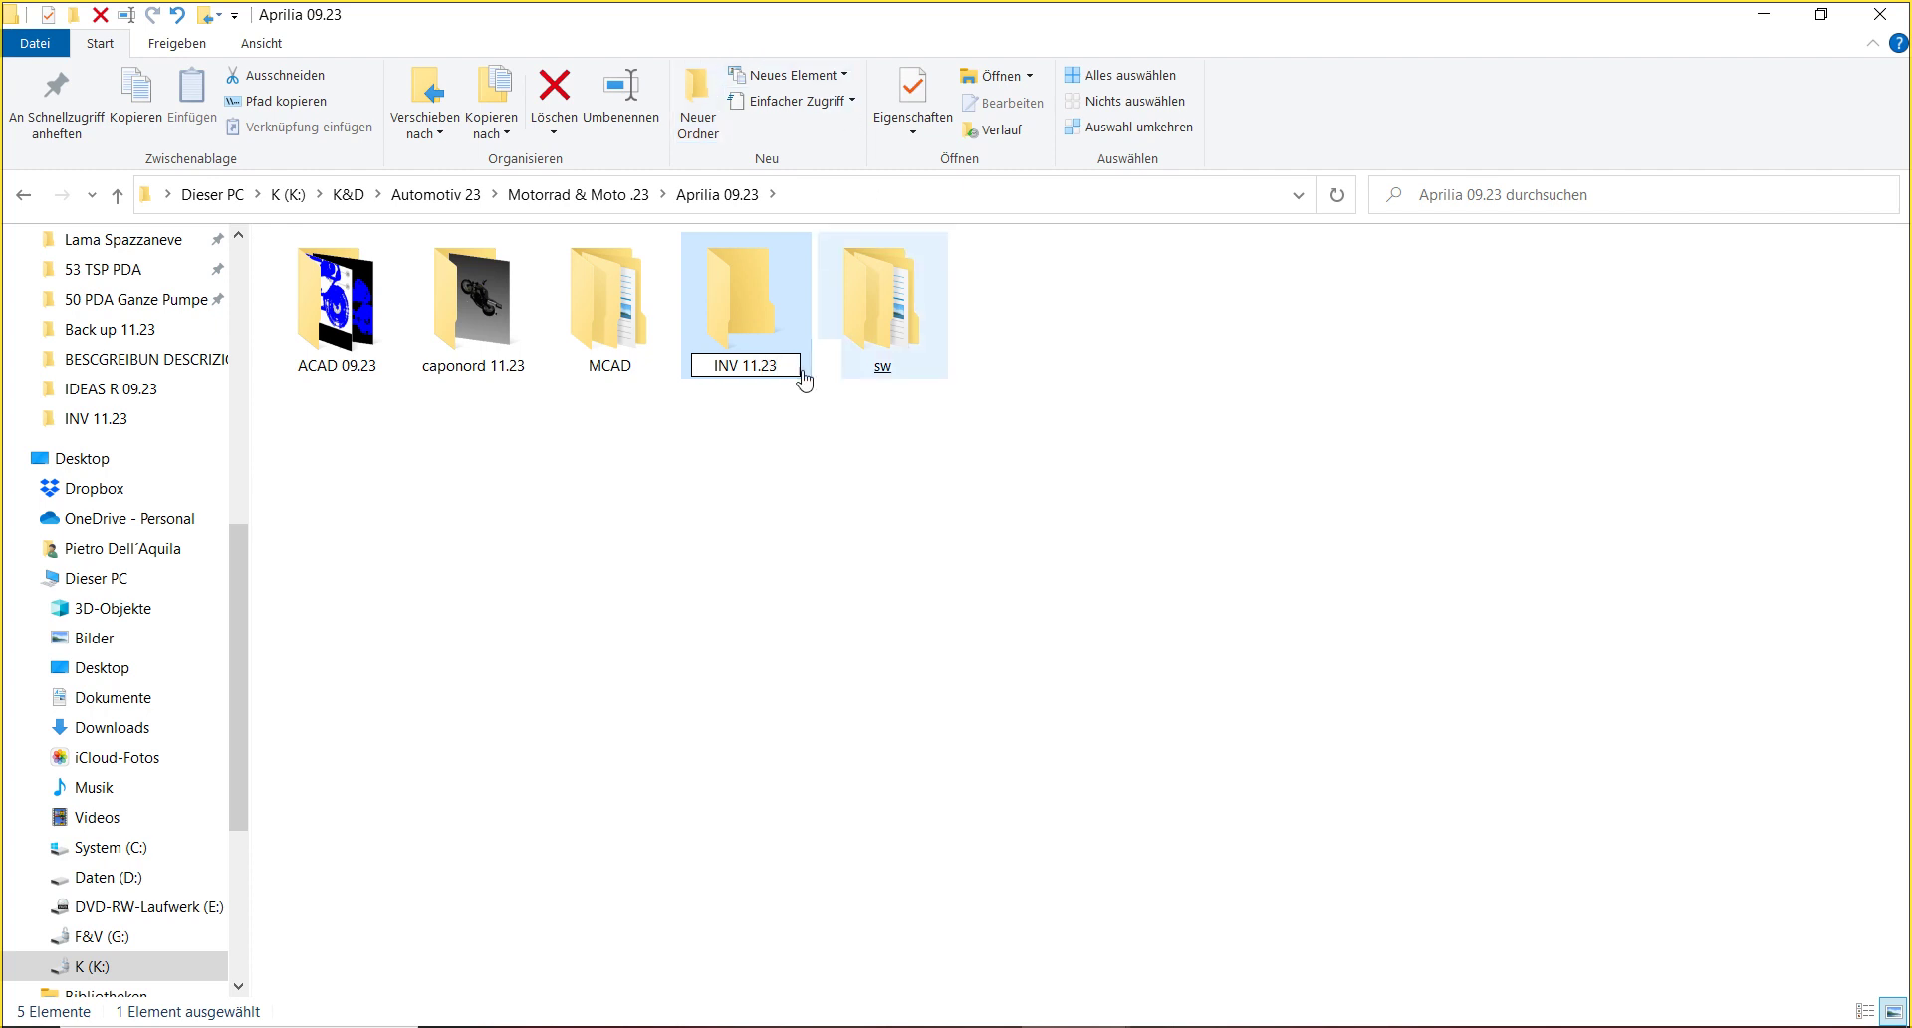
key(Return)
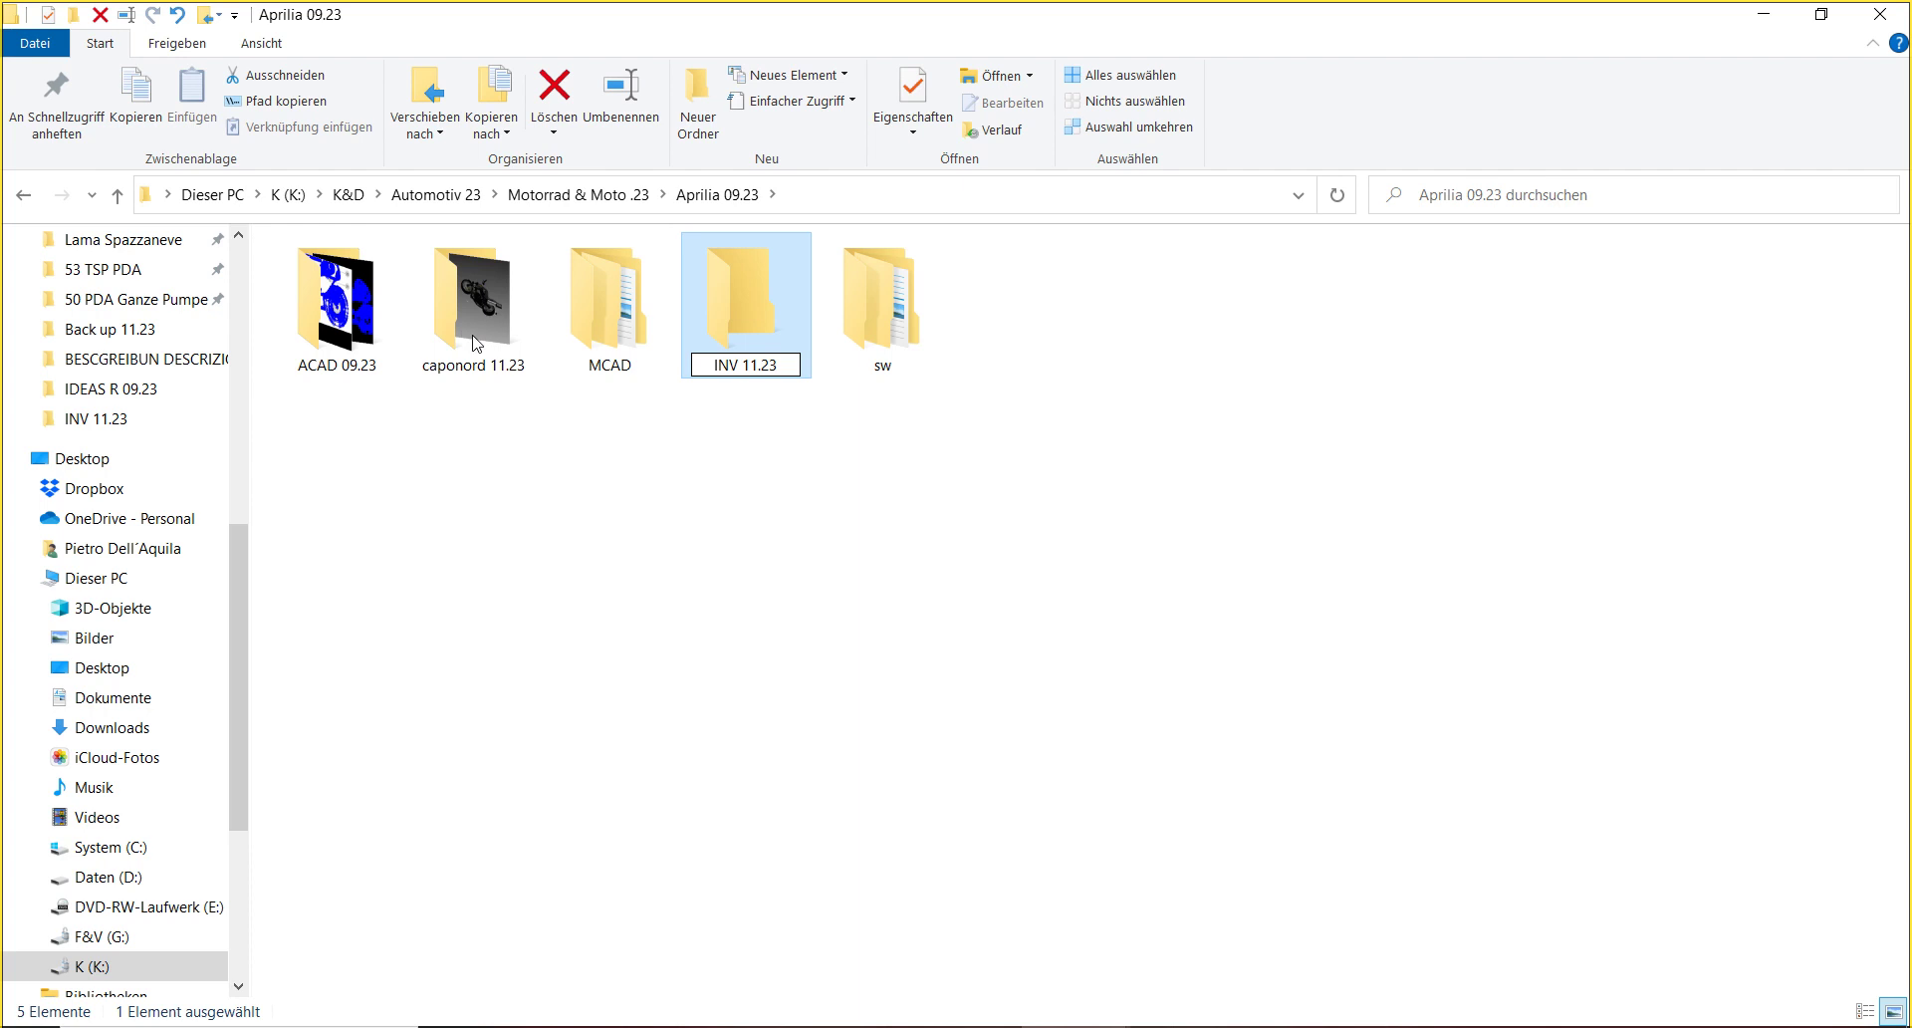
click(475, 344)
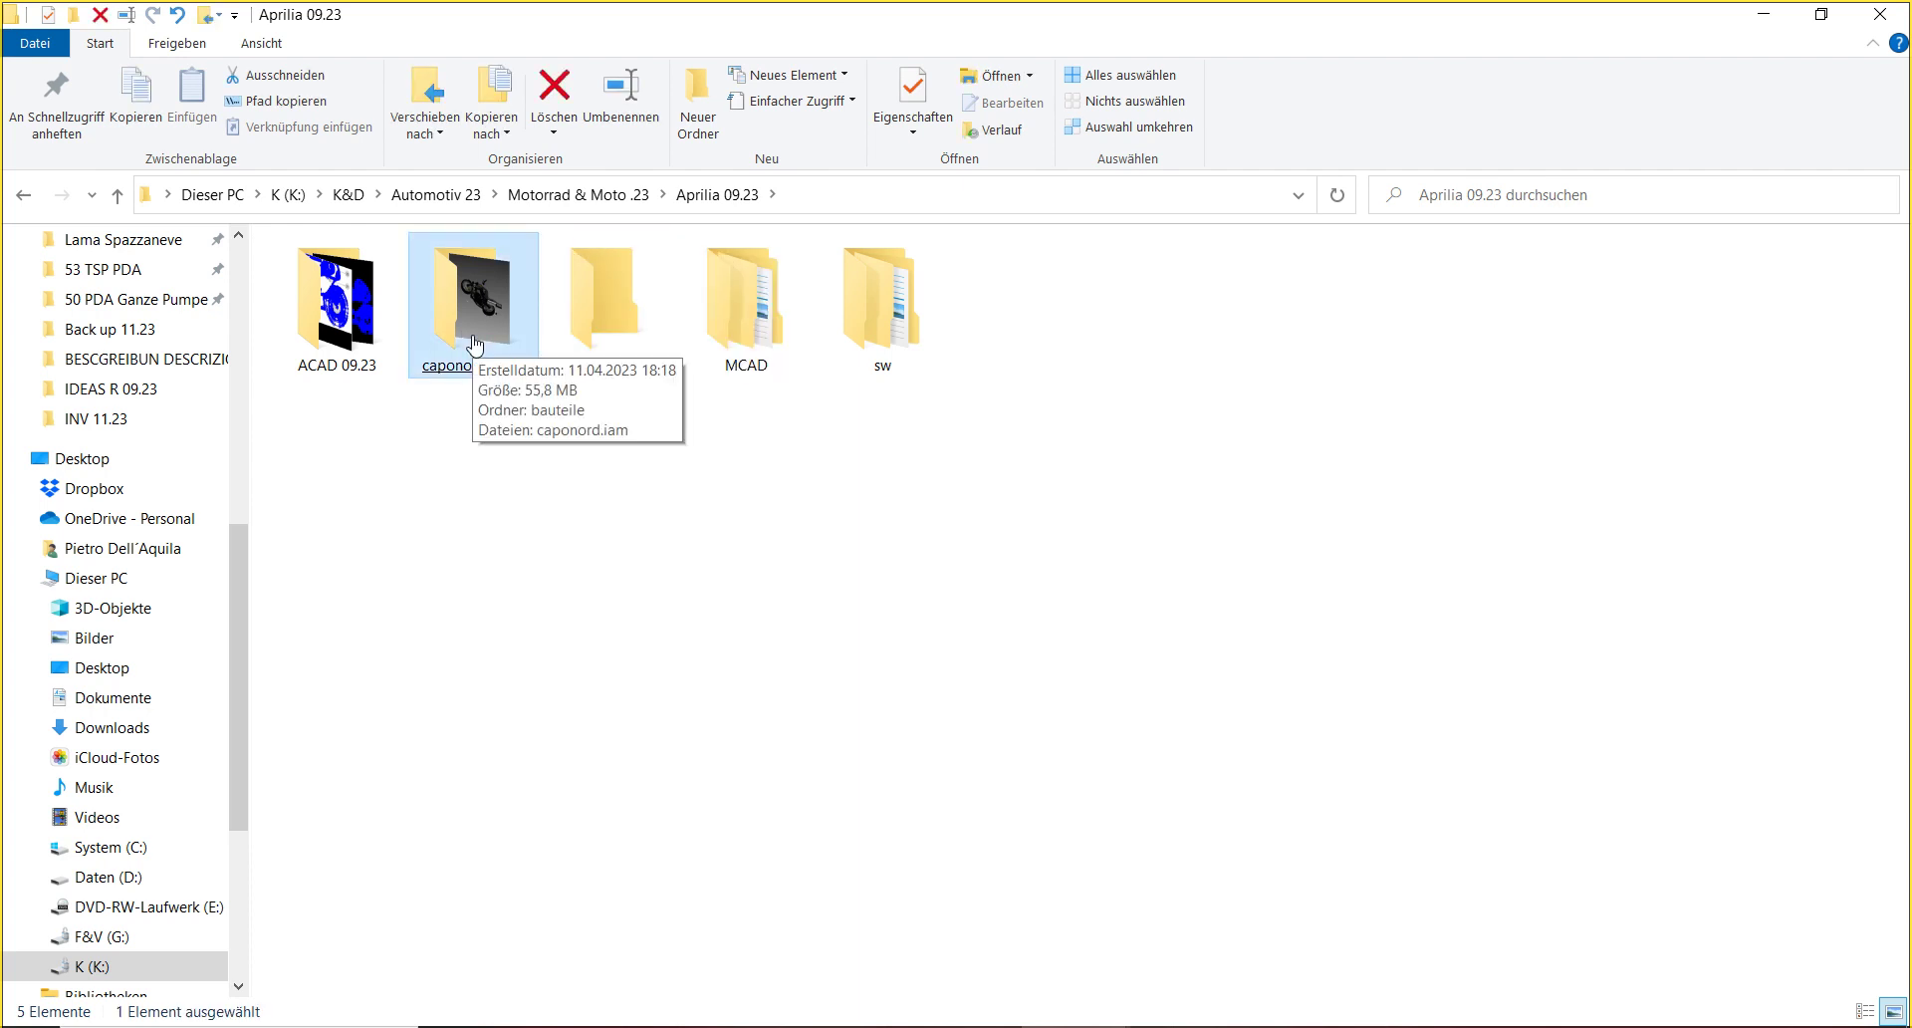
drag(475, 343, 631, 325)
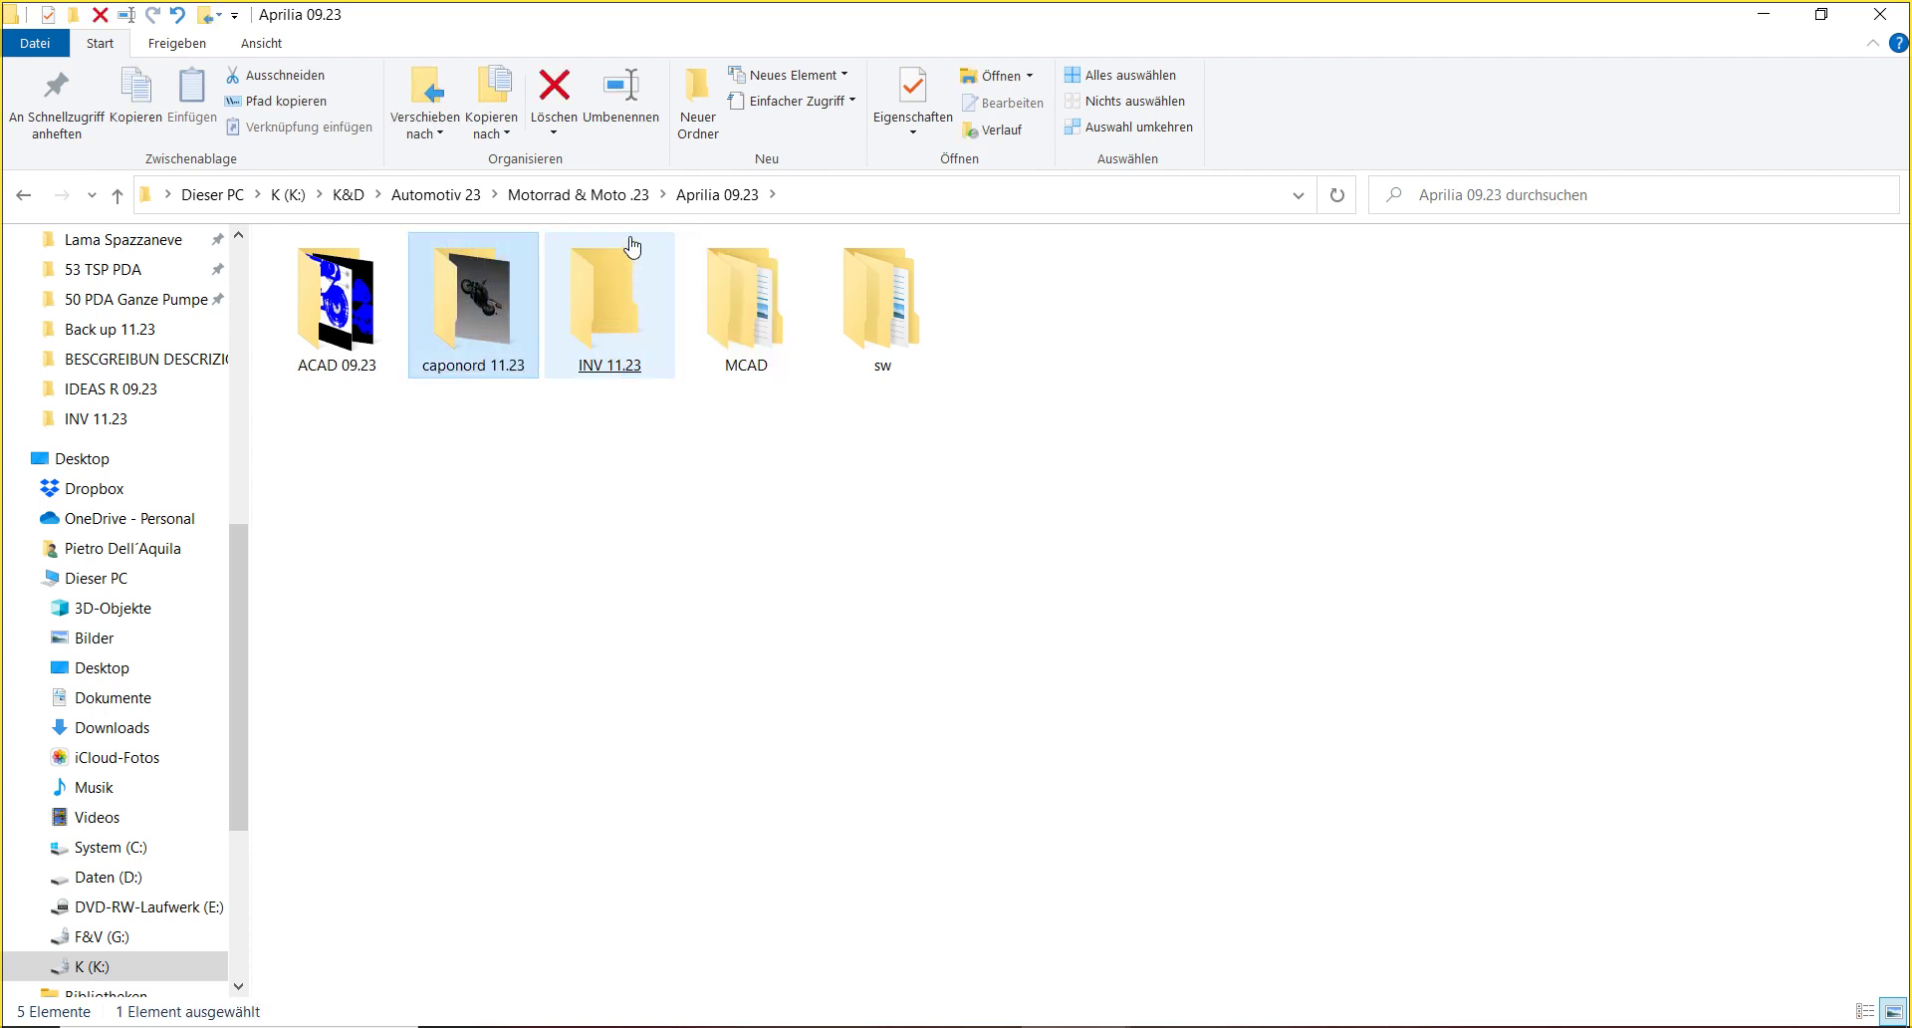
- Go up to Motorrad & Moto .23 and rename the Aprilia folder as Aprilia 11.23
click(635, 196)
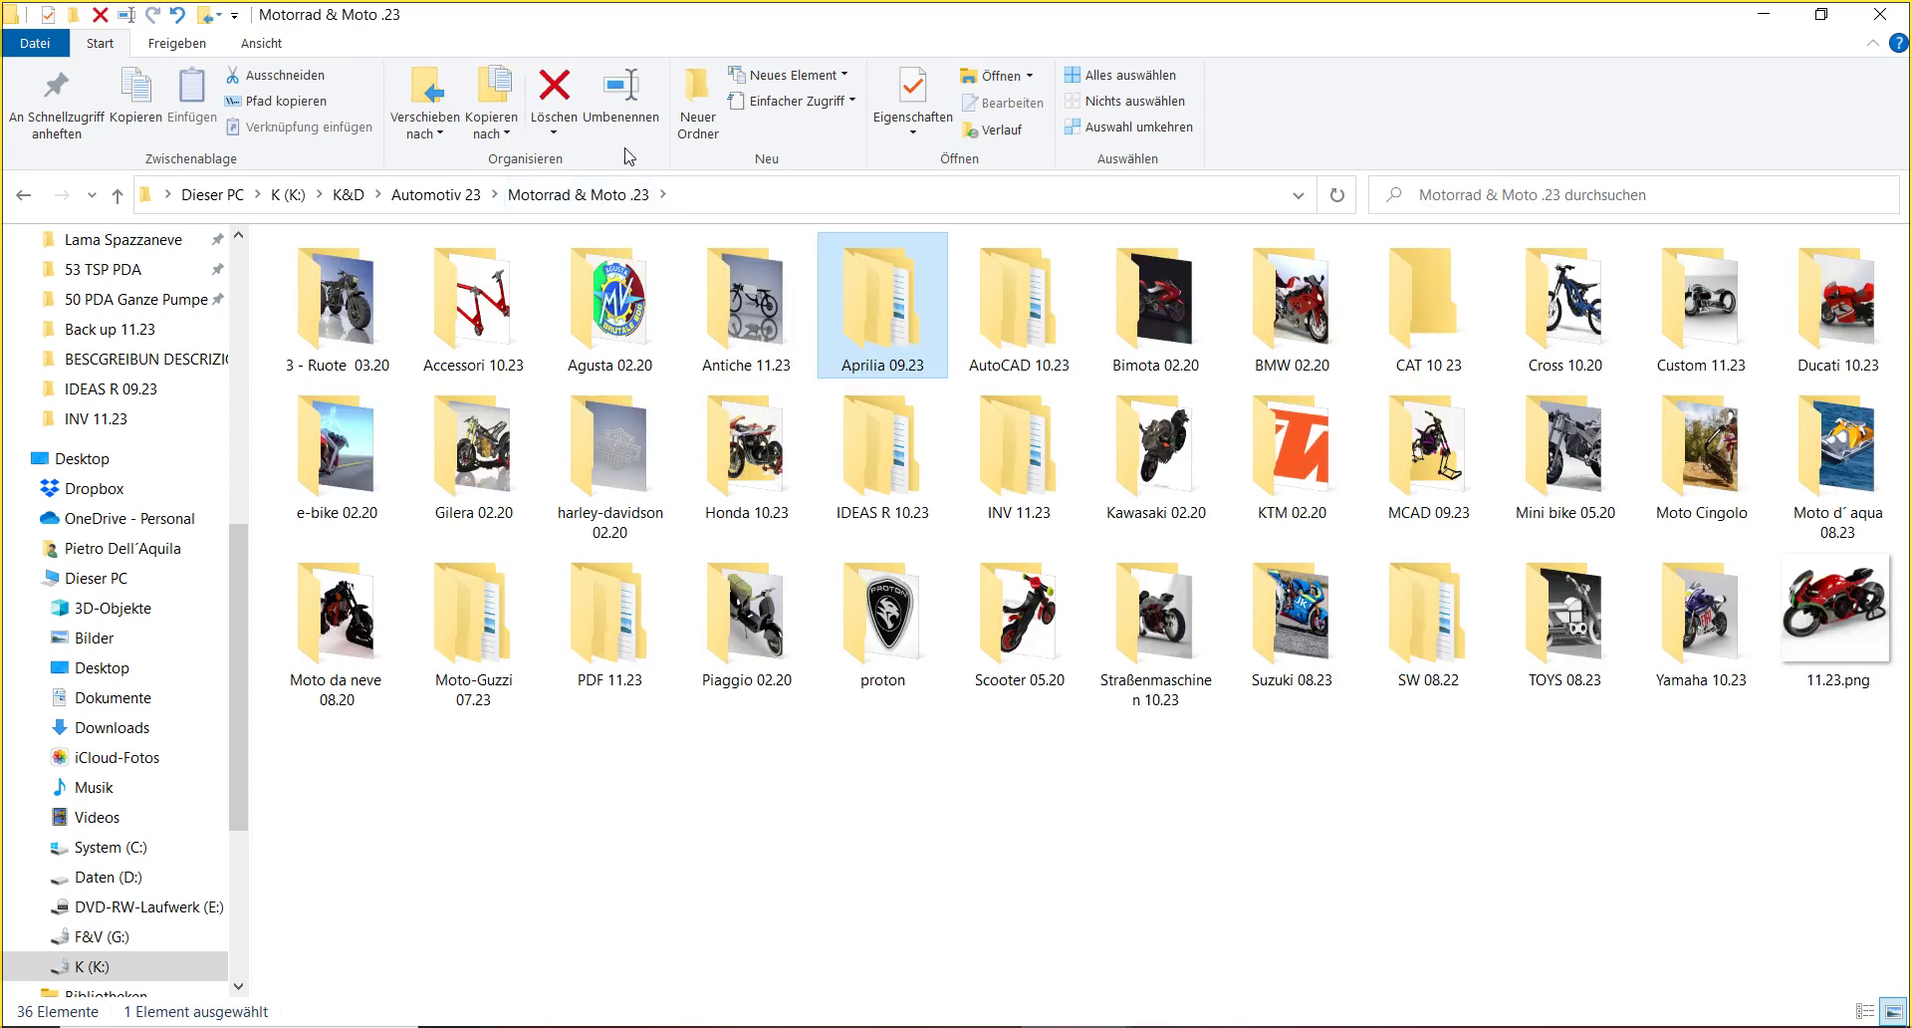
click(619, 114)
key(End)
key(Left)
key(Left)
key(BackSpace)
key(BackSpace)
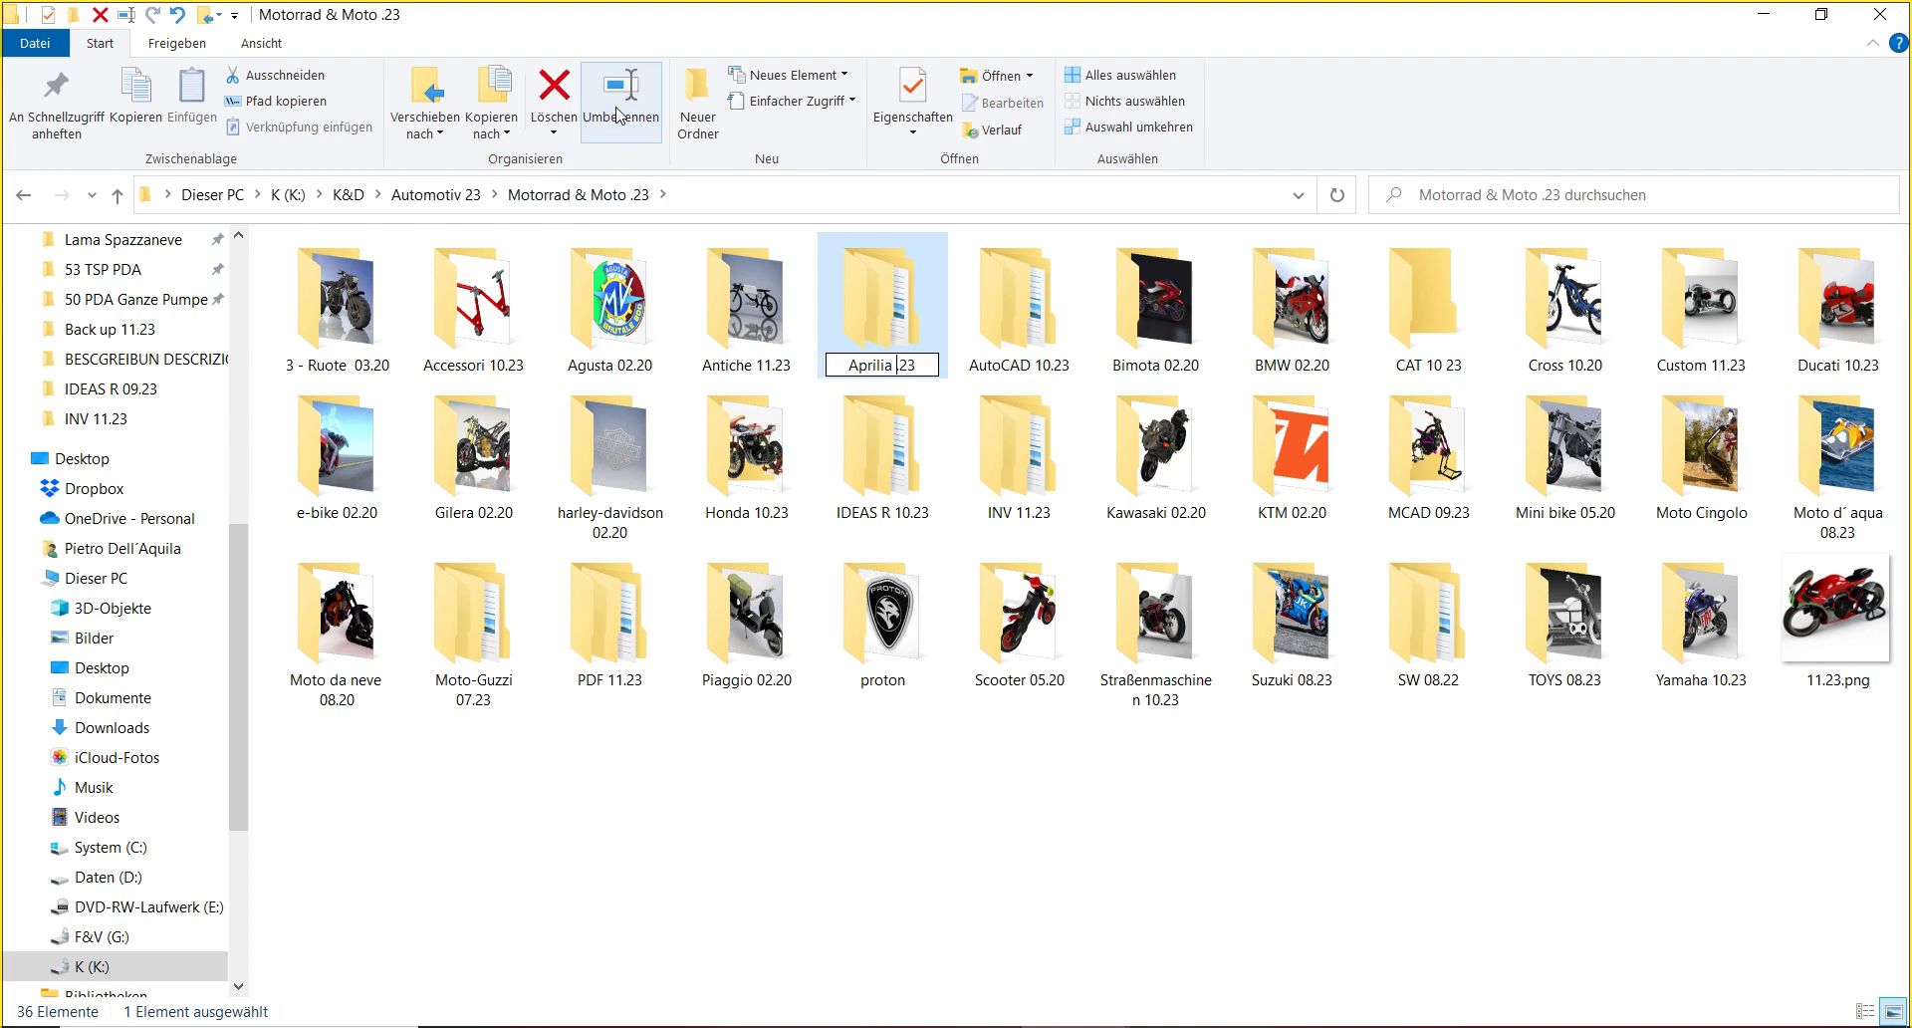
text(11)
key(Return)
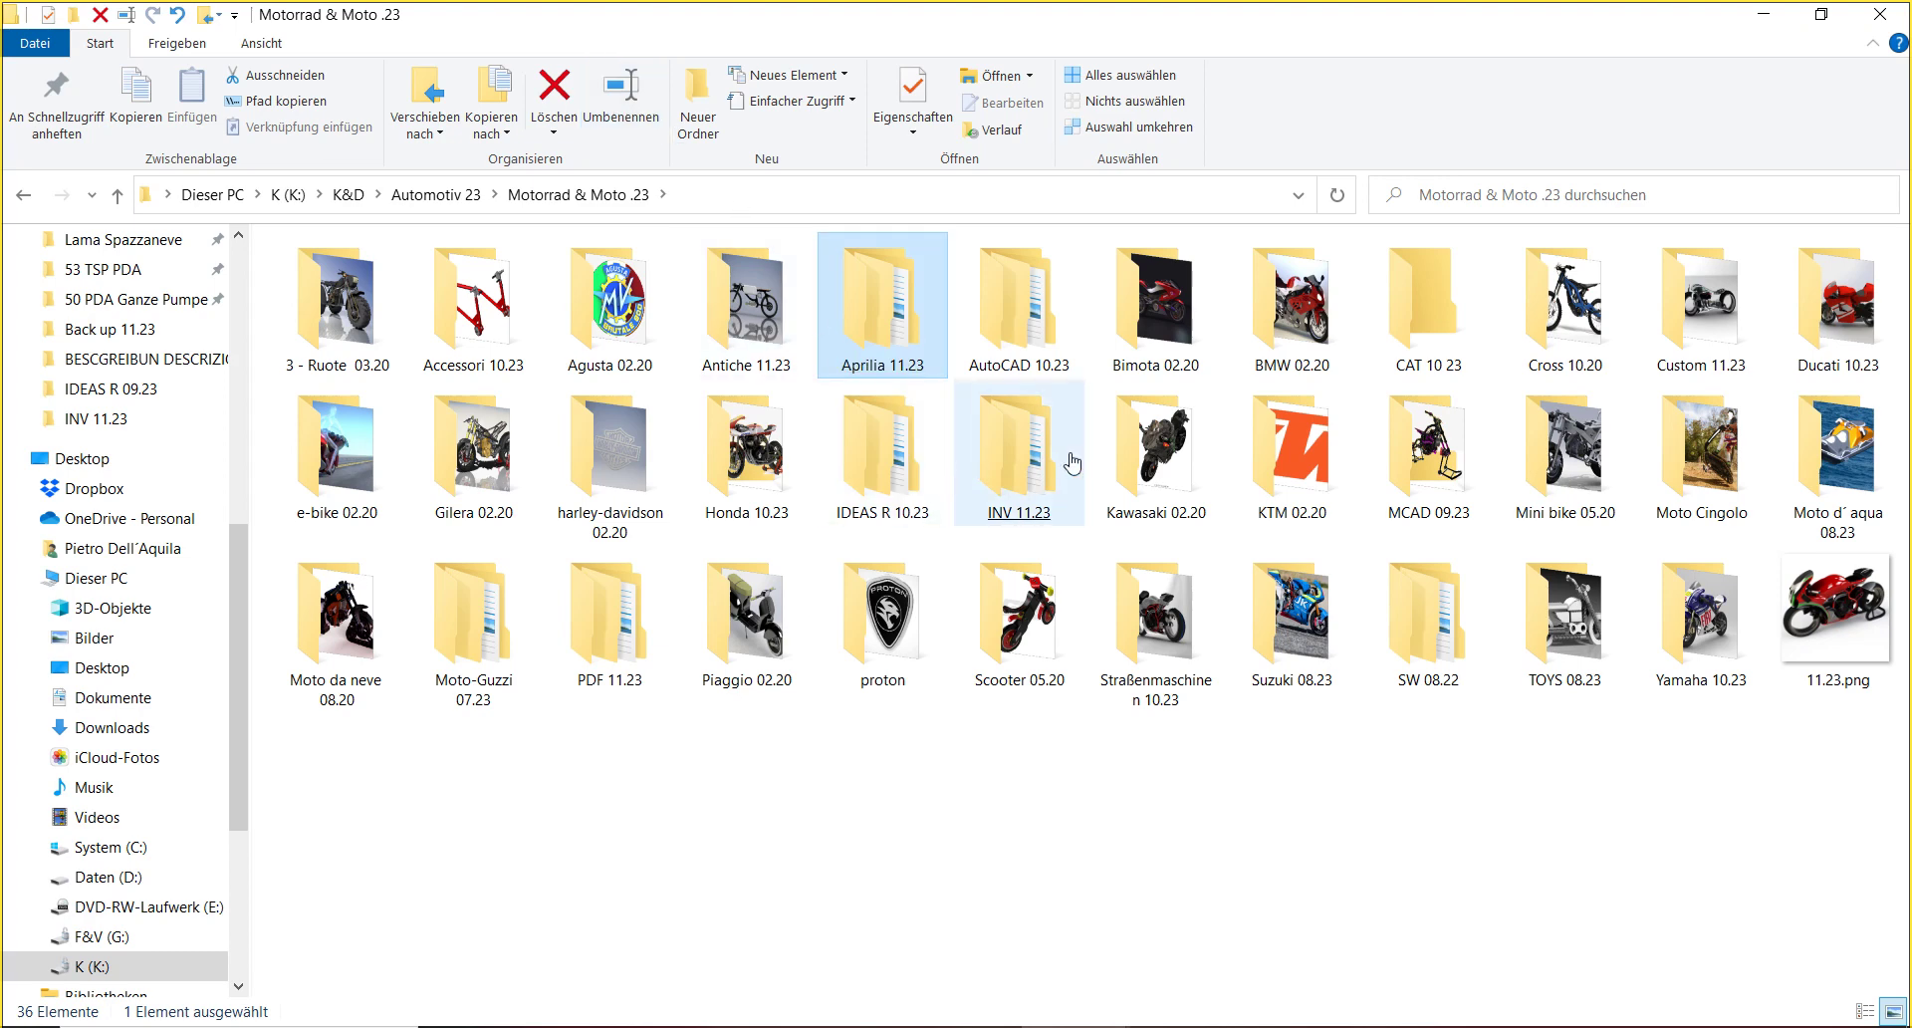
- Open the ACAD 09.23 subfolder of Aprilia 11.23 and select the RS.dwg drawing
click(1857, 649)
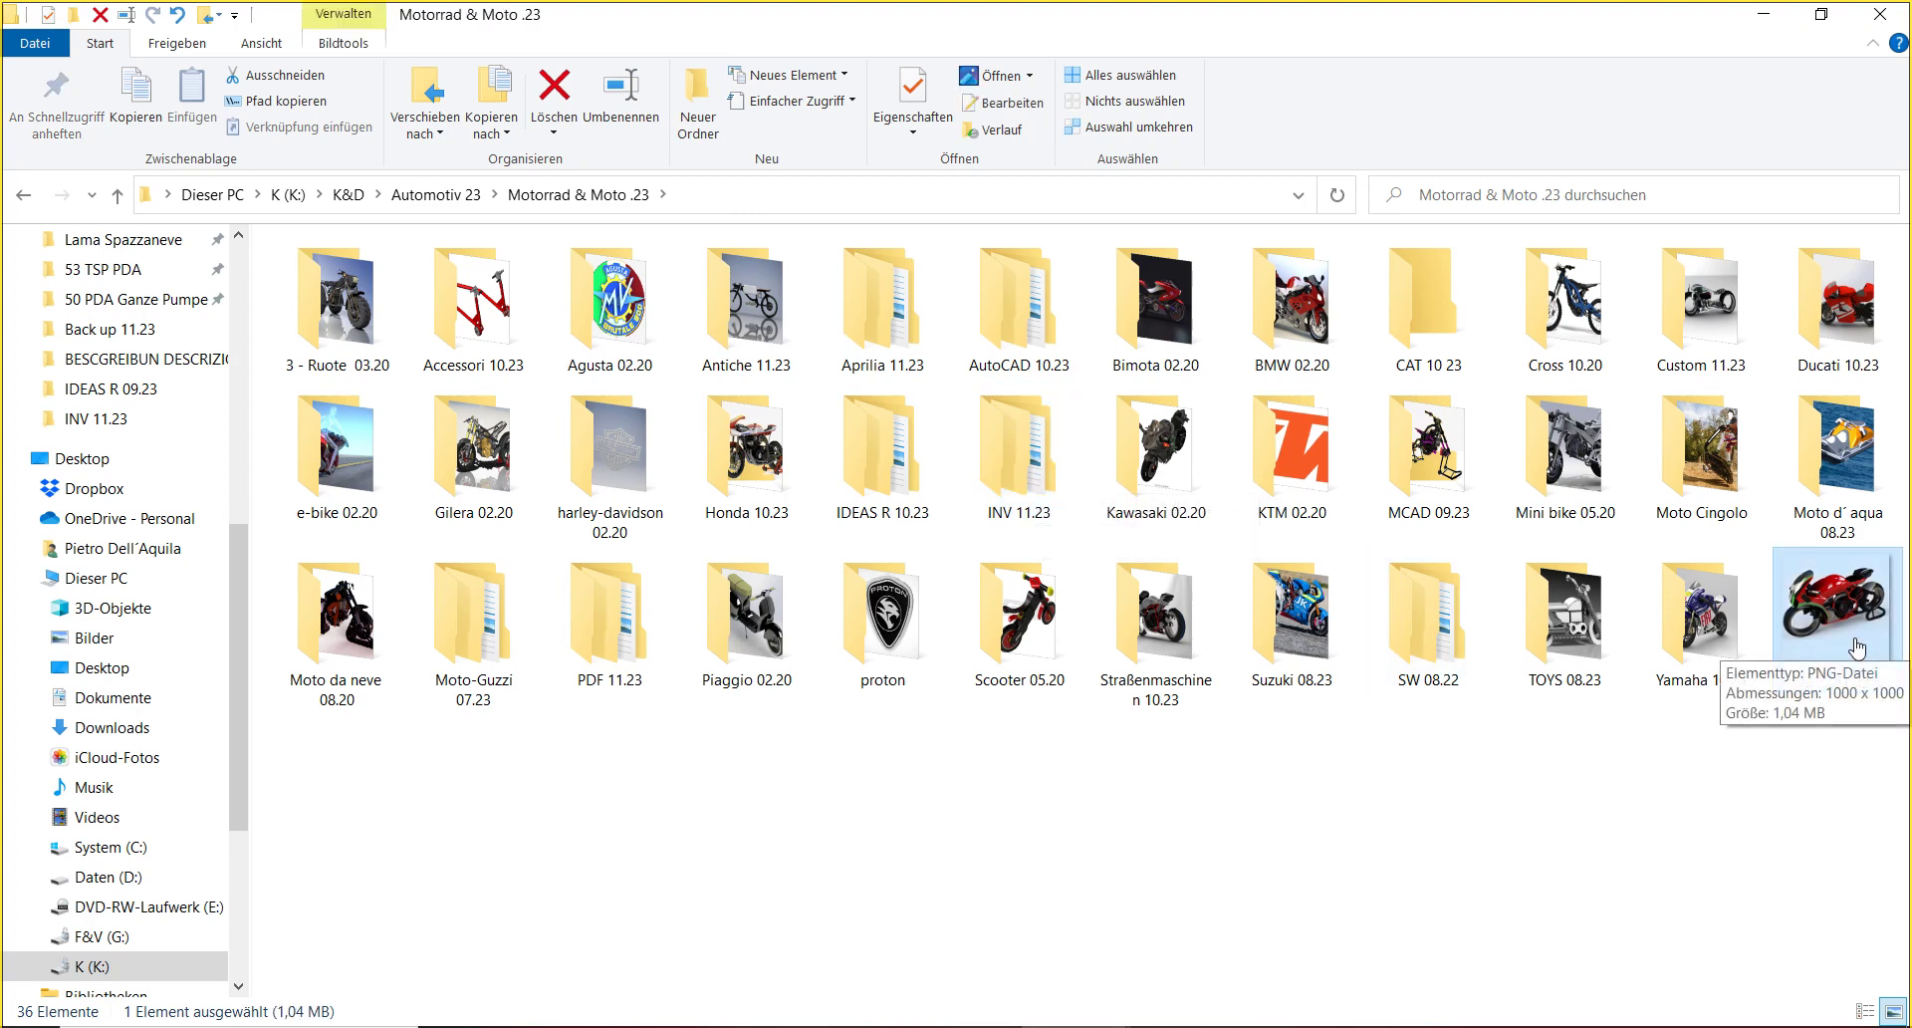
click(1734, 318)
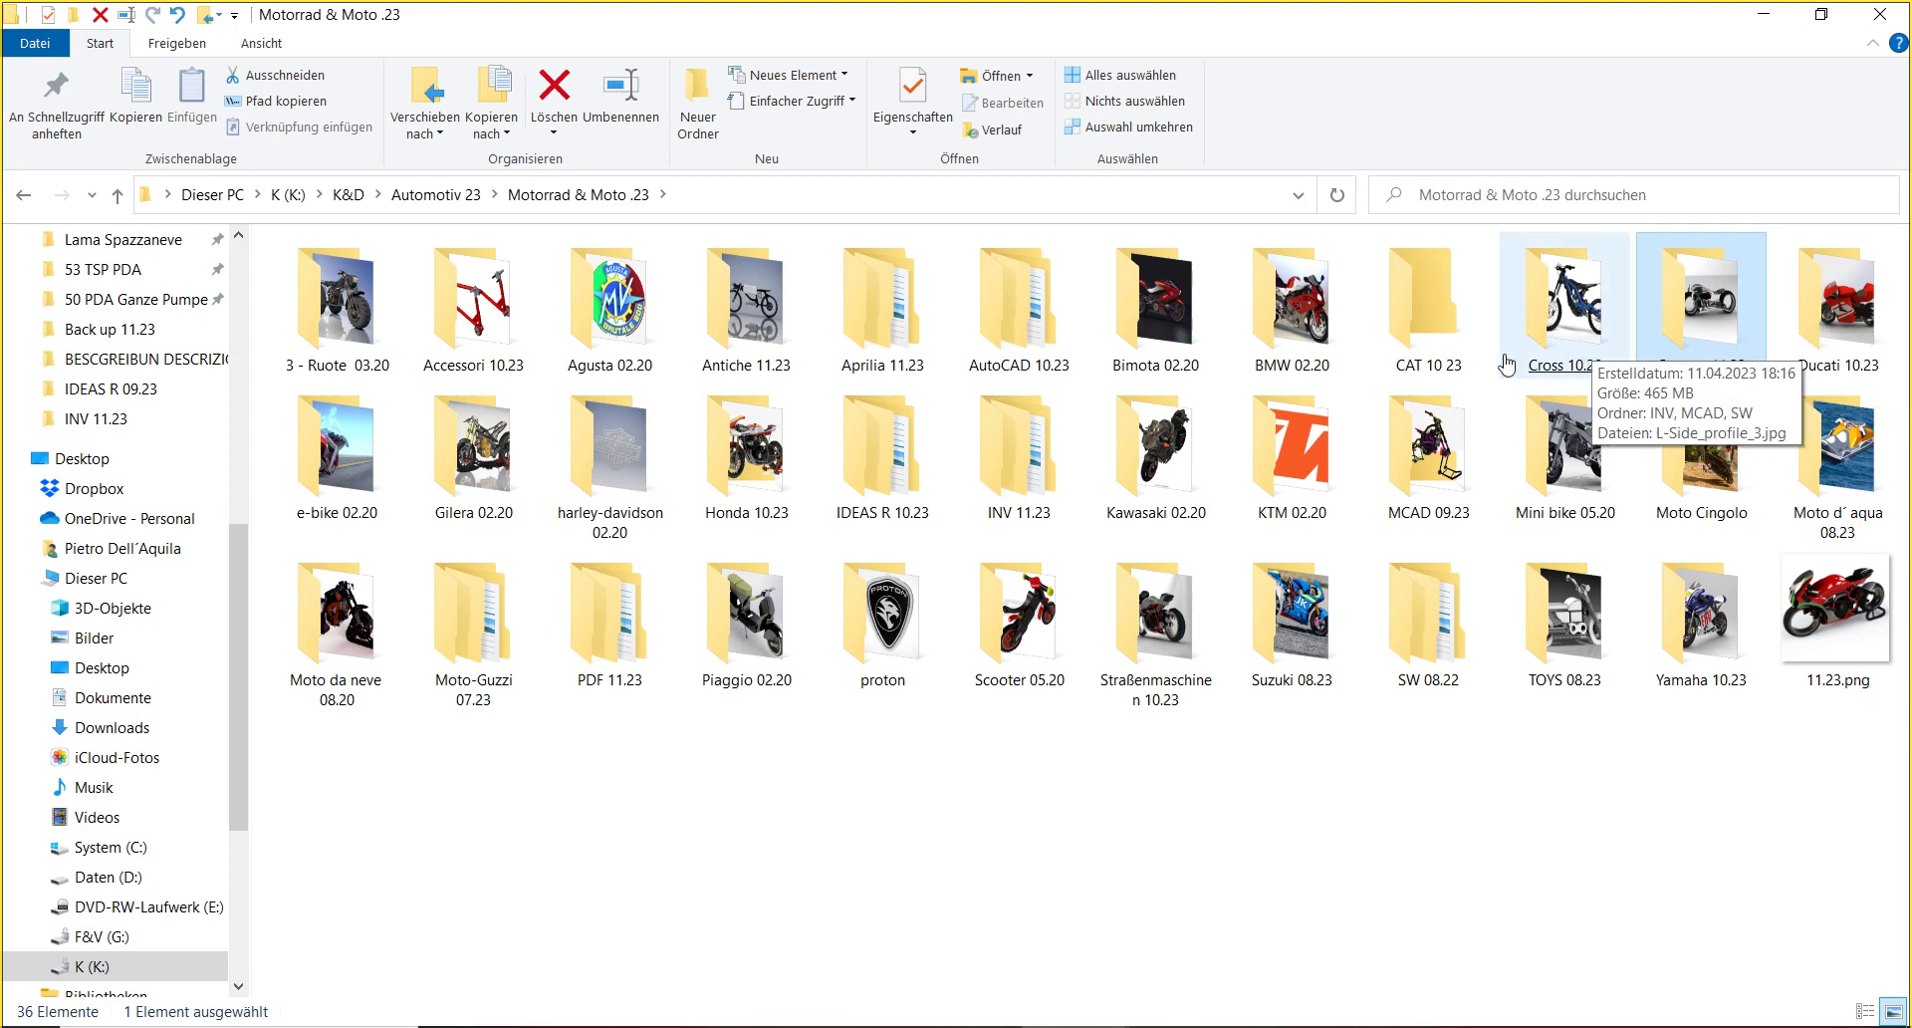
double_click(865, 318)
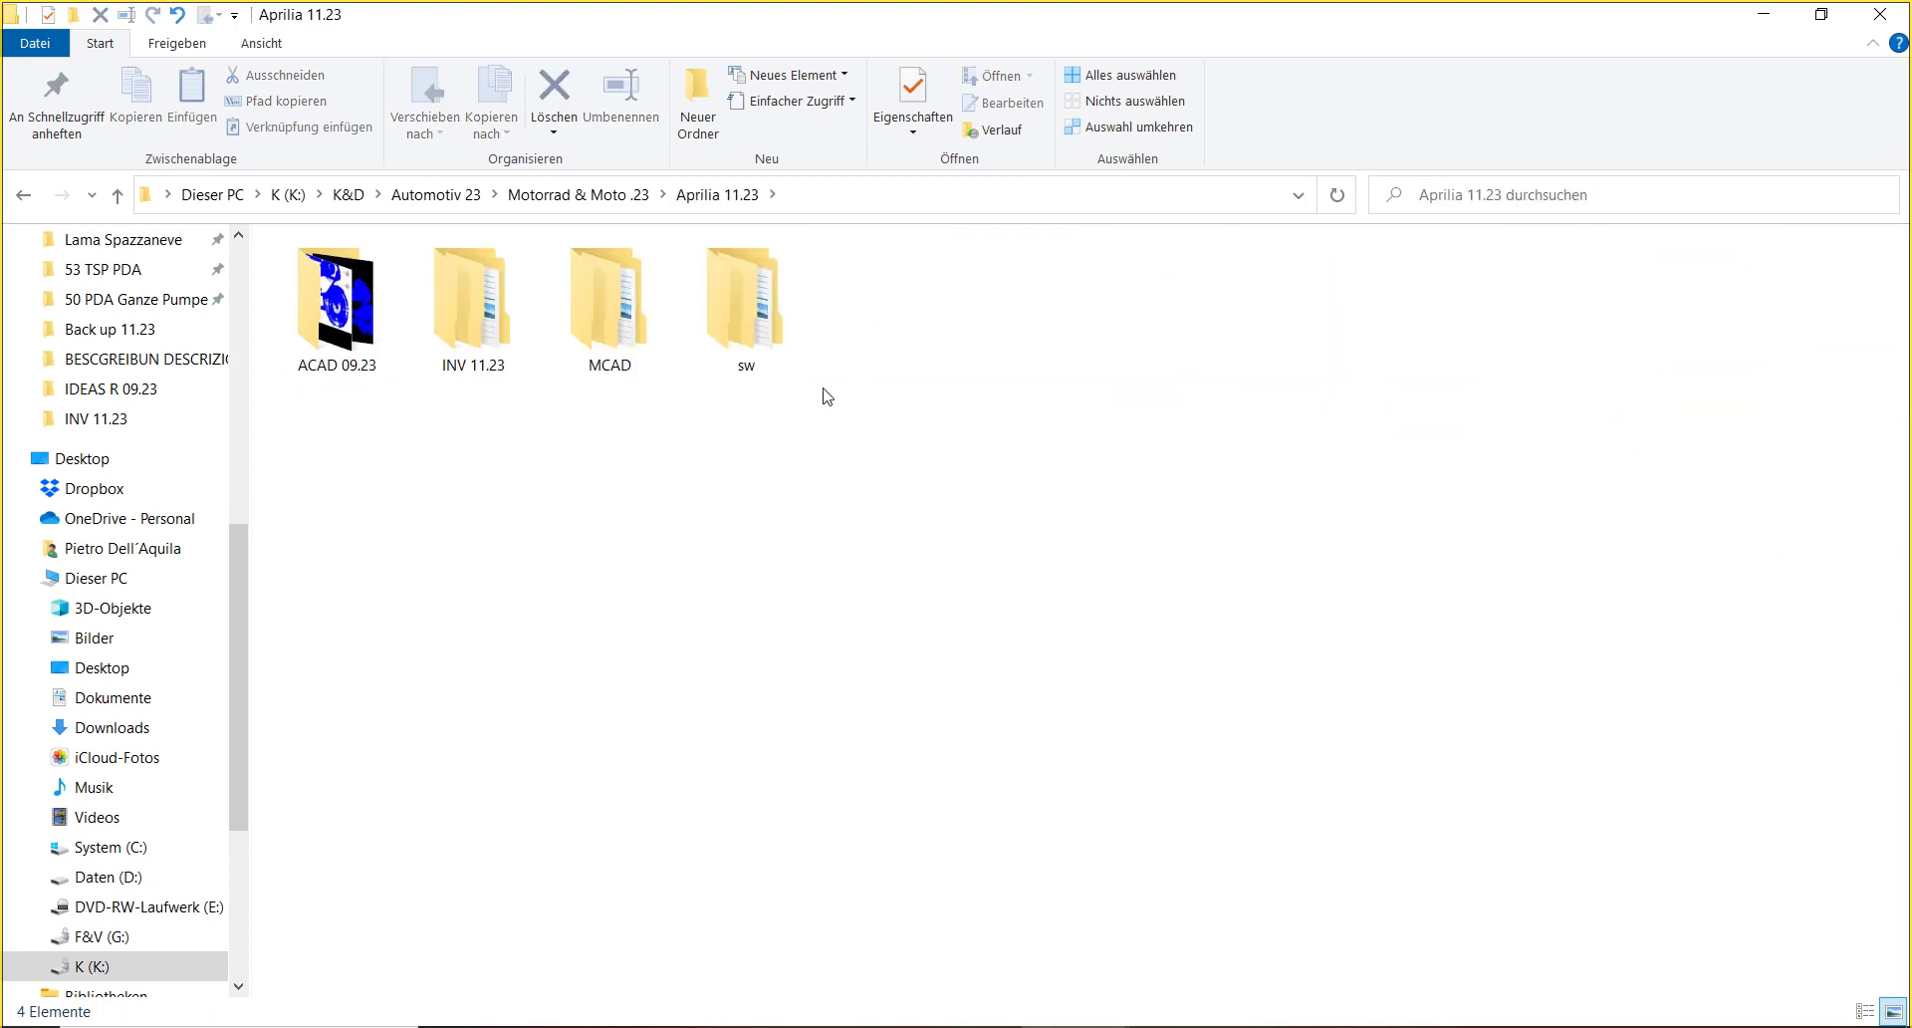
double_click(371, 347)
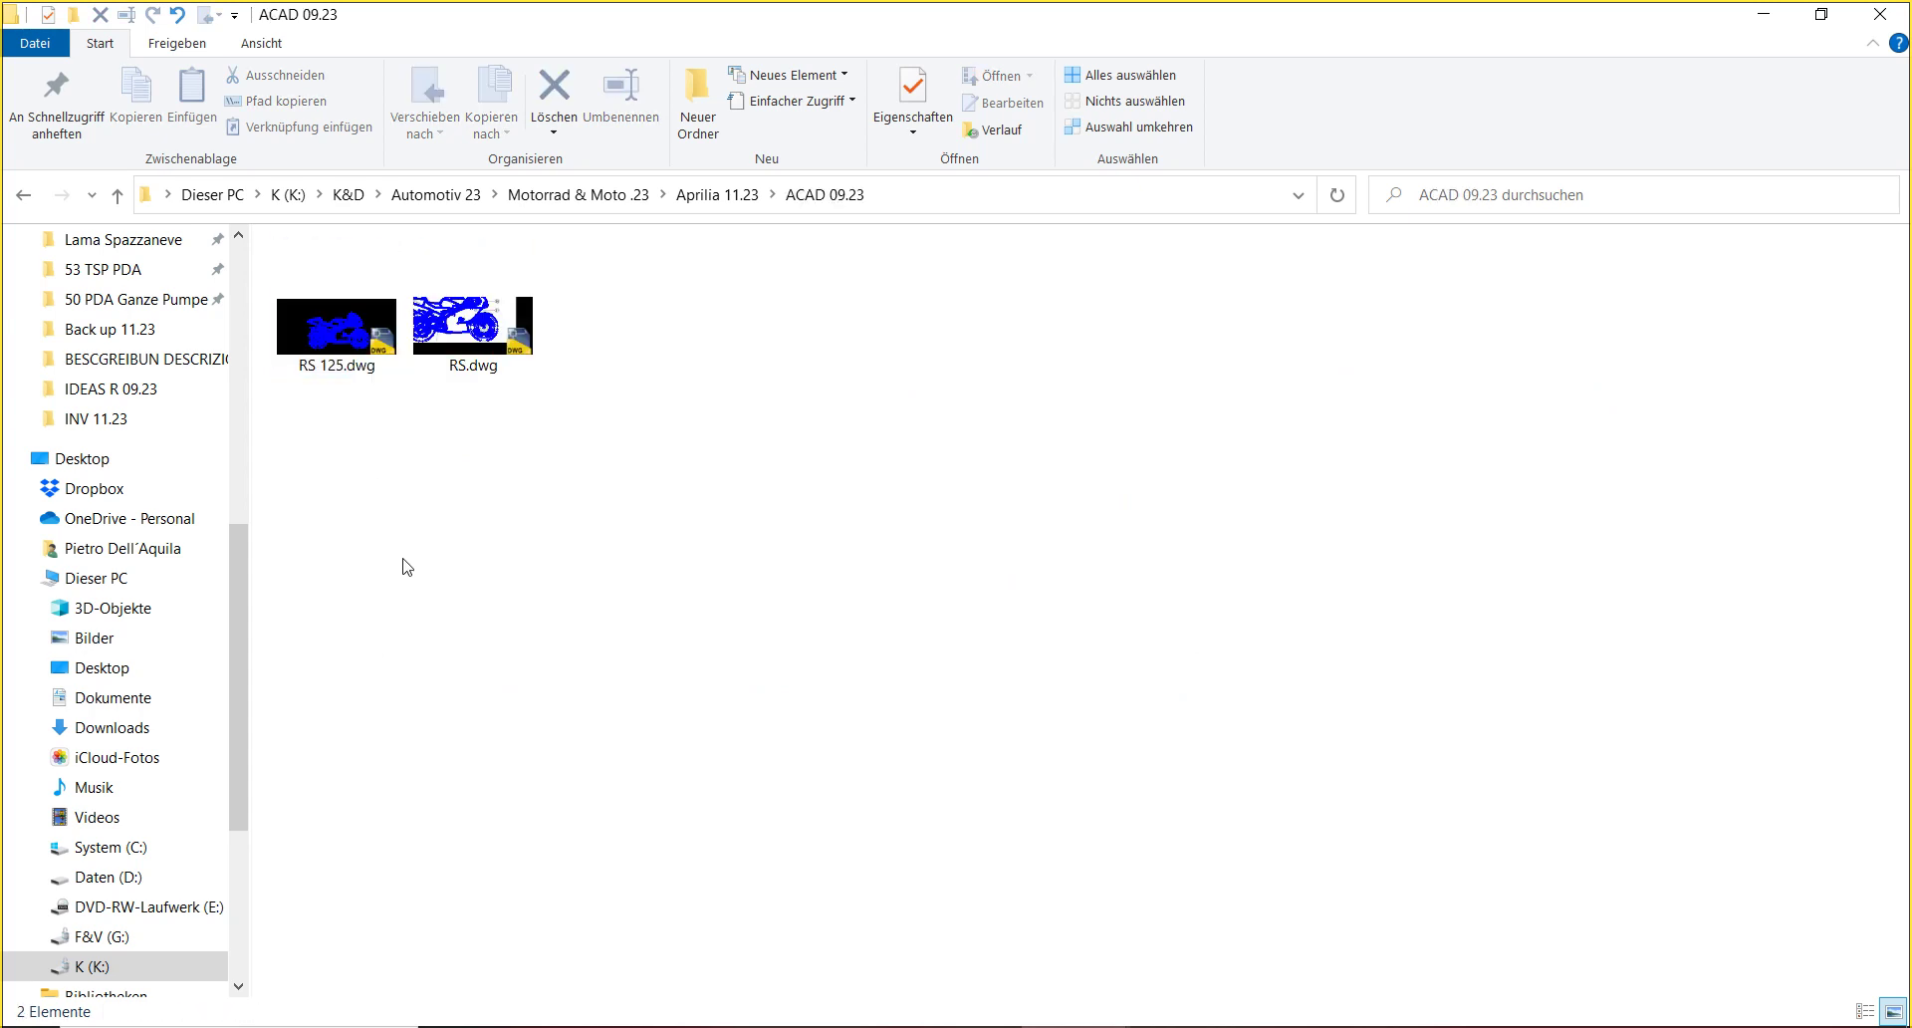
click(455, 372)
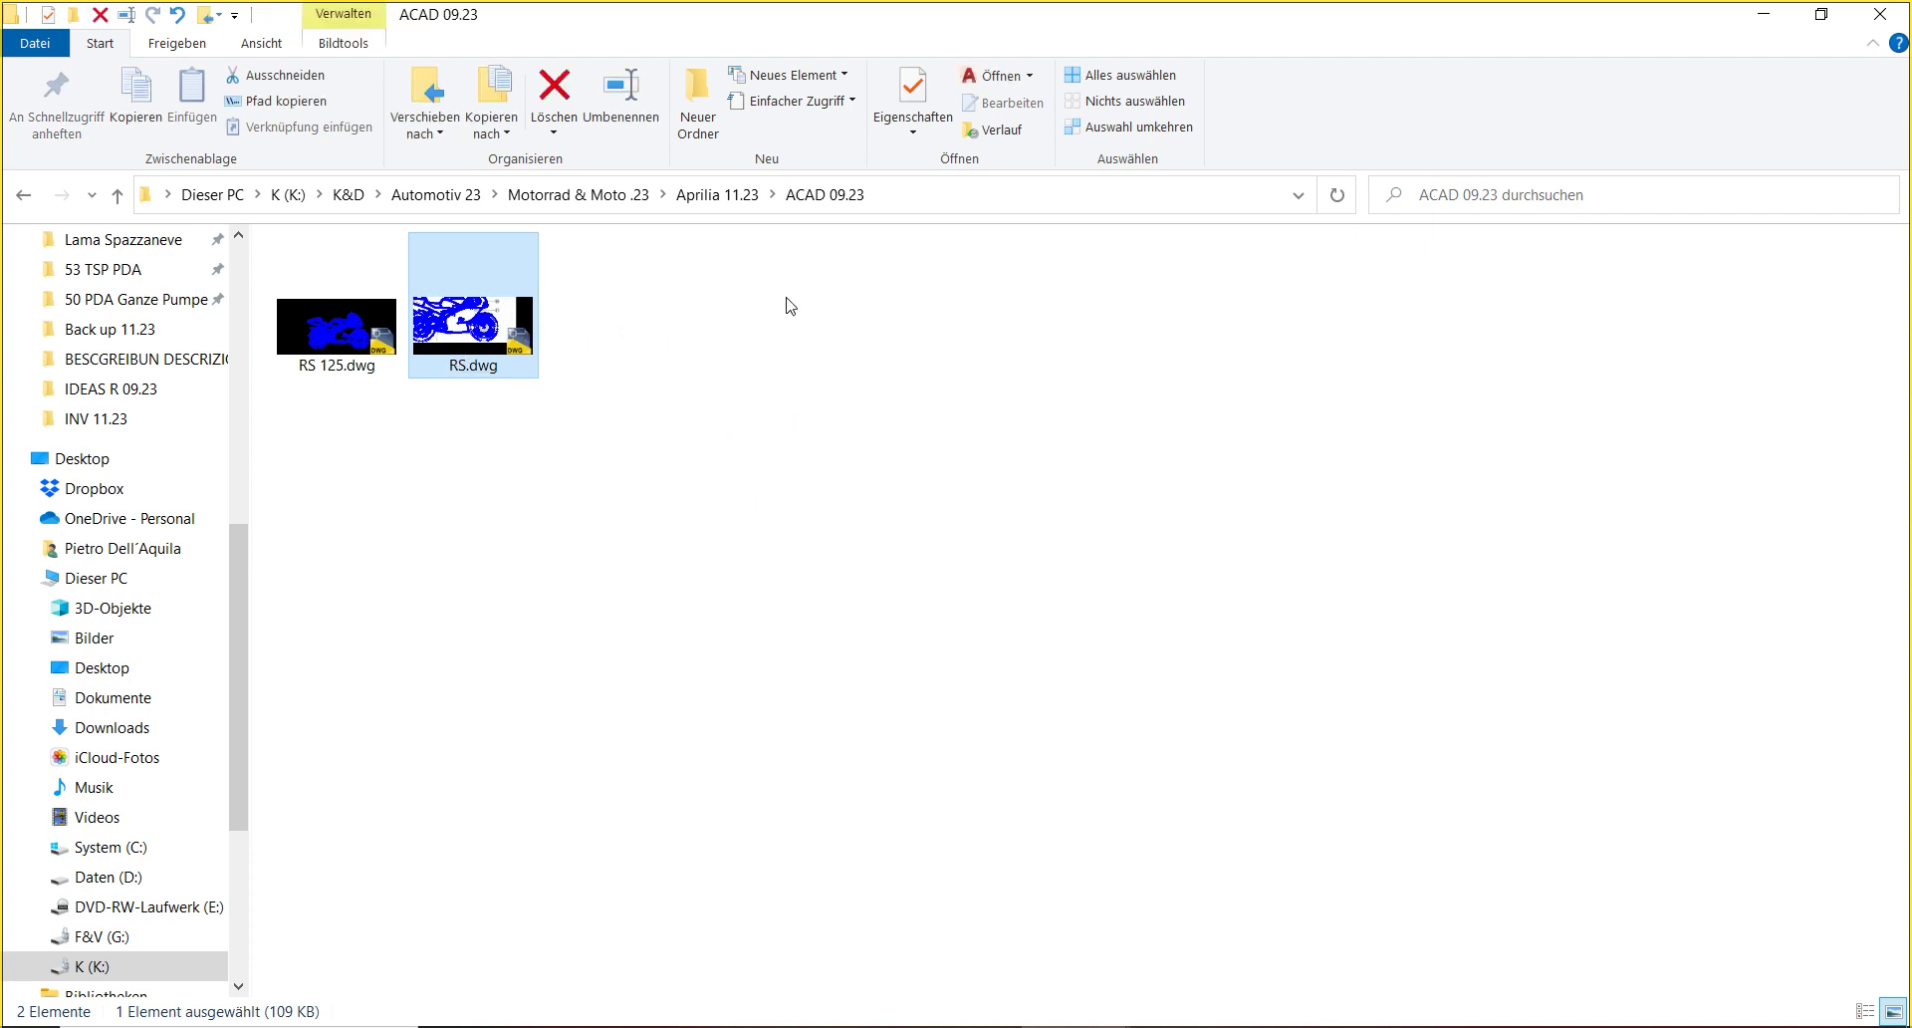
- Search the installed programs for autocad m and launch AutoCAD Mechanical 2024 - Italiano (Italian)
mouse_move(481, 326)
key(super)
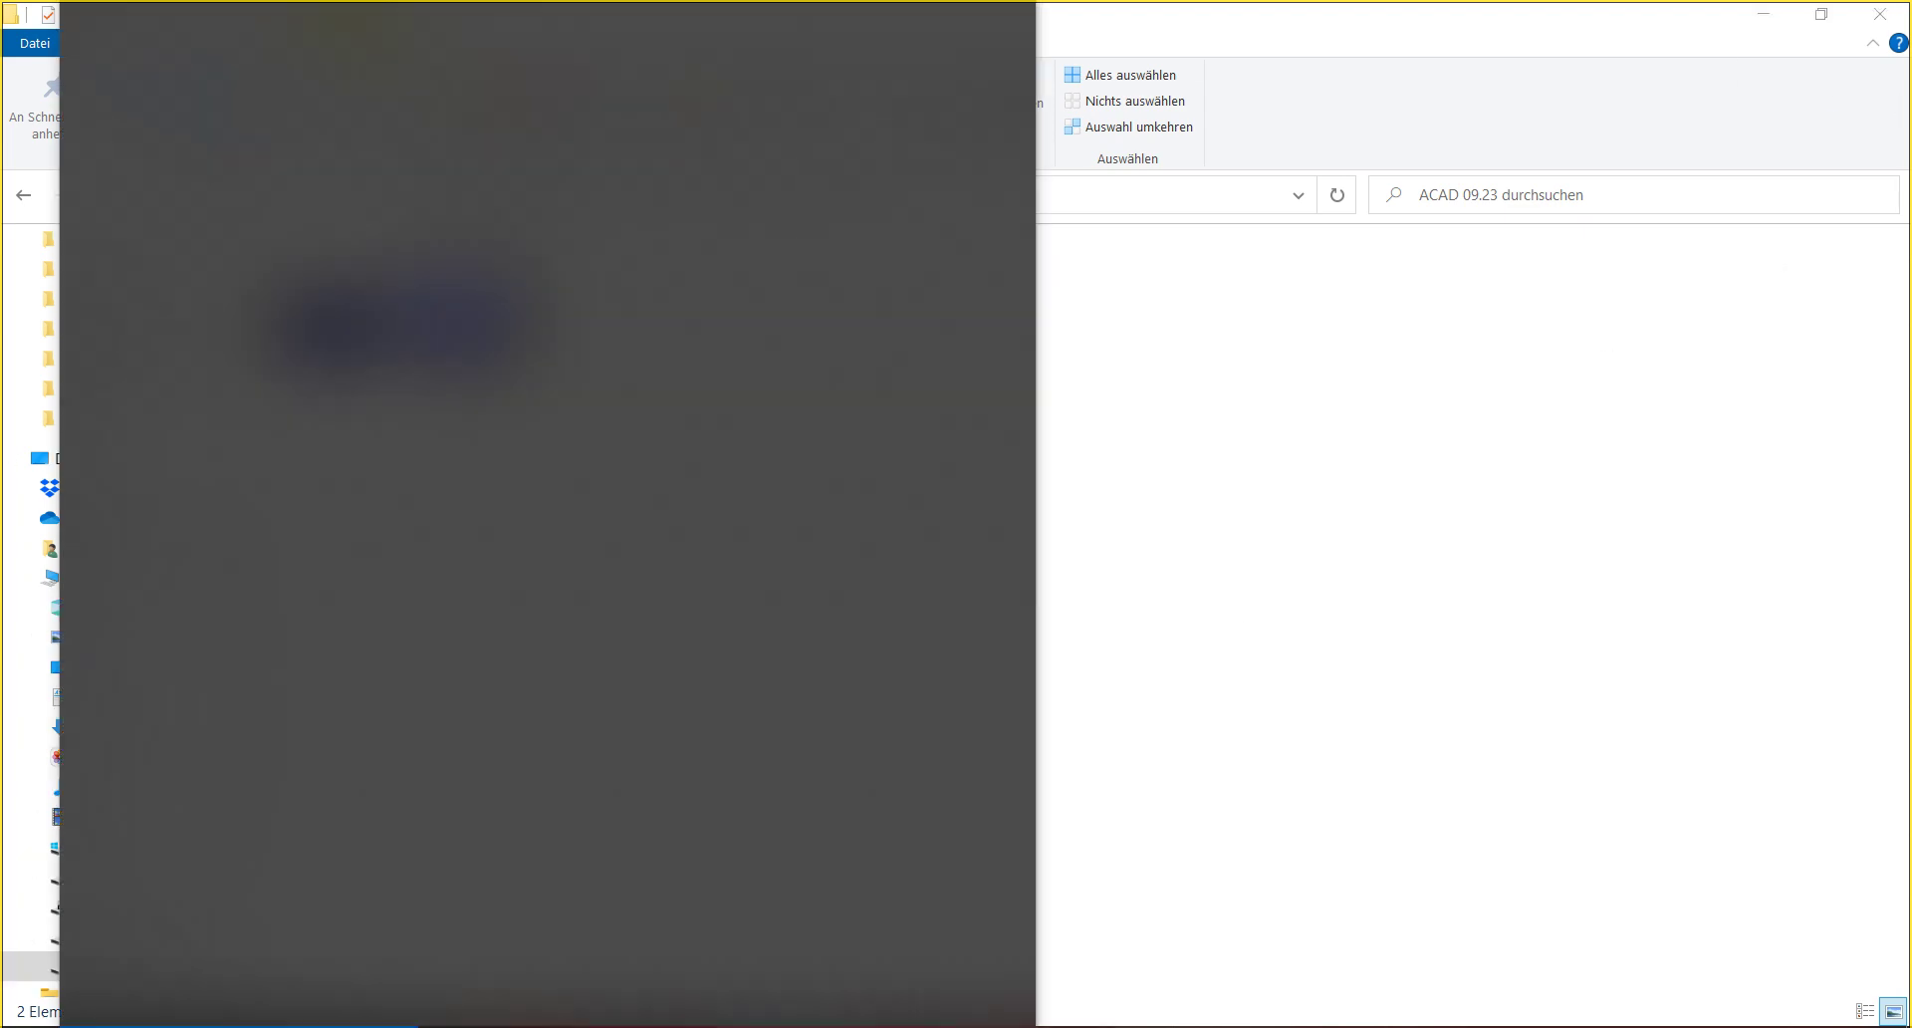
text(a)
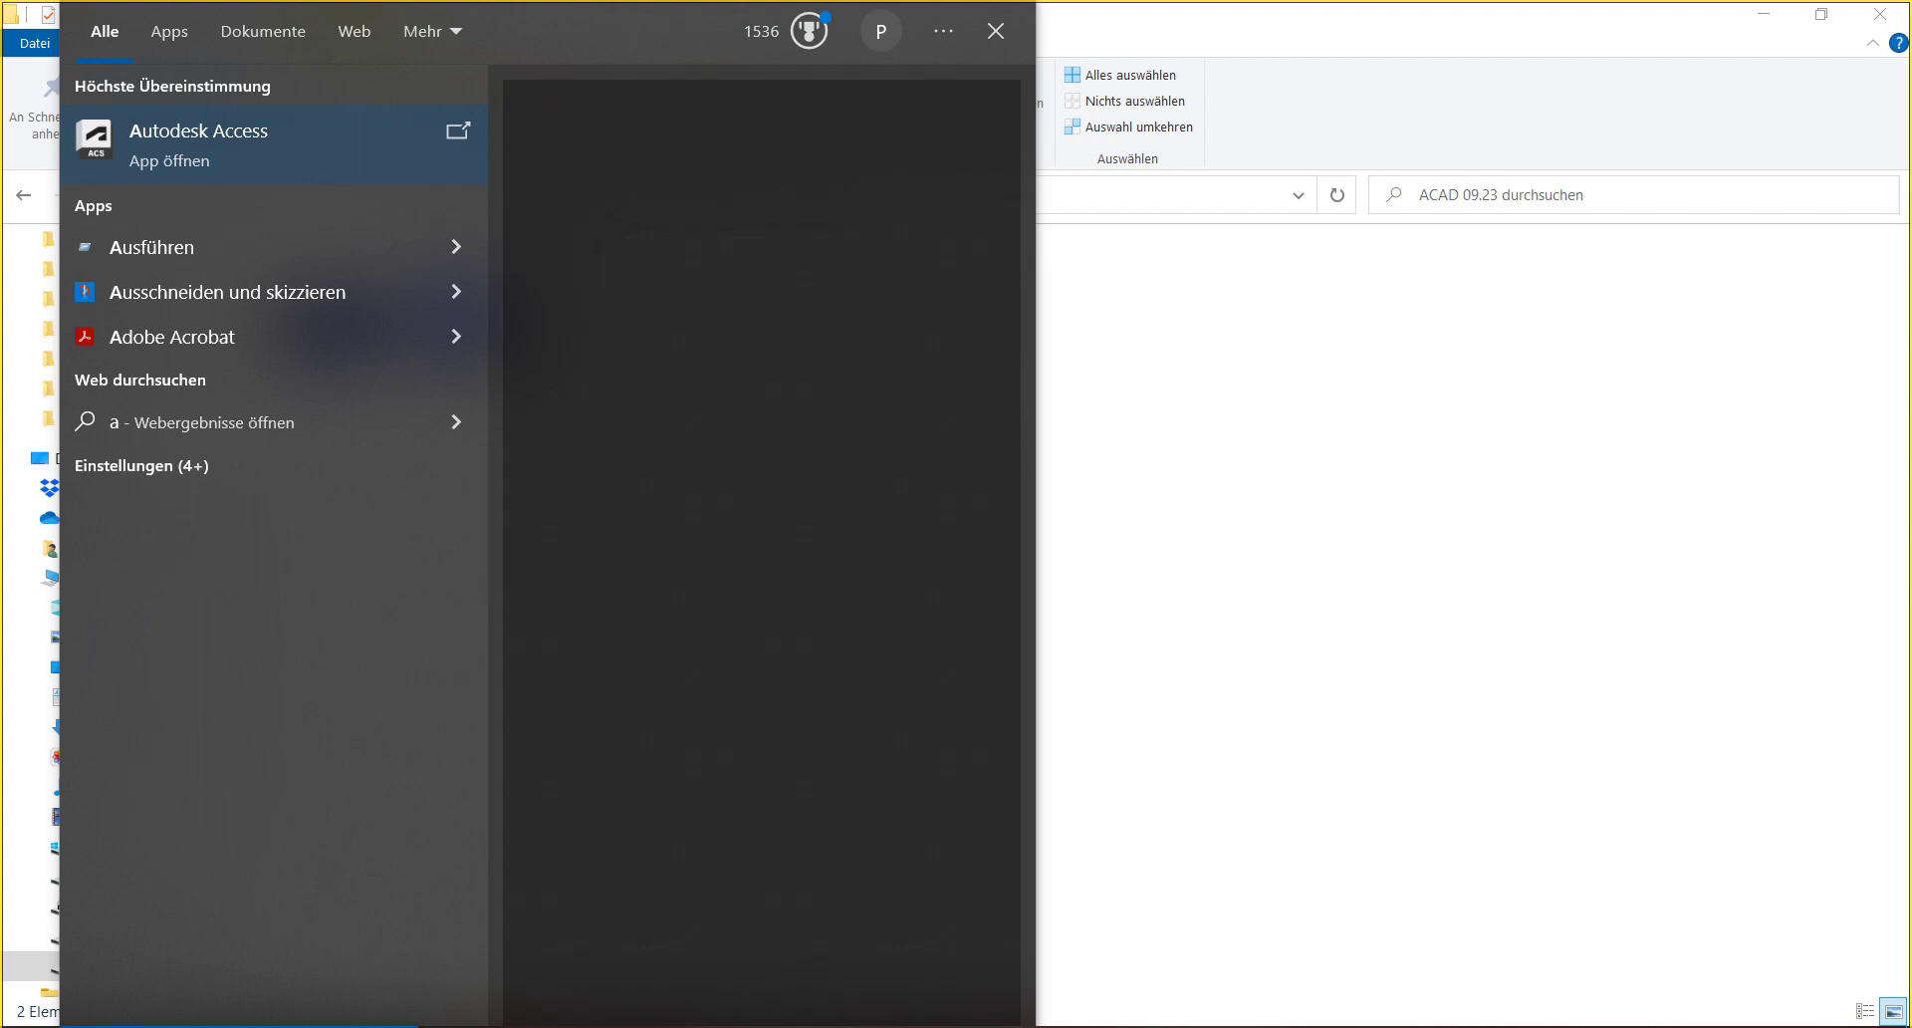
text(ut)
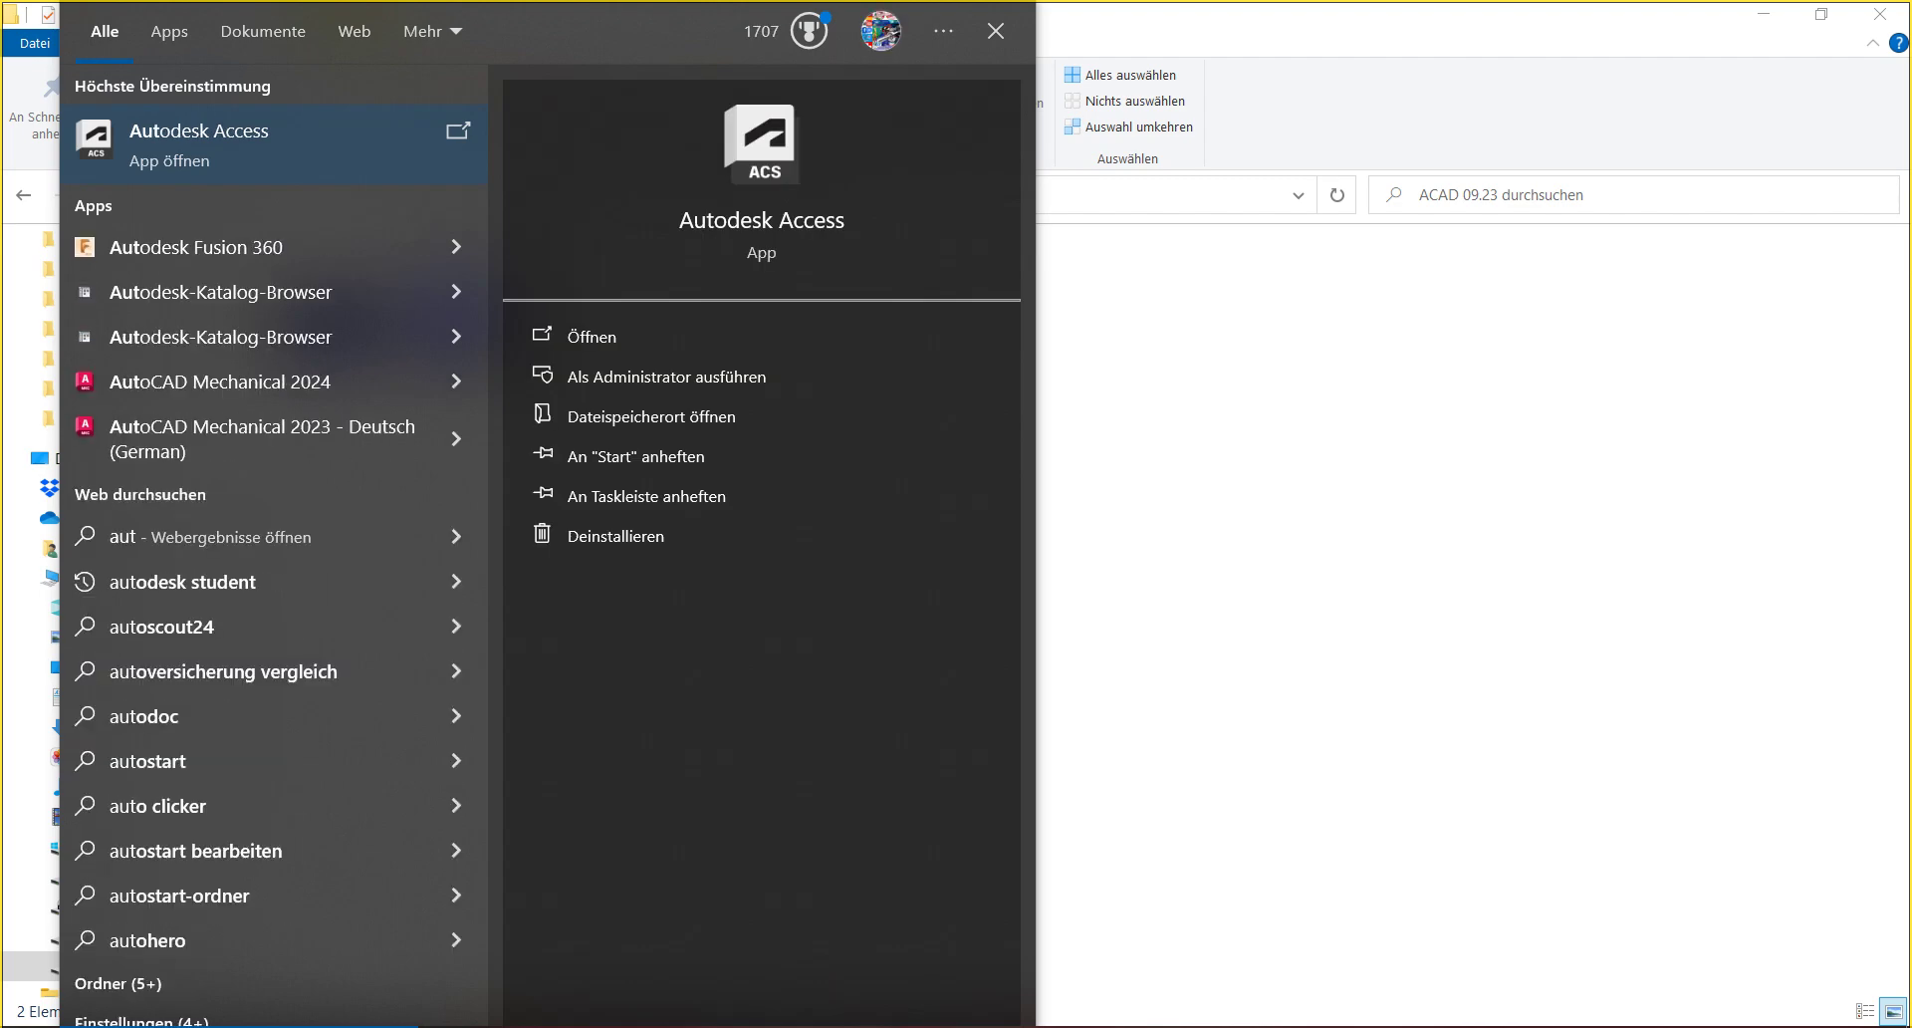
text(ocad)
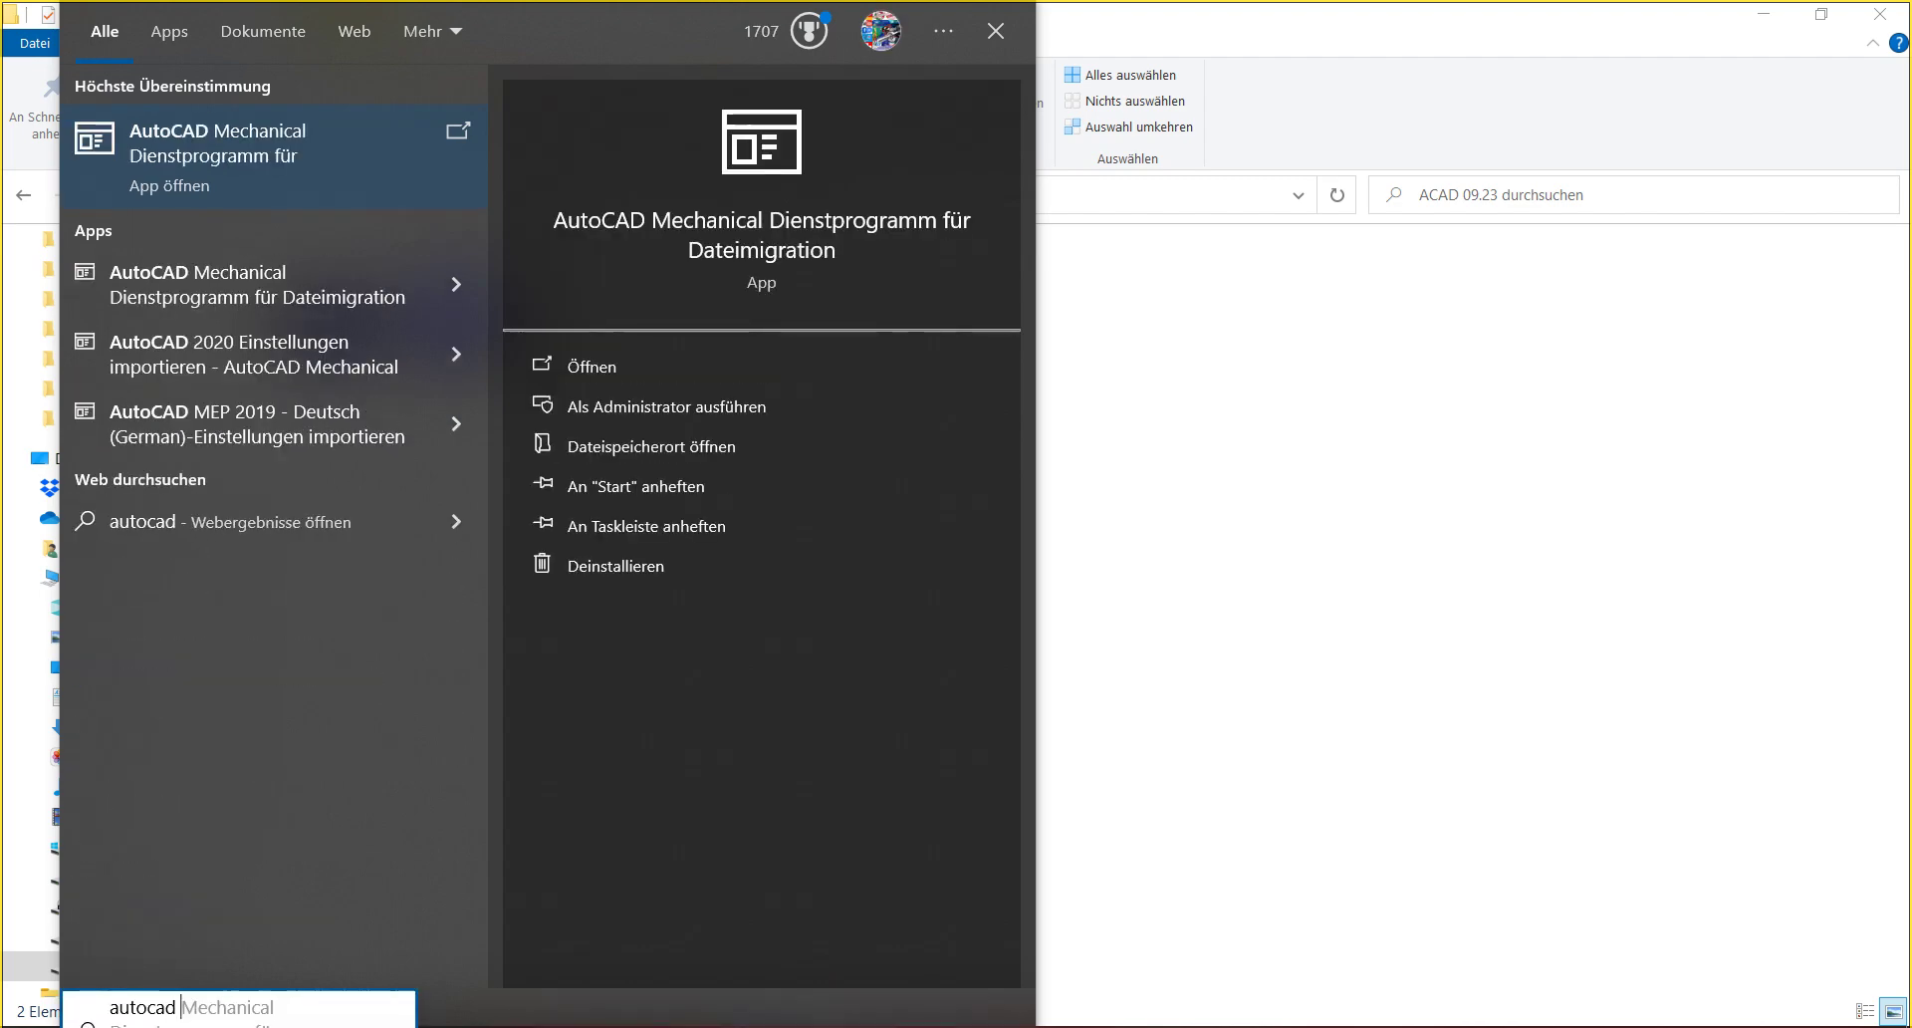
text( m)
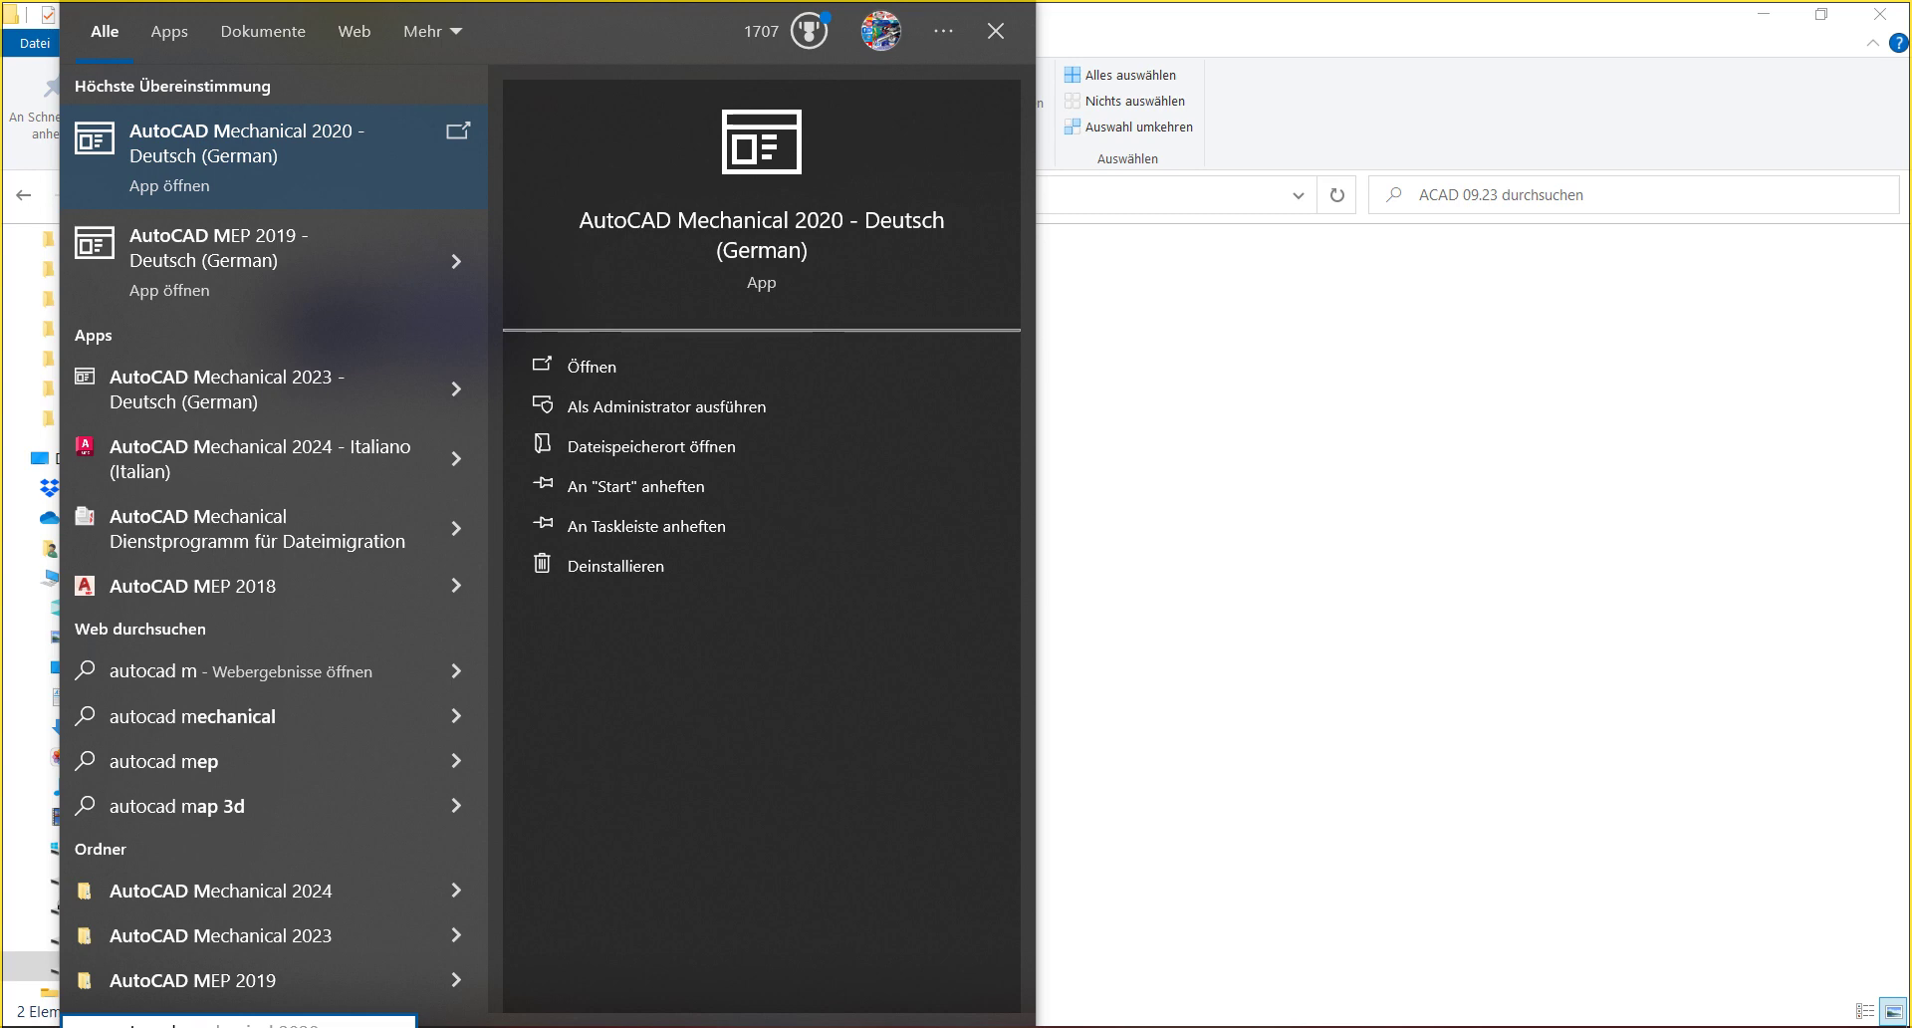
click(331, 462)
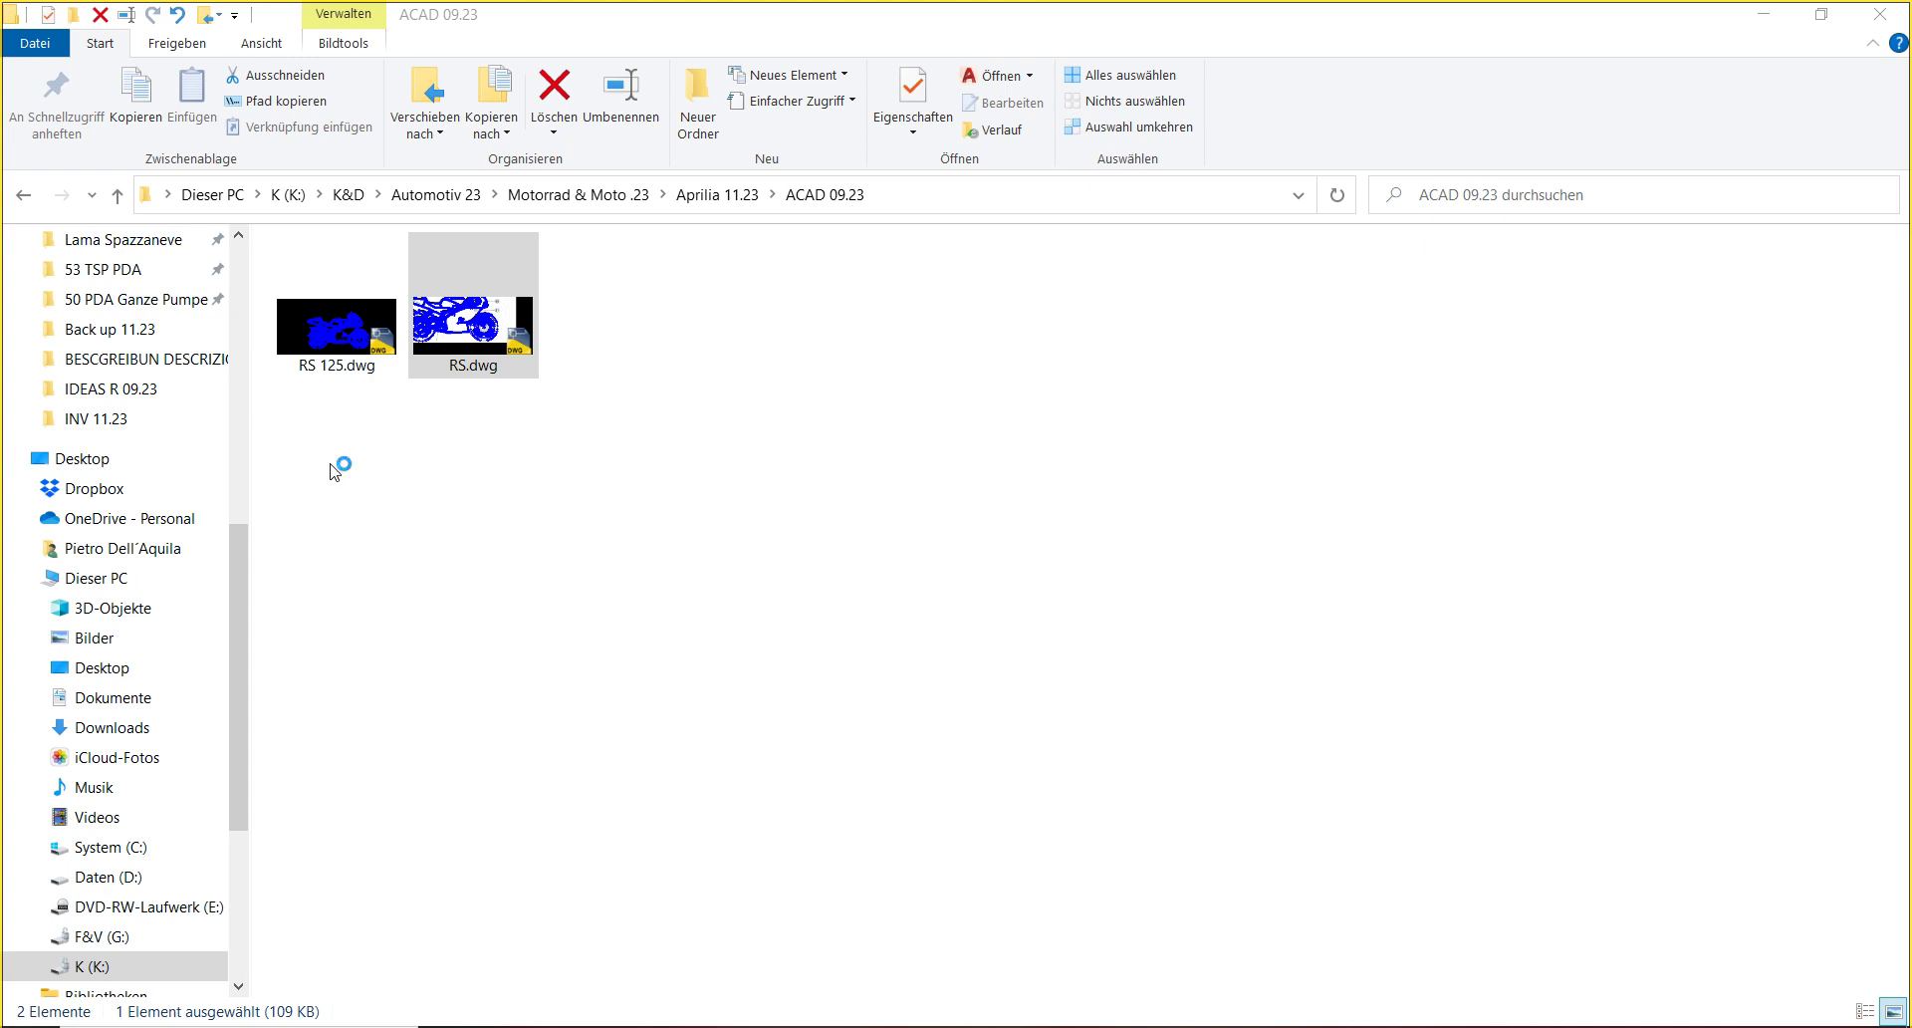
- Copy the path of the ACAD 09.23 folder and browse to that folder in AutoCAD Mechanical's file selection dialog
click(930, 187)
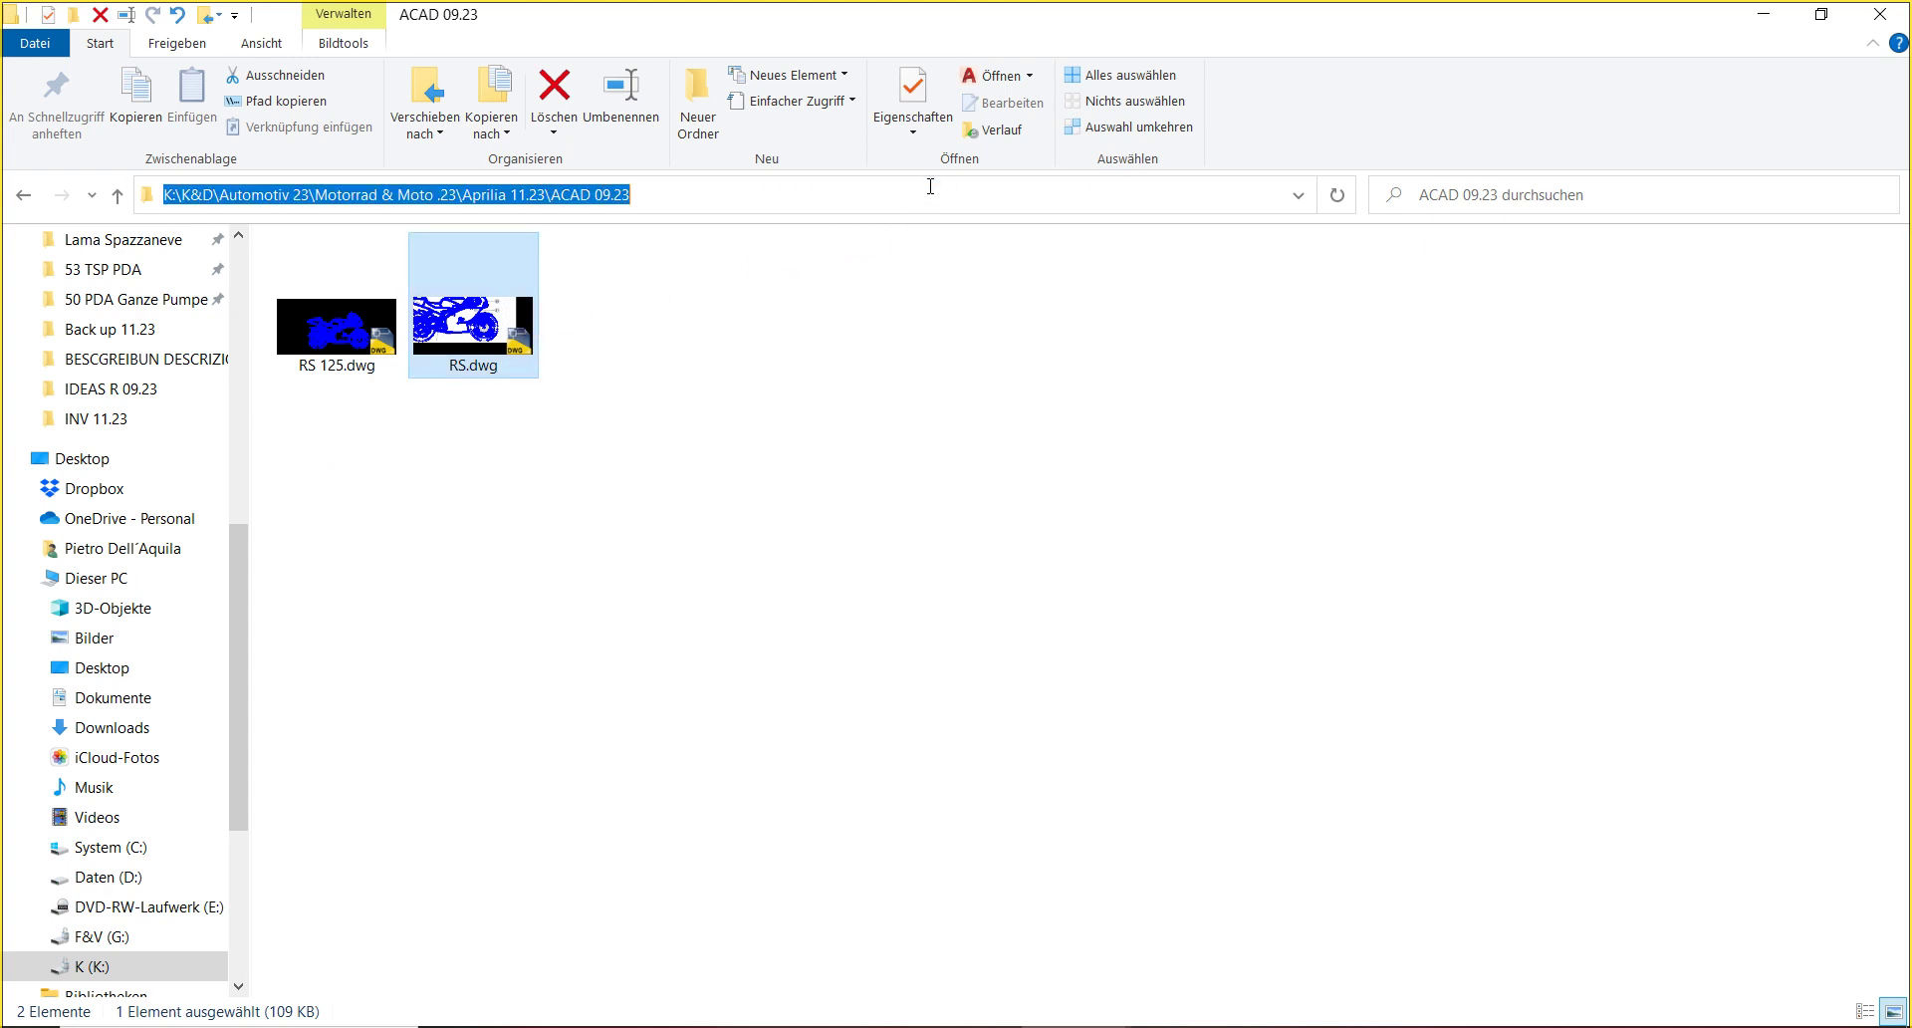
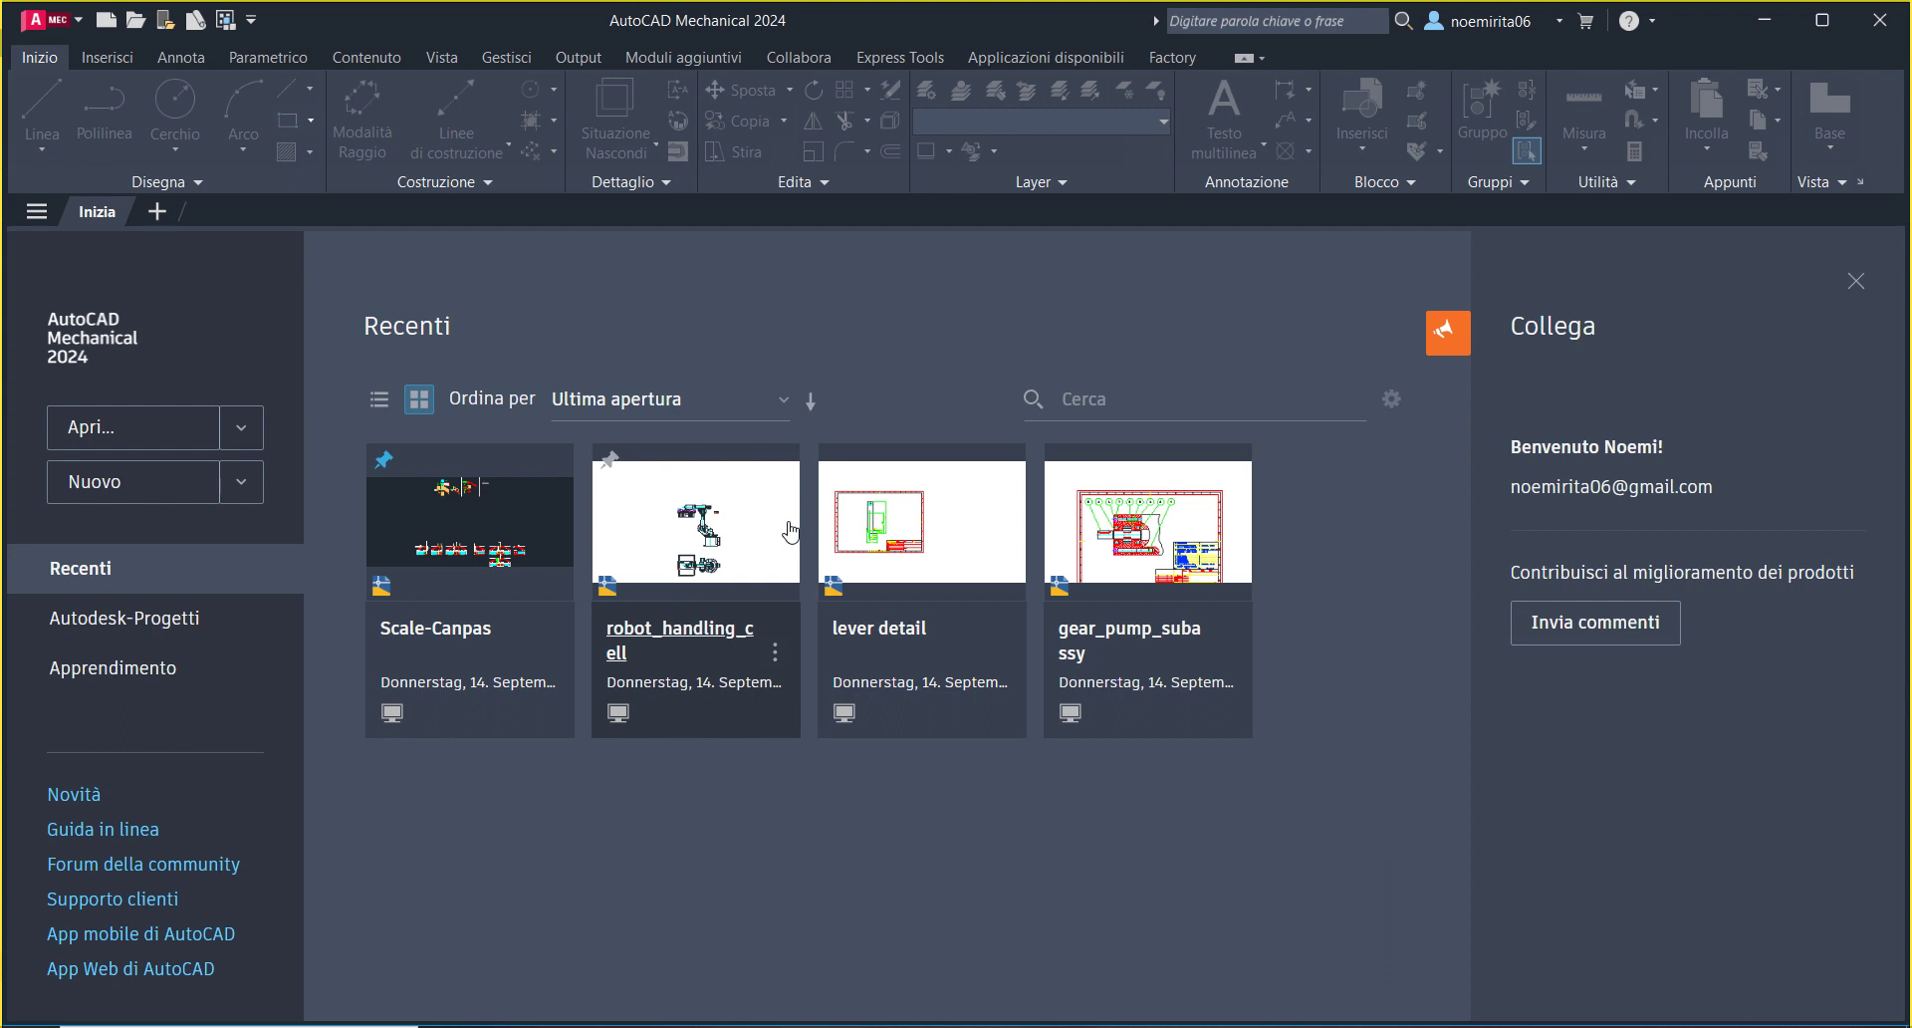
click(1857, 285)
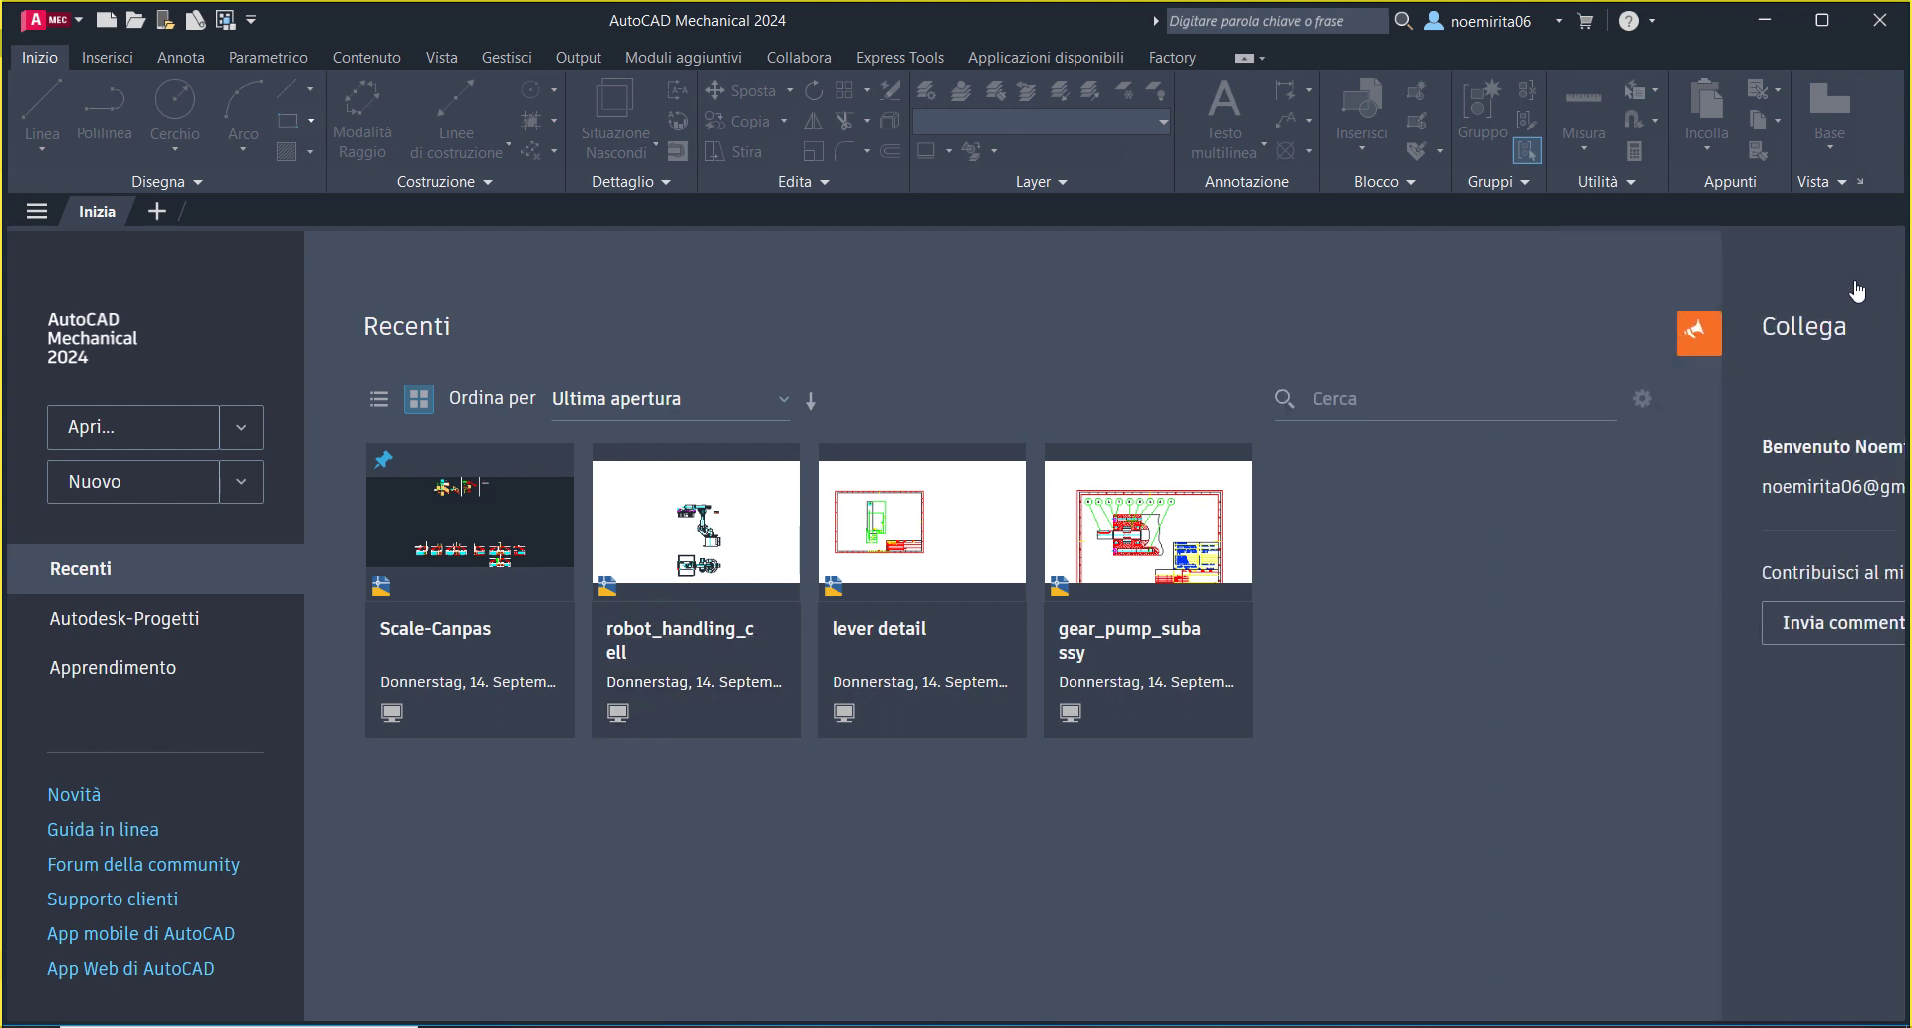
click(142, 27)
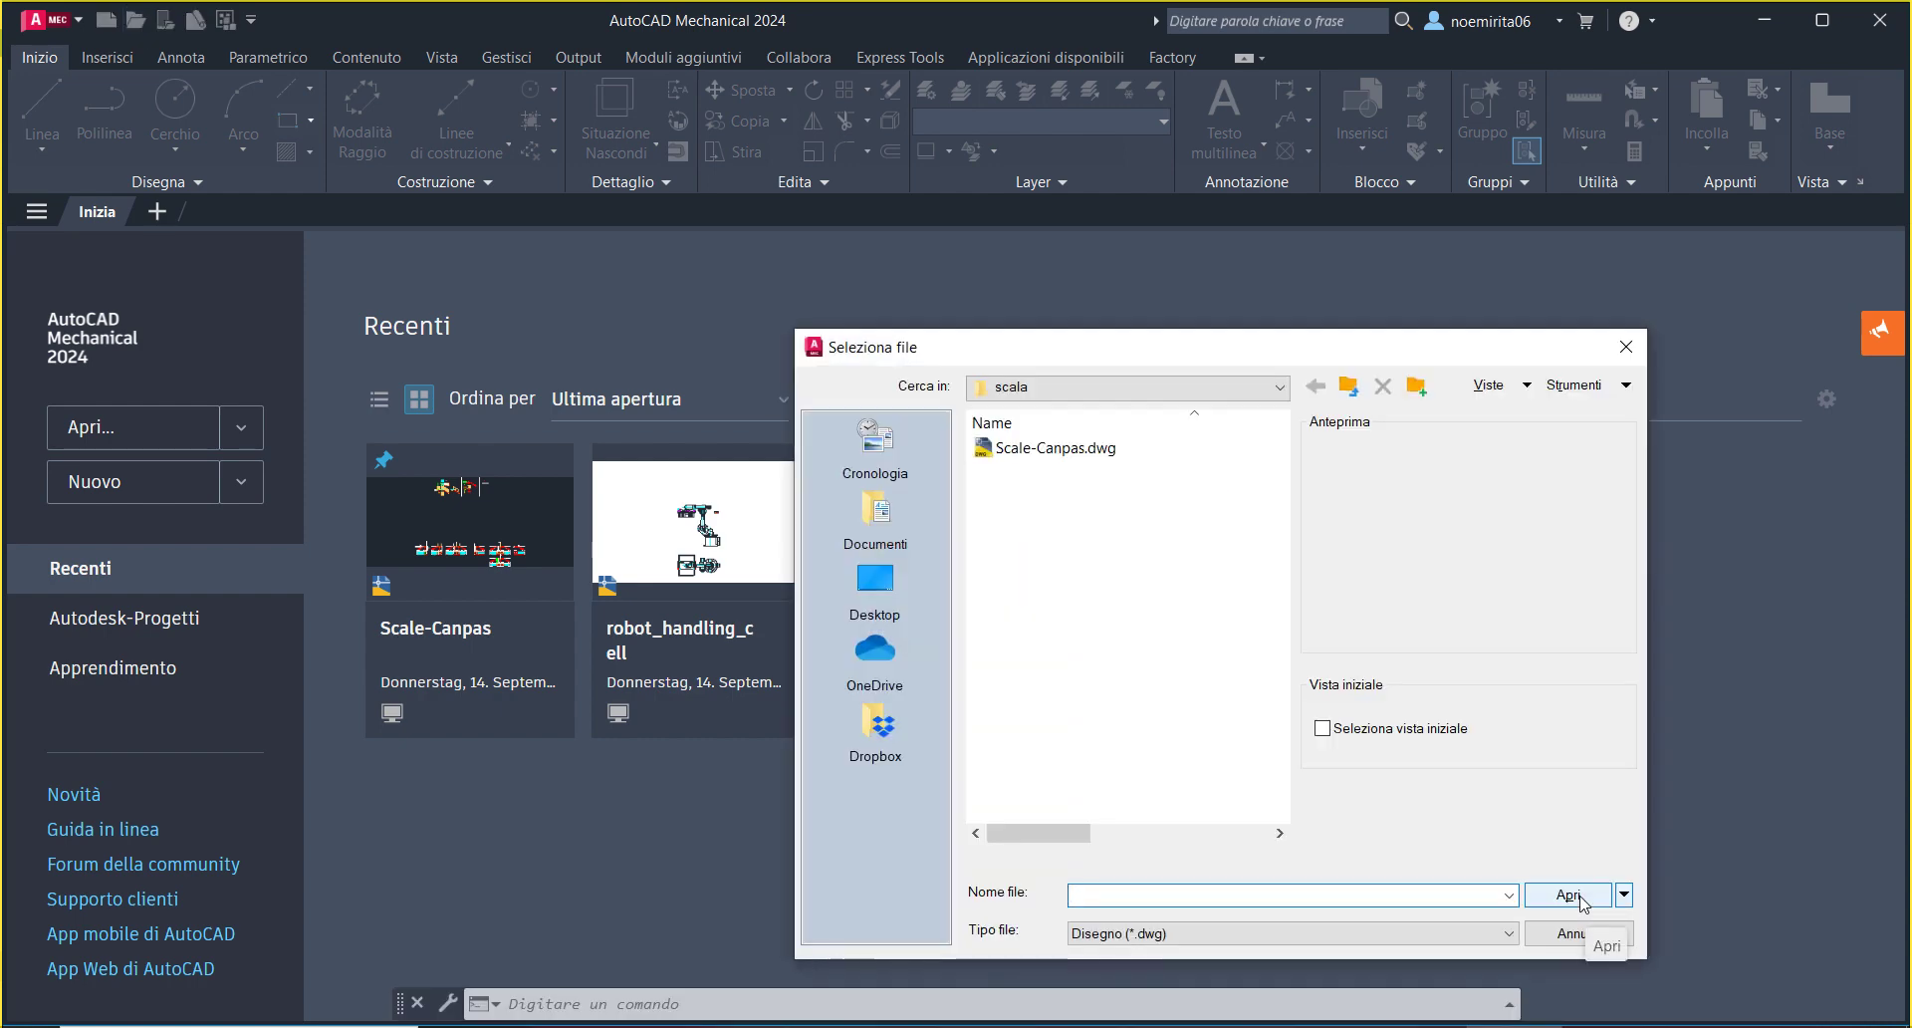
text(K:\K&D\Automotiv 23\Motorrad & Moto .23\Aprilia 11.23\ACAD 09.23)
key(Return)
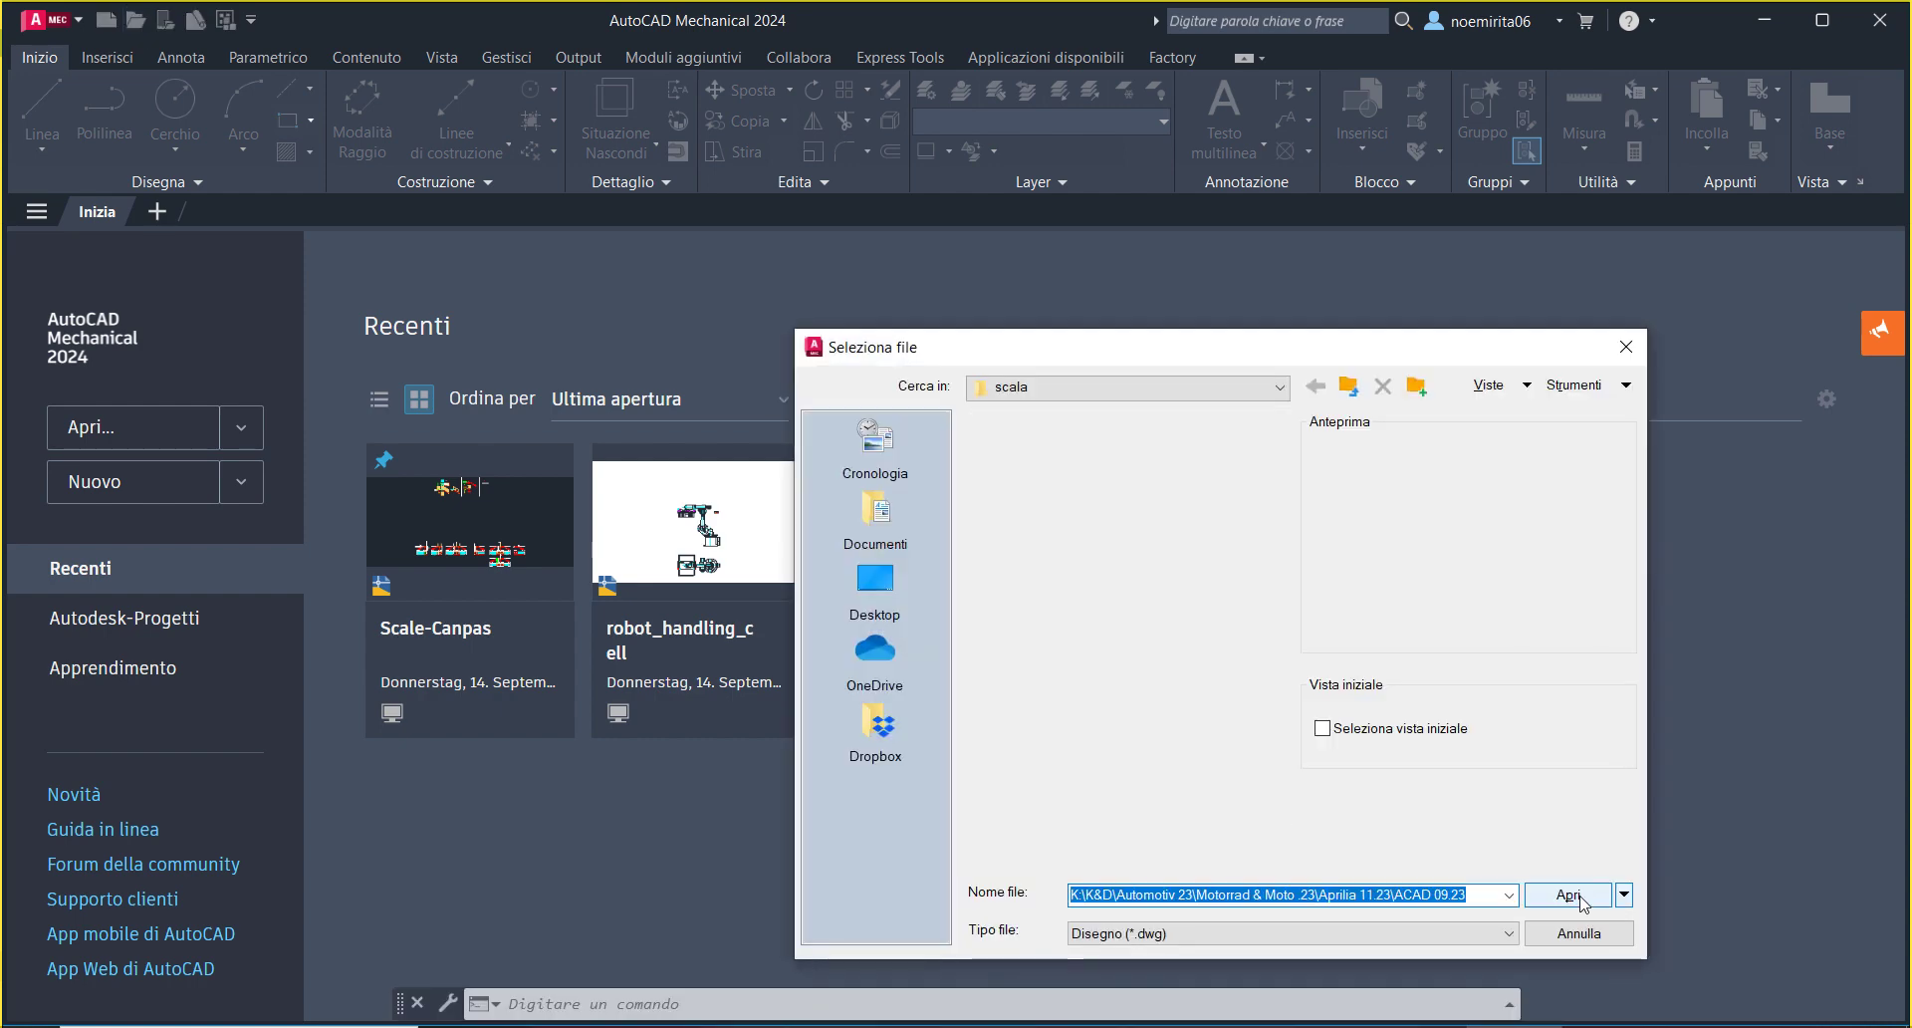
- Open RS 125.dwg and RS.dwg together, ignoring the unresolved reference files in both drawings
drag(1111, 592, 1071, 435)
click(1571, 893)
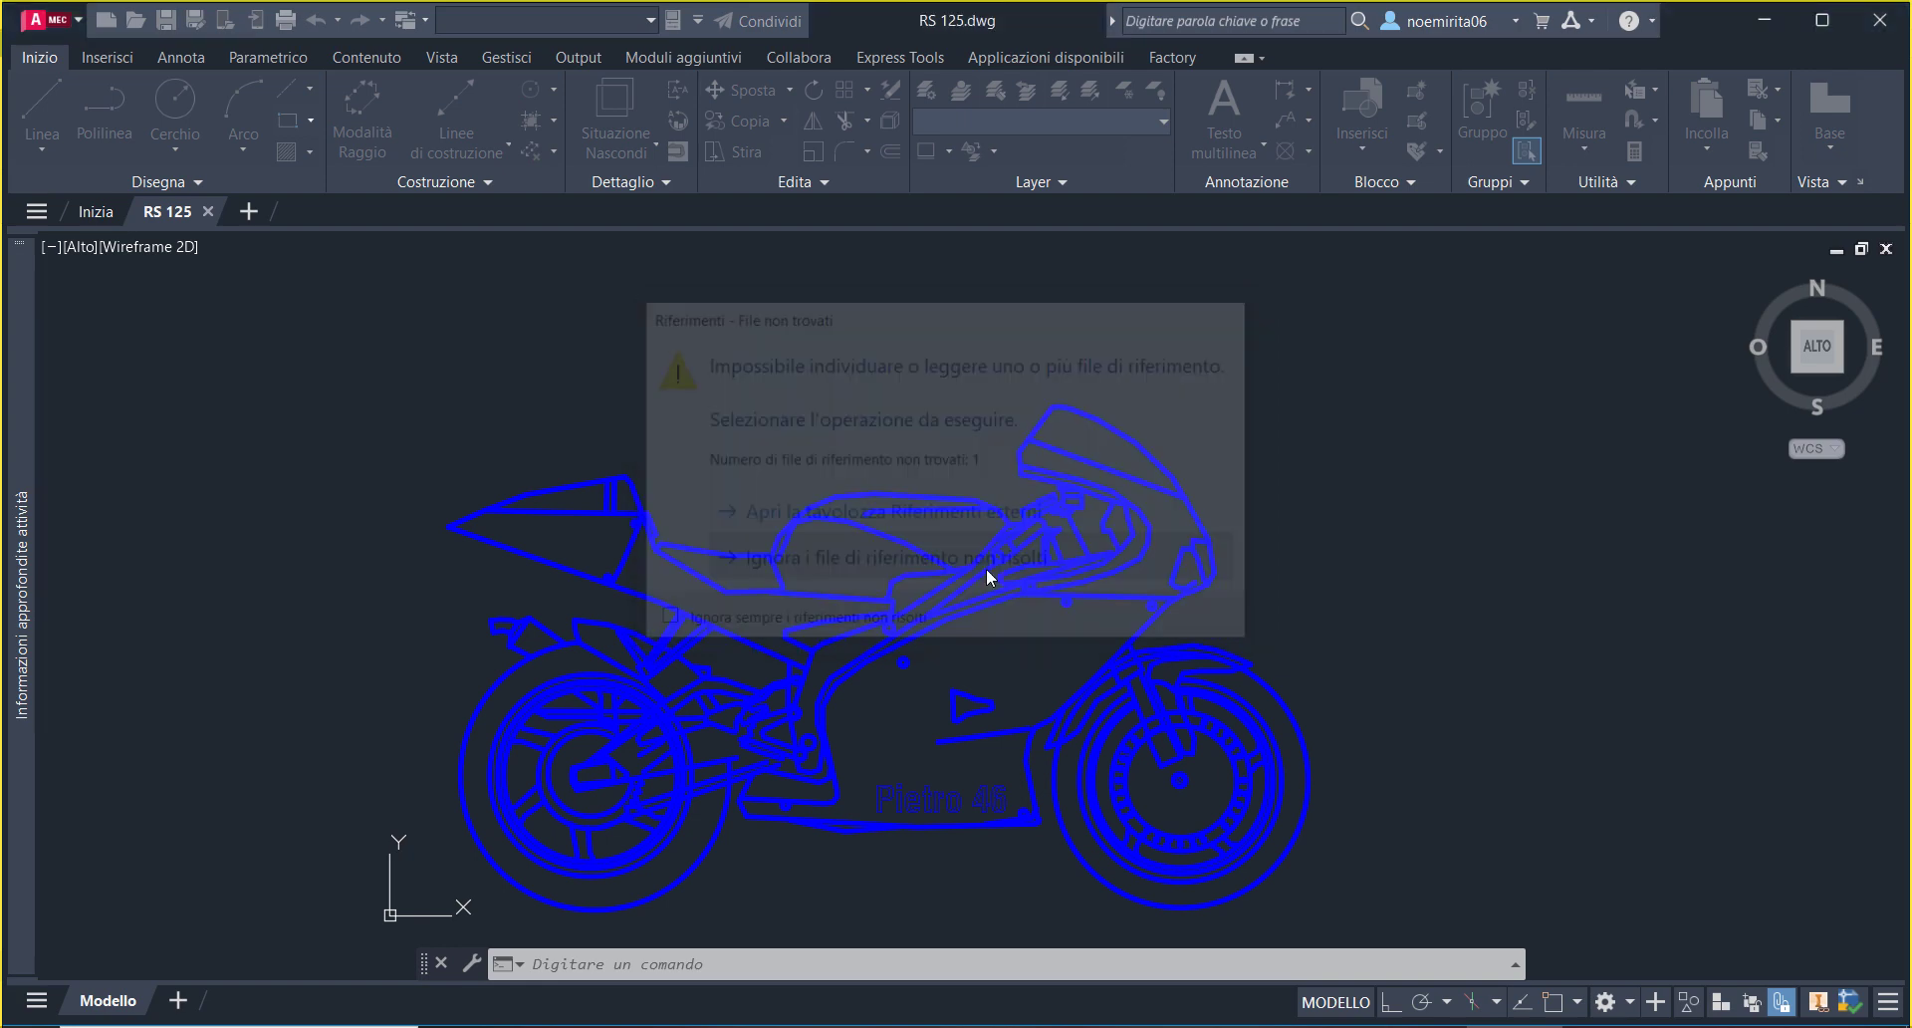
click(988, 563)
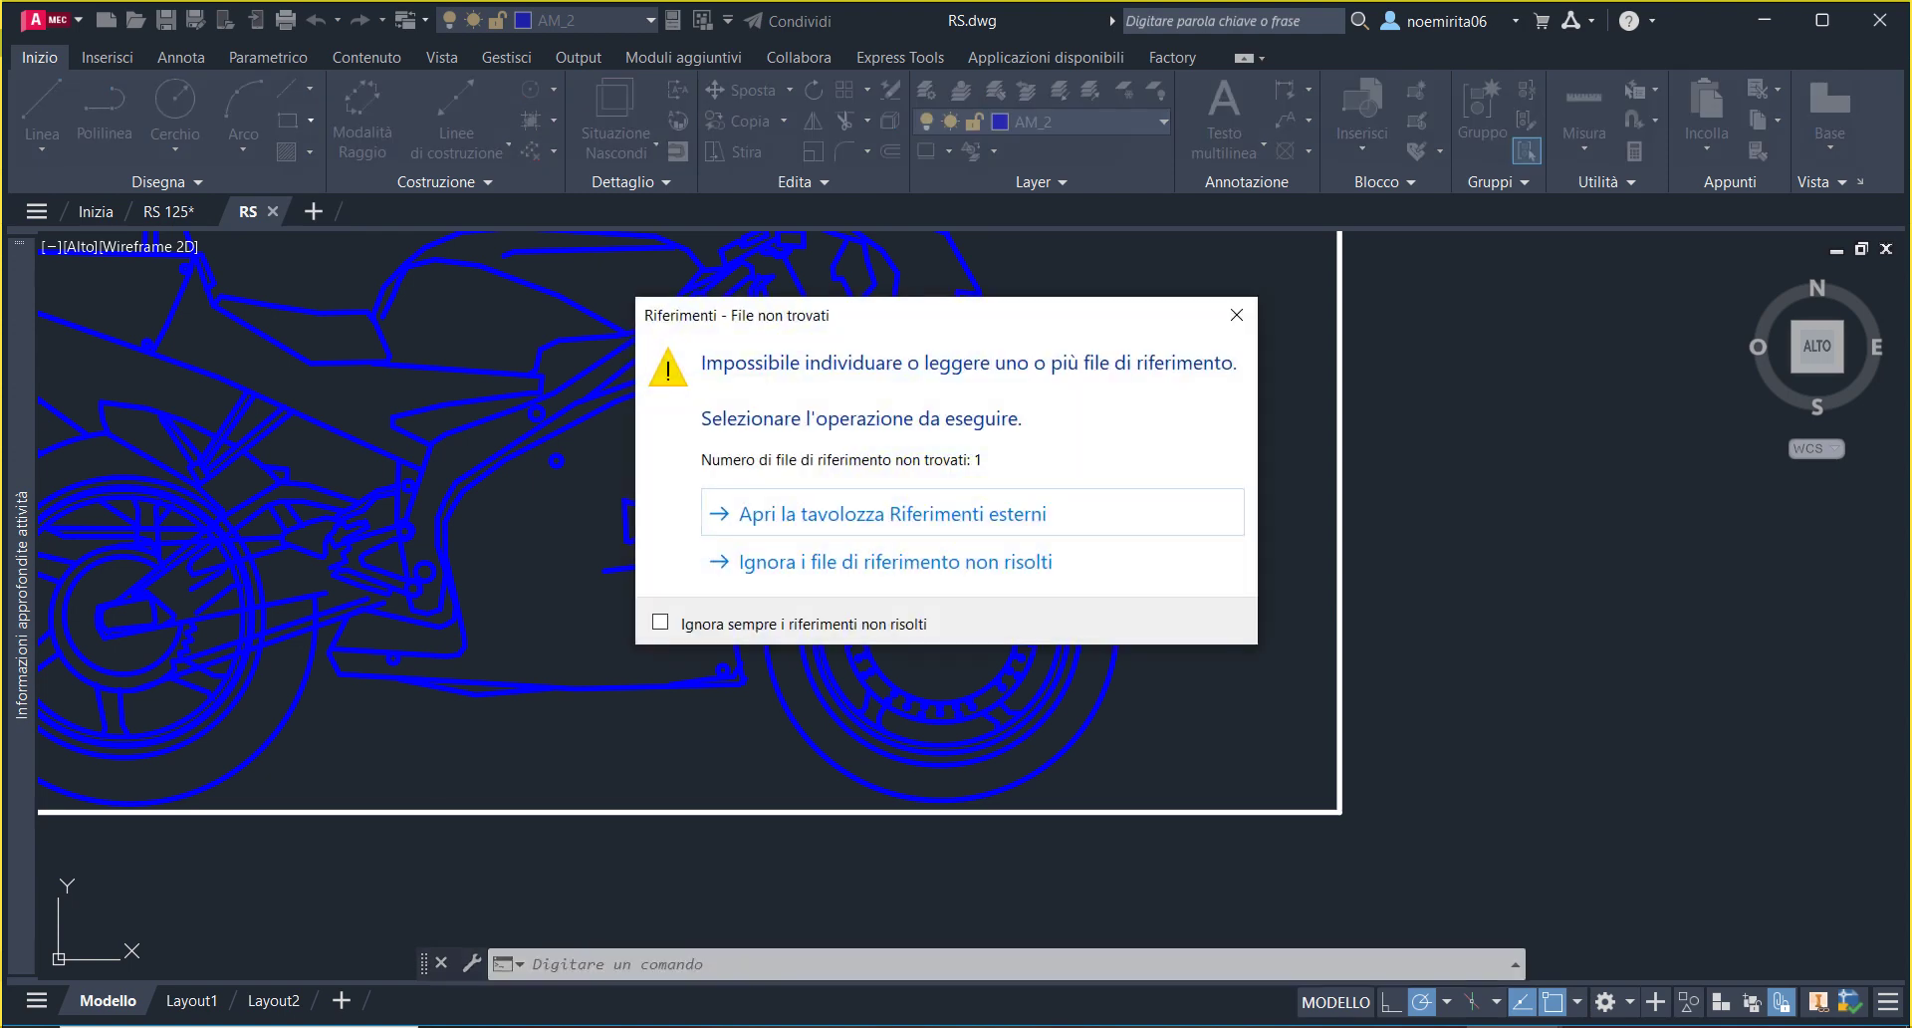
click(1126, 575)
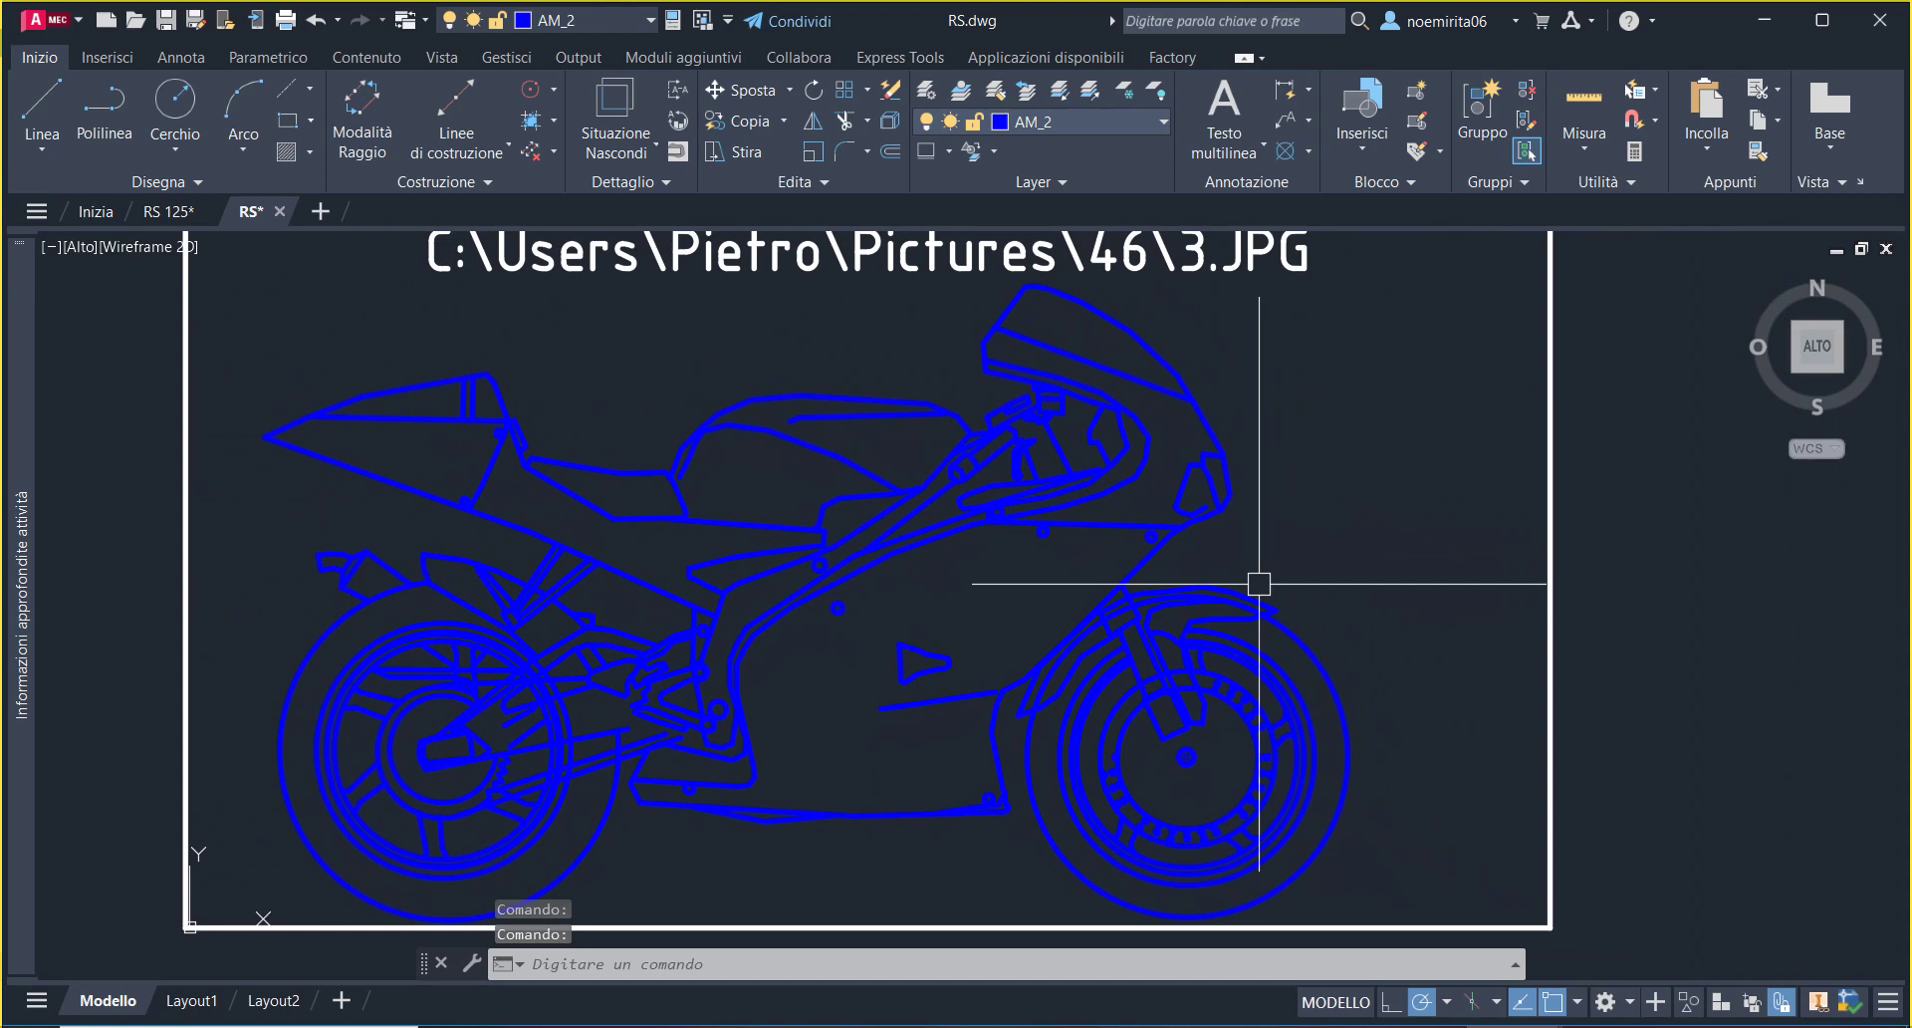
- Compare the RS and RS 125 drawings and select the tail outlines in RS 125 to examine how the motorcycle is drawn
click(189, 204)
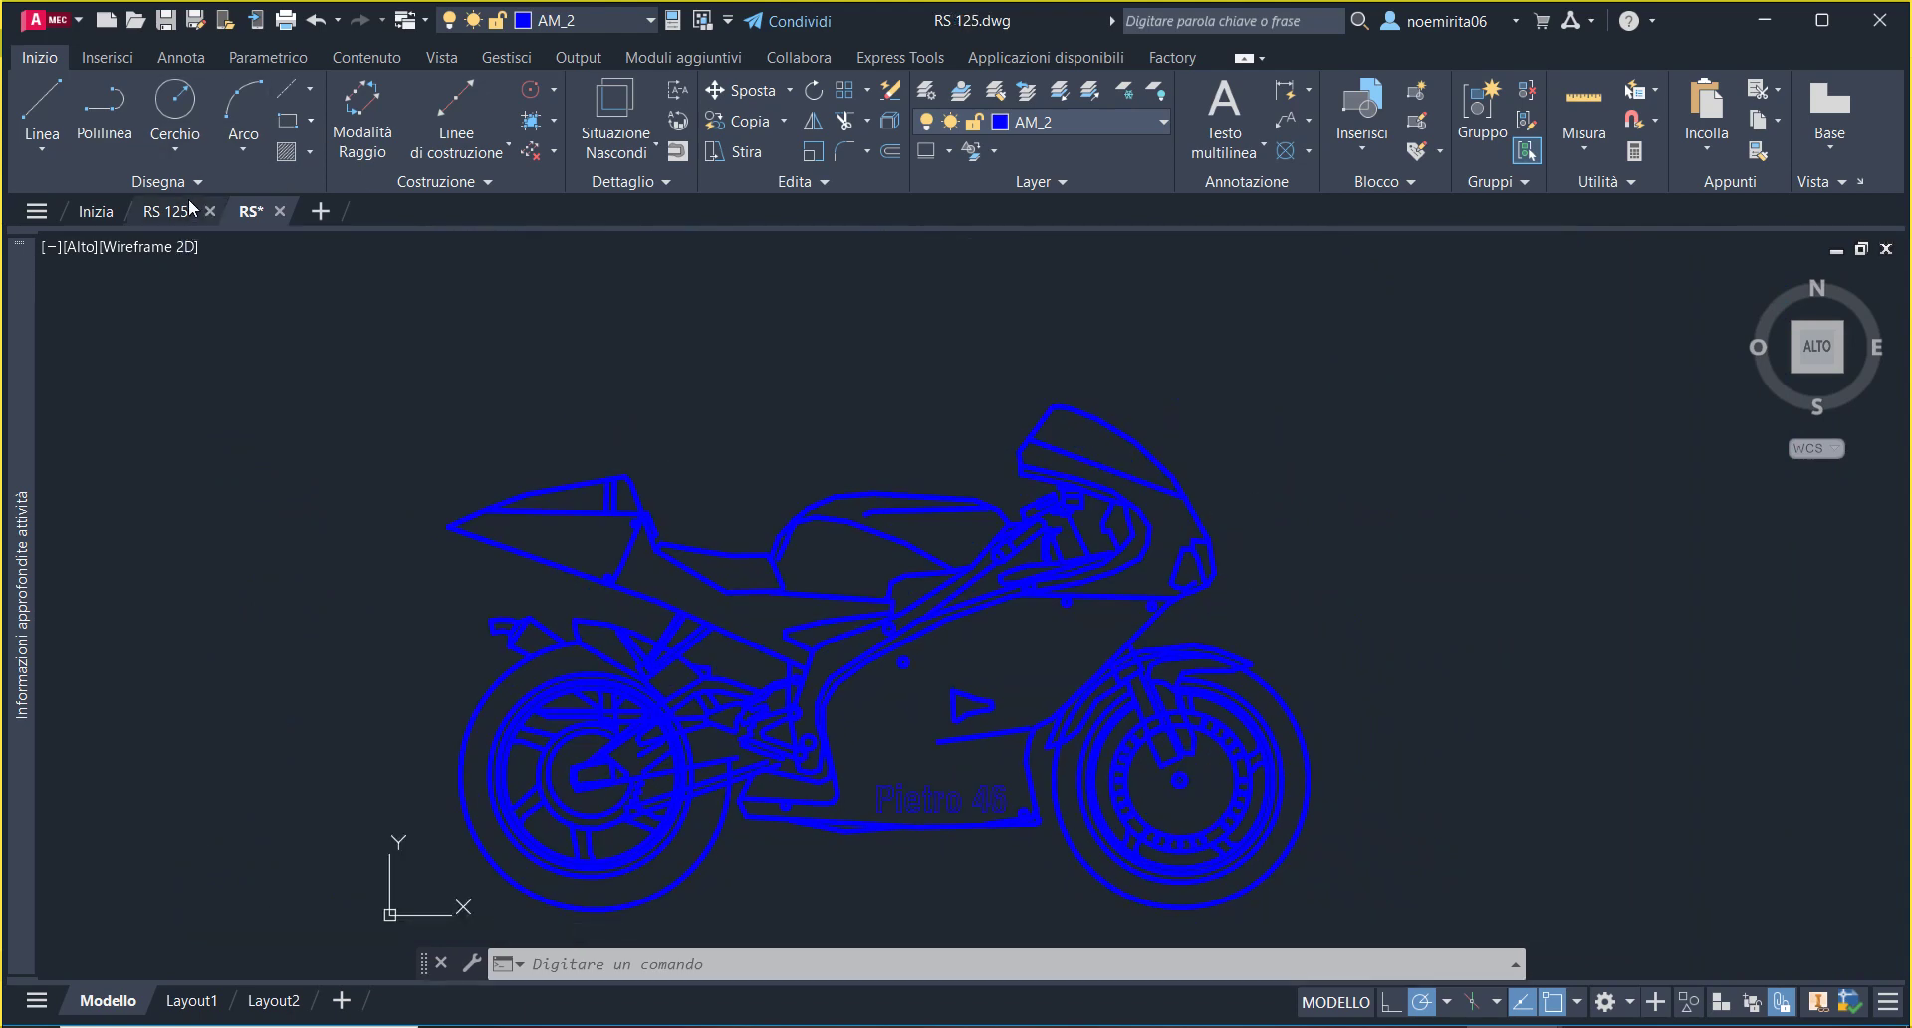
click(260, 214)
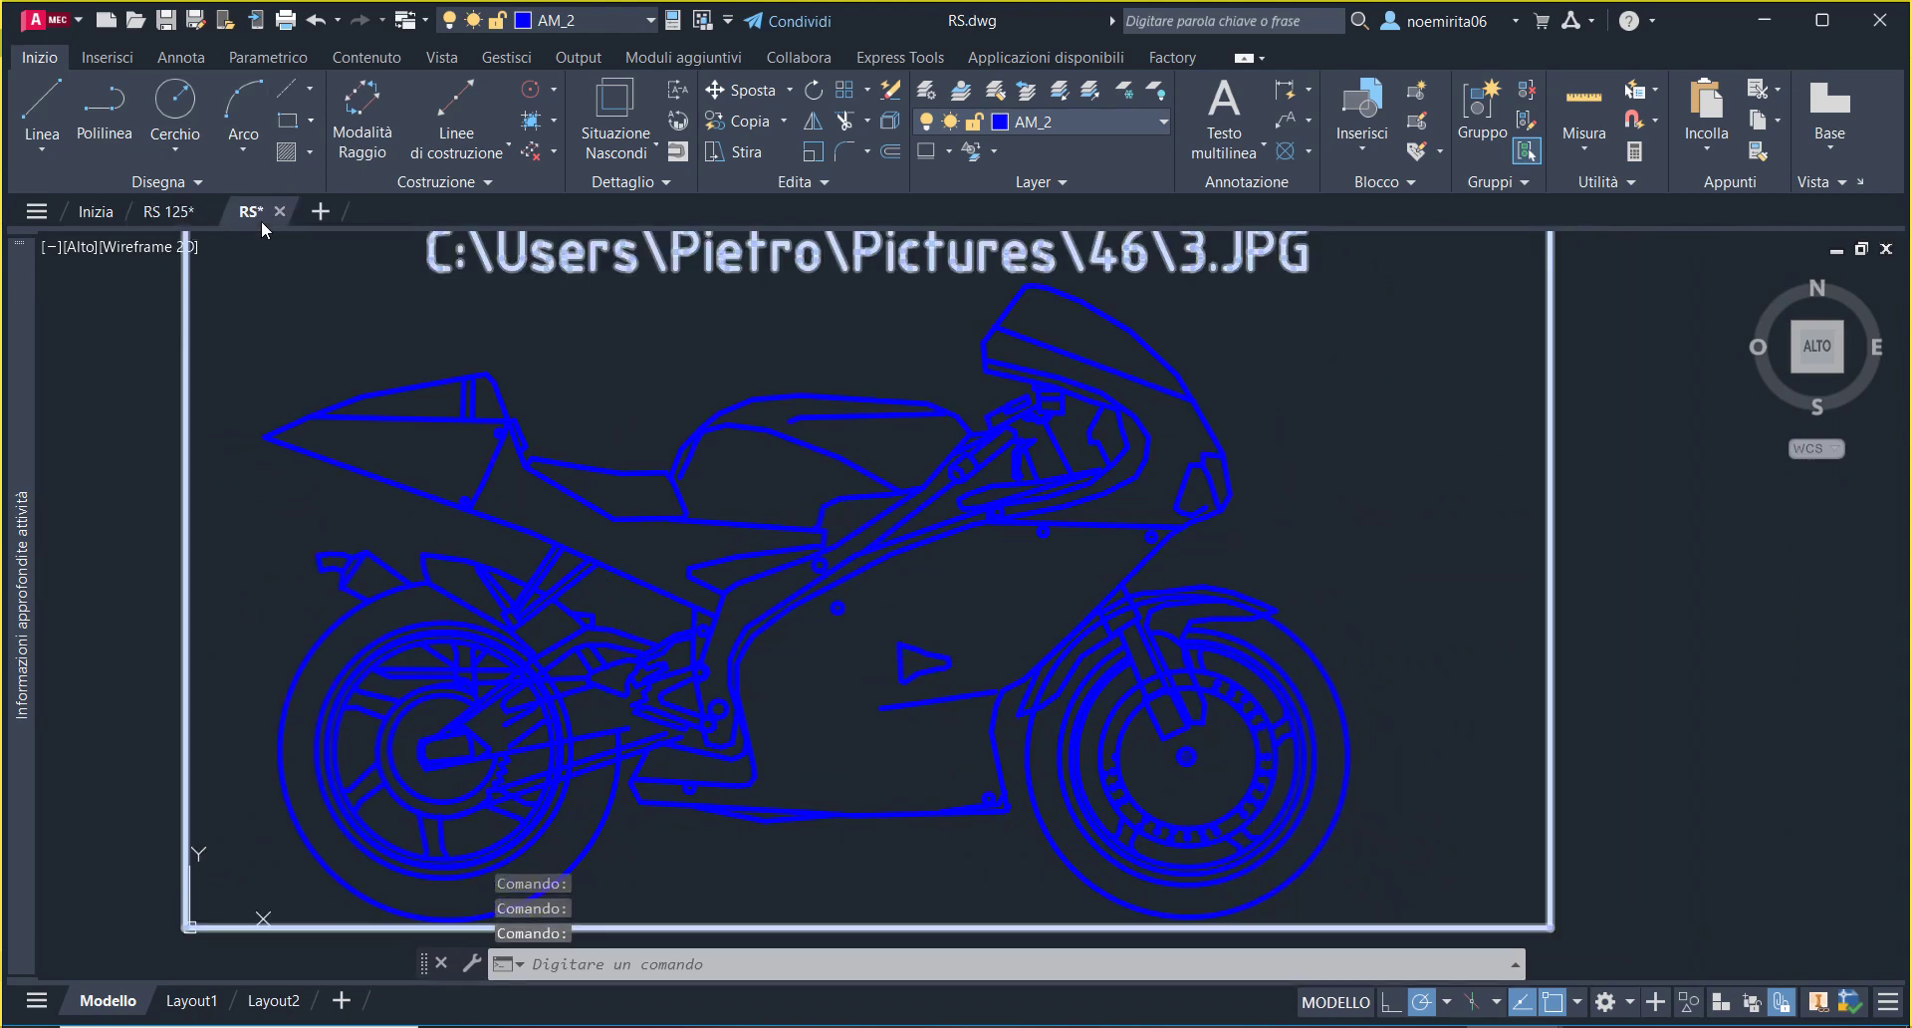
click(205, 212)
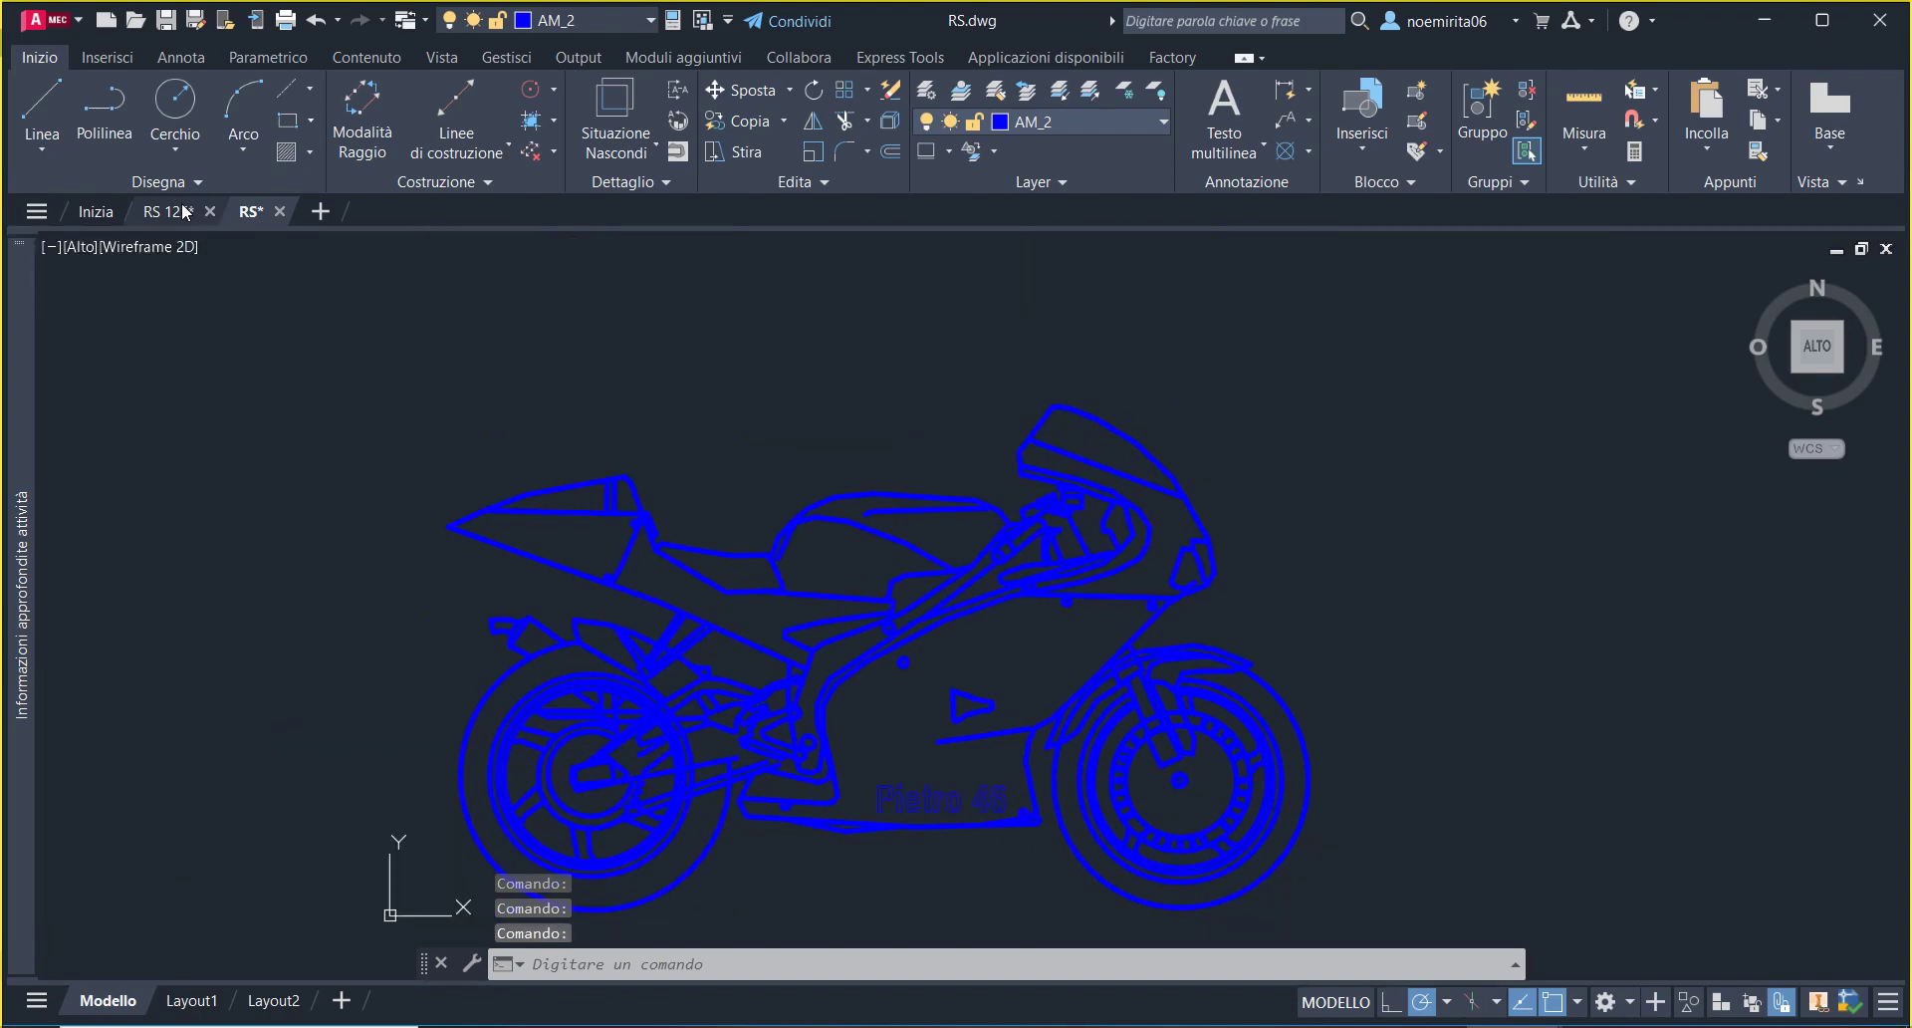
scroll(457, 601, up, 2)
scroll(448, 632, down, 3)
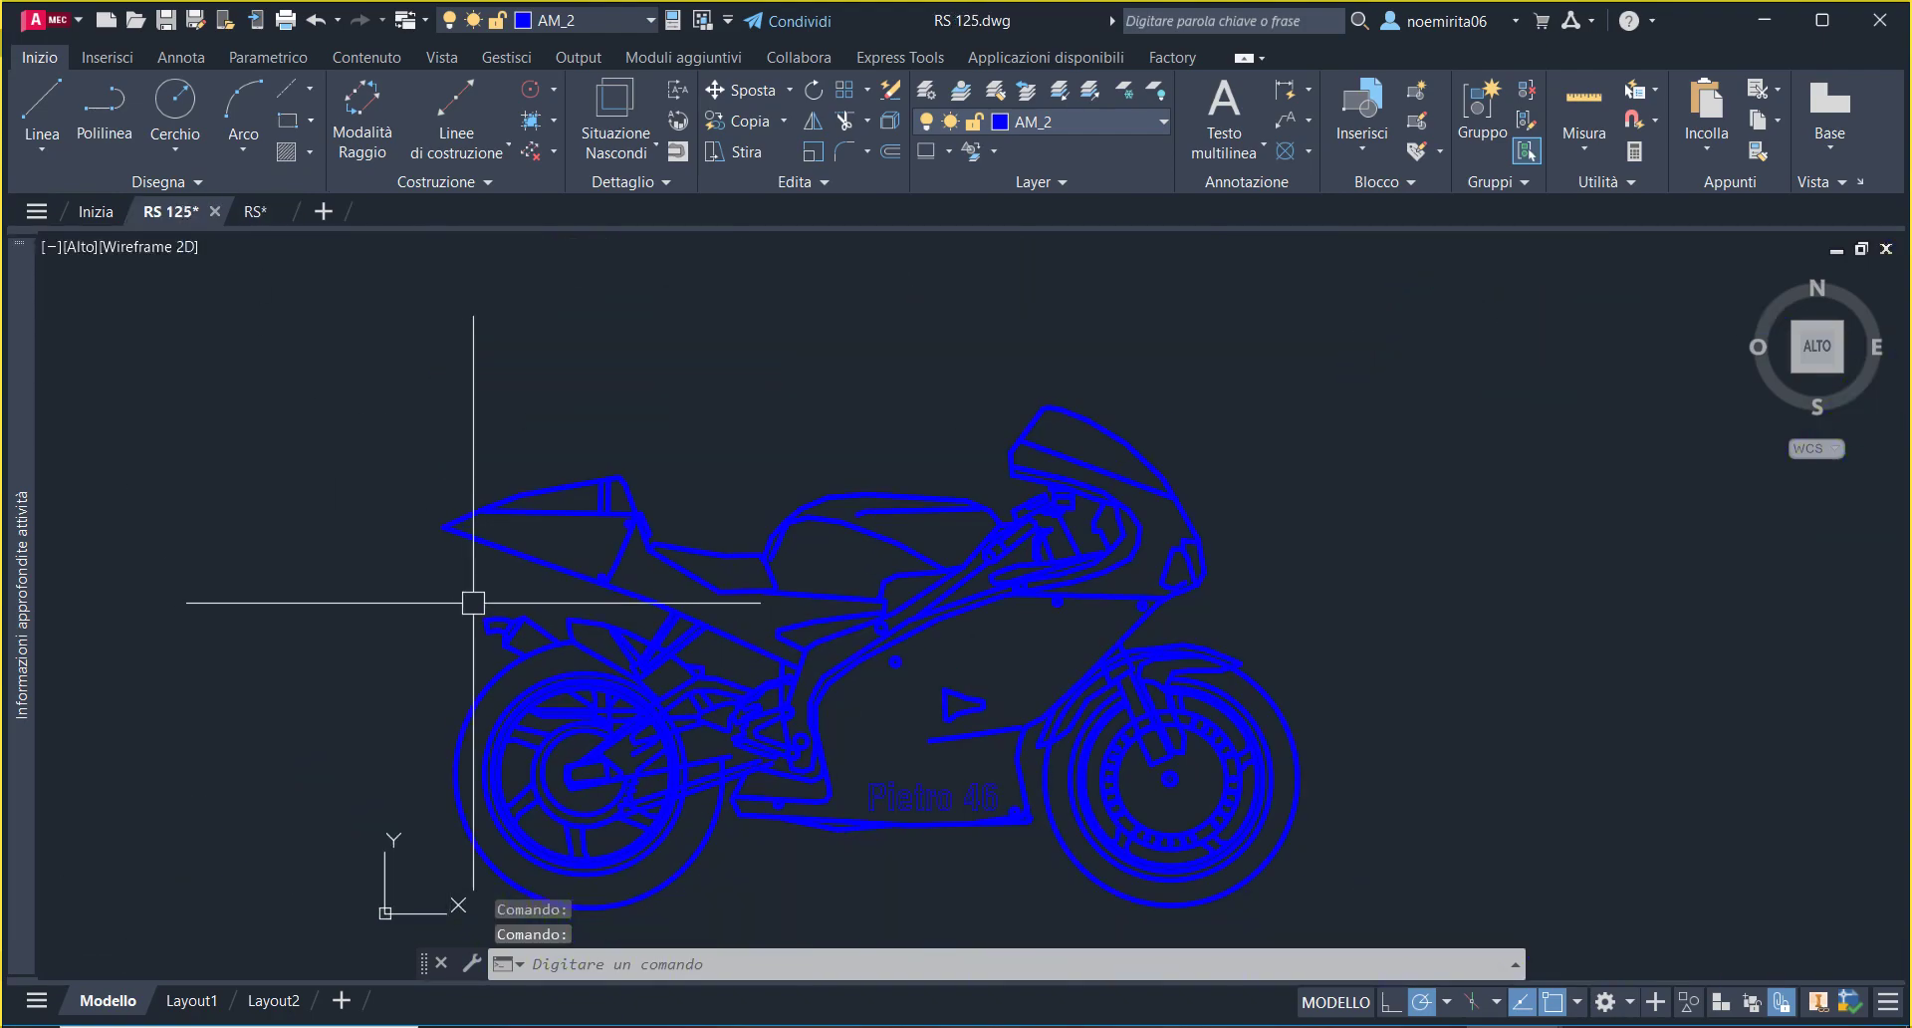
middle_click(473, 603)
middle_click(473, 602)
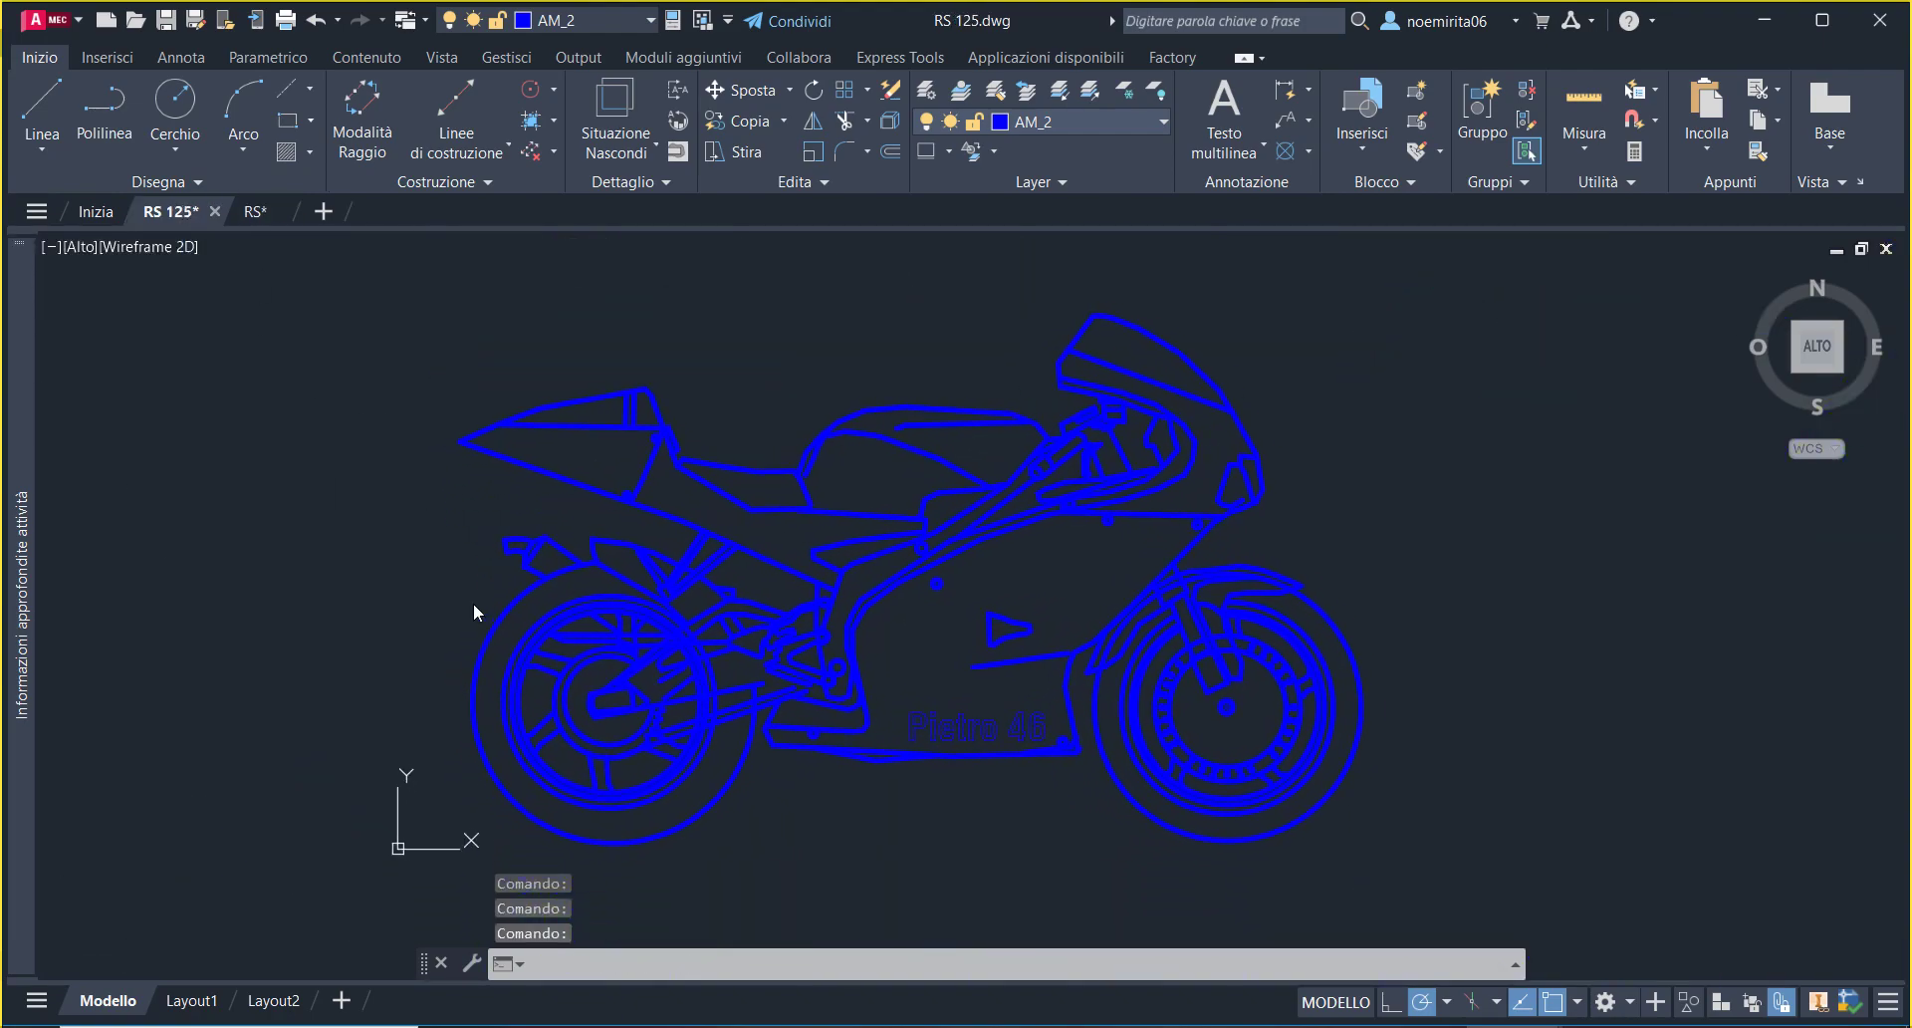
scroll(474, 602, up, 2)
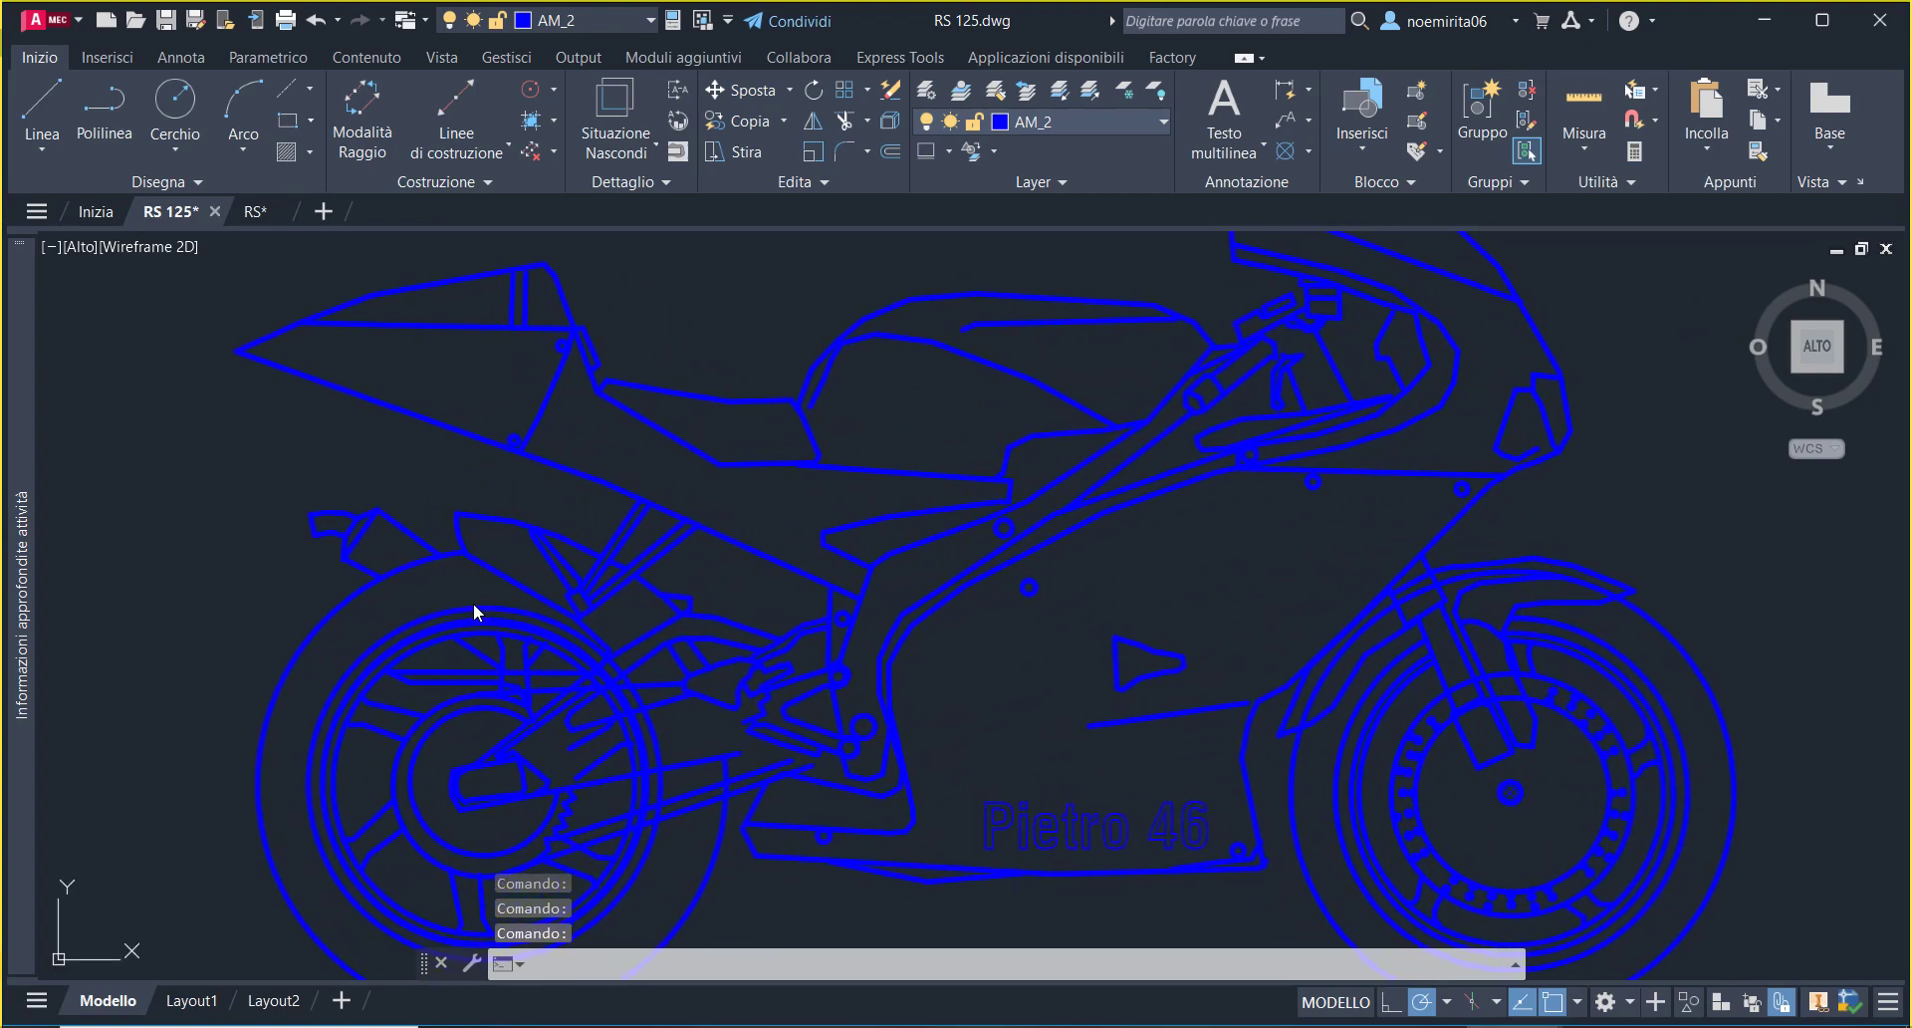
click(438, 434)
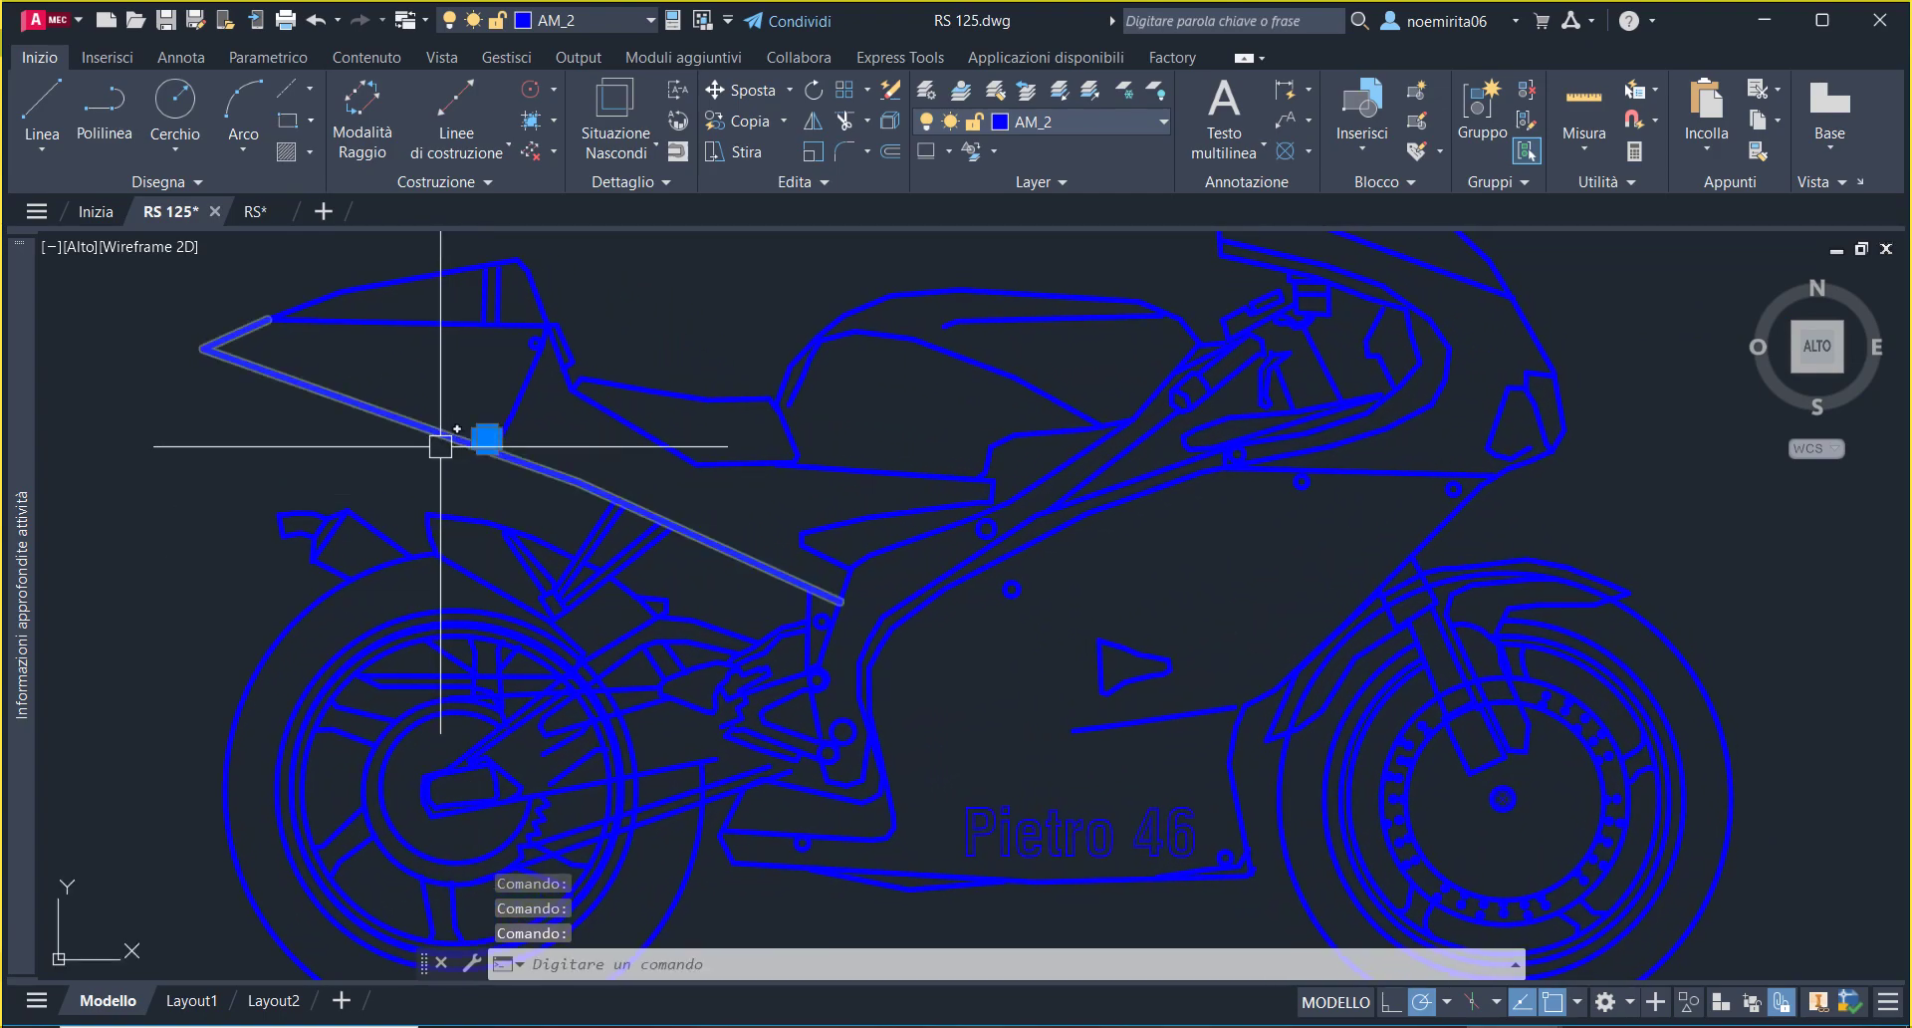
click(488, 299)
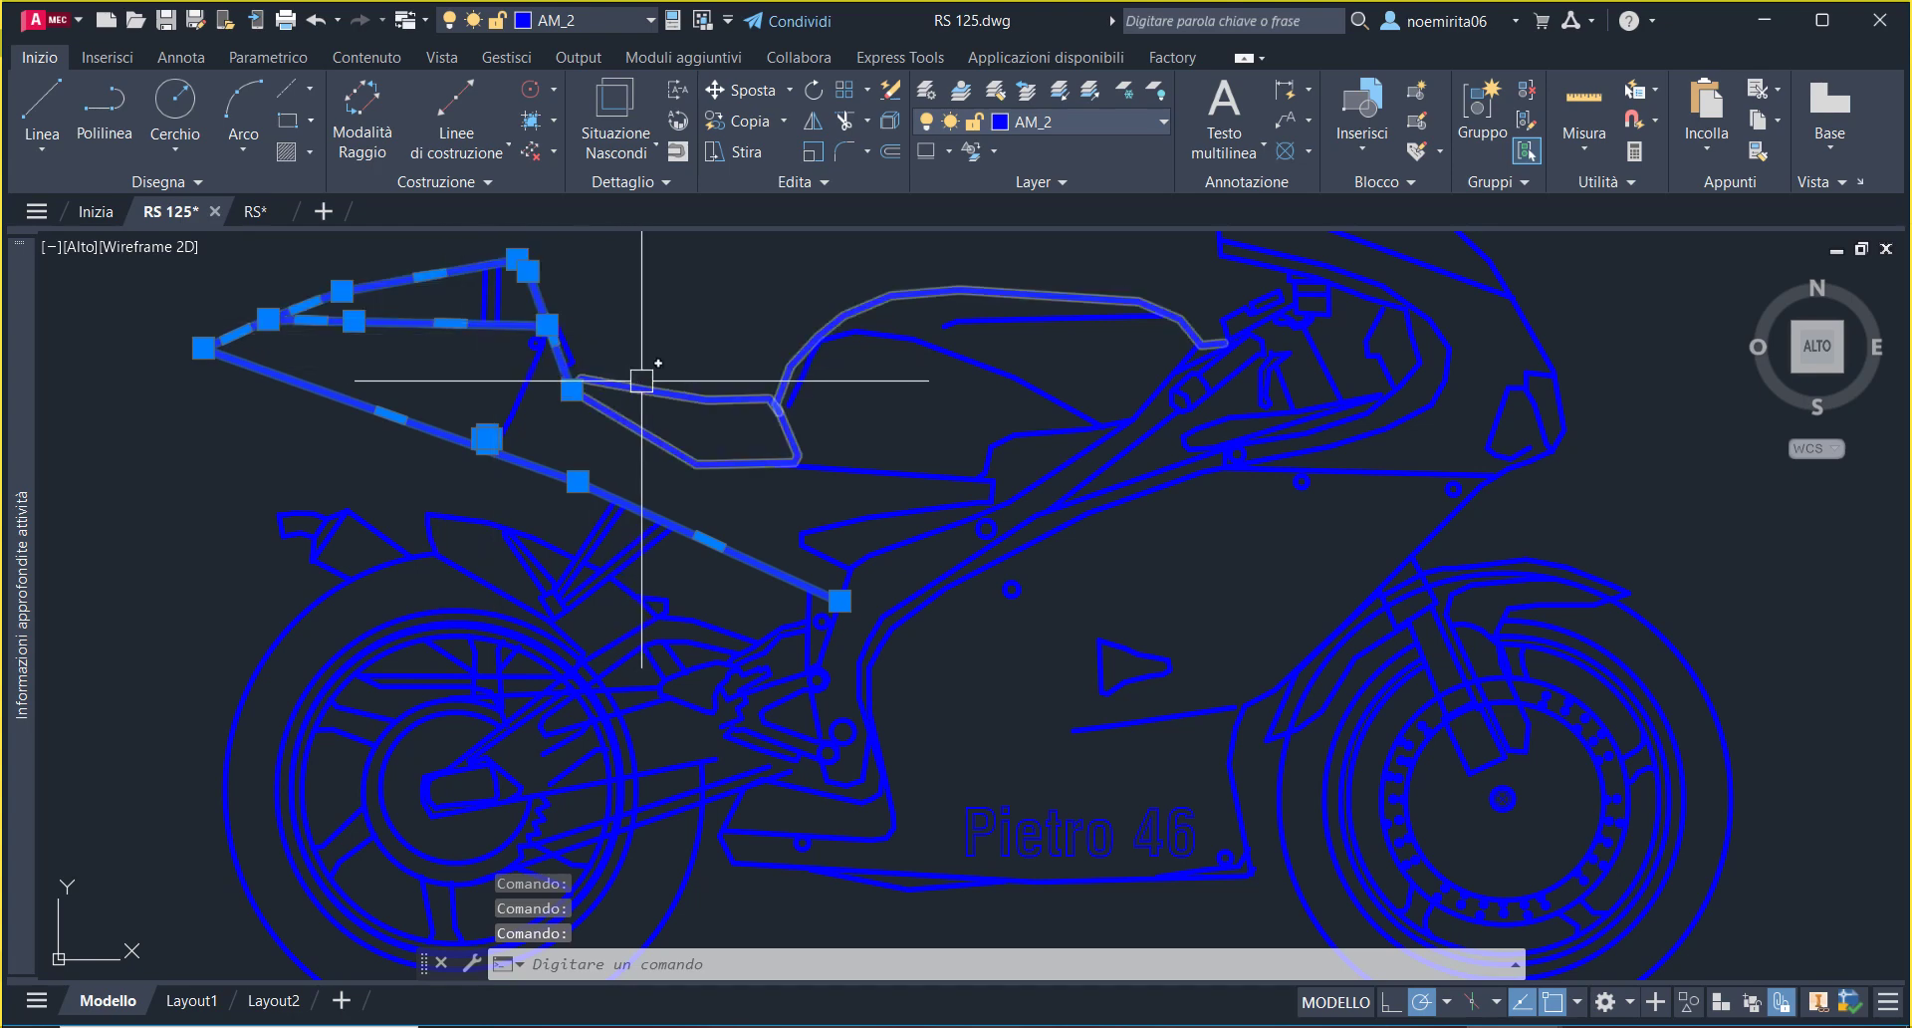
scroll(632, 408, down, 2)
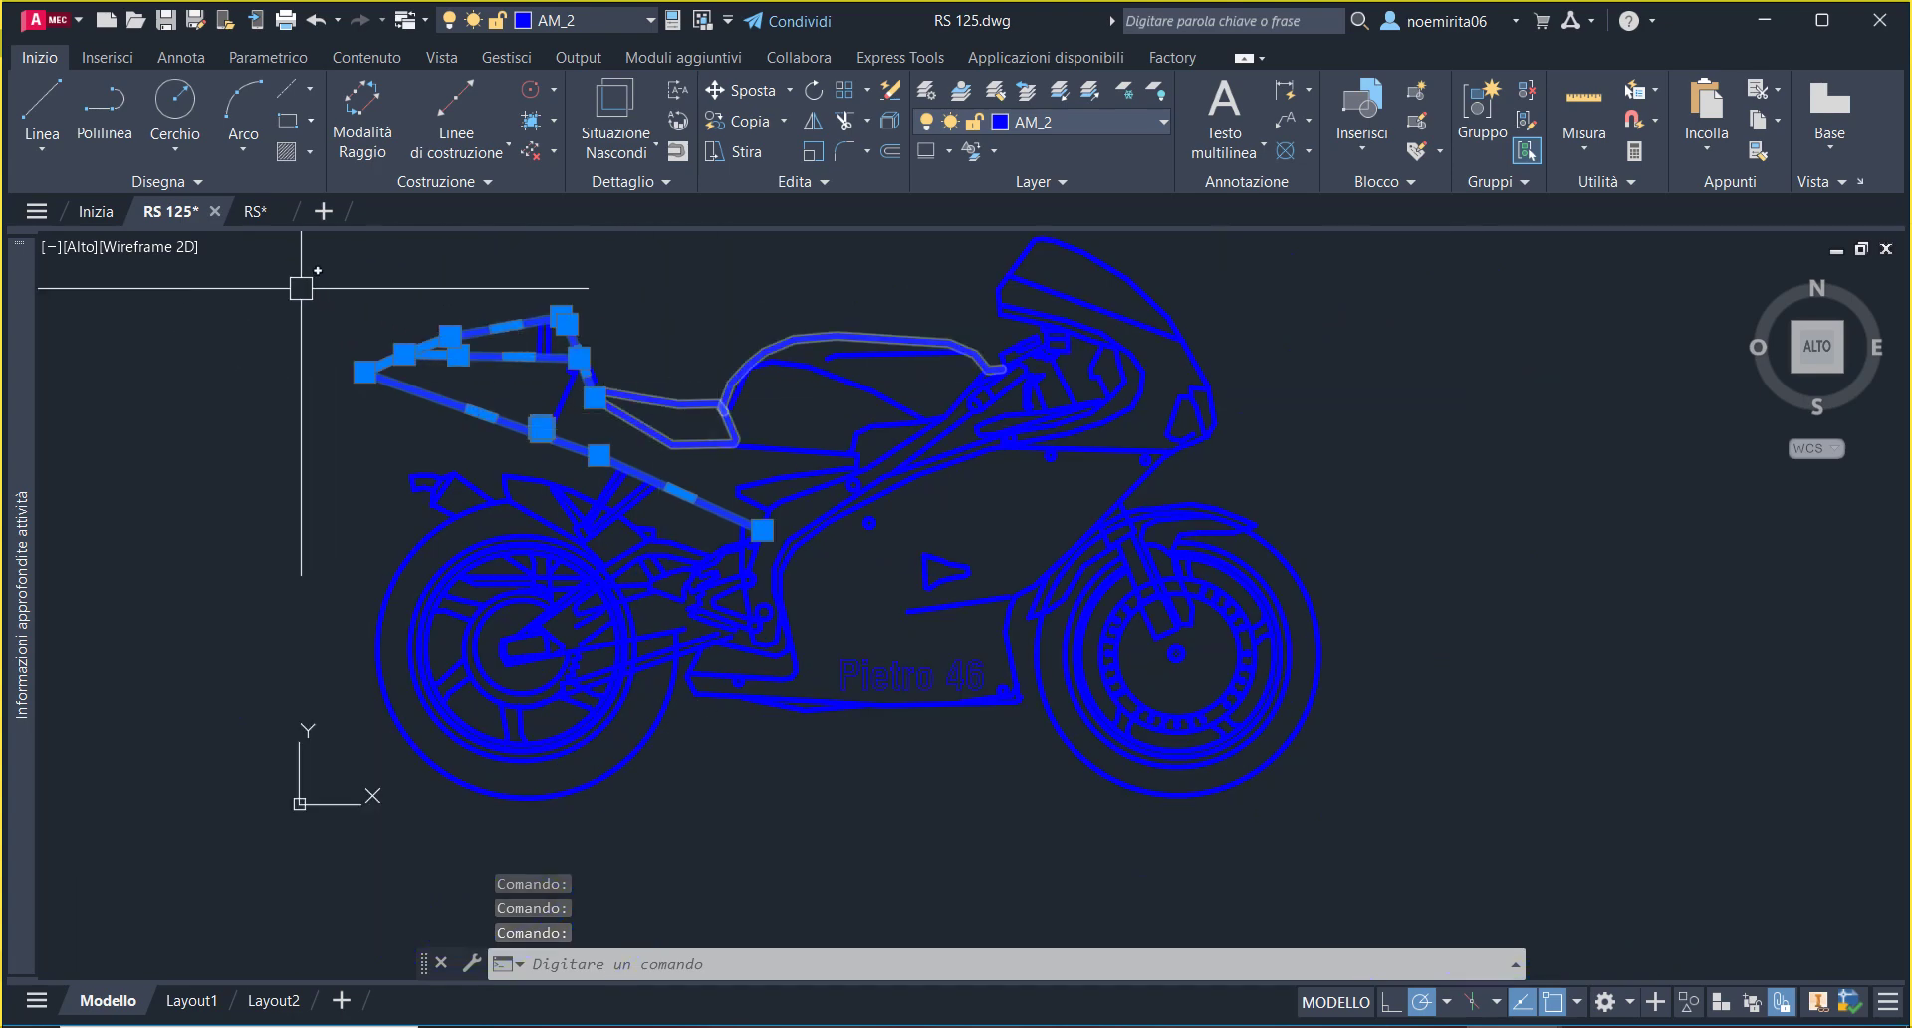
- Close the RS and RS 125 drawings and return to the ACAD 09.23 folder in File Explorer
click(282, 214)
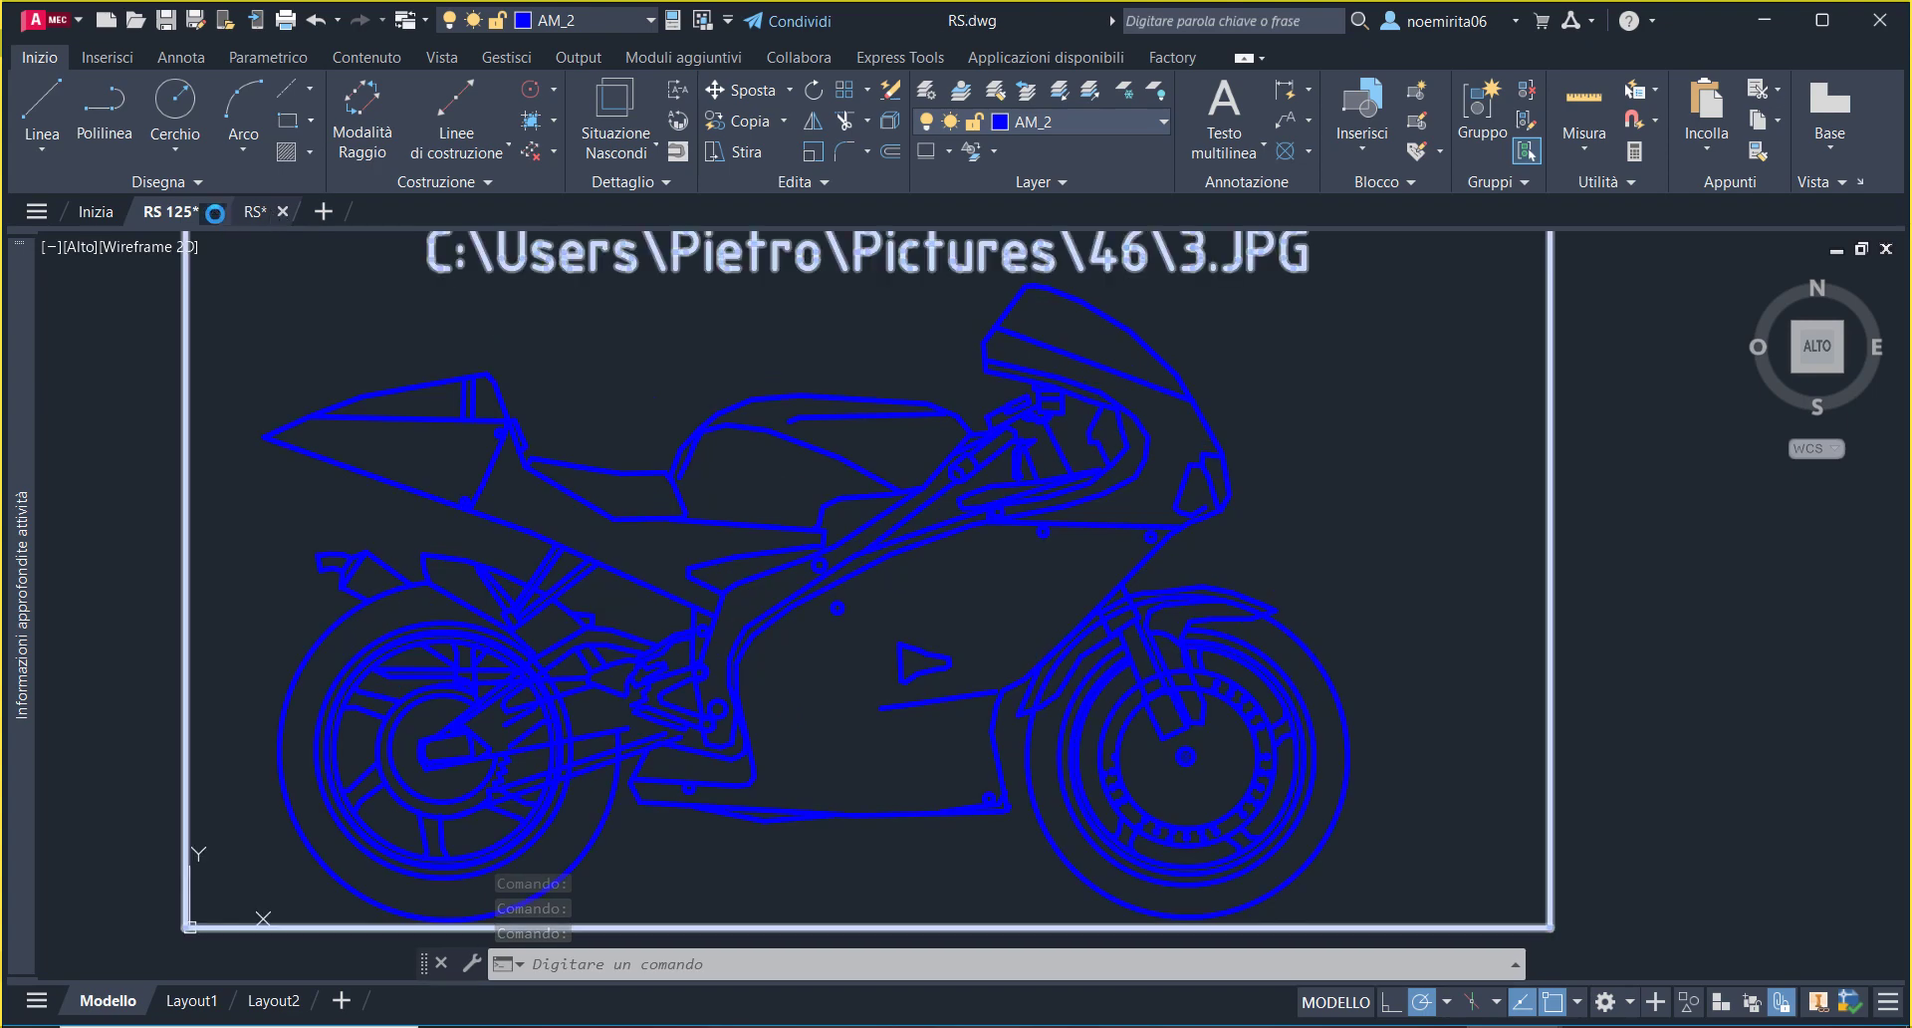
click(1025, 583)
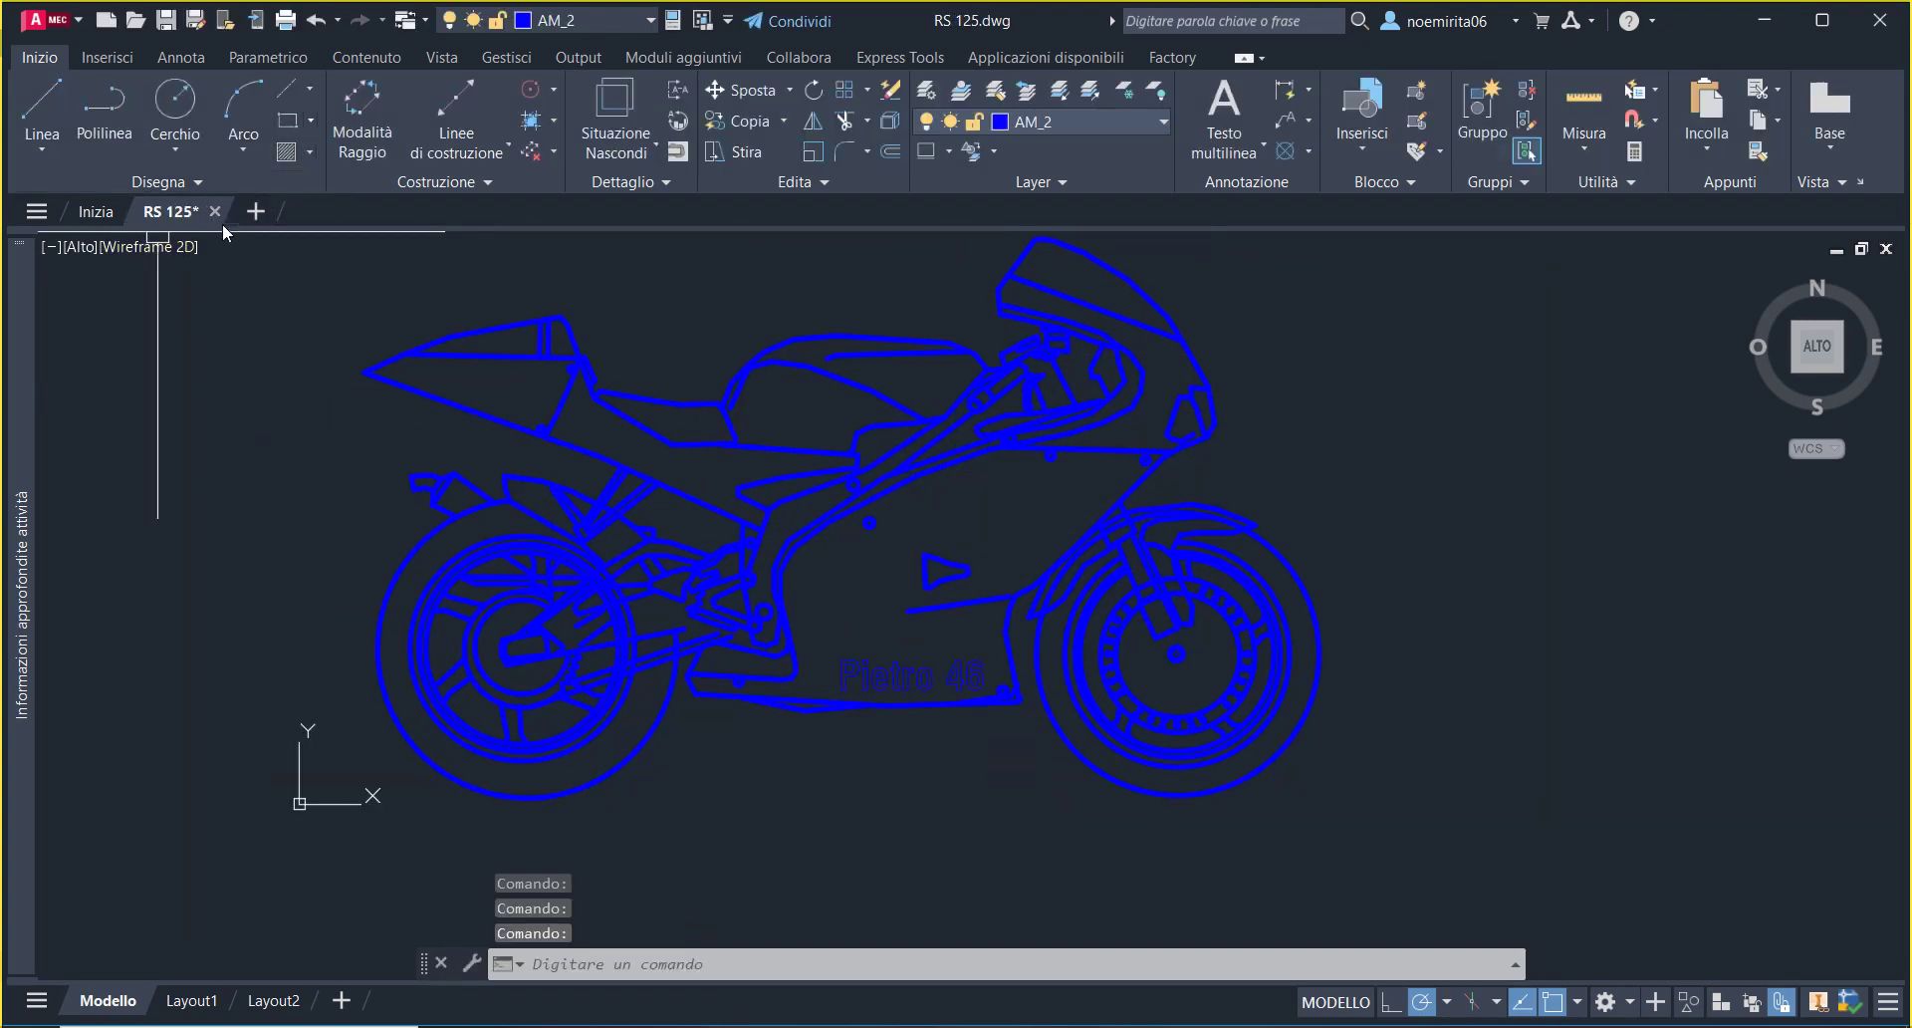
click(214, 212)
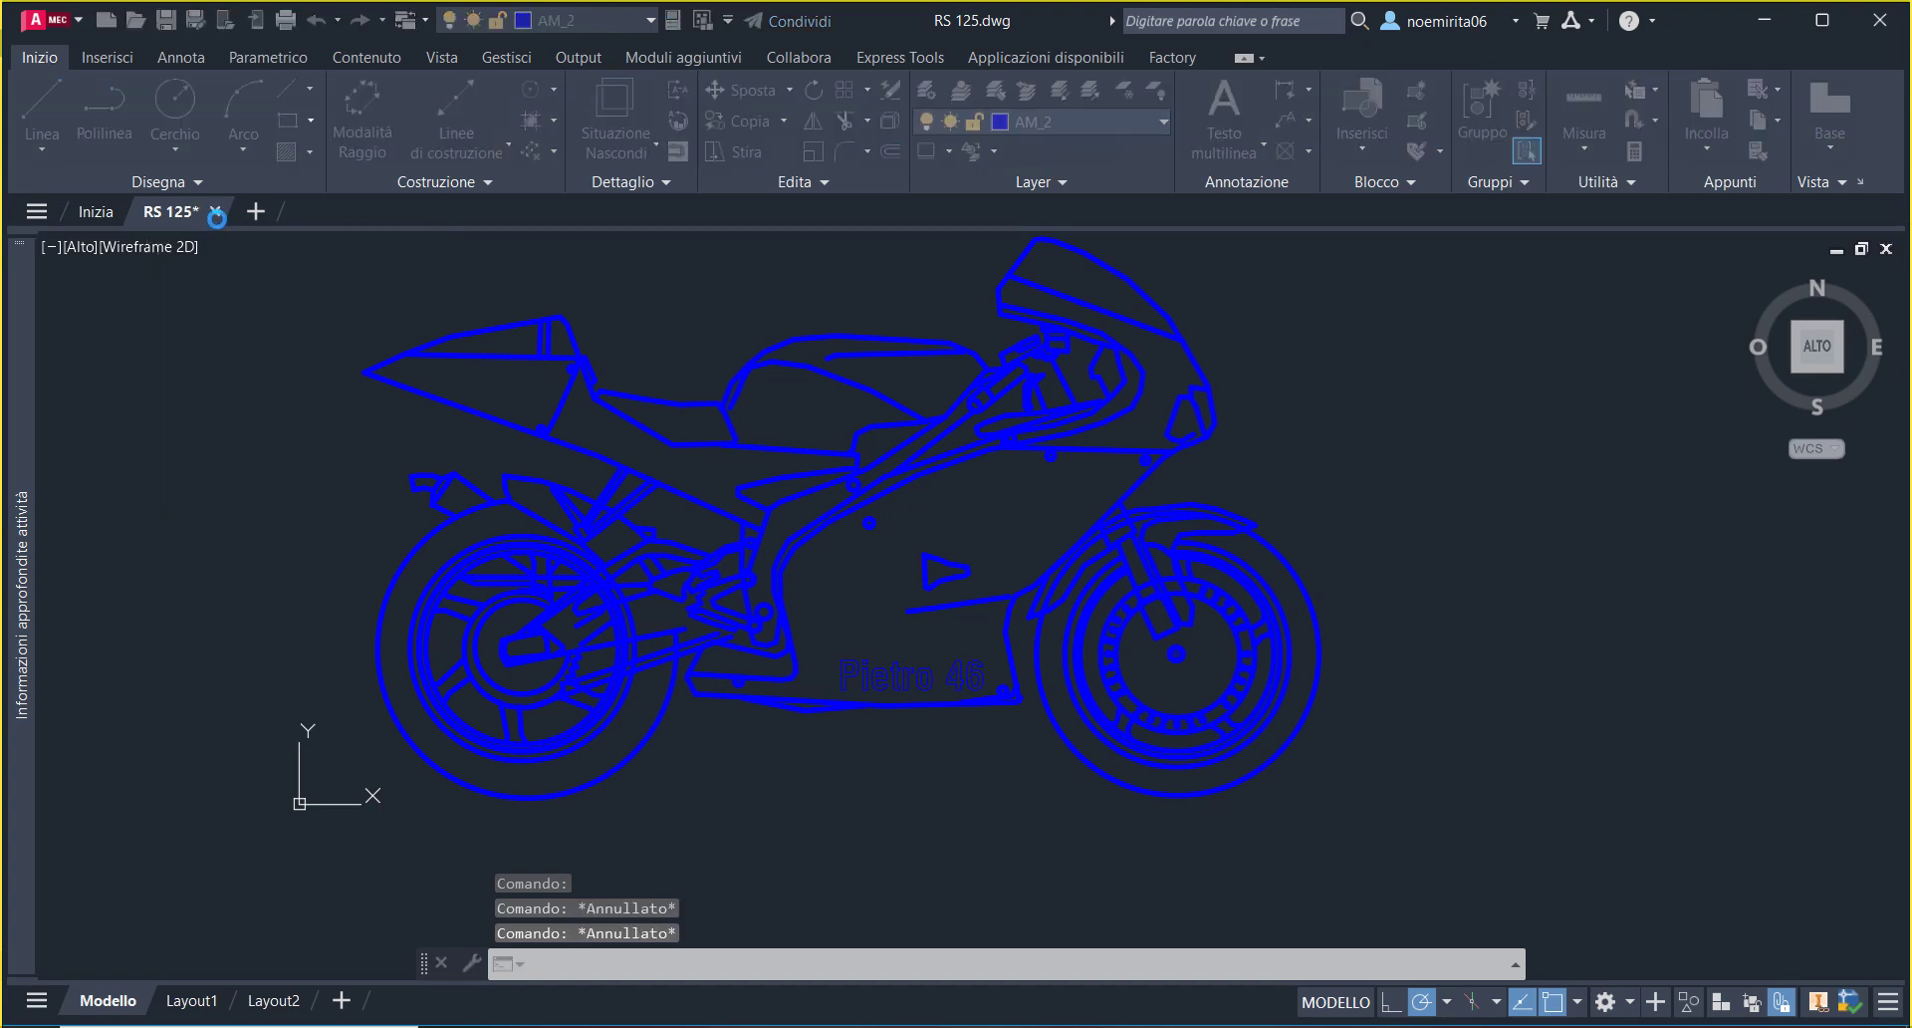
click(1029, 580)
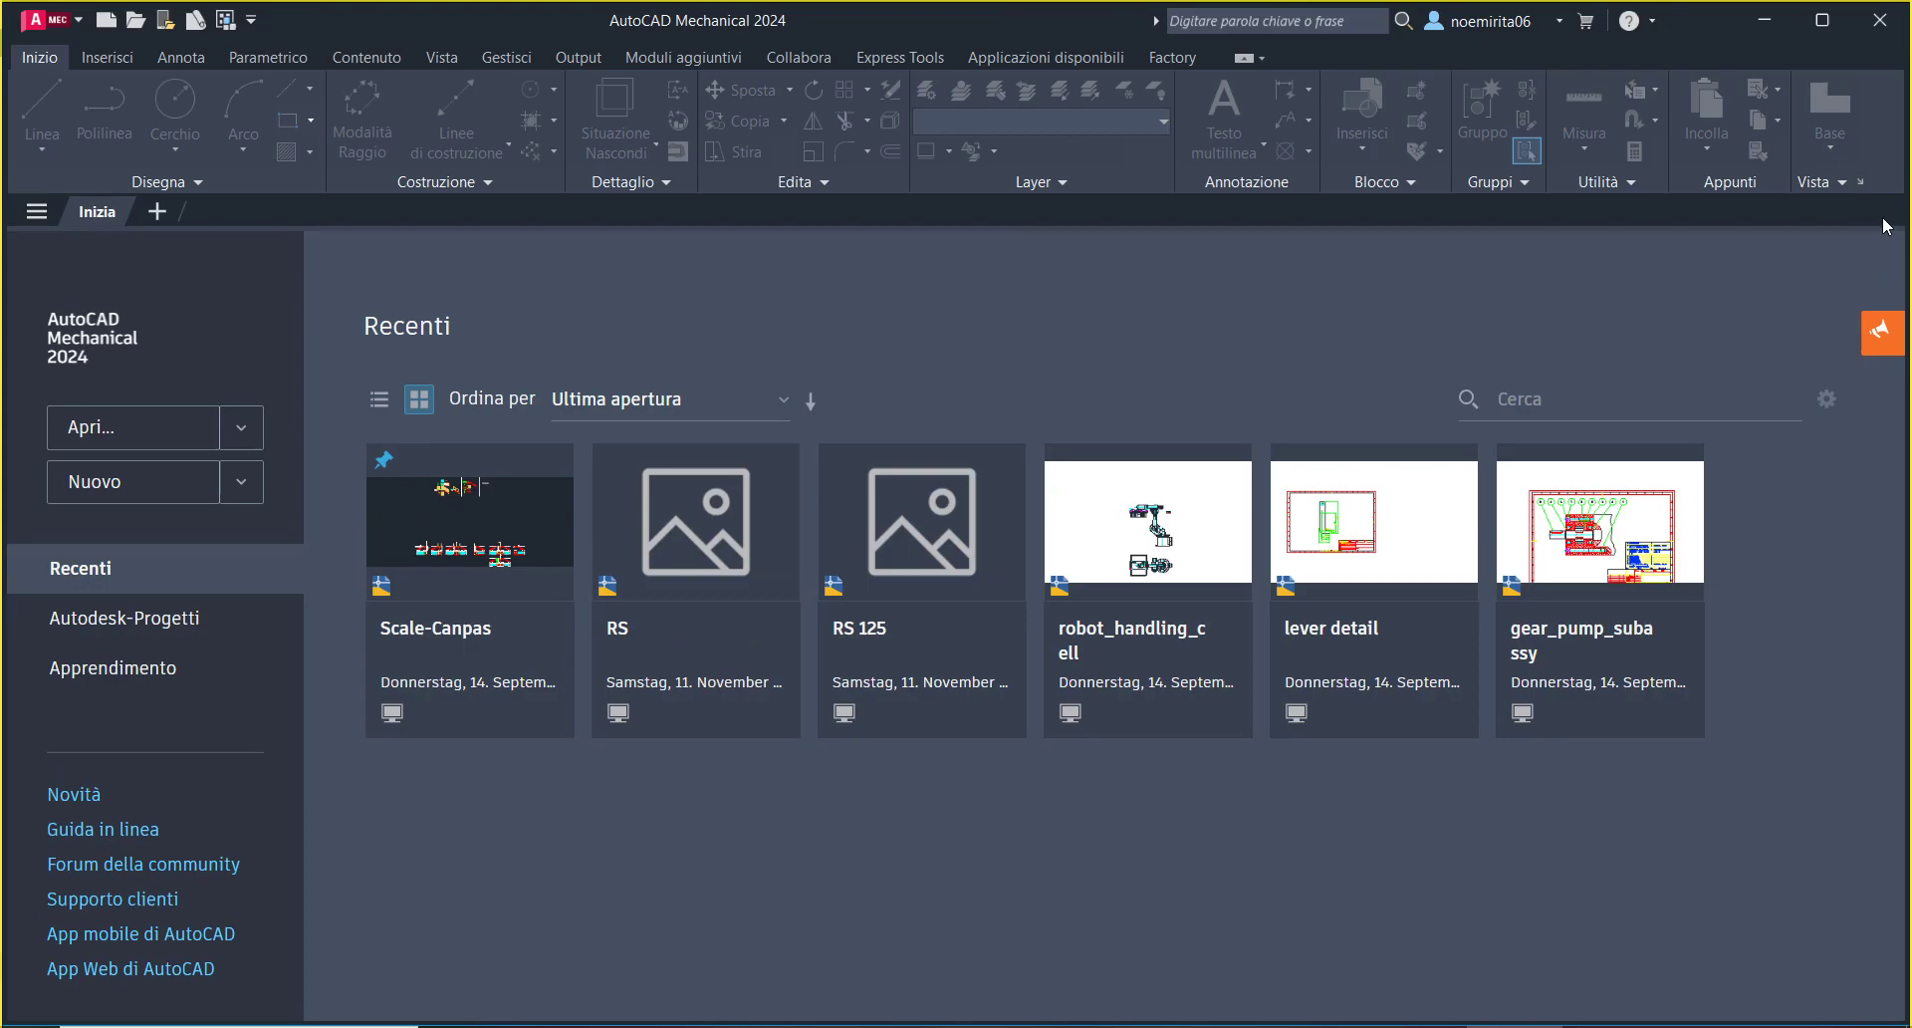
click(1765, 20)
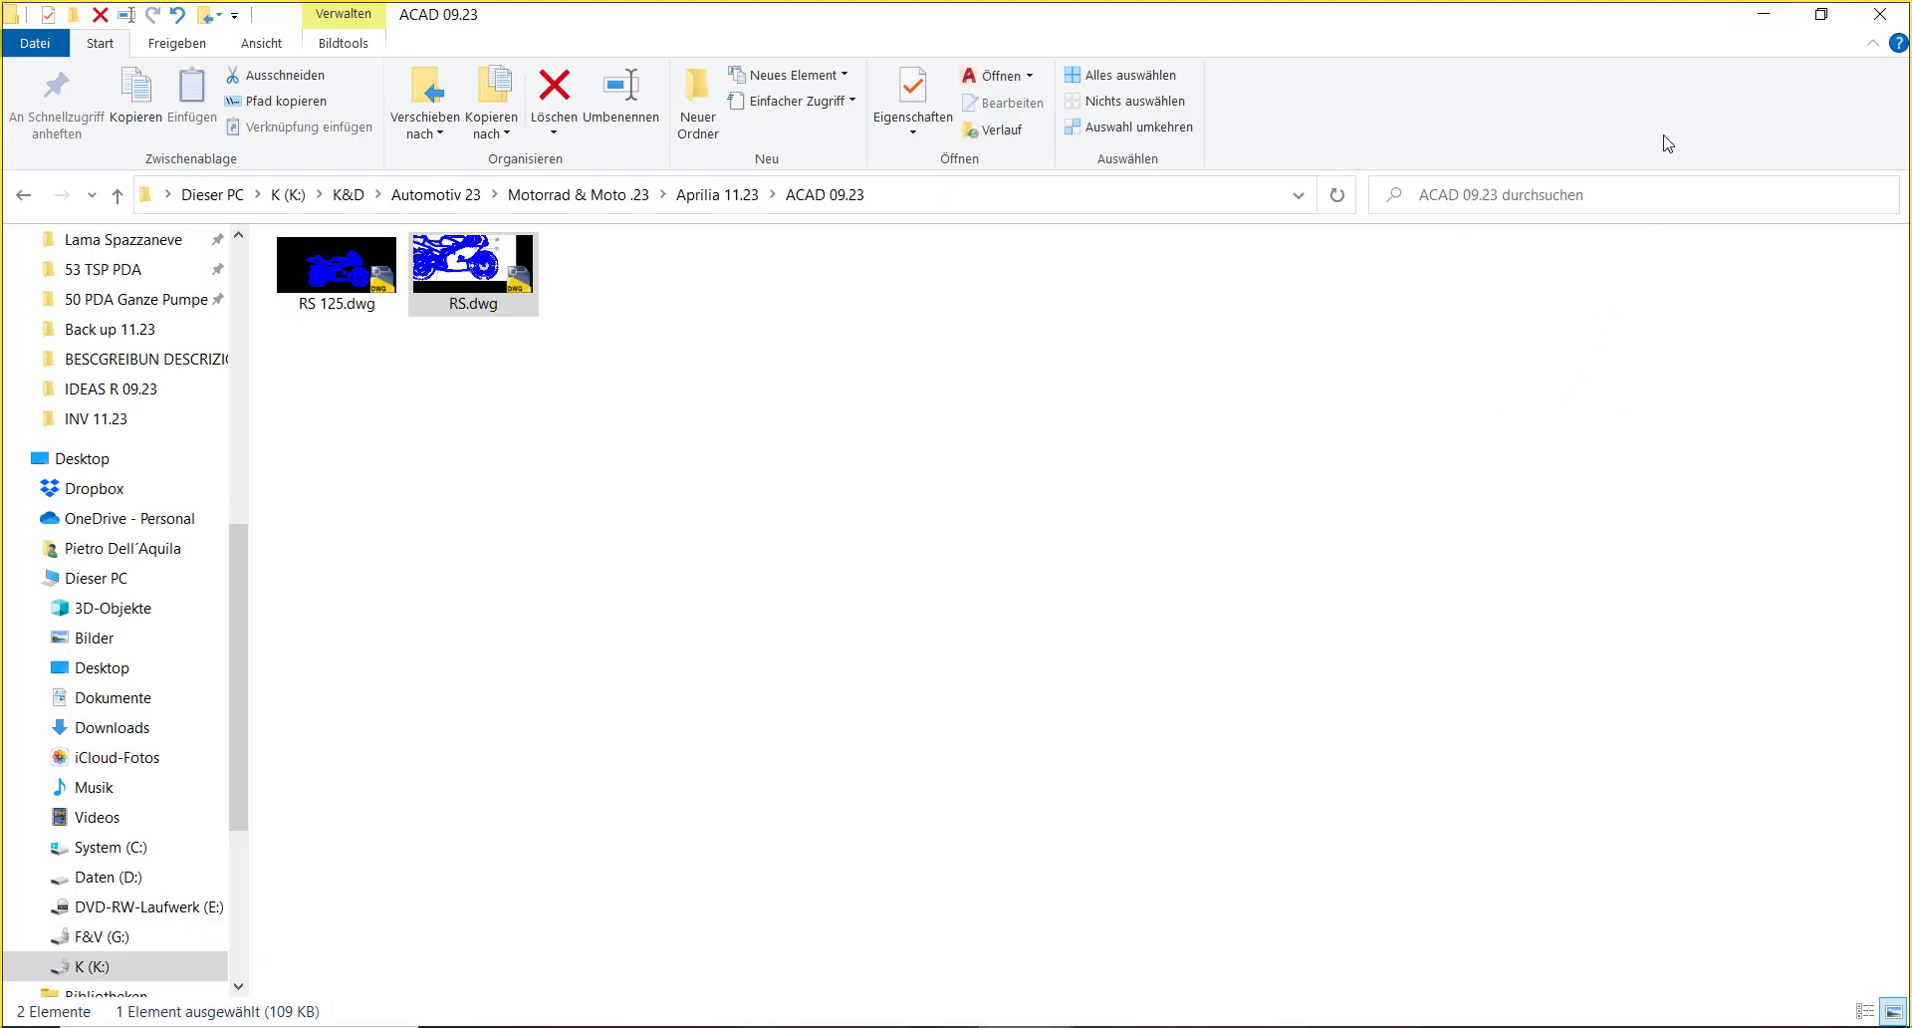
- Go up to Motorrad & Moto .23, look over its folders, and open the PDF 11.23 subfolder
click(719, 195)
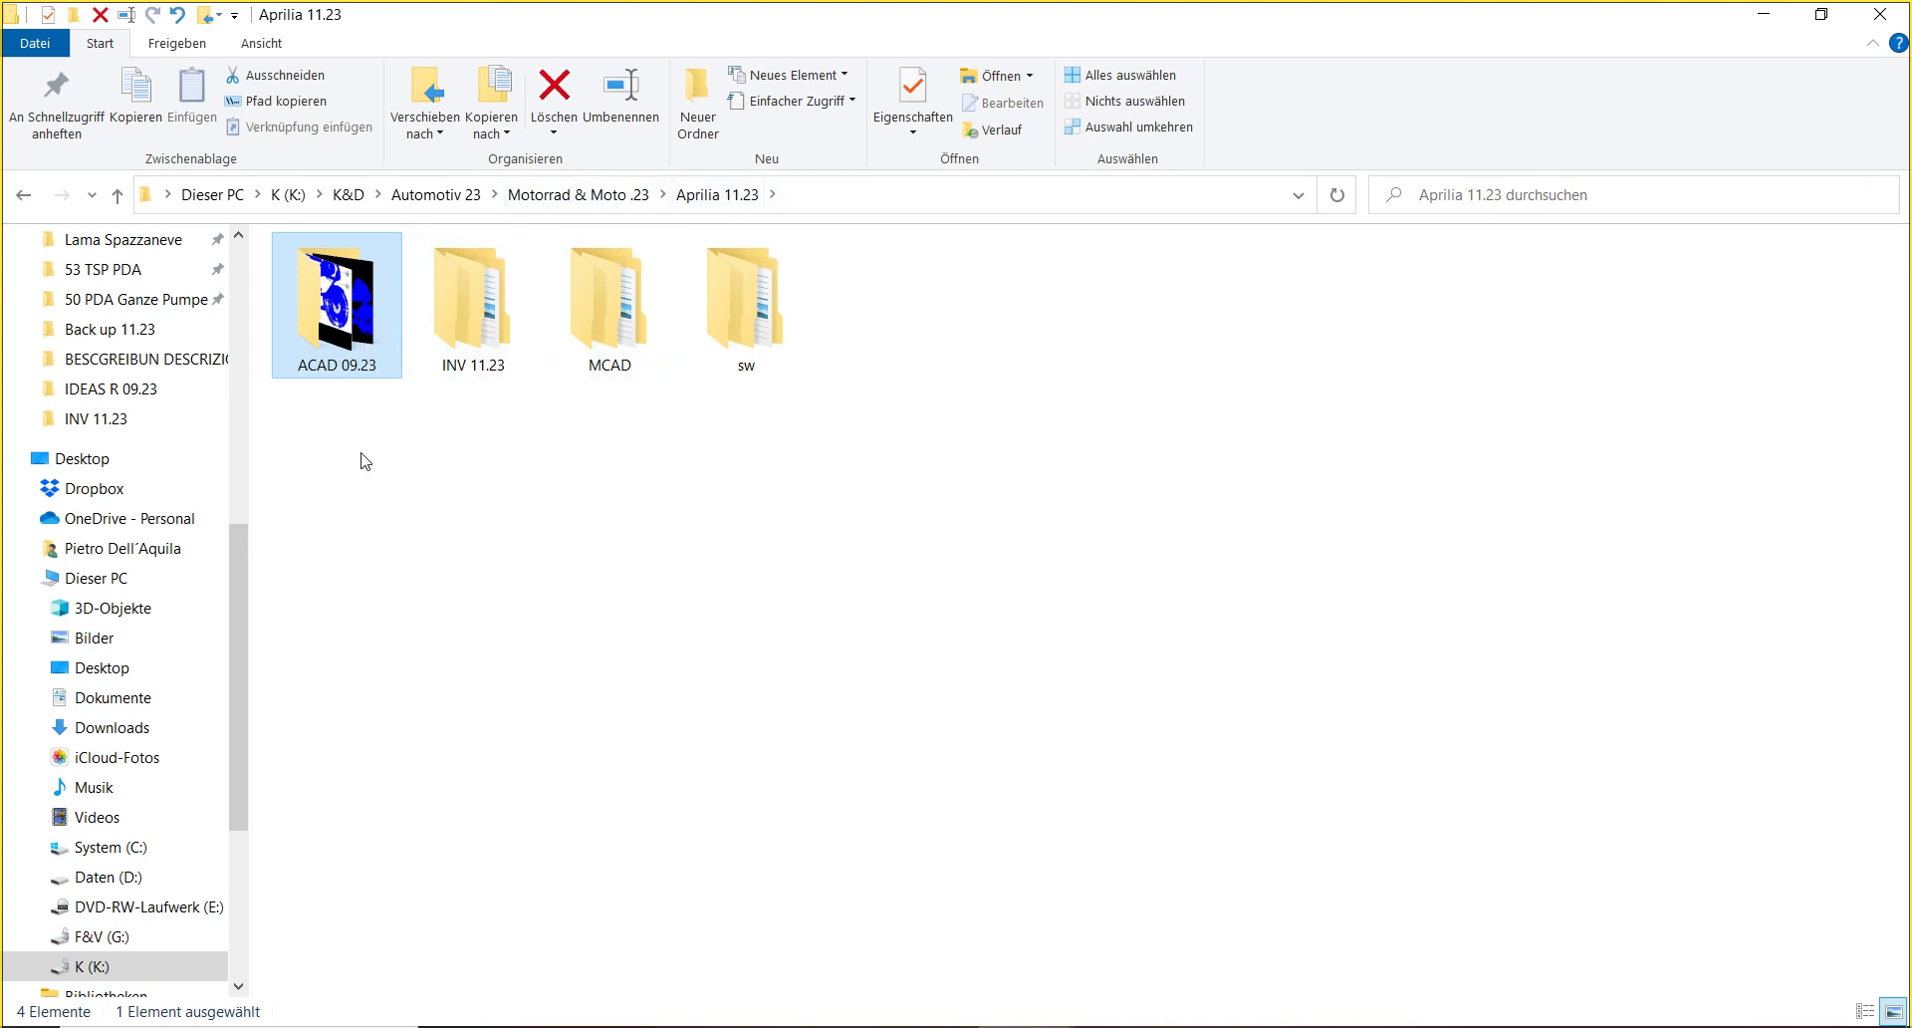
click(600, 198)
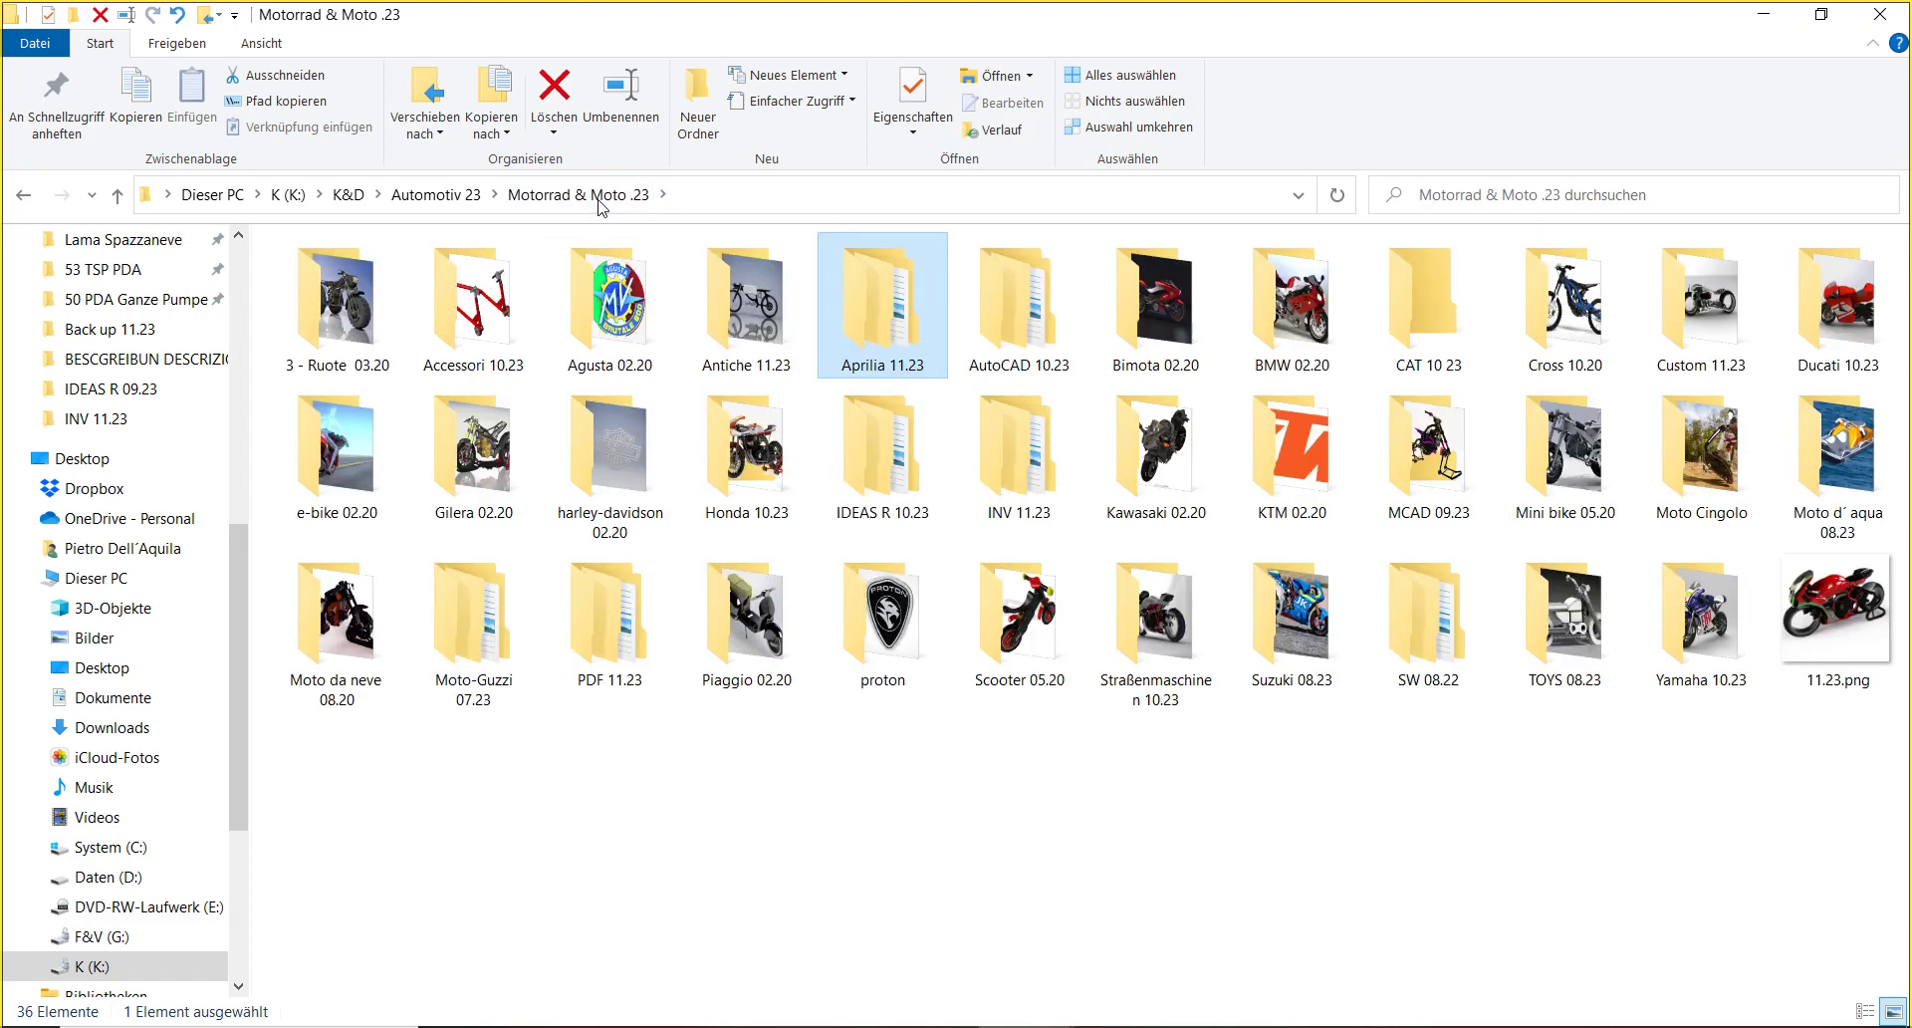
click(531, 676)
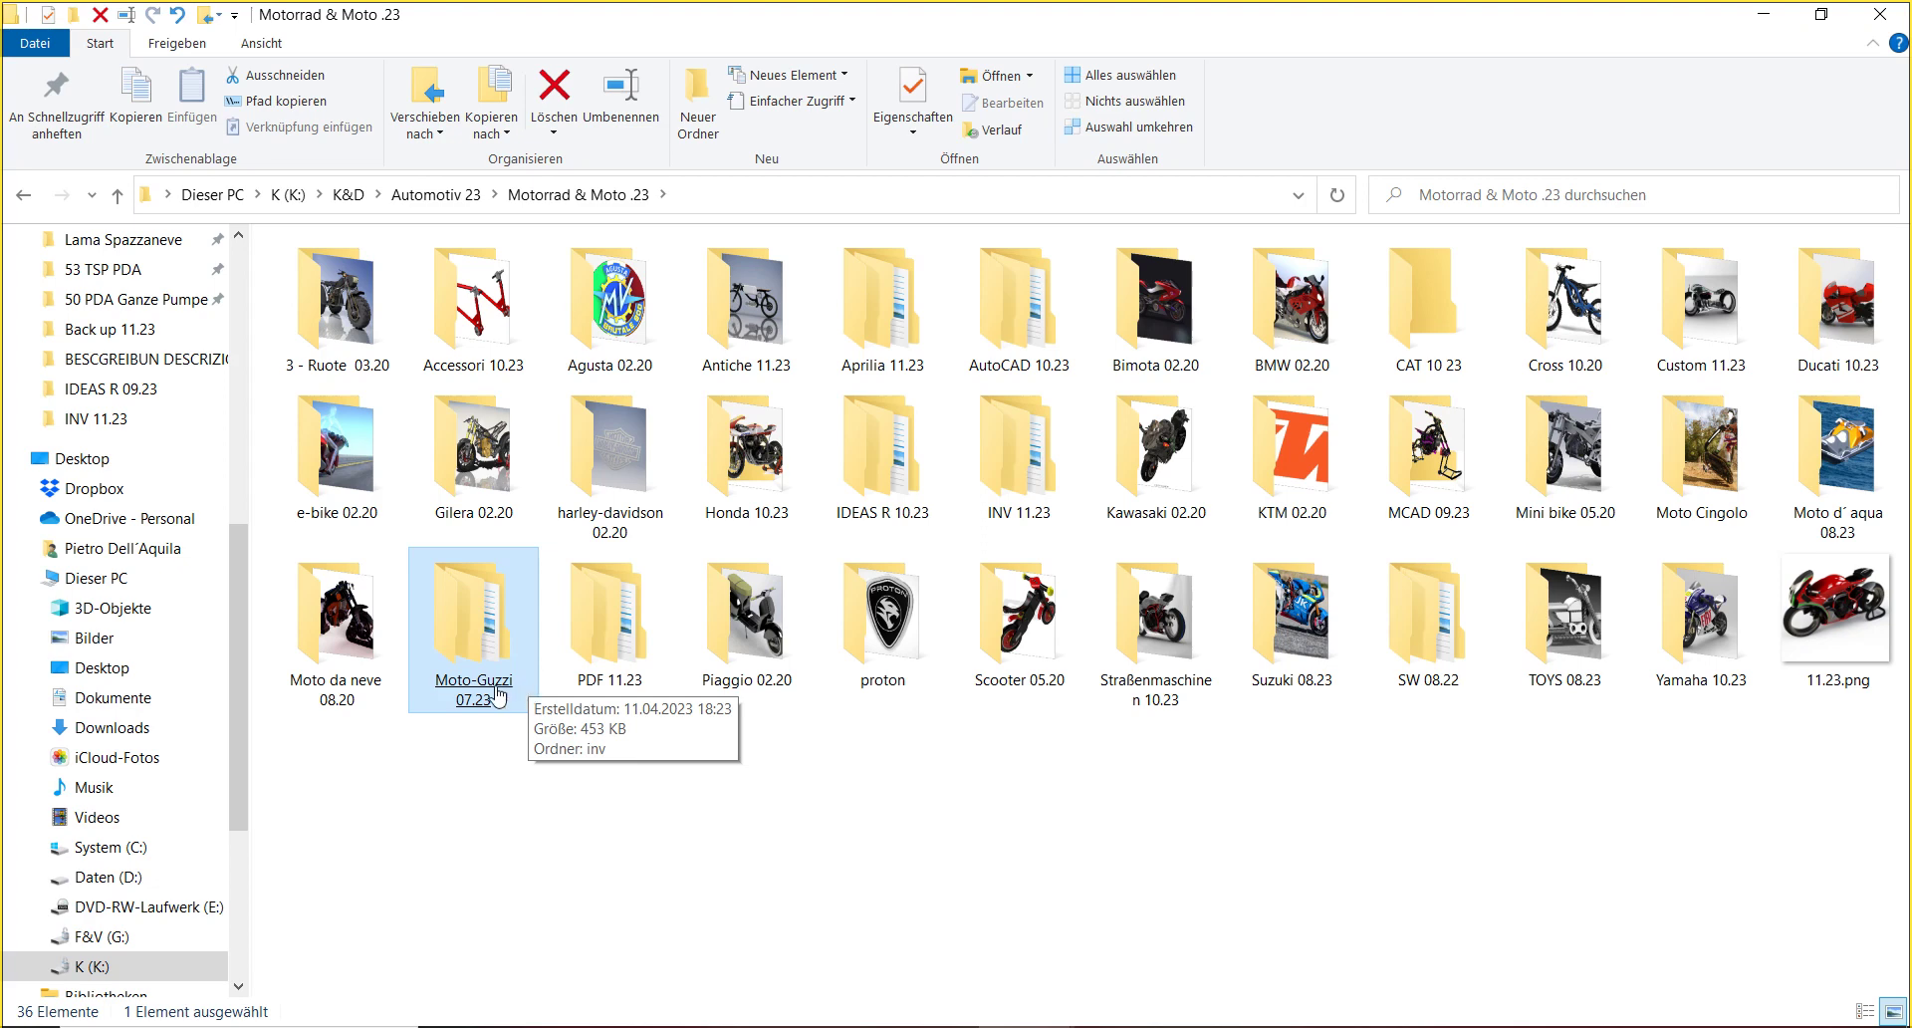
click(292, 286)
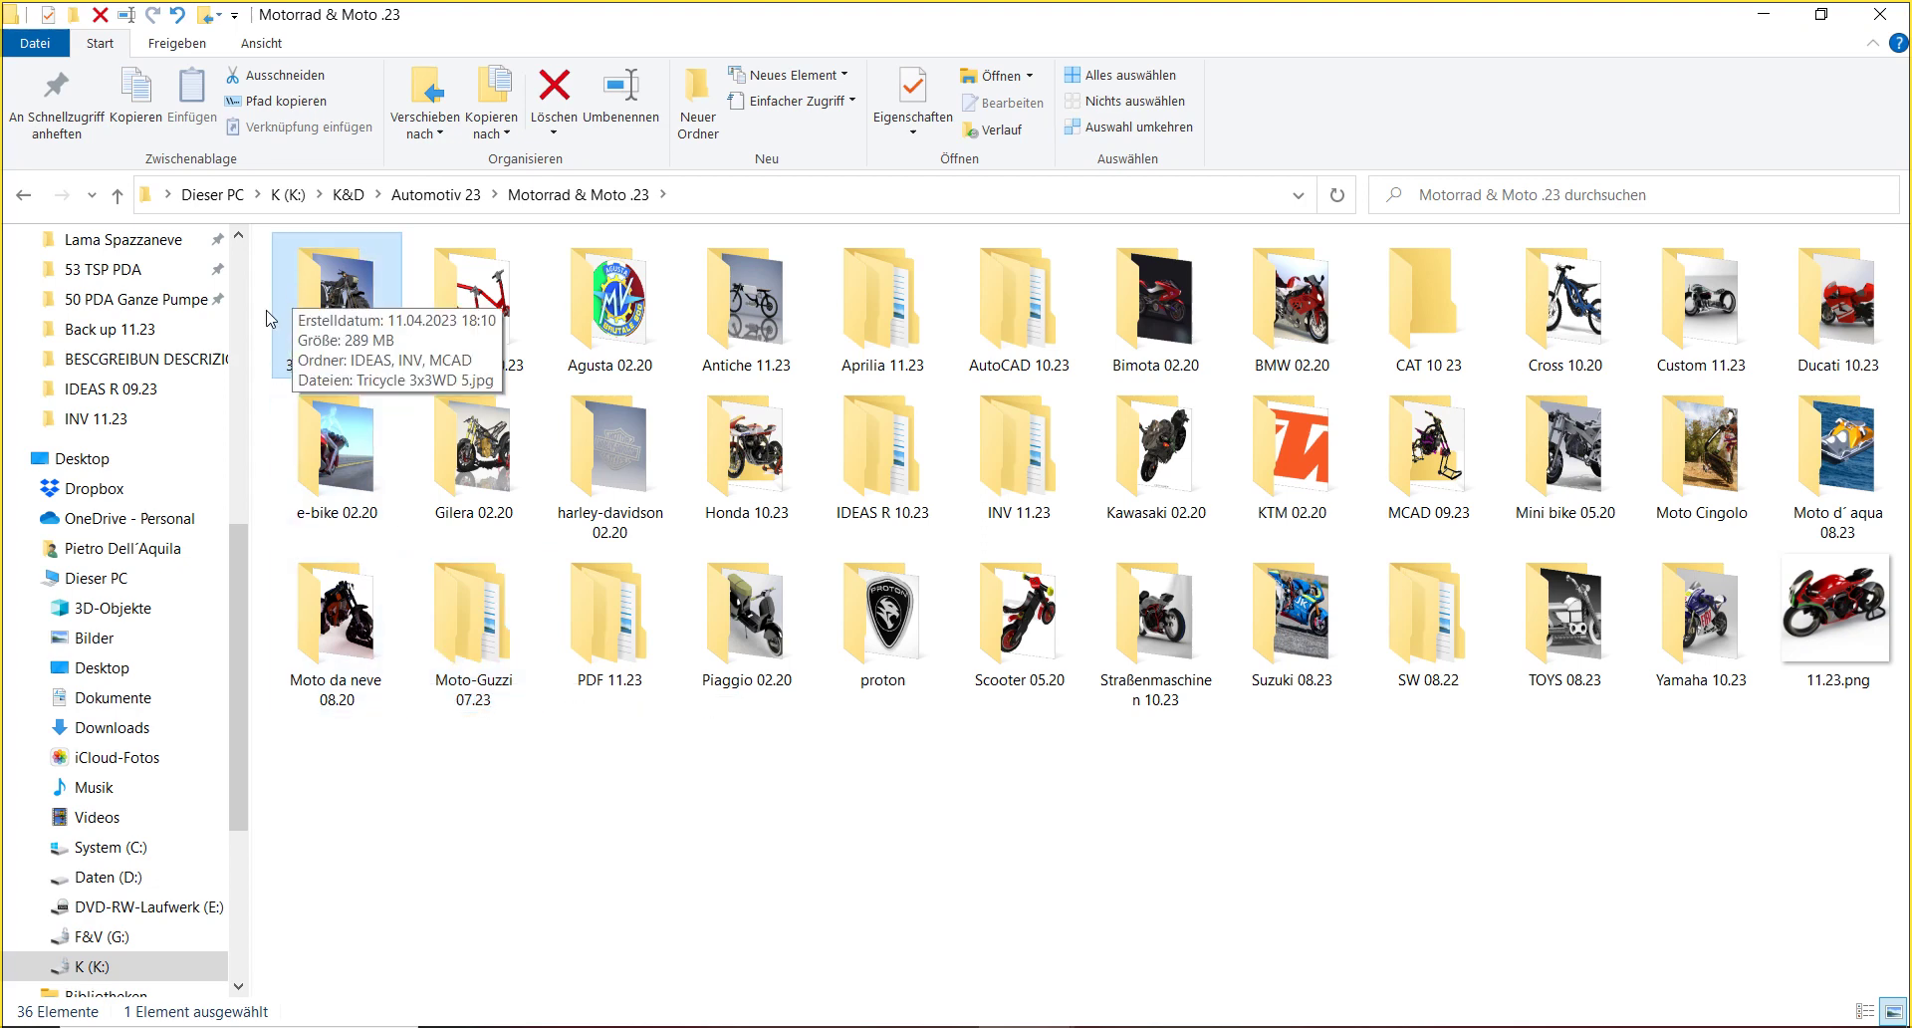
drag(238, 551, 237, 273)
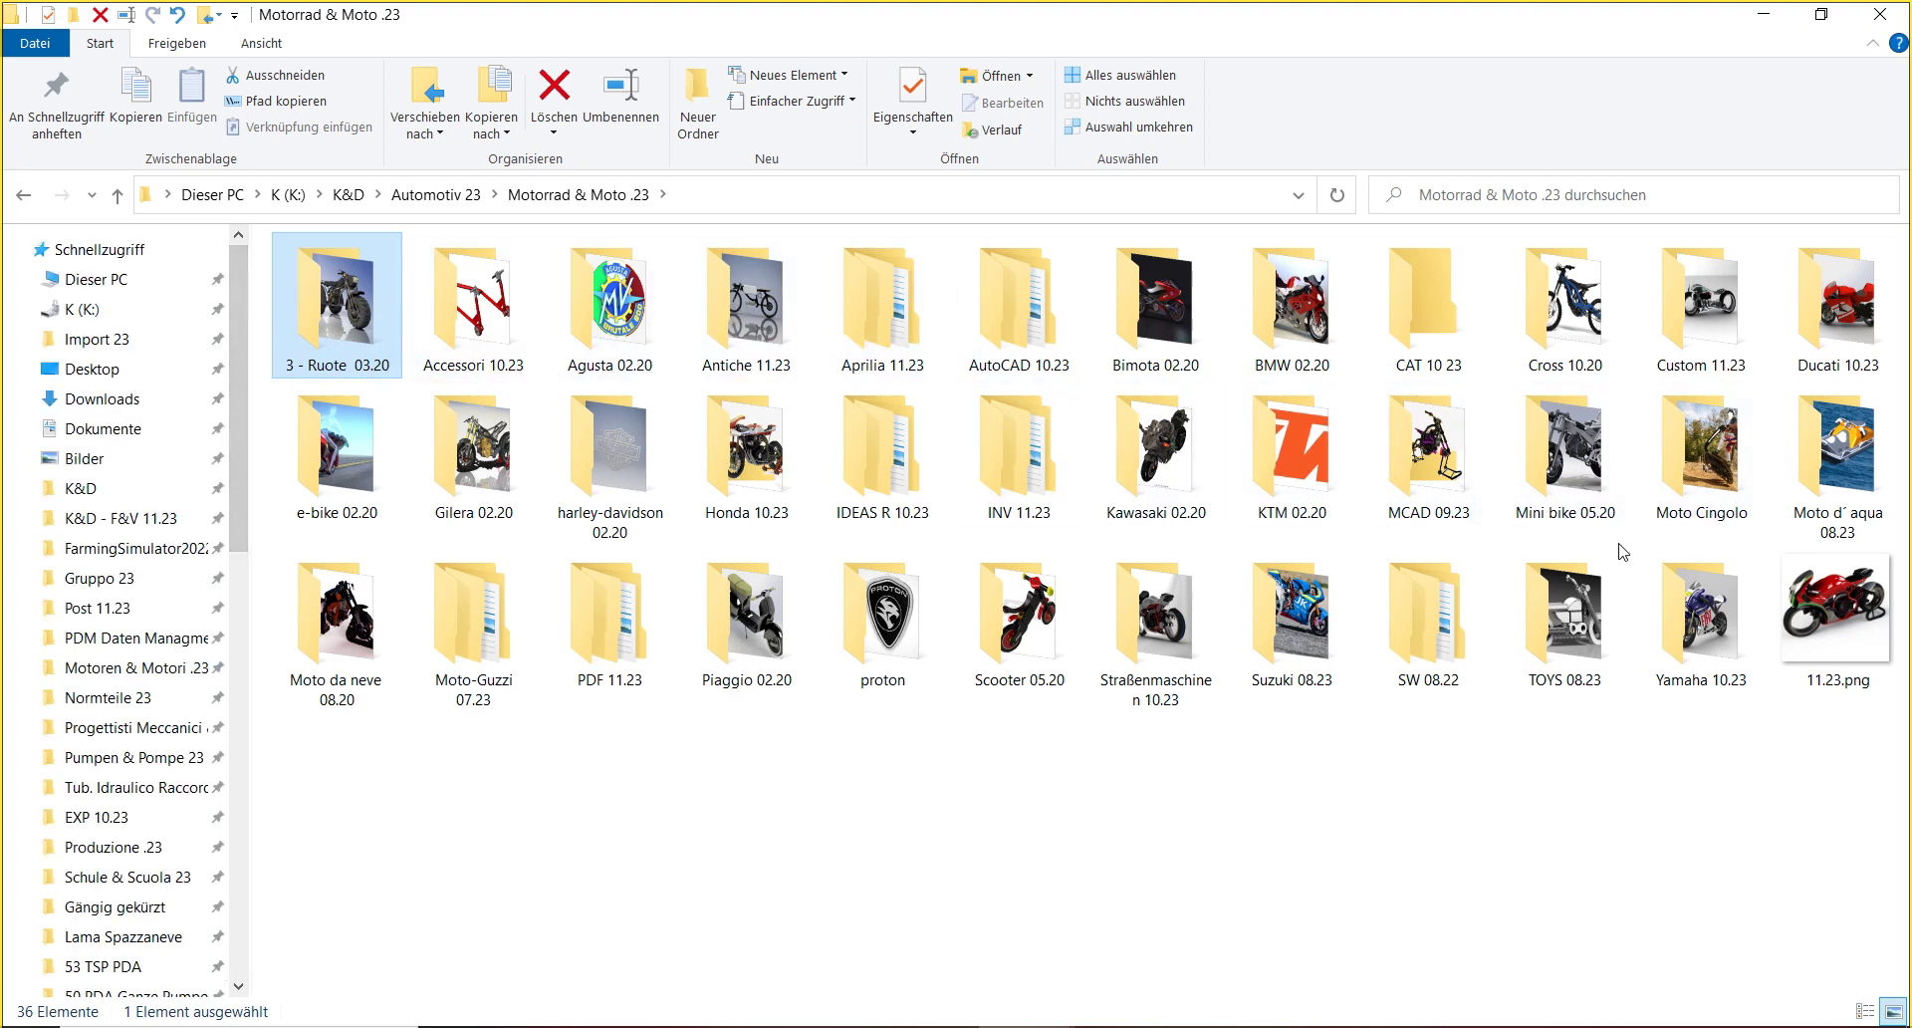
click(575, 655)
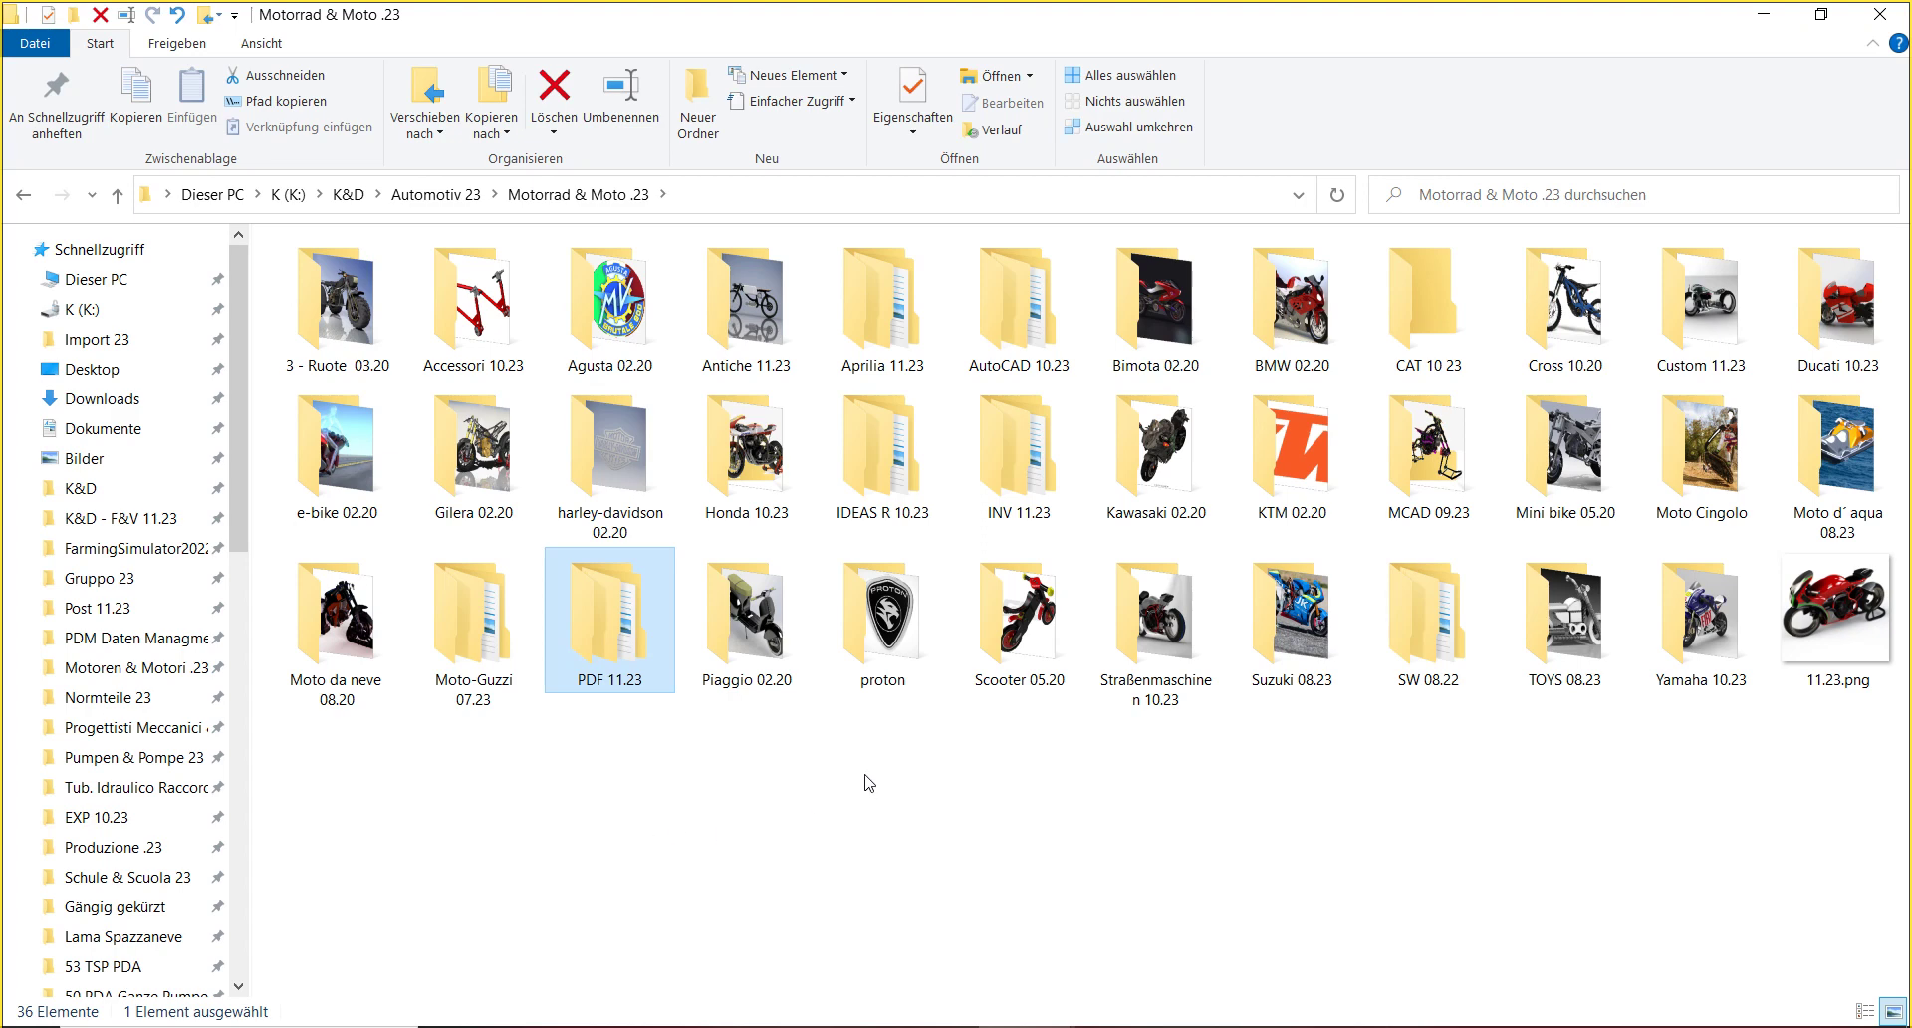
double_click(625, 640)
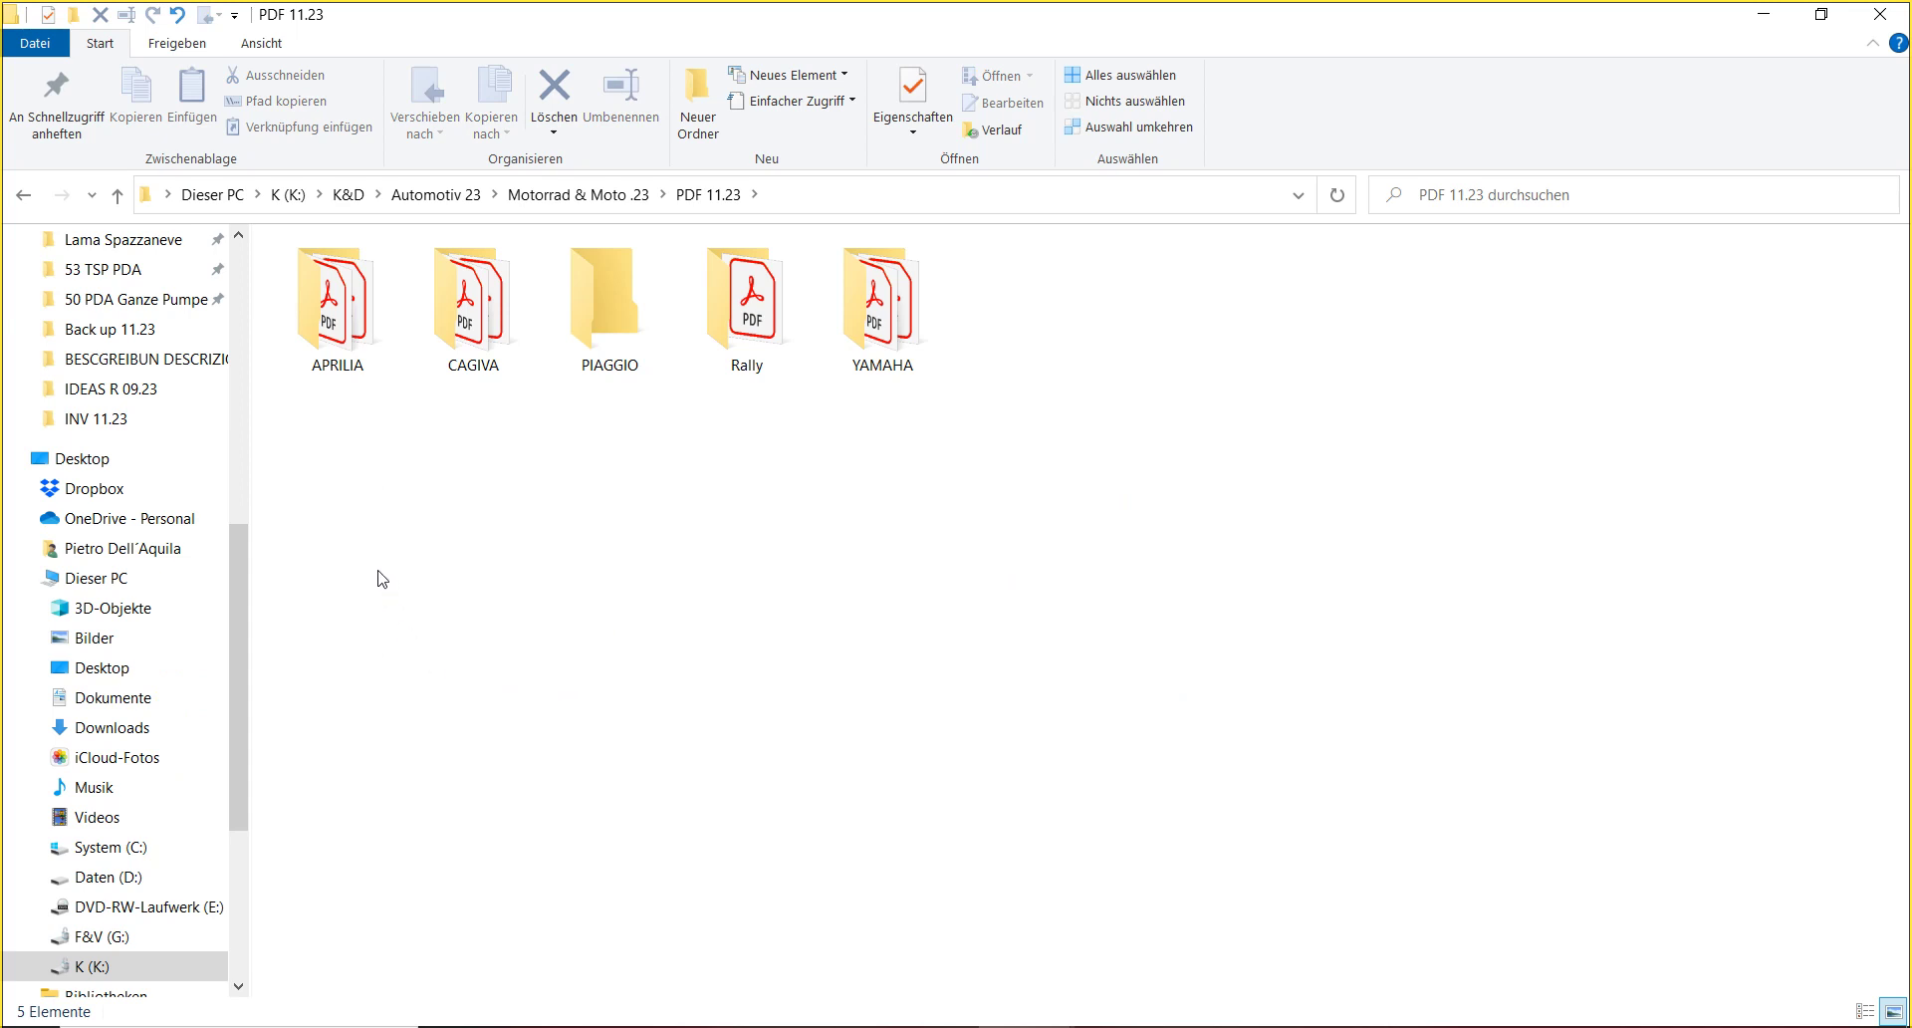
- Open the Rally folder in PDF 11.23 and open its external_light.pdf manual in Acrobat
click(339, 344)
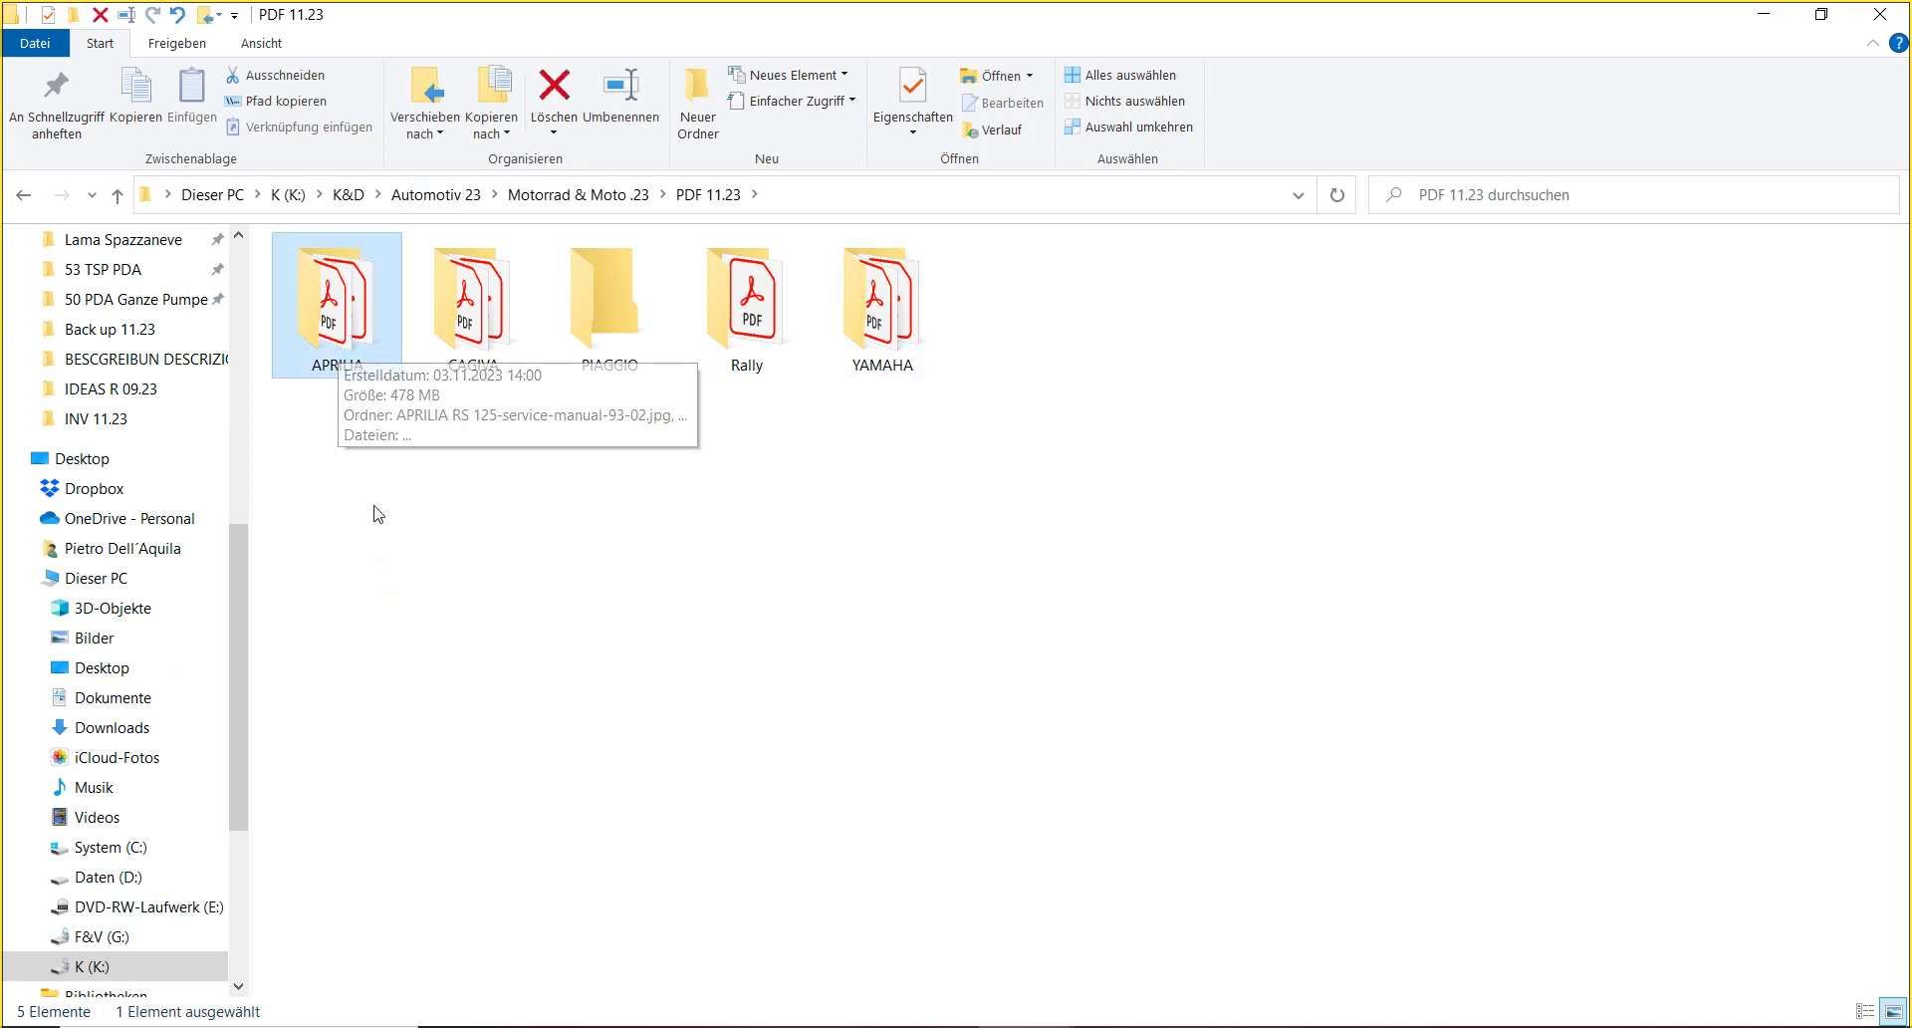
double_click(749, 360)
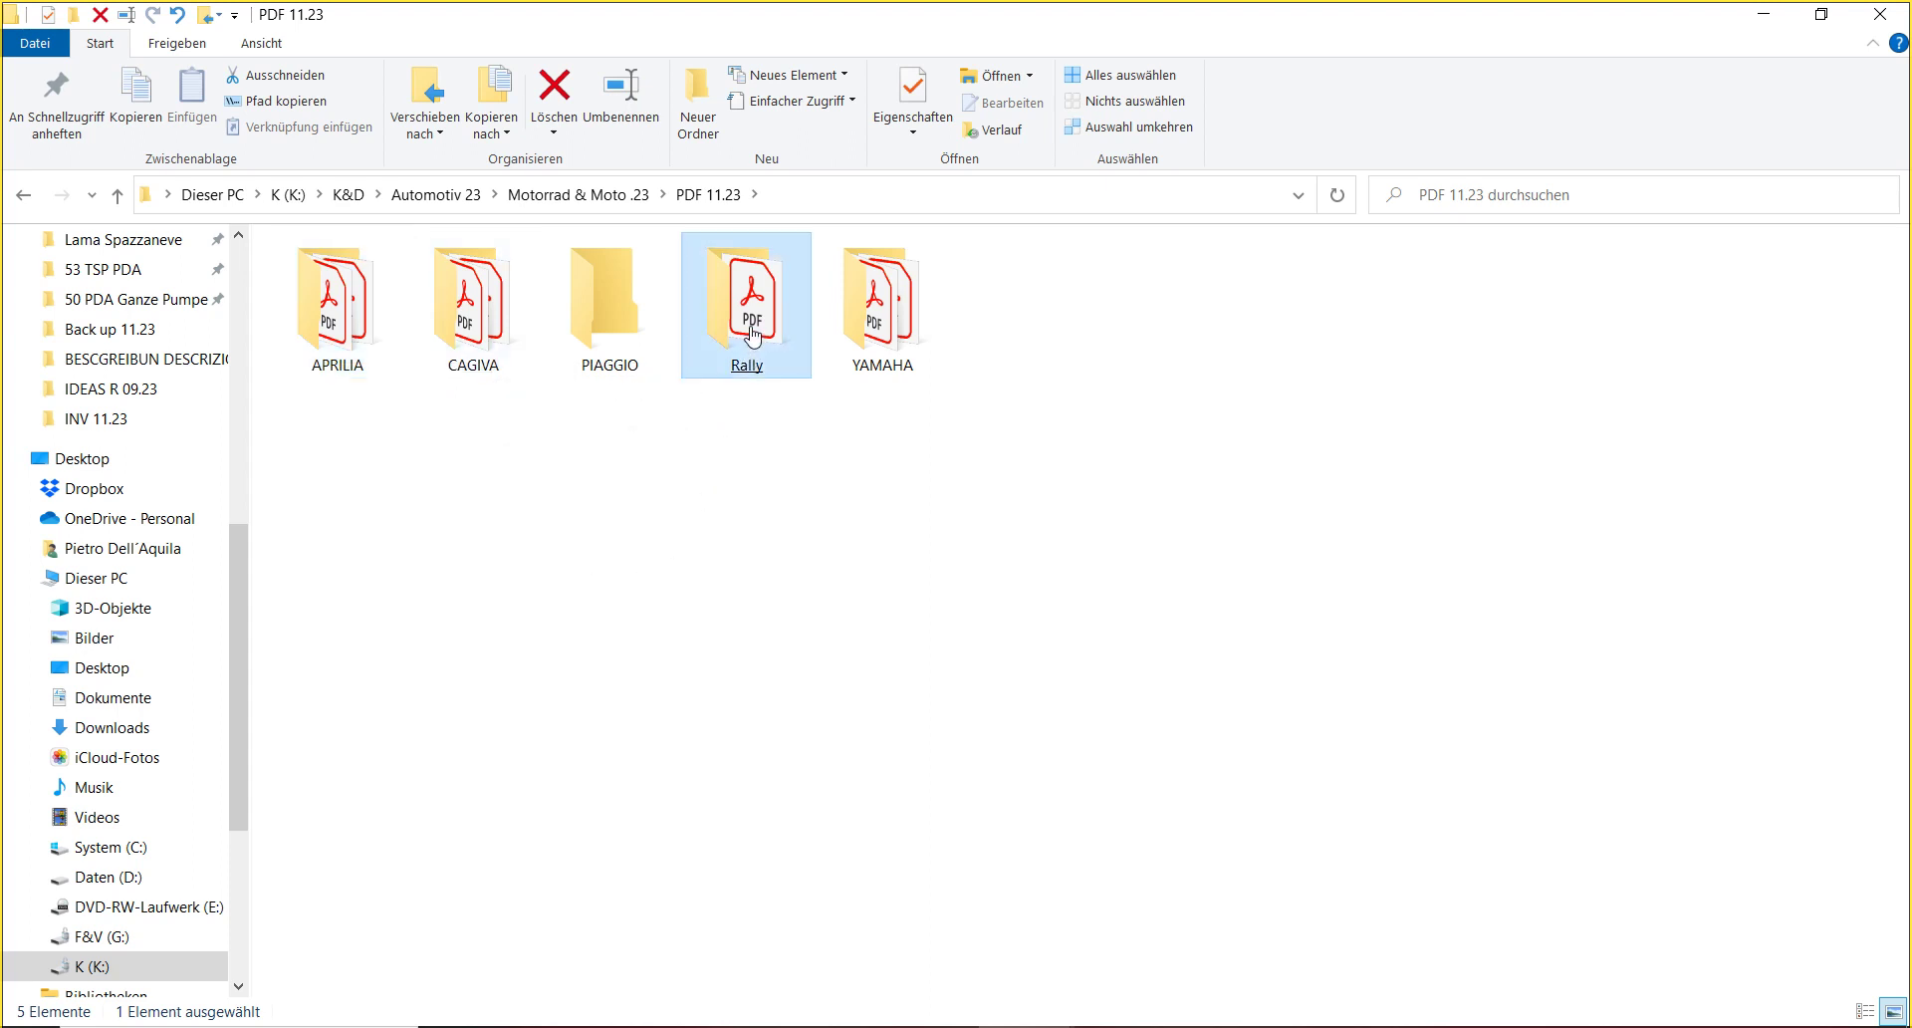
click(345, 321)
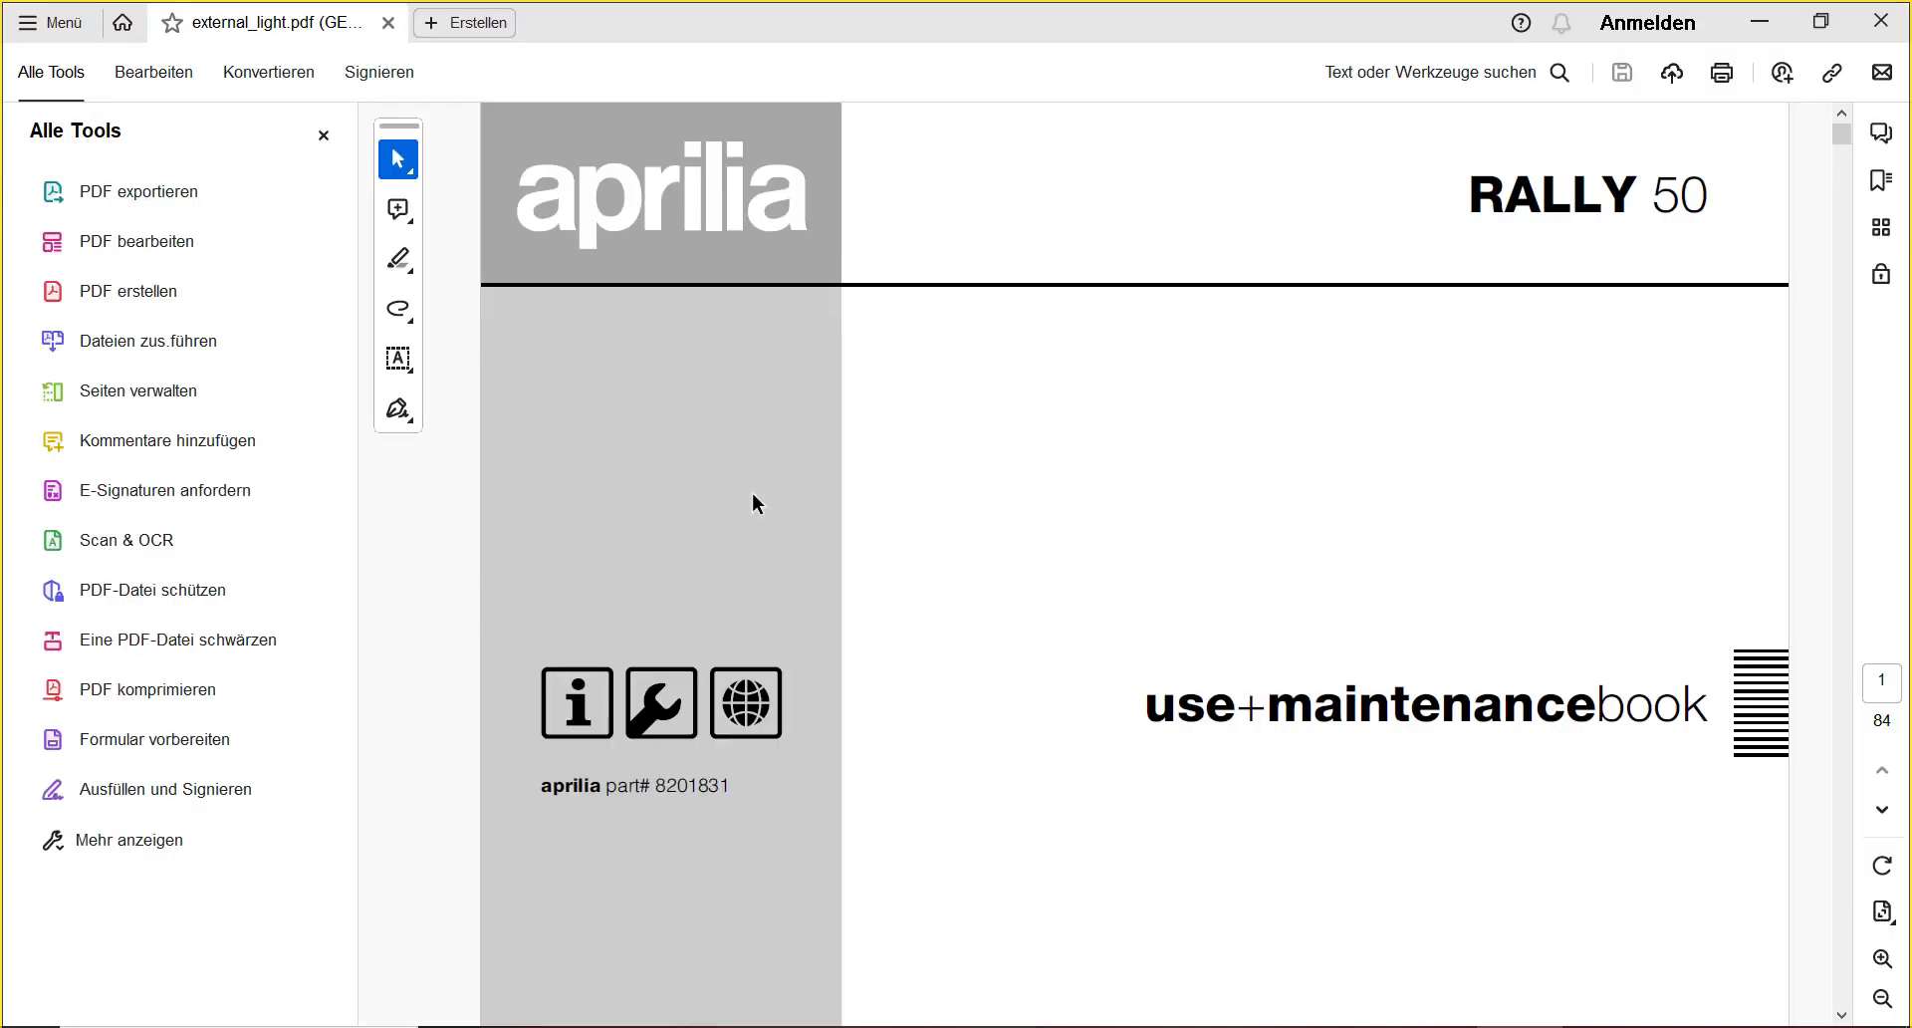
- Look through the Aprilia Rally 50 maintenance book, from the cover through the safe riding and vehicle overview pages to the brake section
scroll(753, 494, down, 1)
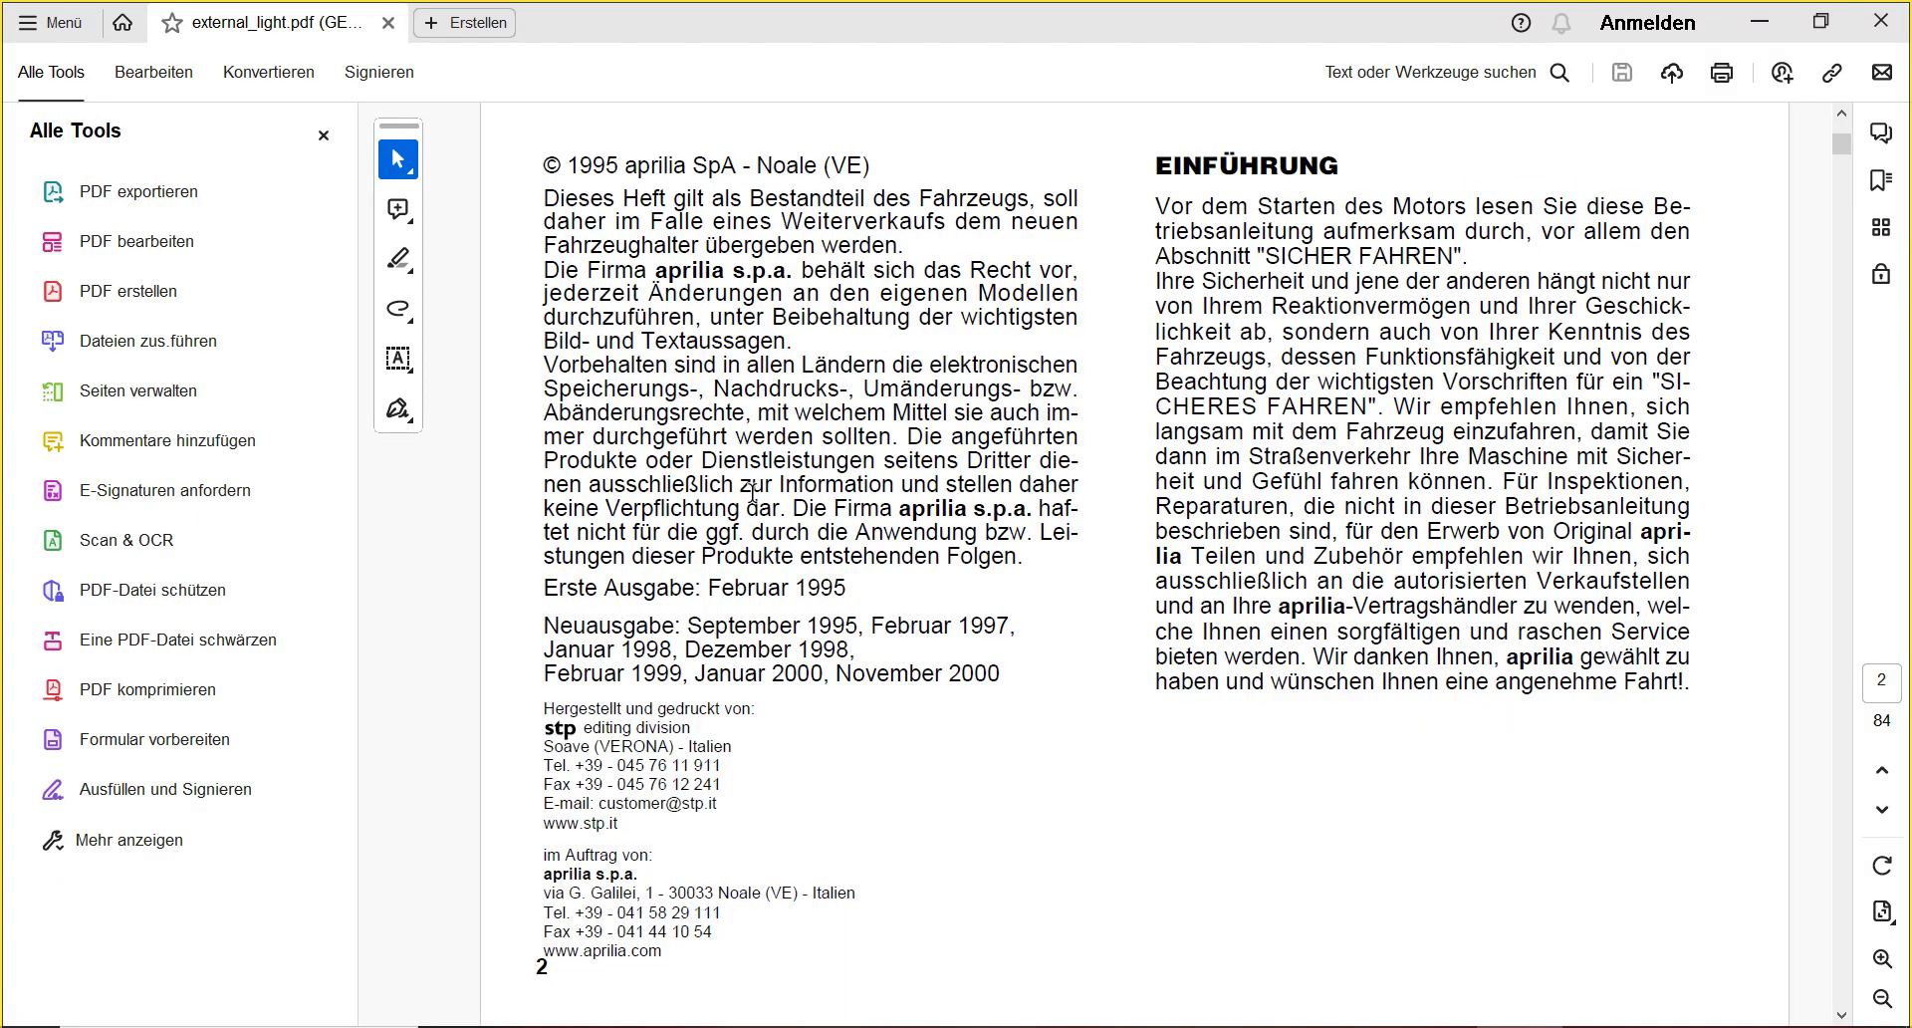
scroll(755, 498, up, 1)
scroll(753, 494, down, 3)
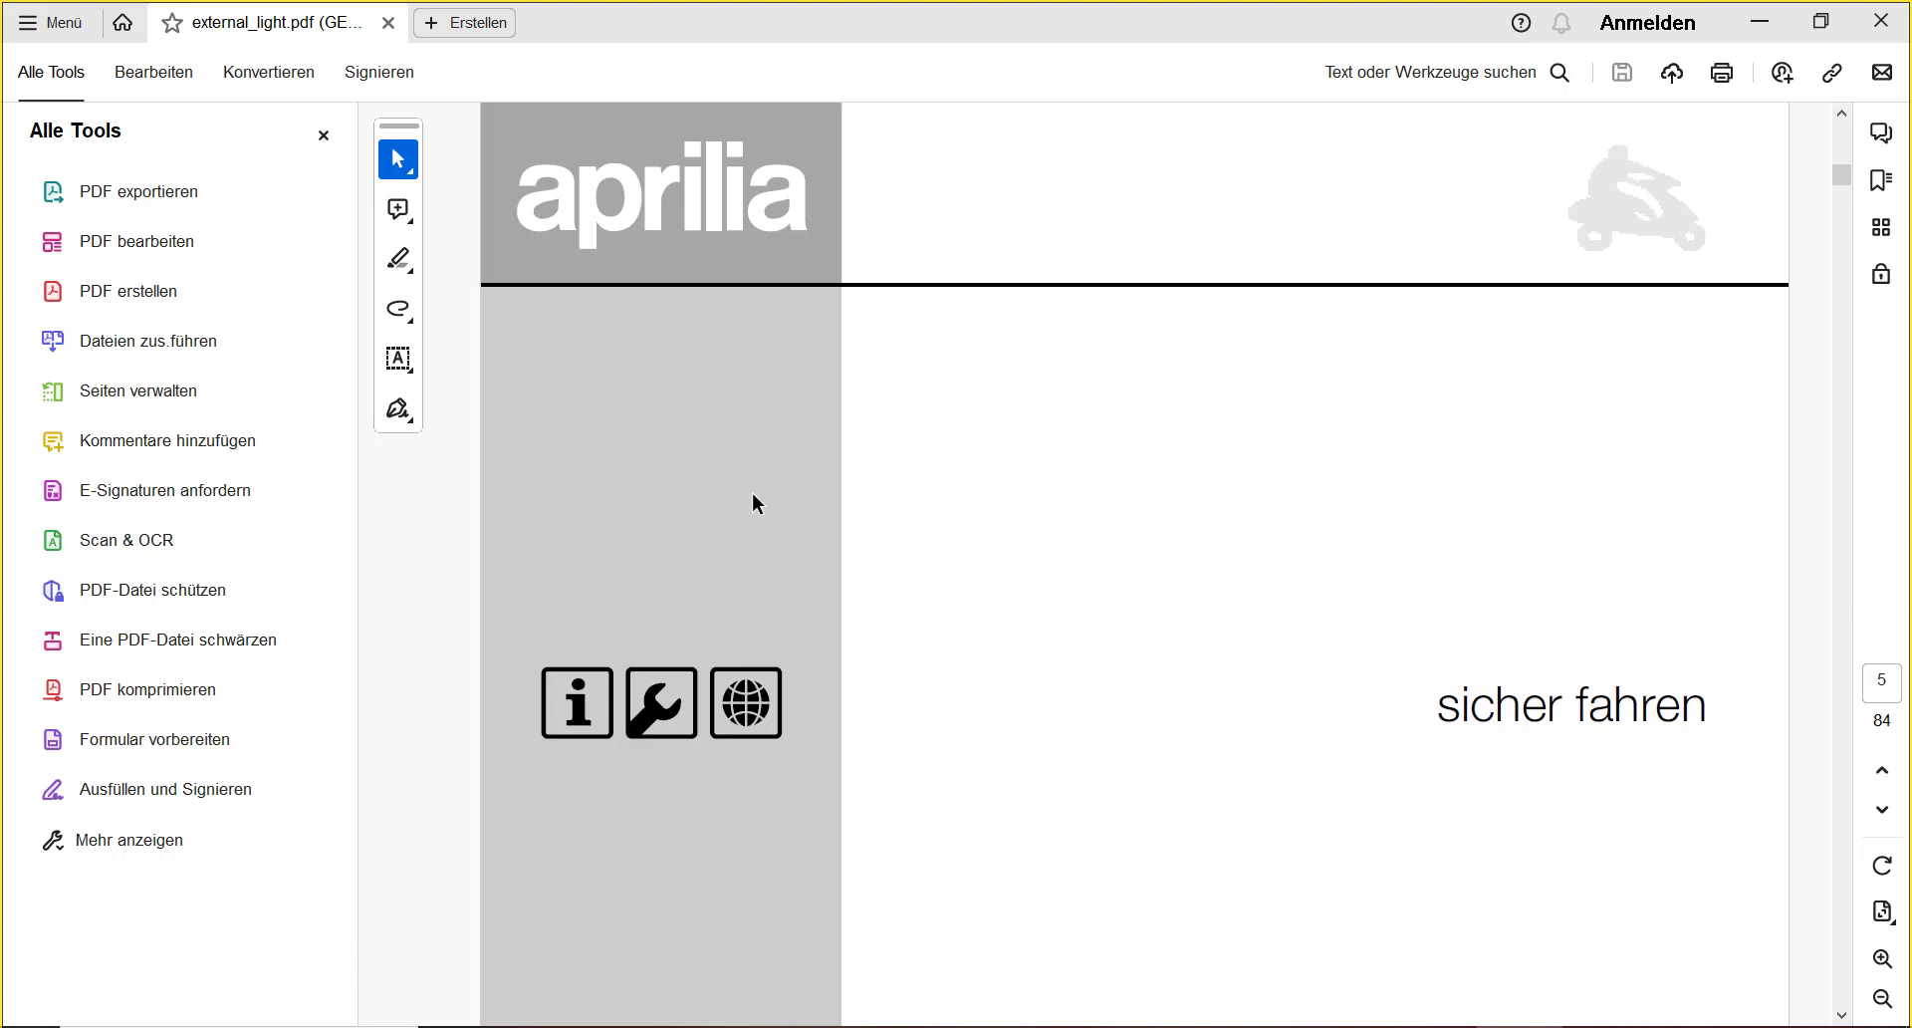
scroll(752, 492, up, 2)
scroll(752, 492, down, 2)
scroll(752, 492, up, 1)
scroll(752, 492, down, 3)
scroll(752, 503, down, 3)
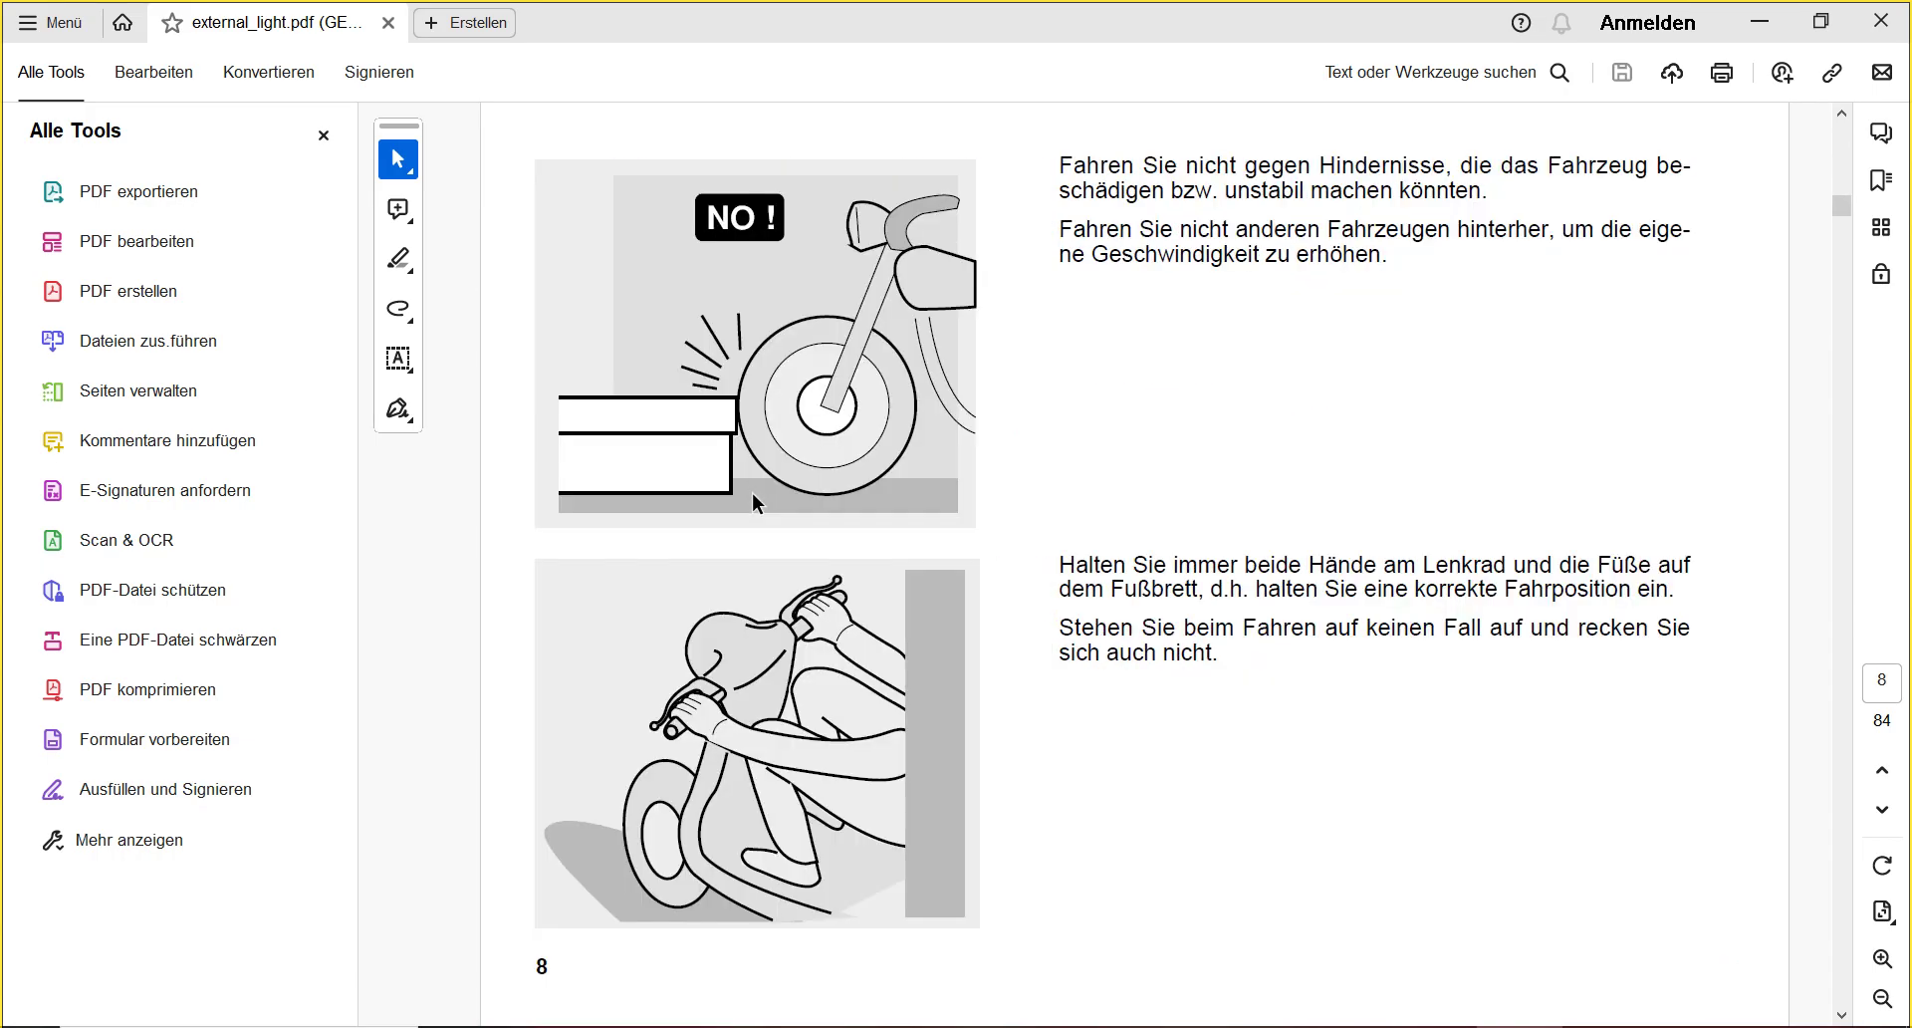
scroll(753, 503, down, 6)
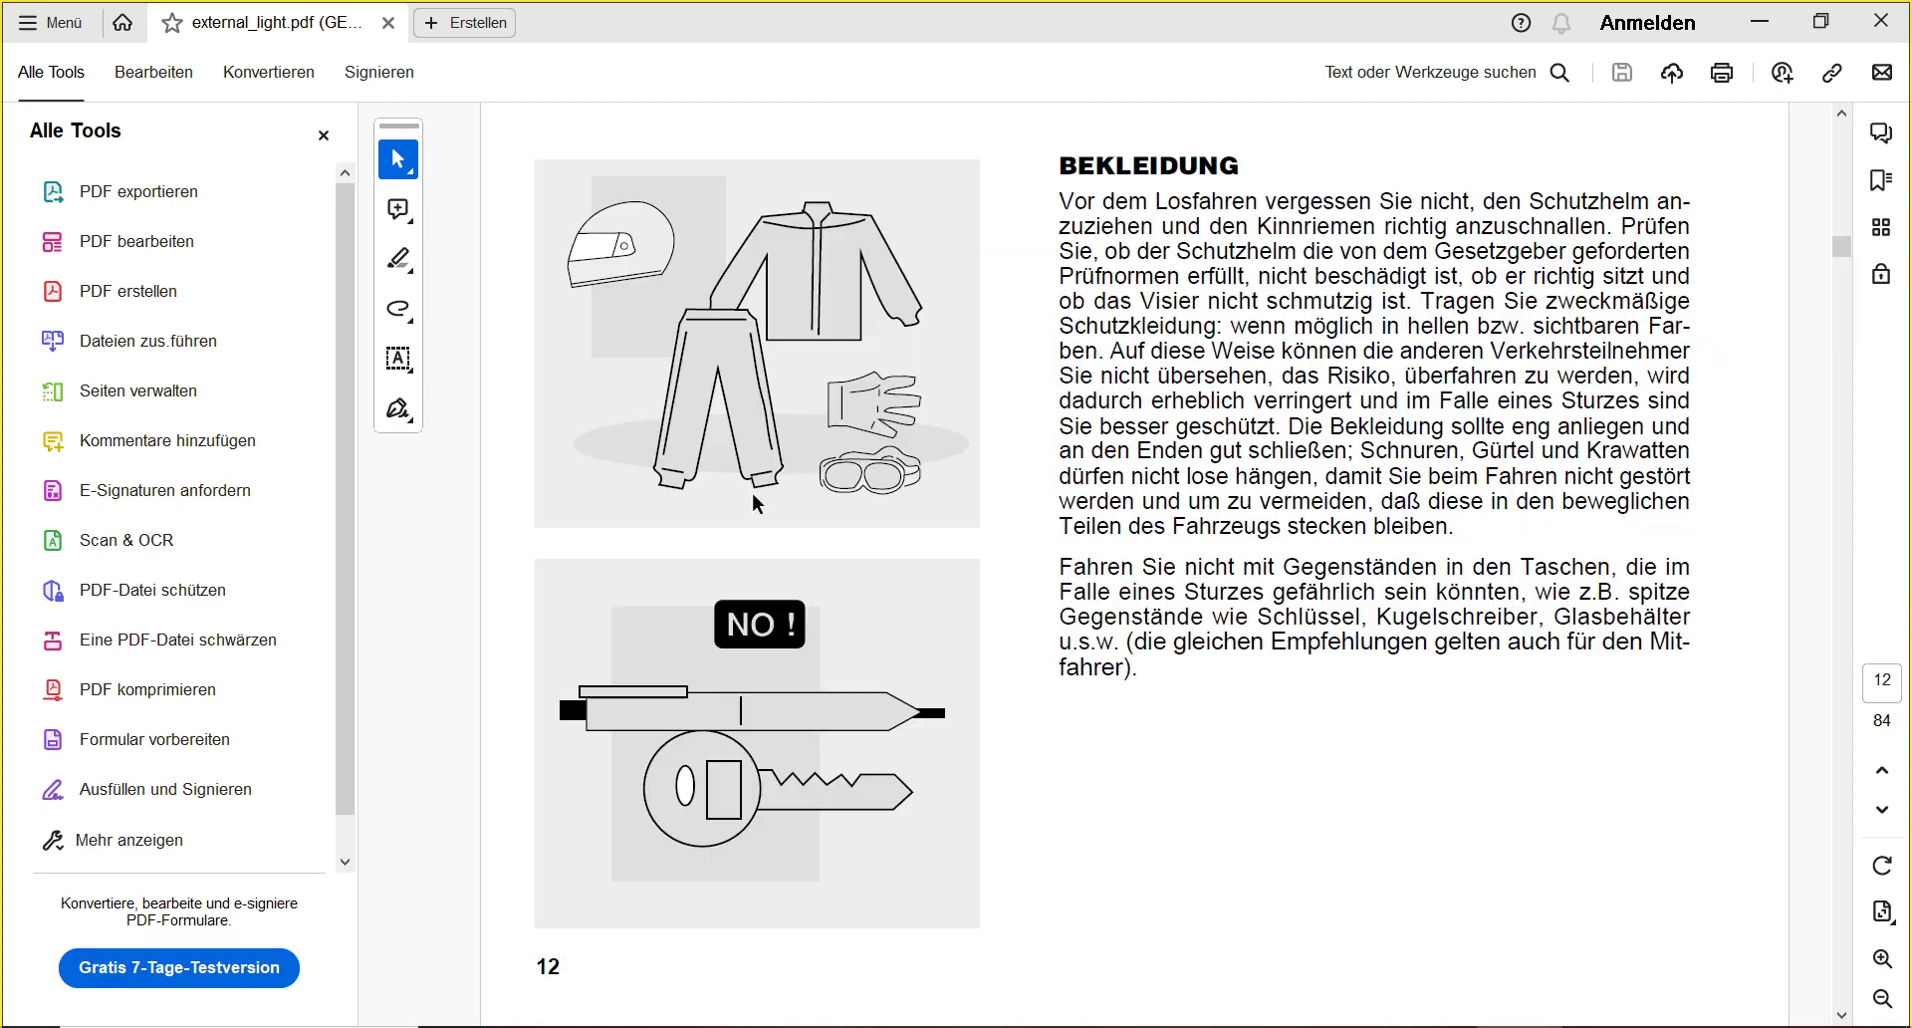
scroll(754, 498, down, 1)
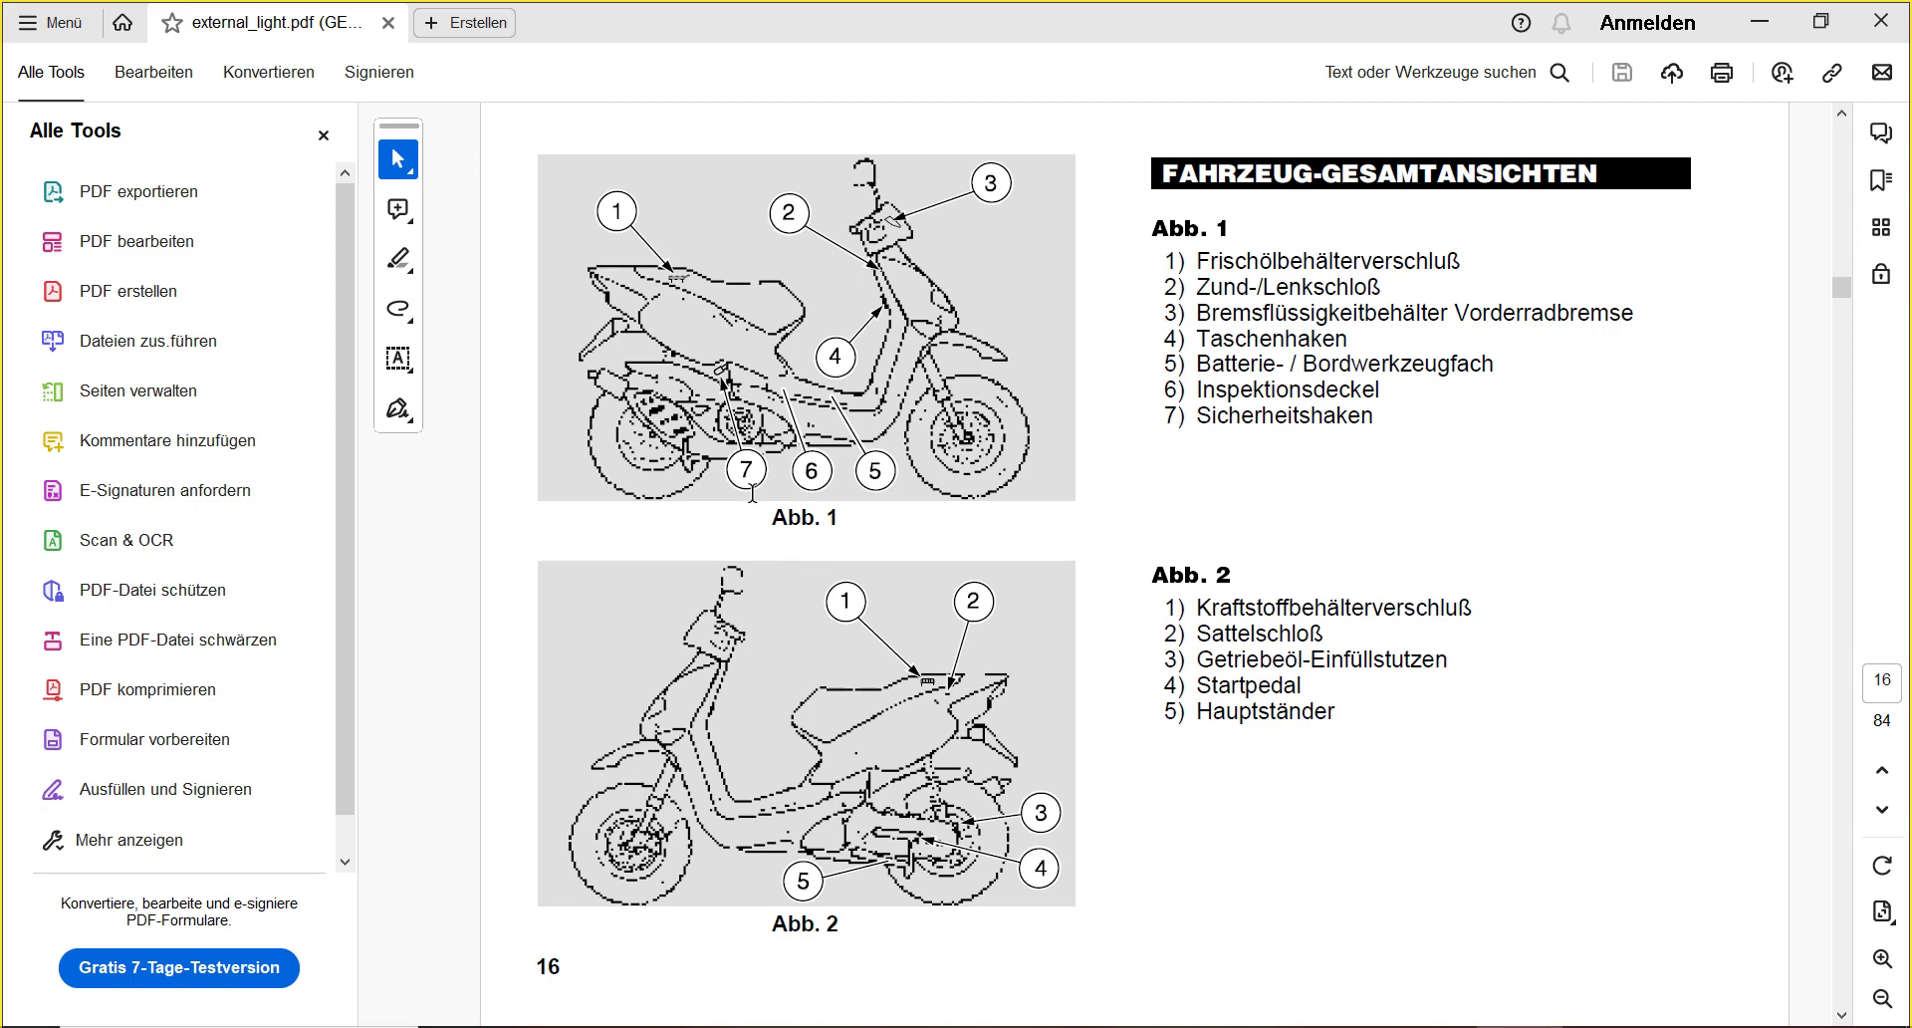
scroll(753, 493, down, 3)
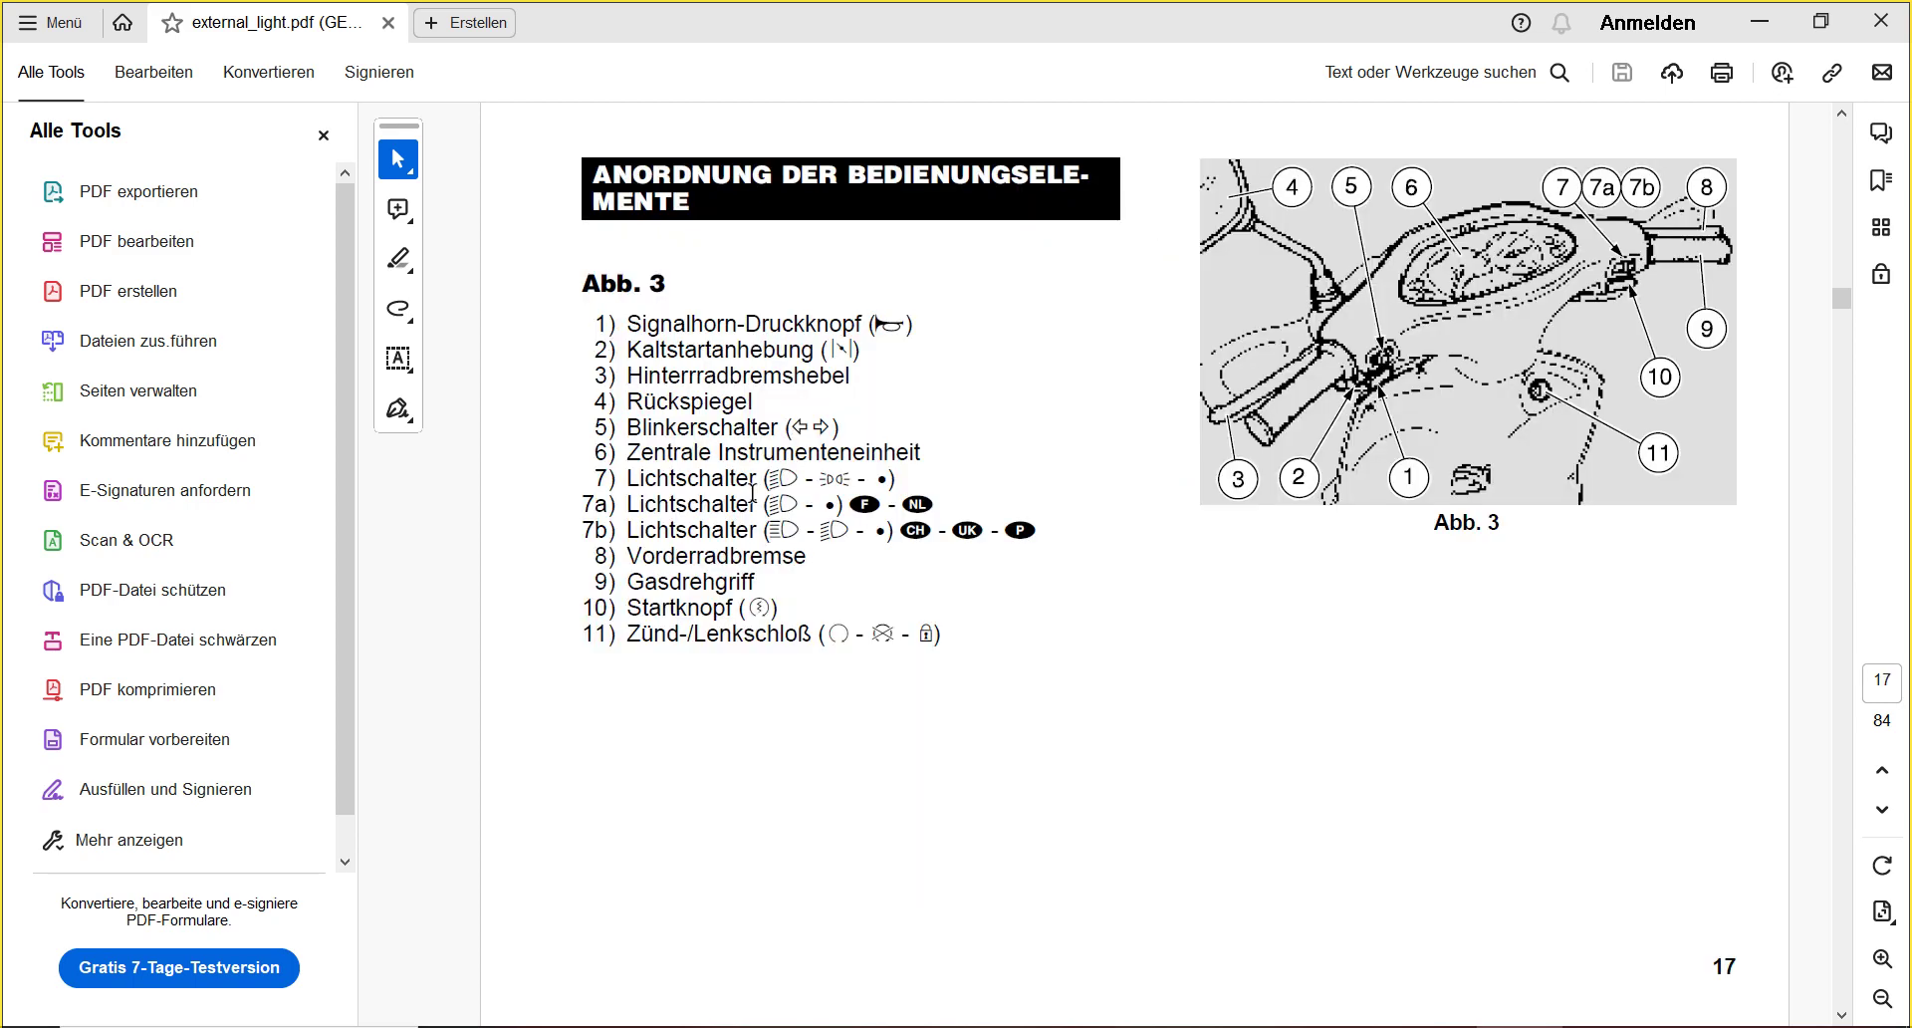
scroll(752, 492, down, 8)
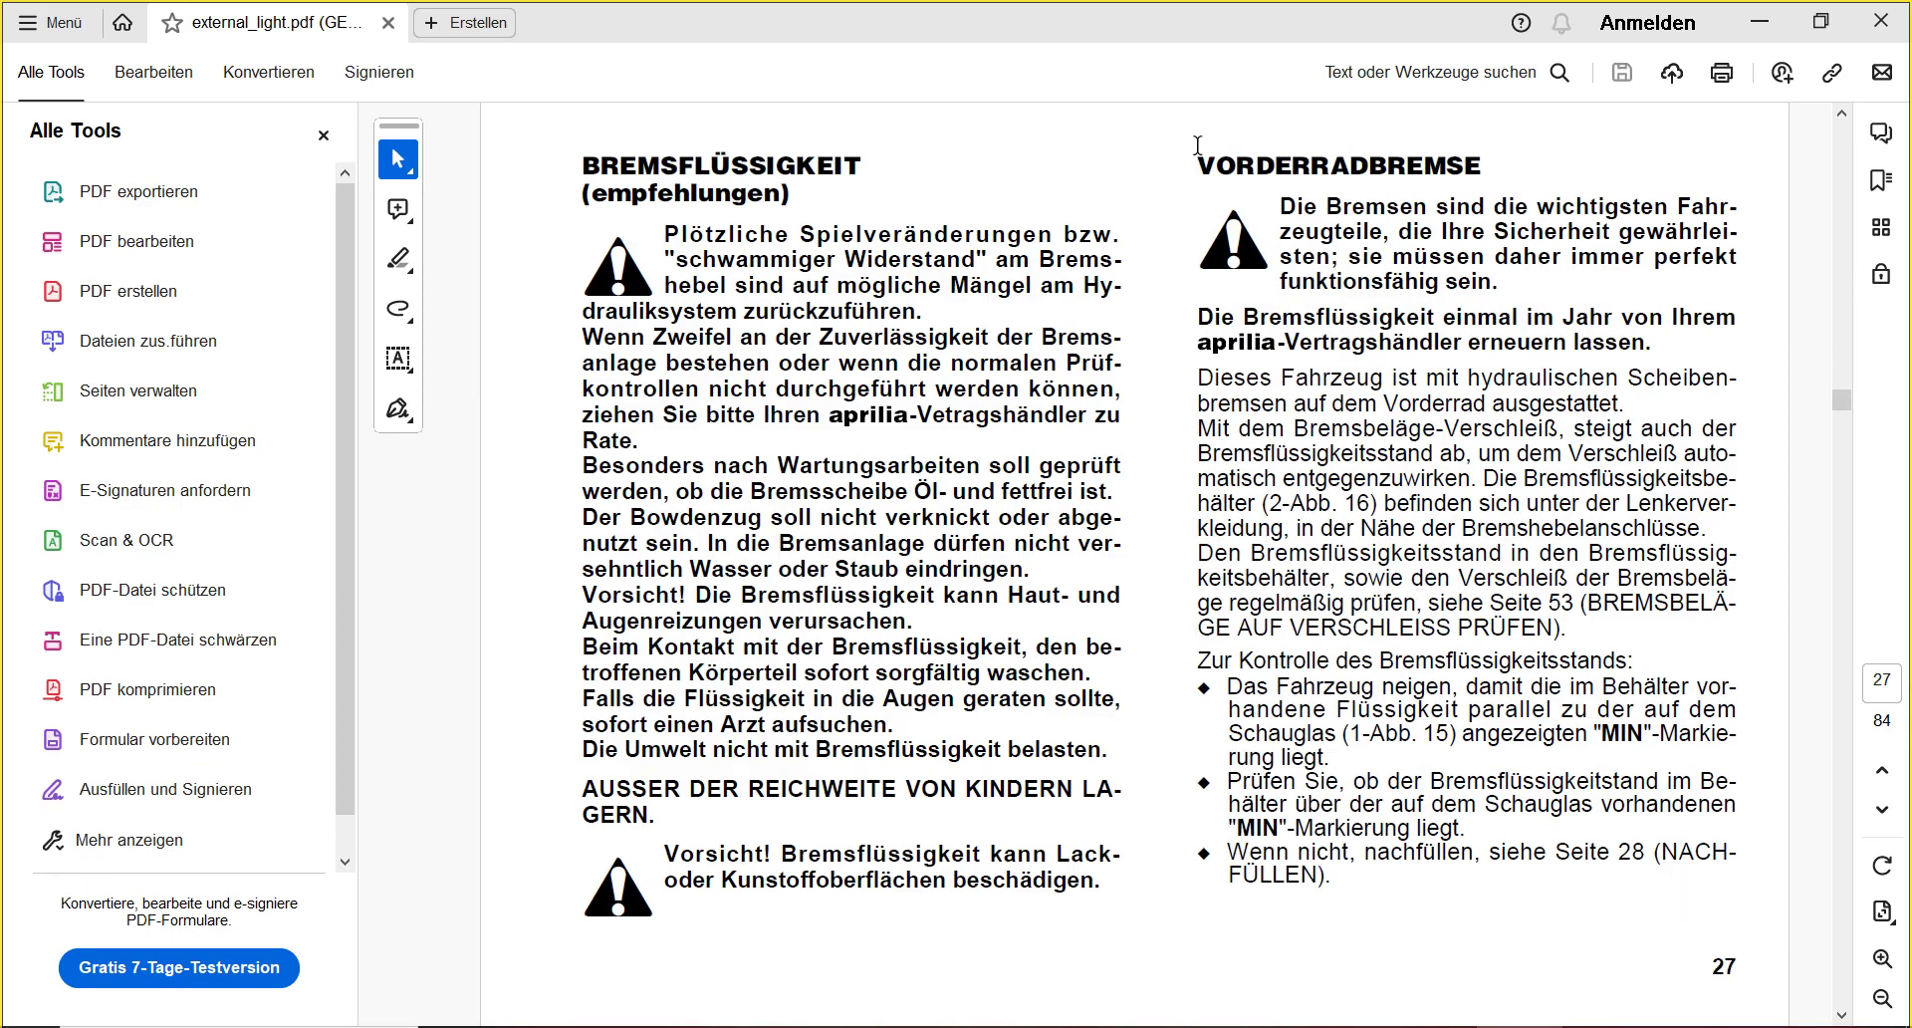
- Check further pages of external_light.pdf, close it and go up to the PDF 11.23 folder
drag(1842, 403, 1843, 476)
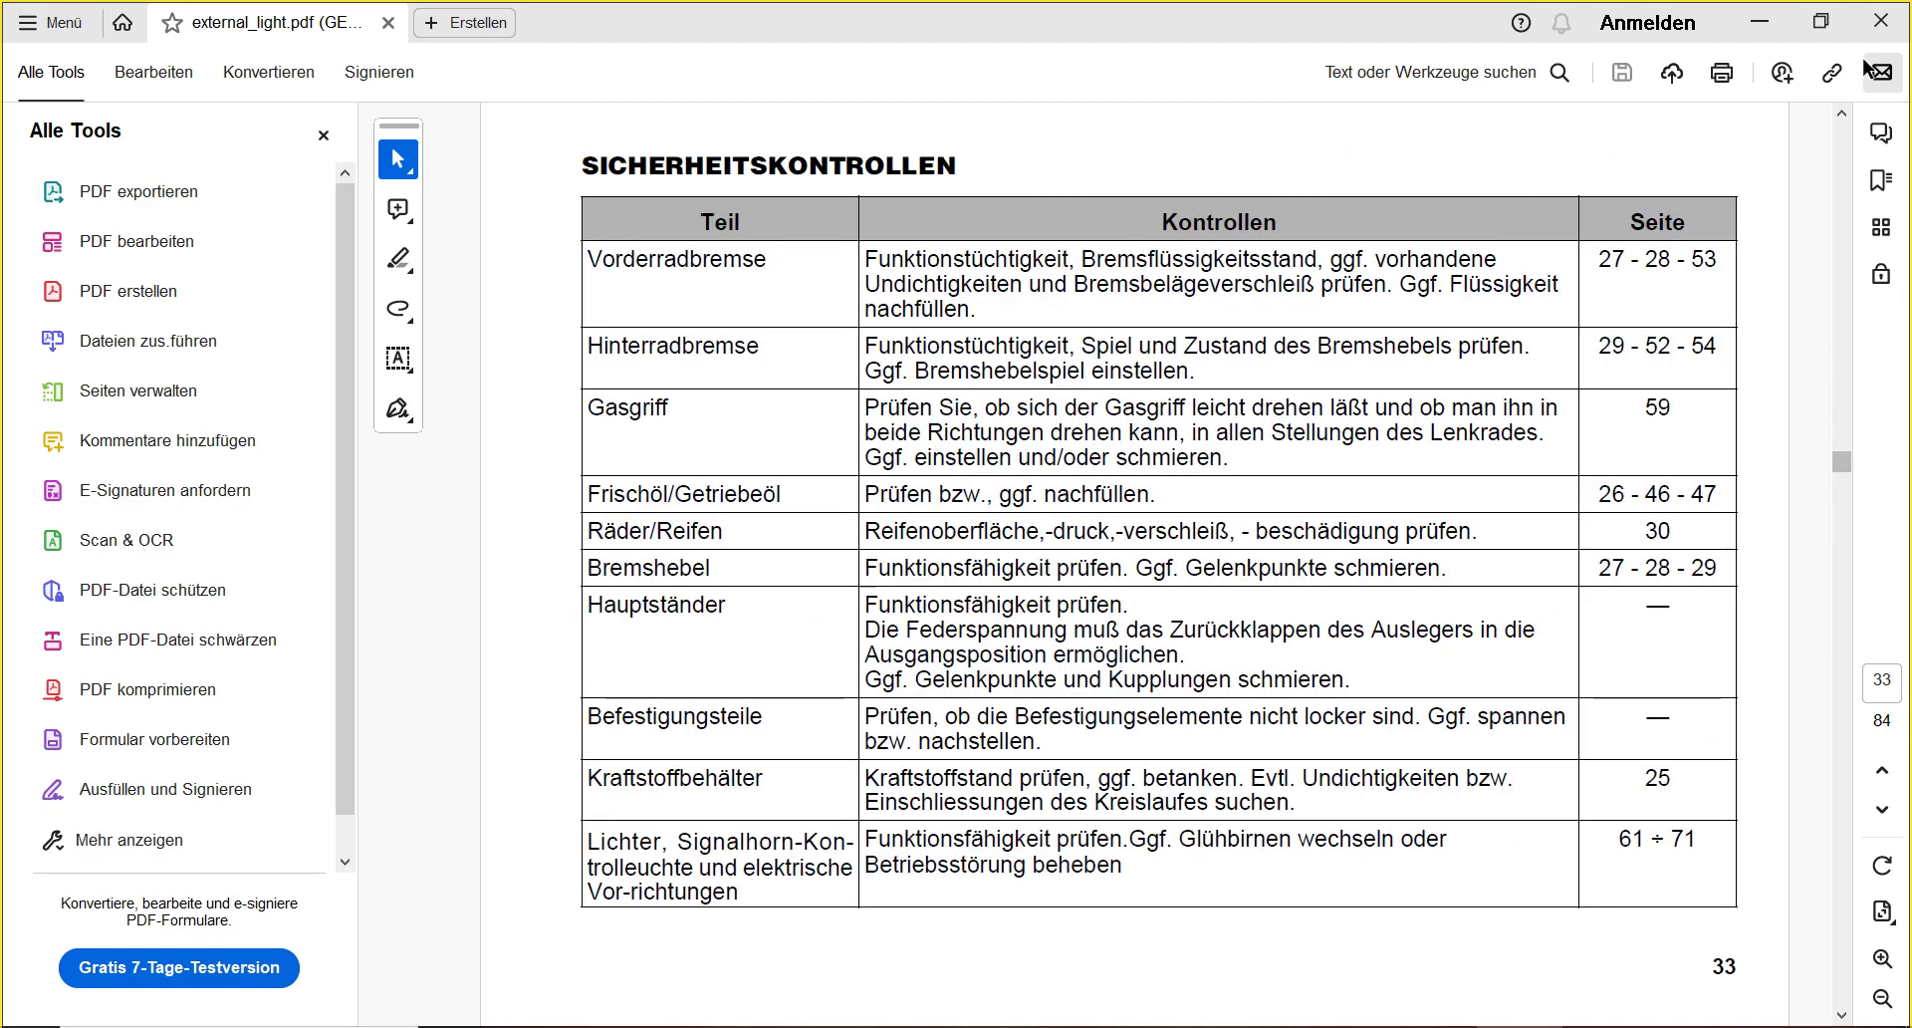
click(1881, 20)
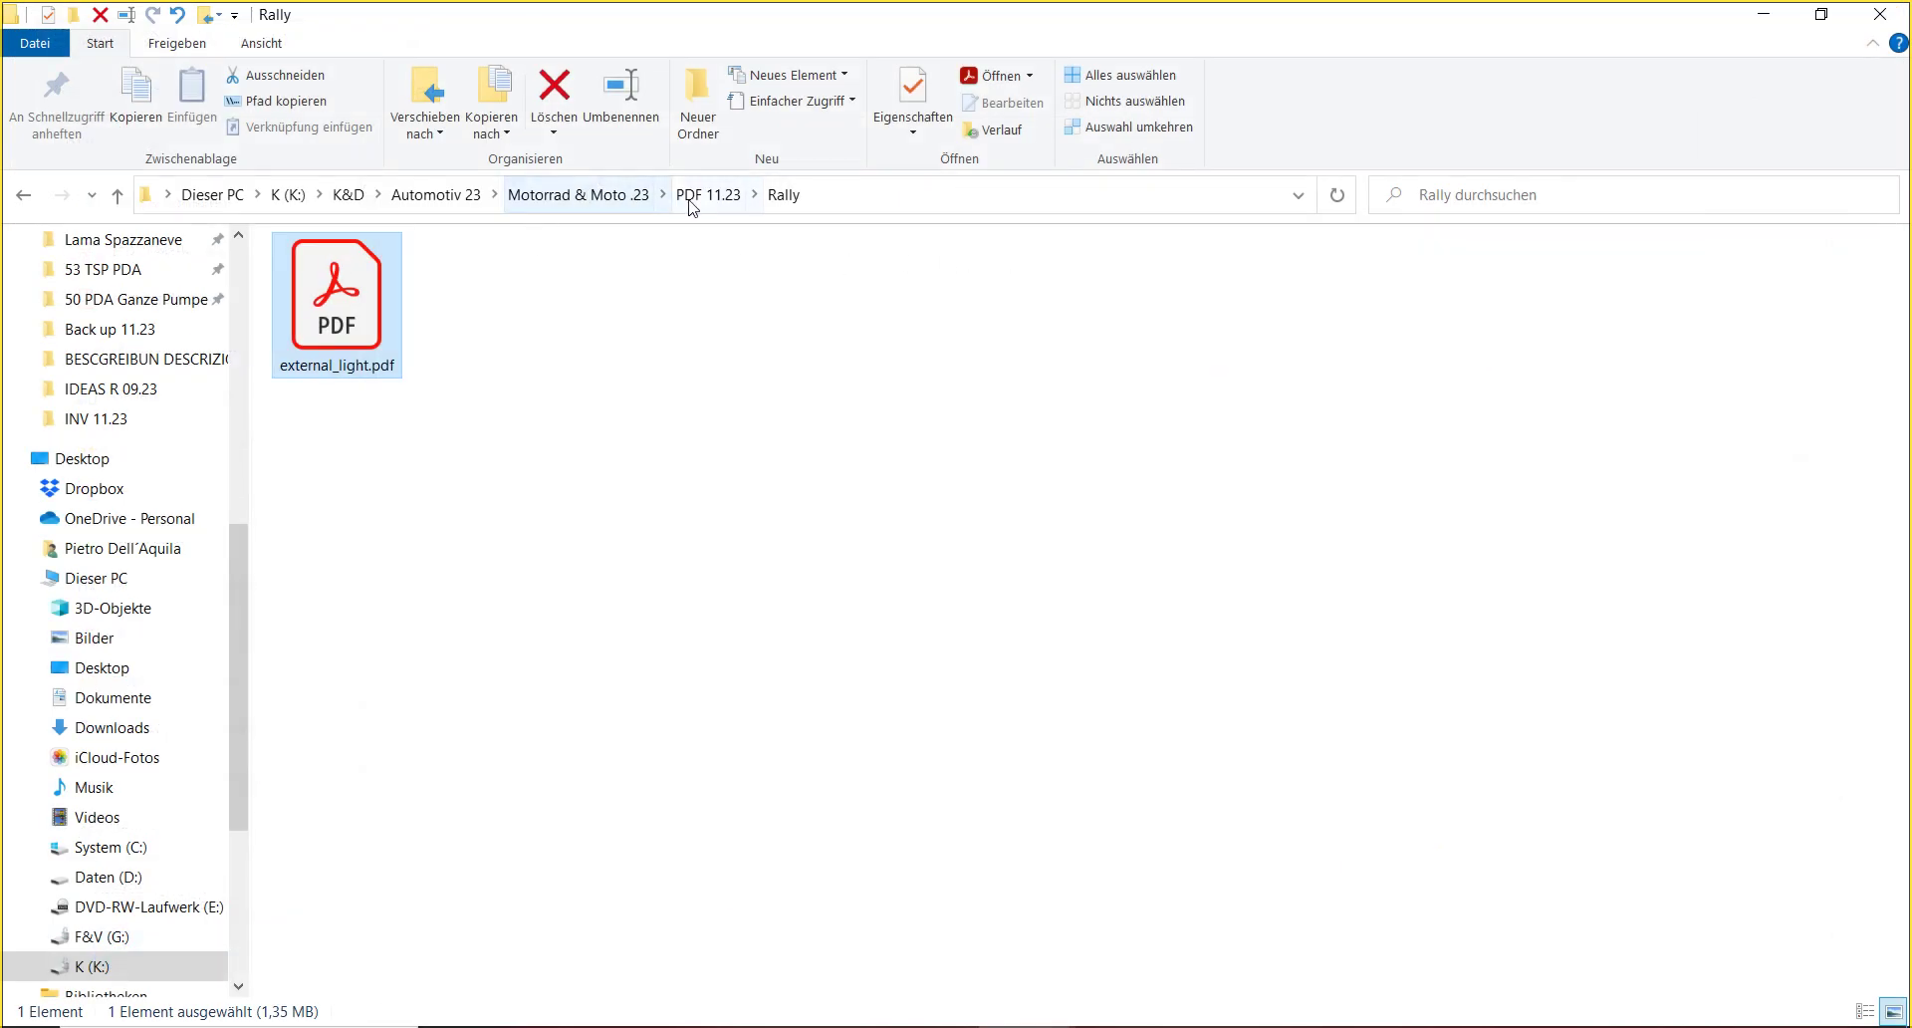
click(693, 198)
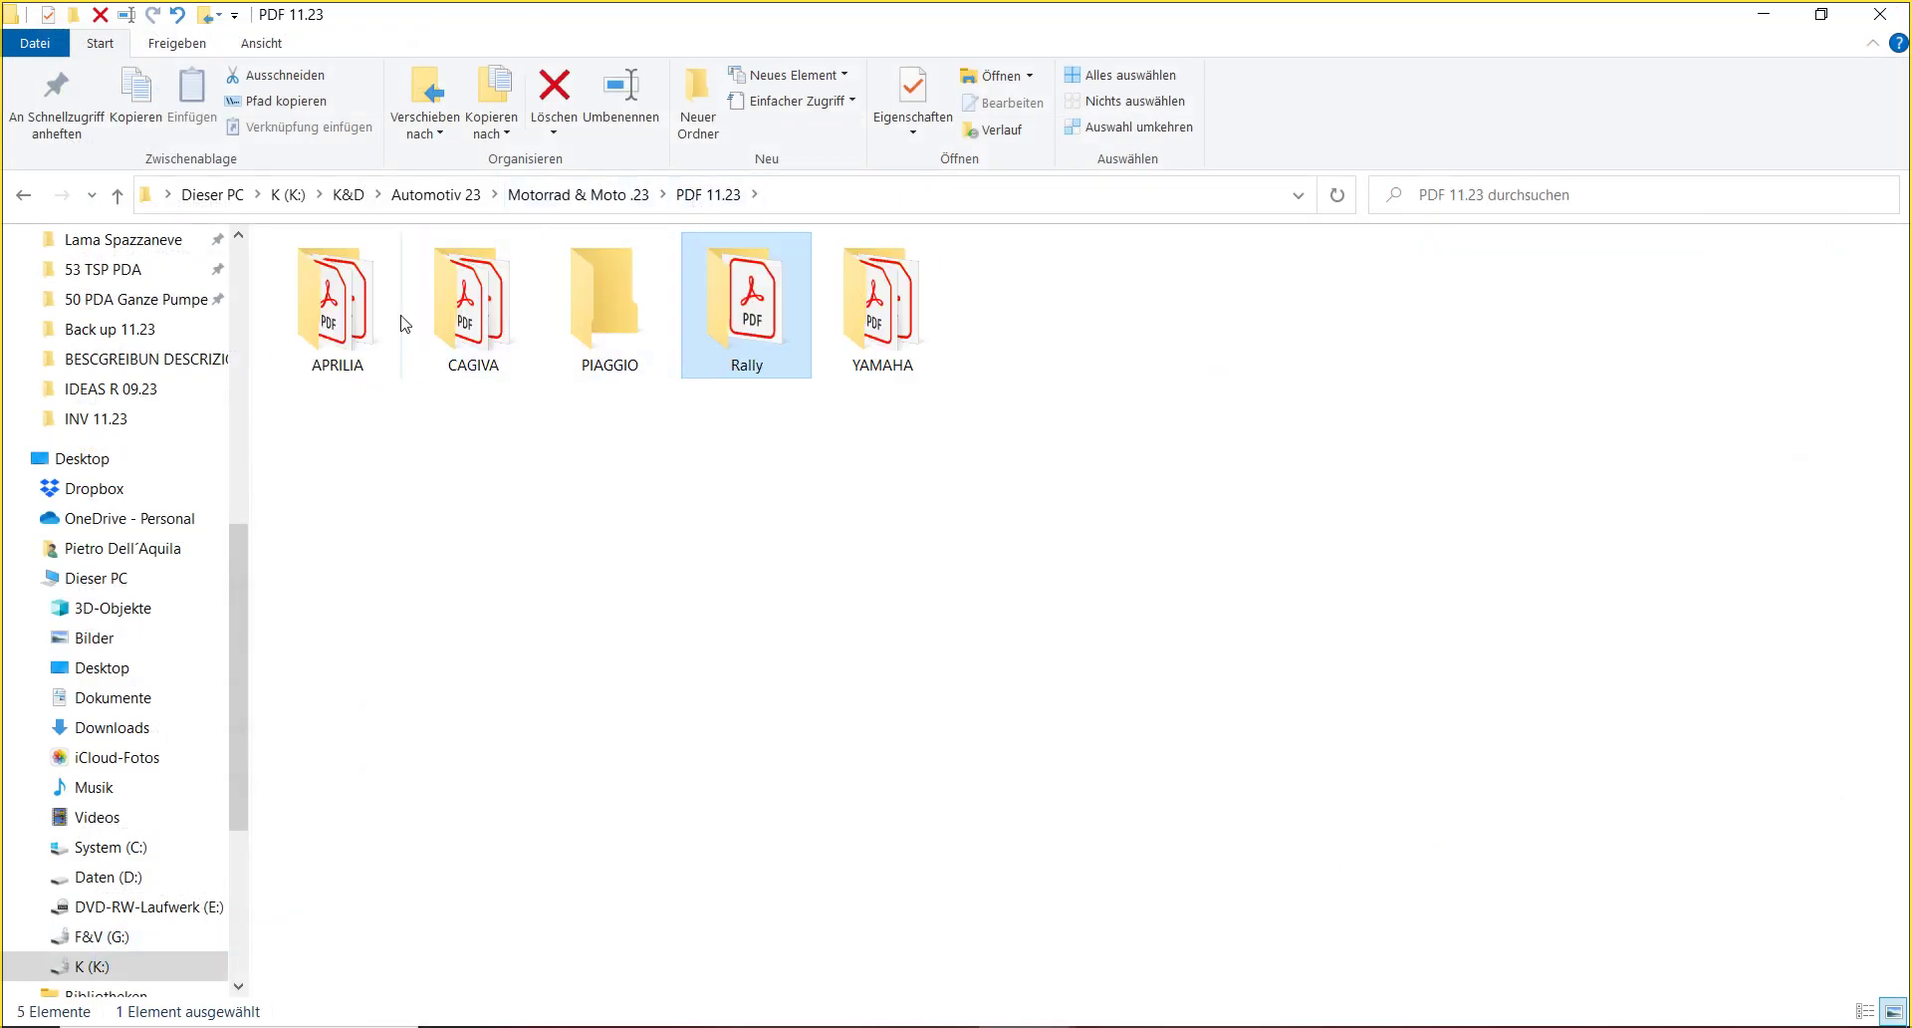
- Look through the contents of the APRILIA folder and return to PDF 11.23
double_click(348, 309)
click(516, 687)
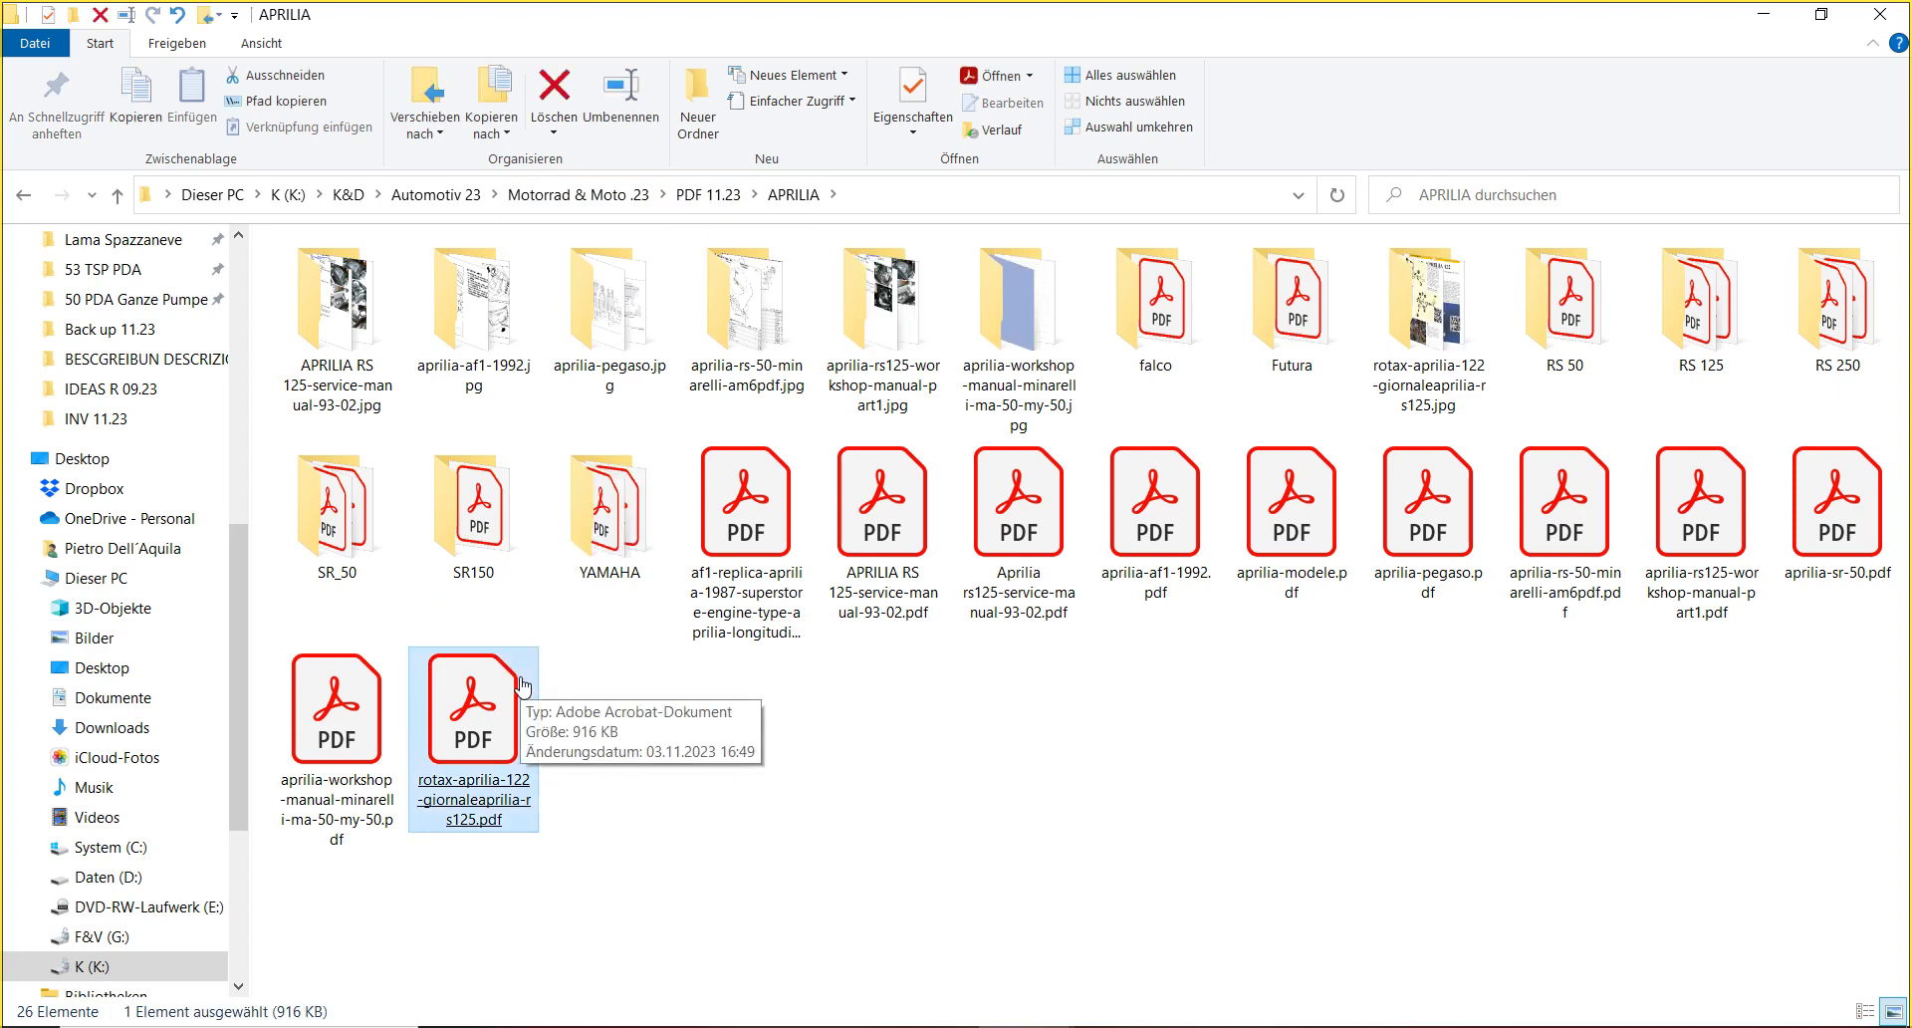
click(706, 196)
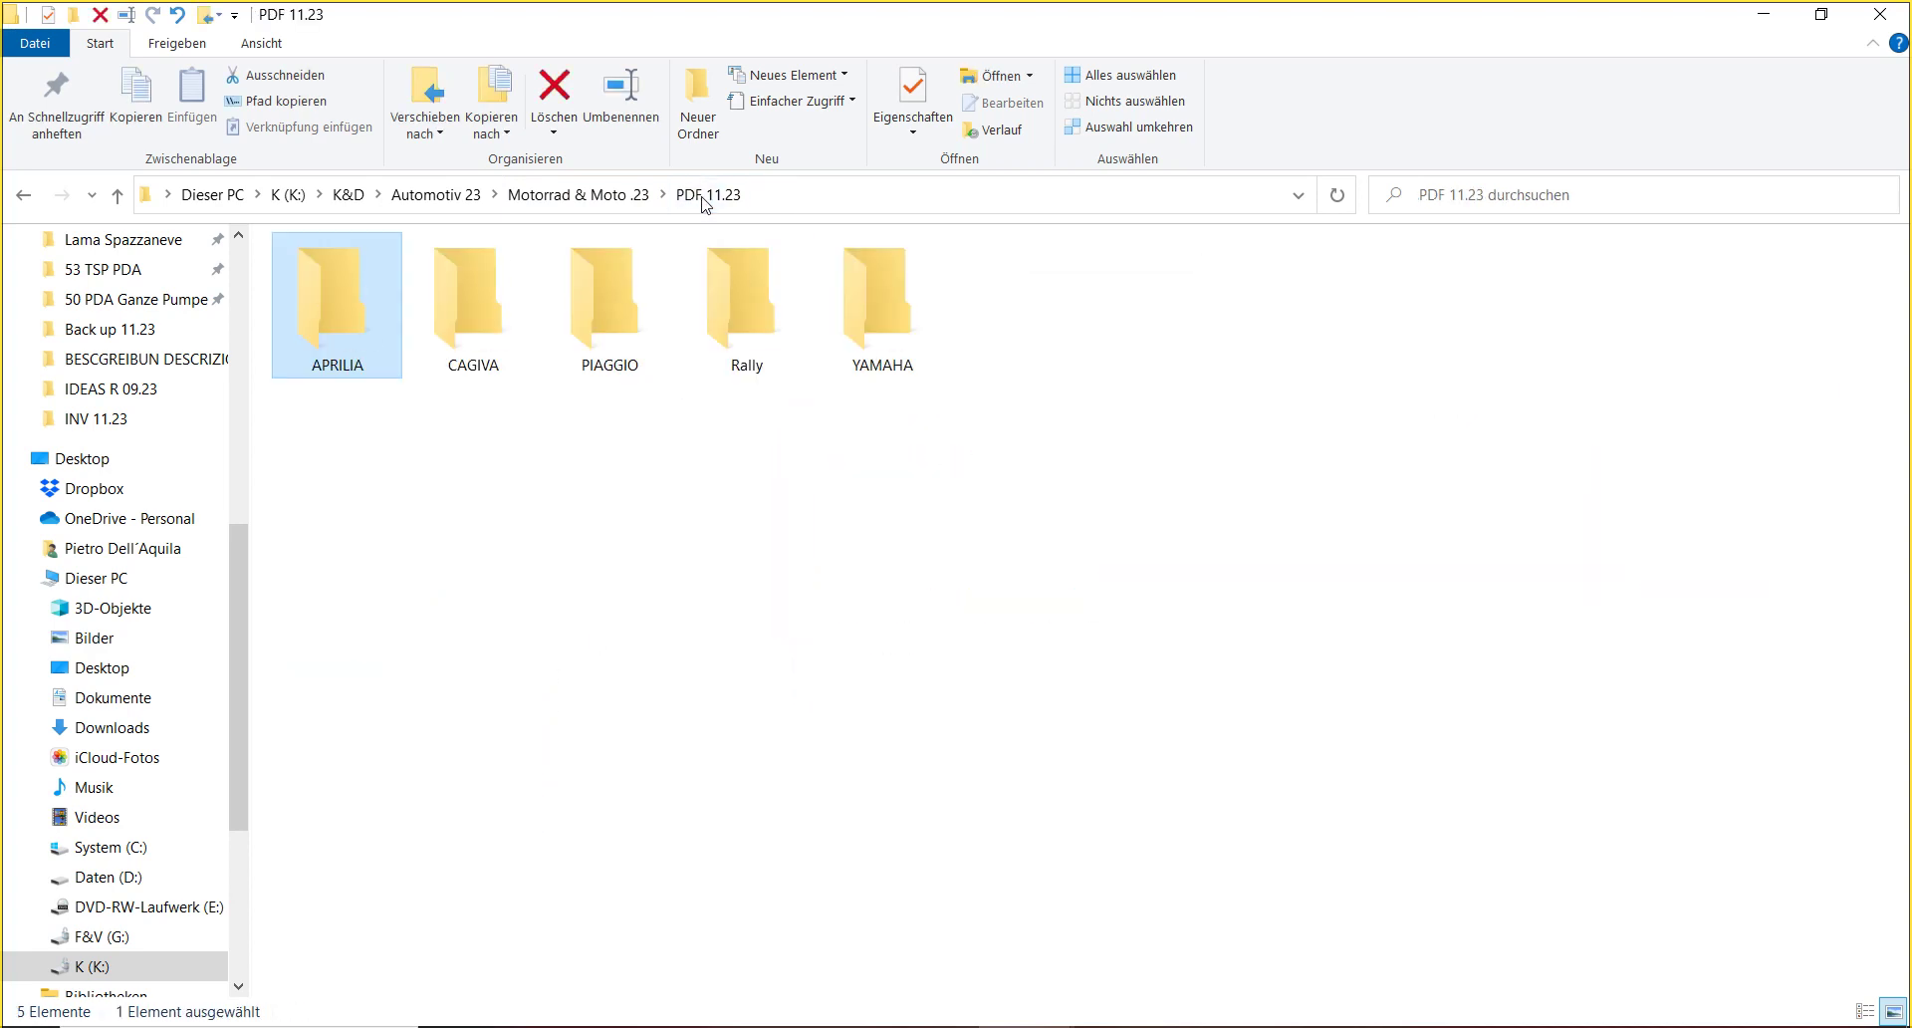
- Rename the Rally folder as Rally Scooter
click(760, 334)
click(638, 124)
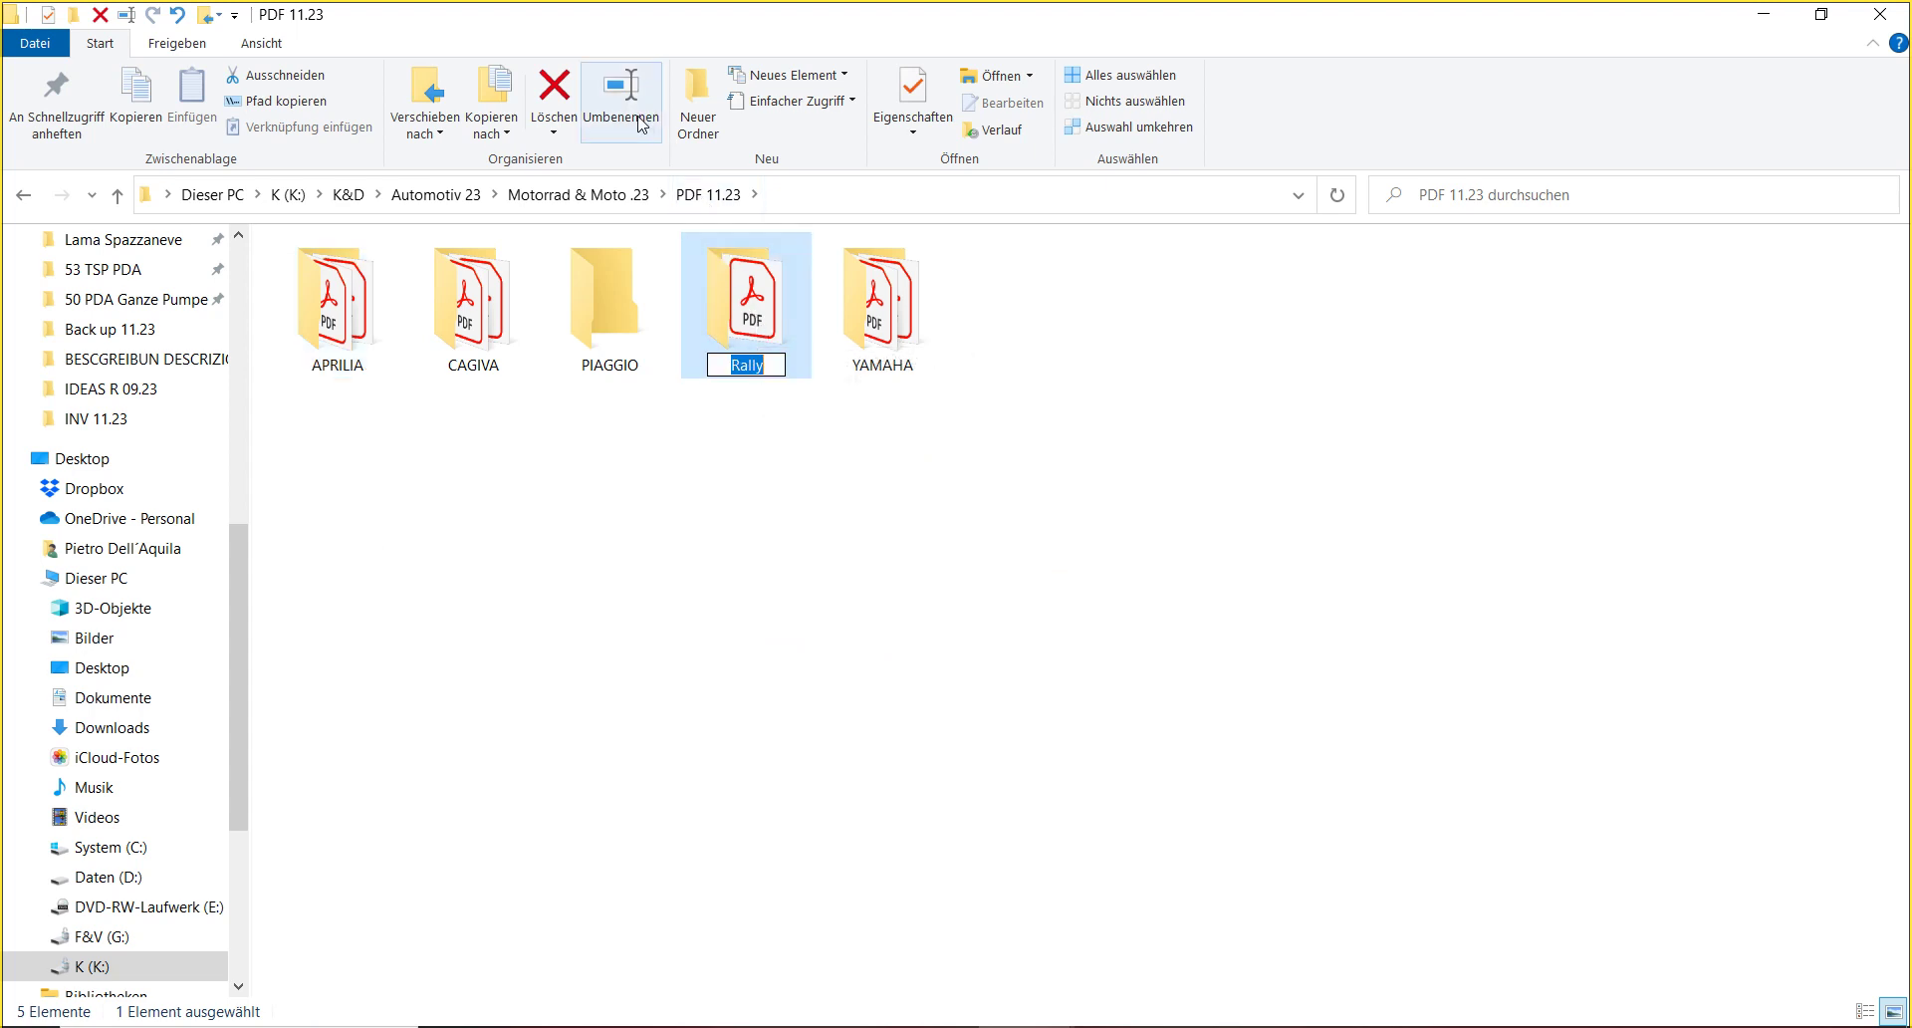
key(Right)
text(s)
key(BackSpace)
key(Caps_Lock)
text(S)
key(Caps_Lock)
text(xo)
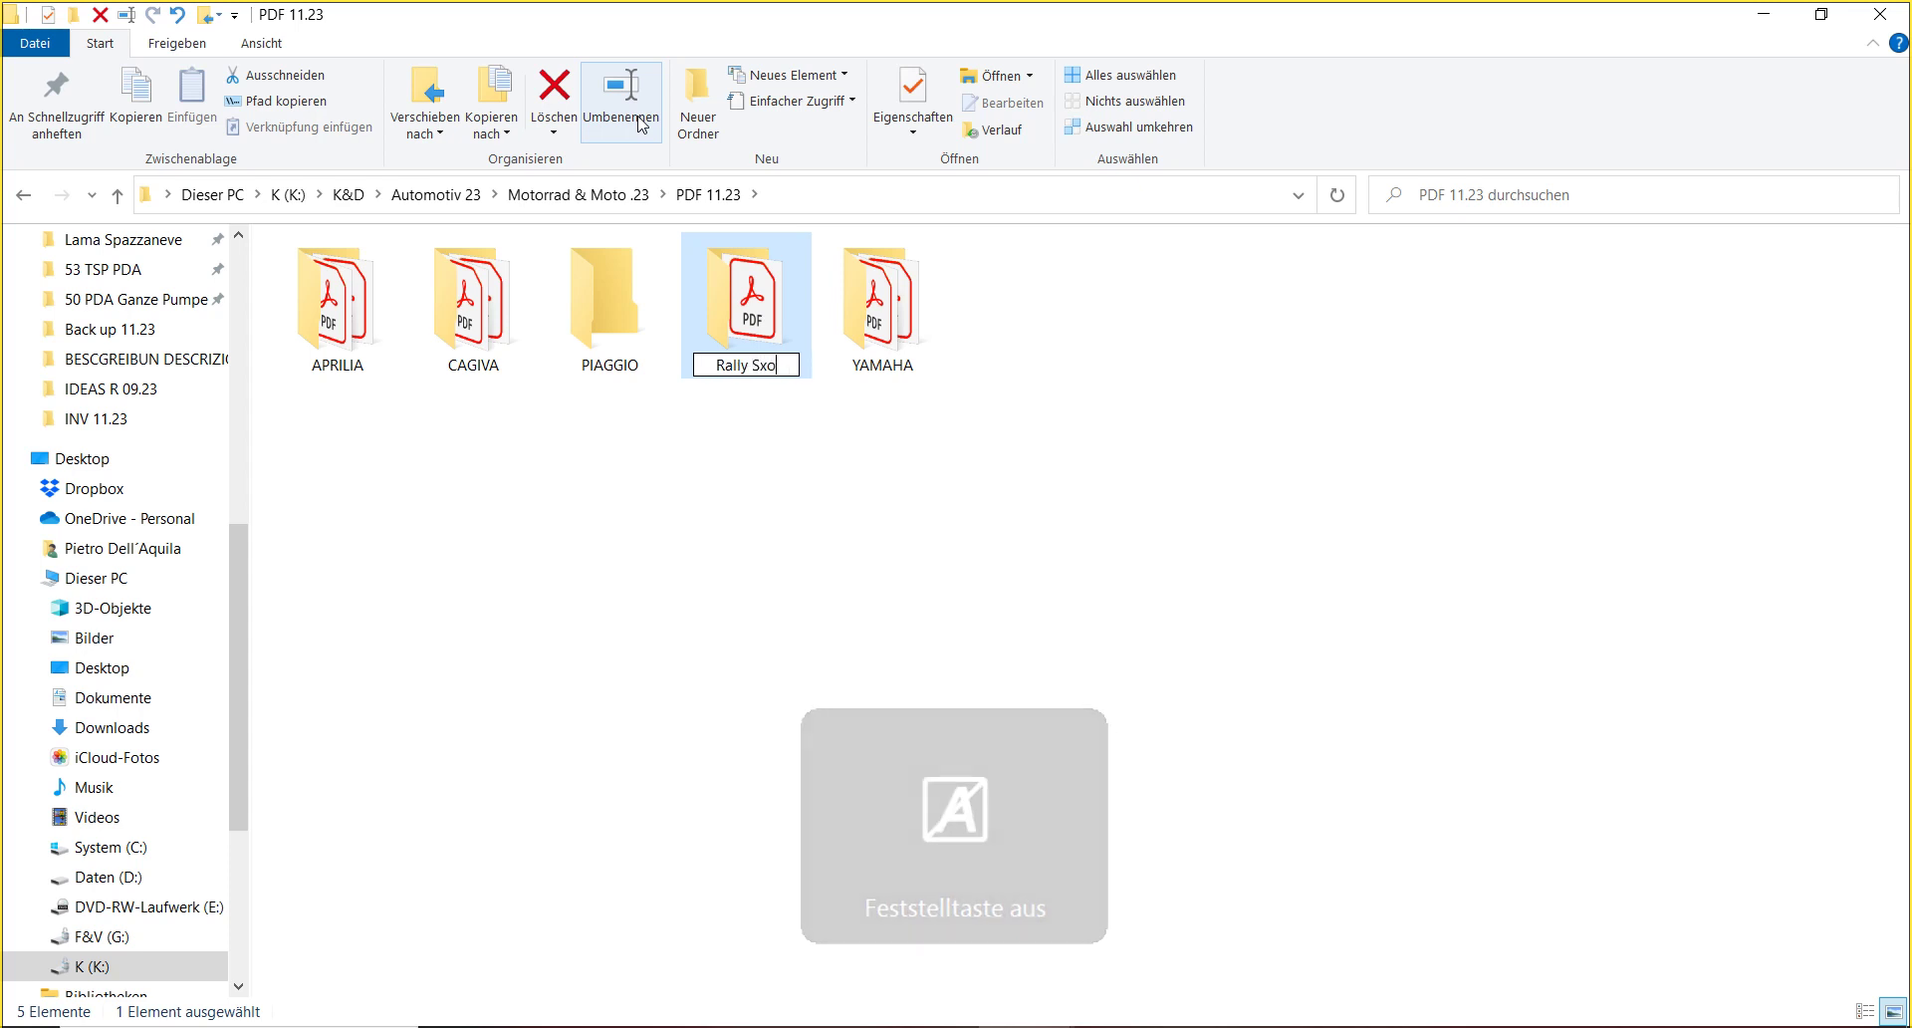
text(ter)
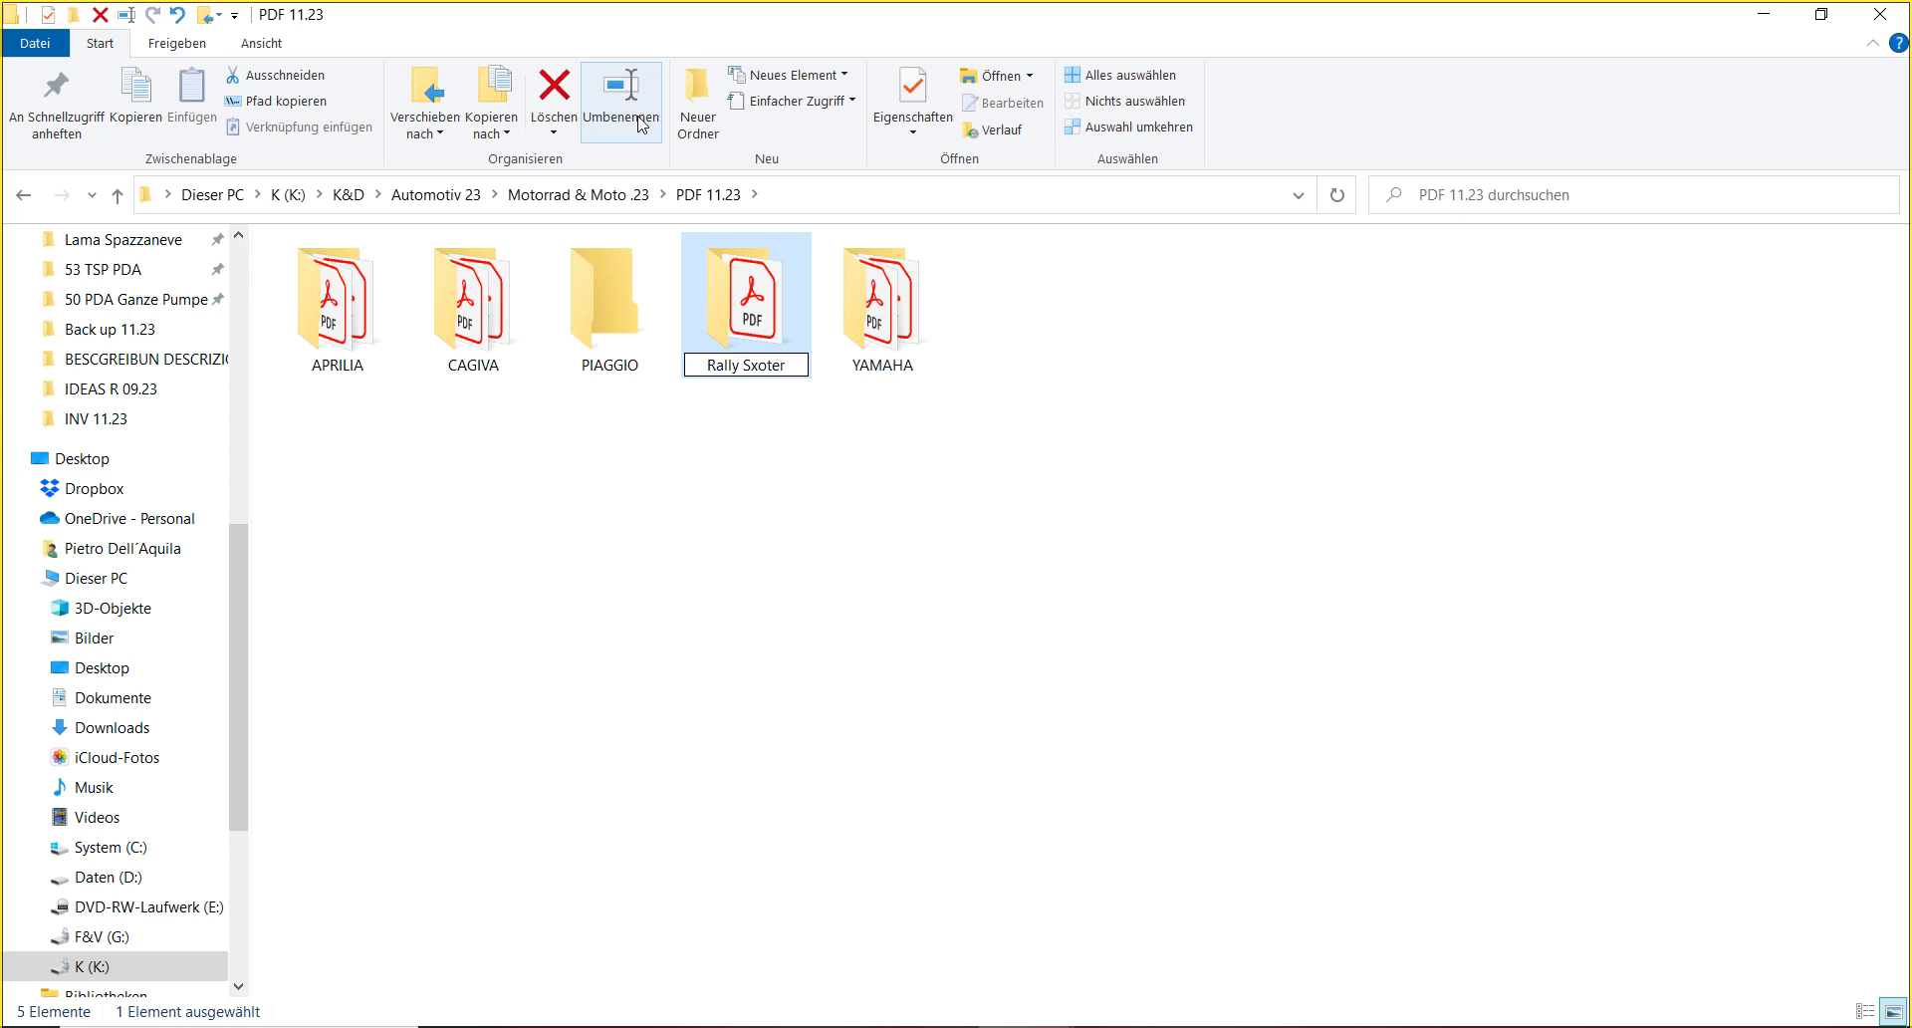
key(Left)
key(Left)
key(Left)
key(Left)
key(BackSpace)
text(co)
click(734, 339)
- Move the Rally Scooter folder into the APRILIA folder
drag(733, 340, 331, 303)
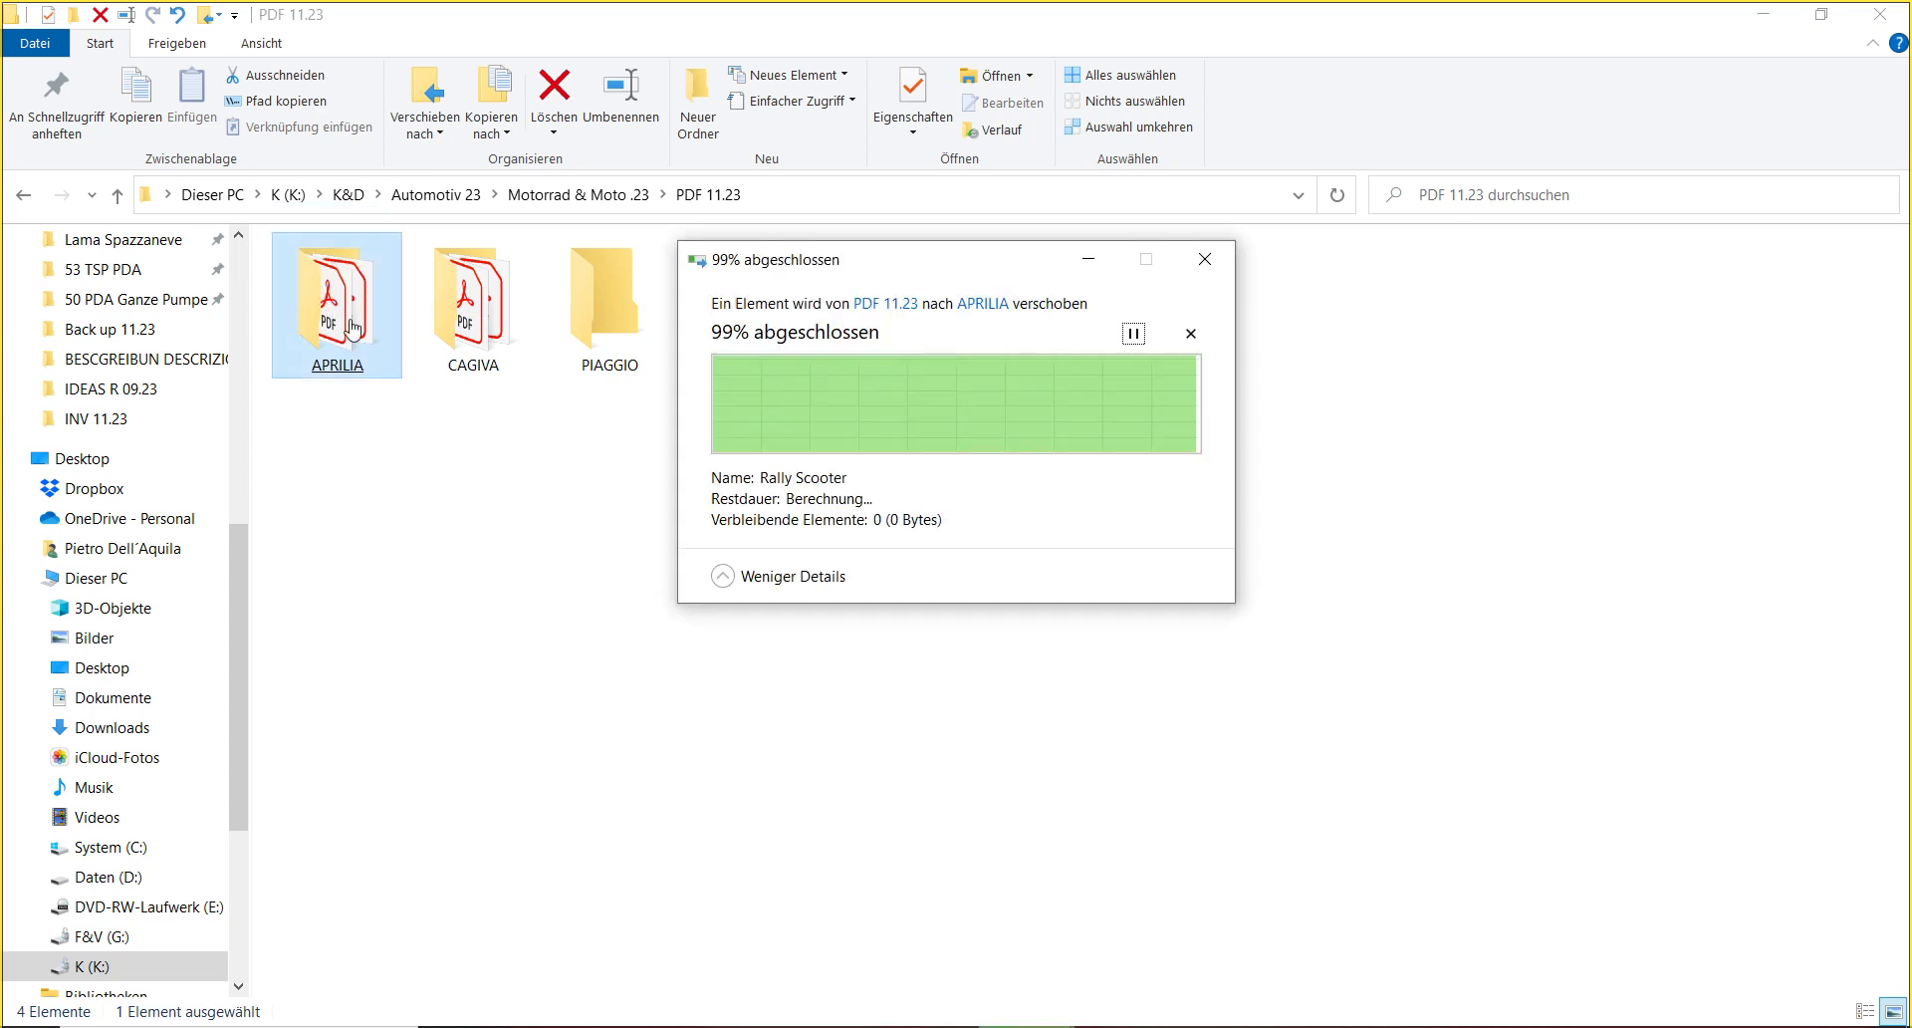
click(598, 367)
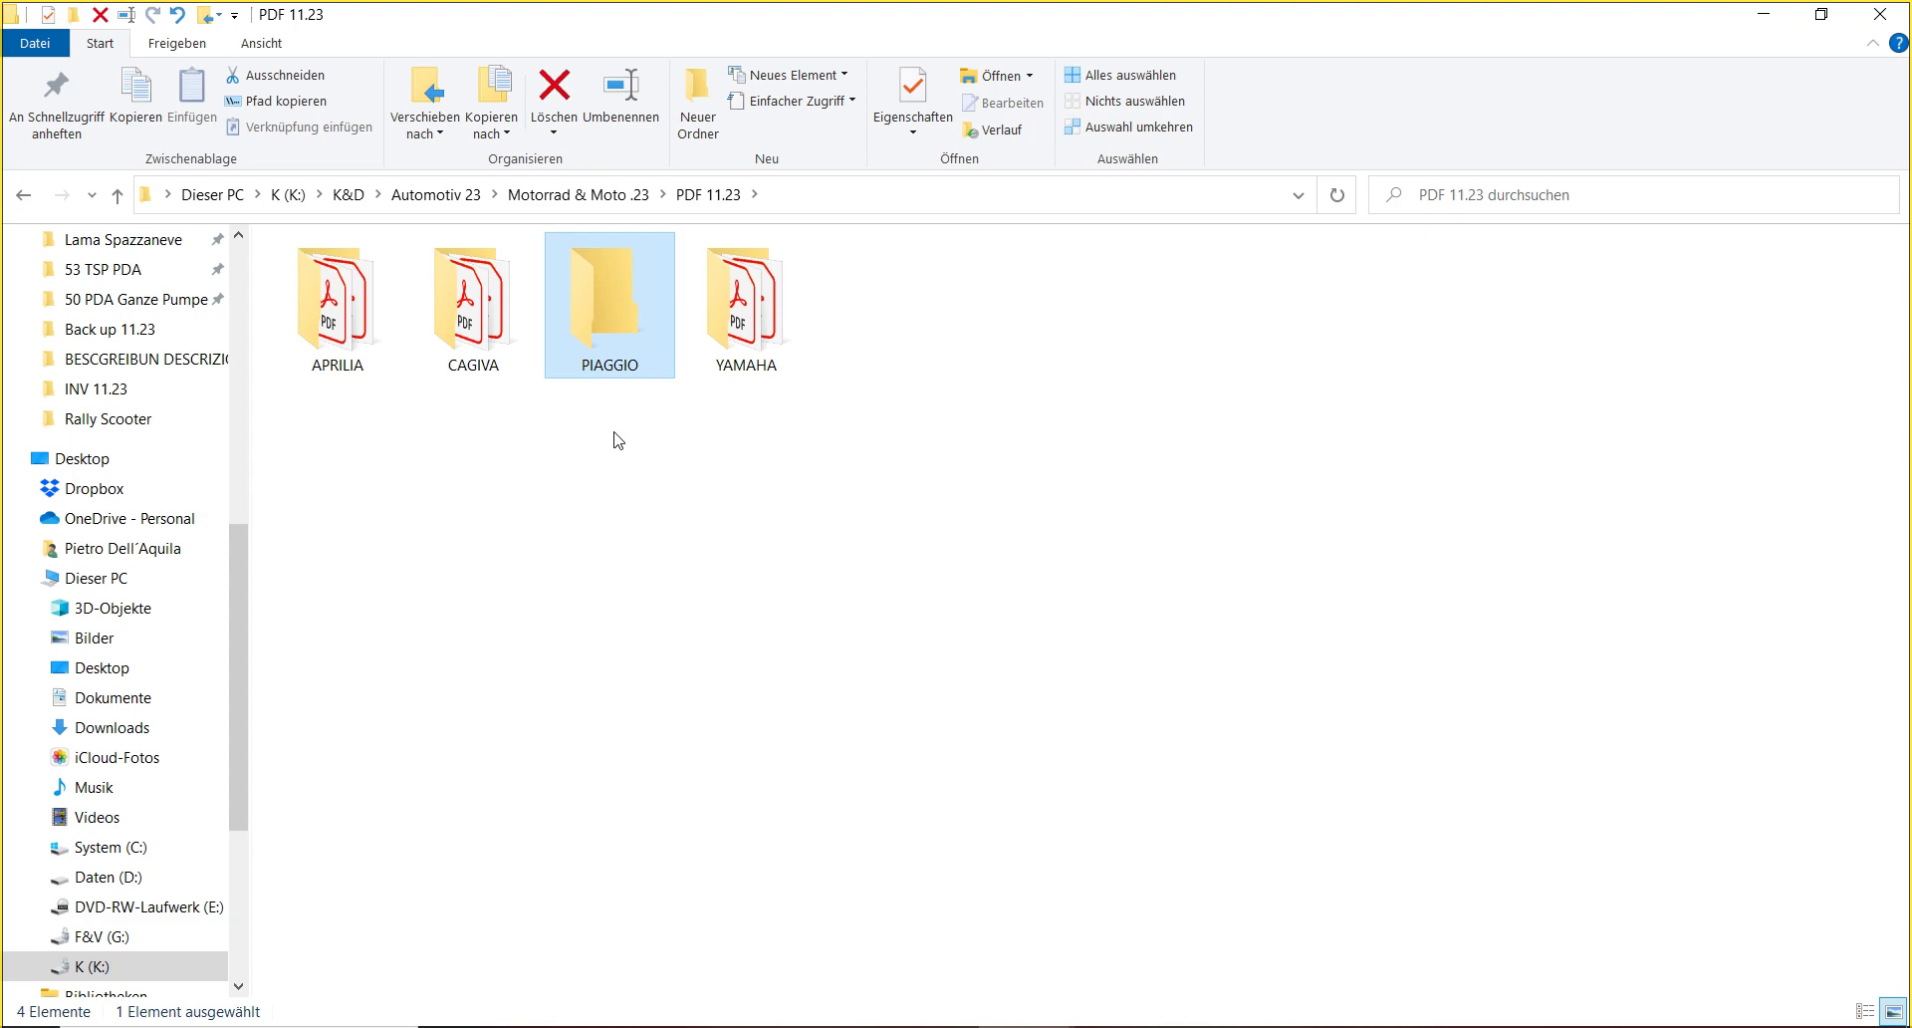
click(734, 348)
- Open the APRILIA folder and move aprilia-sr-50.pdf into its SR_50 subfolder
double_click(362, 312)
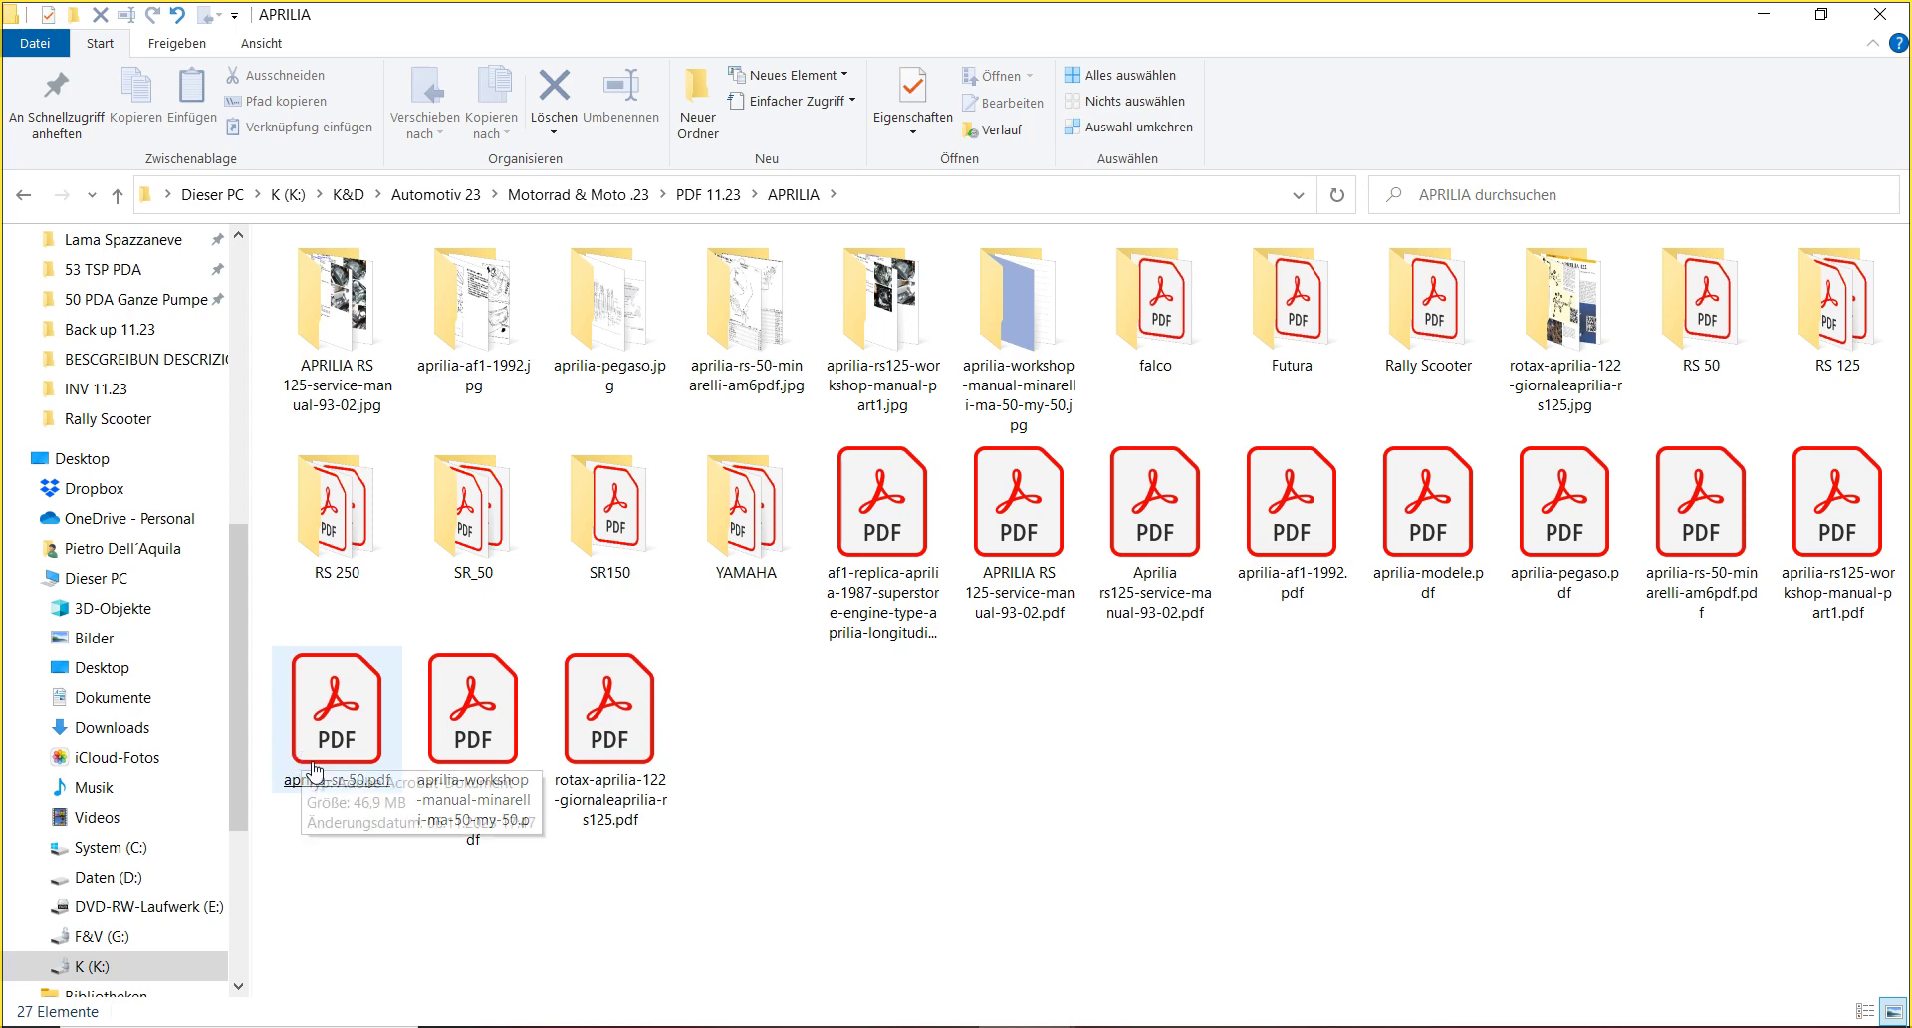
mouse_move(321, 786)
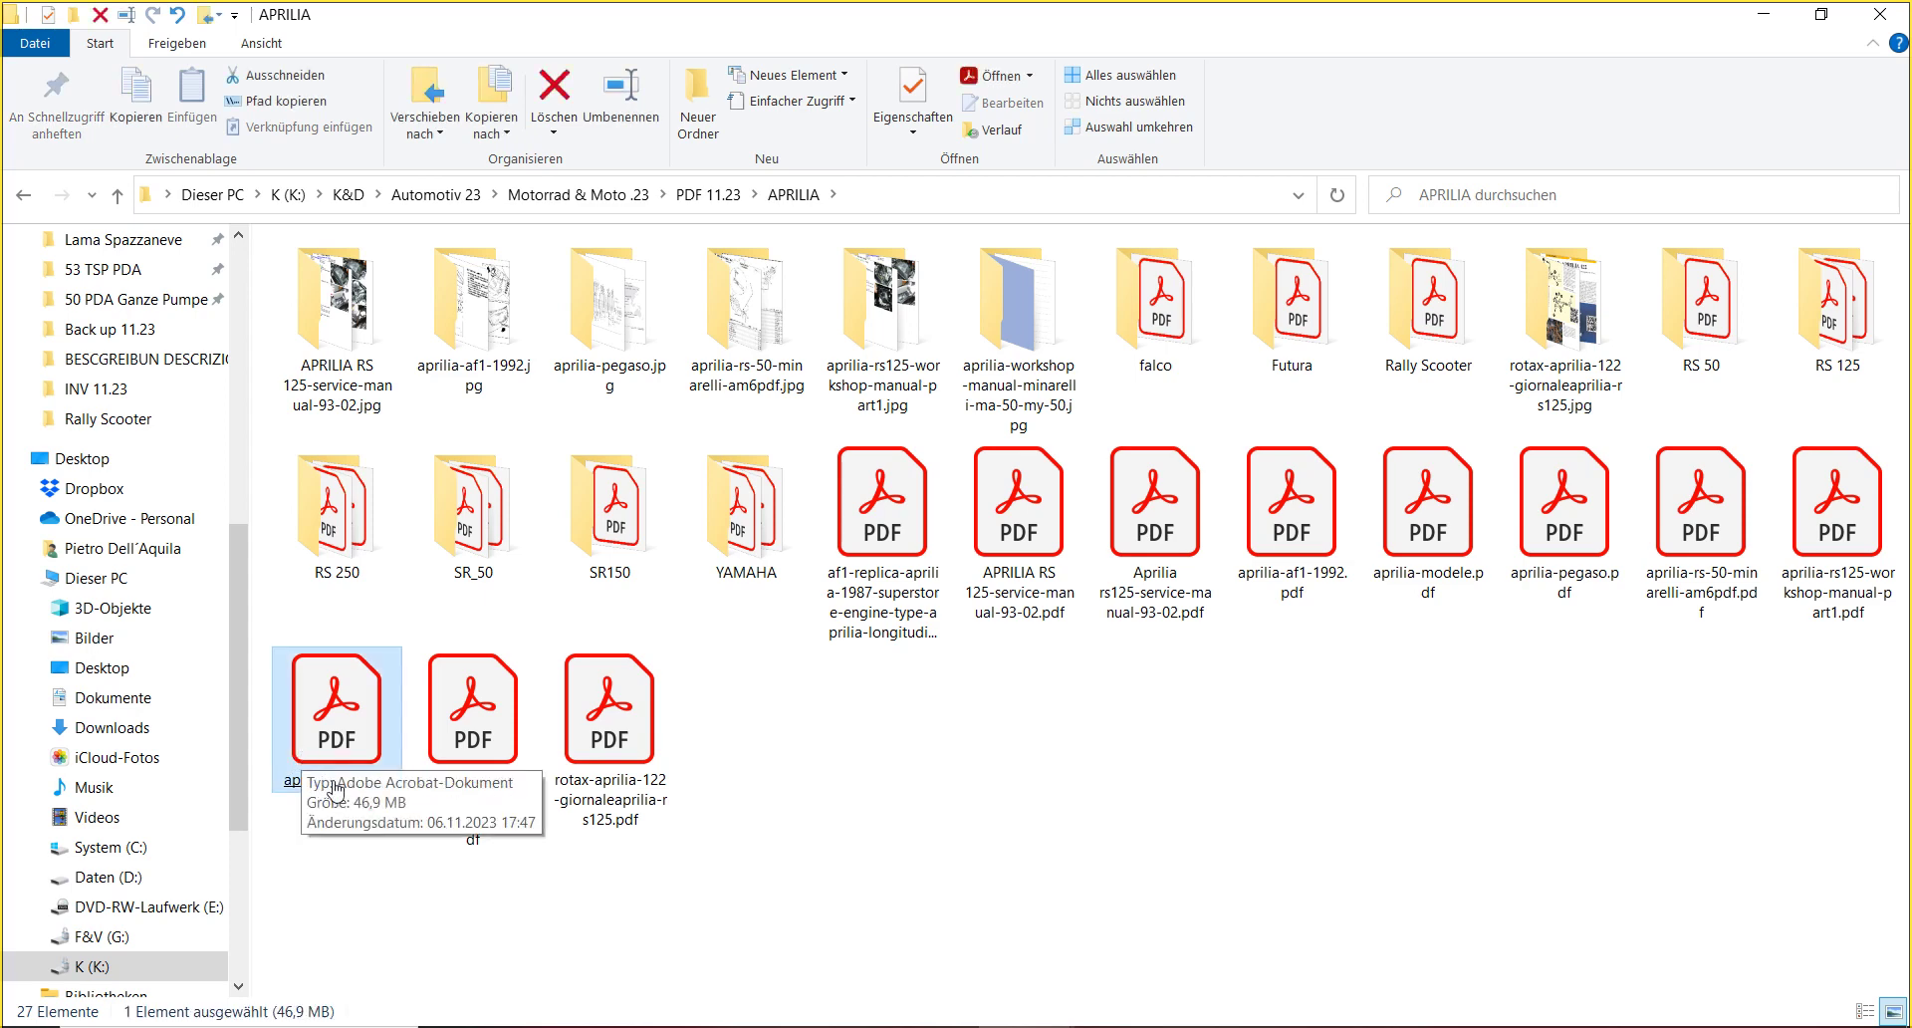
drag(335, 791, 478, 543)
click(478, 543)
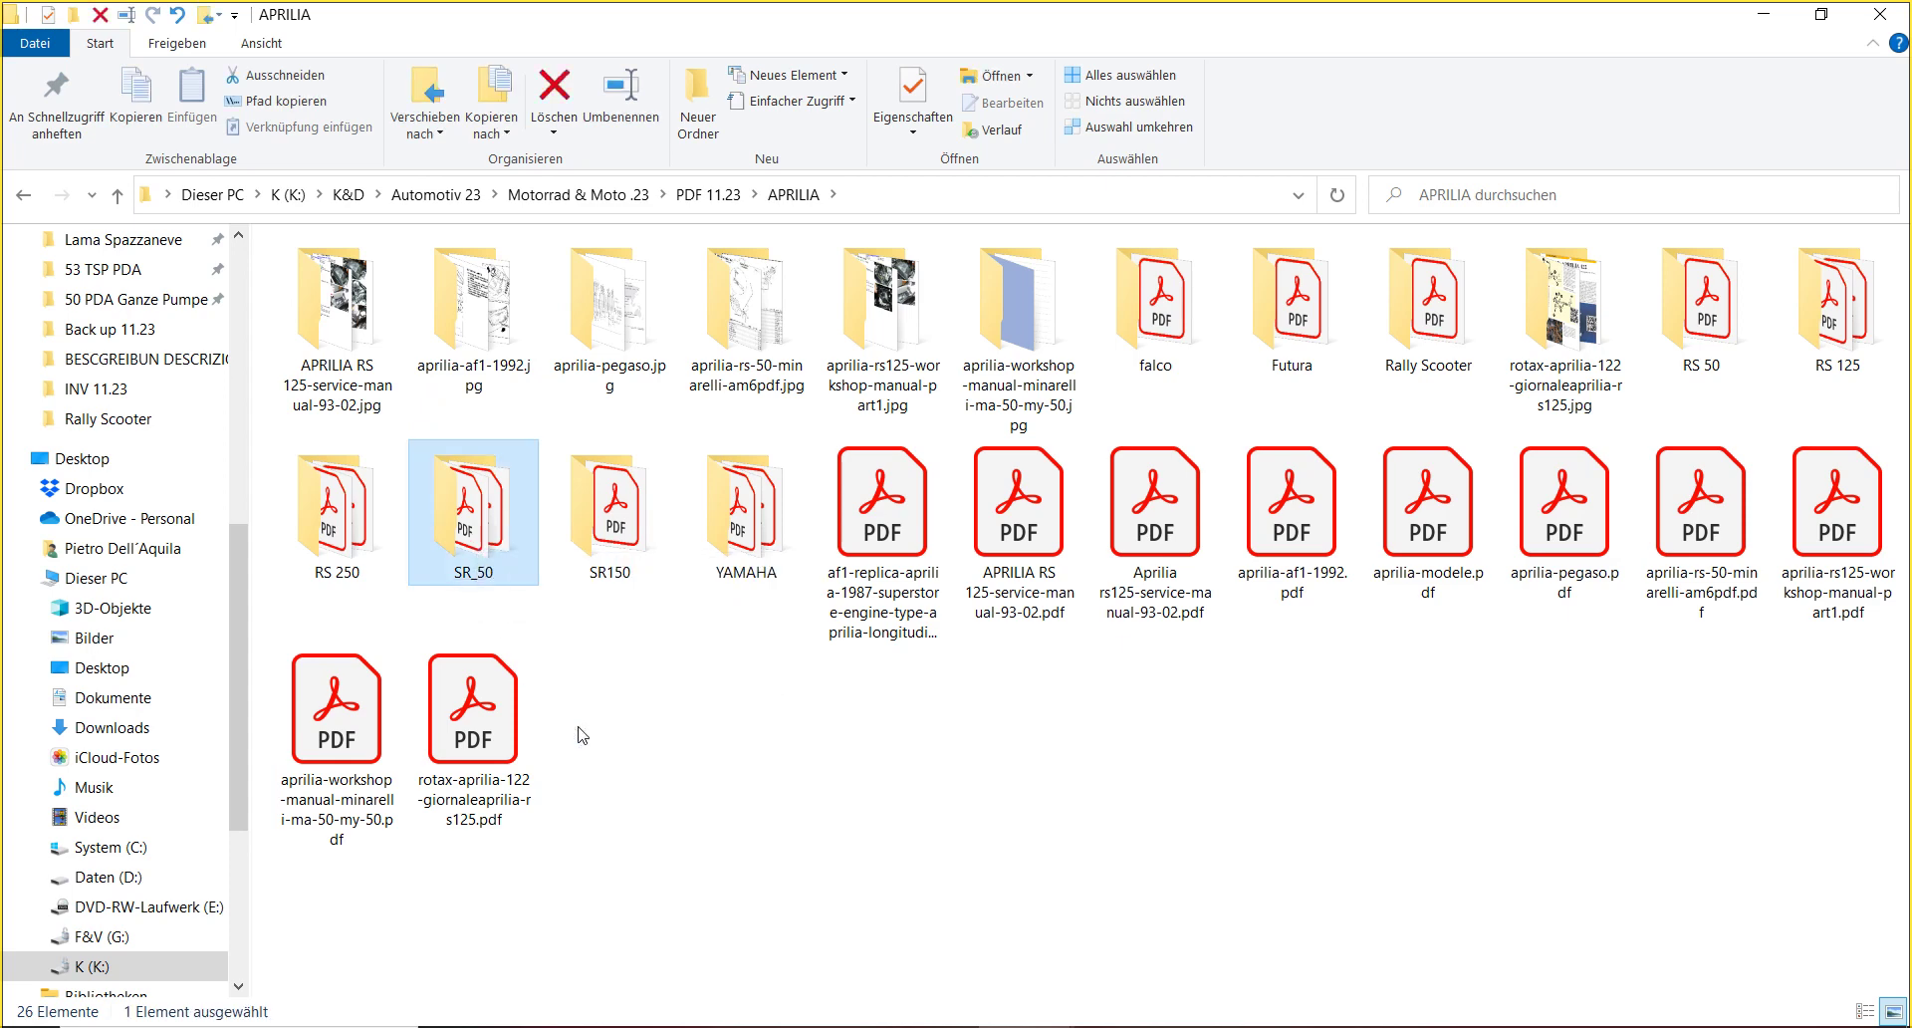
- Examine the page images in the rotax-aprilia-122-giornaleaprilia-rs125.jpg and APRILIA RS 125-service-manual-93-02.jpg folders, returning to APRILIA
double_click(1568, 290)
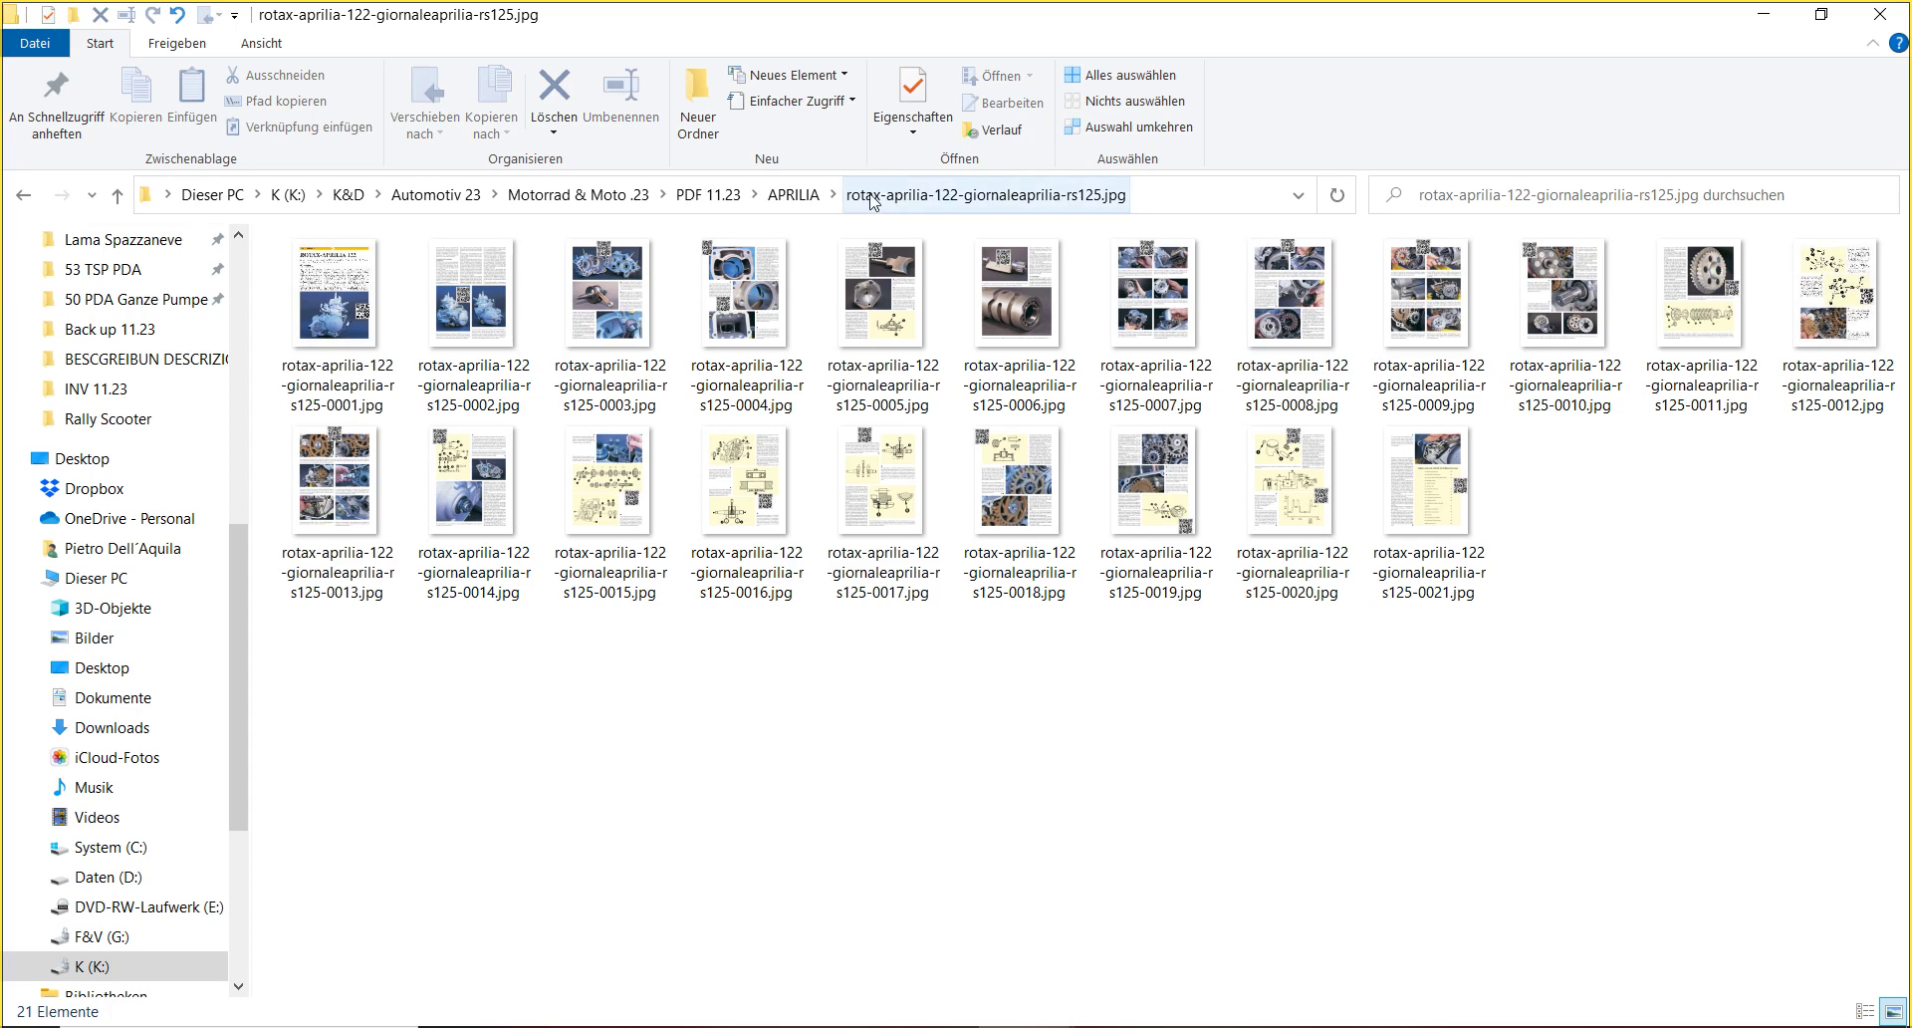
click(792, 195)
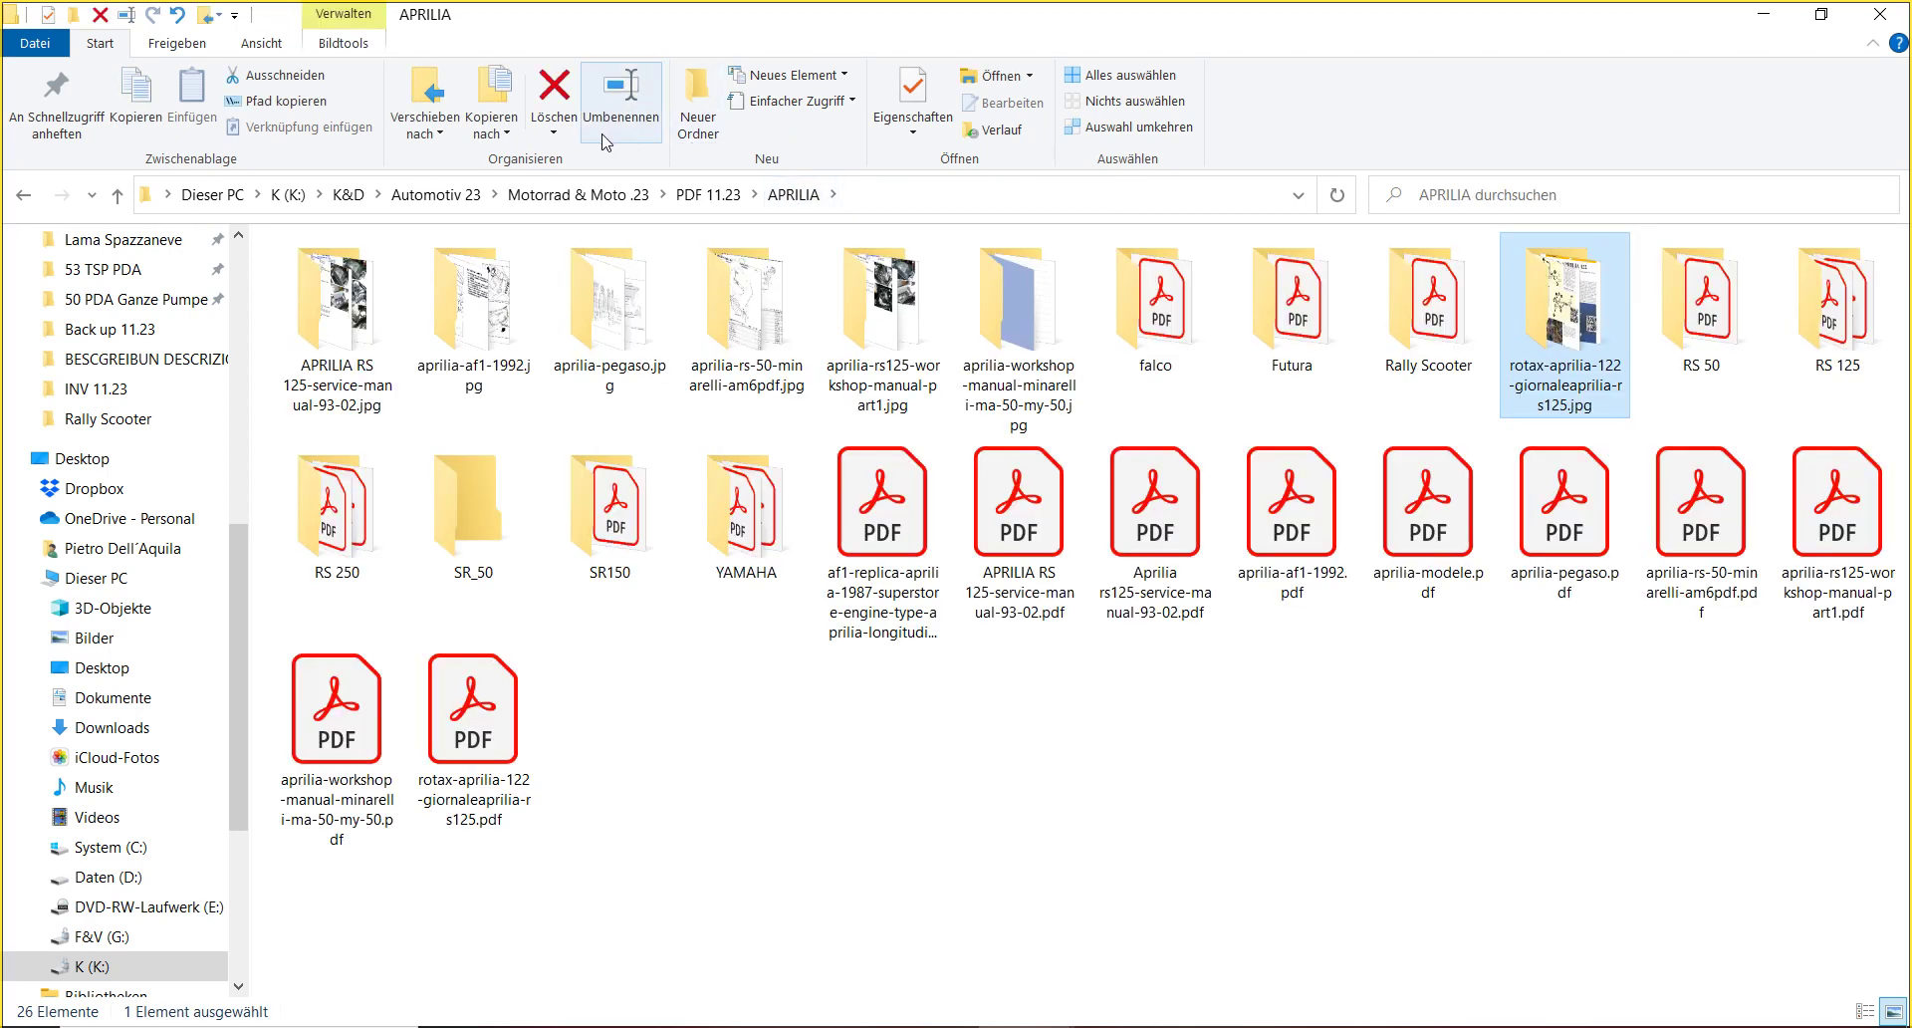
click(340, 310)
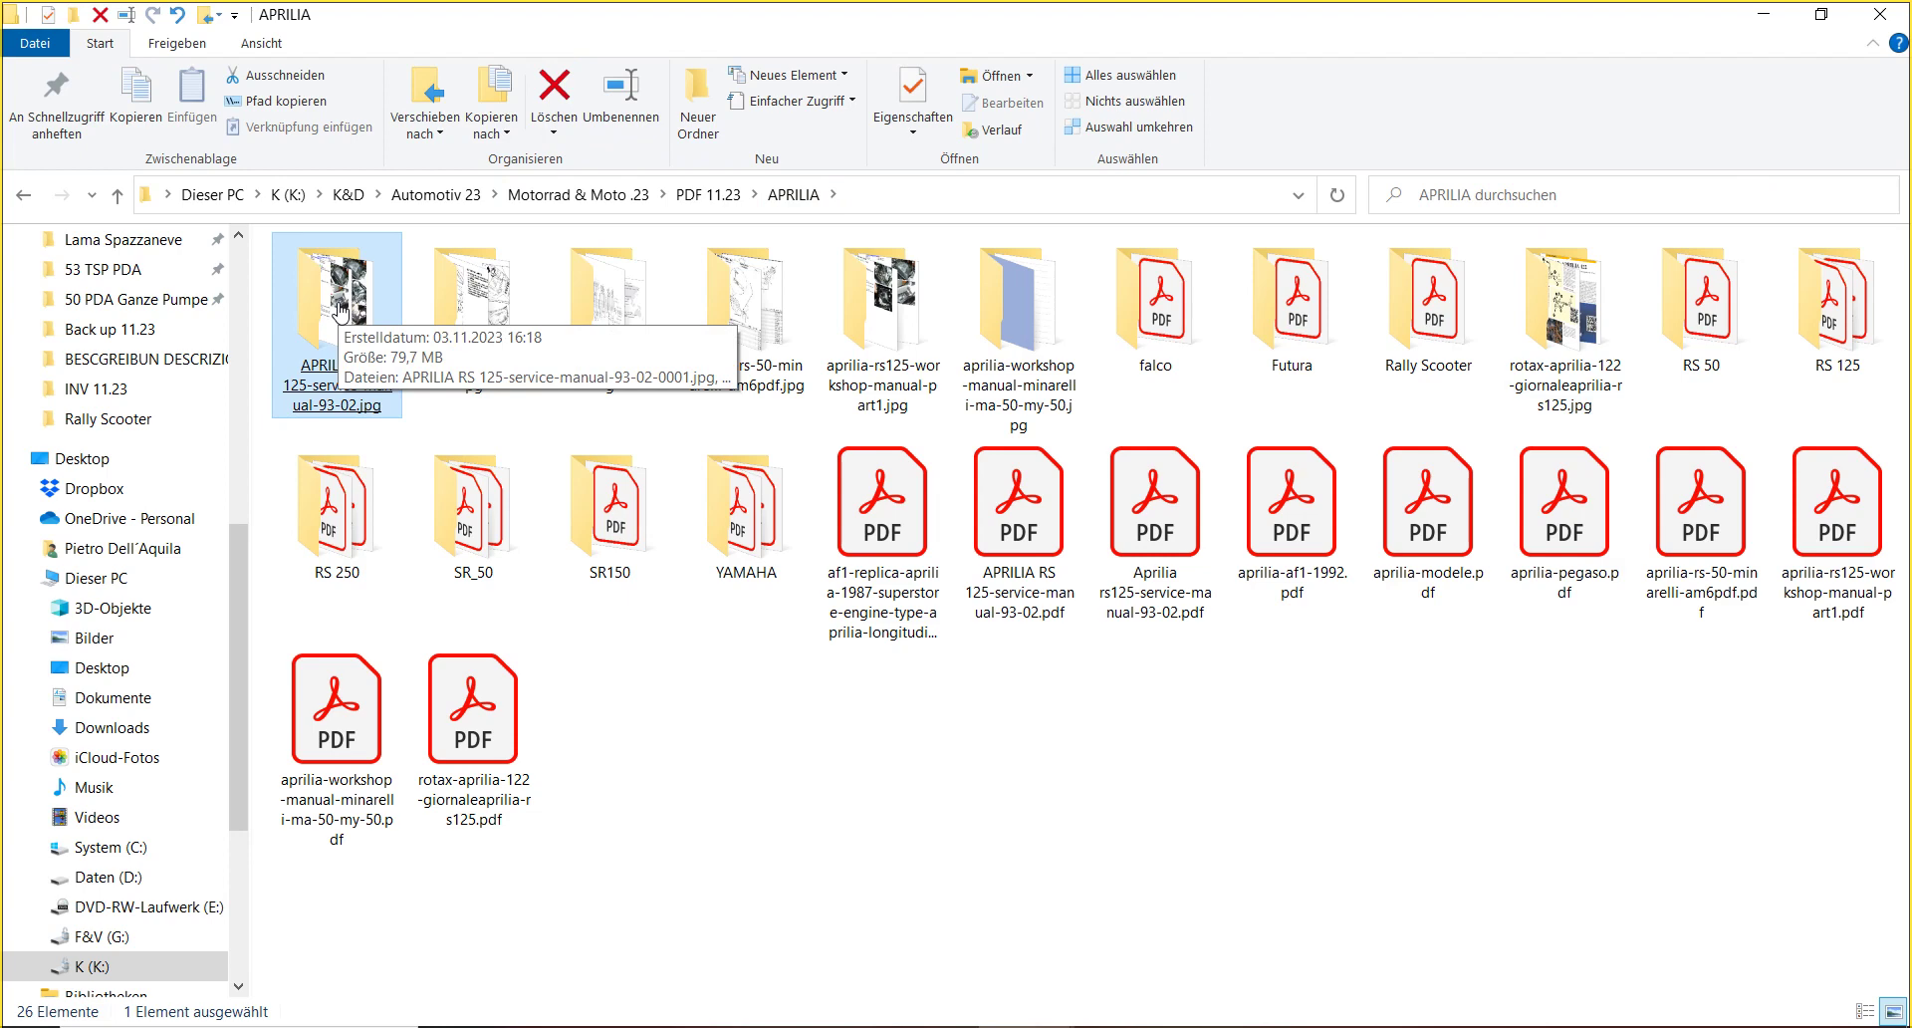
double_click(340, 308)
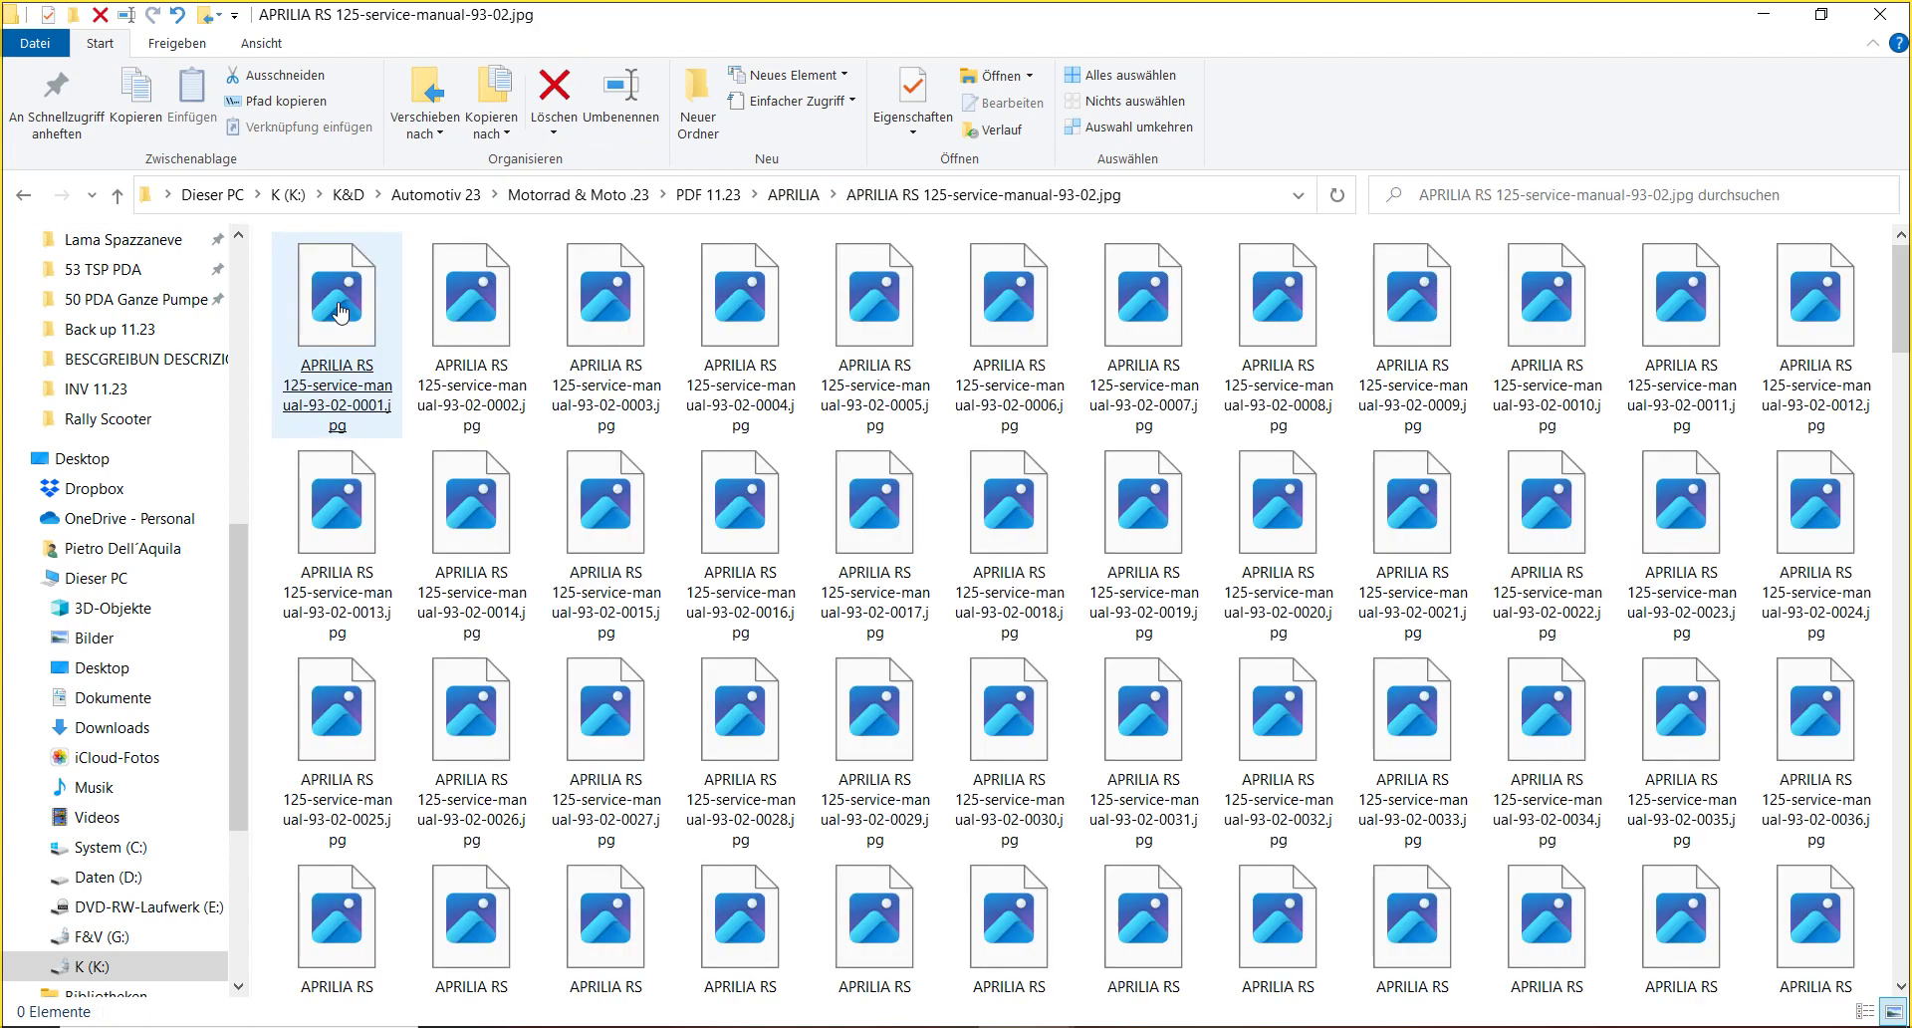
scroll(397, 360, down, 2)
click(395, 360)
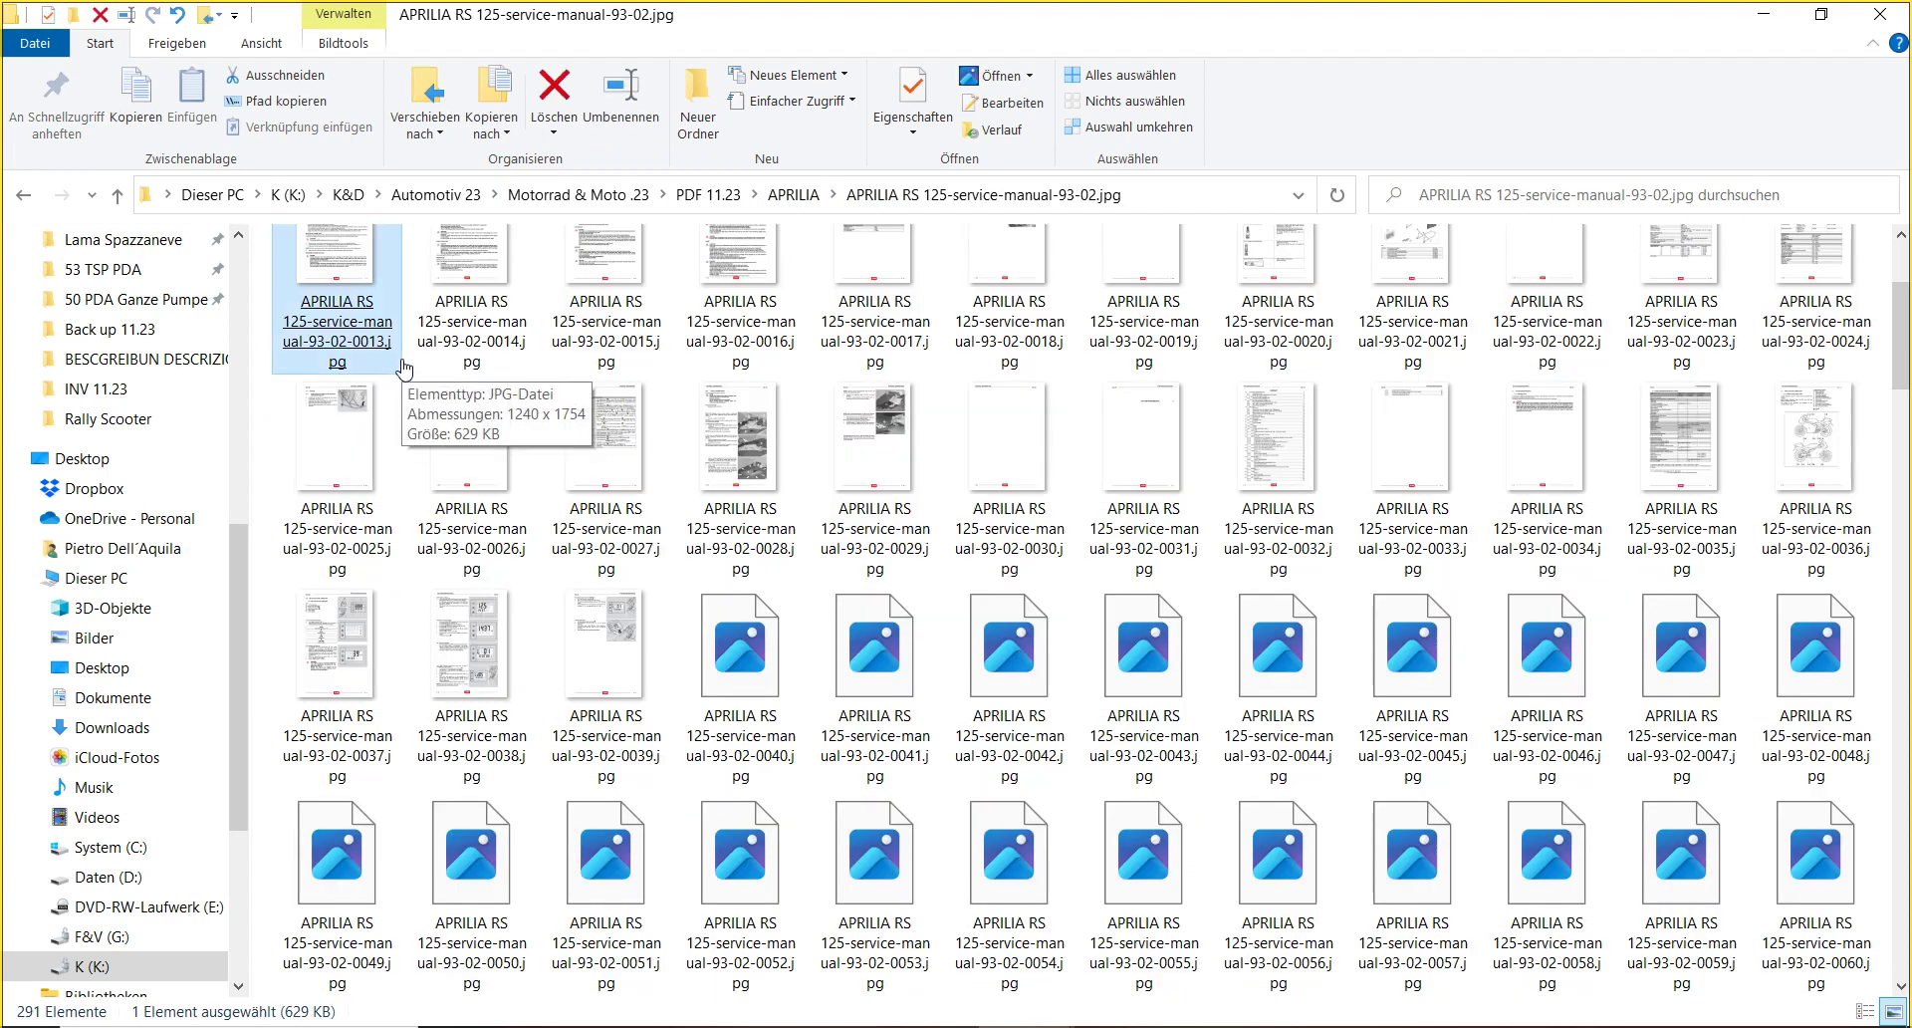
click(801, 195)
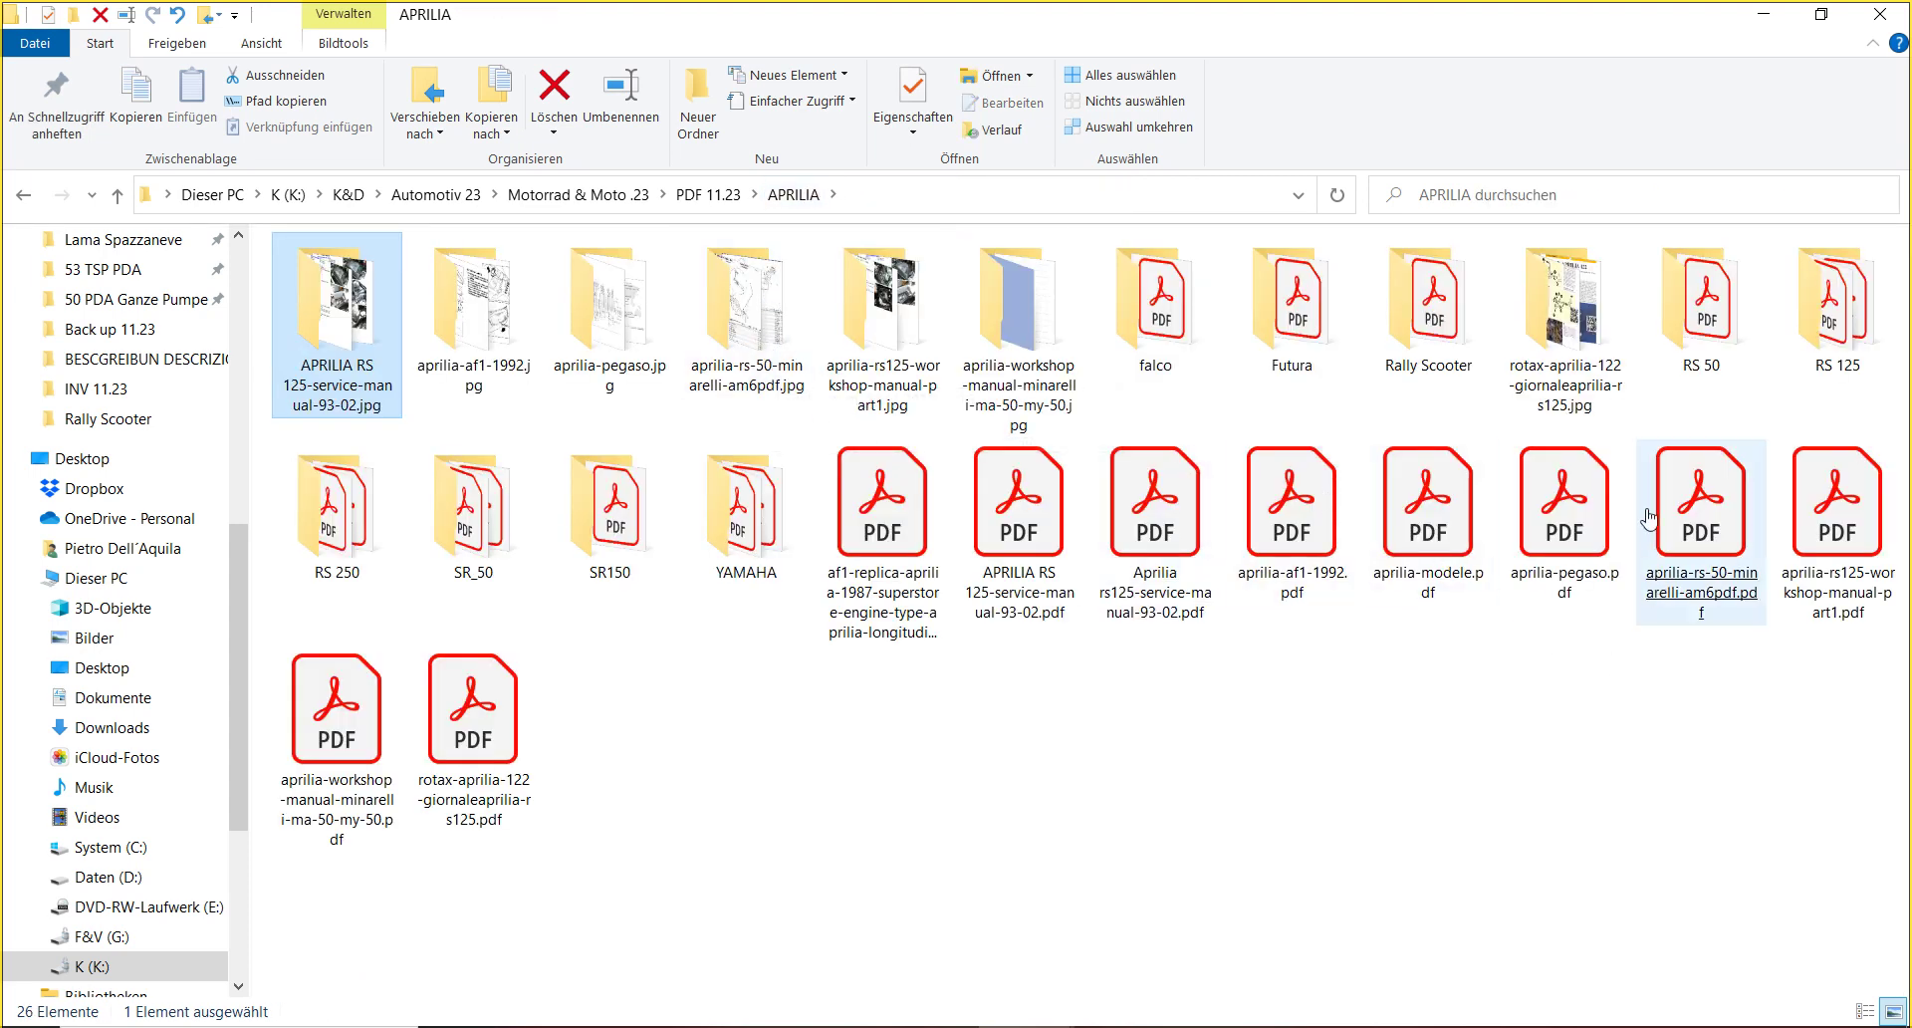
click(1600, 400)
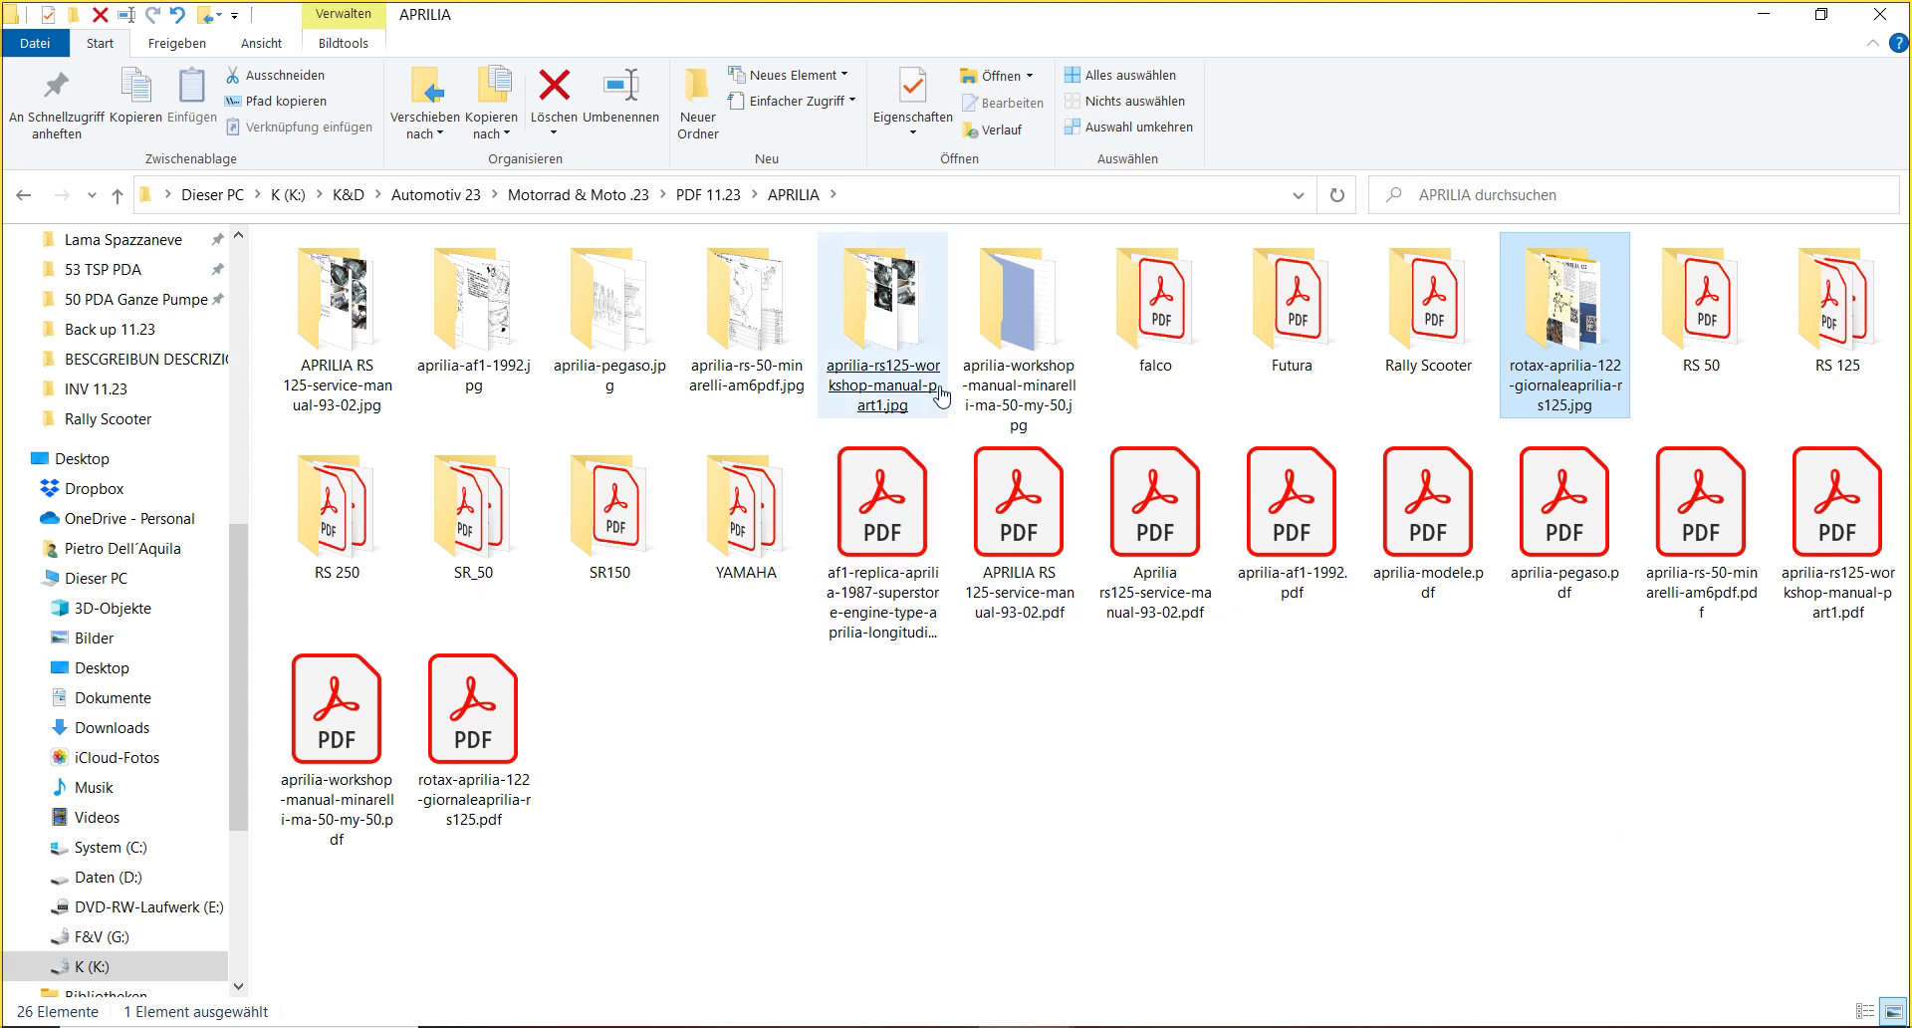
click(971, 370)
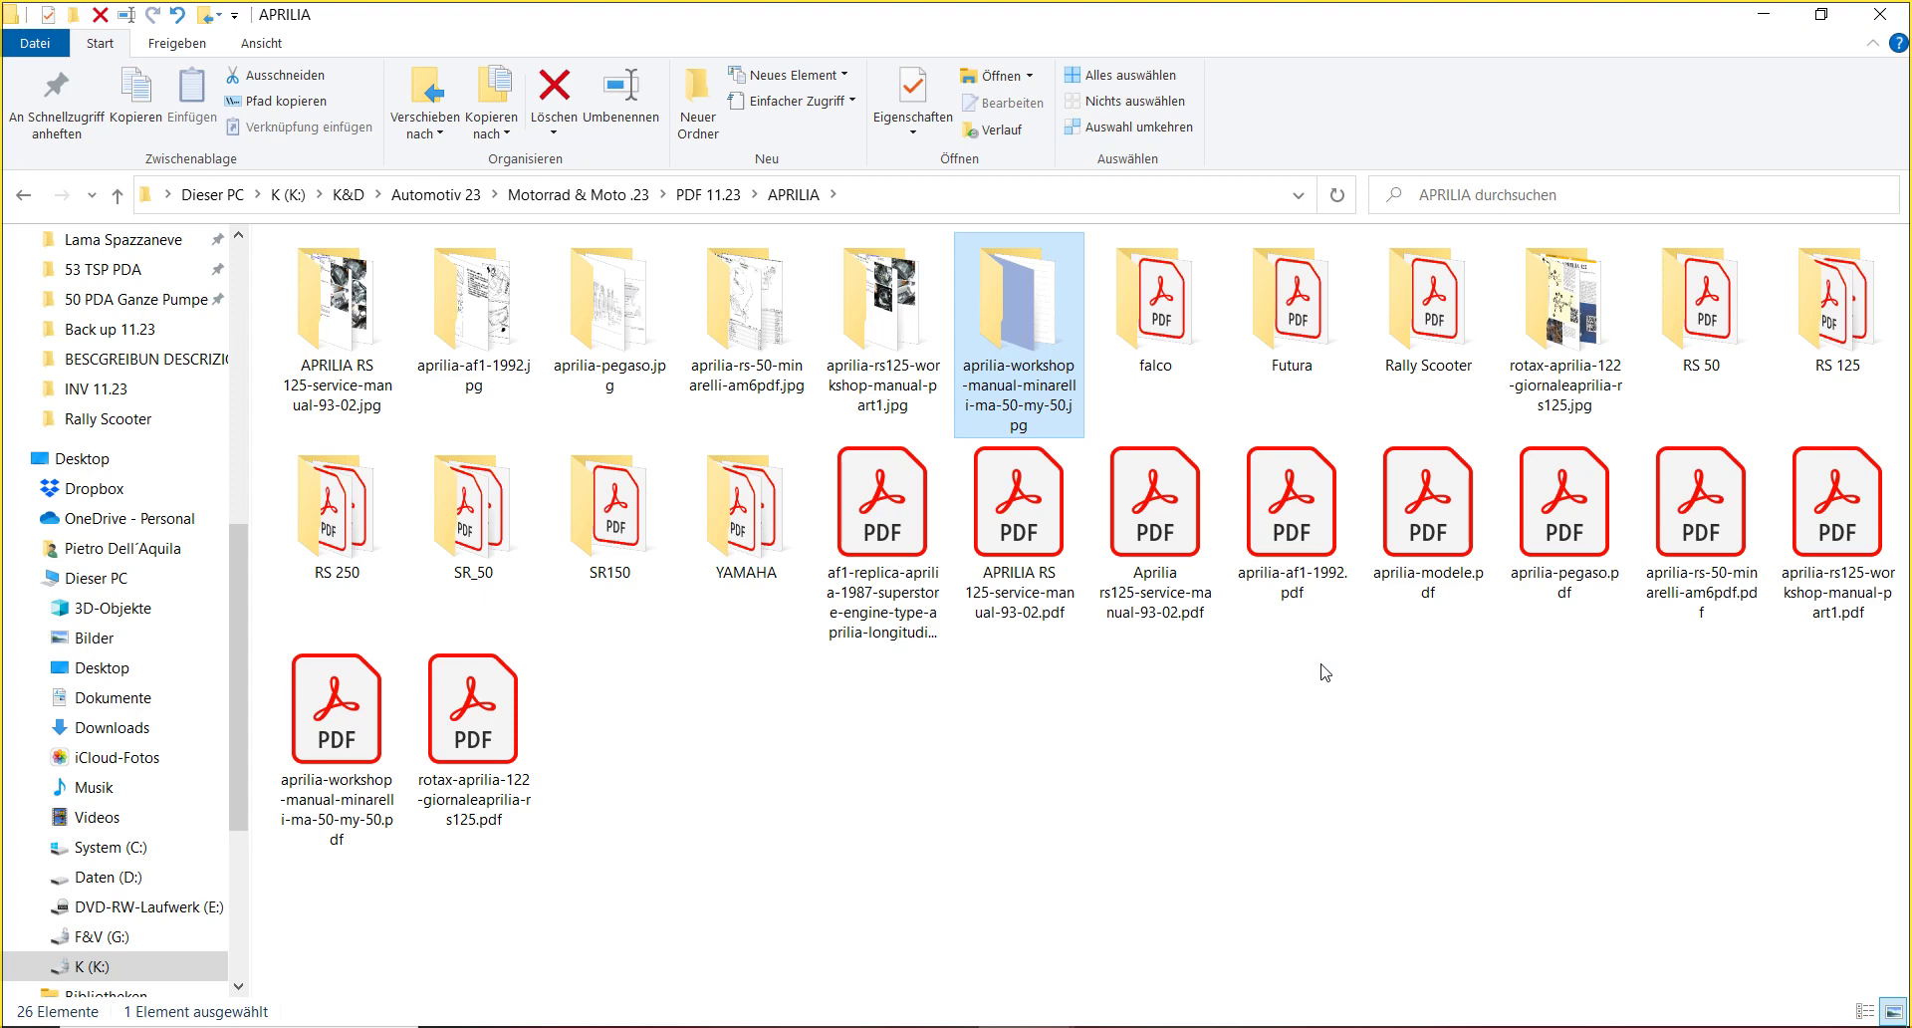
- Move aprilia-rs-50-minarelli-am6pdf.pdf into the RS 50 folder and aprilia-rs125-workshop-manual-part1.pdf into RS 125
click(1658, 545)
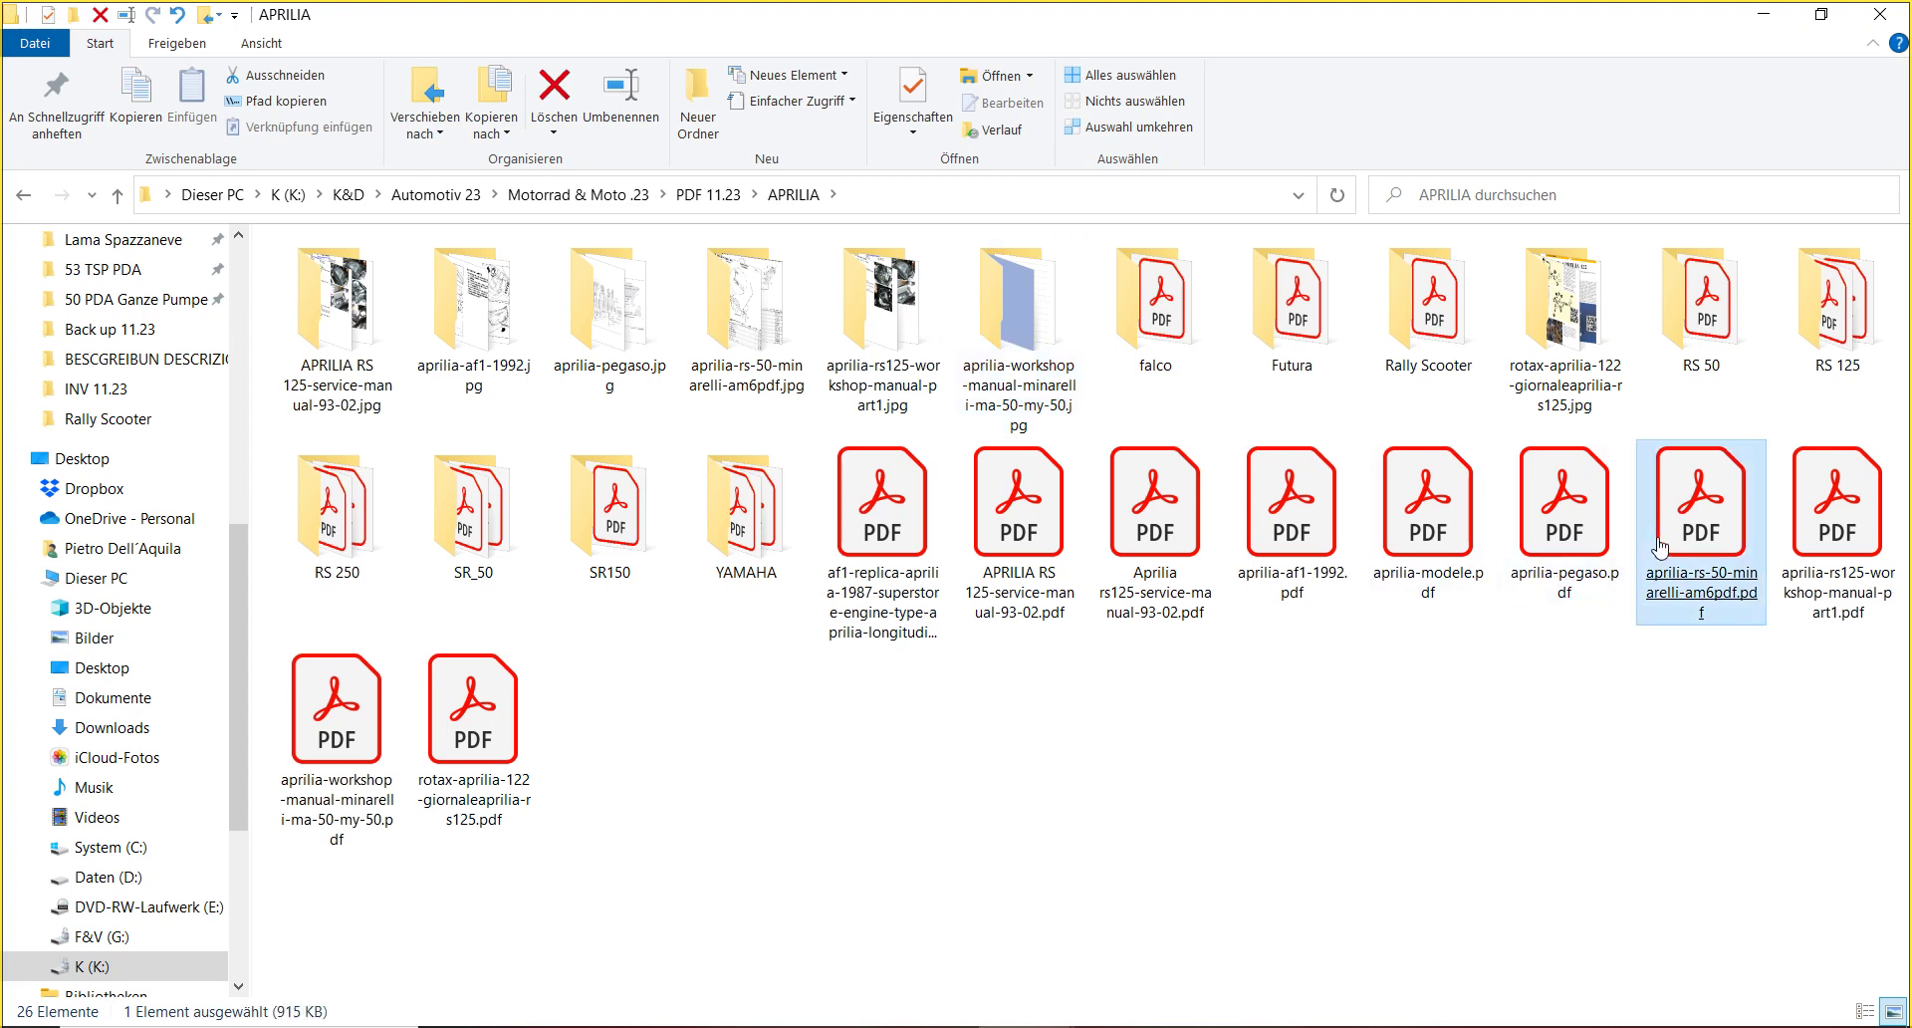
drag(1683, 537, 1726, 310)
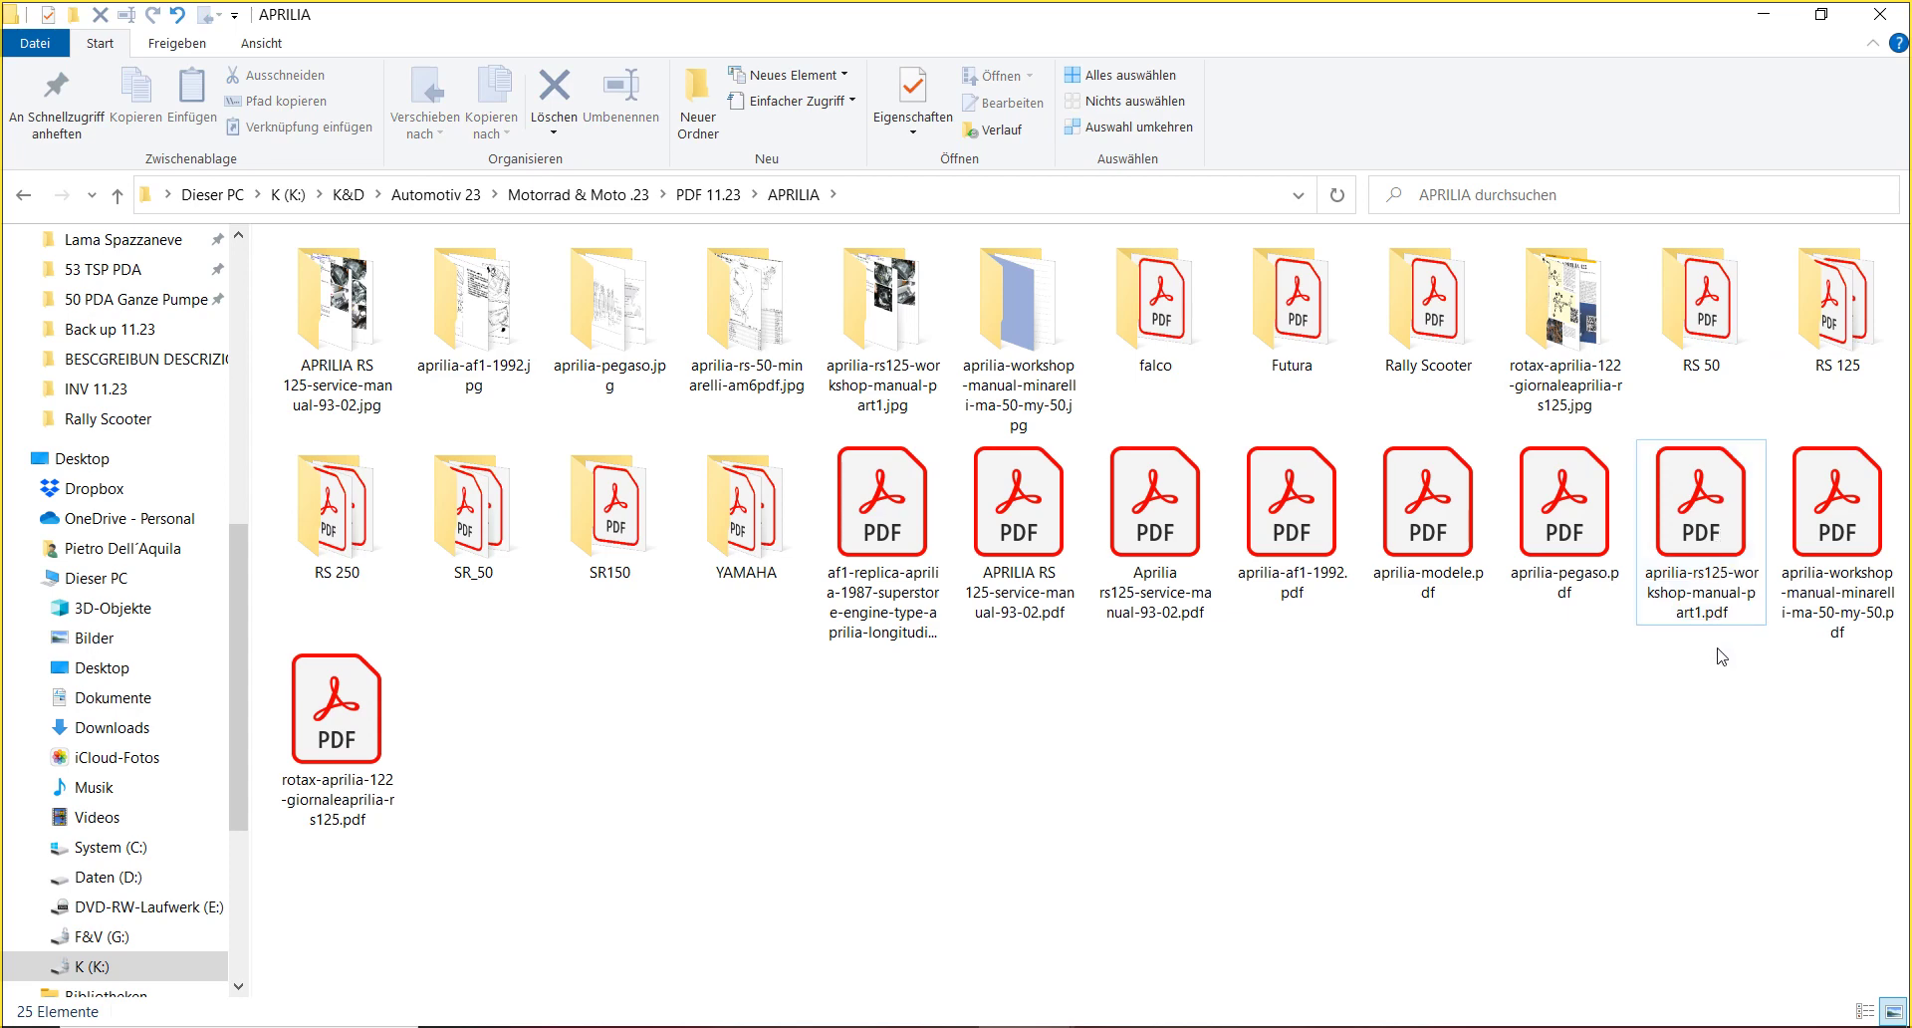
drag(1712, 597, 1833, 313)
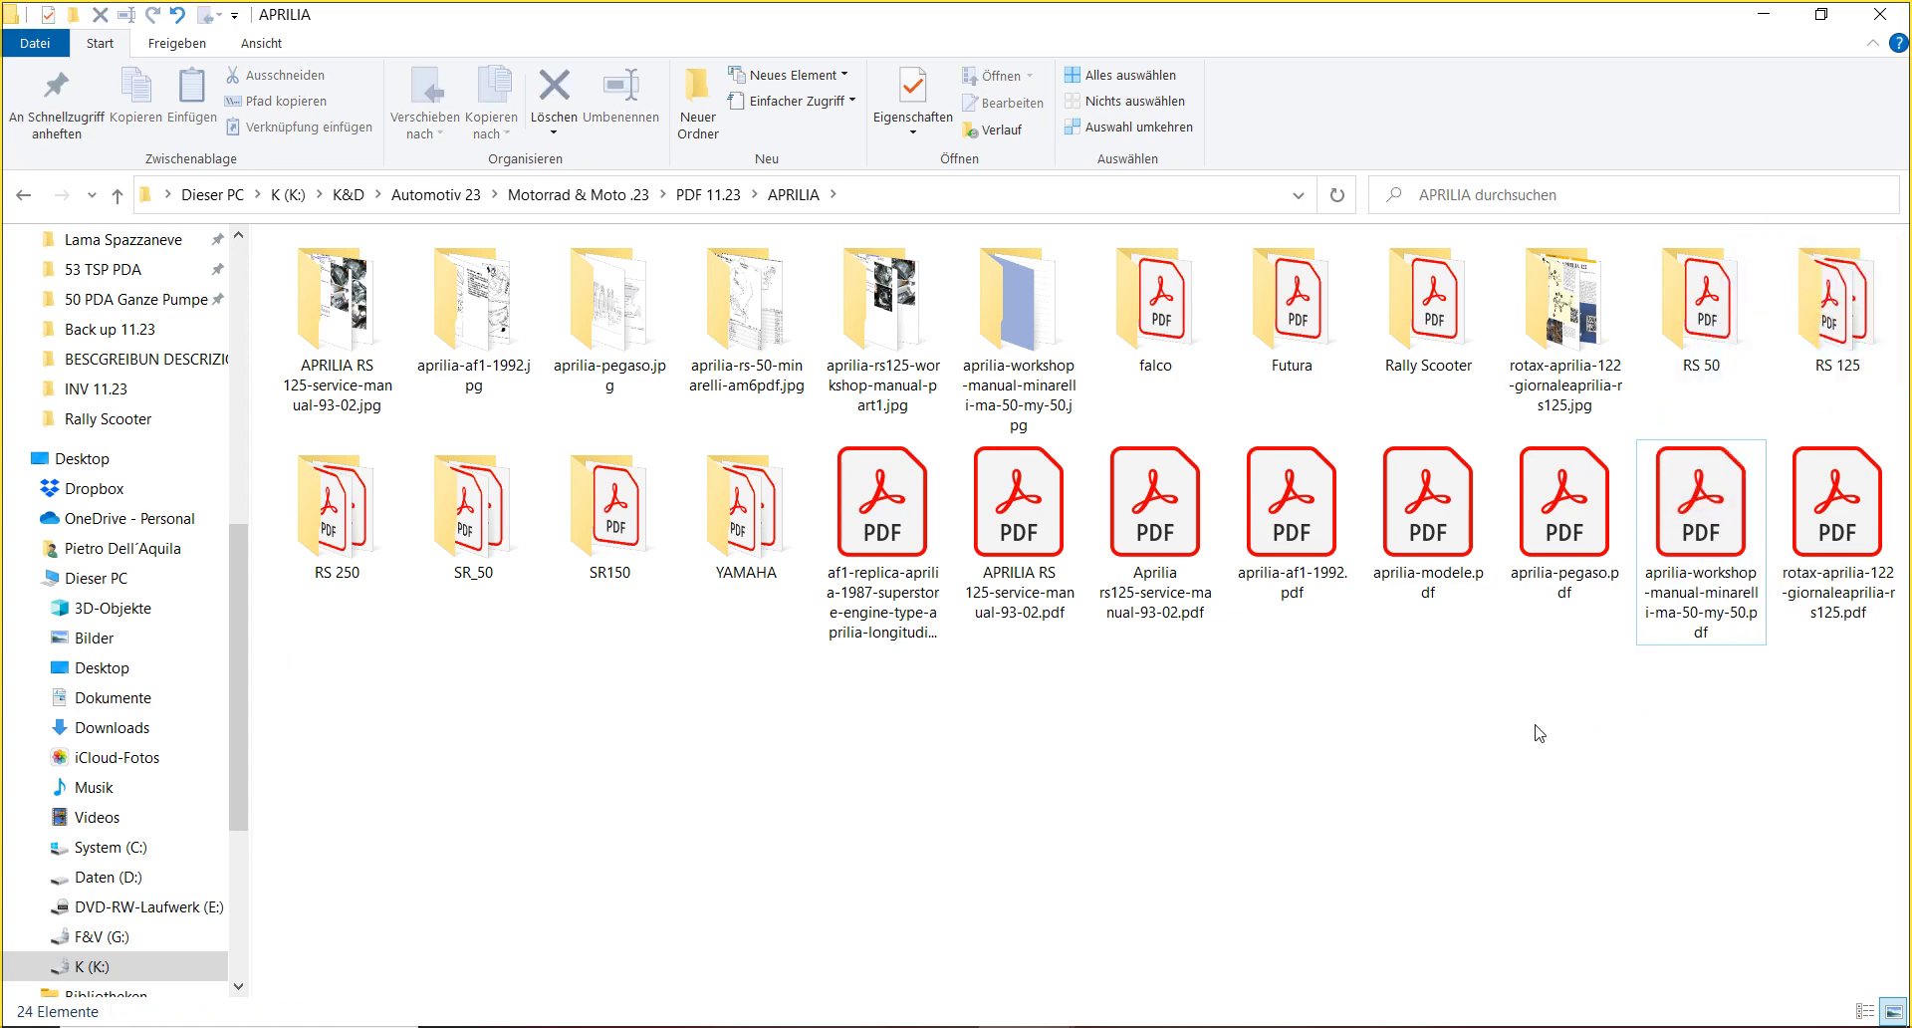
- Move both RS125 service-manual-93-02 PDFs into the RS 125 folder
click(1545, 596)
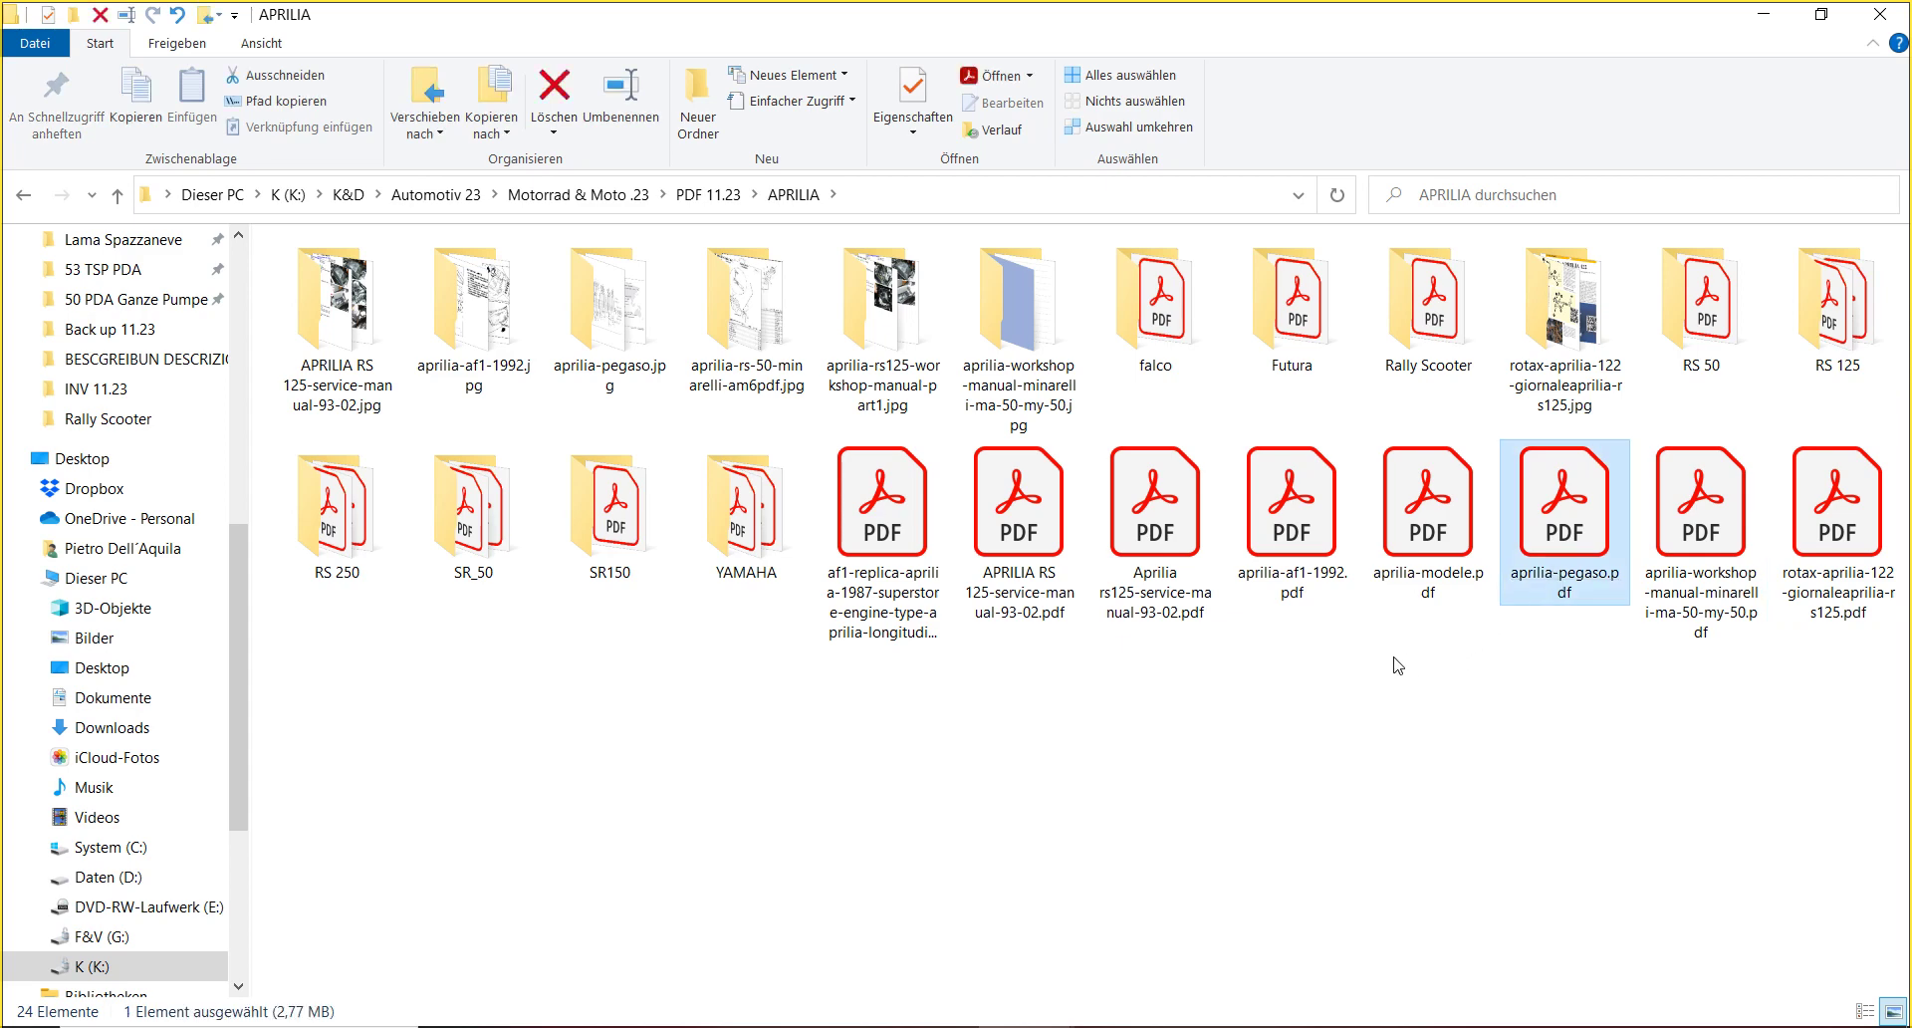
click(1315, 529)
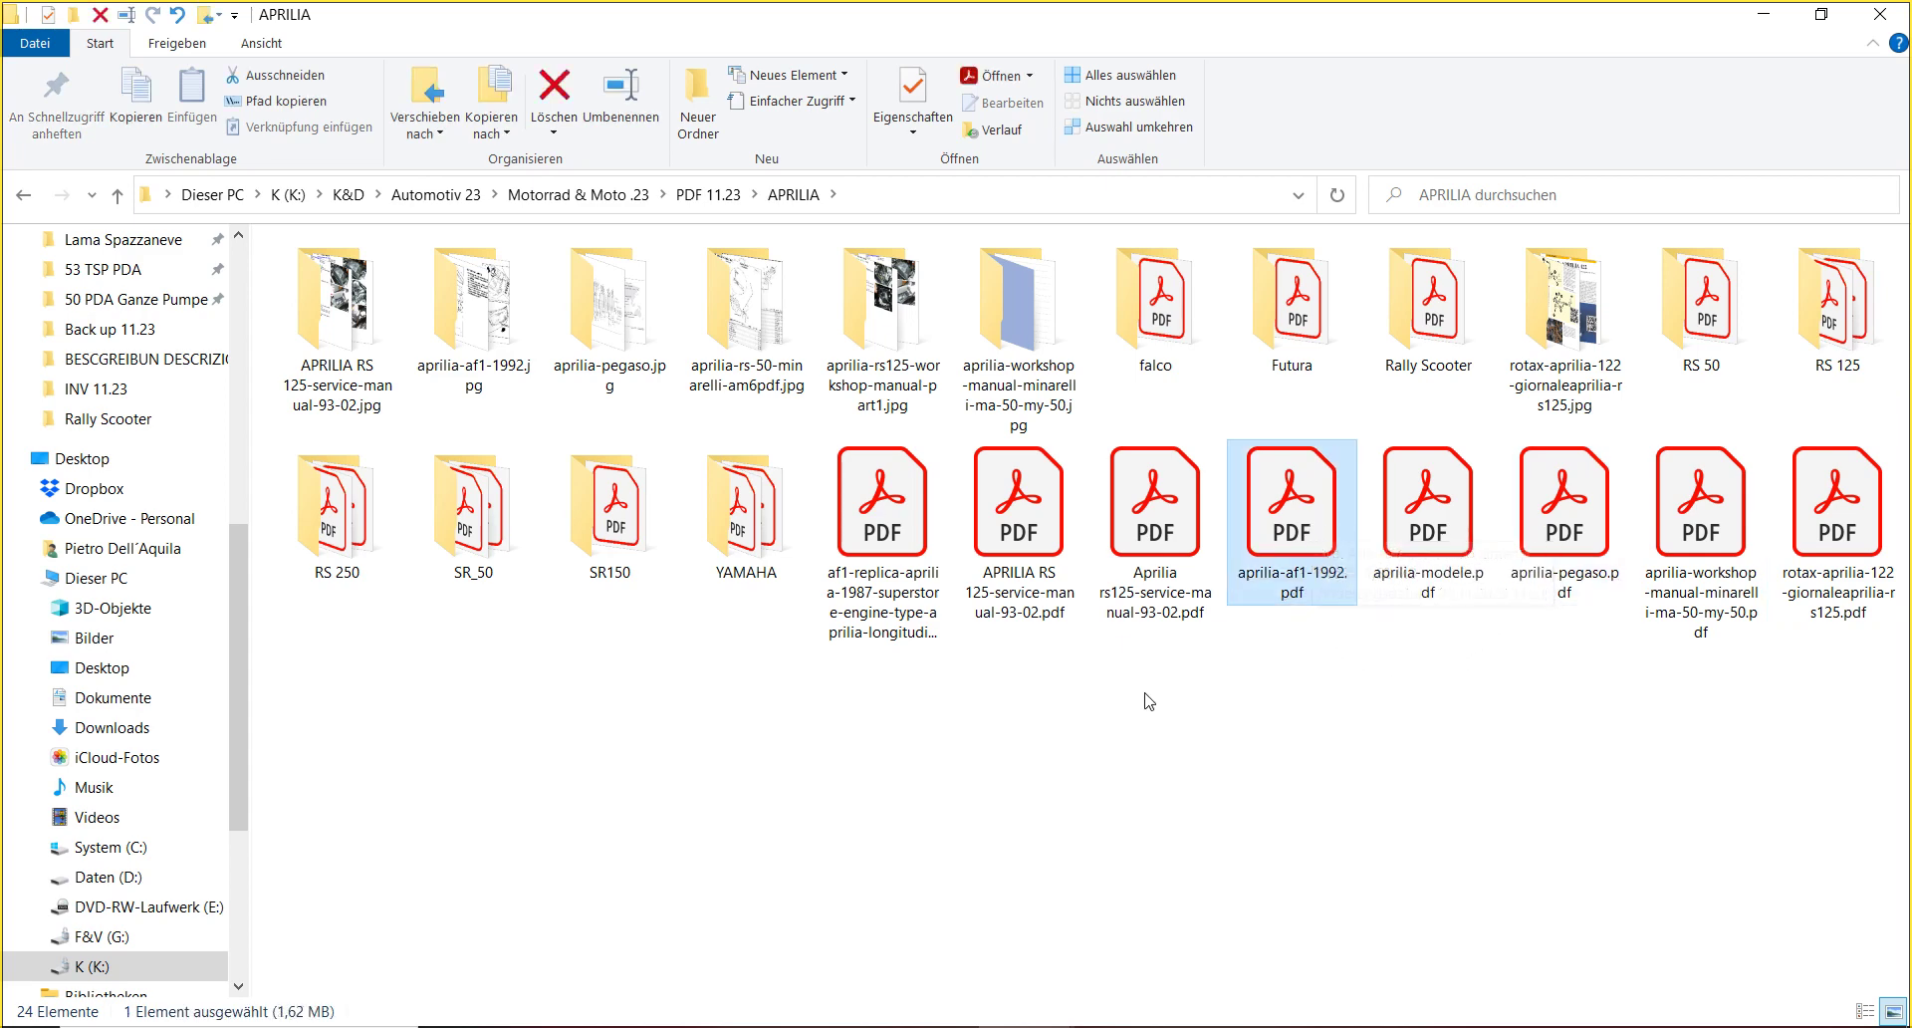
drag(1142, 615, 1810, 302)
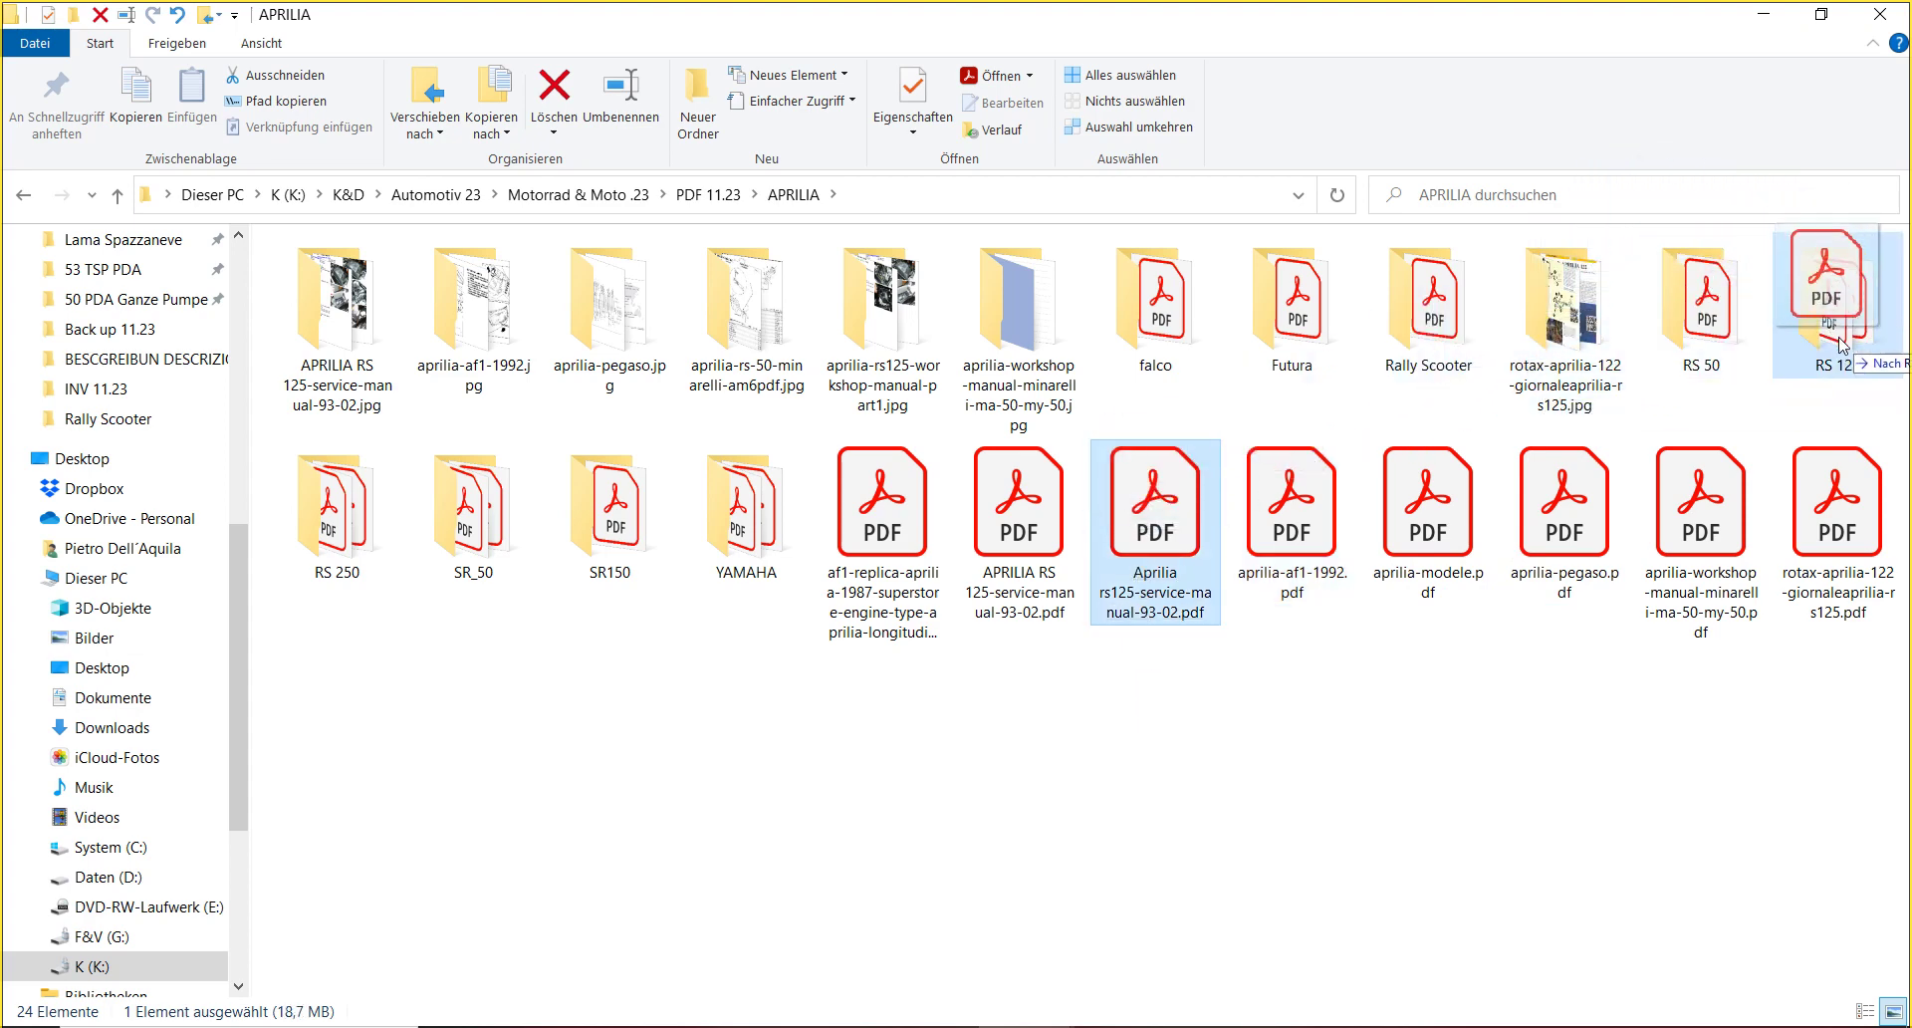
drag(1007, 615, 1847, 338)
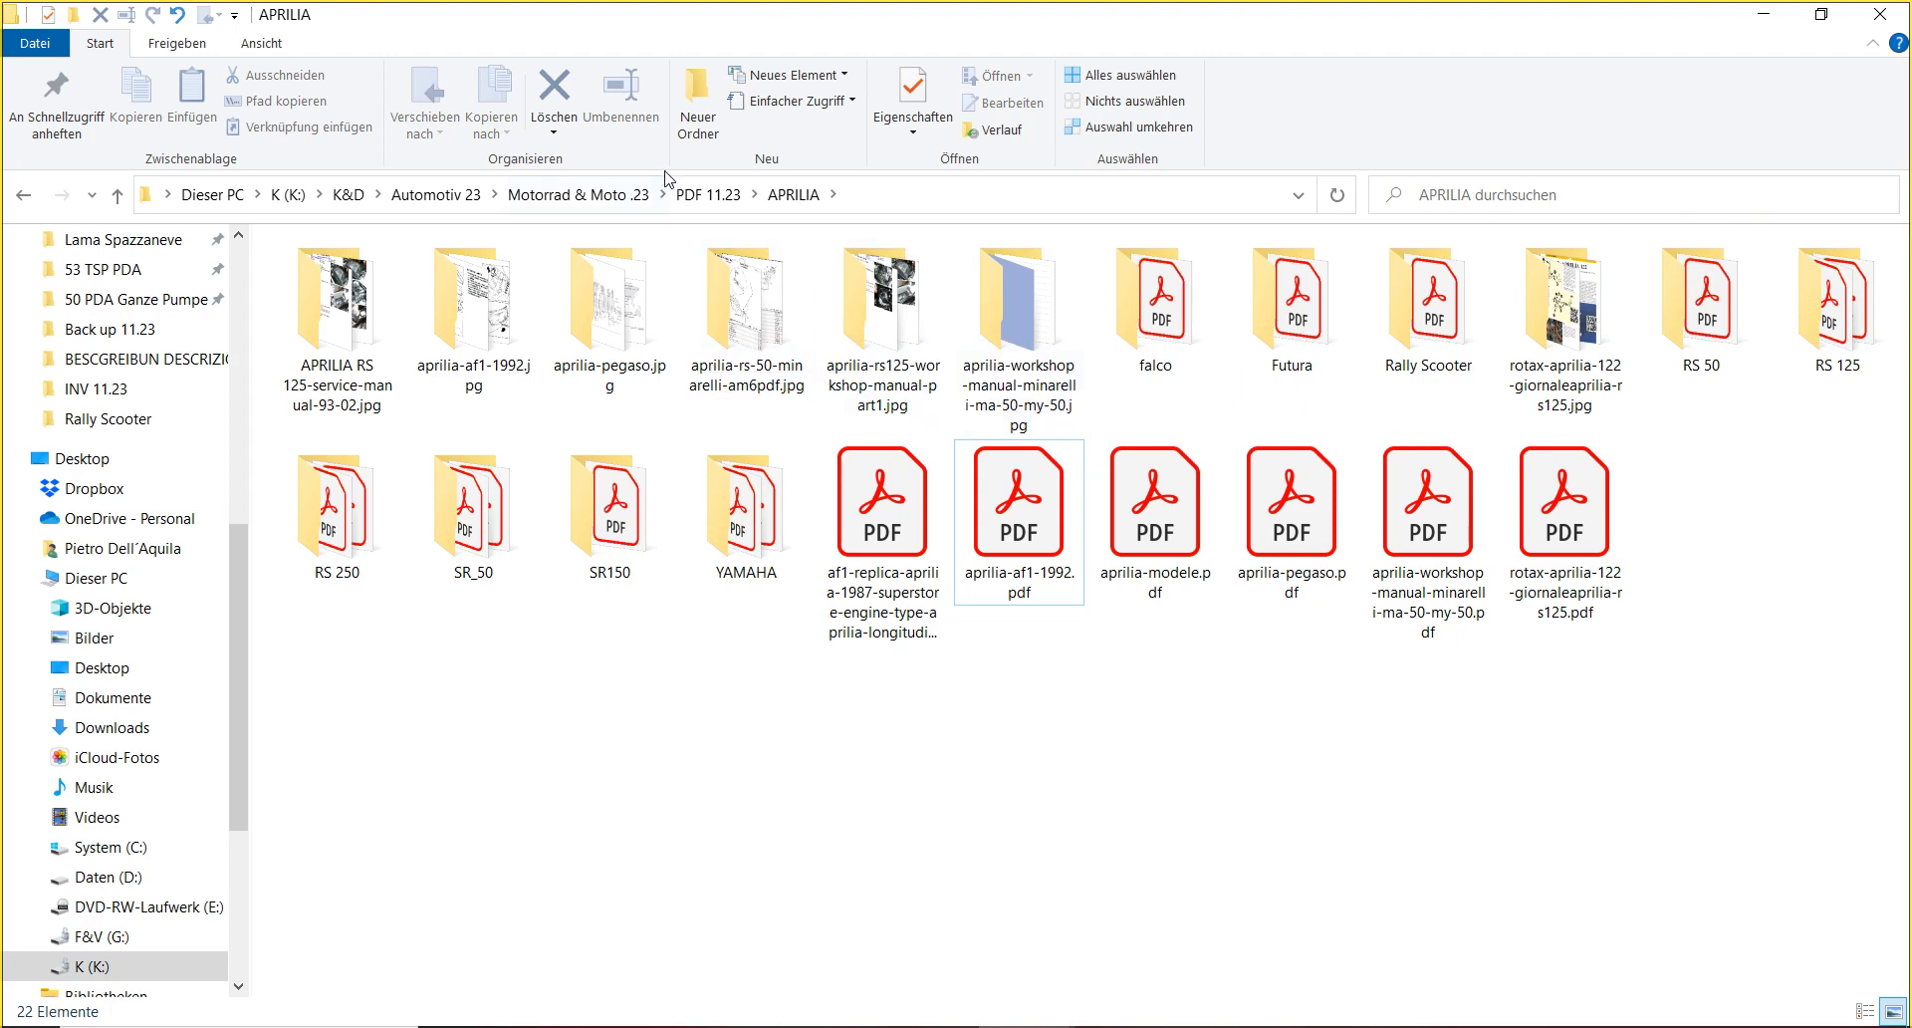
- Create a folder named AF1 in APRILIA and move the af1-replica-aprilia-1987 and aprilia-af1-1992 PDFs into it
click(697, 120)
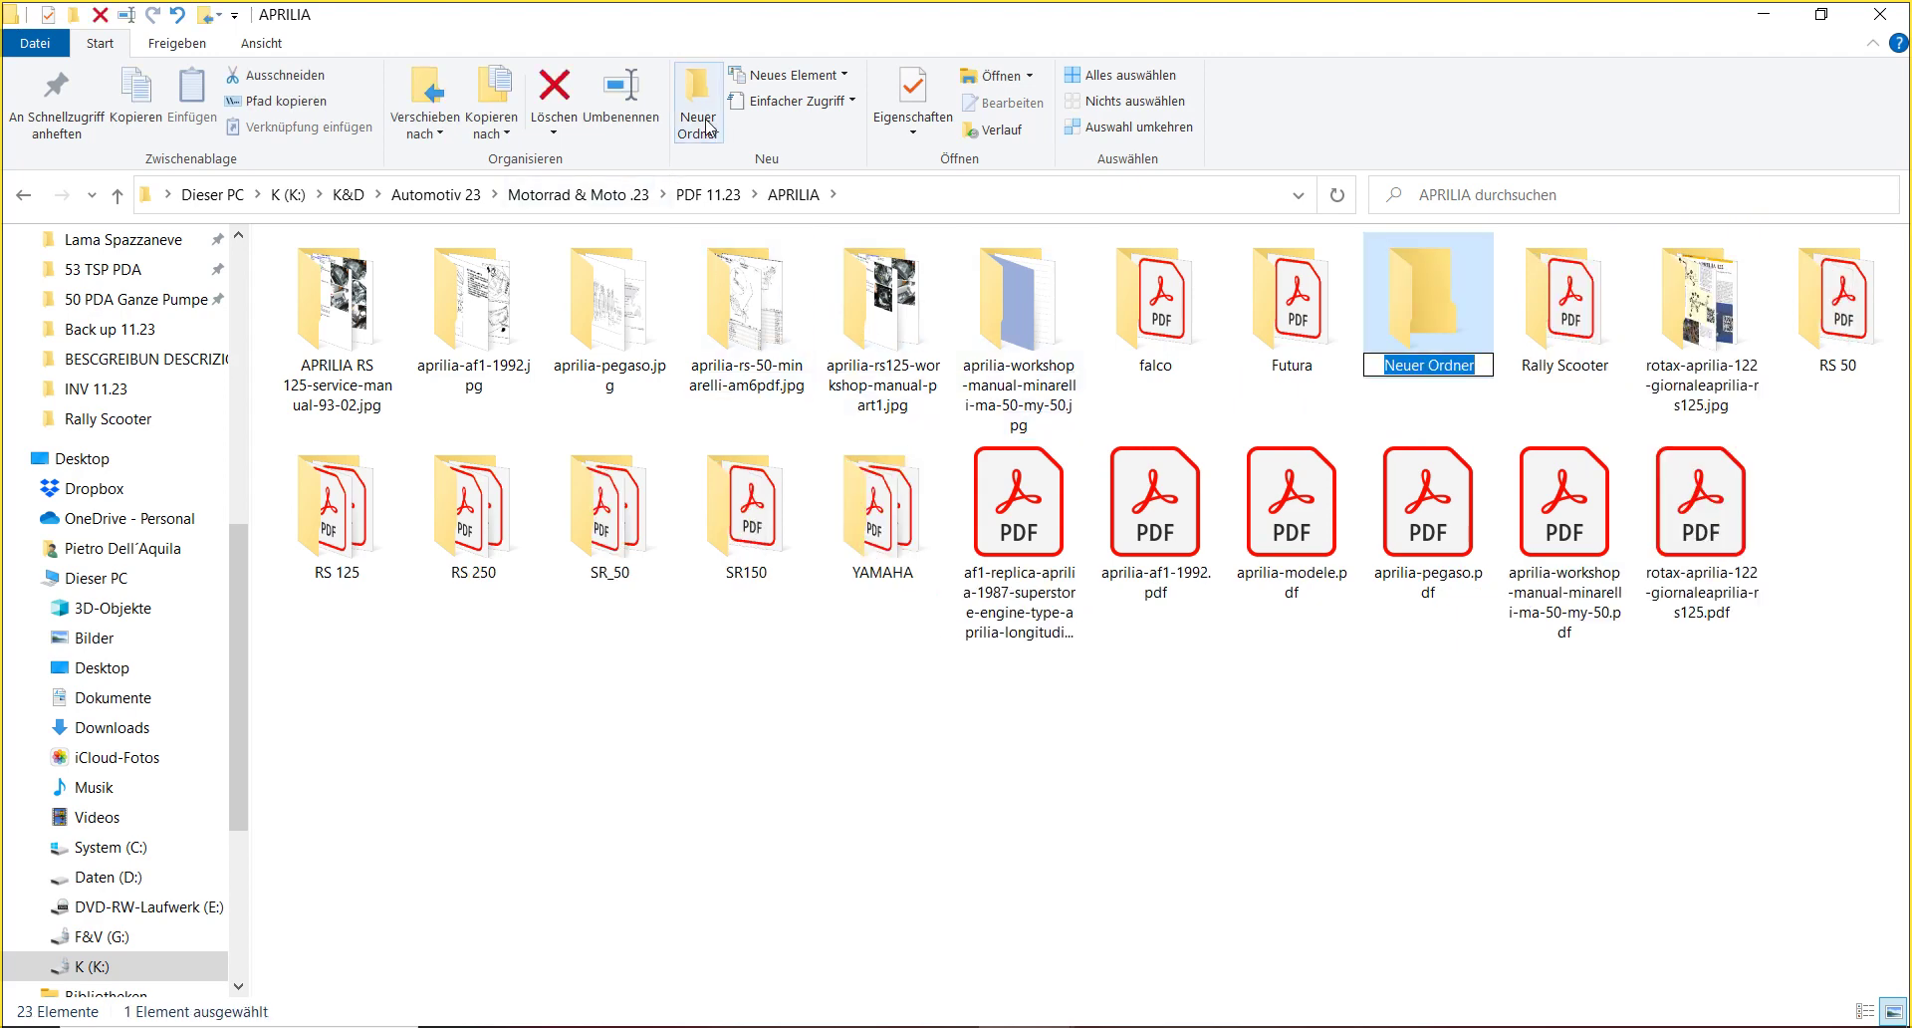
key(Caps_Lock)
text(AF1)
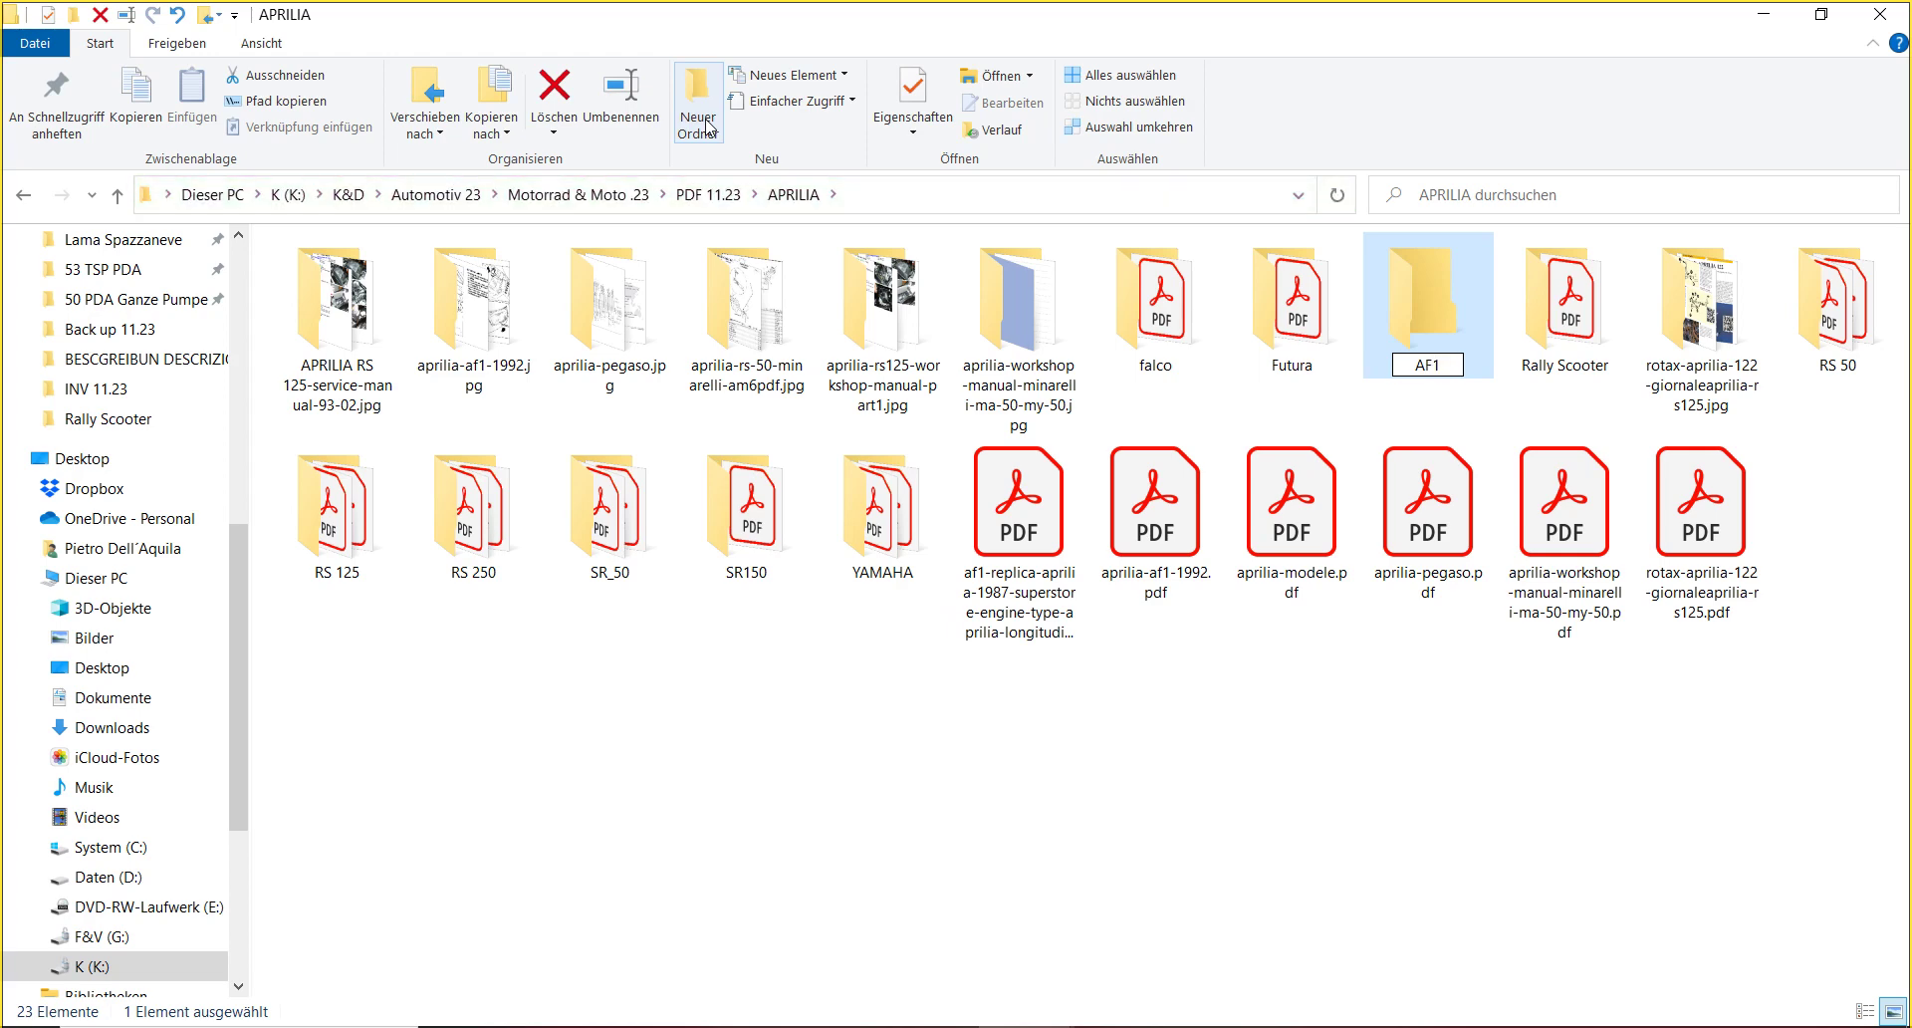
key(Return)
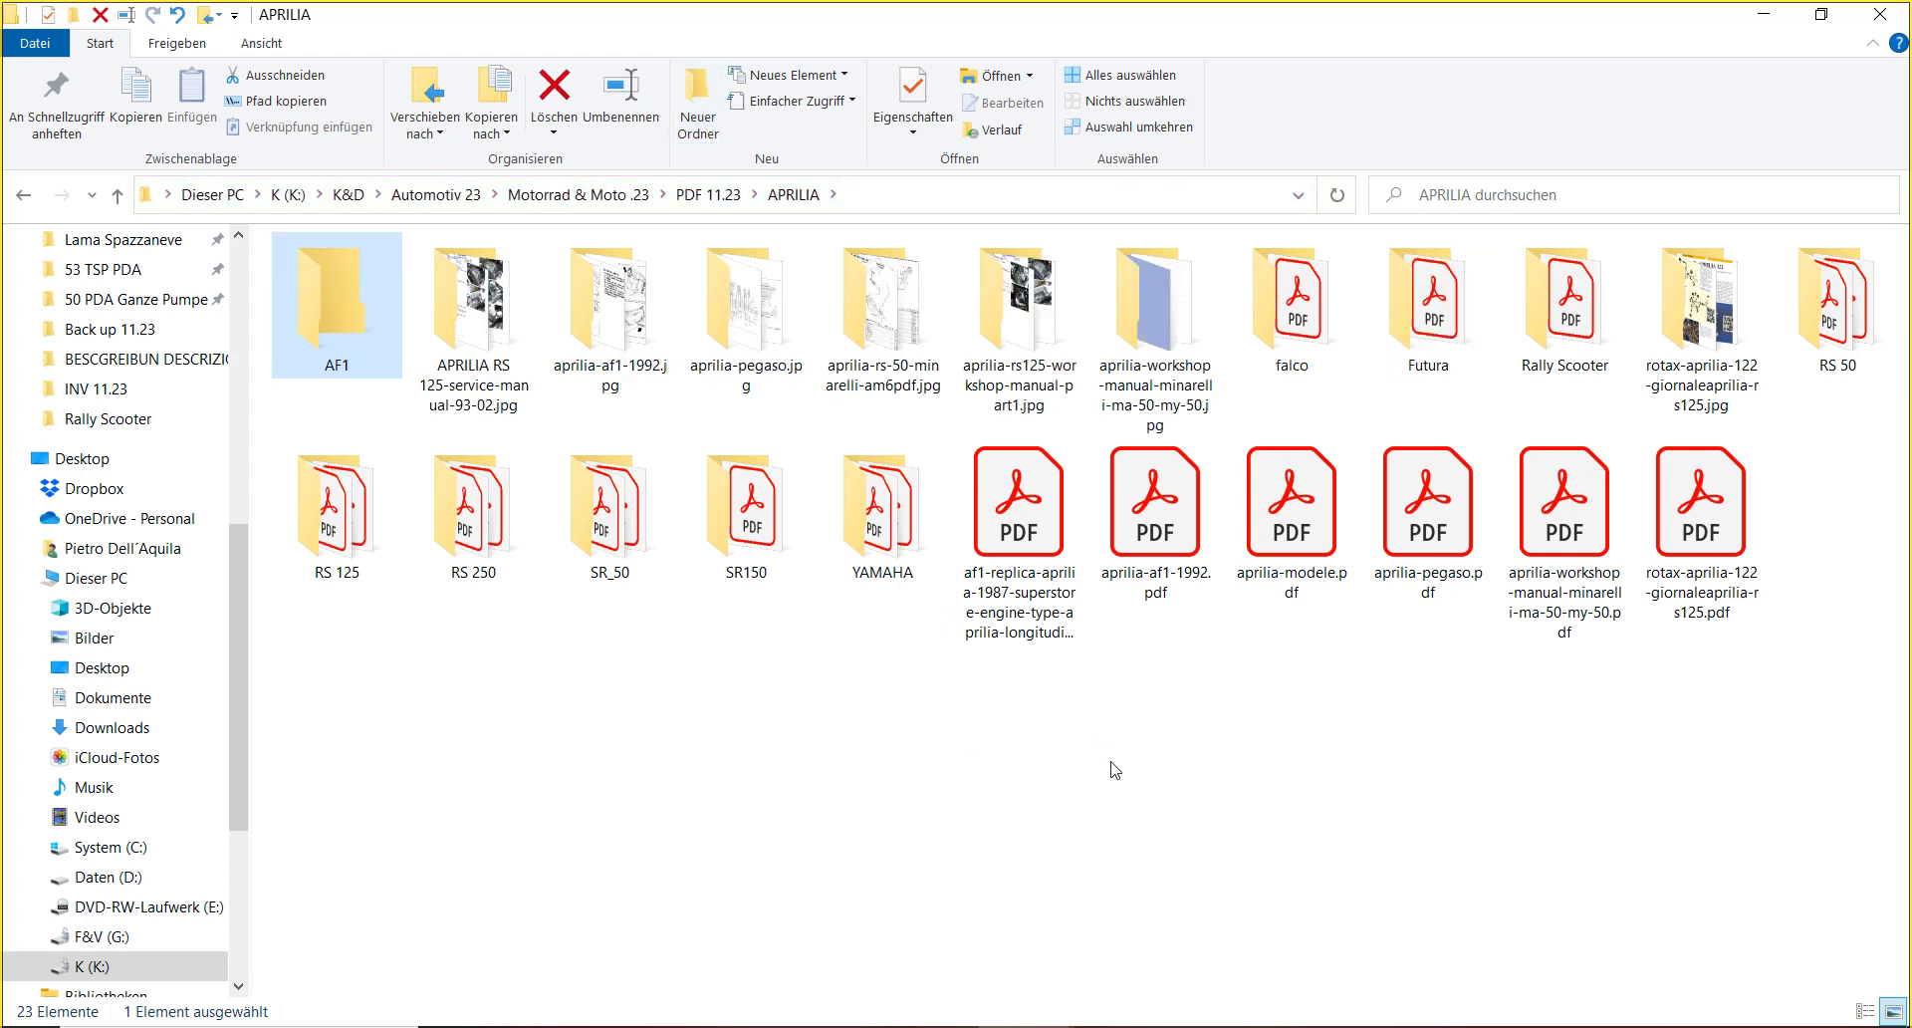
click(1125, 713)
drag(1167, 731, 352, 318)
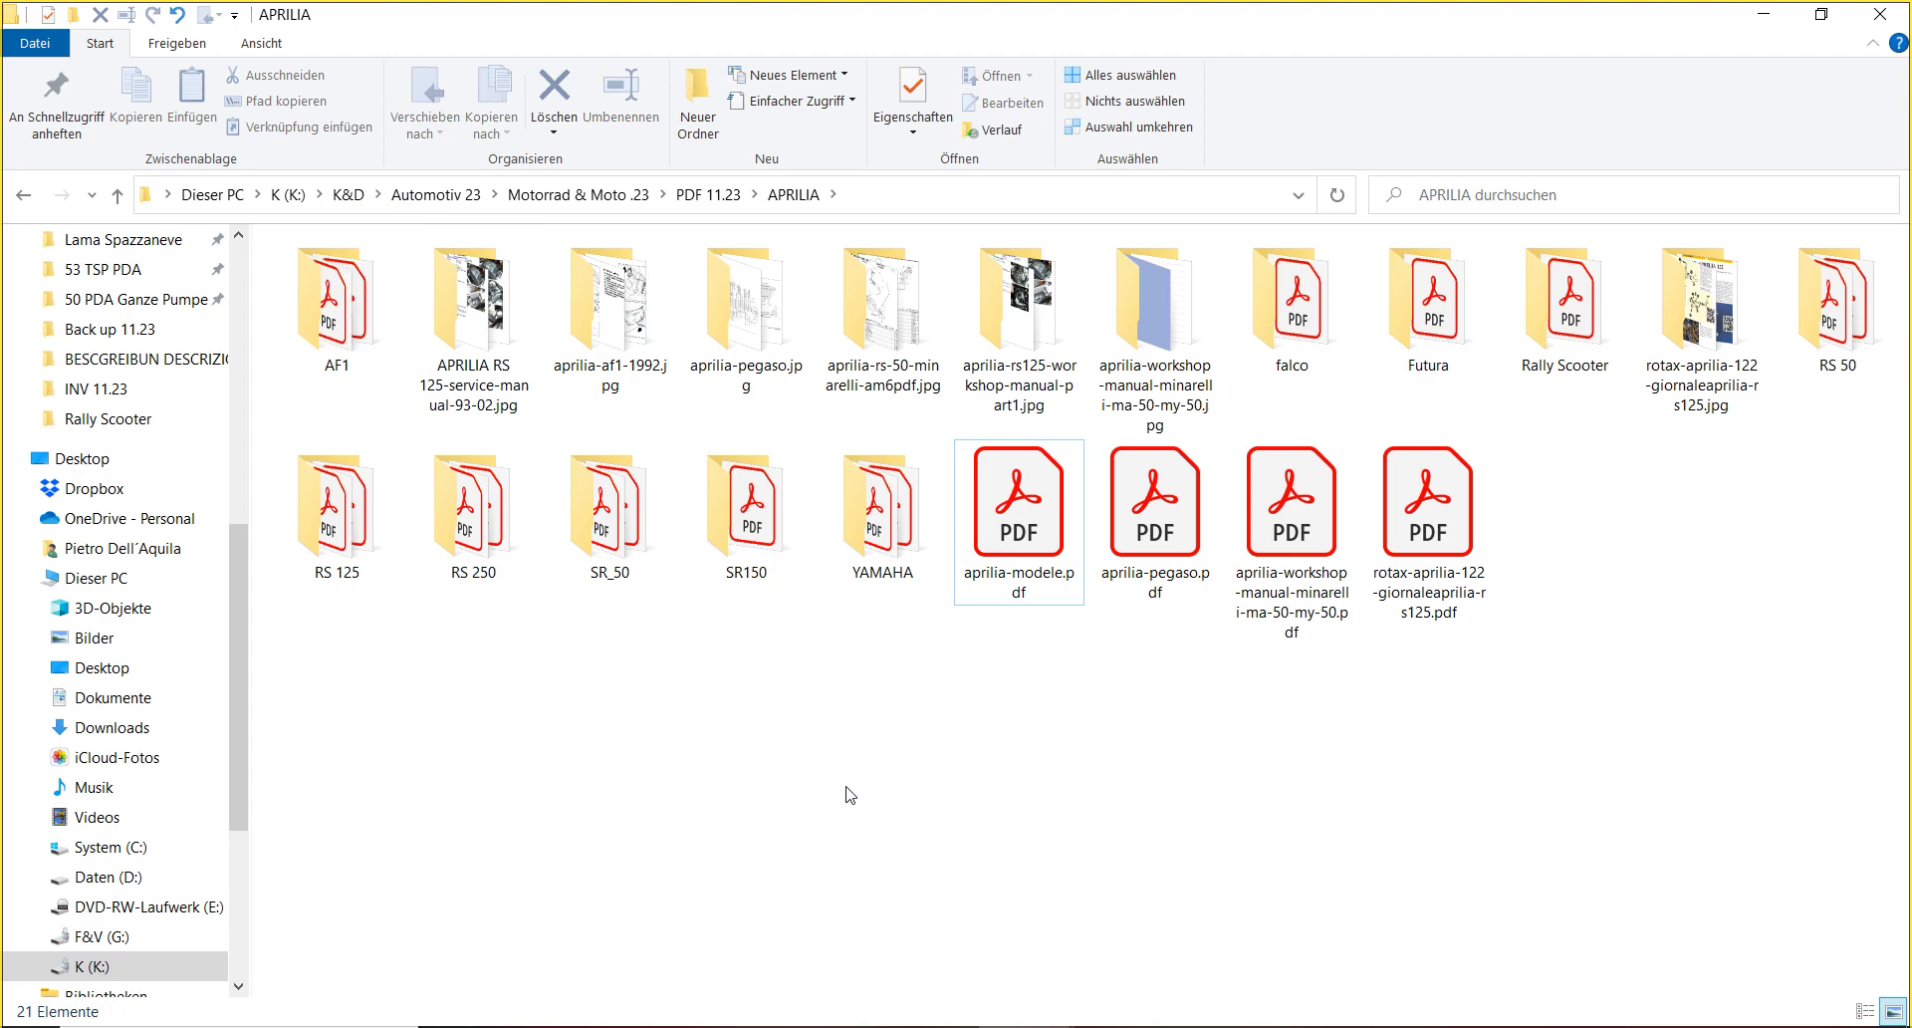
- Examine the page images in the rotax-aprilia-122-giornaleaprilia-rs125.jpg folder from the first page up to page 0016, returning to APRILIA
click(1177, 588)
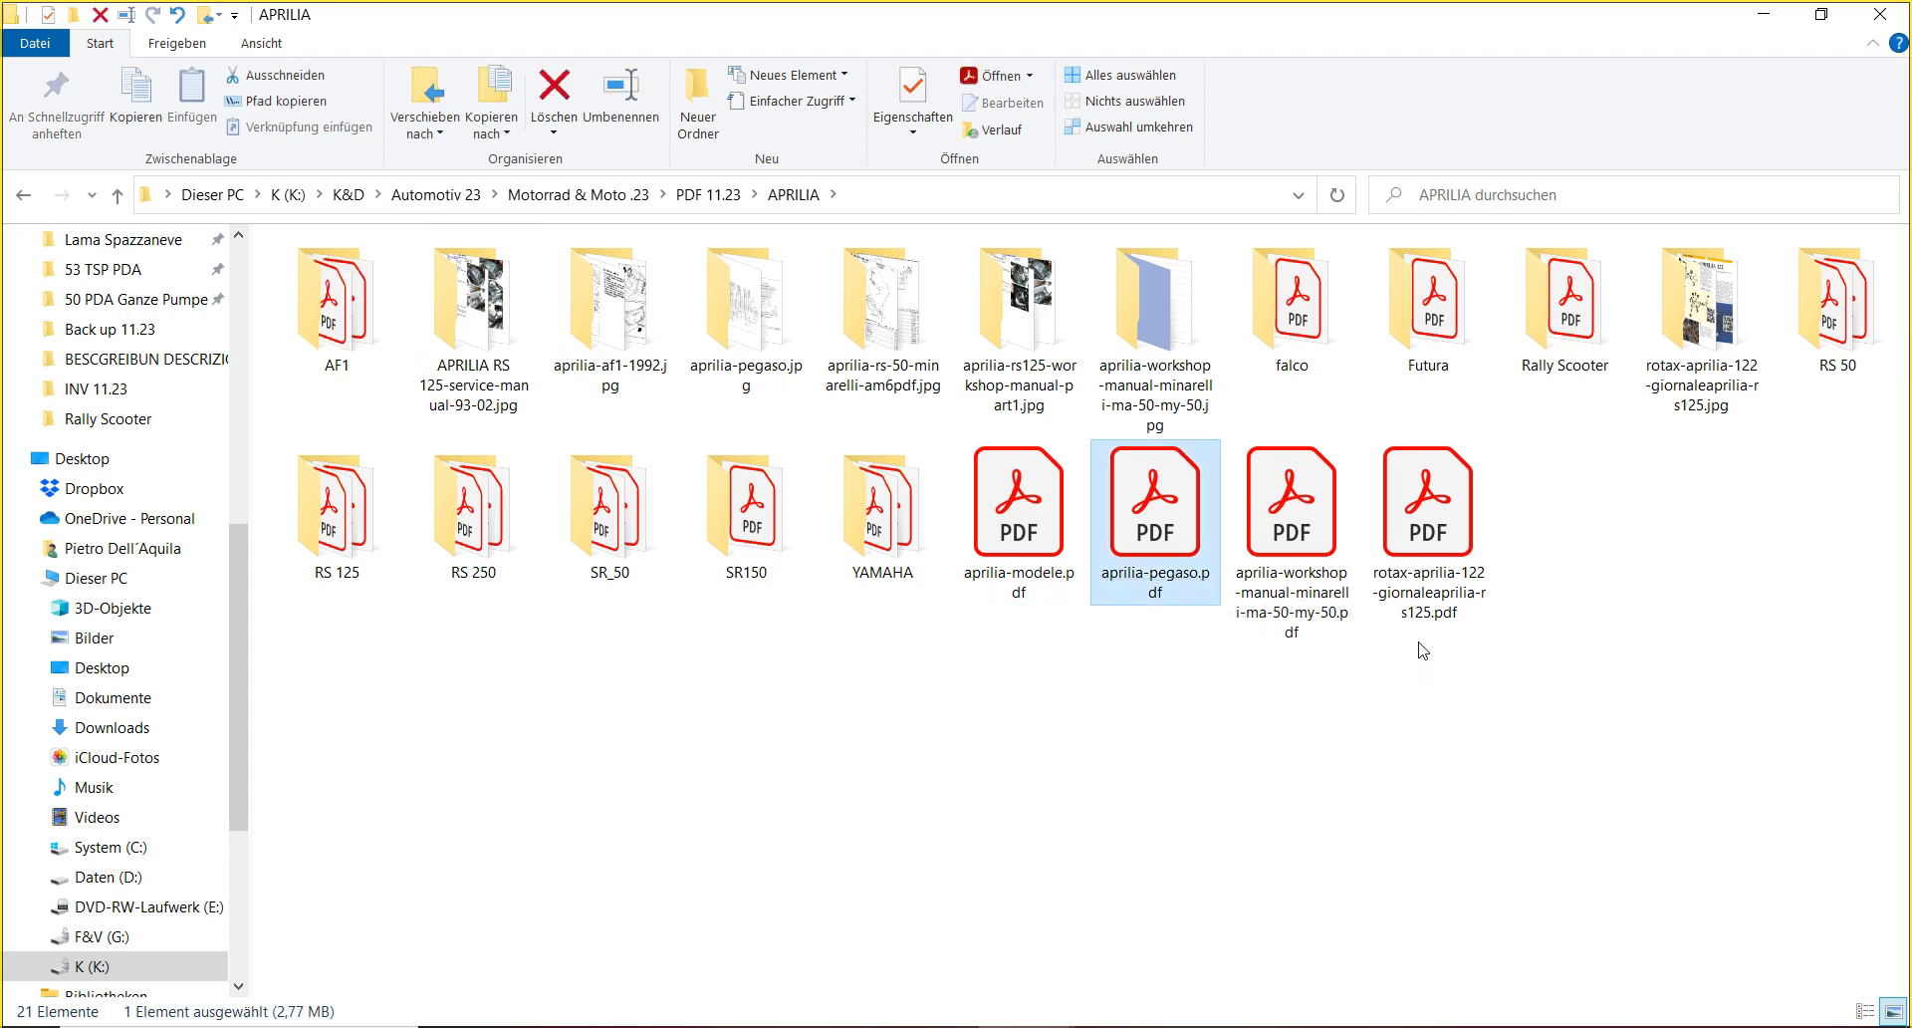
click(1441, 601)
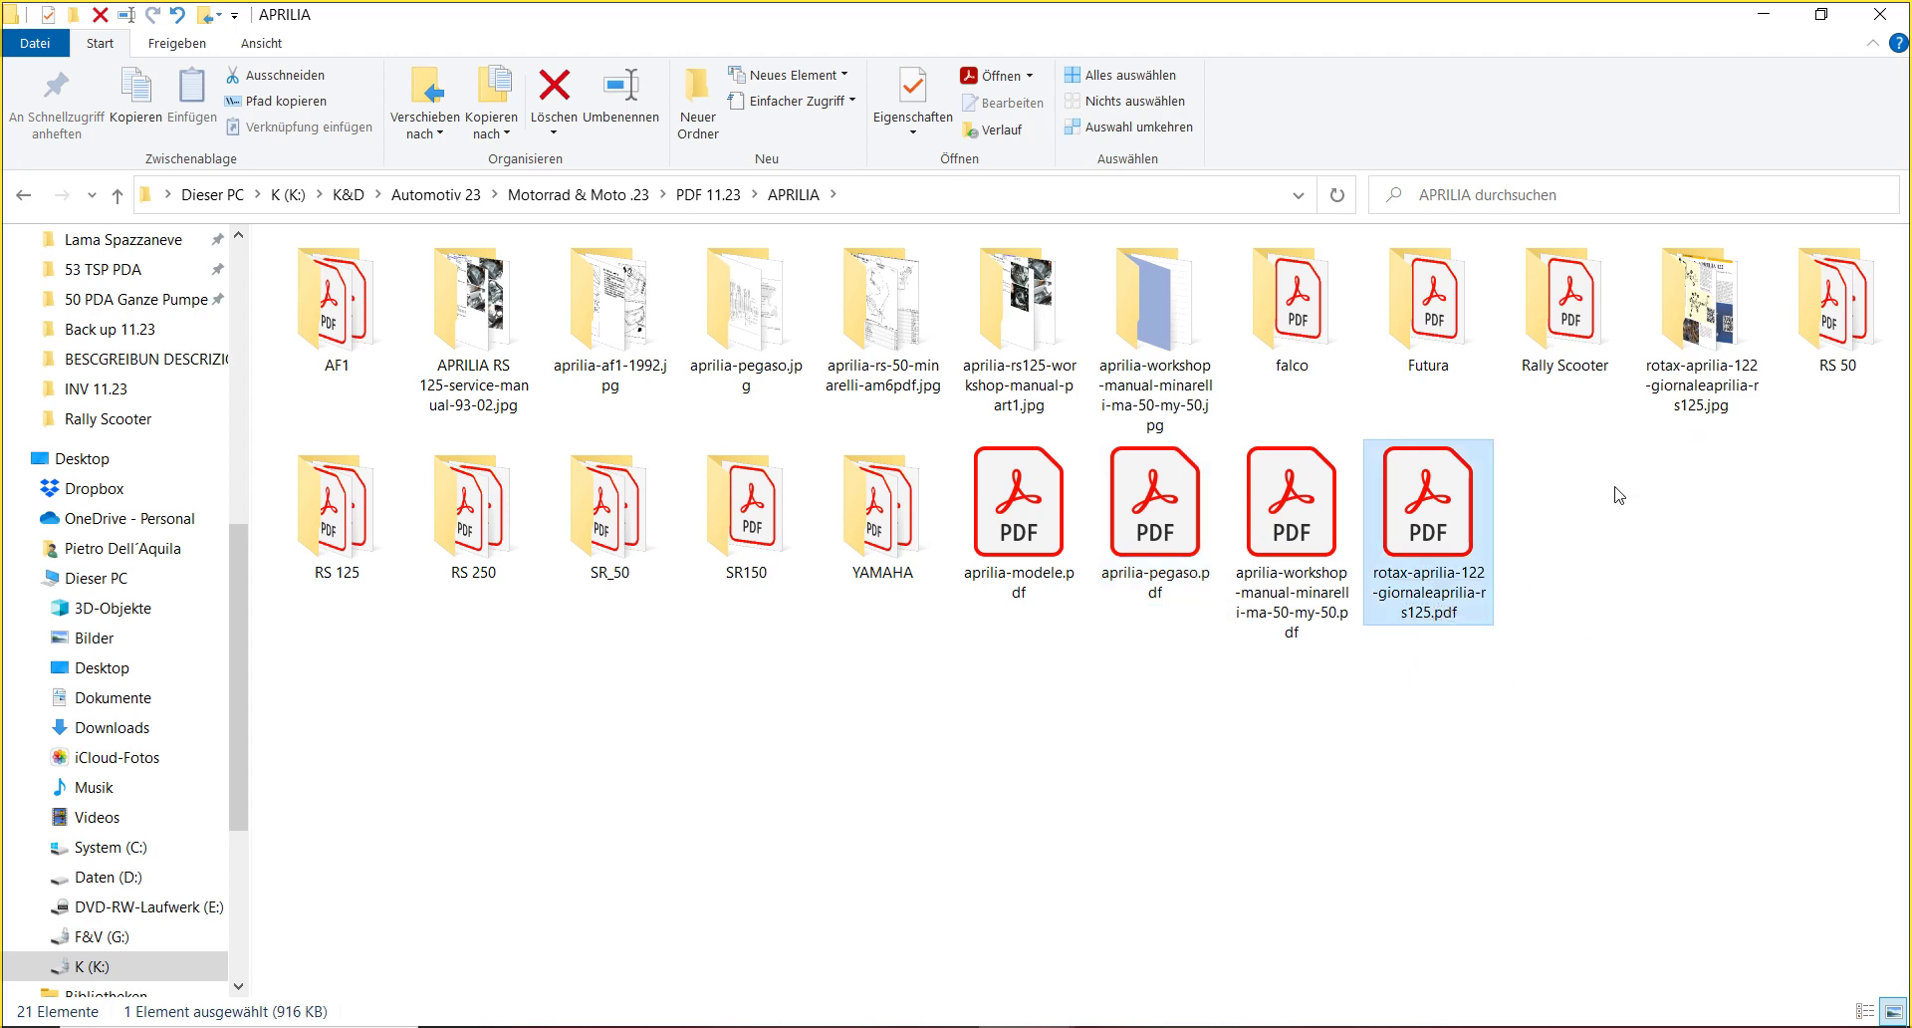
click(1683, 396)
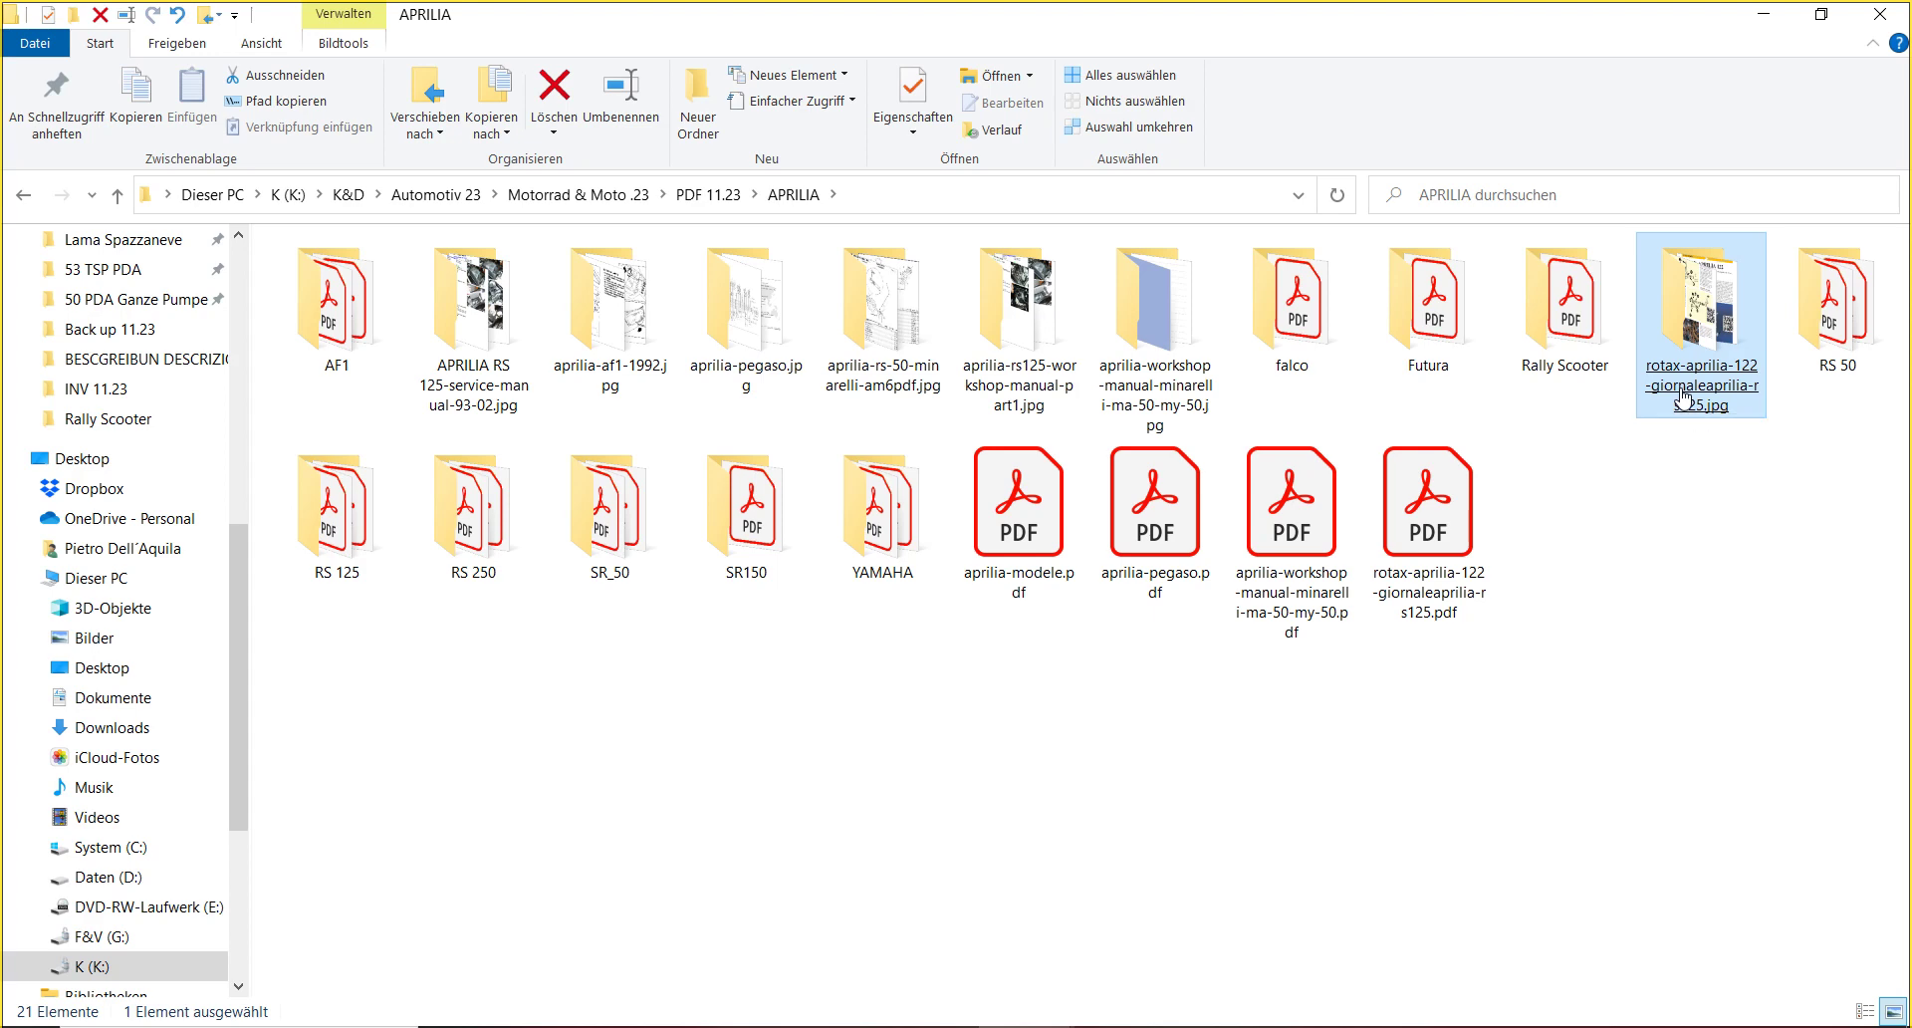
double_click(1683, 396)
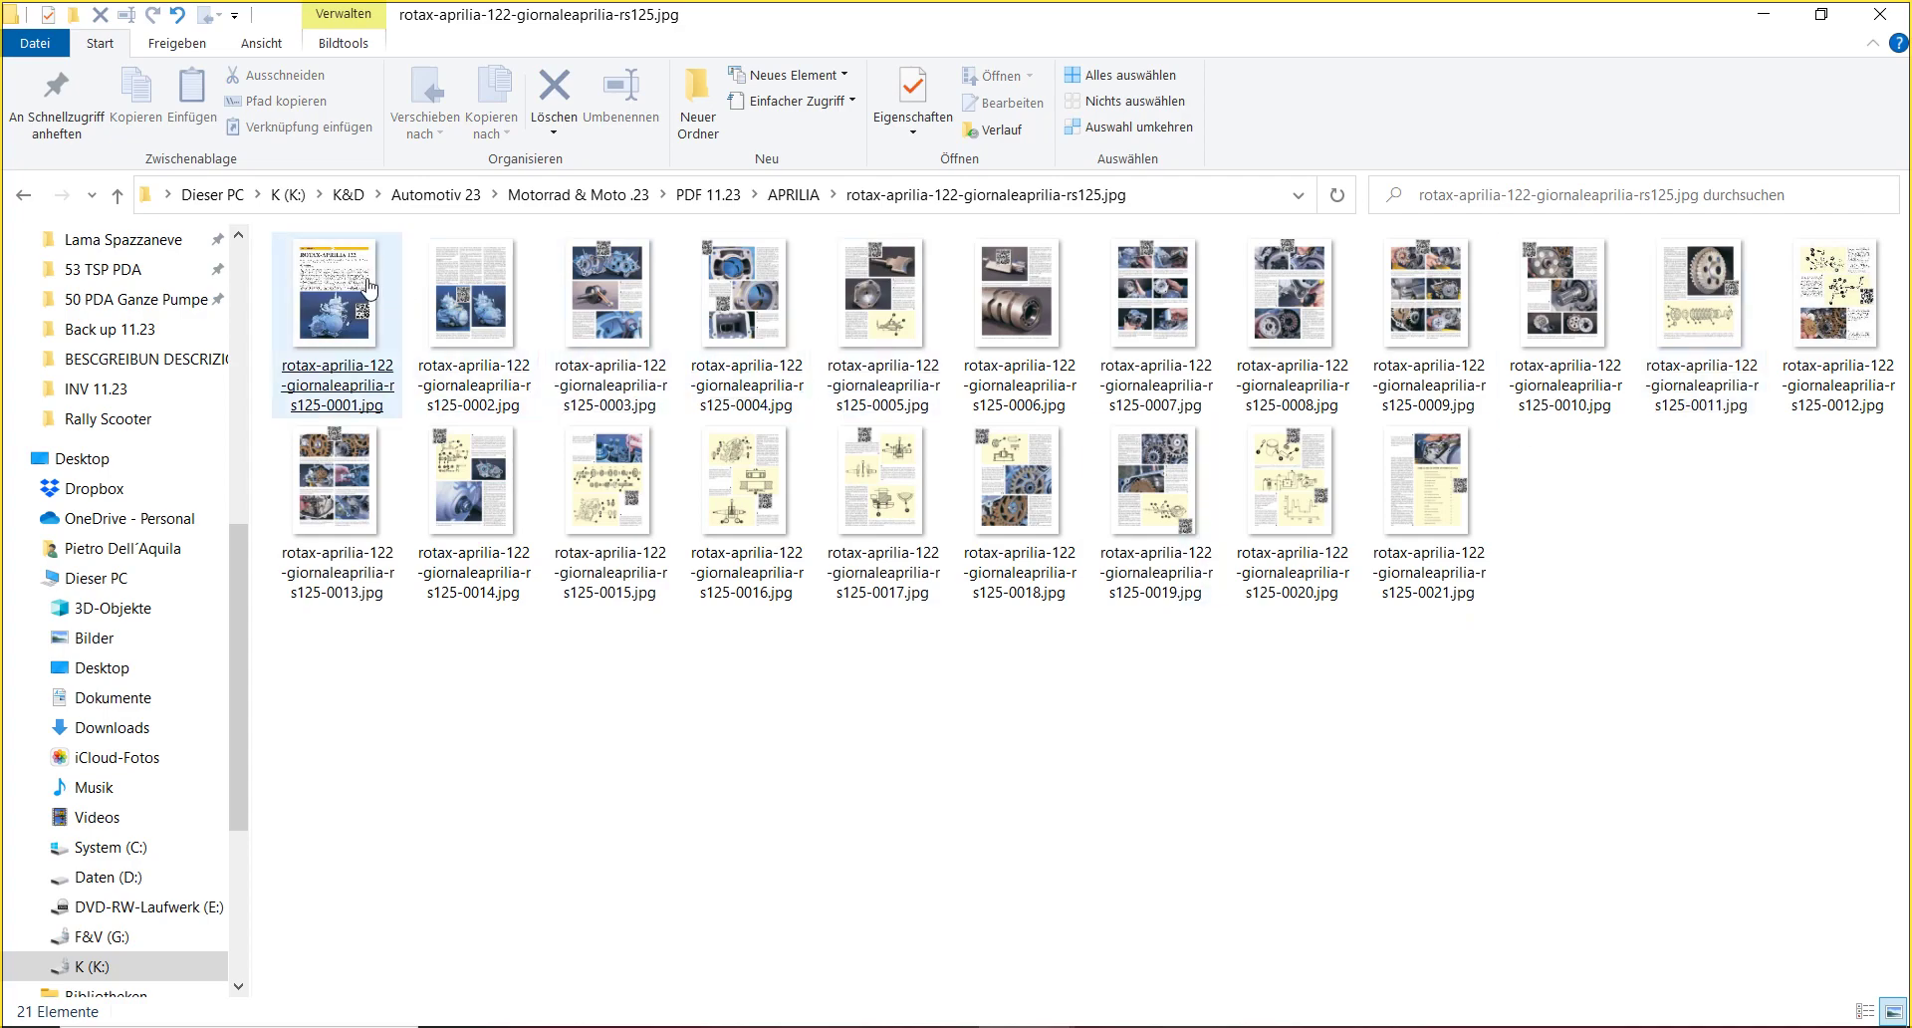
click(350, 267)
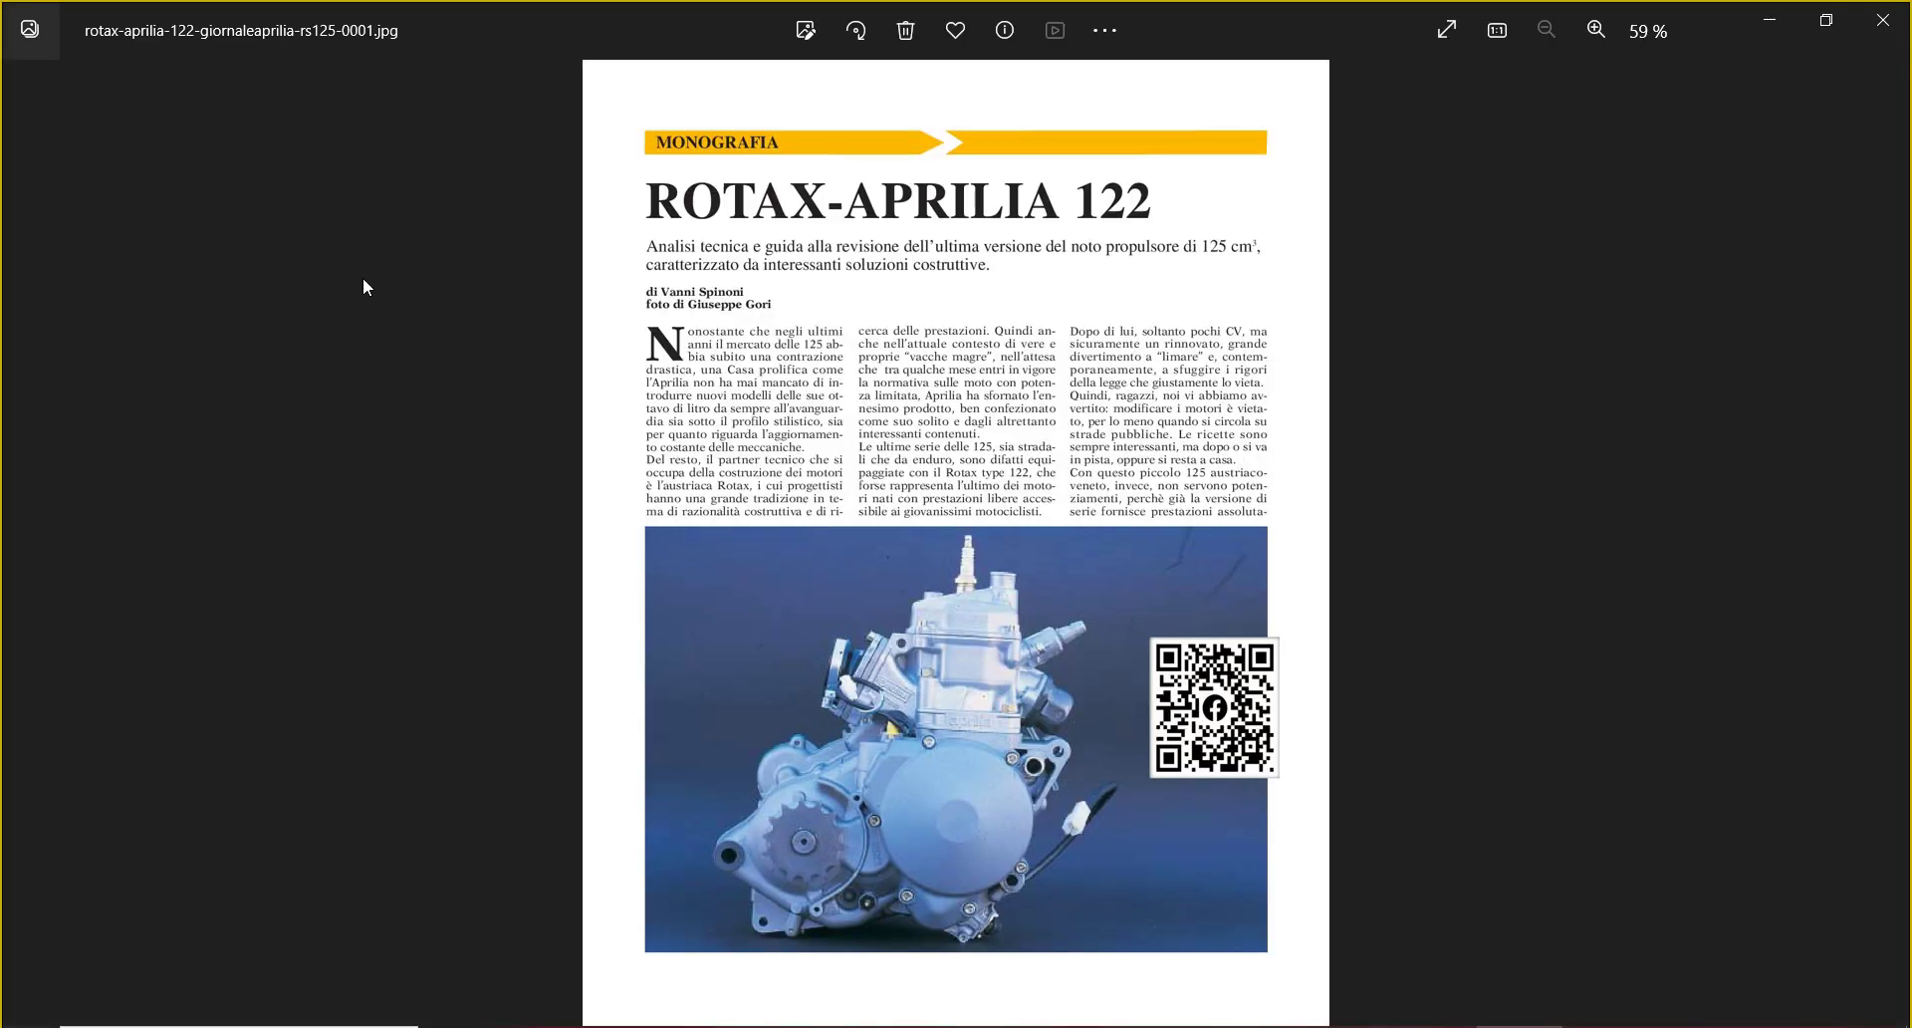
key(Right)
key(Right)
key(Right)
key(Right)
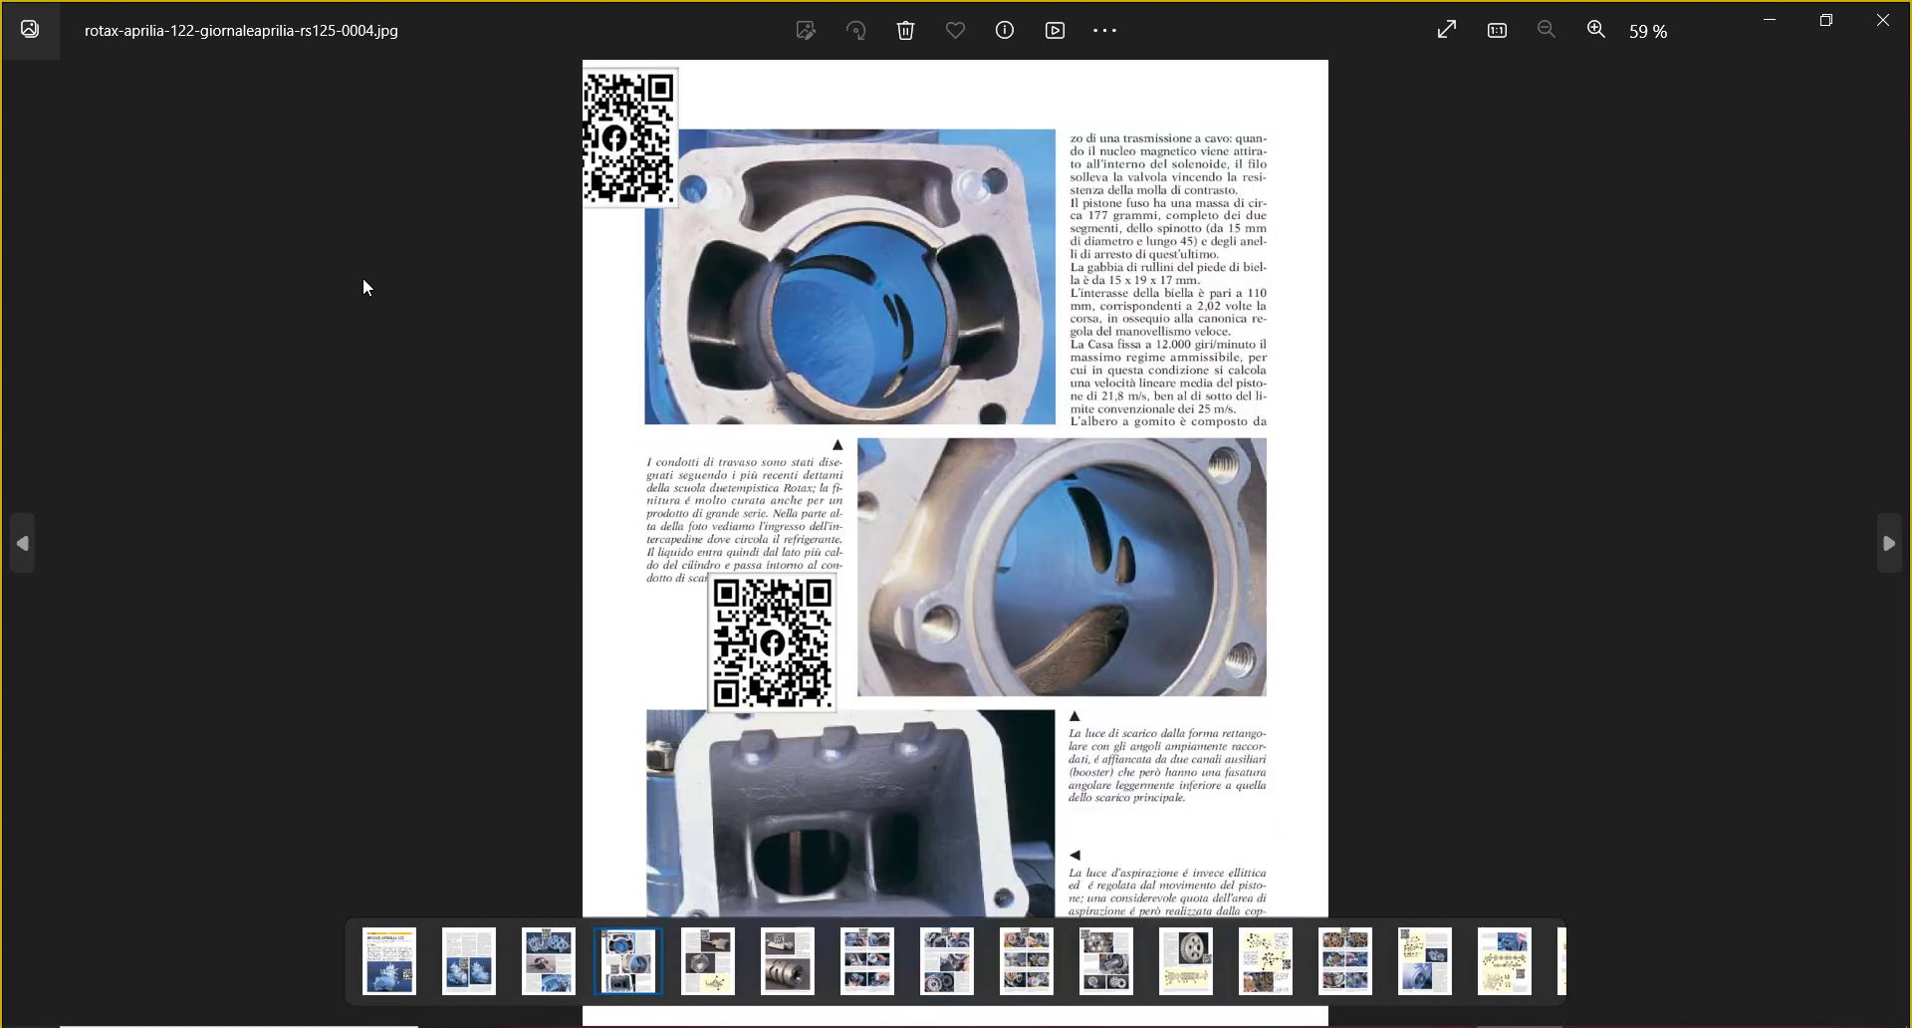
key(Right)
key(Right)
key(Right)
key(Right)
key(Right)
key(Right)
key(Right)
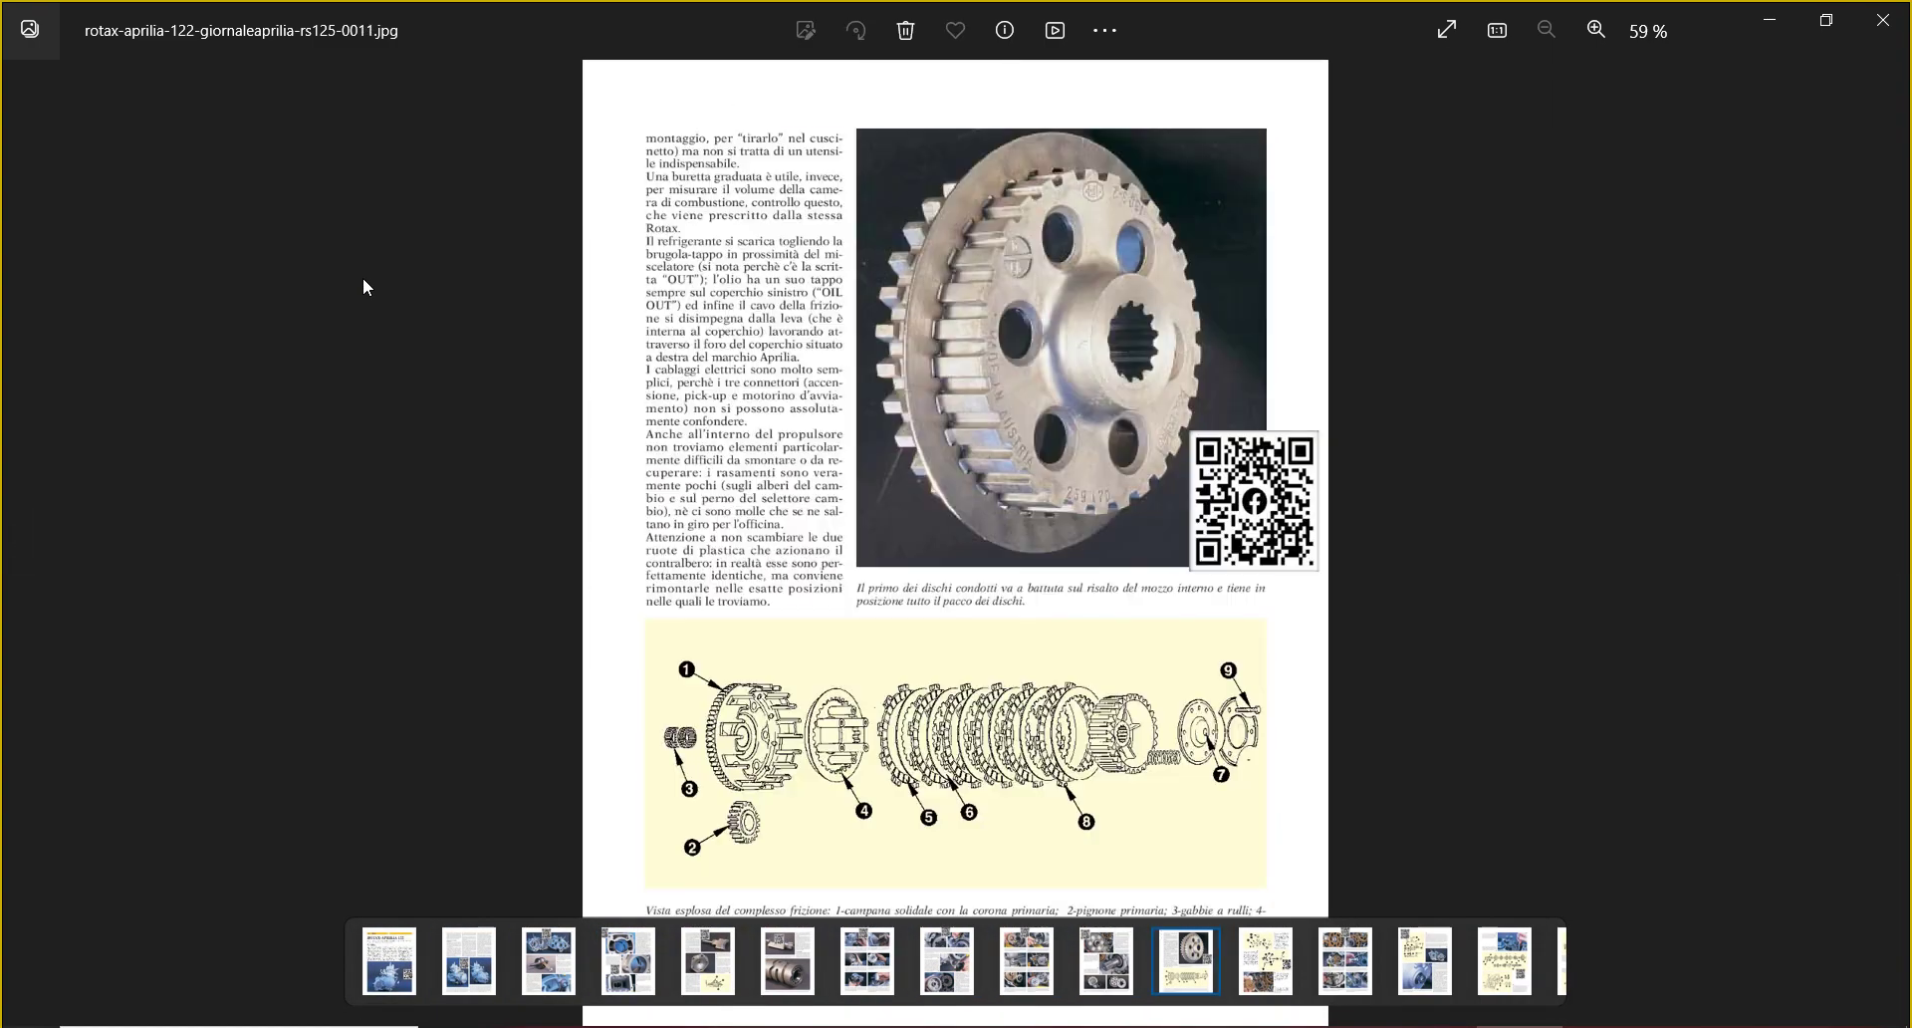
key(Right)
key(Right)
key(Right)
key(Right)
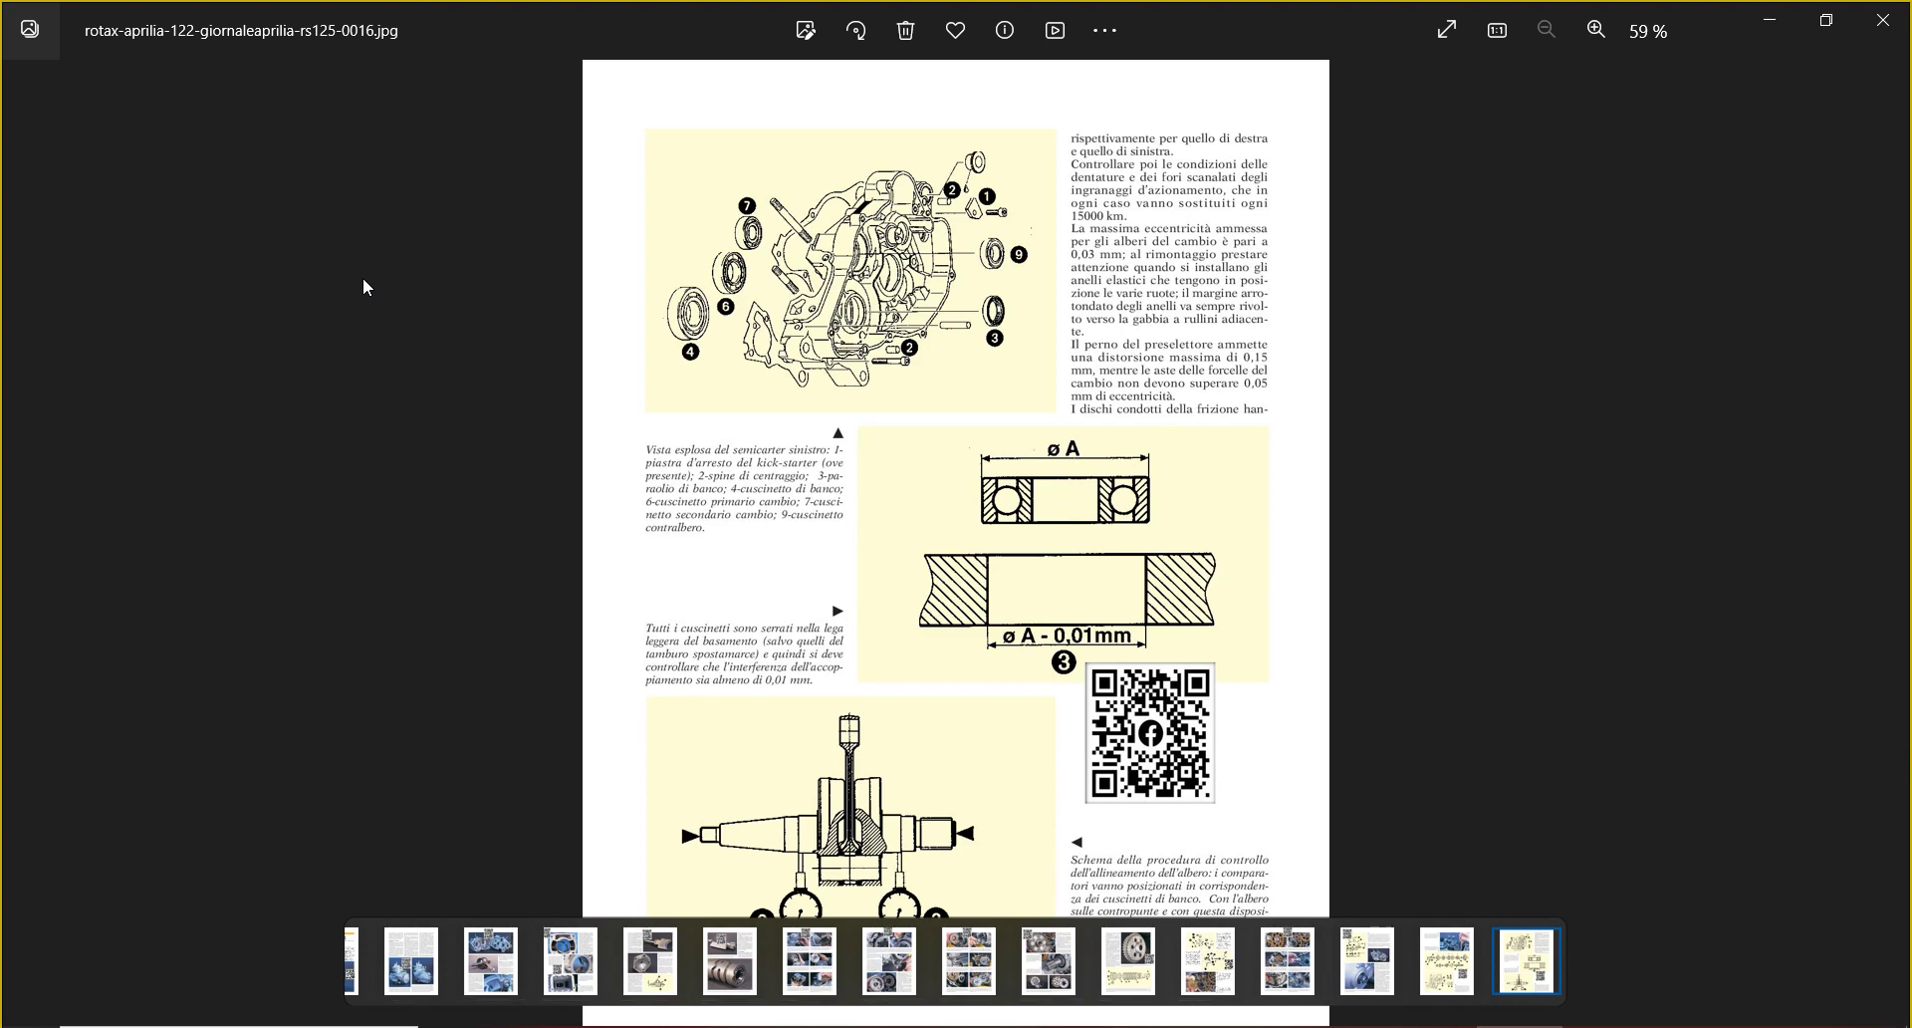
click(1882, 20)
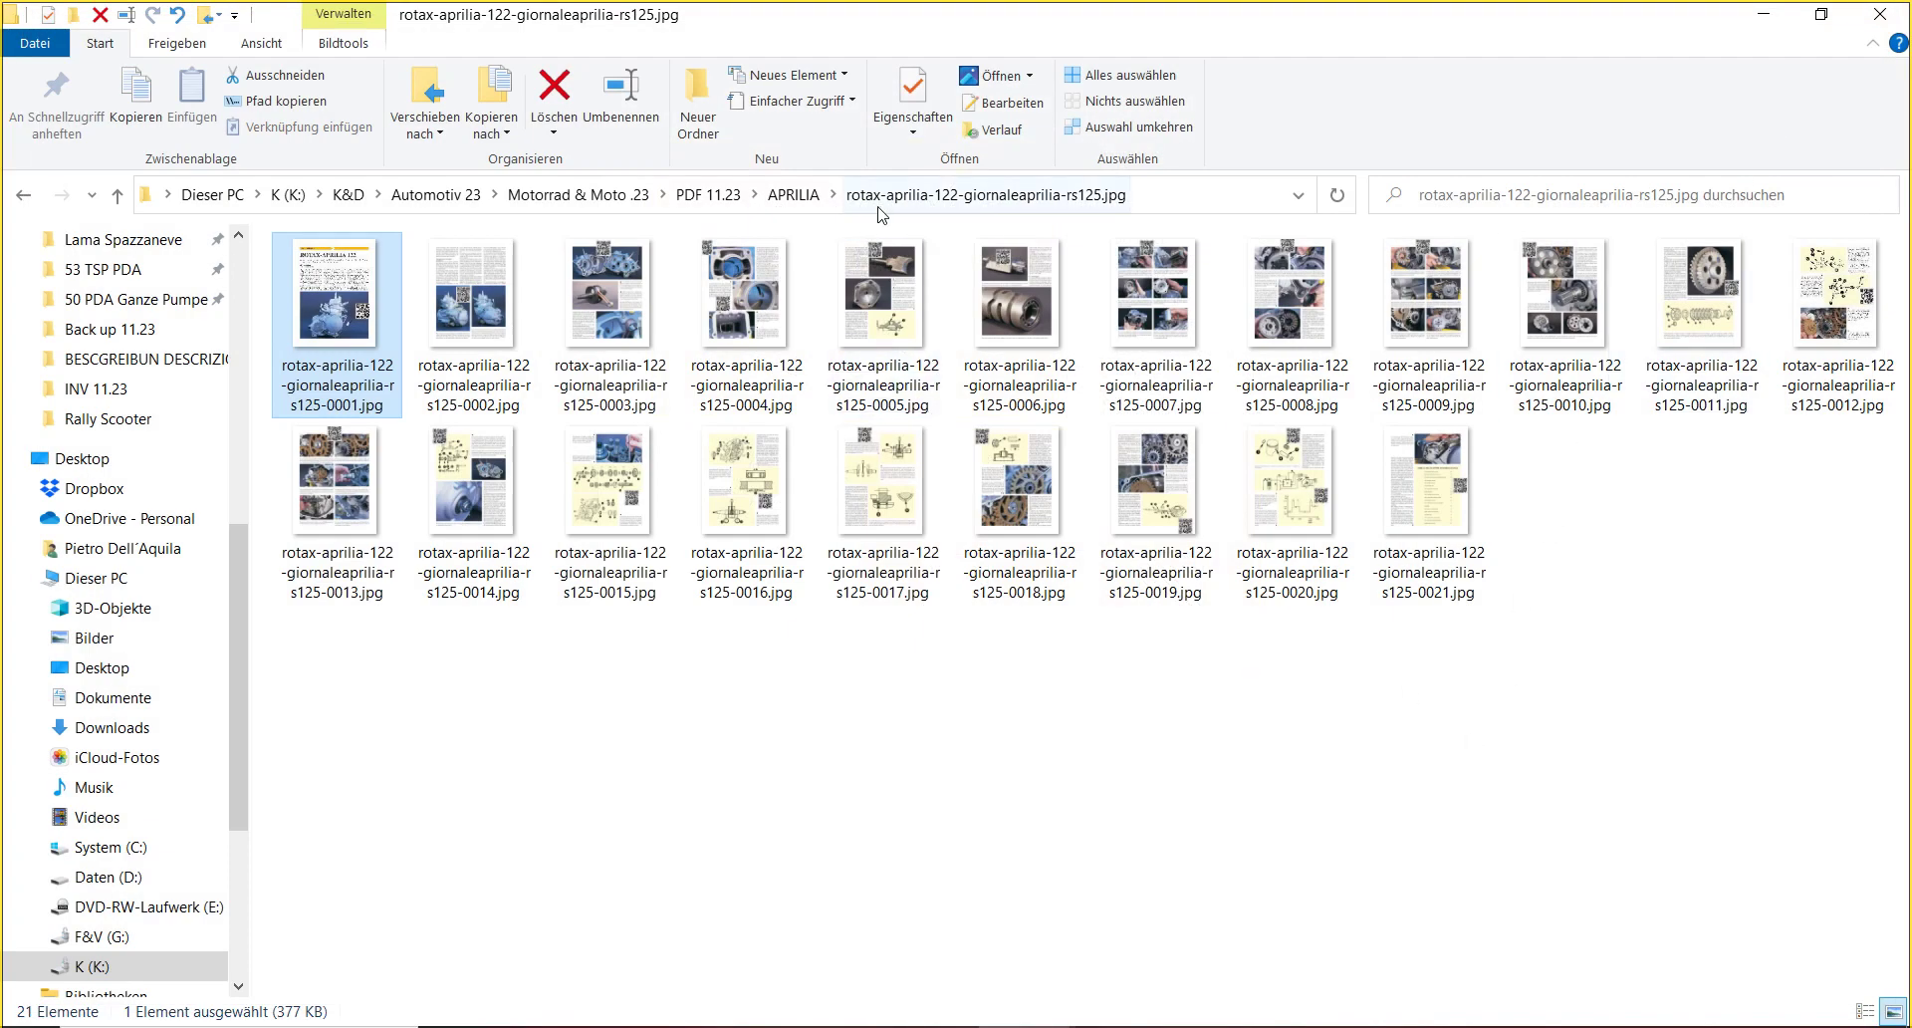
click(794, 195)
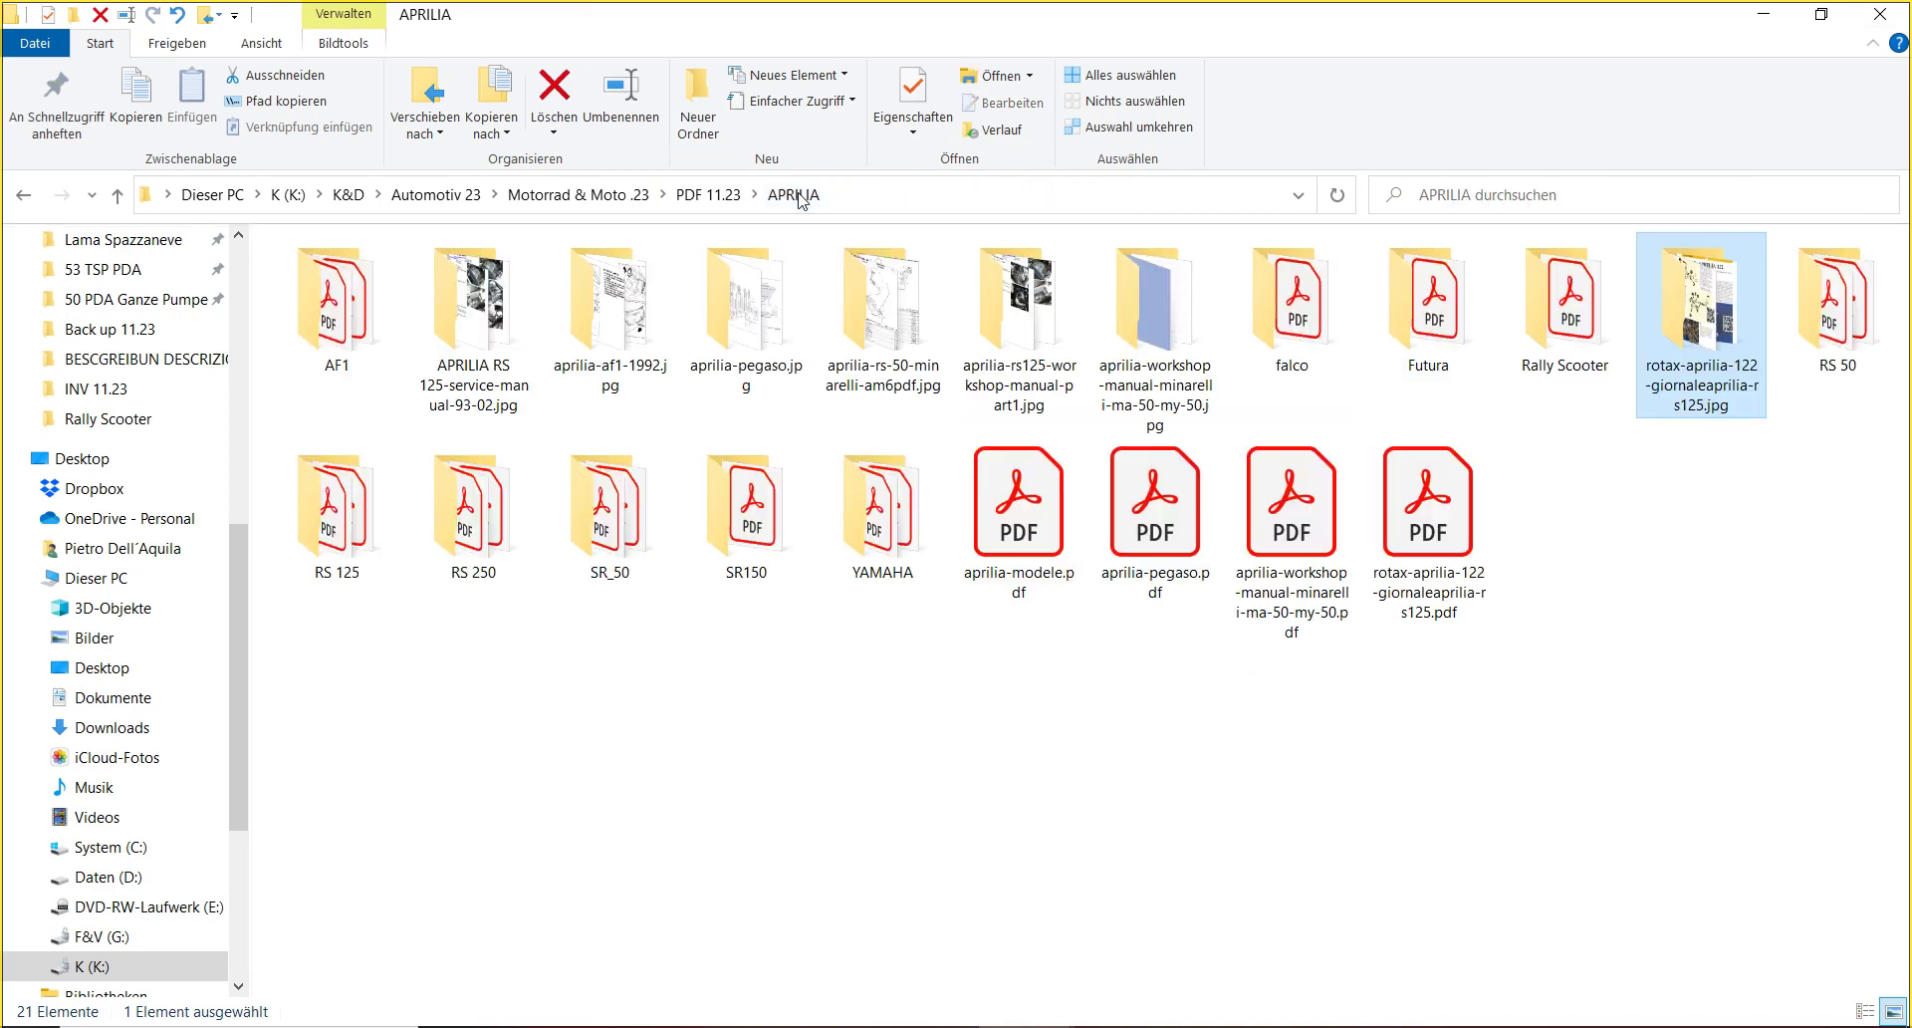
- Delete the rotax-aprilia-122-giornaleaprilia-rs125.jpg folder and create a folder named ROTAX APRILIA in APRILIA
click(555, 88)
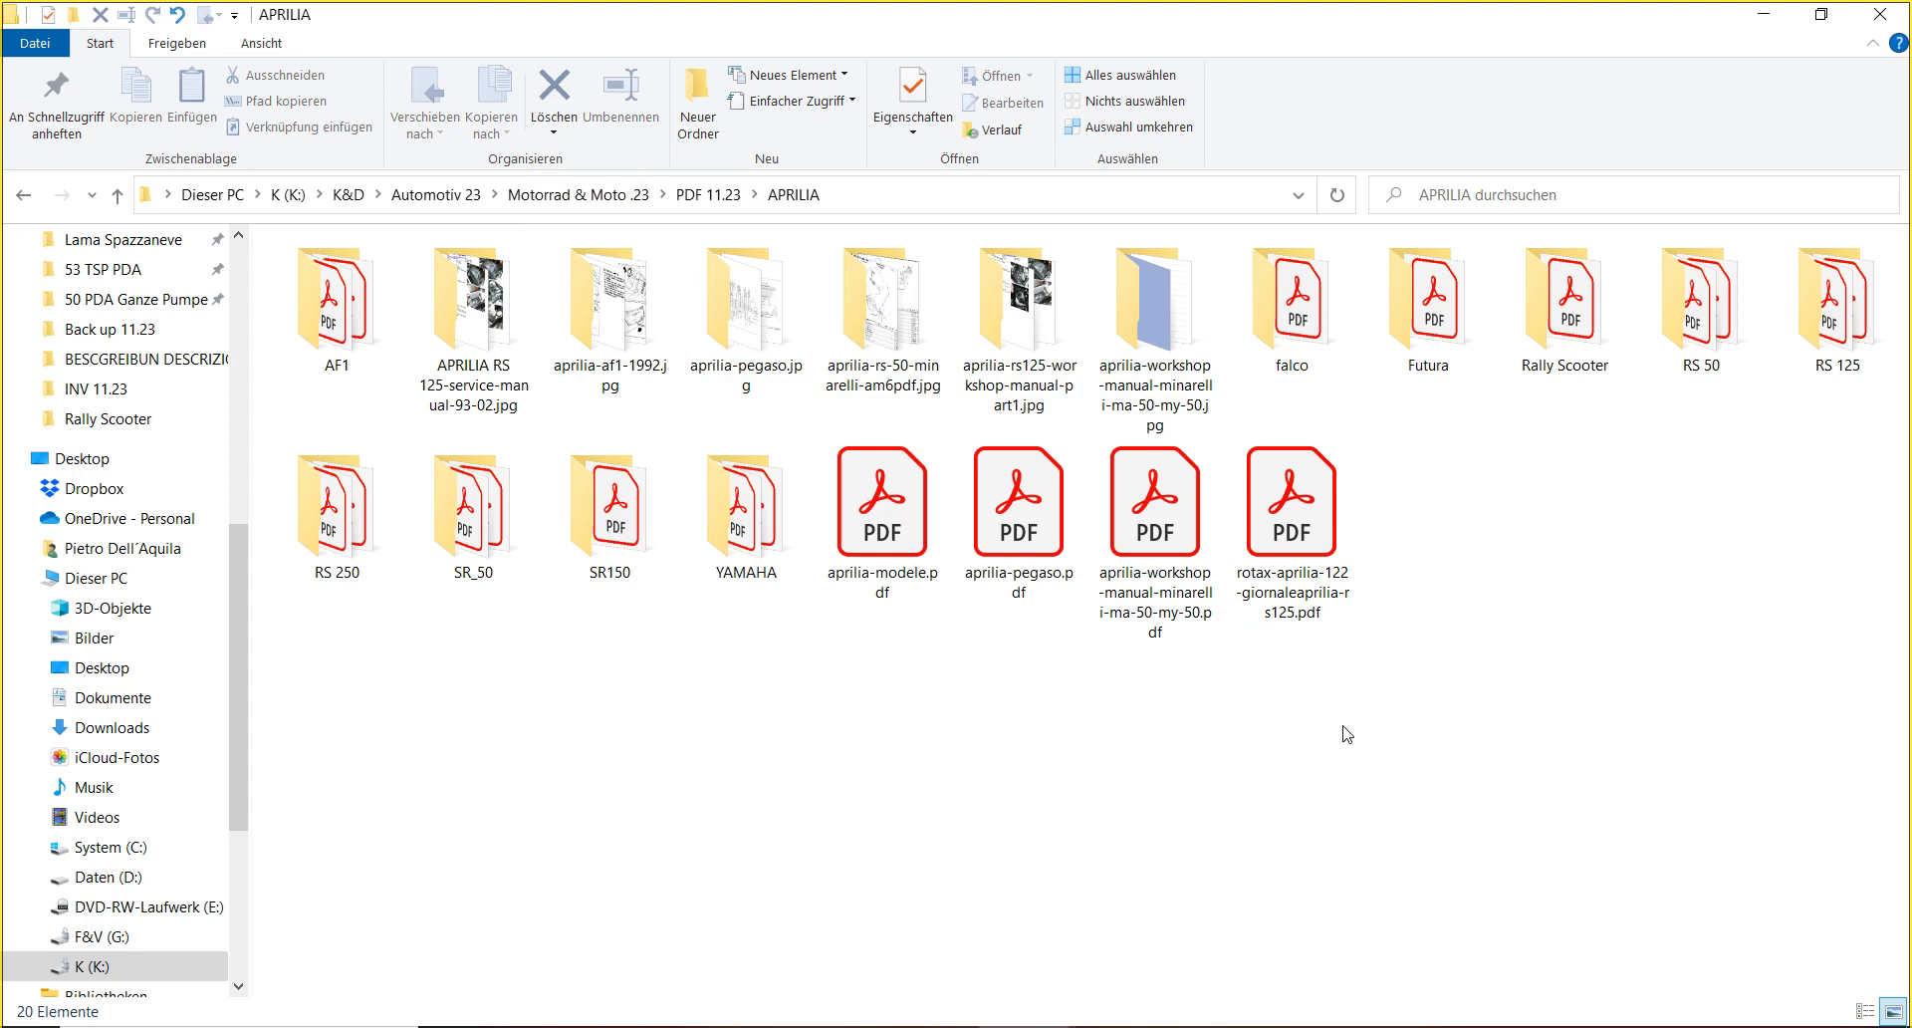
click(702, 105)
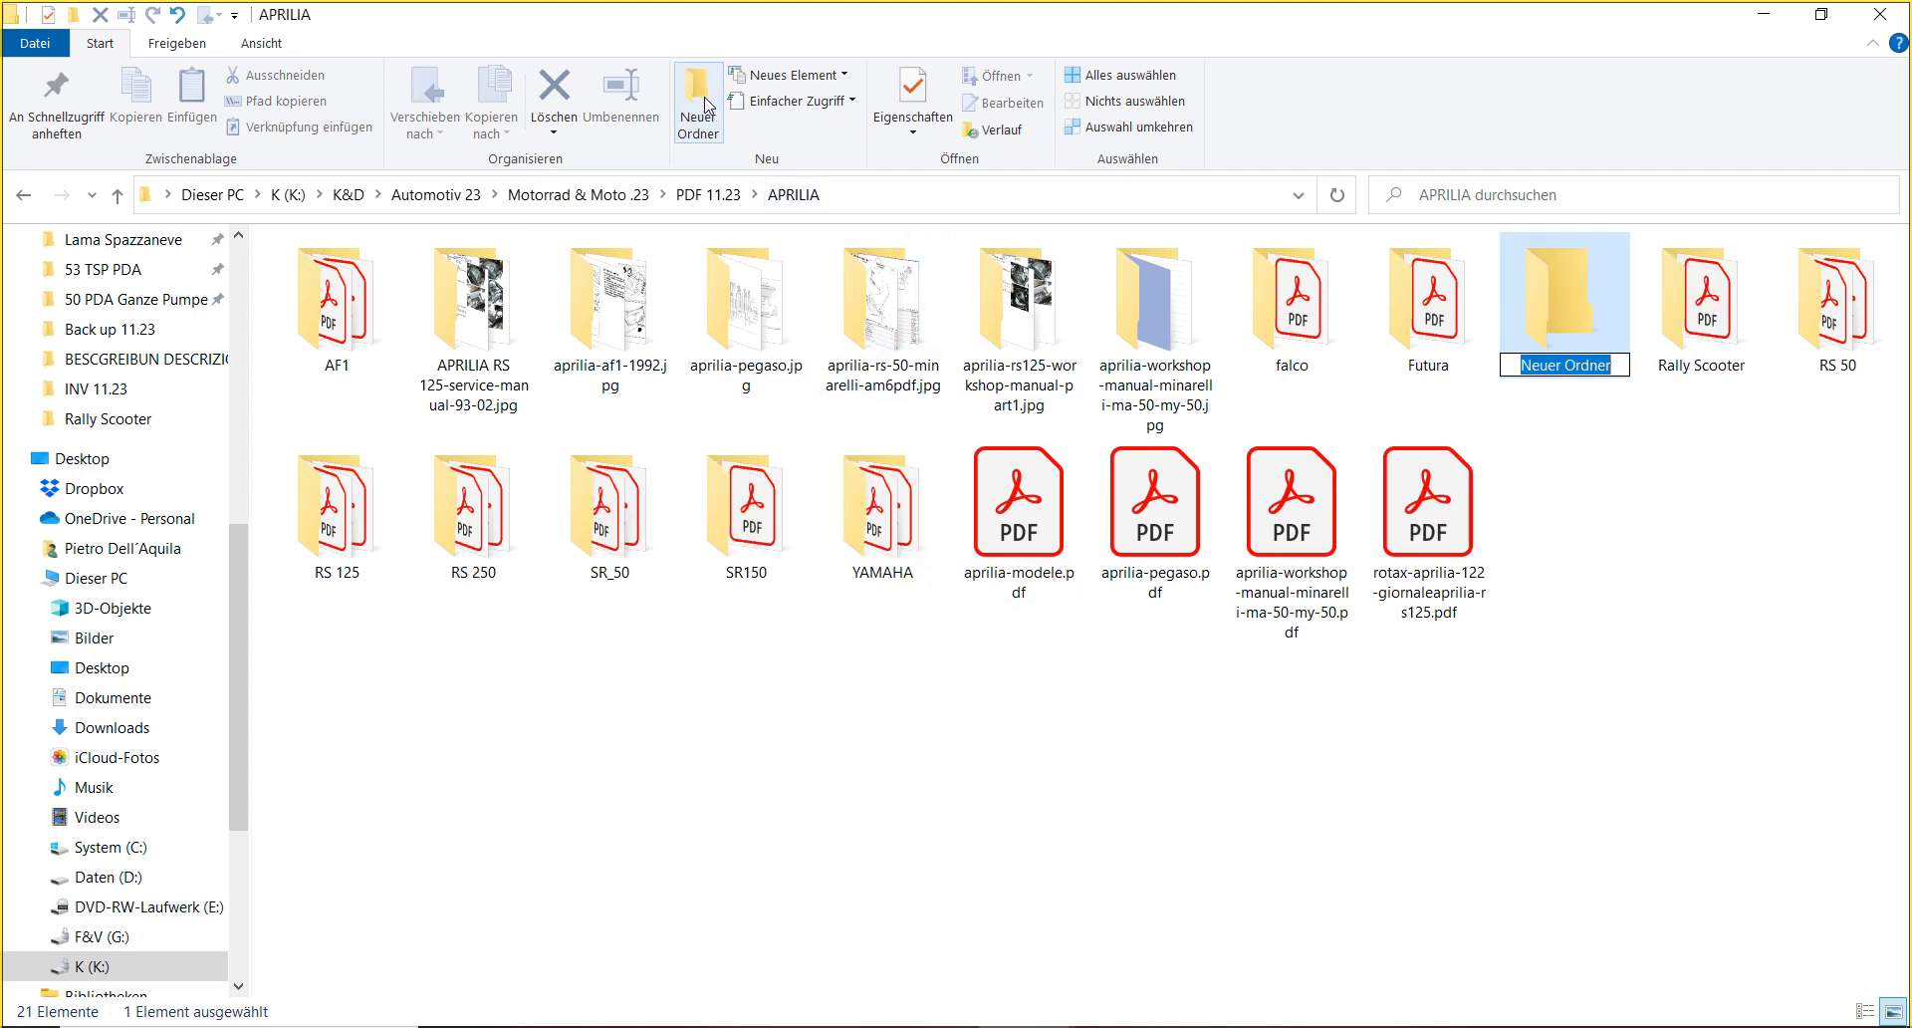
key(Caps_Lock)
text(r)
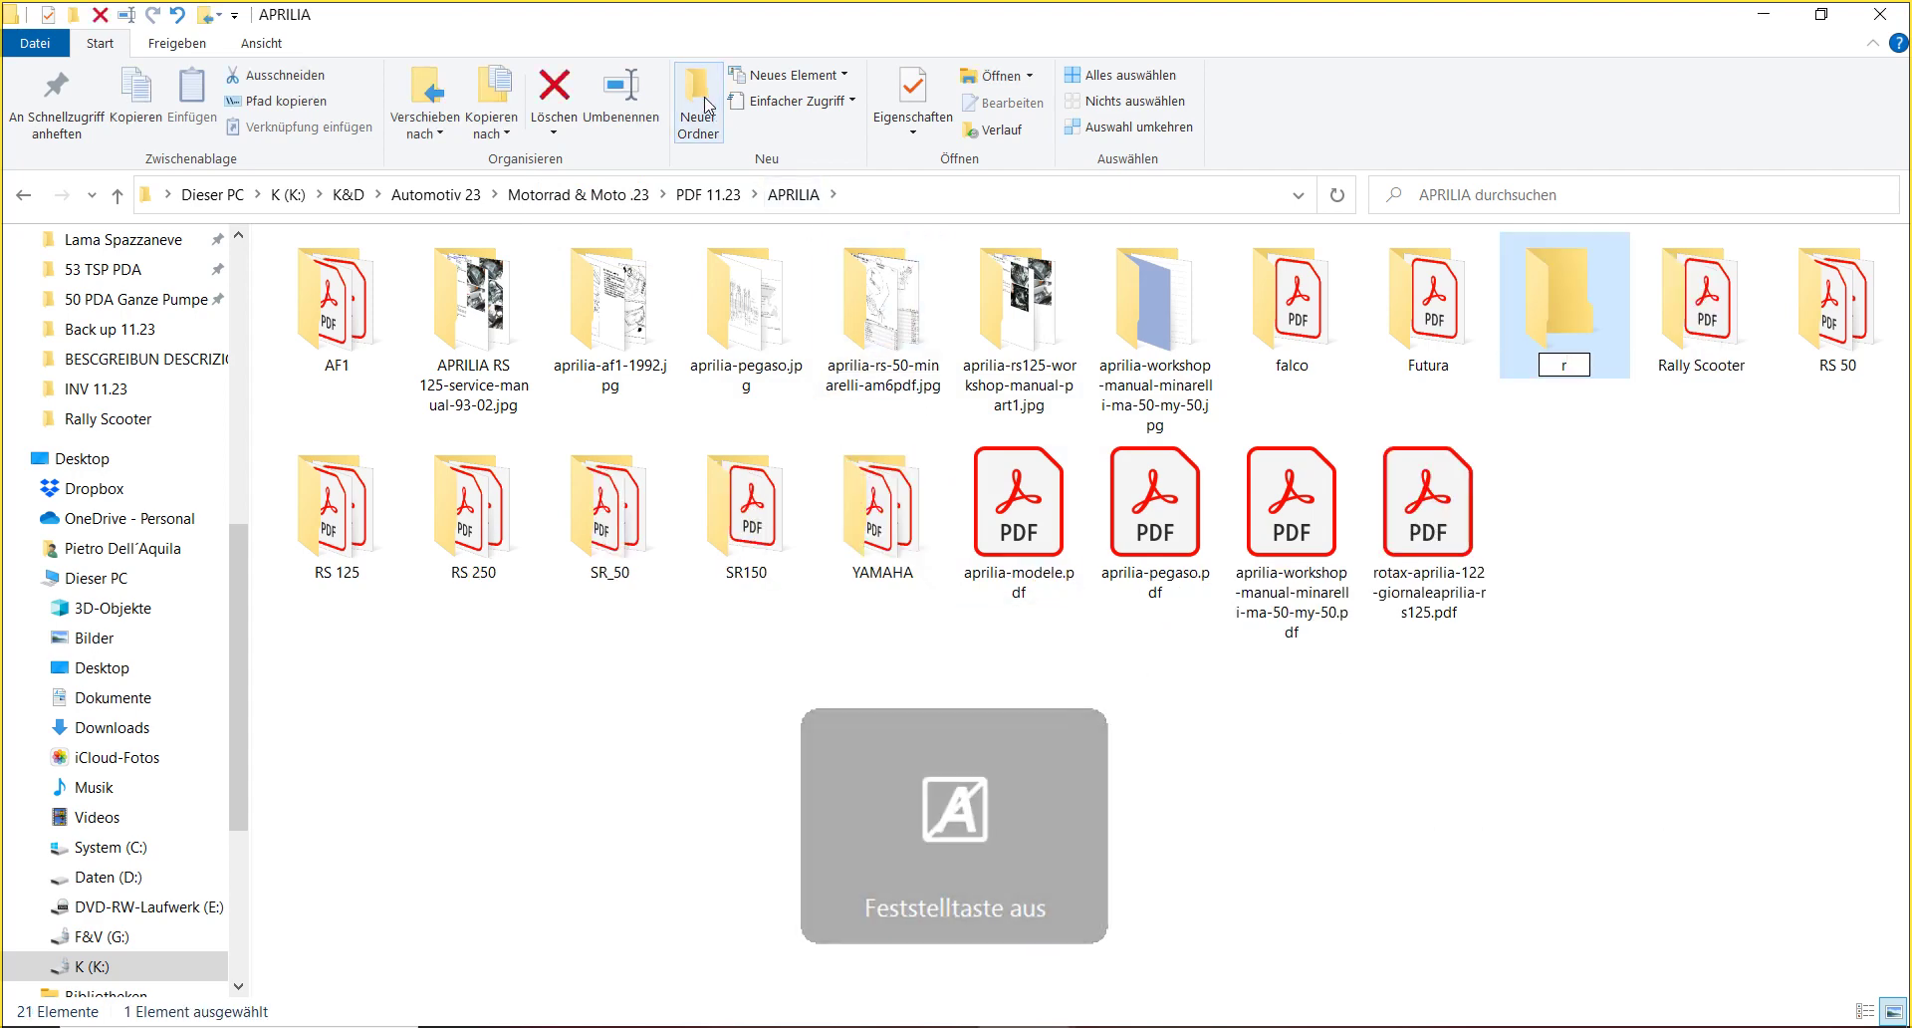
key(BackSpace)
key(Caps_Lock)
text(R)
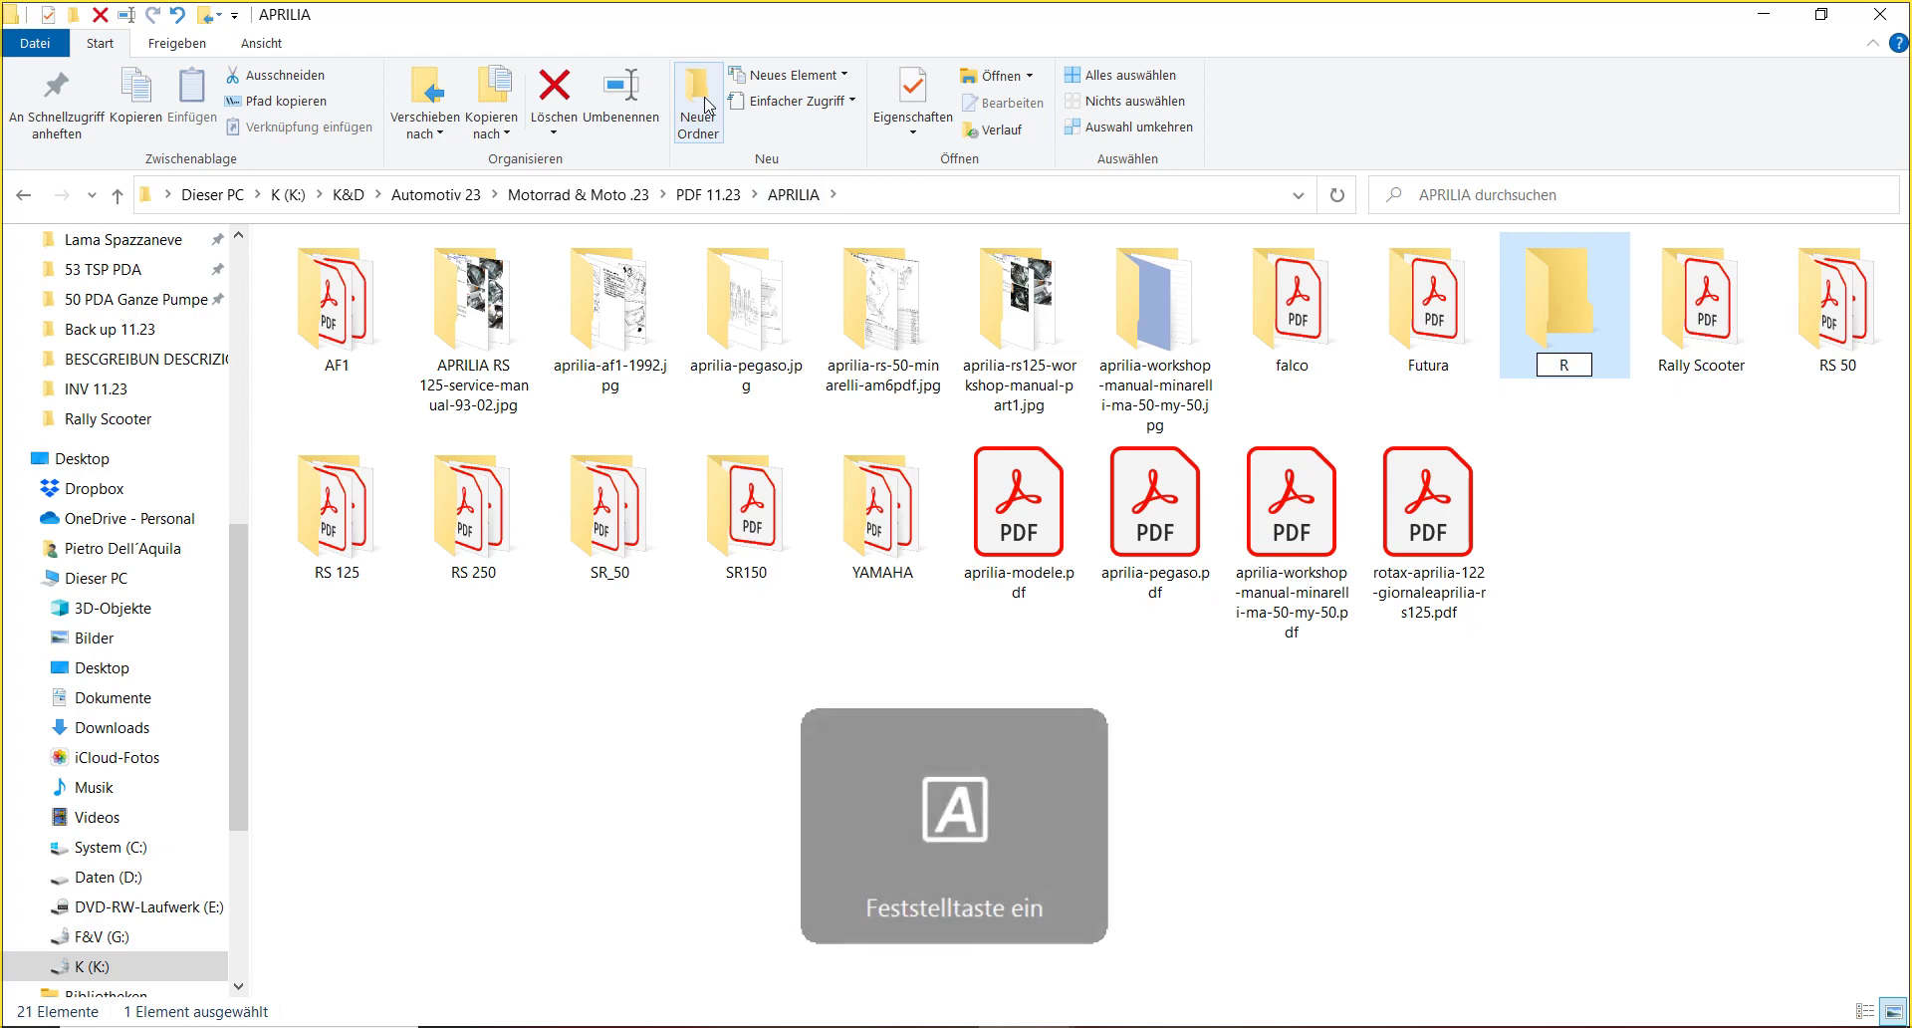
text(OTA)
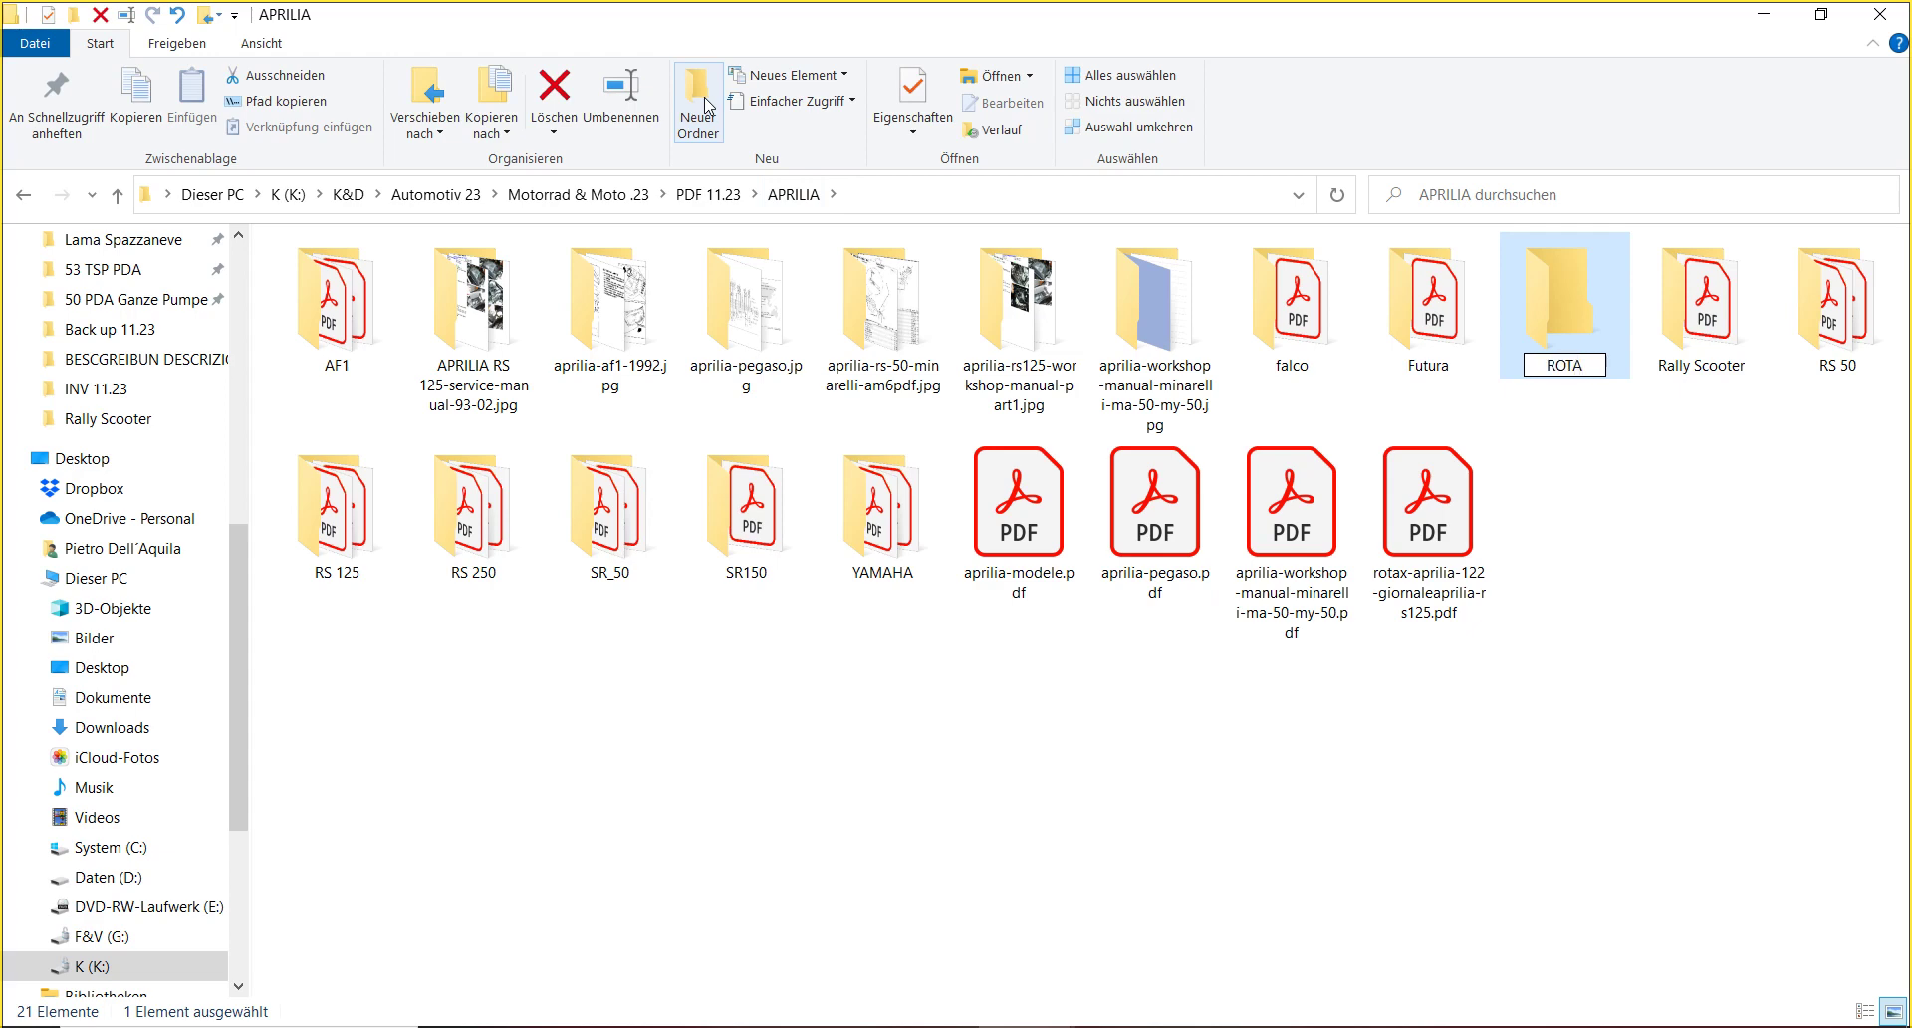
text(X APRI)
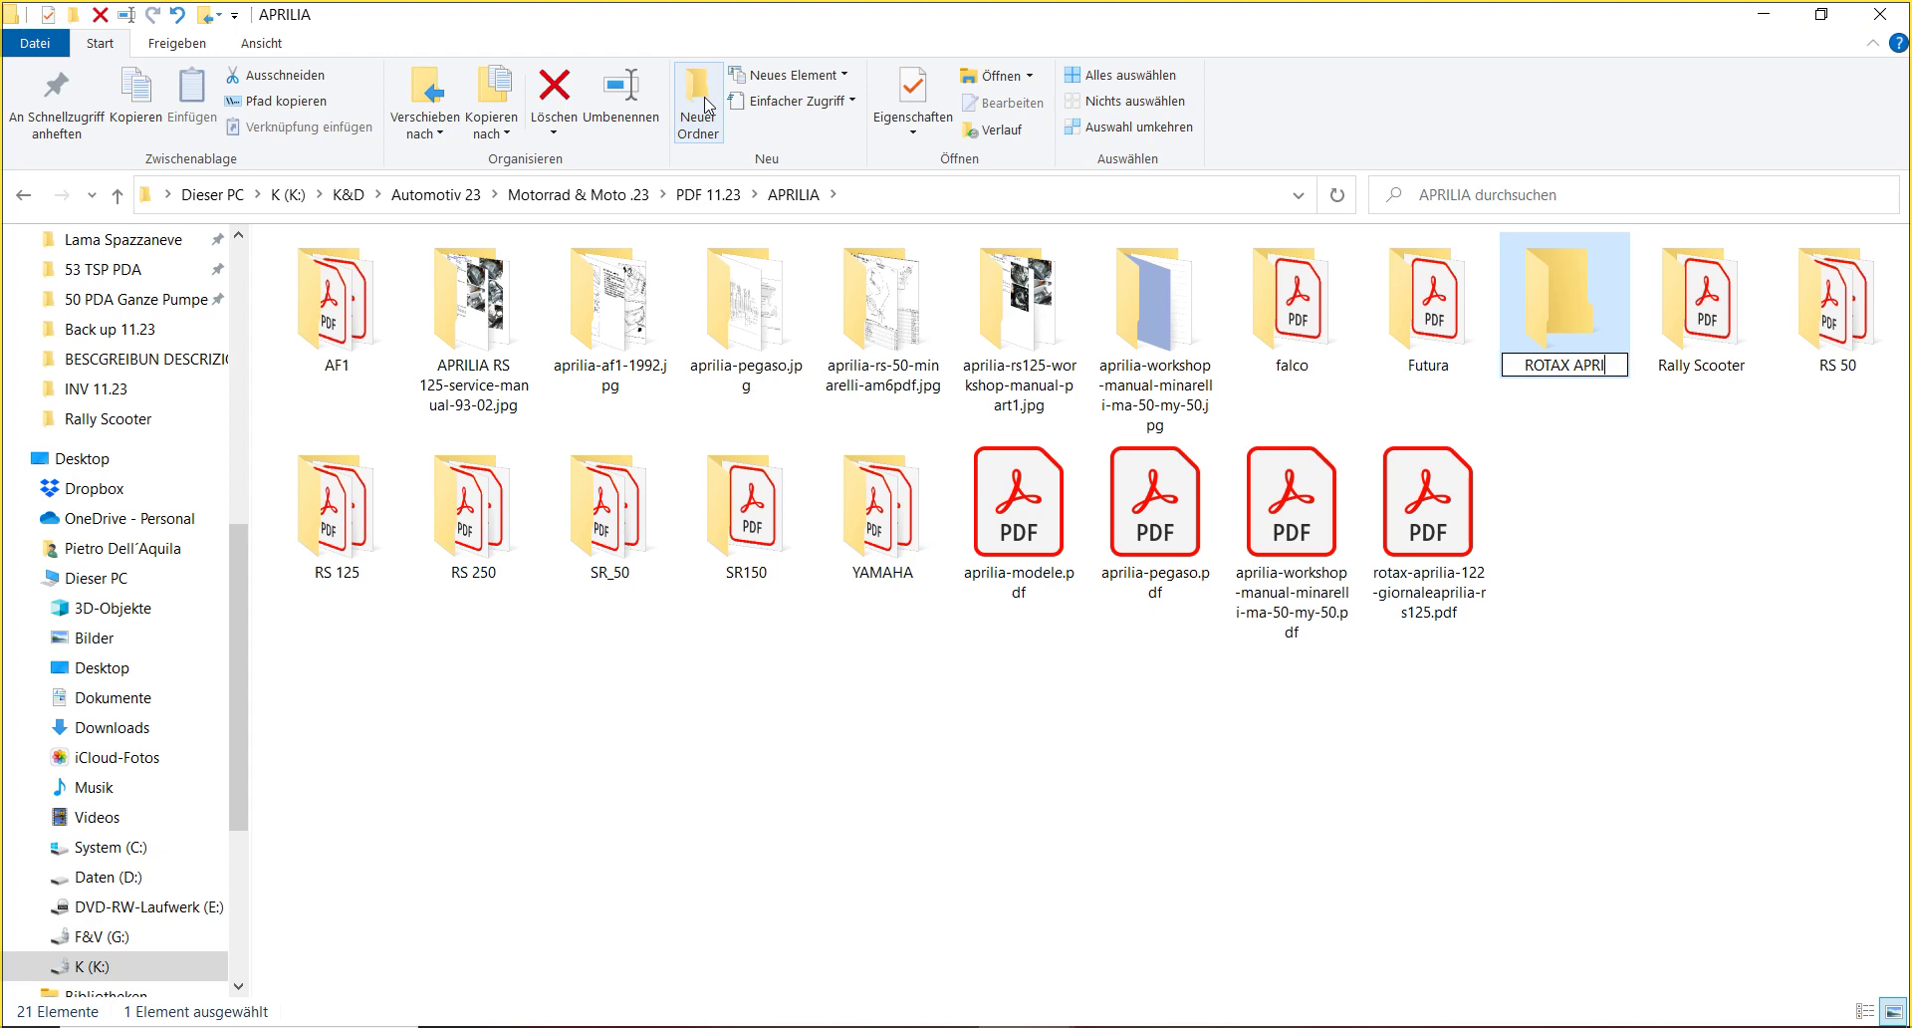
text(LIA)
key(Return)
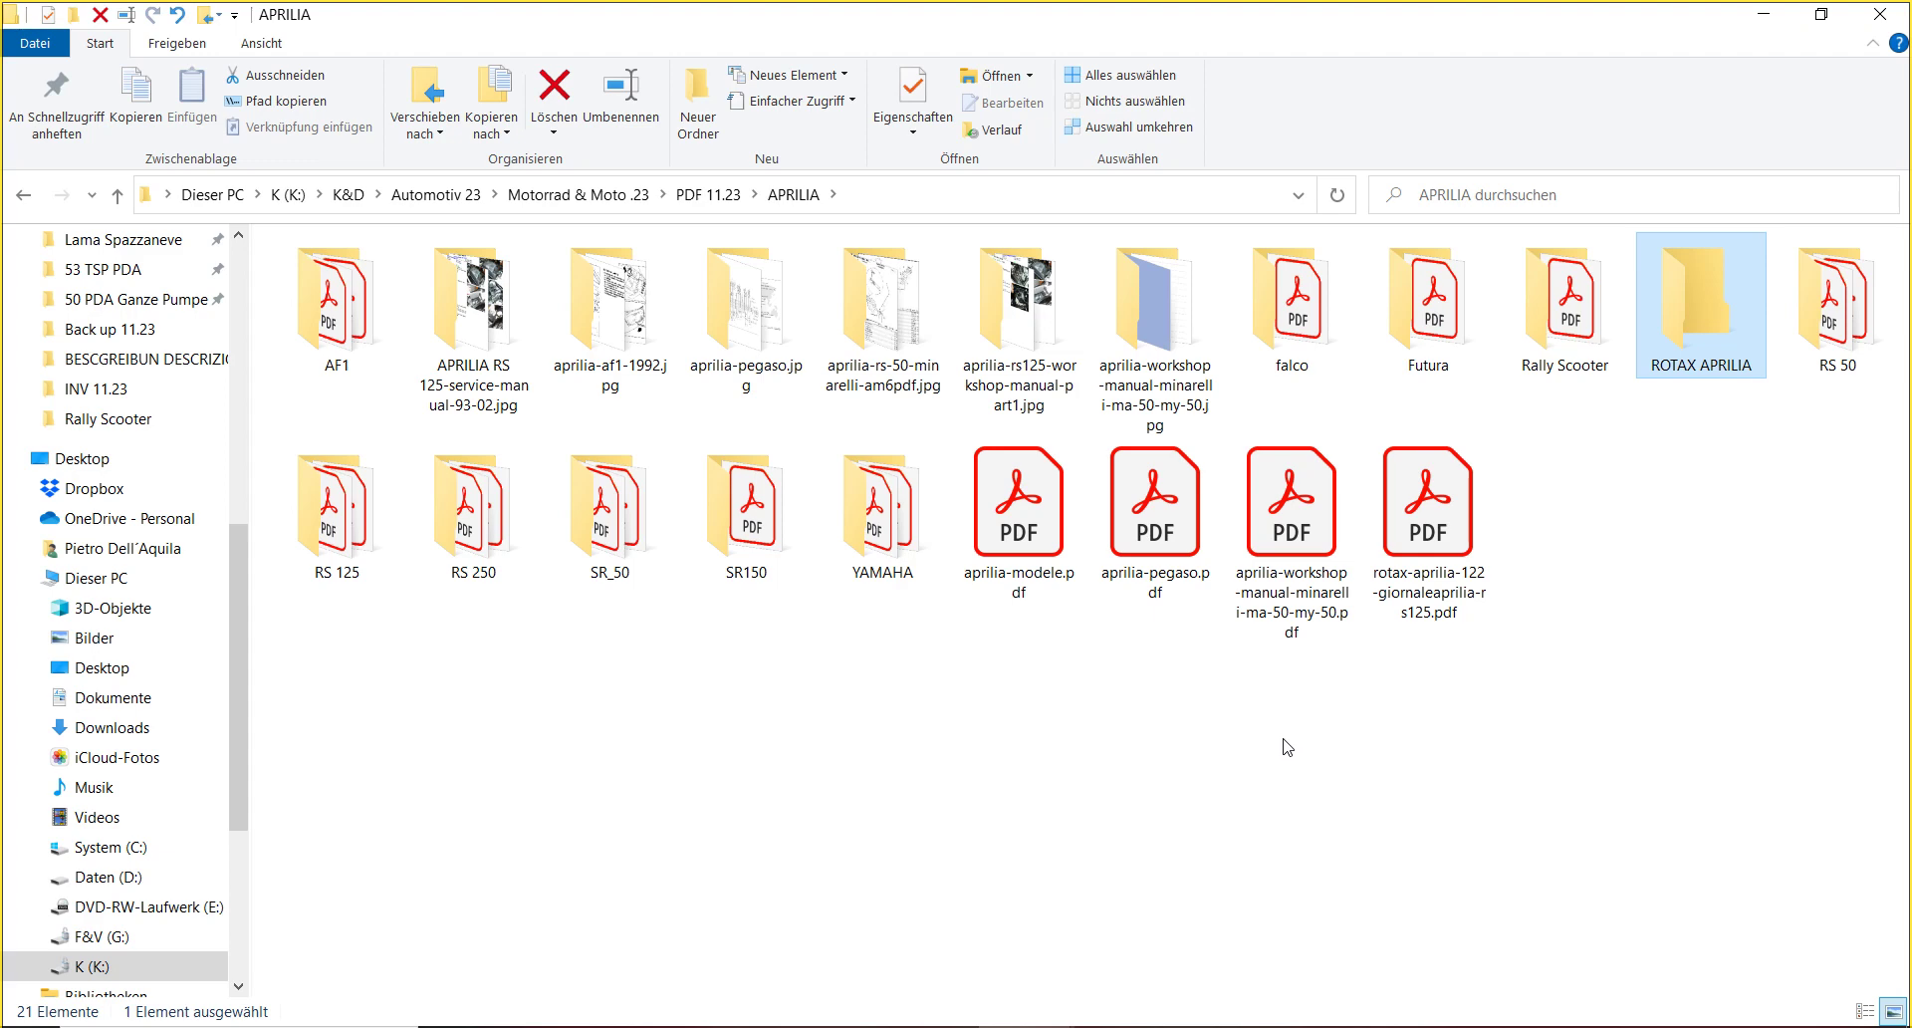
- Move rotax-aprilia-122-giornaleaprilia-rs125.pdf into the ROTAX APRILIA folder
click(1302, 639)
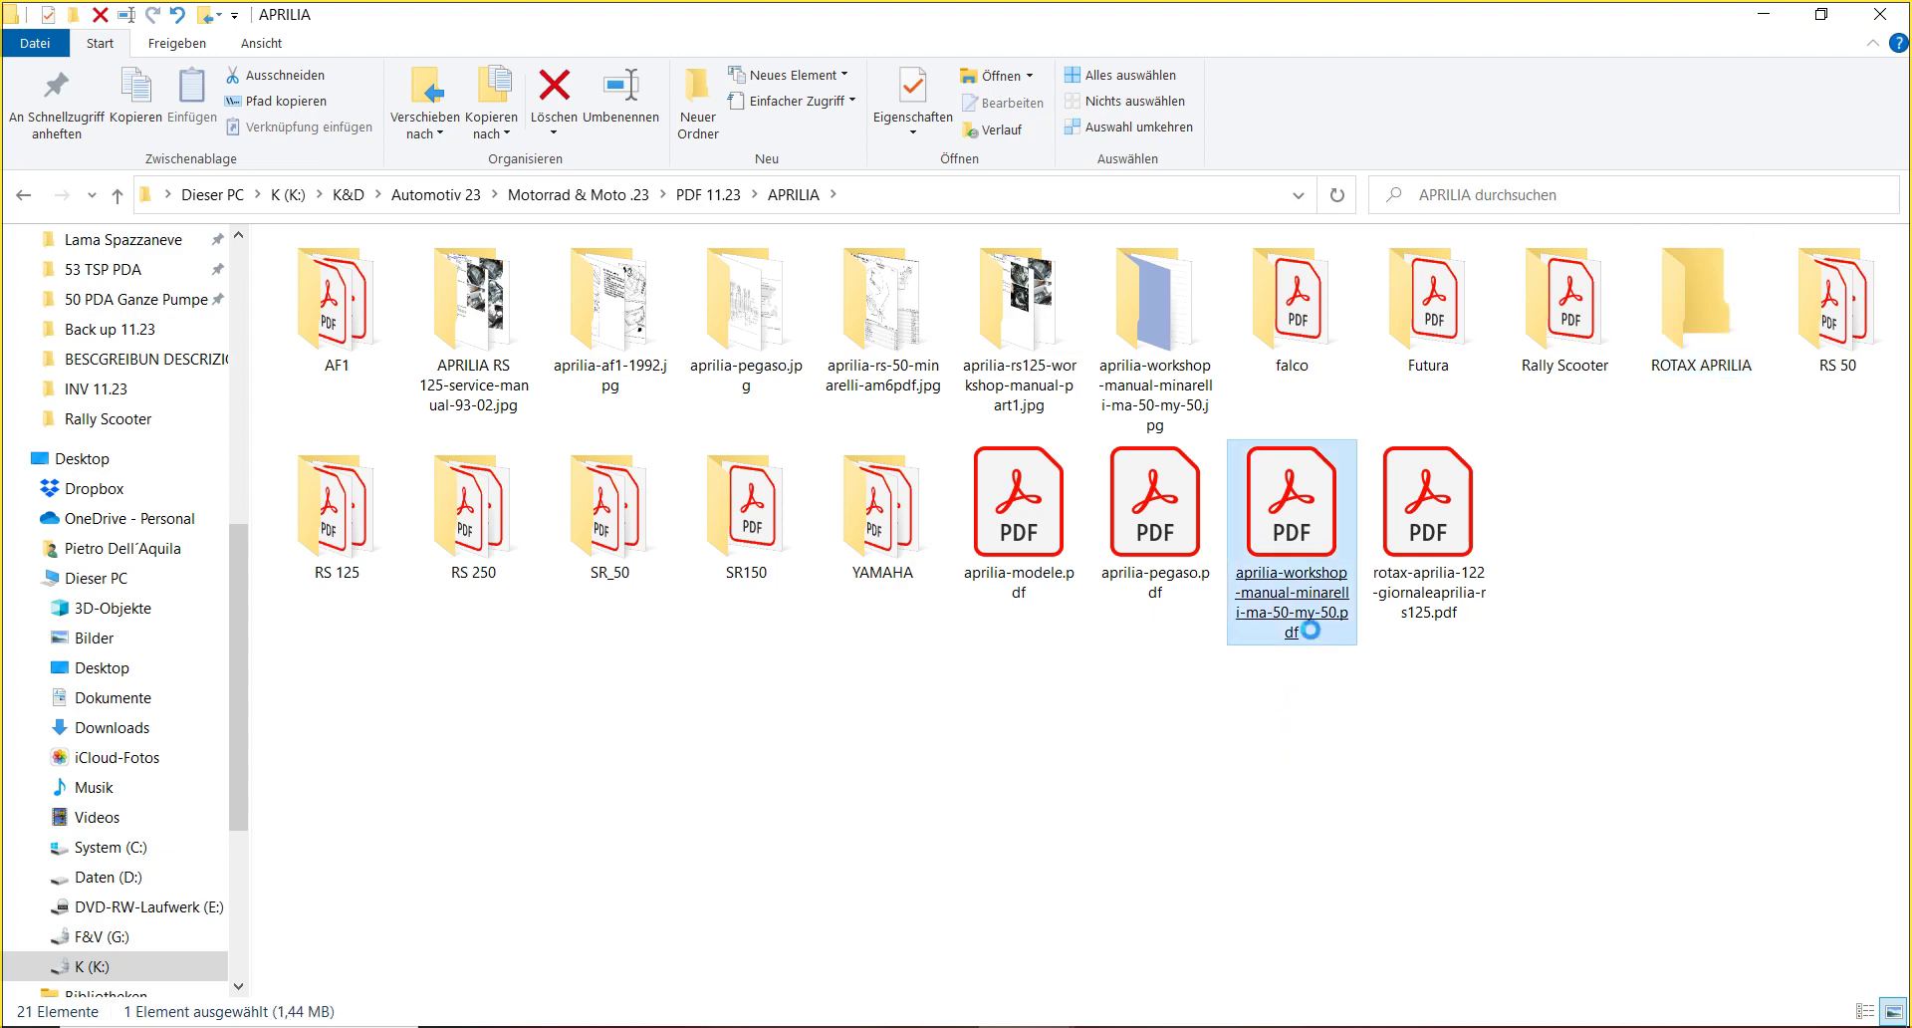
drag(1406, 582, 1735, 280)
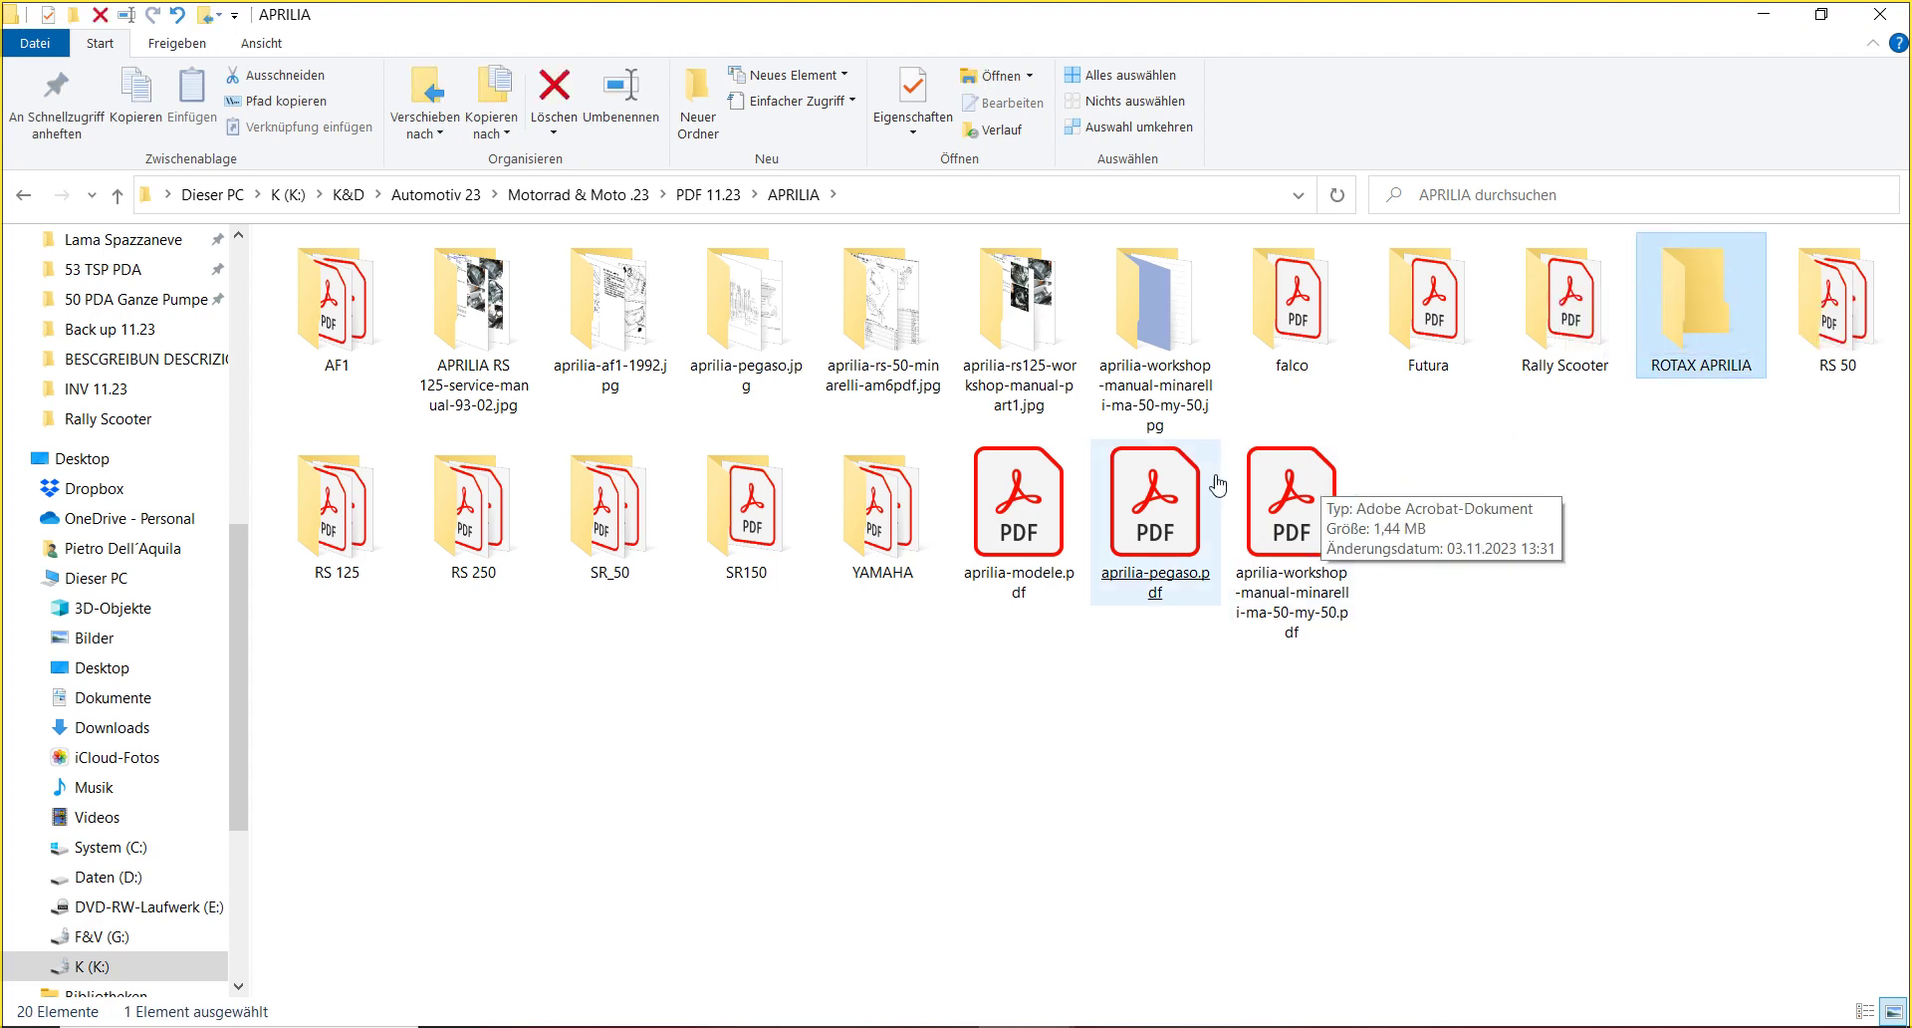
click(886, 464)
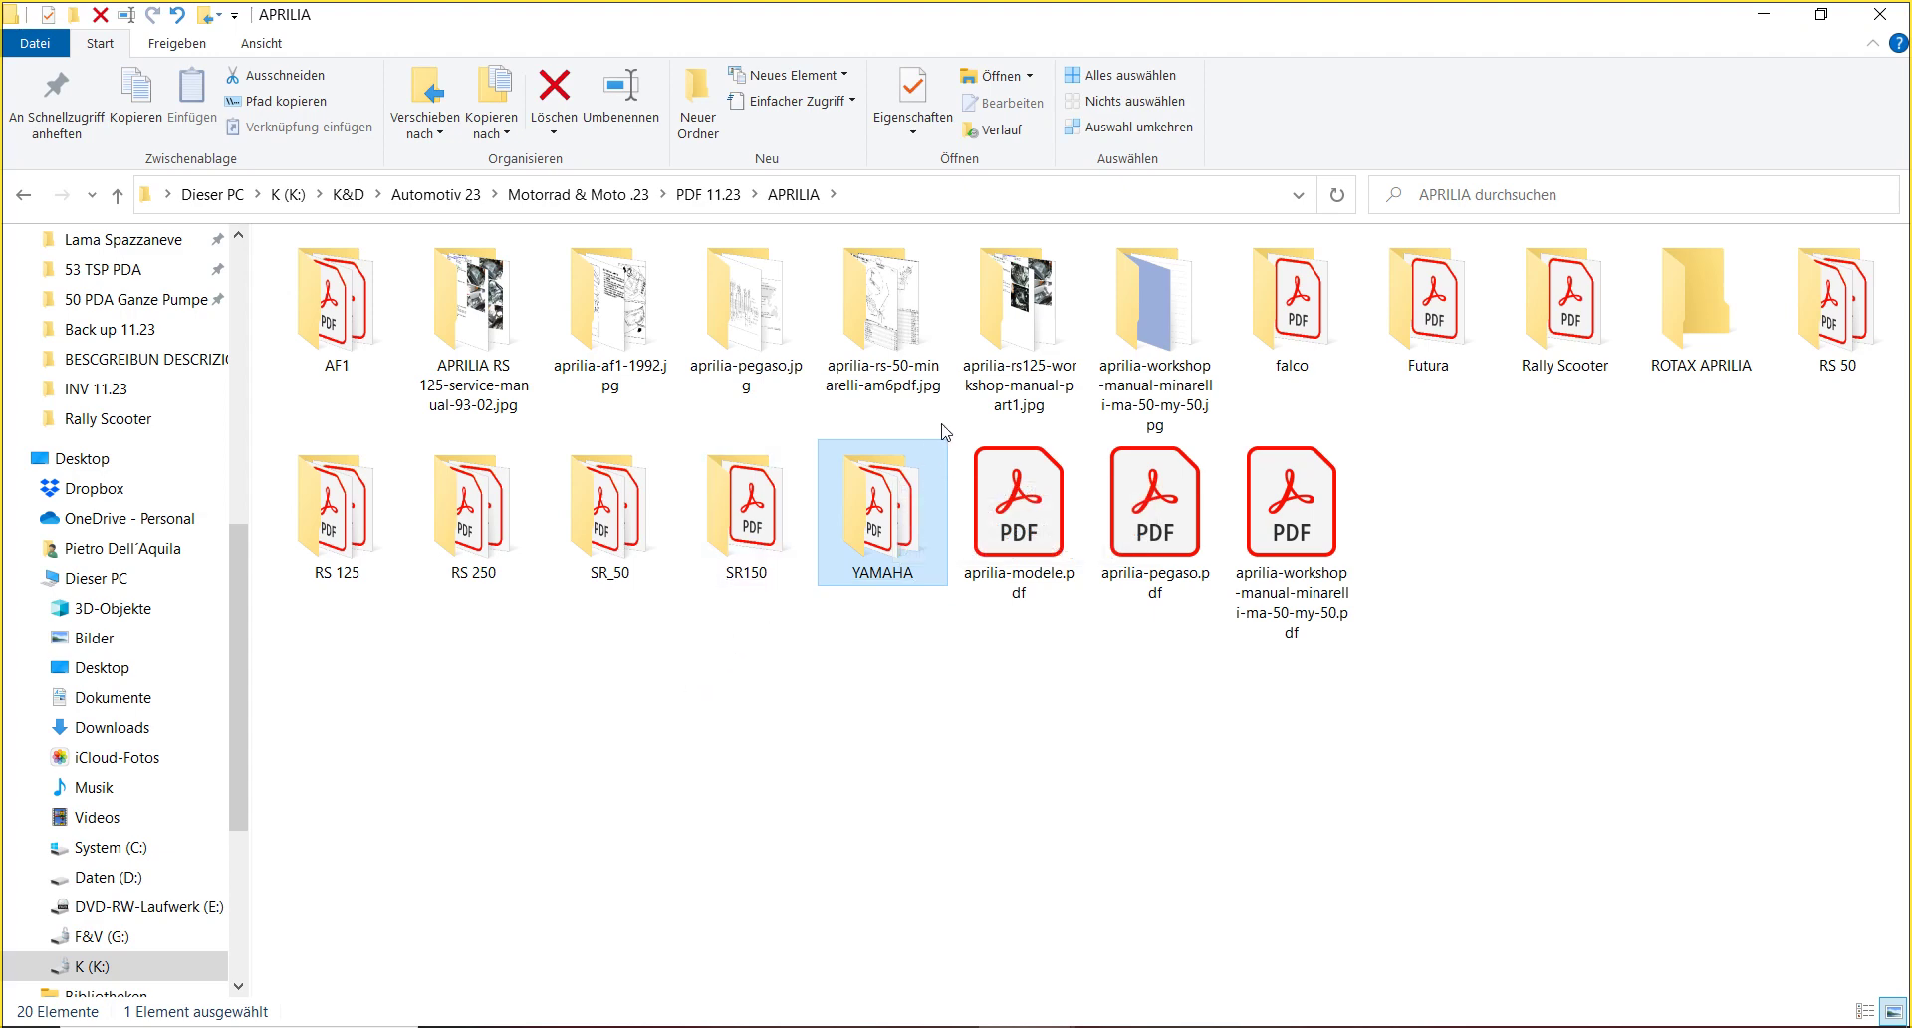
- Create a folder named Minarelli Aprilia inside the APRILIA folder
click(1185, 305)
click(696, 97)
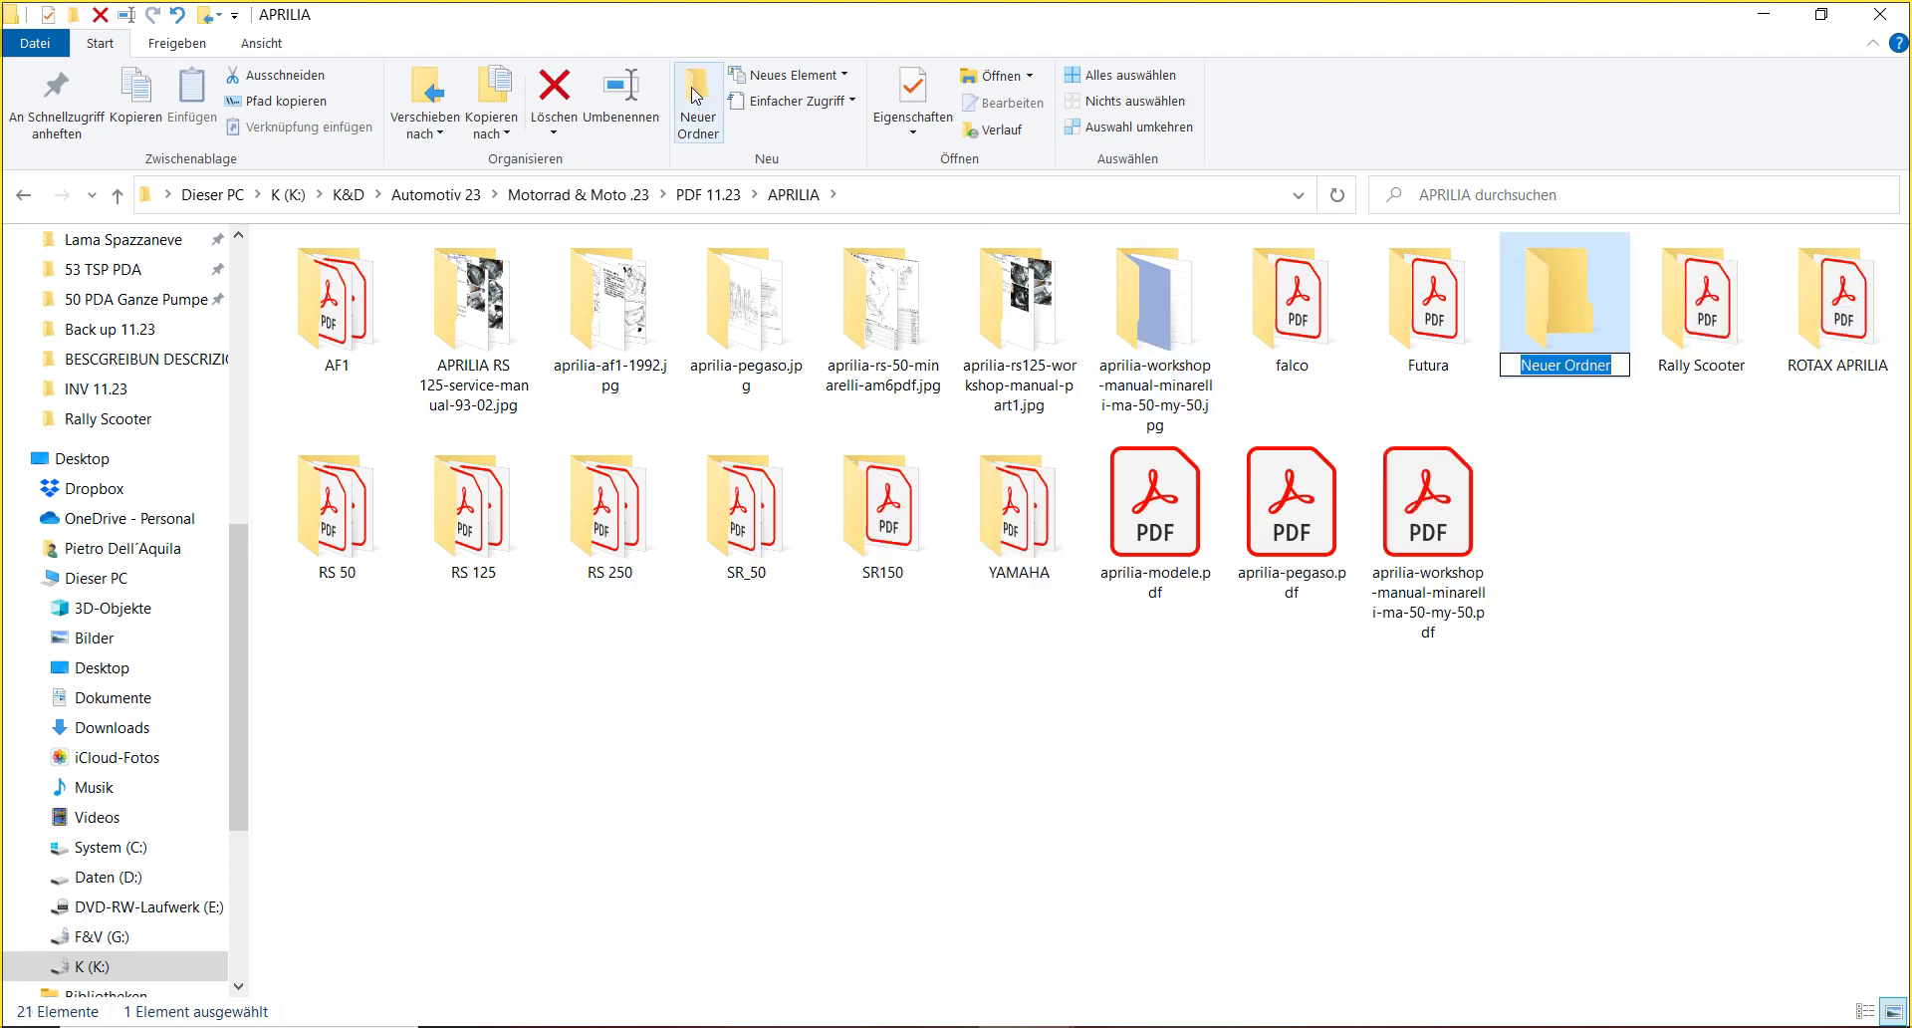
text(M)
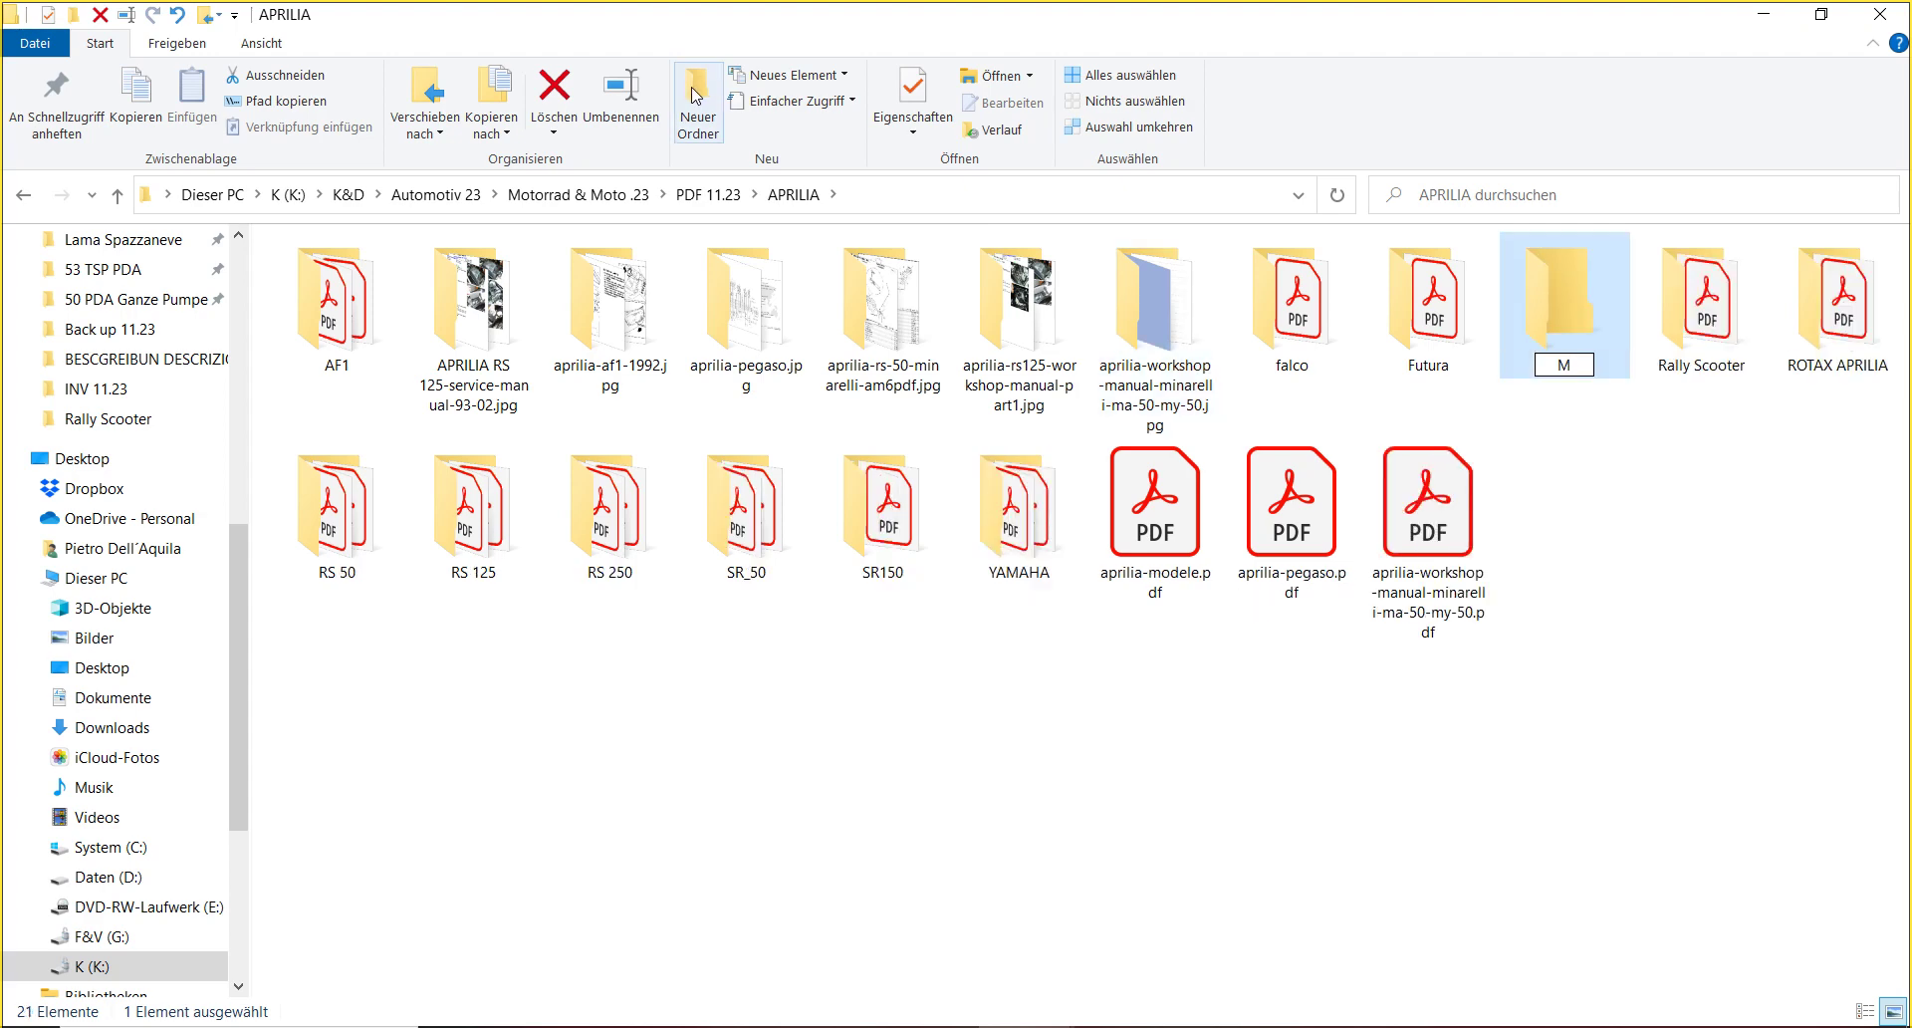
key(Caps_Lock)
text(inarelli)
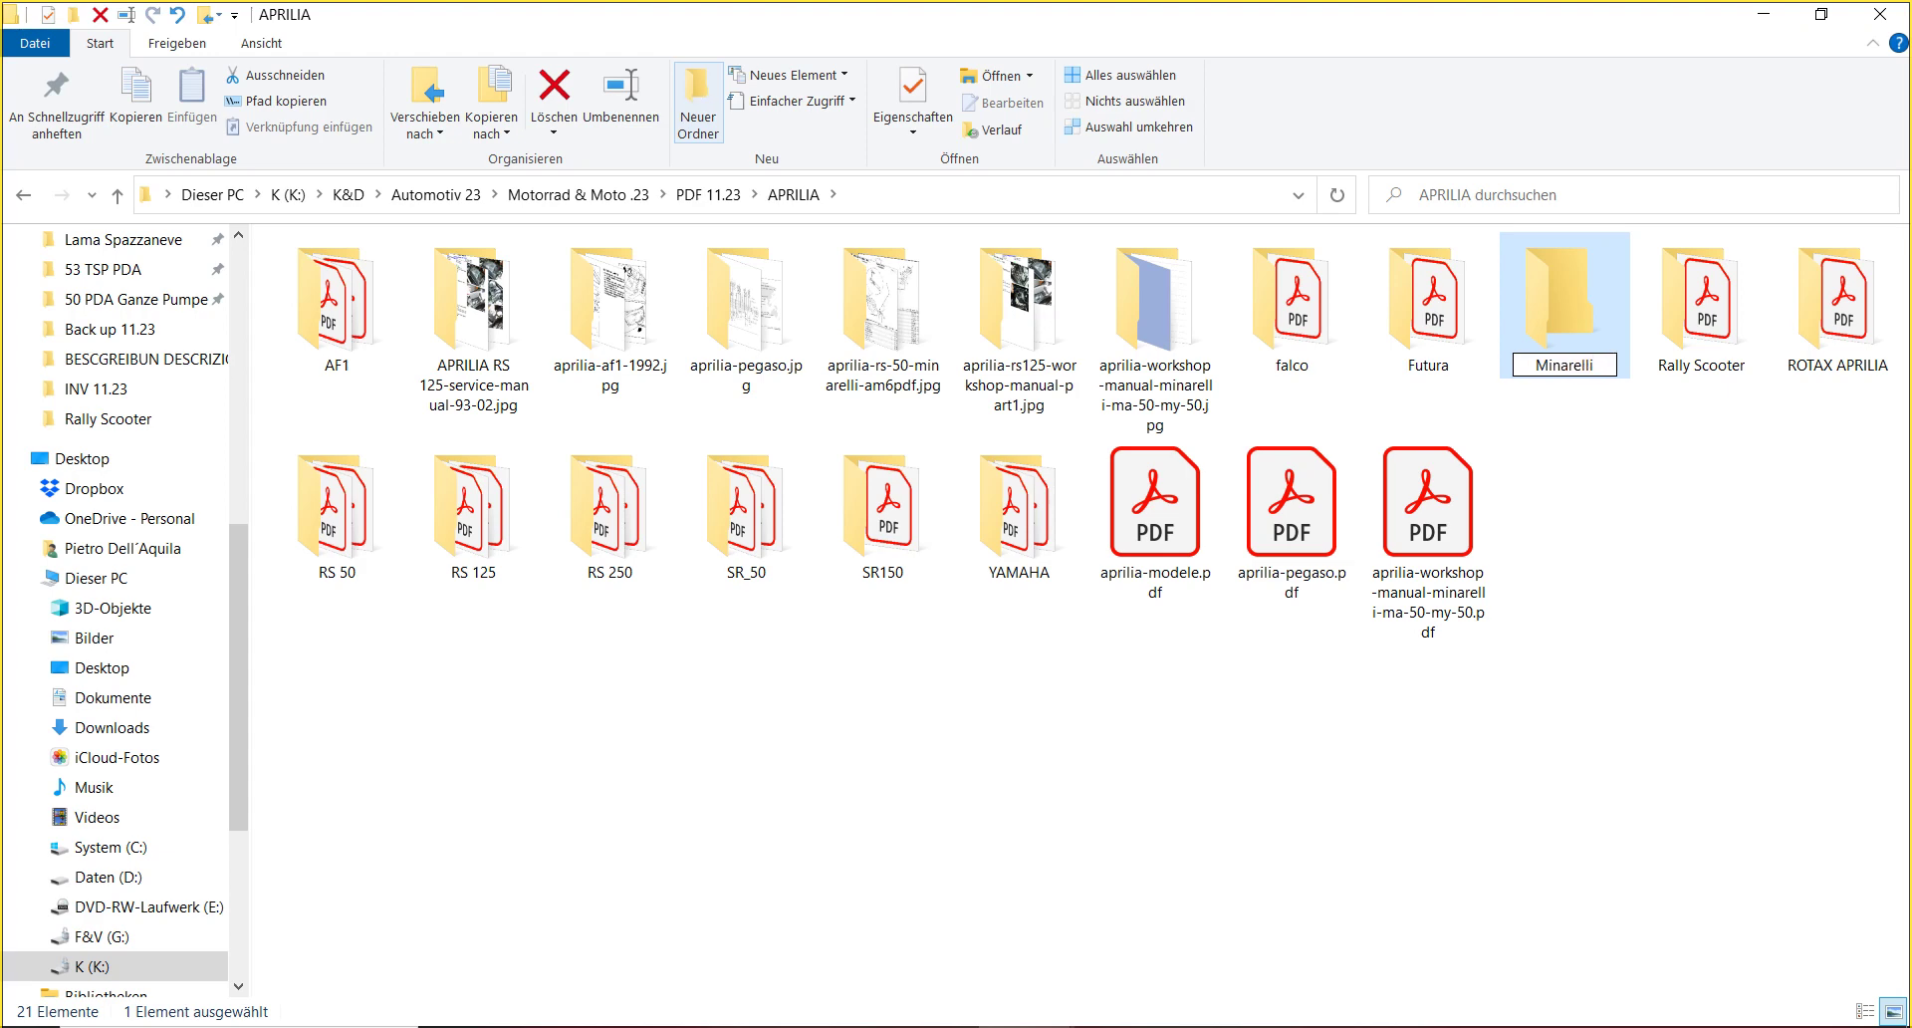
key(Caps_Lock)
text(A)
key(Caps_Lock)
text(prilia)
key(Return)
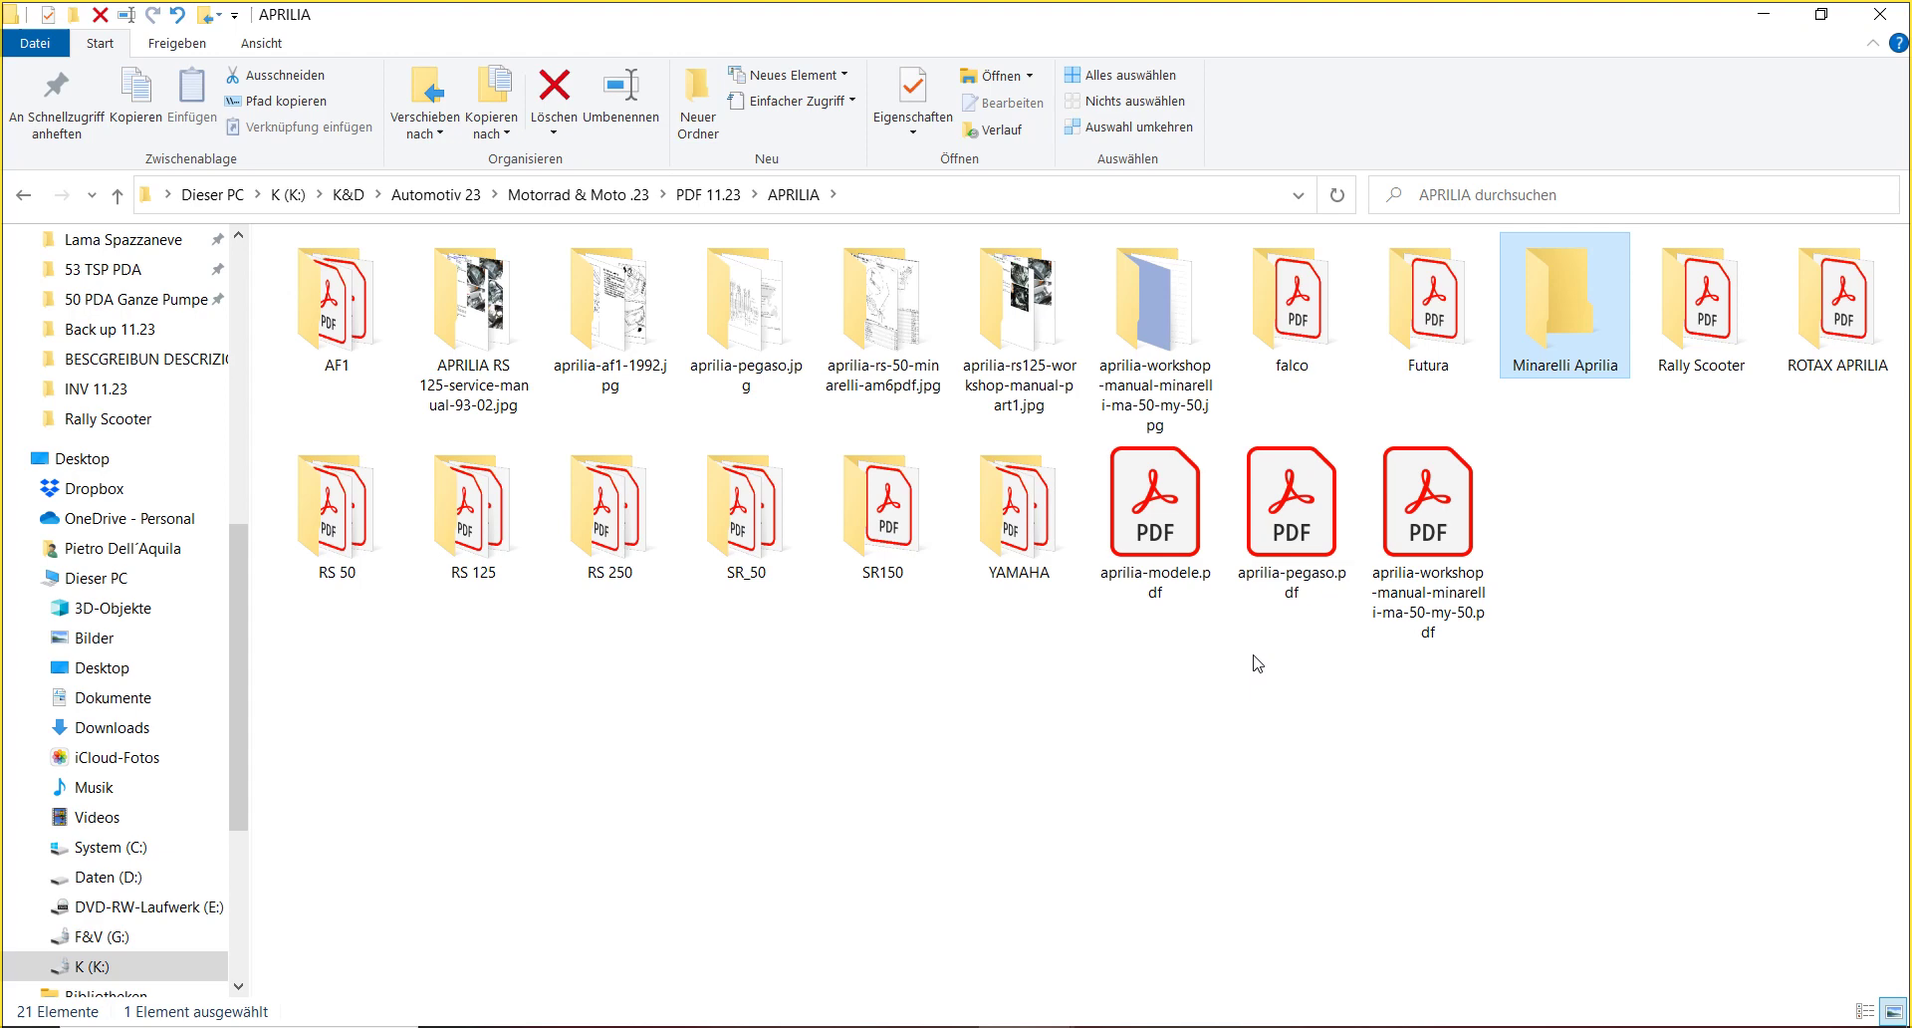
- Move aprilia-workshop-manual-minarelli-ma-50-my-50.pdf into the Minarelli Aprilia folder
click(1419, 603)
drag(1419, 604, 1608, 307)
drag(1609, 307, 1610, 308)
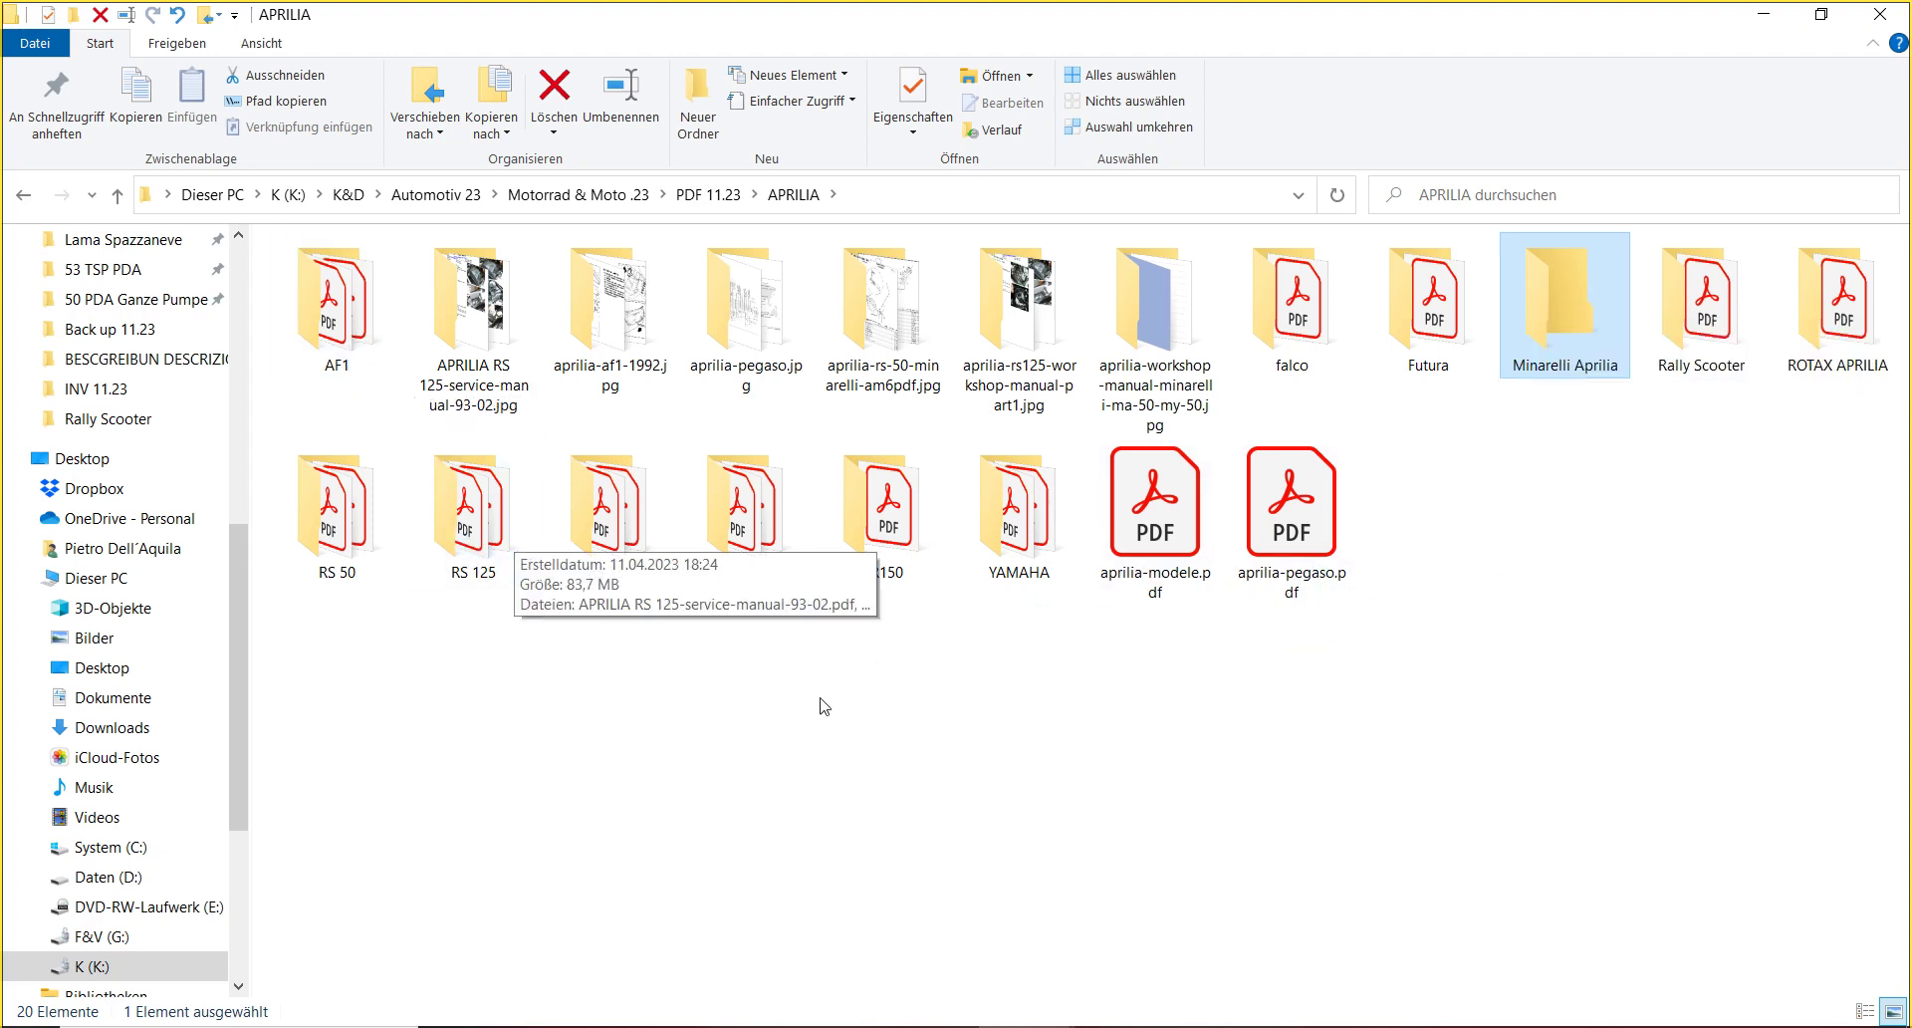
- Check the contents of the YAMAHA folder and return to APRILIA
double_click(1015, 577)
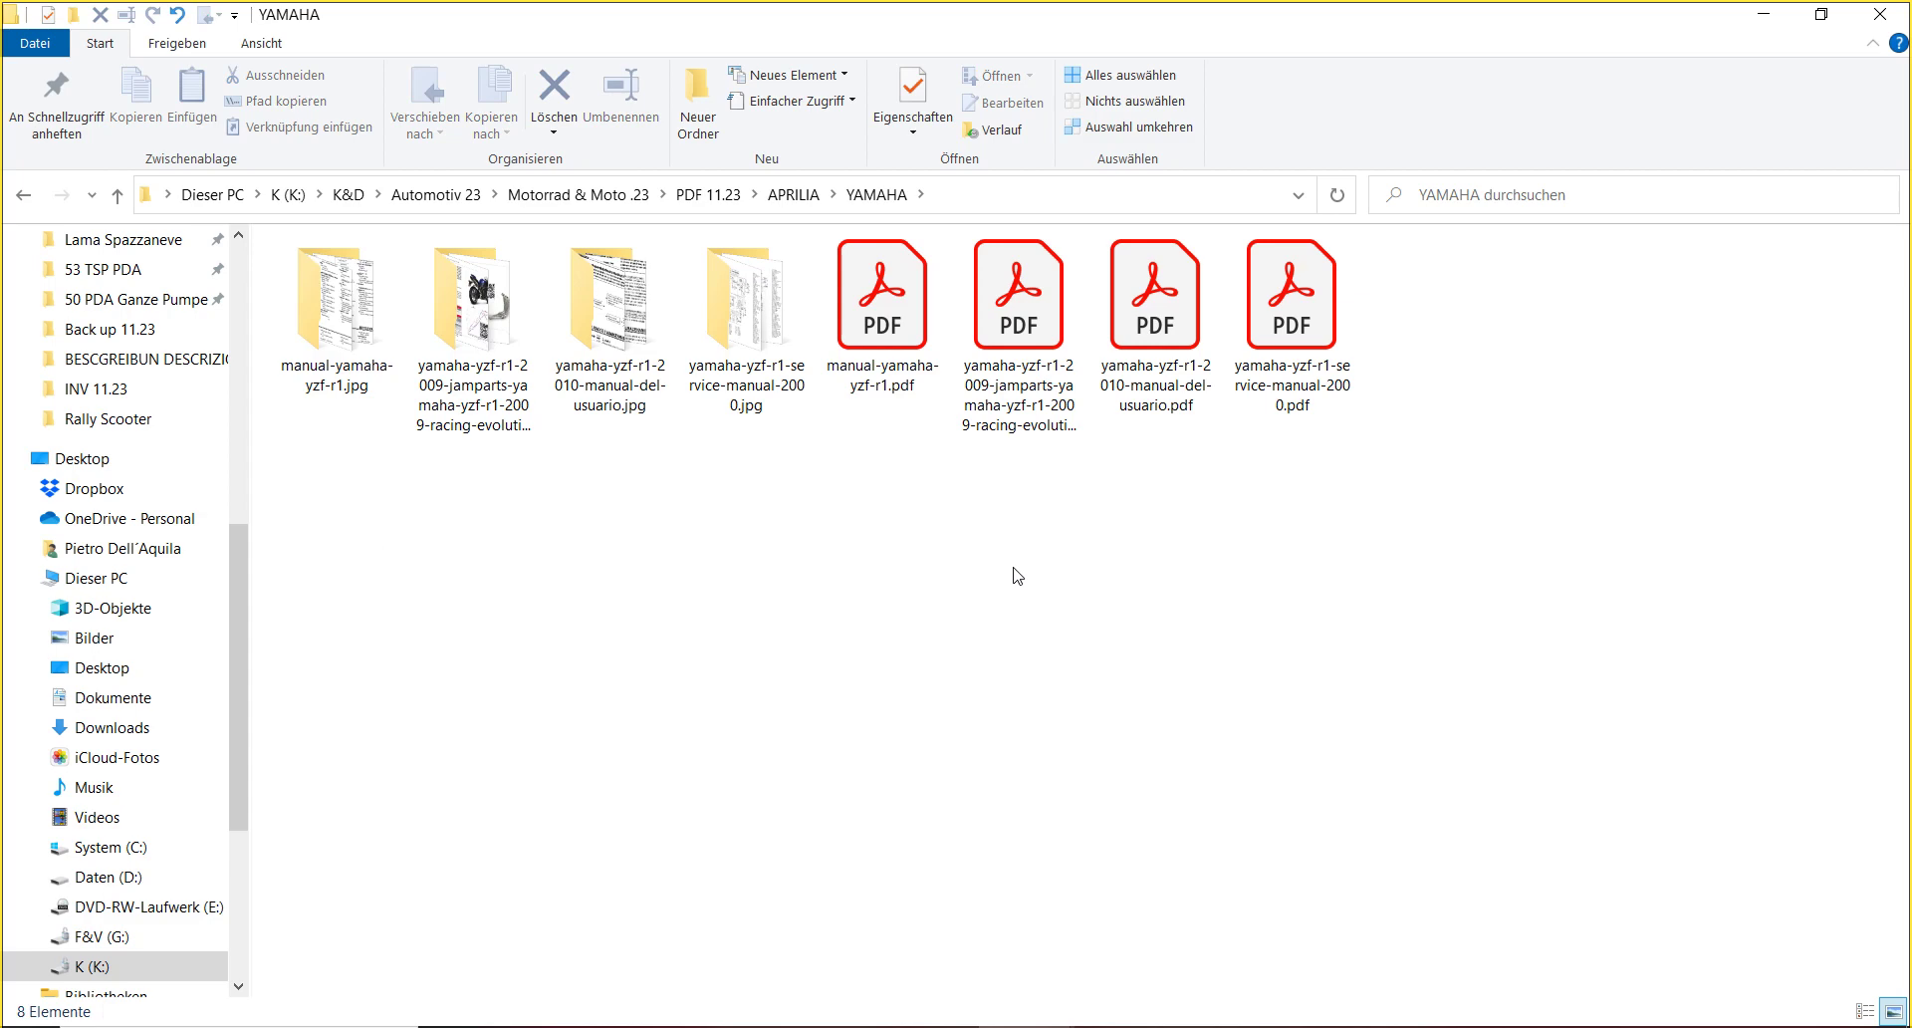
click(802, 197)
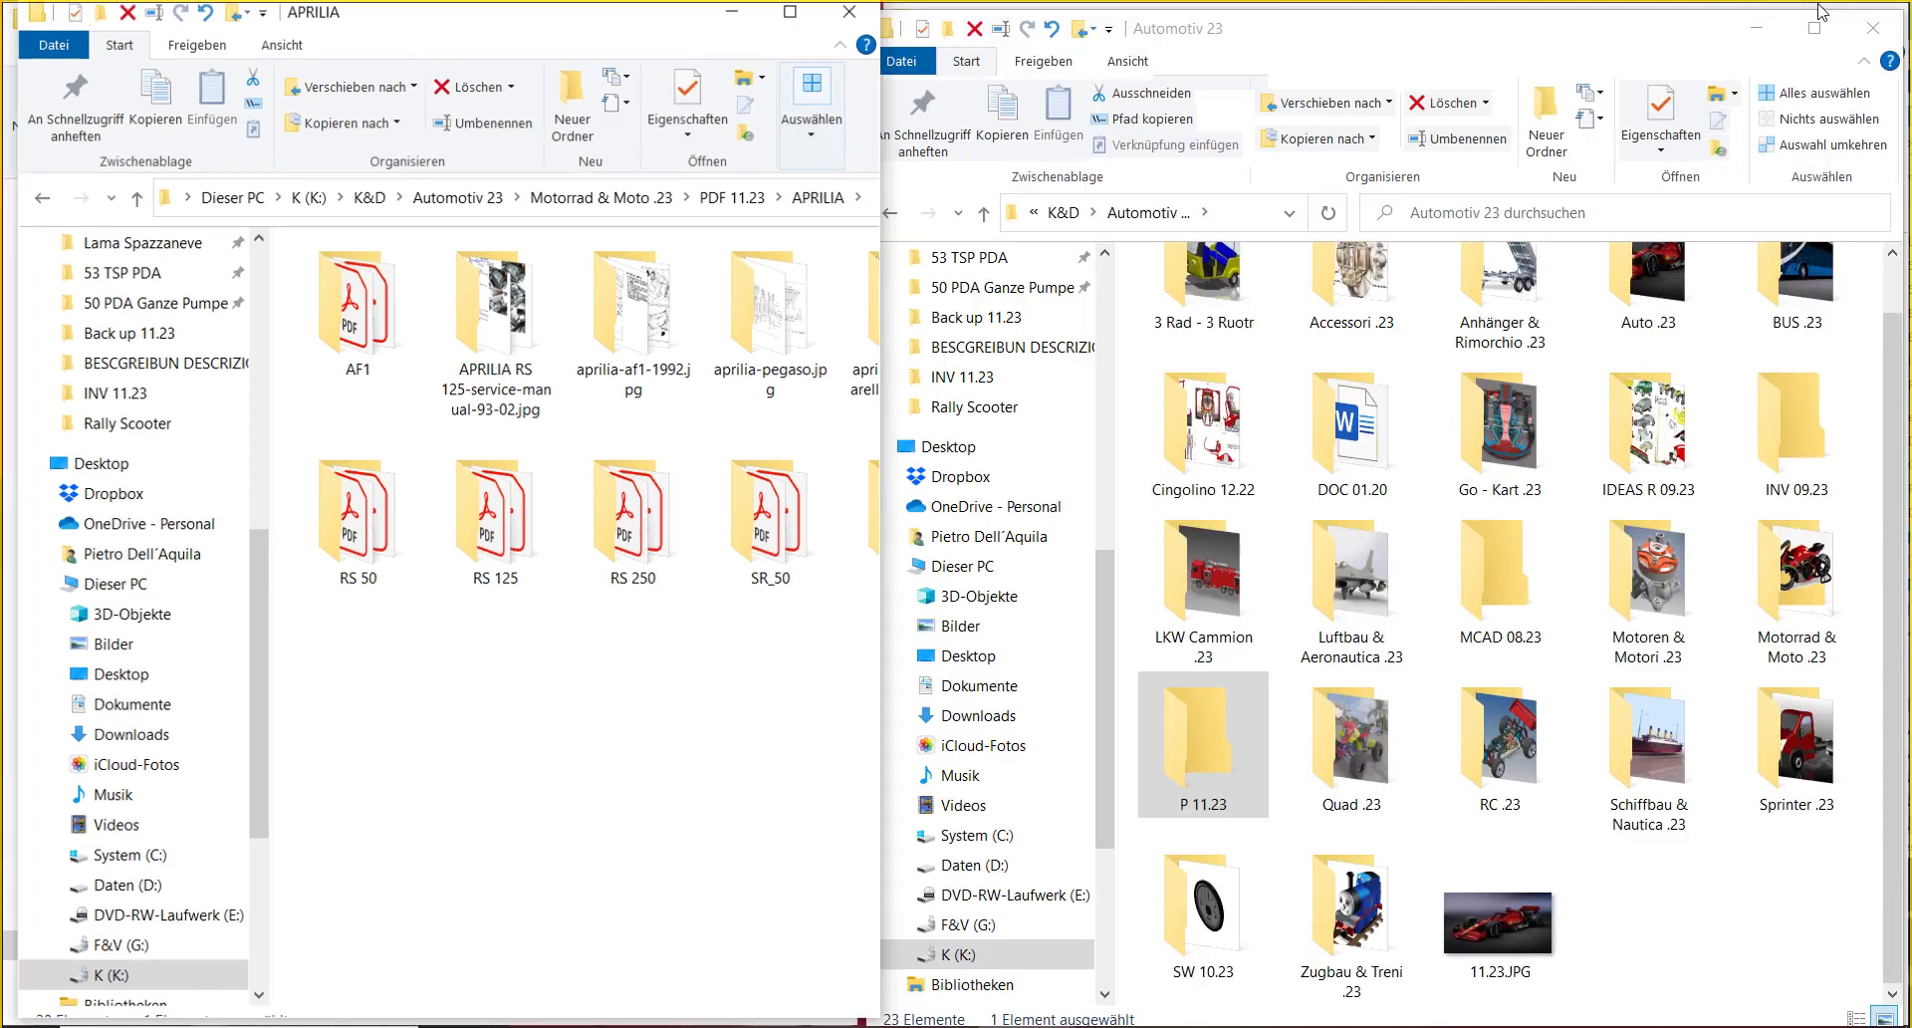
- Arrange the APRILIA and Automotiv 23 folder windows side by side without overlap, with the manual subfolders in view
click(1821, 14)
scroll(614, 508, down, 1)
click(613, 509)
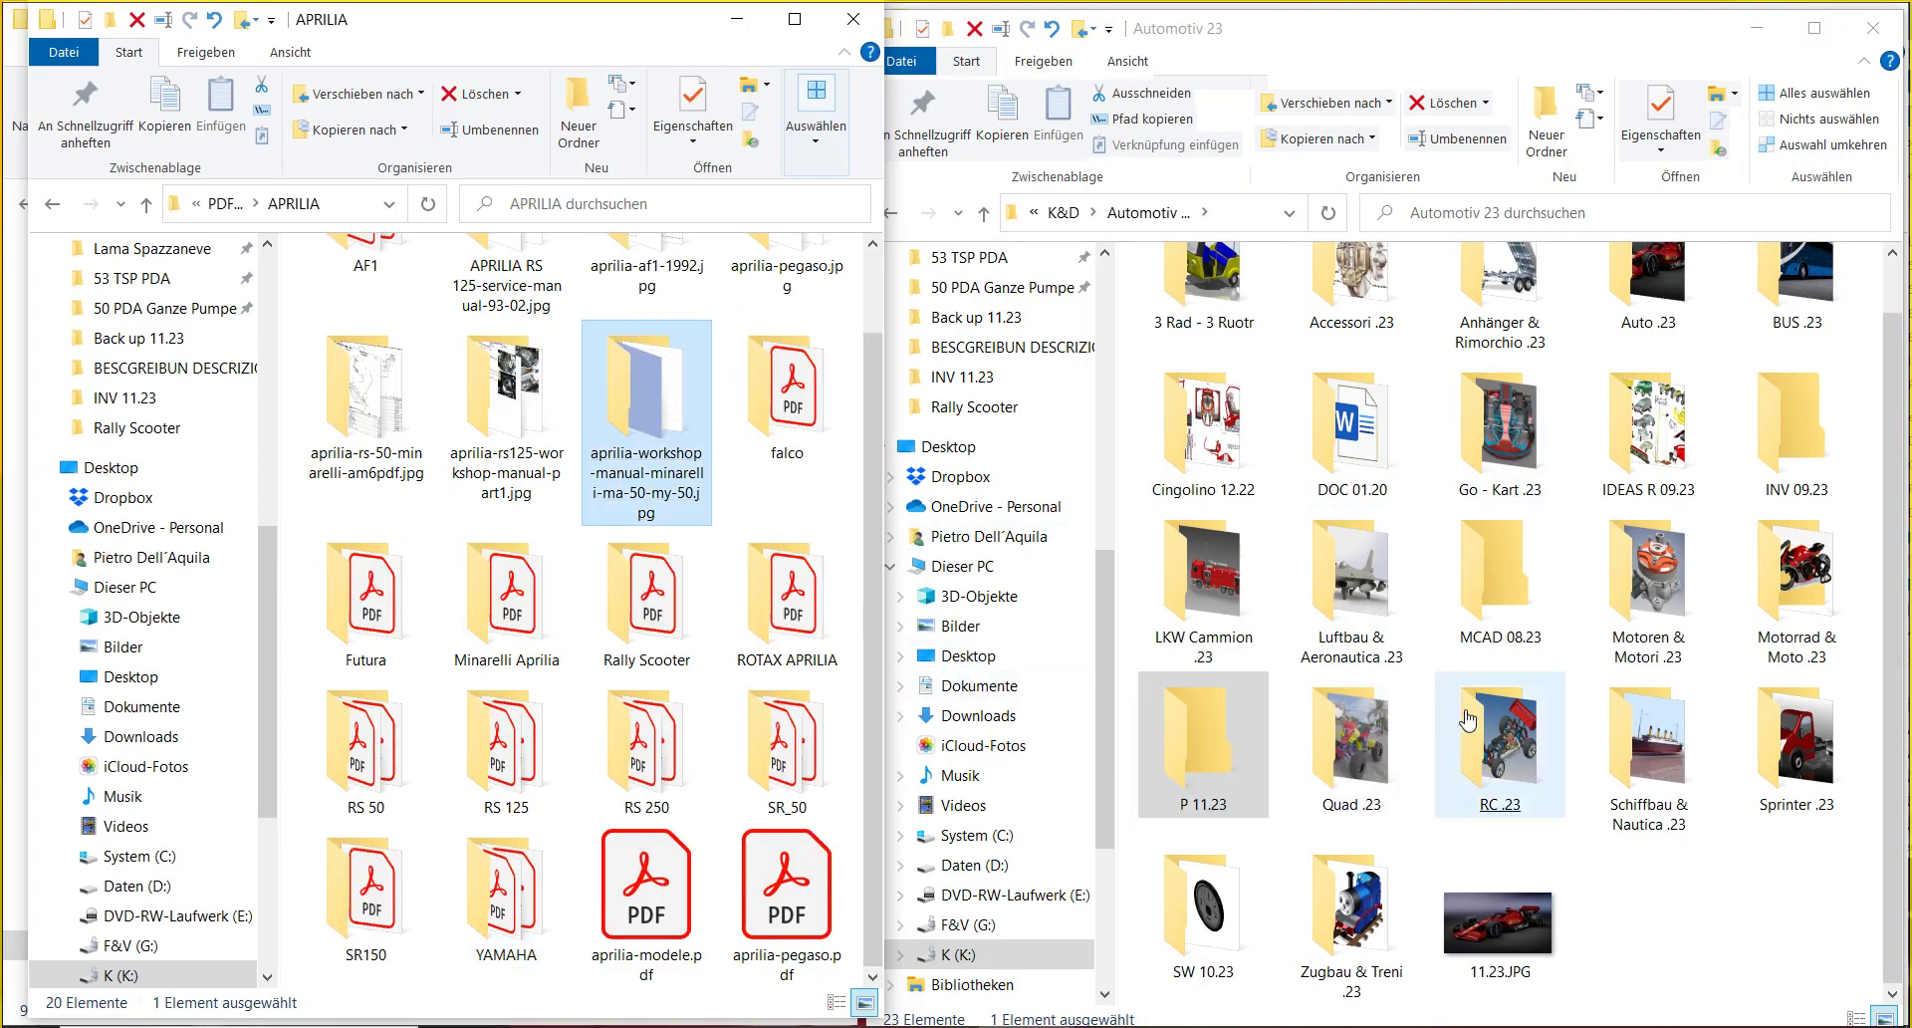
click(757, 645)
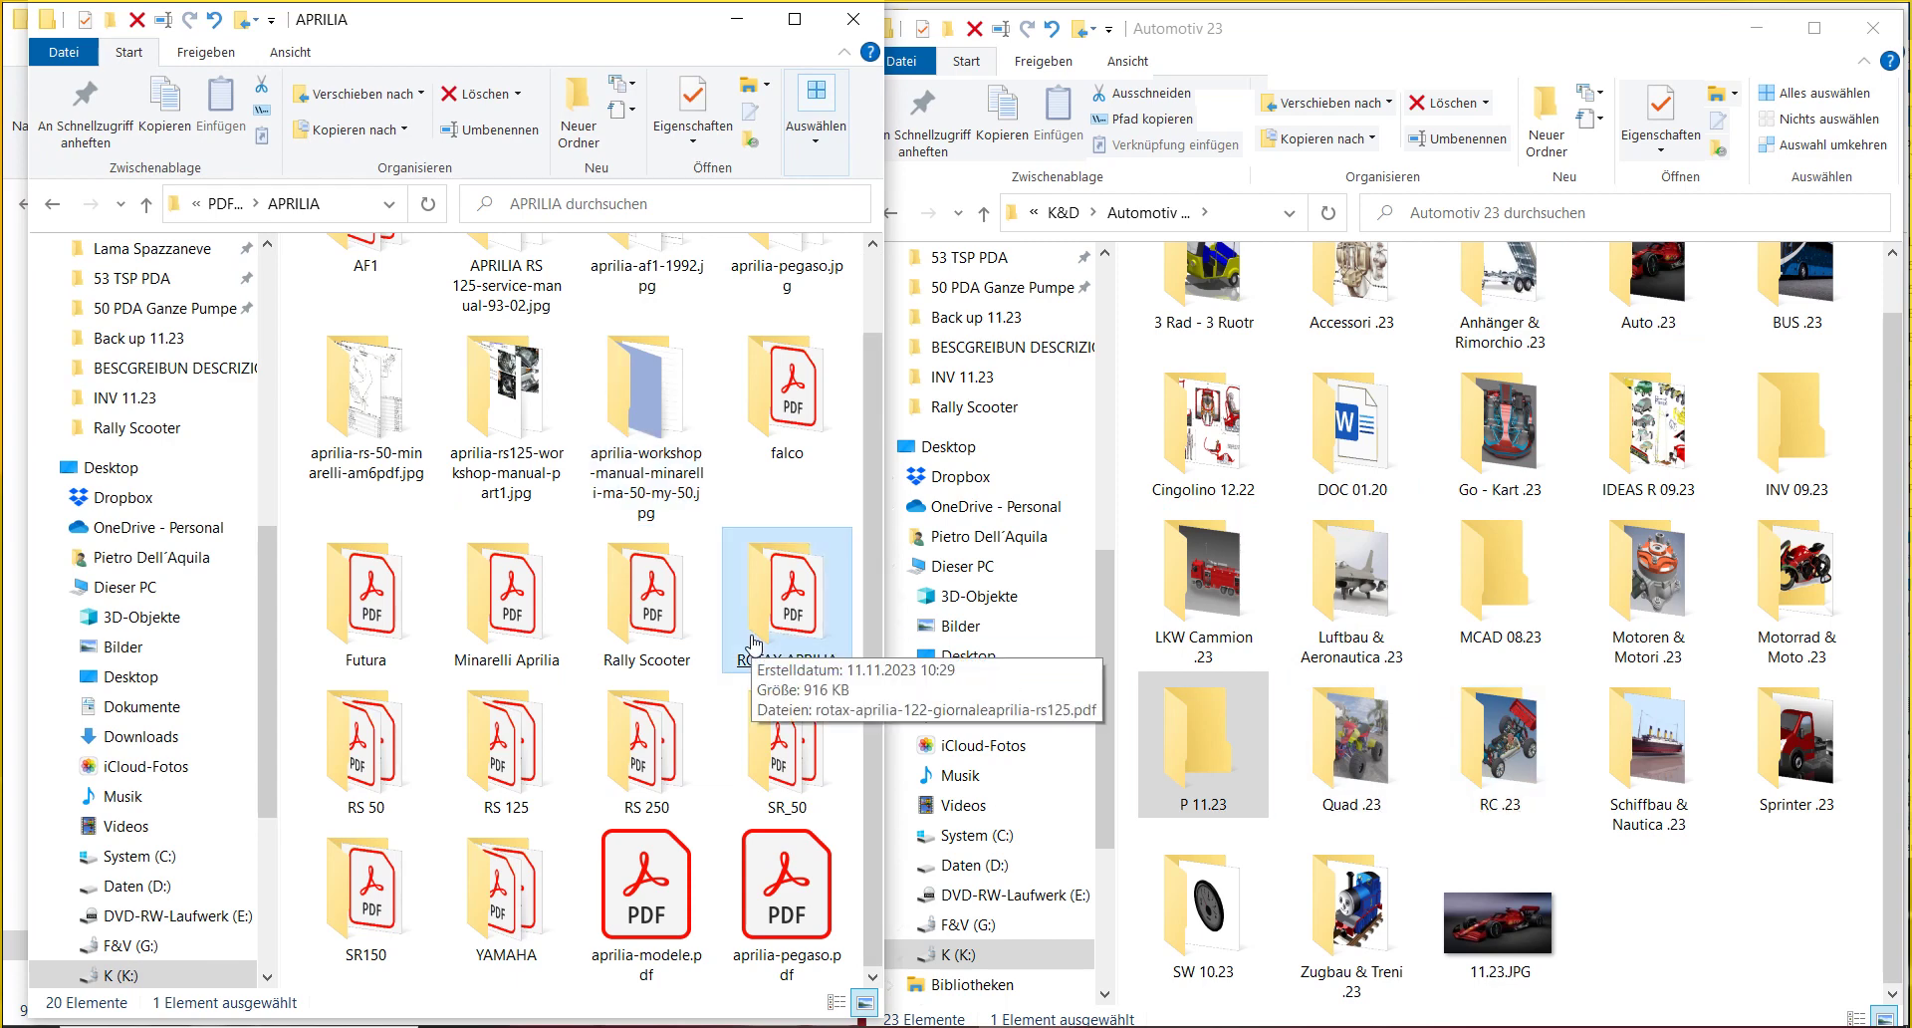
scroll(1354, 597, up, 1)
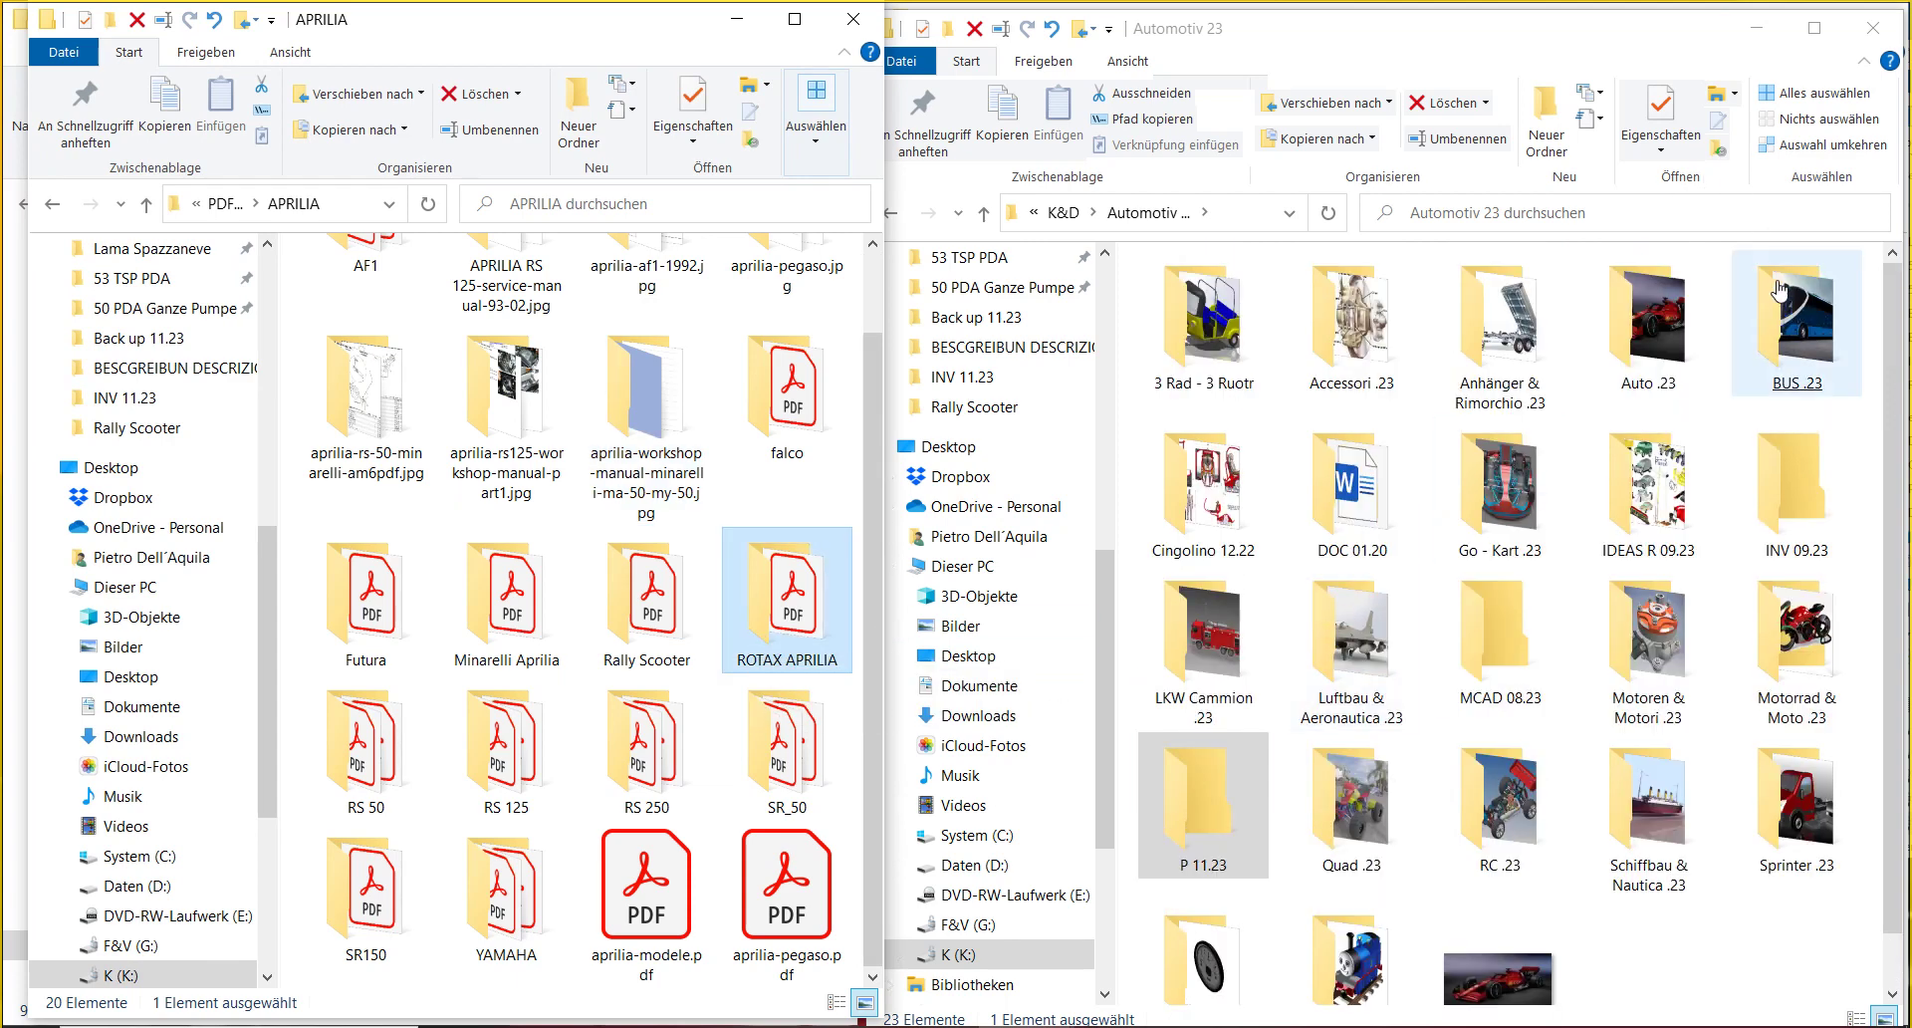
click(1306, 43)
drag(867, 89, 887, 90)
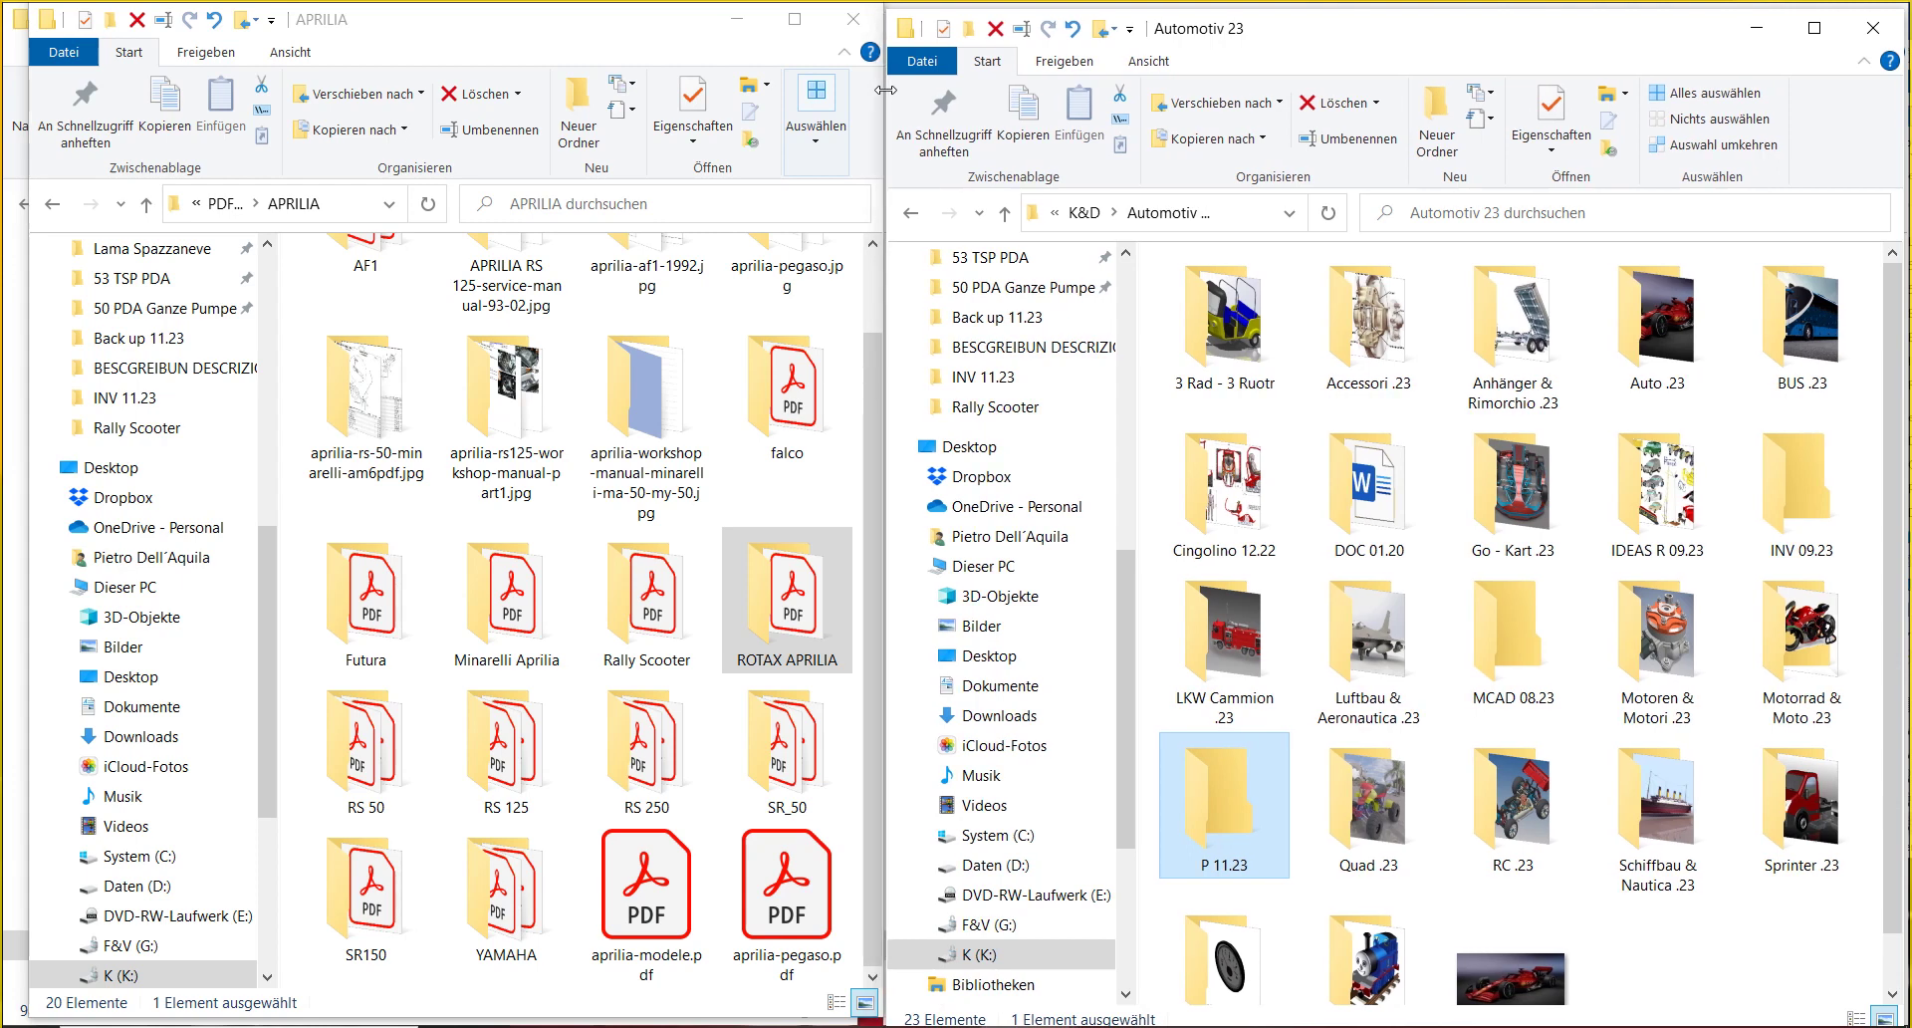
drag(1502, 13, 1501, 5)
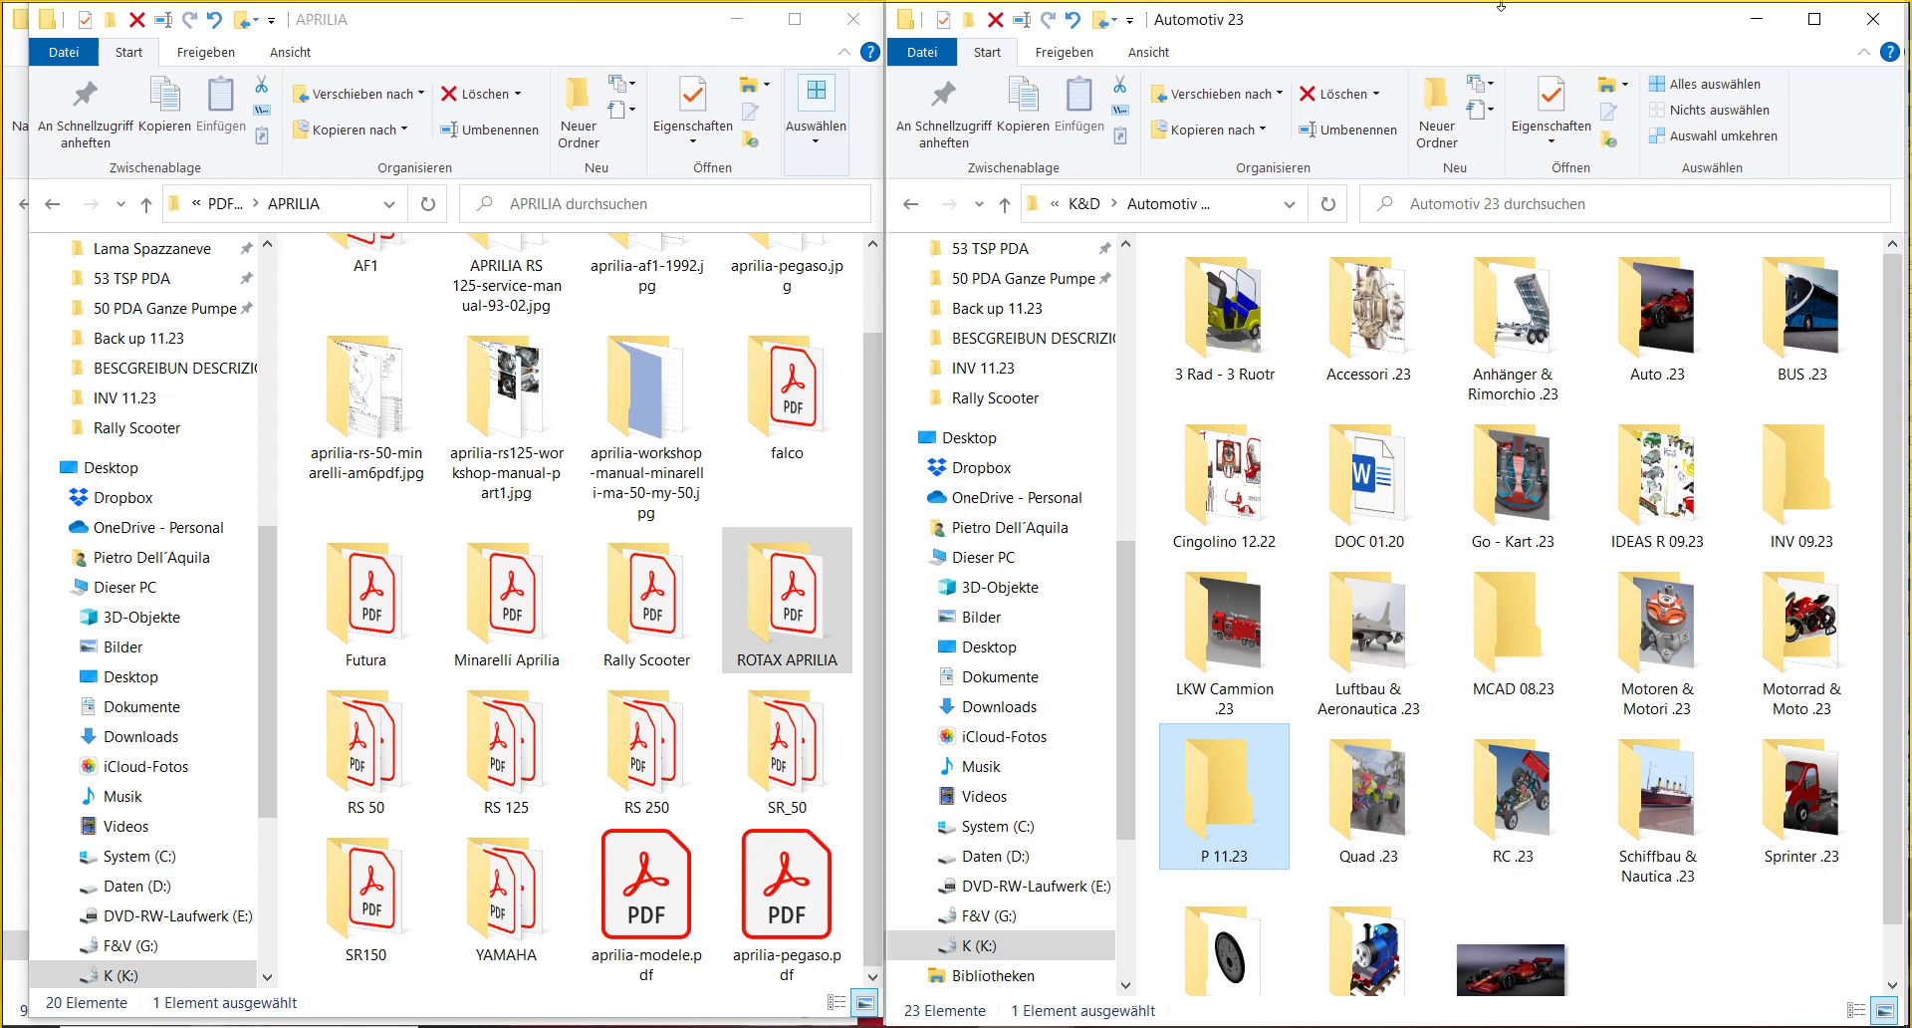
drag(680, 45, 658, 46)
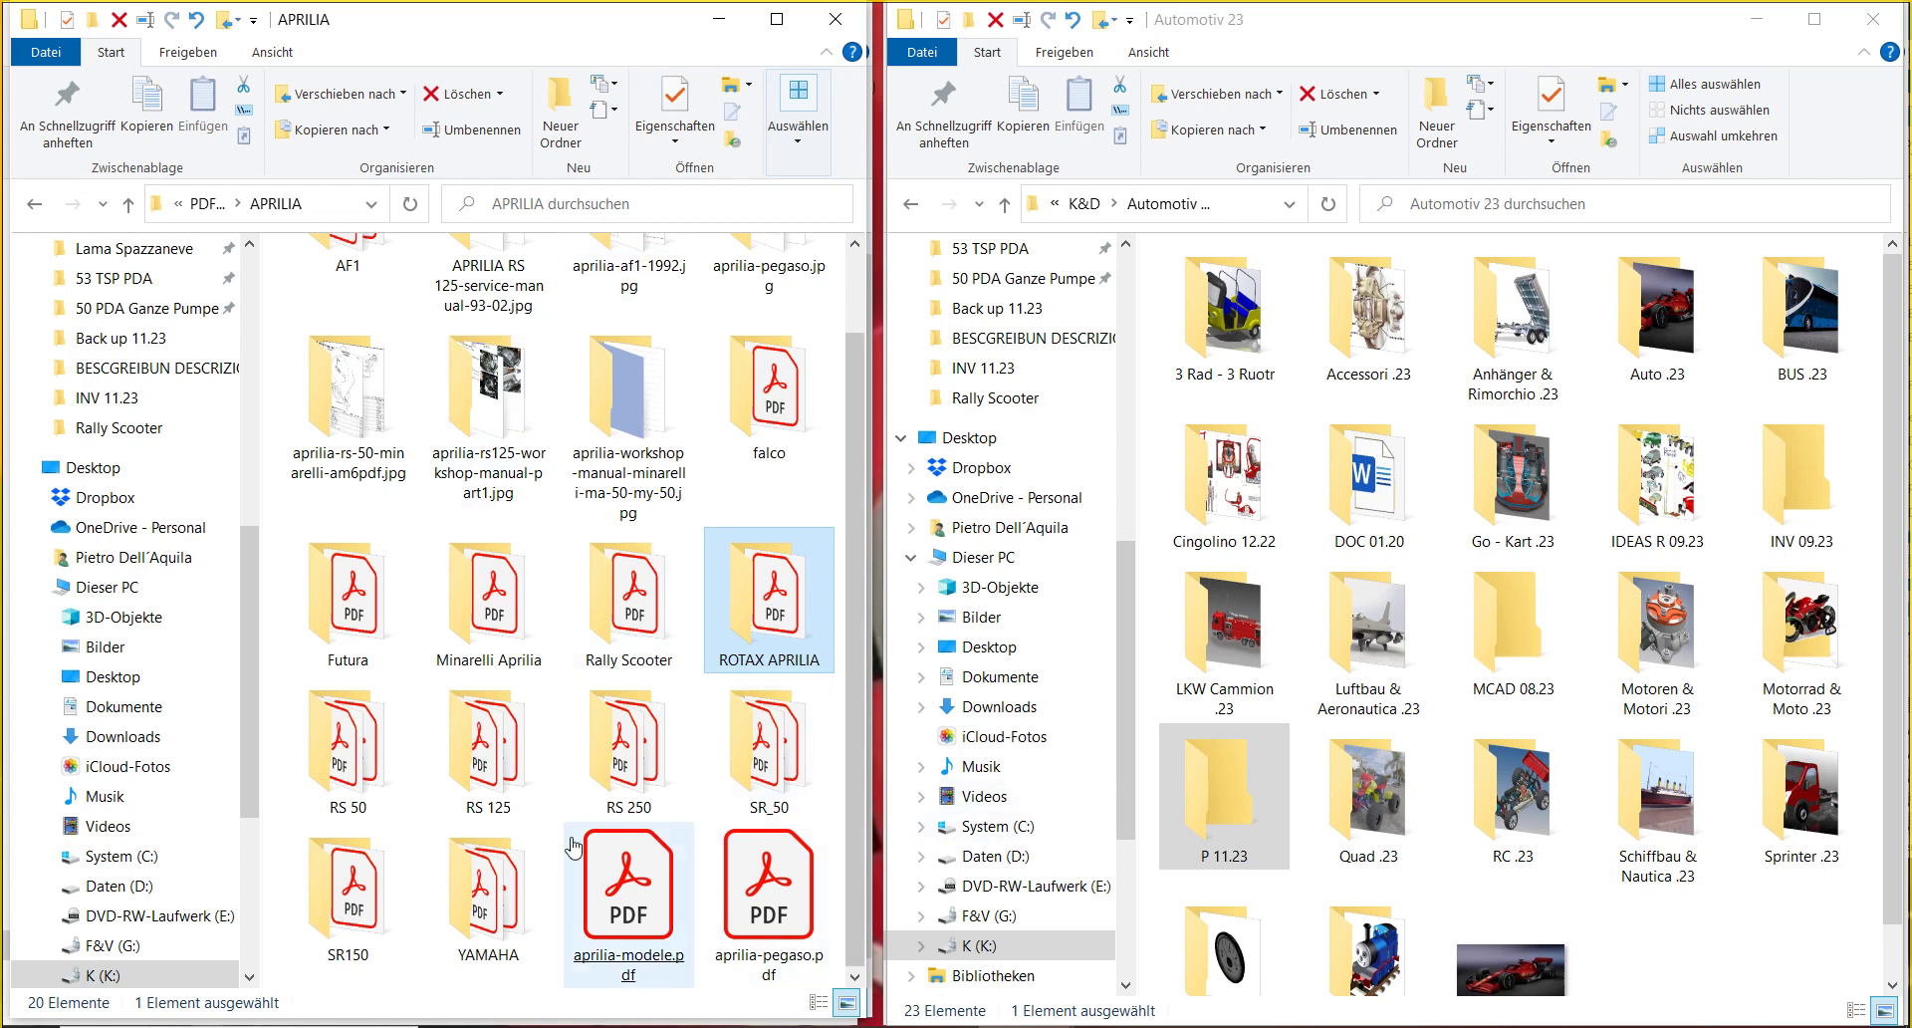
- Navigate from Automotiv 23 through Motorrad & Moto .23 to its PDF 11.23 subfolder, keeping the APRILIA window open
click(536, 862)
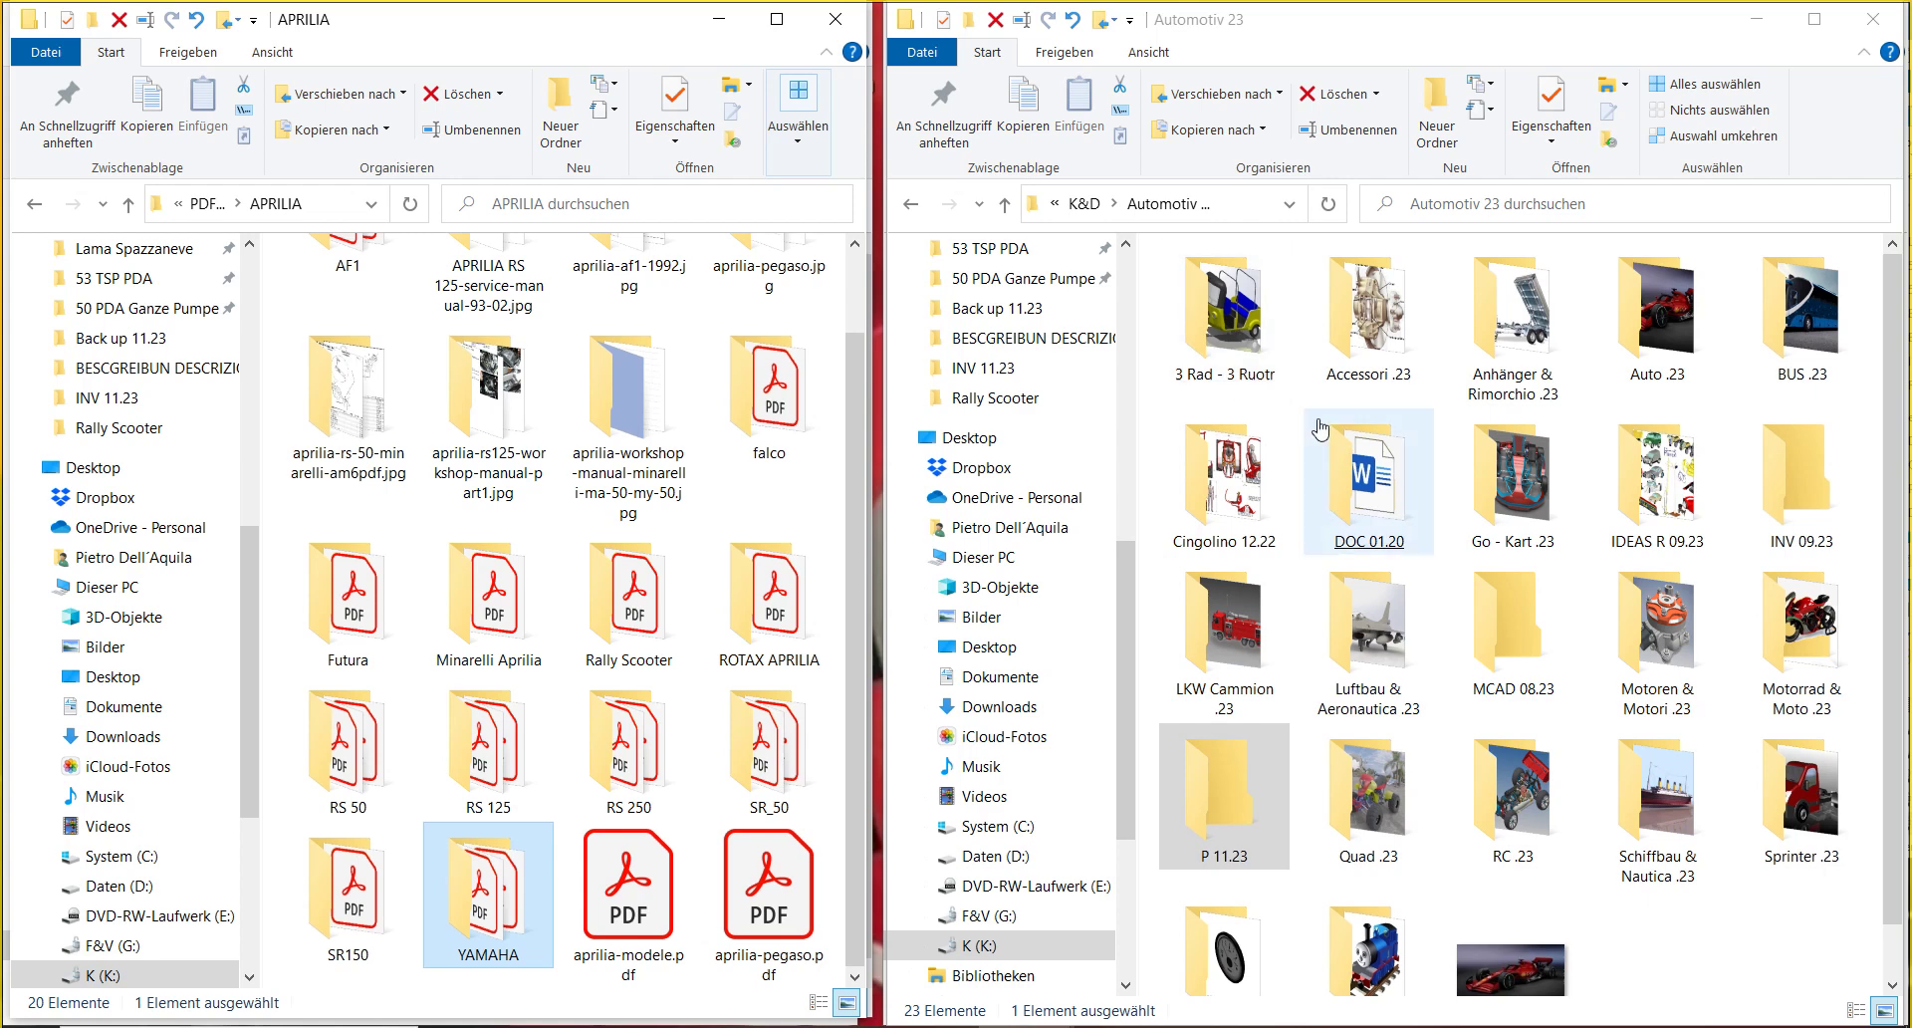
double_click(1805, 647)
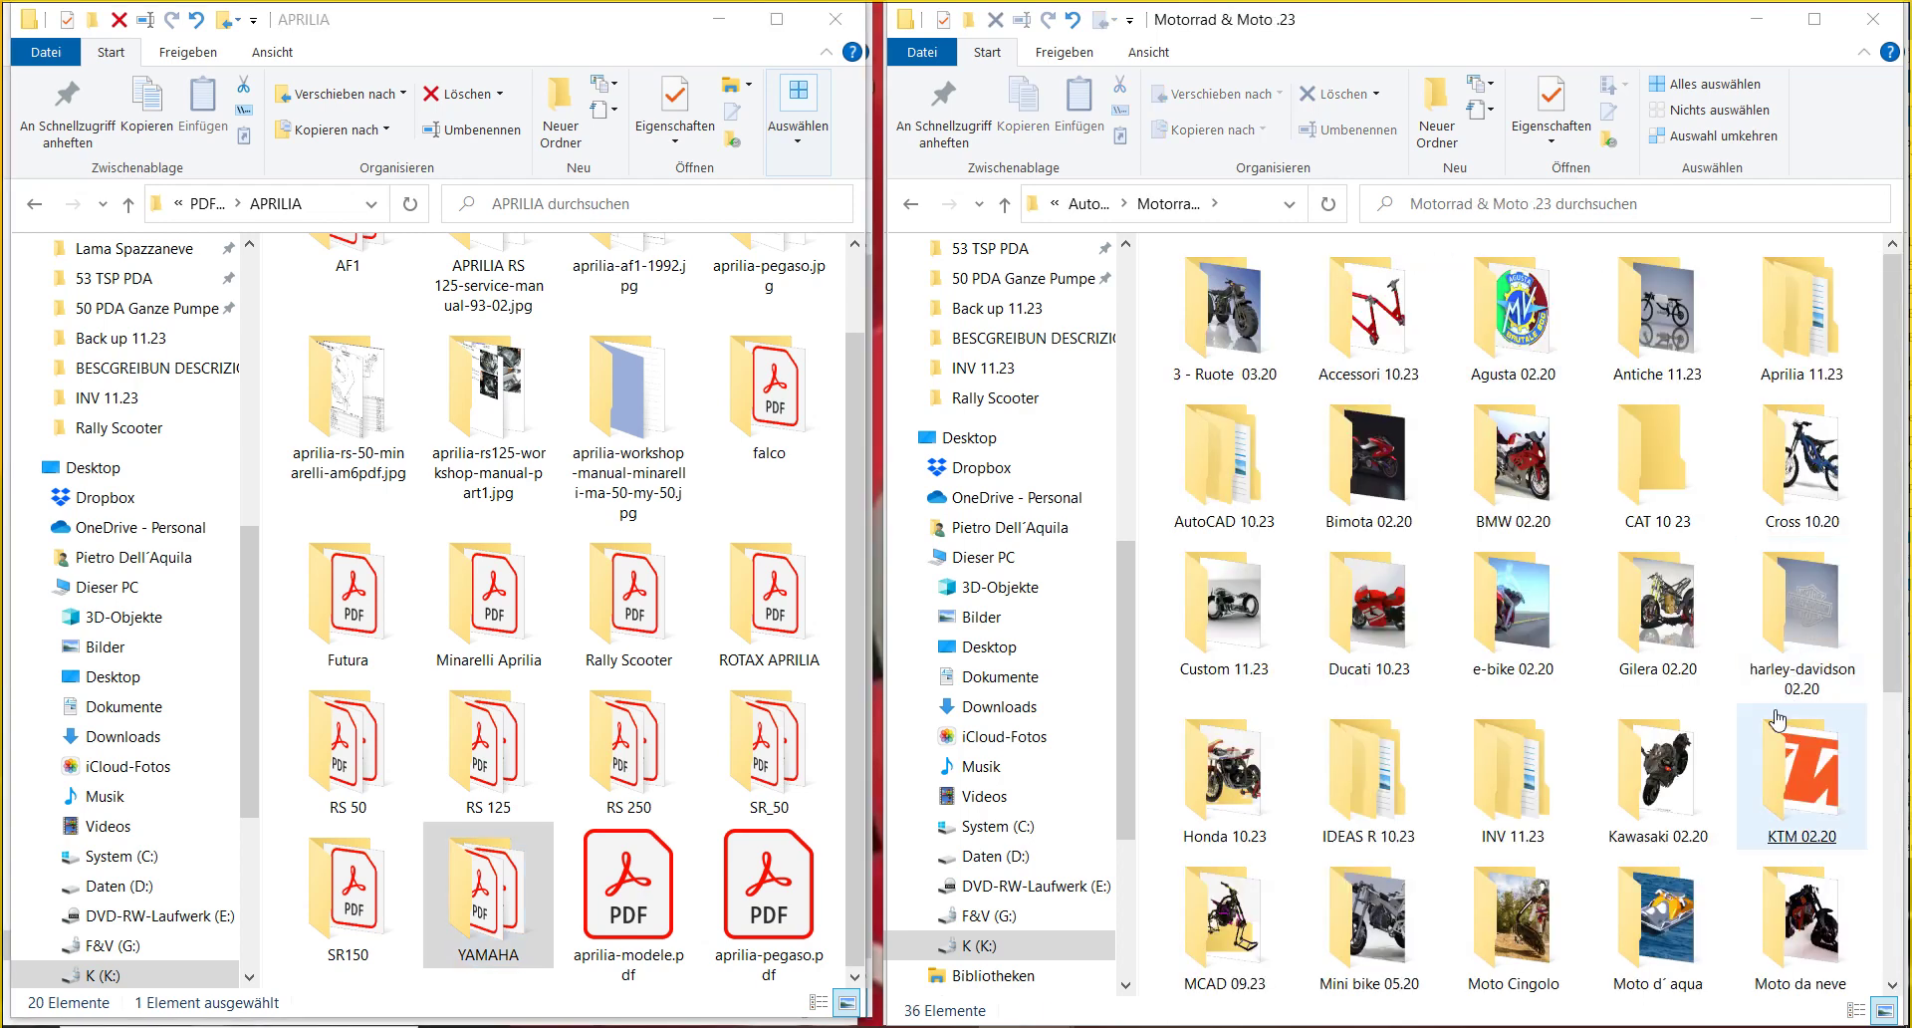
scroll(1778, 719, down, 3)
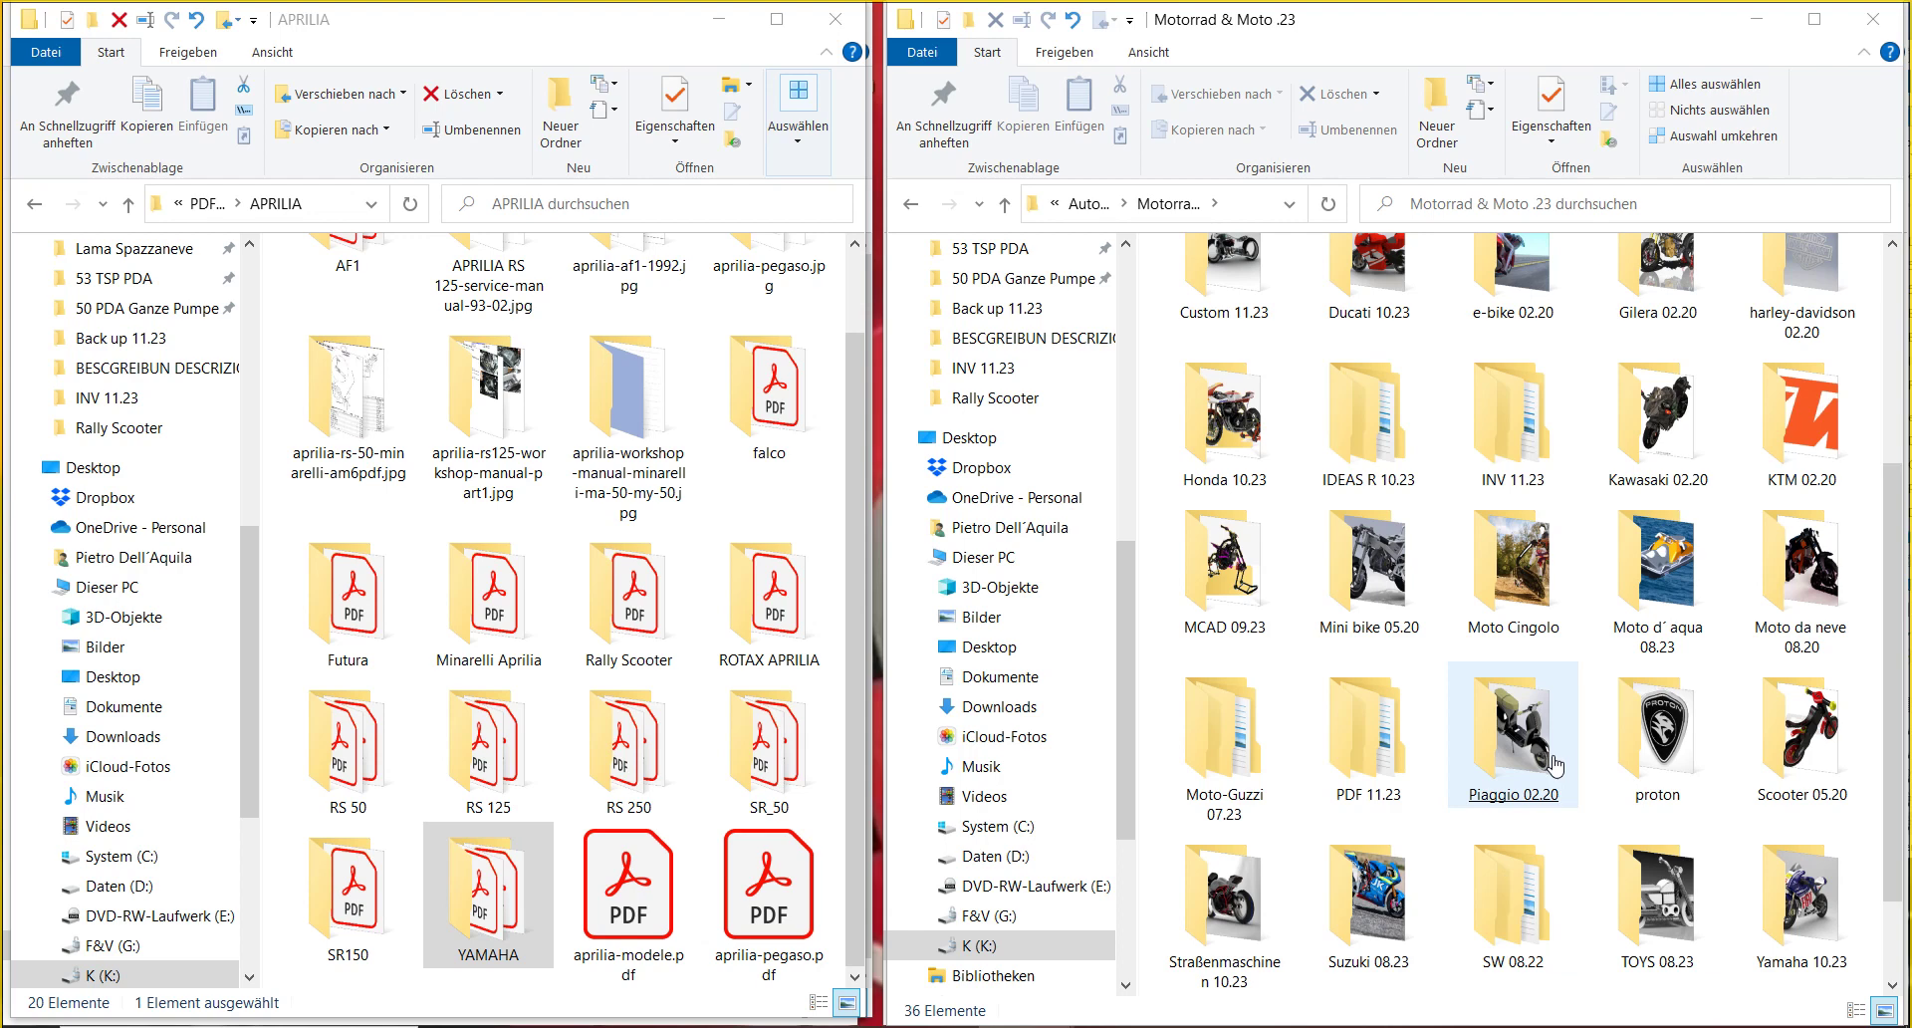
click(1357, 749)
double_click(1357, 749)
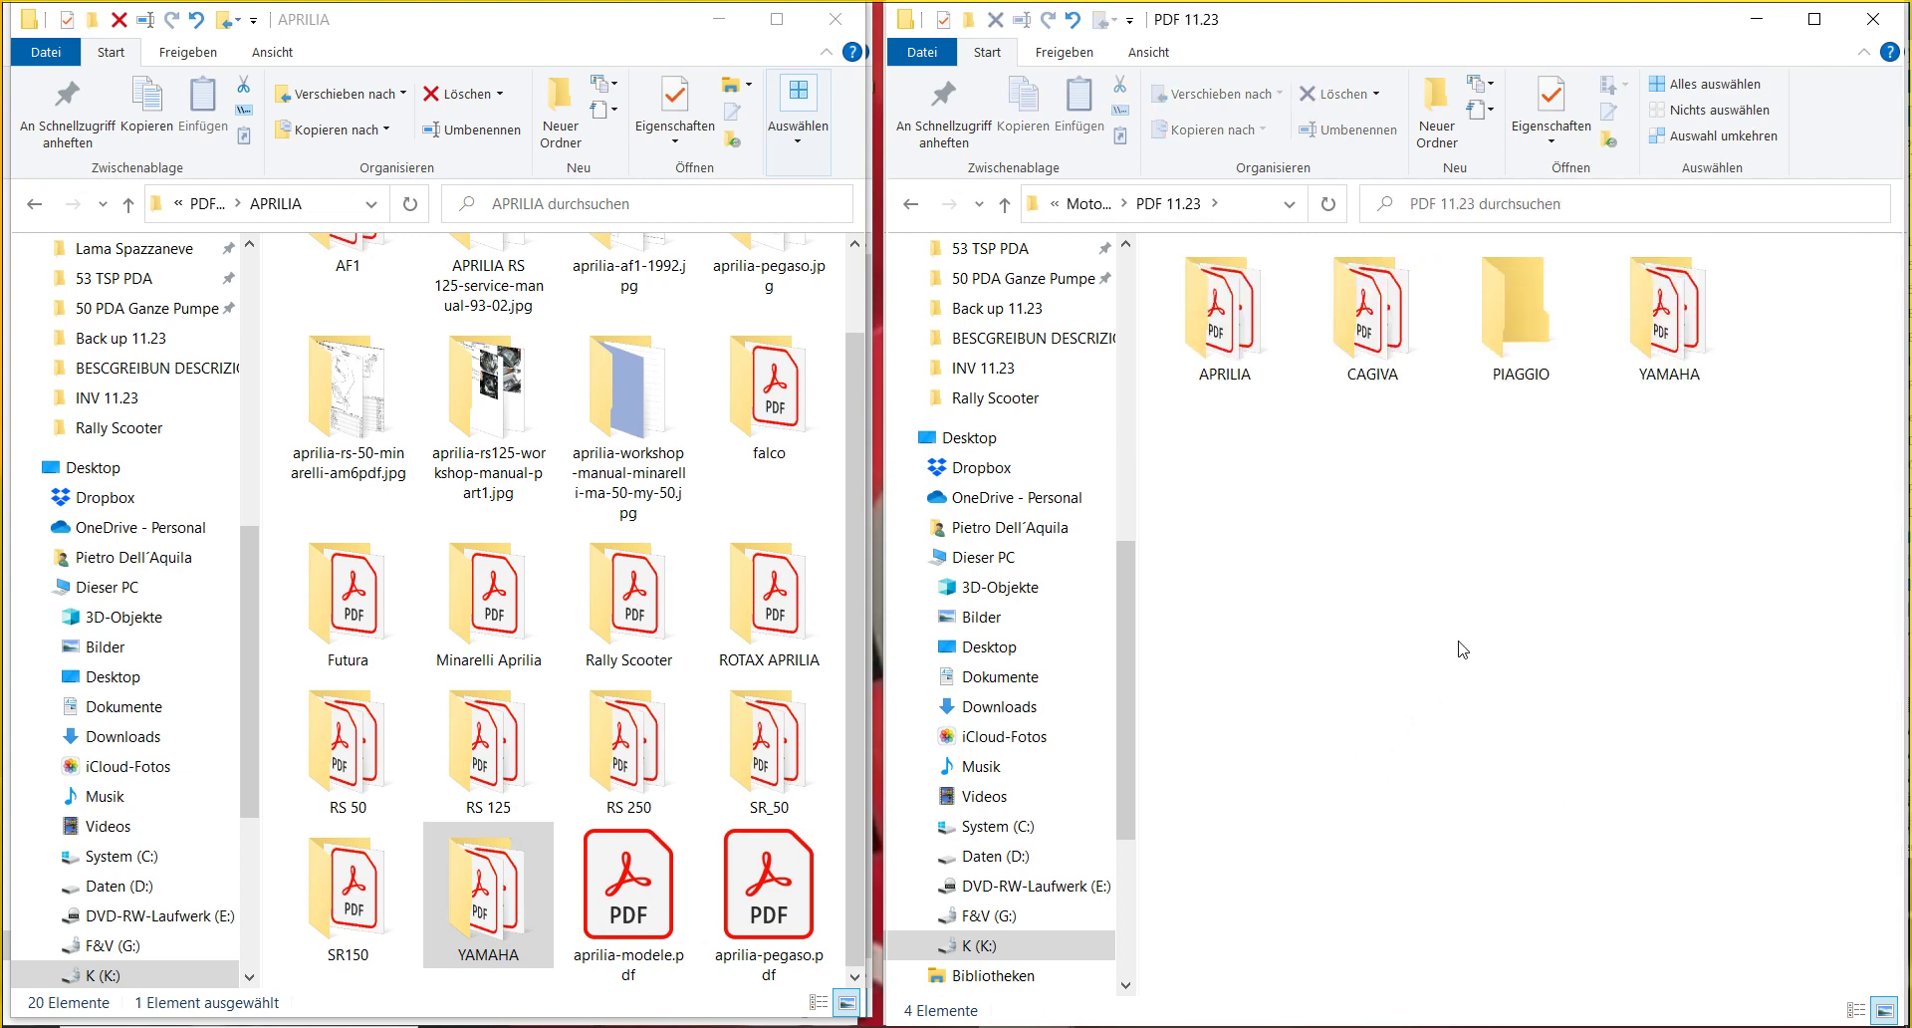
- Compare the contents of the YAMAHA folders in PDF 11.23 and APRILIA, and return both windows to their parent folders
click(1670, 384)
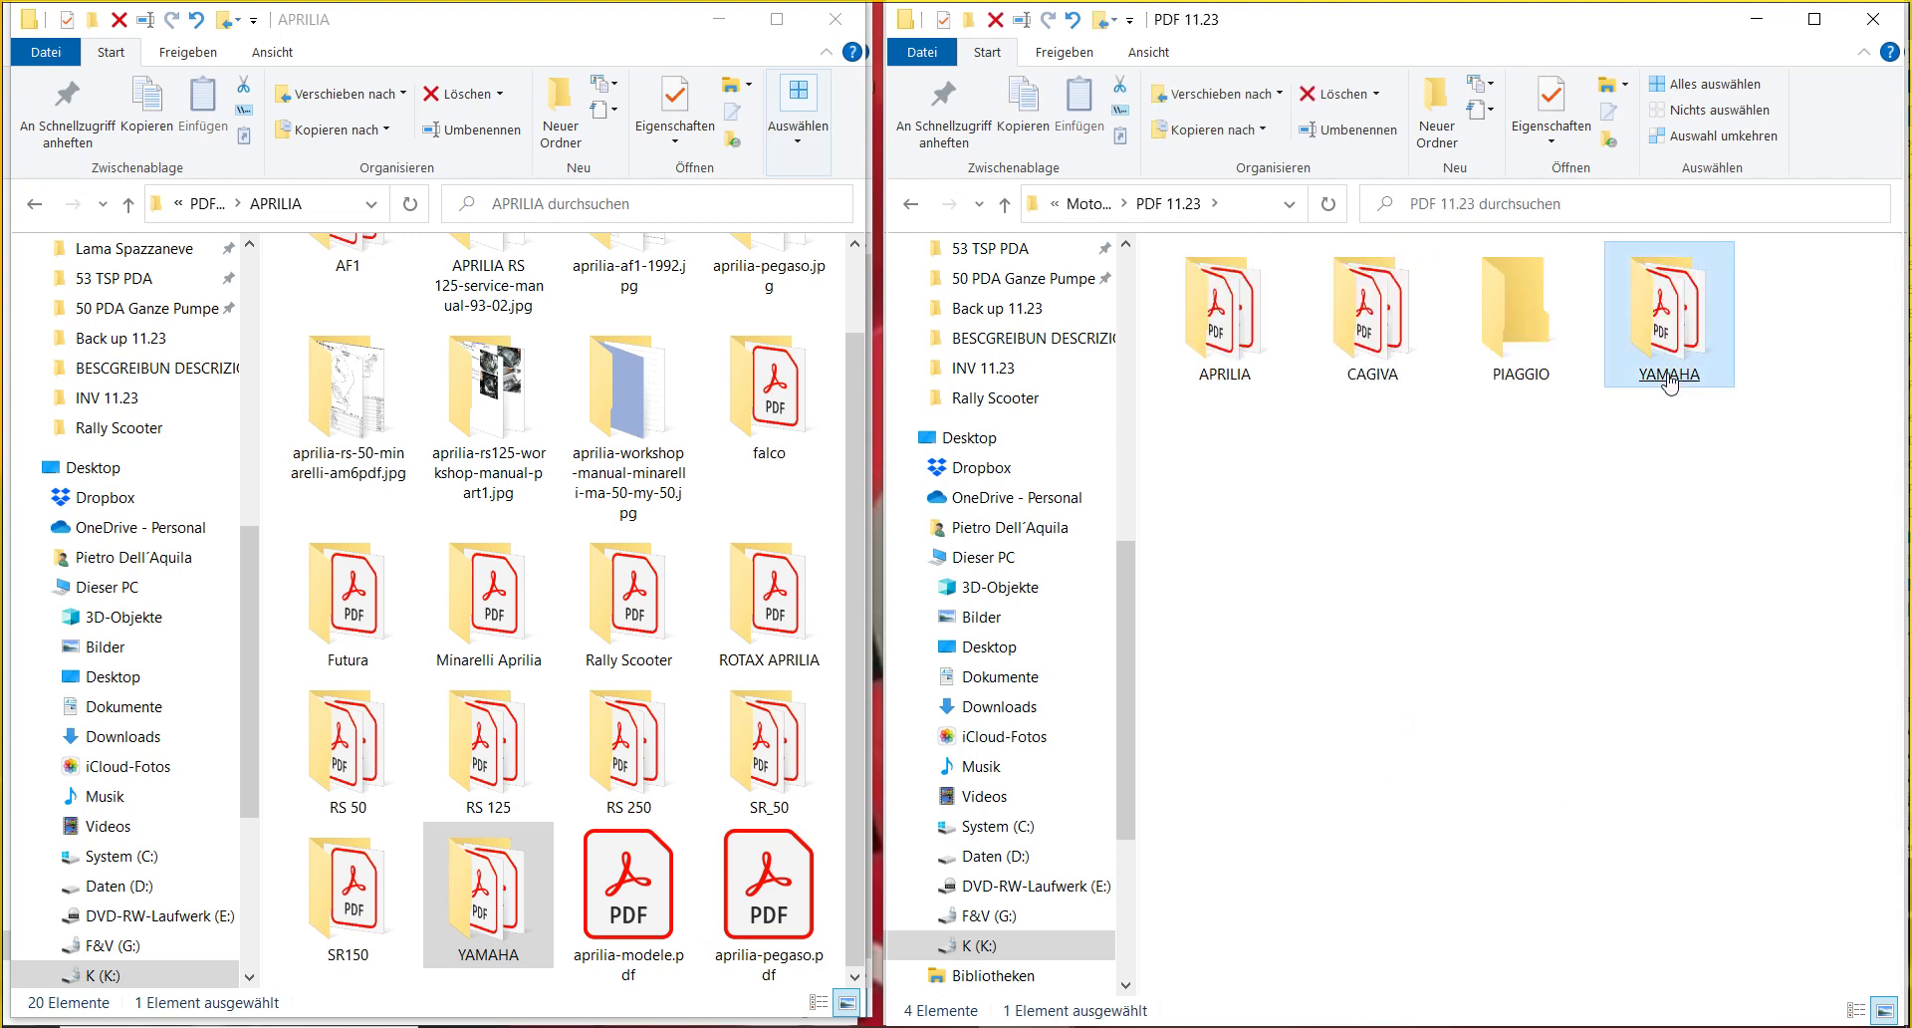
double_click(1670, 383)
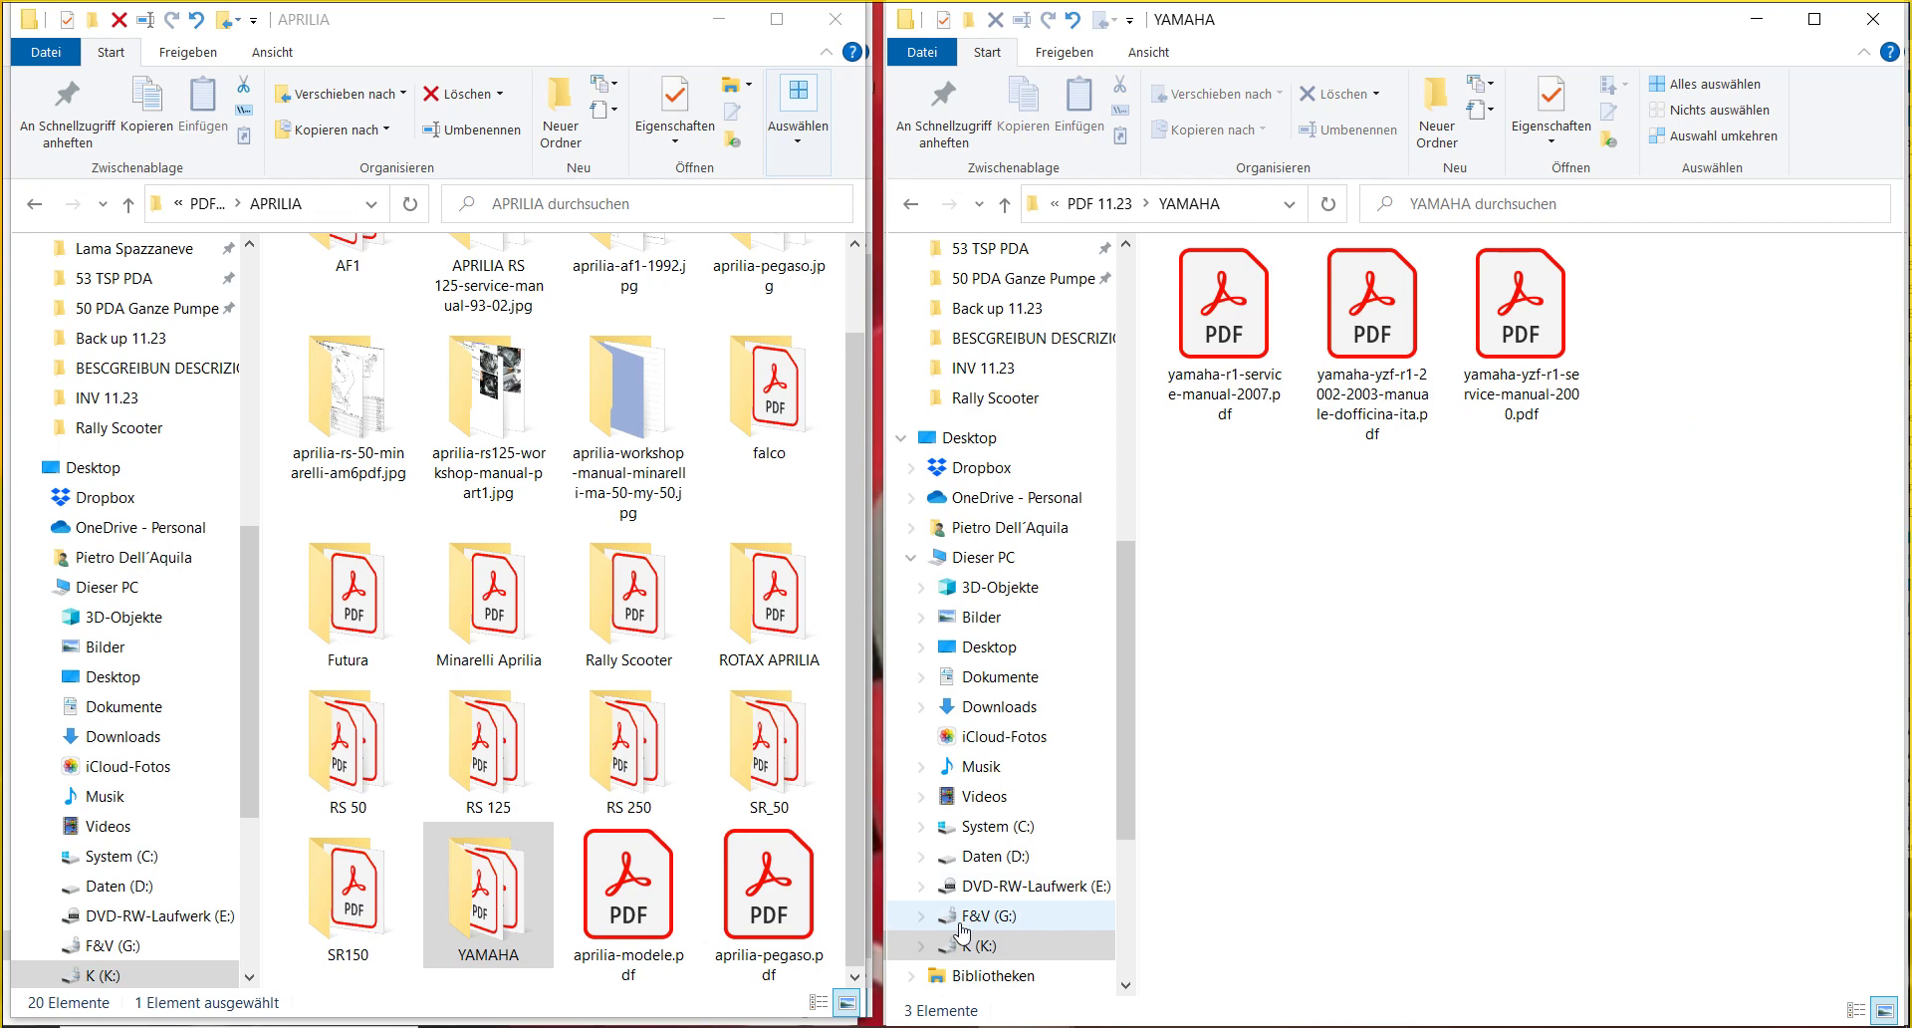
click(503, 888)
double_click(503, 888)
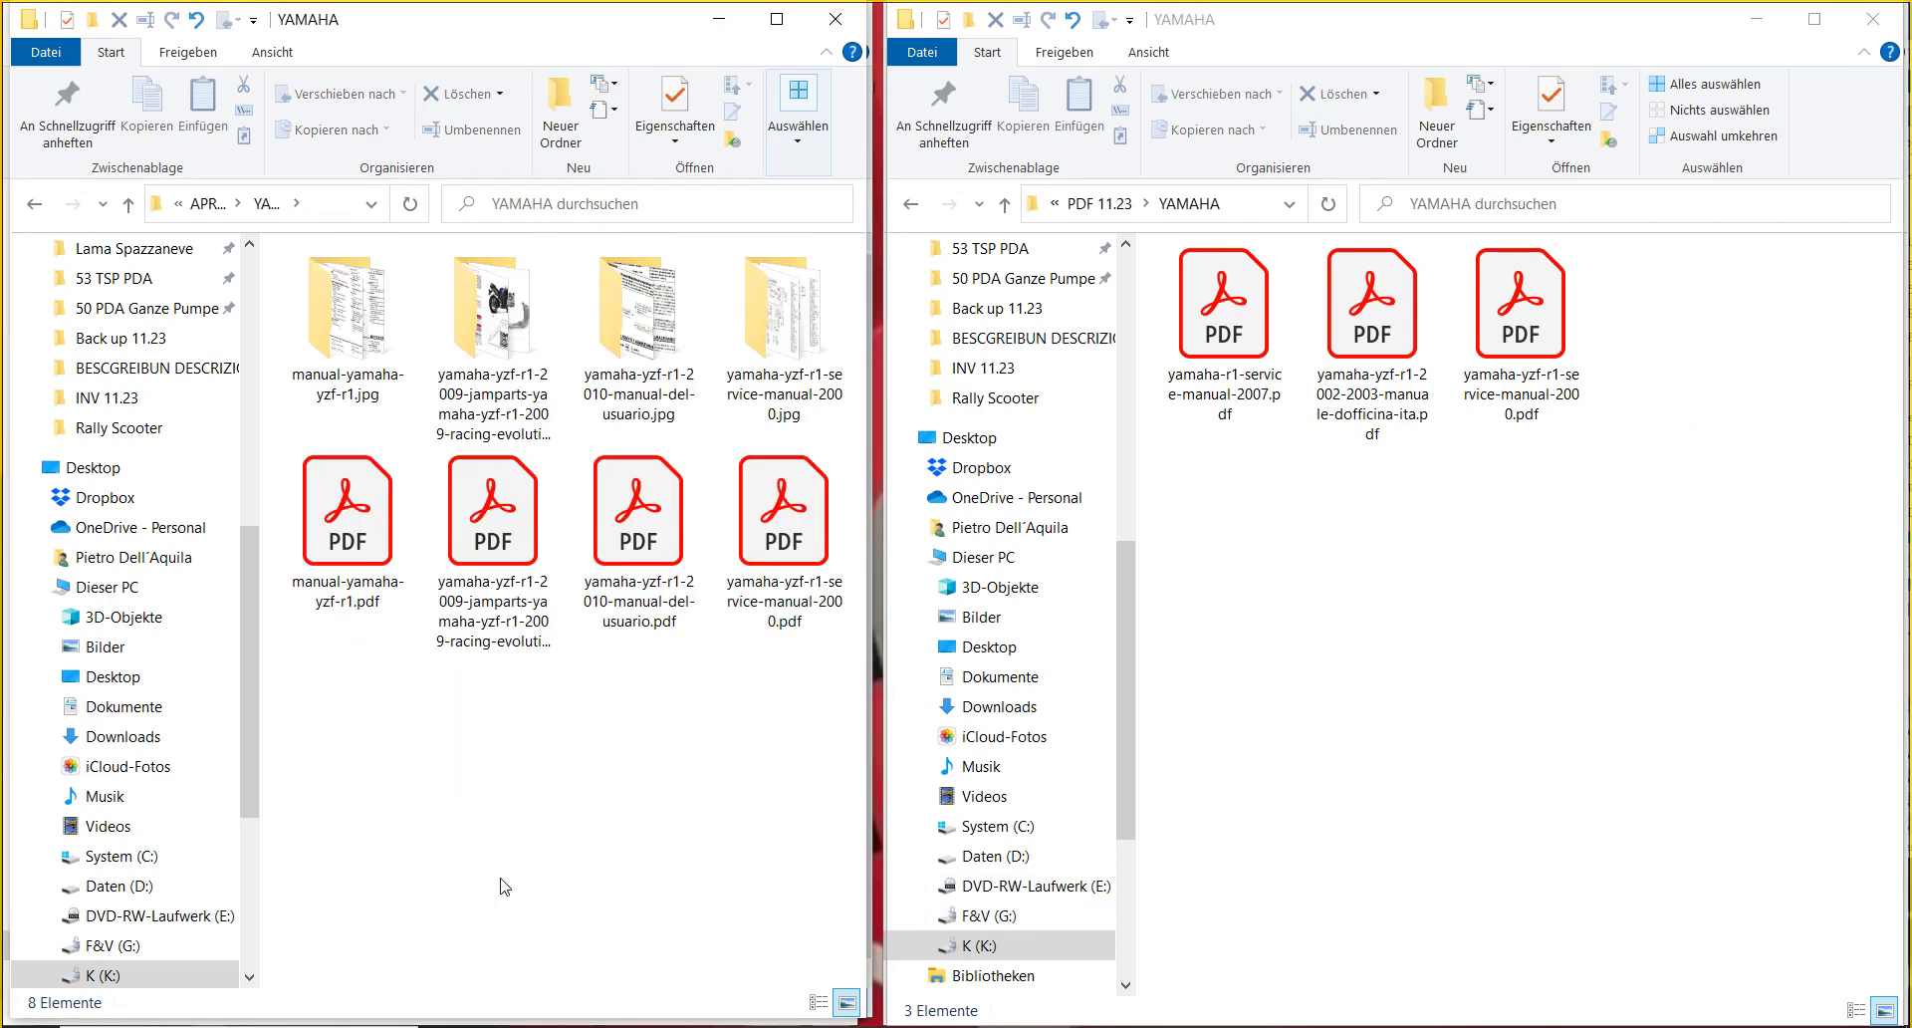
click(202, 205)
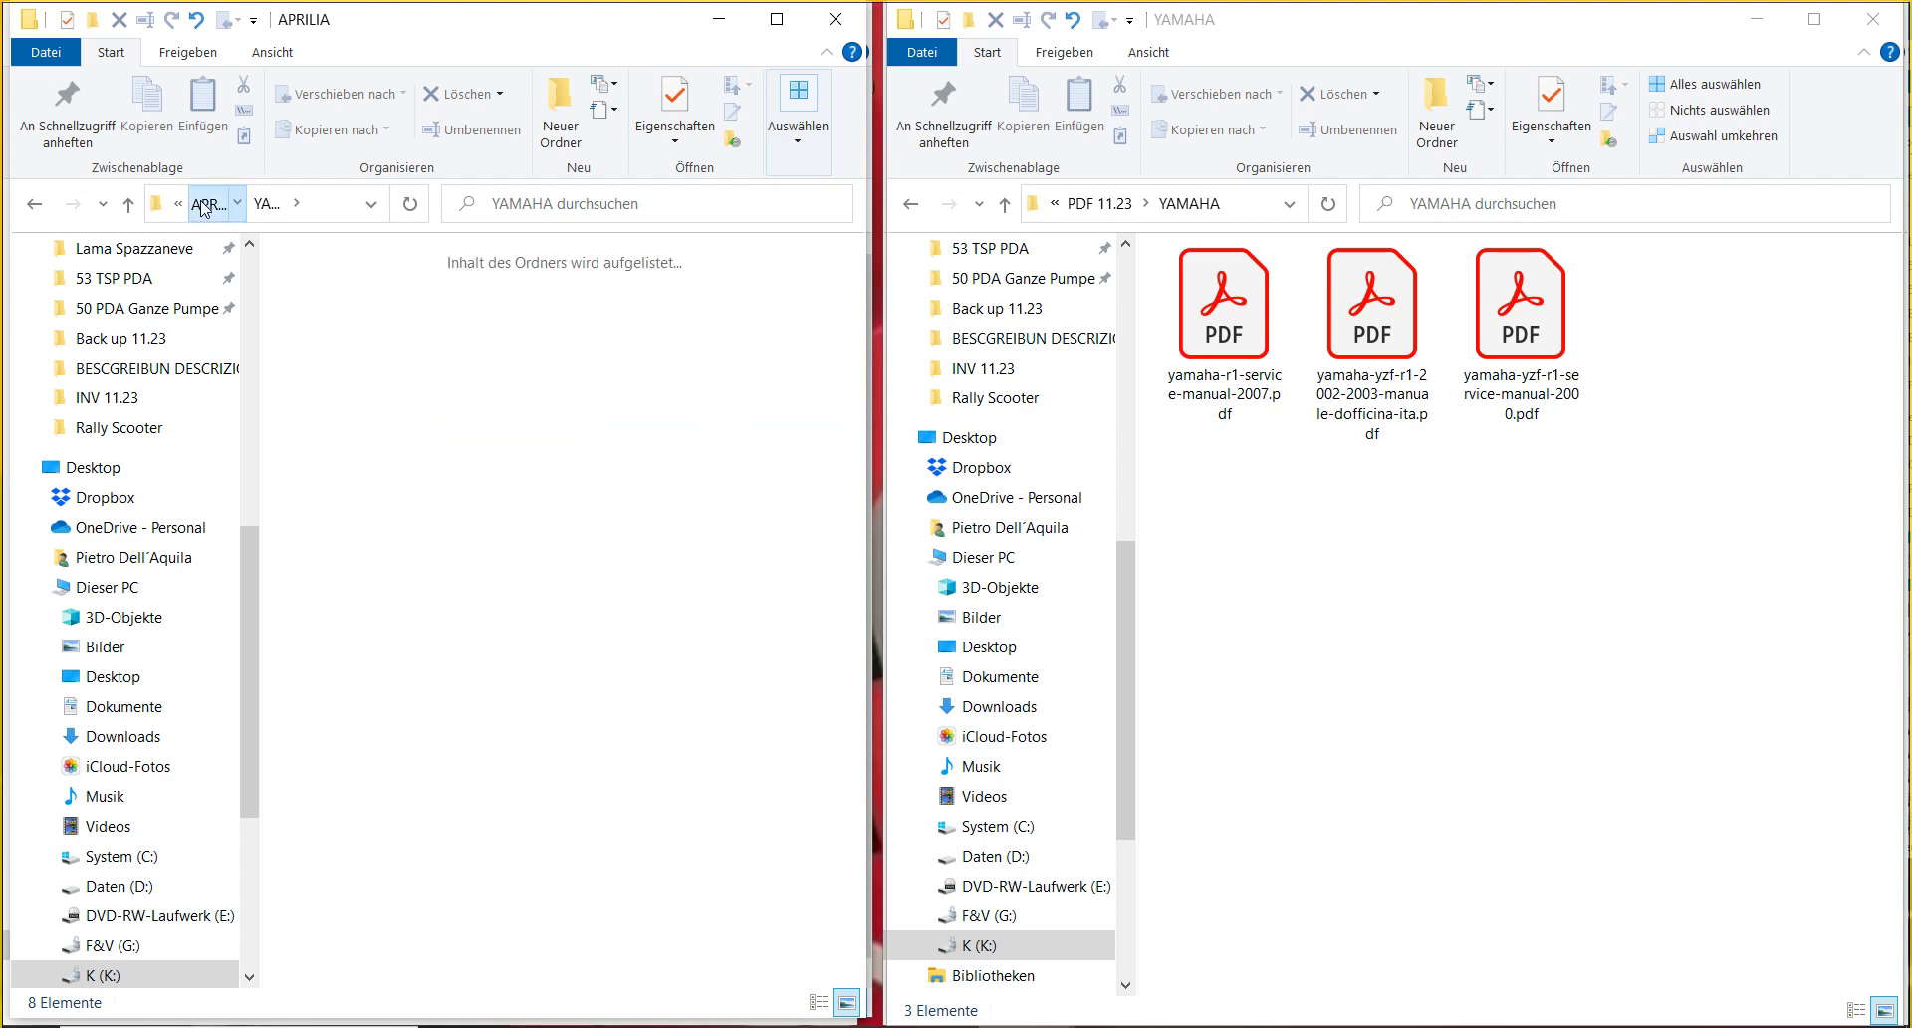
click(1100, 203)
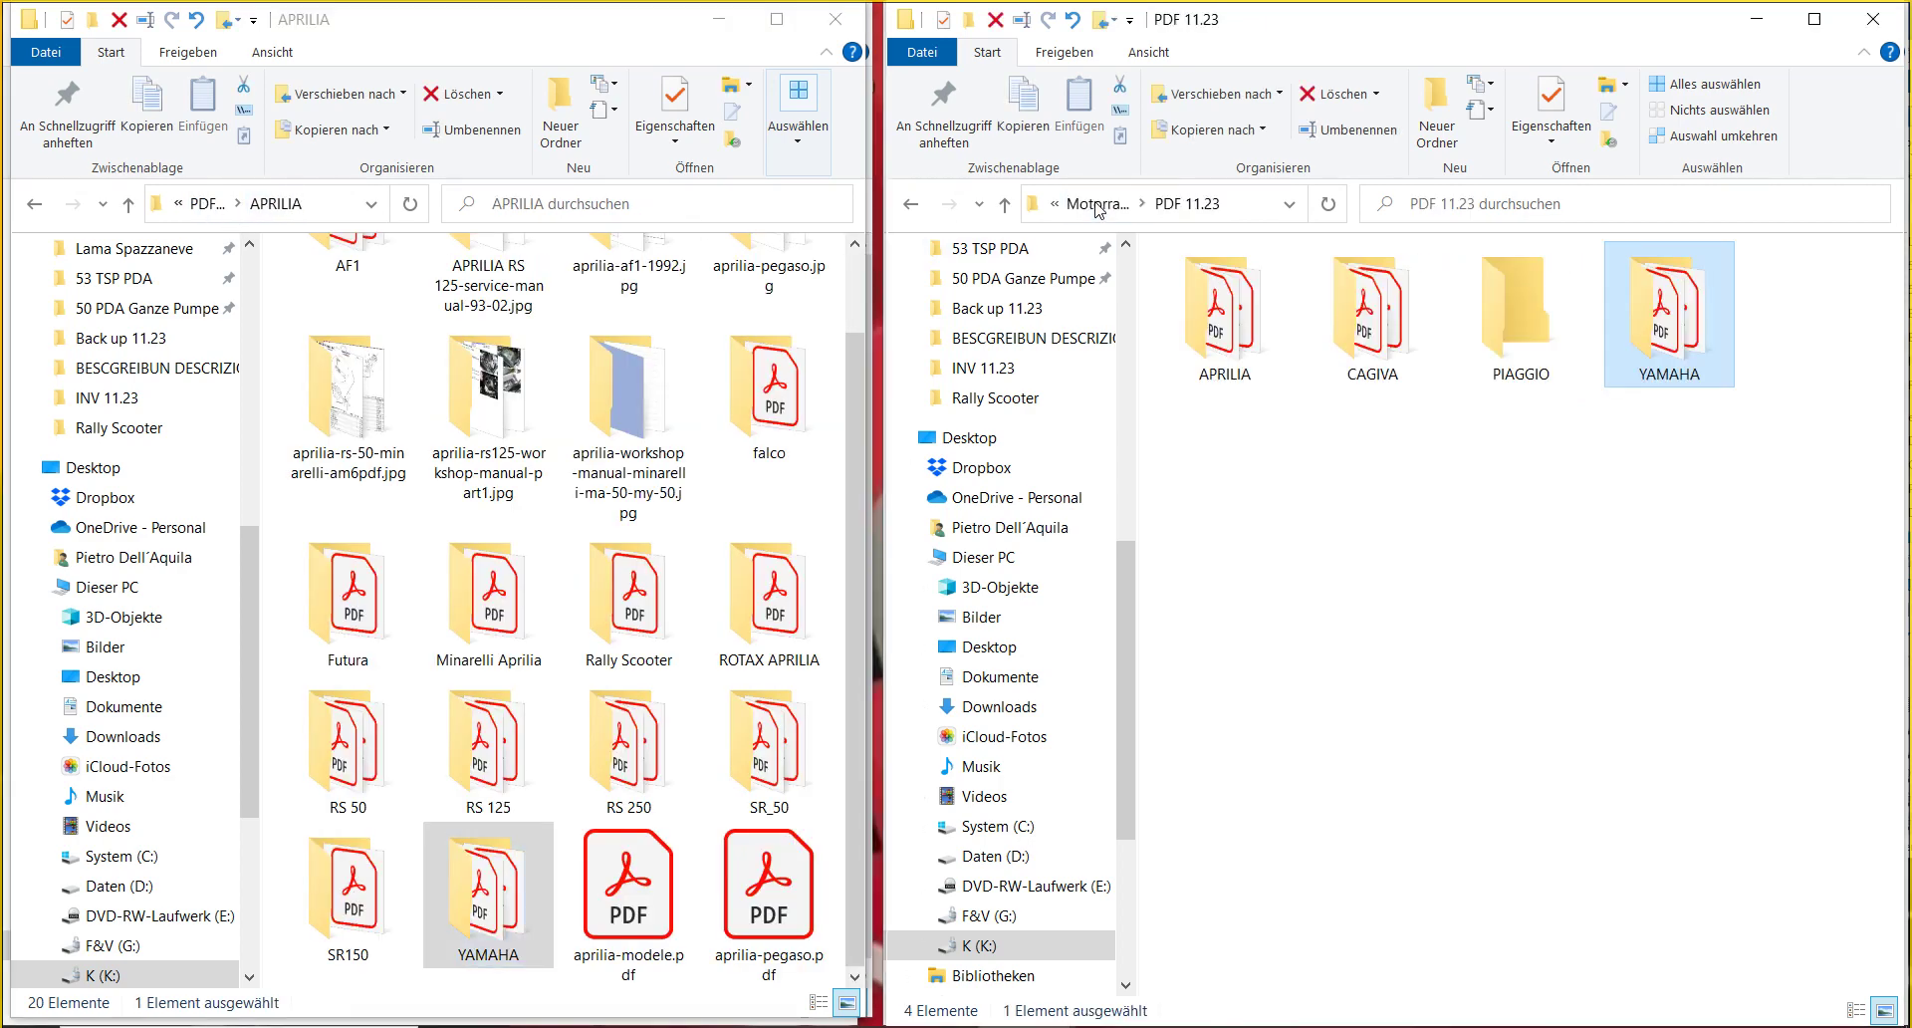
- Move the YAMAHA folder from APRILIA into PDF 11.23, comparing the conflicting yamaha-yzf-r1-service-manual-2000.pdf versions and replacing the one in the destination
drag(495, 903, 1556, 686)
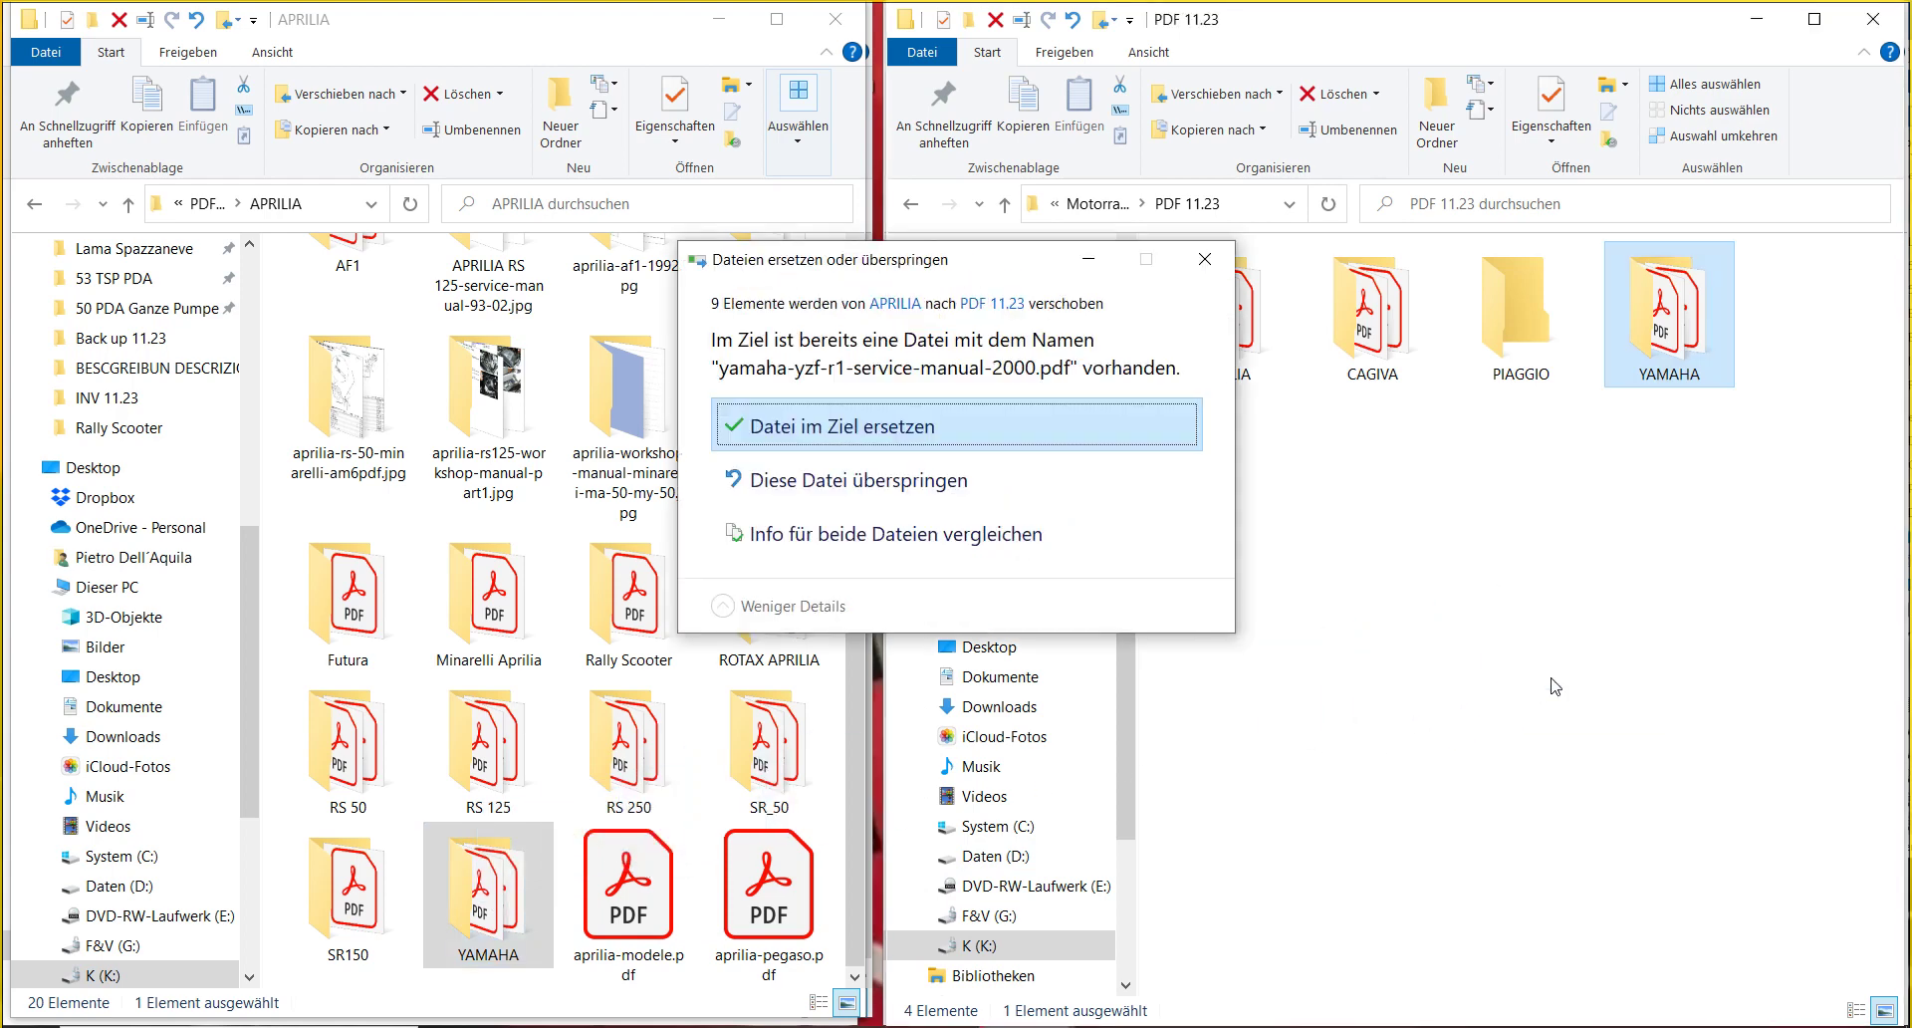
click(1116, 538)
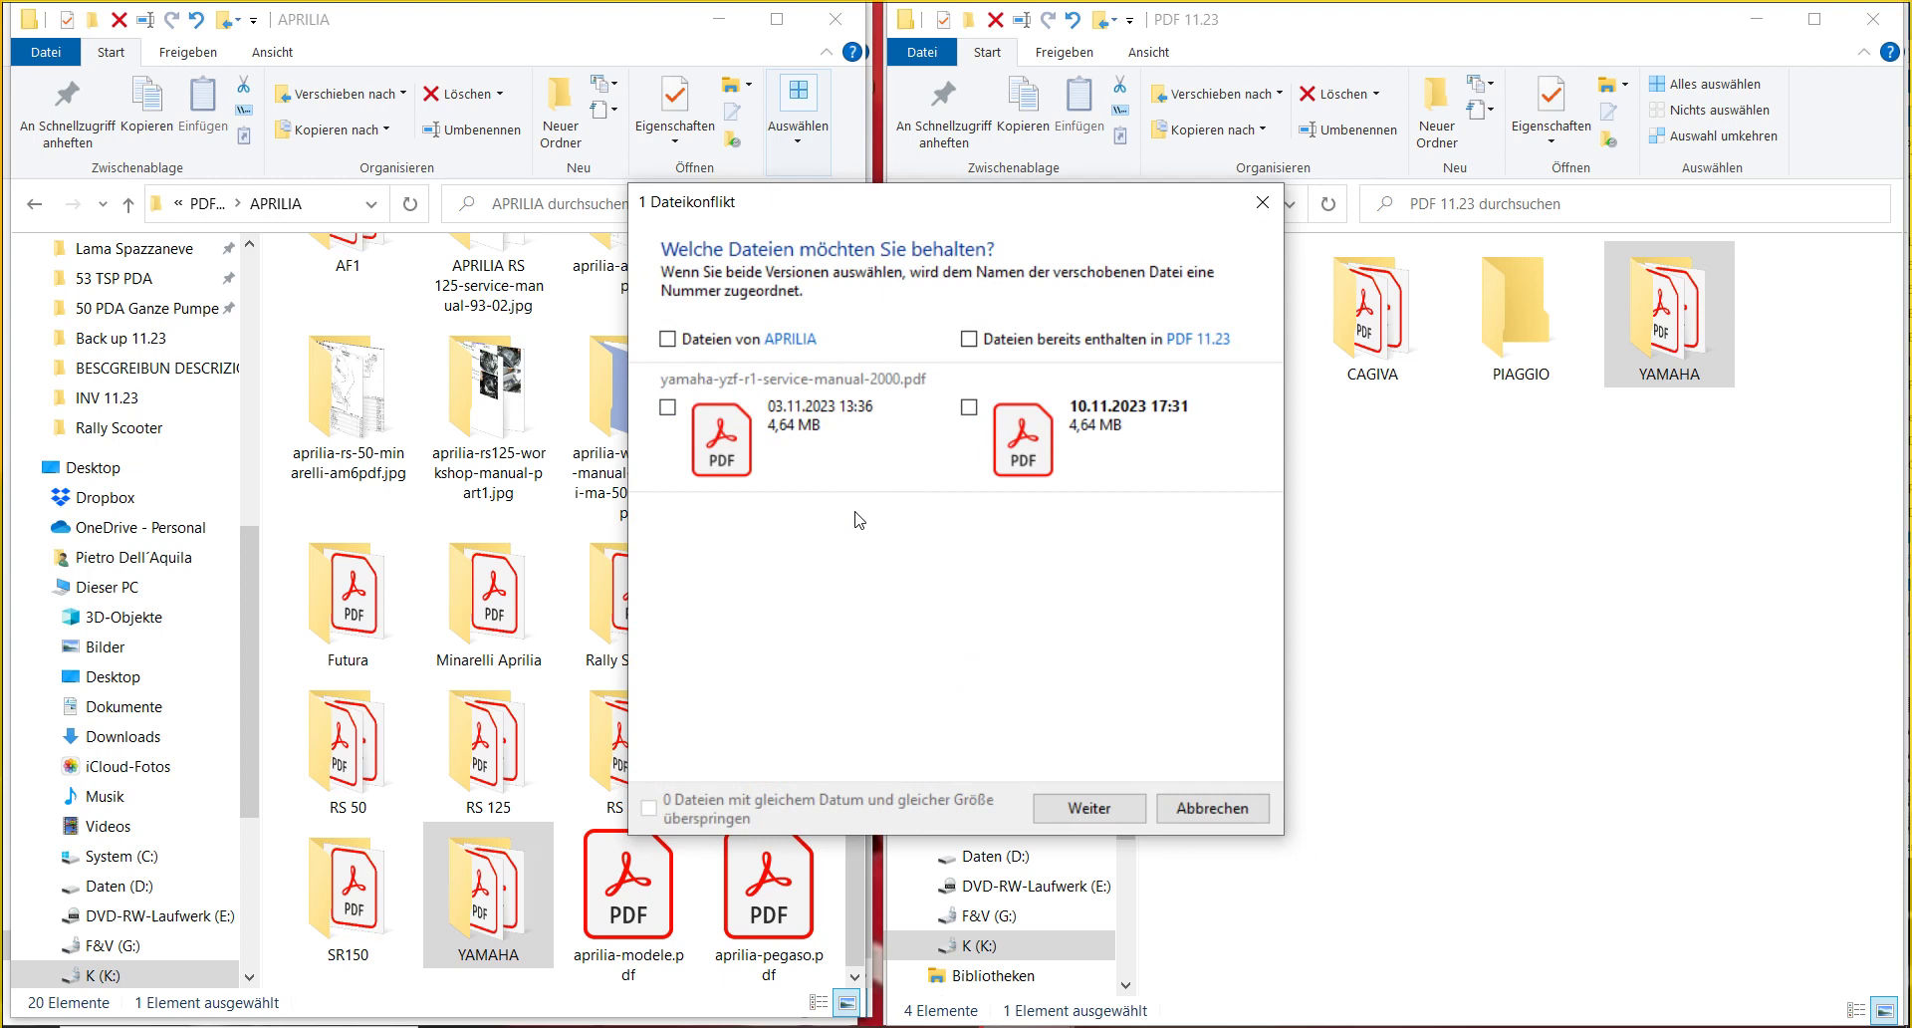
click(1224, 811)
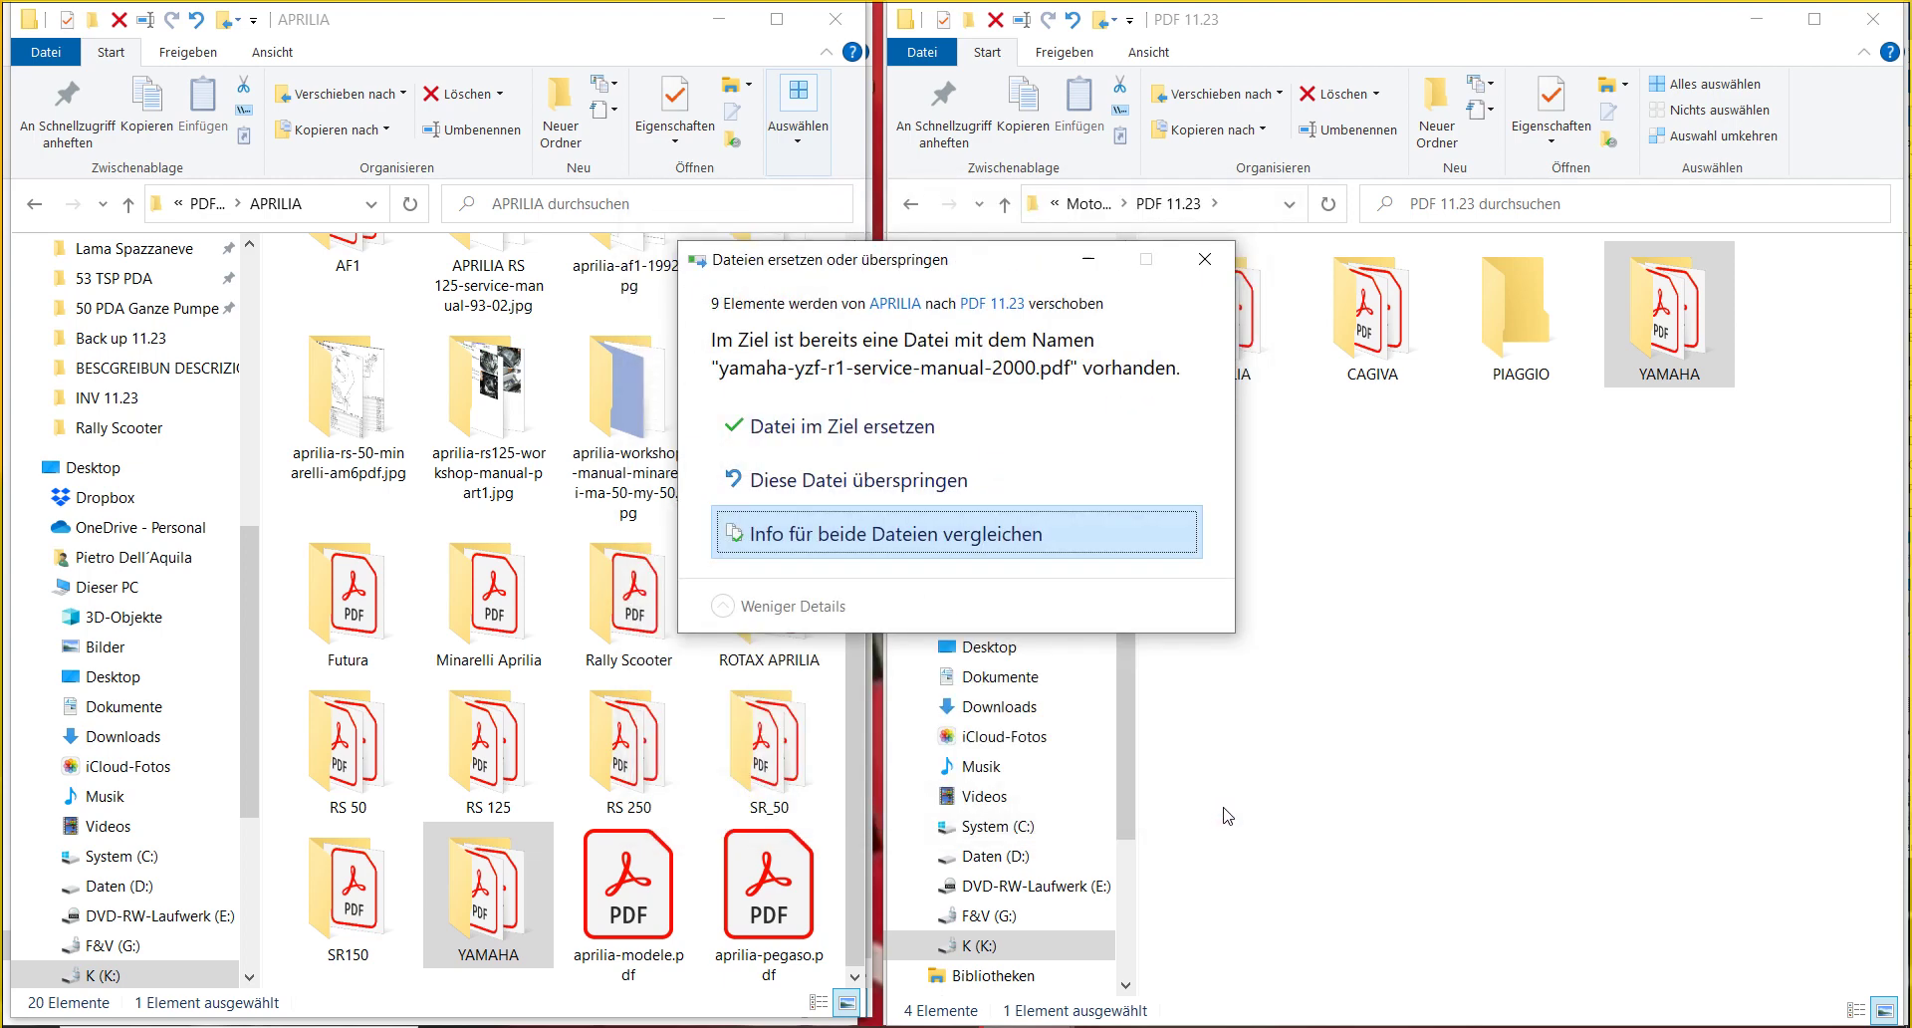
click(1165, 426)
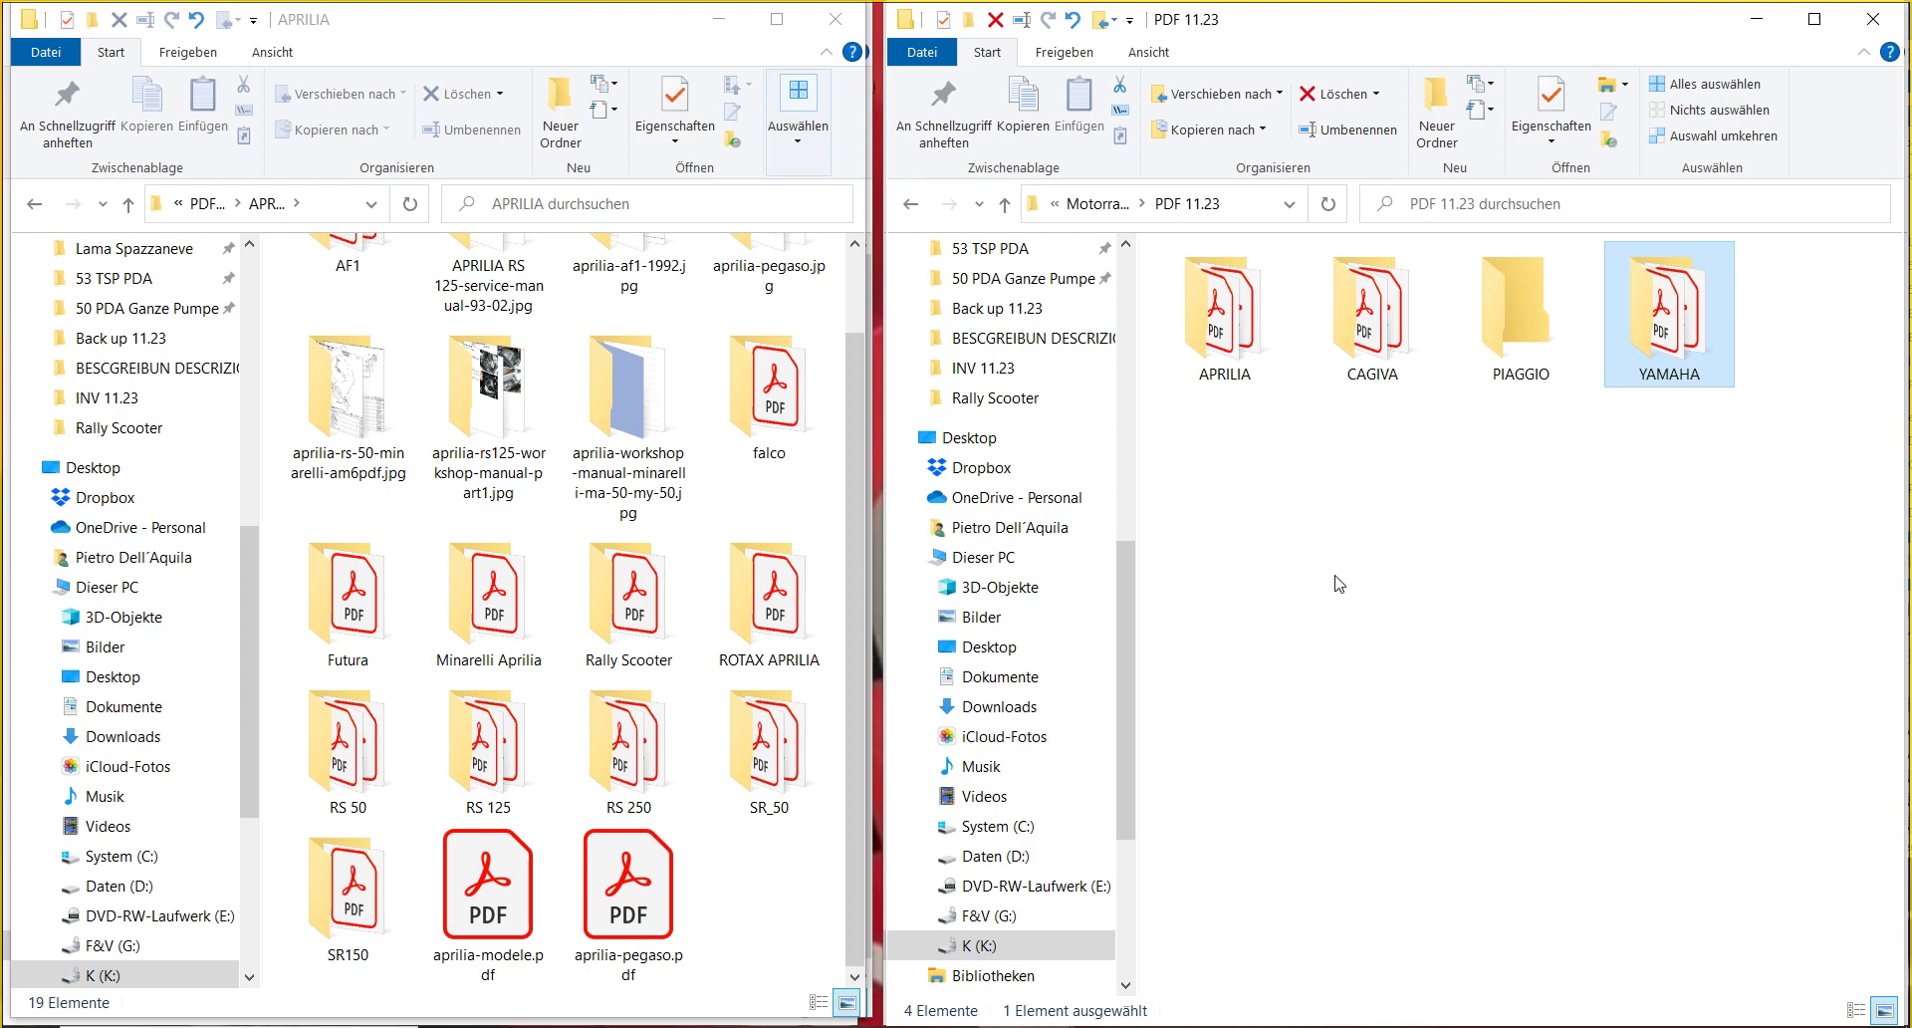
- Check the details of the PDF 11.23 folder from Motorrad & Moto .23 and reopen it
click(1097, 204)
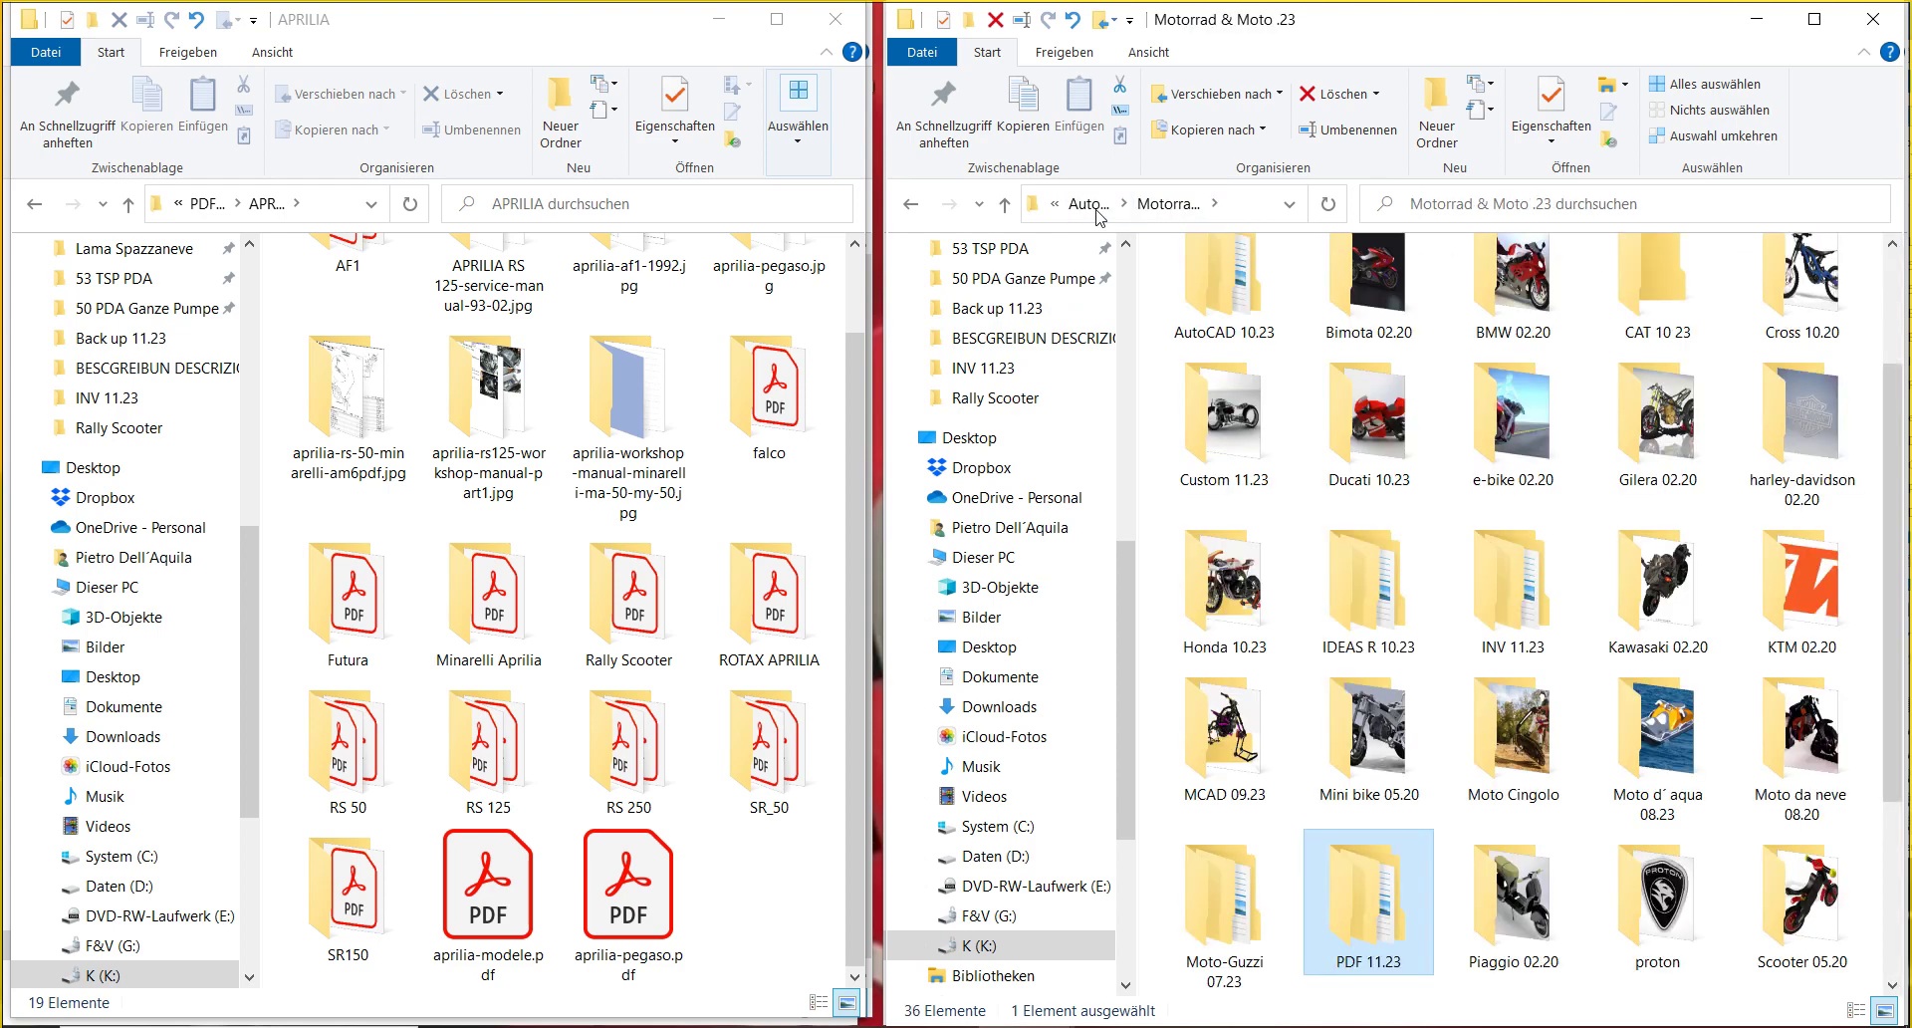
mouse_move(1361, 874)
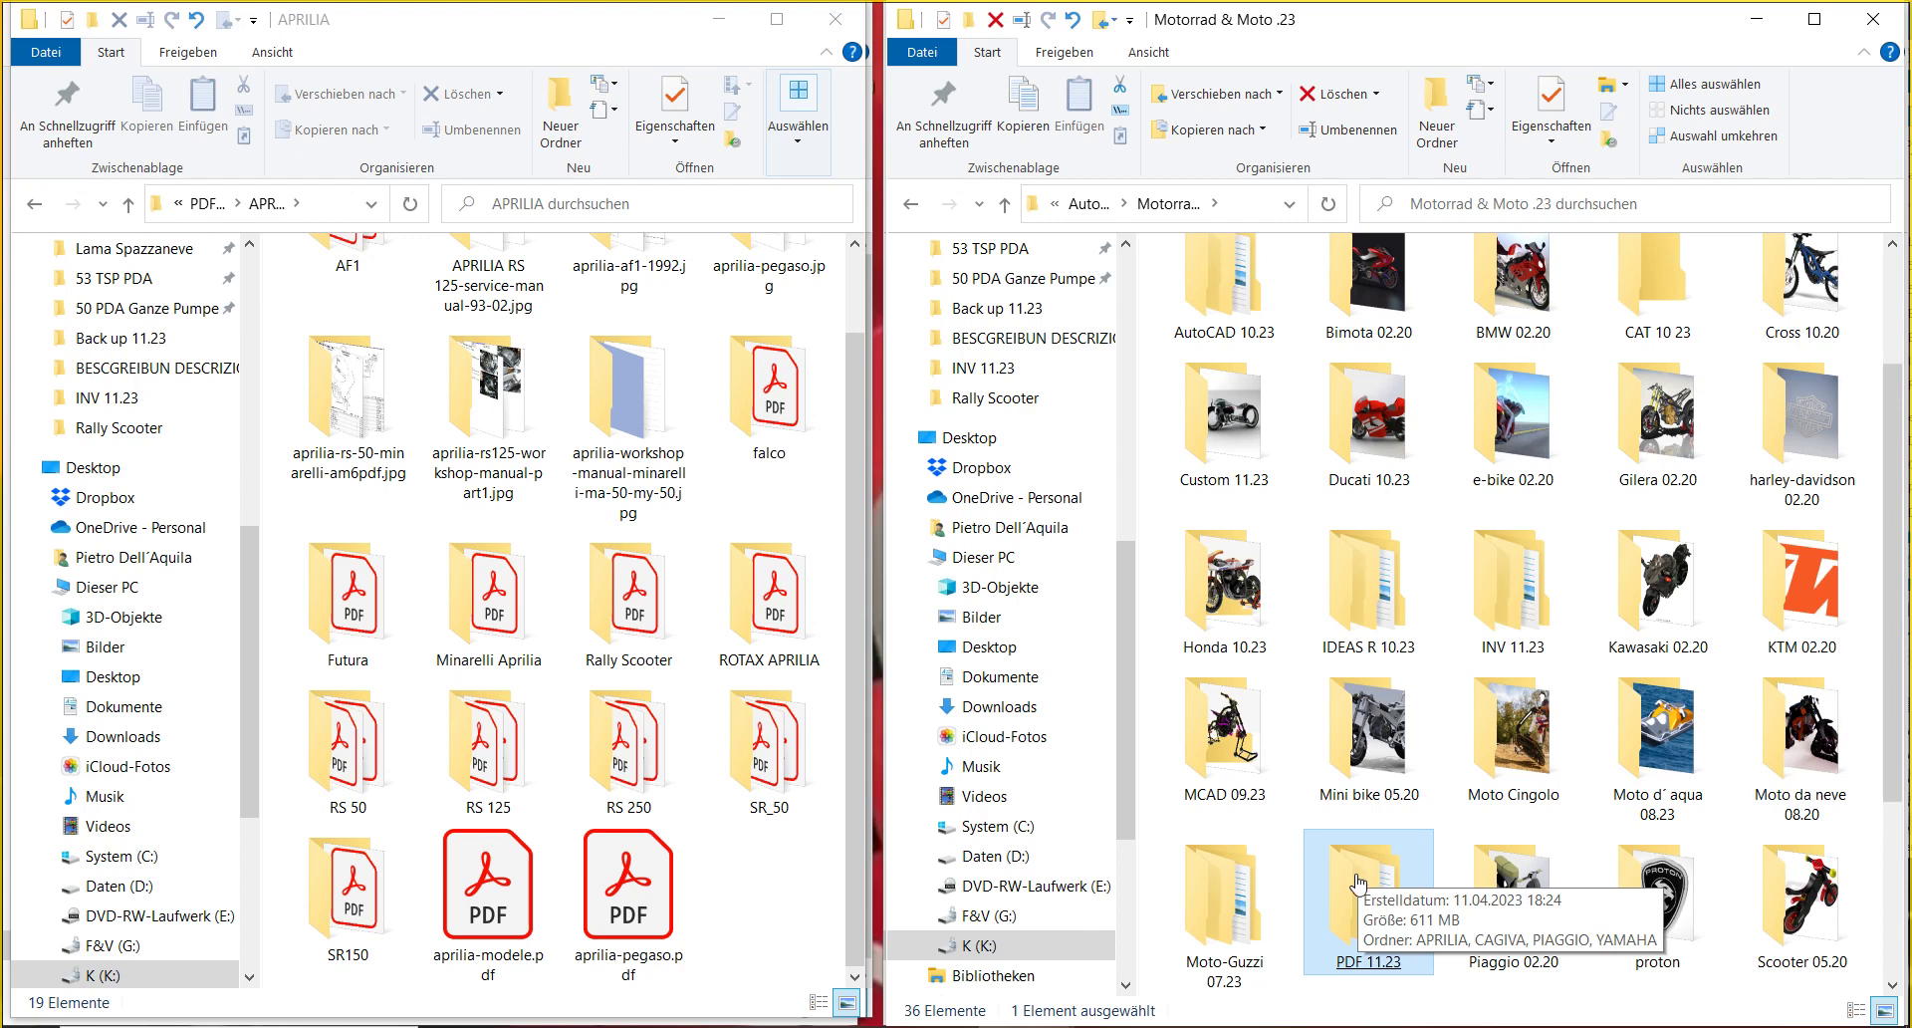
double_click(1356, 880)
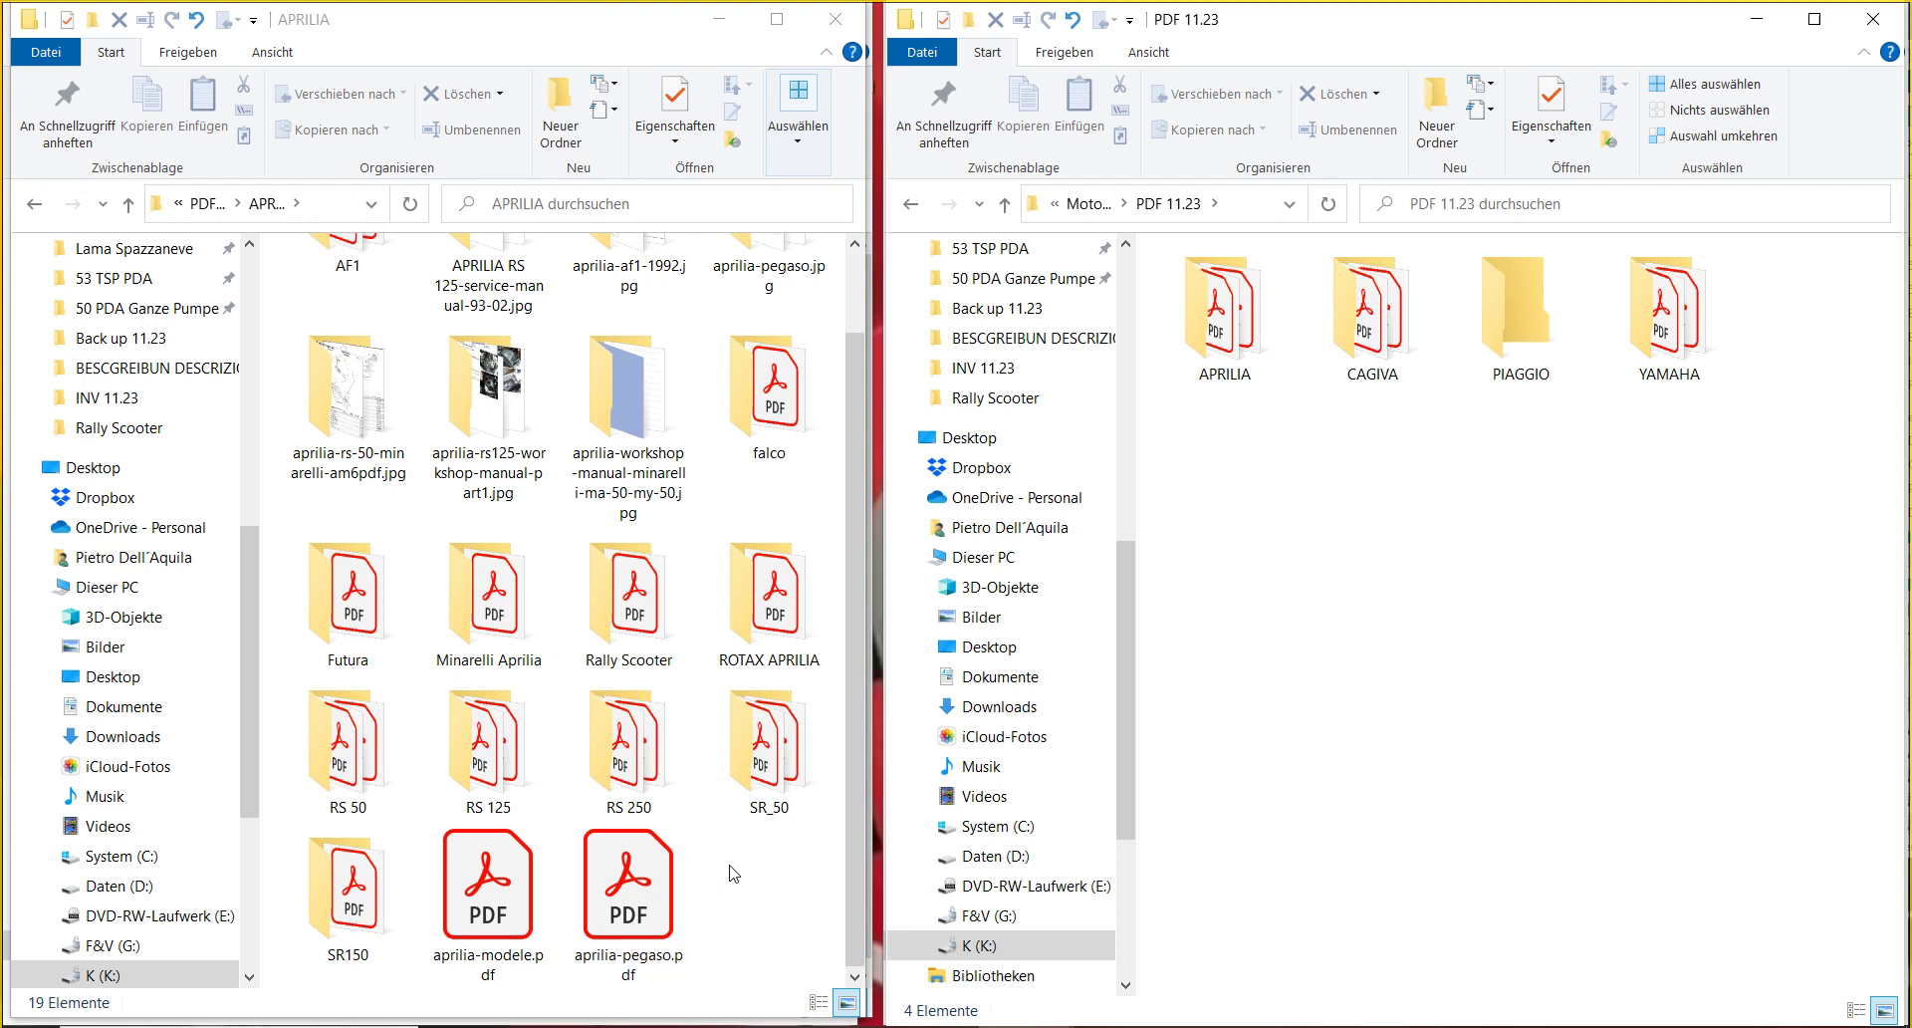
- Create a folder named Pegaso inside the APRILIA folder and move aprilia-pegaso.pdf into it
click(639, 889)
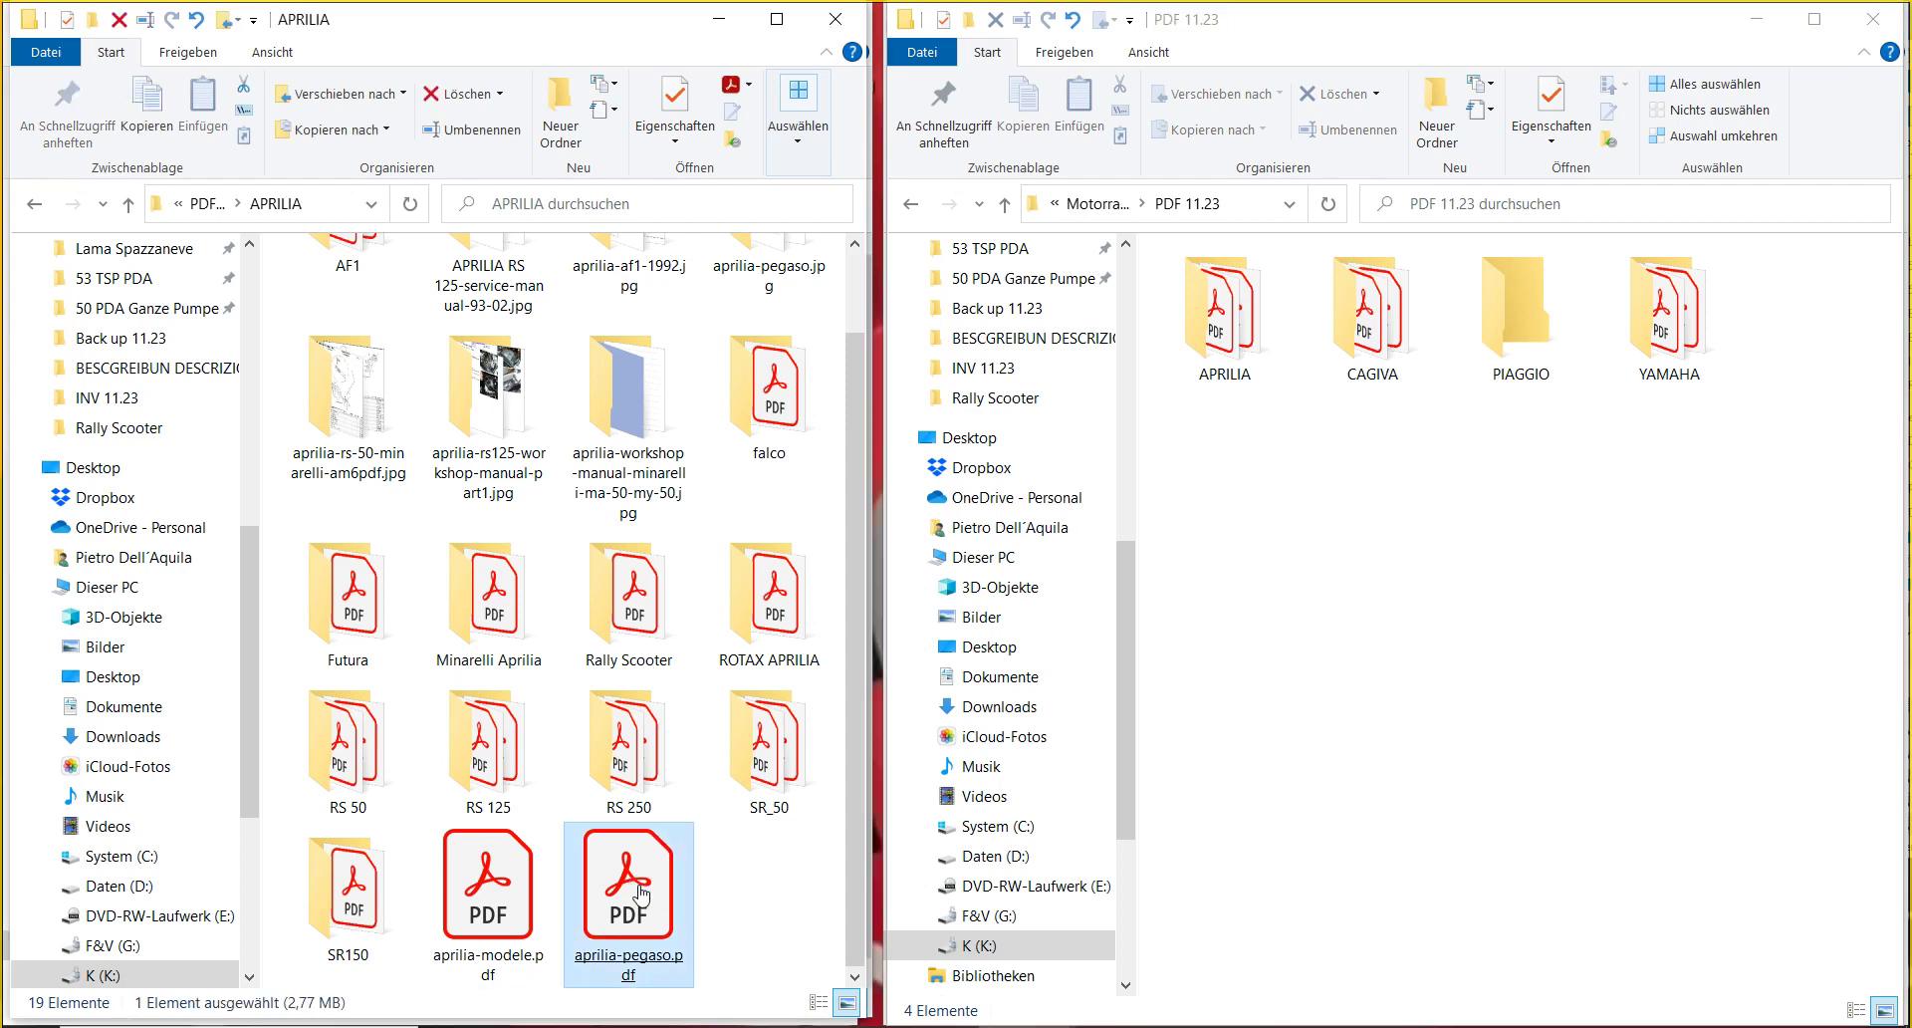
click(560, 95)
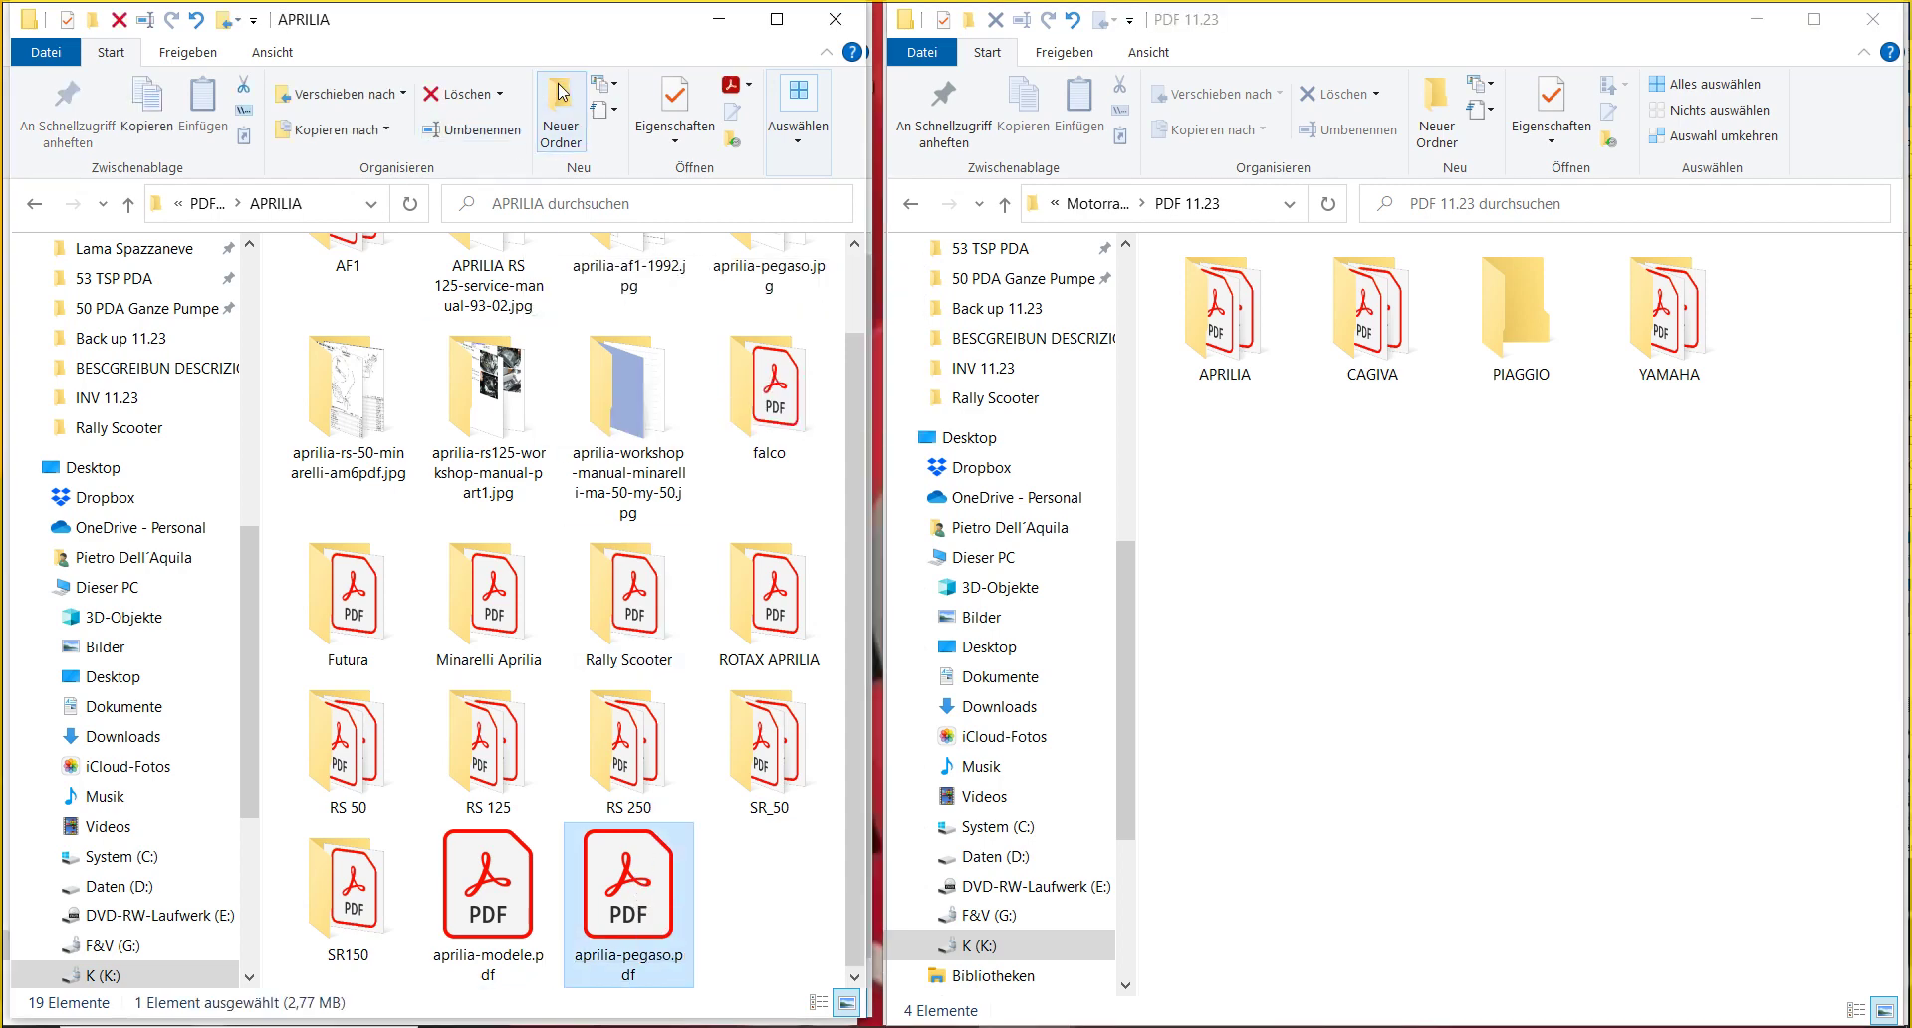
key(BackSpace)
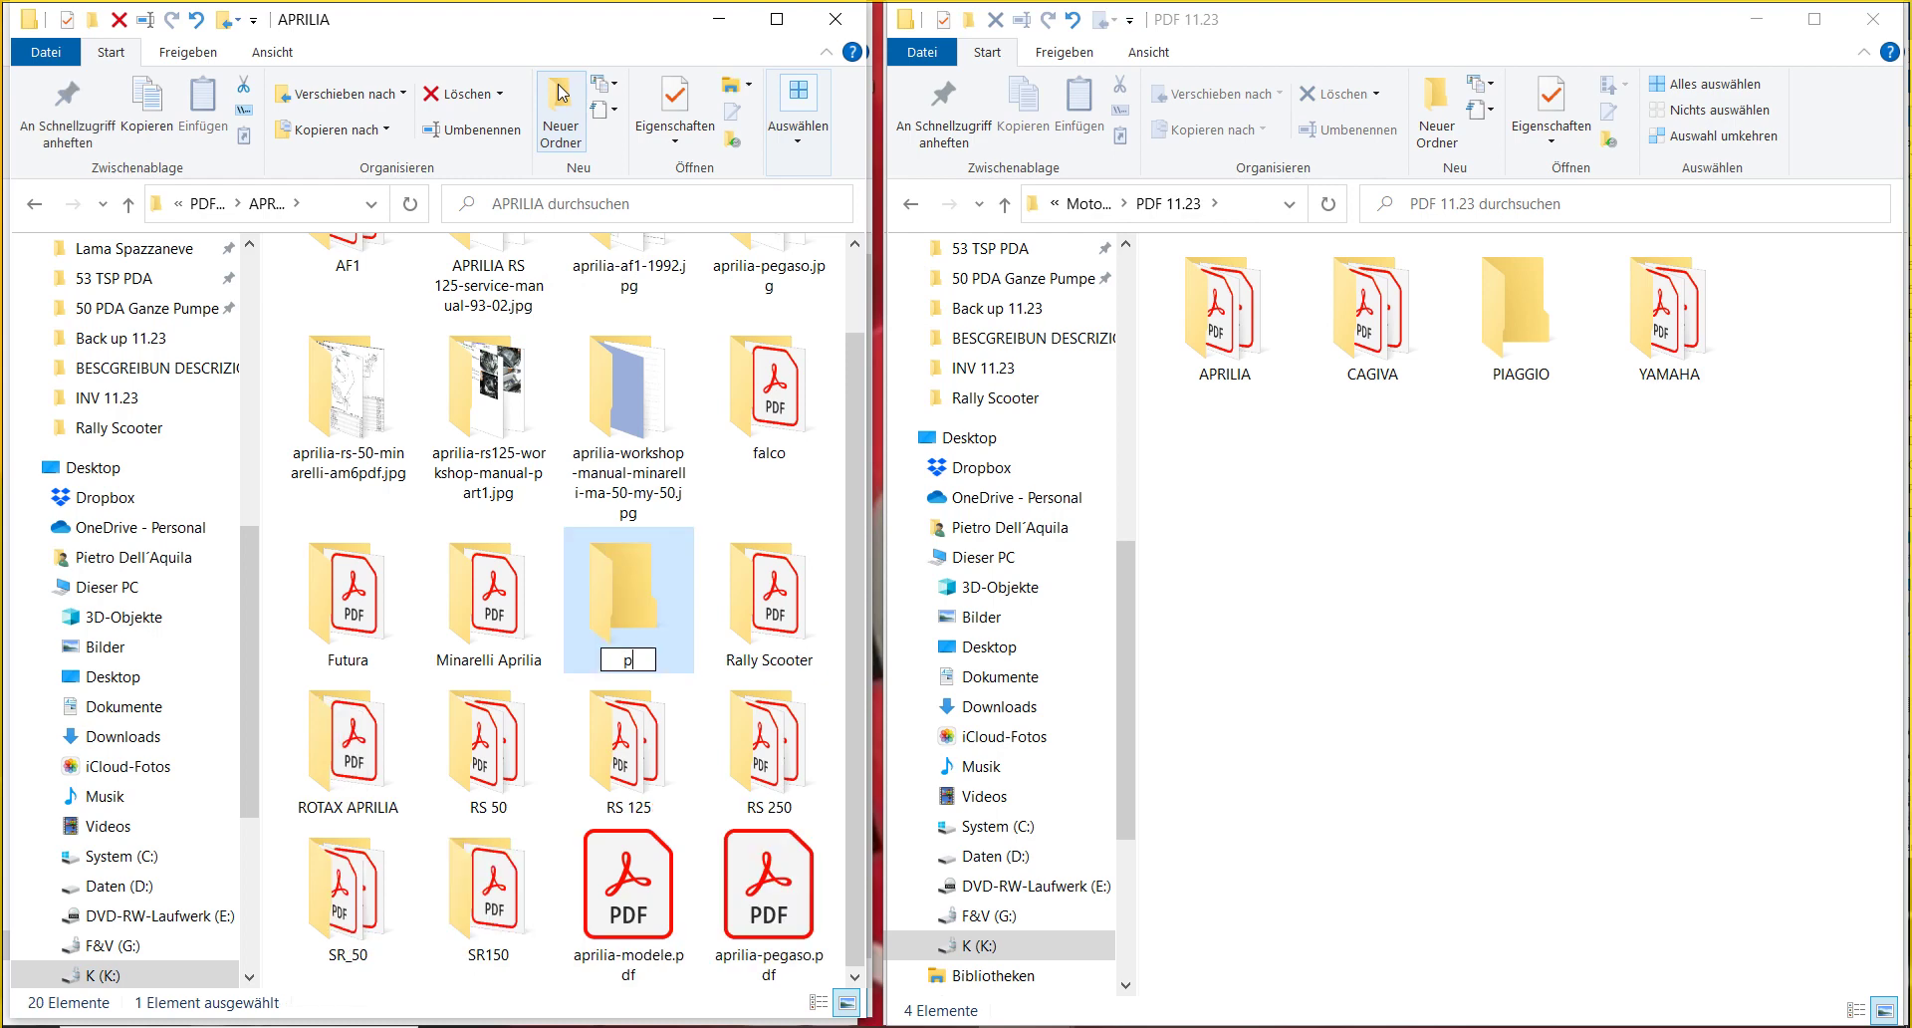
key(Caps_Lock)
text(P)
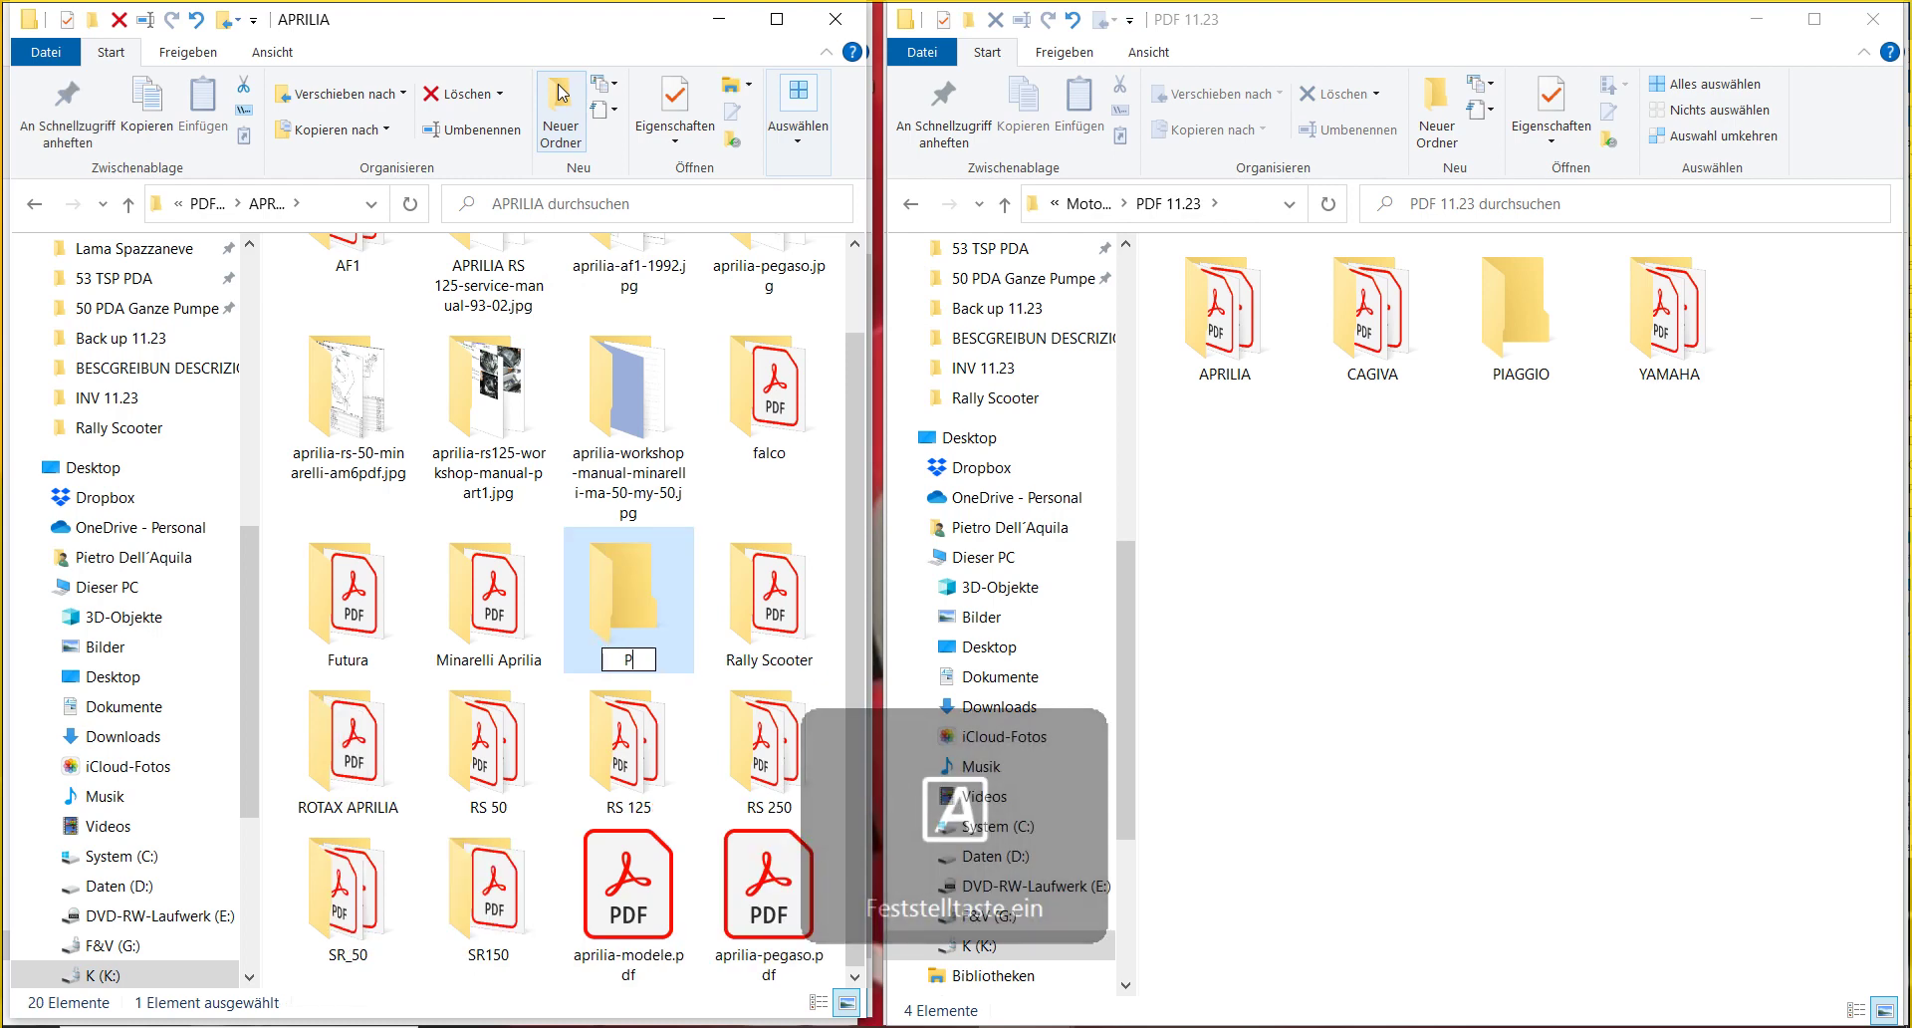
text(egaso)
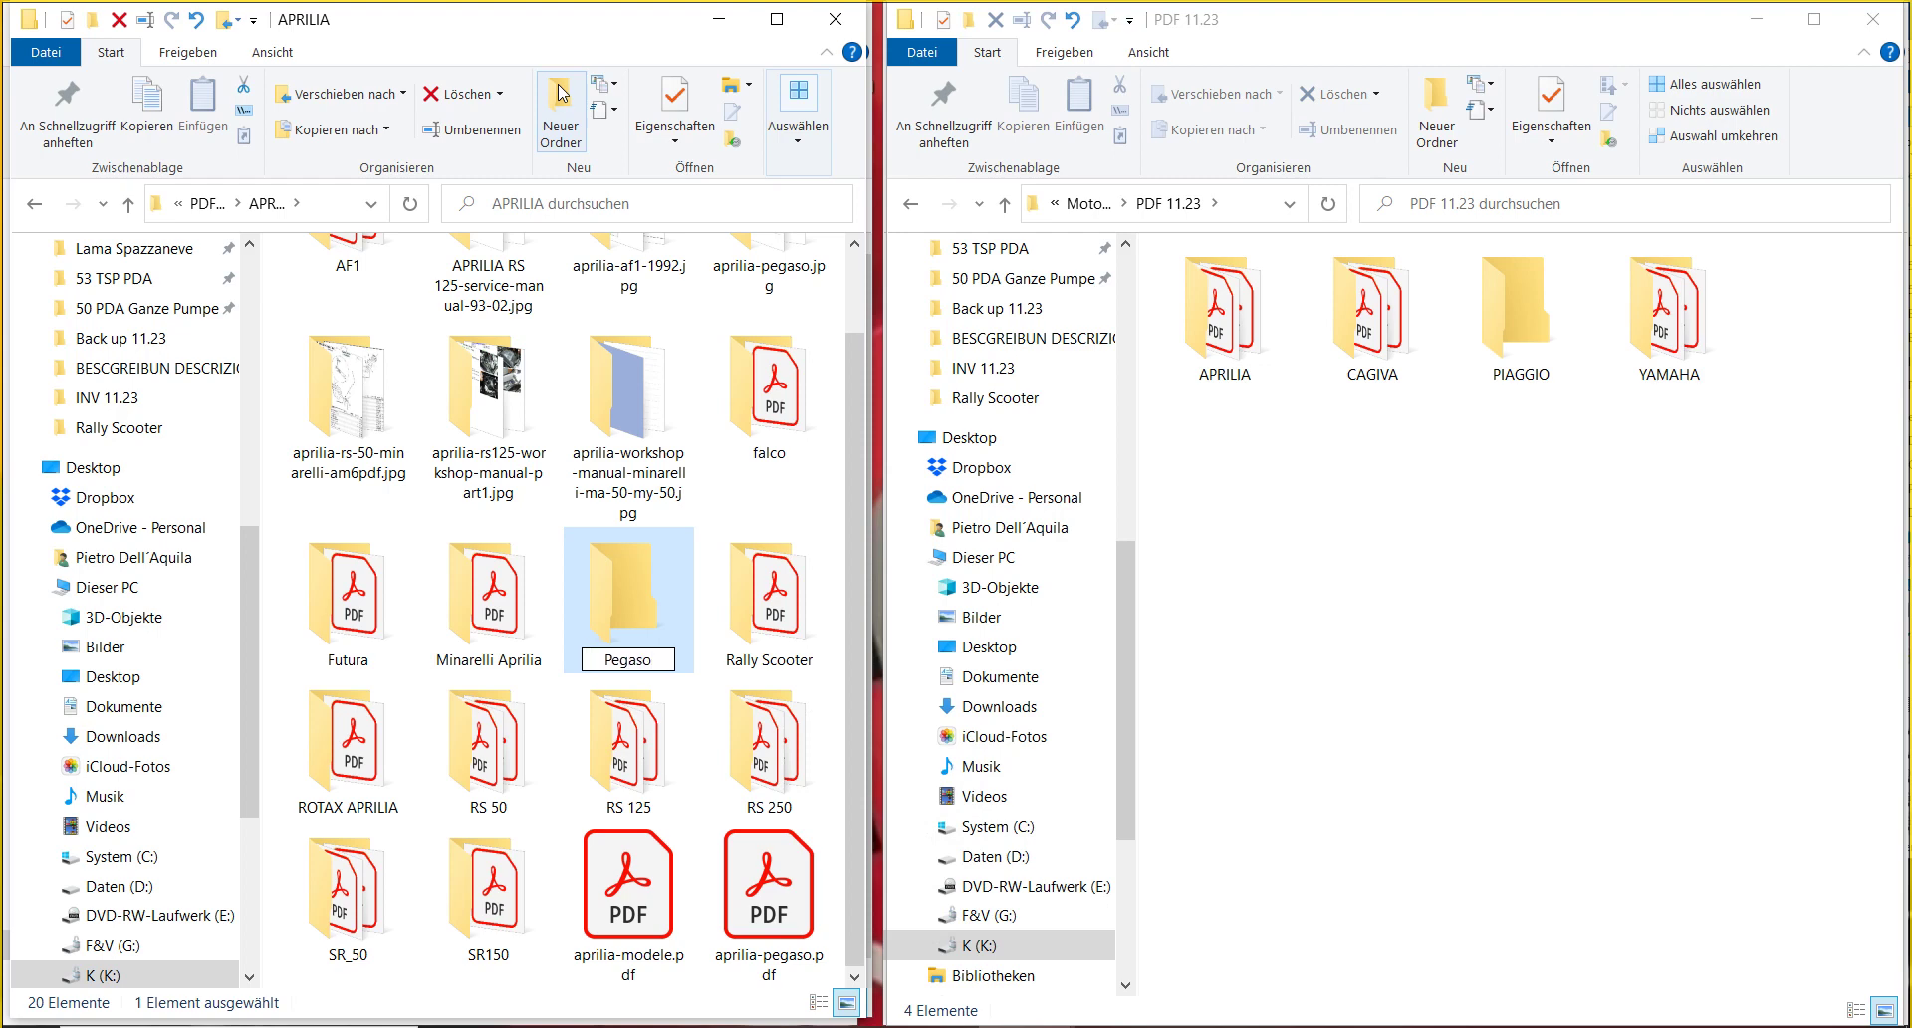
key(Return)
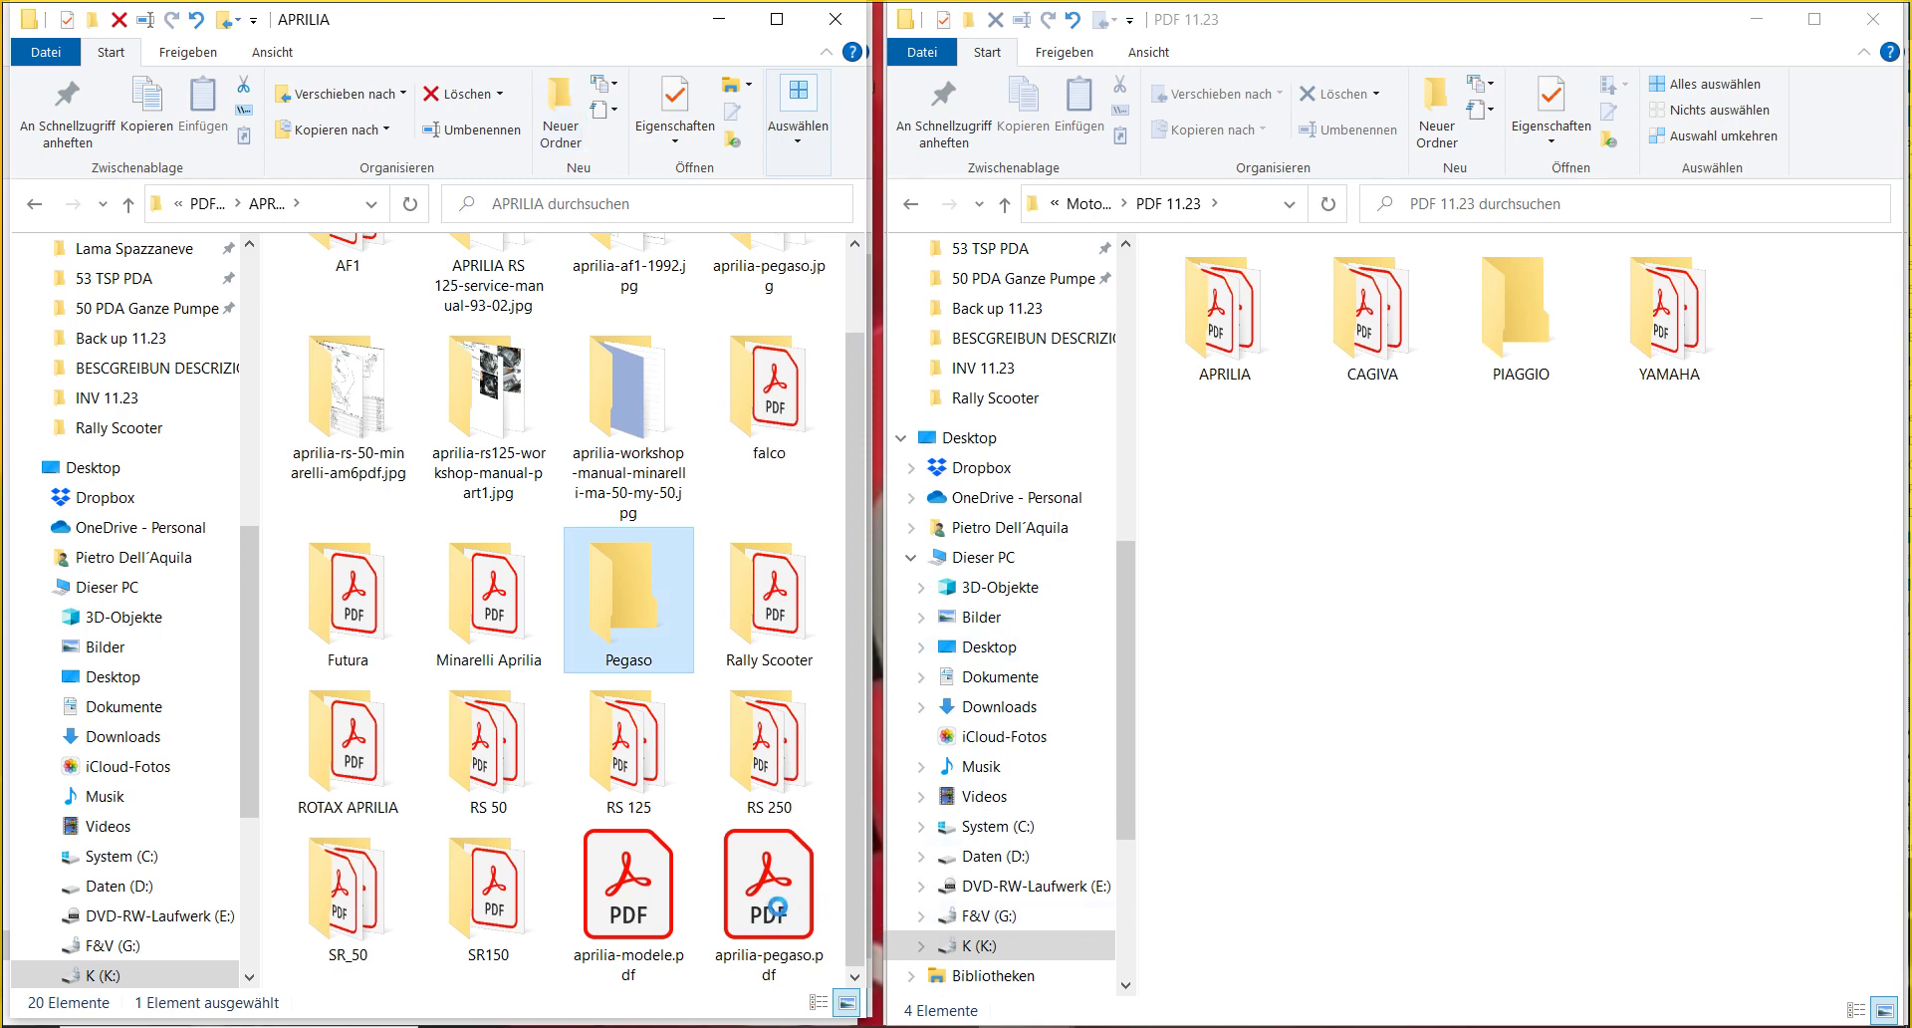
drag(776, 906, 649, 629)
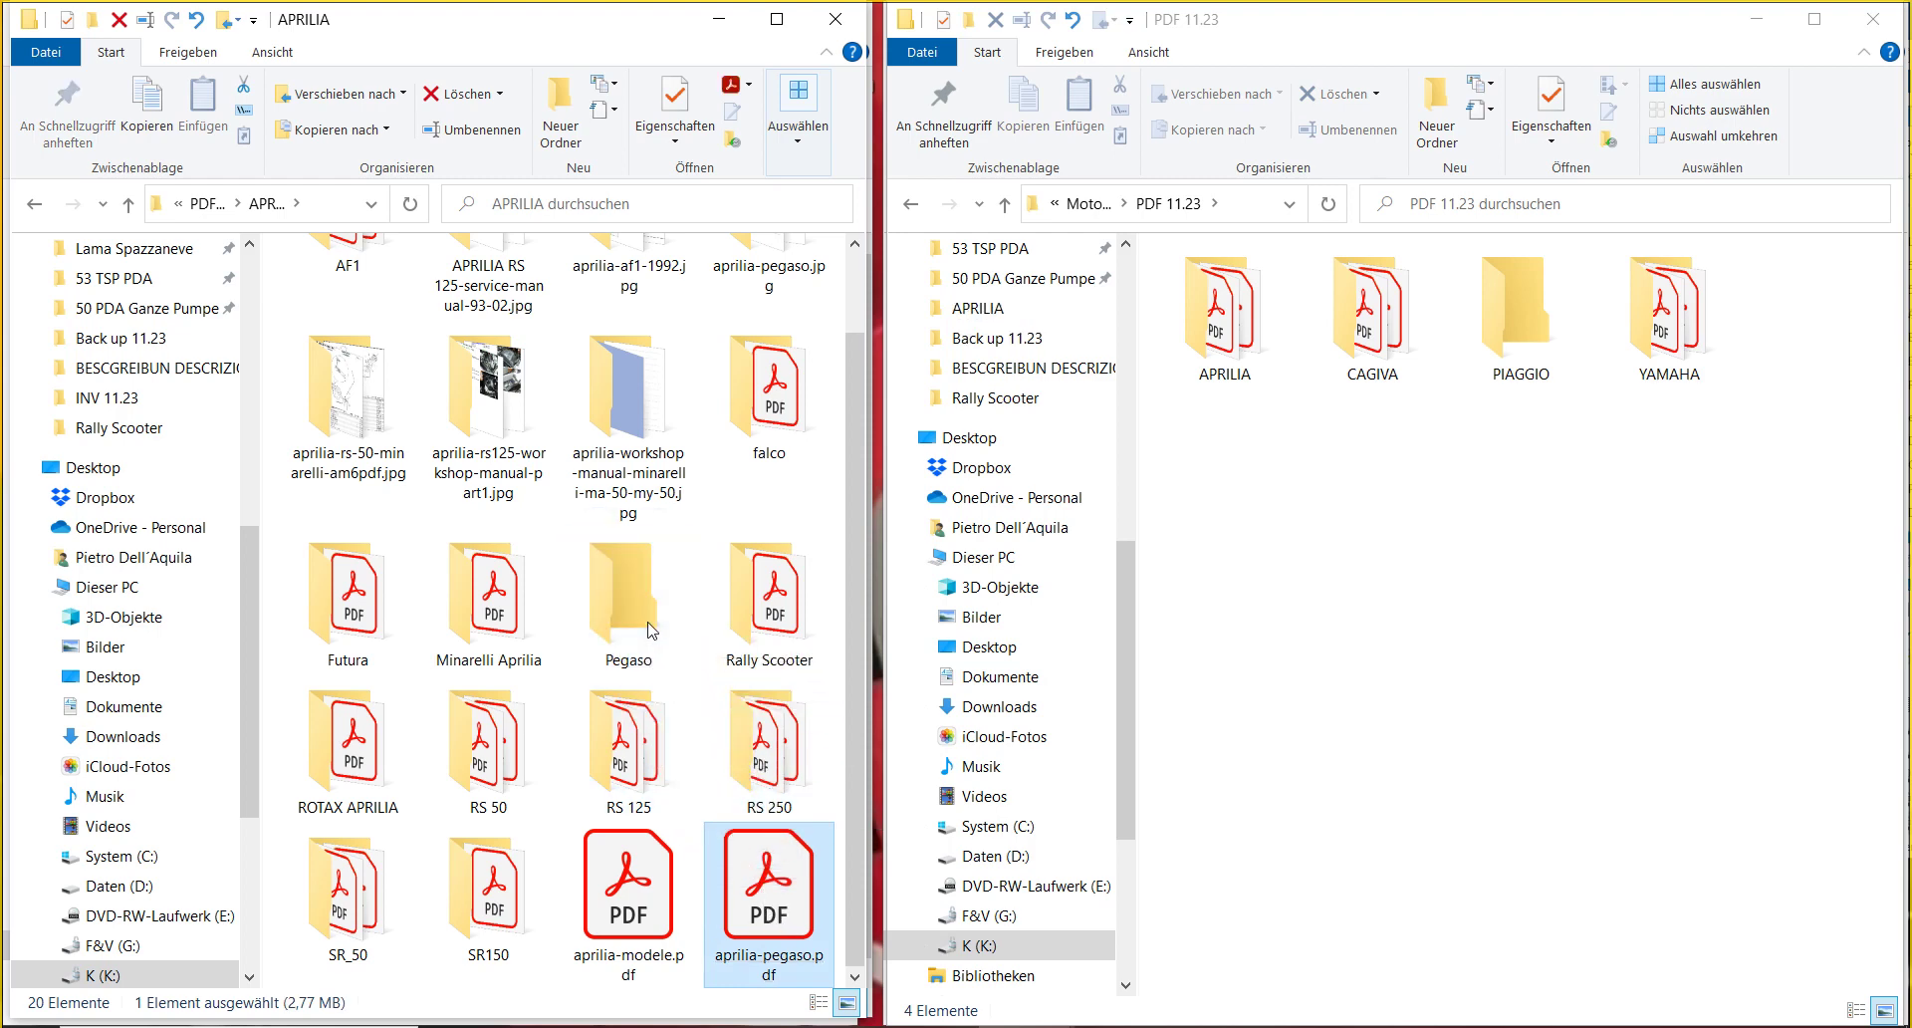
- Open aprilia-modele.pdf from the APRILIA folder, dismiss the font message, and examine the cover and the pages on Minarelli engine types
click(647, 909)
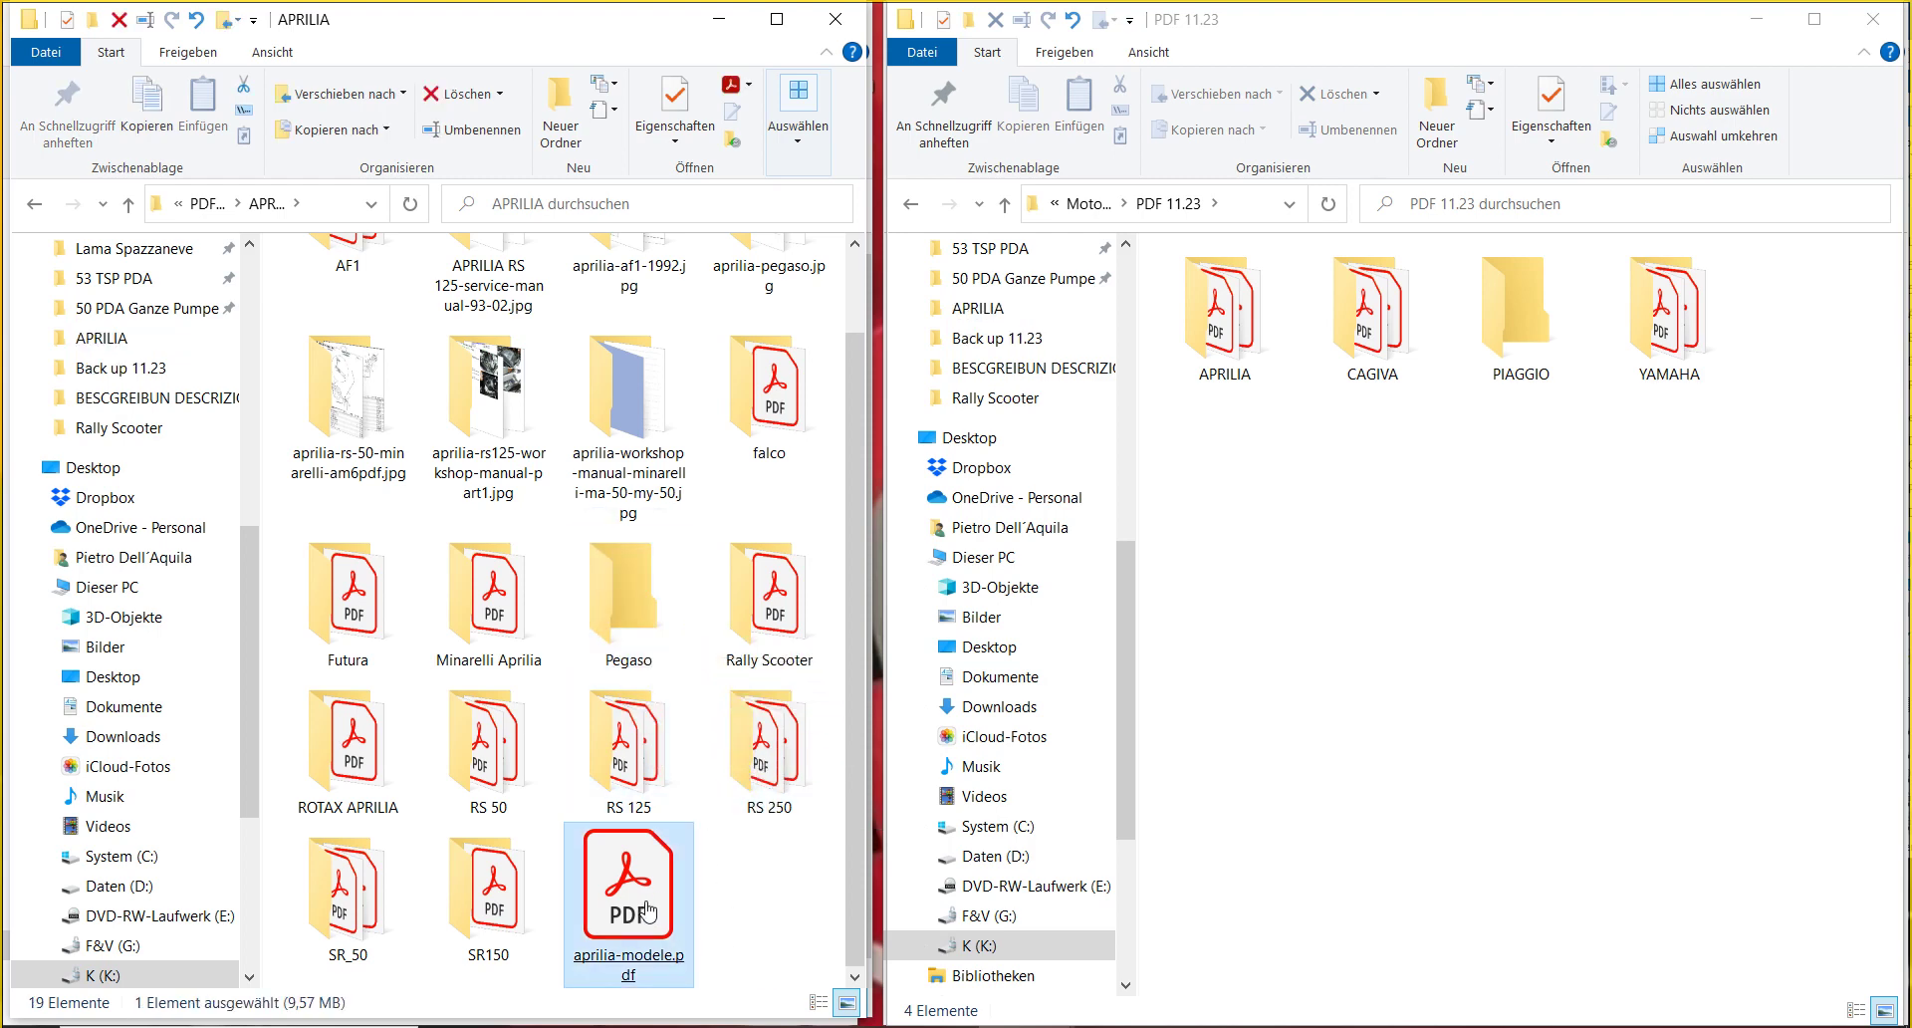
double_click(647, 909)
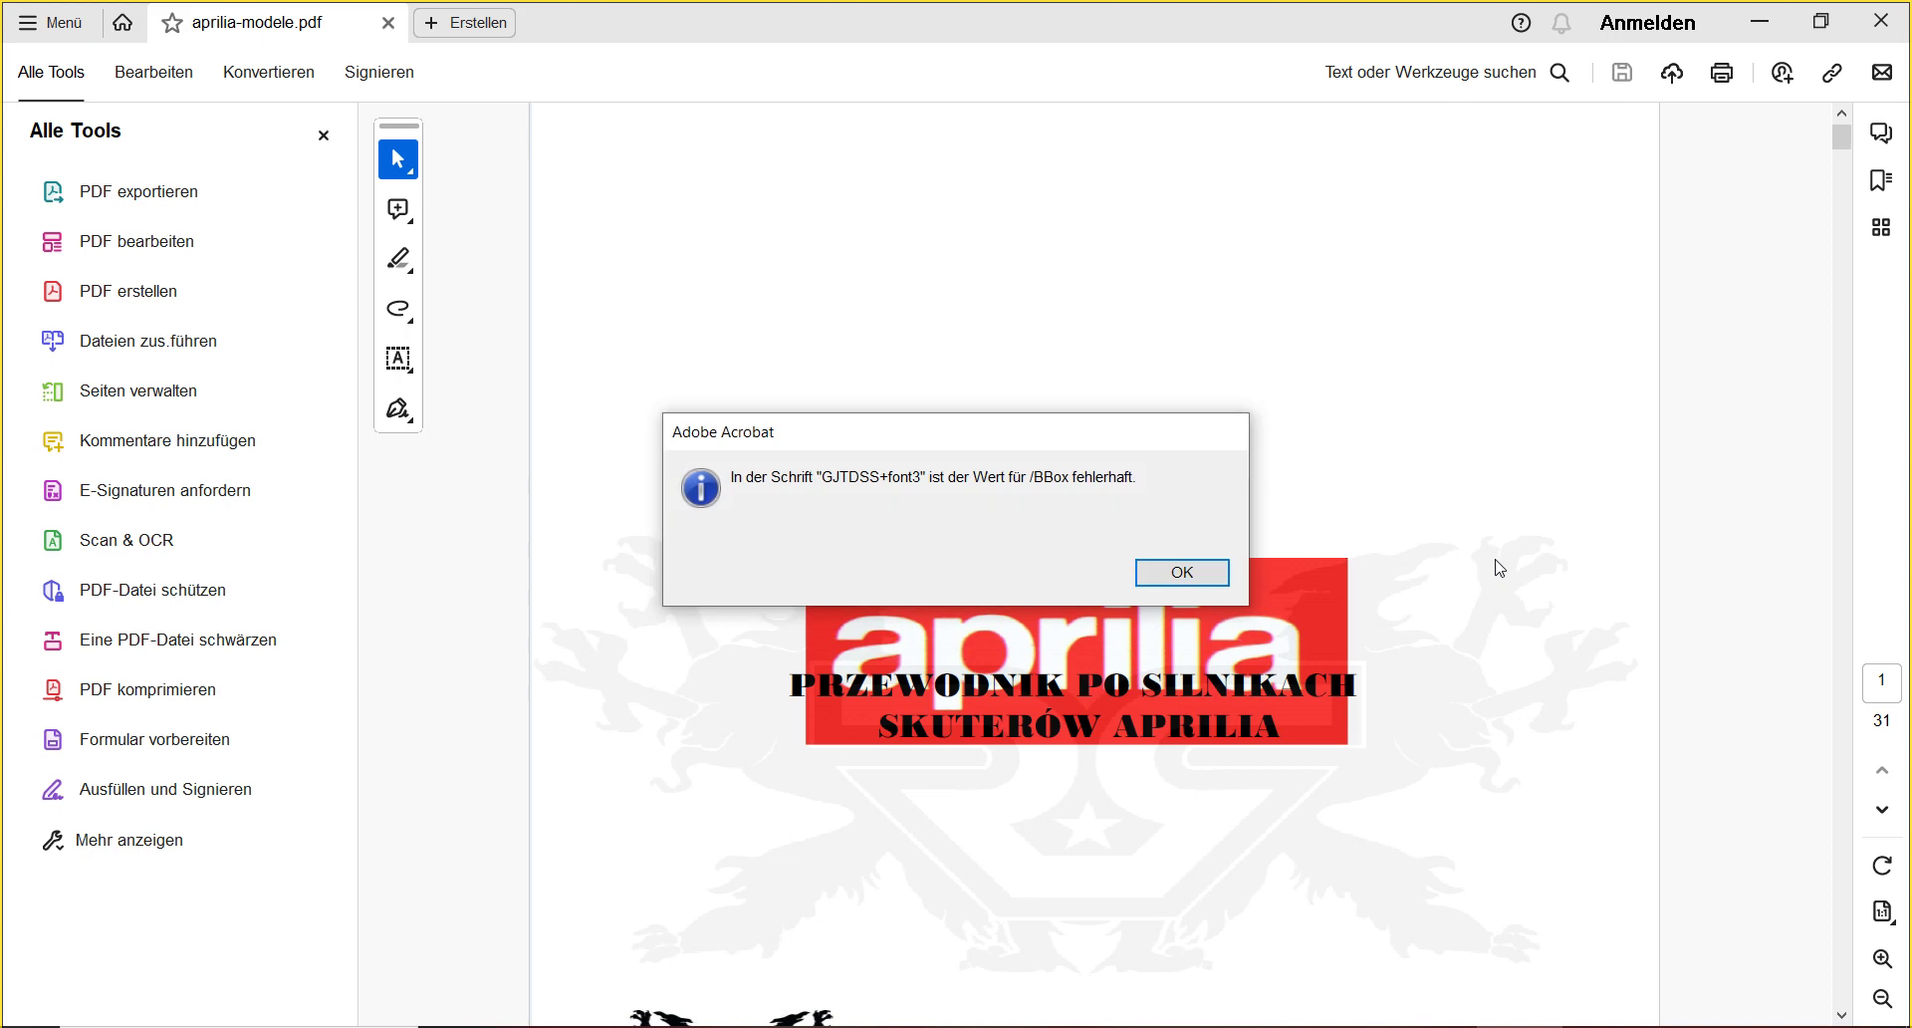
click(1183, 572)
scroll(1326, 510, down, 4)
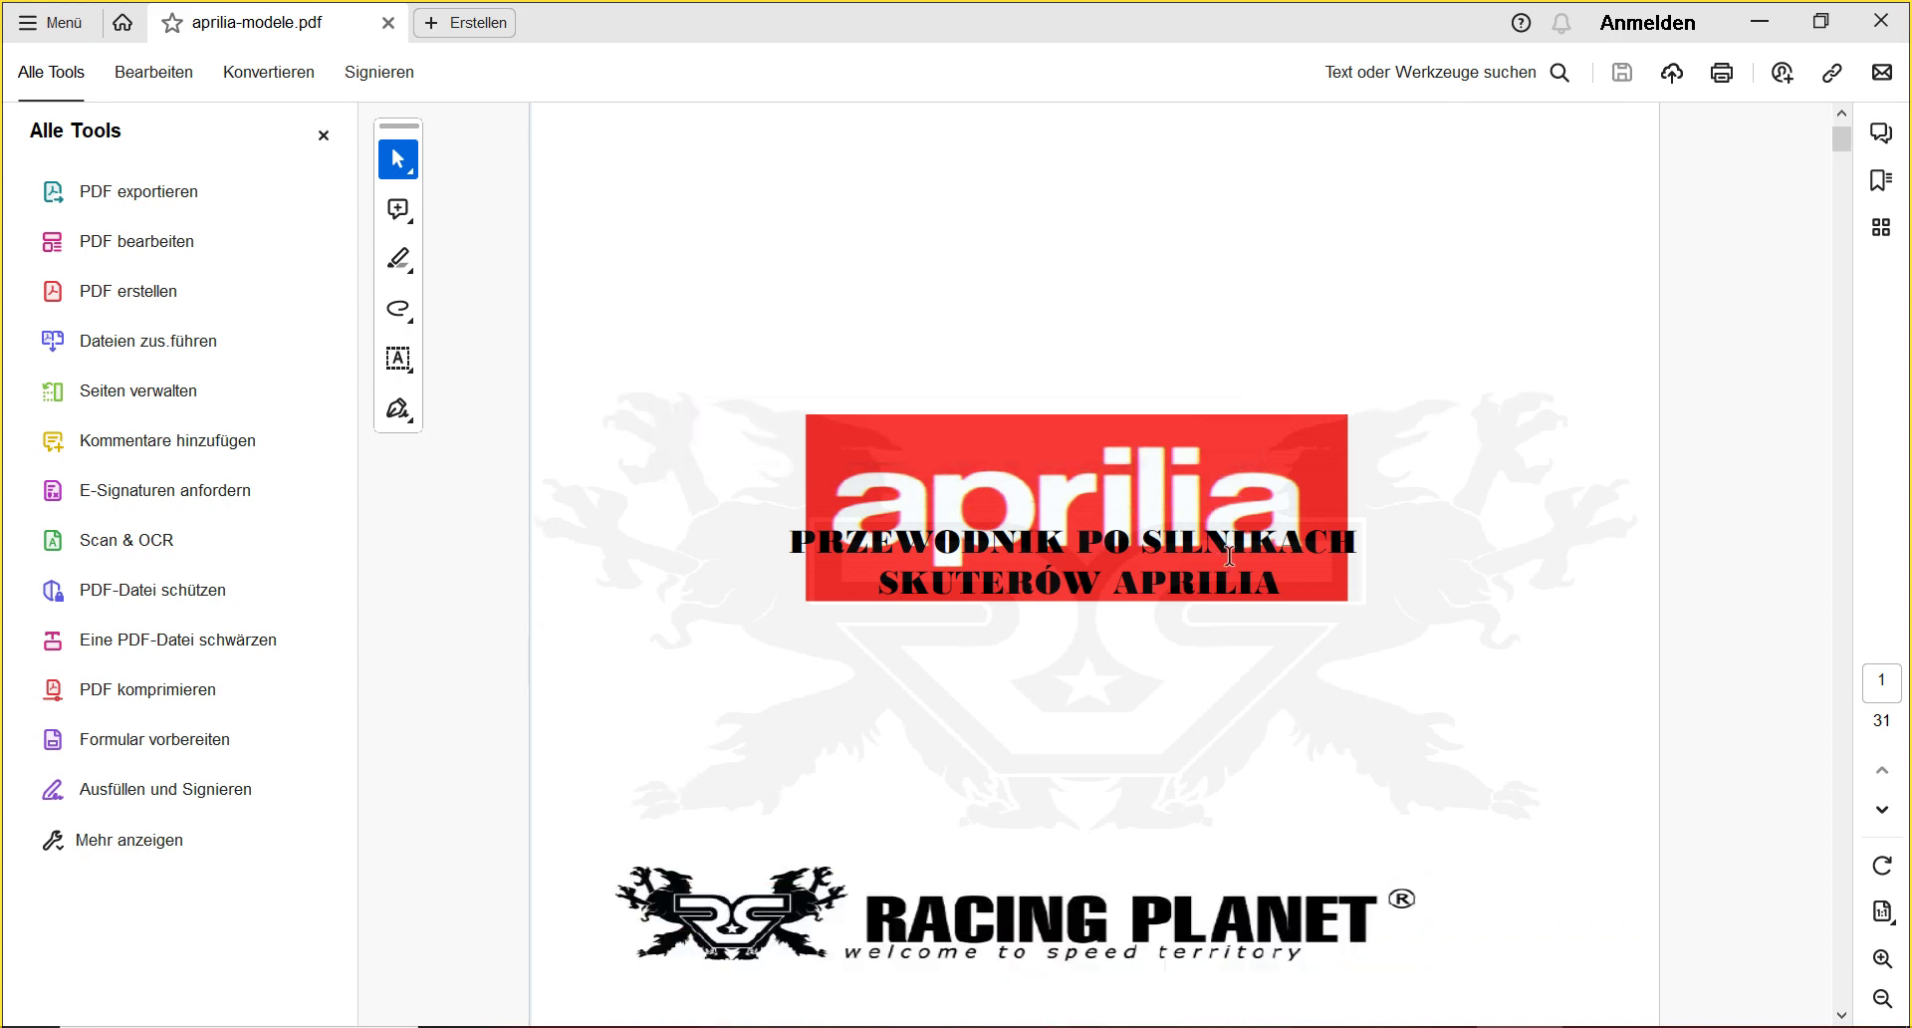
scroll(1327, 511, down, 5)
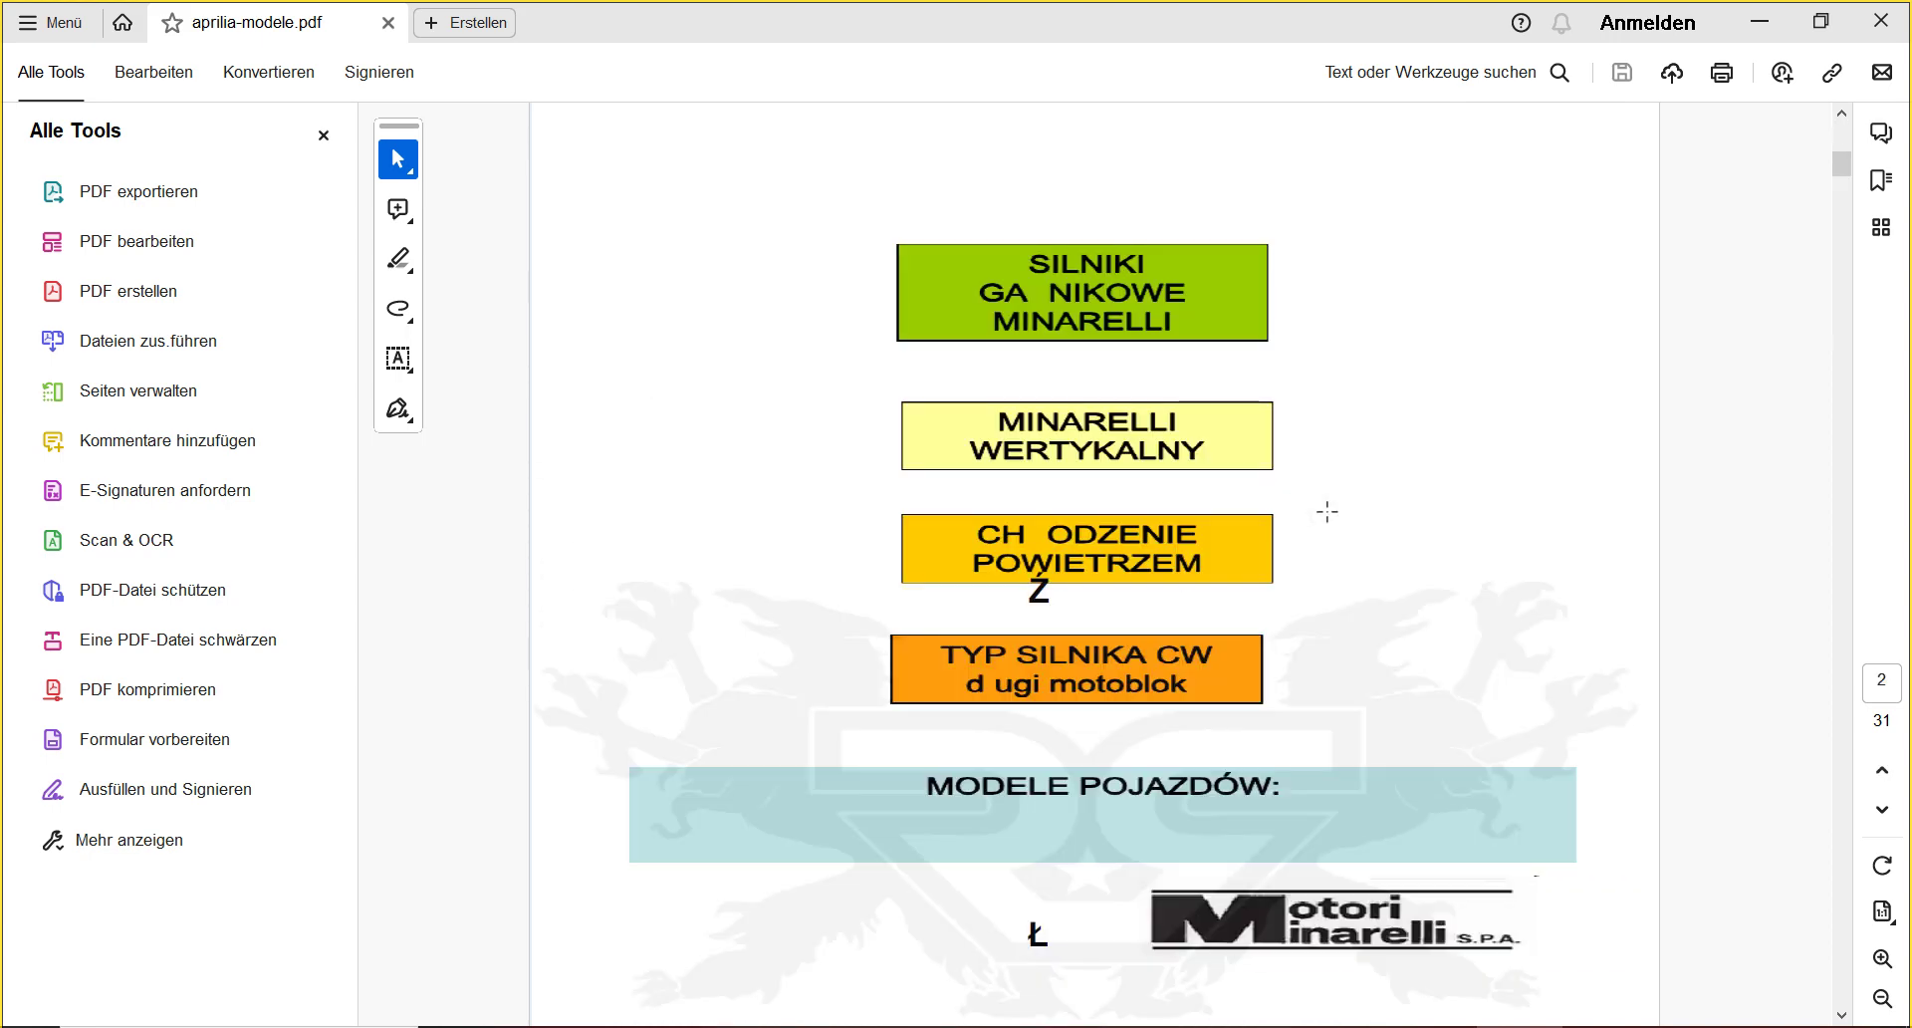
scroll(1327, 511, down, 10)
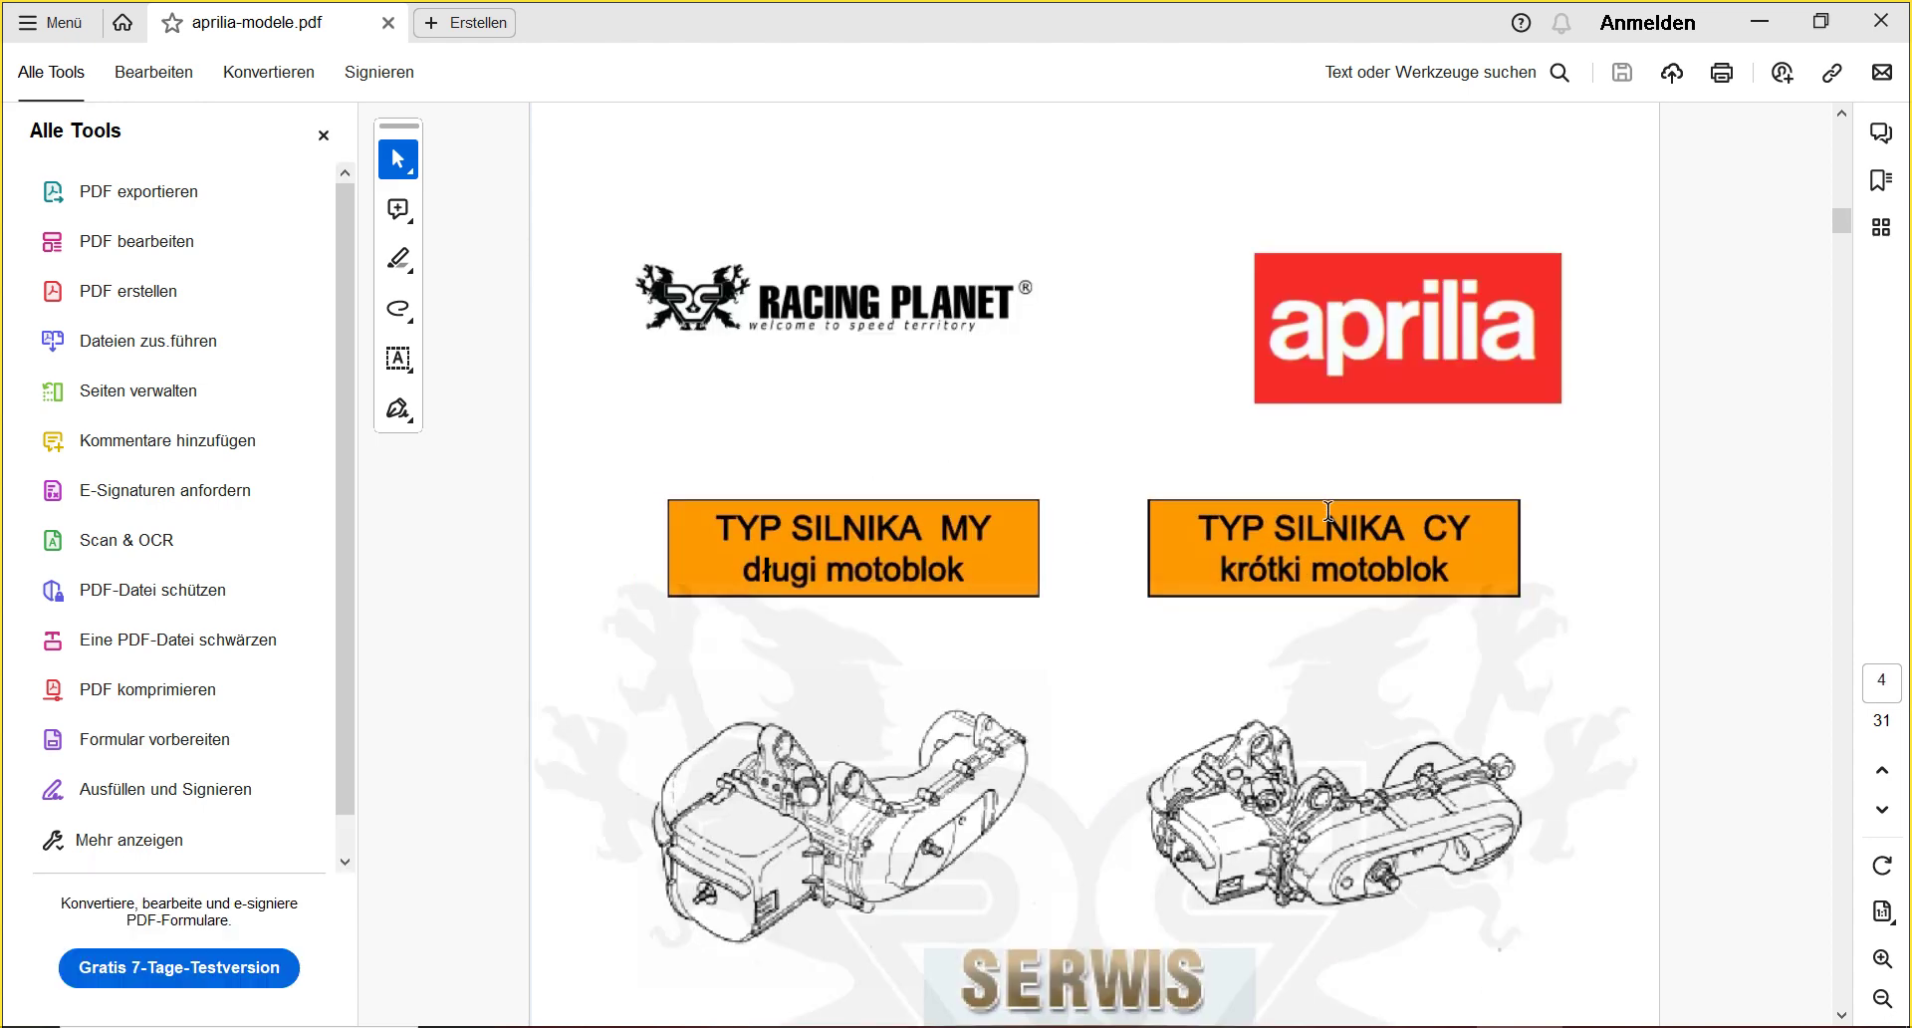
scroll(1327, 511, down, 8)
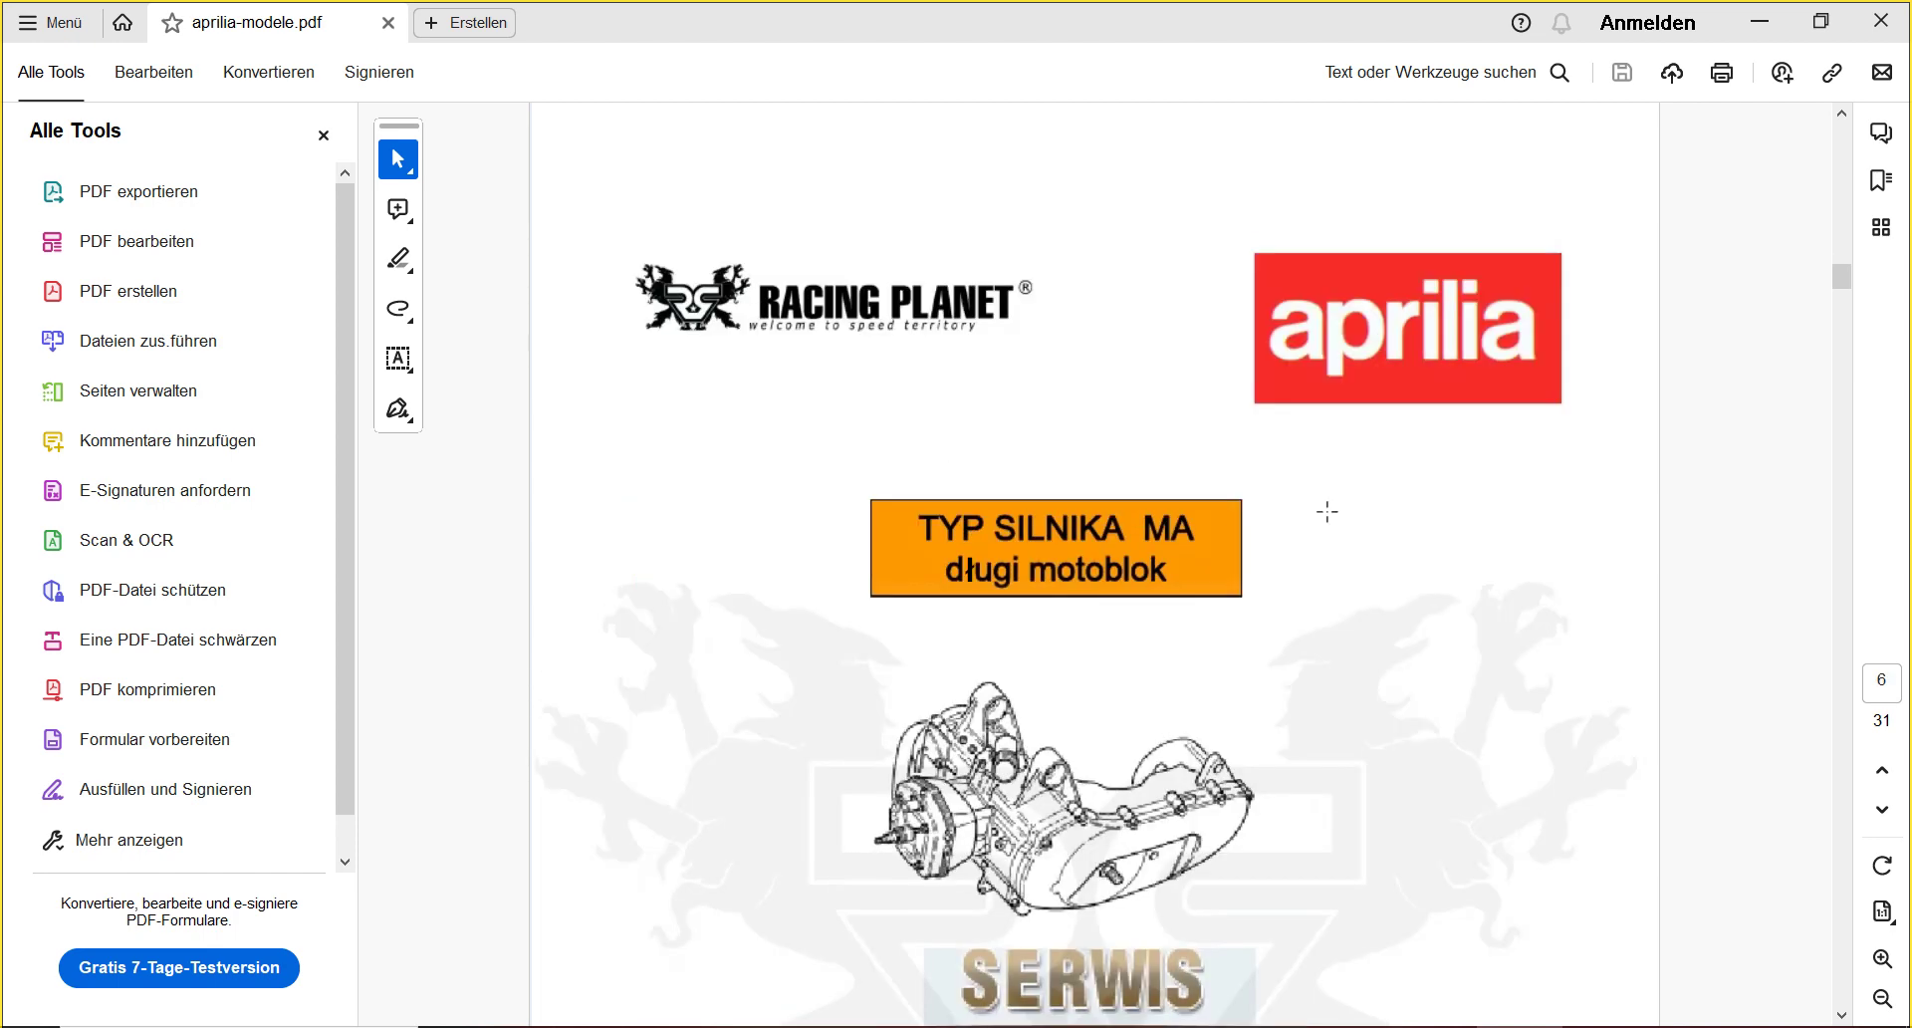
scroll(1328, 510, up, 8)
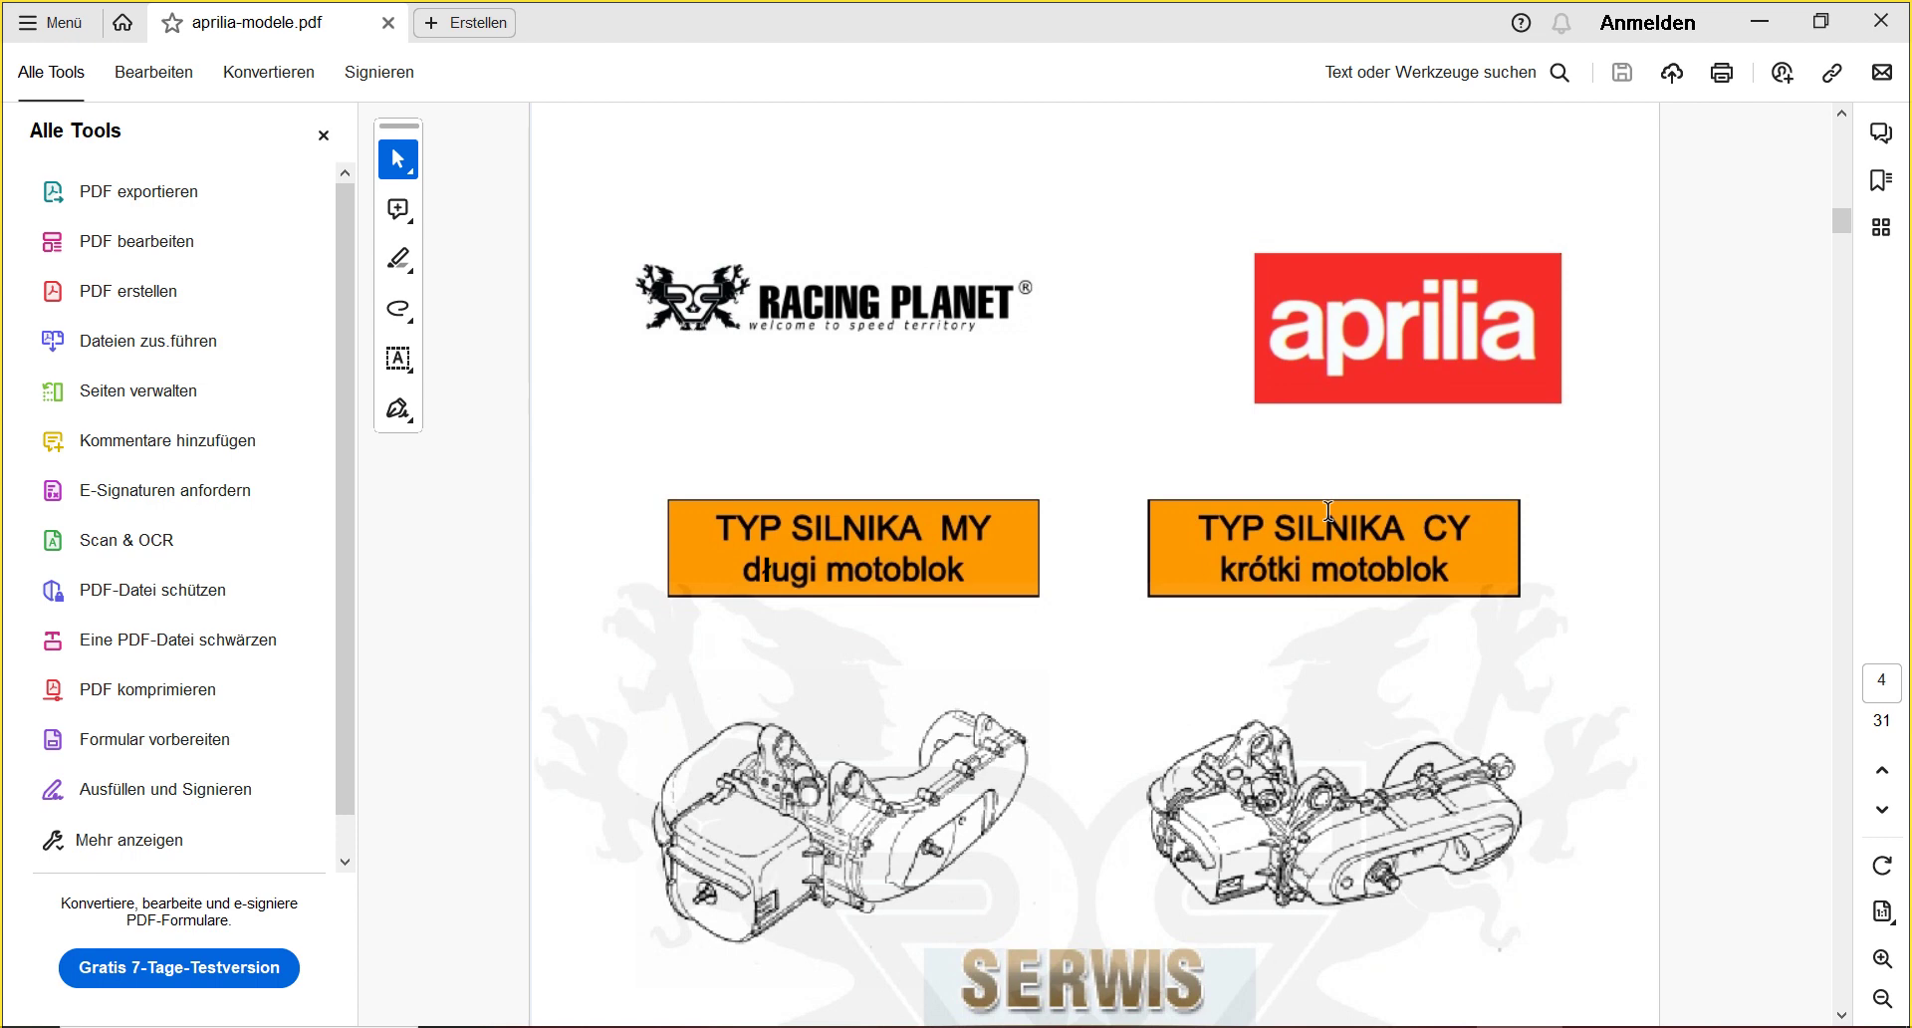
scroll(1327, 511, down, 8)
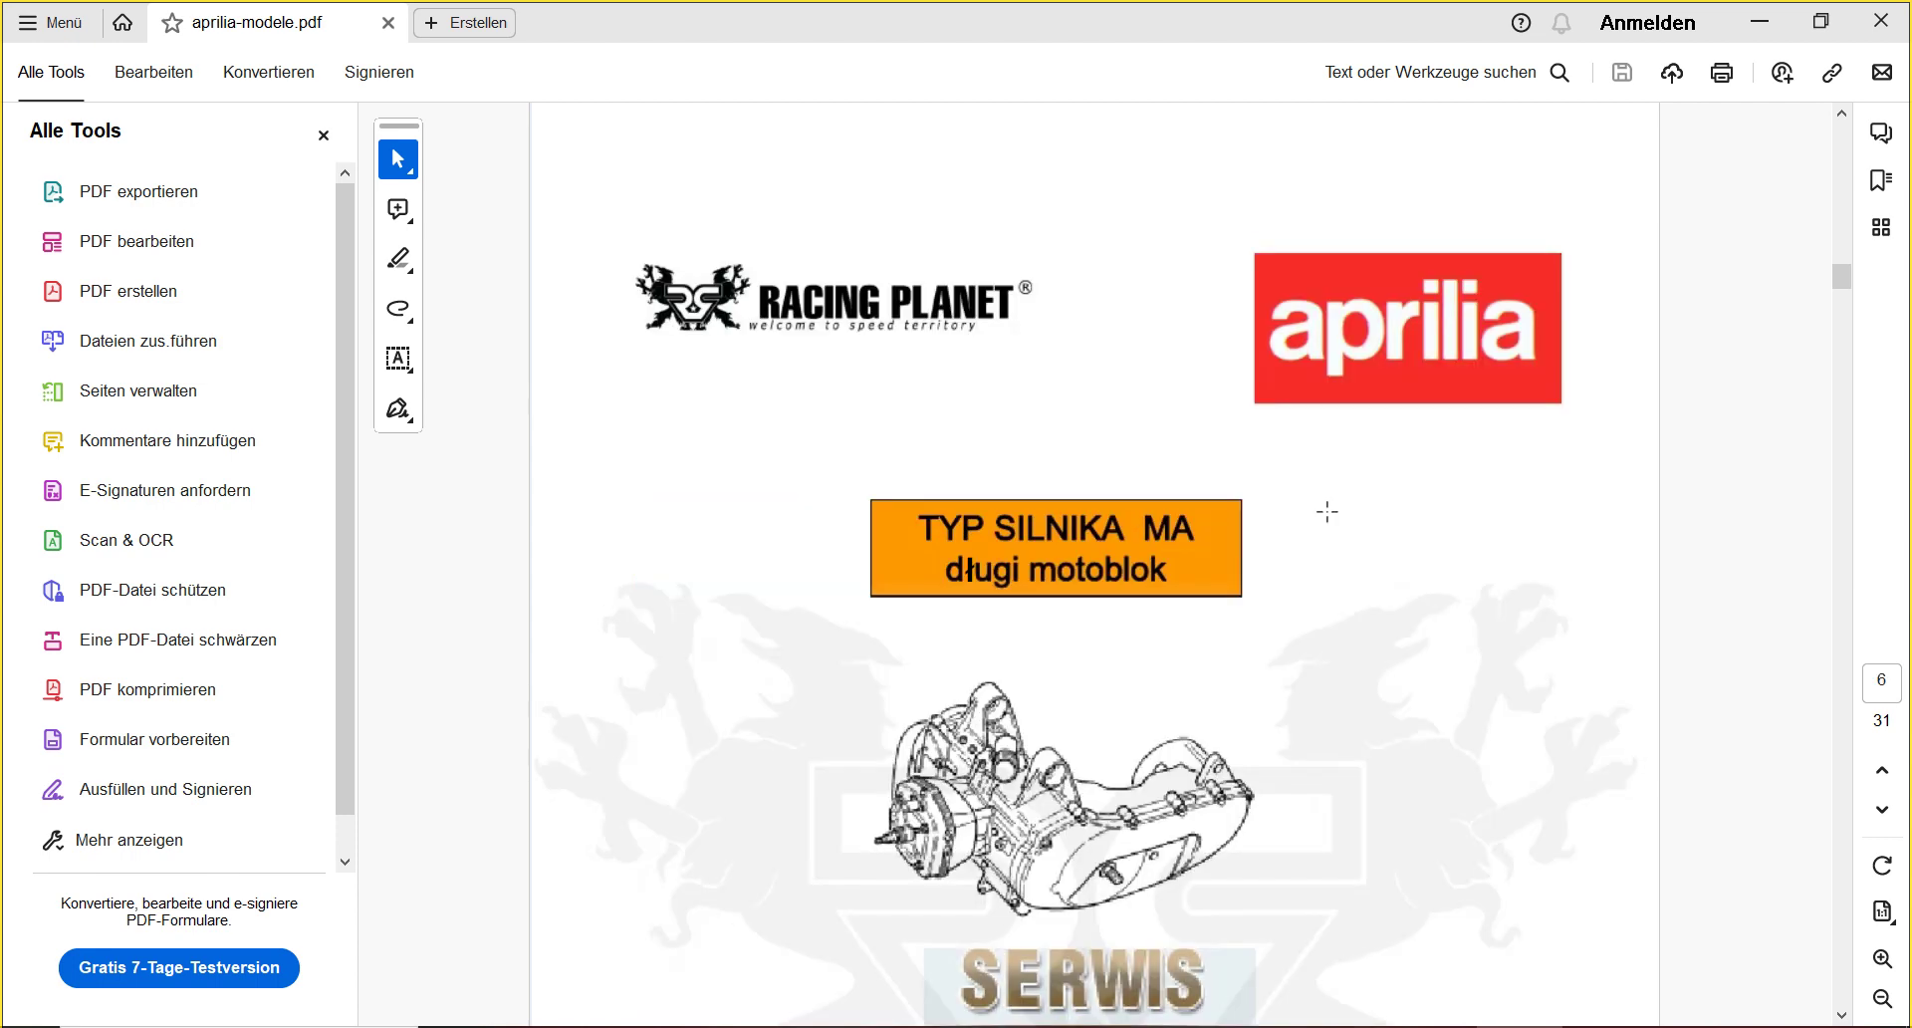
- Examine the Morini and Piaggio engine pages and the comparison of Aprilia SR liquid-cooled engines in aprilia-modele.pdf
scroll(1327, 511, down, 5)
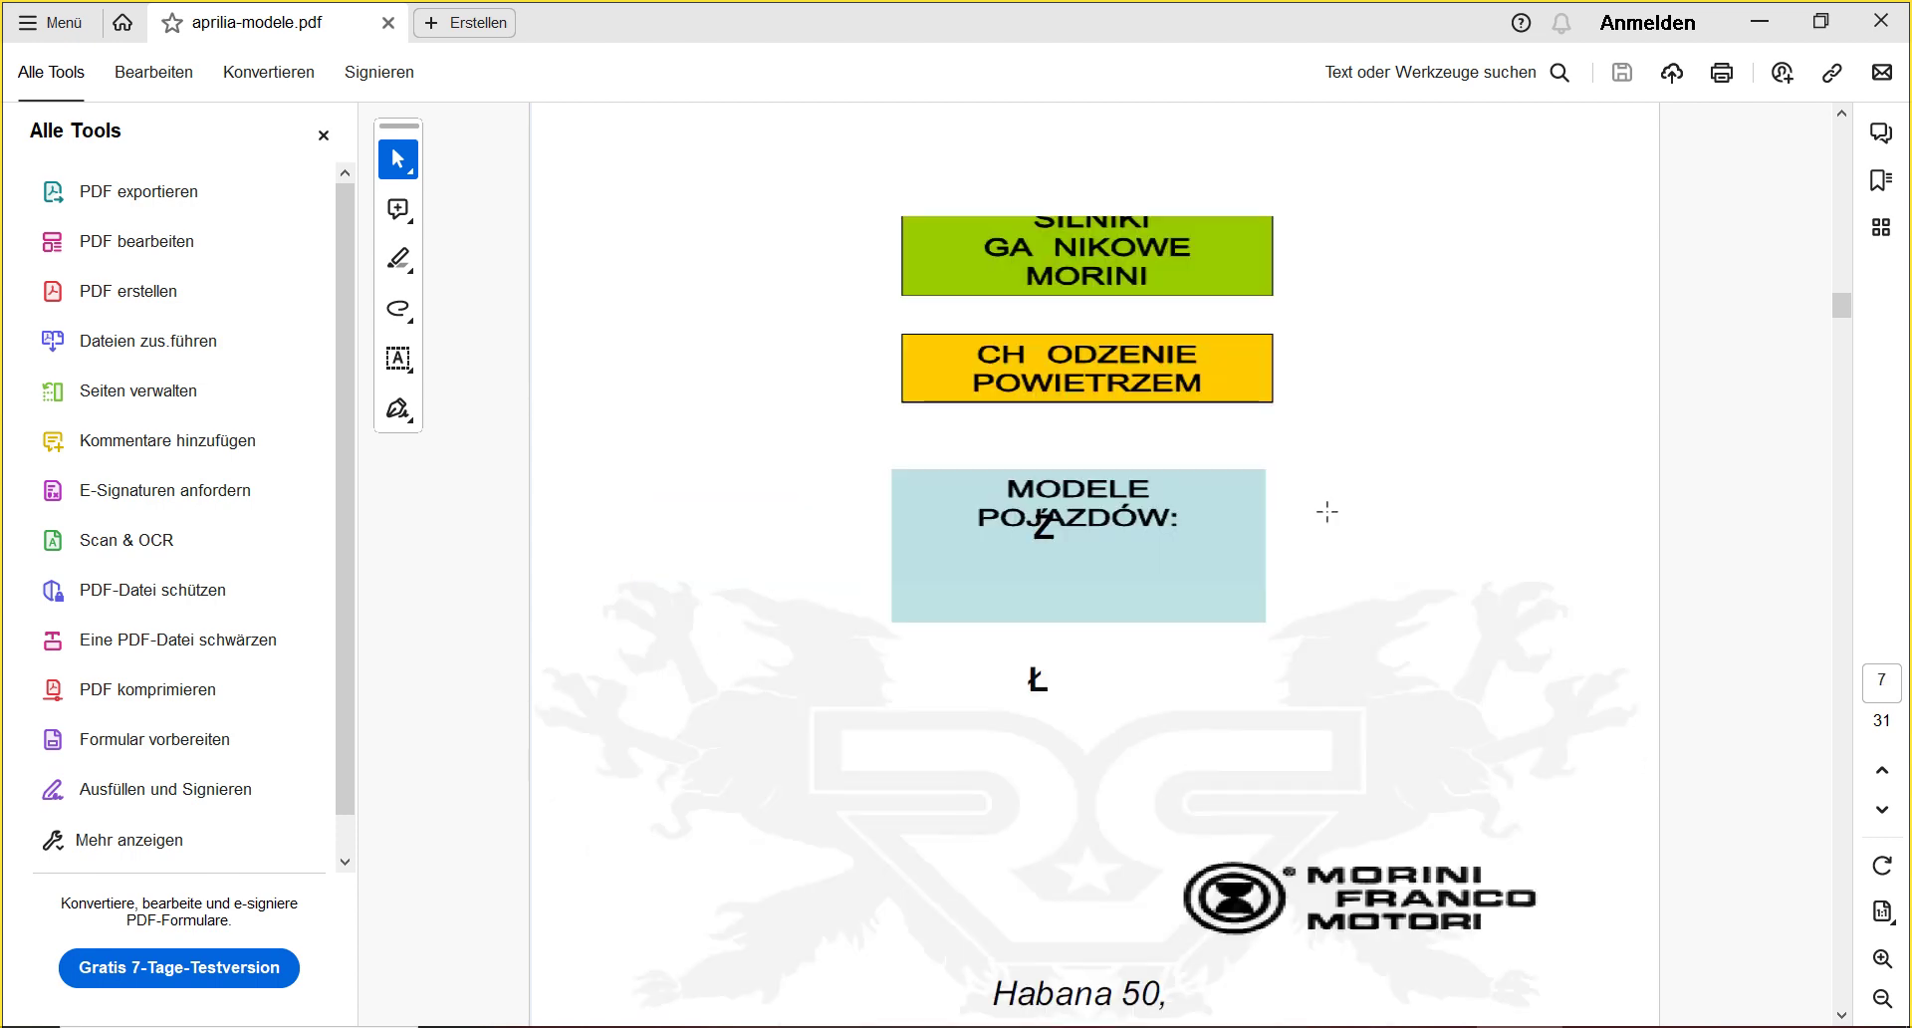
scroll(1328, 511, down, 10)
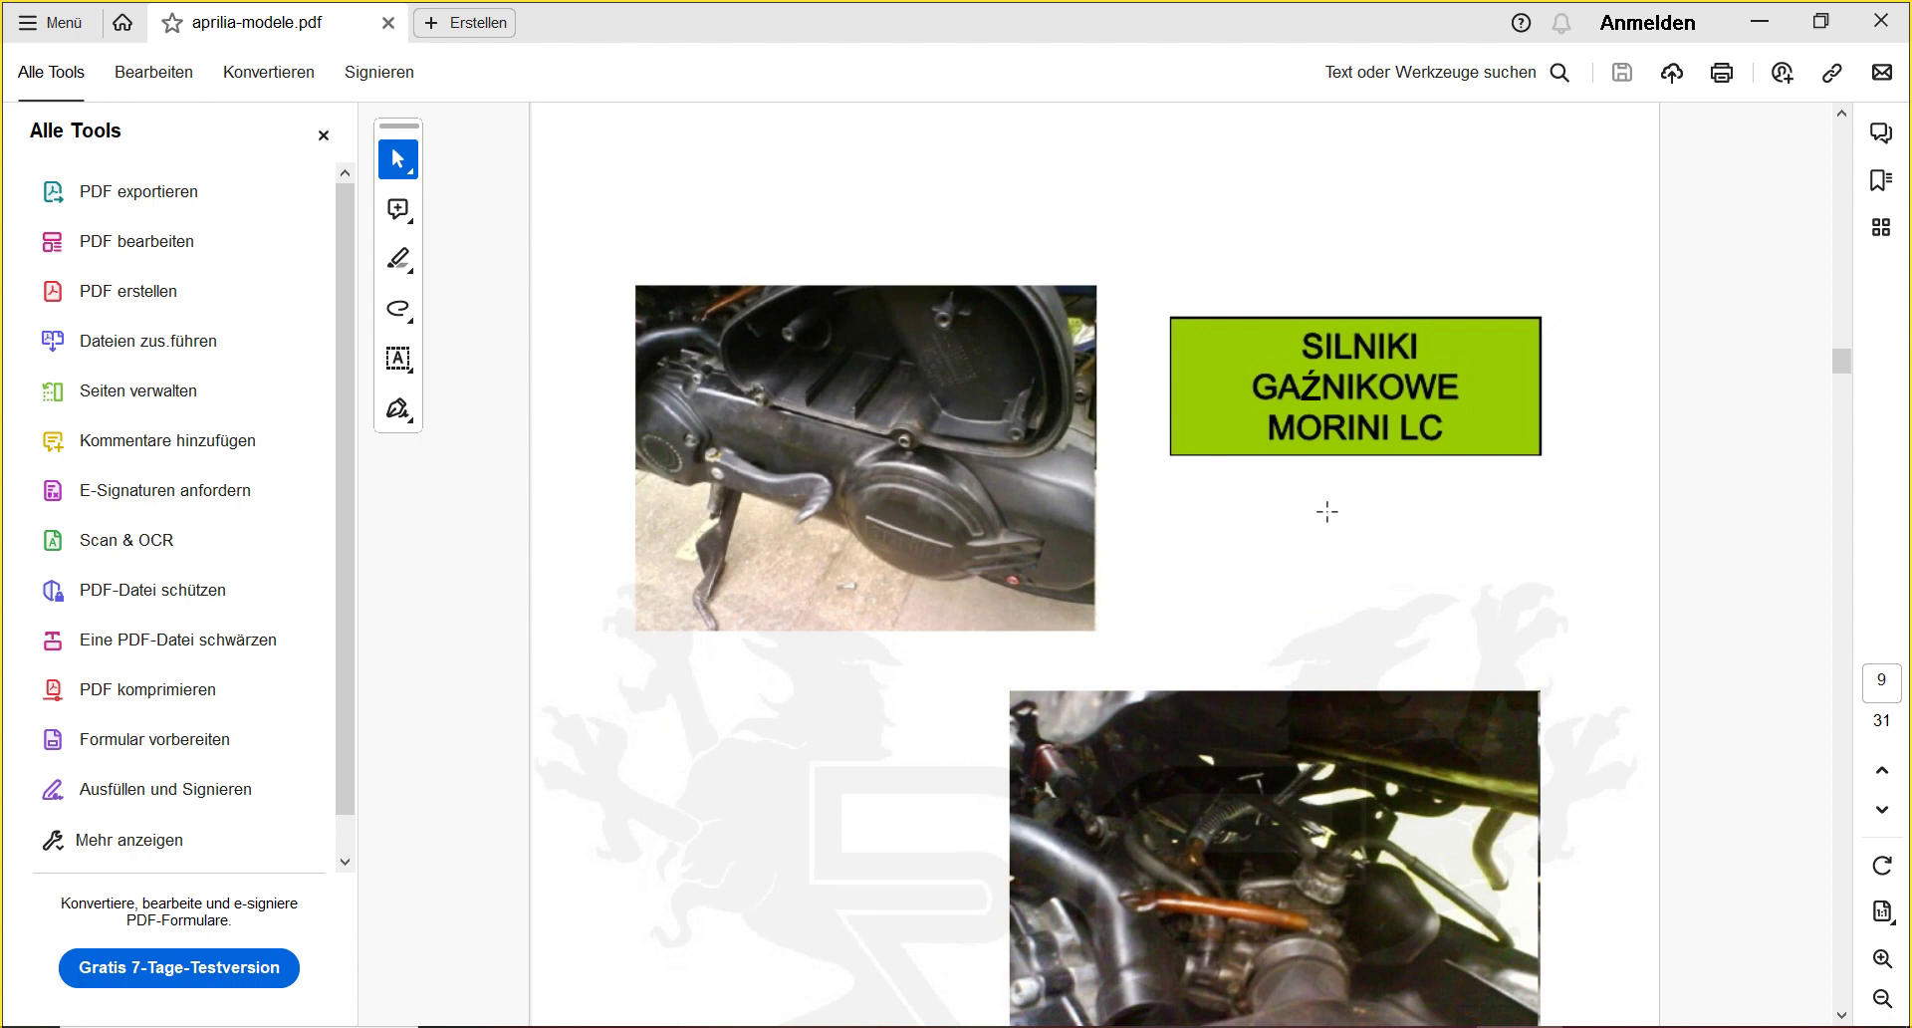
scroll(1384, 339, down, 3)
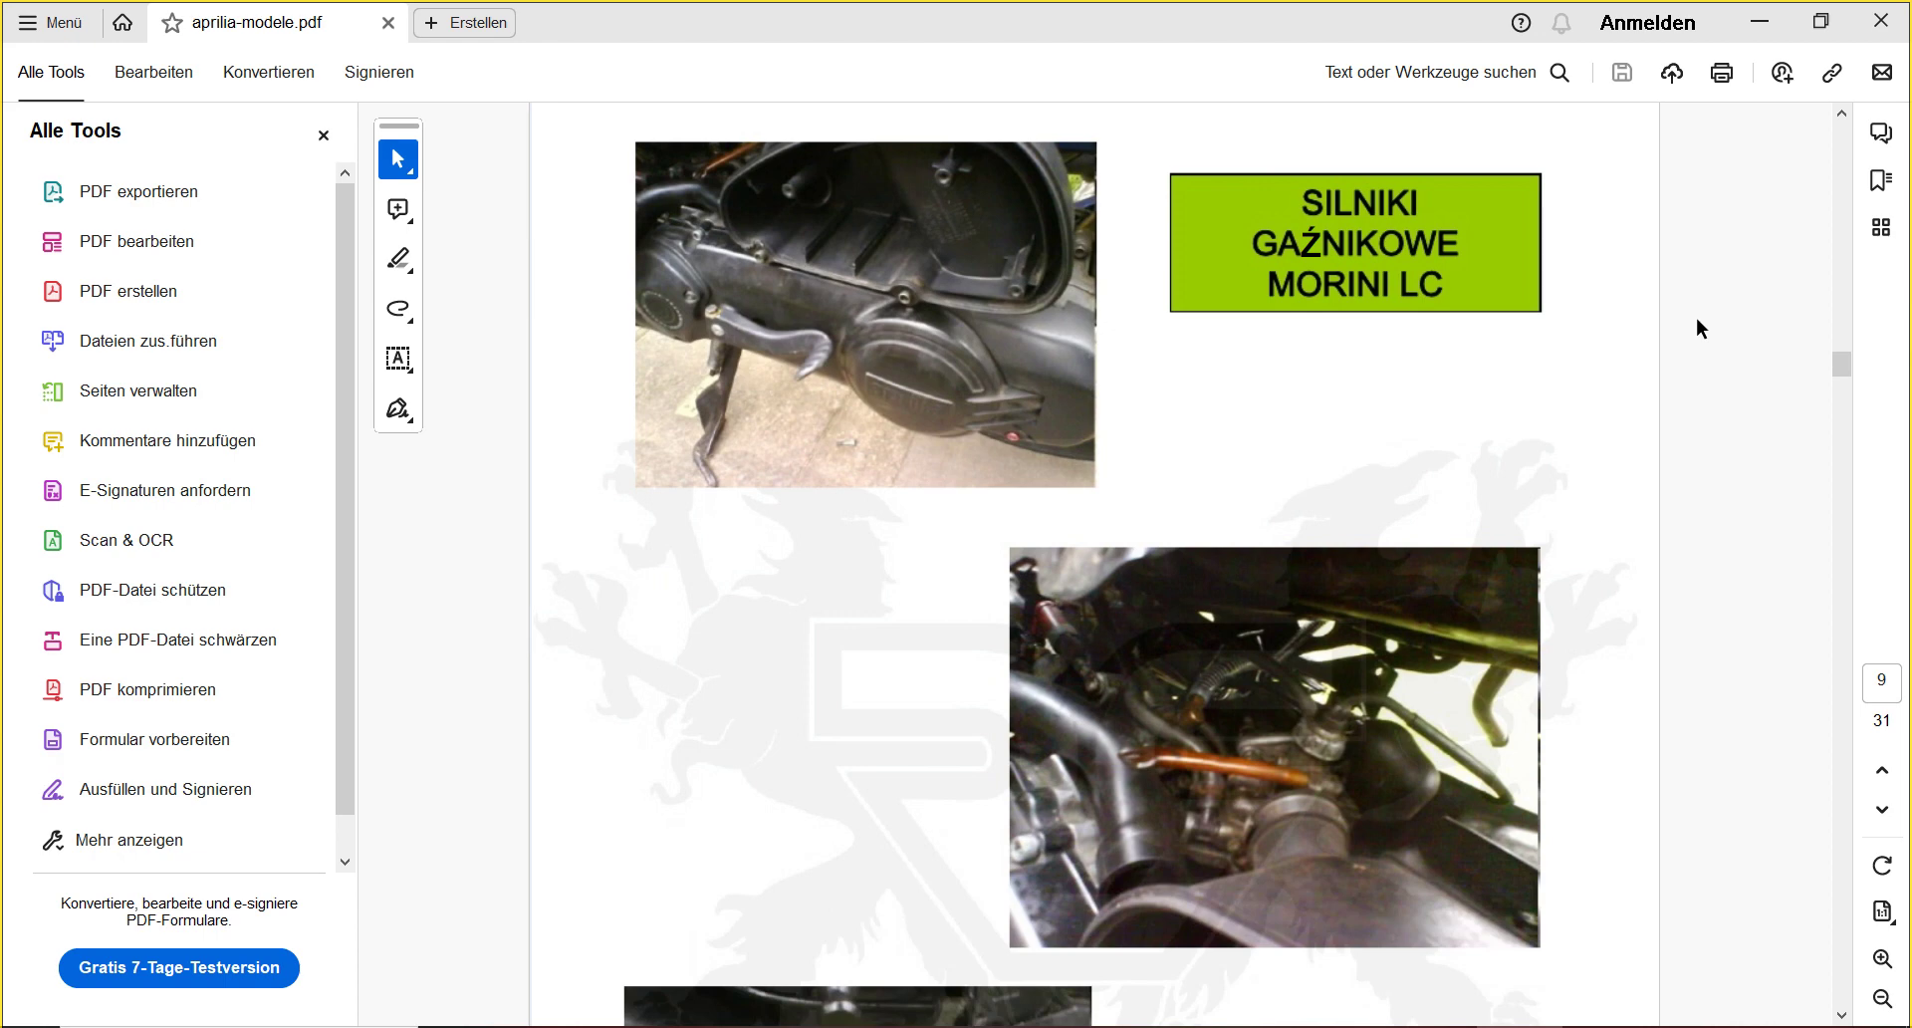
scroll(1695, 315, up, 10)
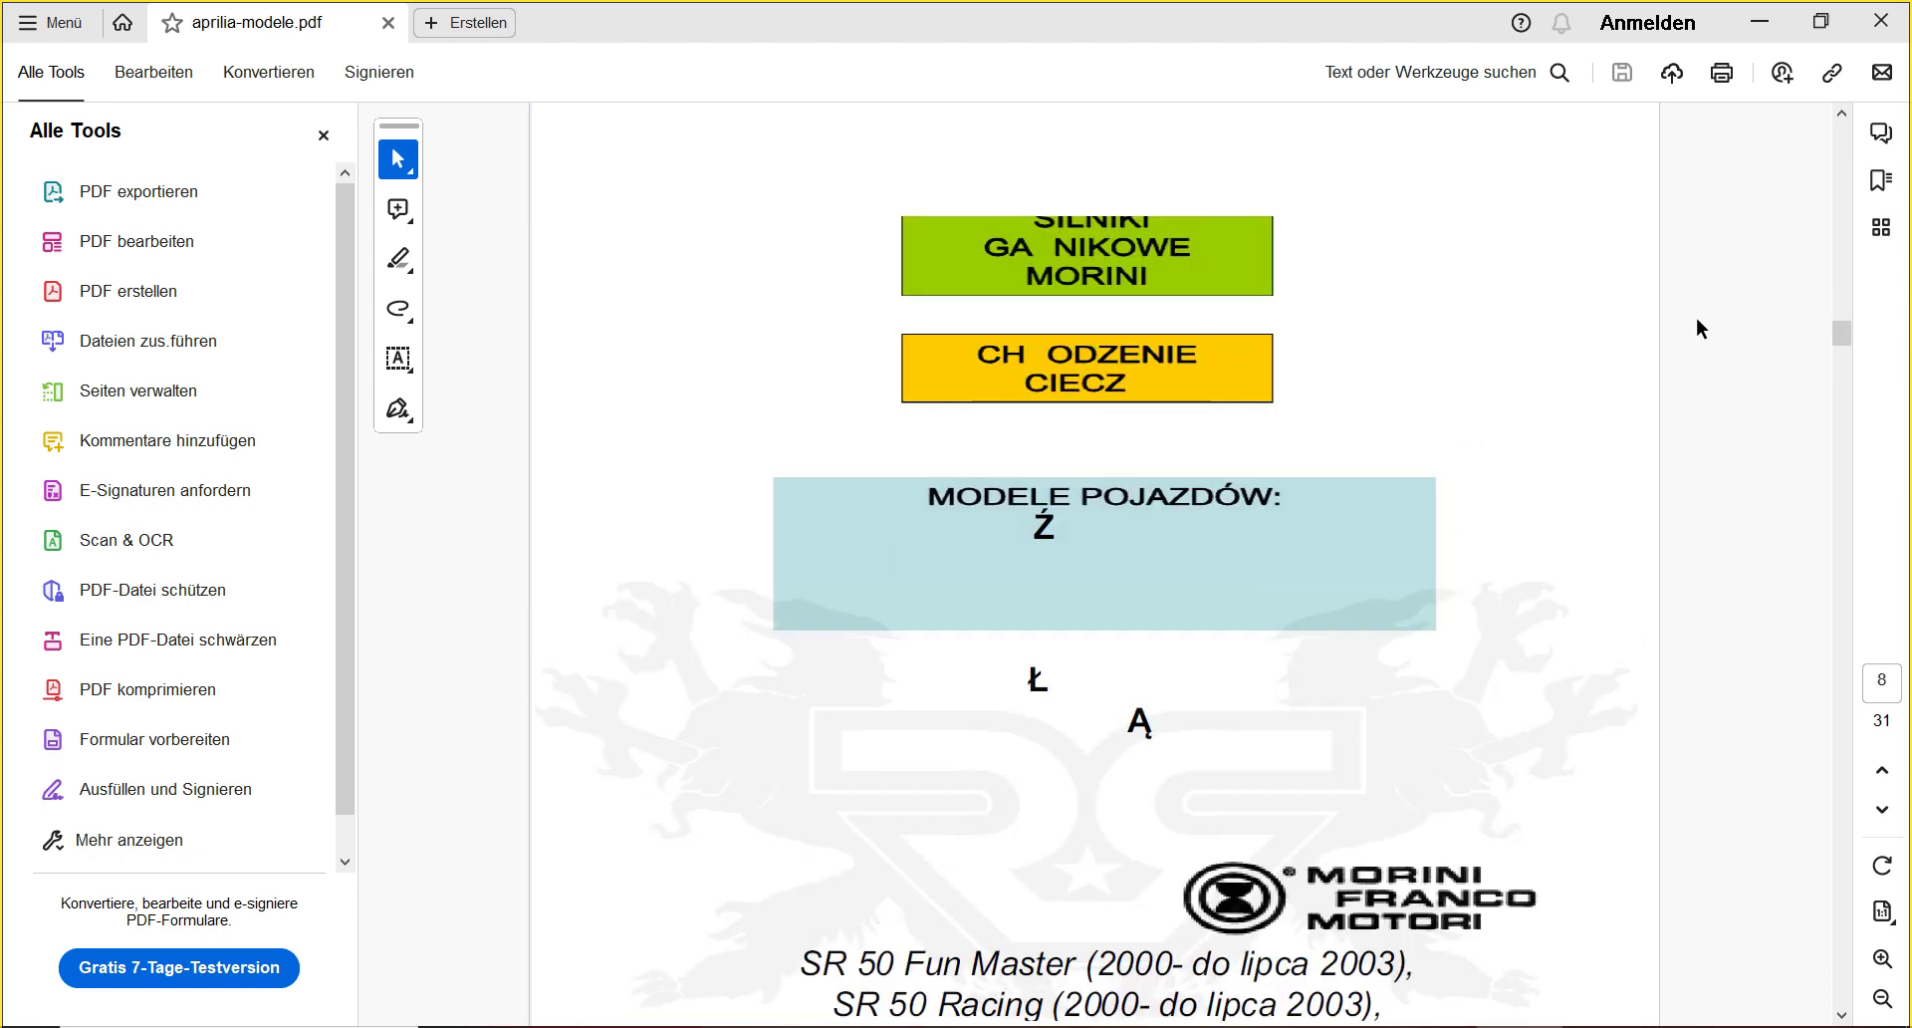
scroll(1694, 314, down, 5)
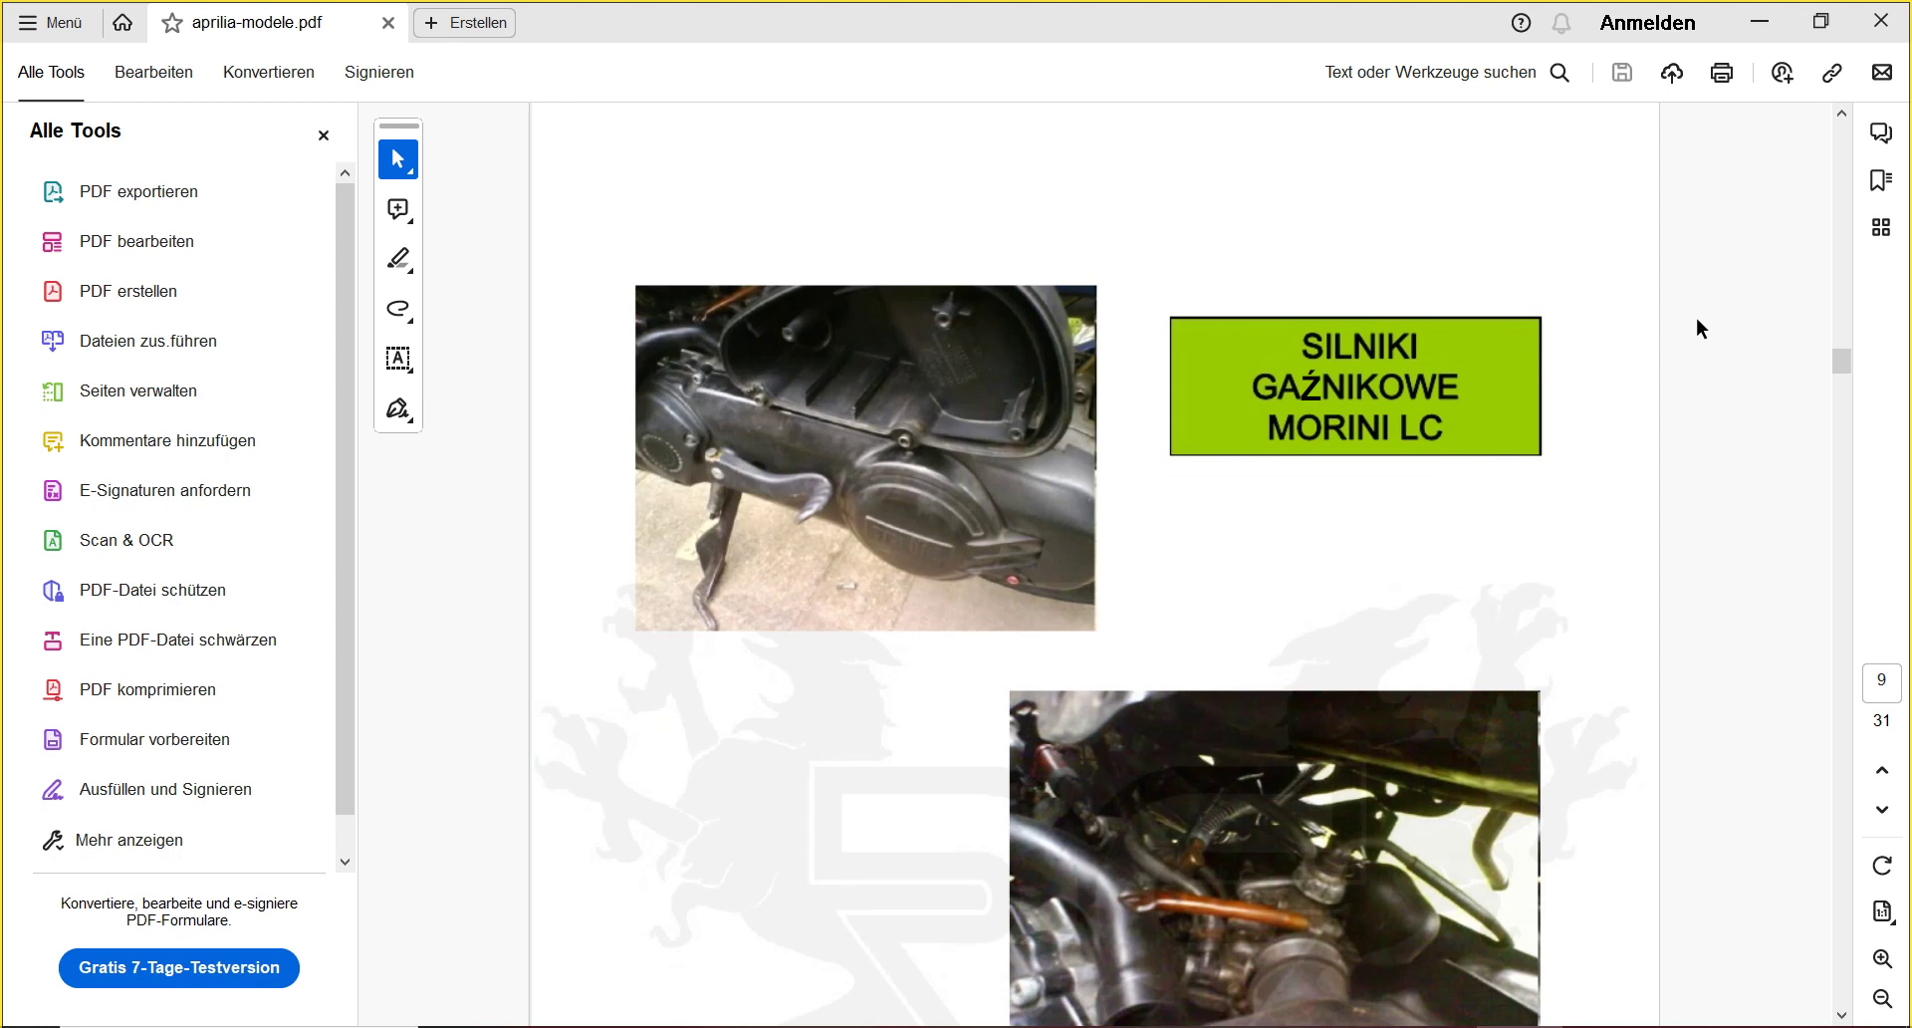
scroll(1695, 315, down, 4)
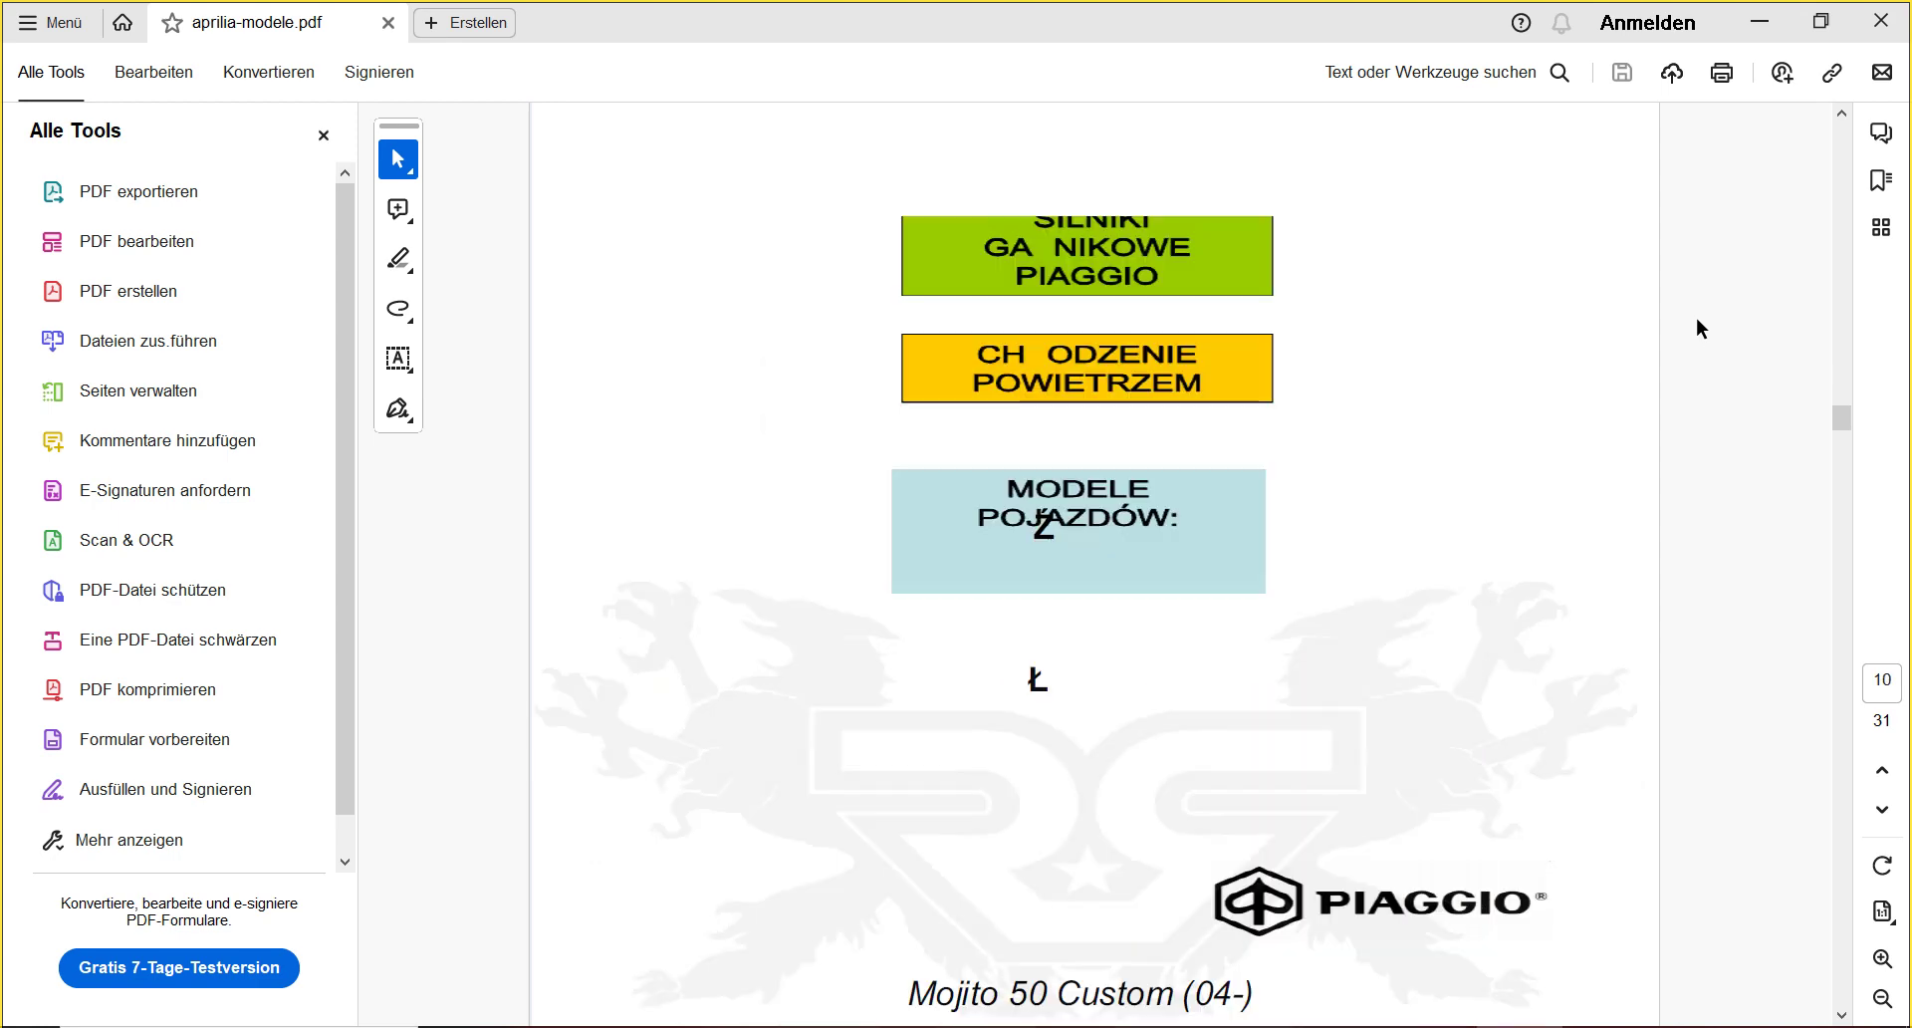
scroll(1695, 329, down, 2)
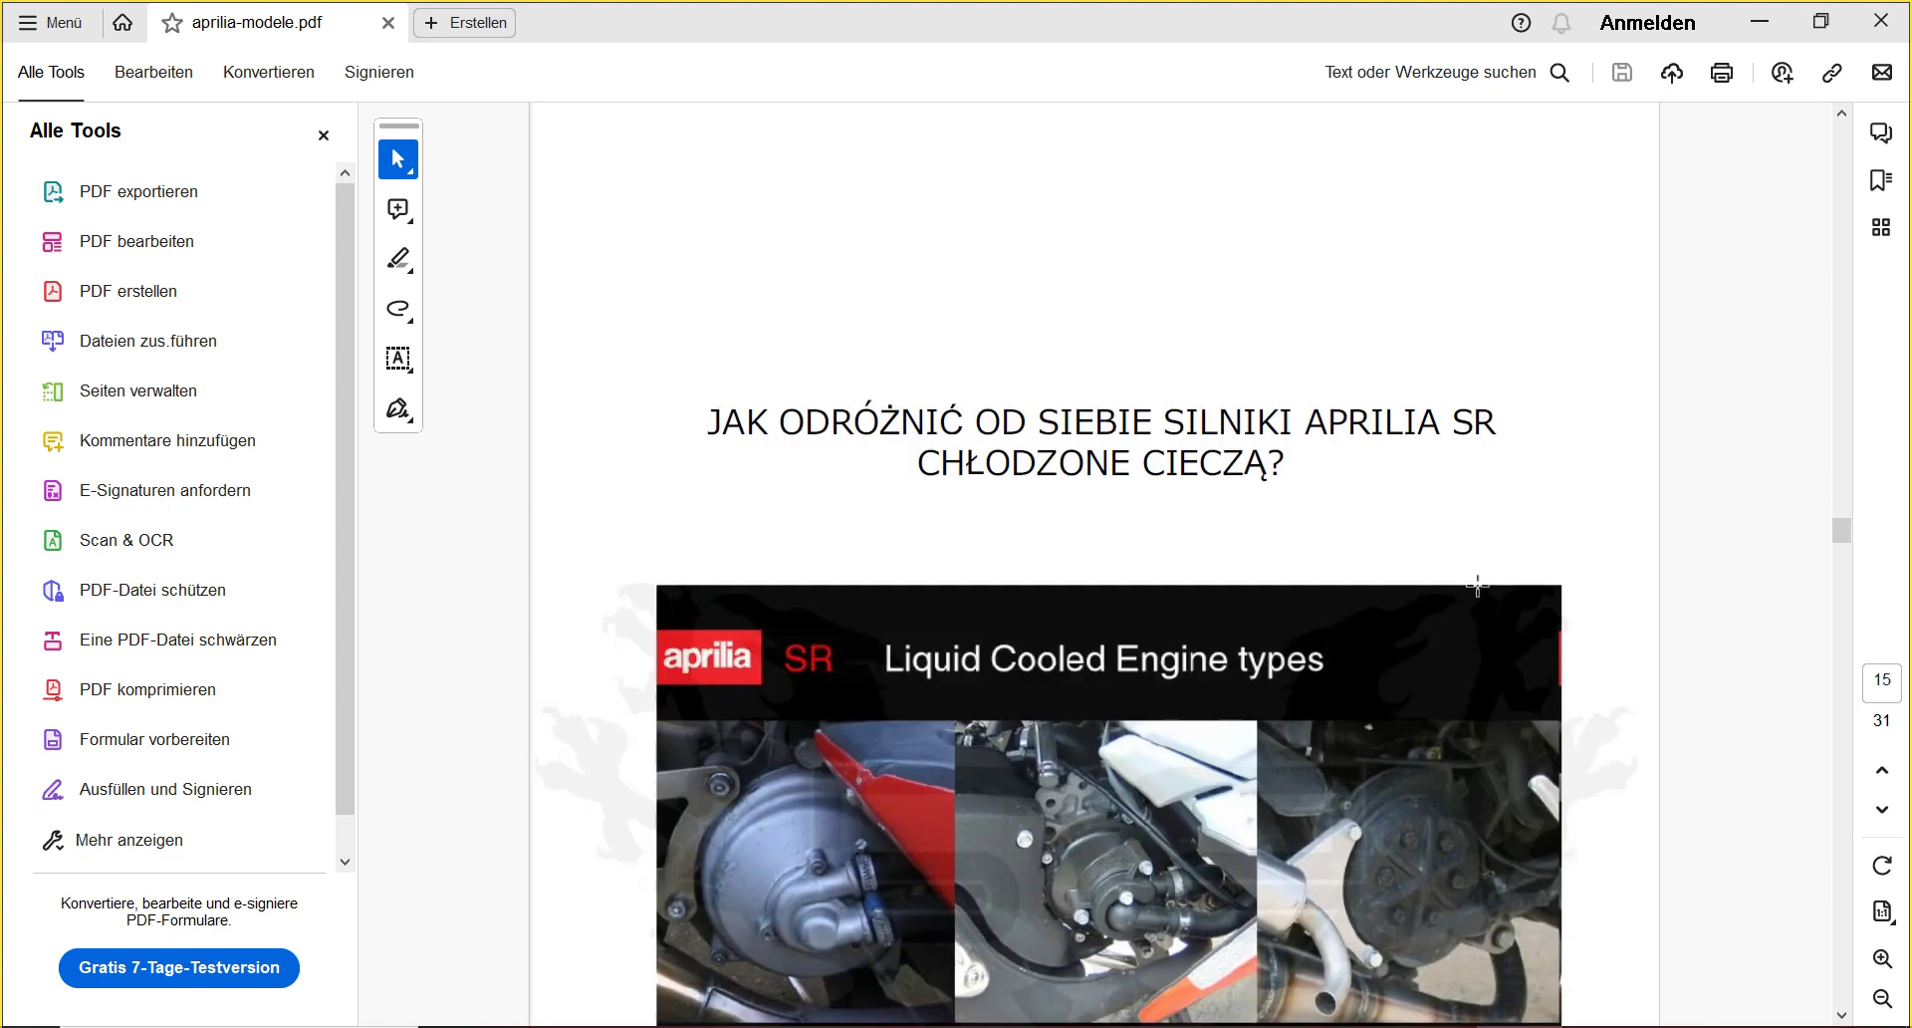
scroll(1473, 585, down, 1)
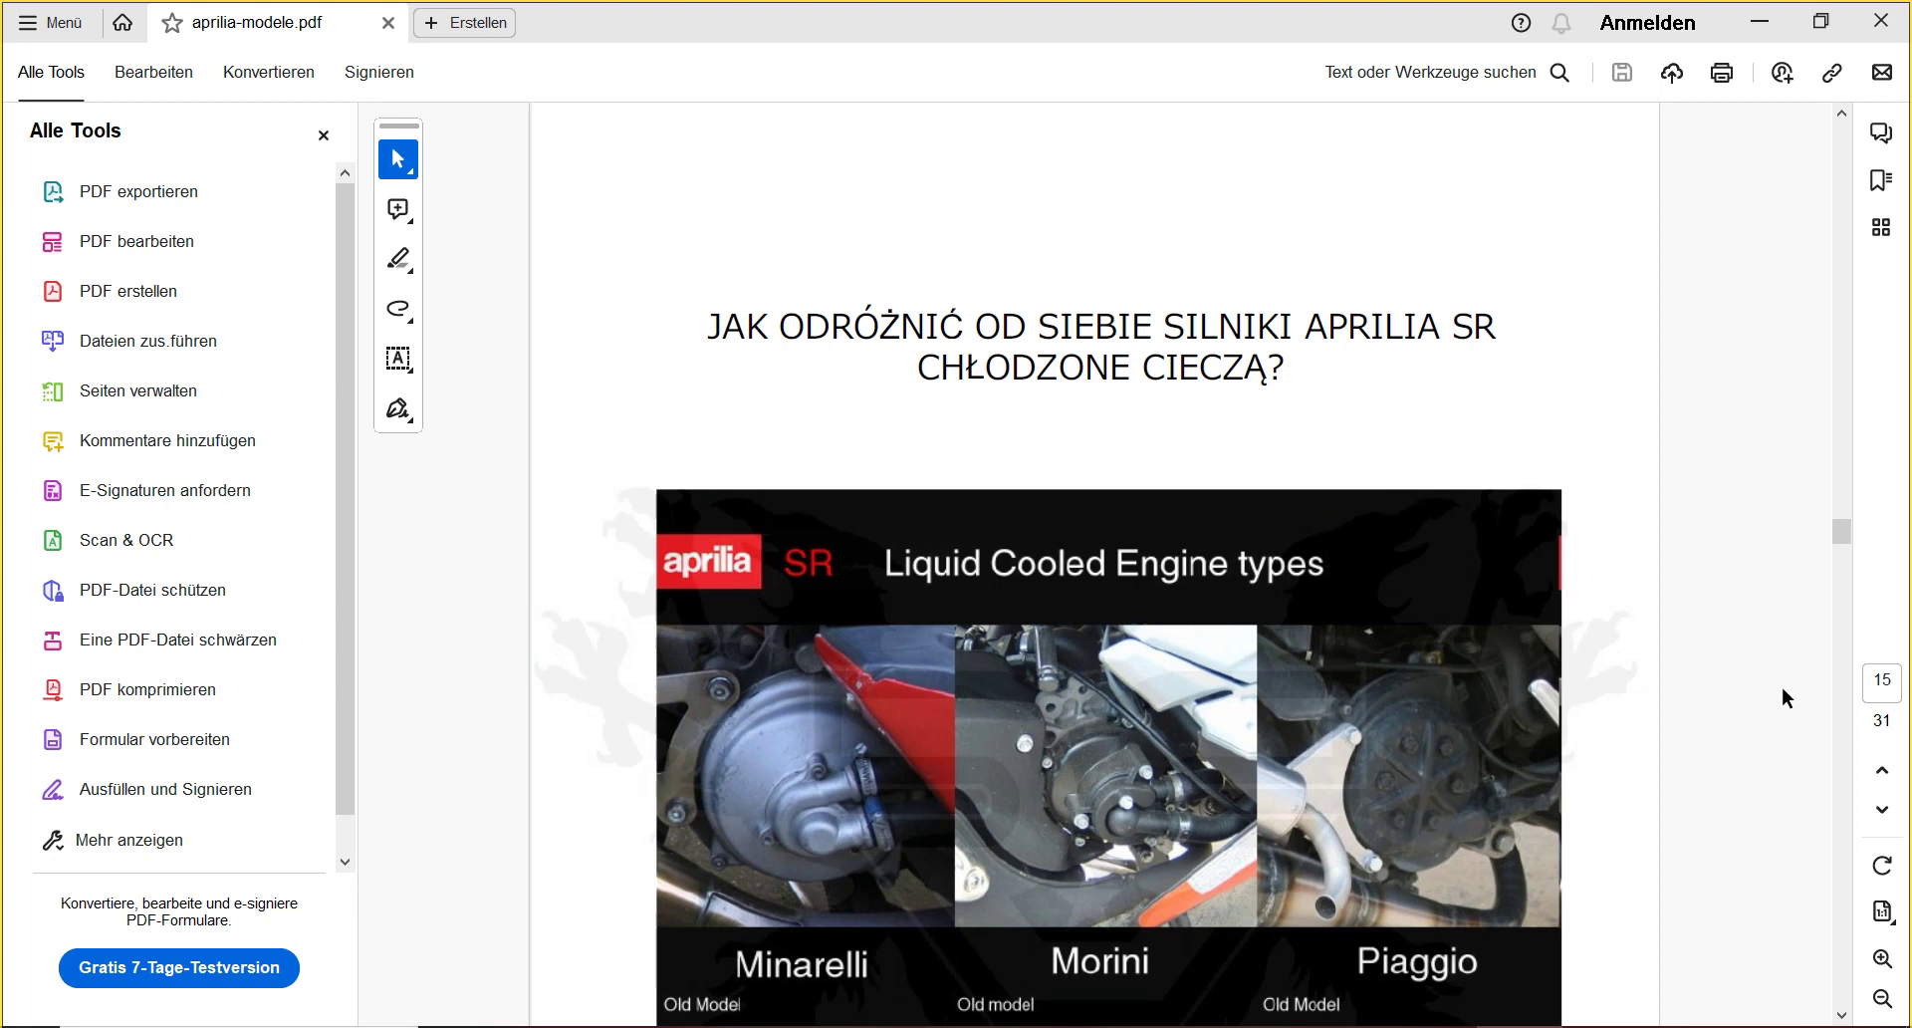
- Review the VIN number and scooter model pages through to the end of aprilia-modele.pdf, and close the document
scroll(1782, 697, down, 3)
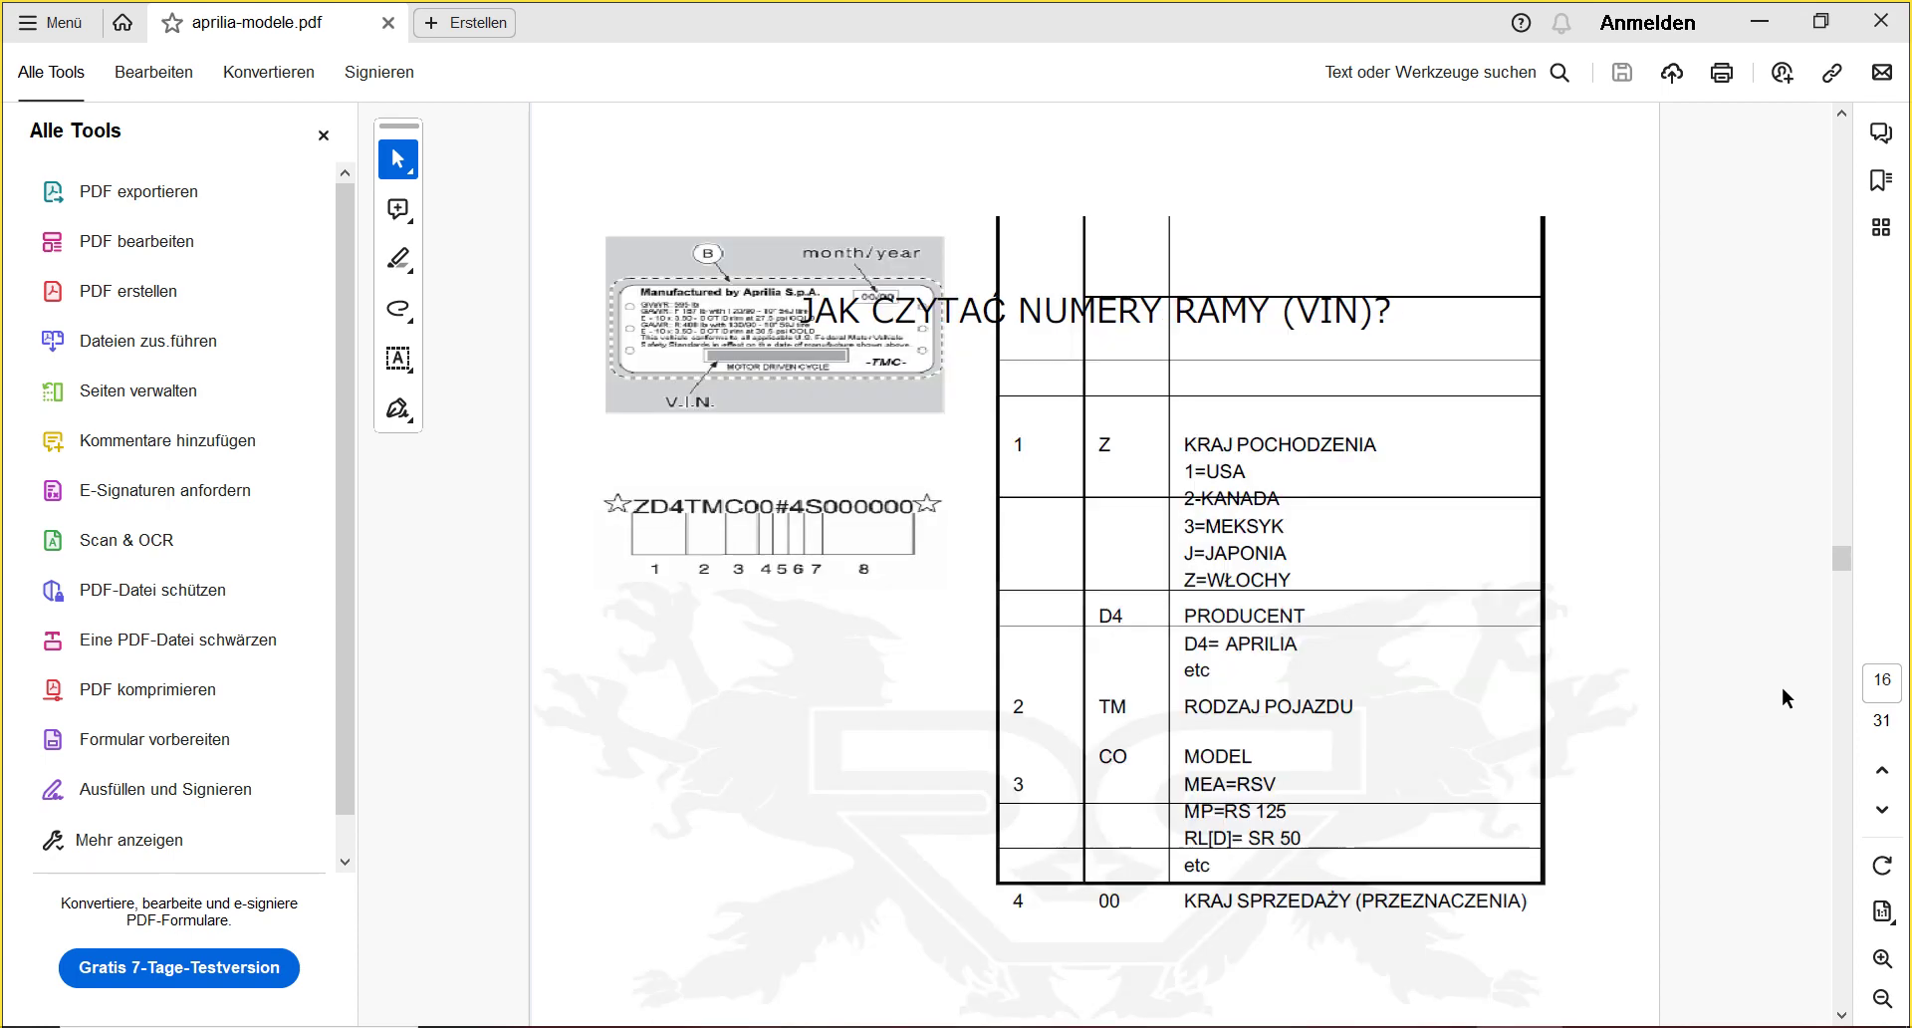
scroll(1782, 697, down, 3)
scroll(1783, 692, down, 9)
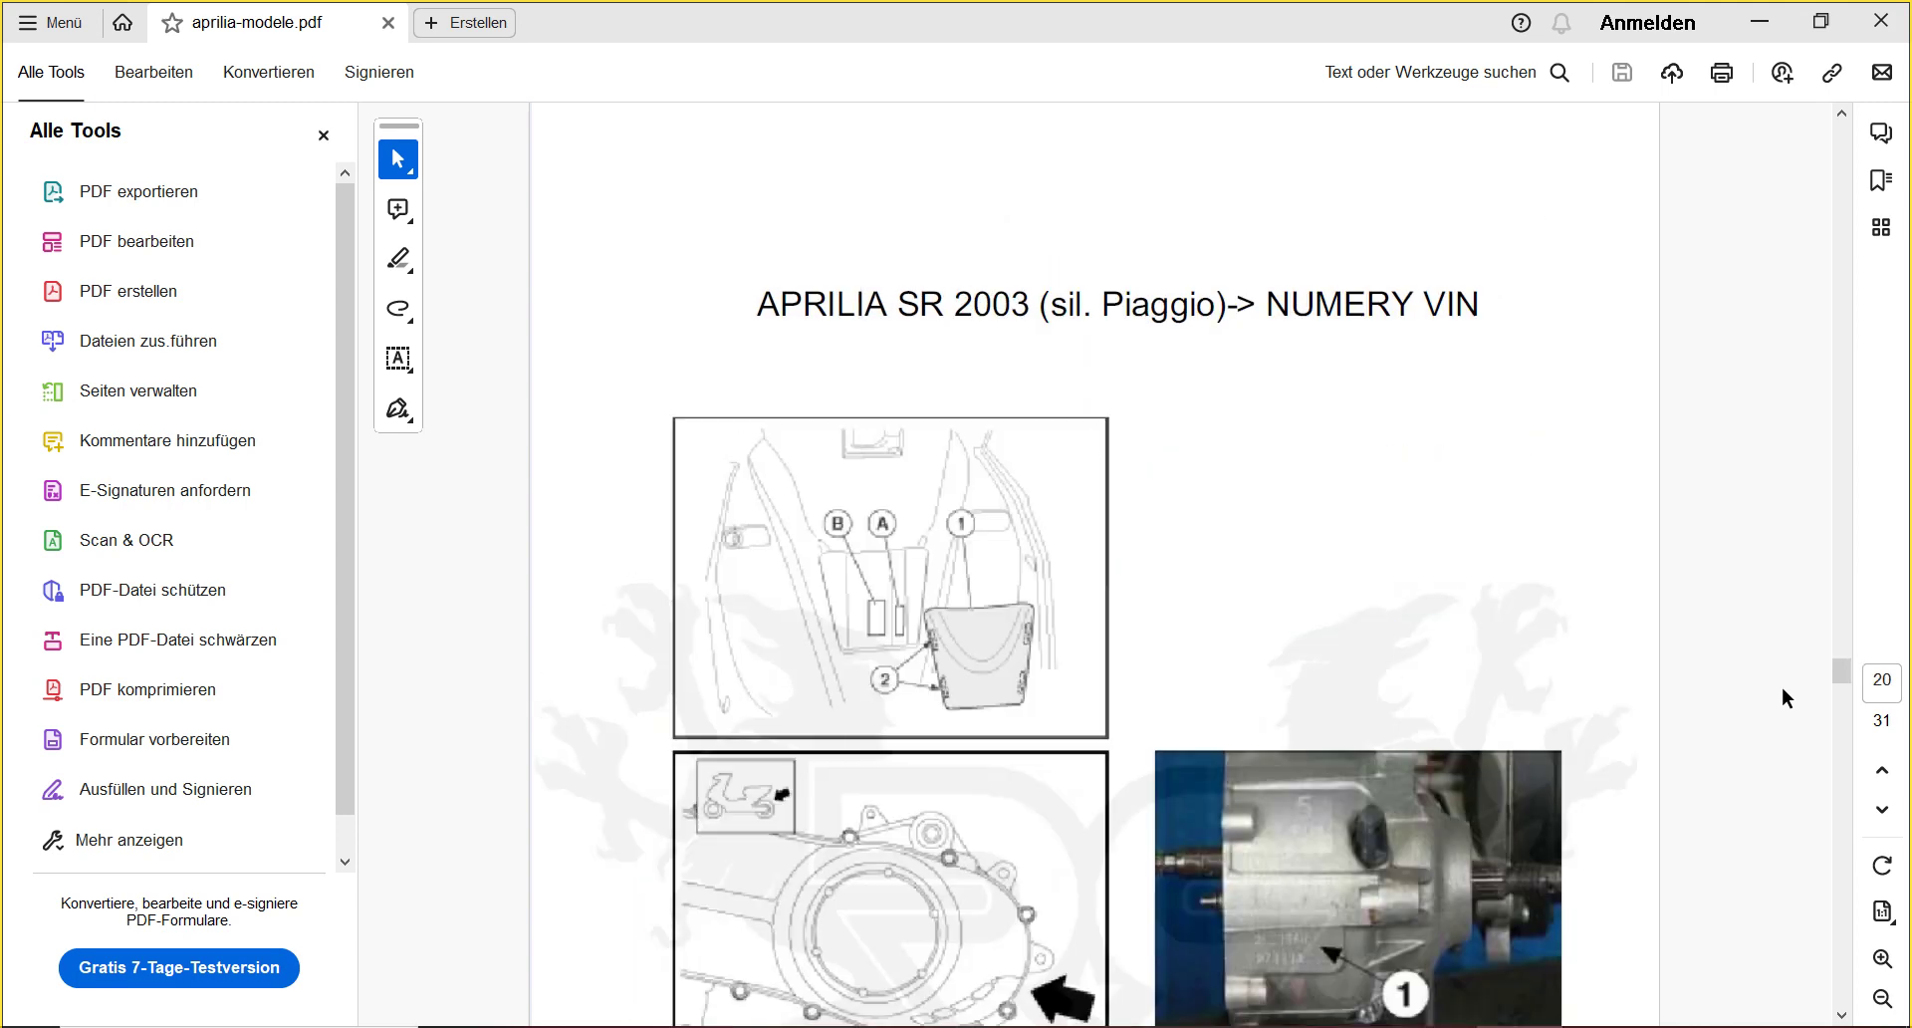
scroll(1783, 689, down, 3)
scroll(1783, 689, up, 3)
scroll(1782, 697, down, 3)
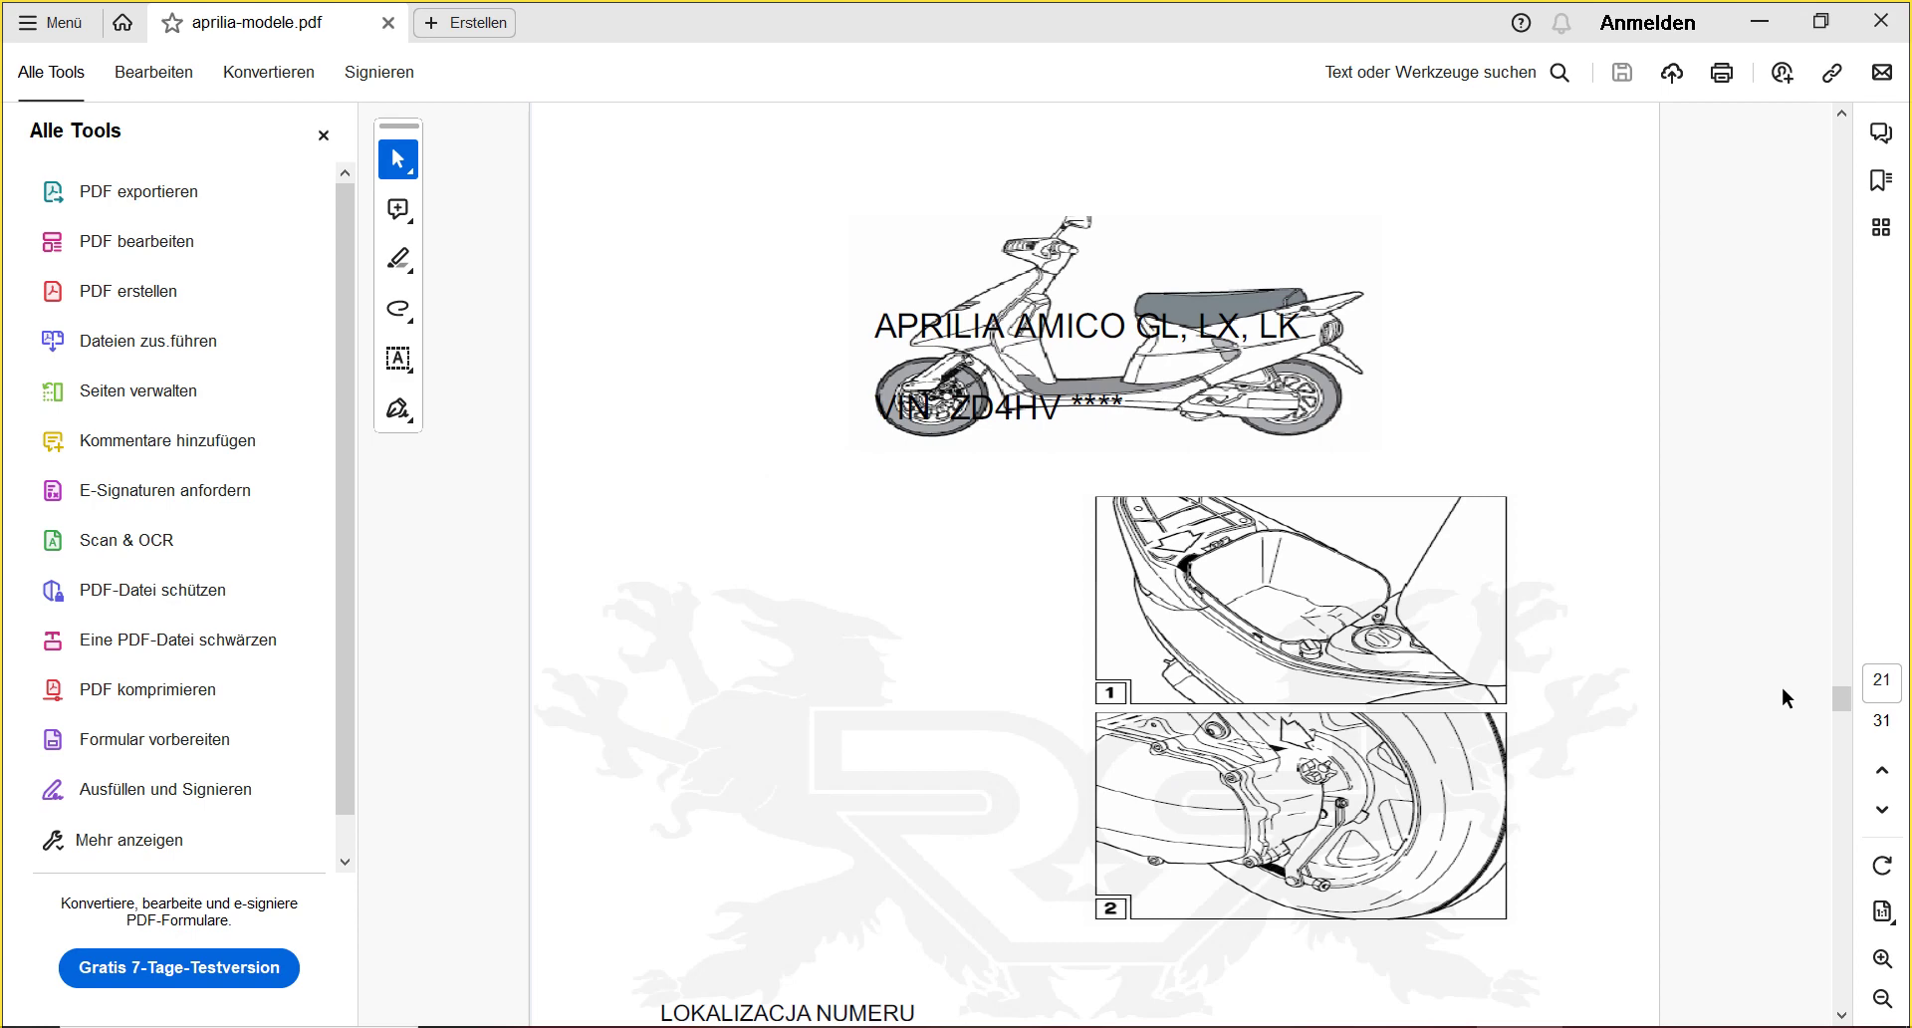
scroll(1782, 685, down, 20)
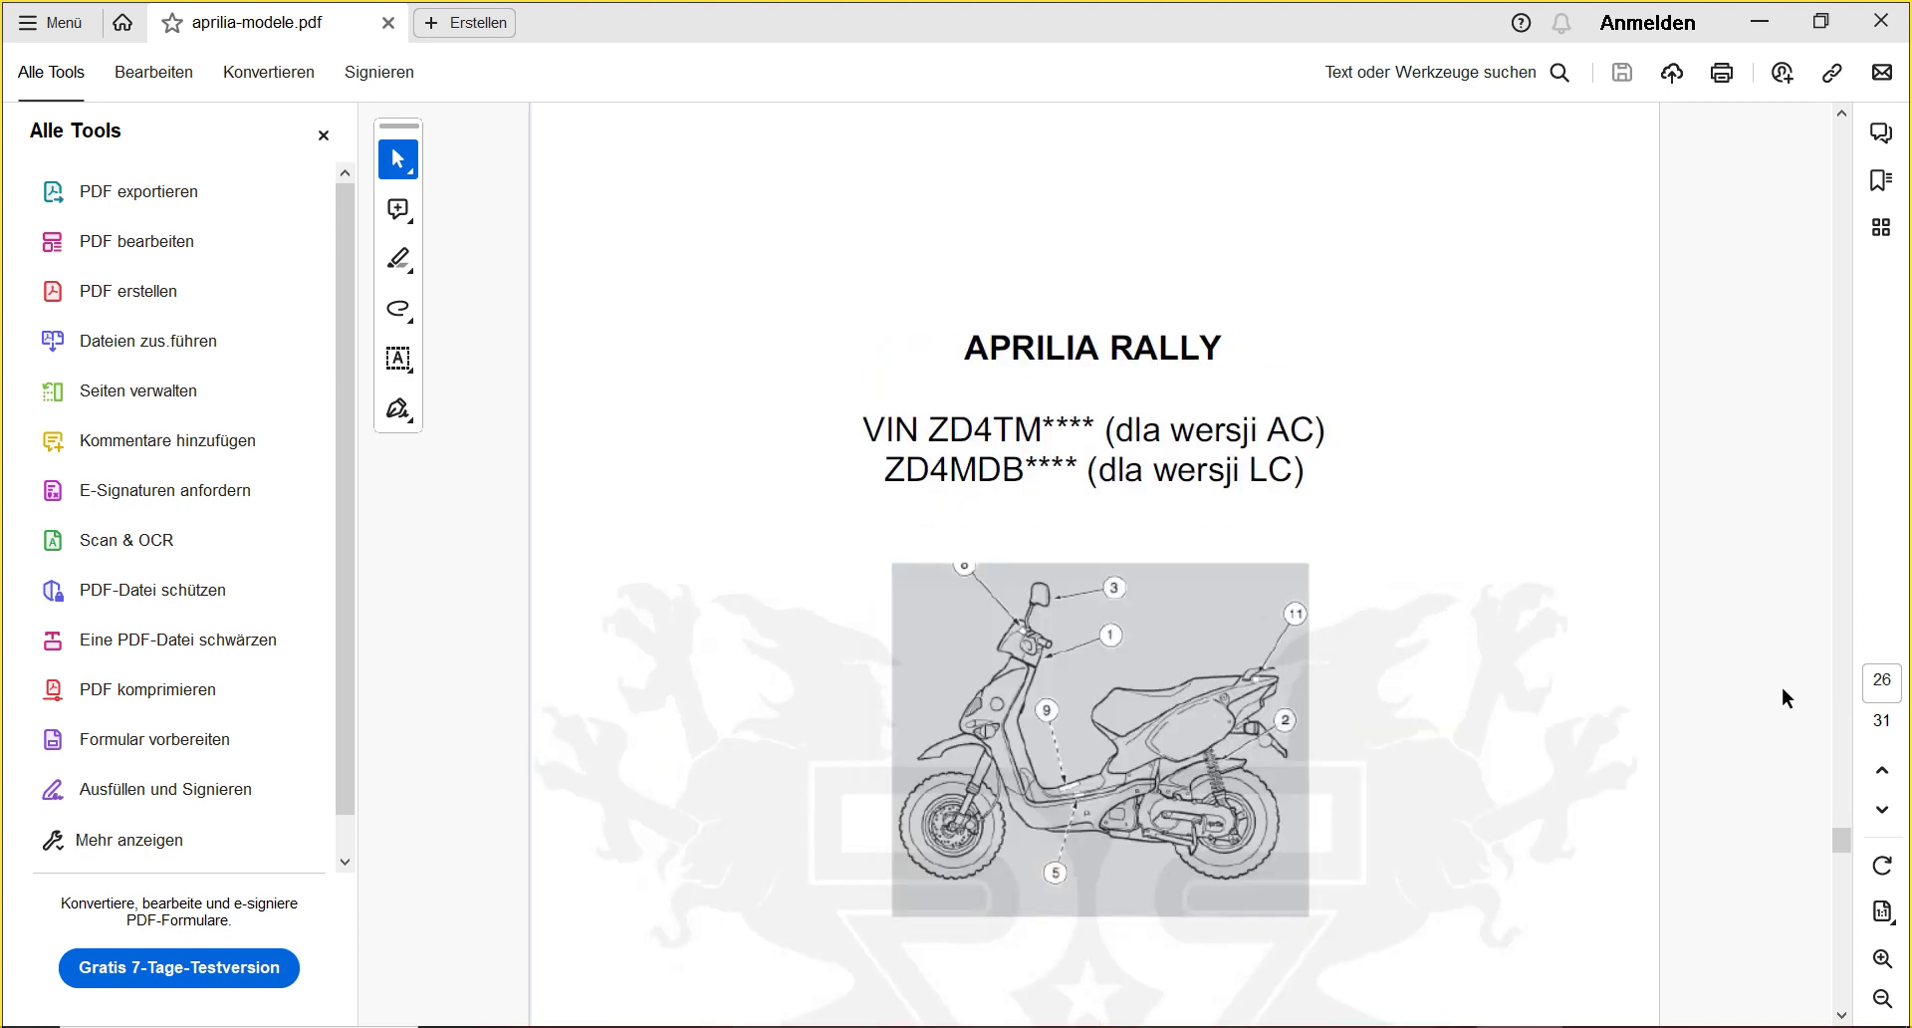
scroll(1782, 685, down, 6)
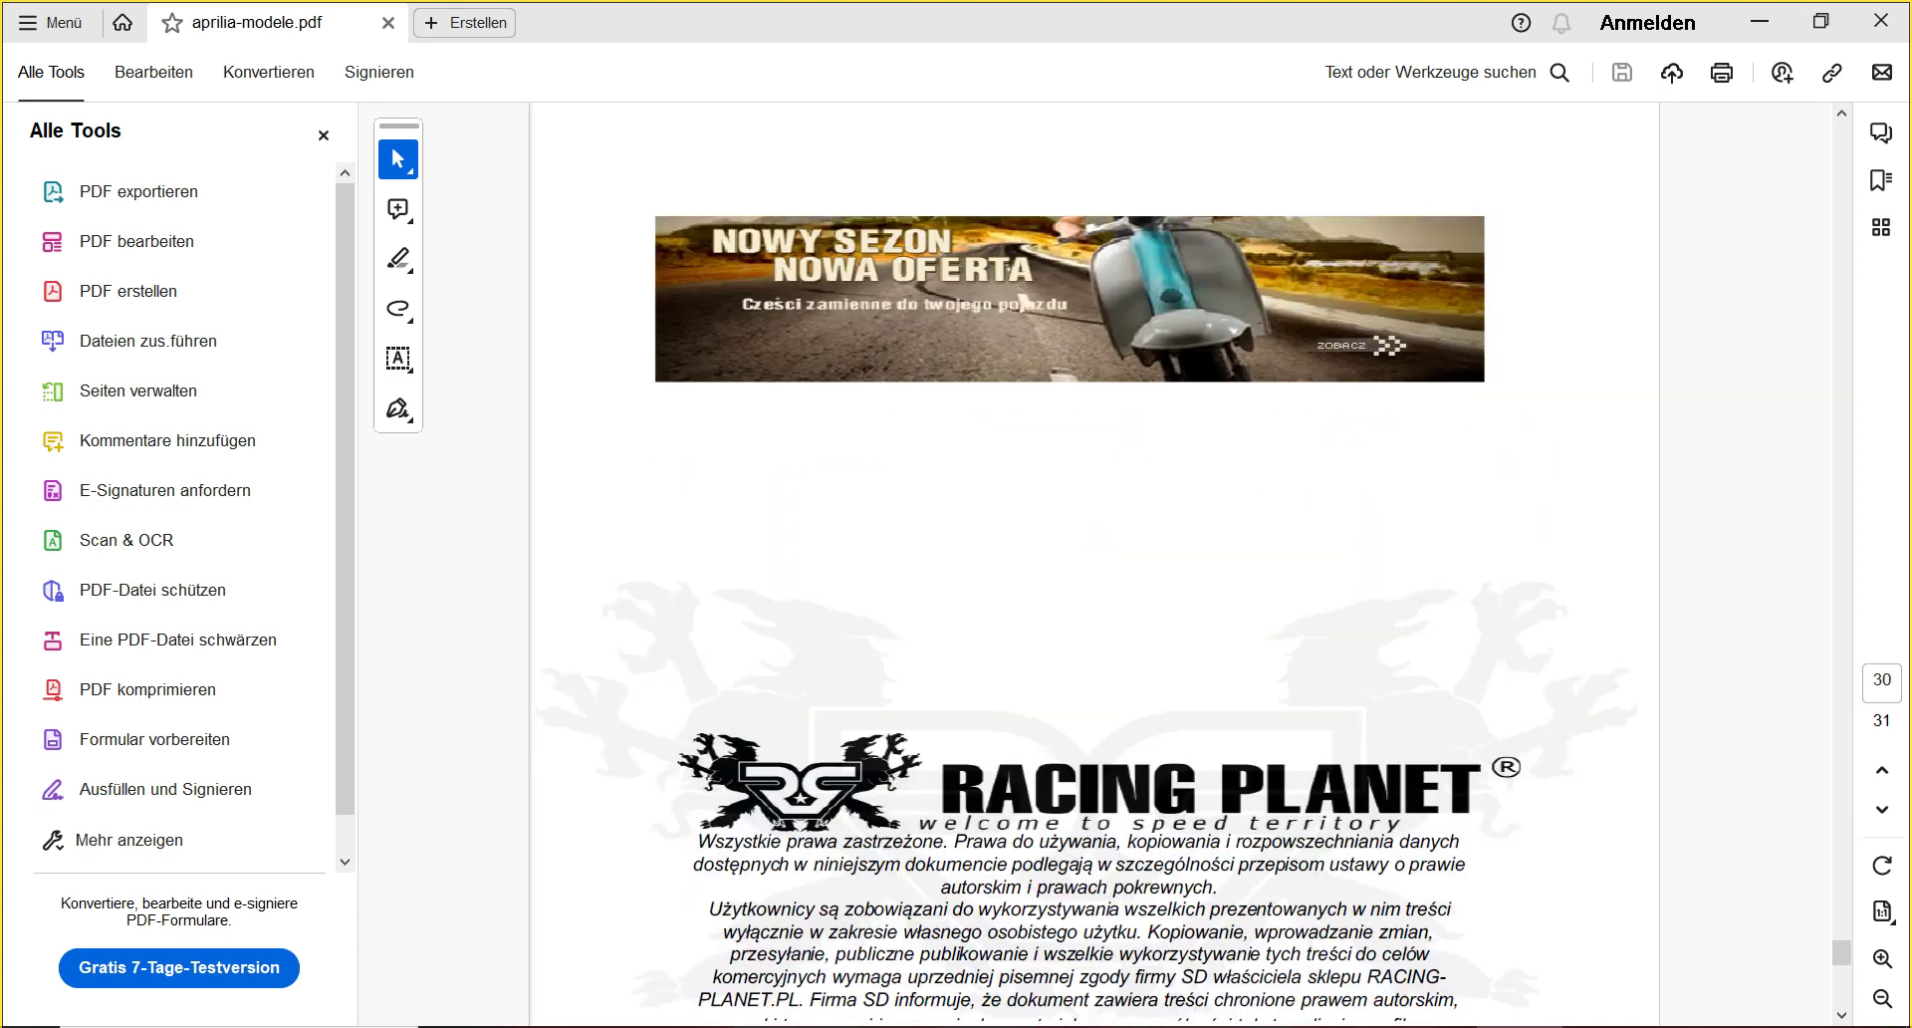
click(1880, 20)
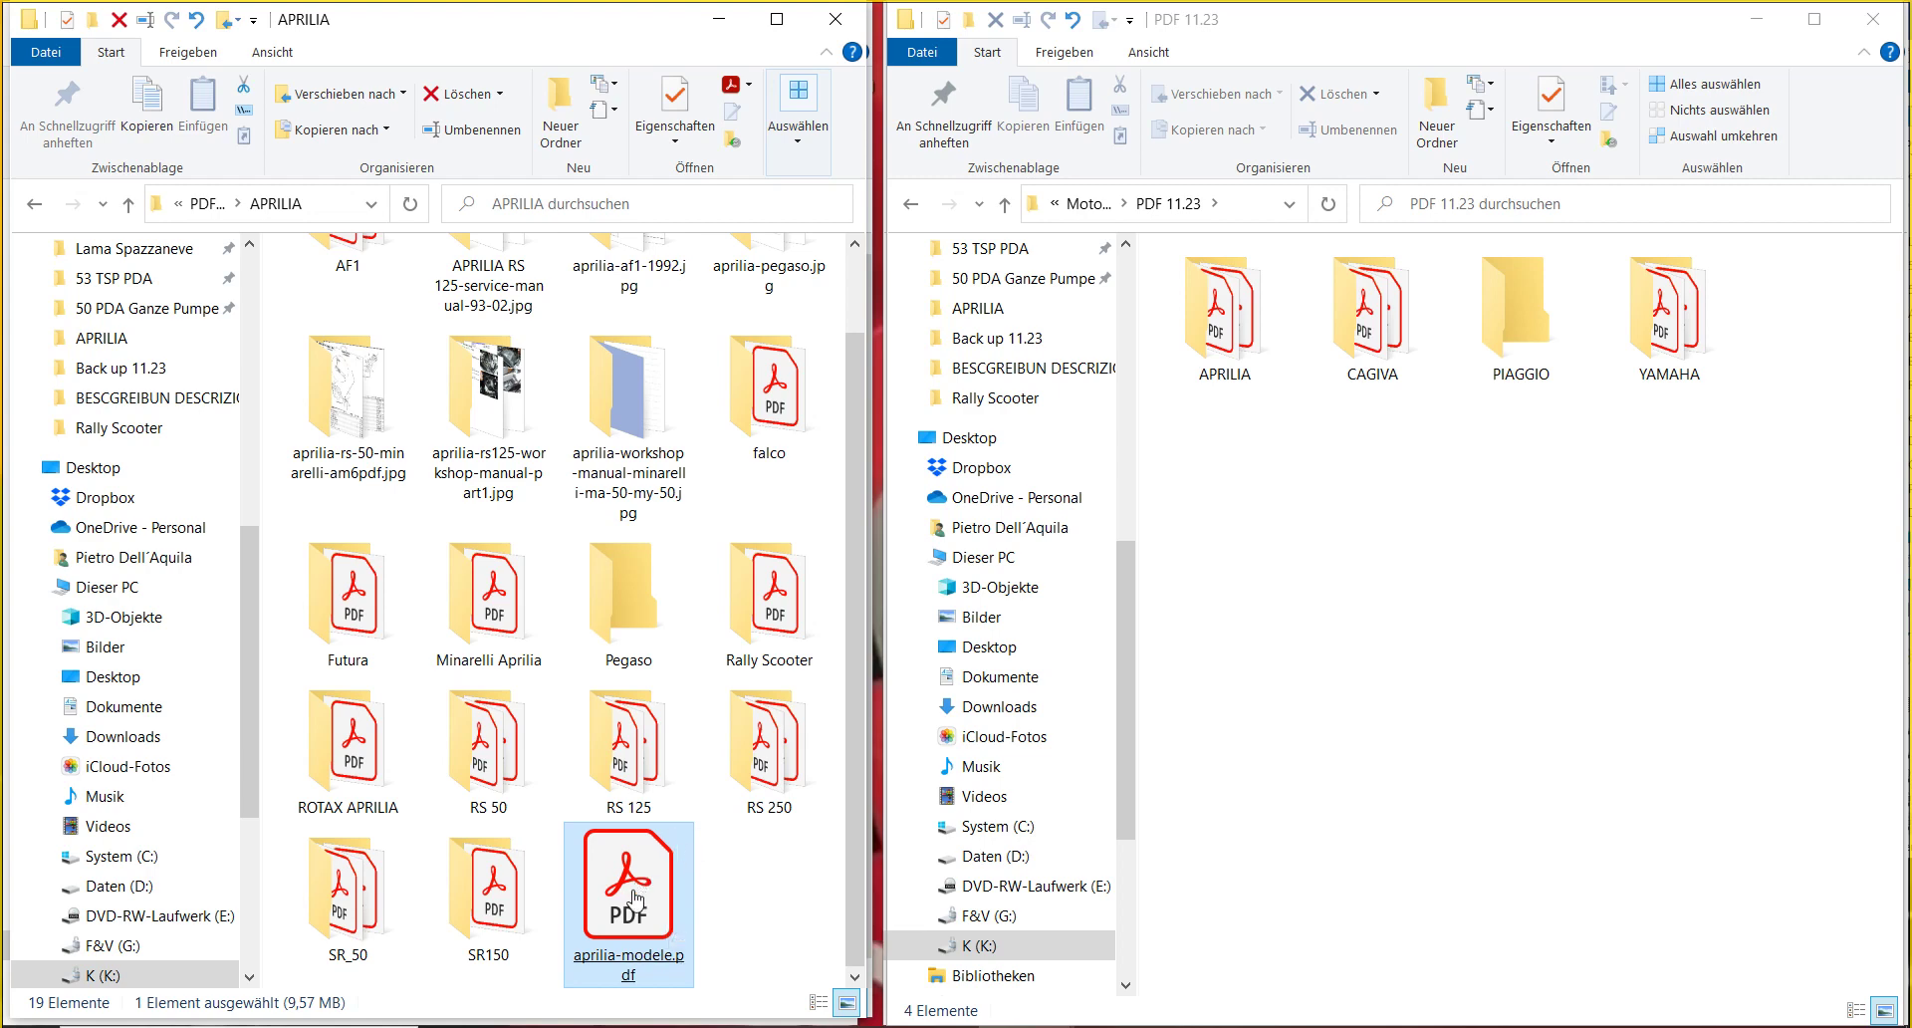
- Move aprilia-modele.pdf into the Minarelli Aprilia folder and slightly widen the APRILIA window
drag(635, 894, 508, 610)
click(597, 635)
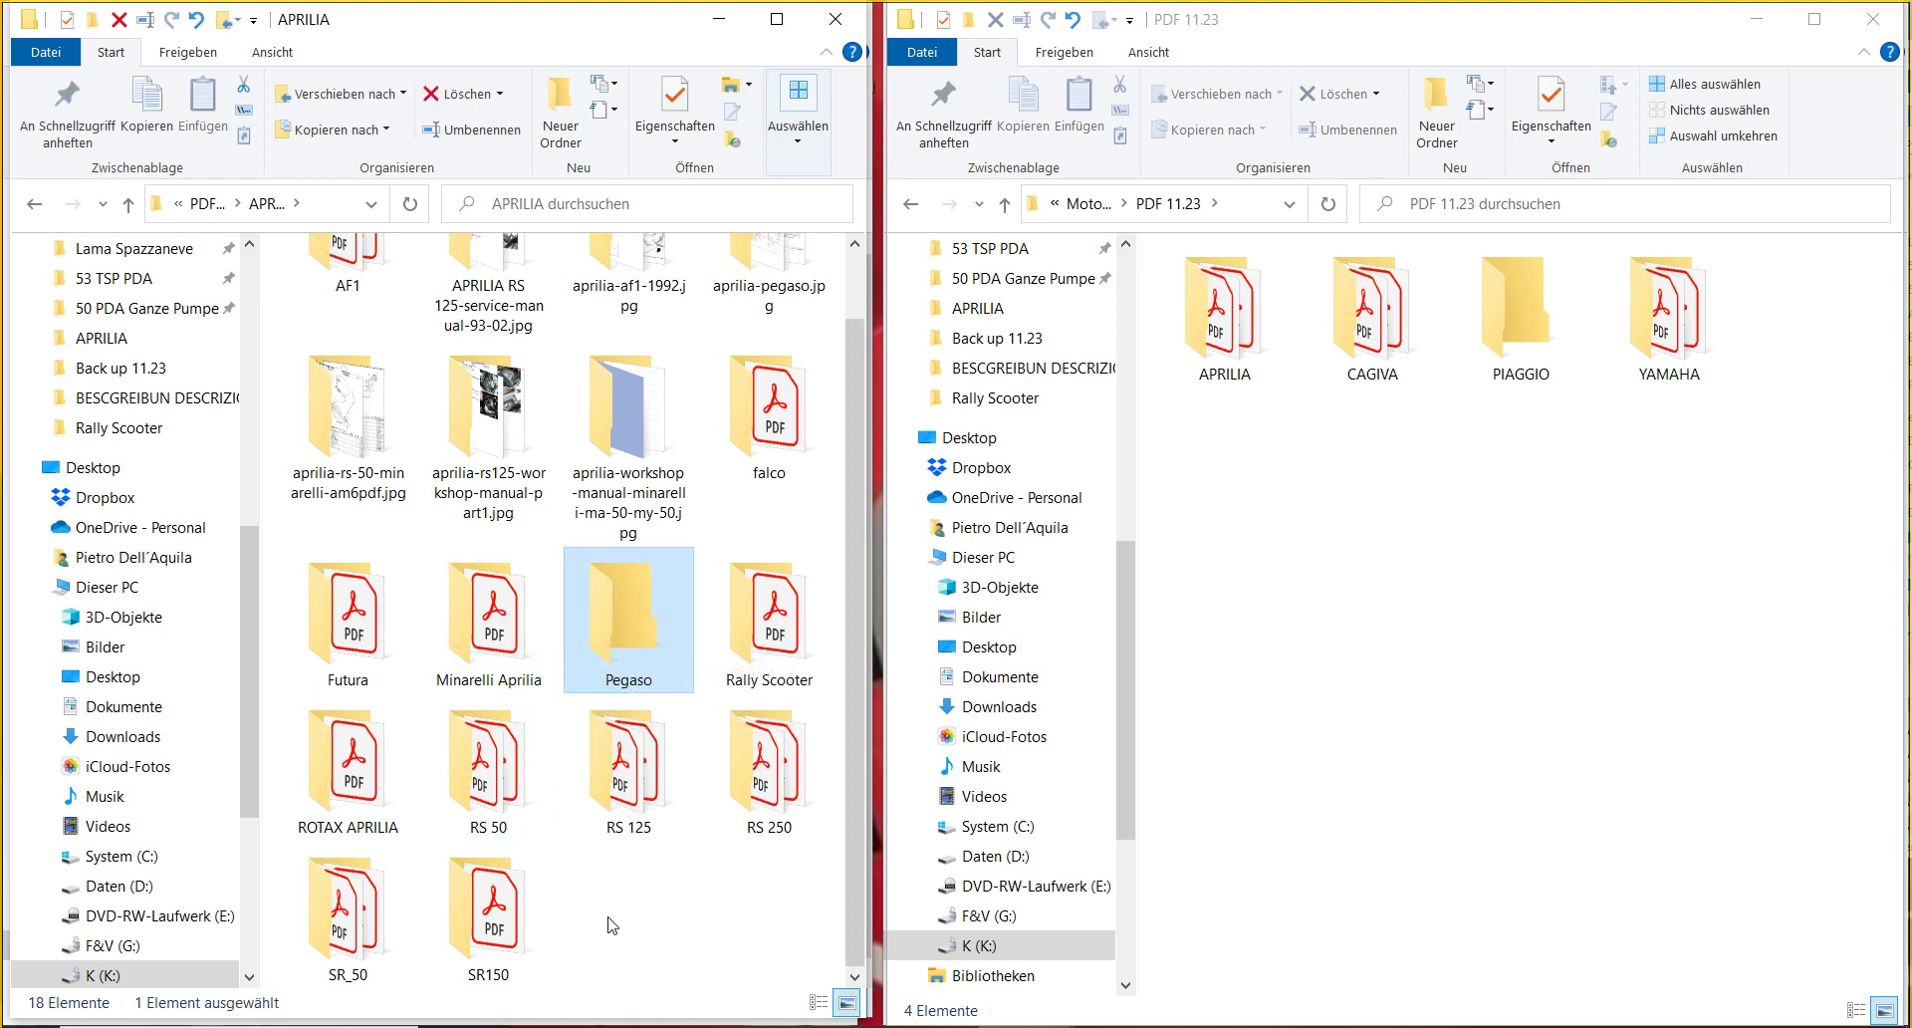
click(875, 833)
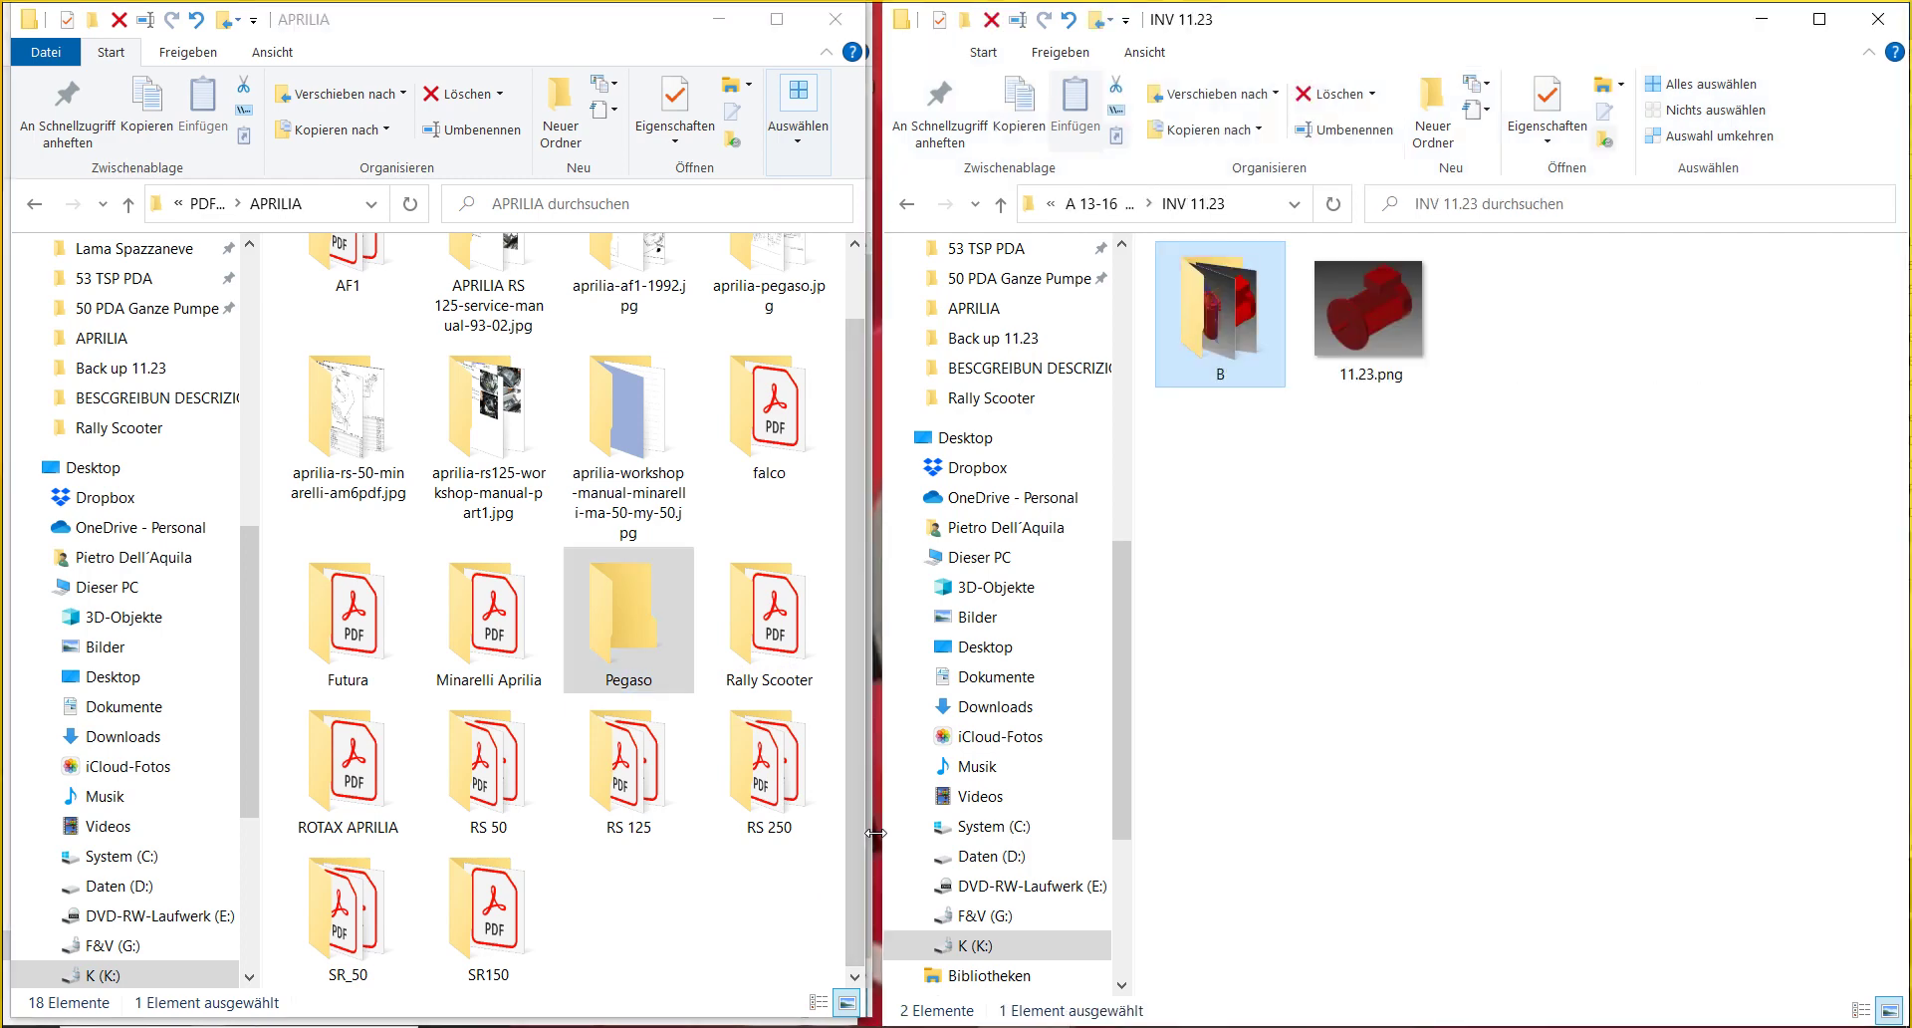
mouse_move(876, 833)
mouse_down()
mouse_move(970, 841)
mouse_move(885, 844)
mouse_up()
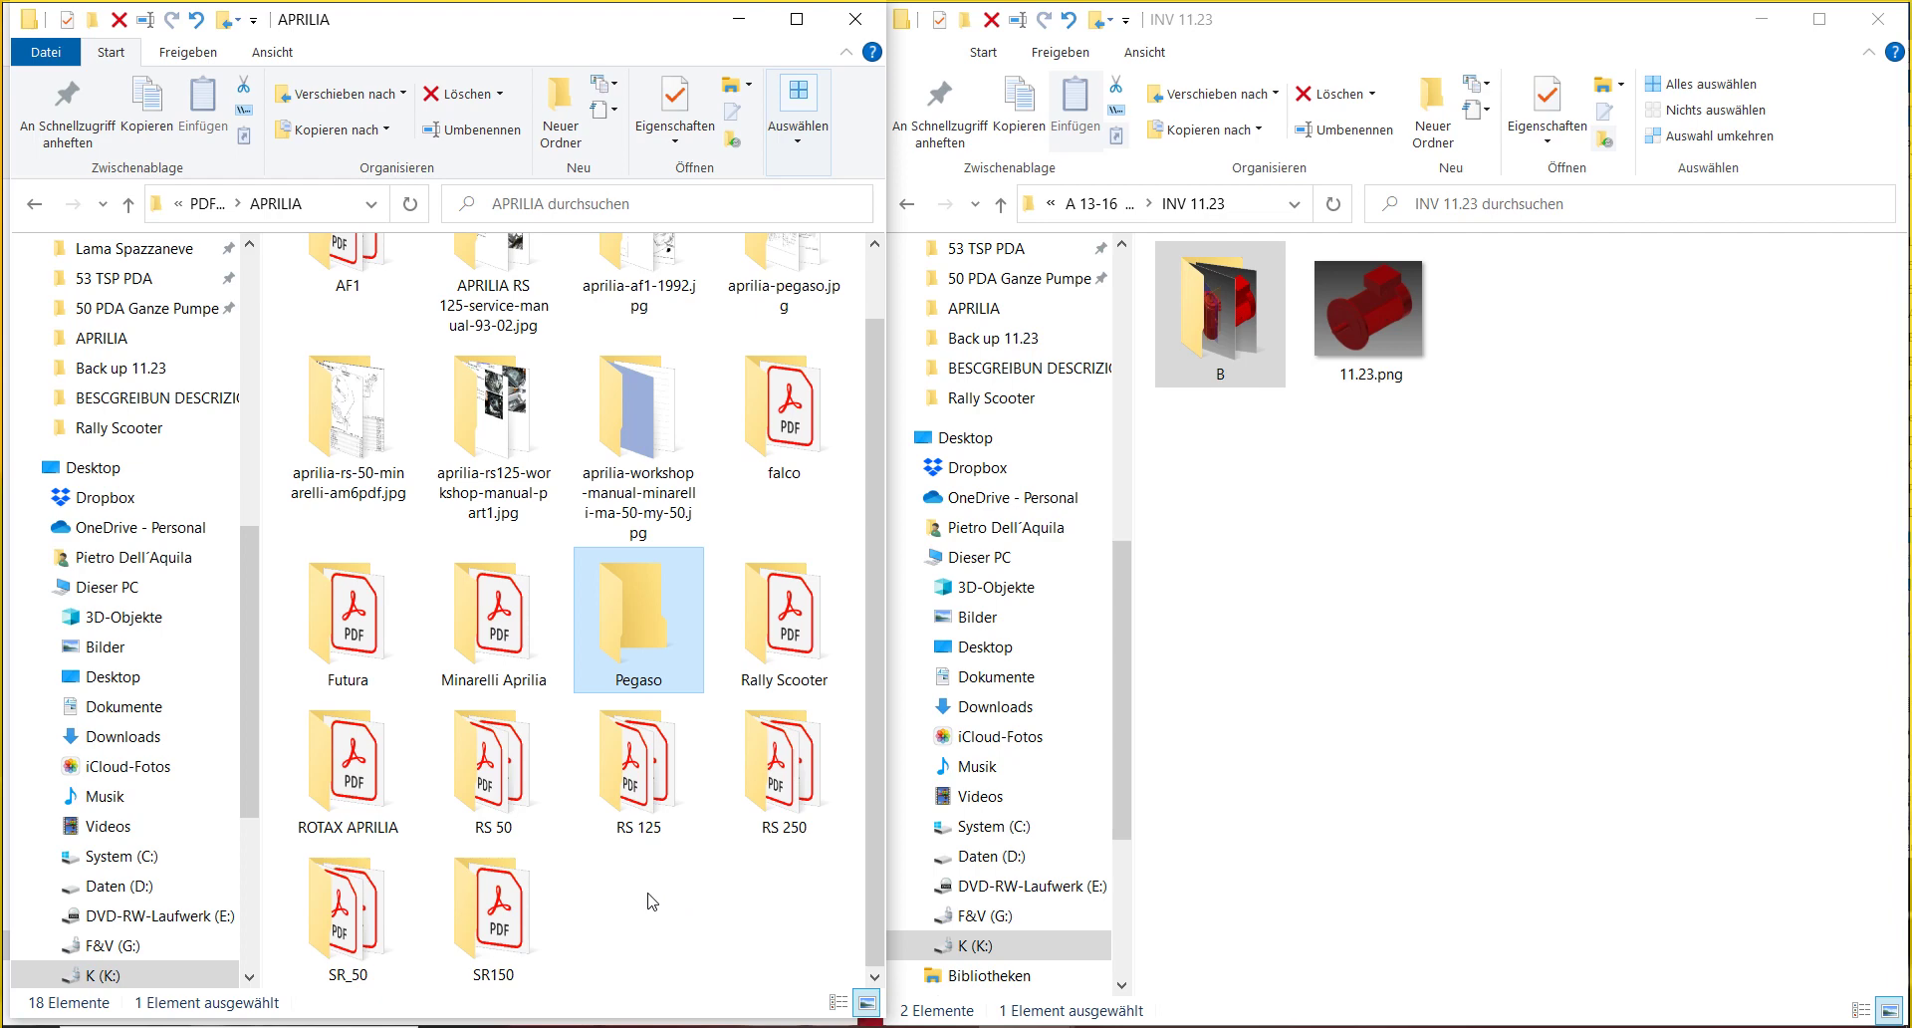
- Inspect the six folders with .jpg names in APRILIA in a maximized window, clear their selection, and restore the window size
scroll(652, 902, up, 1)
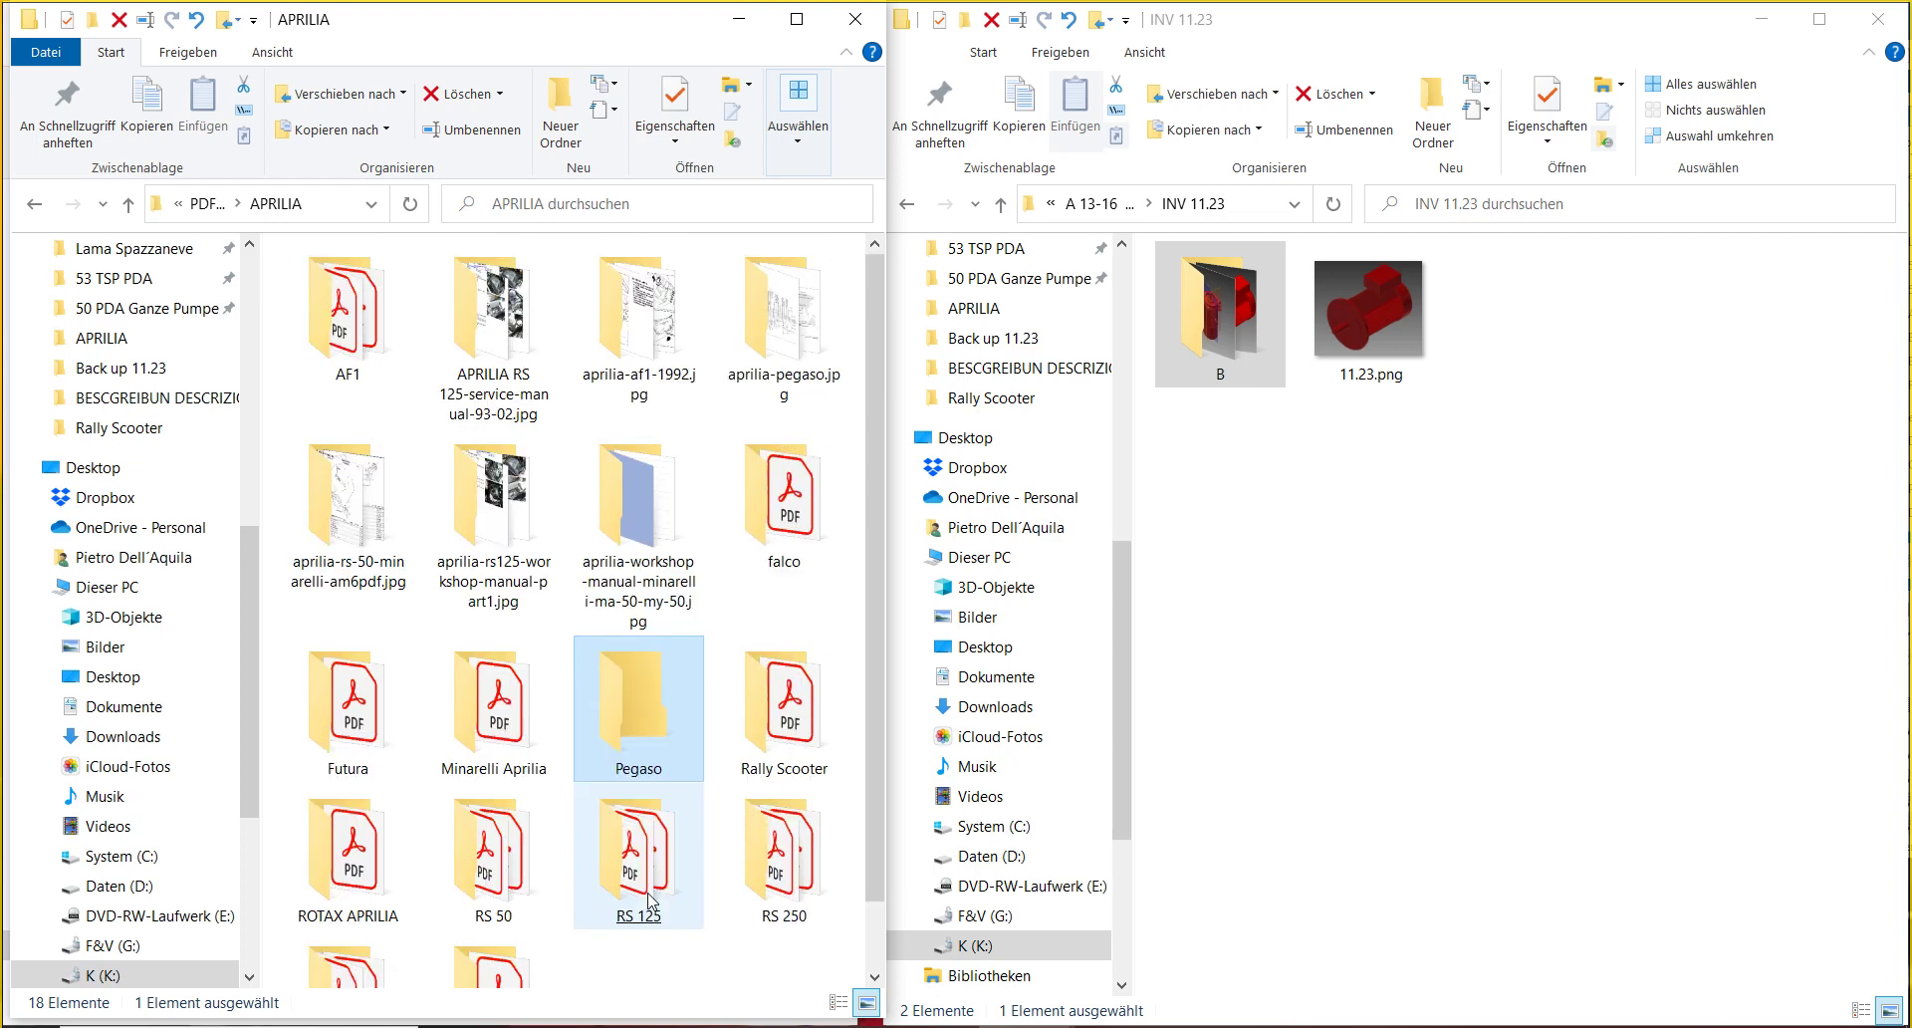
click(518, 352)
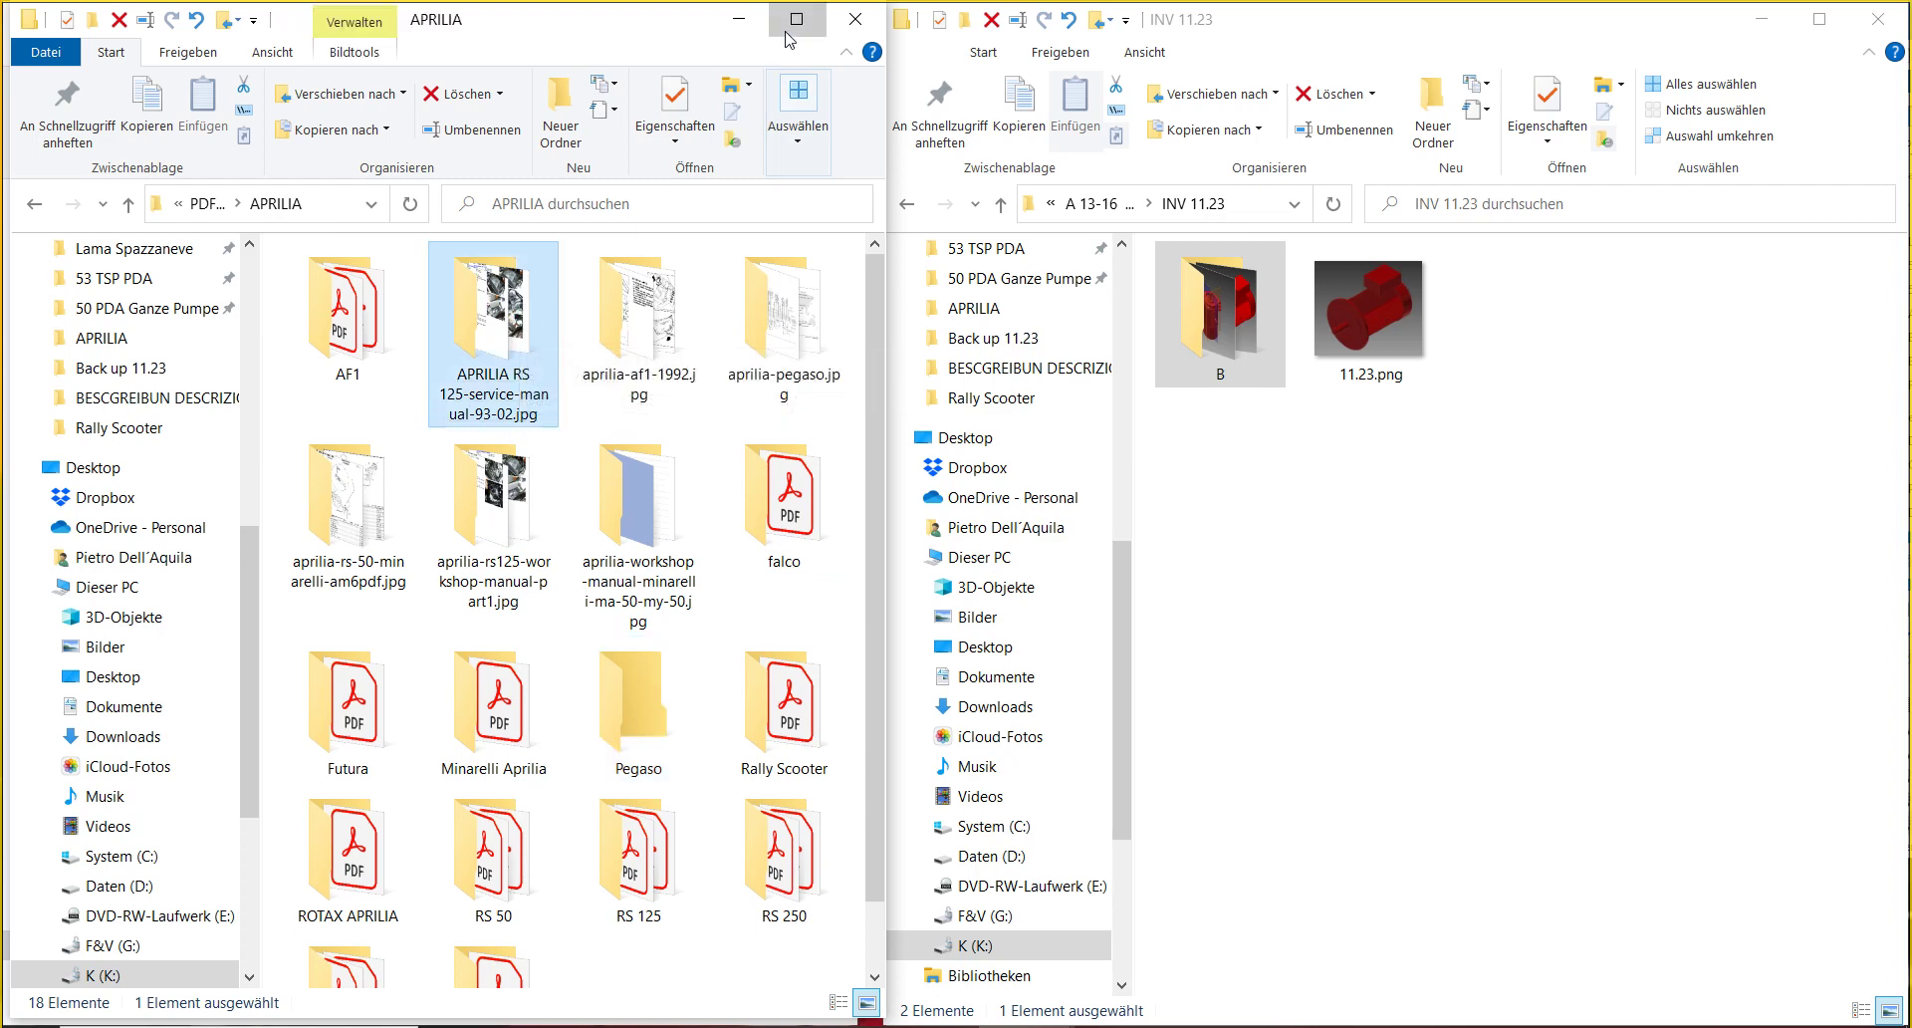
click(788, 32)
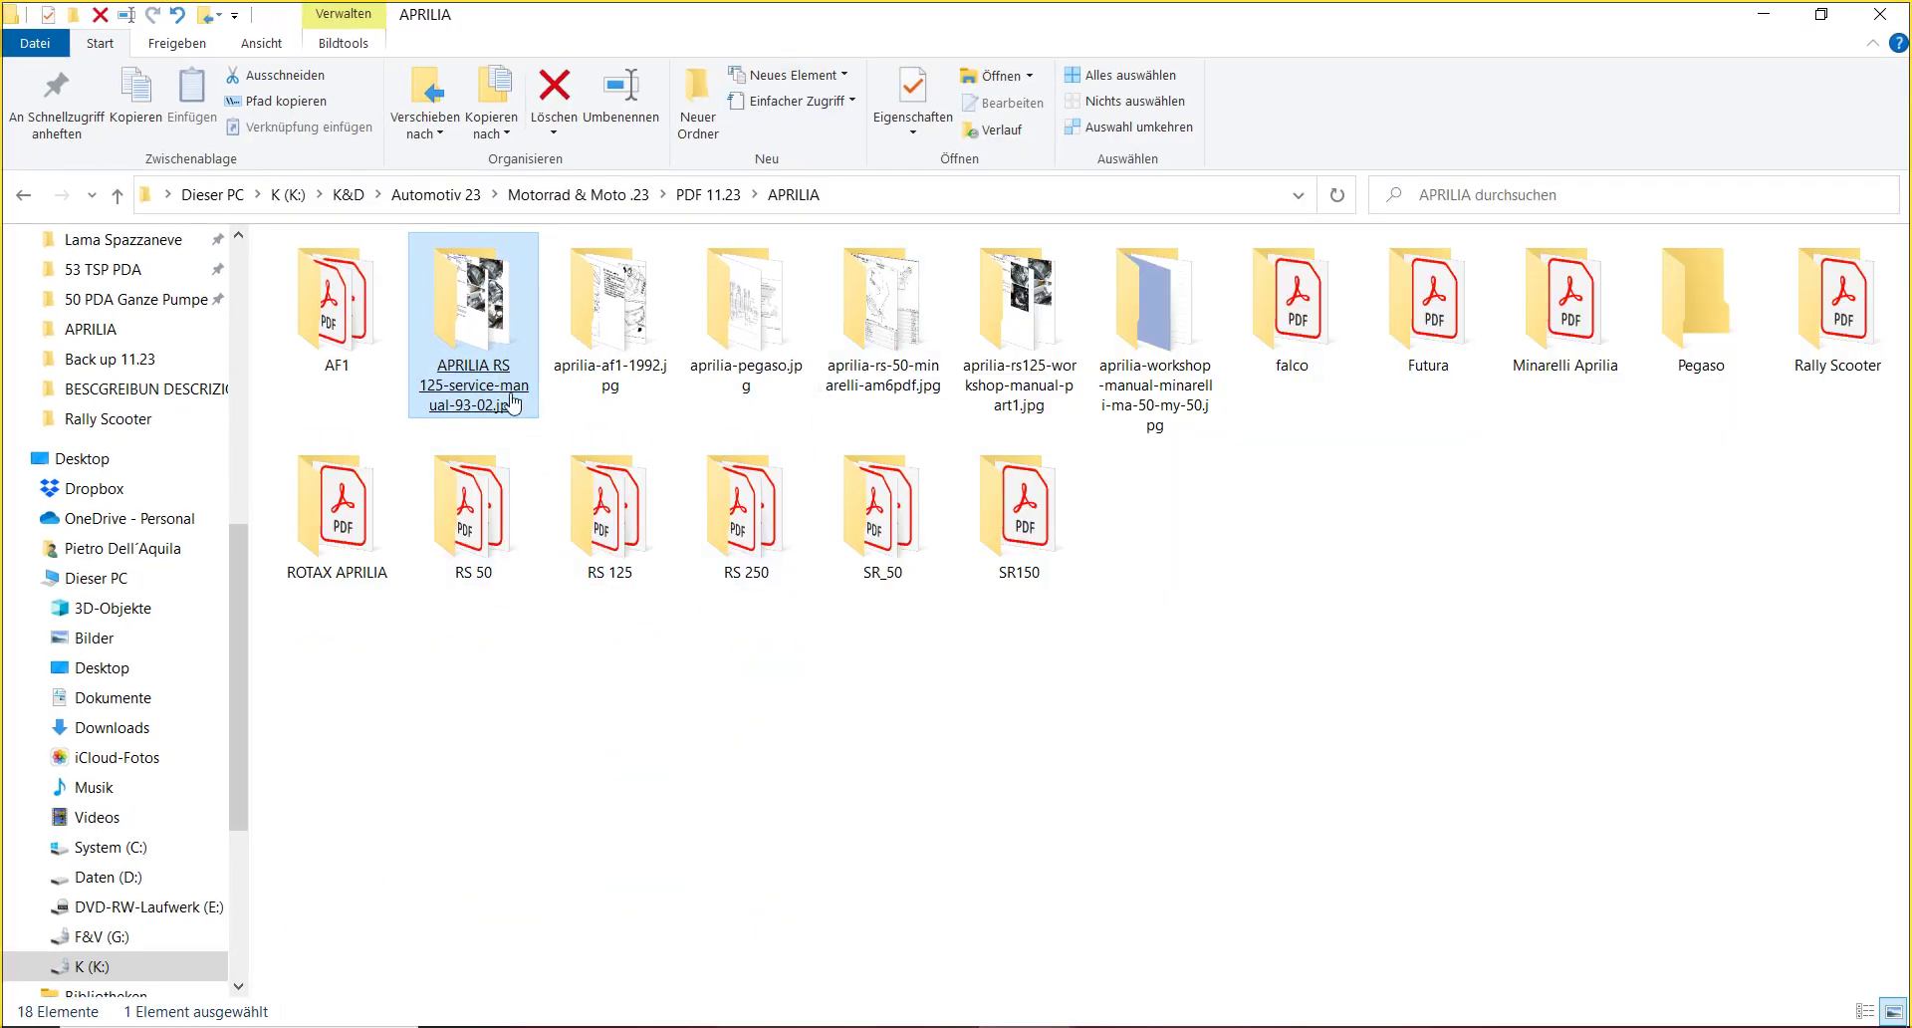
drag(517, 422, 1119, 278)
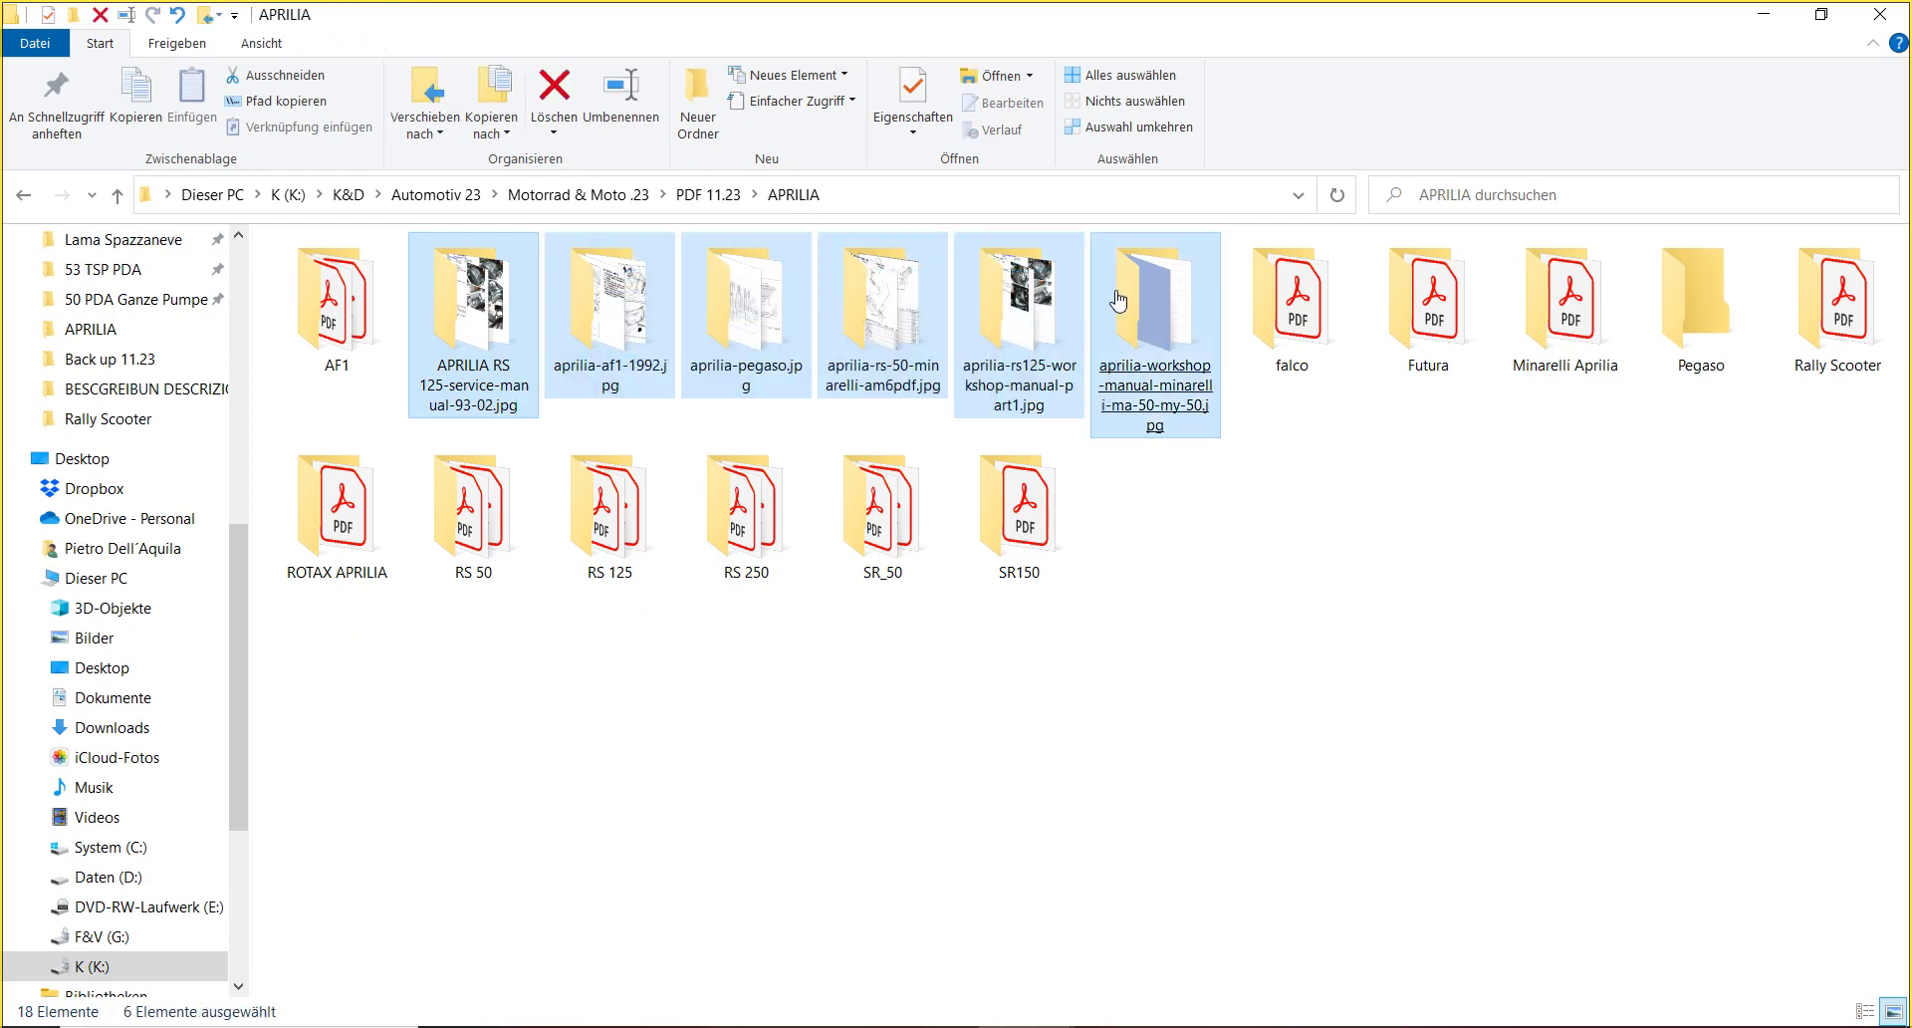
click(783, 805)
click(486, 412)
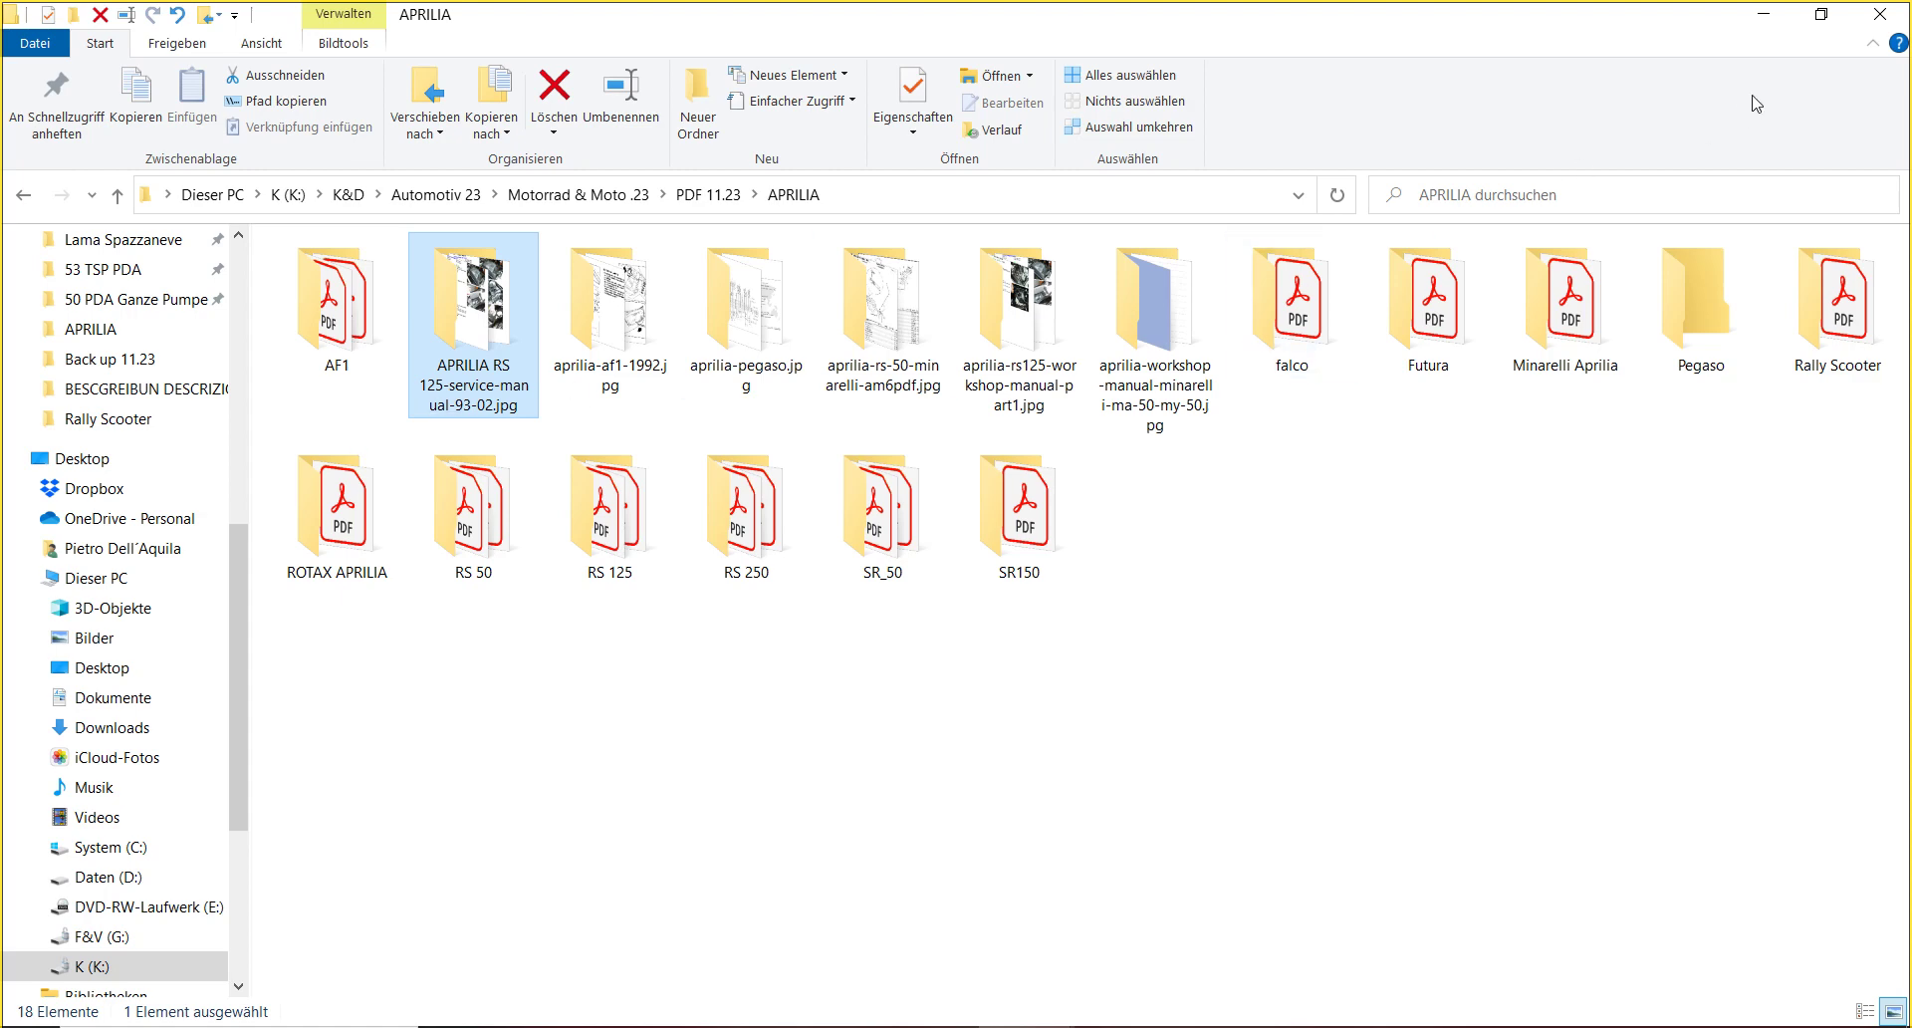
click(1822, 14)
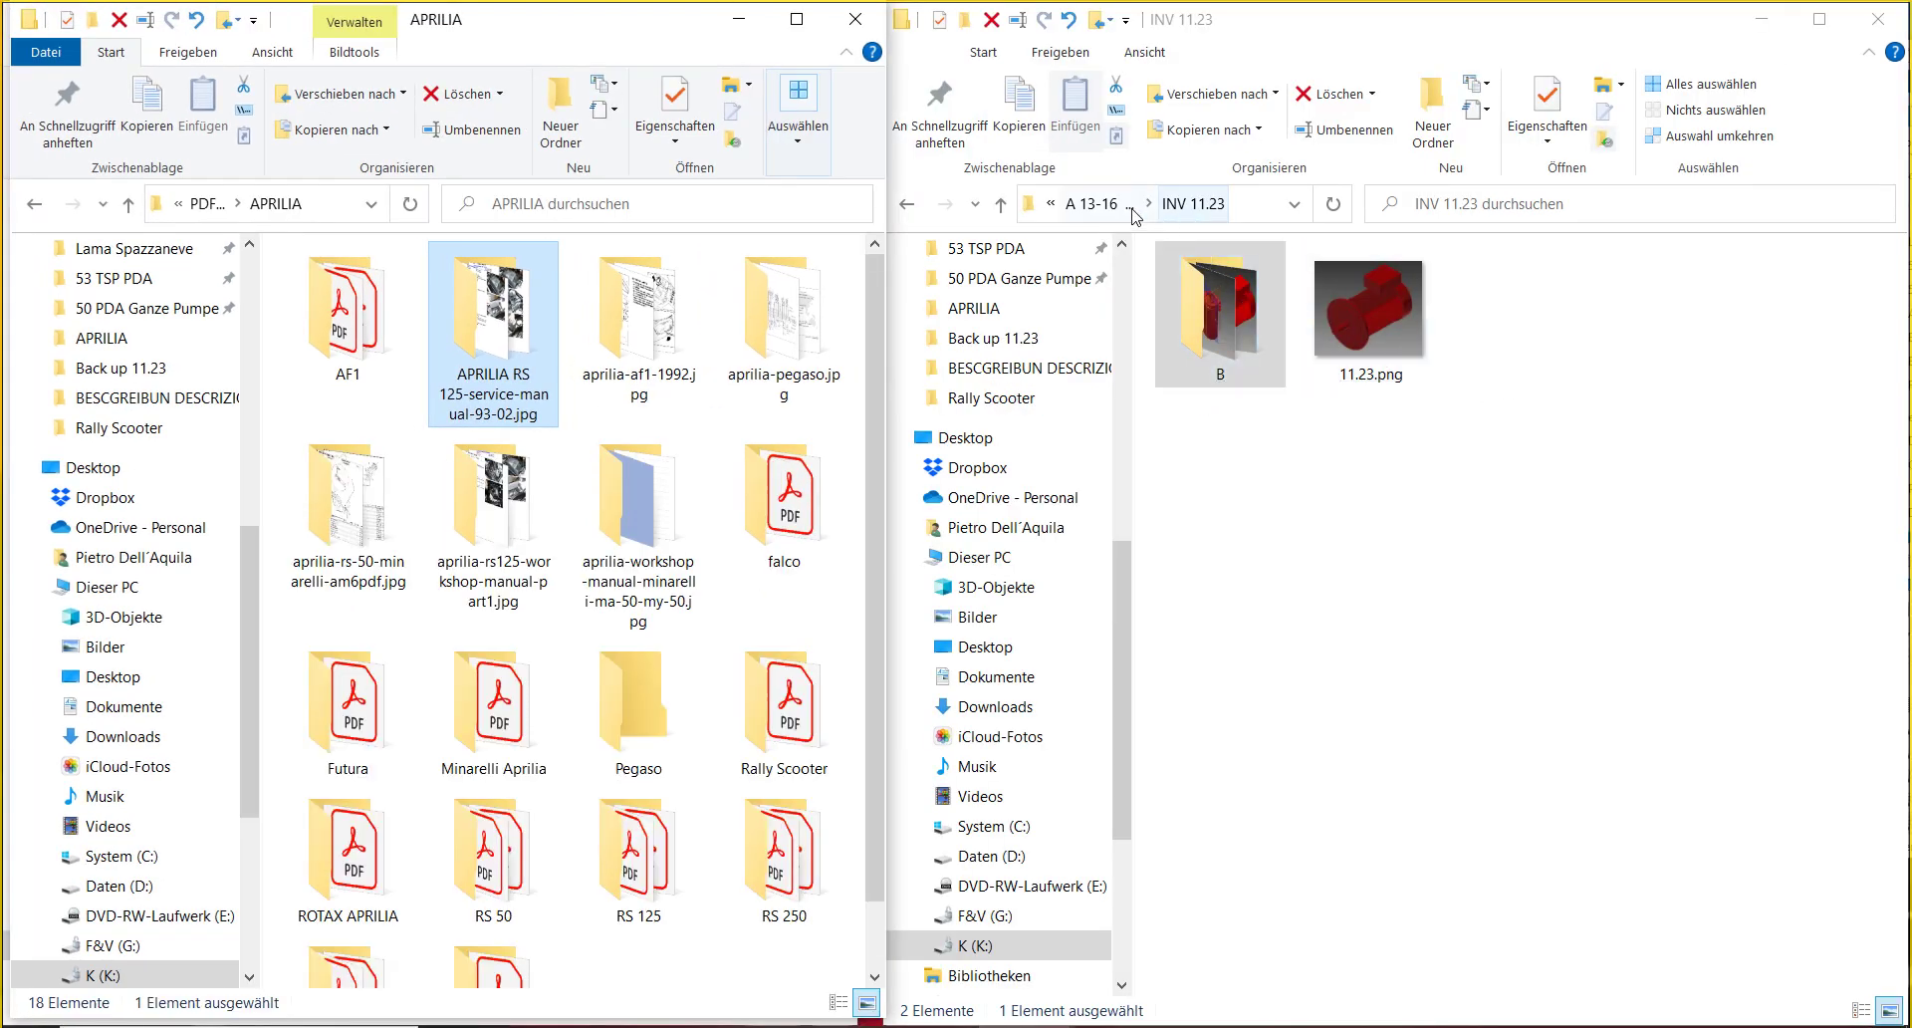
- Go up to the Motoren & Motori .23 folder and open its 2 Tempi .23 subfolder, down to P 11.23
click(1096, 203)
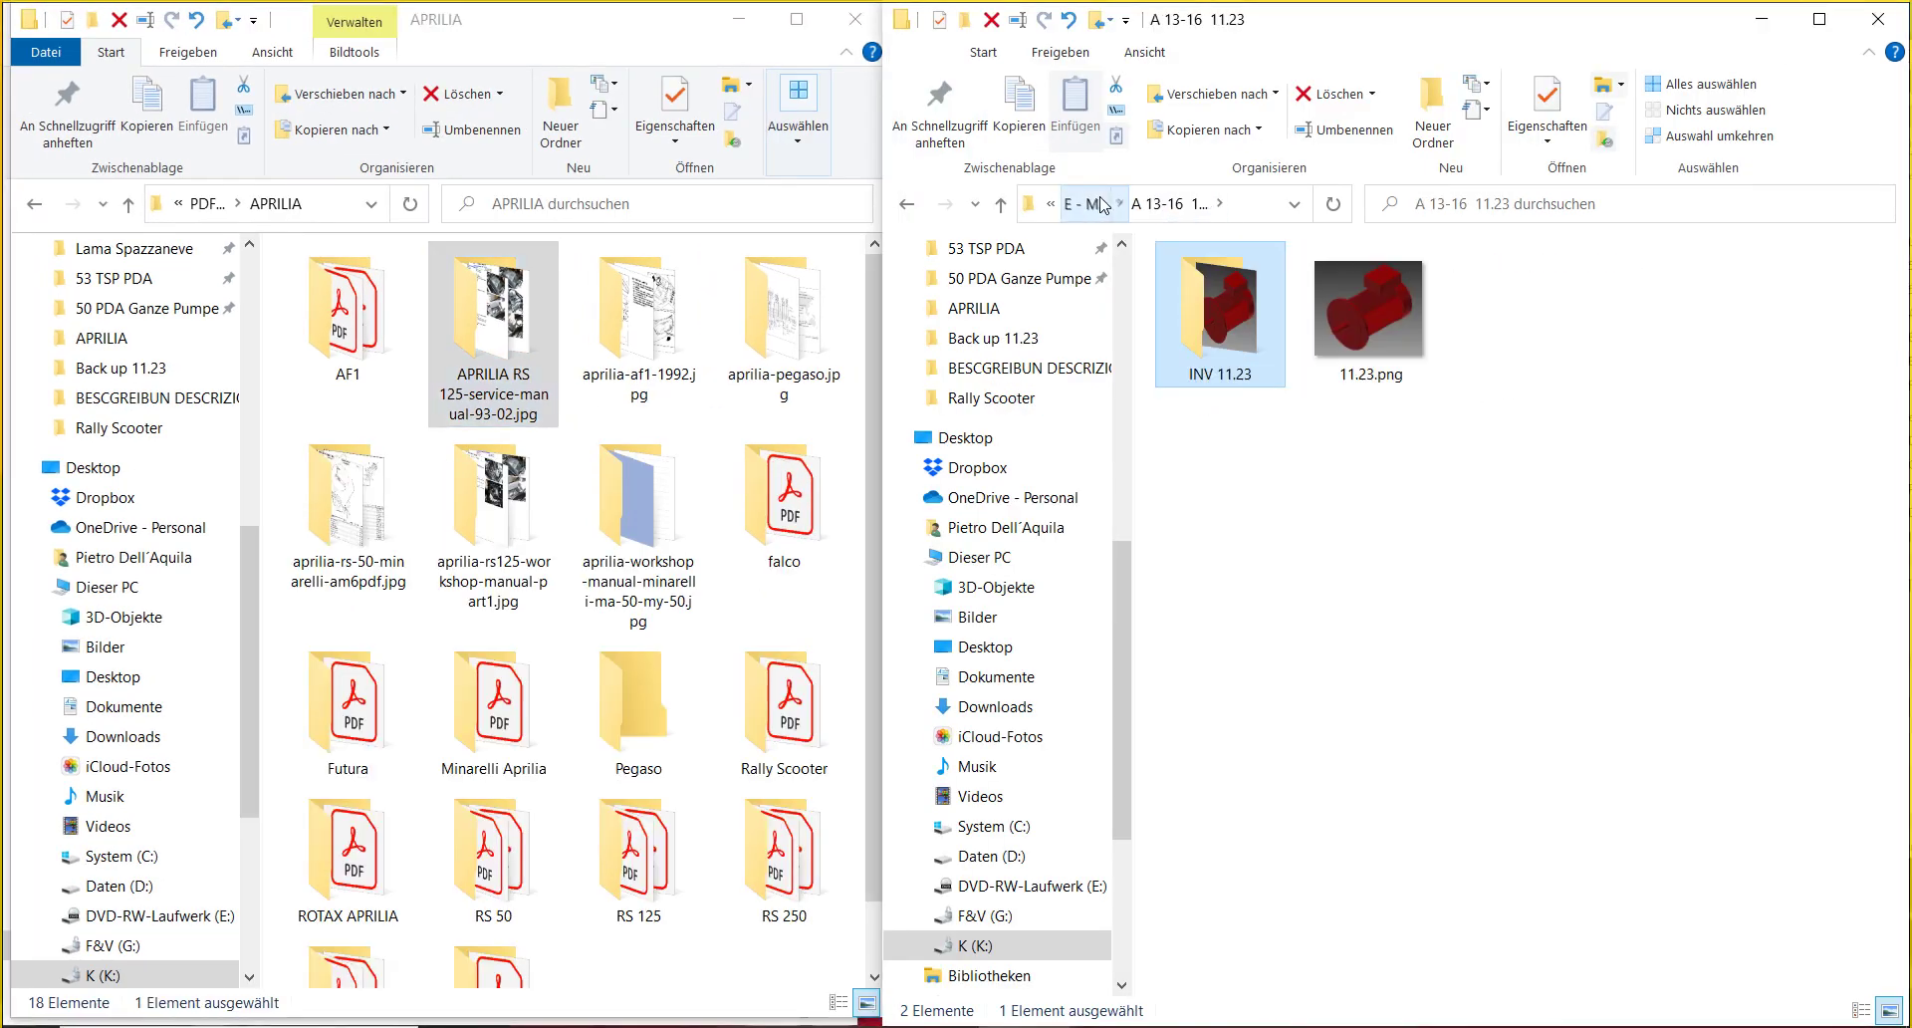
click(1101, 205)
click(1099, 205)
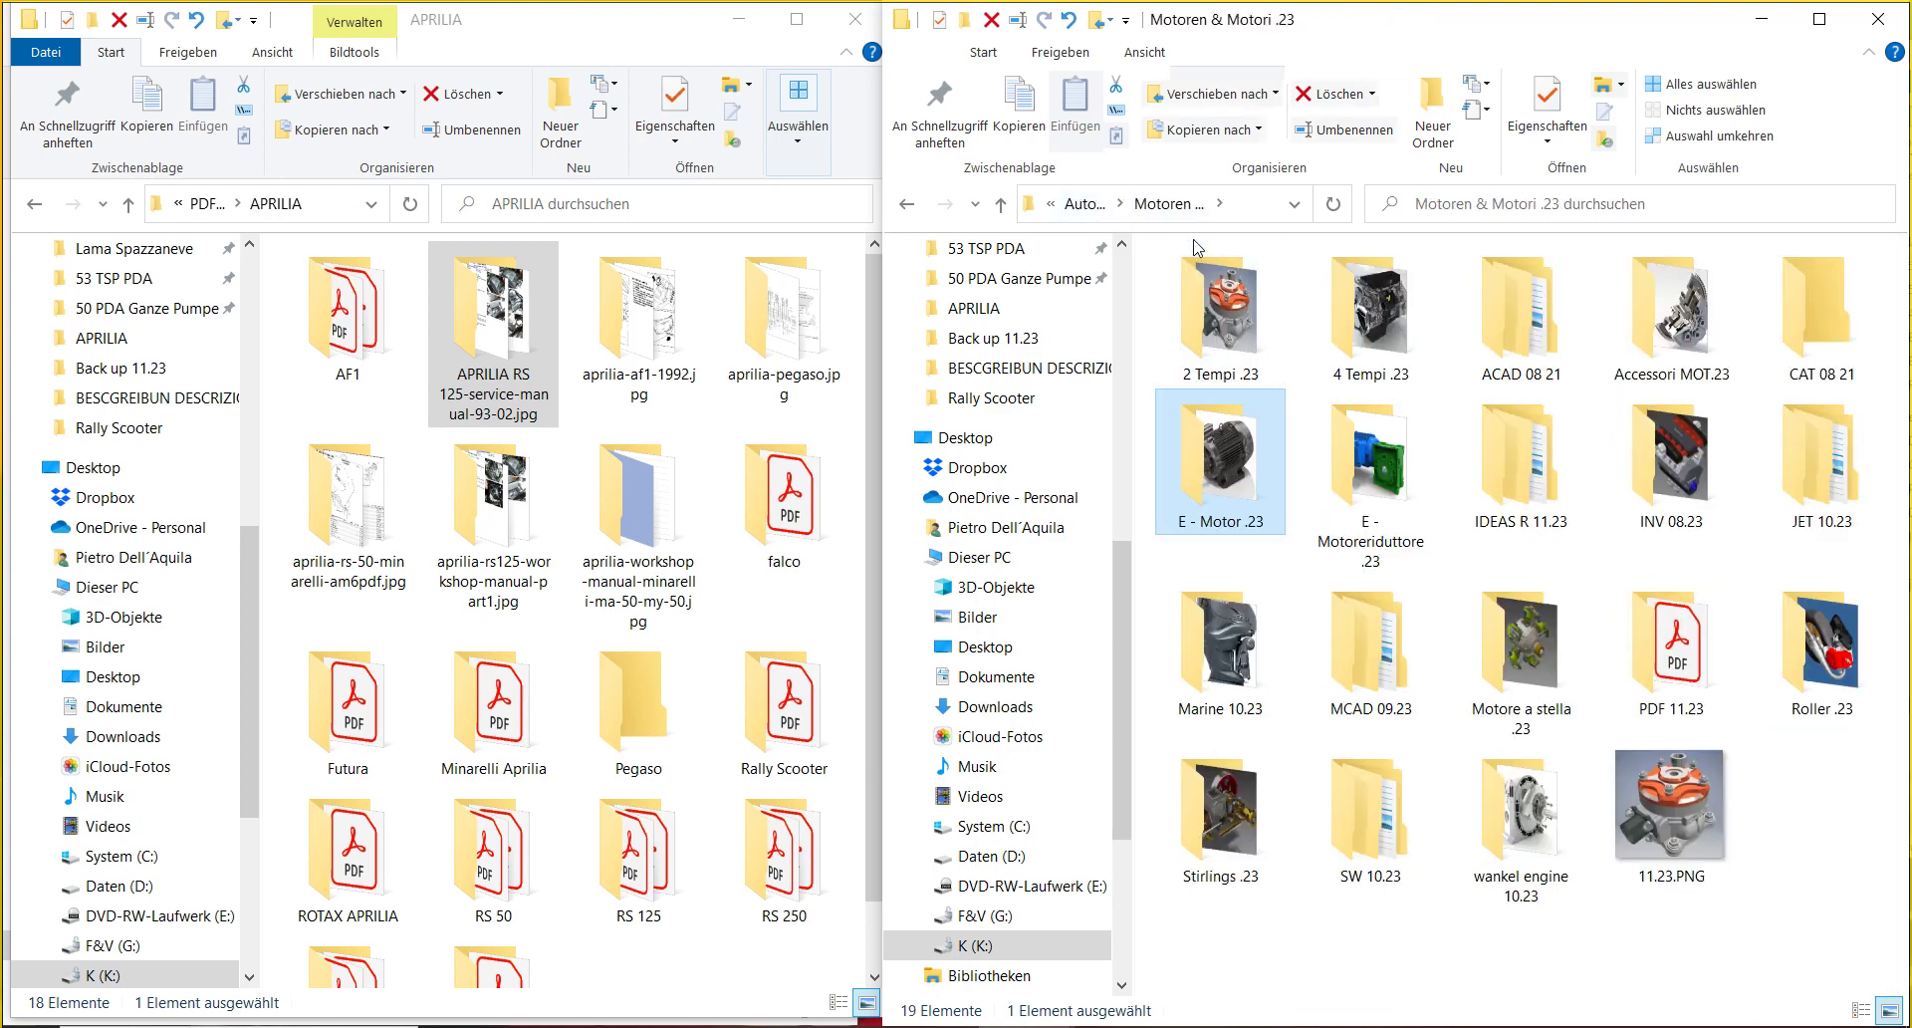
double_click(1217, 313)
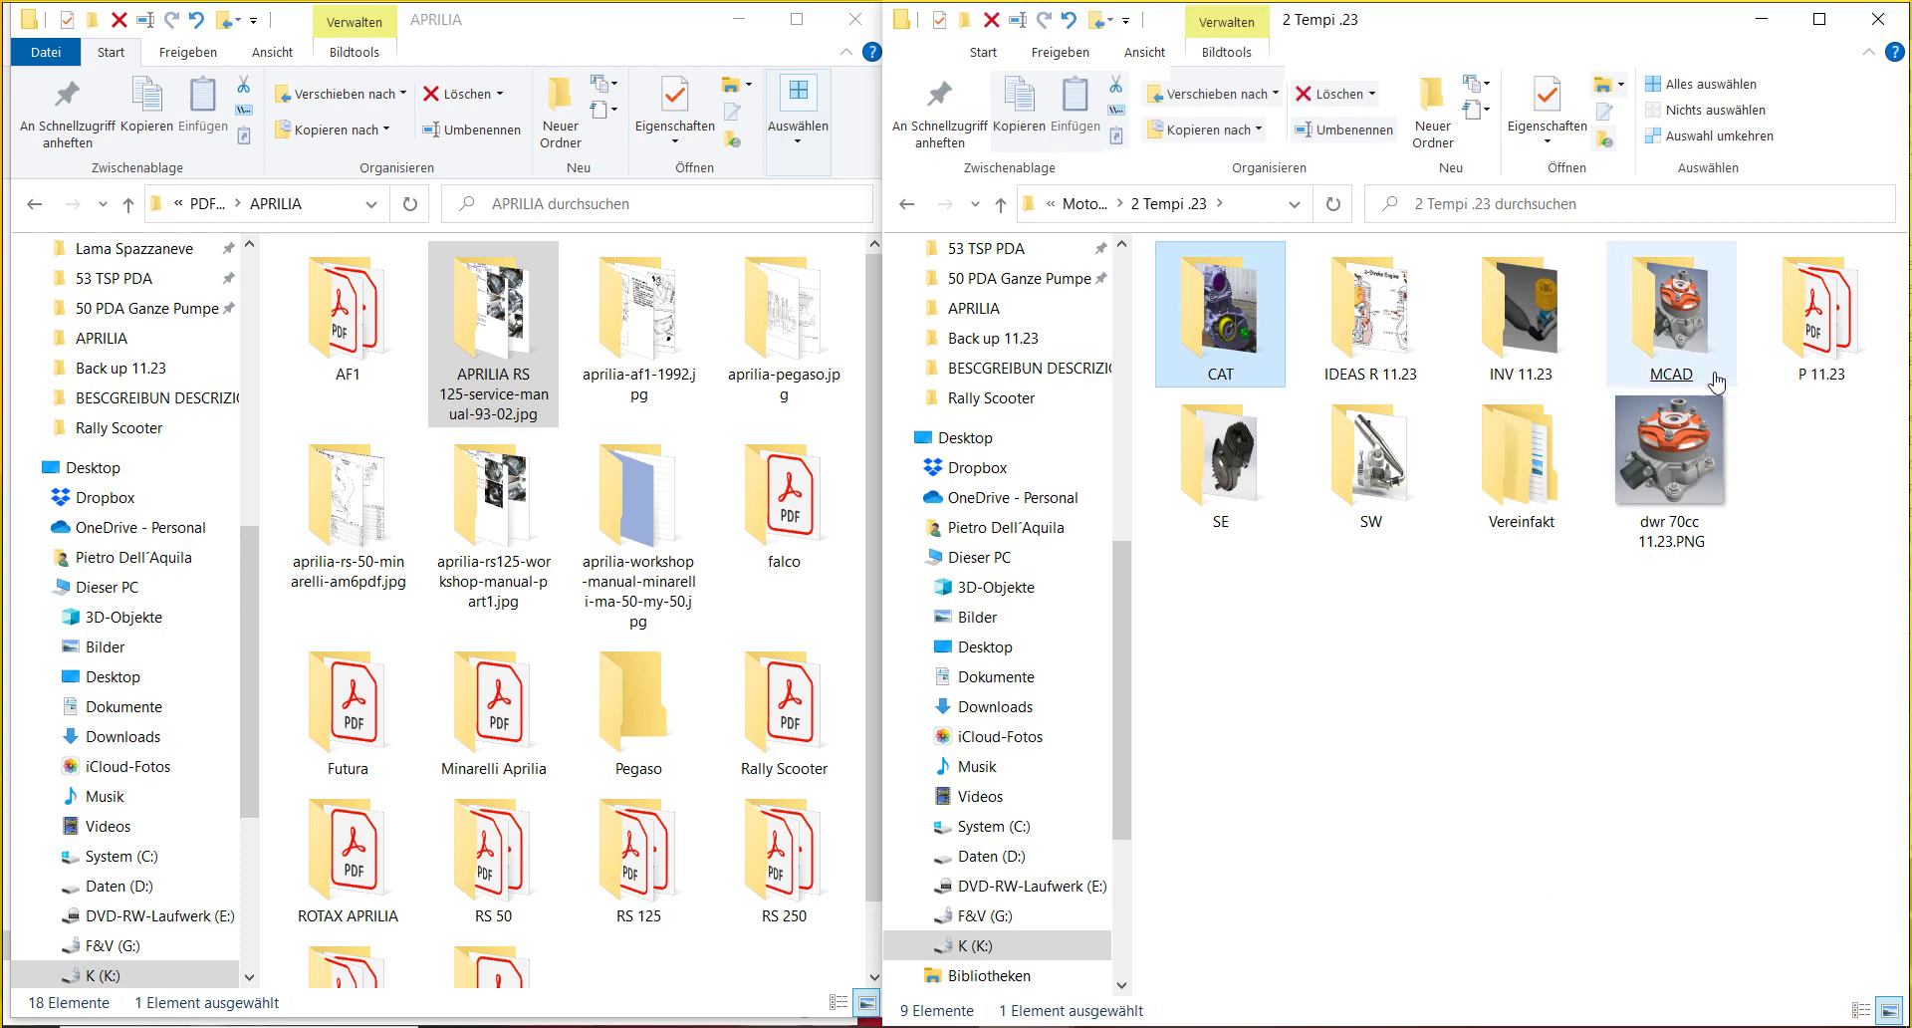
click(1807, 339)
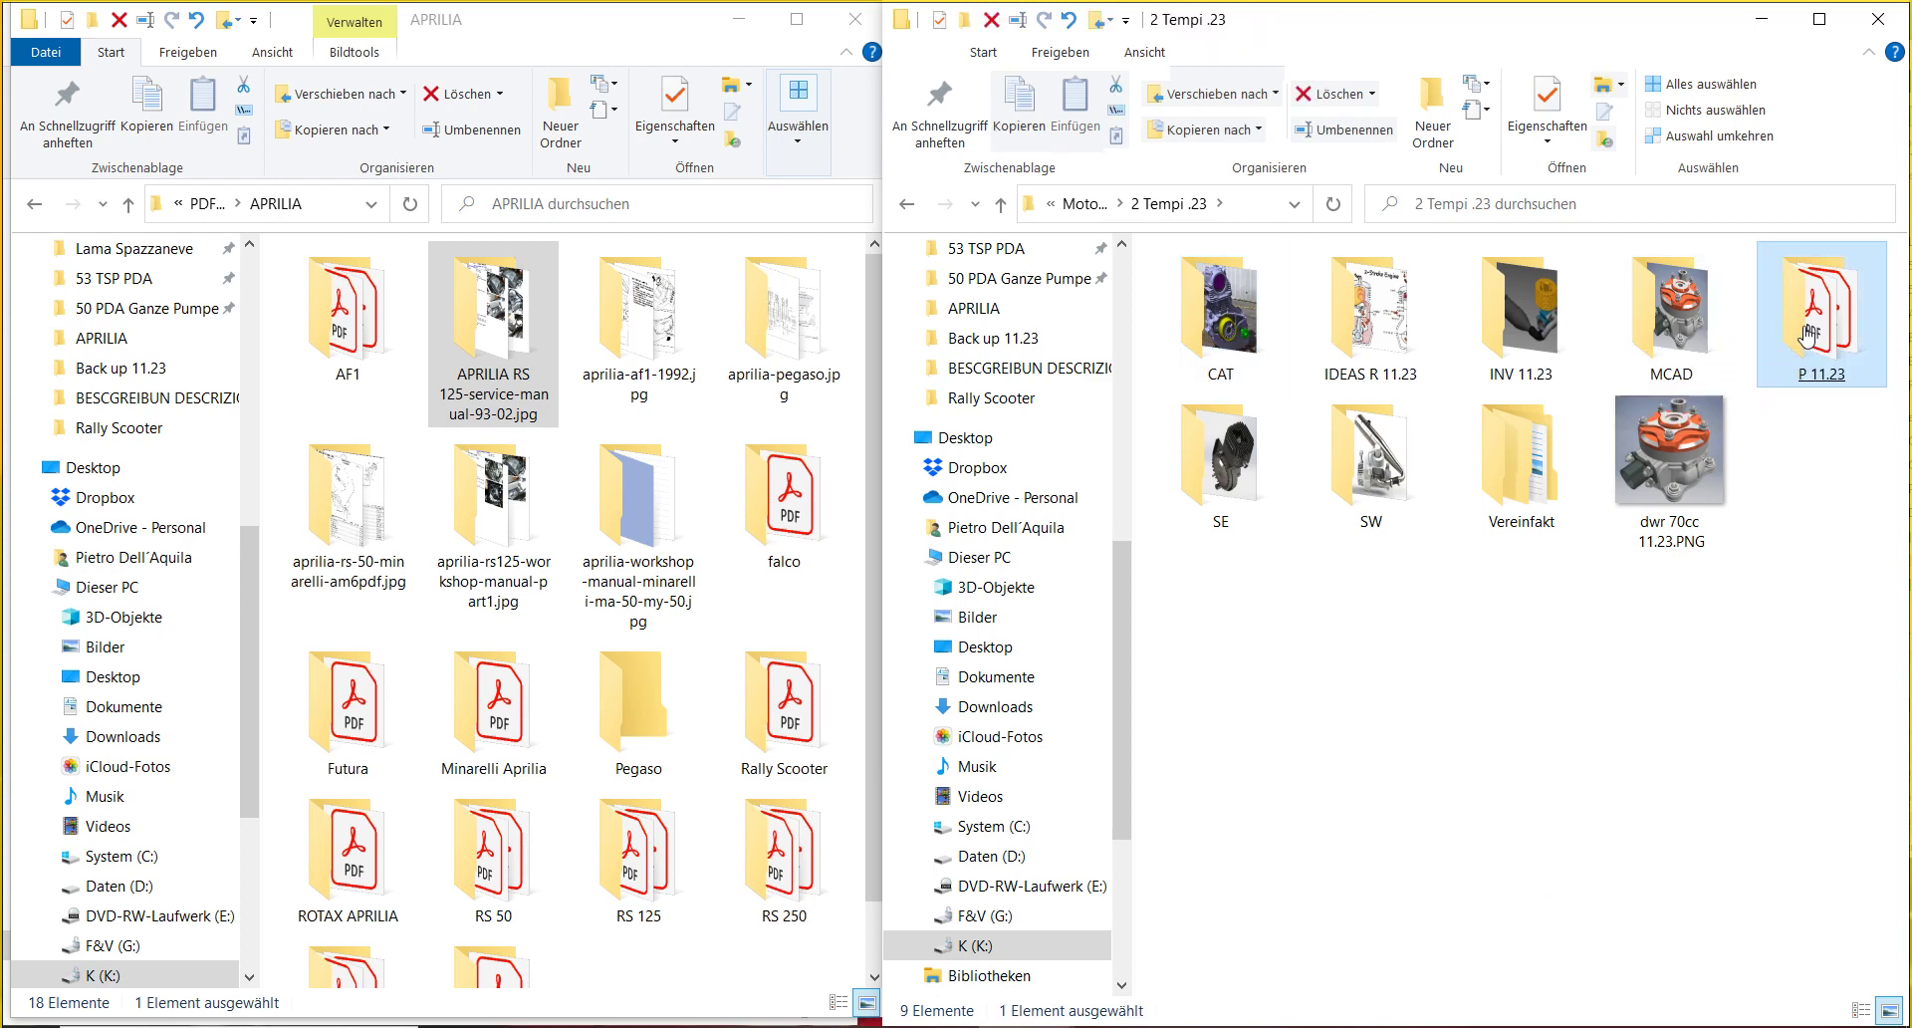
double_click(1807, 338)
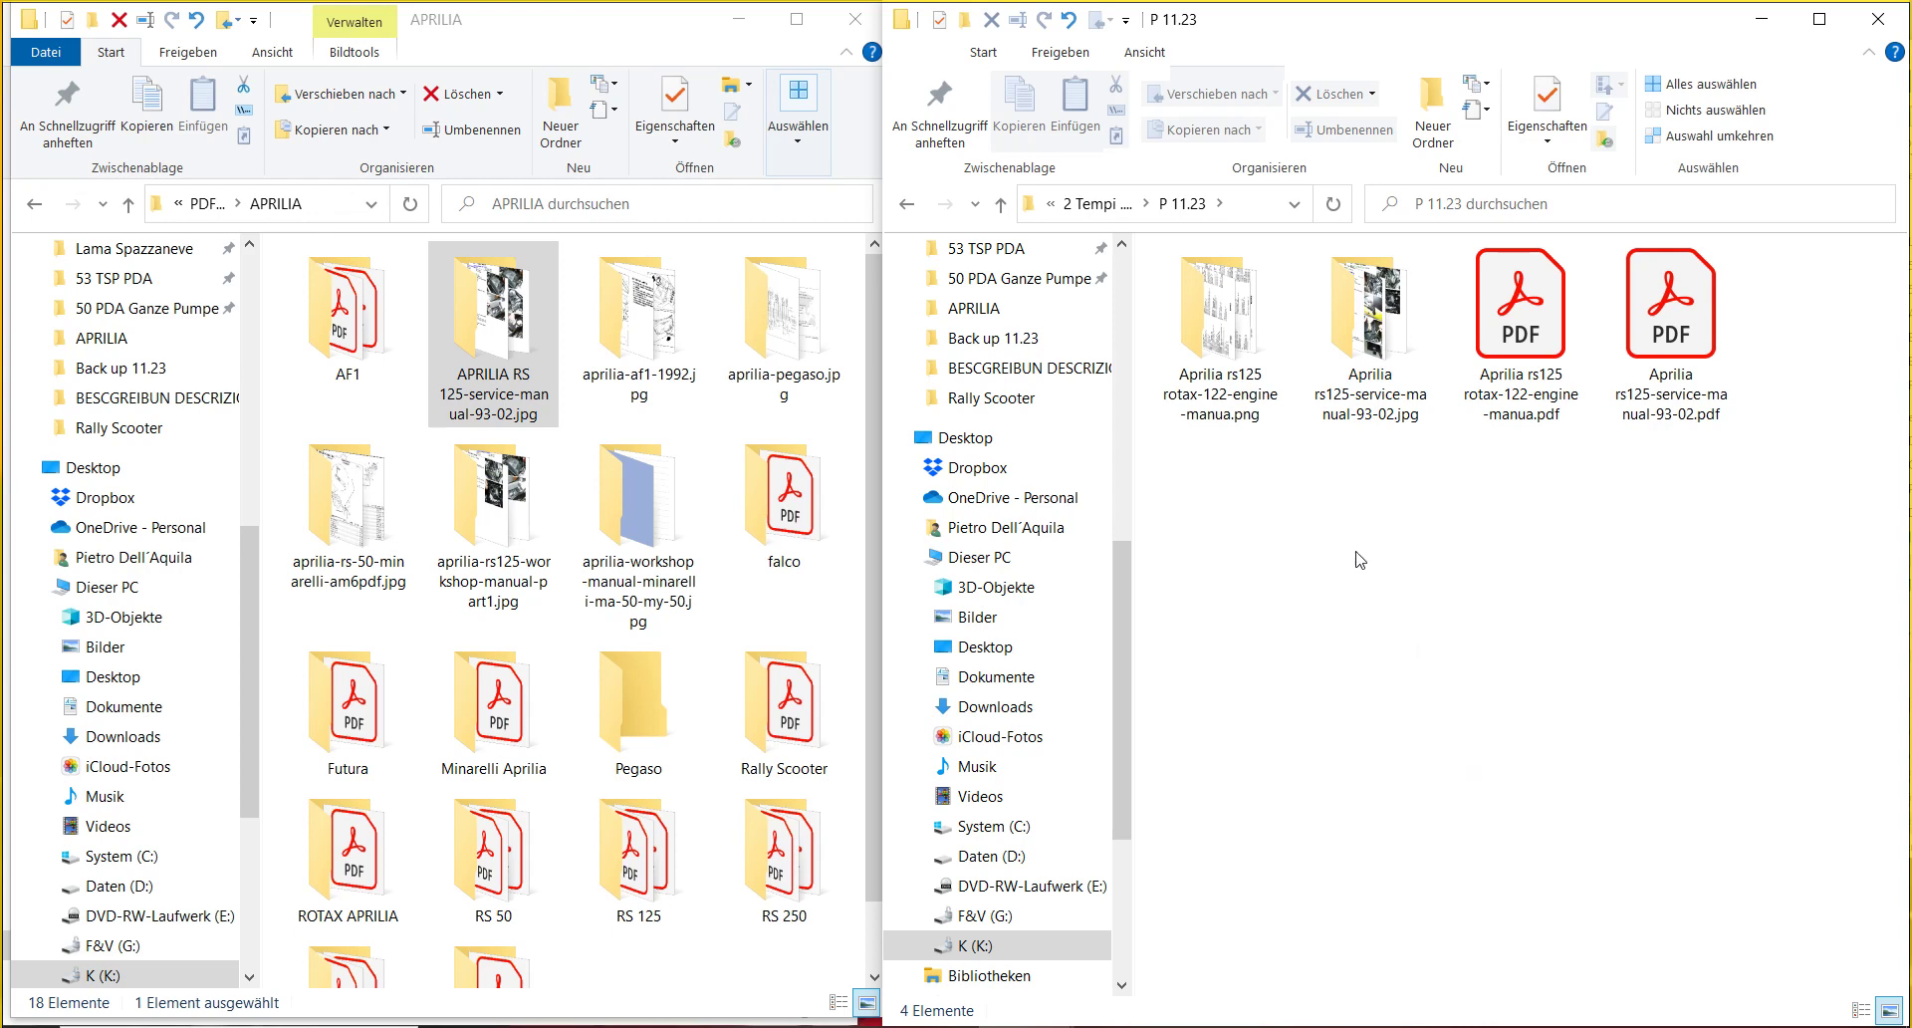
- Open the Aprilia rs125 rotax-122-engine-manua.png folder and look over its page thumbnails
double_click(1240, 398)
click(1239, 574)
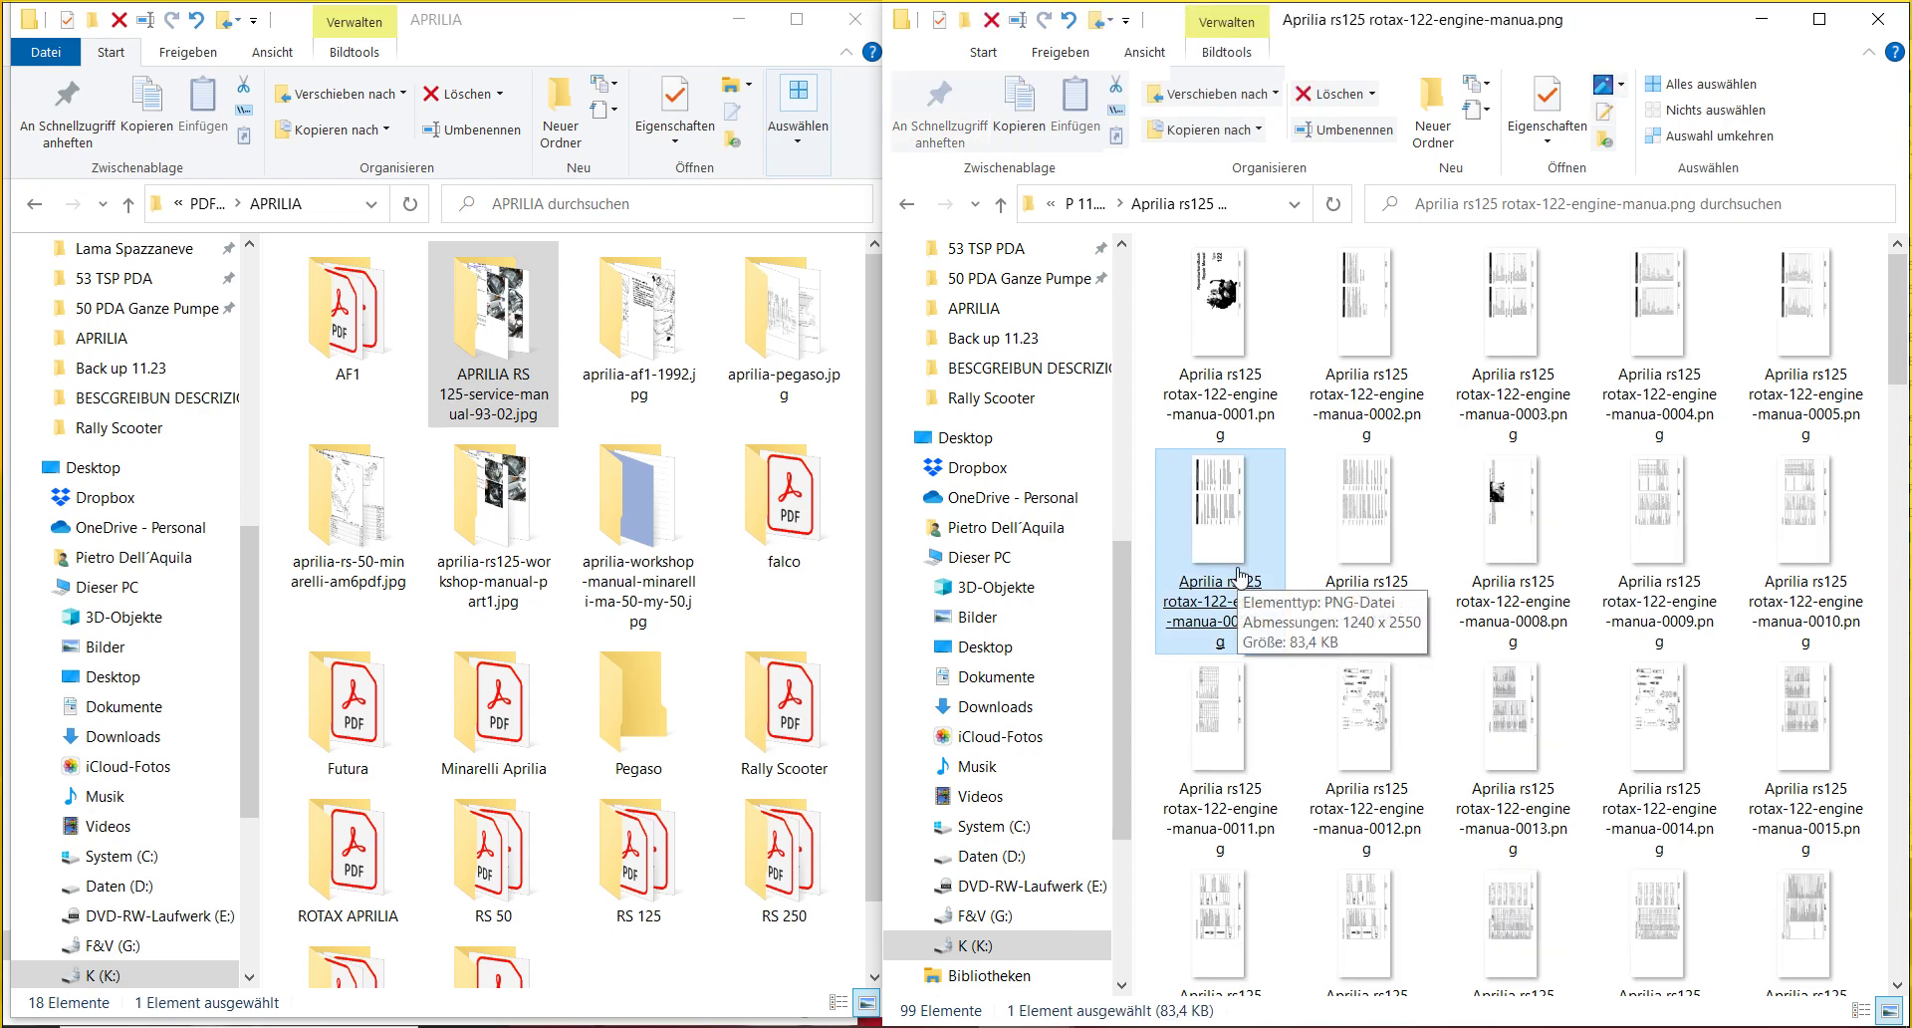
scroll(1239, 576, down, 10)
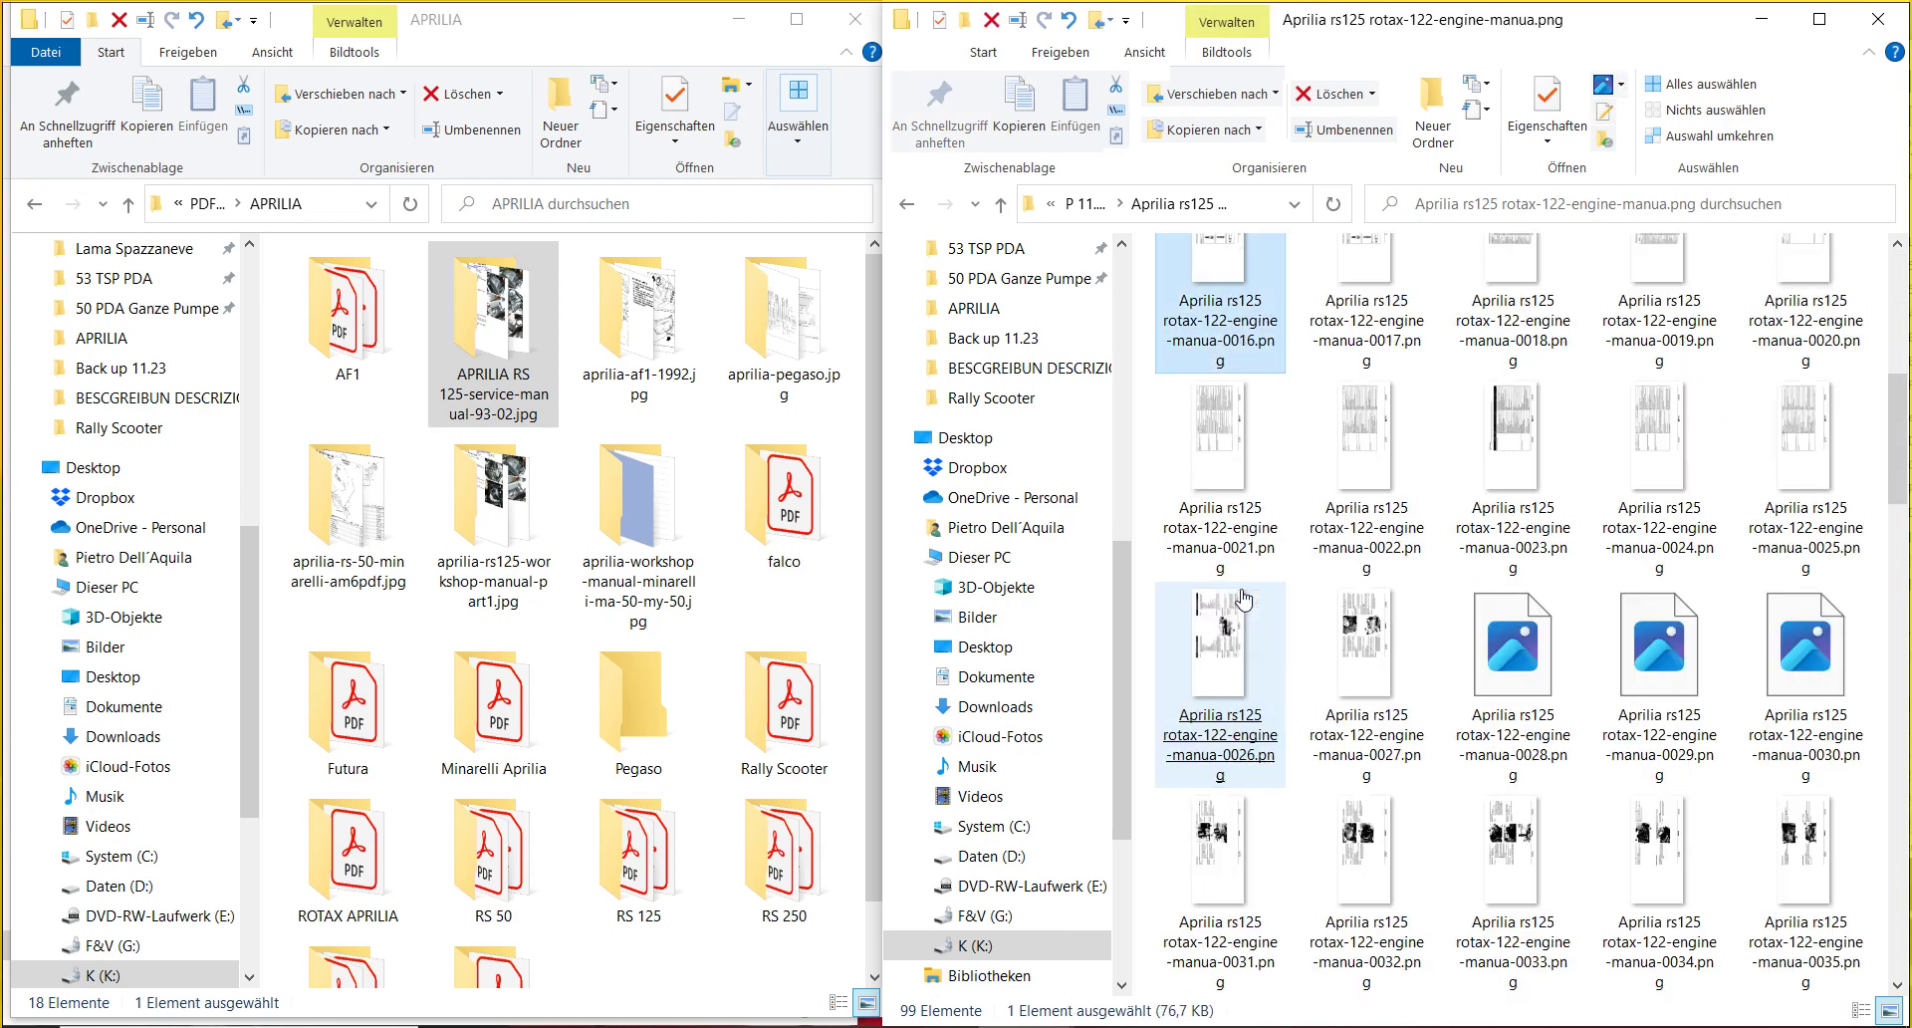
click(1243, 598)
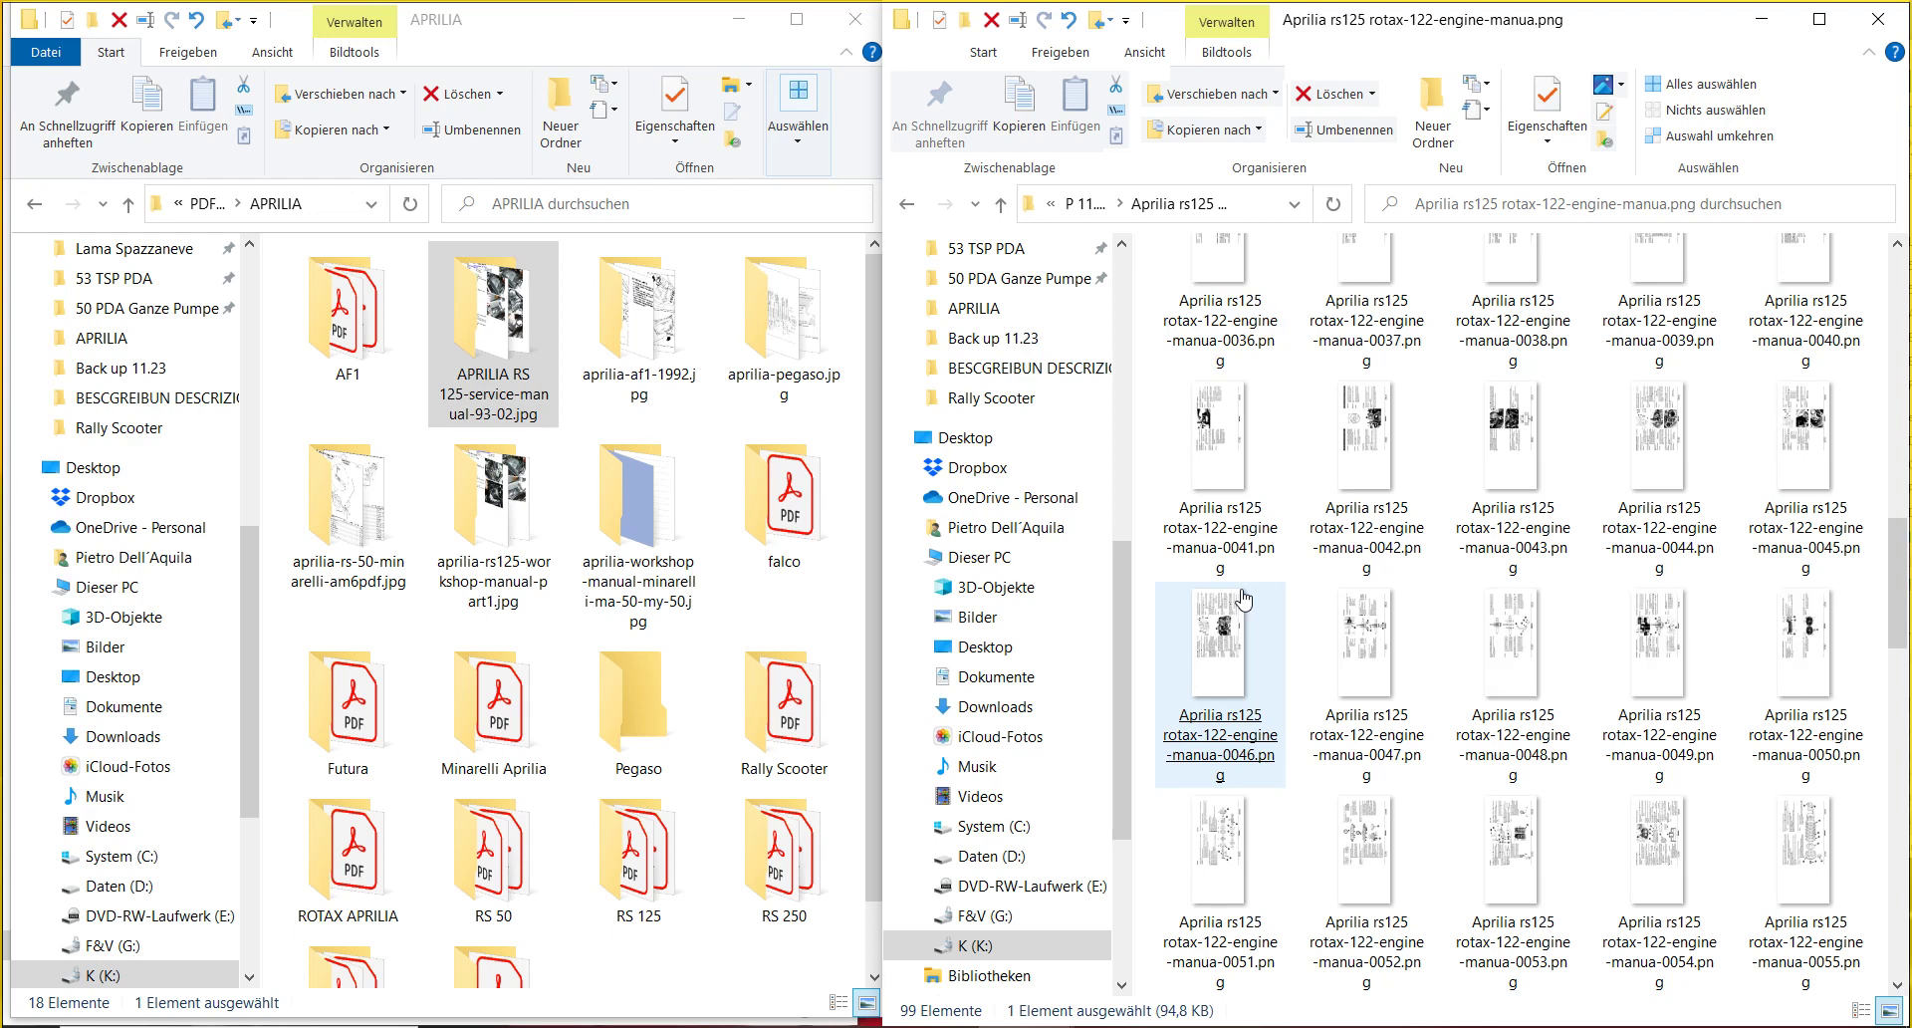
scroll(1250, 657, up, 10)
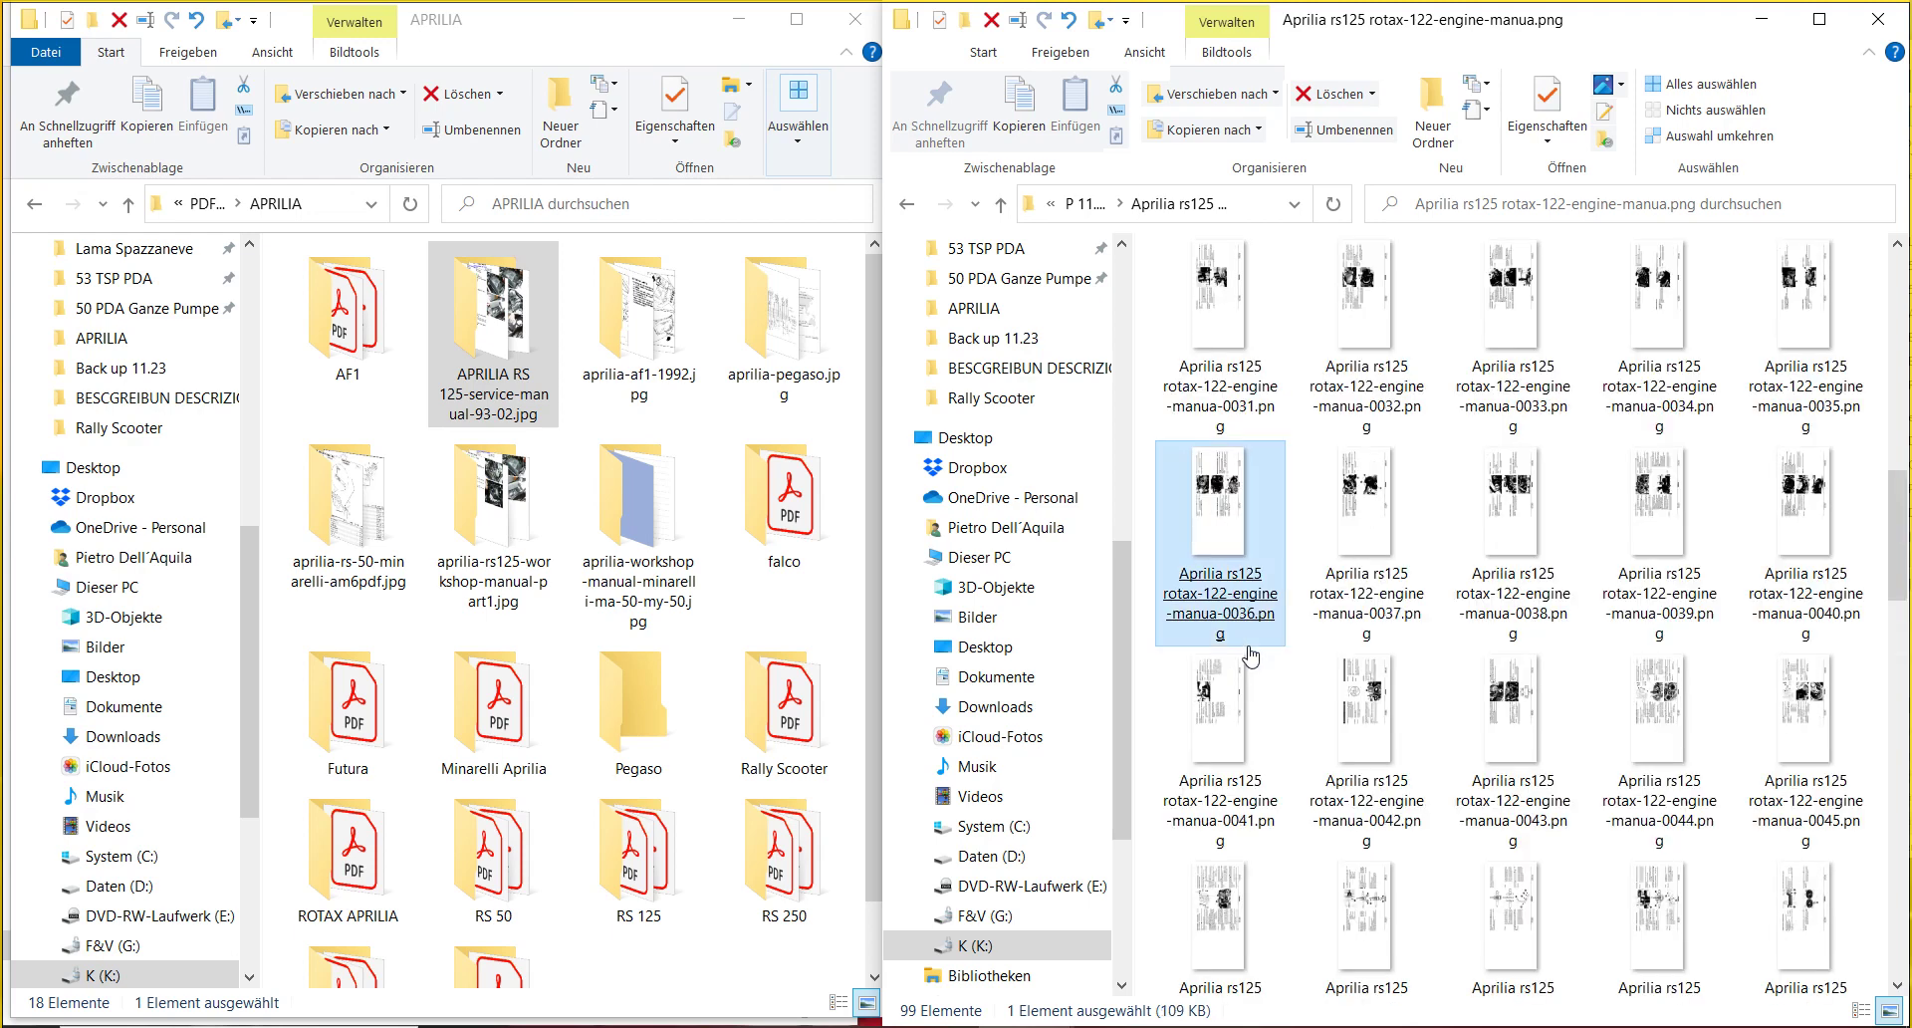
click(1253, 669)
- View the Rotax 122 manual images from page 0001 through 0017 to check their orientation, and close the viewer
double_click(1239, 300)
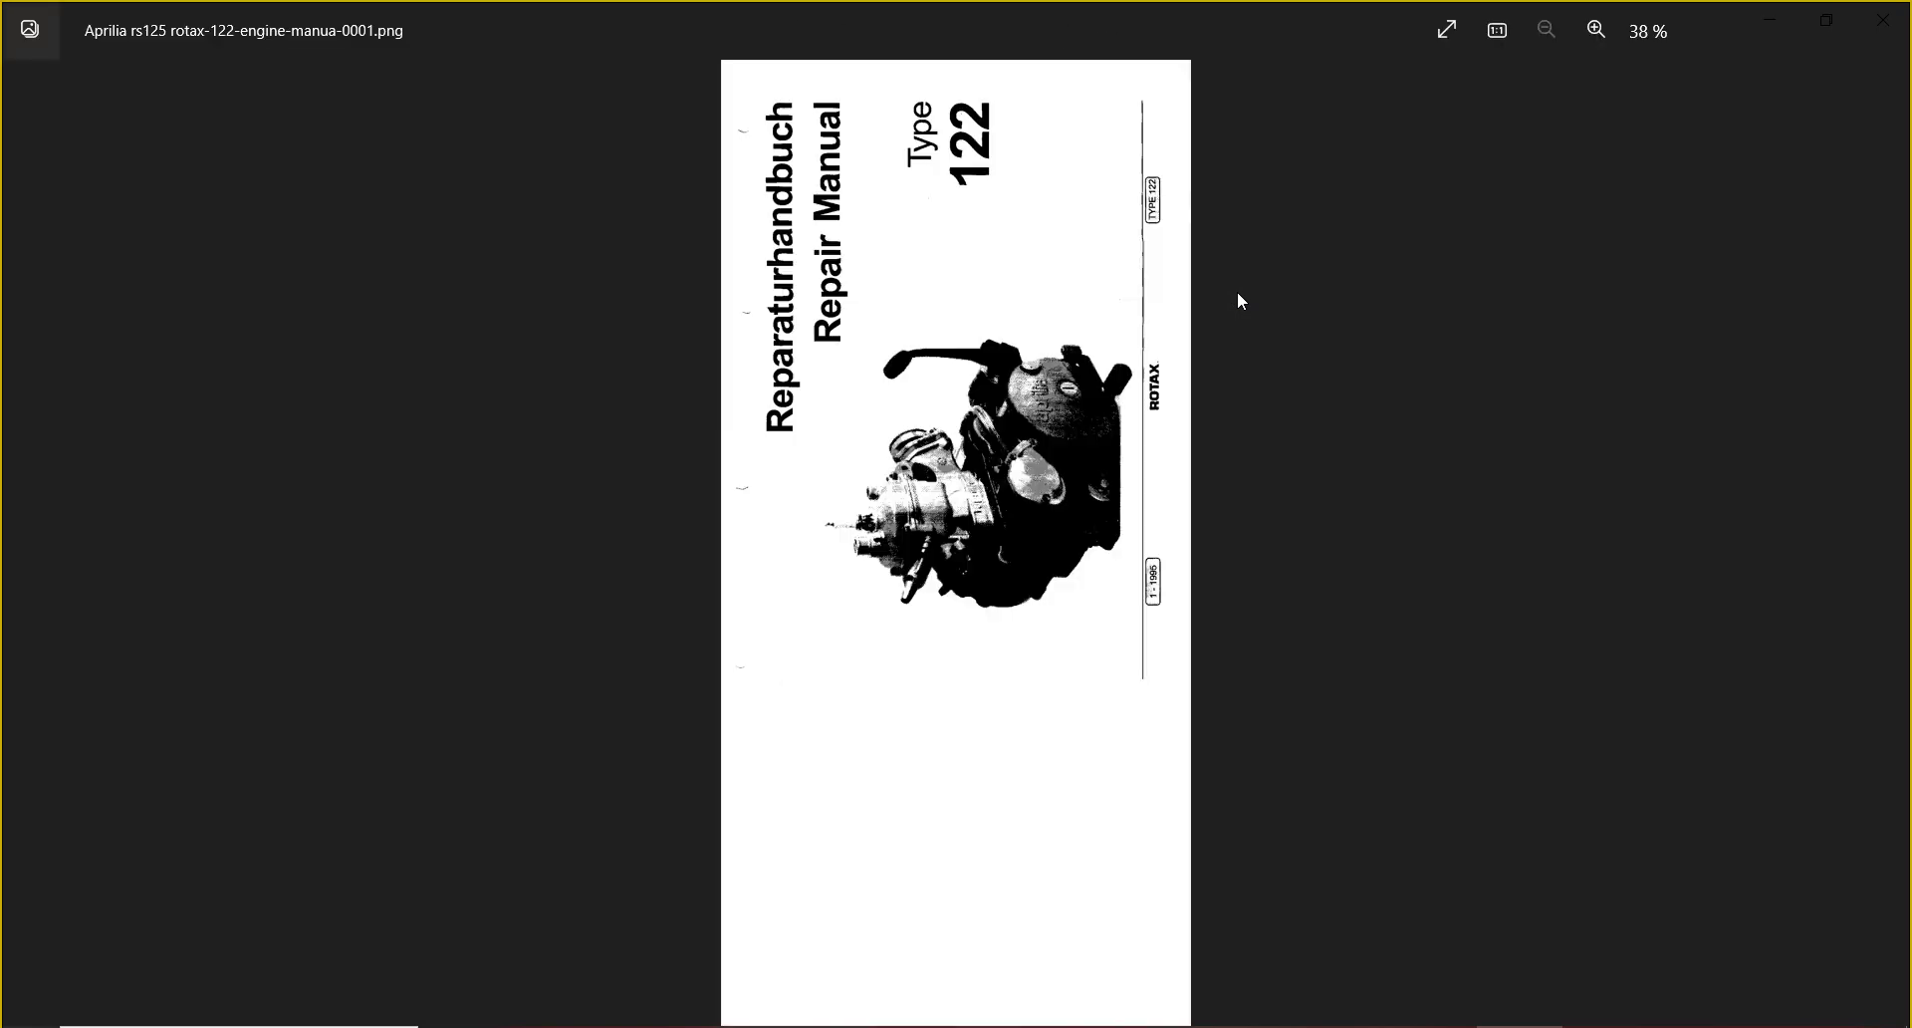
key(Right)
key(Right)
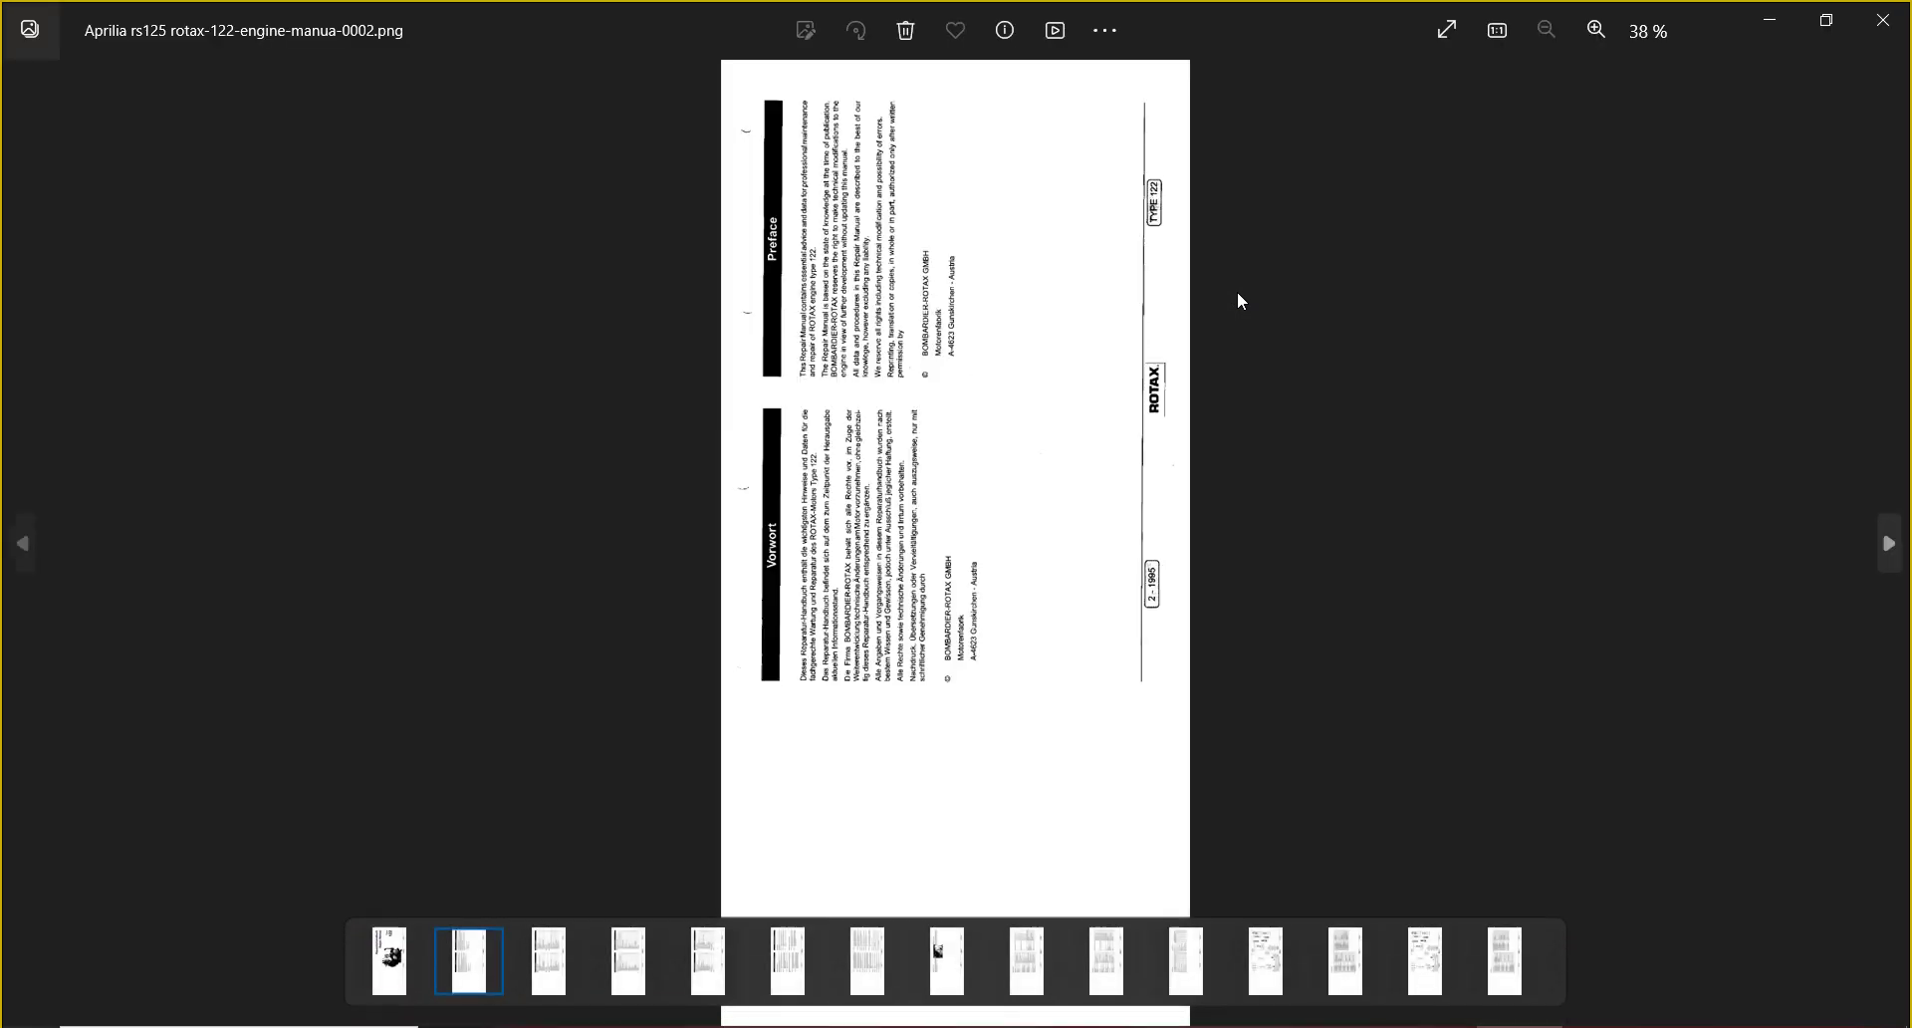
key(Right)
key(Right)
key(Right)
key(Right)
key(Right)
key(Right)
key(Right)
key(Right)
key(Right)
key(Right)
key(Right)
key(Right)
key(Right)
key(Right)
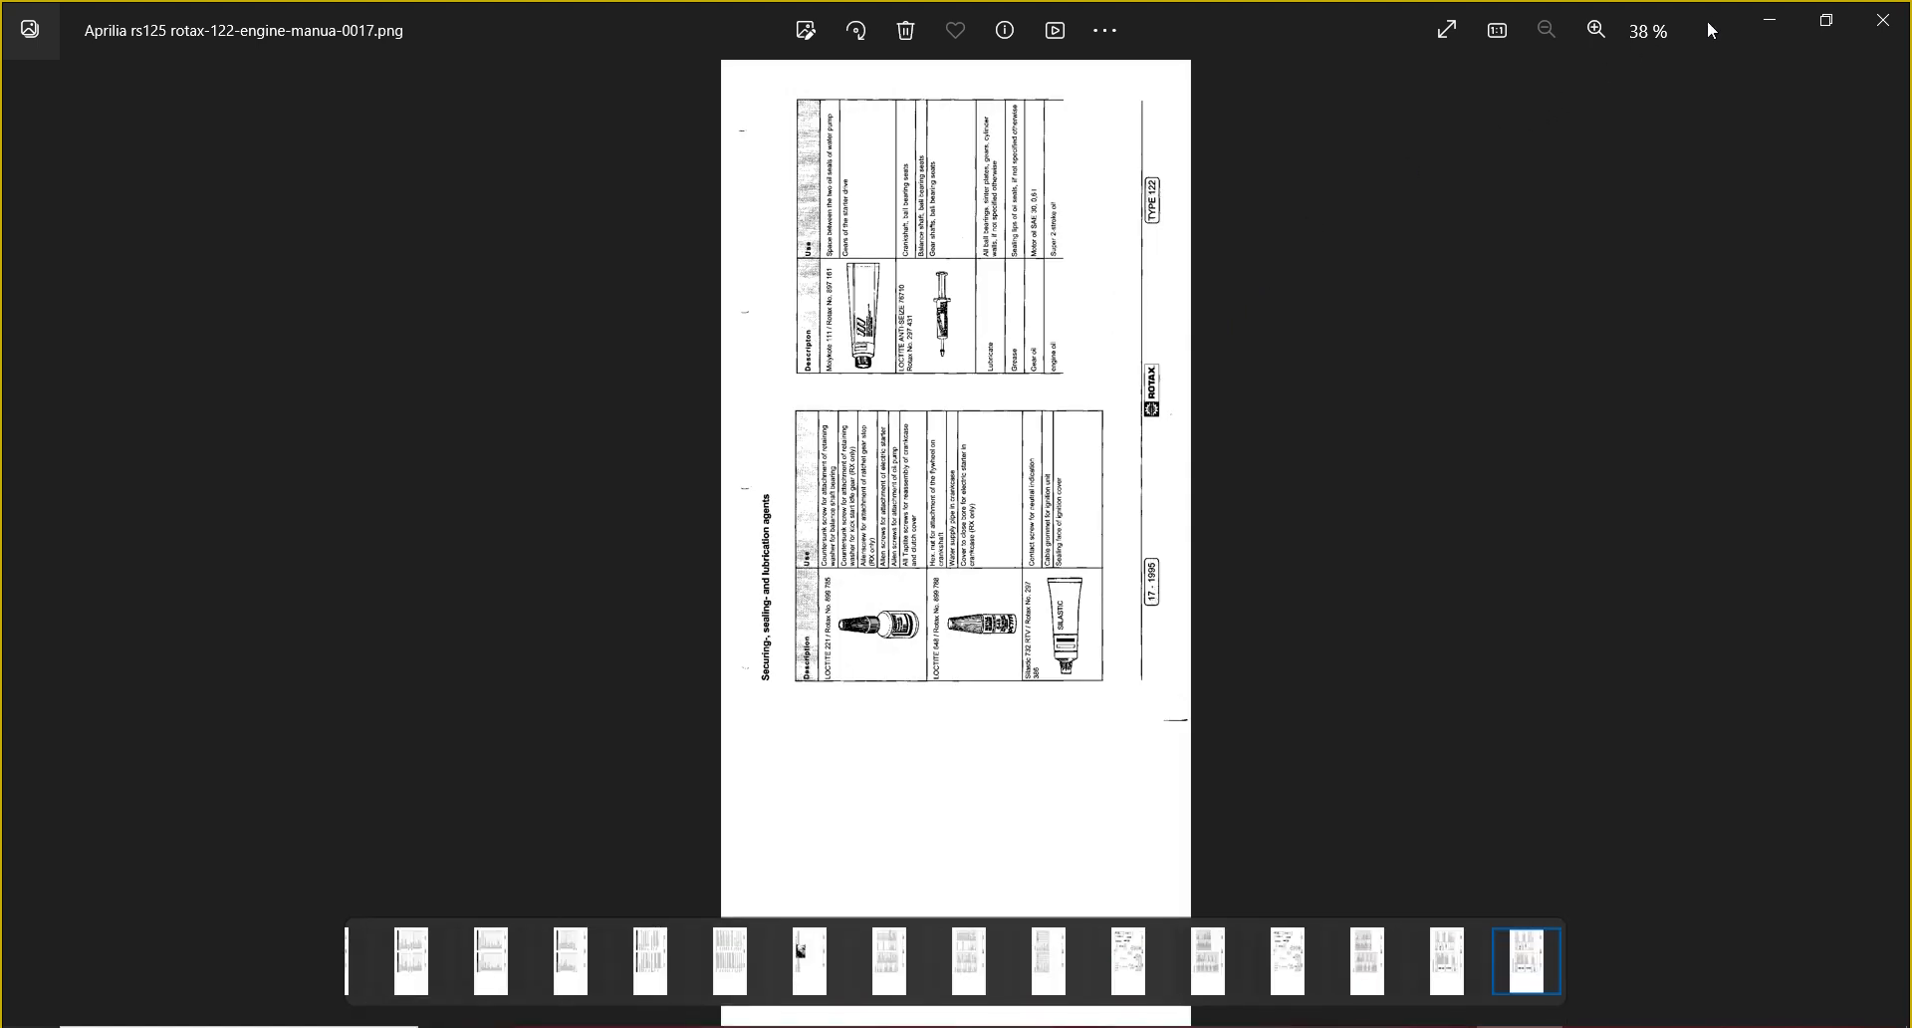
click(1879, 26)
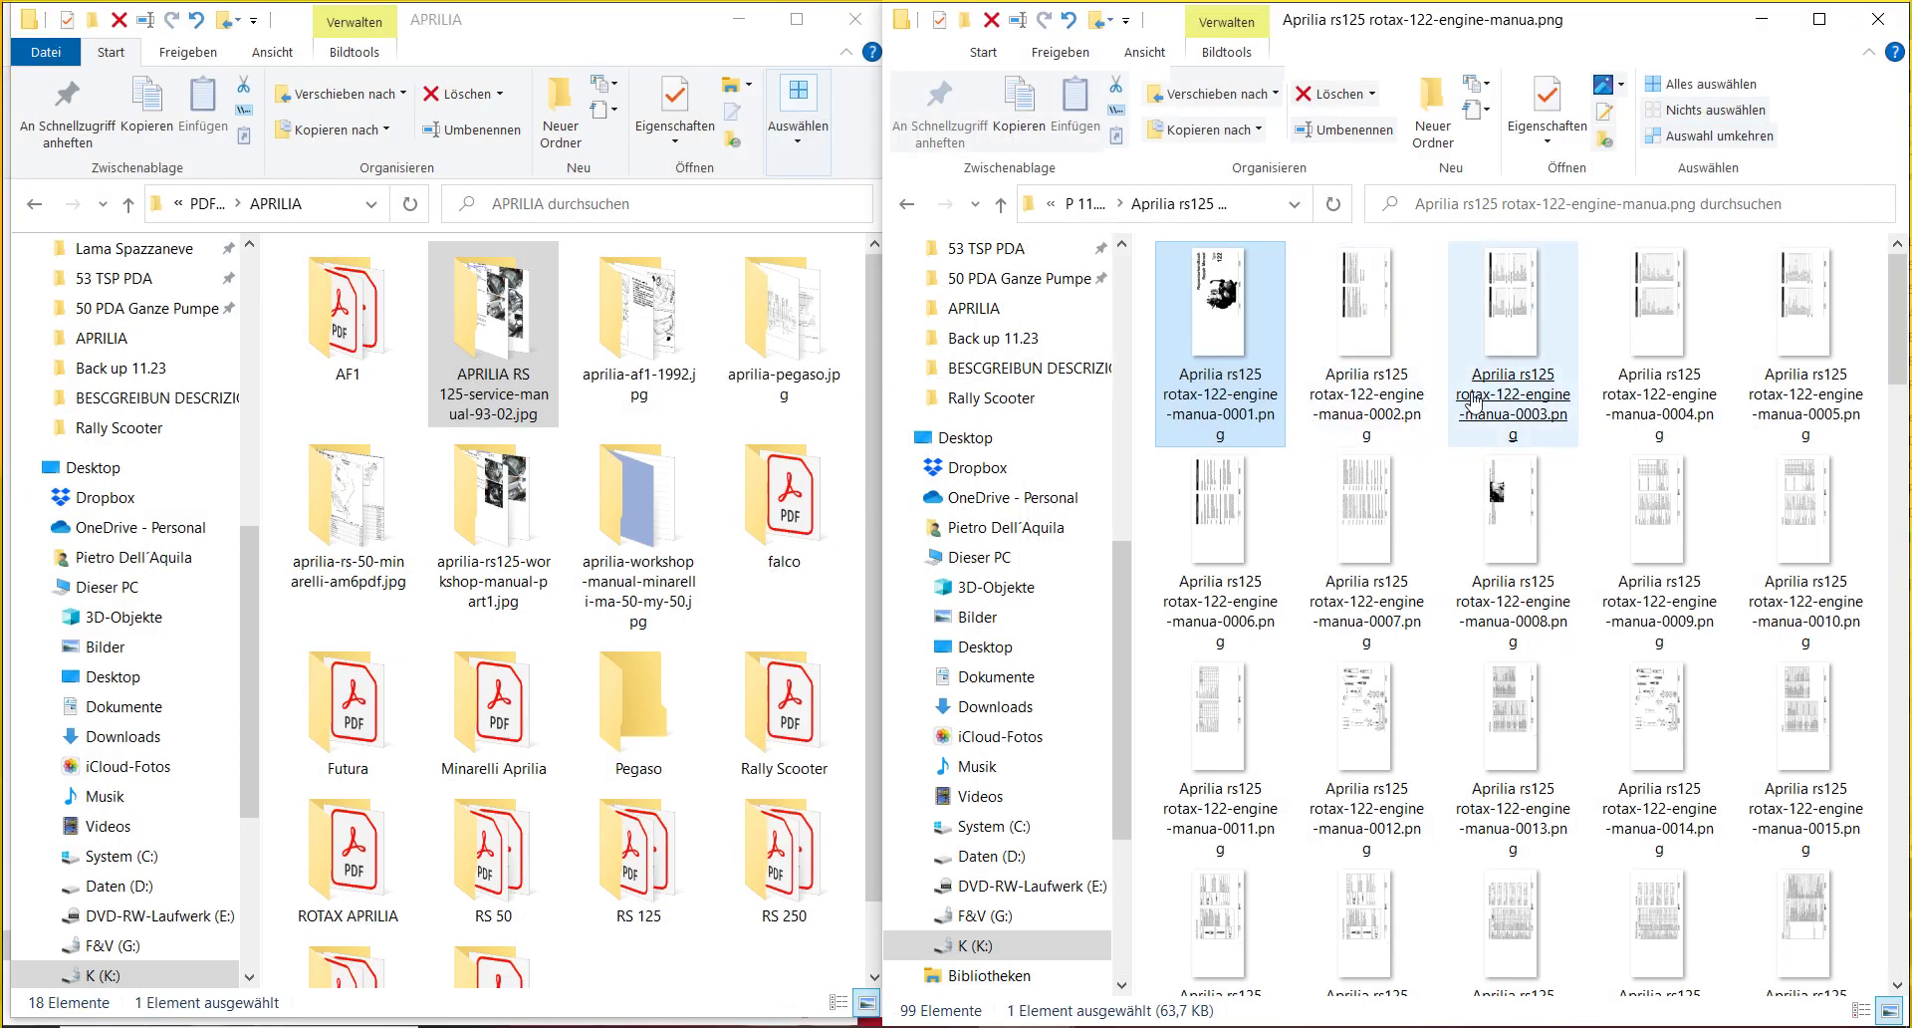
- Narrow the navigation pane, select all the Rotax 122 manual page images and rotate them to the right
drag(1128, 700, 1043, 700)
drag(1050, 345, 1337, 1004)
drag(1340, 994, 1822, 990)
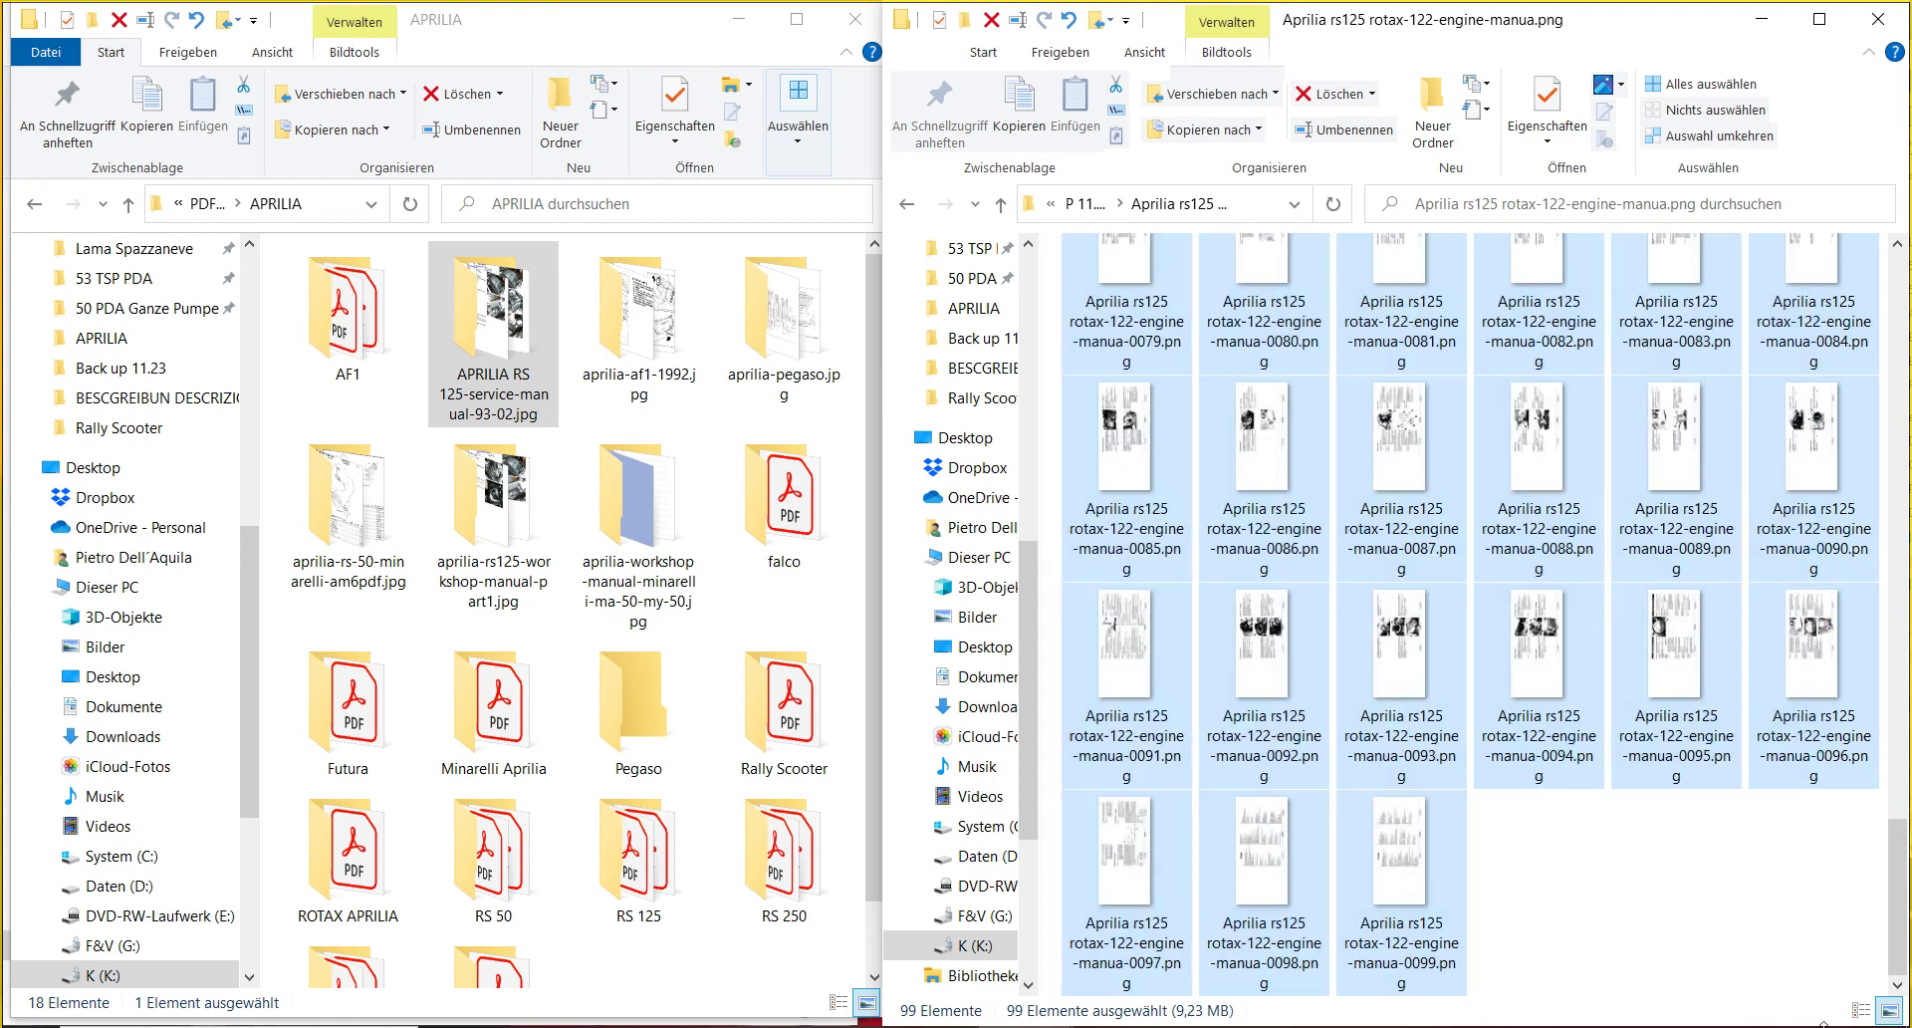
right_click(1527, 621)
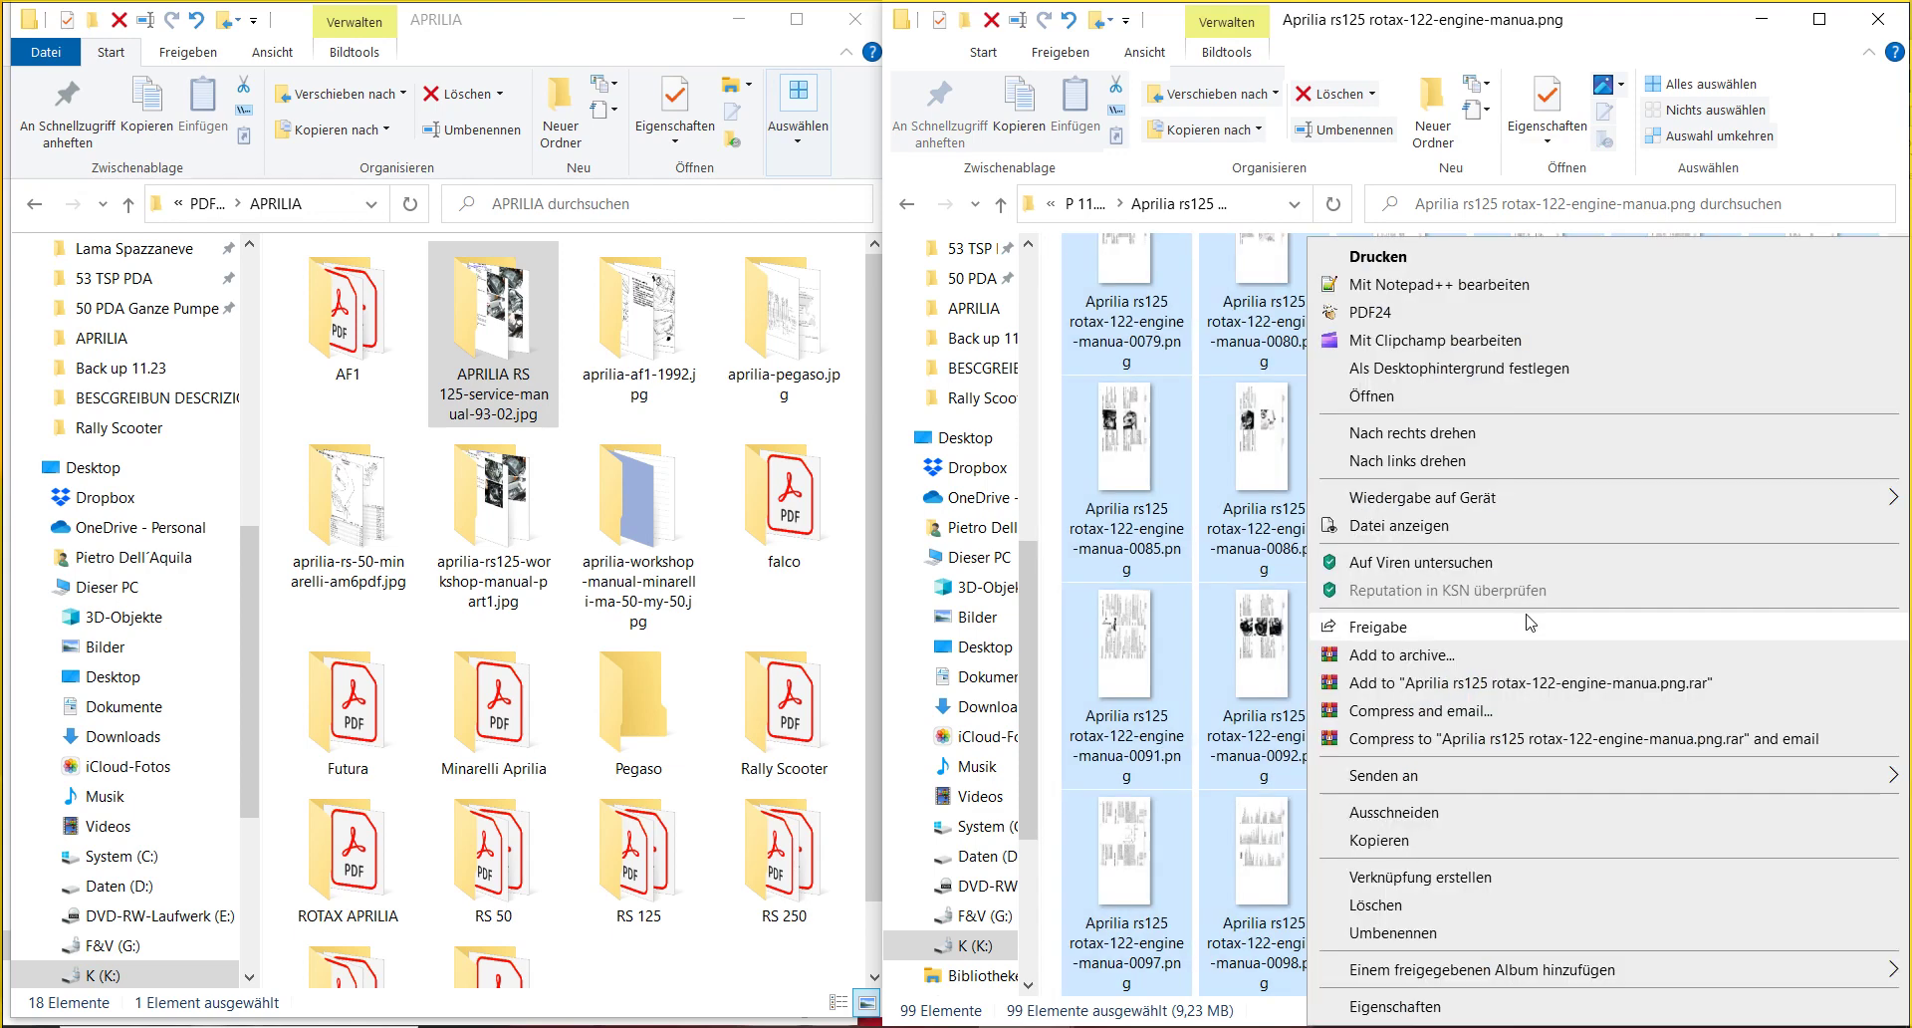
click(1514, 451)
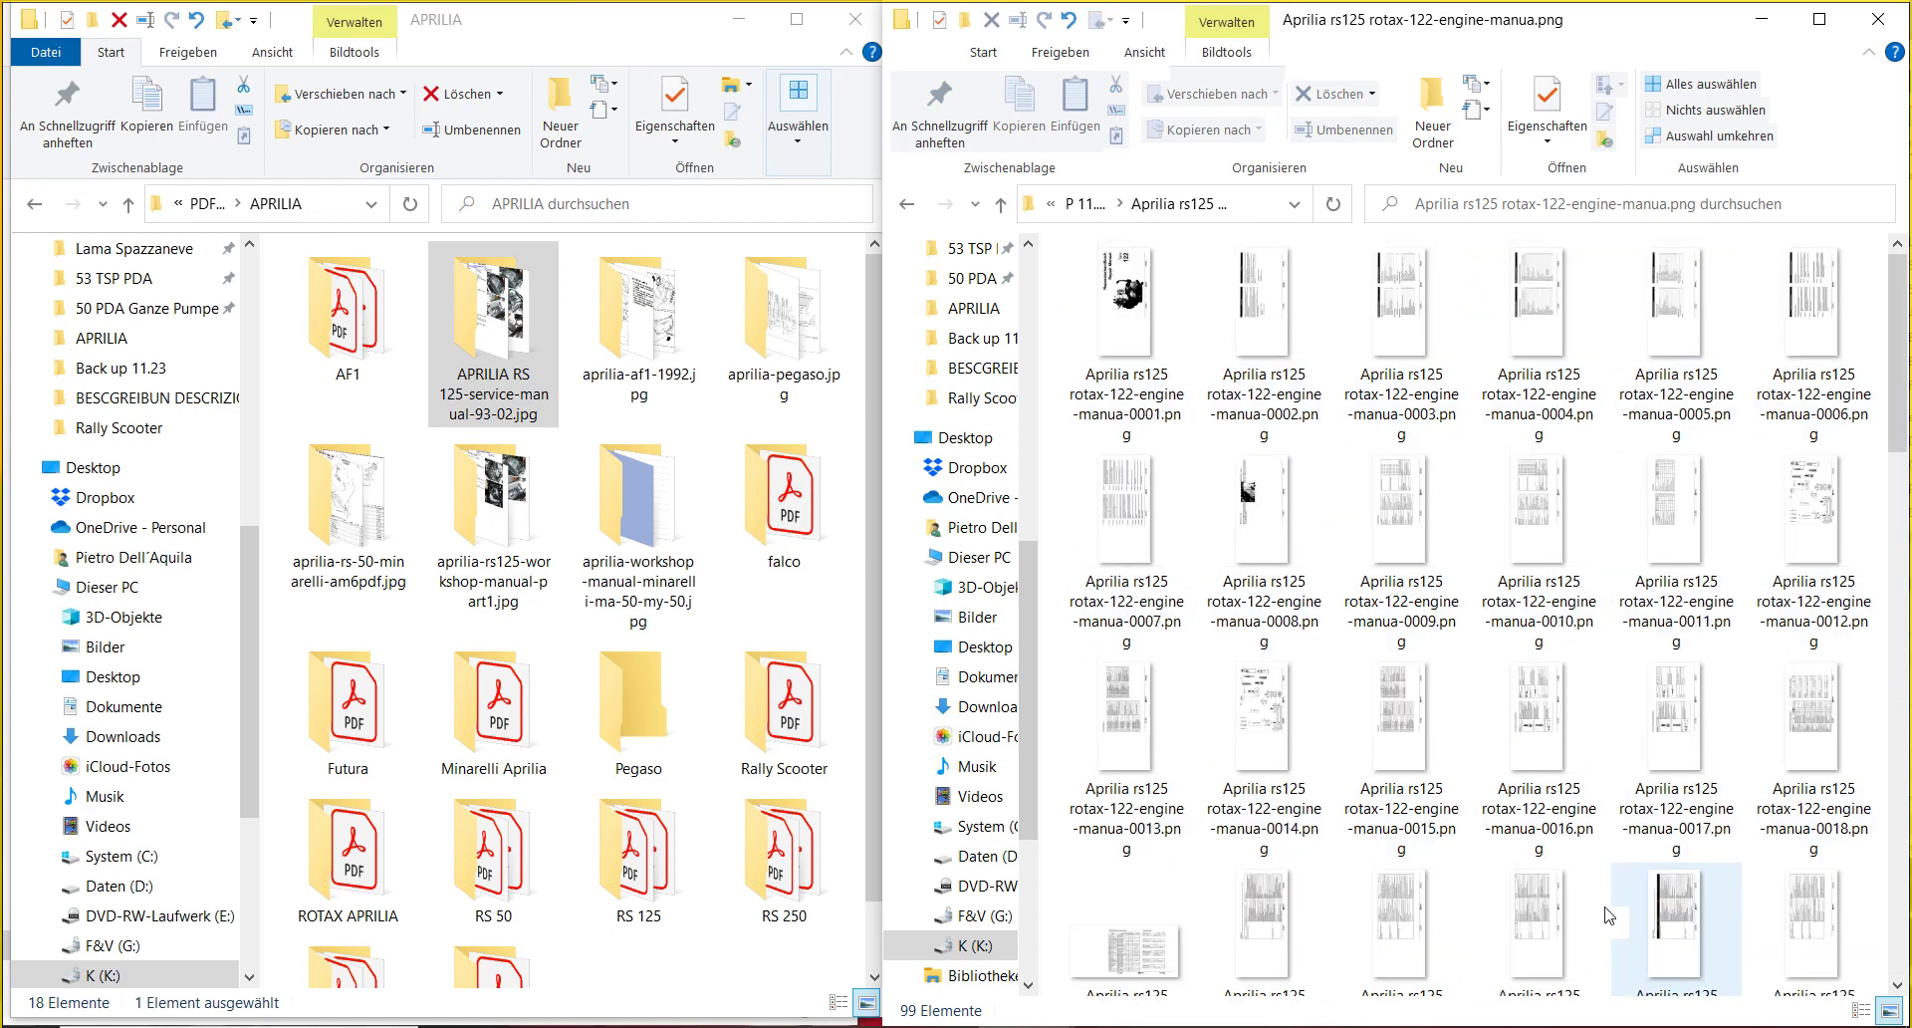
- Review the rotated Rotax 122 manual from the cover through the contents to the technical data on page 0009
click(1131, 328)
double_click(1131, 321)
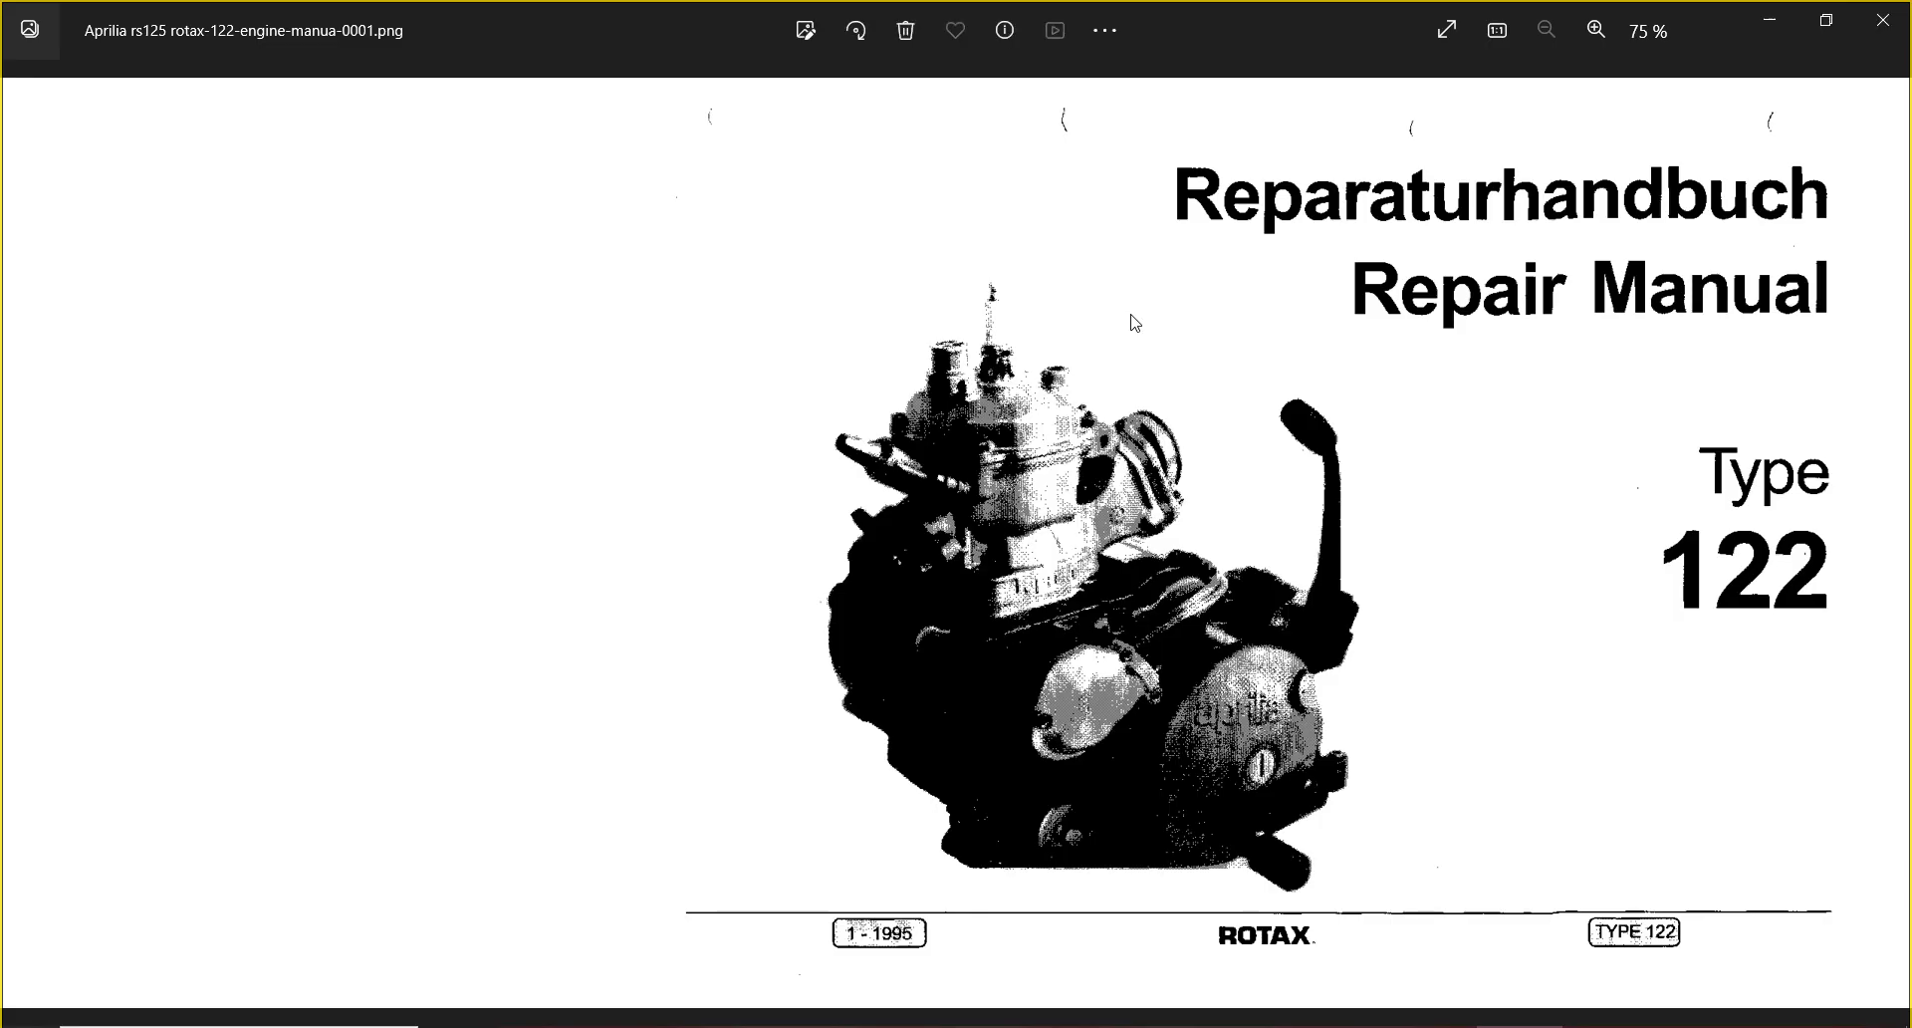
key(Right)
key(Right)
key(Right)
key(Right)
key(Right)
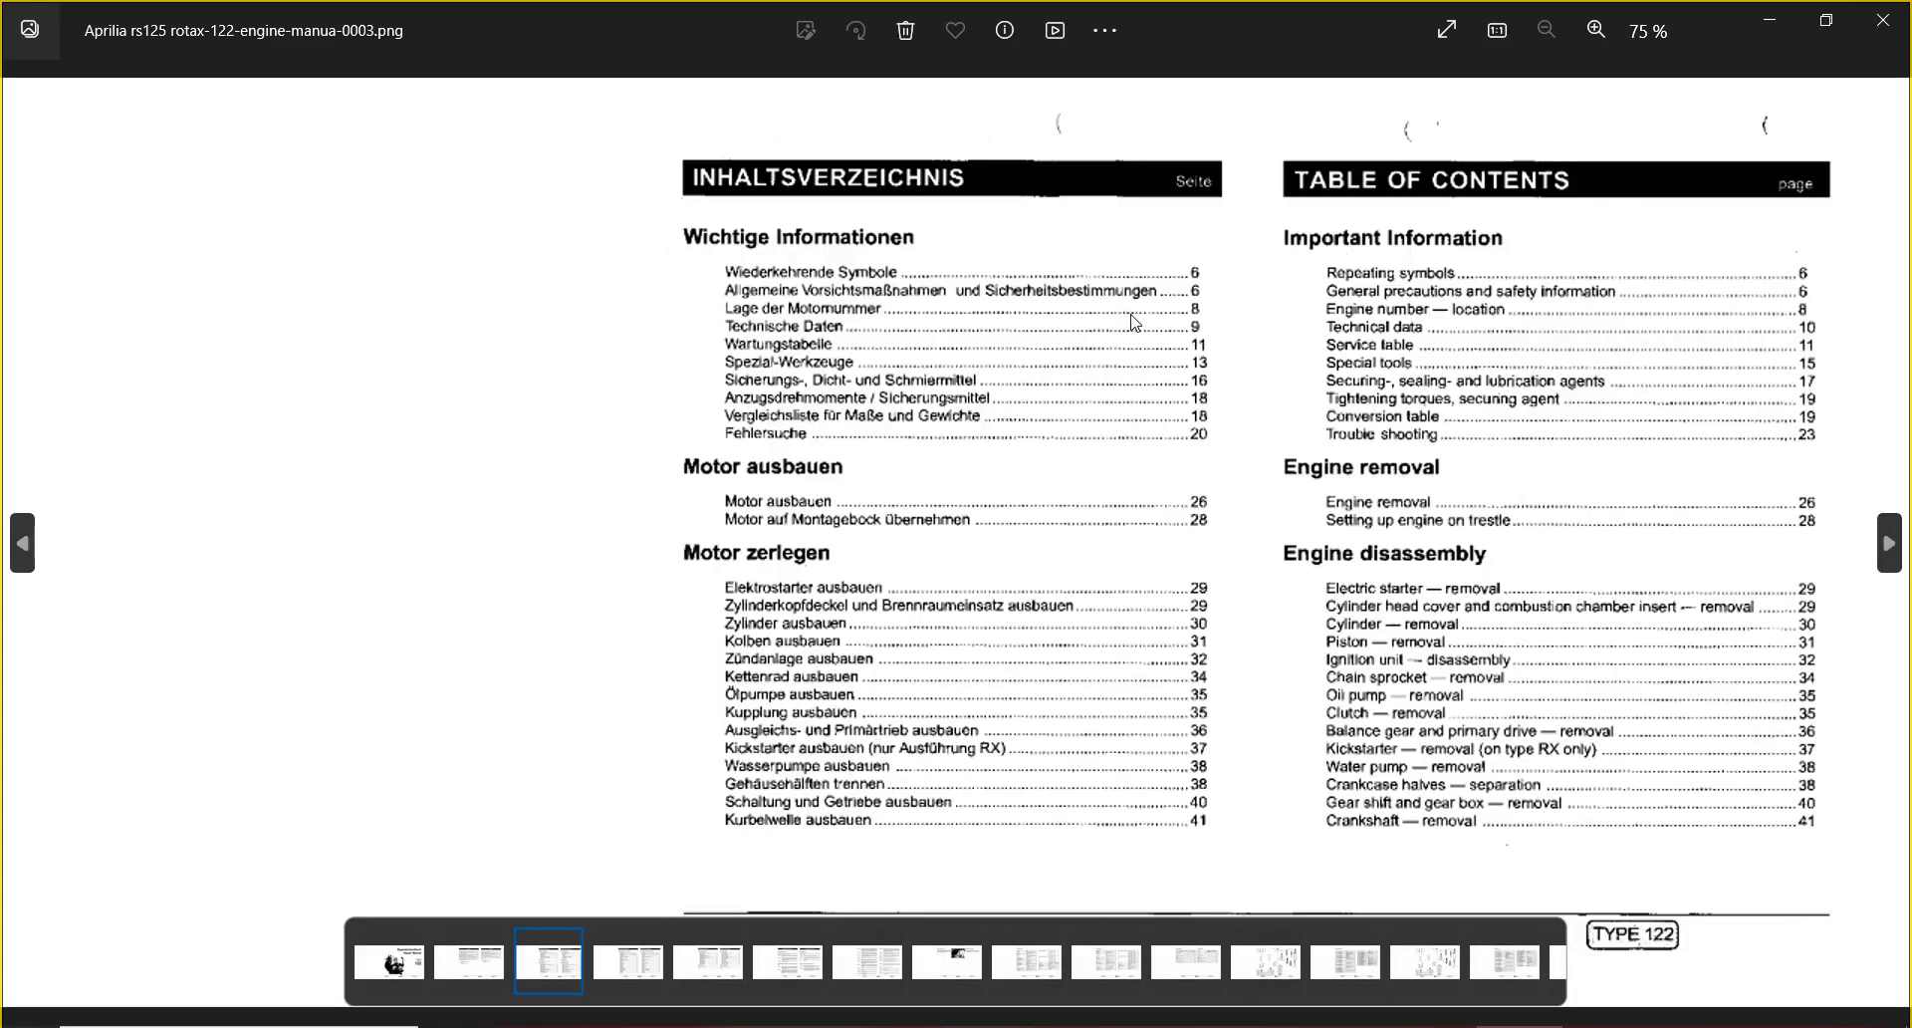
key(Right)
key(Right)
key(Right)
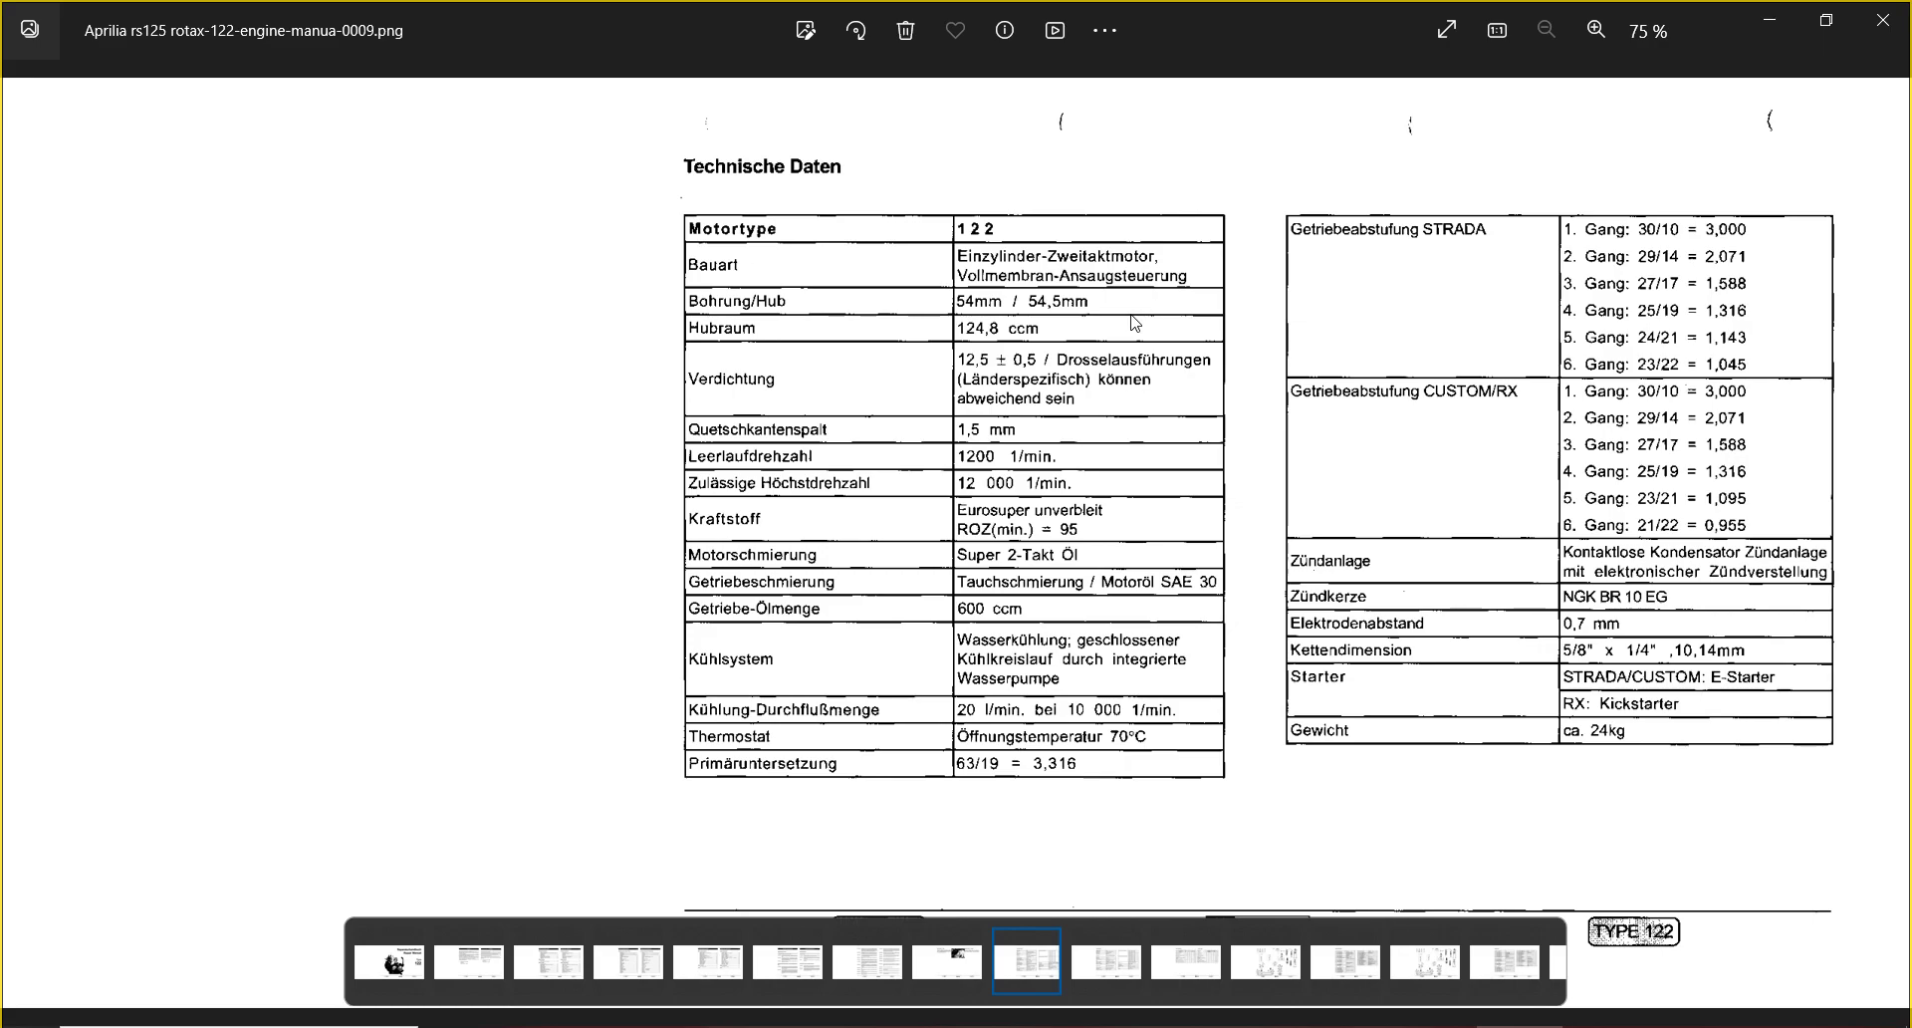
- Continue through the Rotax 122 manual from page 0009 to the chain sprocket removal on page 0034
key(Right)
key(Right)
key(Right)
key(Right)
key(Right)
key(Right)
key(Right)
key(Right)
key(Right)
key(Right)
key(Right)
key(Right)
key(Right)
key(Right)
key(Right)
key(Right)
key(Right)
key(Right)
key(Right)
key(Right)
key(Right)
key(Right)
key(Right)
key(Right)
key(Right)
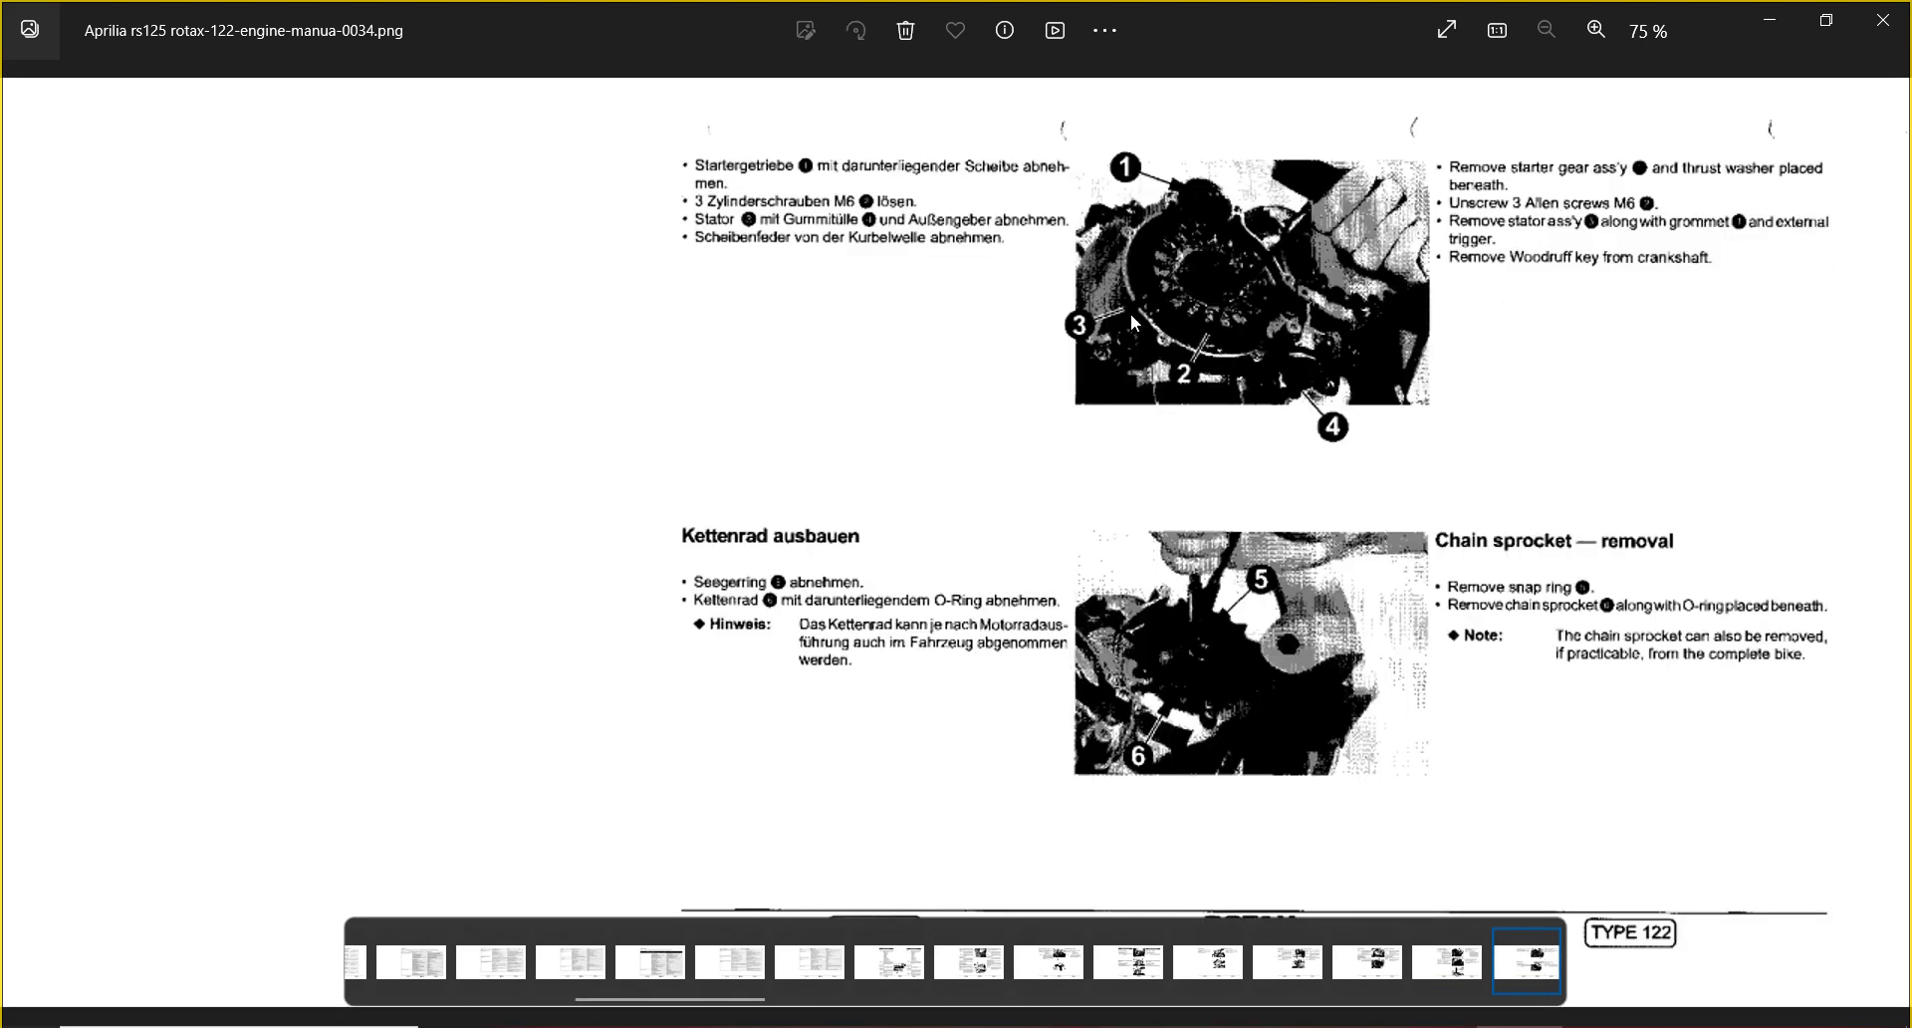
- Examine the Rotax 122 manual pages on balance gear, water pump and crankcase disassembly
key(Right)
key(Right)
key(Right)
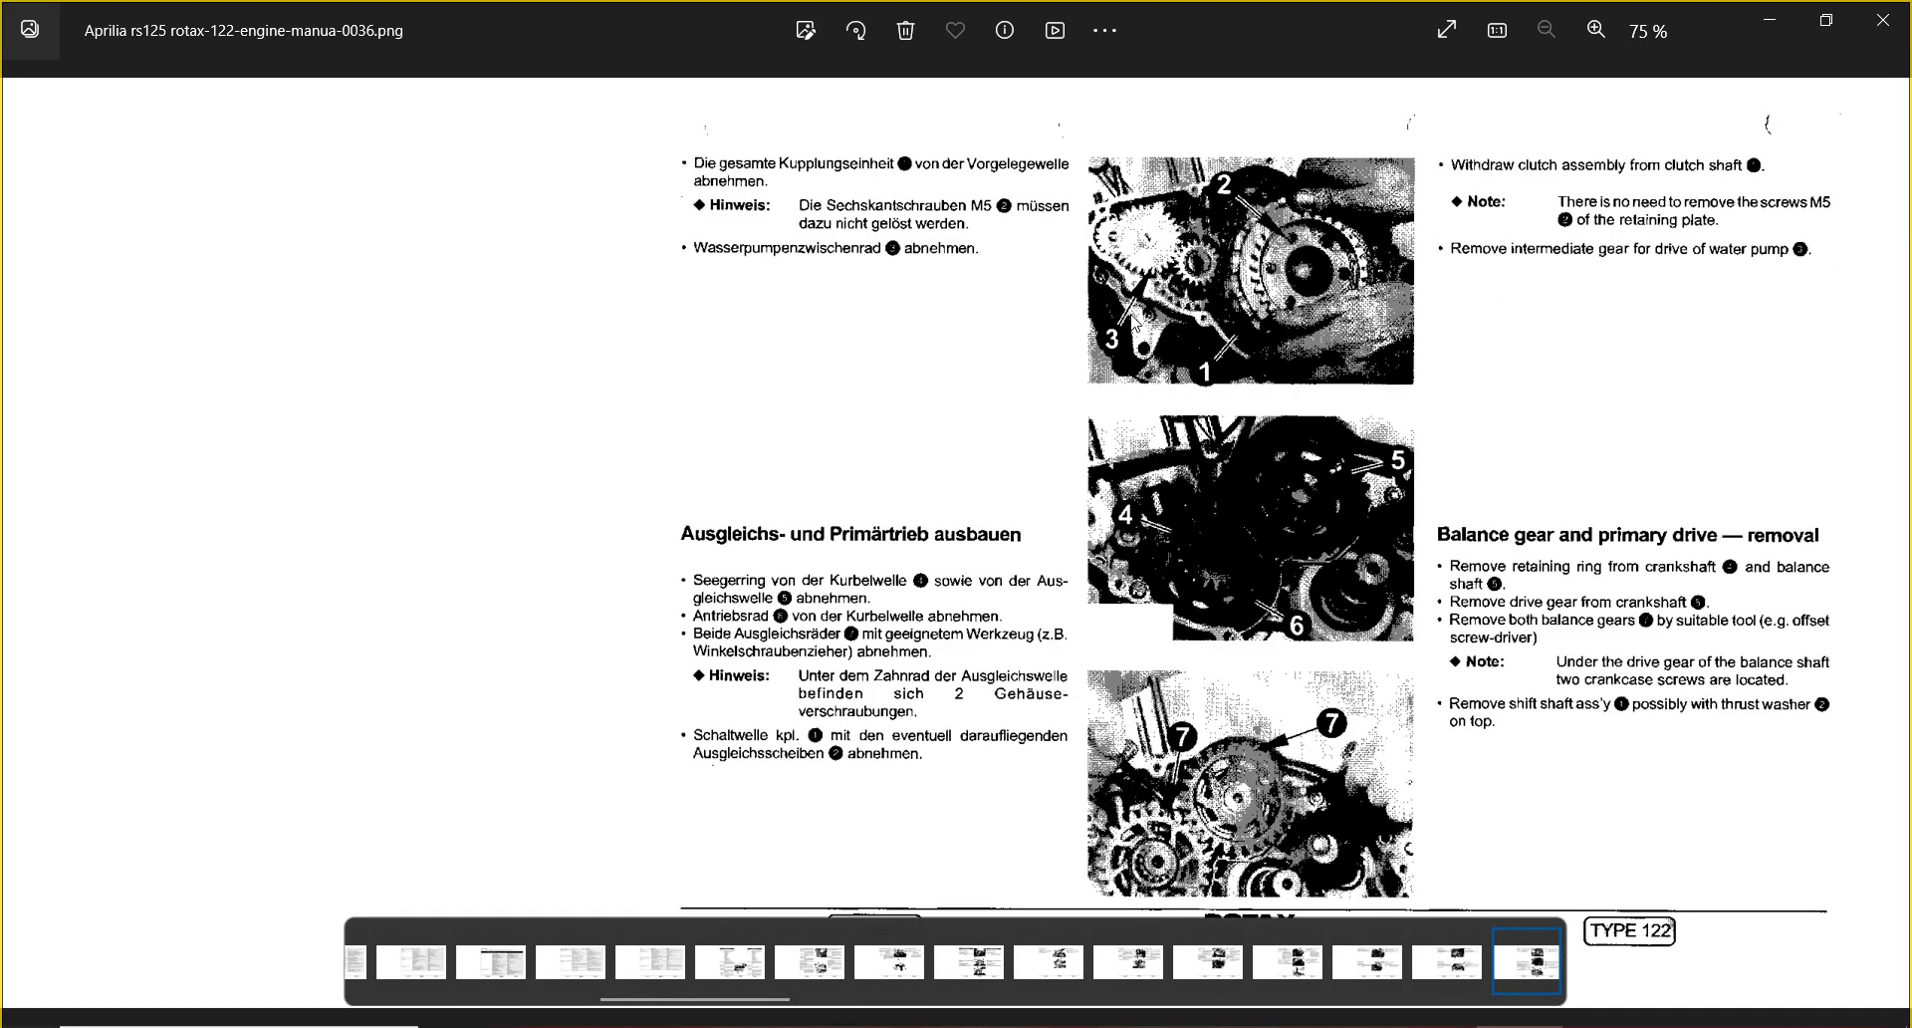
key(Right)
key(Right)
key(Left)
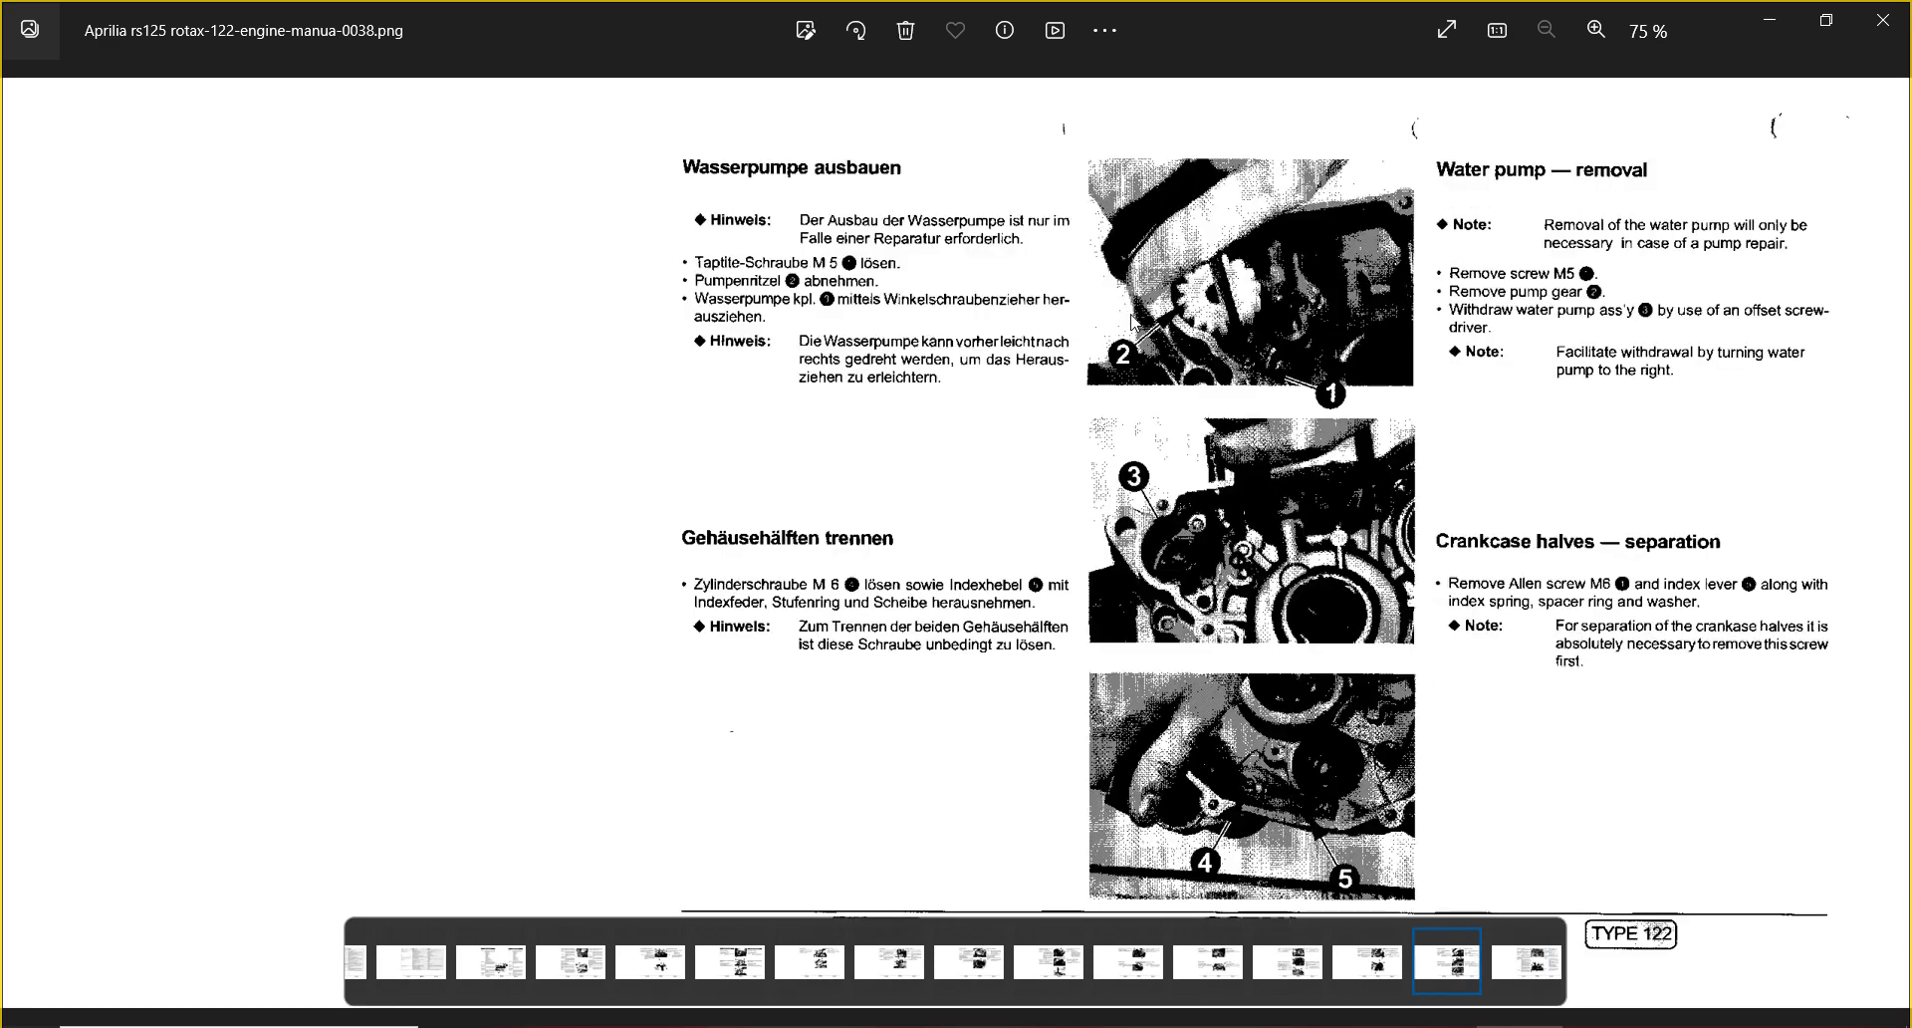
key(Right)
key(Right)
key(Right)
key(Right)
key(Right)
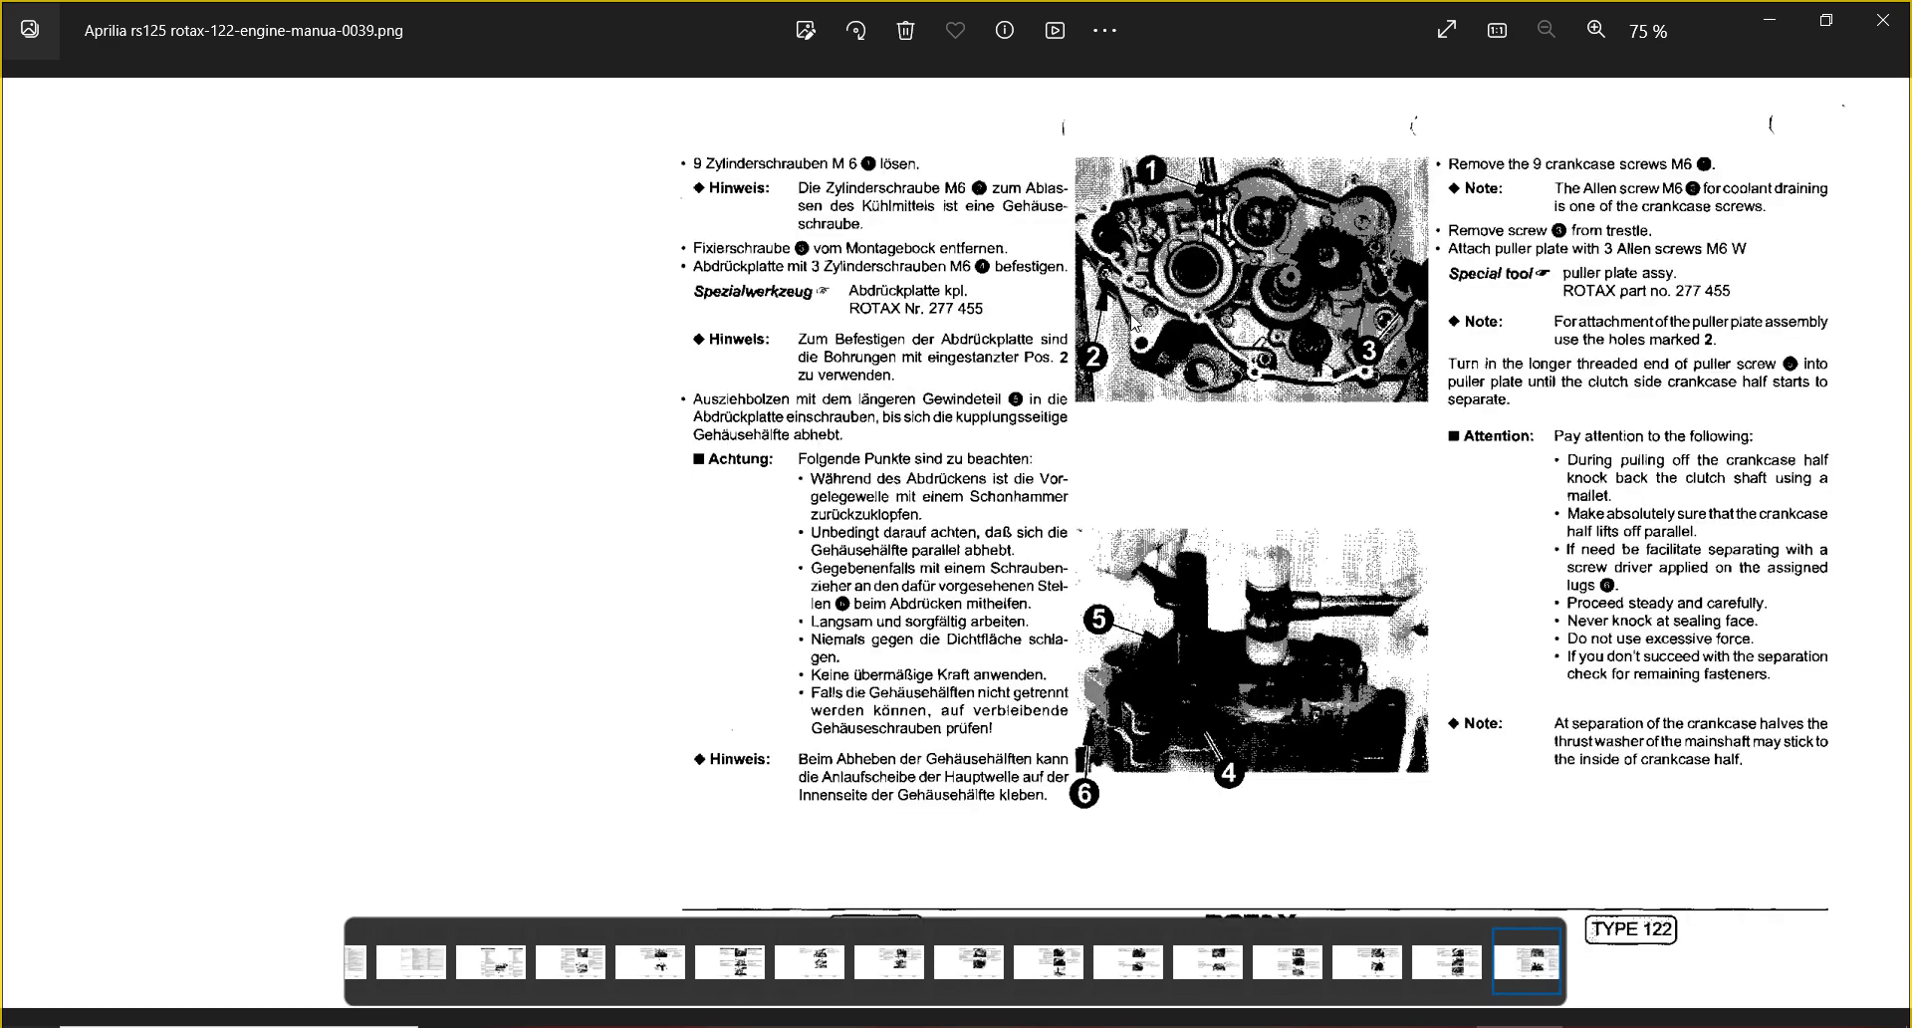
key(Left)
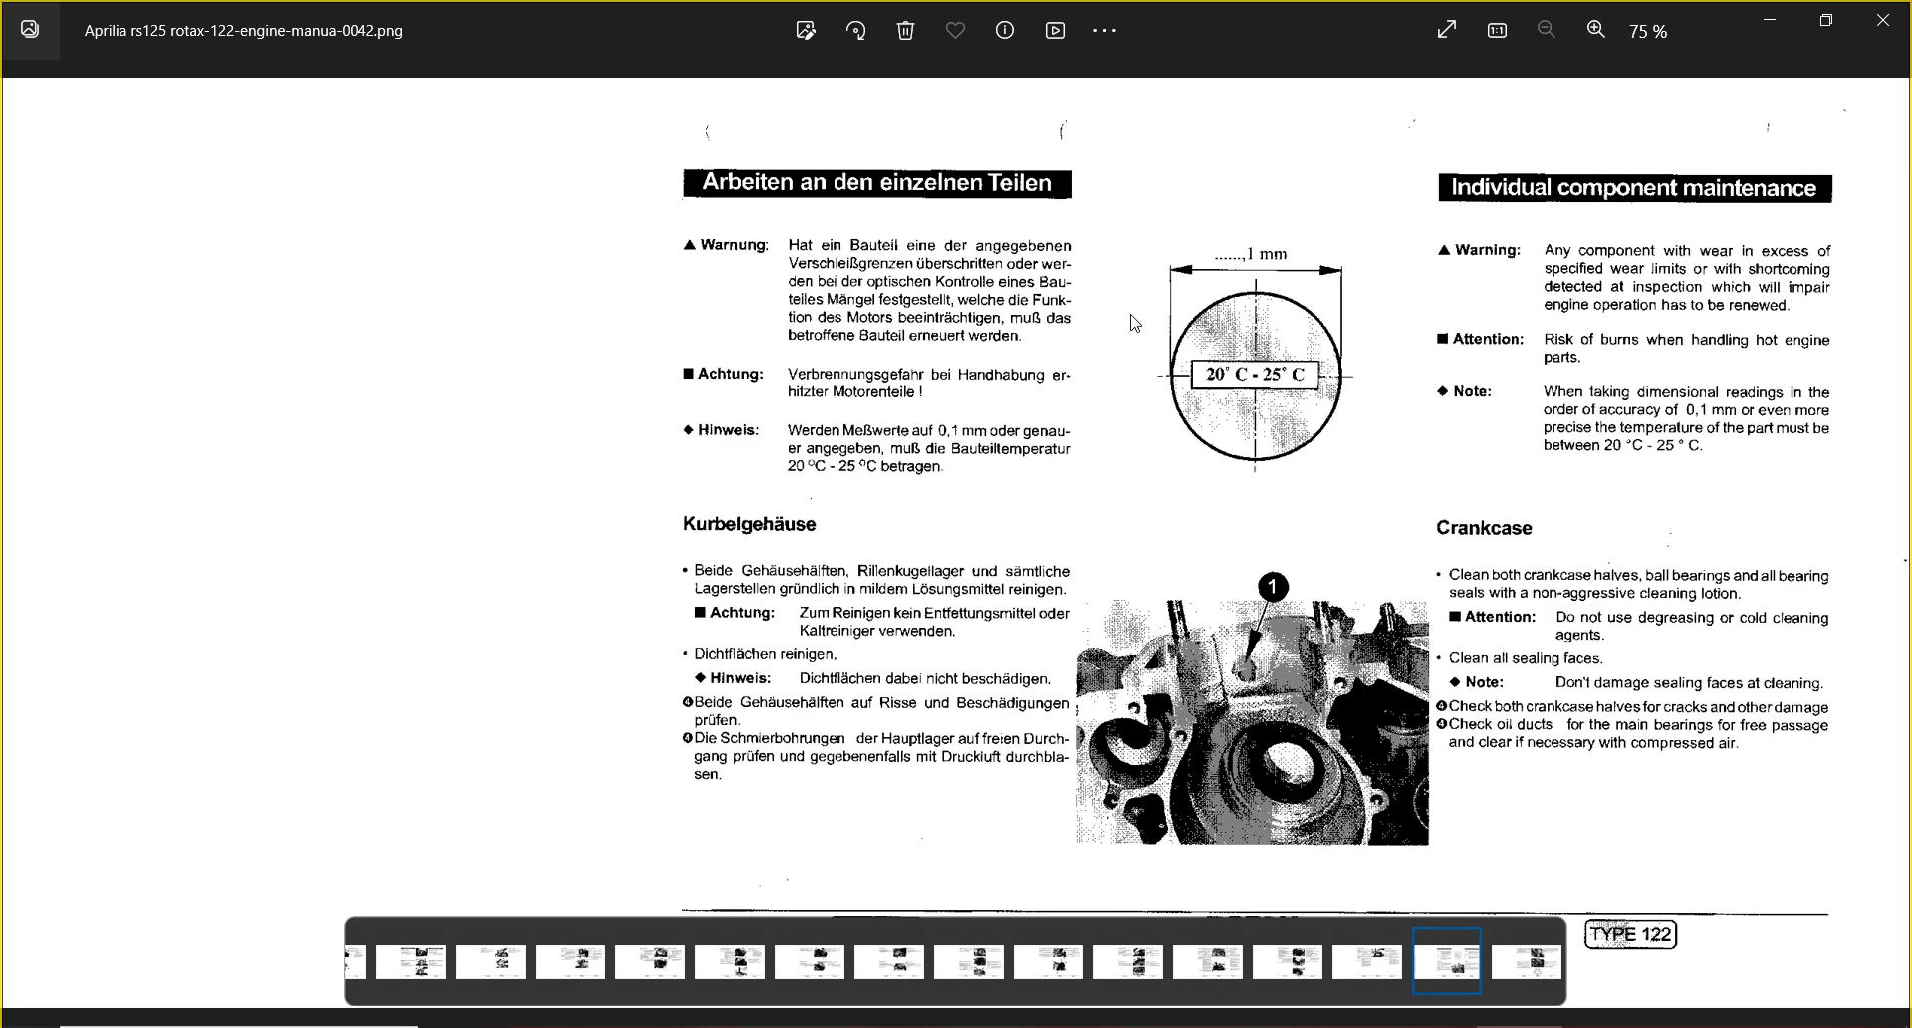
- Review the component maintenance and crankcase bearing pages up to page 0056, and close the image viewer
key(Right)
key(Right)
key(Right)
key(Right)
key(Right)
key(Right)
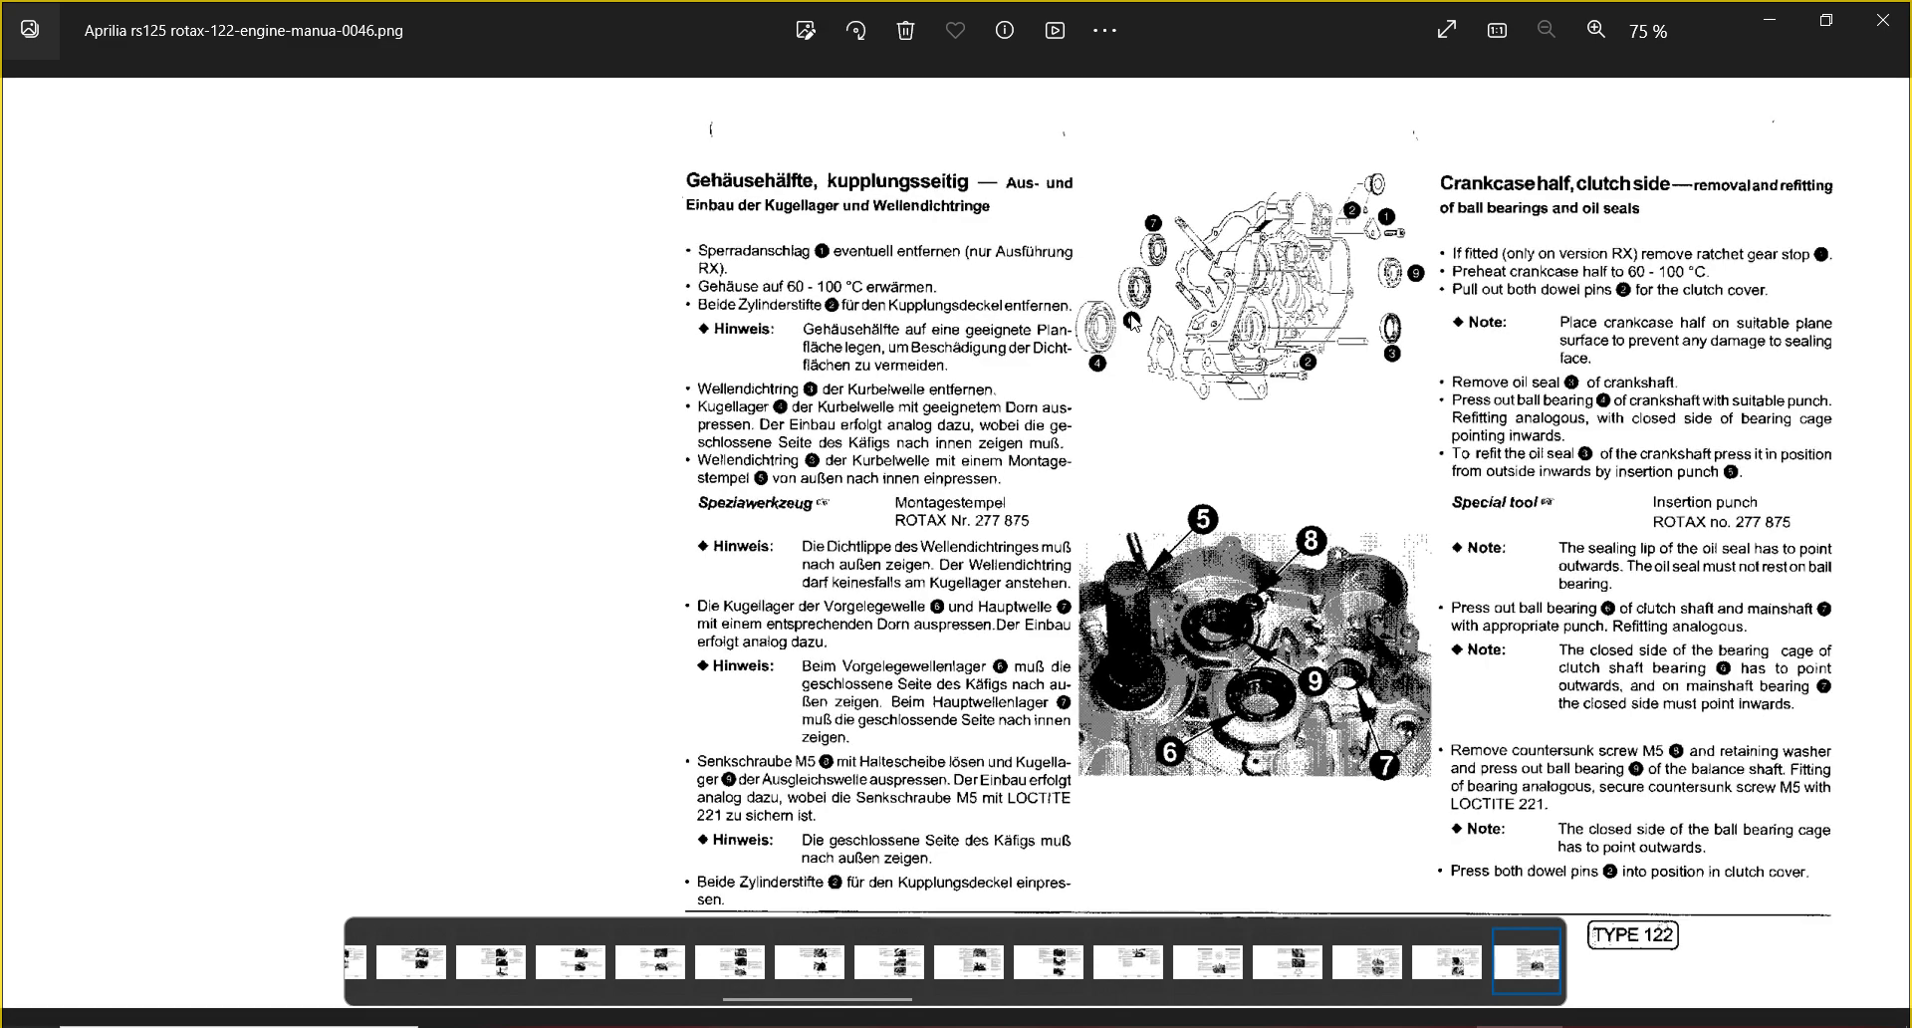
key(Right)
key(Right)
key(Right)
key(Right)
key(Right)
key(Right)
key(Right)
key(Right)
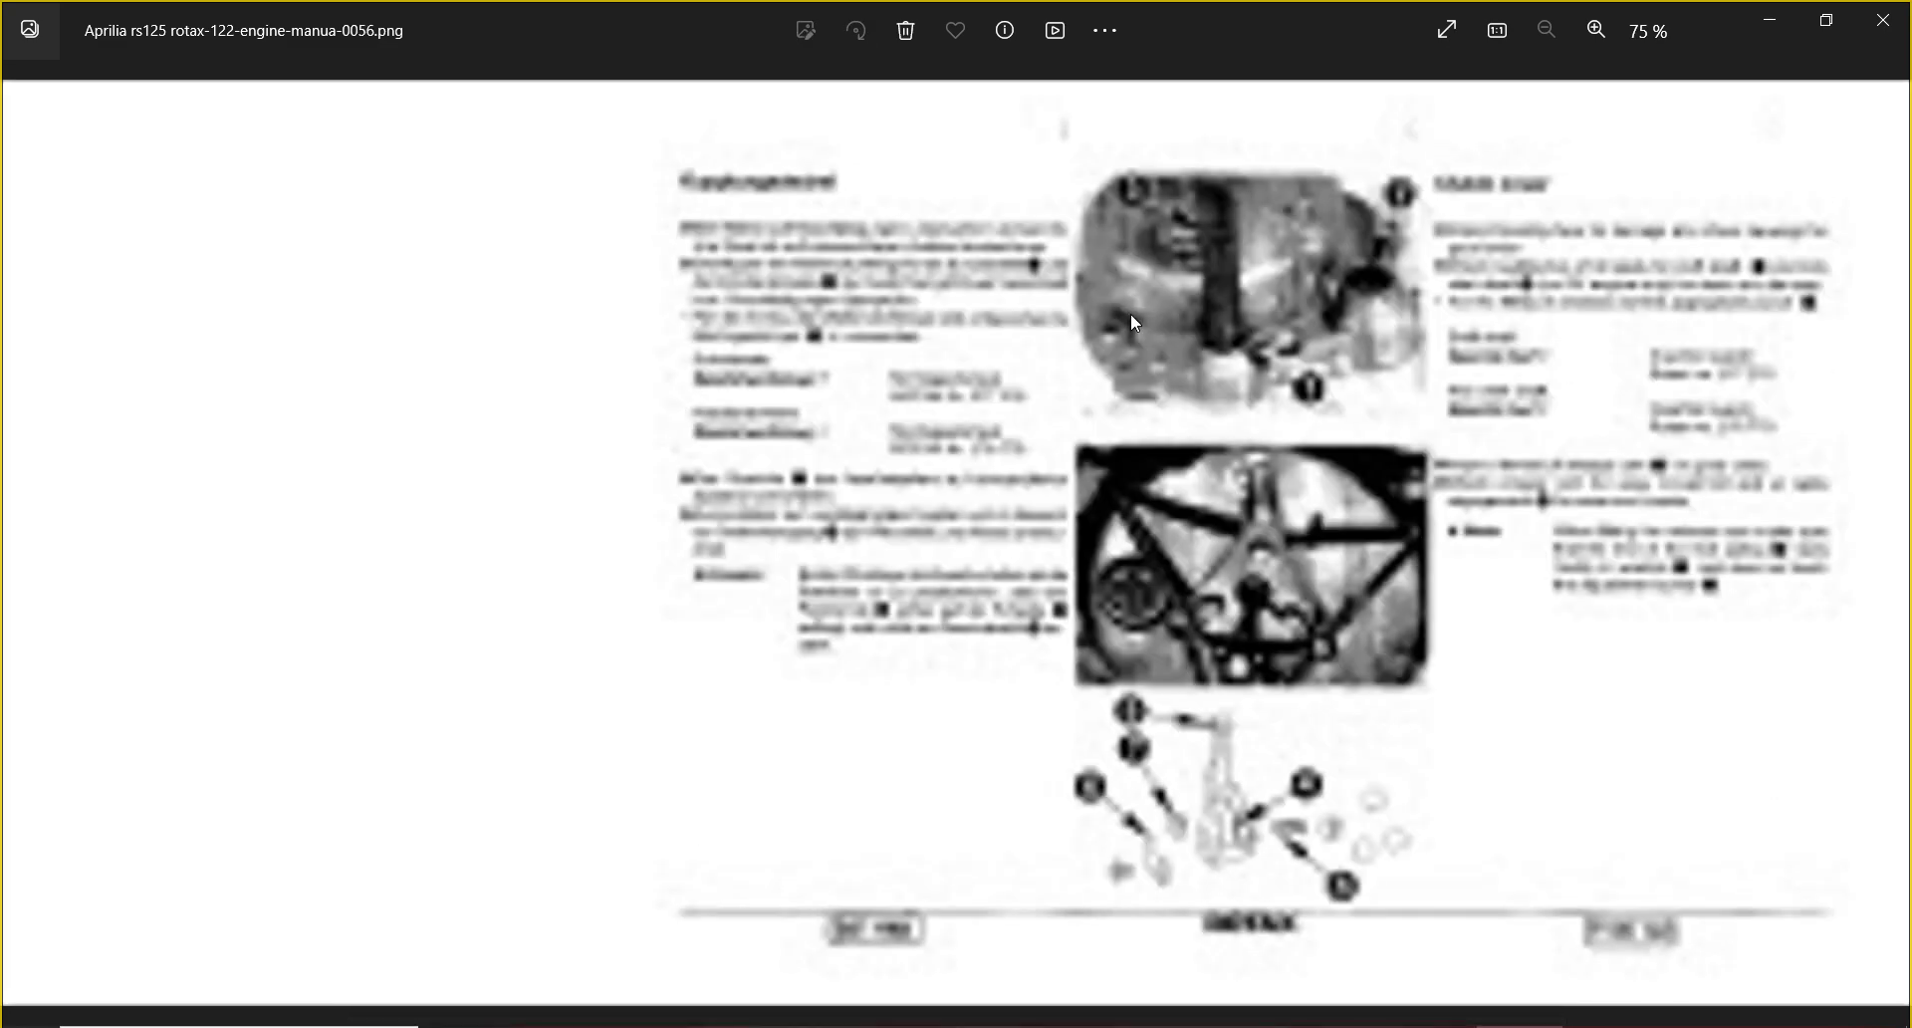
click(1882, 20)
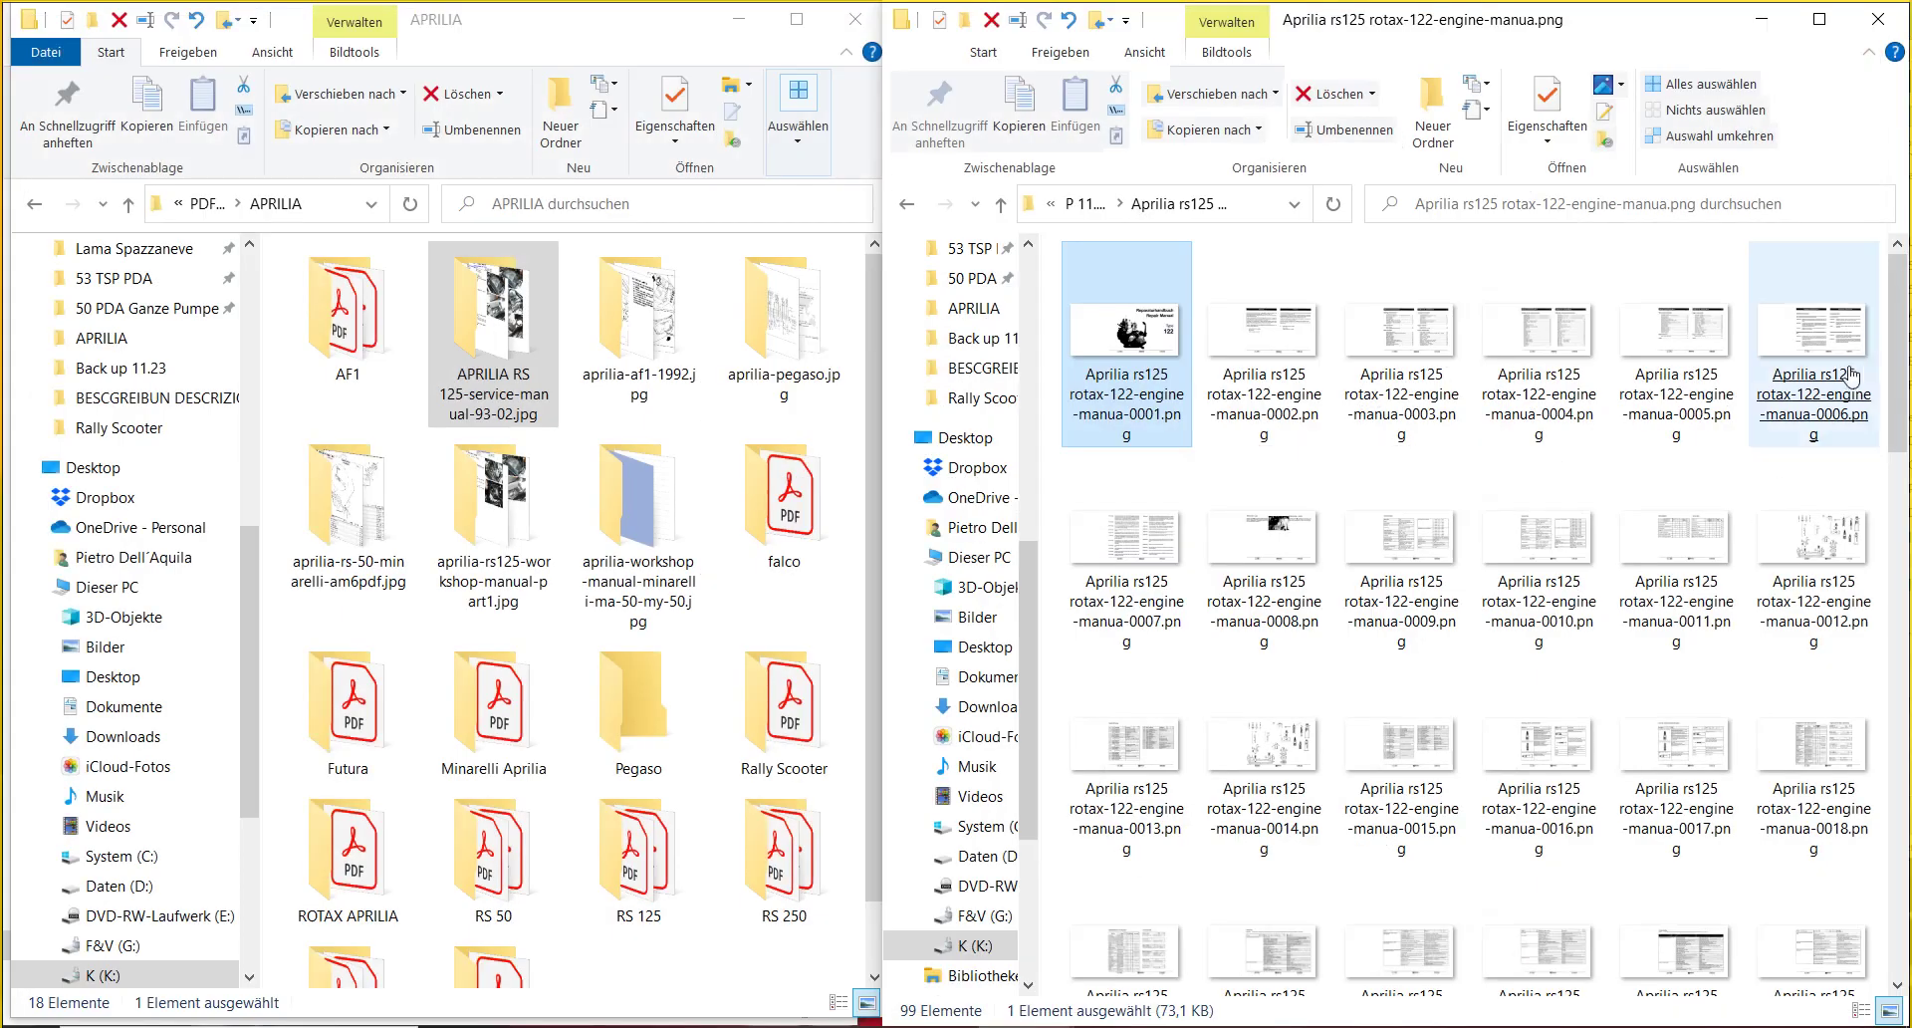
- Check the contents of P 11.23 and reopen the Aprilia rs125 rotax-122-engine-manua.png folder
double_click(1446, 719)
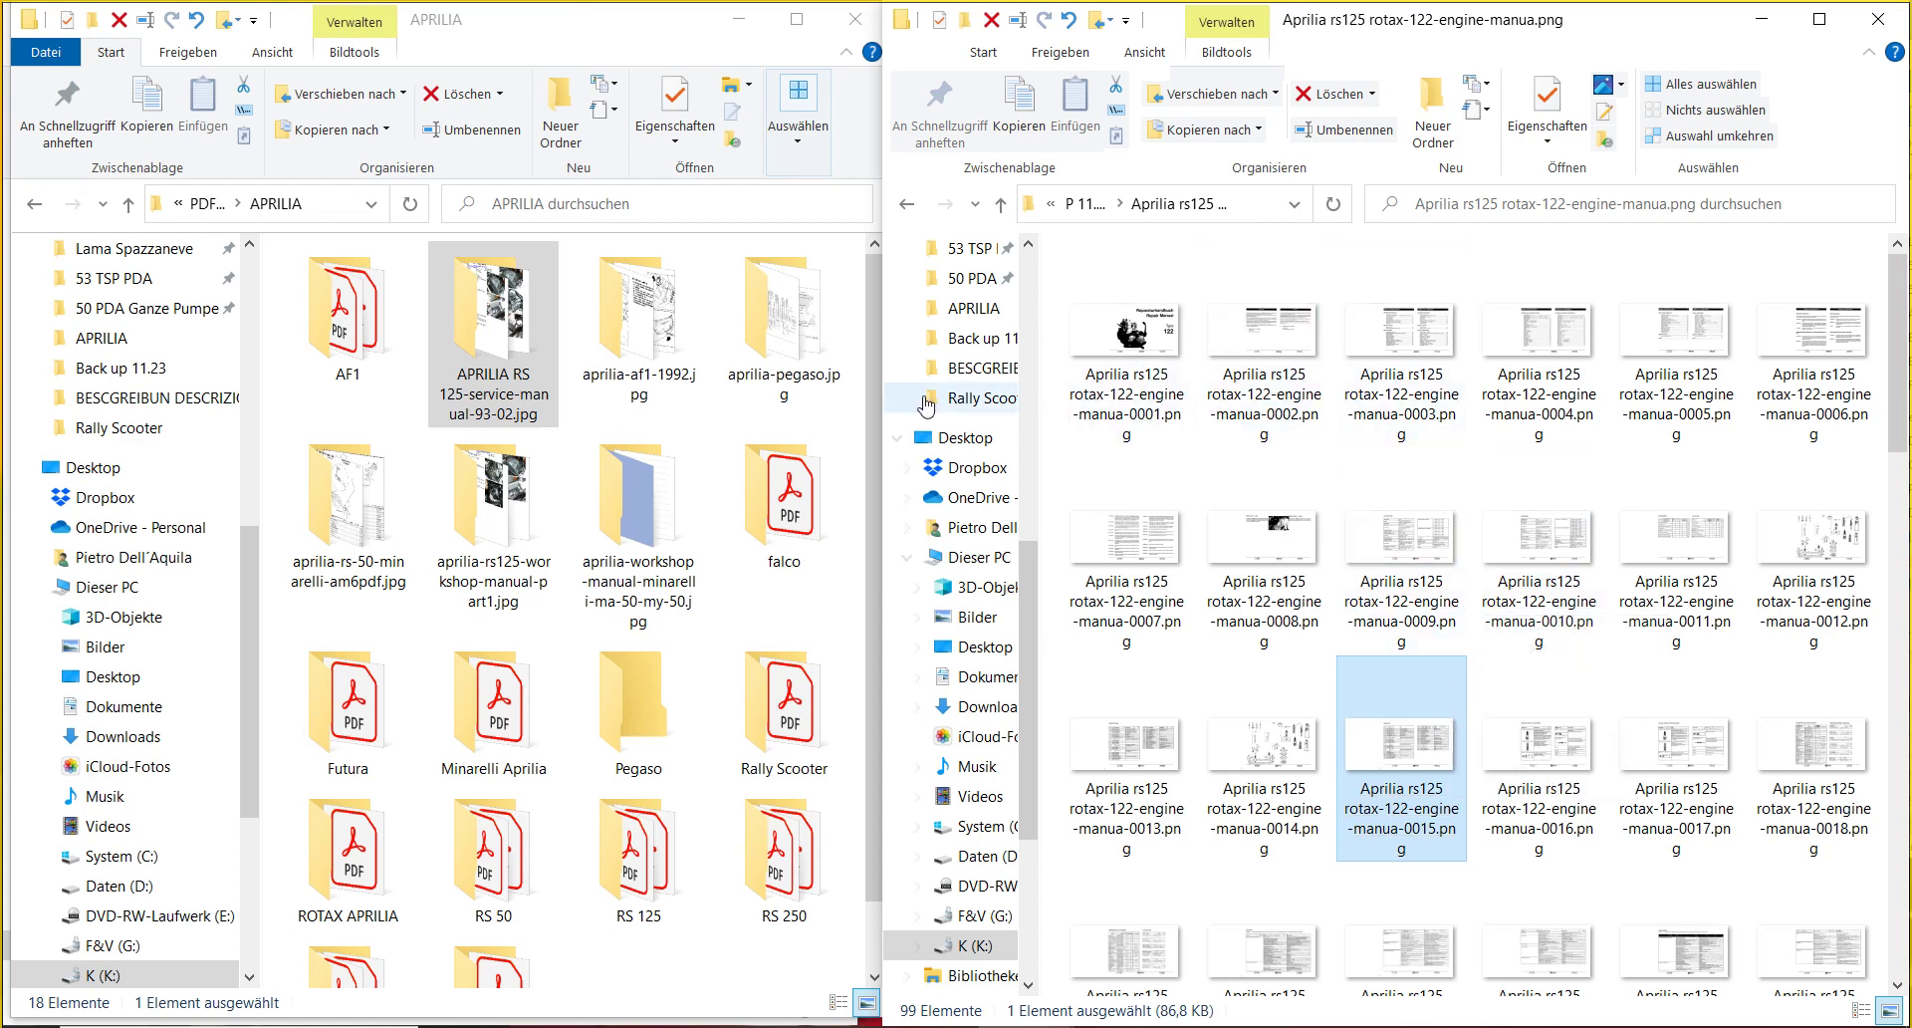
click(1086, 204)
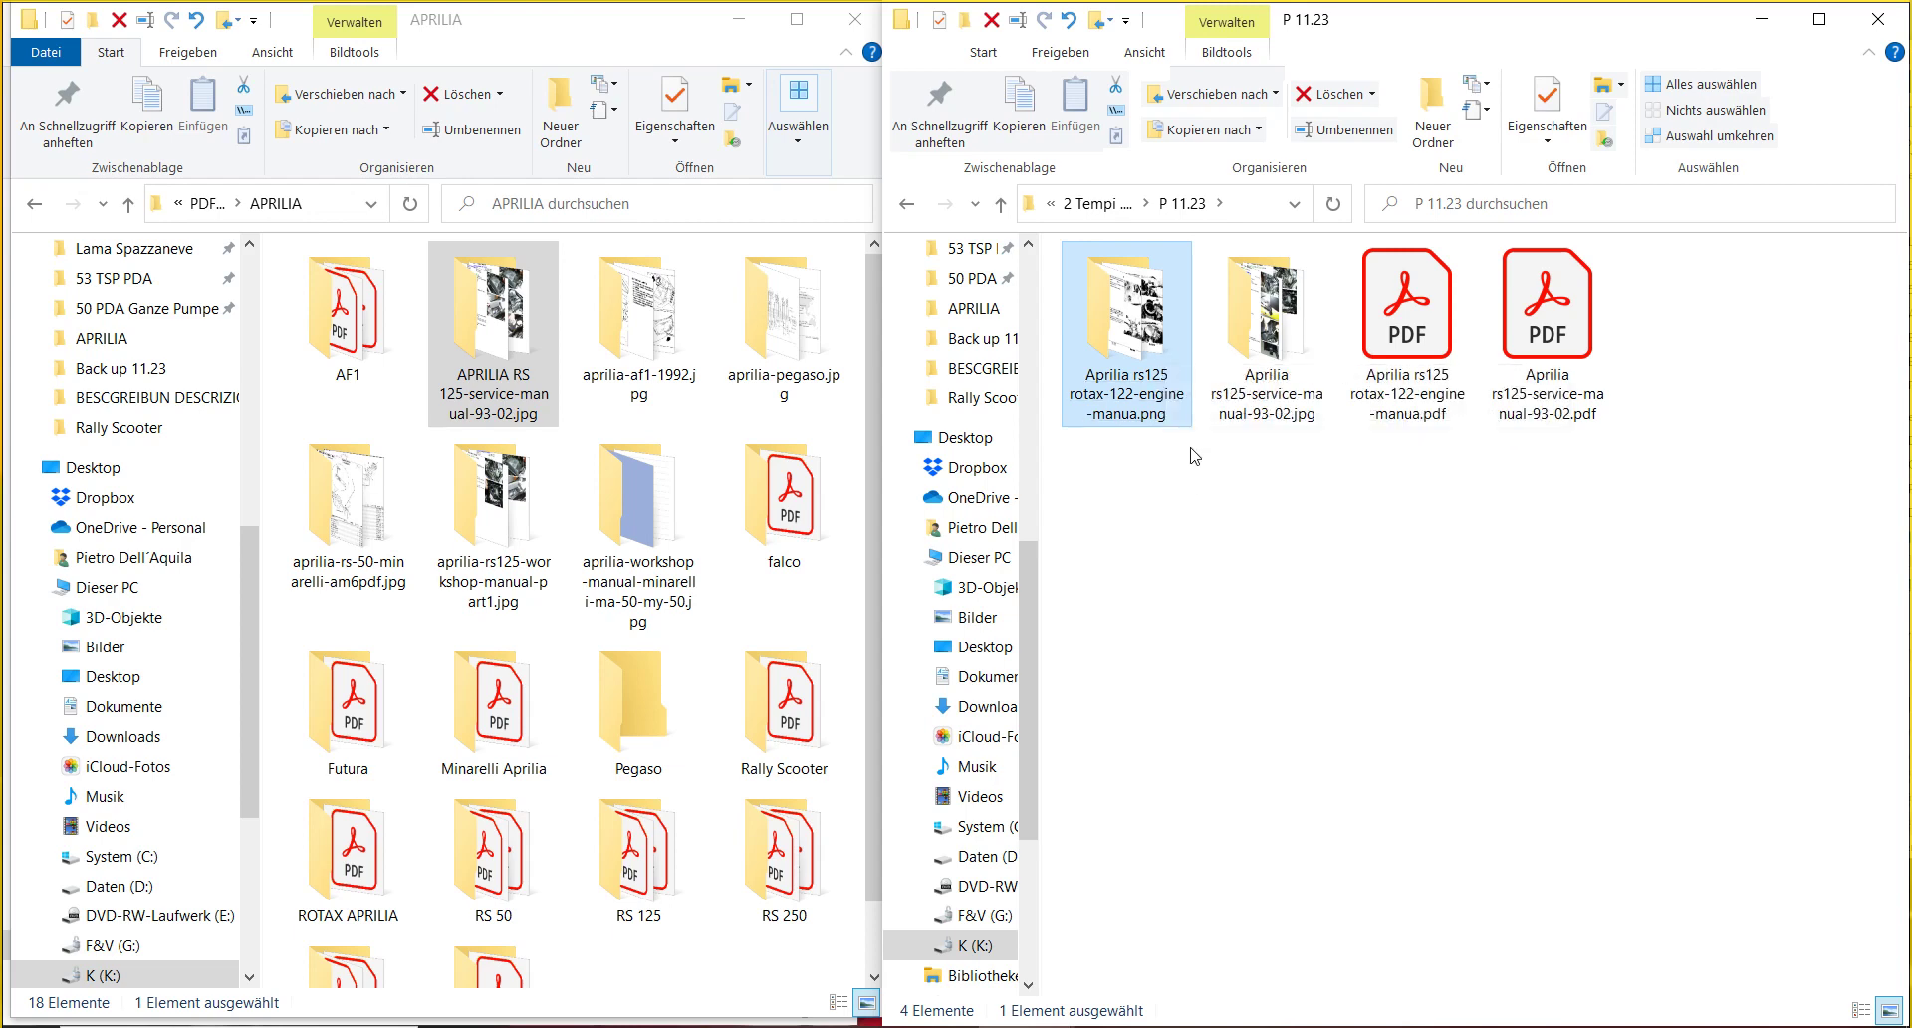
double_click(1155, 289)
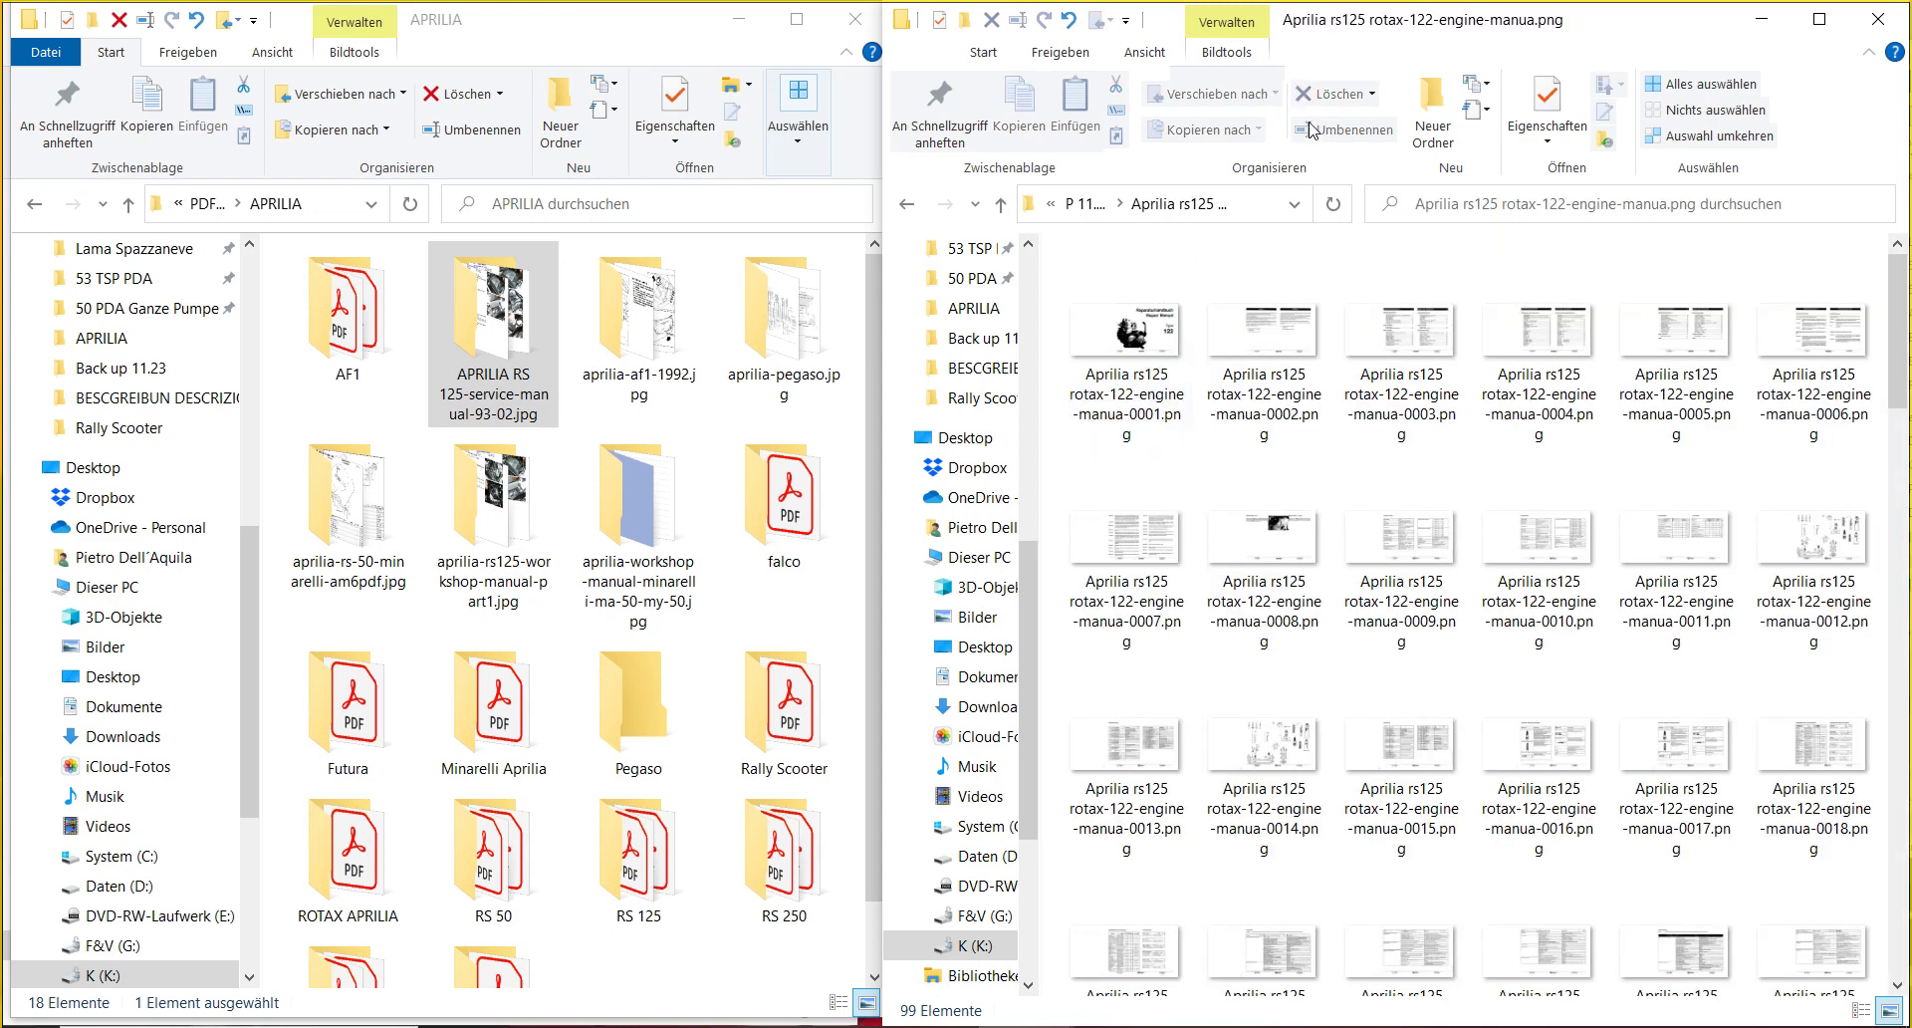
- Create a new folder named R inside the Aprilia rs125 rotax-122-engine-manua.png folder
click(1431, 110)
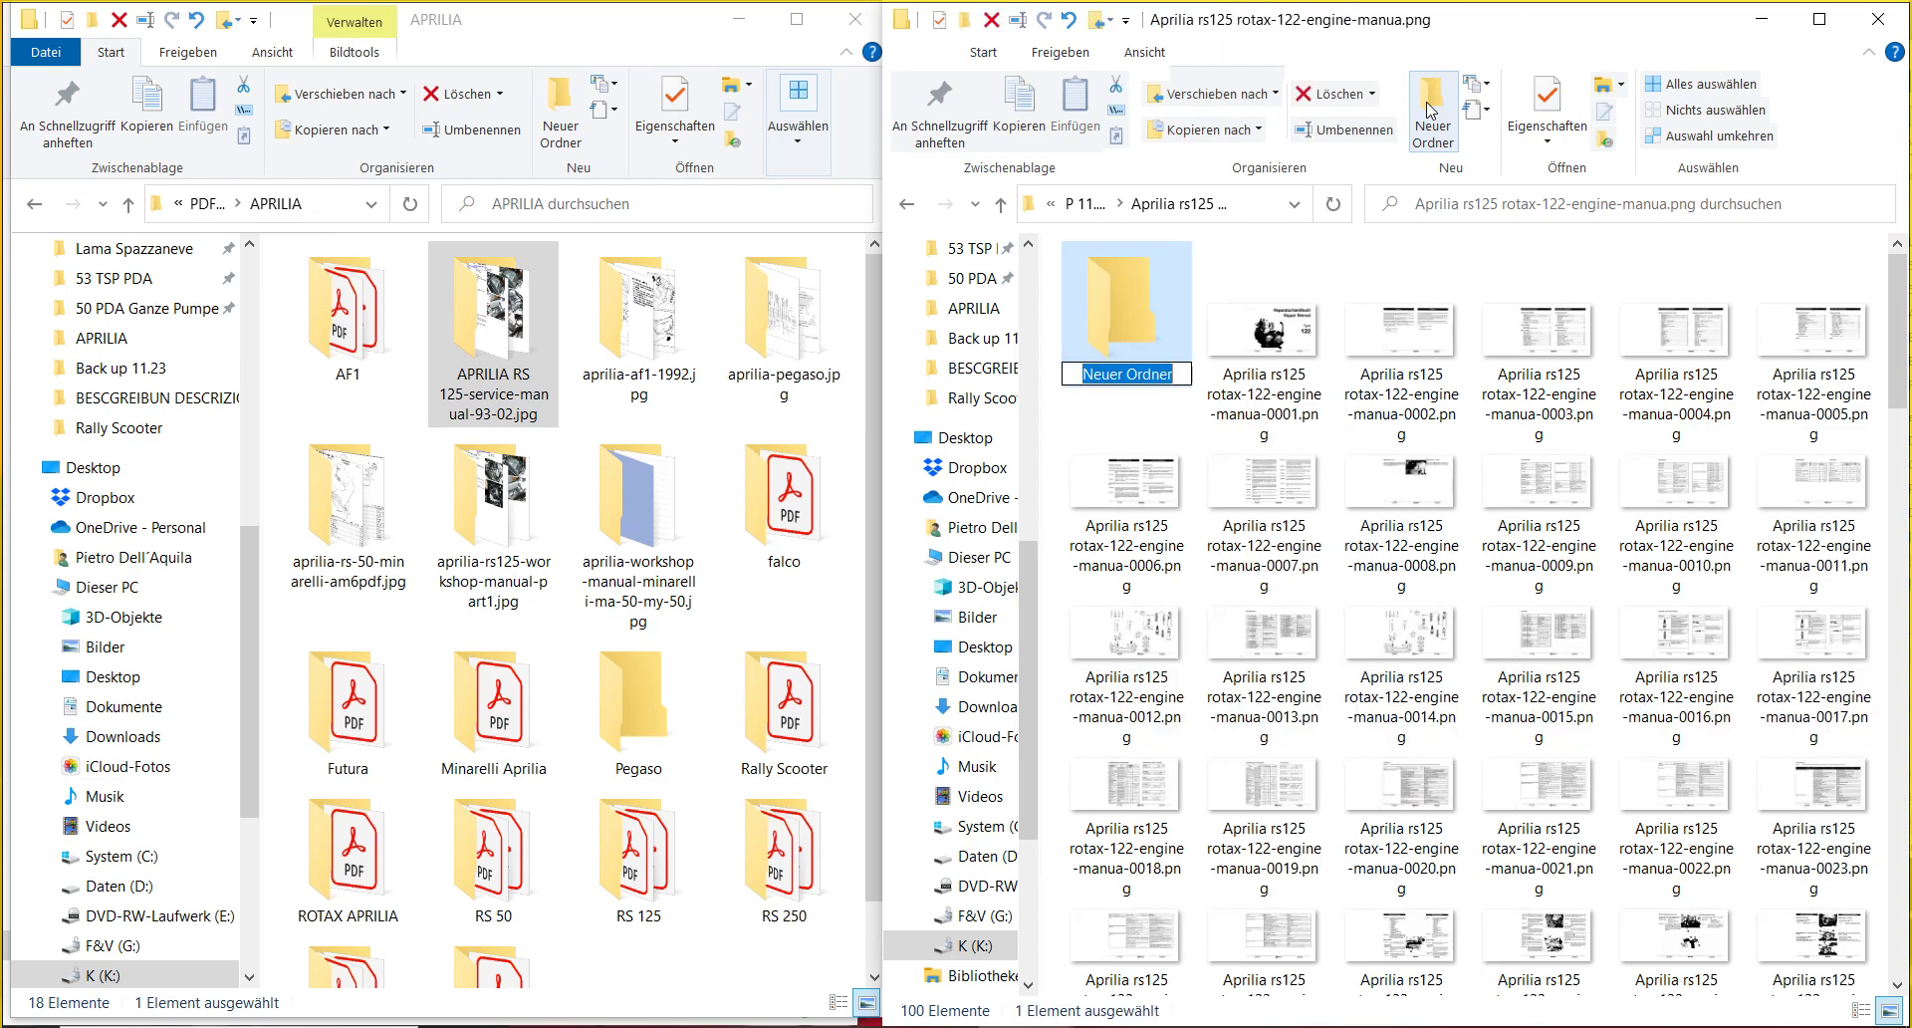
text(r)
key(Caps_Lock)
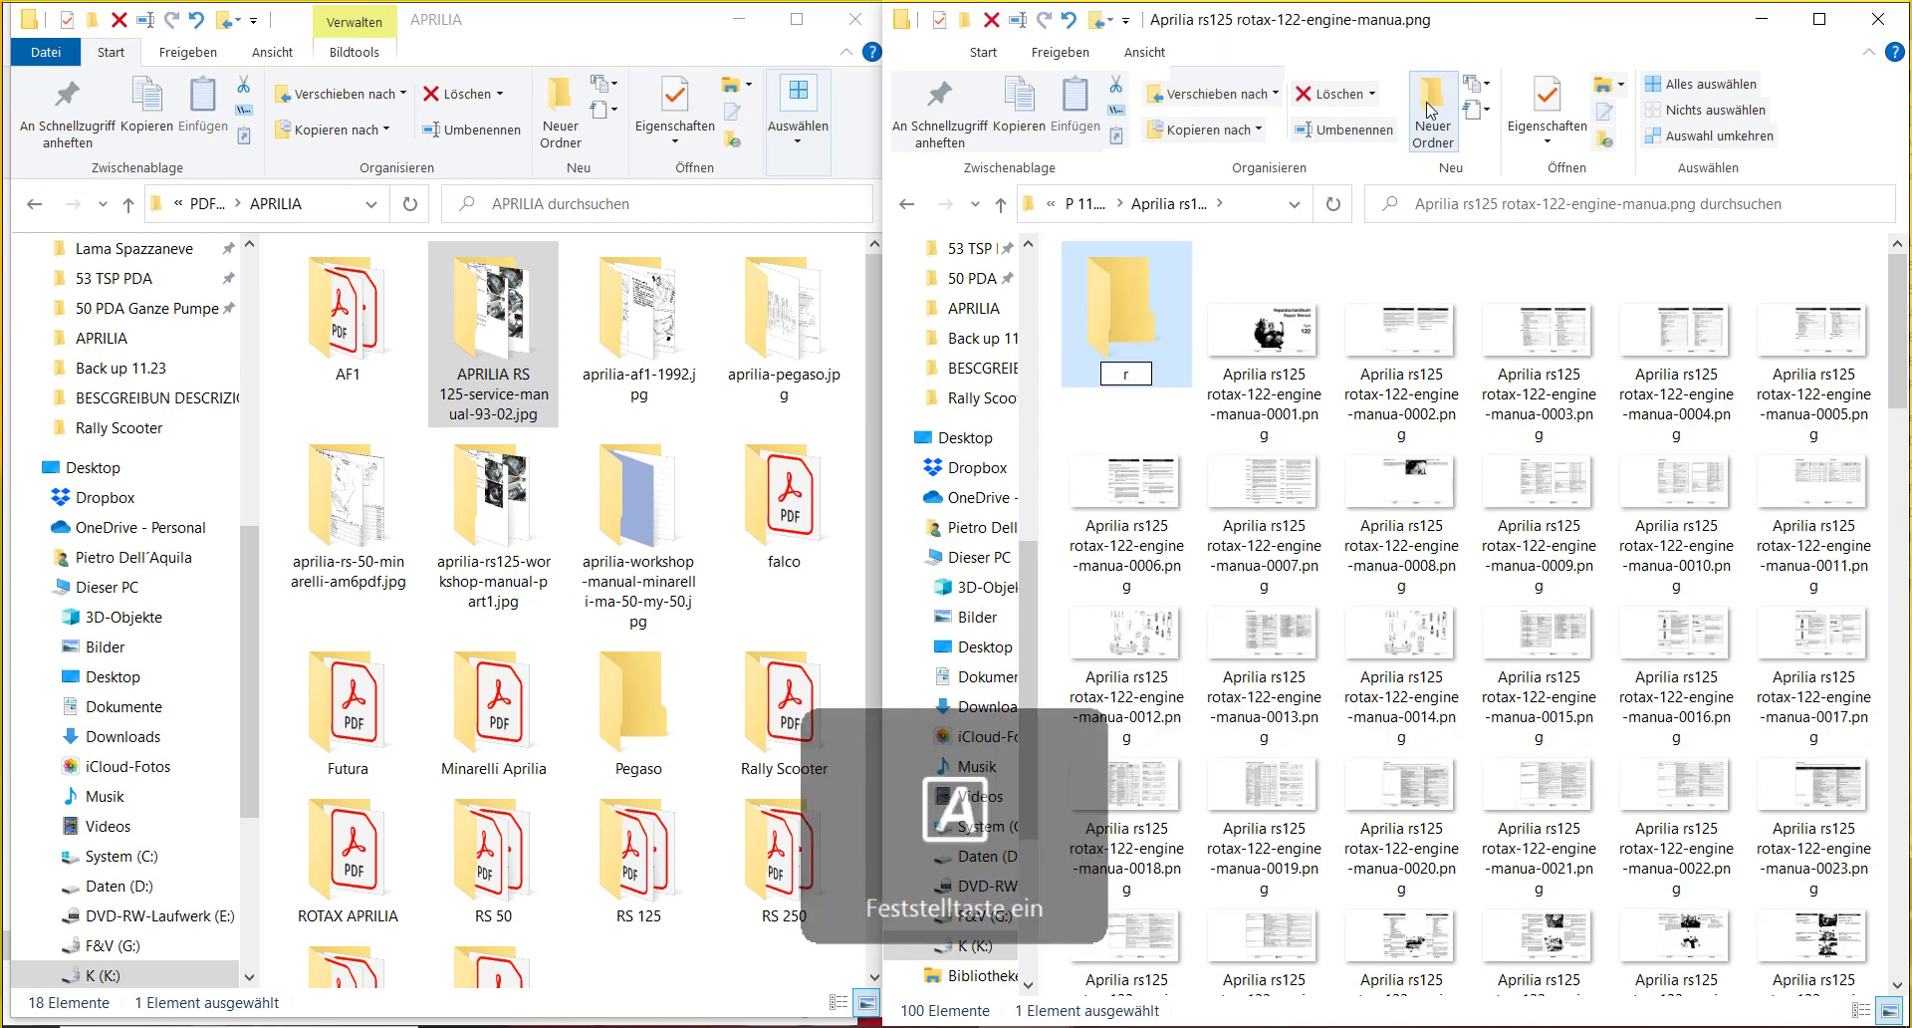
key(BackSpace)
text(R)
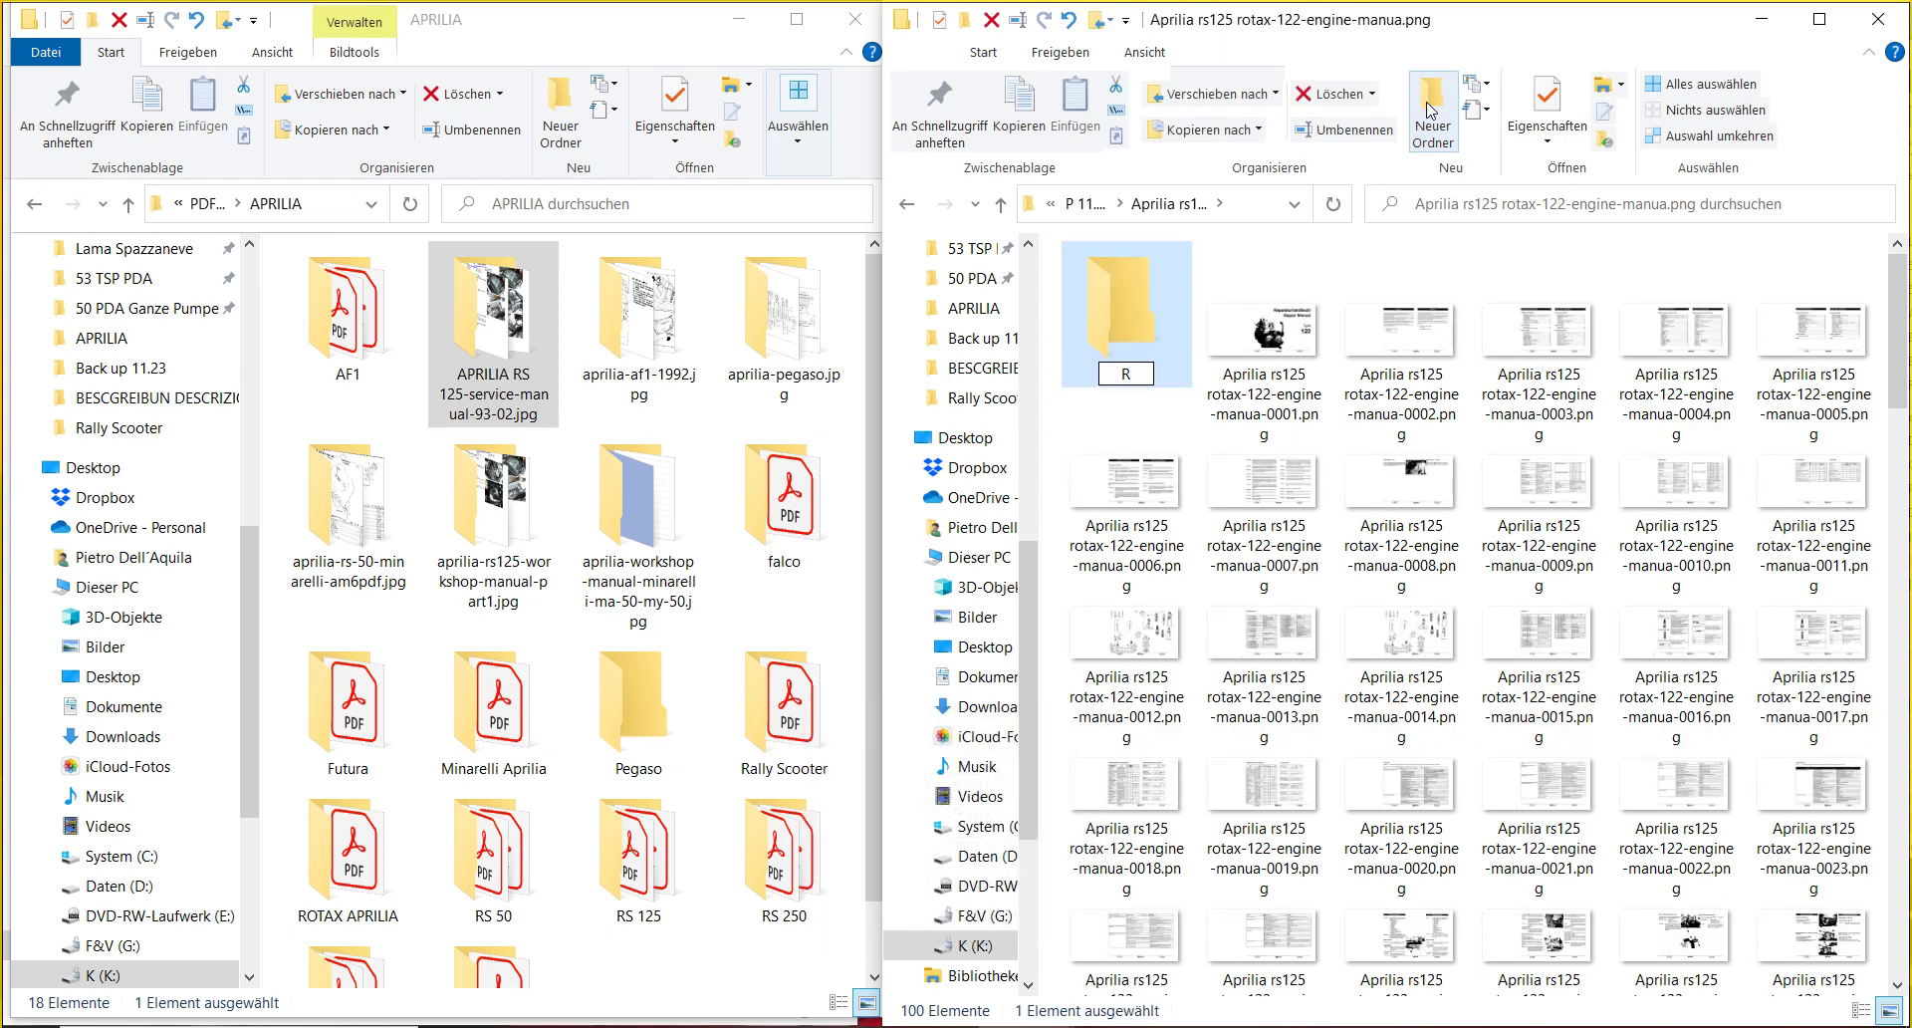
- Move all Aprilia rs125 rotax-122-engine-manua page images into the R folder
click(1669, 85)
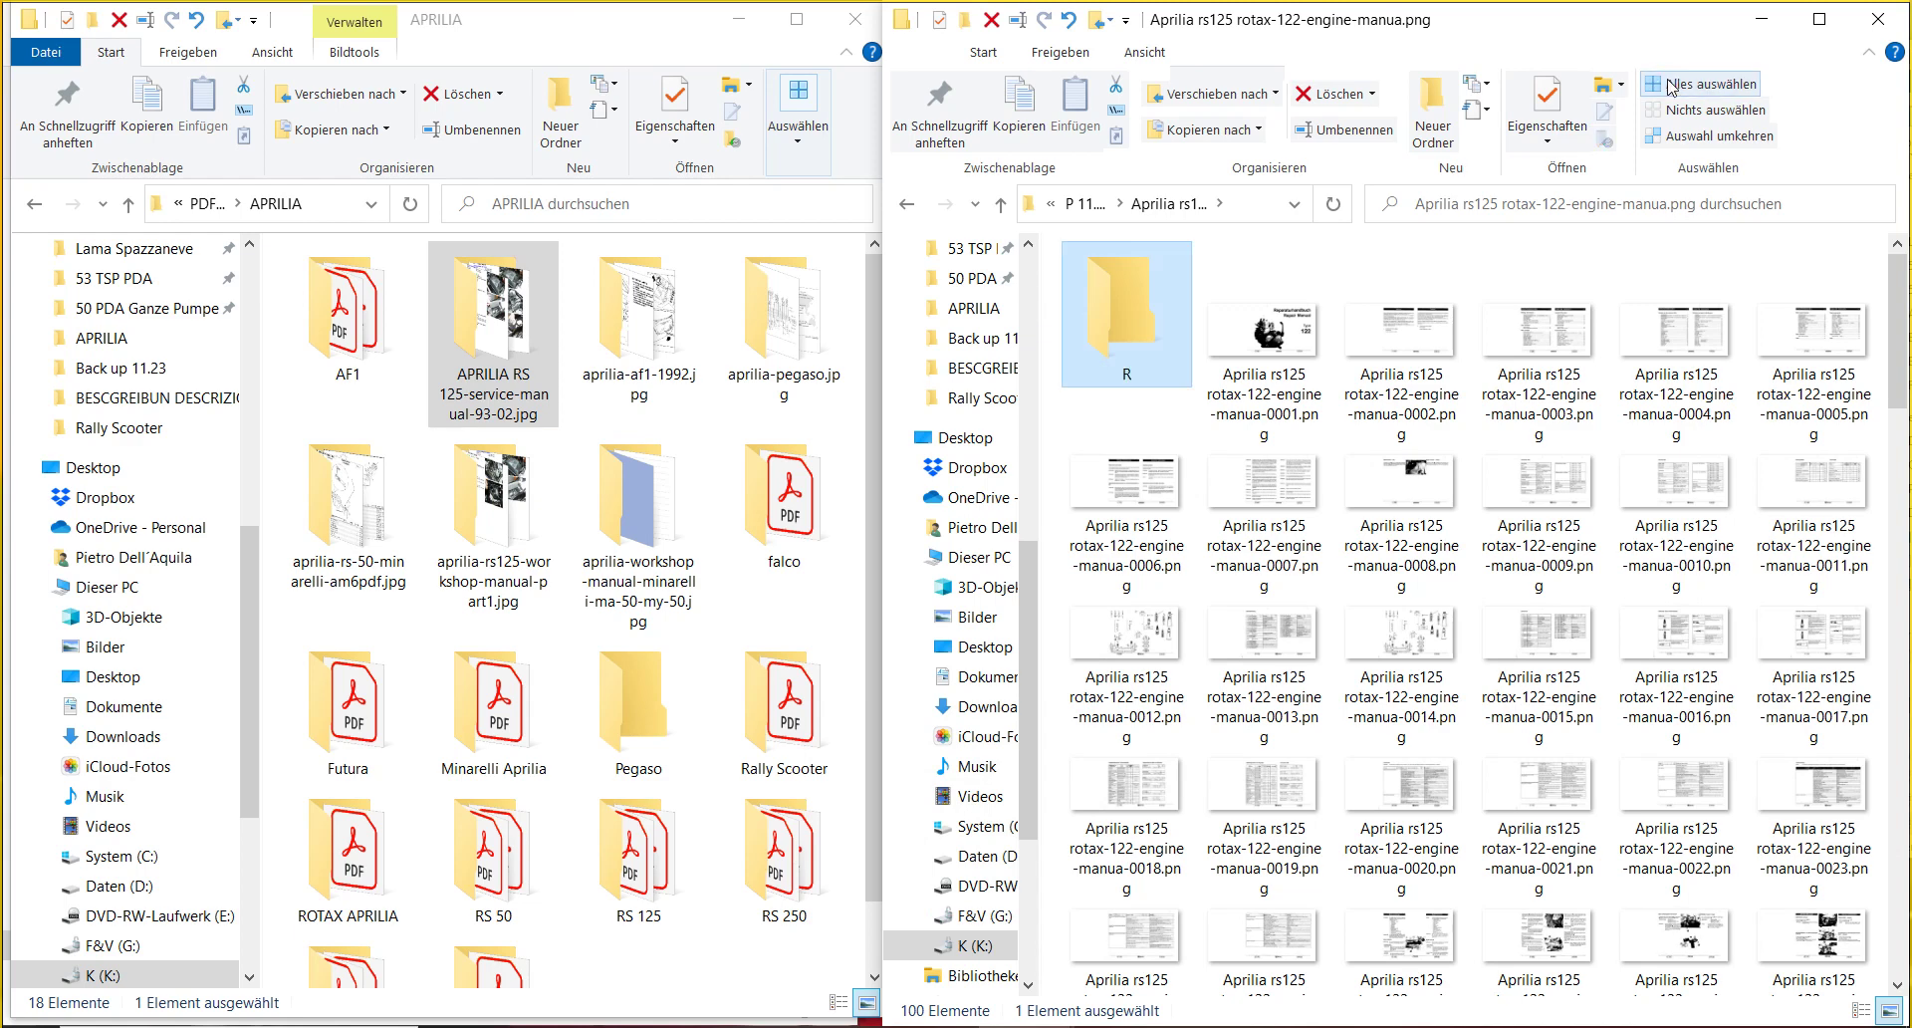
ctrl+click(1133, 283)
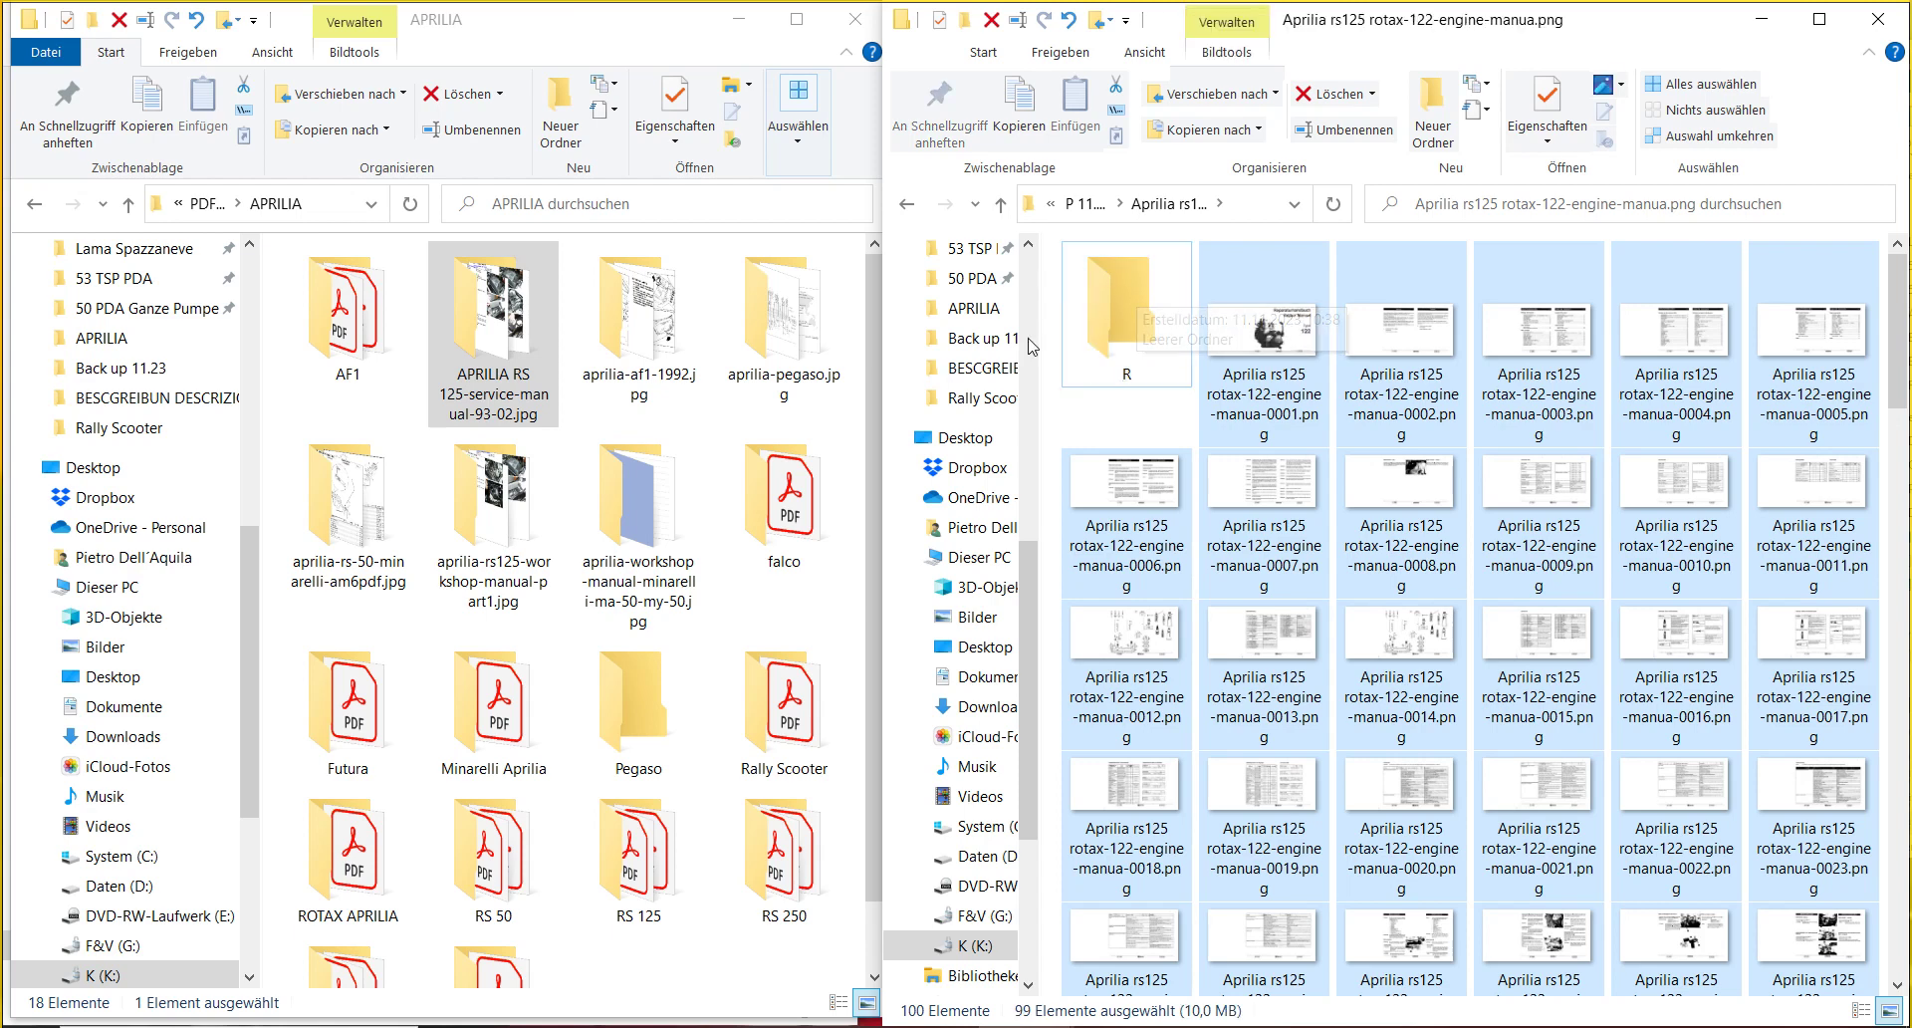
drag(1263, 401, 1193, 296)
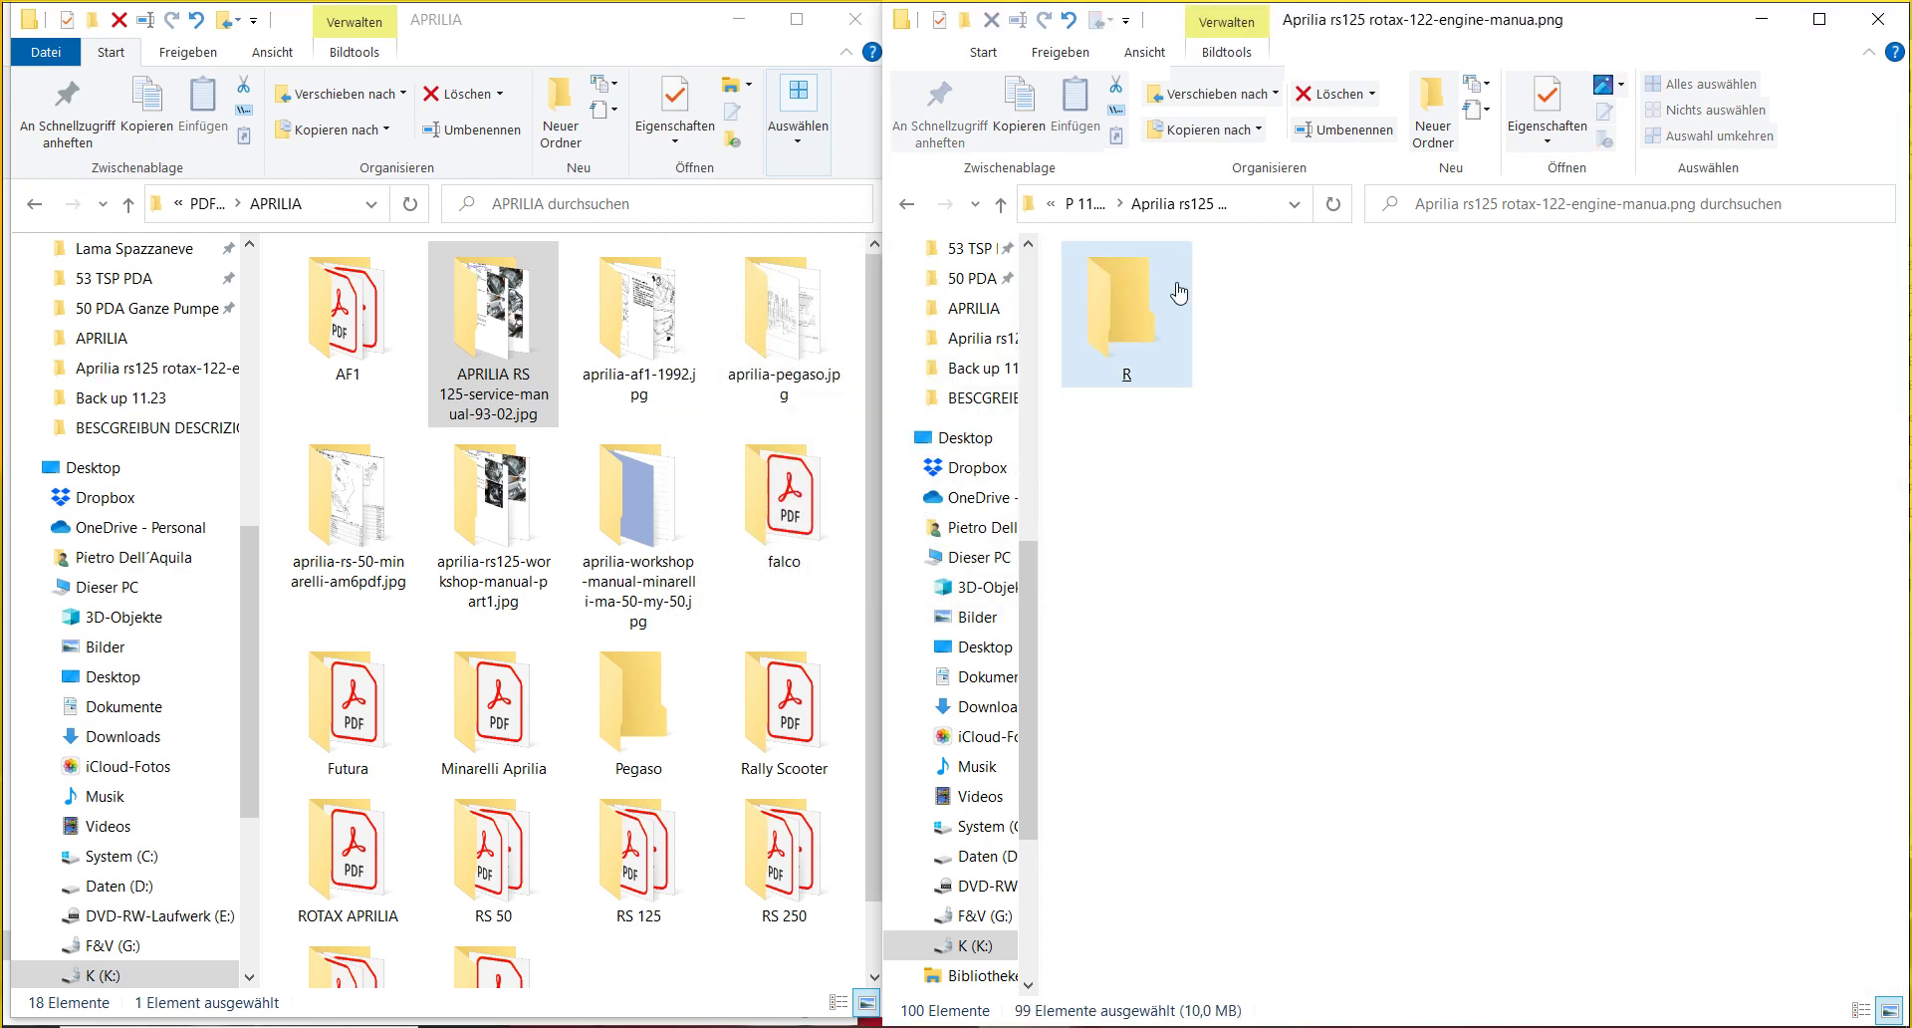
- Return to P 11.23 and move Aprilia rs125 rotax-122-engine-manua.pdf into the Aprilia rs125 rotax-122-engine-manua.png folder
click(1079, 207)
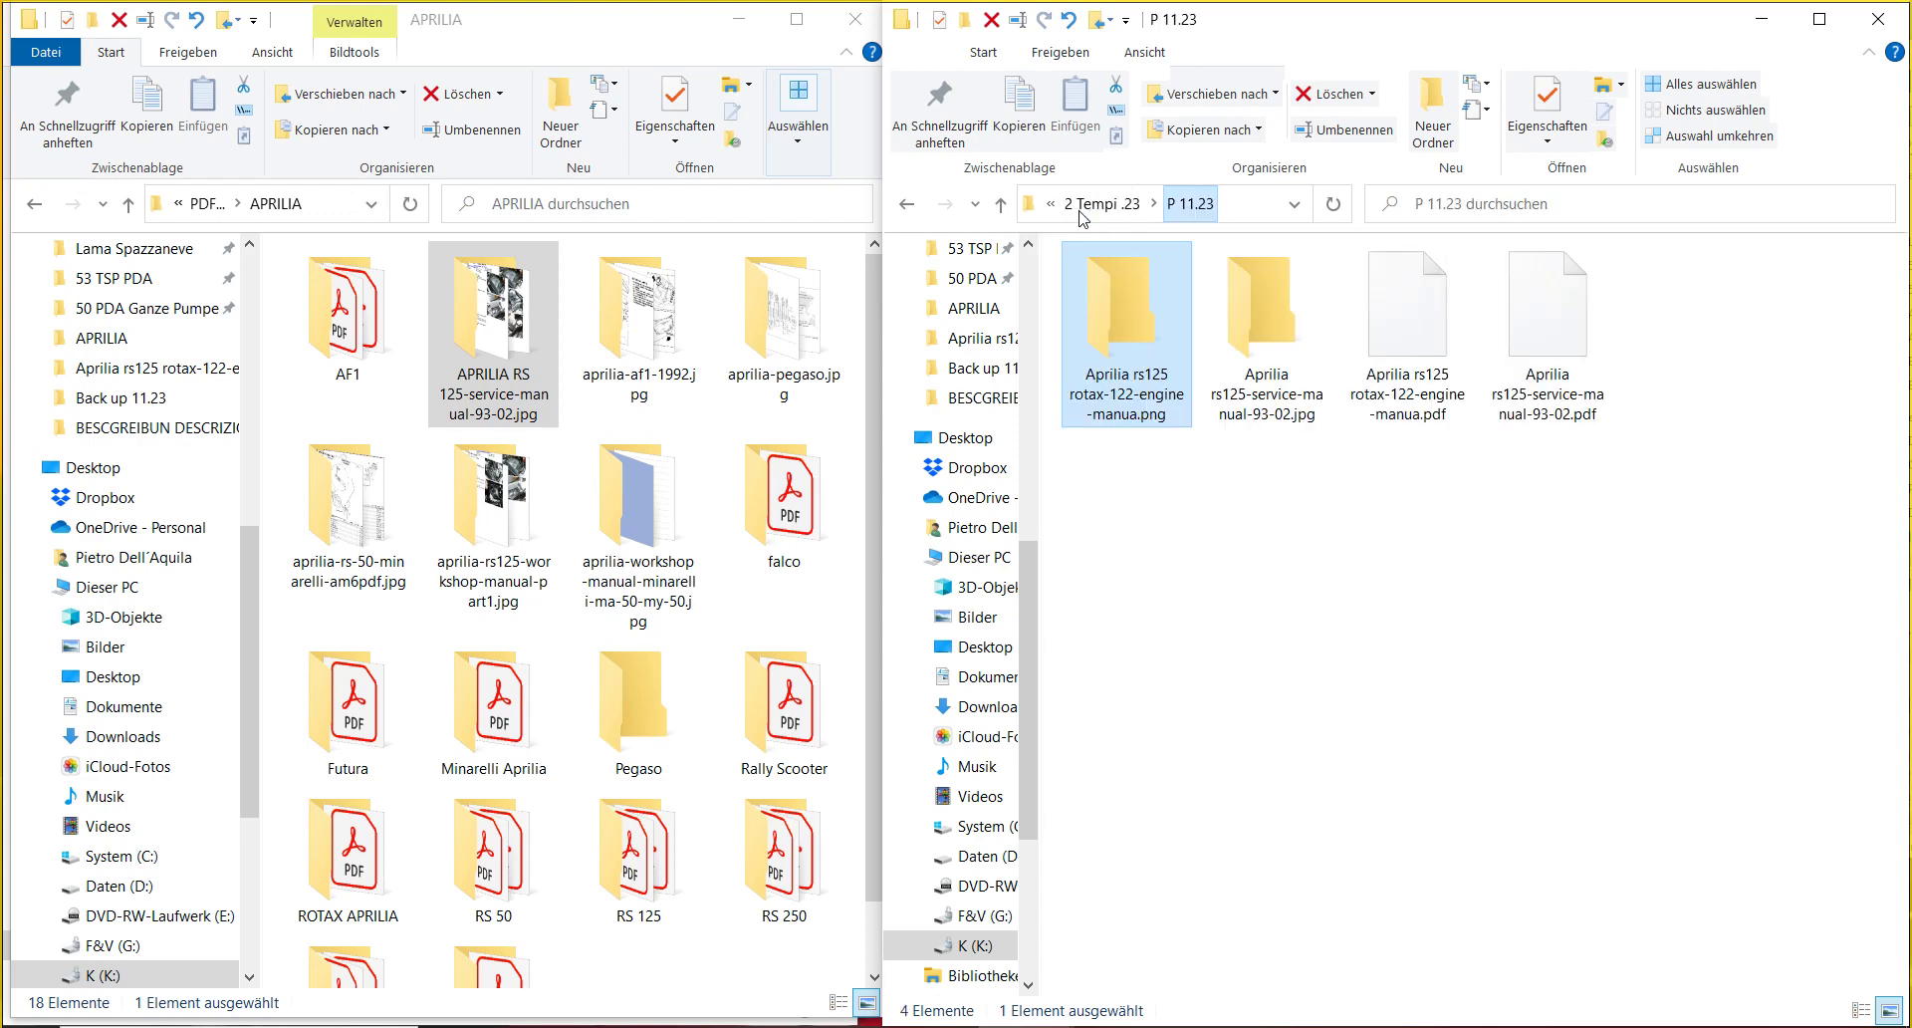
click(1375, 335)
drag(1375, 335, 1145, 316)
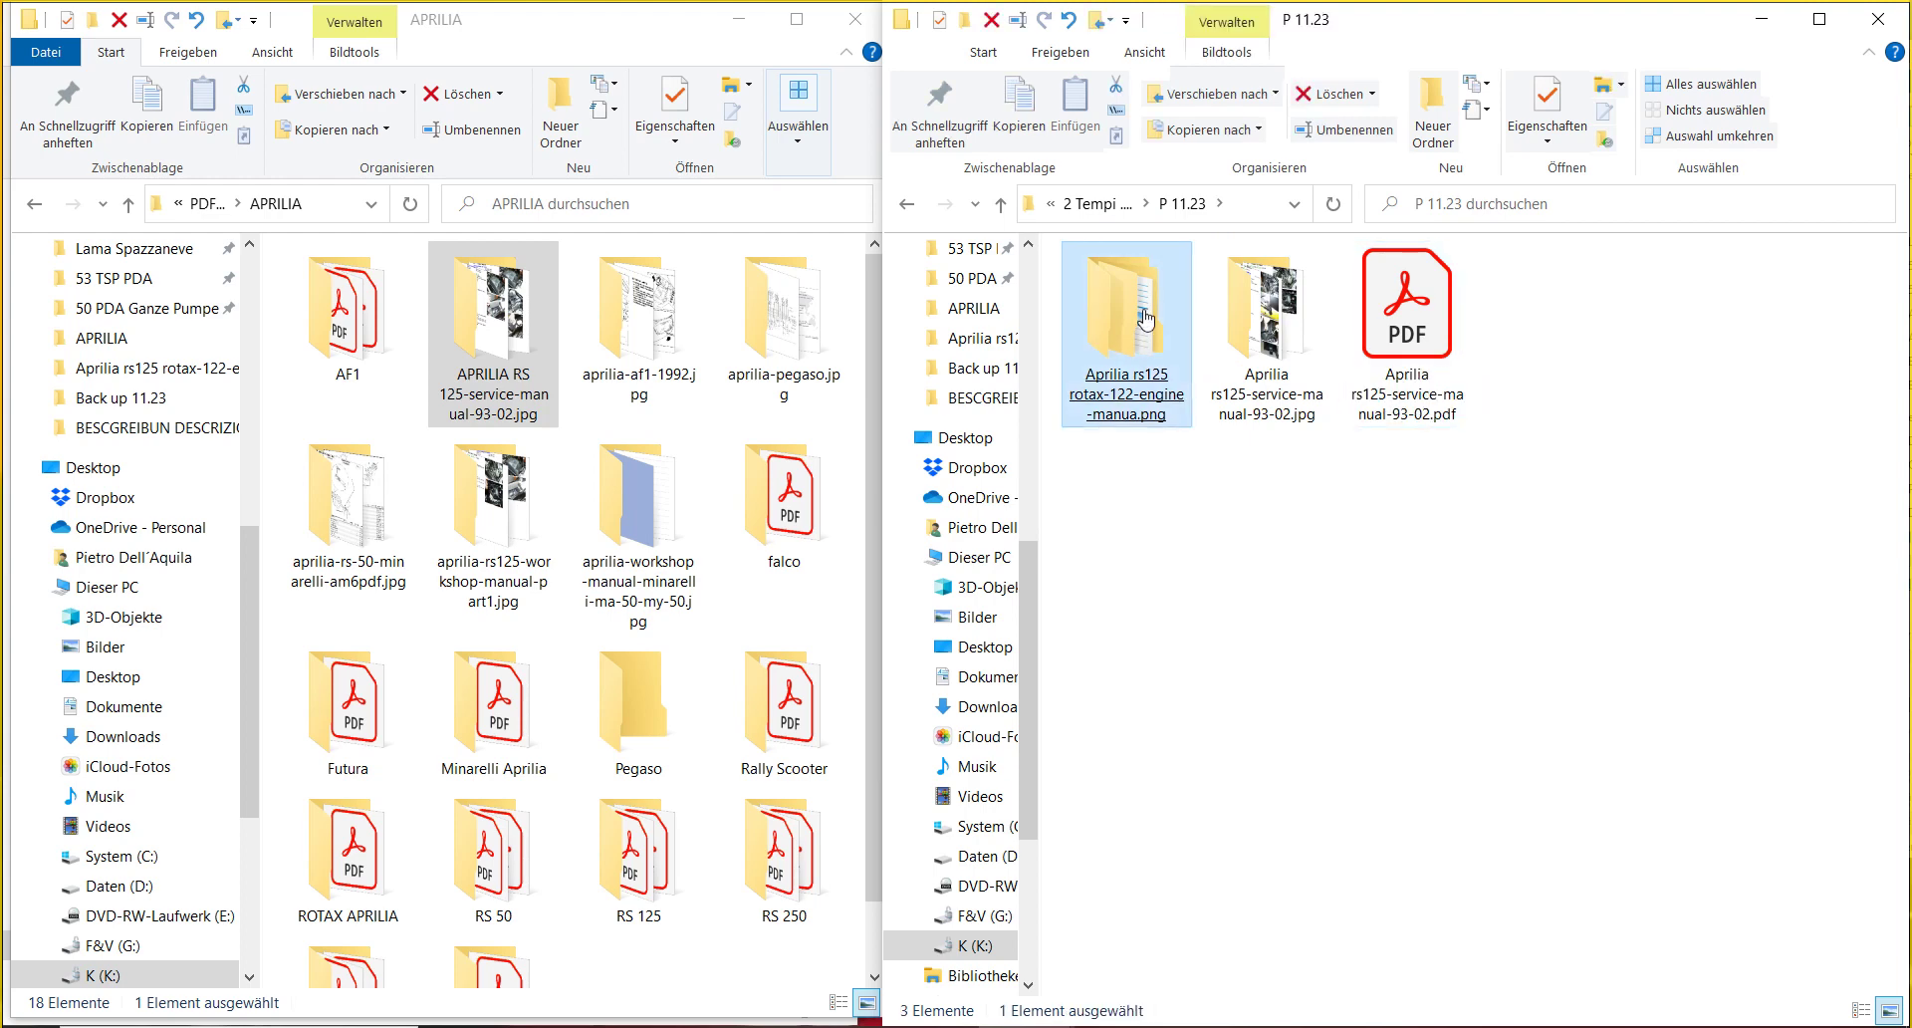
- Open the Aprilia rs125-service-manual-93-02.jpg folder, look over its page thumbnails and display page image 0001
double_click(1272, 309)
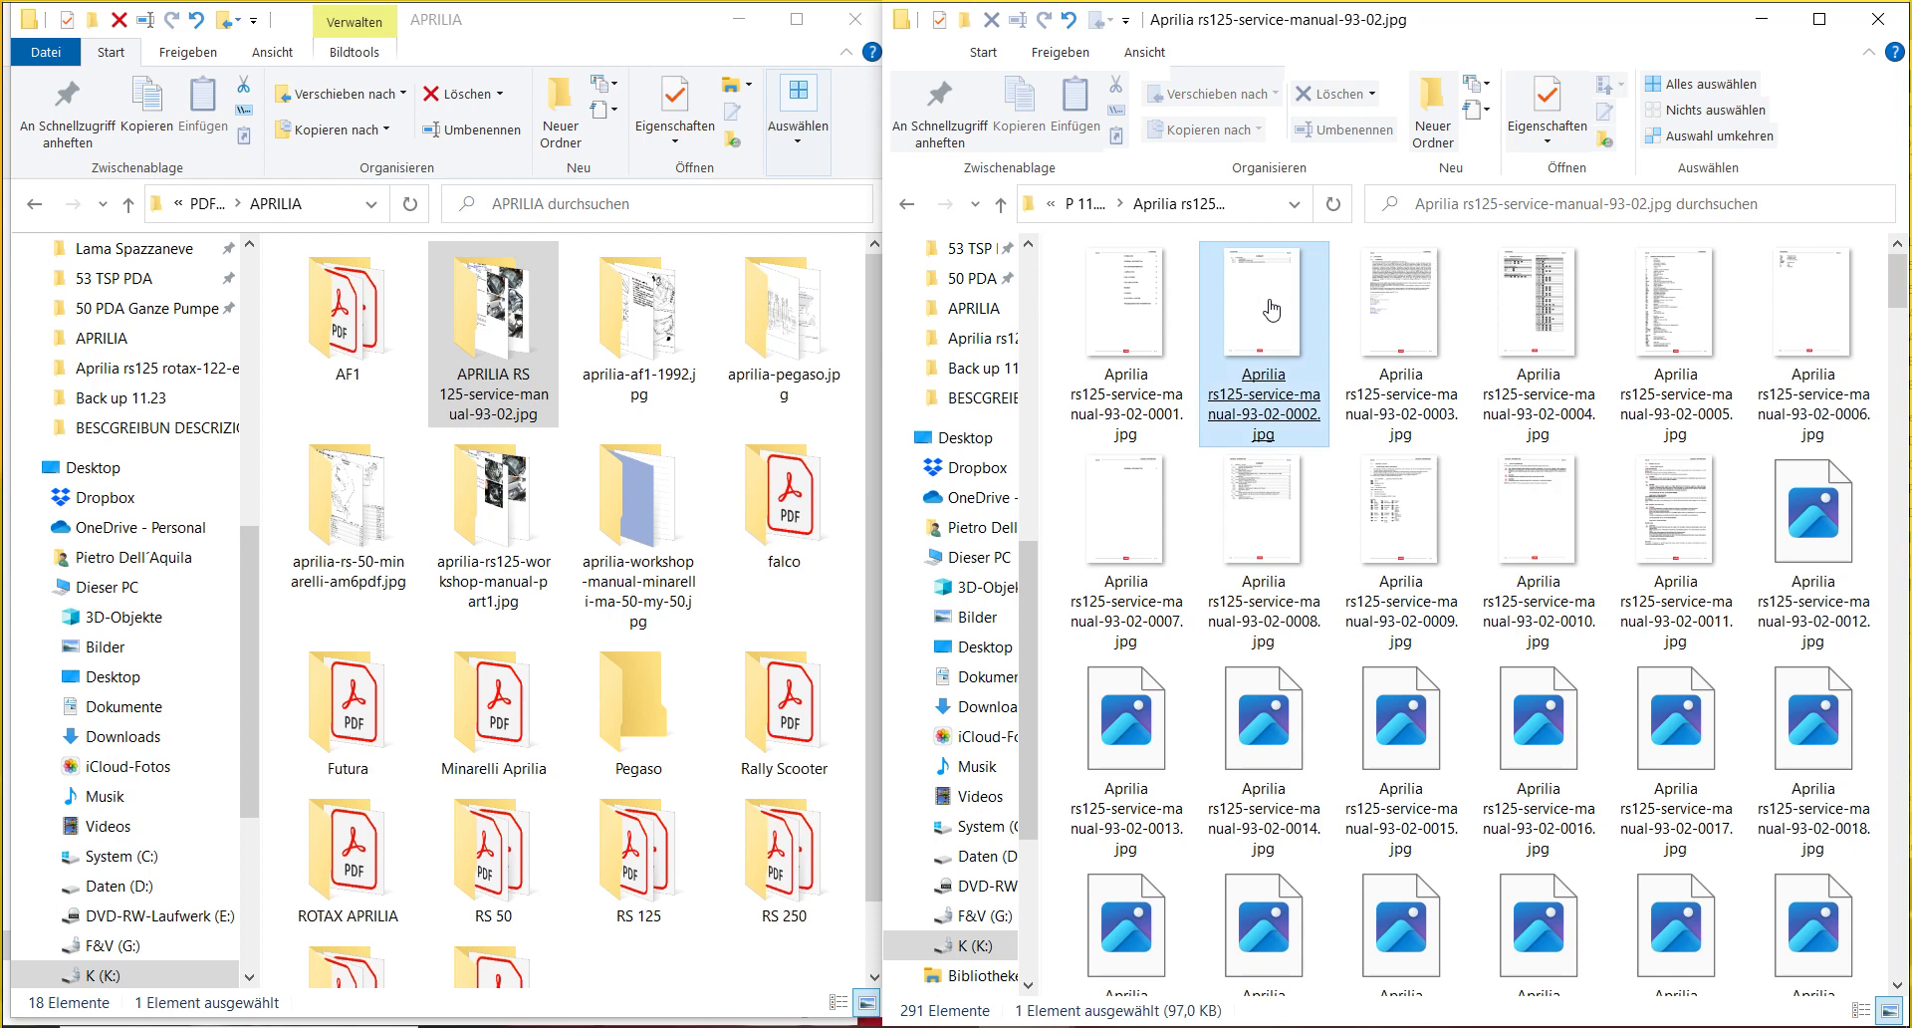
click(1357, 511)
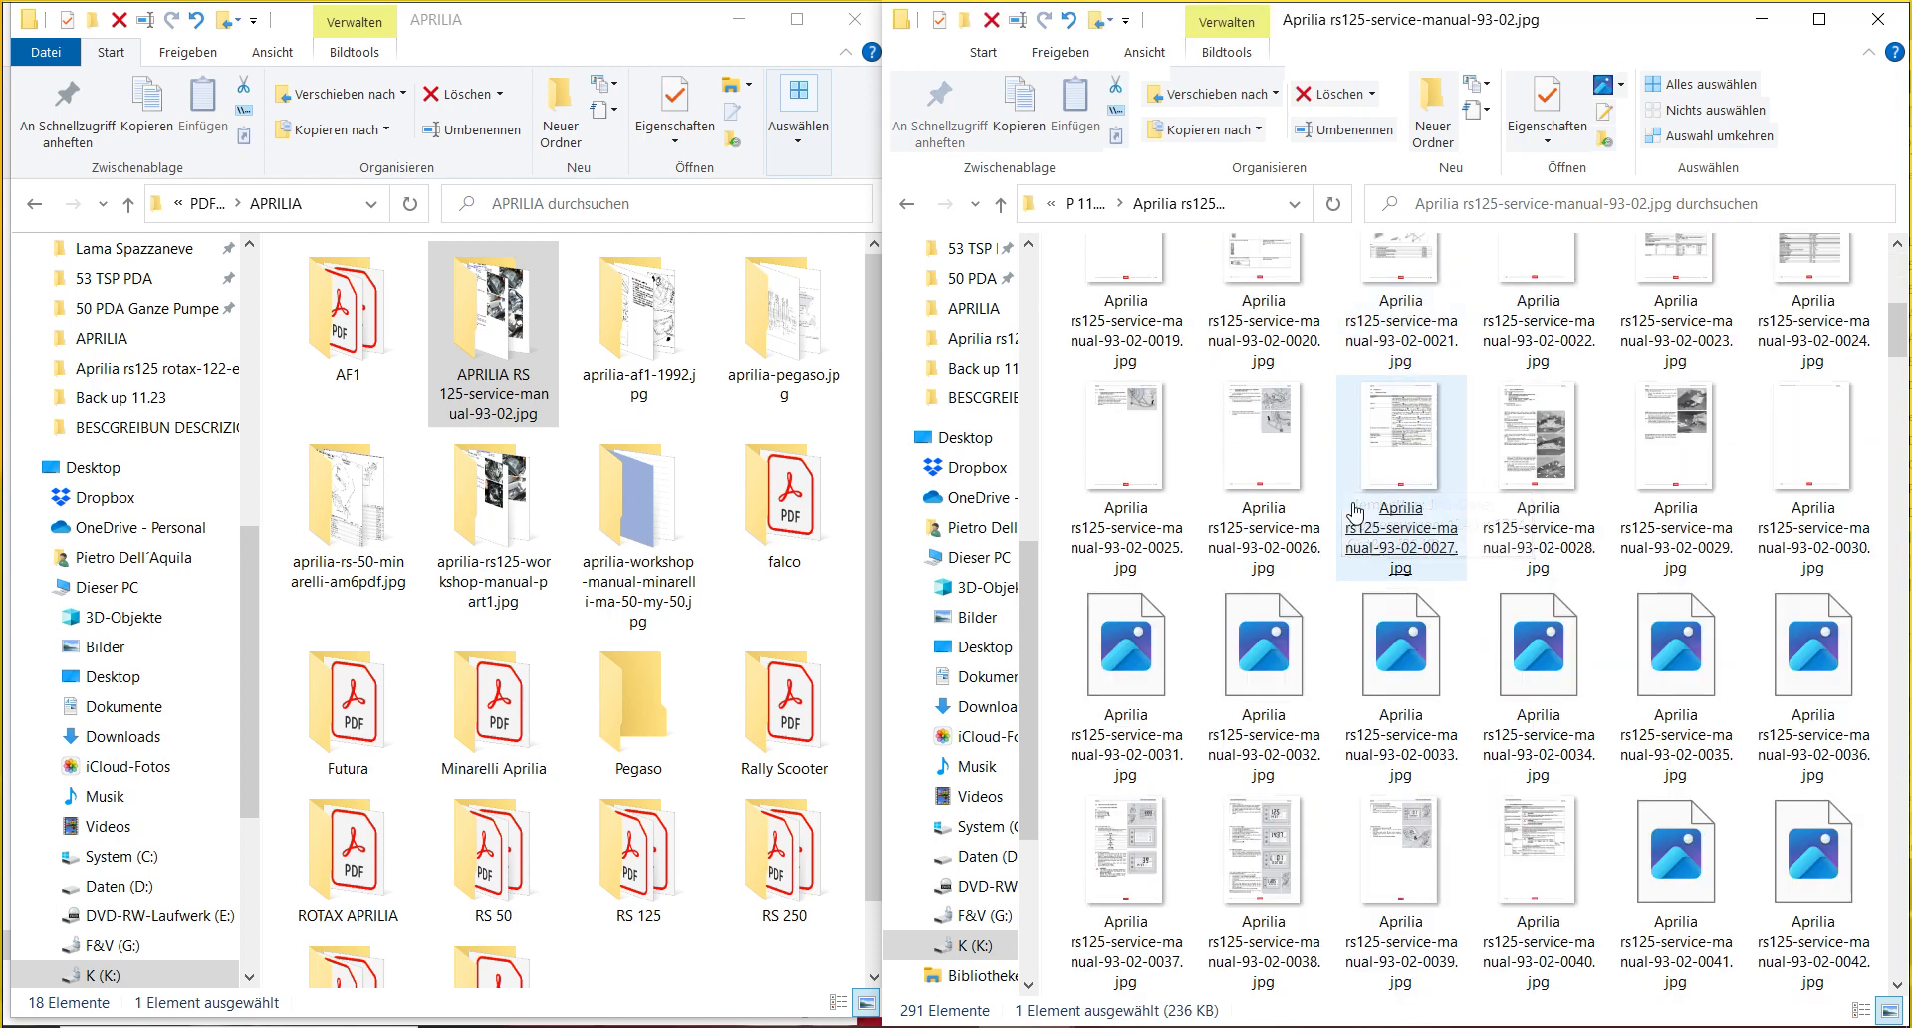
click(1413, 503)
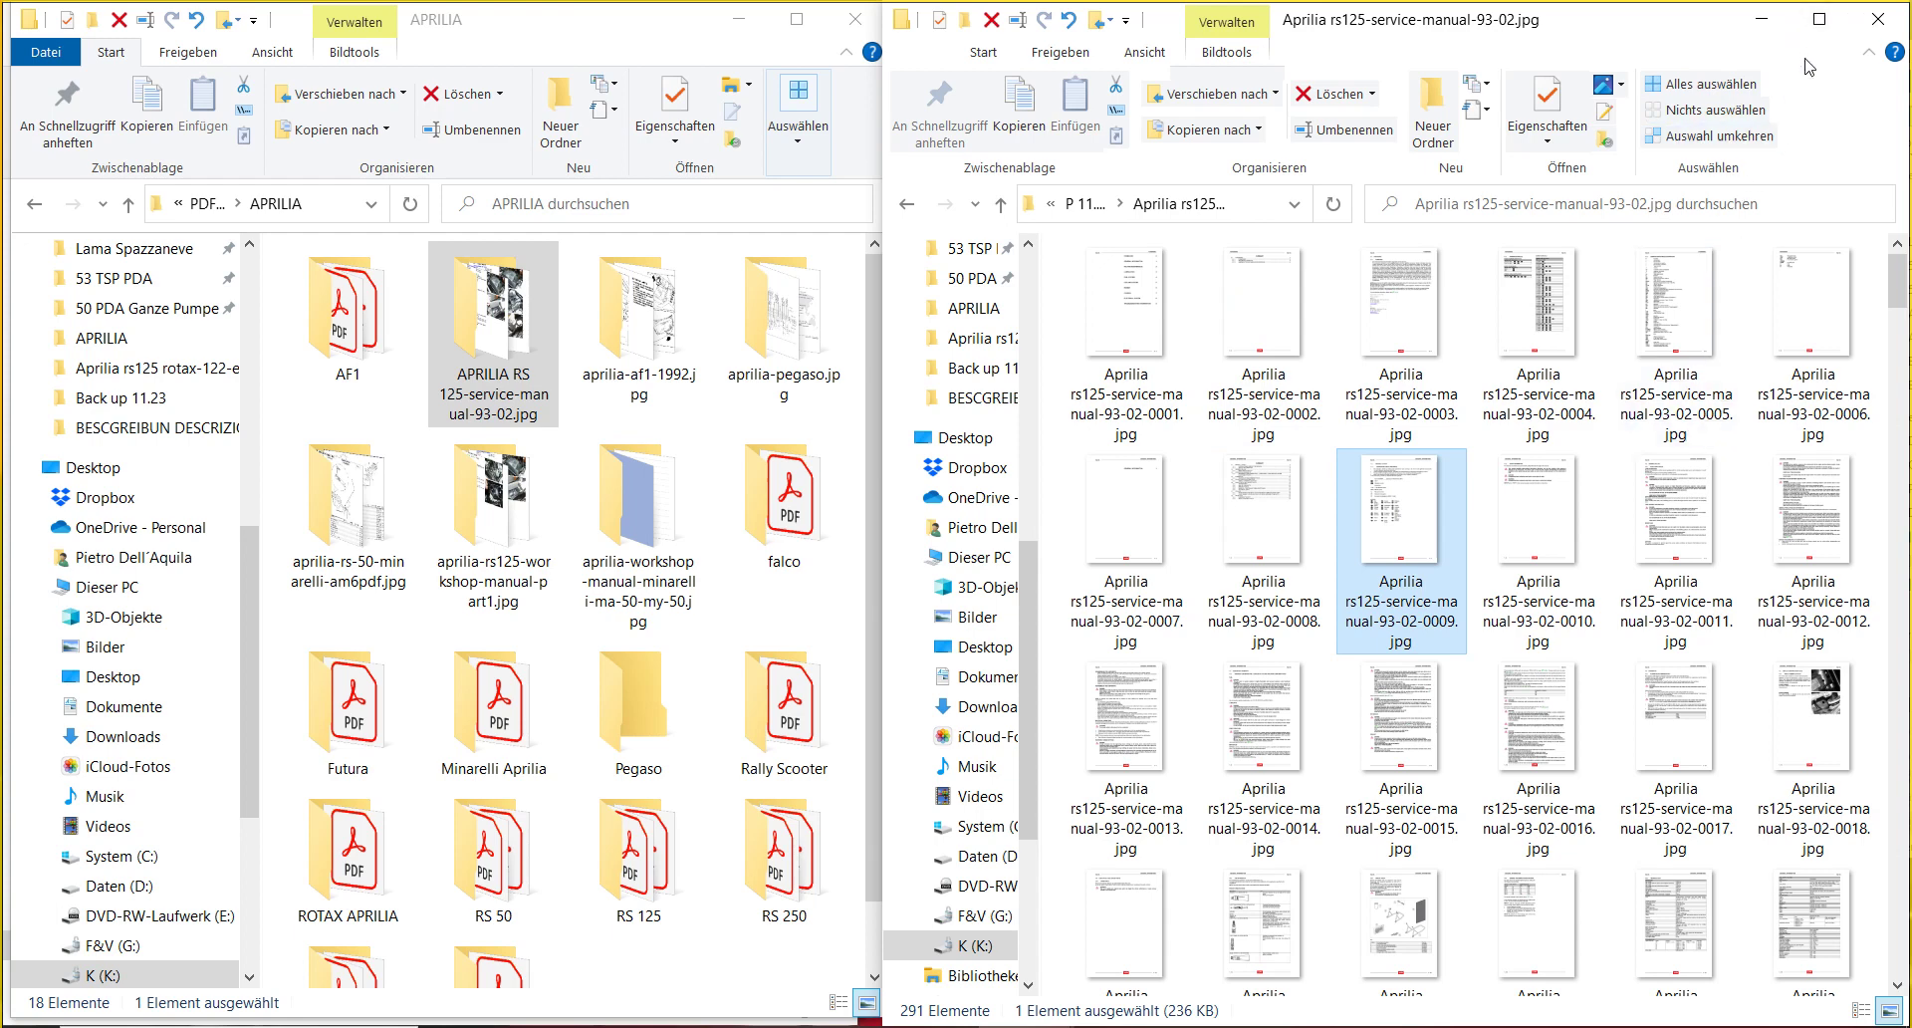
click(1150, 339)
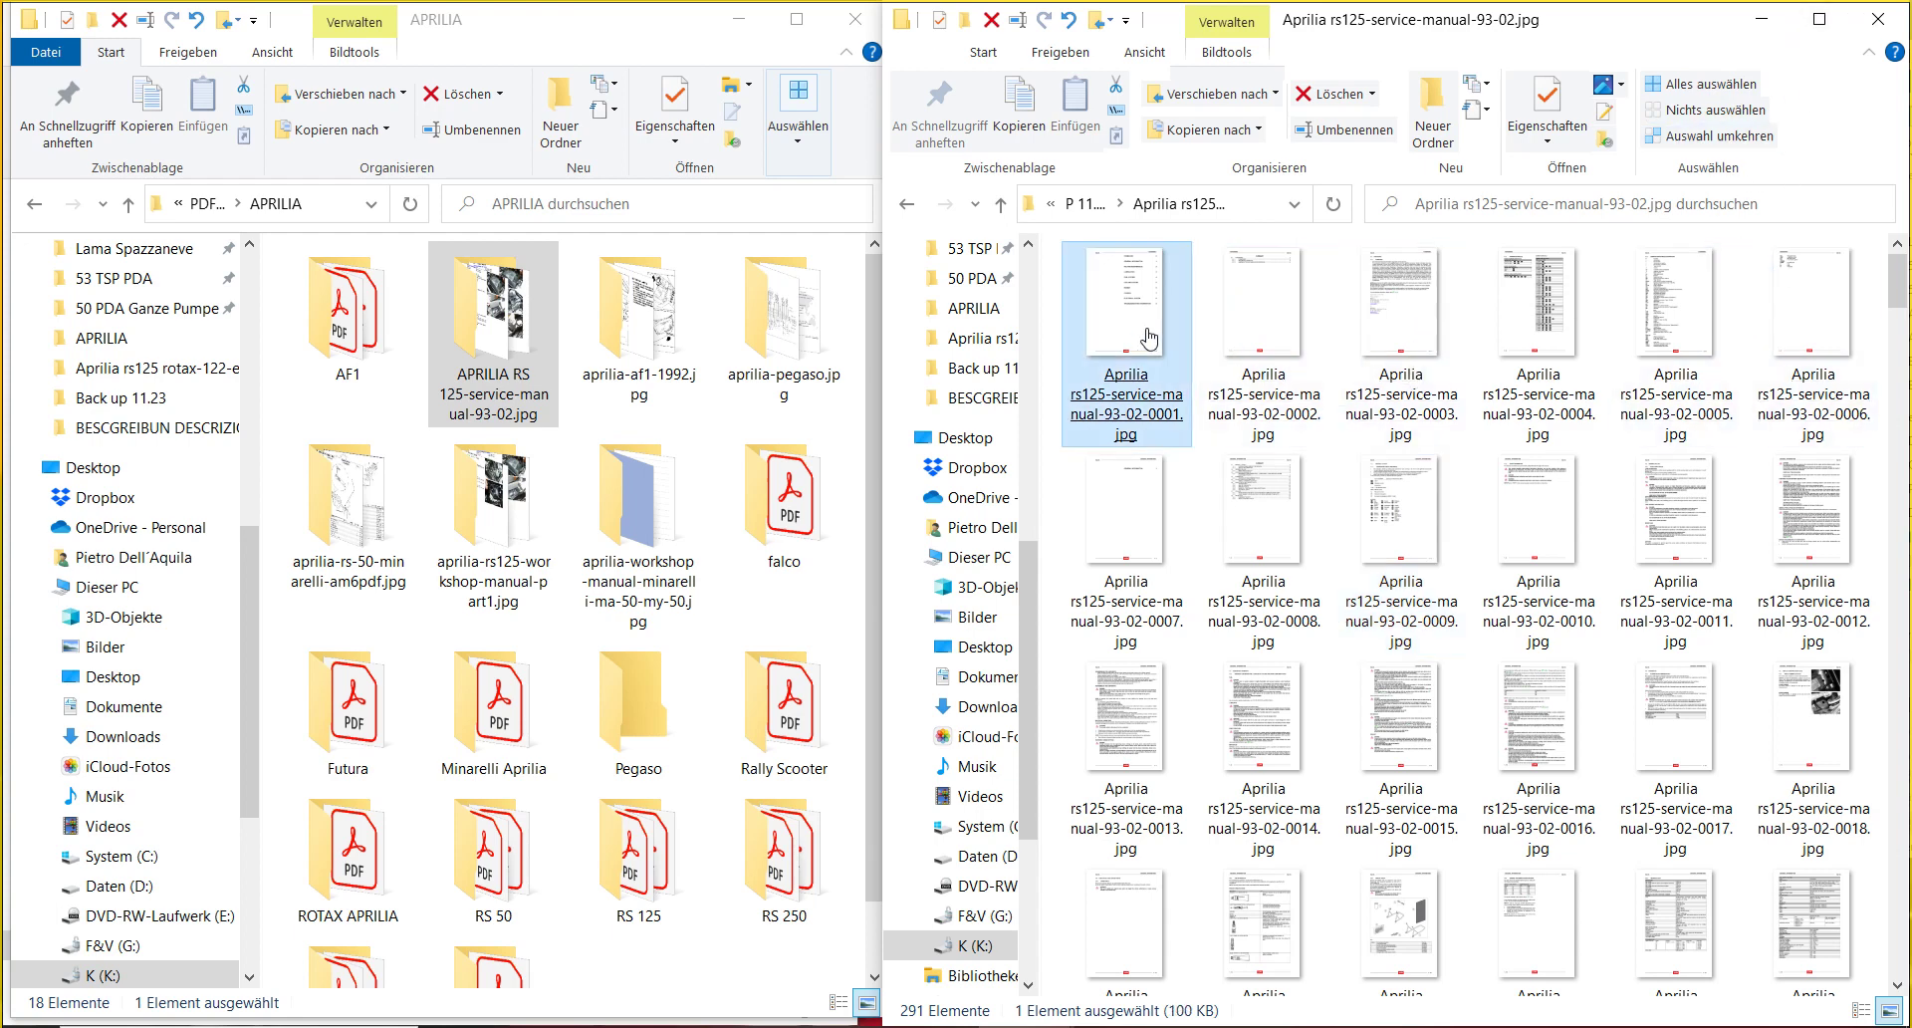
double_click(1151, 339)
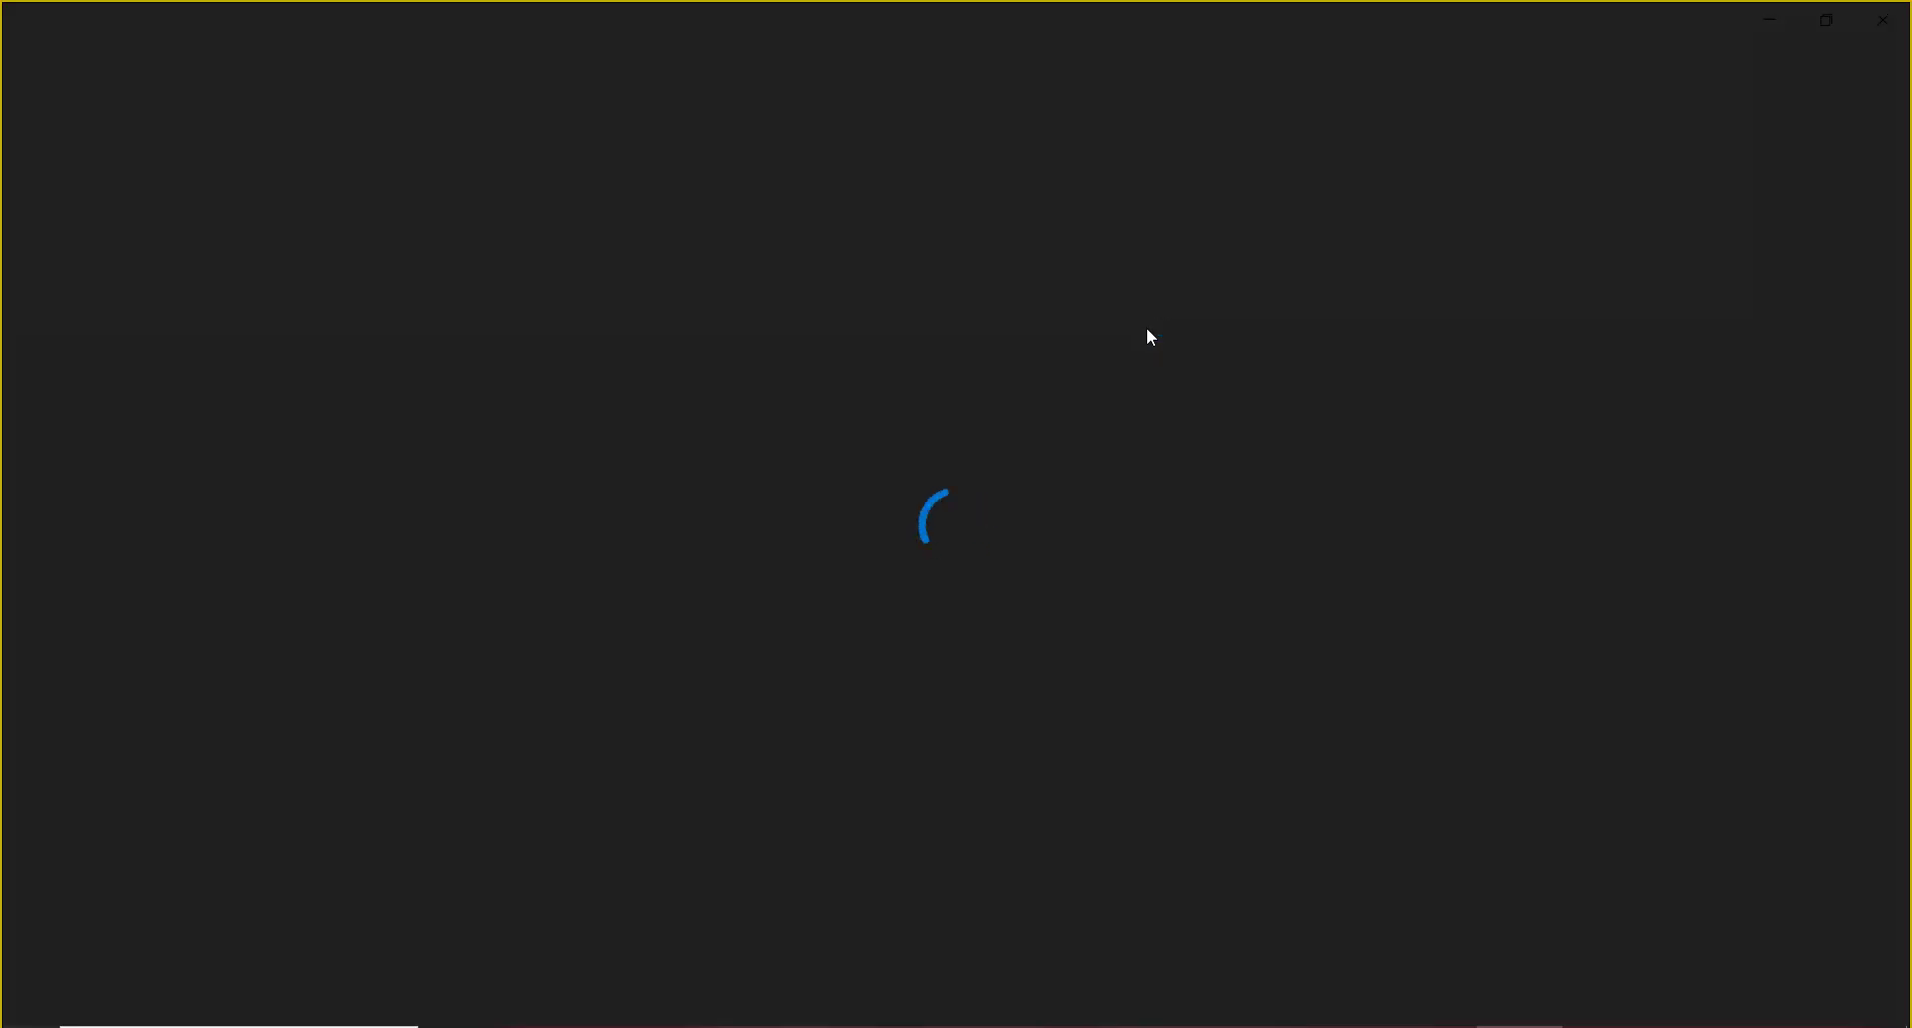
- Examine the RS 125 service manual's foreword and general information pages up to the routine maintenance summary on page 0032
scroll(1151, 337, down, 2)
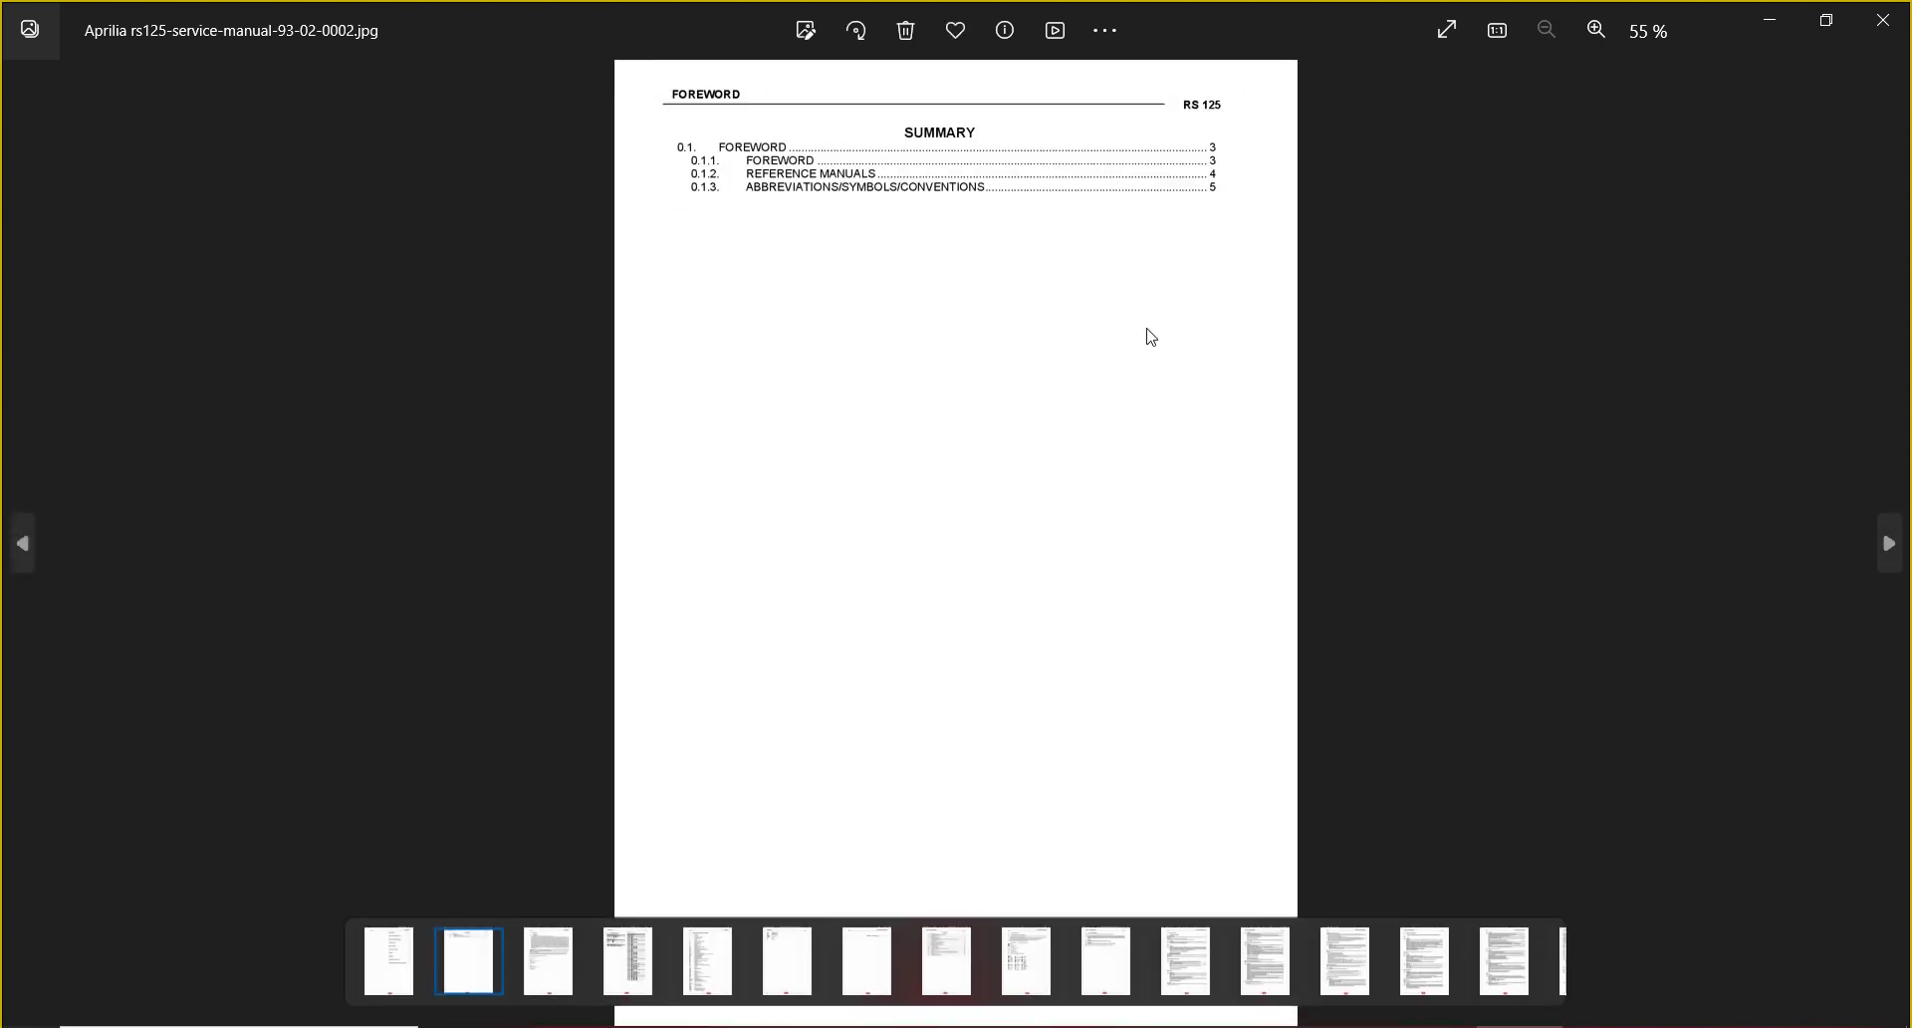
scroll(1147, 335, down, 8)
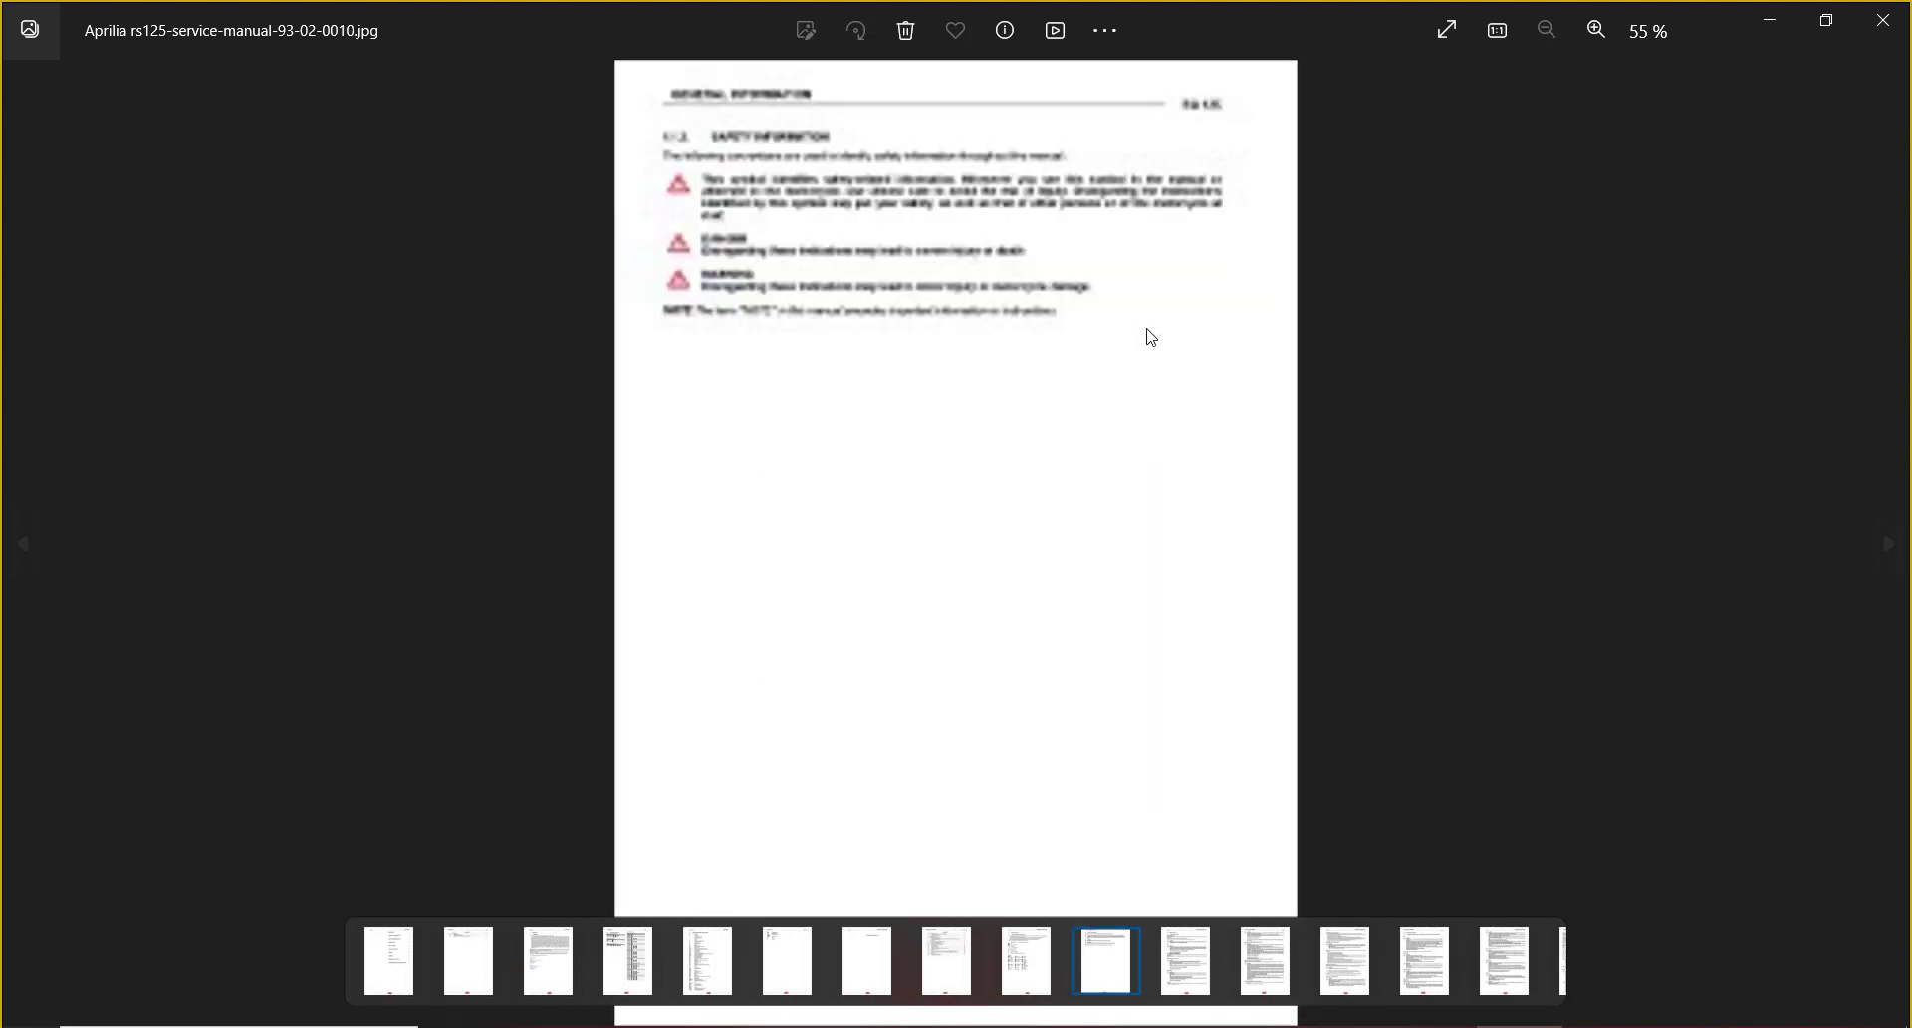
scroll(1147, 335, down, 6)
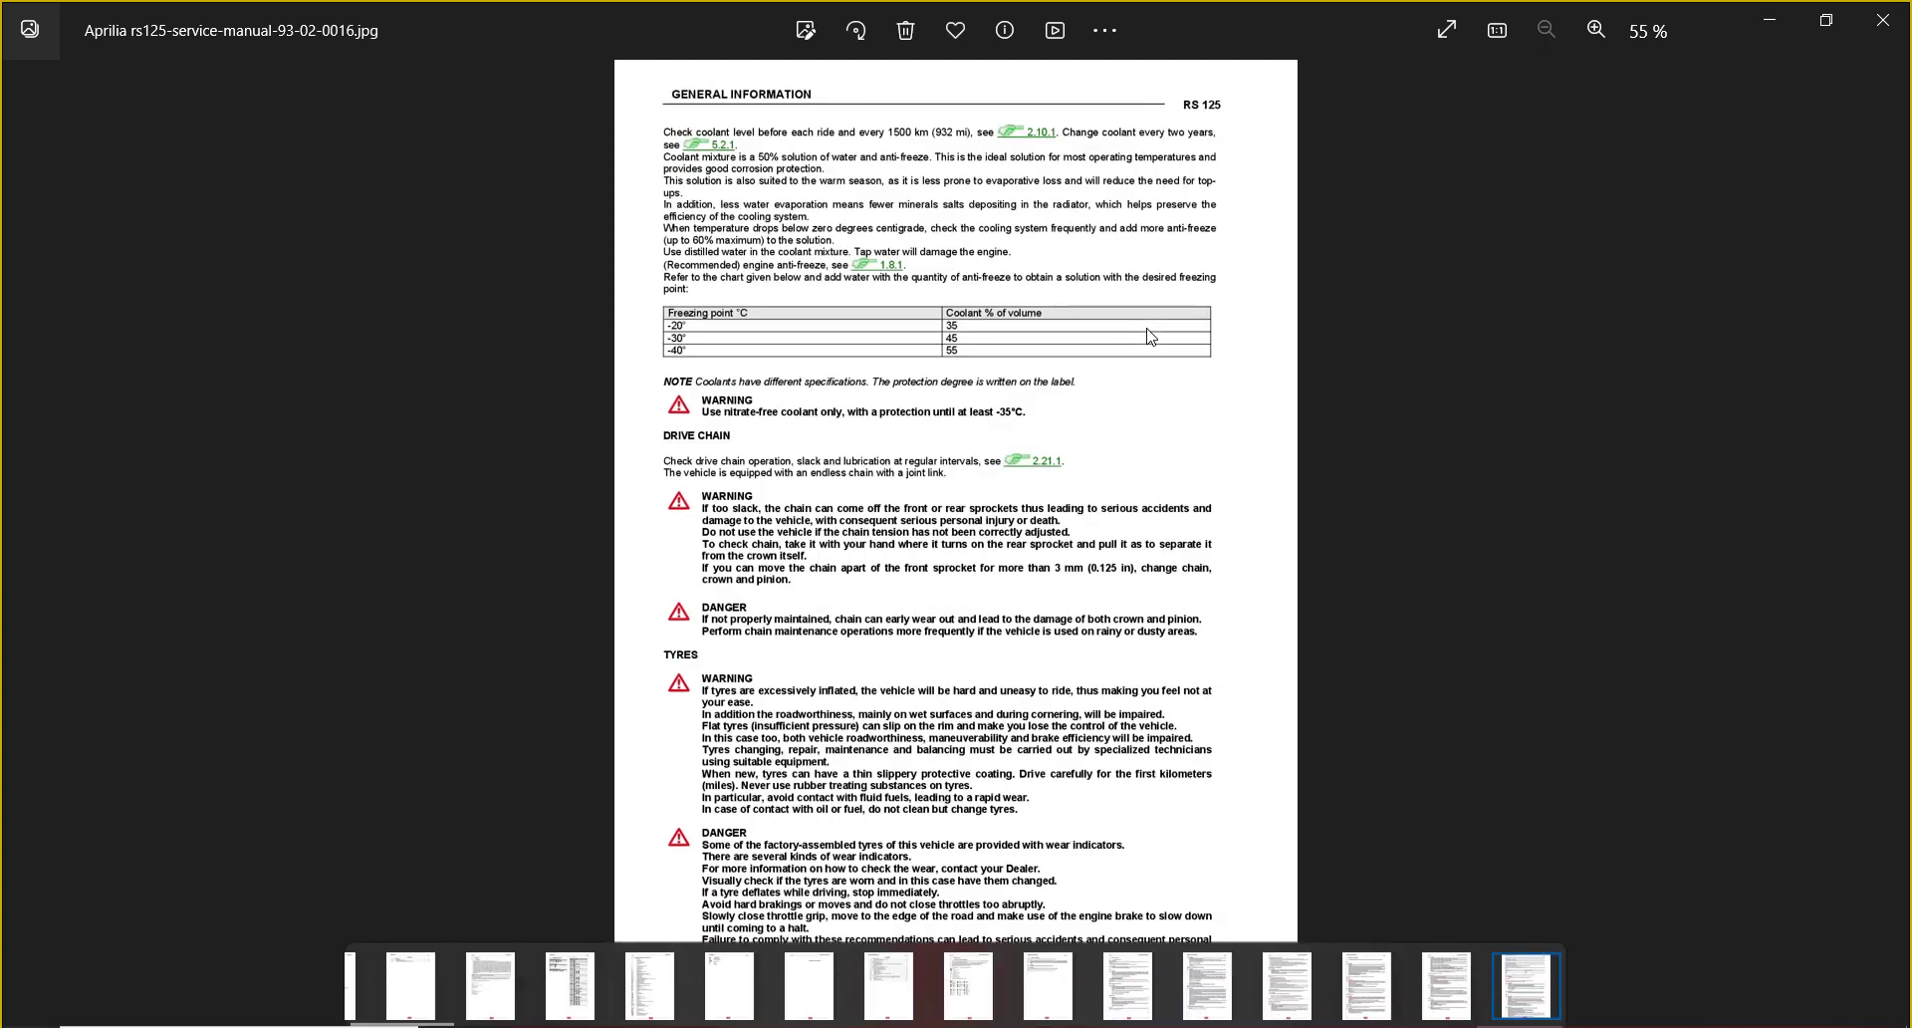
scroll(1150, 337, down, 5)
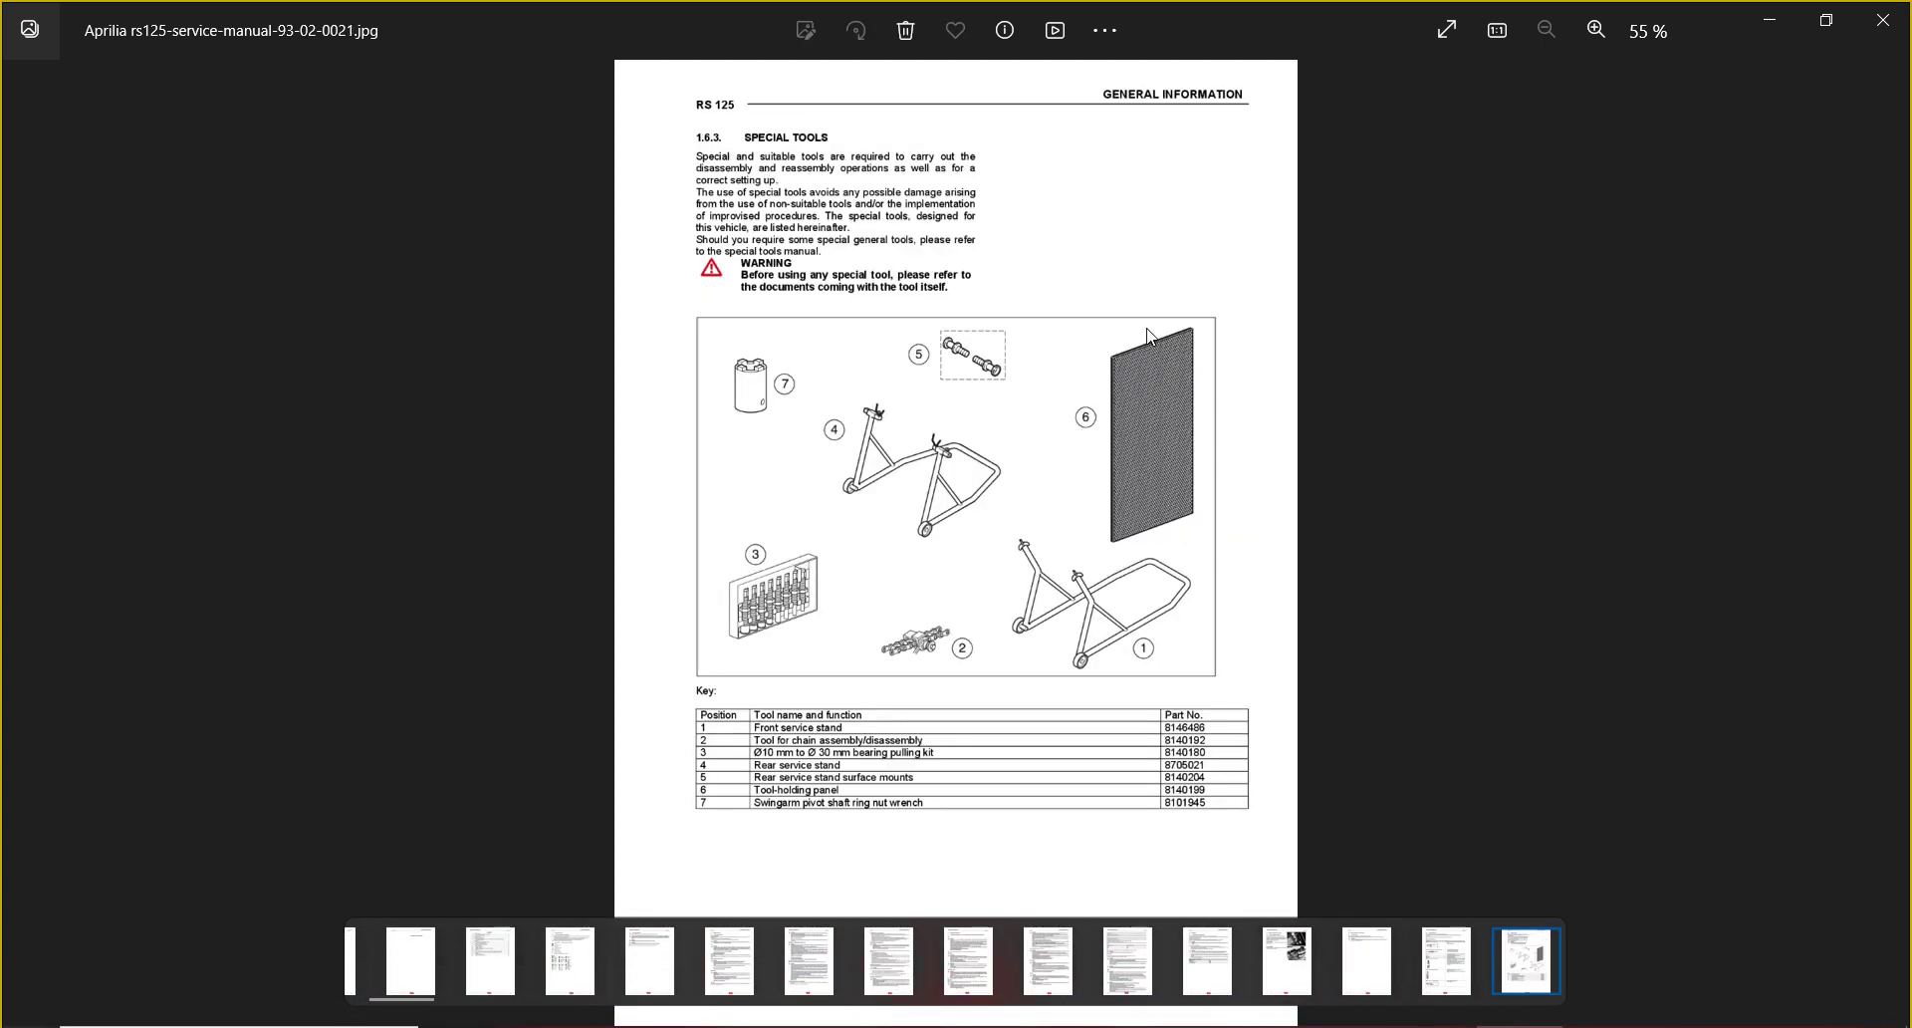
scroll(1150, 336, down, 11)
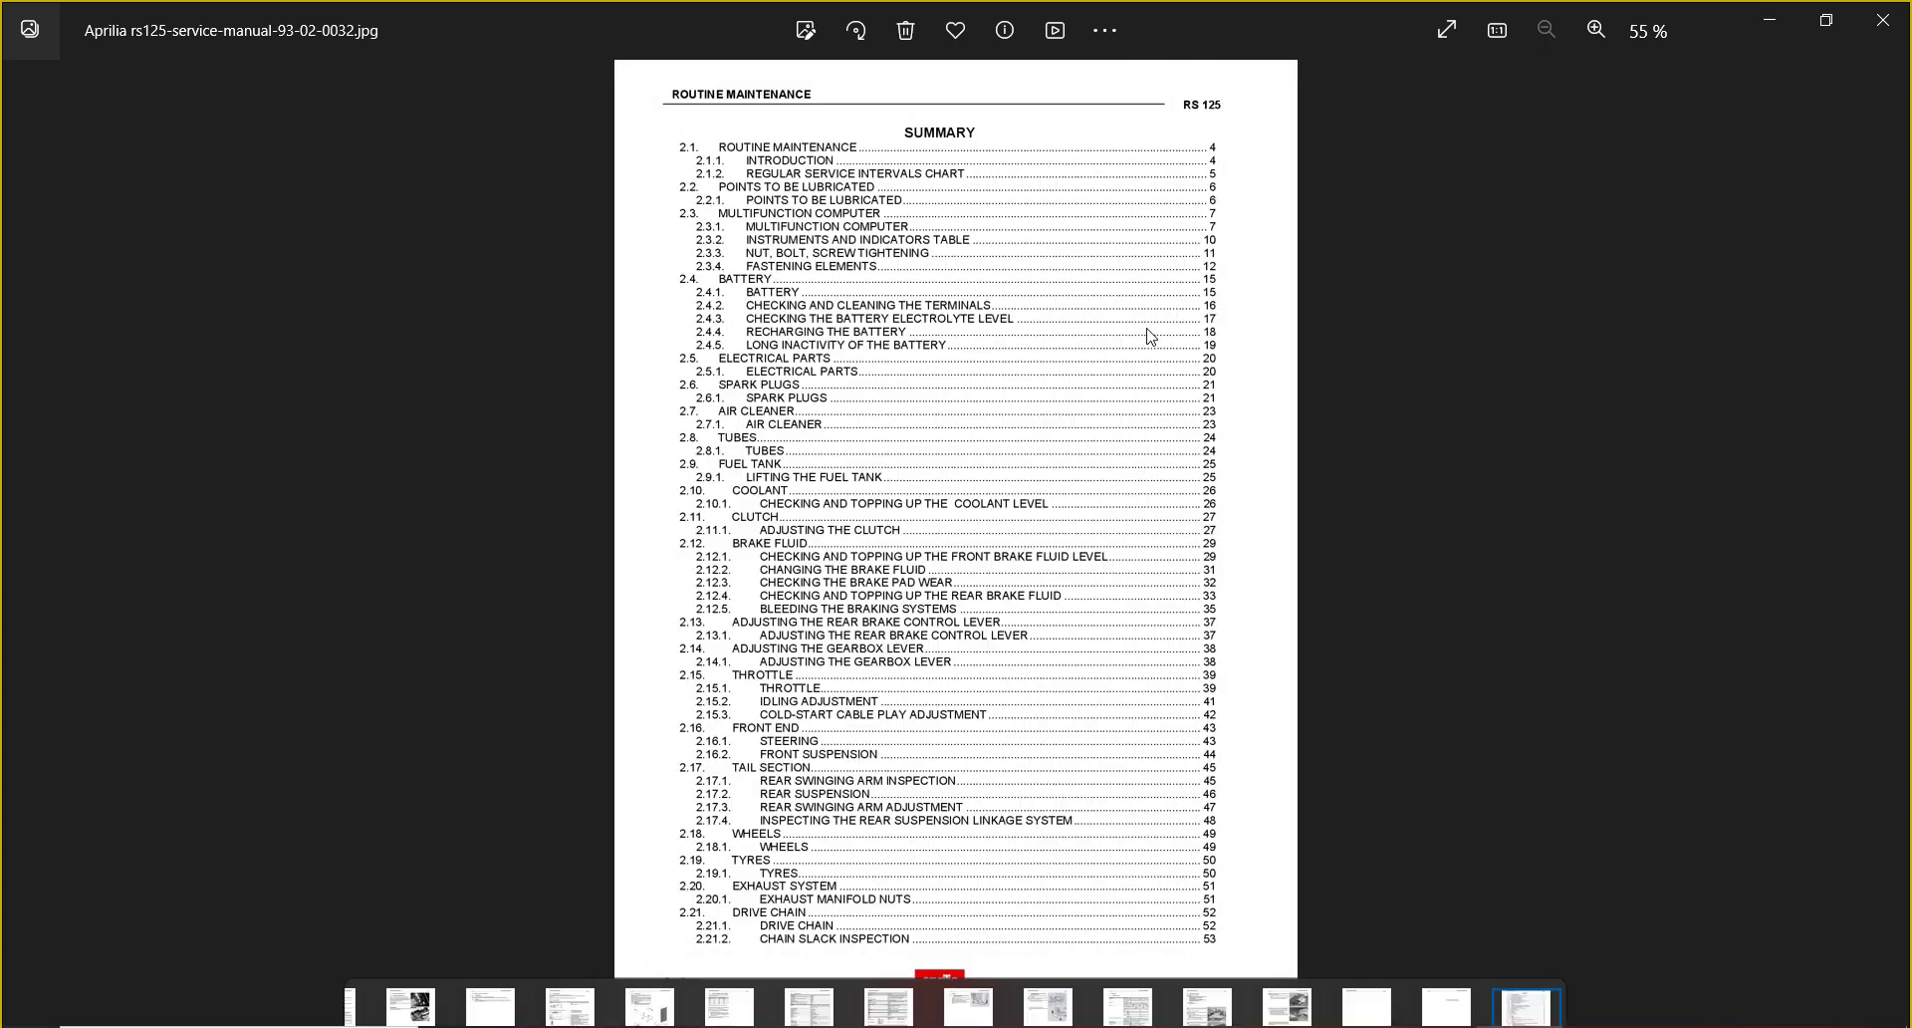
- Review the routine maintenance pages up to the brake fluid section on page 0059, and close the image viewer
scroll(1151, 337, down, 1)
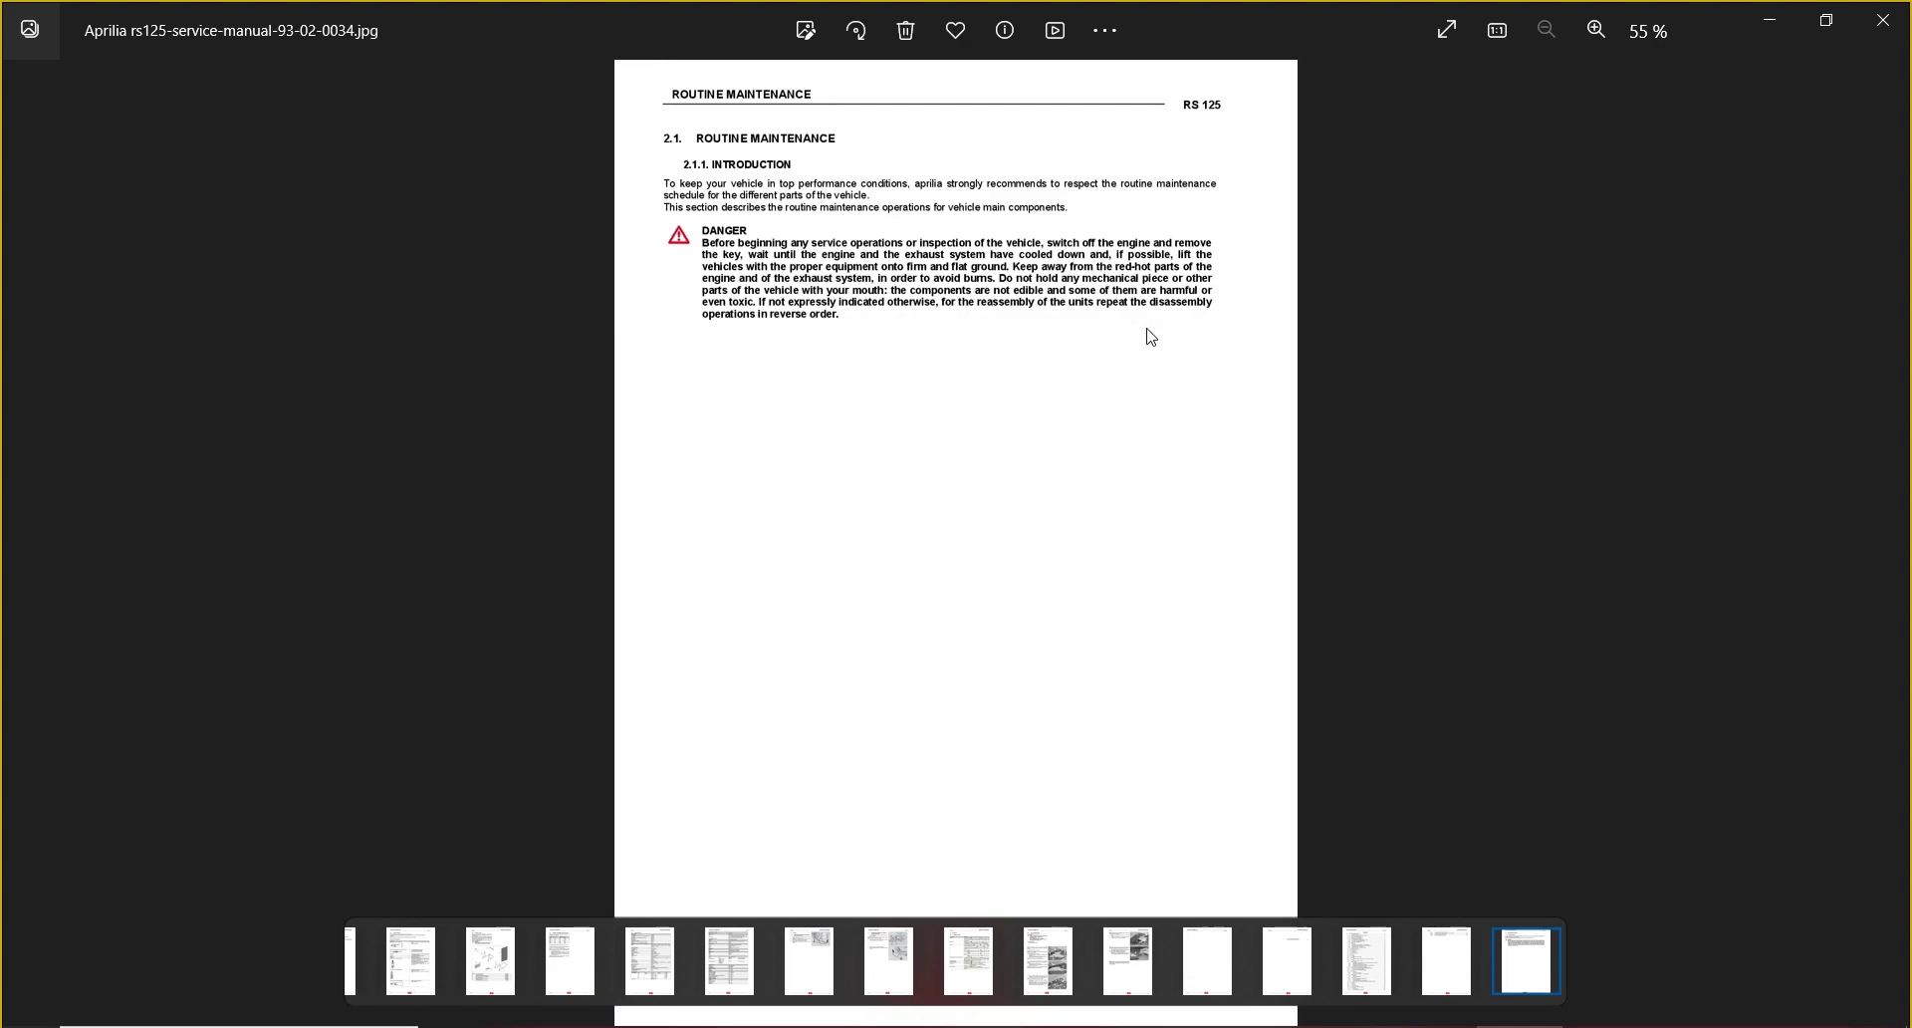
scroll(1151, 337, down, 2)
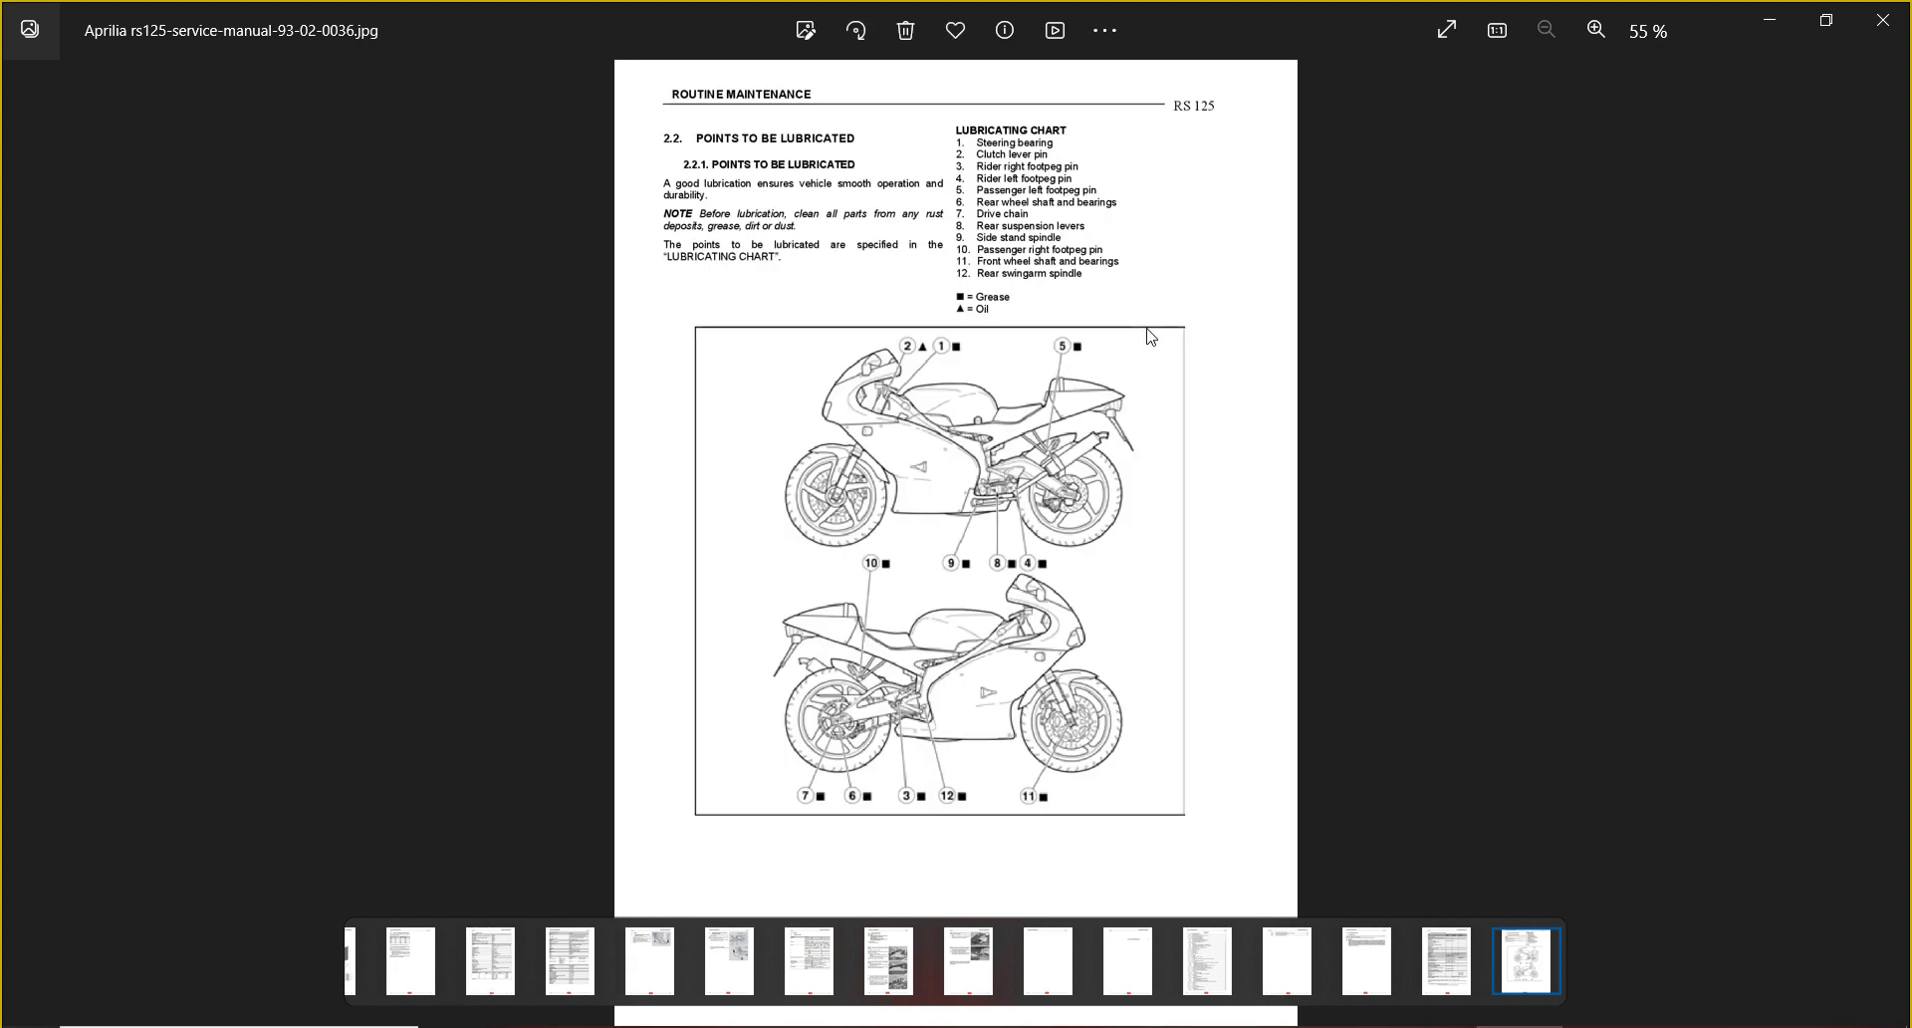
scroll(1151, 337, down, 8)
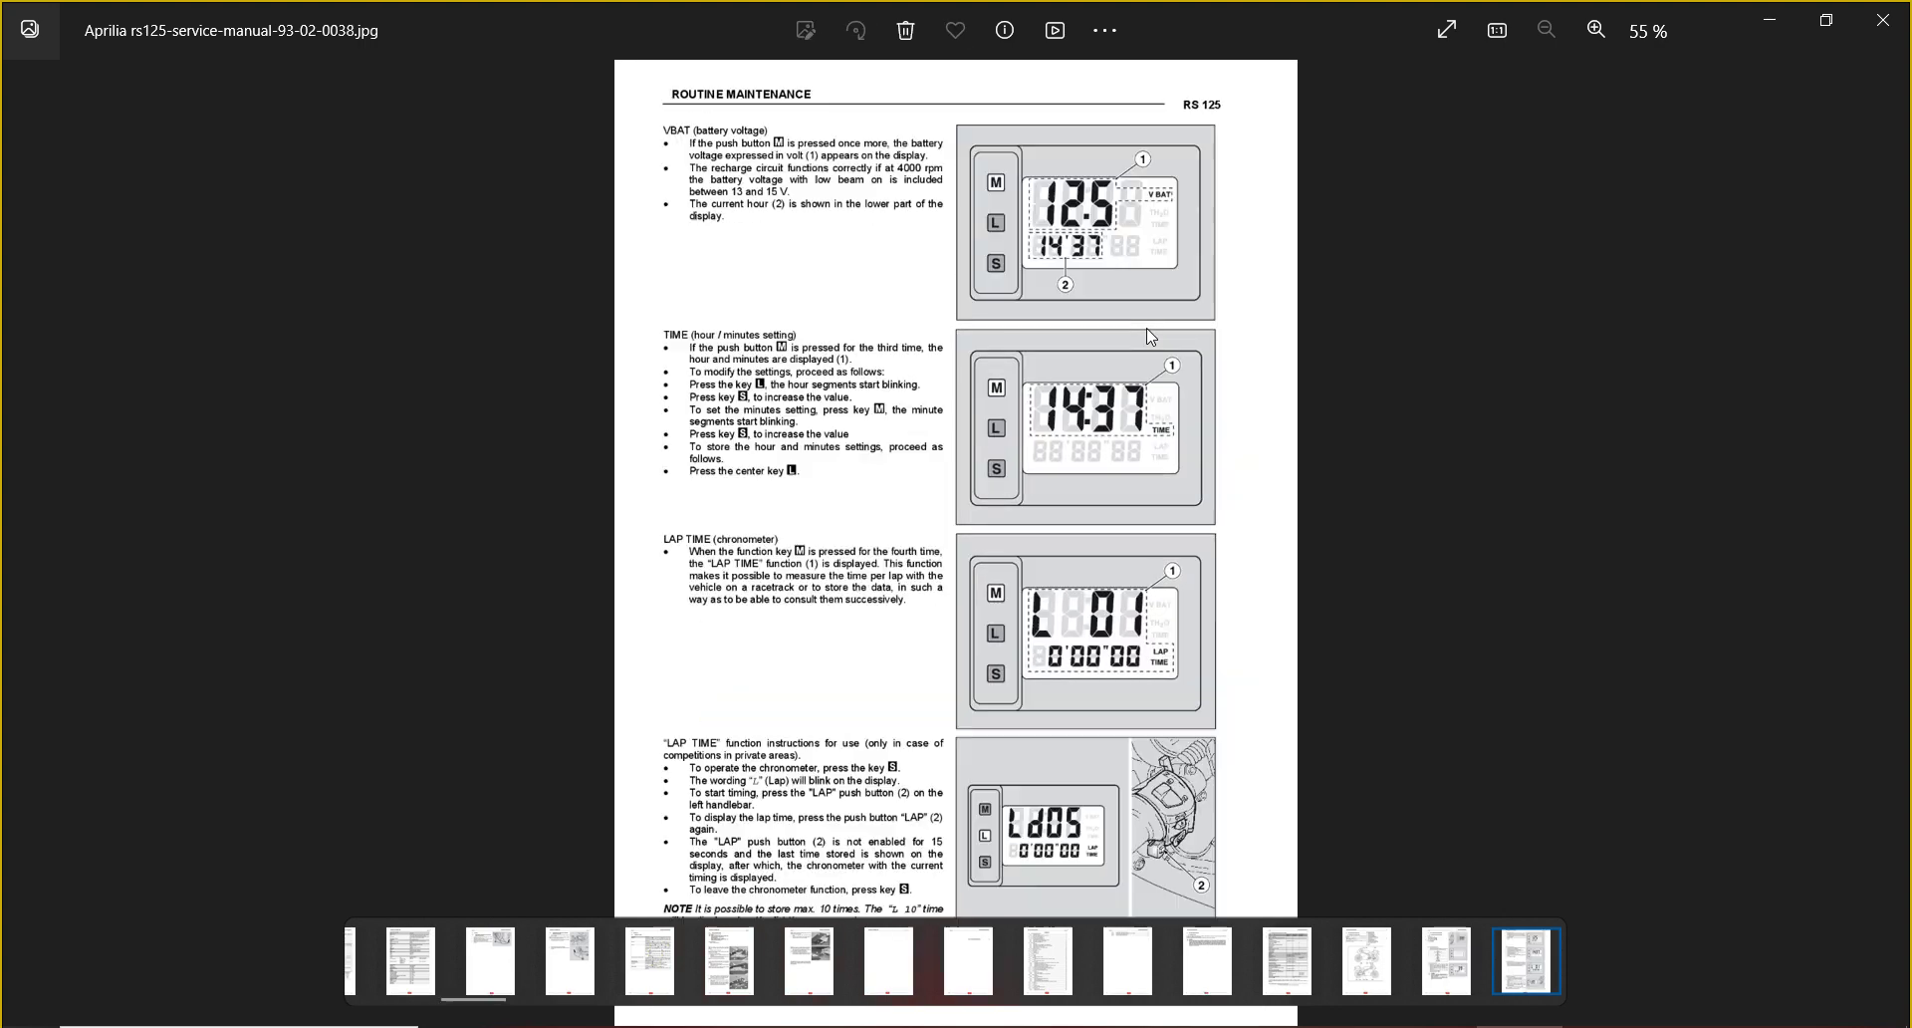
scroll(1150, 337, down, 12)
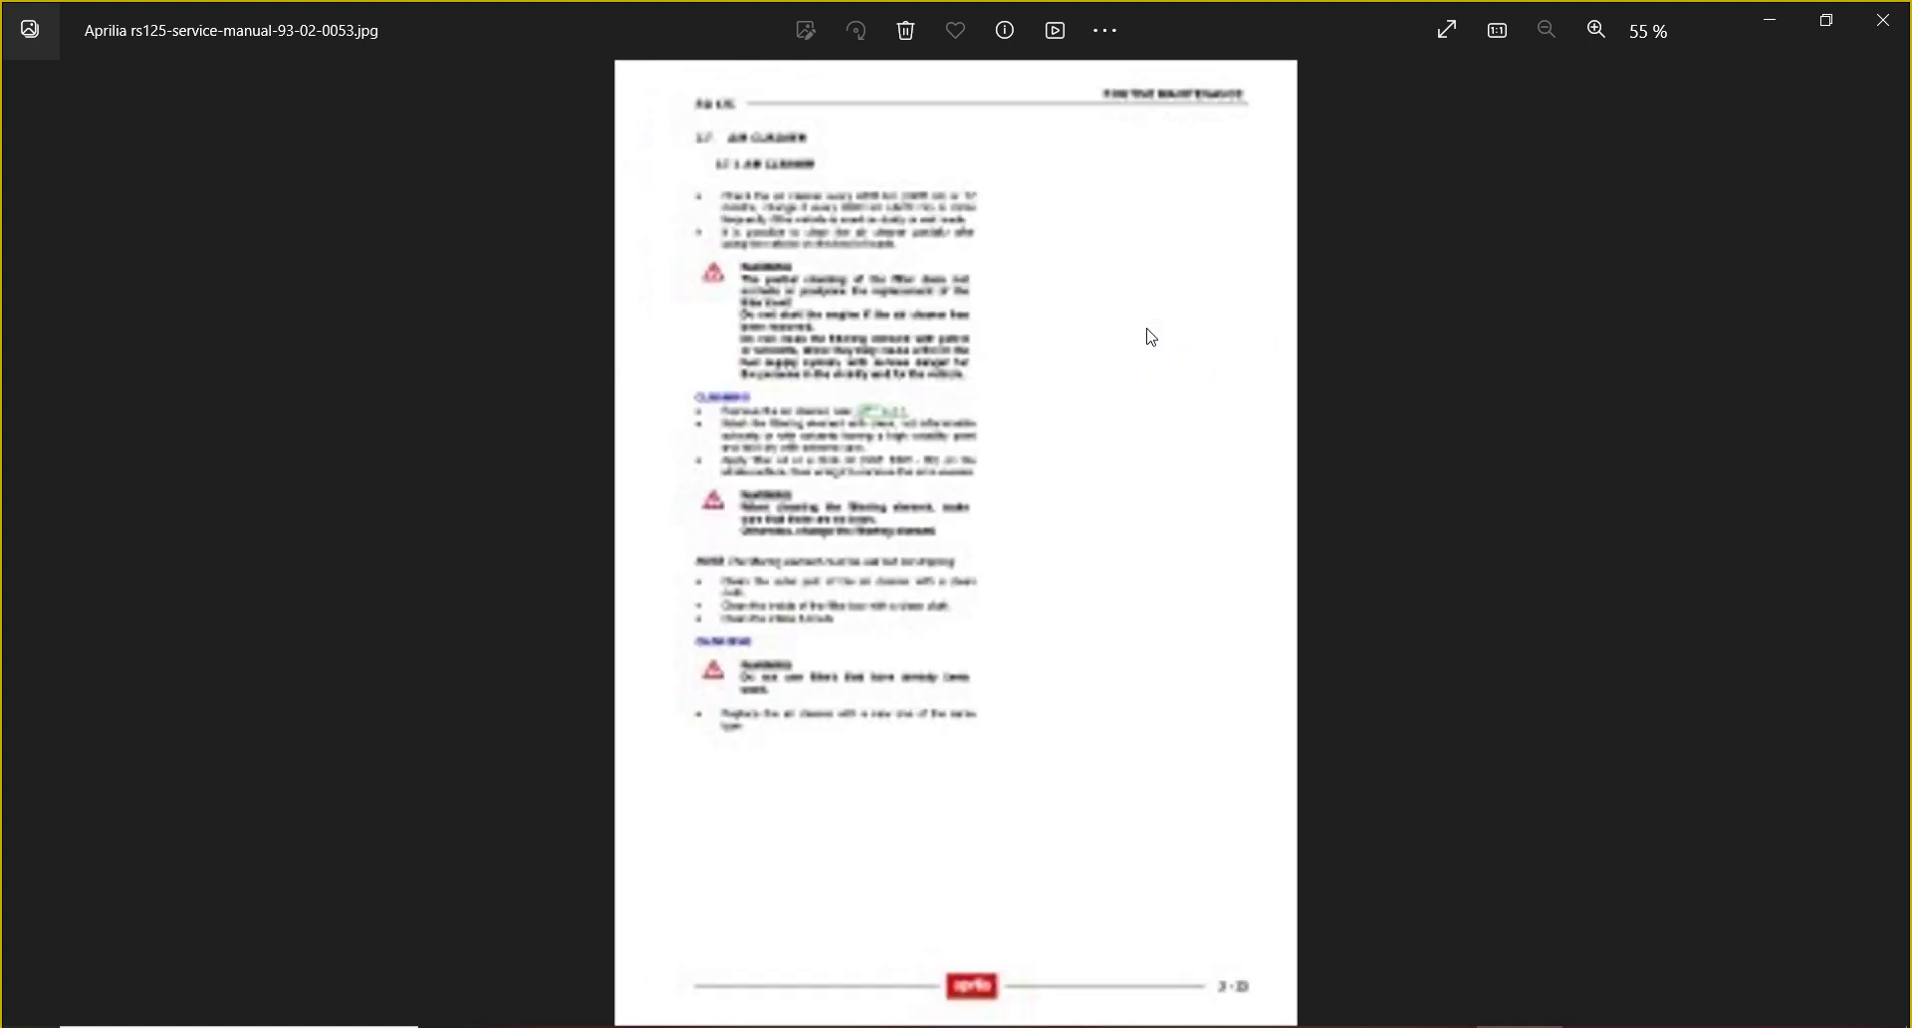
scroll(1150, 336, down, 2)
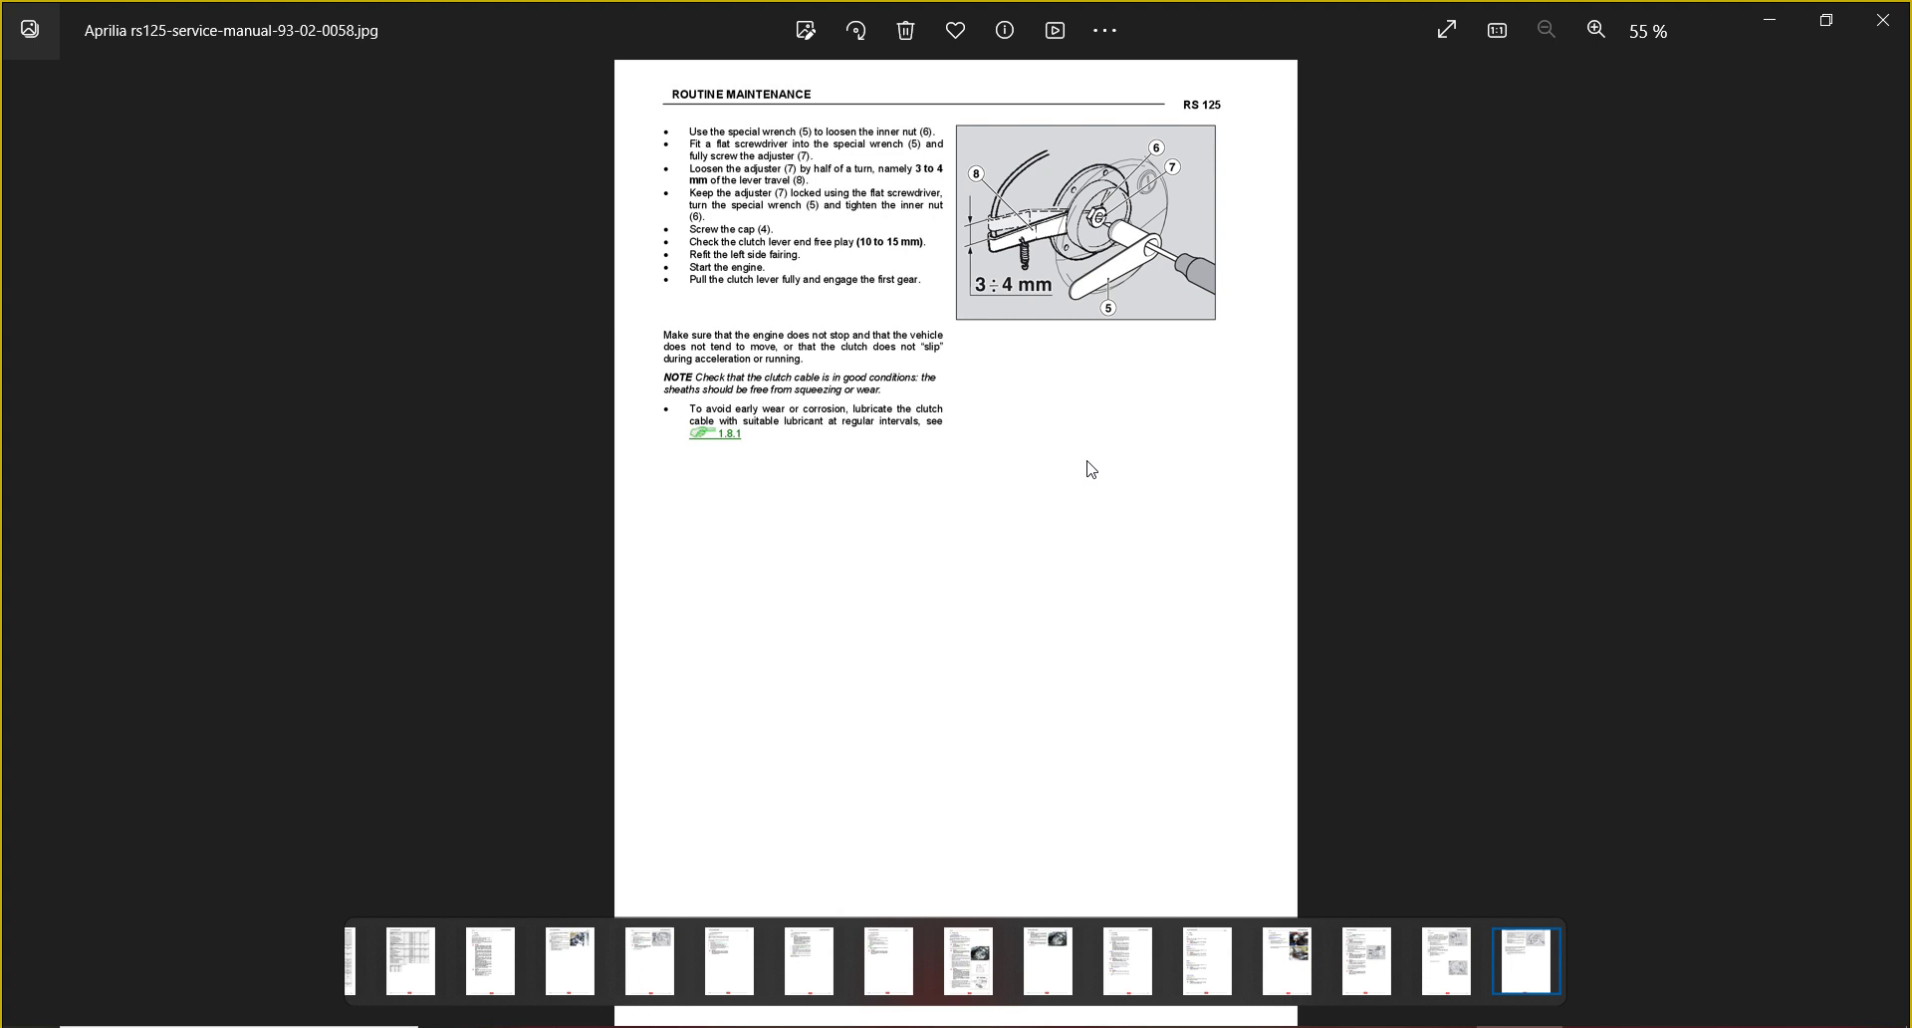
key(Right)
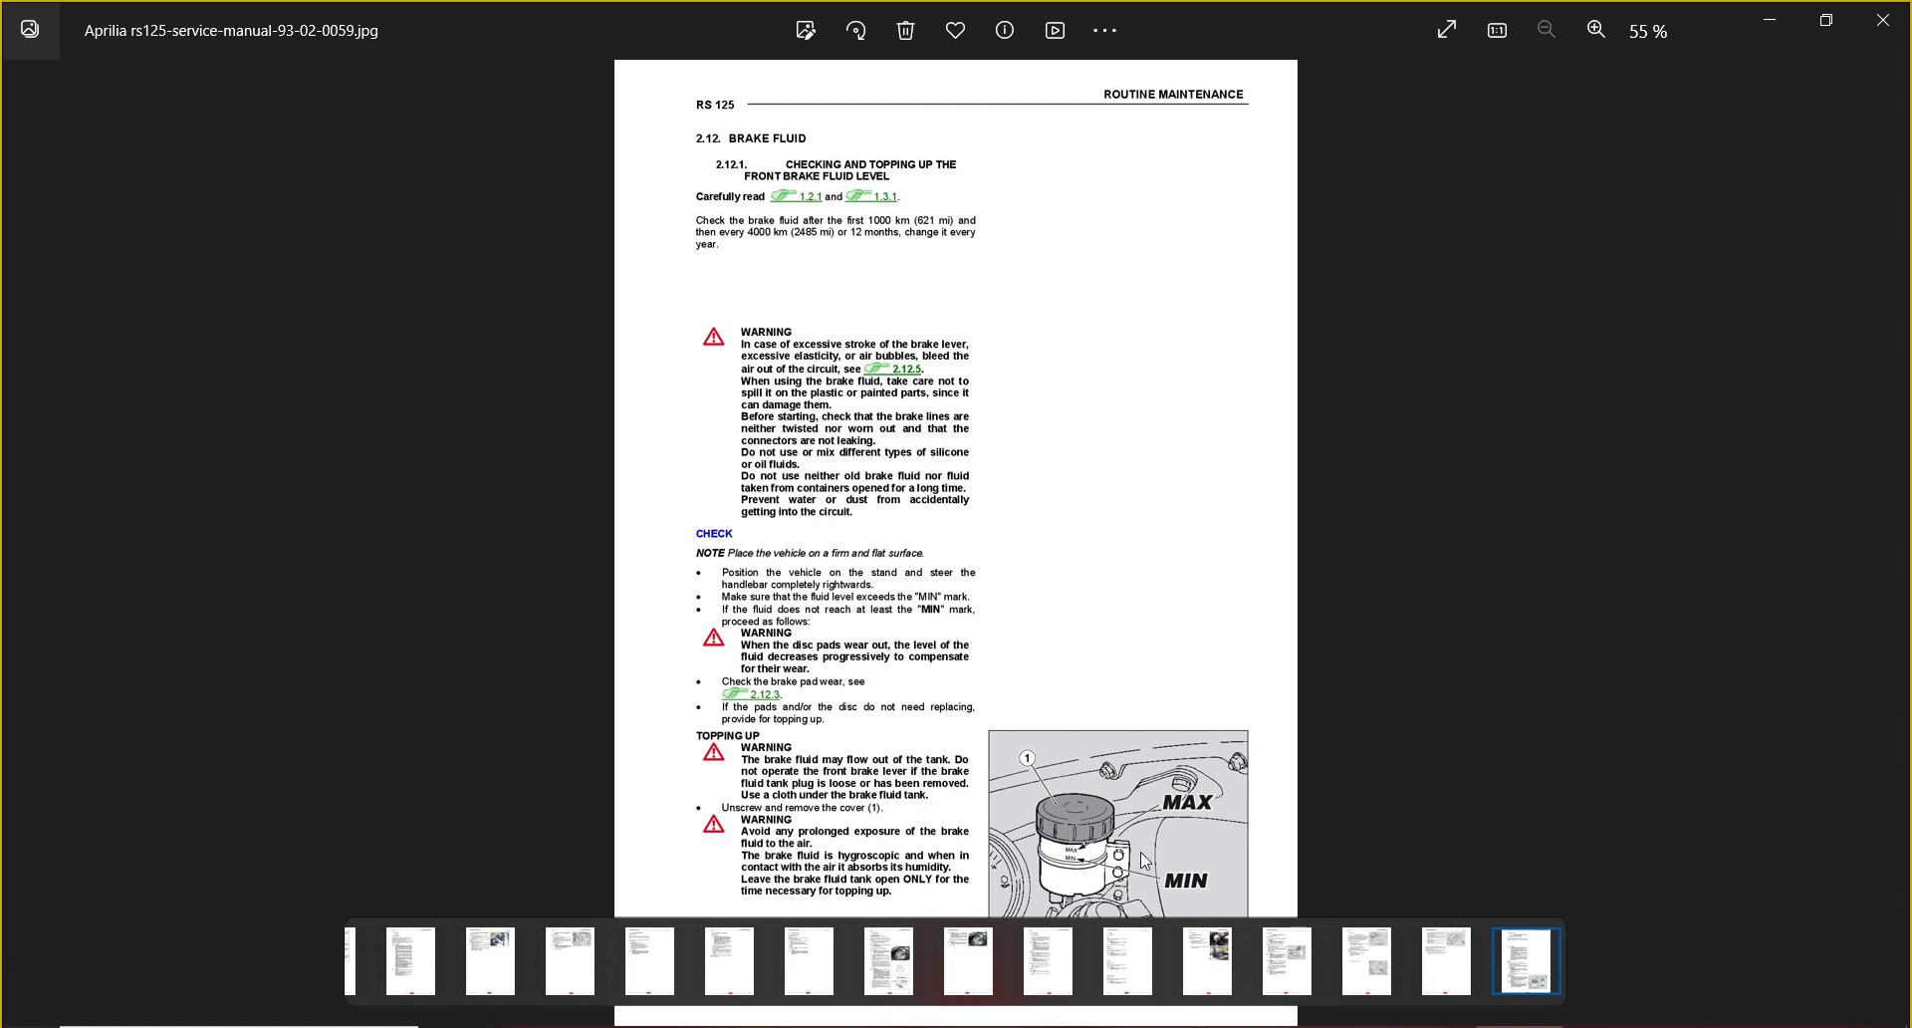
click(1867, 30)
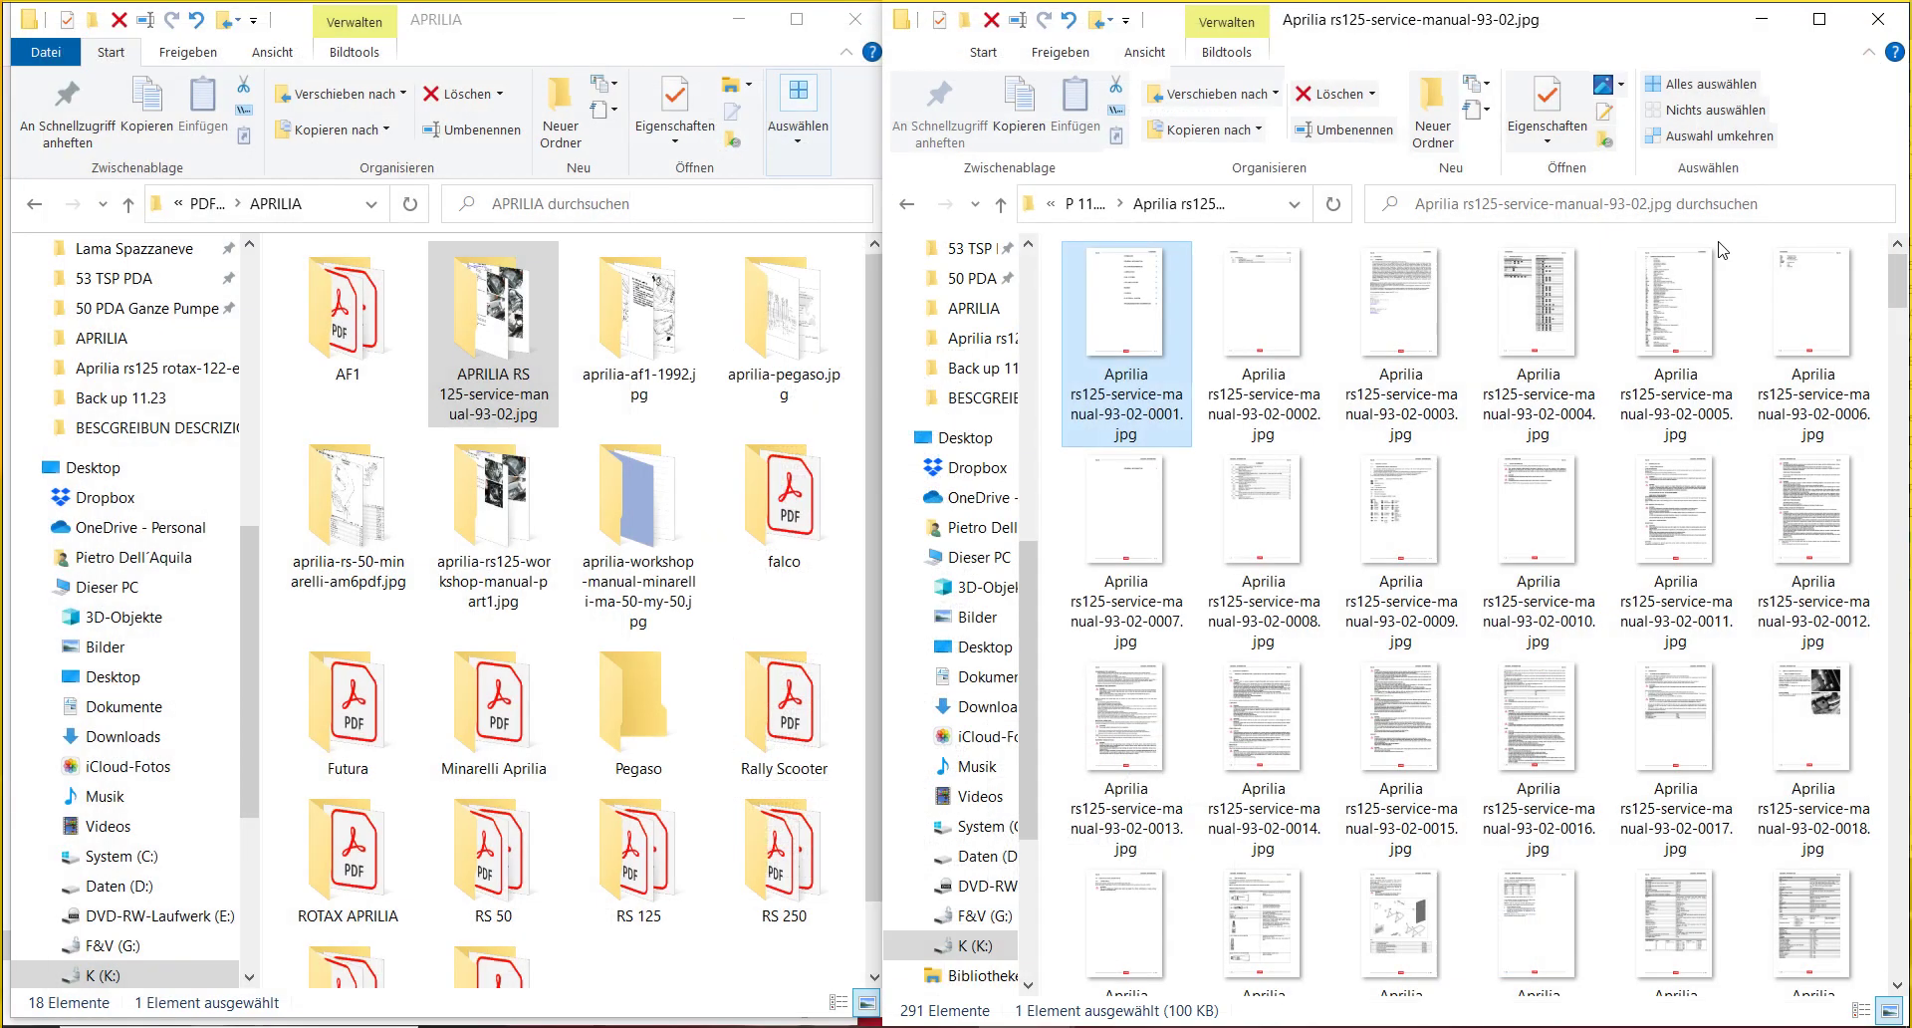
- Create a new folder named R inside the Aprilia rs125-service-manual-93-02.jpg folder
click(1430, 99)
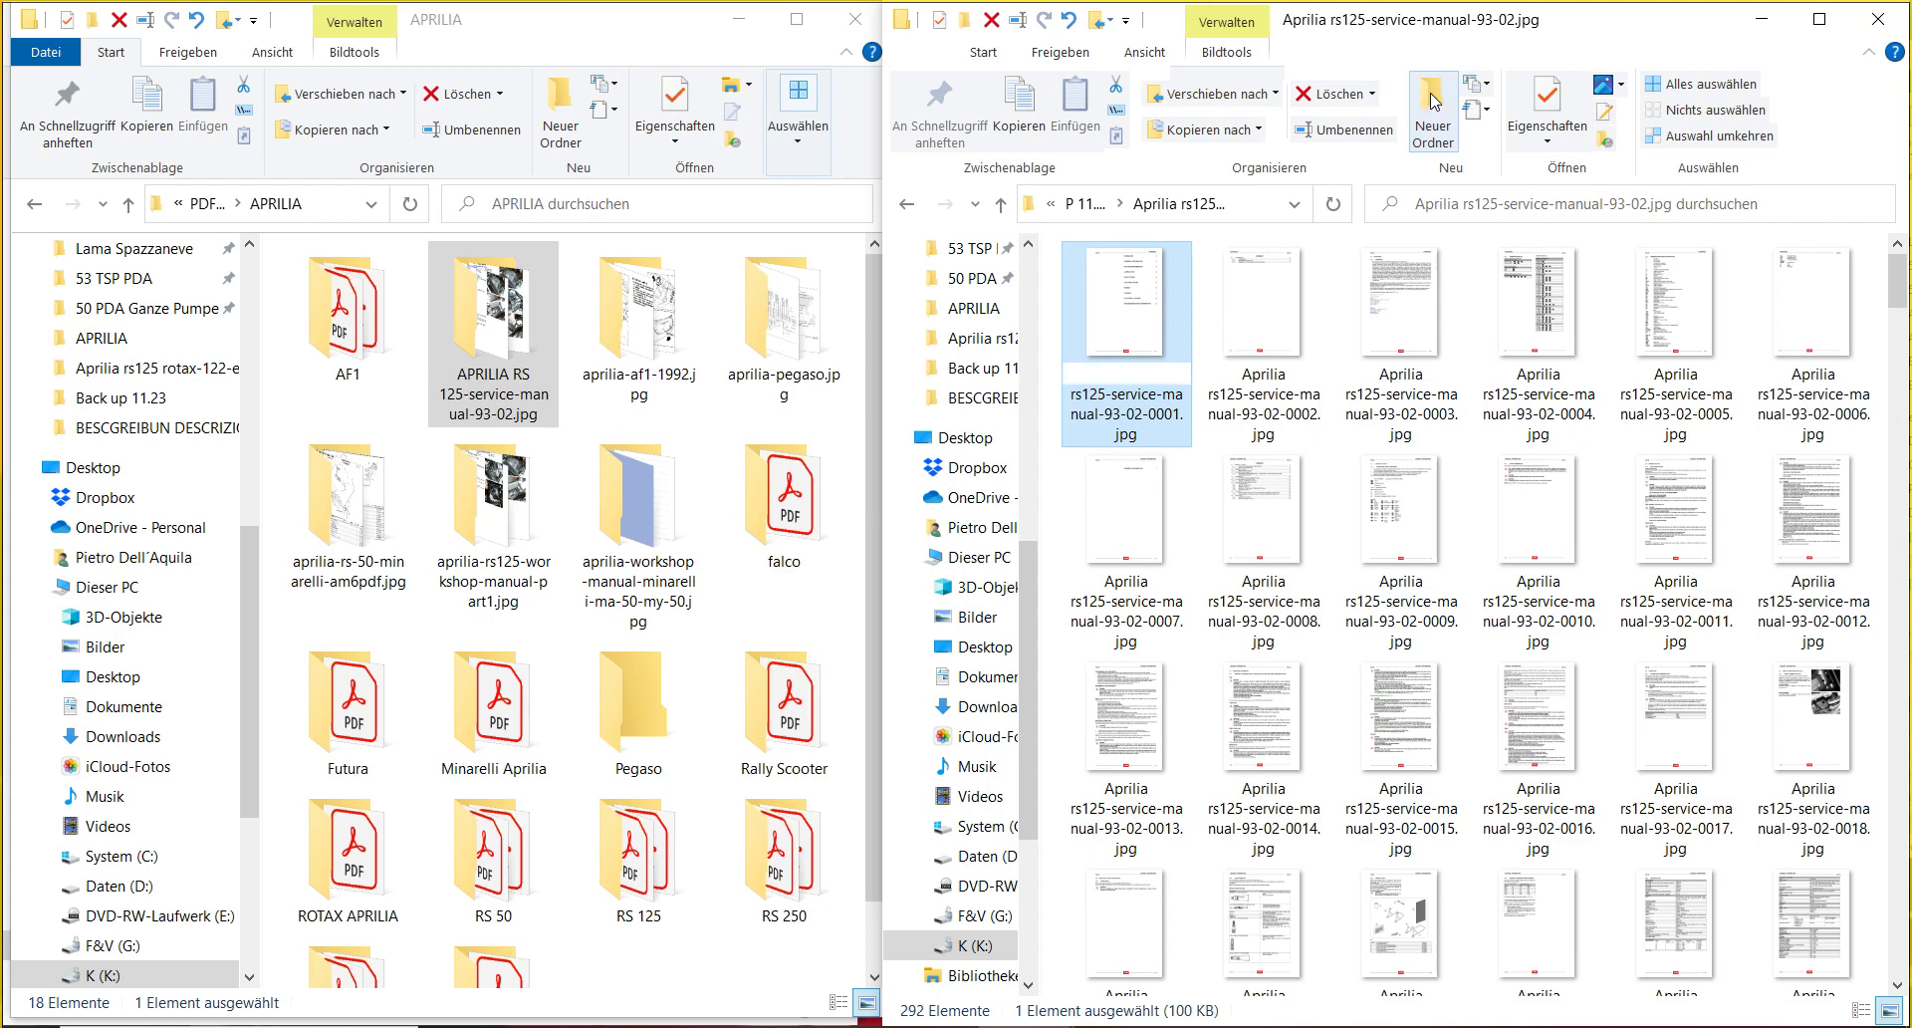
text(R)
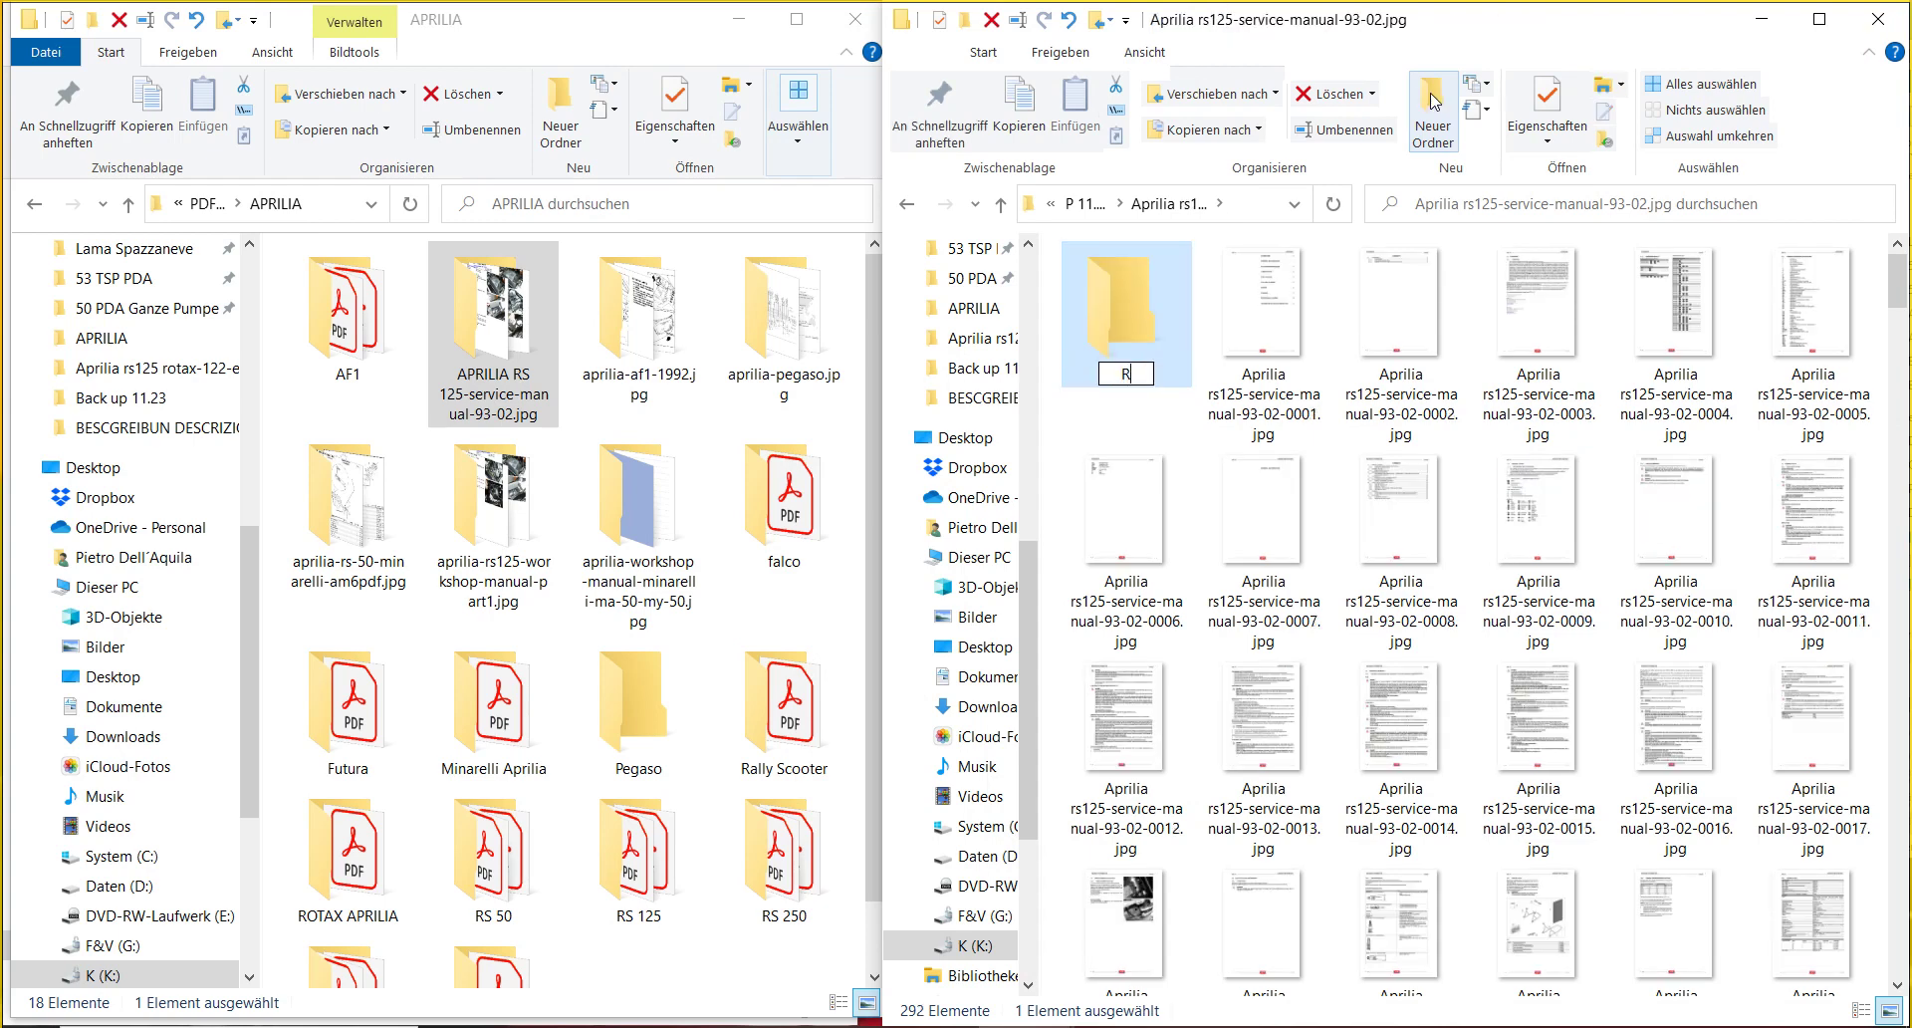
key(Return)
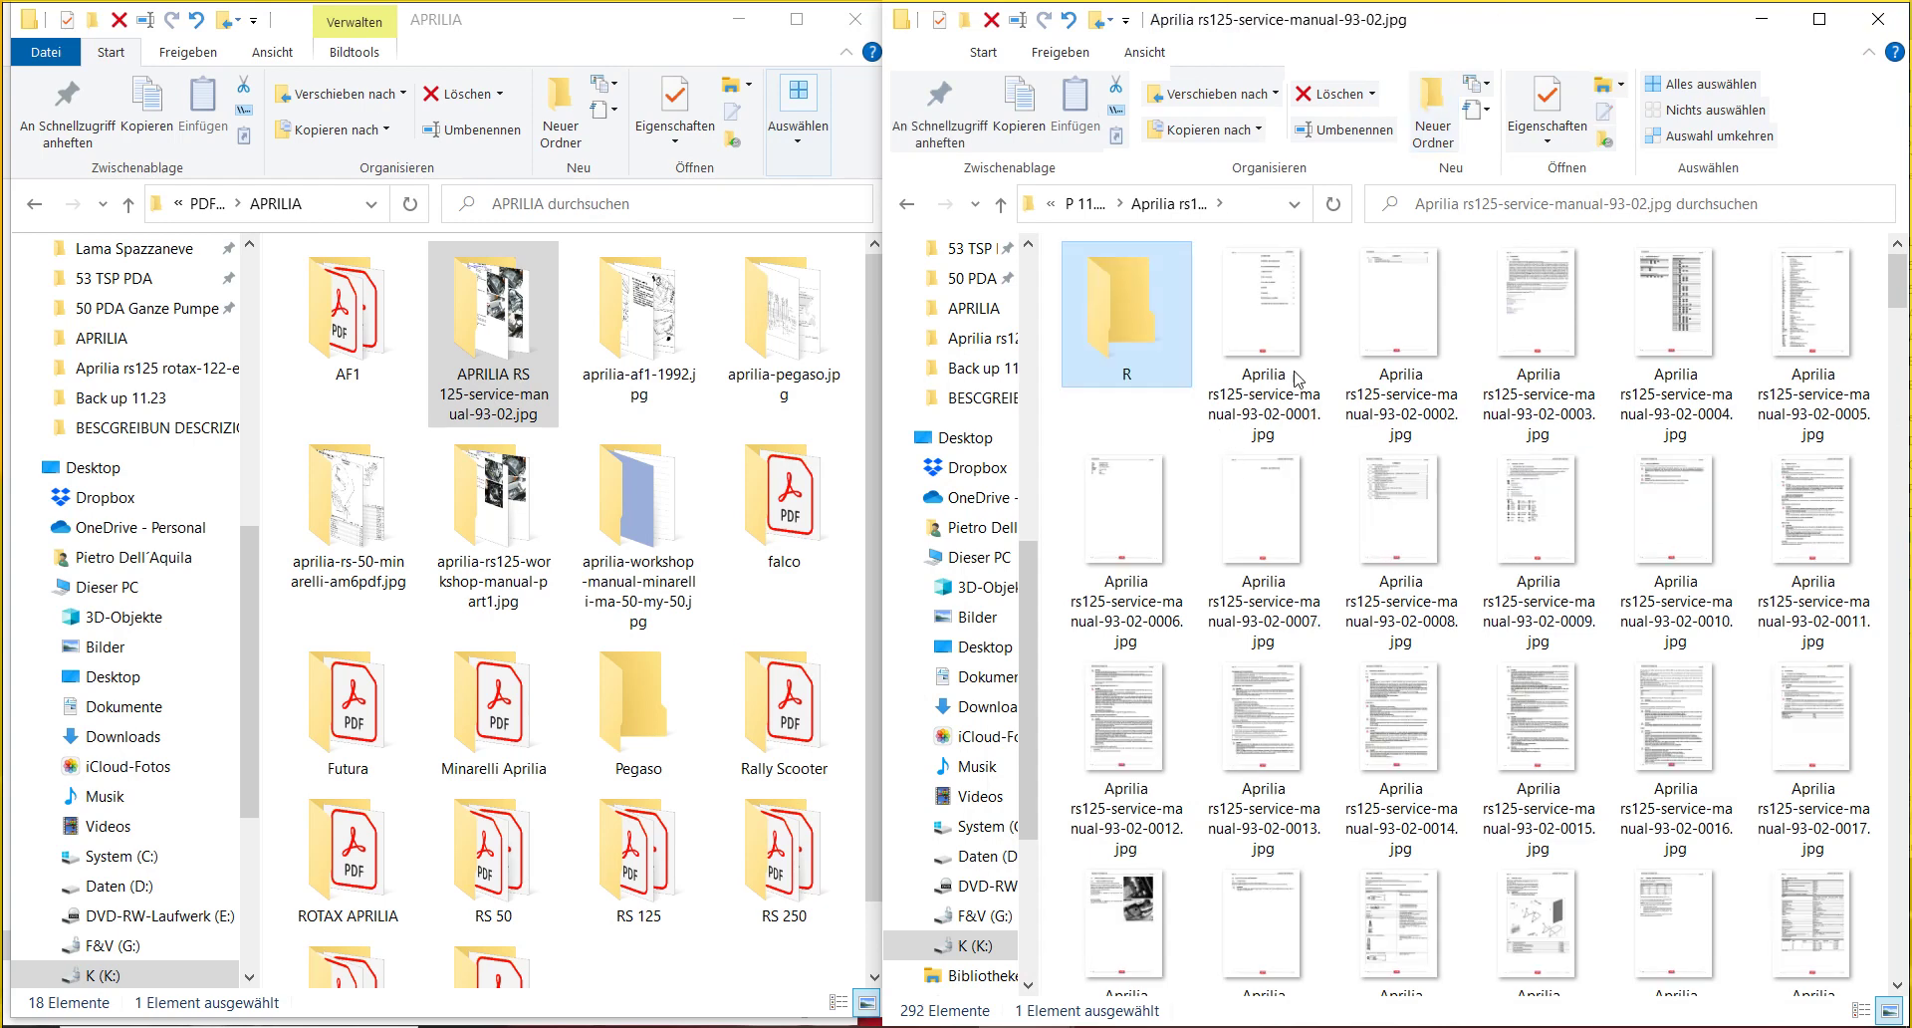
- Move all Aprilia rs125-service-manual-93-02 page images into the R folder
click(1681, 88)
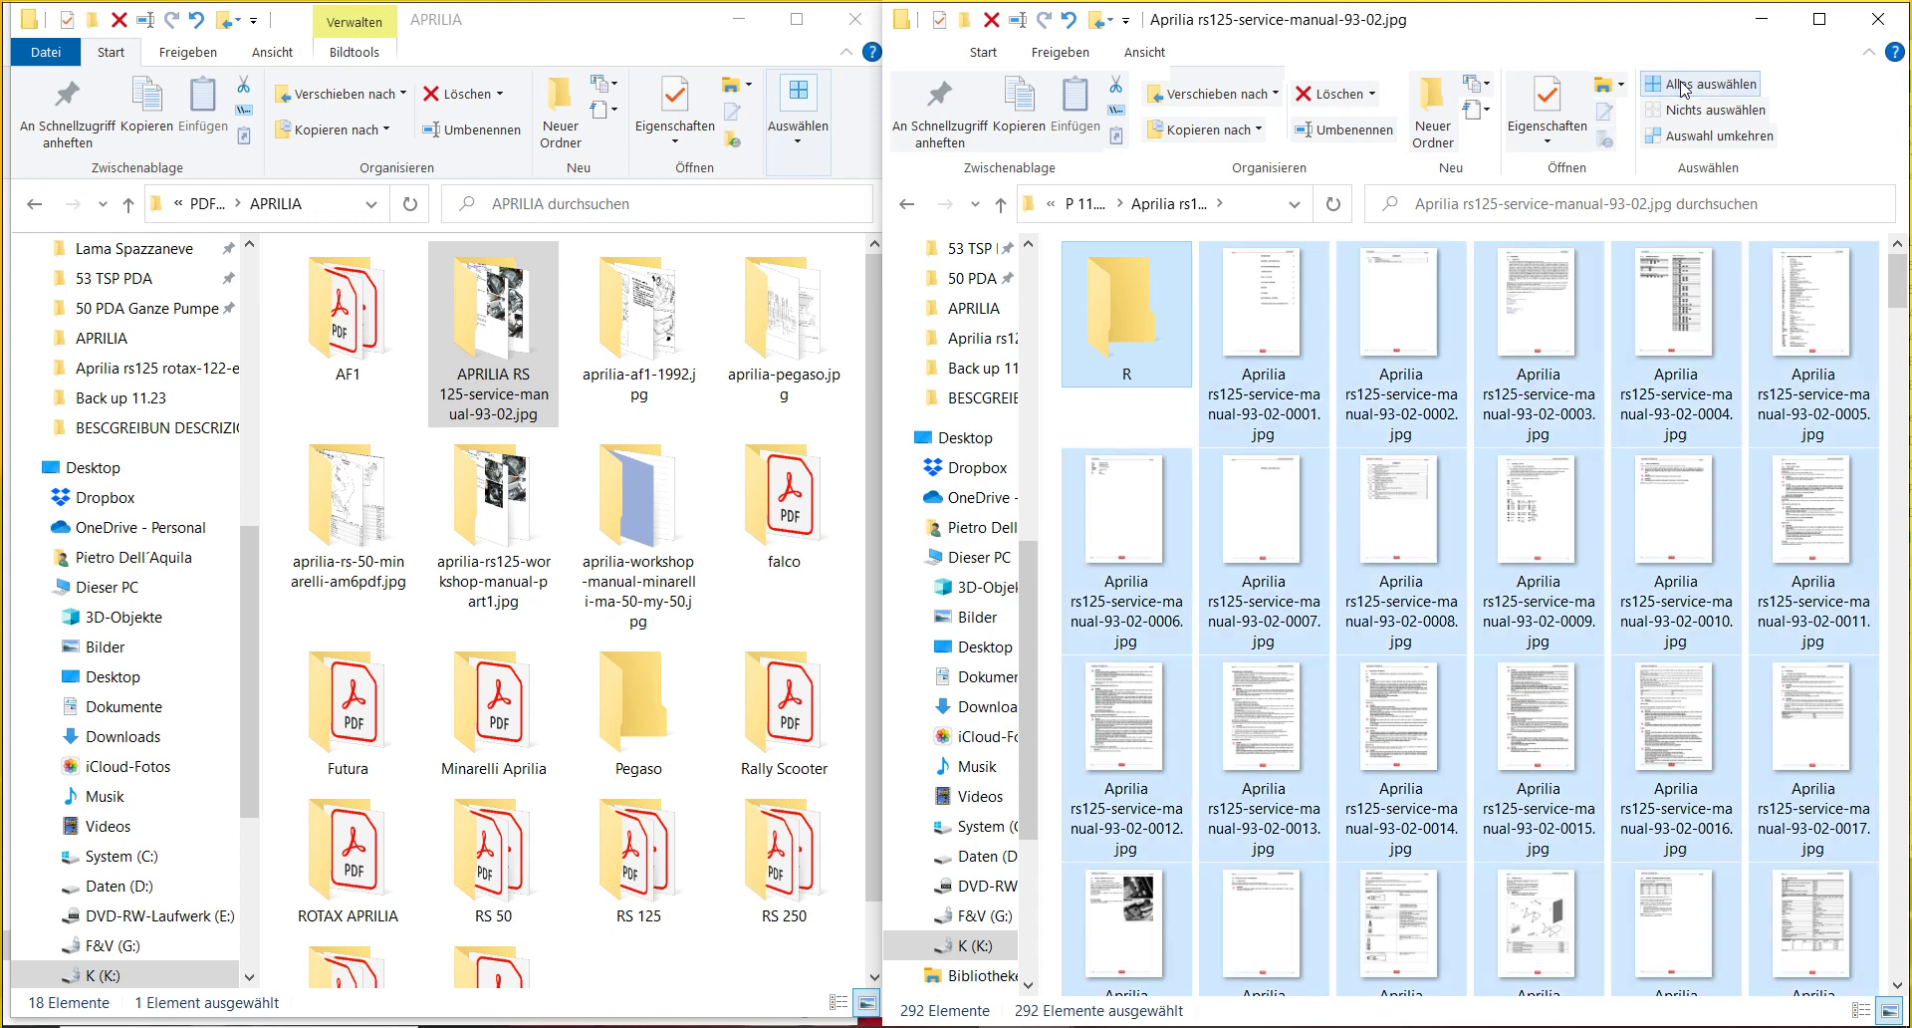
ctrl+click(1110, 339)
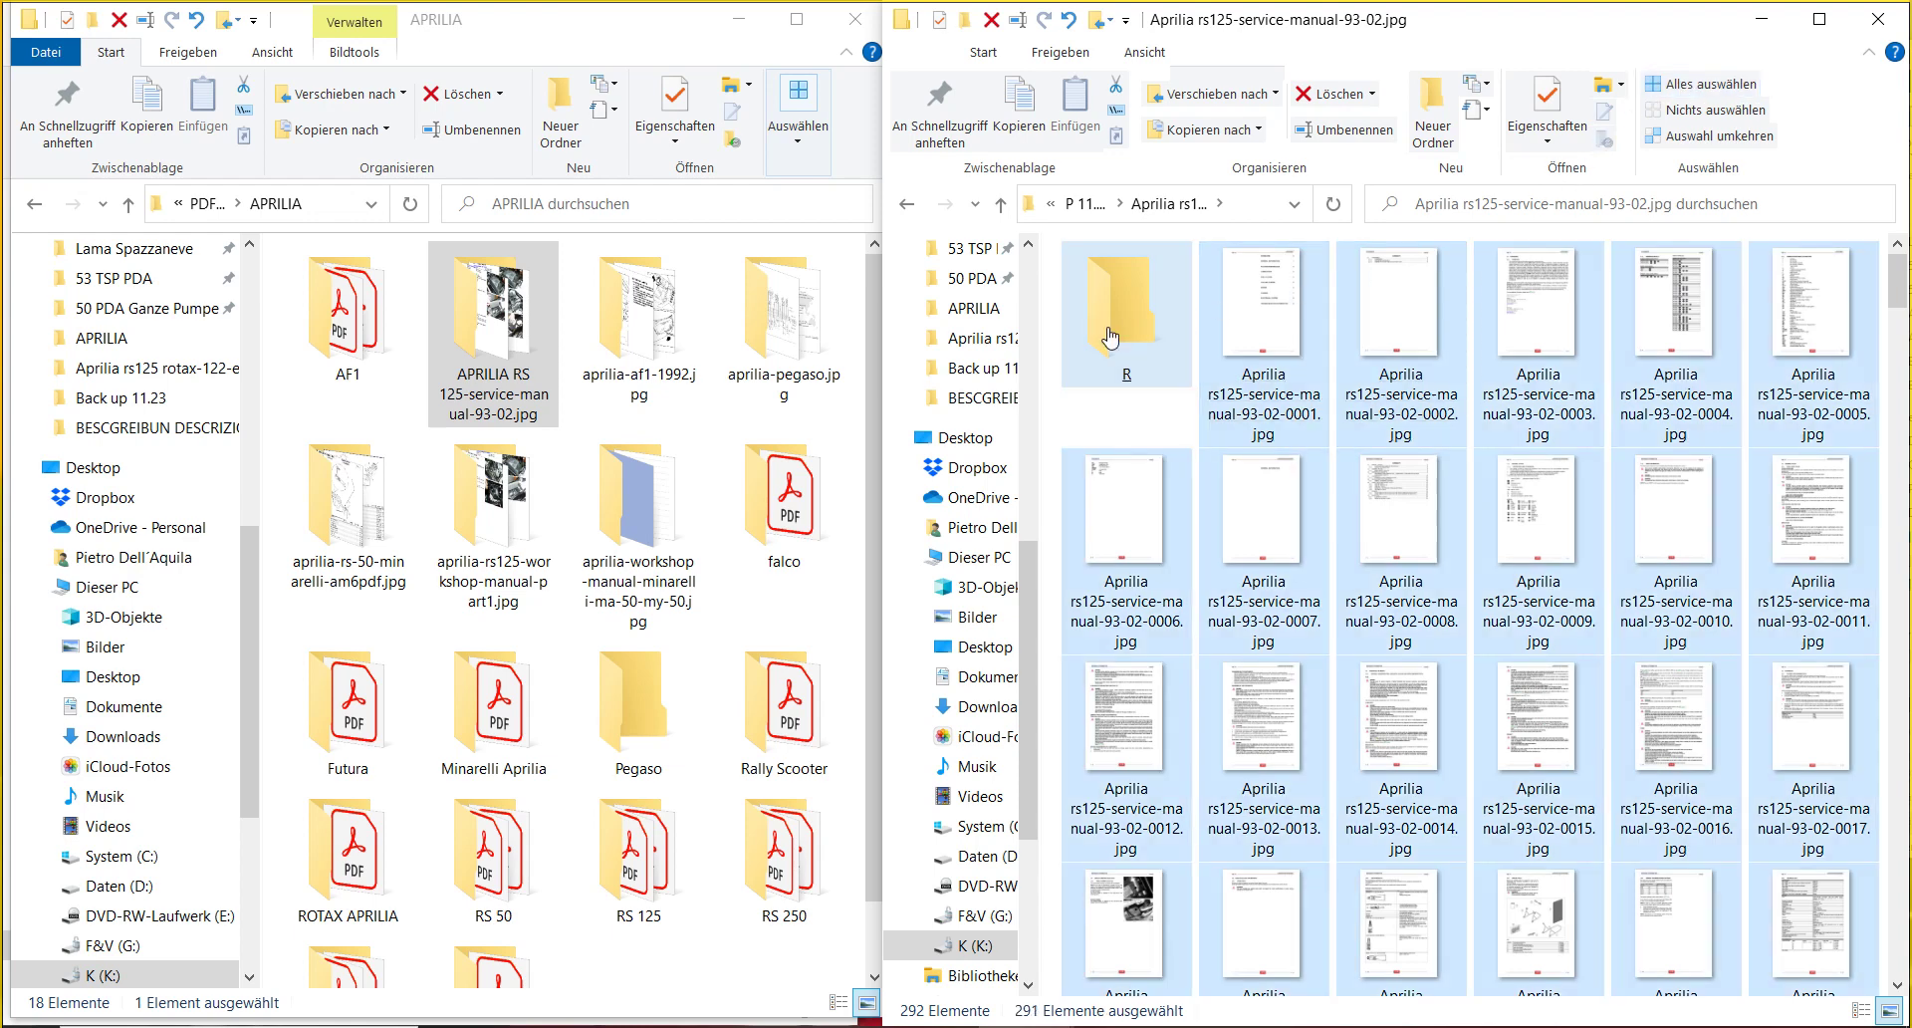
drag(1259, 324, 1153, 298)
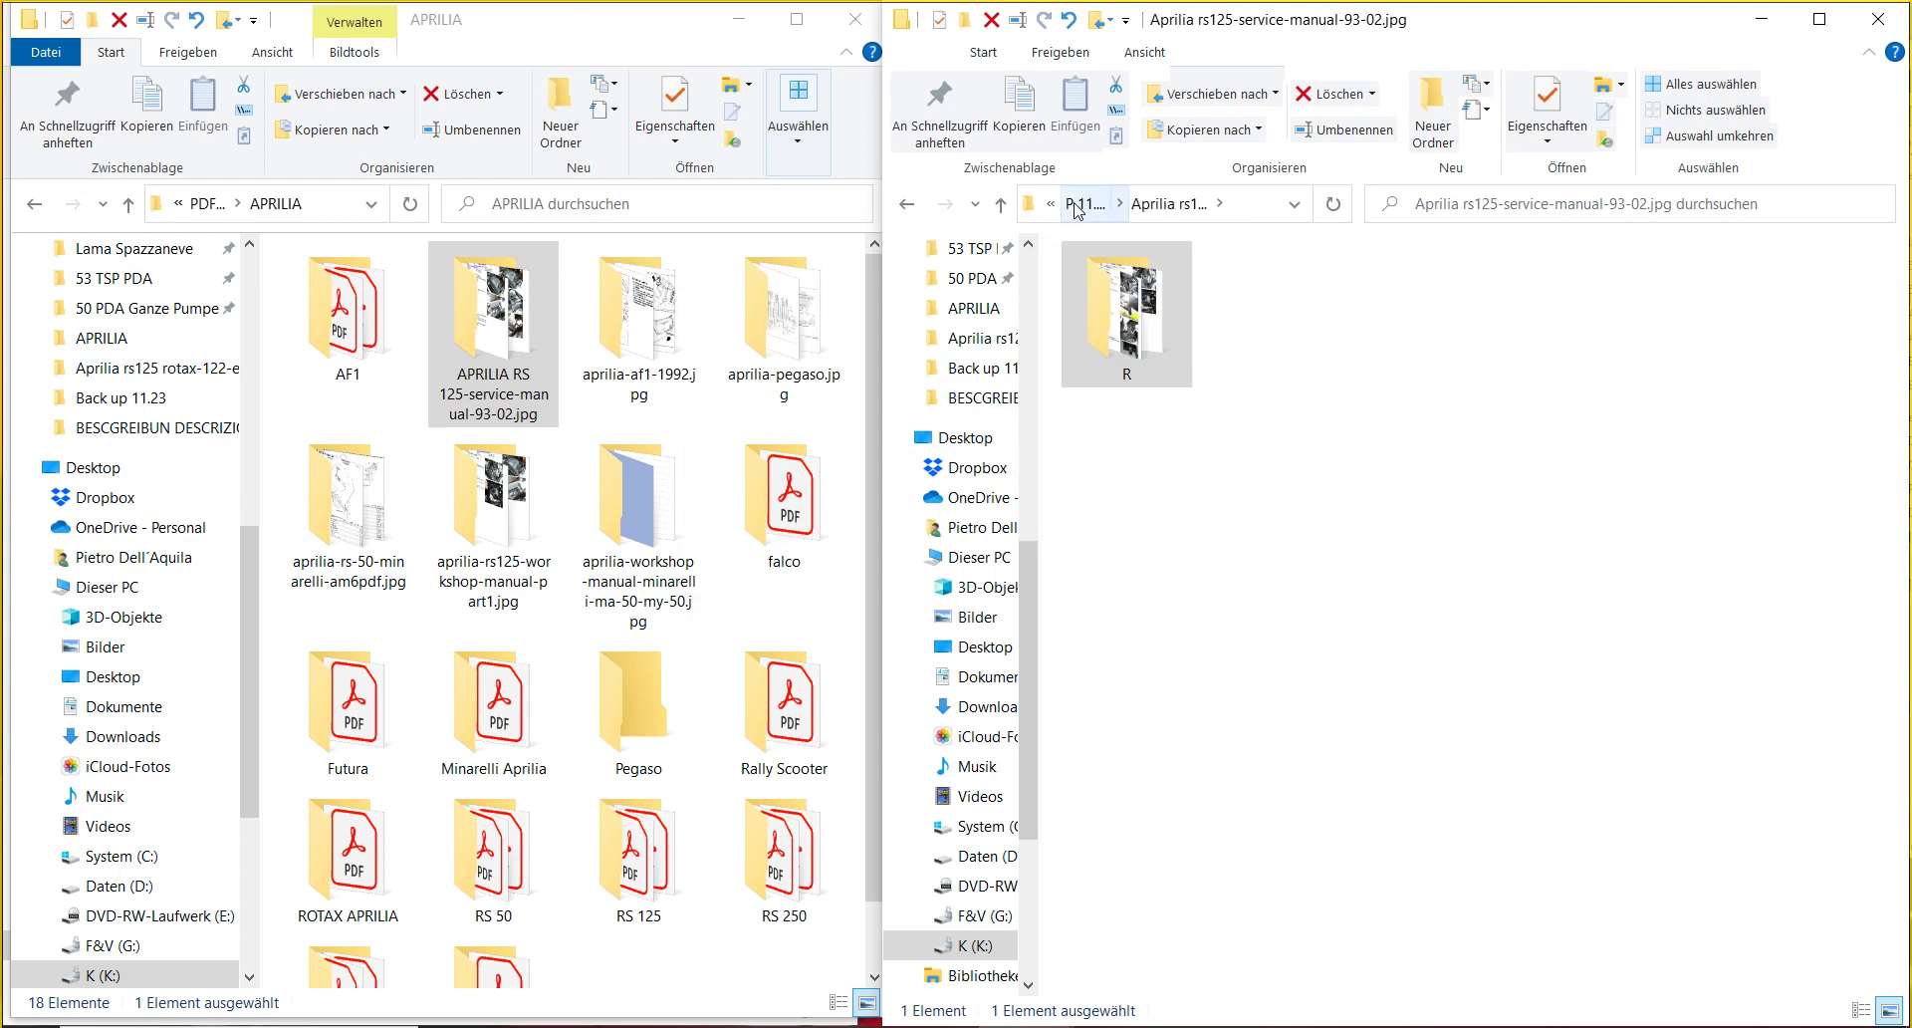
- Move Aprilia rs125-service-manual-93-02.pdf from P 11.23 into its matching .jpg folder, and select the rotax-122-engine-manua.png folder
click(1076, 205)
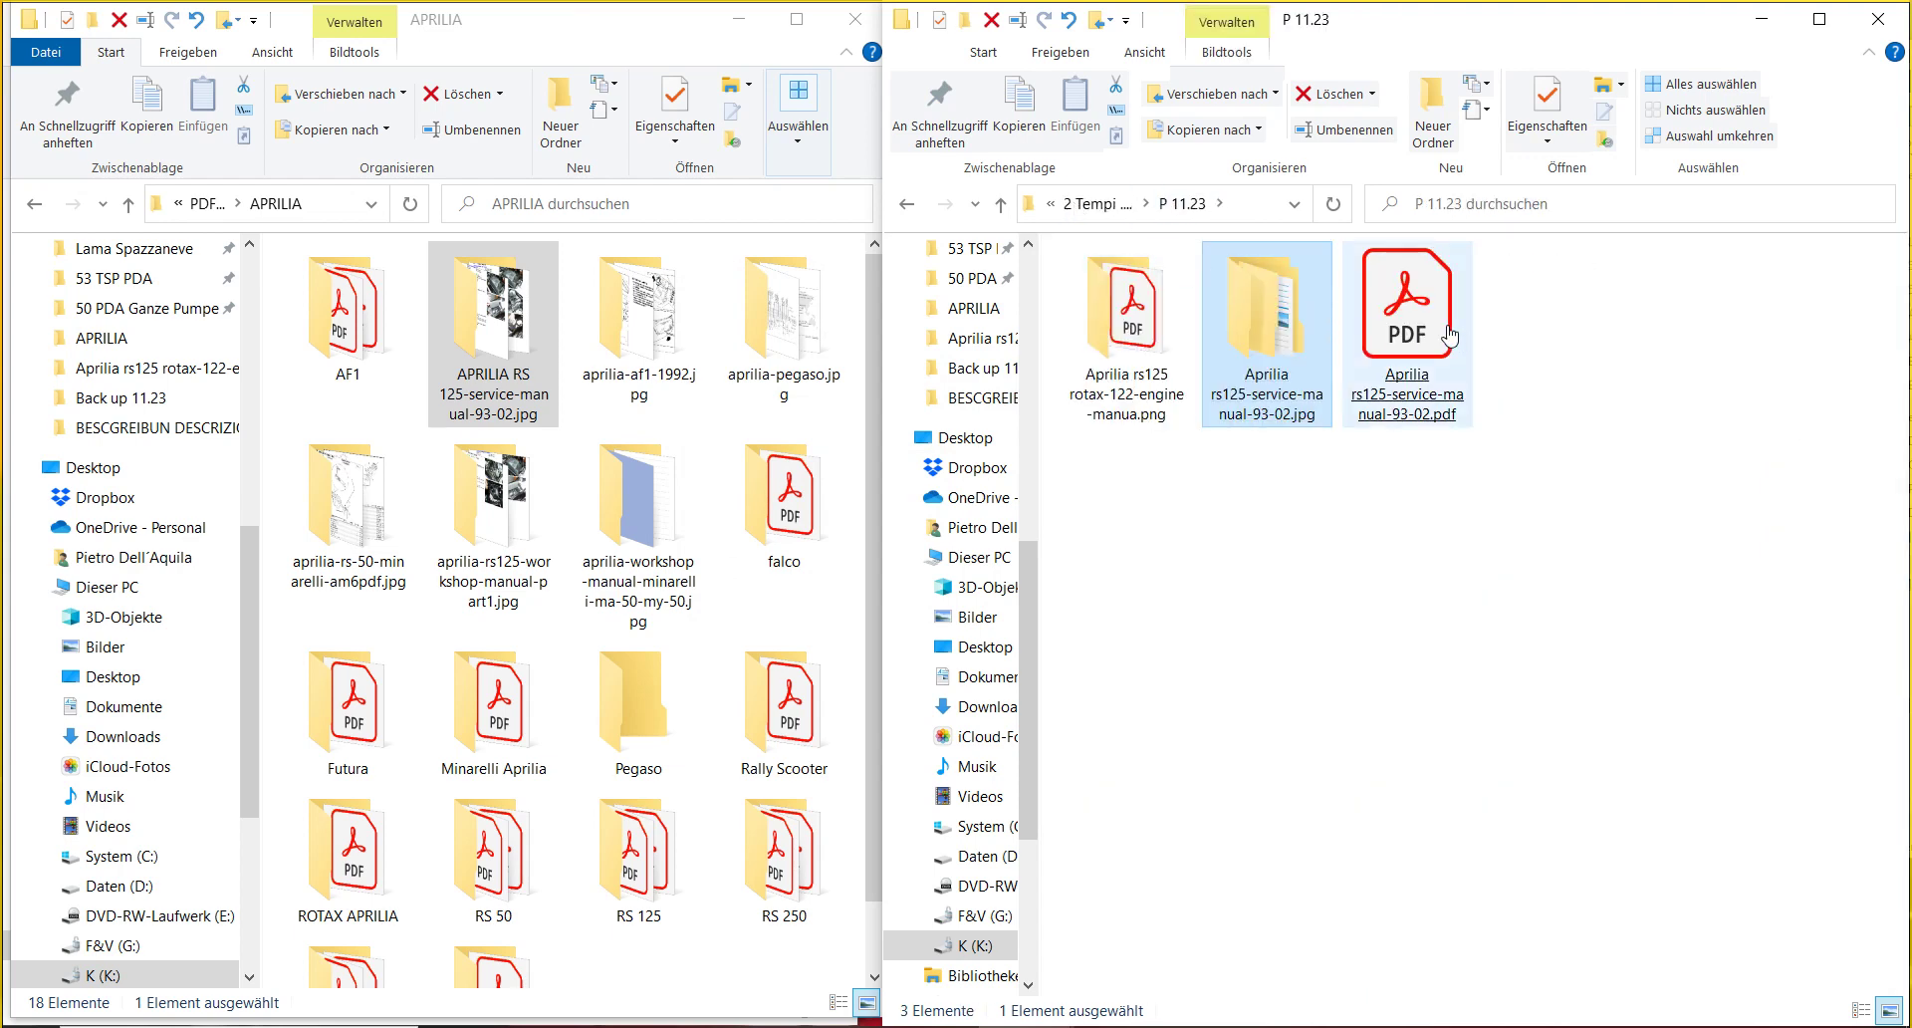
drag(1427, 321, 1283, 322)
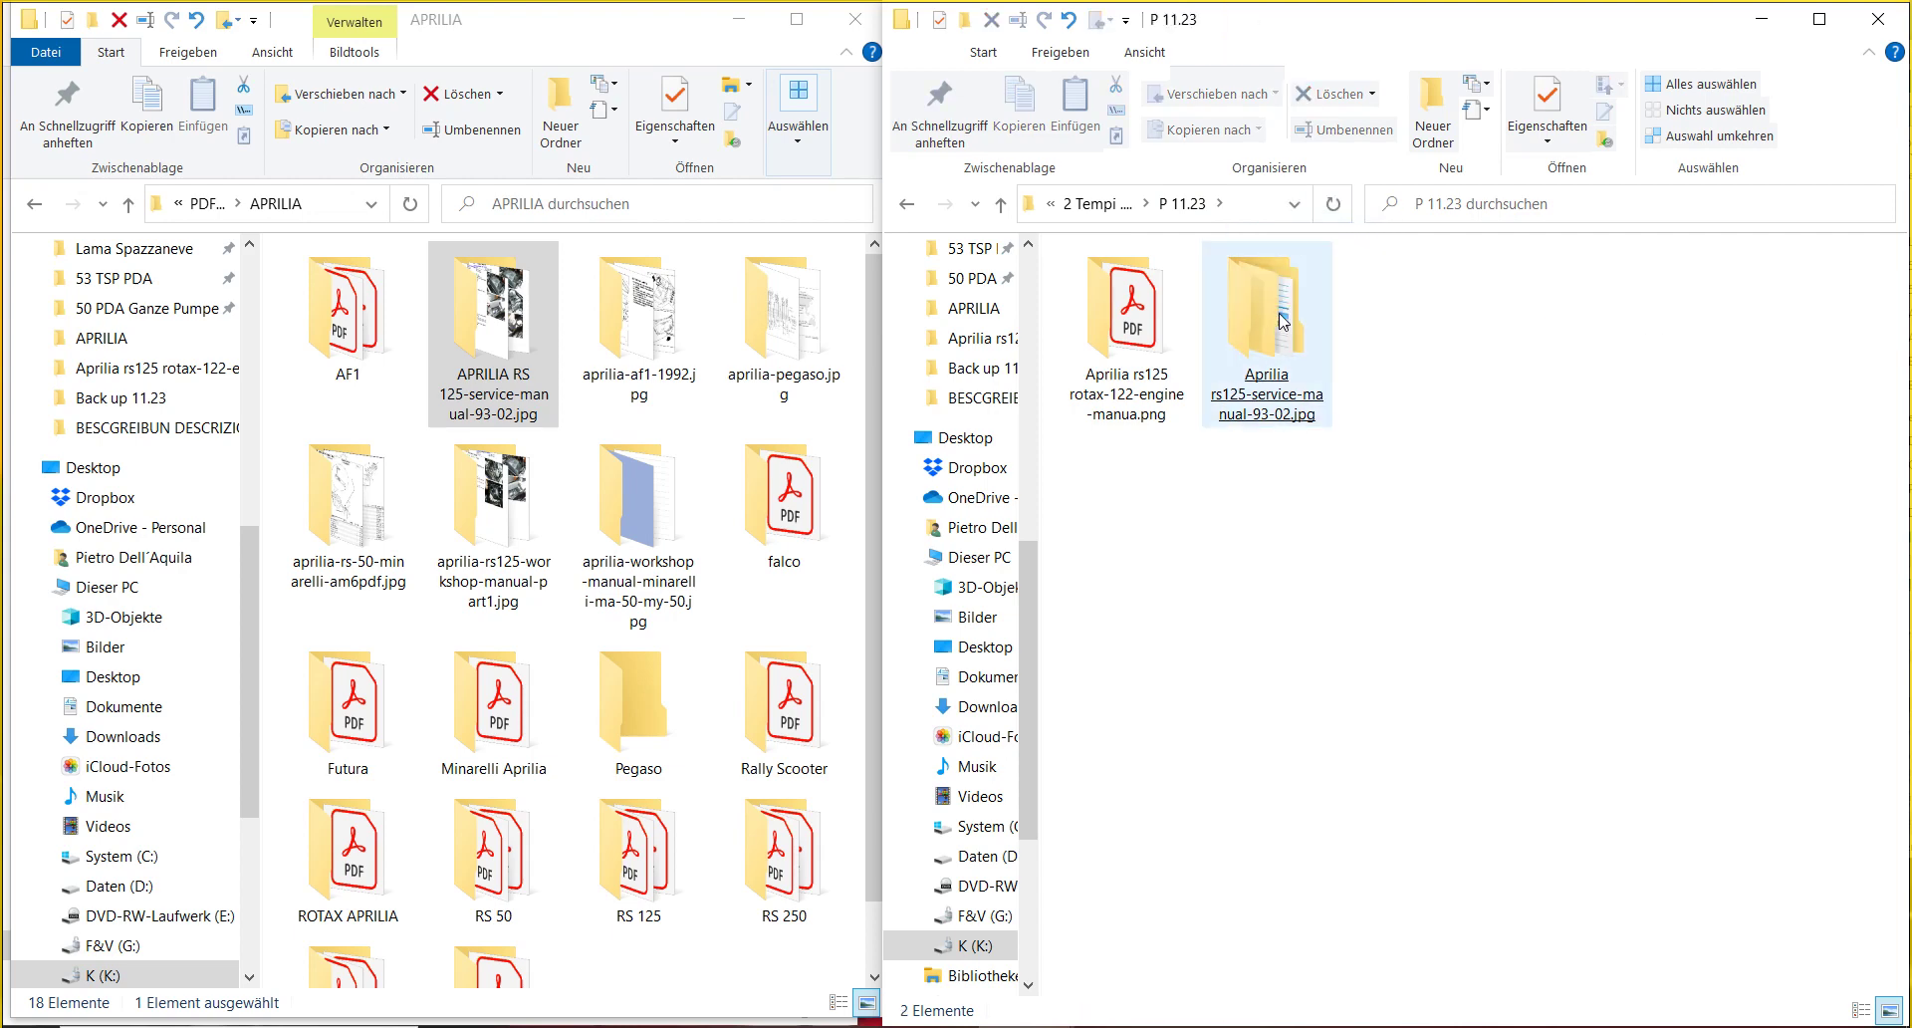
click(1150, 539)
click(1142, 400)
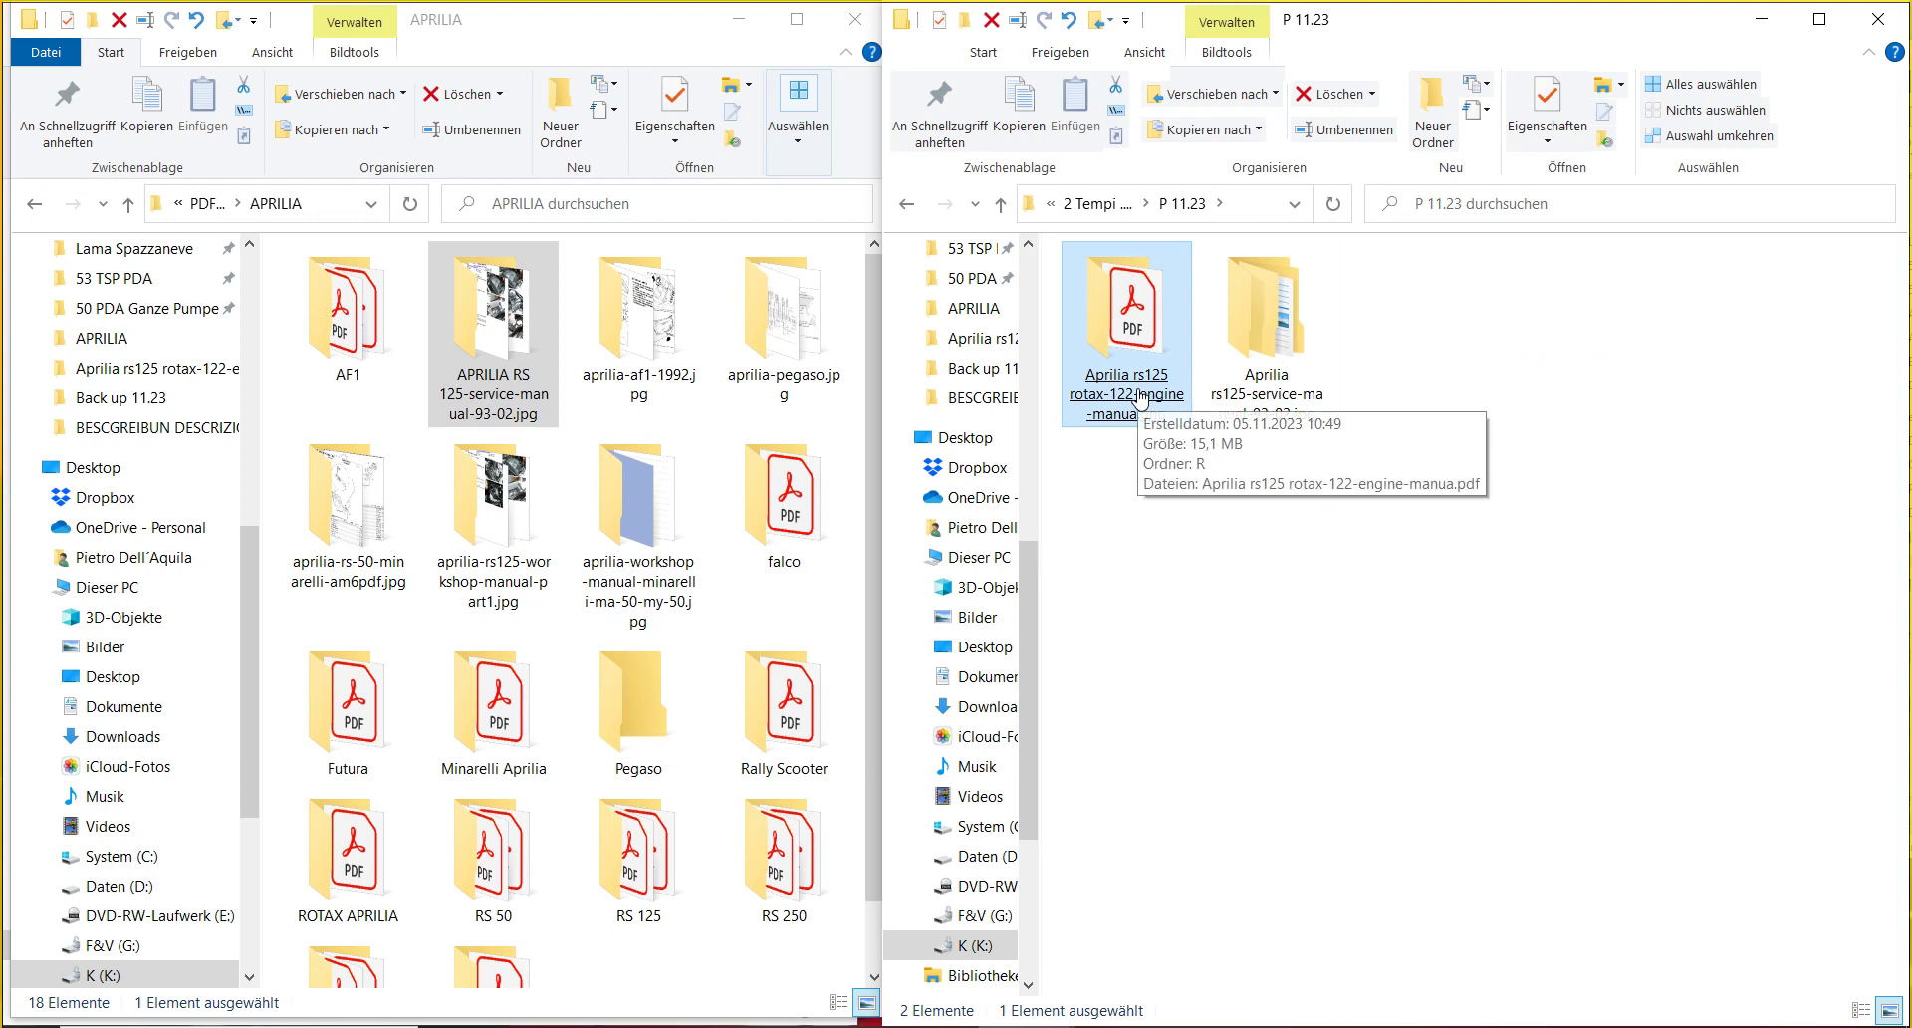
click(1327, 137)
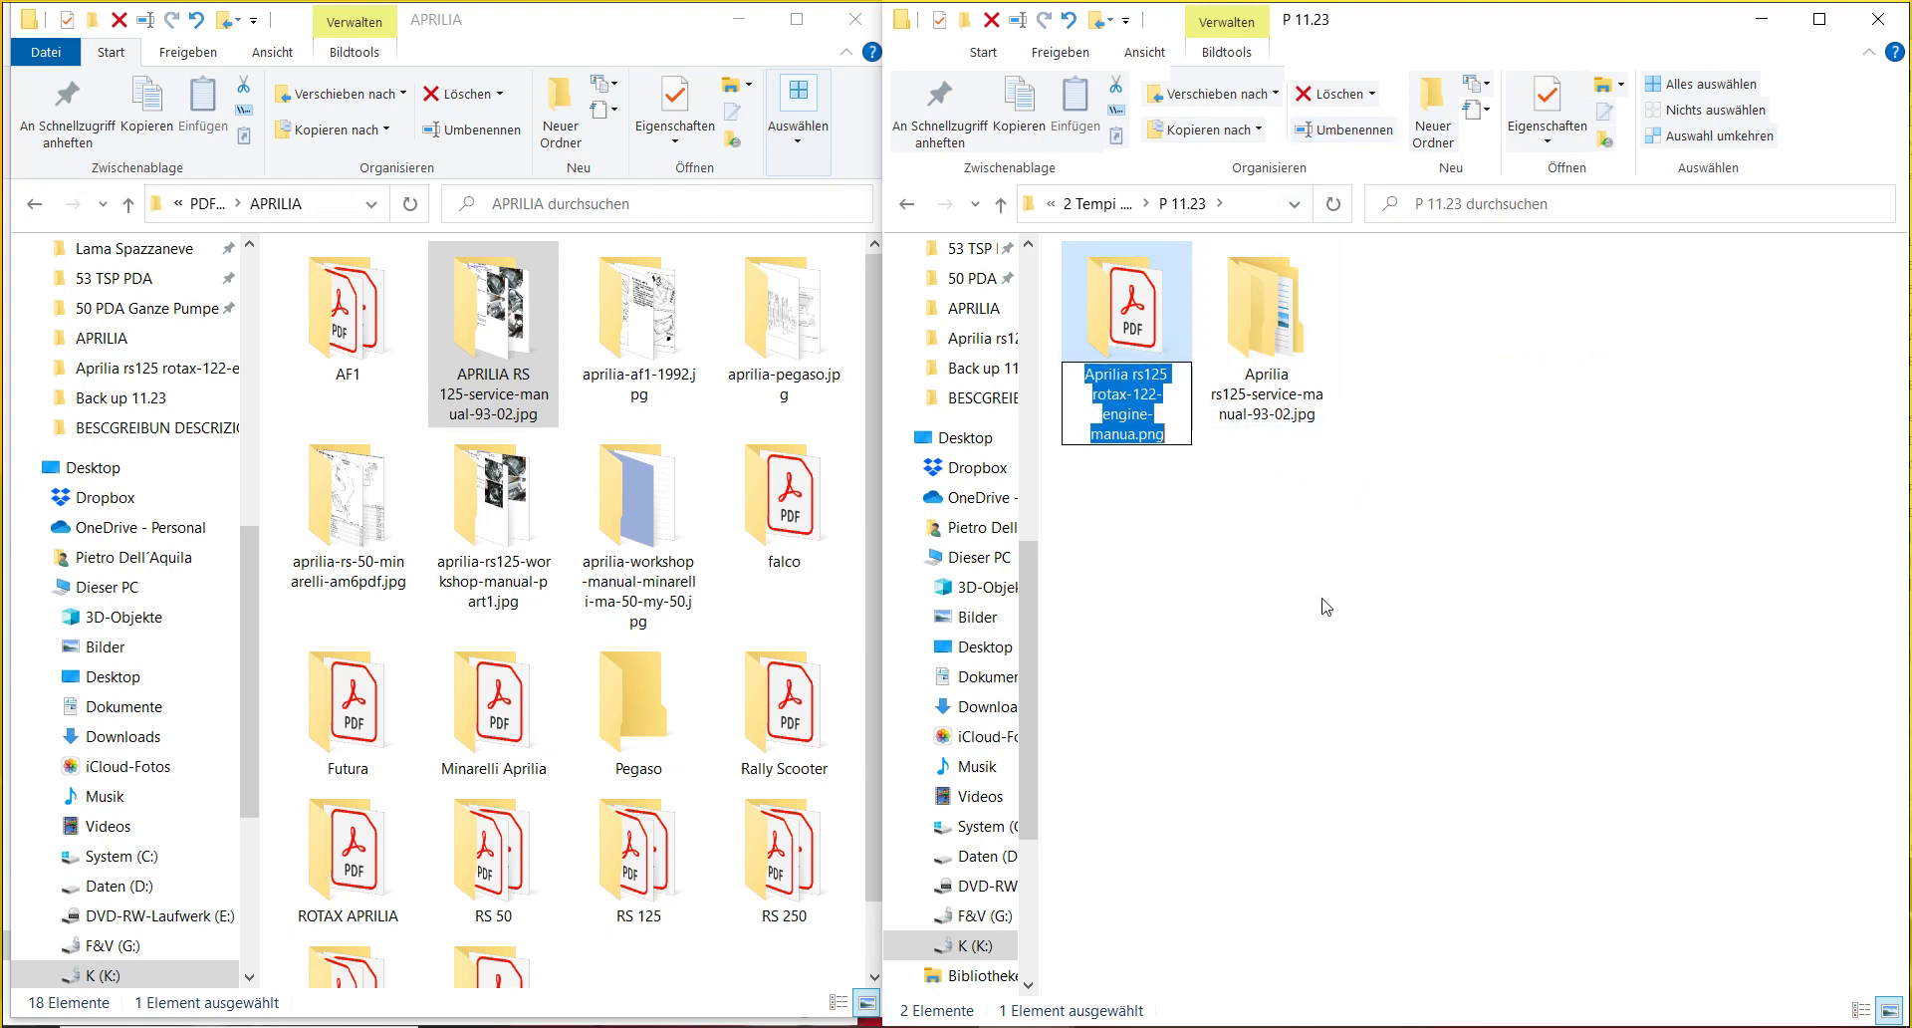
key(End)
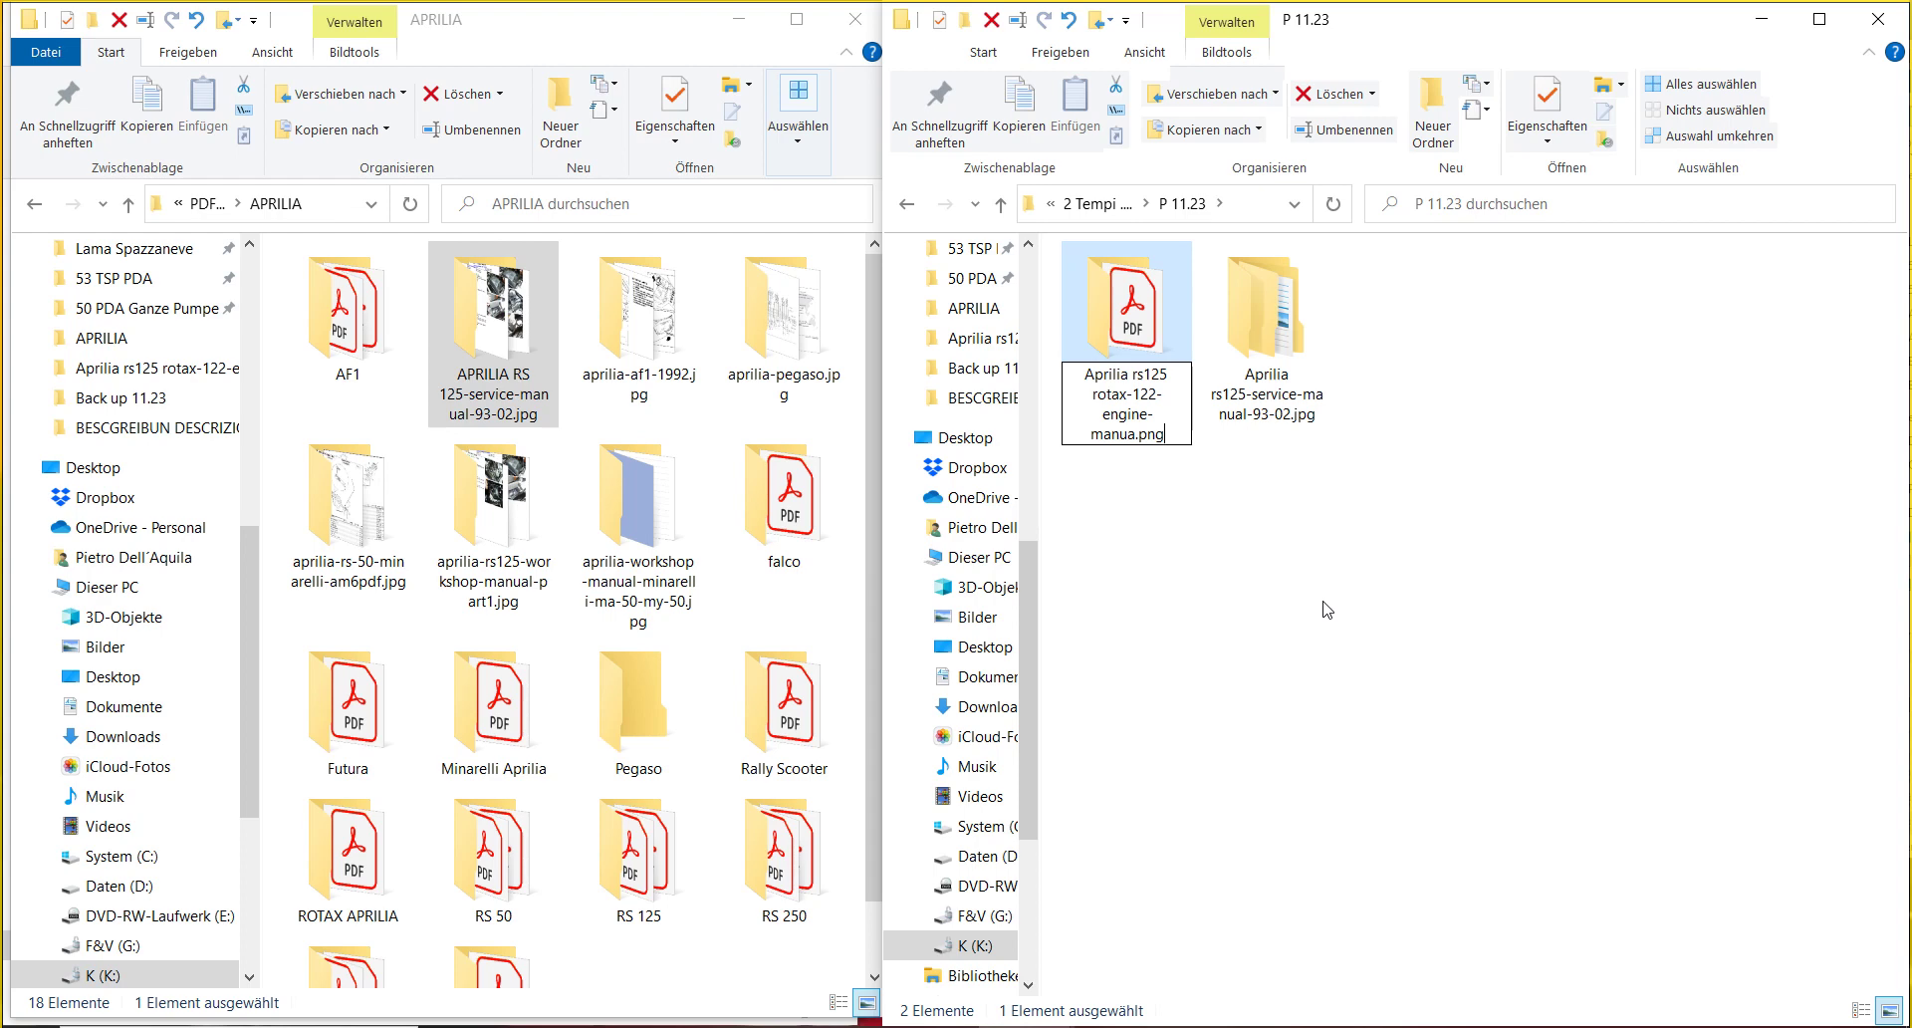
key(BackSpace)
key(BackSpace)
key(BackSpace)
key(BackSpace)
key(Escape)
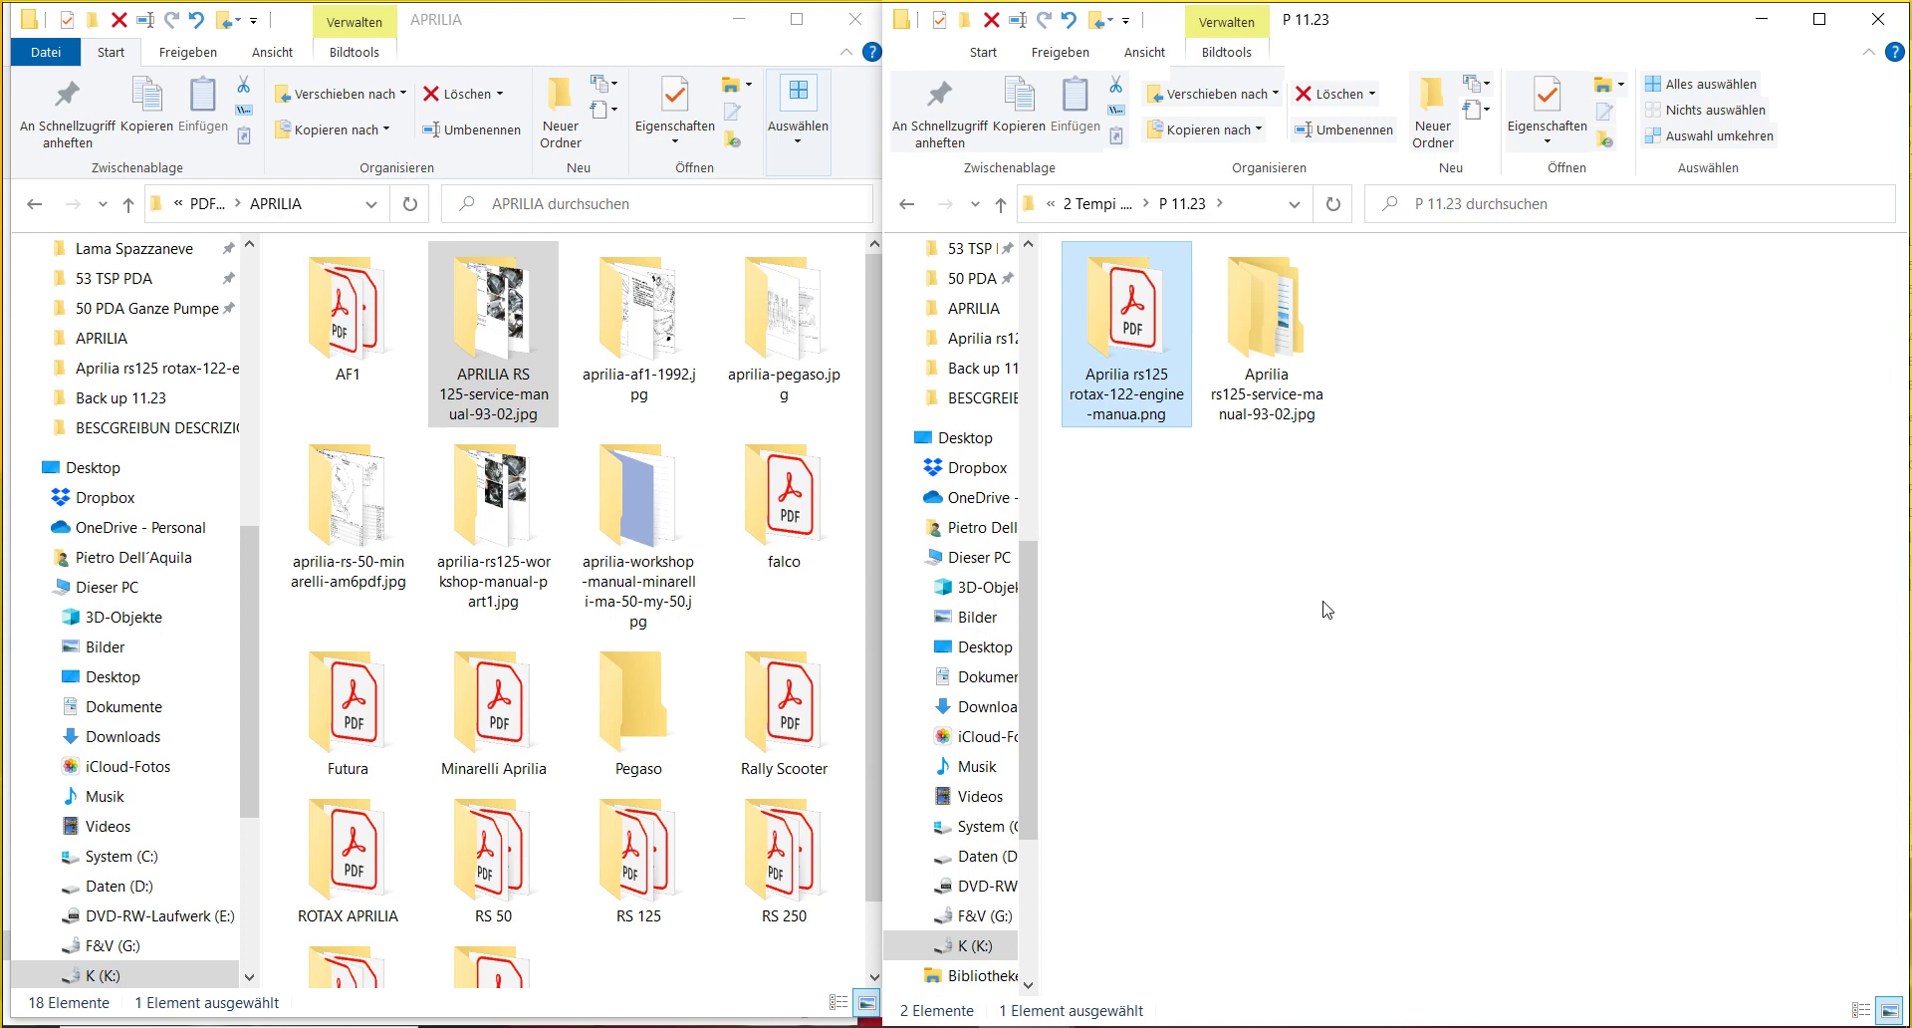
- Append PDF to the names of the Aprilia rs125 rotax-122-engine-manua.png and Aprilia rs125-service-manual-93-02.jpg folders
click(1367, 138)
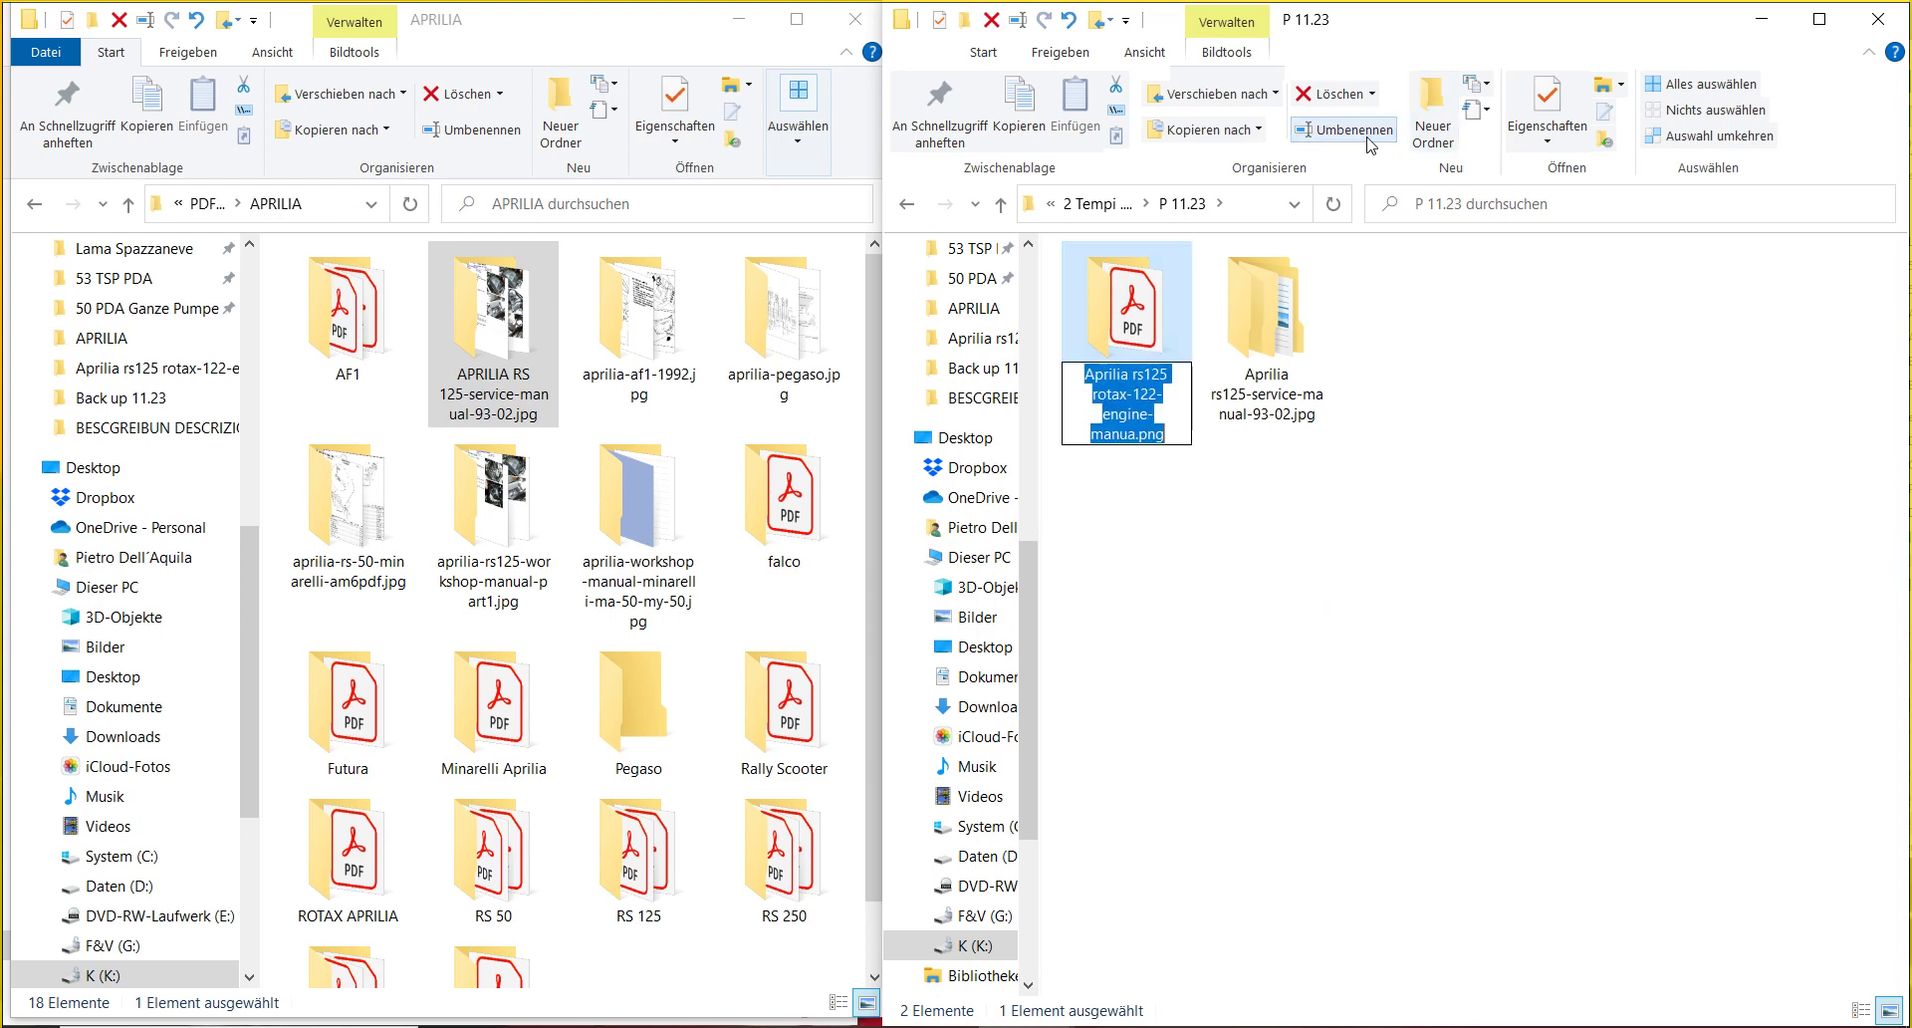
key(End)
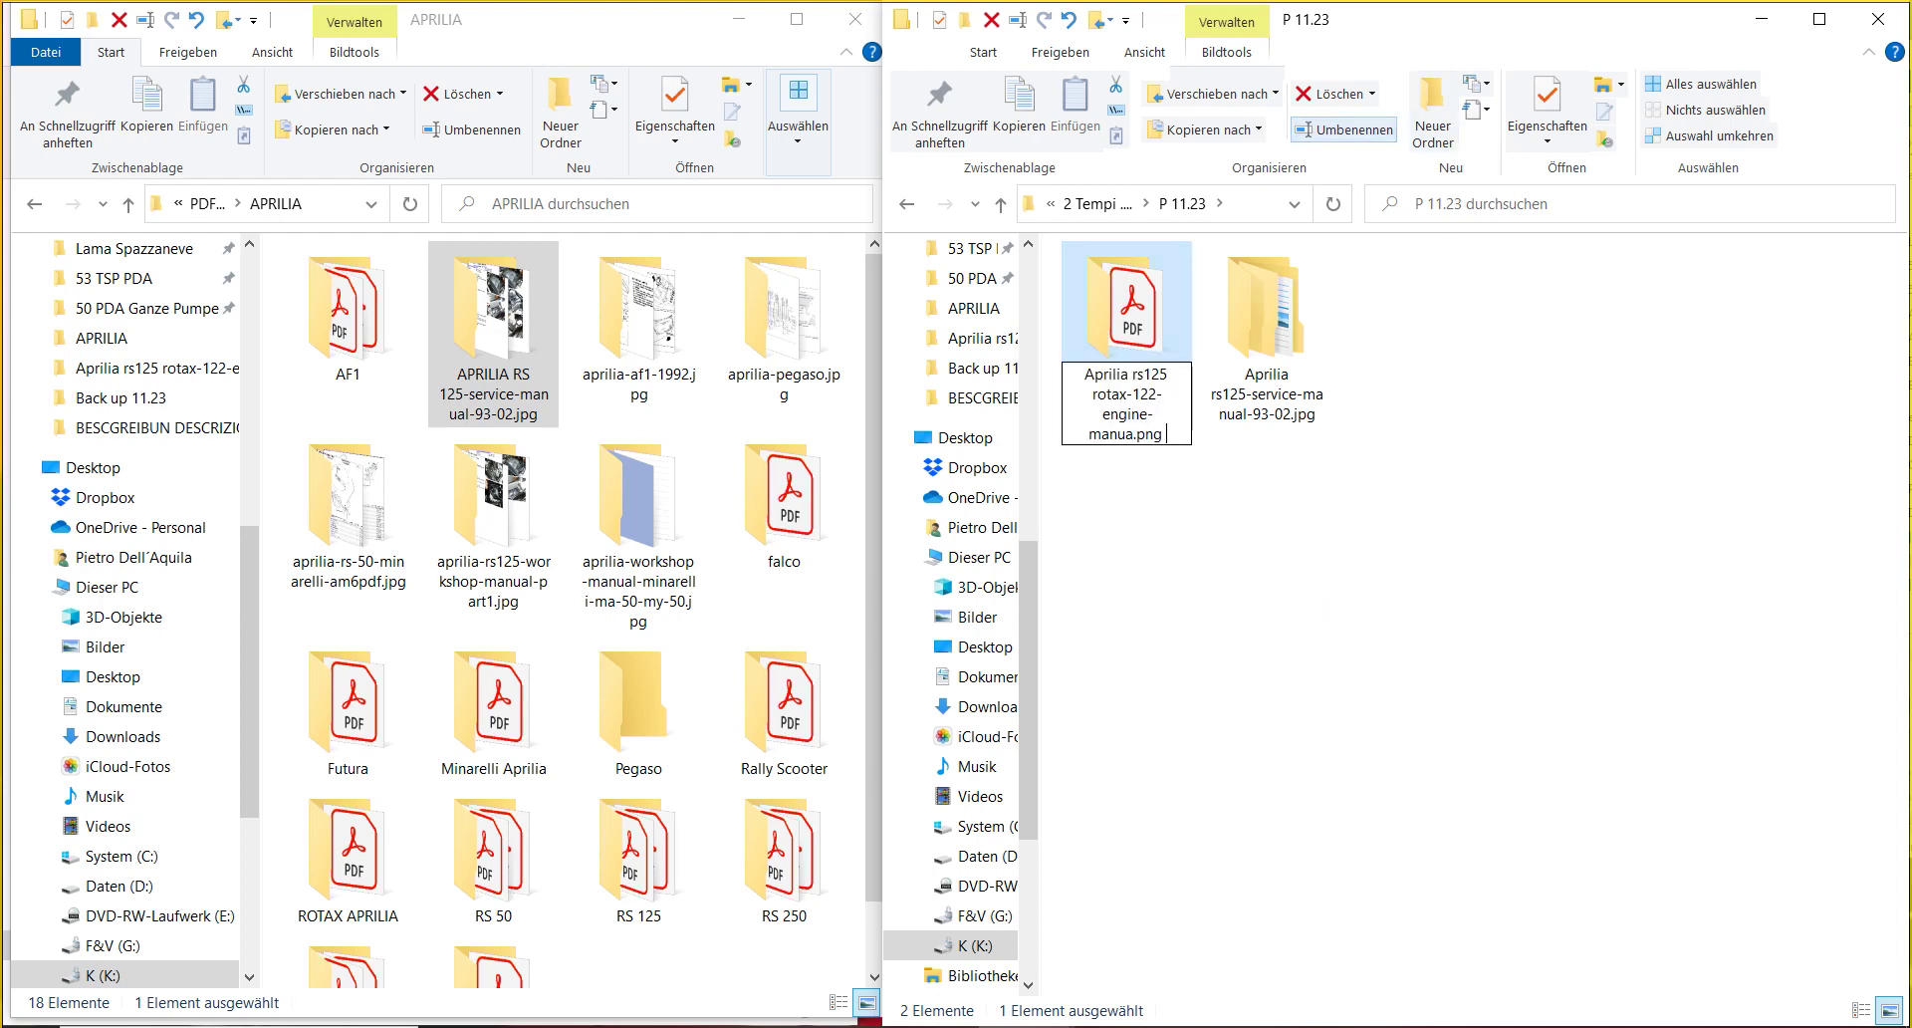
text(PDF)
key(Tab)
key(End)
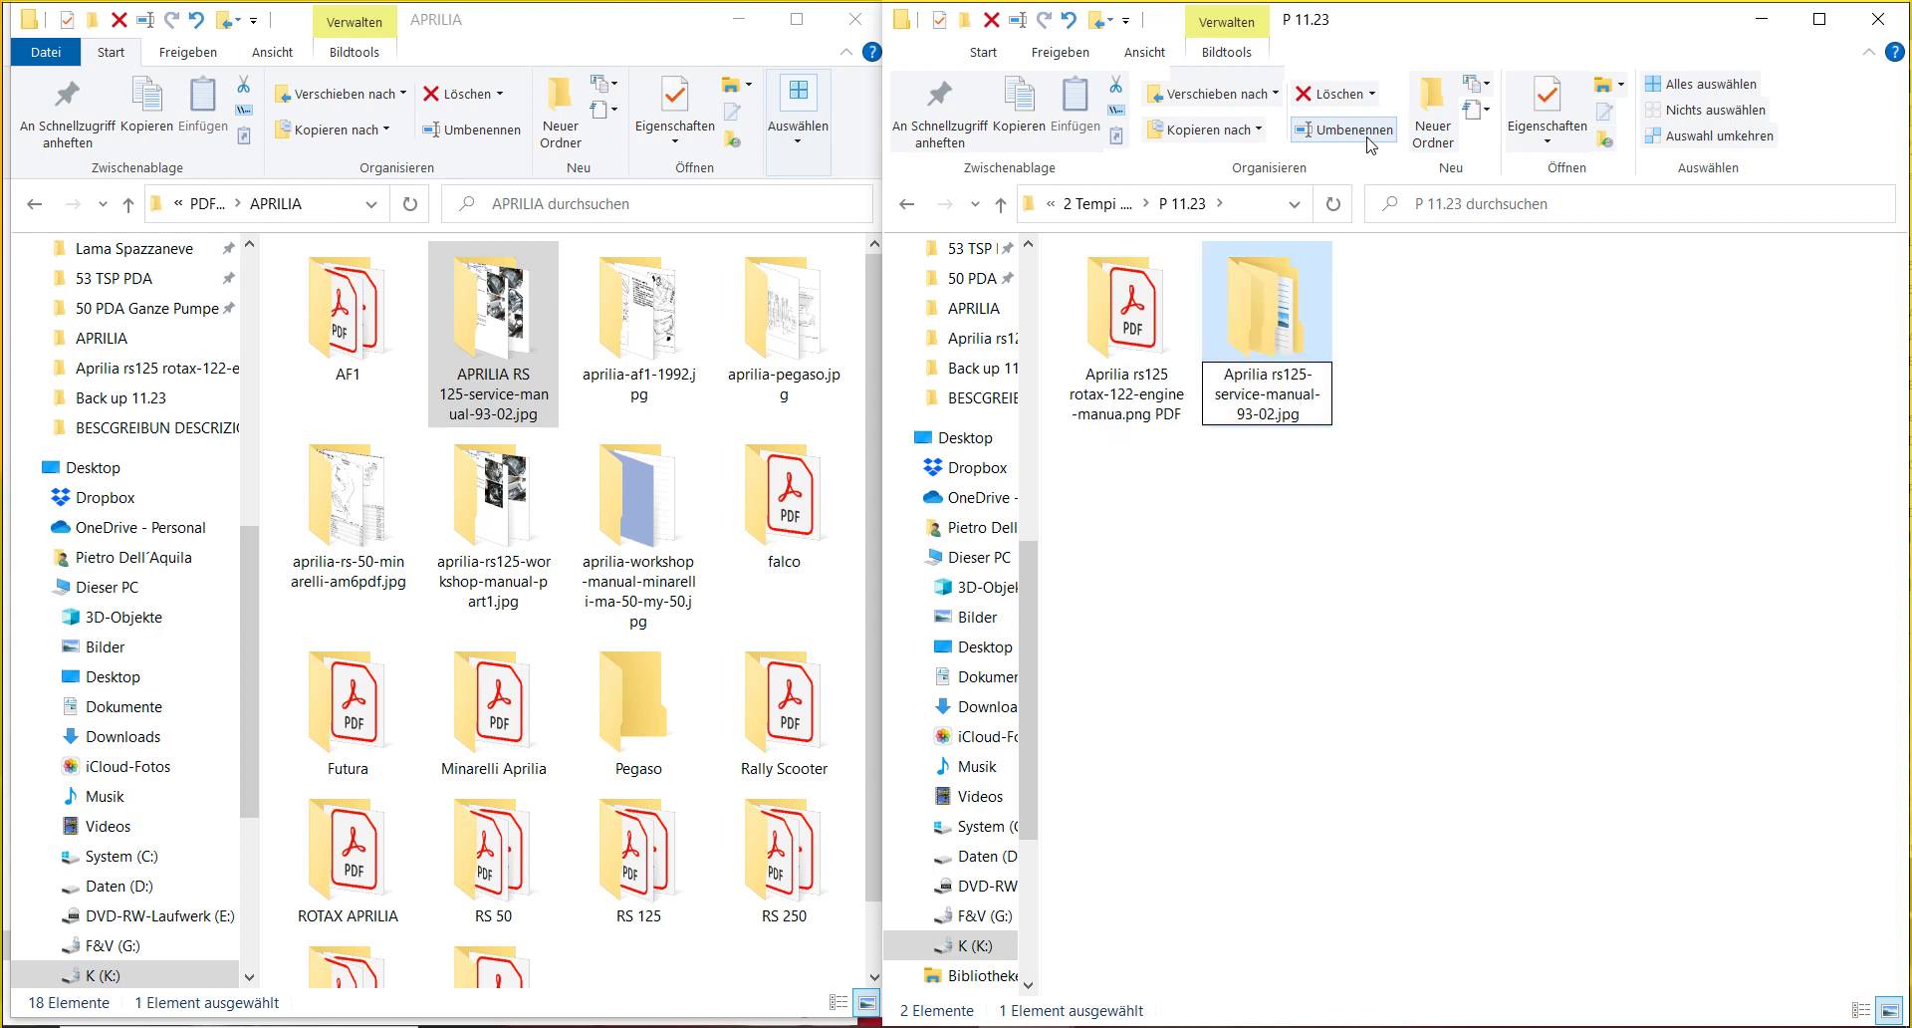
text(PDF)
key(Return)
- Arrange the APRILIA and P 11.23 windows side by side, minimizing the PDF 11.23 window and widening the APRILIA one
drag(883, 214, 1256, 269)
click(1205, 319)
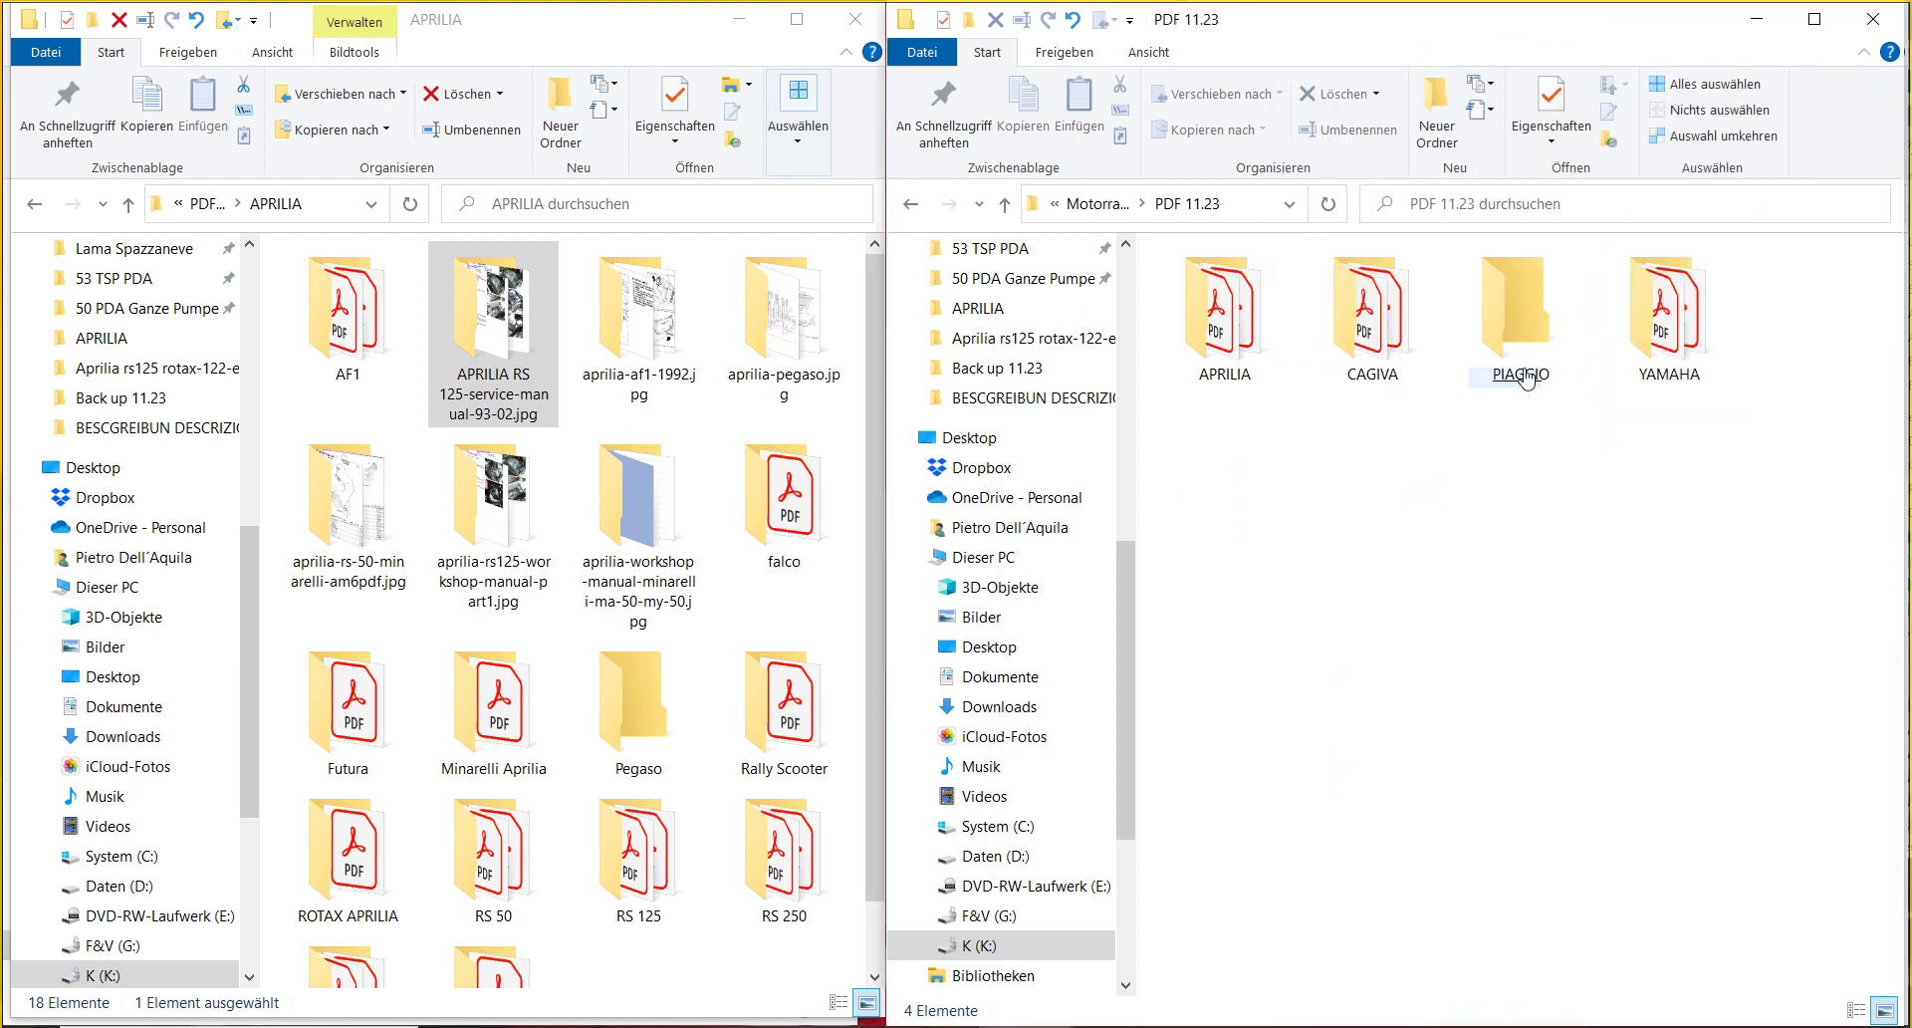
click(1756, 19)
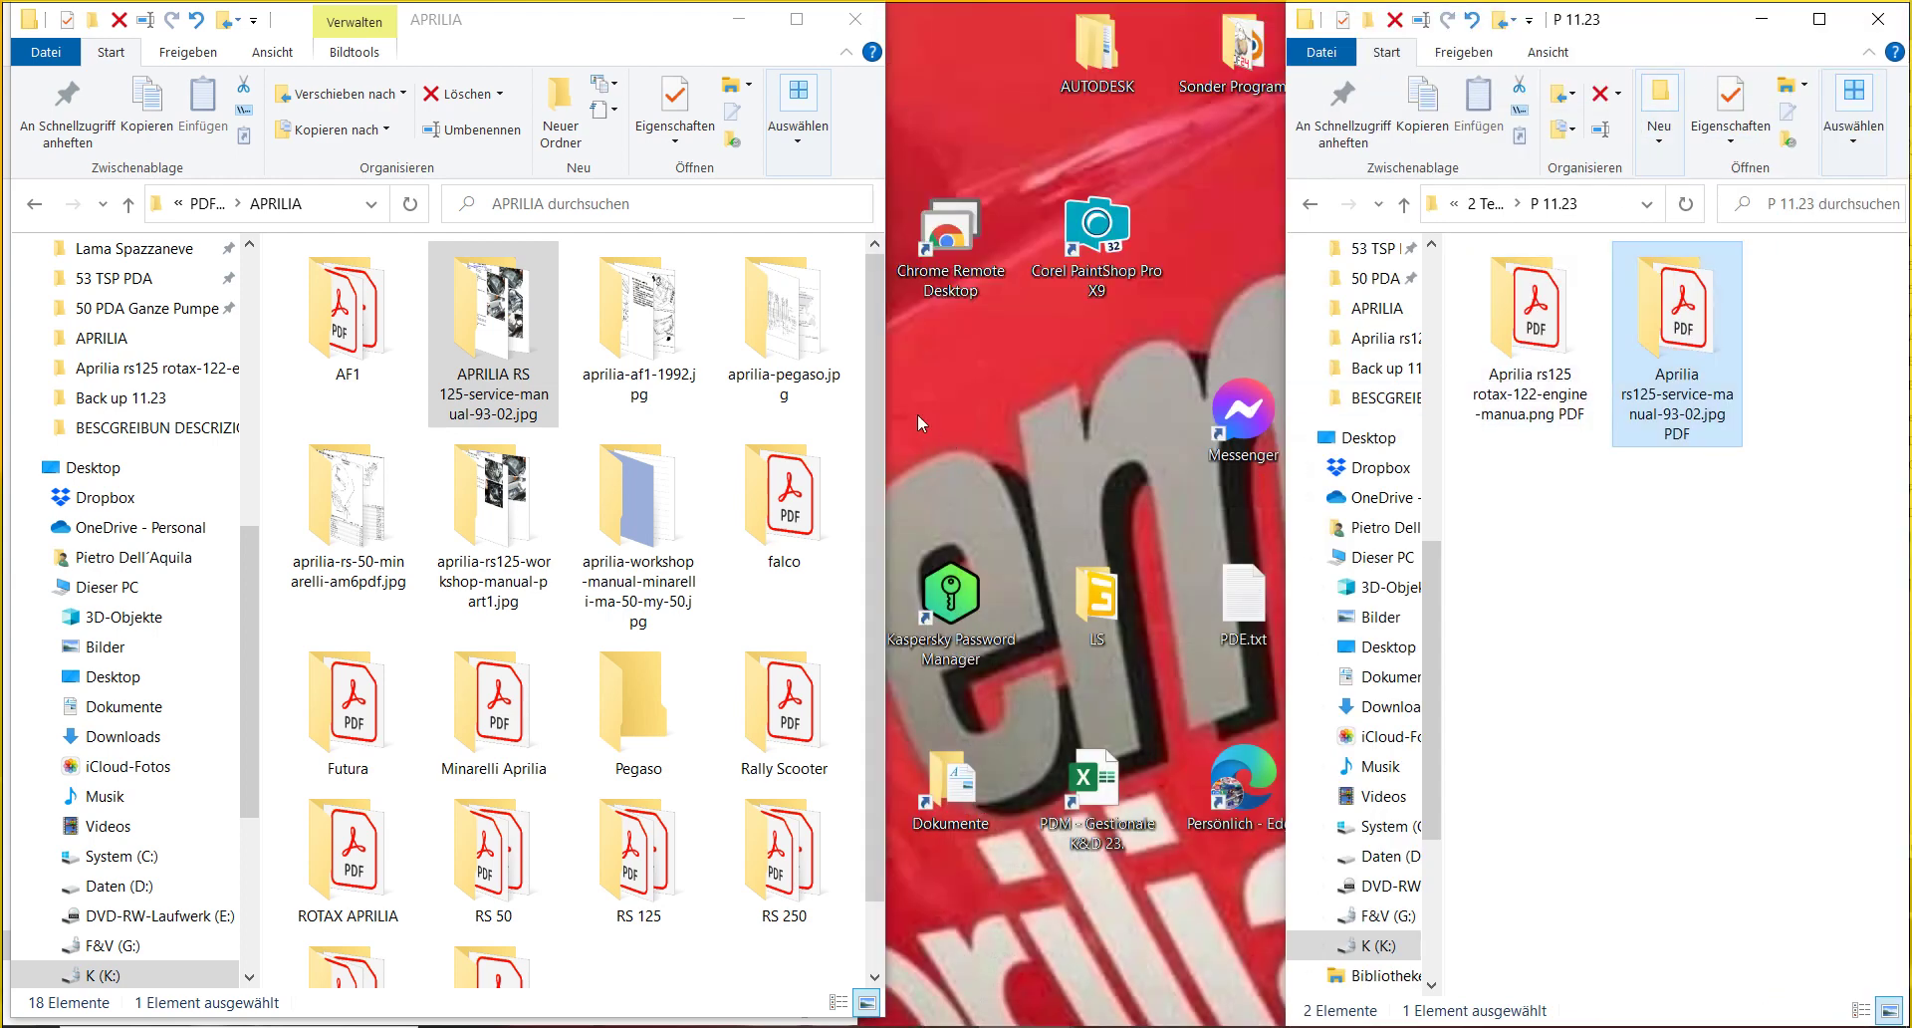
drag(886, 380, 1202, 478)
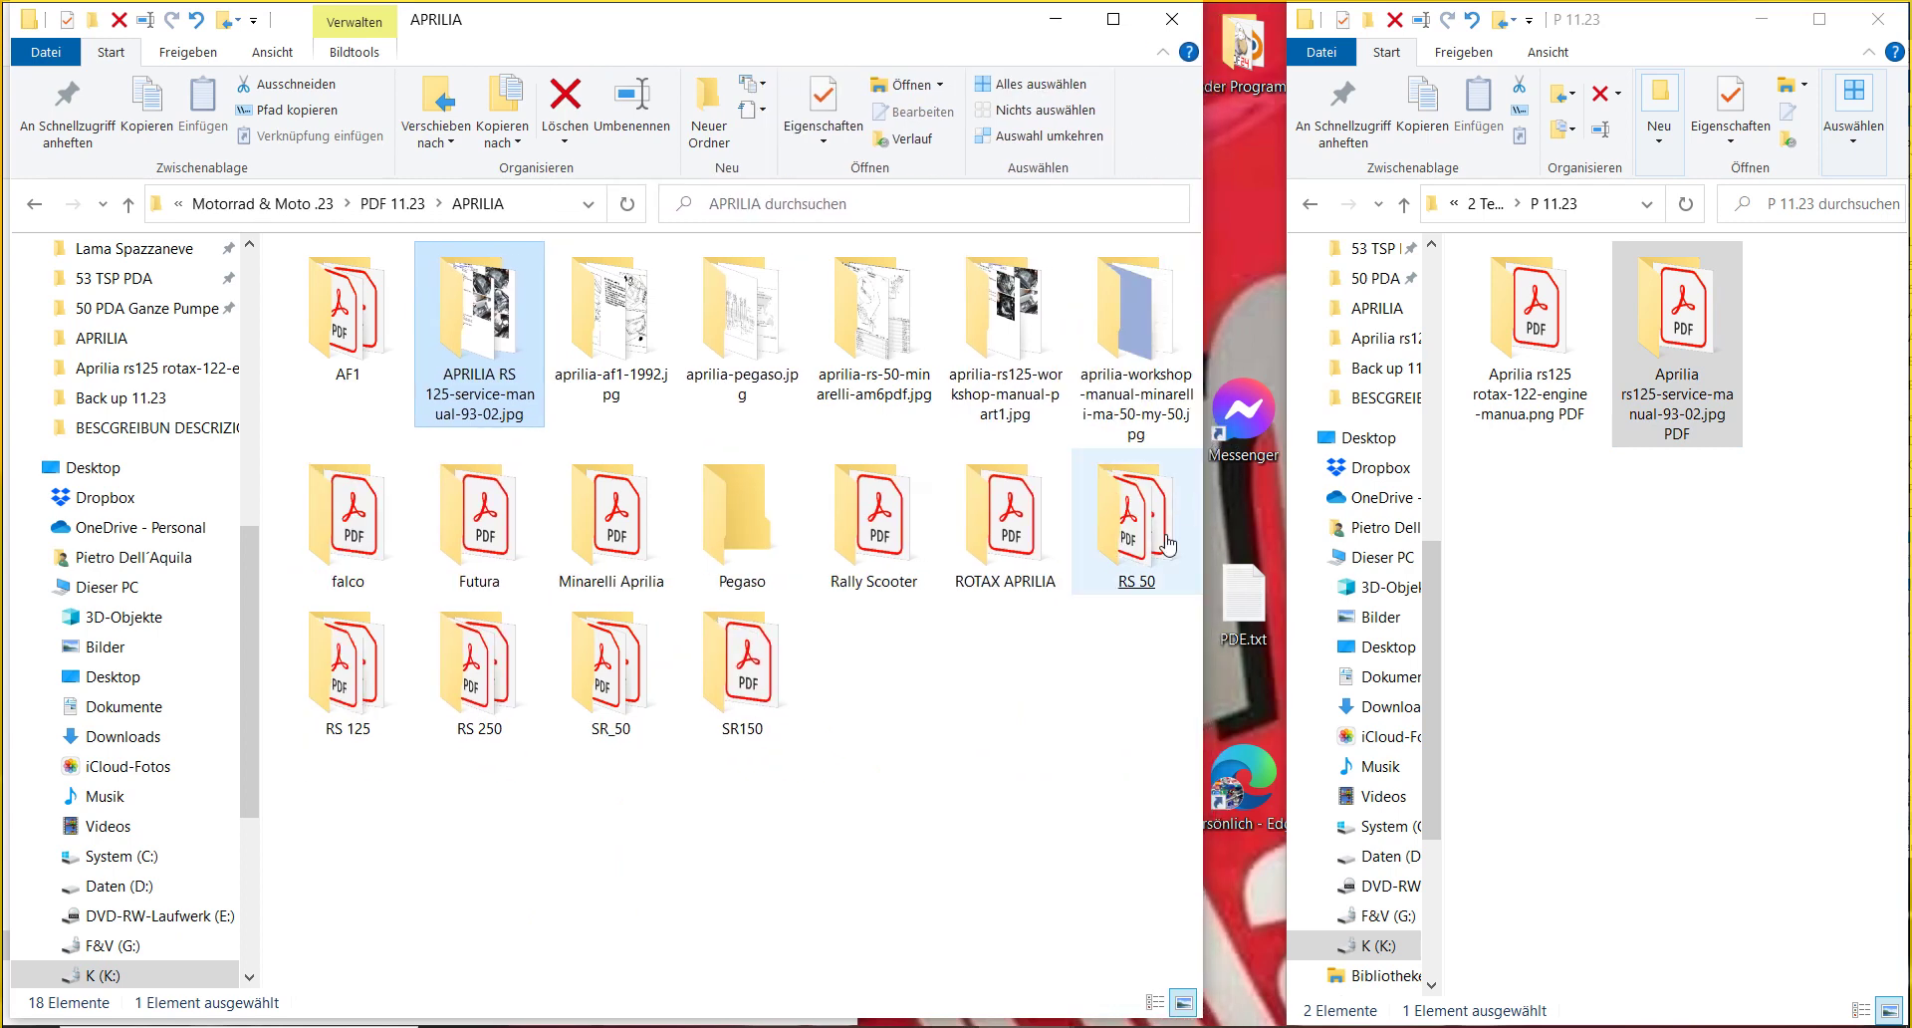
- Go up to Motorrad & Moto .23, reopen APRILIA inside PDF 11.23, and select the APRILIA RS 125-service-manual-93-02.jpg folder
click(1037, 575)
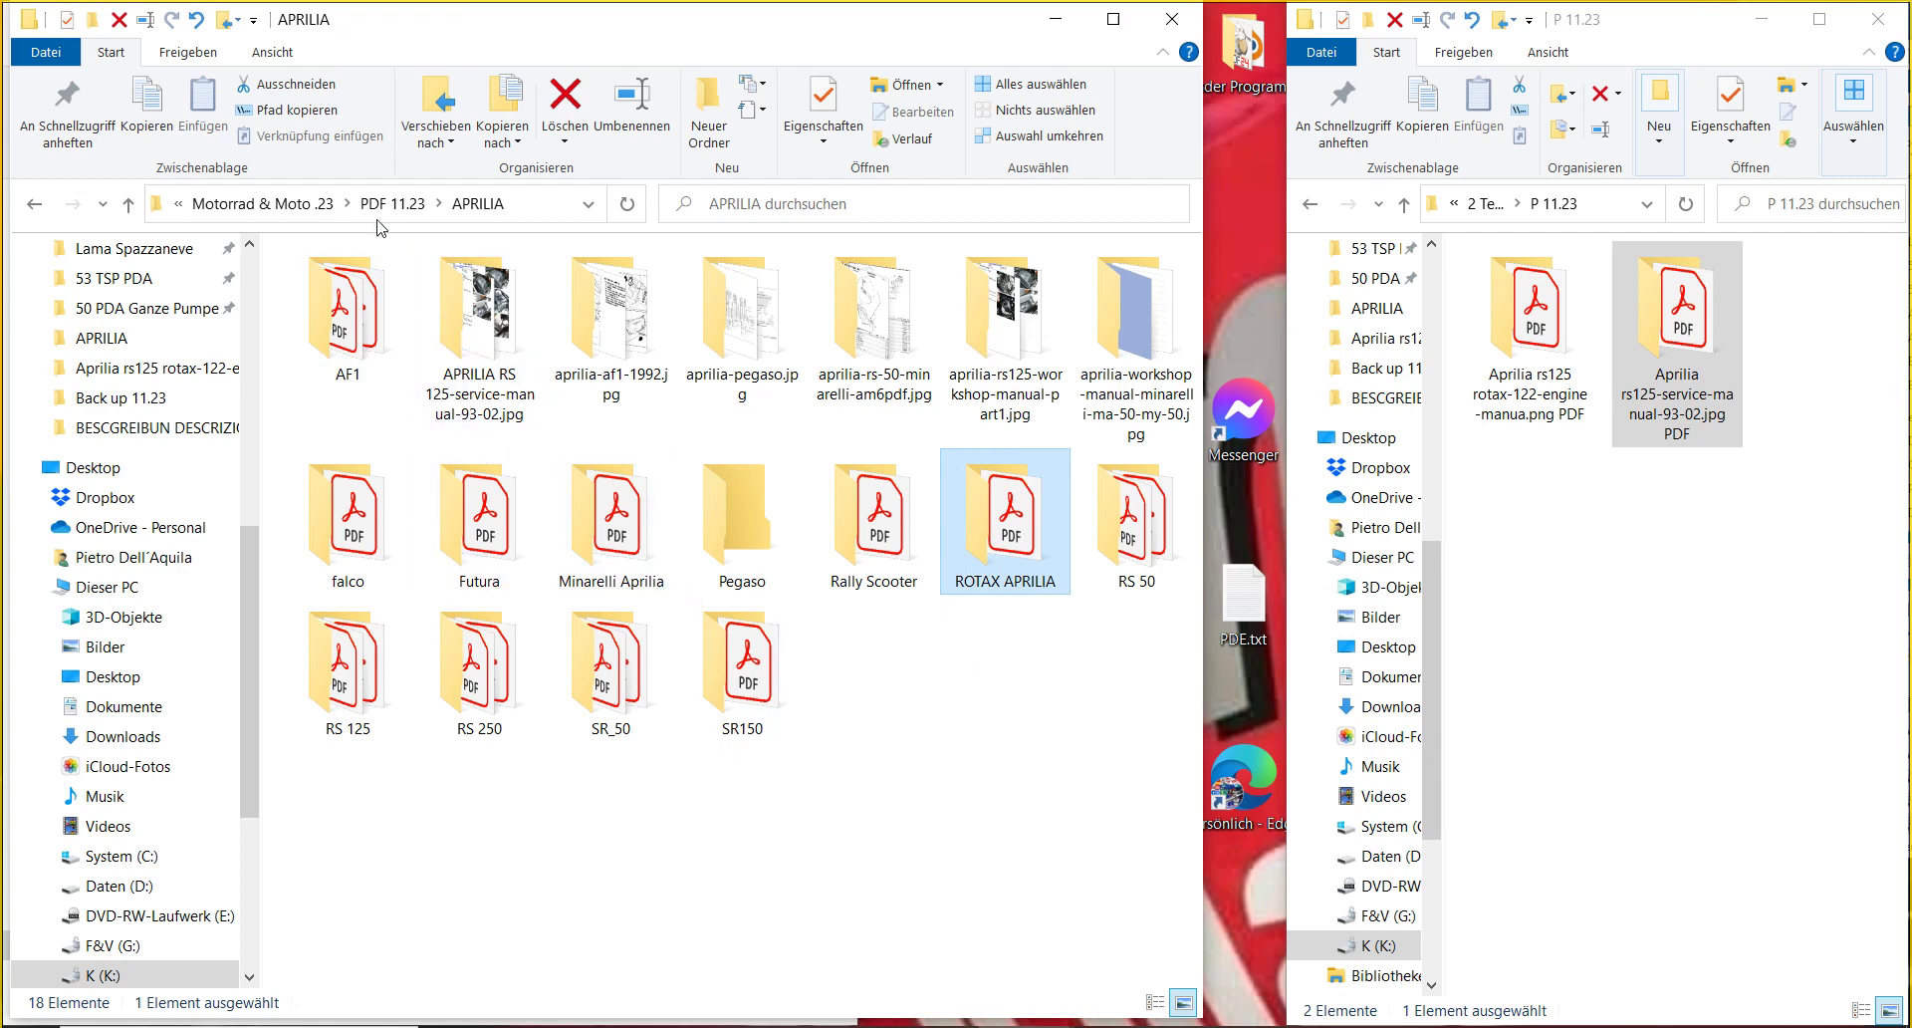
click(309, 202)
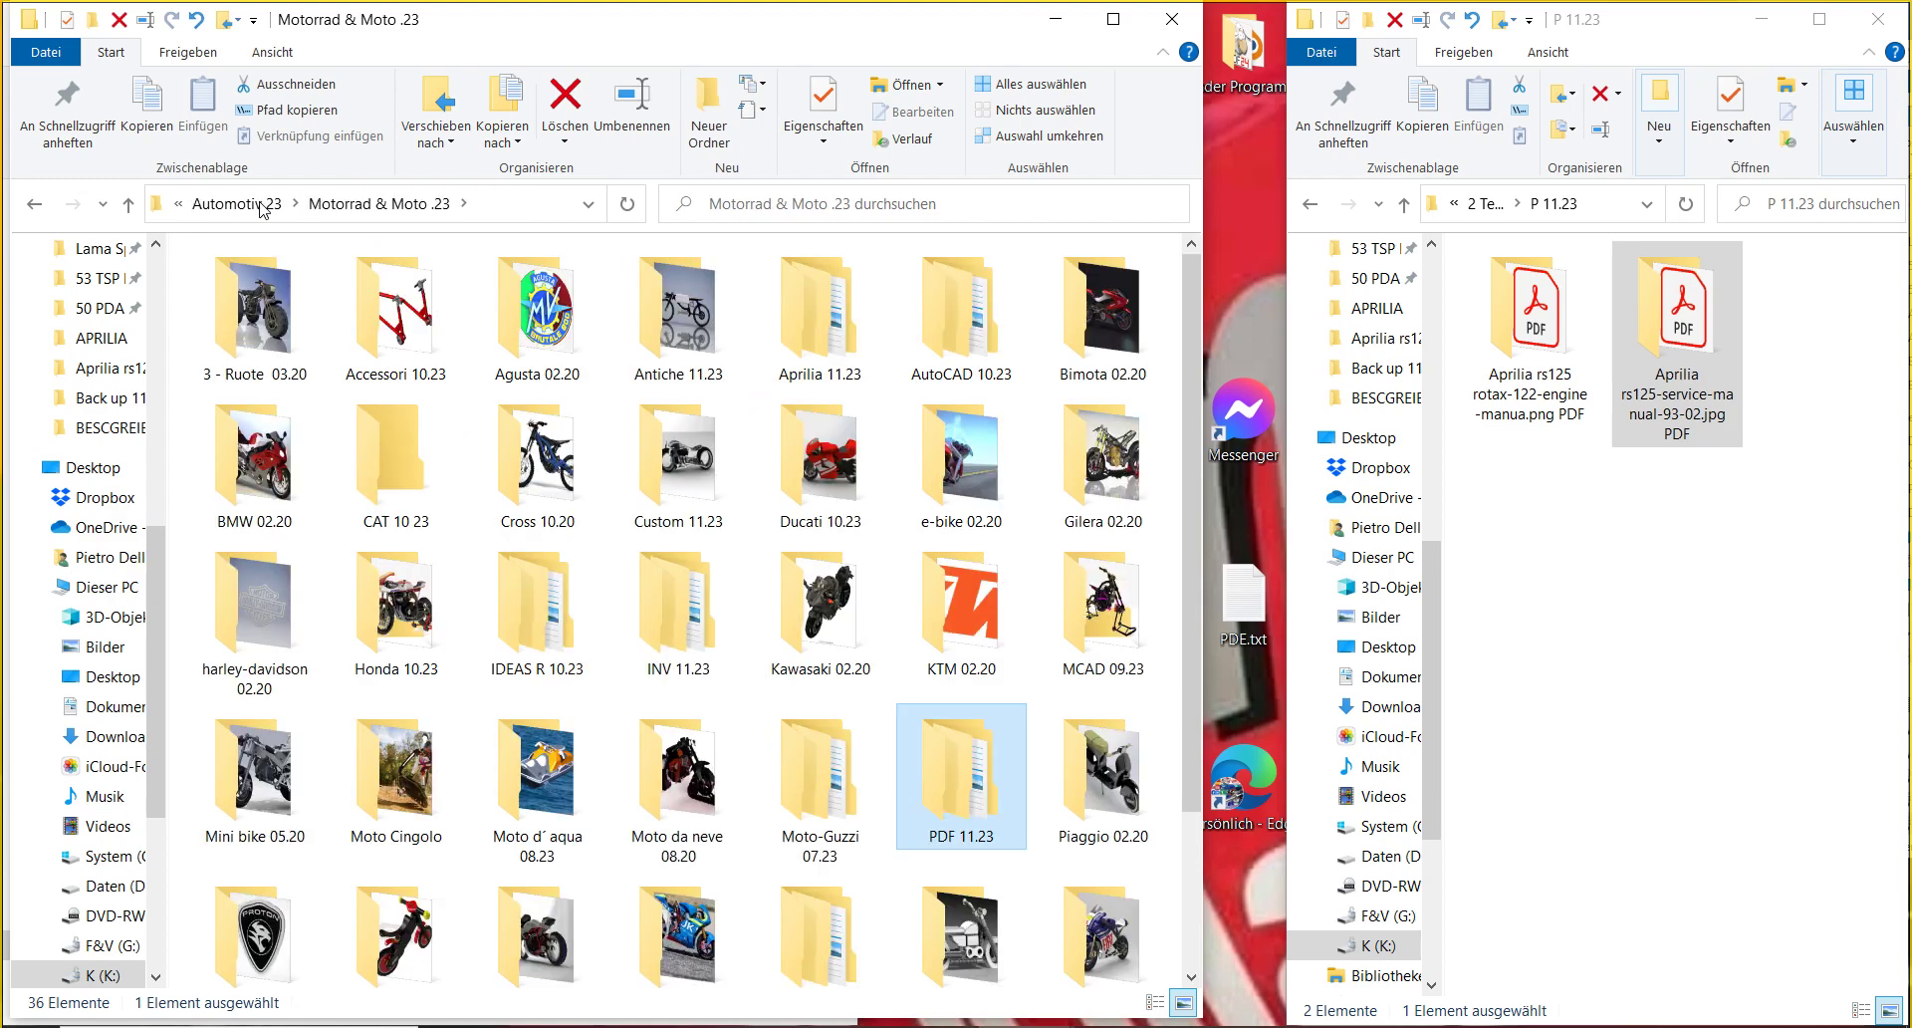
double_click(971, 777)
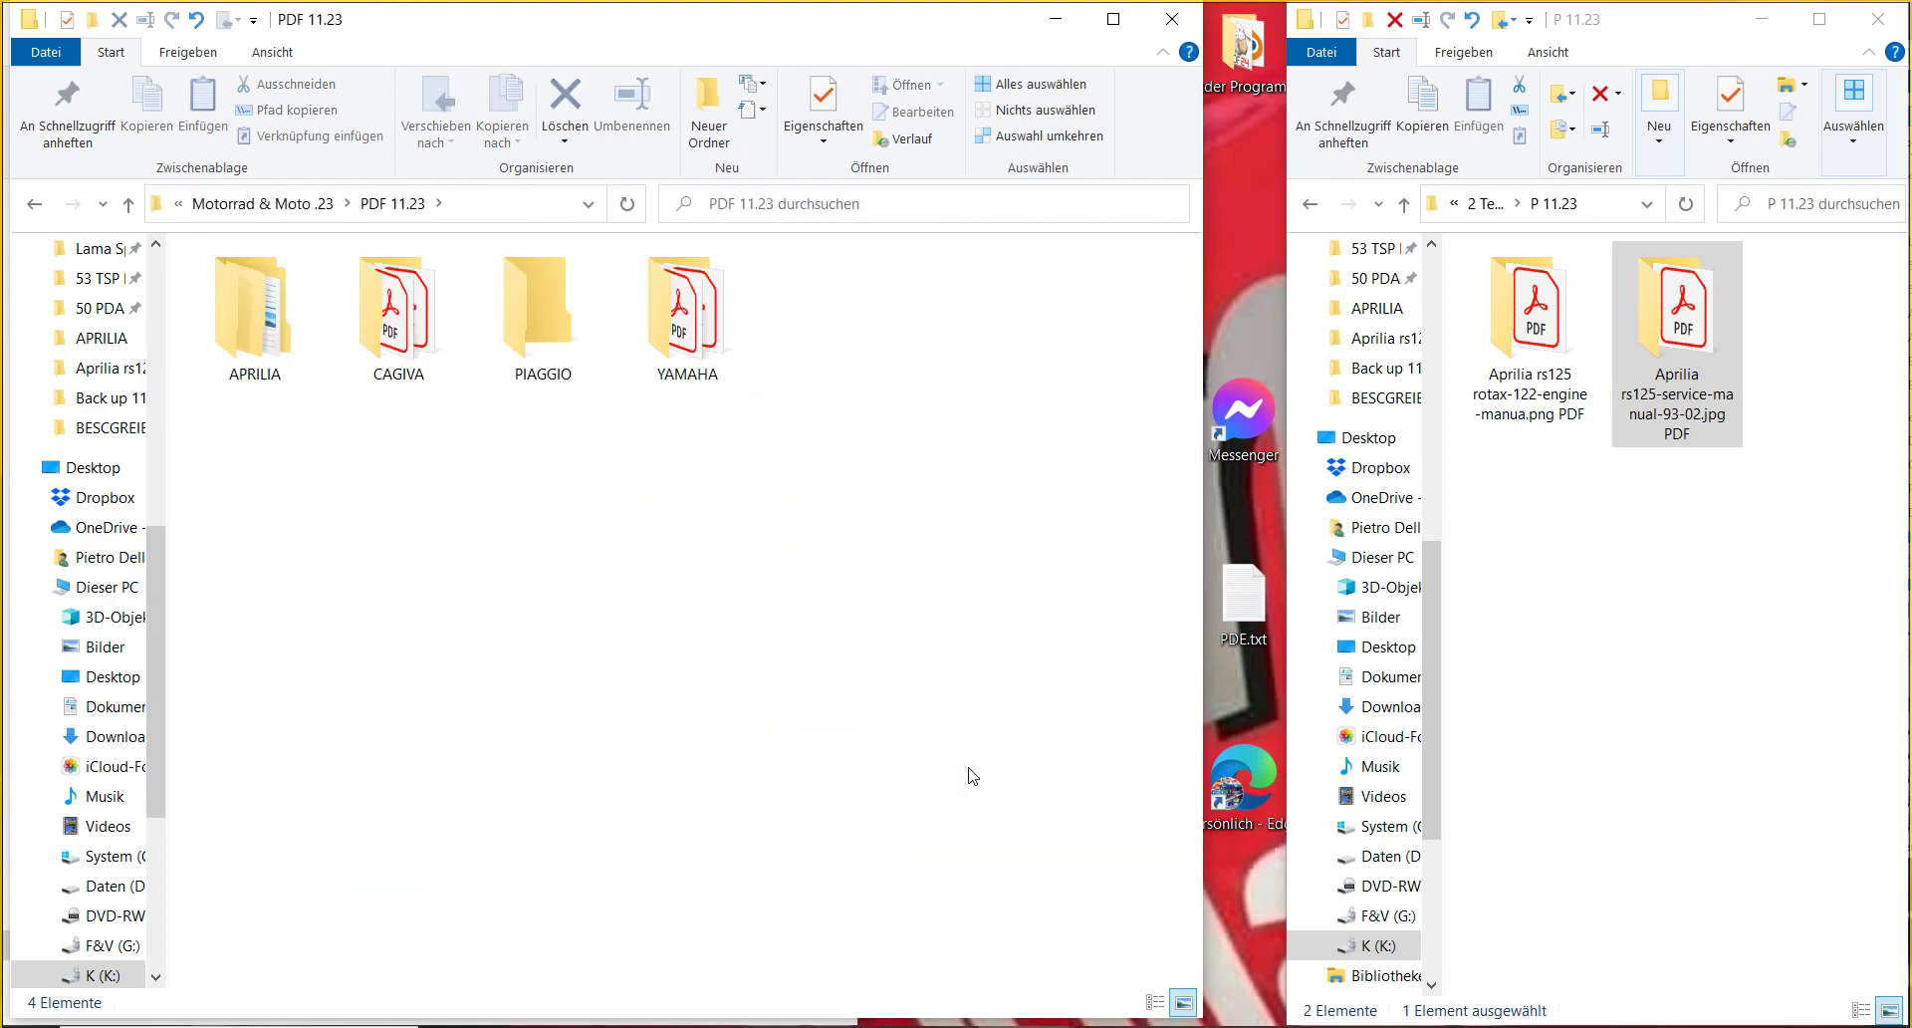
double_click(219, 354)
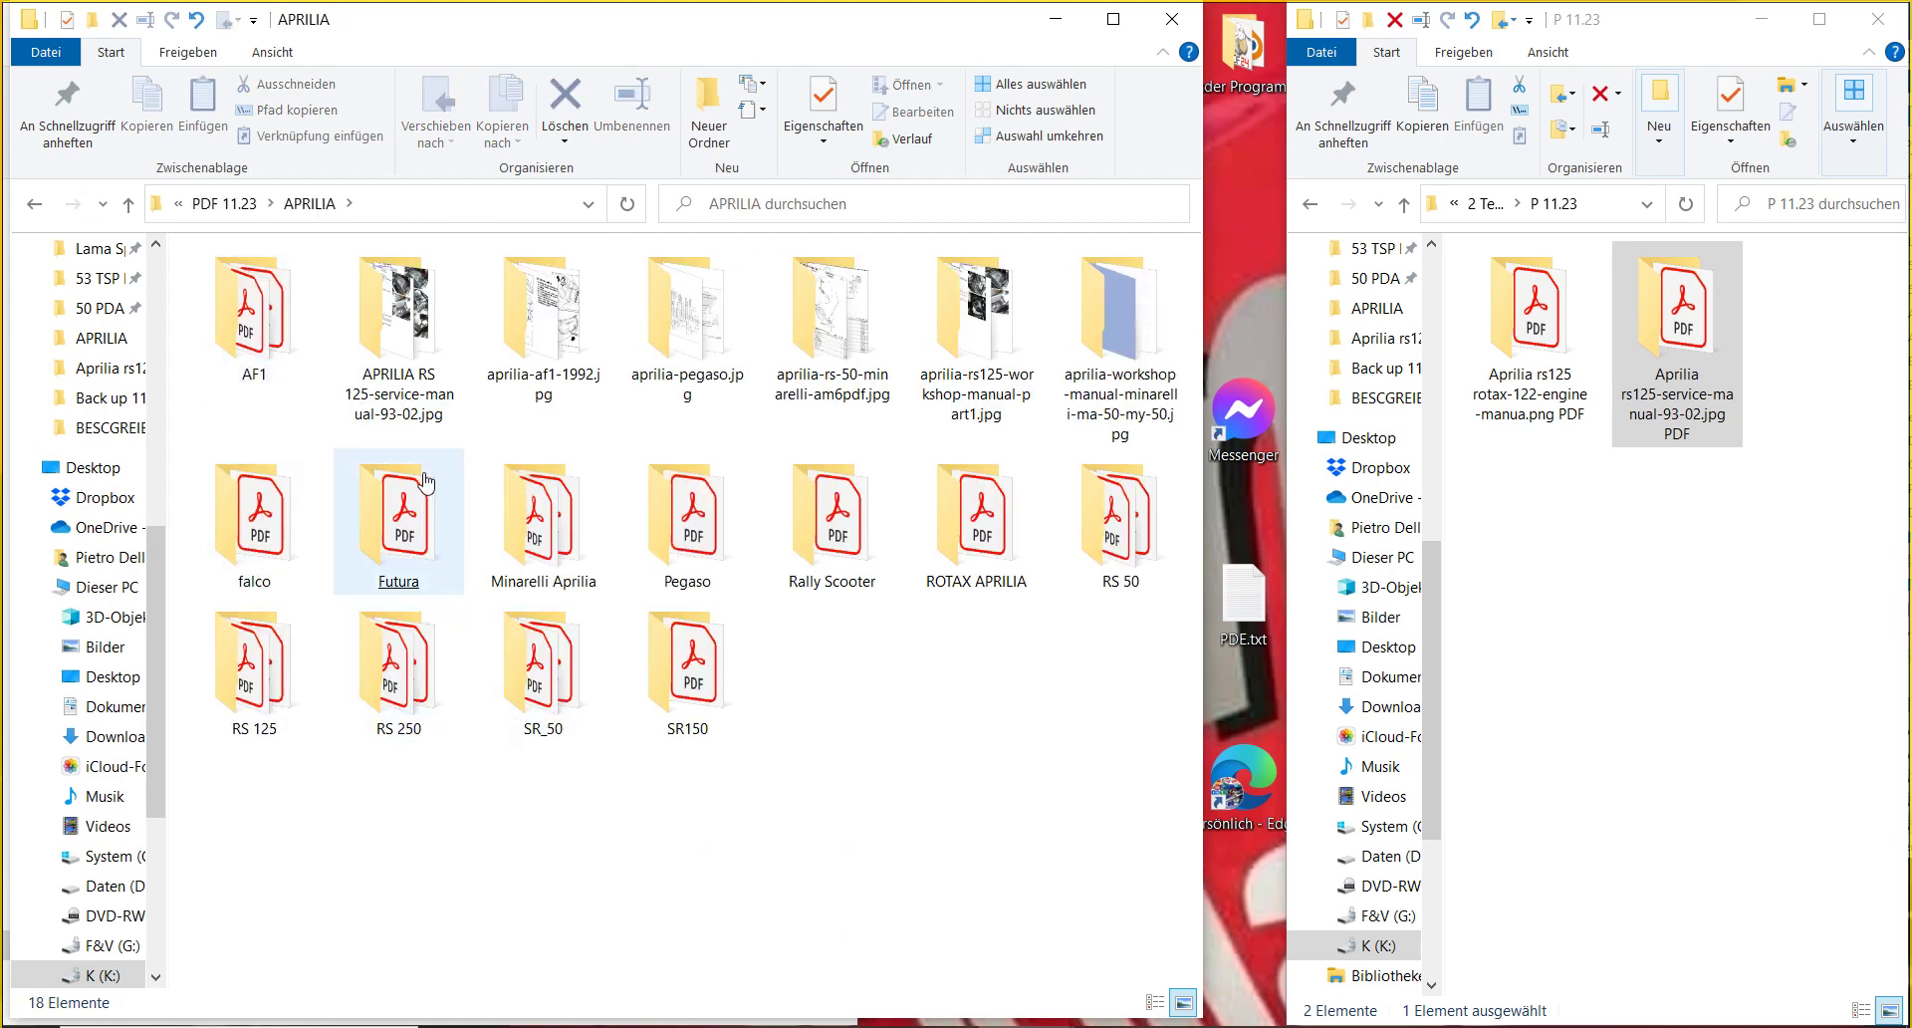
click(422, 415)
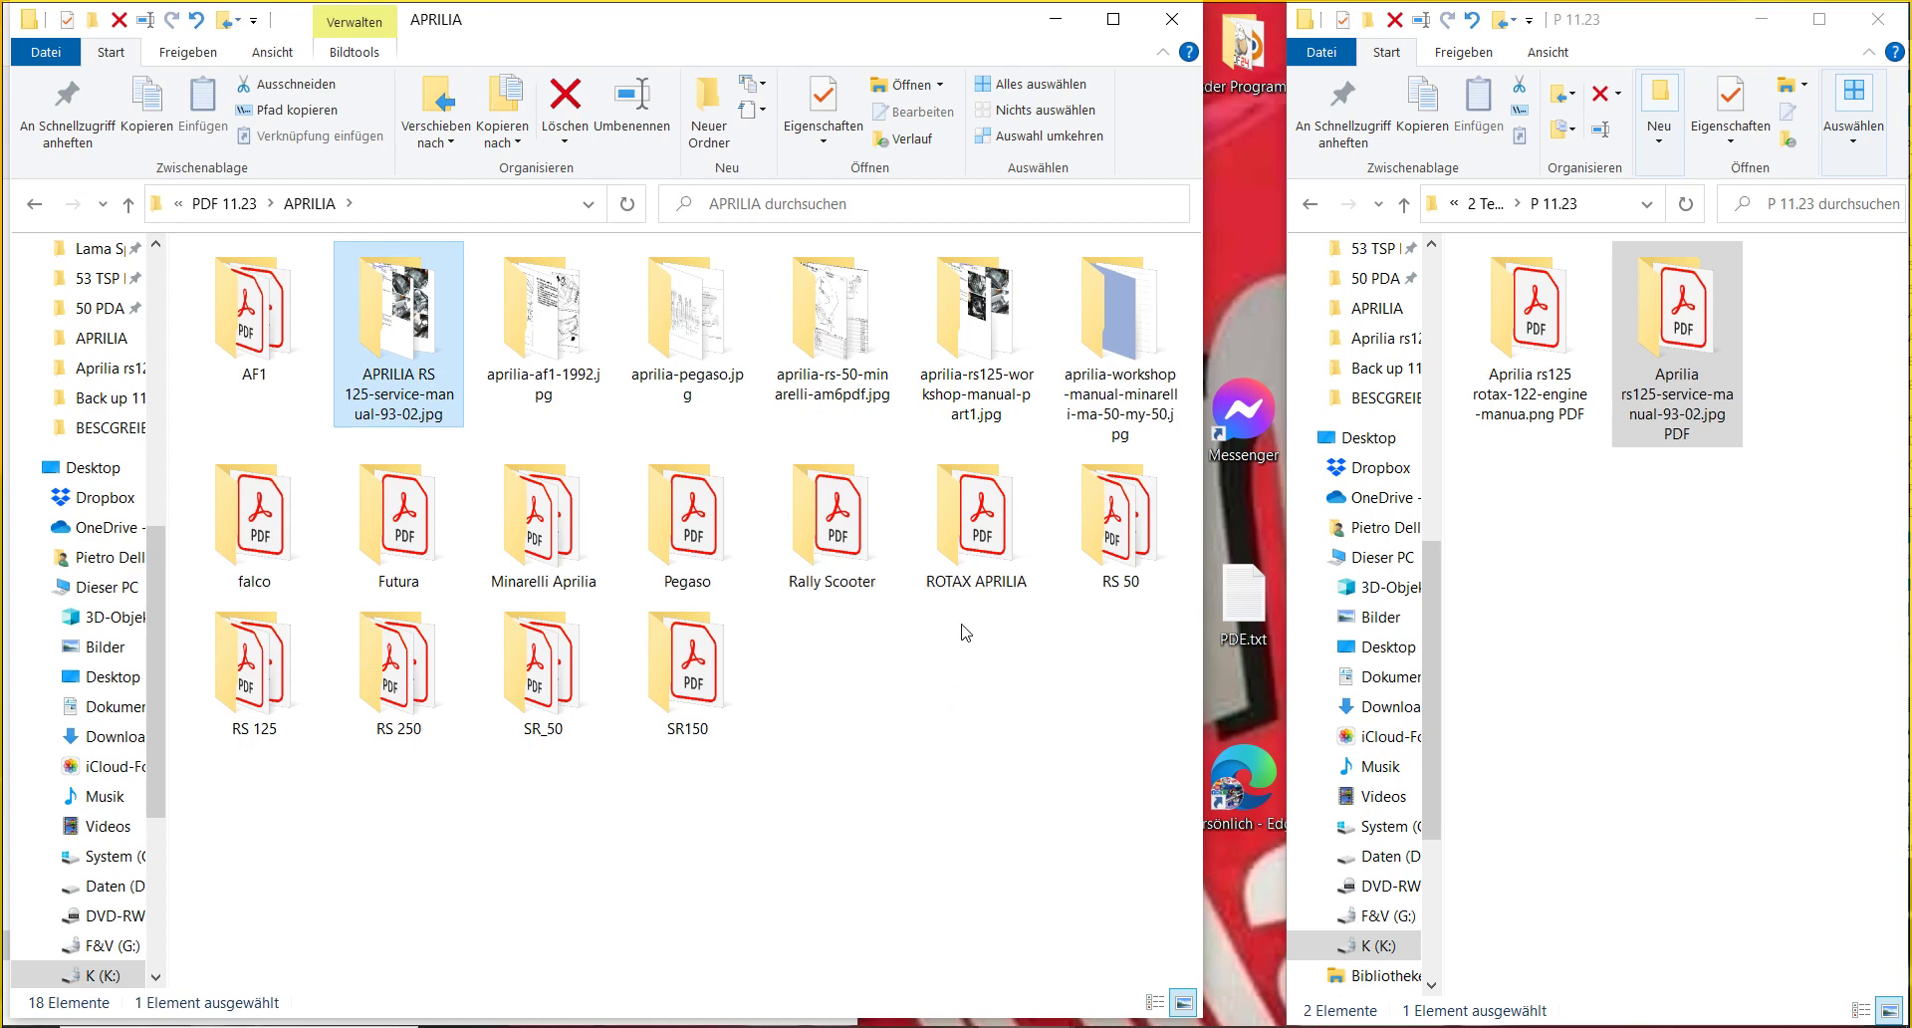
- Check rotax-aprilia-122-giornaleaprilia-rs125.pdf in the ROTAX APRILIA folder up to the cylinder photos on page 4, and close it
double_click(972, 573)
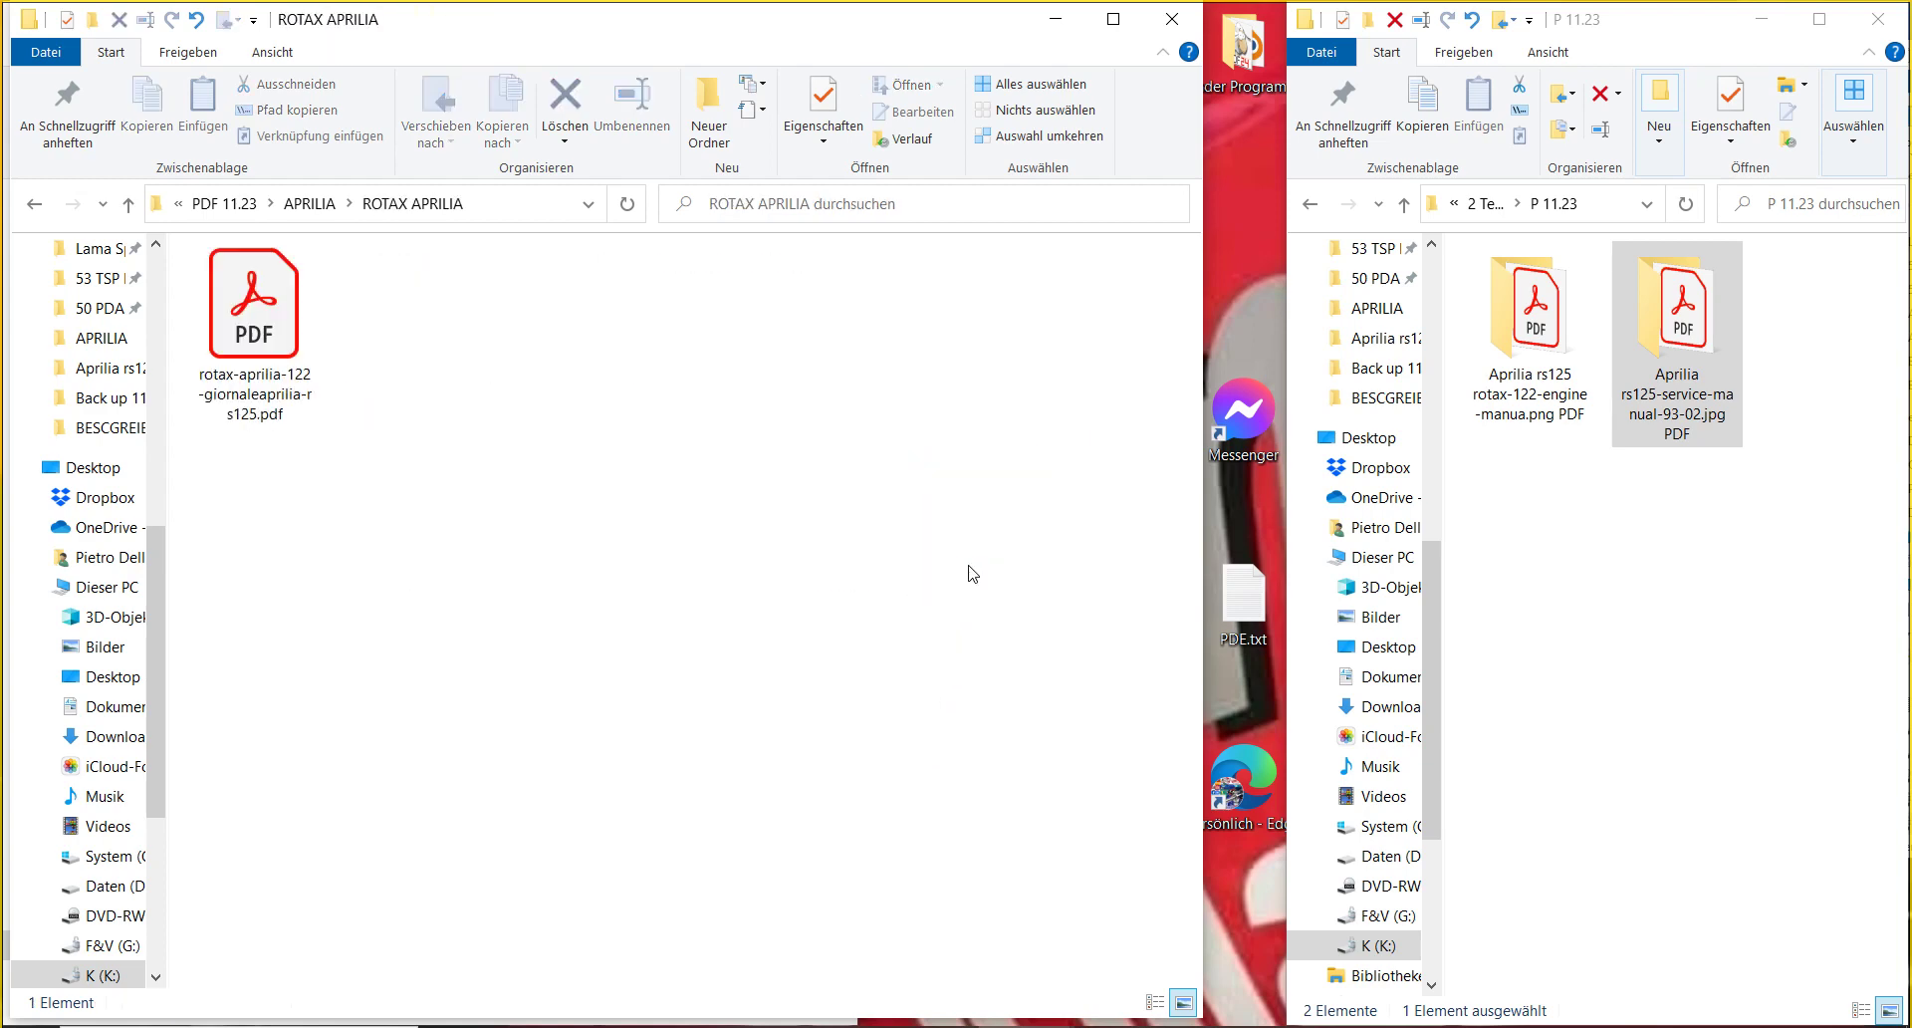
click(282, 367)
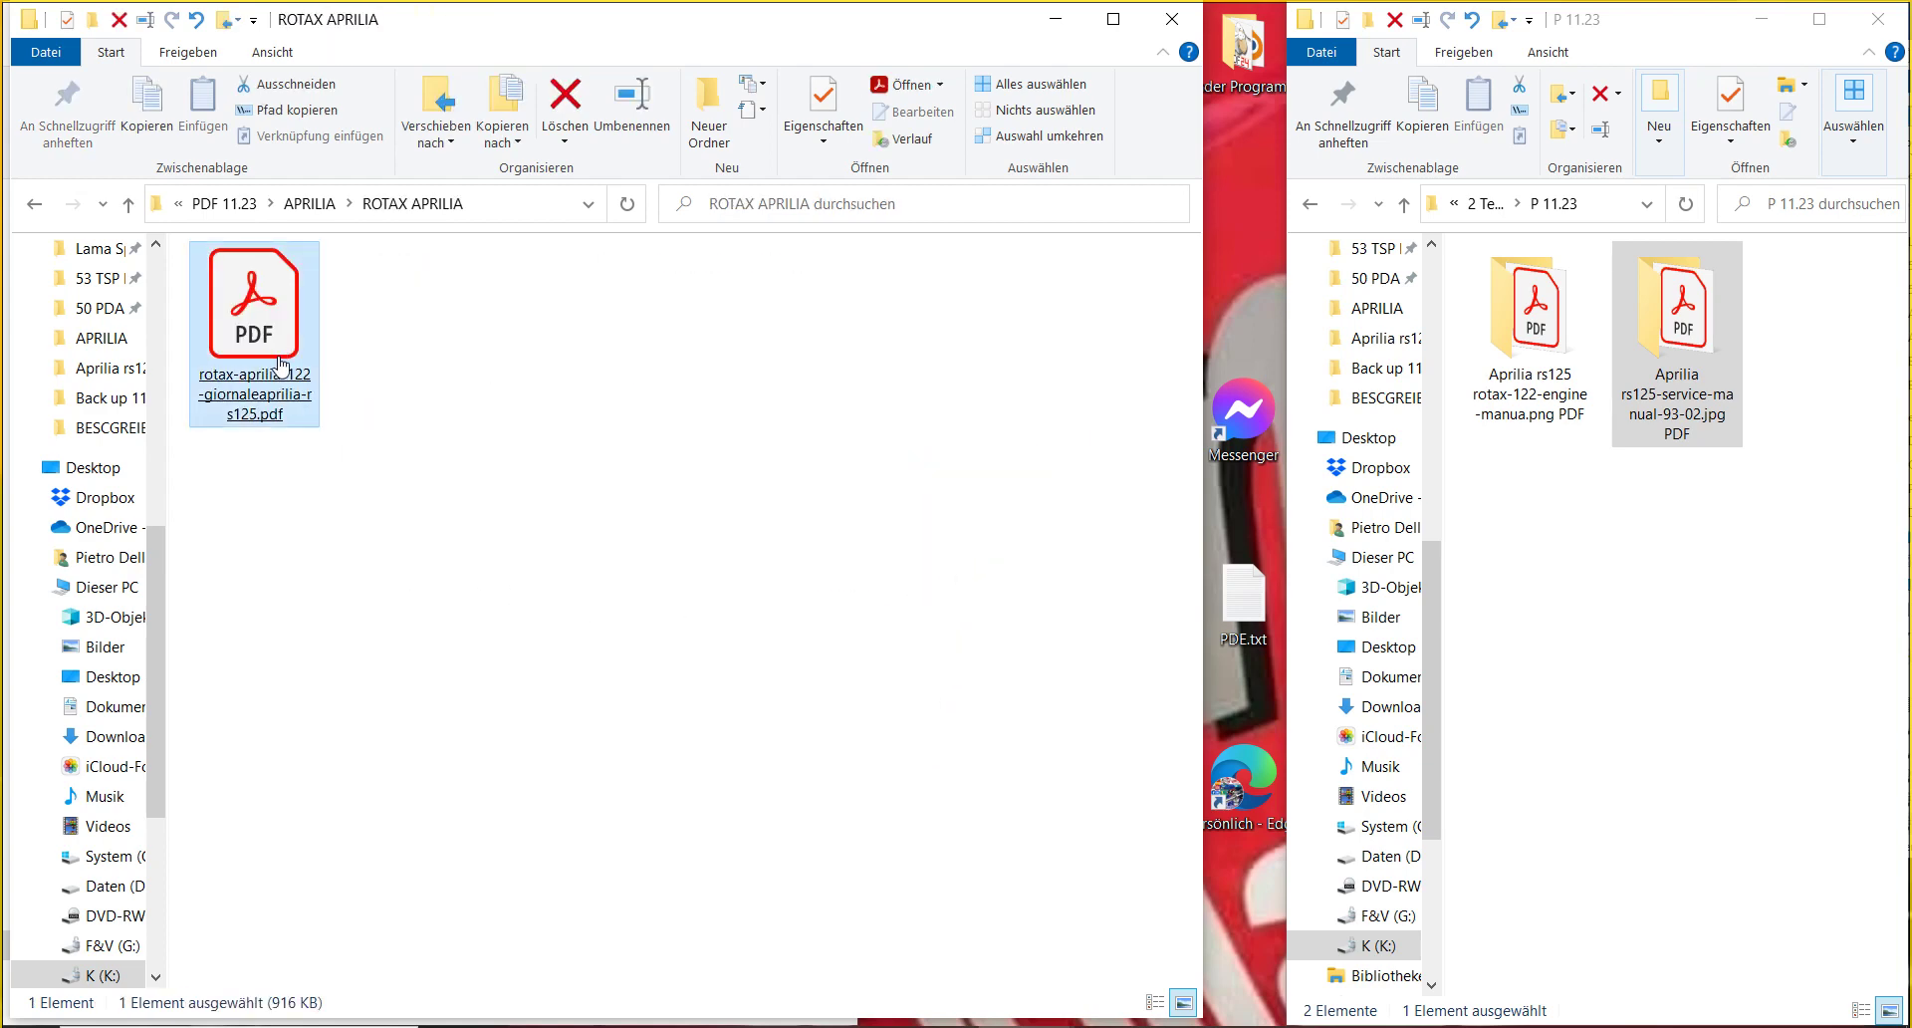
double_click(282, 366)
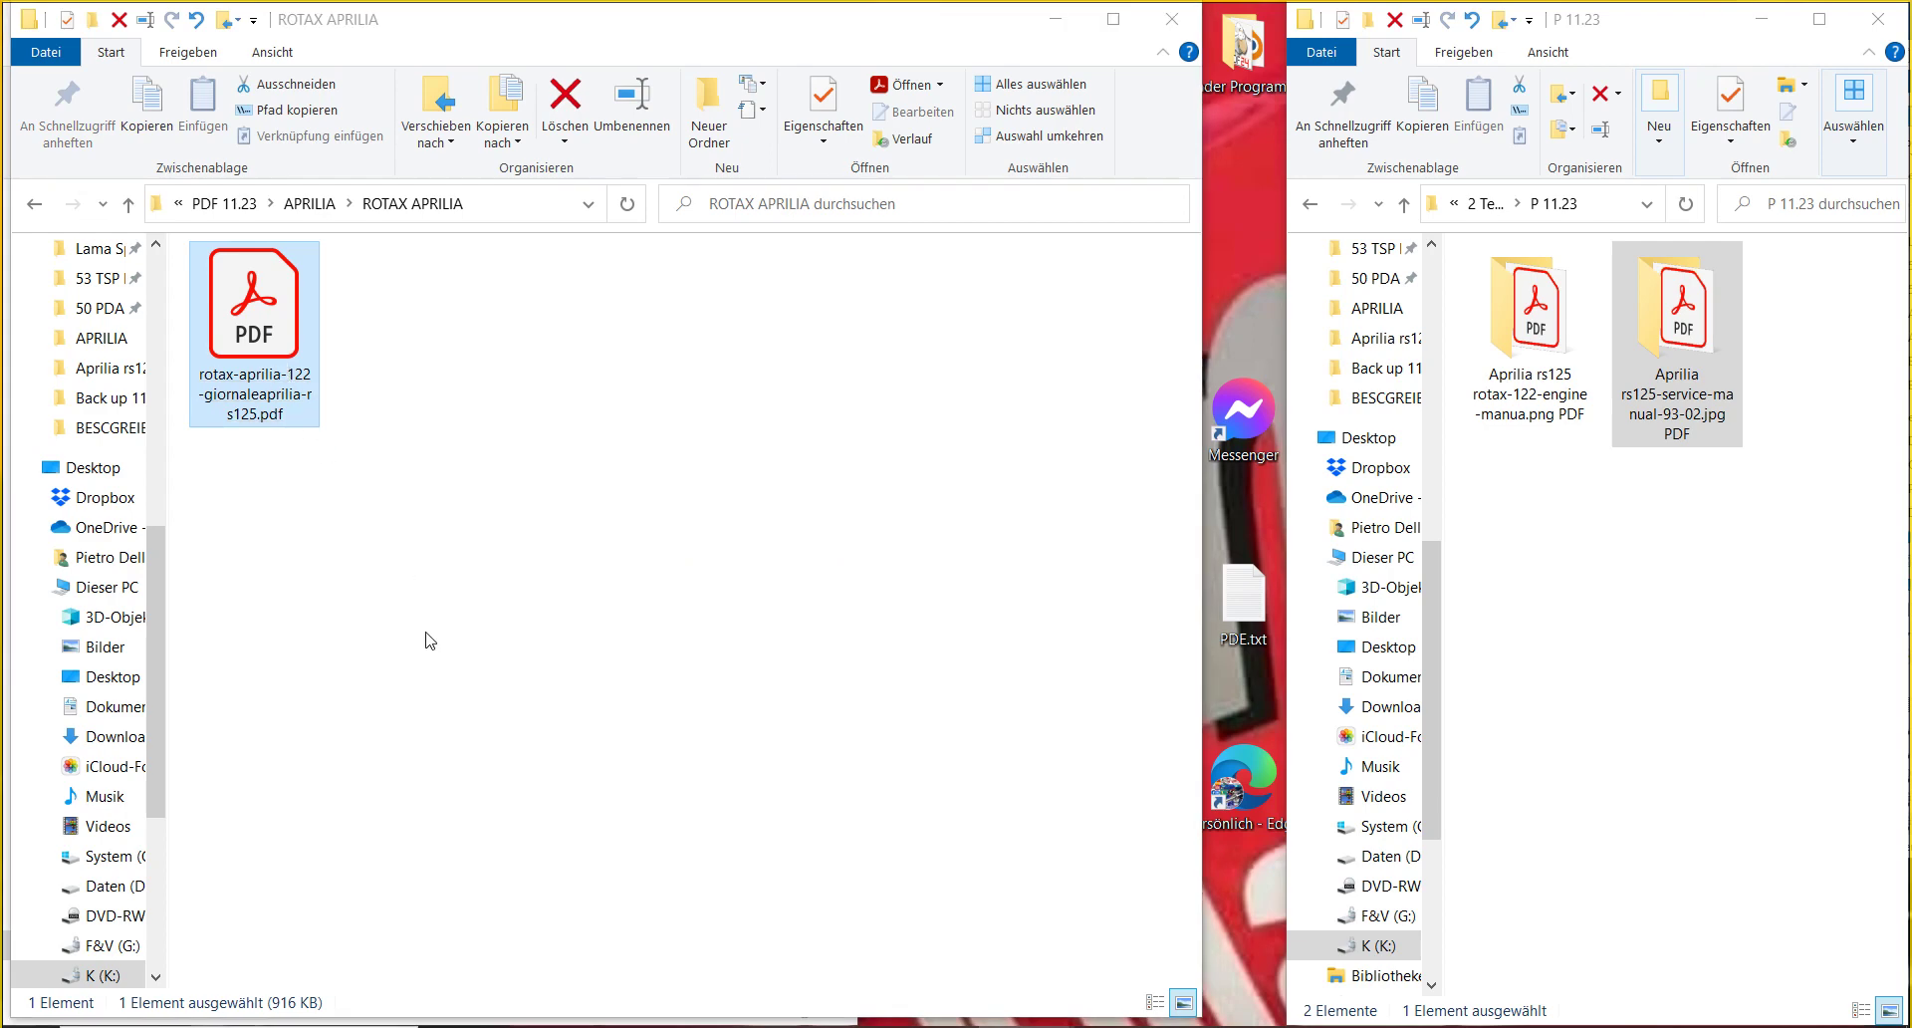
scroll(490, 644, down, 2)
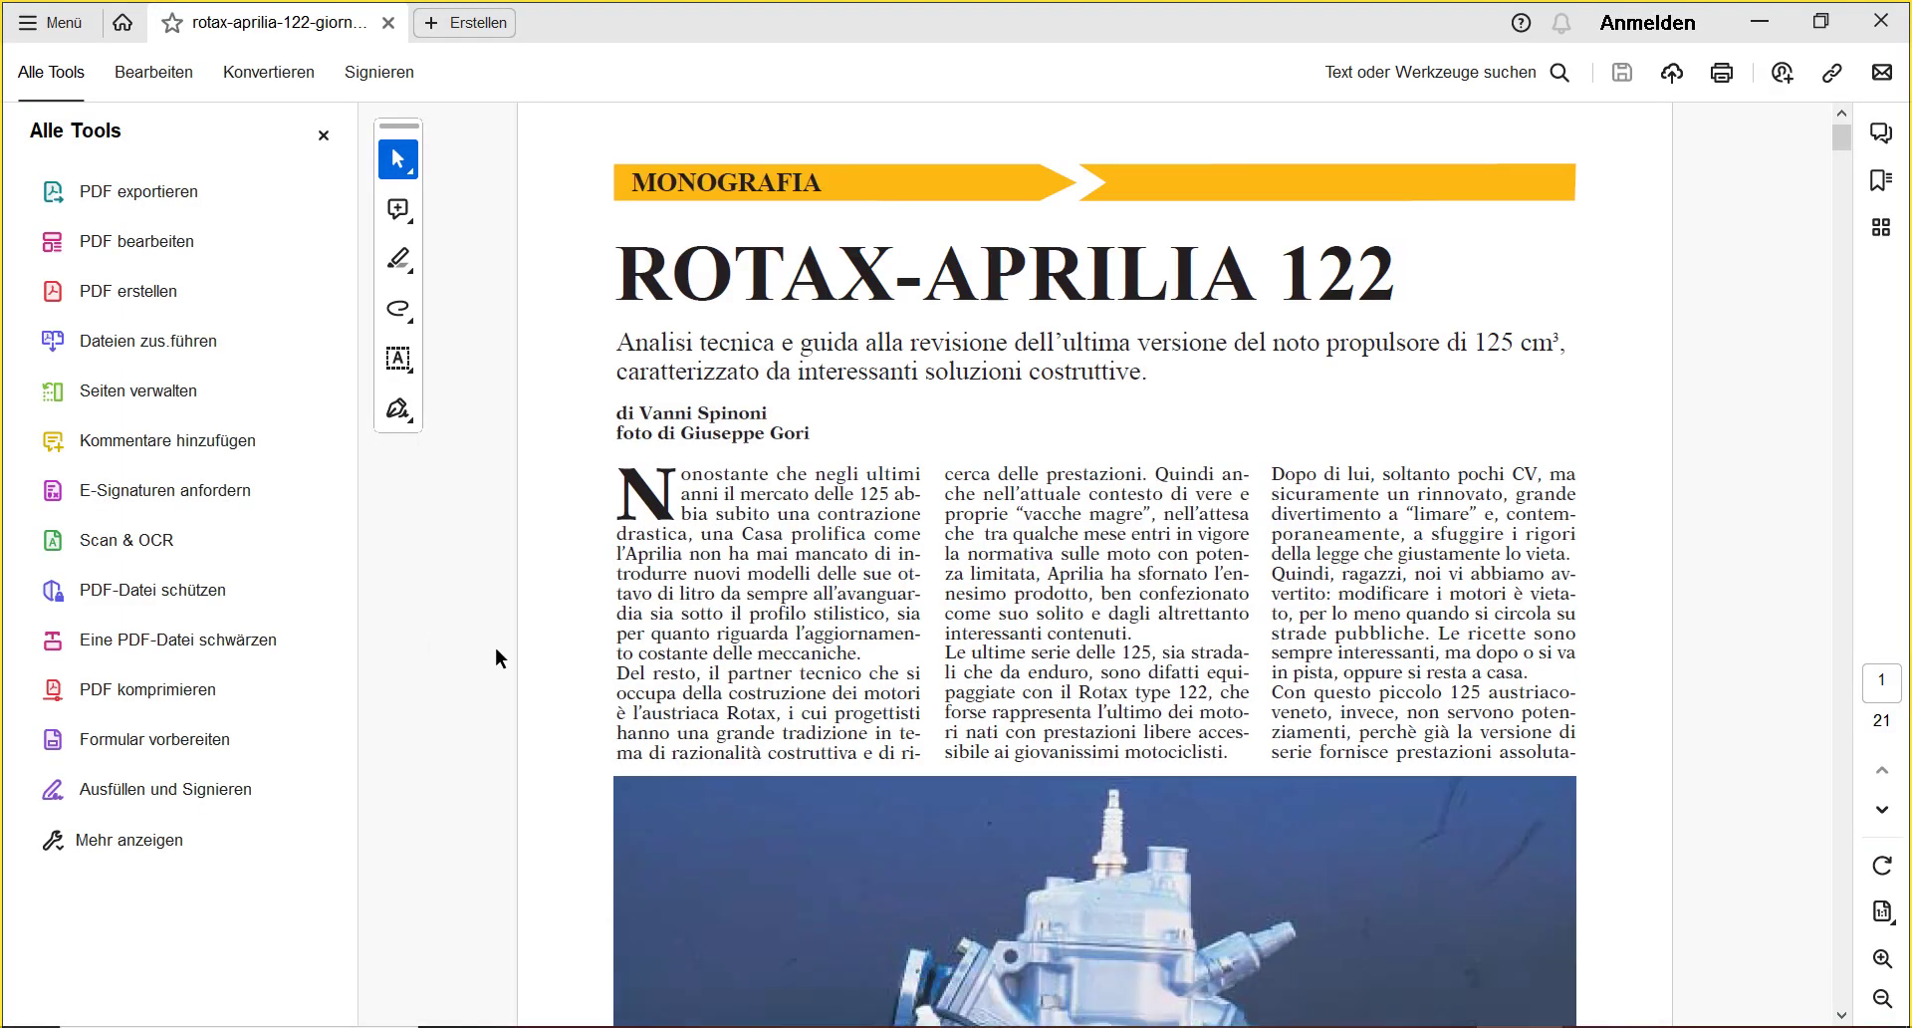
scroll(496, 646, down, 7)
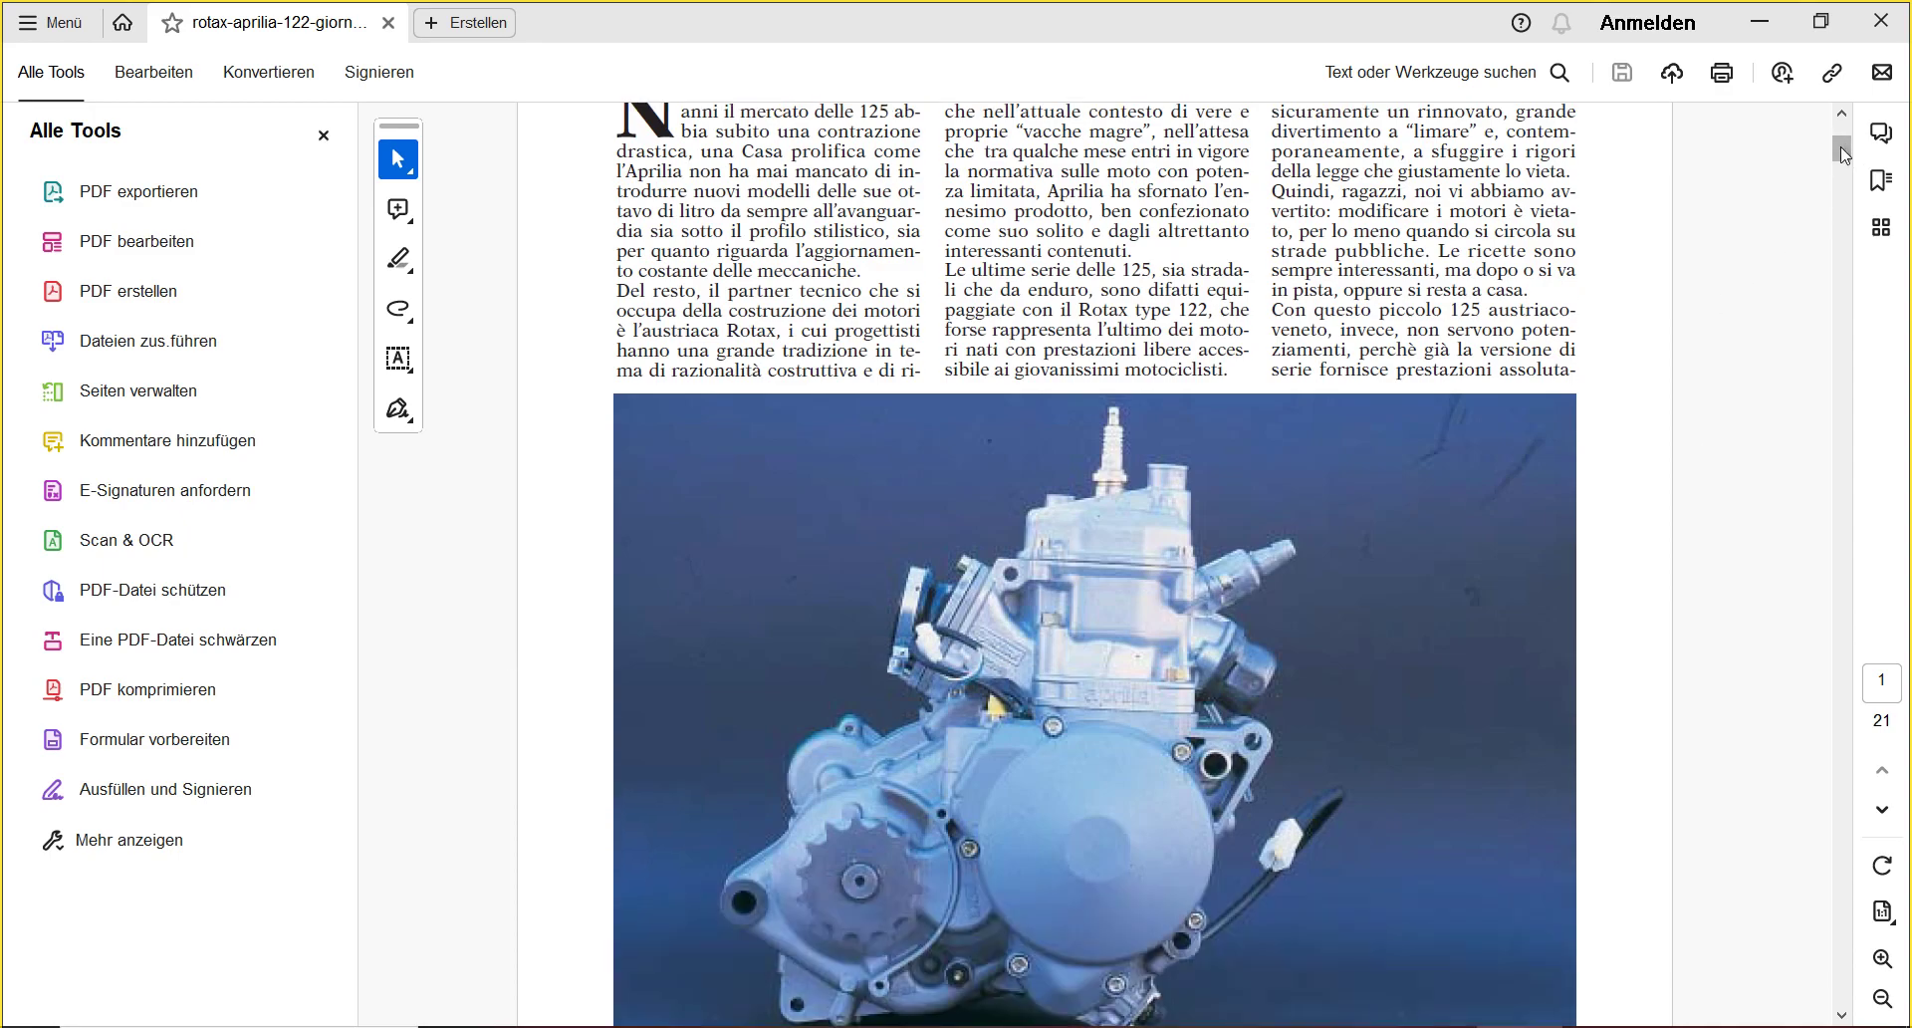
drag(1841, 149, 1841, 267)
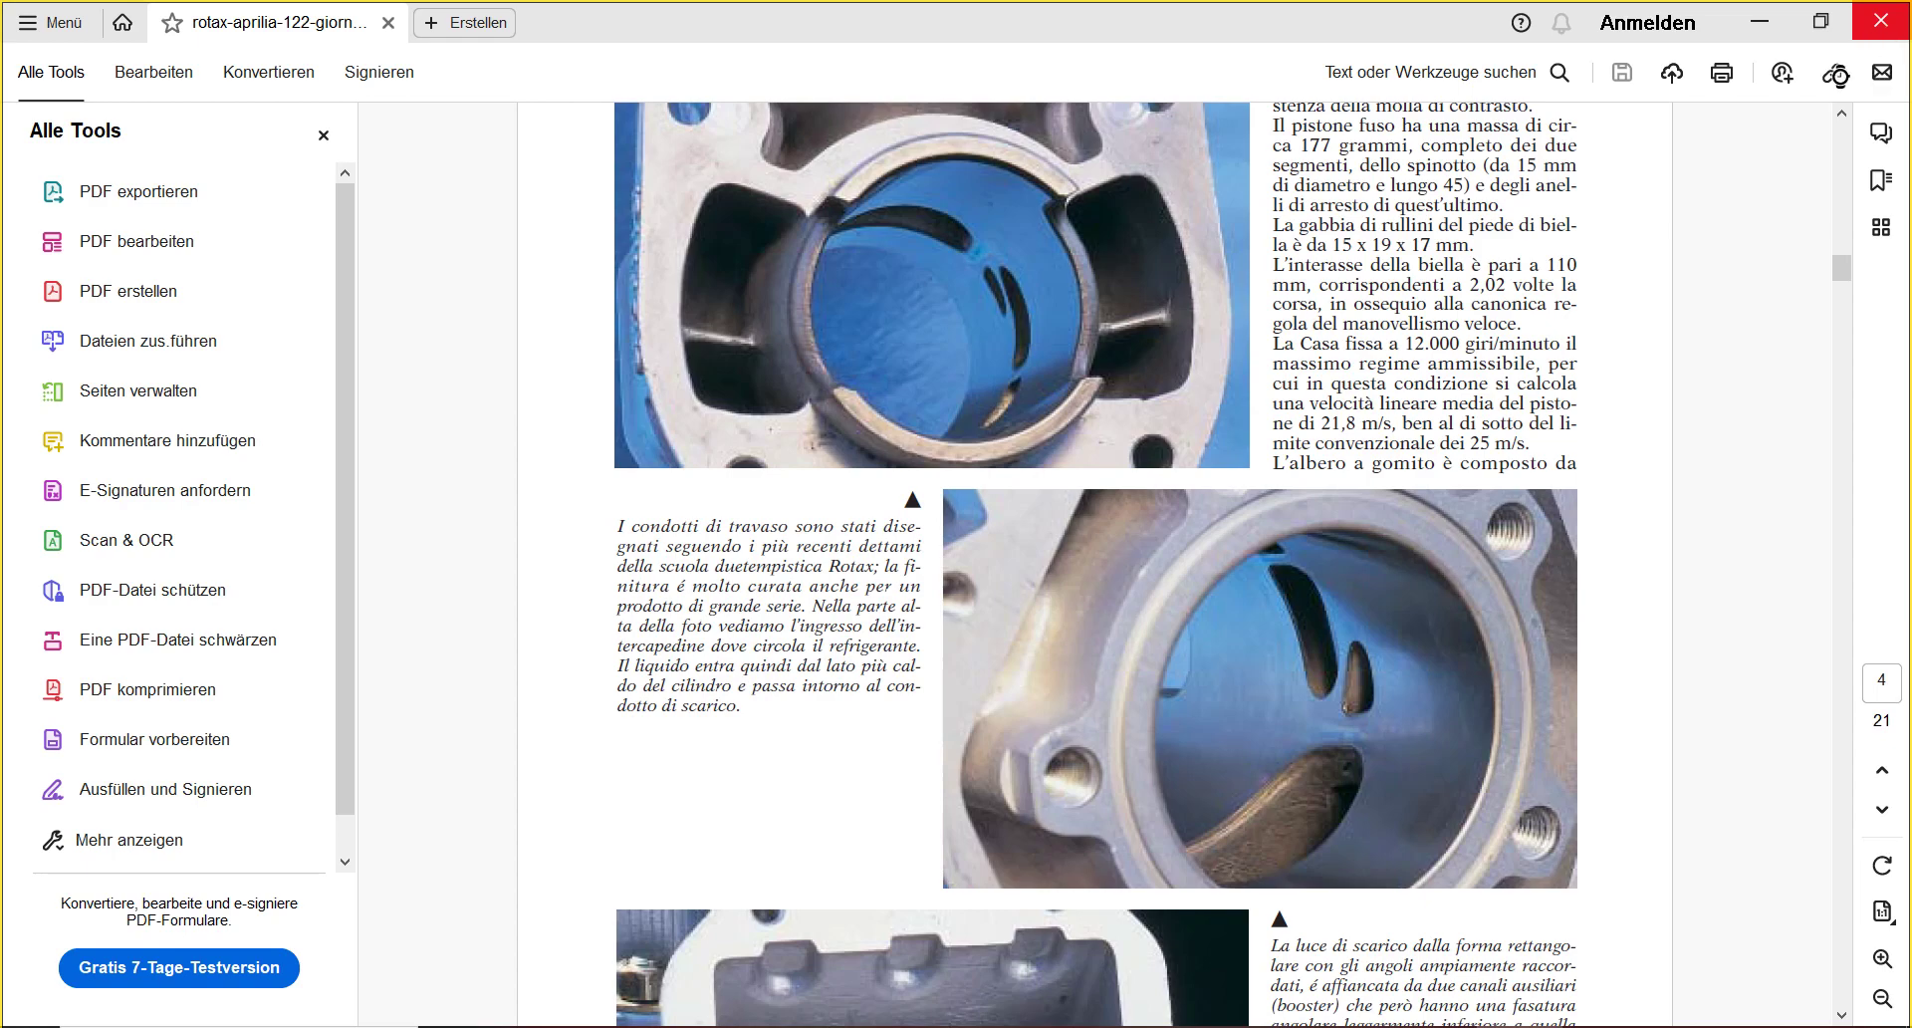
click(1890, 36)
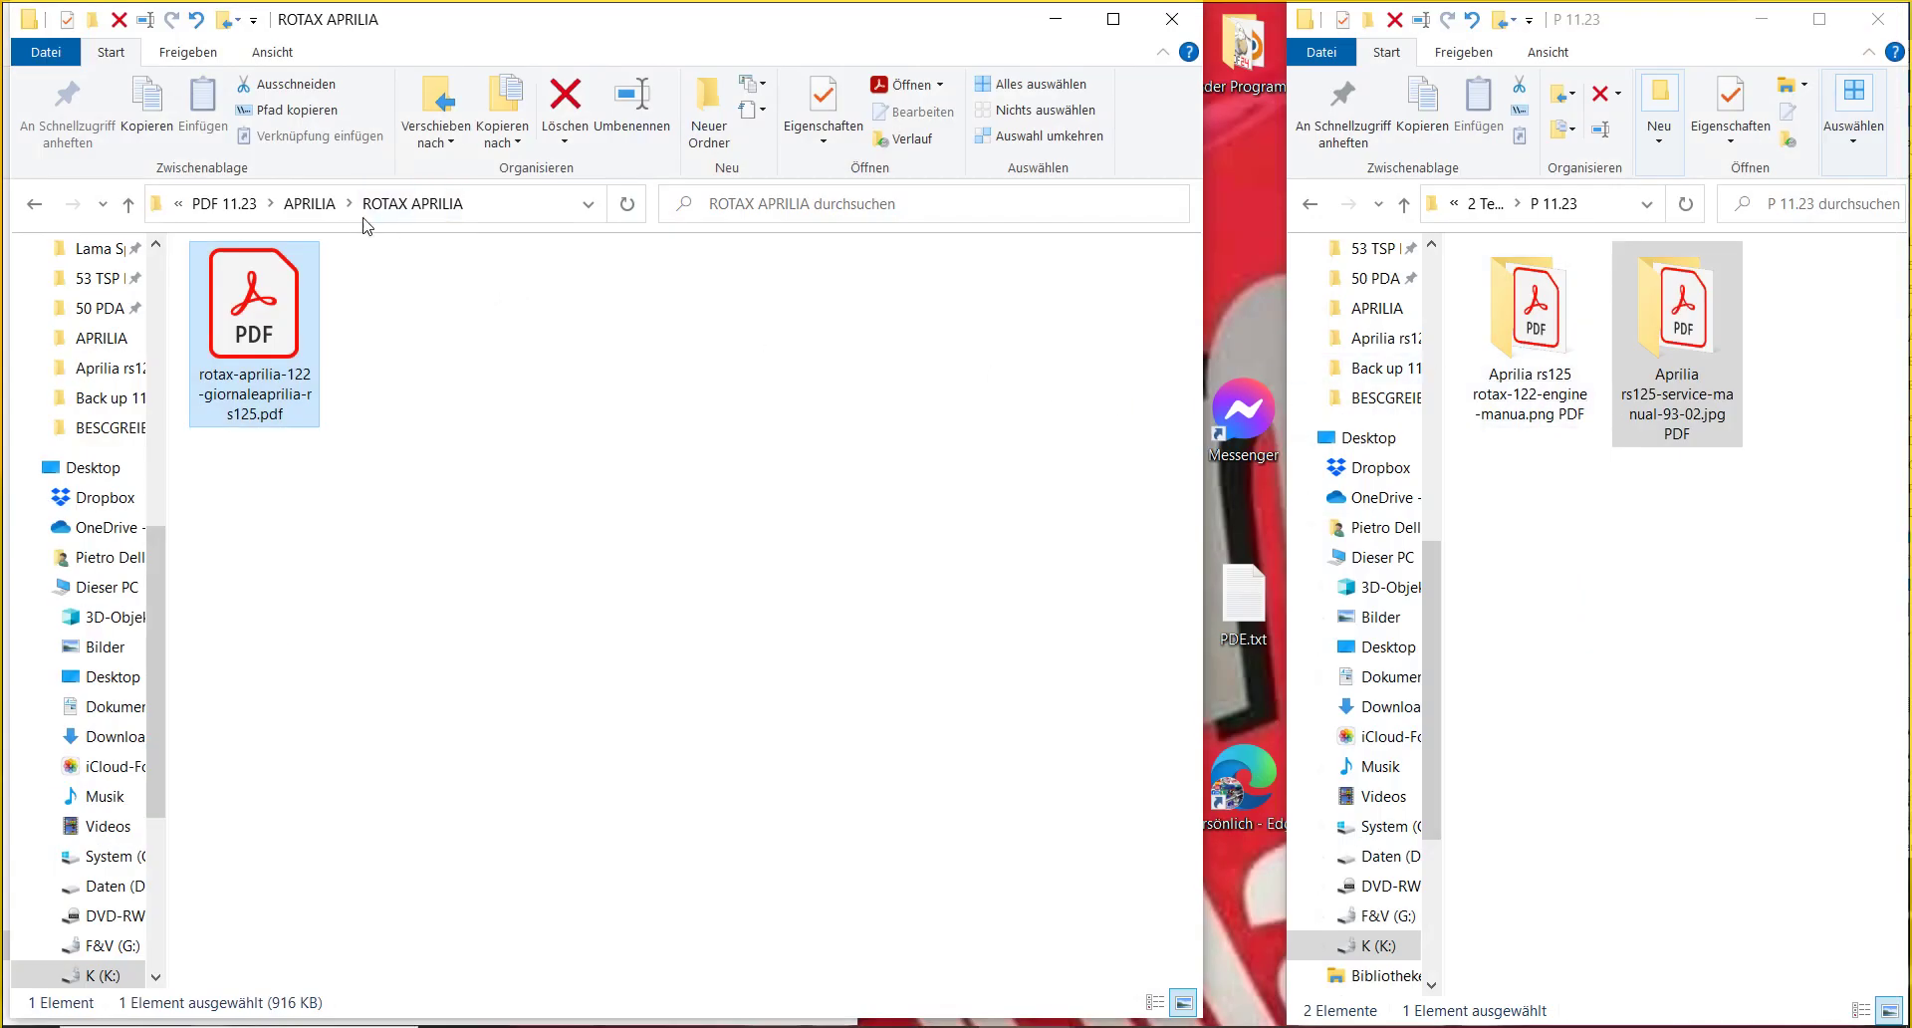
- Move the ROTAX APRILIA folder into P 11.23 and put the two Aprilia rs125 PDF folders inside it
click(325, 204)
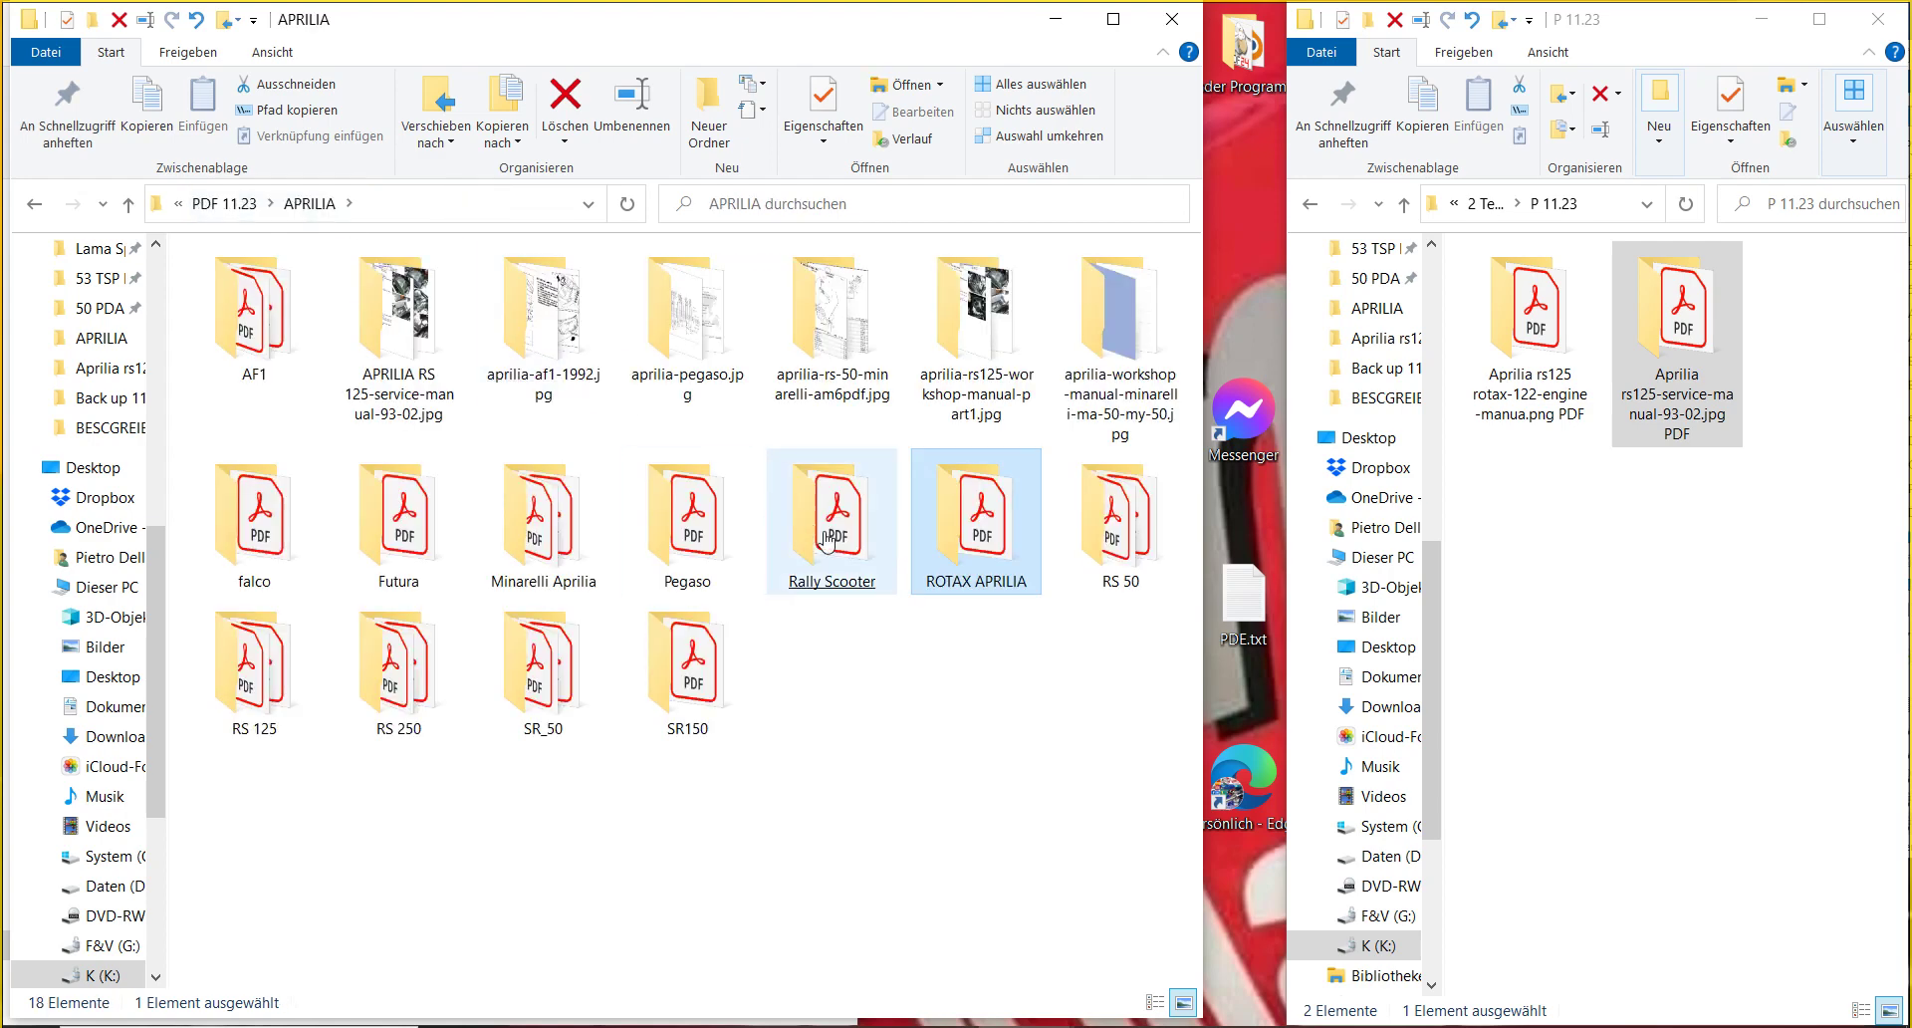
drag(964, 533, 1690, 697)
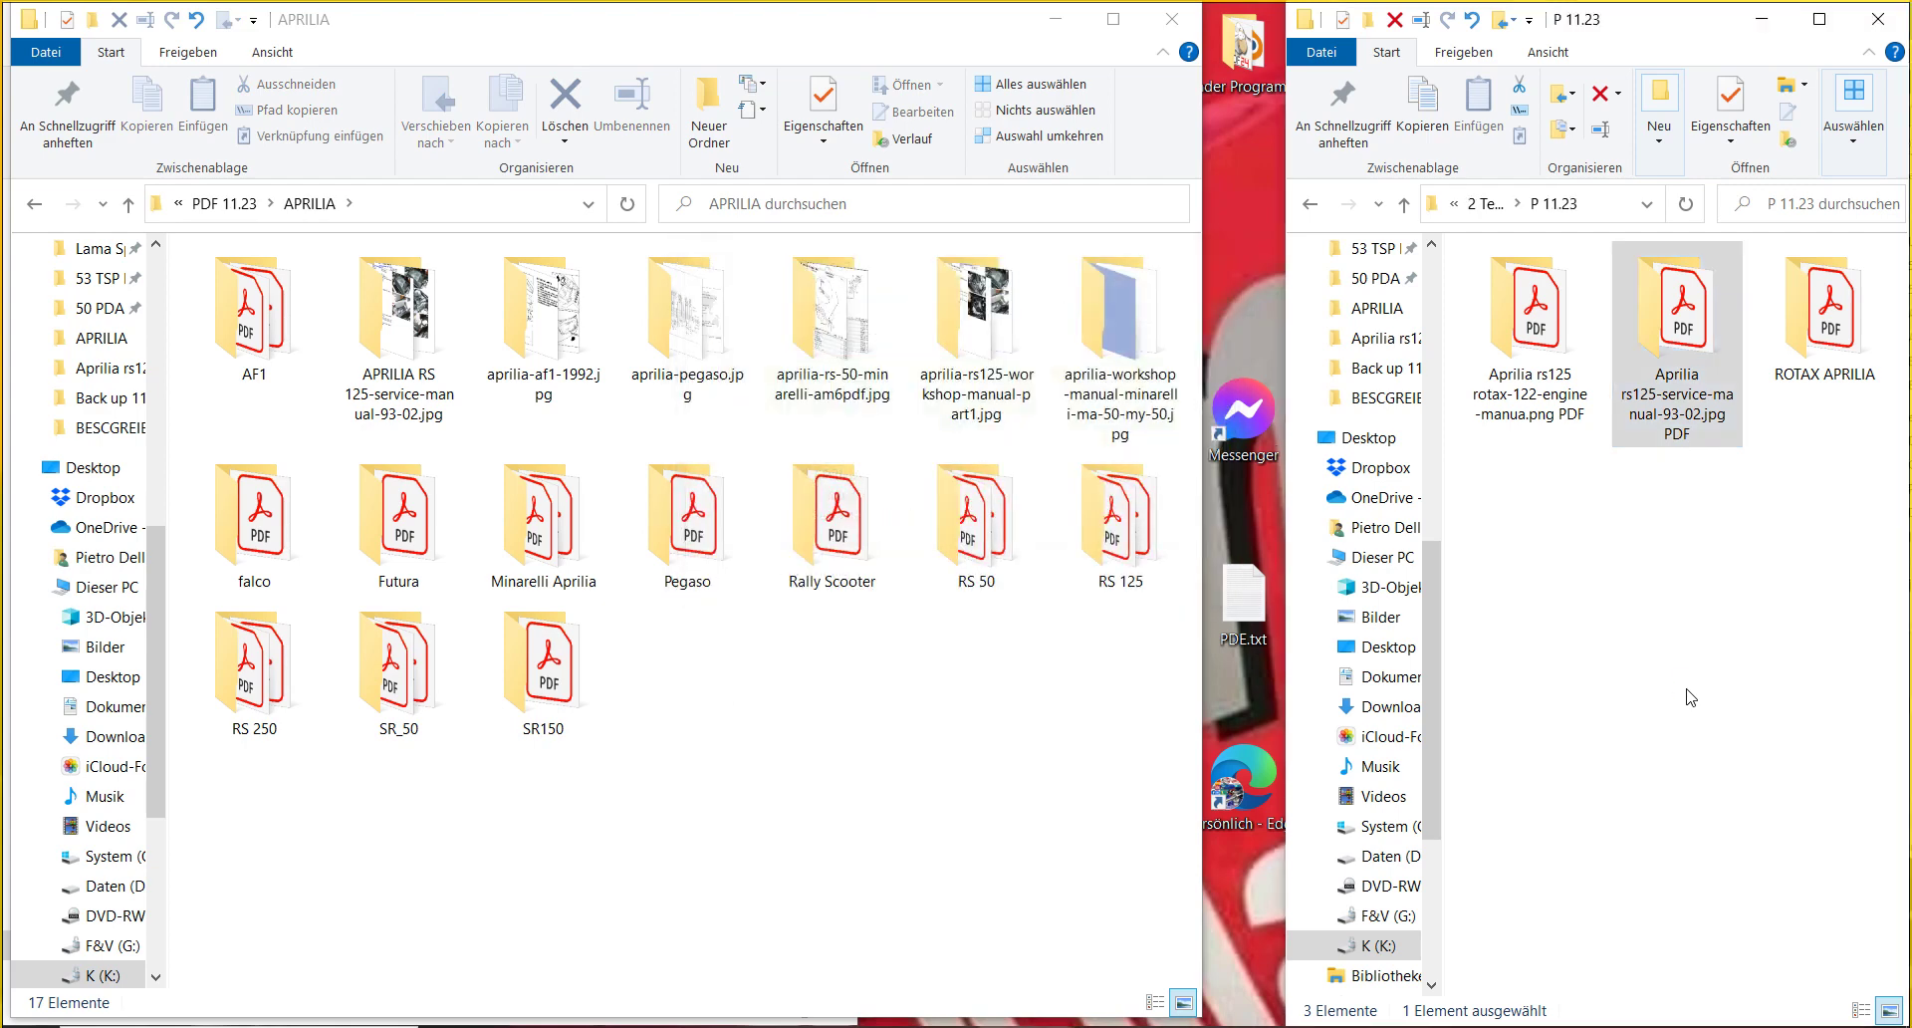
drag(1705, 556, 1661, 669)
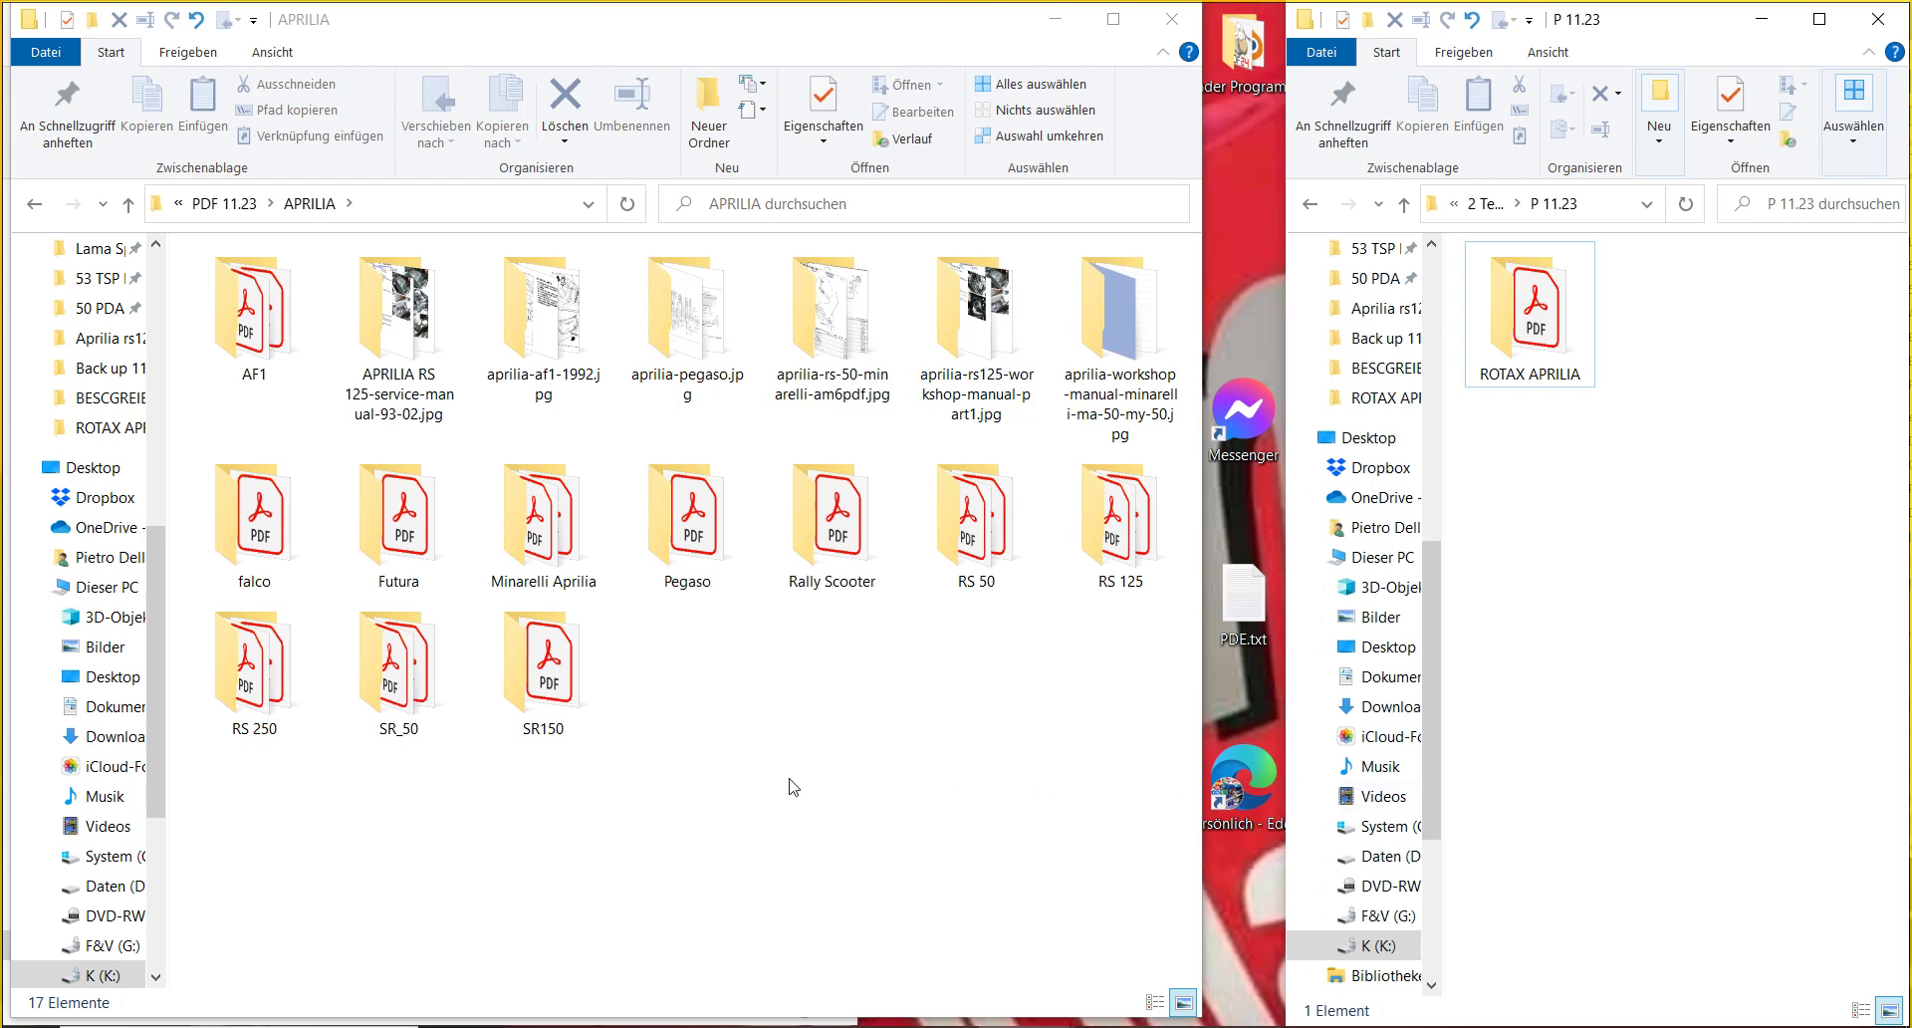
- Open aprilia-modele.pdf from the Minarelli Aprilia folder to check it, and close it
click(554, 514)
click(239, 363)
double_click(239, 363)
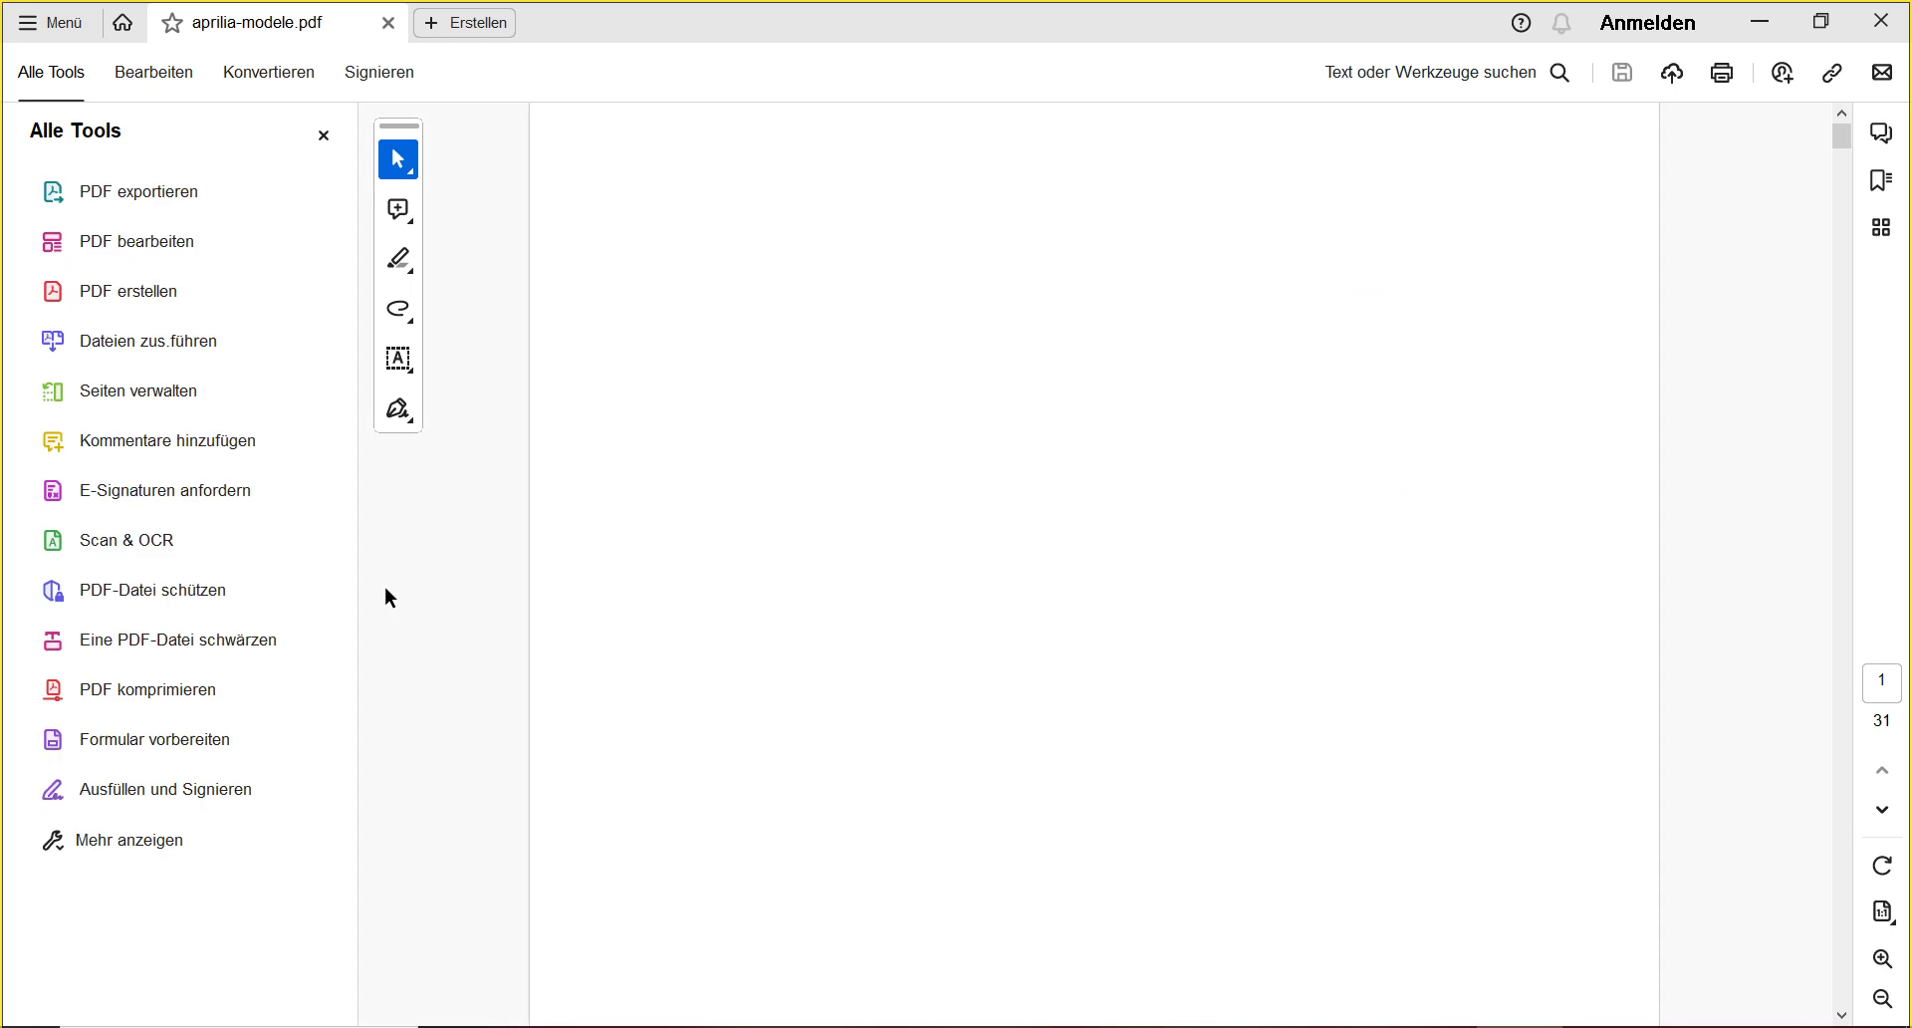
click(1881, 21)
- Open the Aprilia MA 50 - MY 50 workshop manual PDF and review it from the cover through the Power Plant section
double_click(439, 370)
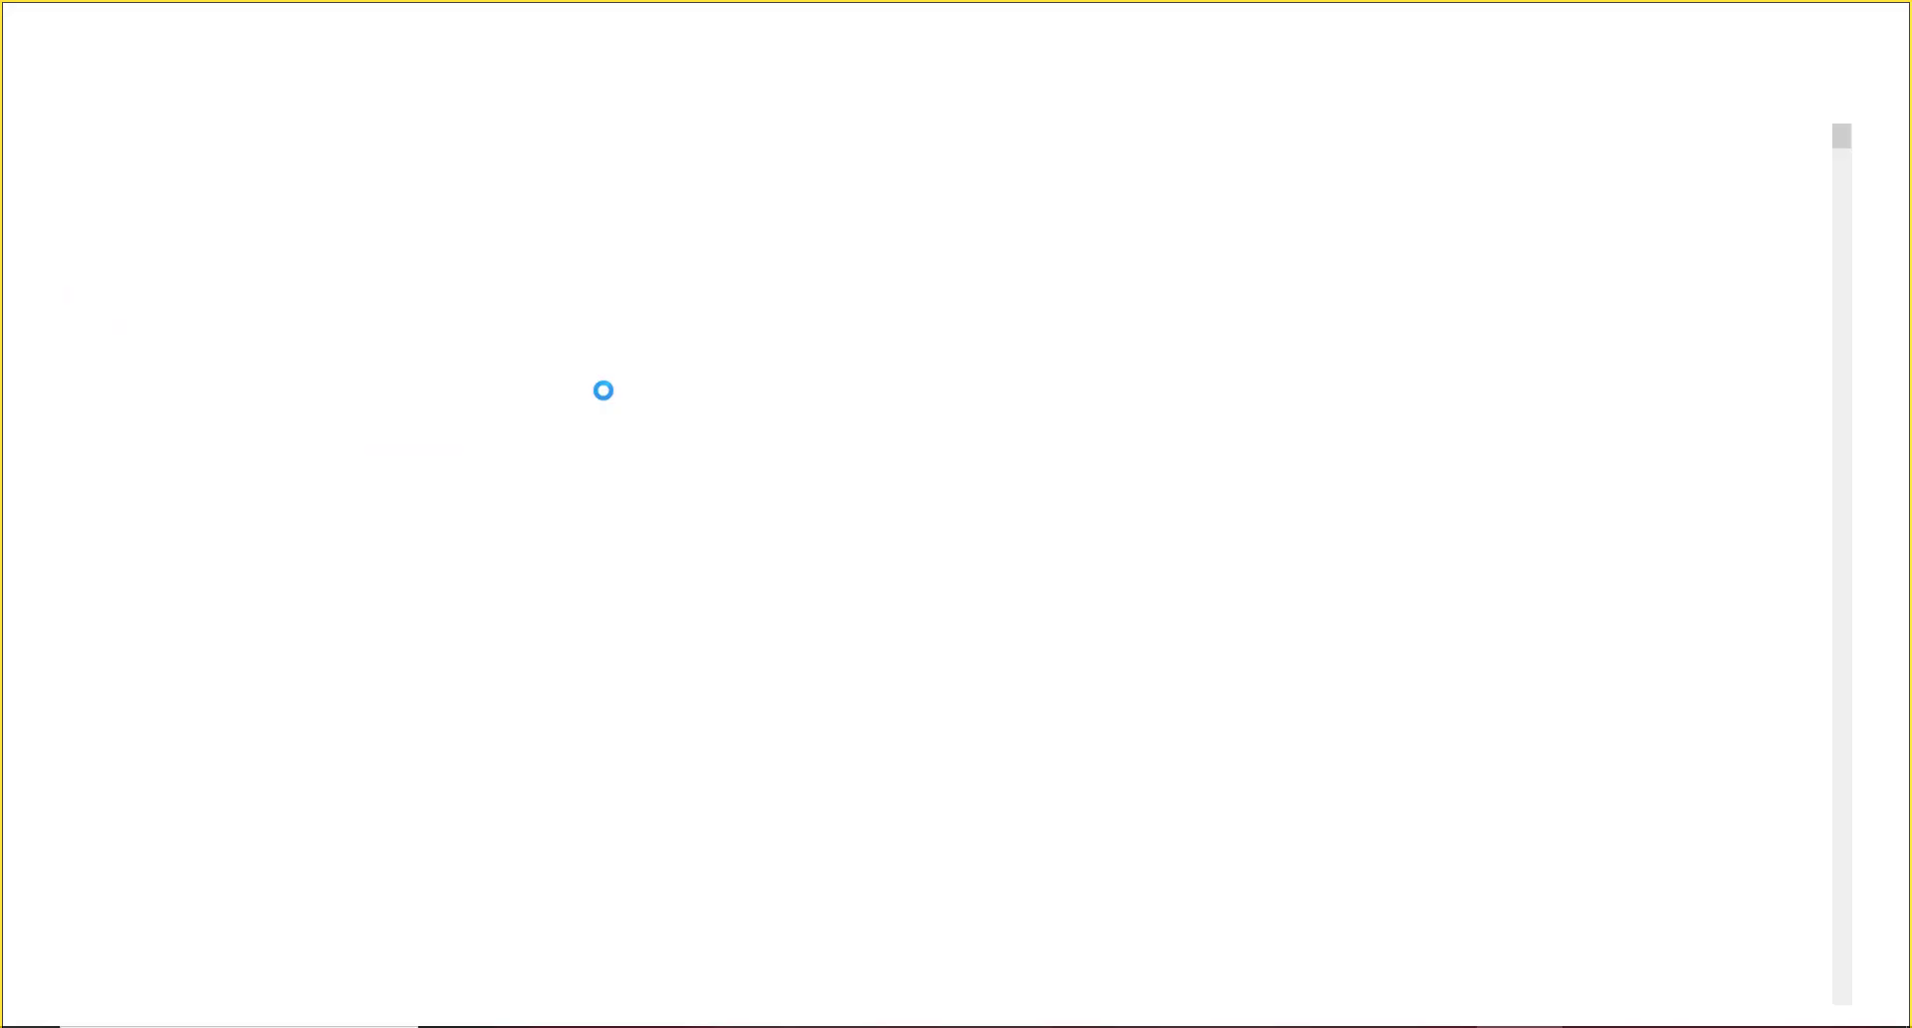
scroll(785, 535, down, 3)
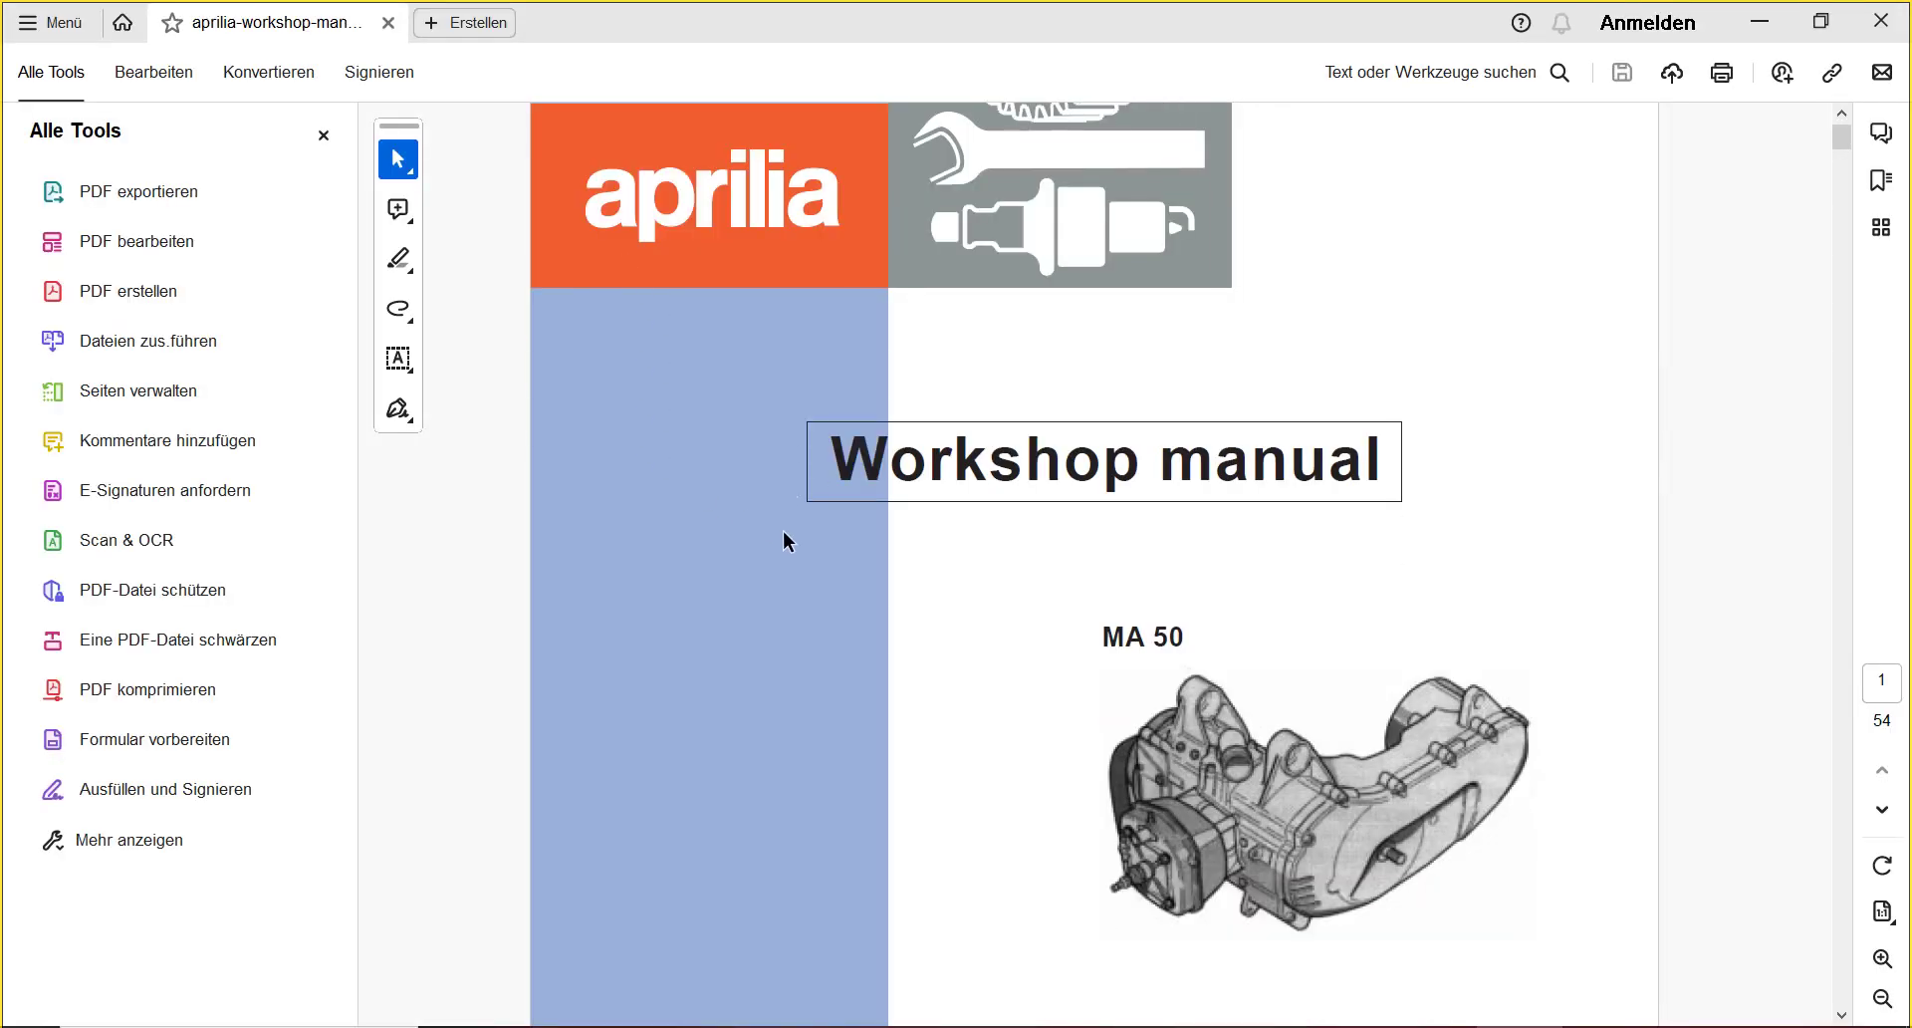
scroll(789, 541, down, 10)
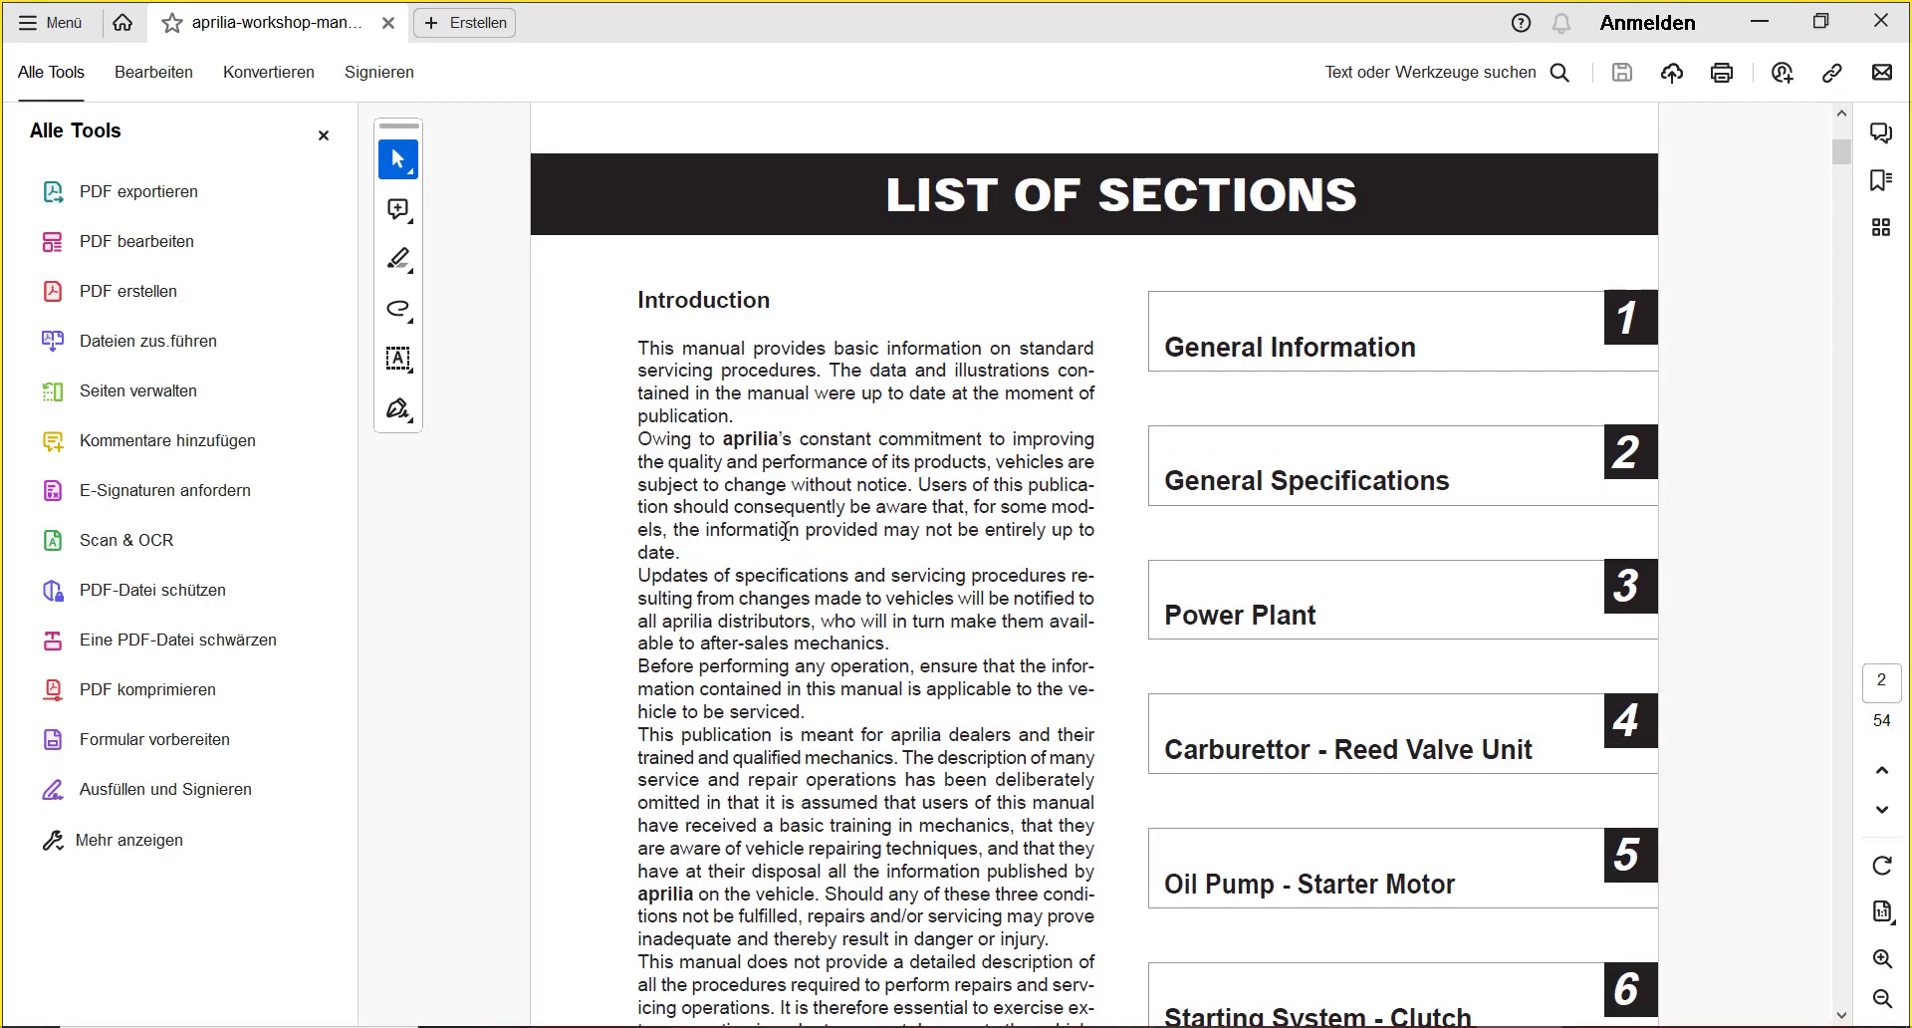
scroll(786, 531, down, 10)
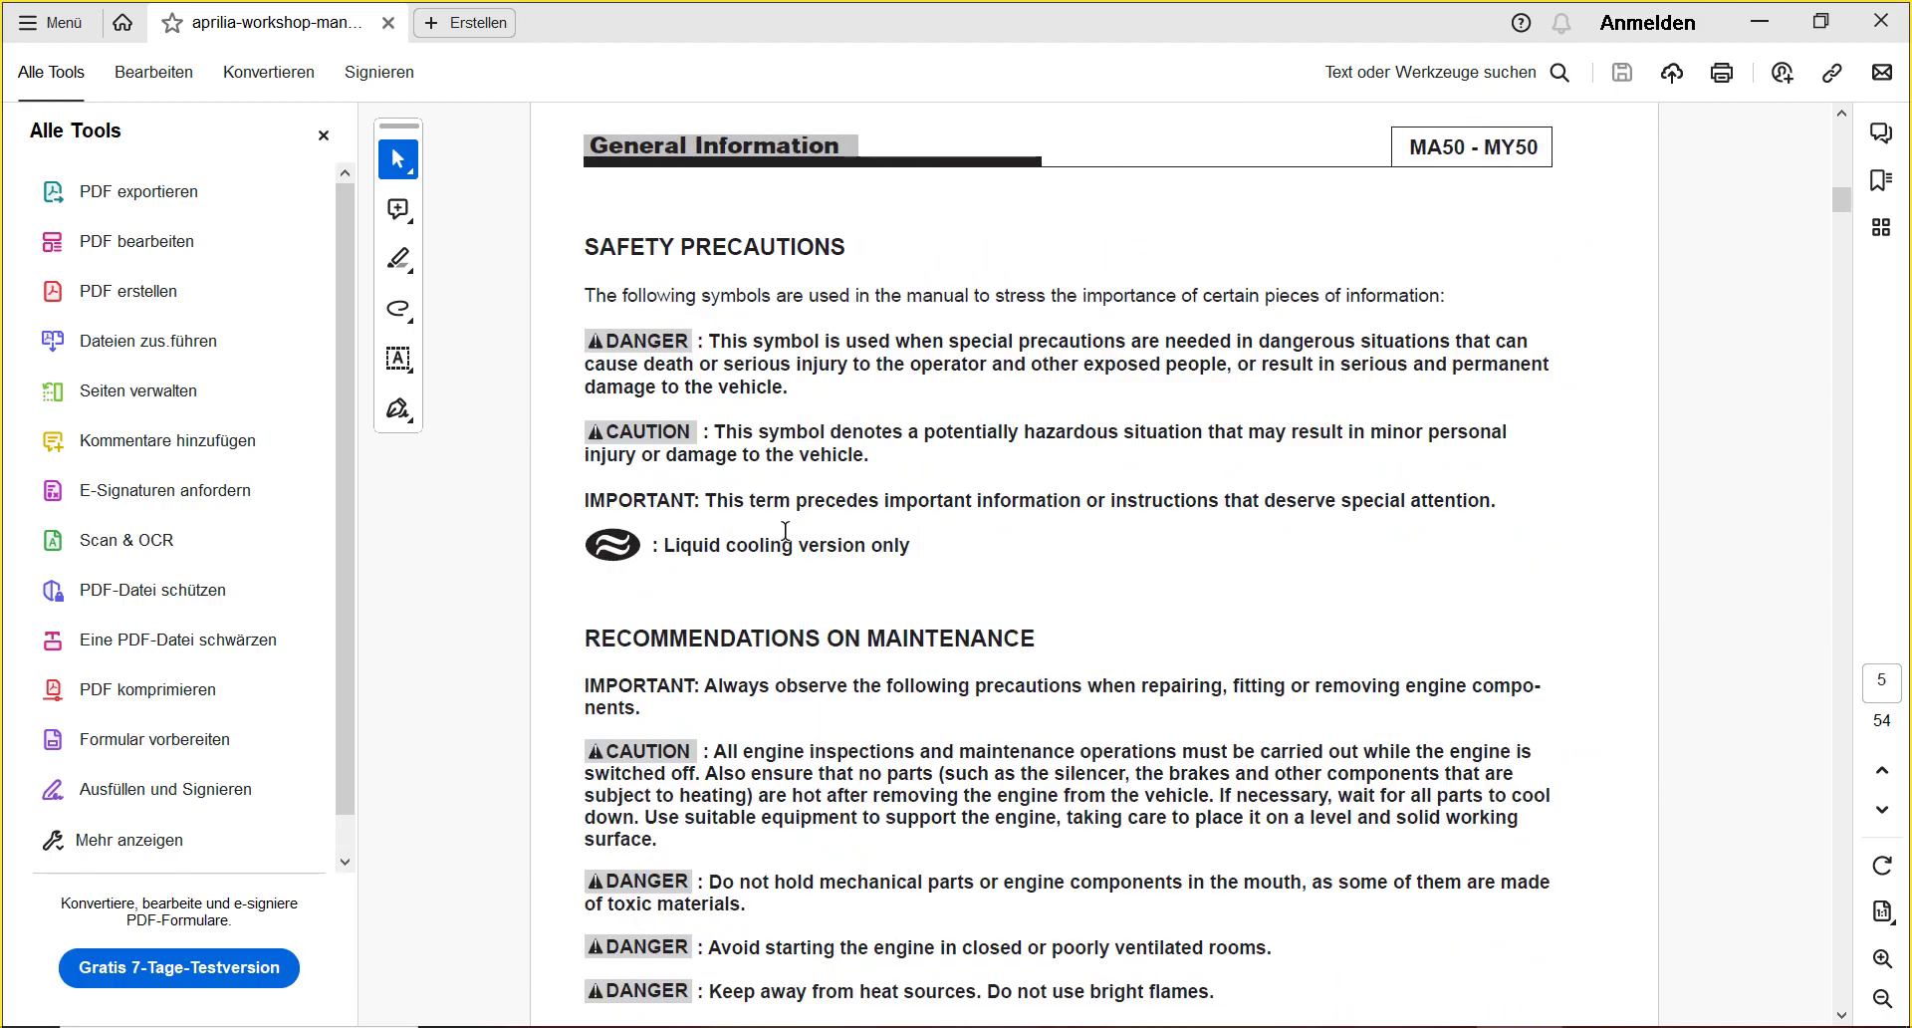
scroll(786, 533, down, 15)
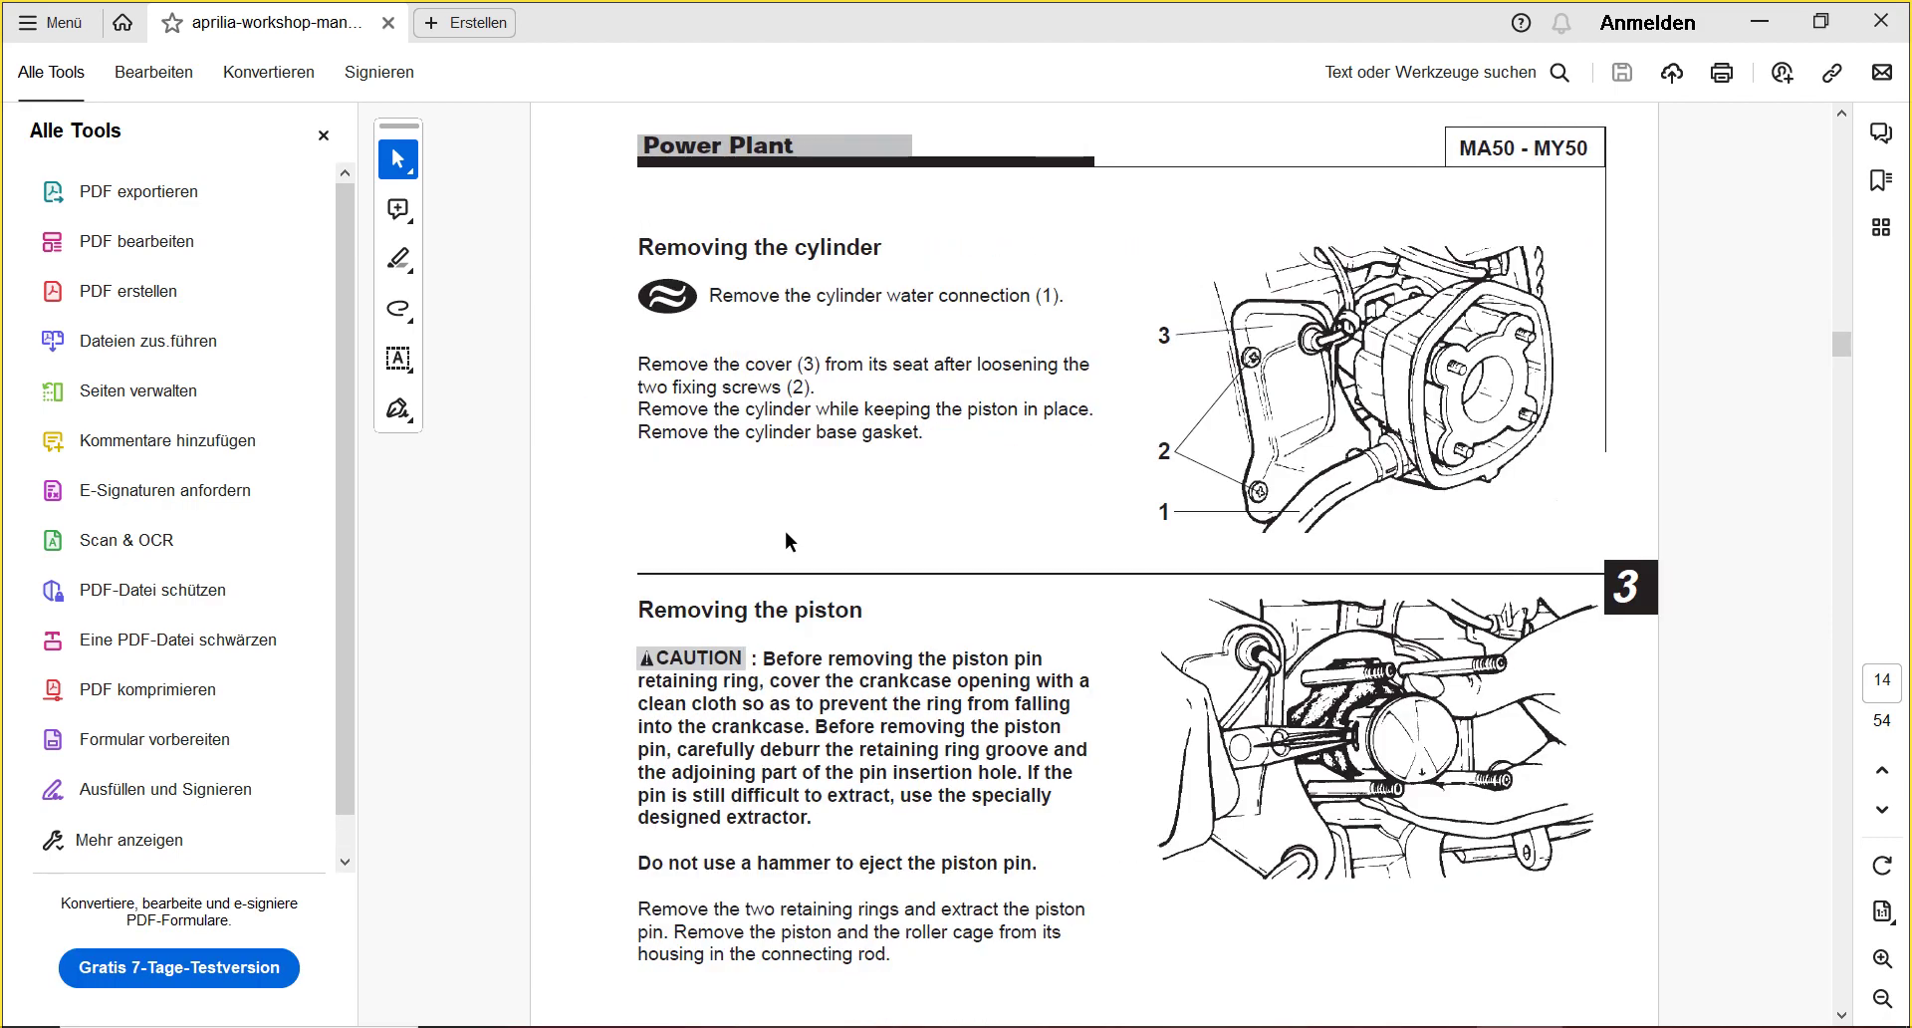
scroll(785, 532, down, 5)
scroll(785, 532, up, 3)
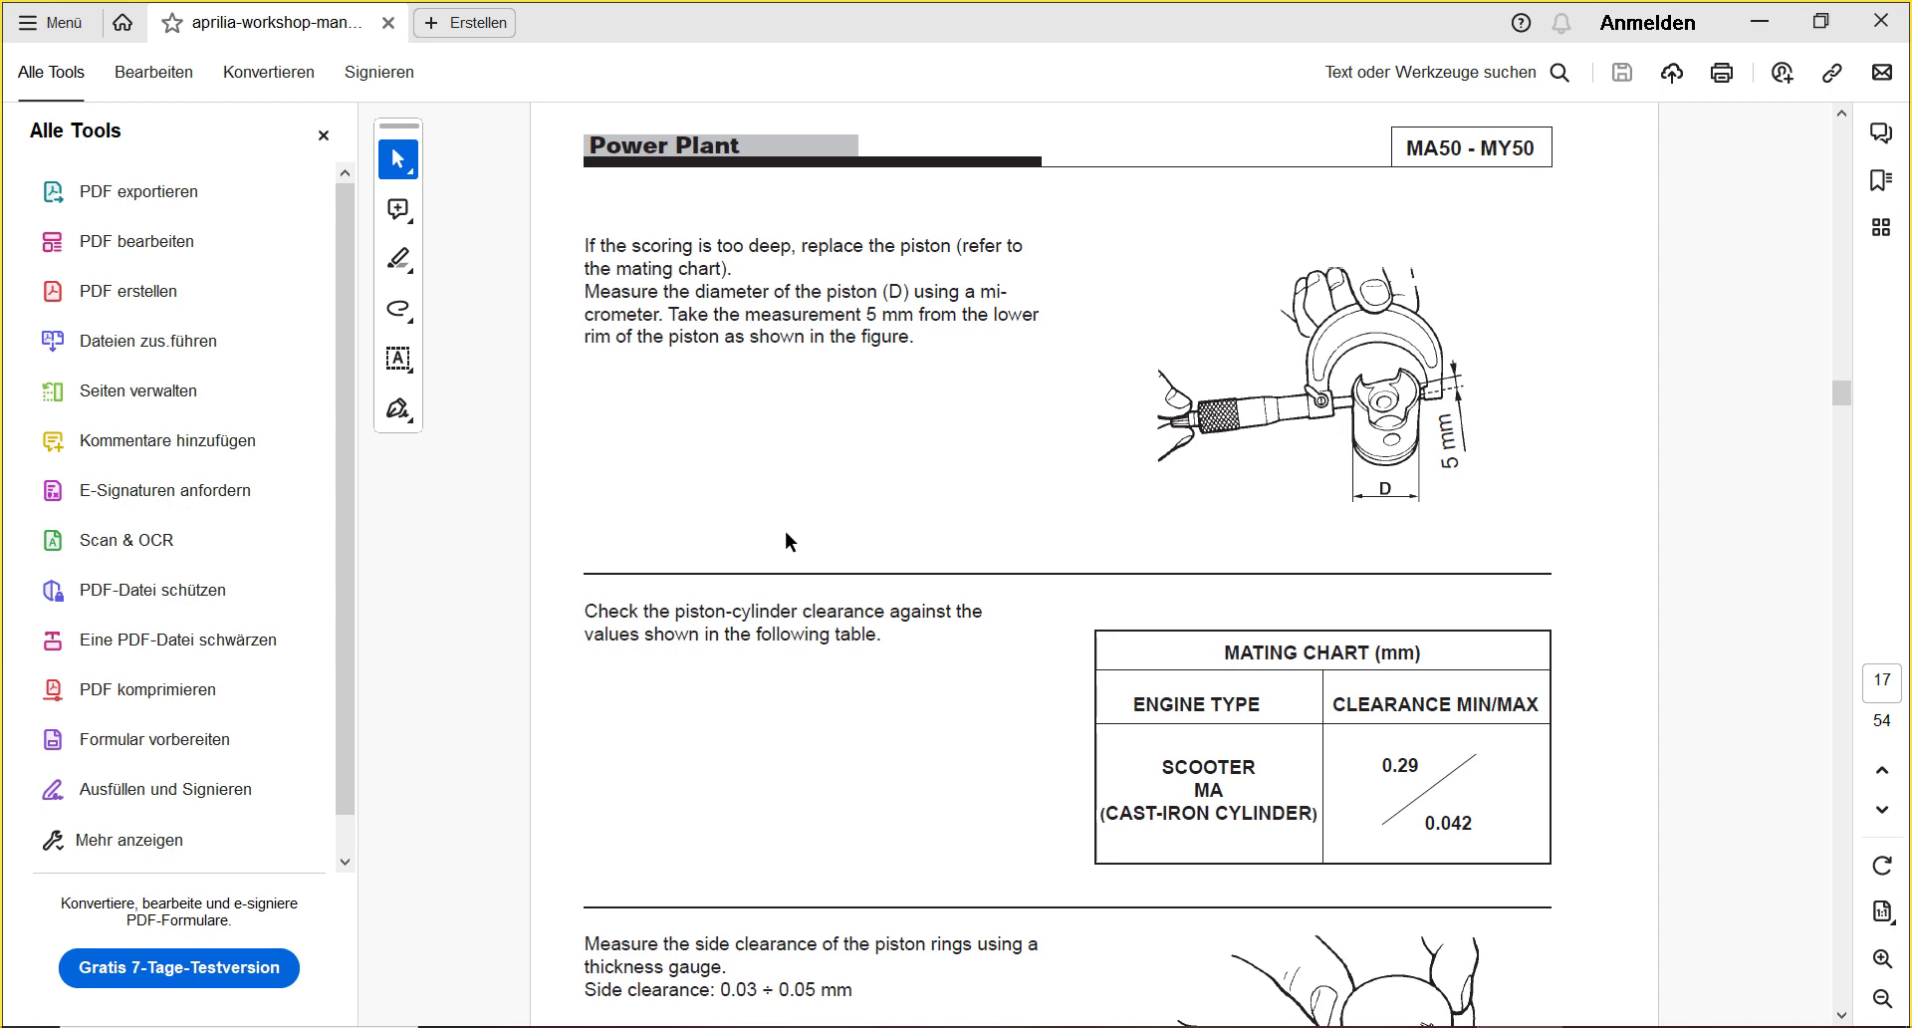
key(Right)
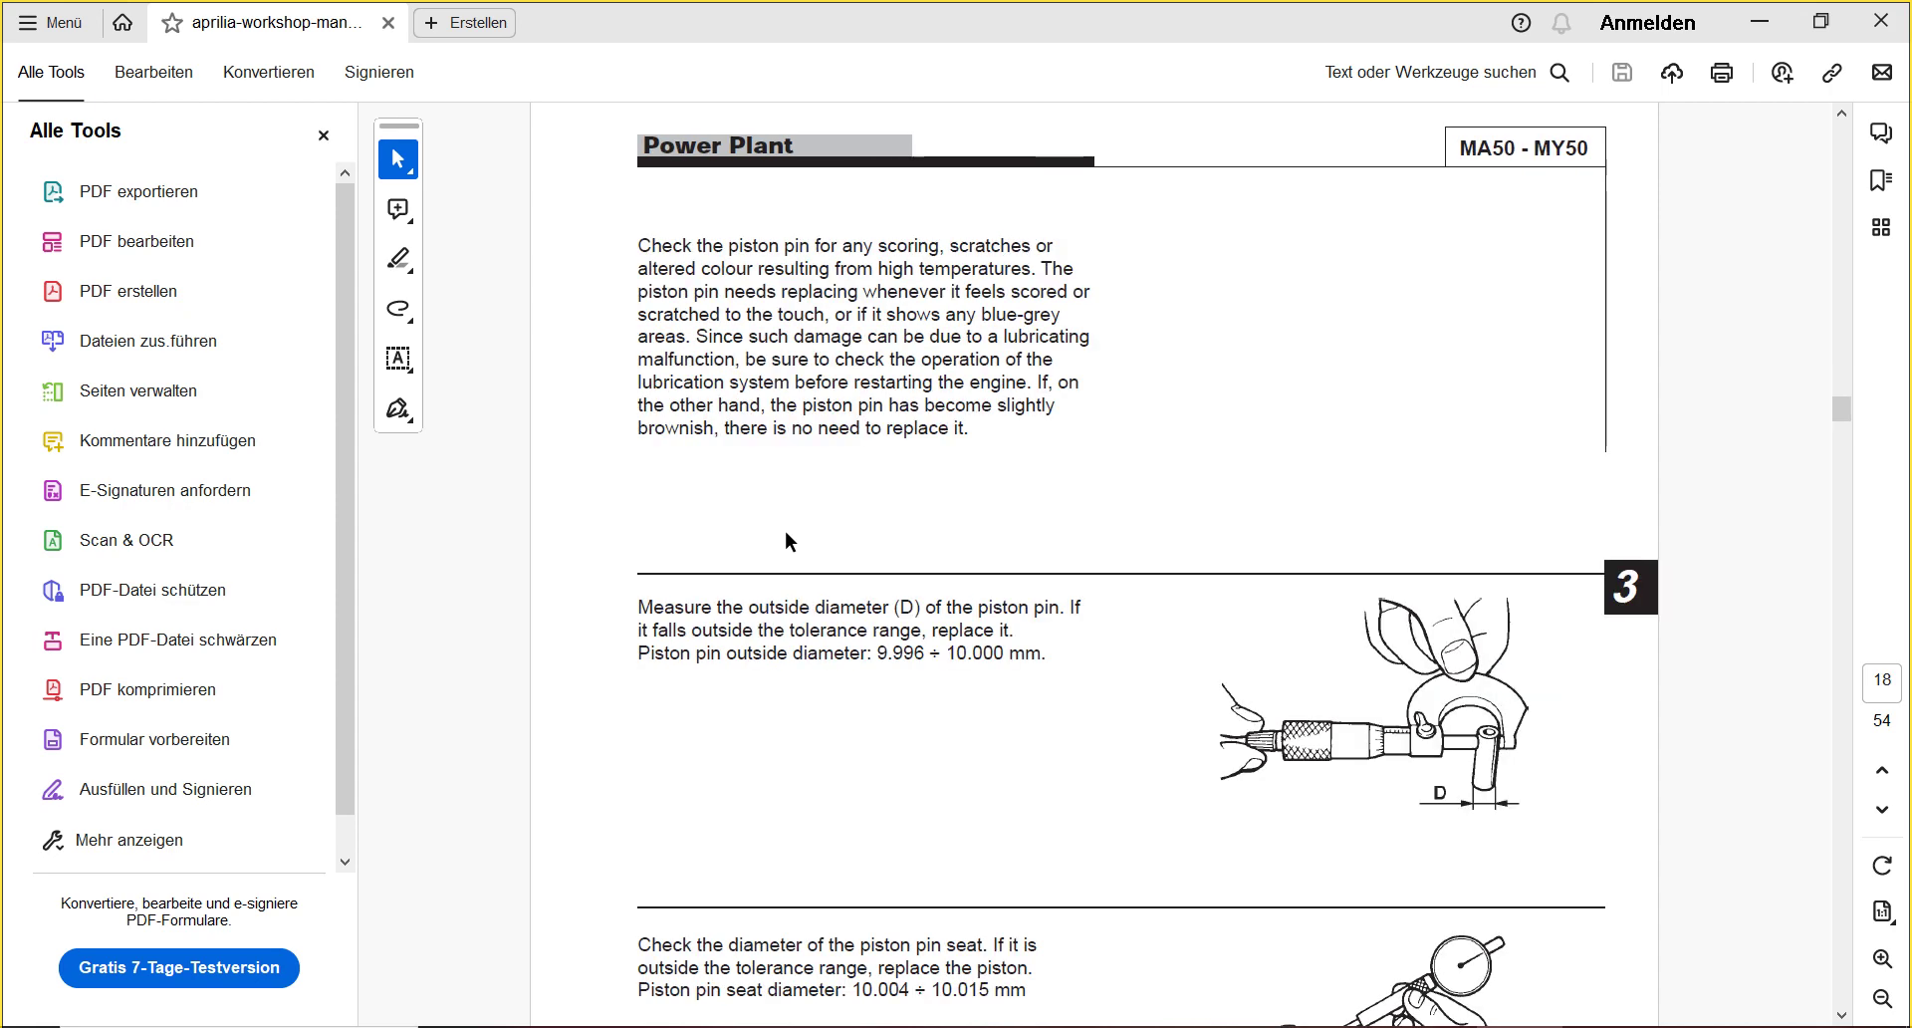
key(Right)
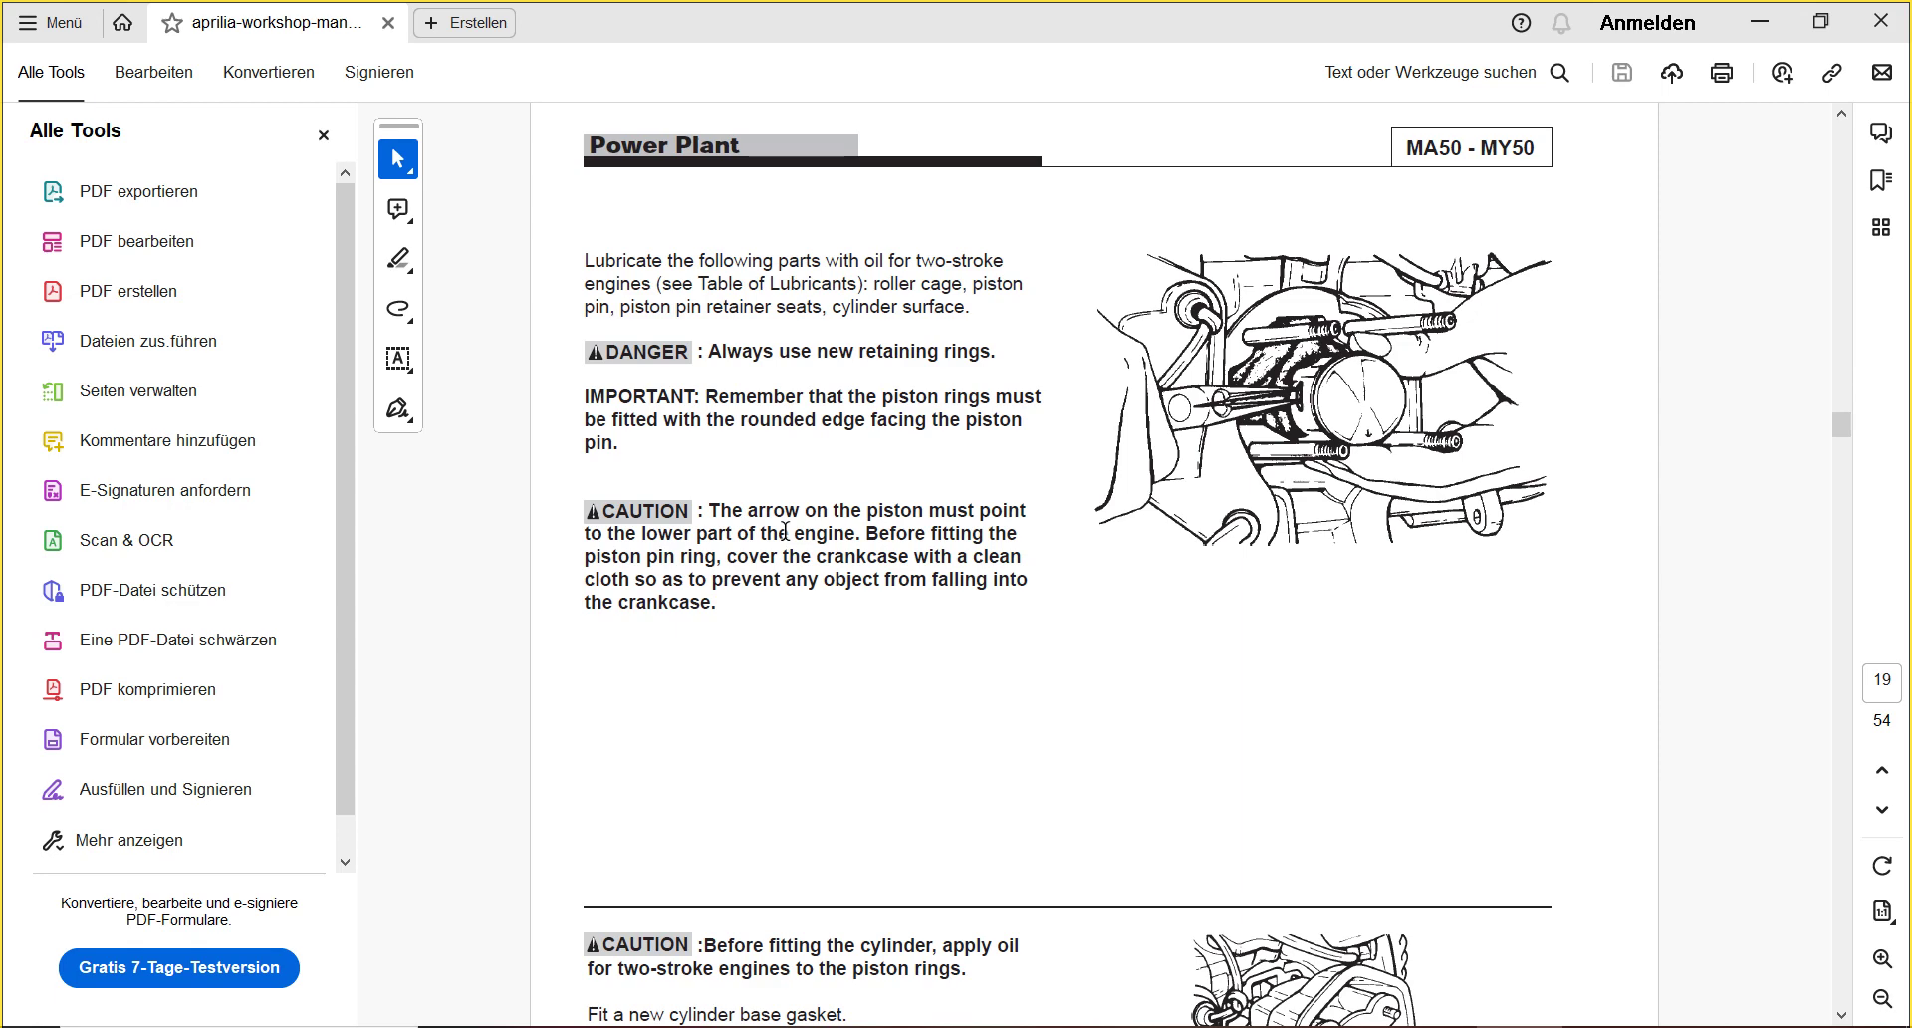
key(Right)
- Review the MA 50 - MY 50 workshop manual from the Carburettor - Reed Valve Unit section to fitting the oil pump, and close it
scroll(786, 534, down, 5)
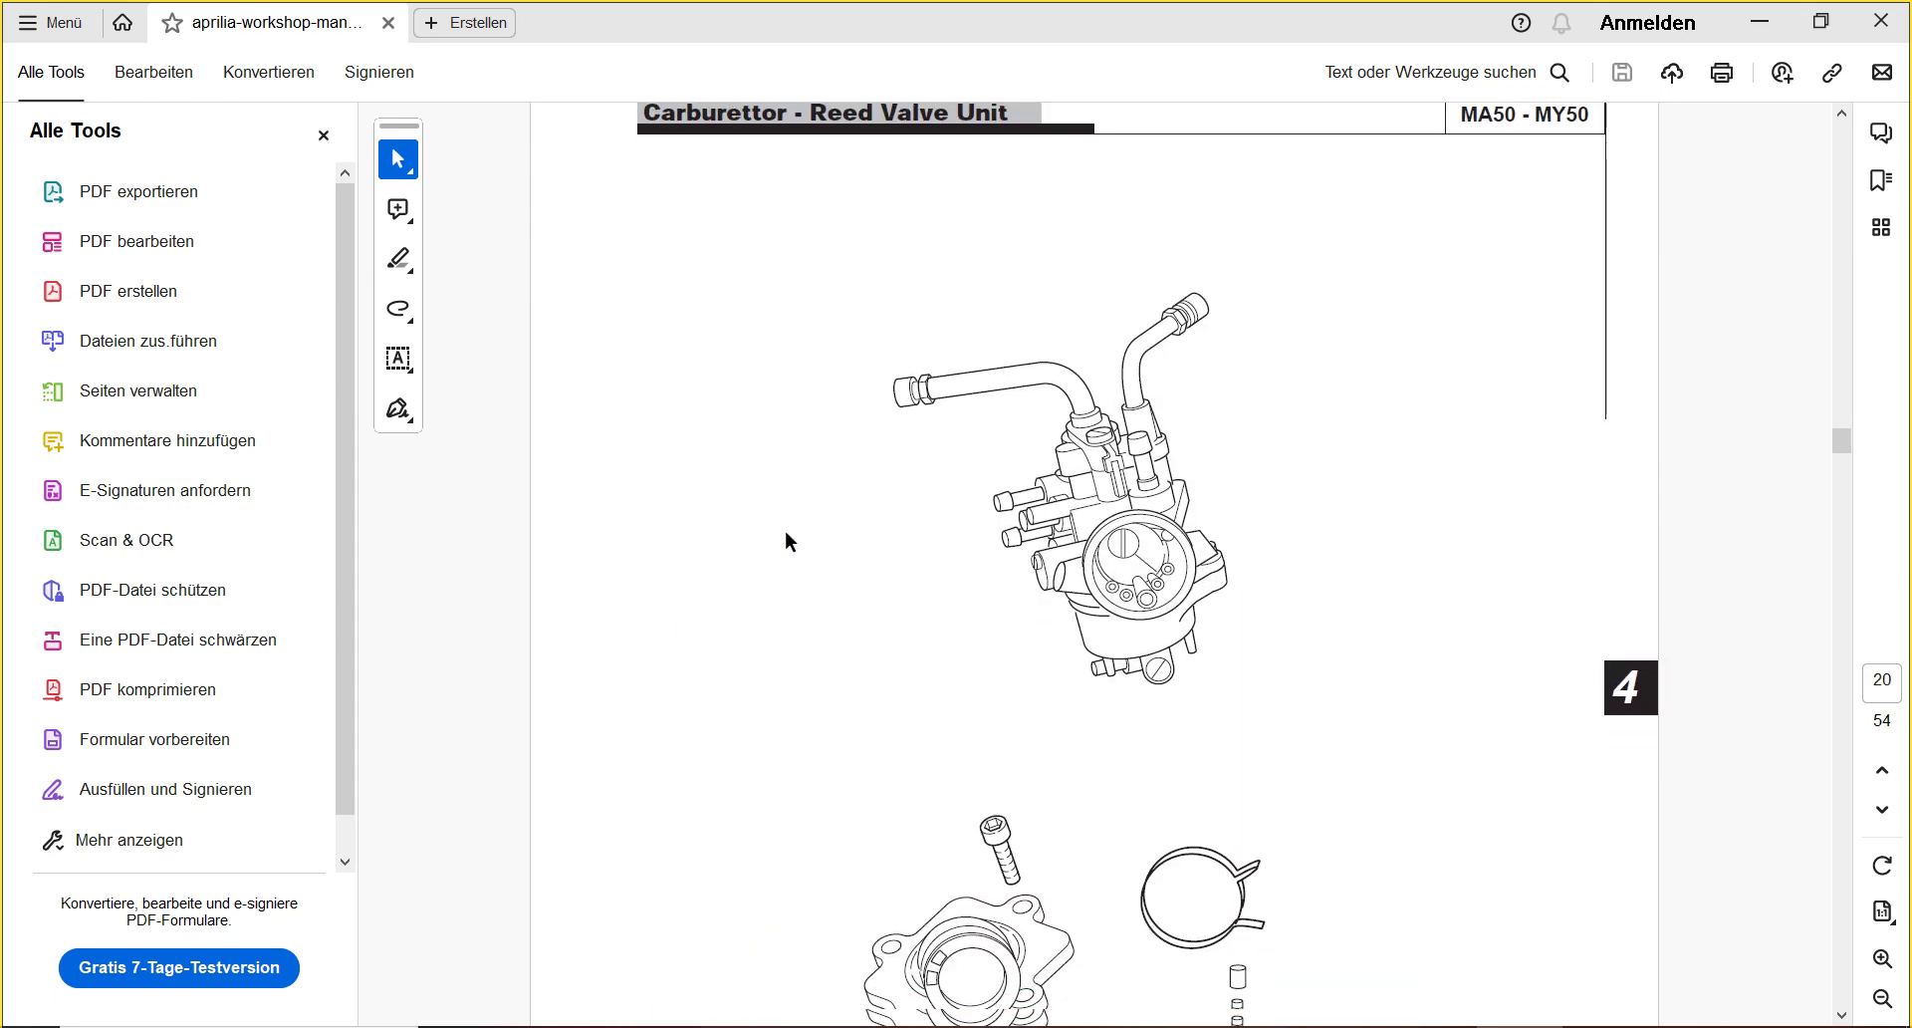
scroll(790, 540, down, 5)
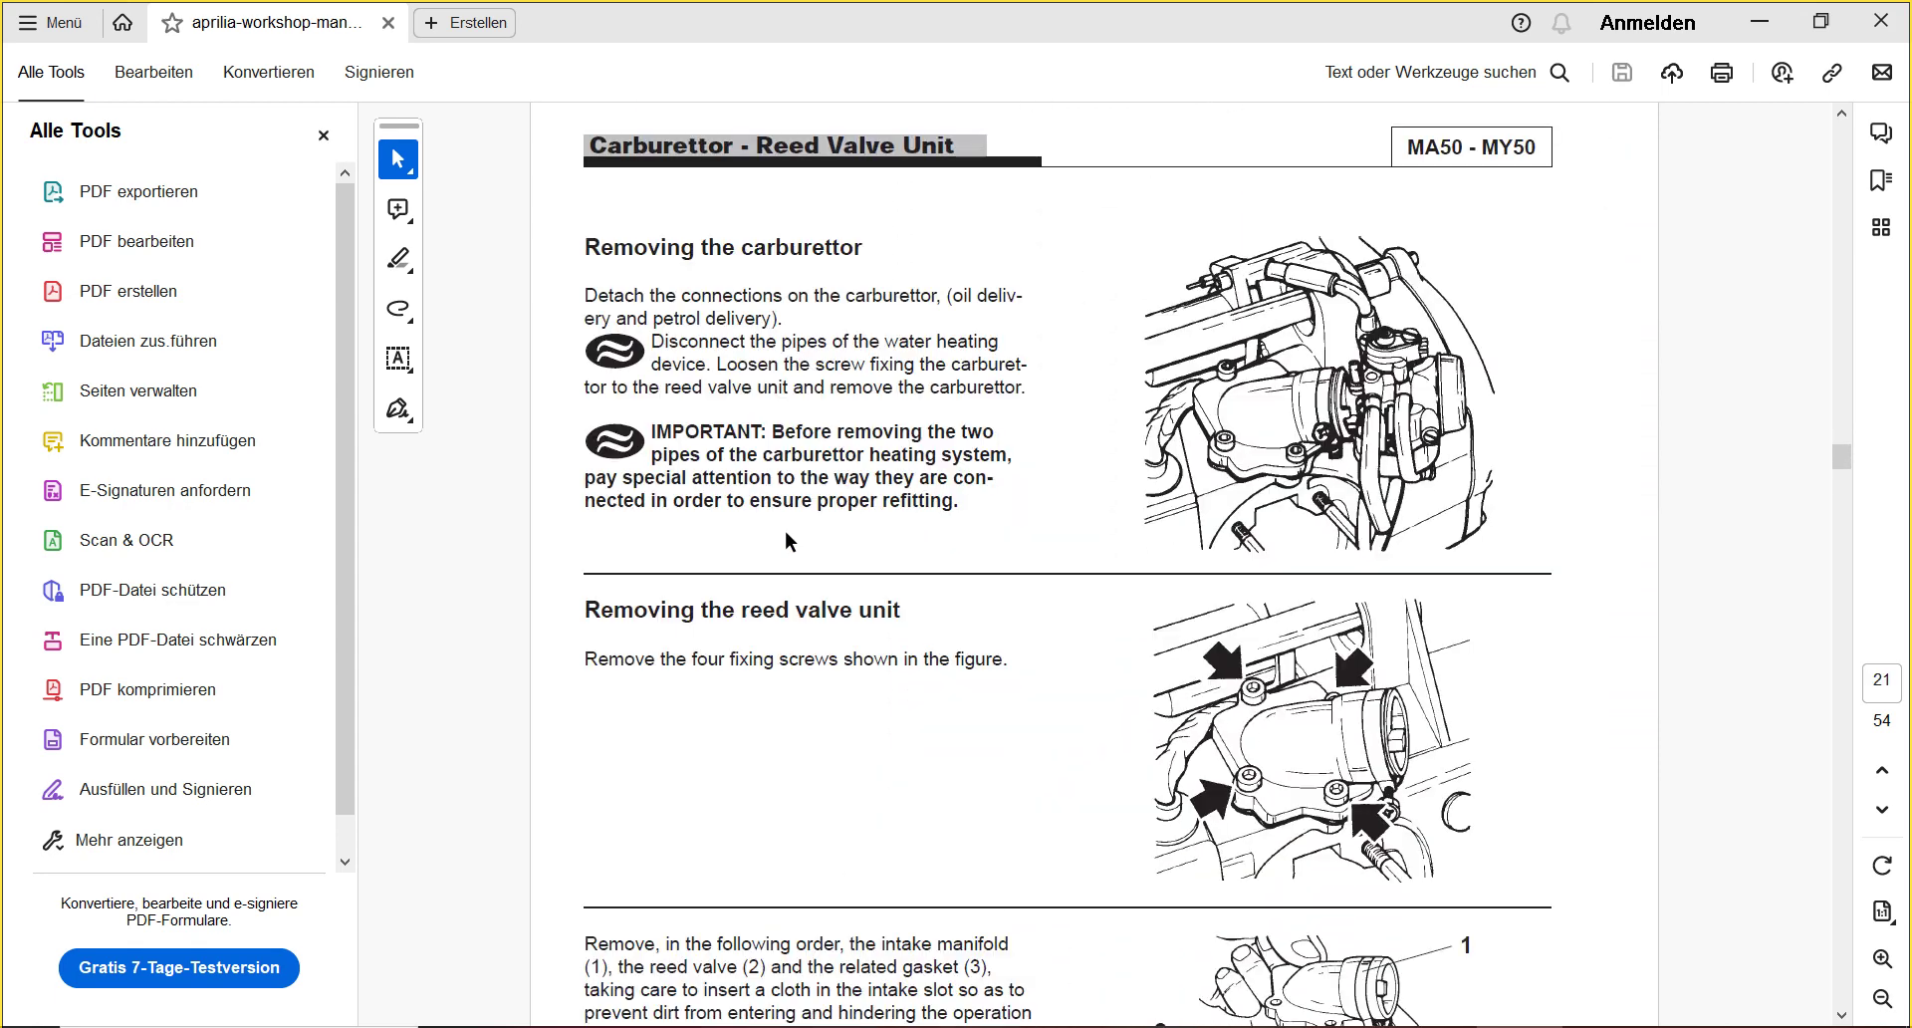
key(Right)
key(Right)
key(Right)
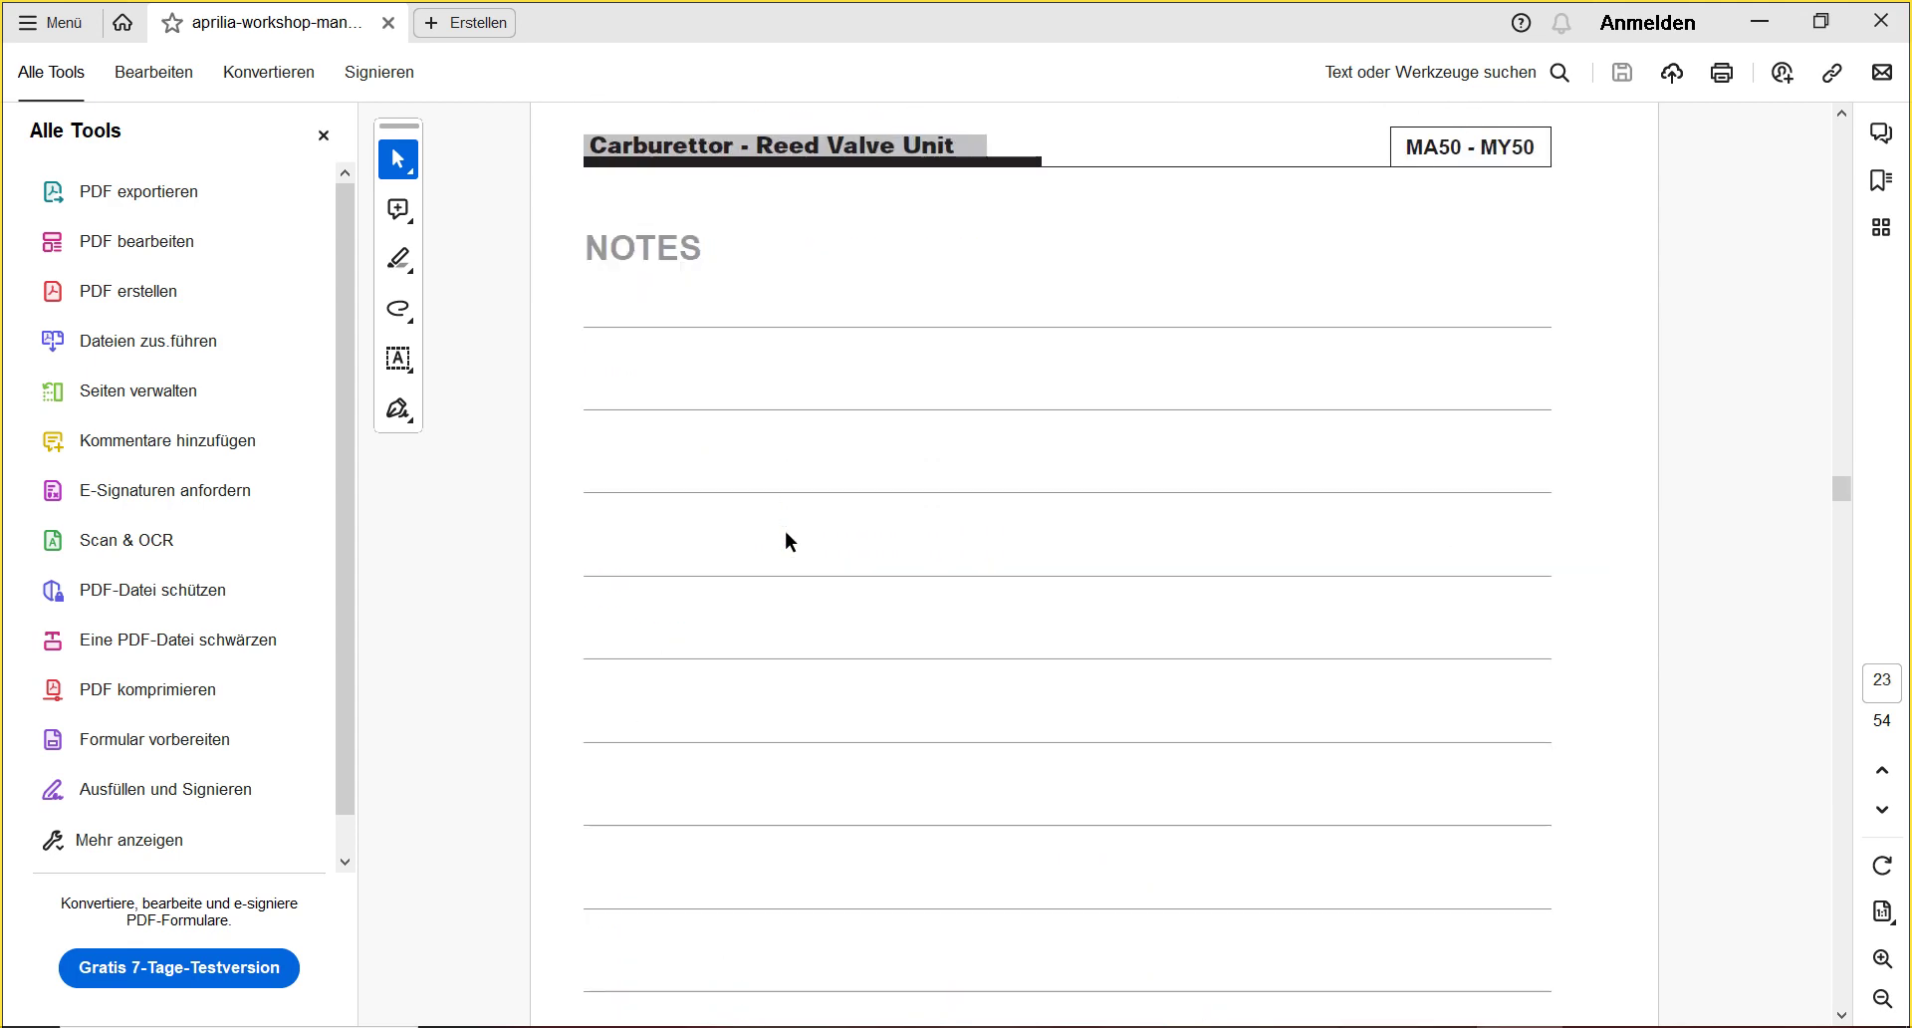
scroll(787, 541, down, 4)
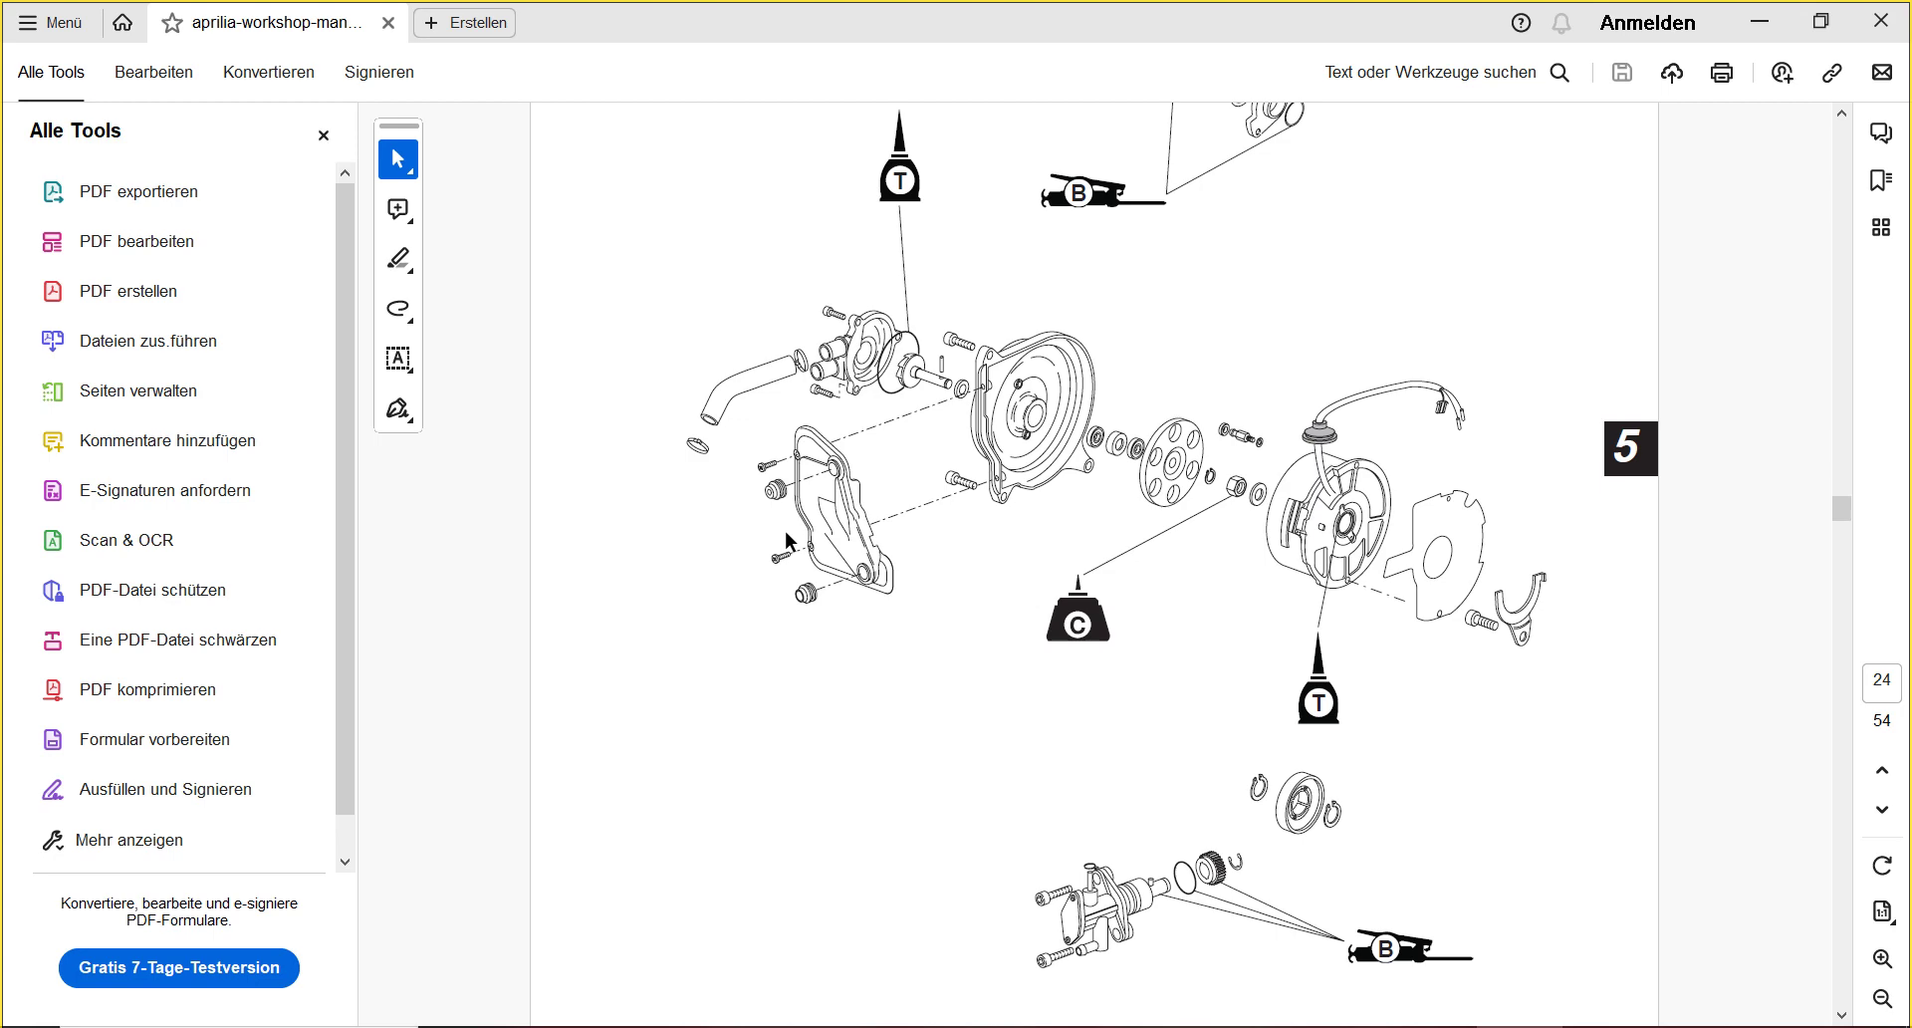
key(Right)
key(Right)
key(Right)
key(Right)
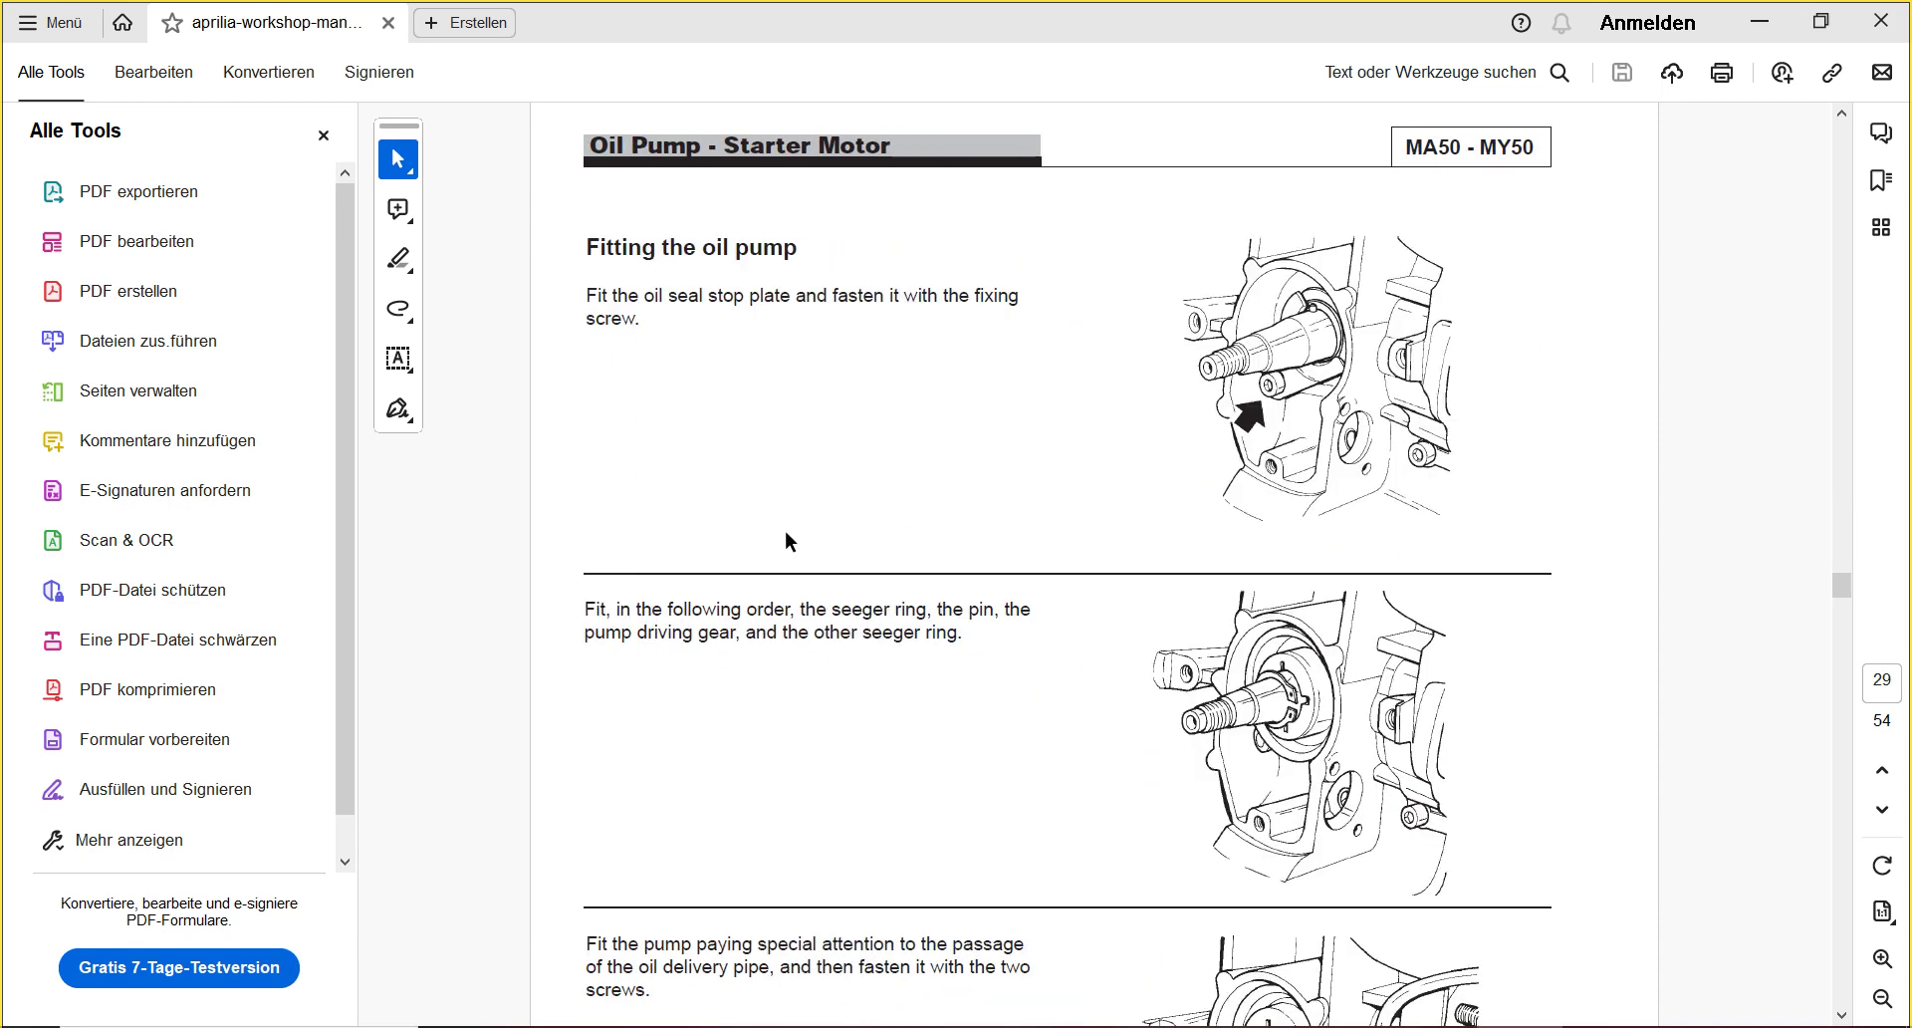
click(1881, 20)
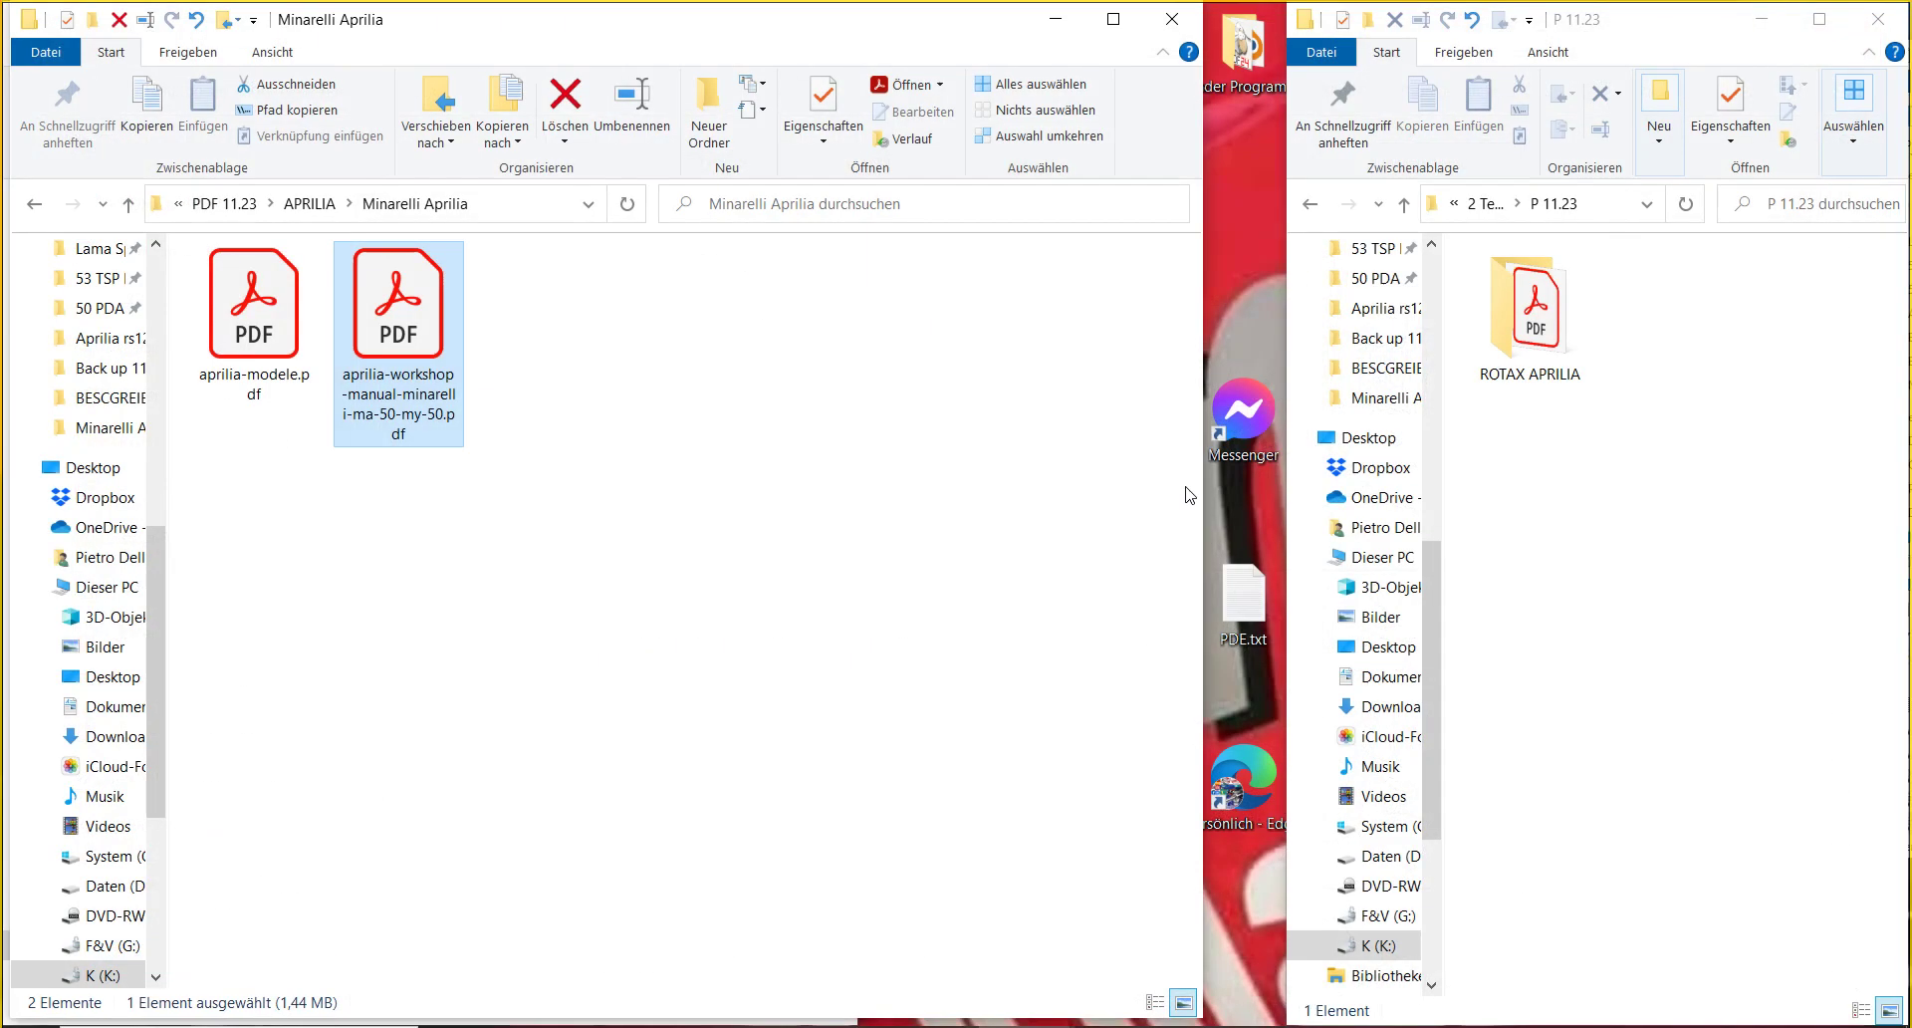
- Move the Minarelli Aprilia folder from APRILIA into P 11.23
click(310, 203)
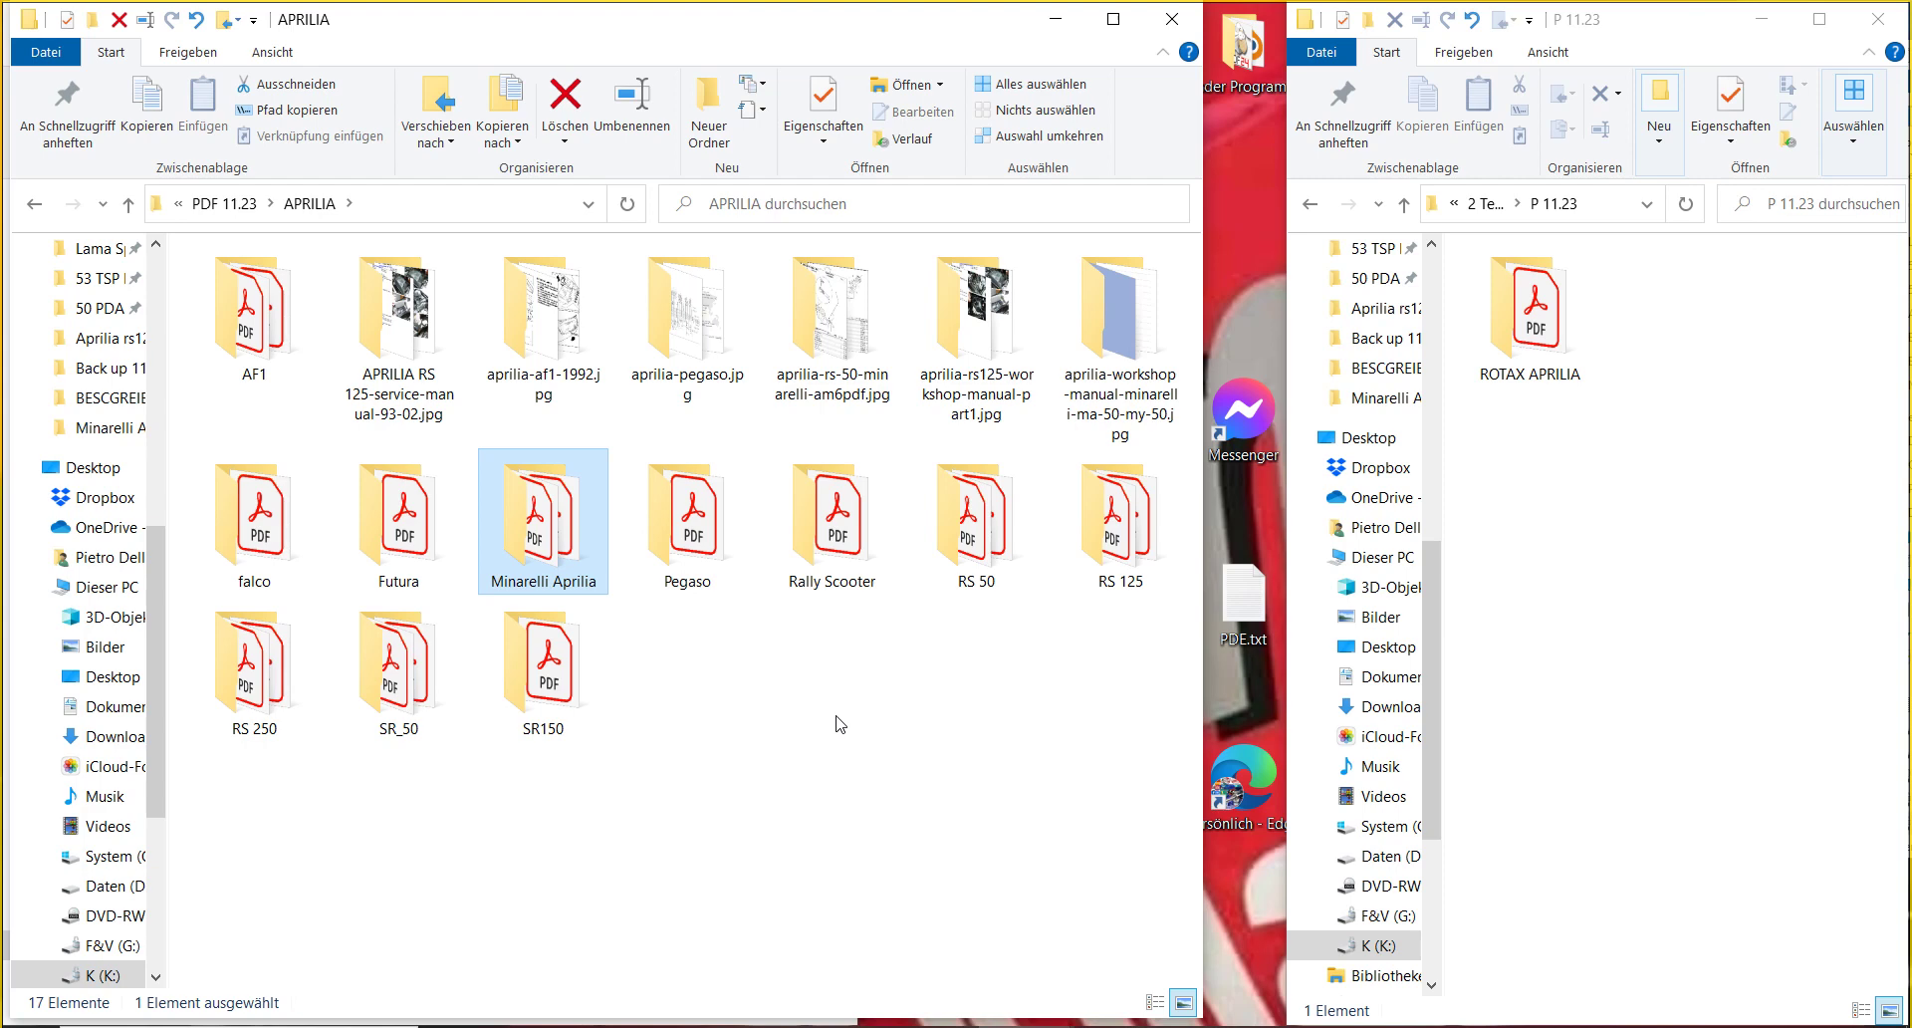
drag(542, 533, 1695, 624)
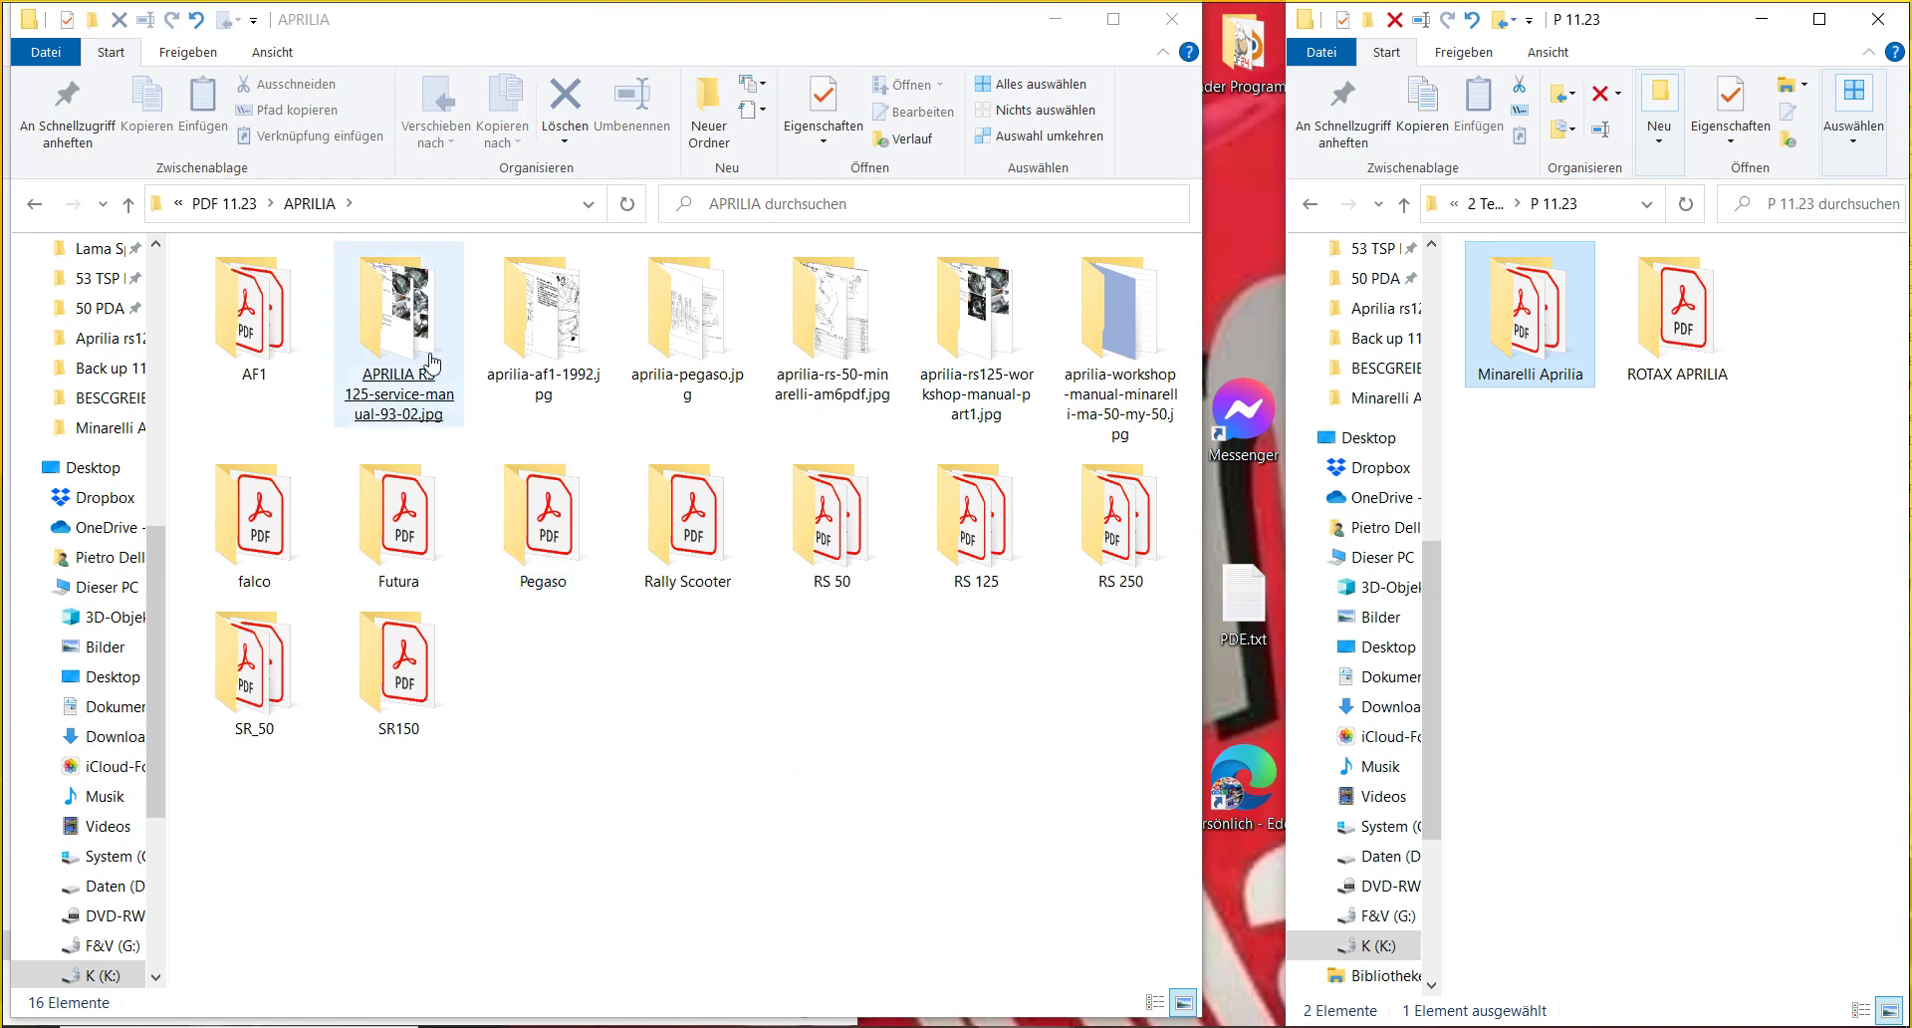
- Look through the page images in the APRILIA RS 125-service-manual-93-02.jpg folder and return to the APRILIA folder
click(418, 319)
double_click(418, 319)
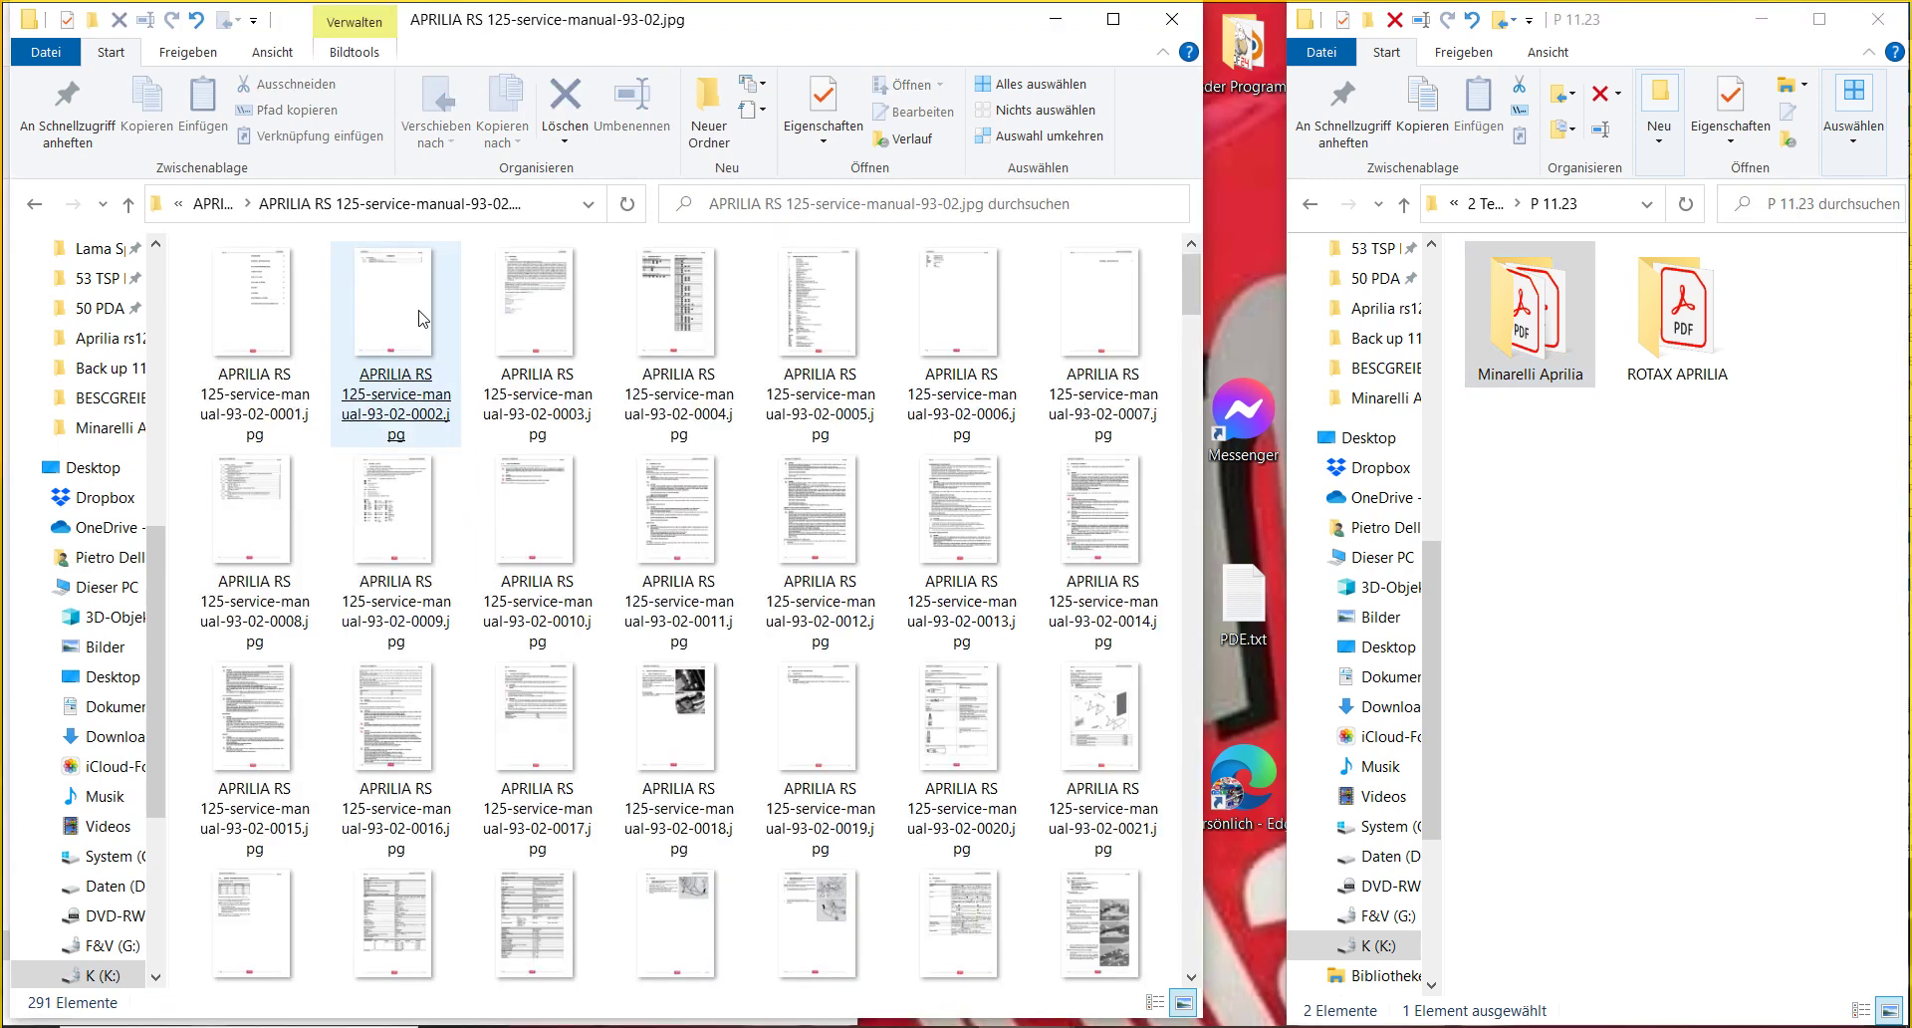
scroll(492, 458, down, 1)
click(492, 458)
key(Page_Down)
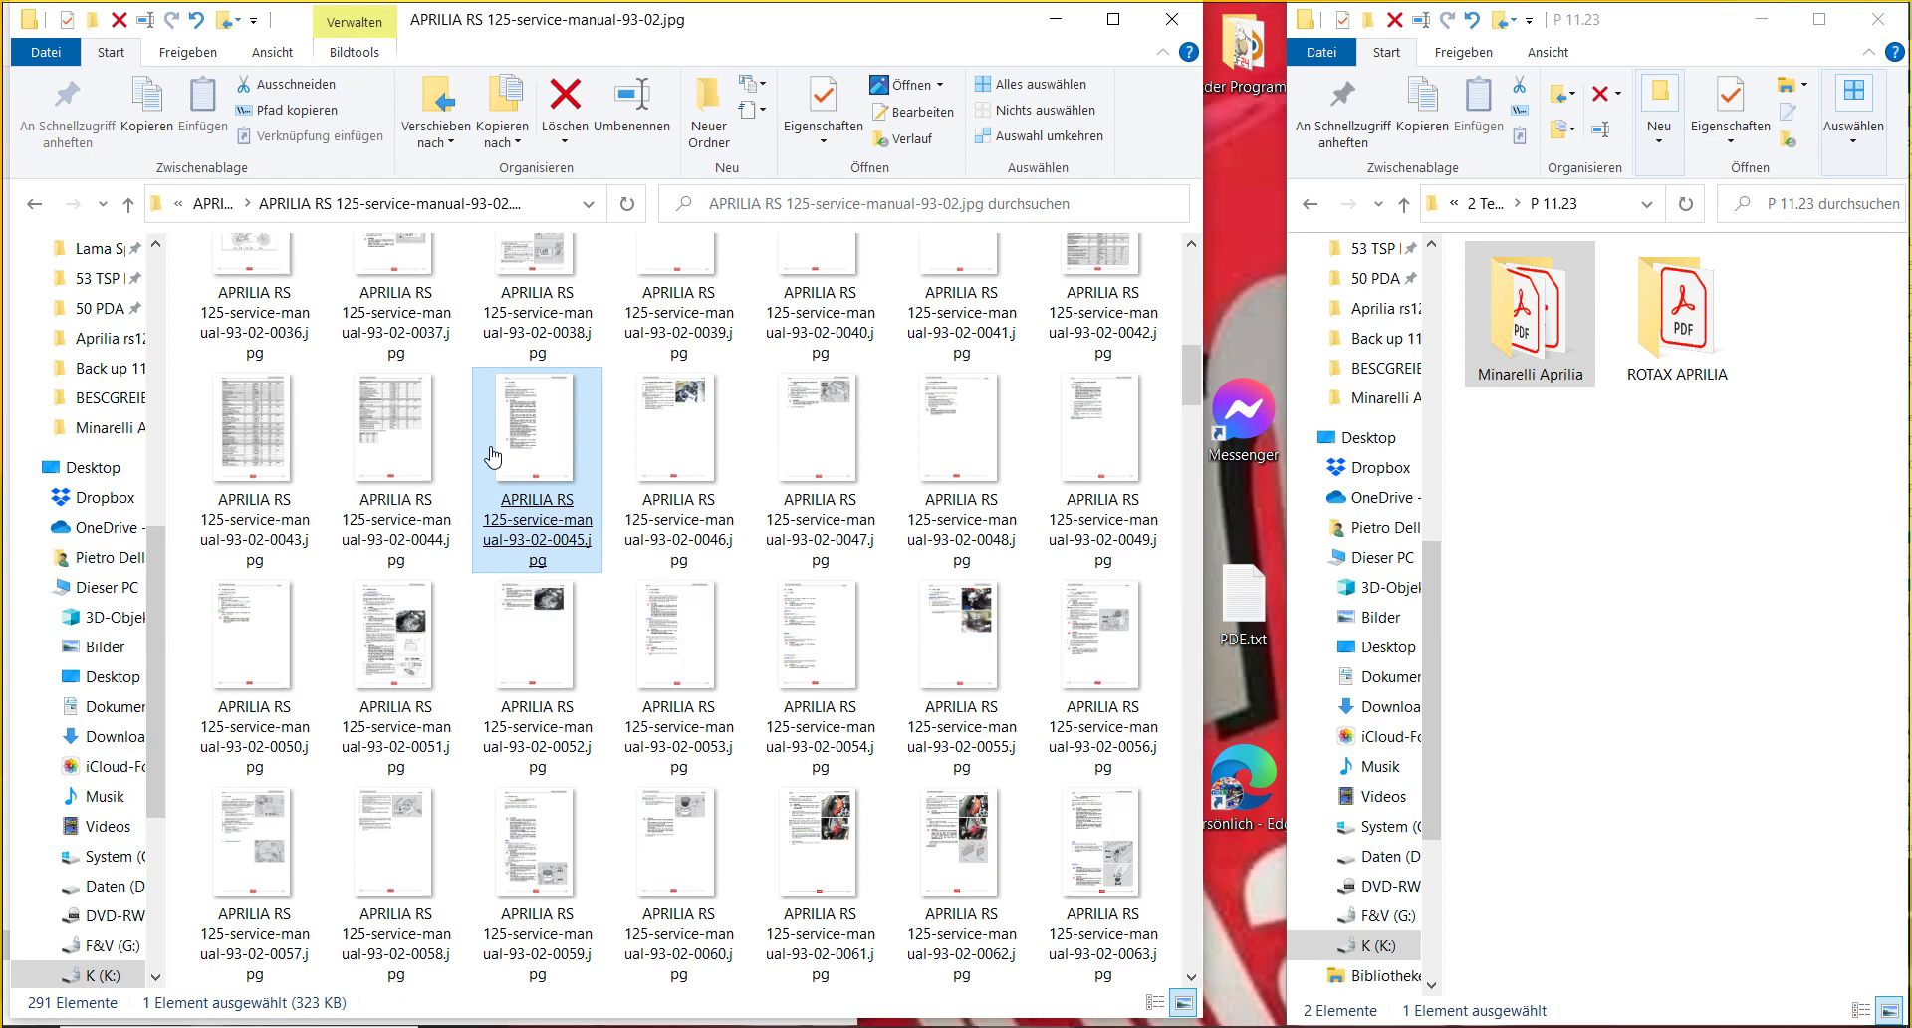
scroll(492, 458, up, 10)
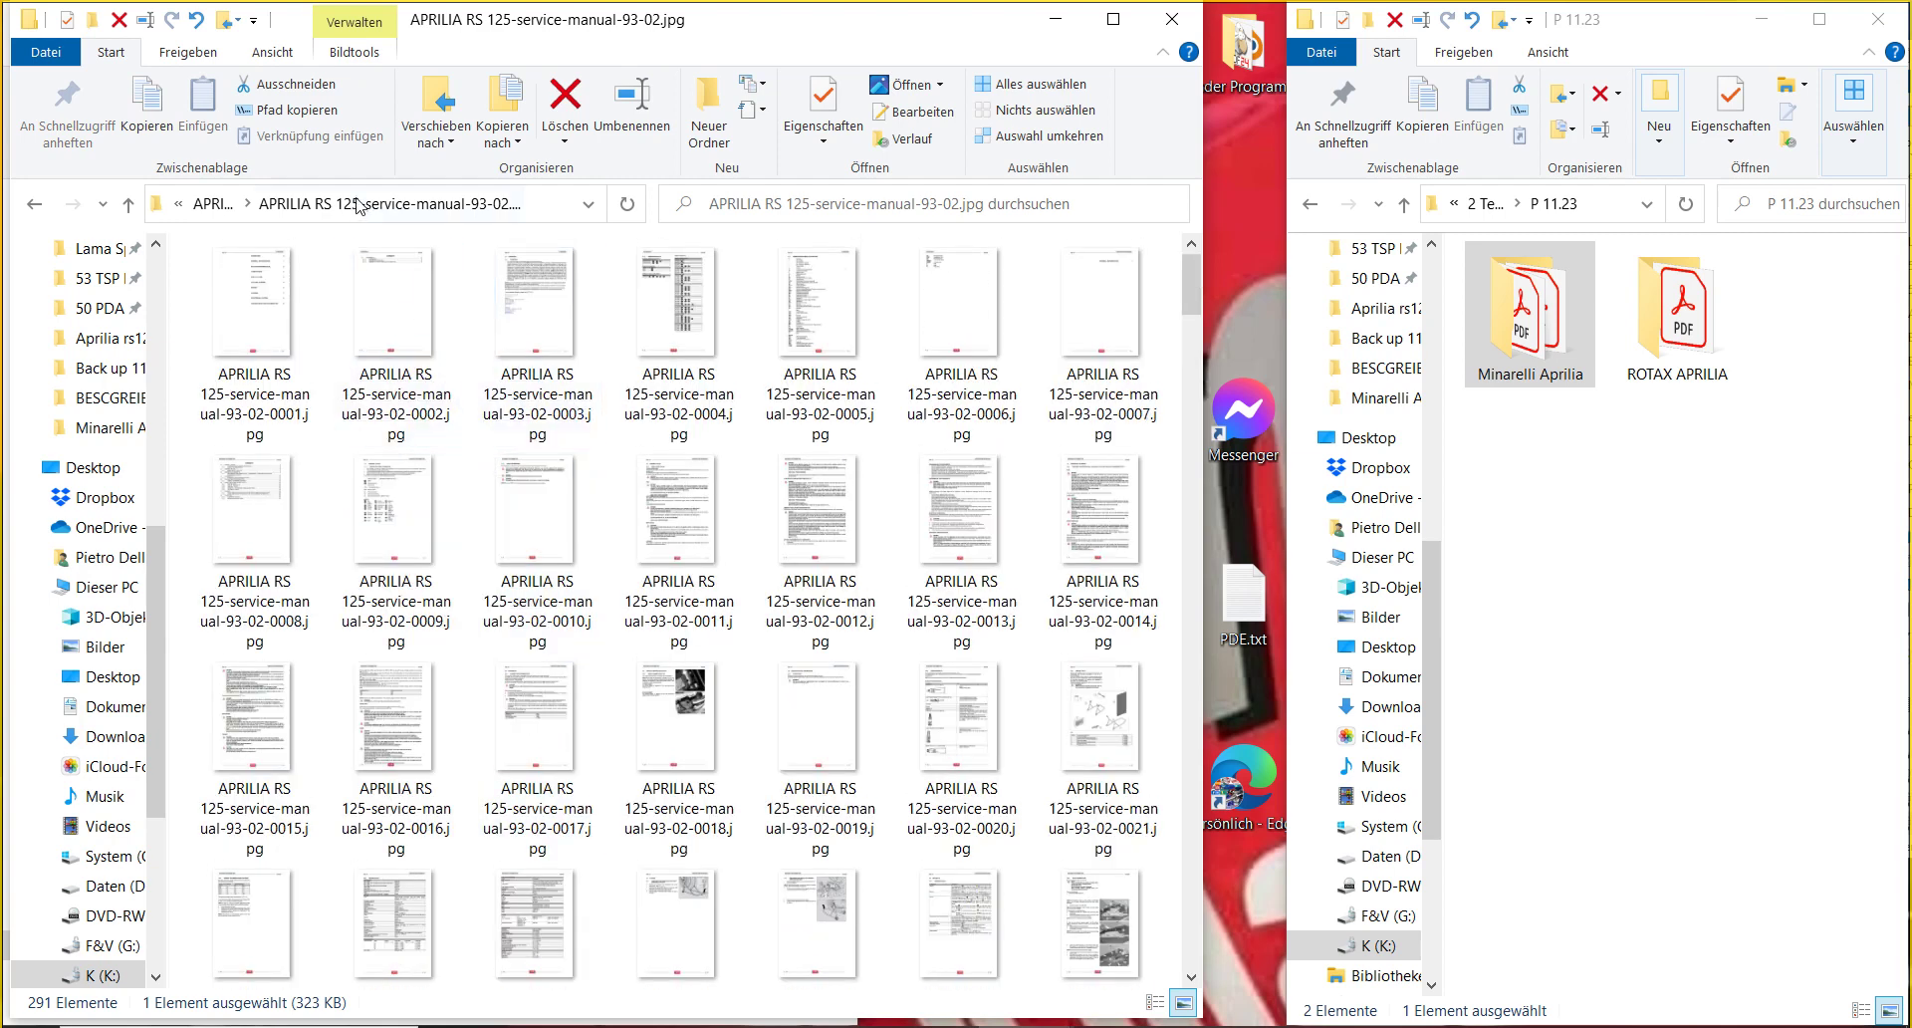
click(213, 204)
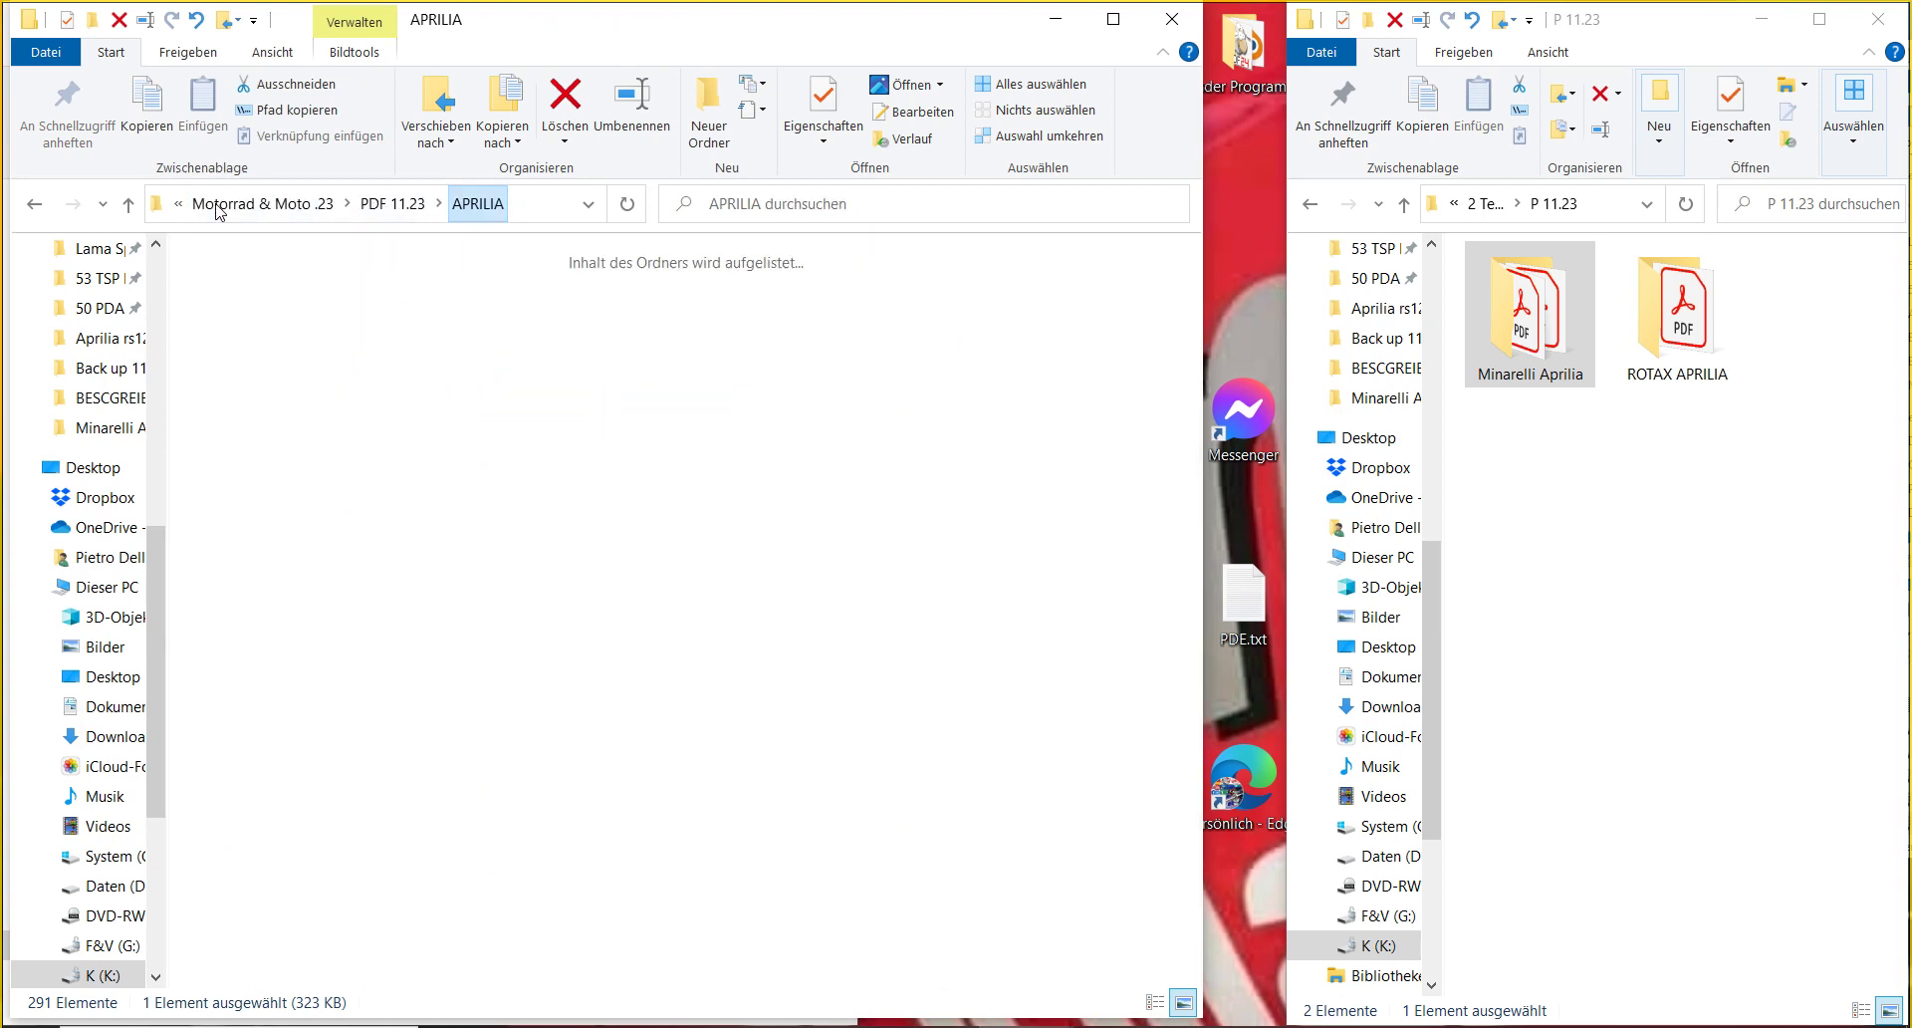
- Open external_light.pdf from the Rally Scooter folder, review it up to the accessories section on page 13, and close it
double_click(670, 547)
key(Down)
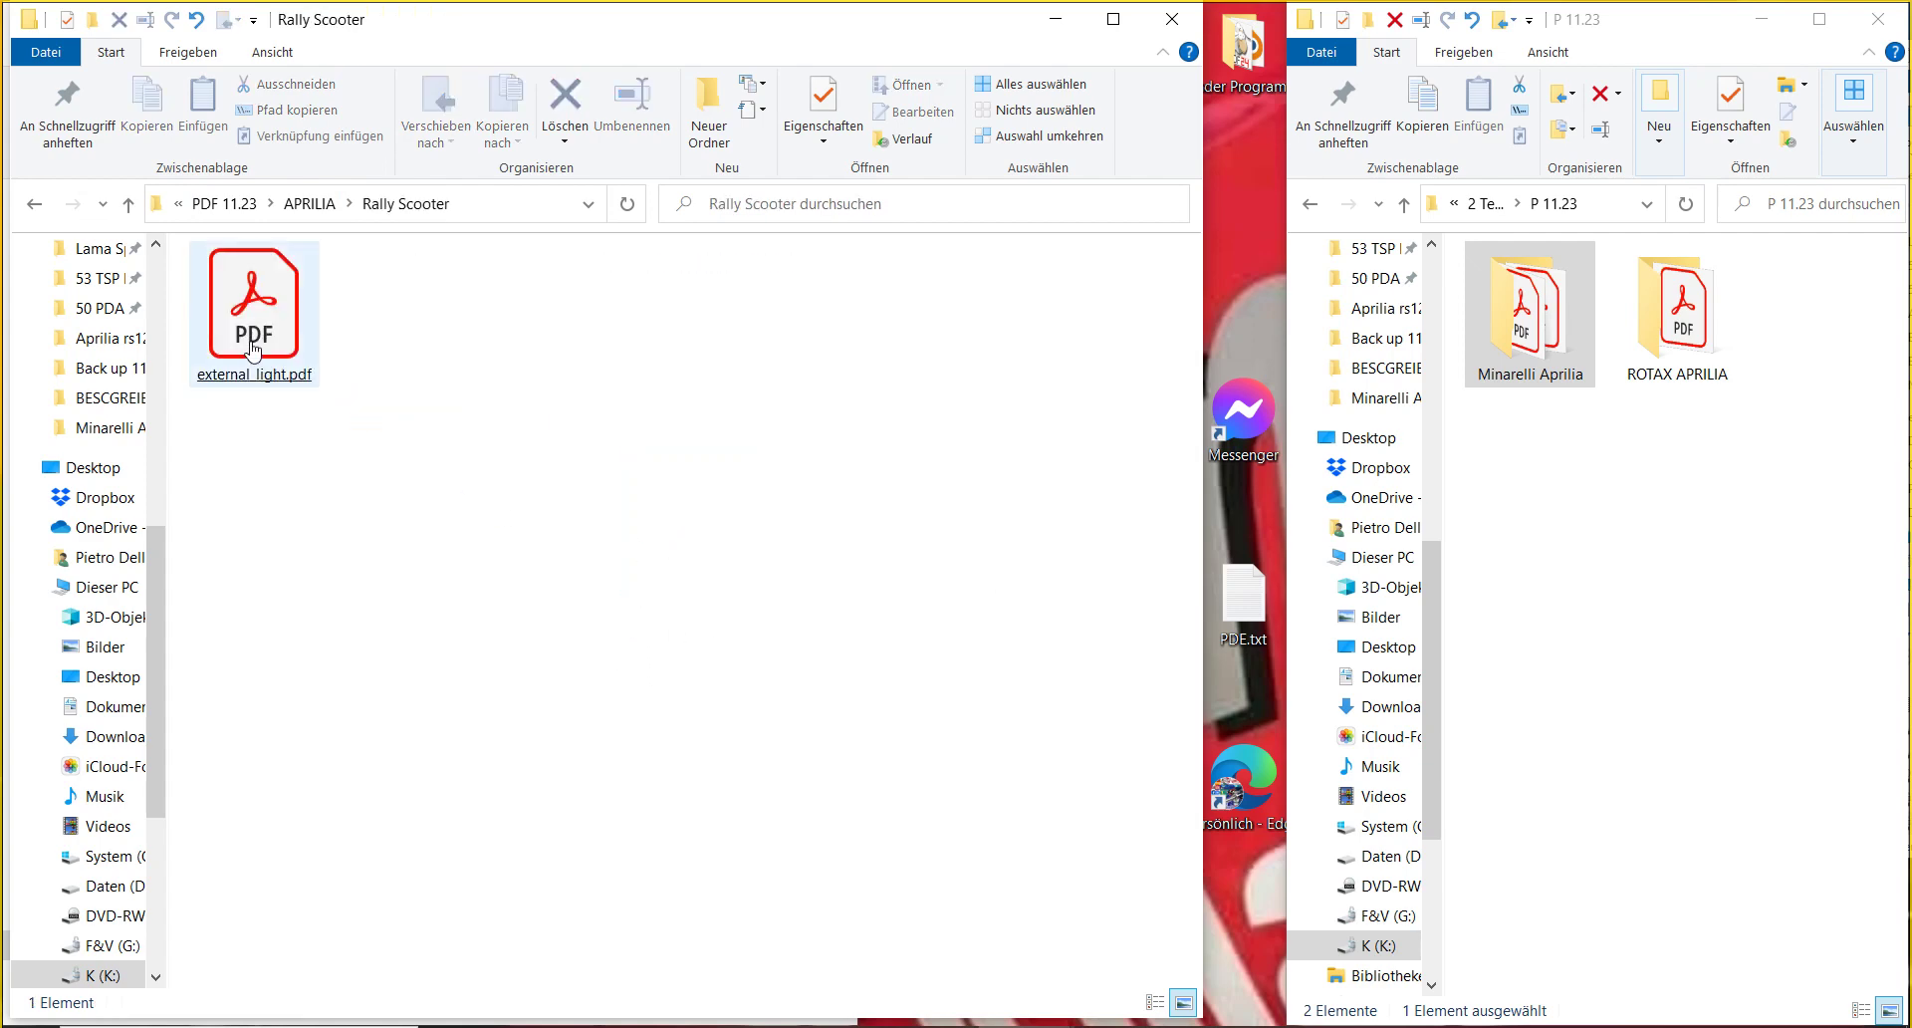
key(Return)
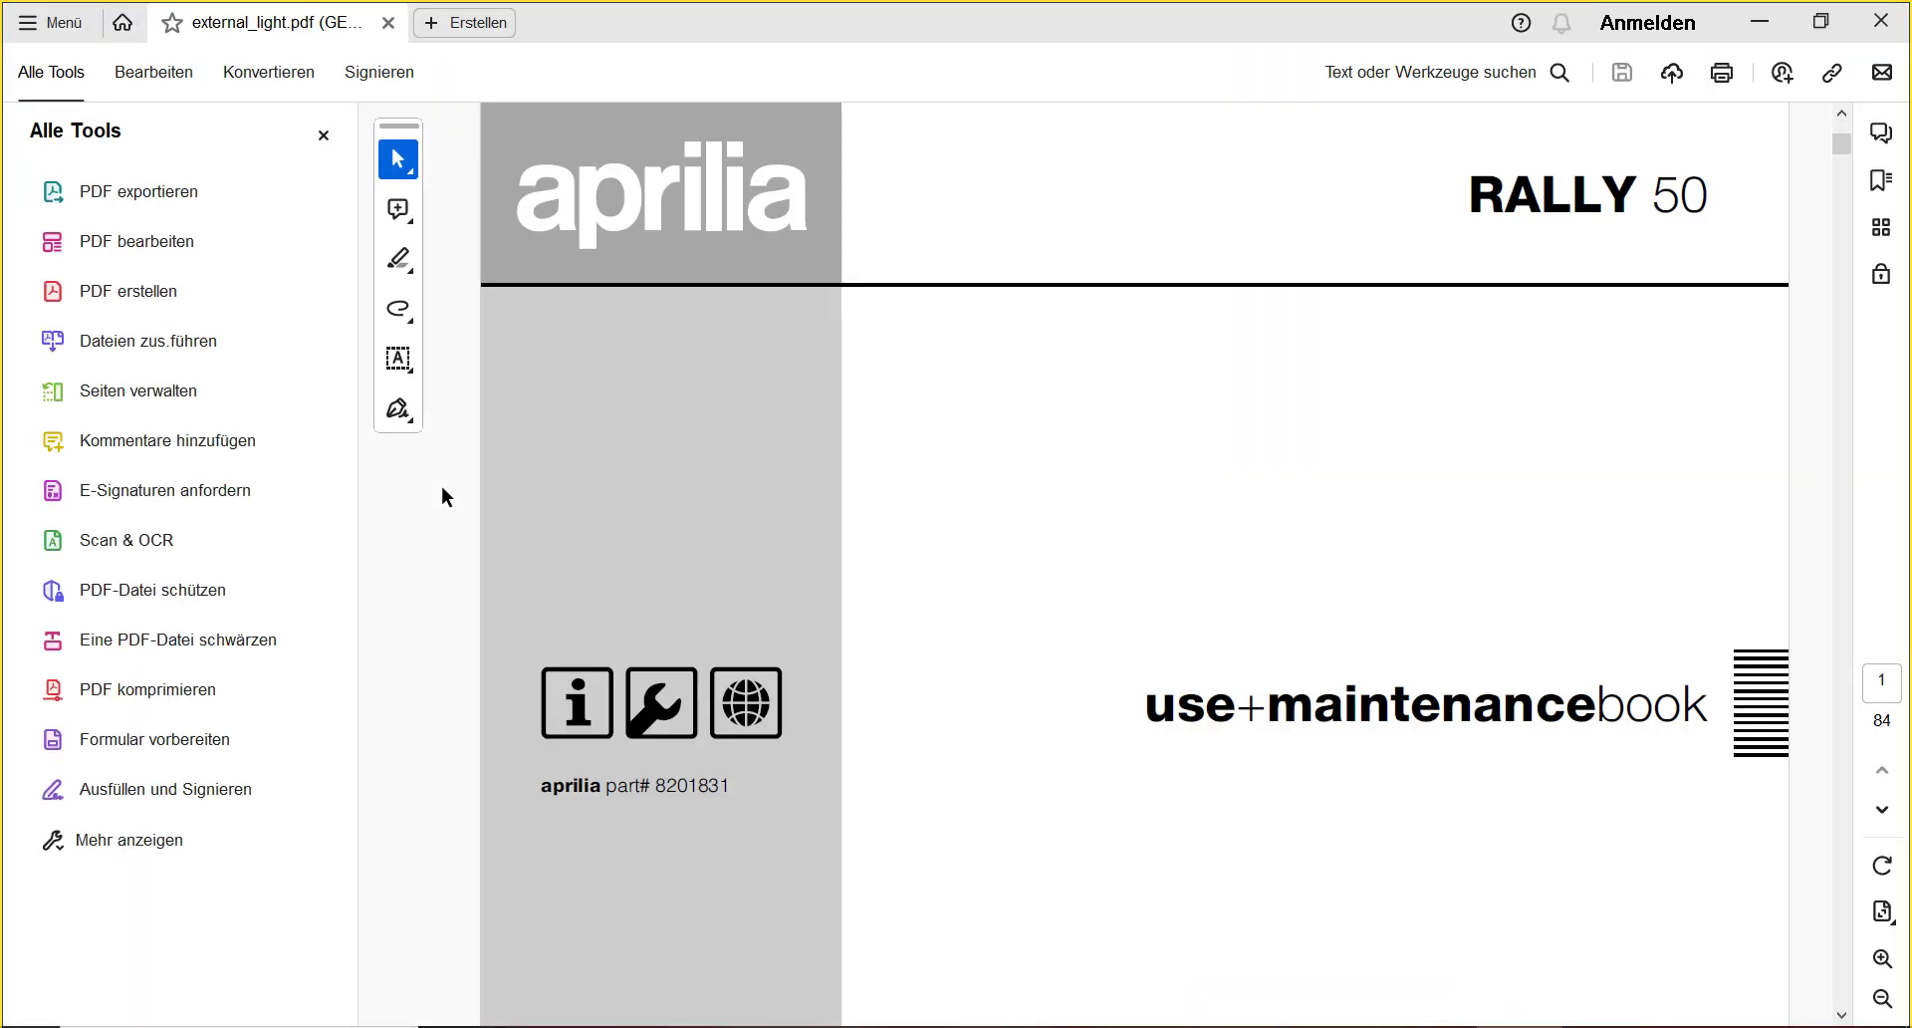
key(Page_Down)
key(Page_Down)
key(Page_Down)
key(Page_Down)
key(Page_Down)
key(Page_Down)
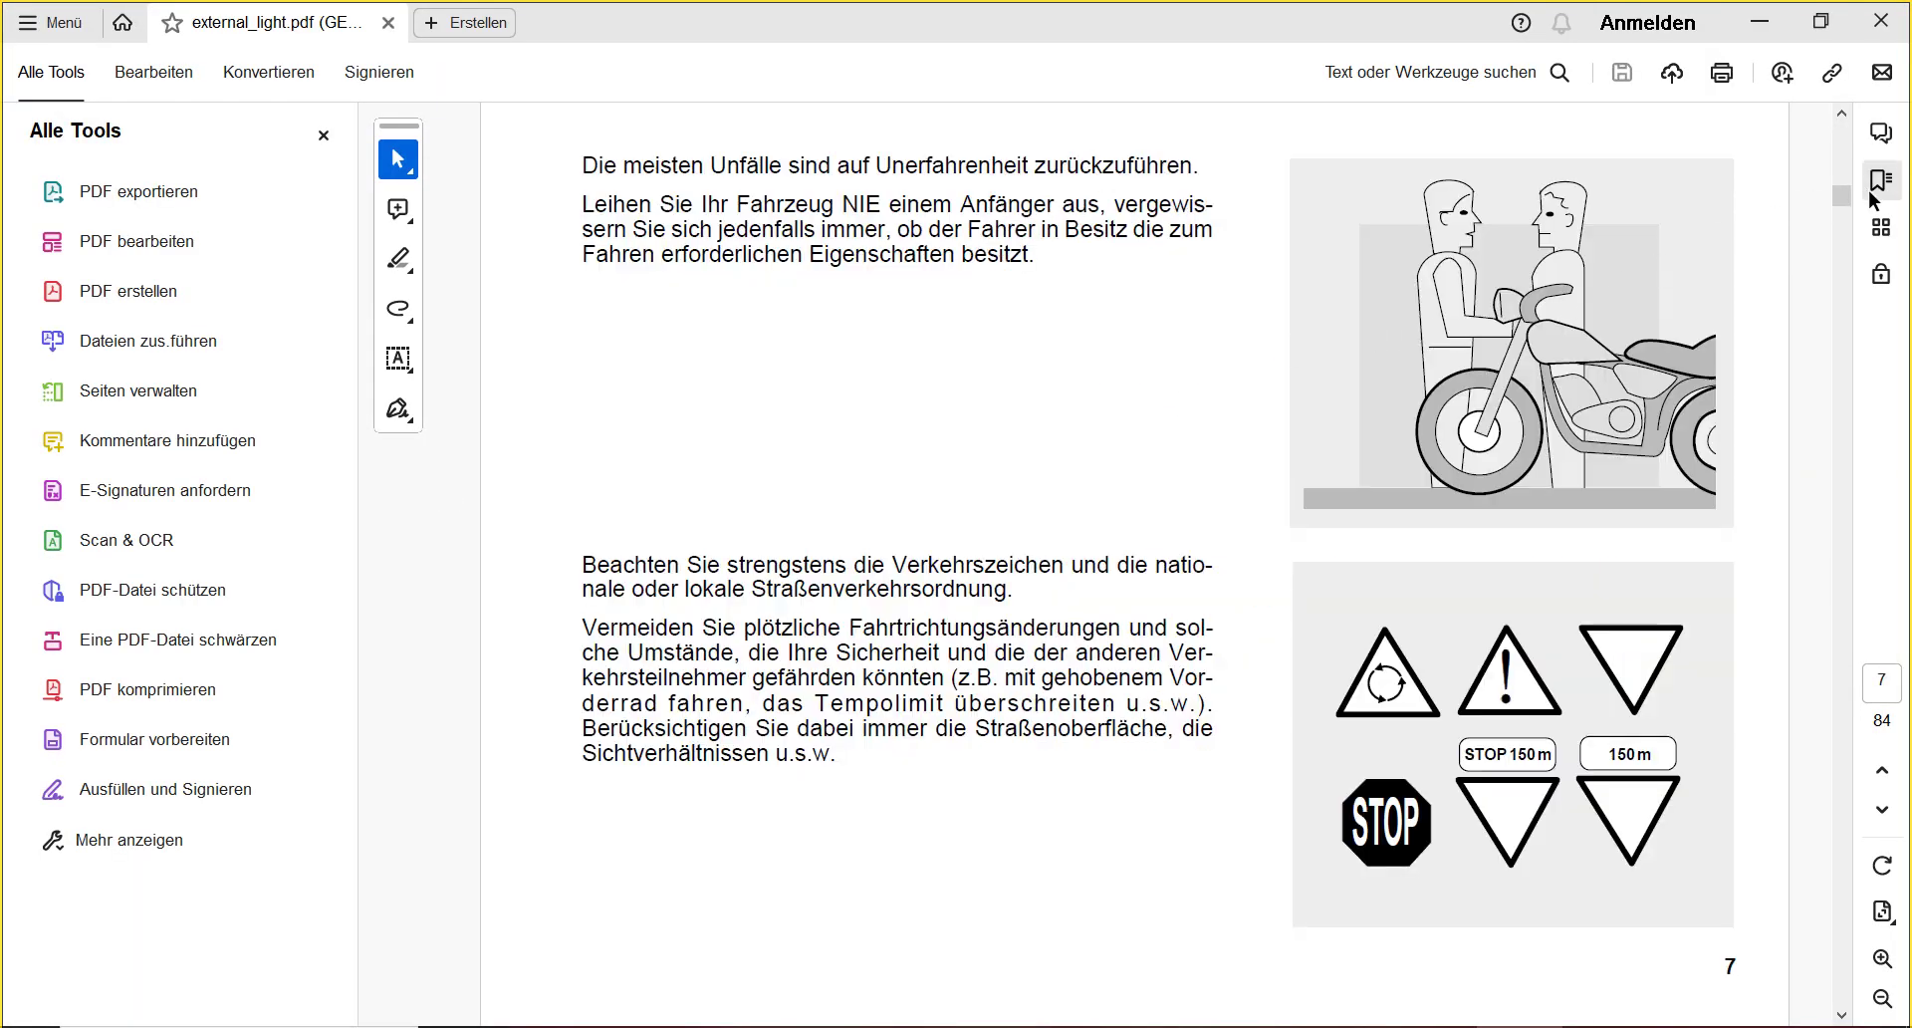
drag(1838, 189, 1835, 238)
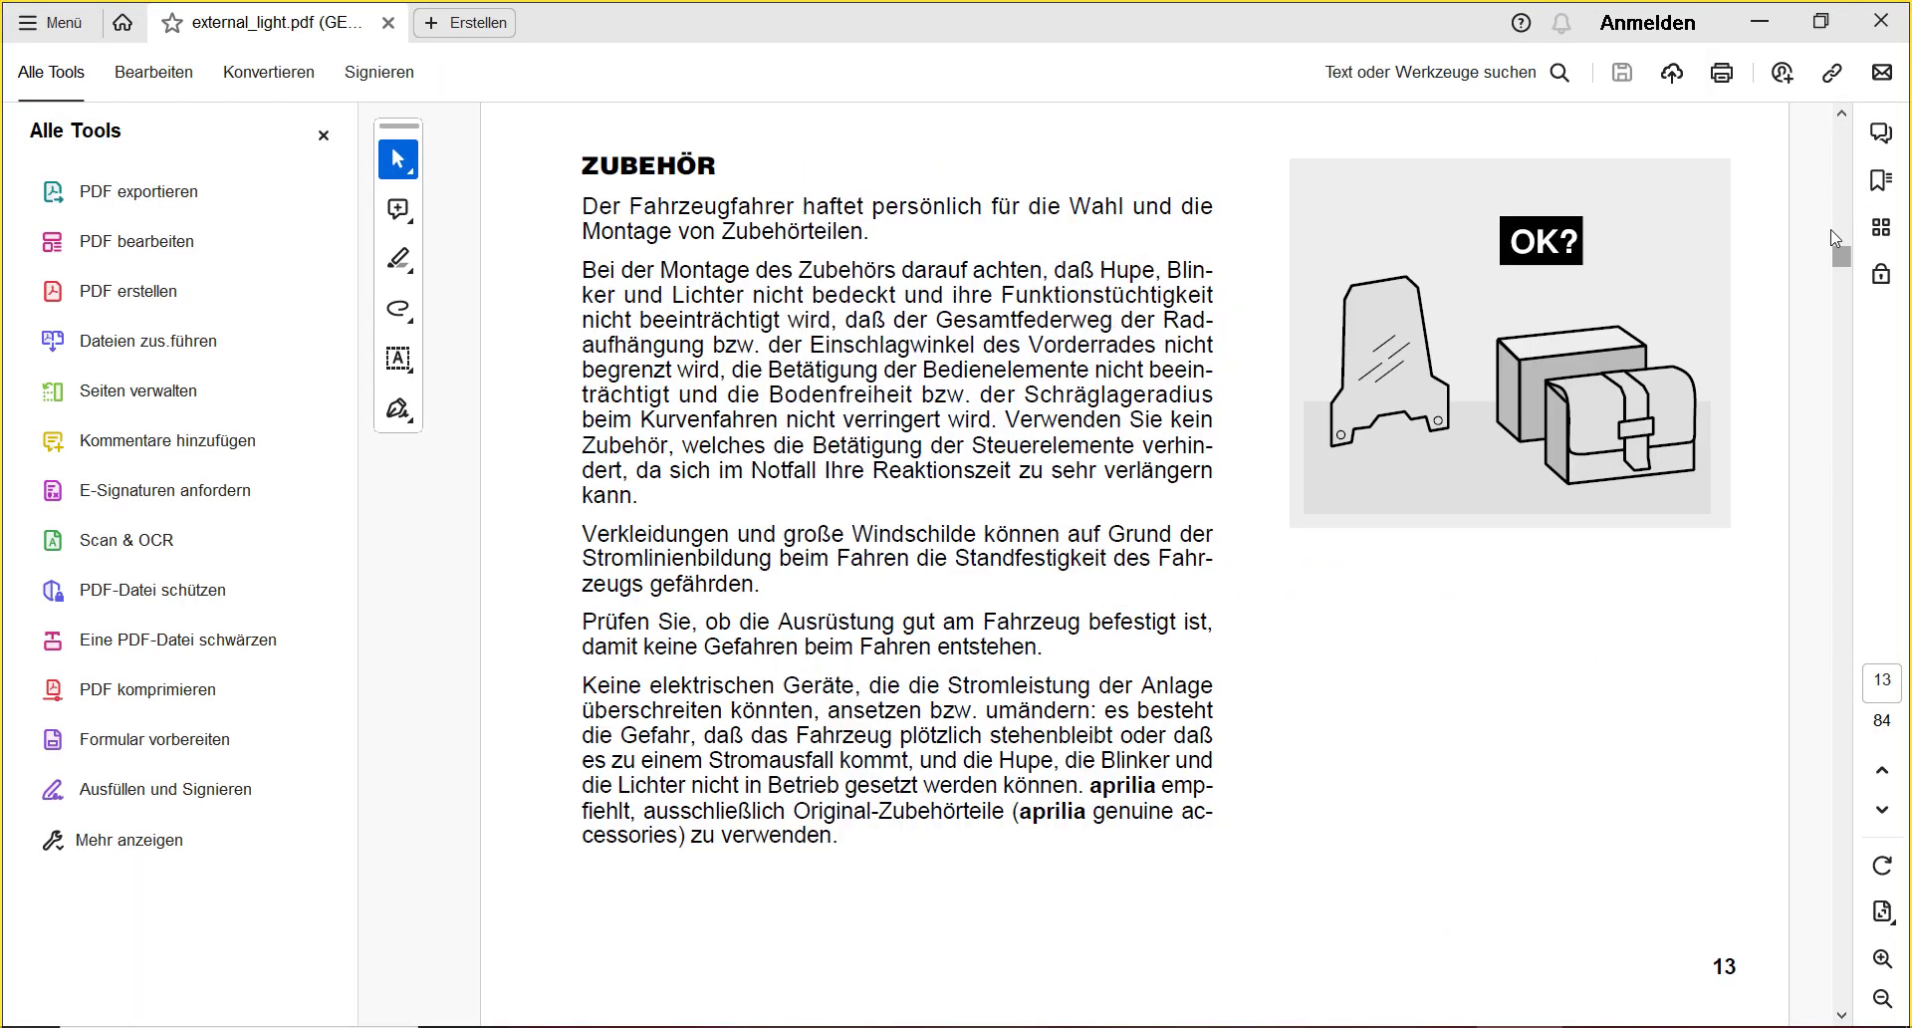
click(1882, 22)
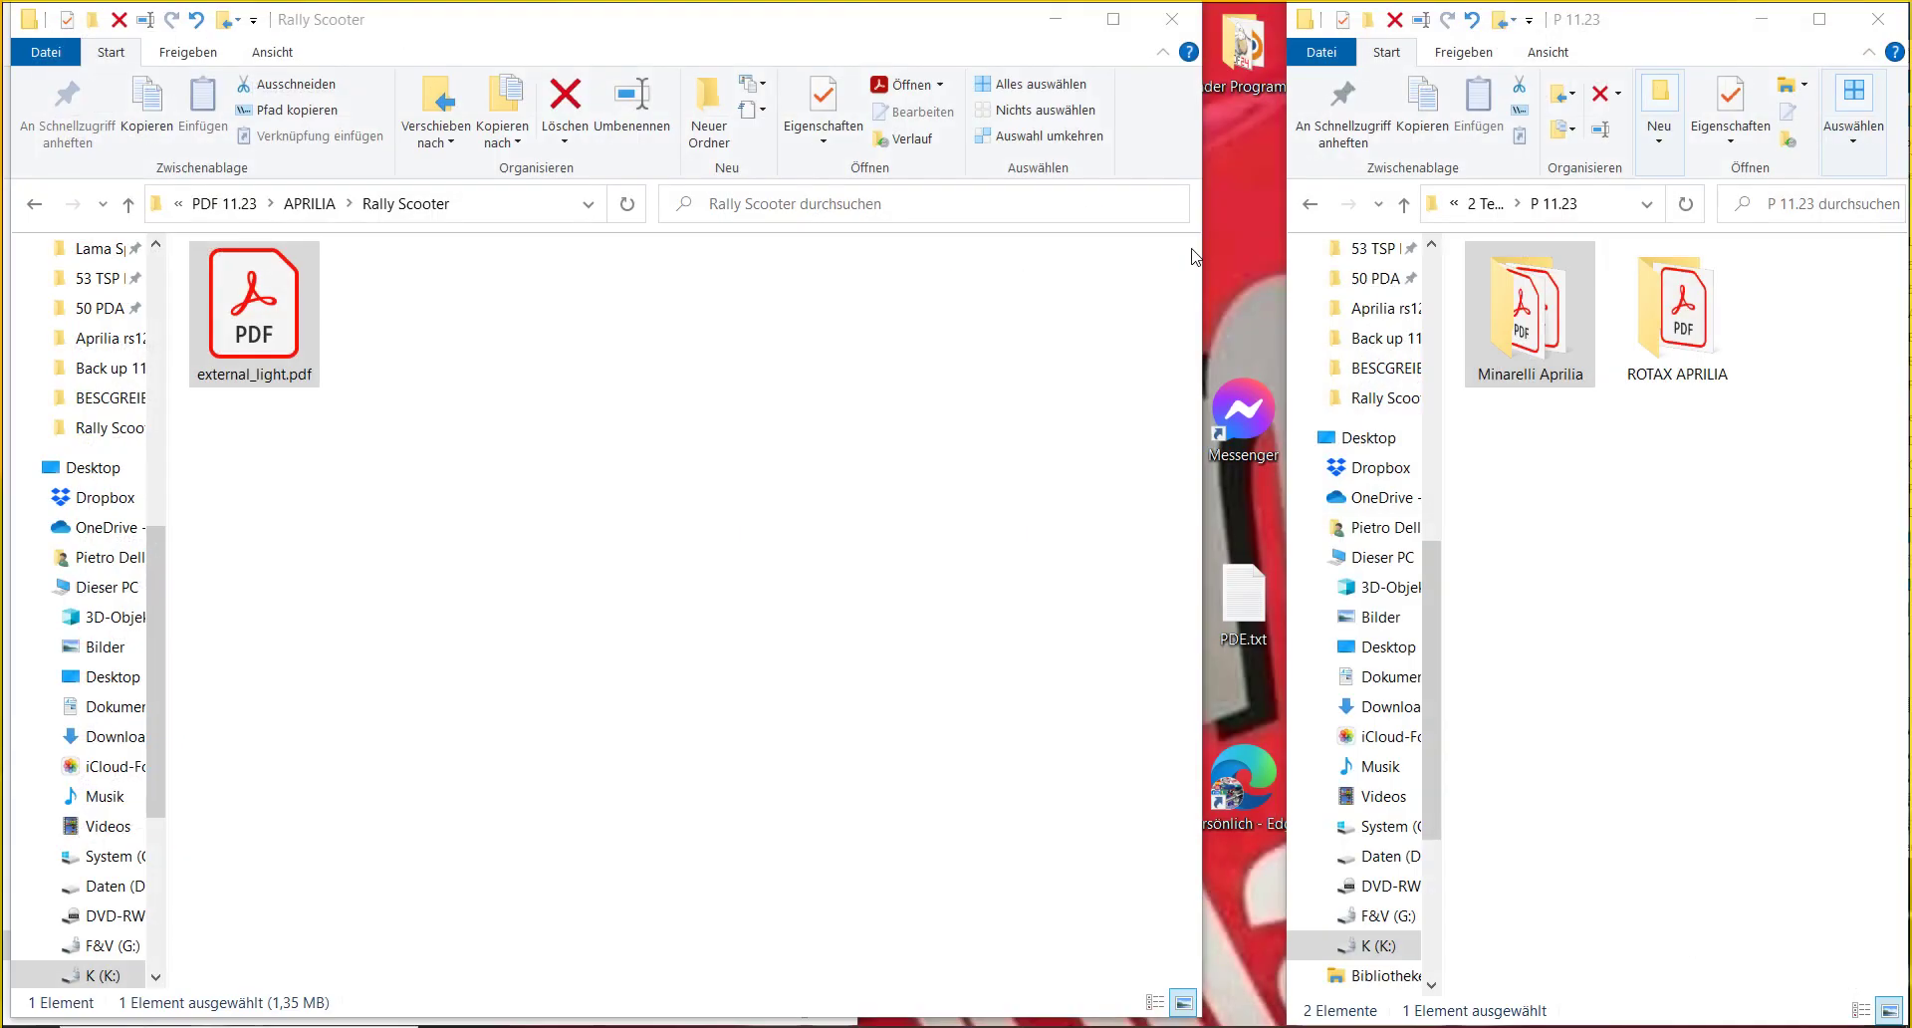
- Compare the two RS 125 service-manual-93-02 PDFs in the RS 125 folder by opening and closing each one
click(310, 203)
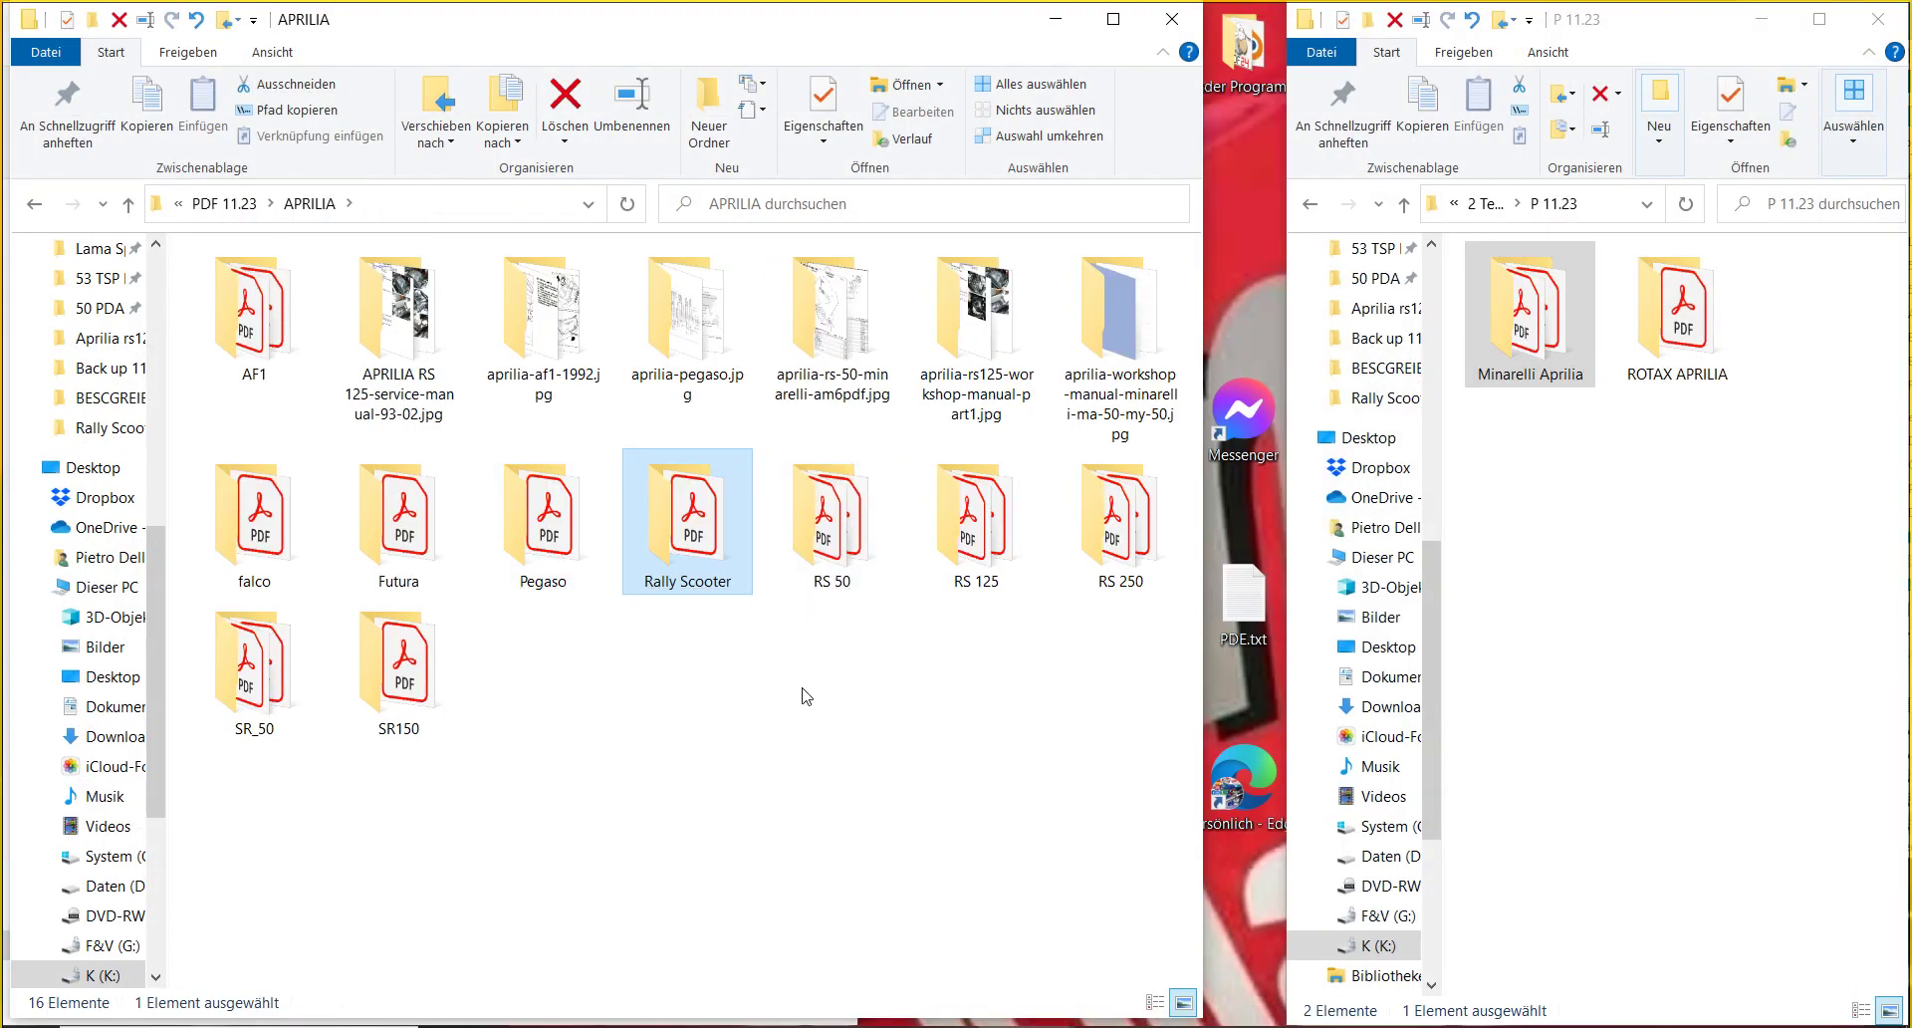
double_click(961, 568)
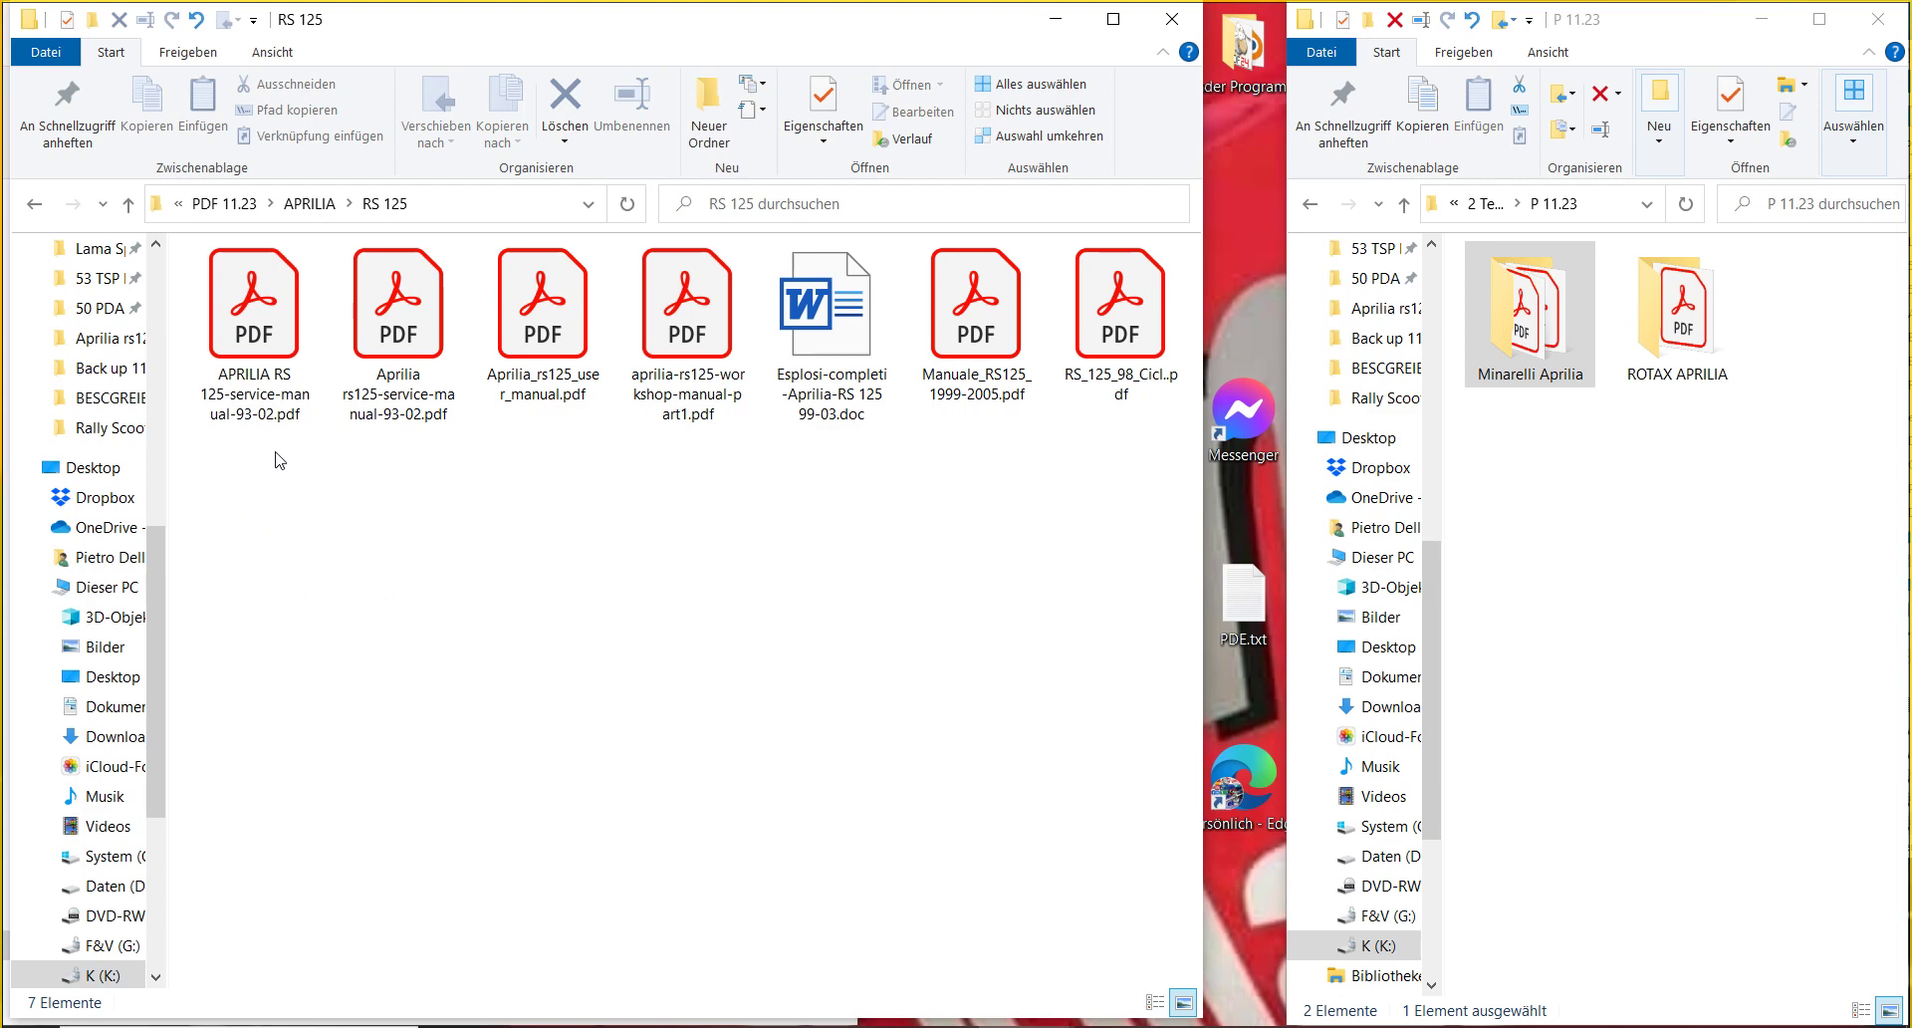
click(276, 401)
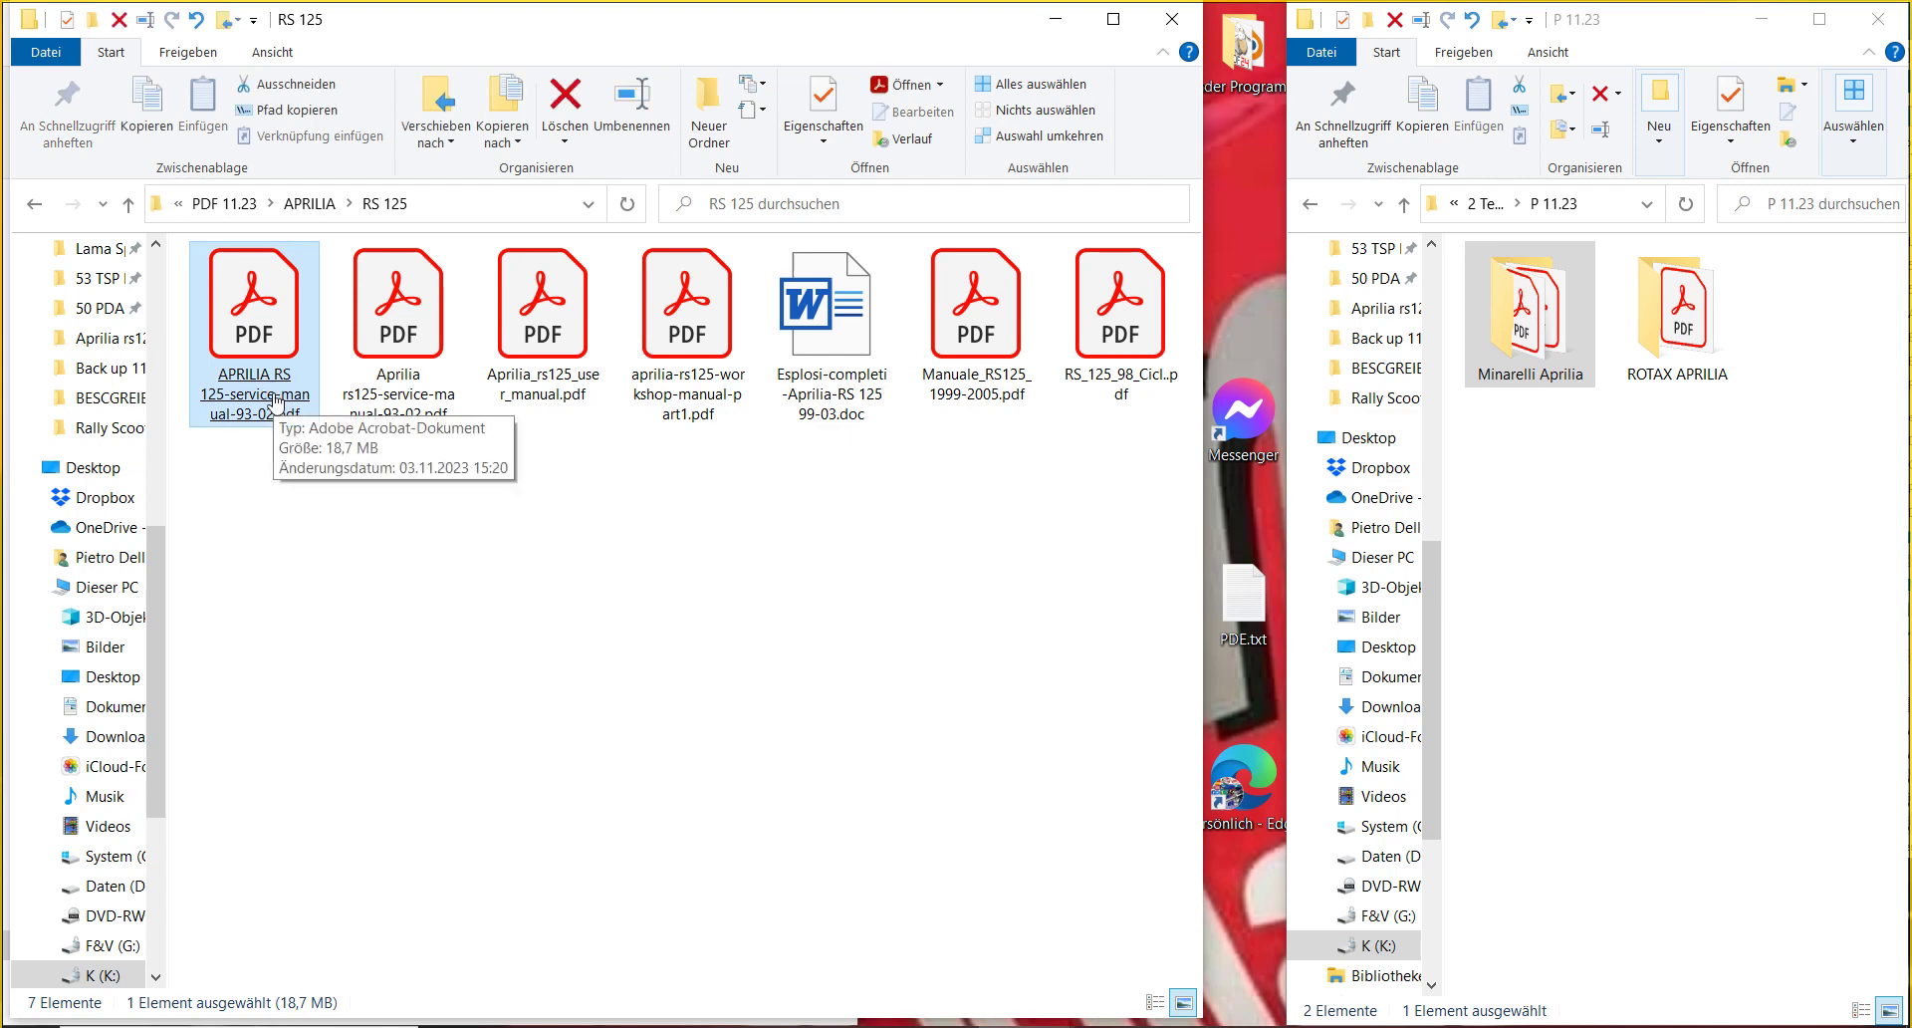
click(396, 384)
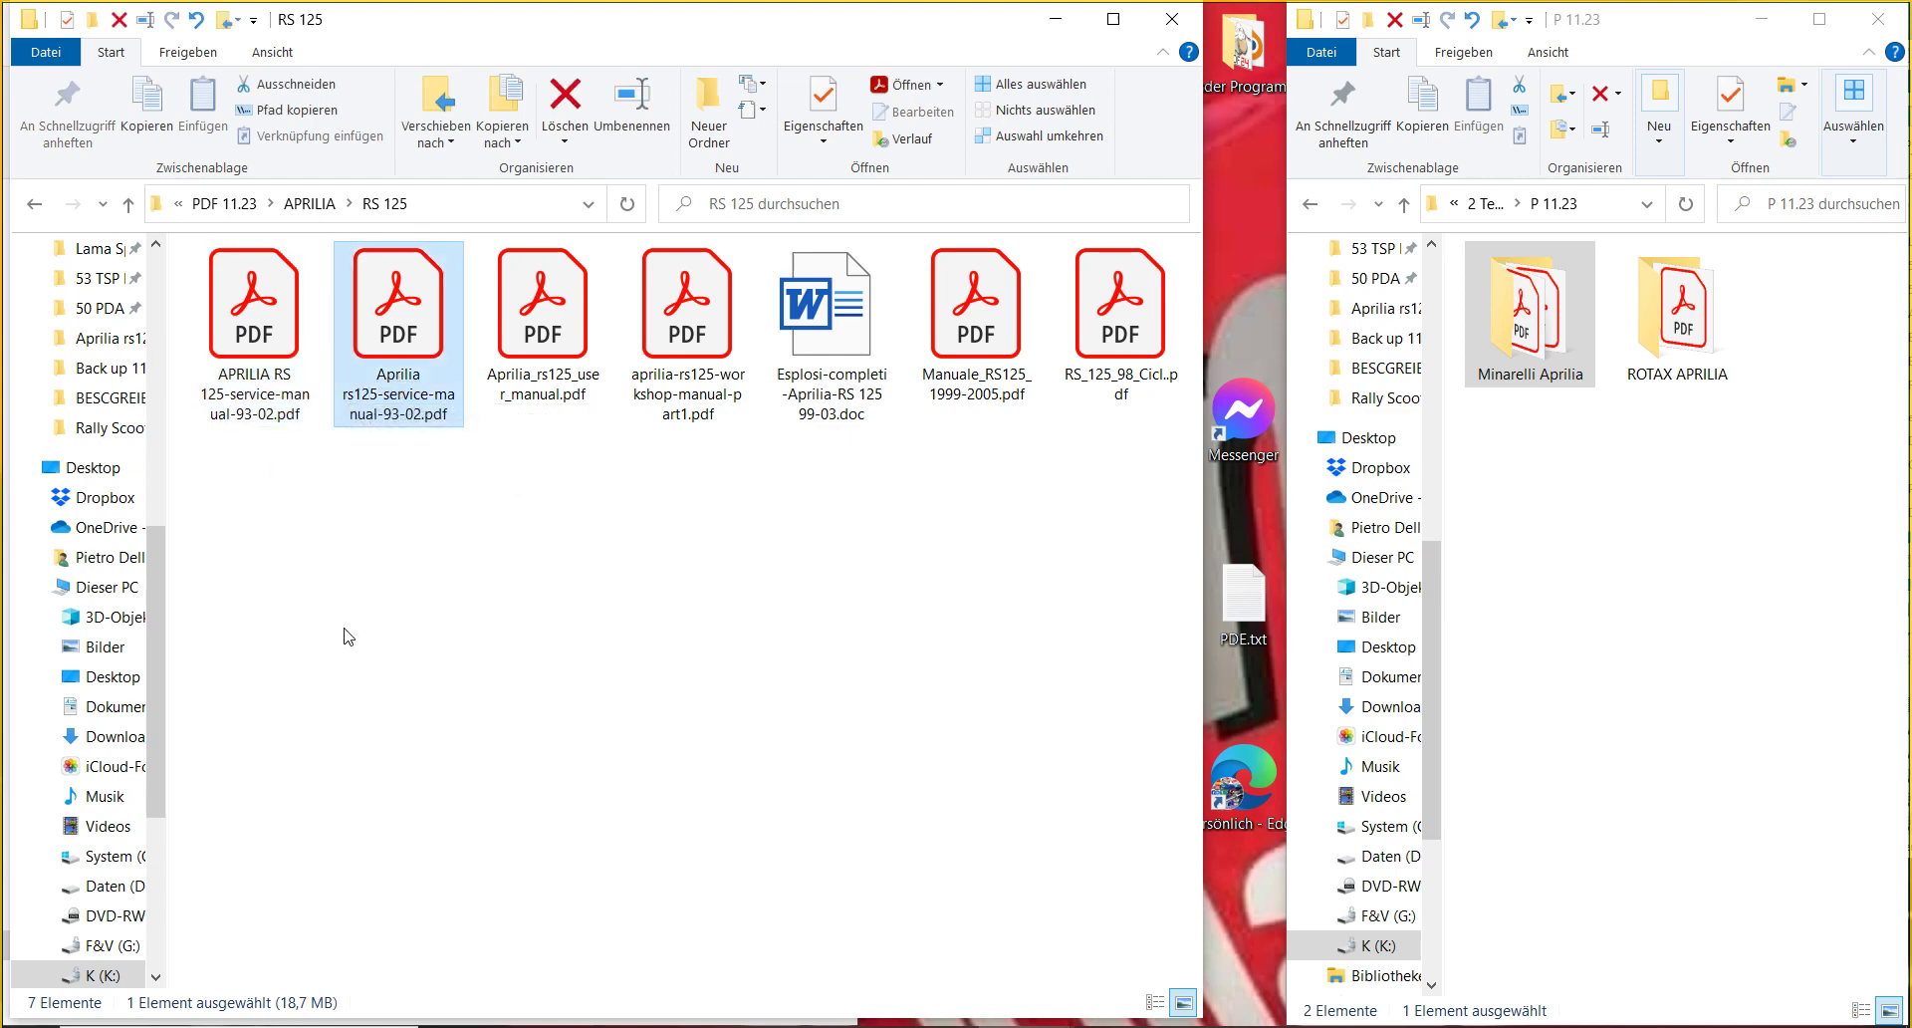
click(276, 384)
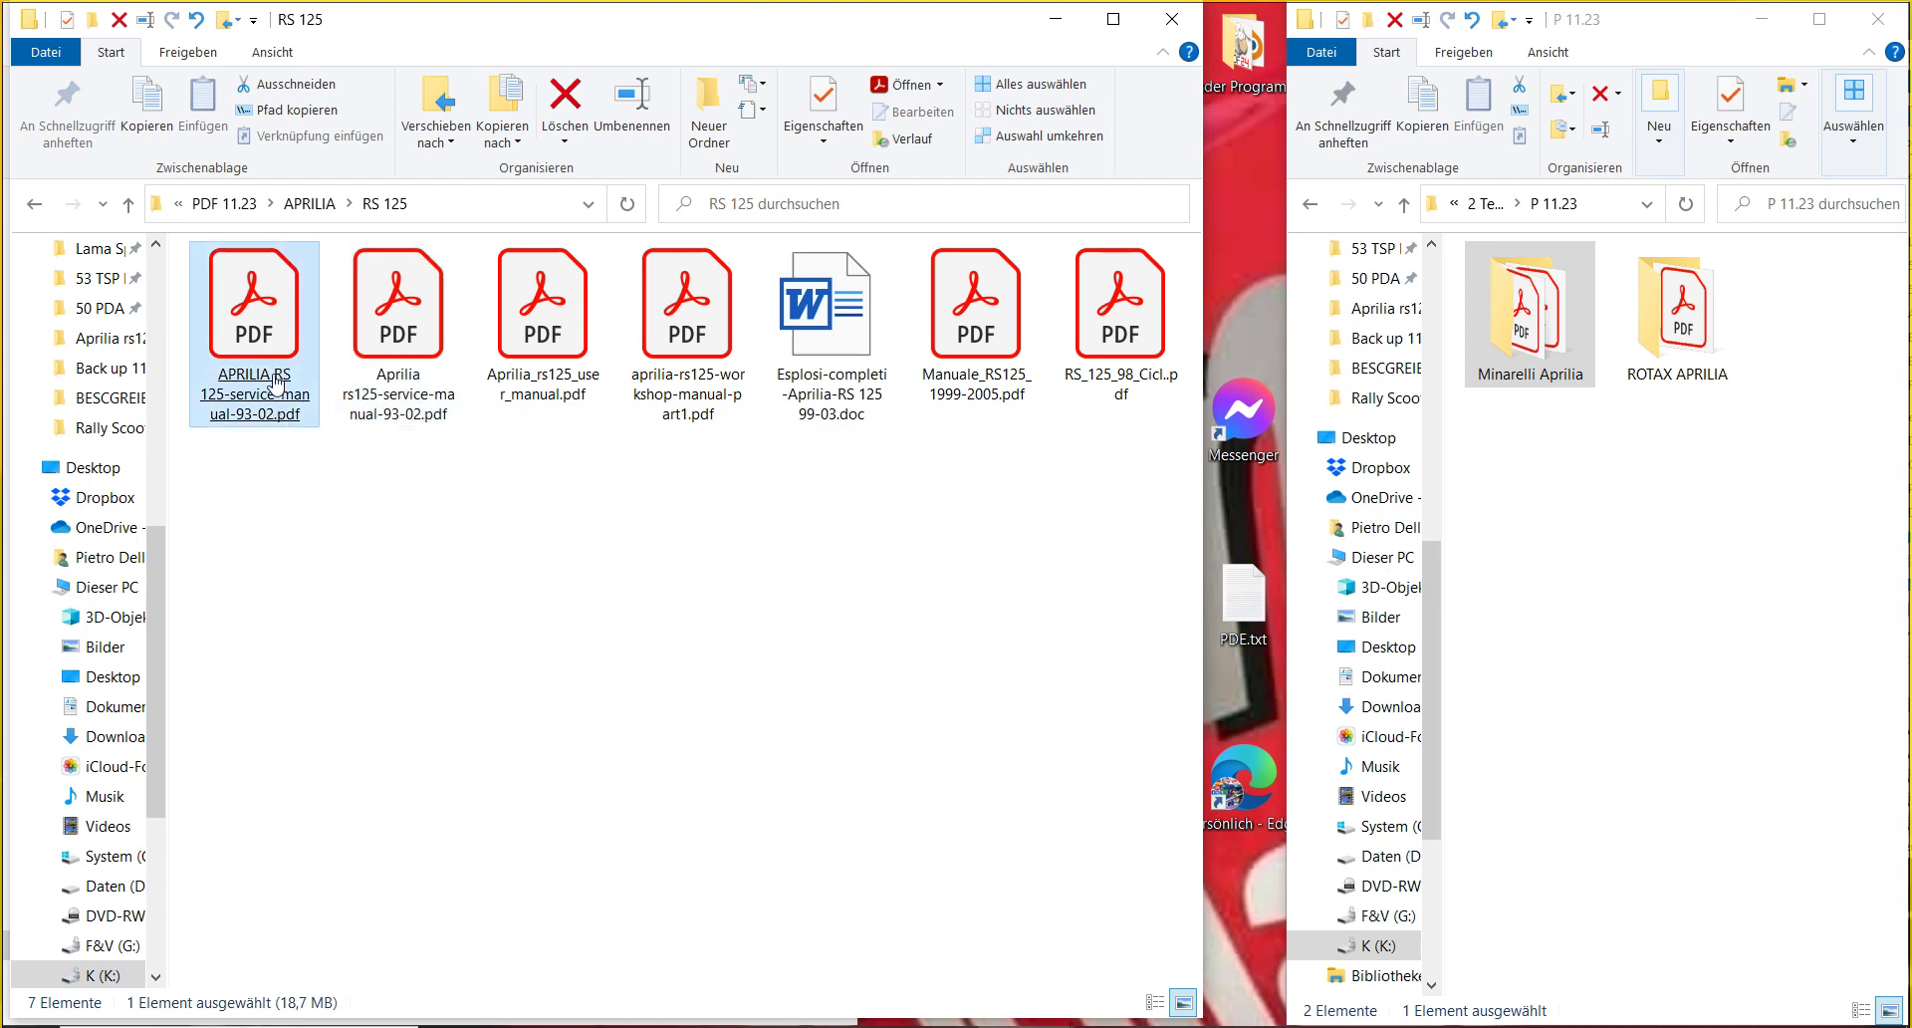
click(384, 350)
double_click(382, 356)
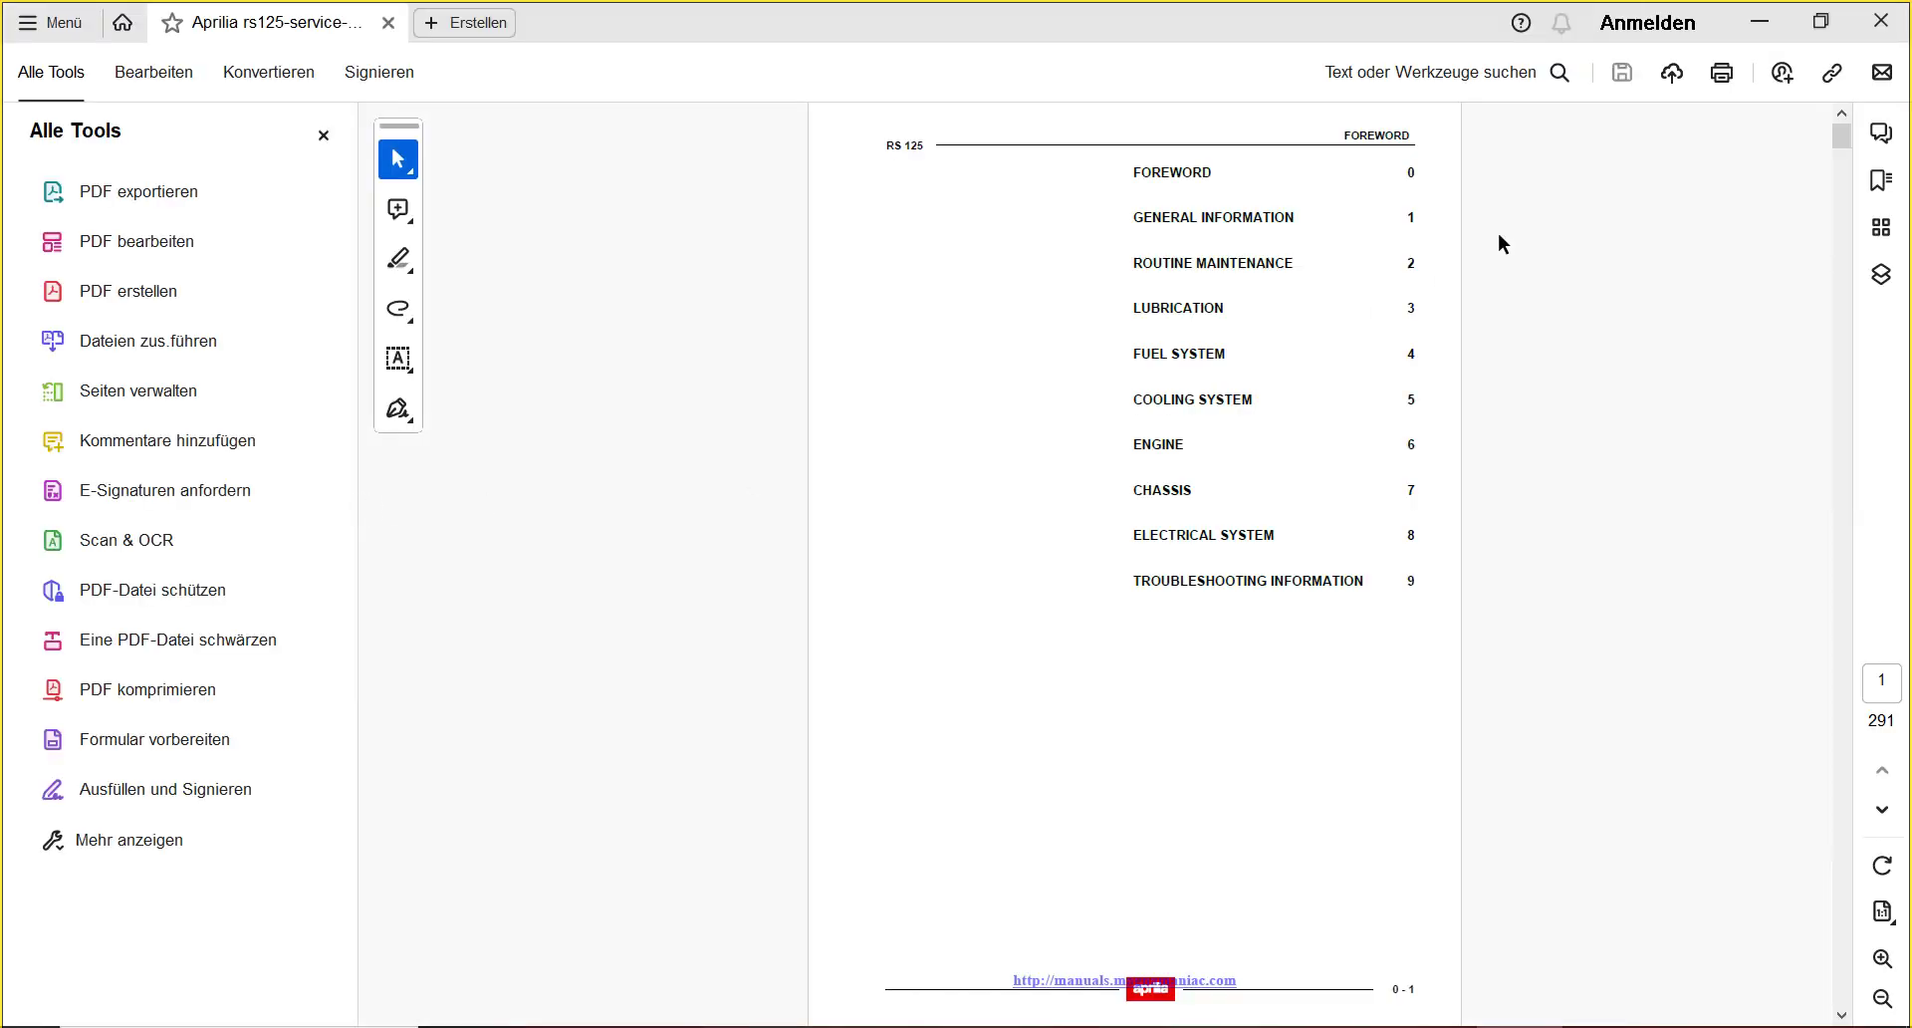
click(1882, 21)
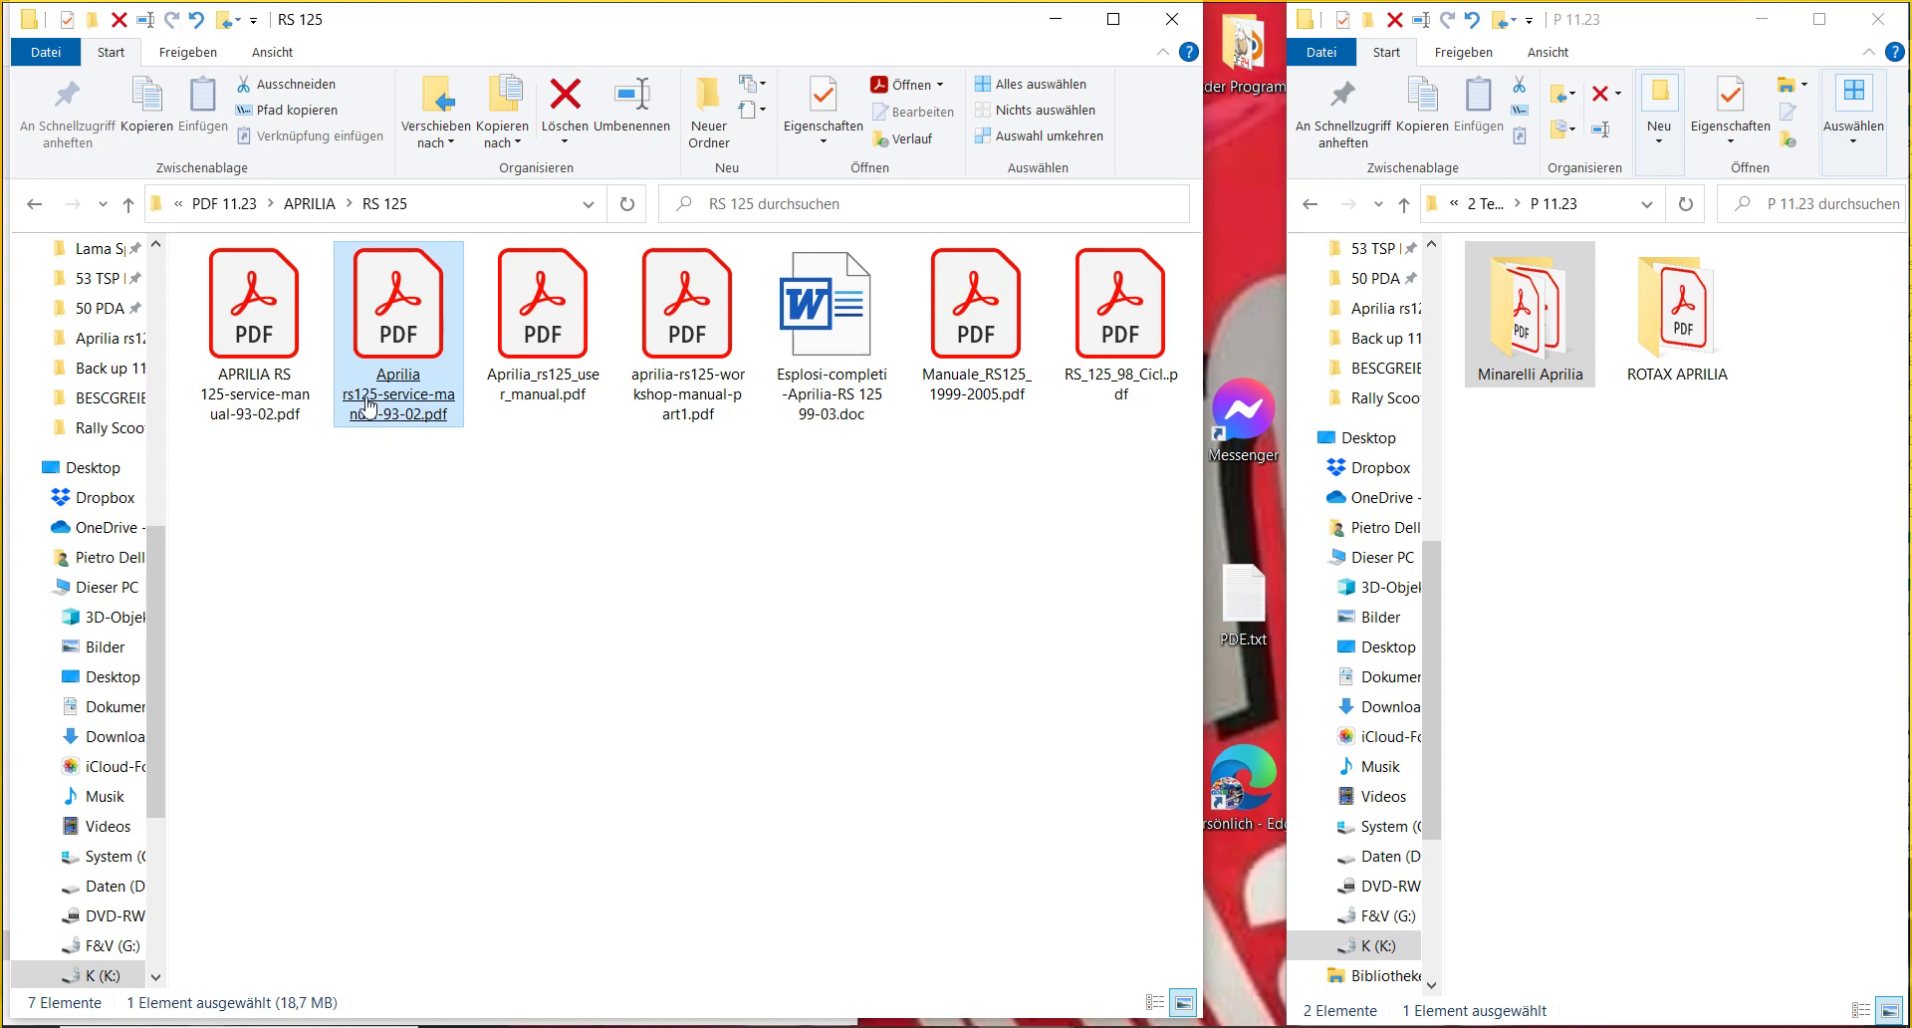
double_click(289, 349)
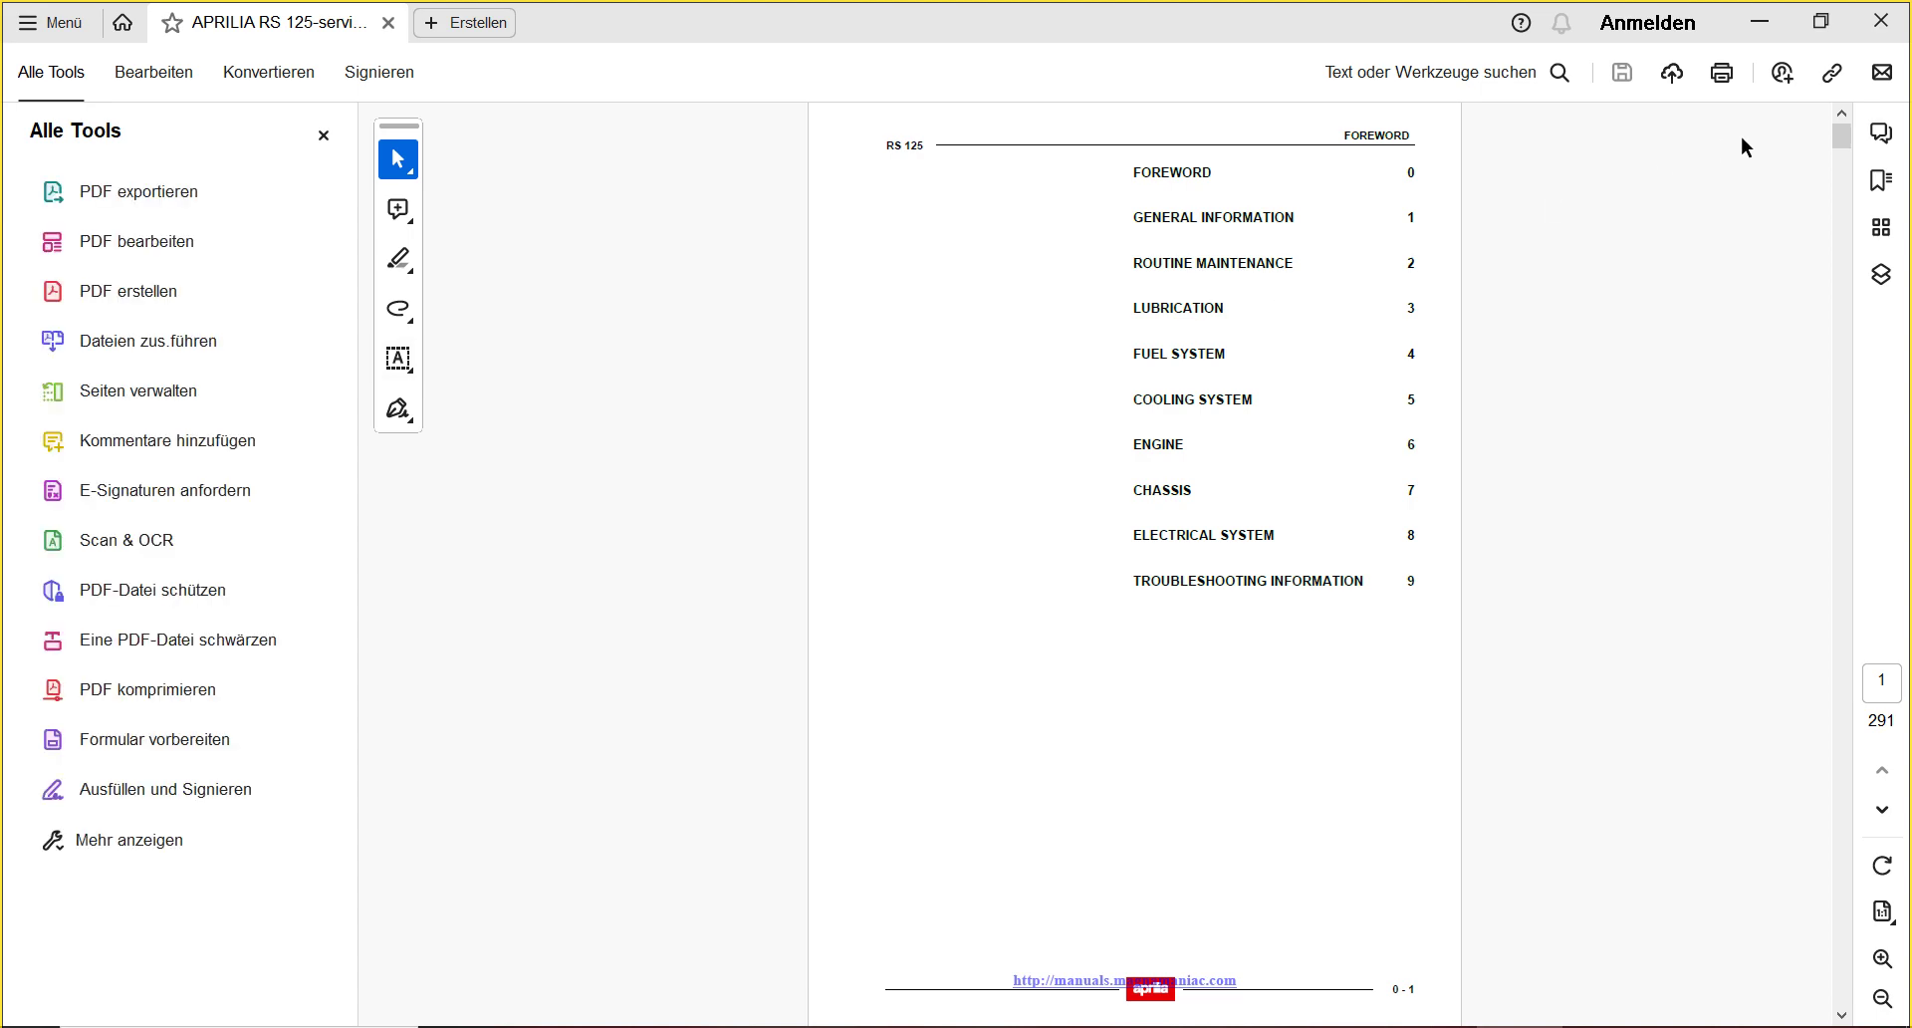
click(1881, 20)
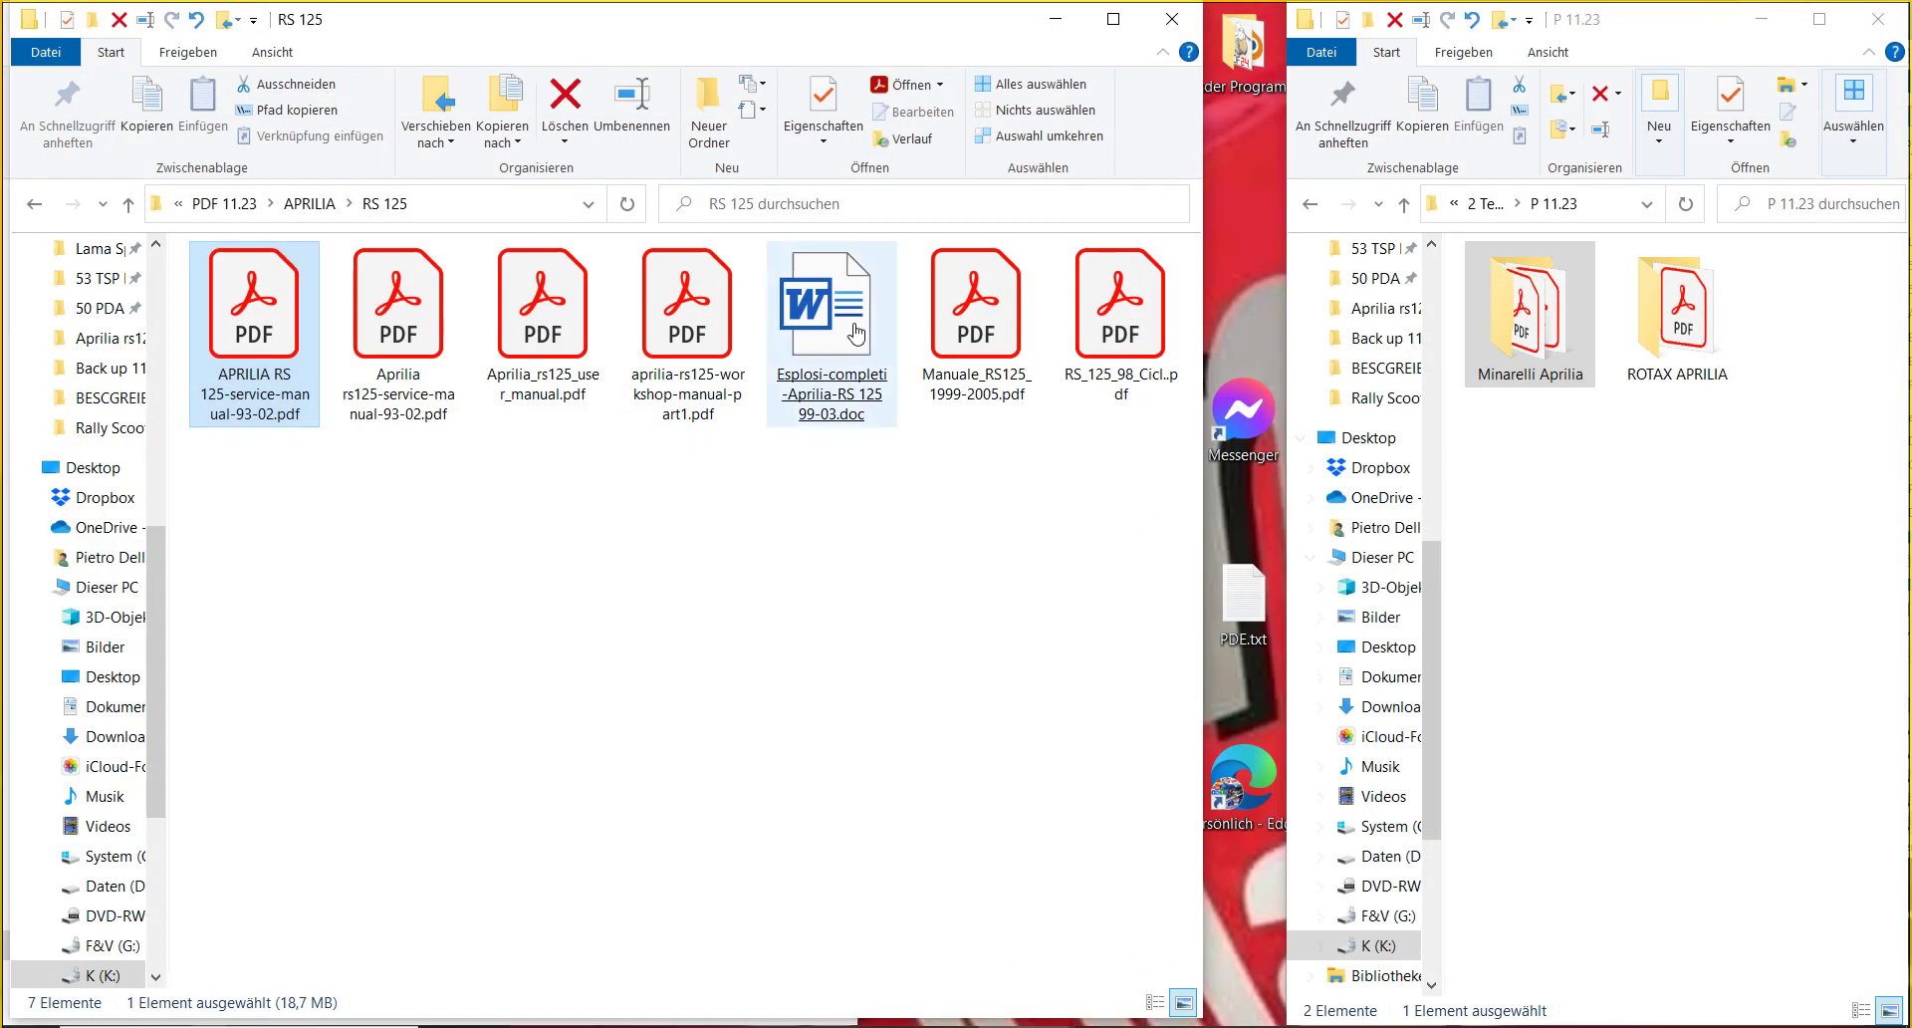
- Recheck Aprilia rs125-service-manual-93-02.pdf and delete this duplicate from the RS 125 folder
click(391, 314)
click(391, 315)
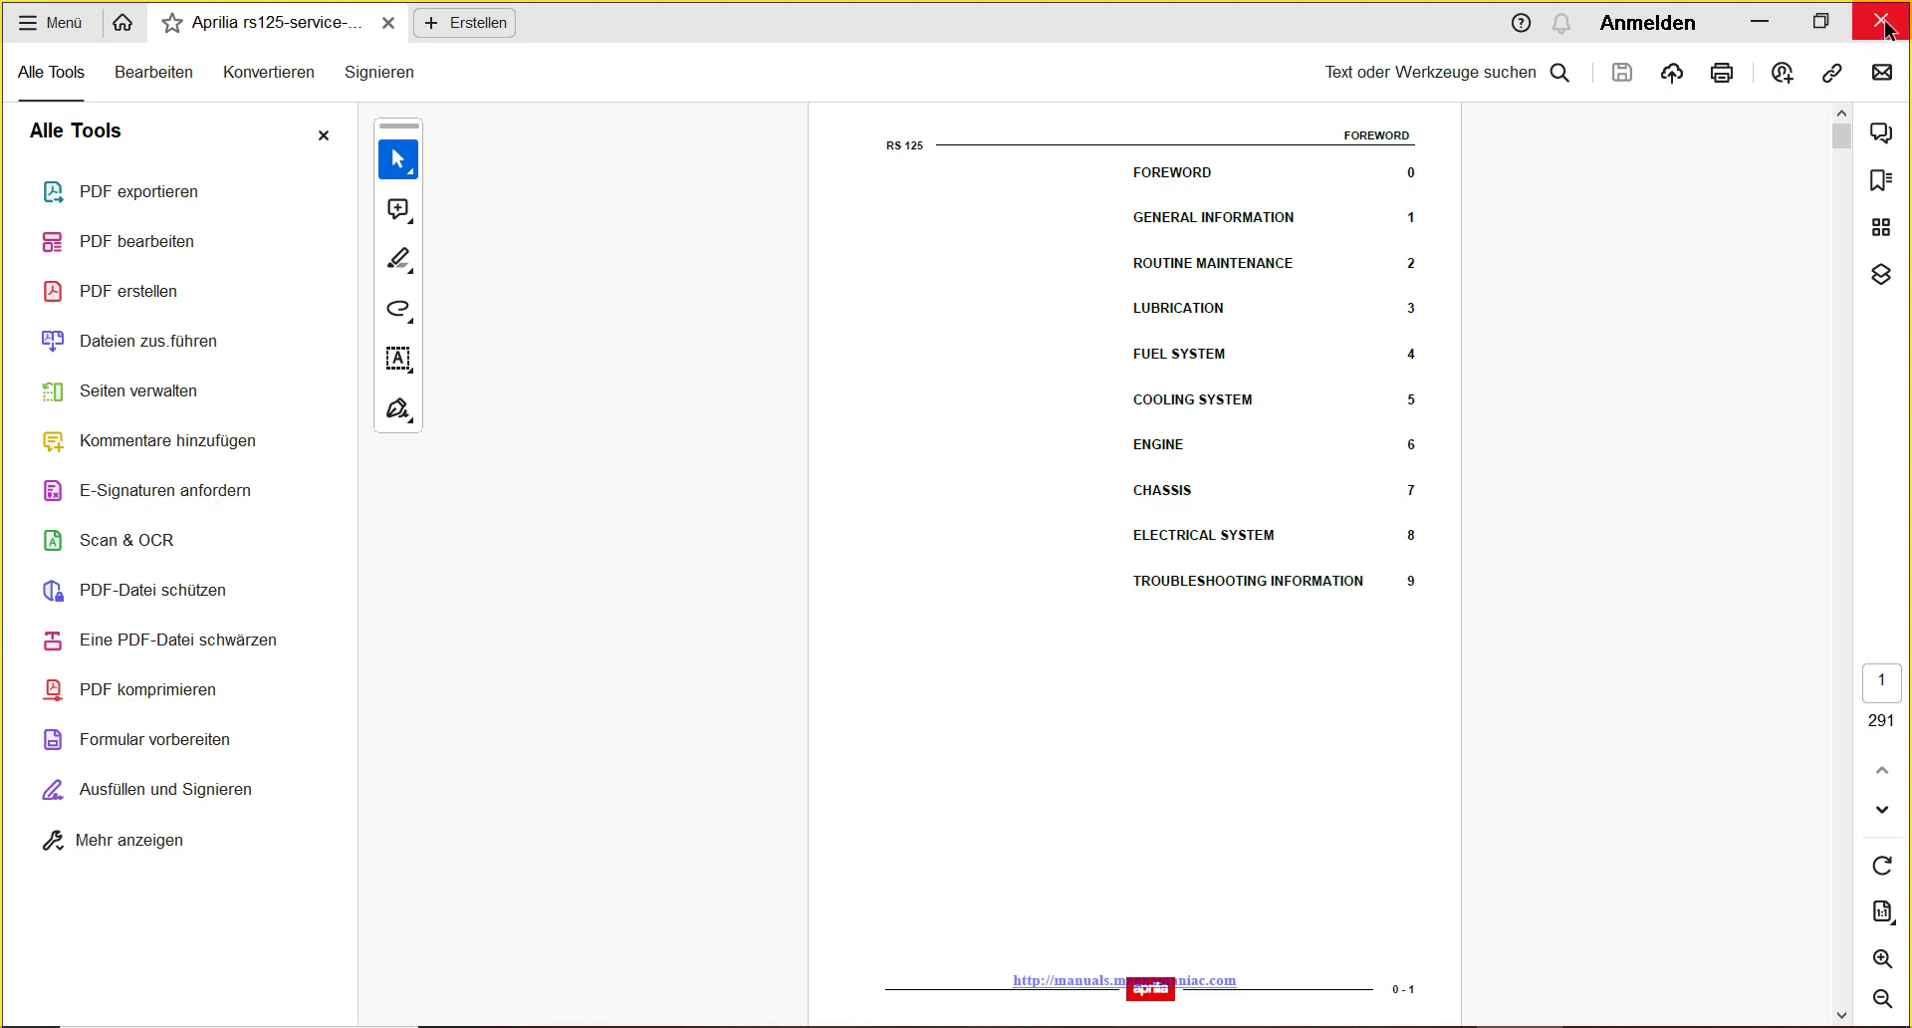
click(1760, 21)
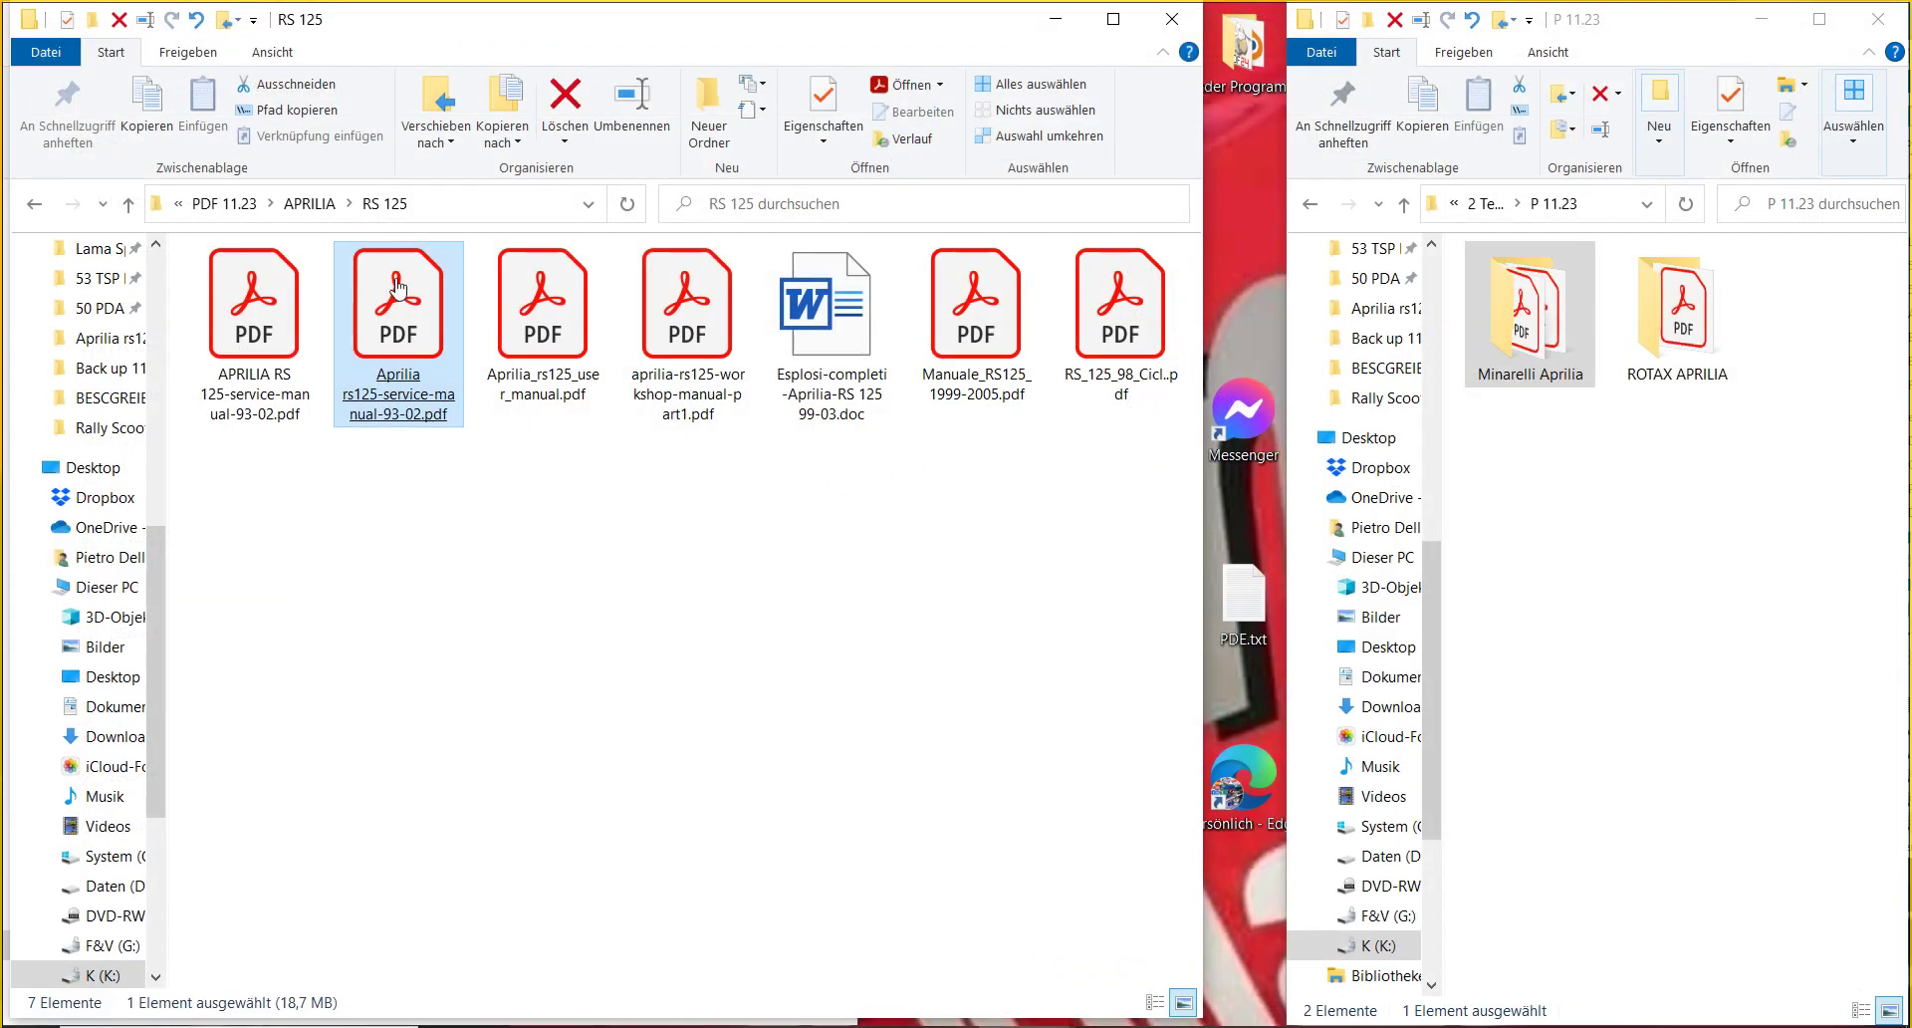
click(565, 99)
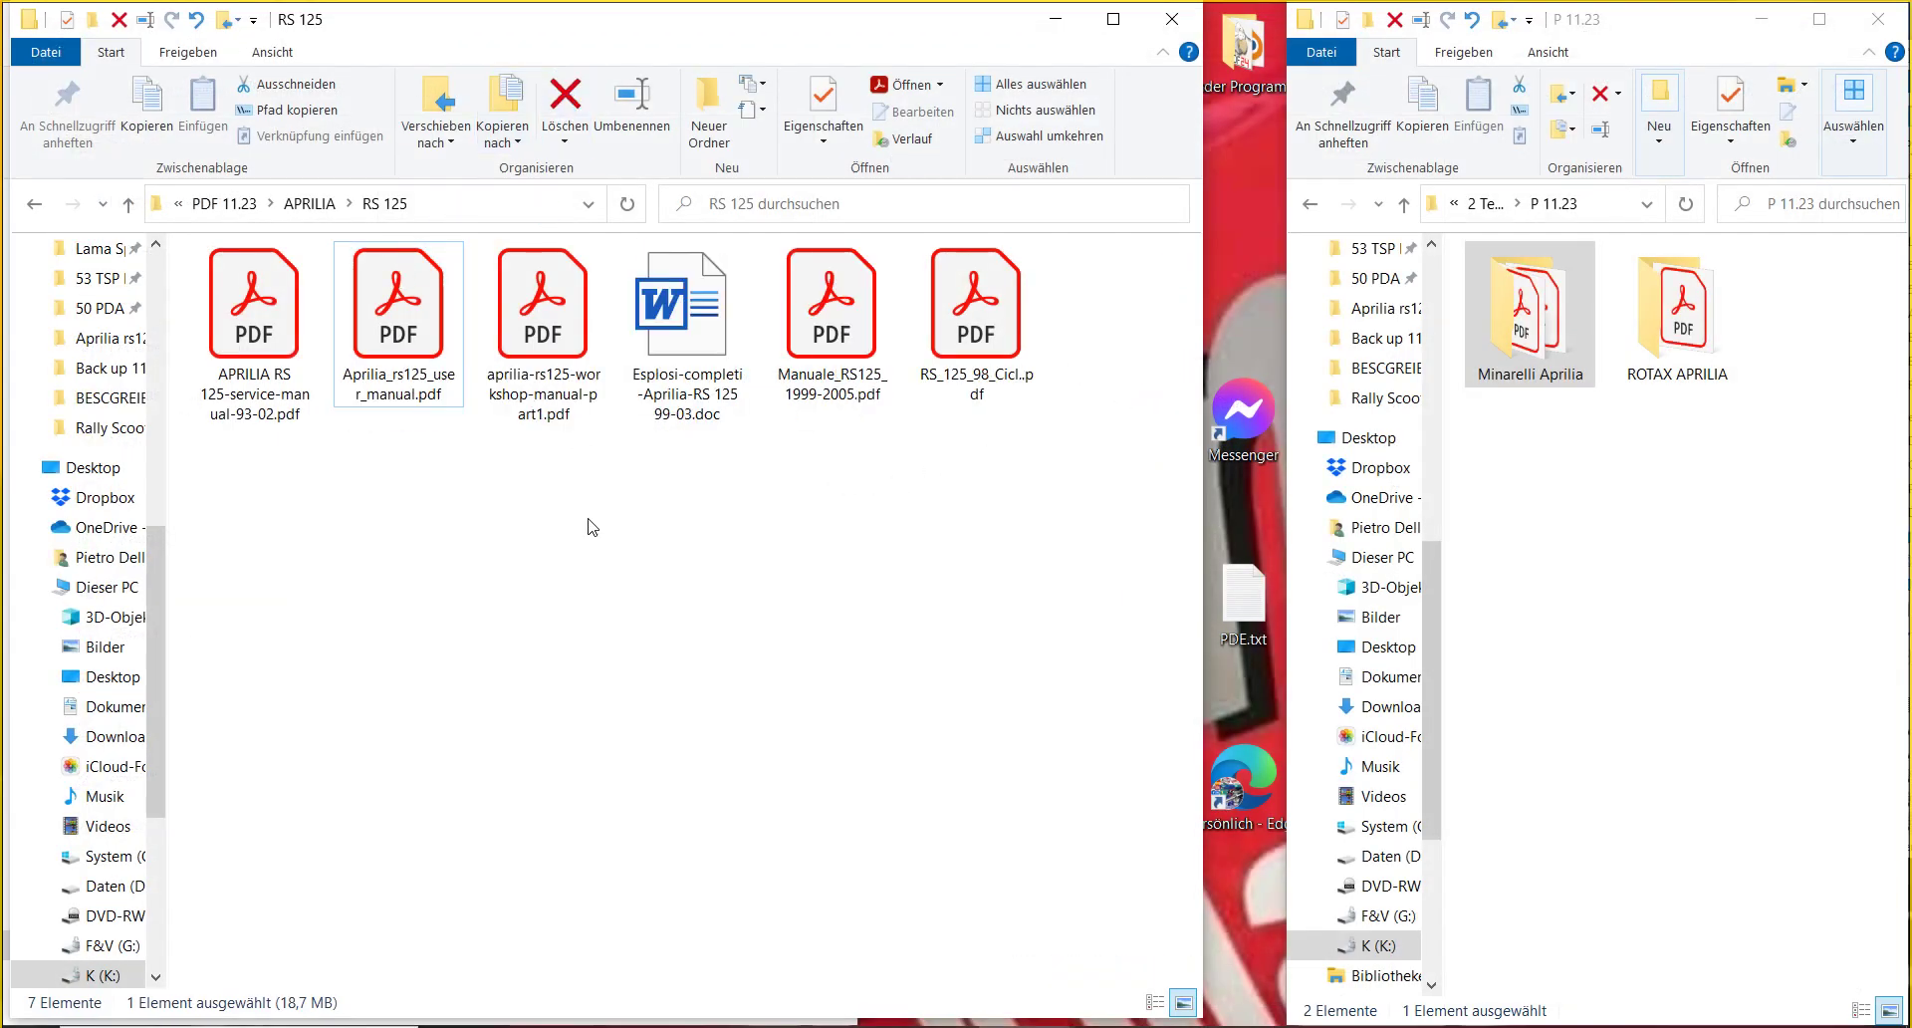
- Open Aprilia_rs125_user_manual.pdf, review it up to the instruments and indicators table on page 16, and close it
click(432, 403)
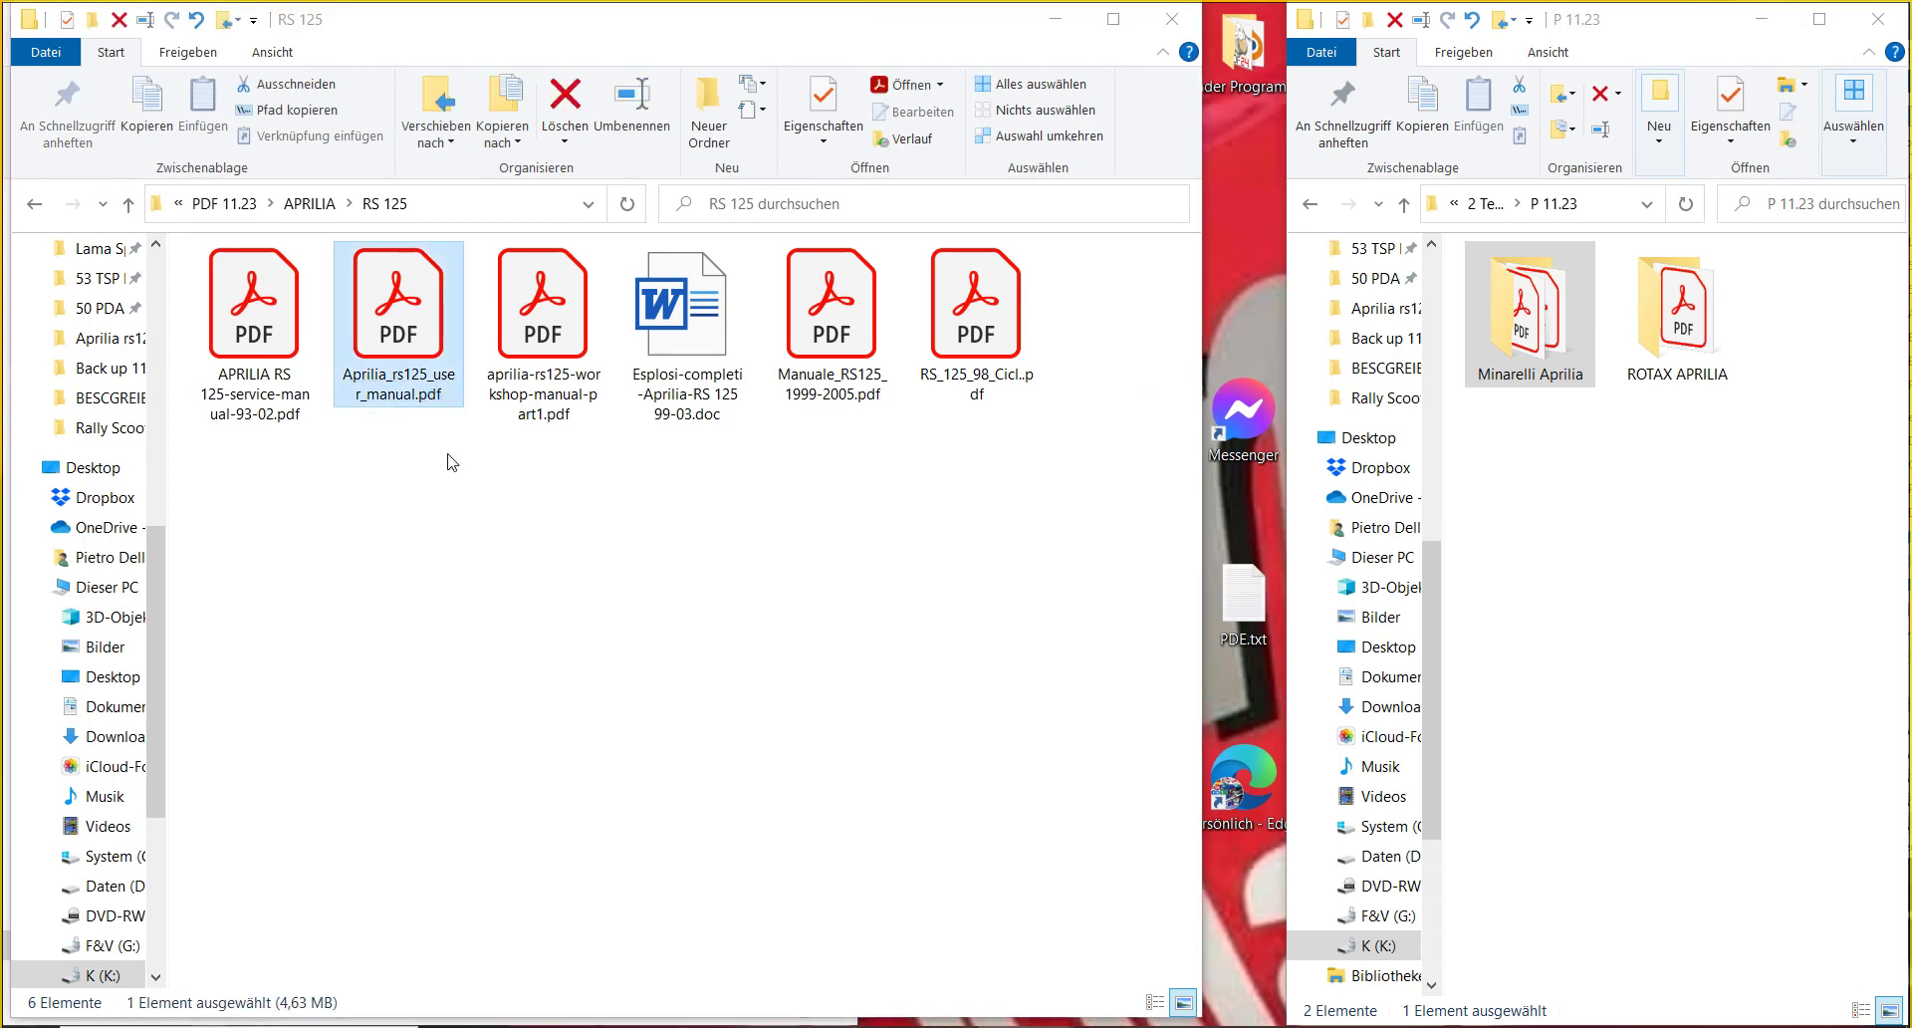
key(Return)
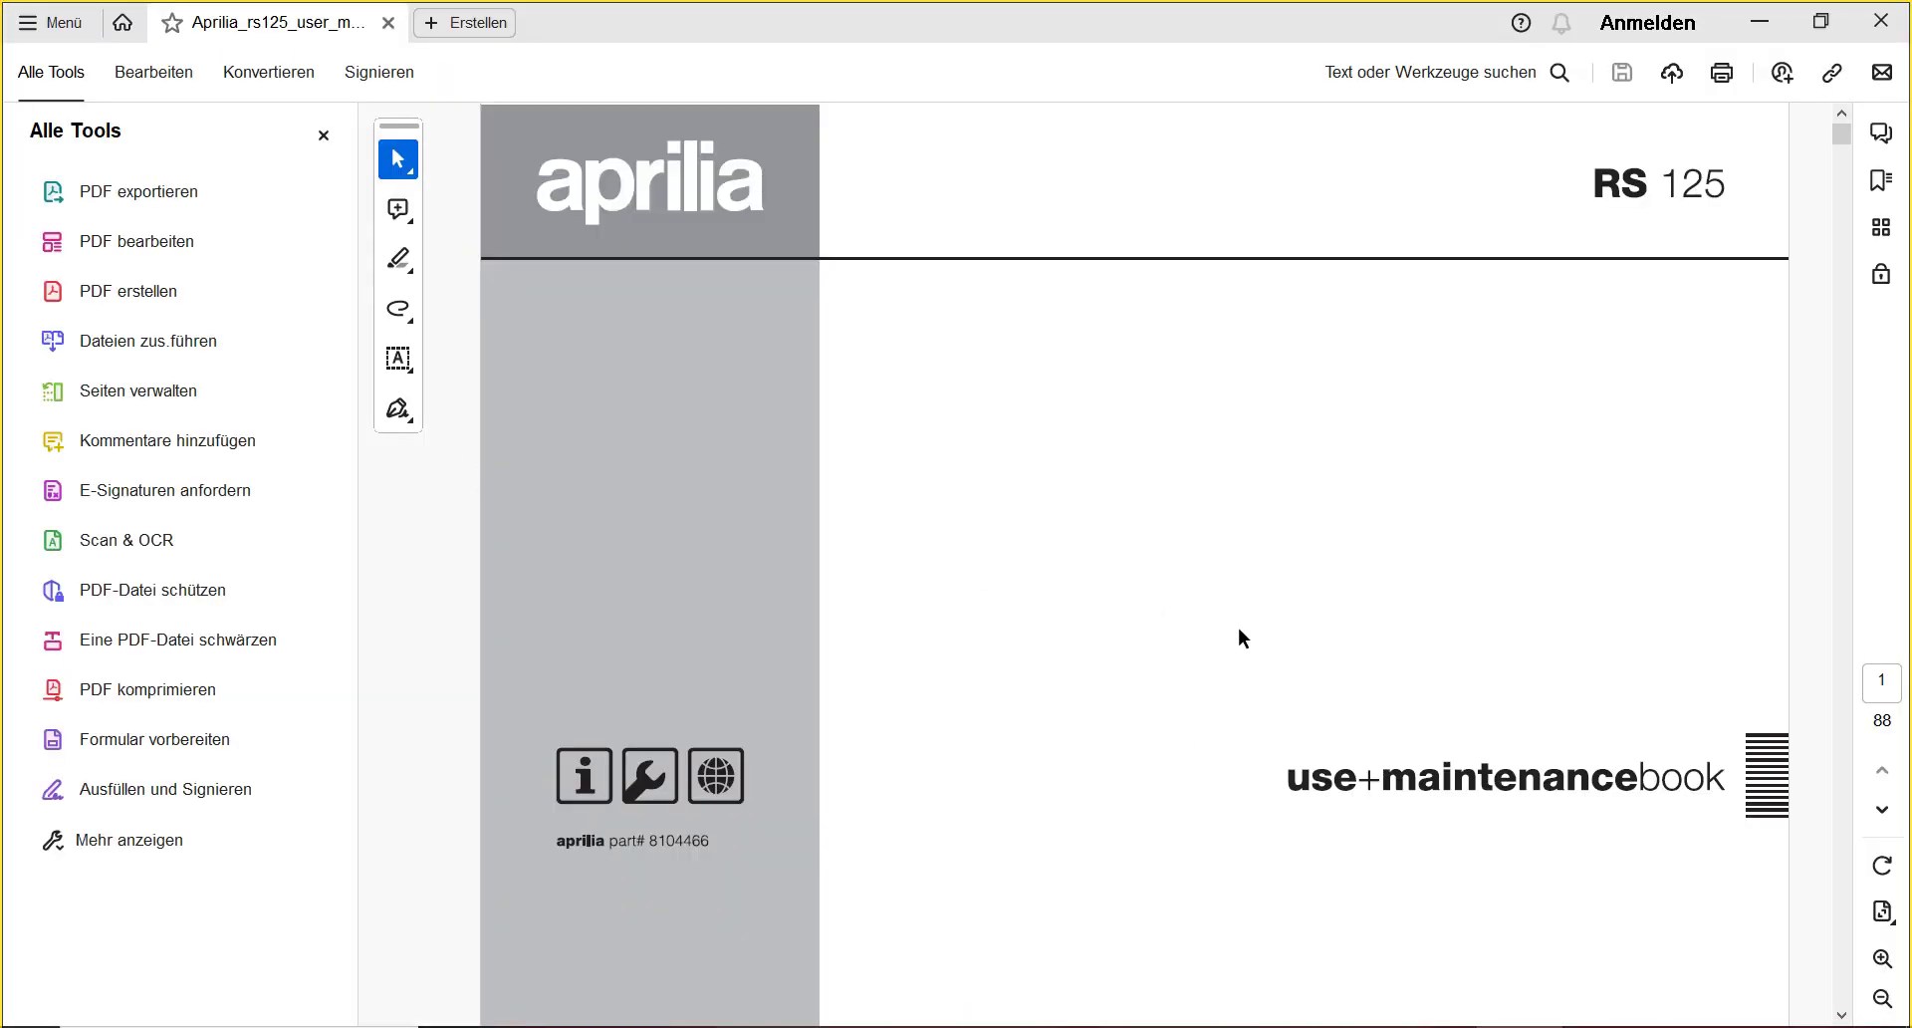
scroll(1248, 629, down, 5)
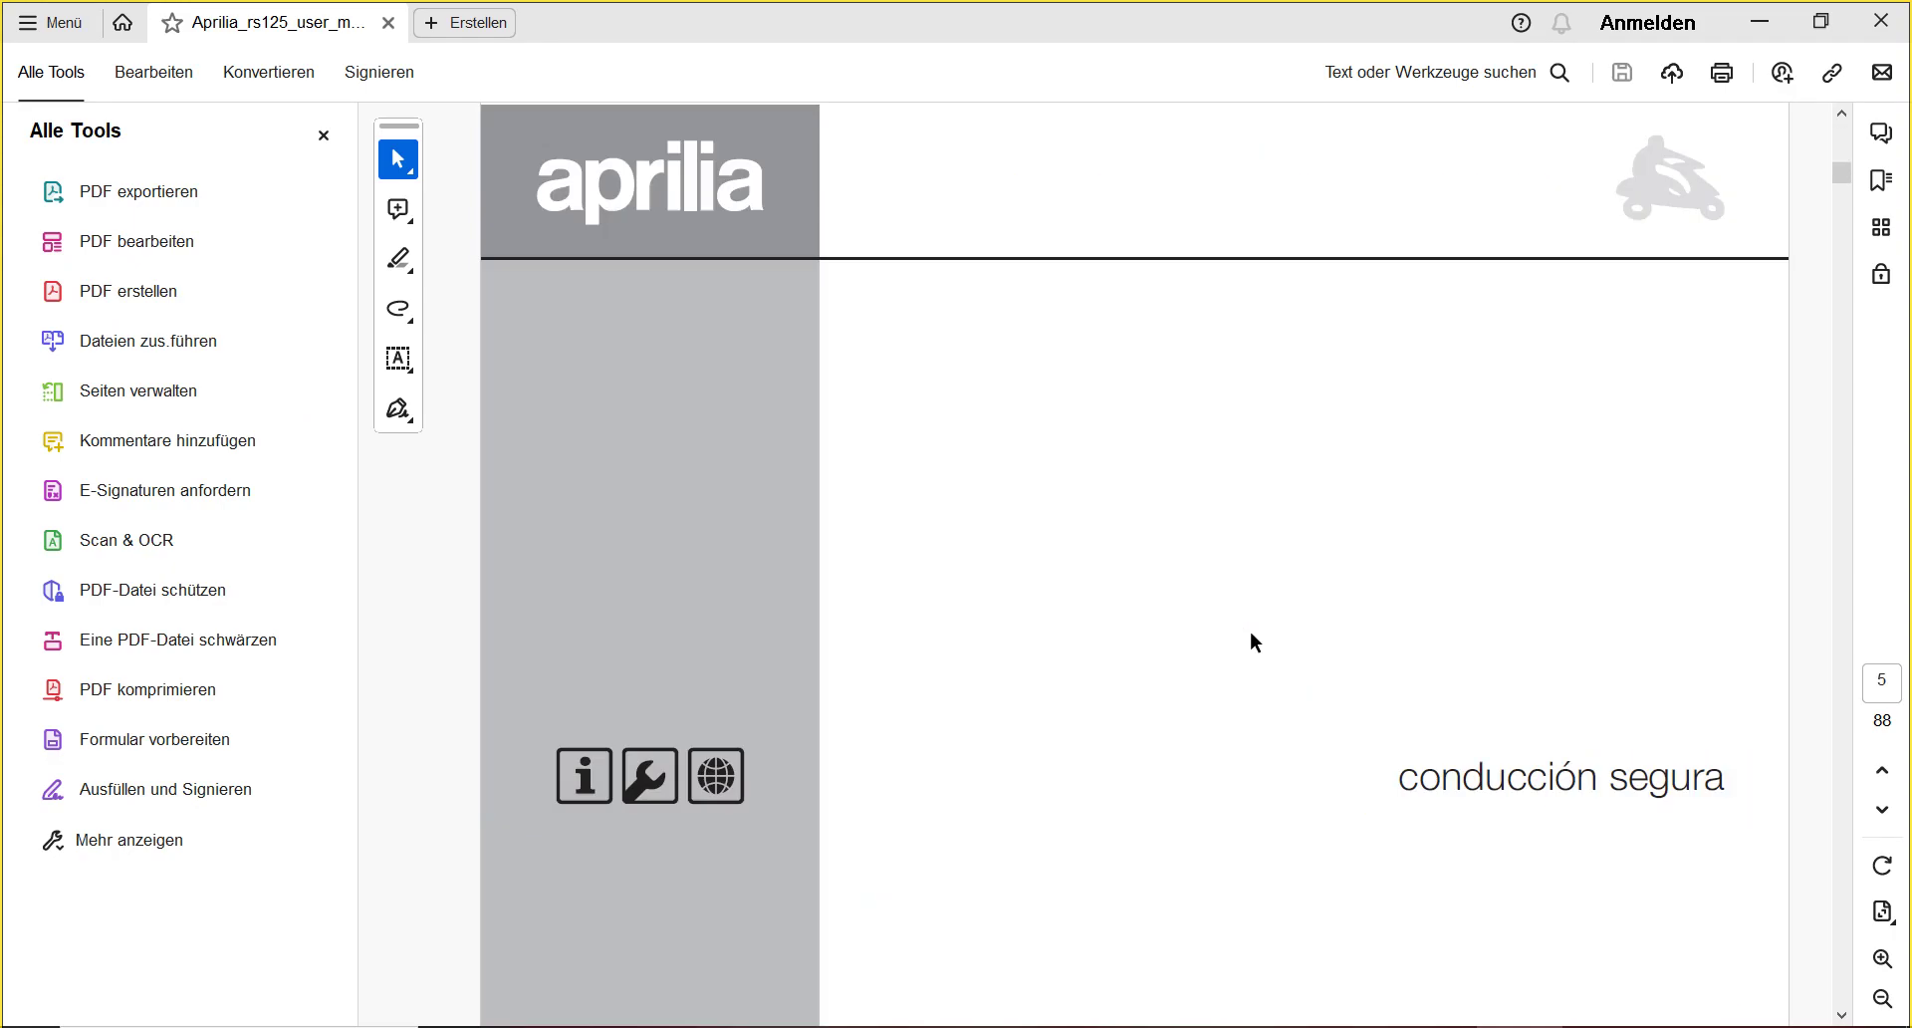
scroll(1252, 634, down, 7)
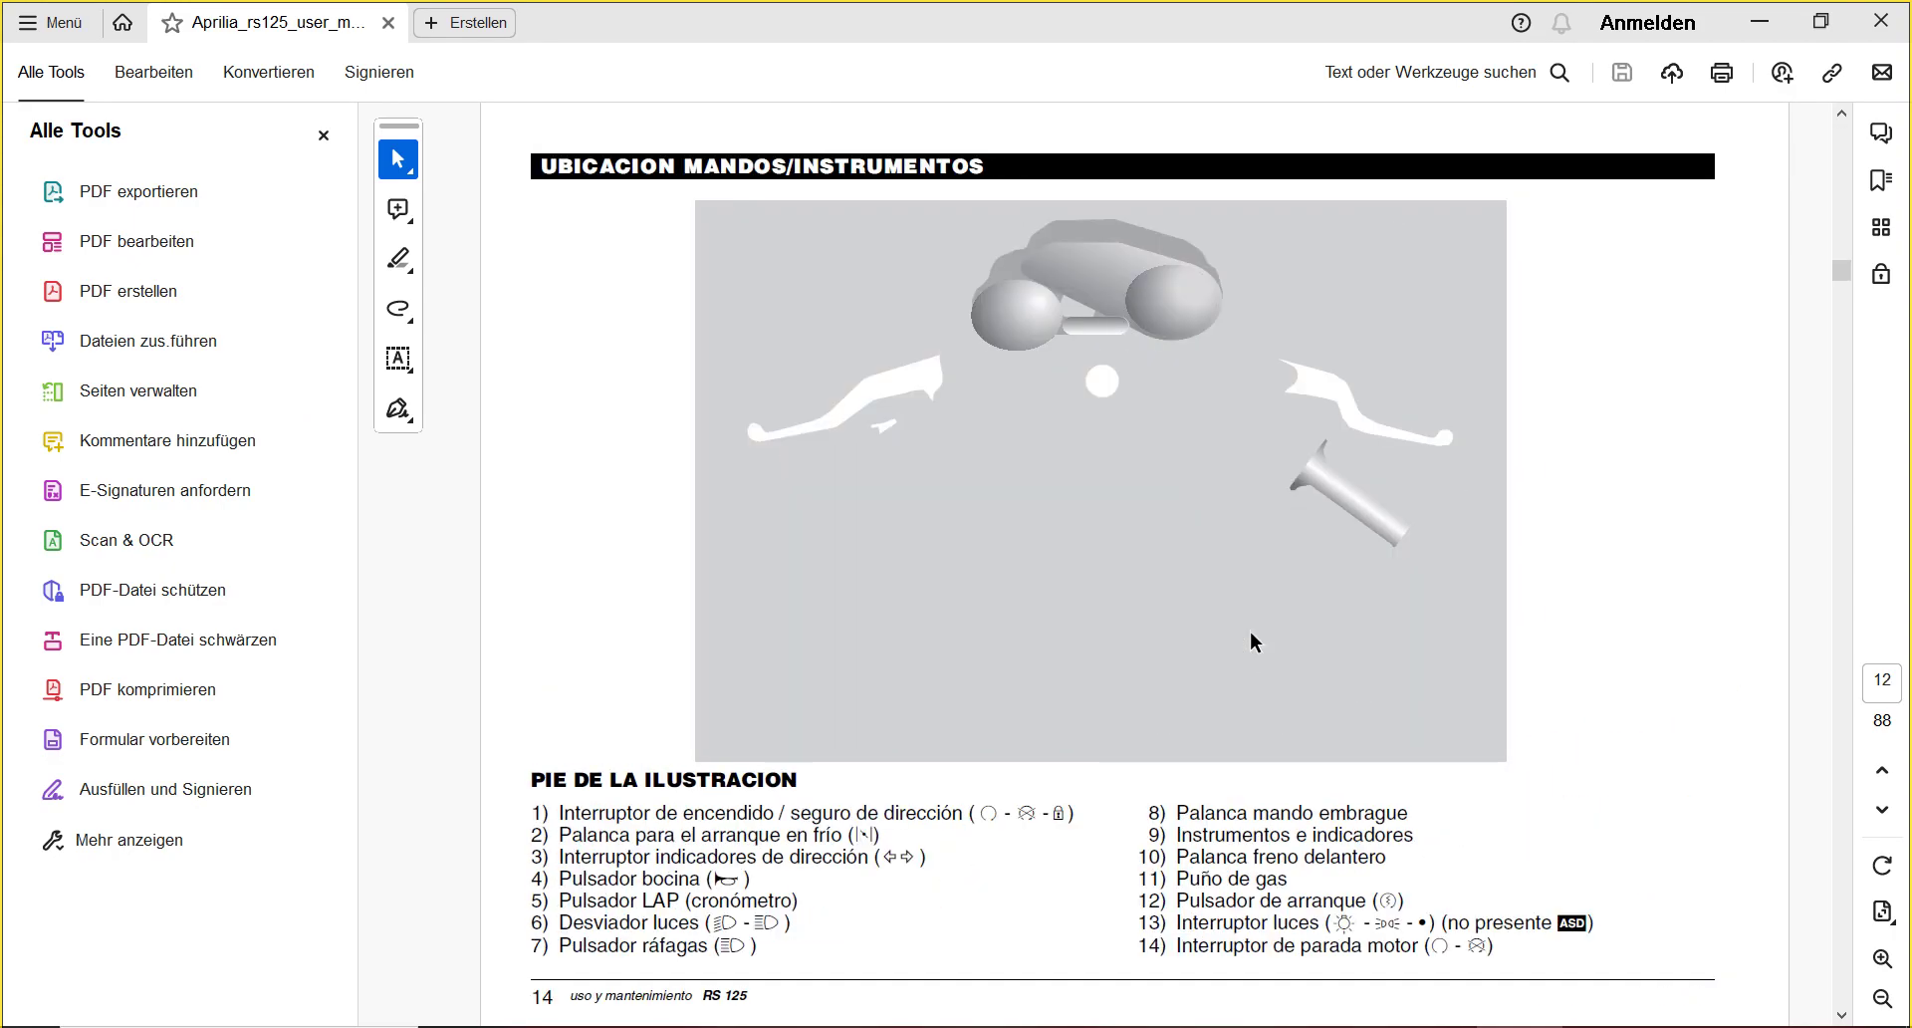
scroll(1251, 630, down, 4)
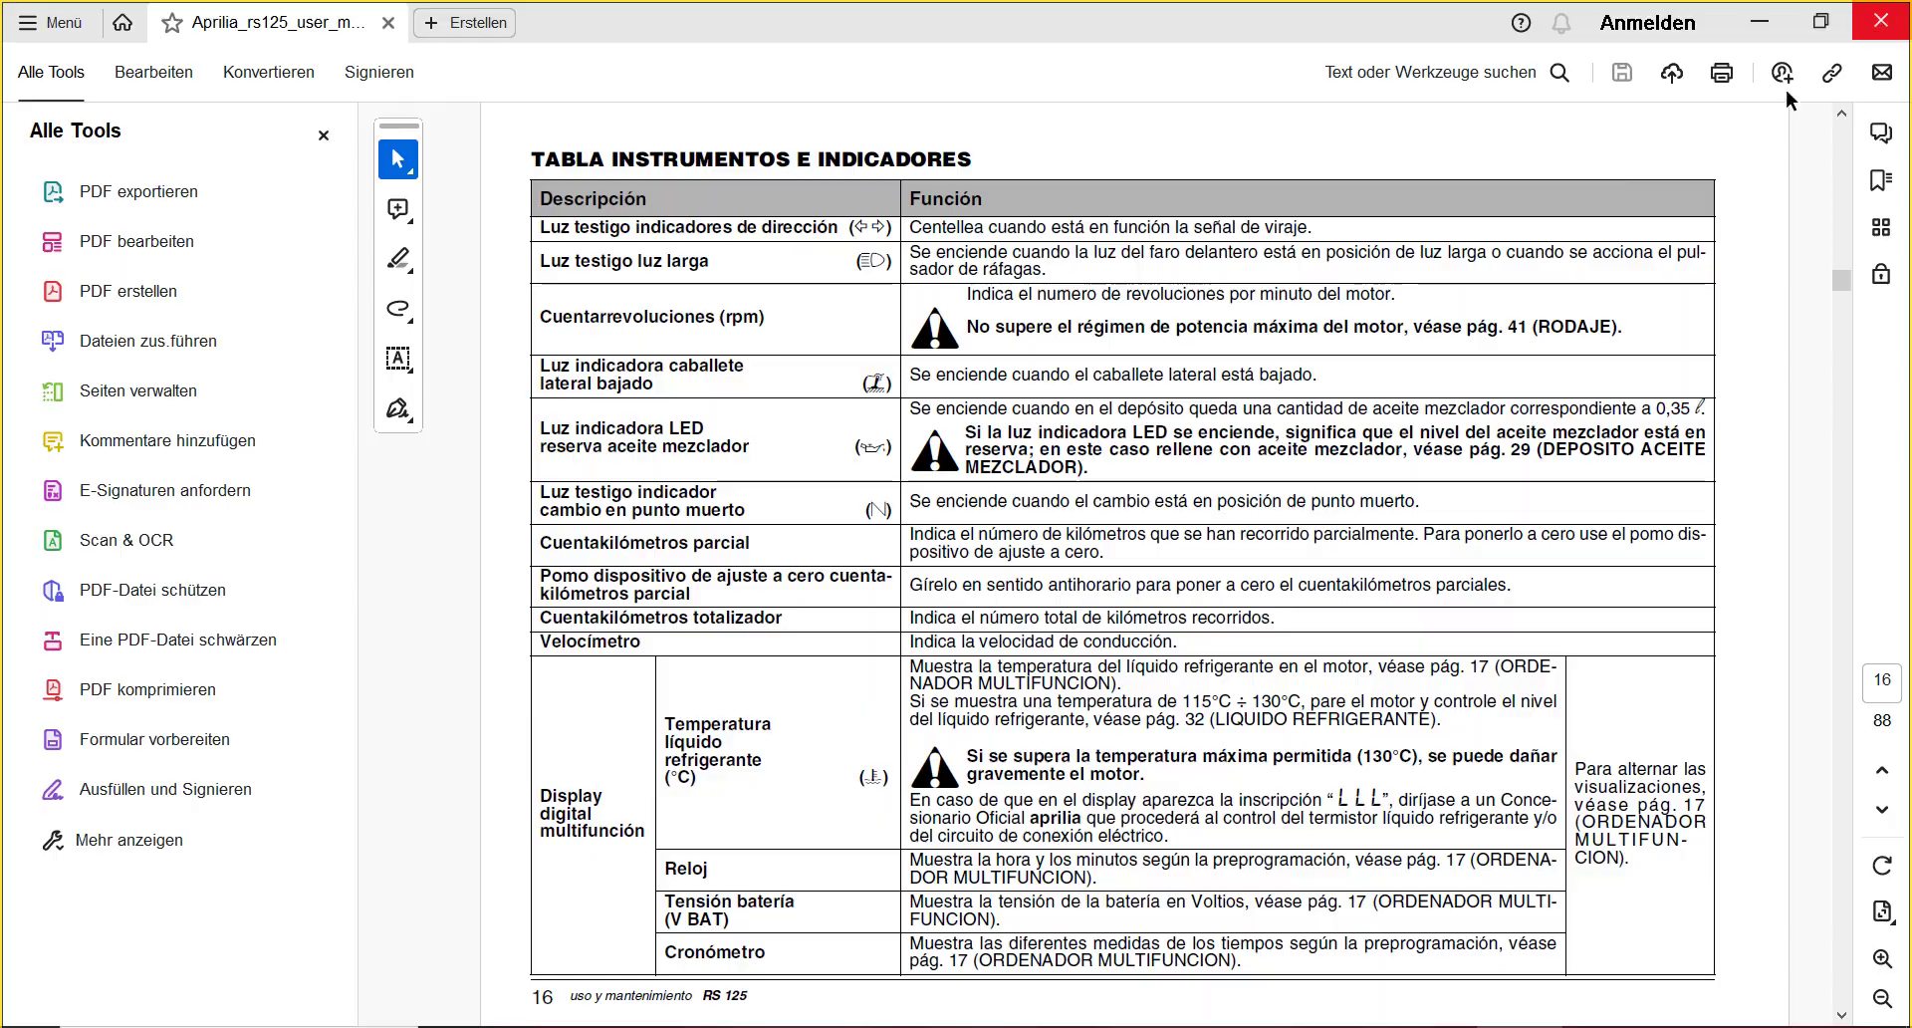
click(1880, 20)
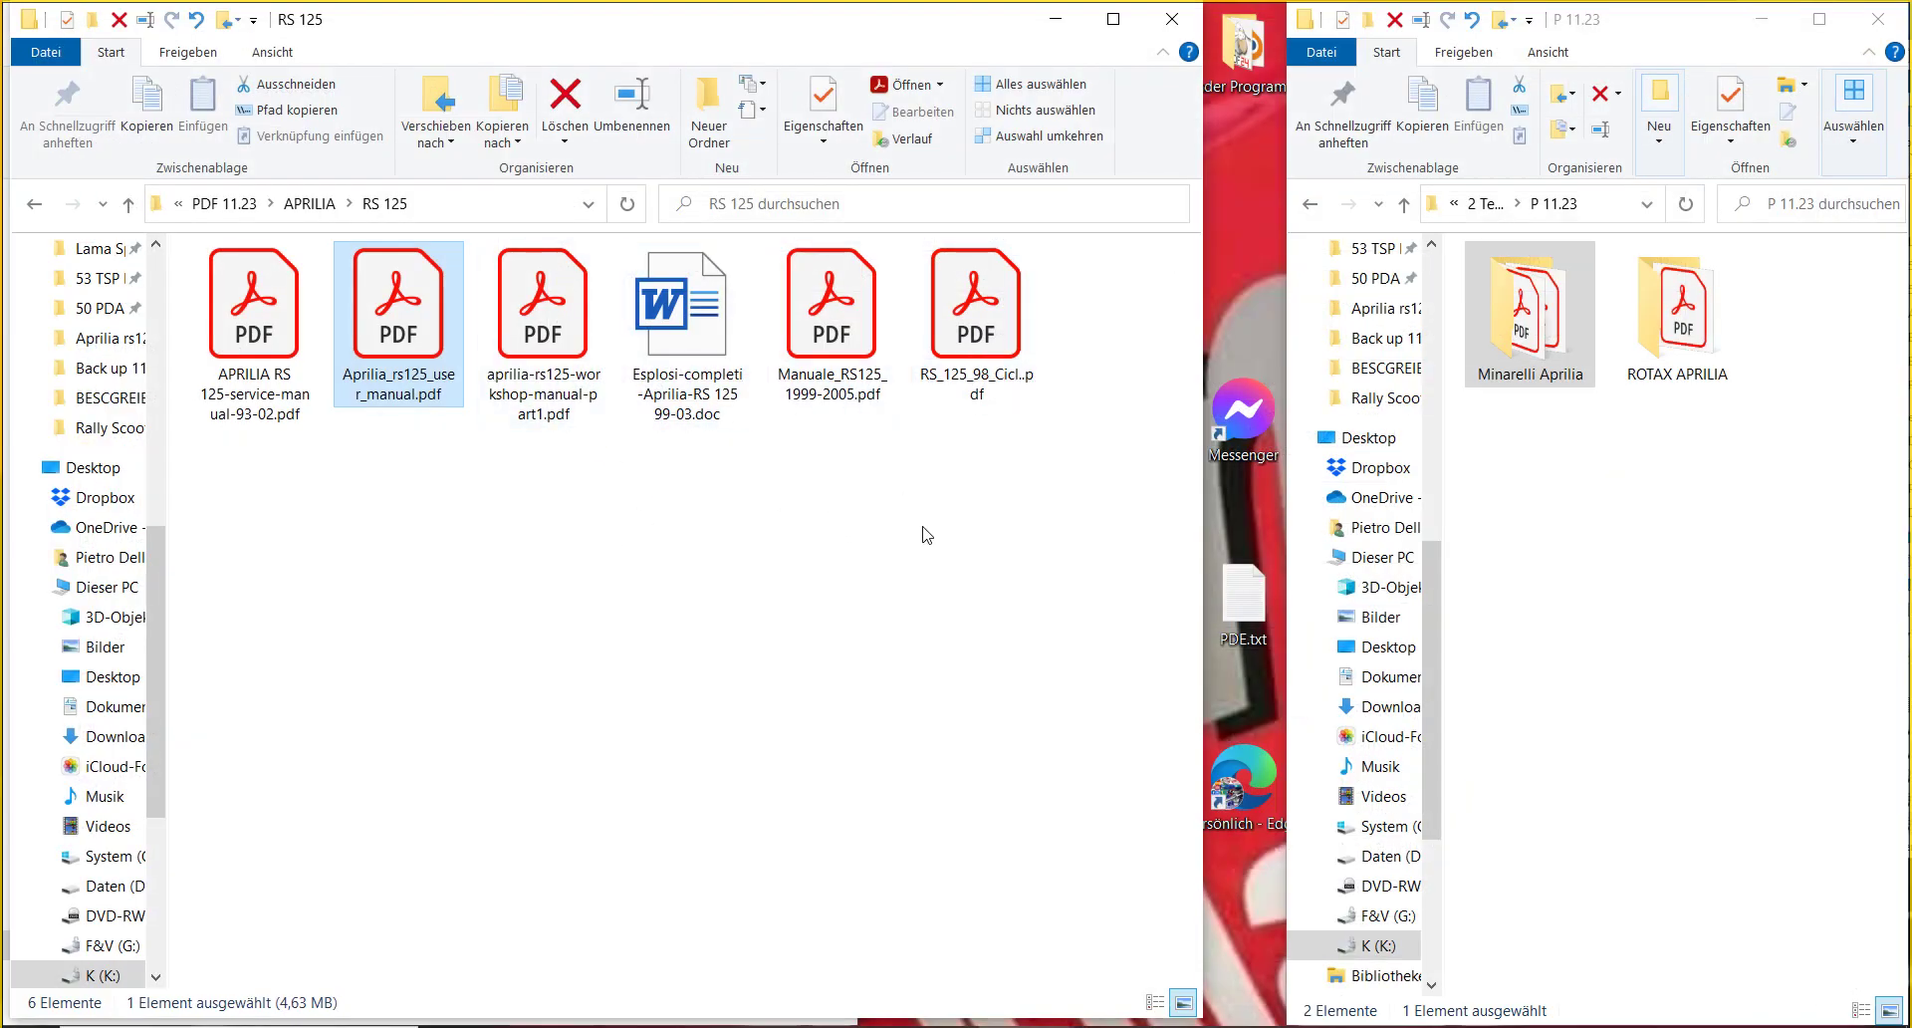
- Open aprilia-rs-50-minarelli-am6pdf.pdf from the RS 50 folder, review it enlarged up to the parts table on page 4, and close it
click(306, 204)
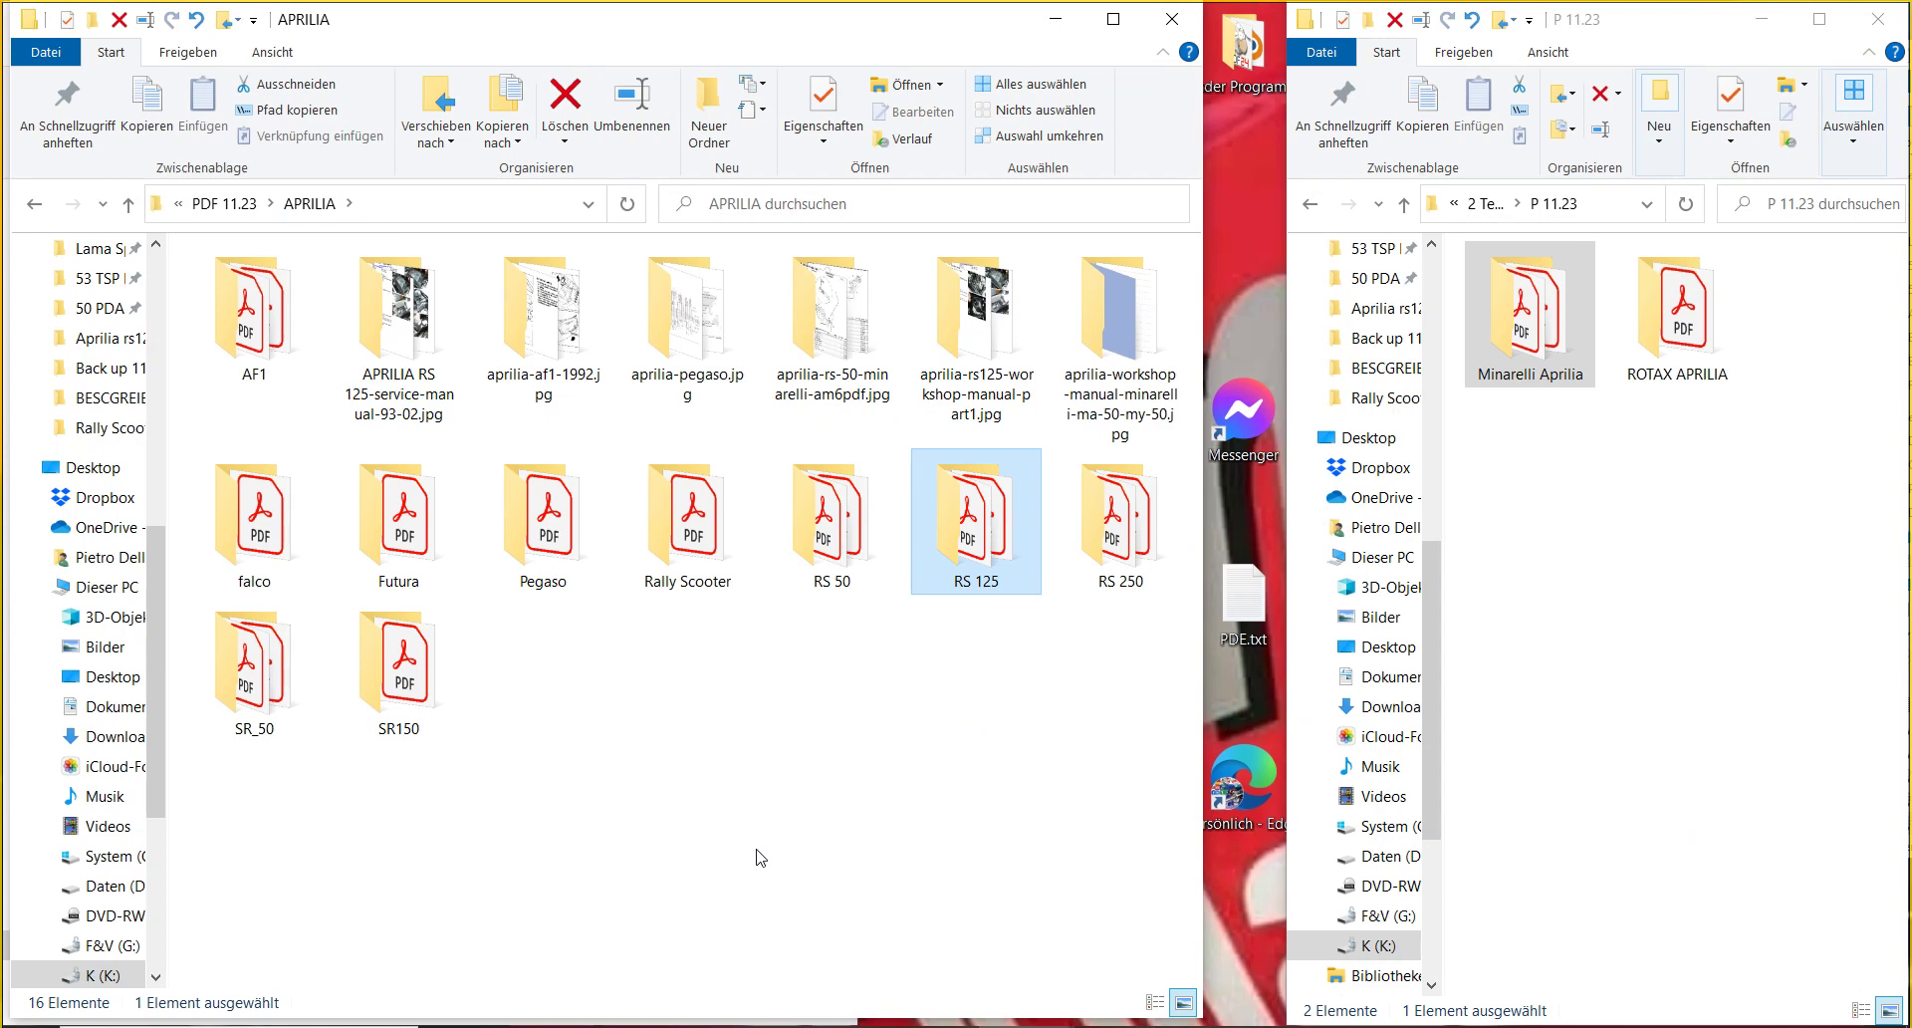
double_click(783, 538)
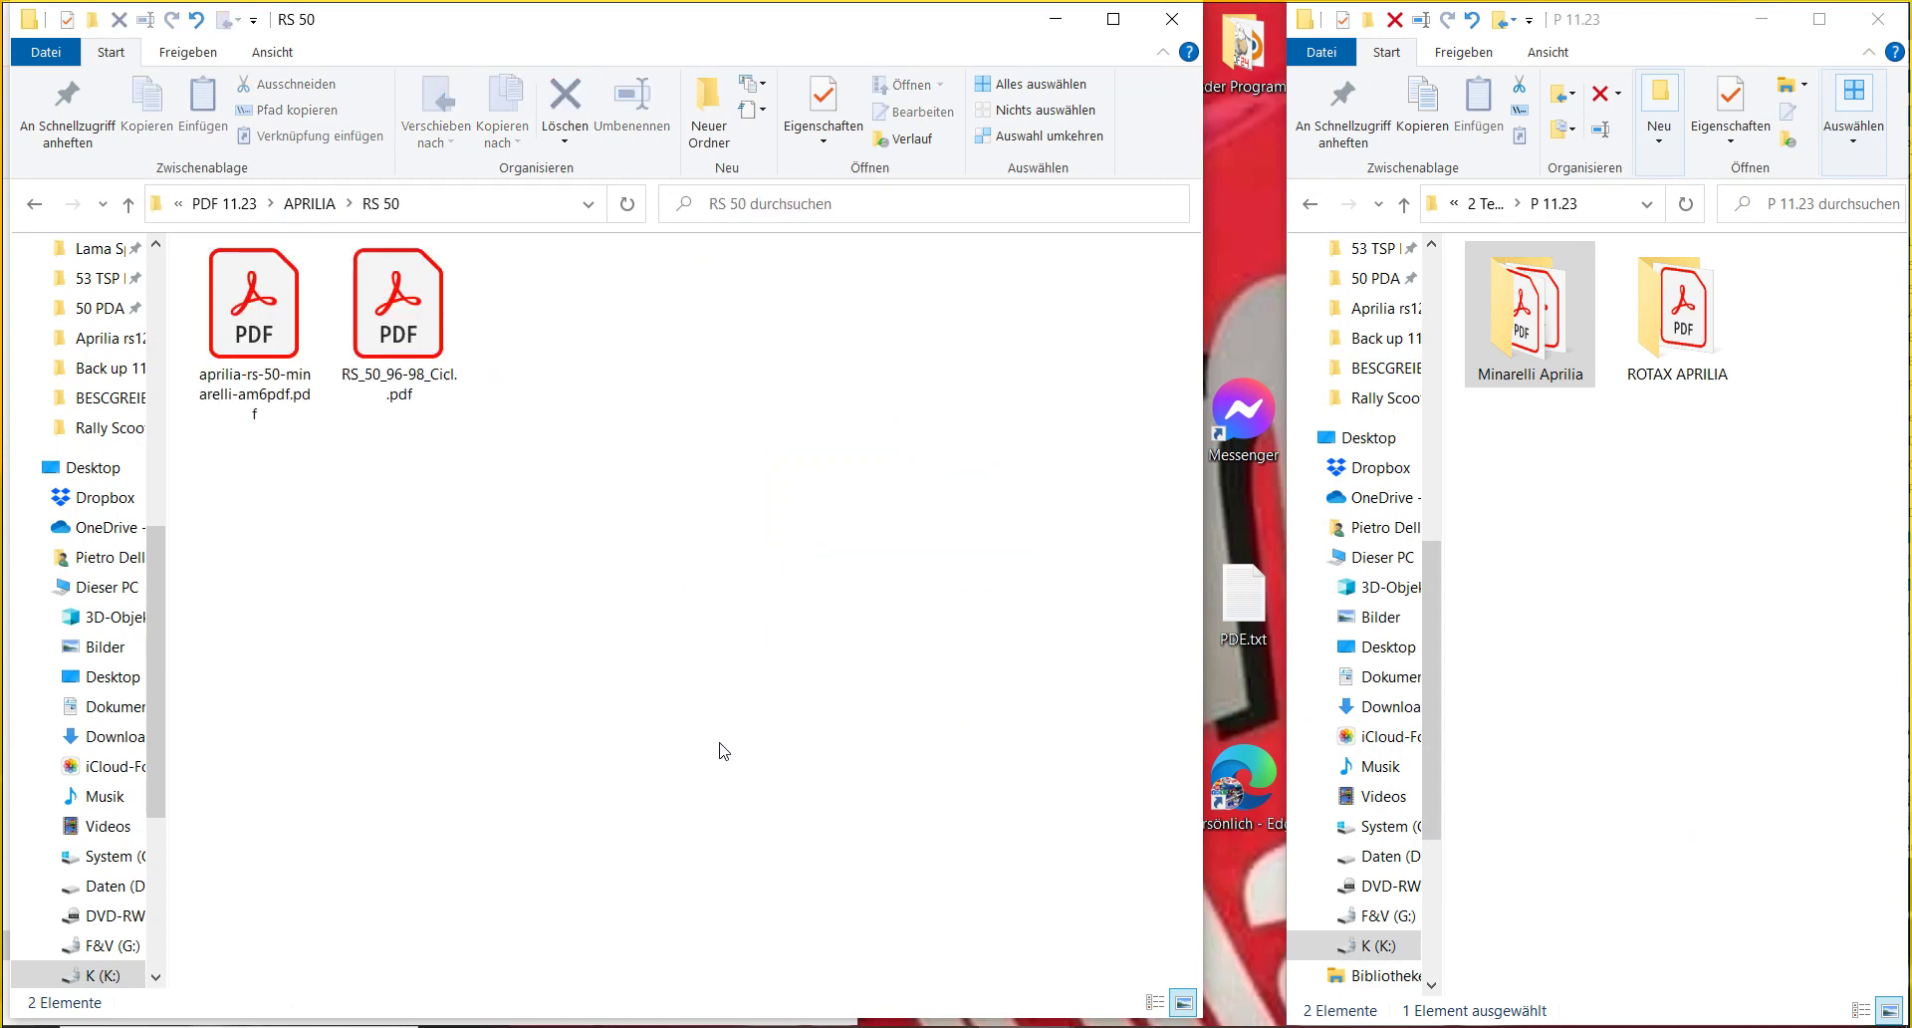
click(273, 418)
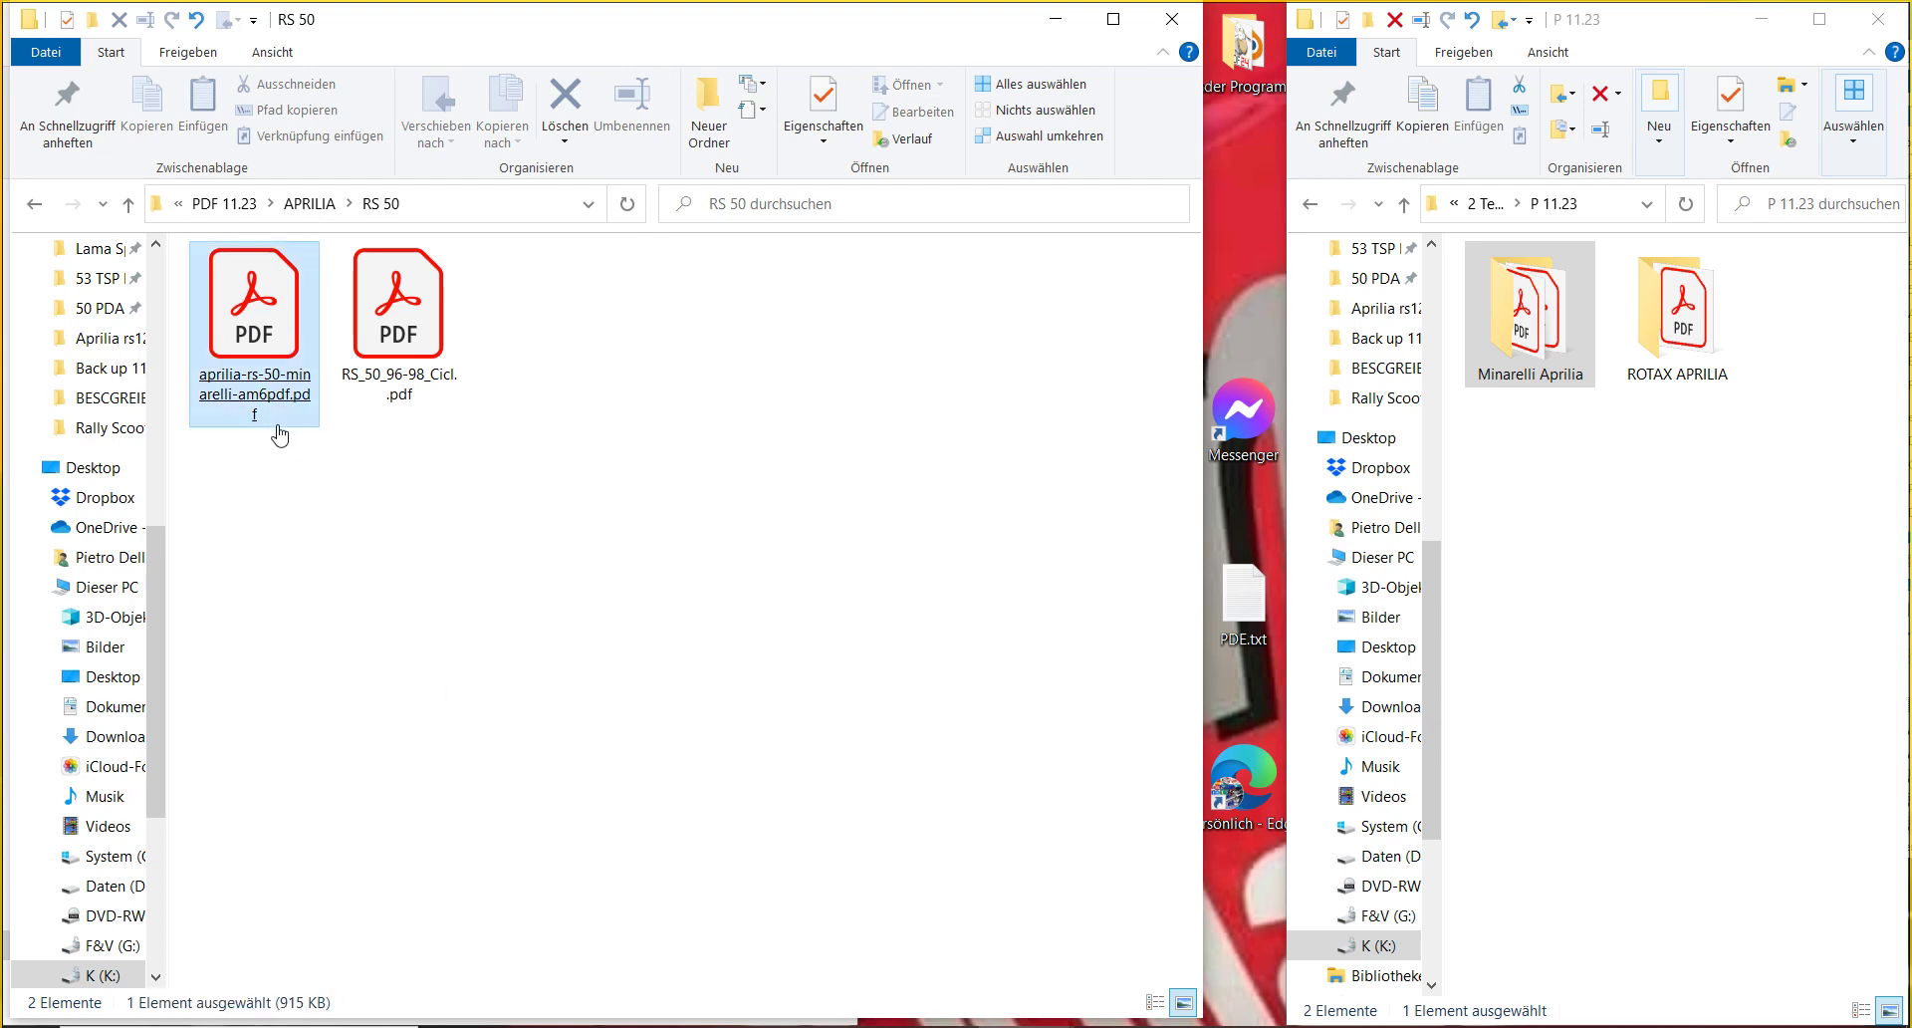
double_click(273, 416)
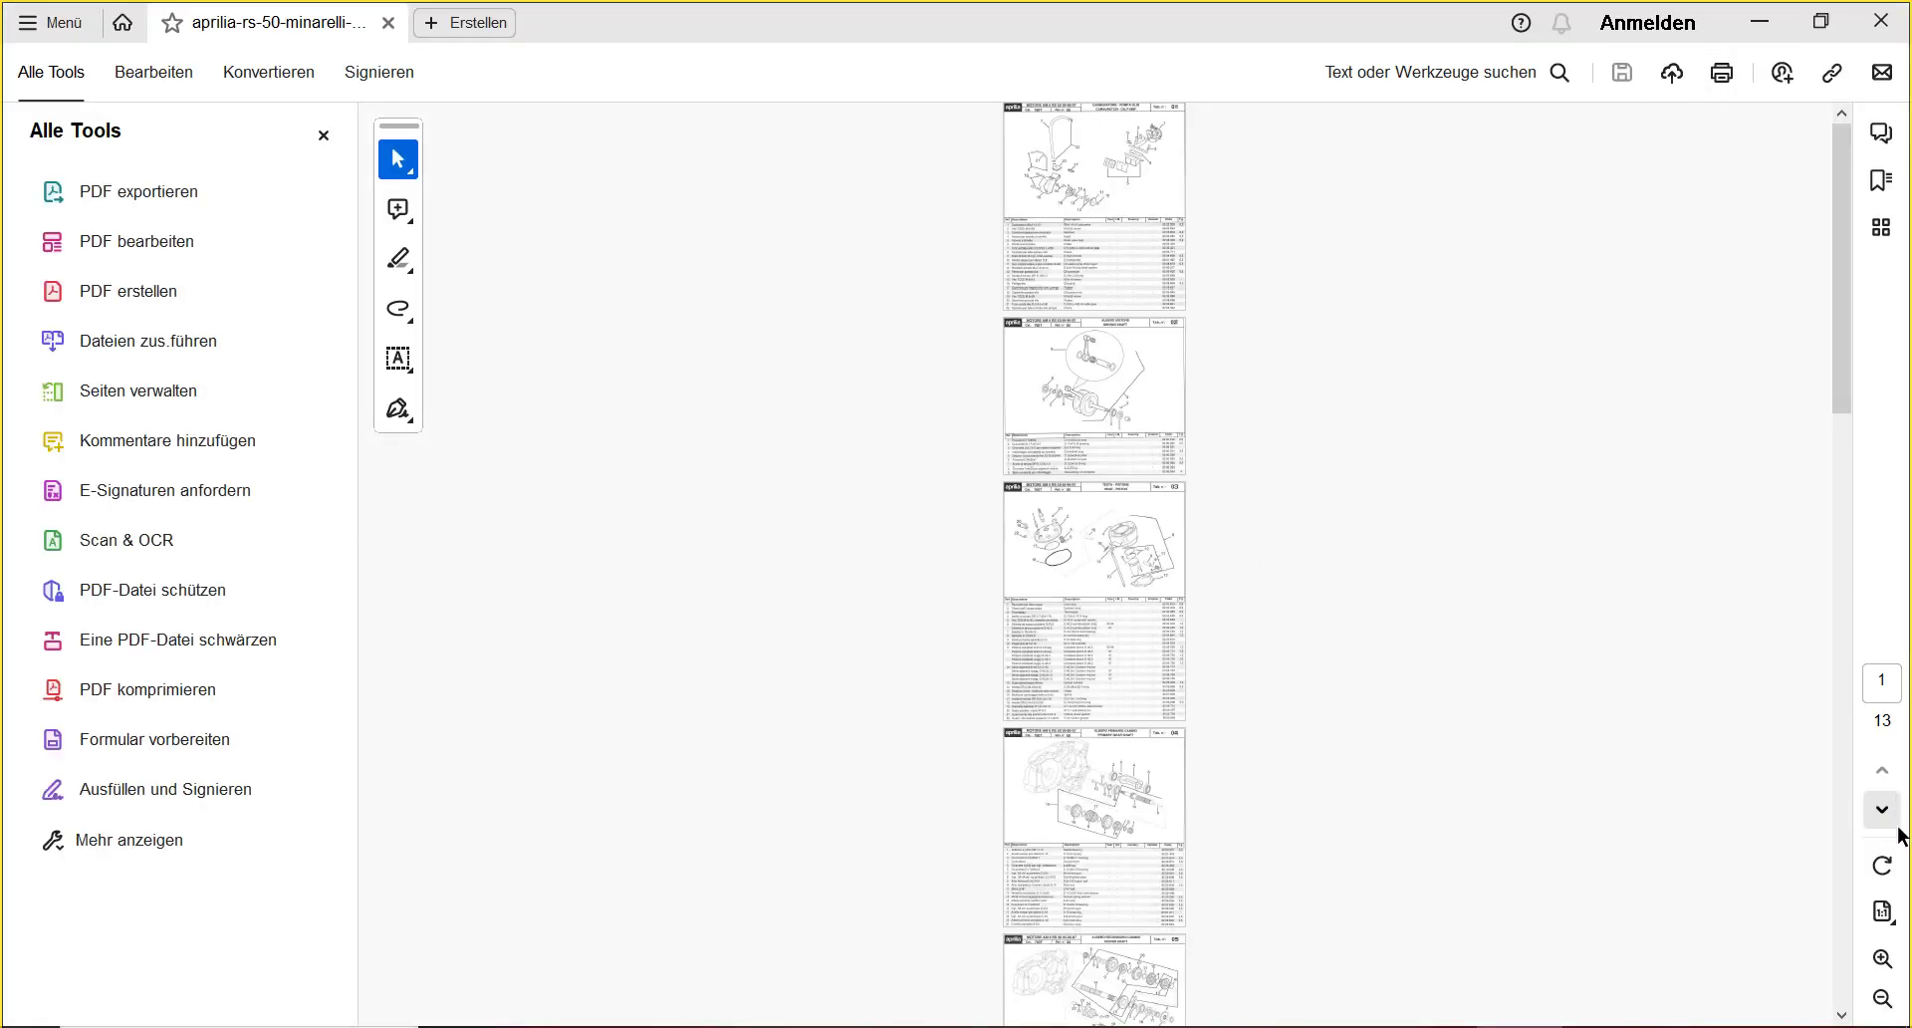
click(1882, 958)
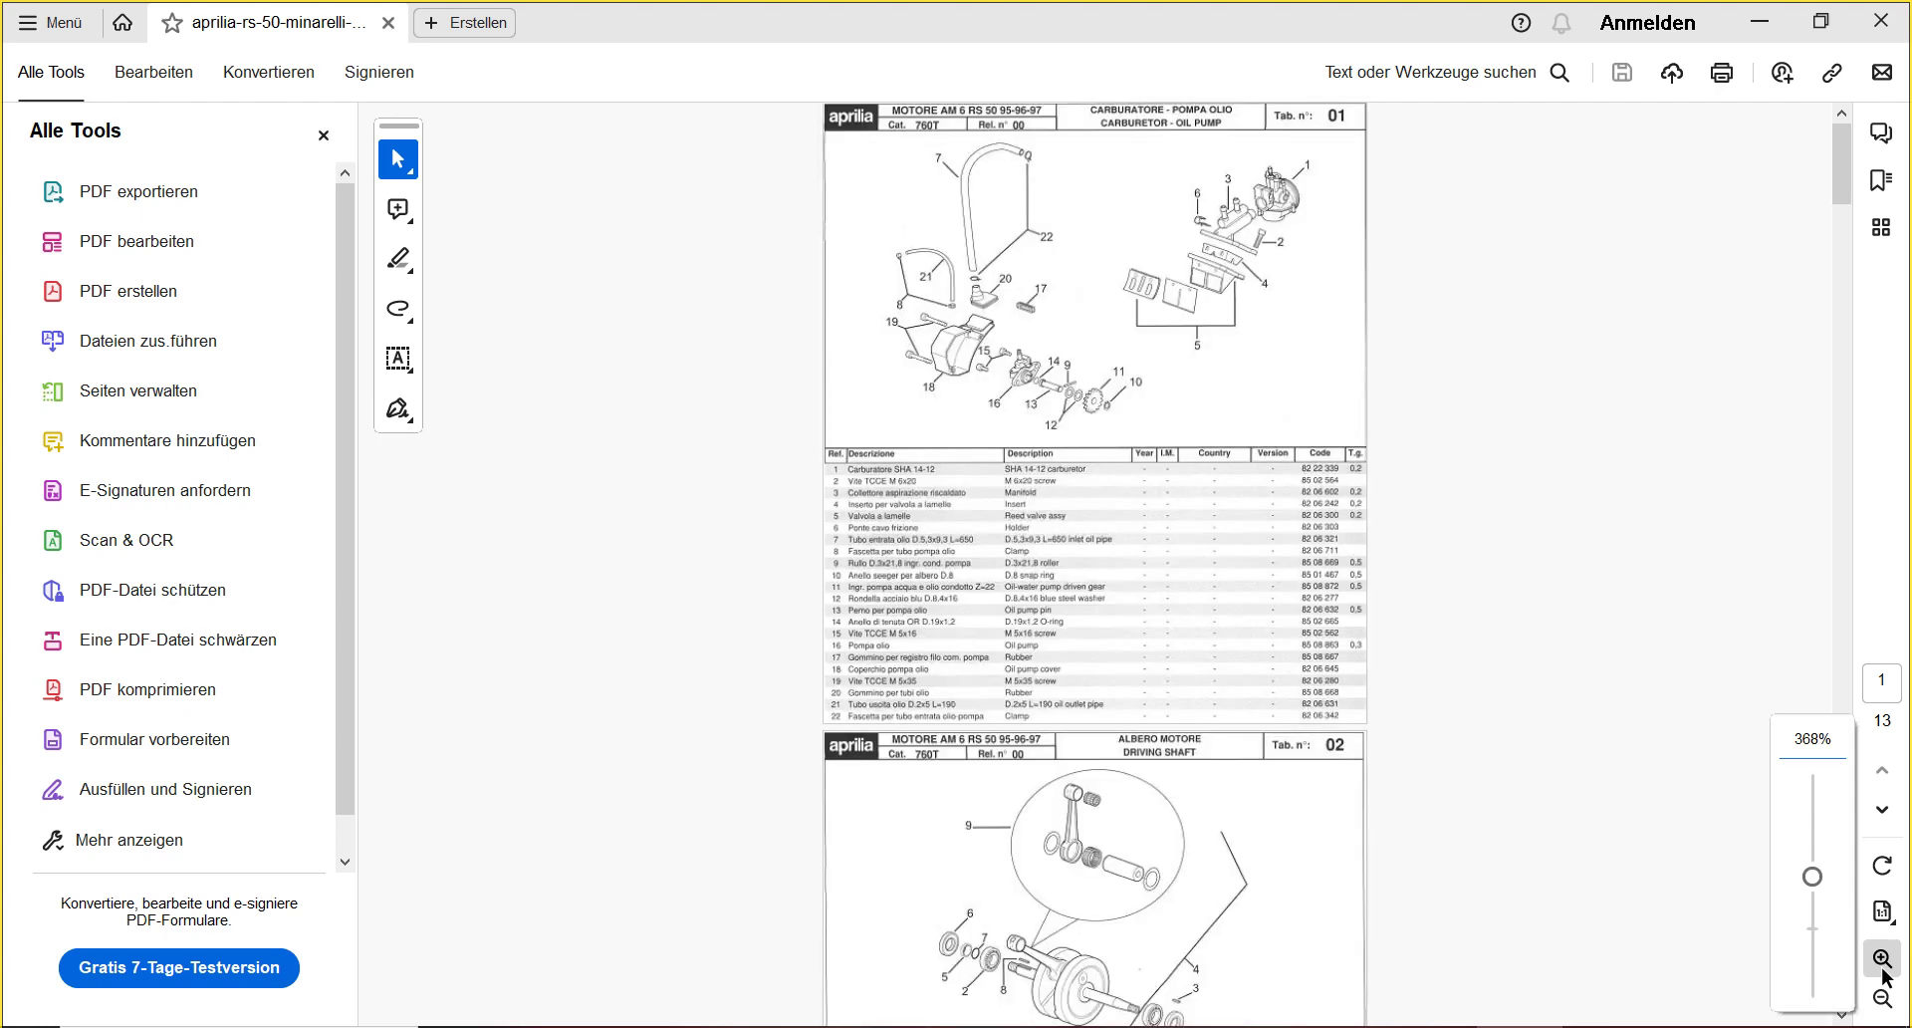
click(1882, 957)
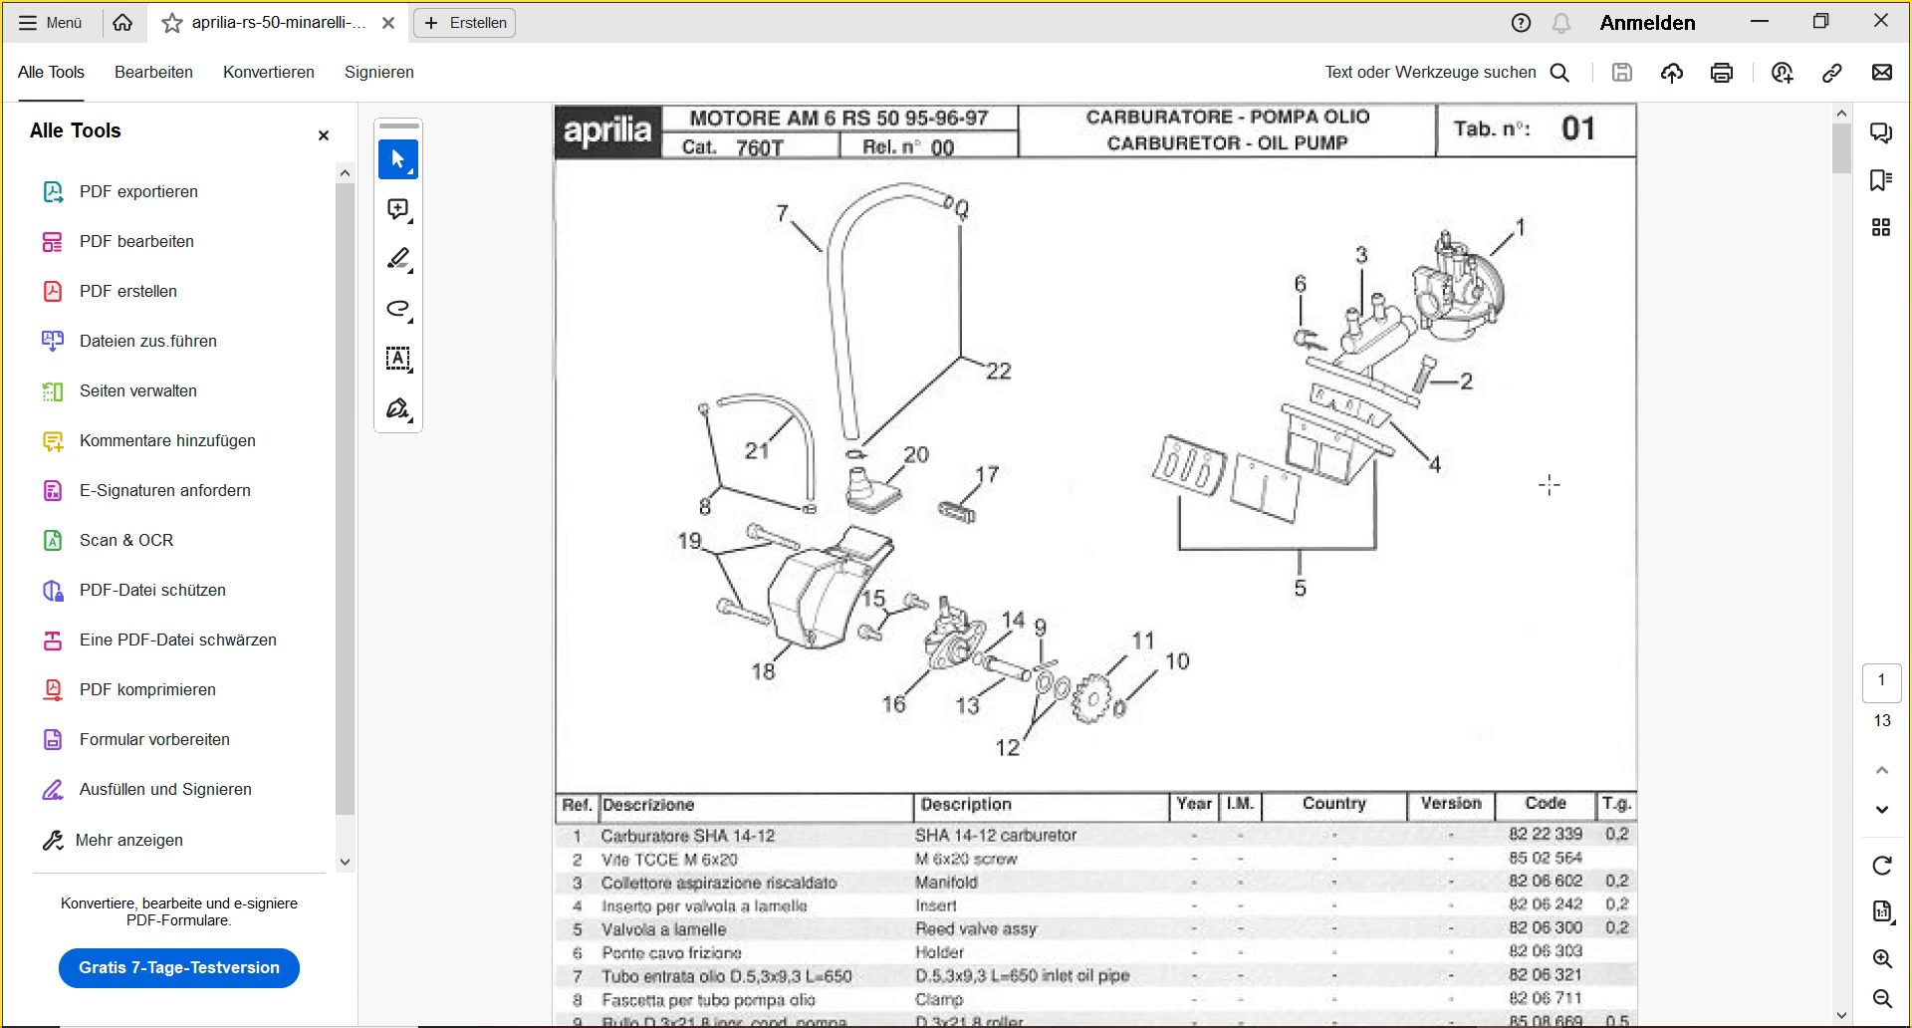
scroll(1549, 485, down, 1)
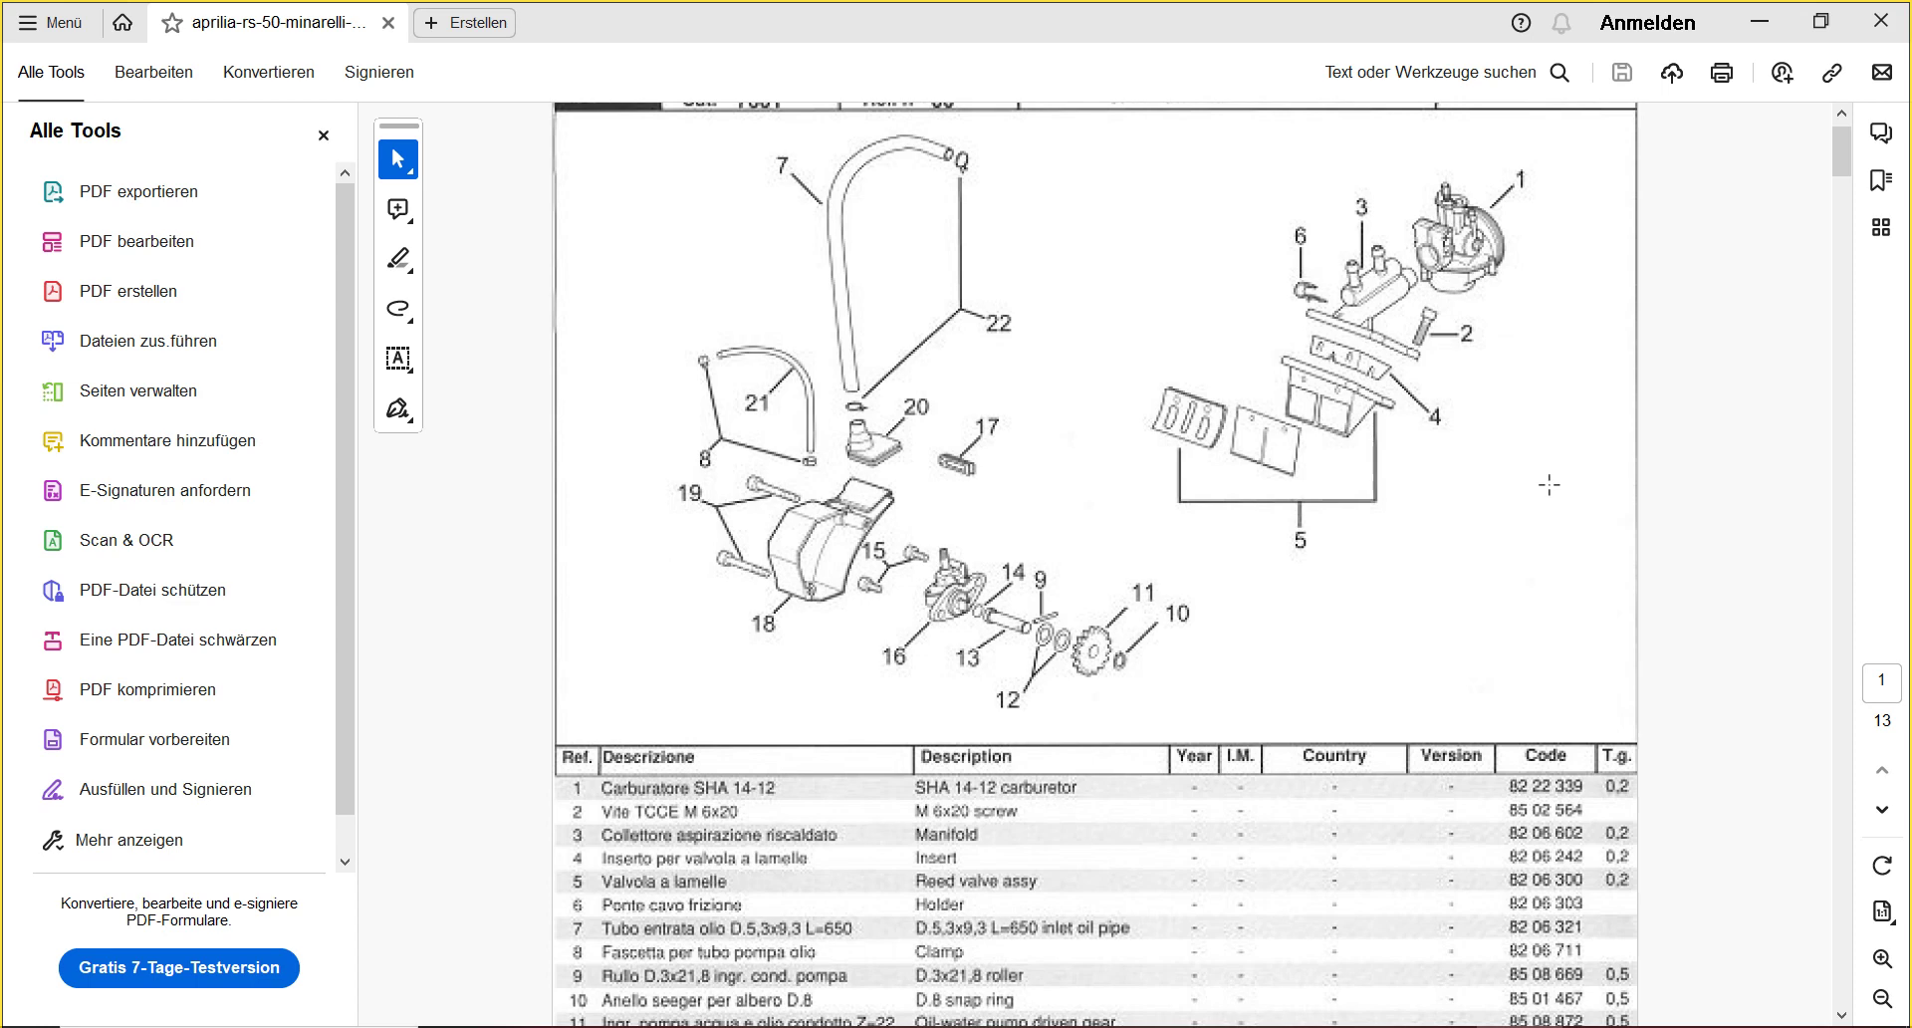
scroll(1549, 485, down, 5)
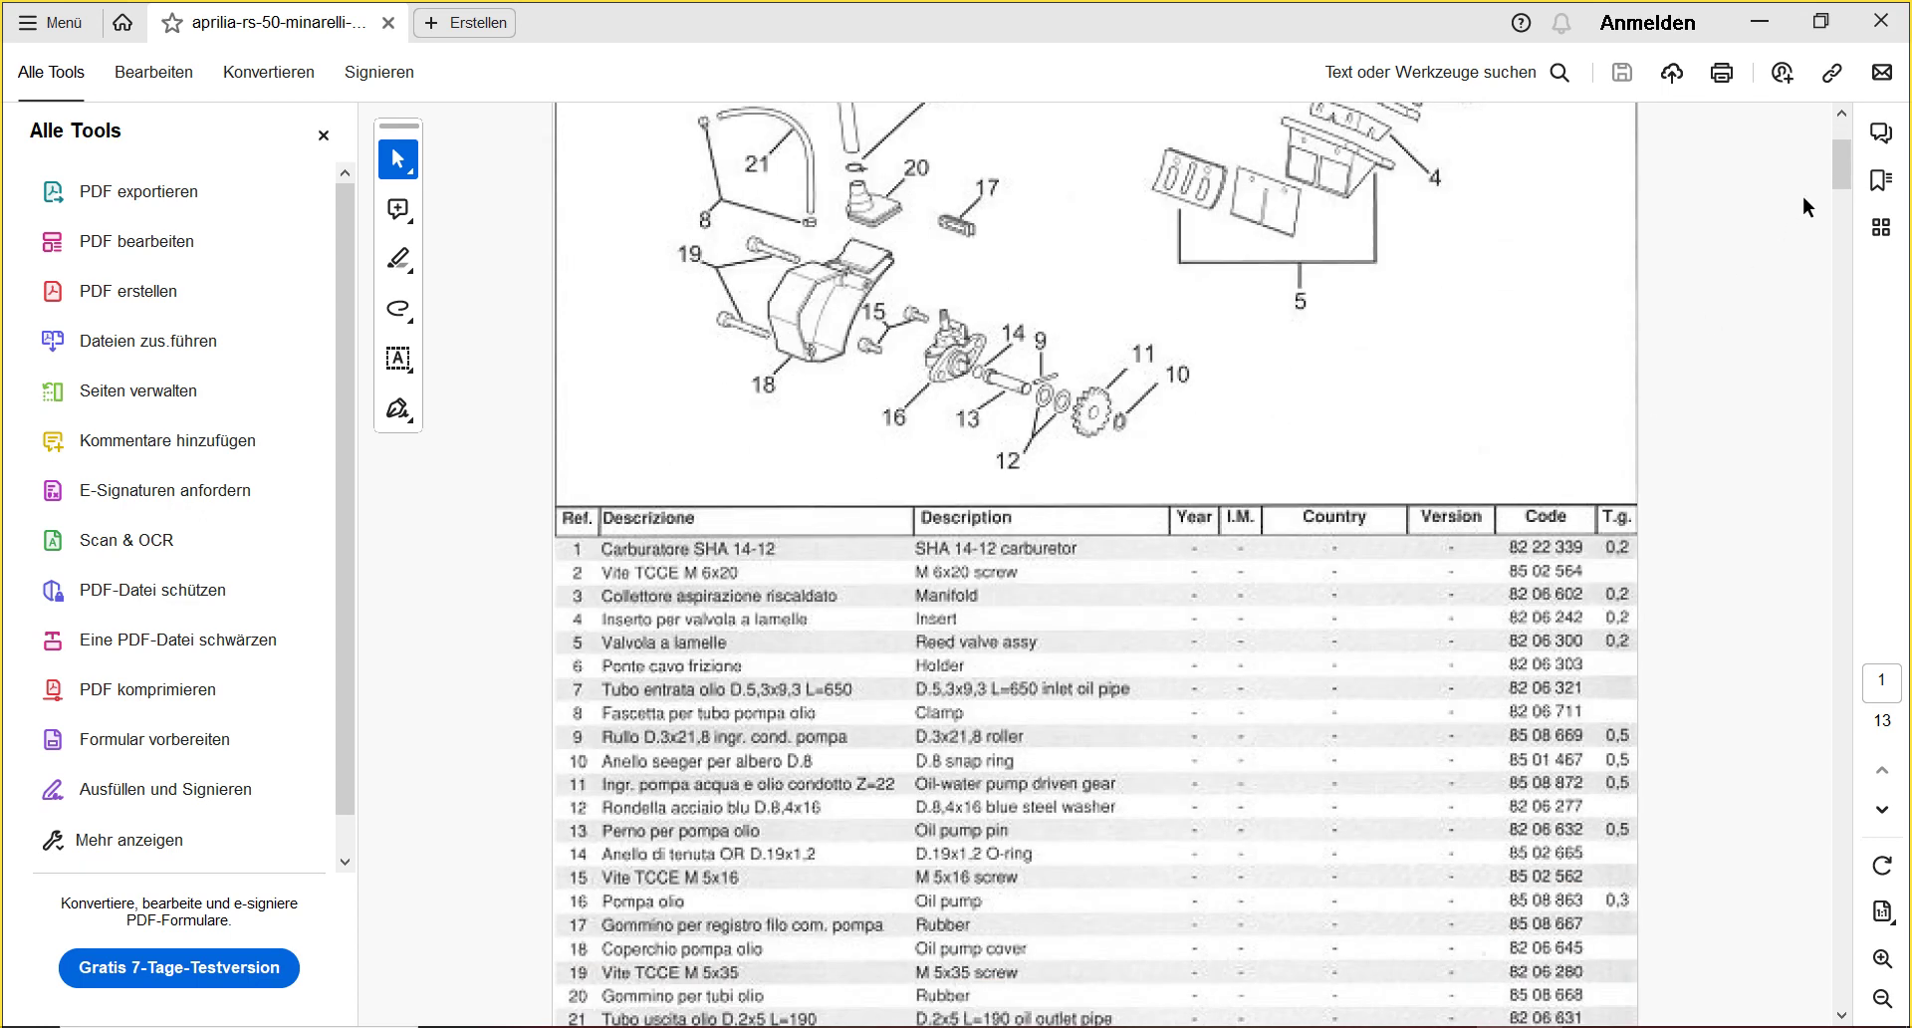
drag(1839, 163, 1864, 378)
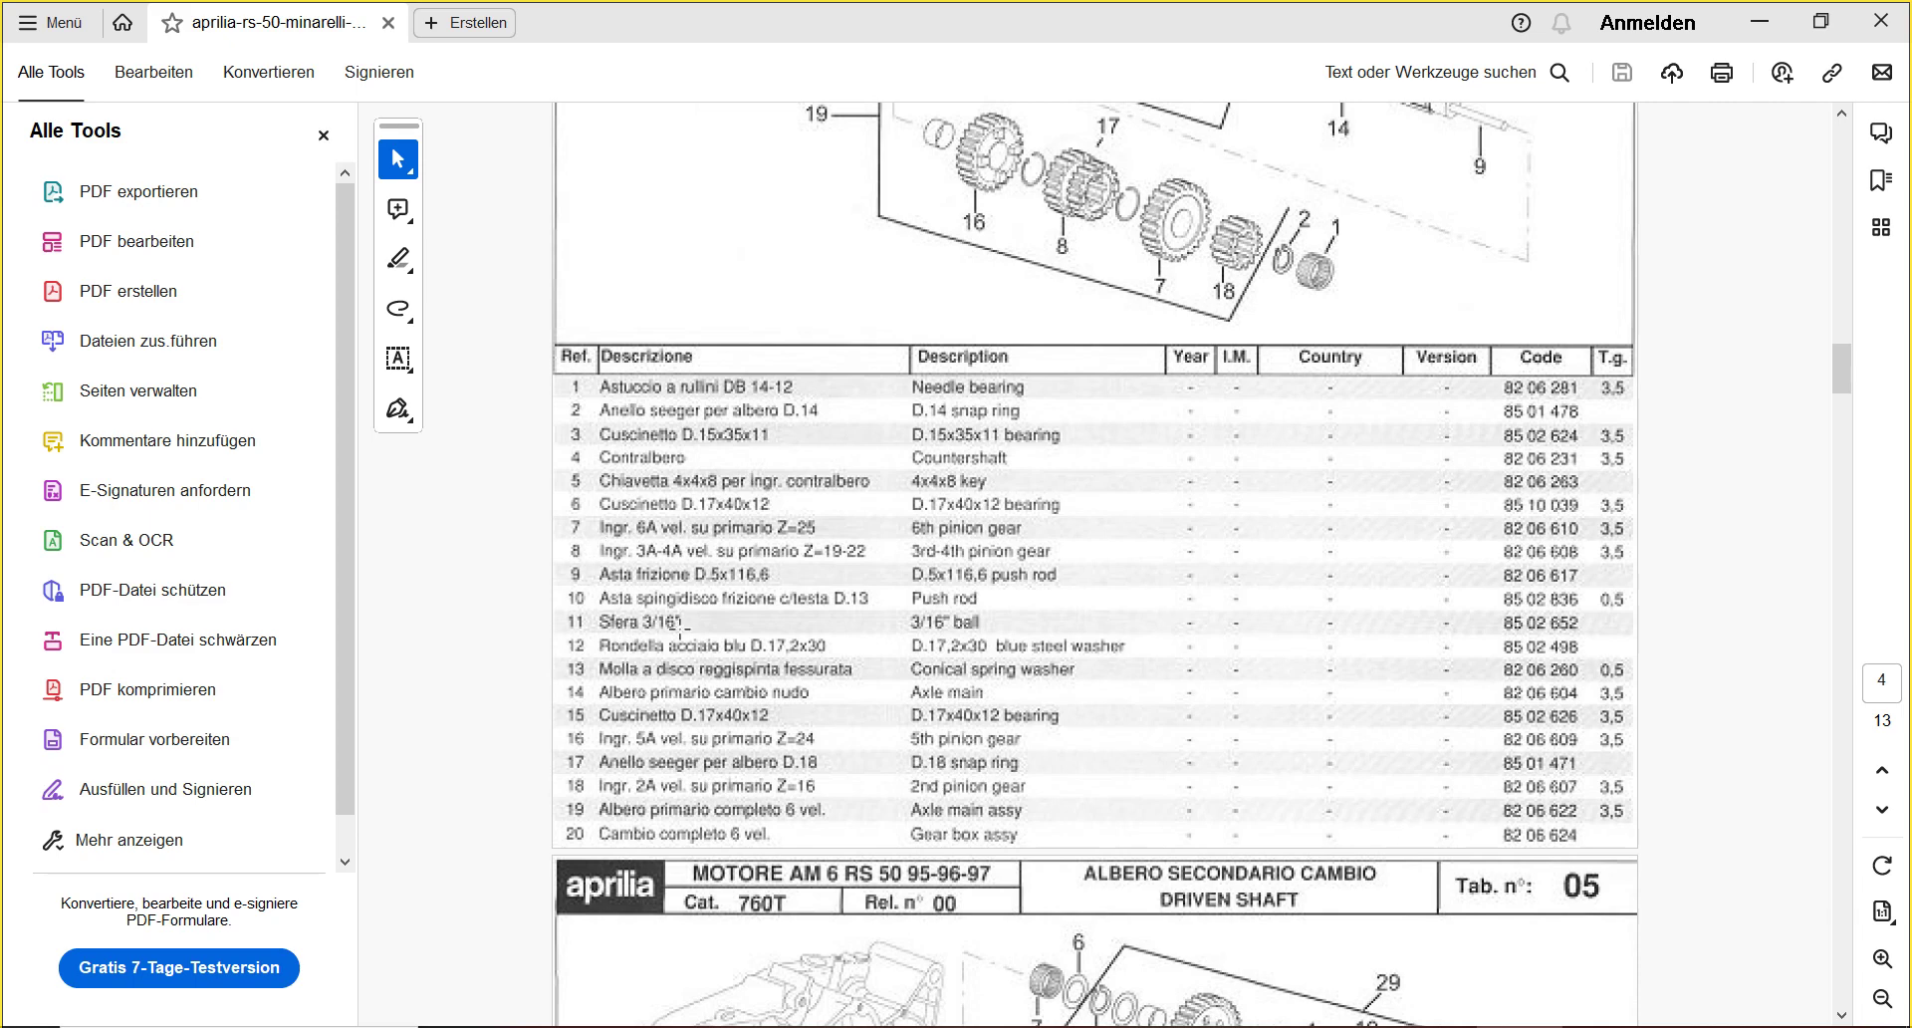
click(1882, 960)
mouse_move(1882, 962)
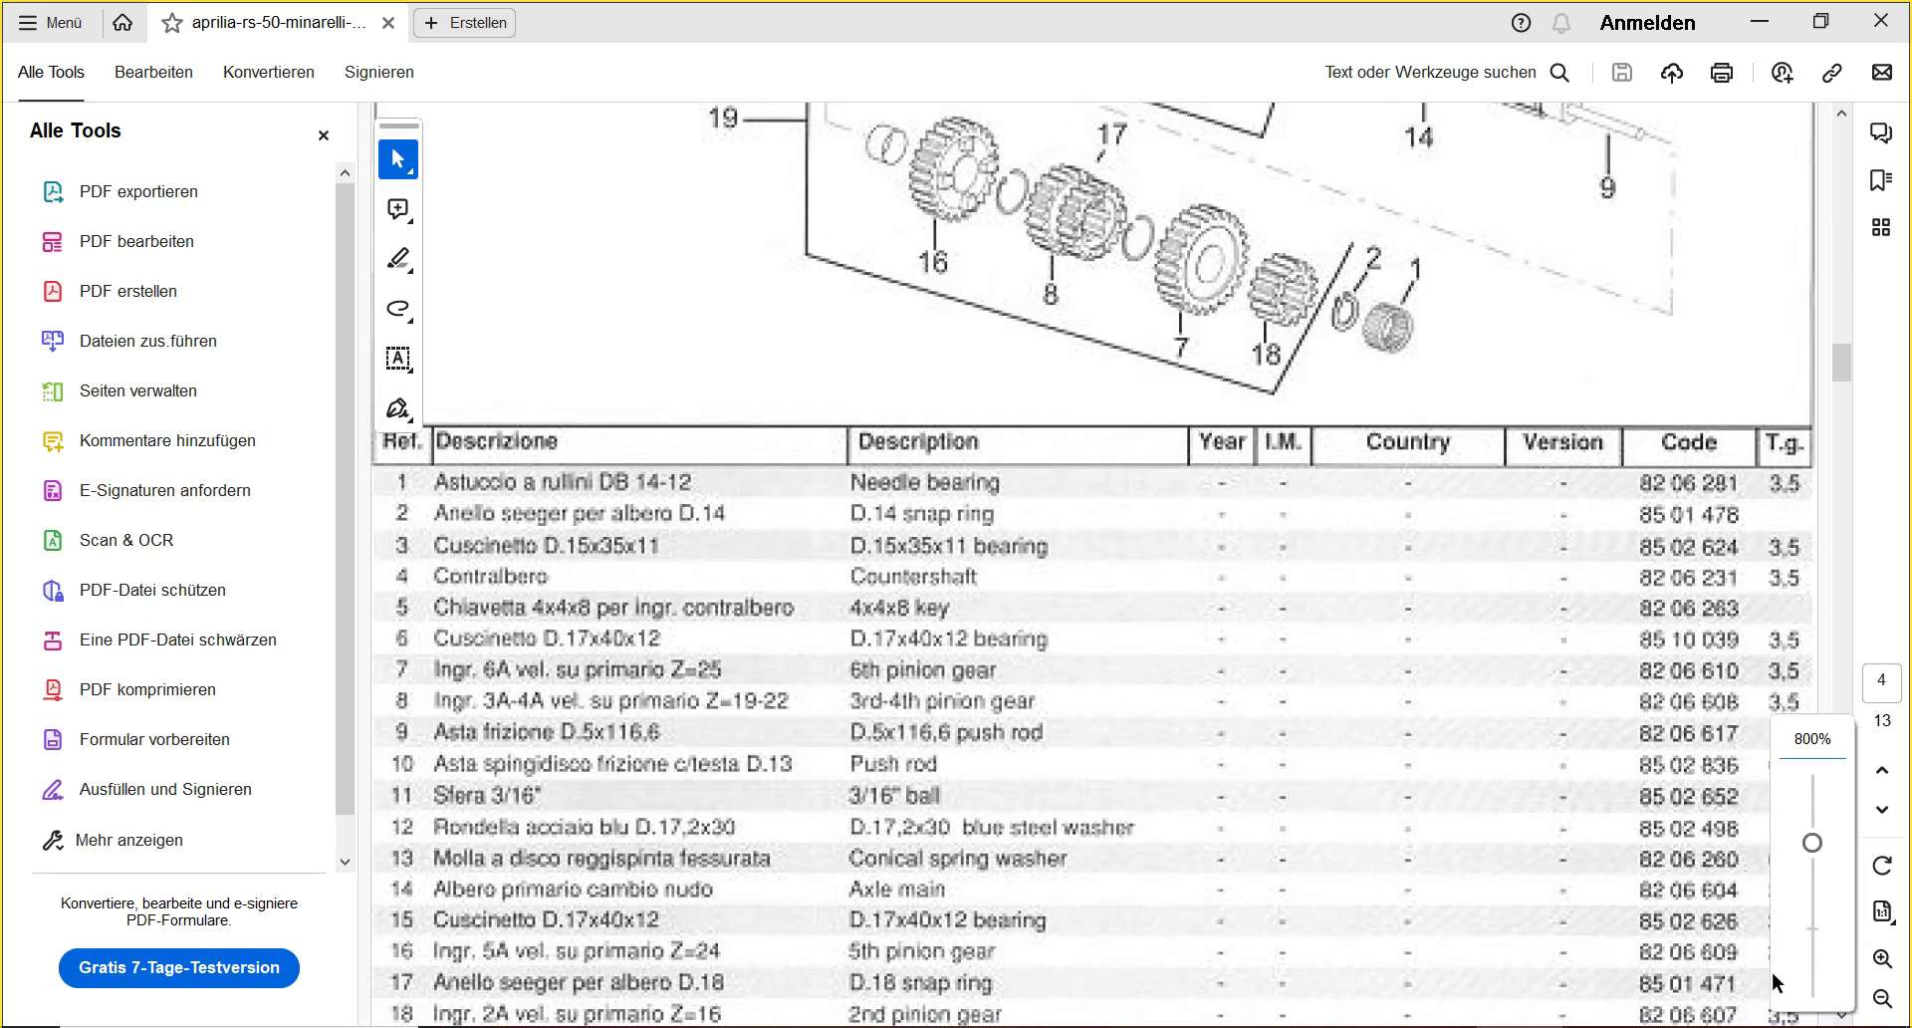
click(1881, 21)
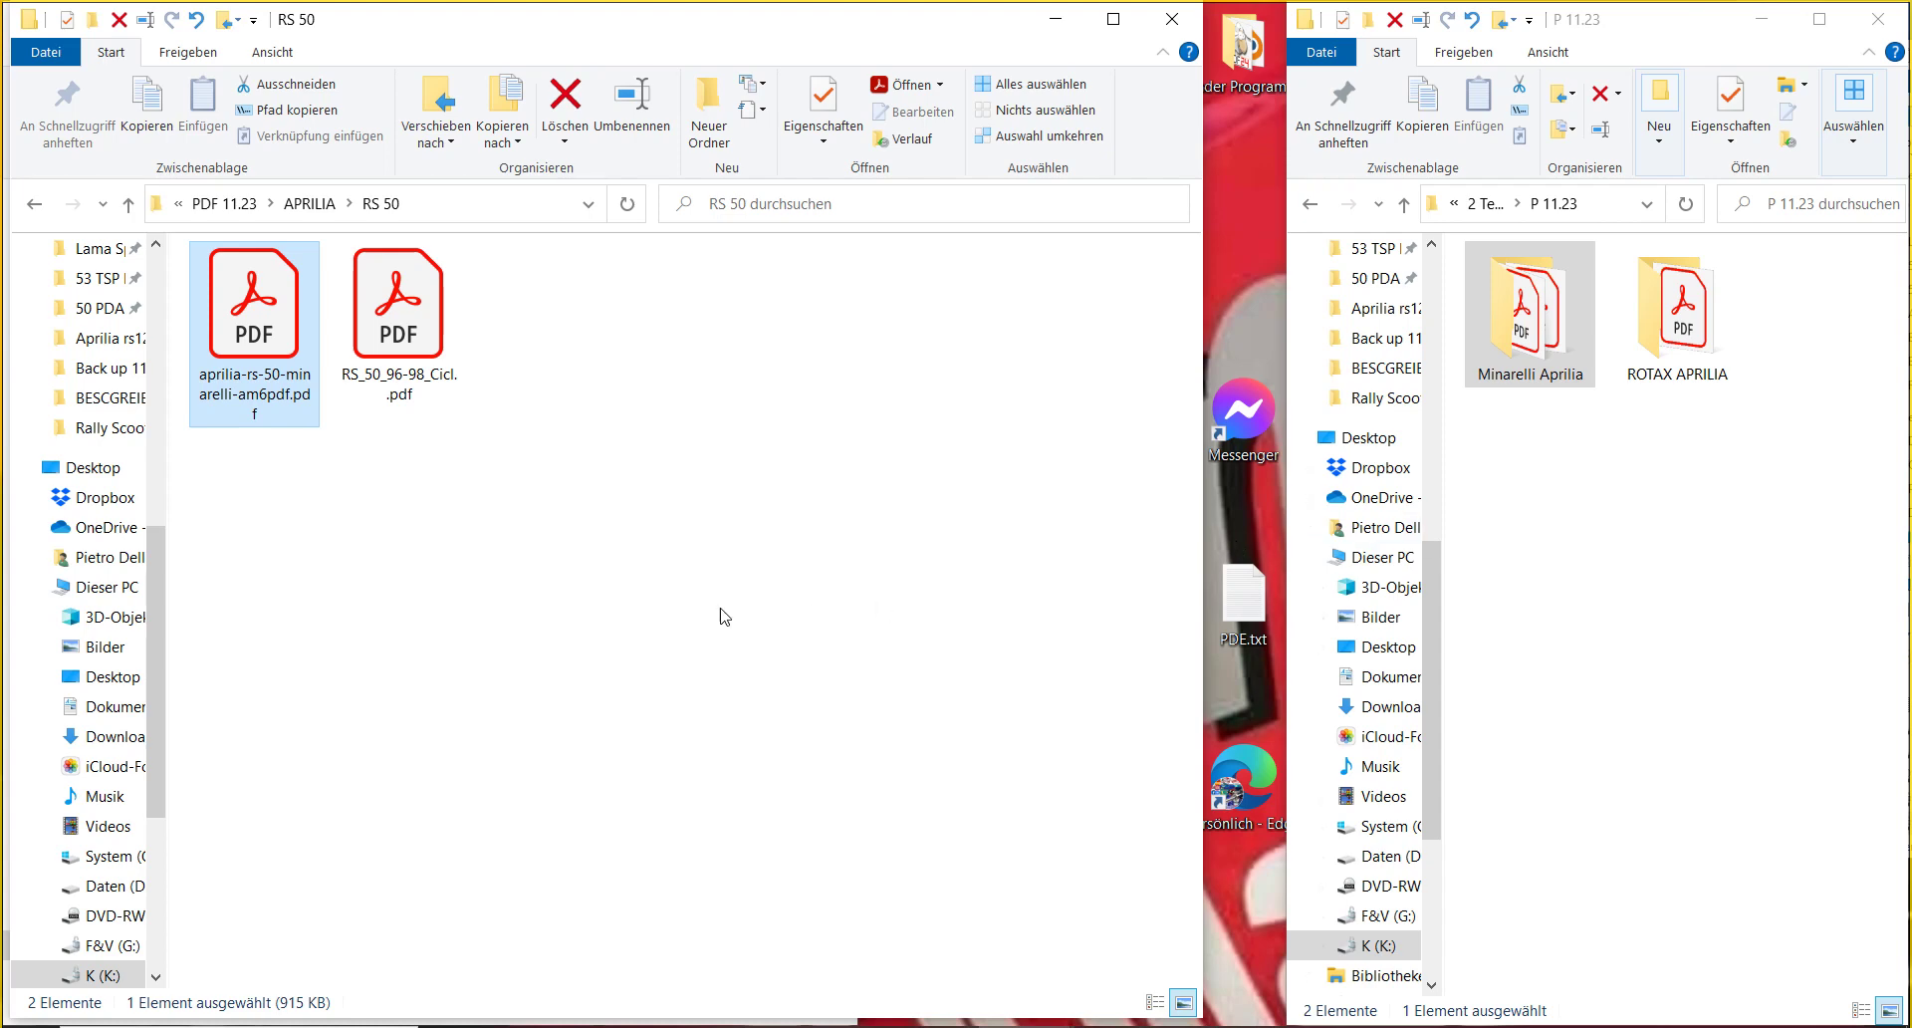
- Move aprilia-rs-50-minarelli-am6pdf.pdf into the Minarelli Aprilia folder and widen the P 11.23 window slightly
drag(265, 371, 1513, 319)
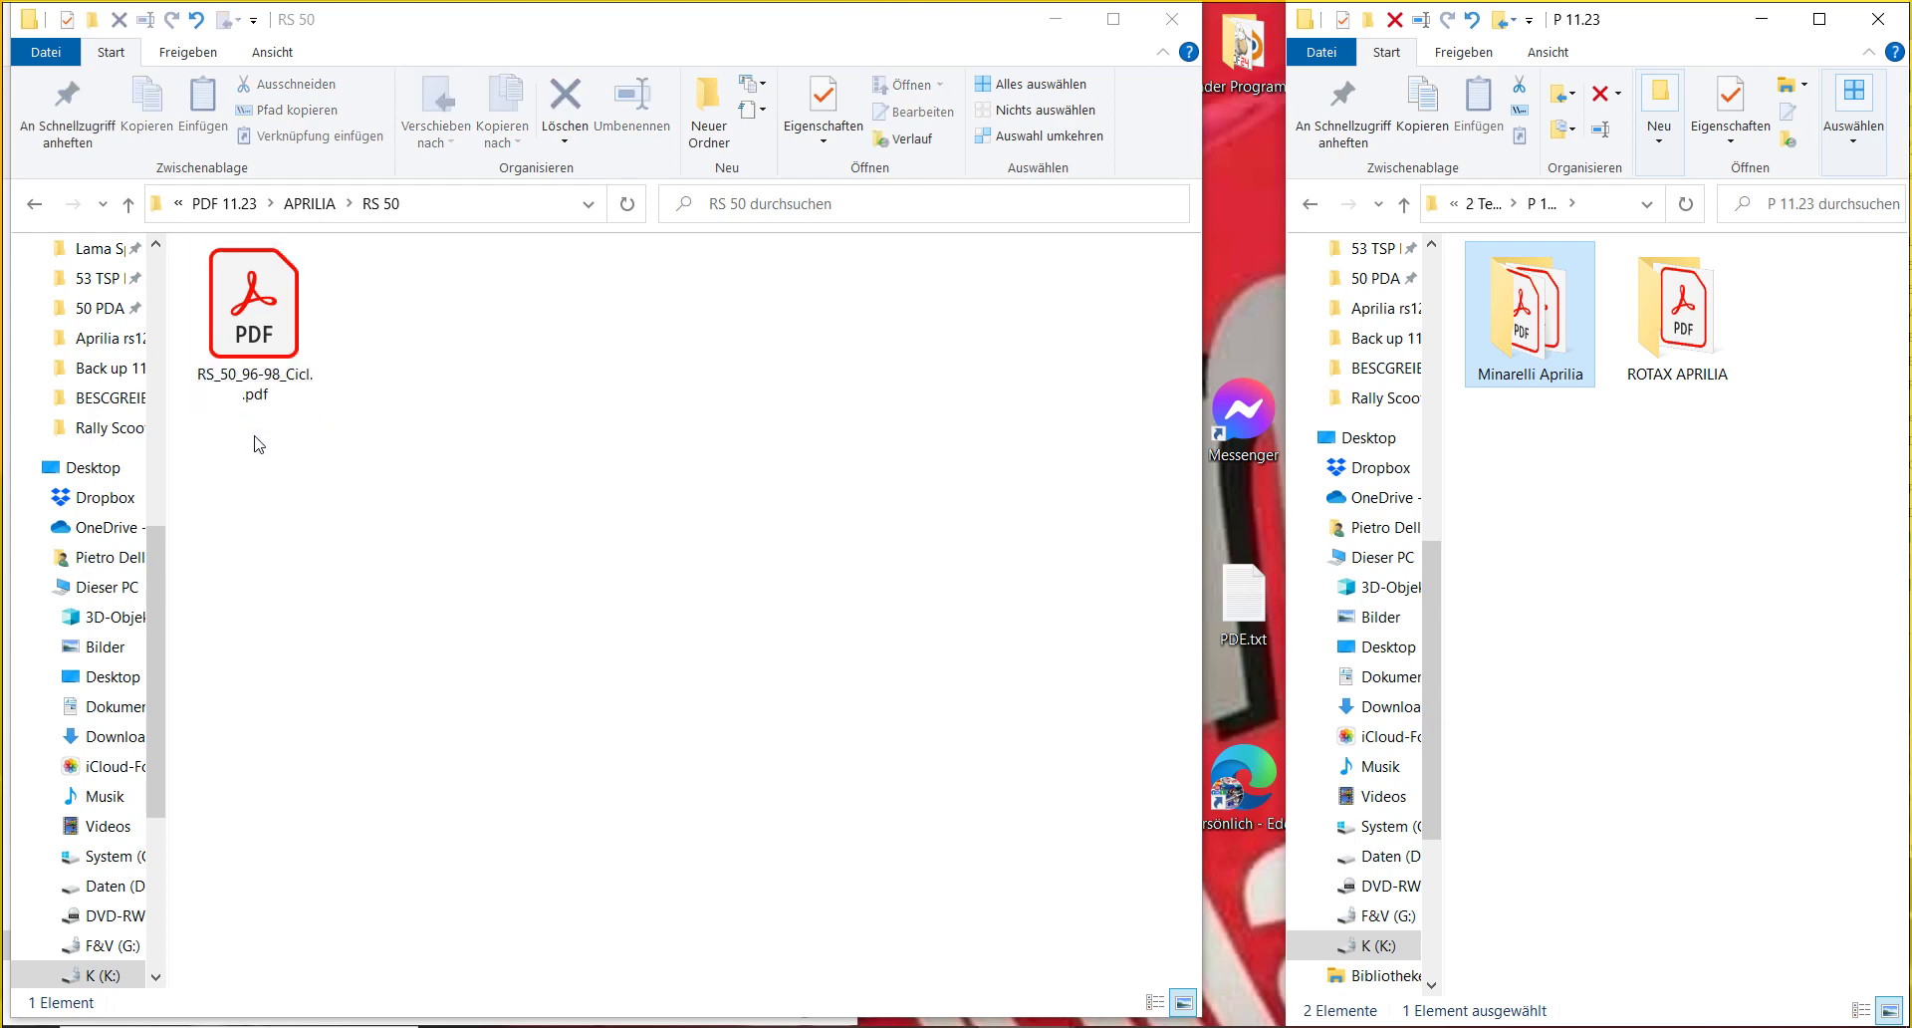
drag(1284, 223, 251, 487)
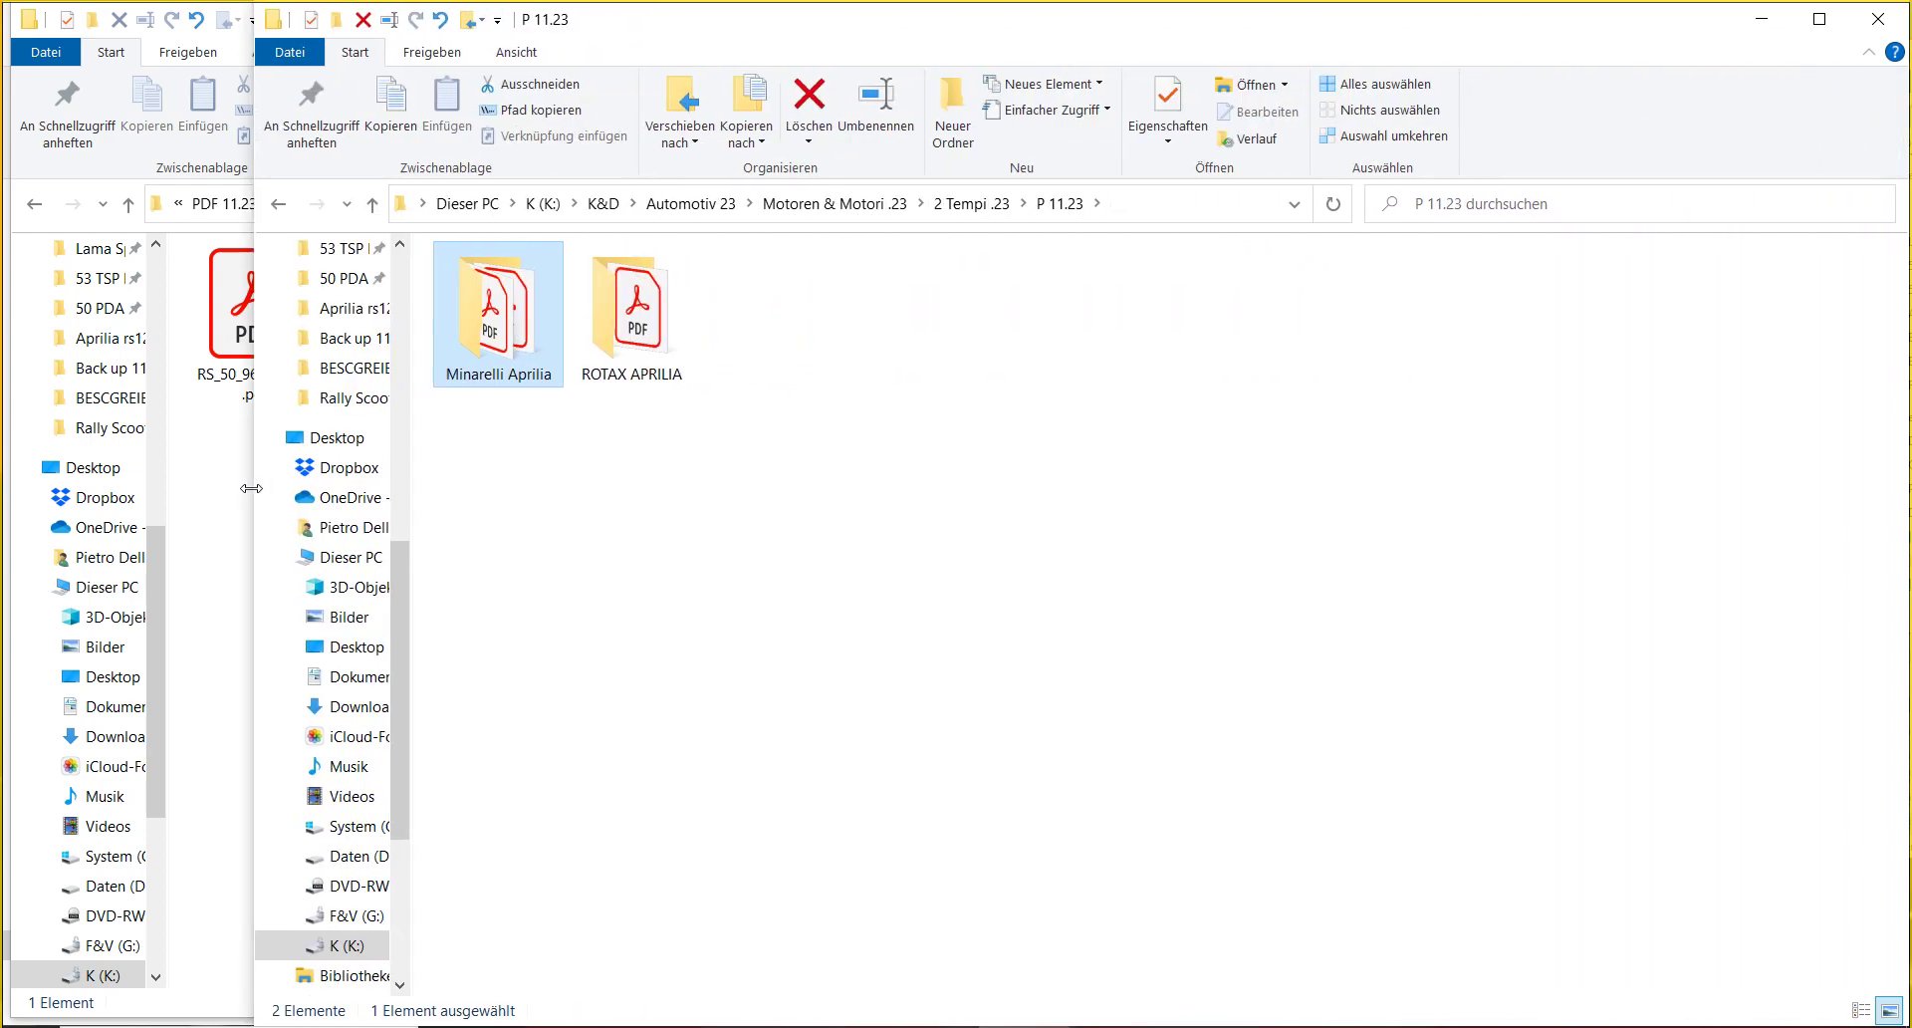
drag(251, 488, 1232, 538)
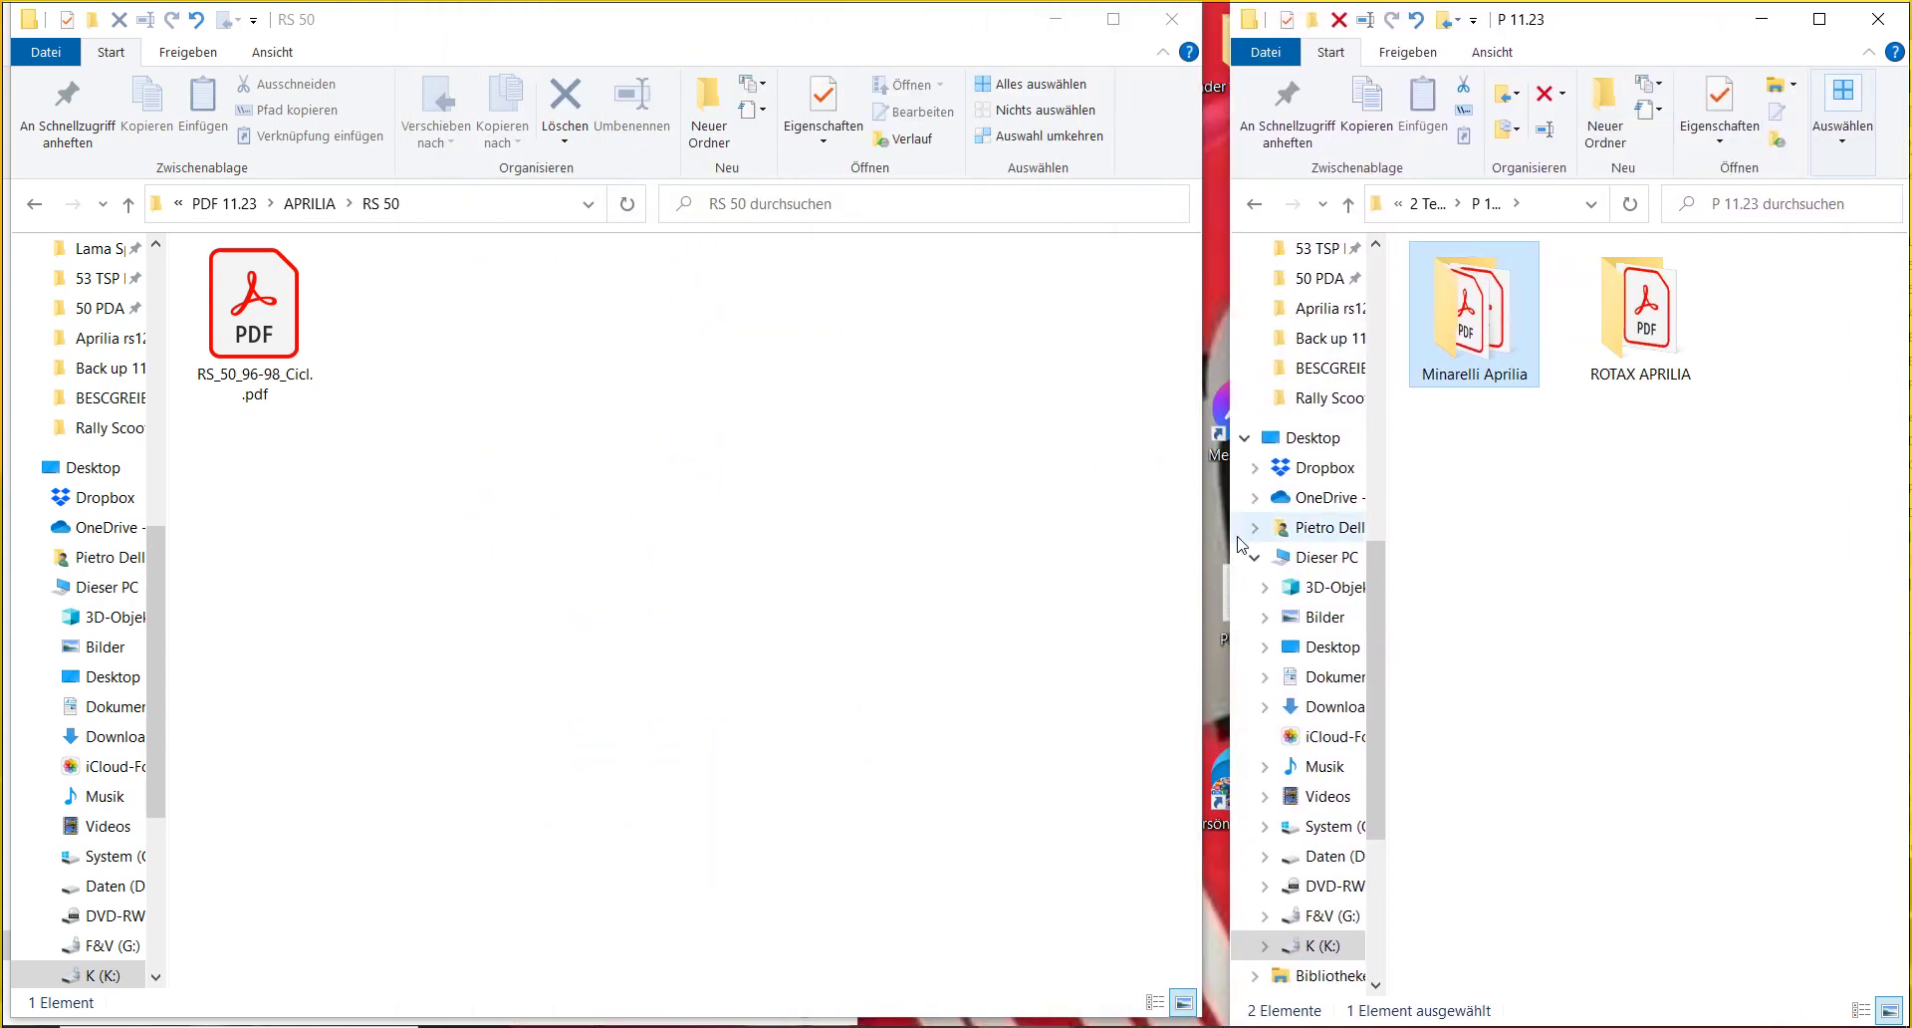
- Open RS_50_96-98_Cicl..pdf from the RS 50 folder, review it up to the side panel parts on page 21, and close it
click(309, 334)
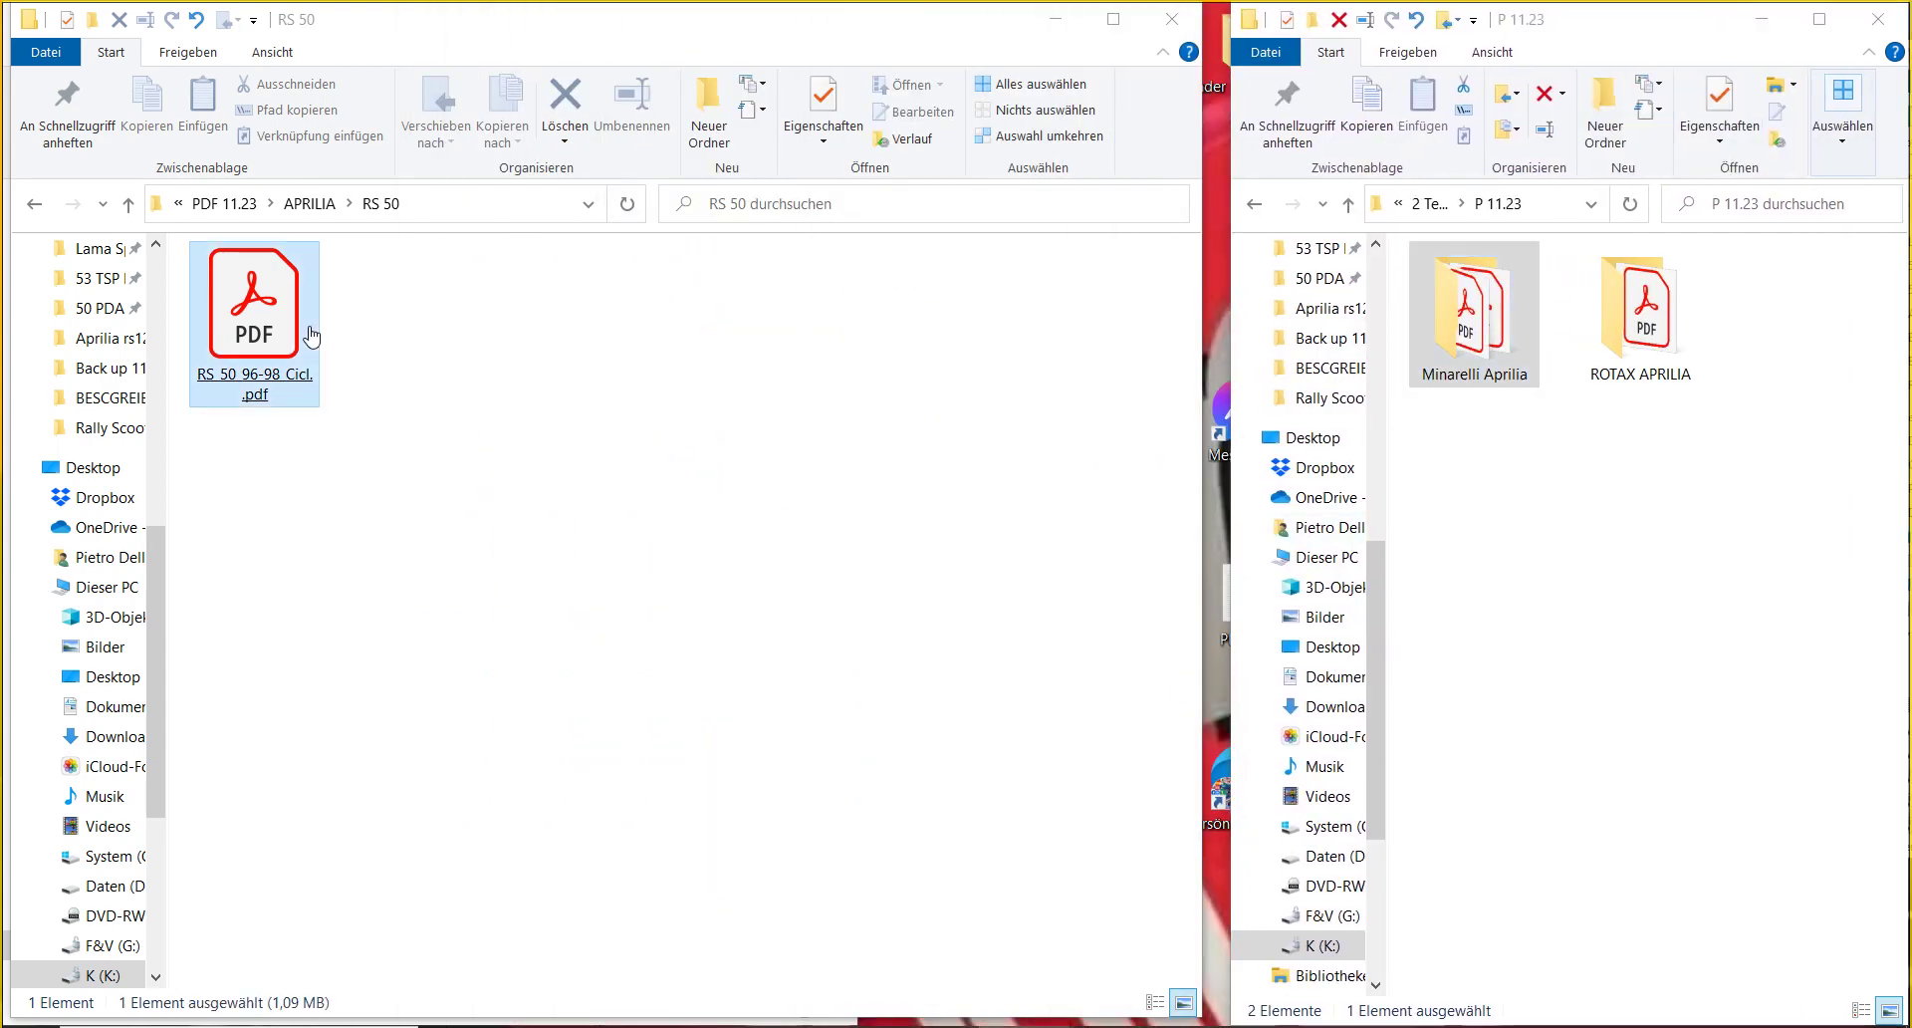
double_click(311, 337)
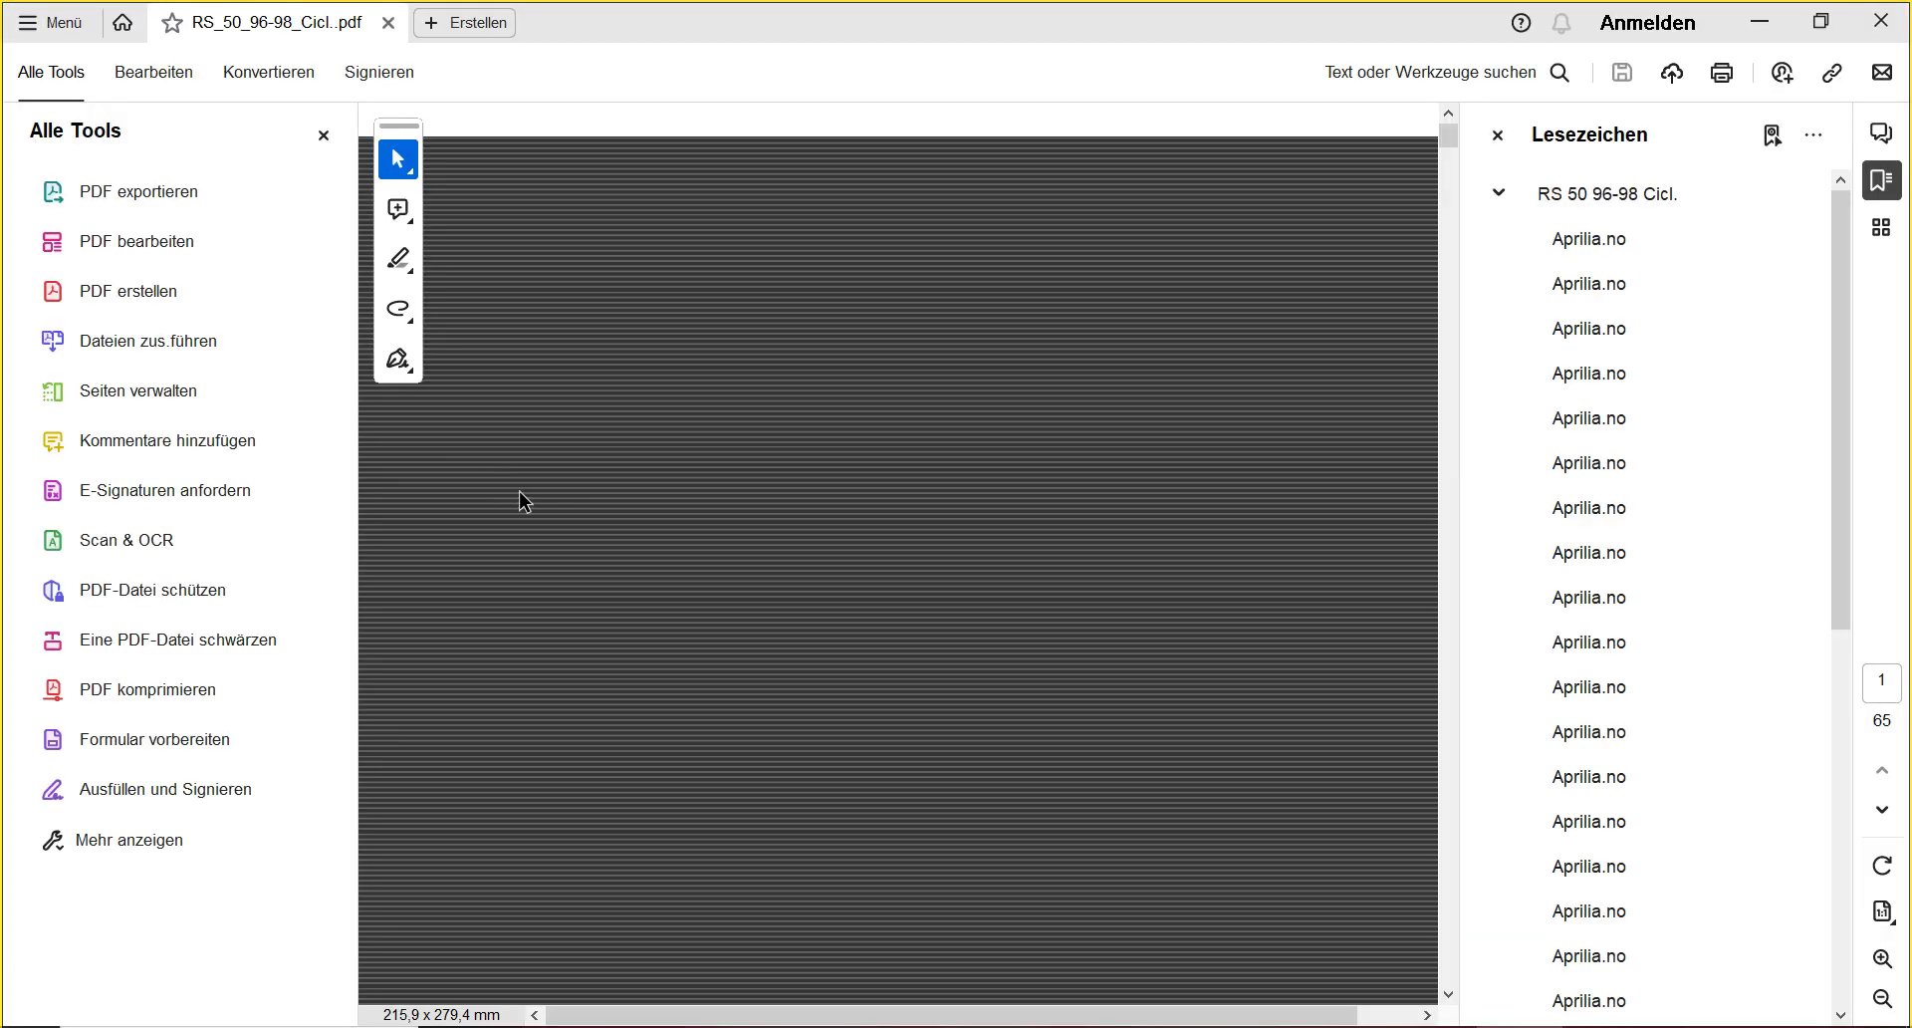
scroll(675, 665, down, 1)
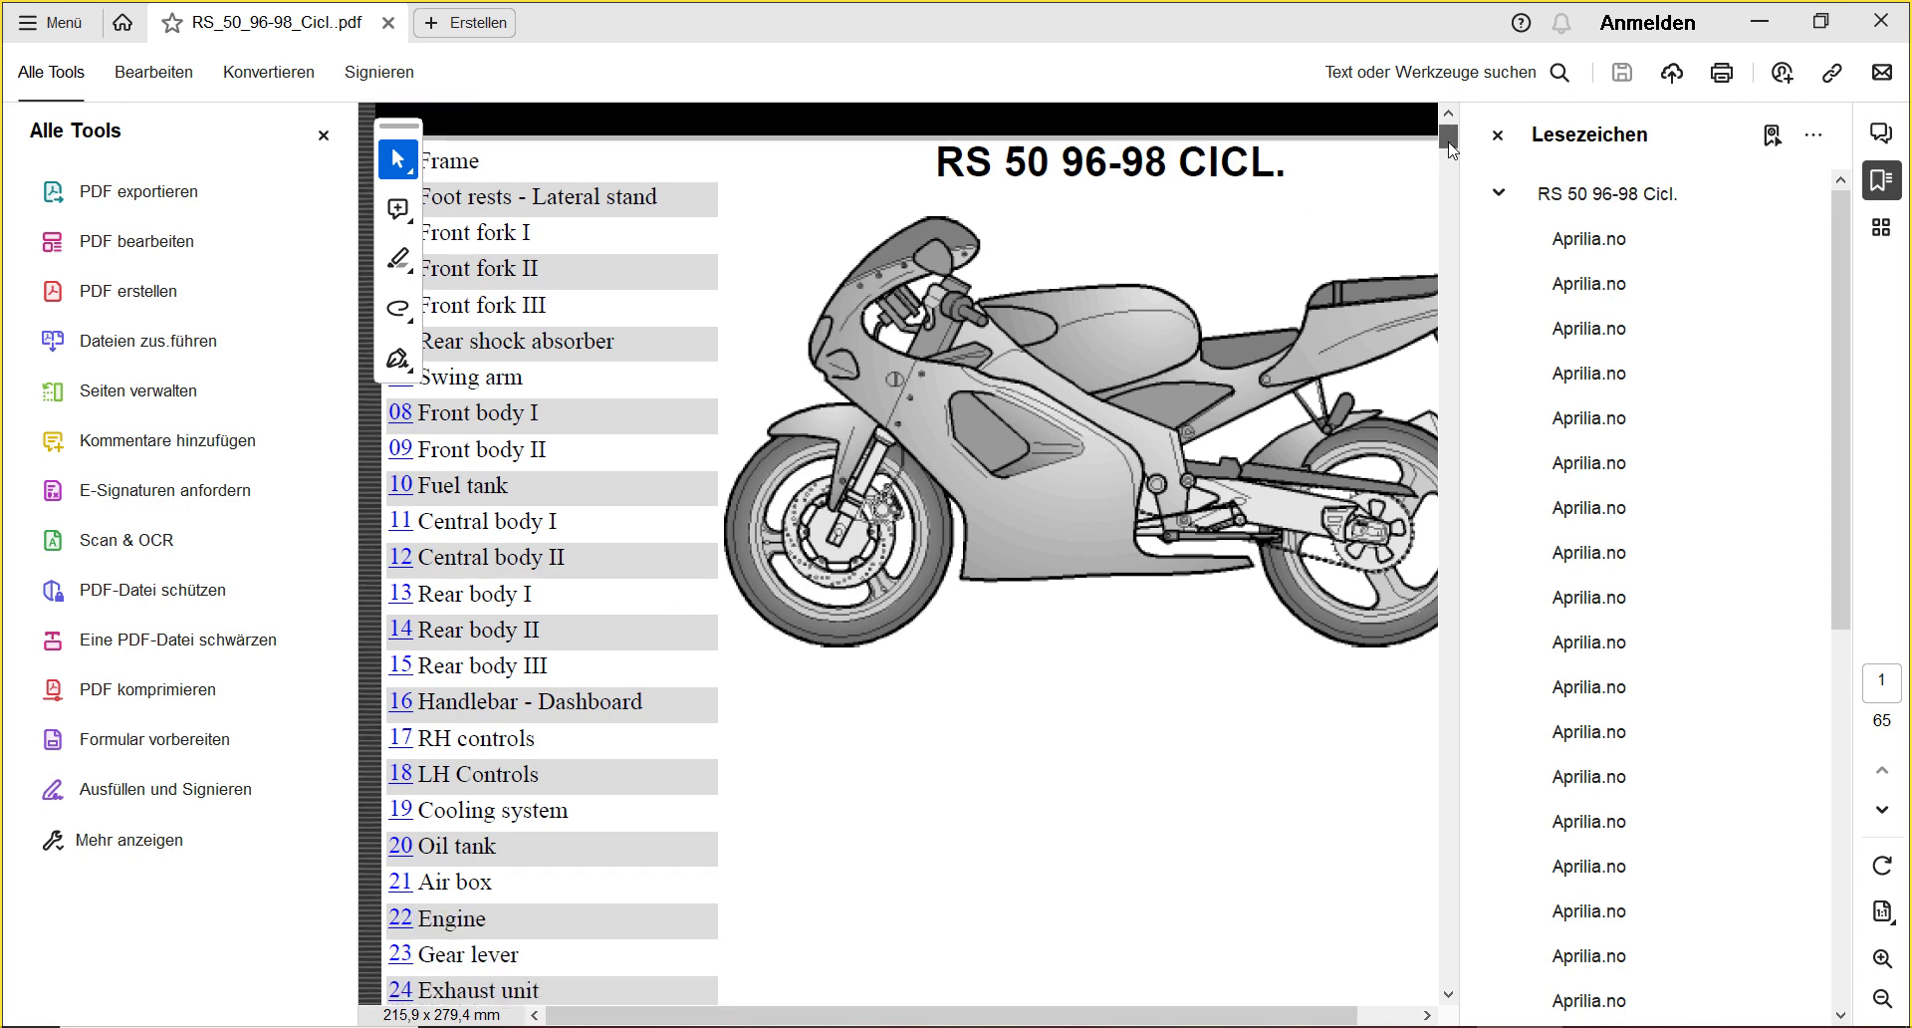
scroll(1203, 405, down, 2)
scroll(1203, 404, up, 2)
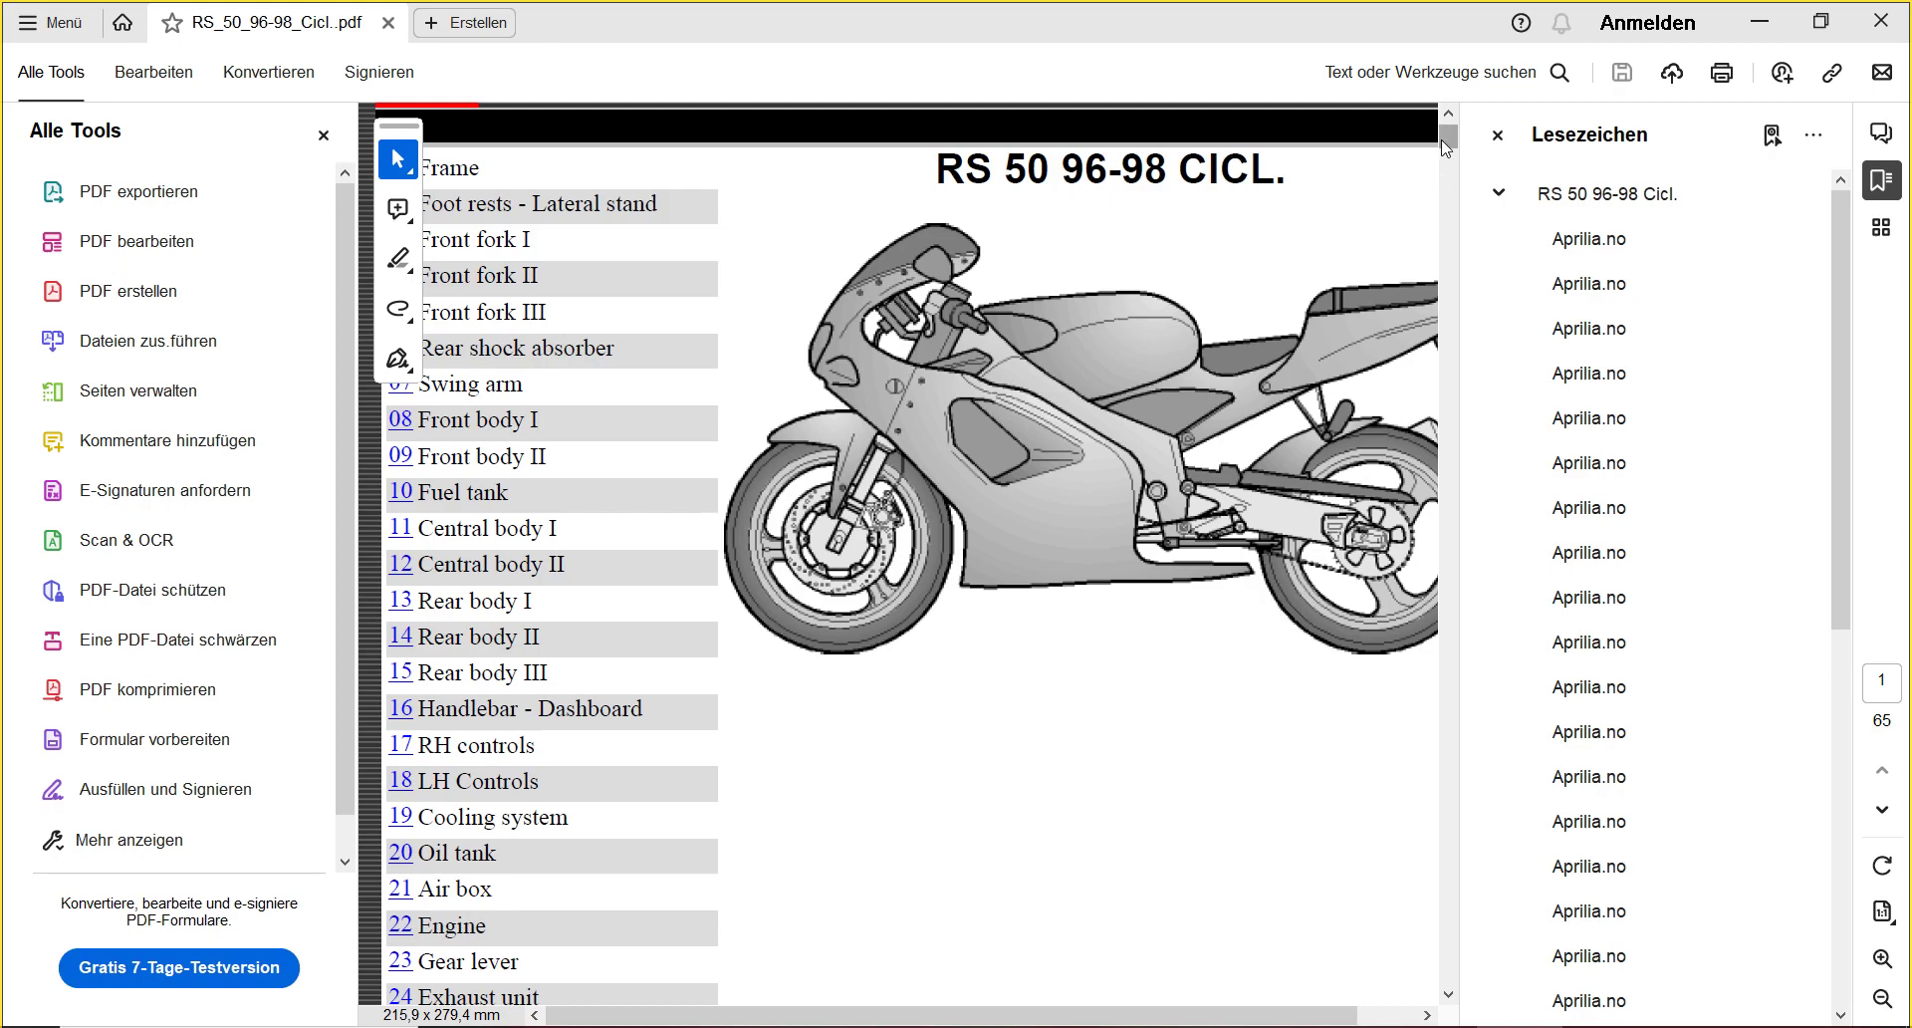
drag(1444, 142, 1457, 402)
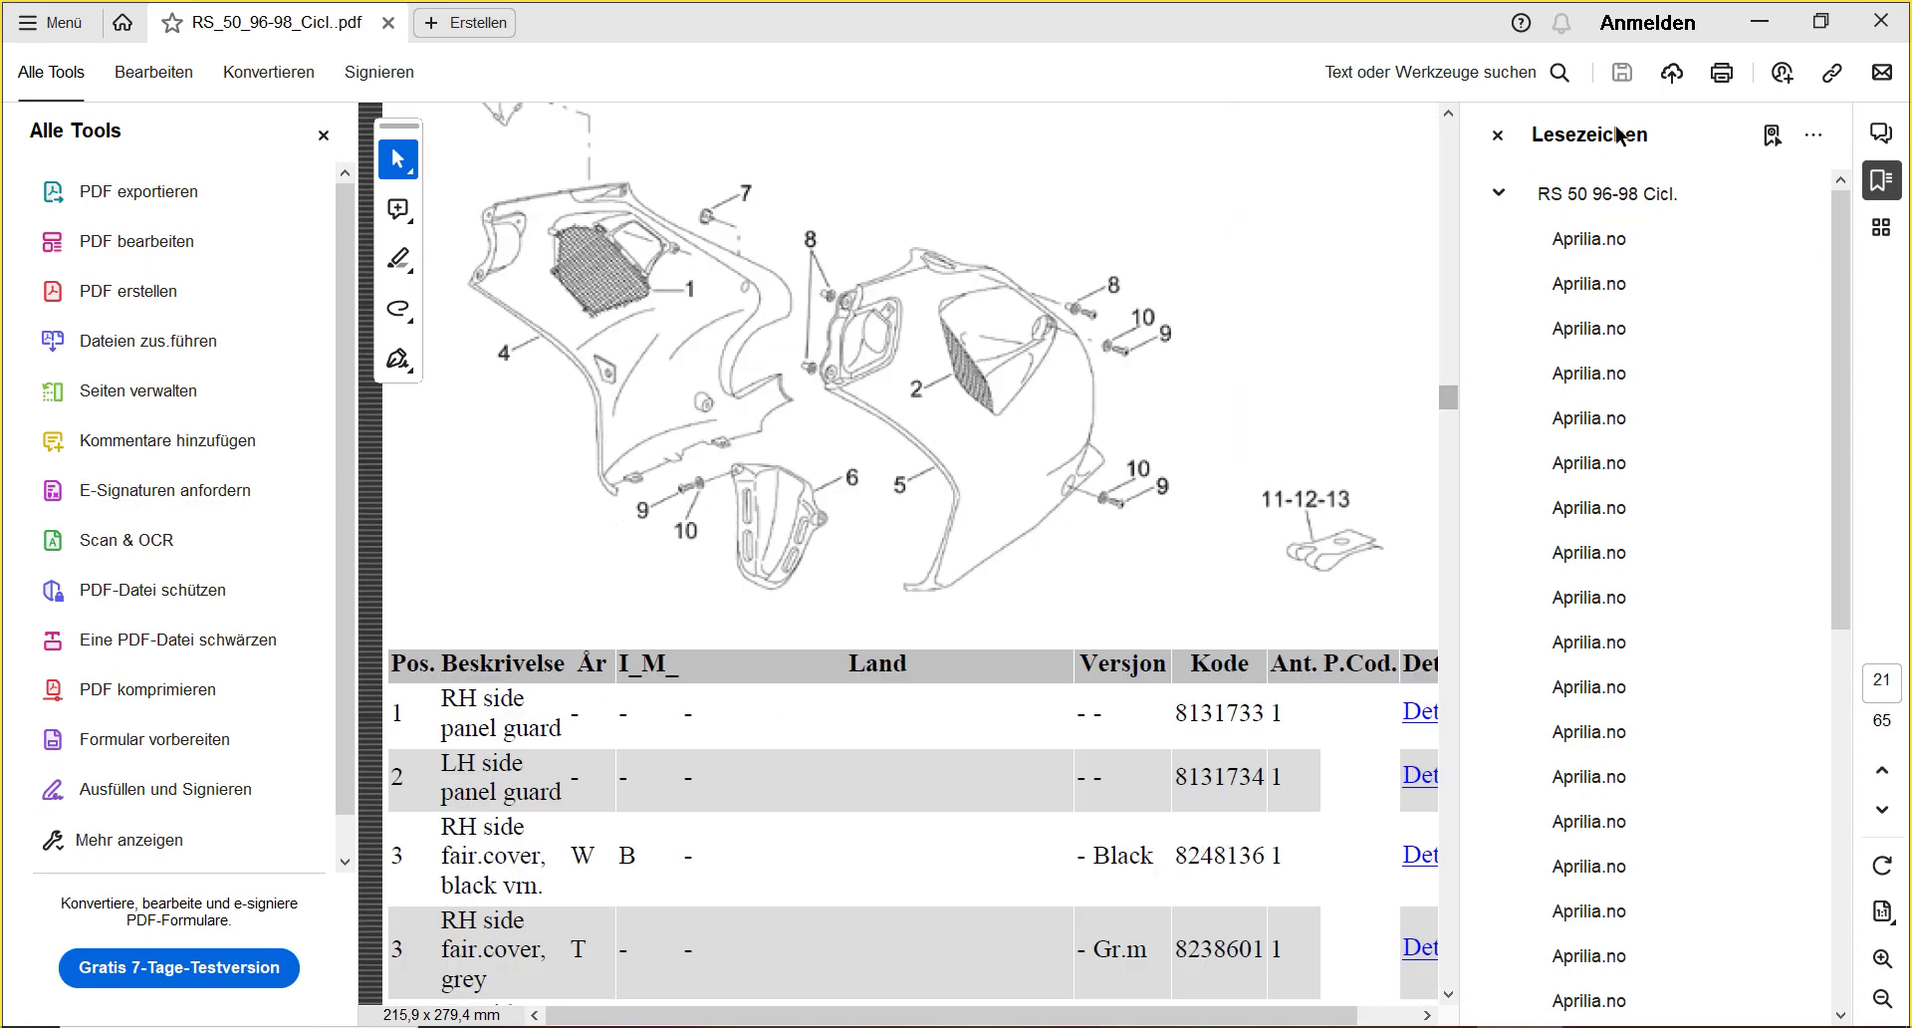
click(1881, 24)
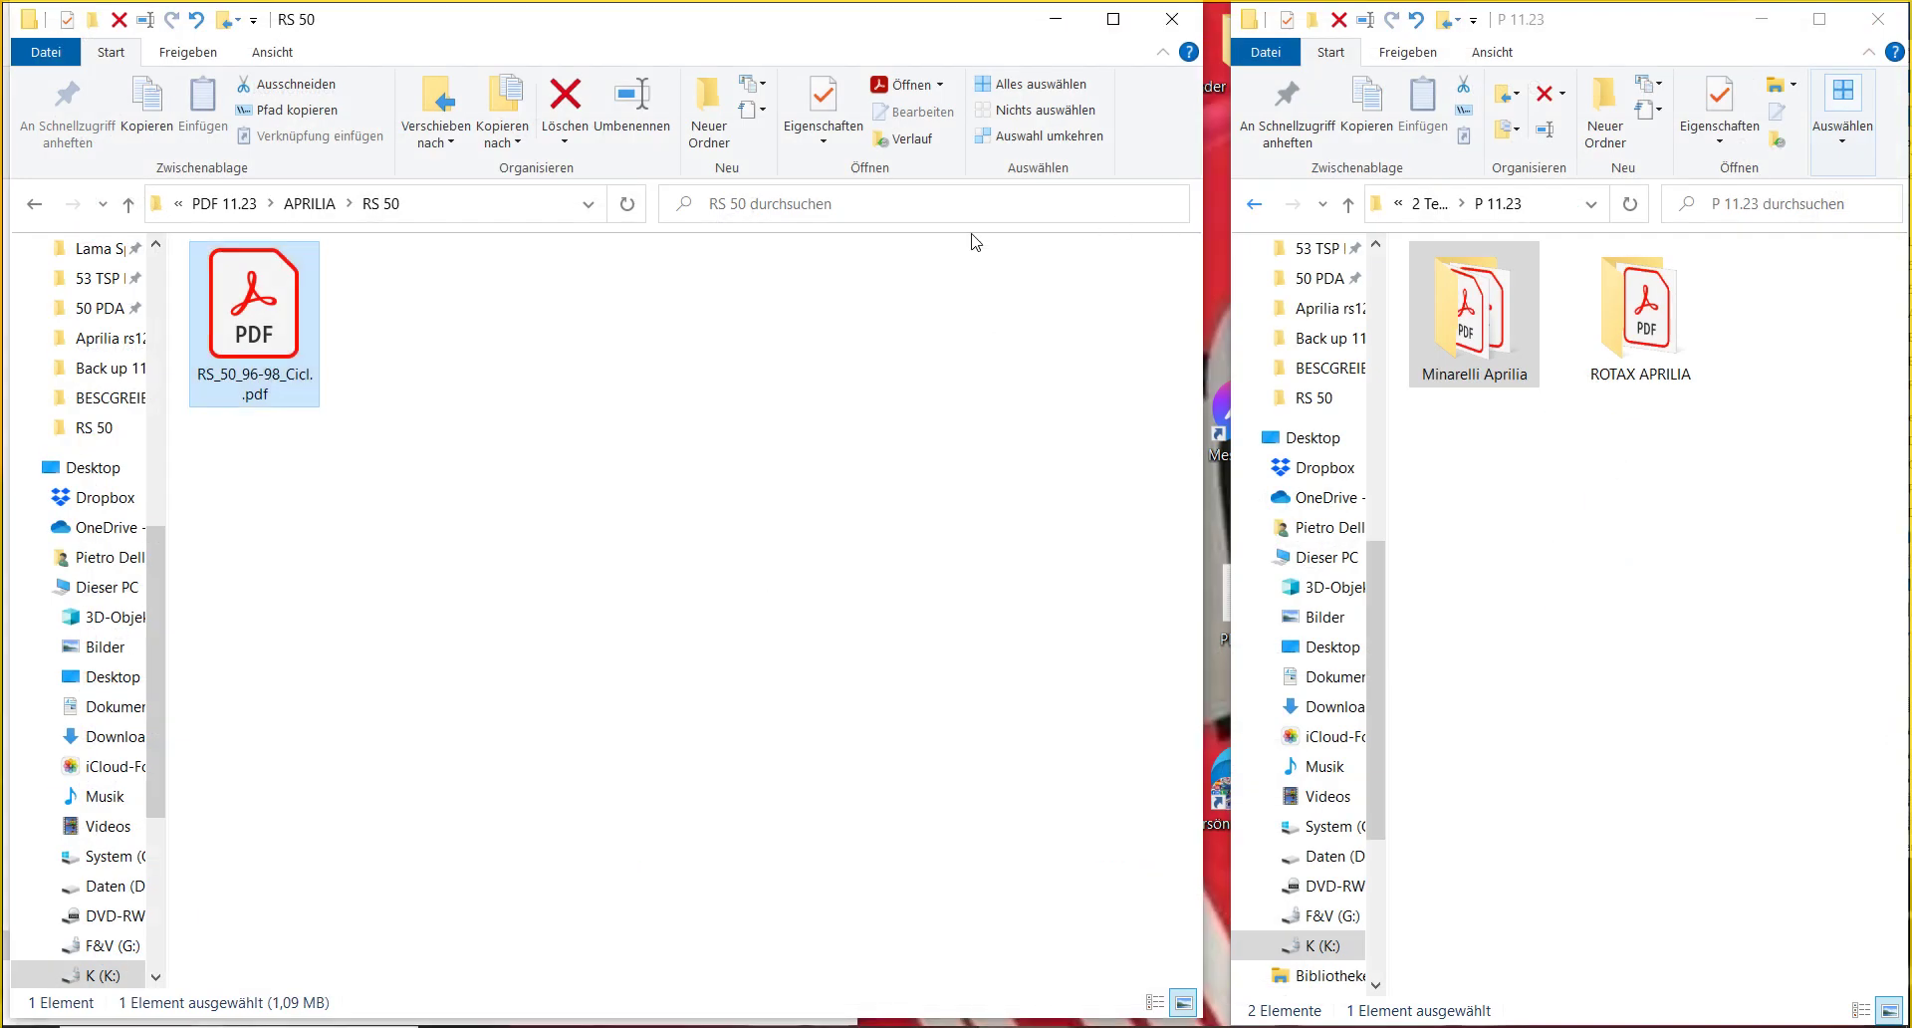
- Open RS_250_98-03.pdf from the RS 250 folder, review its parts diagrams up to page 45, and close it
click(320, 204)
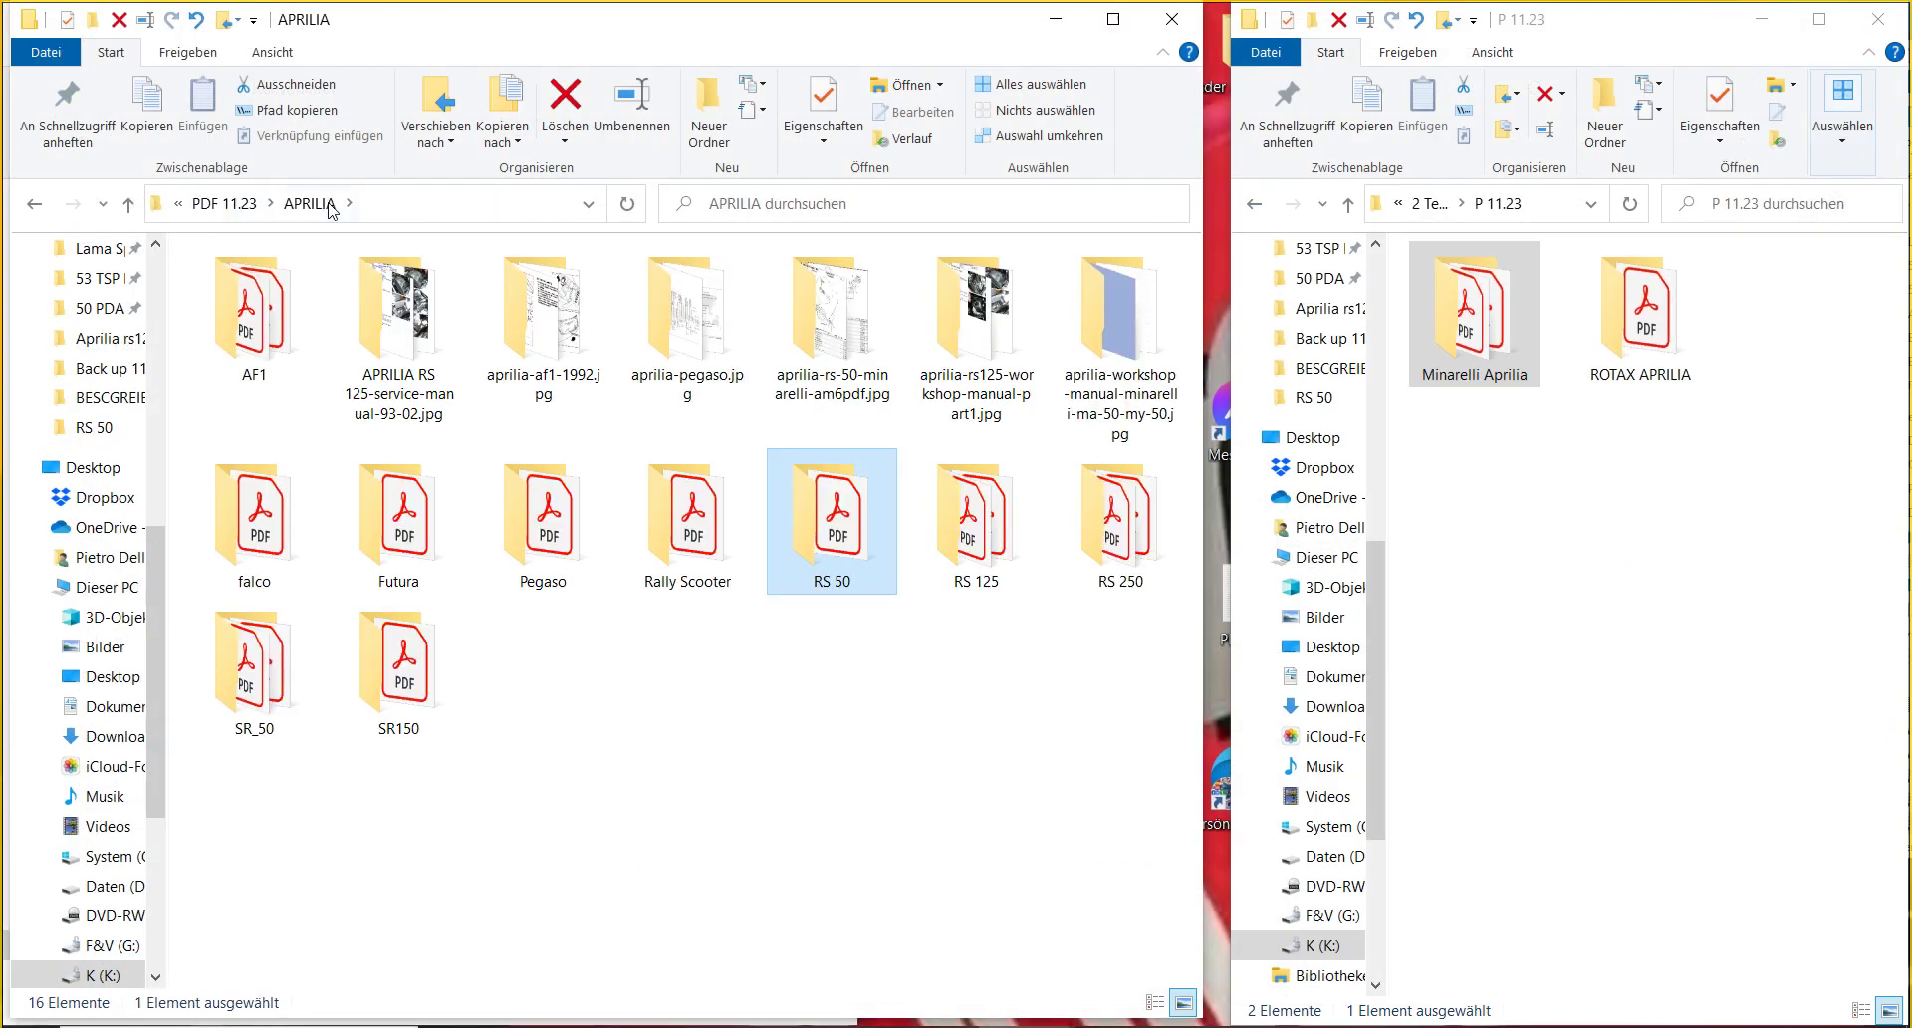
double_click(1097, 551)
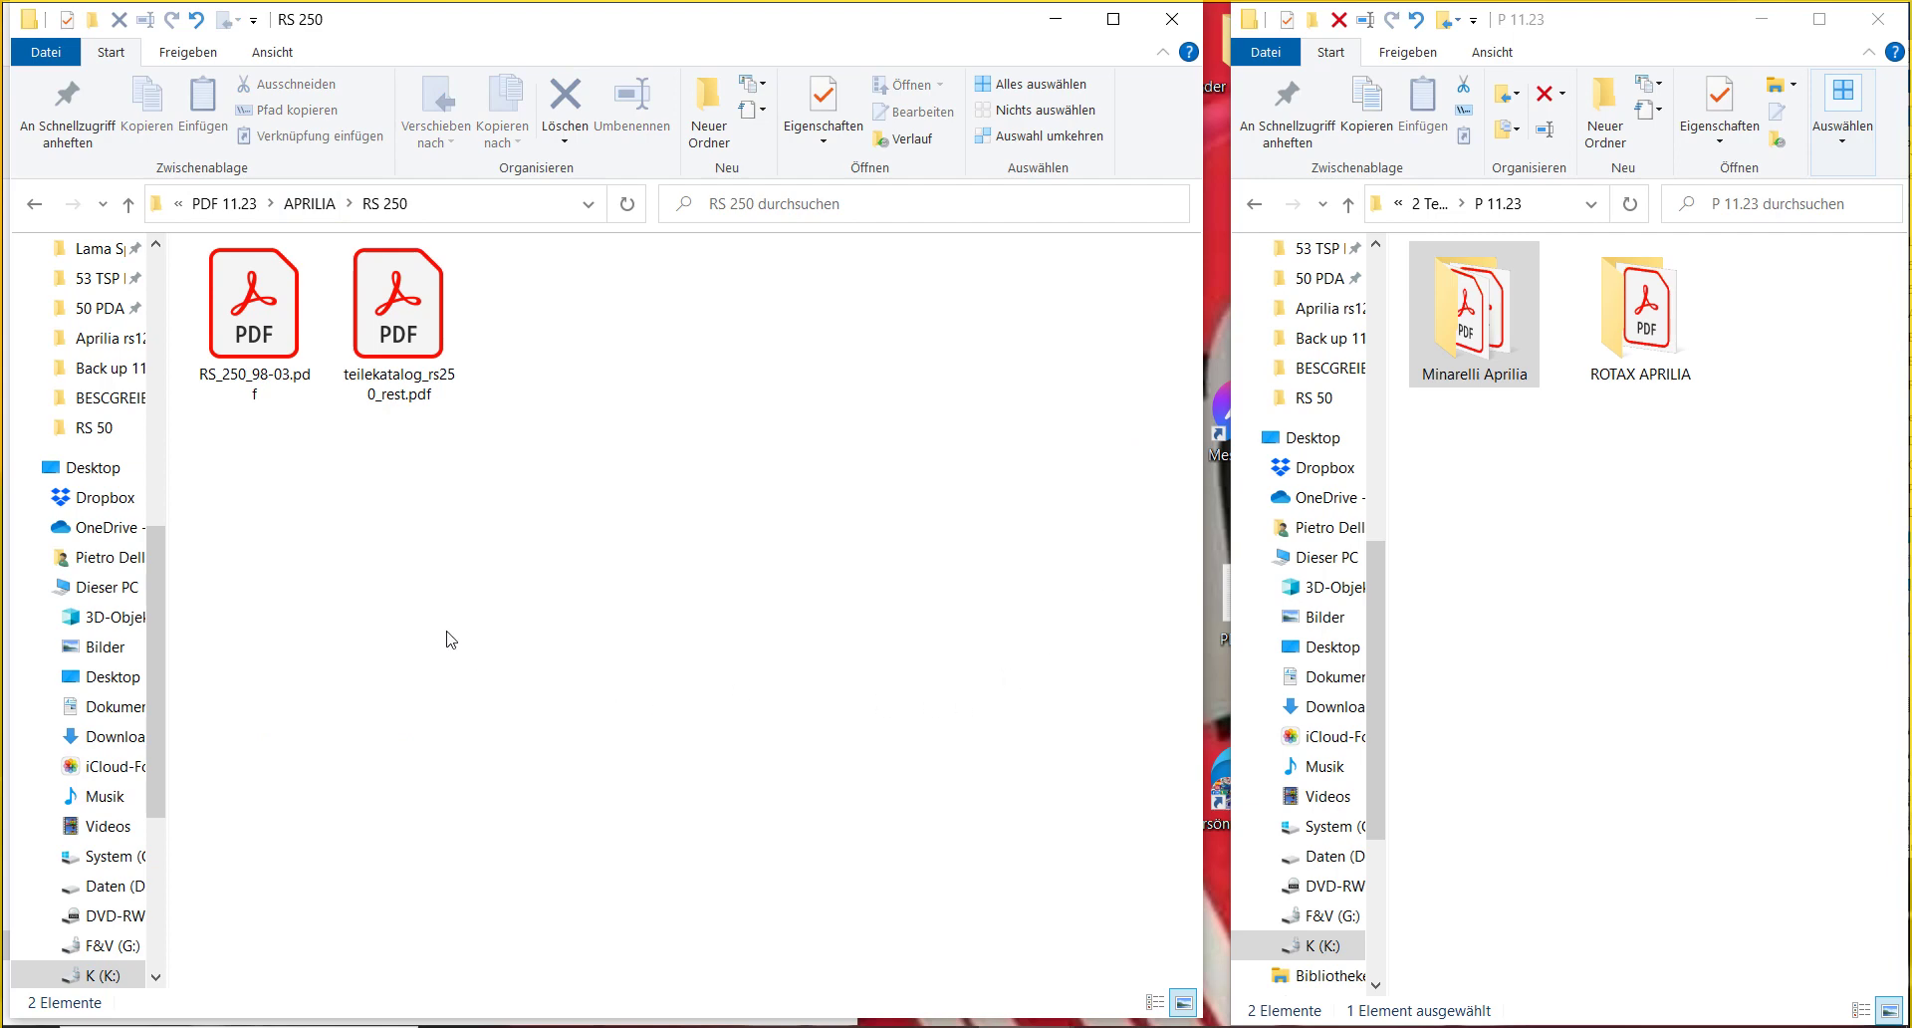
click(235, 333)
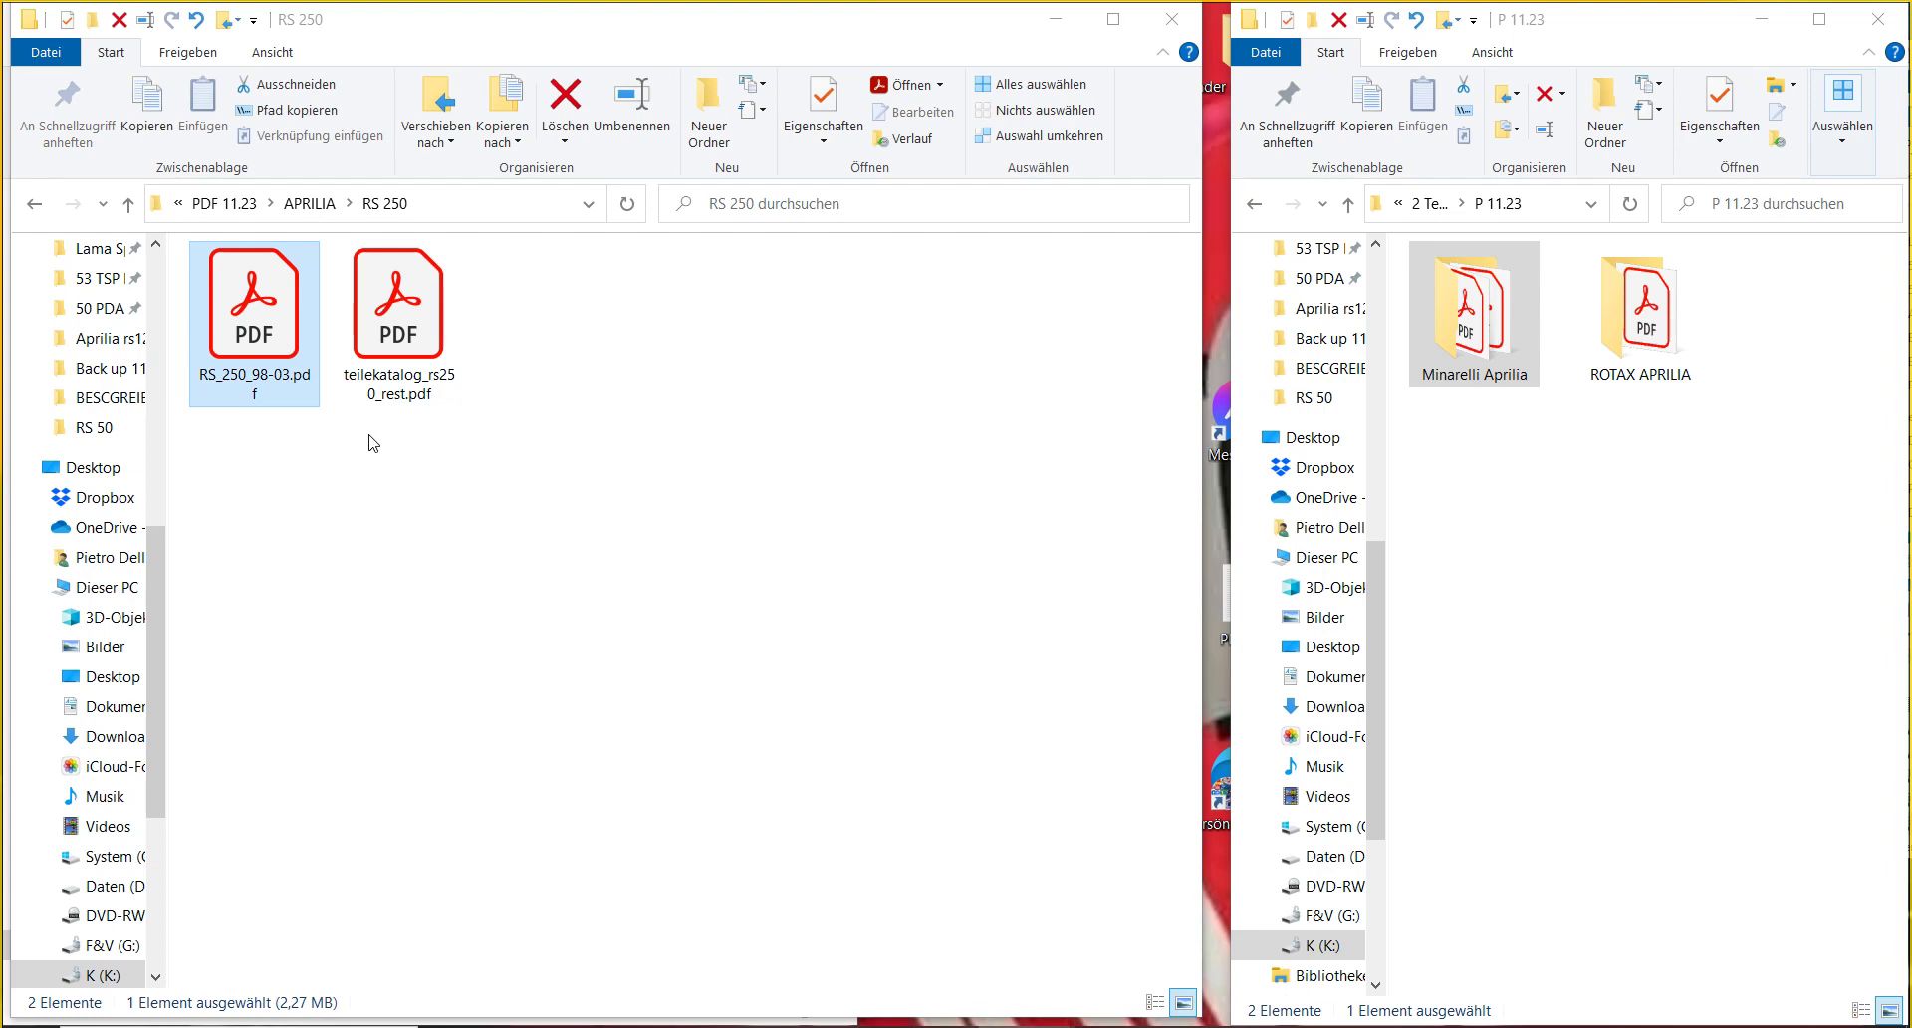
key(Return)
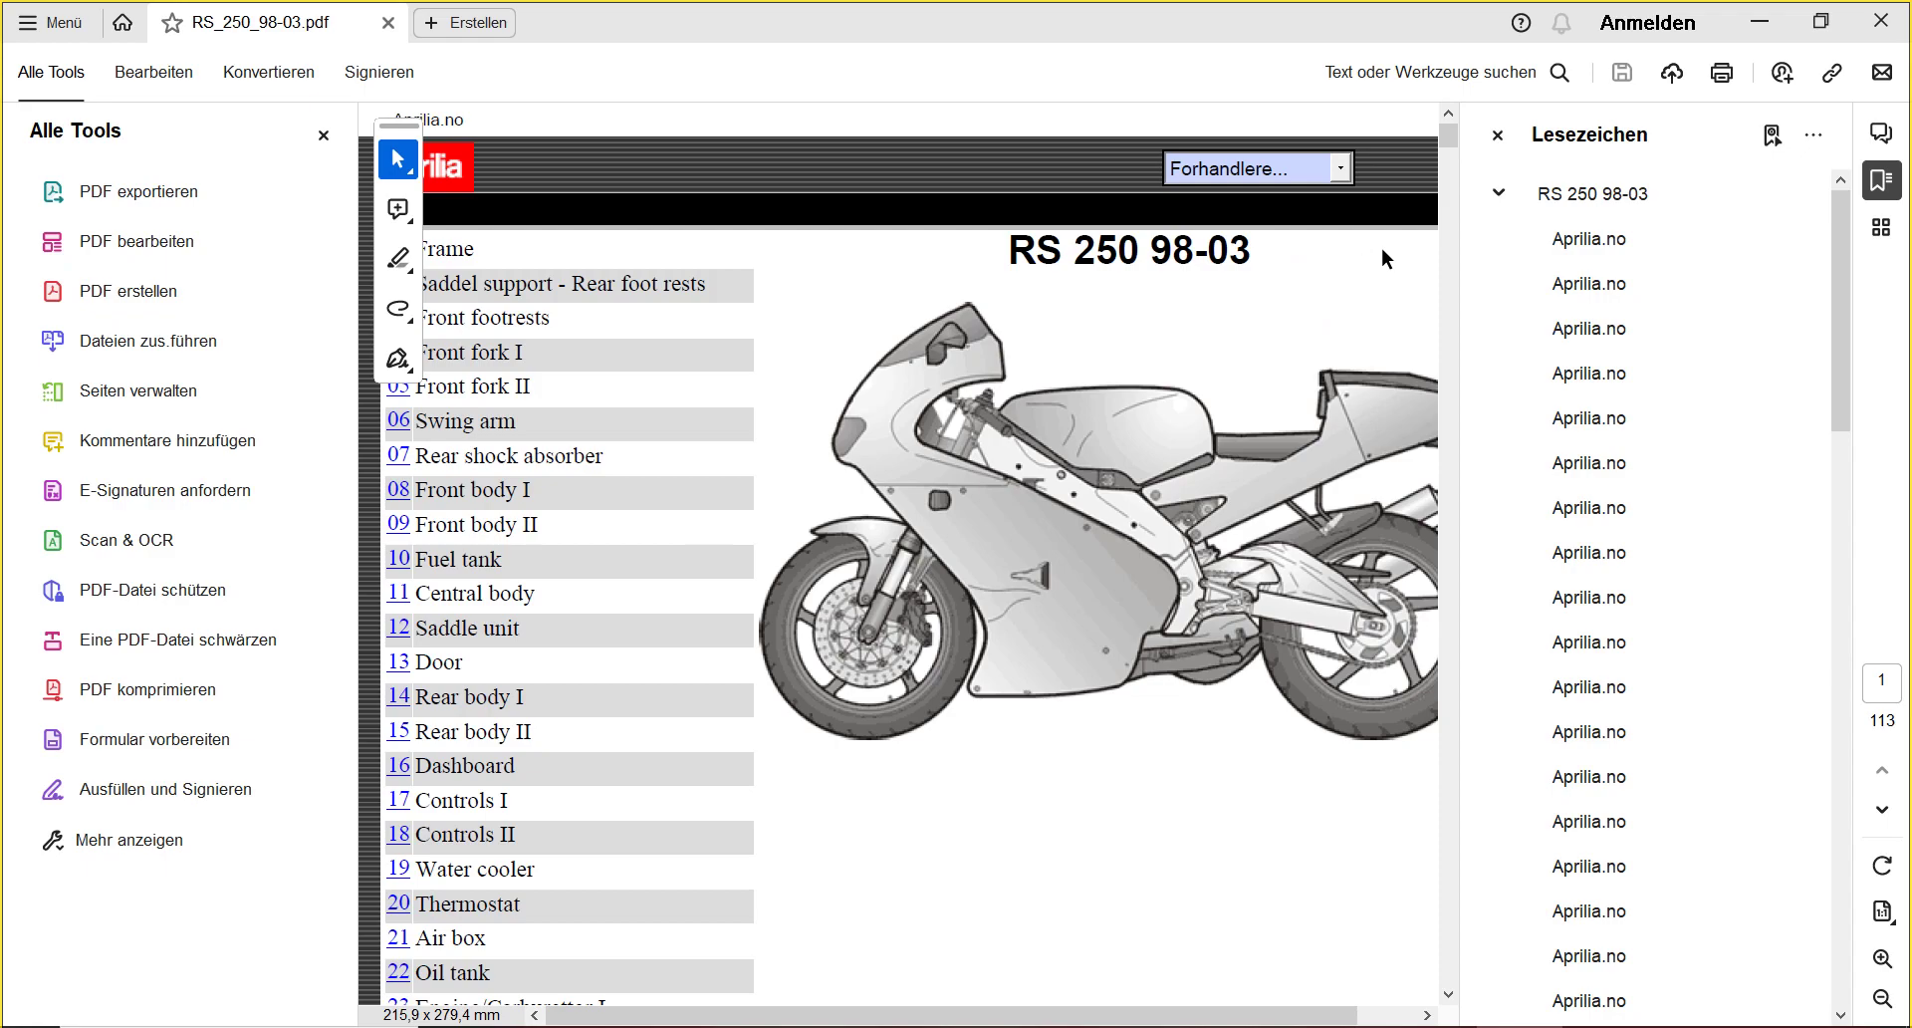
drag(1449, 137, 1460, 316)
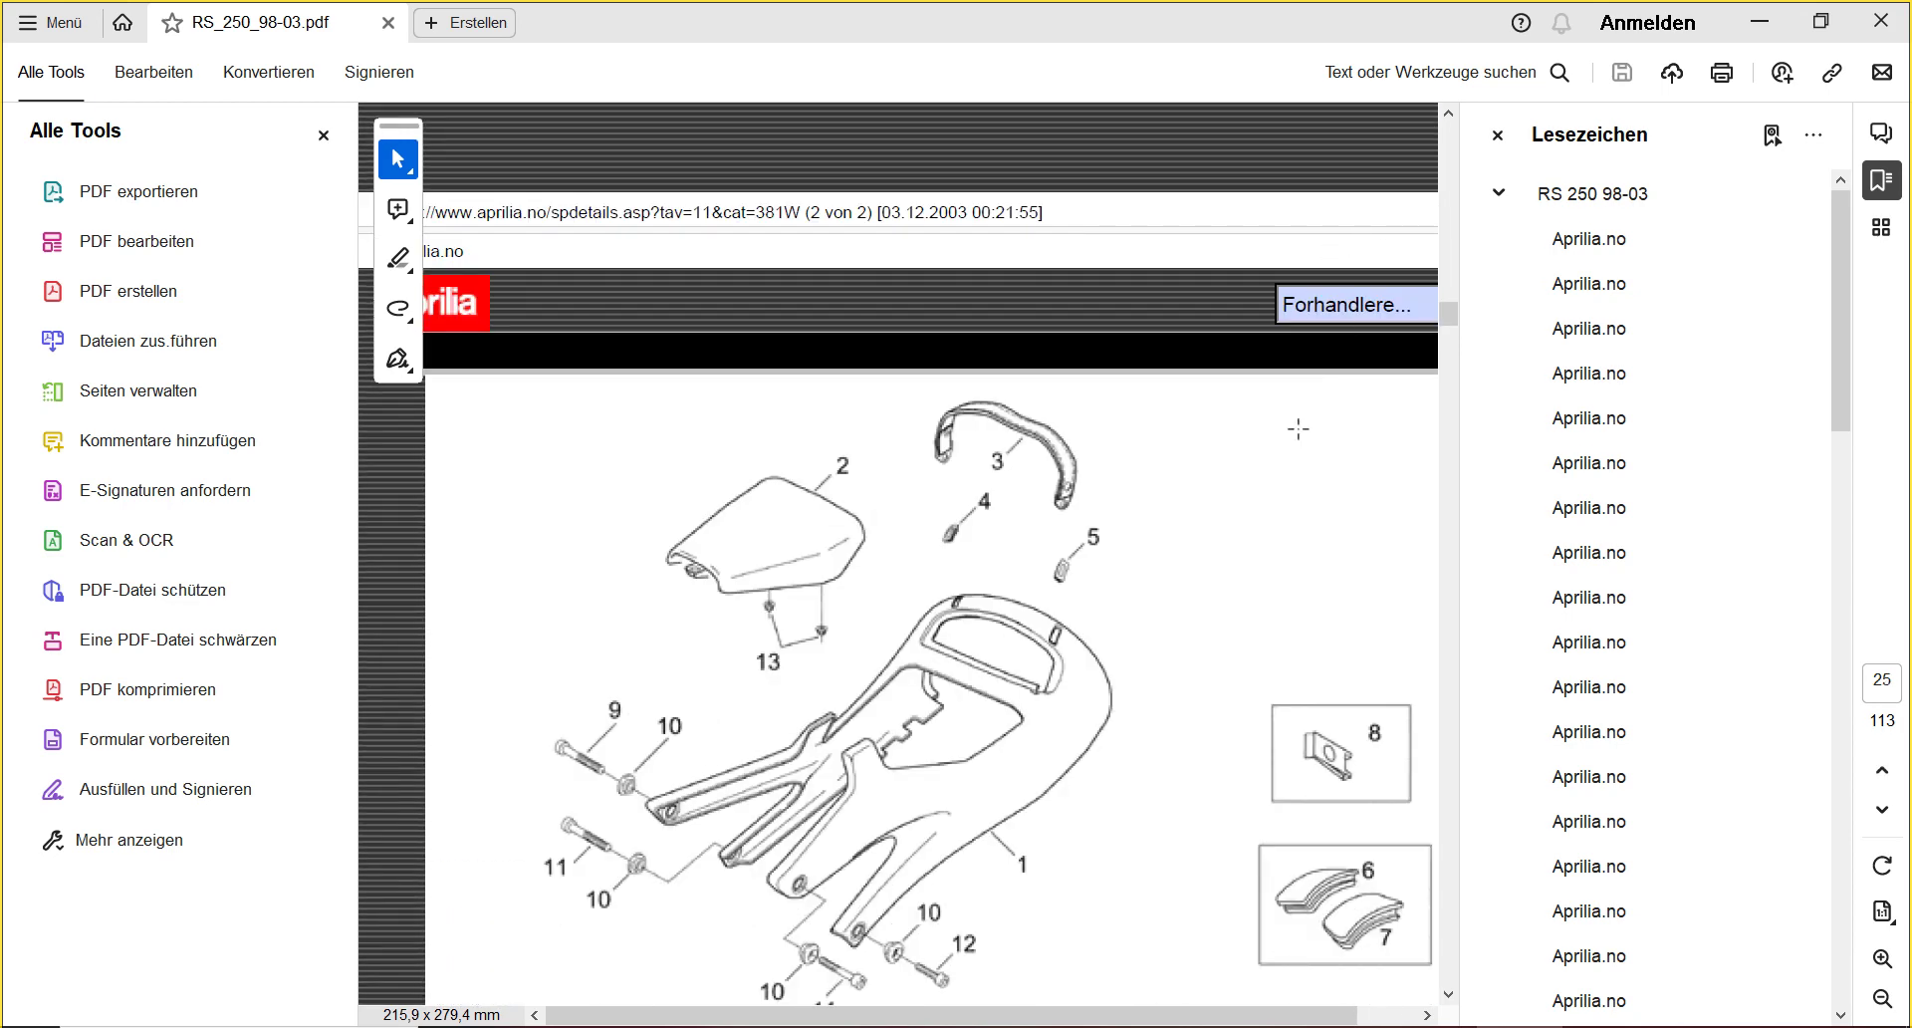
scroll(1298, 428, down, 8)
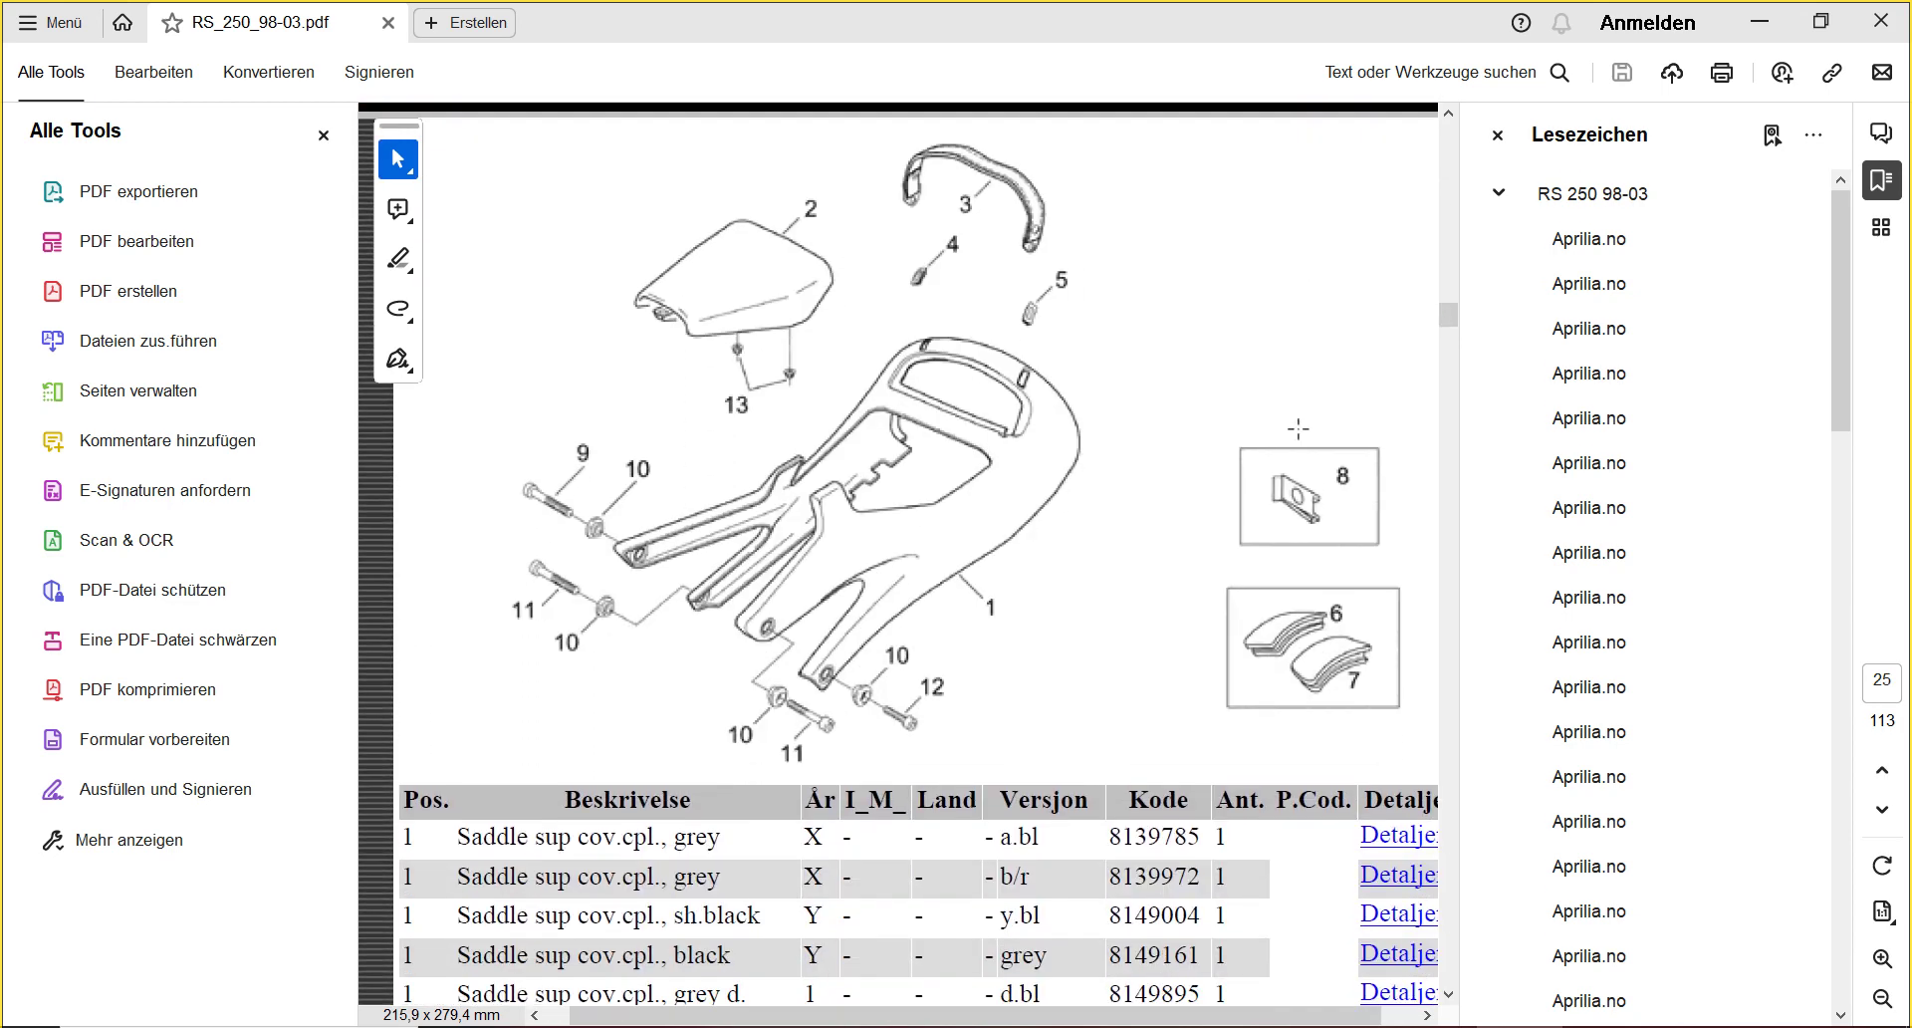
scroll(1298, 428, down, 15)
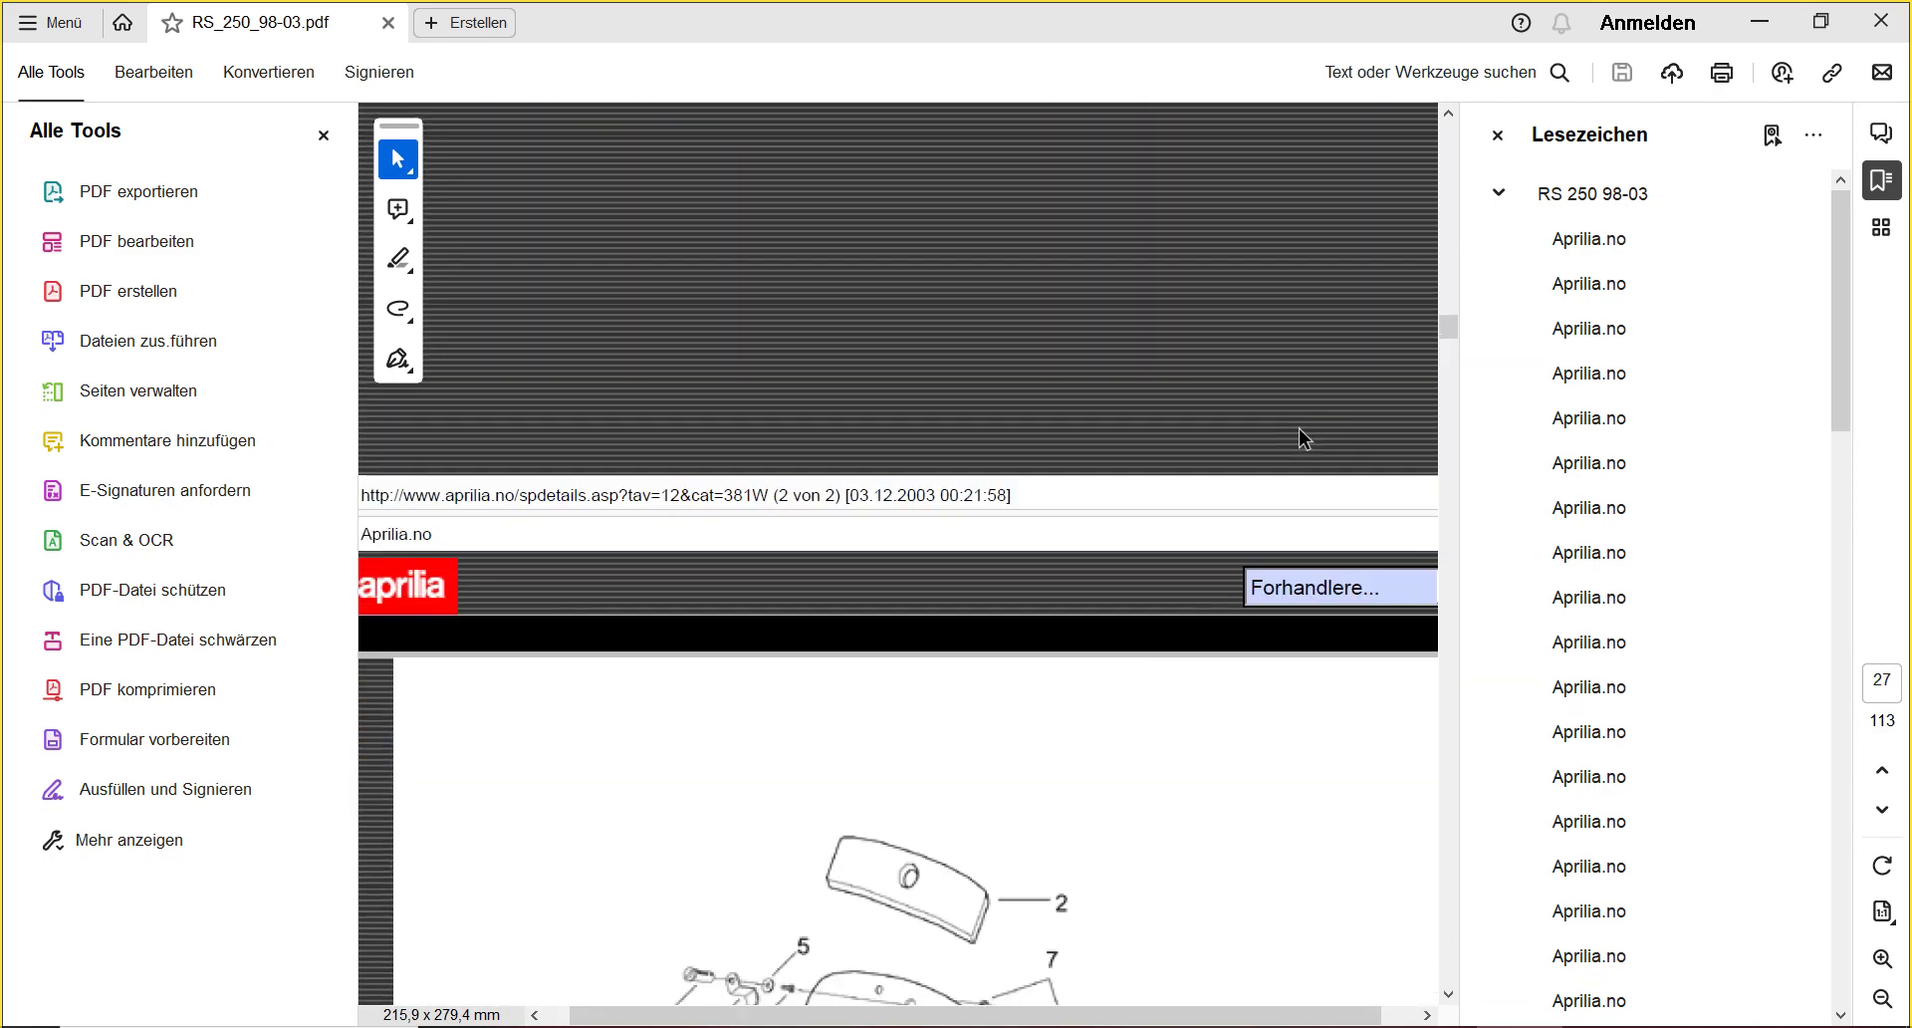
scroll(1298, 426, down, 5)
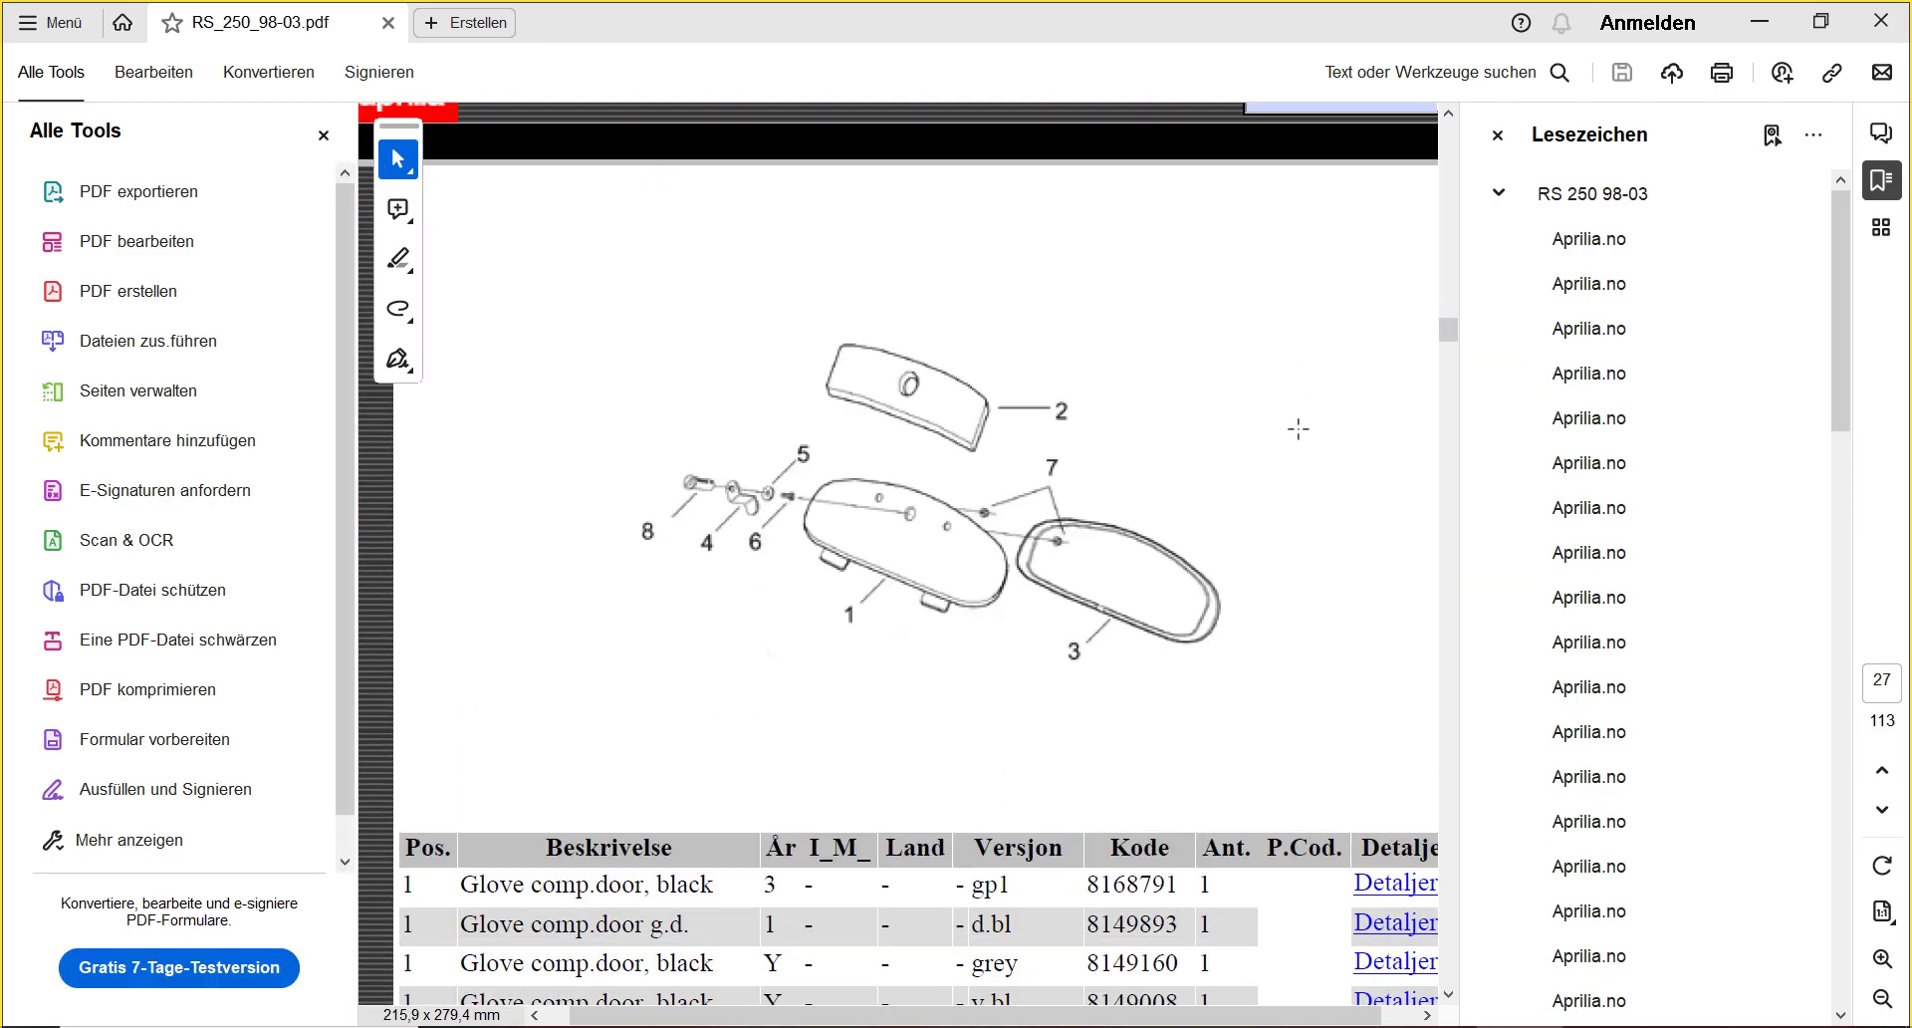
scroll(1297, 428, down, 12)
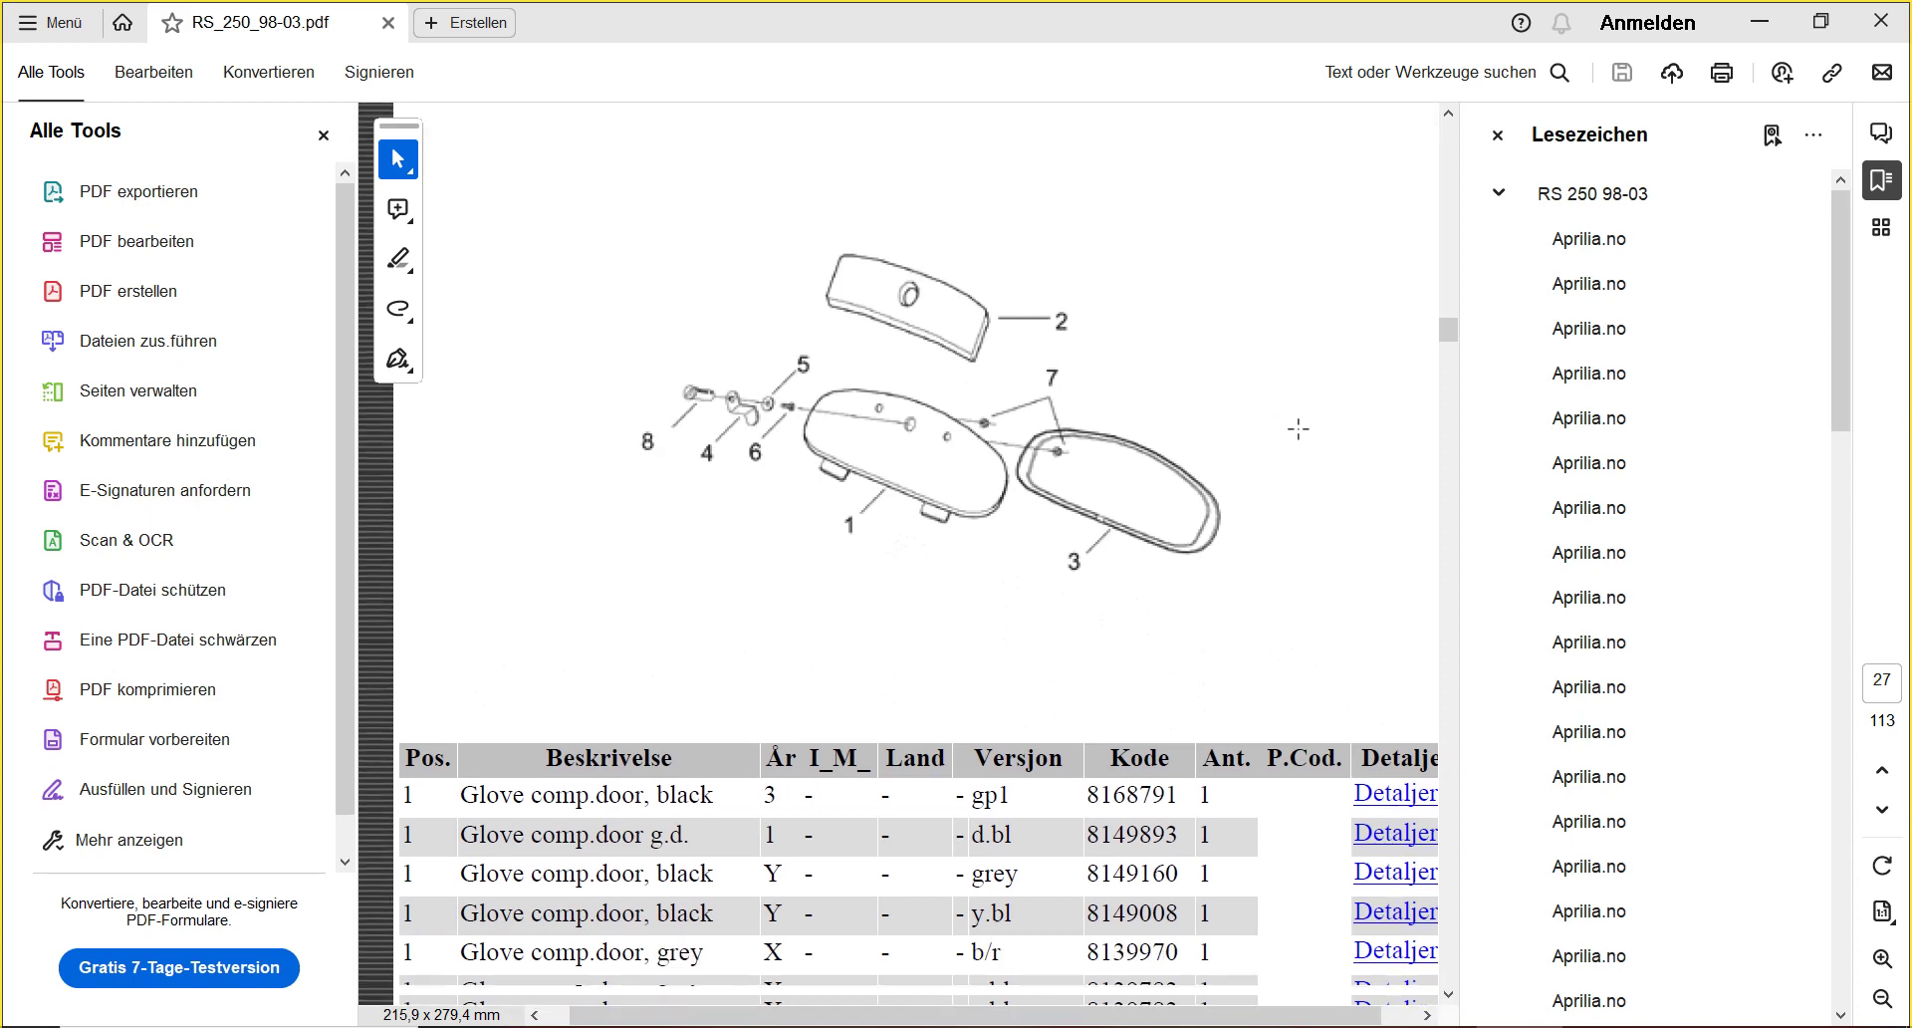
scroll(1297, 428, down, 4)
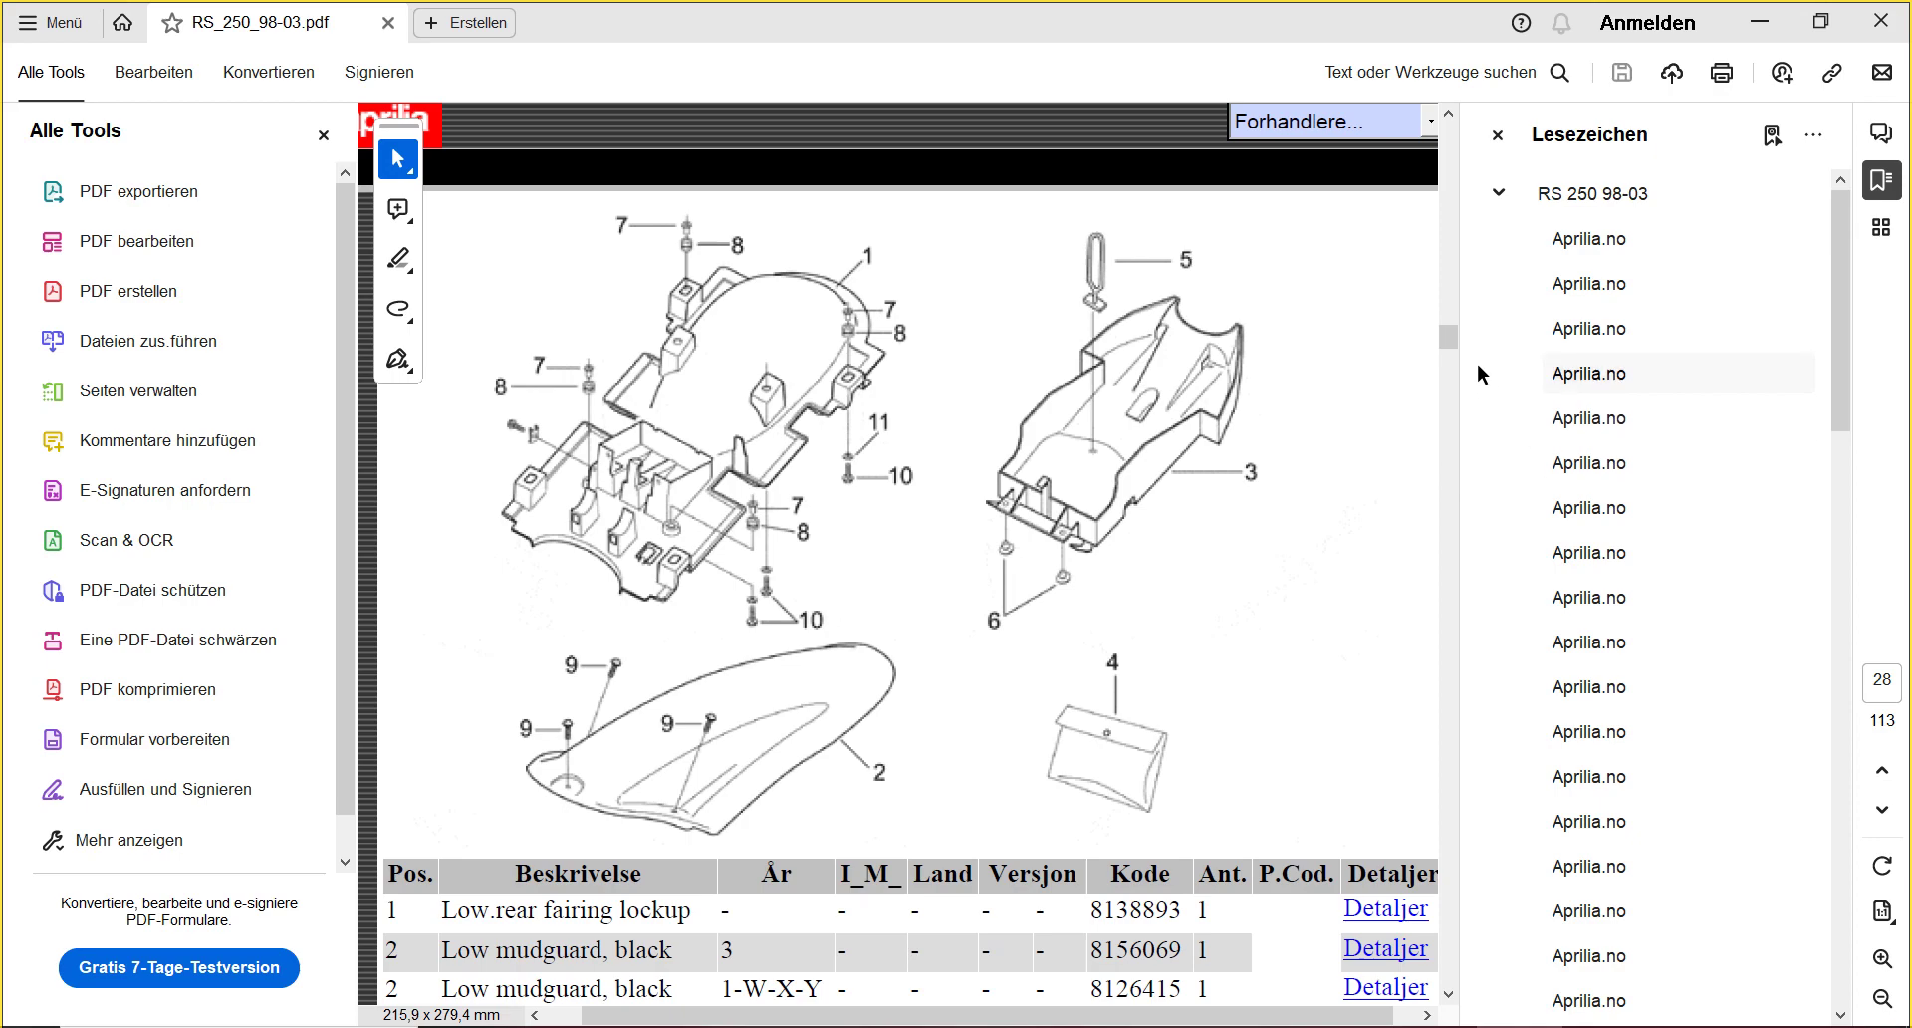
drag(1453, 349, 1457, 479)
scroll(1449, 445, down, 2)
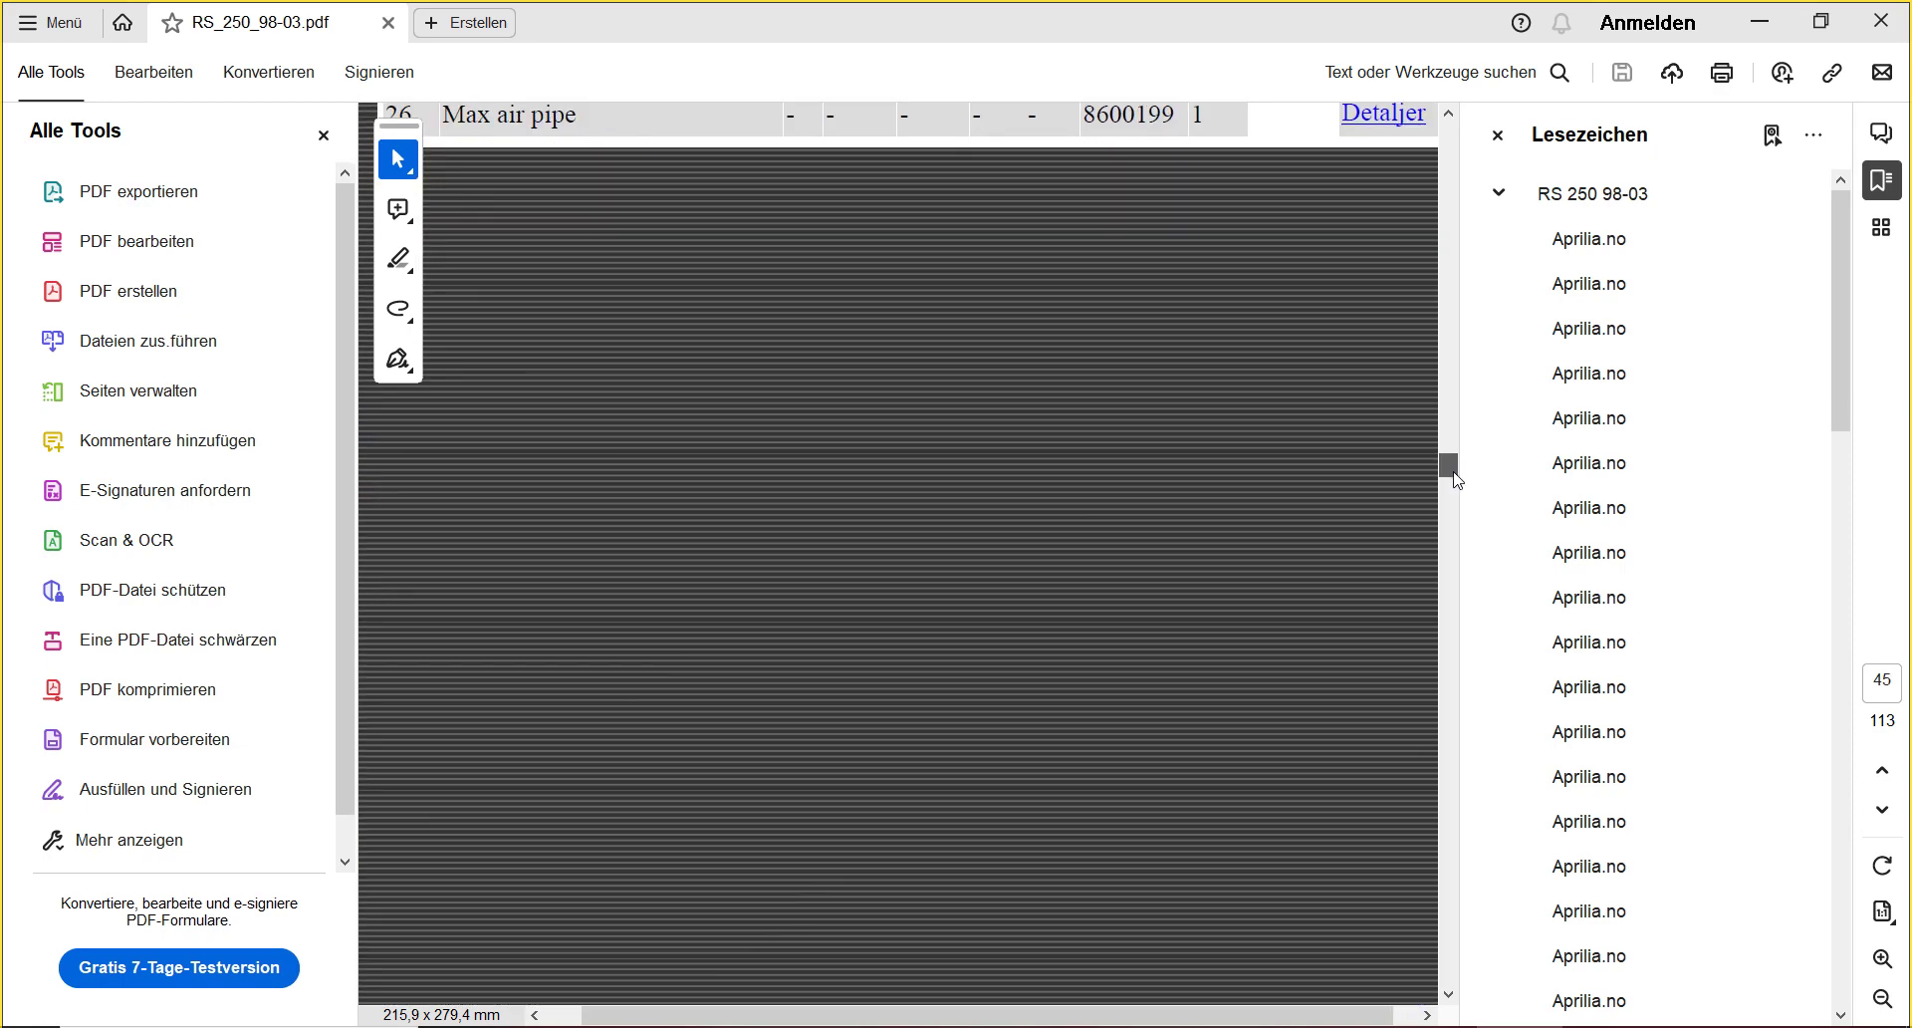
click(1881, 20)
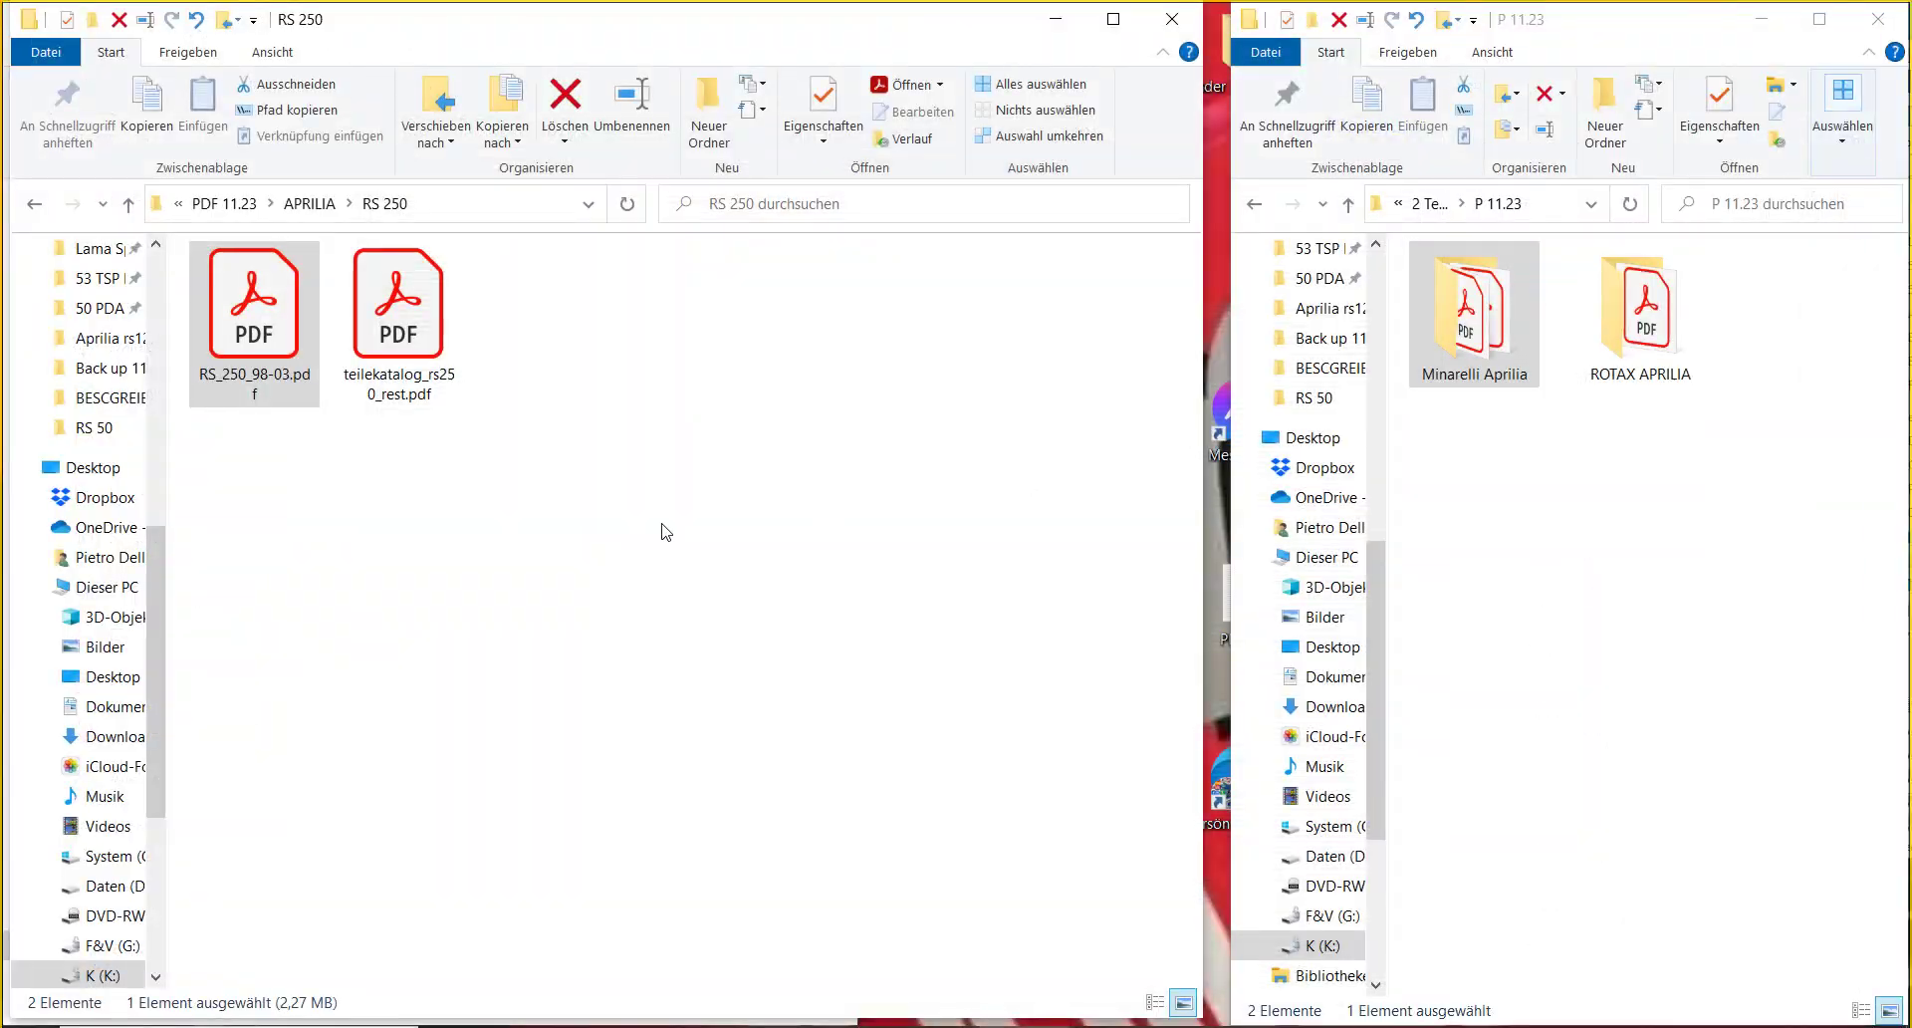
- Return to the APRILIA folder and open its aprilia-pegaso.jpg subfolder to view the scanned pages
click(310, 204)
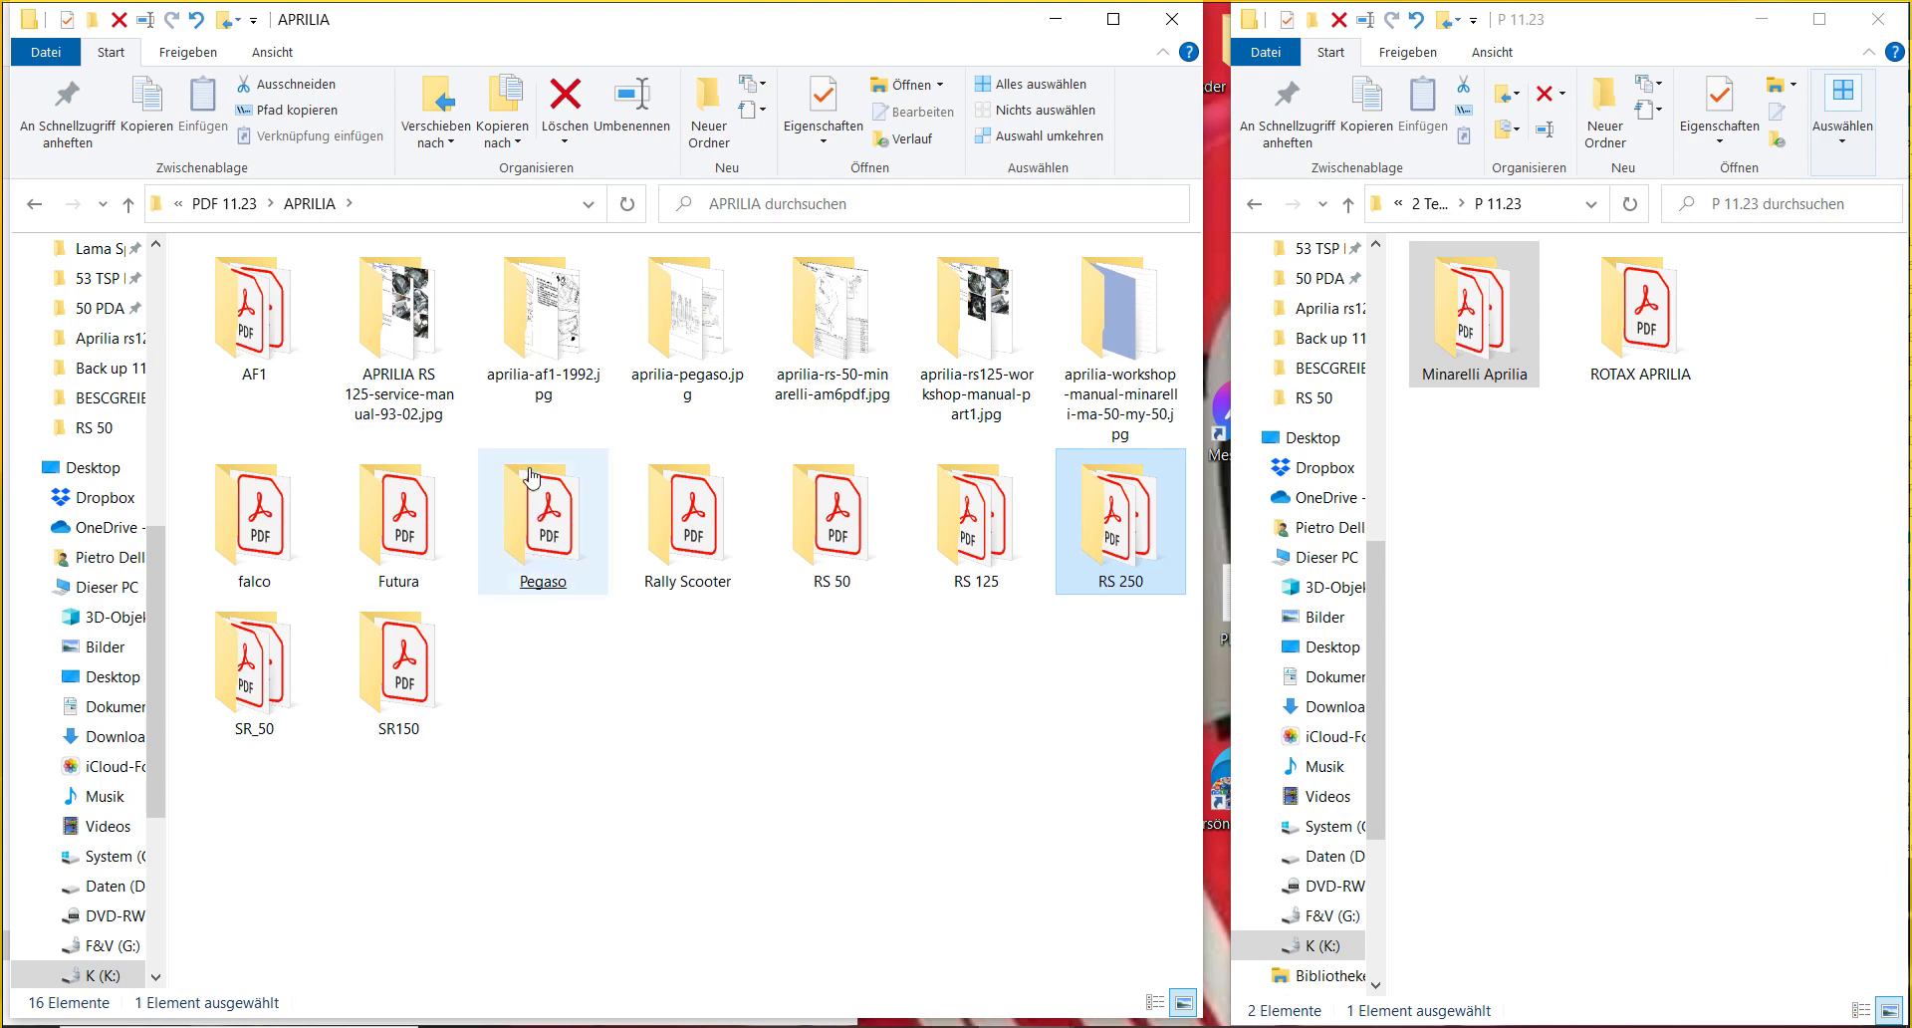
mouse_move(640, 408)
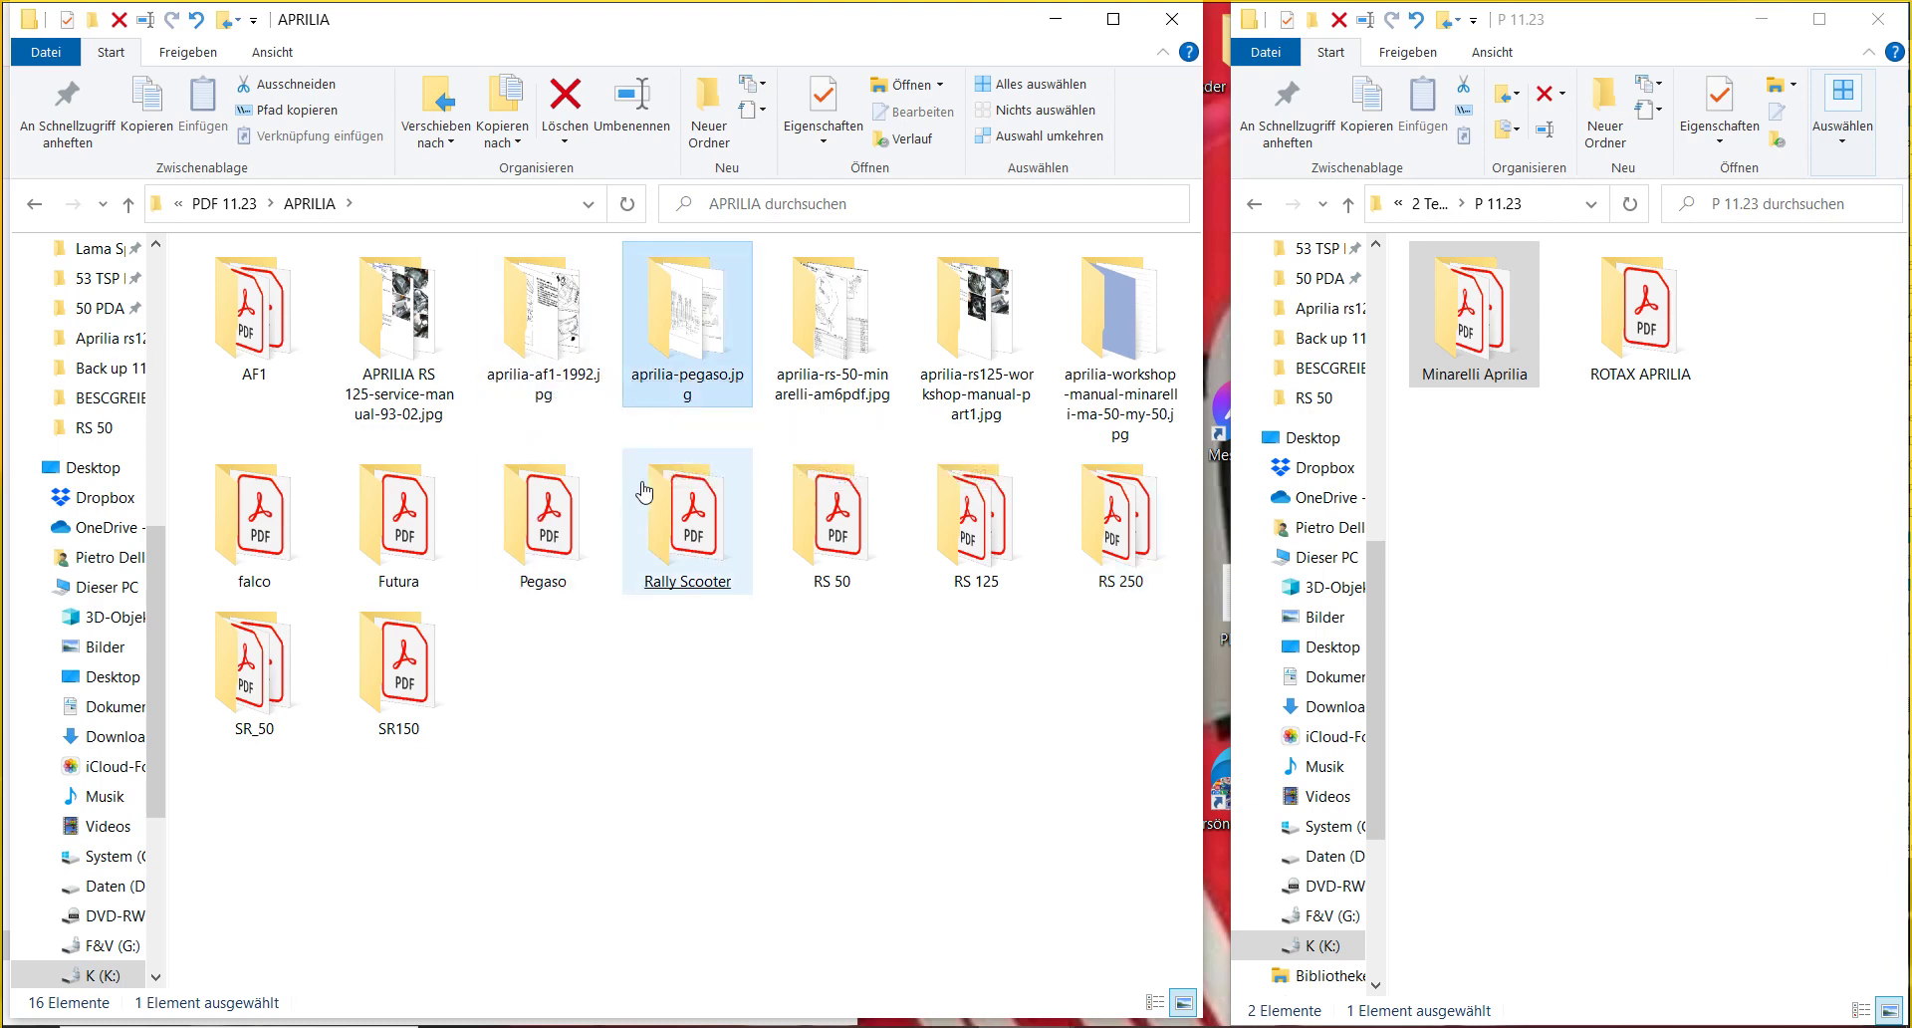
double_click(686, 363)
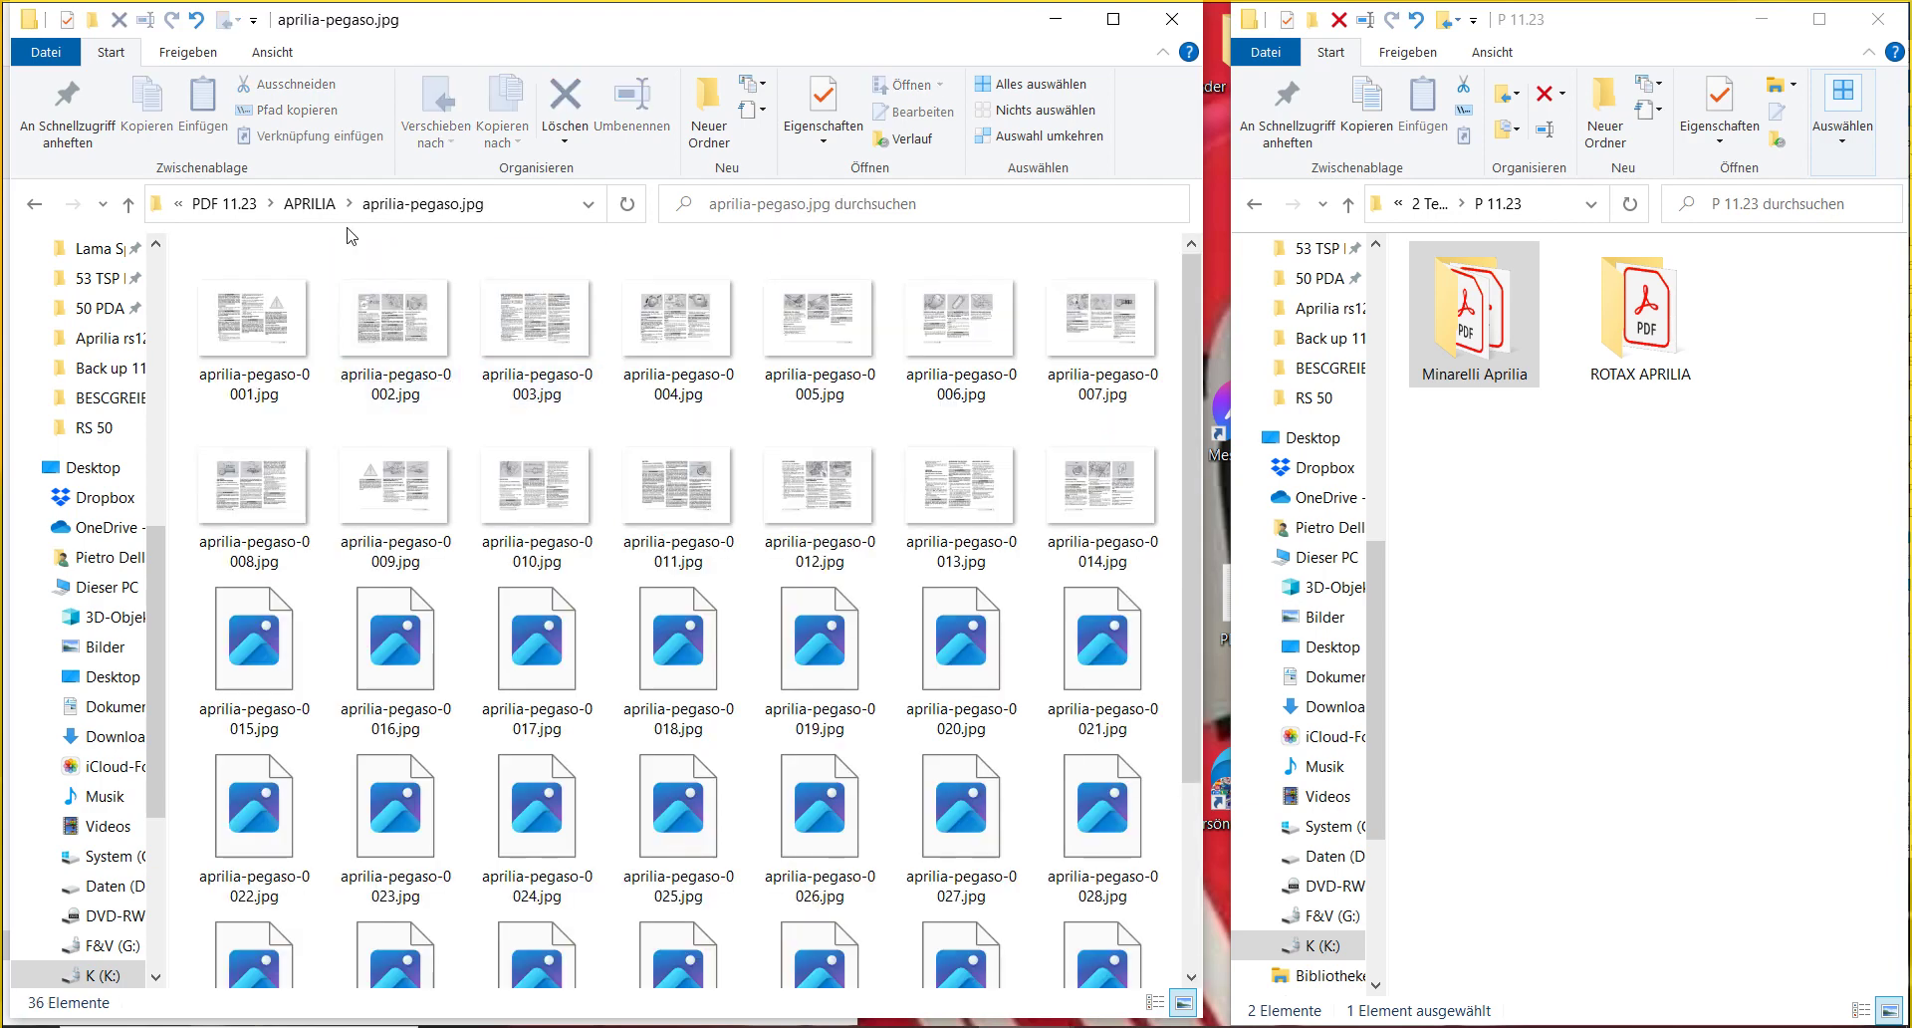
- Create a folder named R inside aprilia-pegaso.jpg and move all the scanned page images into it
click(707, 95)
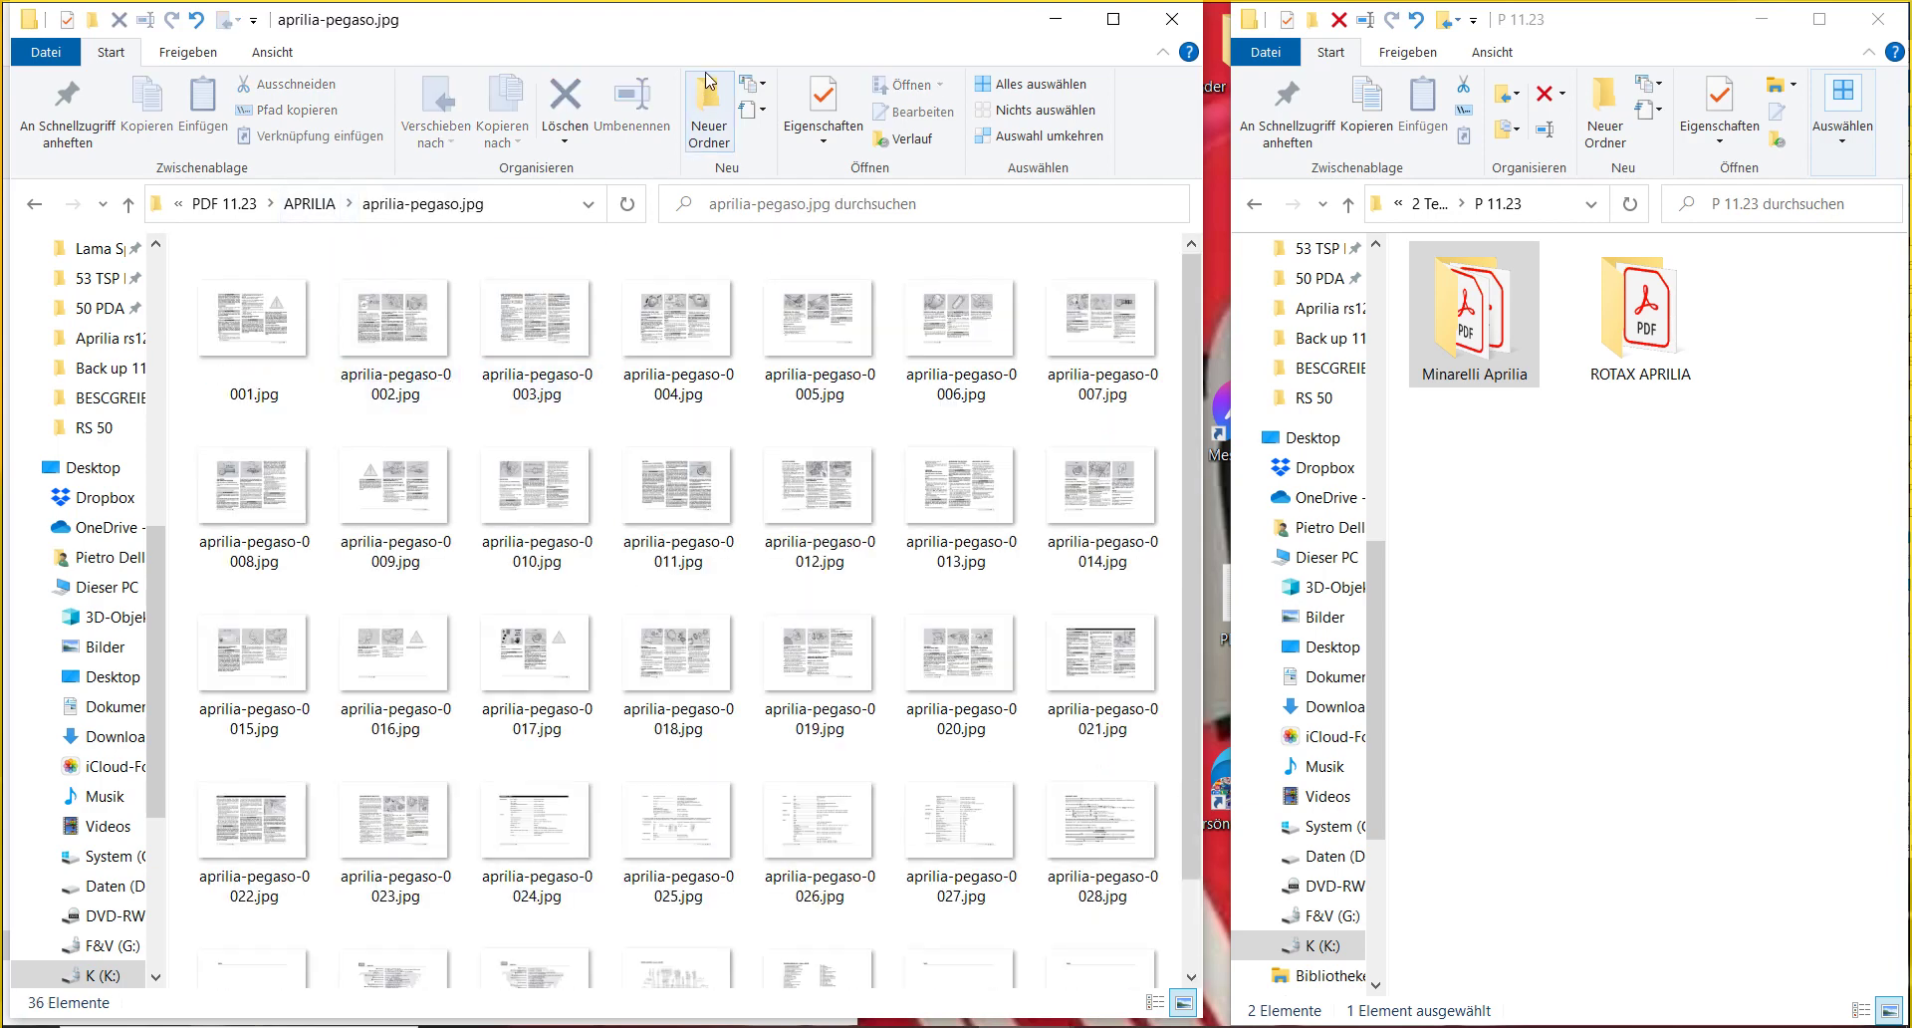
text(R)
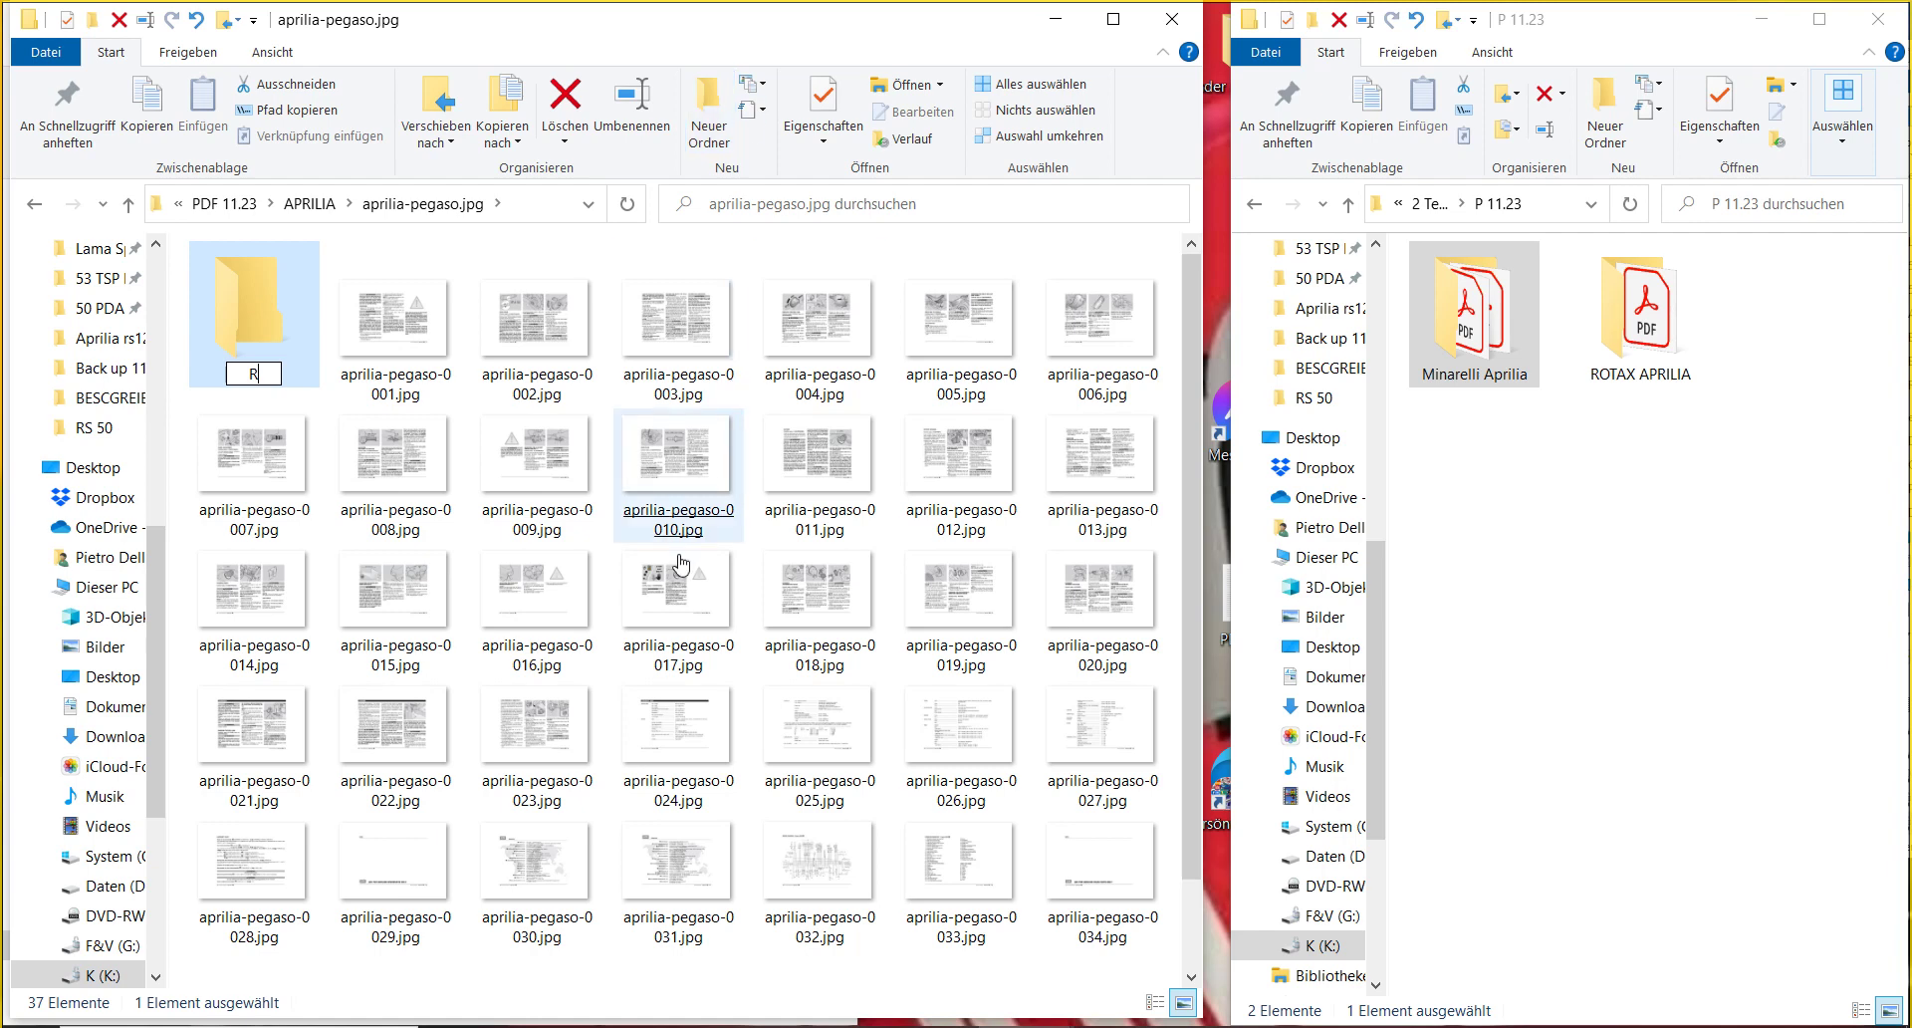
click(999, 80)
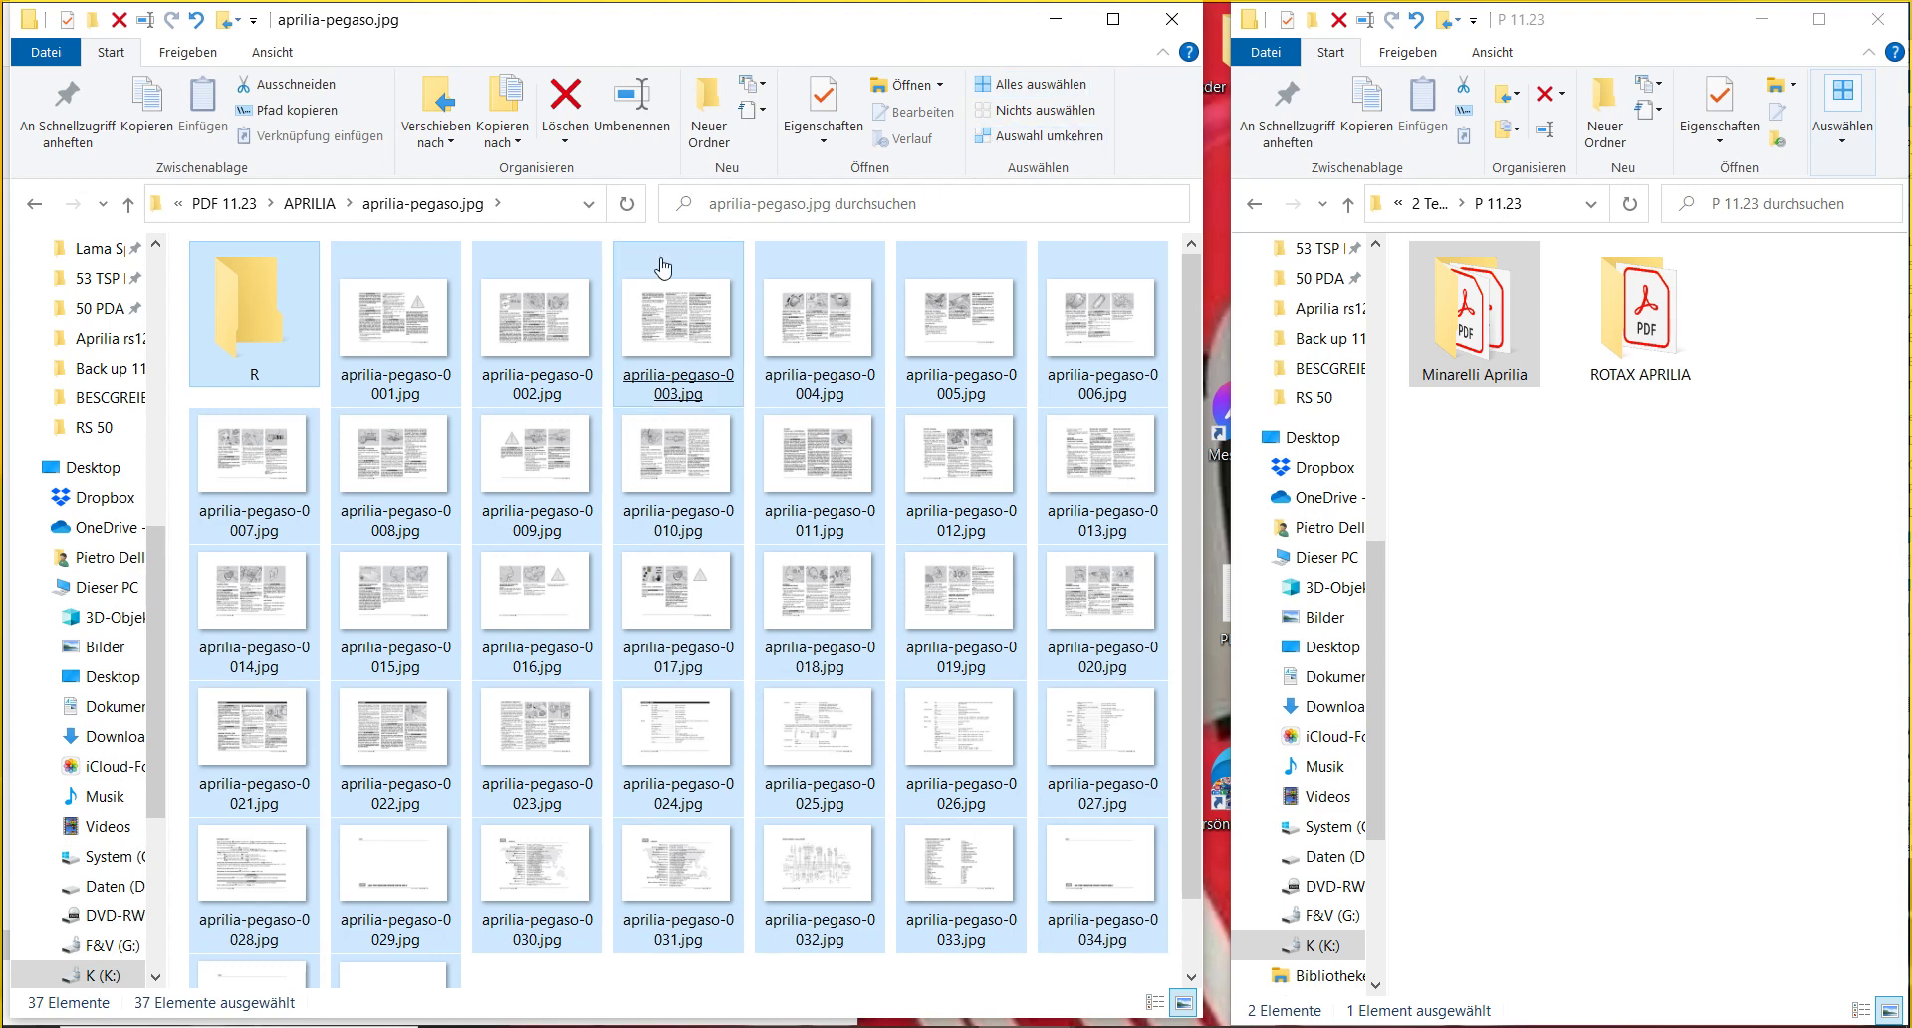
ctrl+click(264, 332)
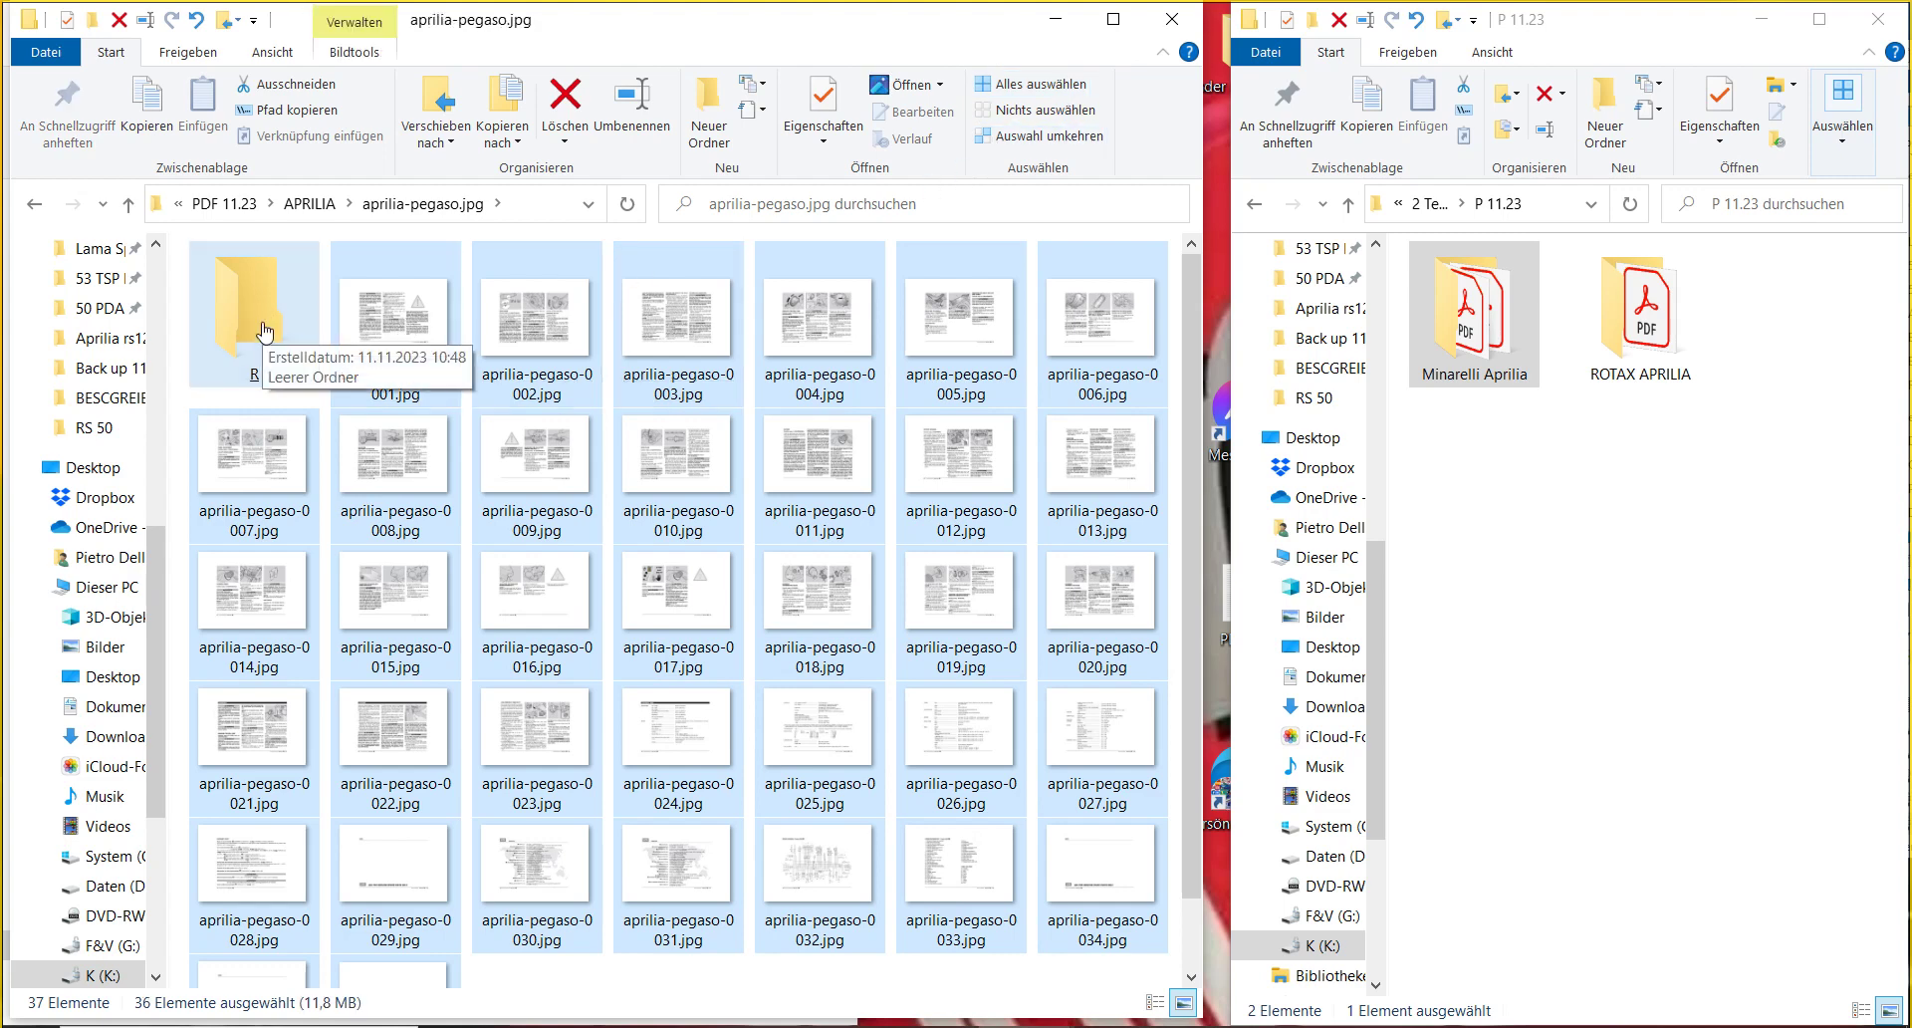
drag(383, 331, 282, 308)
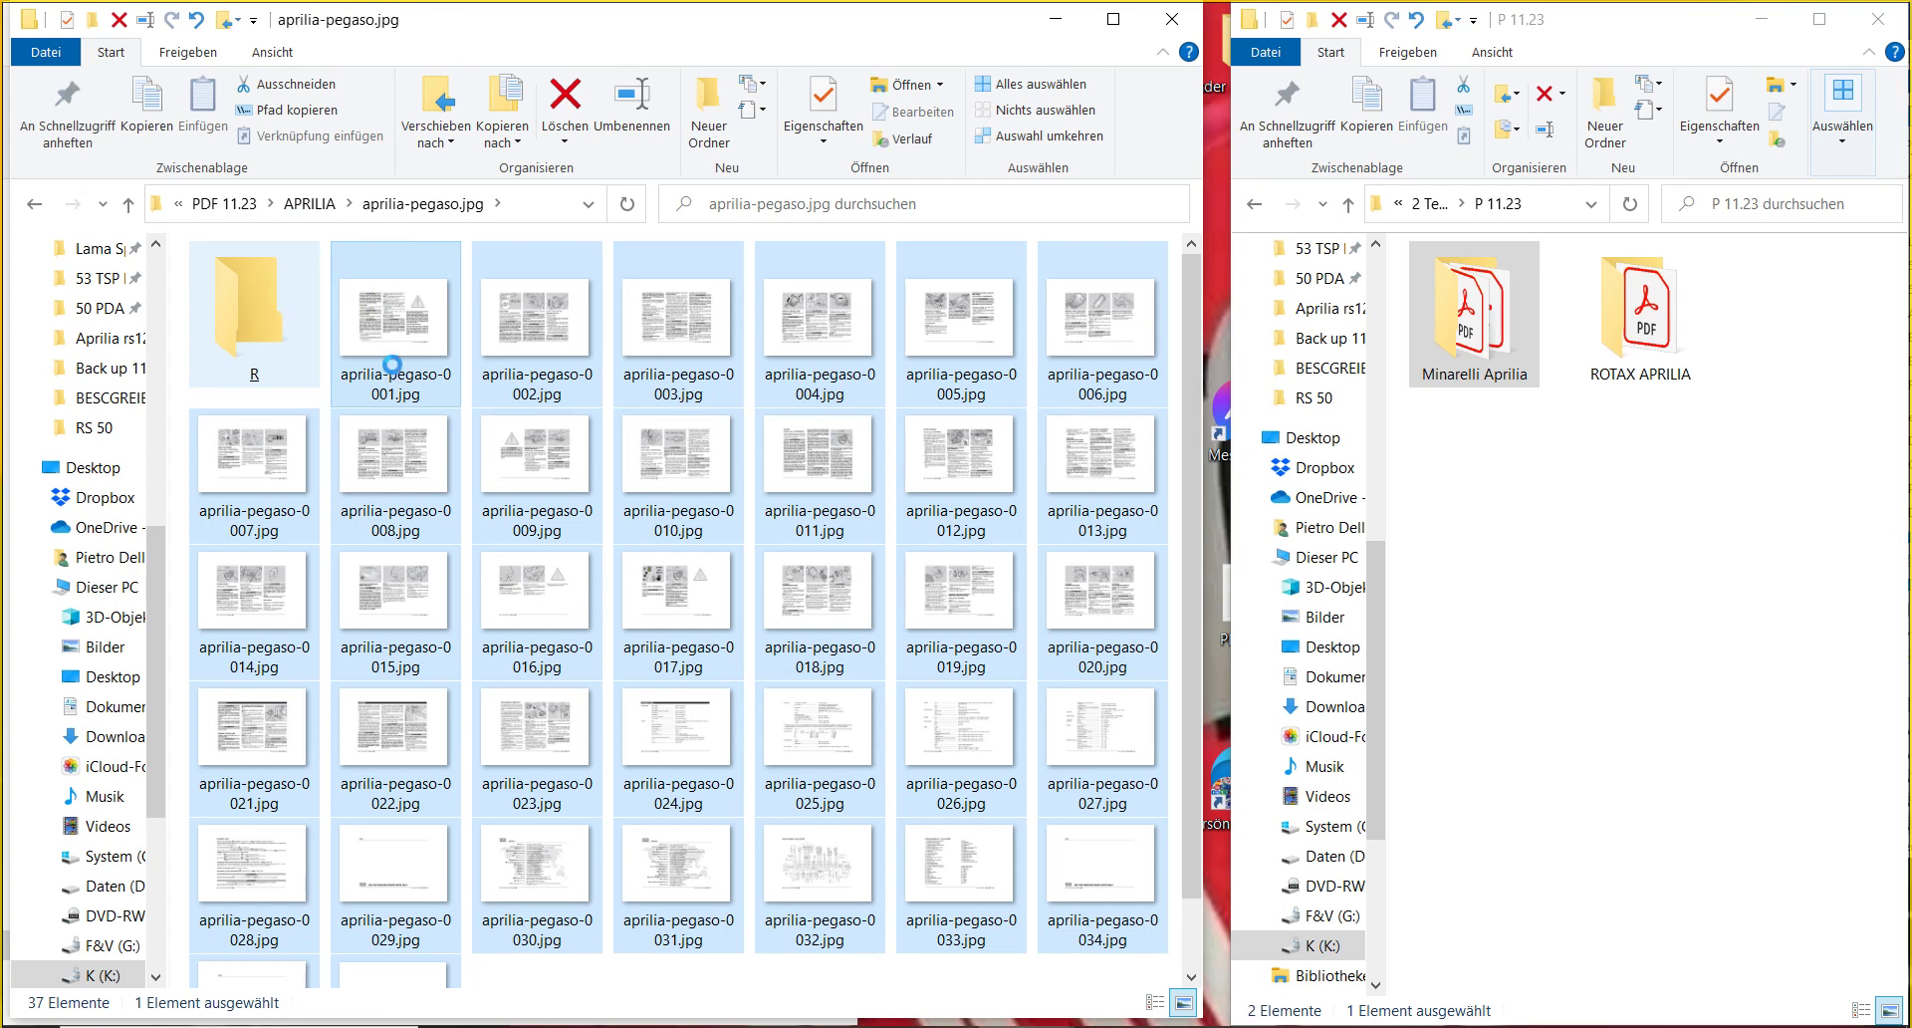
- Return to the APRILIA folder and rename the aprilia-pegaso.jpg folder as "aprilia-pegaso.jpg PDF"
click(317, 205)
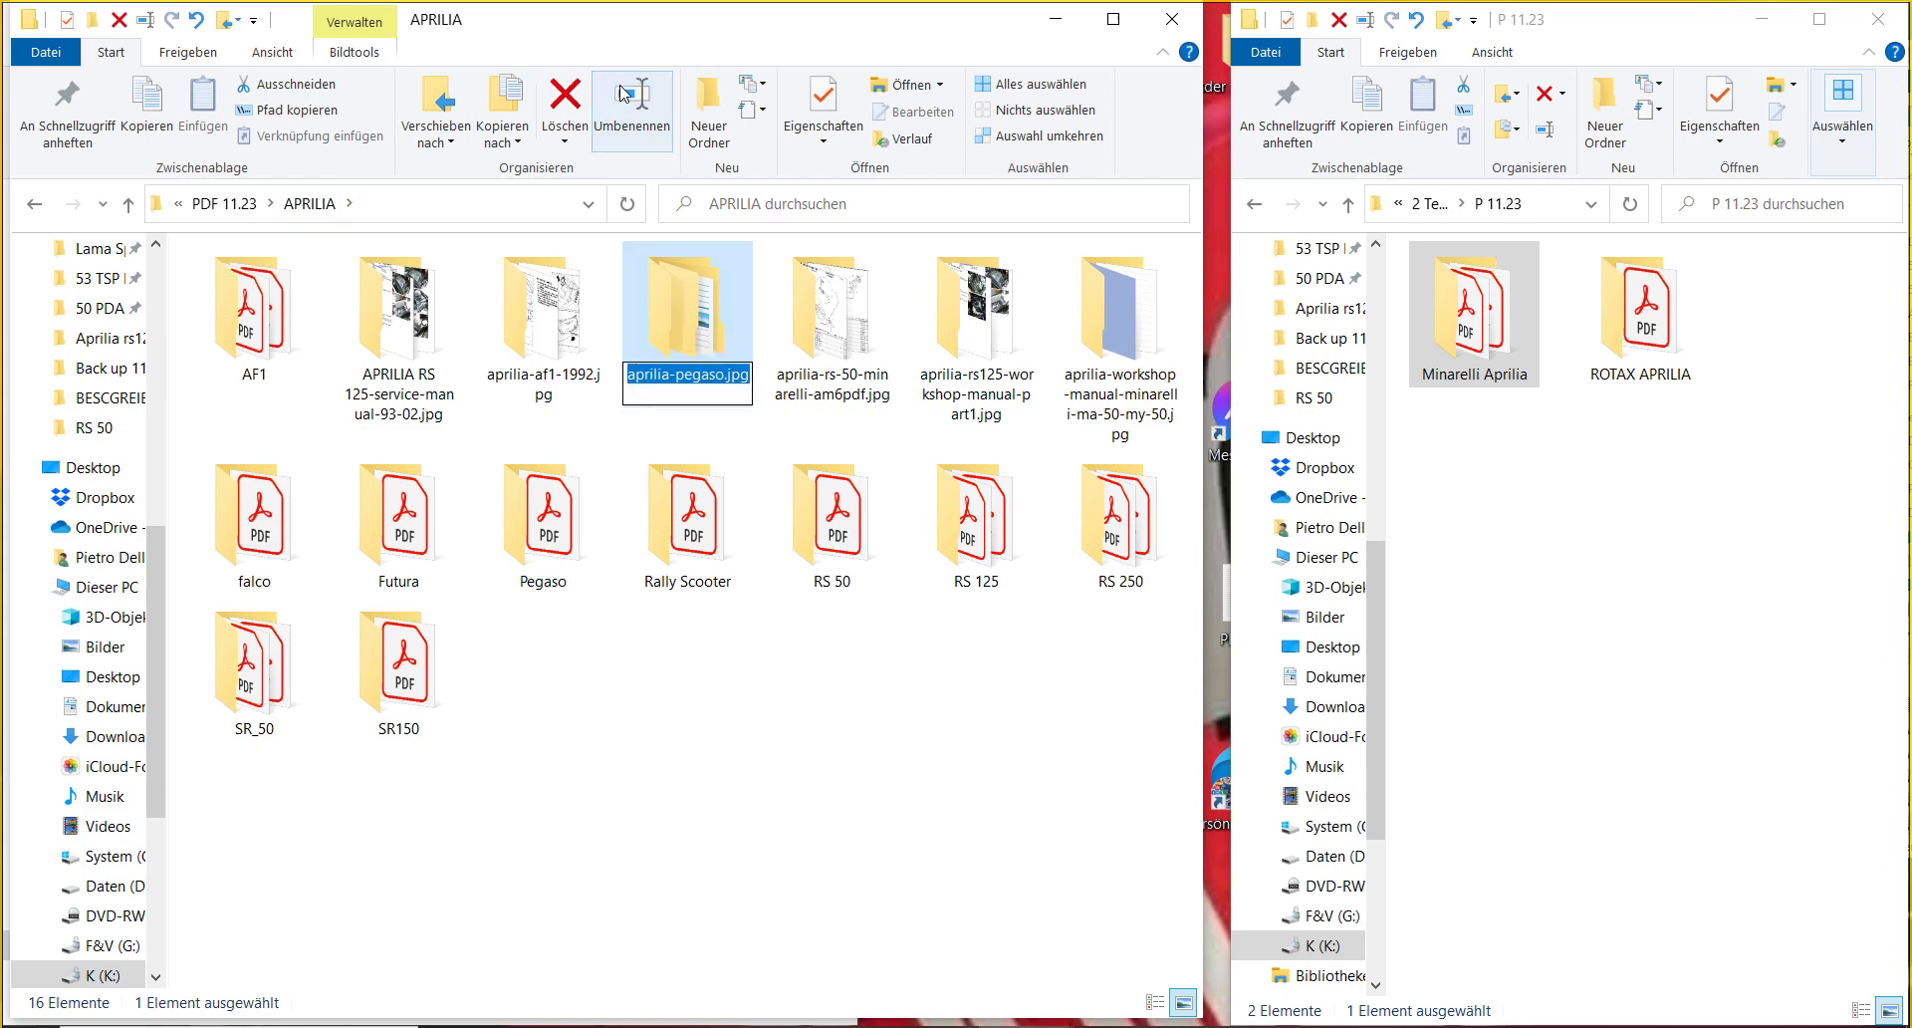
key(End)
key(BackSpace)
key(BackSpace)
key(BackSpace)
key(BackSpace)
key(BackSpace)
key(BackSpace)
key(BackSpace)
key(BackSpace)
key(BackSpace)
key(BackSpace)
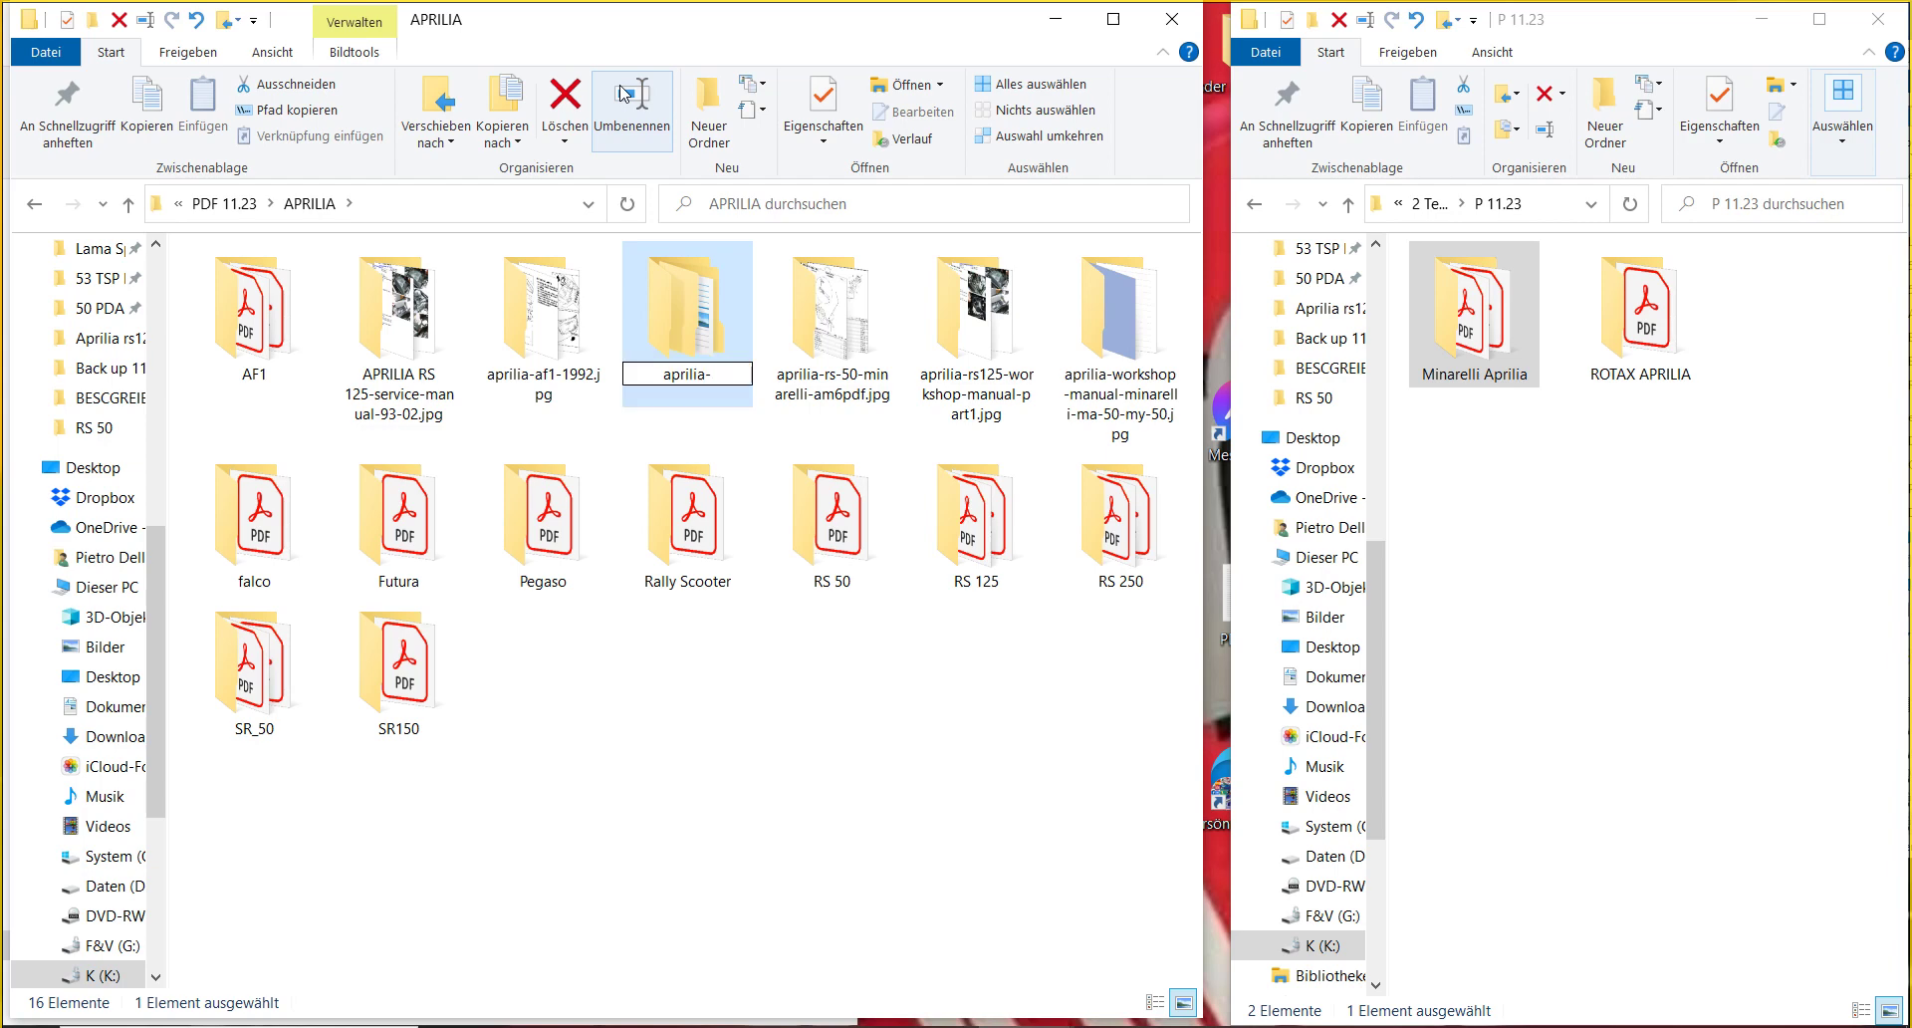
text(pegaso.jpg P)
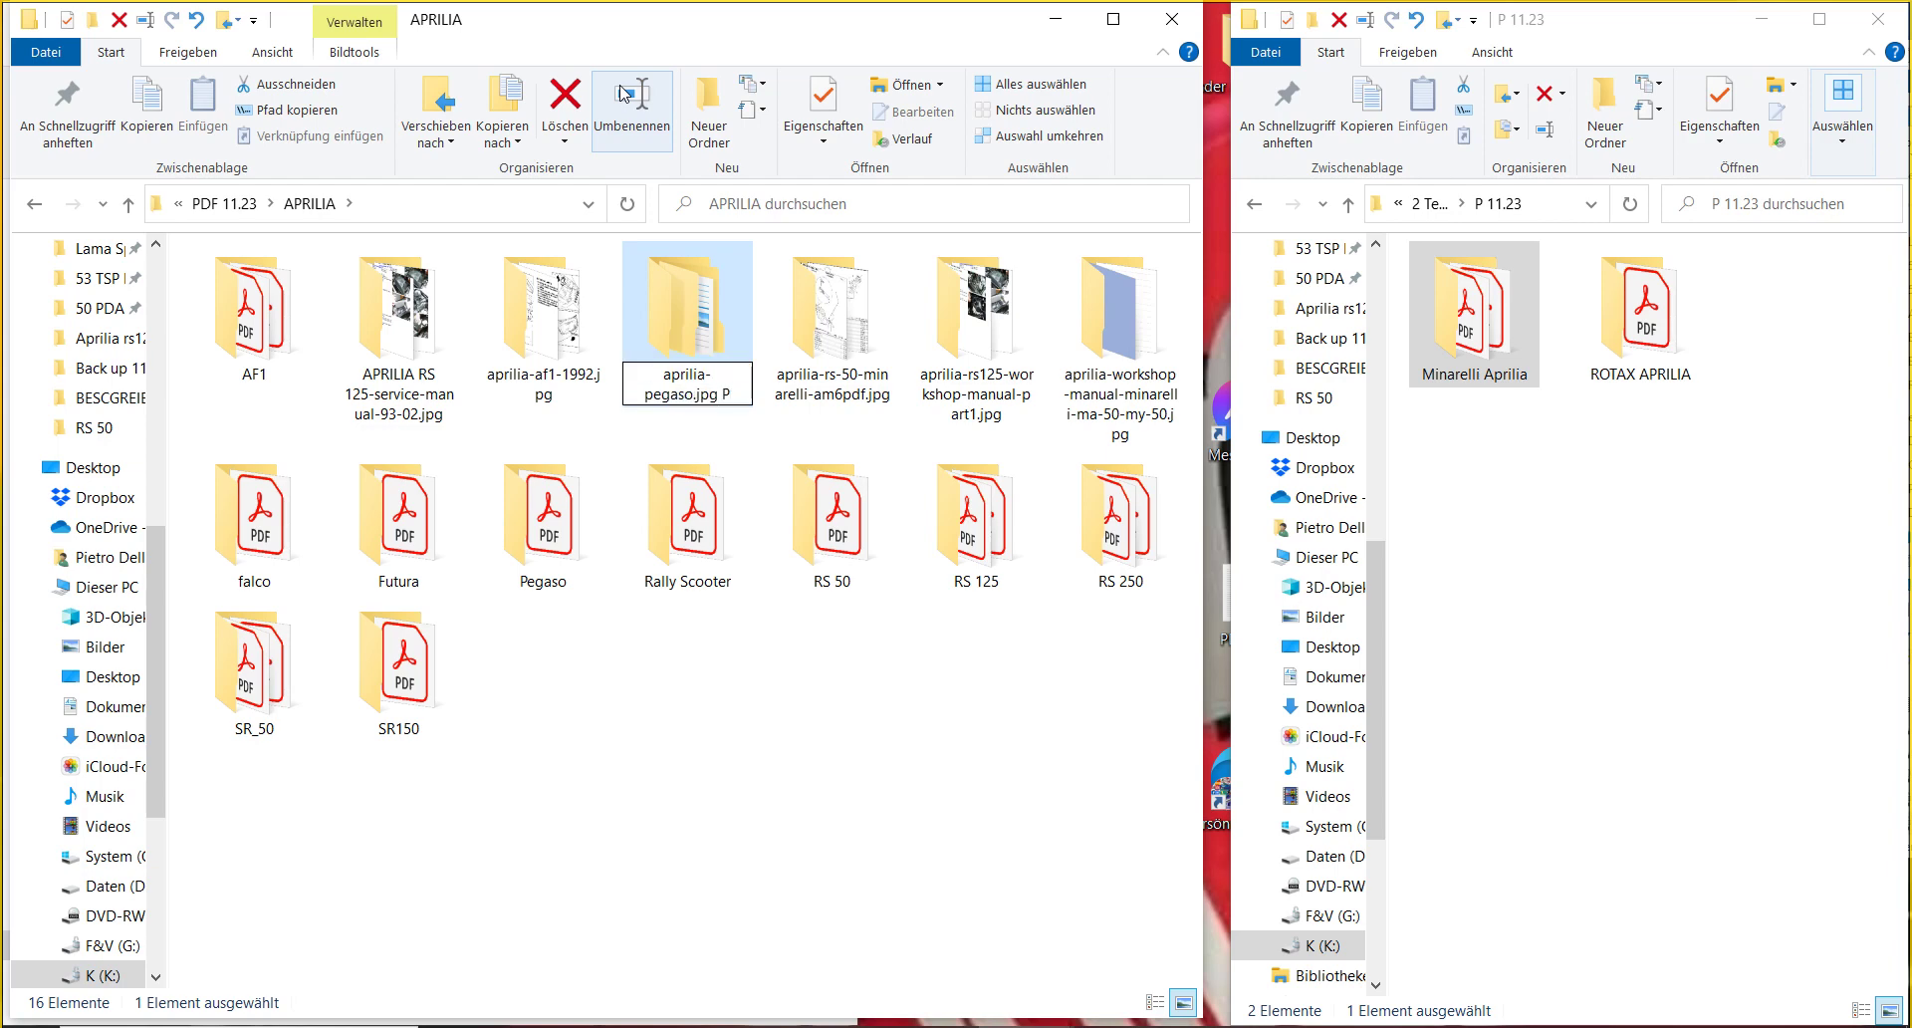
text(DF)
key(Return)
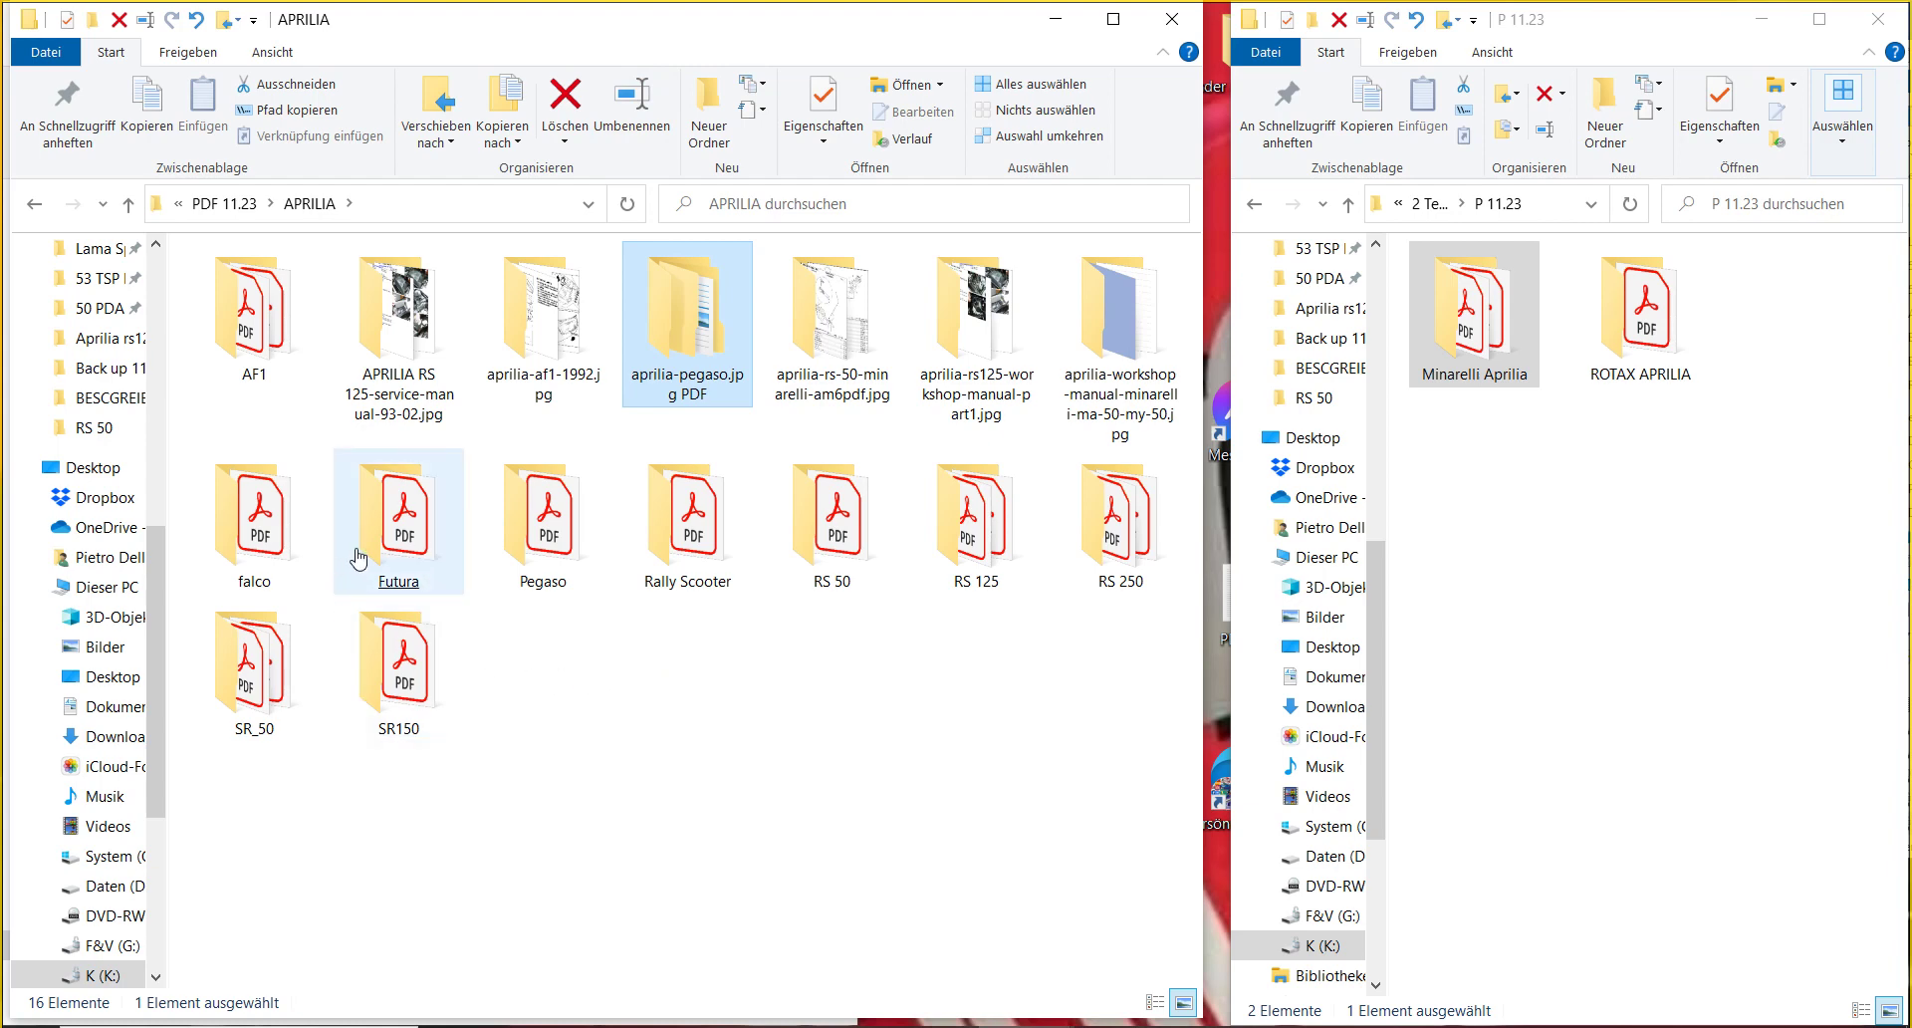
- Move aprilia-pegaso.pdf from the Pegaso folder into the aprilia-pegaso.jpg PDF folder
drag(542, 537, 547, 541)
double_click(547, 541)
click(279, 286)
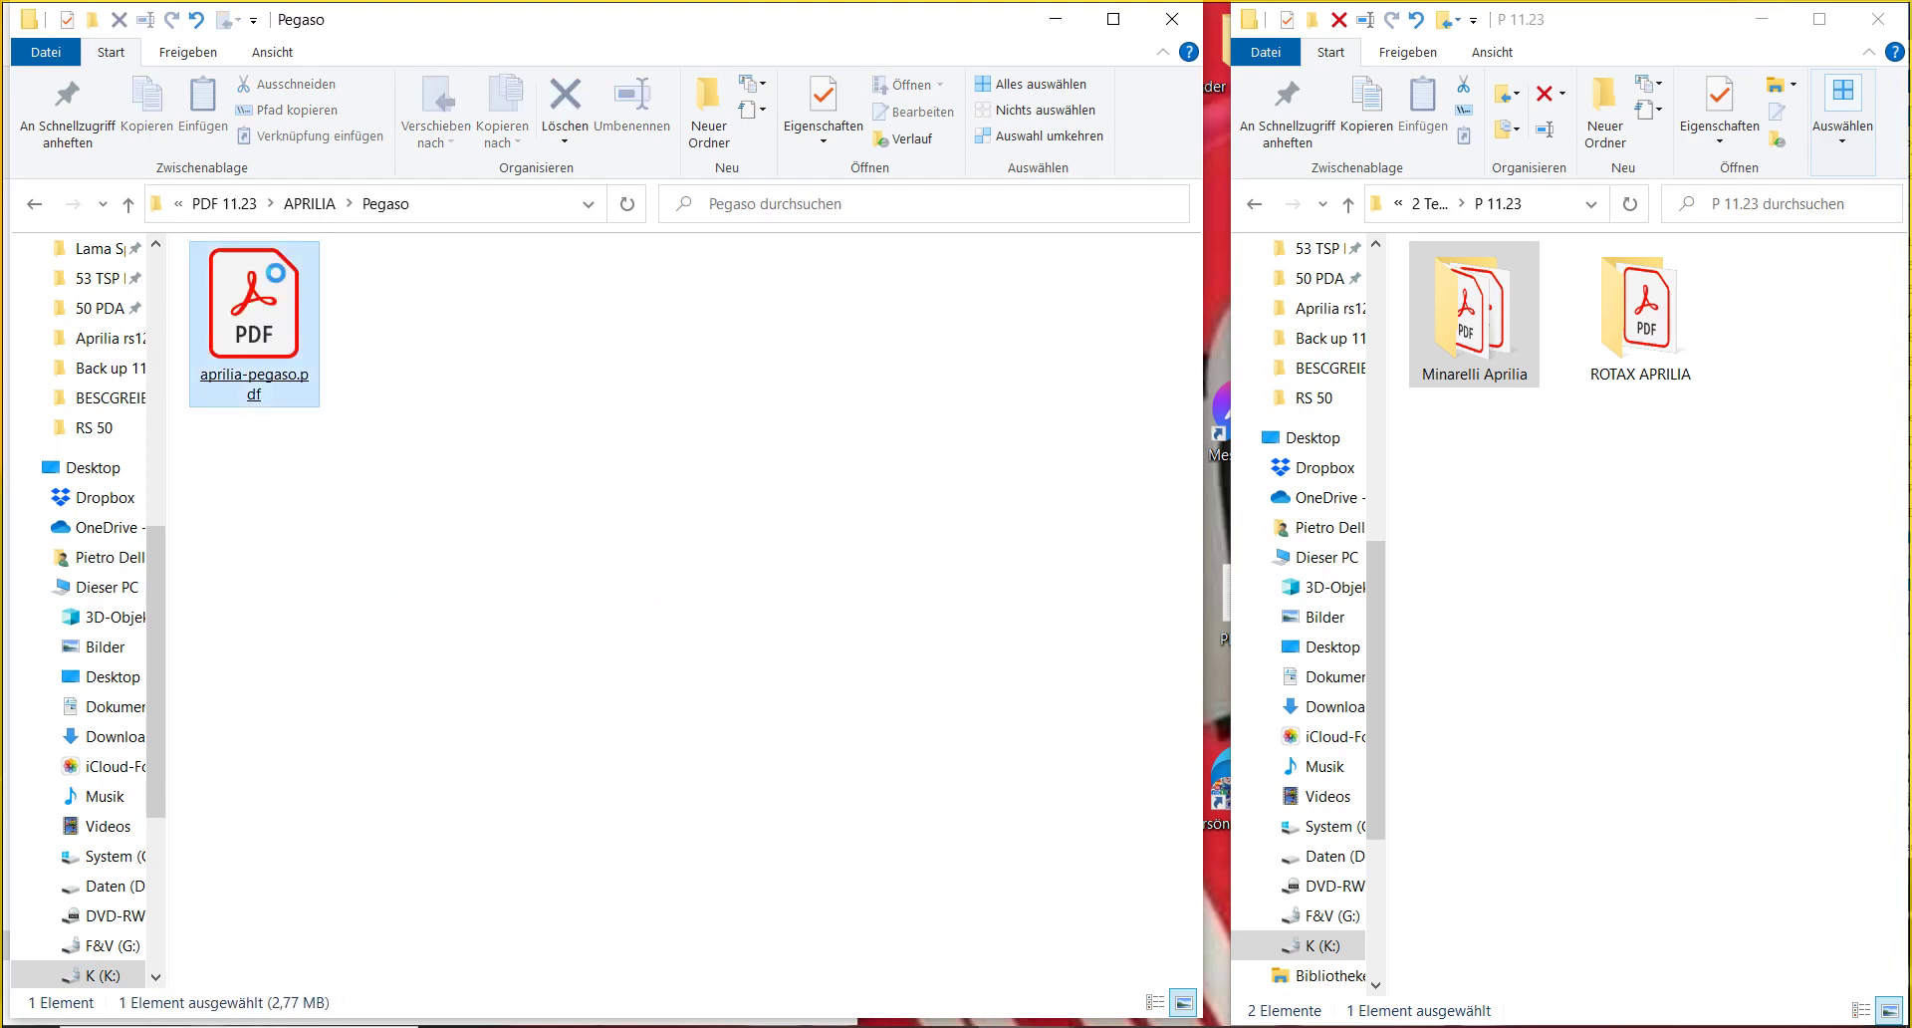
click(308, 211)
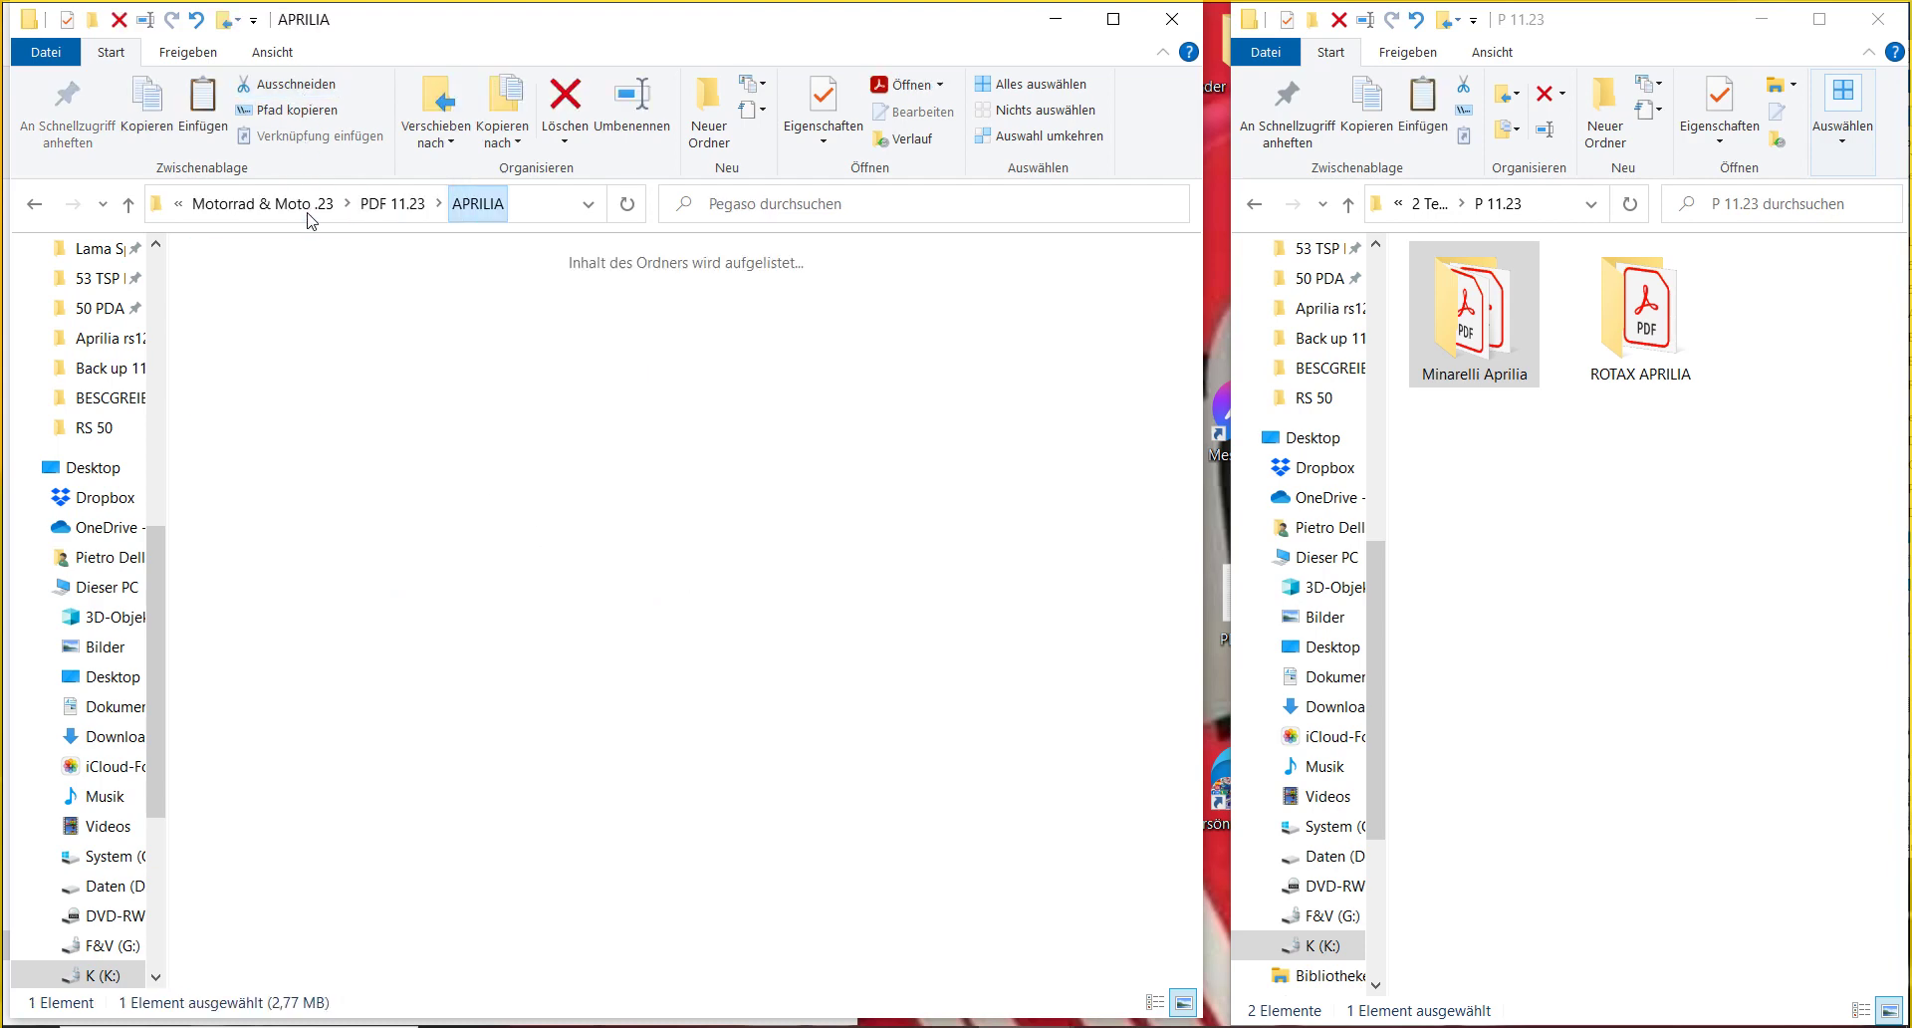
double_click(681, 299)
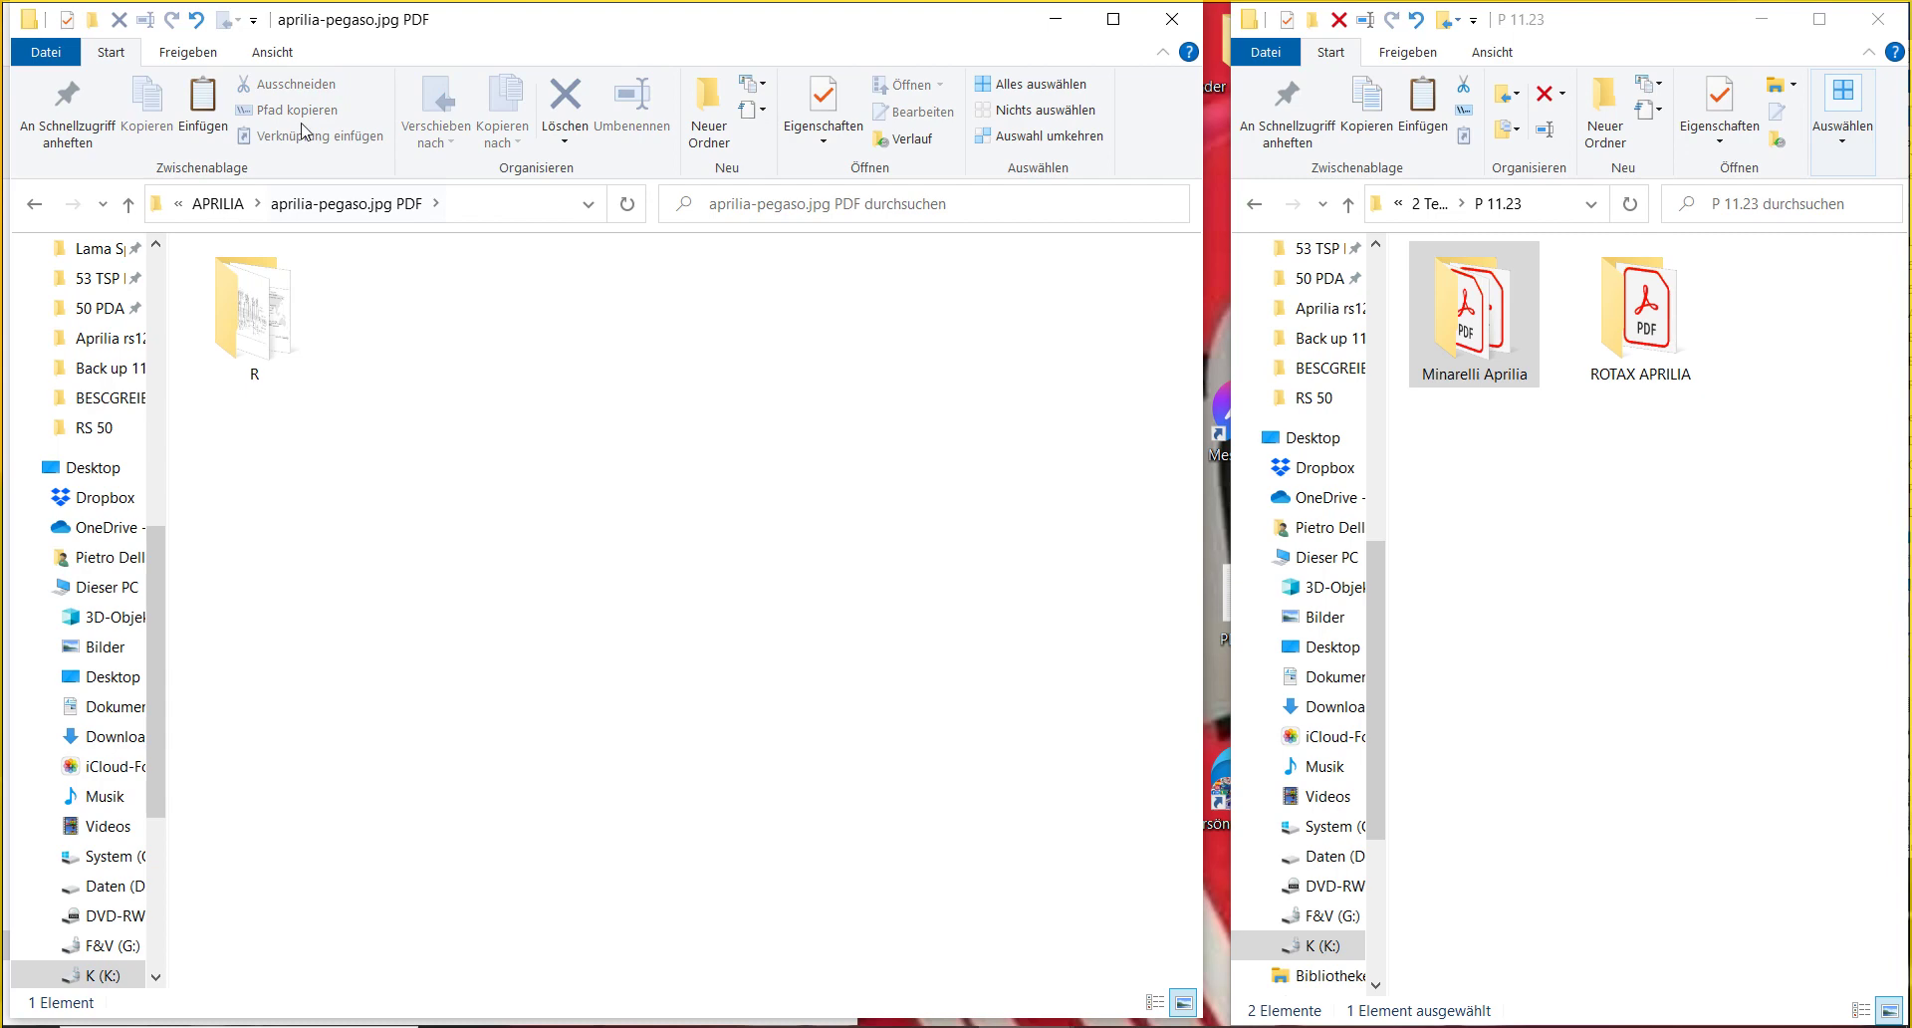
click(211, 101)
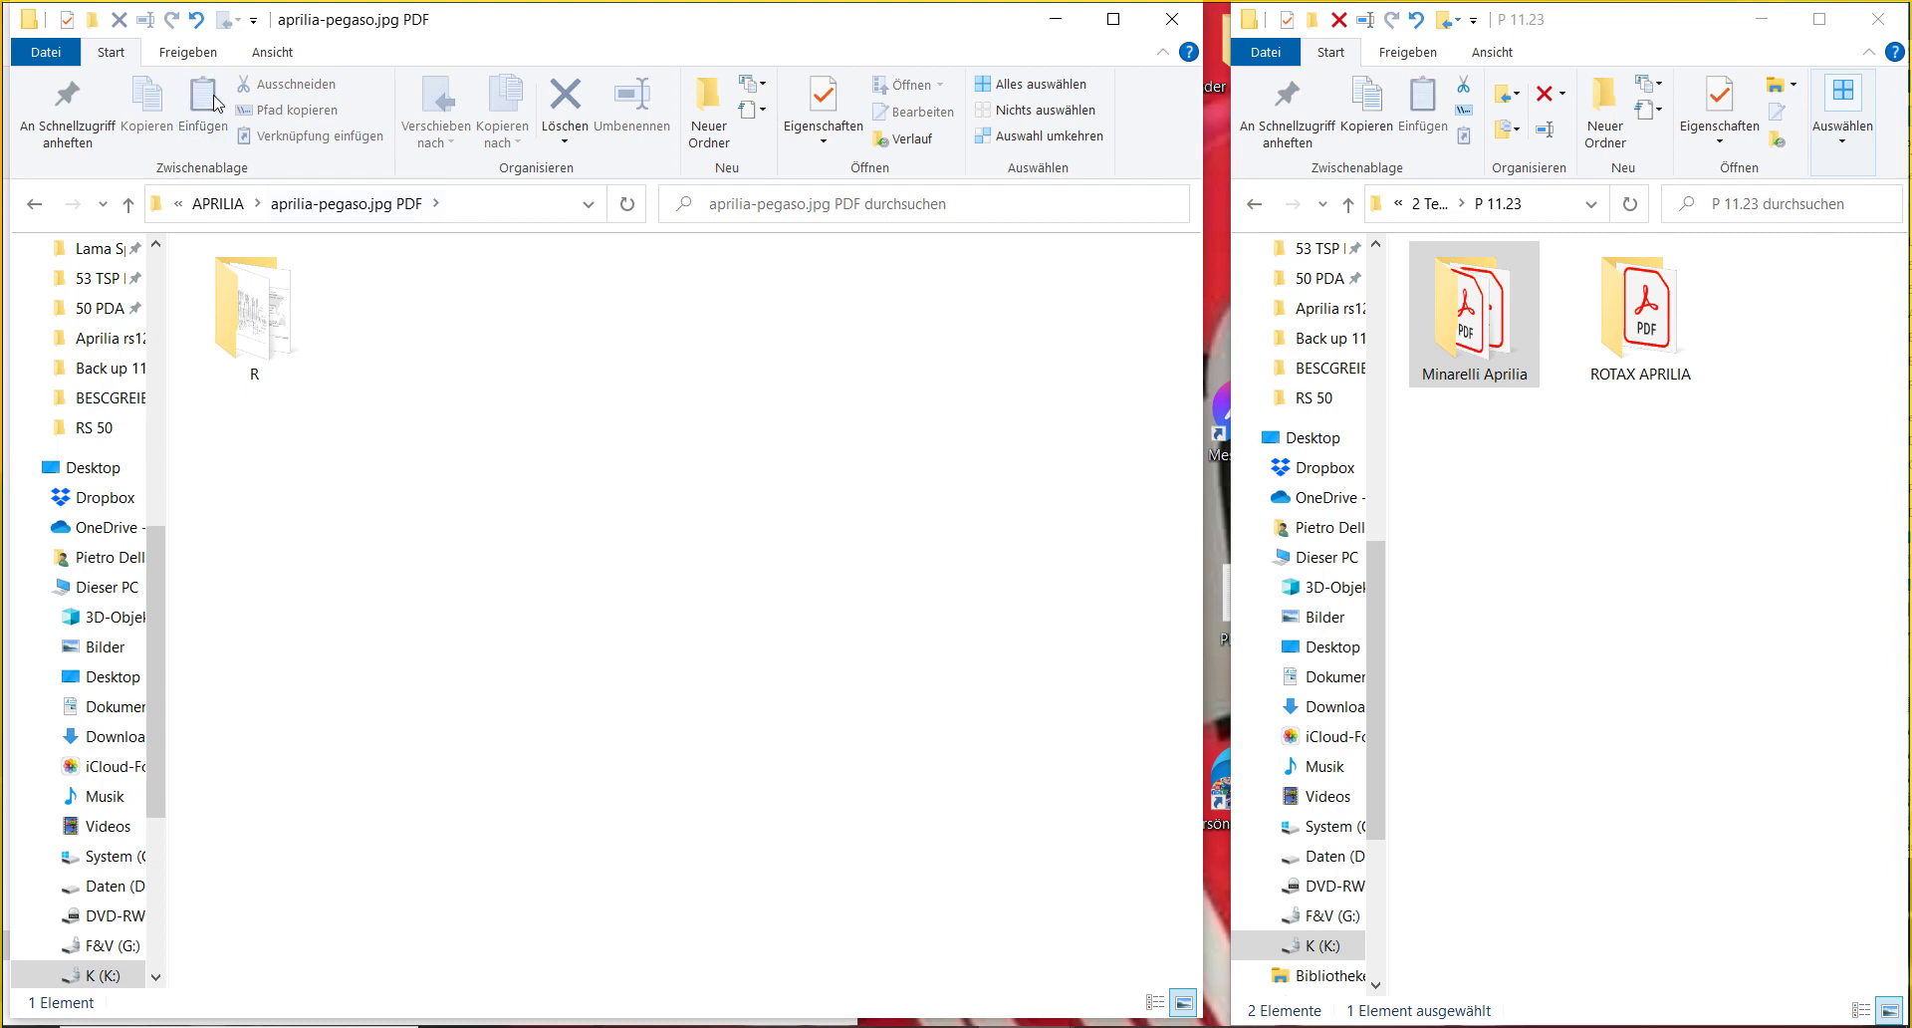
- Return to the APRILIA folder and delete the emptied Pegaso folder
click(227, 204)
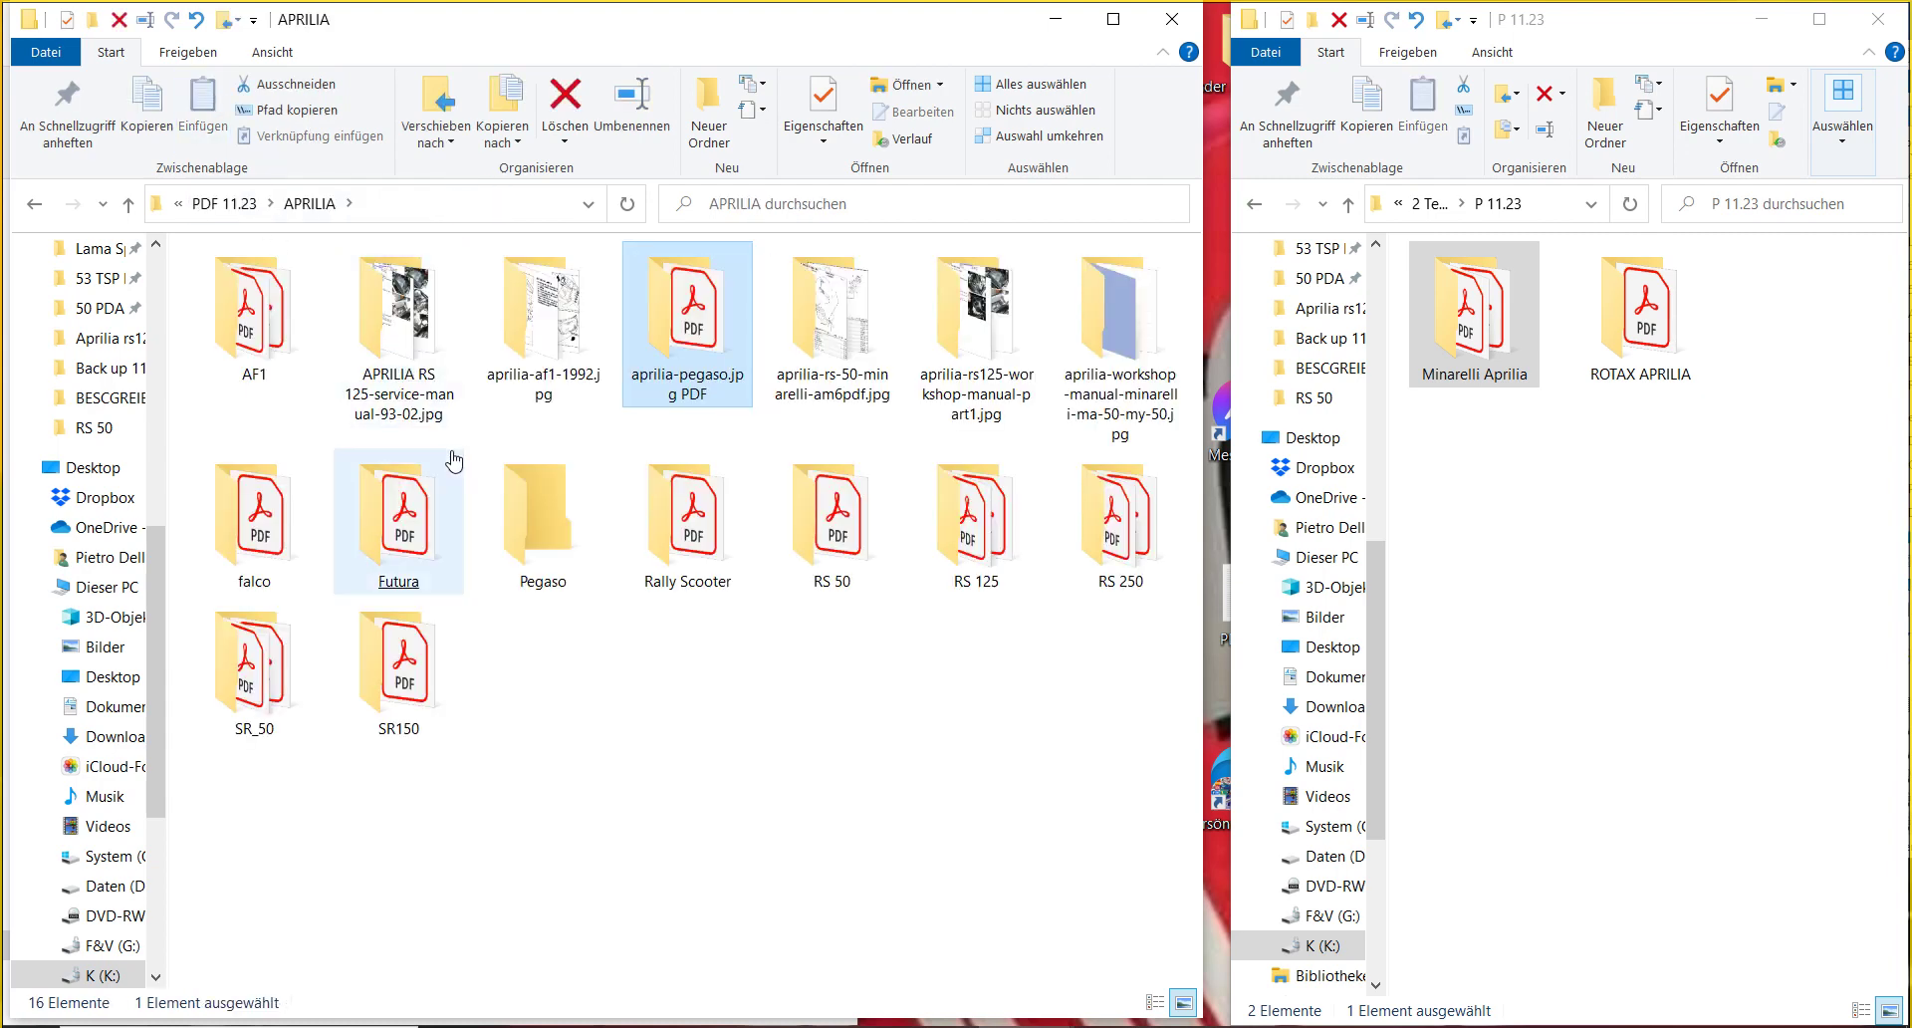
click(515, 534)
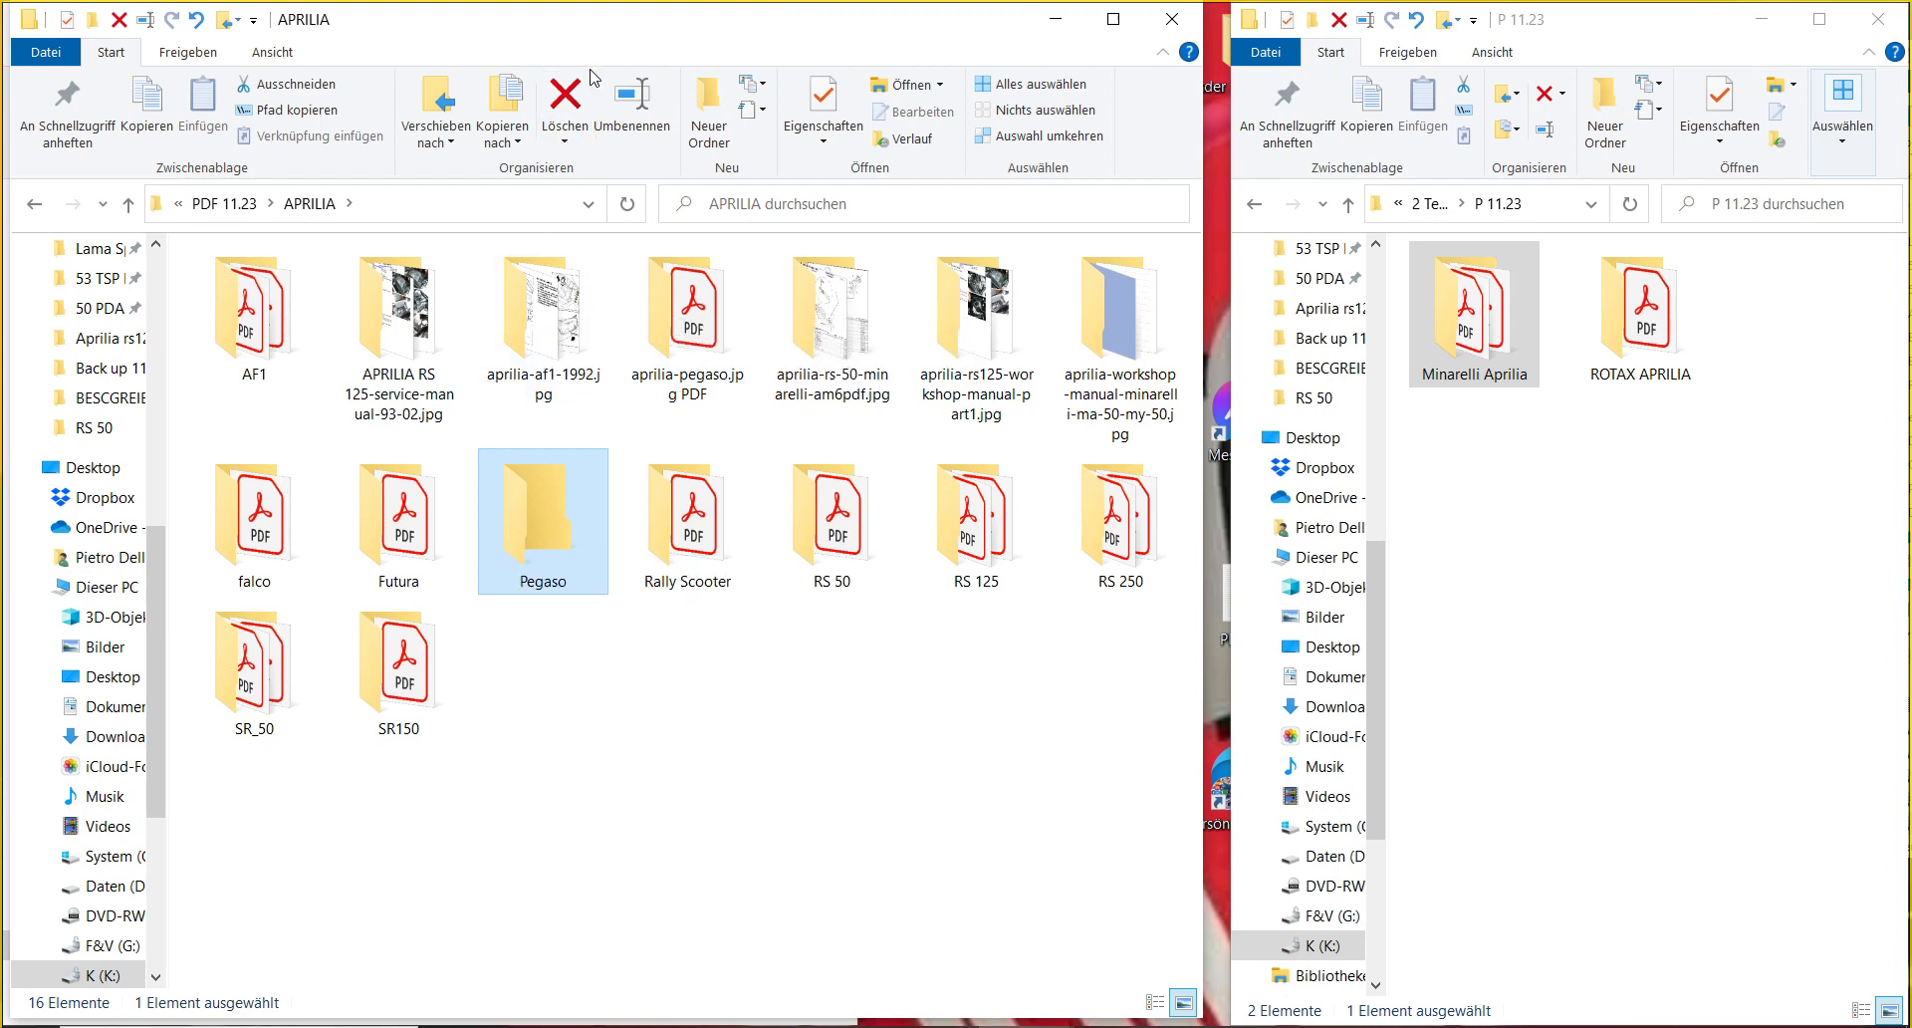
click(553, 102)
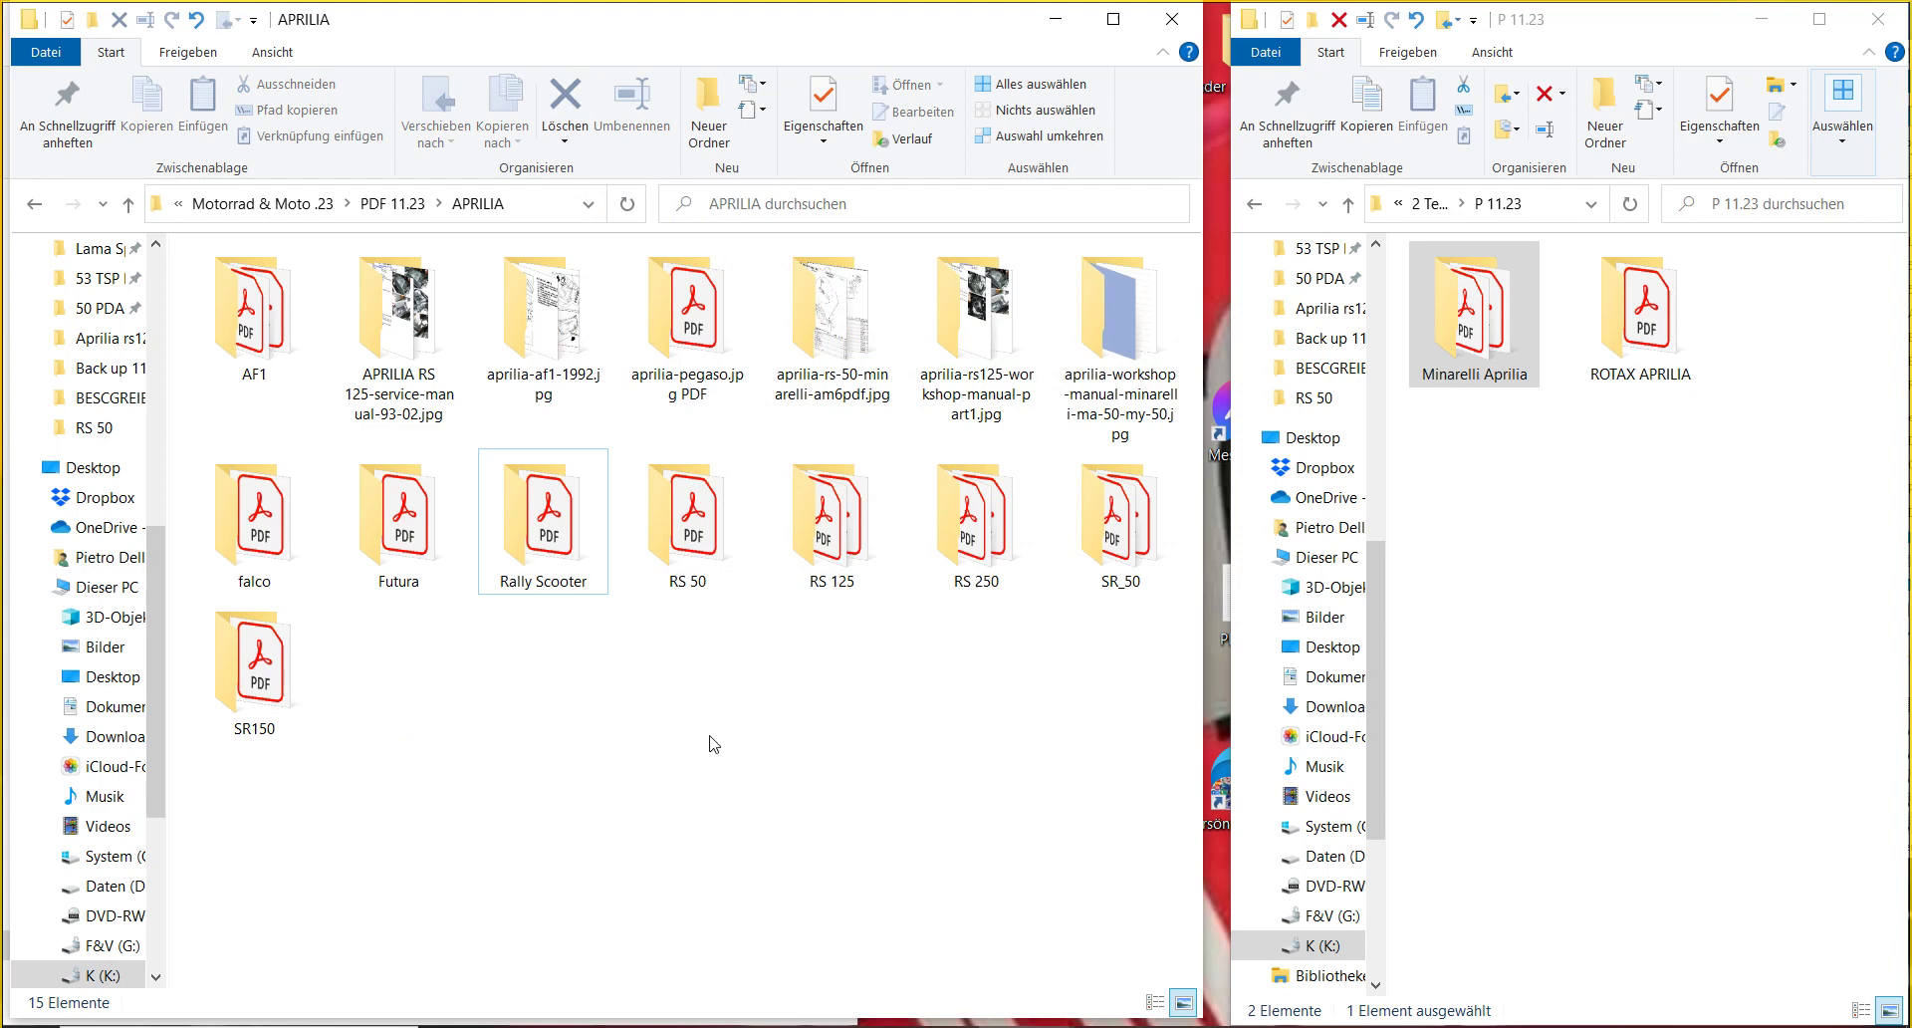
- Open the aprilia-af1-1992.jpg folder, view its scans from aprilia-af1-1992-0001.jpg up to aprilia-af1-1992-0010.jpg, and close the image viewer
click(1095, 519)
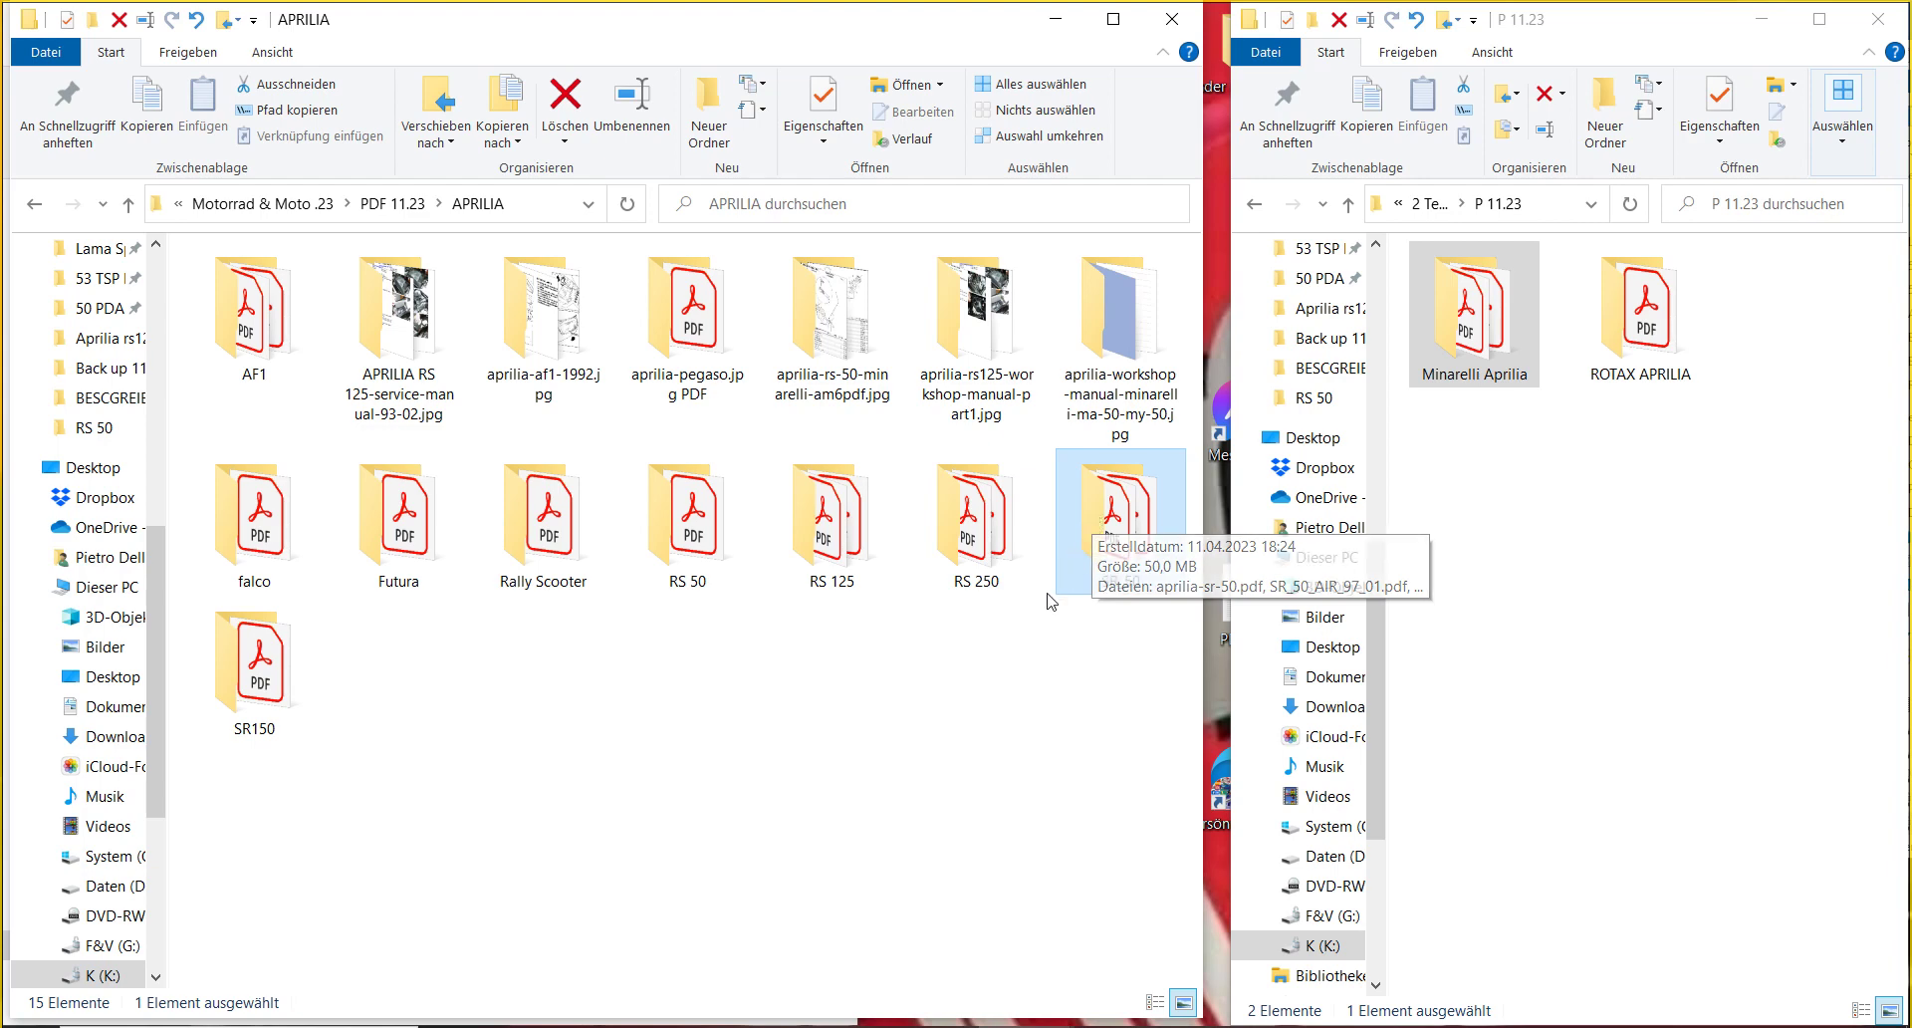
click(569, 291)
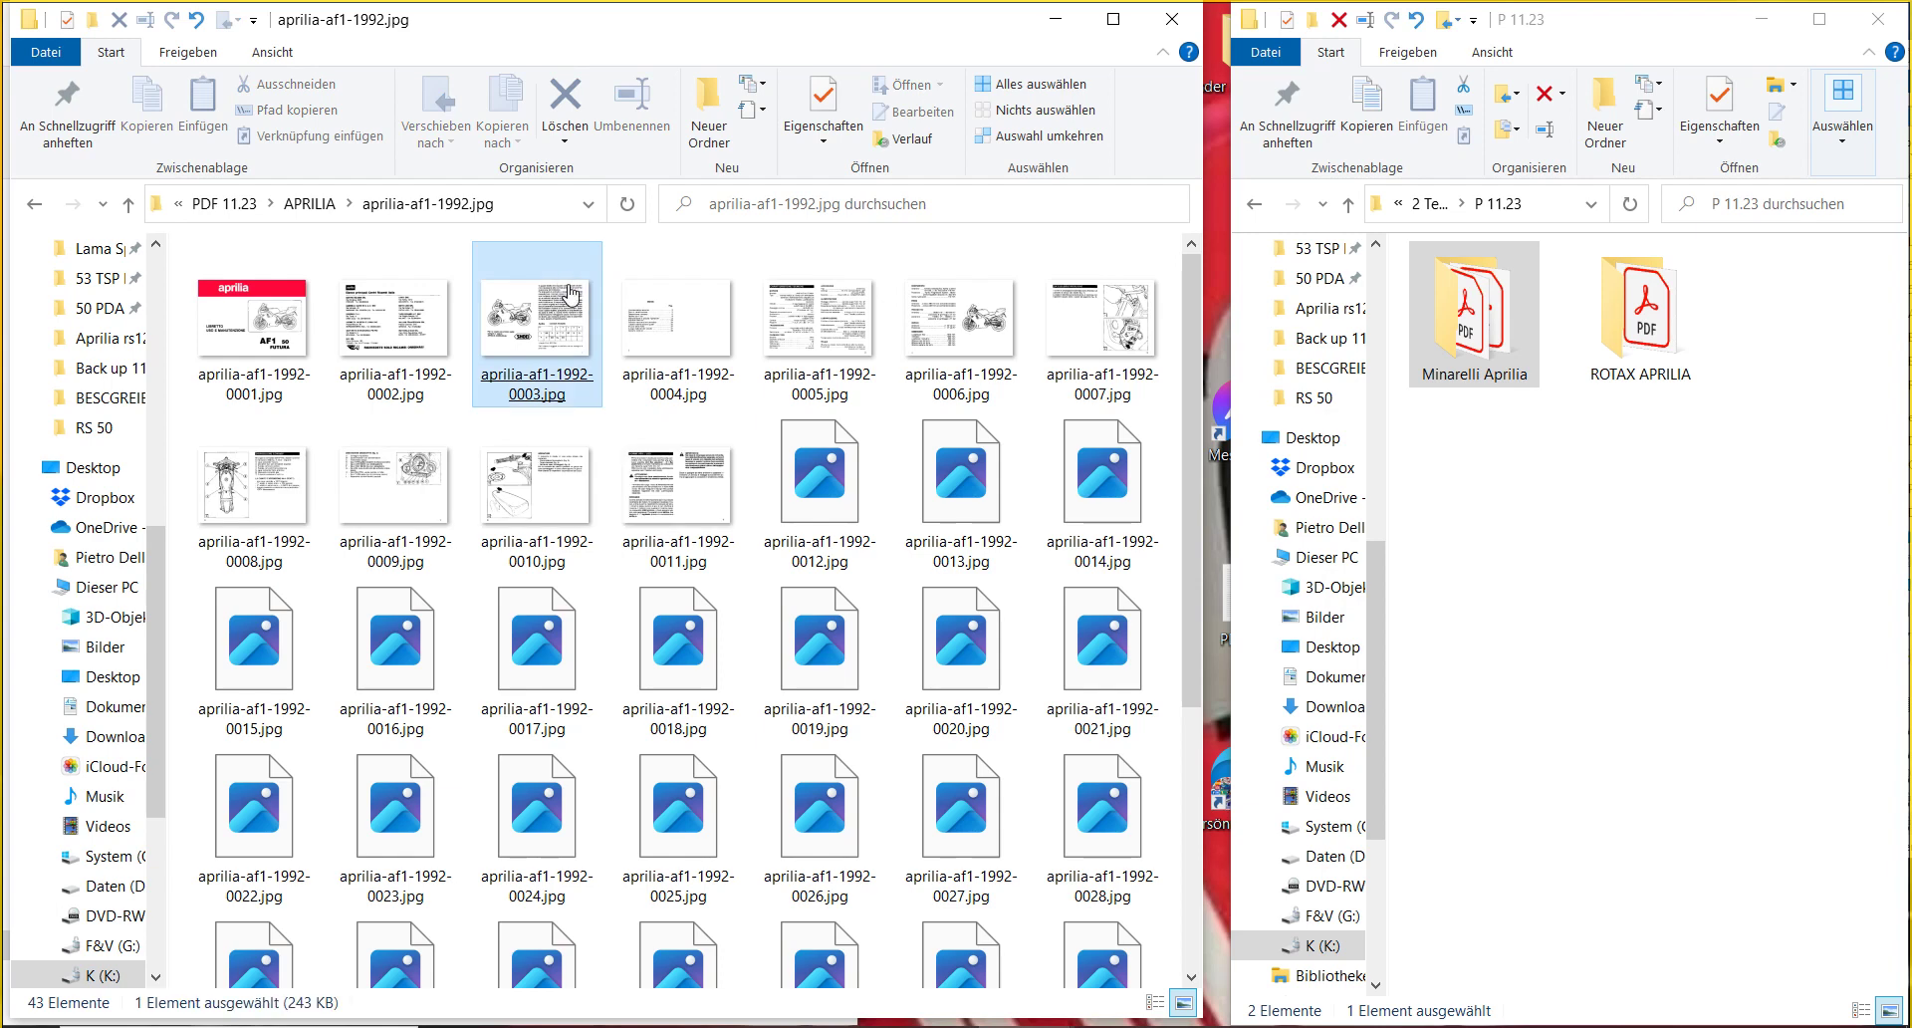
mouse_move(249, 318)
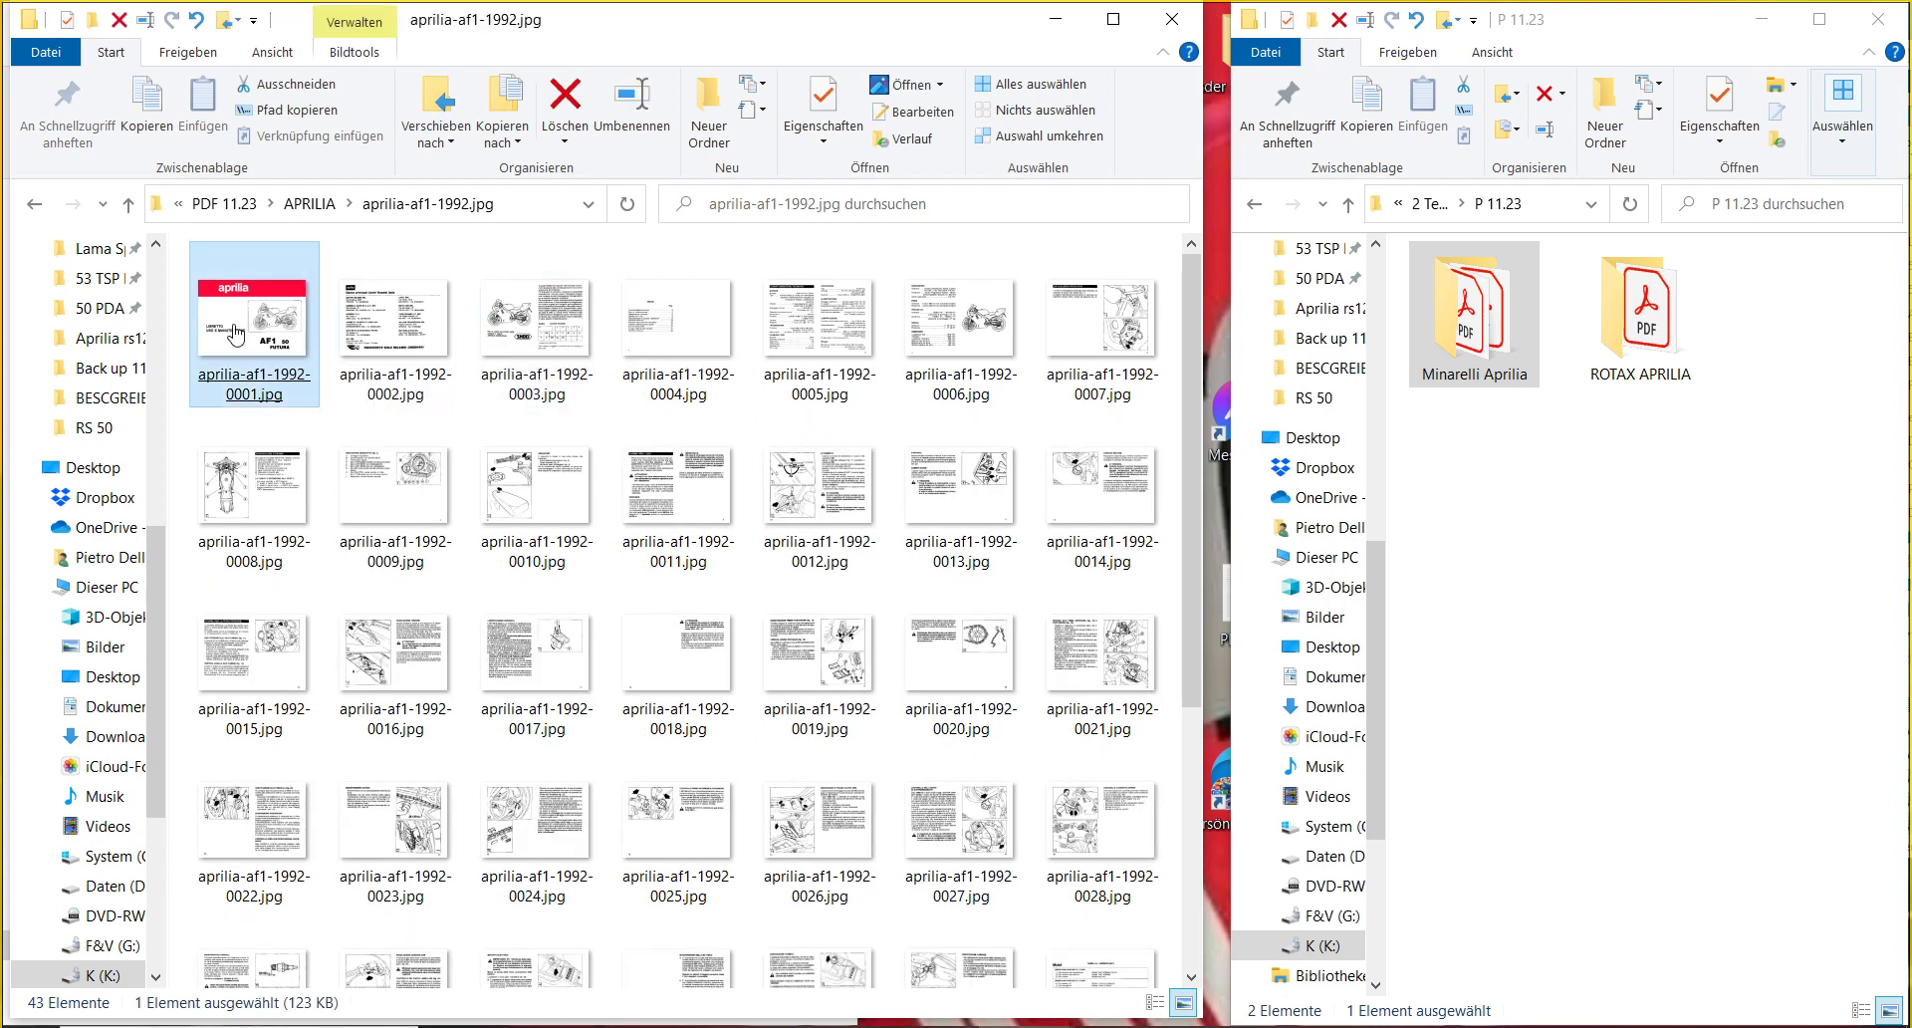
click(317, 697)
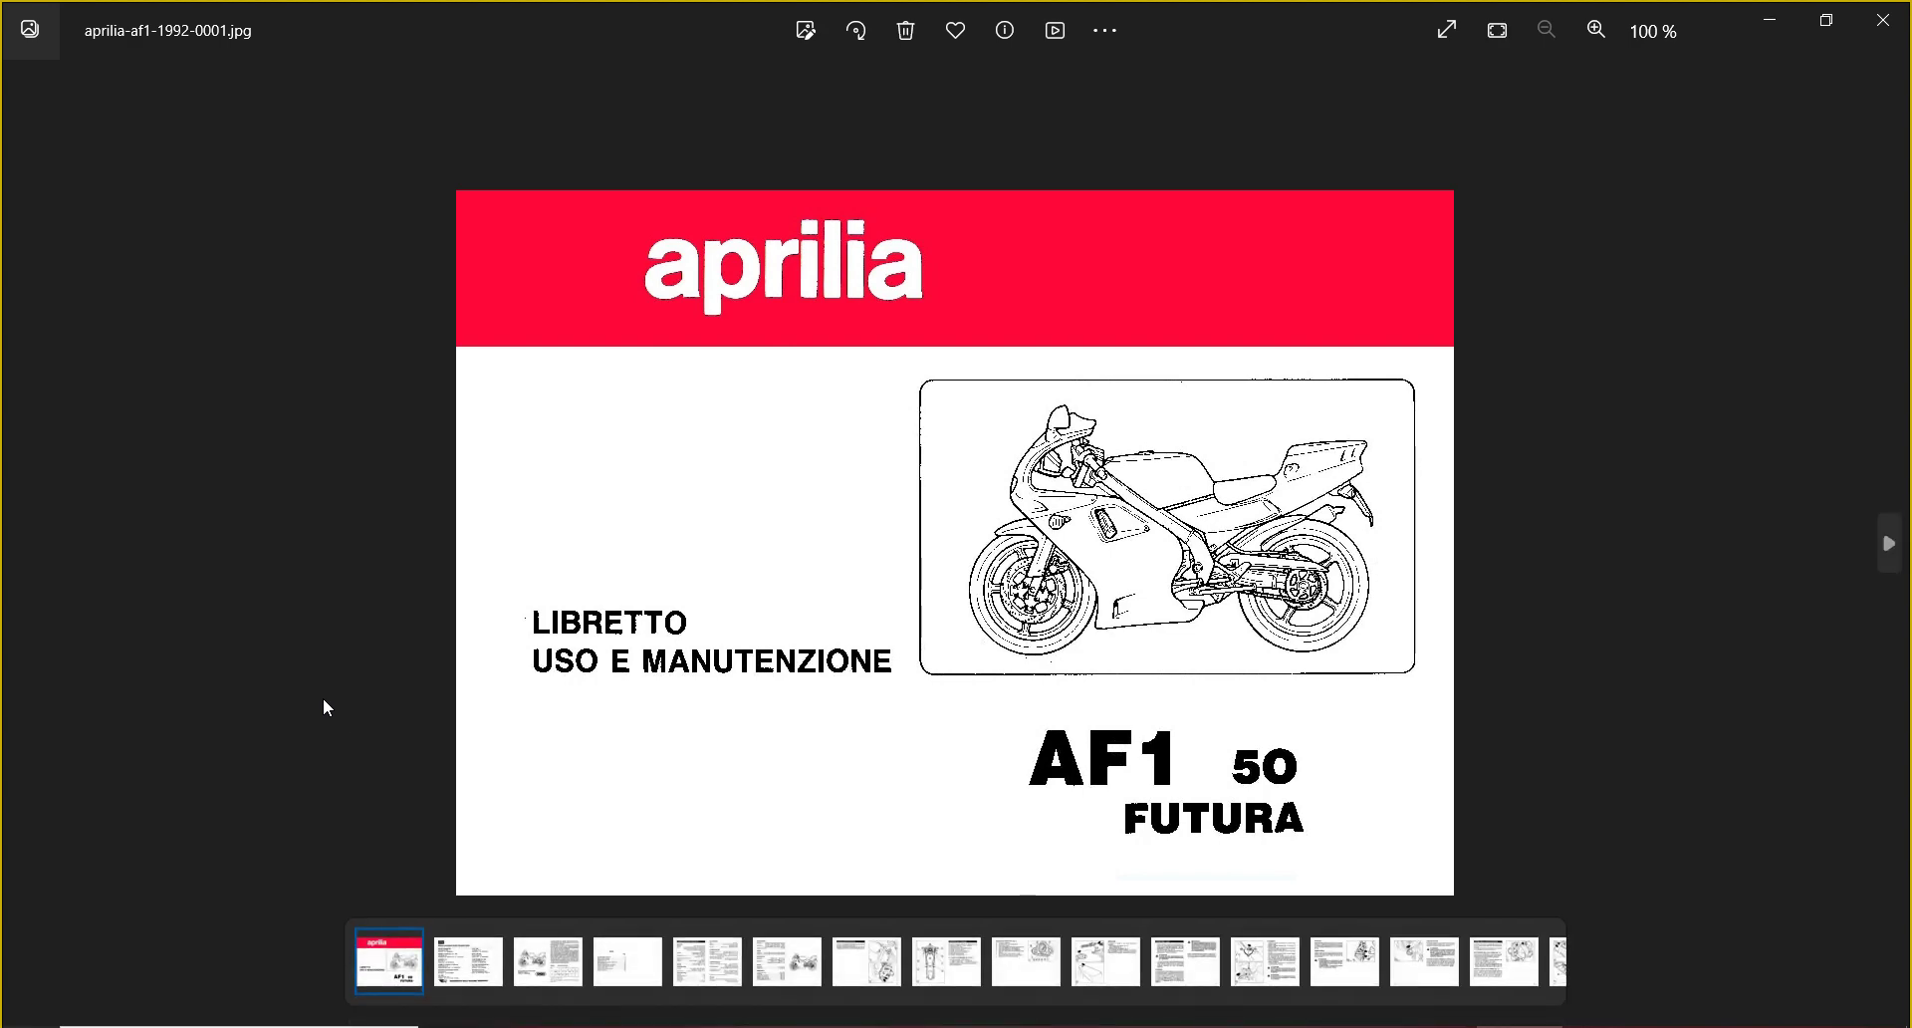
key(Right)
key(Right)
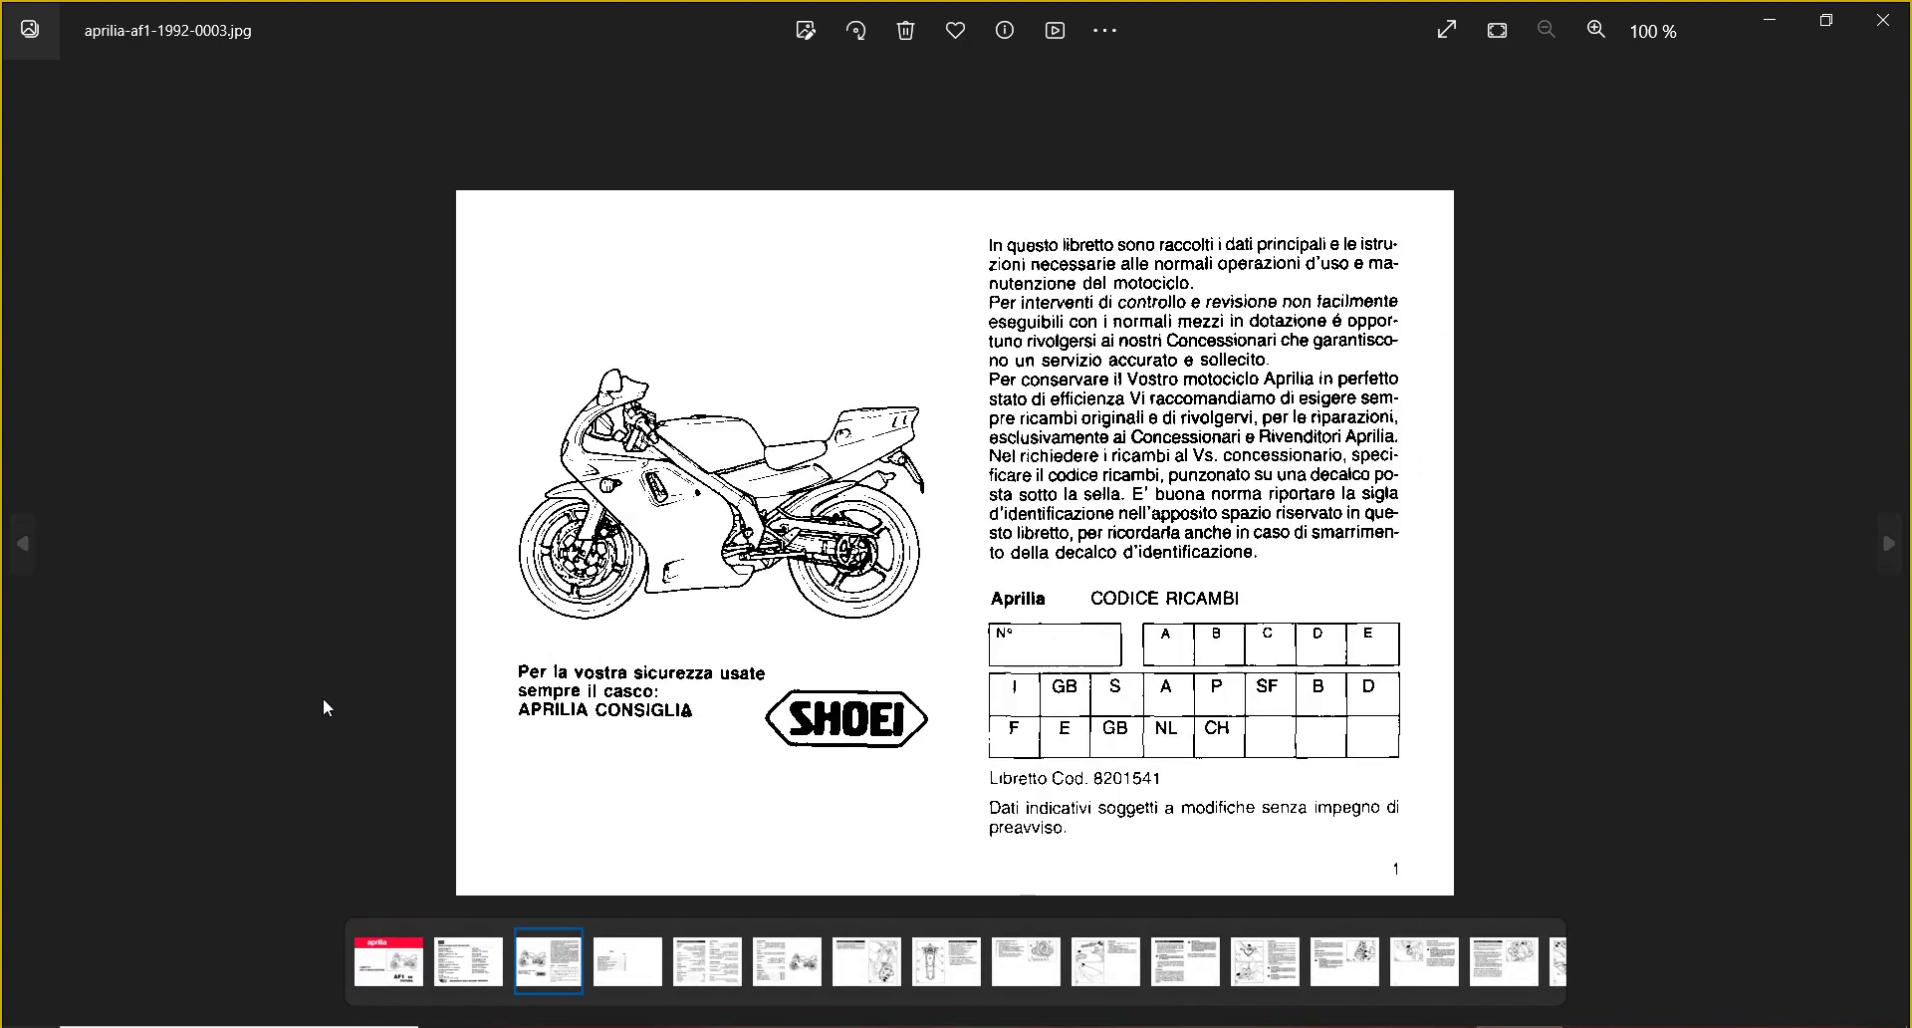
key(Right)
key(Right)
key(Right)
key(Right)
key(Right)
key(Right)
key(Right)
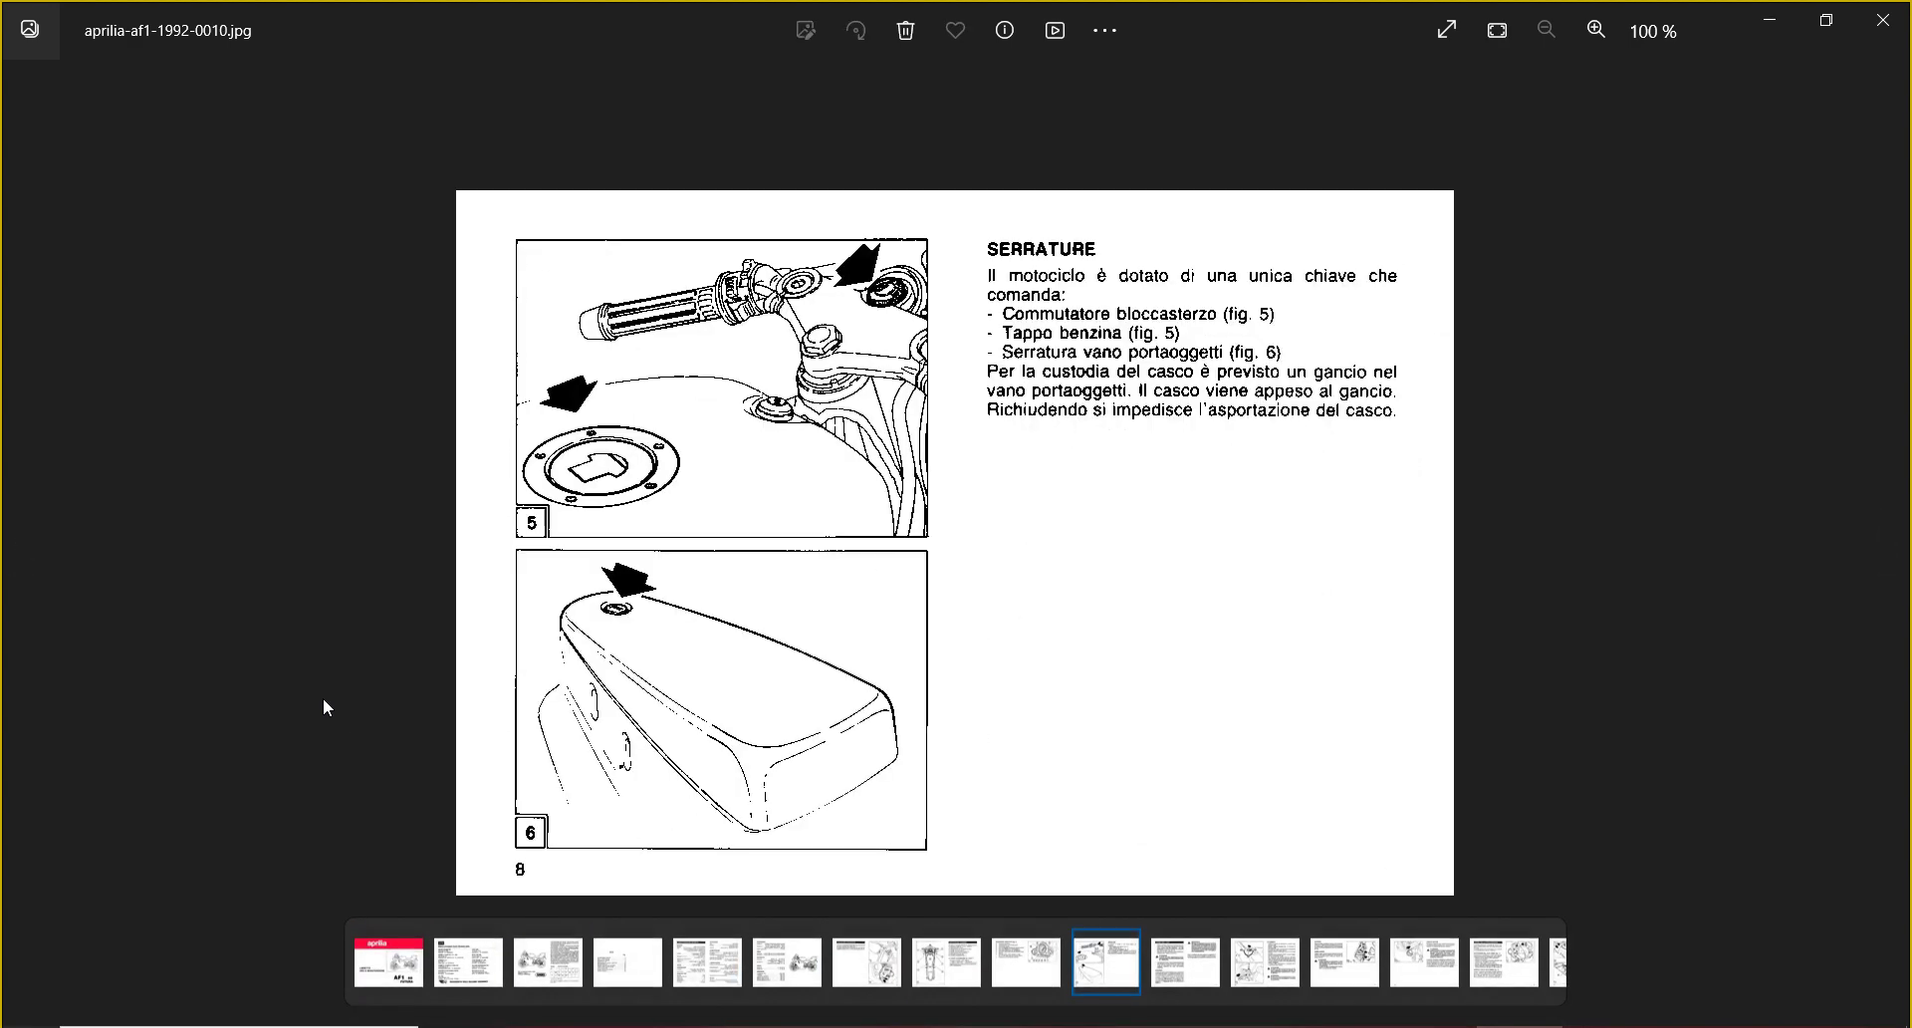
click(1882, 20)
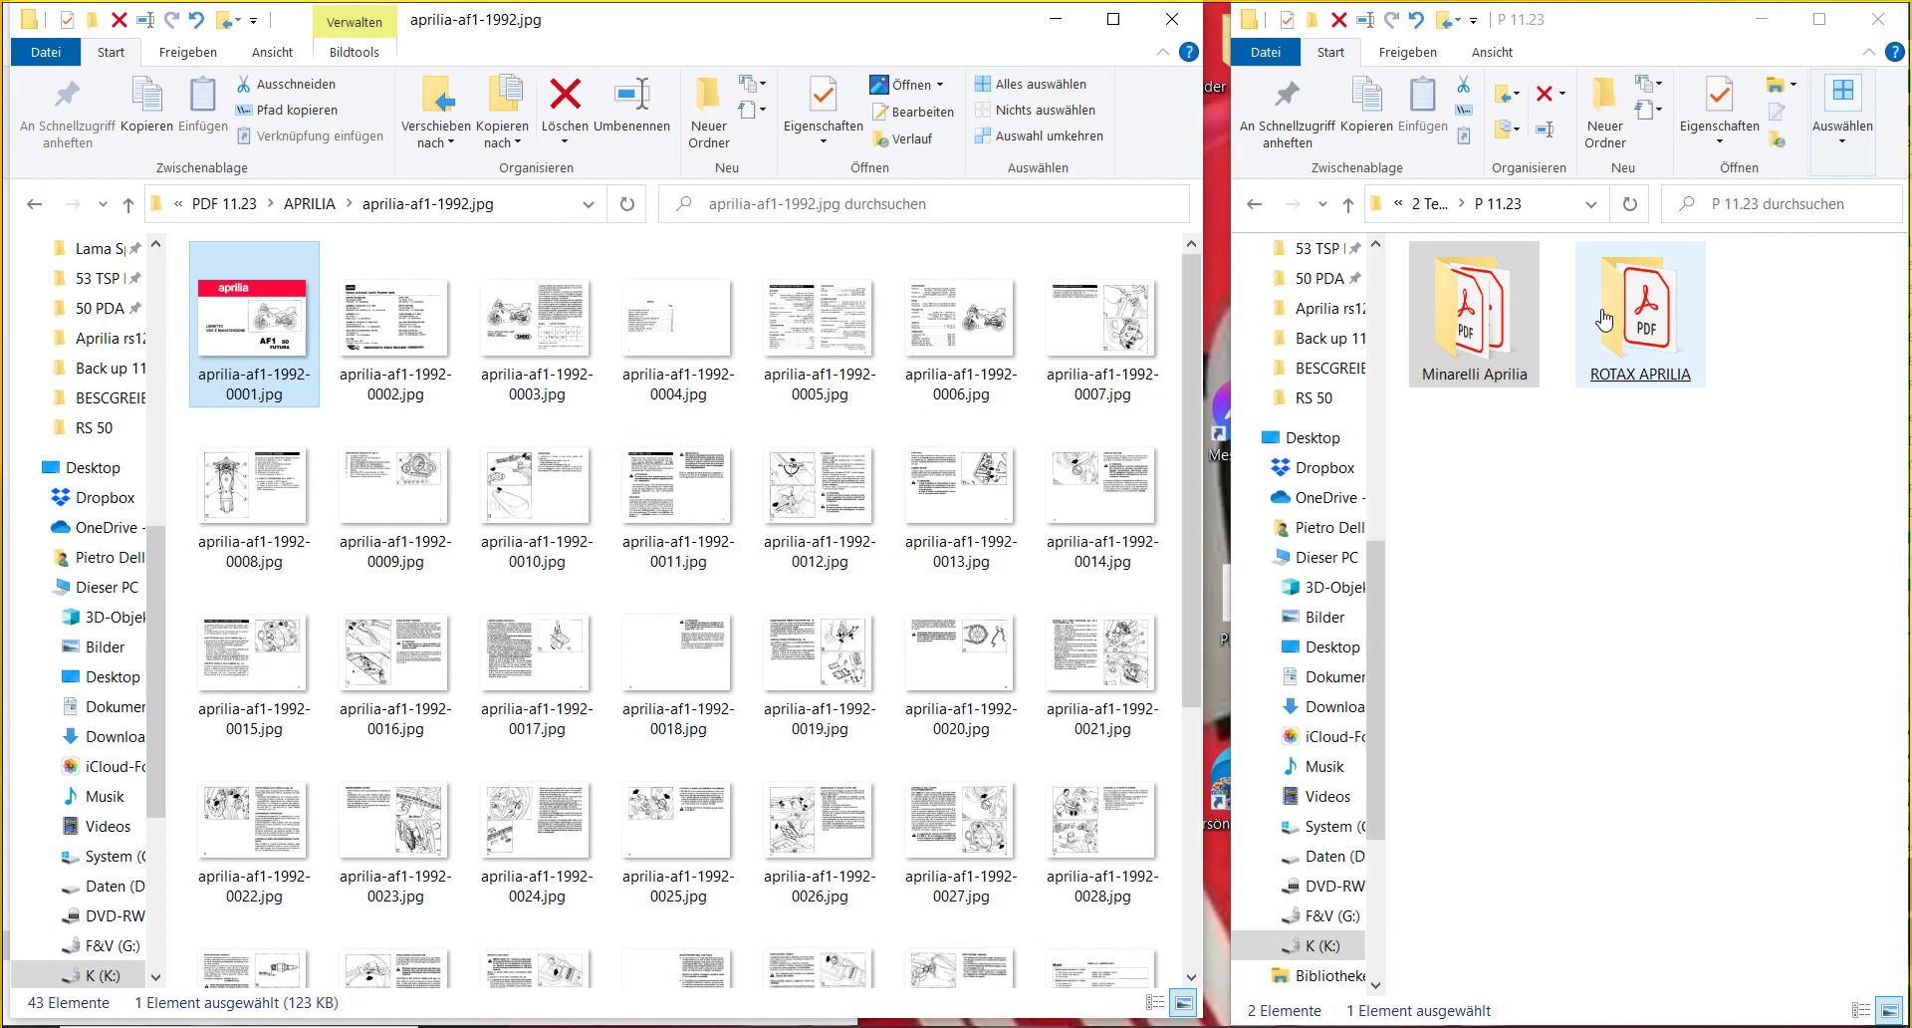
- Create a folder named R inside aprilia-af1-1992.jpg and move all the scanned AF1 page images into it
click(706, 93)
text(R)
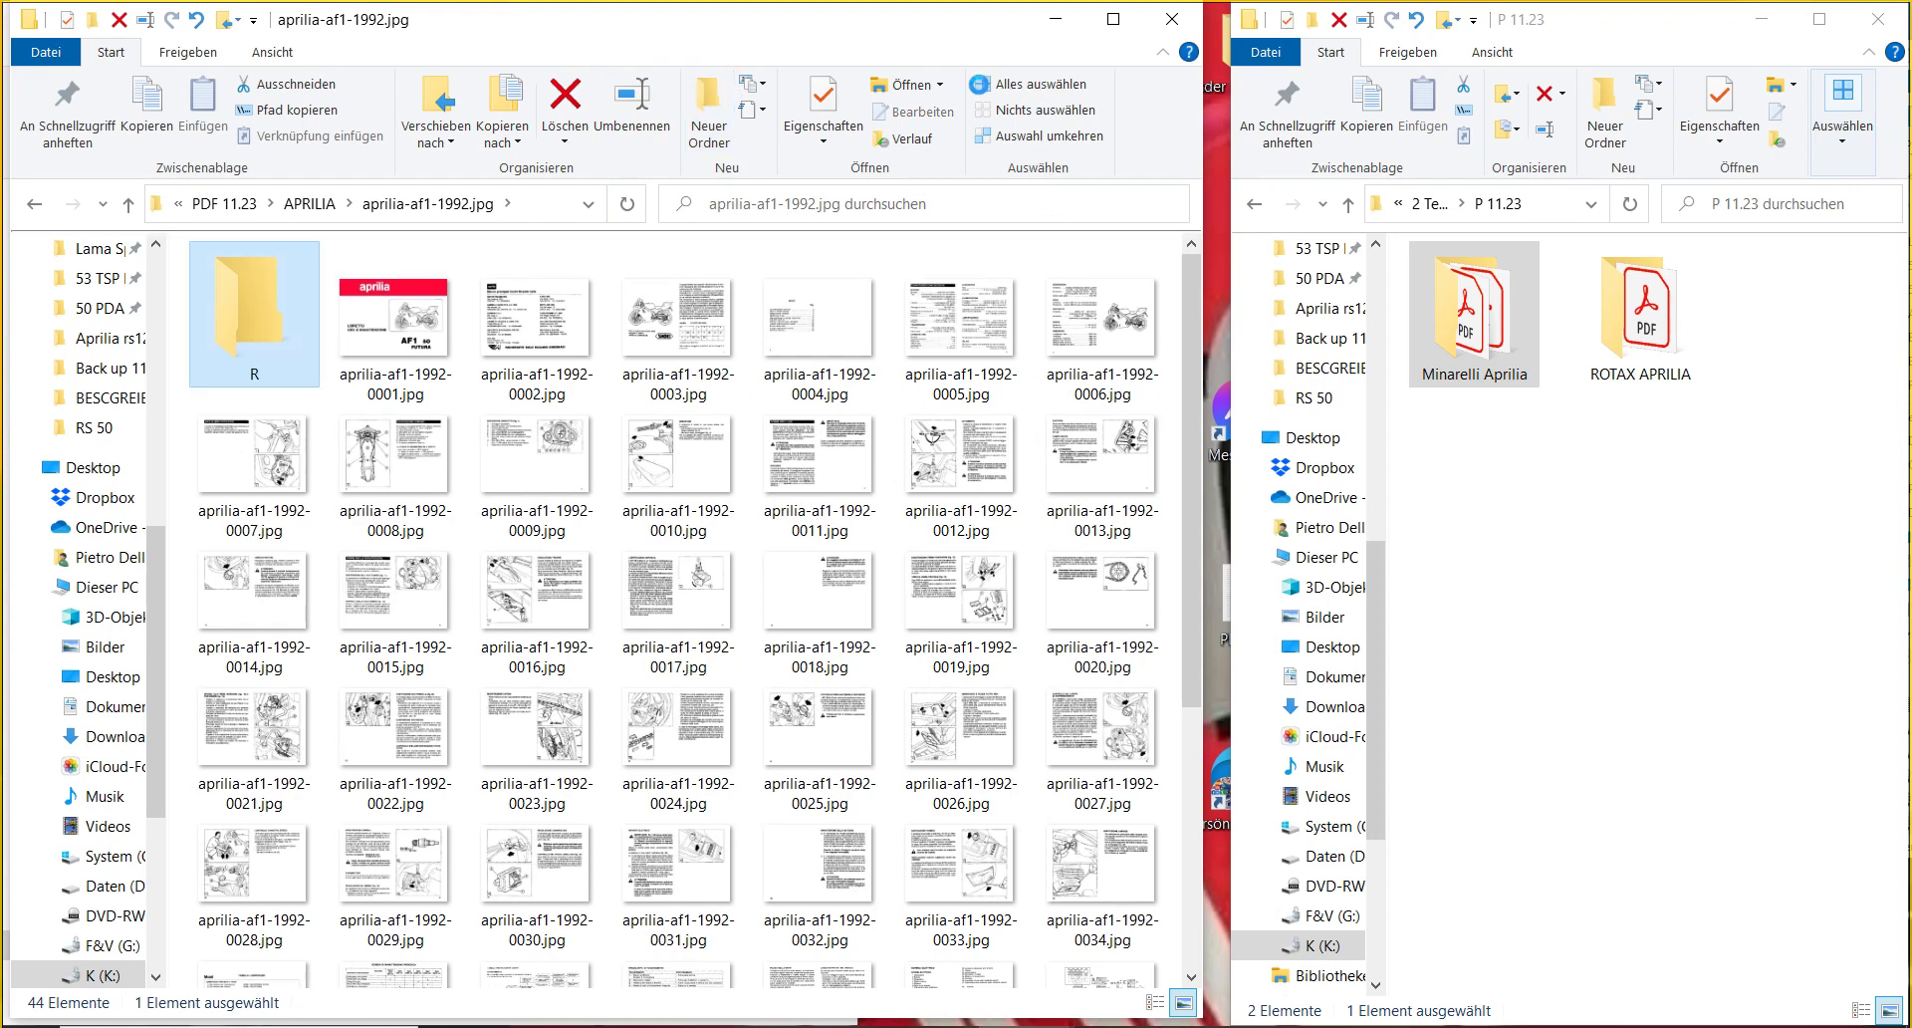
click(984, 84)
ctrl+click(286, 294)
click(294, 293)
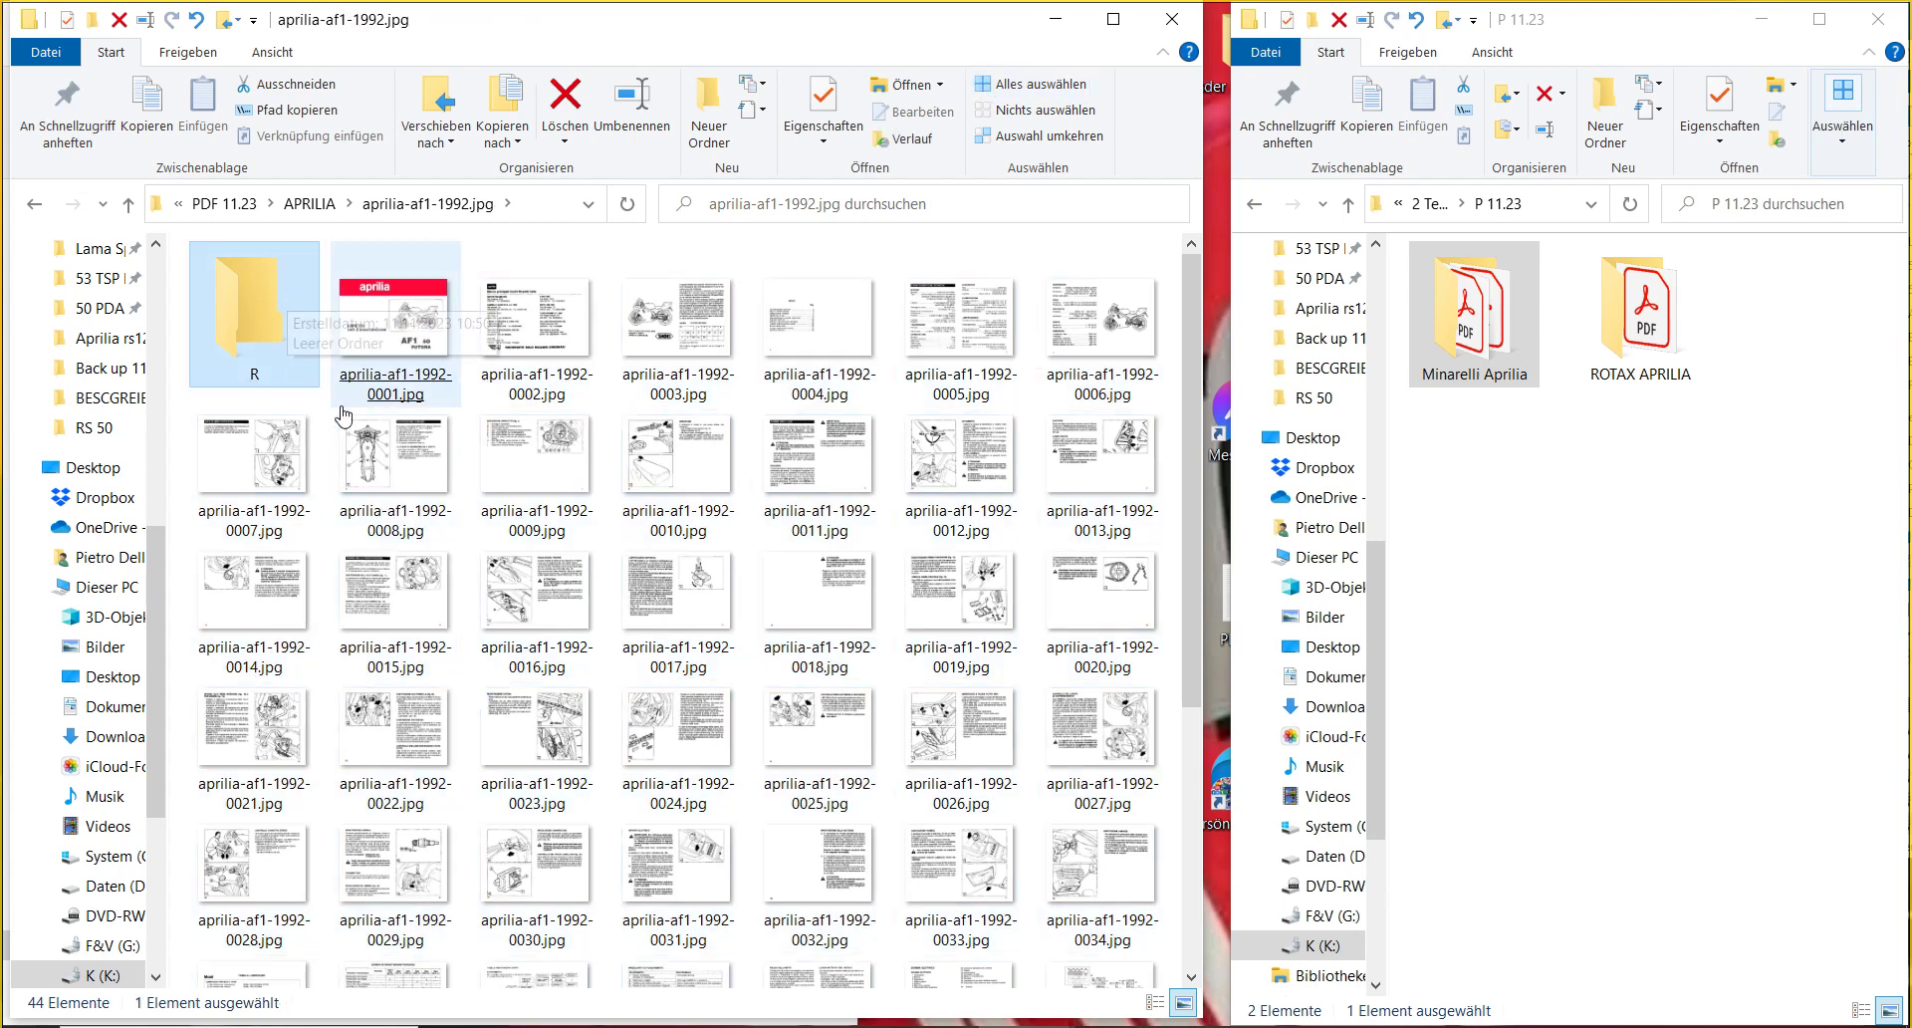
click(993, 83)
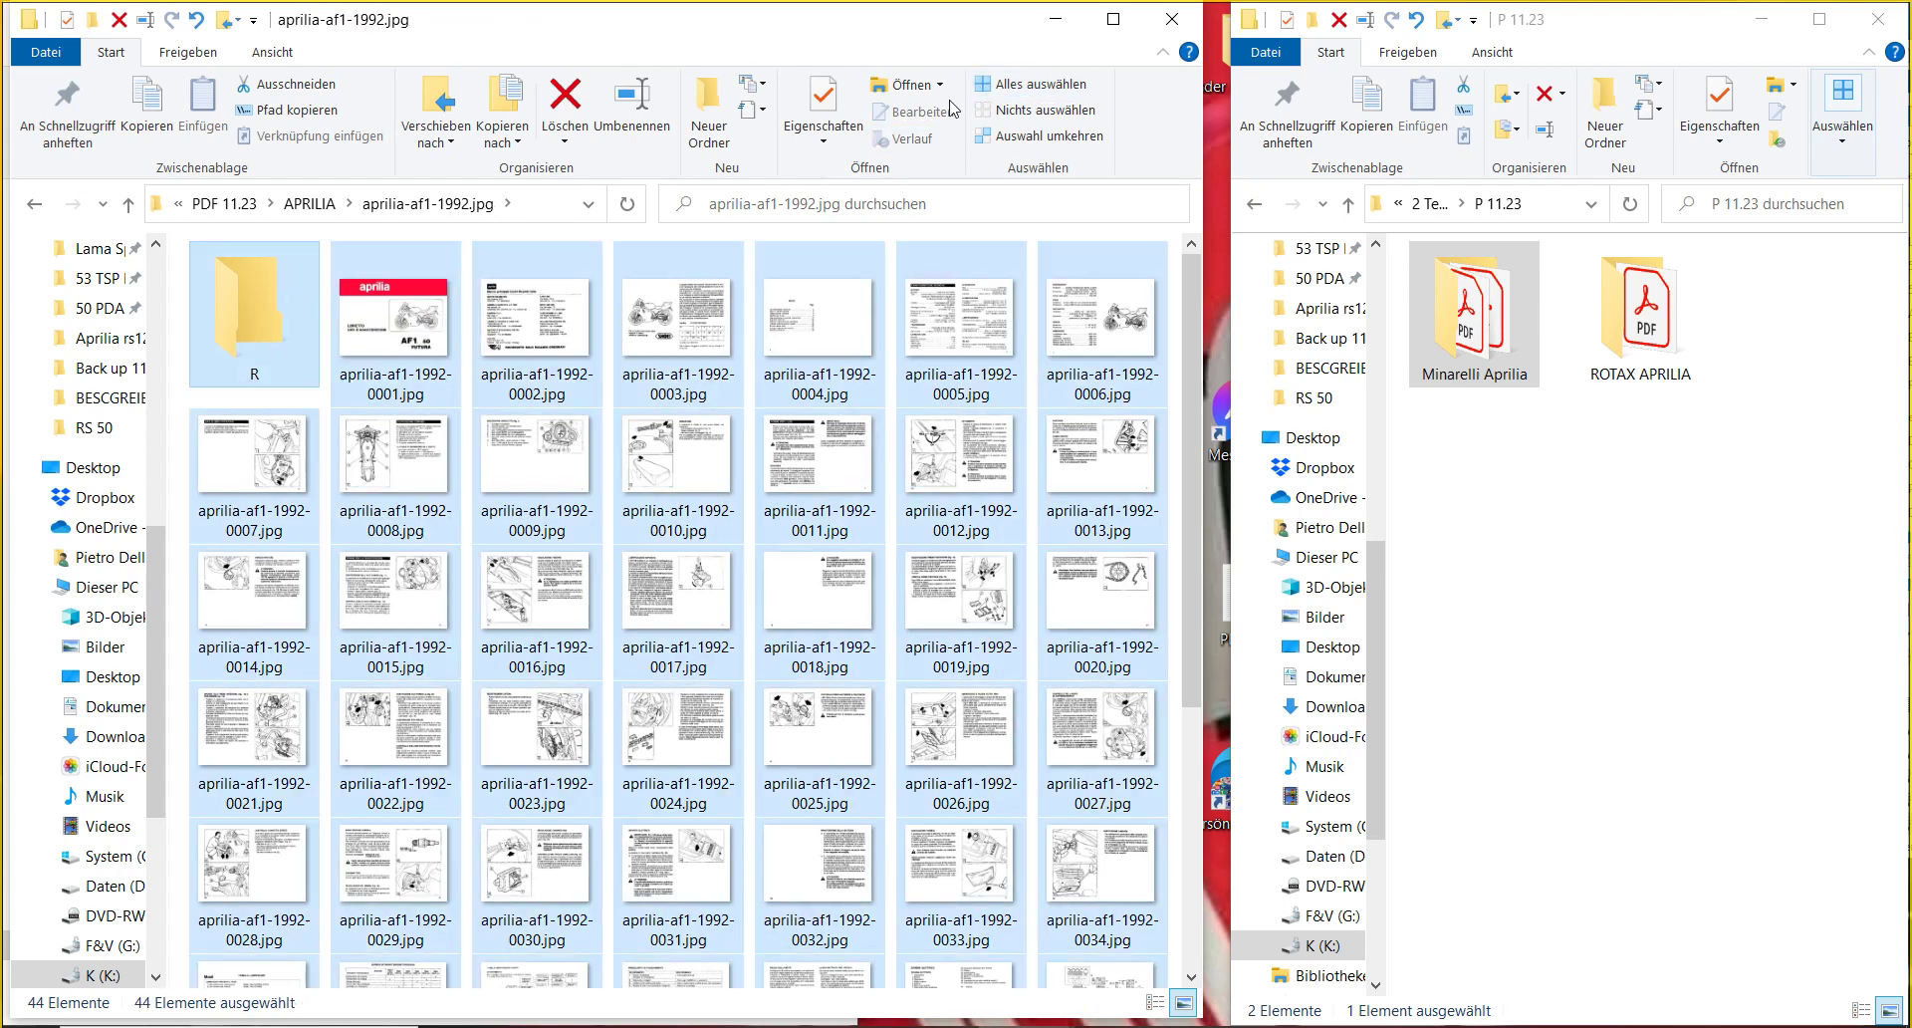
ctrl+click(248, 319)
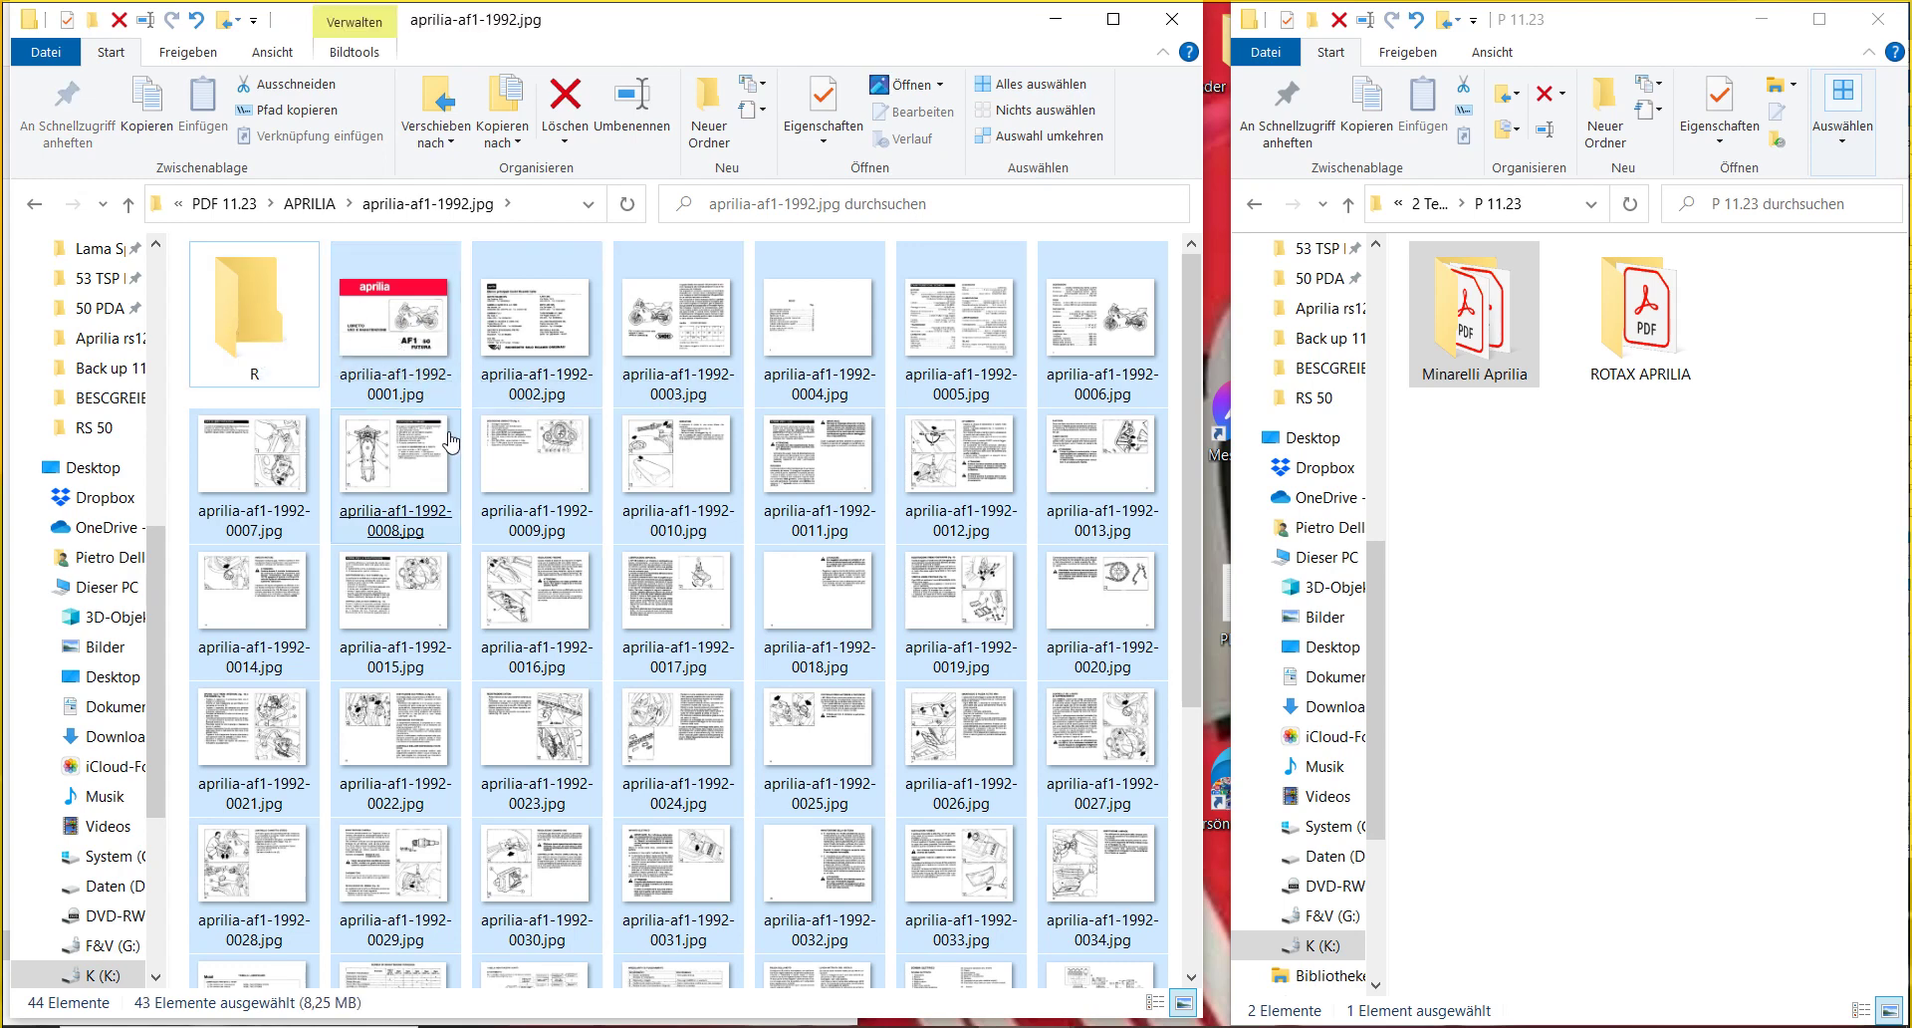
drag(438, 349, 407, 428)
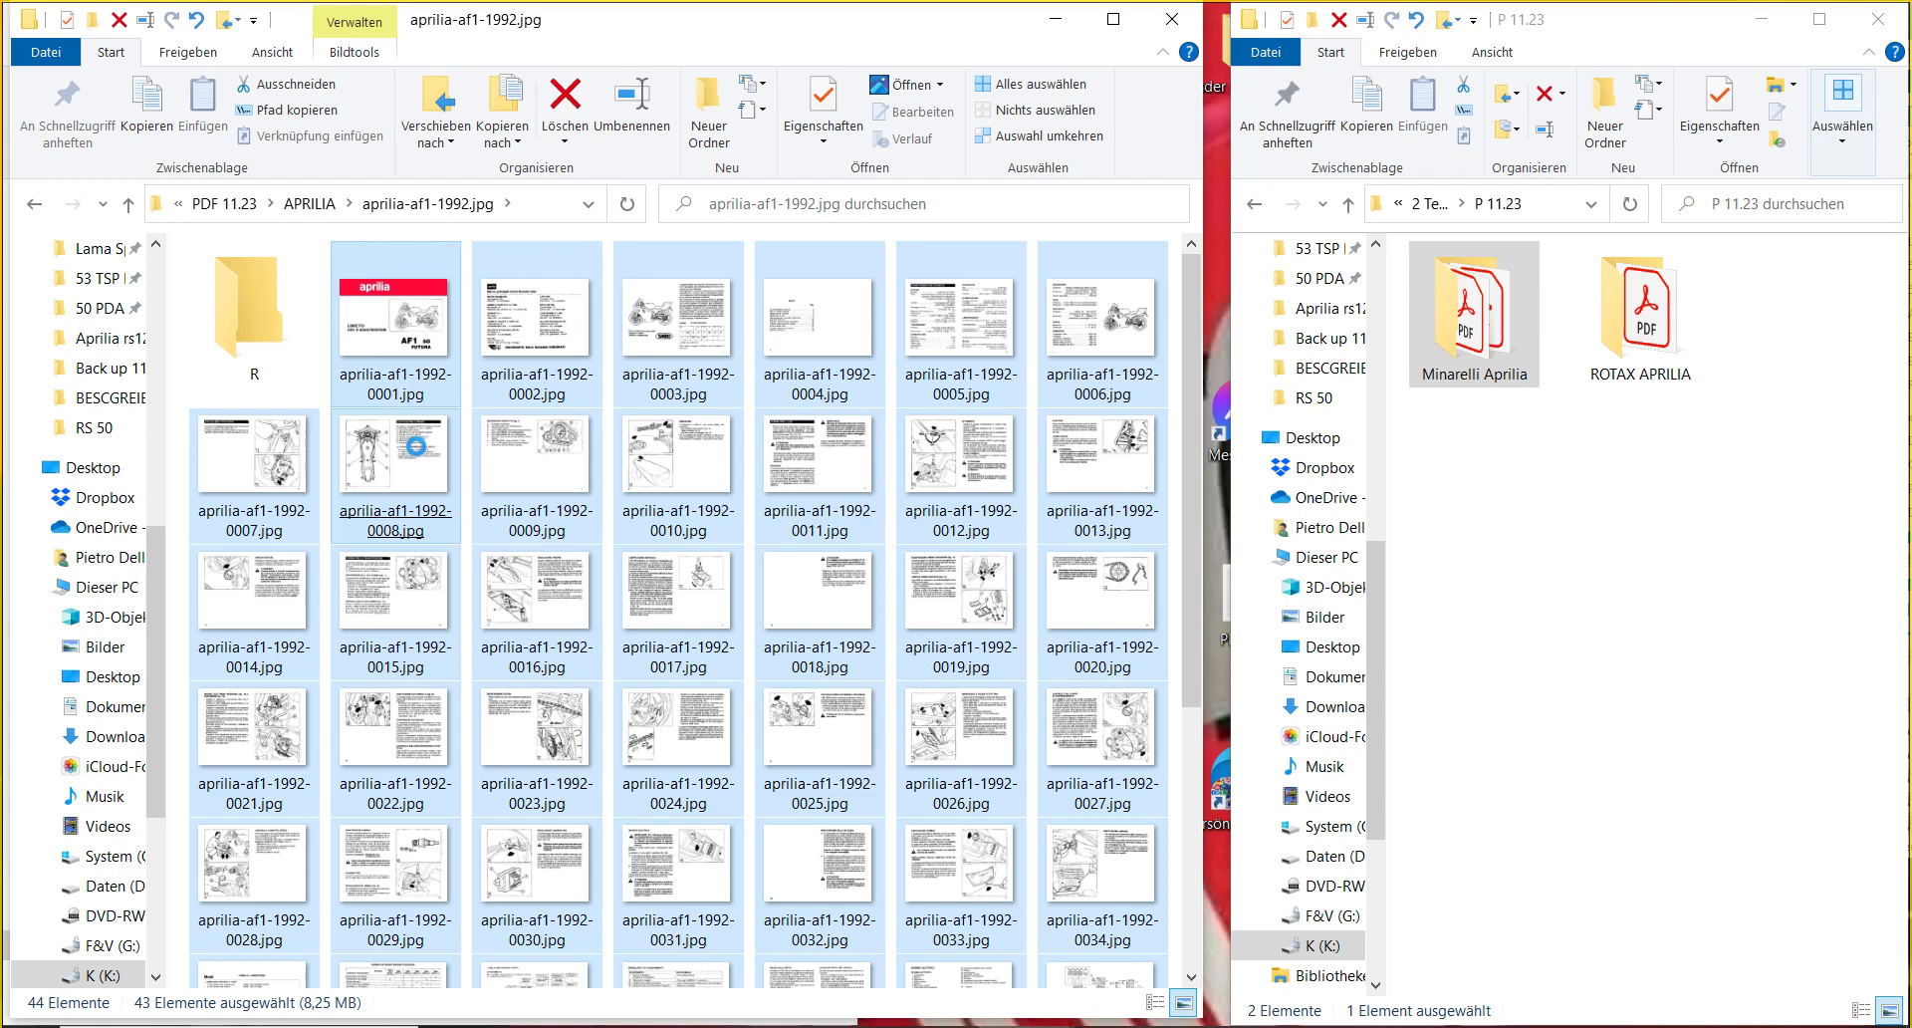
- Copy the cover image aprilia-af1-1992-0001.jpg from R into both the aprilia-af1-1992.jpg folder and the APRILIA folder
double_click(278, 331)
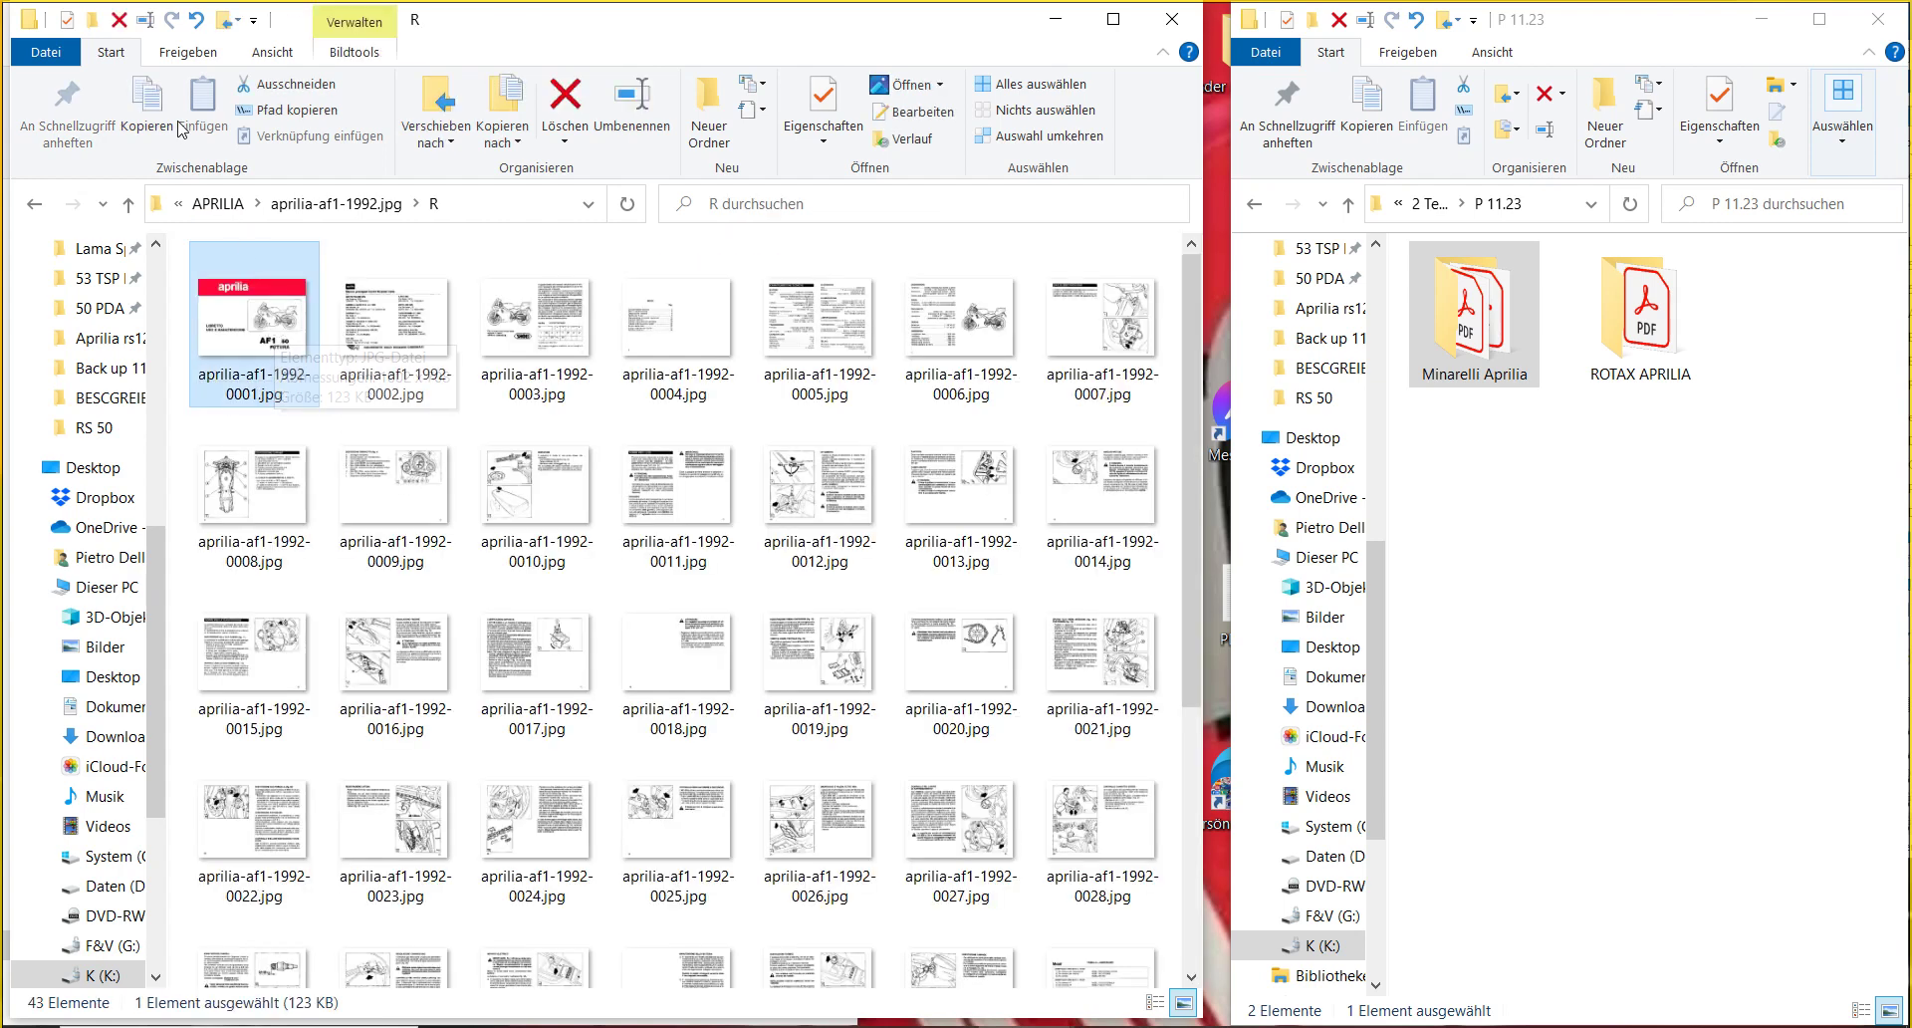
click(334, 204)
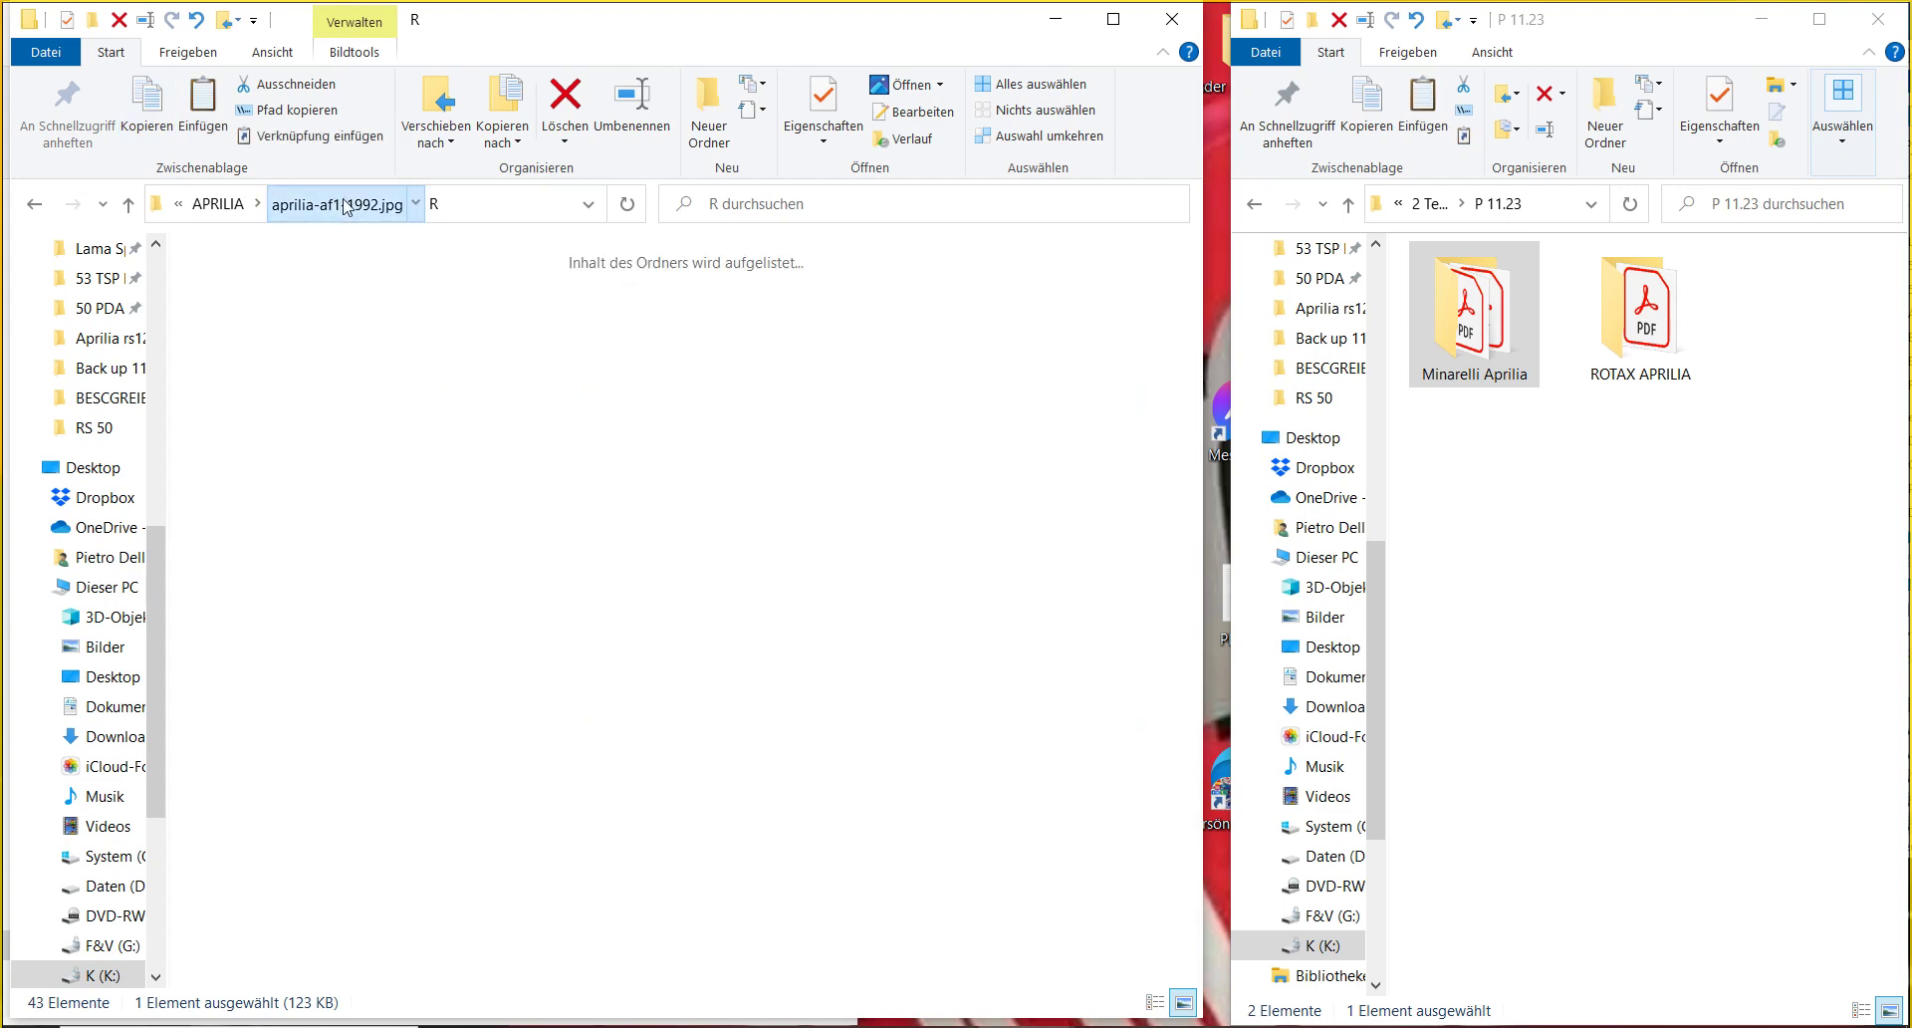
click(203, 104)
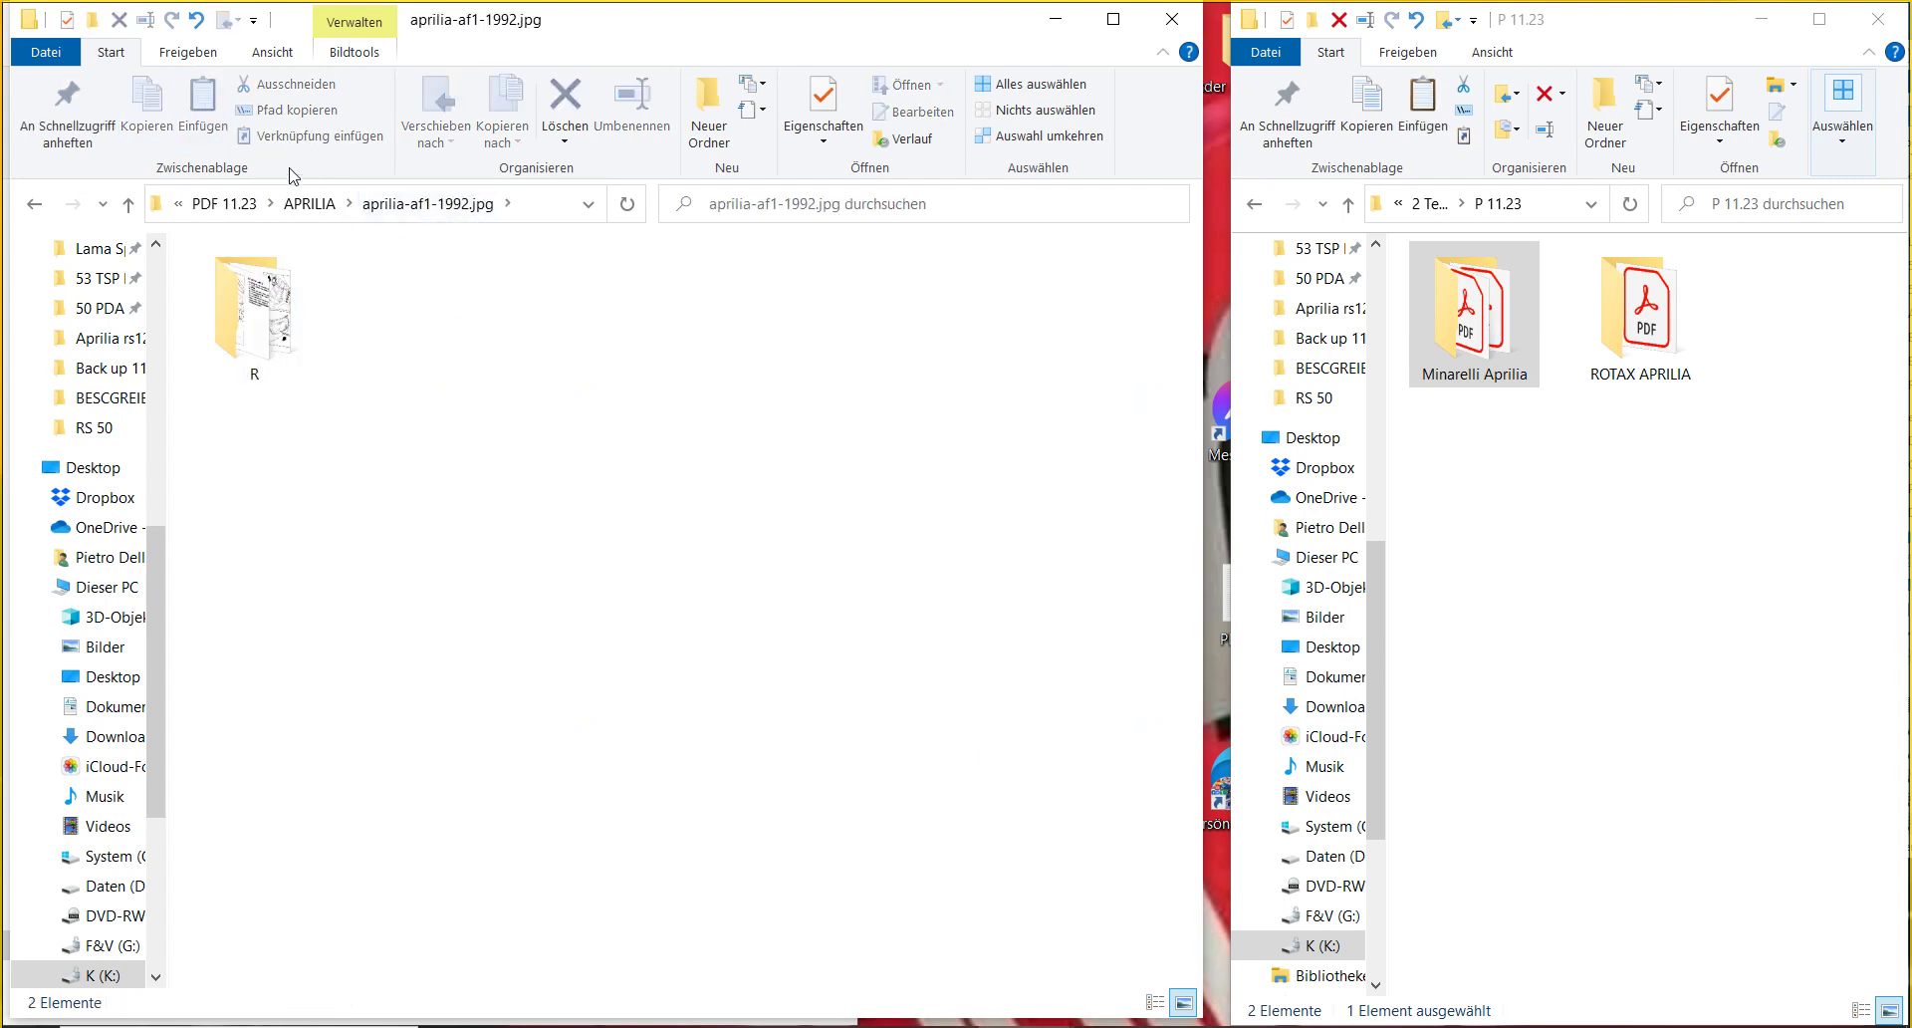
click(307, 204)
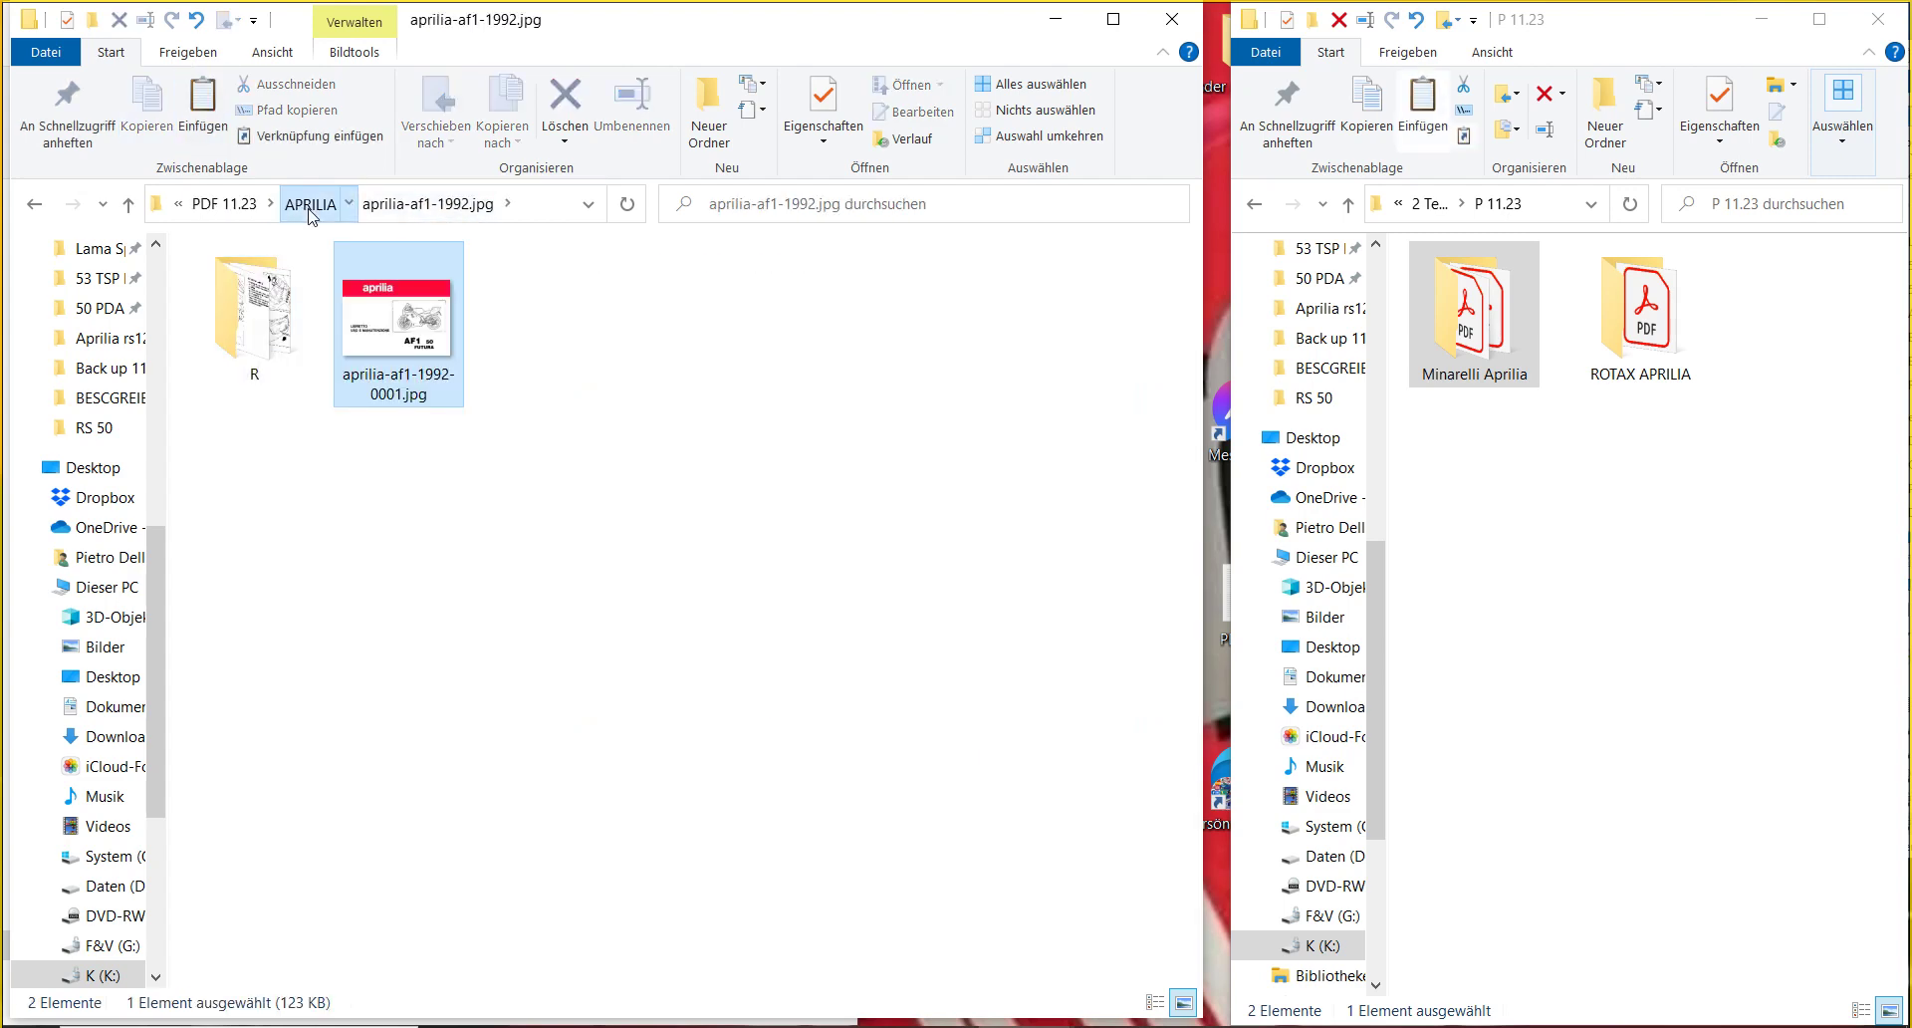
click(203, 101)
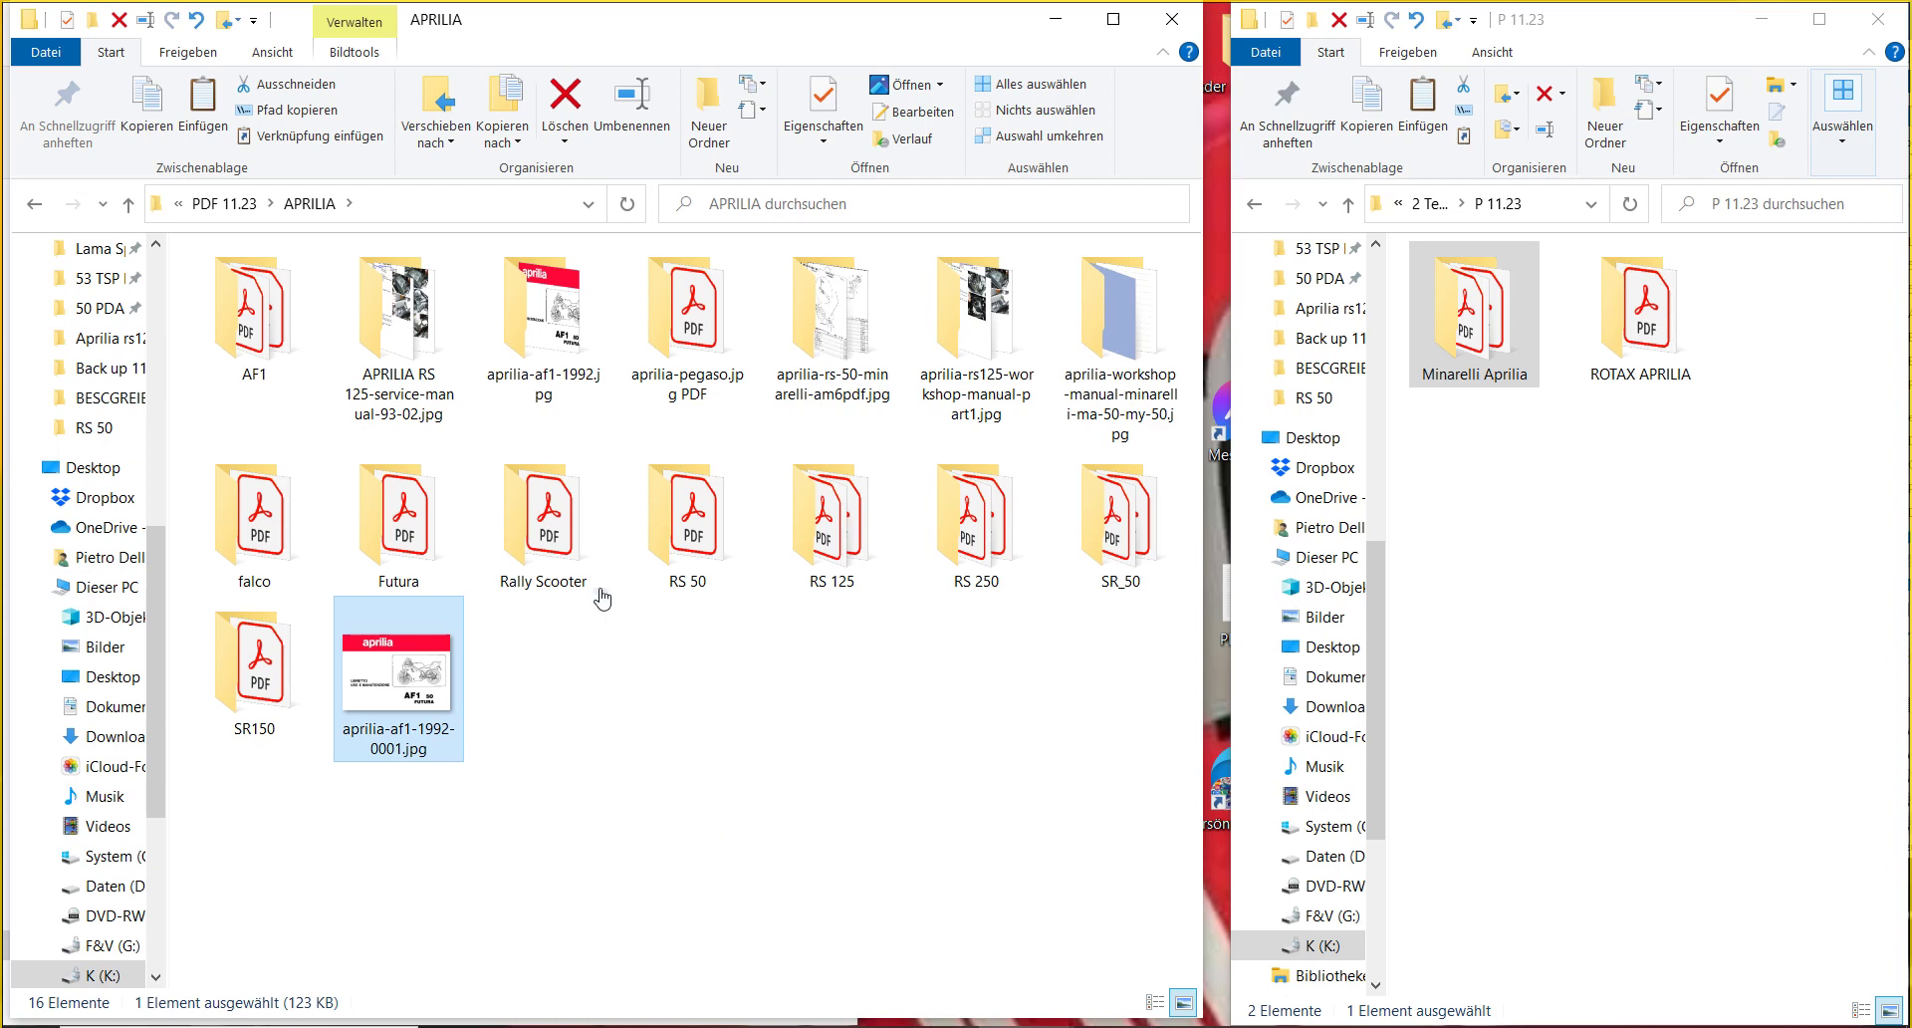
- Check the Futura folder's contents and return to the APRILIA folder
click(541, 386)
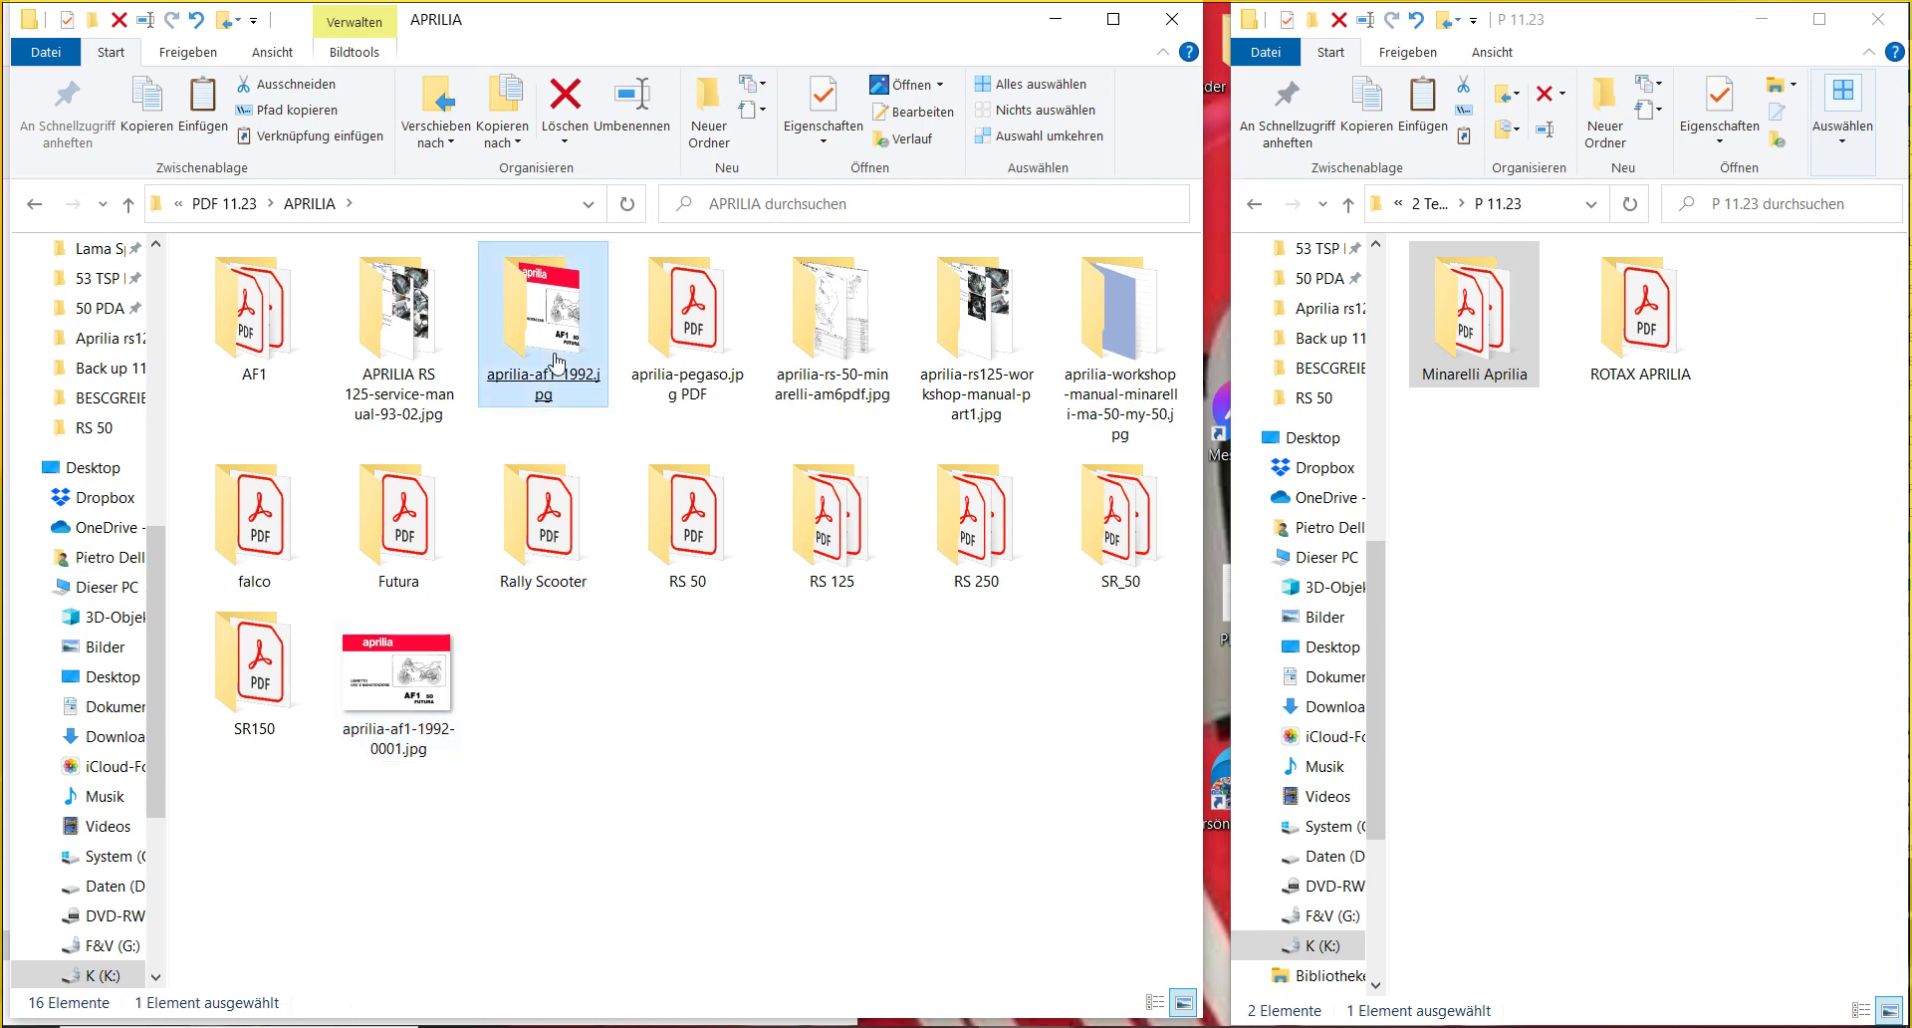
double_click(435, 519)
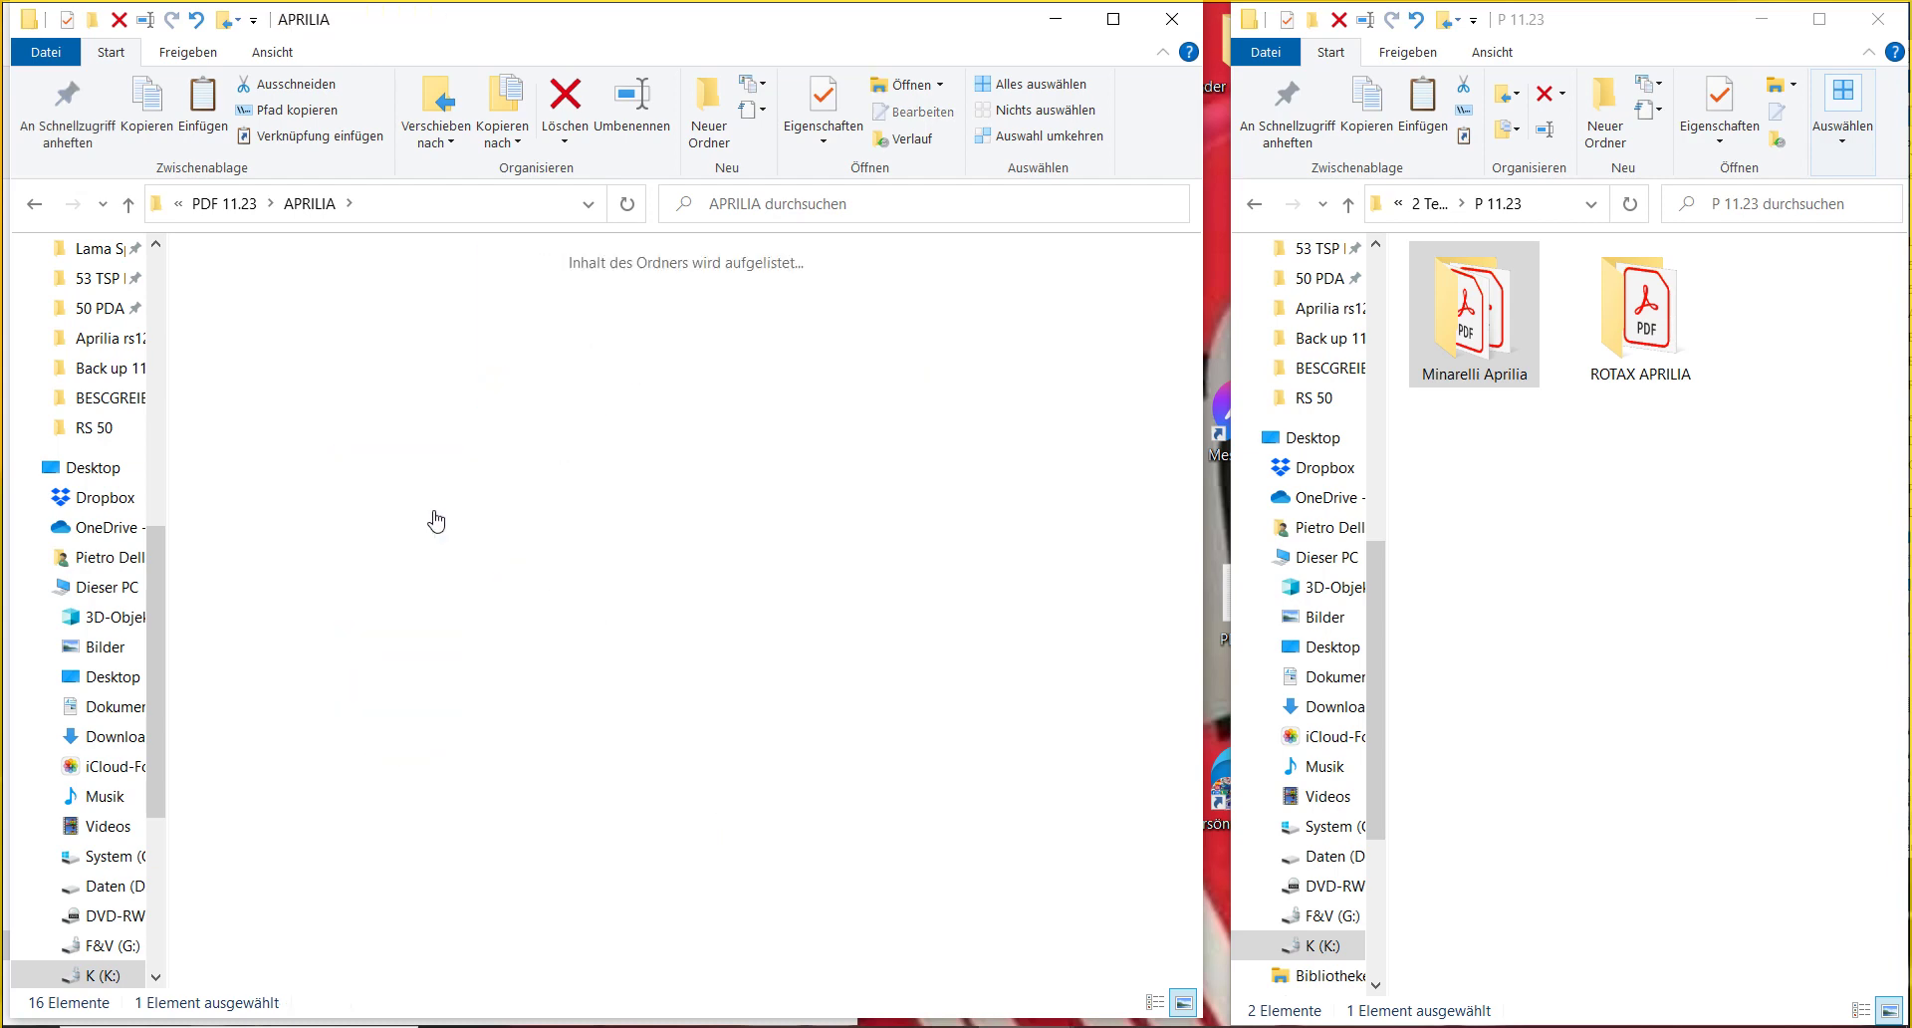
click(316, 203)
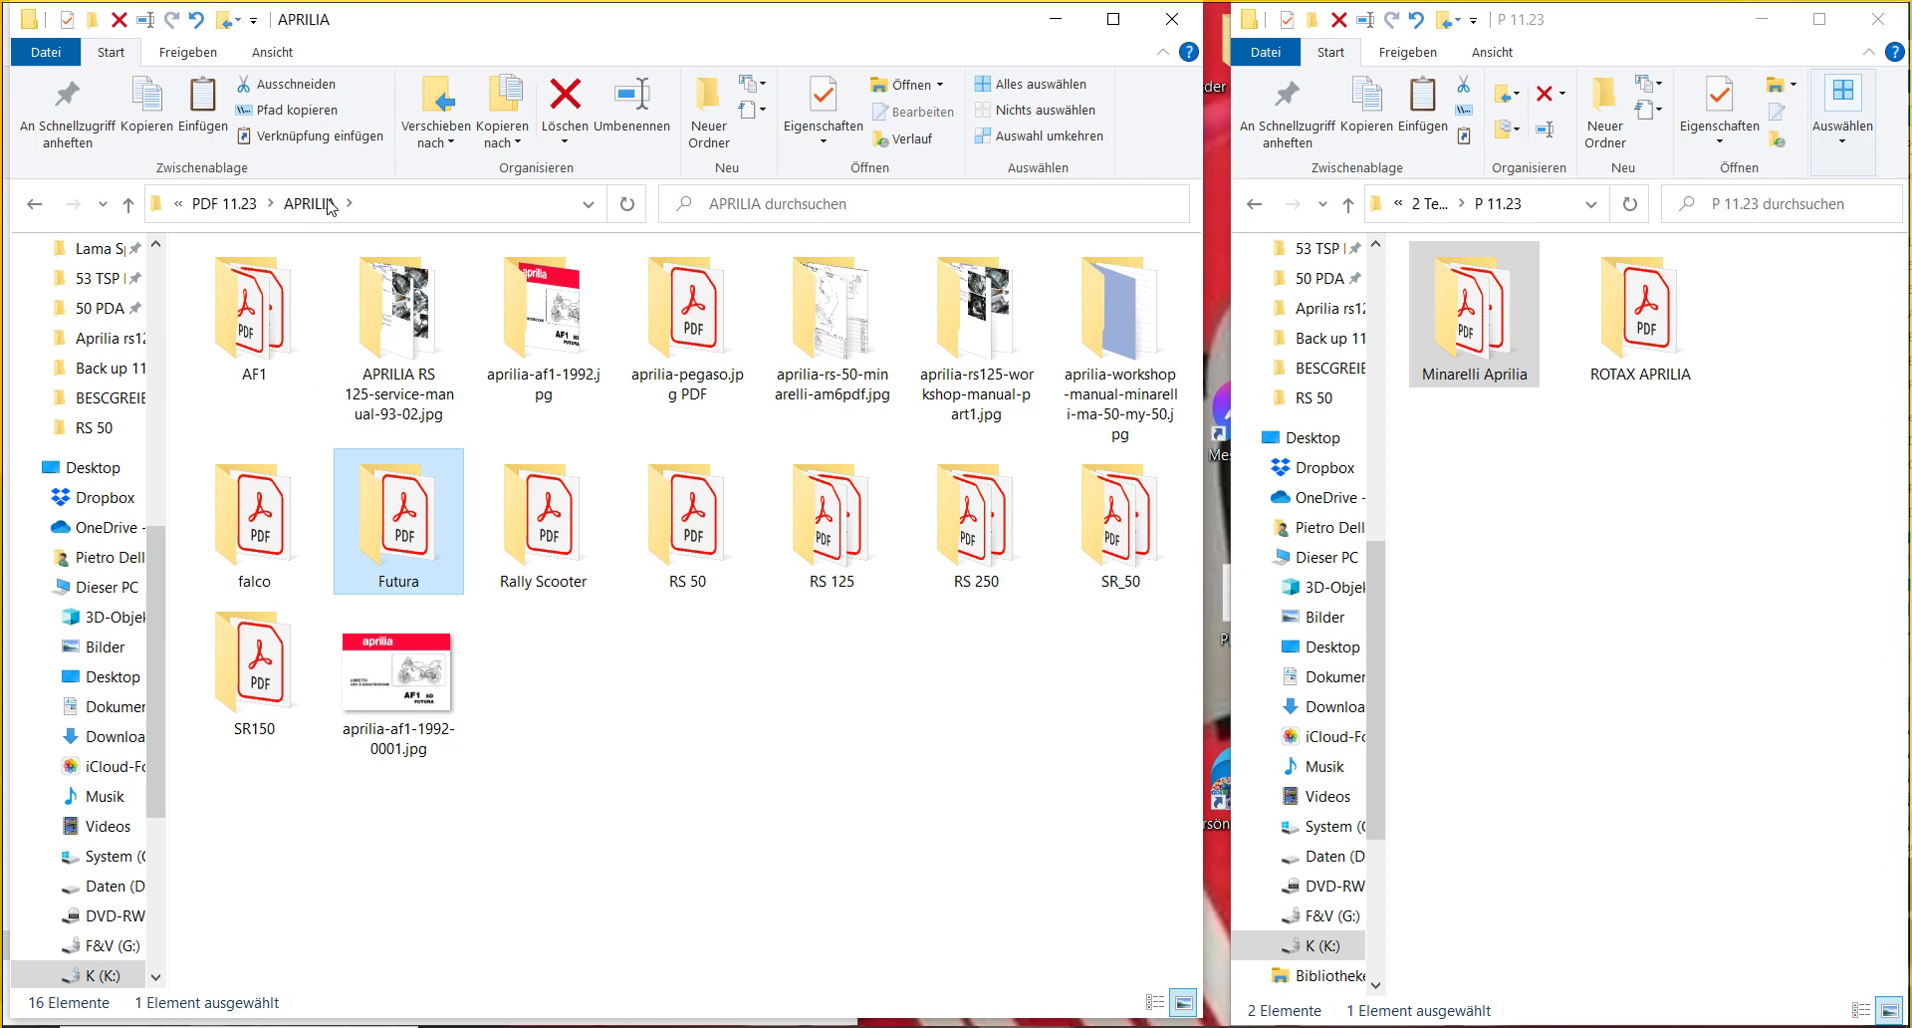
- View aprilia-af1-1992.pdf from the AF1 folder to identify the manual, and close the PDF viewer
double_click(254, 318)
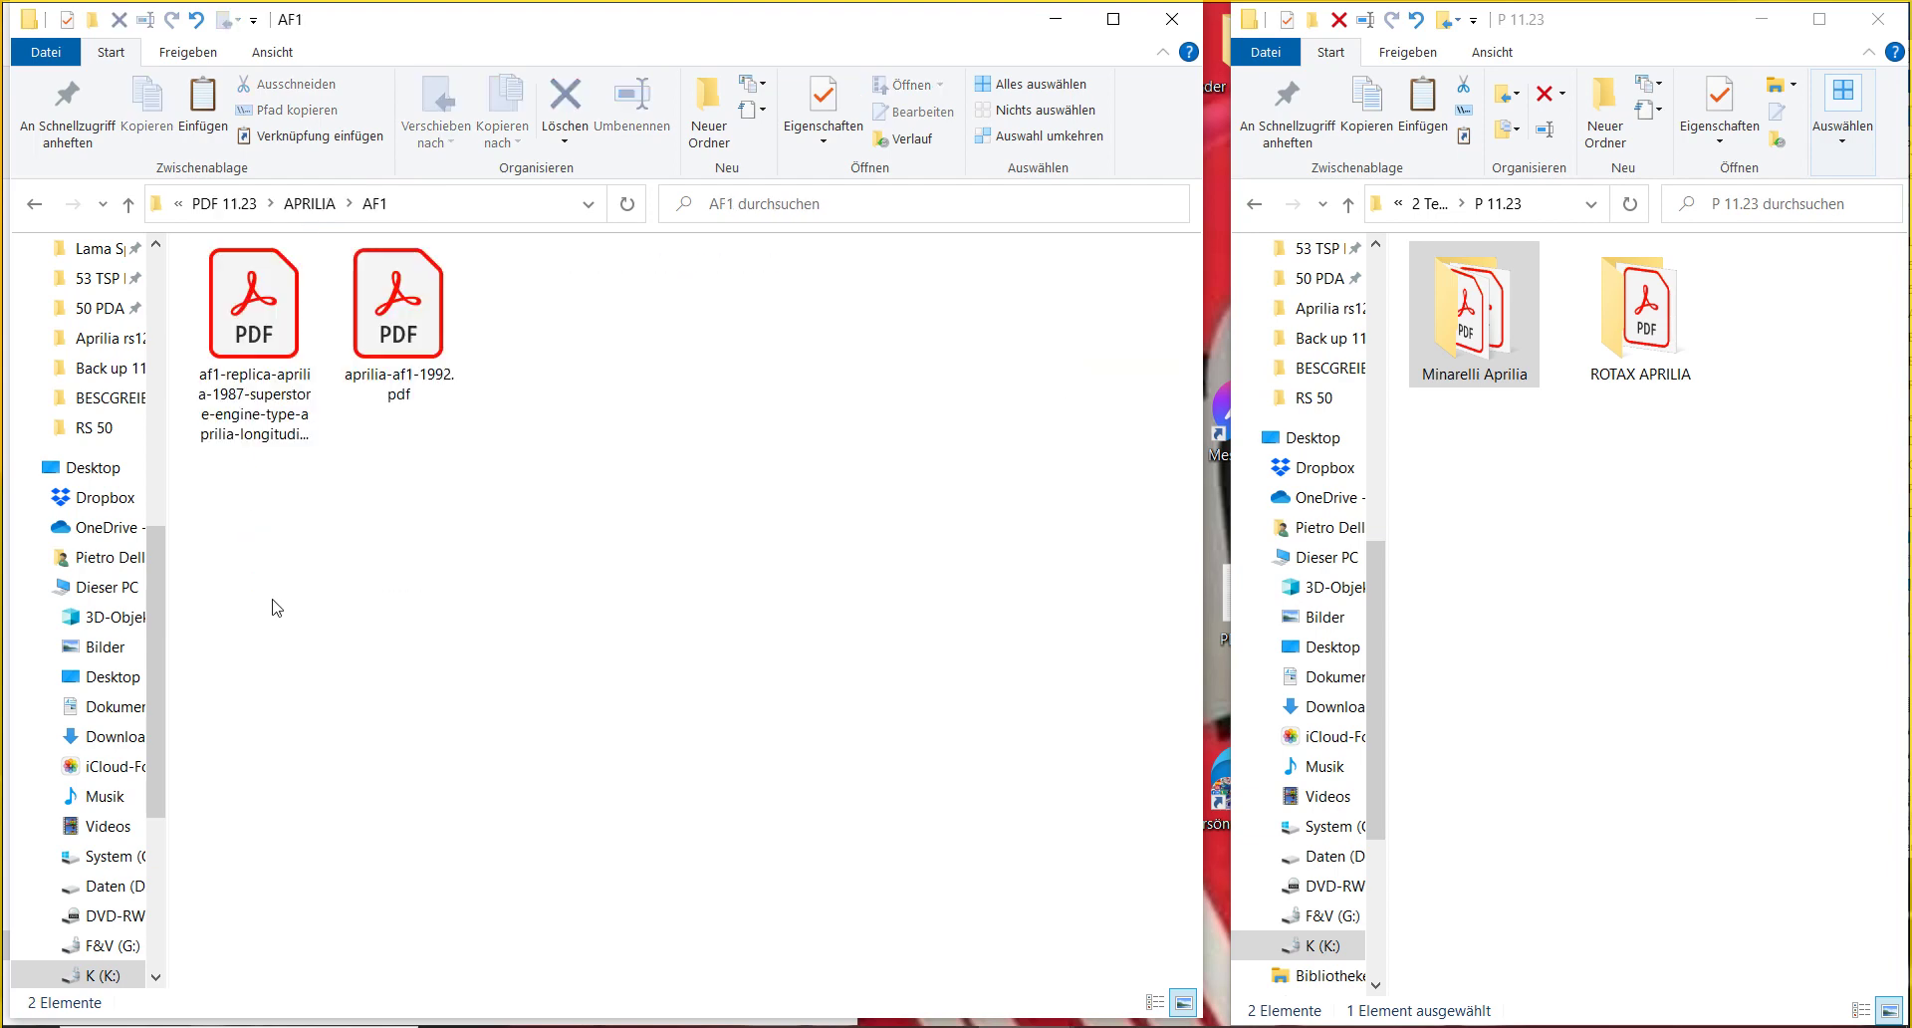
drag(367, 554, 388, 453)
click(401, 343)
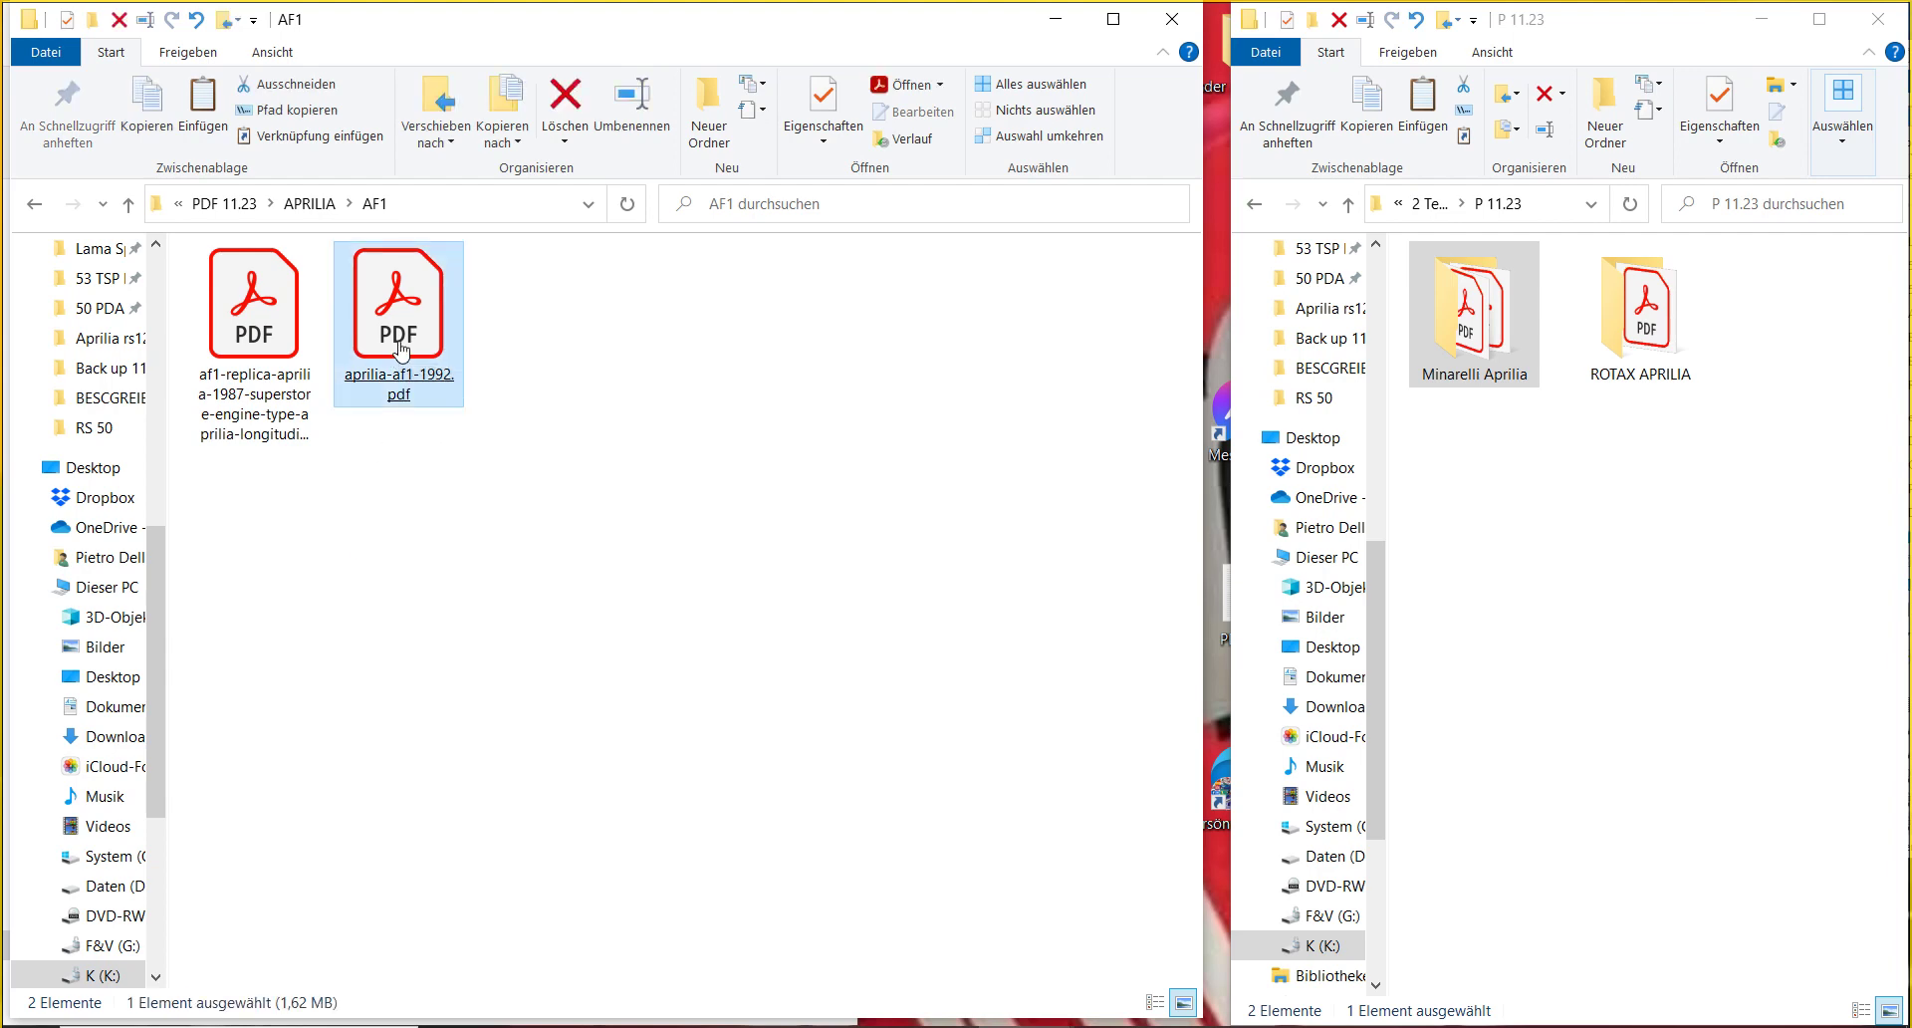
double_click(400, 344)
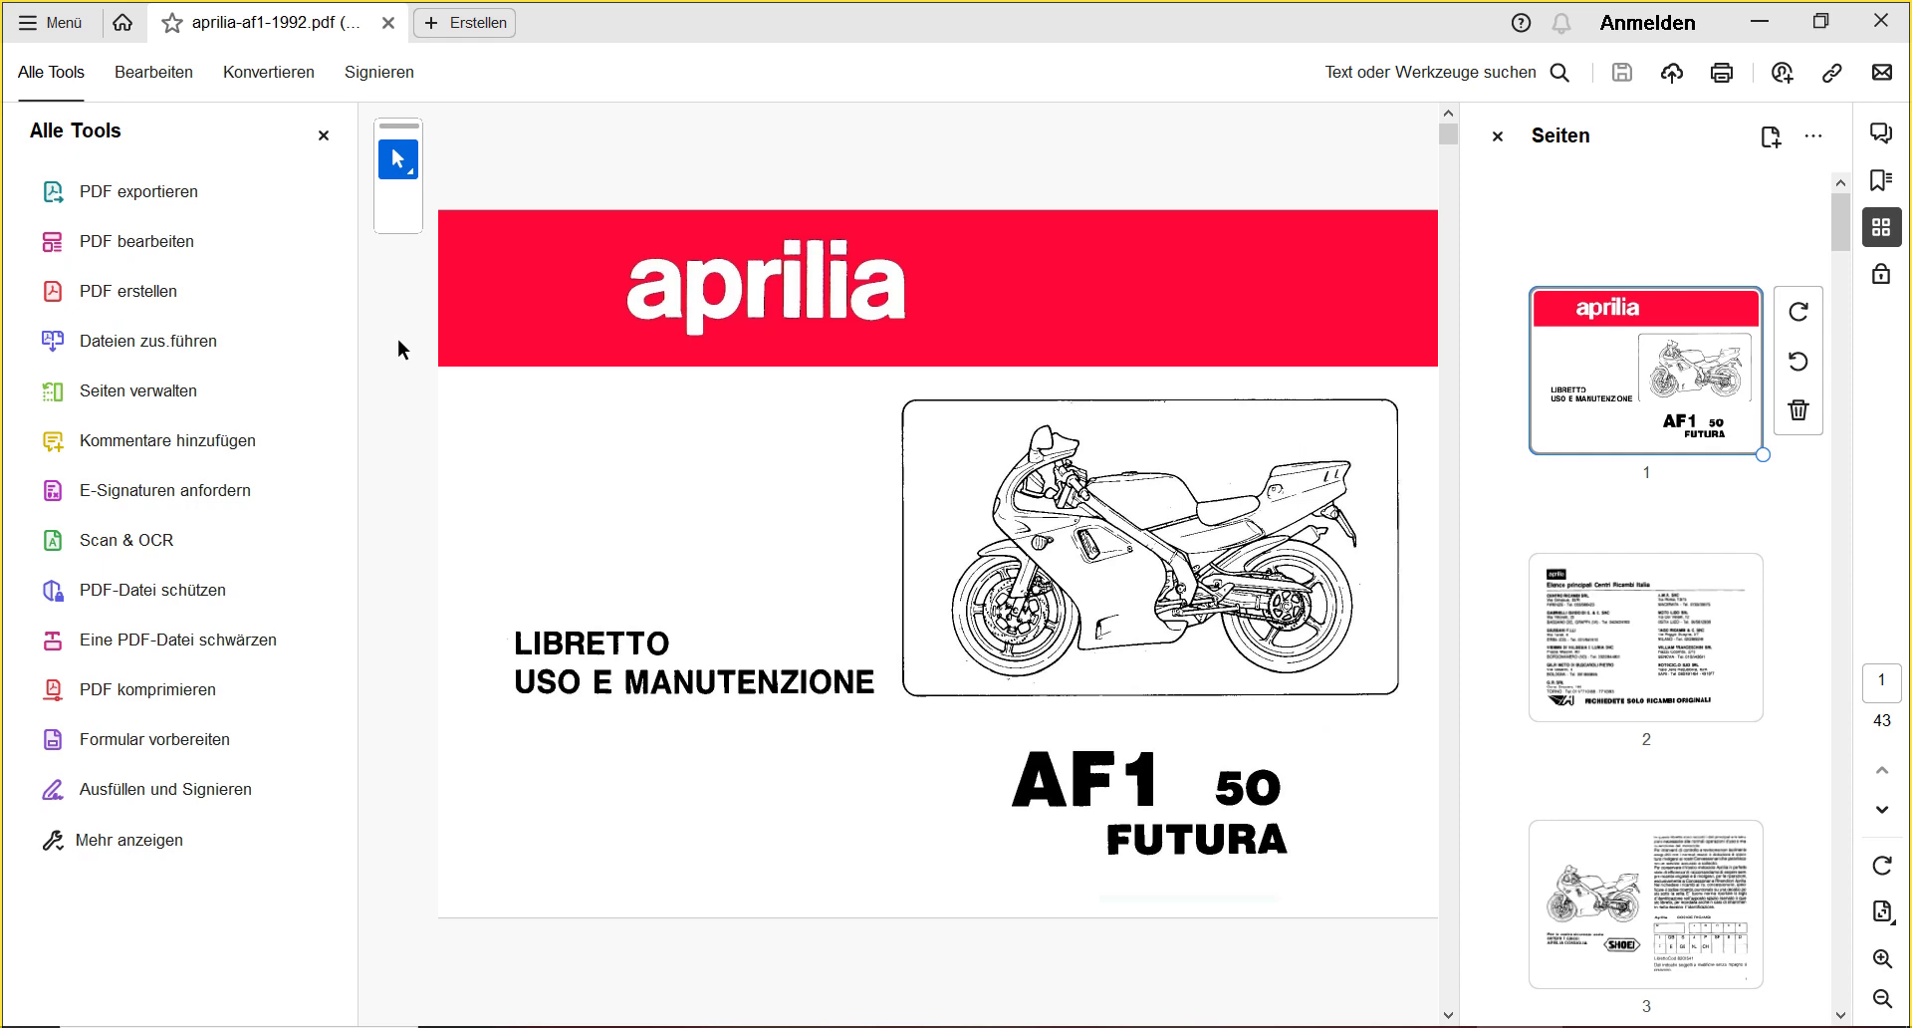
click(1881, 20)
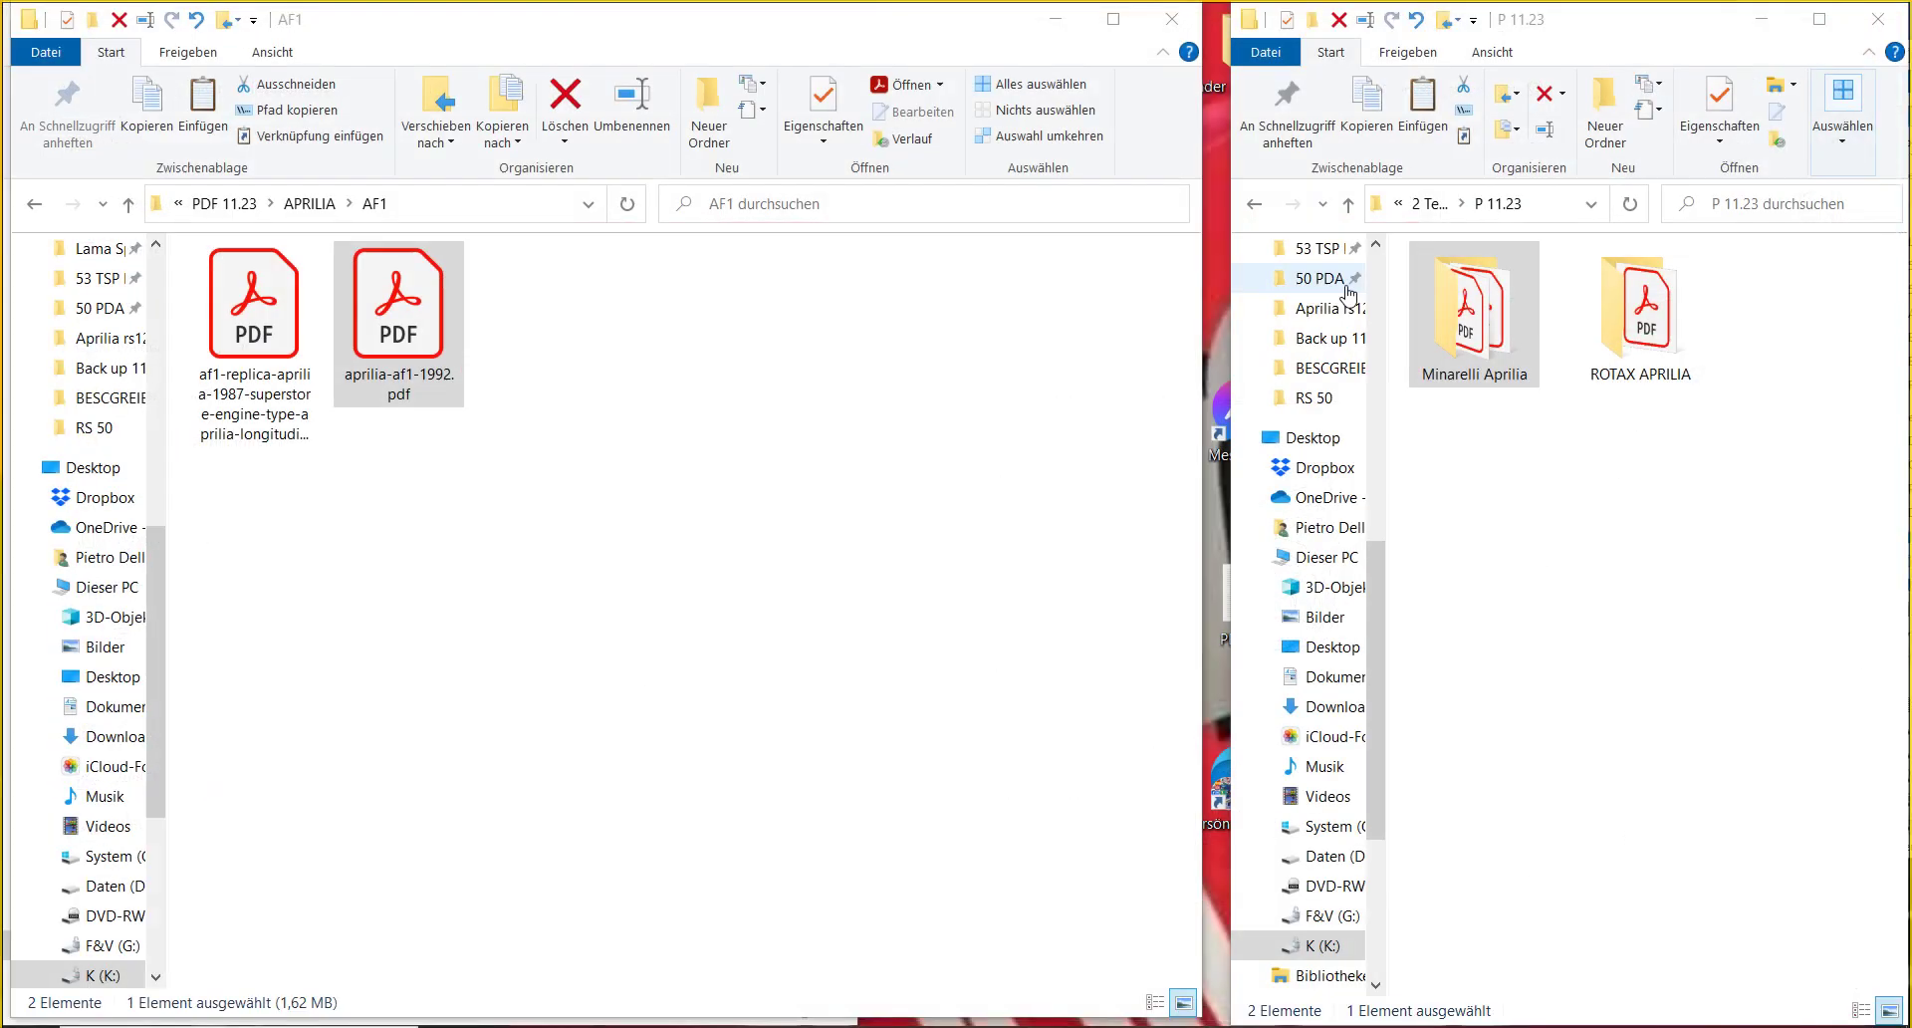
- Move aprilia-af1-1992.pdf from the AF1 folder into the aprilia-af1-1992.jpg folder
click(289, 84)
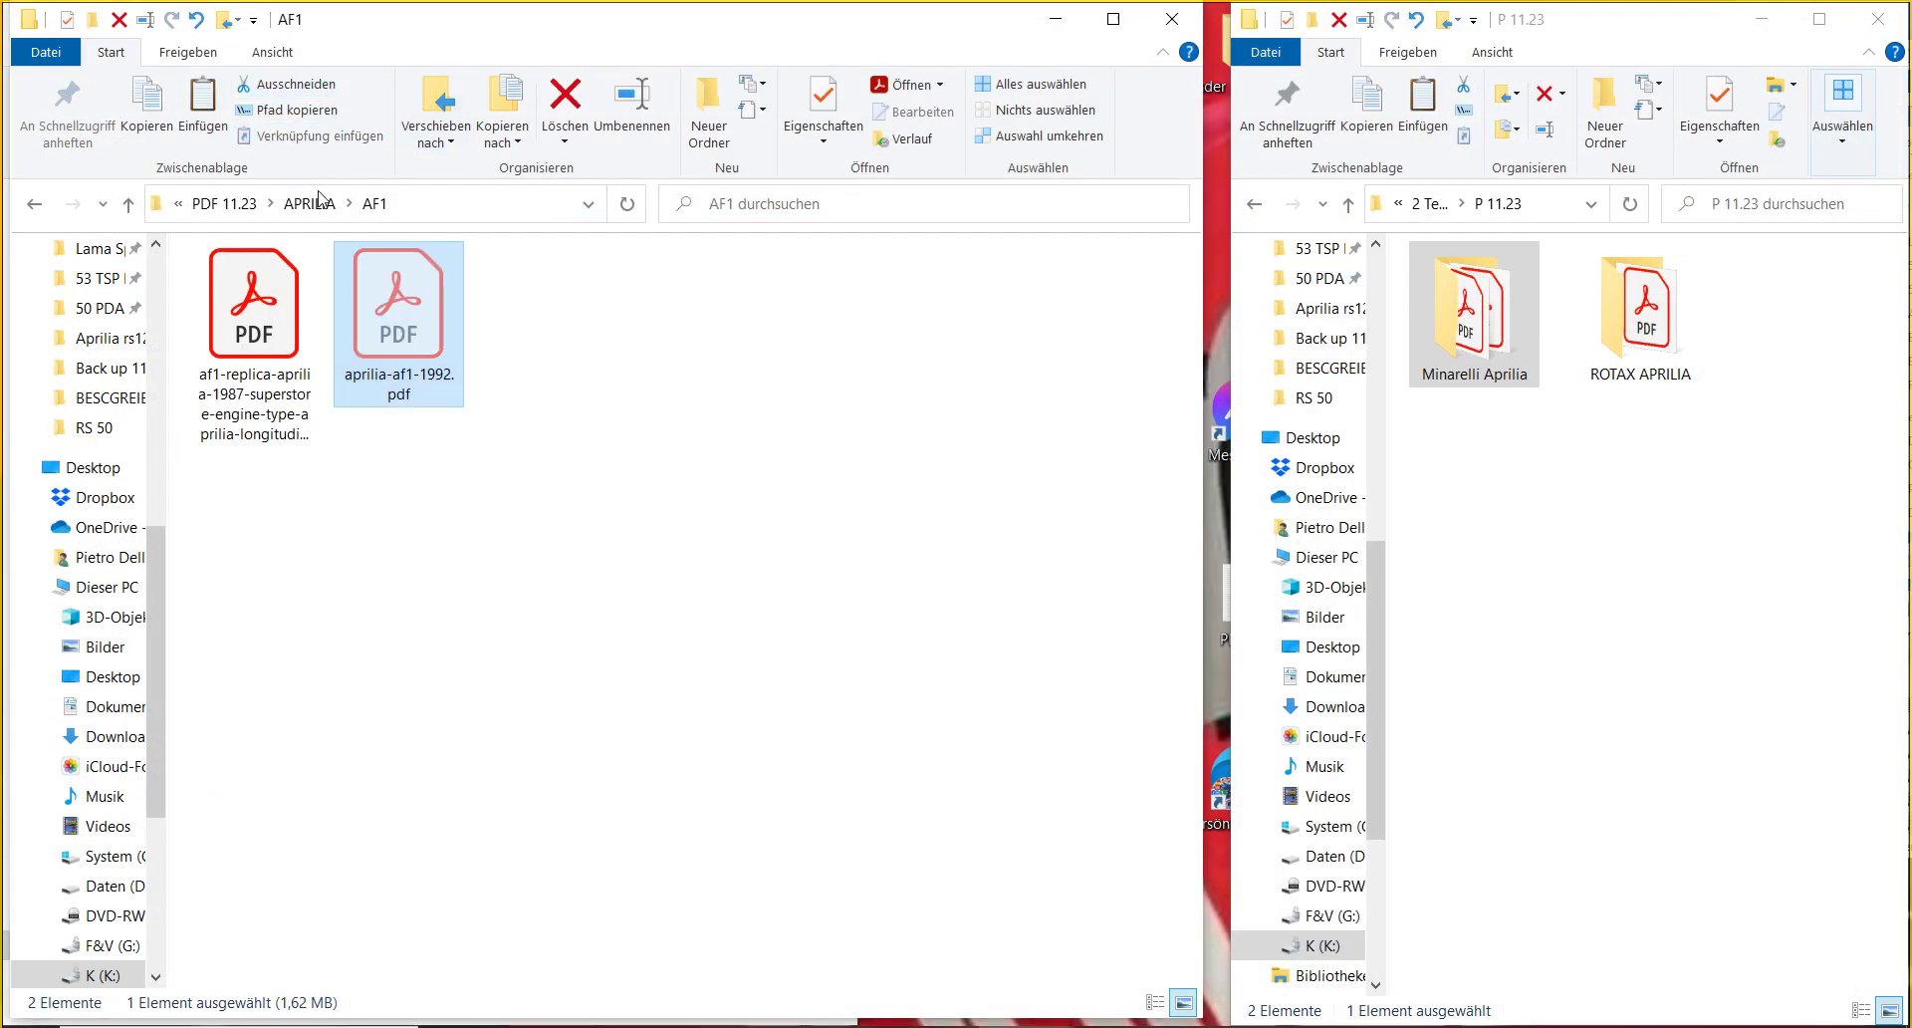
click(320, 204)
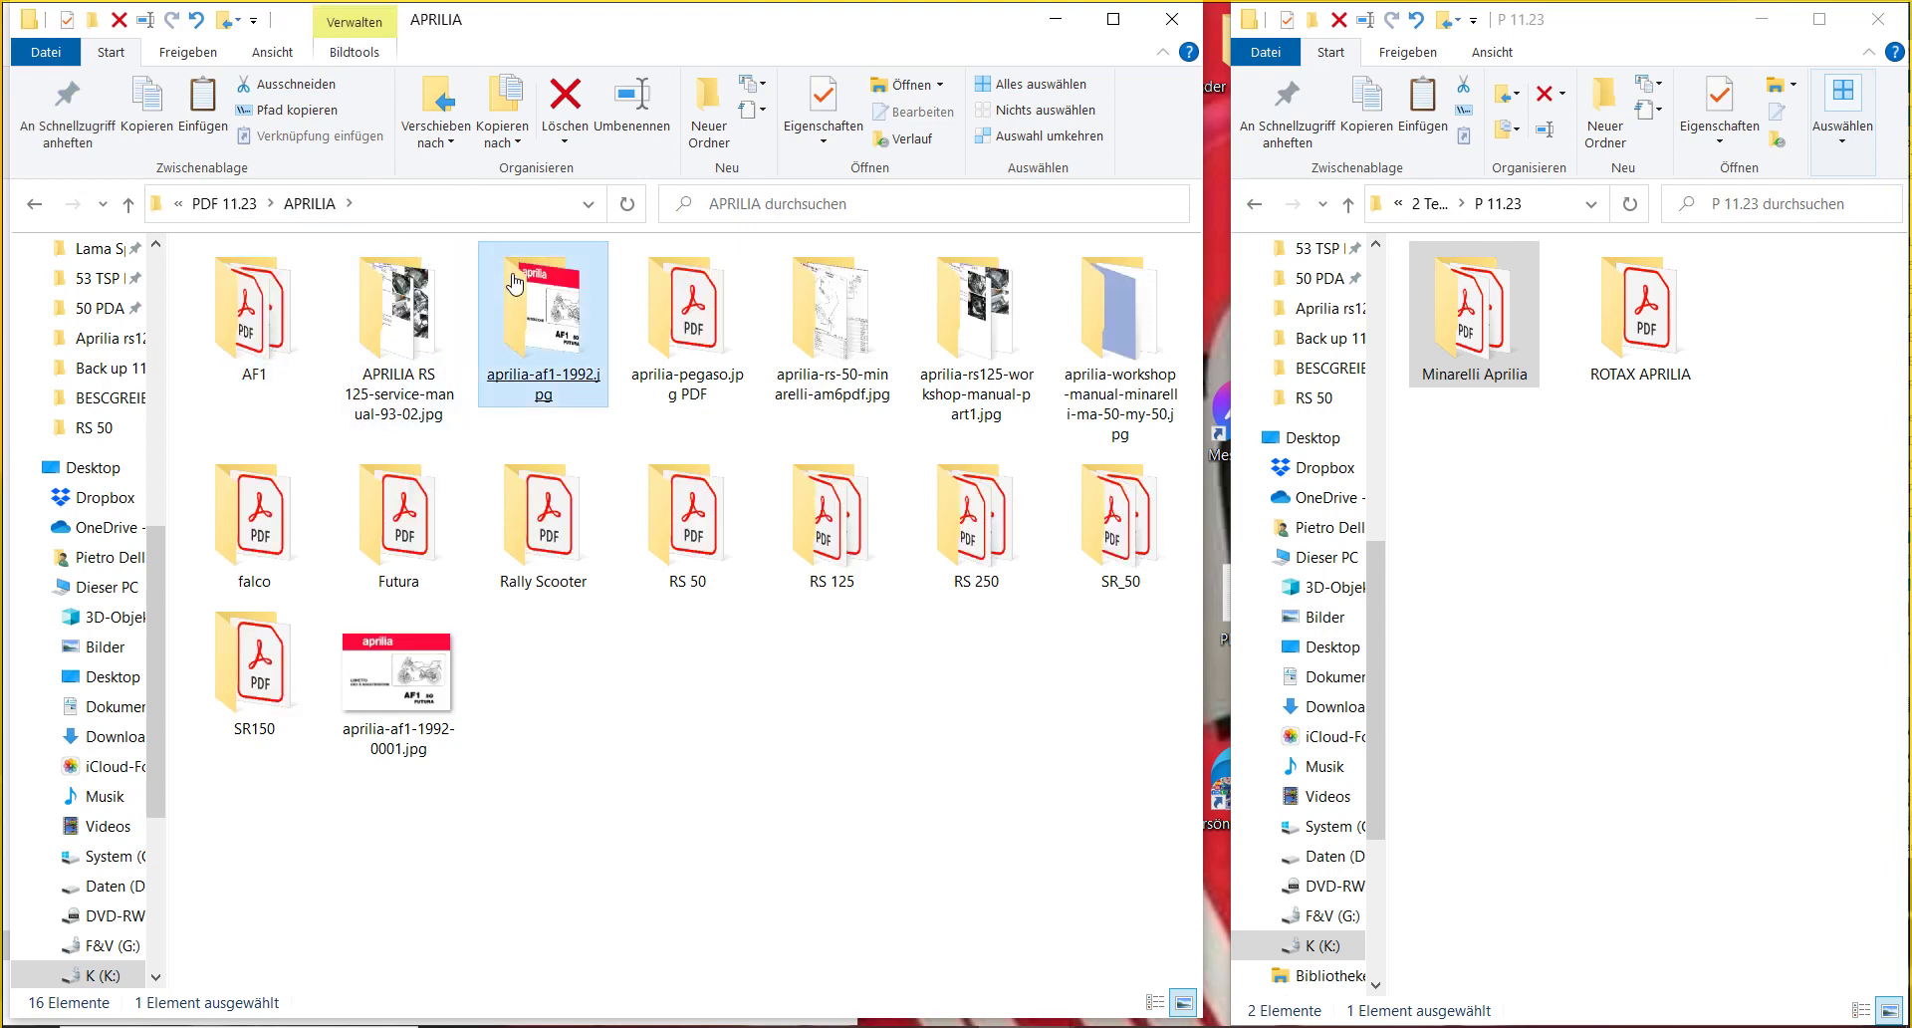
double_click(544, 299)
click(202, 100)
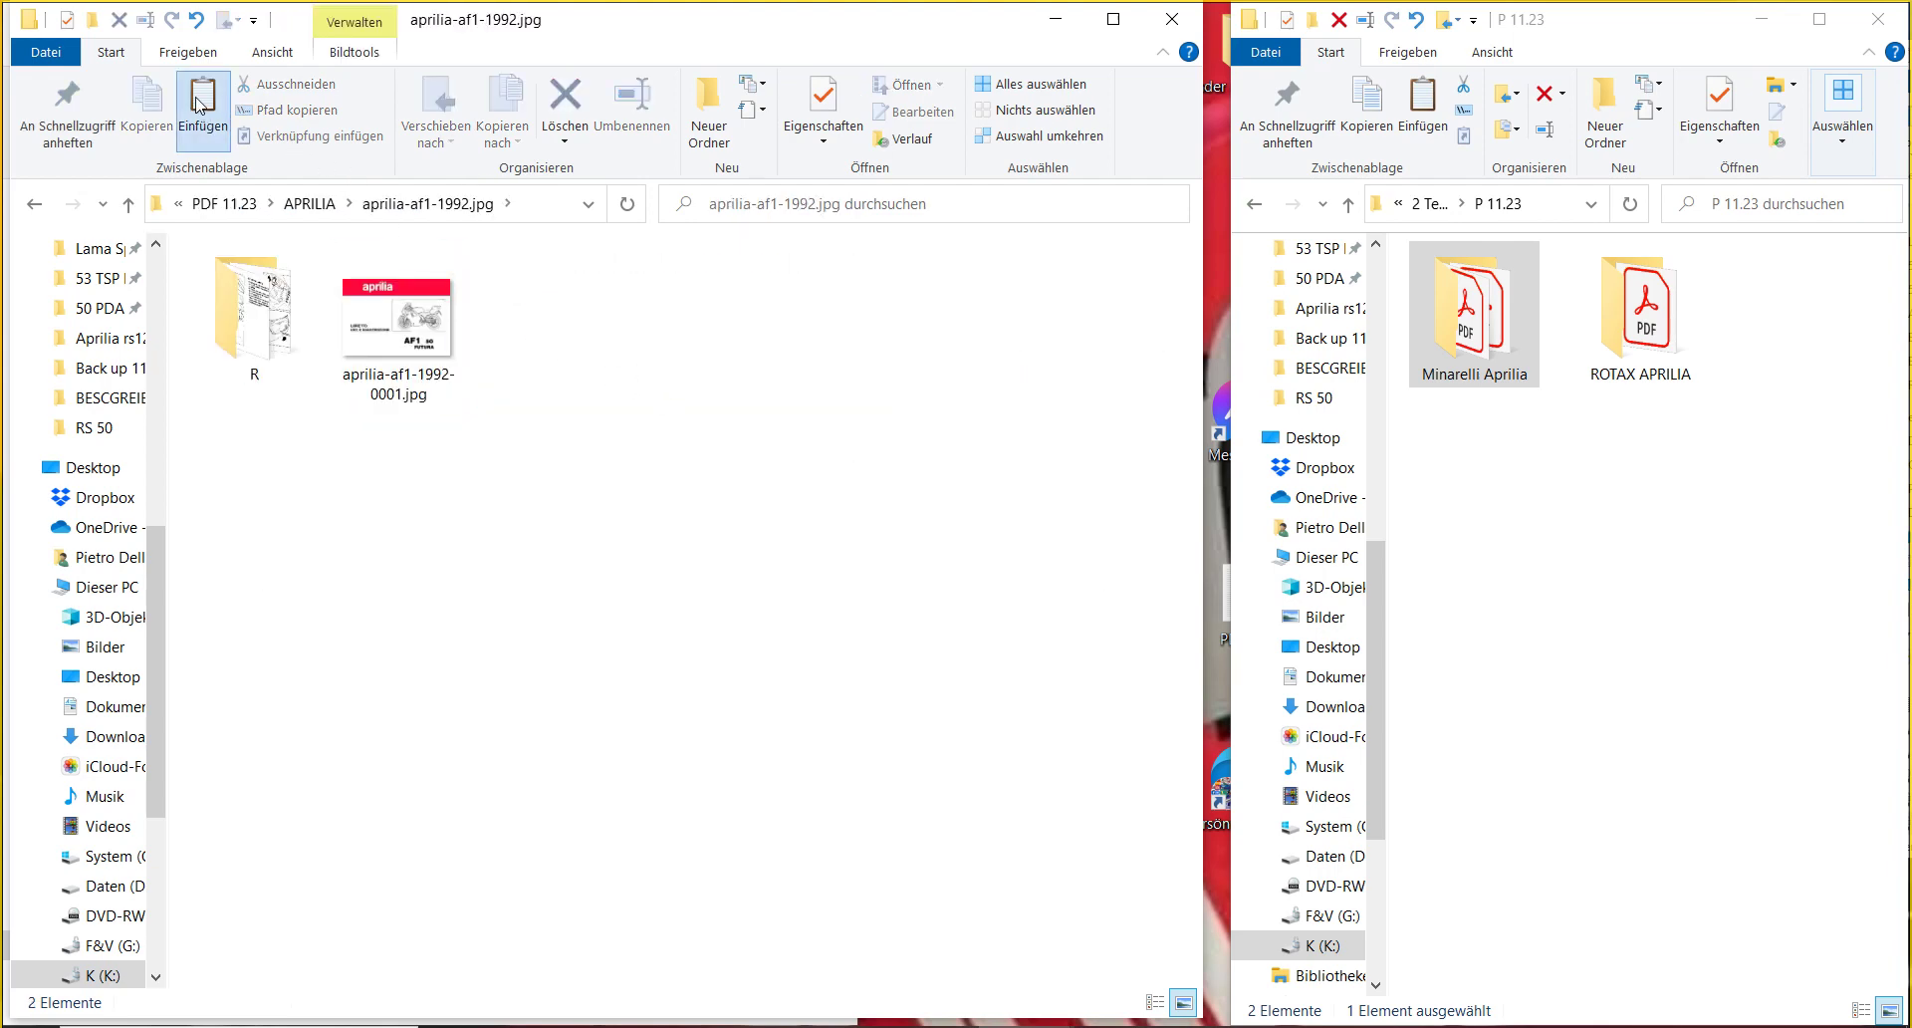
- Create a folder named P inside aprilia-af1-1992.jpg and move aprilia-af1-1992.pdf into it
click(715, 113)
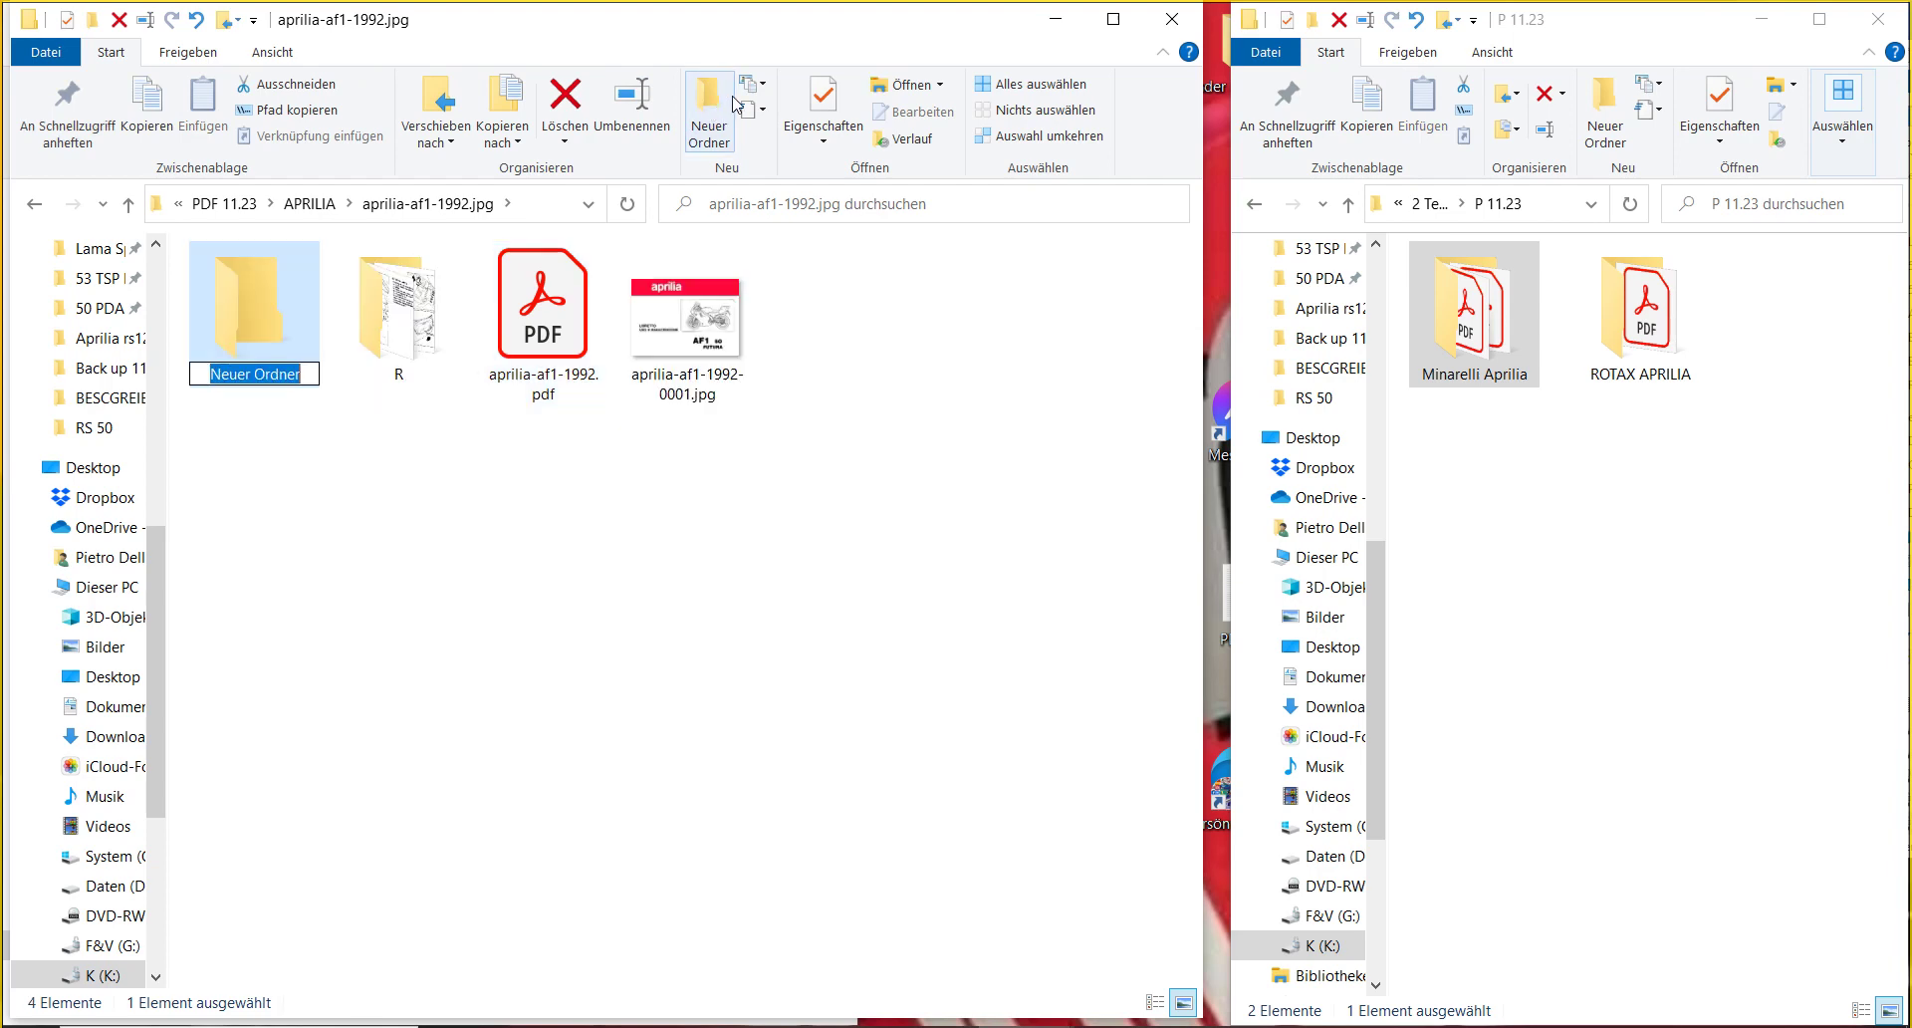
text(P)
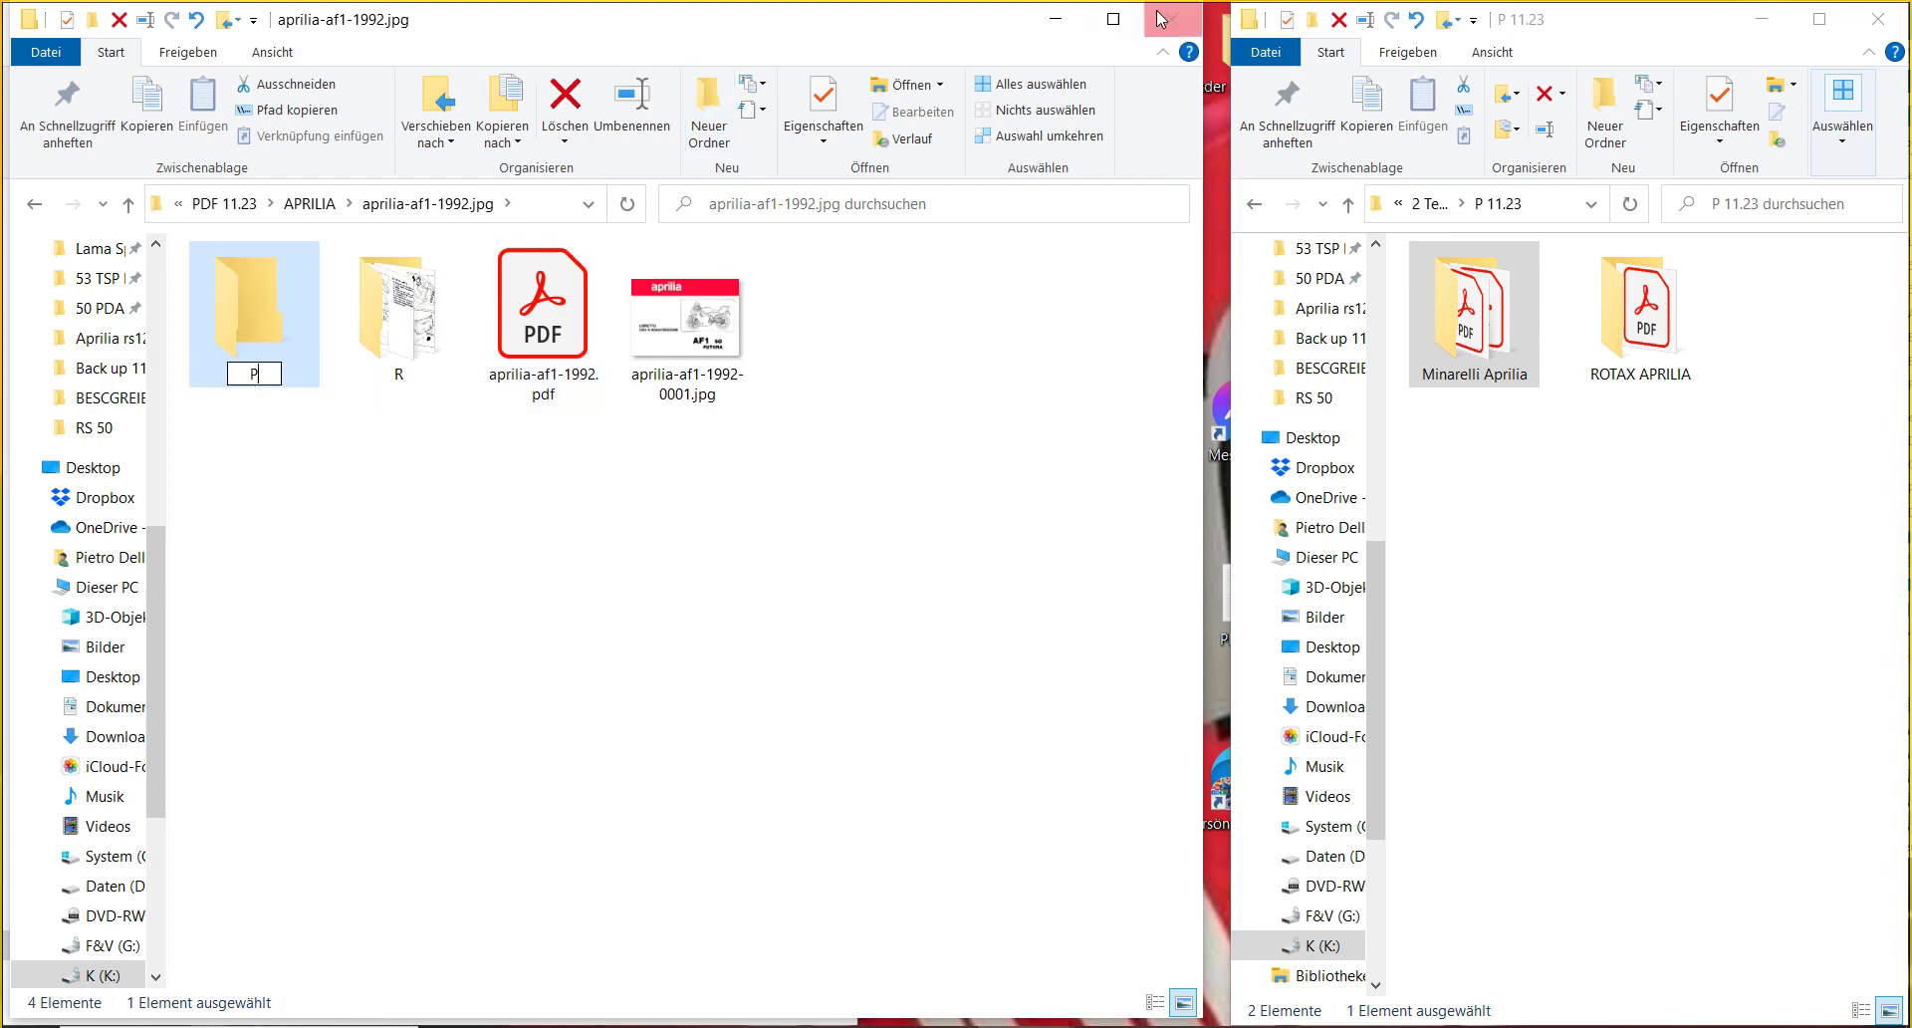
key(Return)
click(543, 343)
drag(530, 348, 320, 214)
- Rename the aprilia-af1-1992.jpg folder in APRILIA as "aprilia-af1-1992.jpg PDF"
click(627, 121)
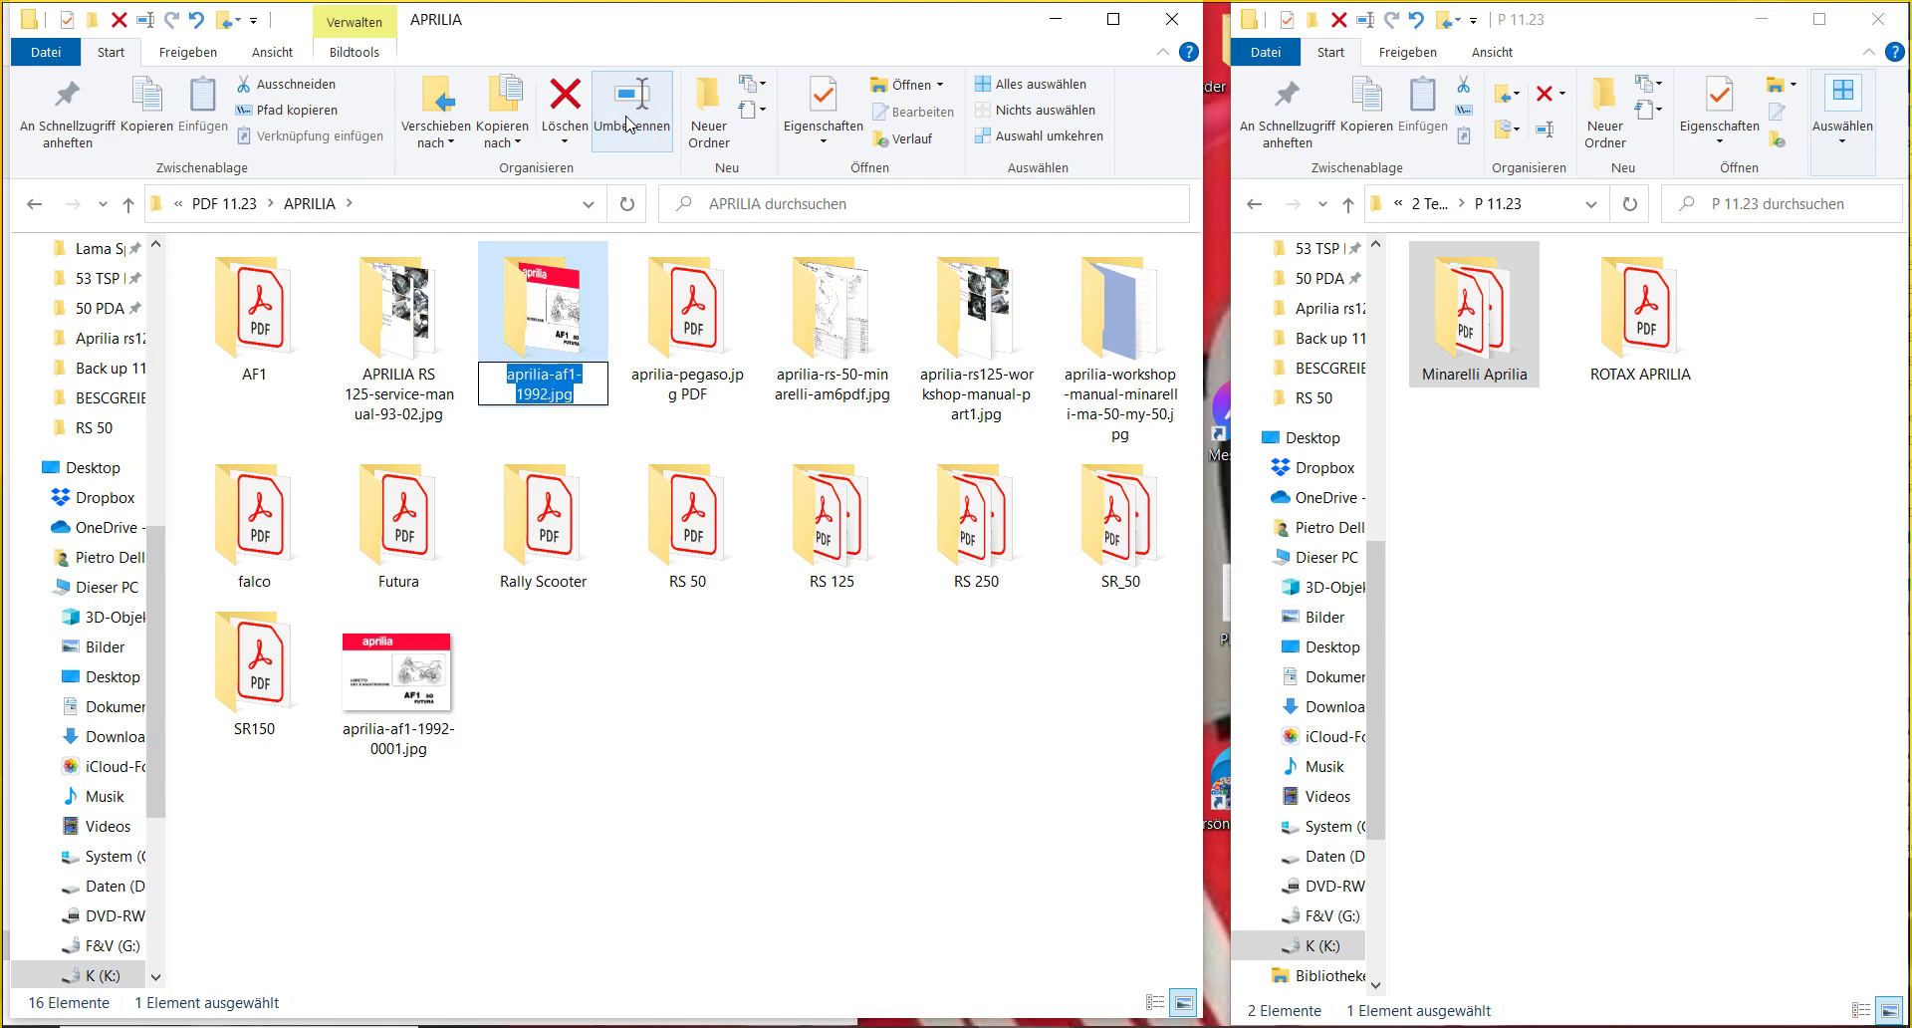
key(End)
text(PDF)
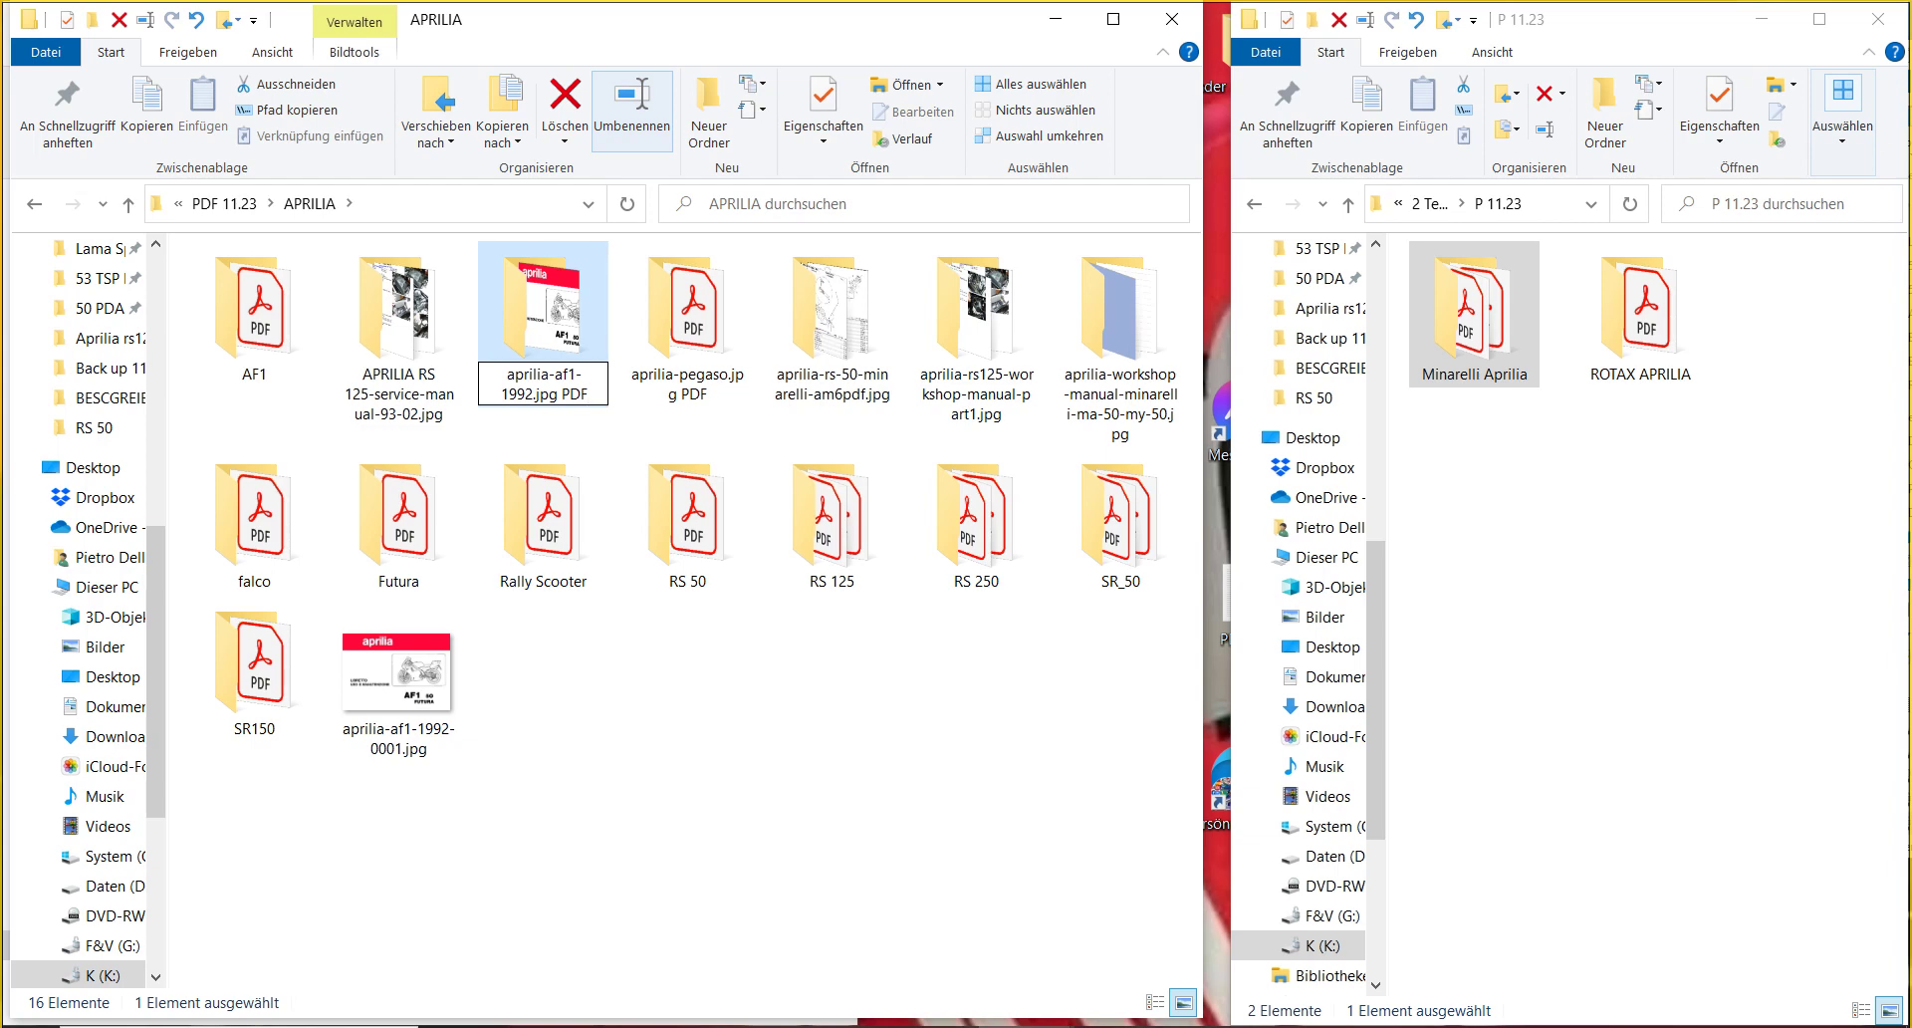
key(Return)
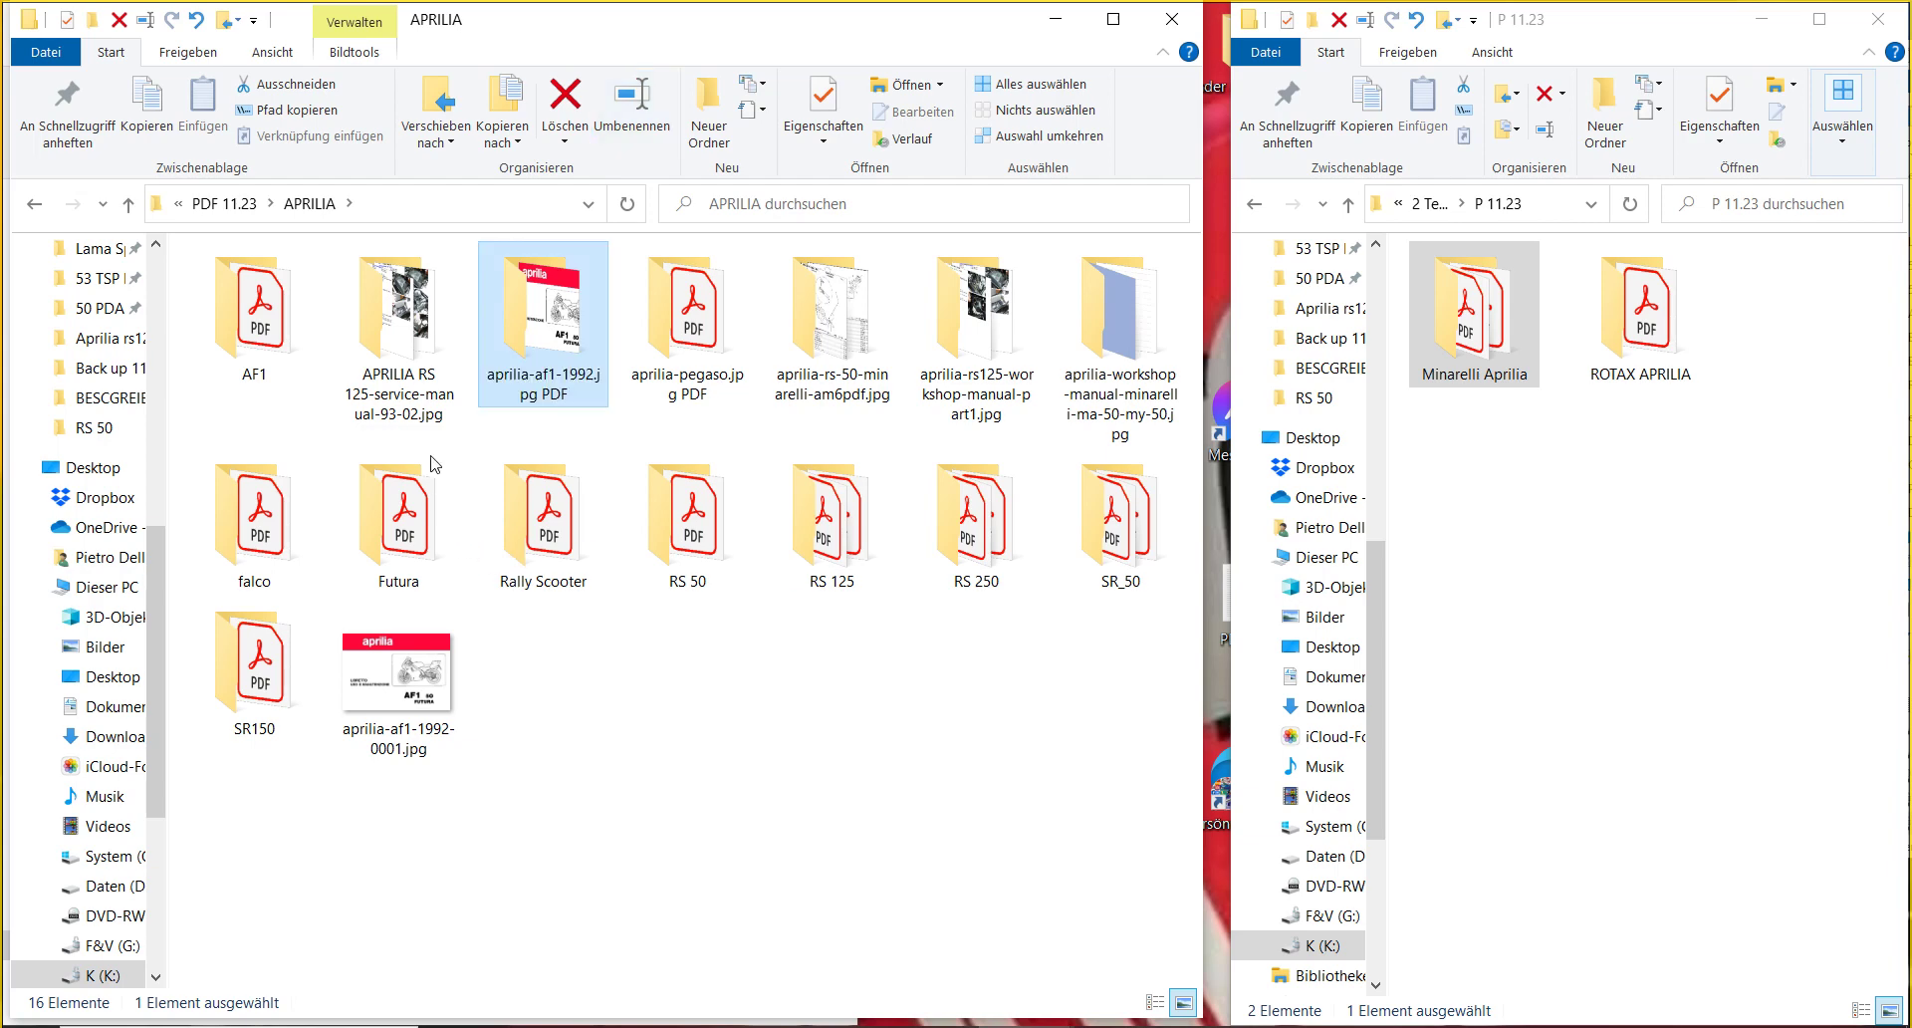
- Open the af1-replica-aprilia-1987 PDF in the AF1 folder and page through it from the cover to page 19
double_click(256, 324)
click(258, 317)
double_click(258, 317)
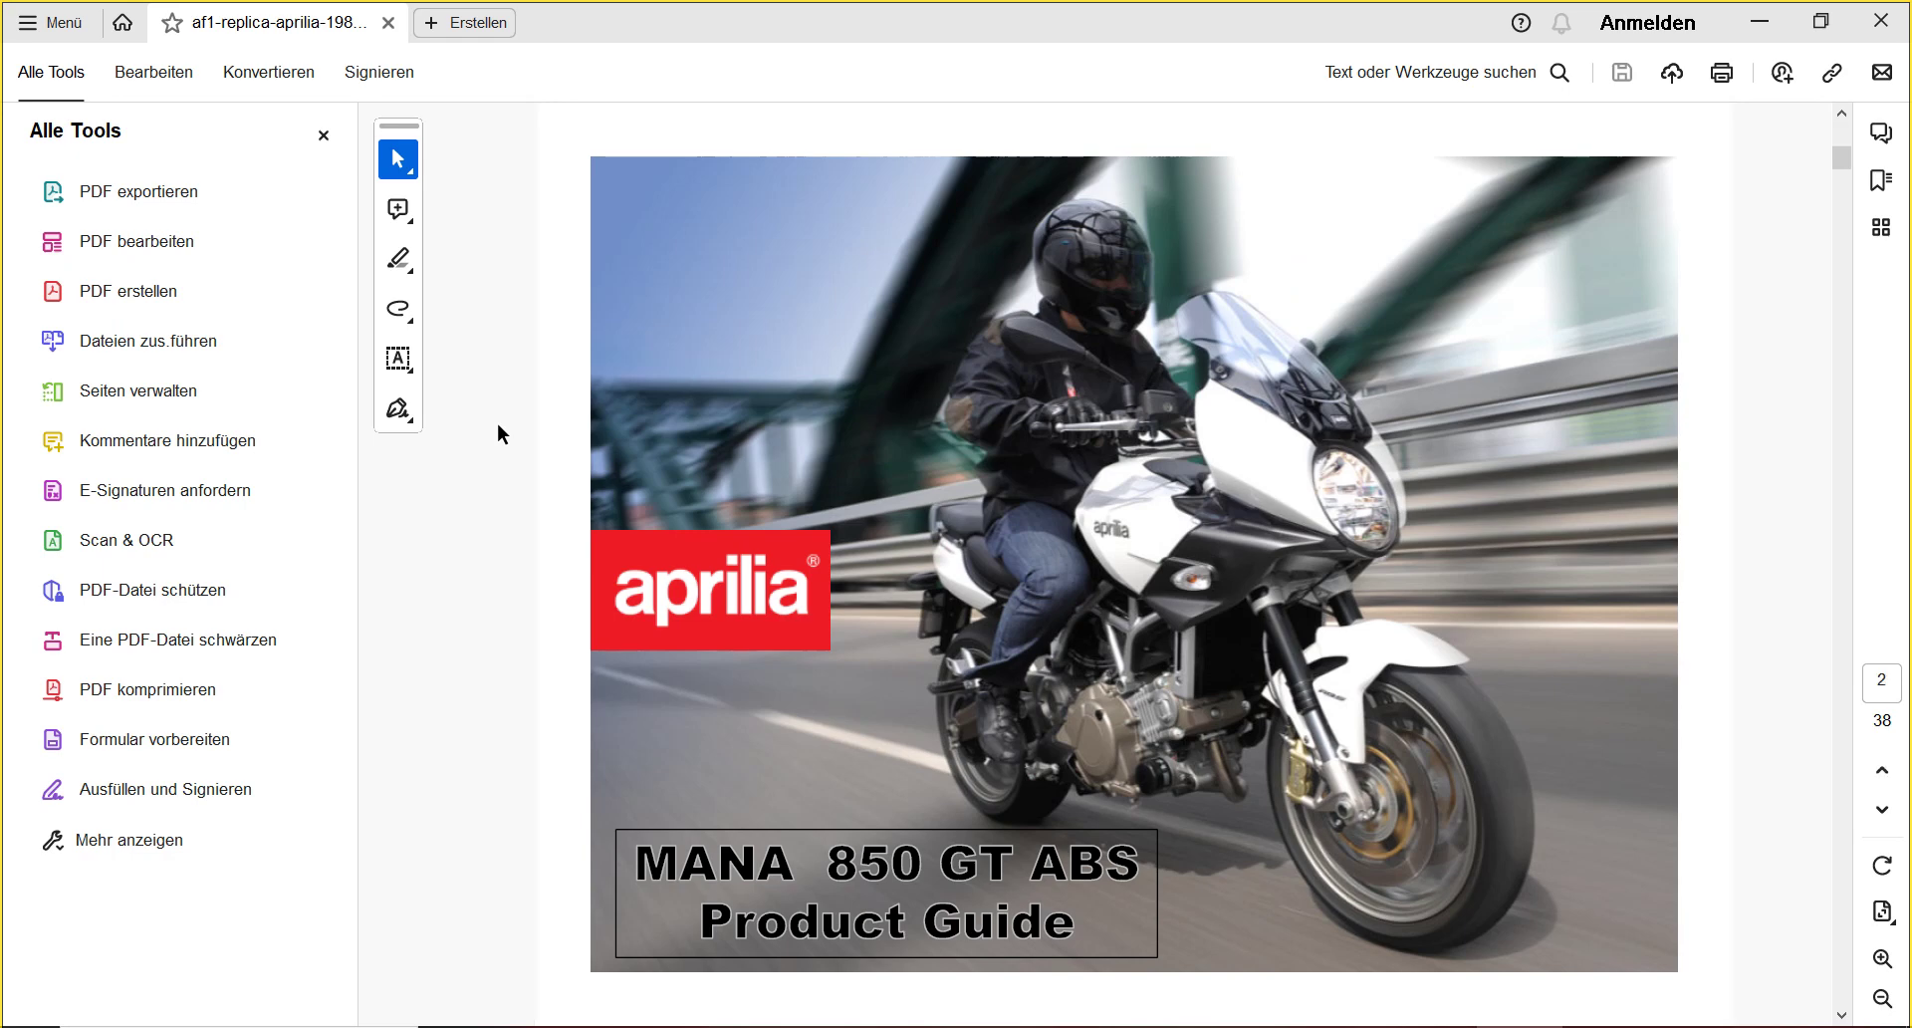
scroll(498, 426, down, 2)
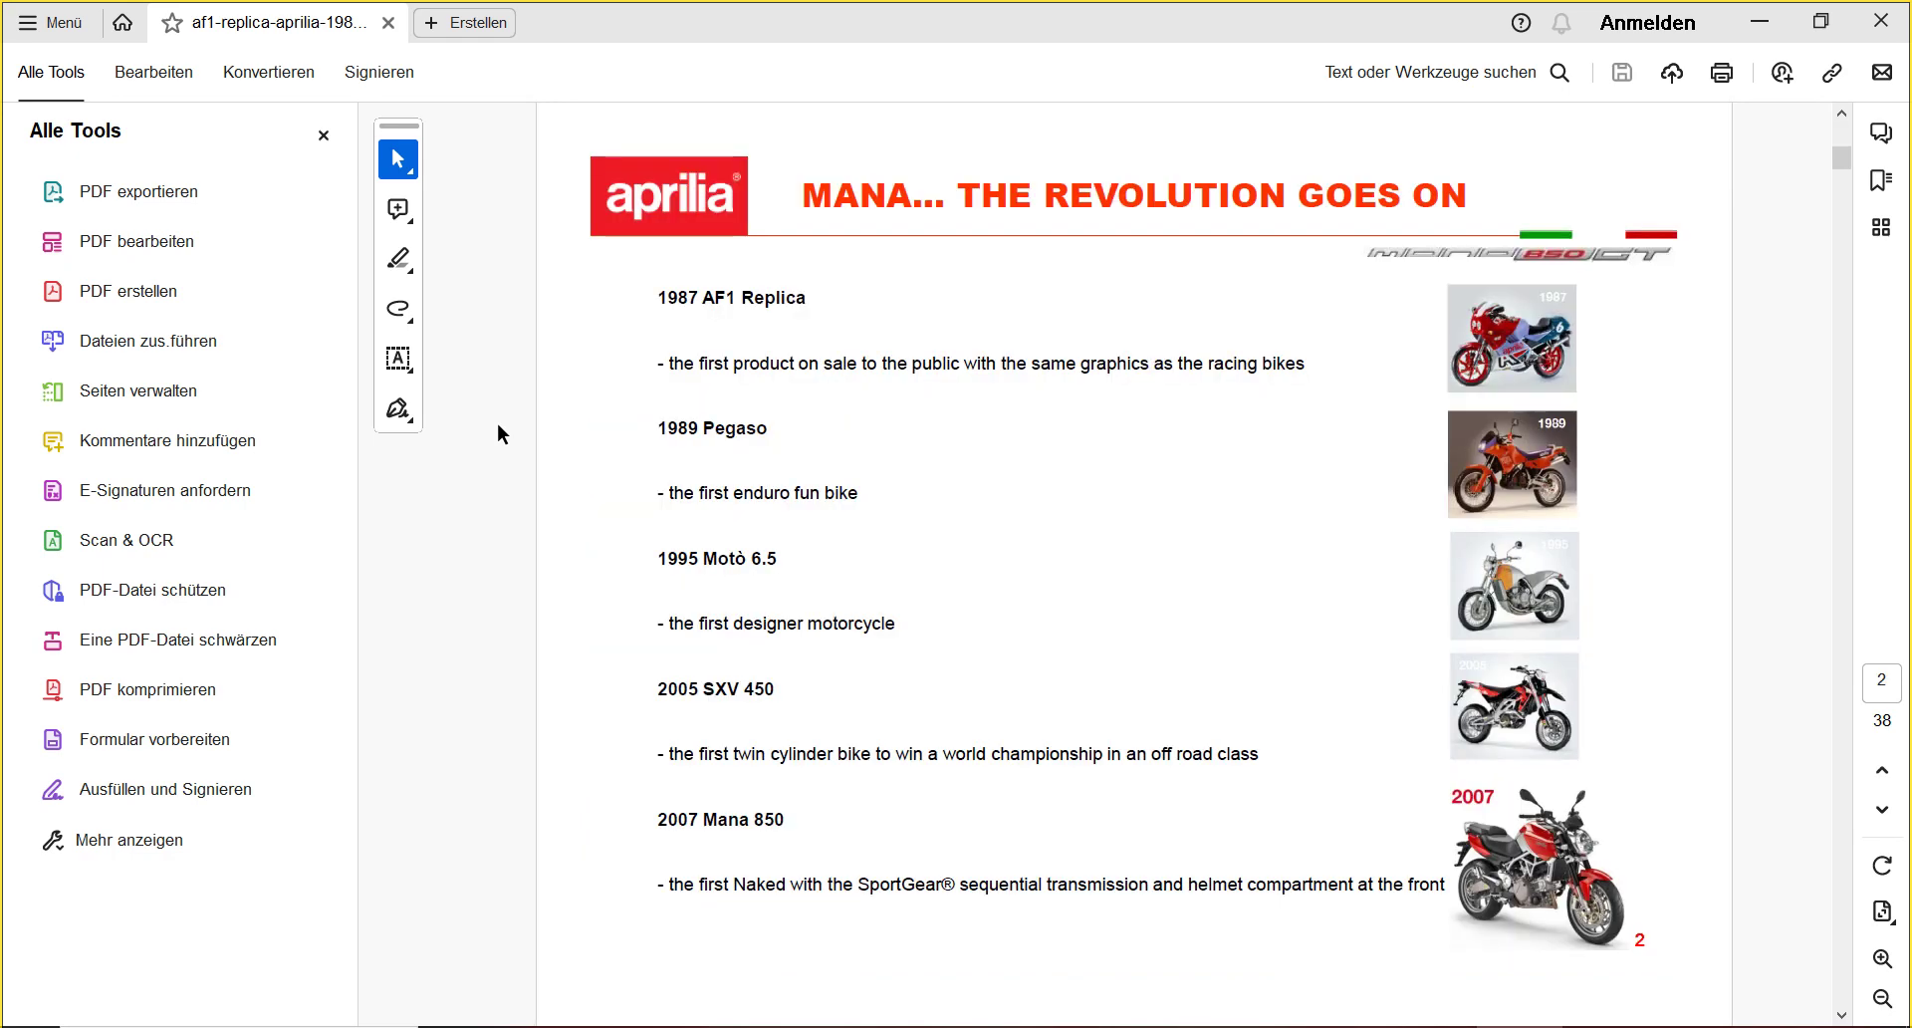
scroll(498, 434, down, 2)
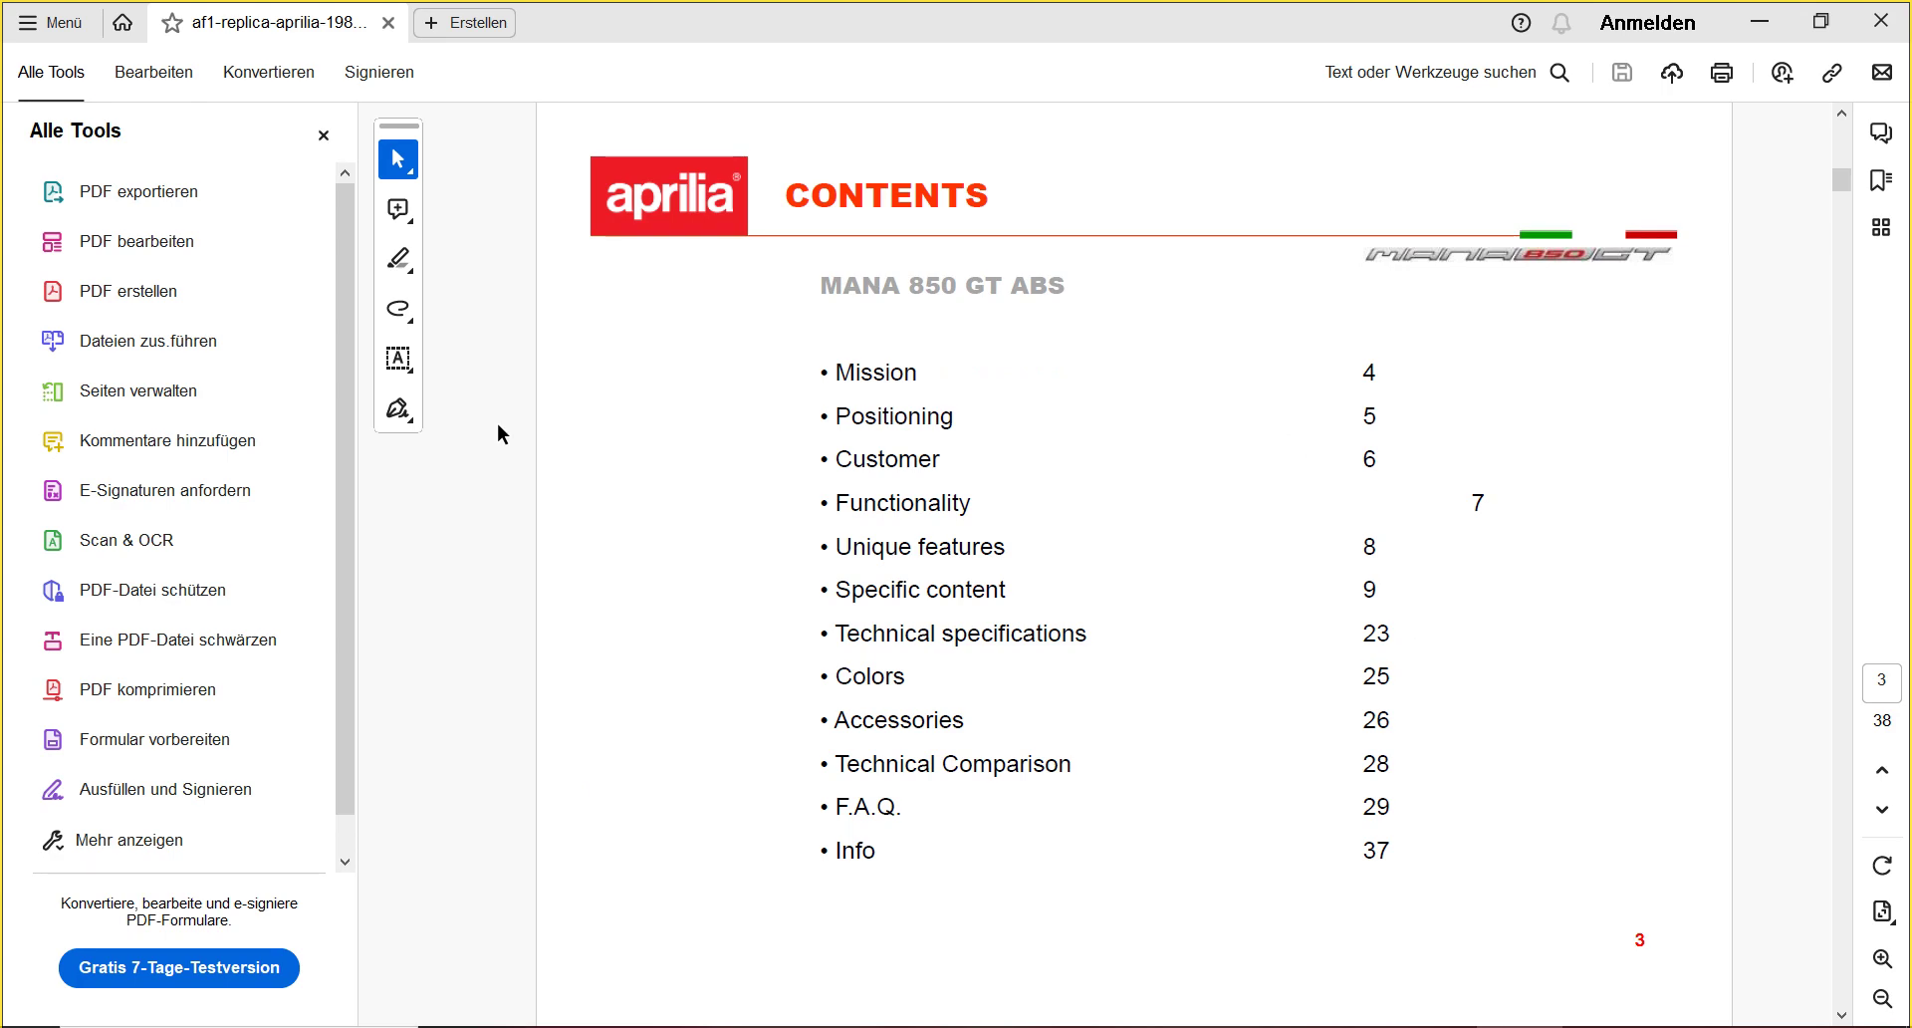
scroll(497, 435, down, 2)
scroll(497, 434, down, 4)
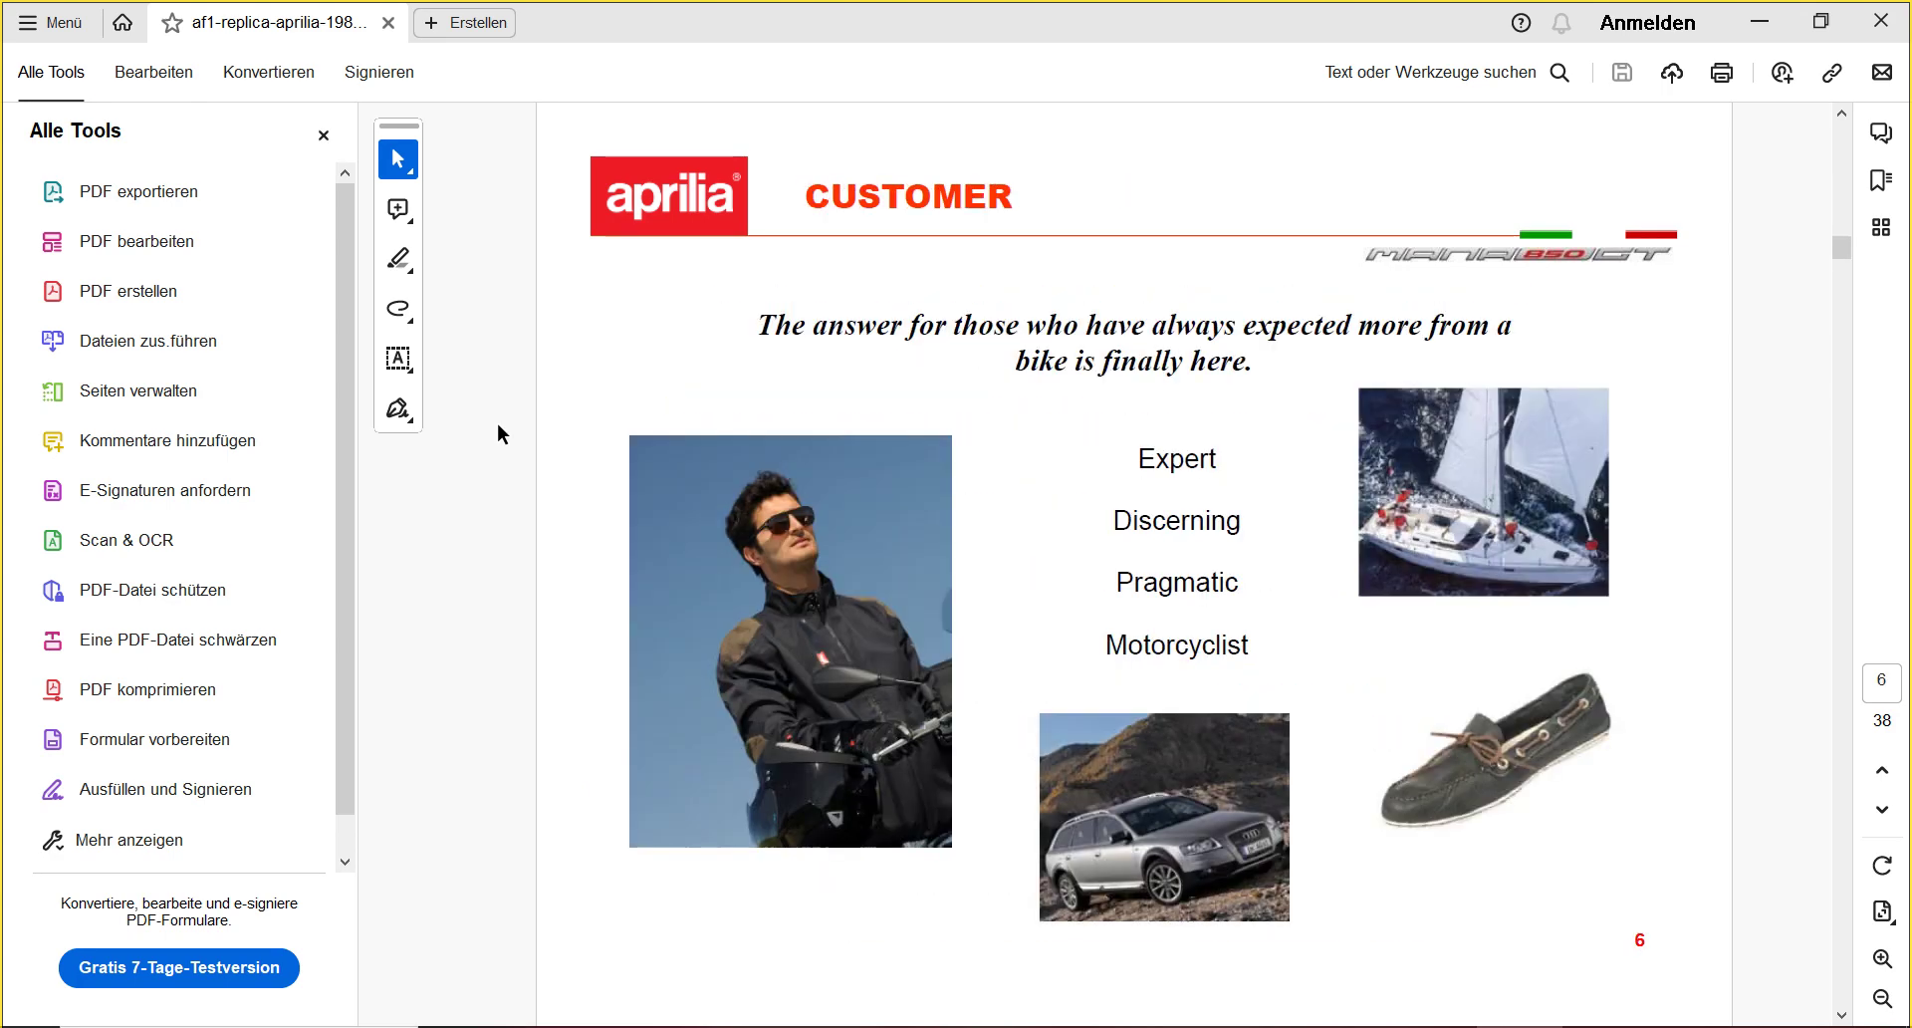
scroll(498, 425, down, 6)
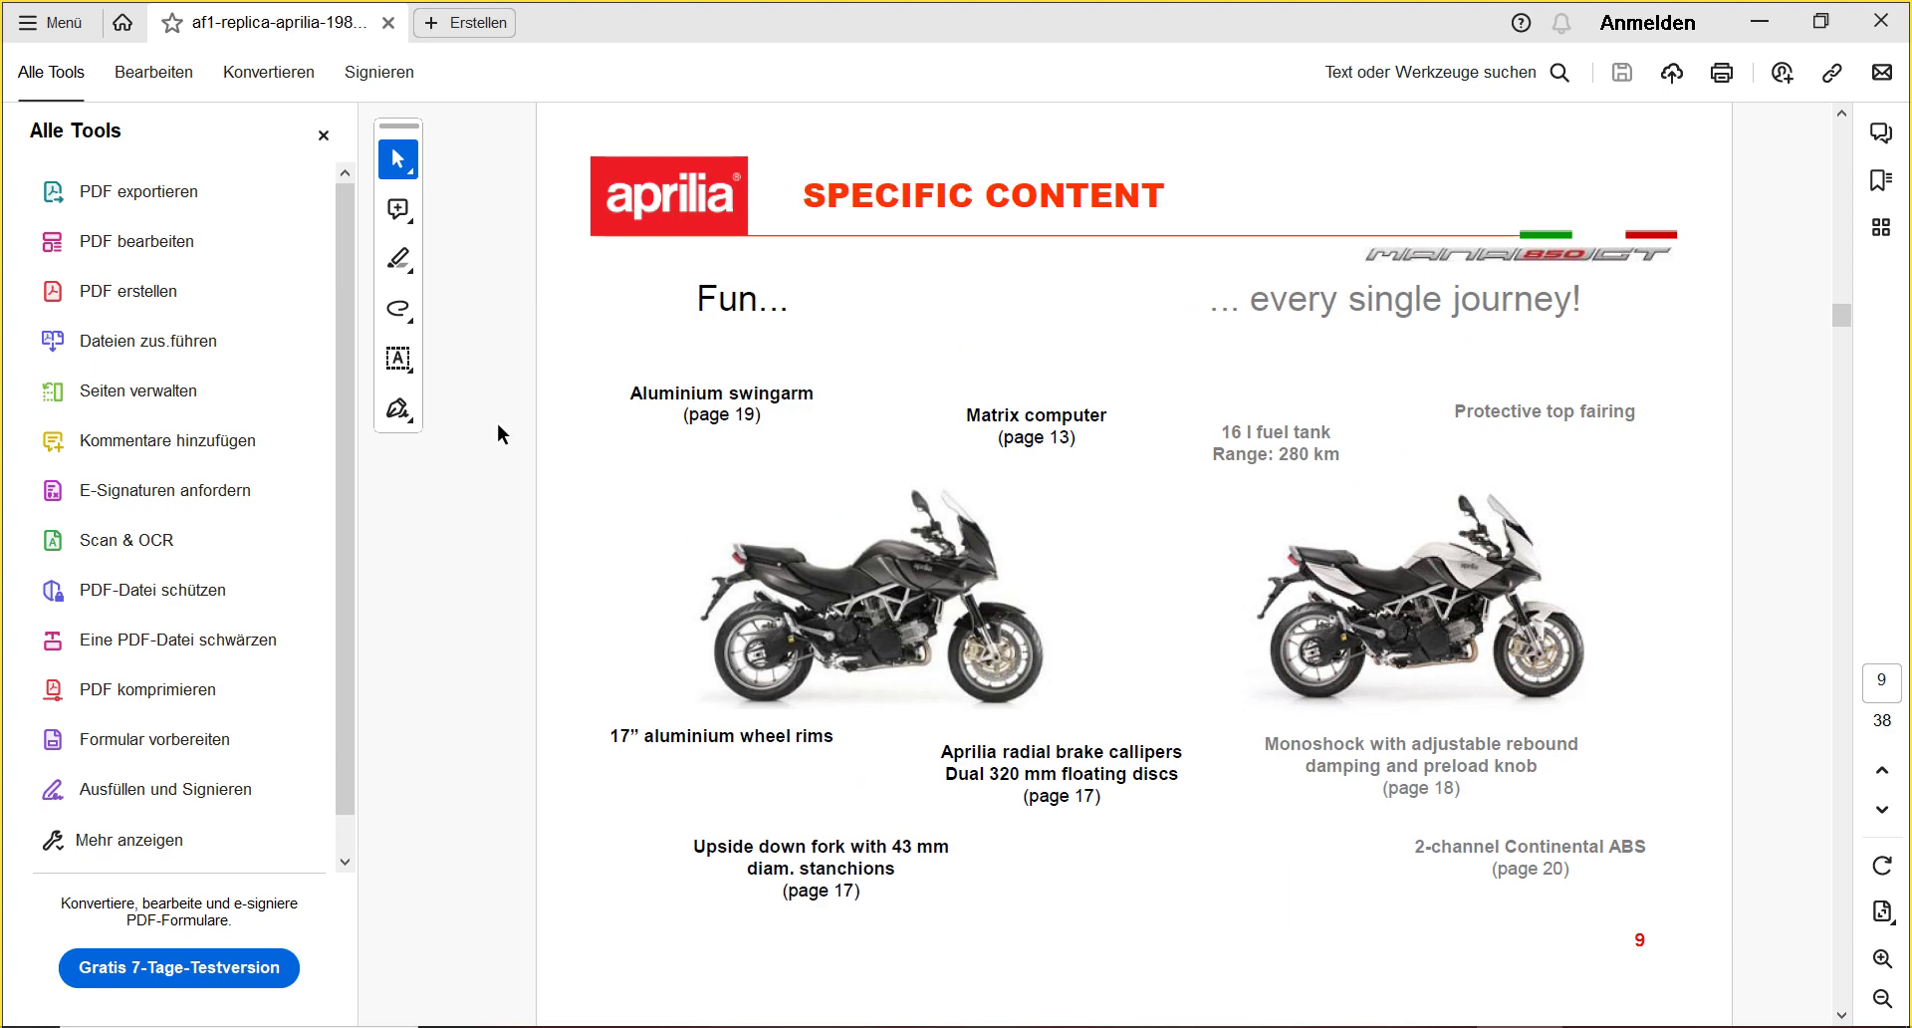
scroll(498, 426, down, 4)
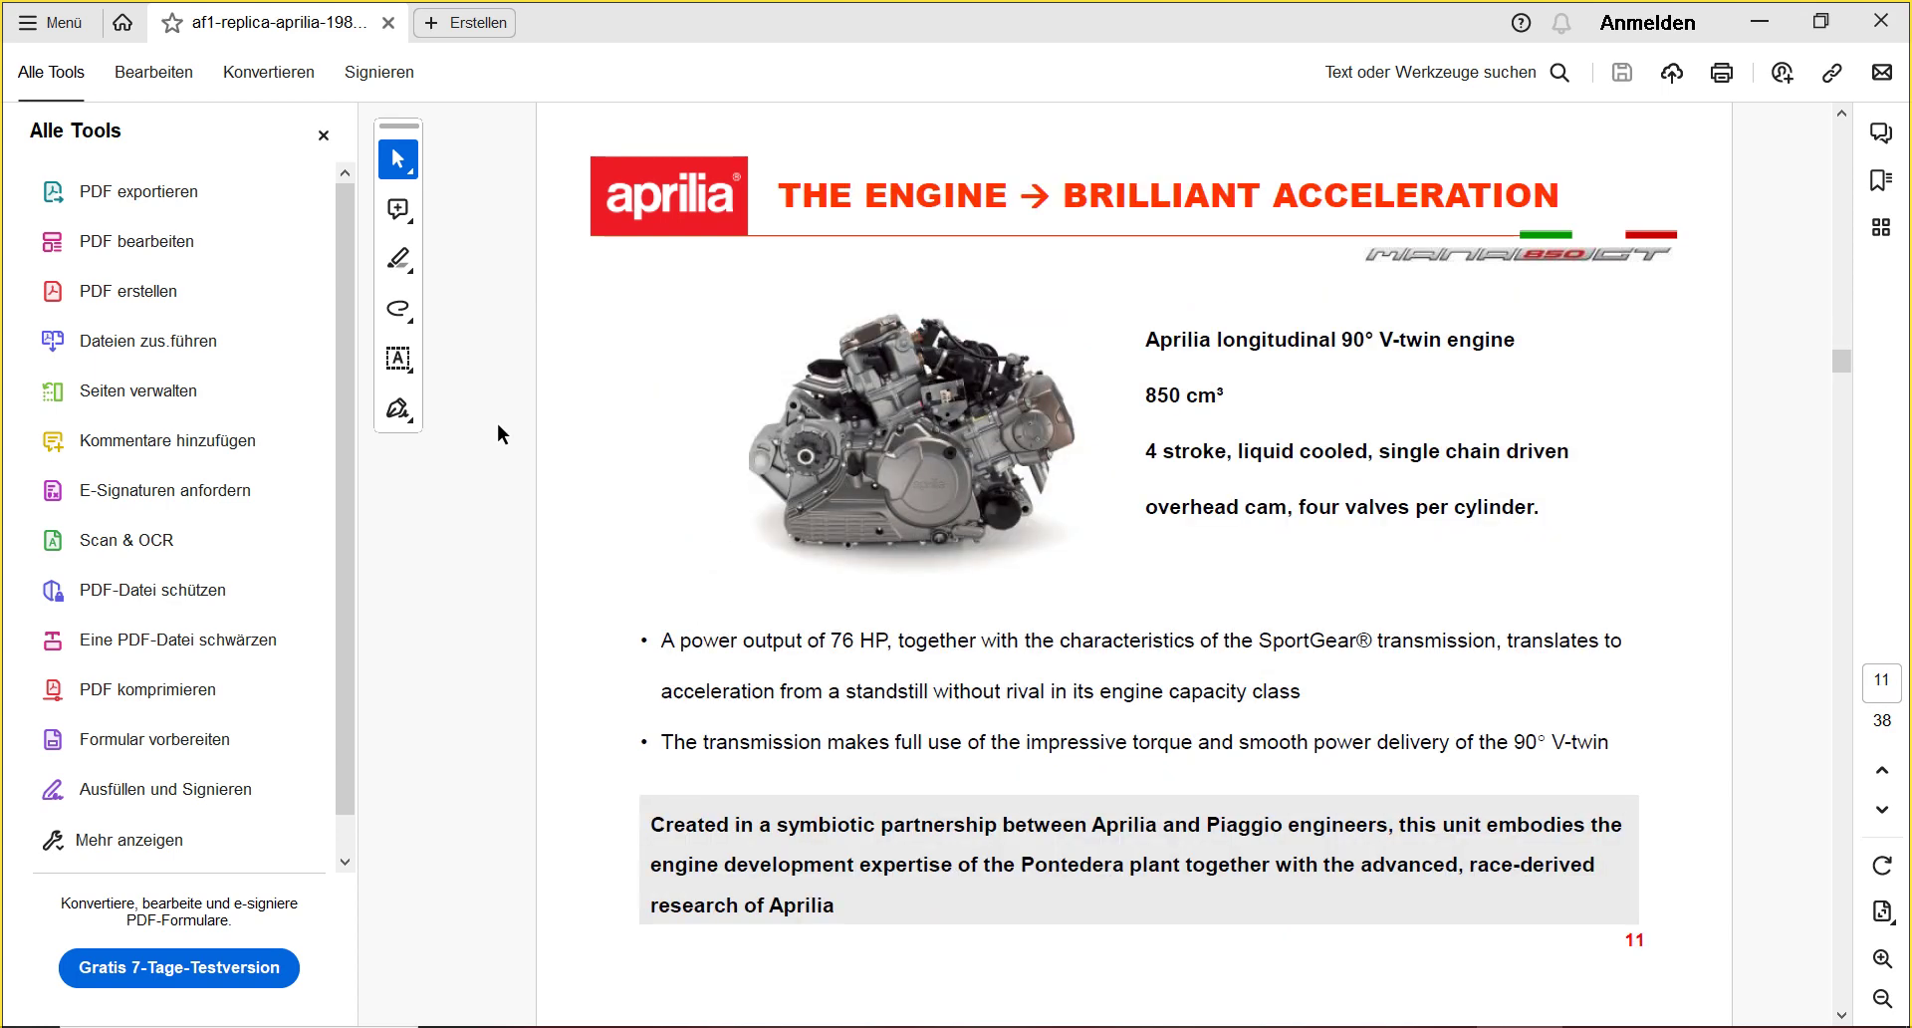
scroll(499, 426, down, 2)
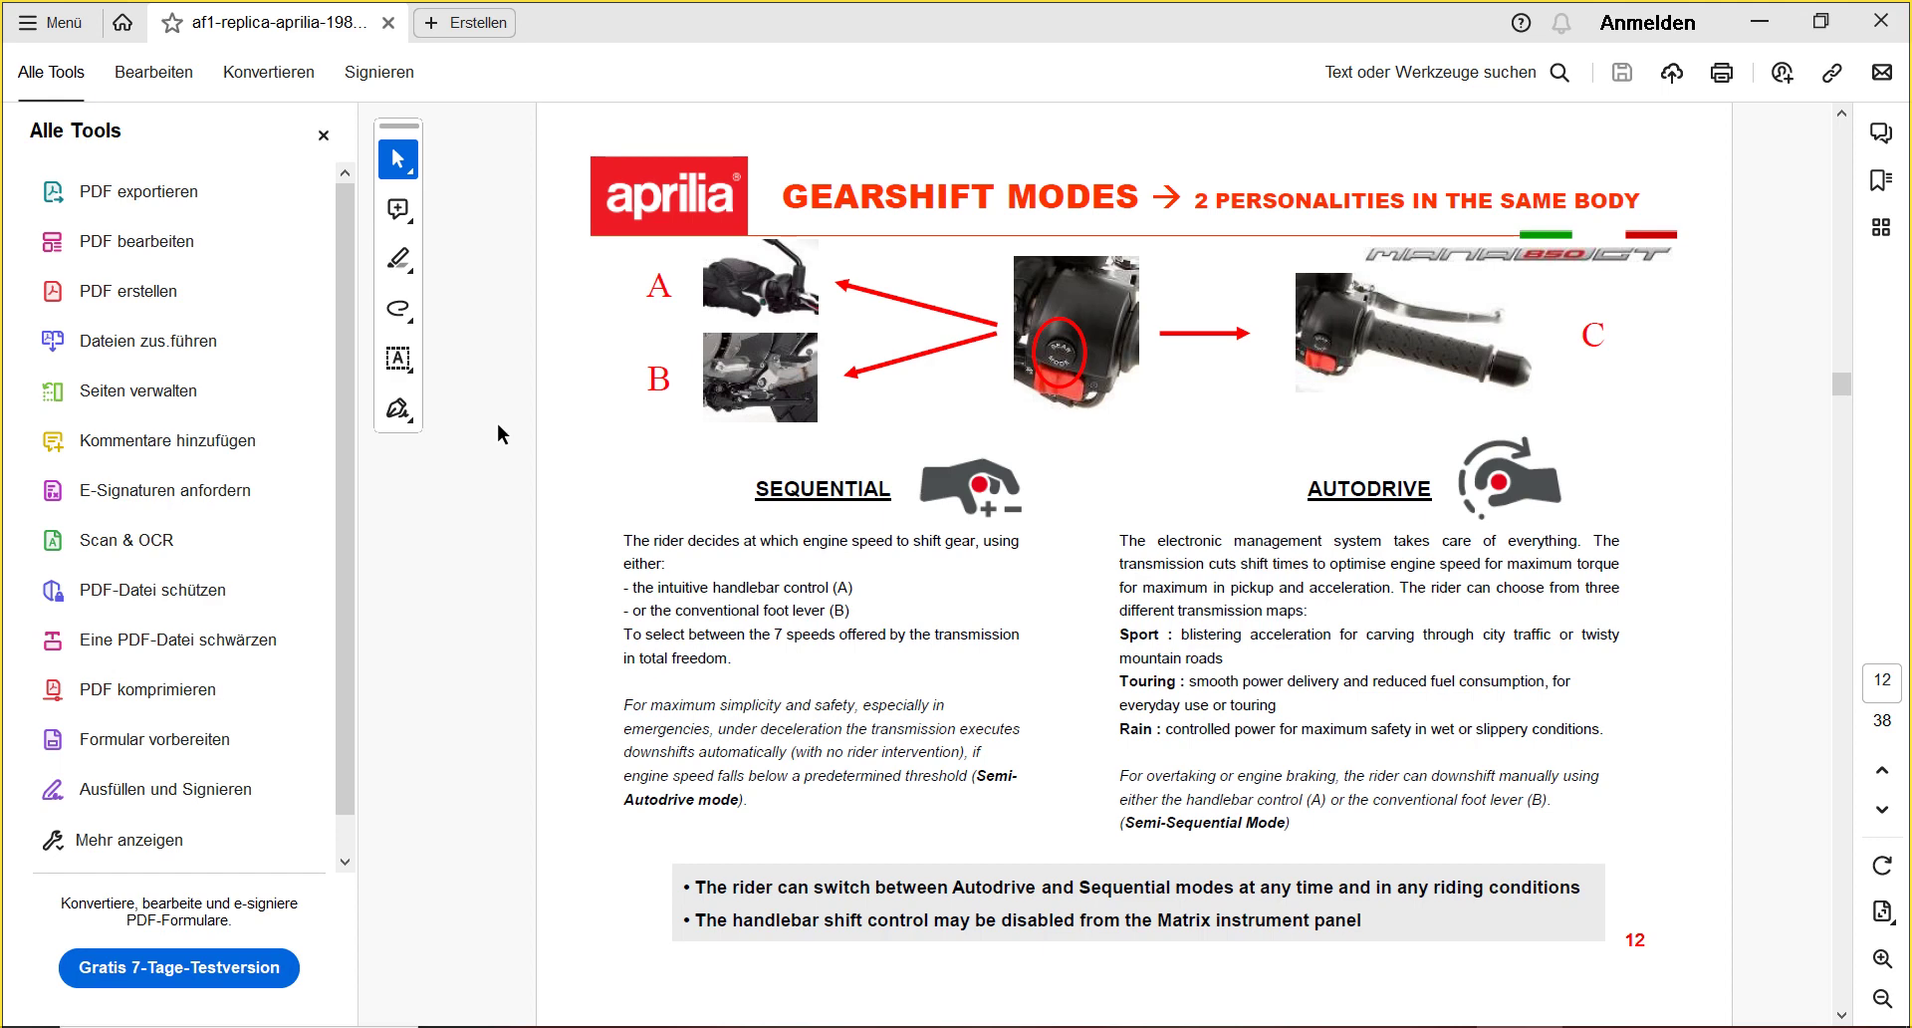
scroll(498, 427, down, 2)
scroll(498, 434, down, 2)
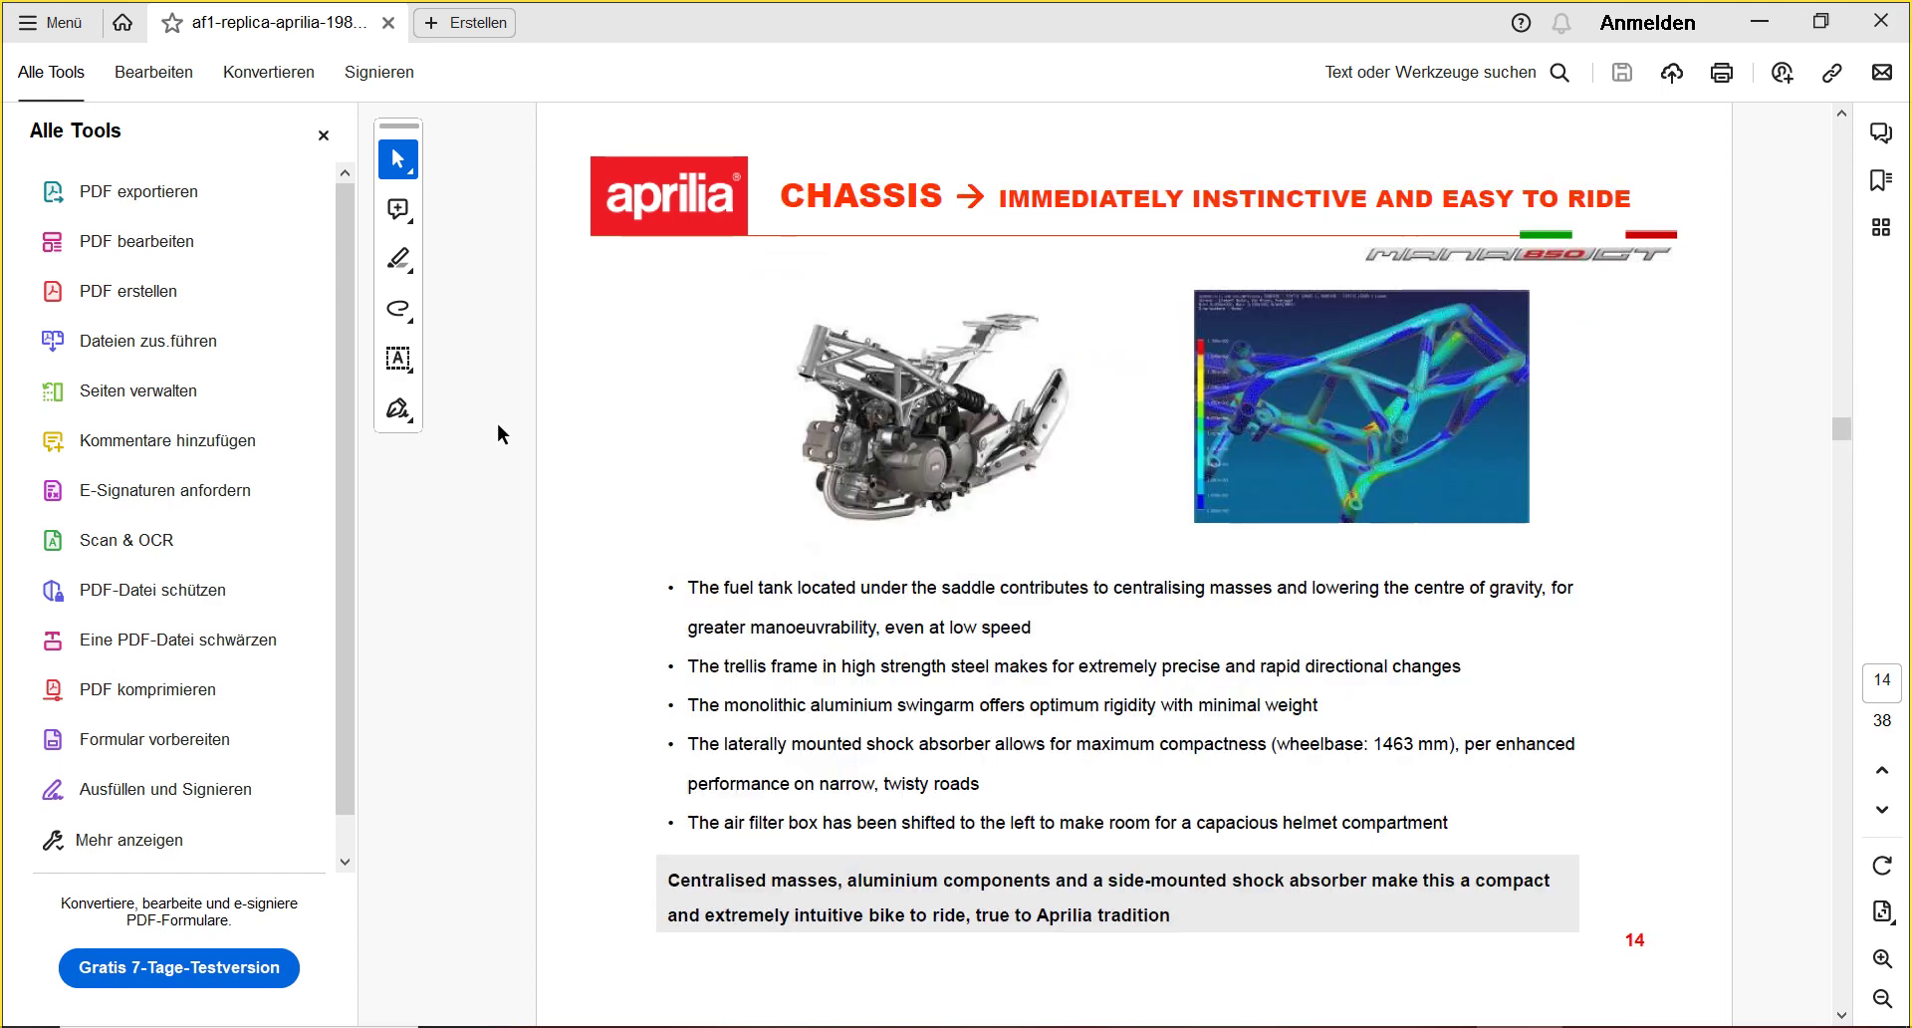
scroll(498, 426, down, 8)
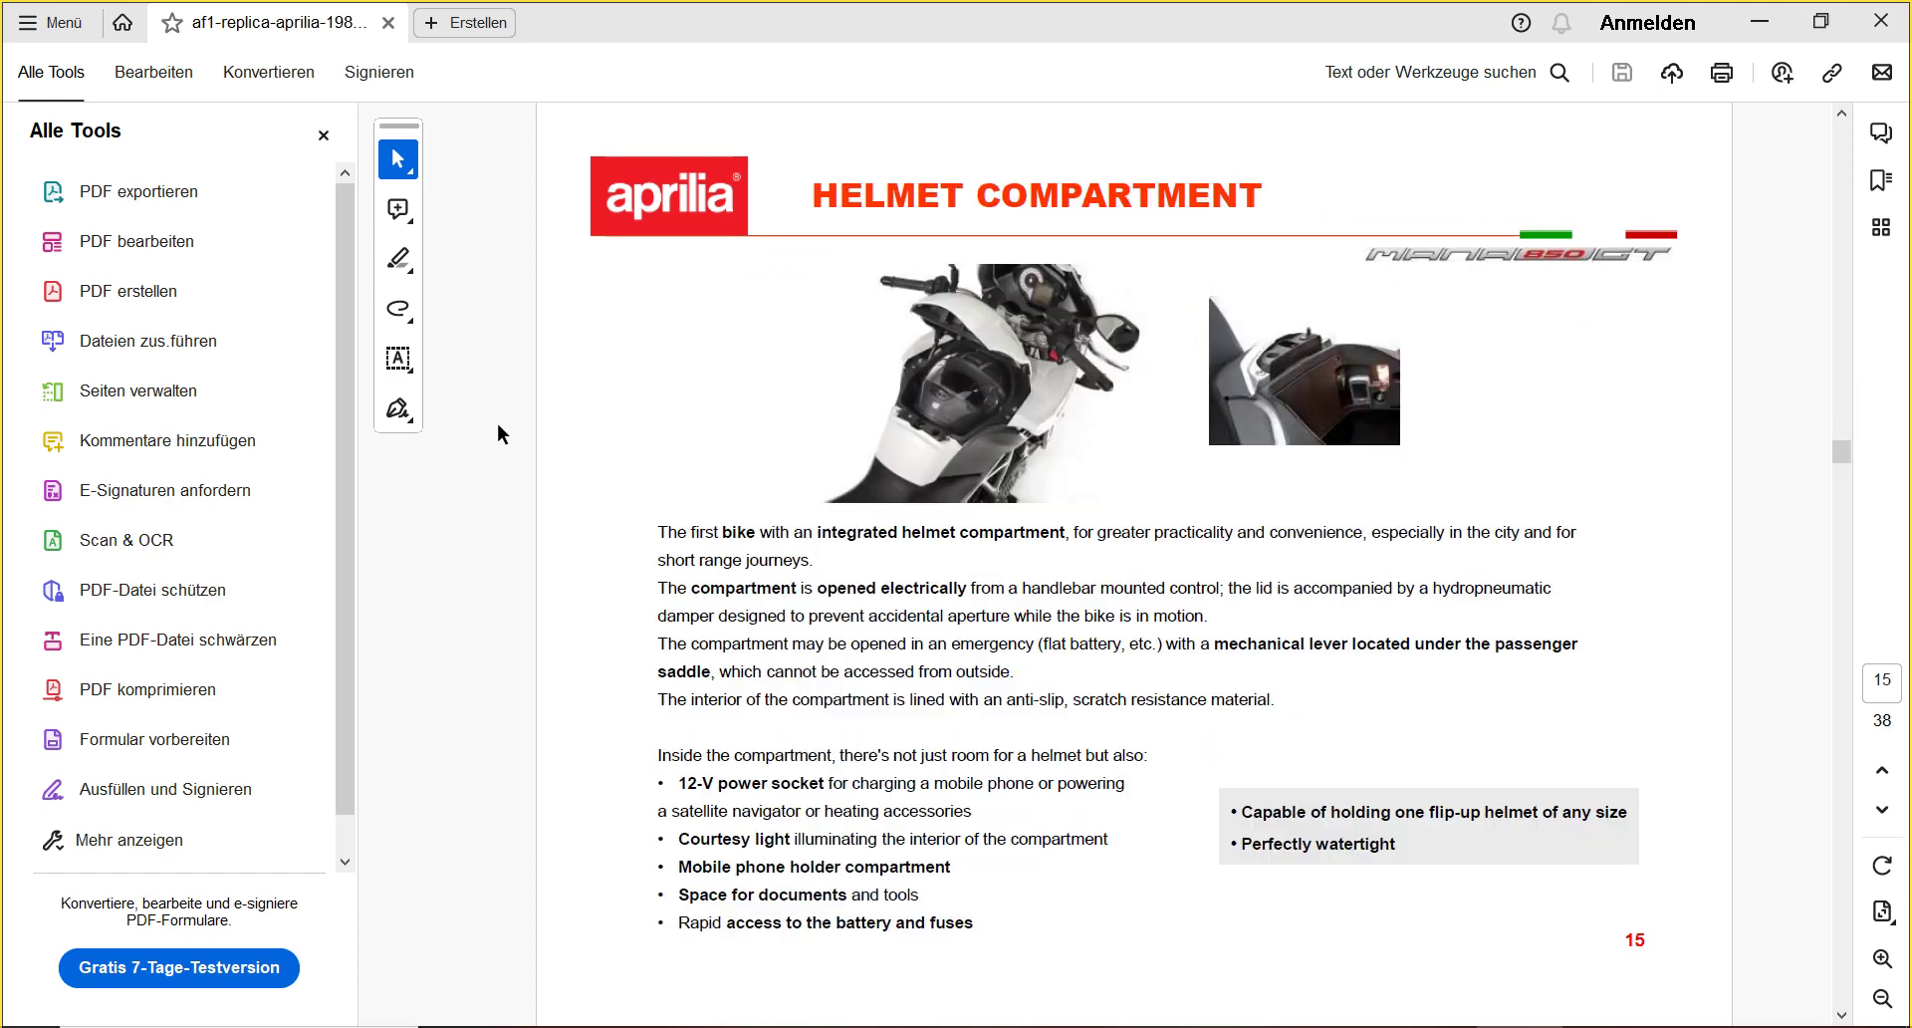
scroll(498, 426, down, 2)
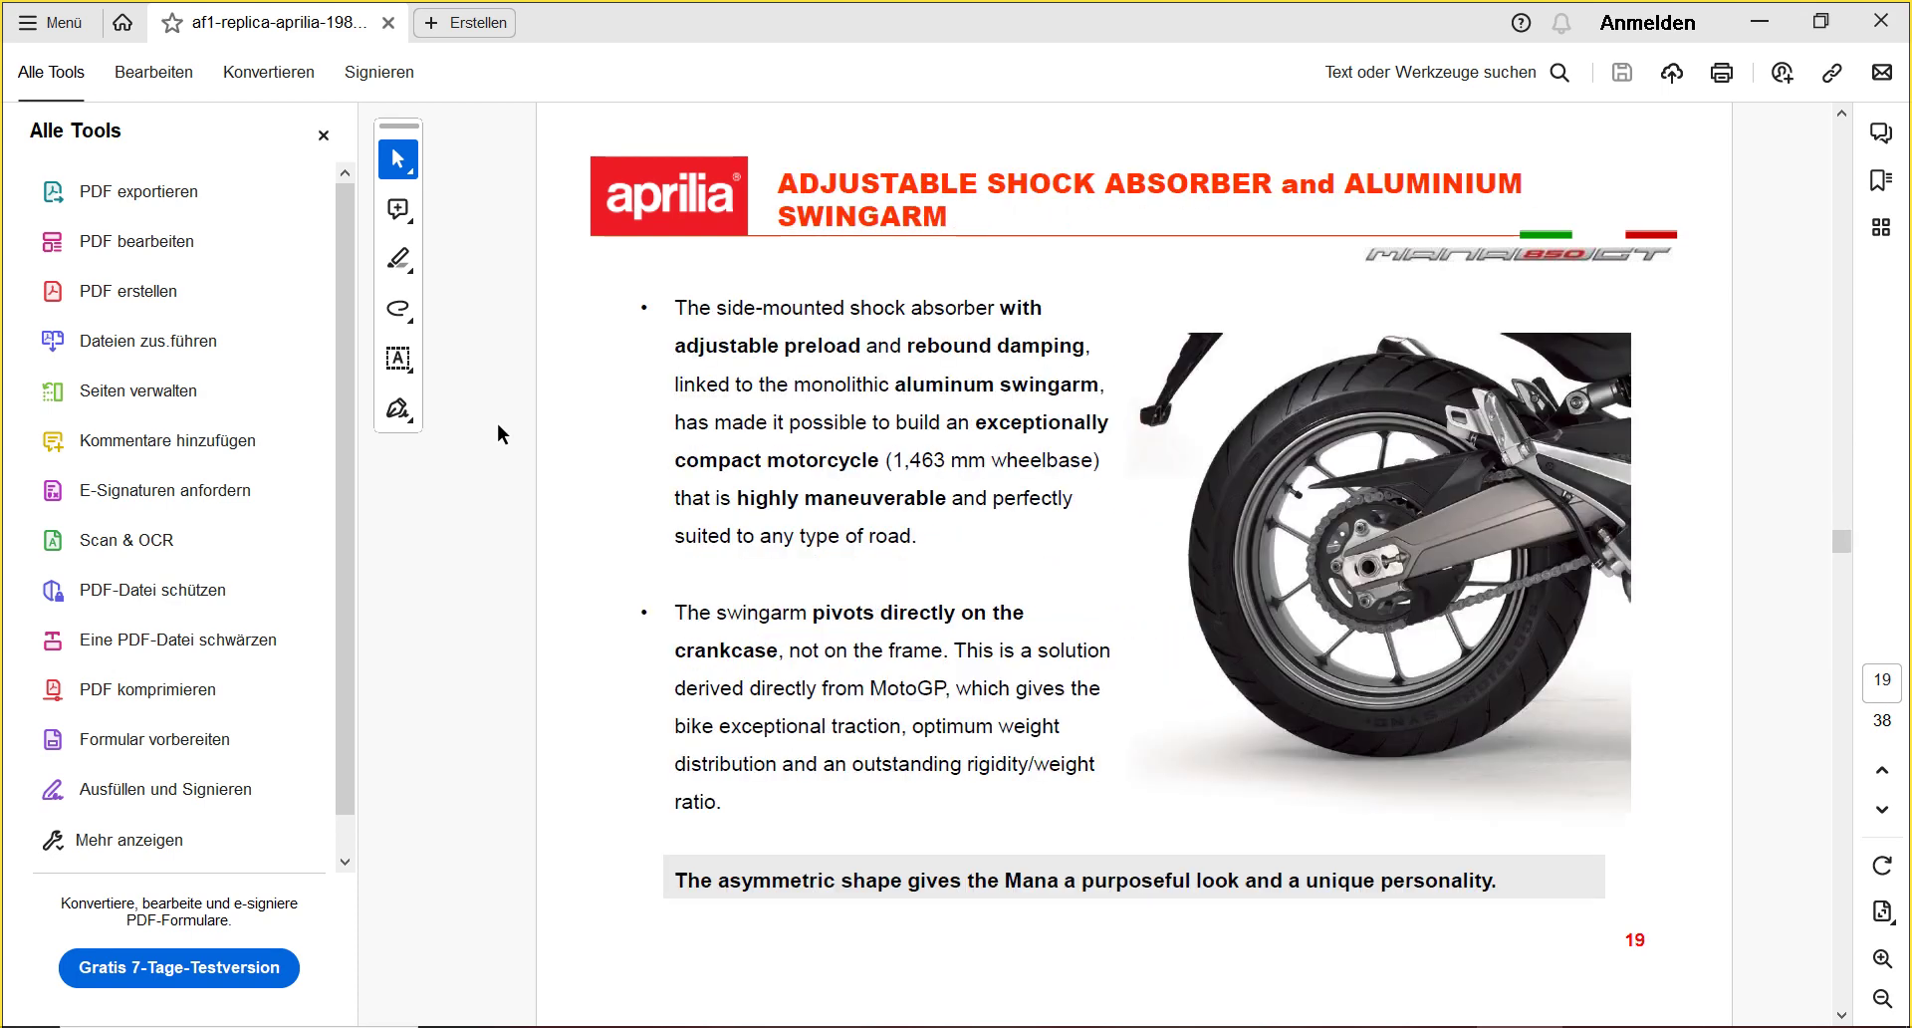
- Go back to the chassis page, examine its engine and frame images at 200% zoom, and close the PDF viewer
scroll(498, 426, up, 4)
scroll(498, 434, up, 2)
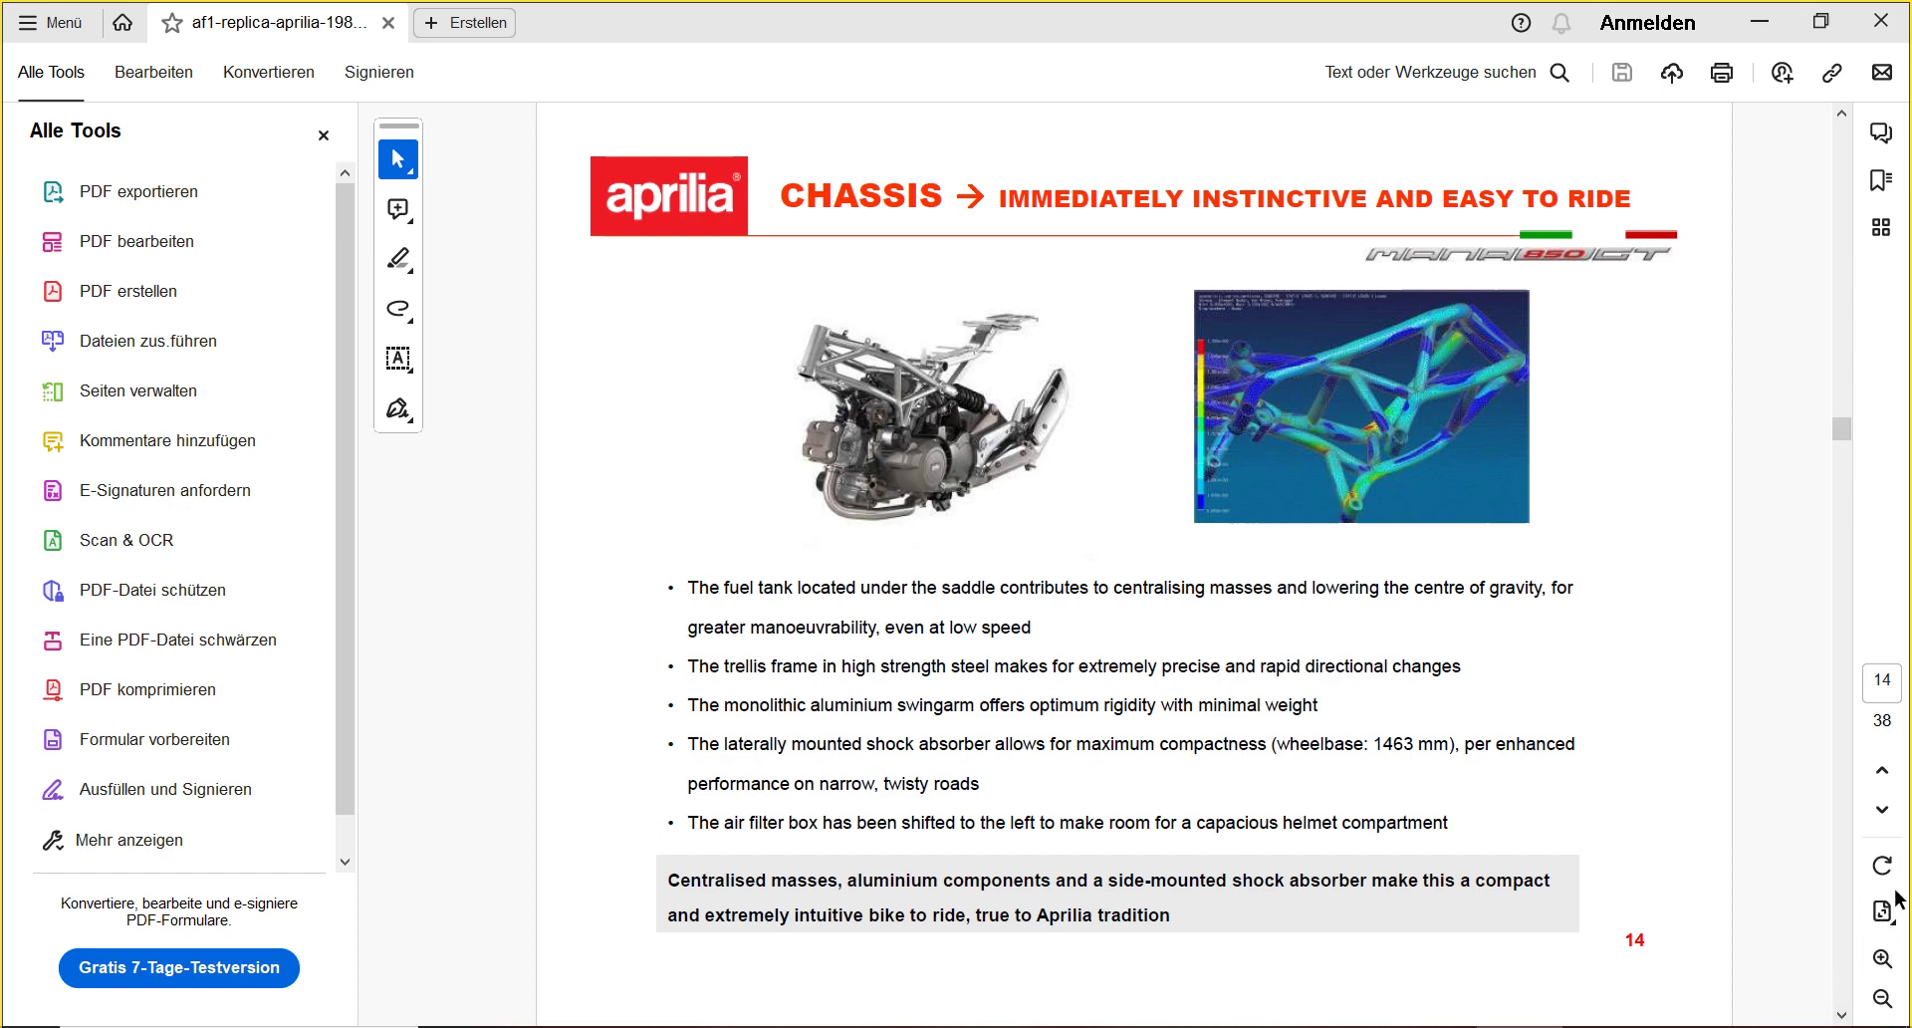
click(1882, 958)
click(1885, 958)
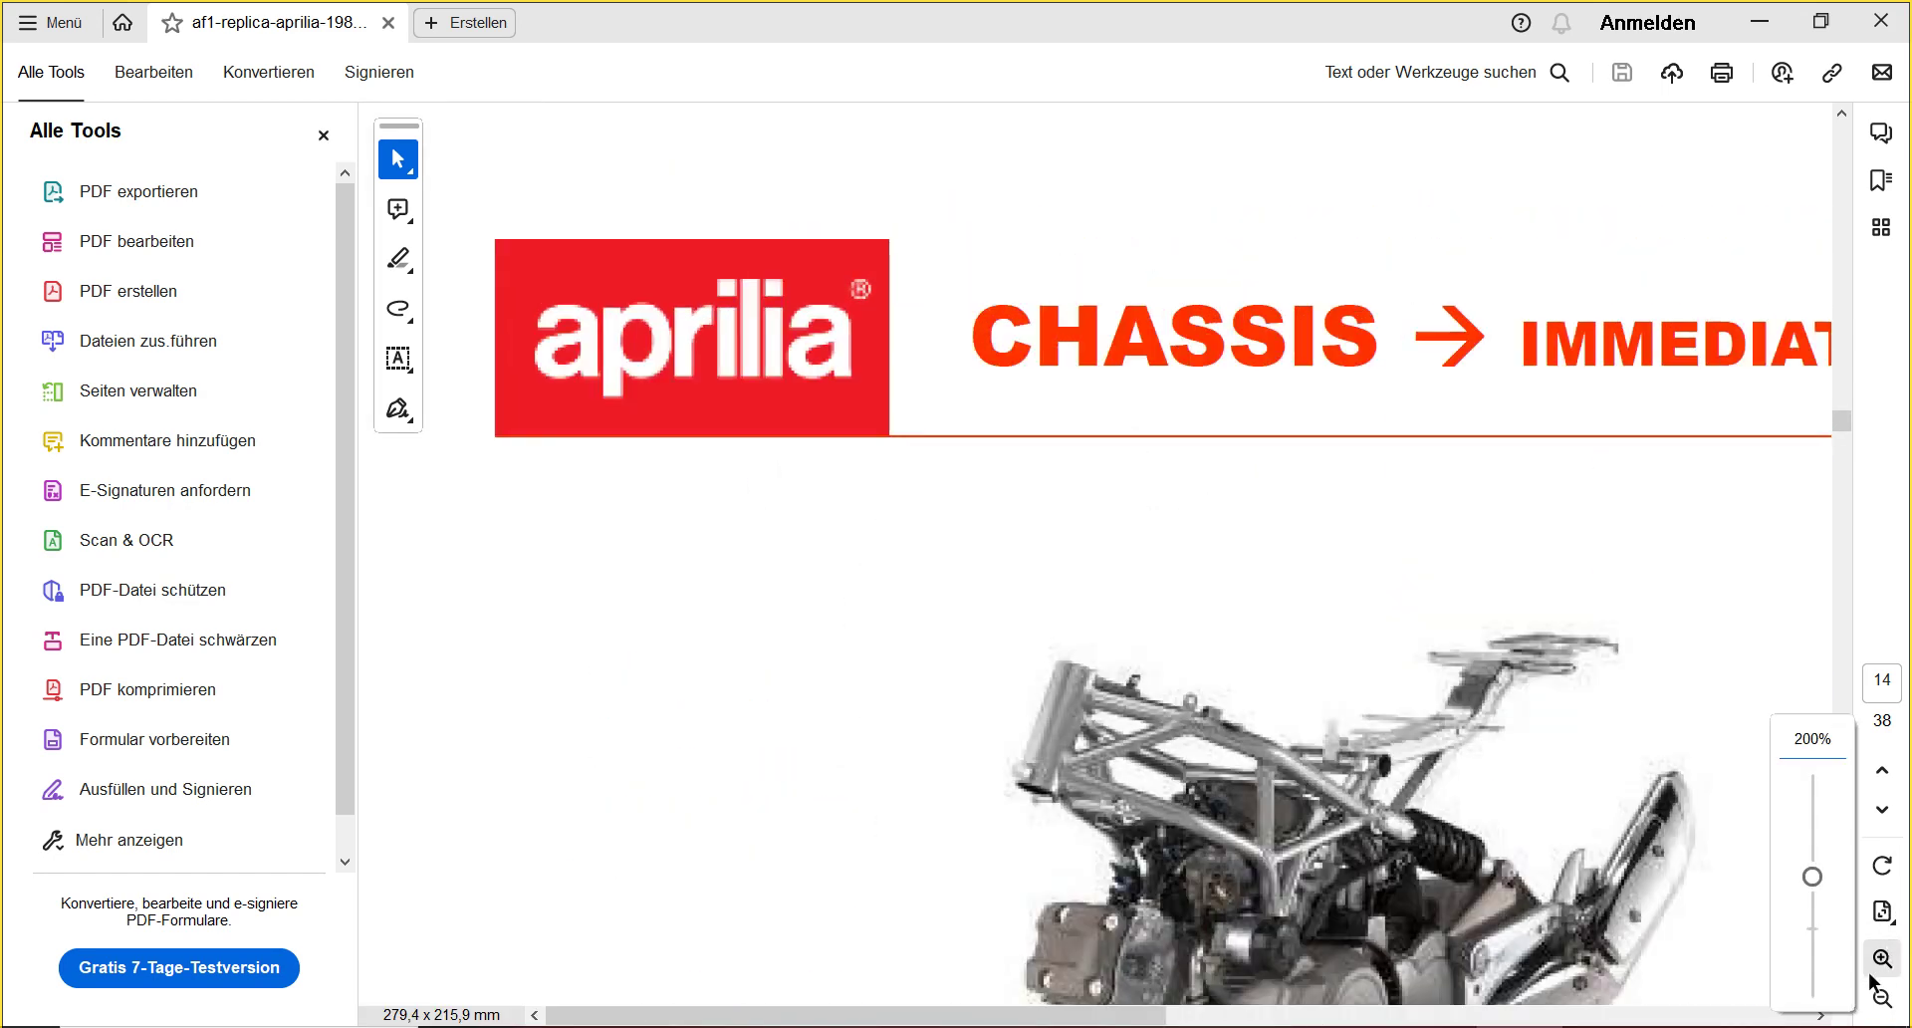
scroll(1345, 869, down, 2)
scroll(1394, 869, right, 5)
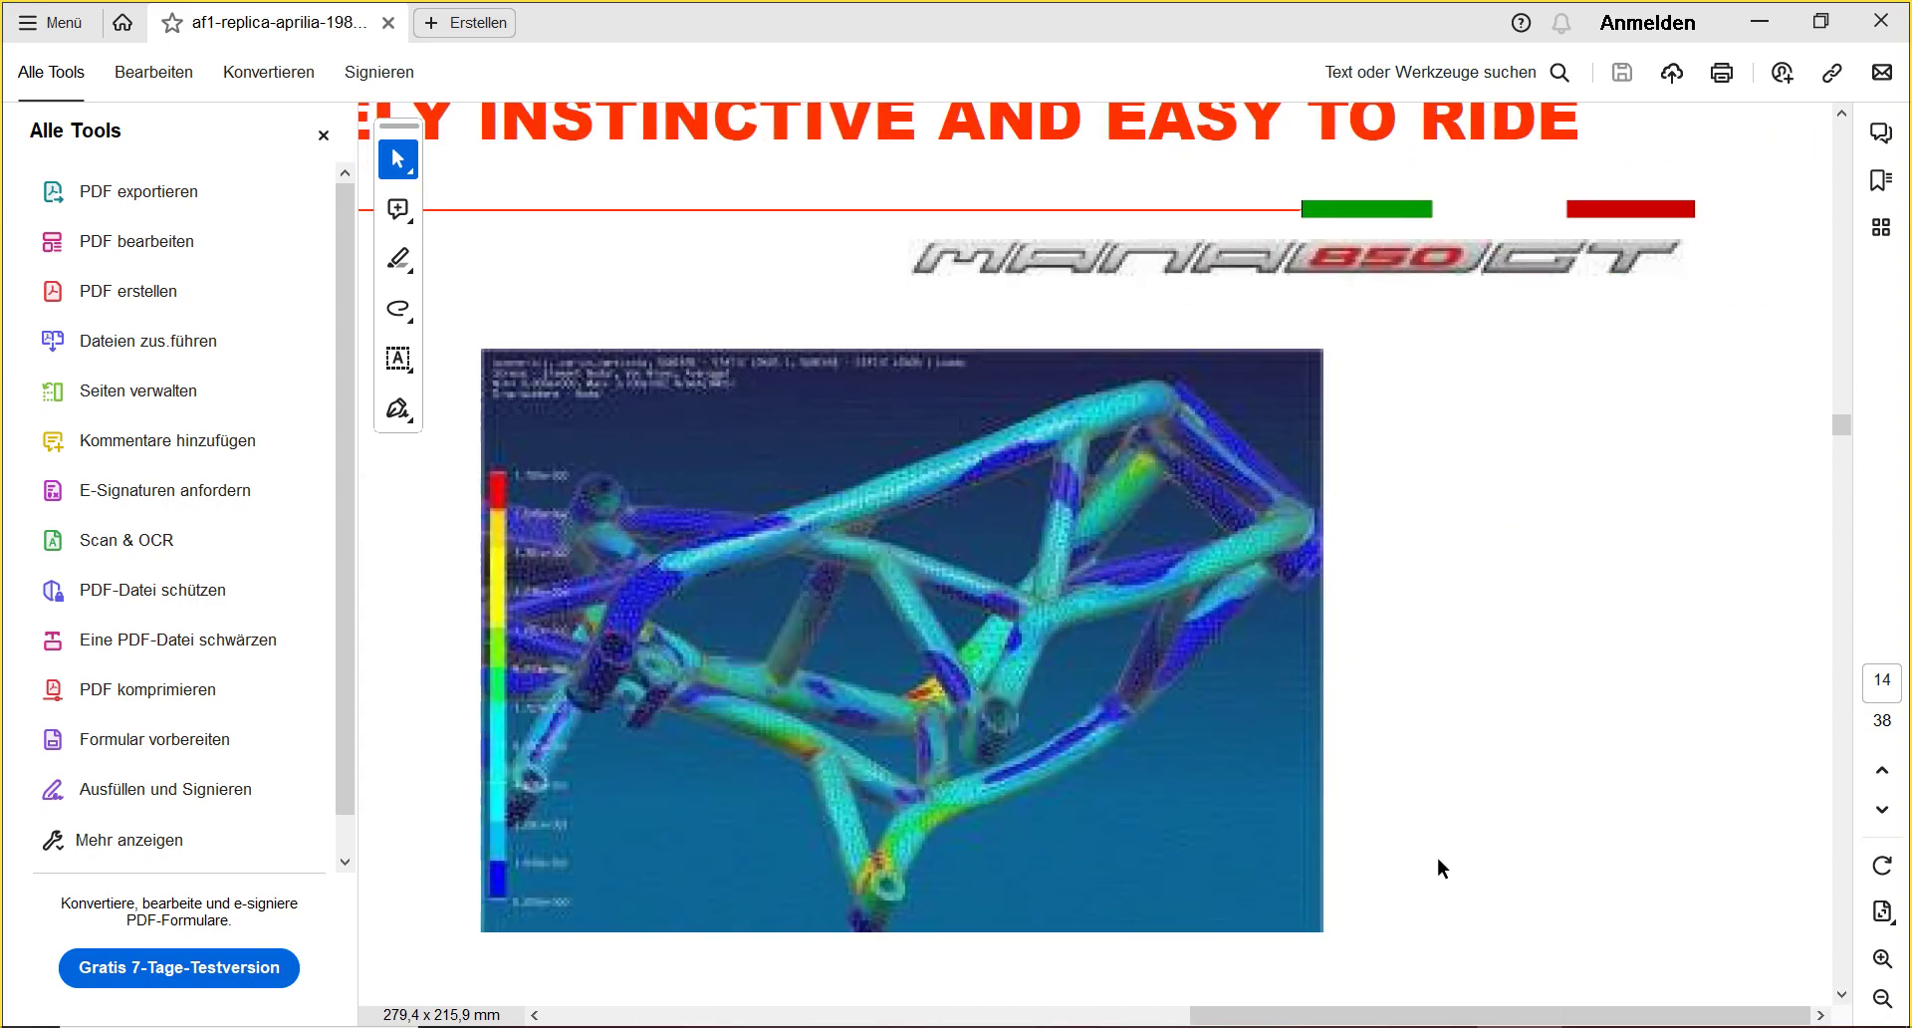
scroll(1437, 859, up, 1)
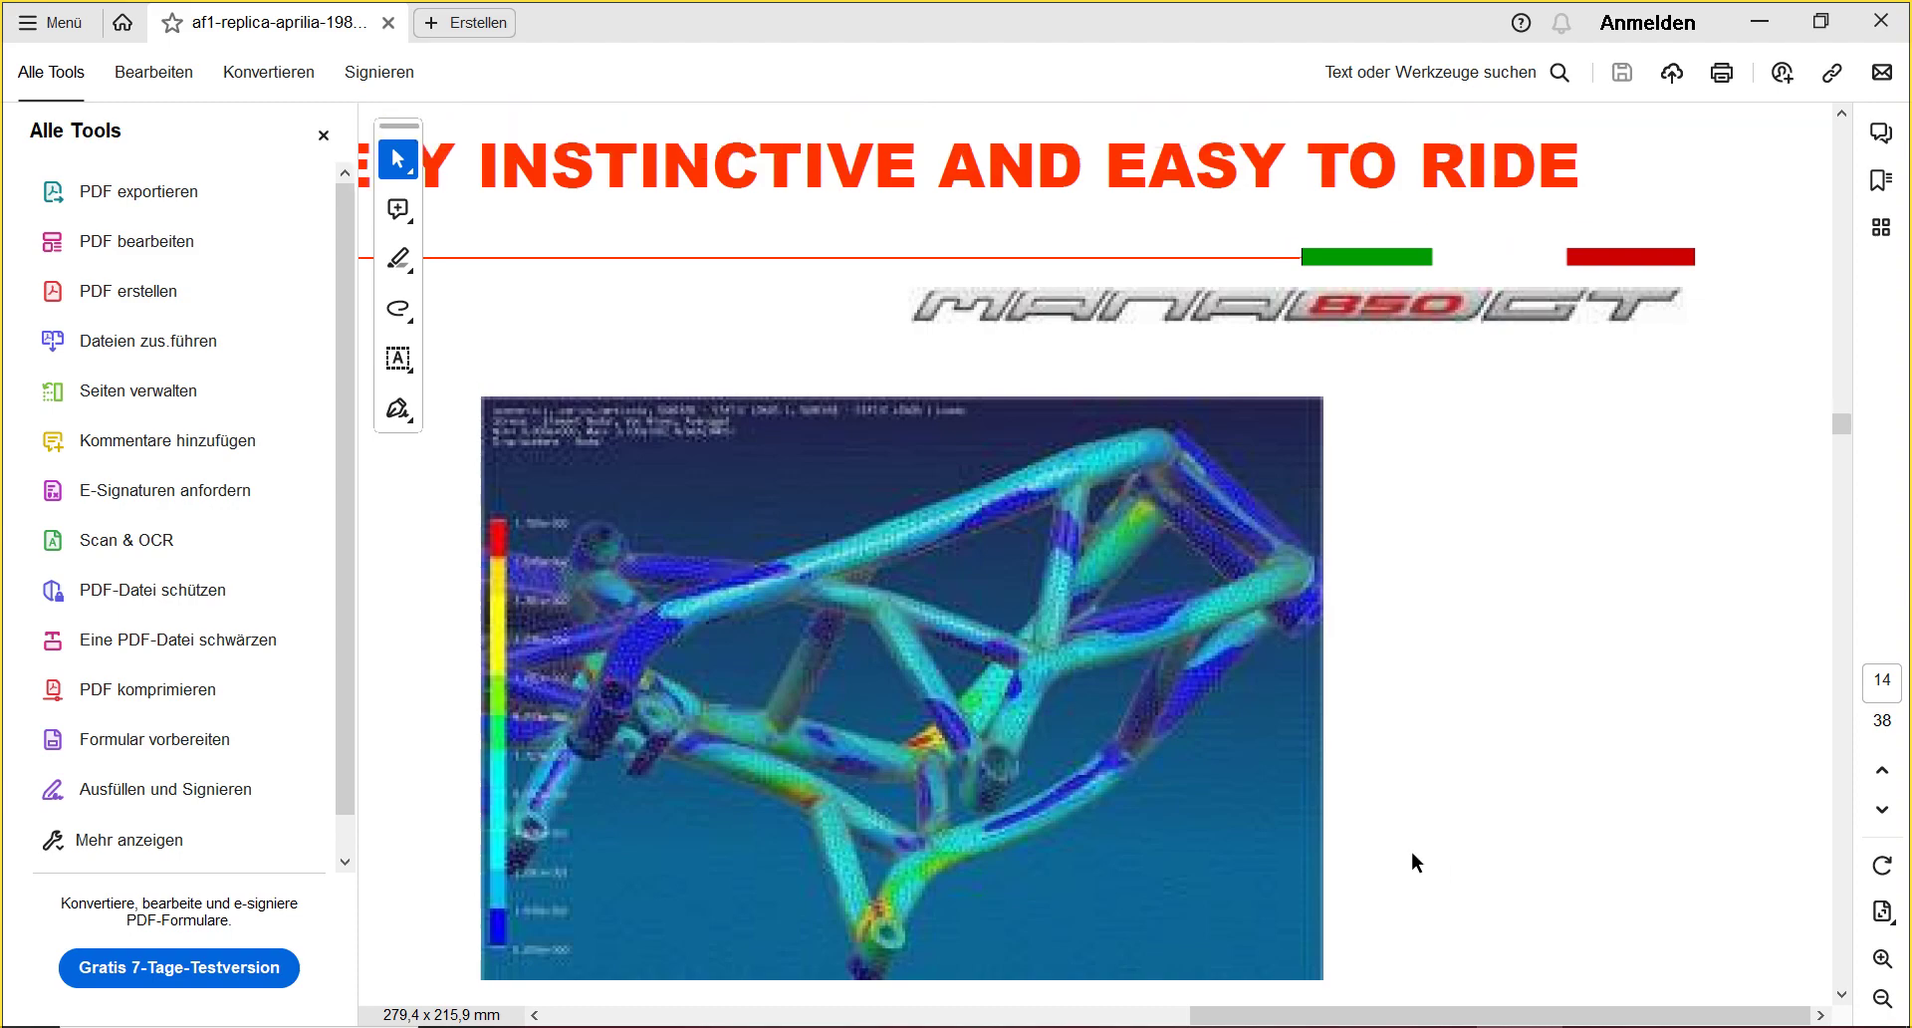
click(1862, 23)
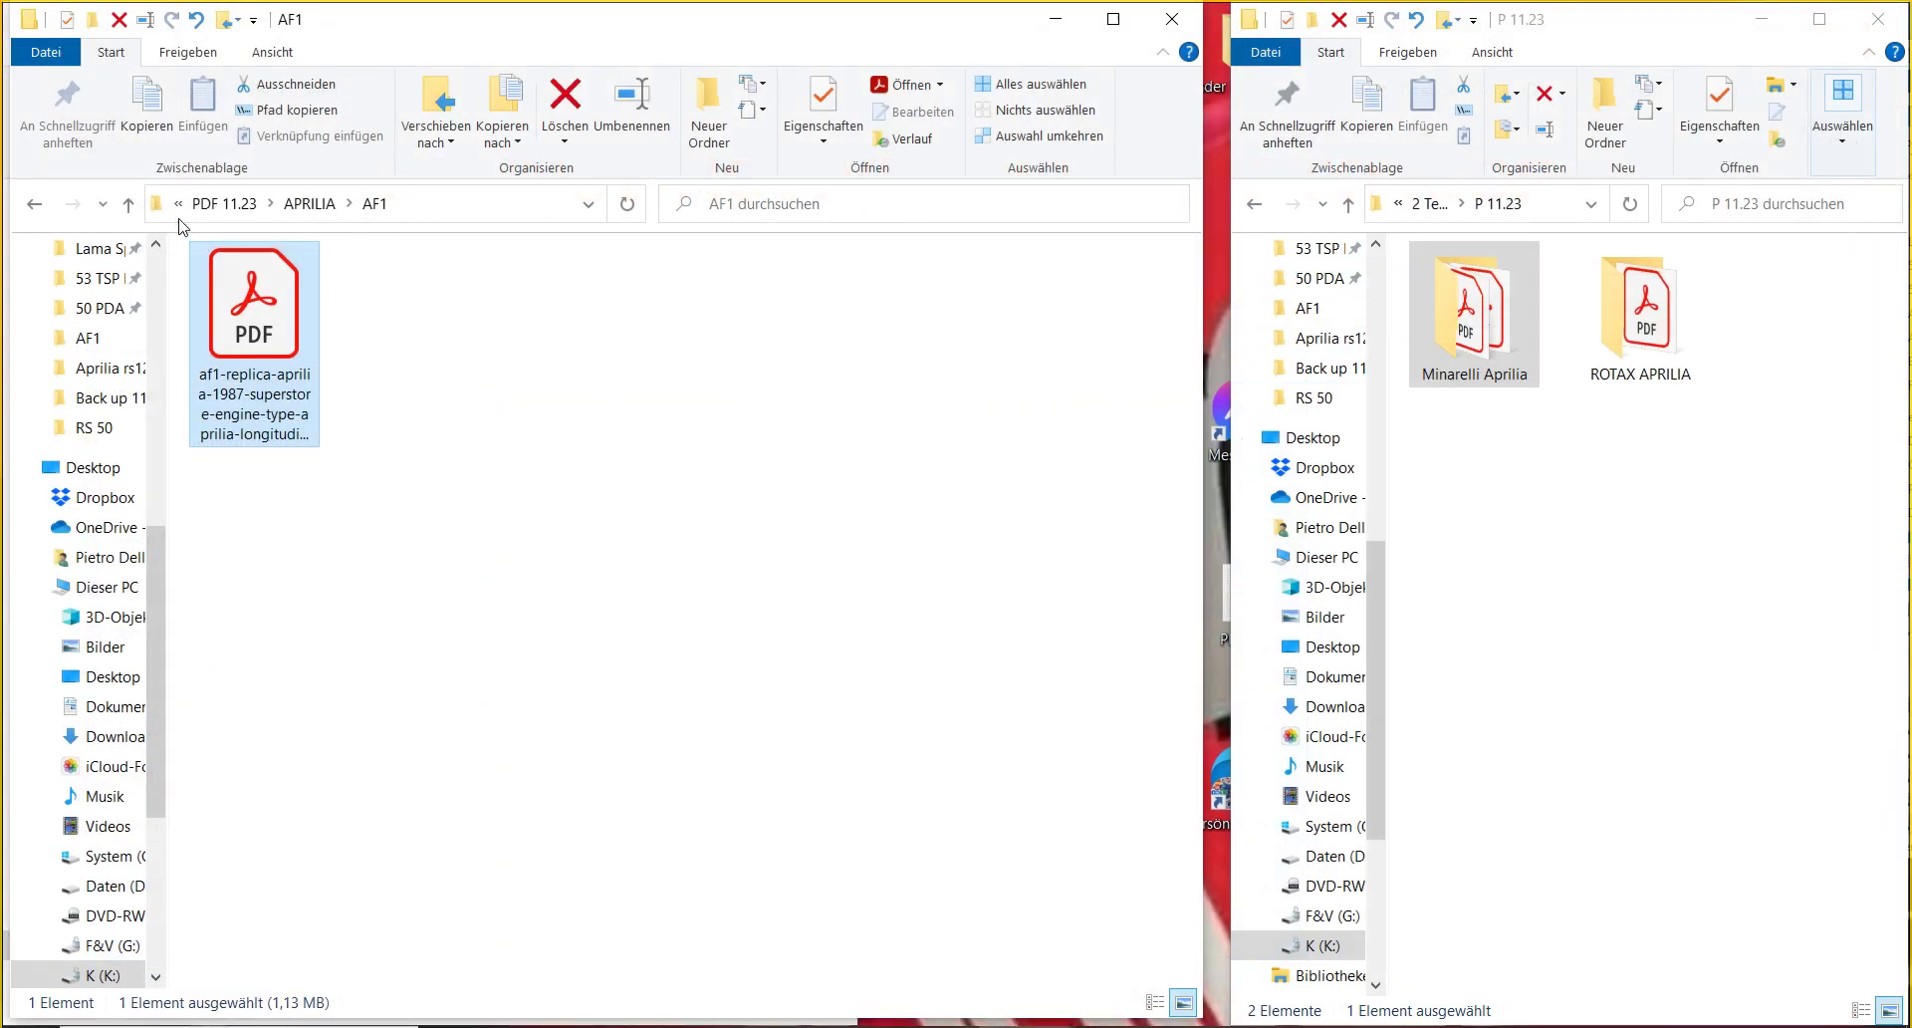
- Return to the APRILIA folder and rename the AF1 folder as "AF1 KATALOGO"
click(308, 203)
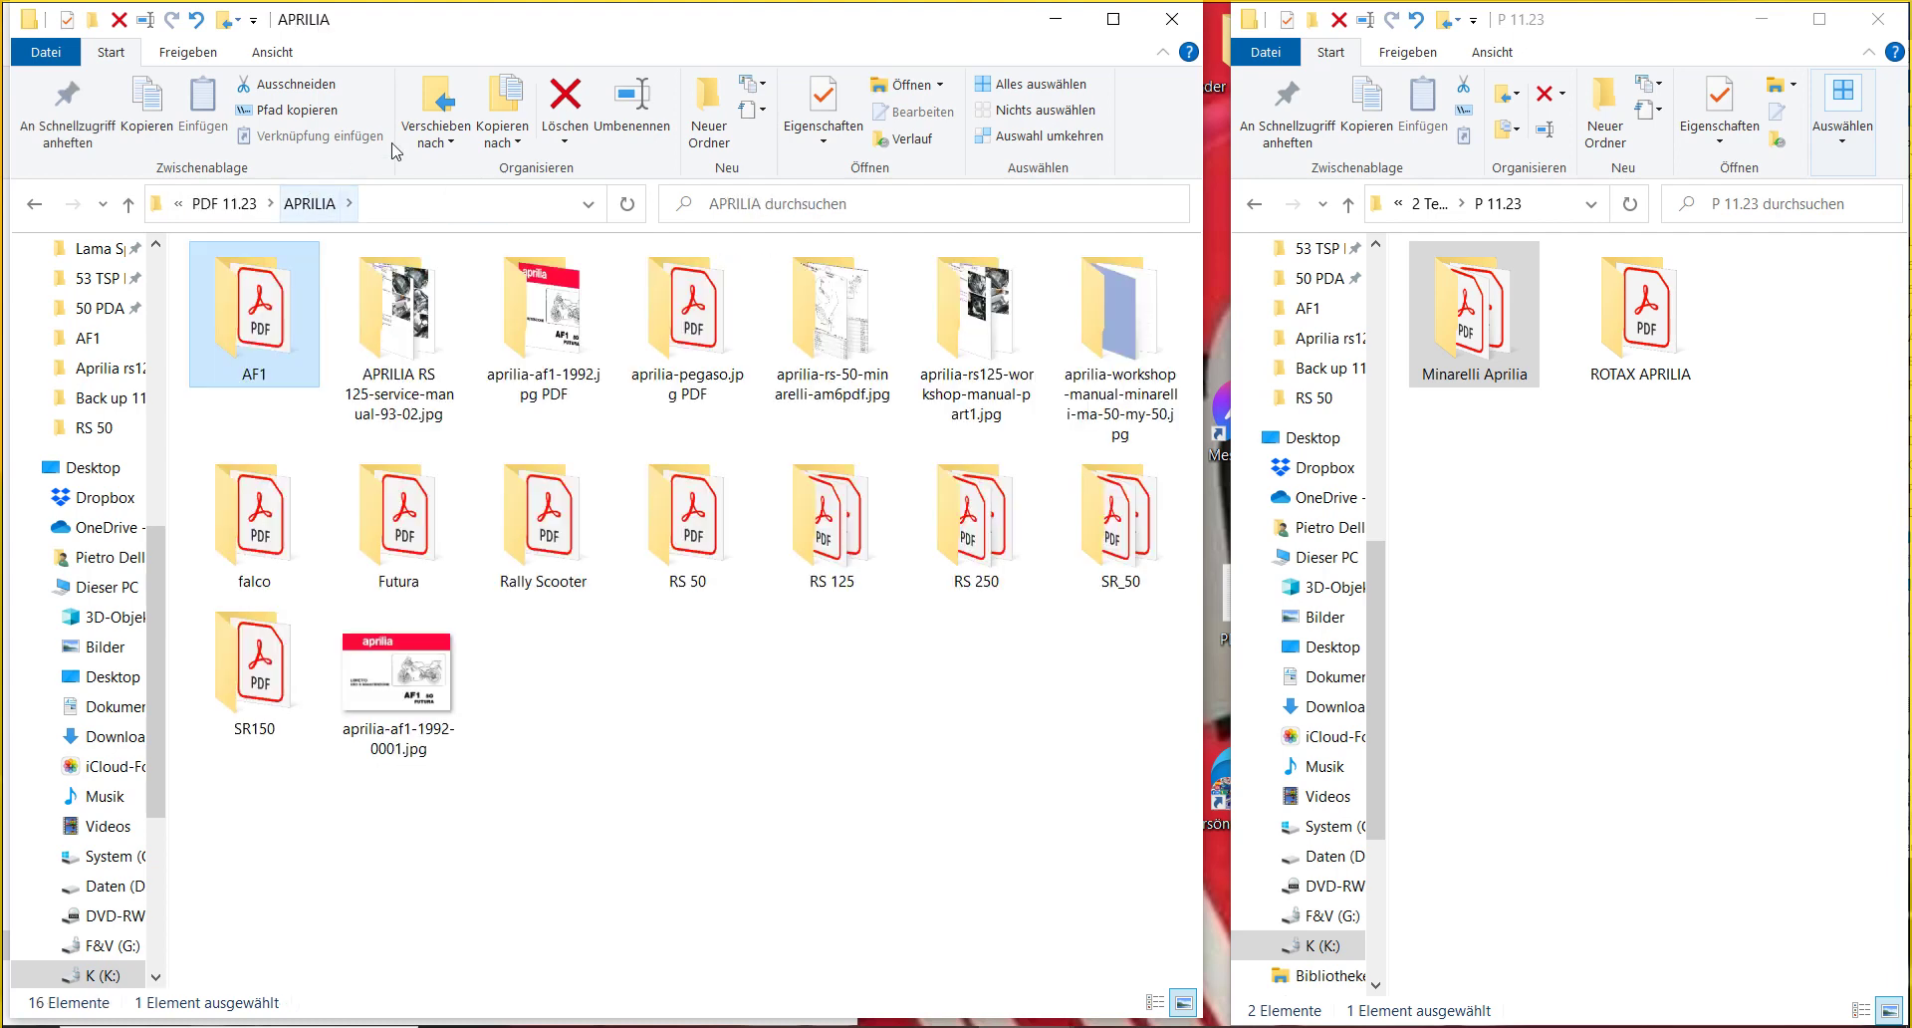
click(636, 122)
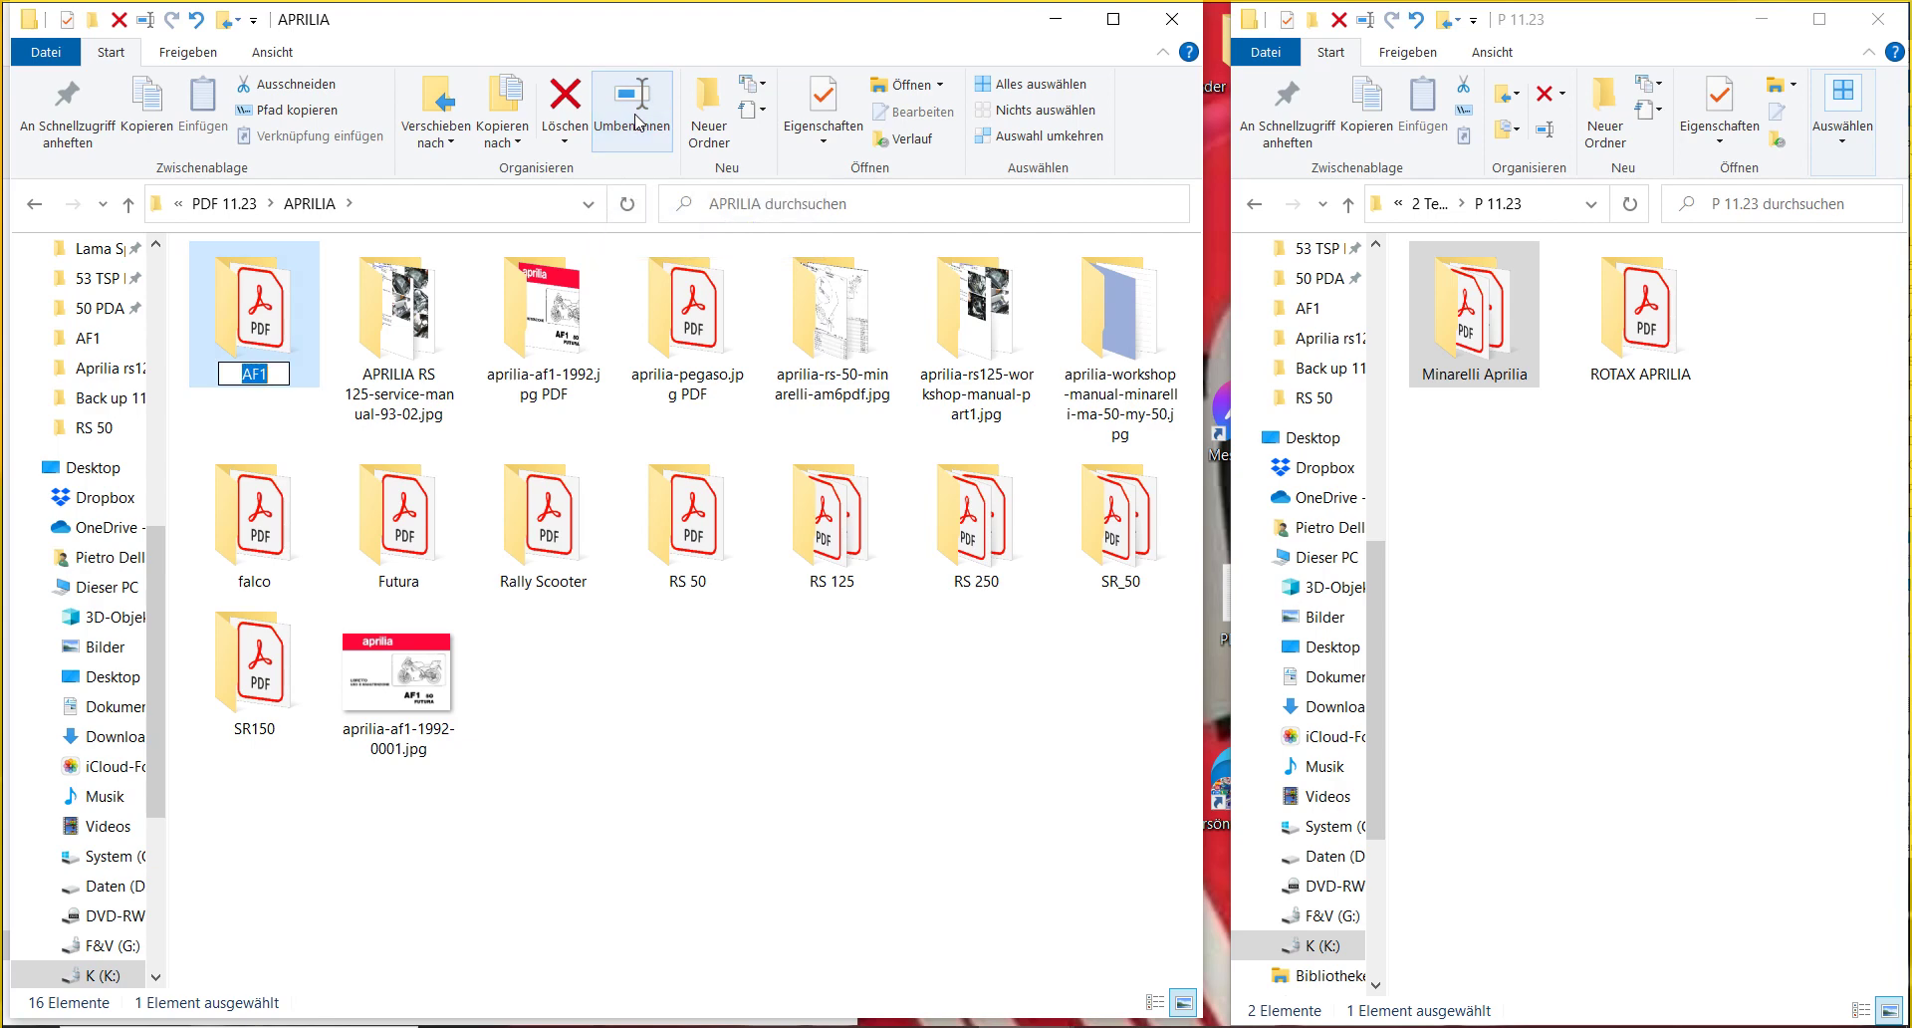
key(End)
text(KATA)
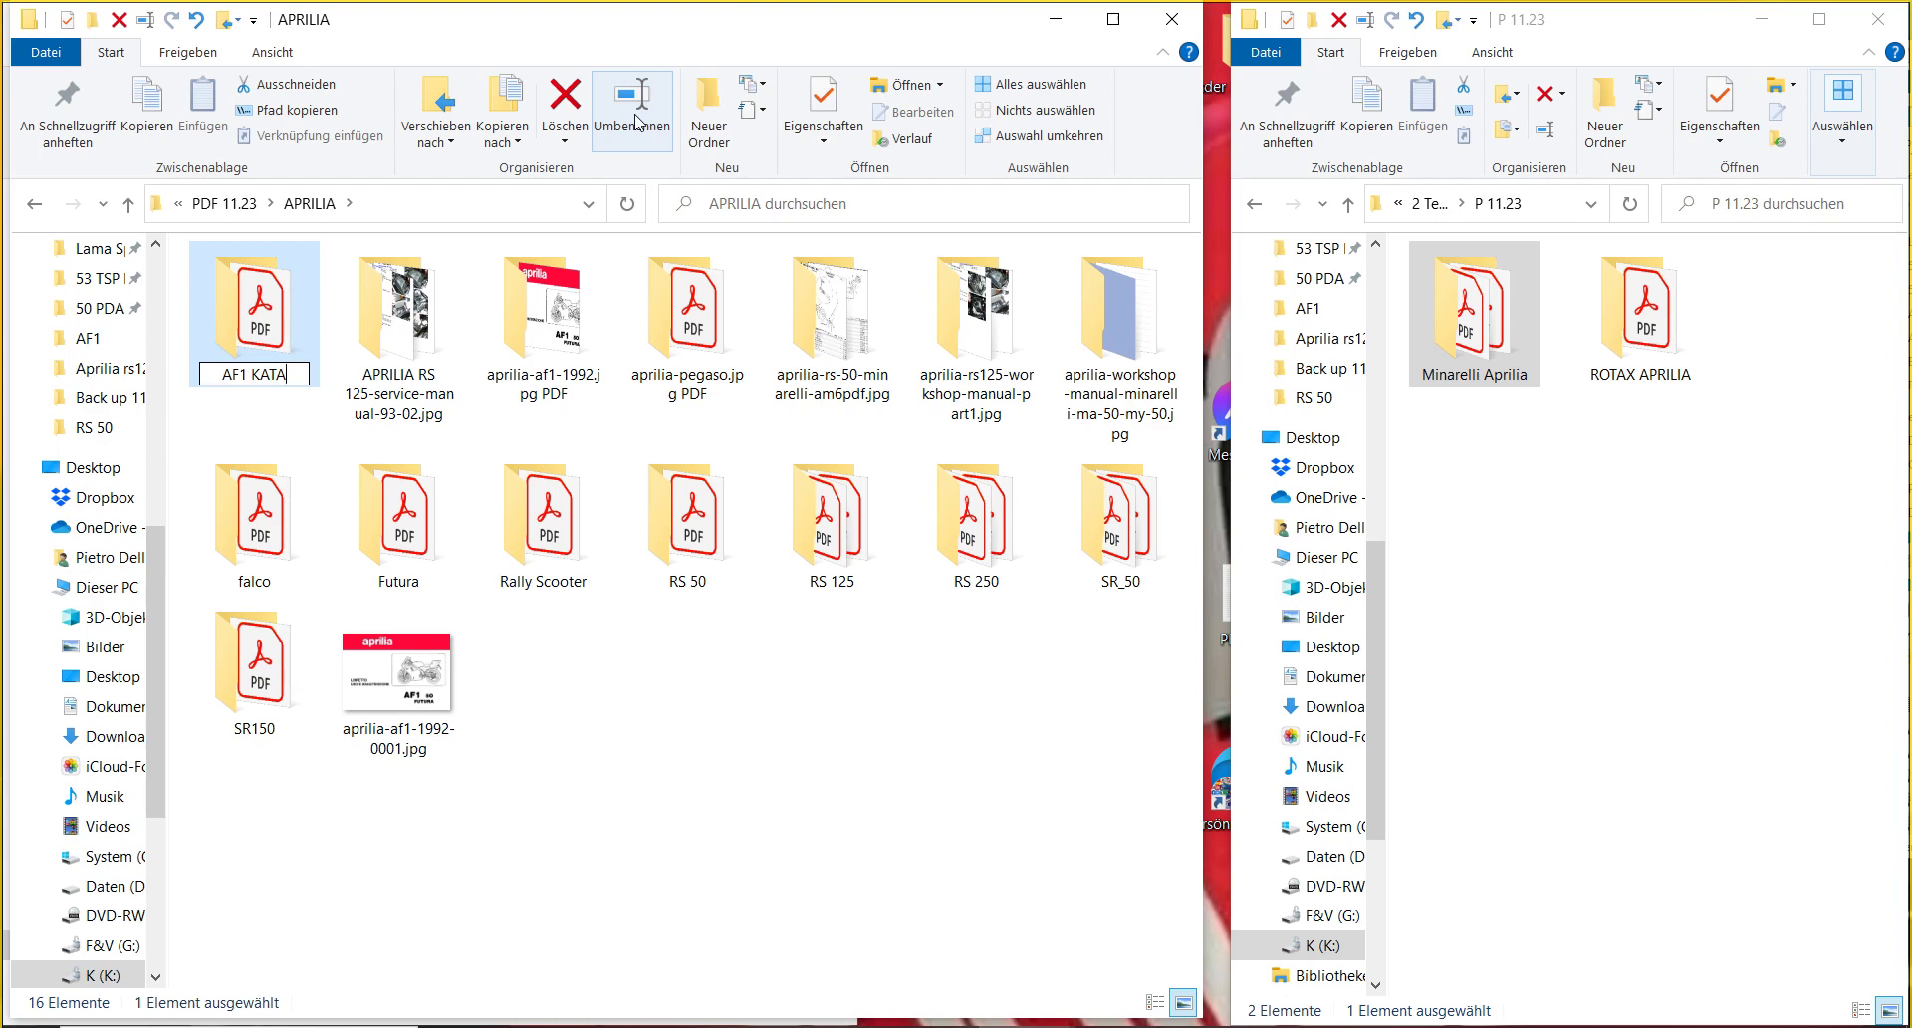
text(LOGO)
key(Return)
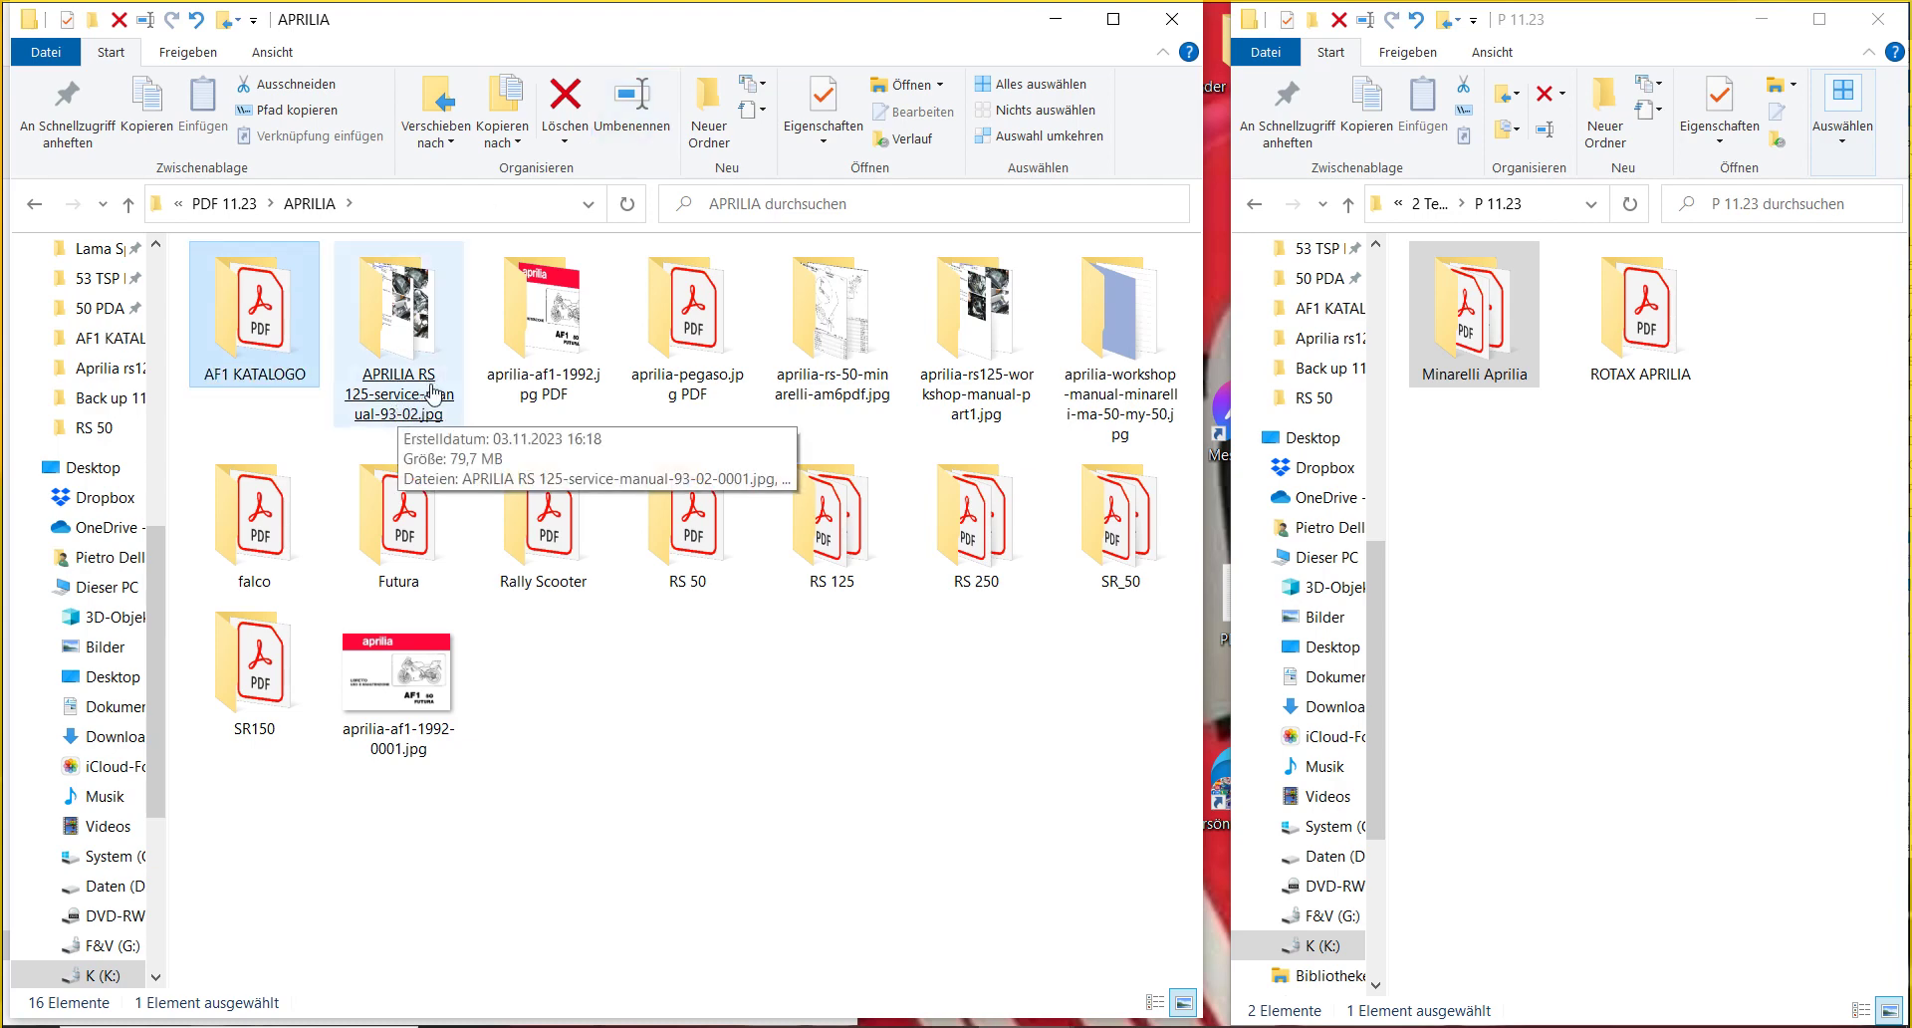
- Create a folder named "R" inside the aprilia-rs-50-minarelli-am6pdf.jpg folder in APRILIA
click(418, 403)
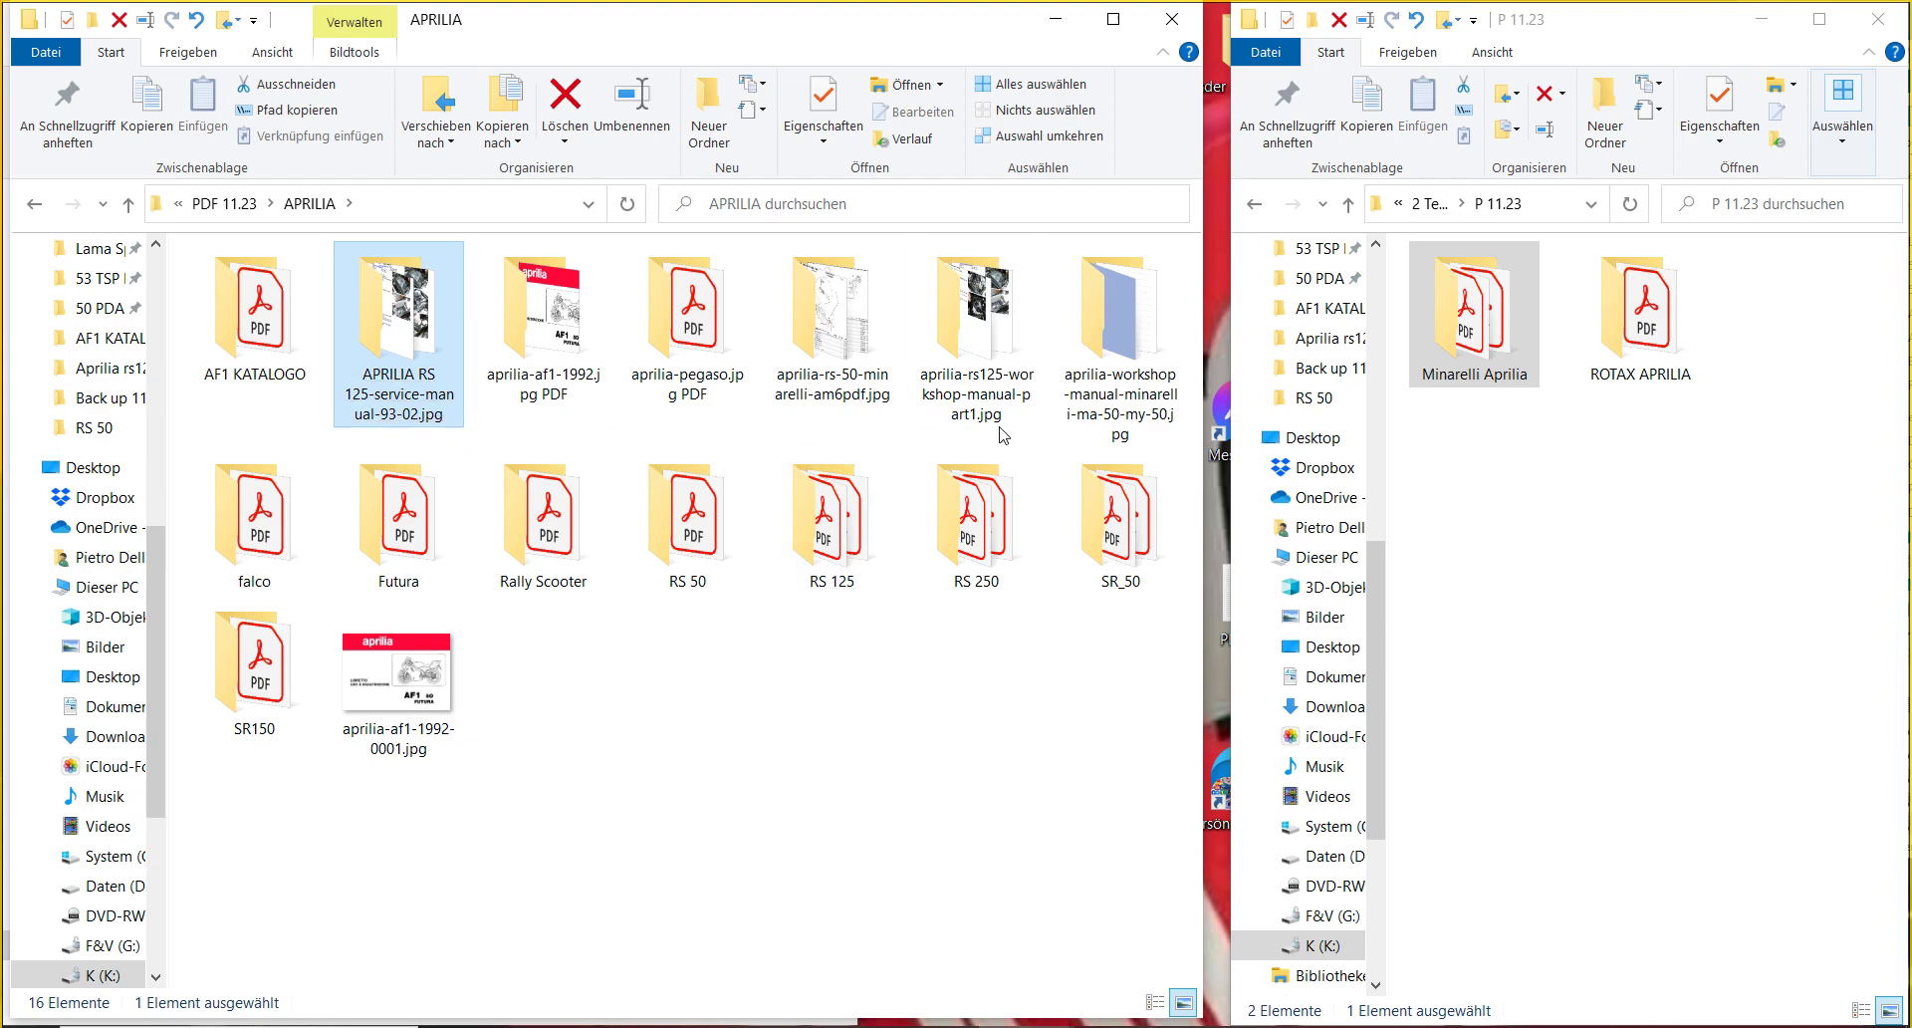
click(971, 399)
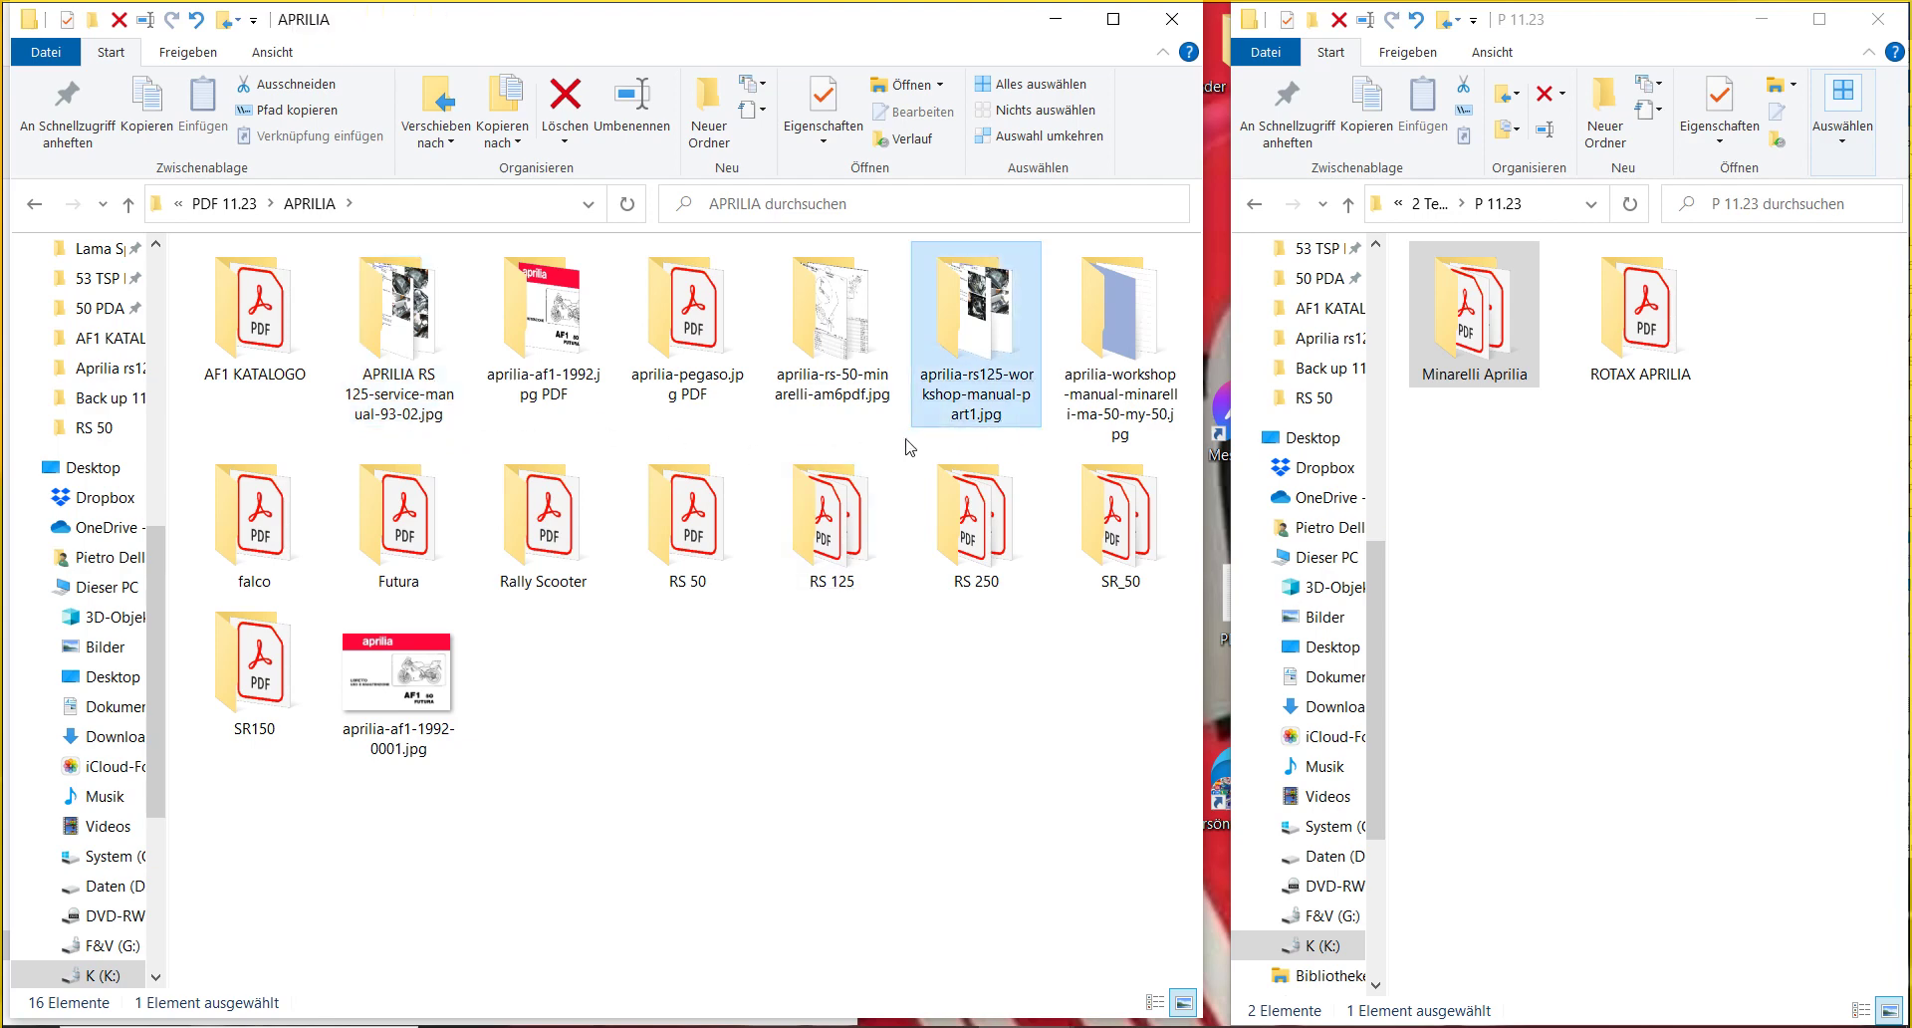
double_click(868, 338)
click(862, 298)
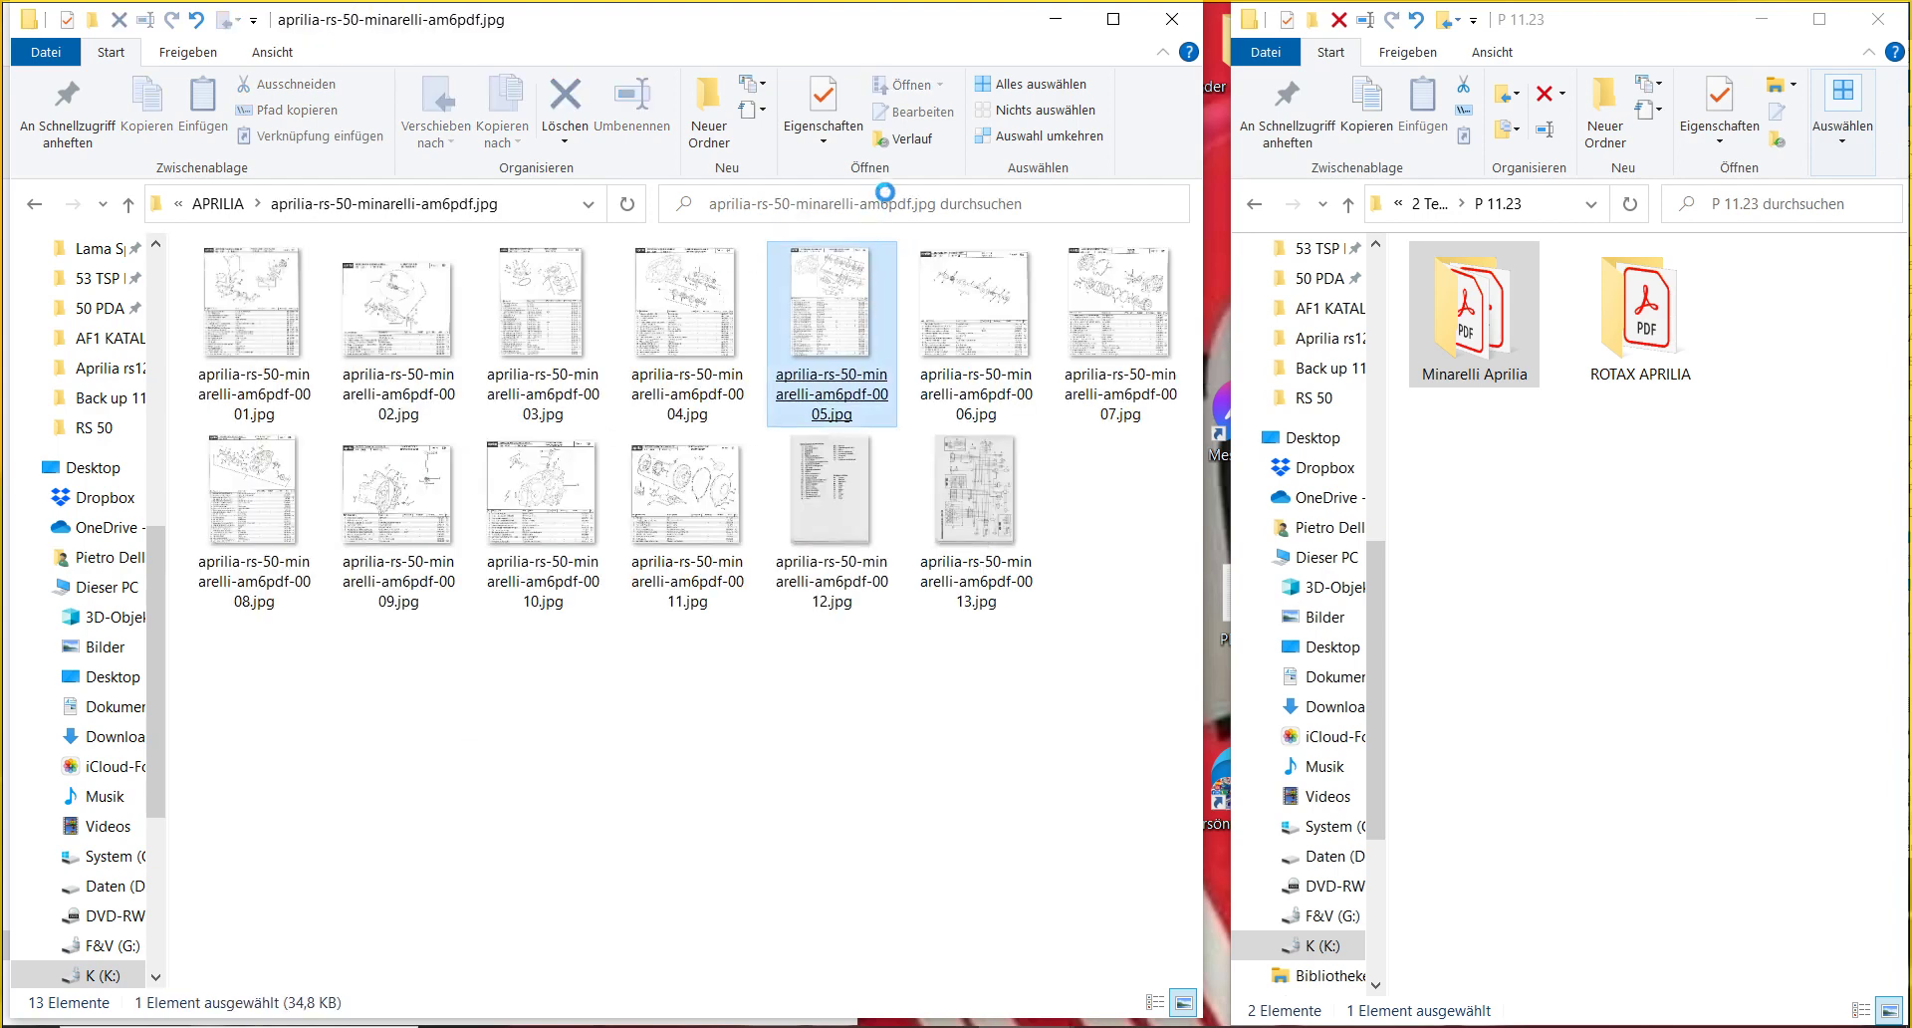
click(1010, 94)
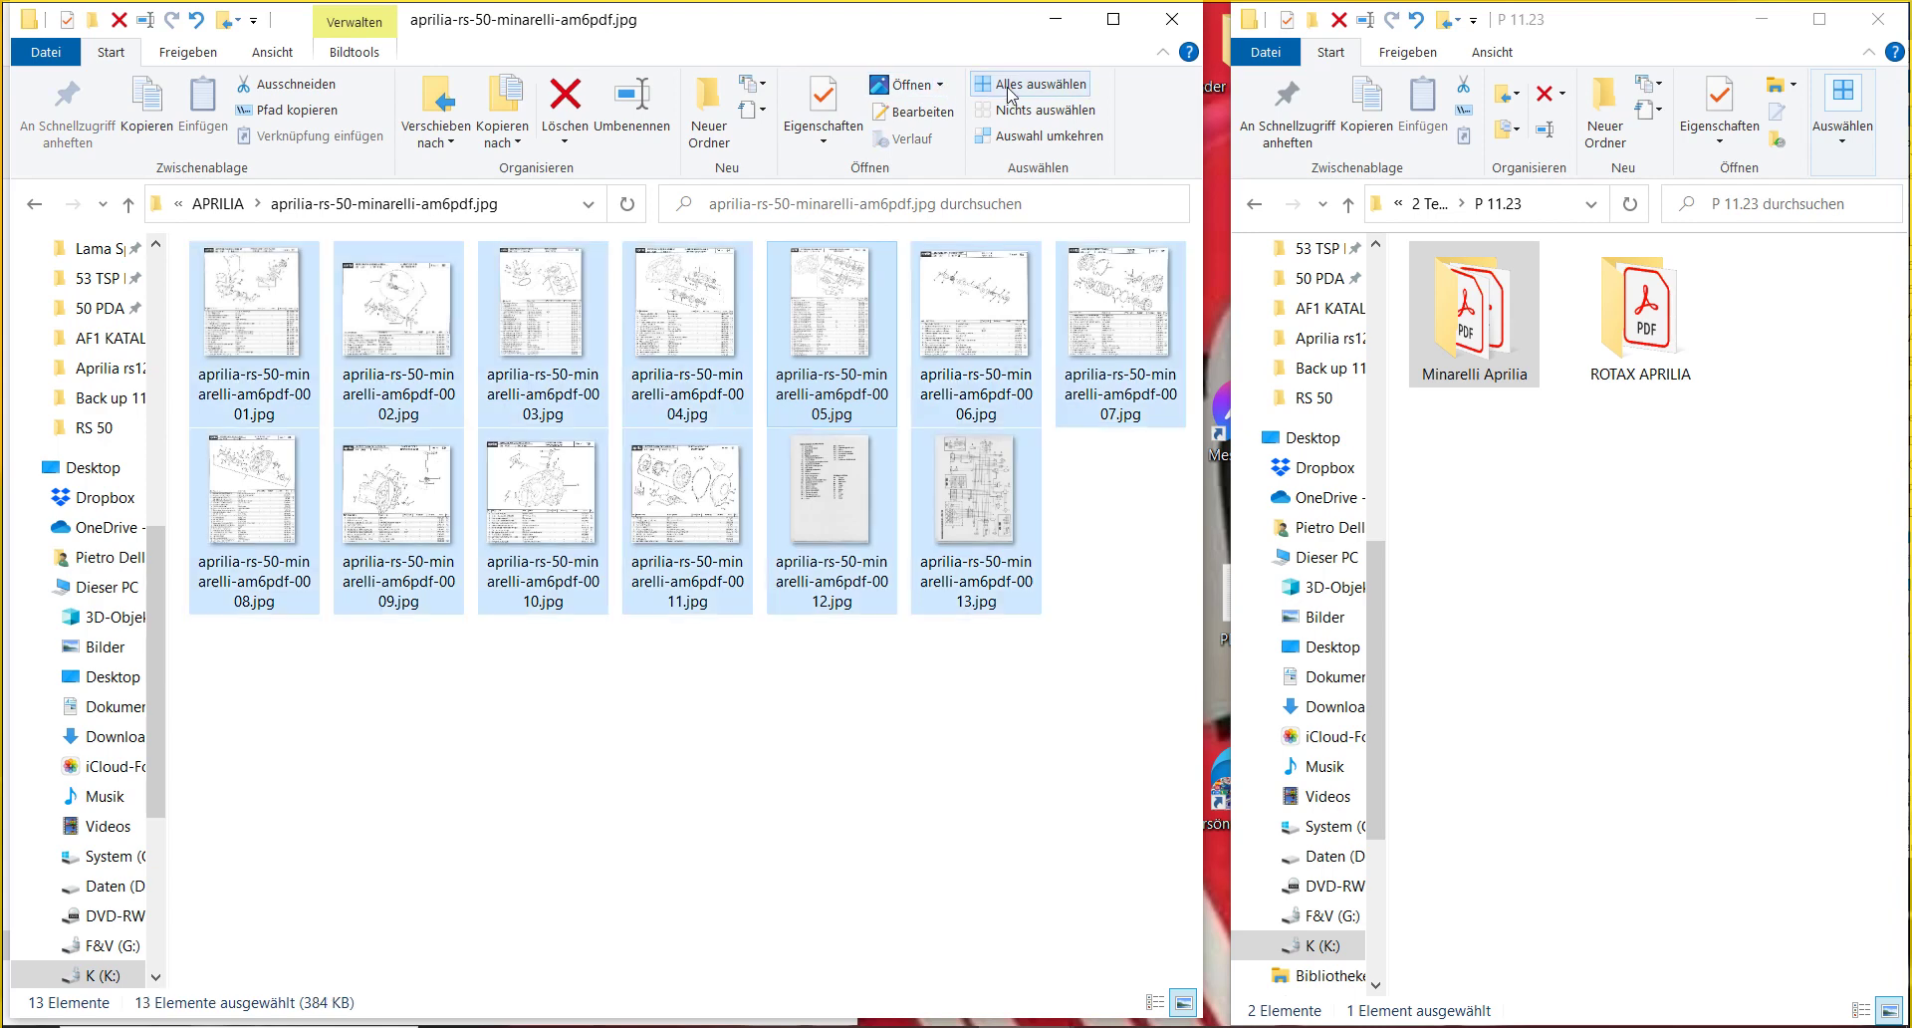
click(708, 80)
text(R)
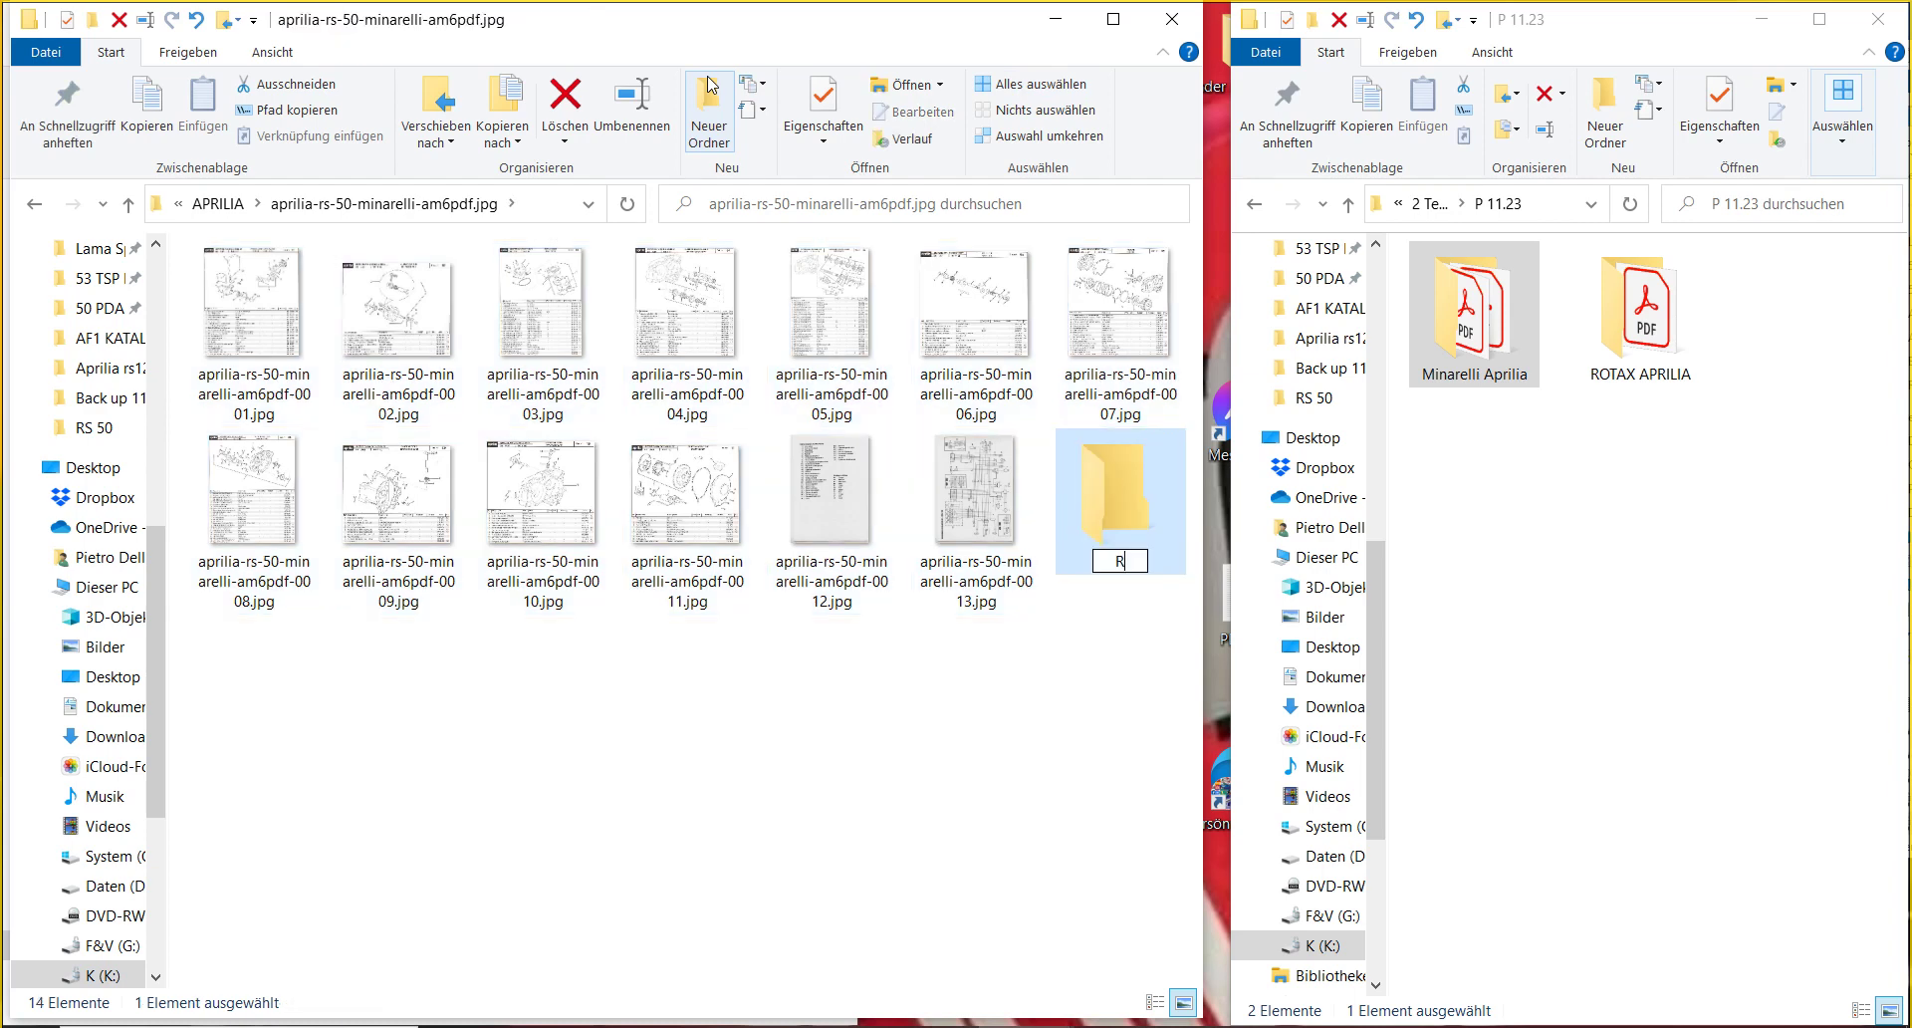
key(Return)
- Move all the aprilia-rs-50-minarelli-am6pdf JPG scans into the R folder
click(1001, 88)
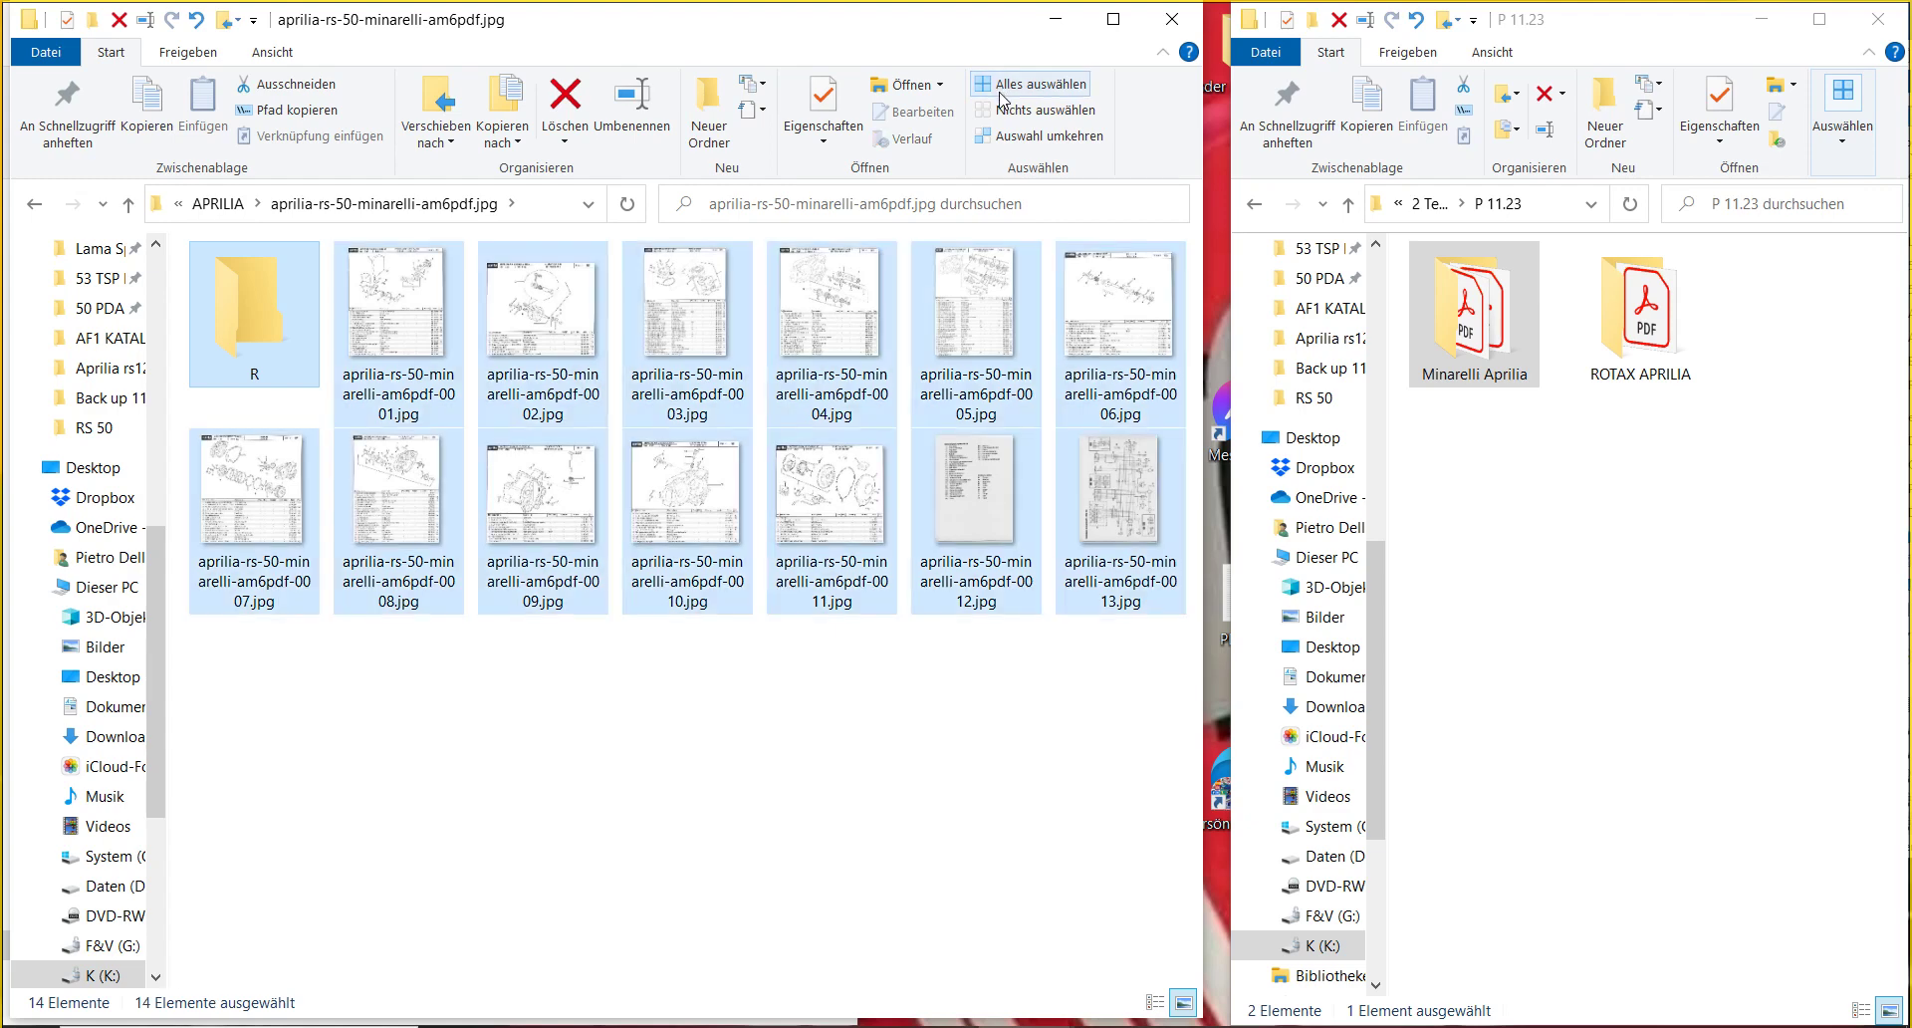
ctrl+click(291, 340)
drag(384, 350, 1470, 351)
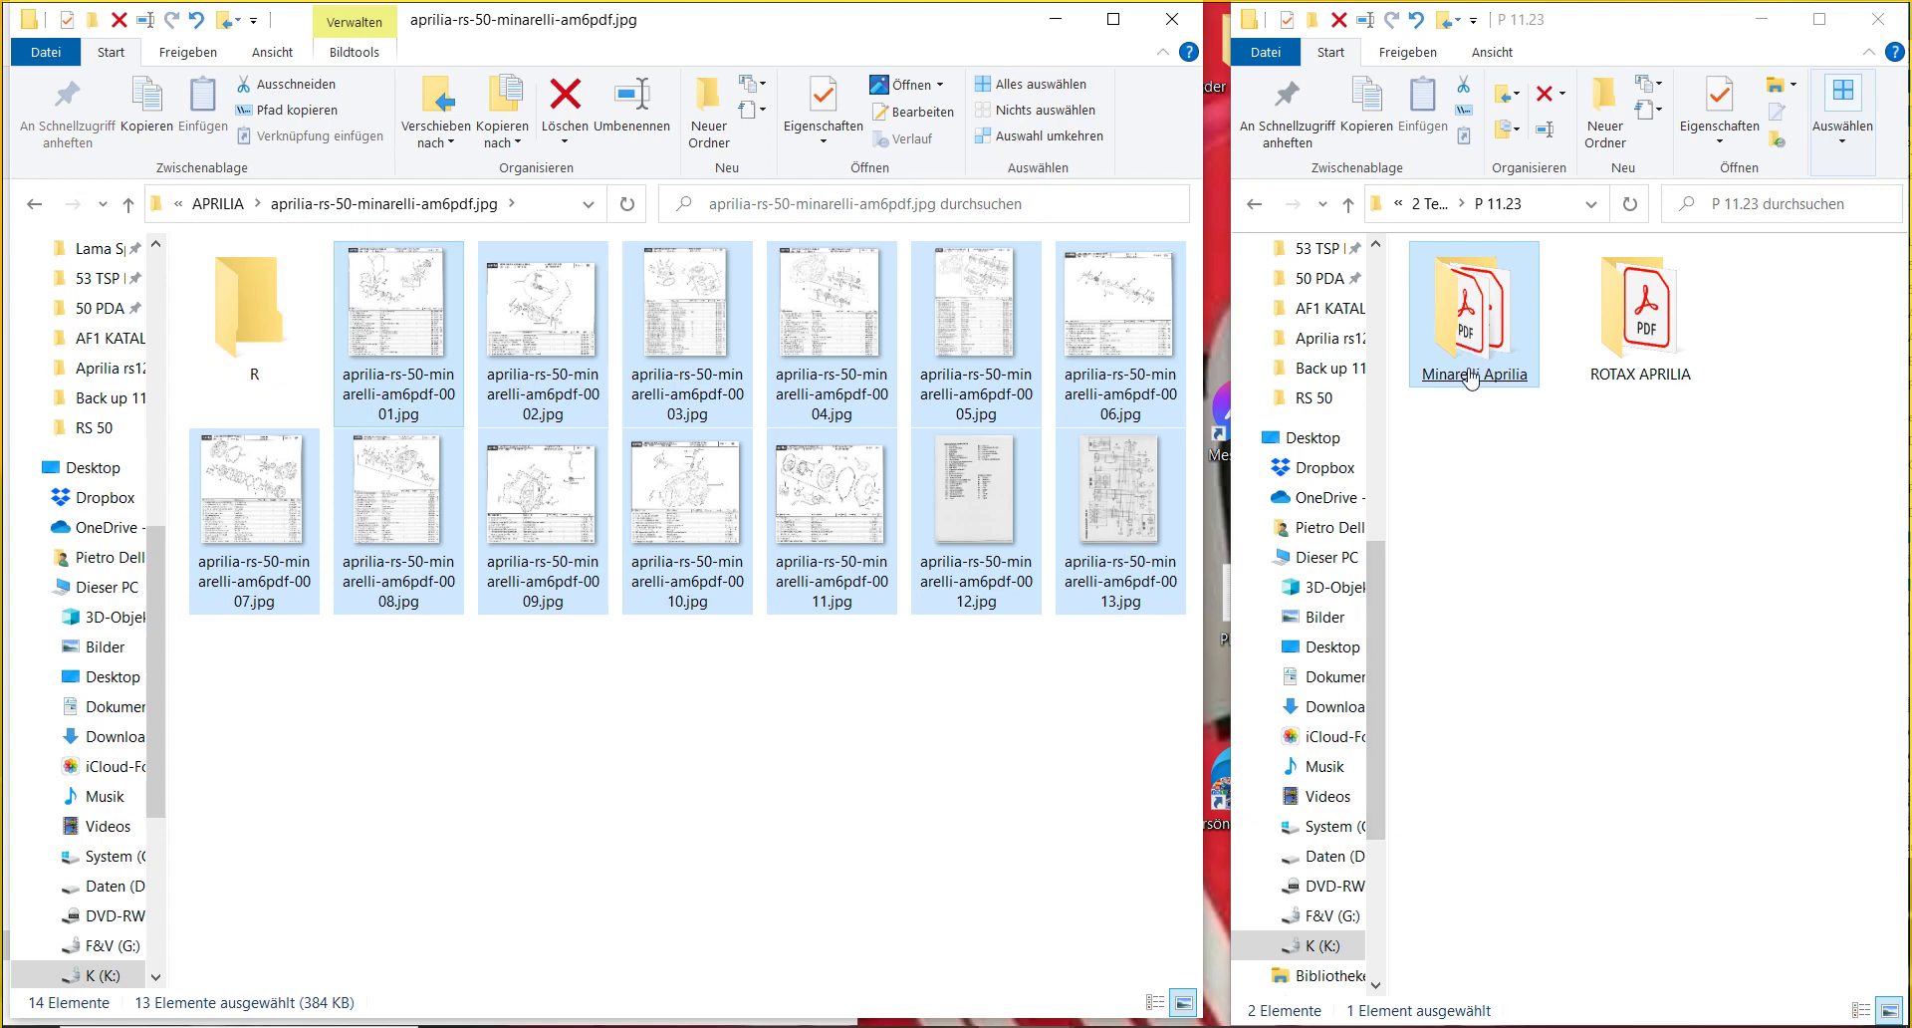
- Move aprilia-rs-50-minarelli-am6pdf.pdf from the Minarelli Aprilia folder in P 11.23 into the aprilia-rs-50-minarelli-am6pdf.jpg folder, beside R
double_click(1474, 353)
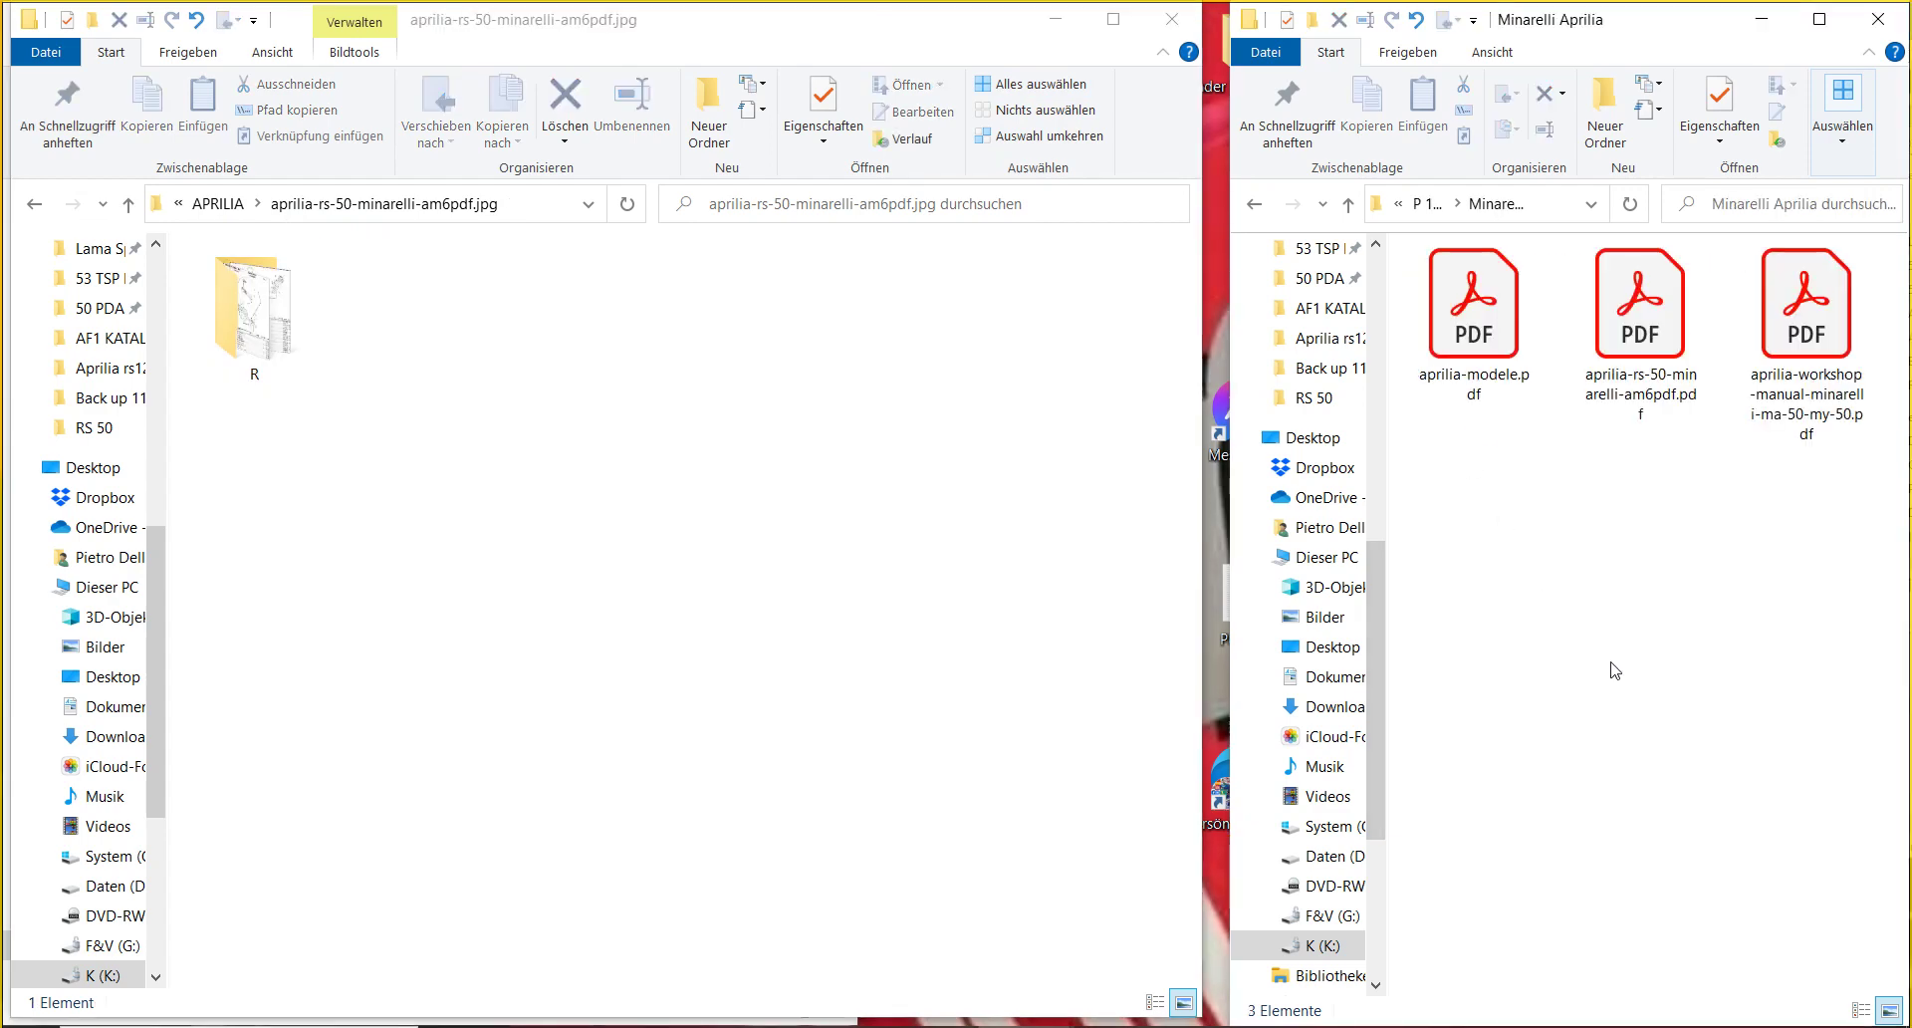
click(1682, 418)
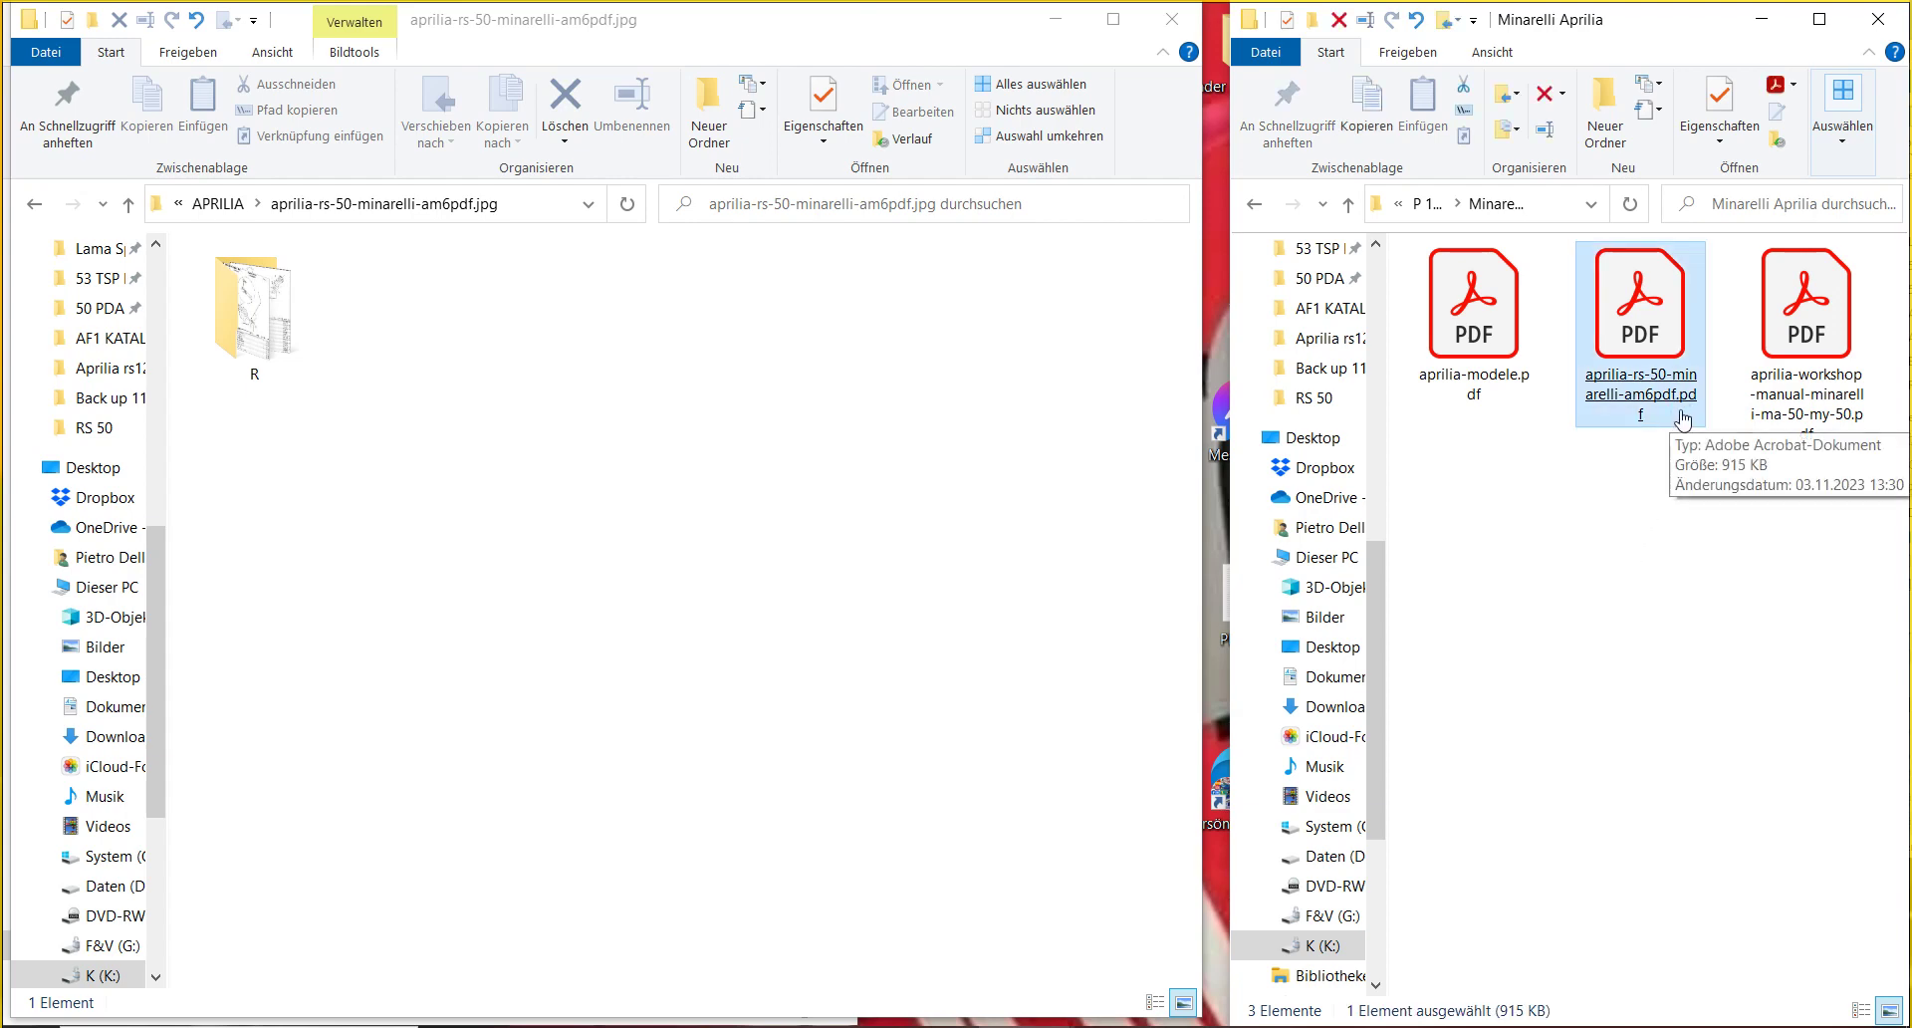
drag(1673, 376, 892, 506)
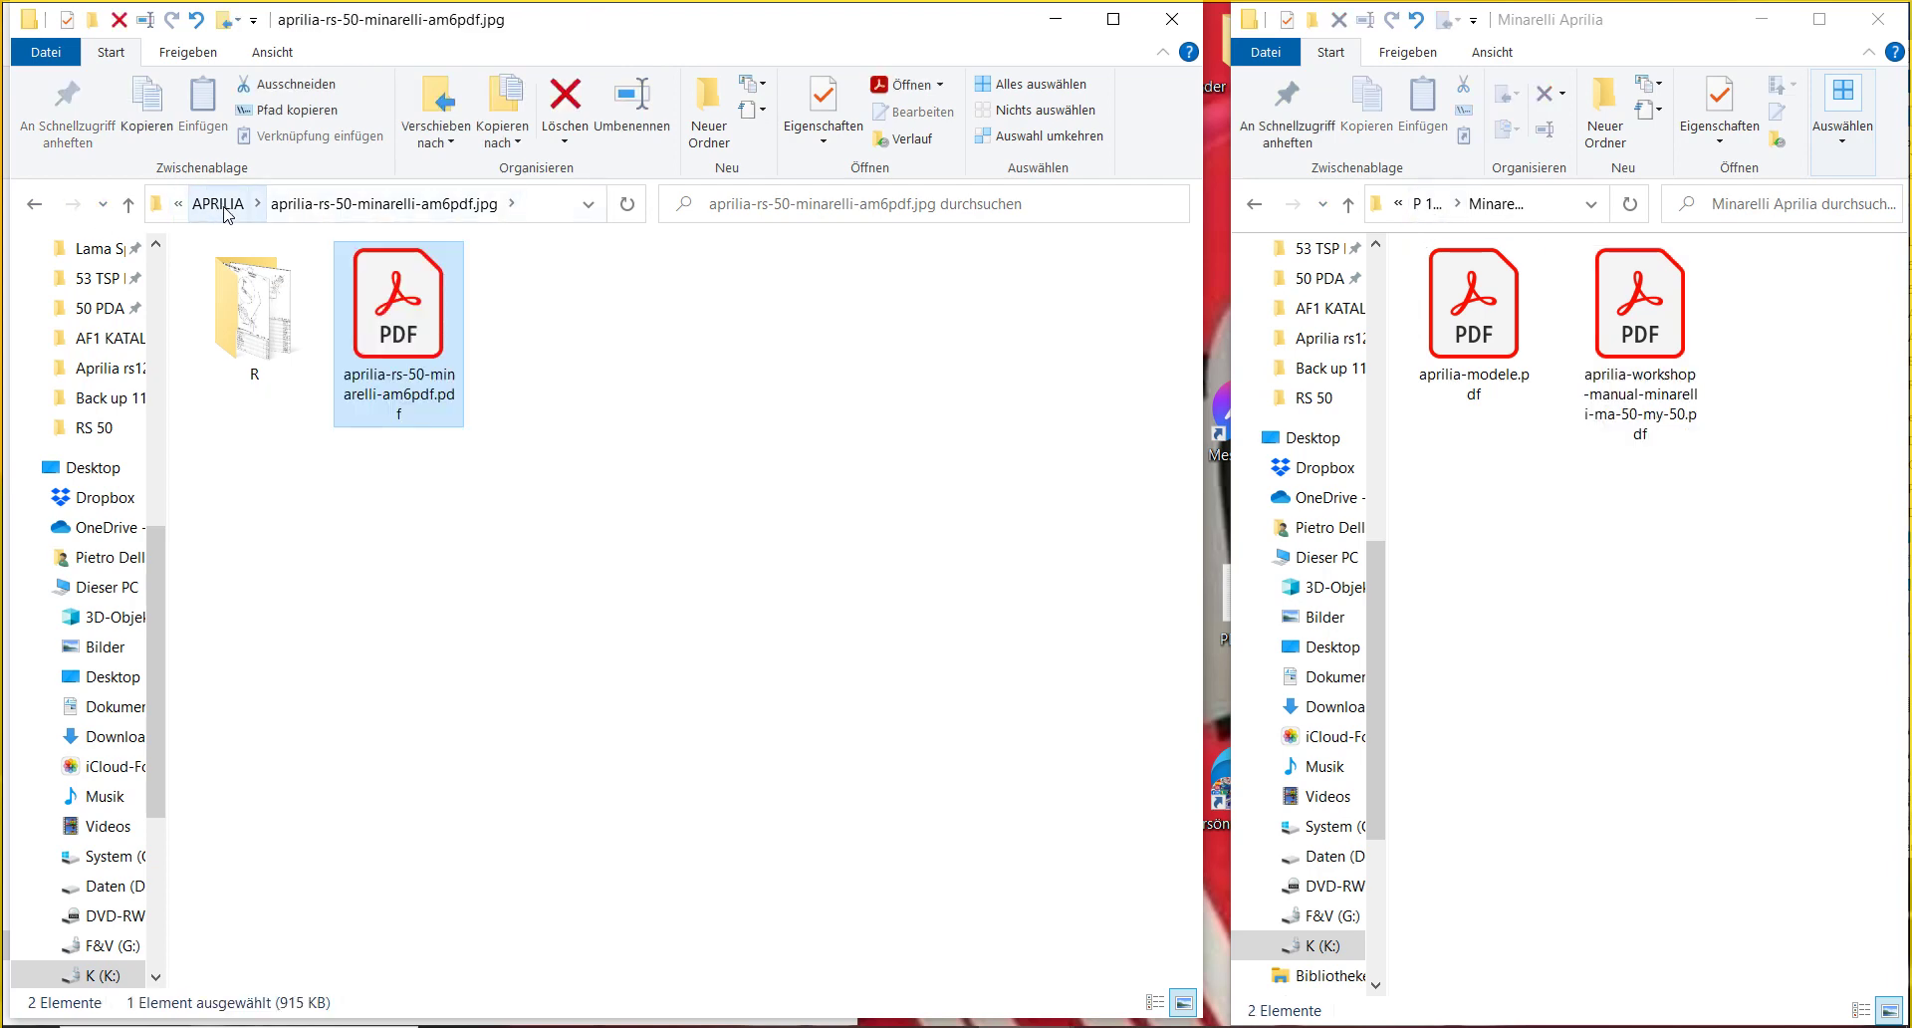
- Rename the aprilia-rs-50-minarelli-am6pdf.jpg folder in APRILIA as "aprilia-rs-50-minarelli-am6pdf.jpg PDF" and move it into Minarelli Aprilia
click(221, 205)
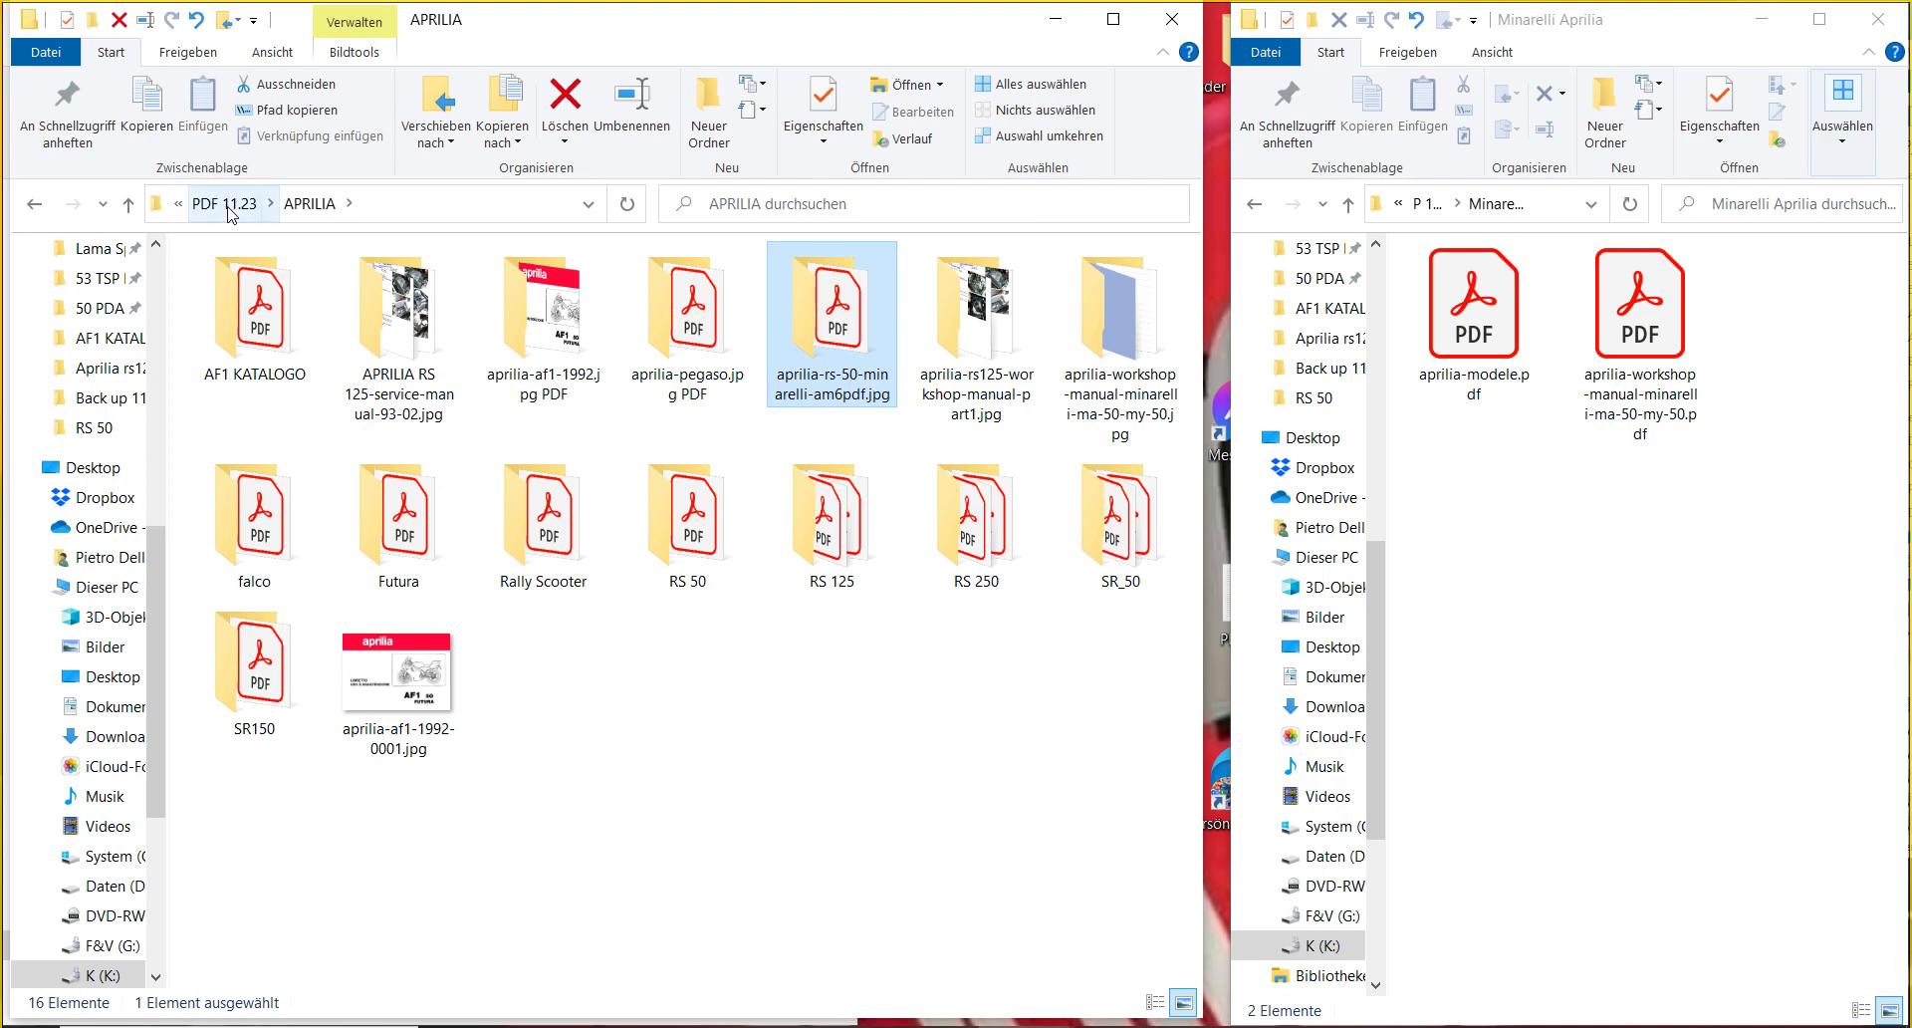
click(655, 130)
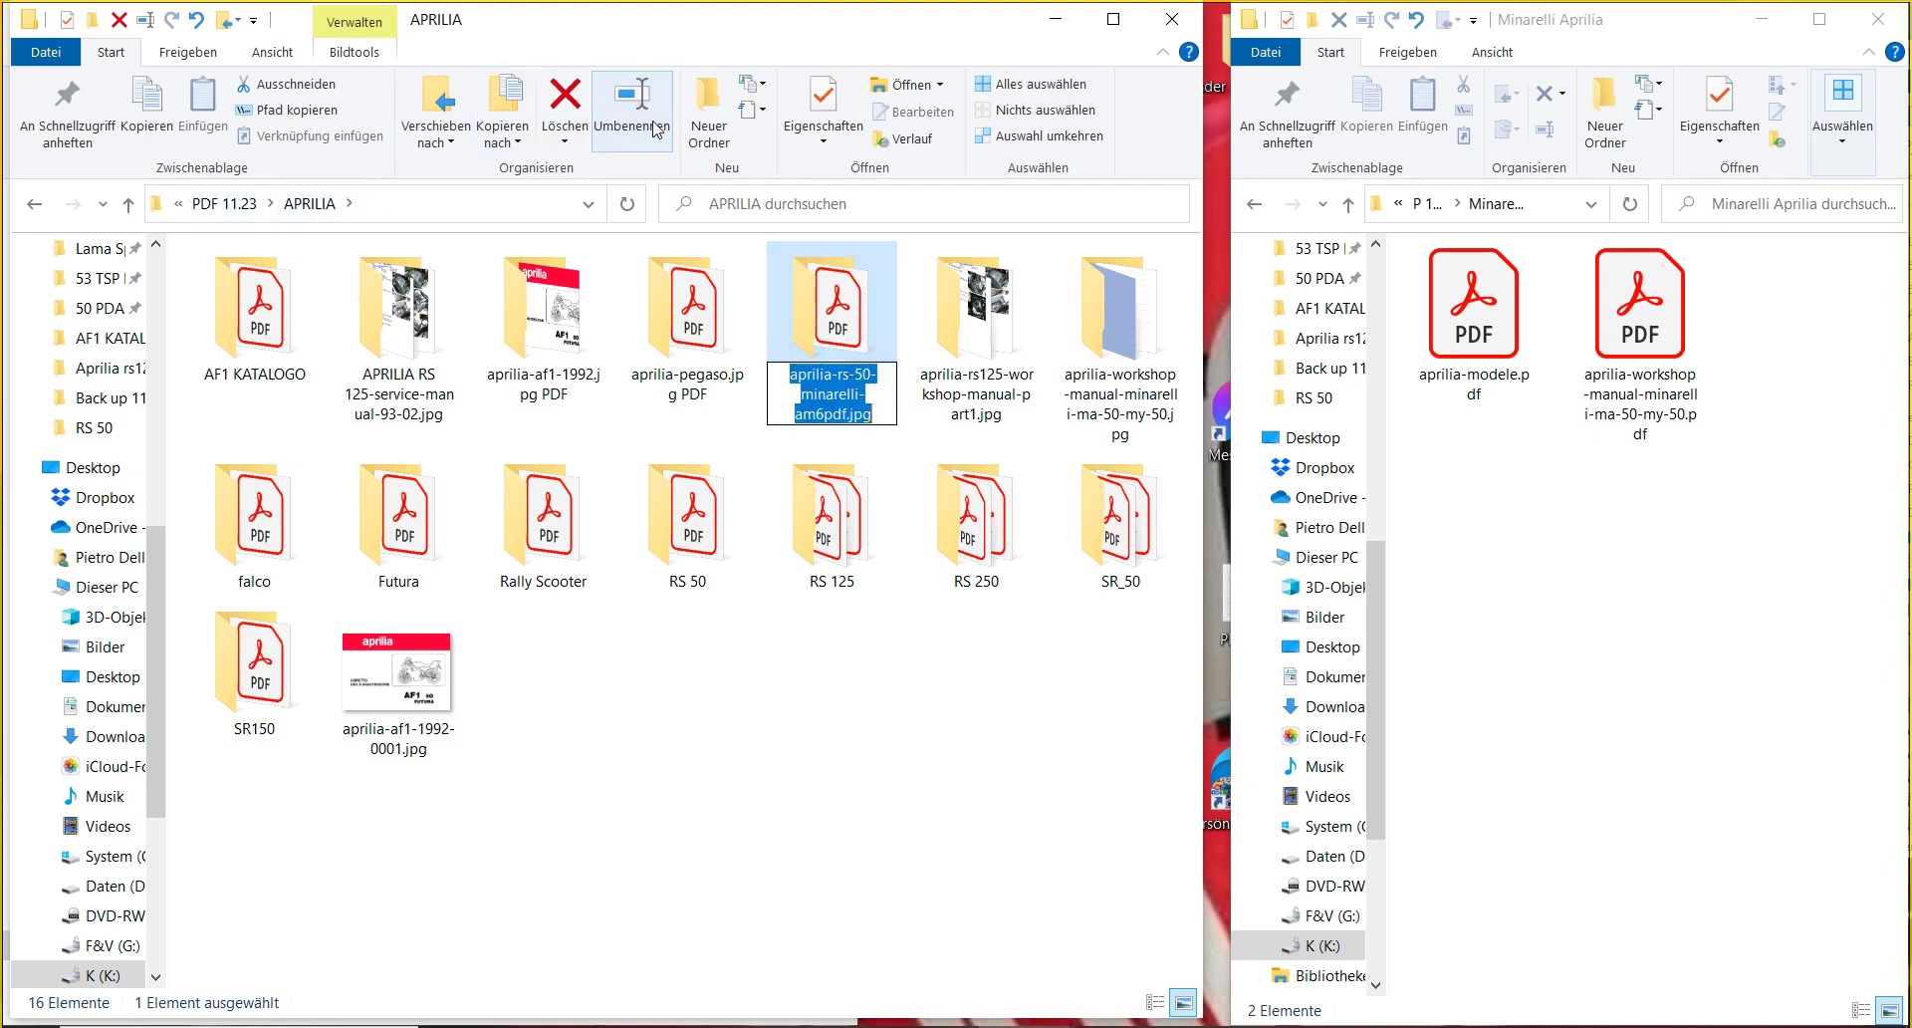
key(End)
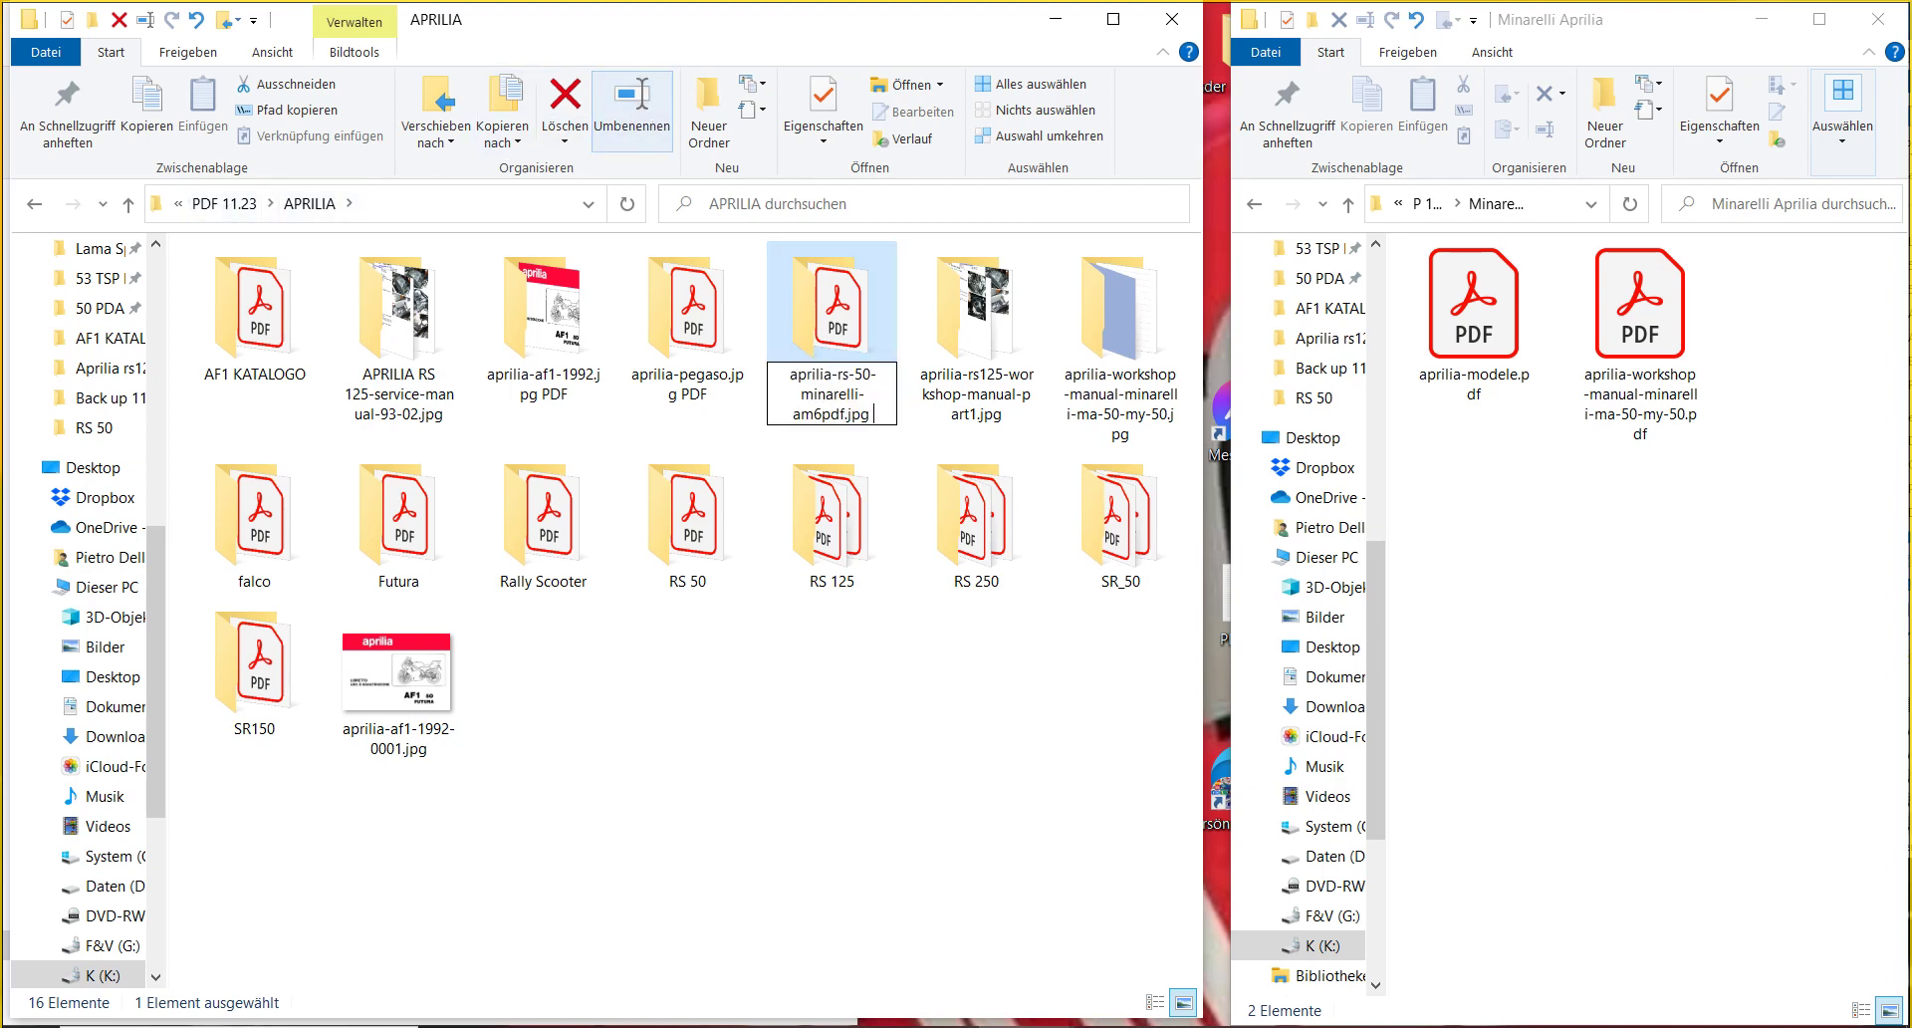
text(PDF)
key(Return)
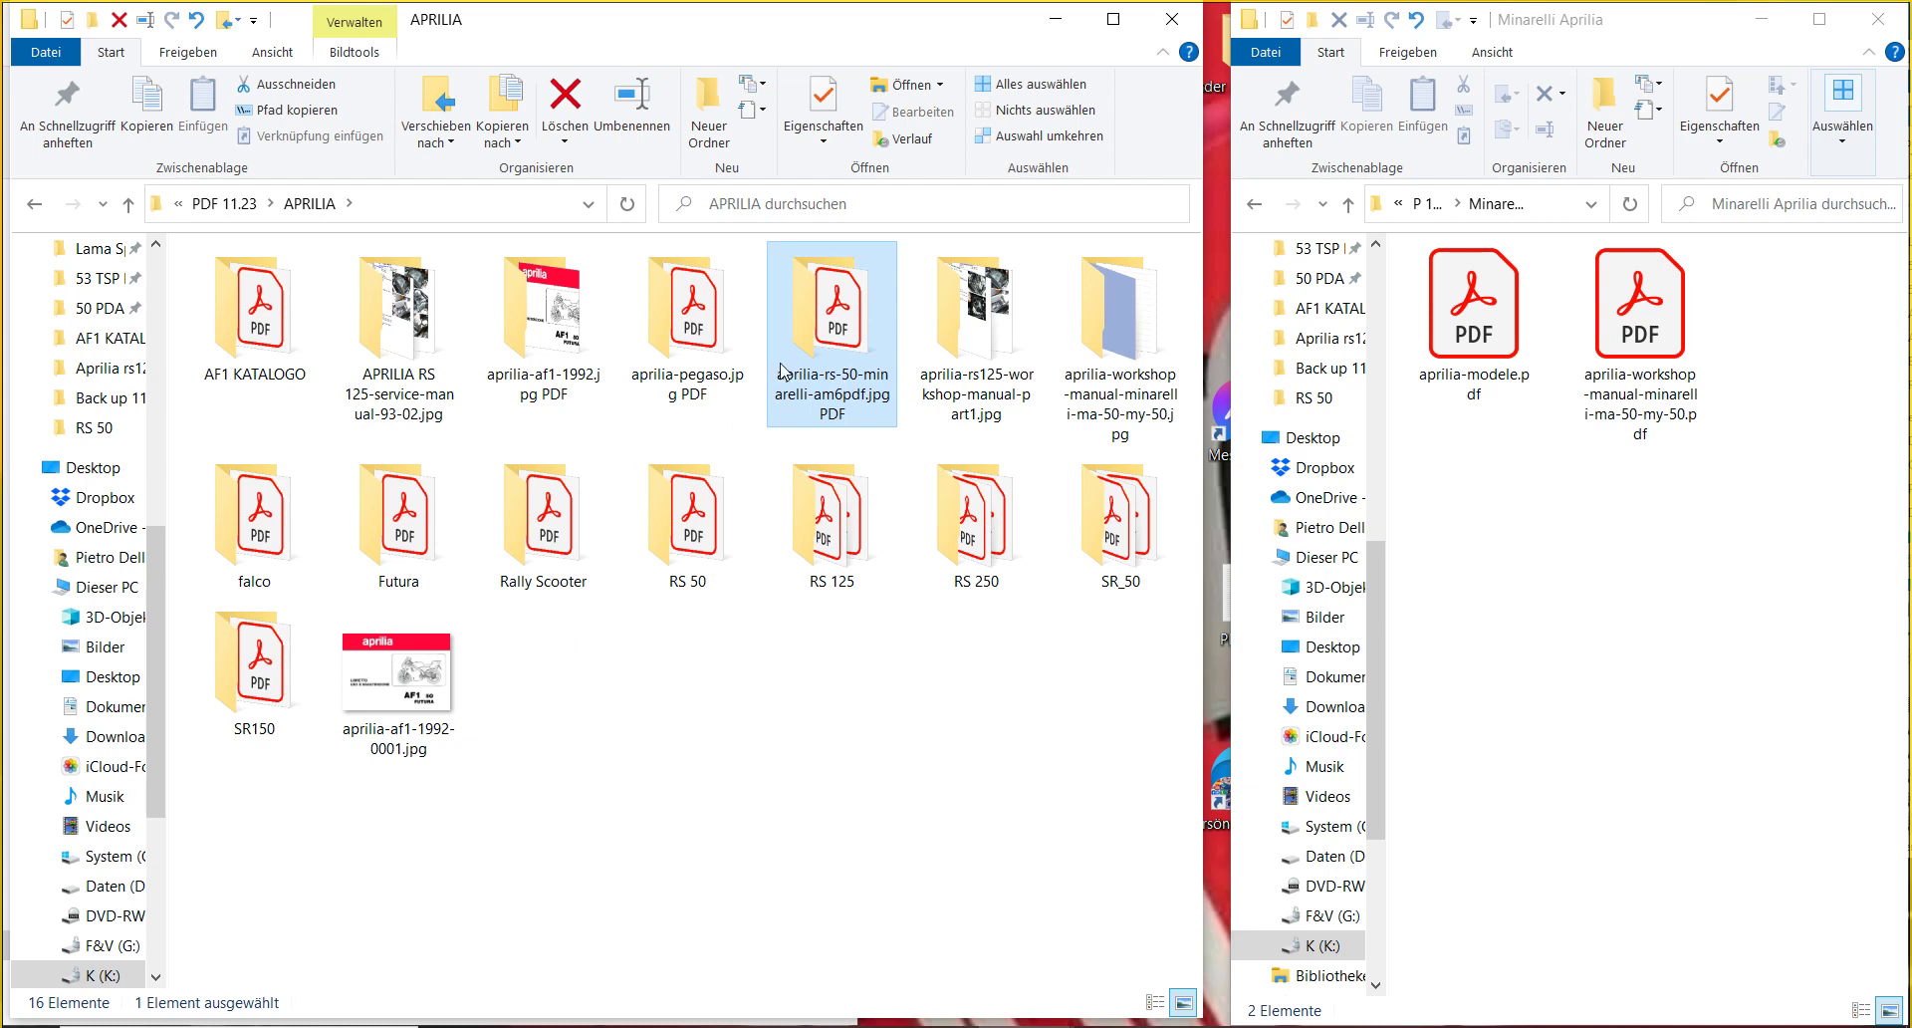
drag(808, 347, 1736, 697)
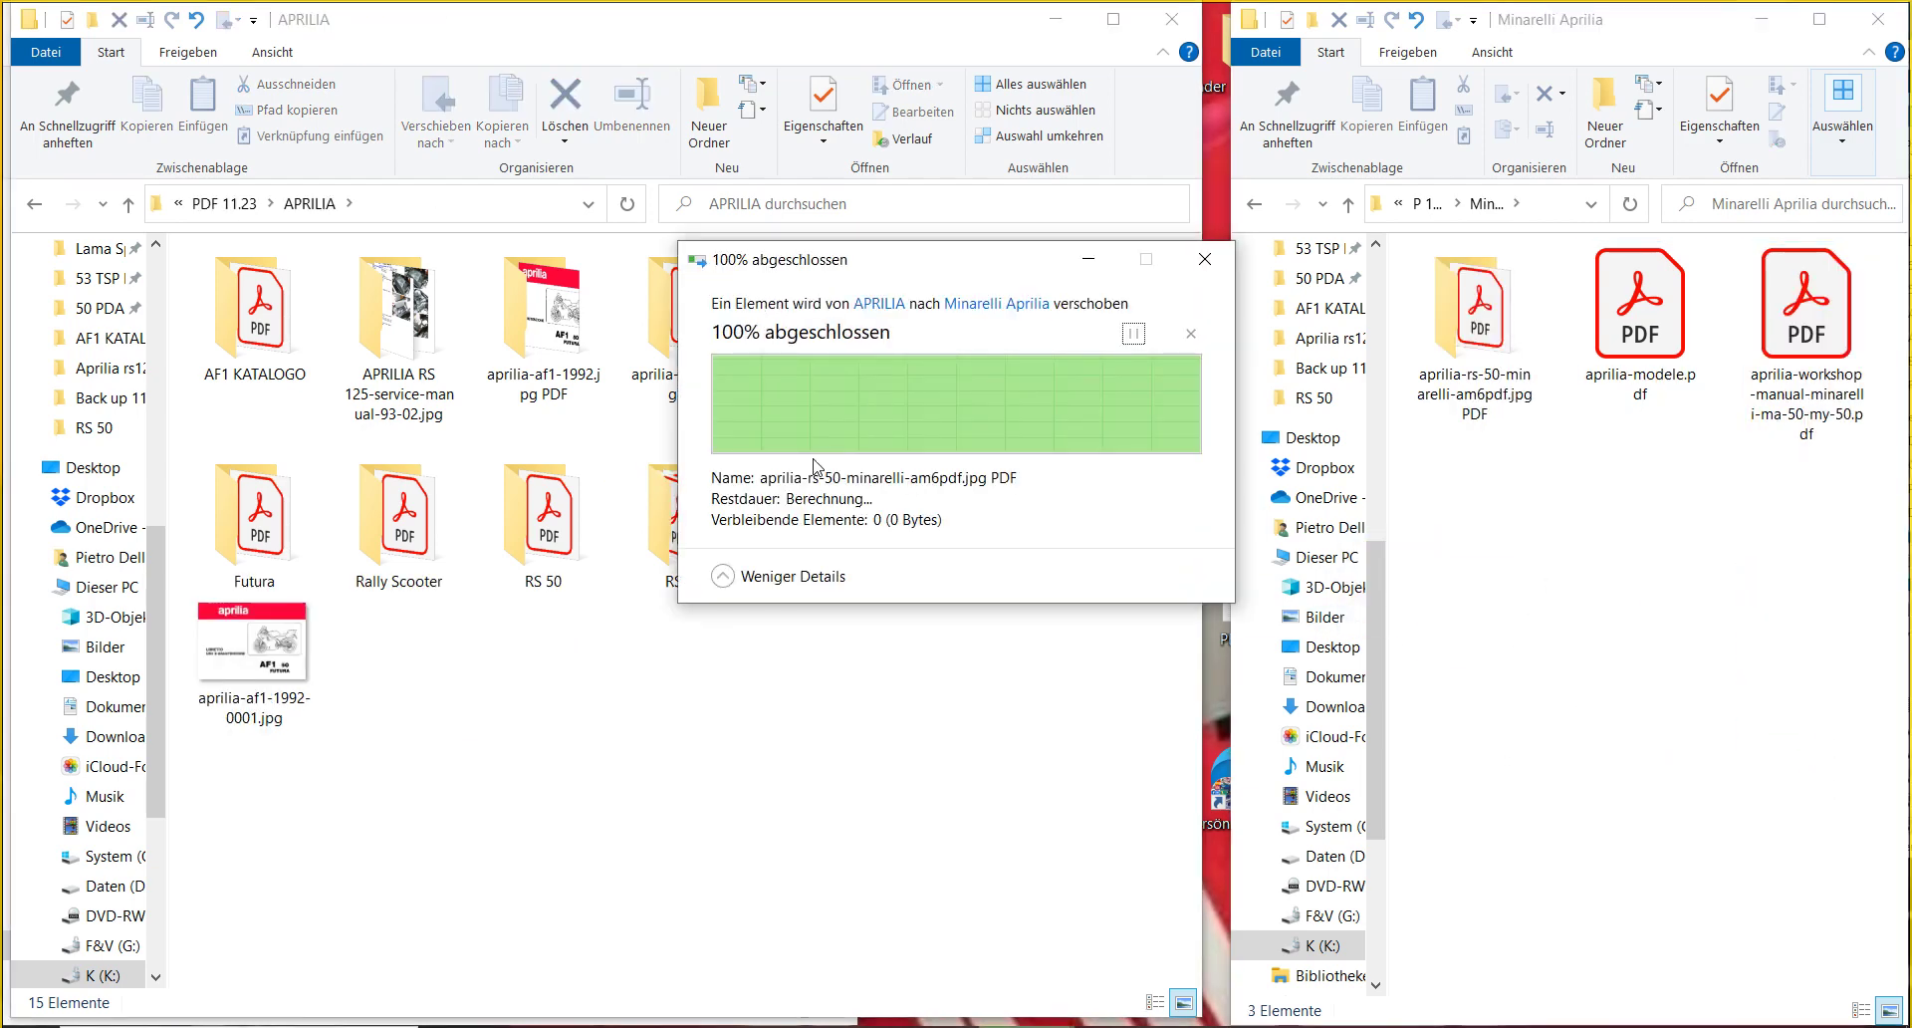
click(299, 334)
double_click(298, 335)
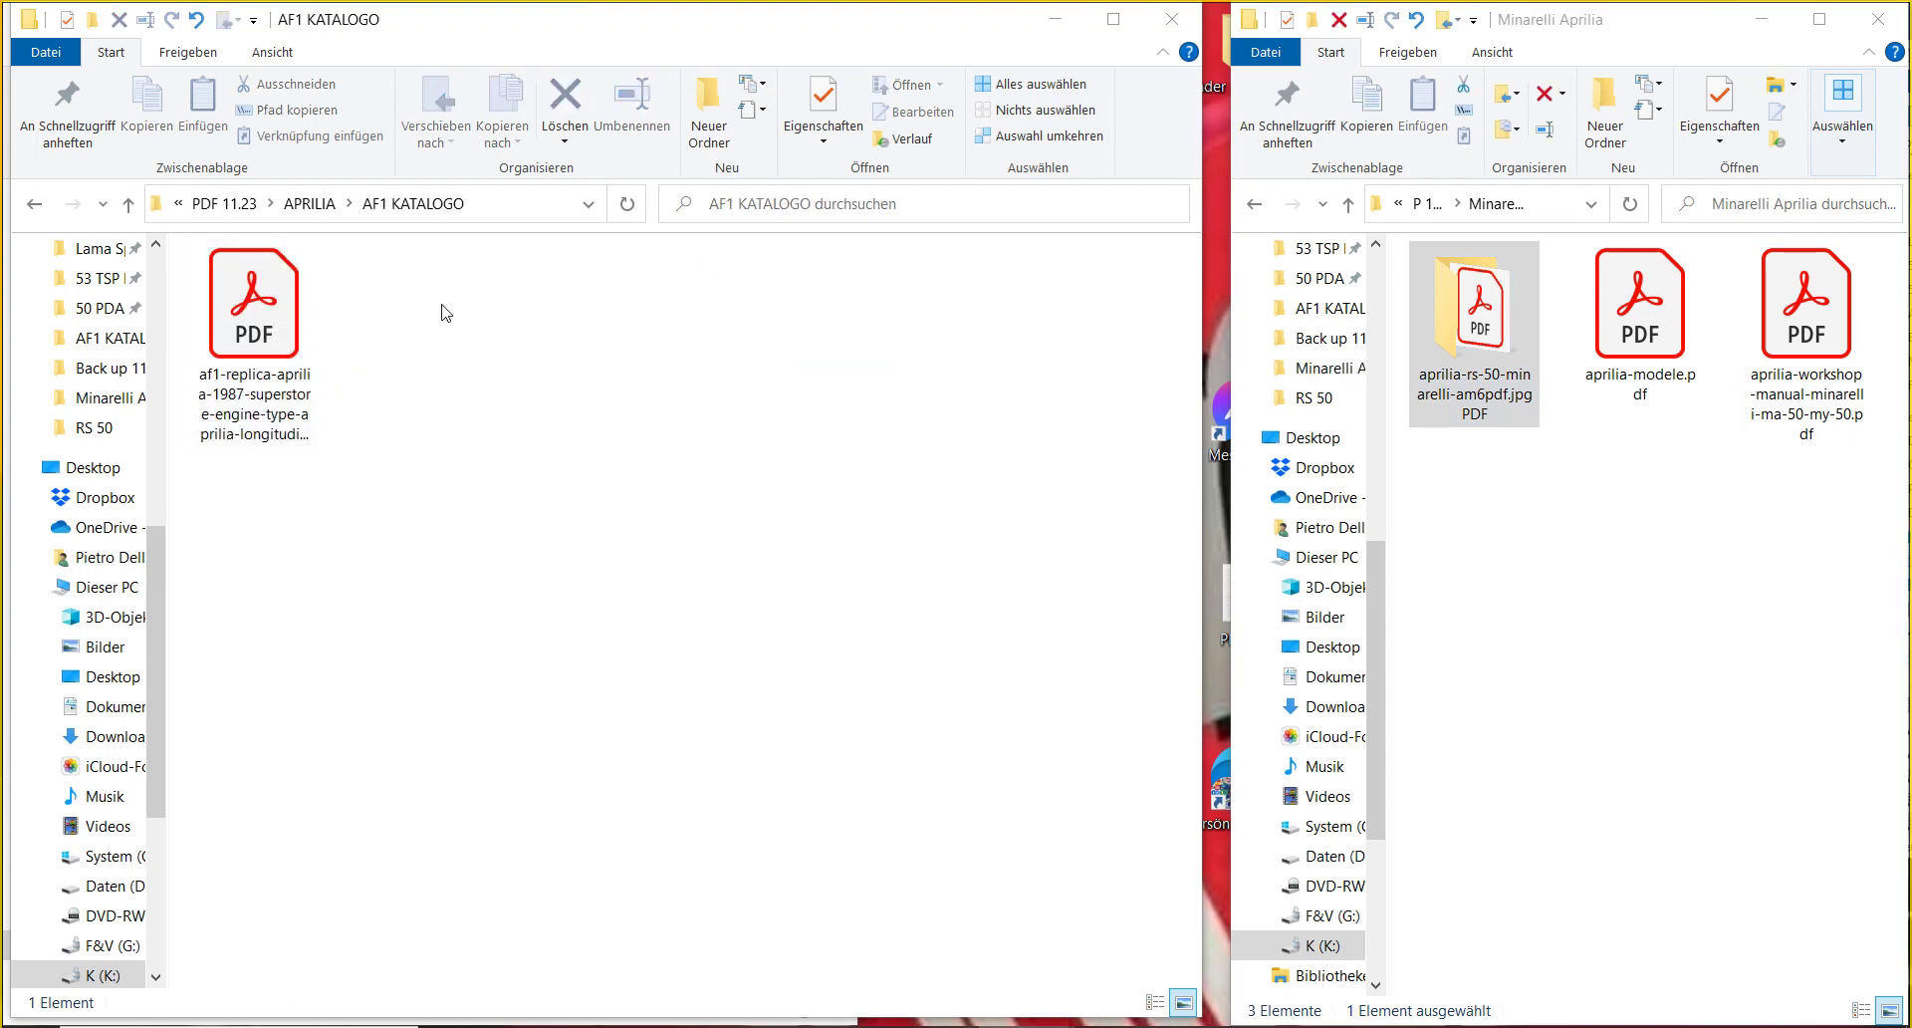
click(317, 204)
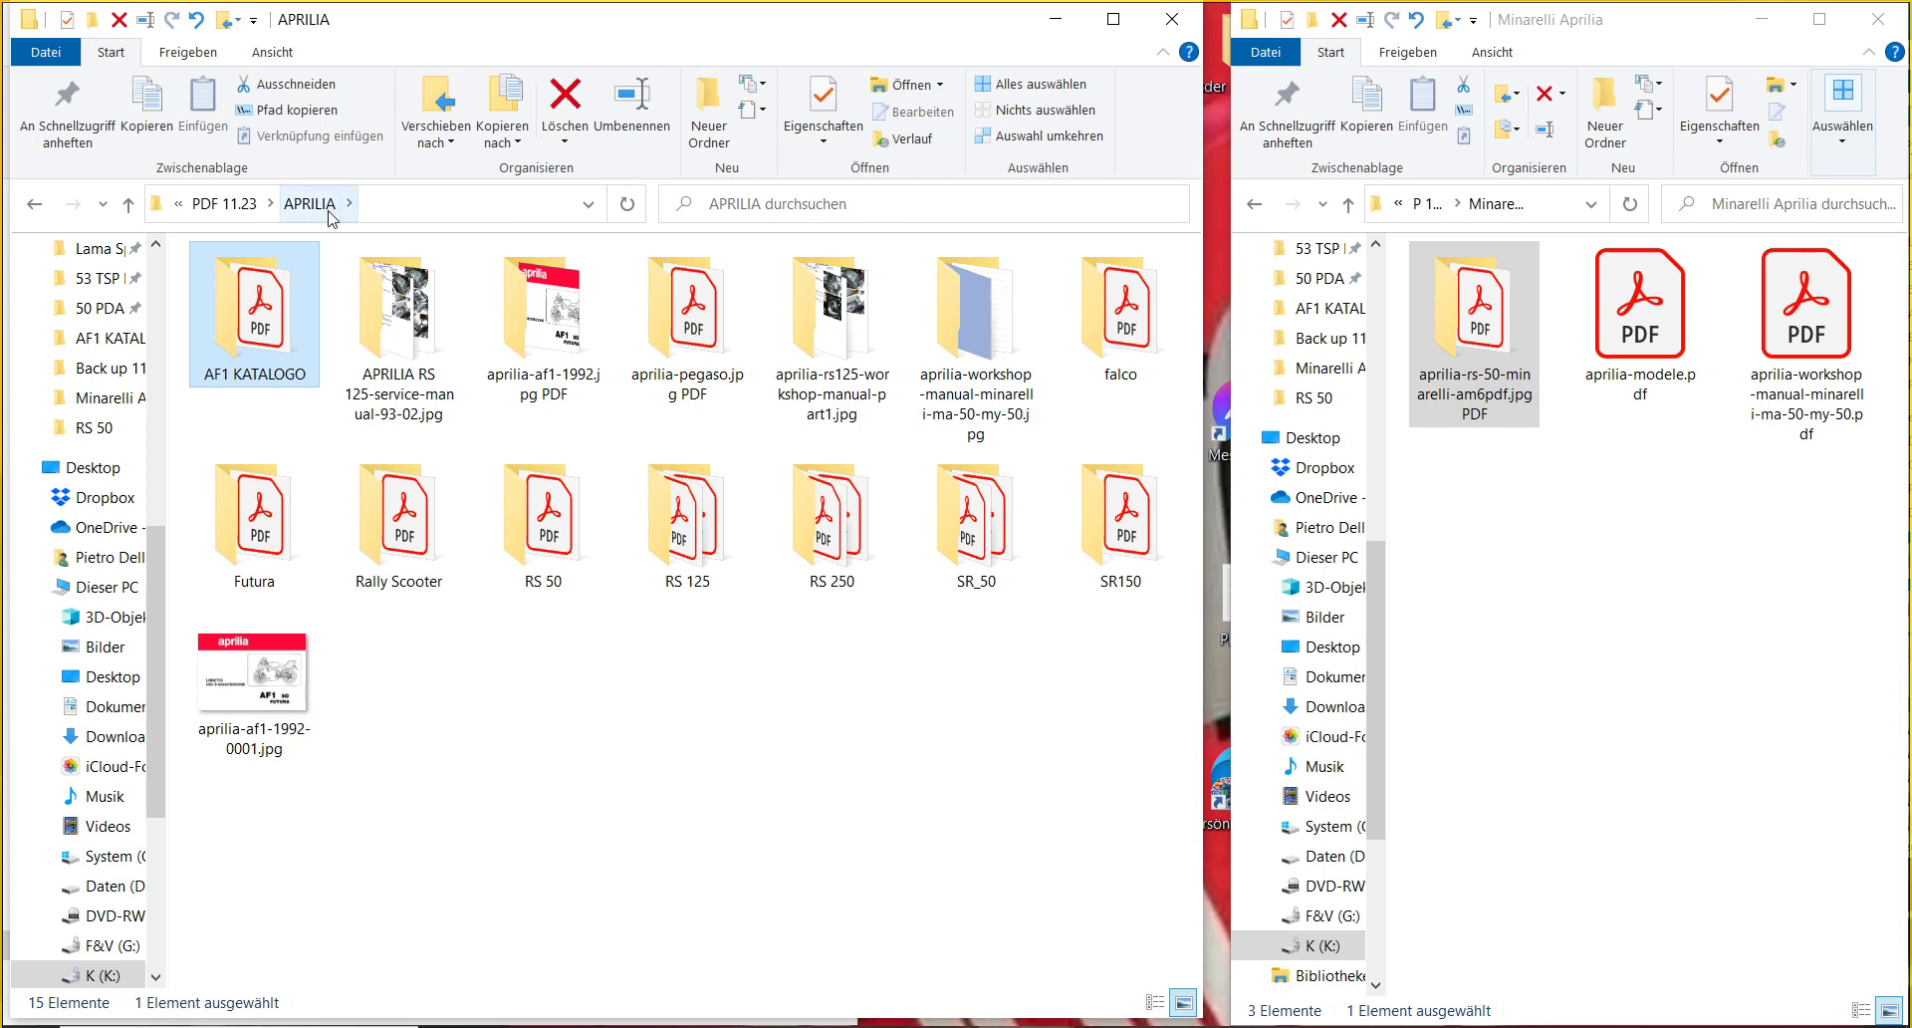
- Move the APRILIA RS 125-service-manual-93-02.jpg and aprilia-rs125-workshop-manual-part1.jpg folders into the RS 125 folder
click(385, 267)
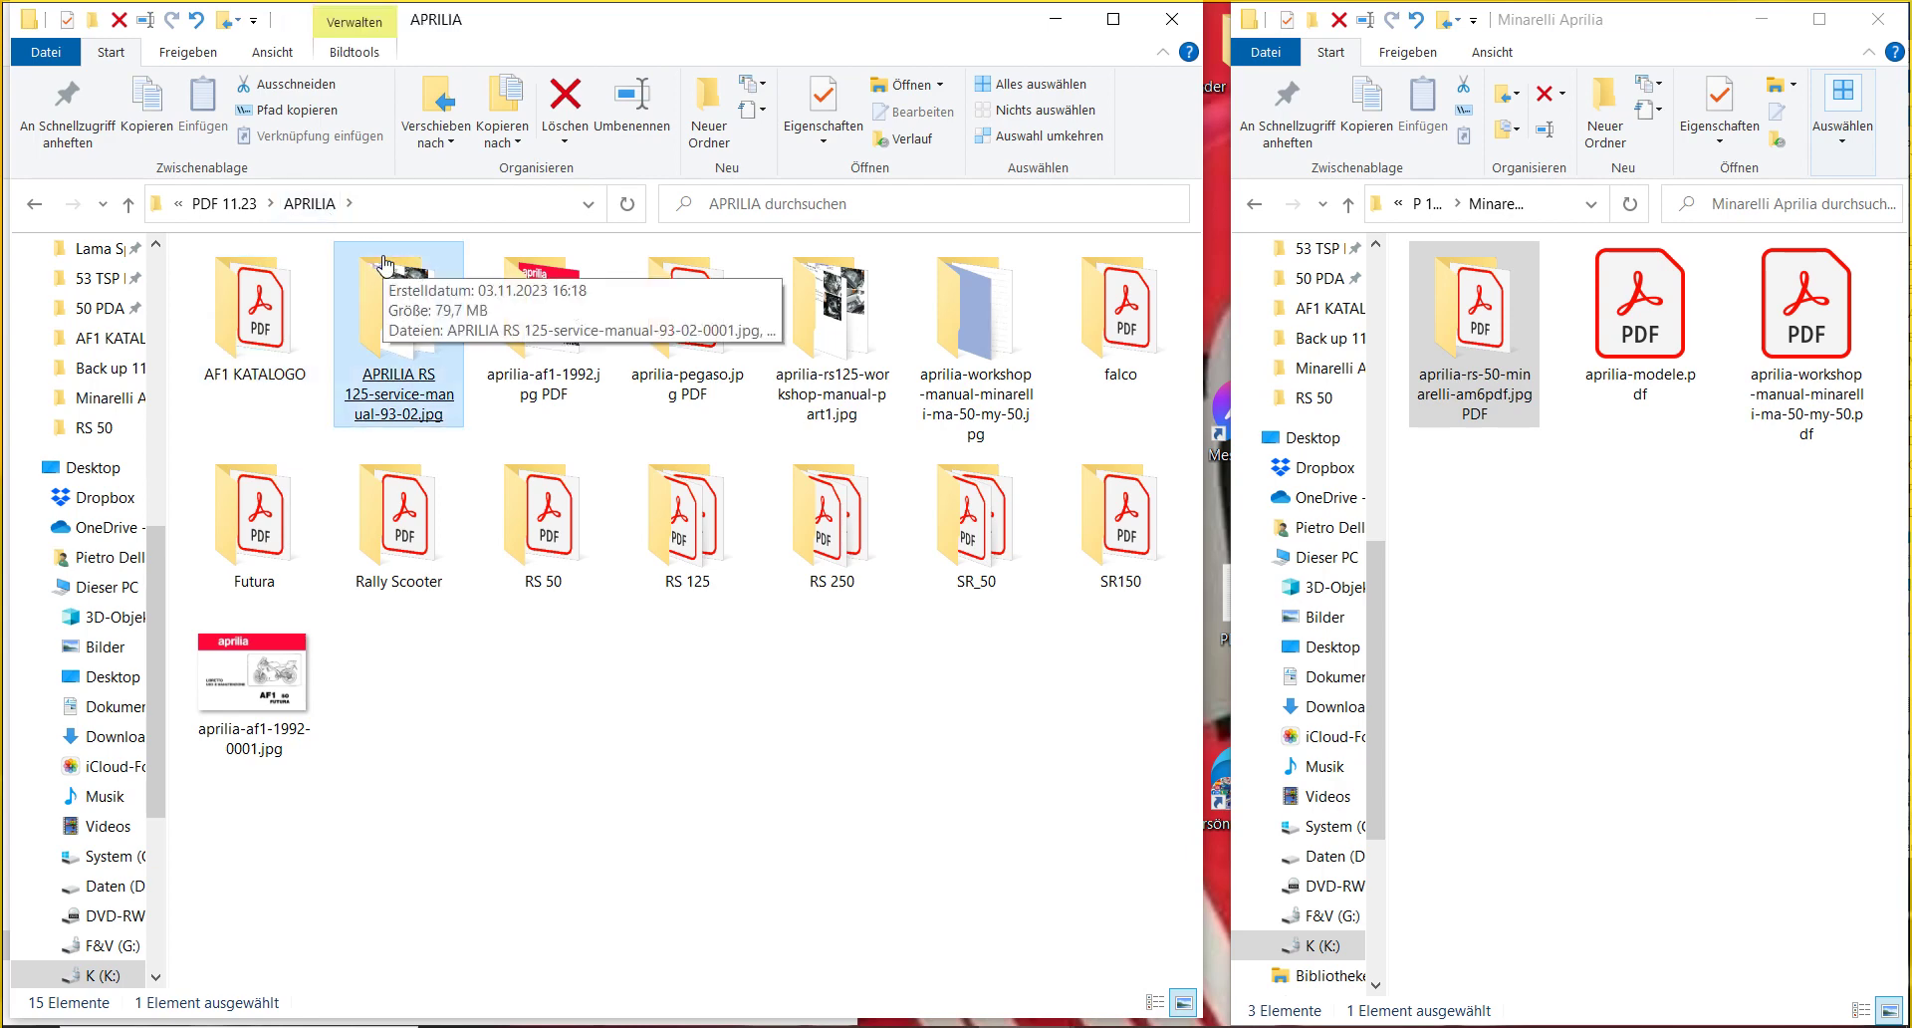
drag(390, 331, 674, 548)
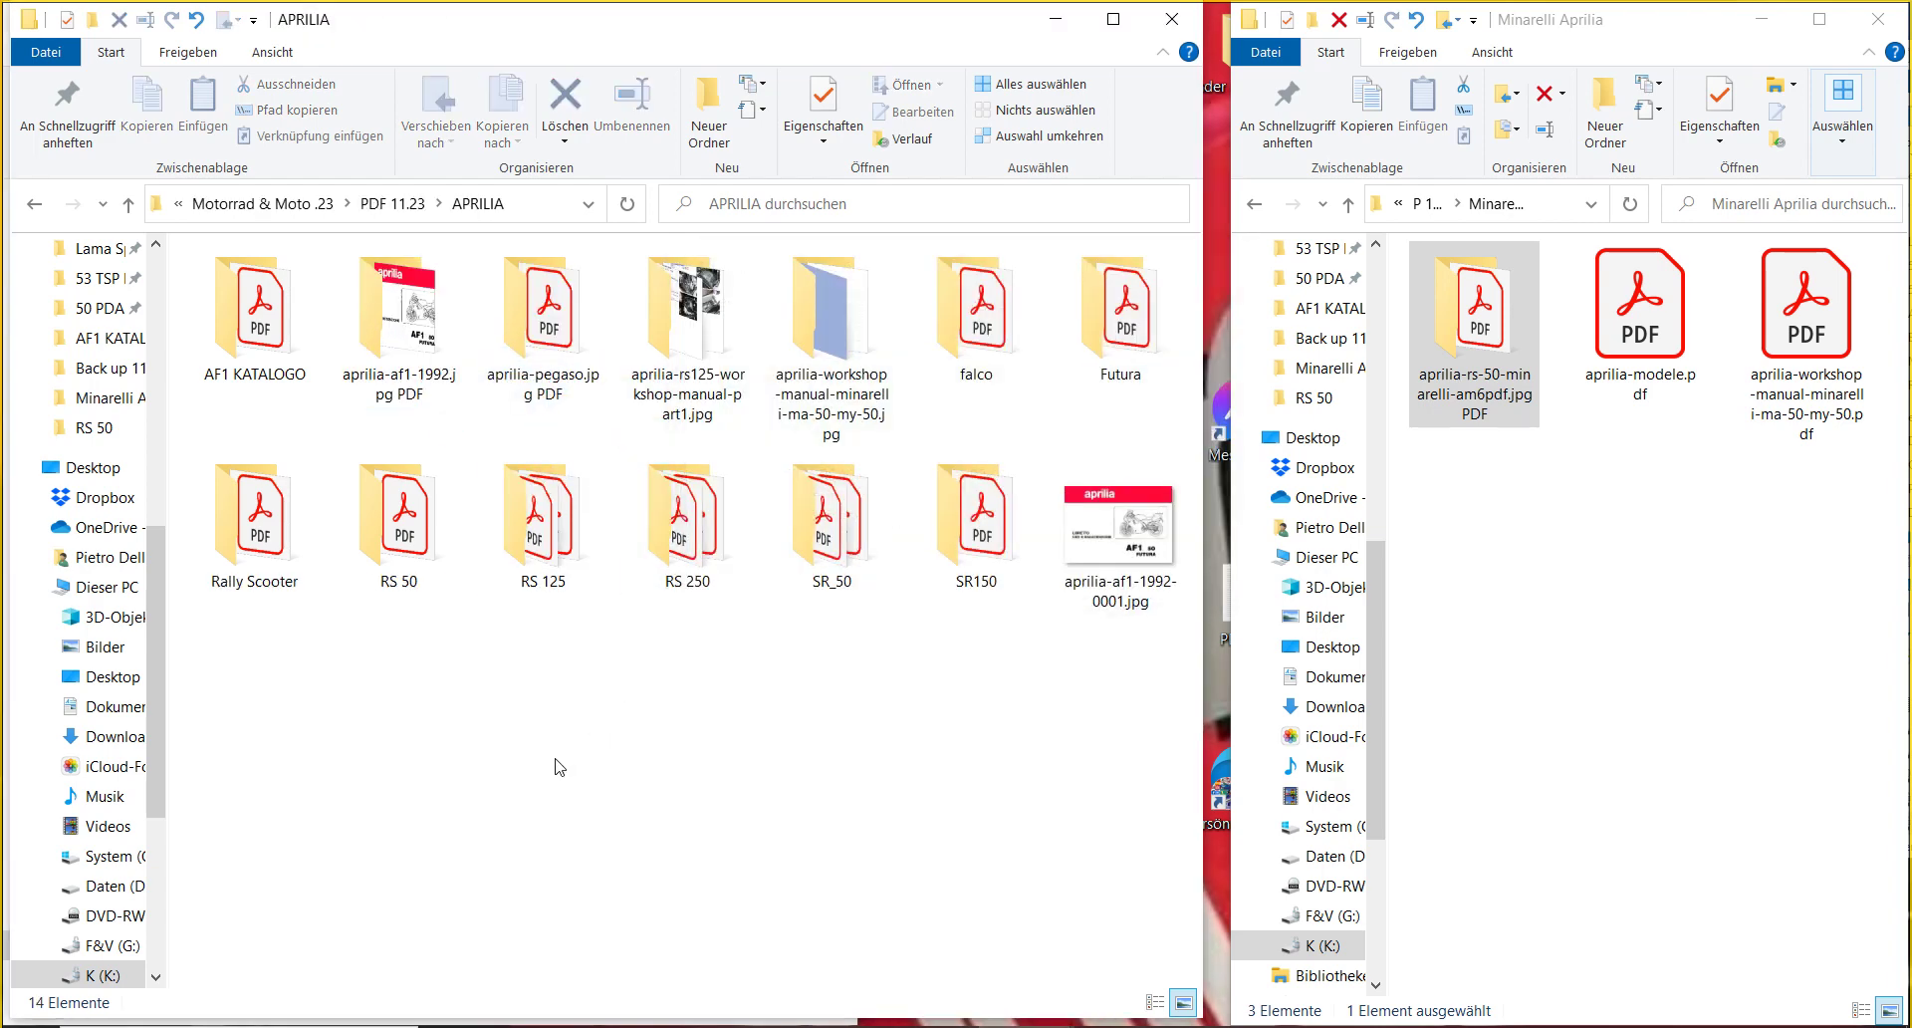
drag(687, 318, 558, 554)
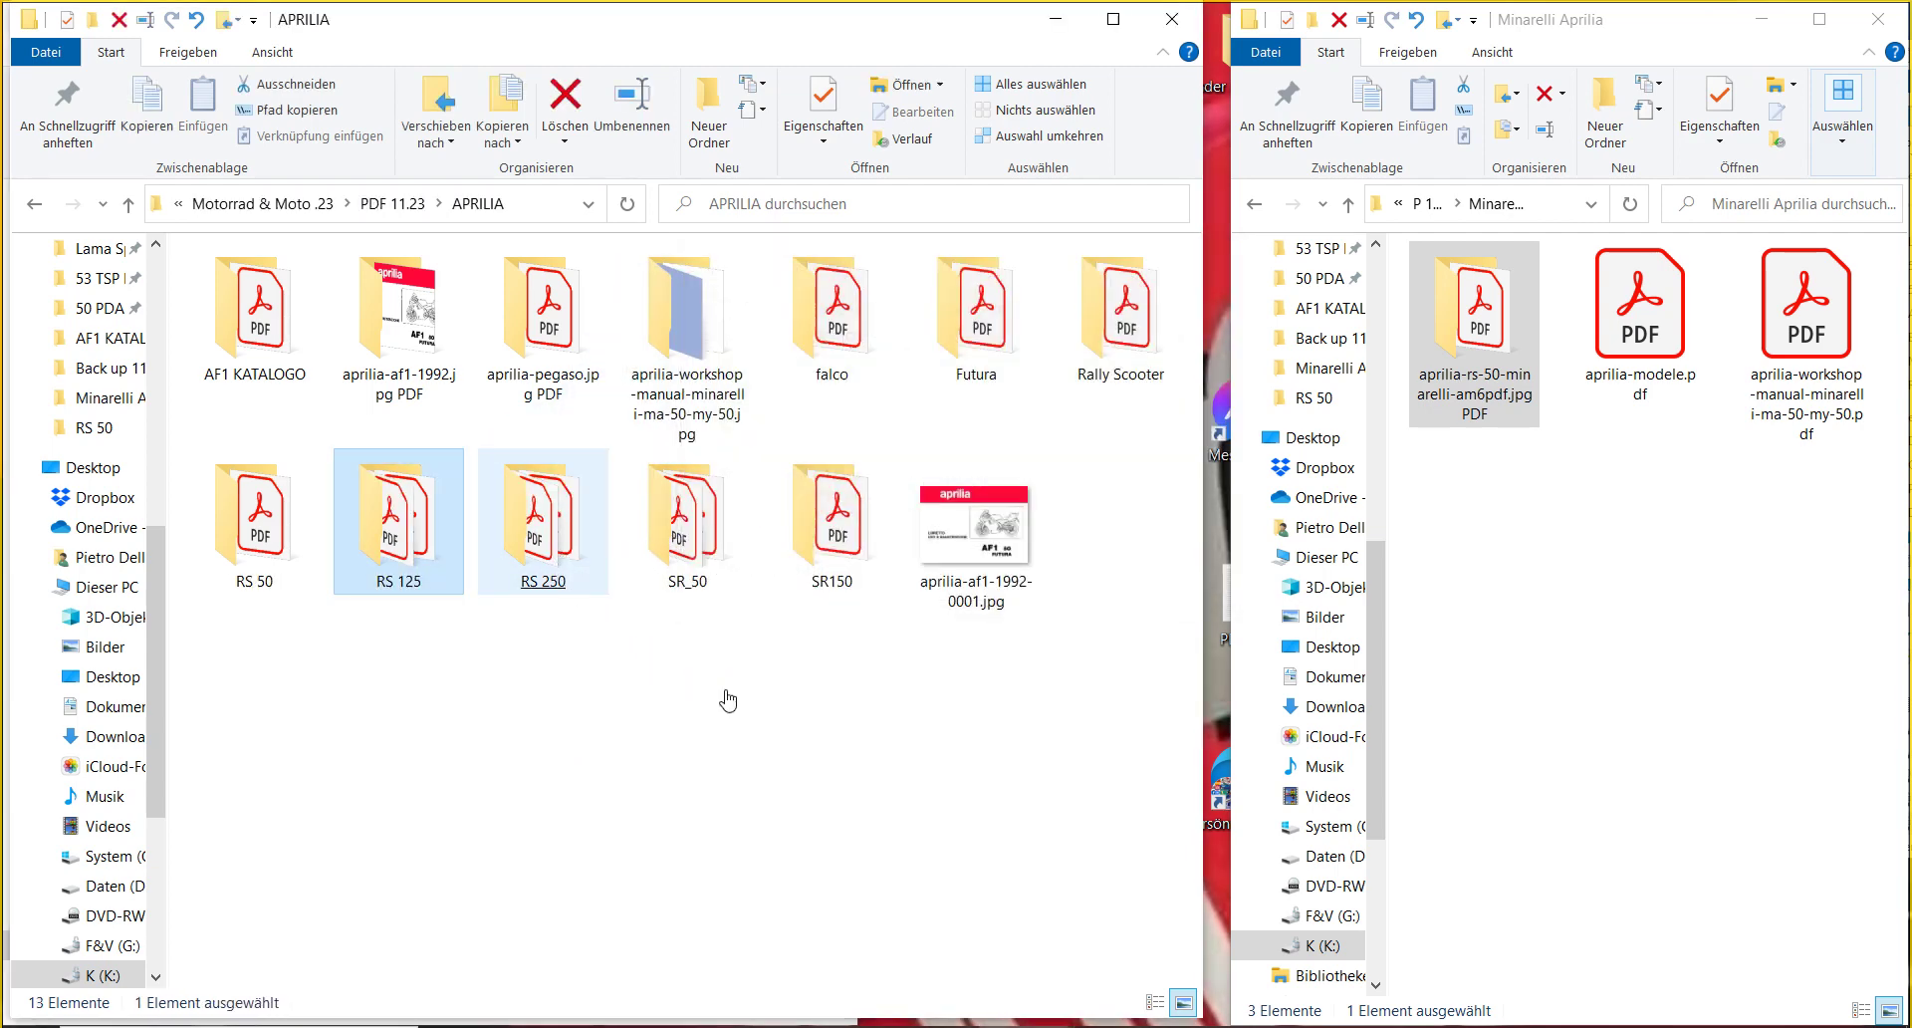
- Open the aprilia-workshop-manual-minarelli-ma-50-my-50.jpg scan folder and the PDF of the same manual in Minarelli Aprilia
double_click(707, 398)
click(735, 474)
click(1821, 359)
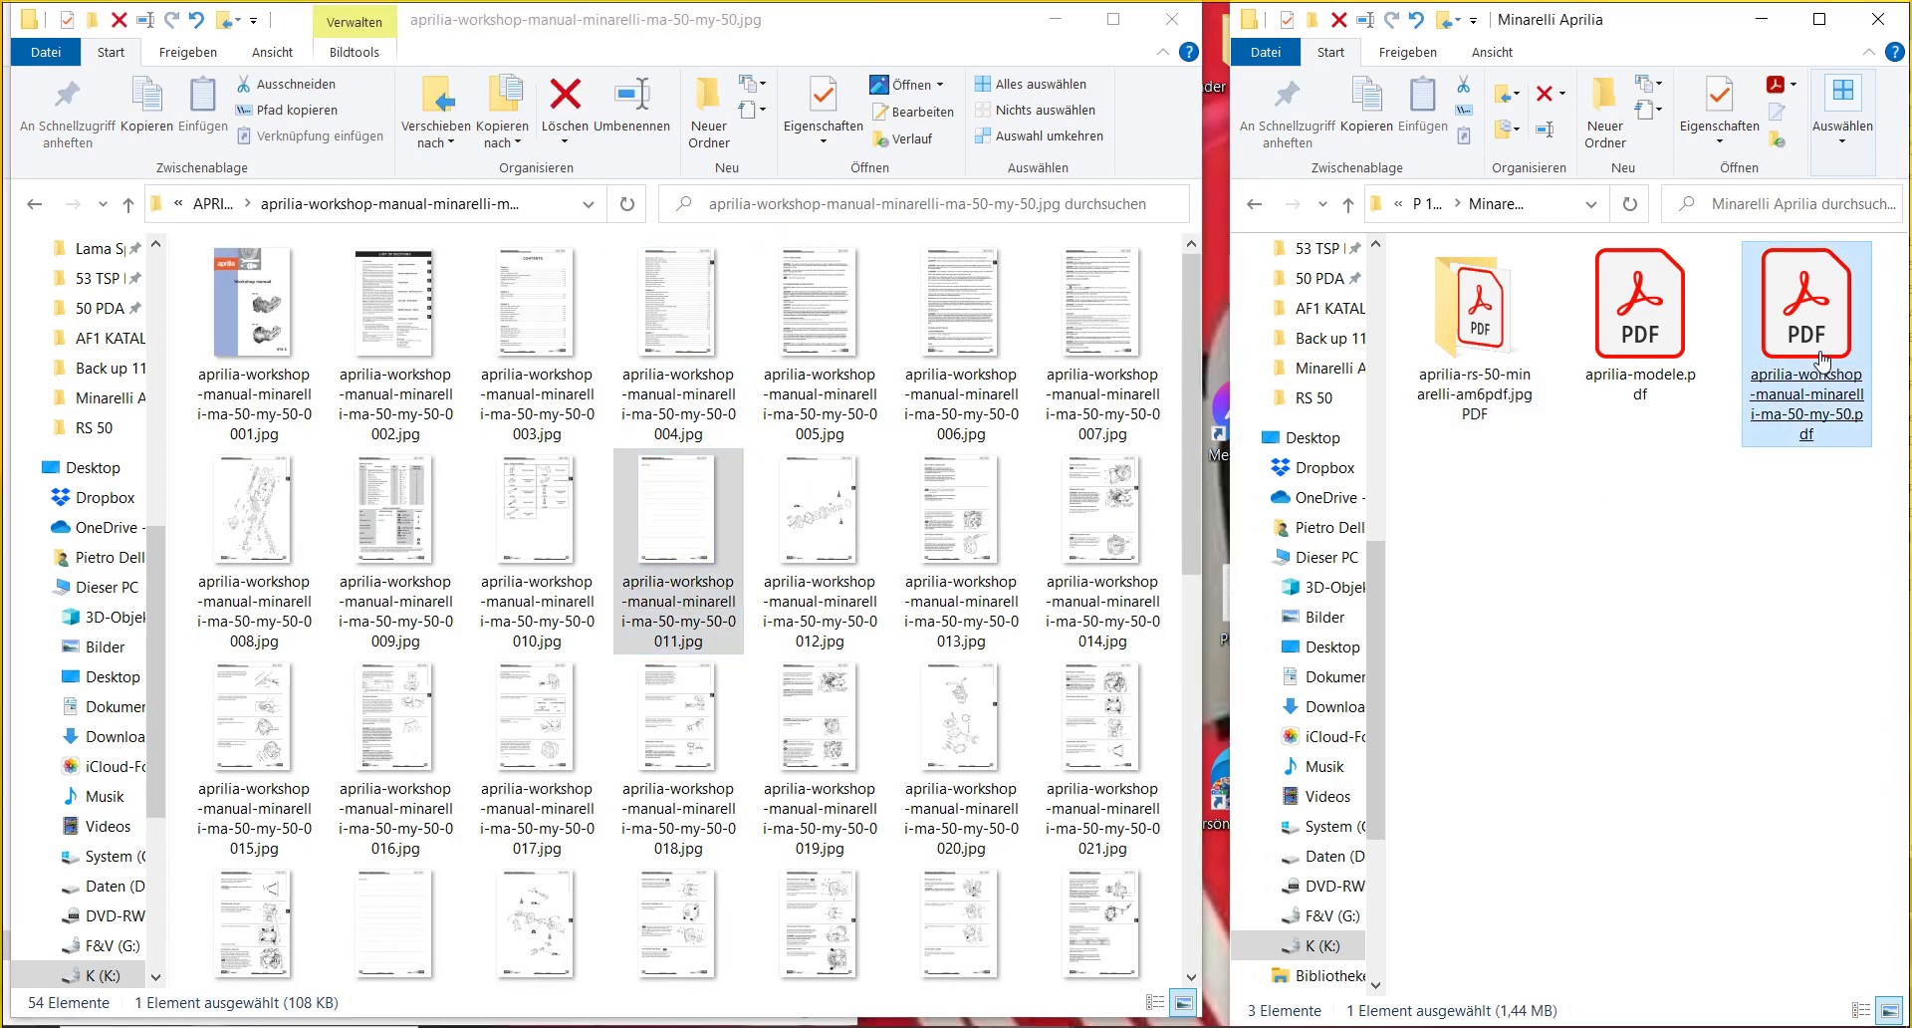
double_click(1820, 359)
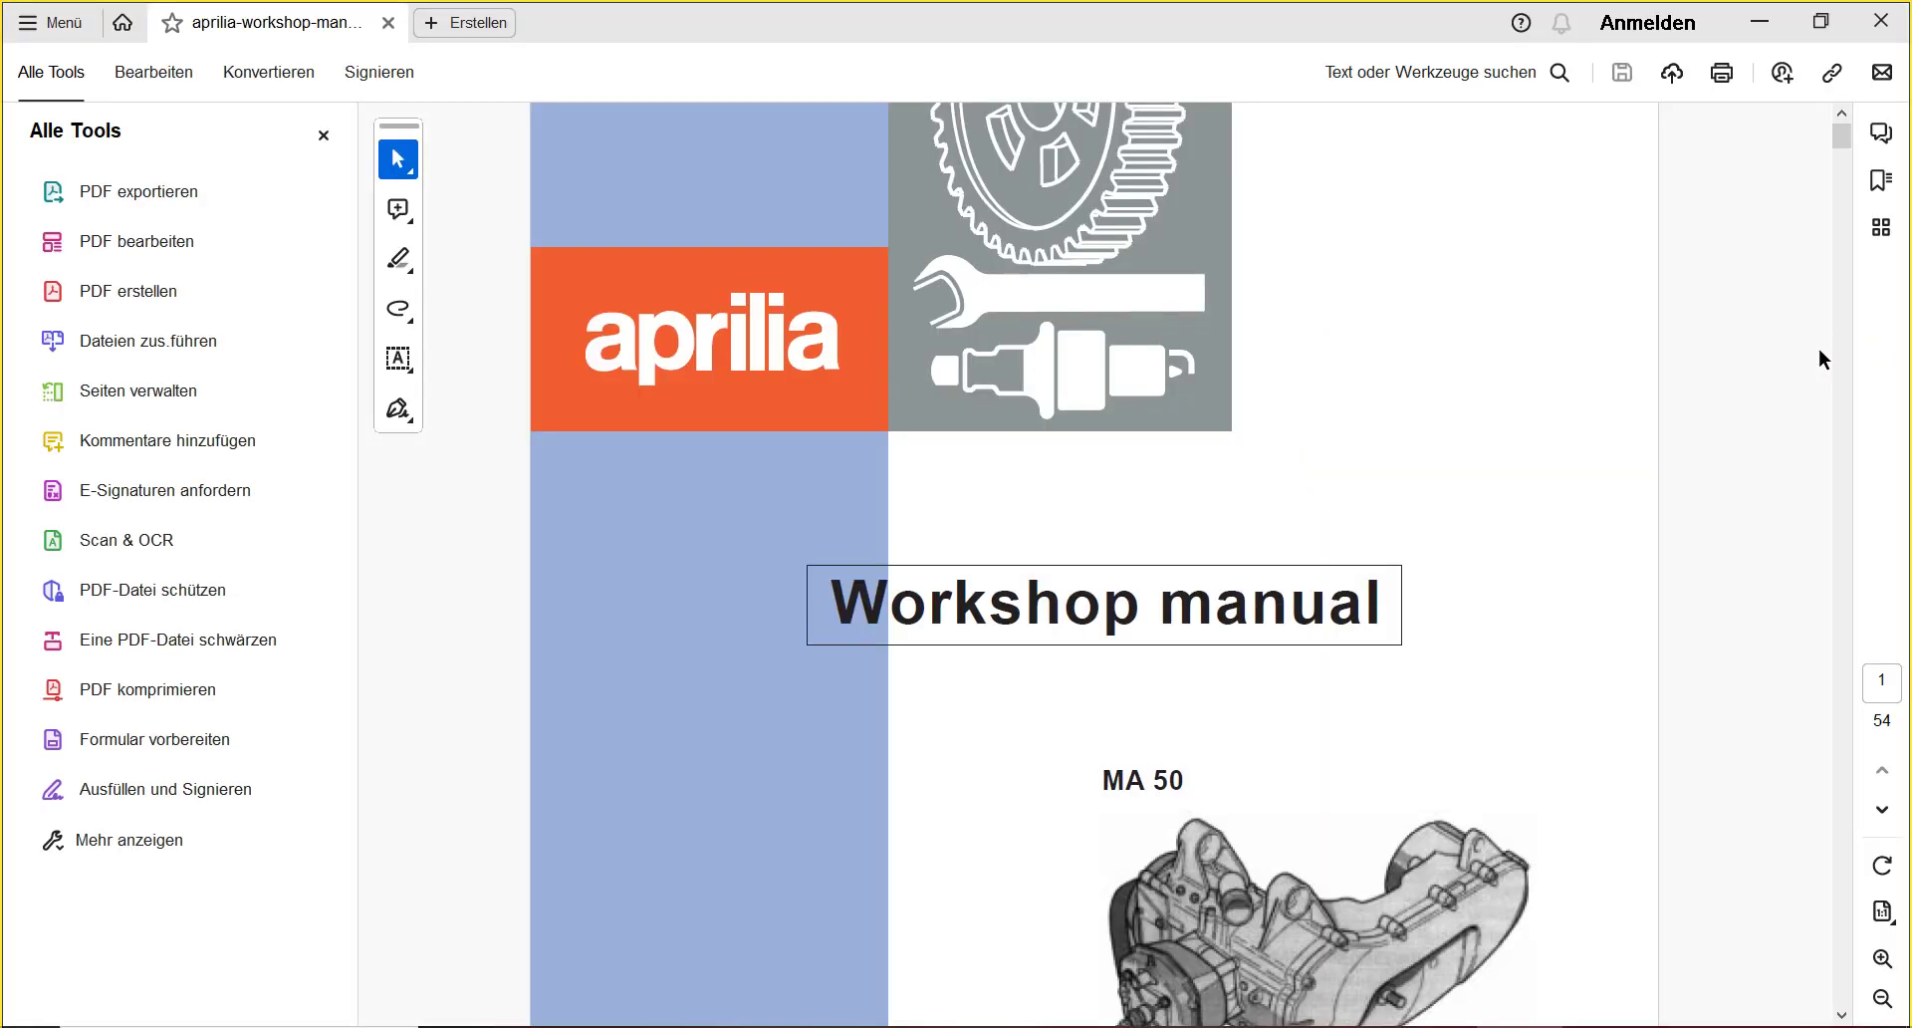
- Close the Minarelli workshop manual PDF and create a folder named R in the aprilia-workshop-manual-minarelli-ma-50-my-50.jpg folder
click(1878, 30)
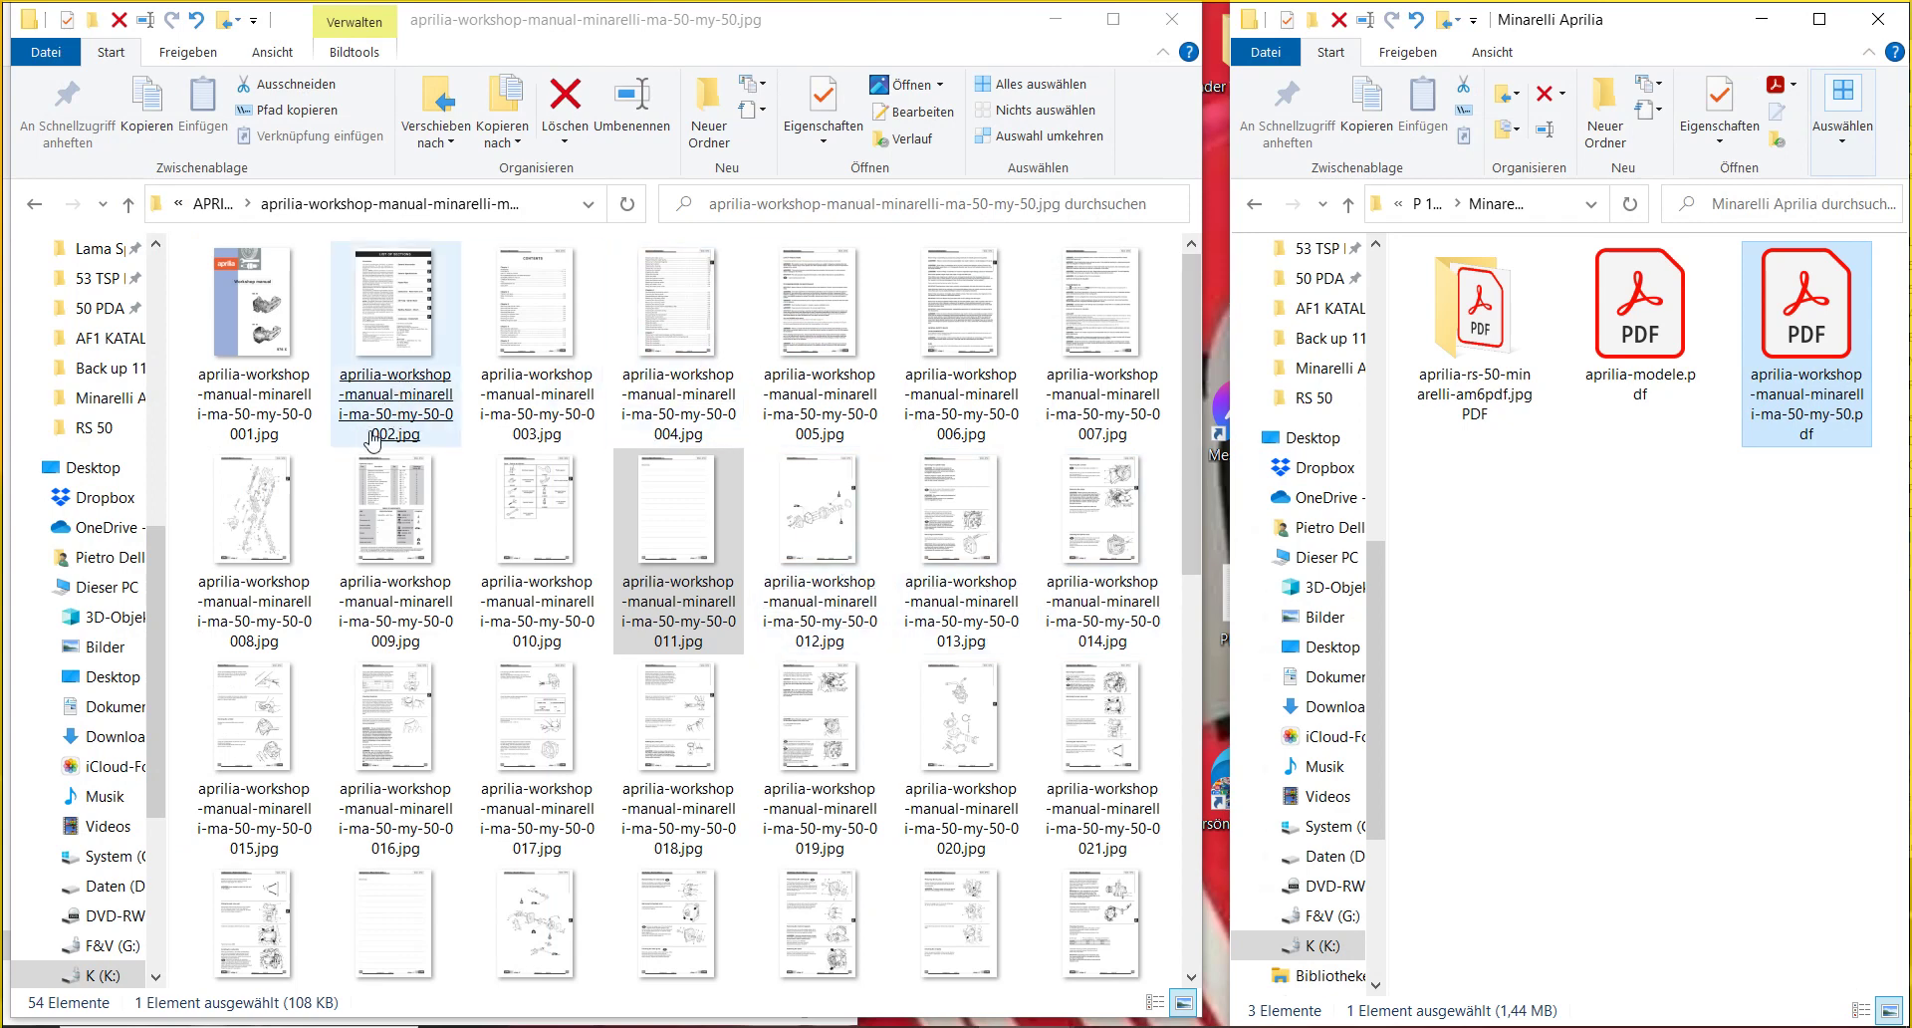
click(1015, 88)
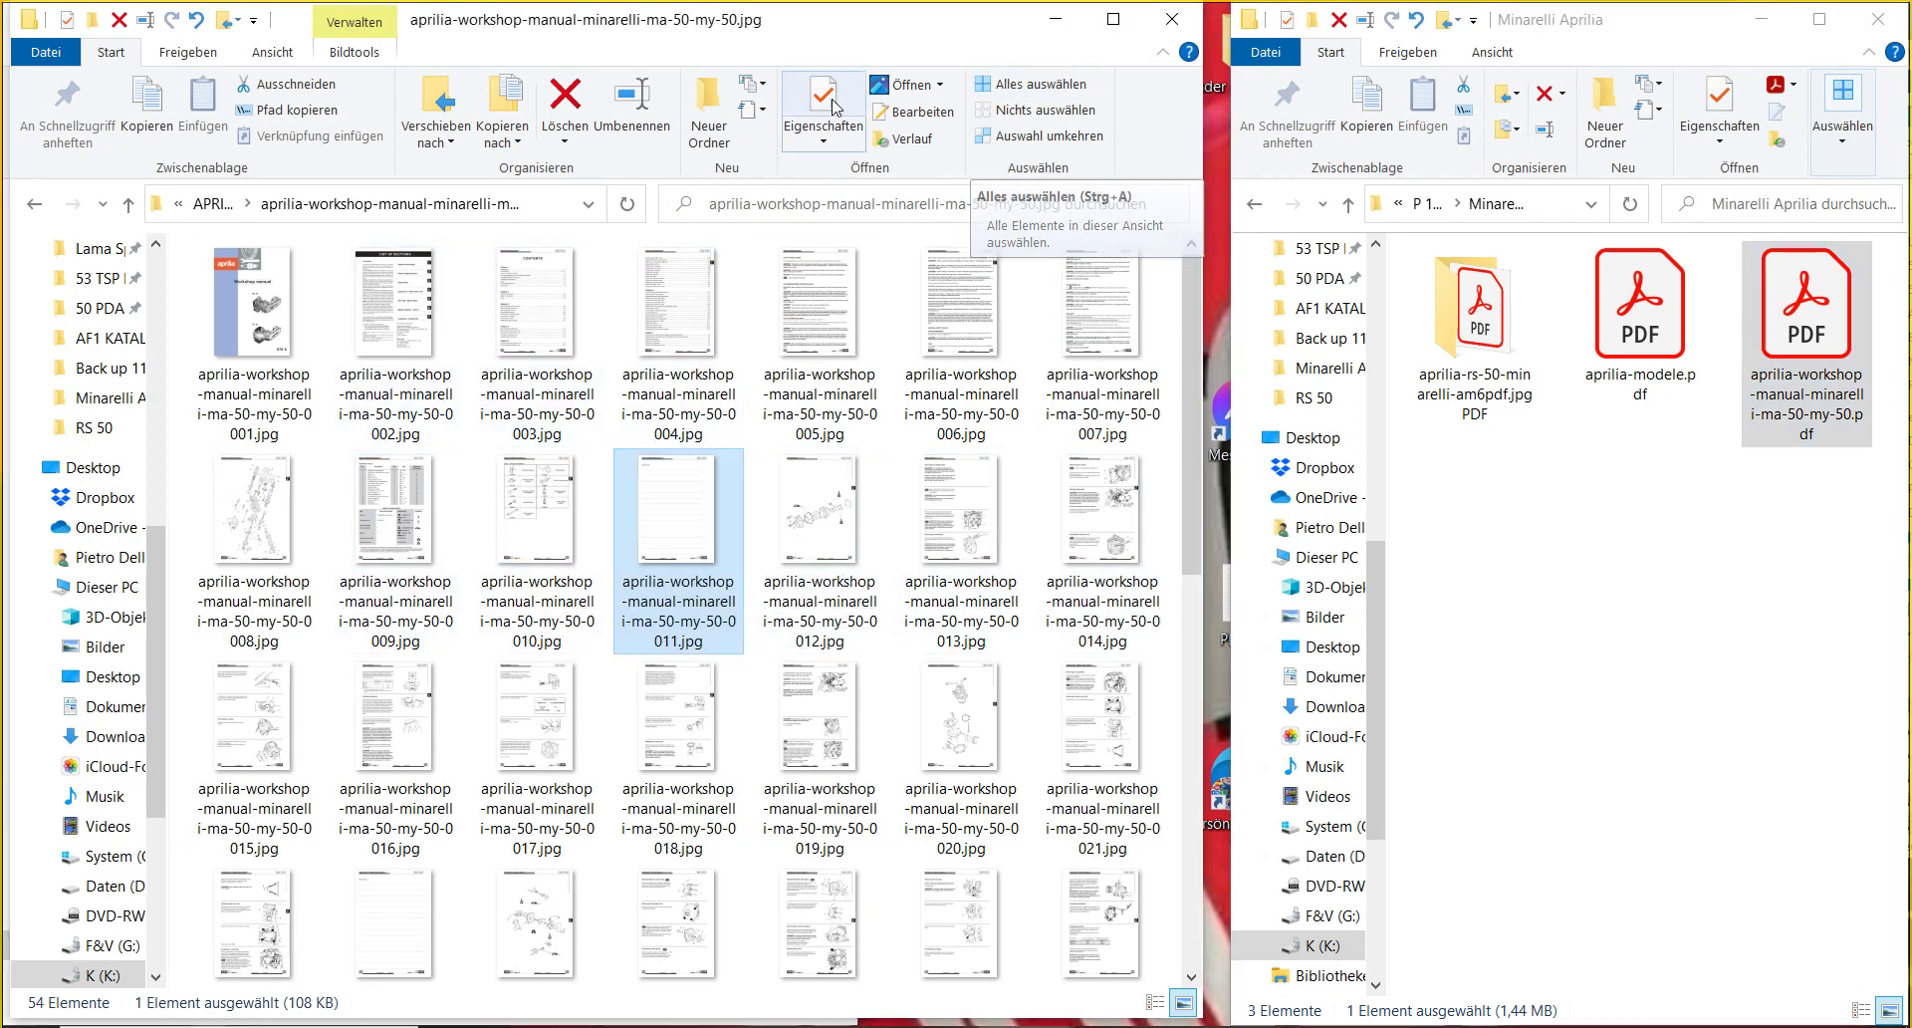
click(713, 101)
text(R)
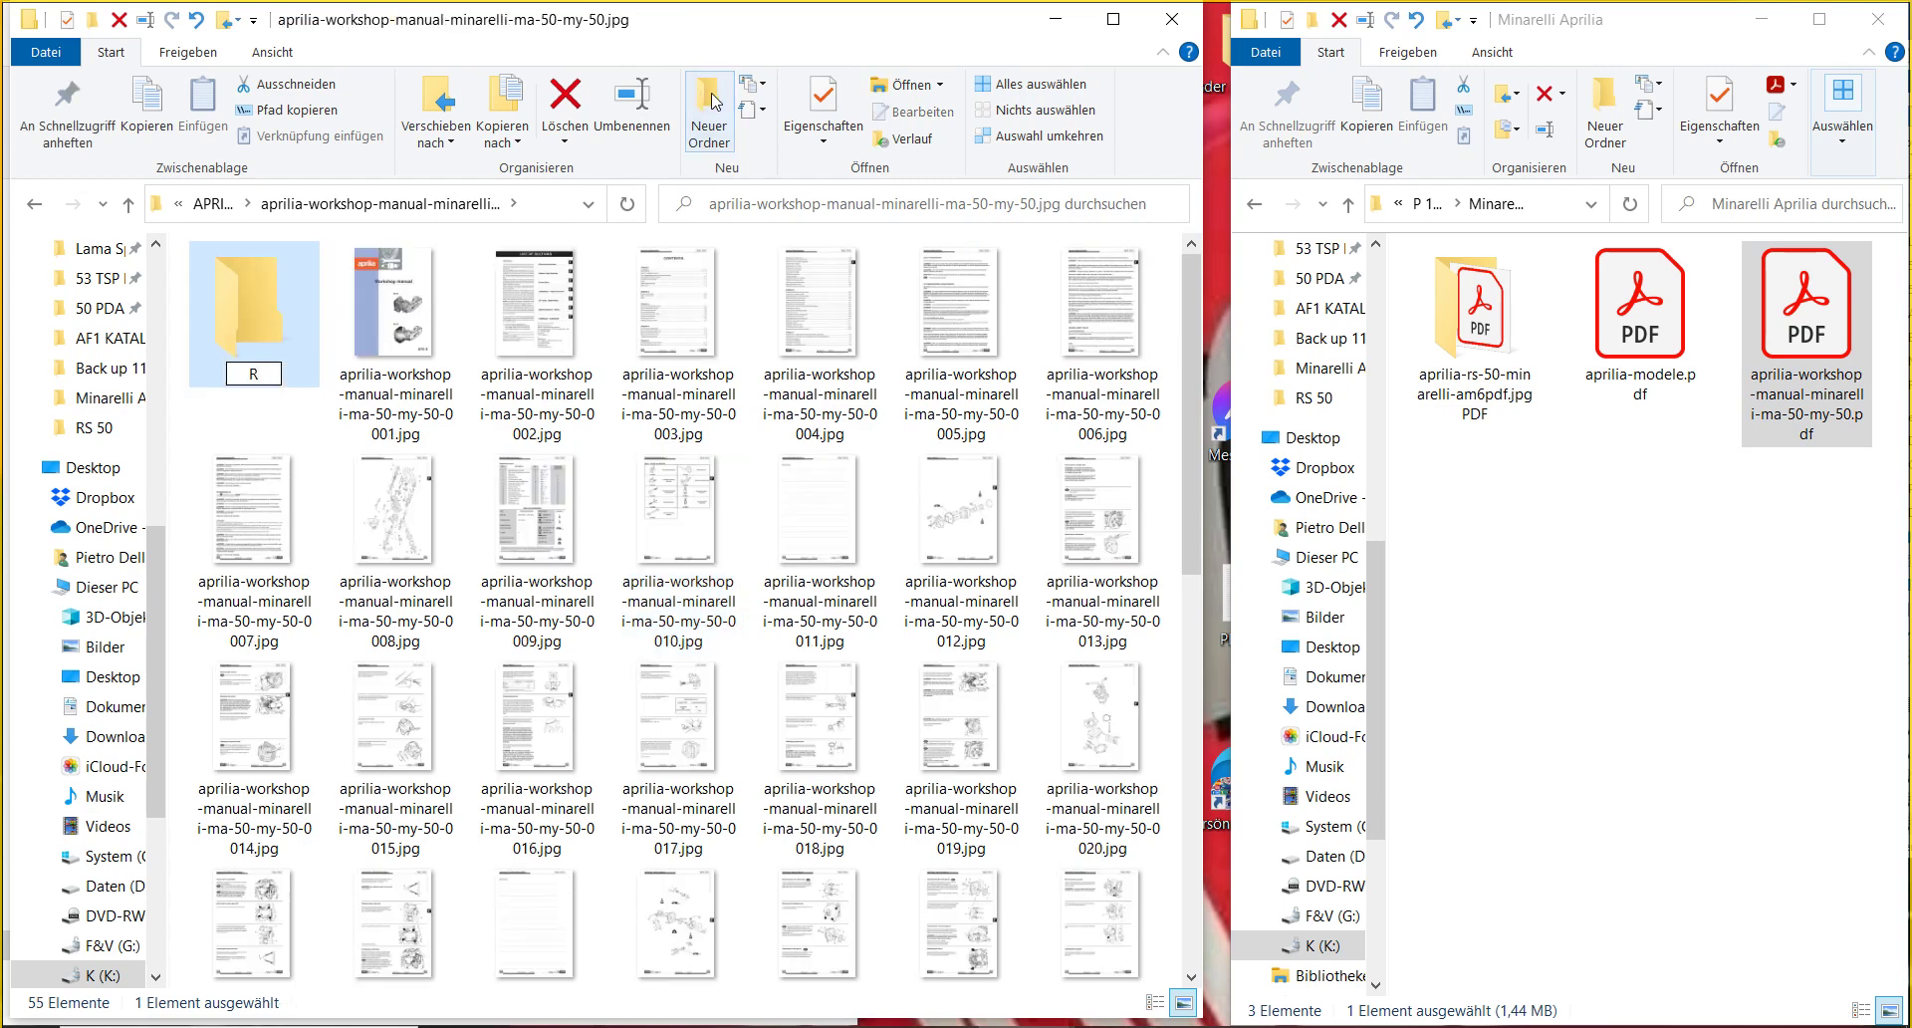
key(Return)
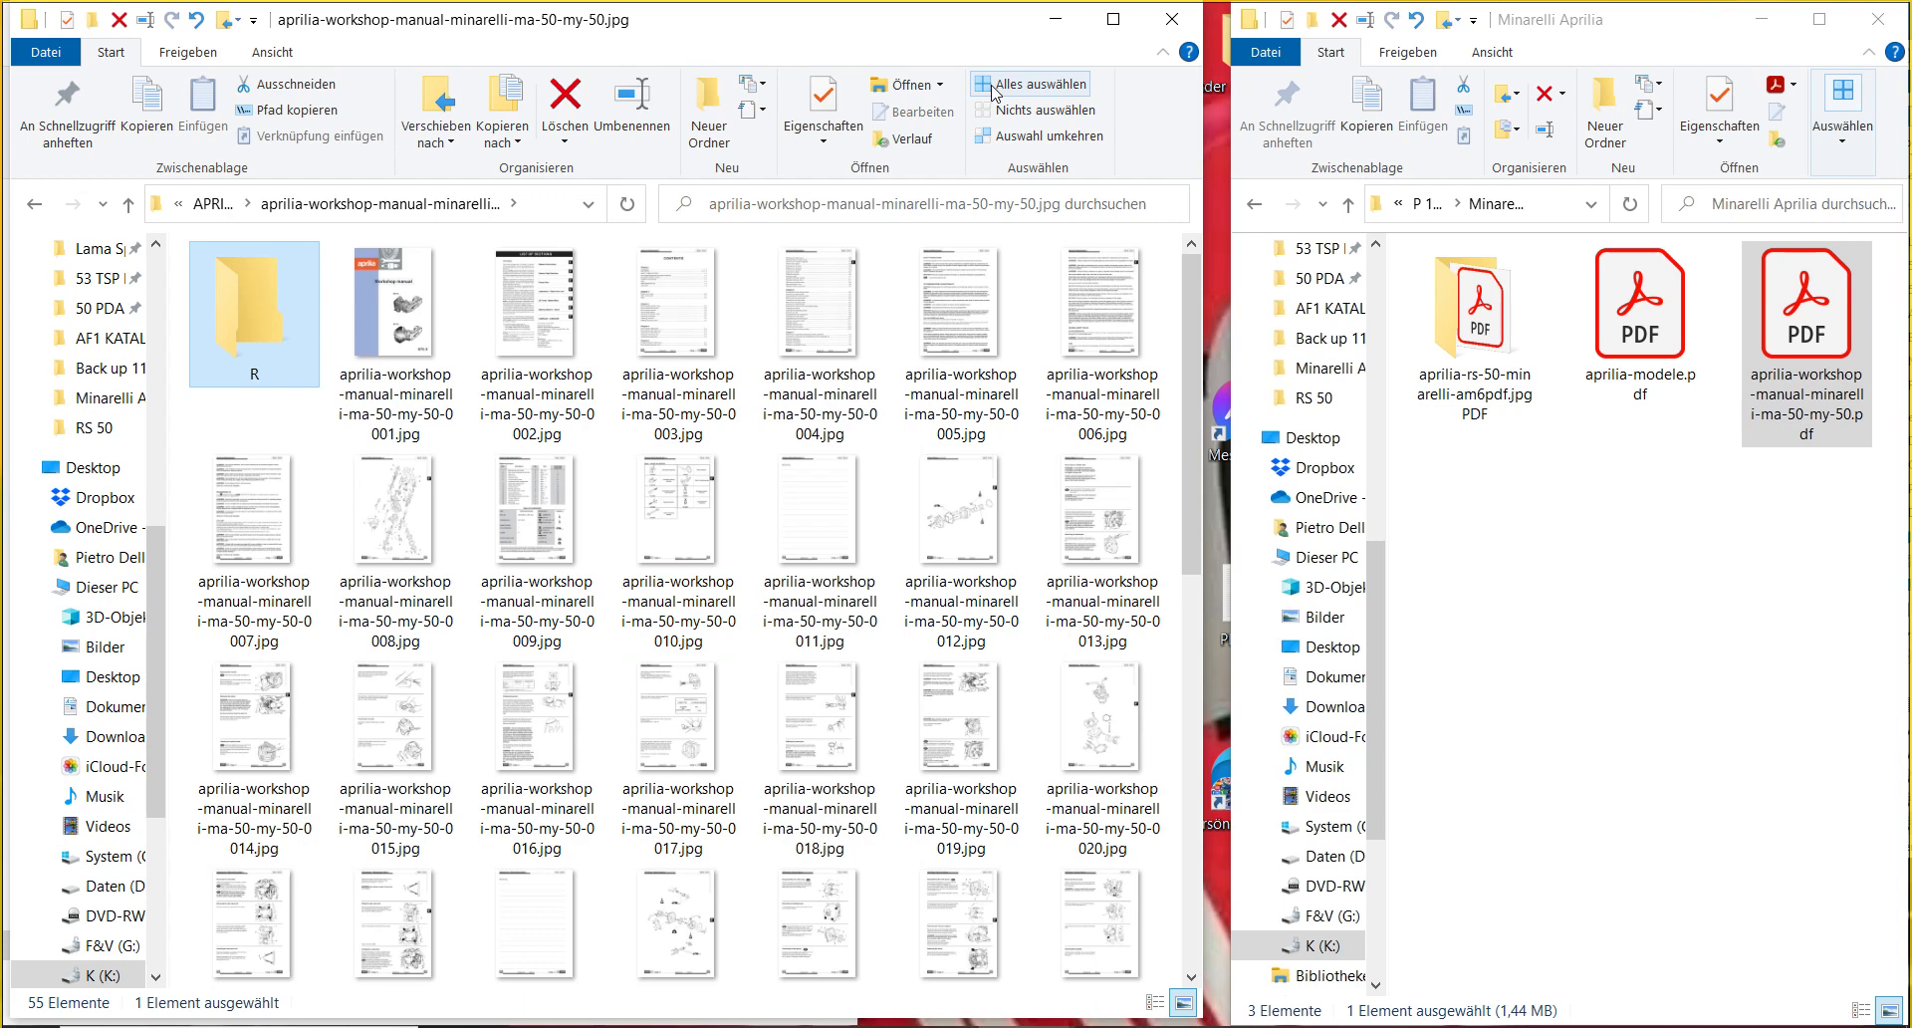
- Move all page images of the Minarelli workshop manual into folder R
click(996, 93)
ctrl+click(292, 314)
drag(398, 308, 269, 324)
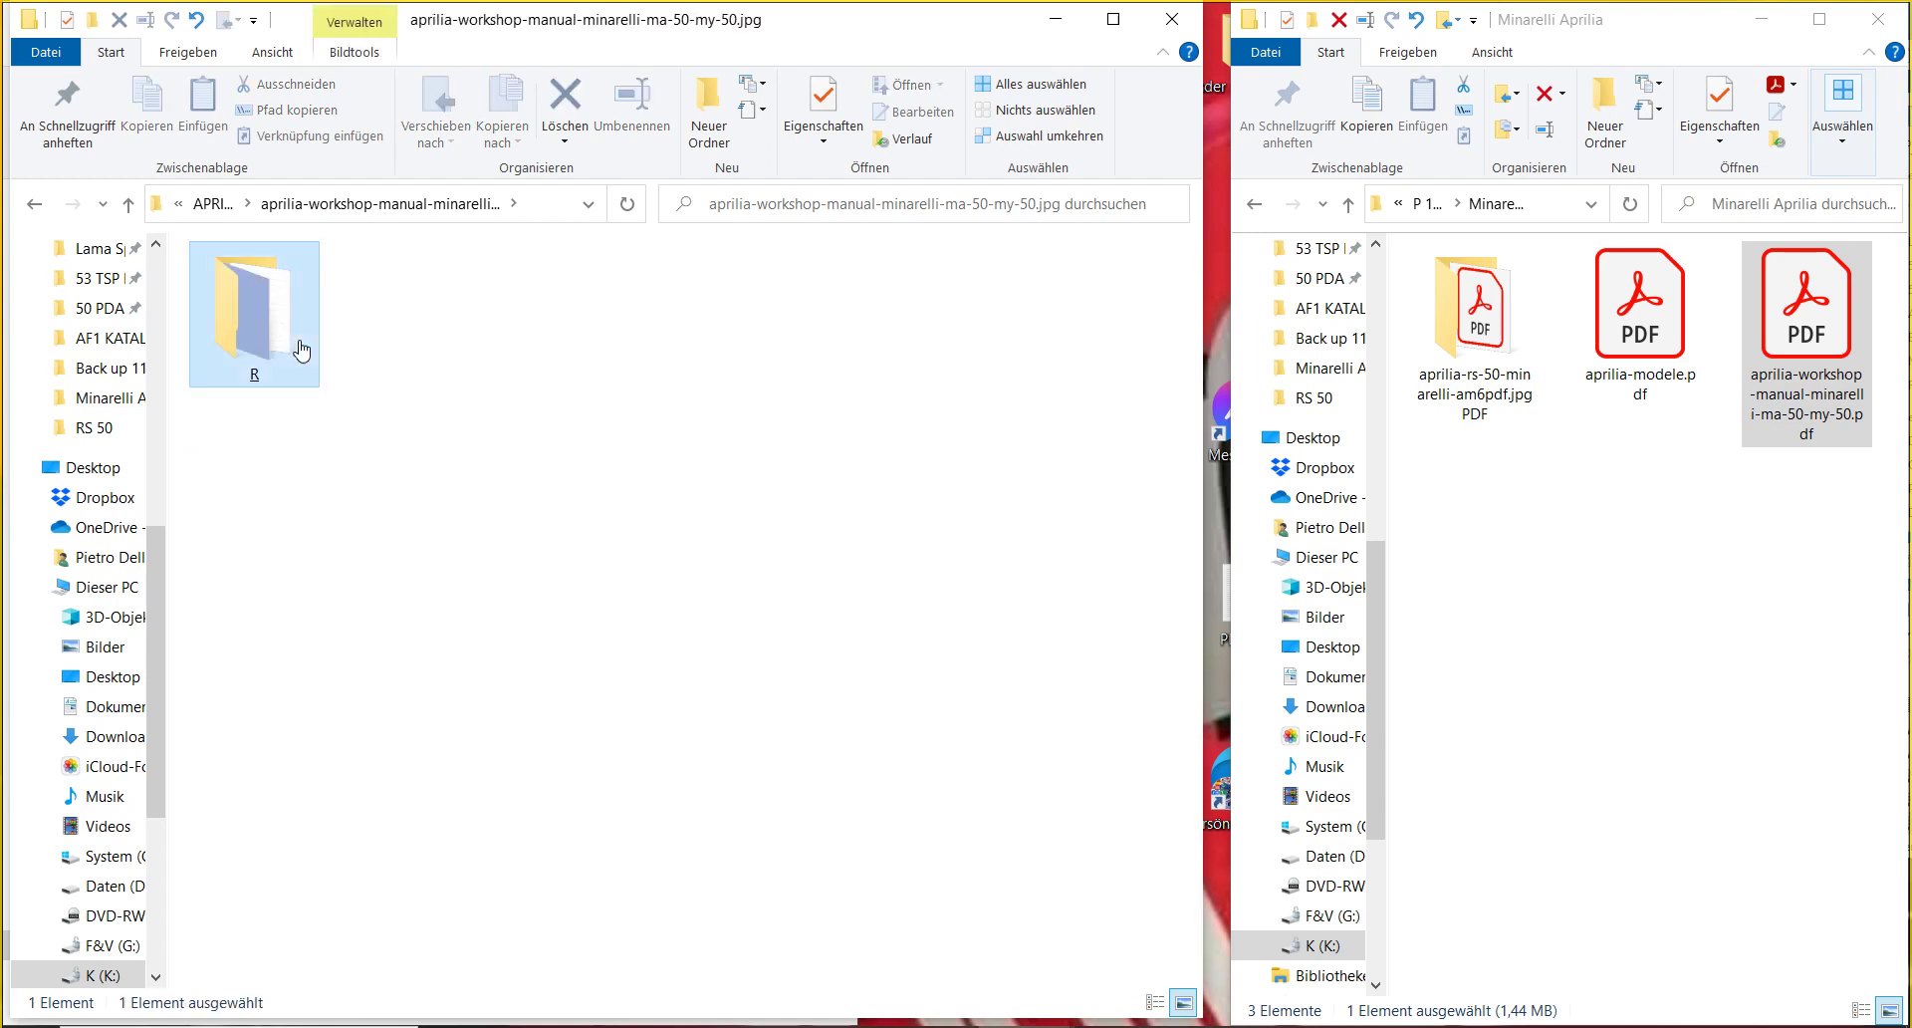
- Move aprilia-workshop-manual-minarelli-ma-50-my-50.pdf into its matching .jpg folder and relocate that folder from APRILIA to Minarelli Aprilia
drag(1830, 322, 858, 430)
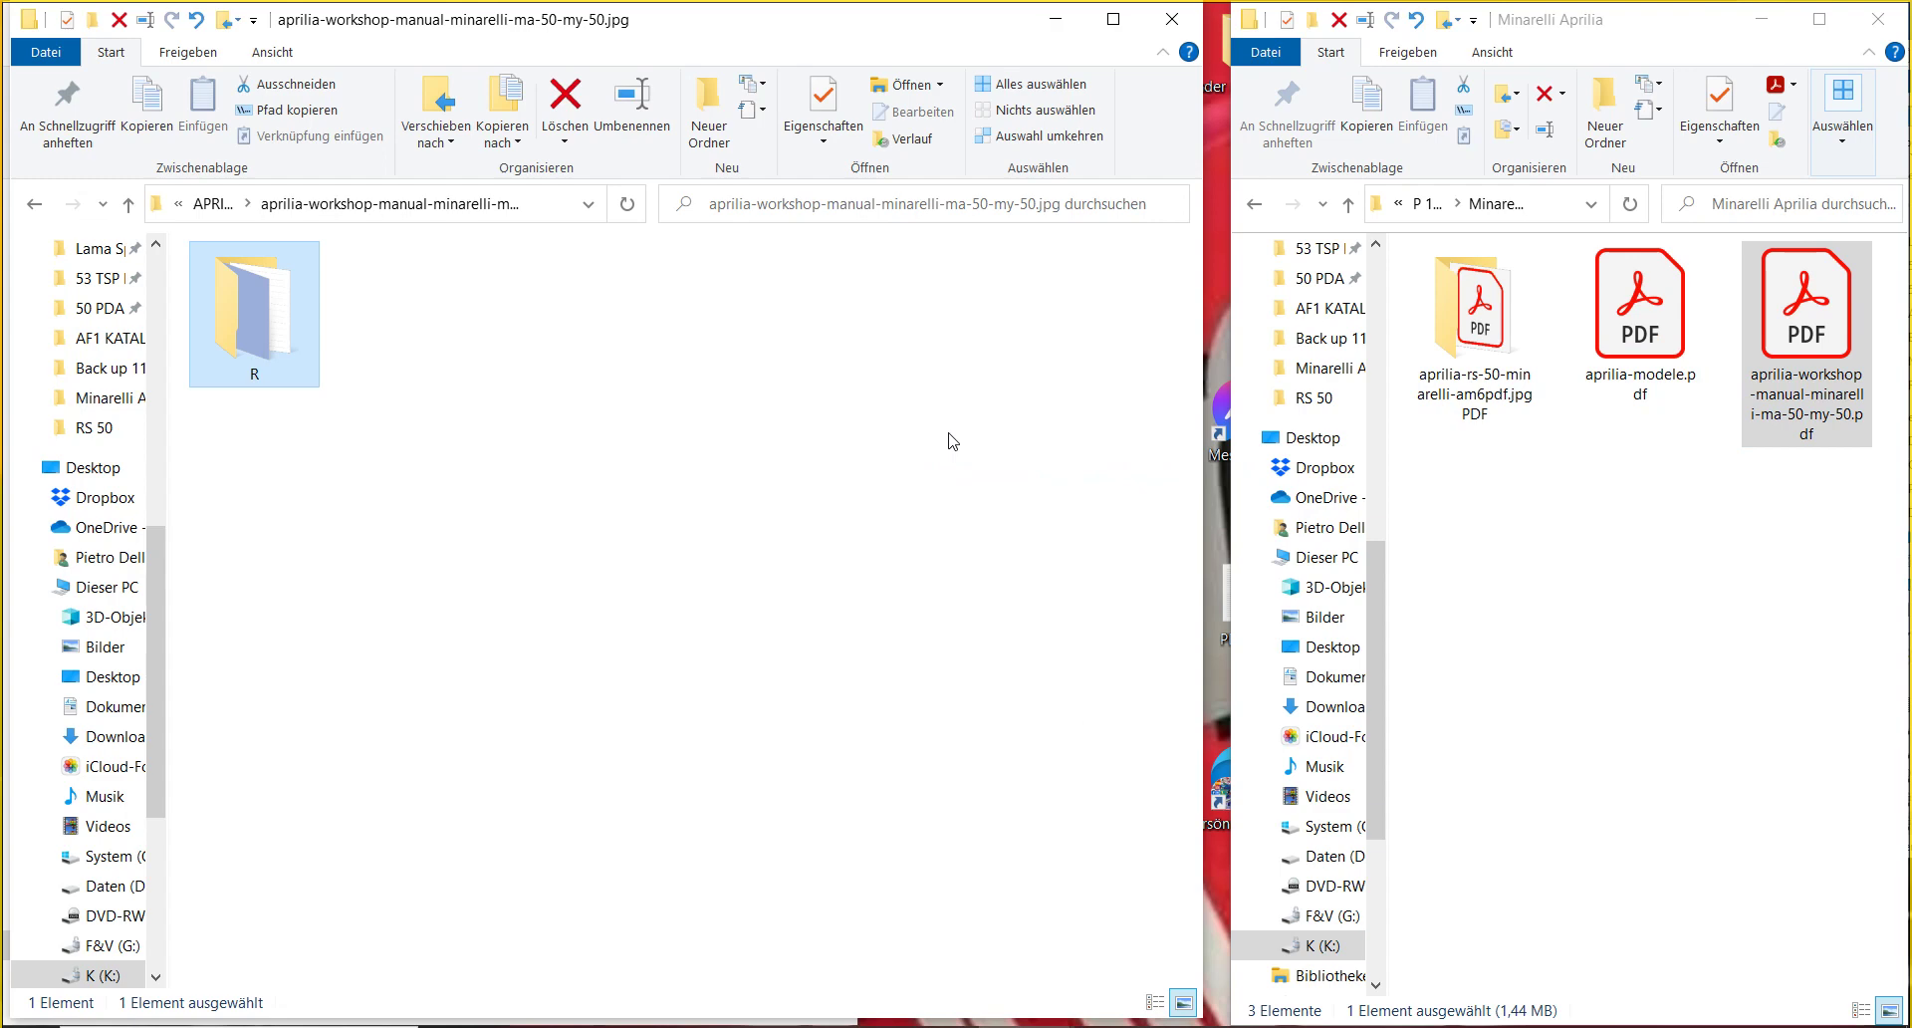
click(225, 205)
drag(687, 304, 1793, 652)
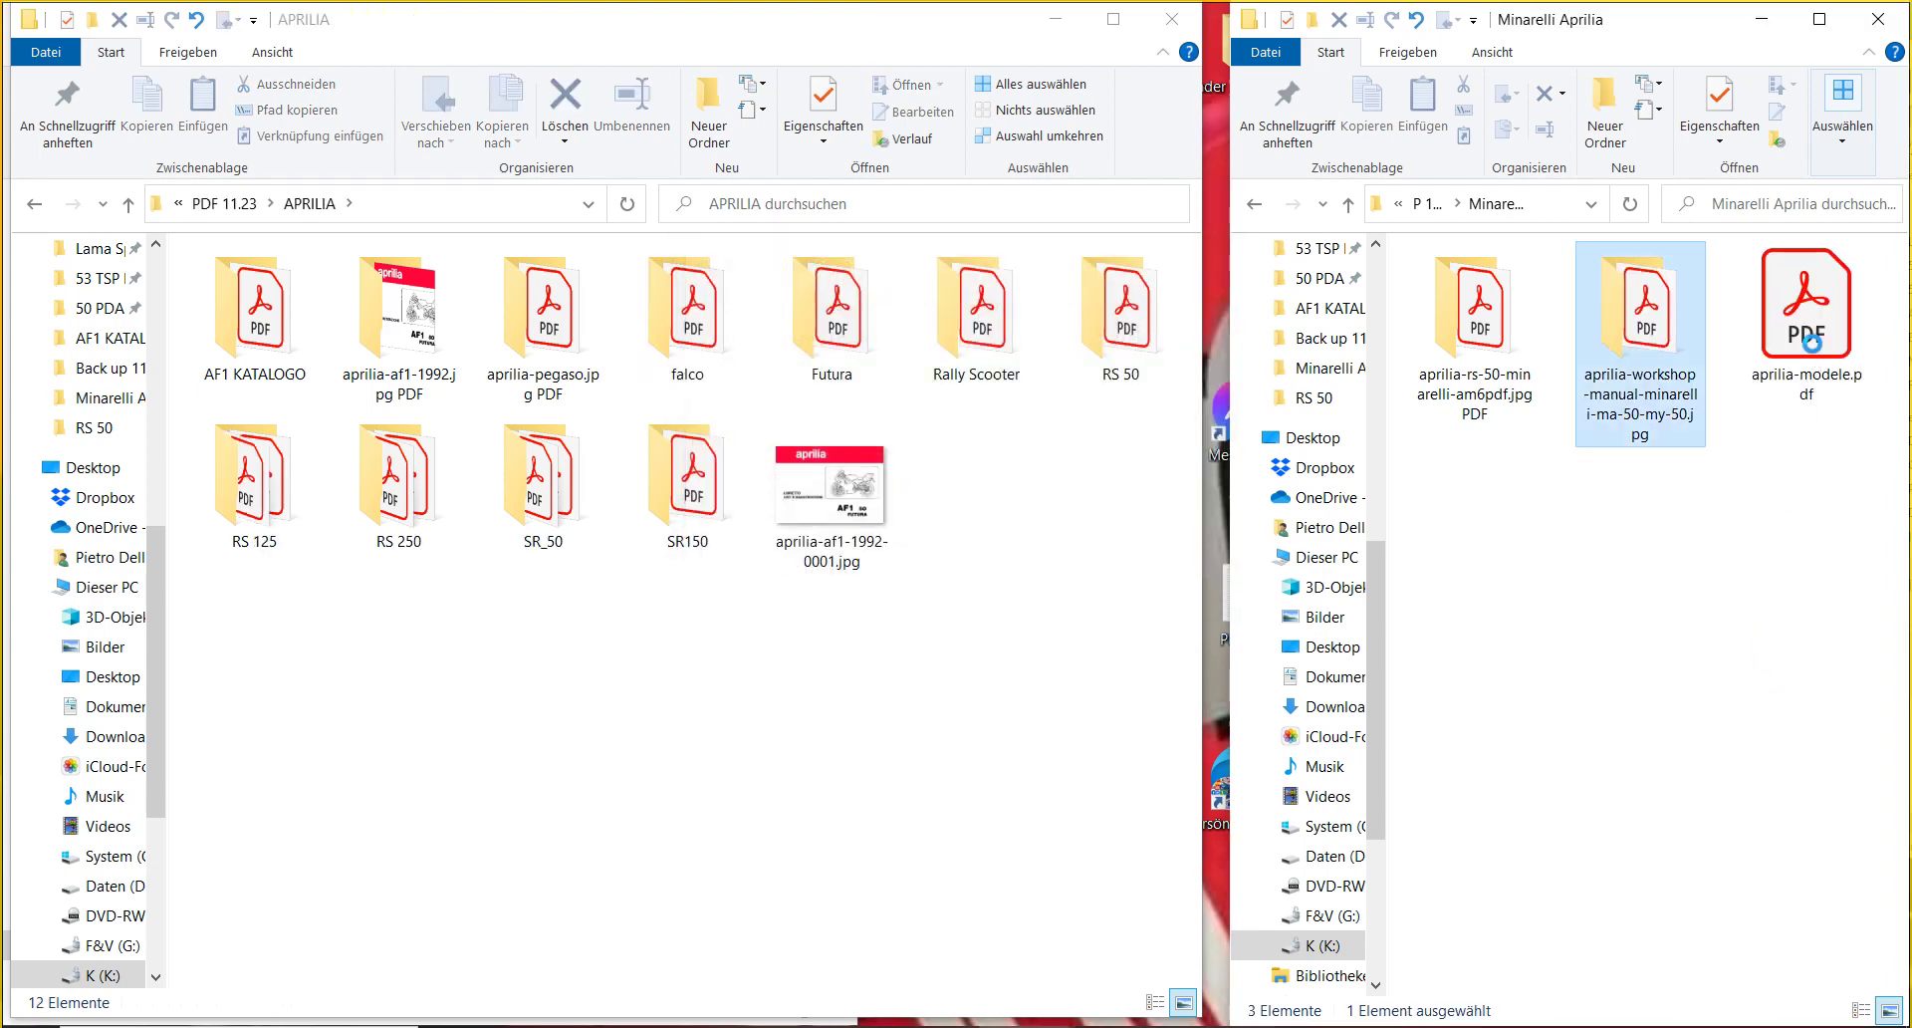
- Open aprilia-modele.pdf to check its contents, dismissing the font message, and close it again
click(1806, 397)
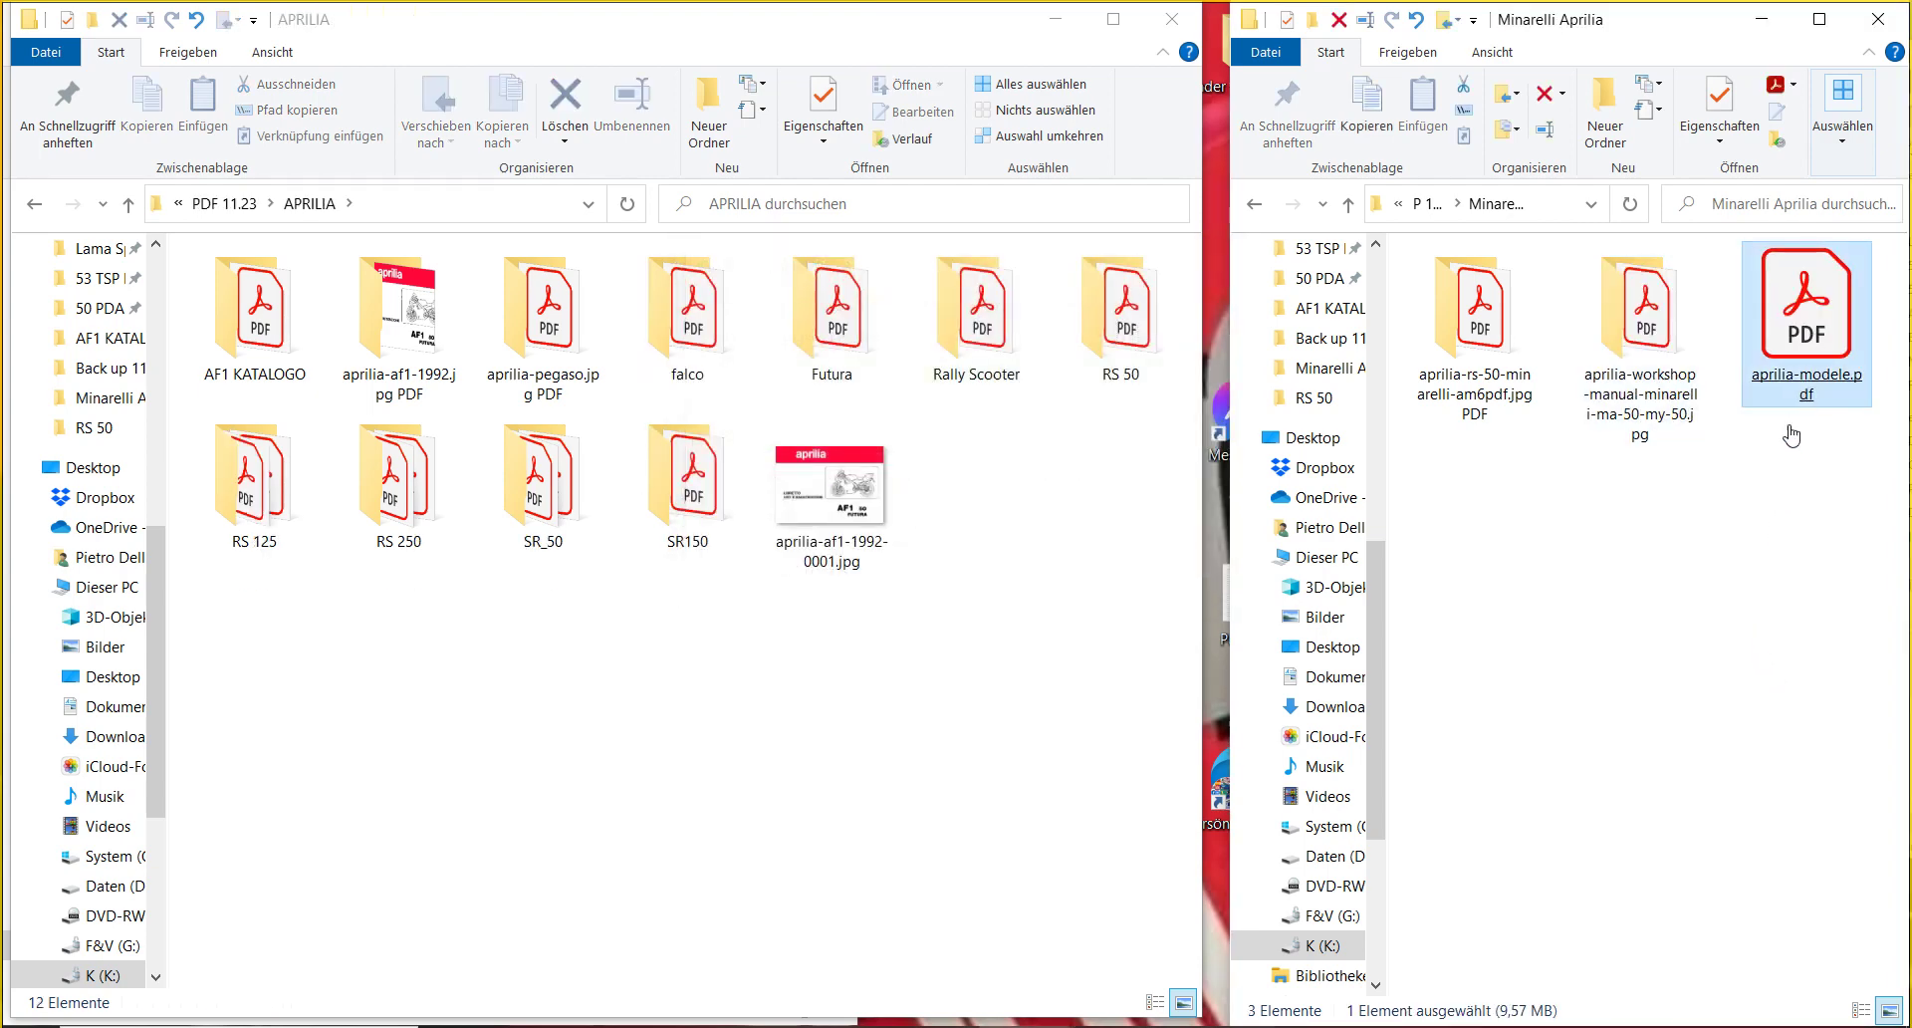
key(Return)
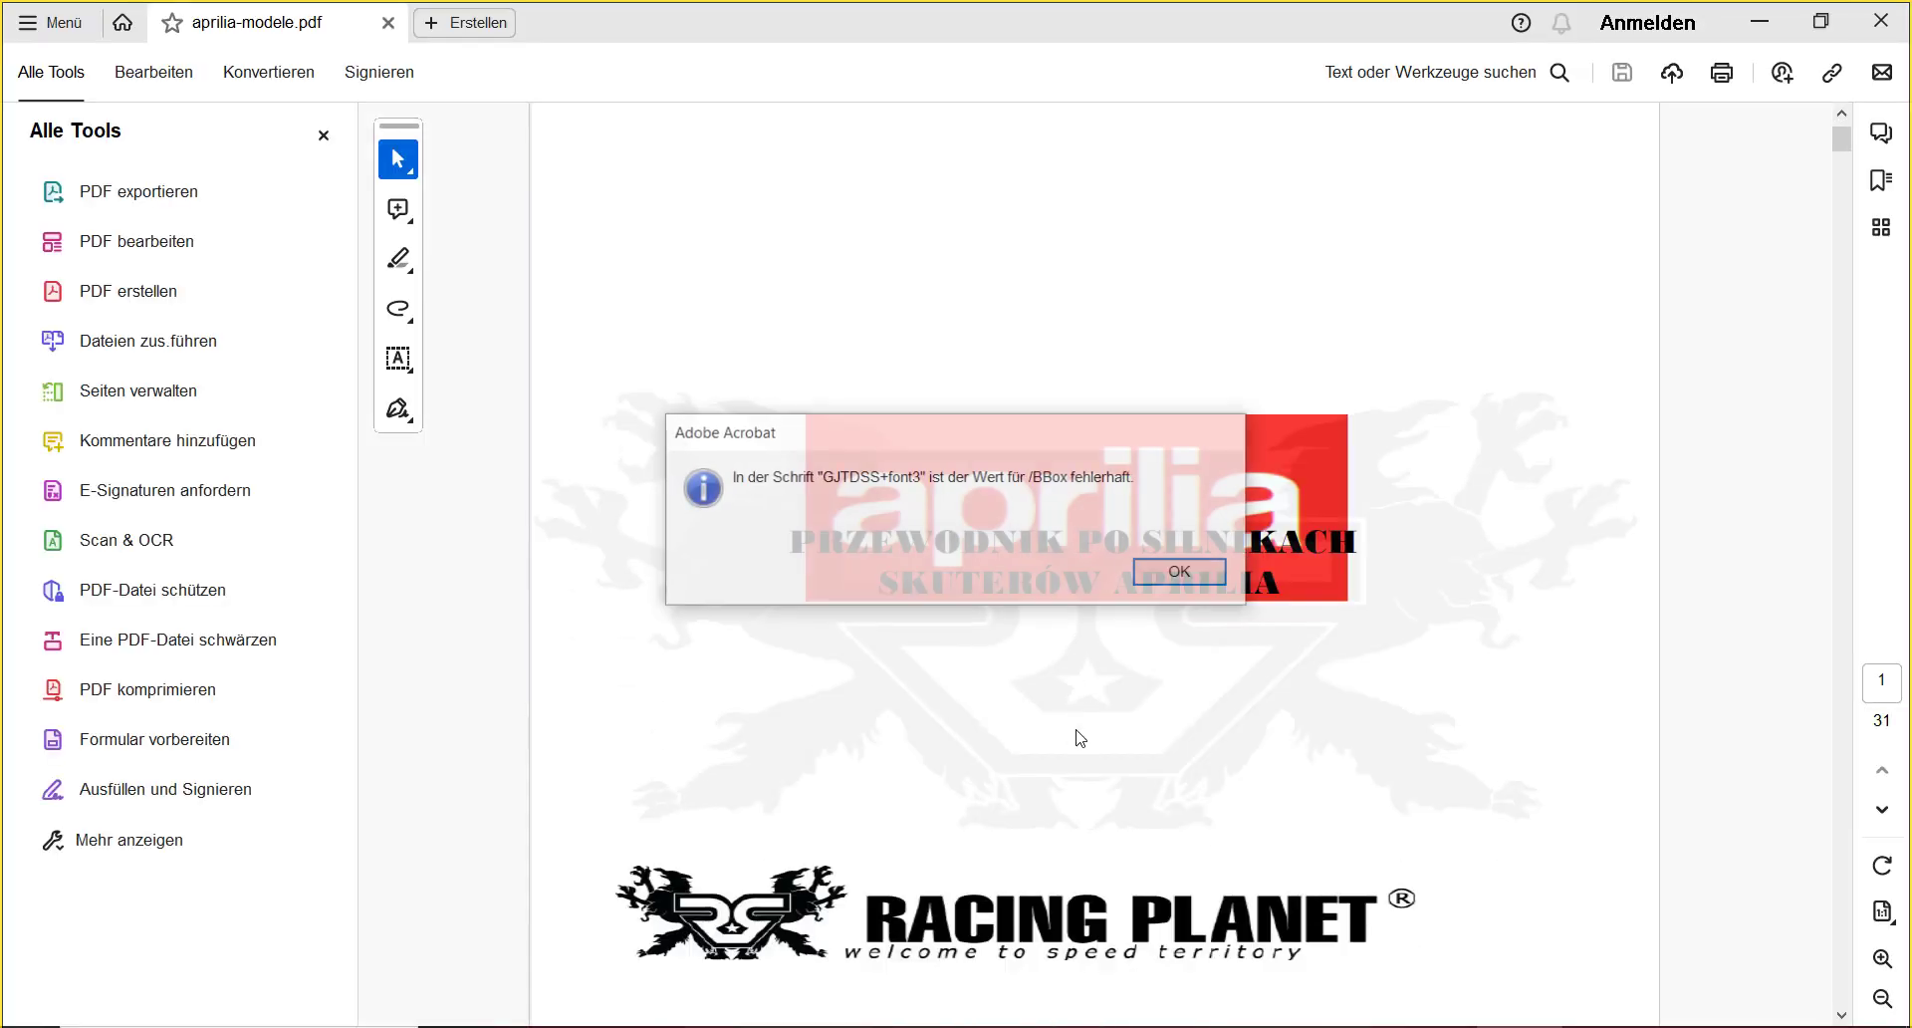
click(1180, 581)
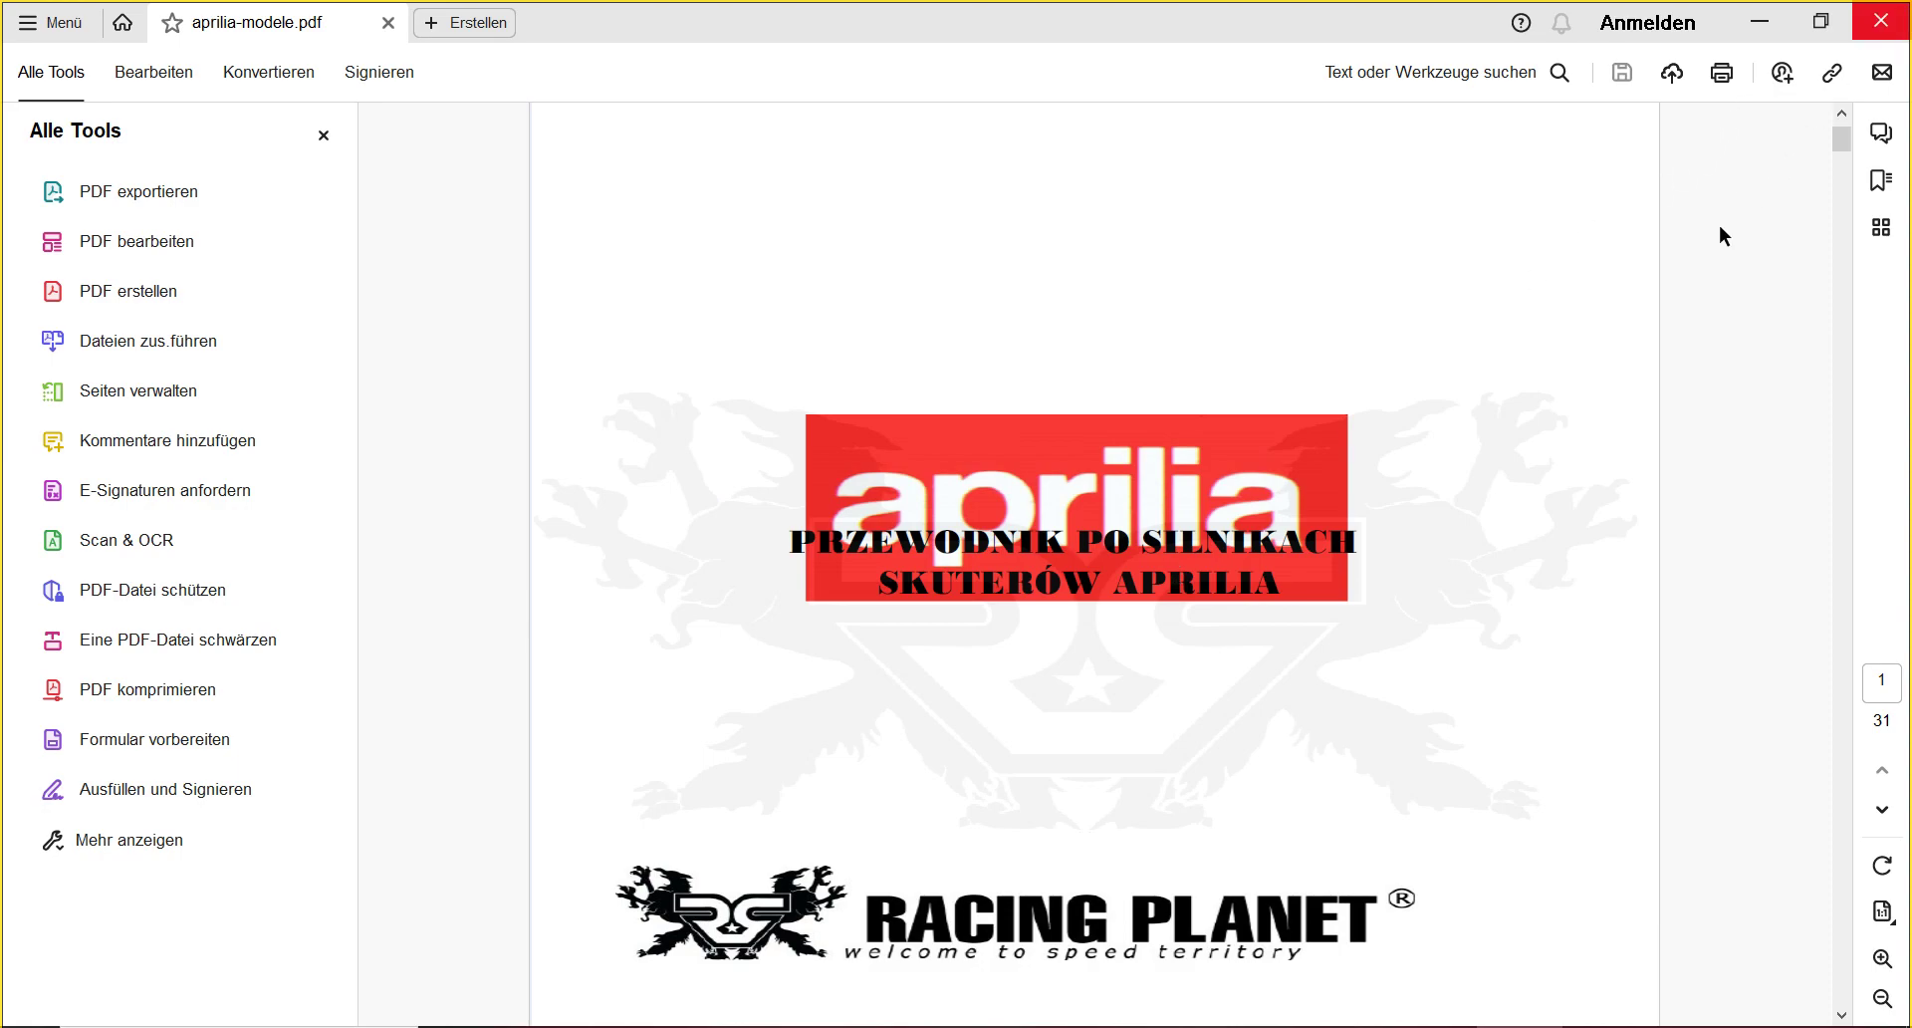
key(alt+F4)
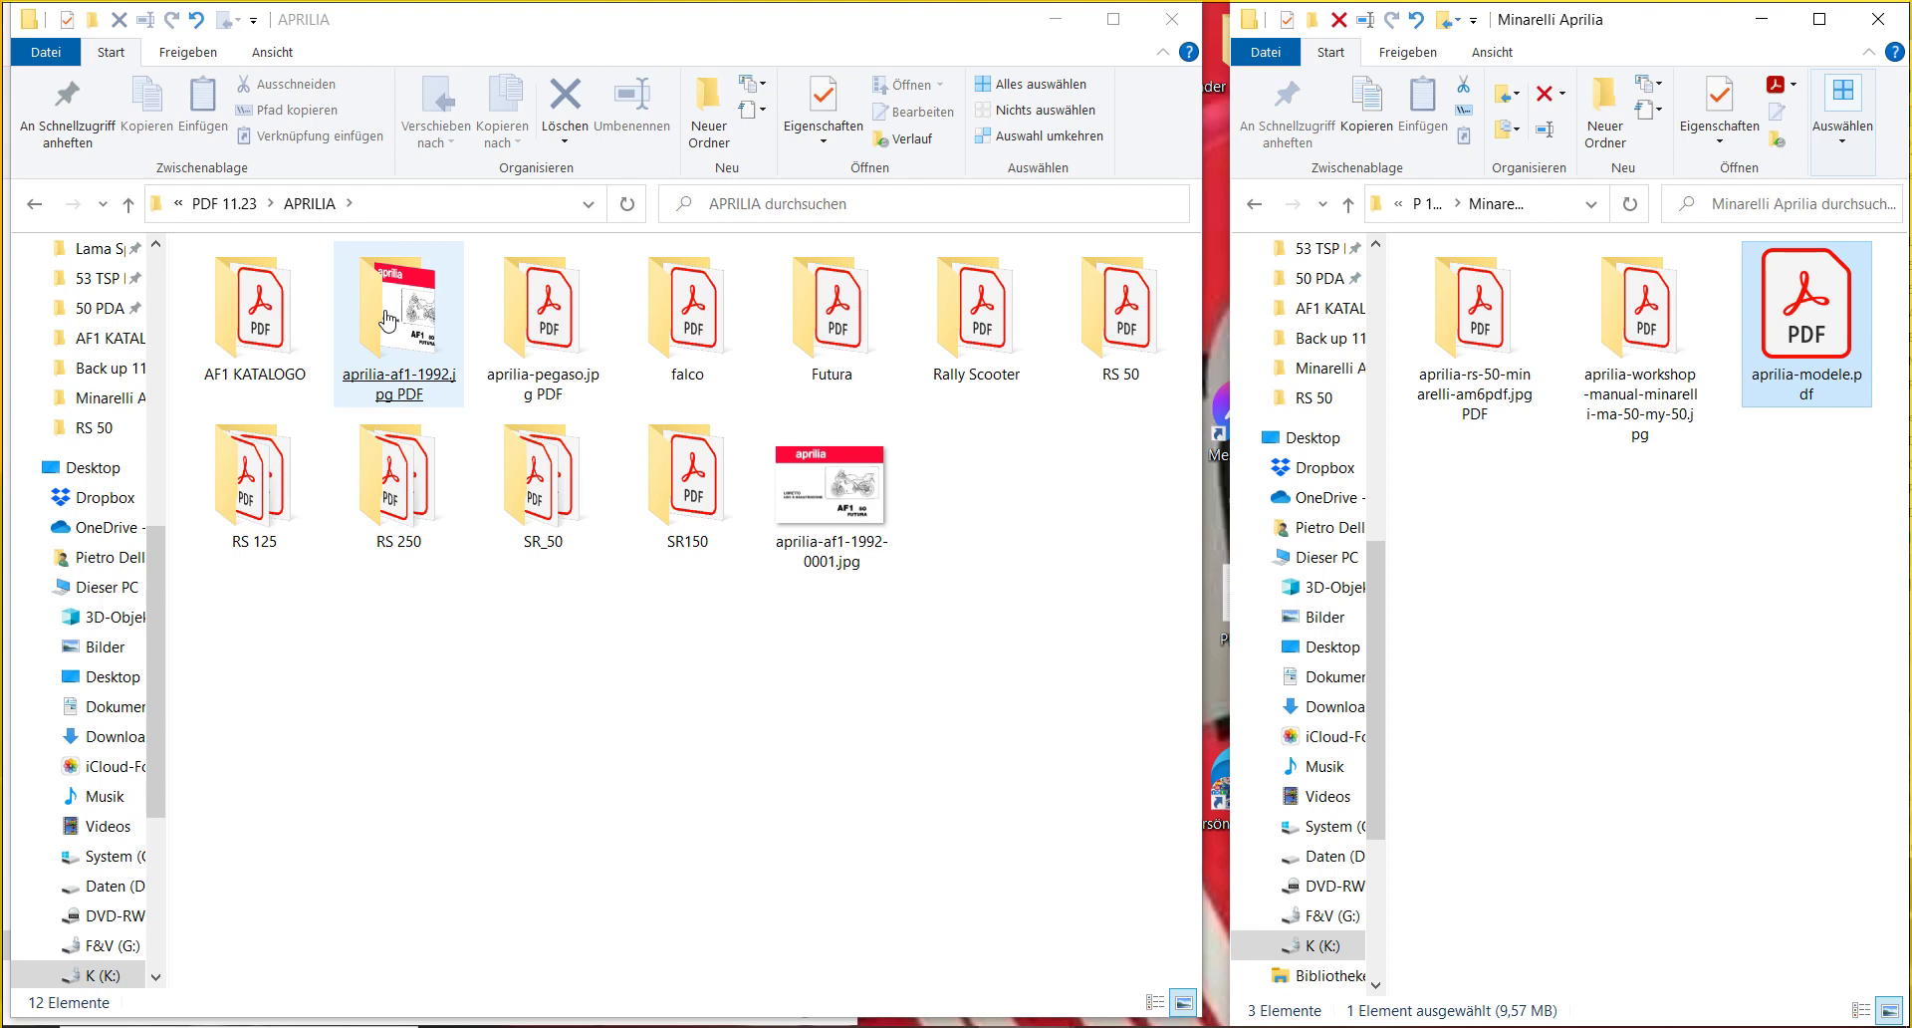
- In RS 125, open the APRILIA RS 125-service-manual-93-02.jpg folder and create a subfolder named R
click(294, 516)
key(Return)
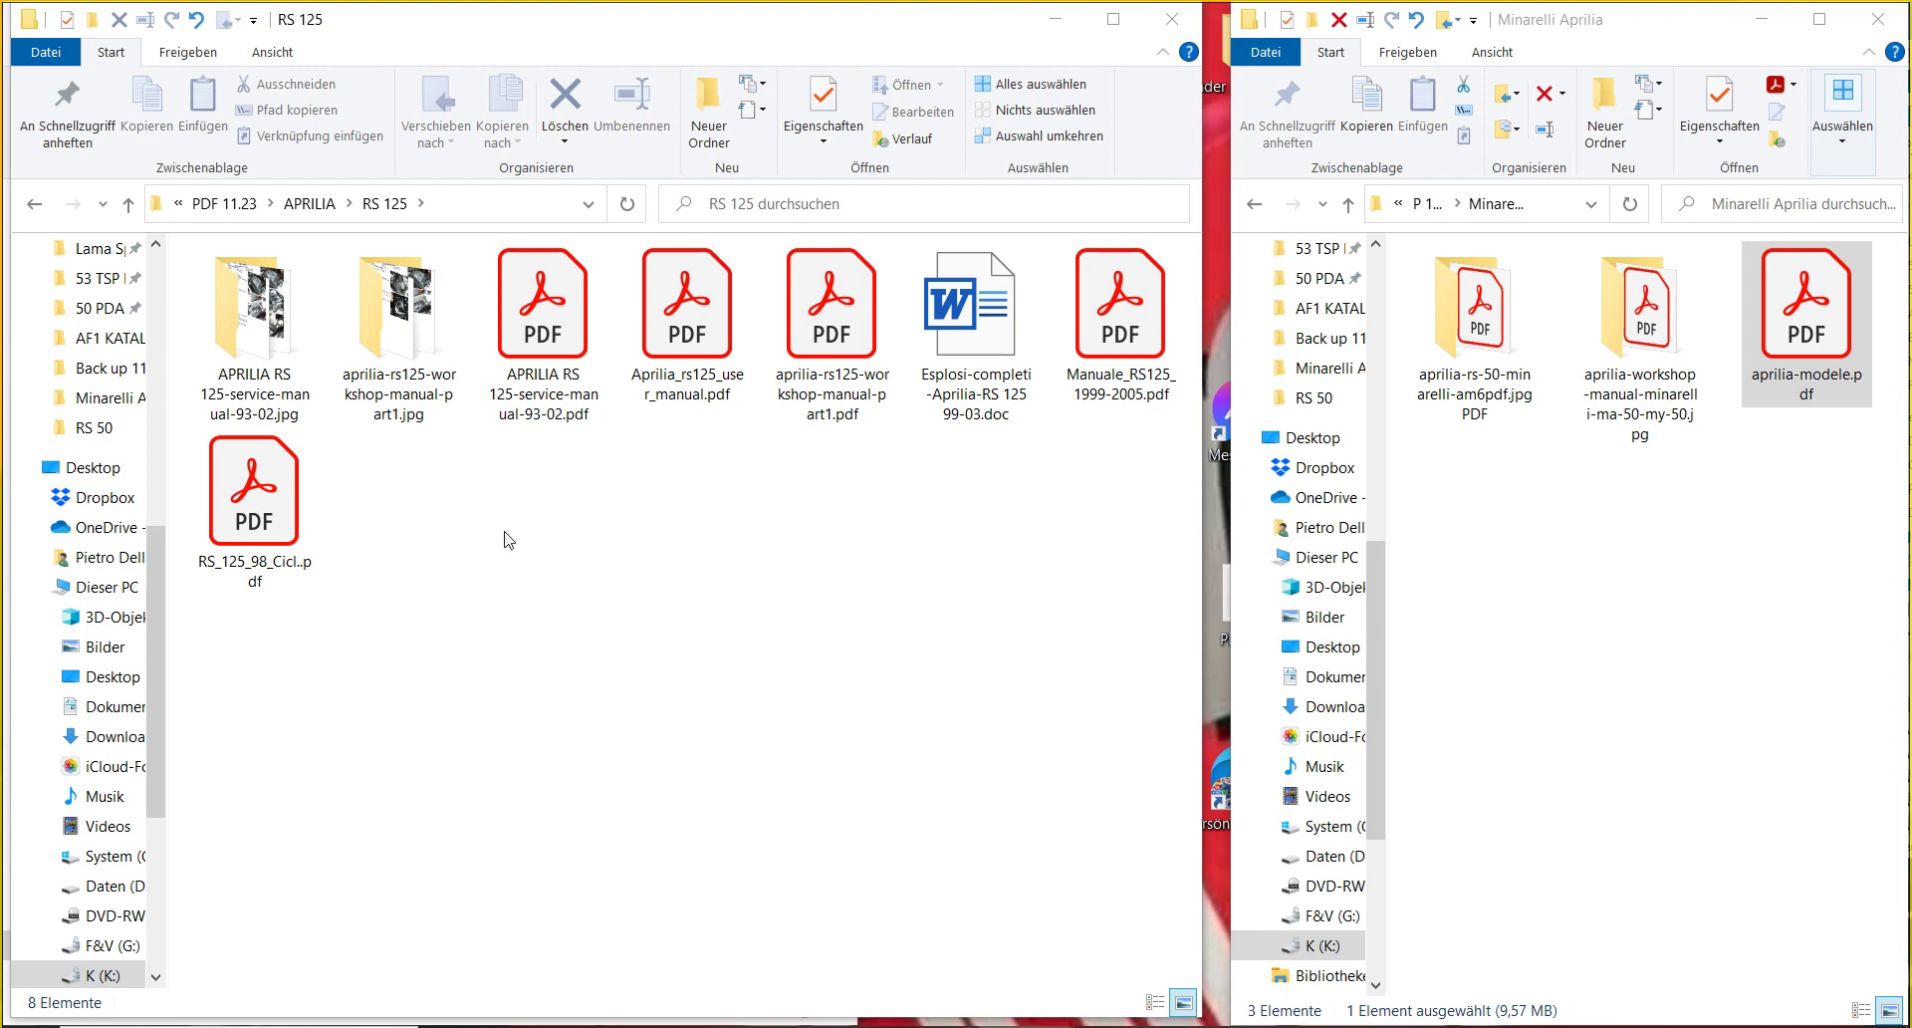
double_click(277, 362)
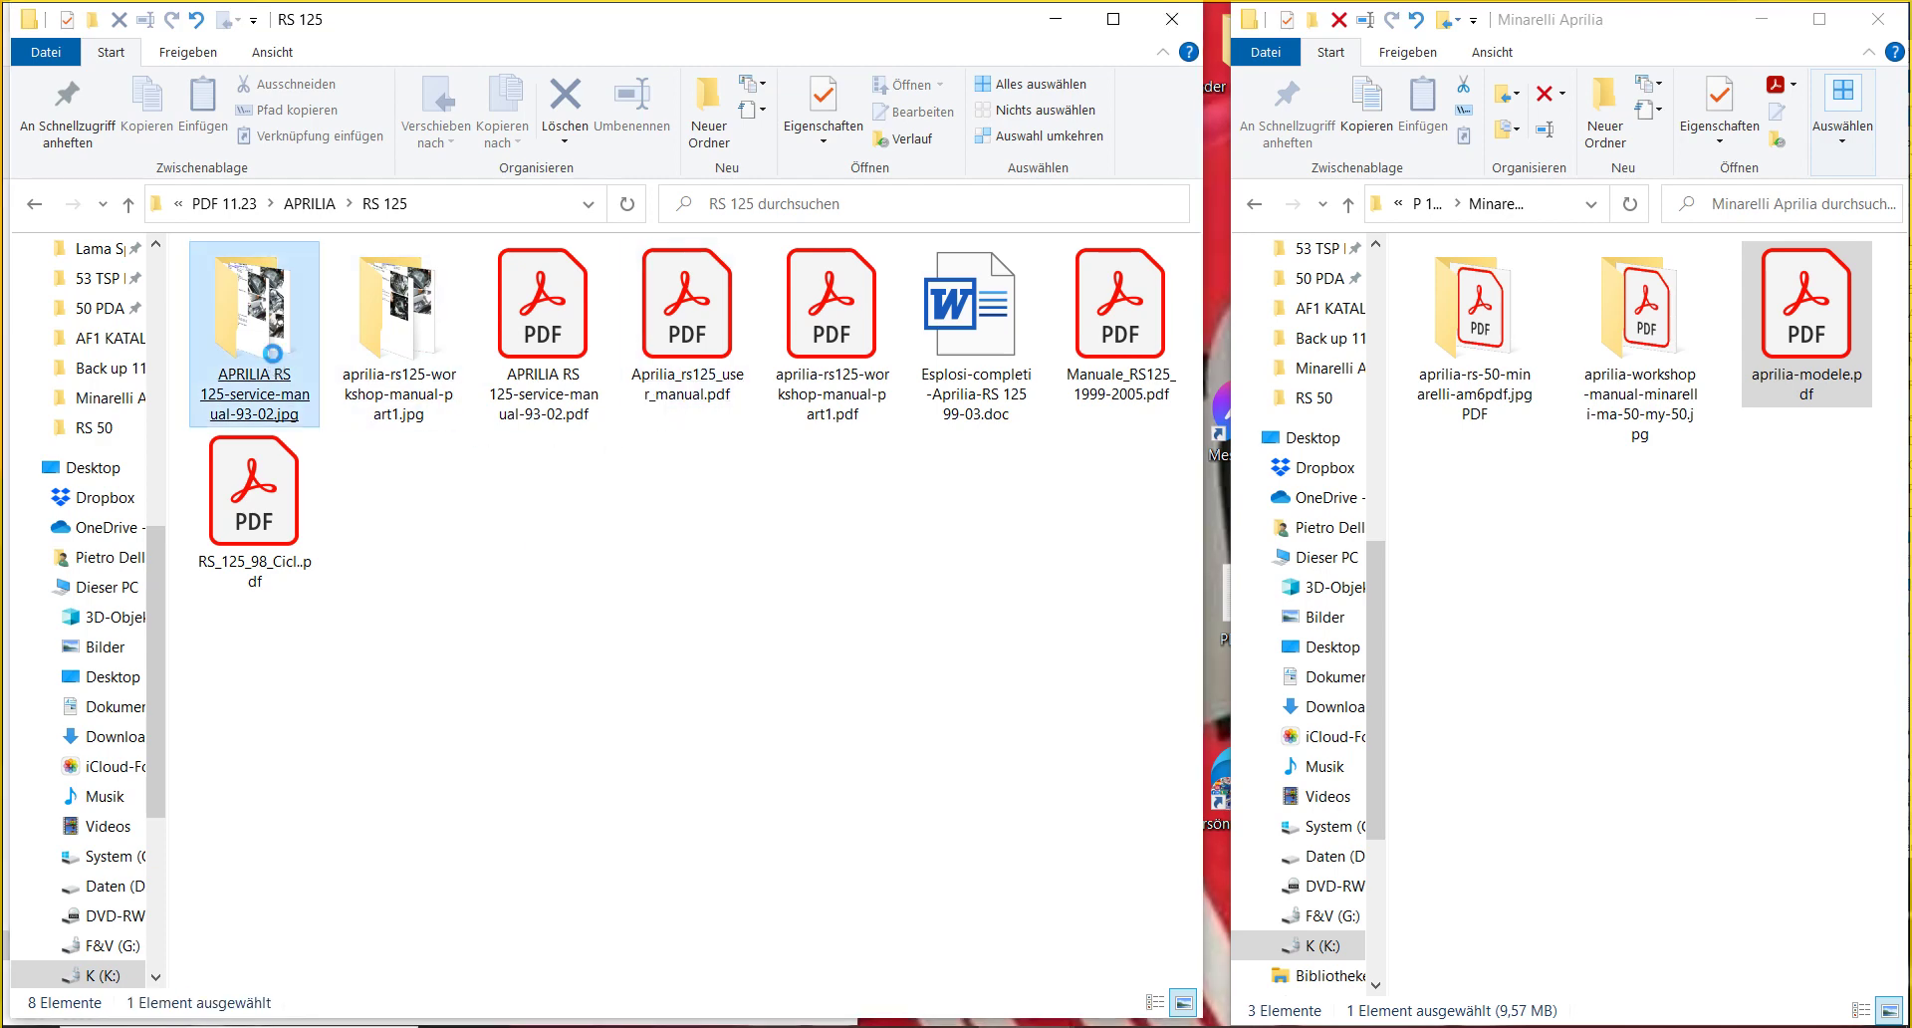
click(277, 362)
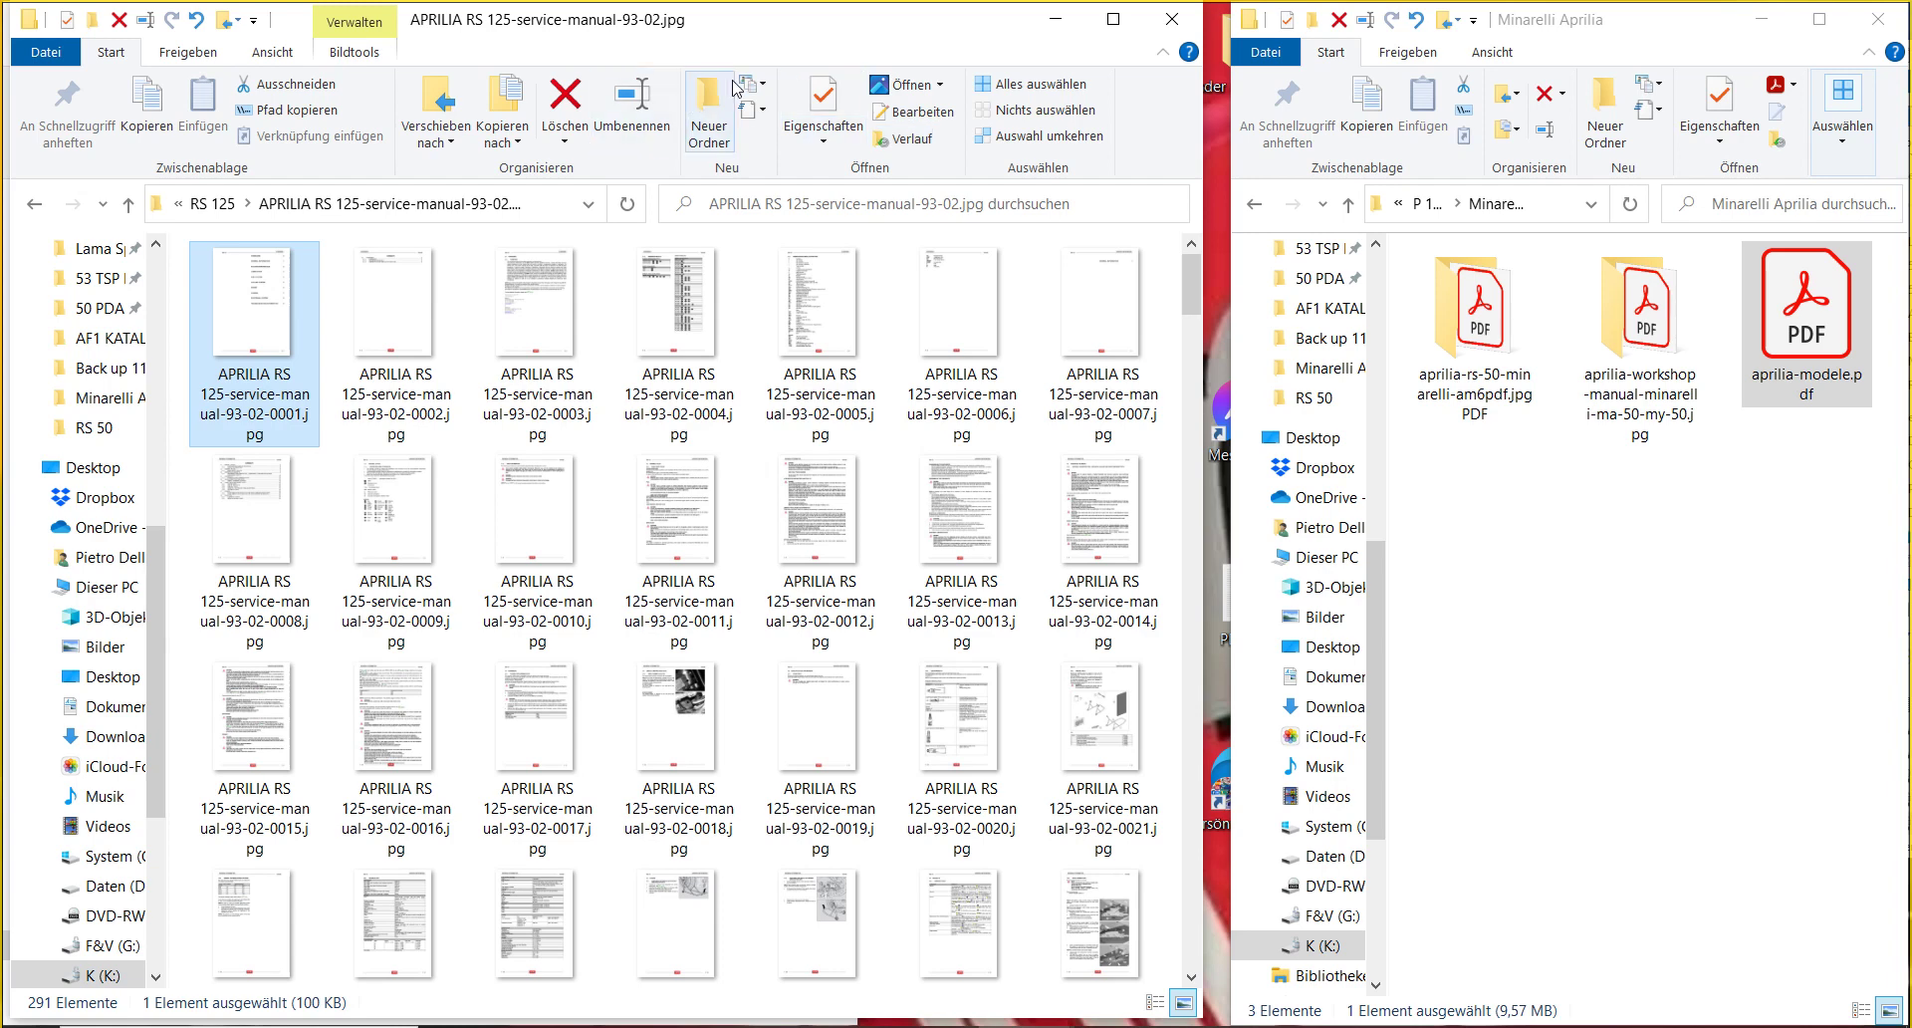
click(710, 107)
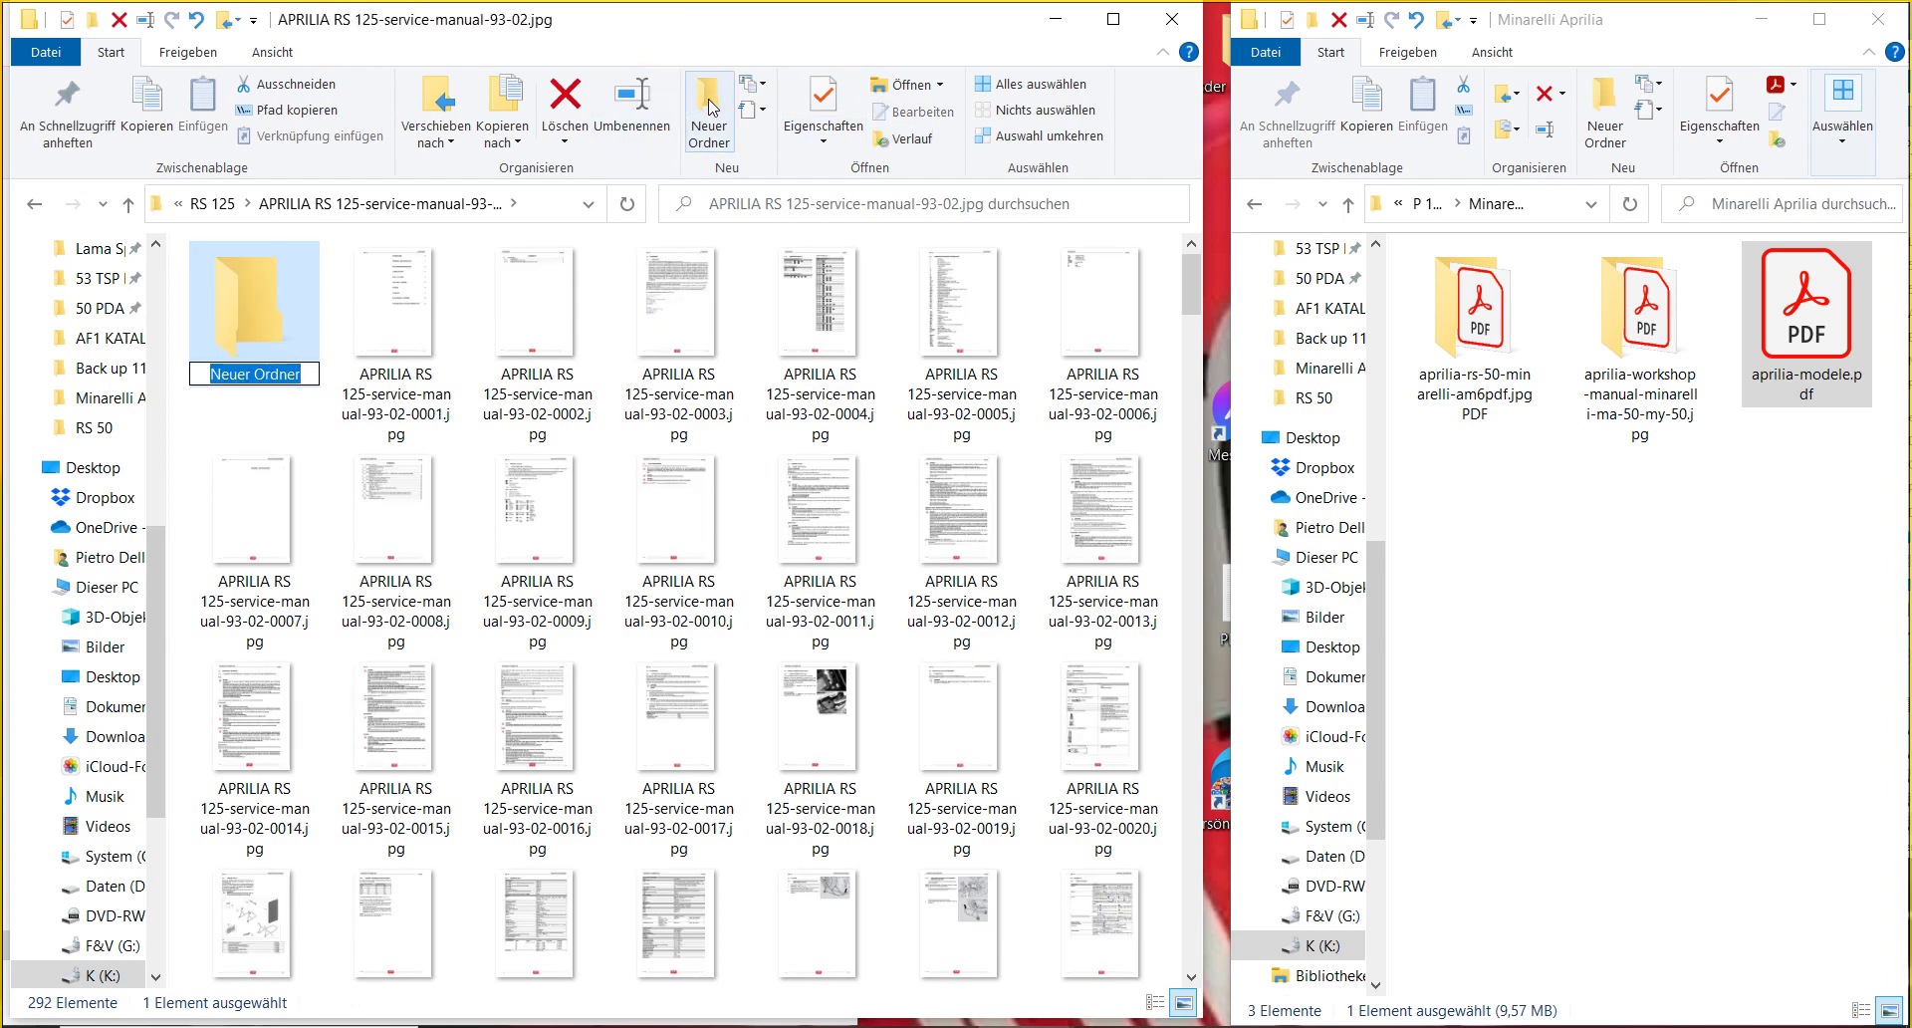
text(R)
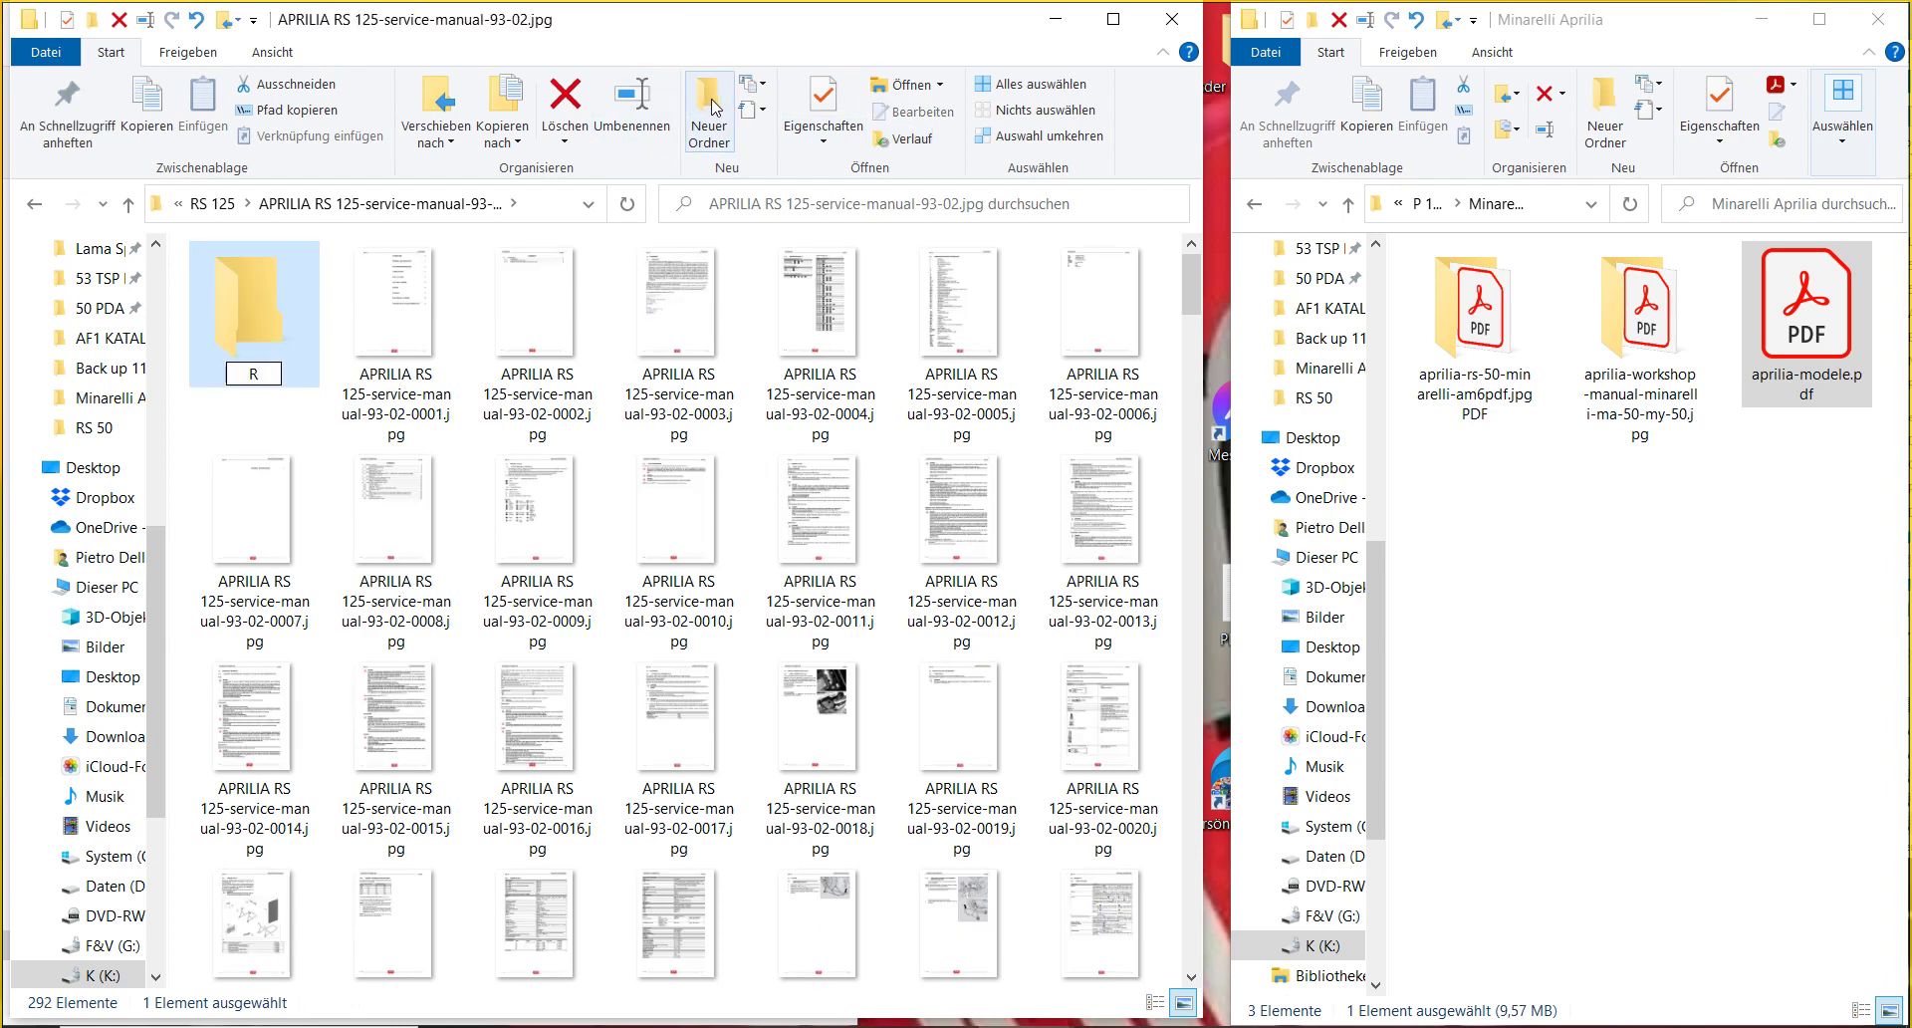
key(Return)
- Move all the service manual page images into R and APRILIA RS 125-service-manual-93-02.pdf into its matching .jpg folder
click(1008, 84)
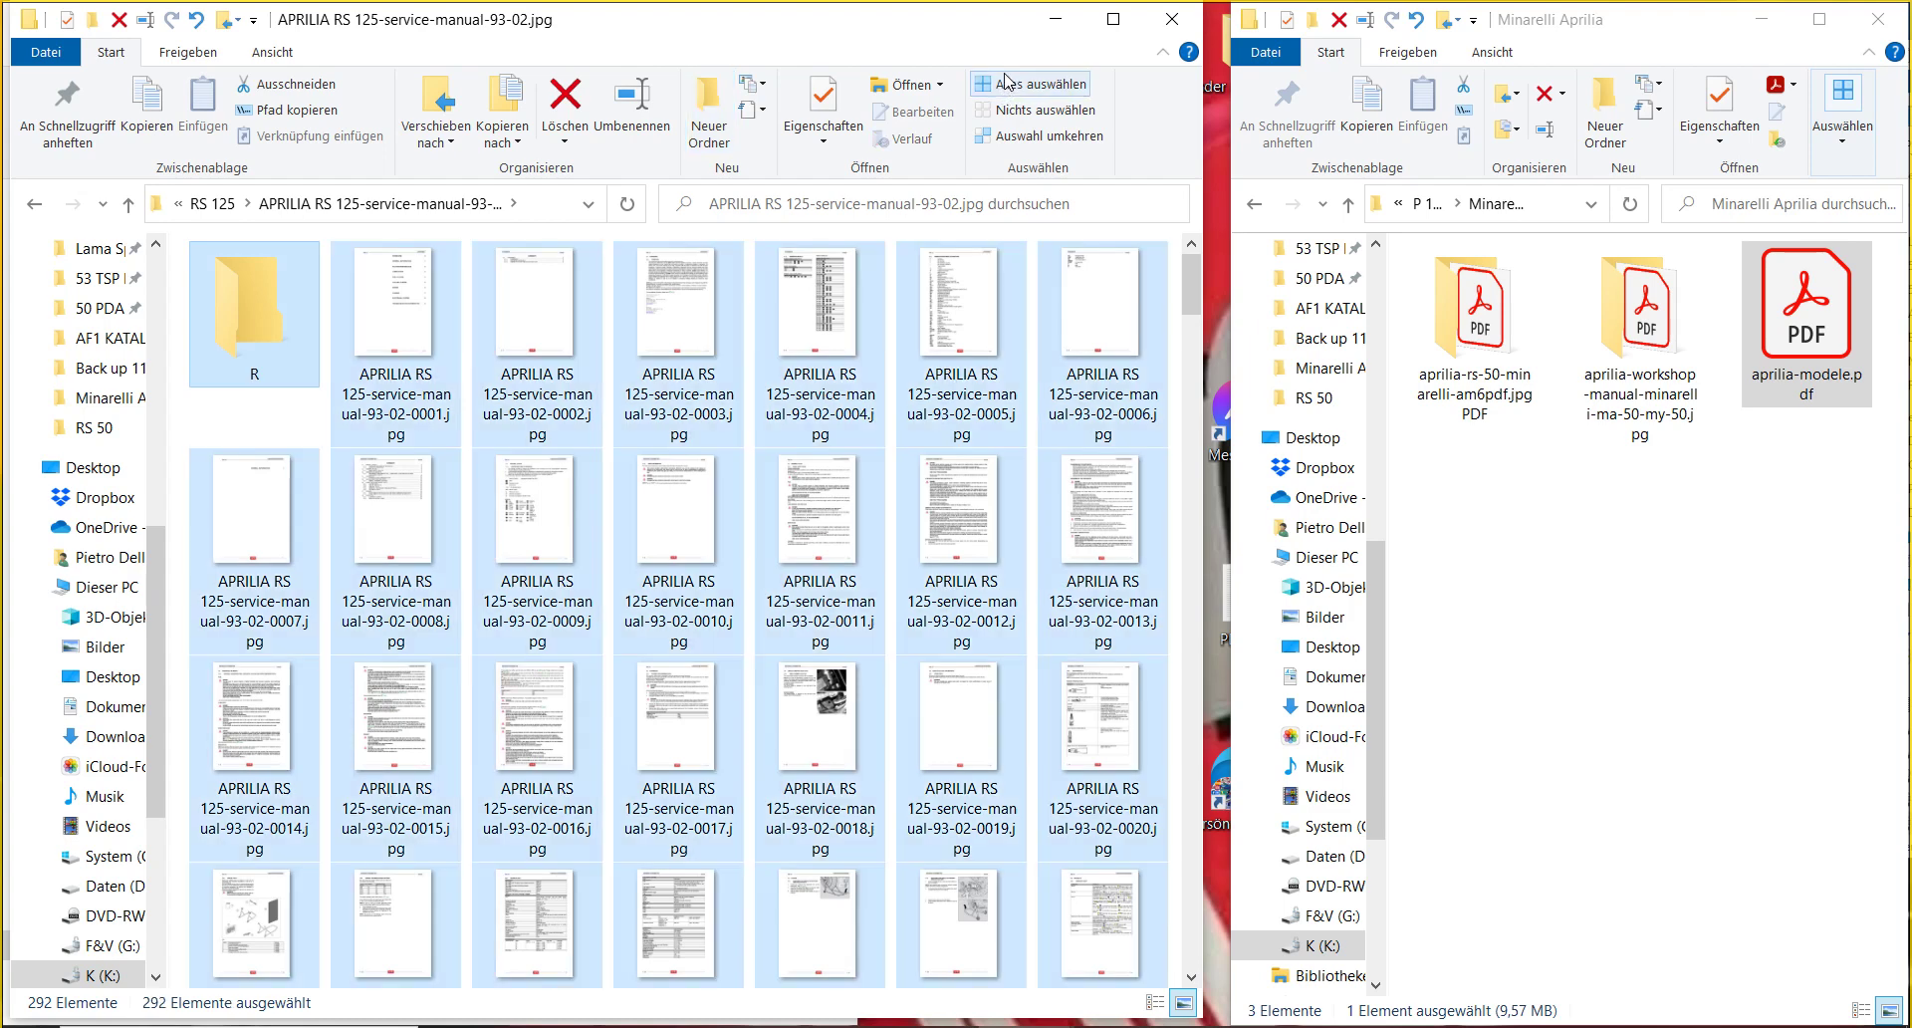
ctrl+click(305, 283)
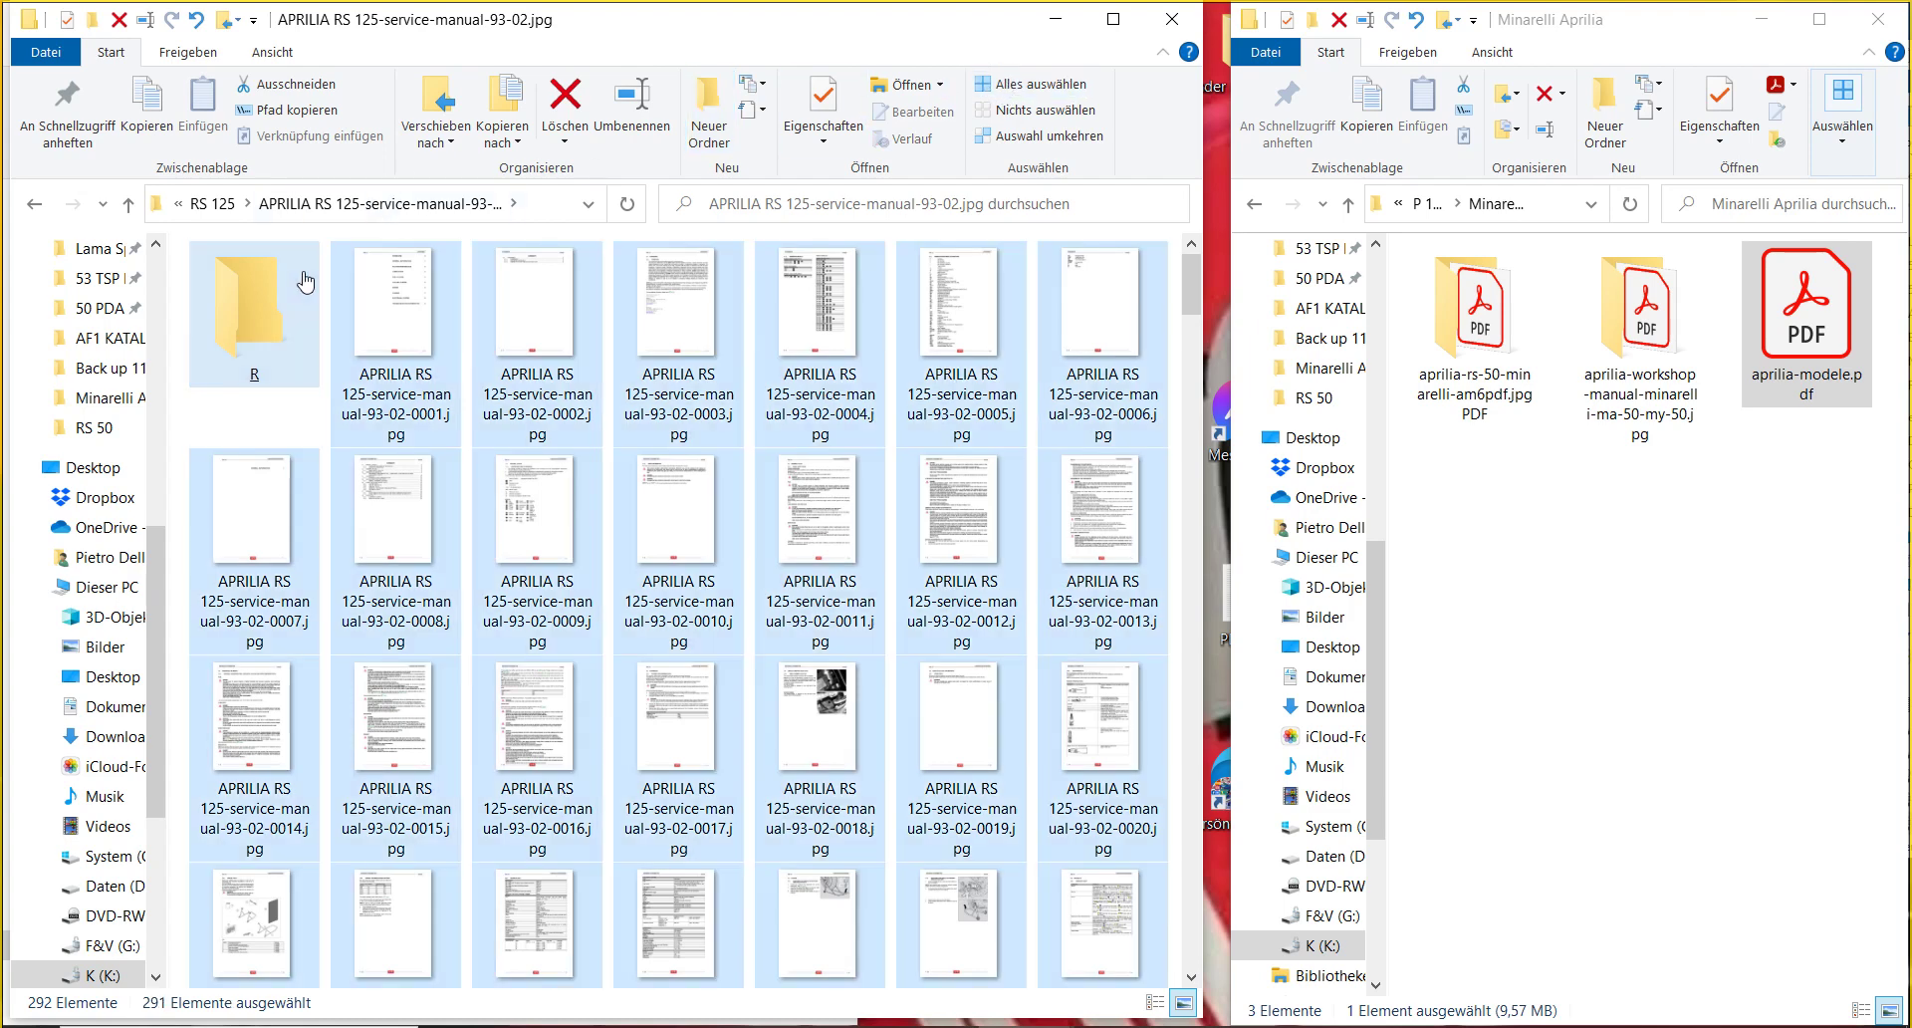
drag(394, 299, 291, 299)
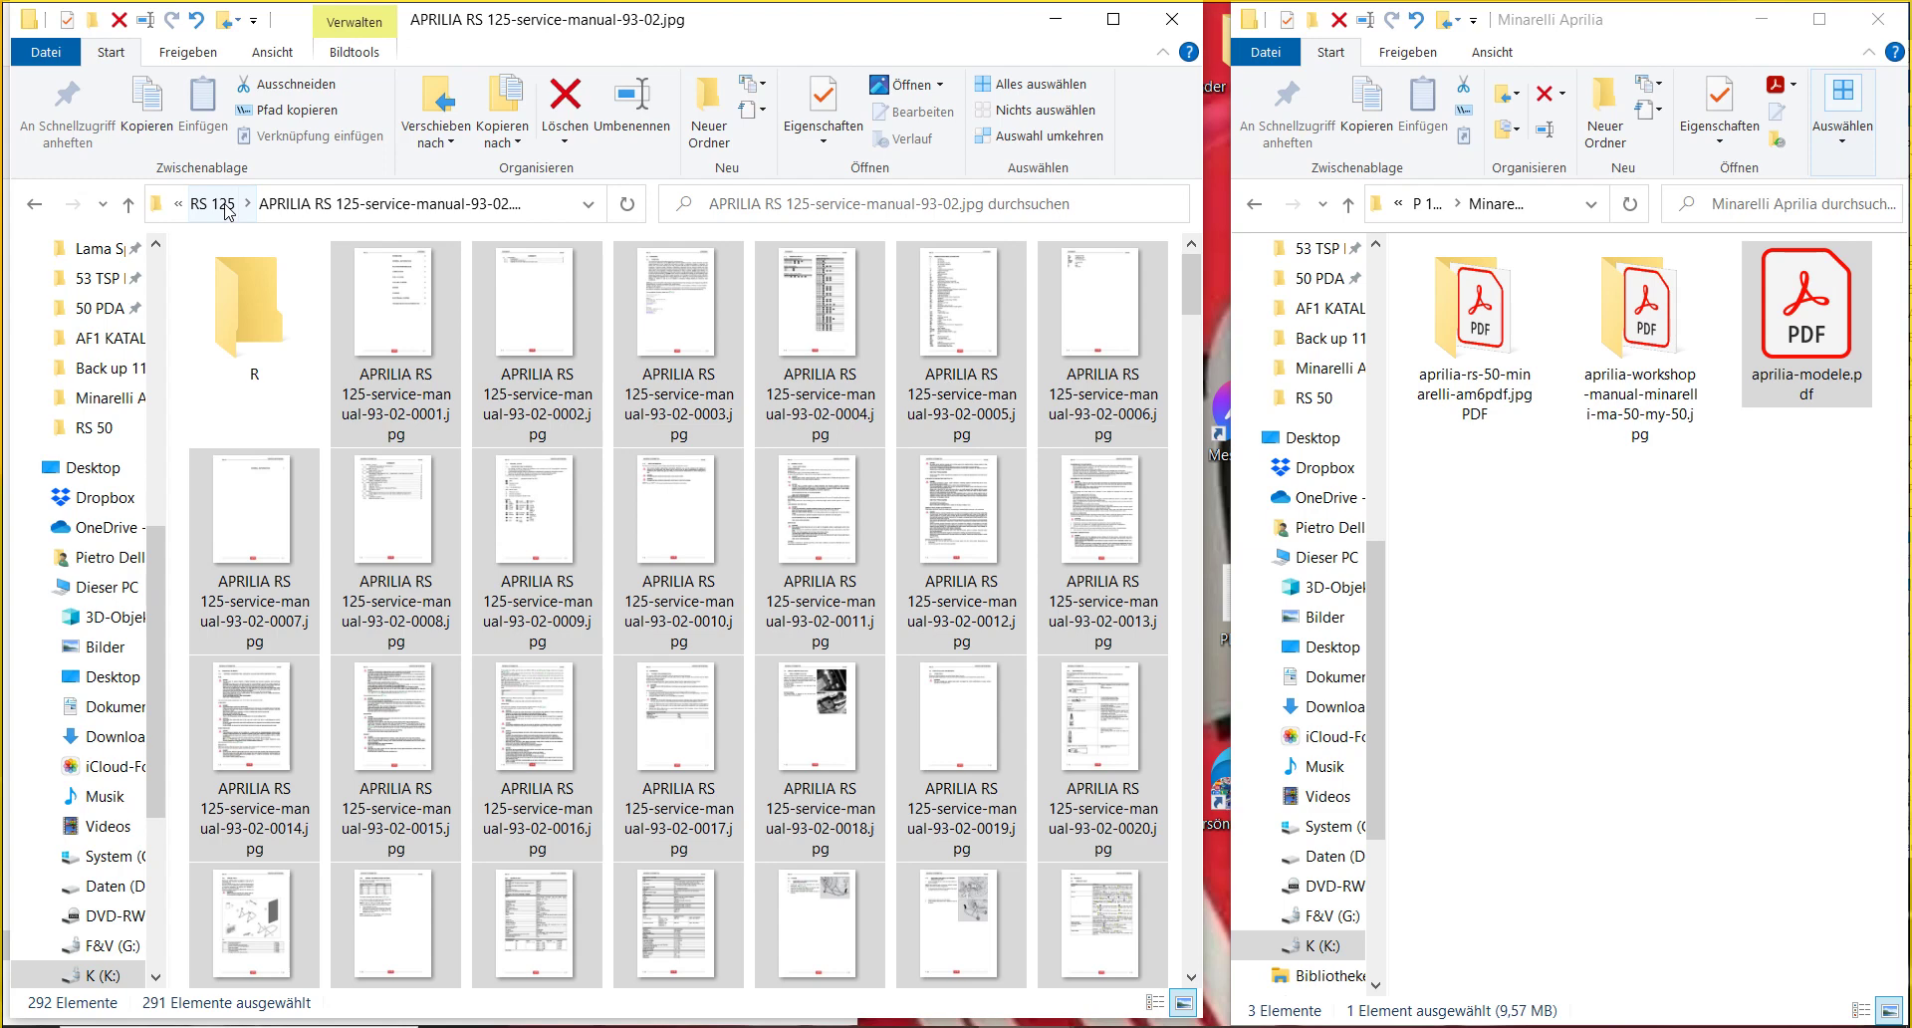
click(225, 204)
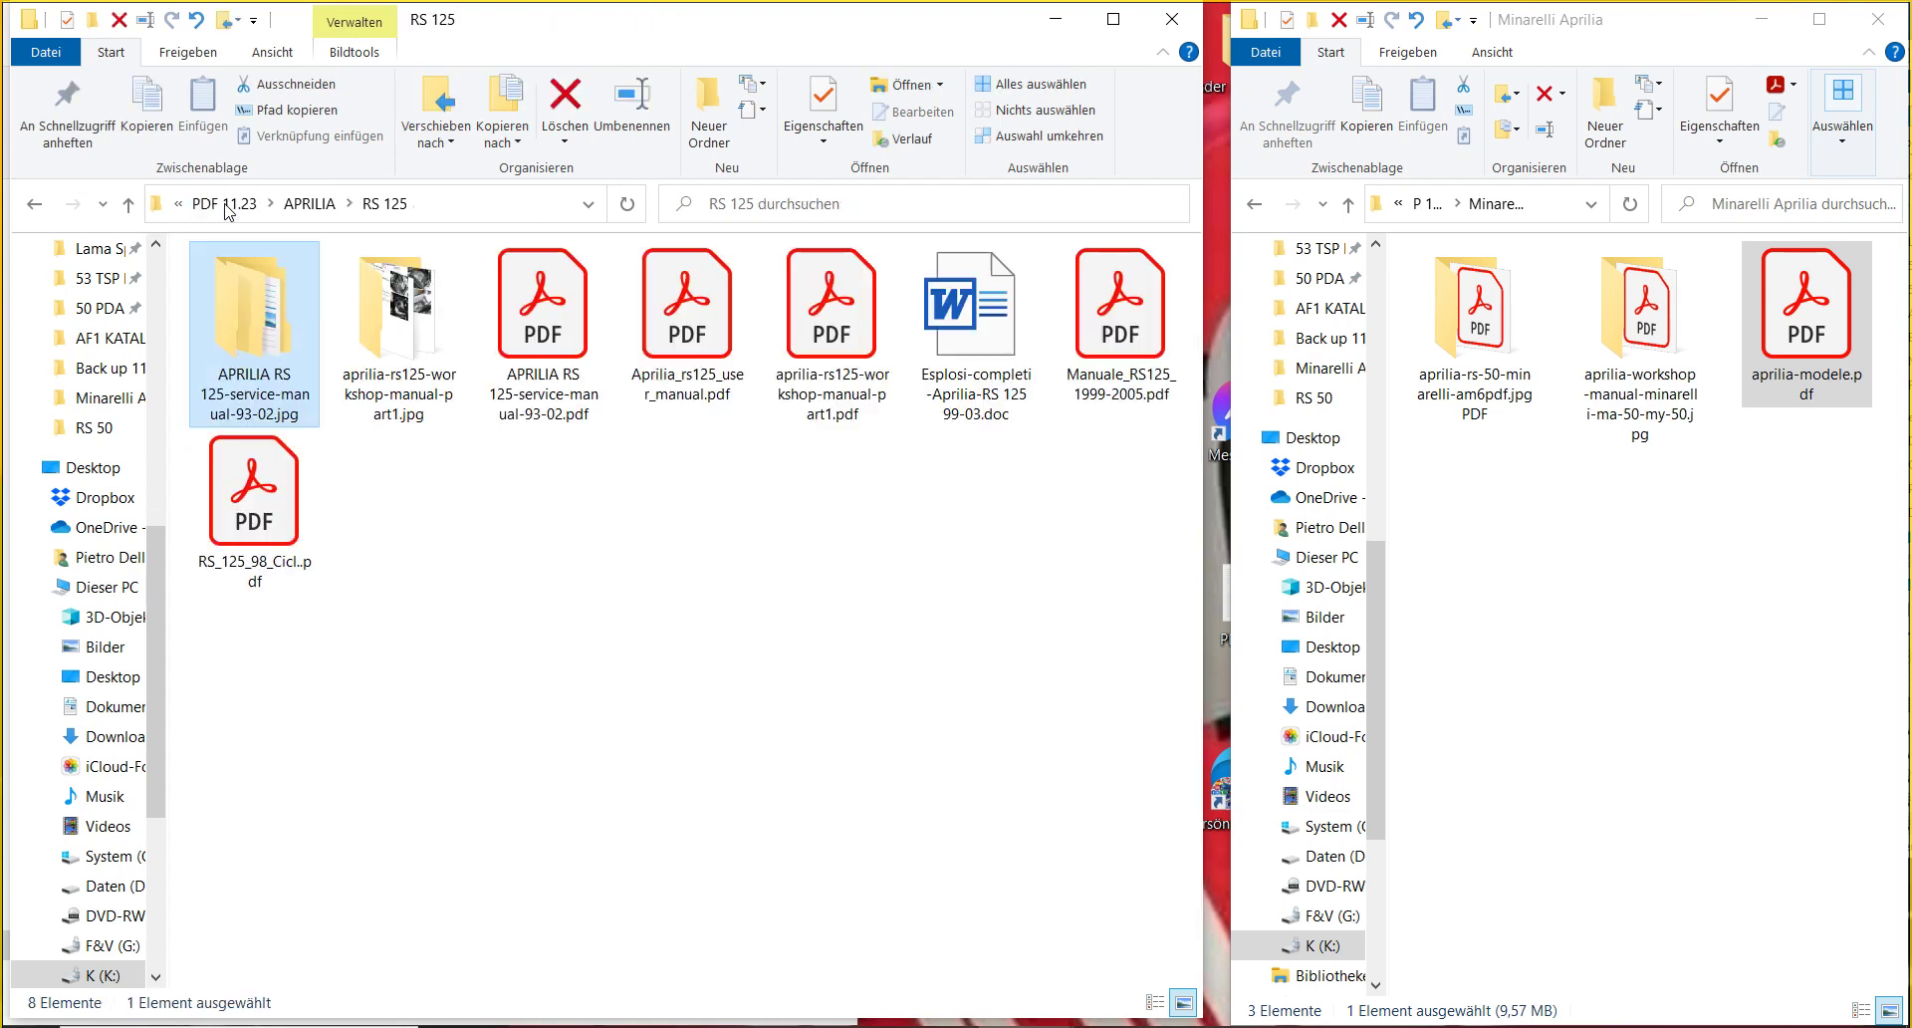
drag(513, 348, 272, 301)
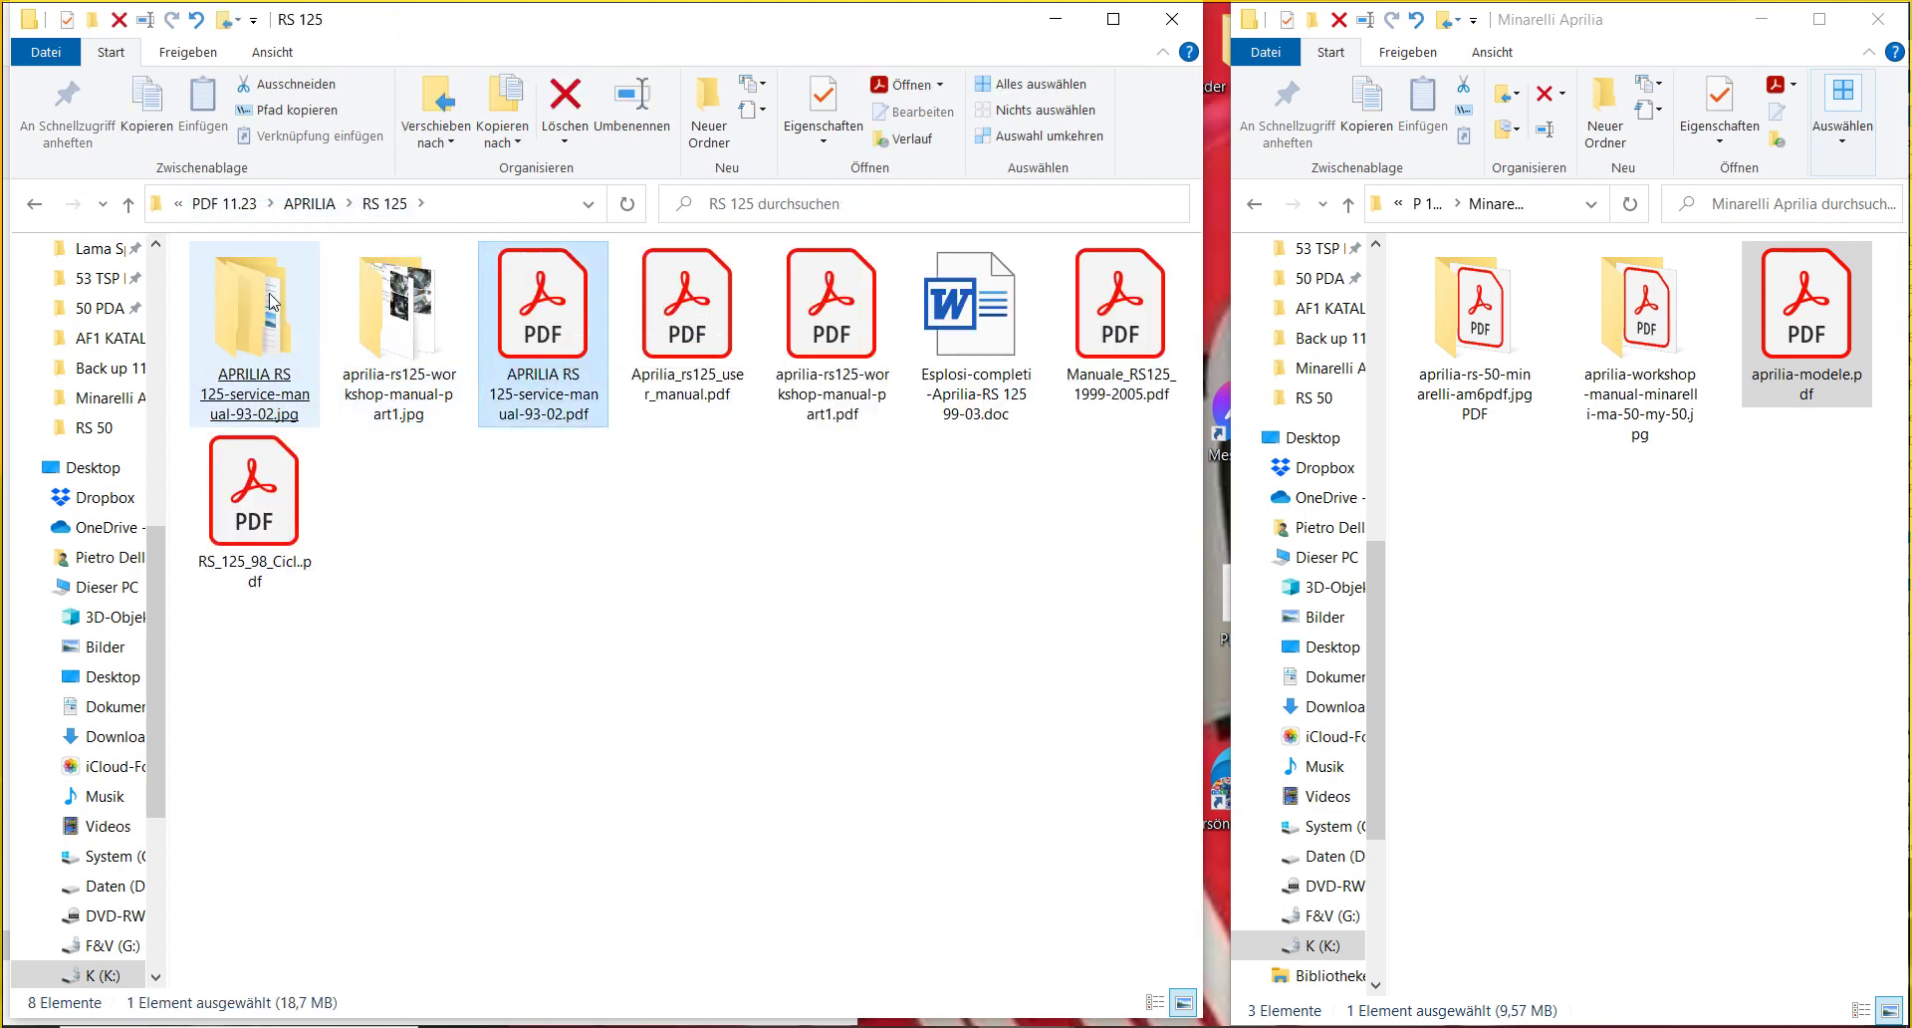
- In the aprilia-rs125-workshop-manual-part1.jpg folder, create a subfolder named R and move all page images into it
double_click(407, 361)
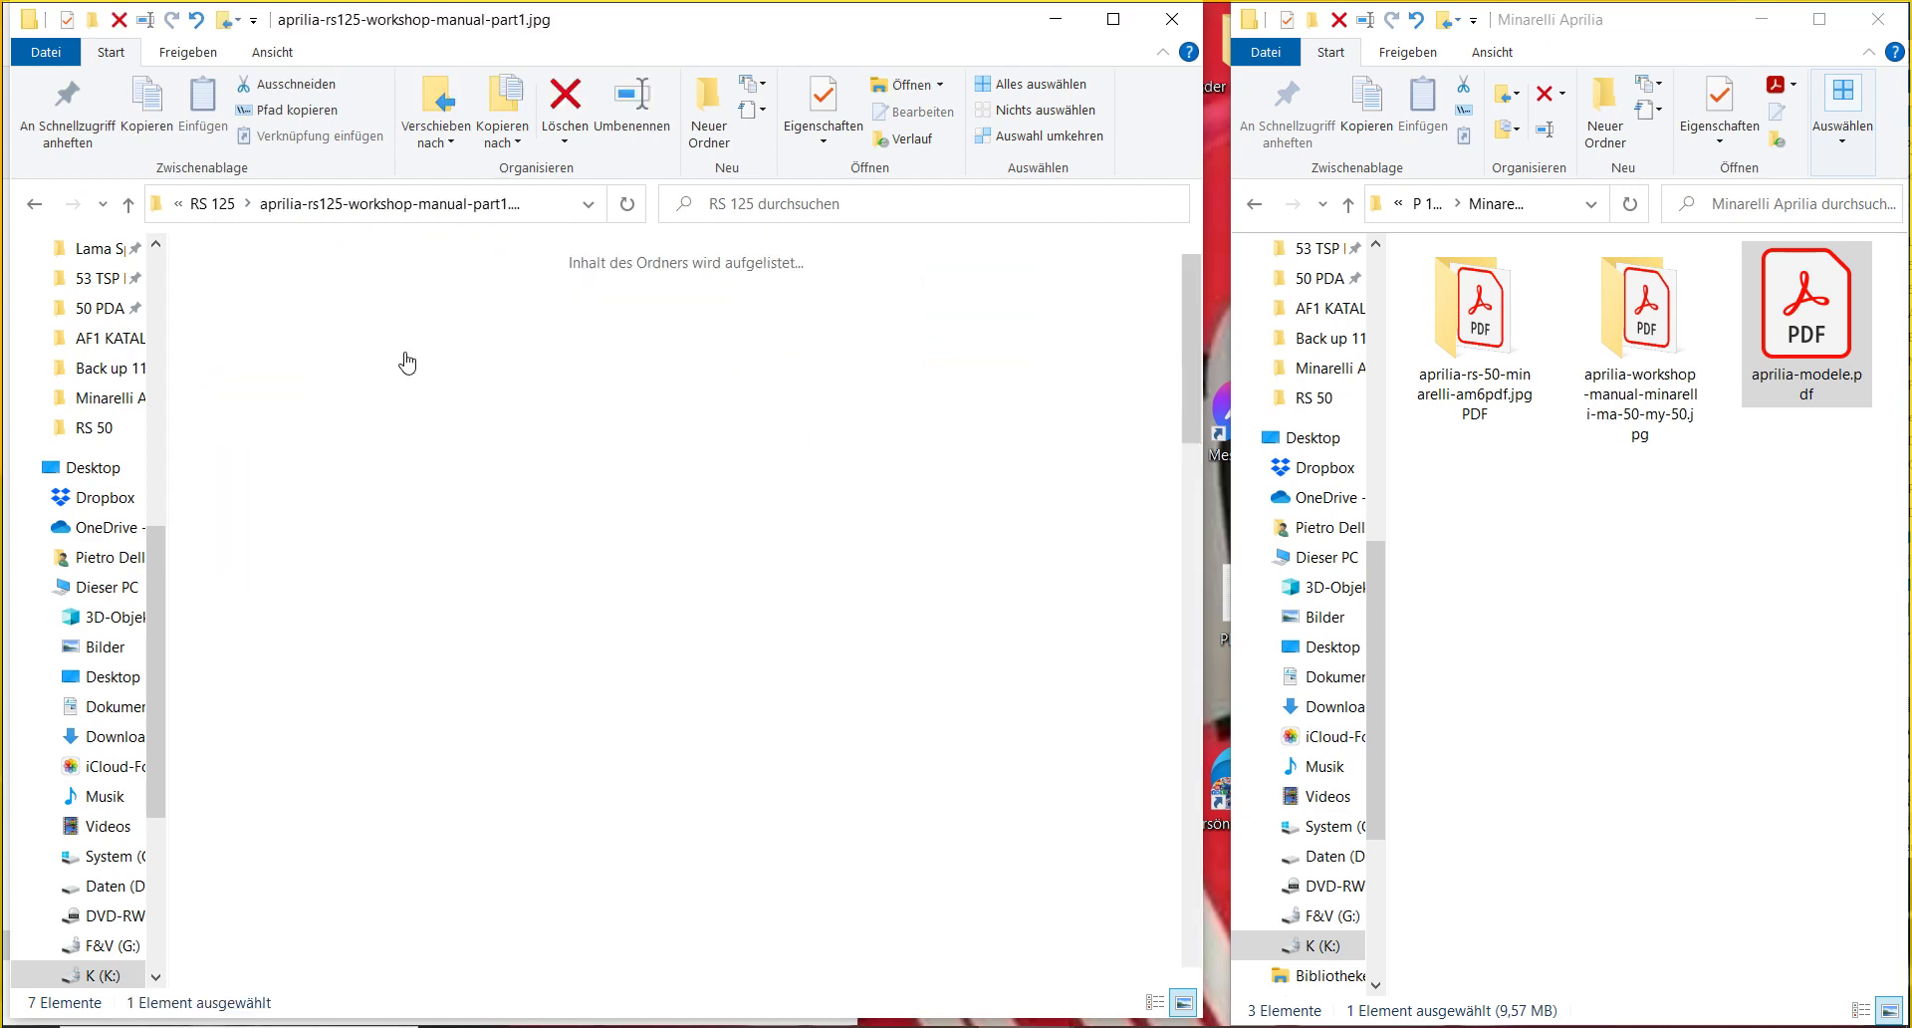
click(721, 109)
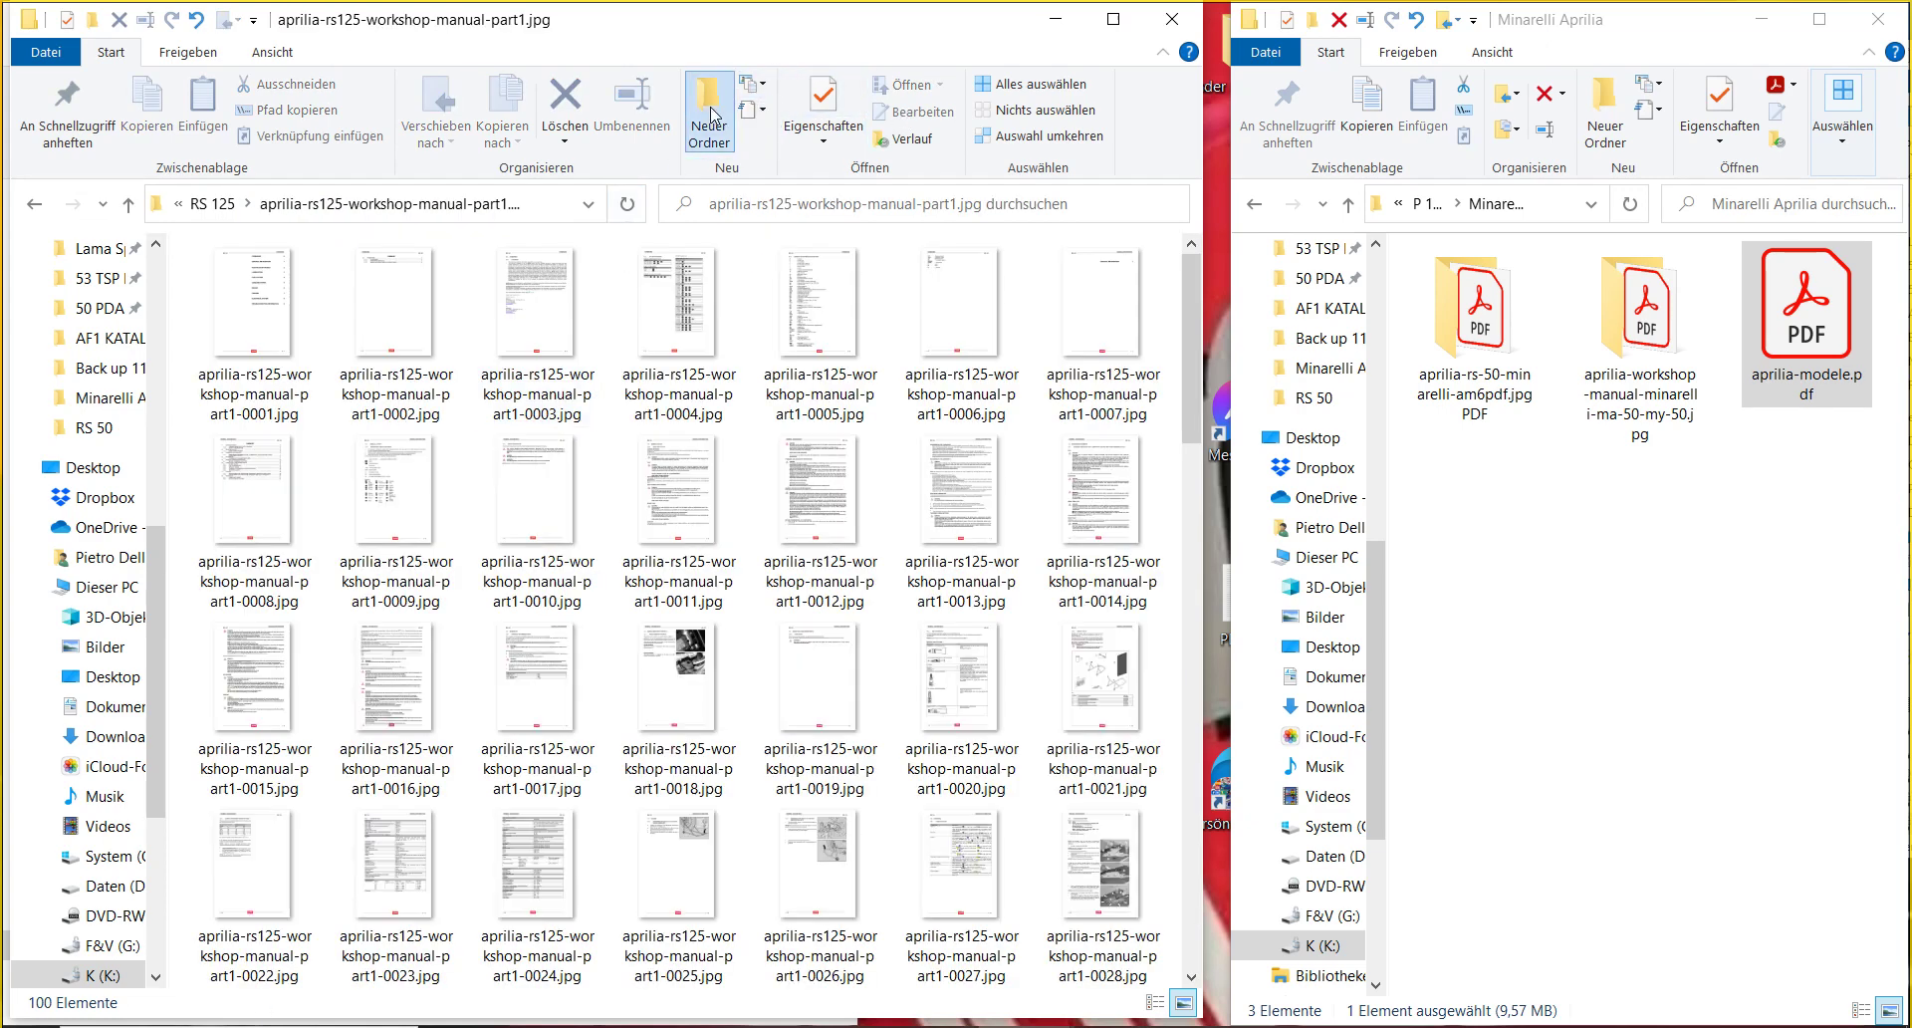
text(R)
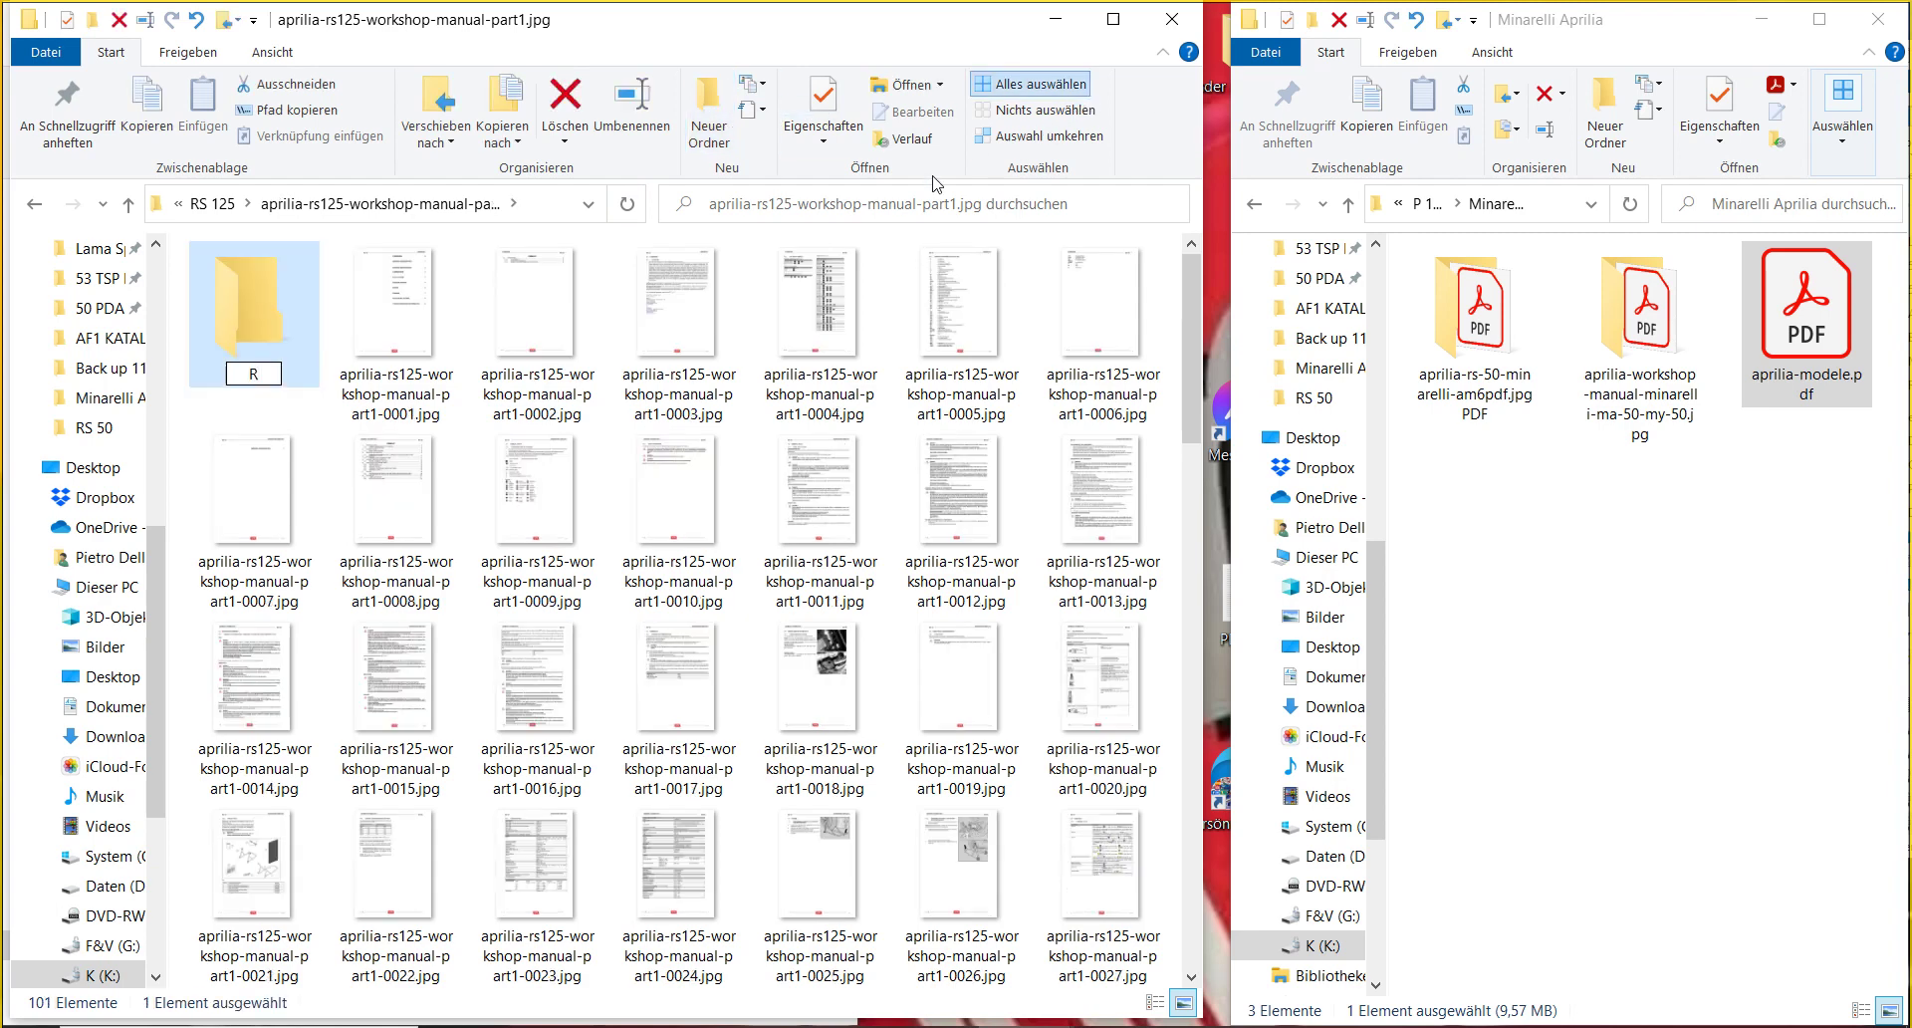
key(Return)
key(ctrl+a)
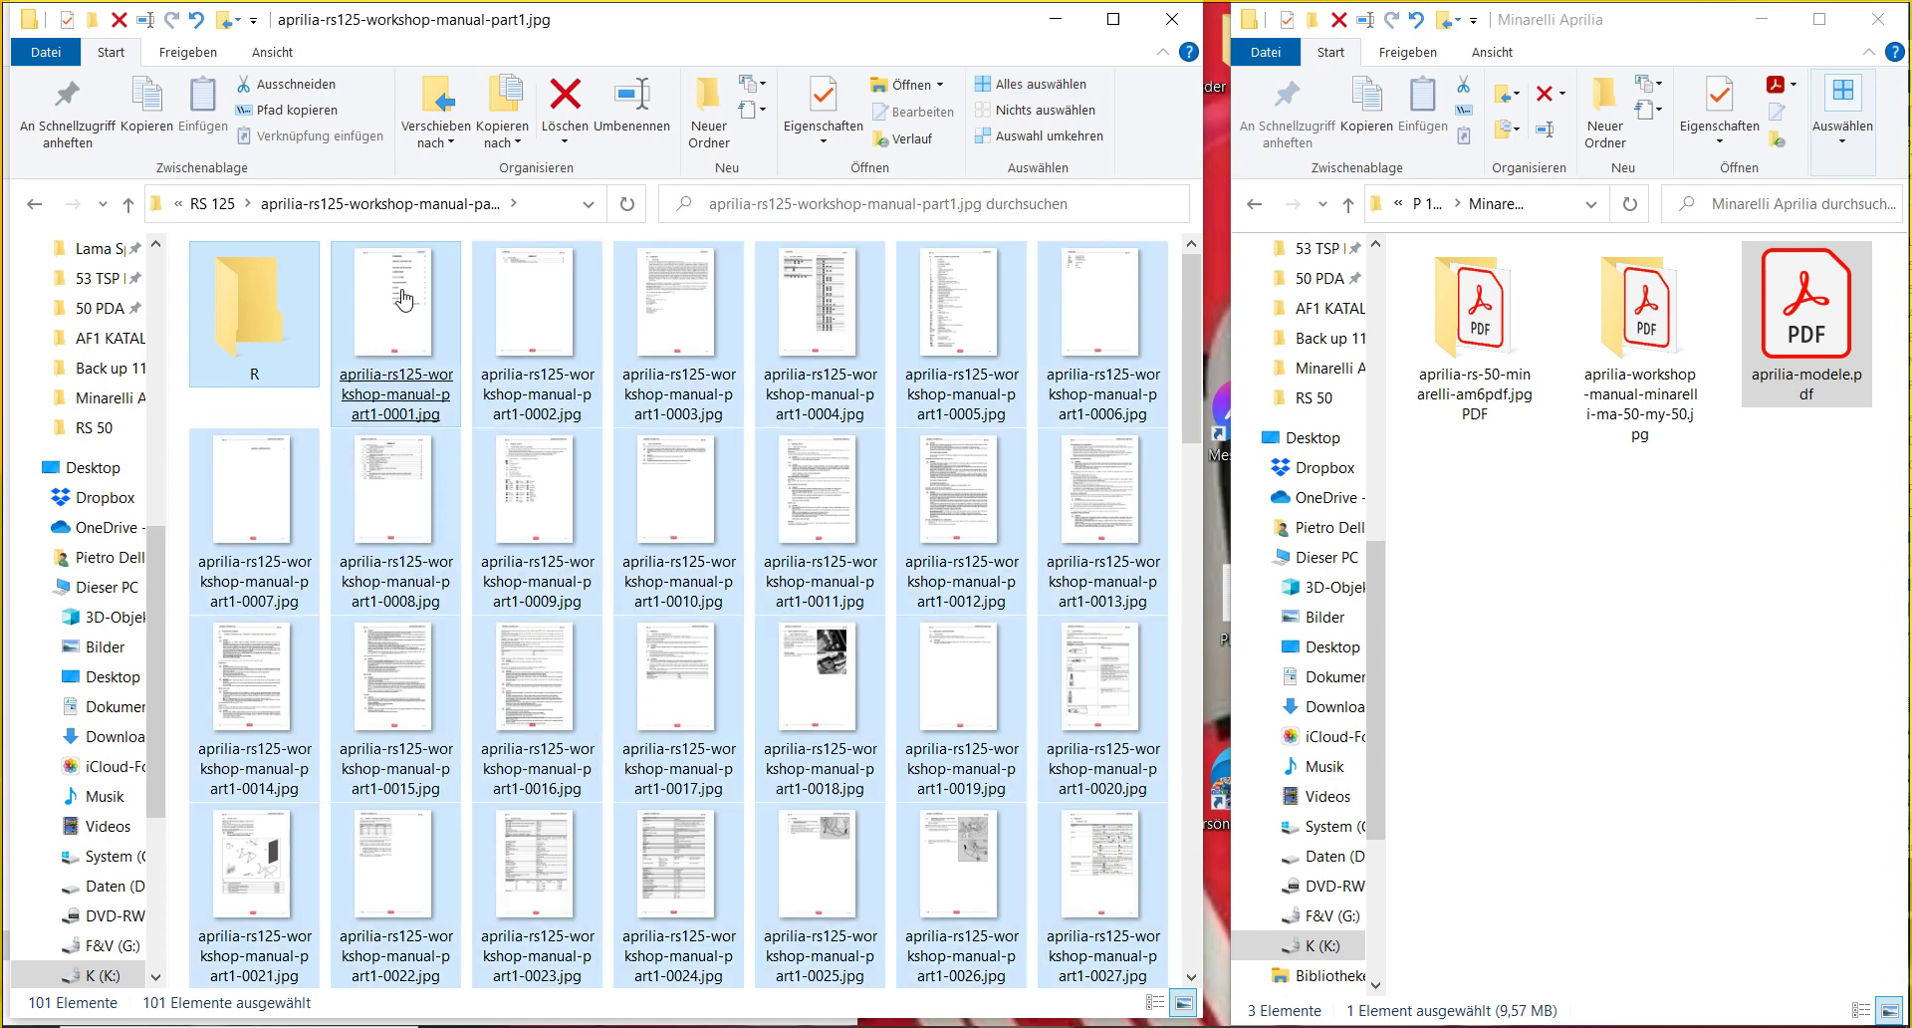
drag(358, 329, 247, 300)
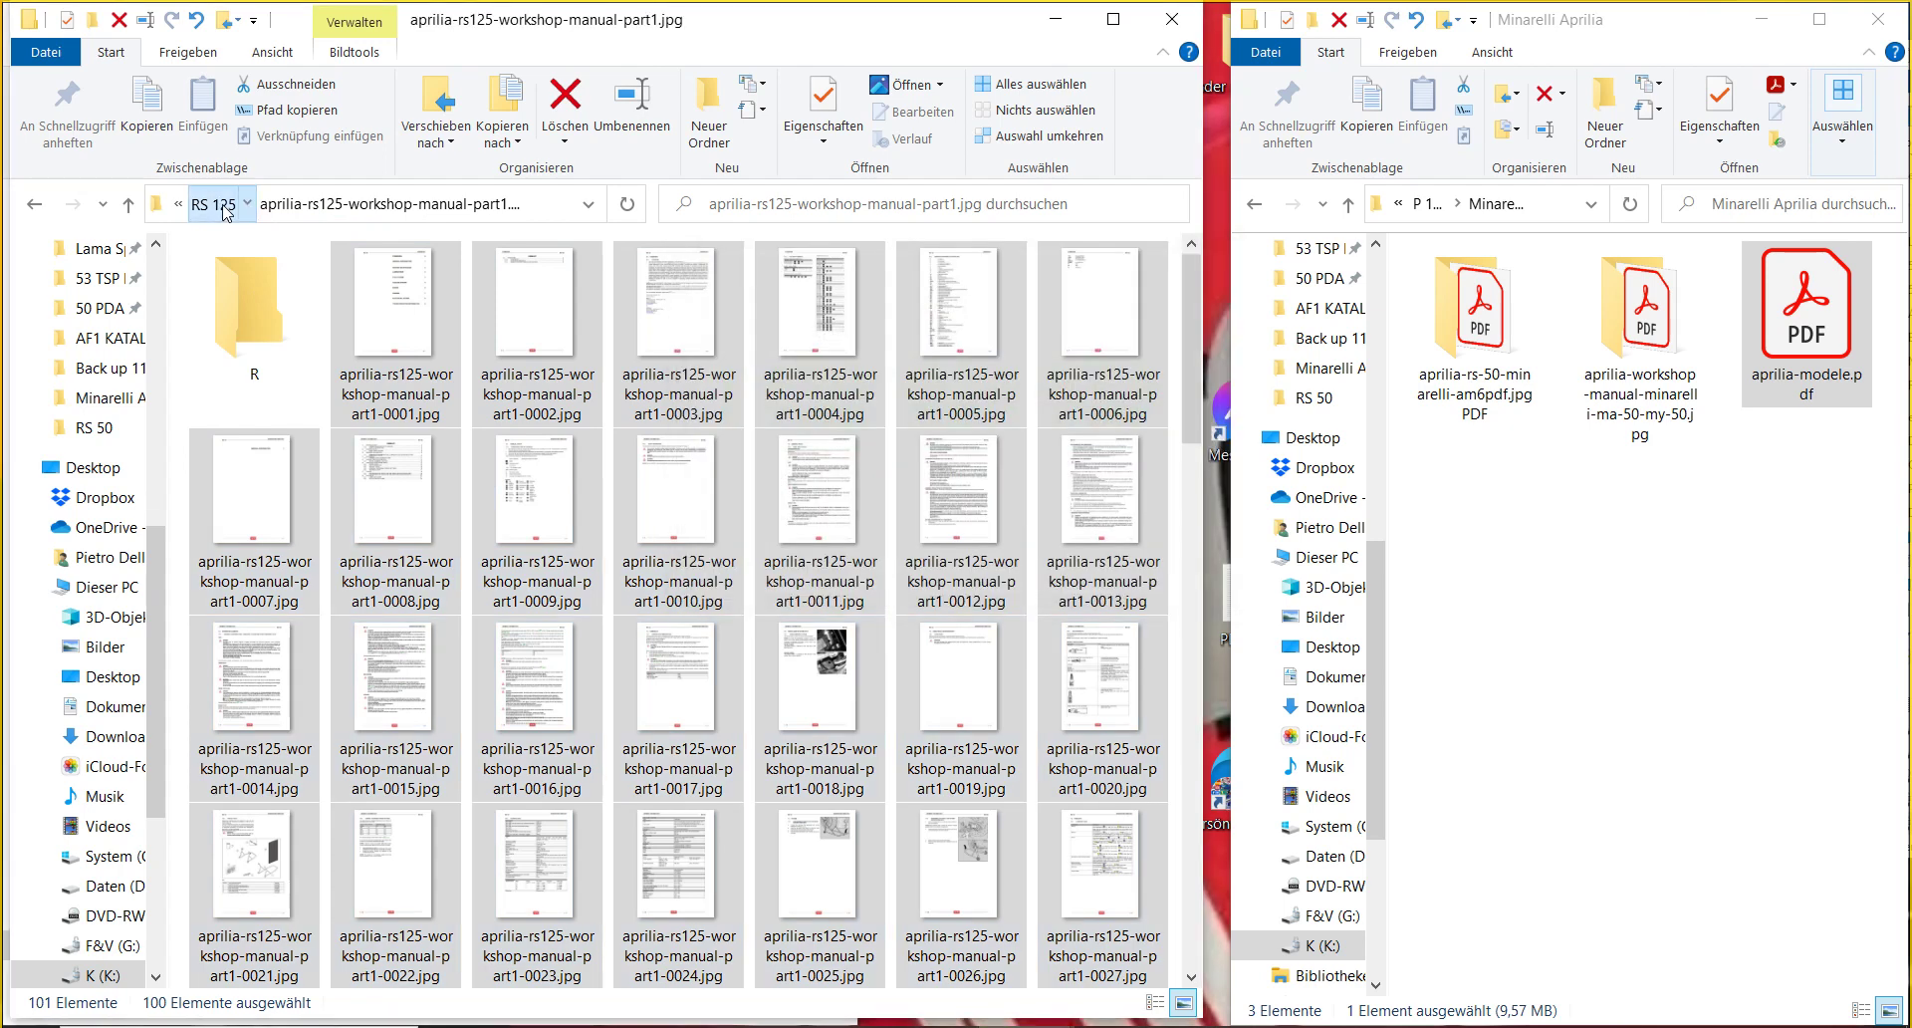
- Return to RS 125 and move Aprilia_rs125_user_manual.pdf into the aprilia-rs125-workshop-manual-part1.jpg folder
click(219, 204)
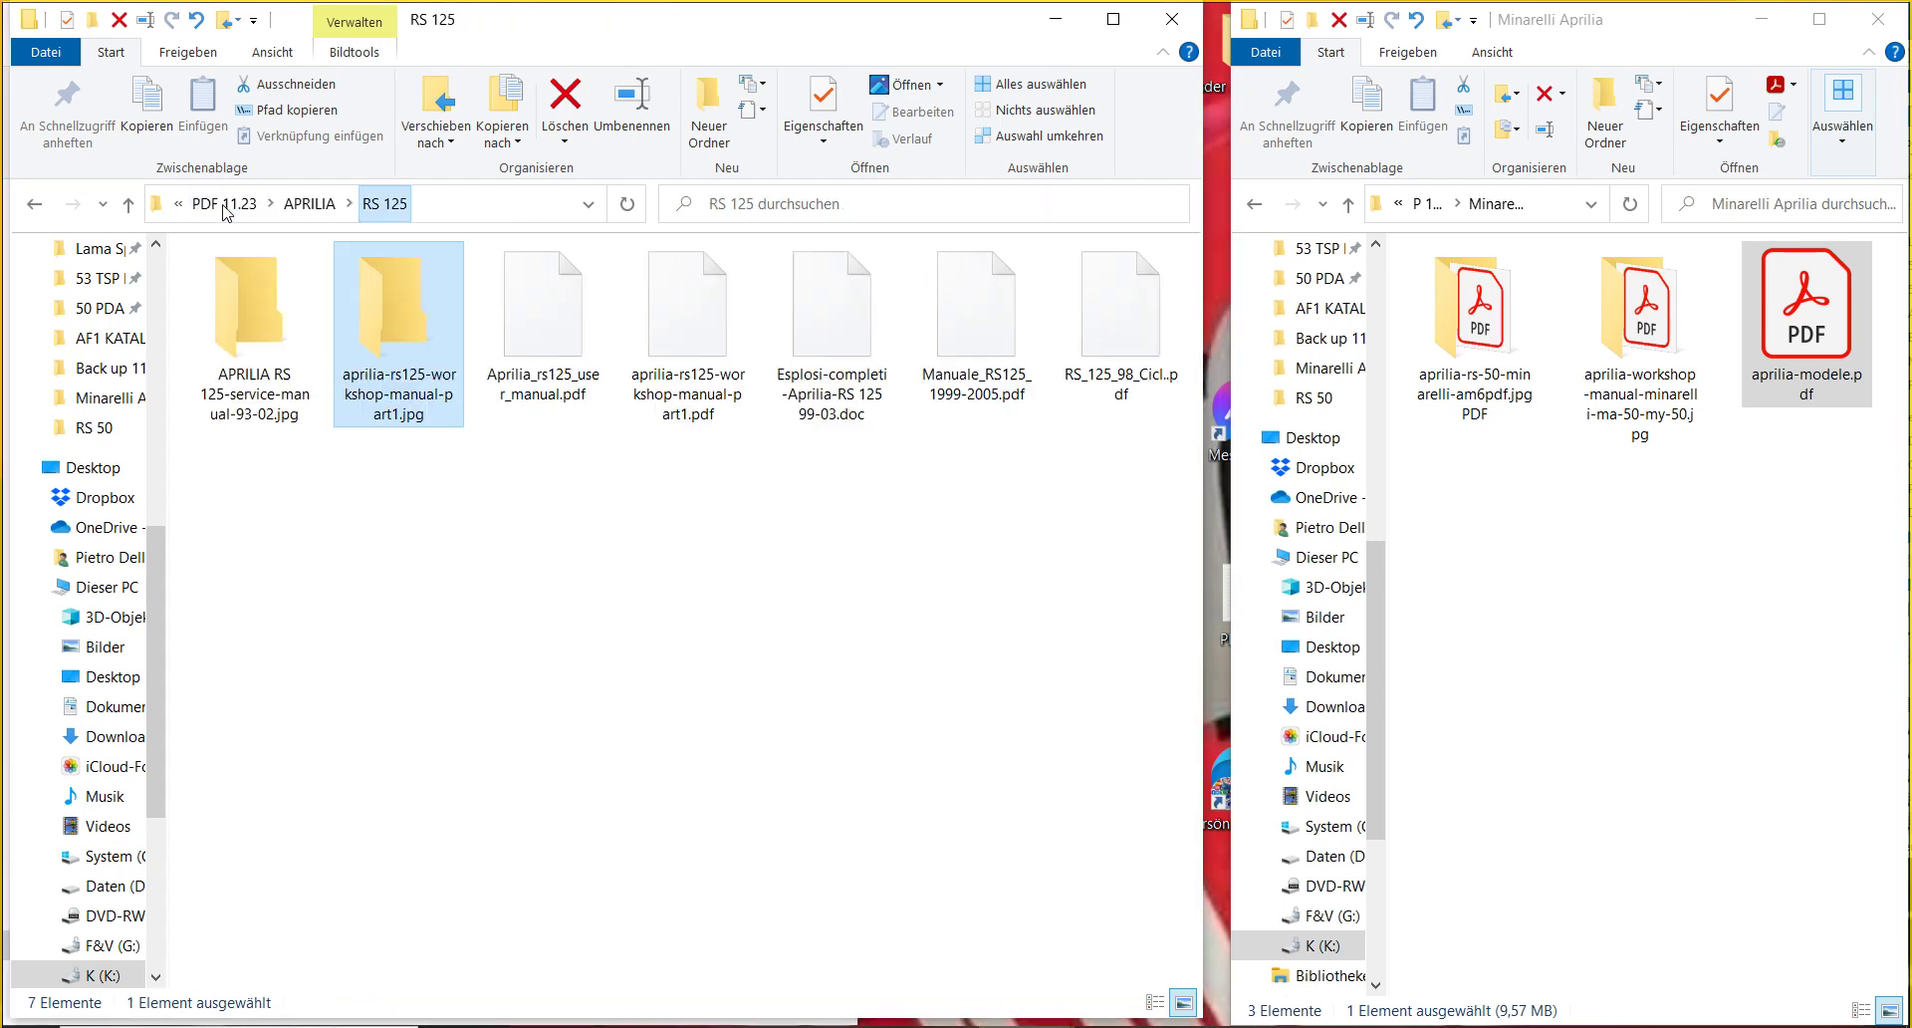
click(515, 360)
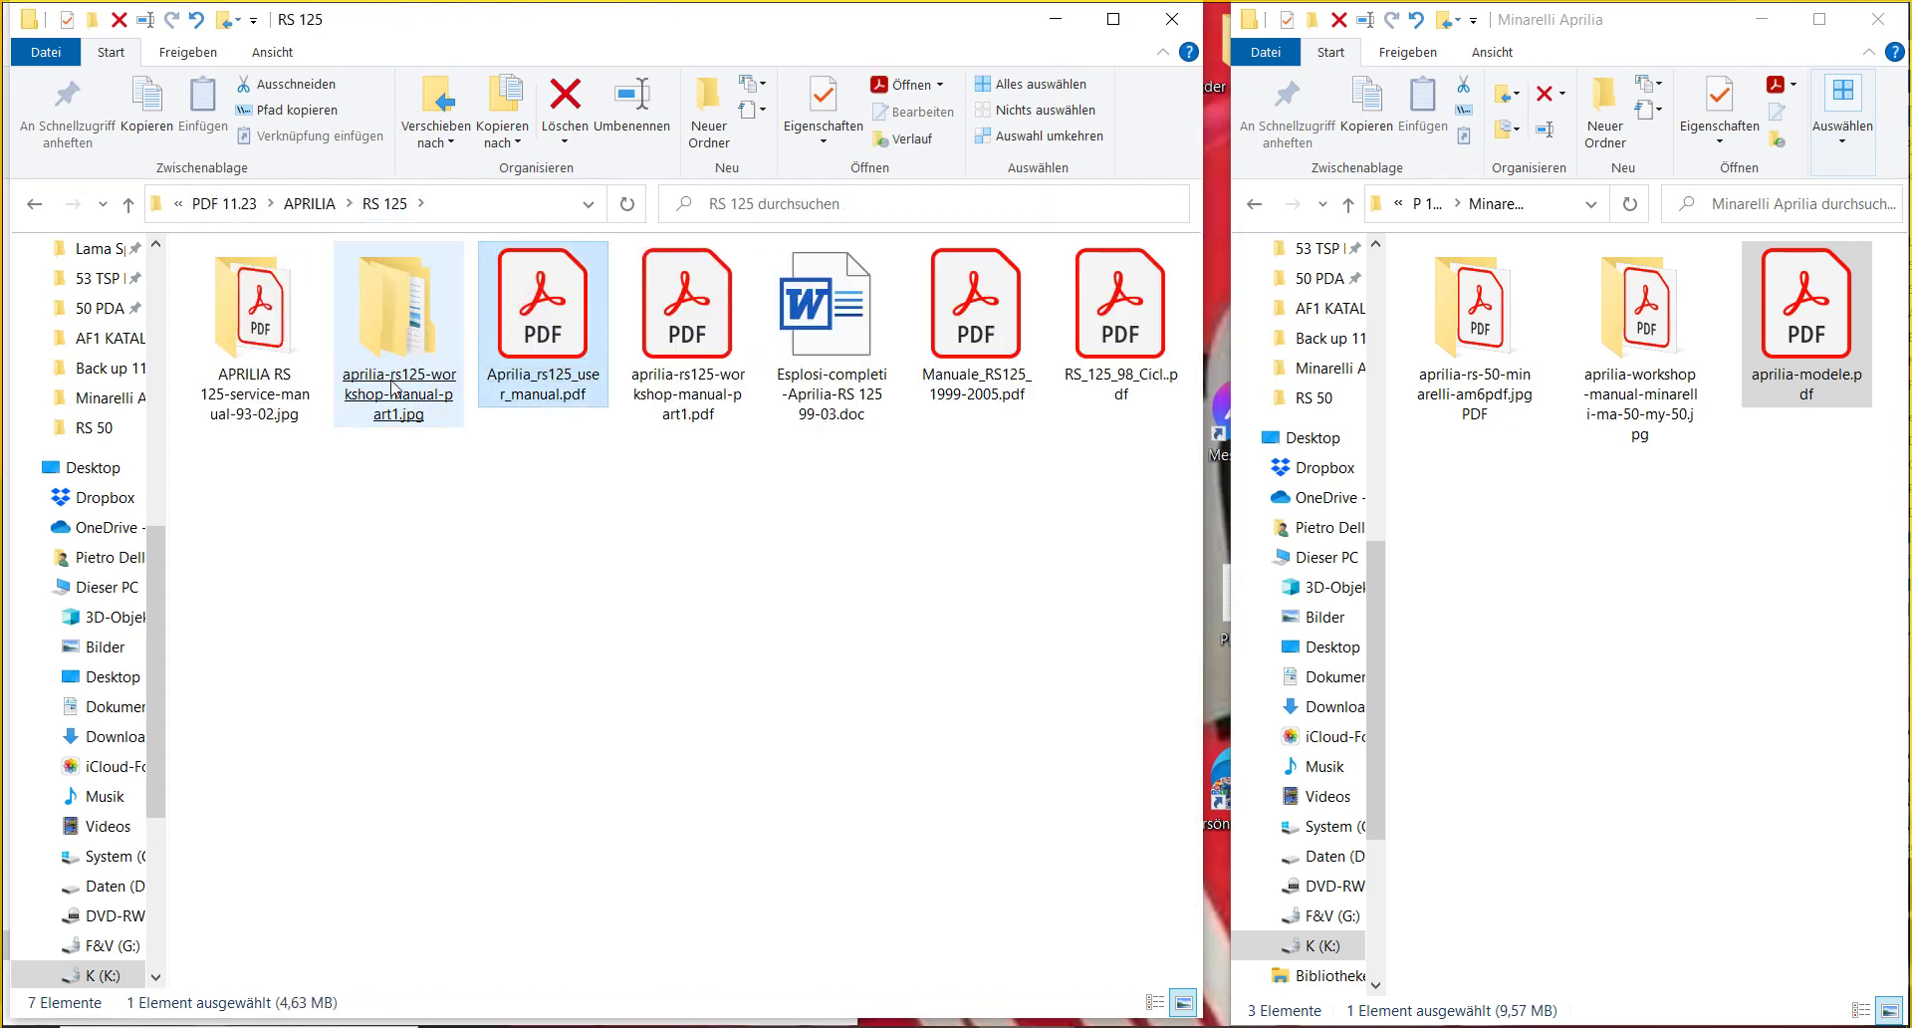
key(Delete)
- Append "PDF" to the names of the APRILIA RS 125-service-manual-93-02.jpg and aprilia-rs125-workshop-manual-part1.jpg folders
click(299, 393)
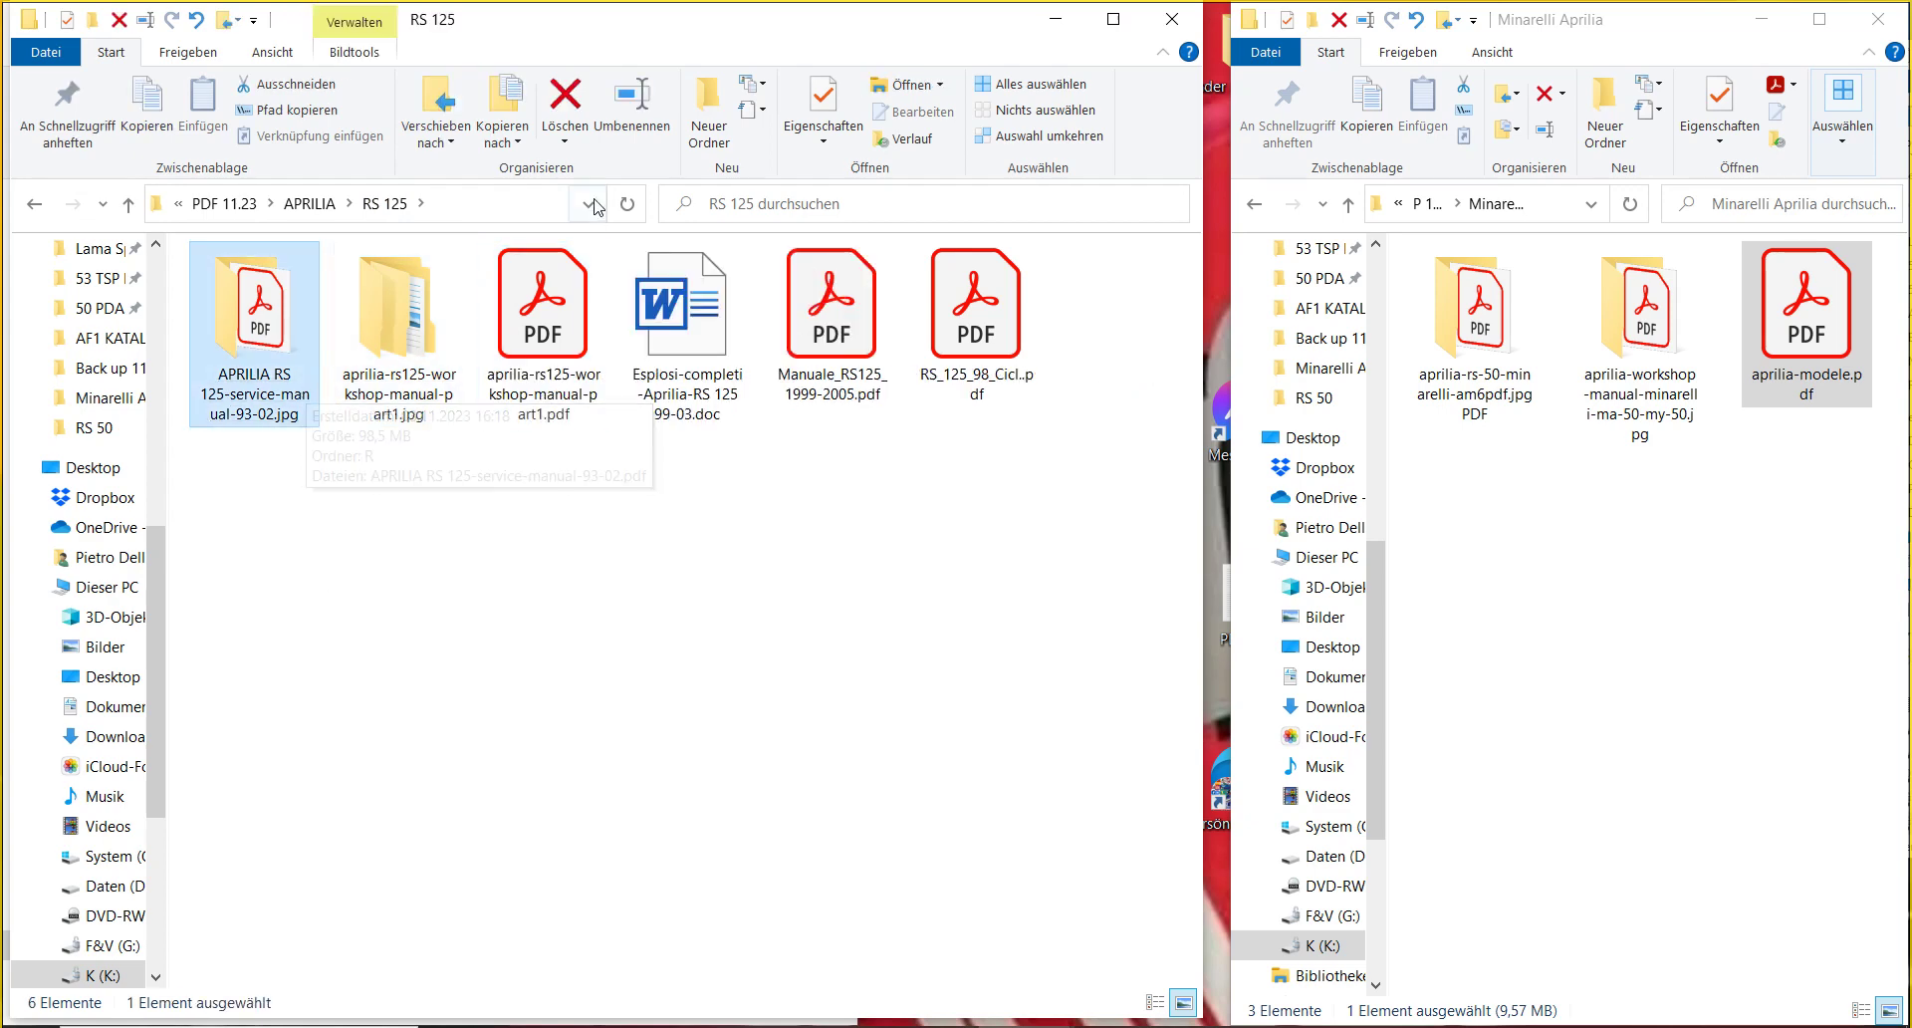
click(638, 115)
key(End)
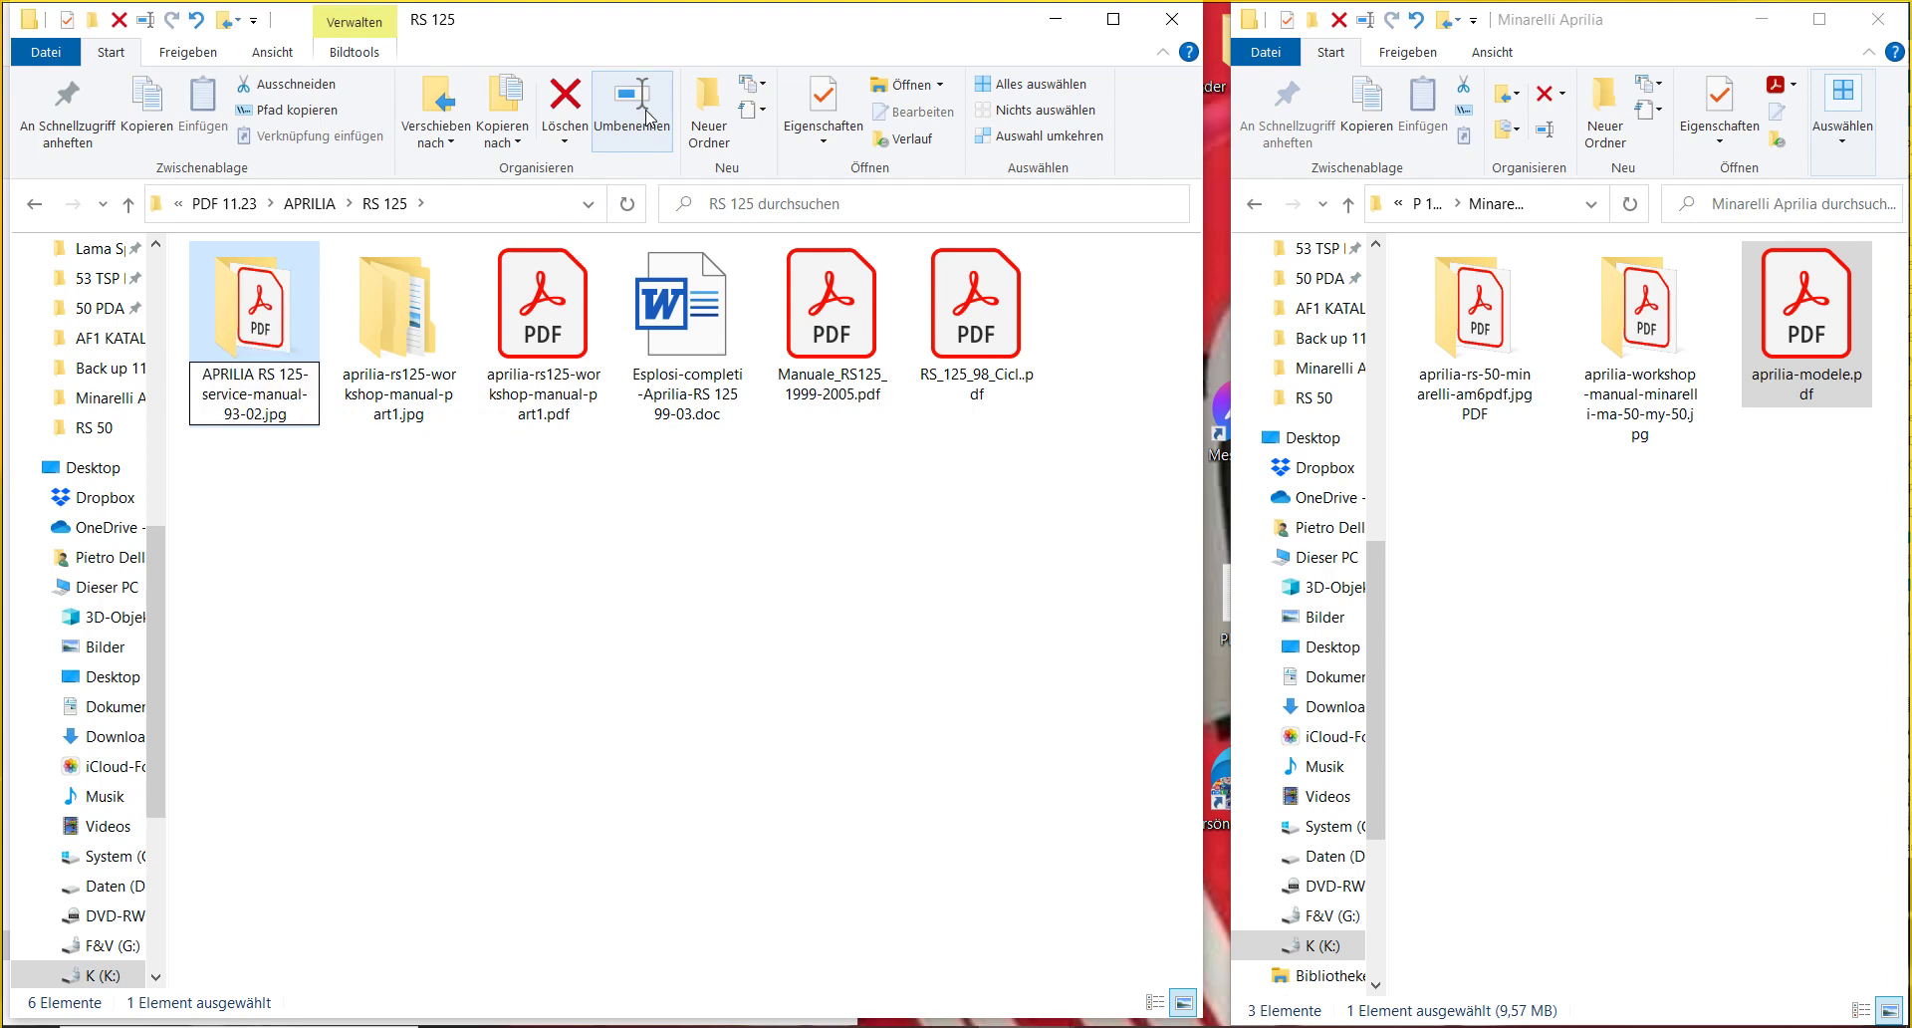
text(PDF)
key(Tab)
key(End)
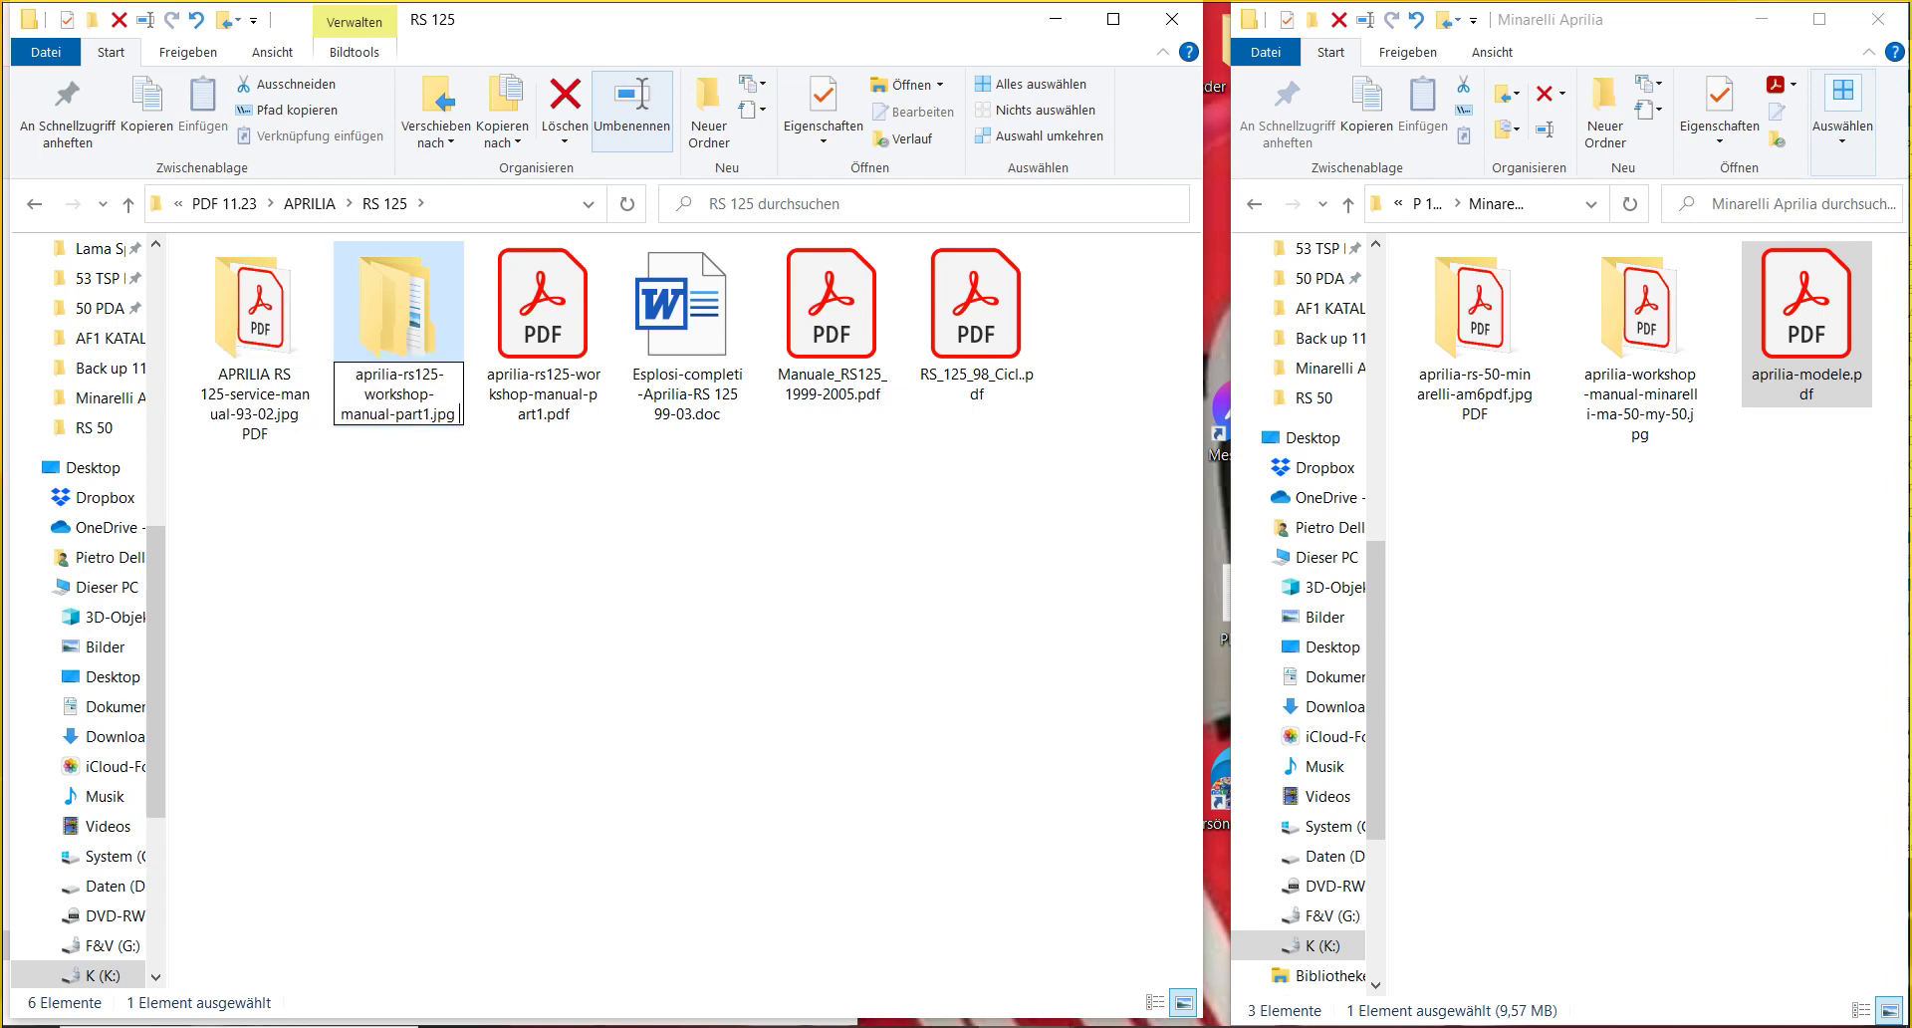
text(PDF)
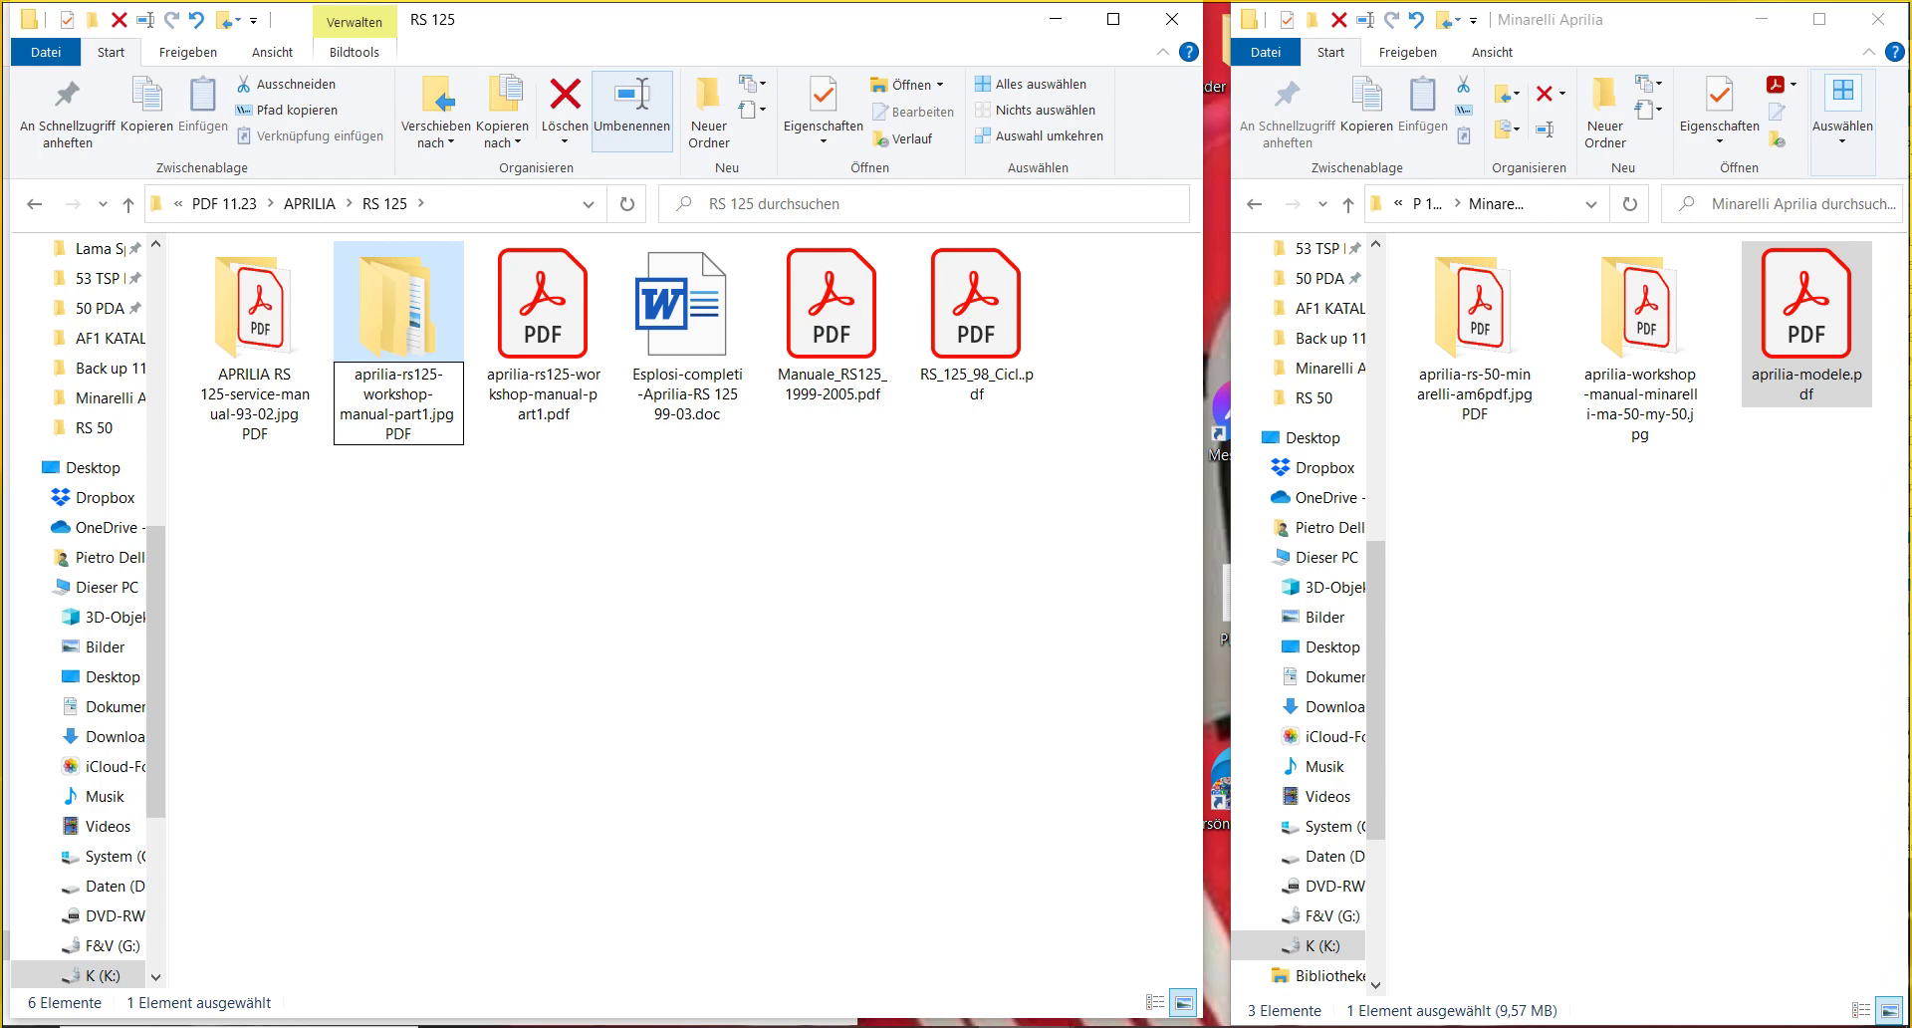
key(Return)
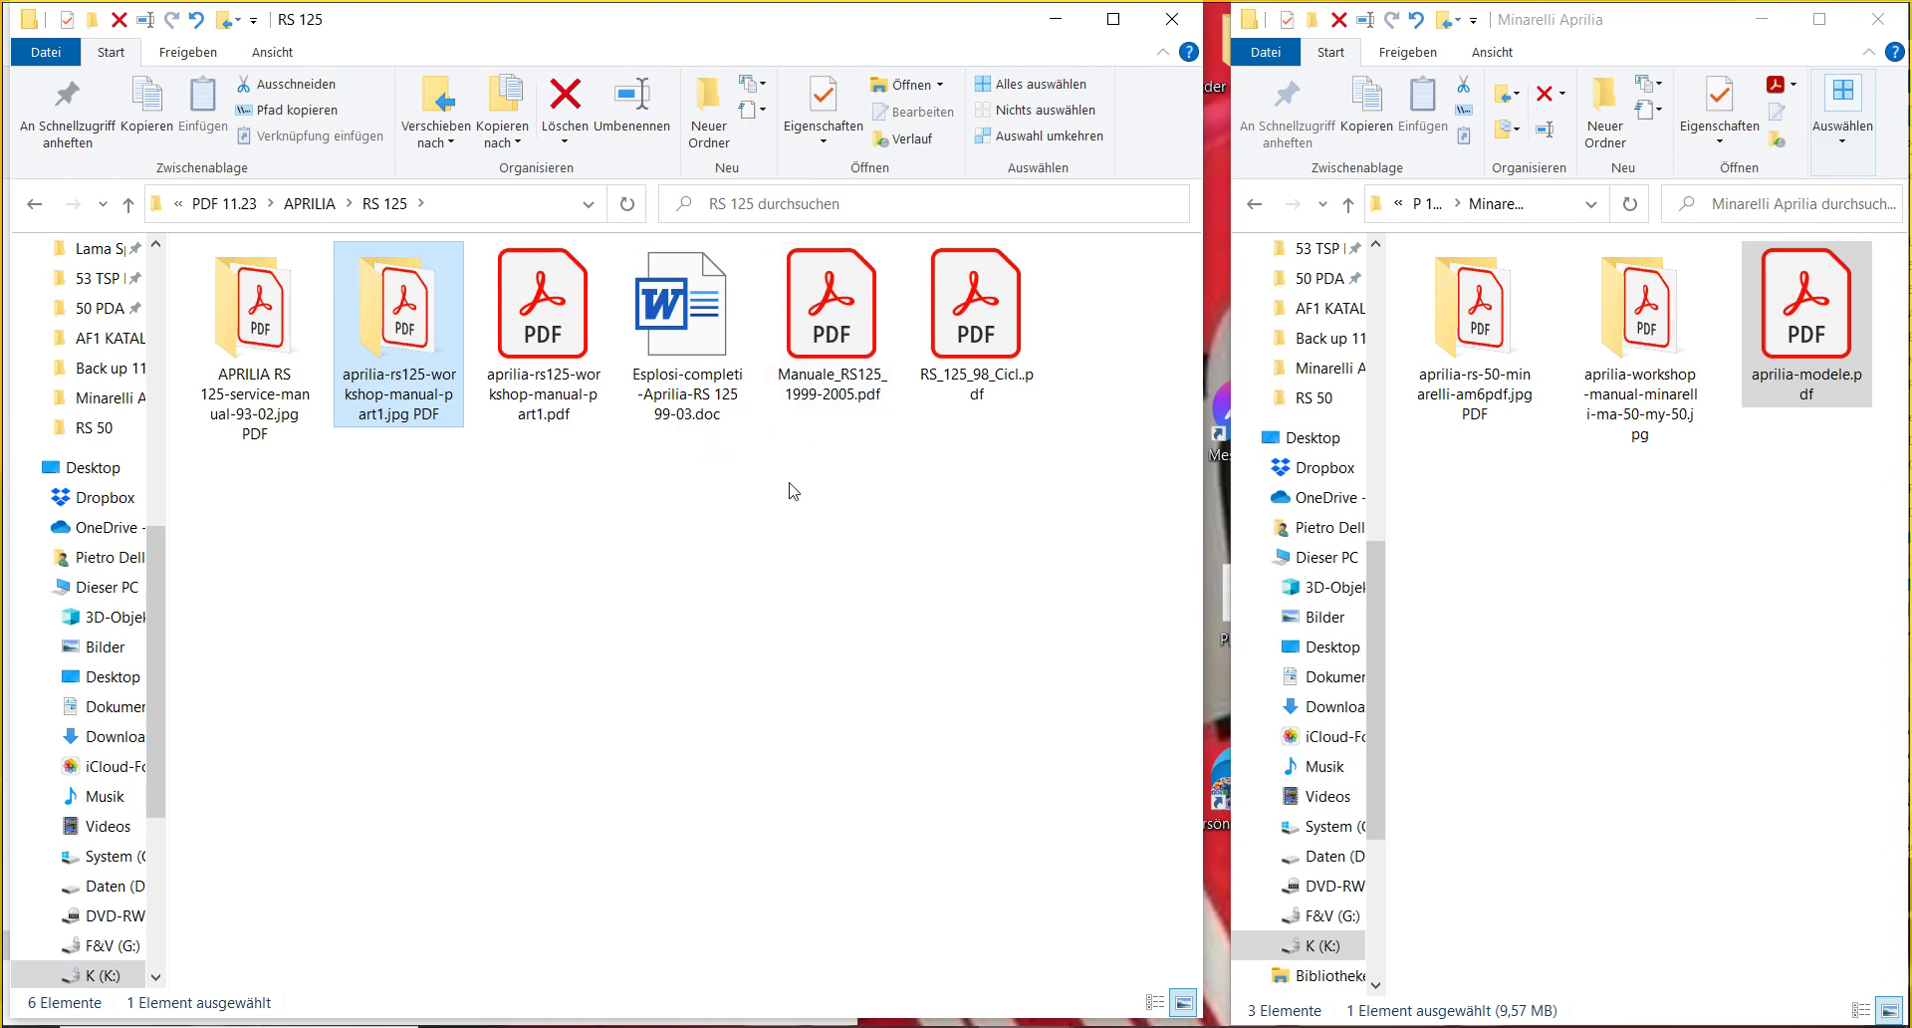
mouse_move(956, 334)
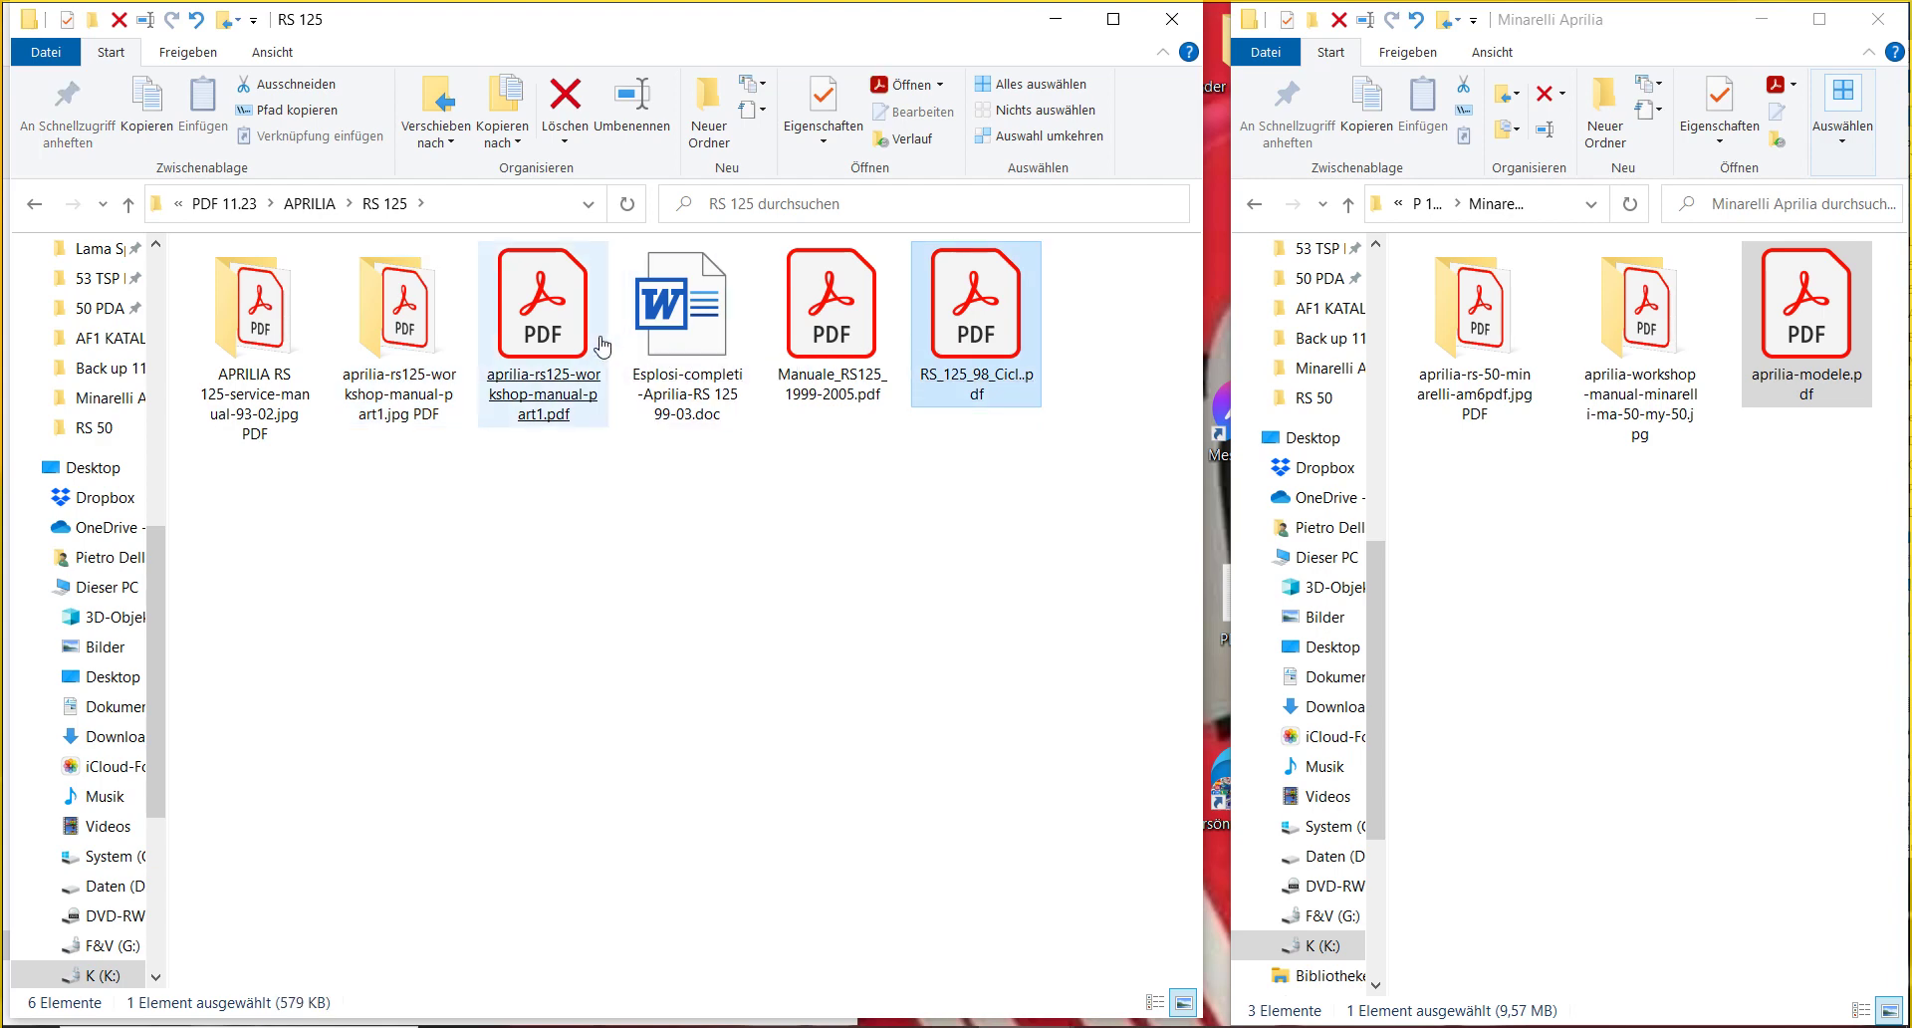
mouse_move(595, 344)
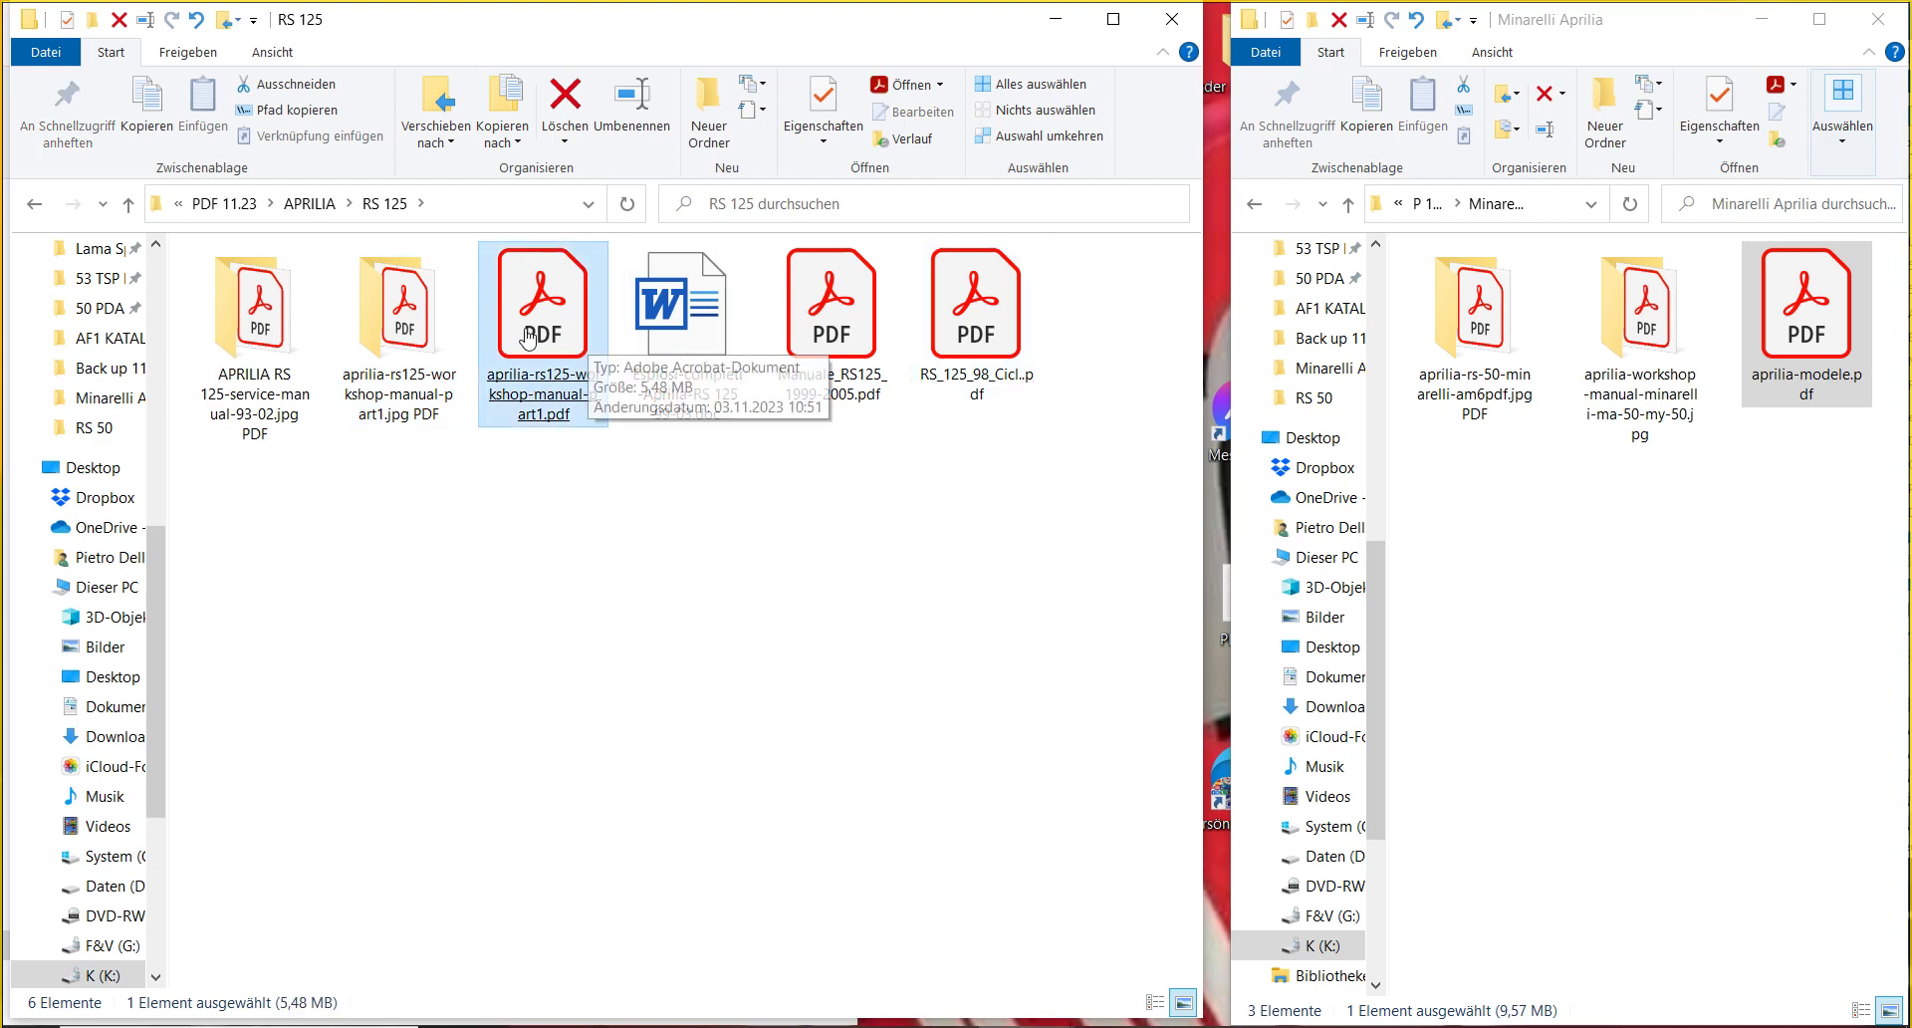
- Leave RS 125 and open the YAMAHA folder inside PDF 11.23
click(307, 204)
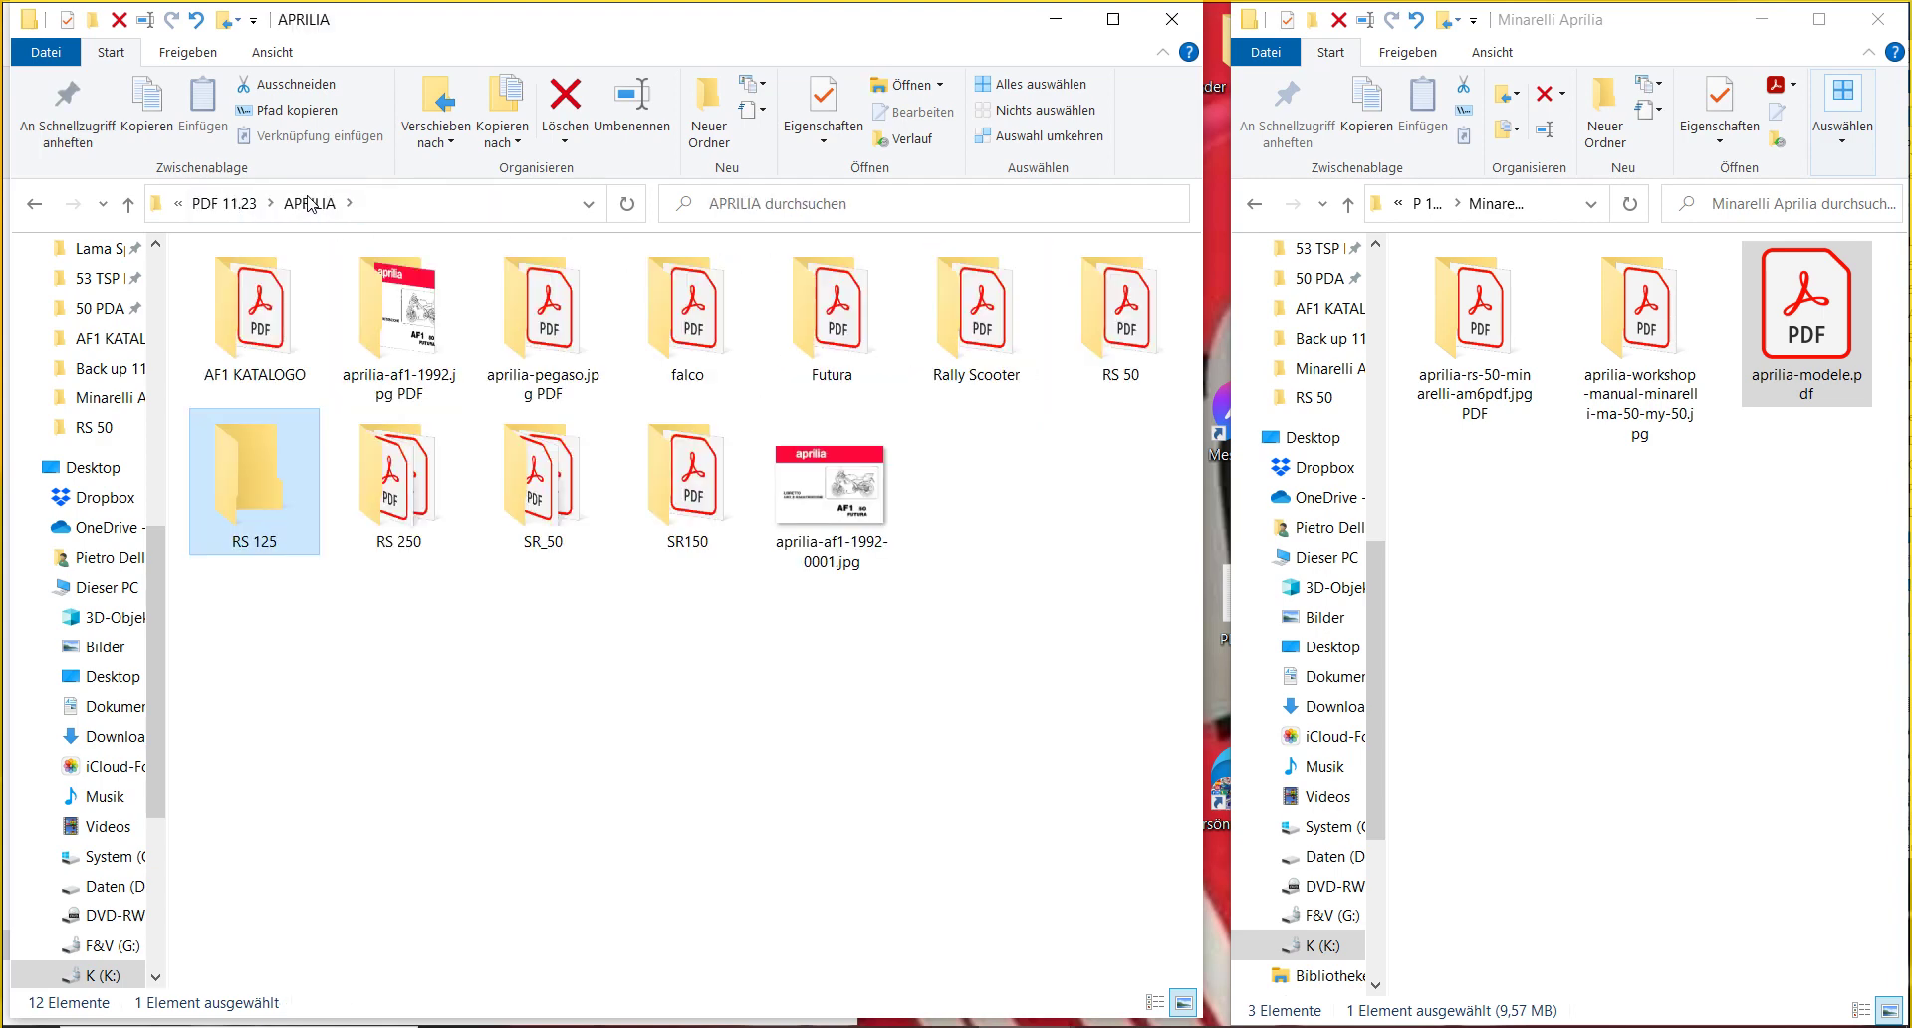
click(226, 204)
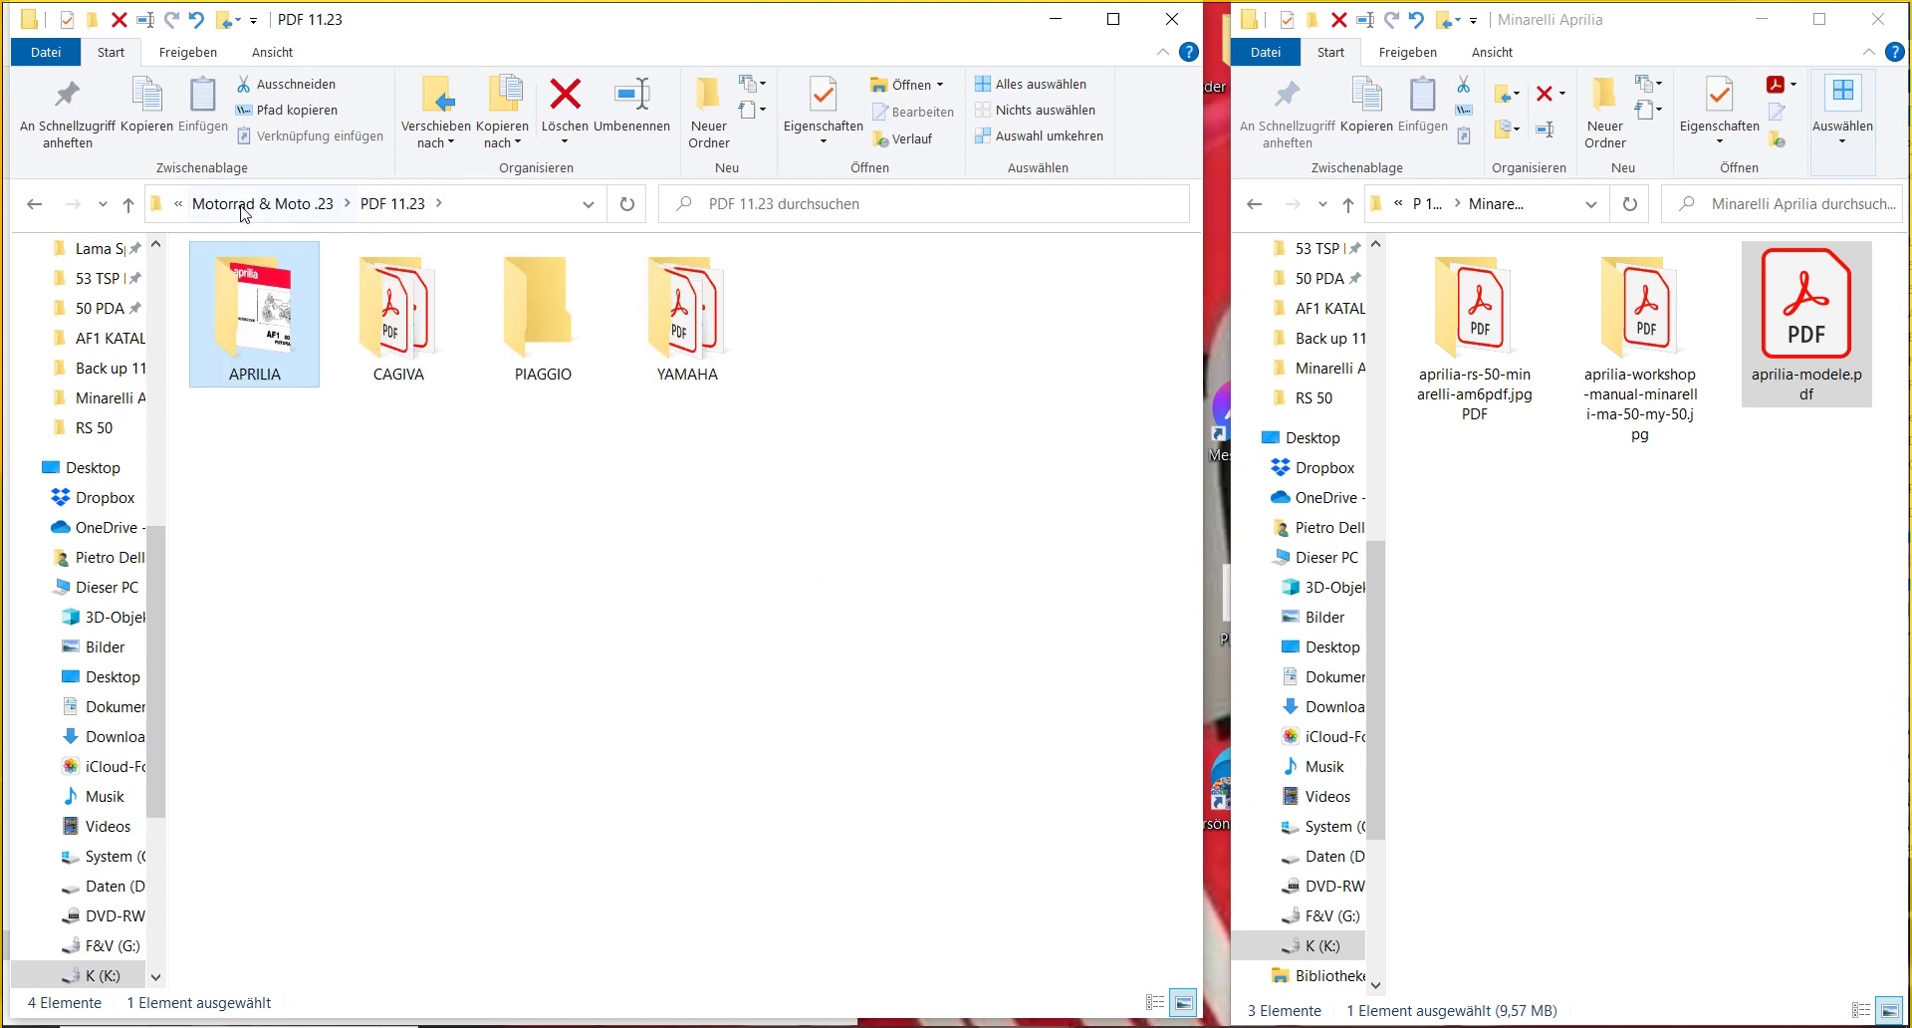
click(248, 204)
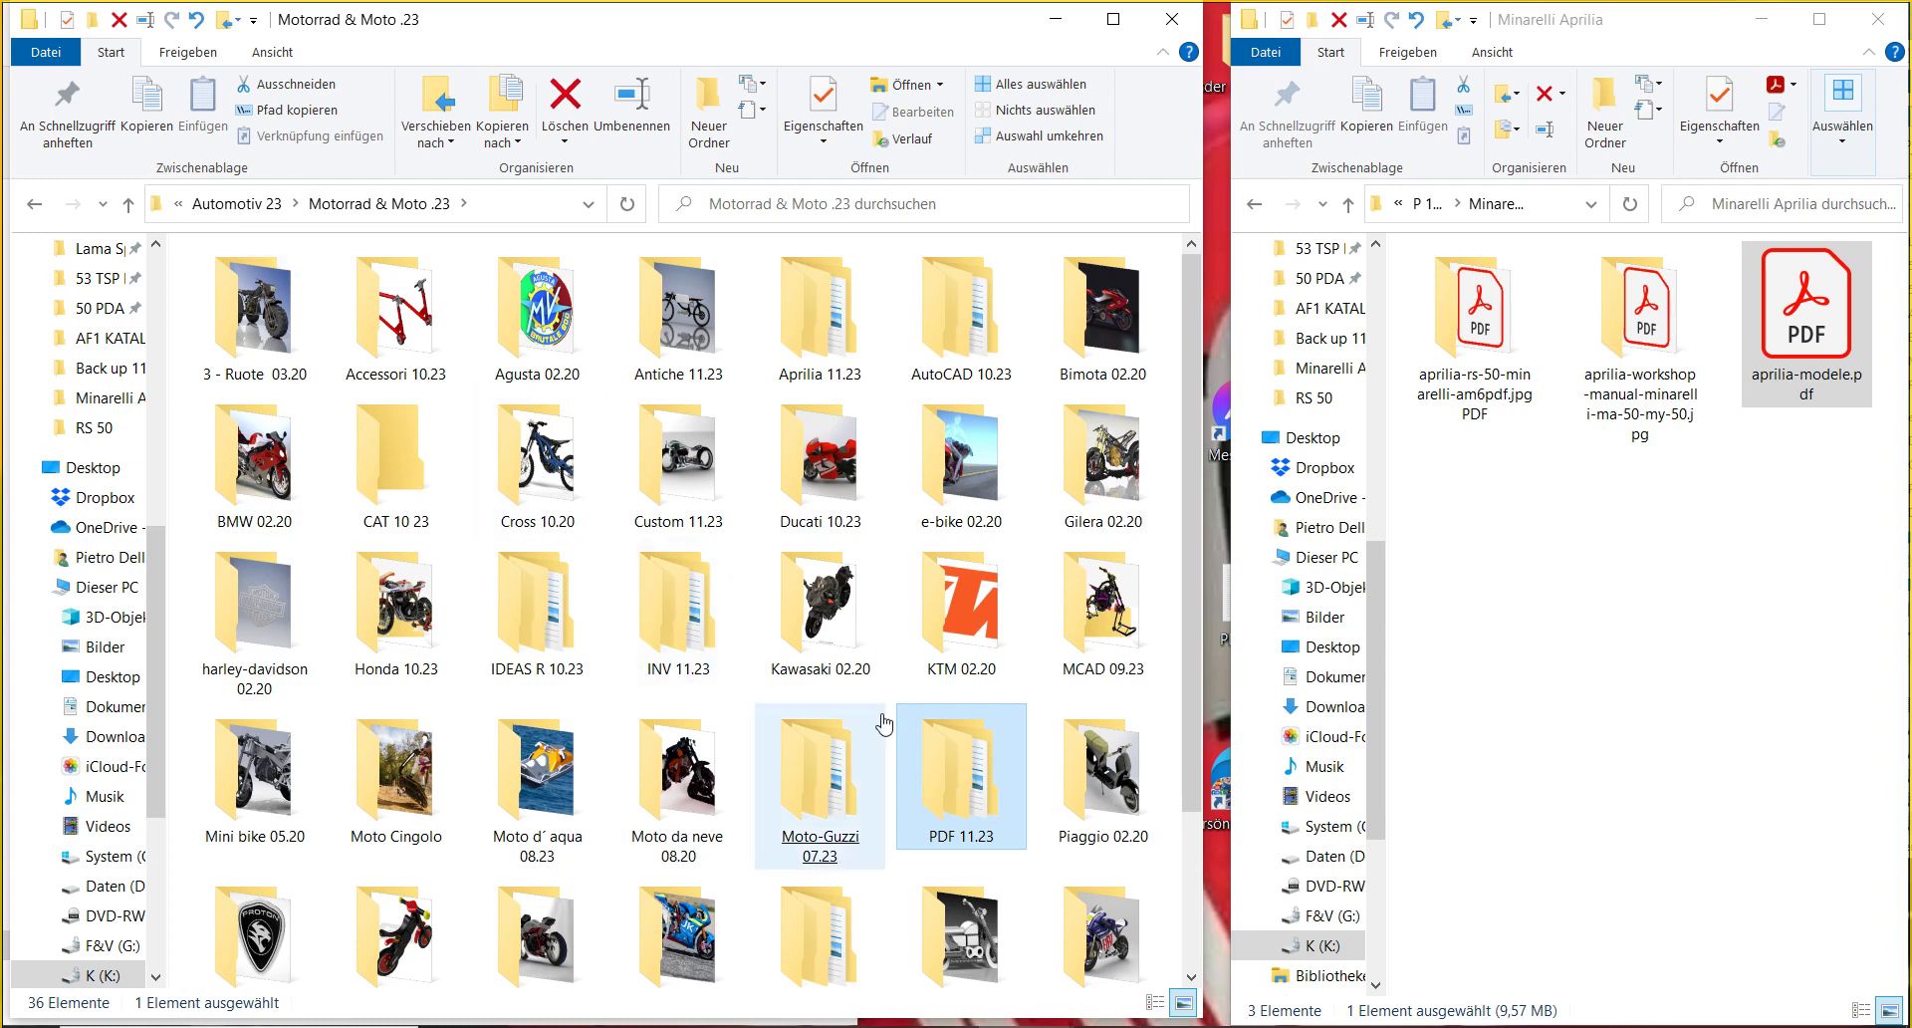
double_click(947, 815)
click(702, 374)
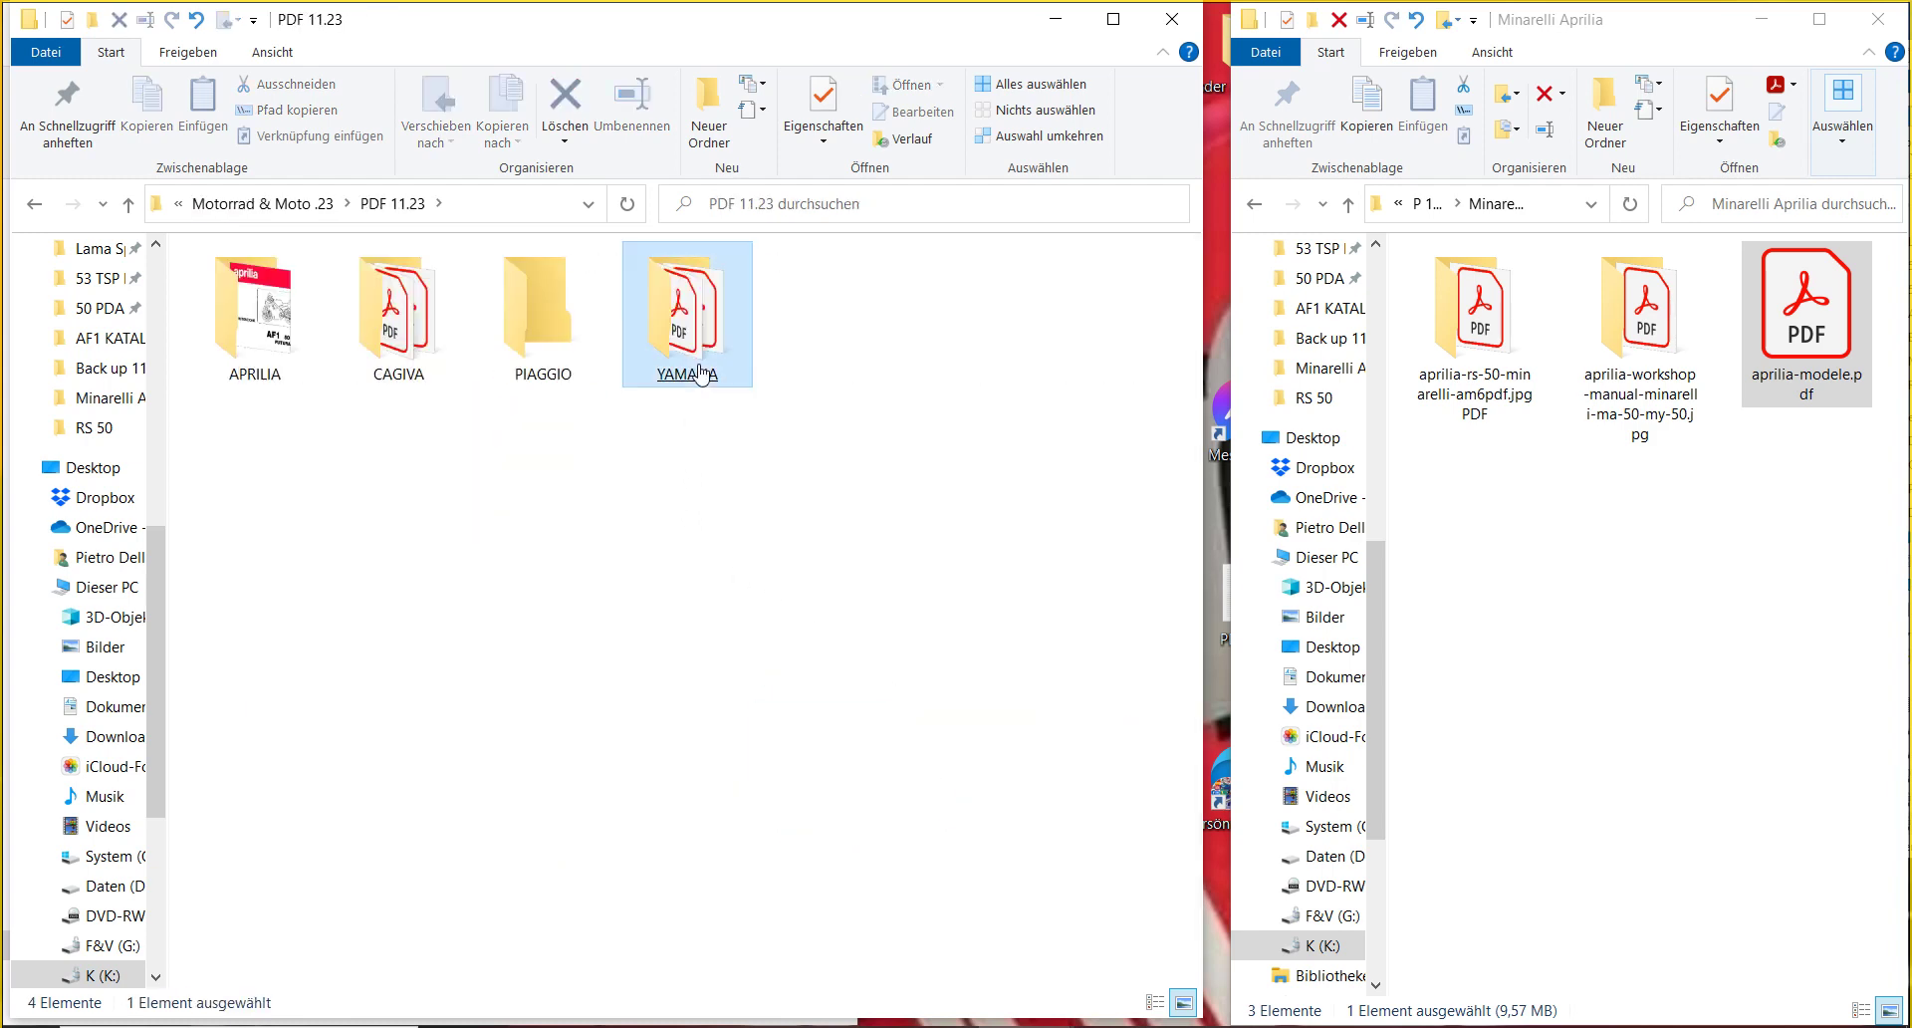
double_click(702, 375)
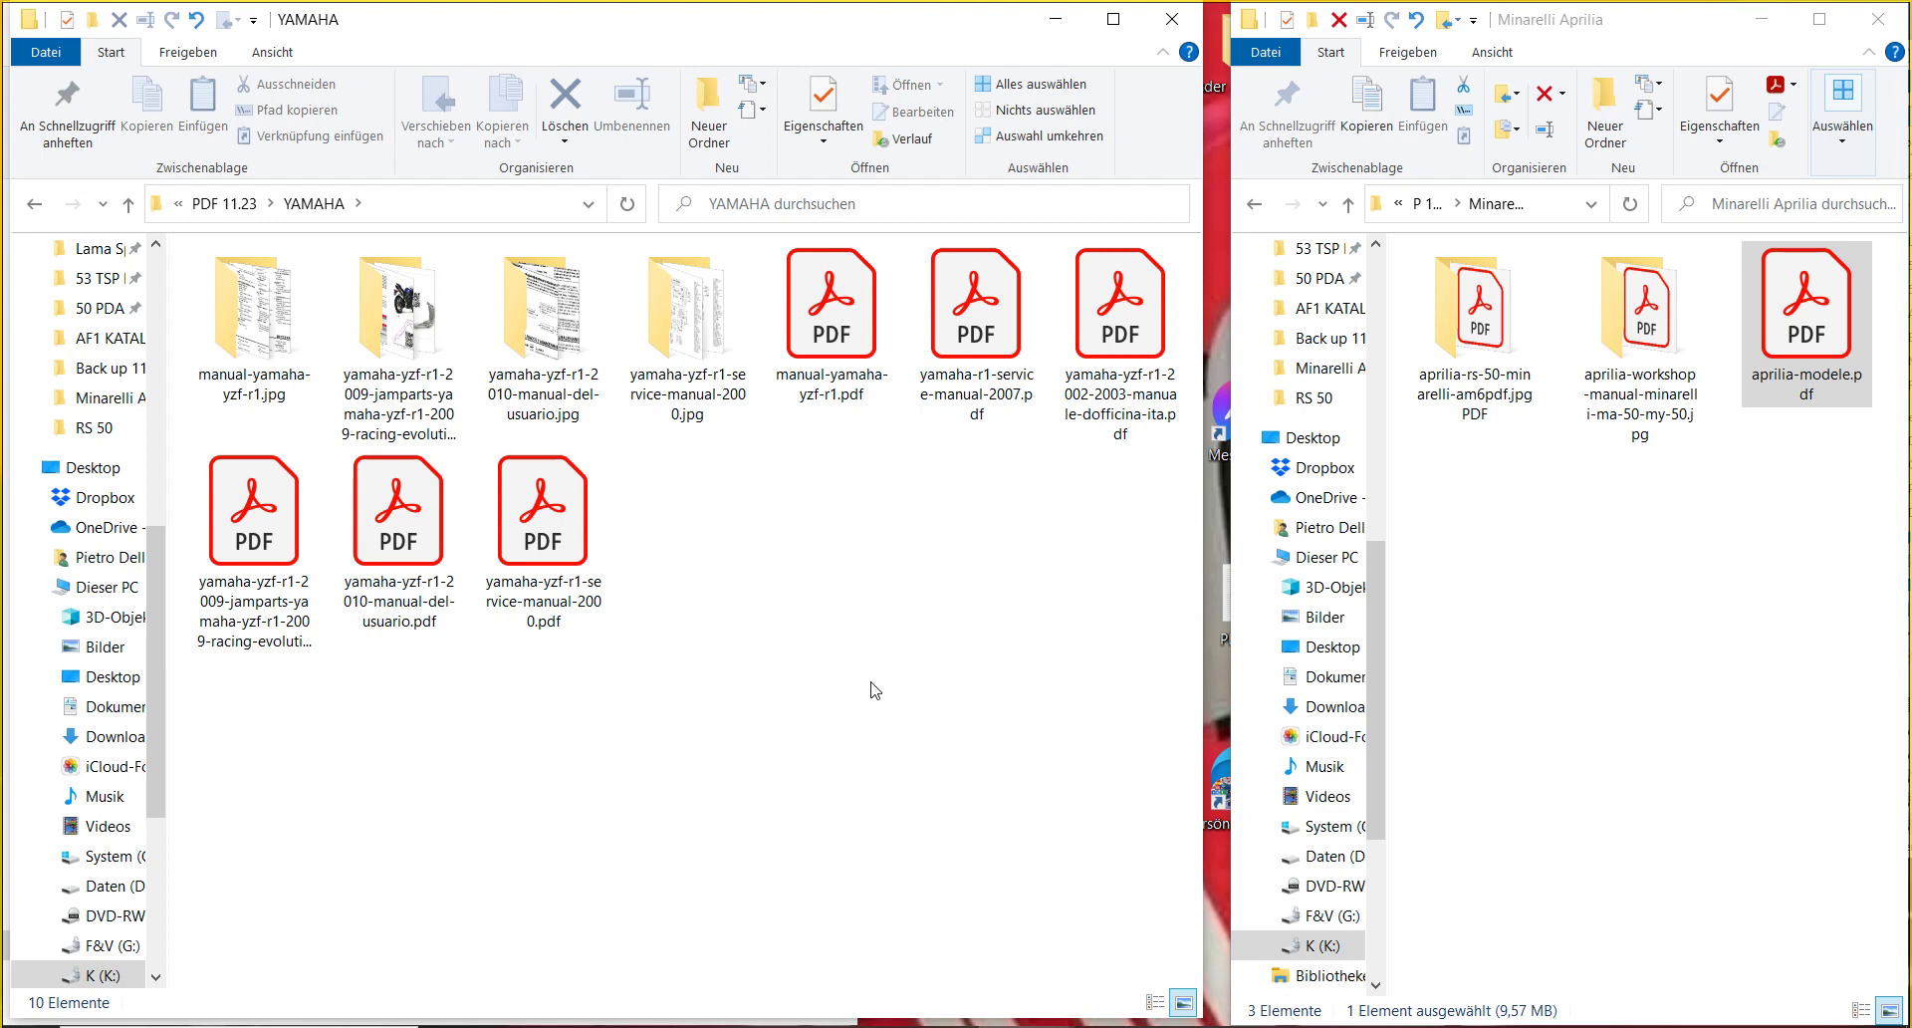
- View the first three page images in the yamaha-yzf-r1-2009 racing-evolution-exhaust.jpg folder and return to the YAMAHA folder
double_click(399, 318)
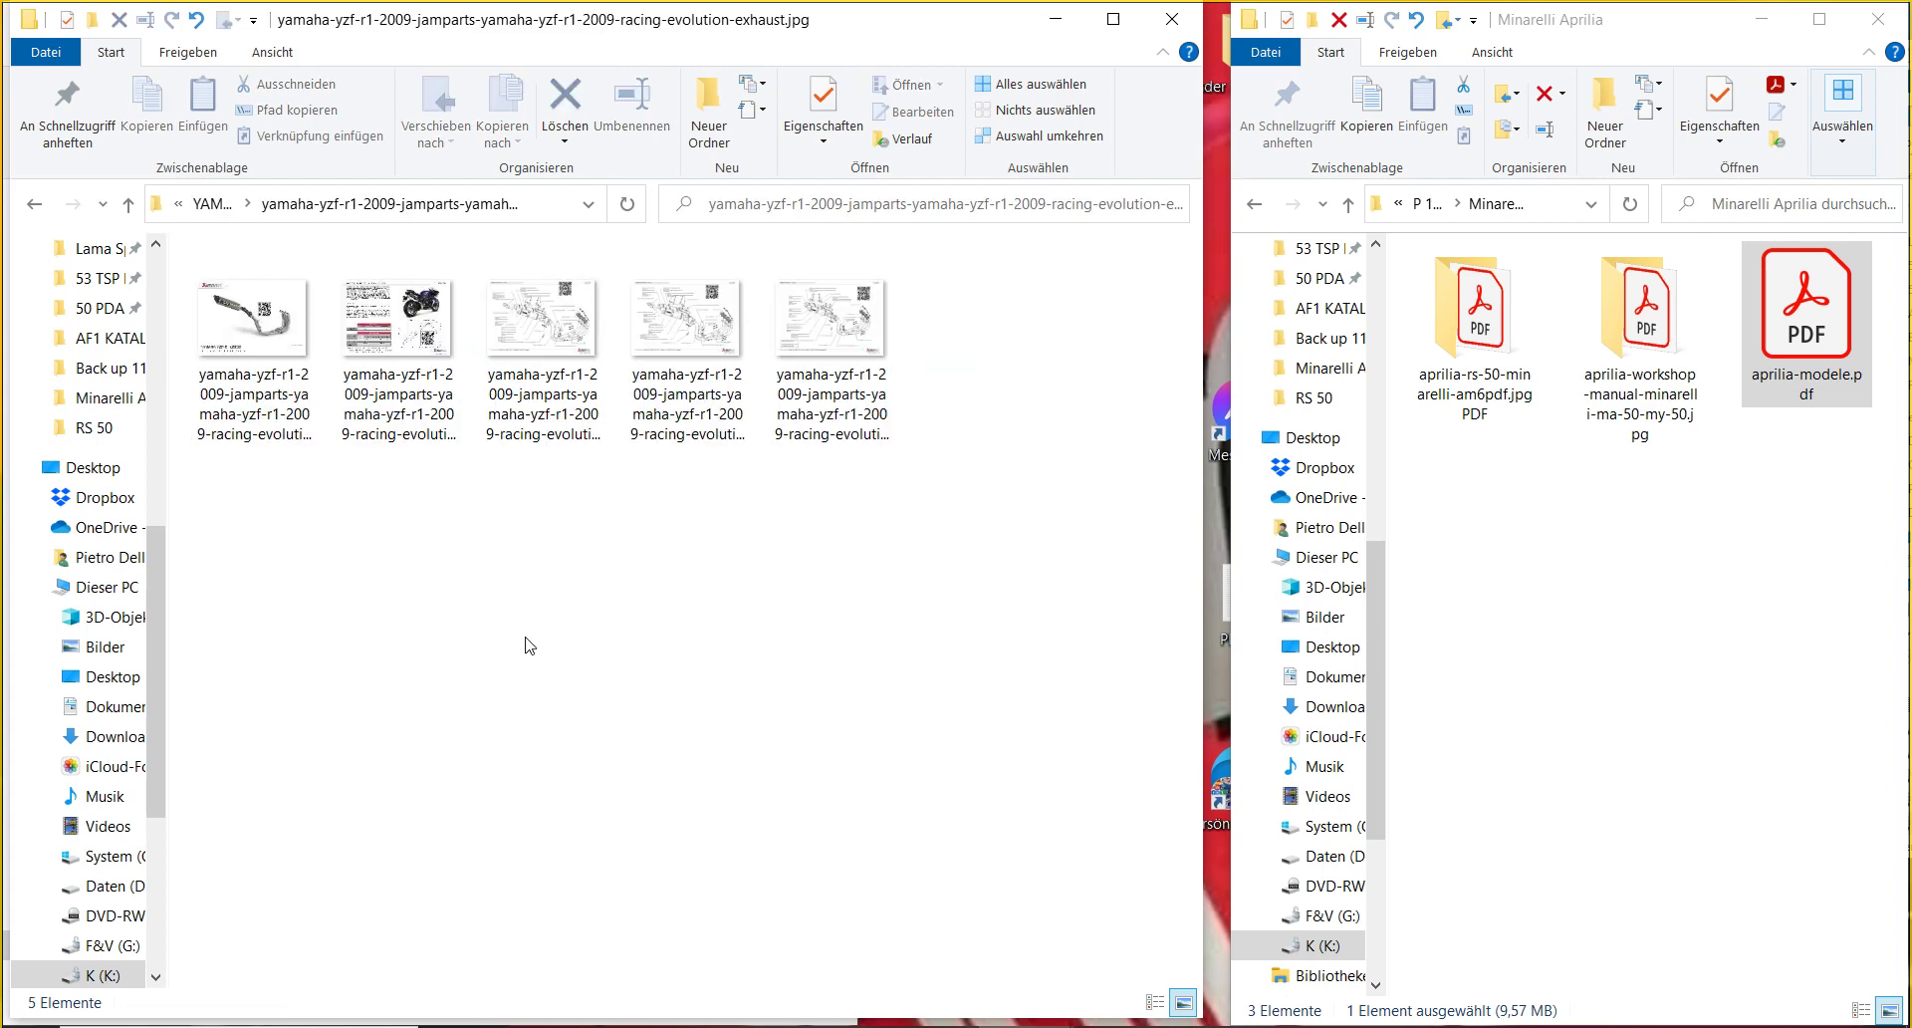
click(267, 418)
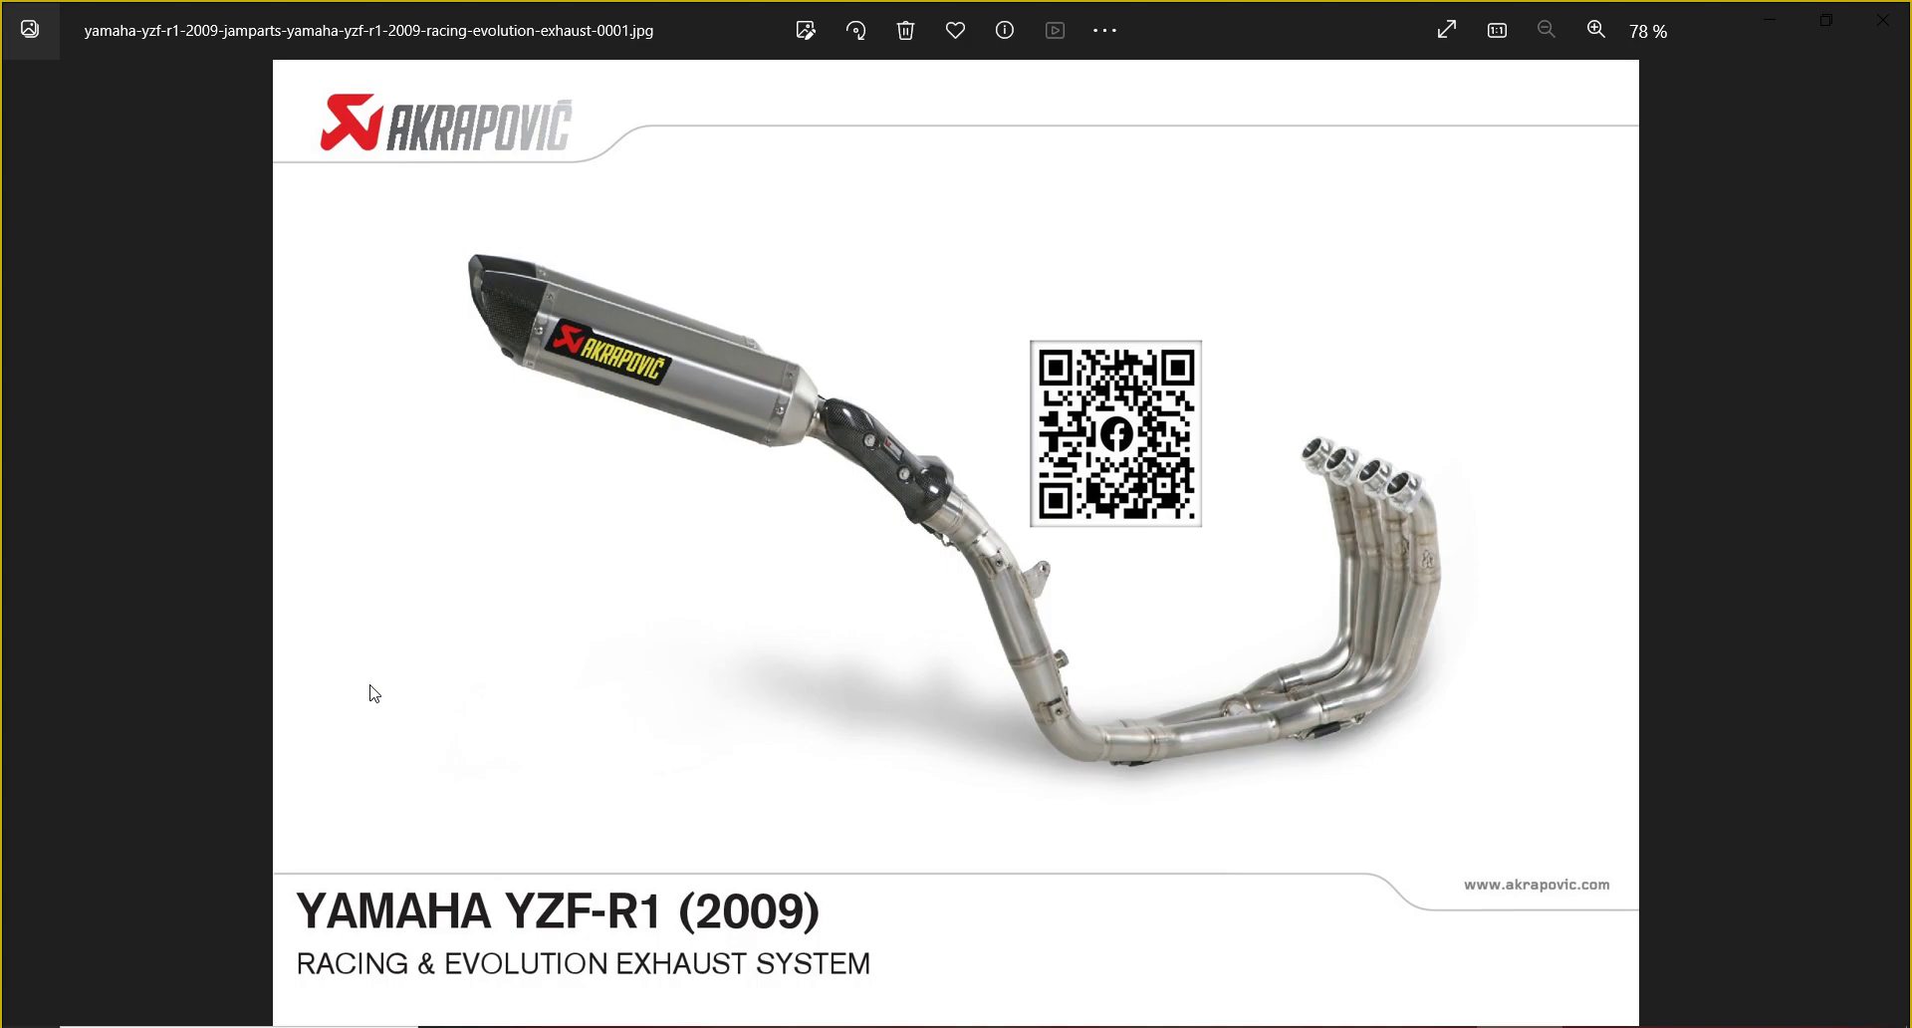
key(Right)
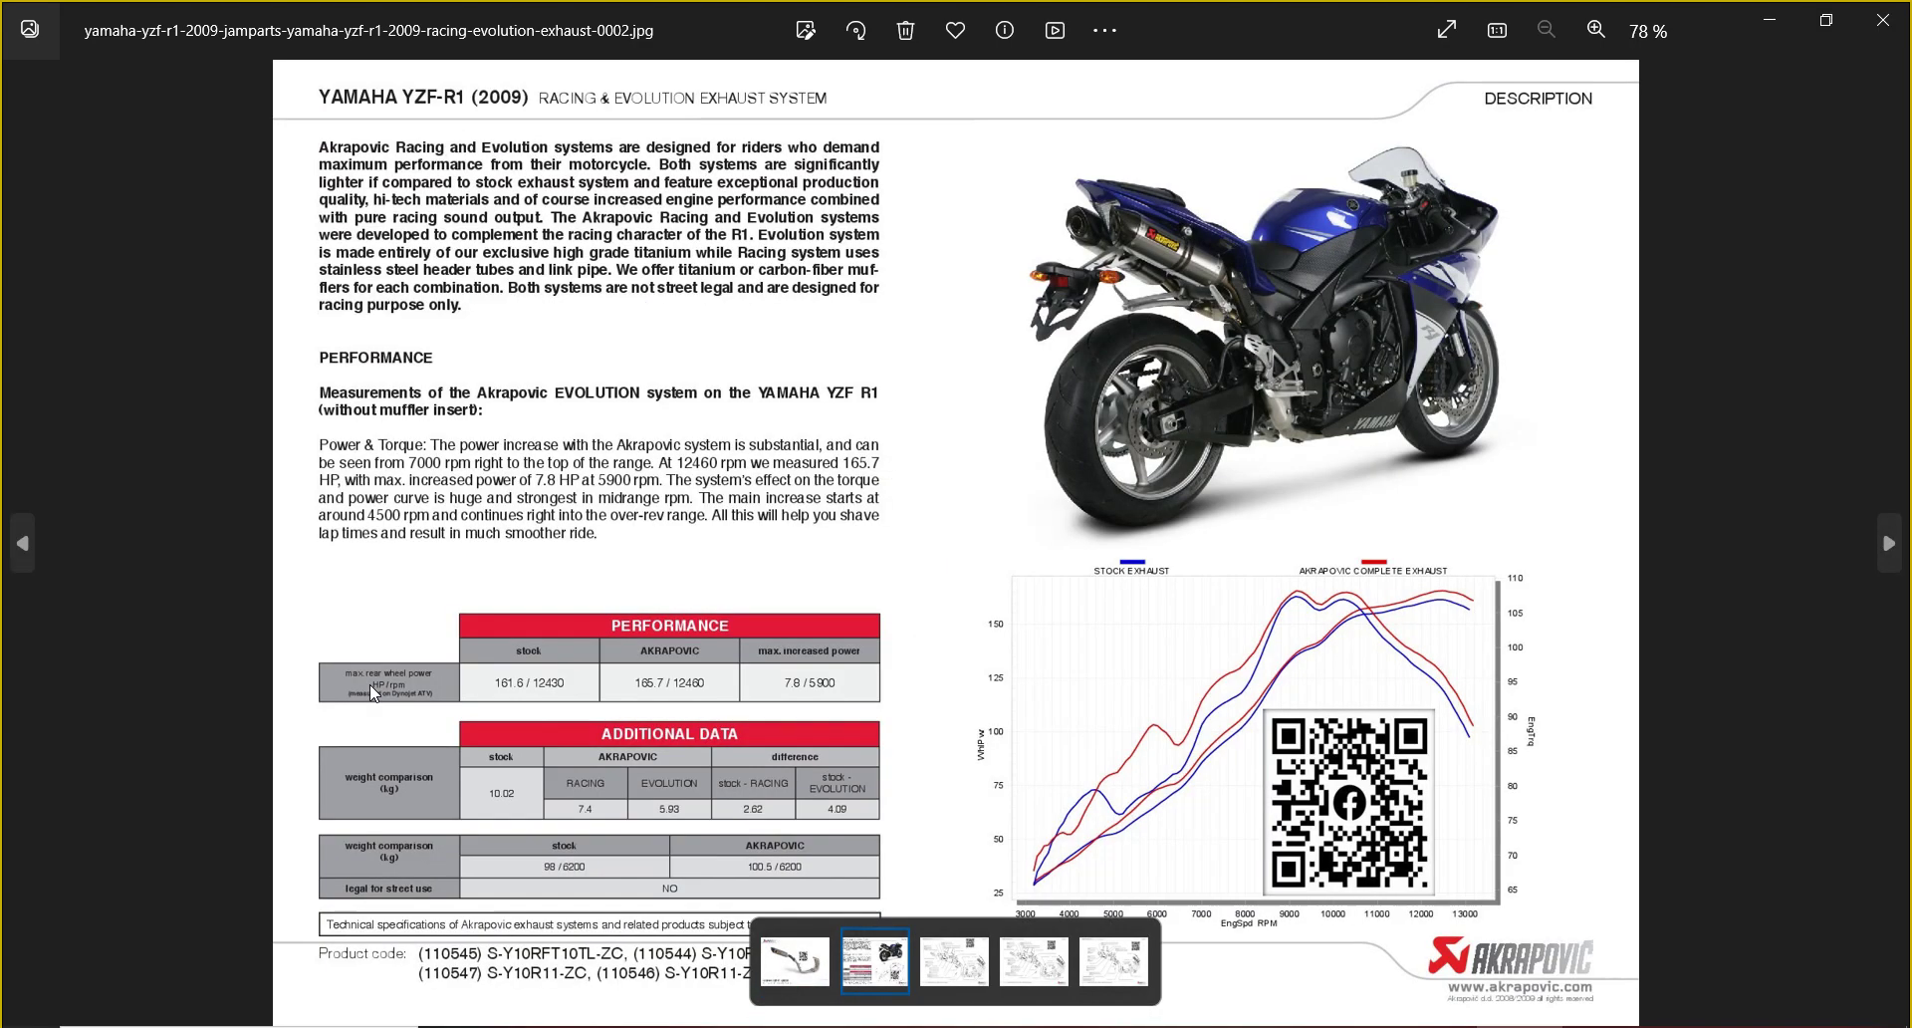
key(Right)
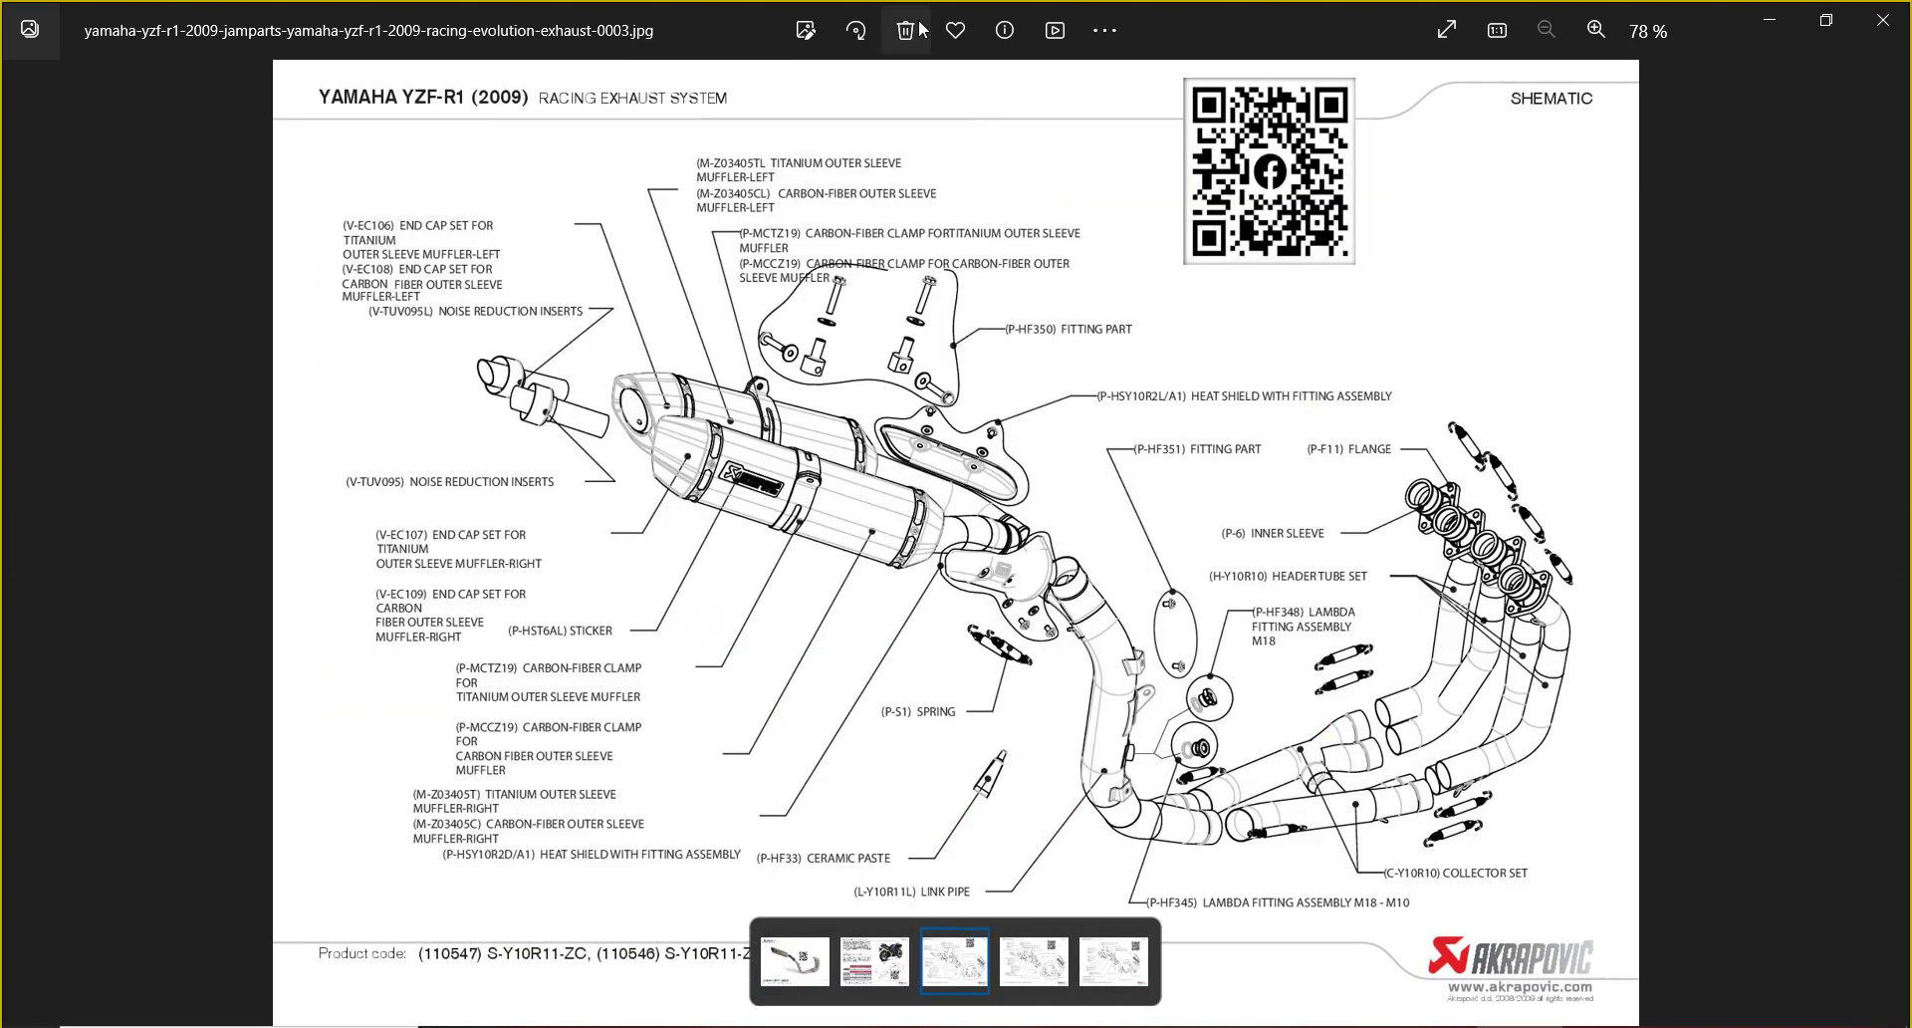
click(1882, 20)
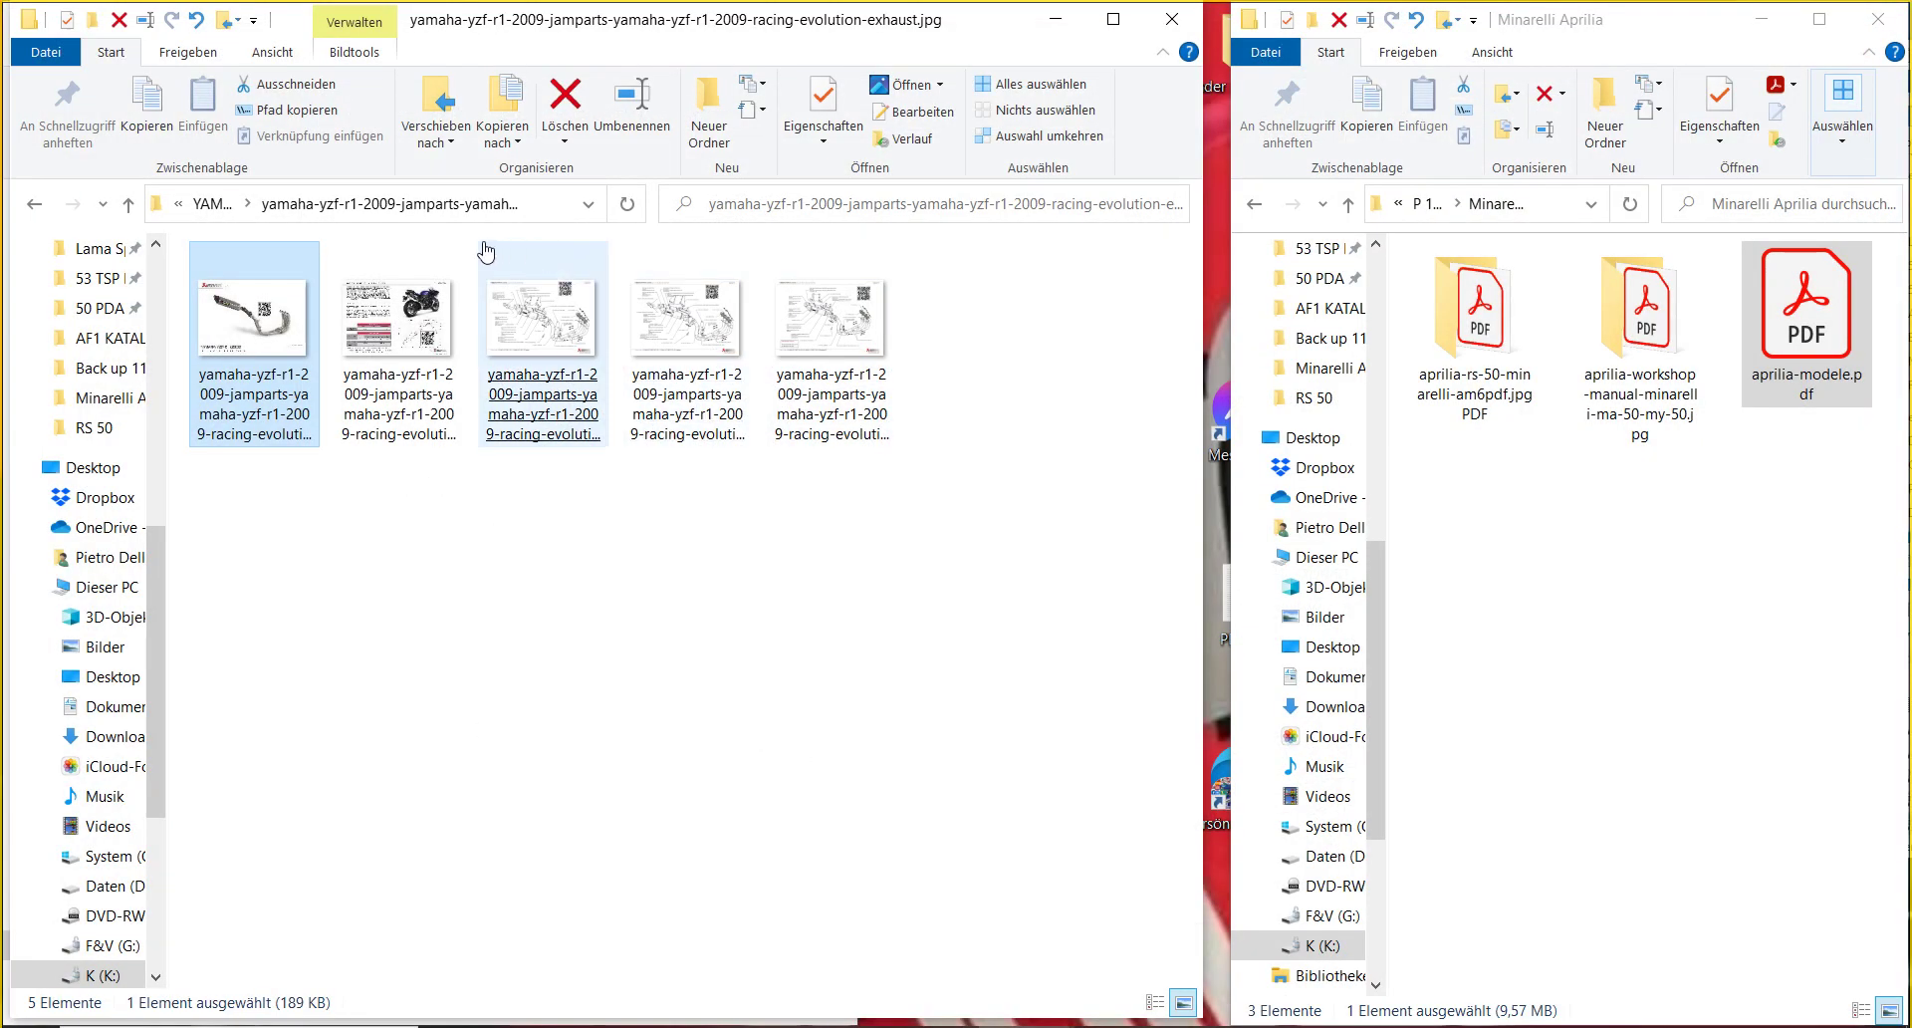
click(212, 203)
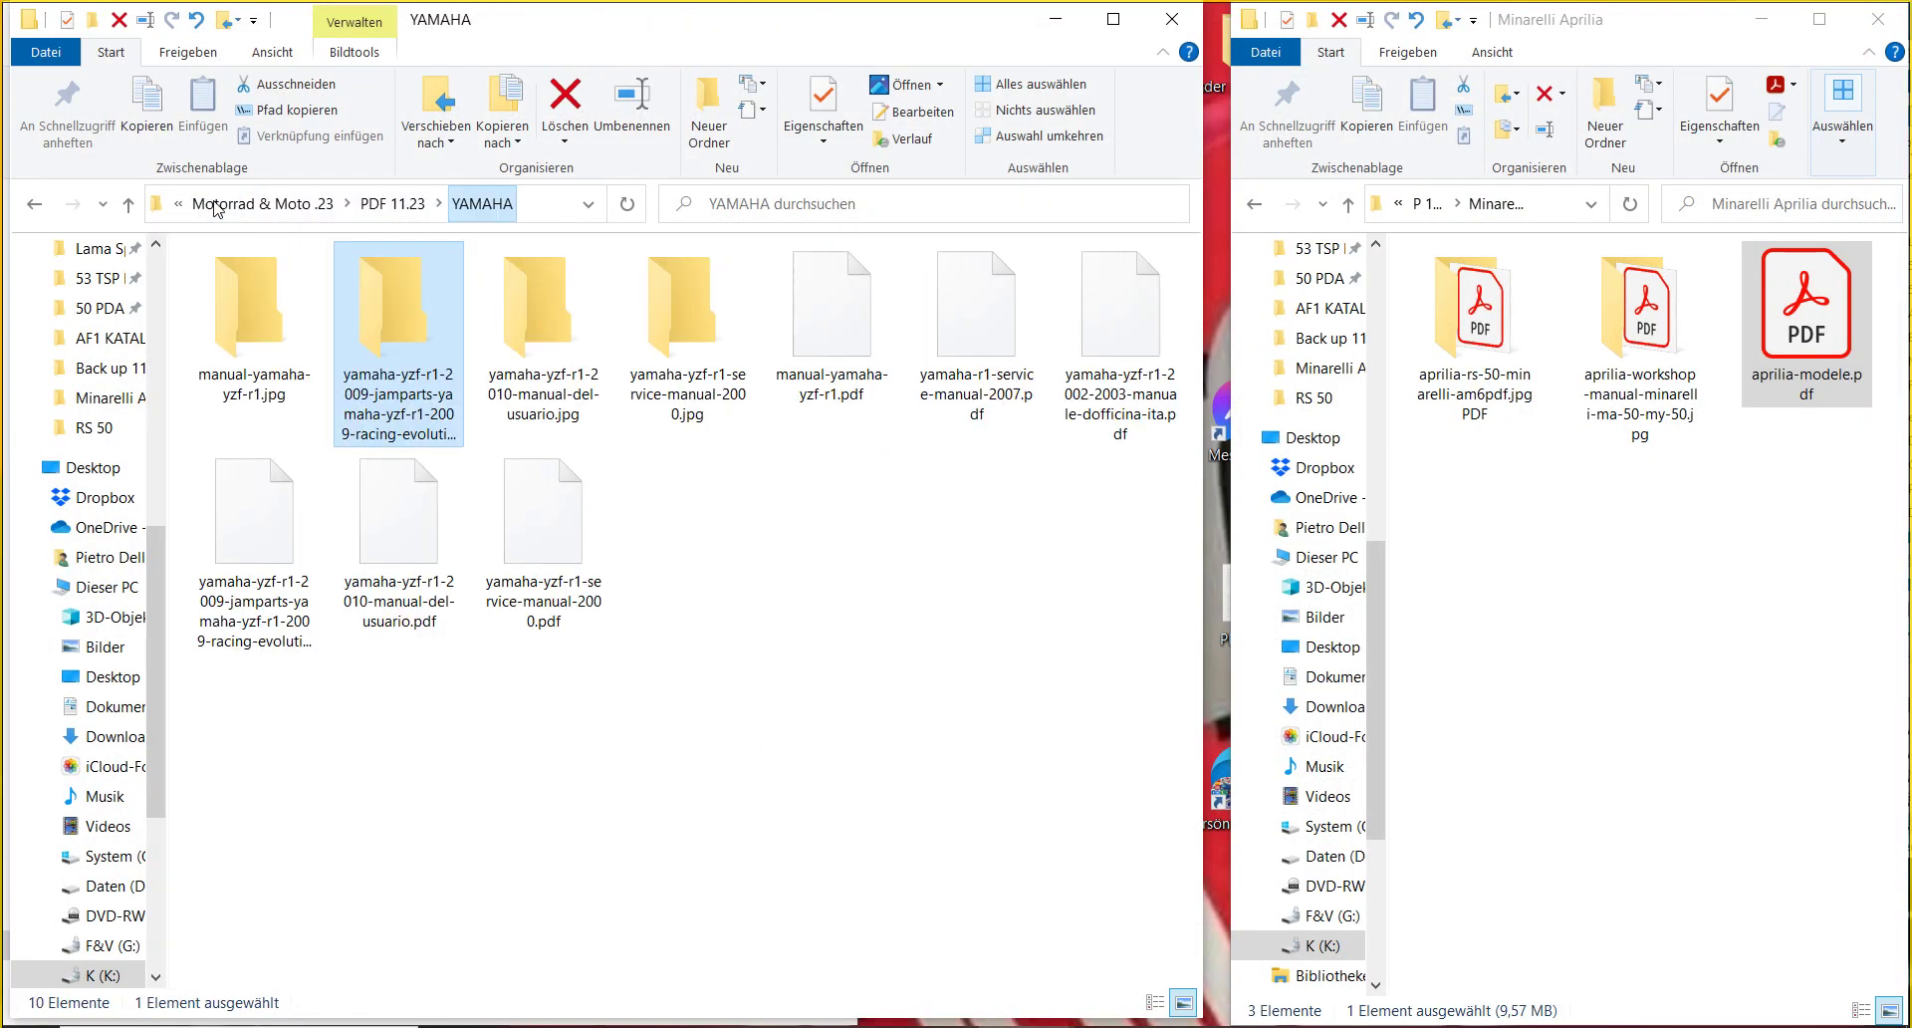
- Open yamaha-yzf-r1-2002-2003-manuale-dofficina-ita.pdf in Adobe Acrobat, view its opening pages and minimize it
click(538, 403)
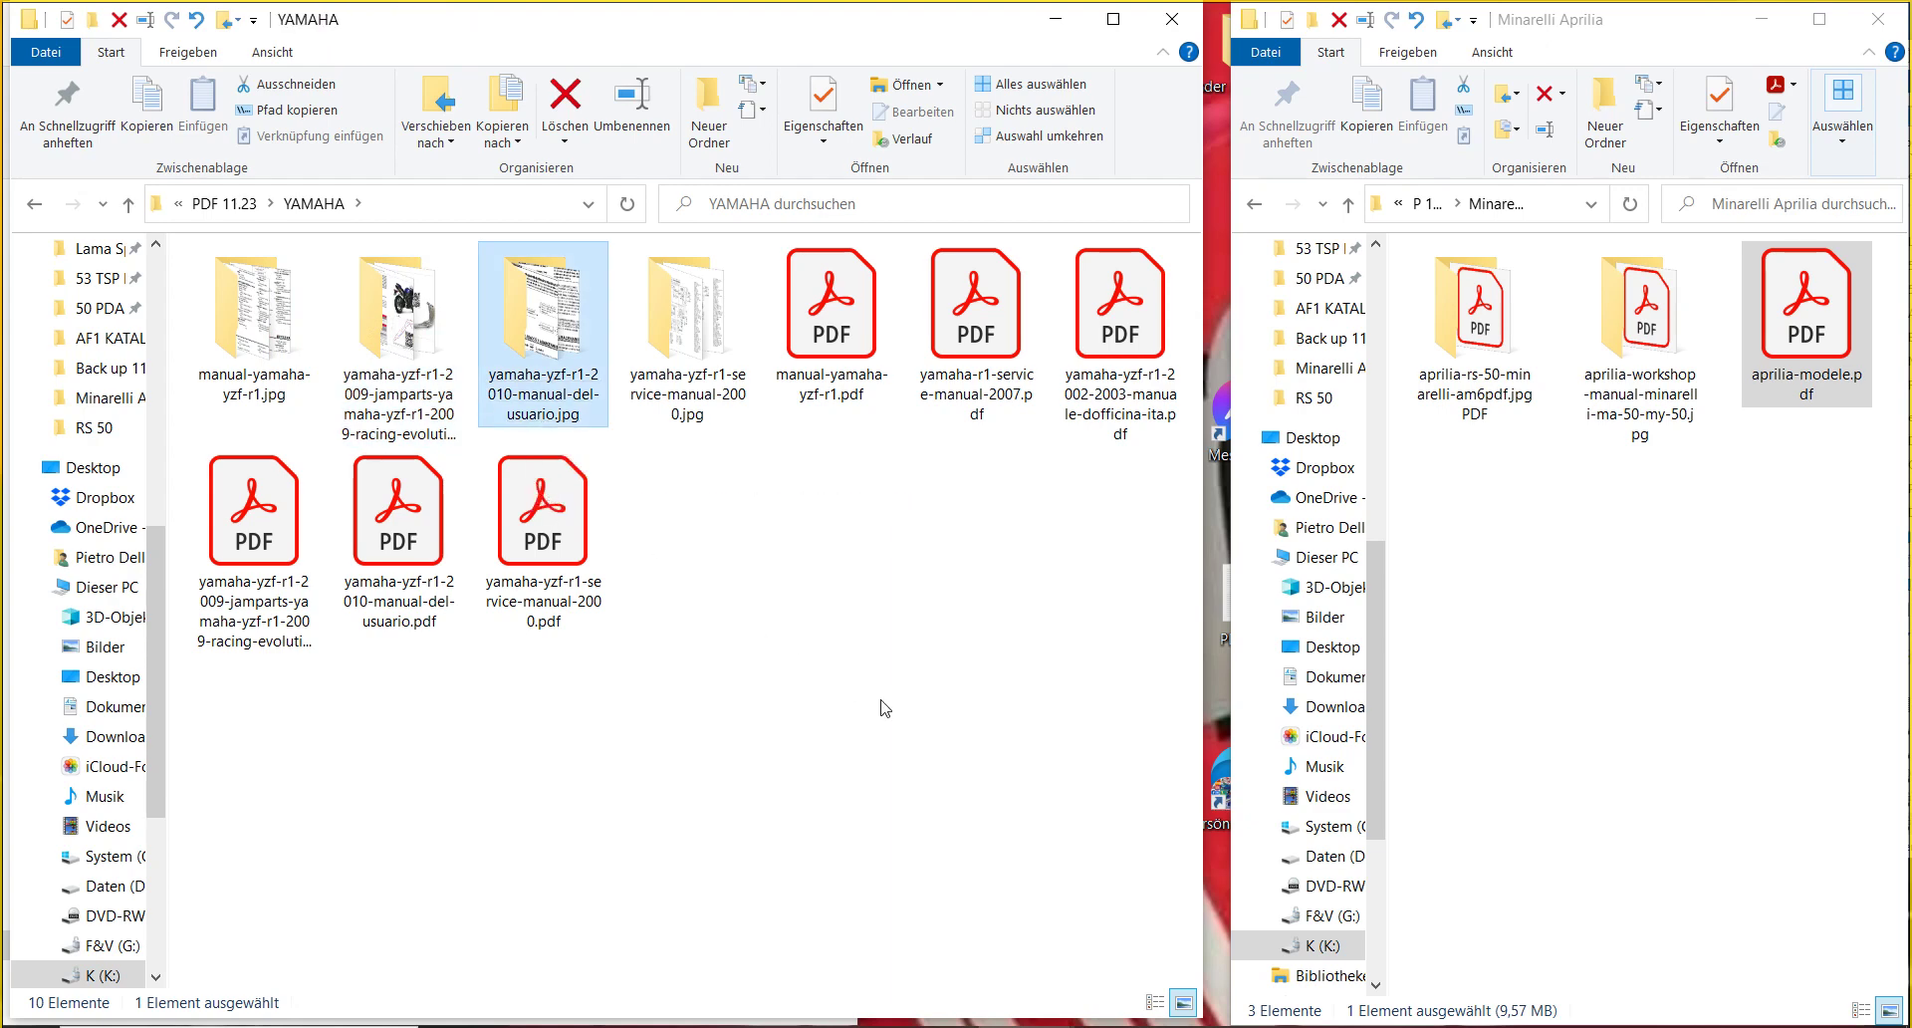
click(1145, 341)
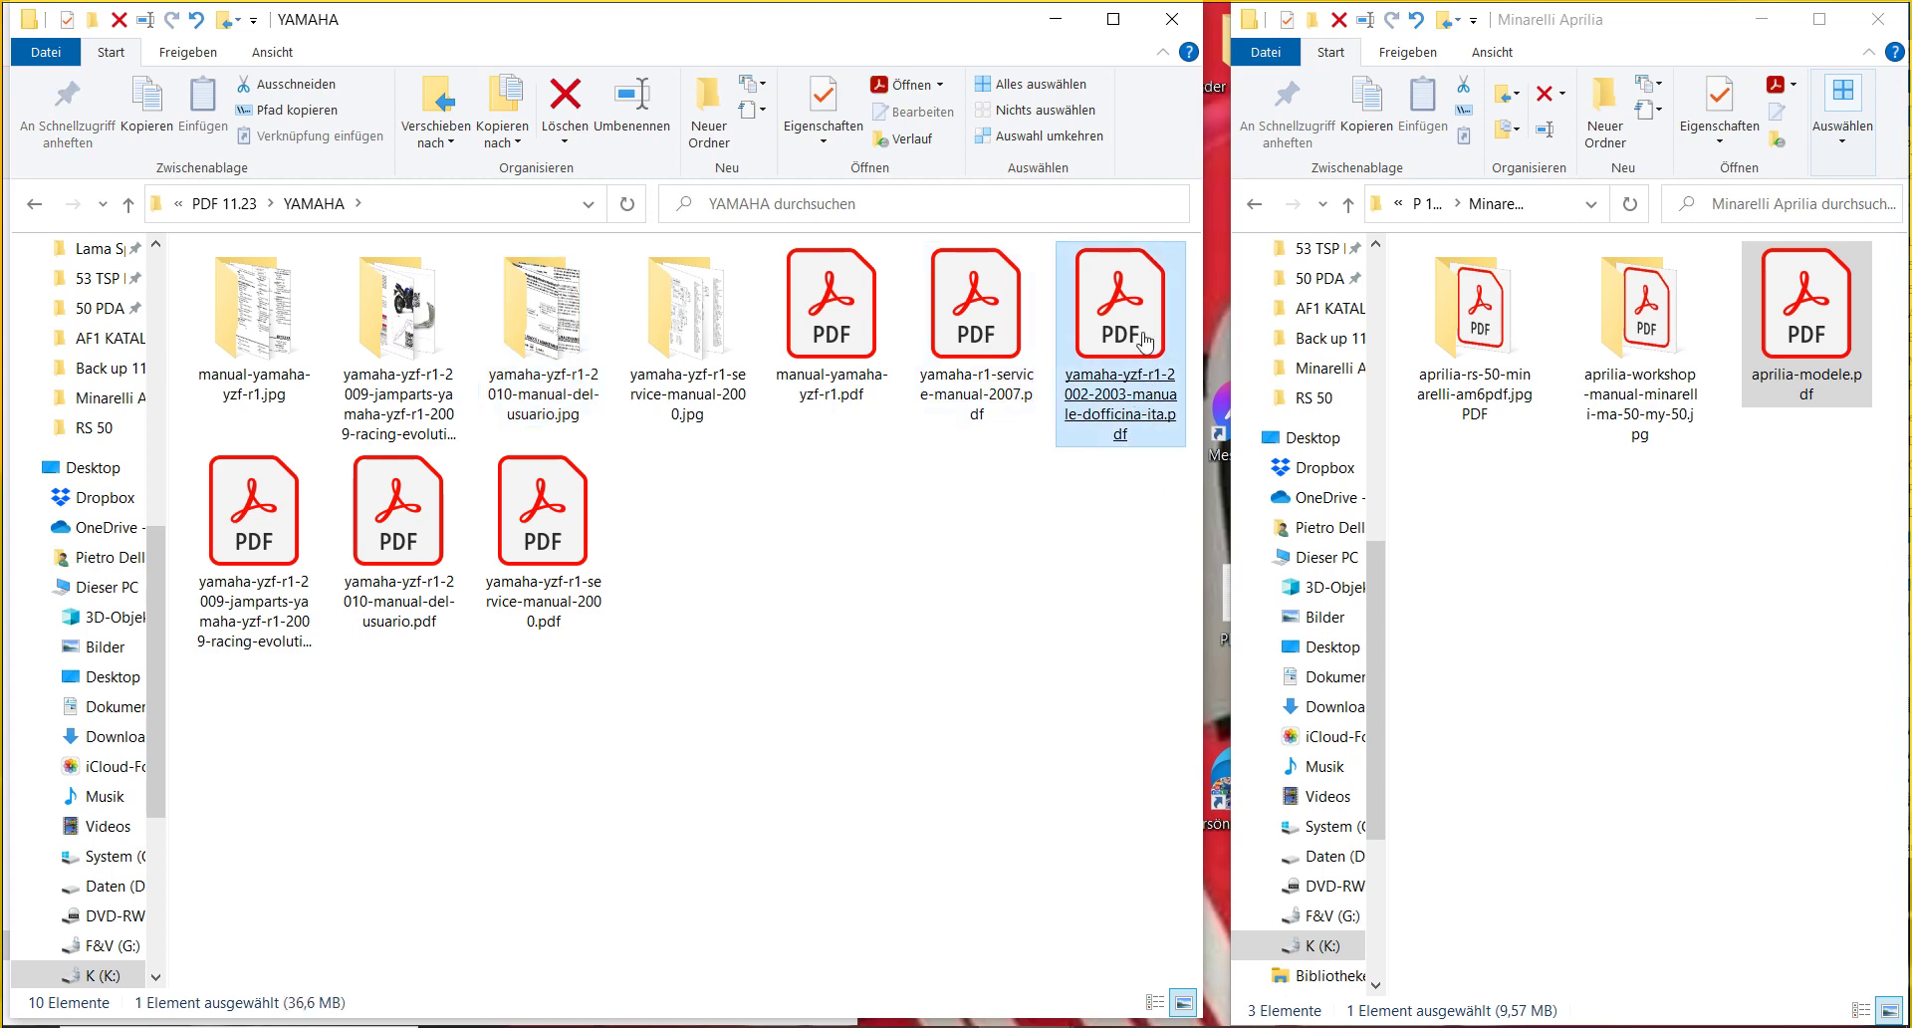
double_click(1145, 341)
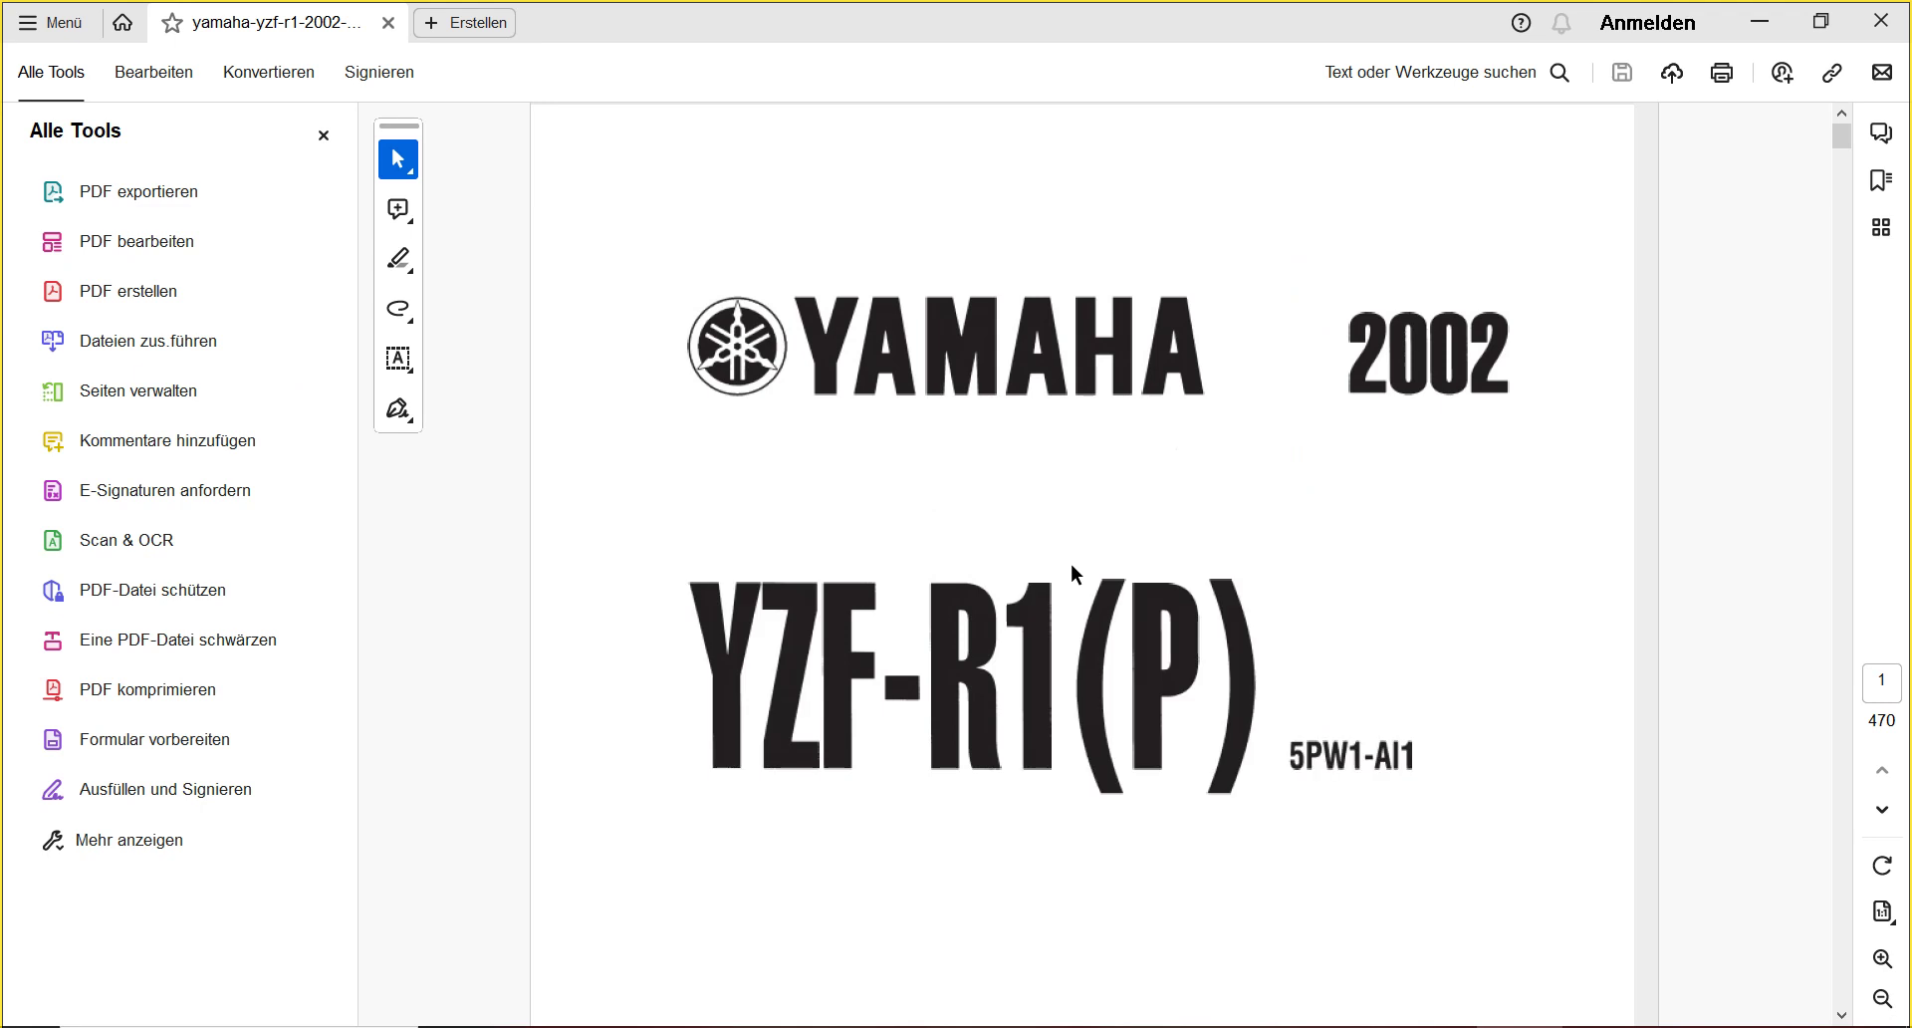
scroll(1072, 563, down, 3)
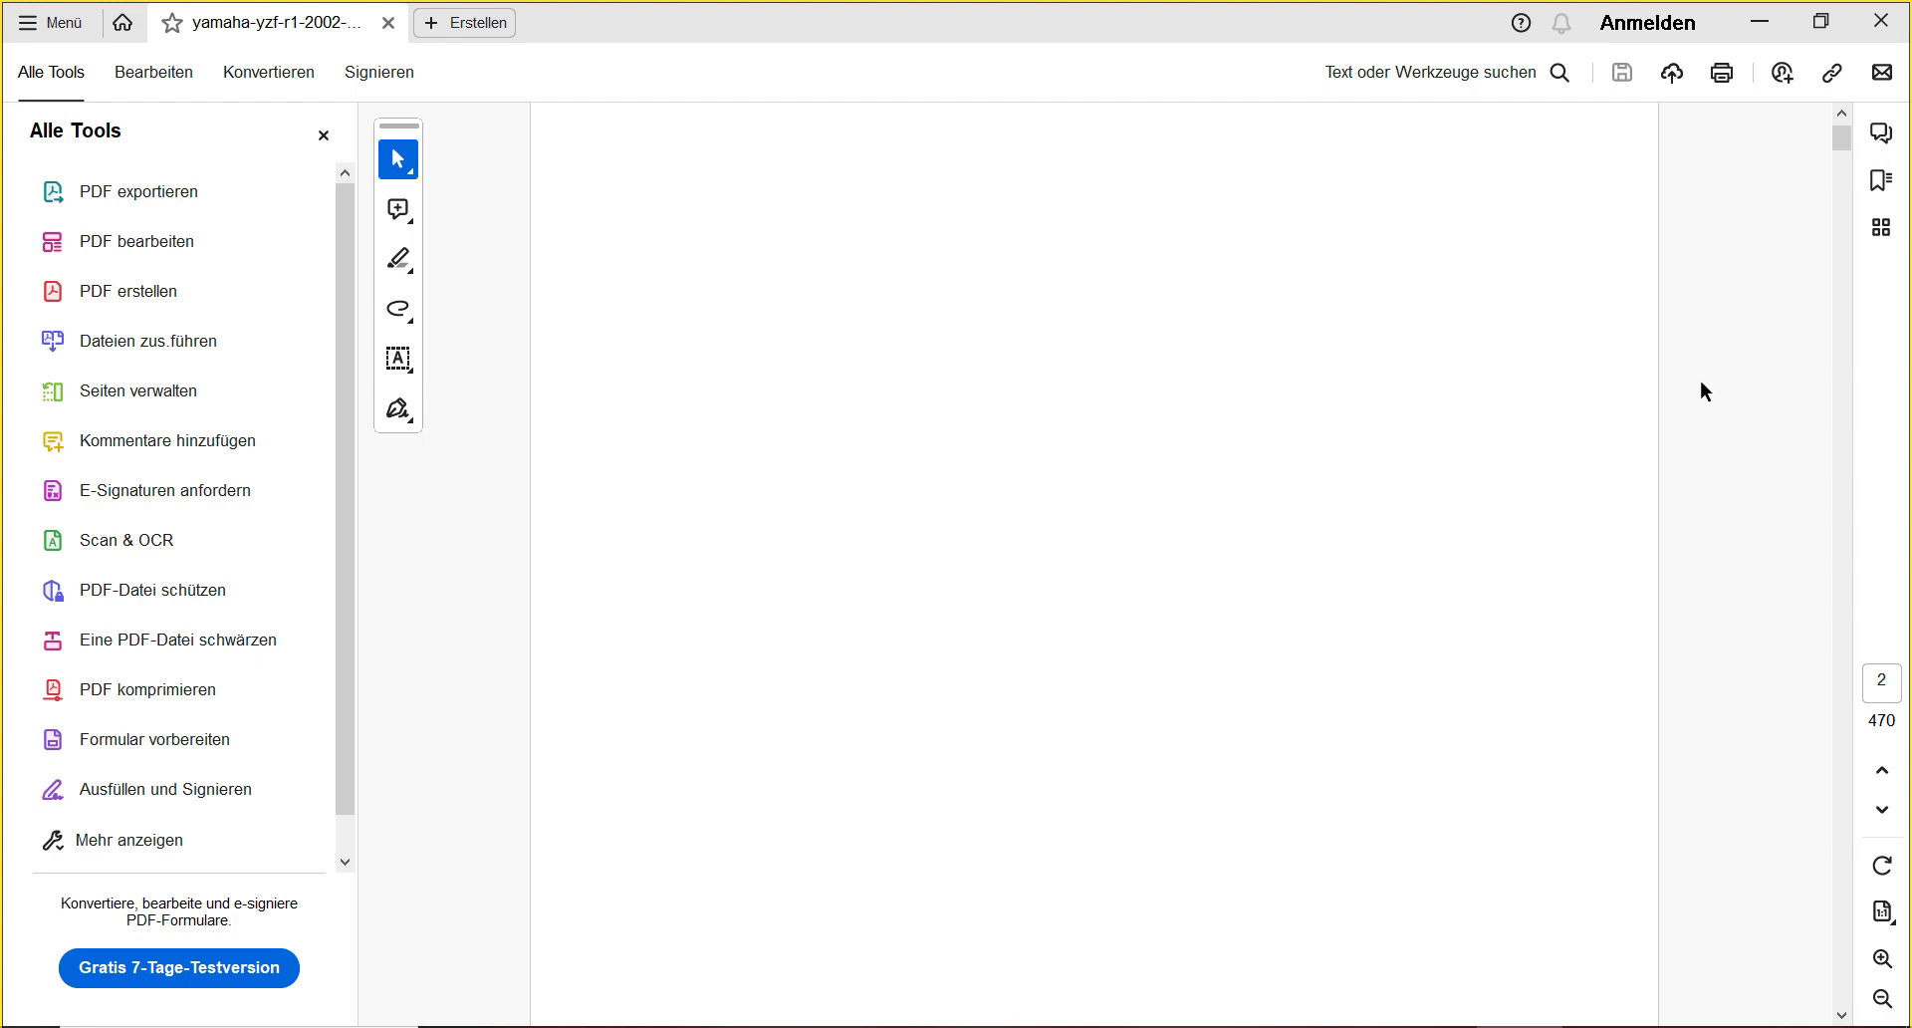
click(1761, 24)
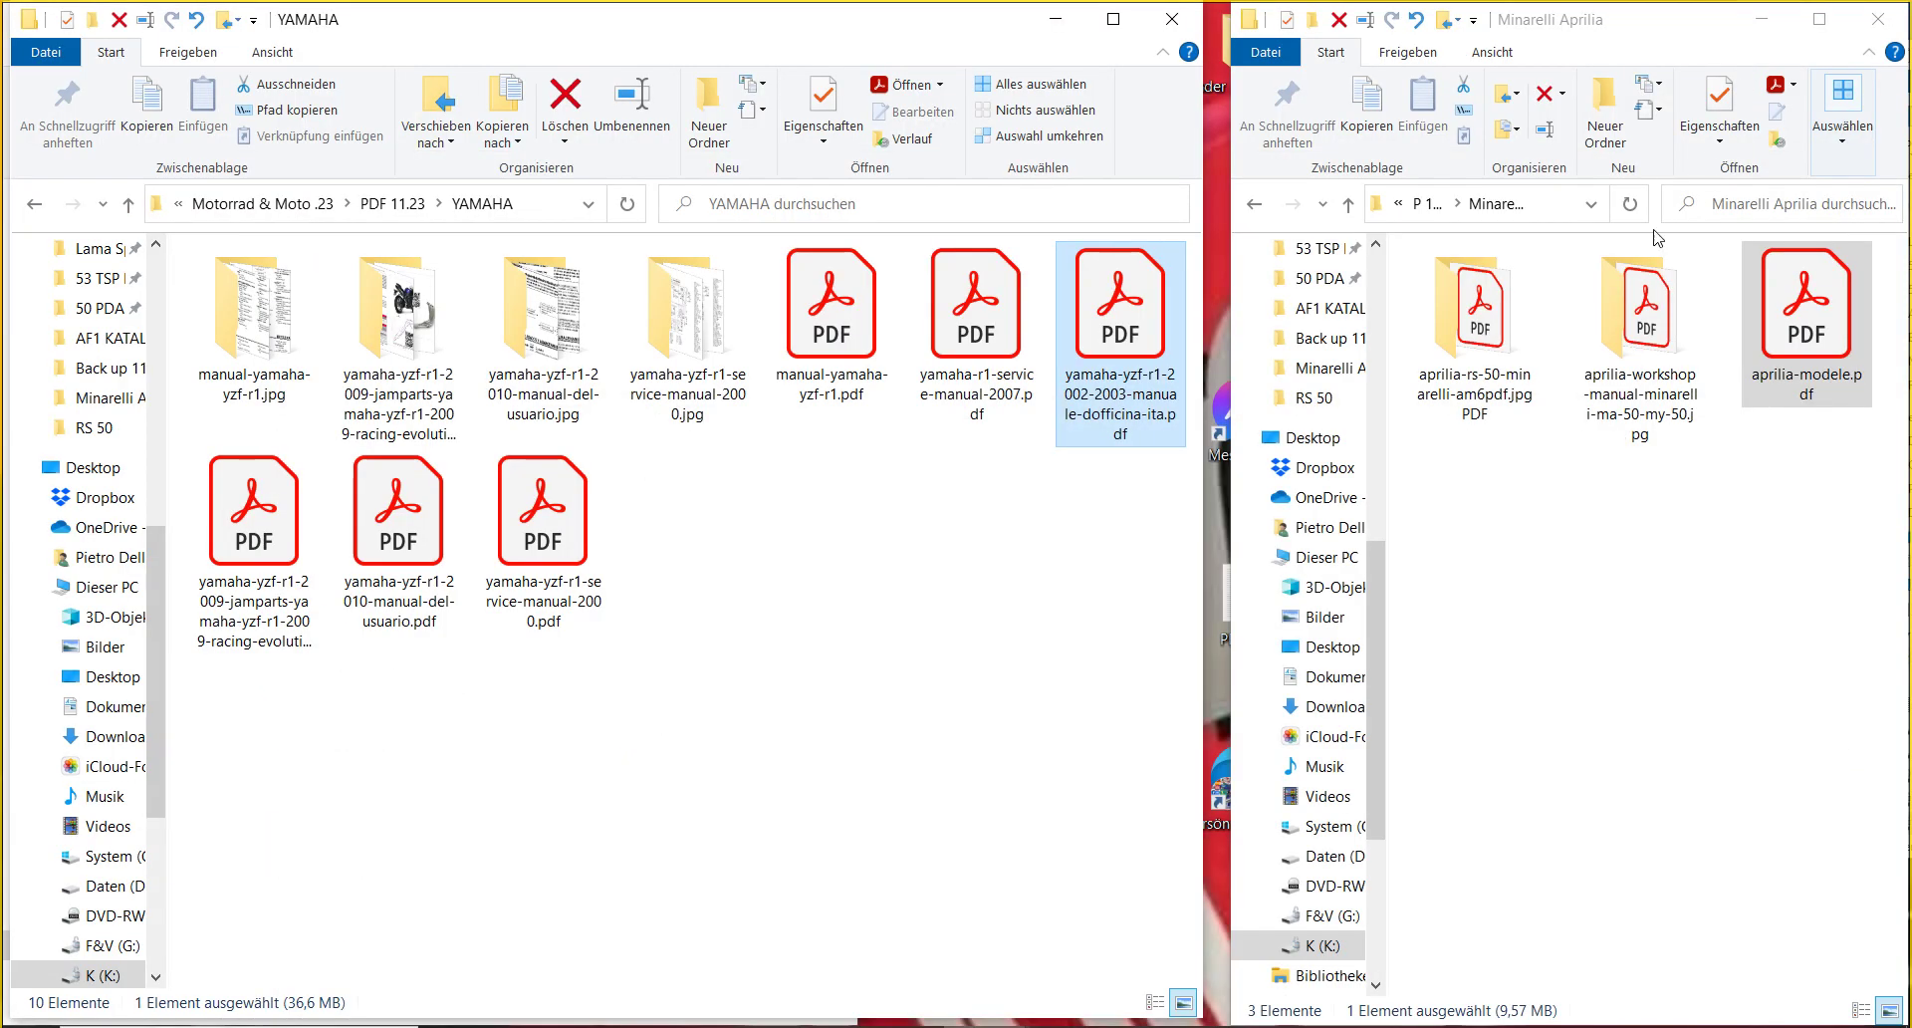
- Check the file properties of yamaha-yzf-r1-2002-2003-manuale-dofficina-ita.pdf and close them
double_click(1089, 384)
right_click(1089, 385)
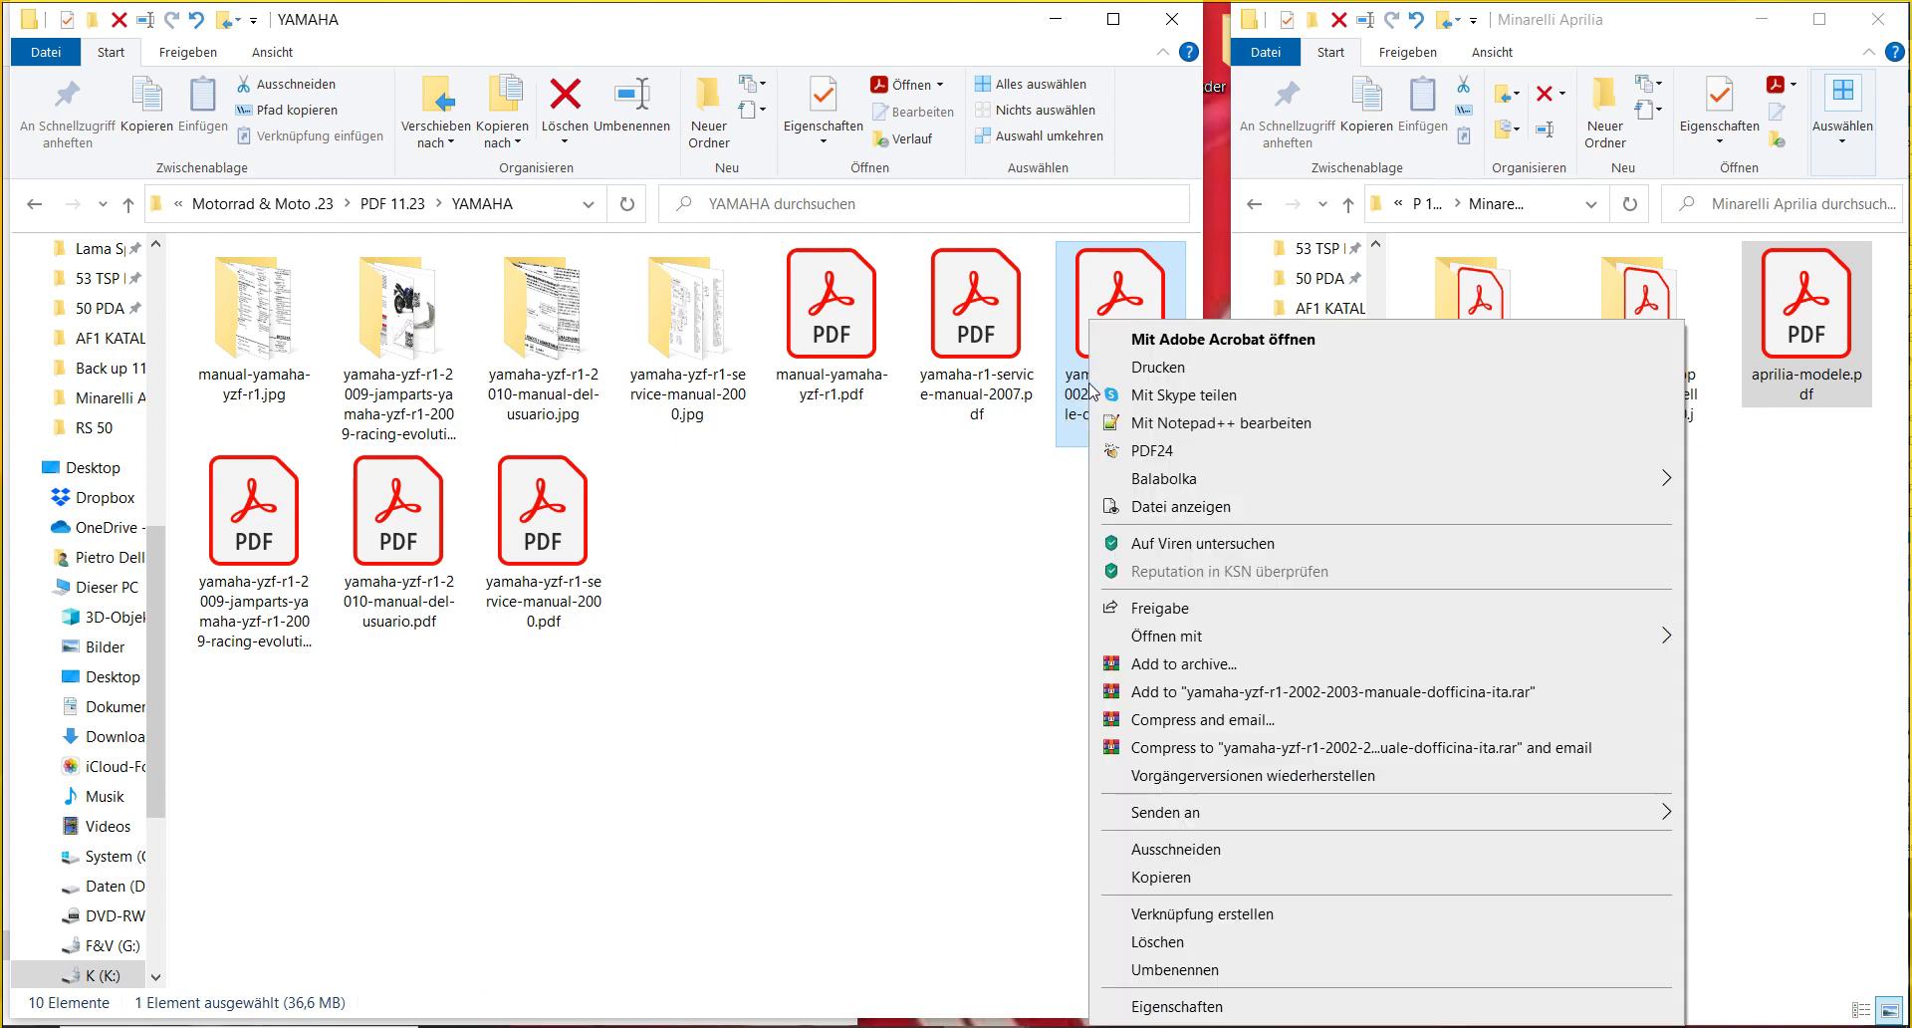
click(1199, 1001)
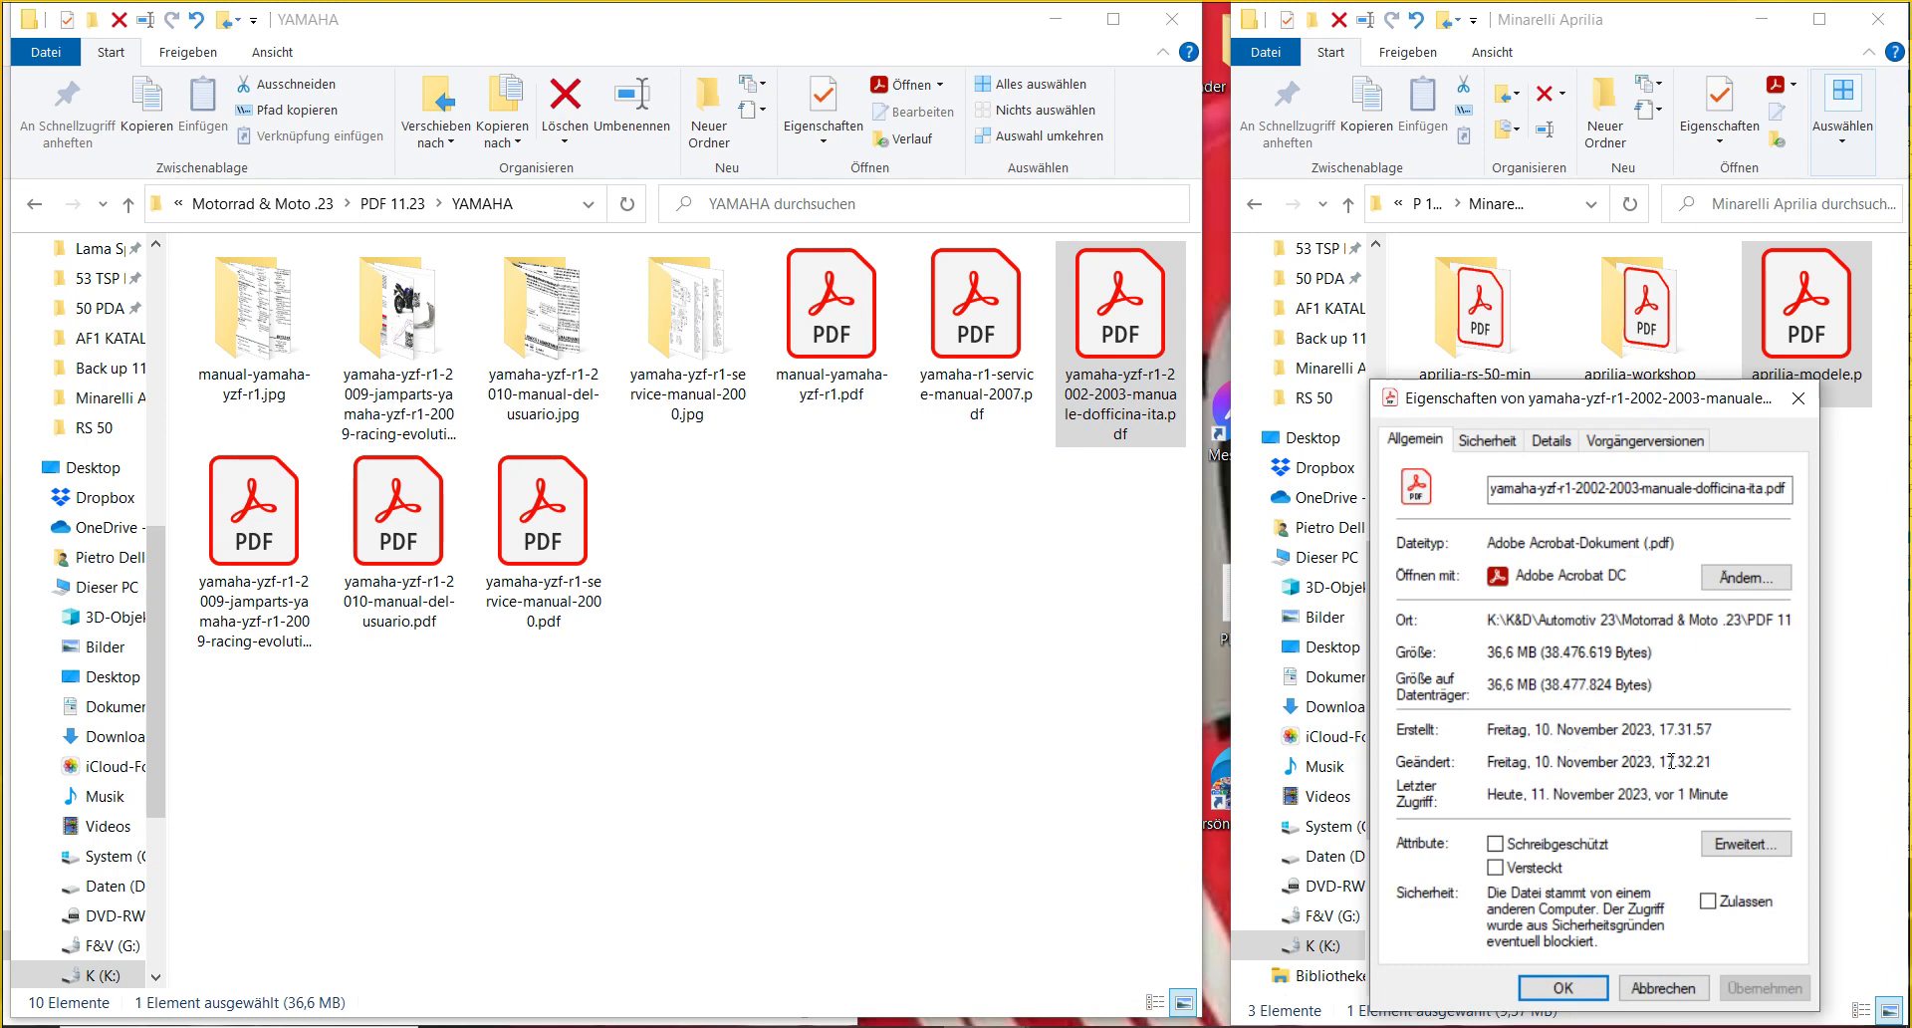
click(1799, 399)
- Reopen the 2002-2003 Yamaha workshop manual and look through its index and general information pages up to page 22
key(Return)
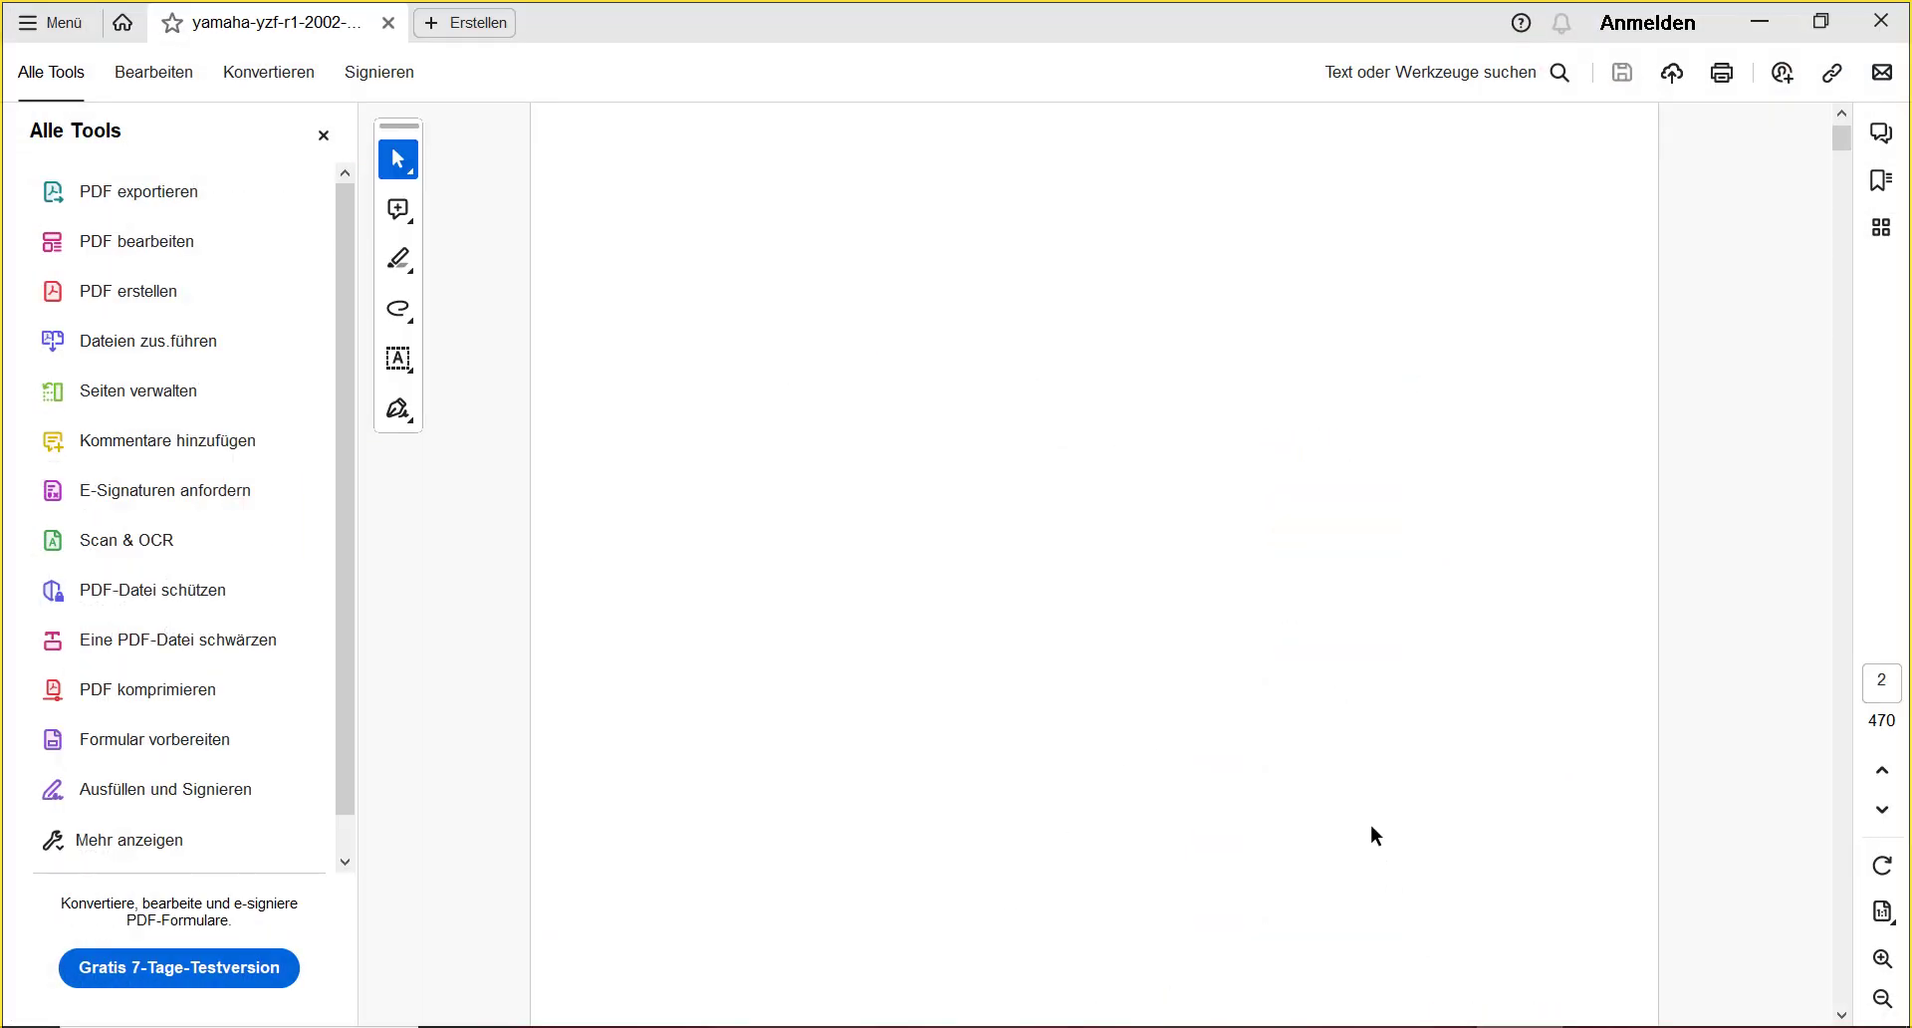
scroll(1370, 823, down, 5)
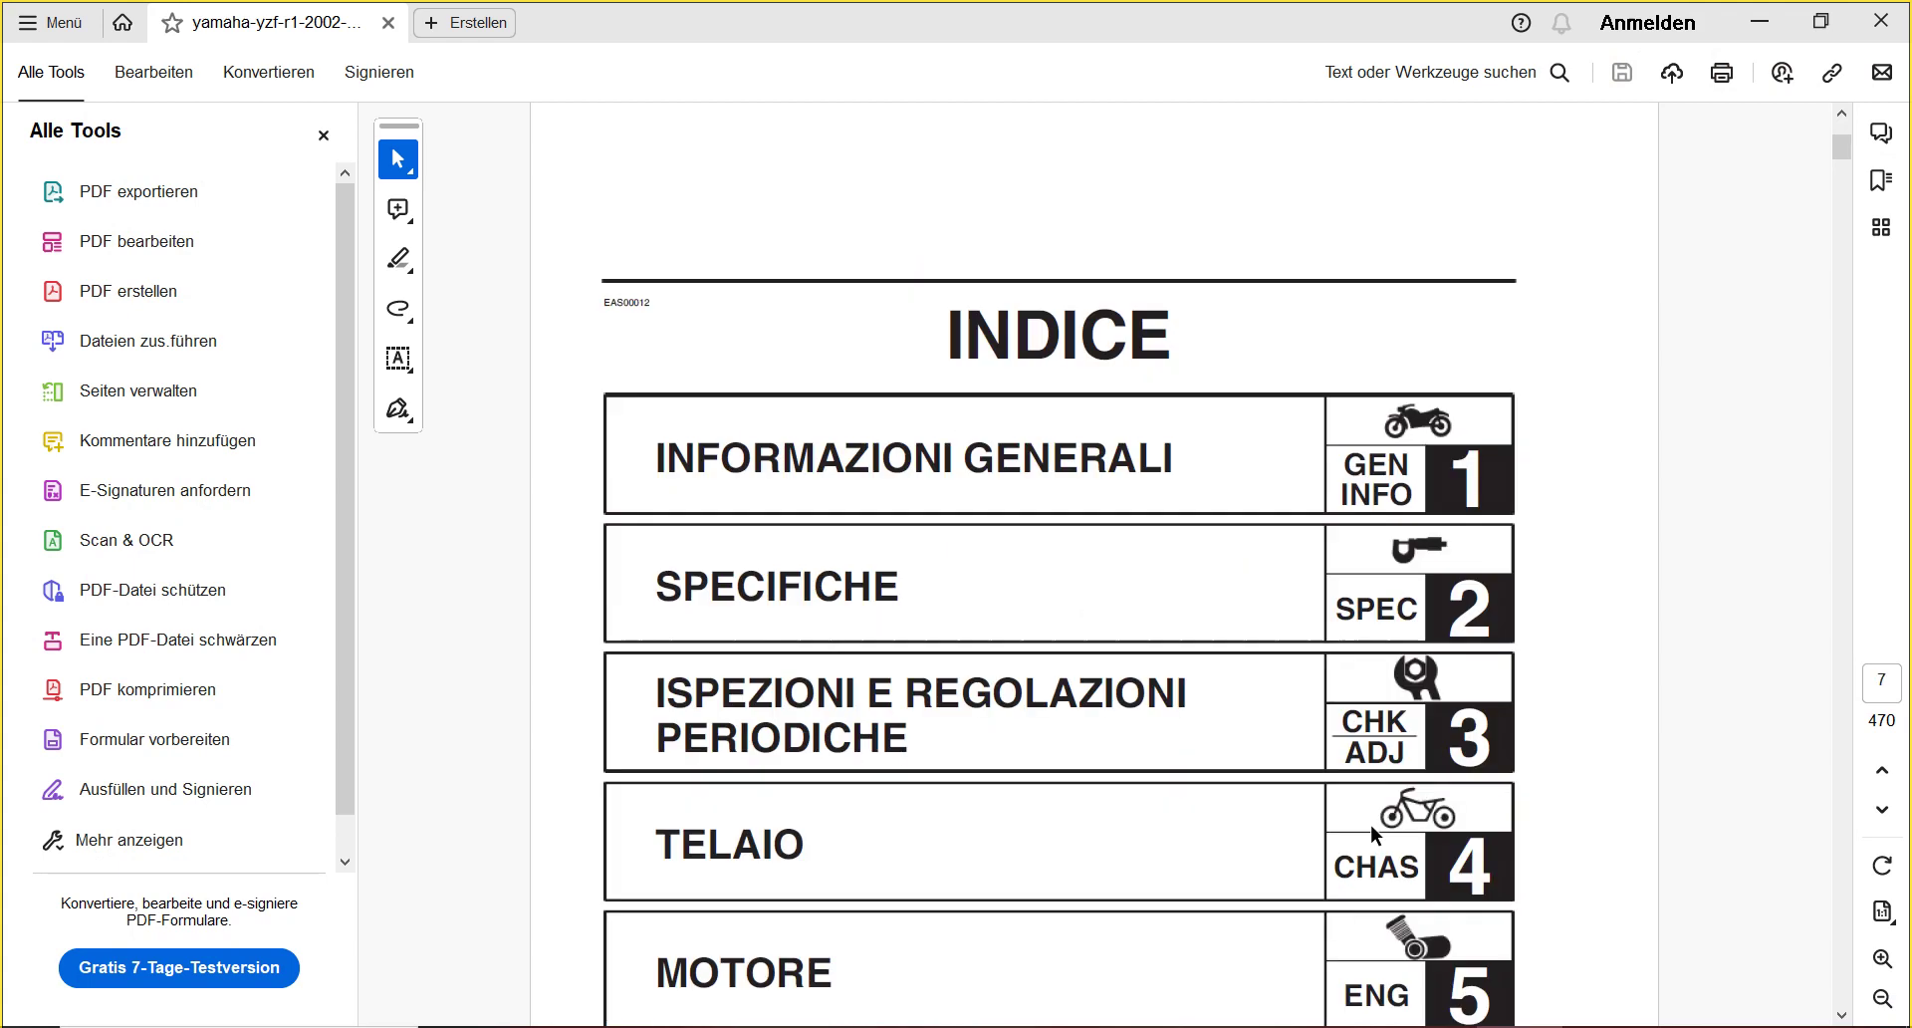
scroll(1370, 823, down, 5)
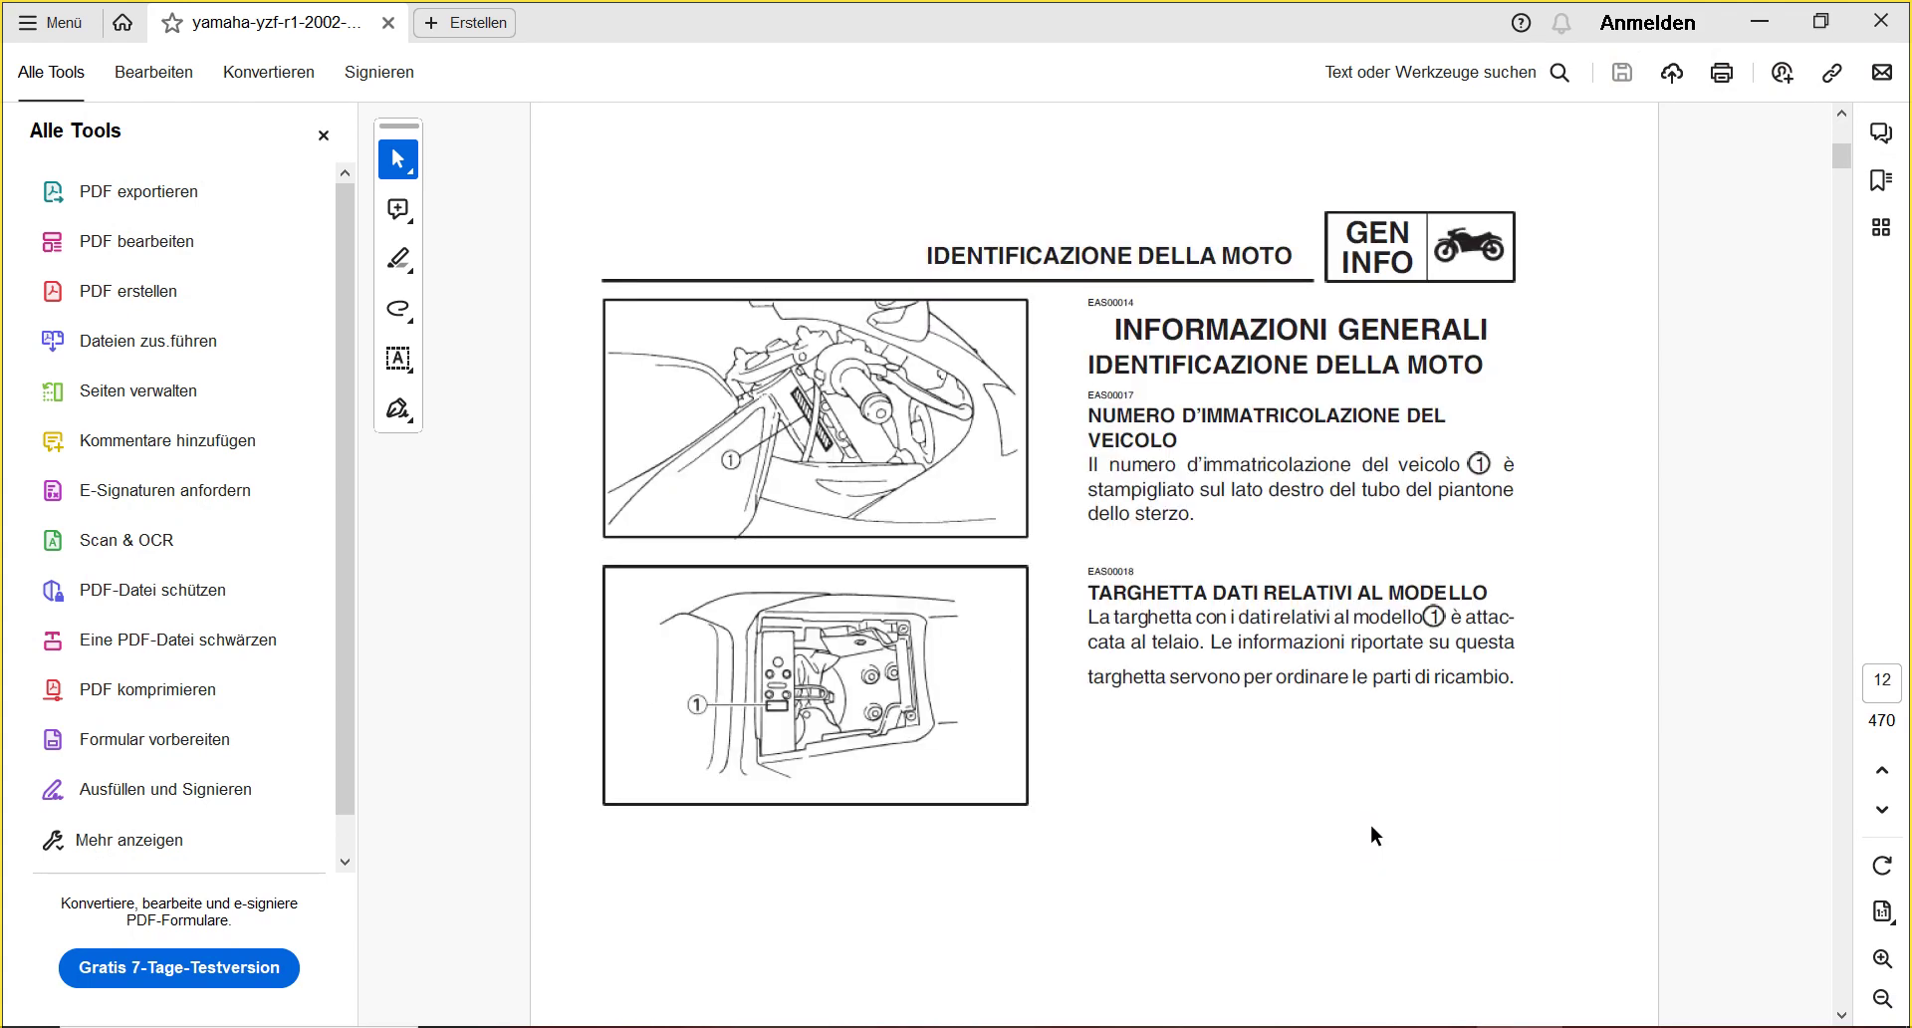
scroll(1370, 823, down, 4)
scroll(1370, 823, down, 6)
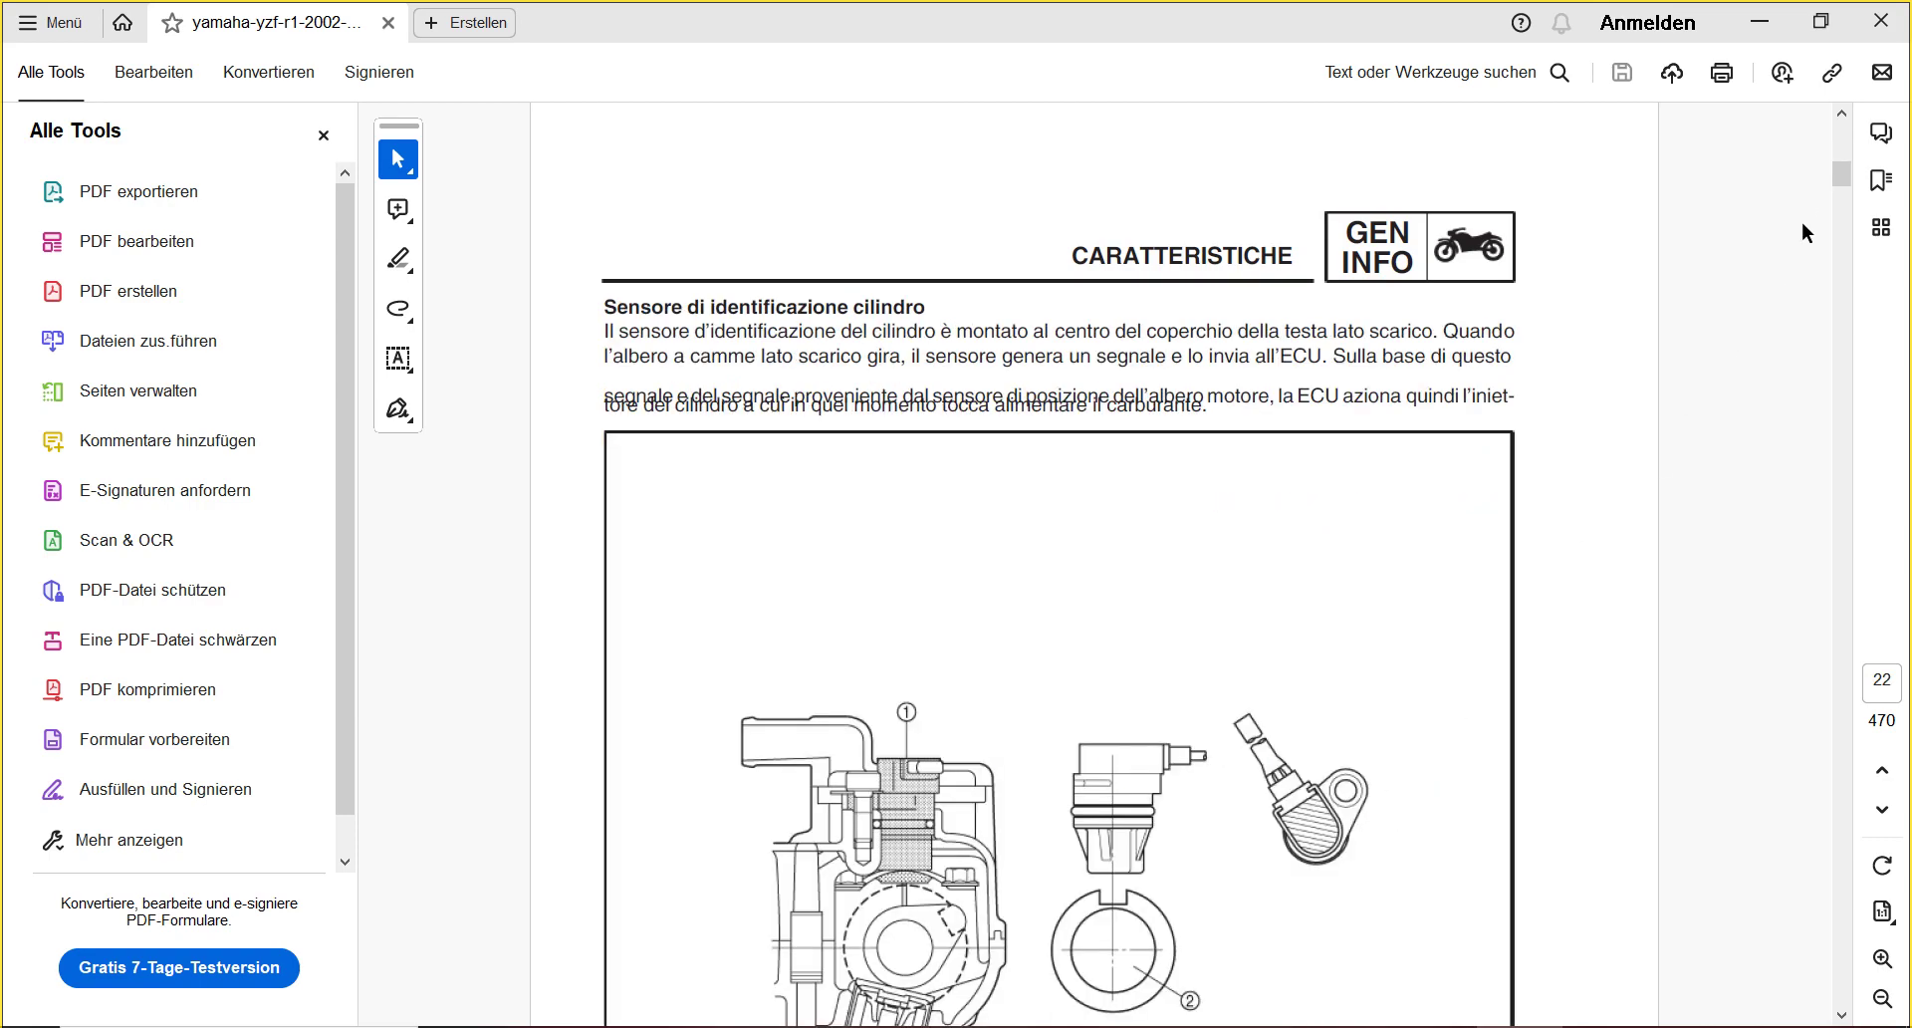
- Jump ahead to page 75 of the manual and examine the lubrication diagrams through page 78
drag(1840, 183, 1854, 276)
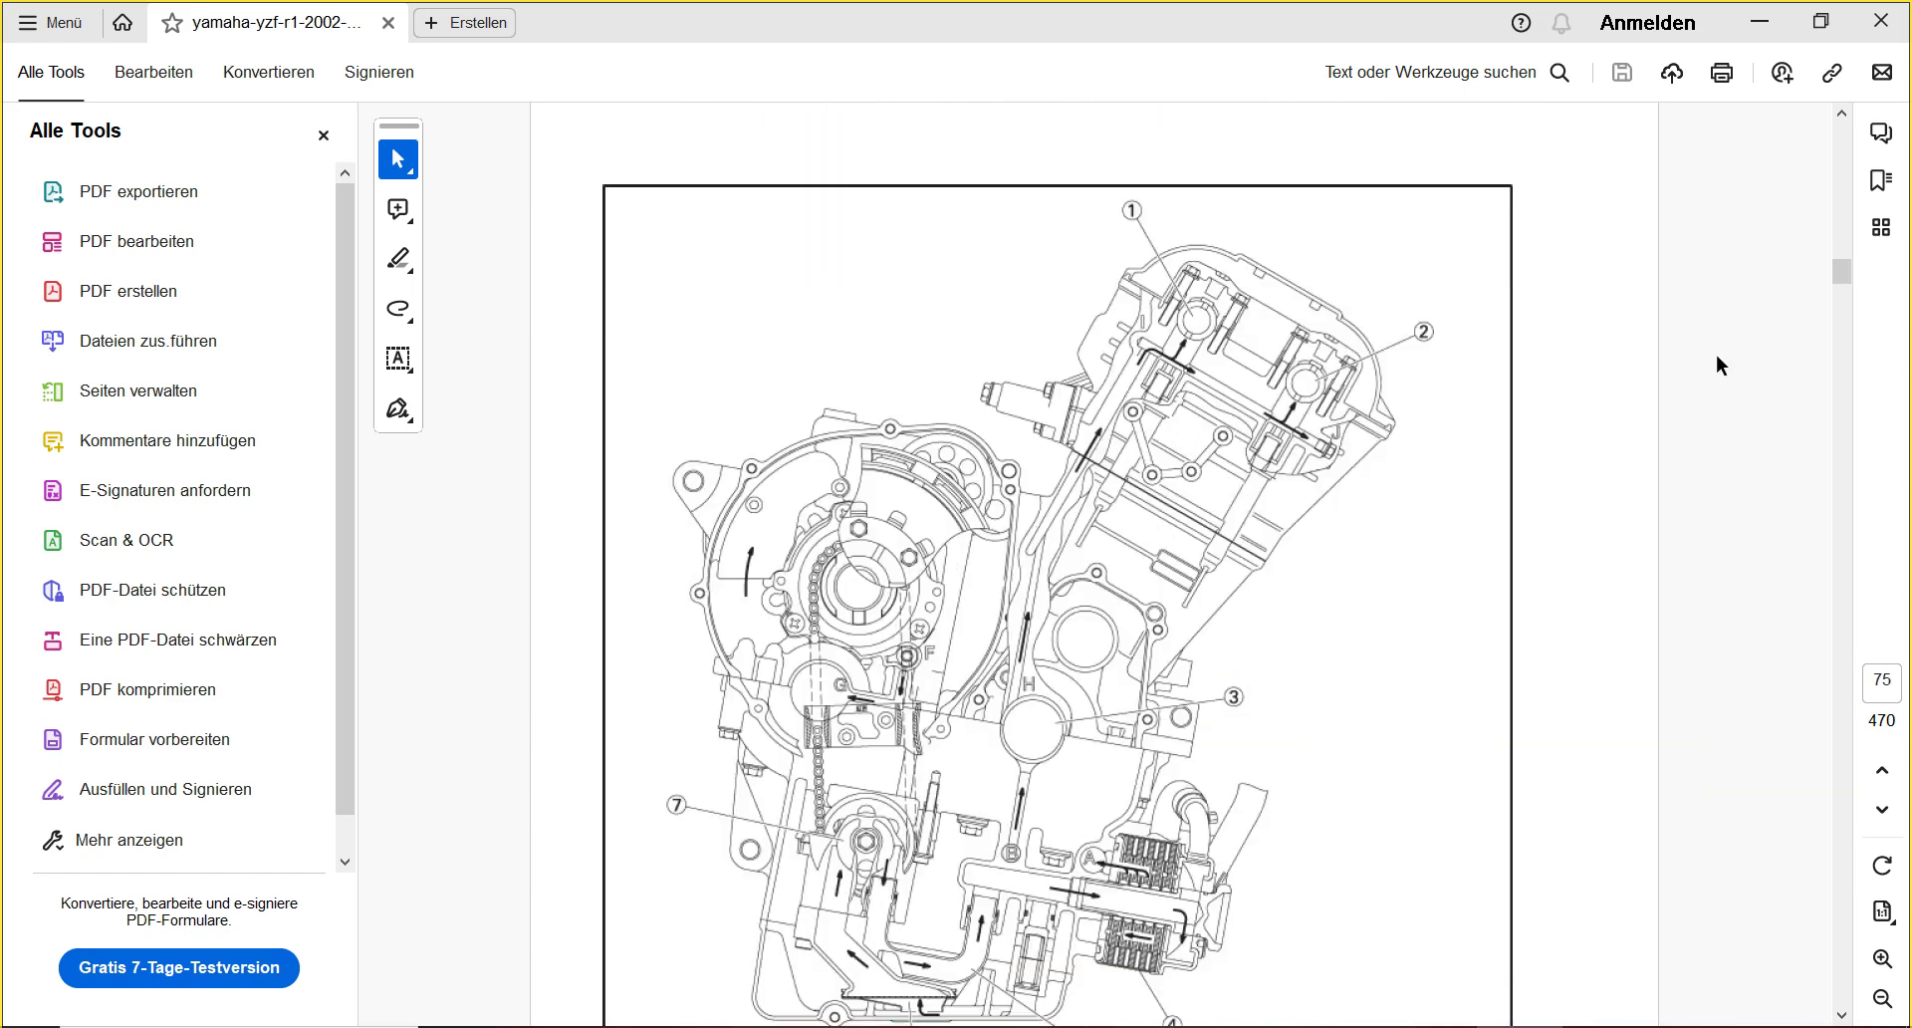
scroll(1717, 357, down, 3)
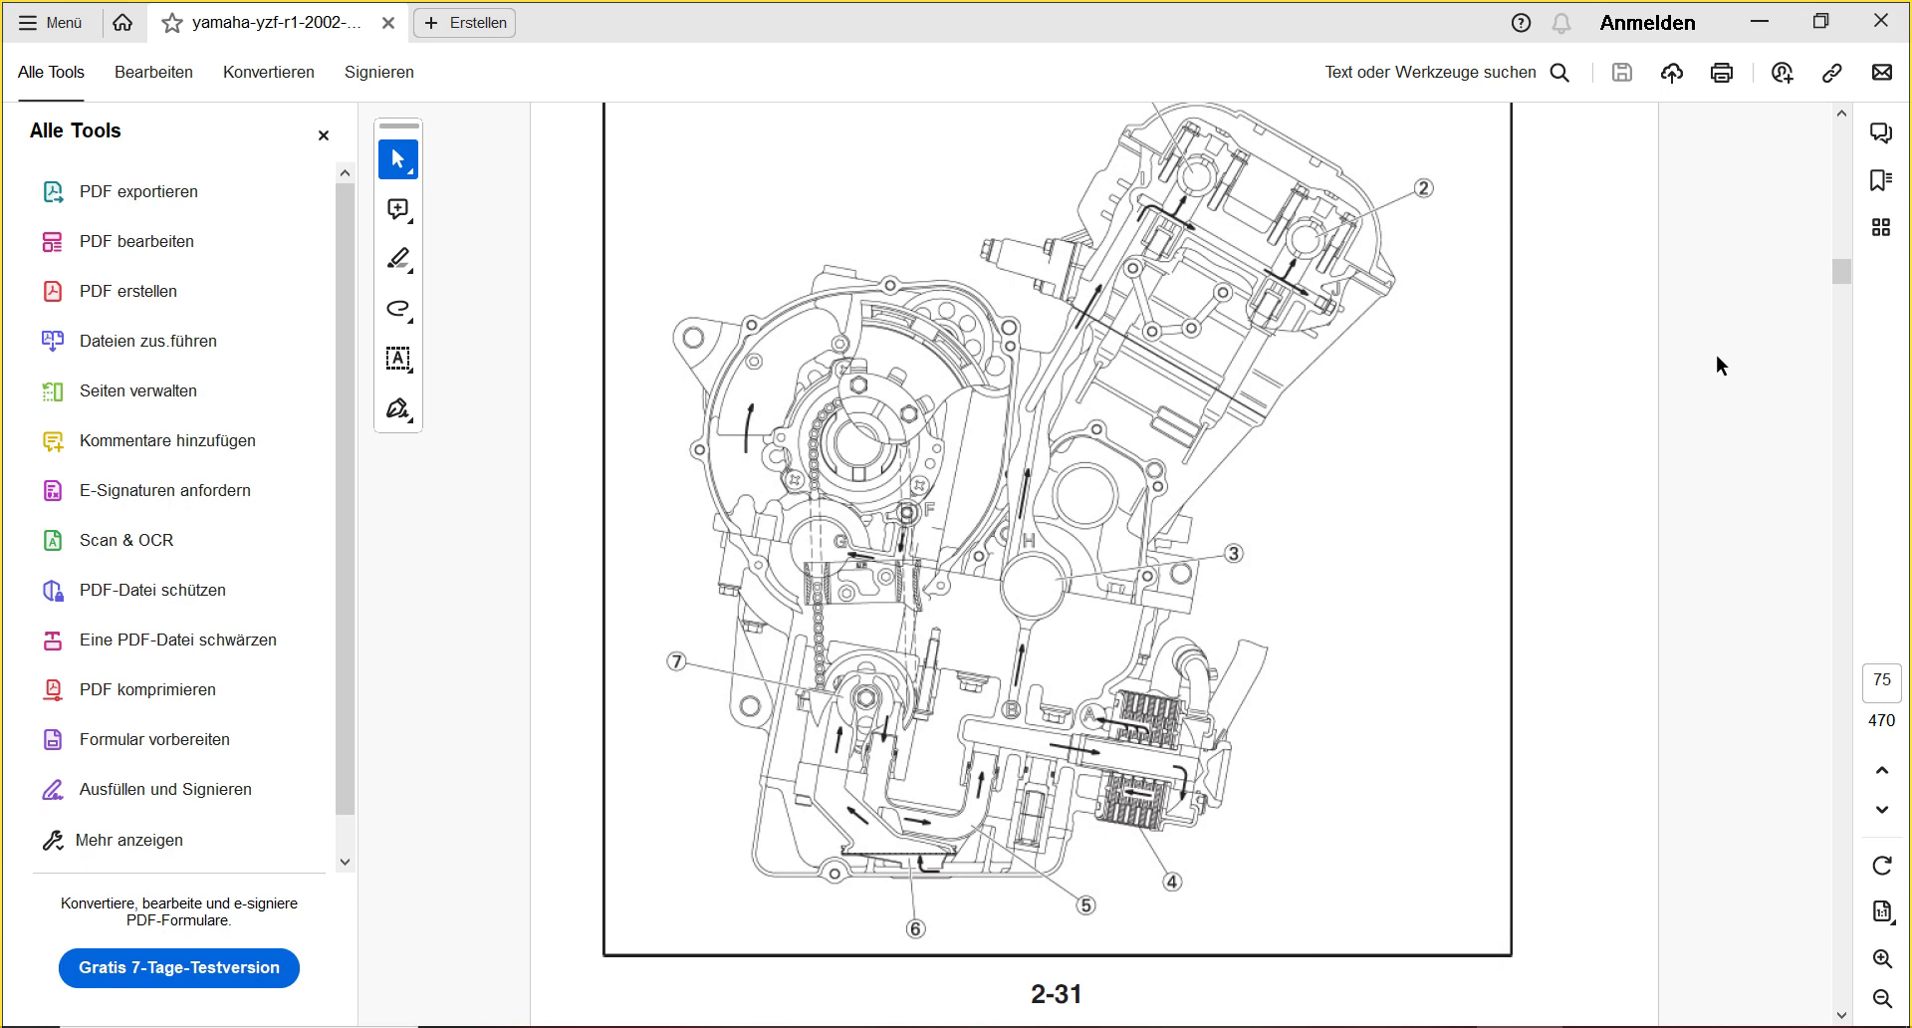
scroll(1717, 357, down, 5)
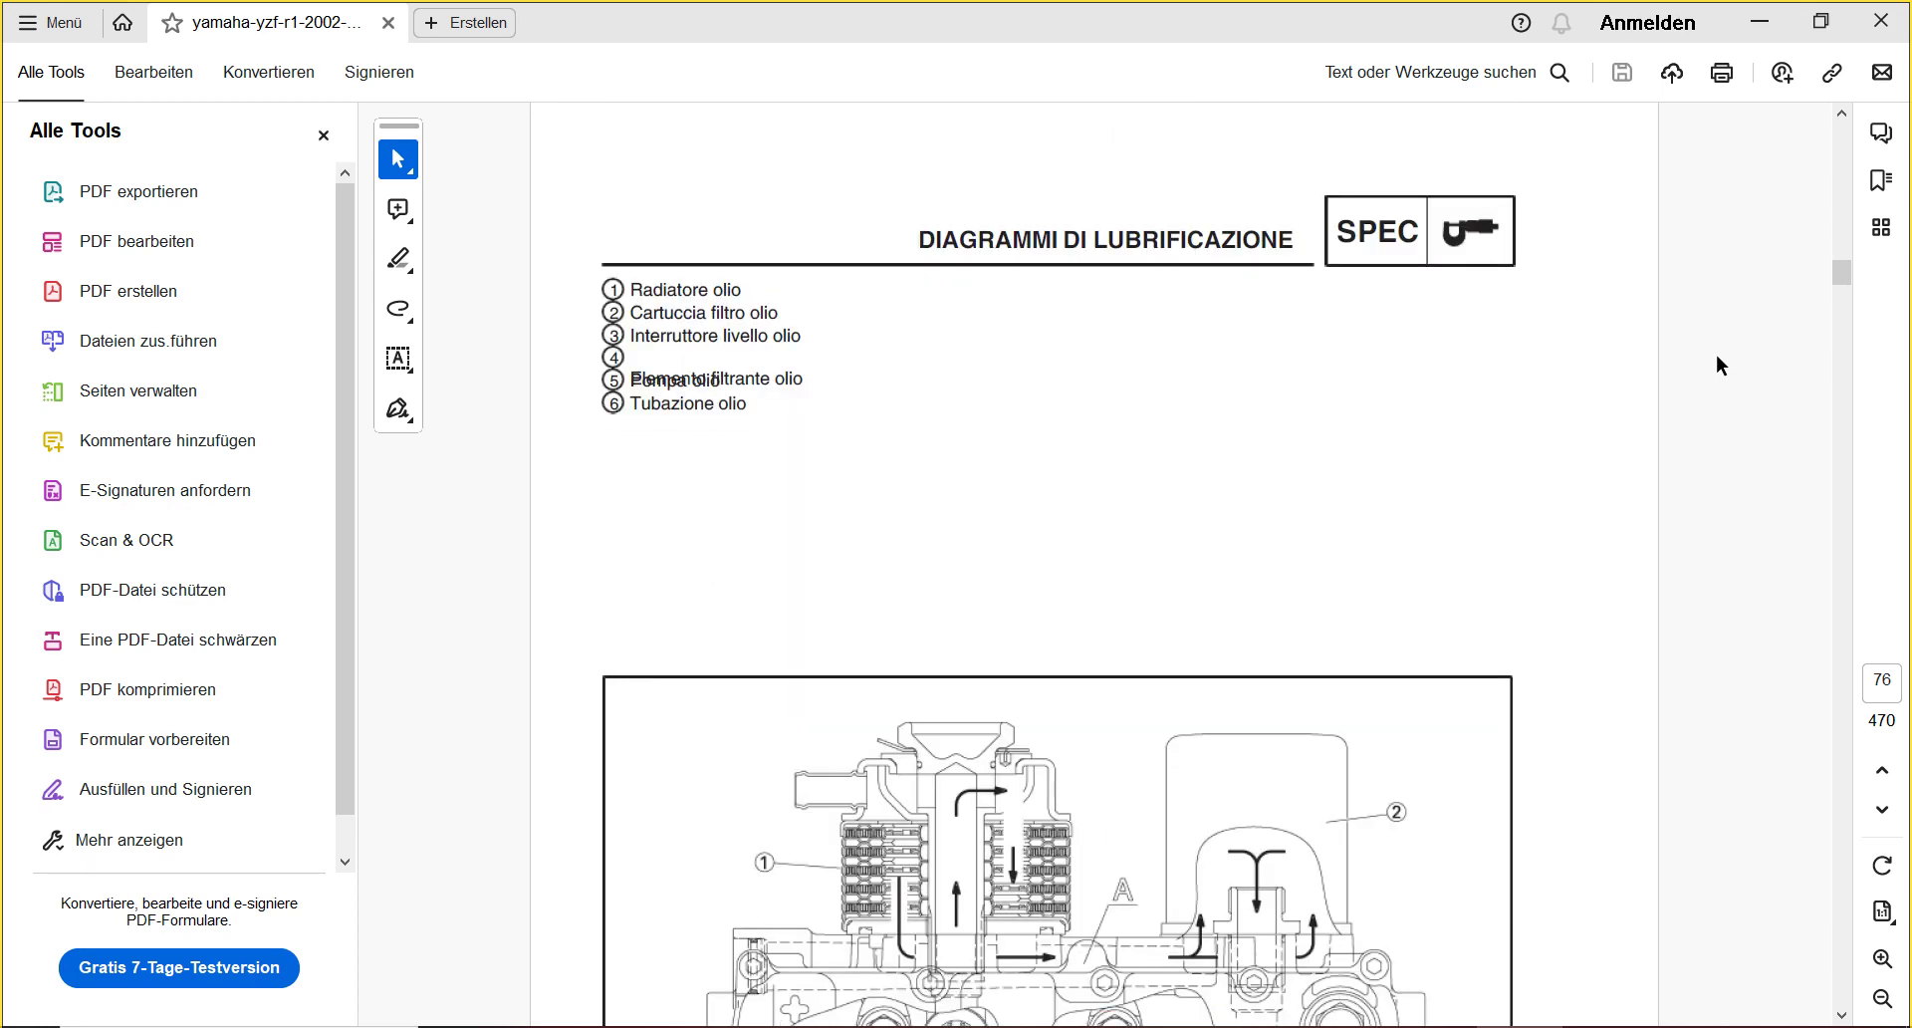
scroll(1717, 353, down, 3)
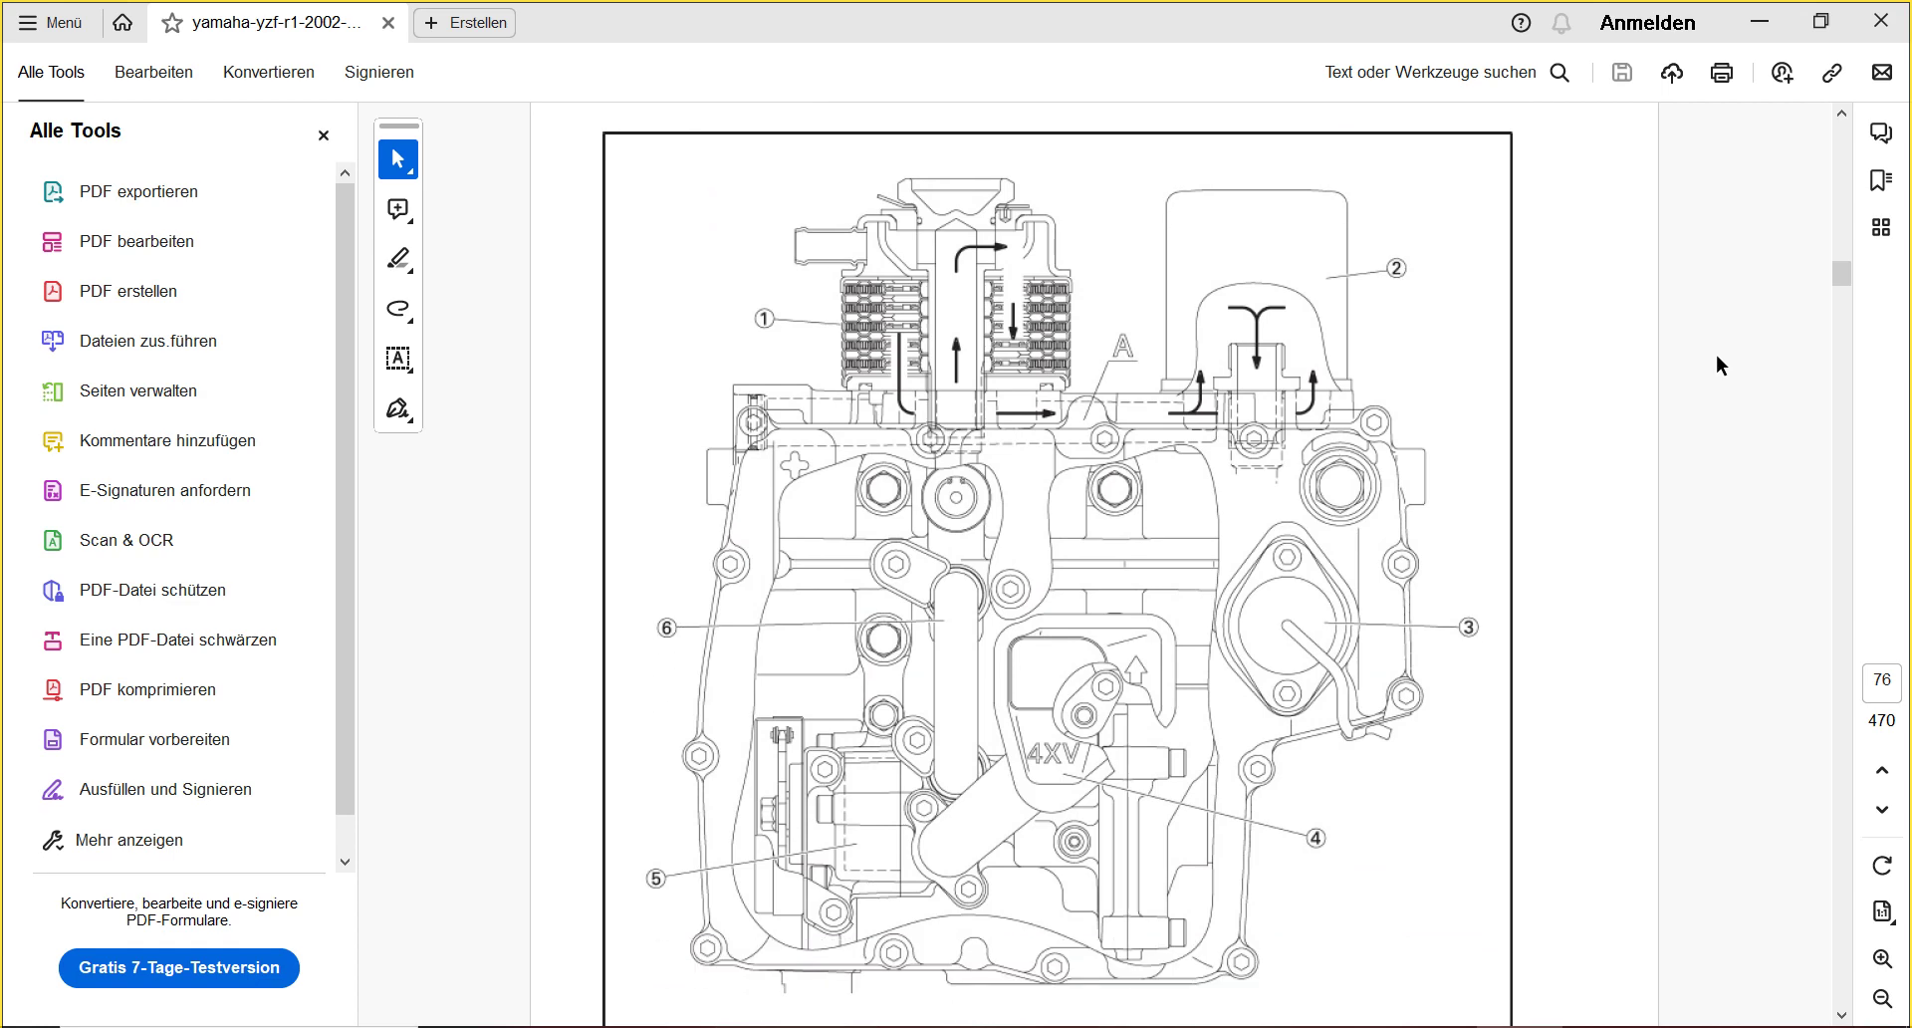
key(Right)
key(Right)
scroll(1716, 352, down, 2)
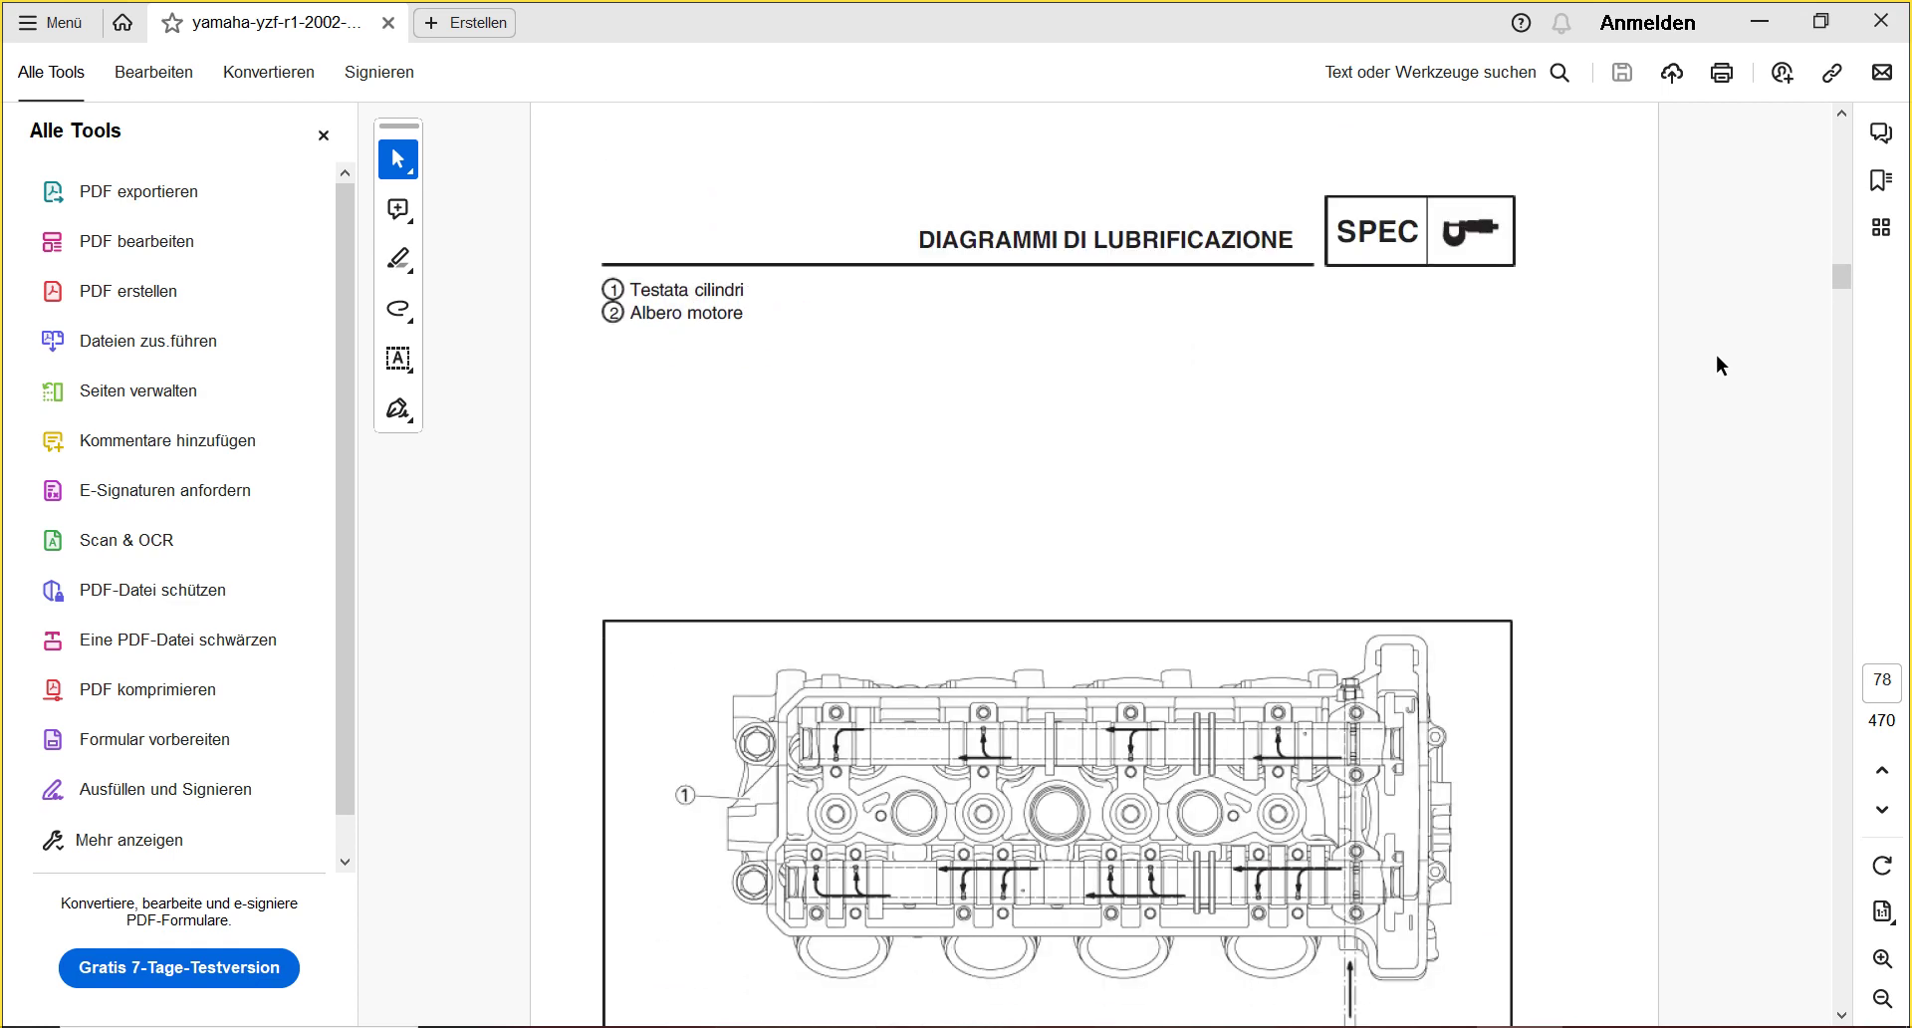
scroll(1717, 356, down, 4)
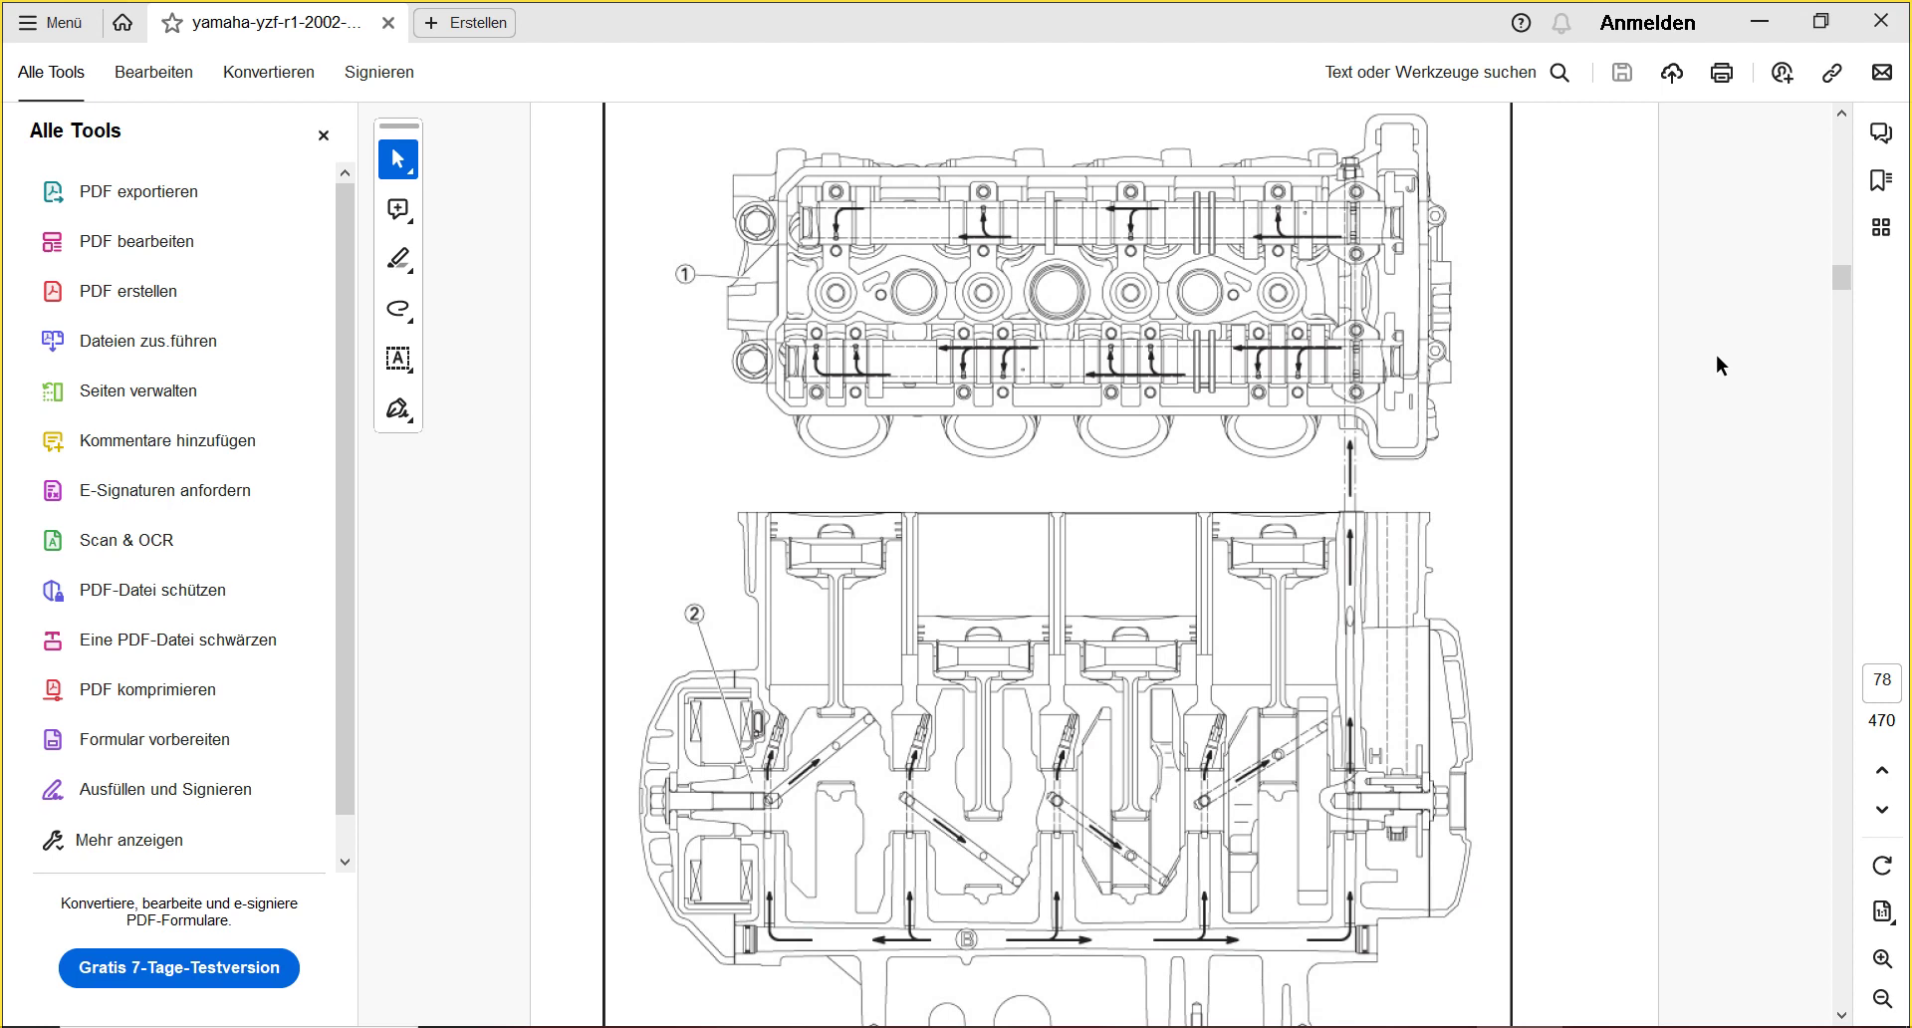
scroll(1717, 357, up, 7)
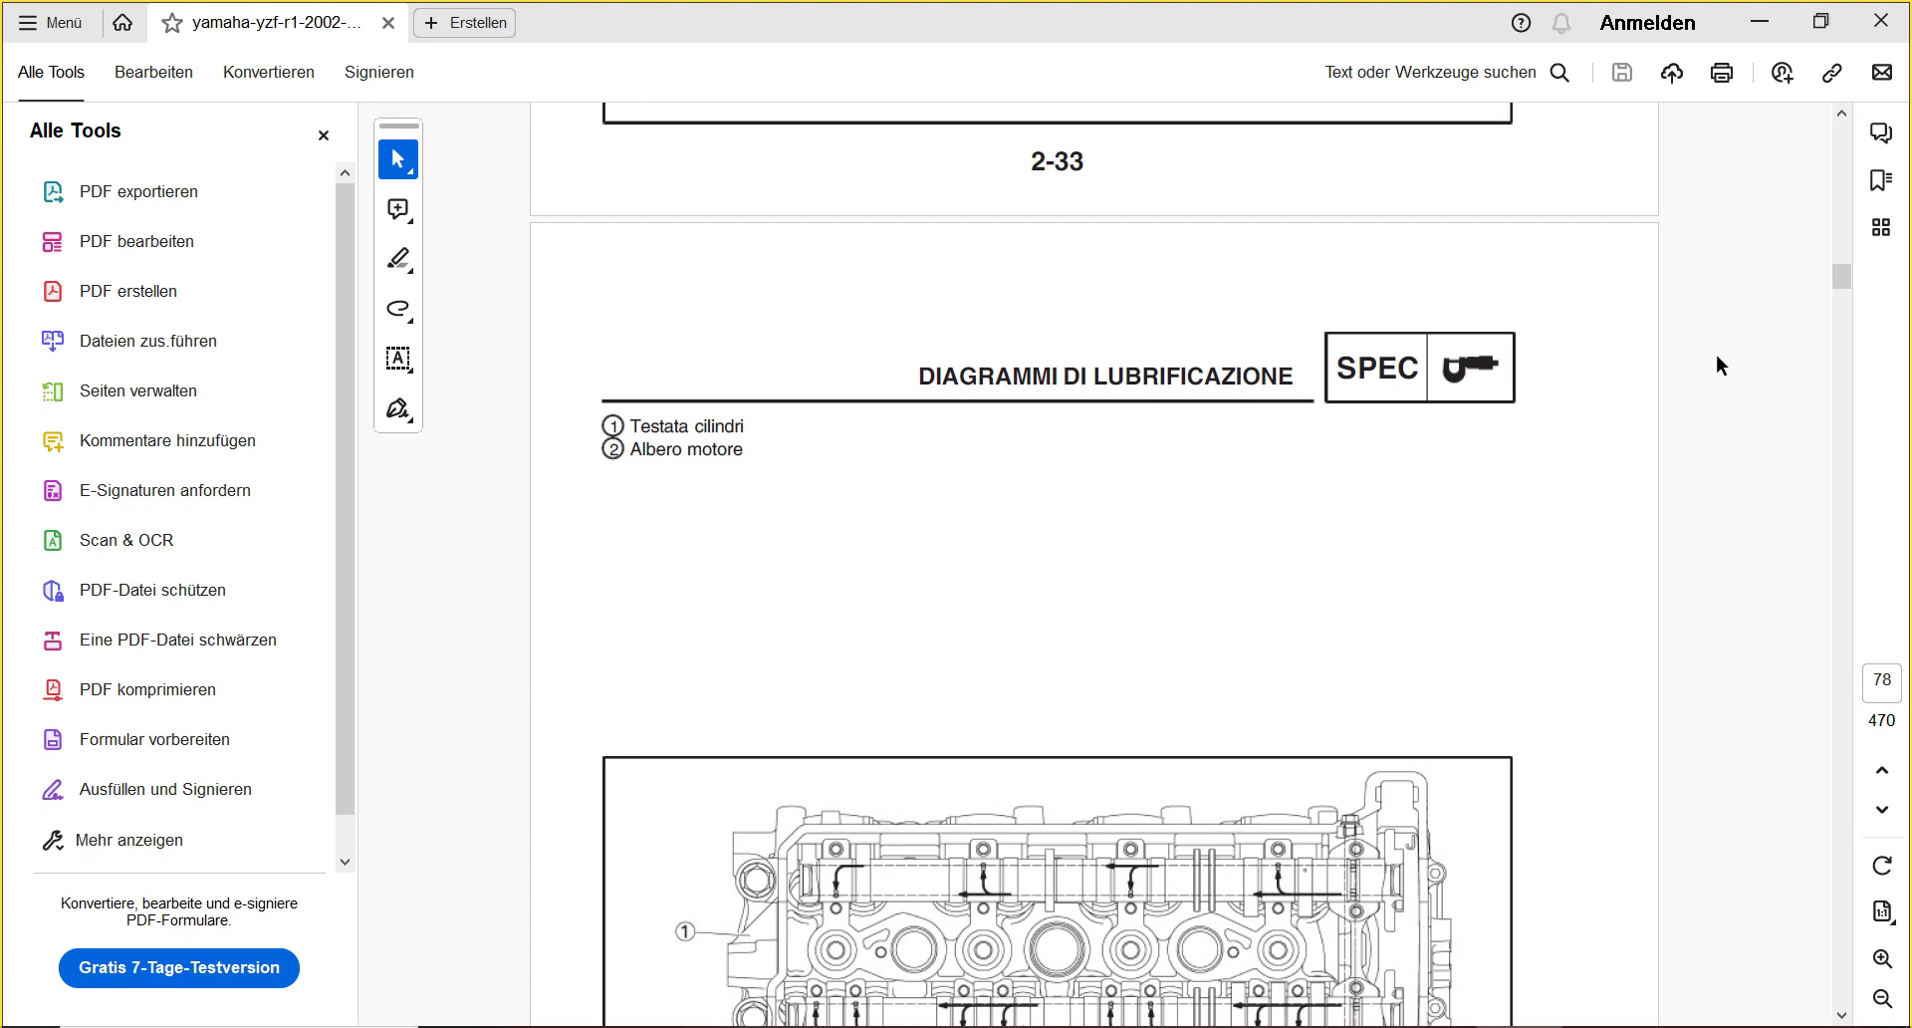
scroll(1716, 357, down, 8)
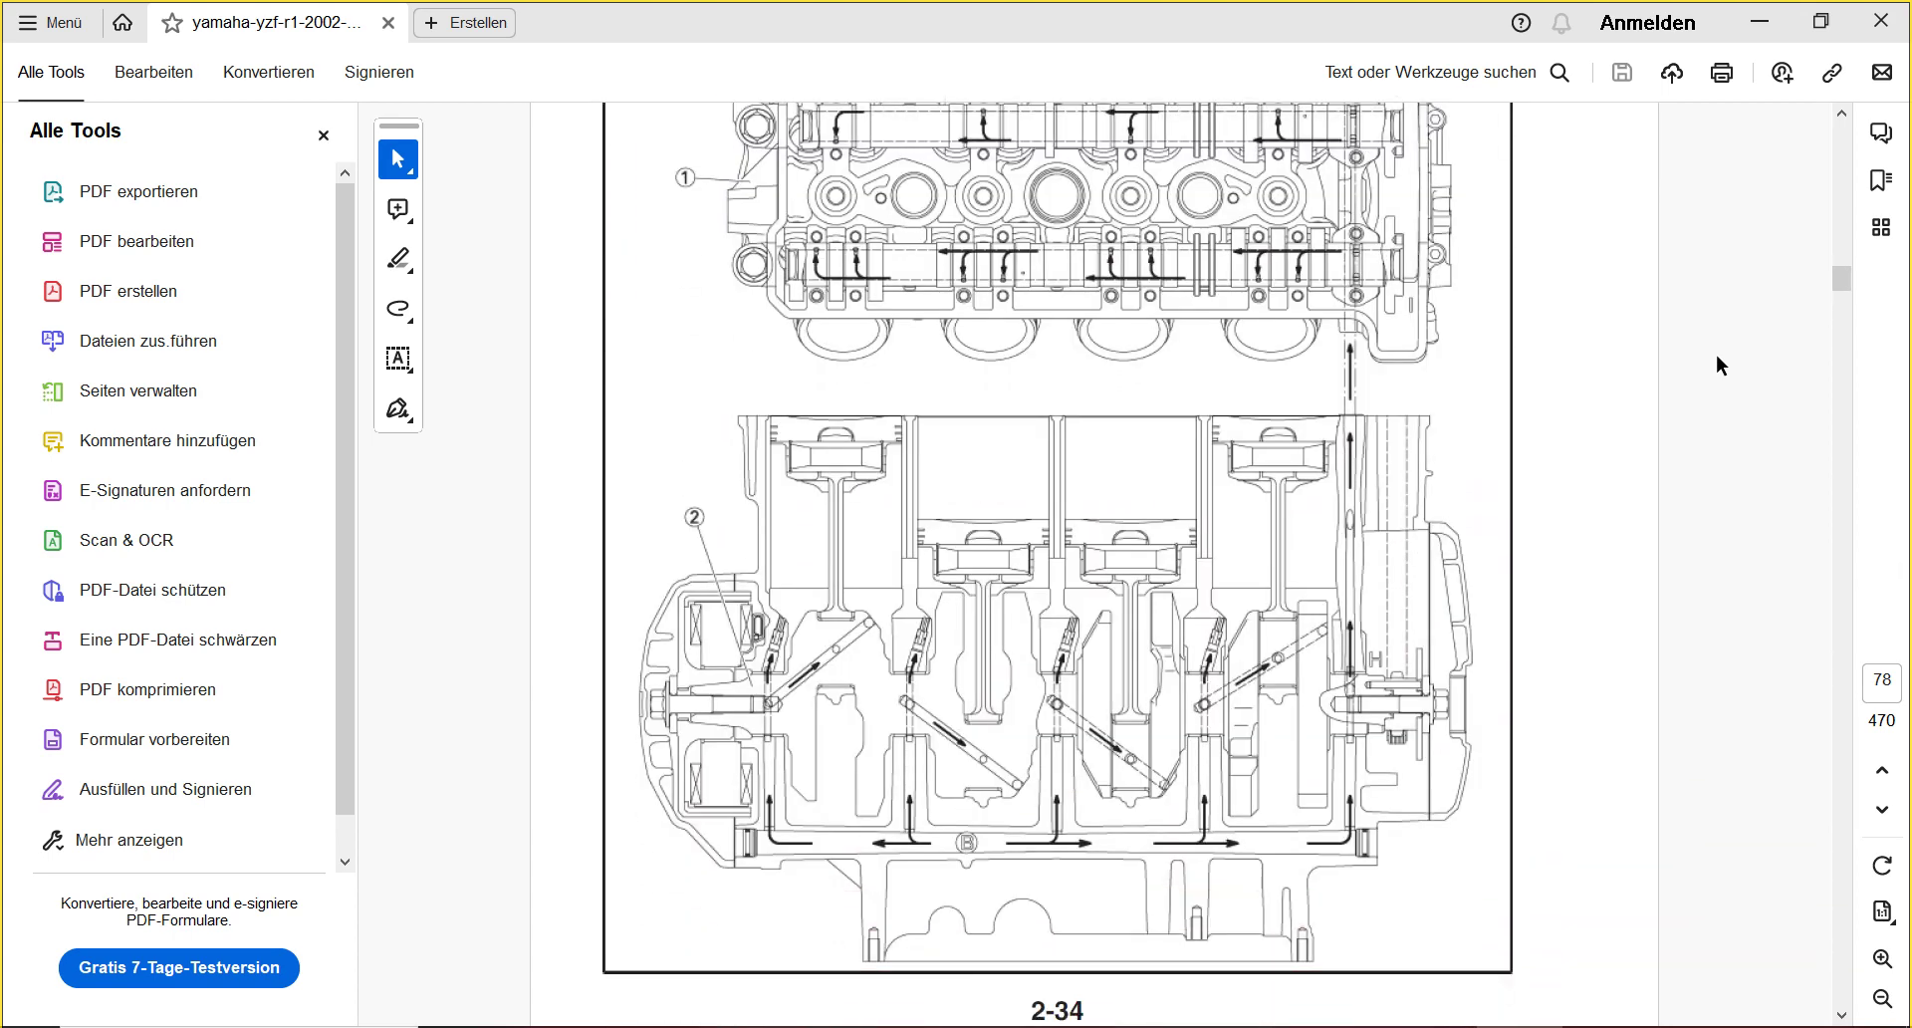
- Examine the cable routing text and diagrams on pages 79 to 85 of the manual
scroll(1717, 356, down, 3)
scroll(1717, 356, down, 5)
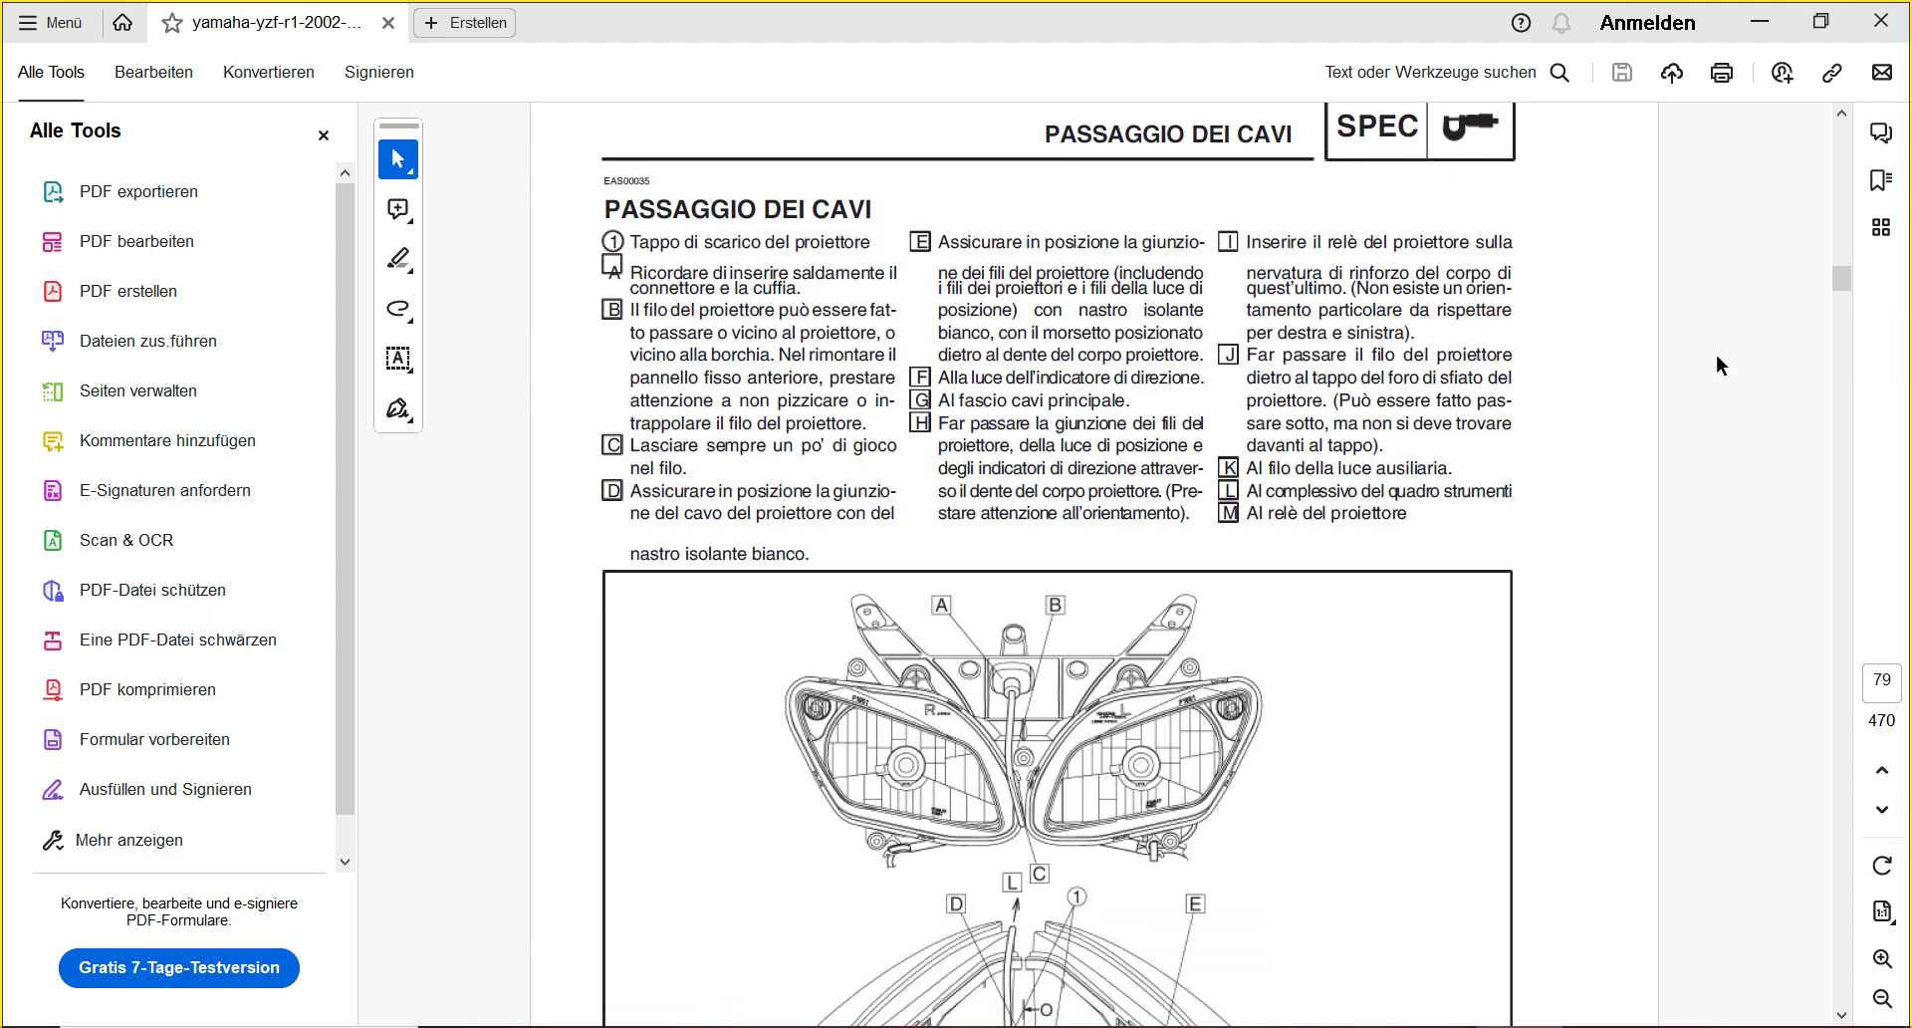
scroll(1717, 366, down, 6)
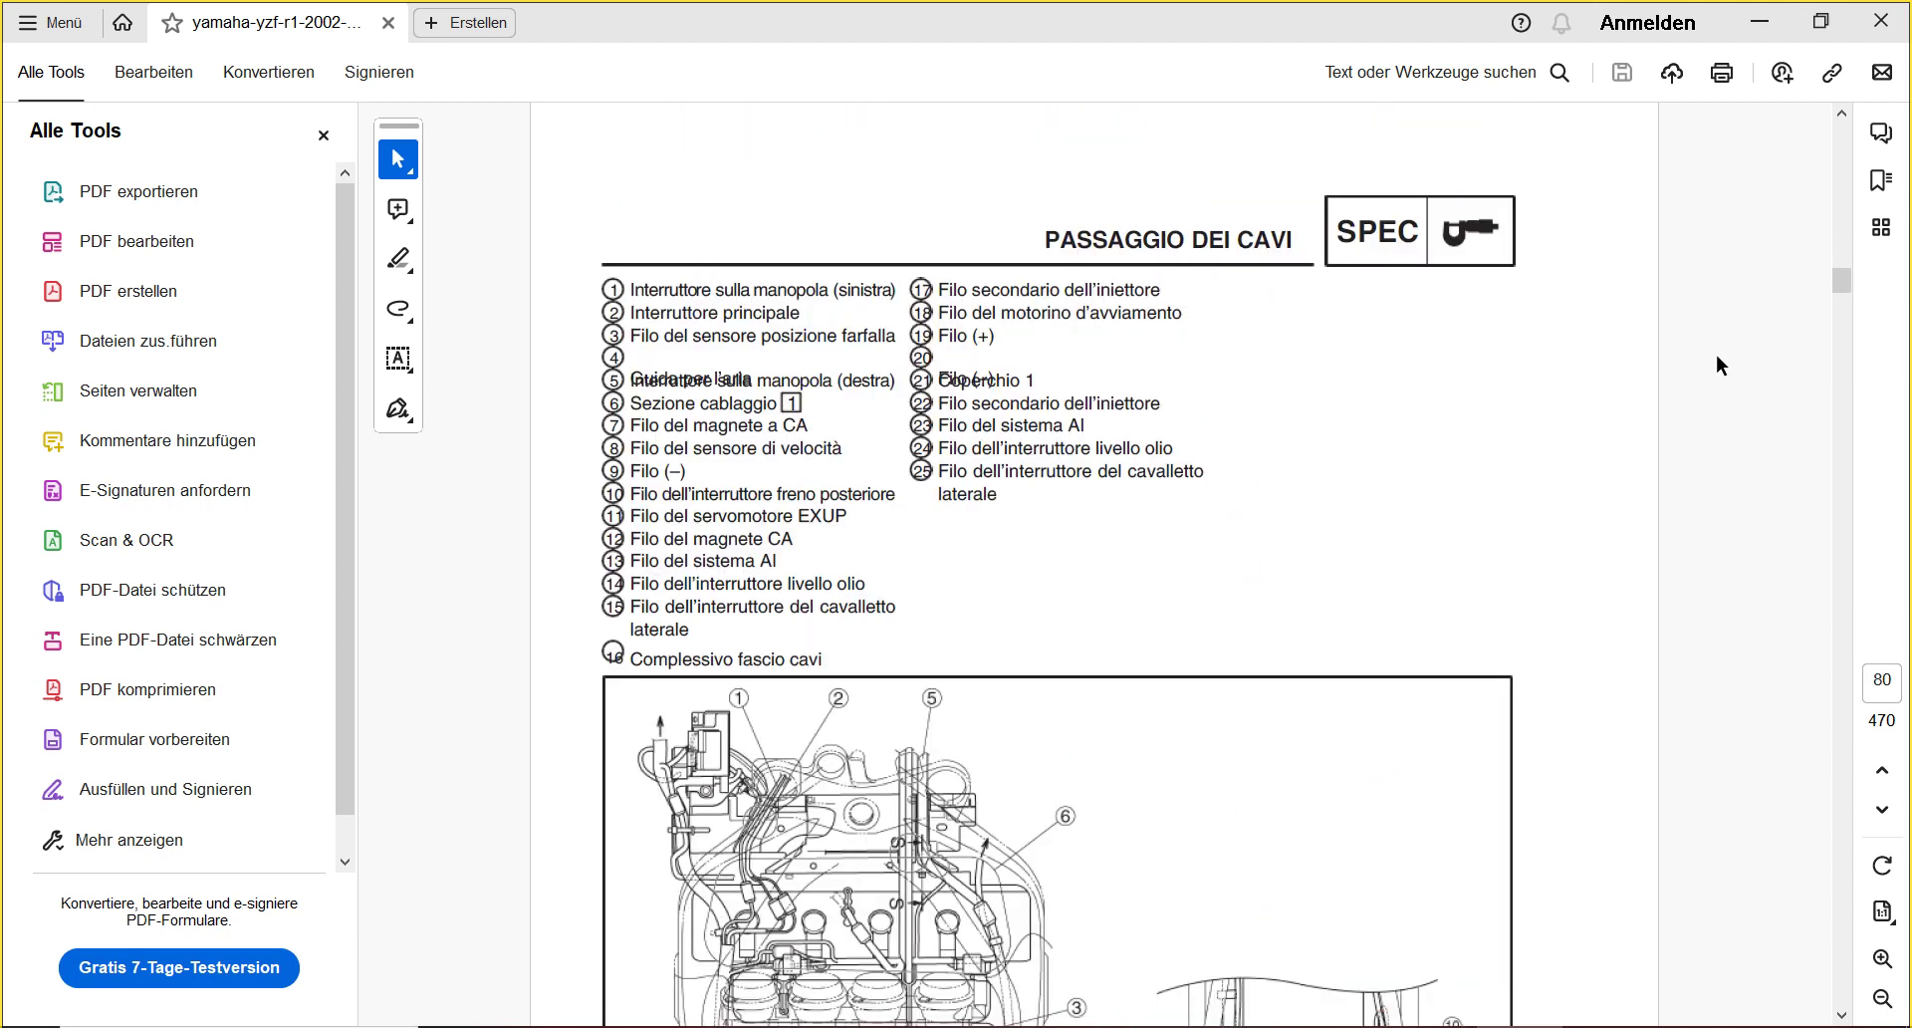
scroll(1717, 357, down, 10)
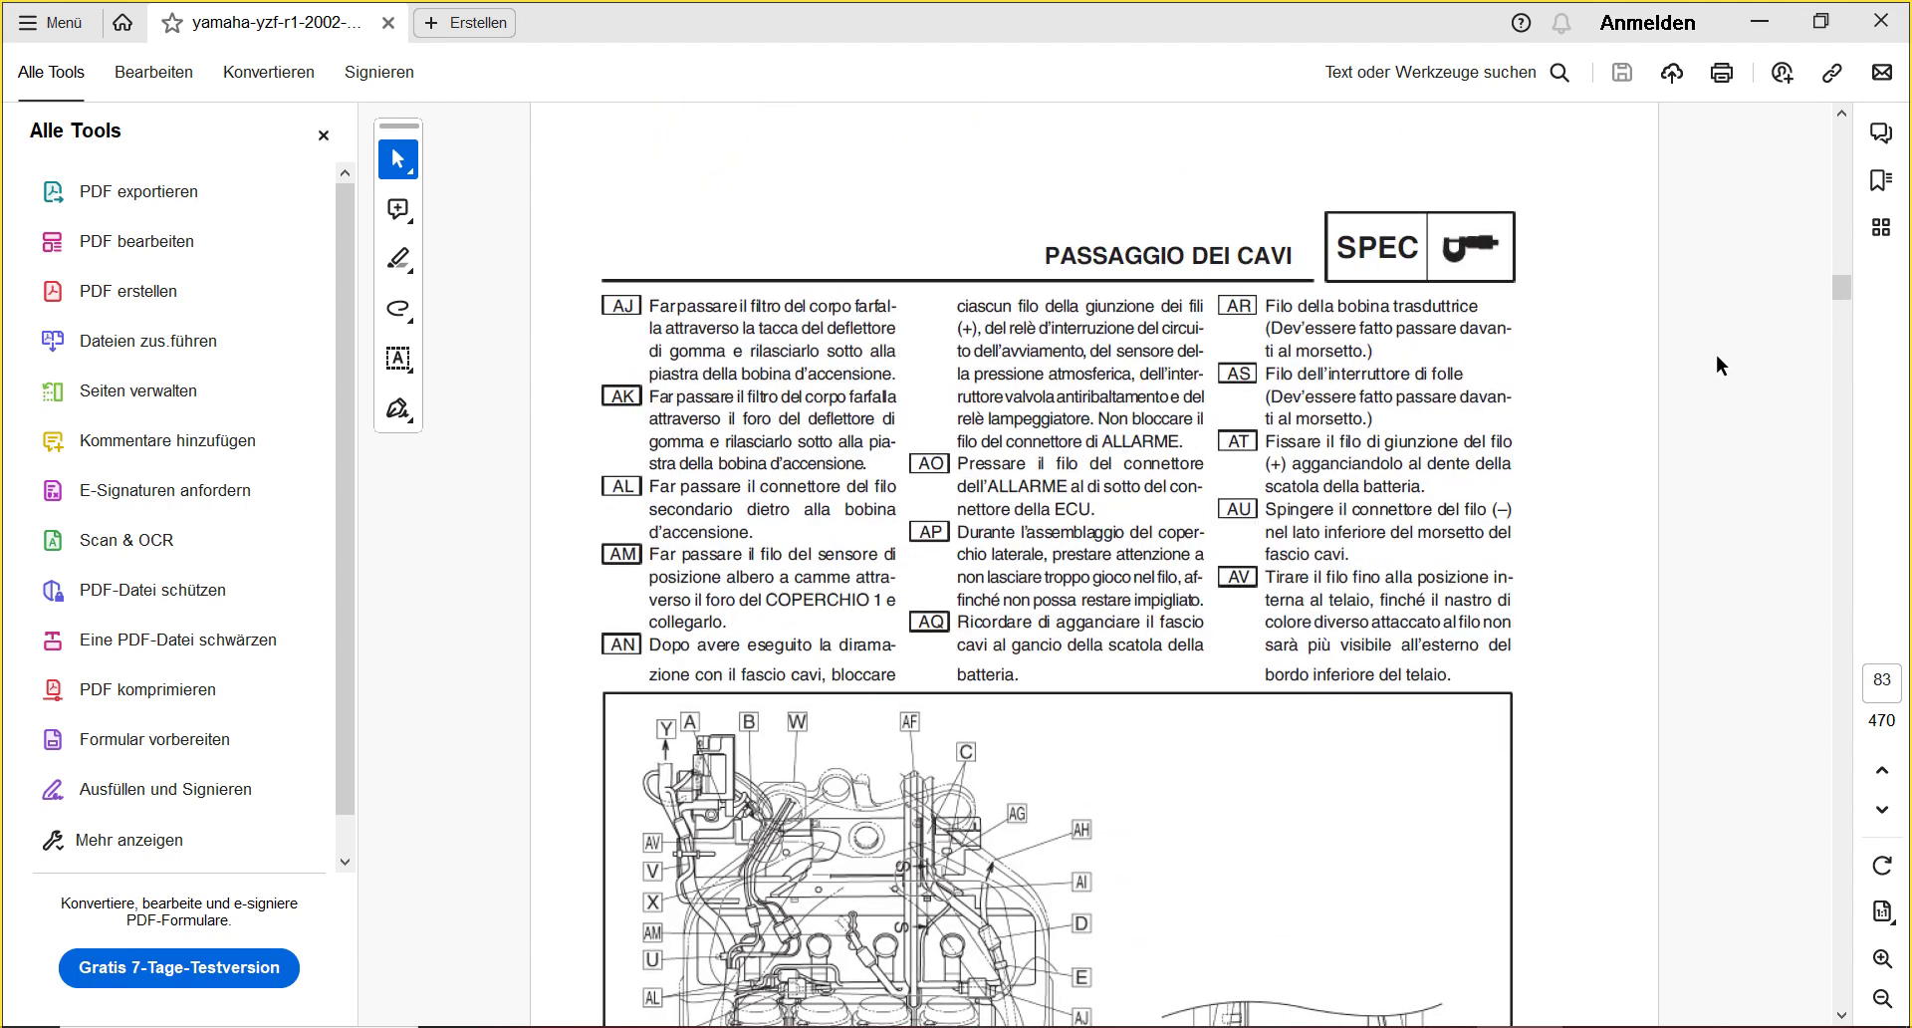
scroll(1720, 366, down, 1)
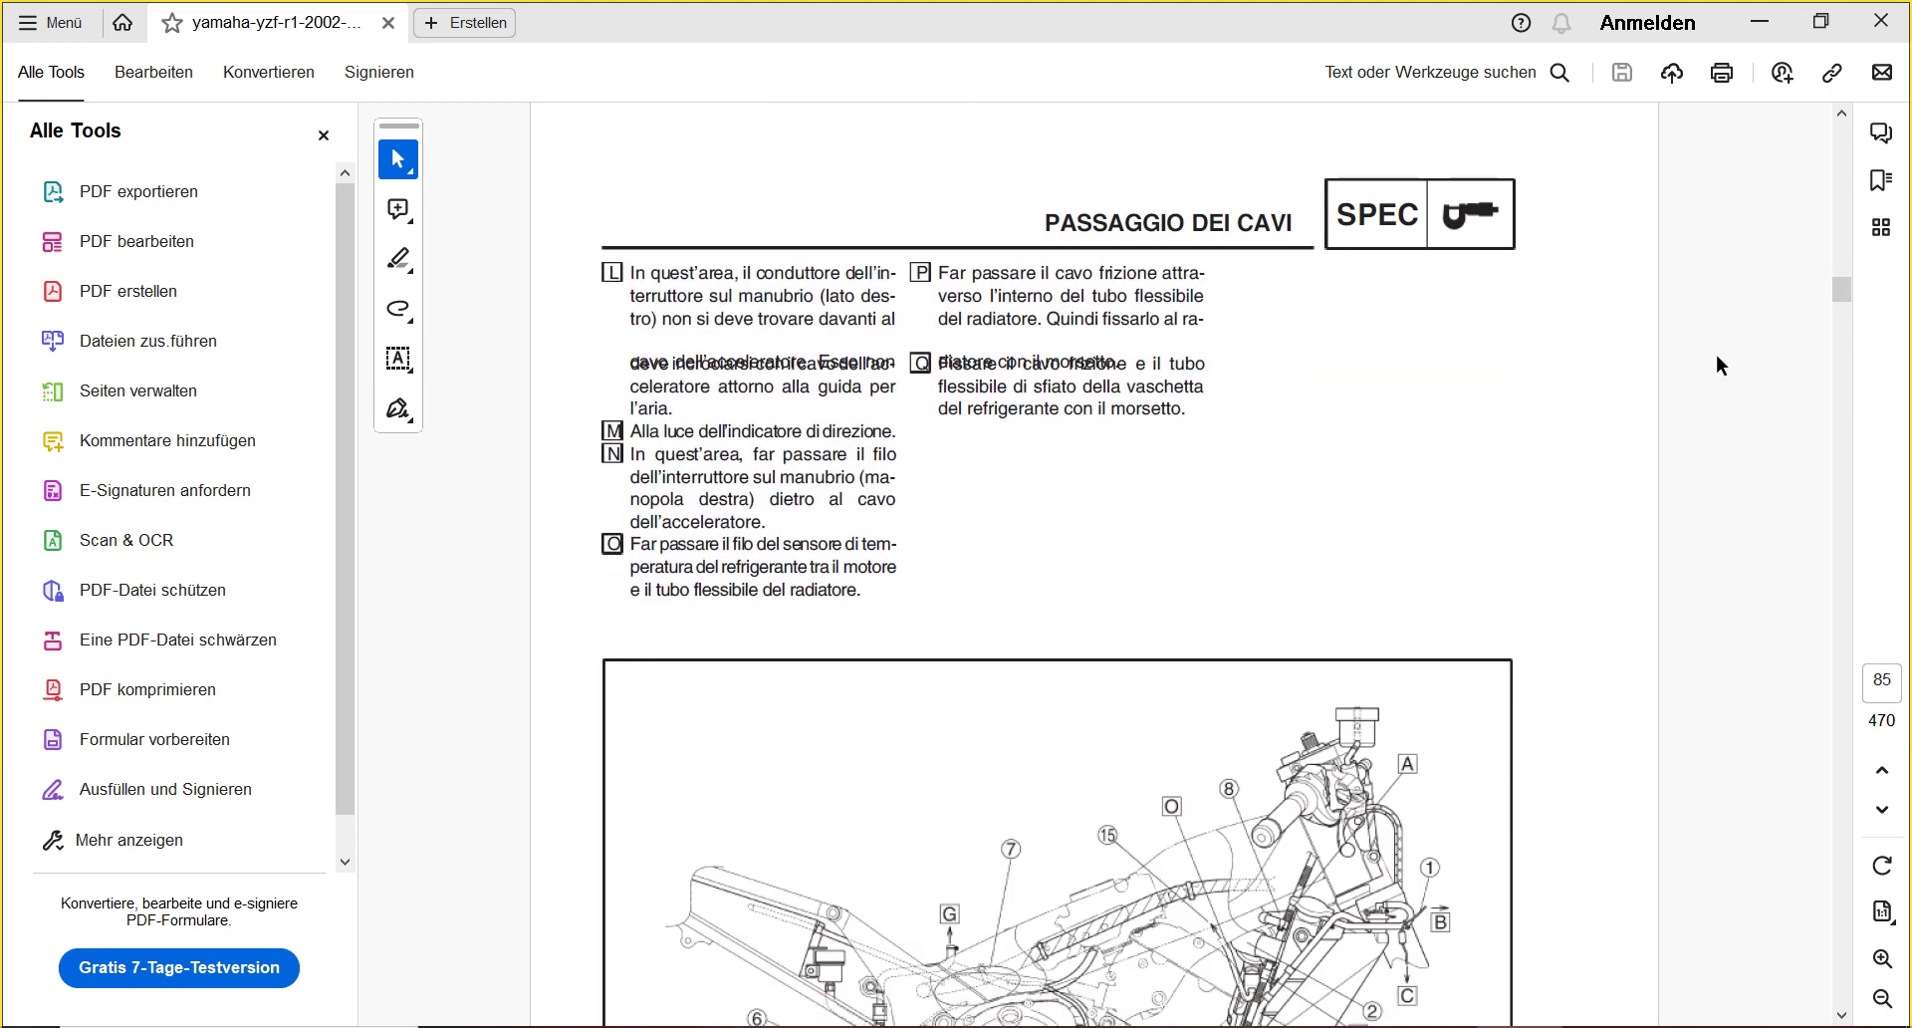
scroll(1719, 364, down, 6)
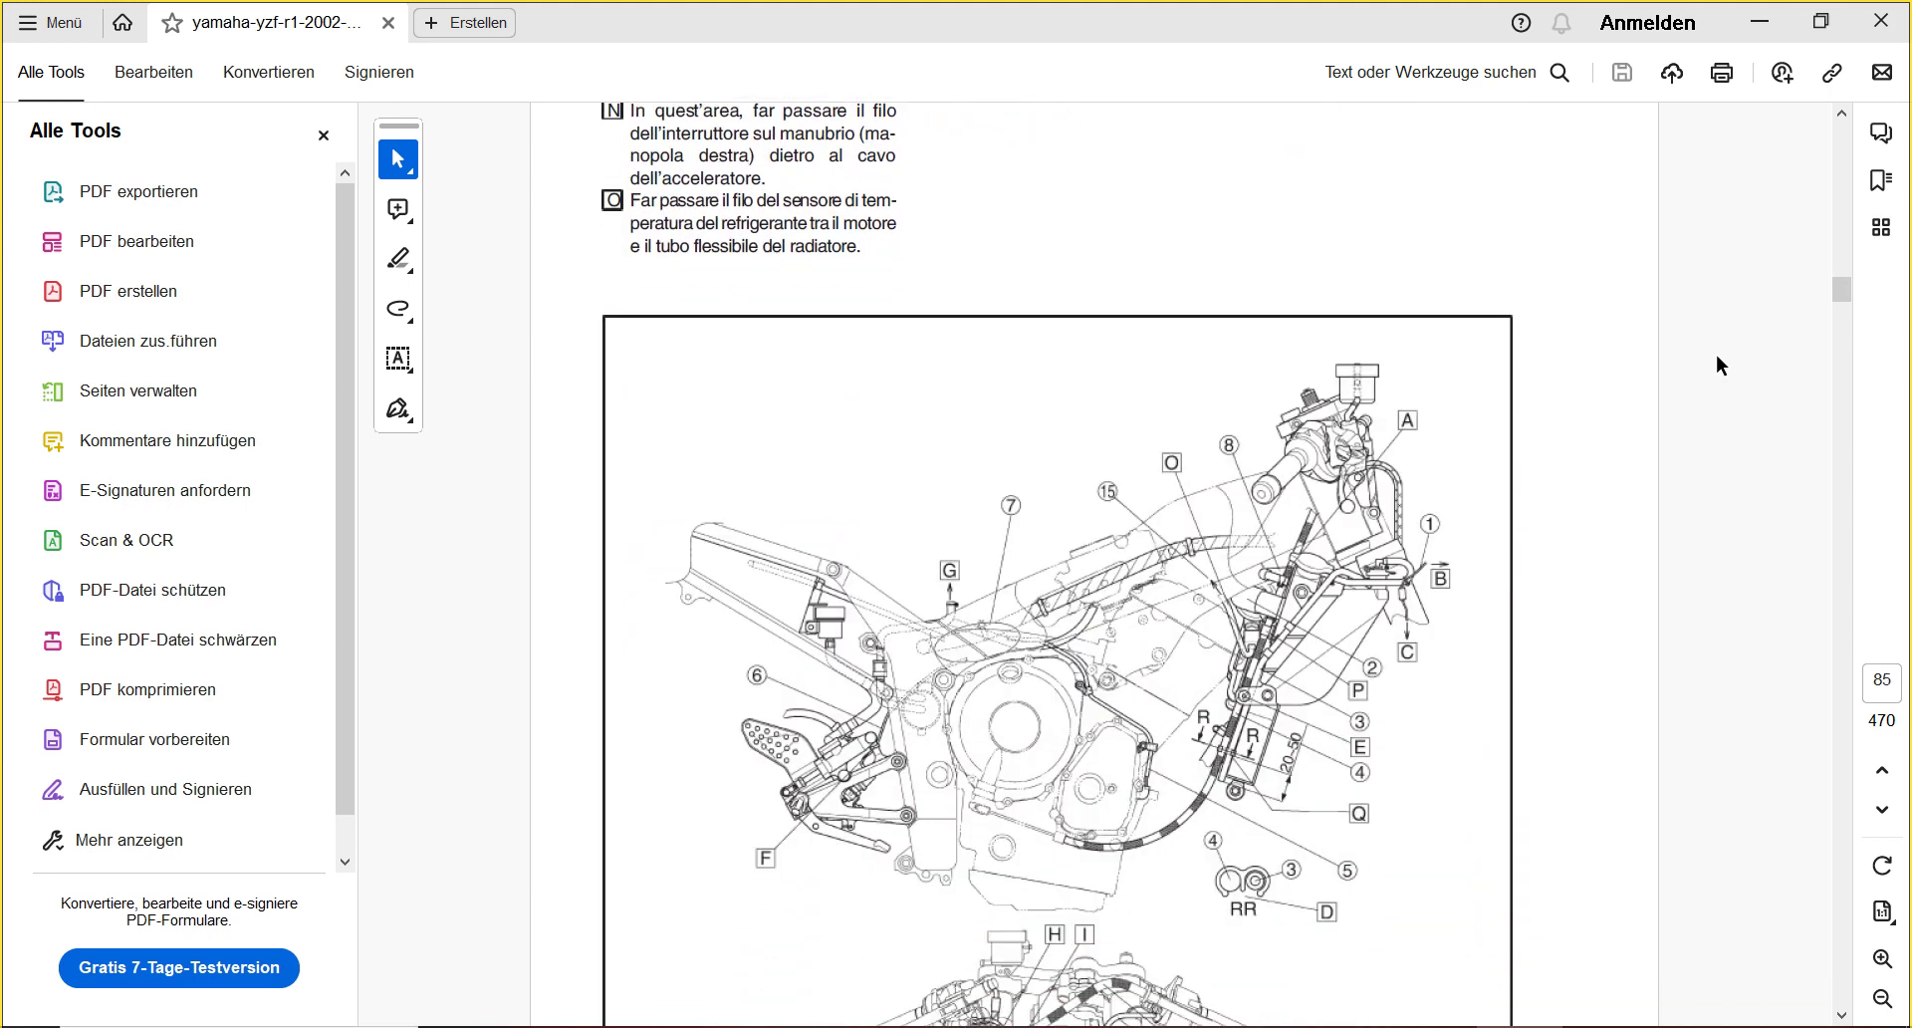
- Read on from the cable routing diagrams on page 85 through the periodic maintenance and seat sections to page 108
scroll(1717, 357, down, 2)
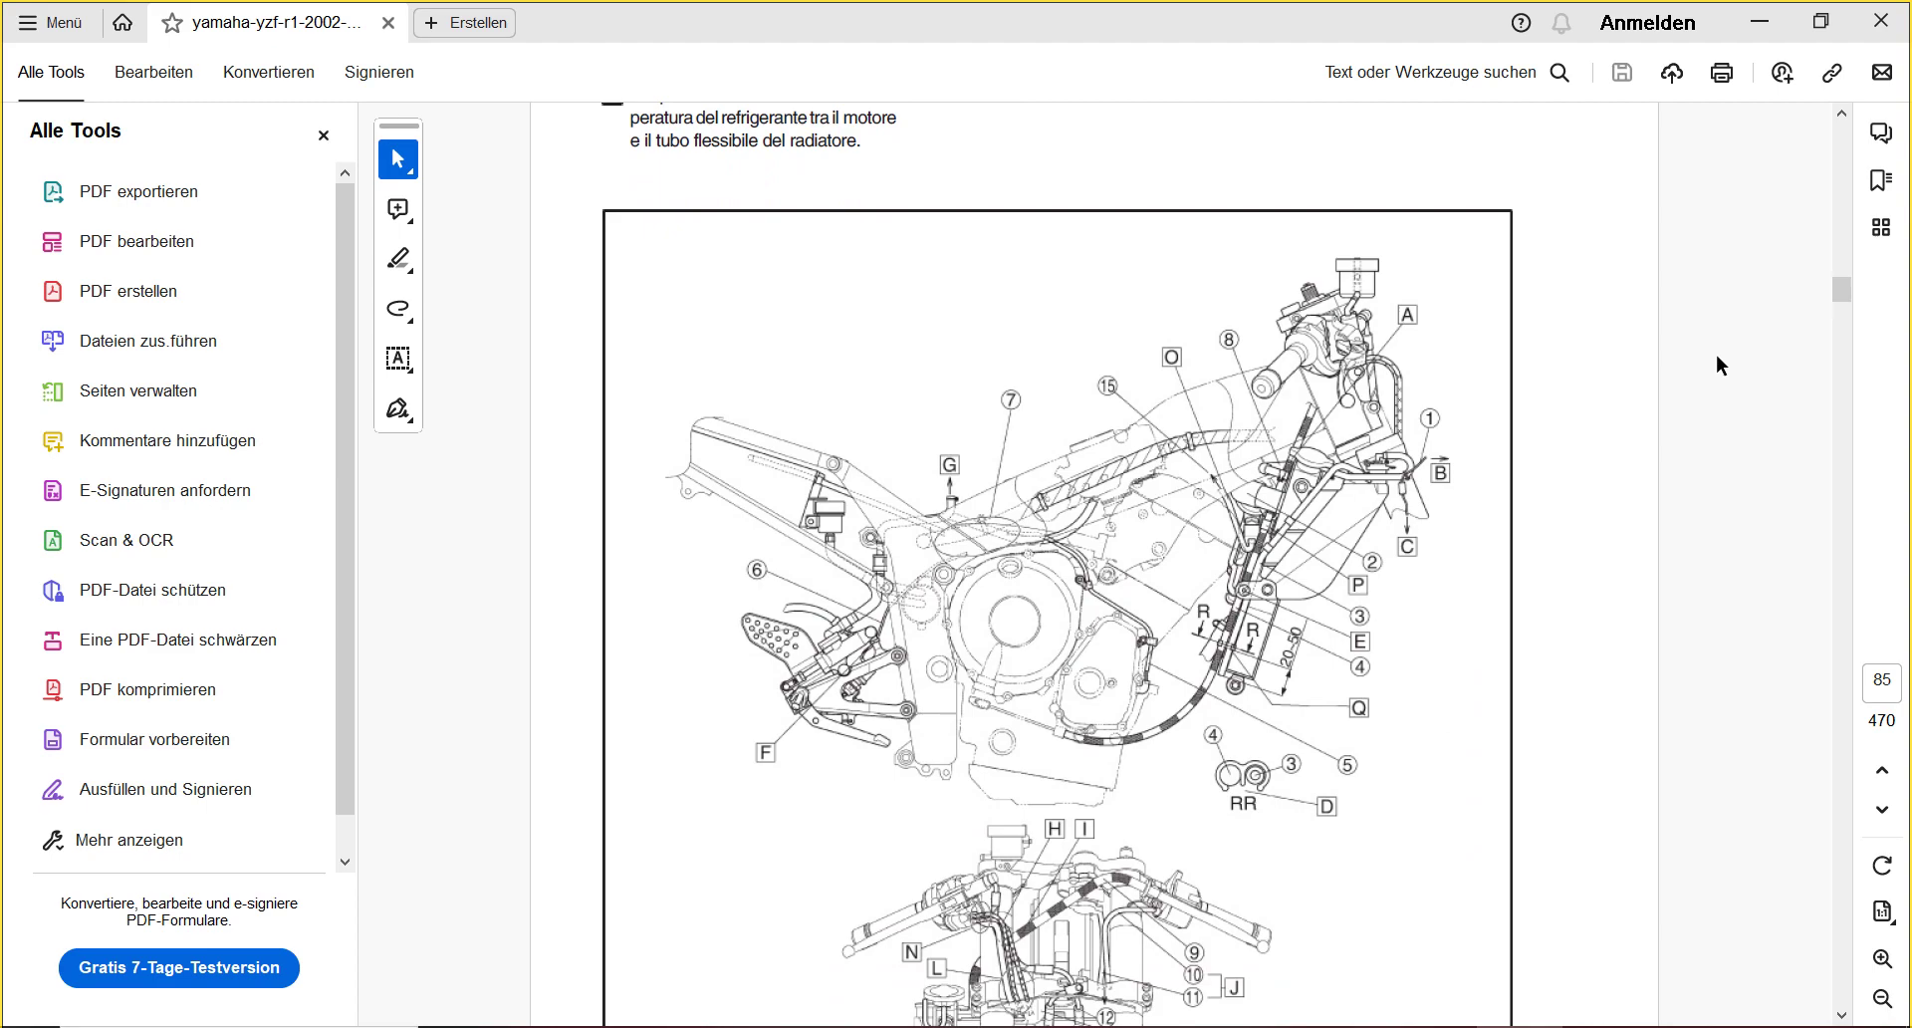
scroll(1717, 353, down, 8)
scroll(1717, 353, down, 20)
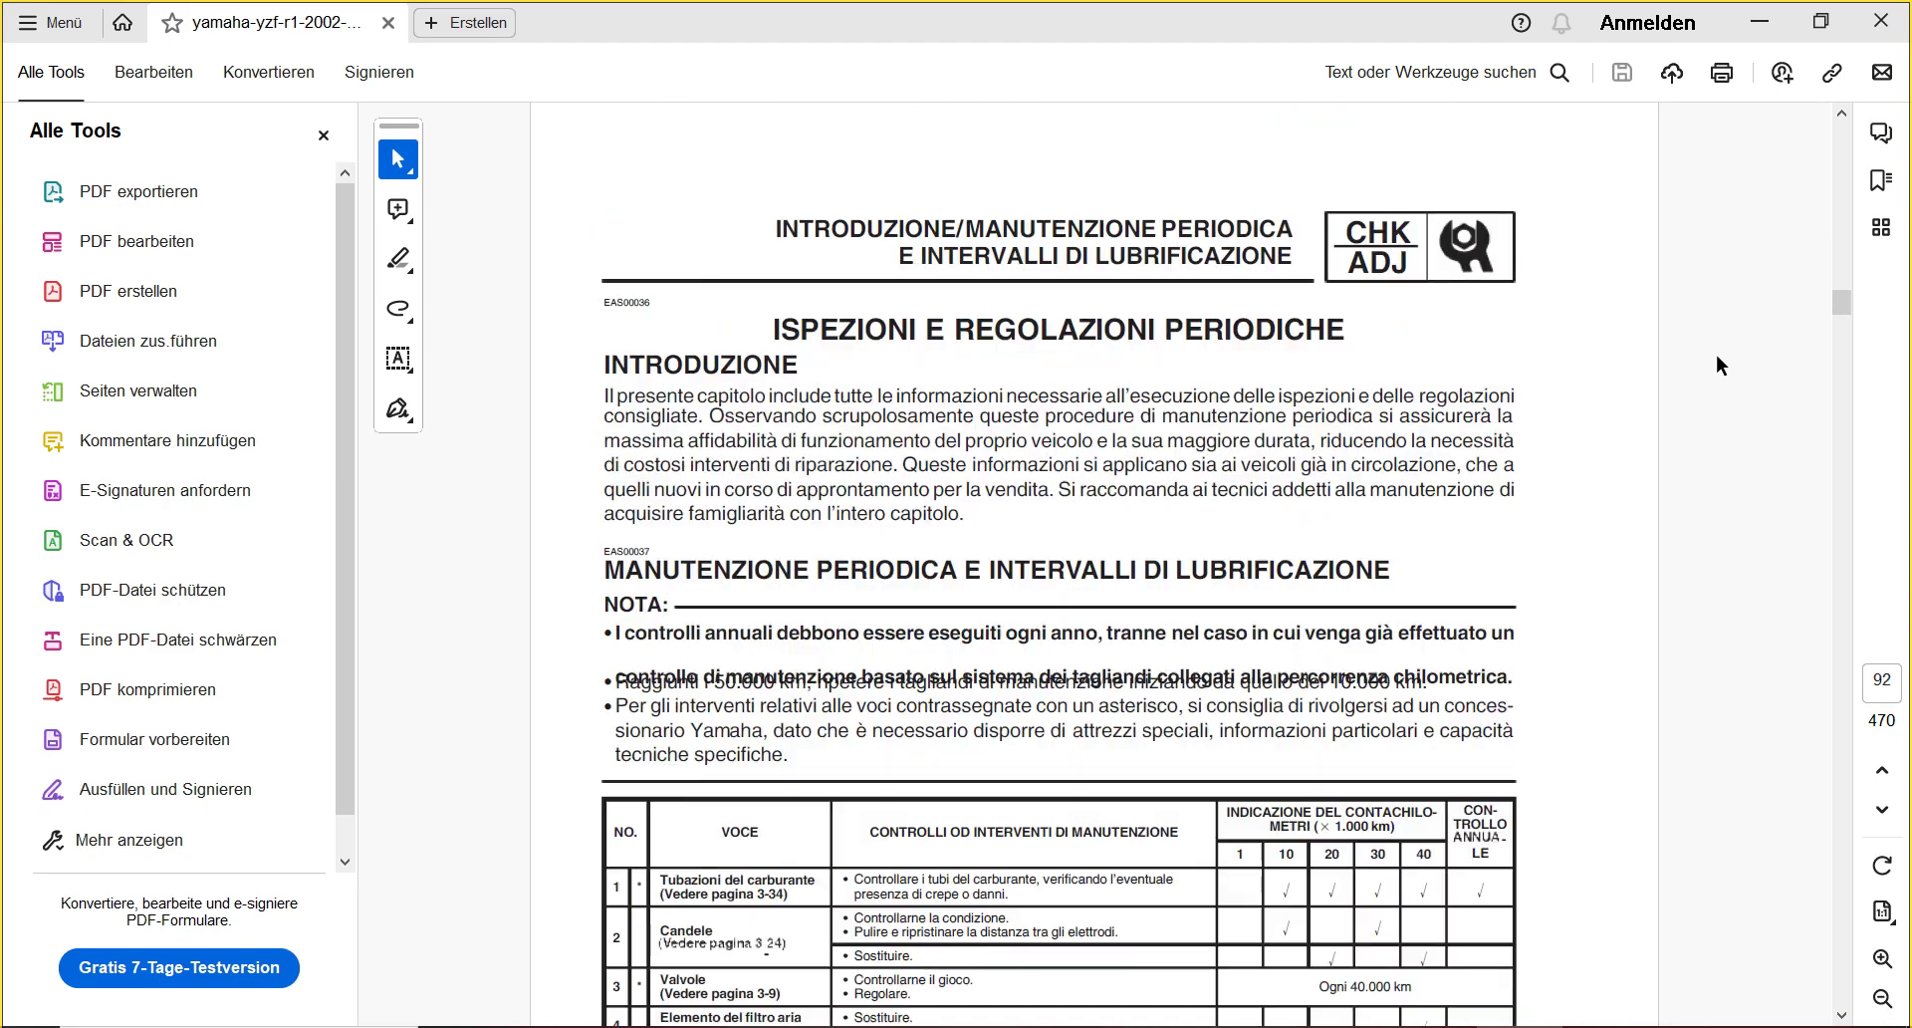
scroll(1717, 355, down, 10)
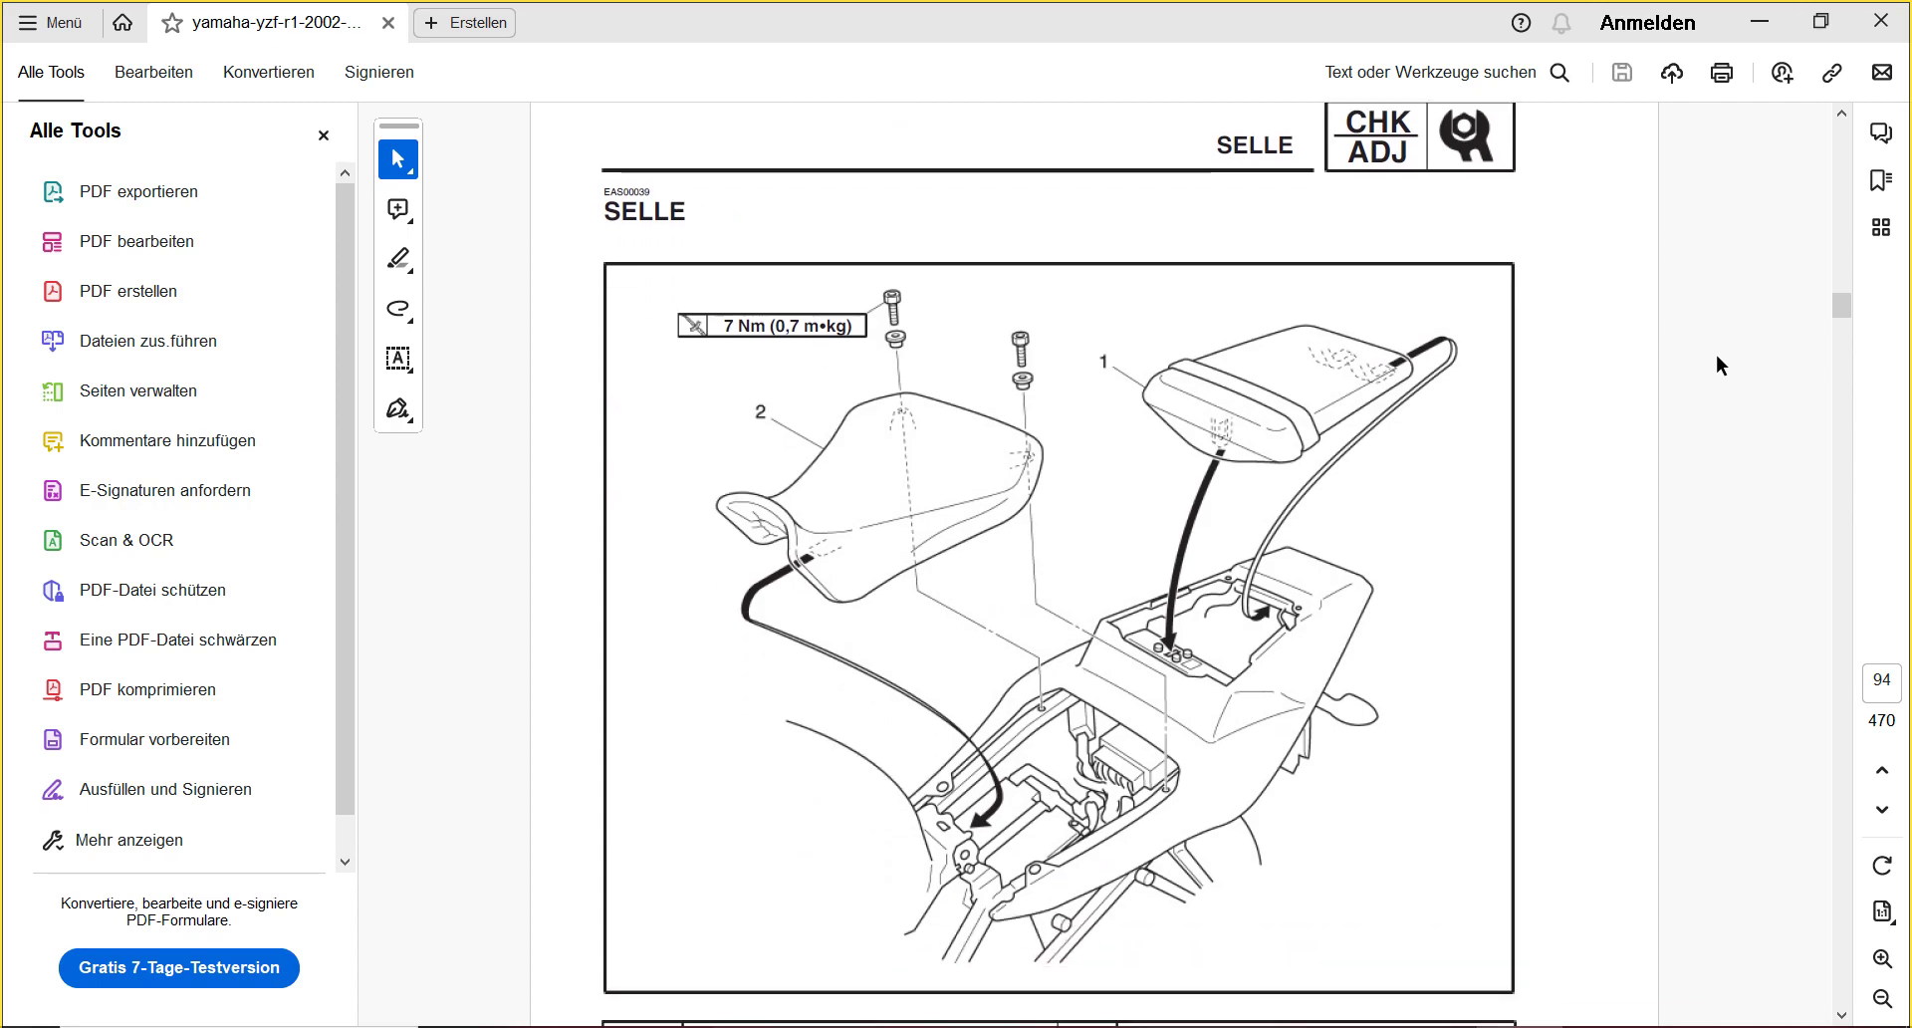
scroll(1717, 354, down, 20)
scroll(1717, 366, down, 20)
scroll(1717, 366, down, 20)
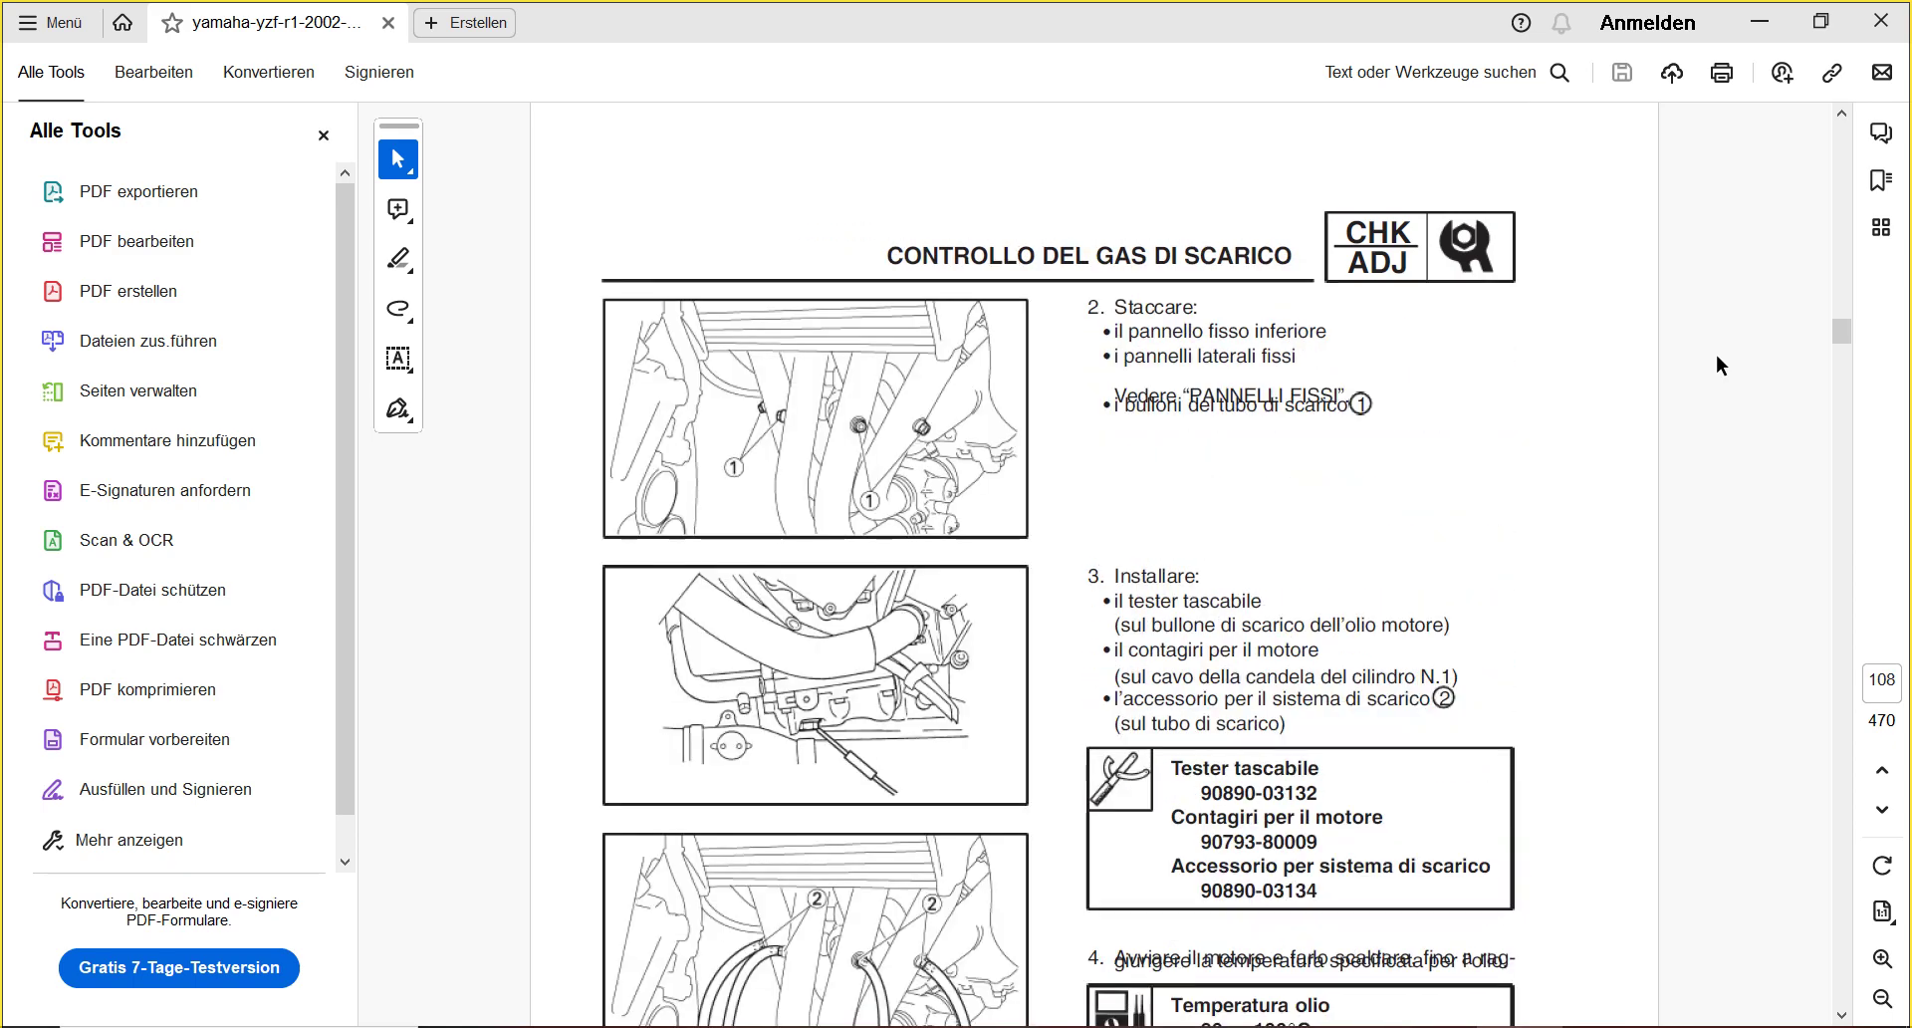
- Look through the exhaust gas check, engine idle speed and throttle cable adjustment instructions from page 108 onward
scroll(1717, 359, down, 15)
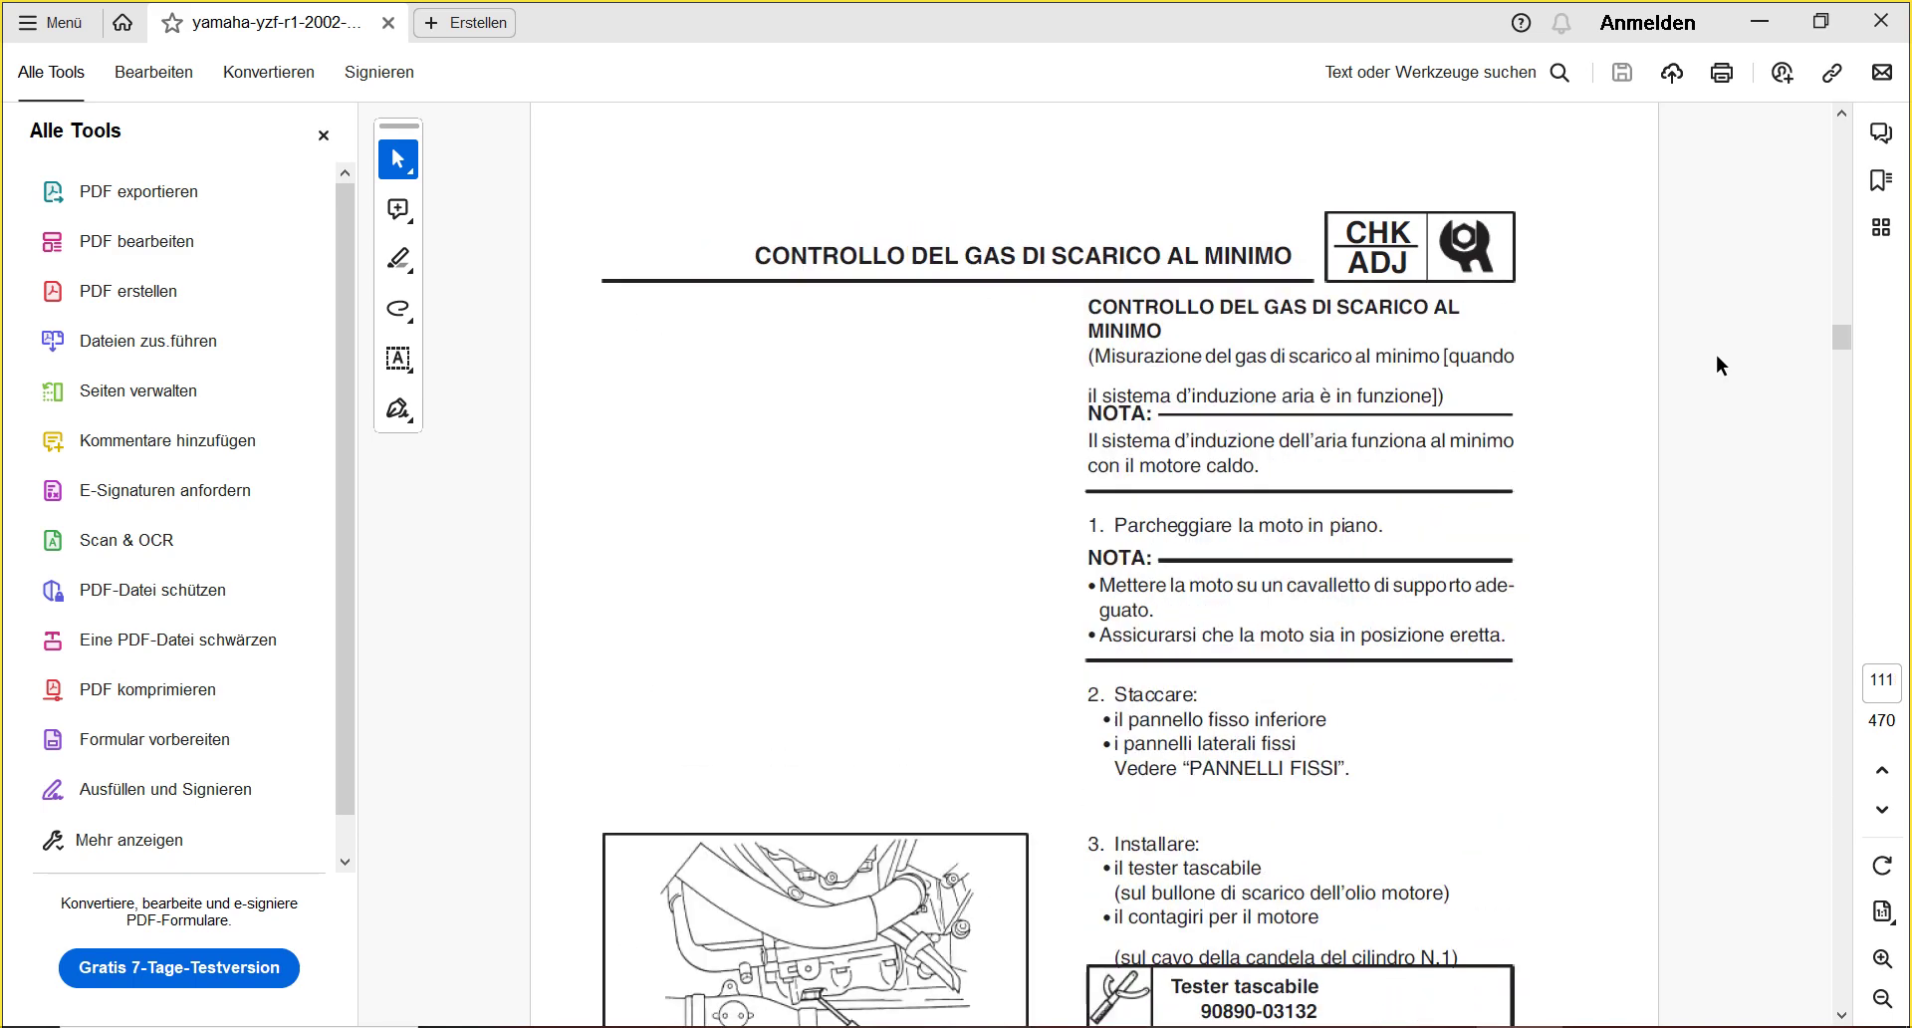
scroll(1717, 365, down, 5)
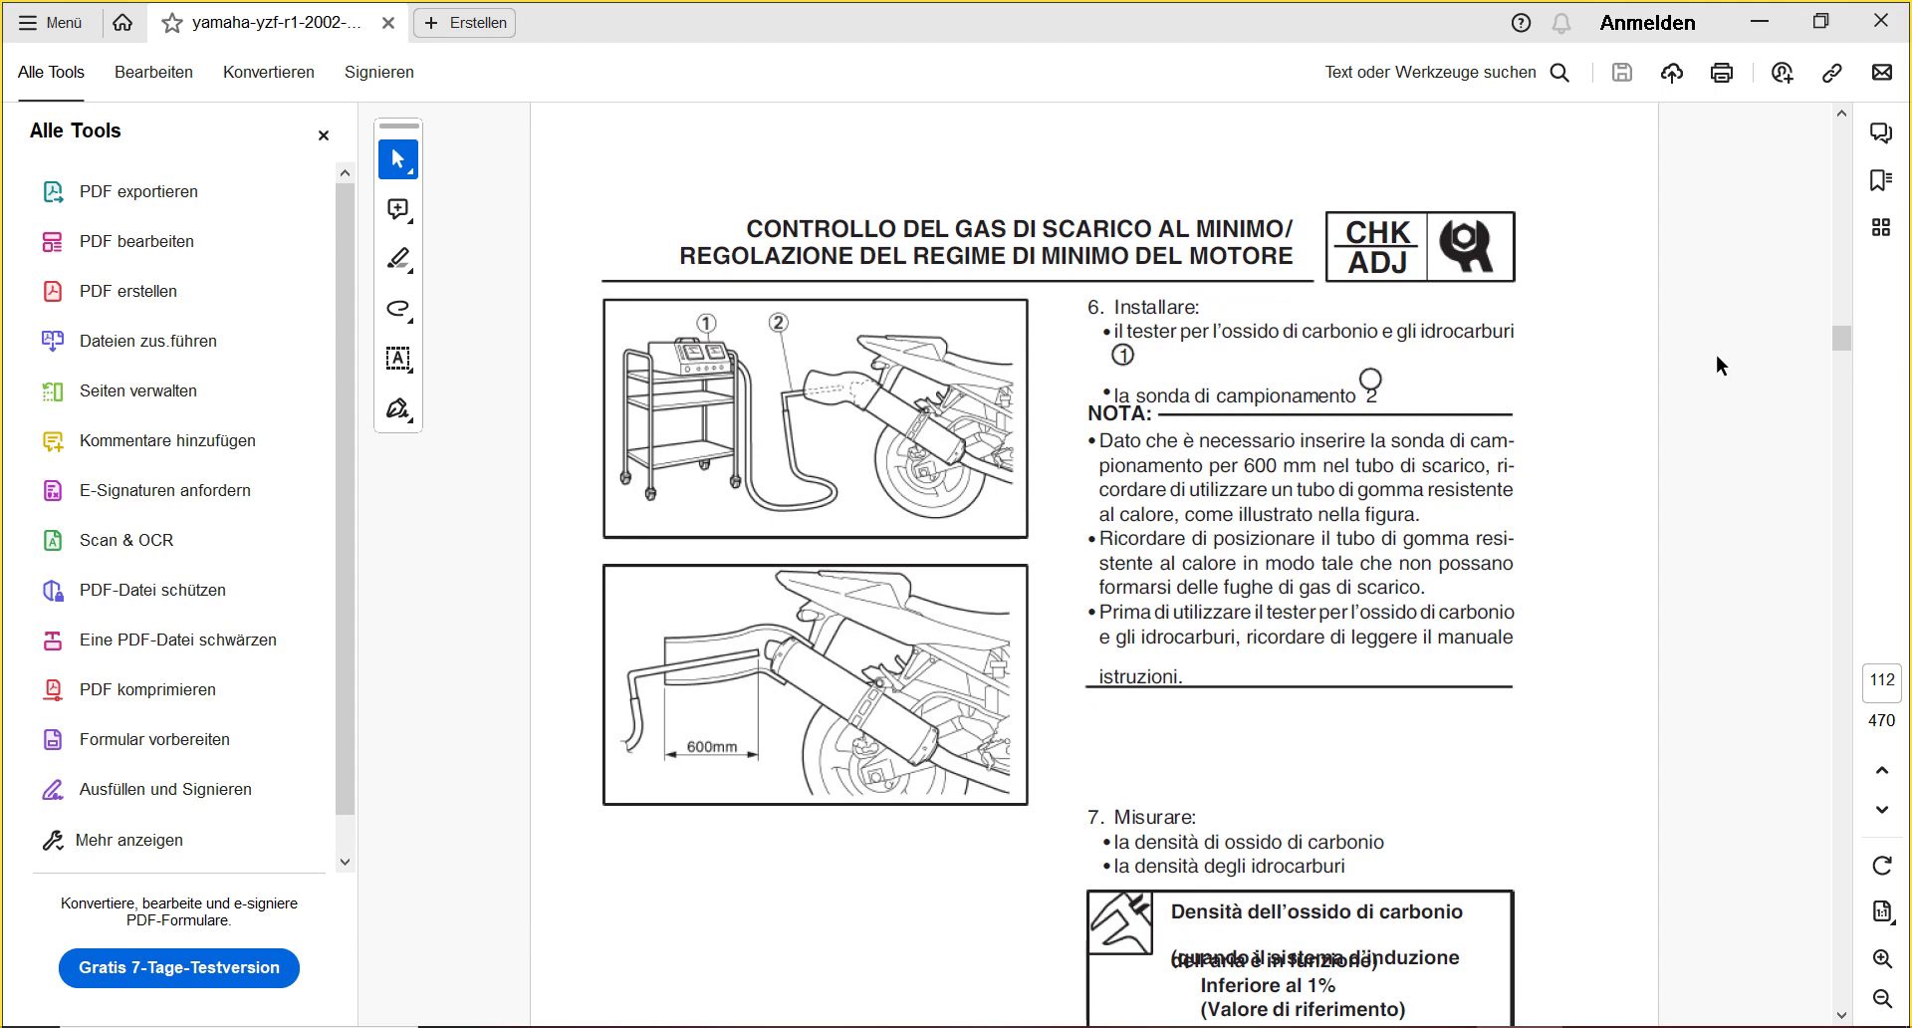
scroll(1717, 359, down, 20)
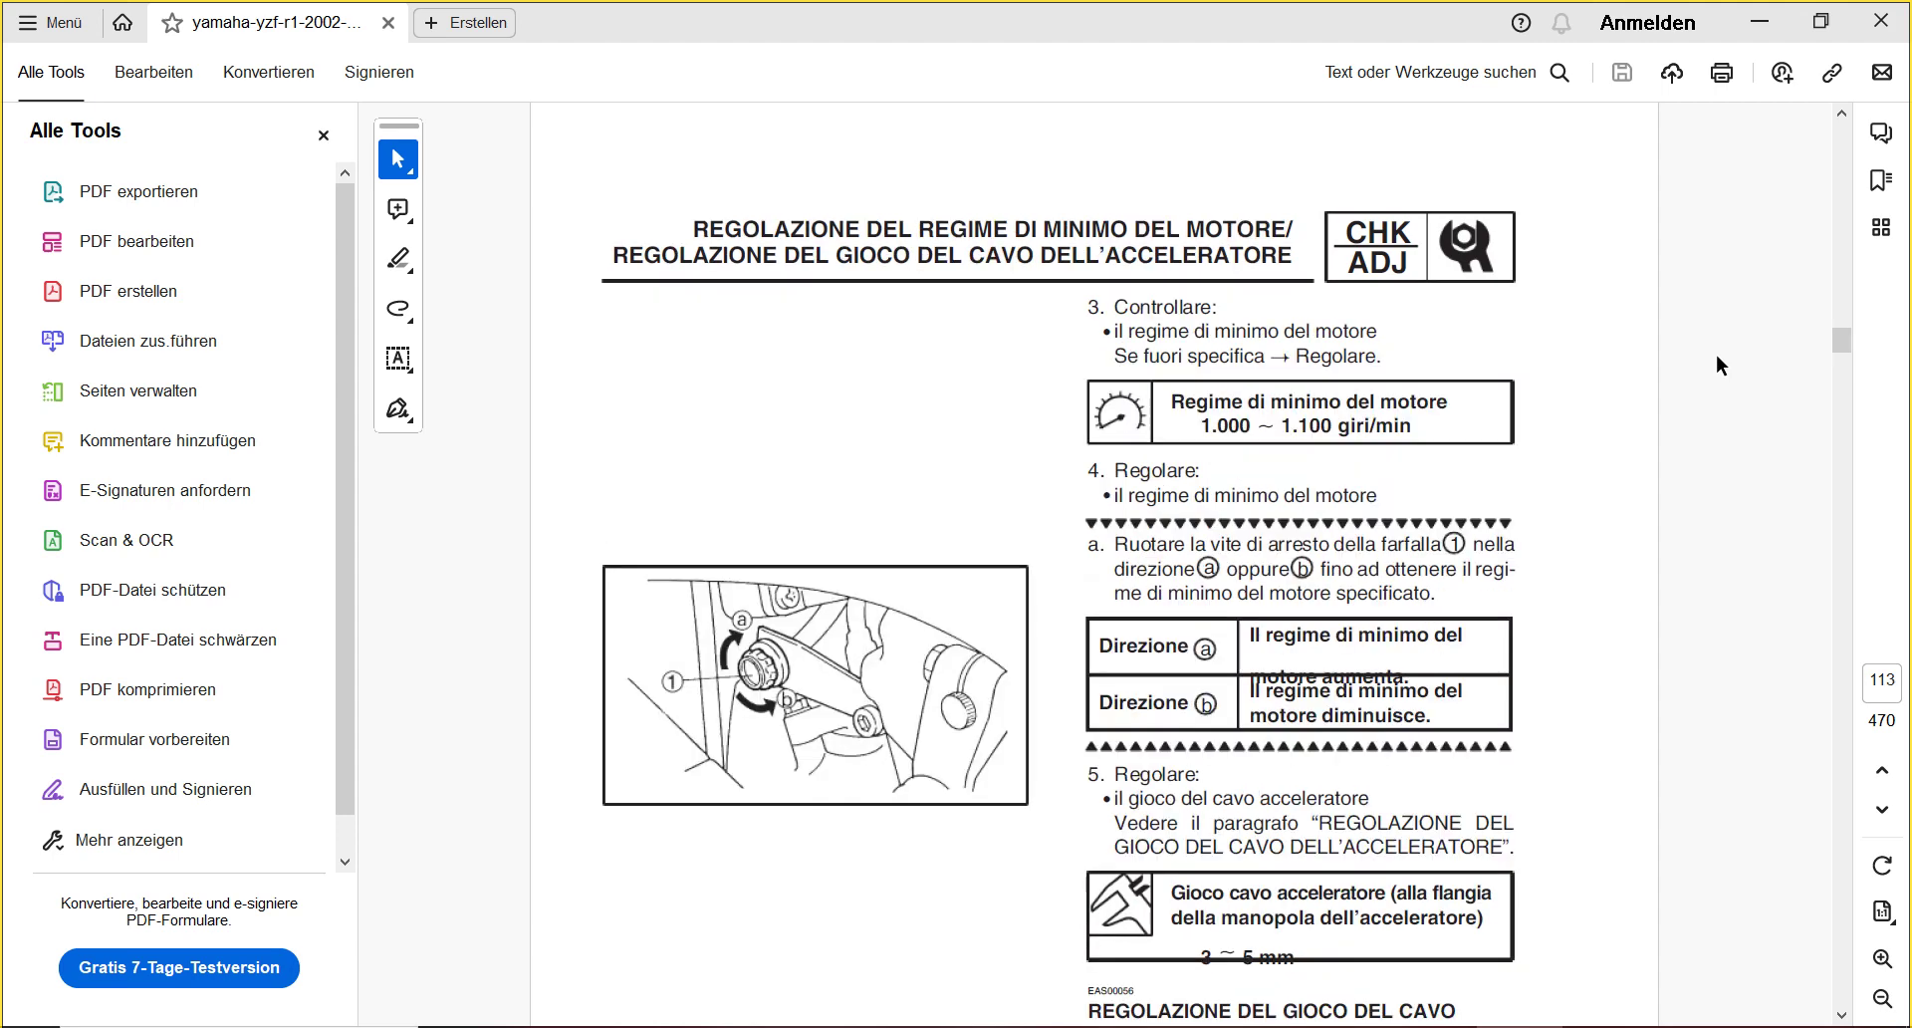
scroll(1717, 359, down, 5)
scroll(1717, 358, up, 5)
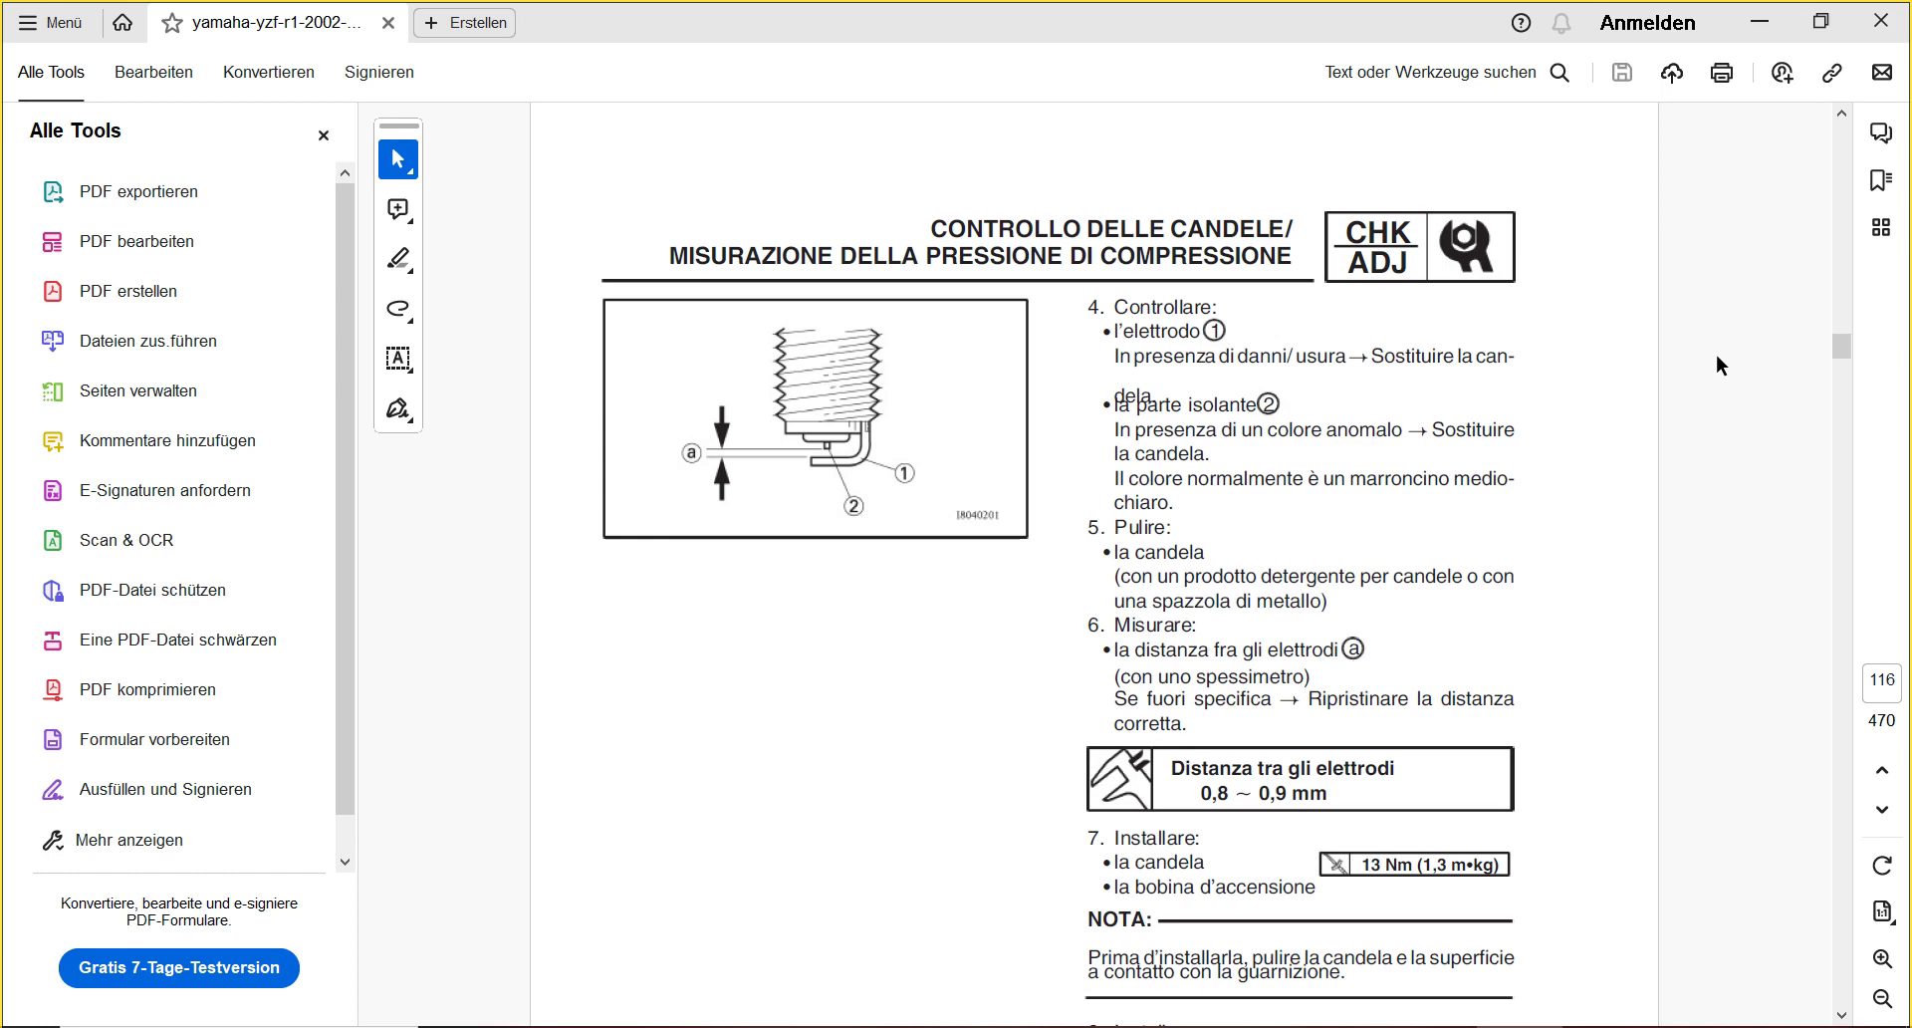
- Examine the spark plug, compression pressure and engine oil change instructions on pages 116 to 121
scroll(1716, 356, down, 2)
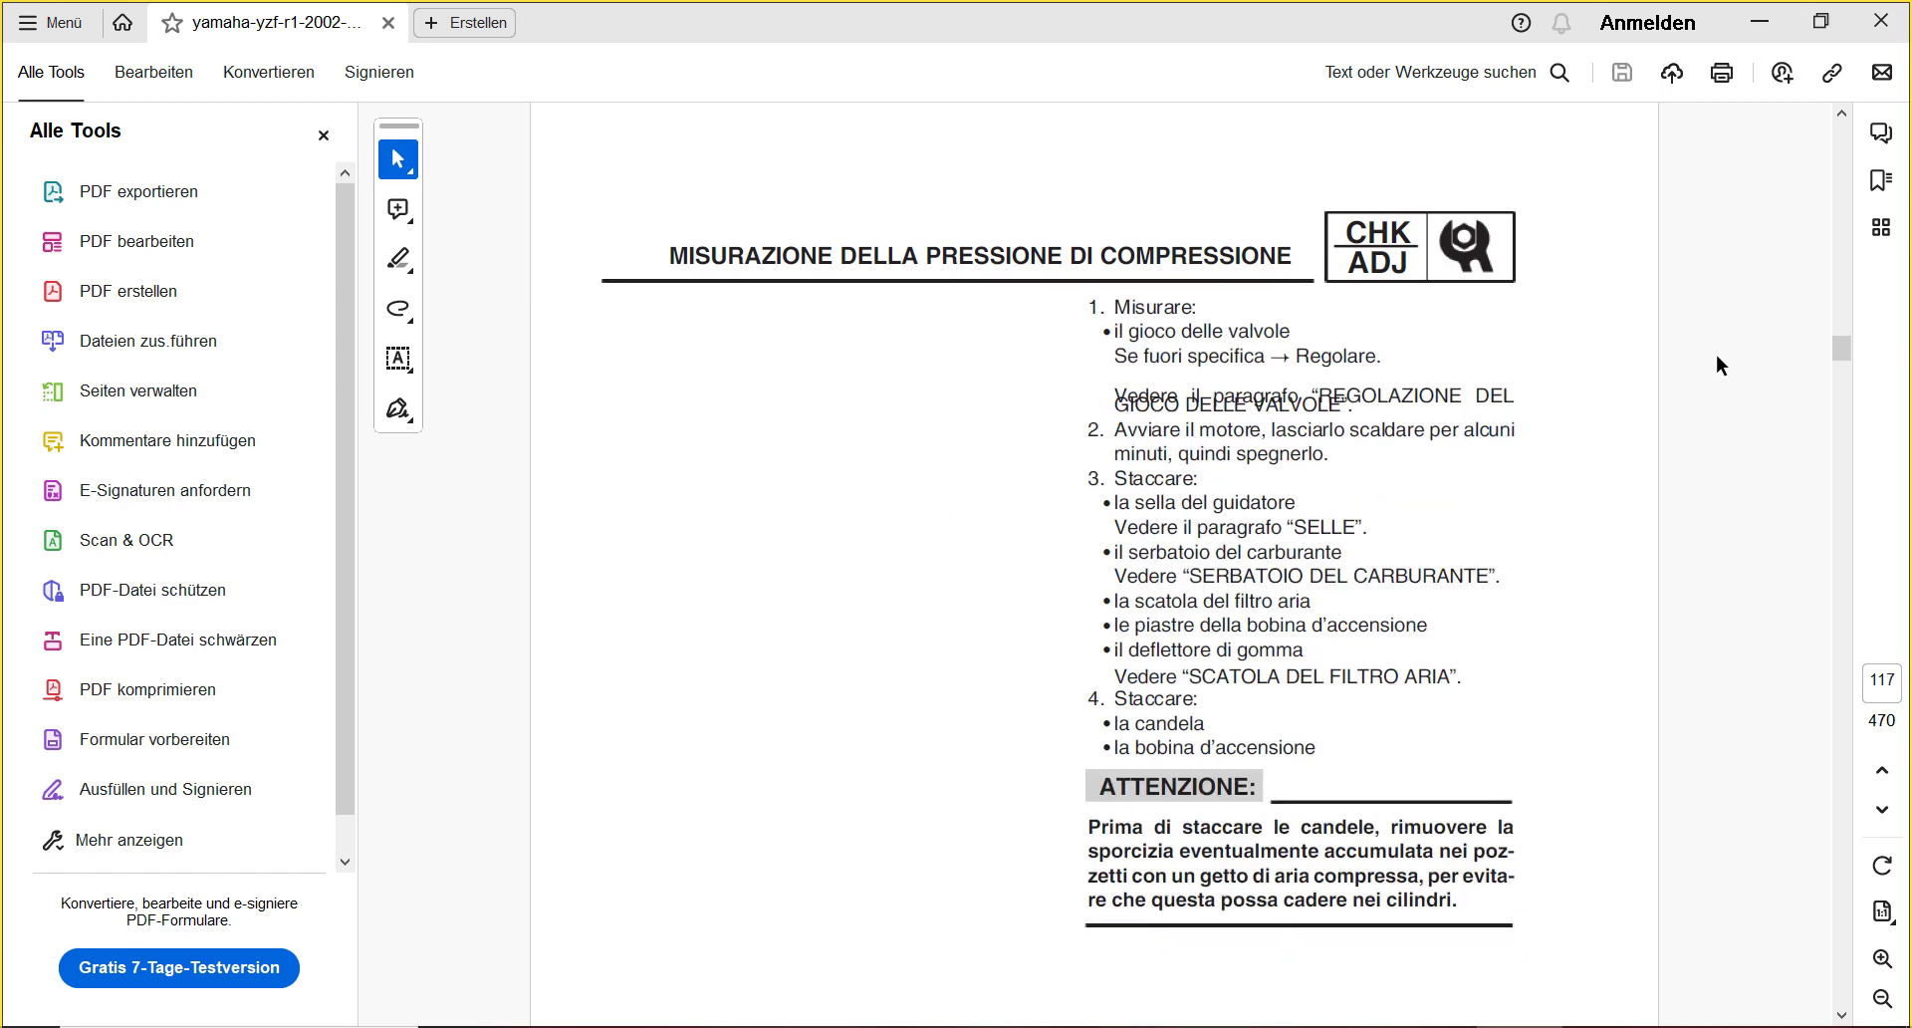
scroll(1717, 364, down, 2)
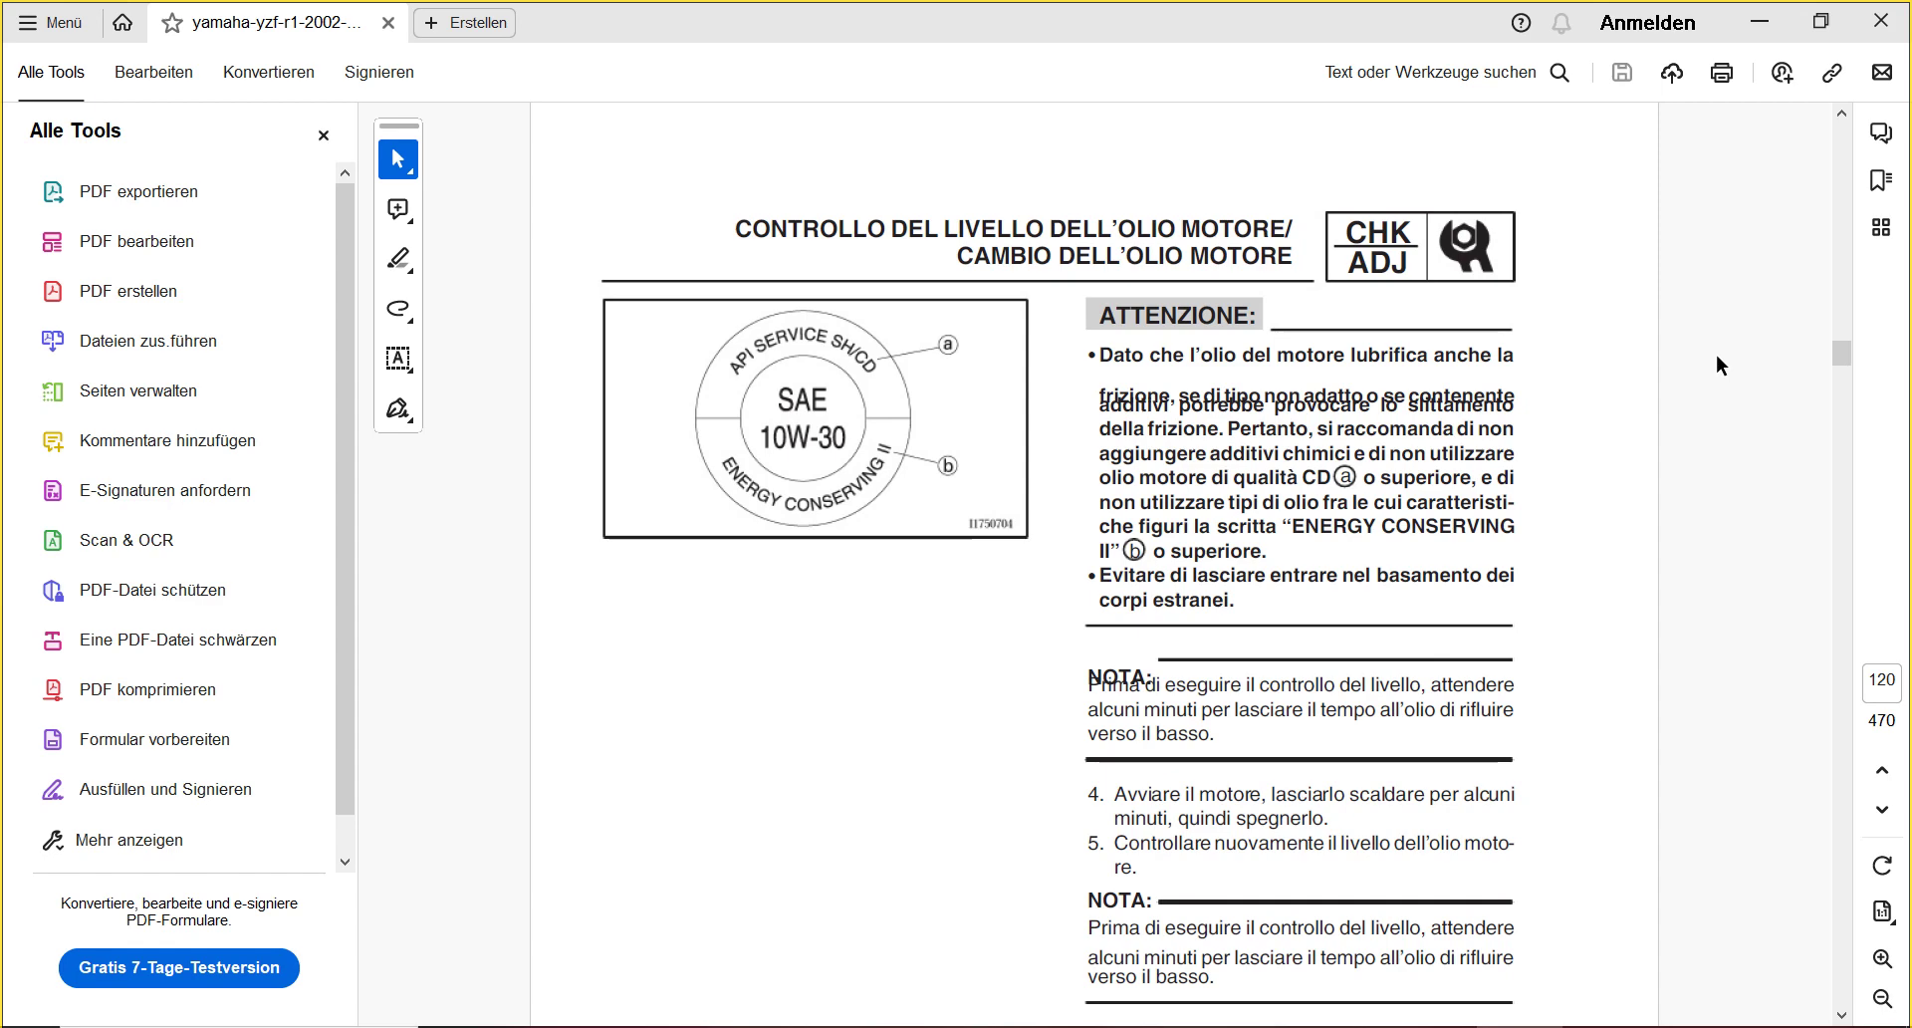
scroll(1717, 357, down, 1)
scroll(1717, 357, up, 1)
scroll(1717, 365, down, 1)
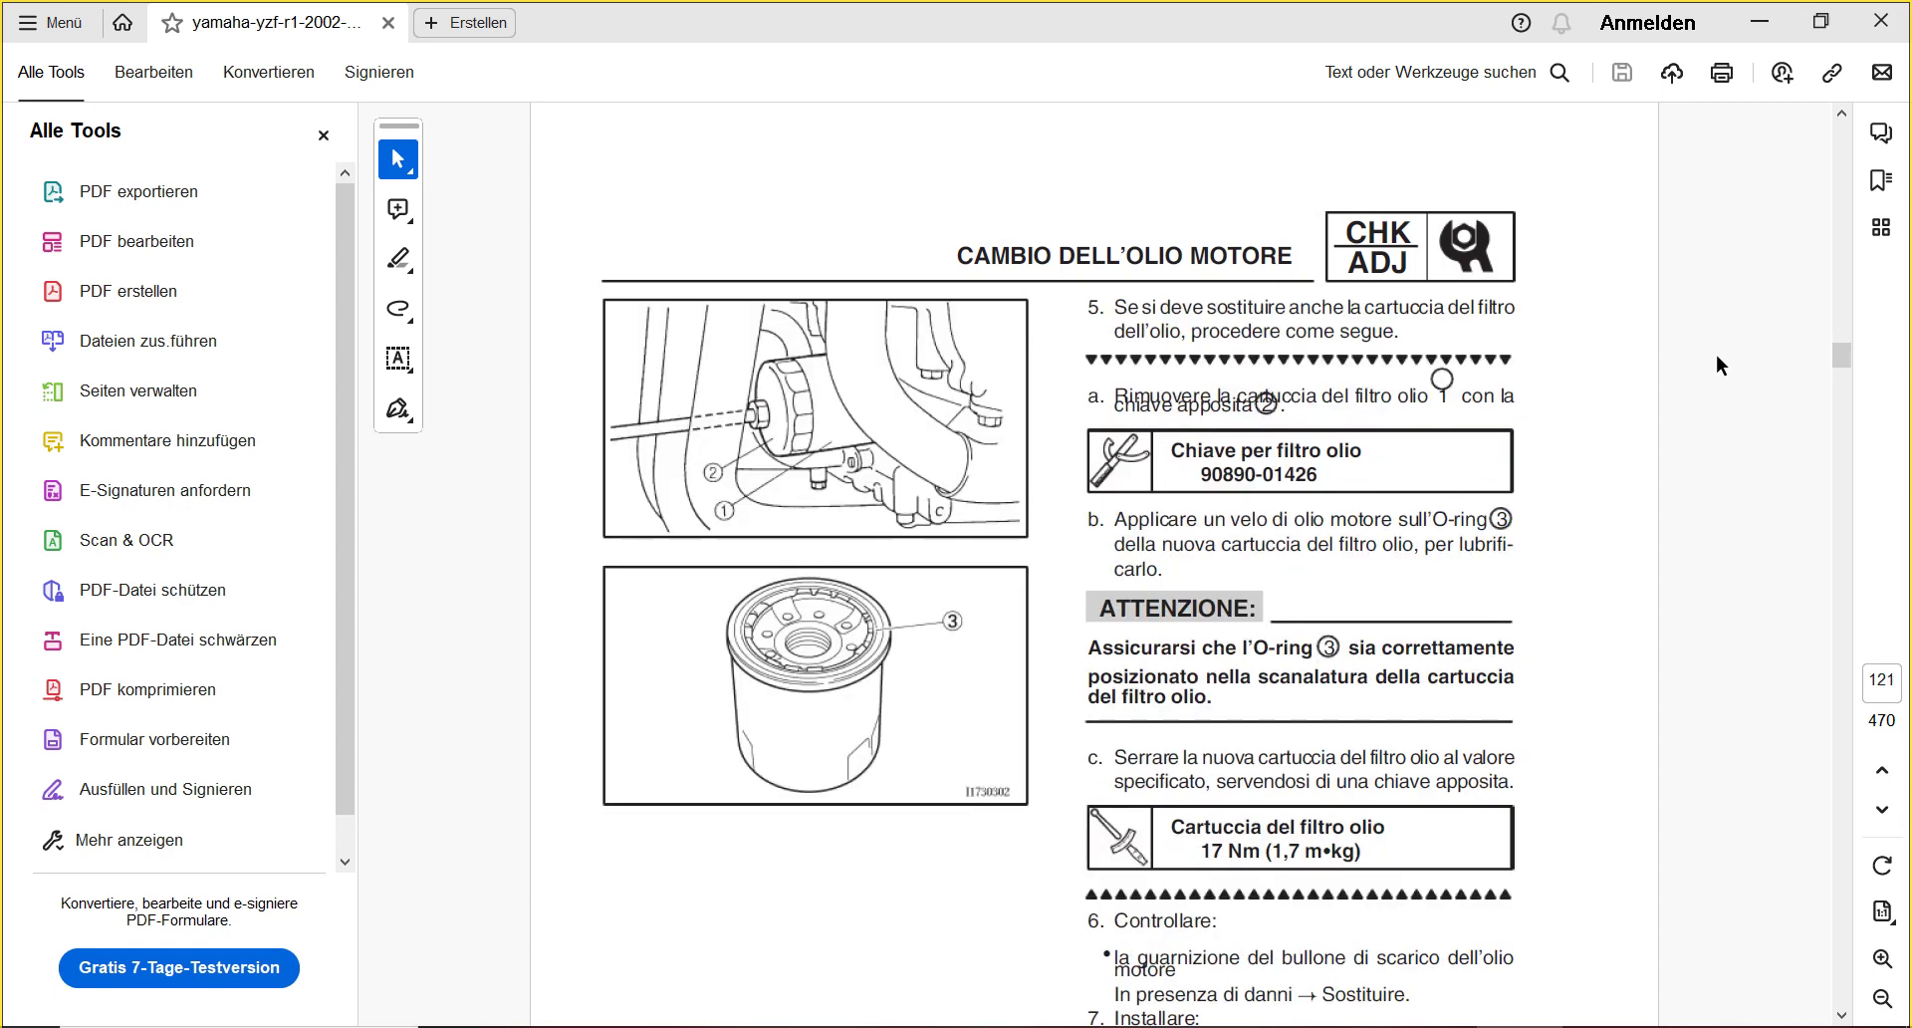
- Look over the fuel hose, EXUP cable, coolant level and cooling system checks on pages 125 to 129
scroll(1717, 356, down, 5)
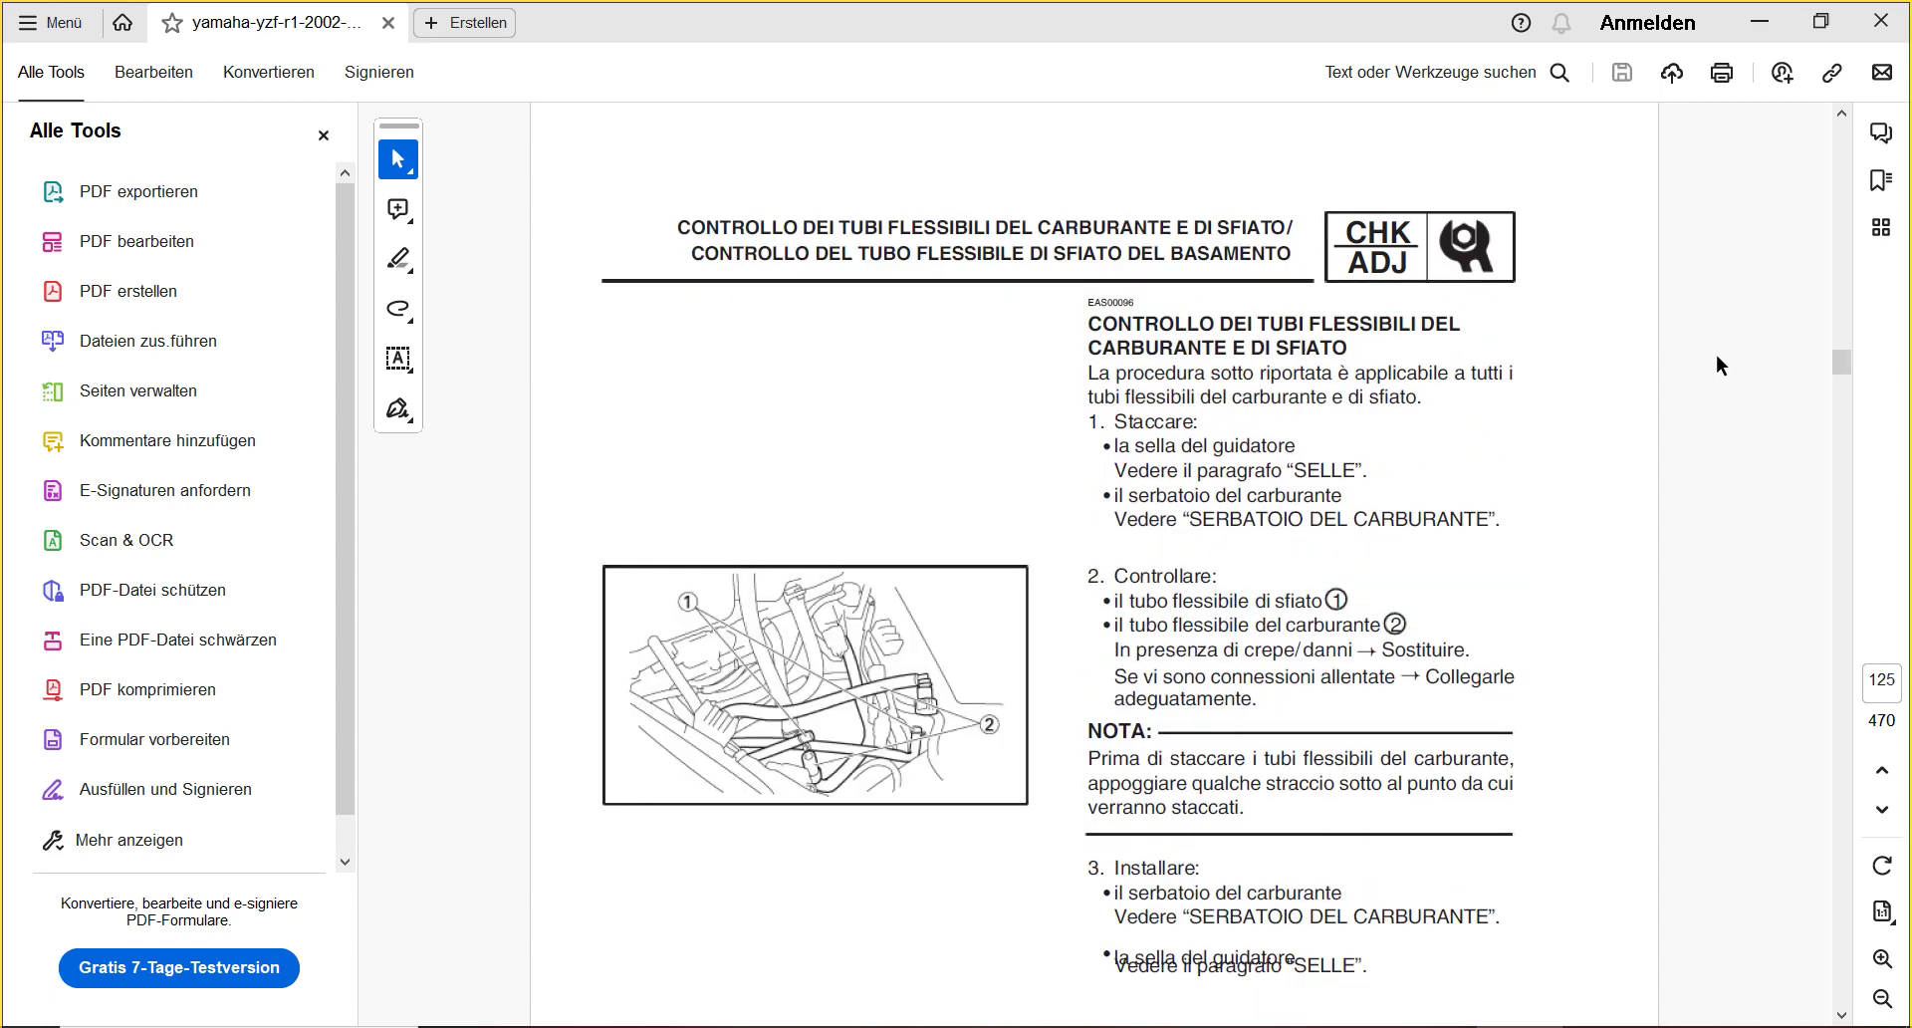
scroll(1717, 366, down, 1)
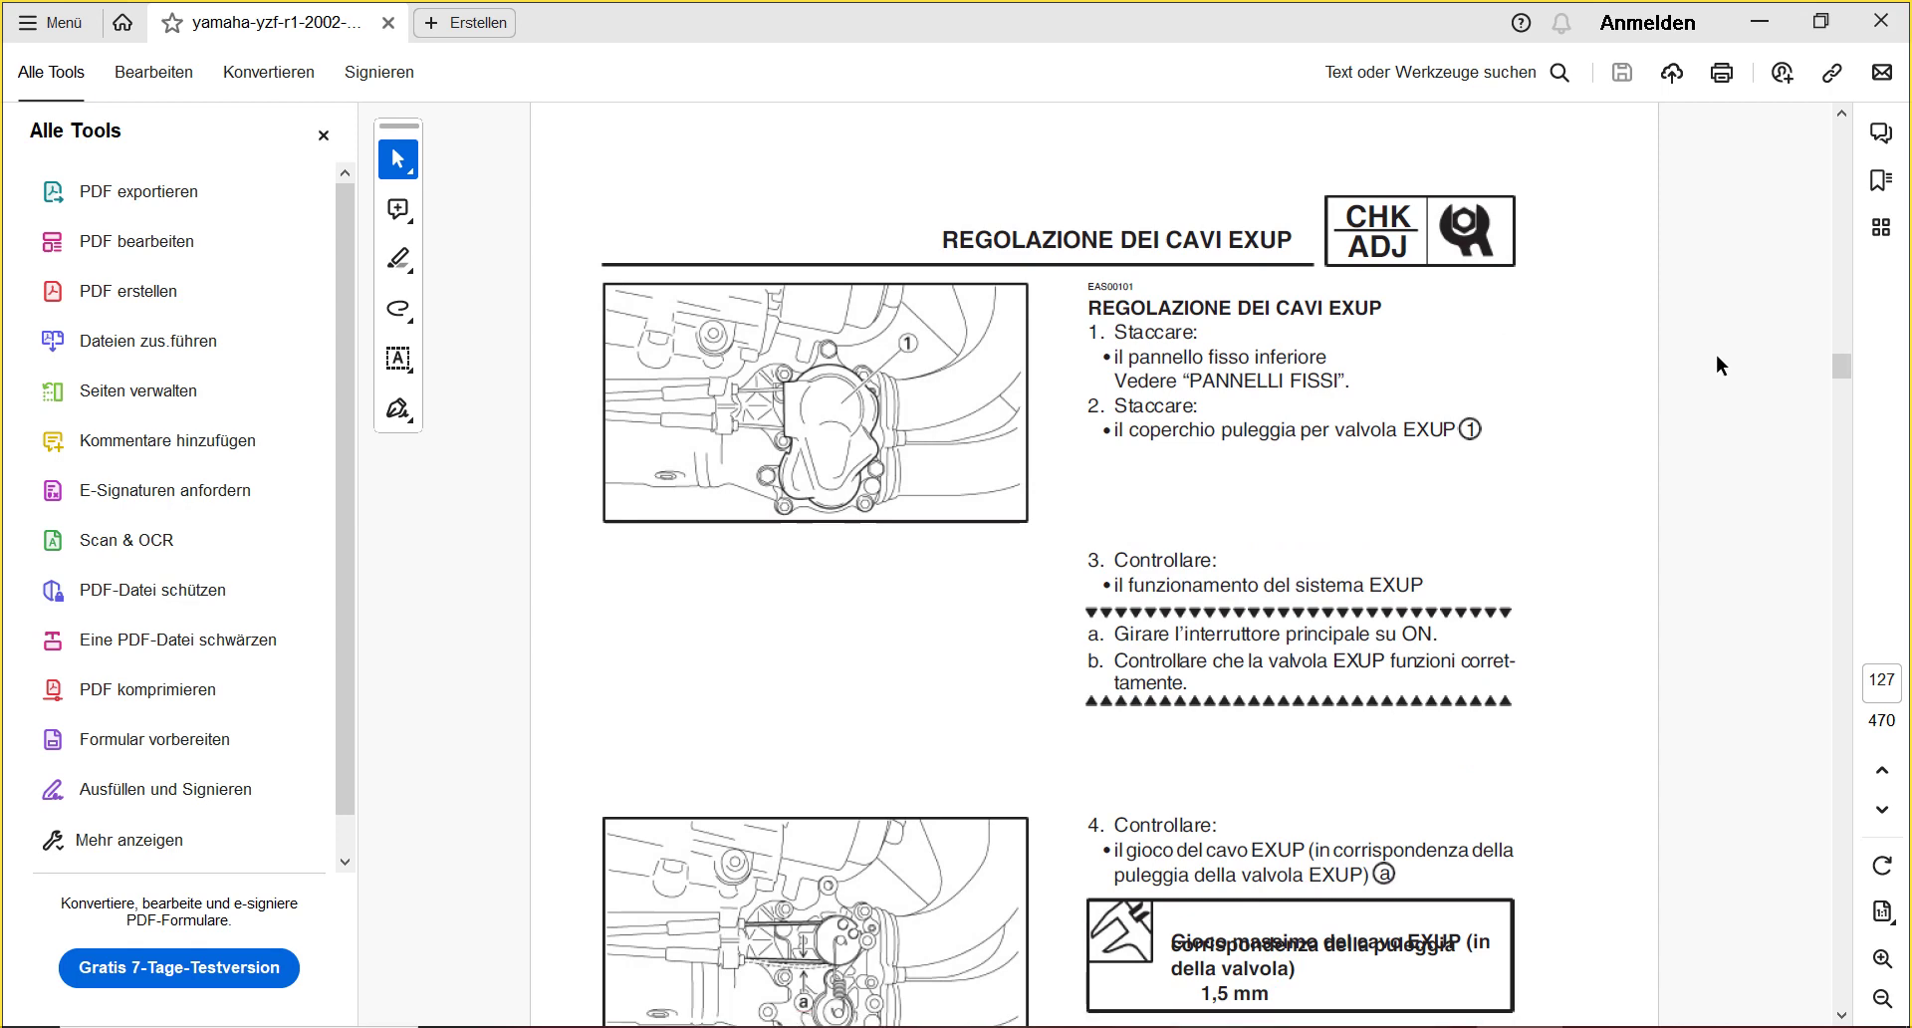
scroll(1717, 356, down, 2)
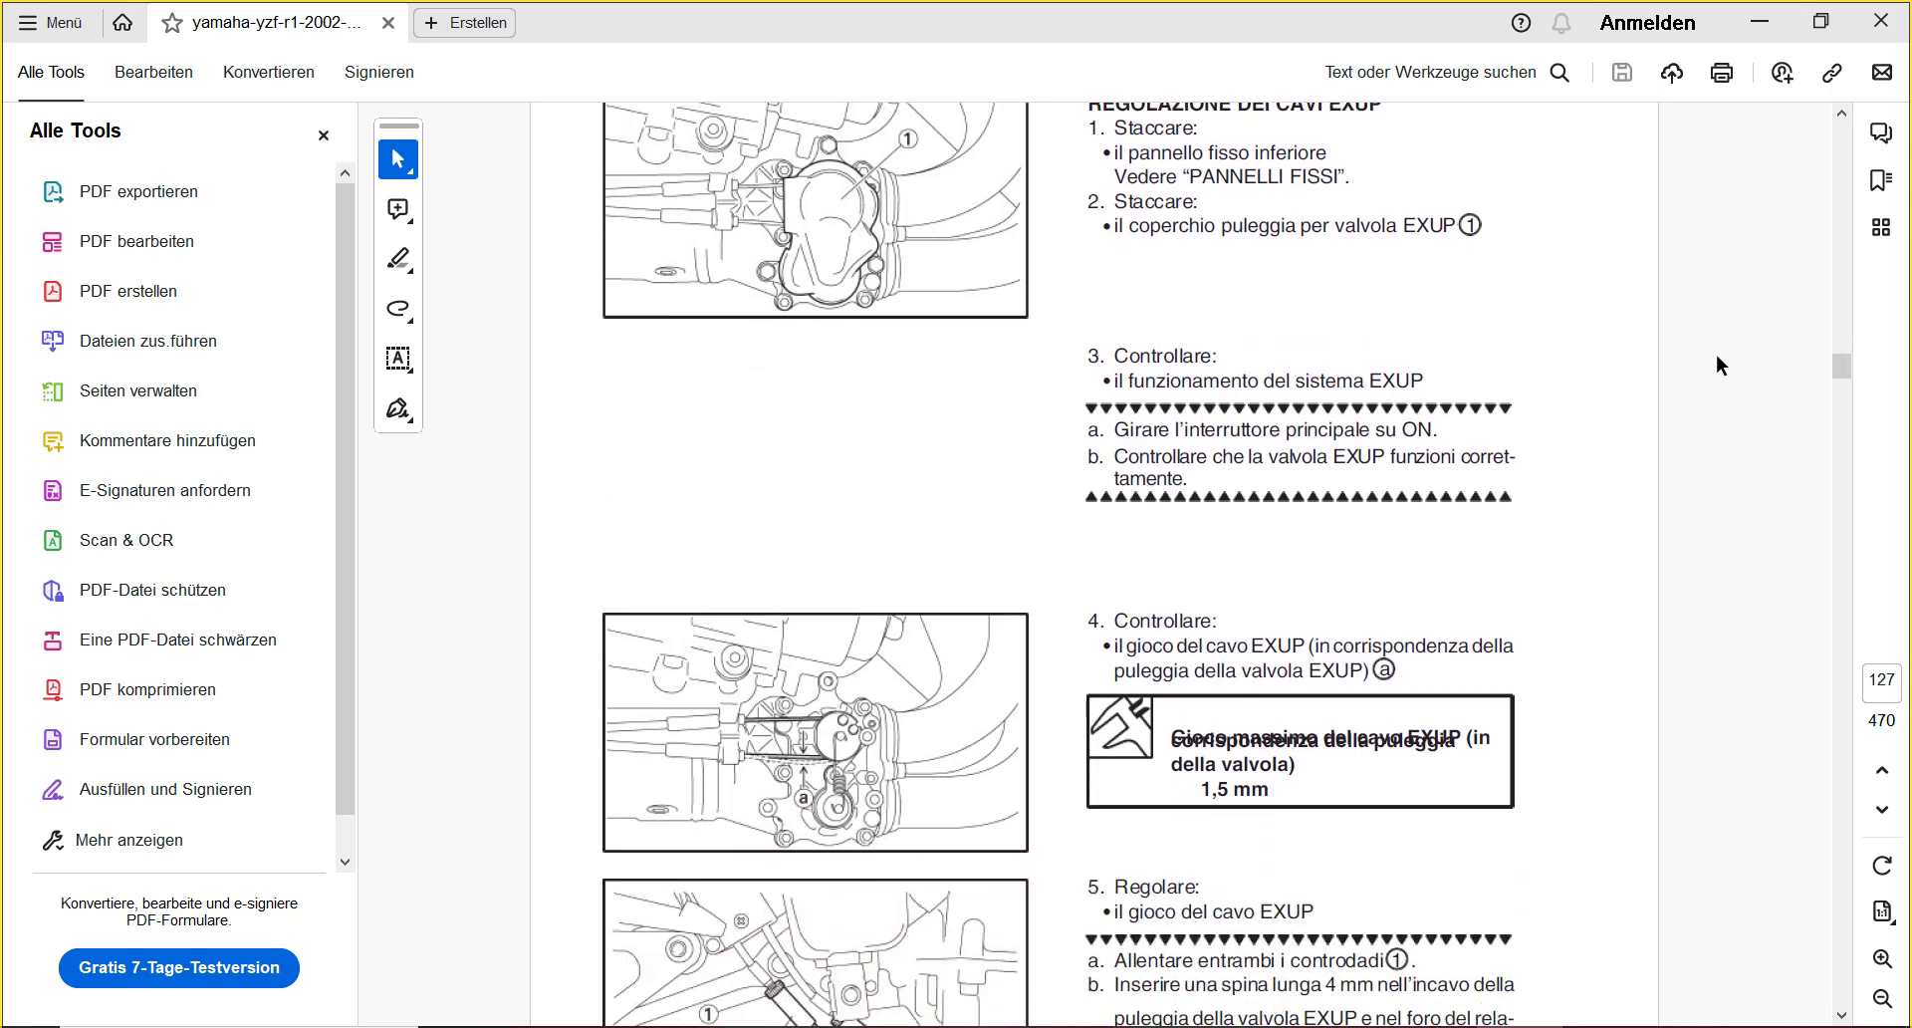
scroll(1717, 356, down, 2)
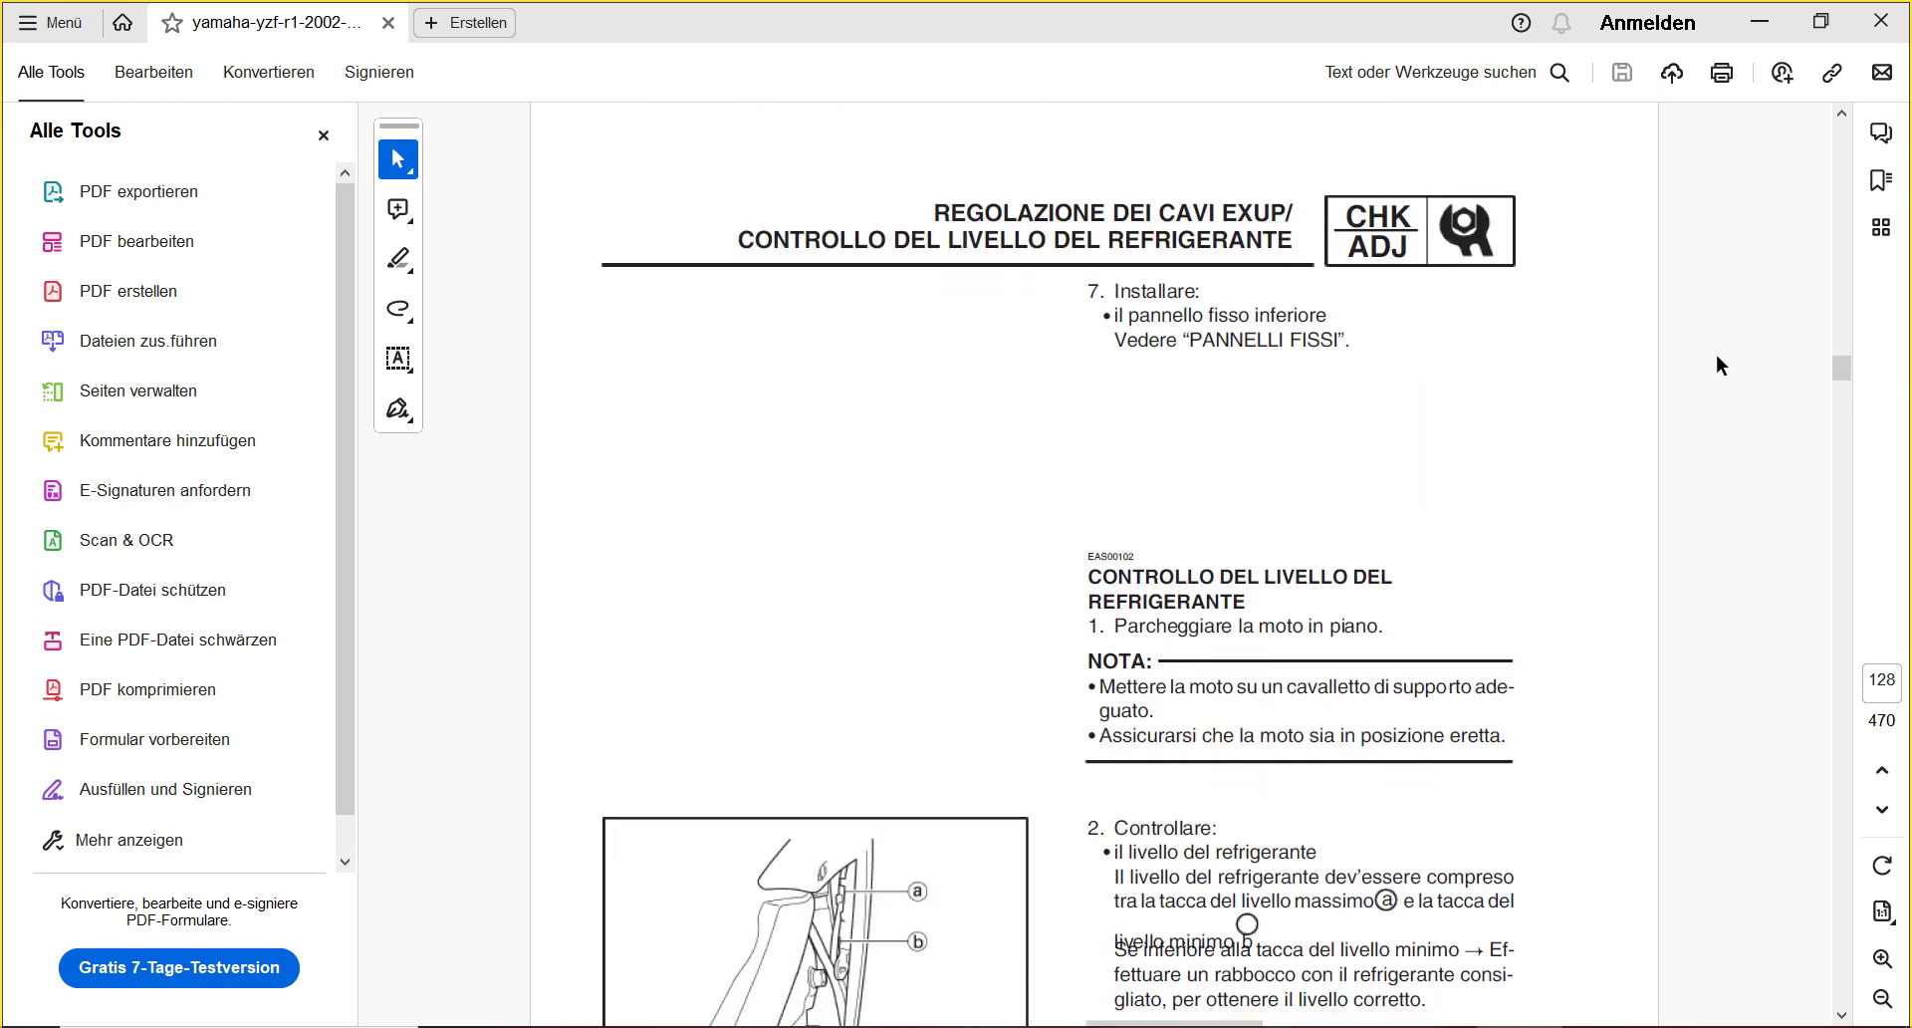
scroll(1717, 356, down, 3)
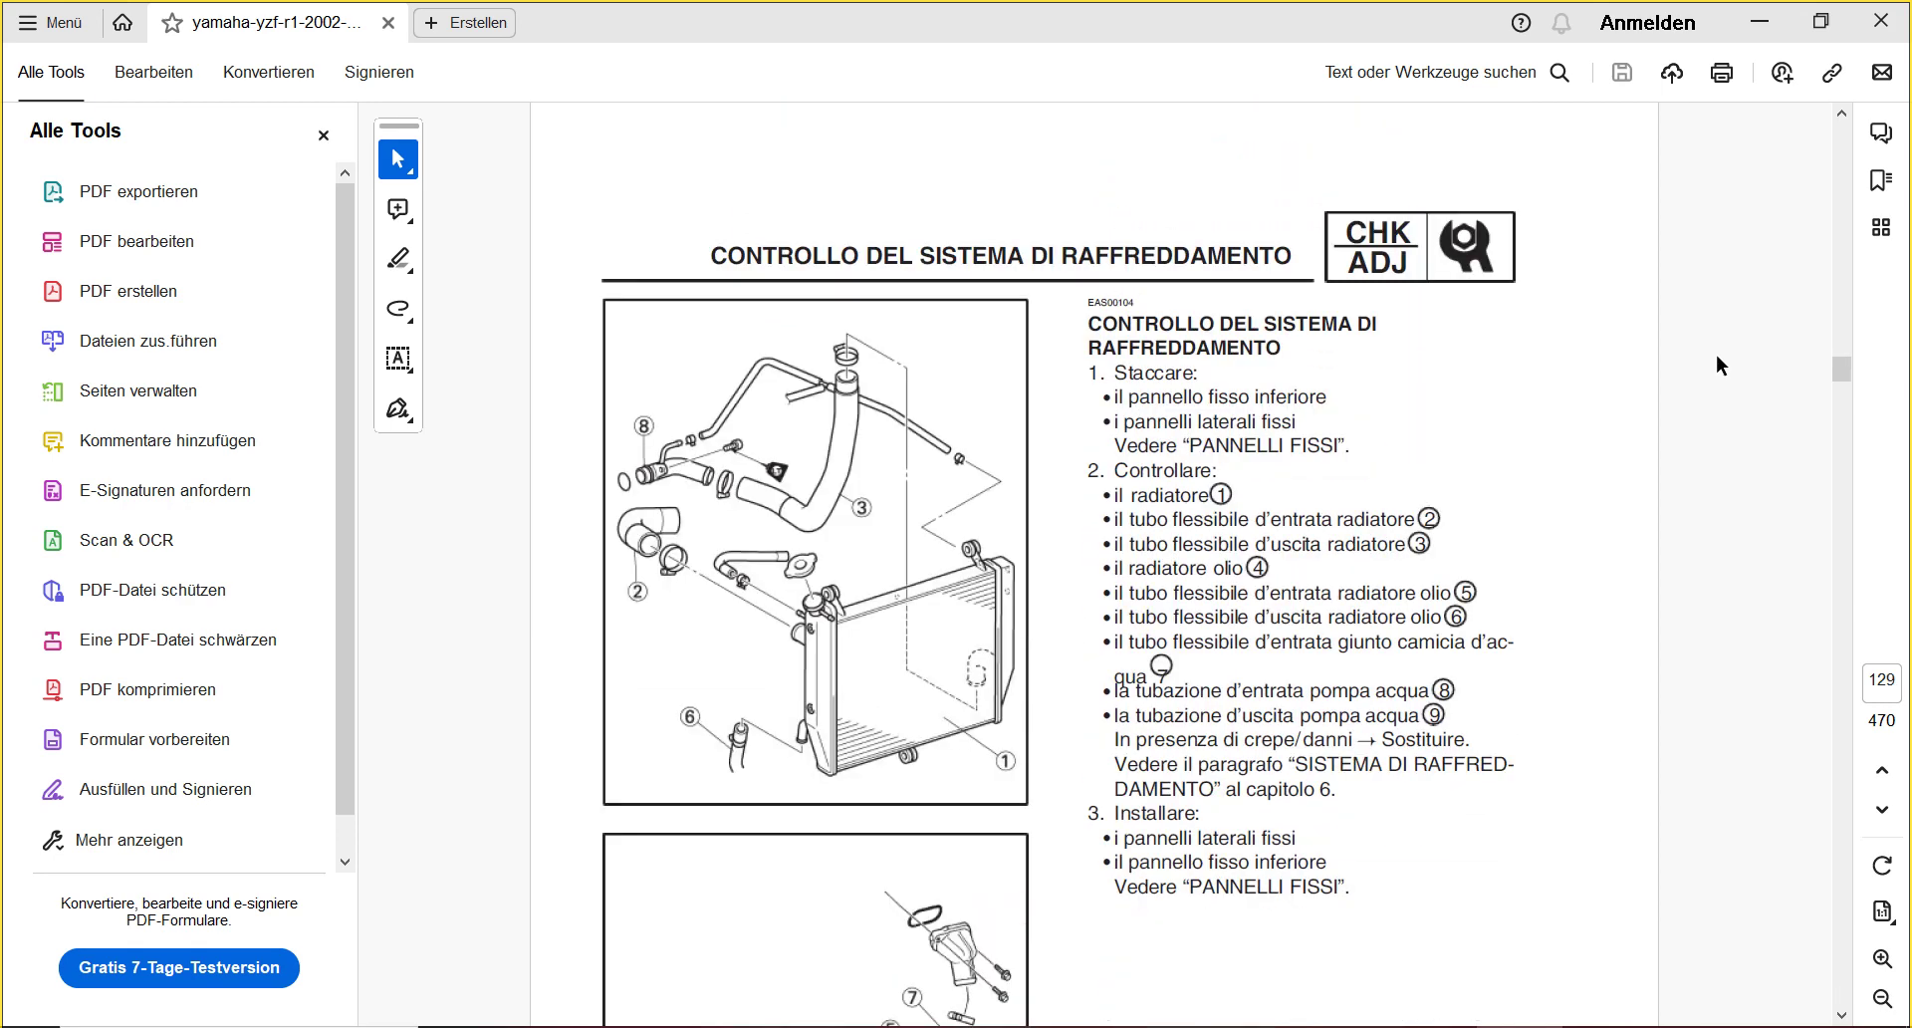
scroll(1717, 357, down, 2)
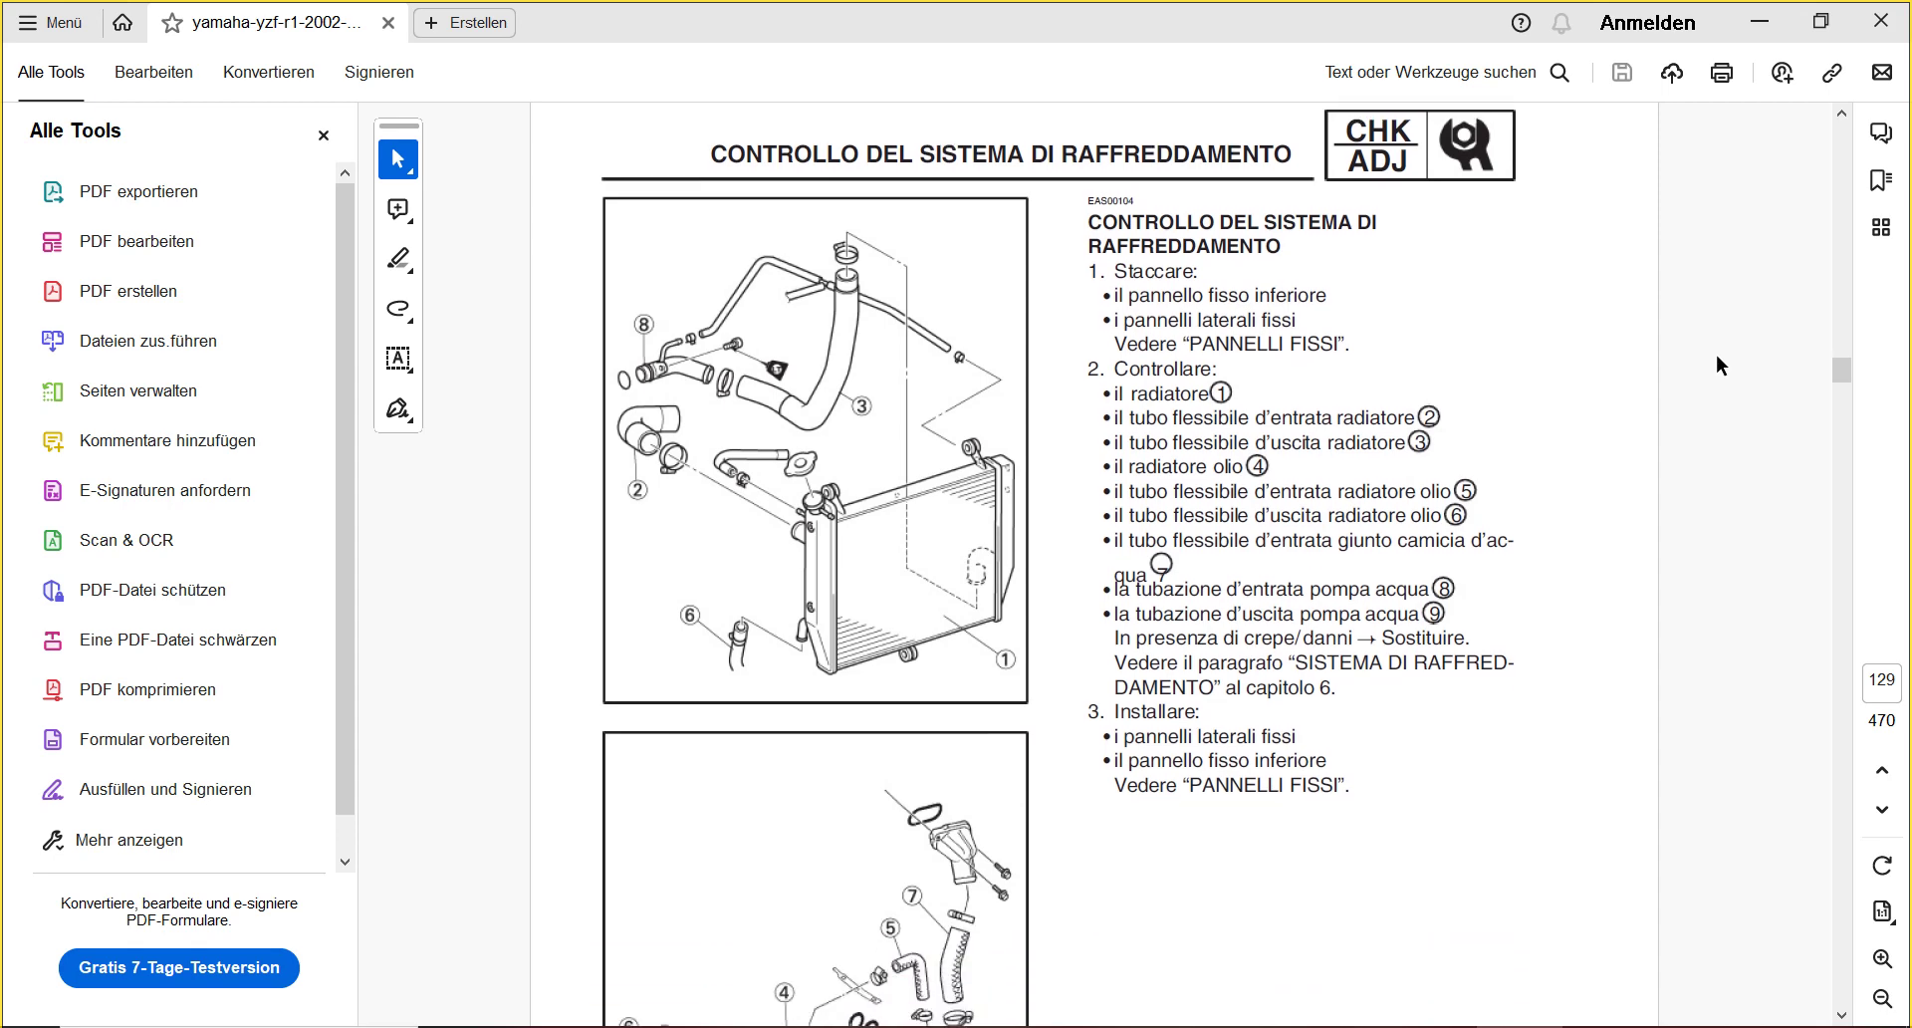
- Look through the coolant change, brake pad, shift pedal, steering head and front fork sections on pages 130 to 145
scroll(1717, 356, down, 10)
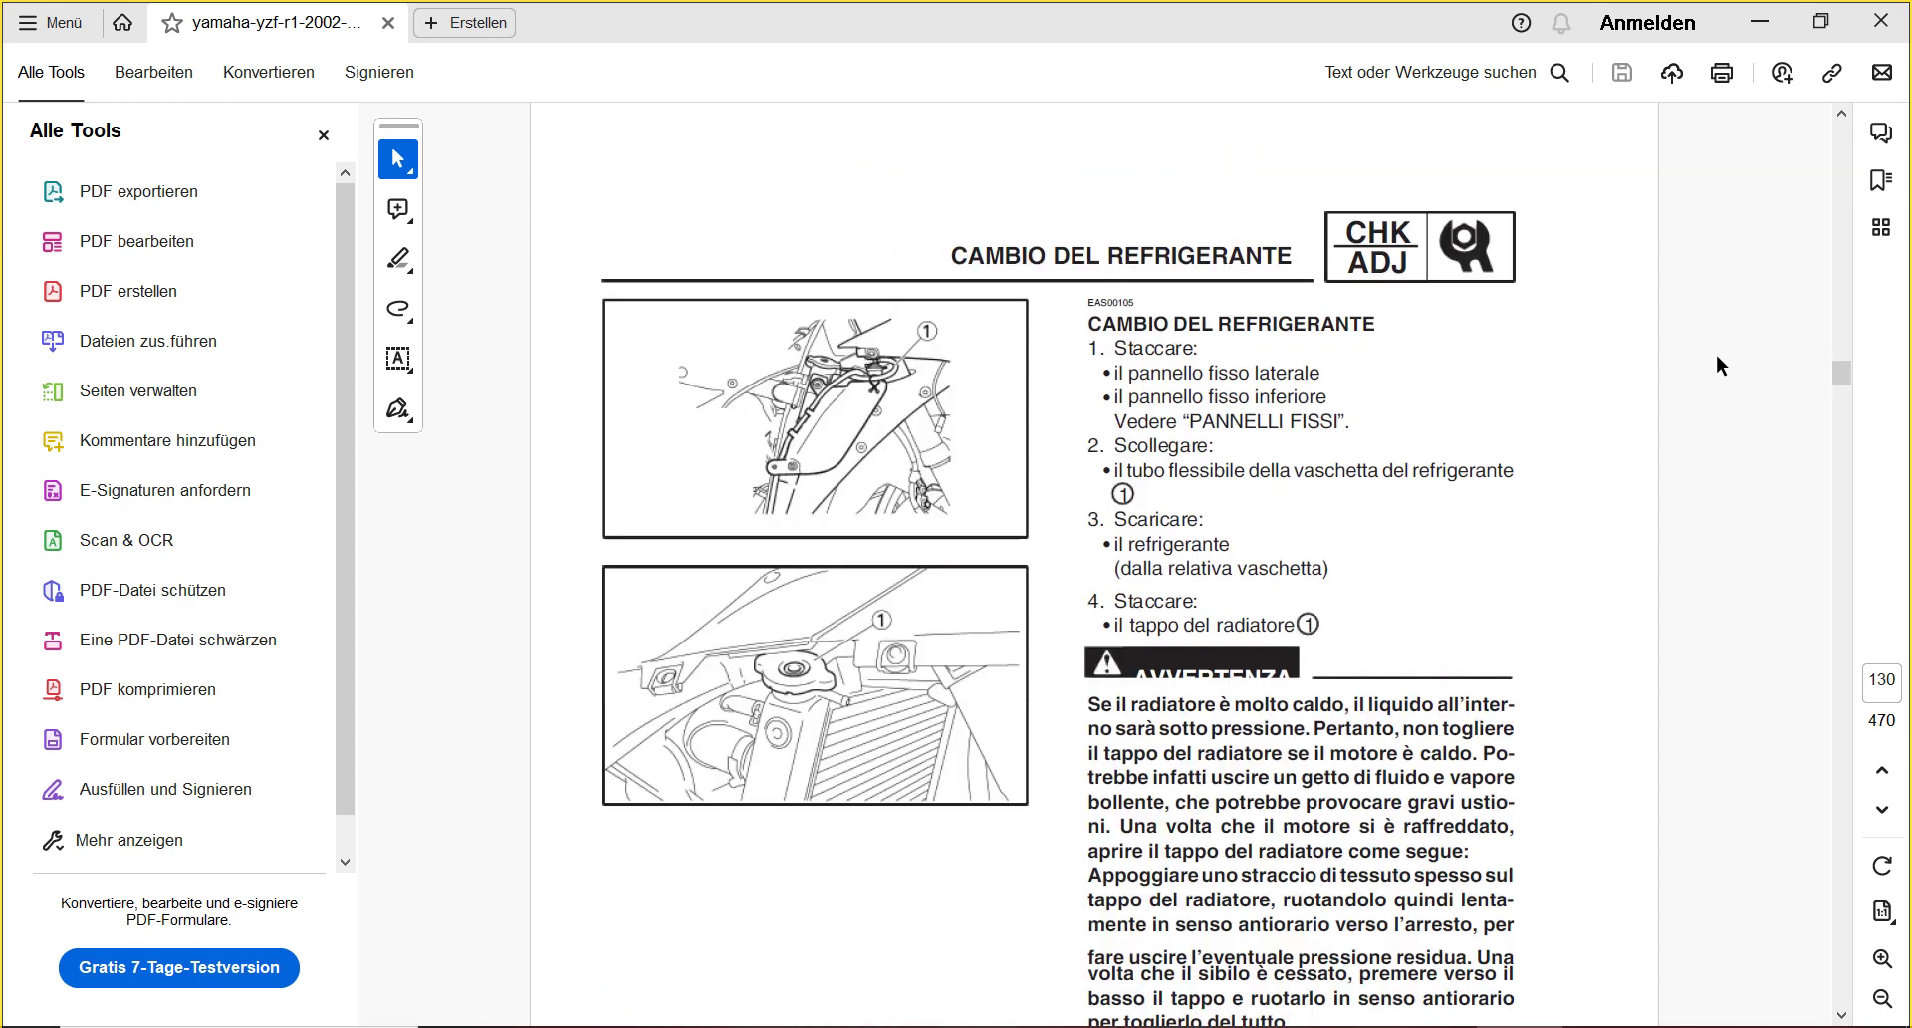
scroll(1717, 353, down, 10)
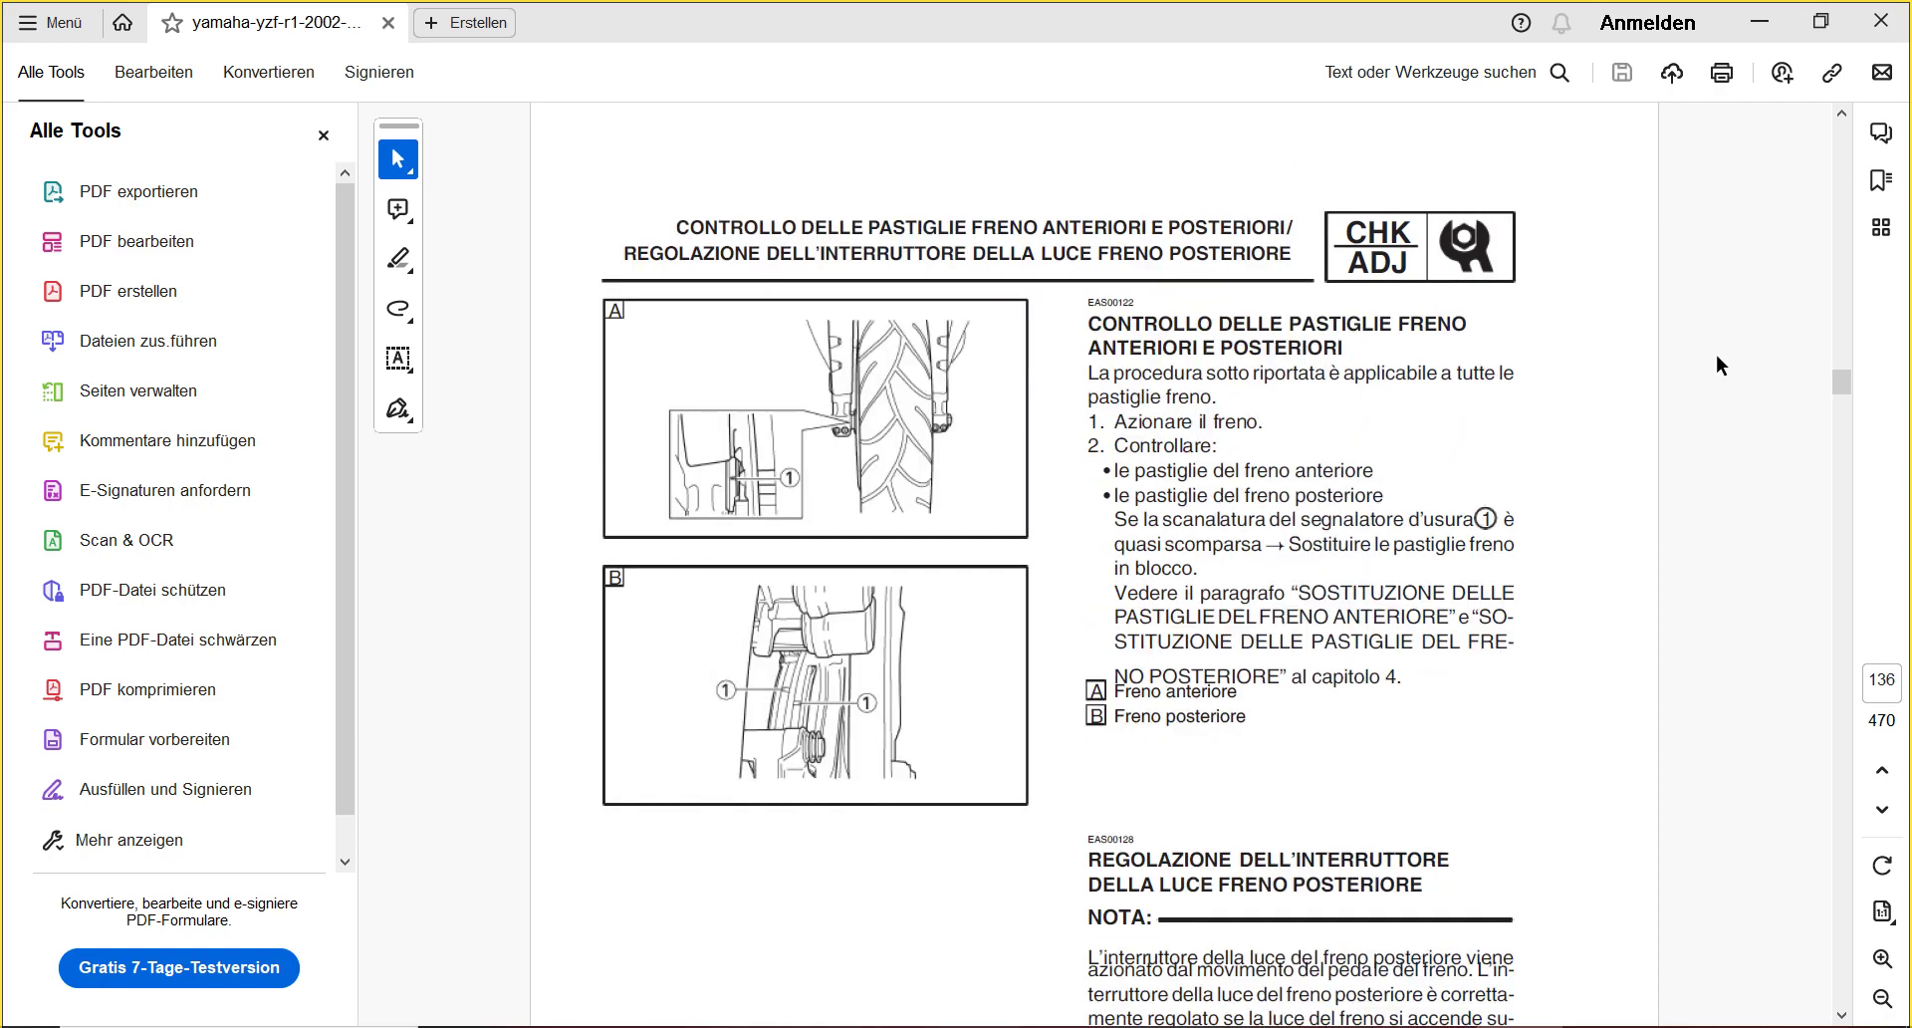
scroll(1717, 366, down, 10)
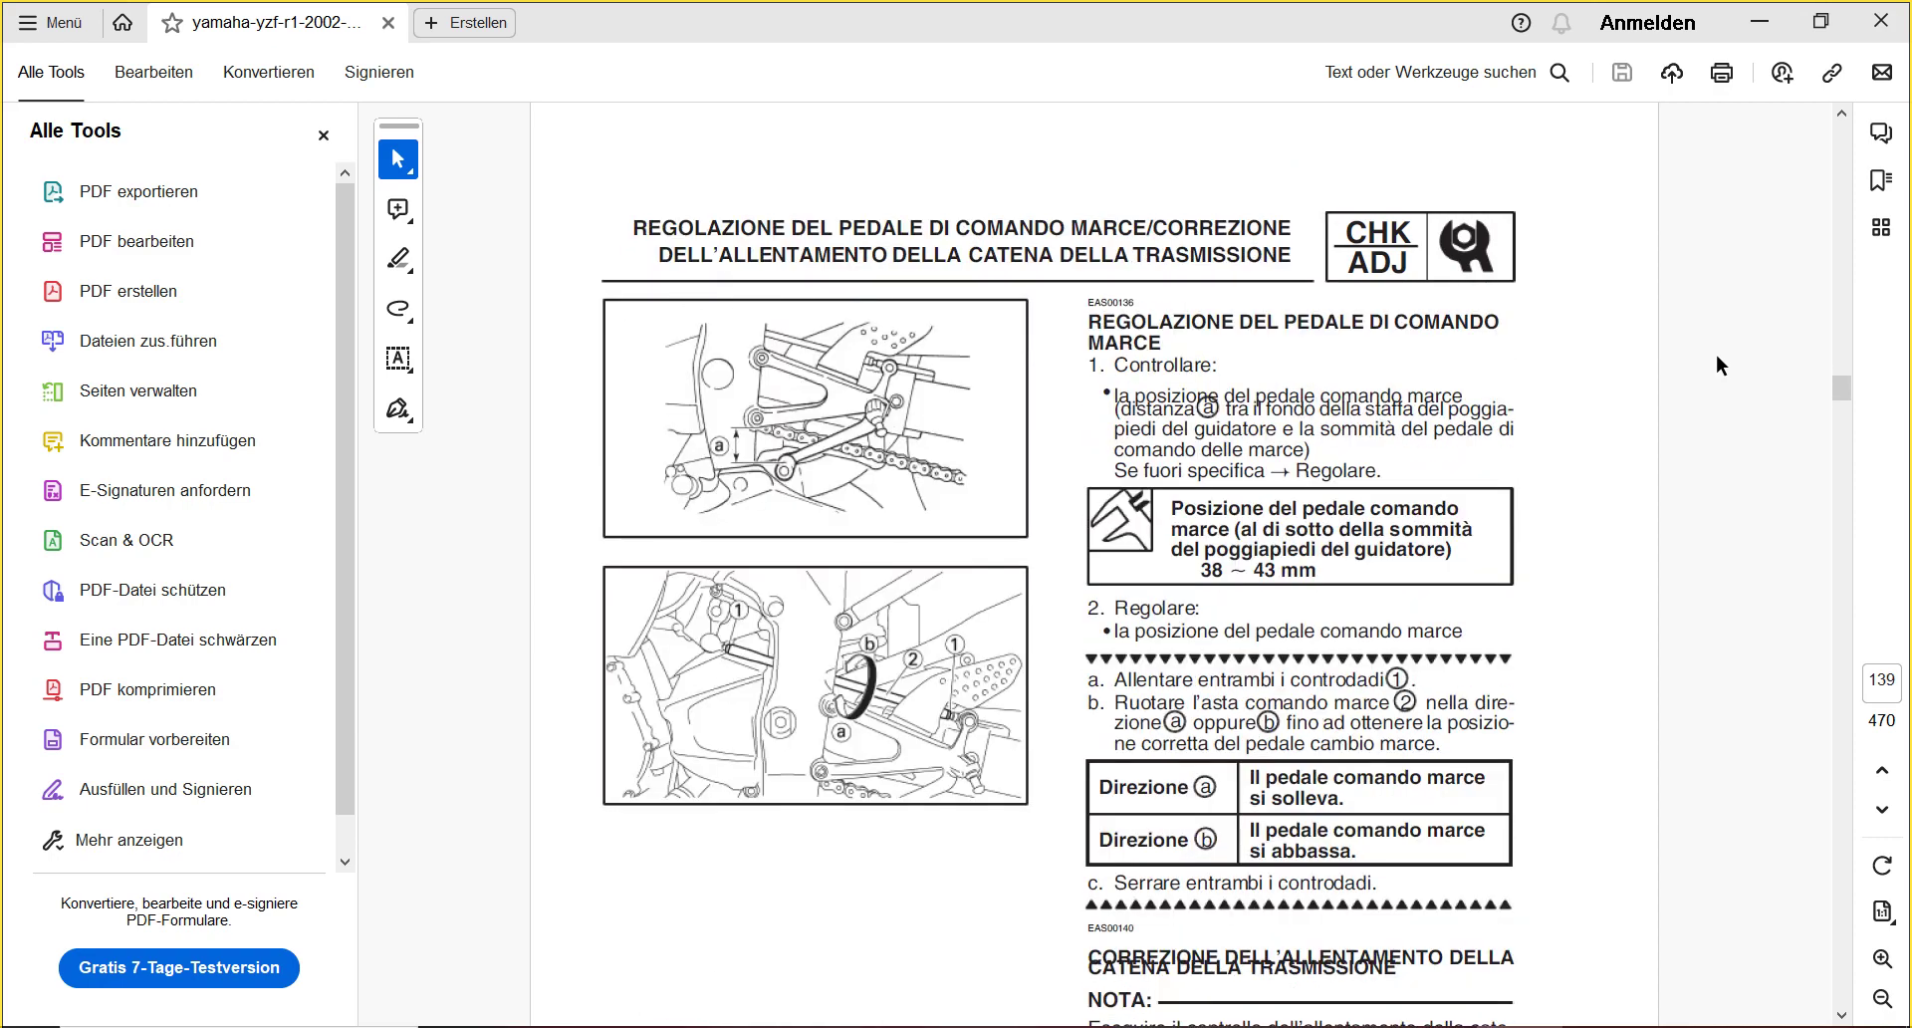
scroll(1717, 356, down, 5)
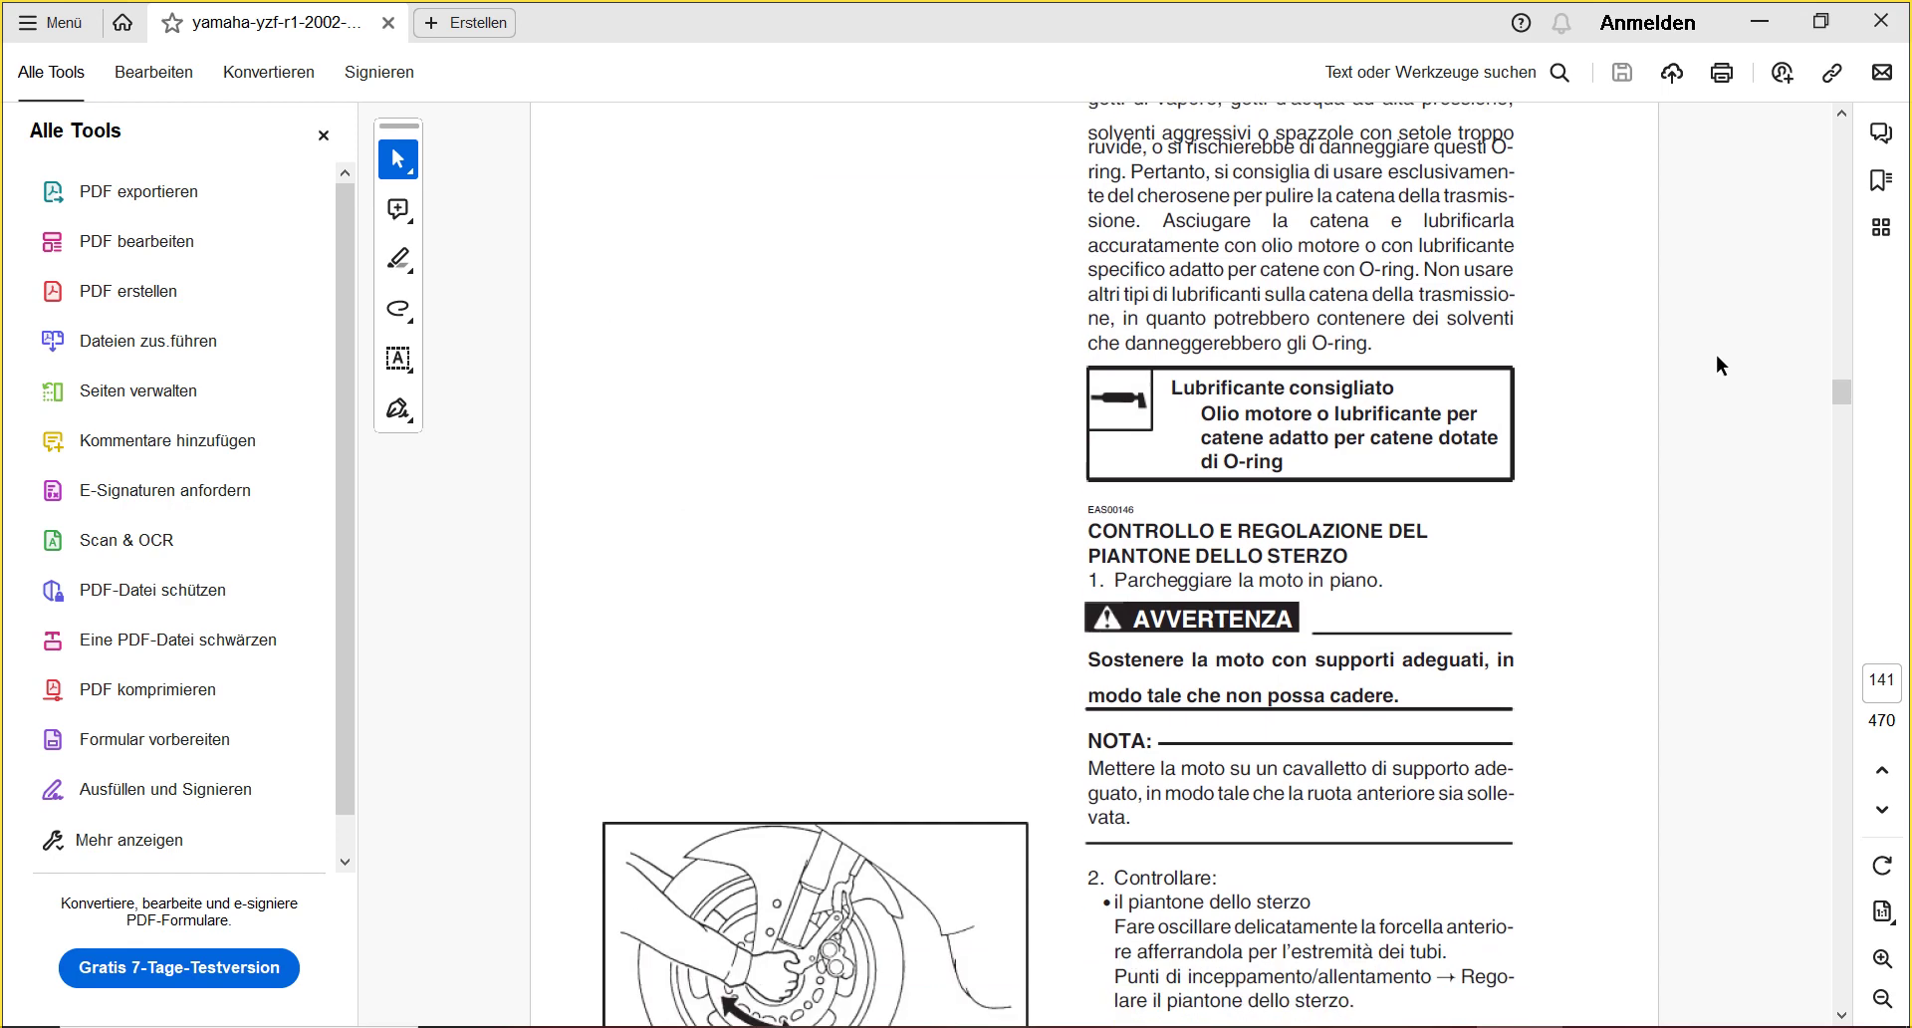
scroll(1716, 356, down, 2)
scroll(1717, 356, down, 5)
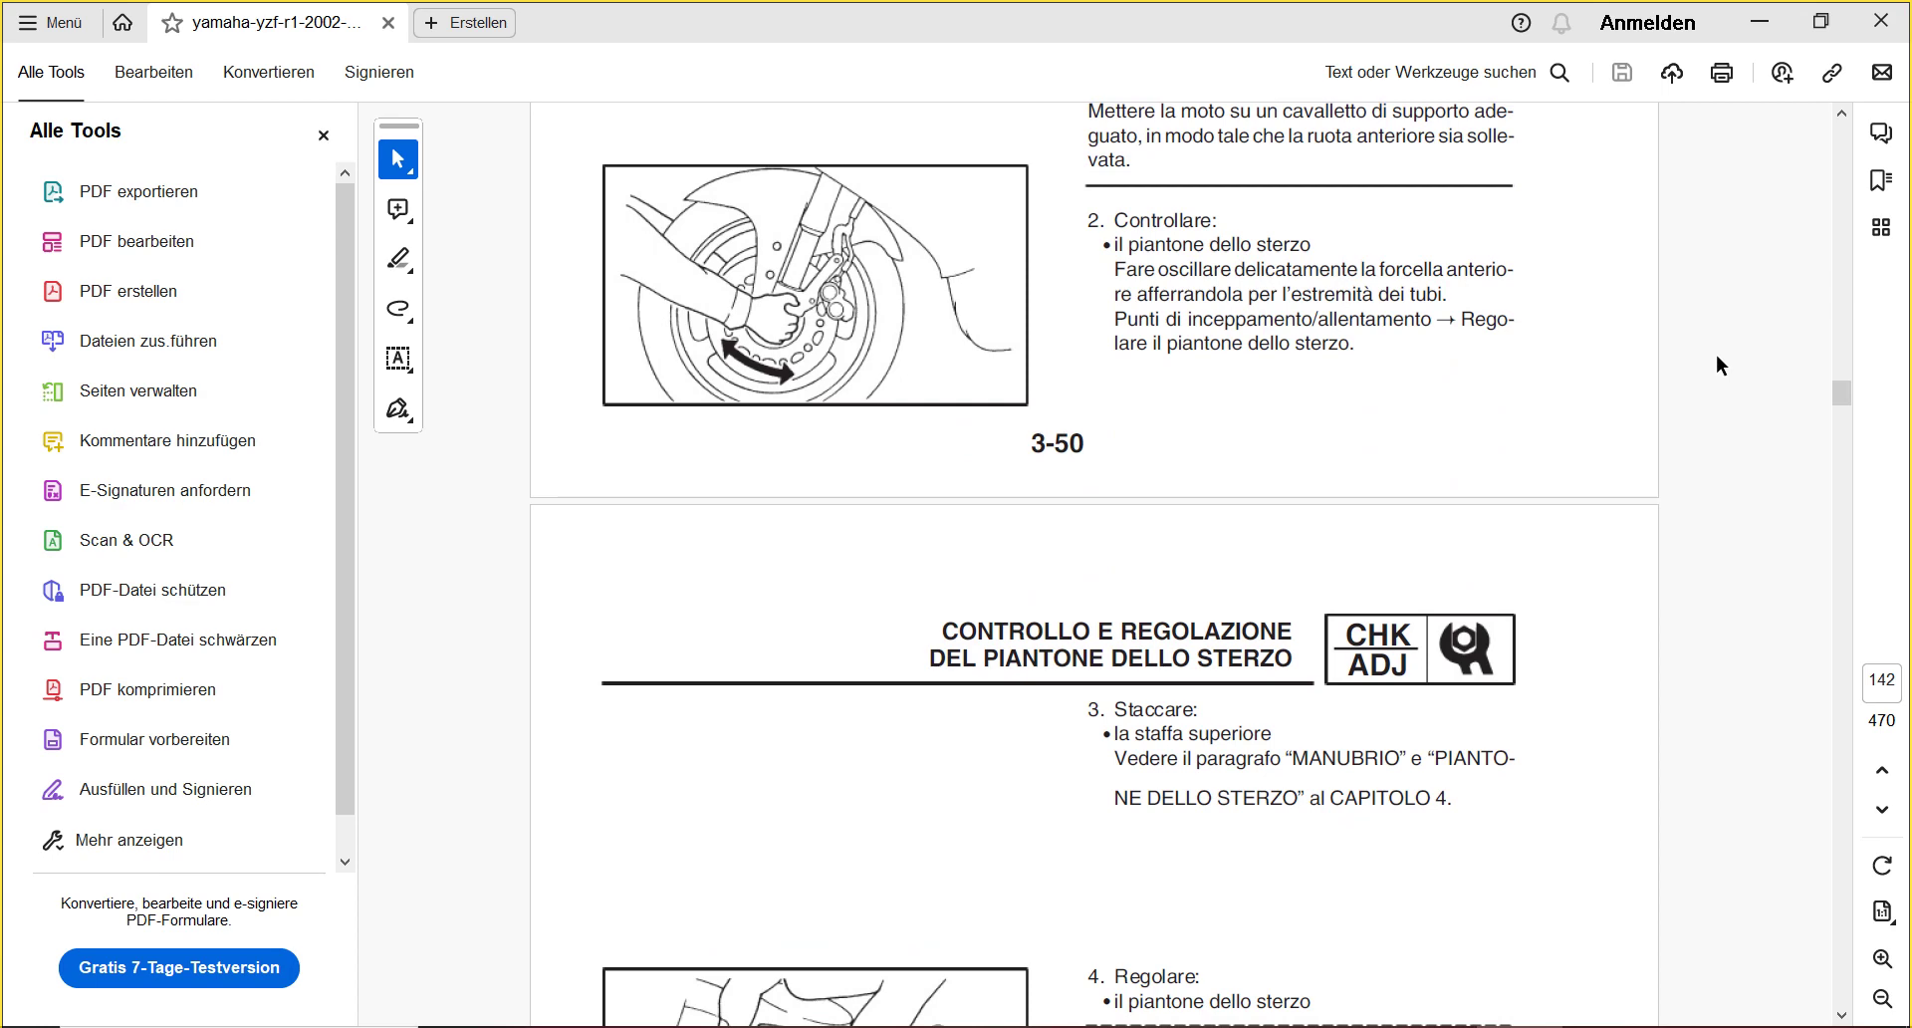
scroll(1717, 357, down, 10)
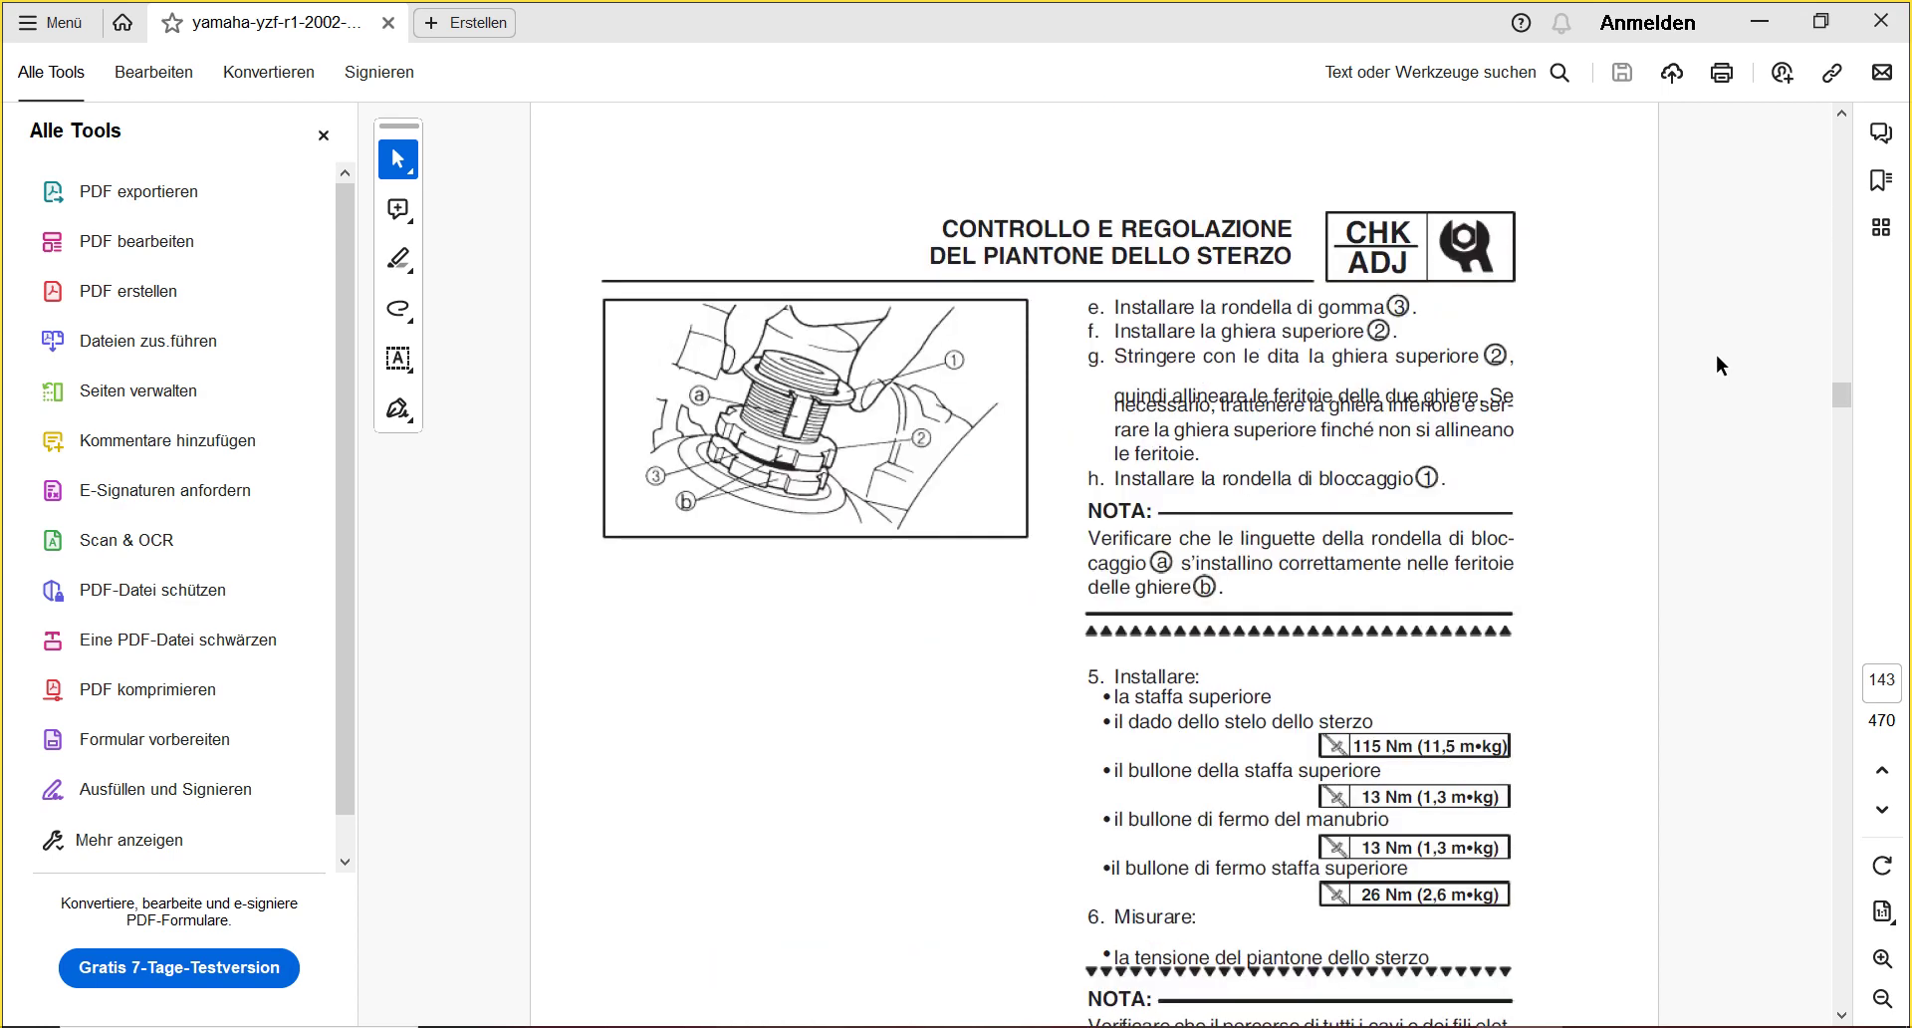
scroll(1717, 356, down, 20)
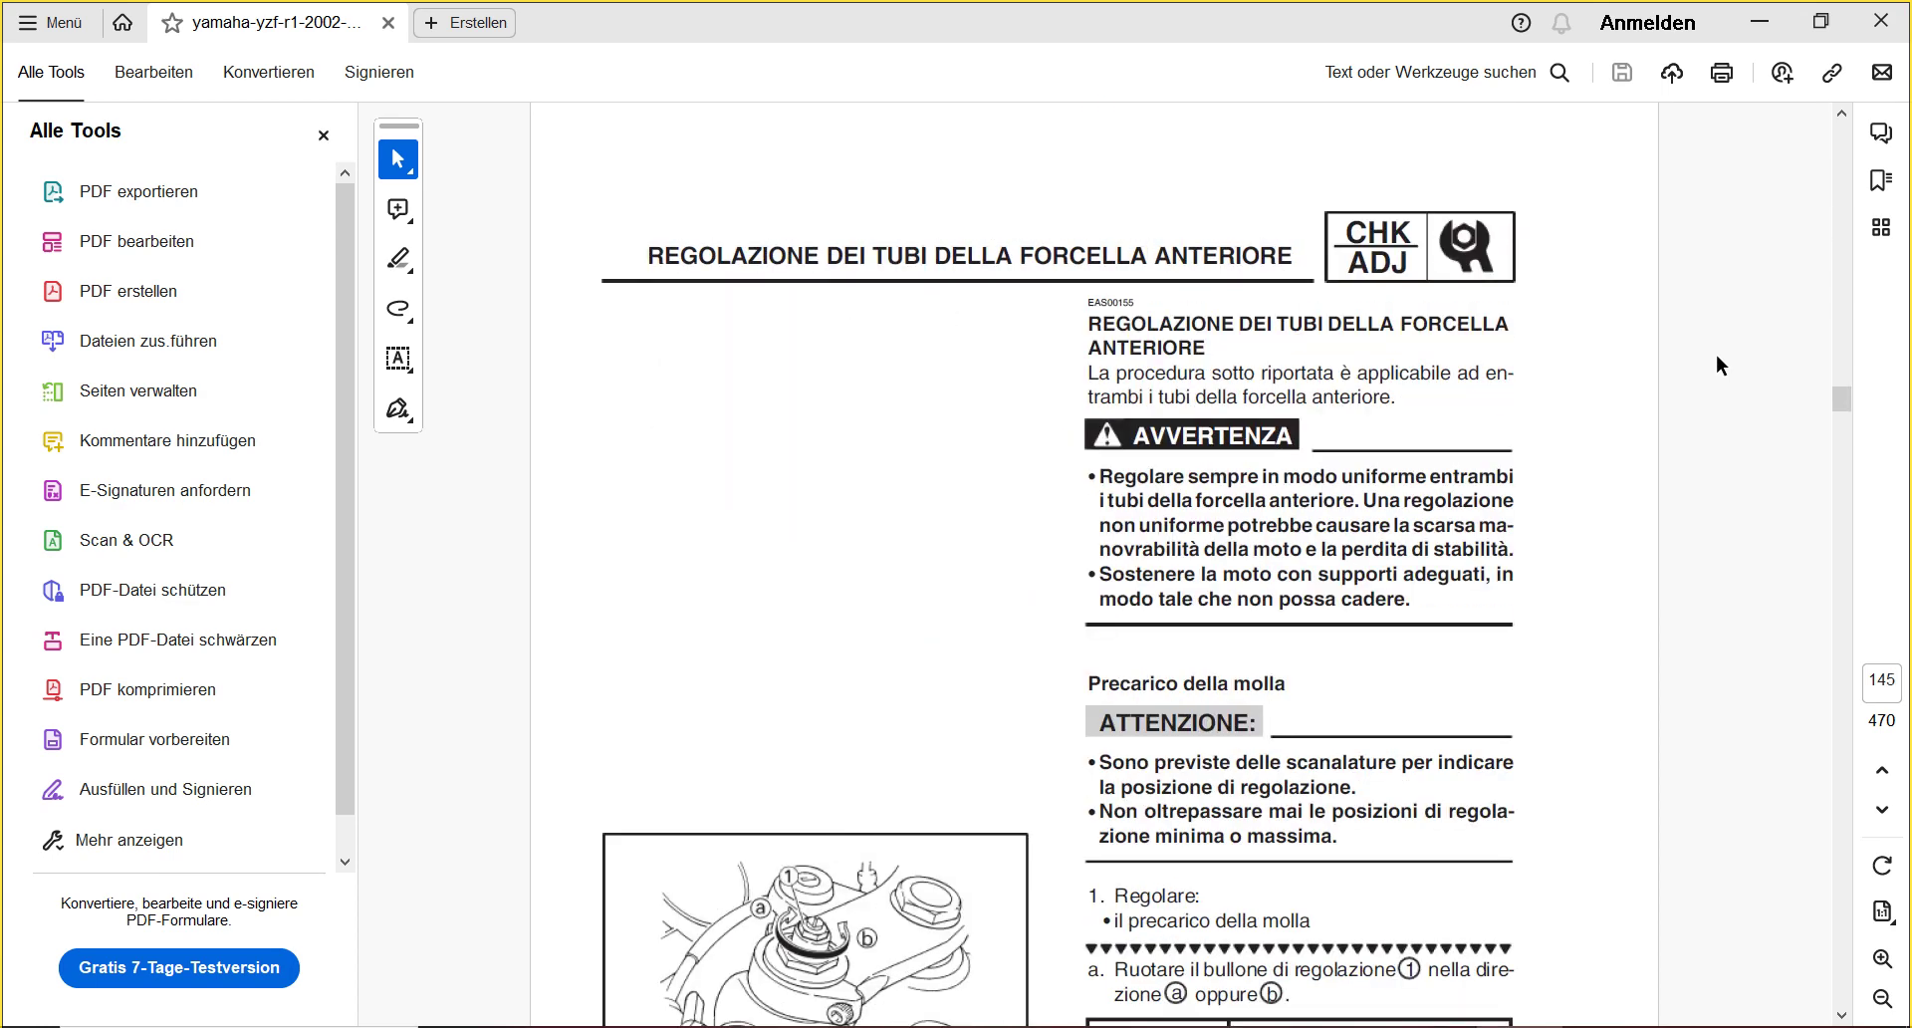
- Jump ahead to the clutch section on page 287 and examine its exploded diagrams through page 289
drag(1842, 396, 1816, 660)
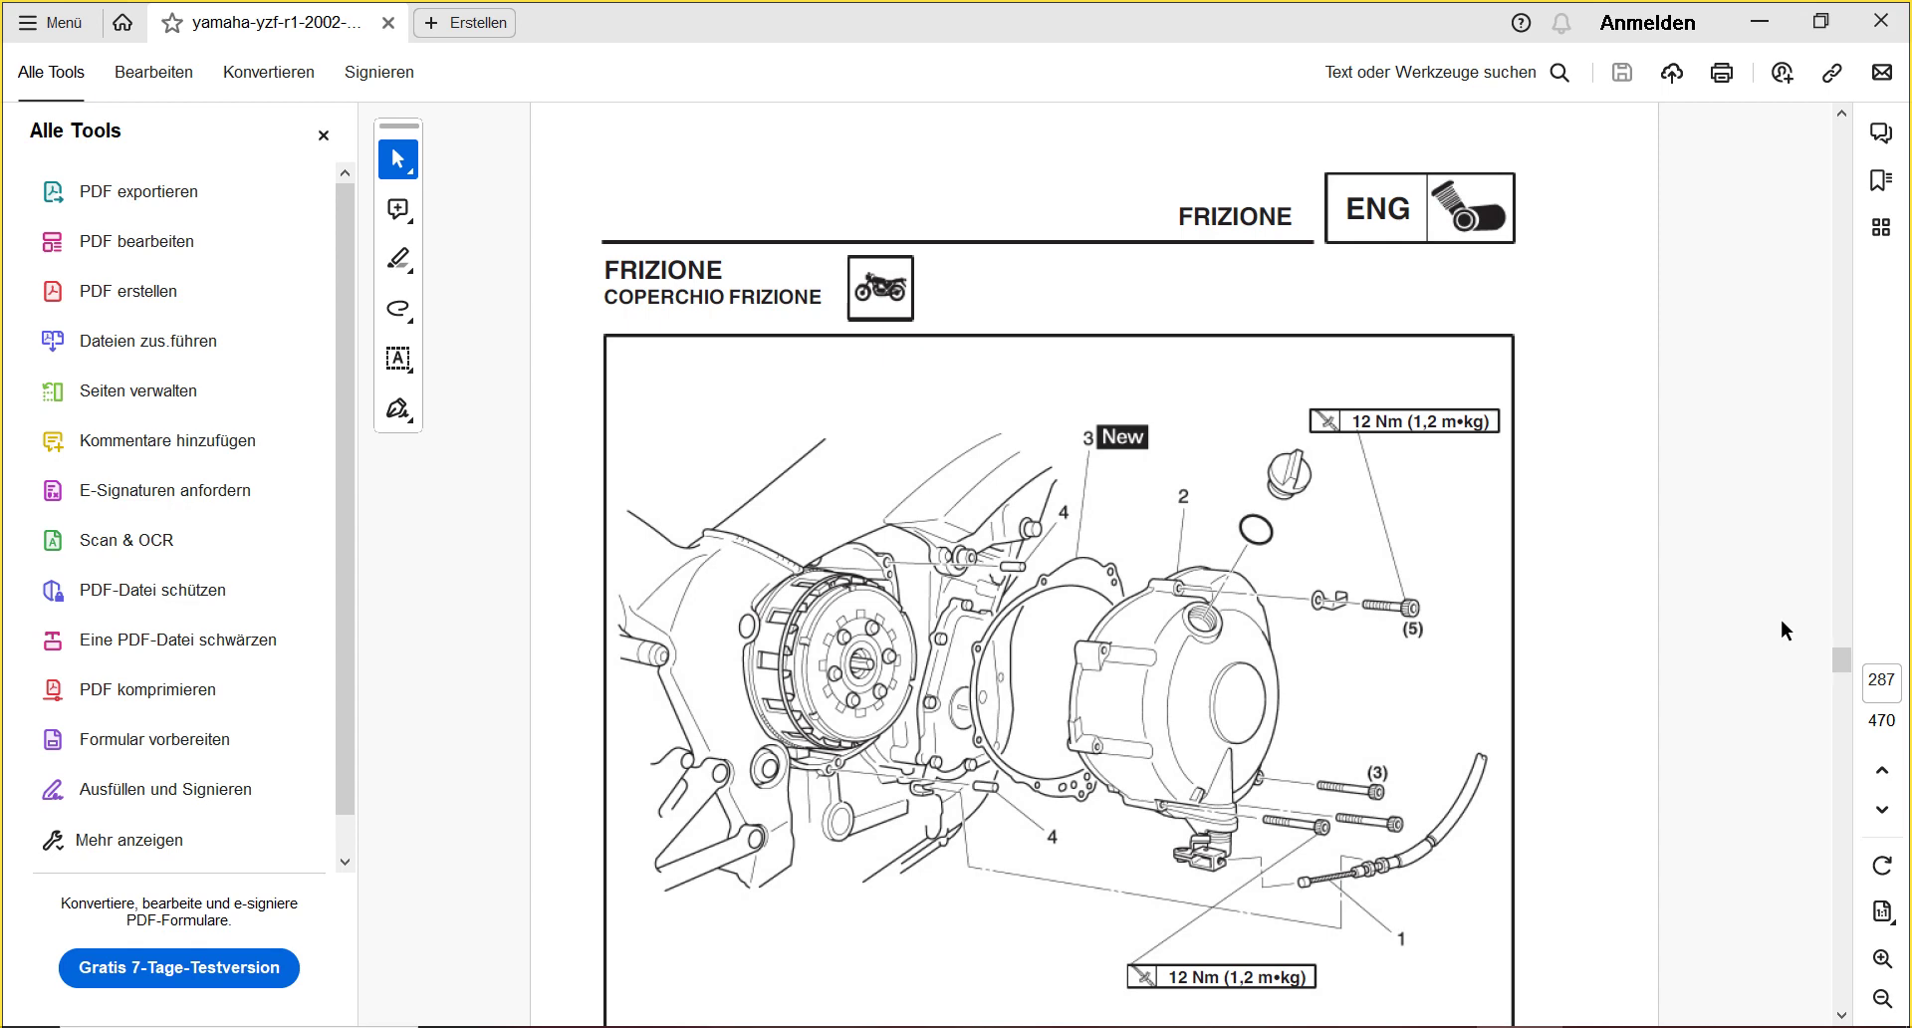
scroll(1782, 622, down, 5)
scroll(1781, 620, down, 1)
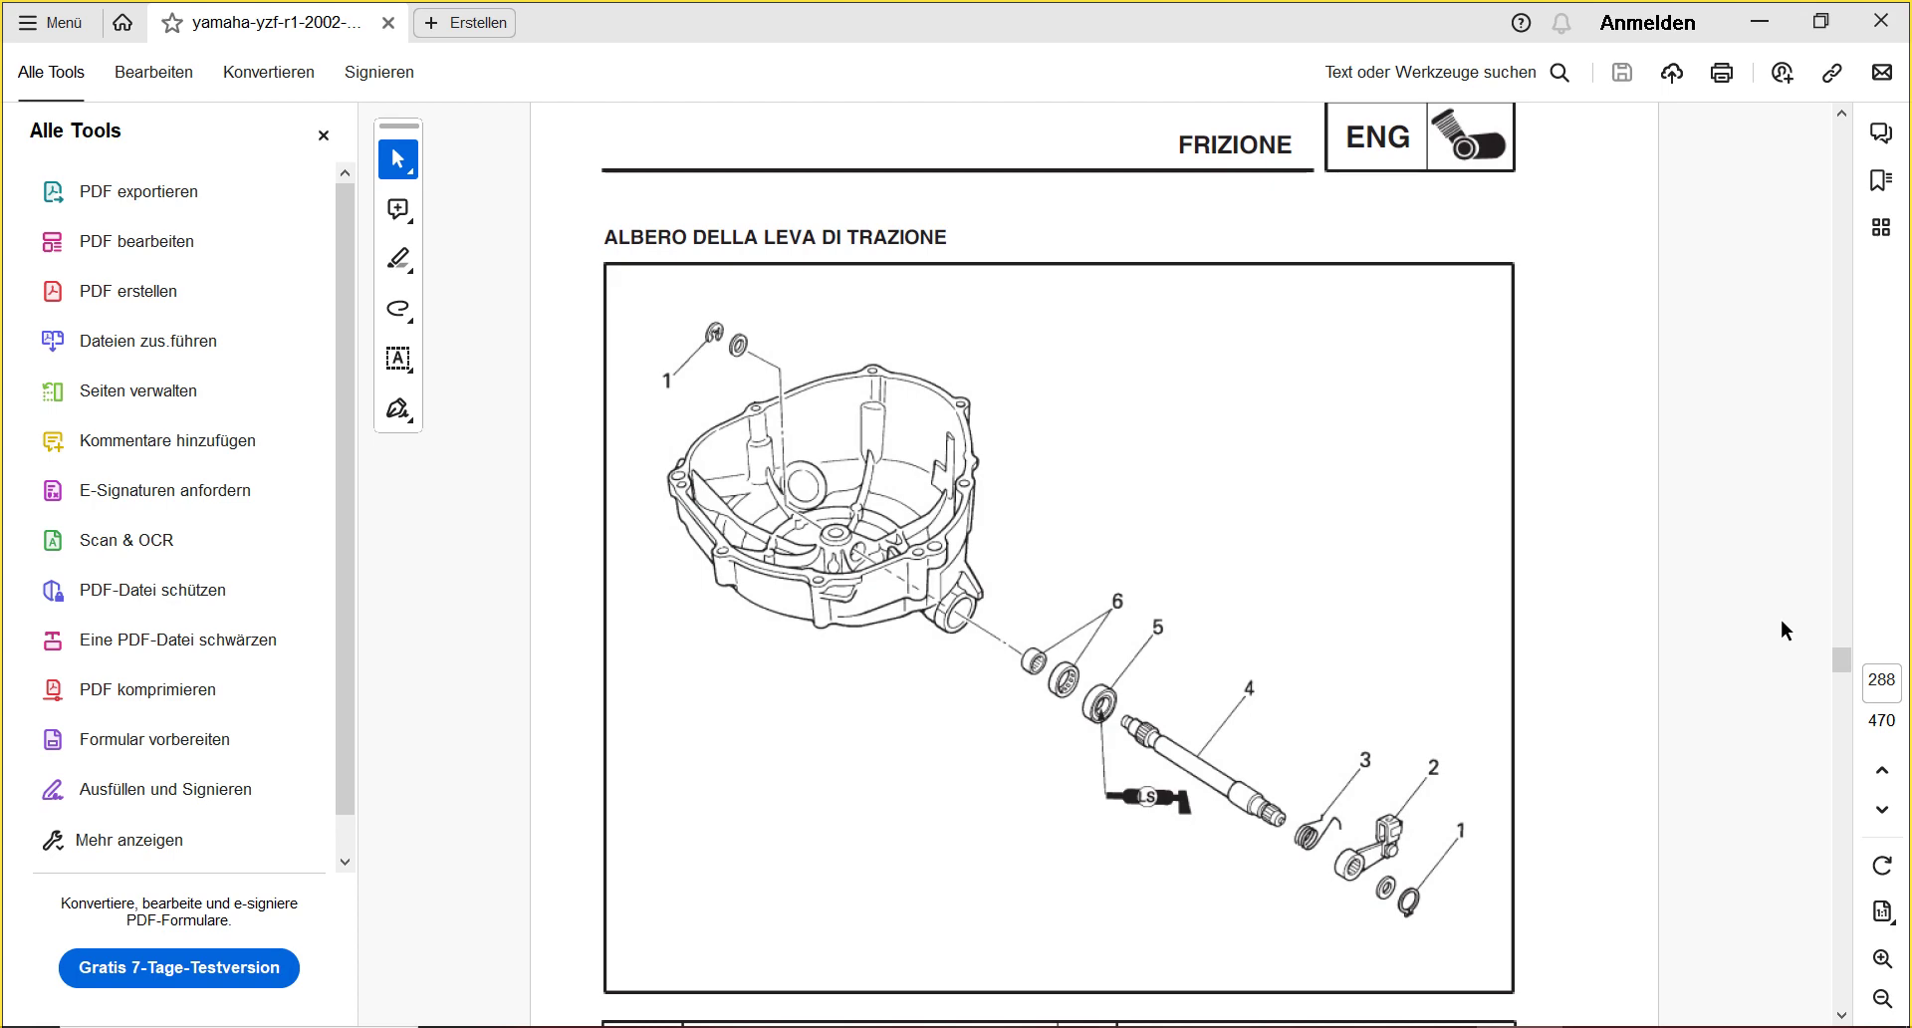
scroll(1781, 621, down, 6)
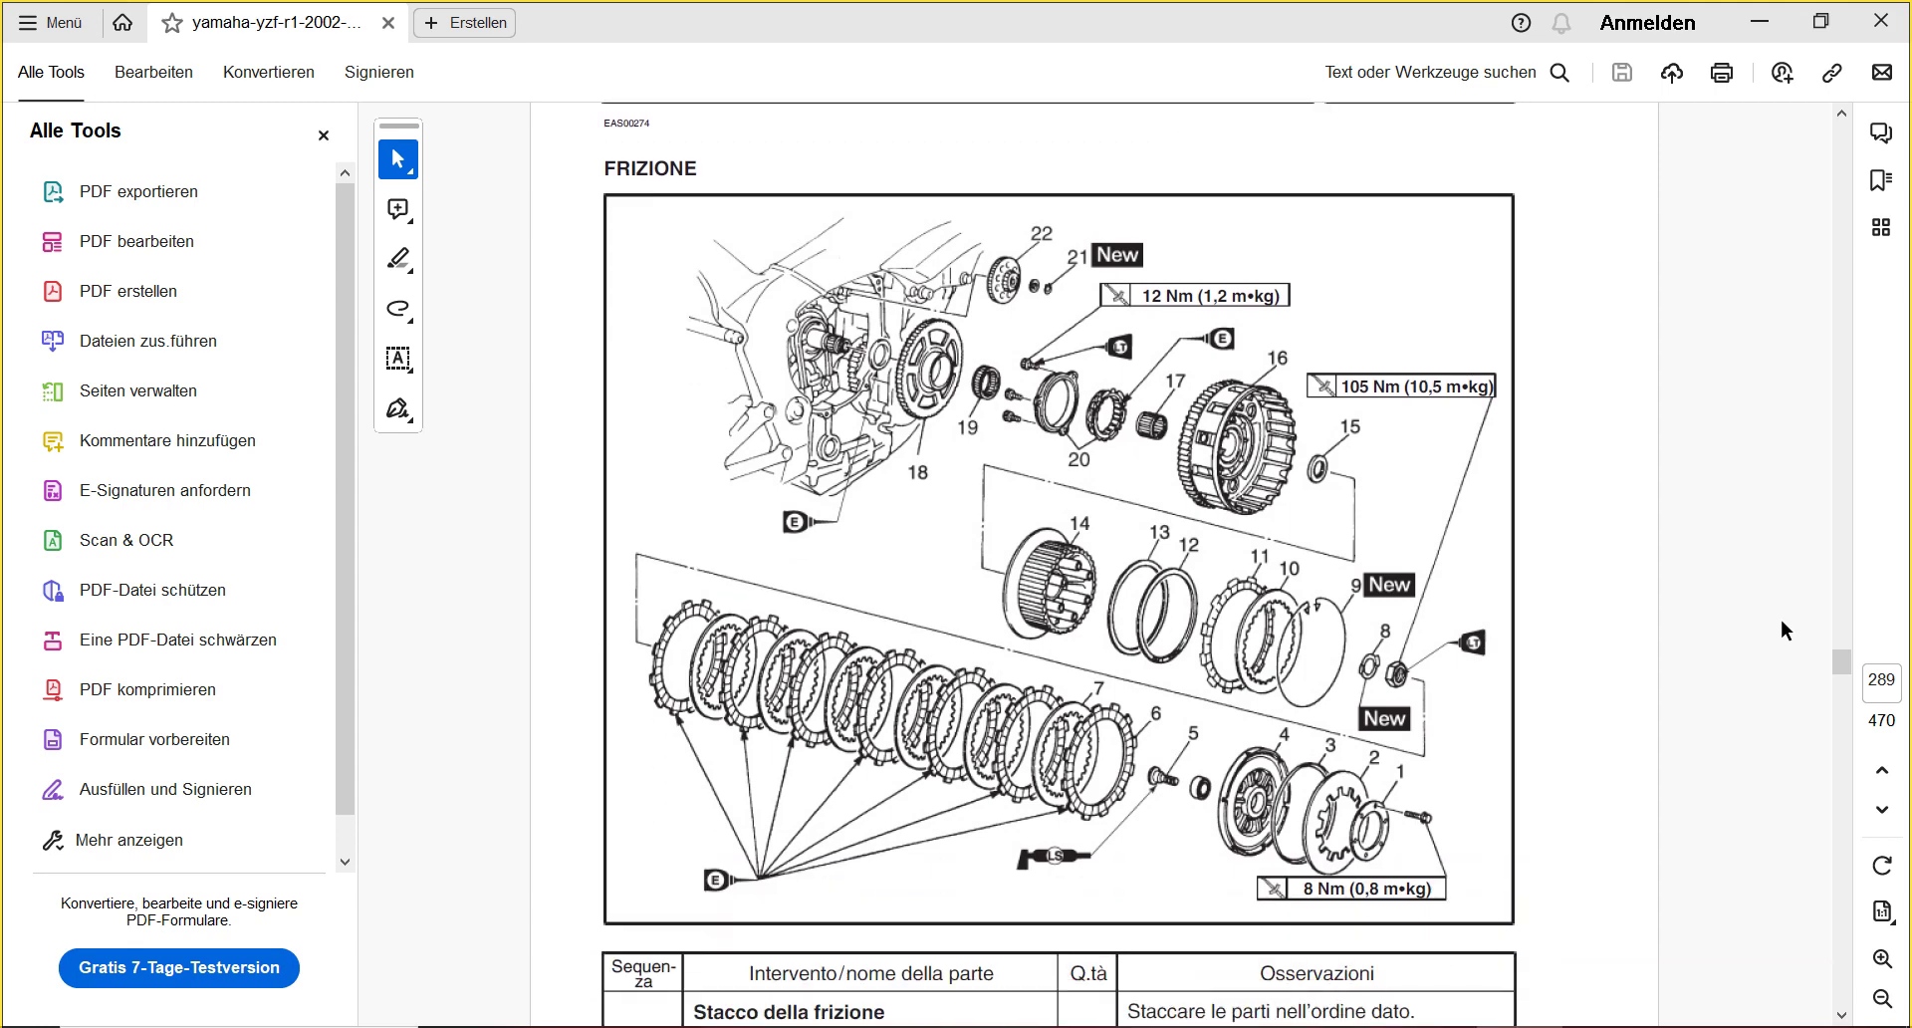
scroll(1781, 620, down, 2)
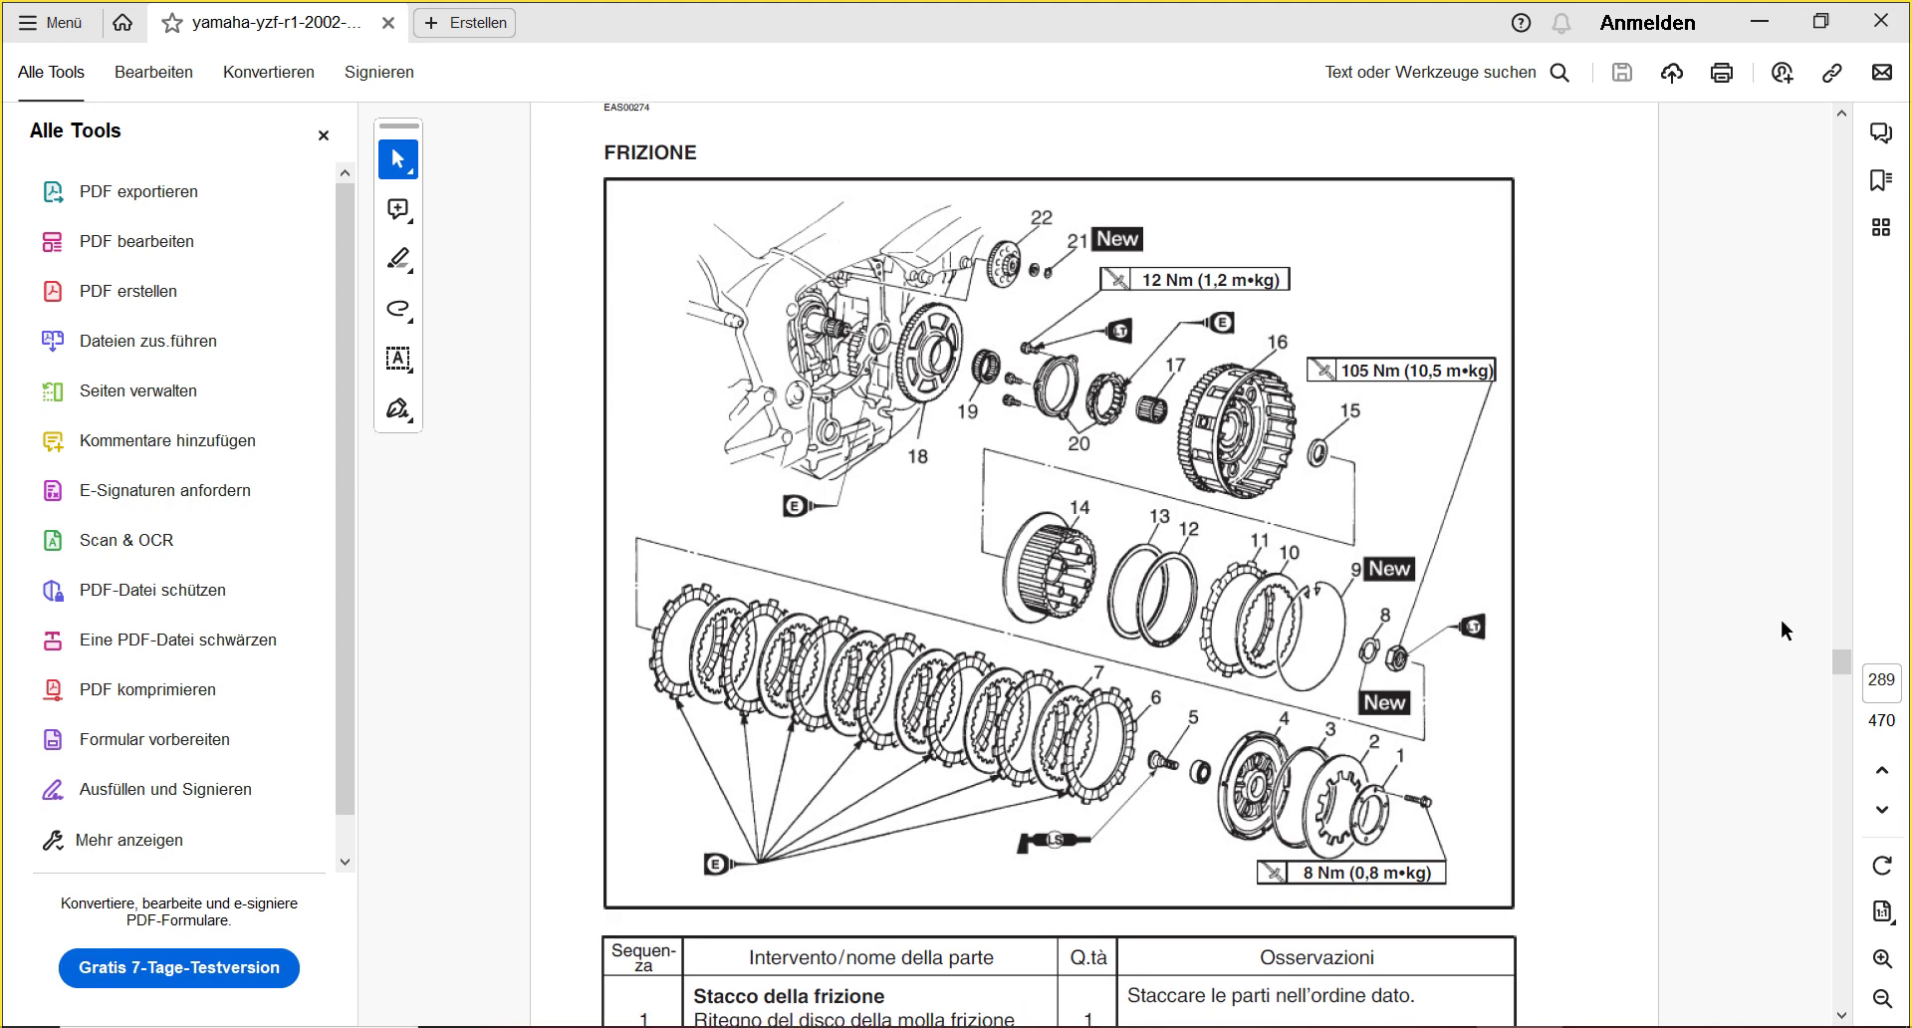
scroll(1780, 618, down, 1)
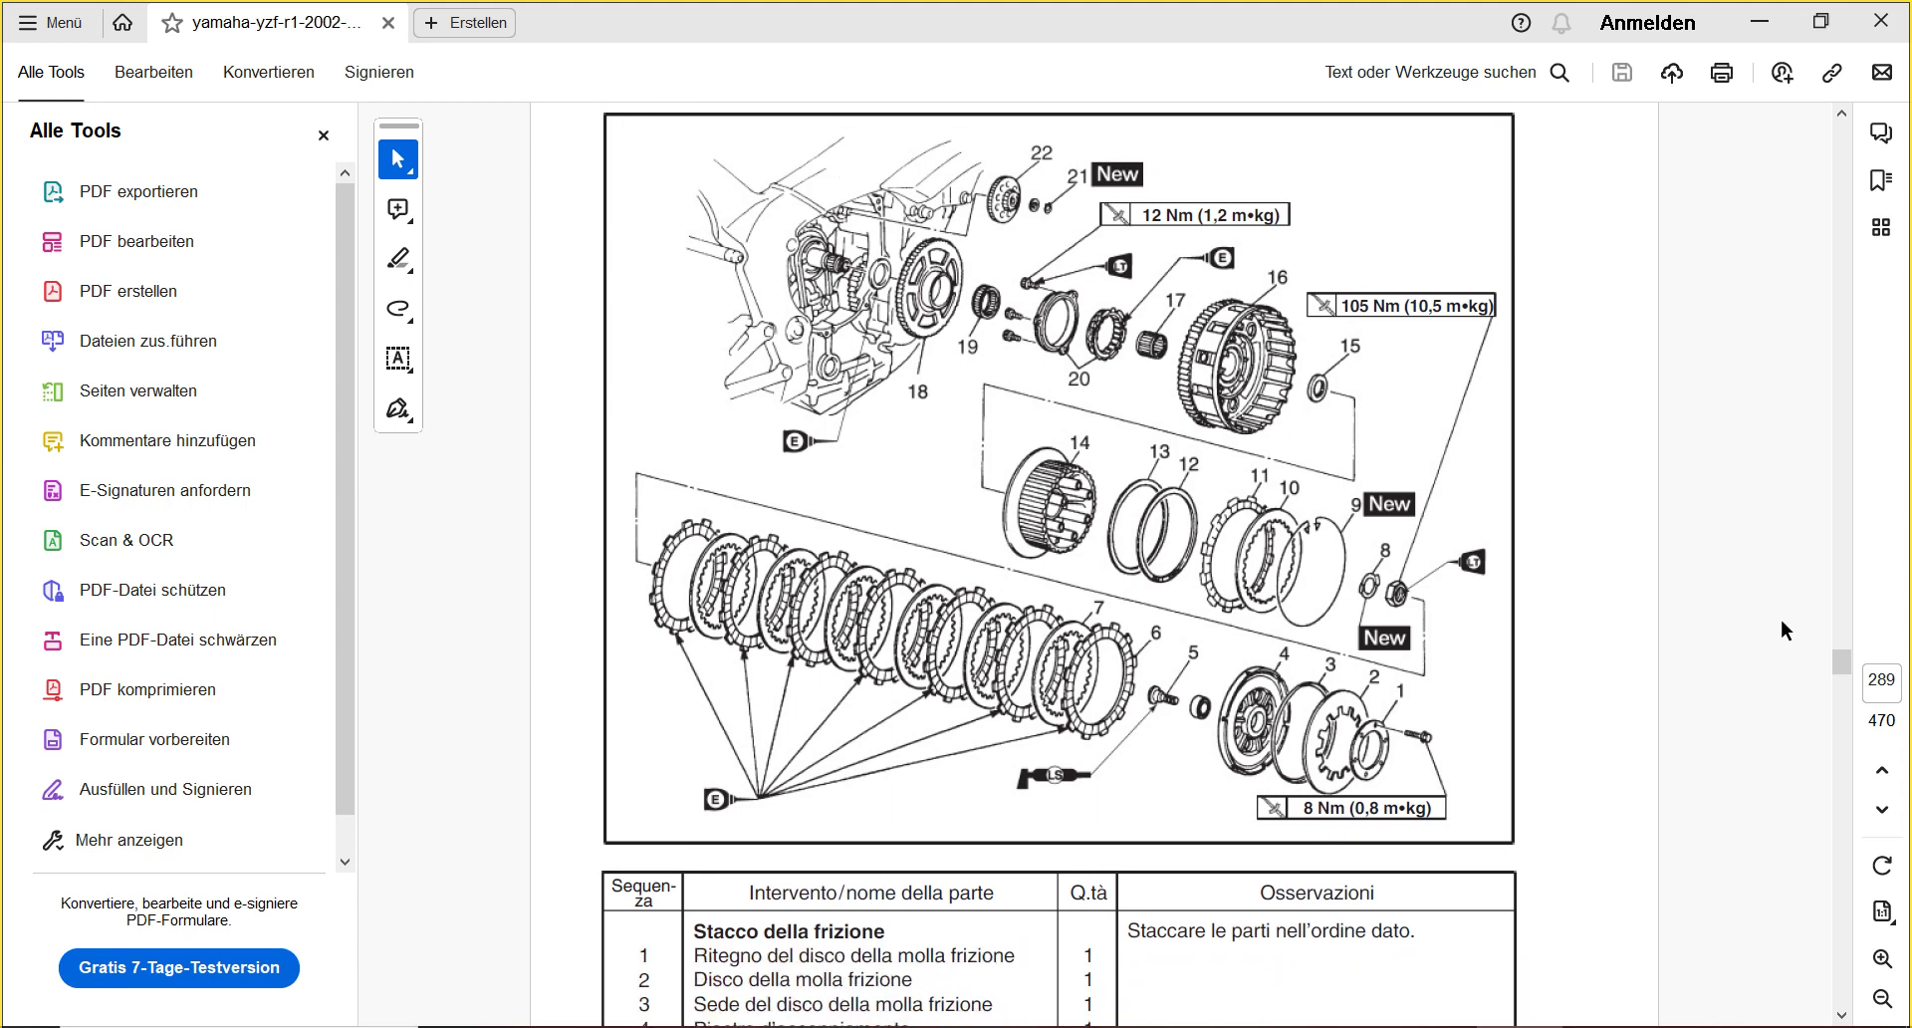
scroll(1782, 621, down, 3)
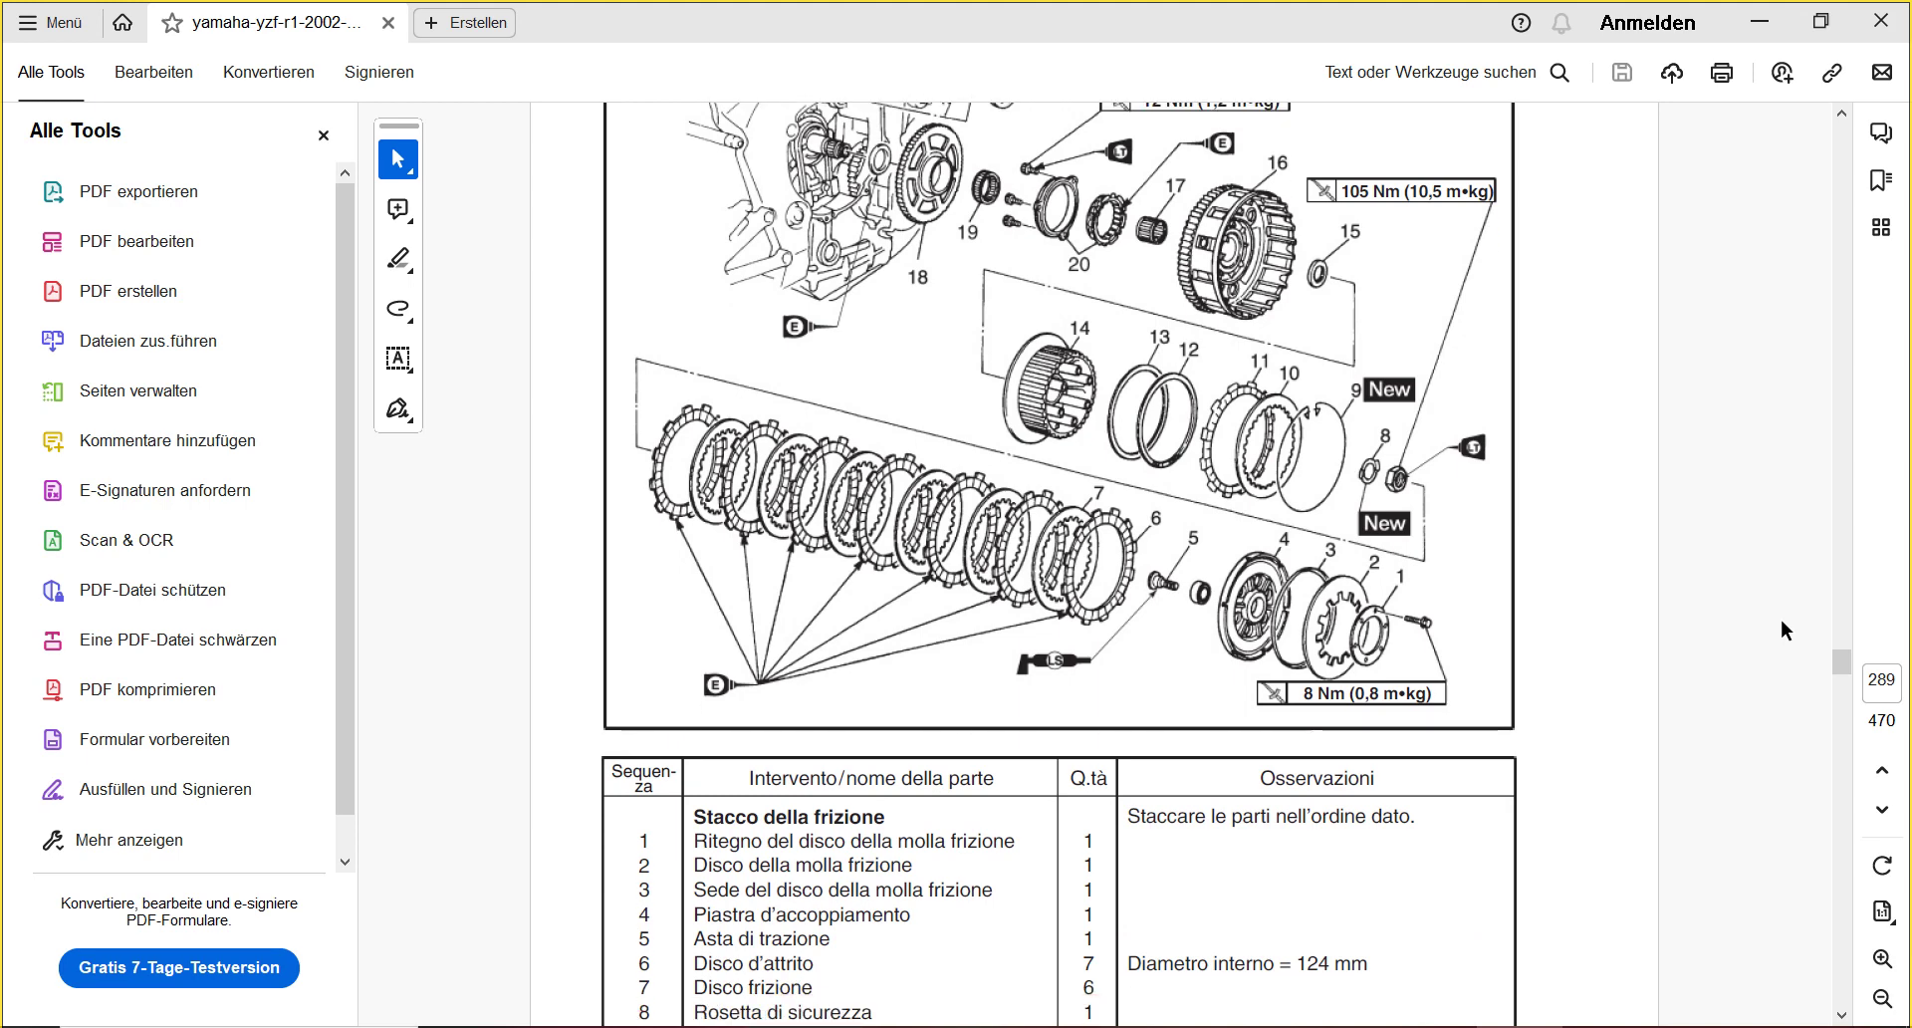
scroll(1780, 617, down, 3)
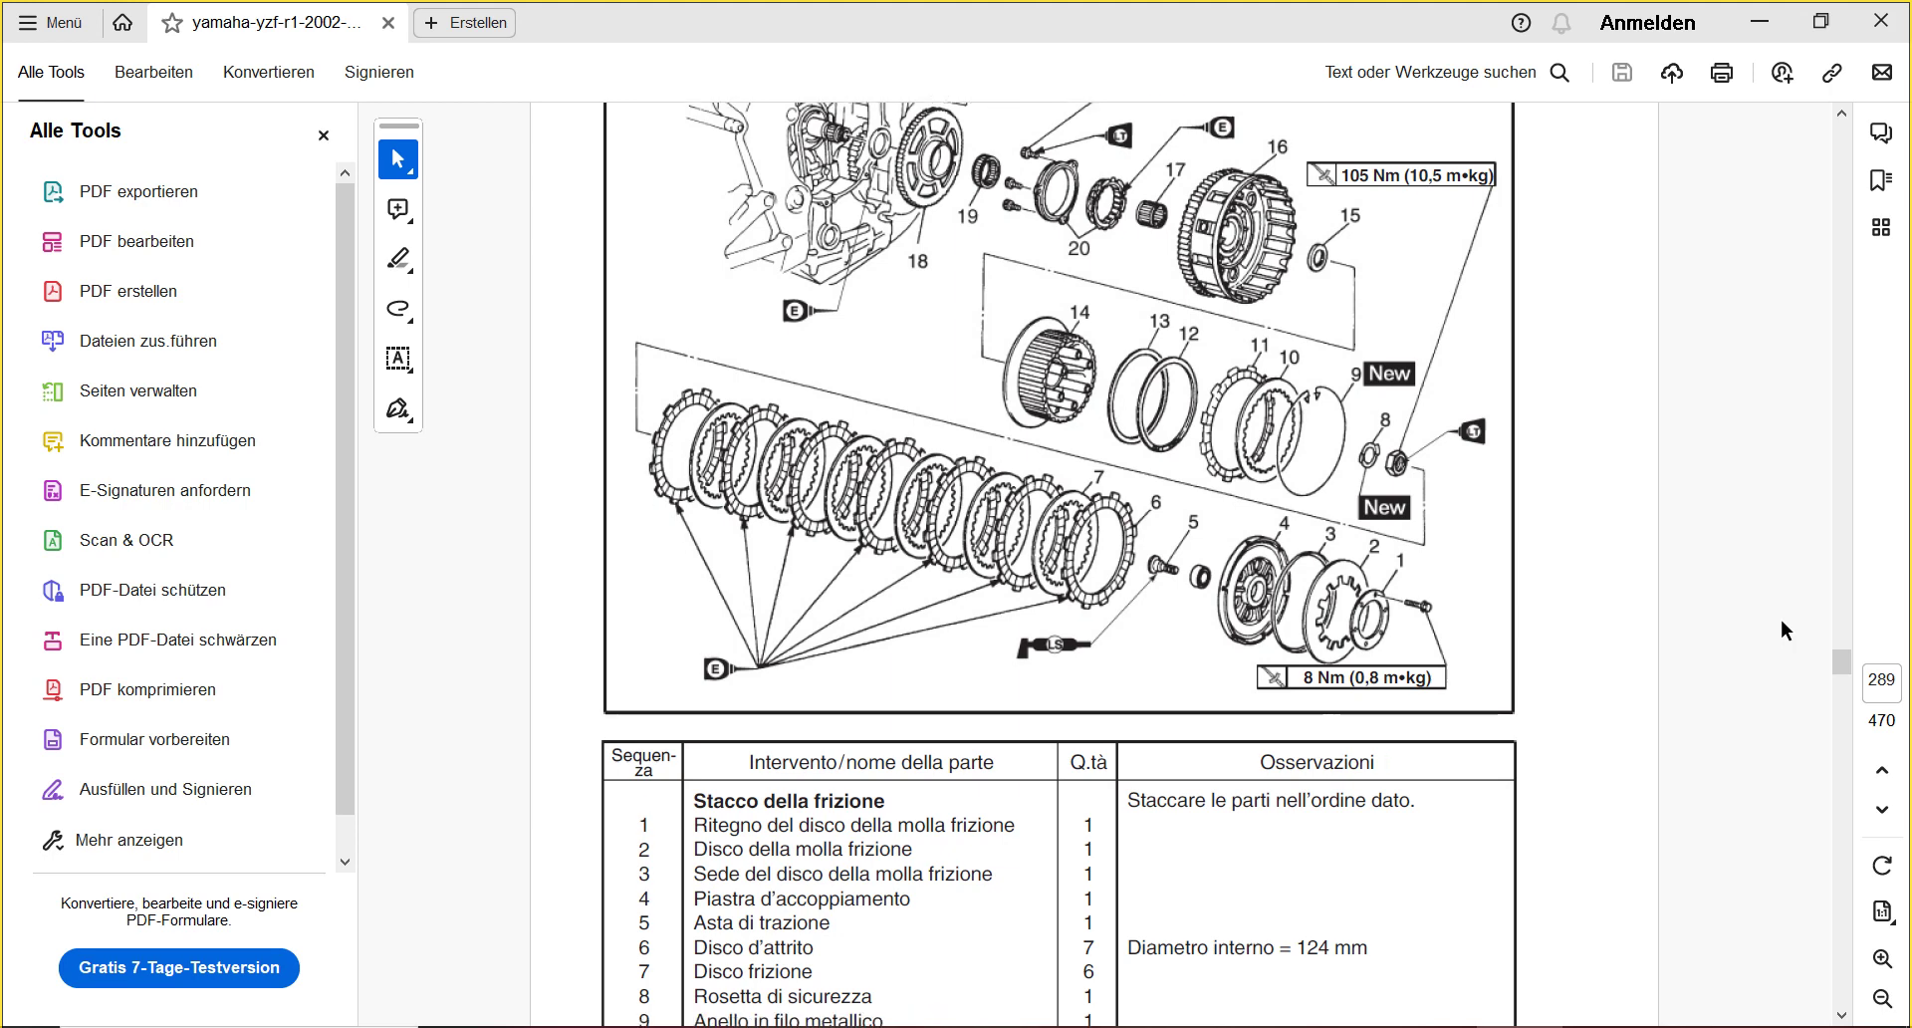
scroll(1781, 617, up, 5)
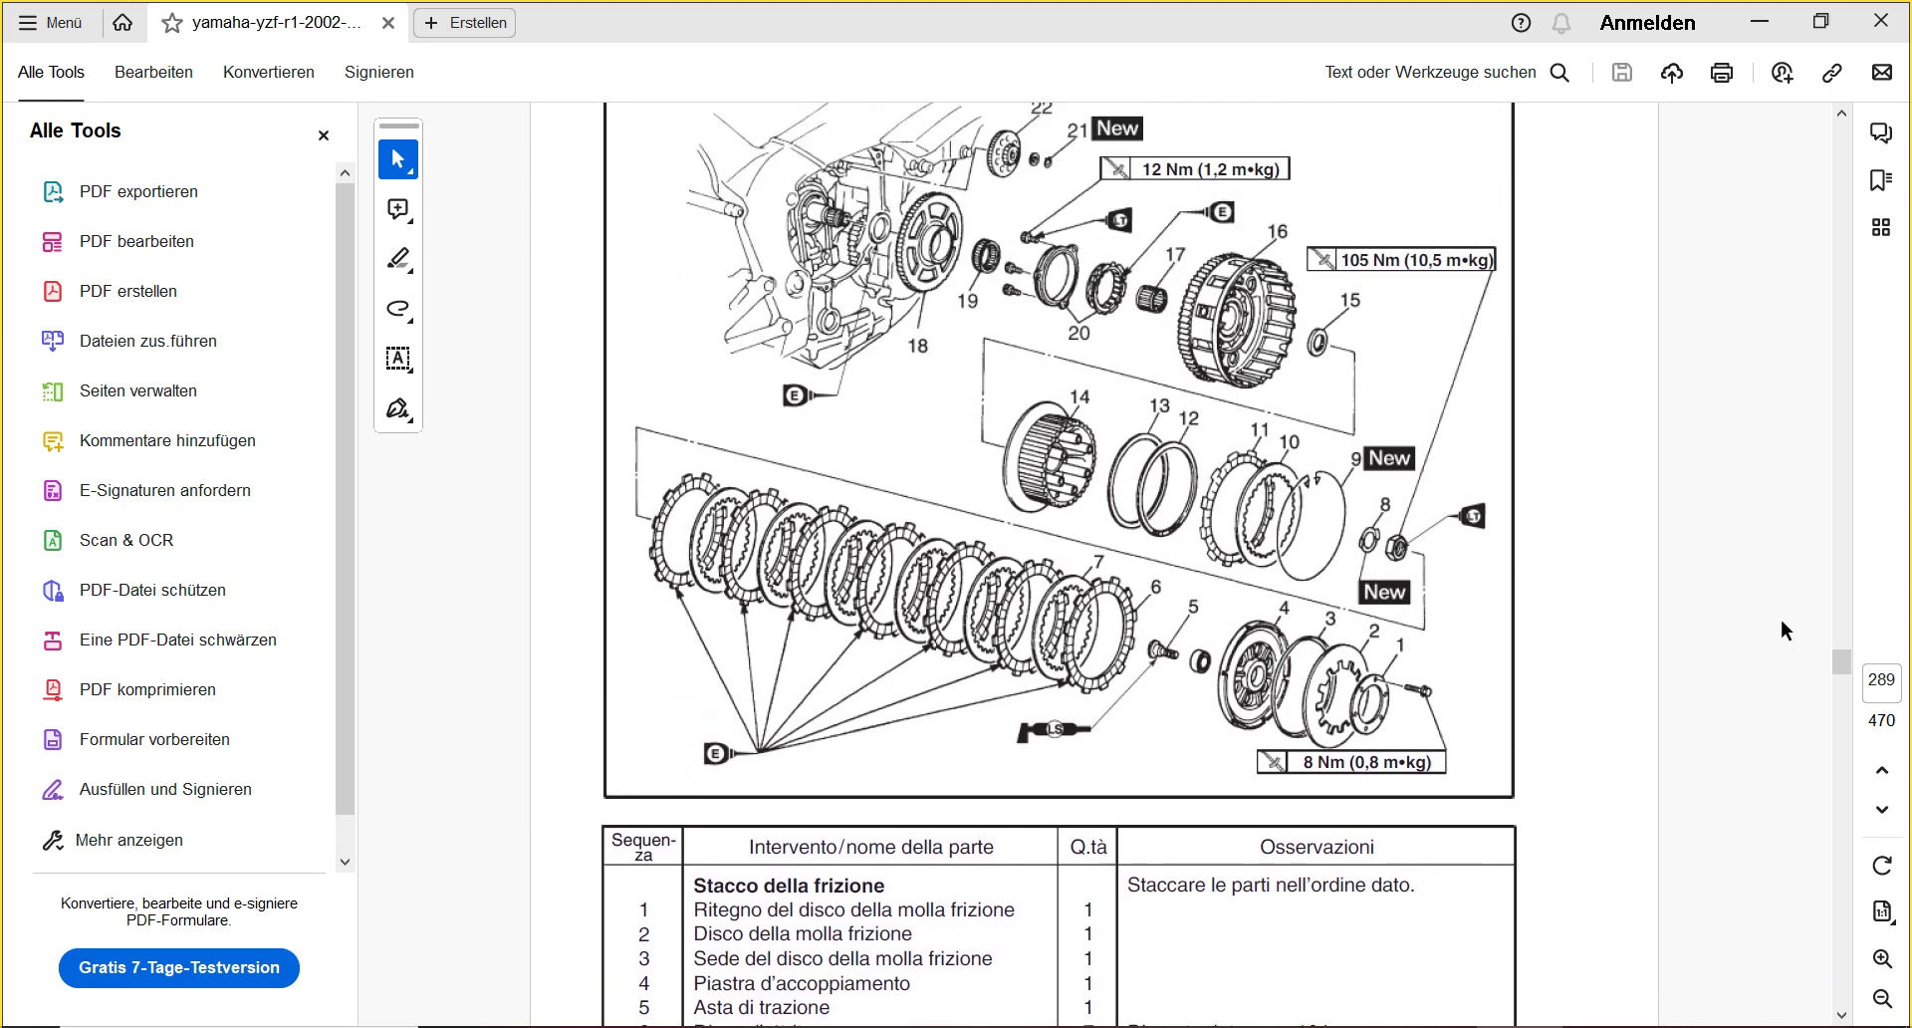
- Read the clutch parts table and clutch plate checks, continuing to the shift shaft section on page 297
scroll(1781, 618, down, 6)
scroll(1780, 618, down, 15)
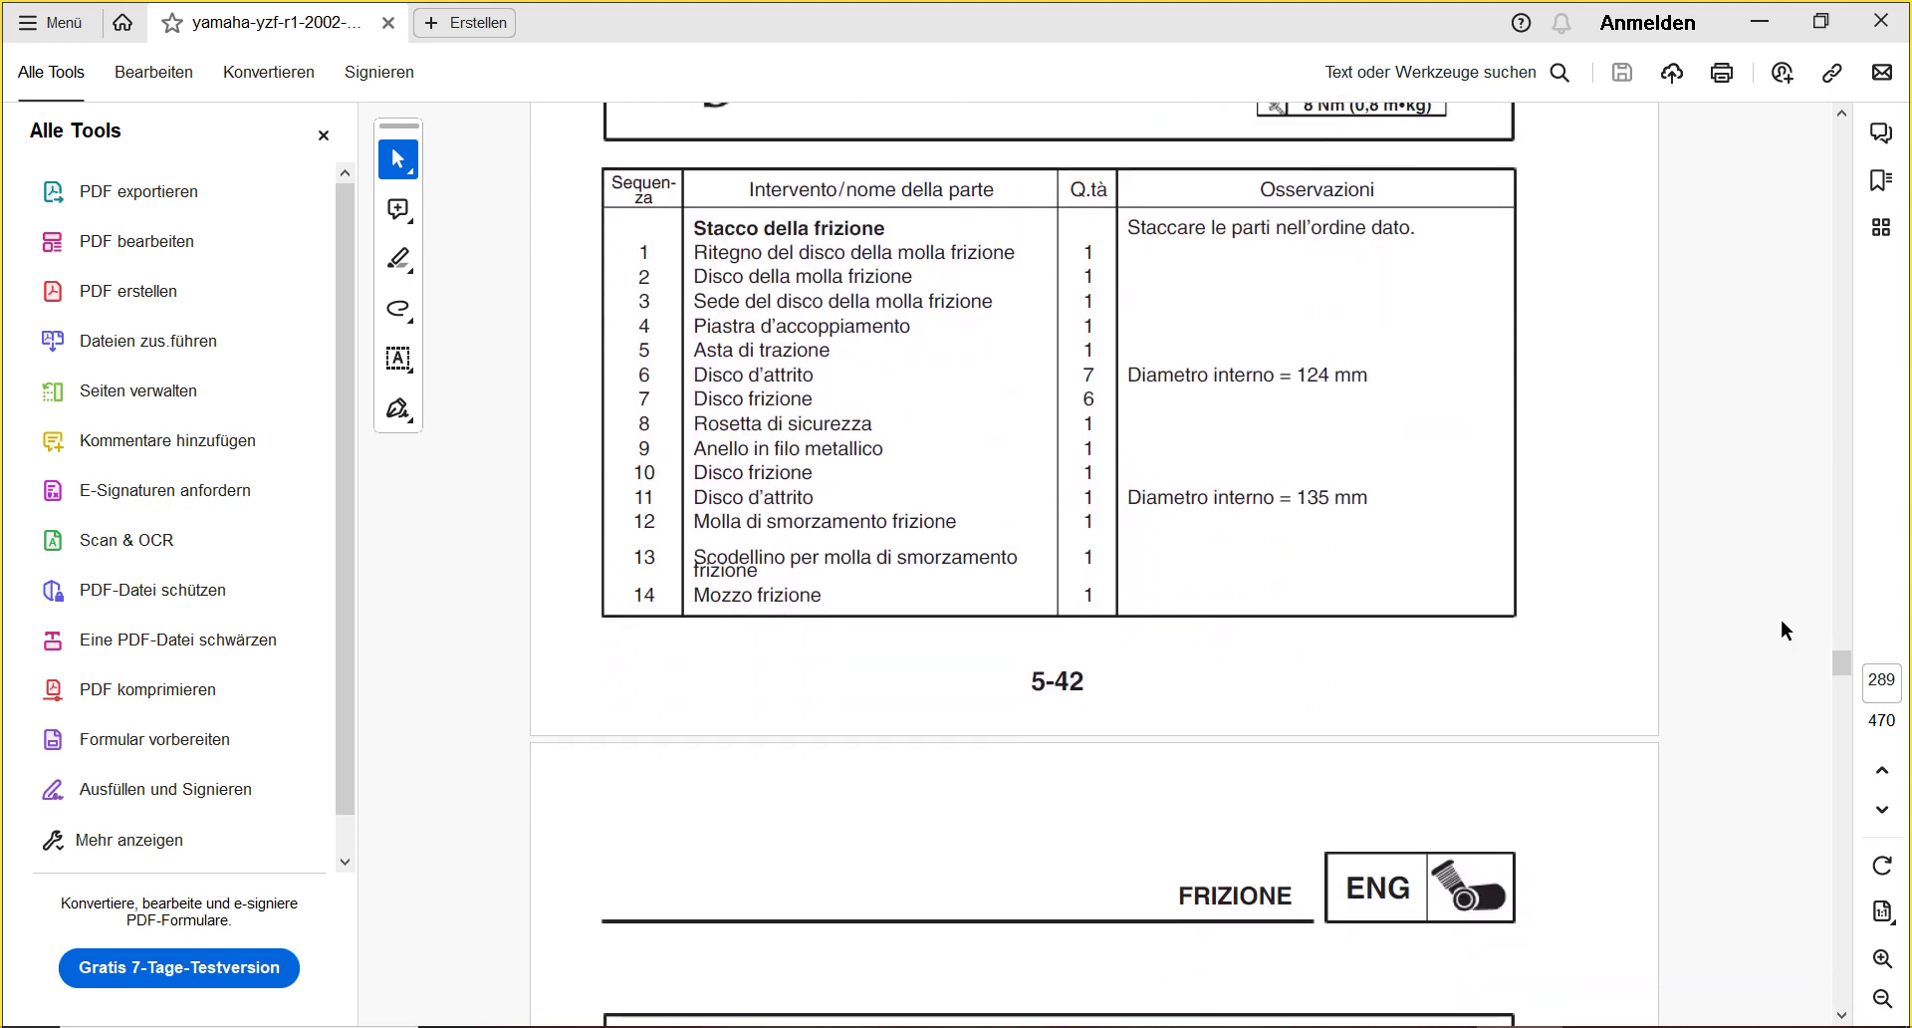
scroll(1782, 621, down, 8)
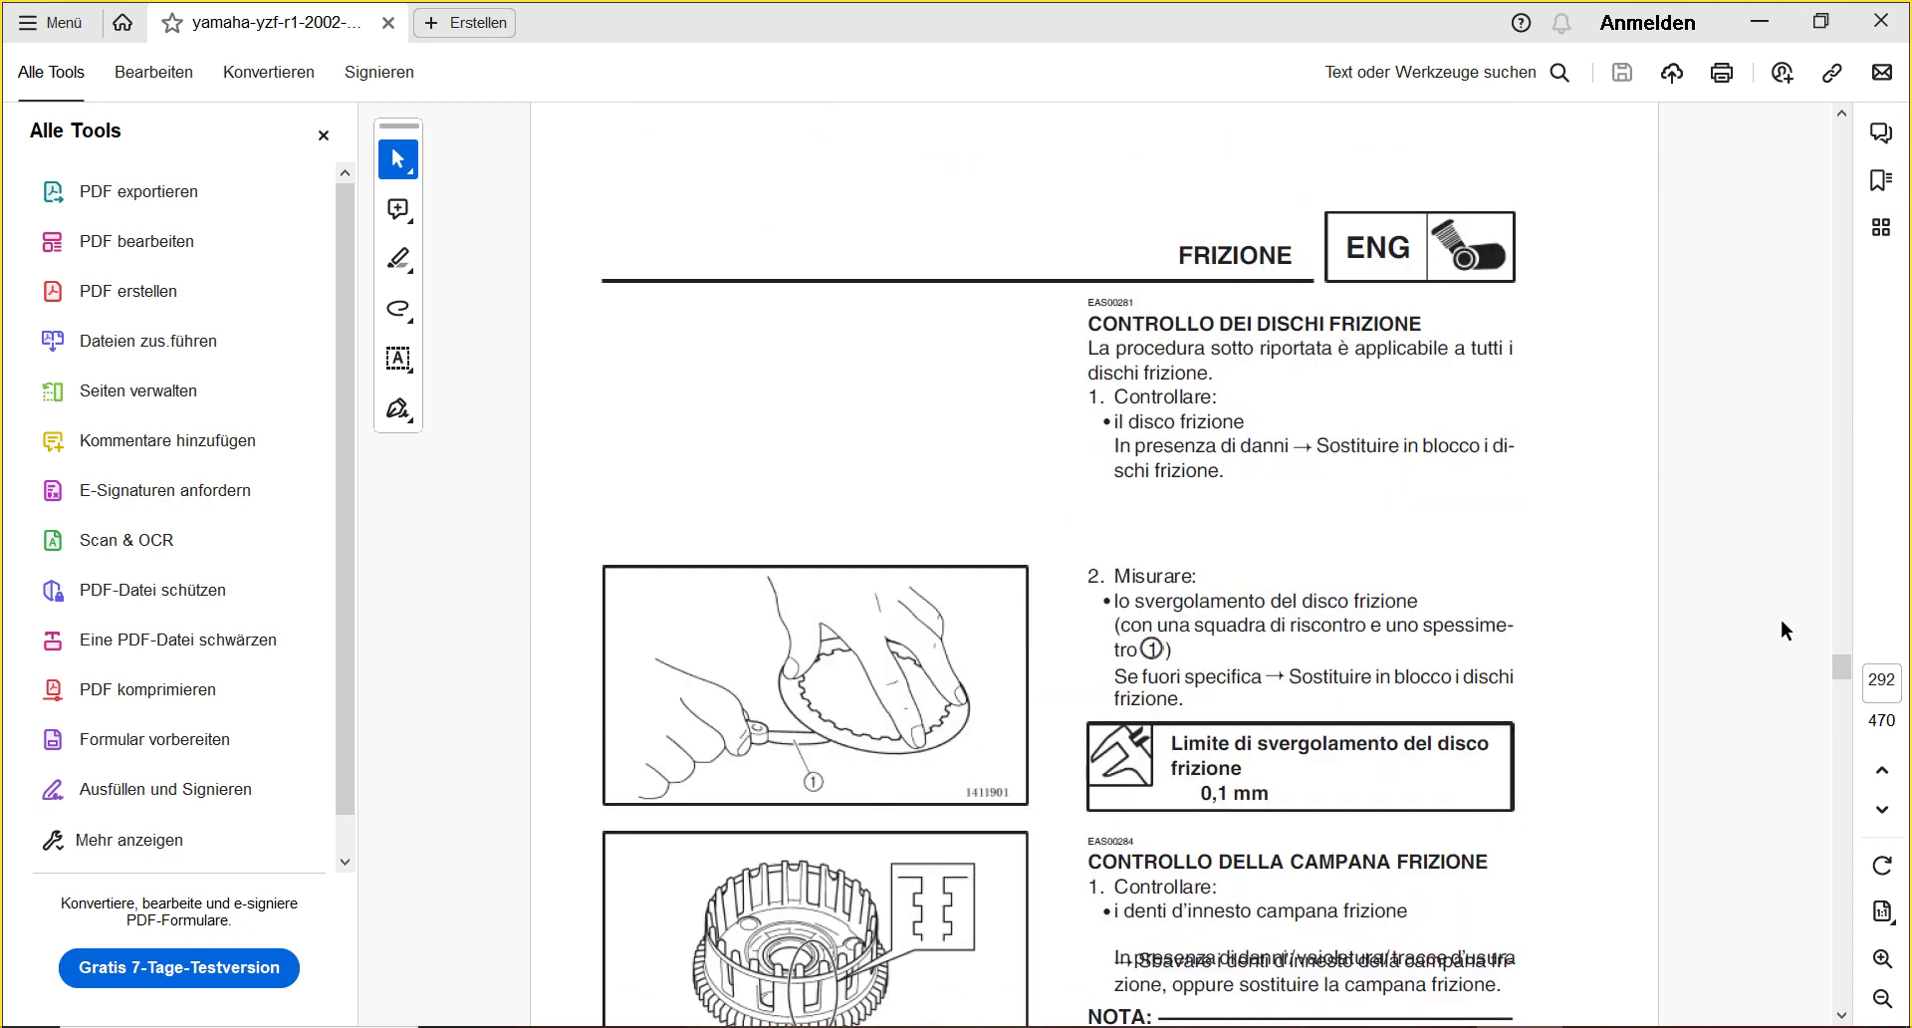
scroll(1782, 627, down, 4)
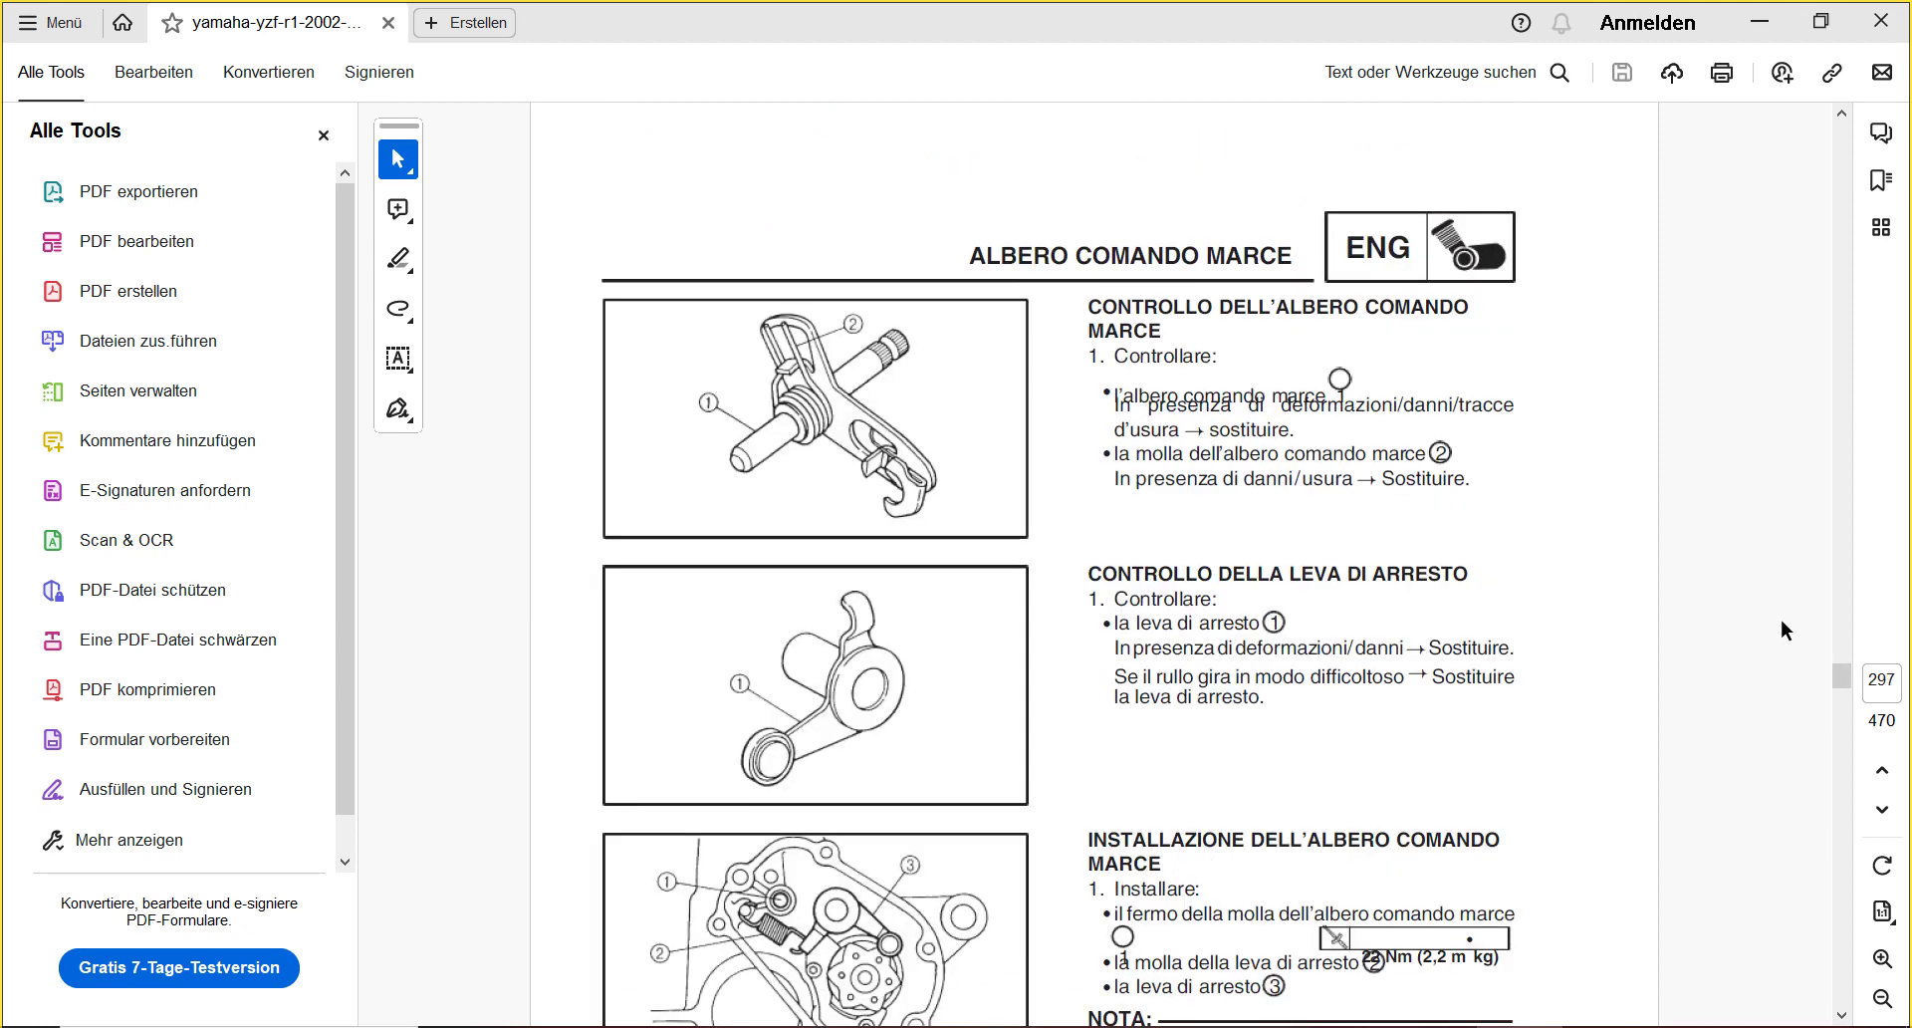
- Jump ahead to the throttle body section and examine its exploded drawings on pages 390 and 391 and the fault code tables on page 388
scroll(1781, 630, down, 3)
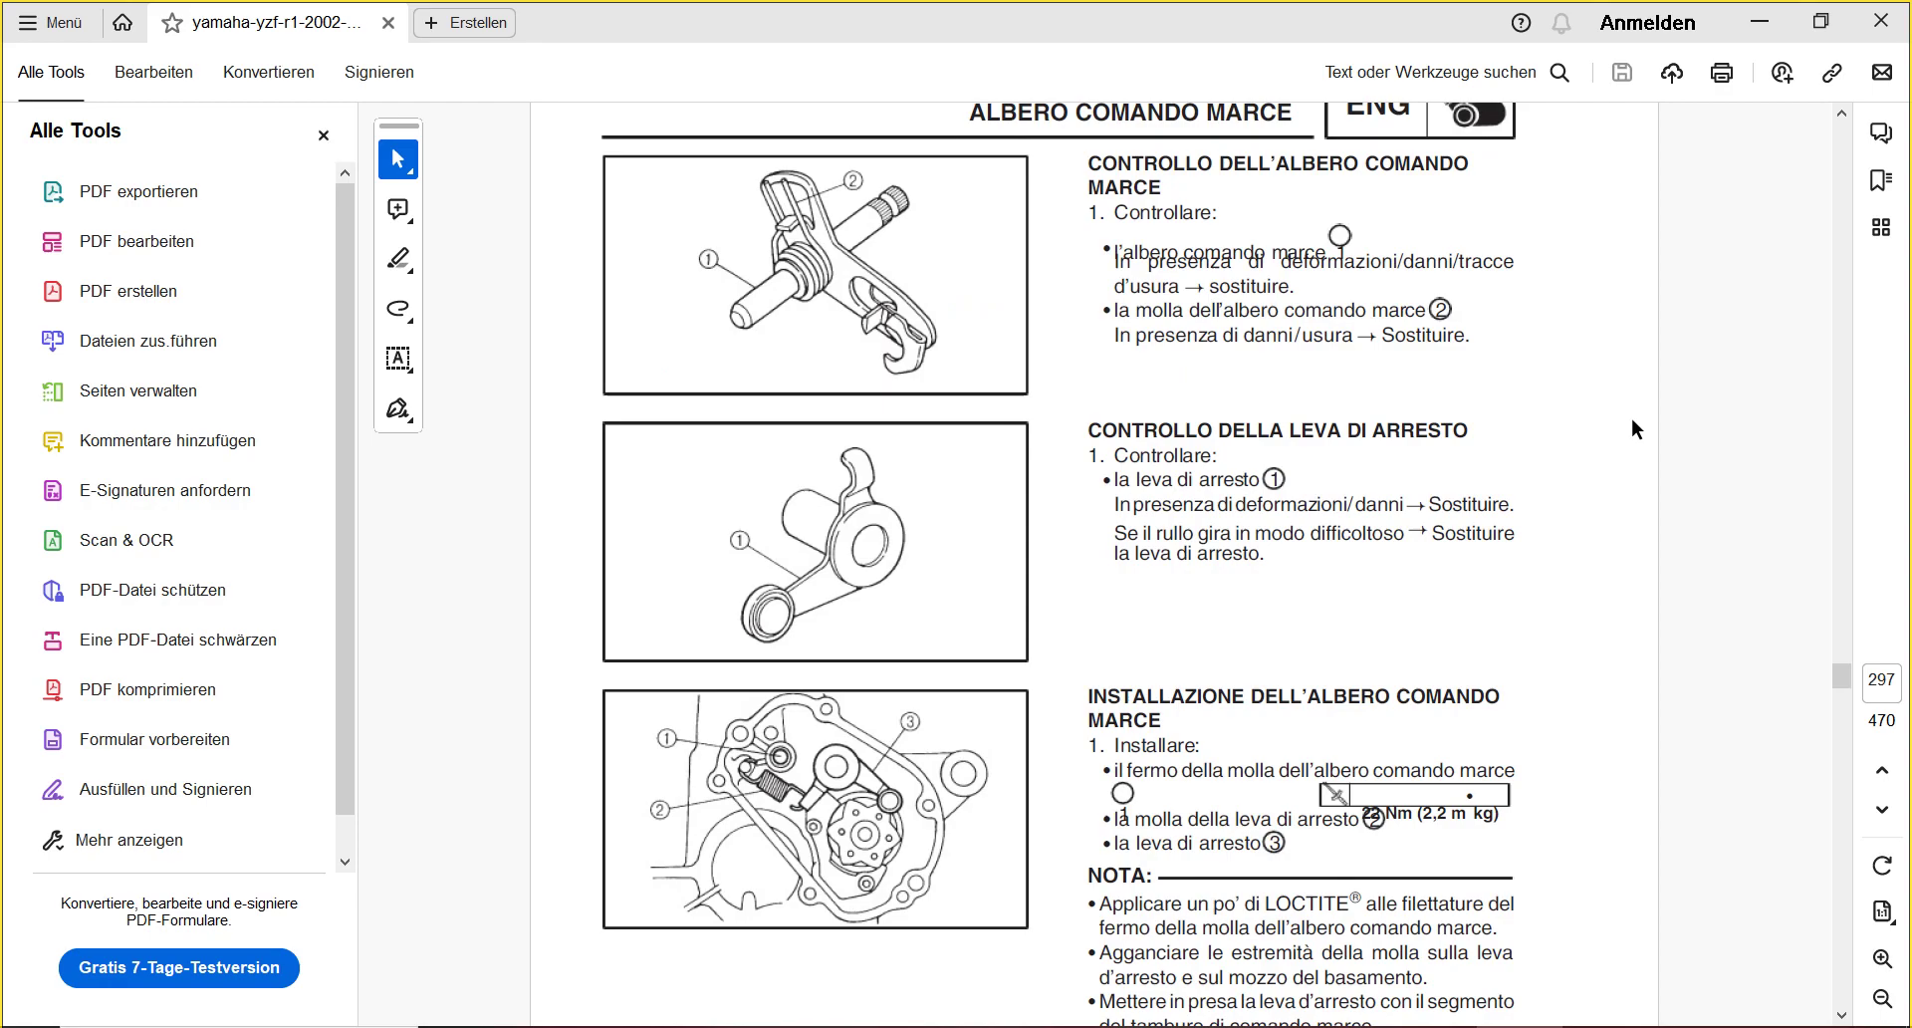
drag(1850, 687, 1841, 821)
scroll(1585, 616, up, 3)
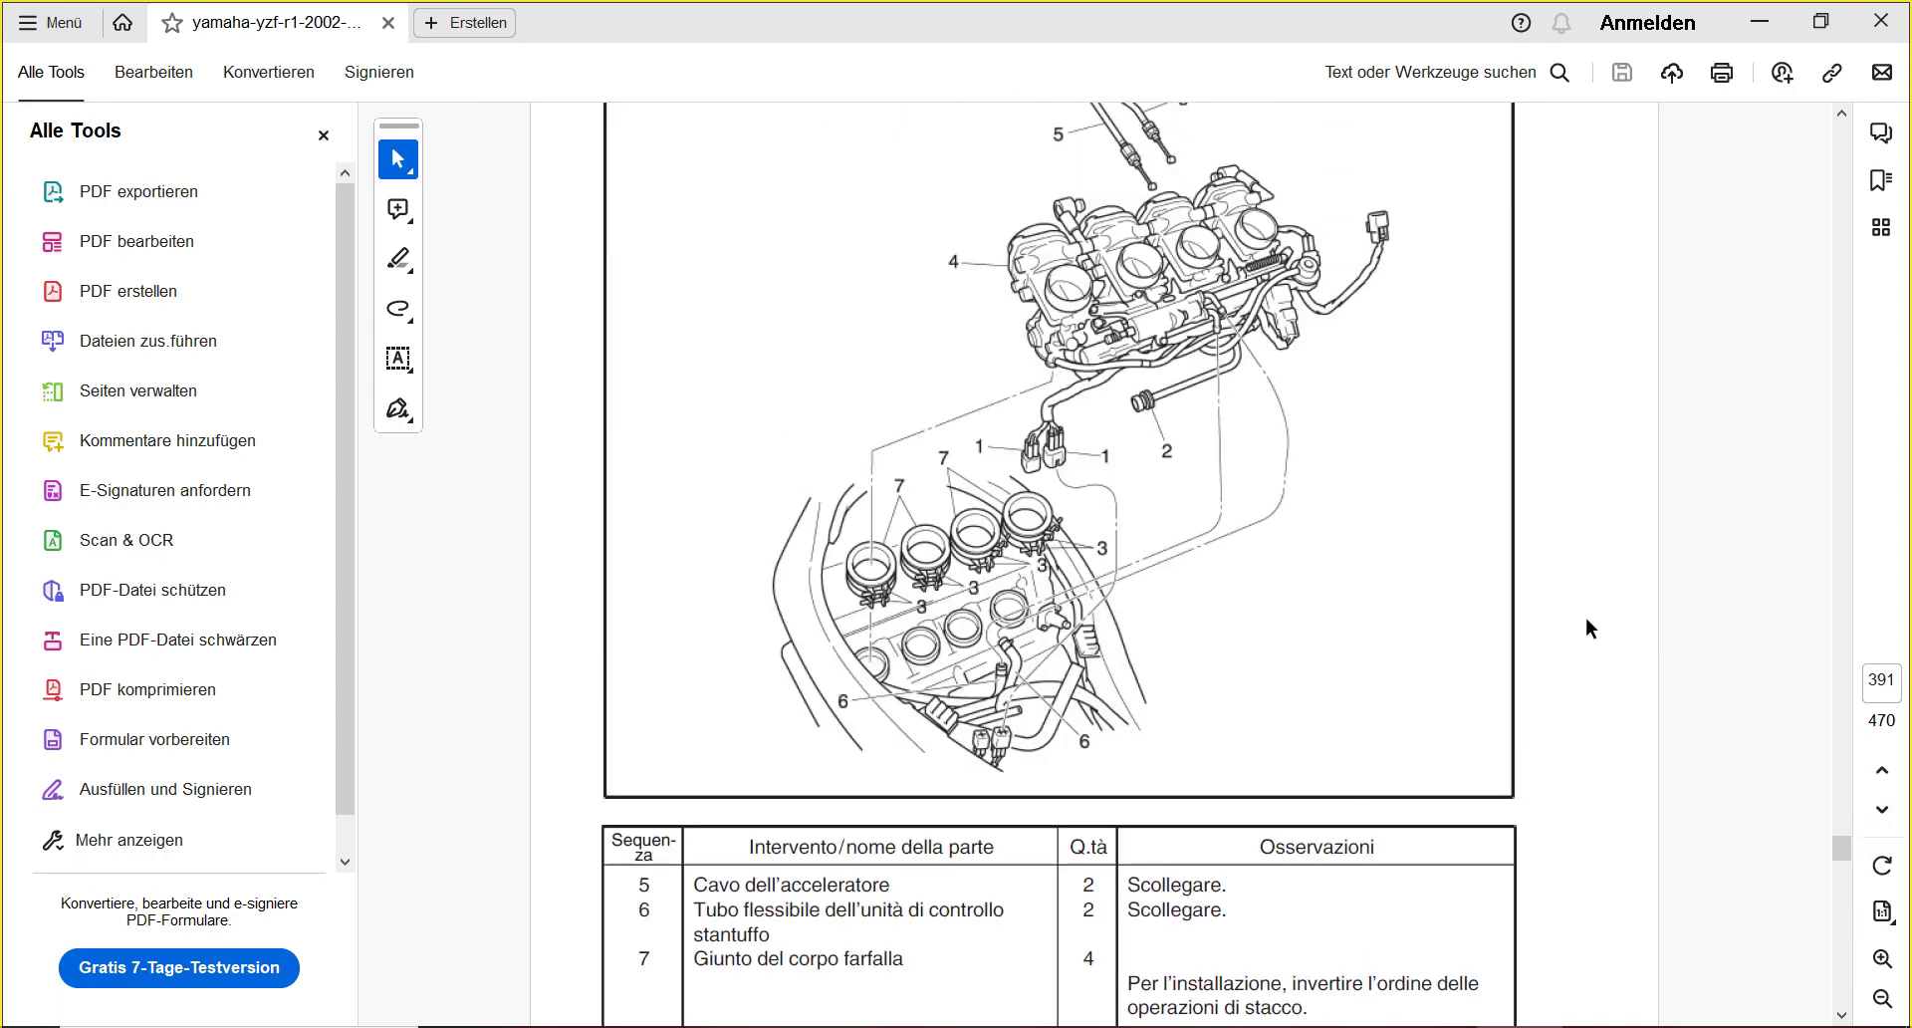
scroll(1585, 615, up, 4)
scroll(1591, 627, up, 2)
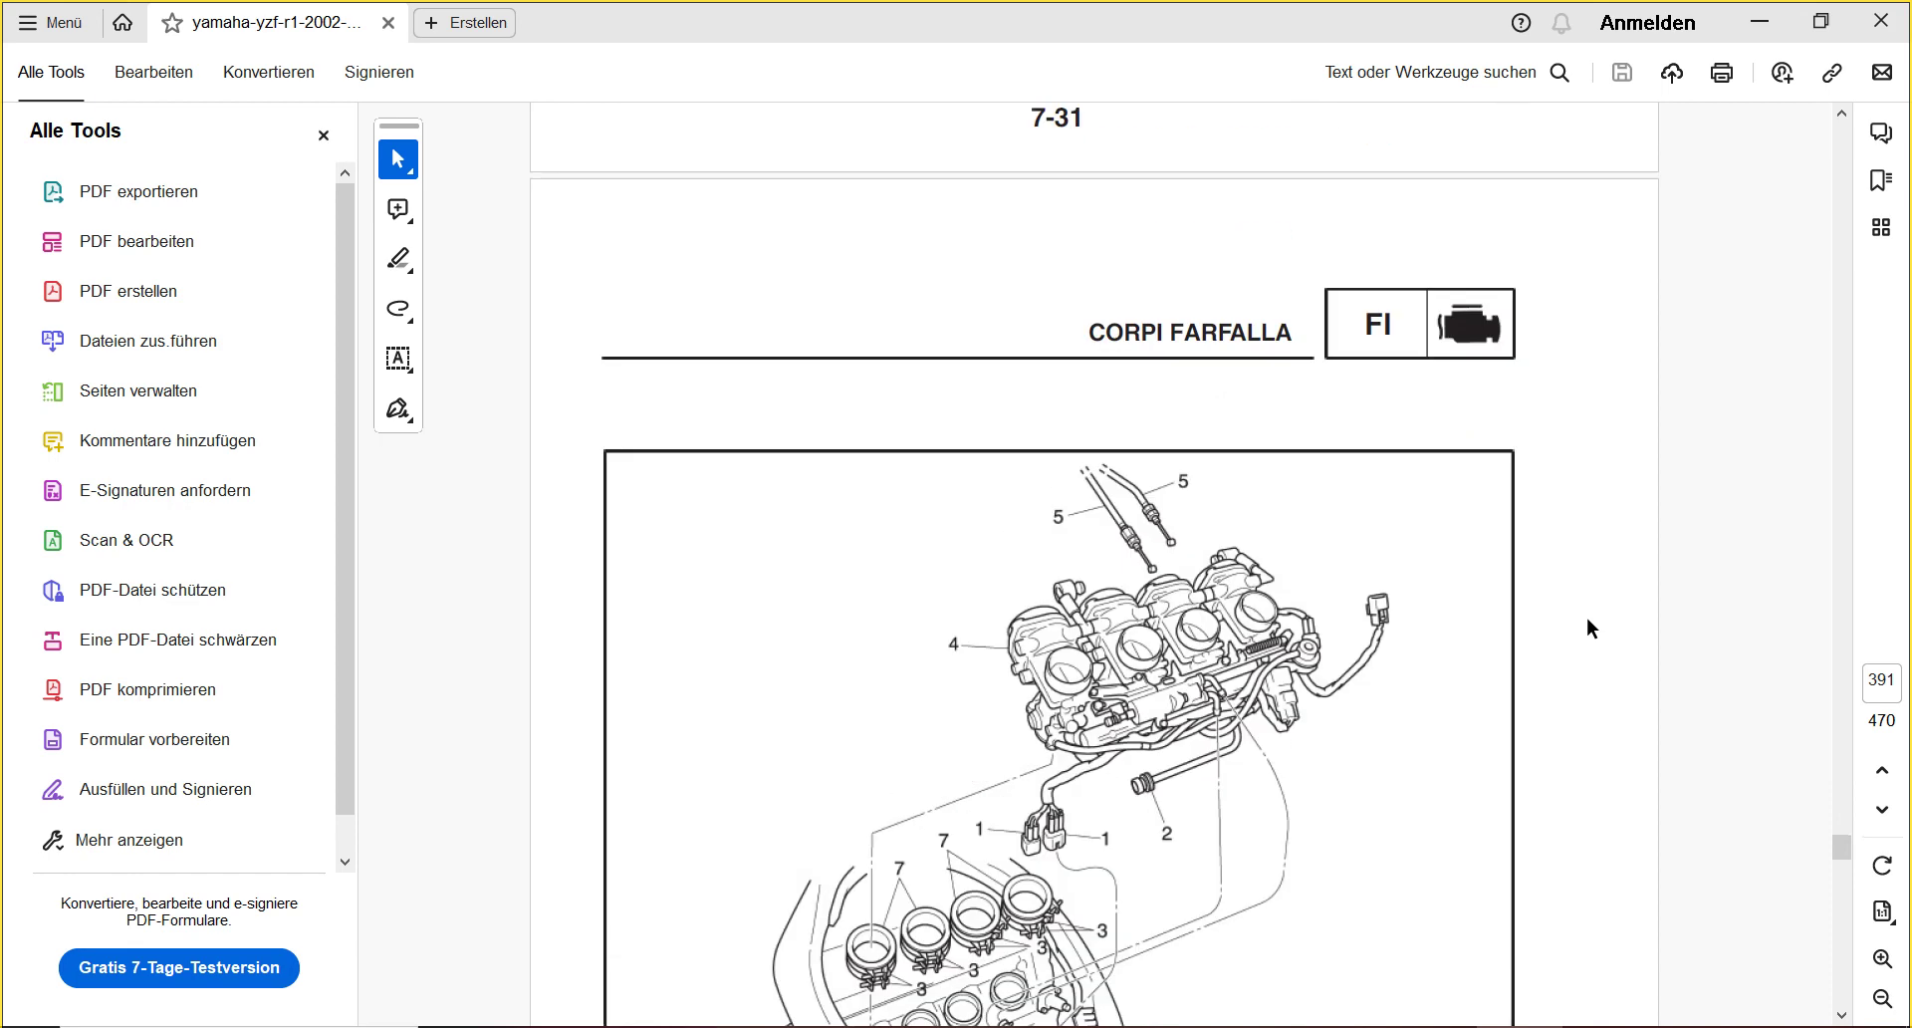
scroll(1591, 627, up, 2)
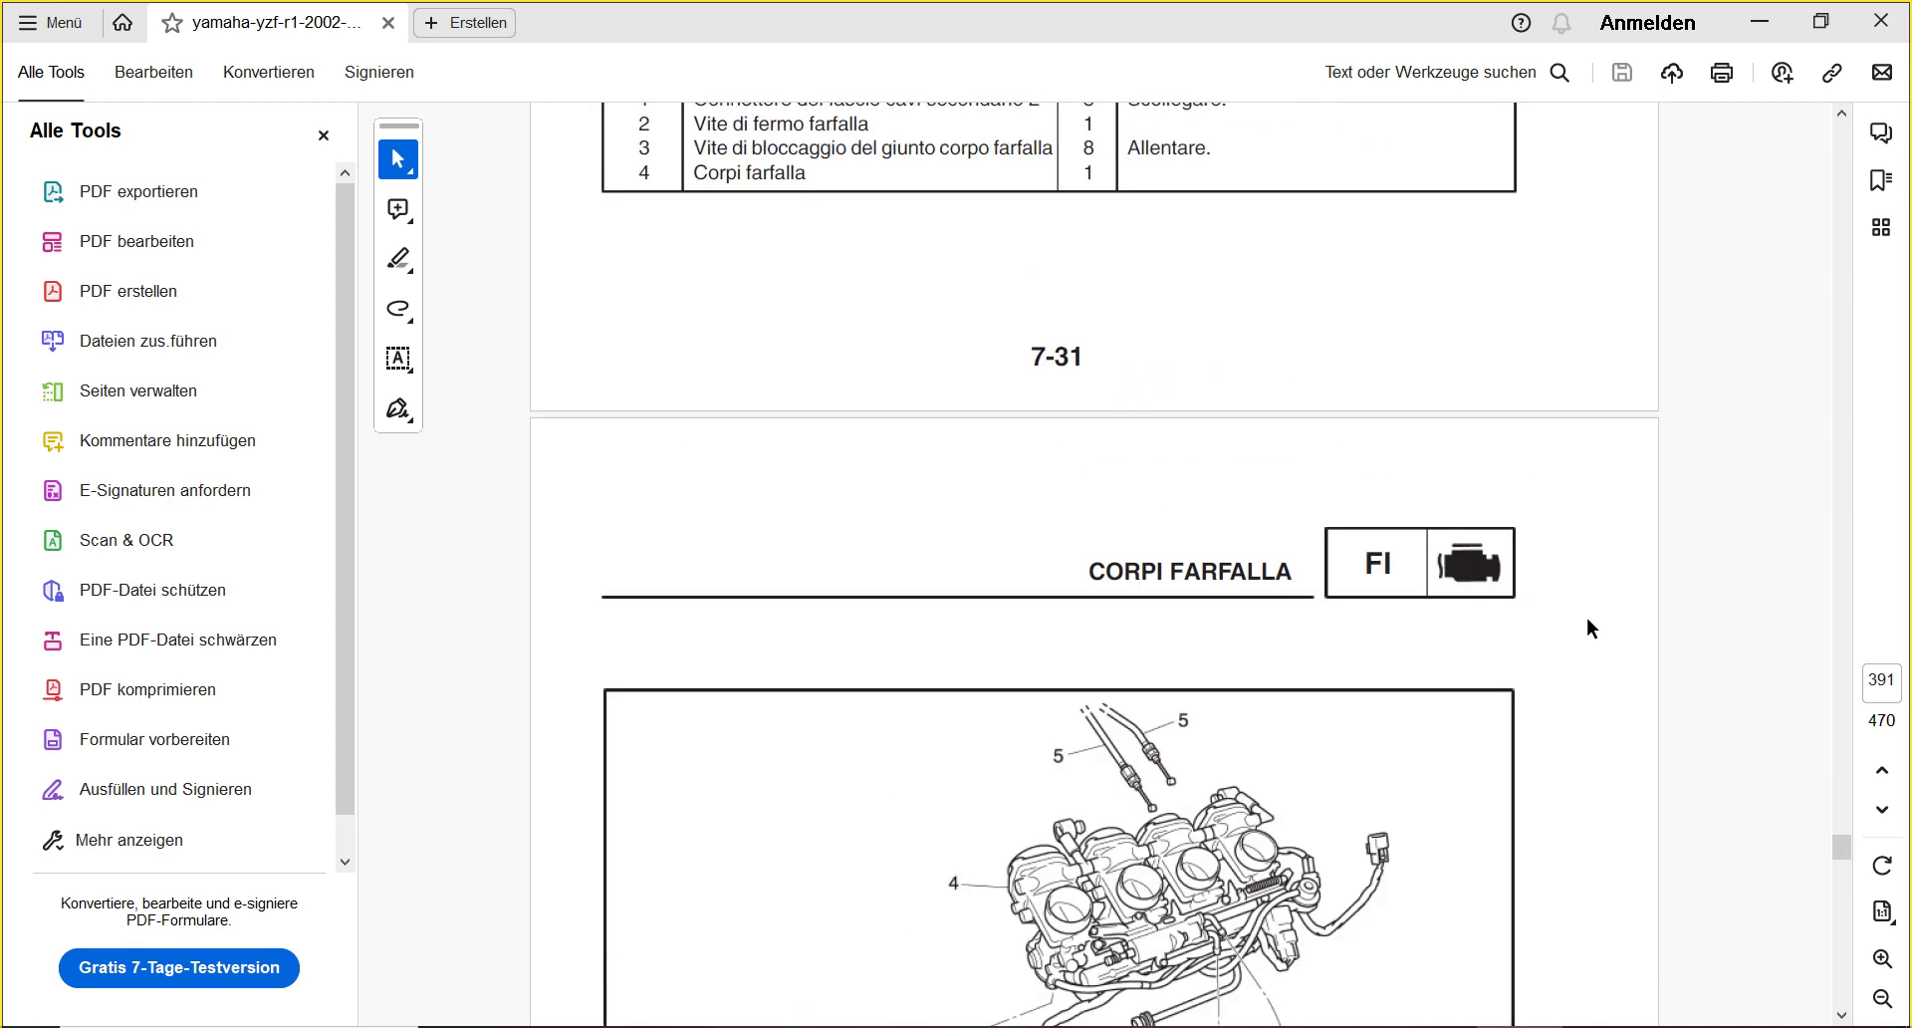
scroll(1591, 627, down, 3)
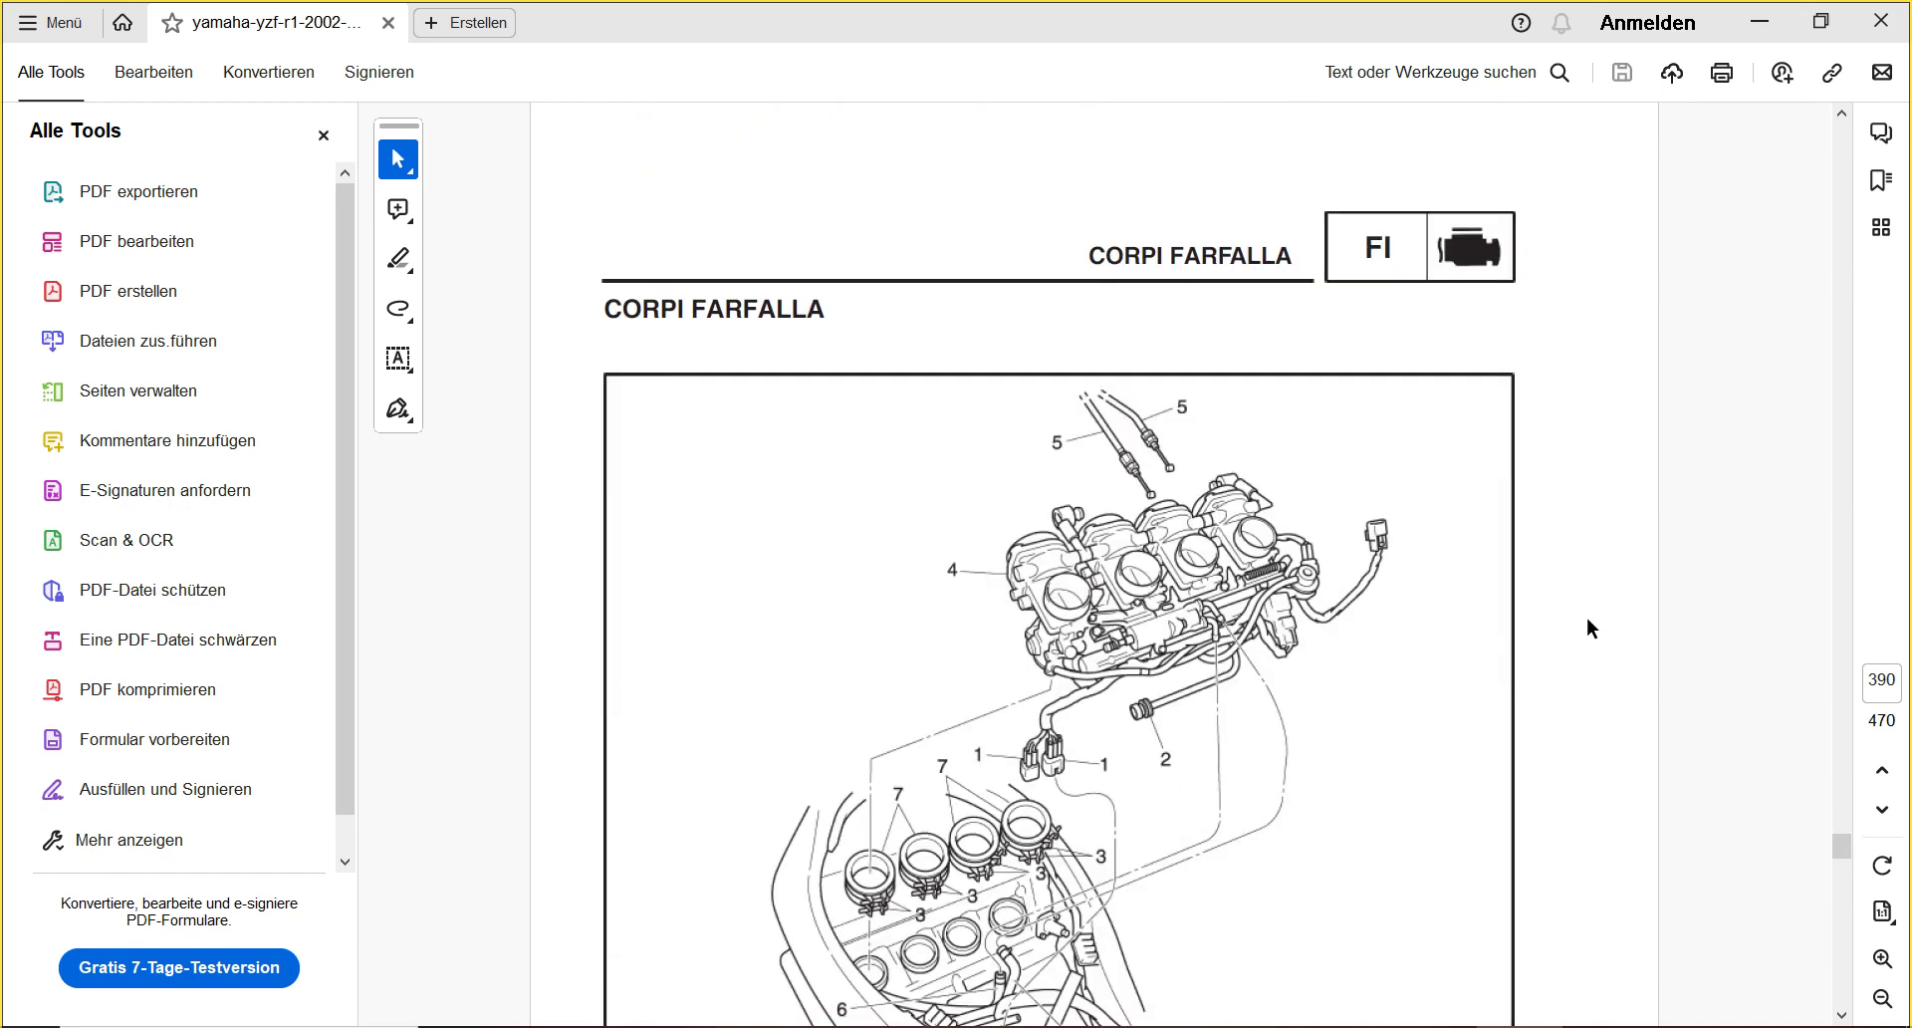
key(Left)
key(Left)
key(Left)
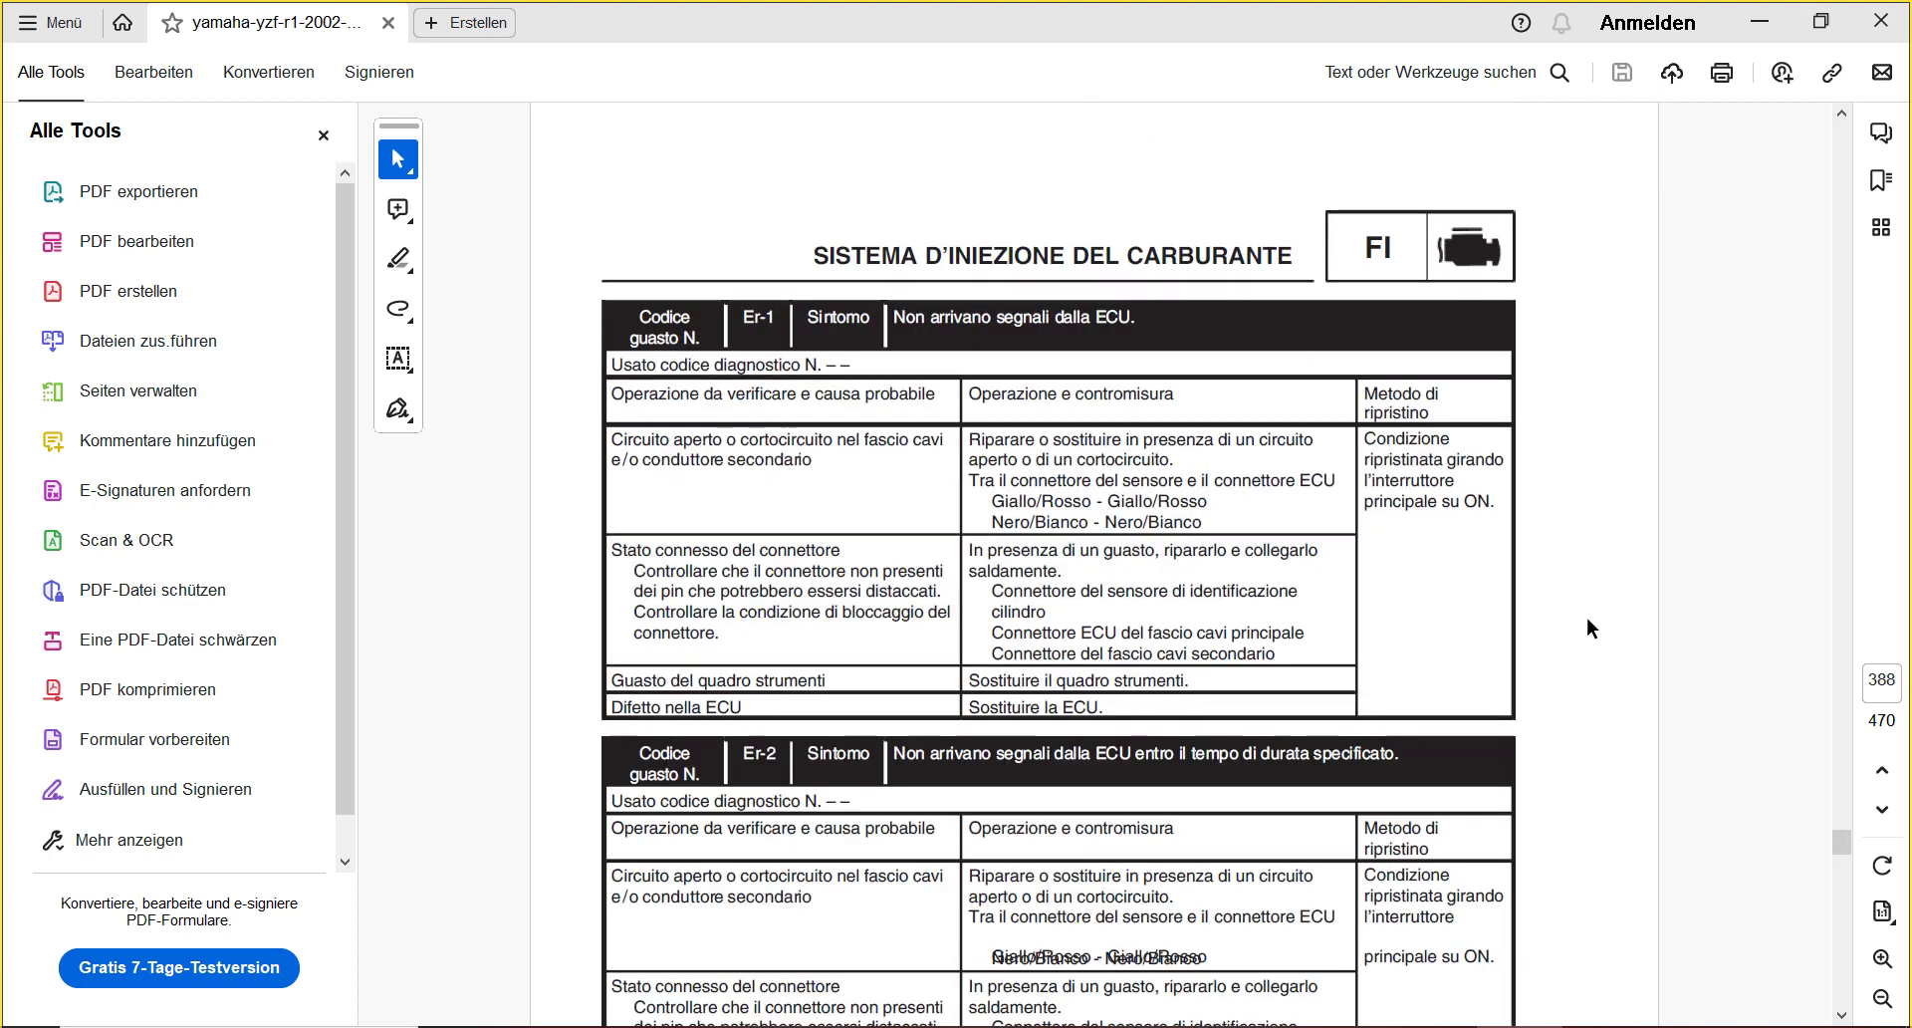
- Compare the throttle body parts diagram on page 393 with the injector checks on page 394, continuing to the throttle position sensor on page 396
key(Right)
key(Right)
key(Right)
key(Right)
key(Right)
key(Right)
key(Right)
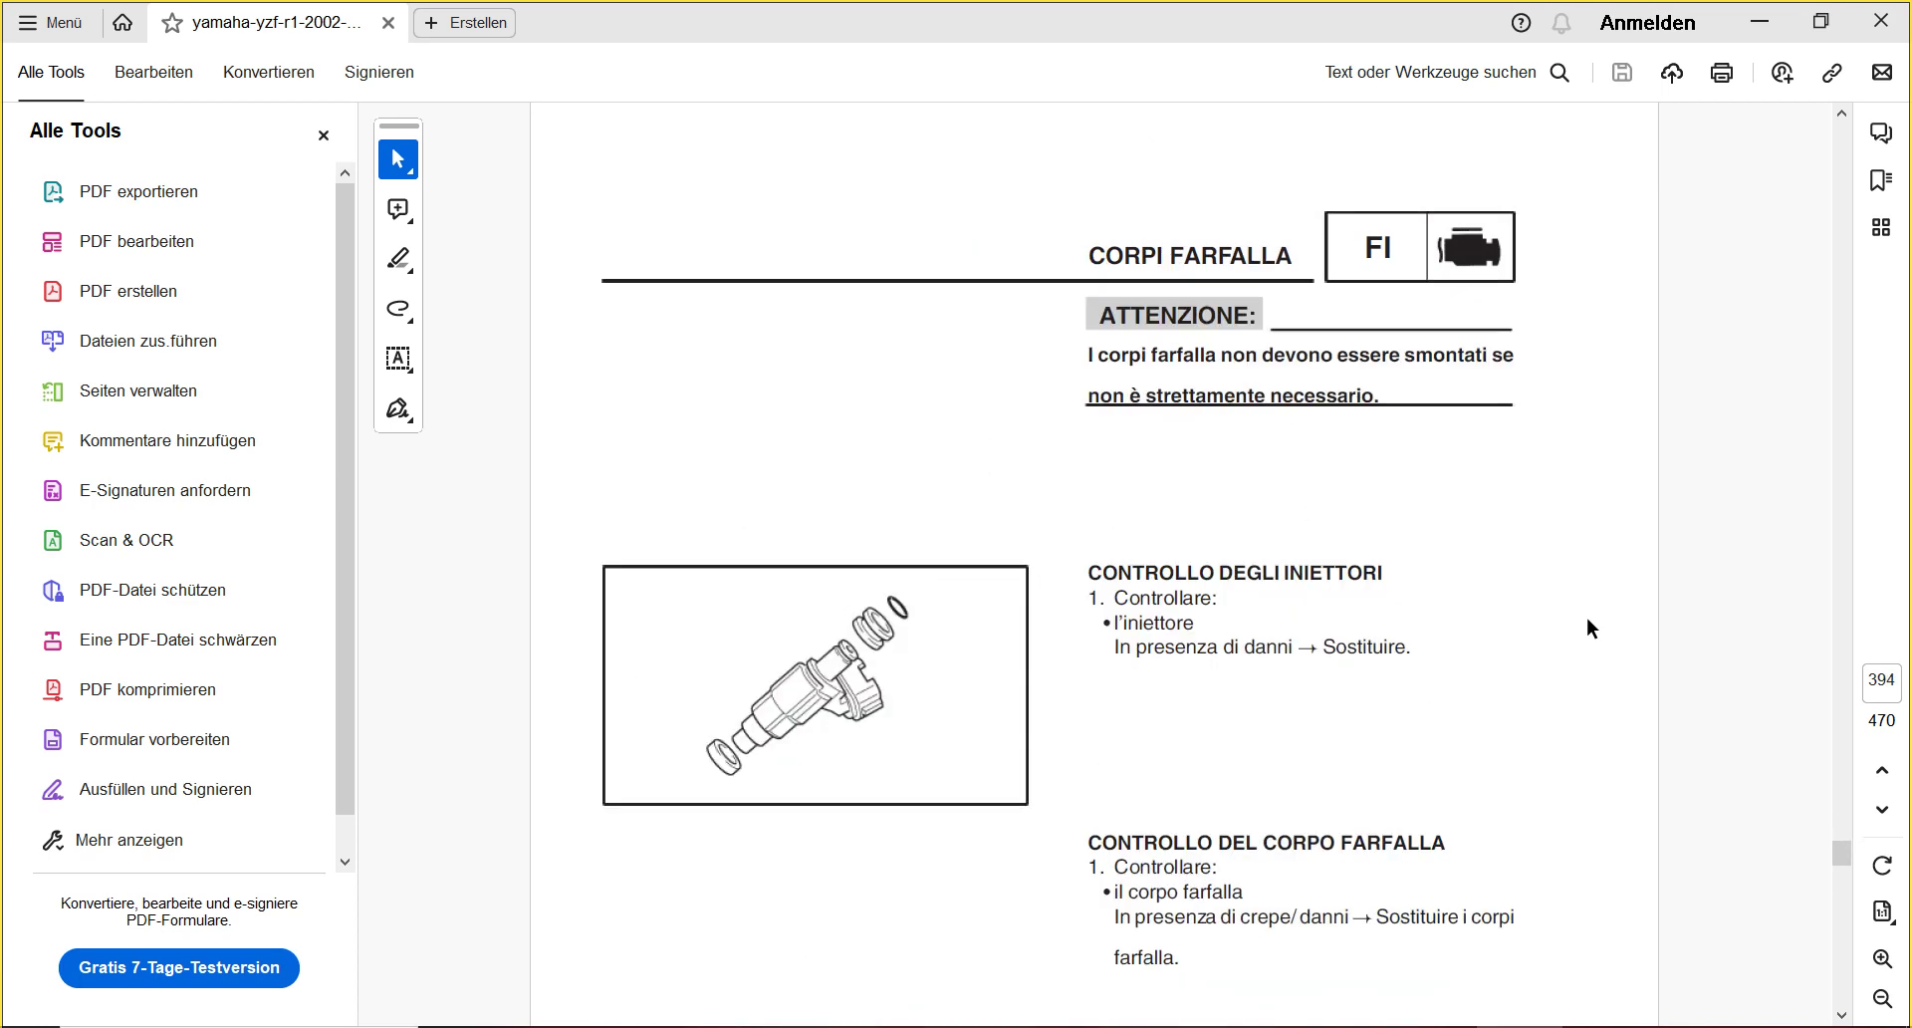
key(Left)
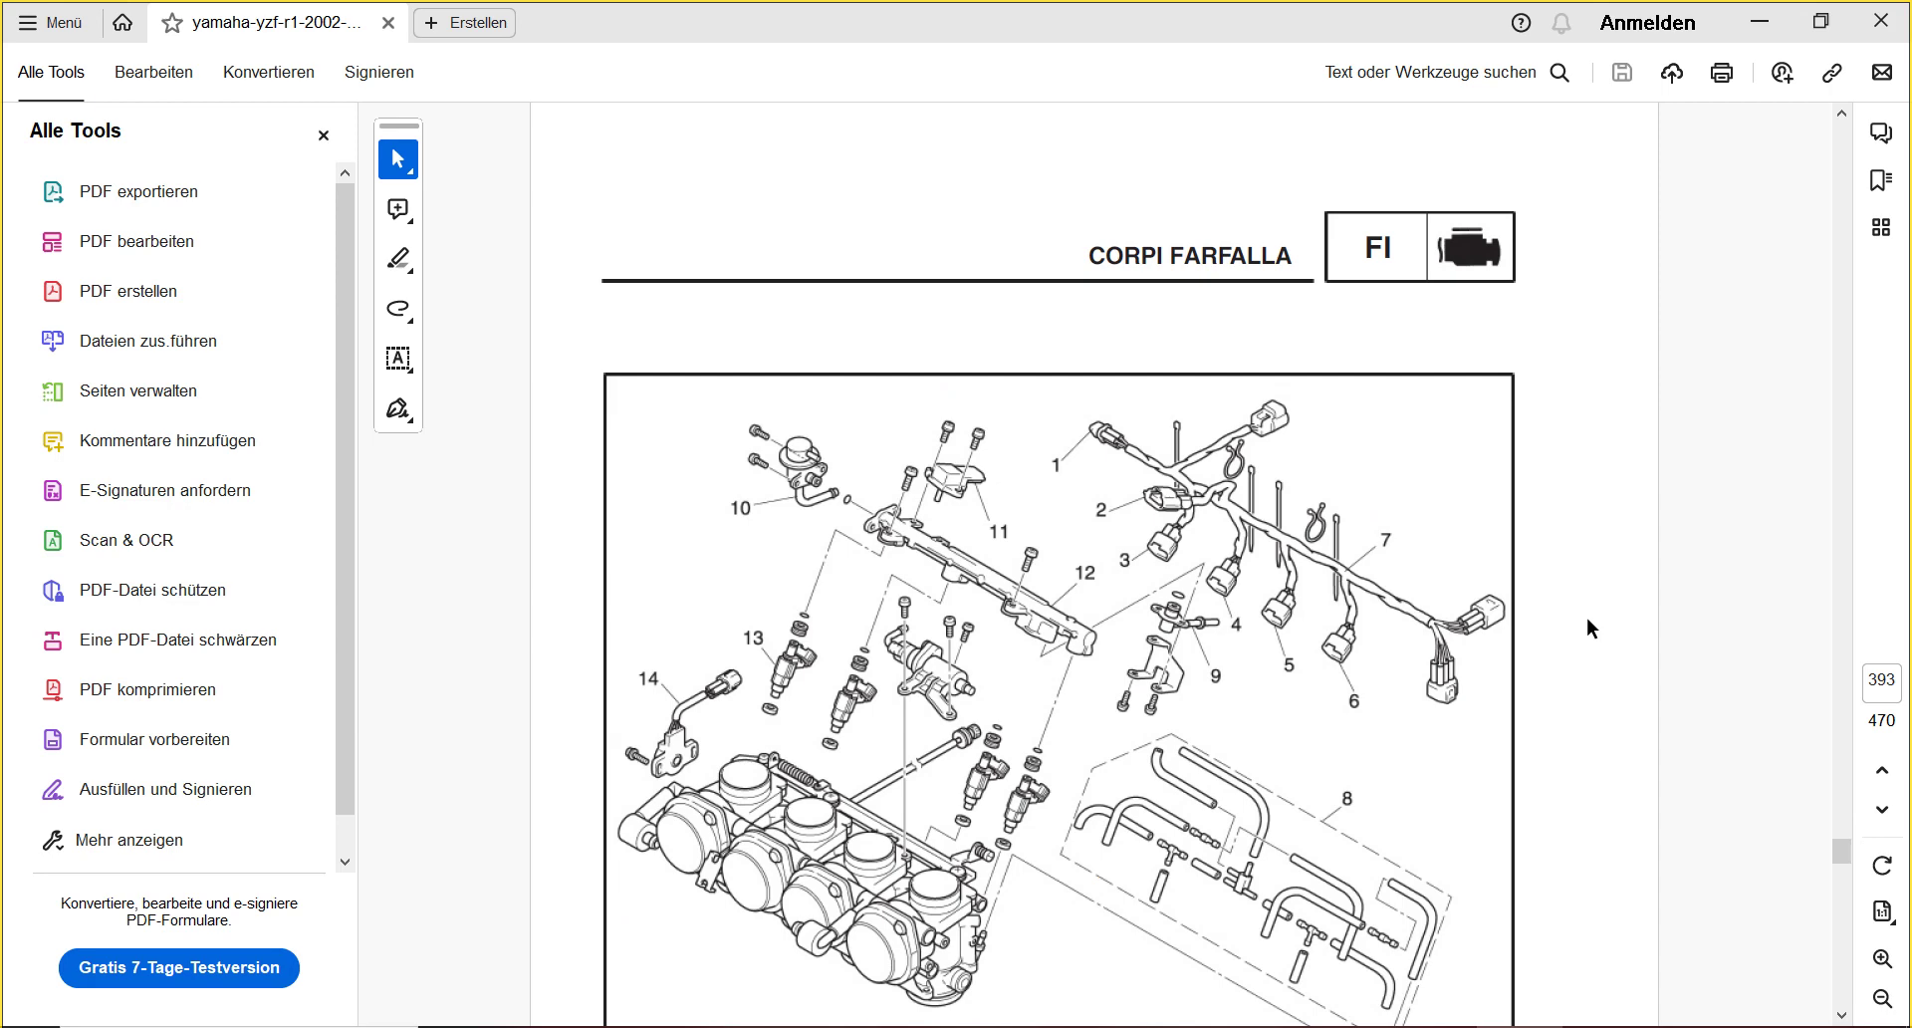
key(Right)
key(Right)
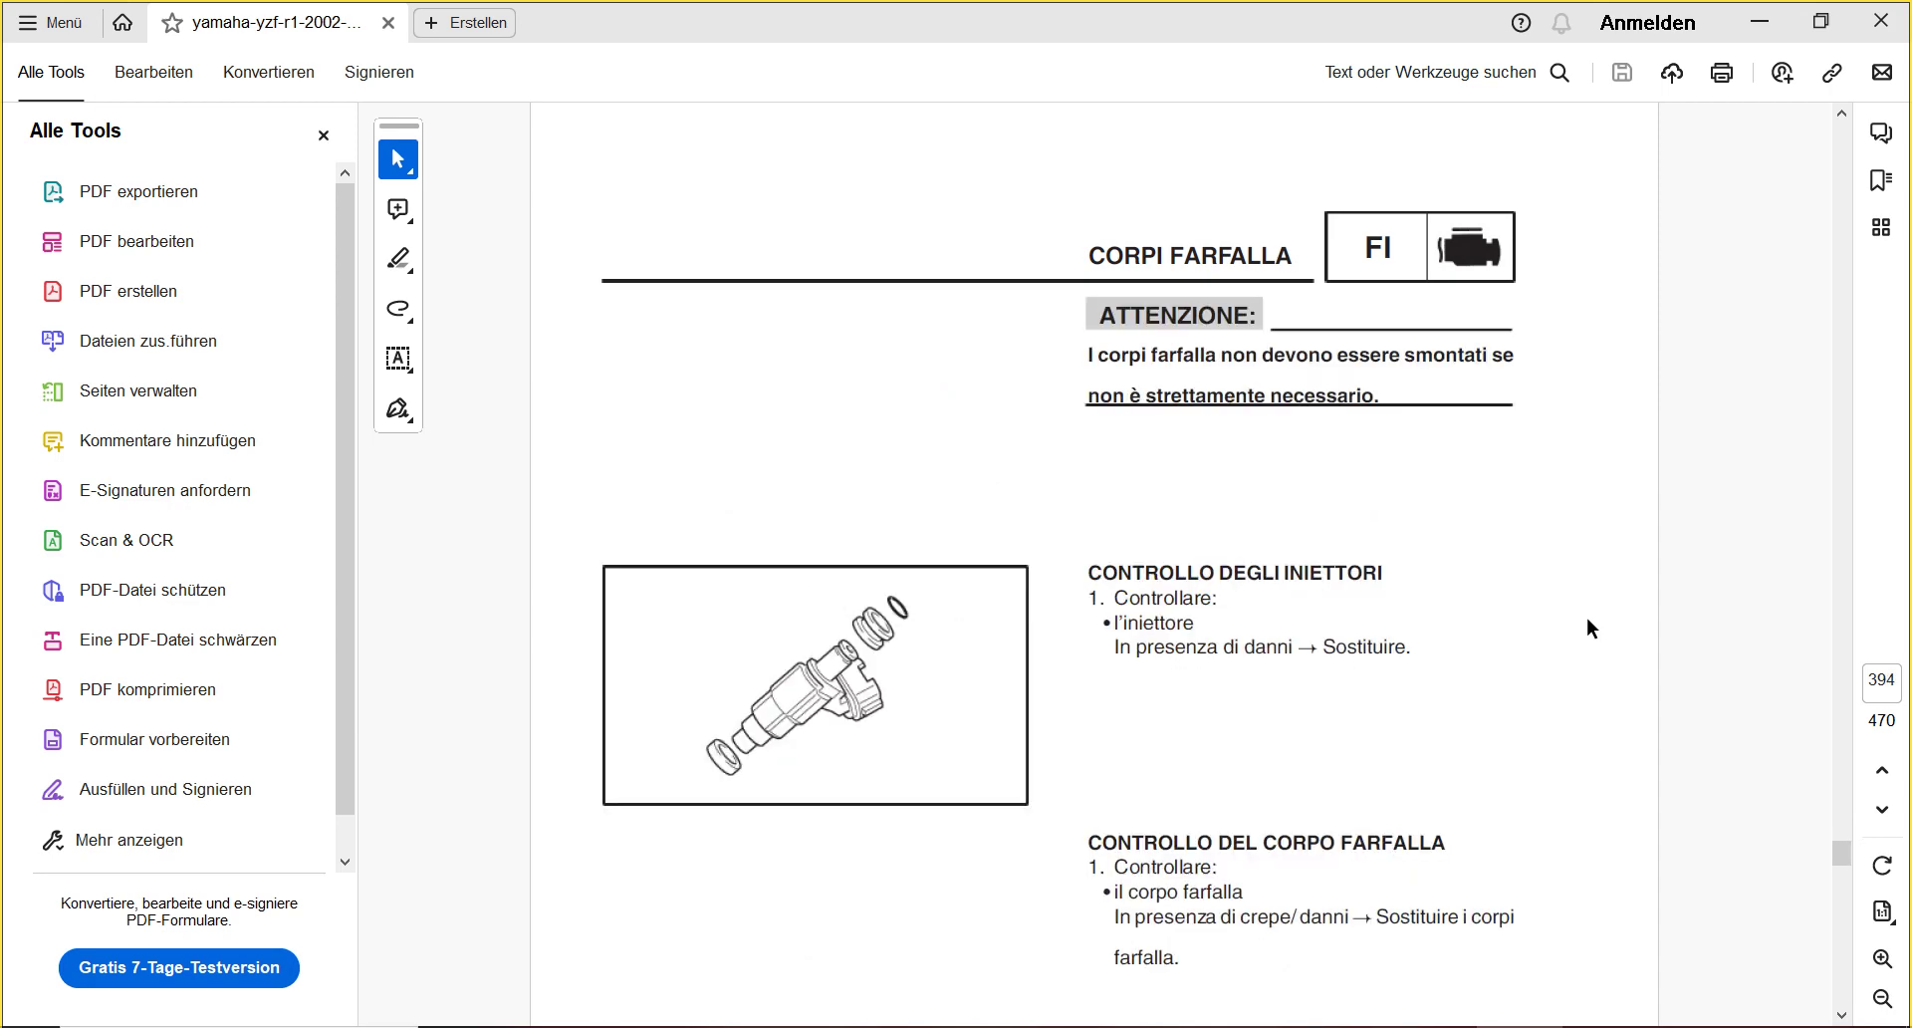
key(Left)
key(Right)
key(Right)
key(Right)
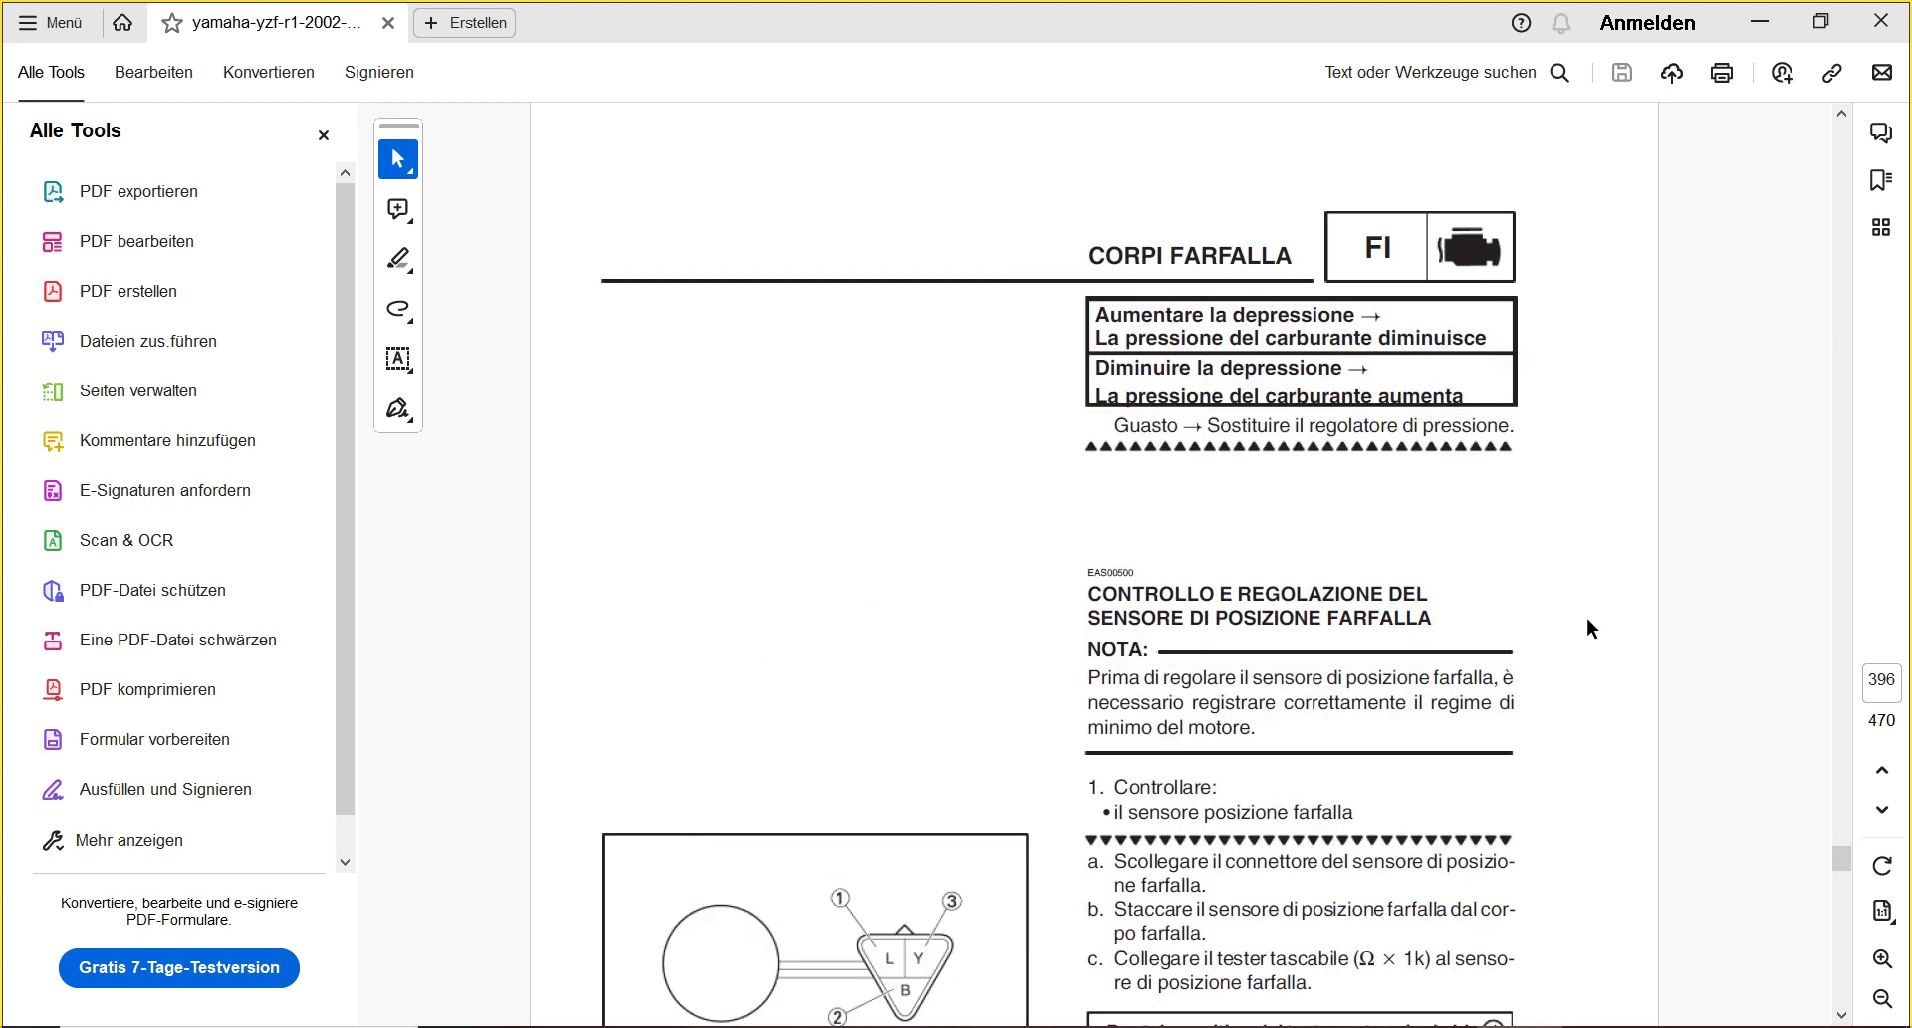
- Look over the air induction system checks on pages 400 and 401, including the reed valve and the AI system solenoid
key(Right)
key(Right)
key(Right)
key(Right)
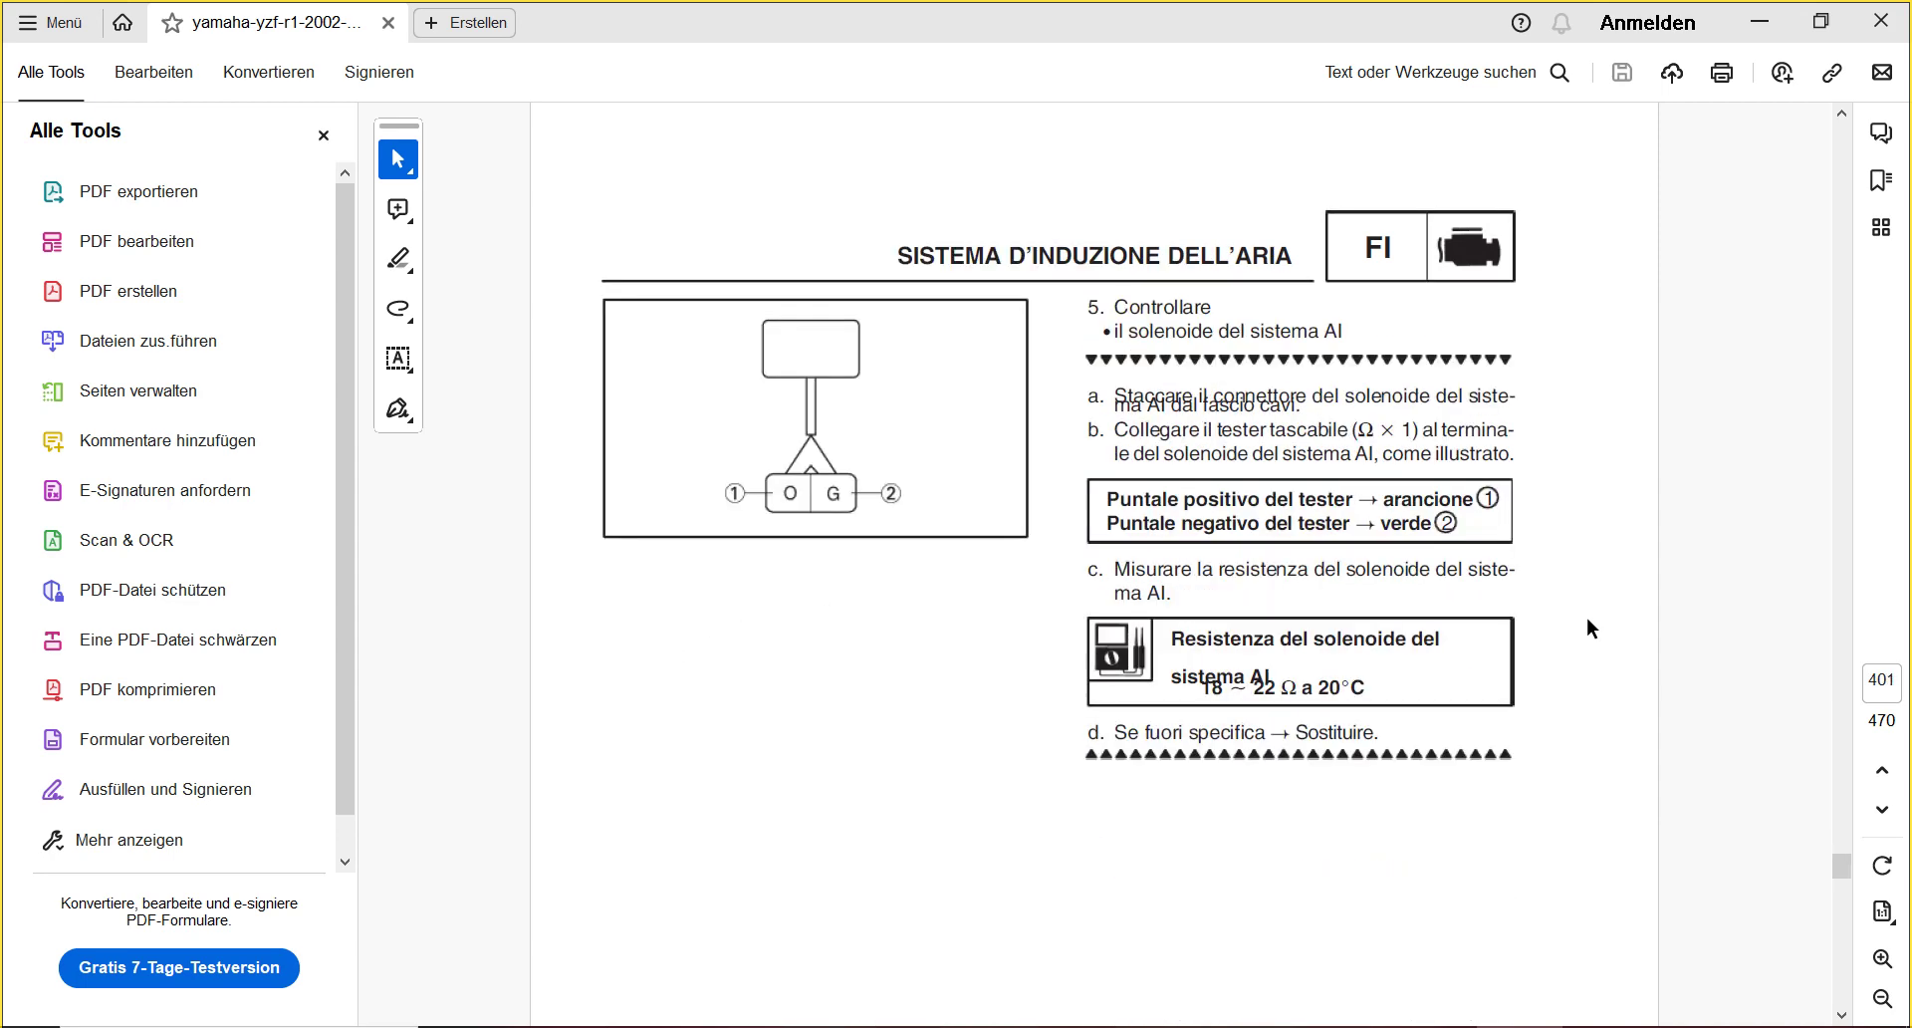
key(Left)
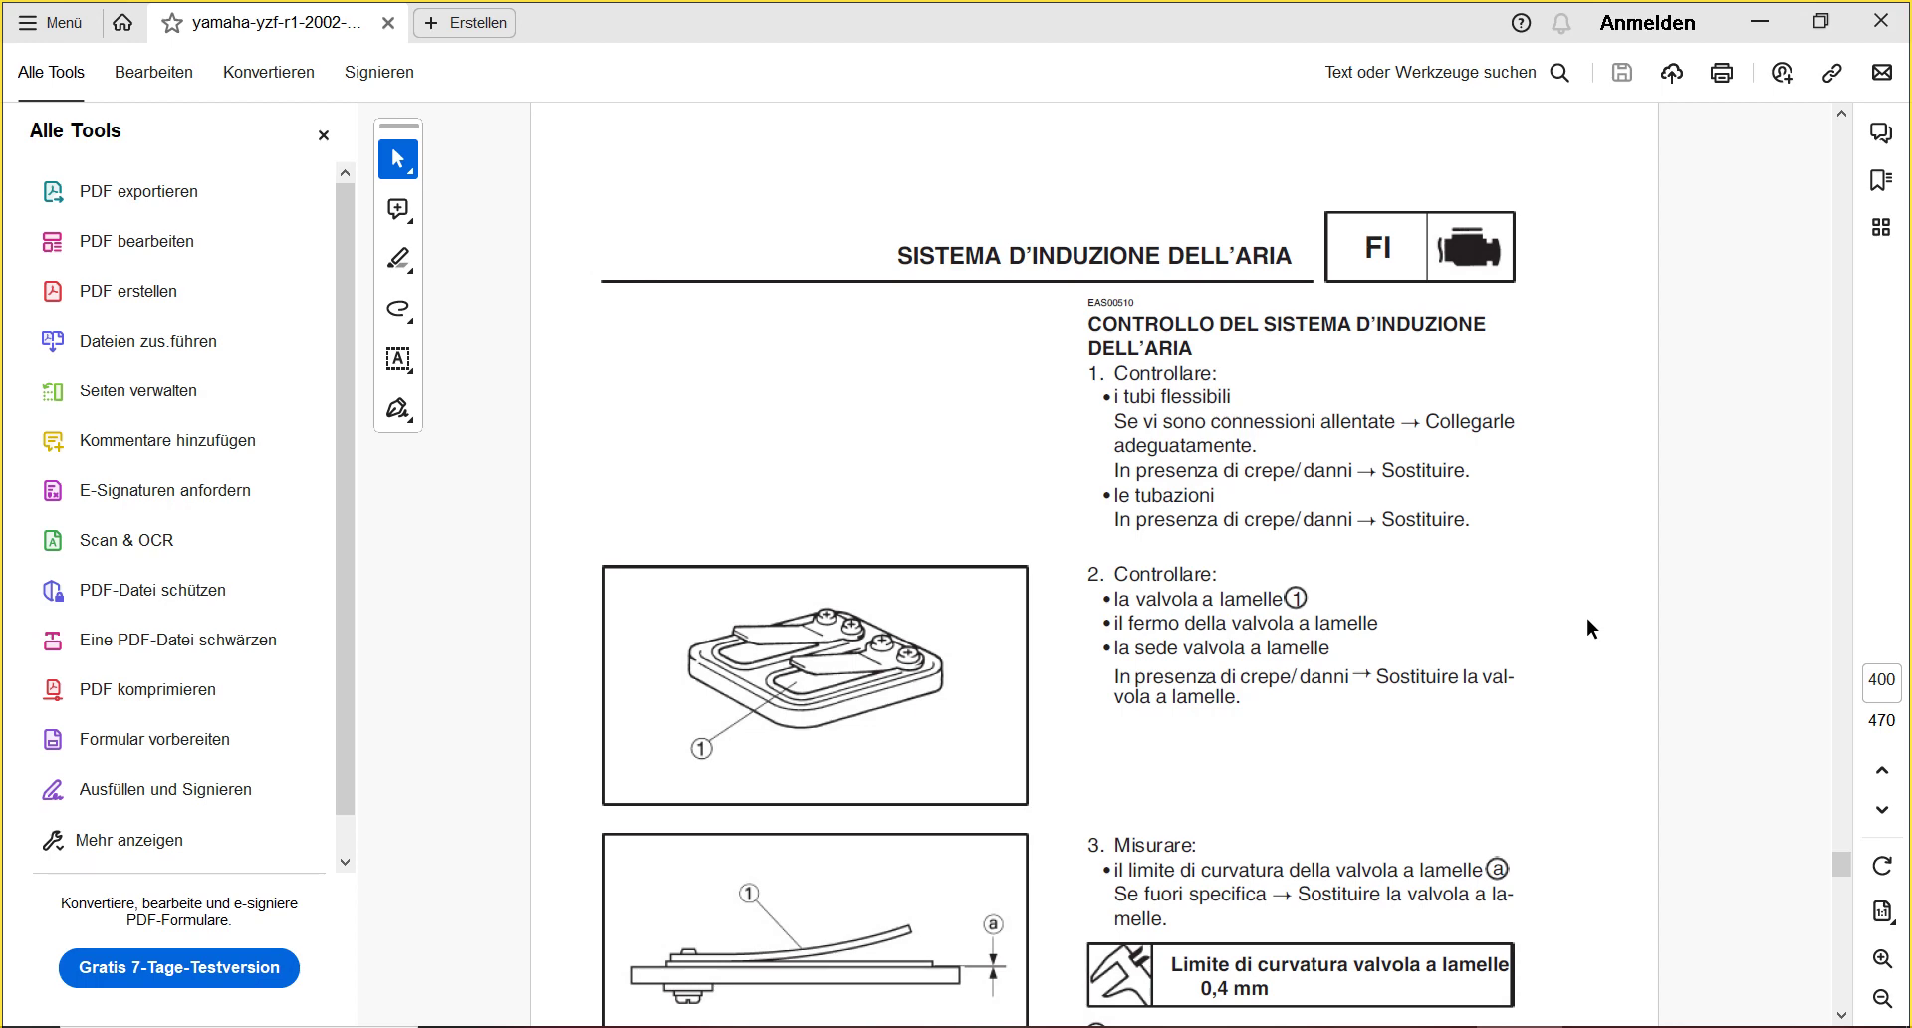
scroll(1420, 609, down, 3)
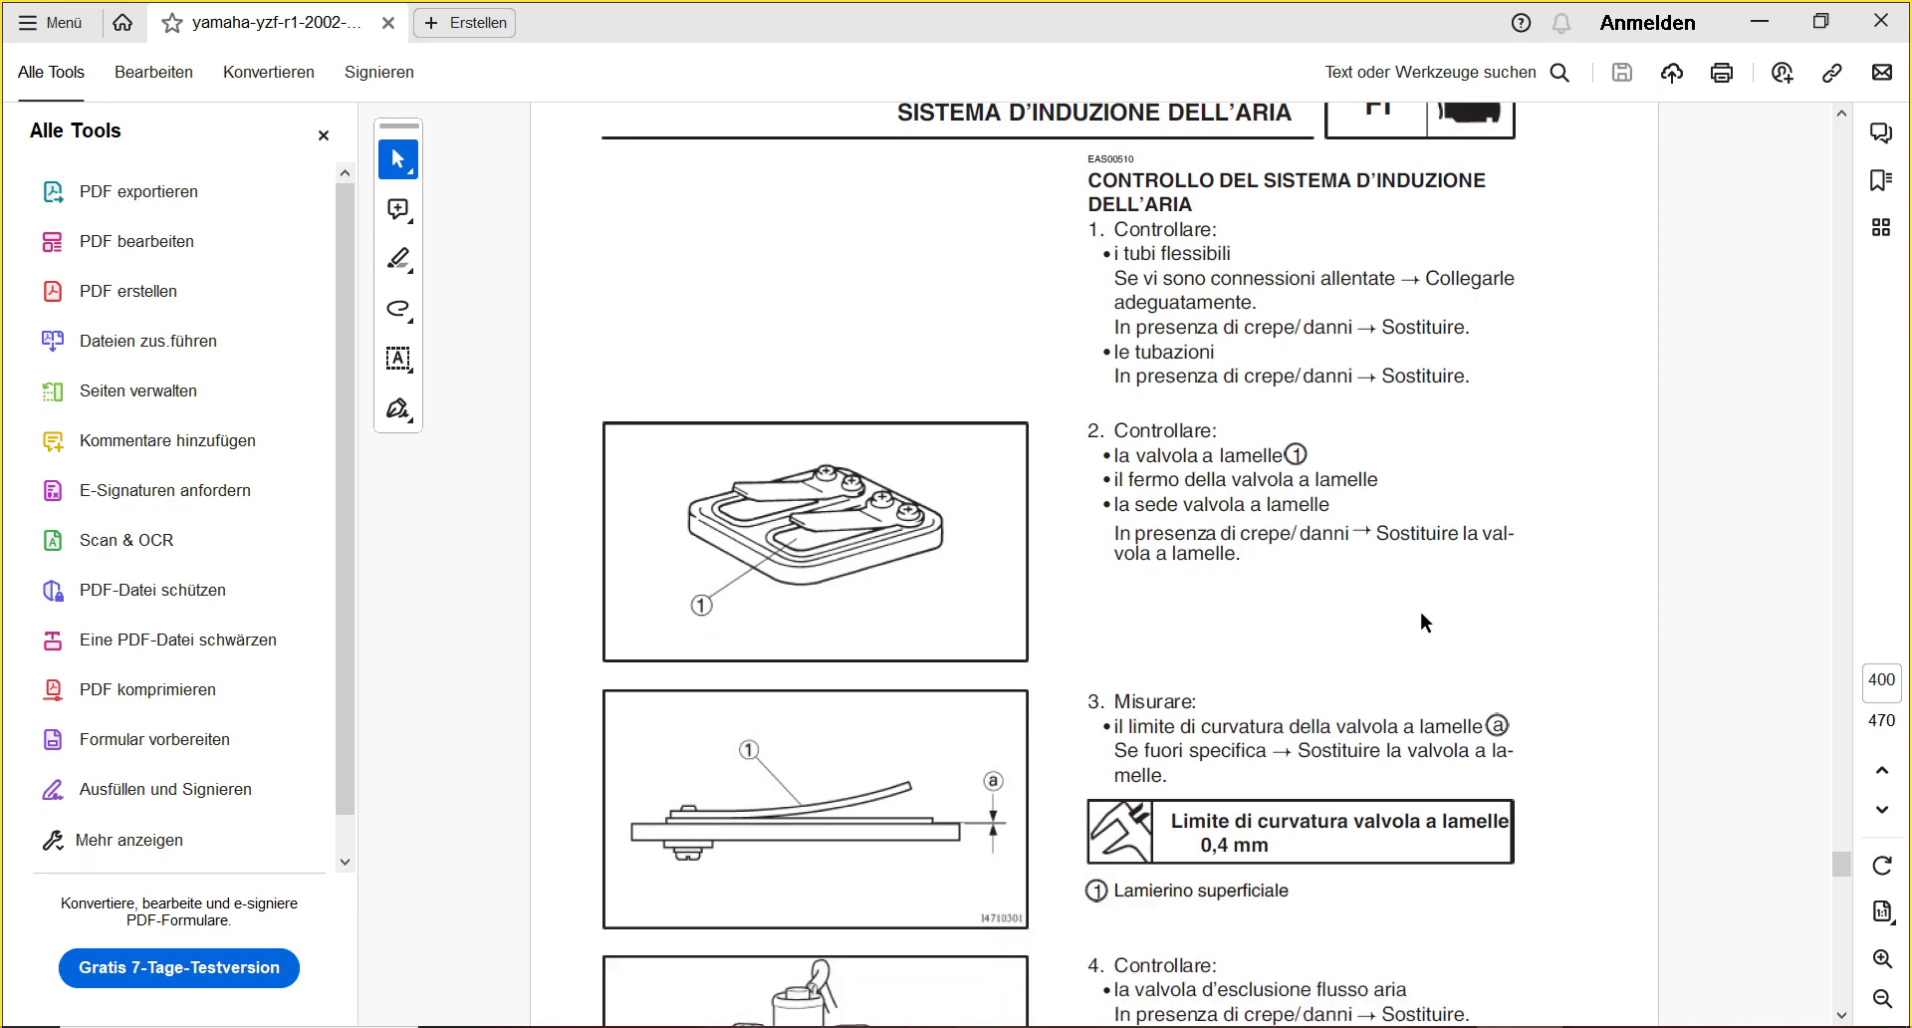
scroll(1421, 615, down, 7)
- Examine the electrical components list and overview drawing on page 406, continuing to the switch continuity check on page 407
scroll(1420, 609, down, 15)
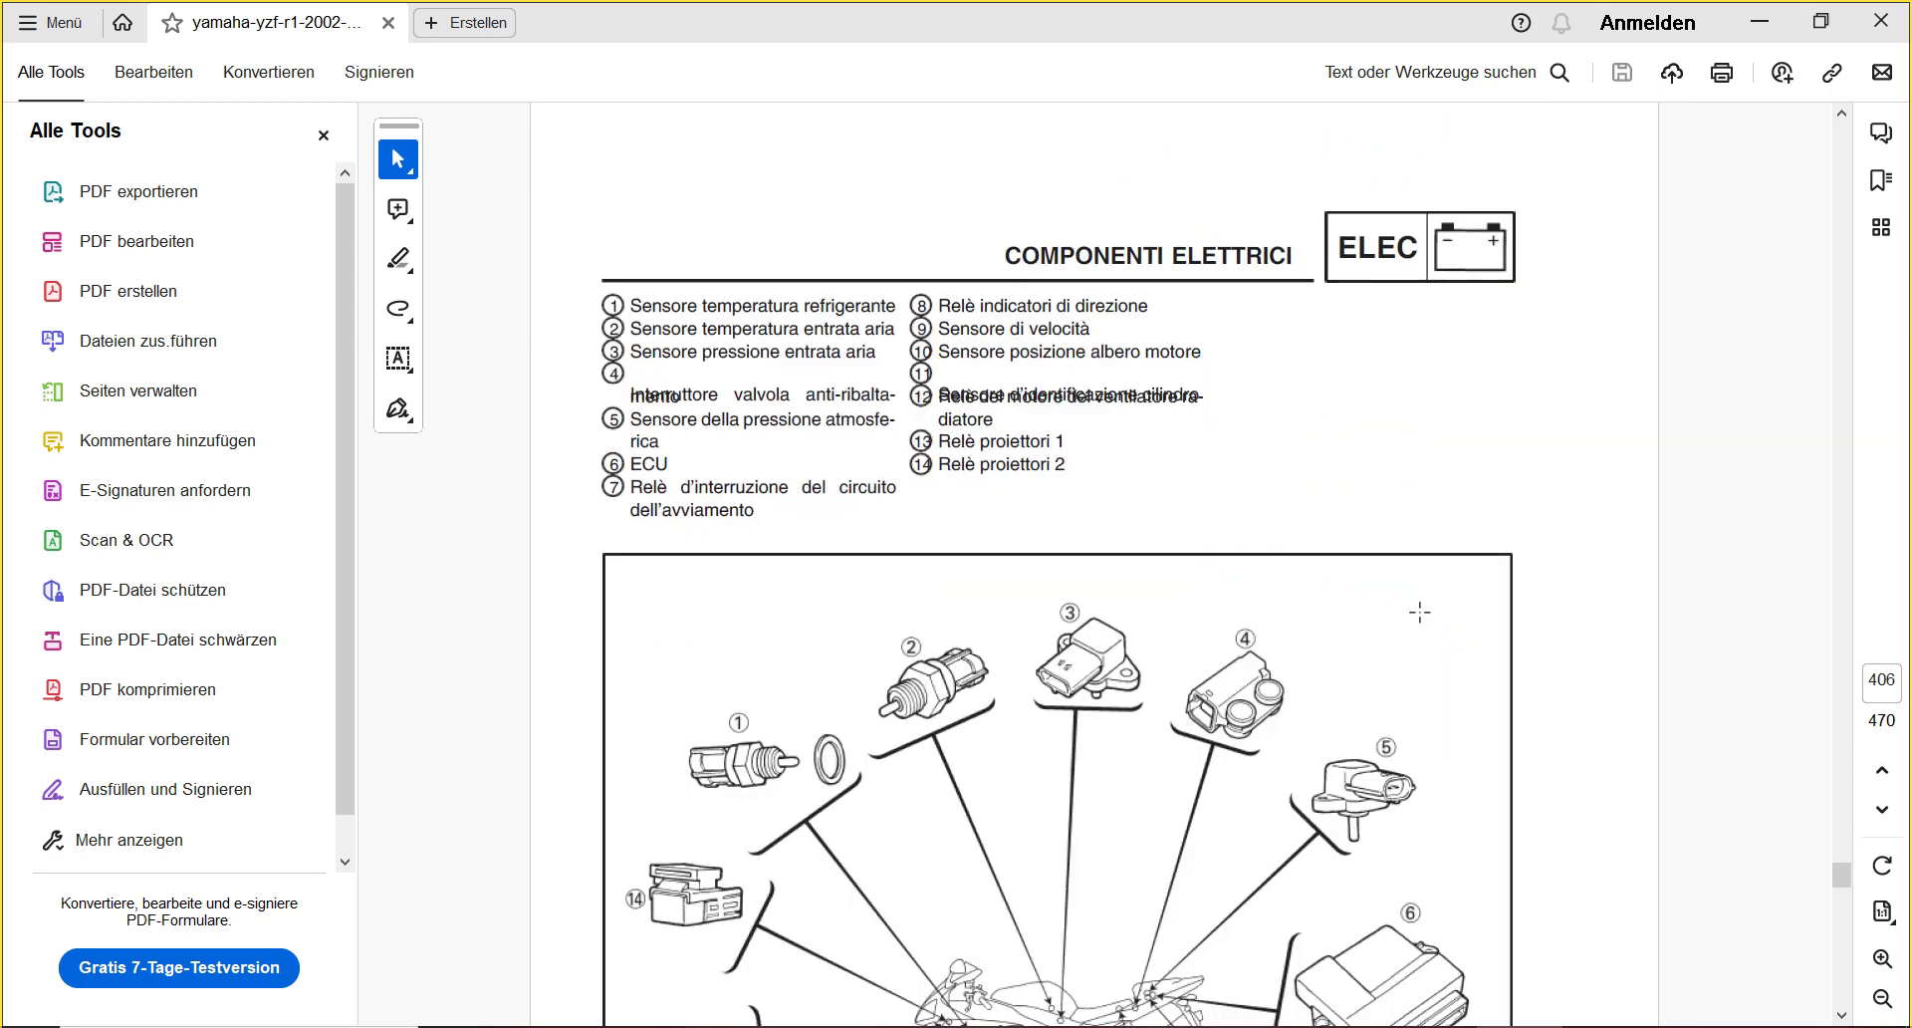
scroll(1420, 611, down, 10)
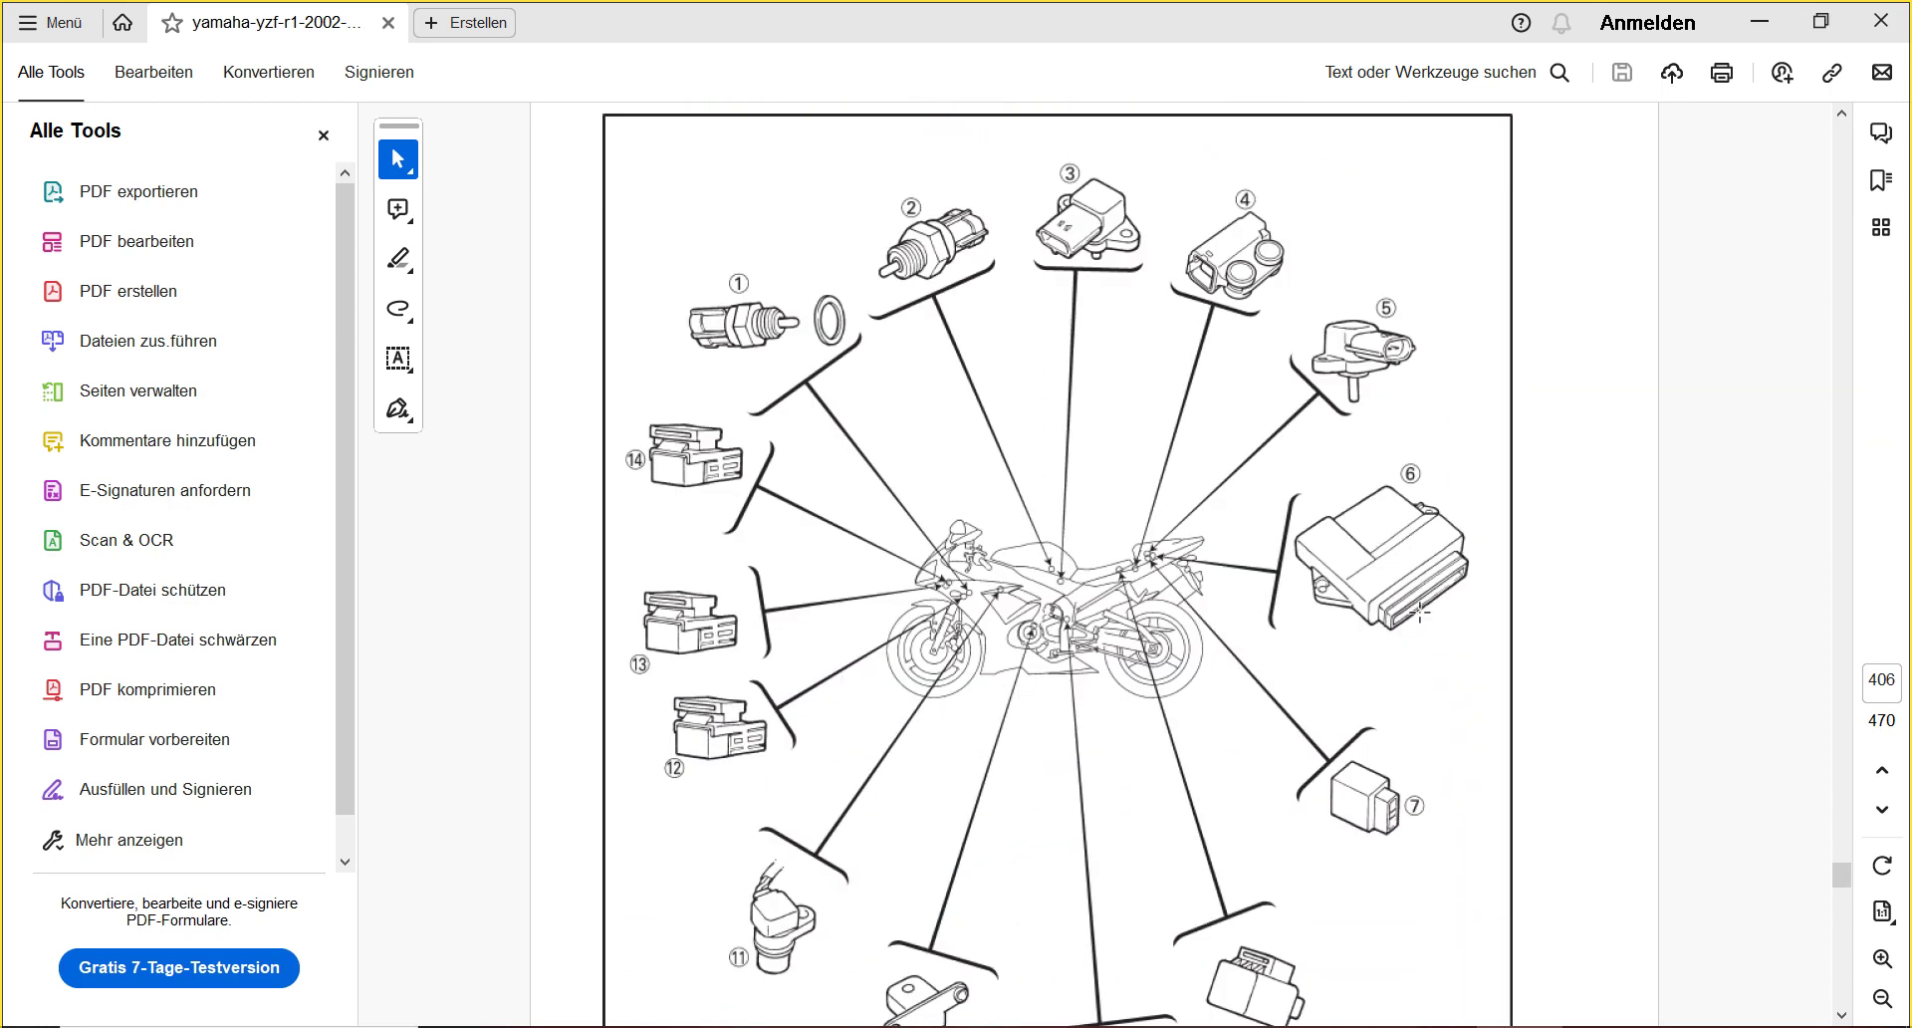
scroll(1420, 611, down, 2)
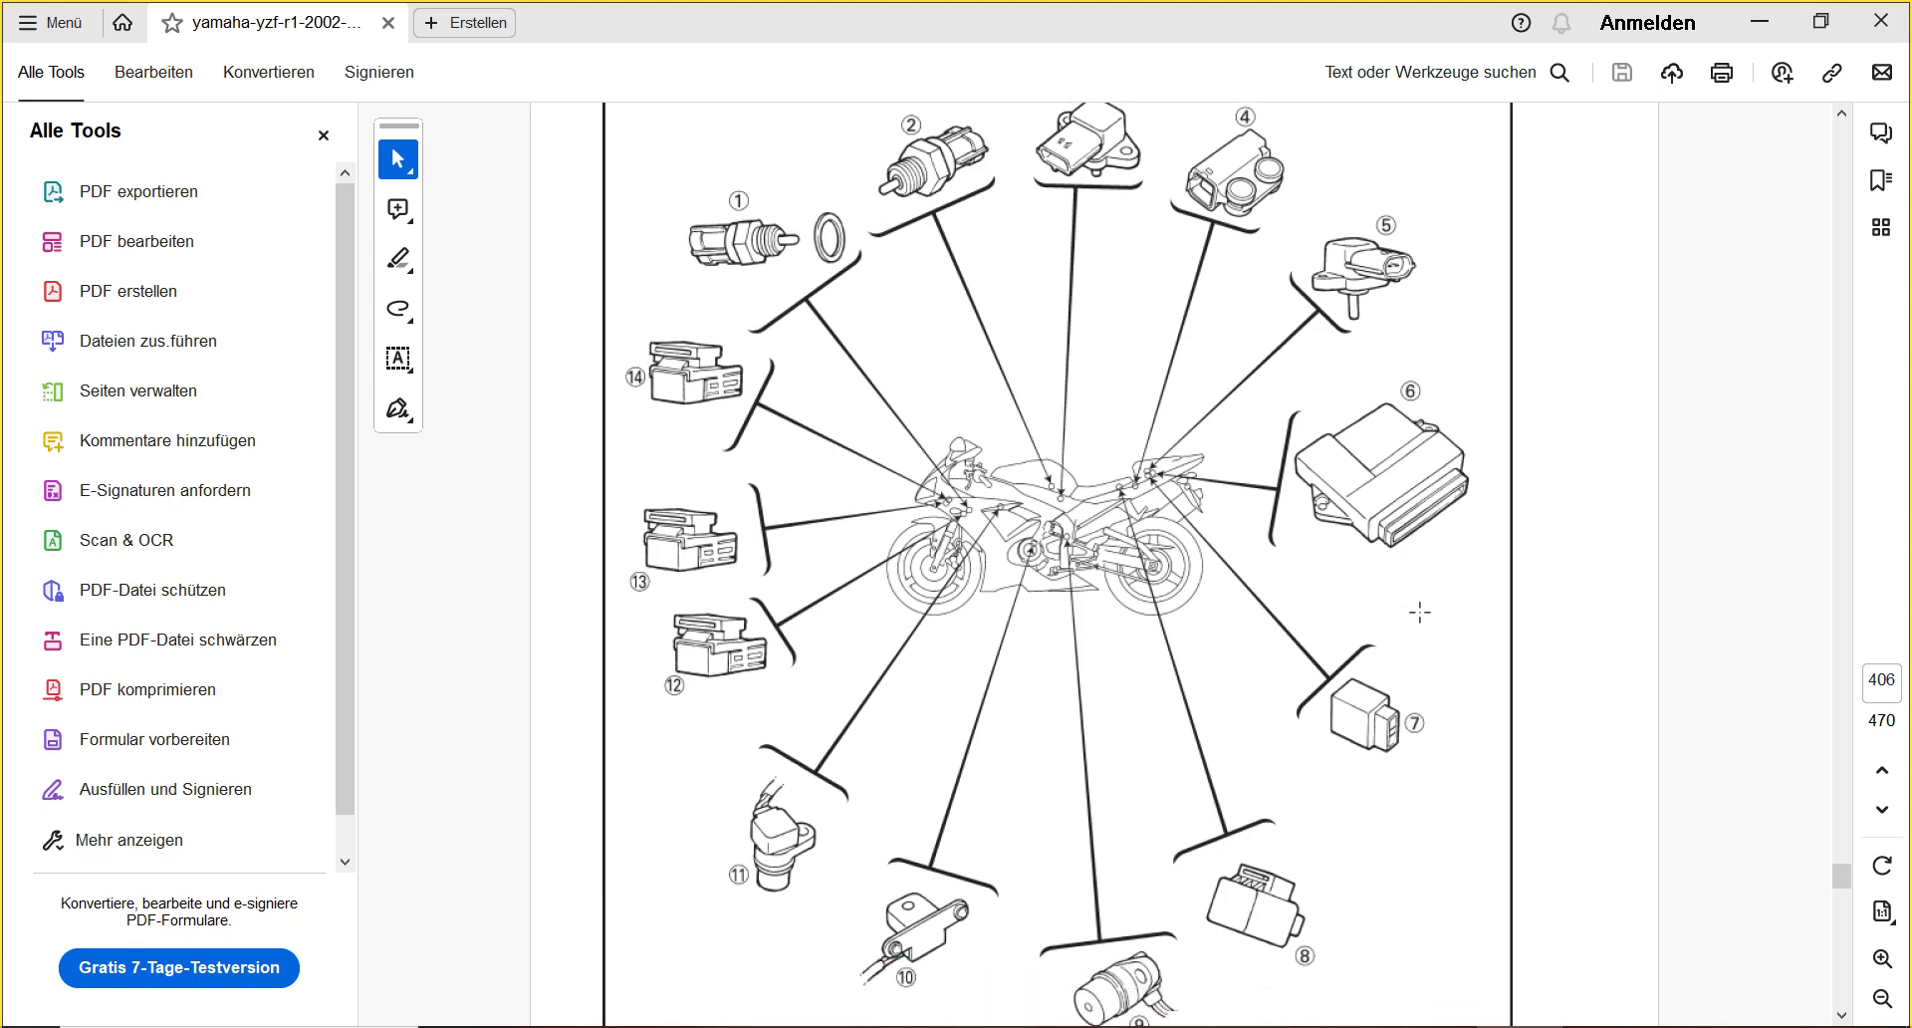
scroll(1420, 611, down, 1)
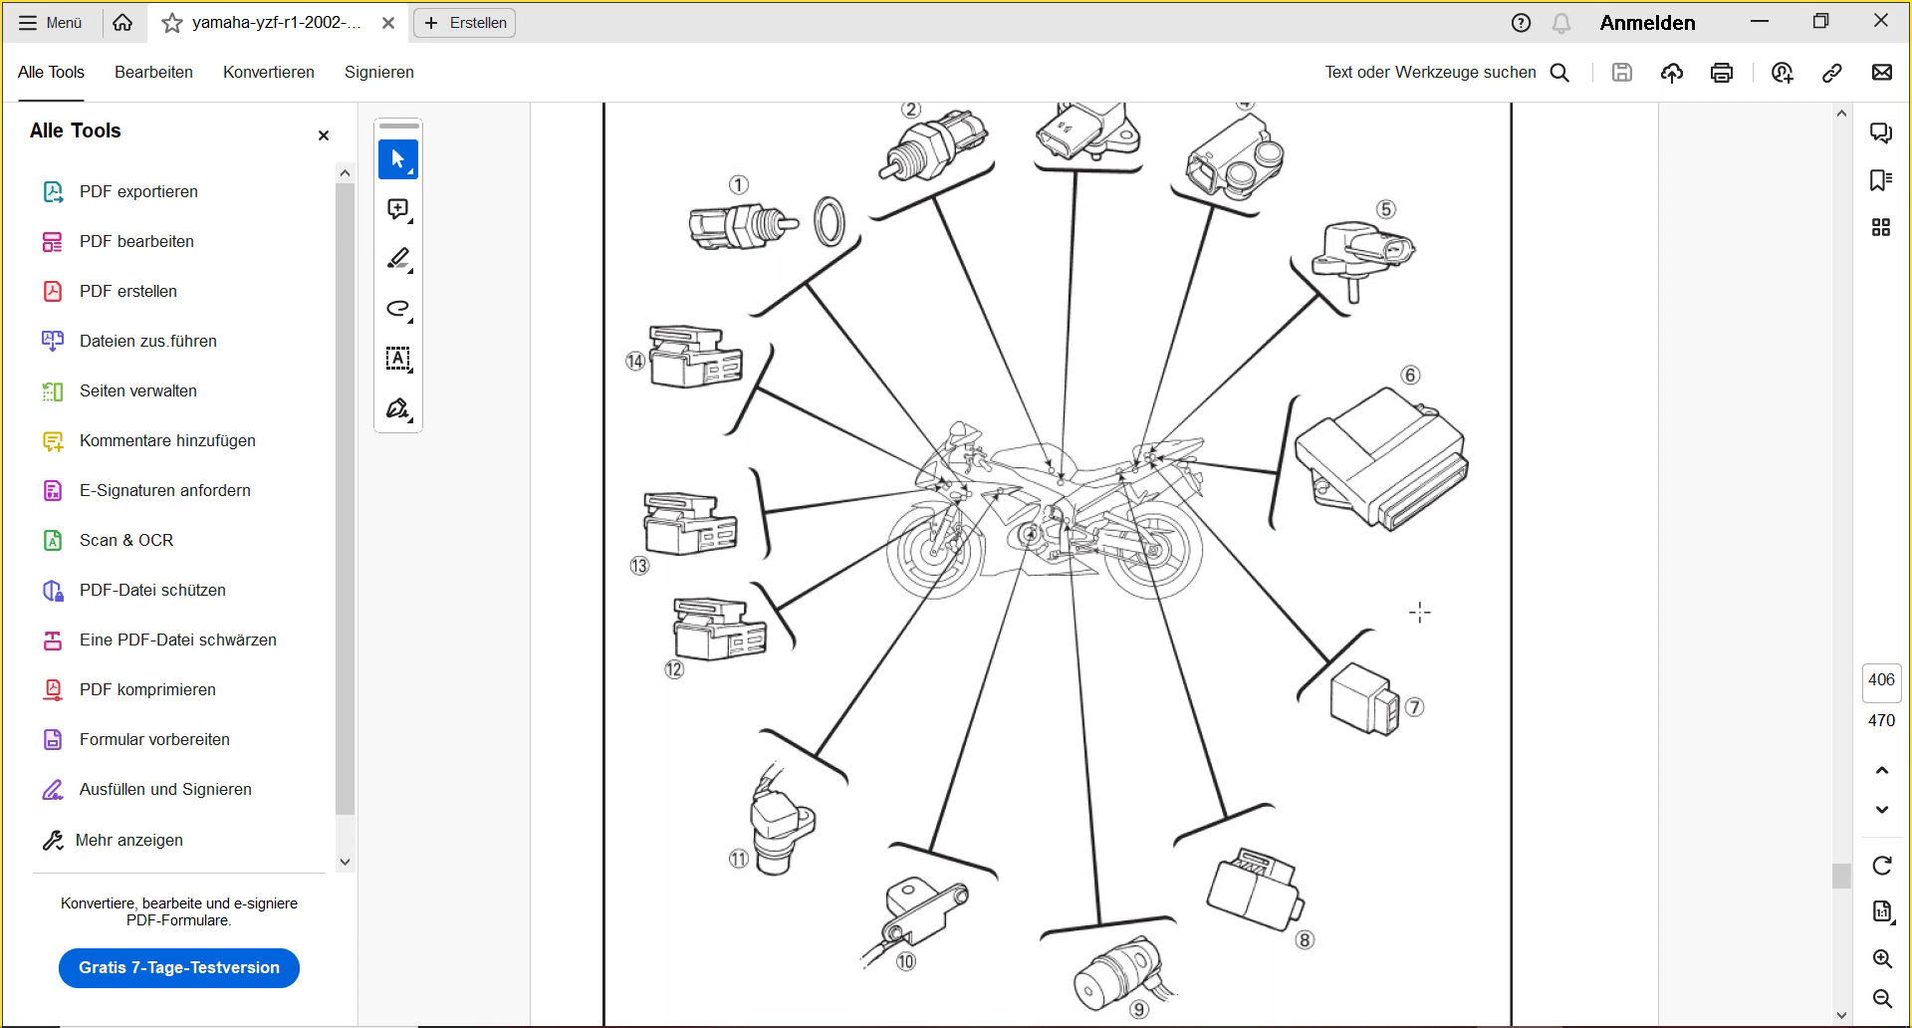
scroll(1420, 611, down, 2)
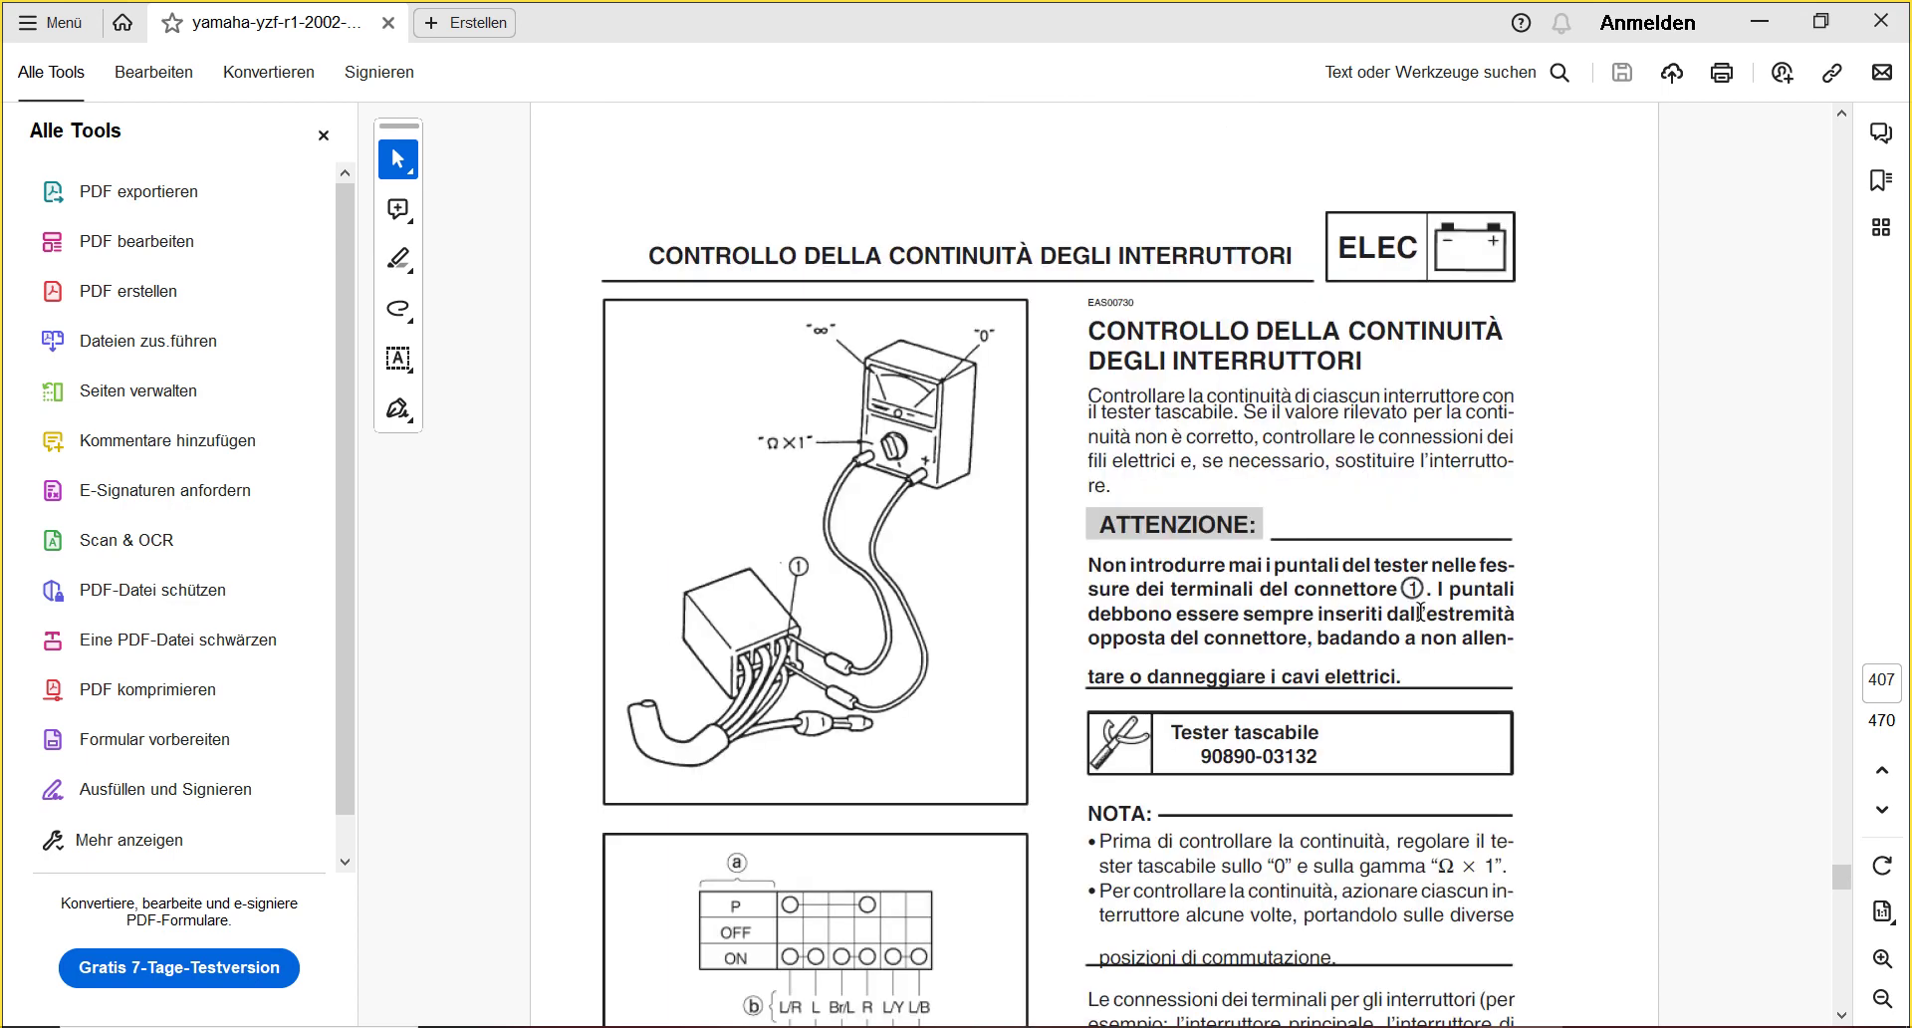
- Skim the switch, bulb and bulb socket checks, continuing to the ignition system tests on page 414
scroll(1420, 611, down, 4)
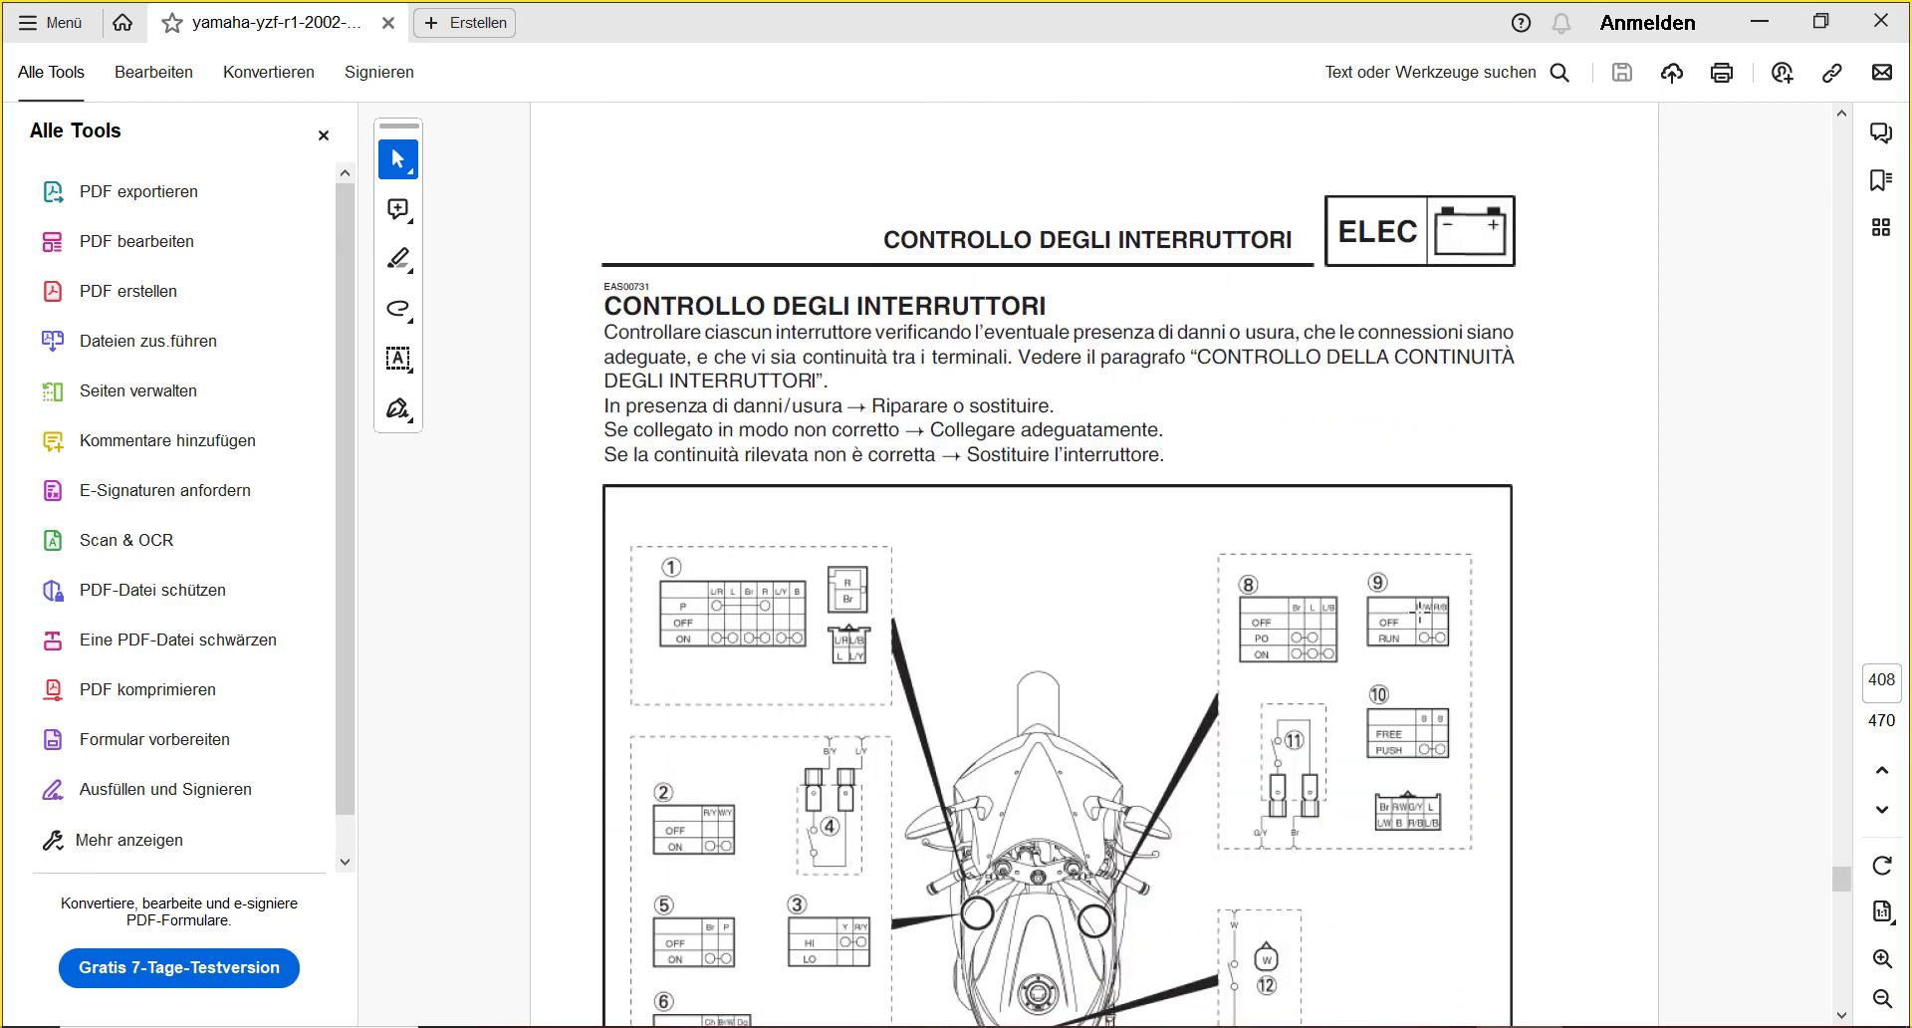
scroll(1420, 612, down, 5)
scroll(1420, 611, down, 5)
scroll(1422, 619, down, 8)
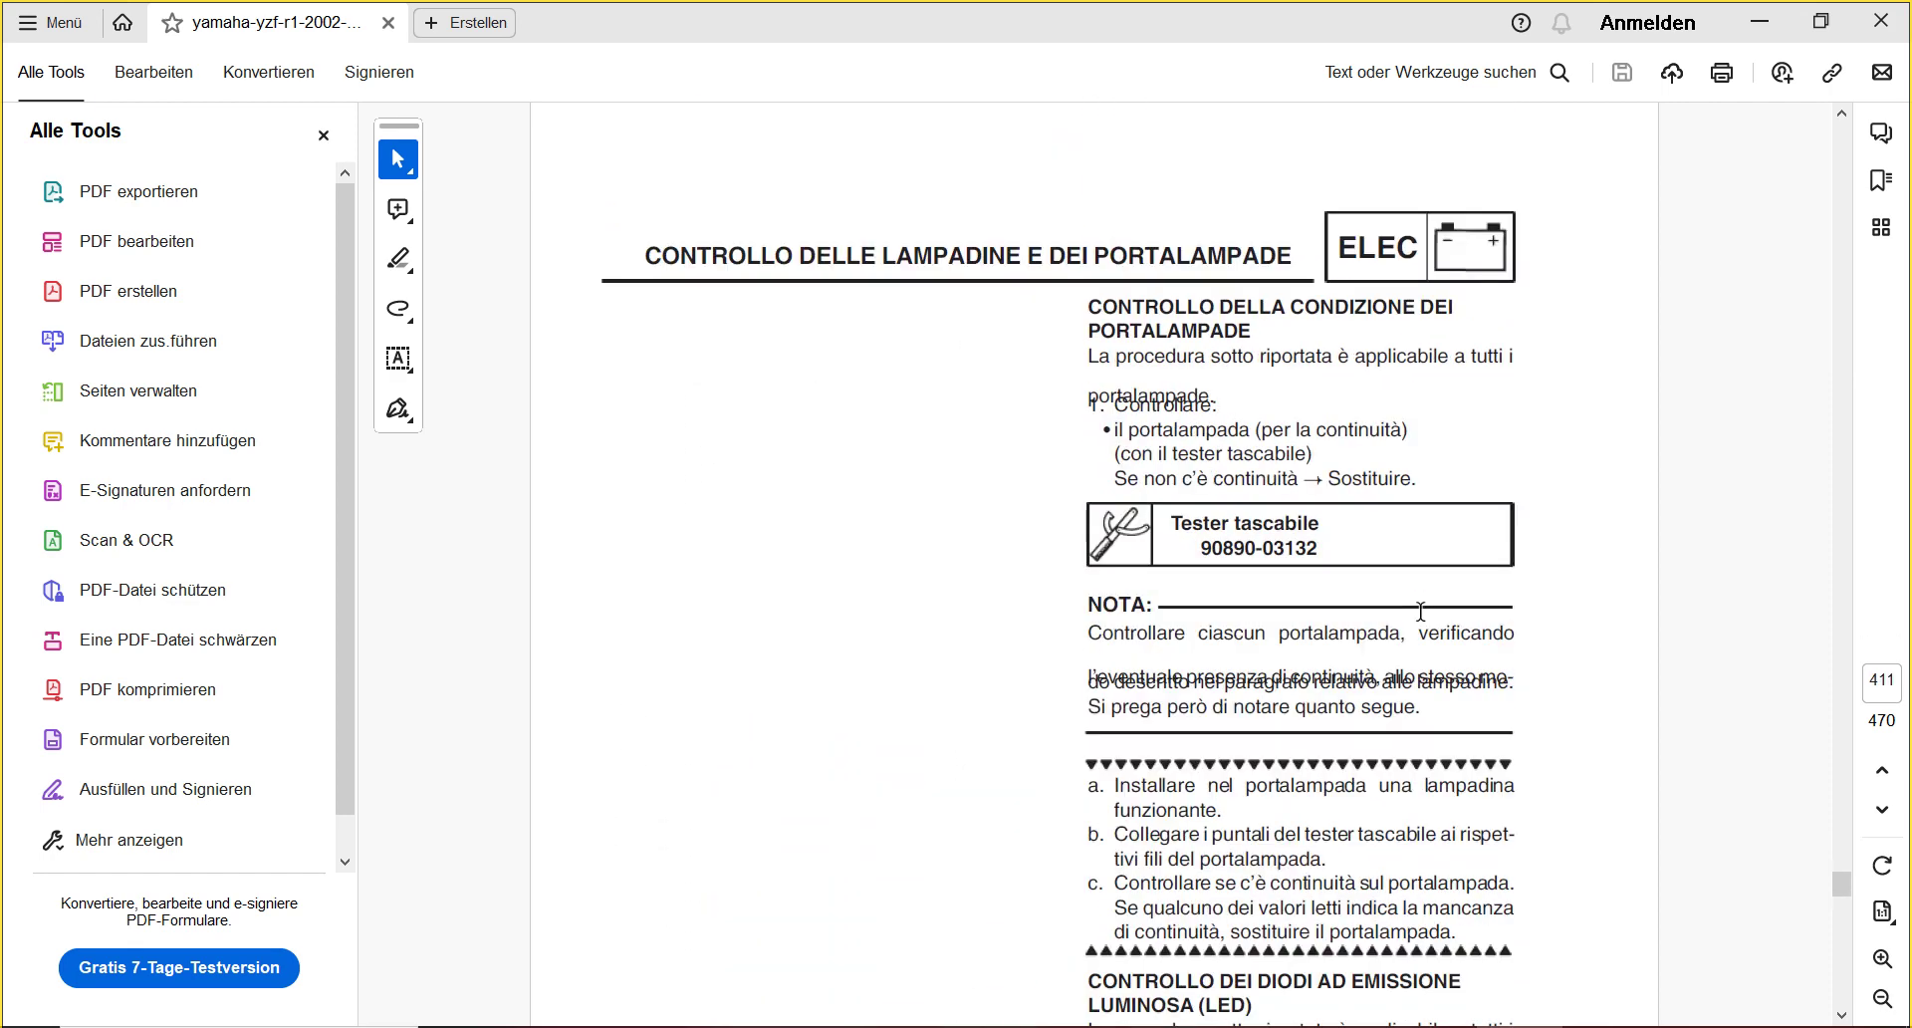
scroll(1420, 611, down, 8)
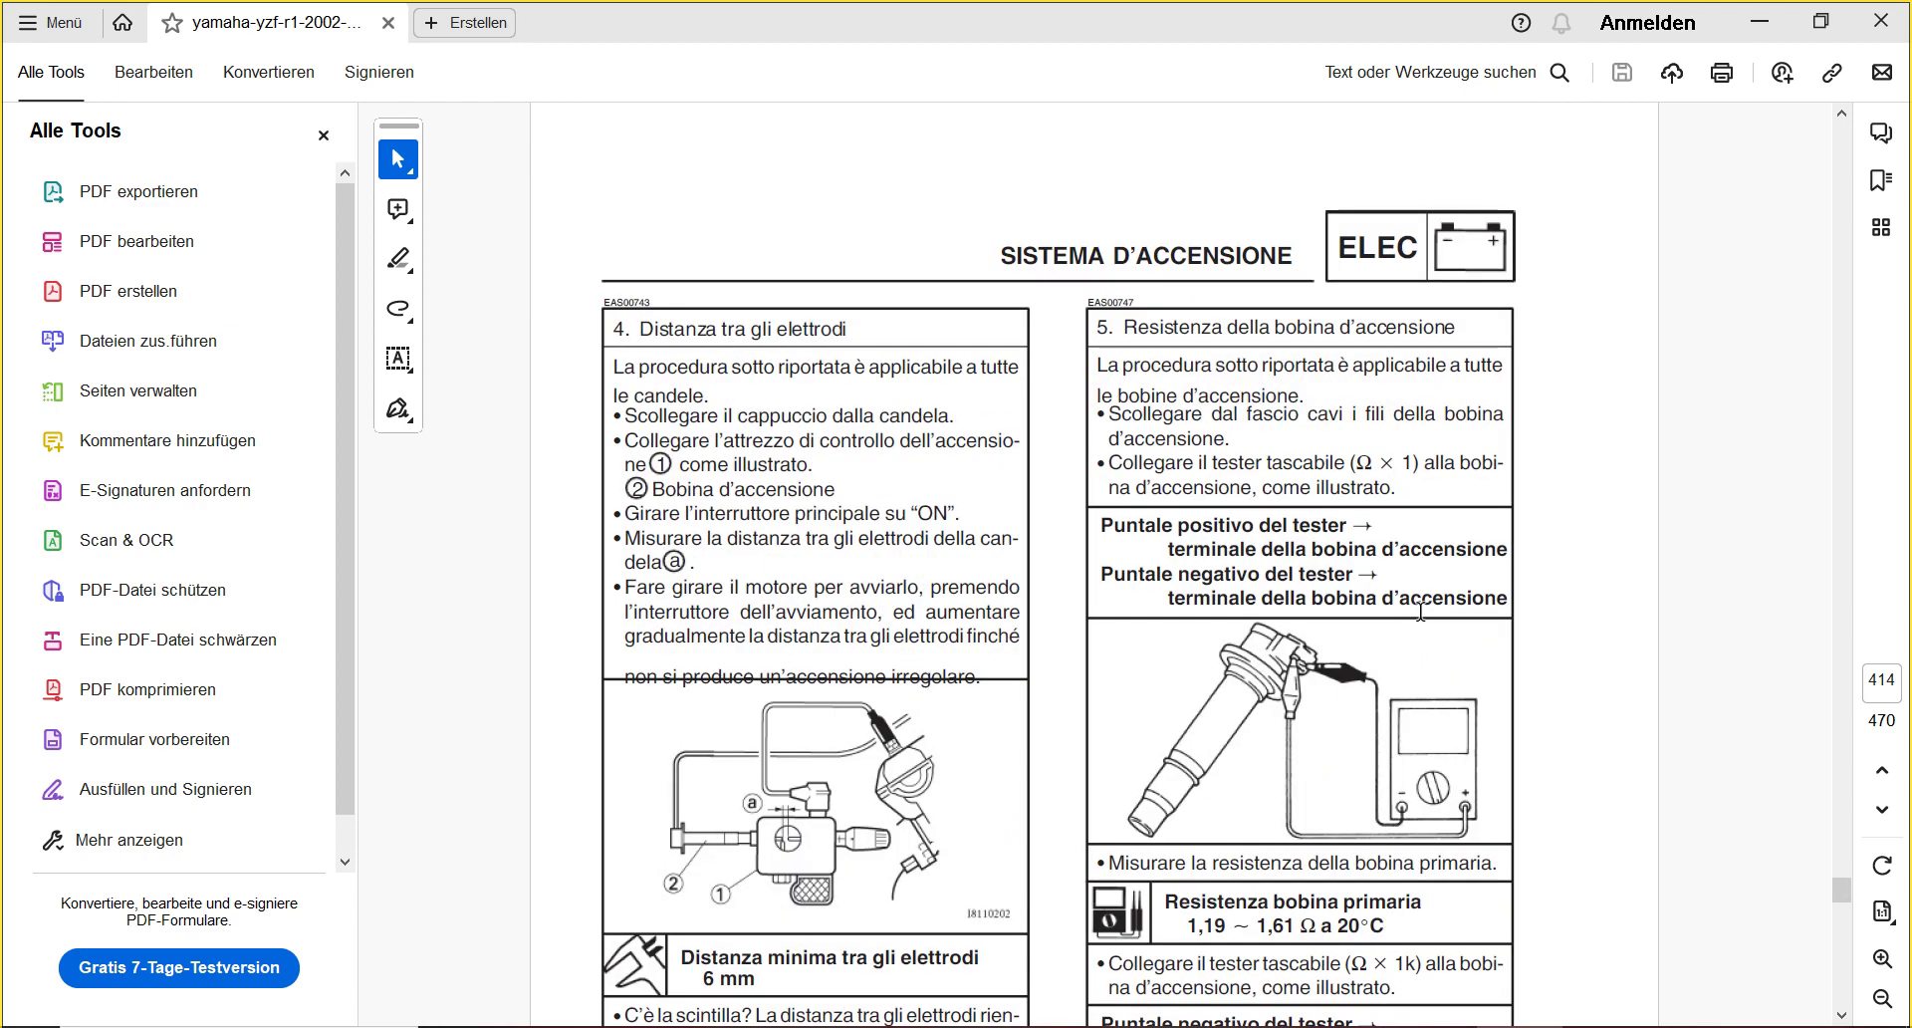
- Skim the electric starting and lighting system sections through page 435 and close the 2002-2003 workshop manual
scroll(1420, 611, down, 8)
scroll(1420, 612, down, 15)
scroll(1420, 609, down, 15)
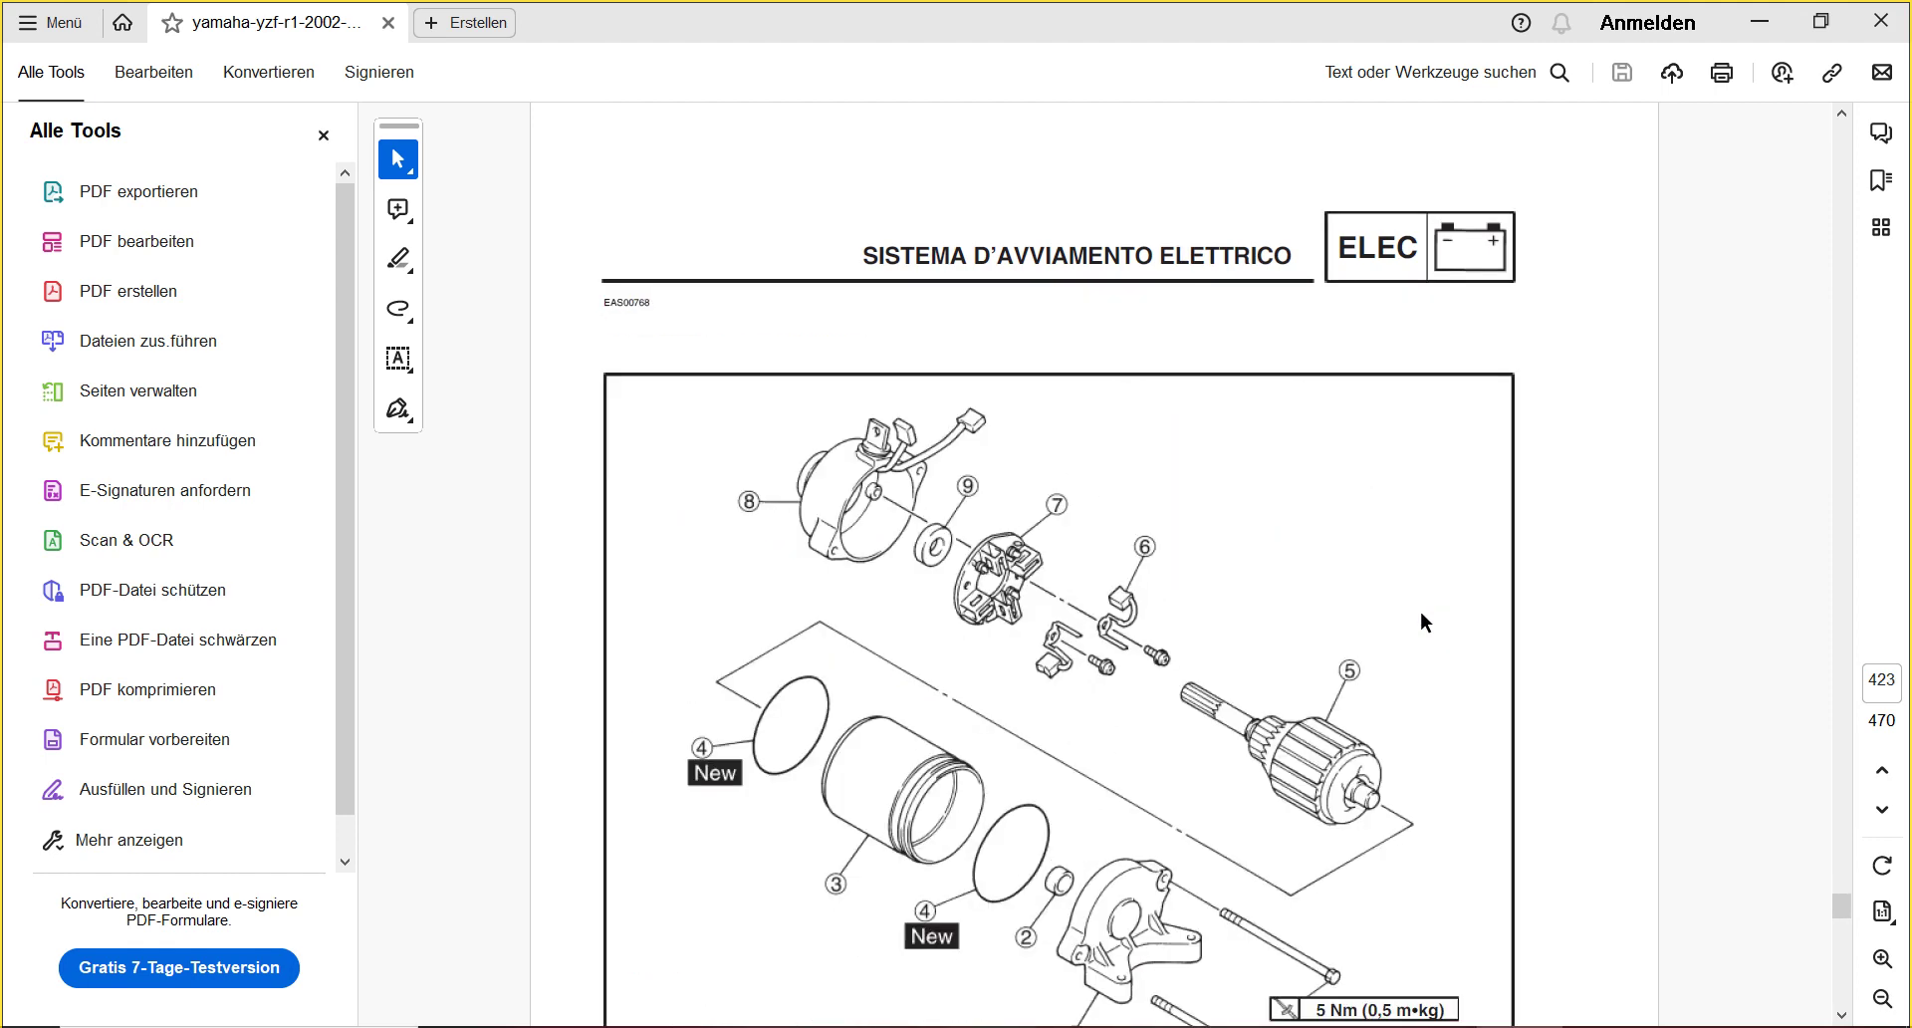
scroll(1421, 614, down, 12)
scroll(1421, 613, down, 20)
scroll(1420, 622, down, 6)
scroll(1421, 611, down, 15)
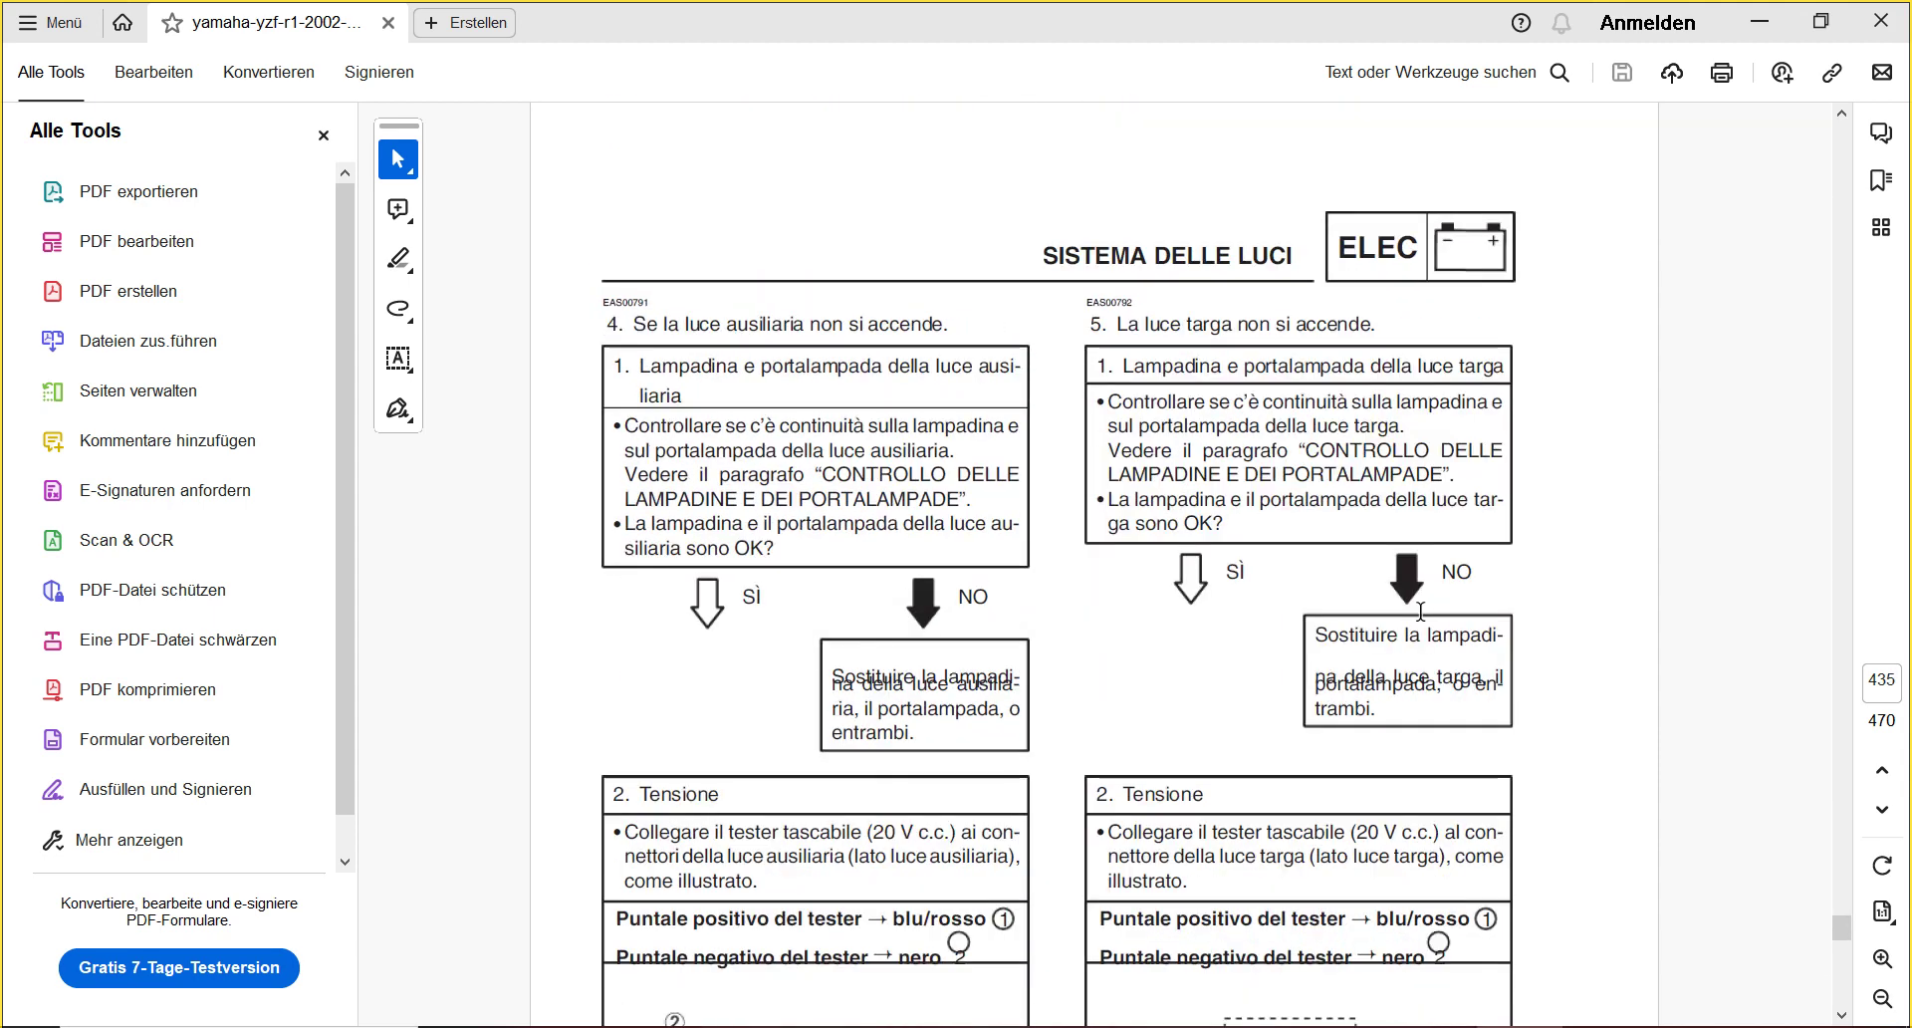
click(1865, 14)
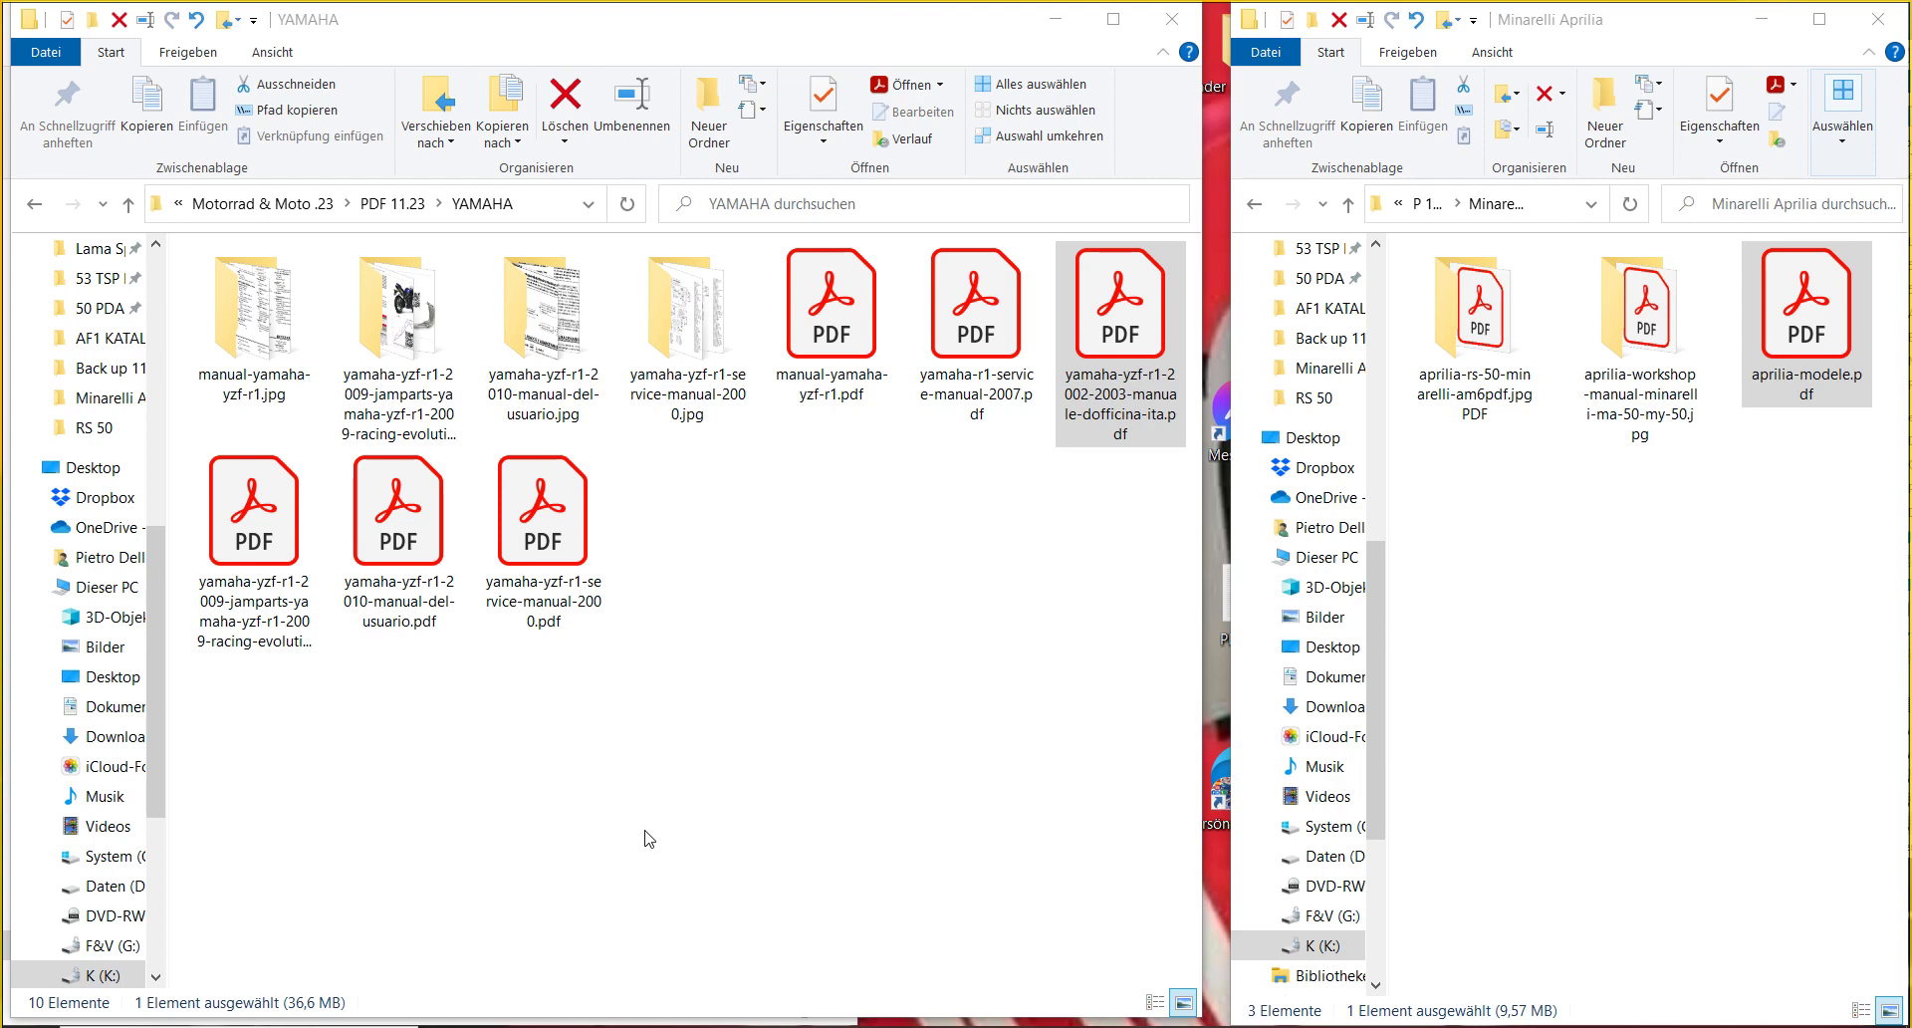
- Open yamaha-r1-service-manual-2007.pdf and look through its notice, symbols and important information pages up to page 21
click(961, 309)
double_click(961, 309)
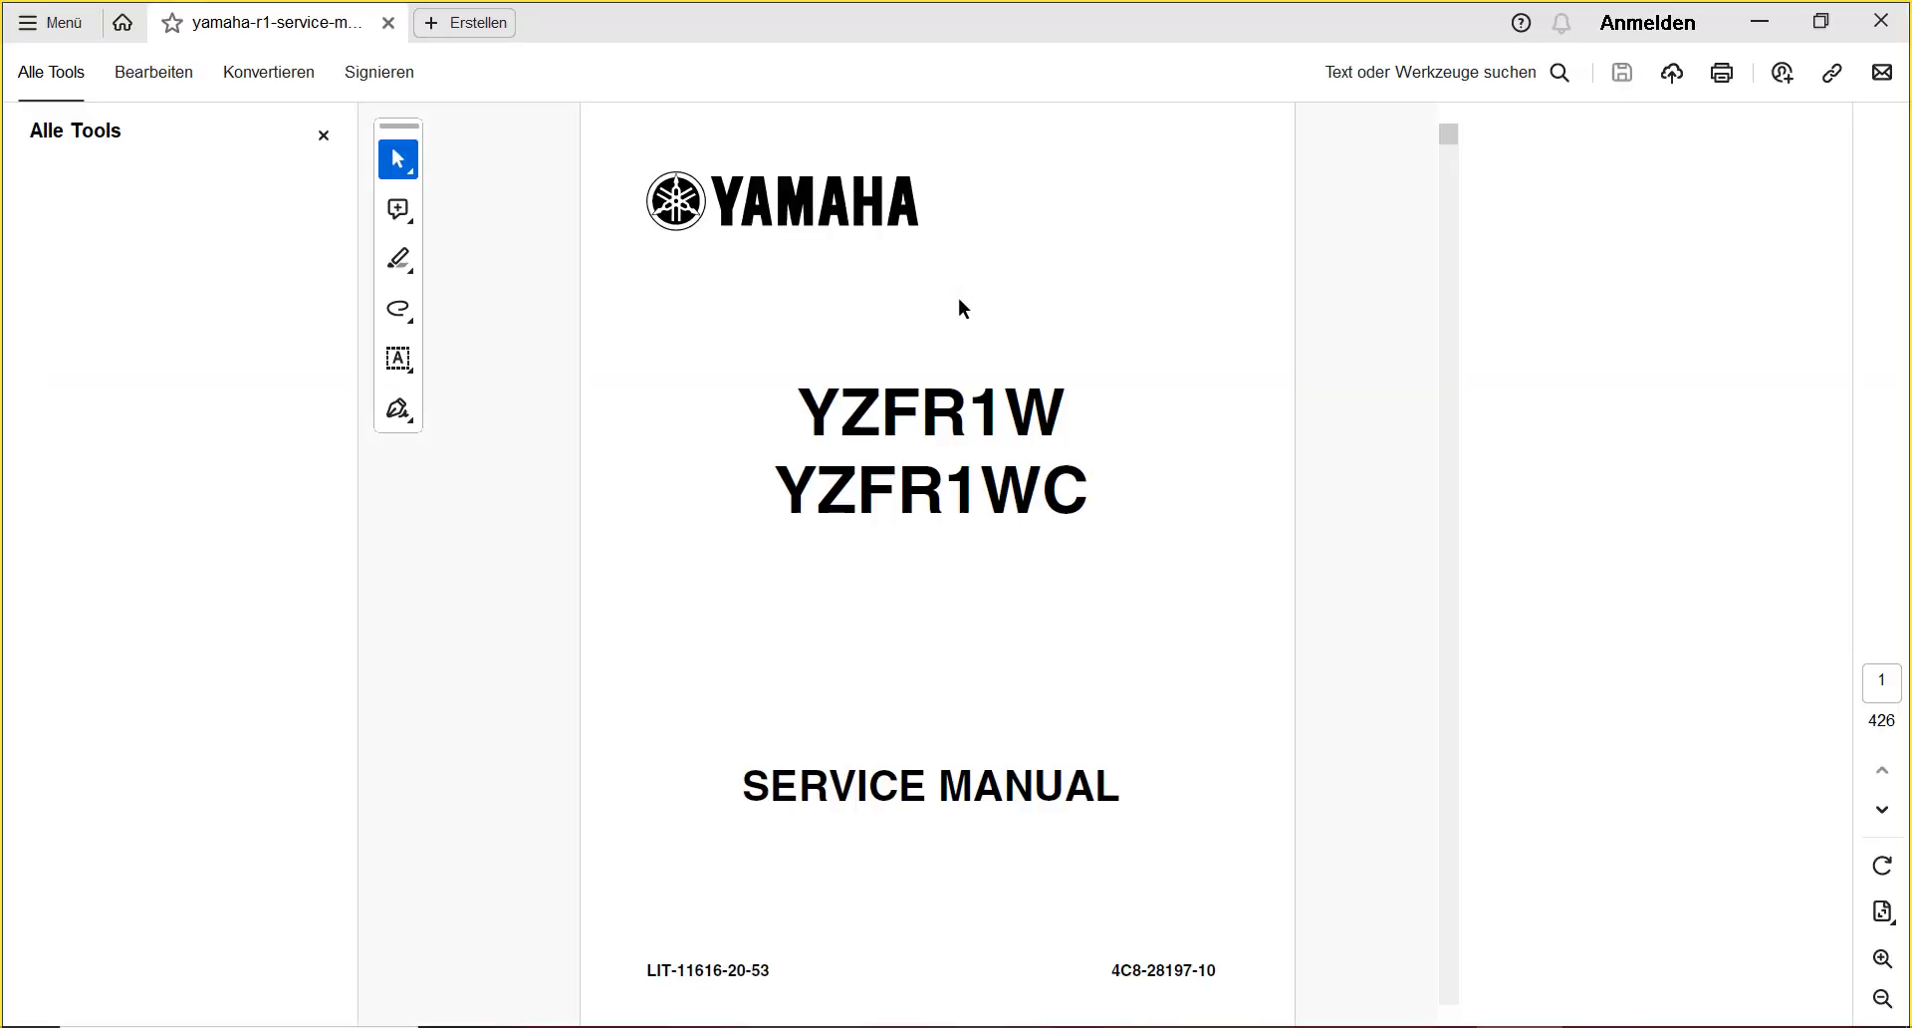
scroll(959, 298, down, 1)
scroll(958, 296, down, 1)
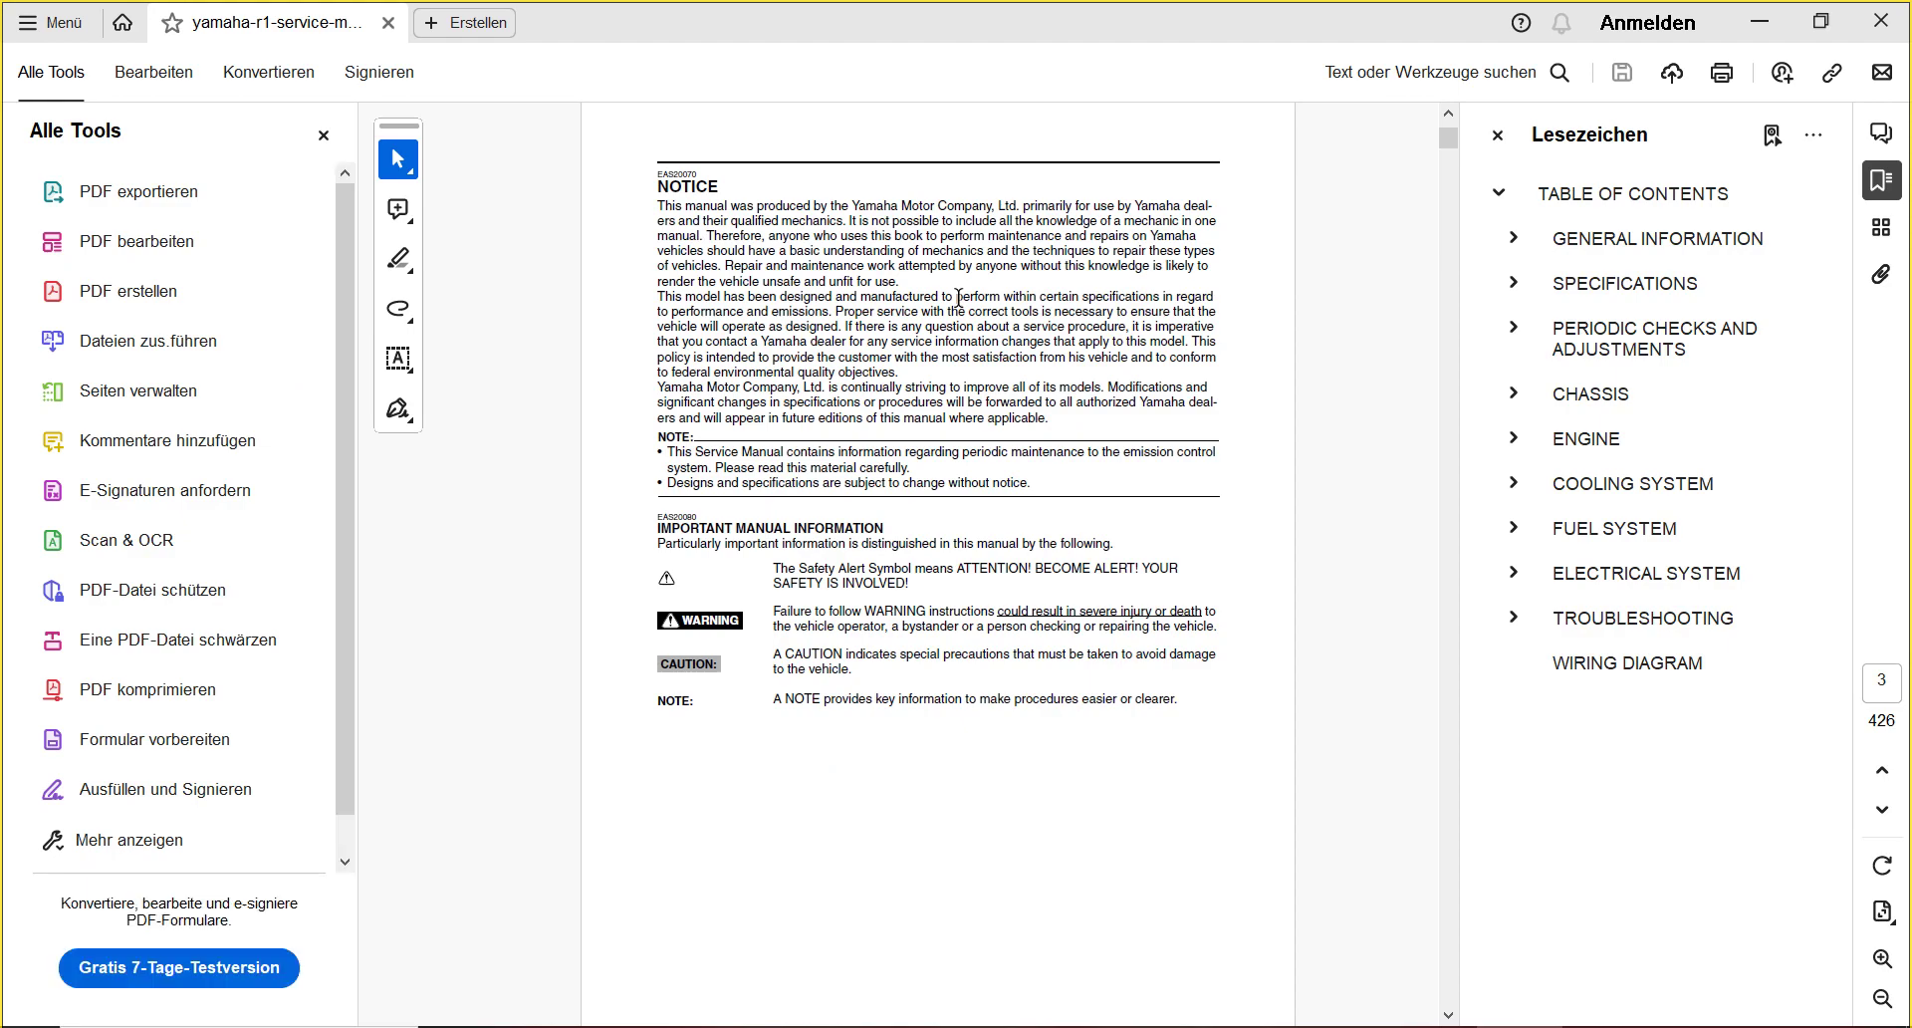
scroll(958, 296, down, 17)
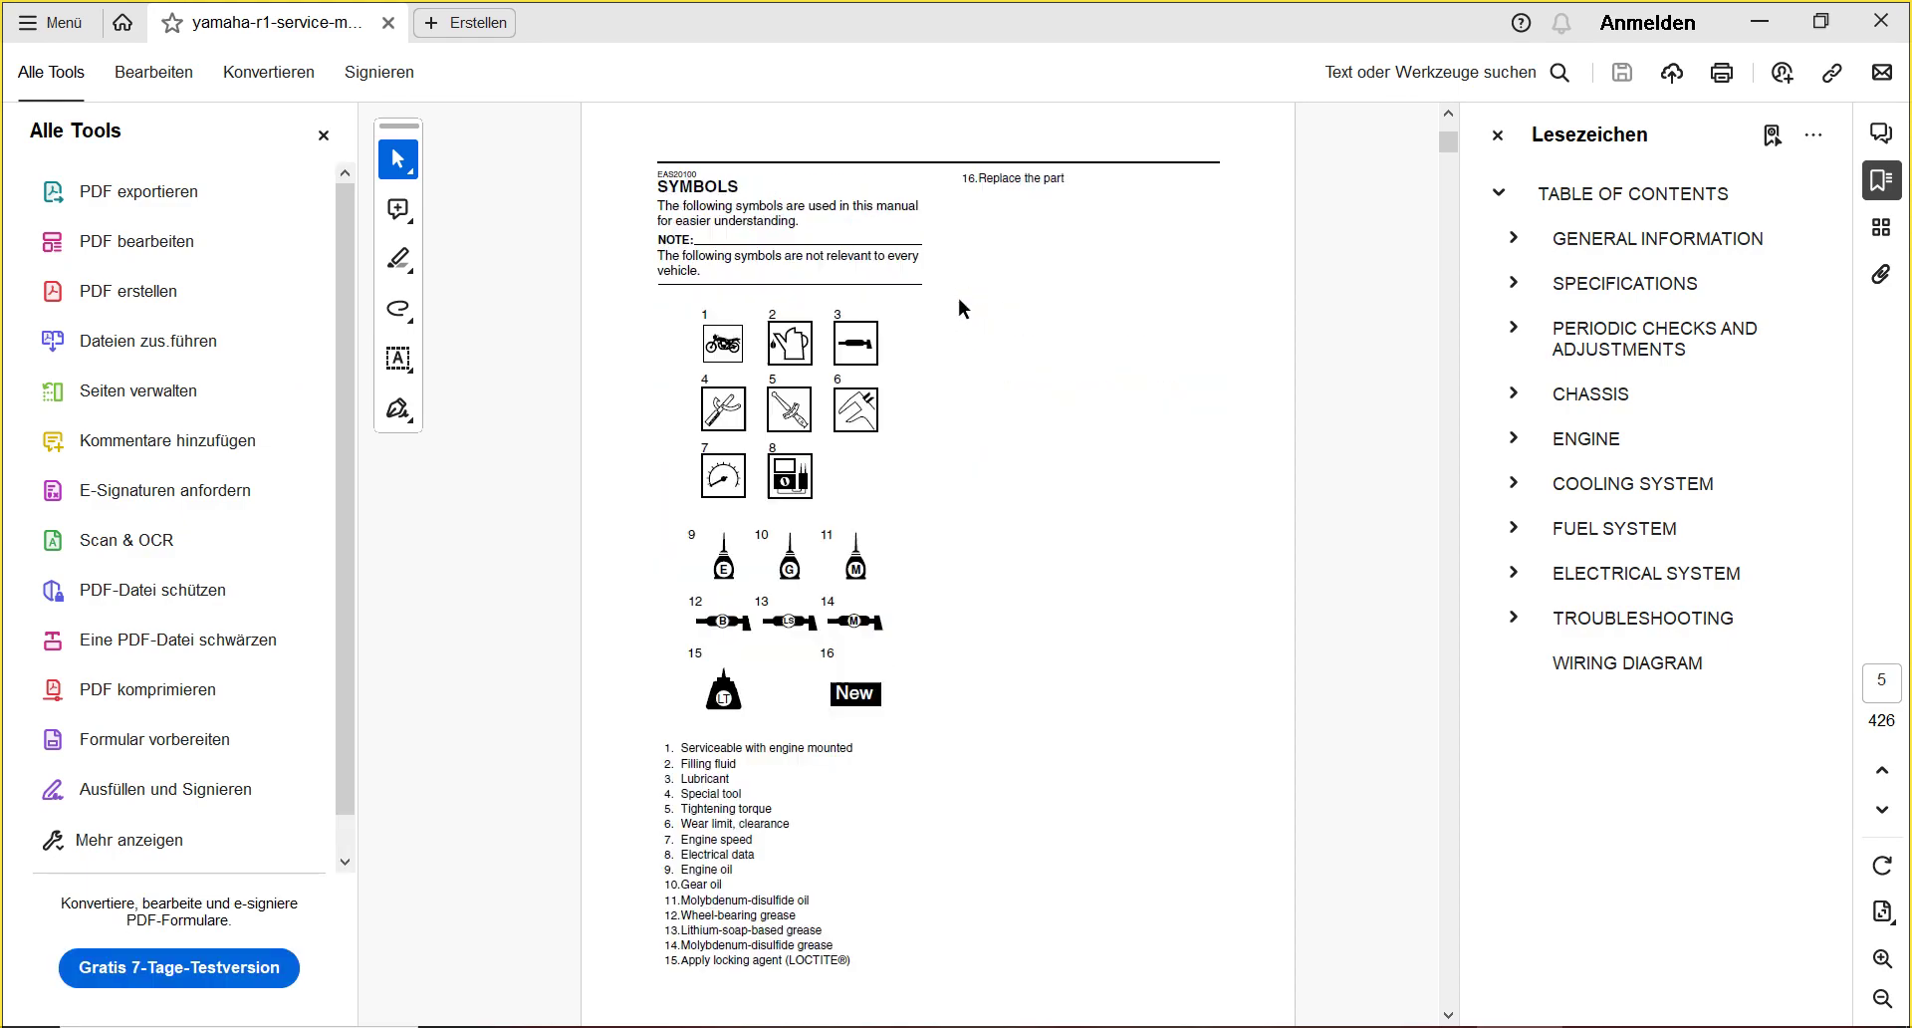
scroll(958, 296, down, 1)
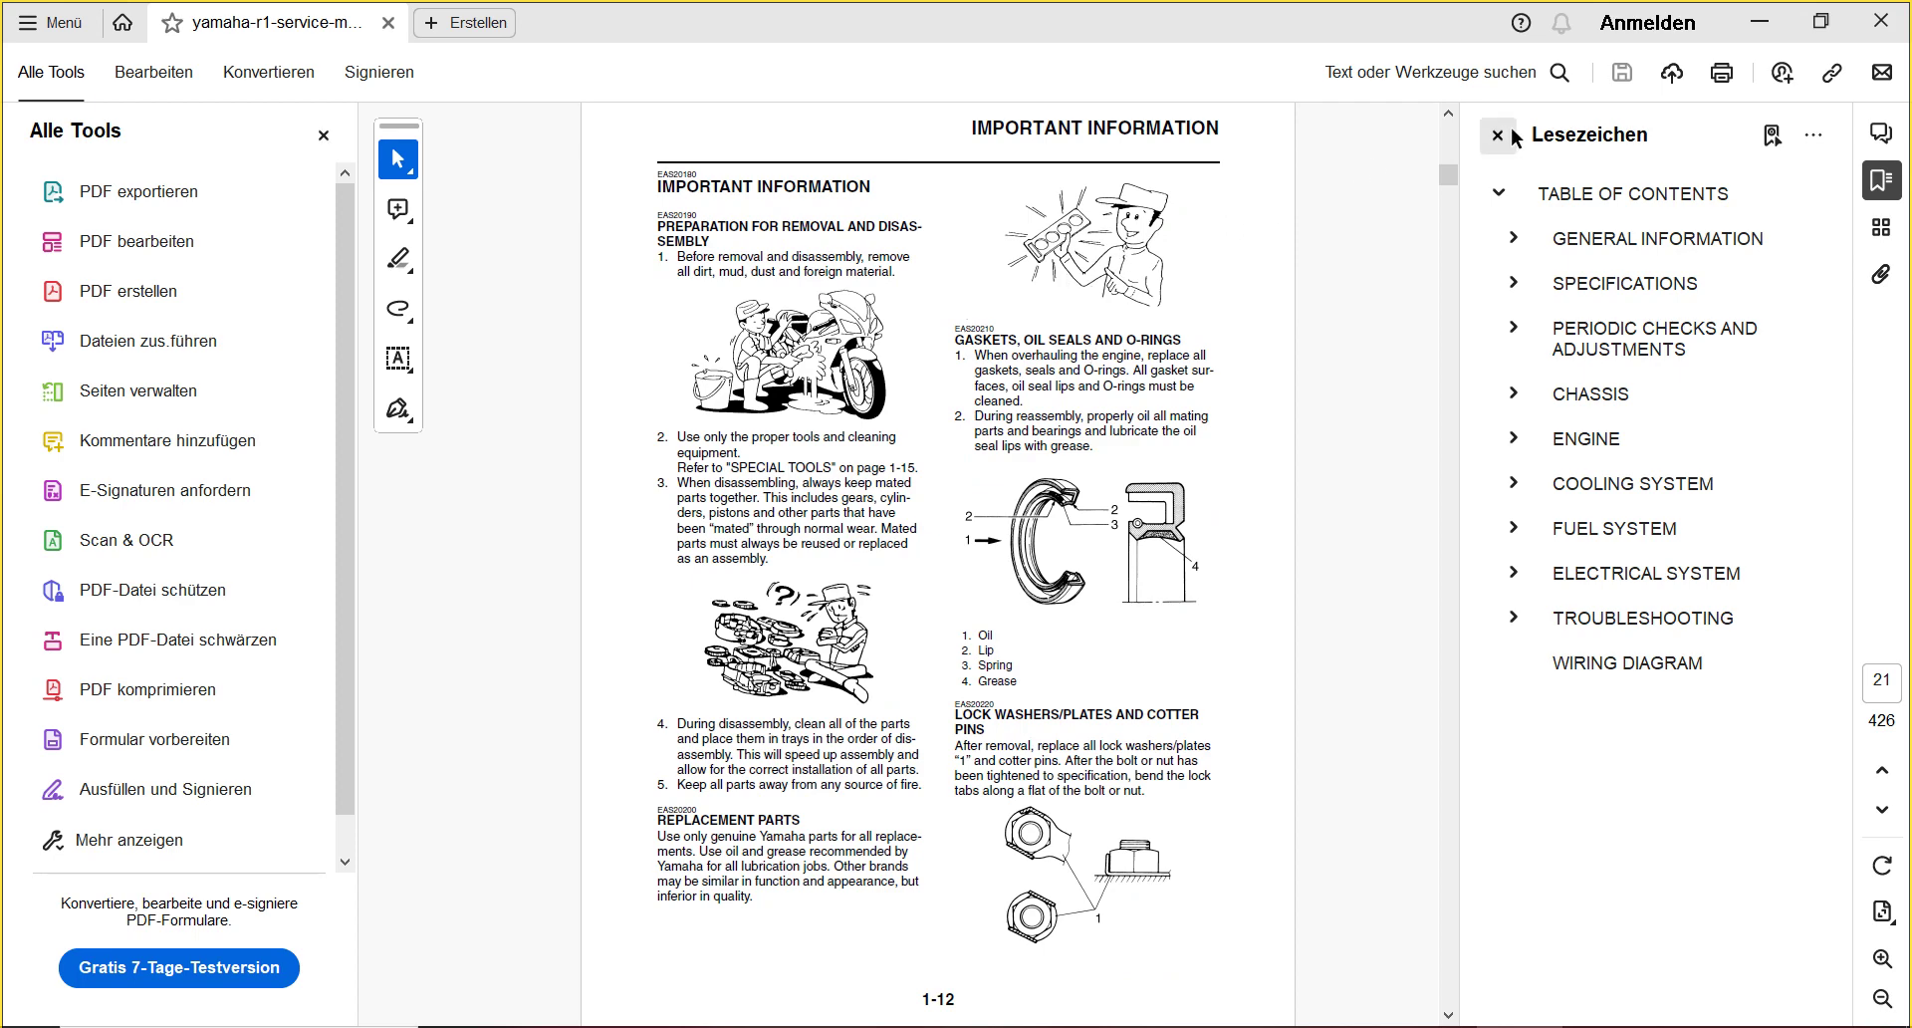
- Enlarge the page view and skim the connection checks, special tools, tightening torques and lubrication pages through the cooling system diagrams on page 64
click(1883, 958)
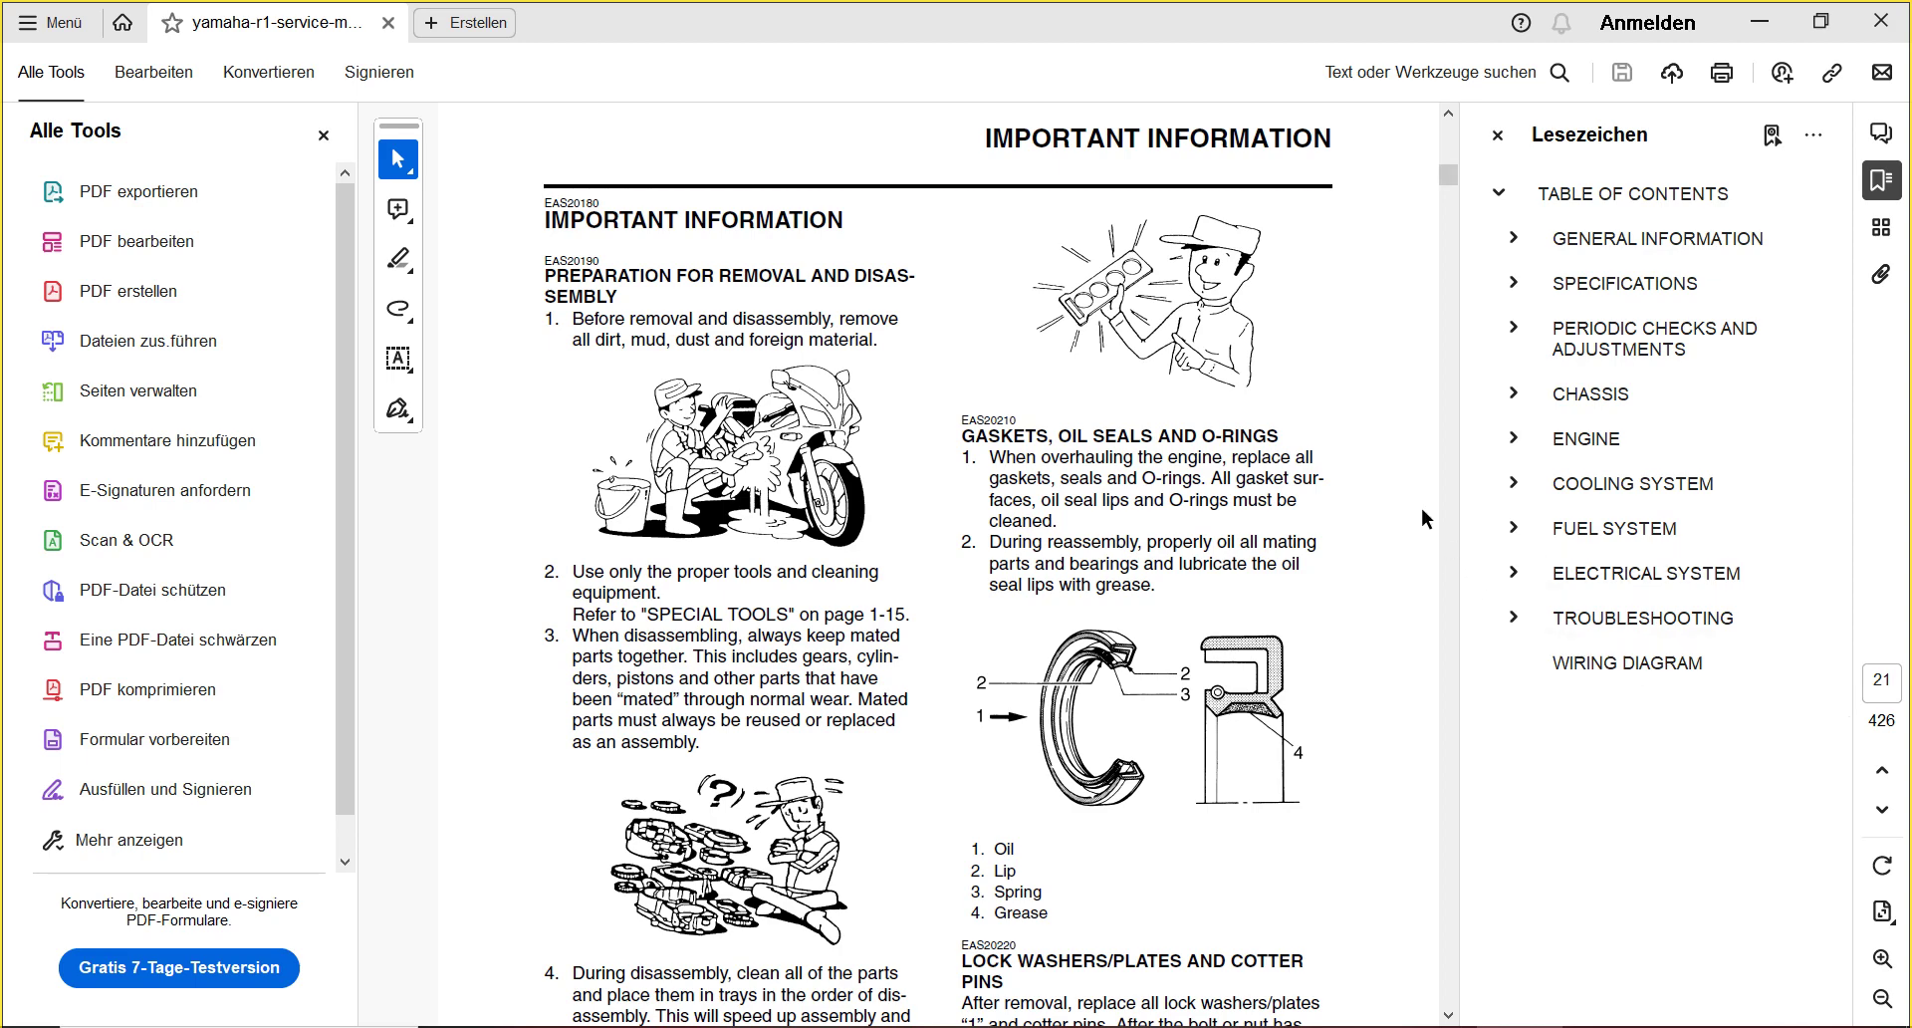
scroll(1421, 517, down, 1)
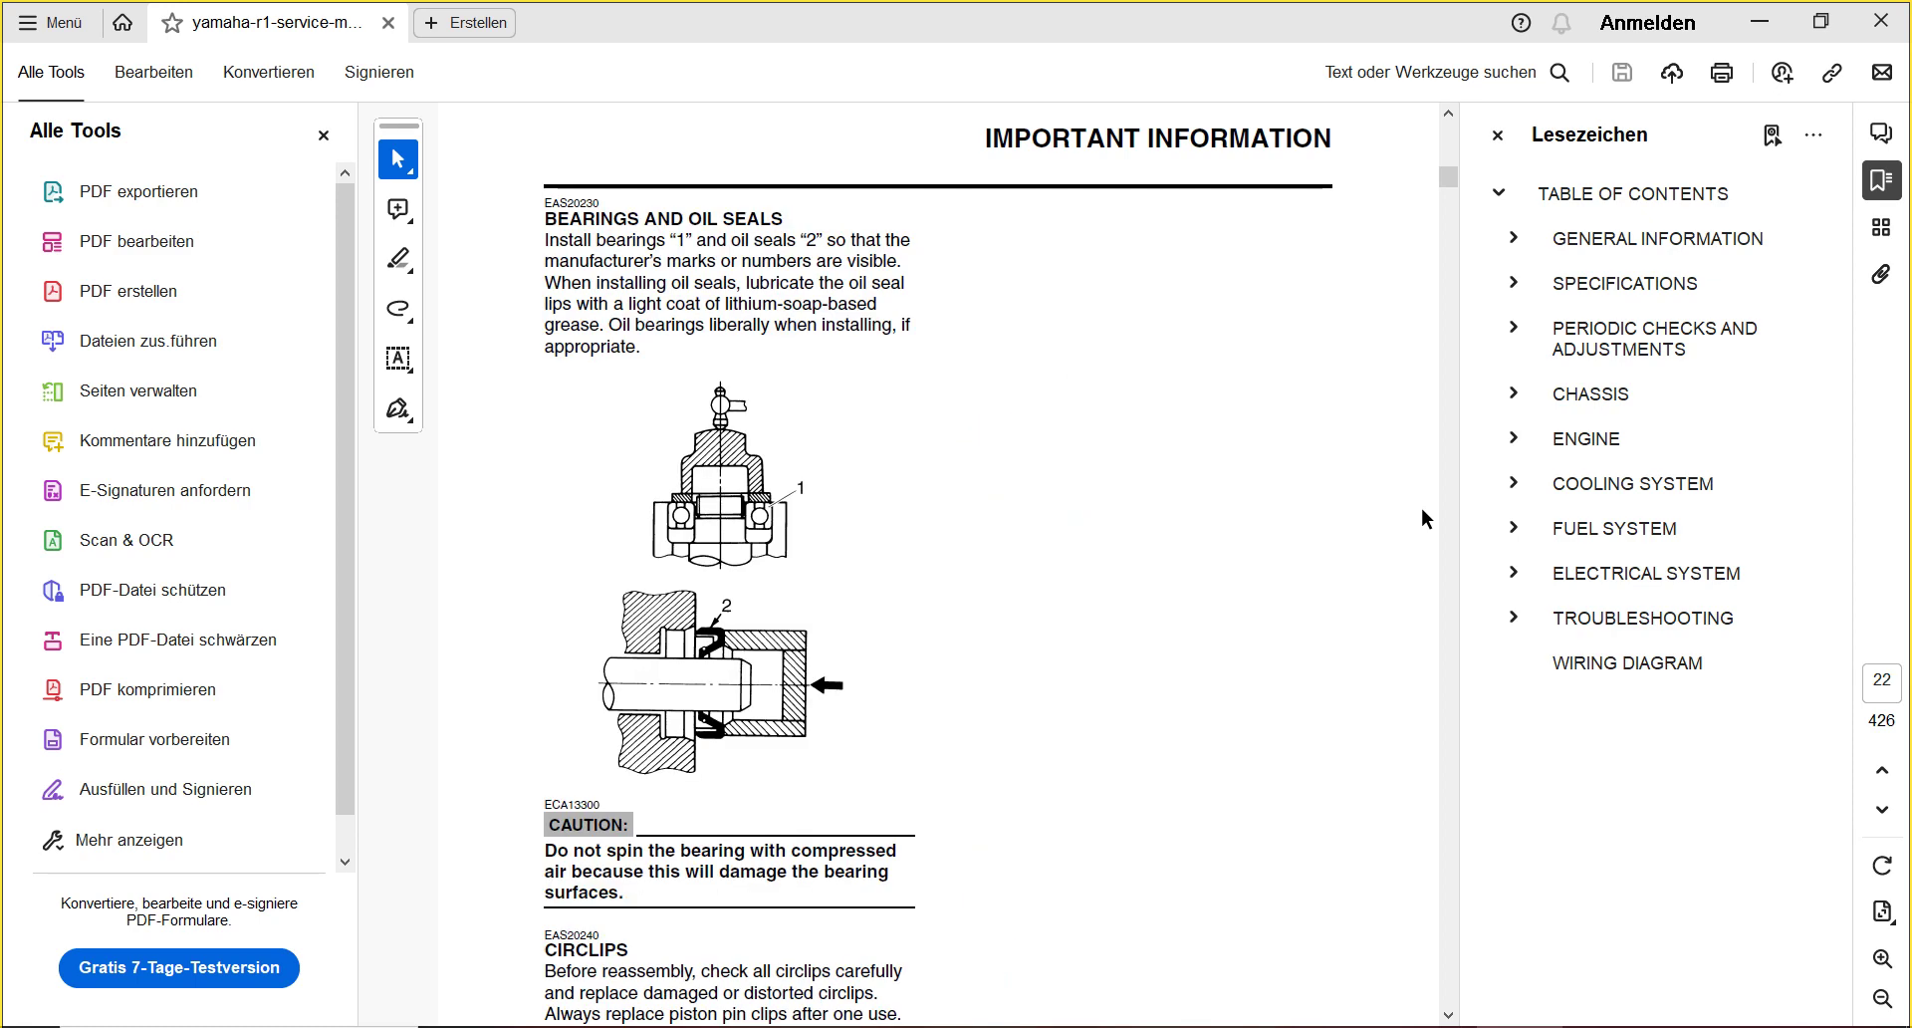
scroll(1422, 518, down, 1)
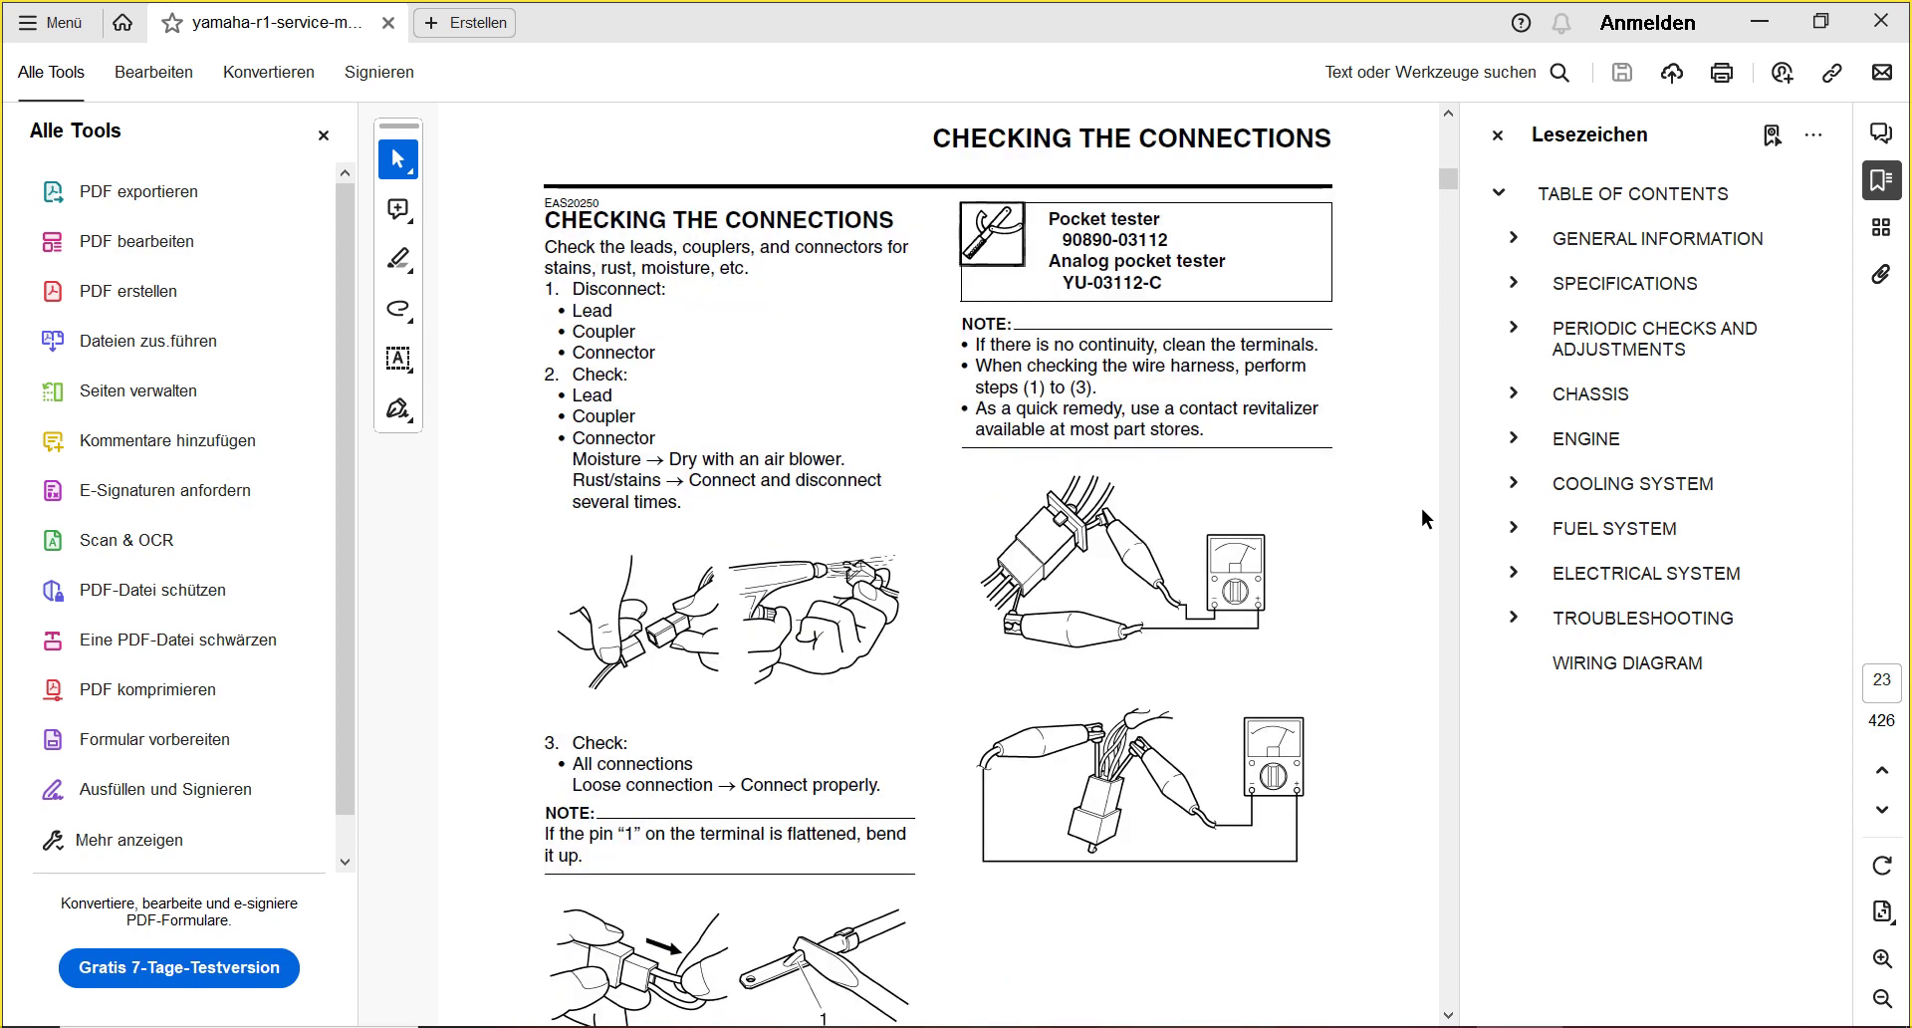
scroll(1422, 512, down, 5)
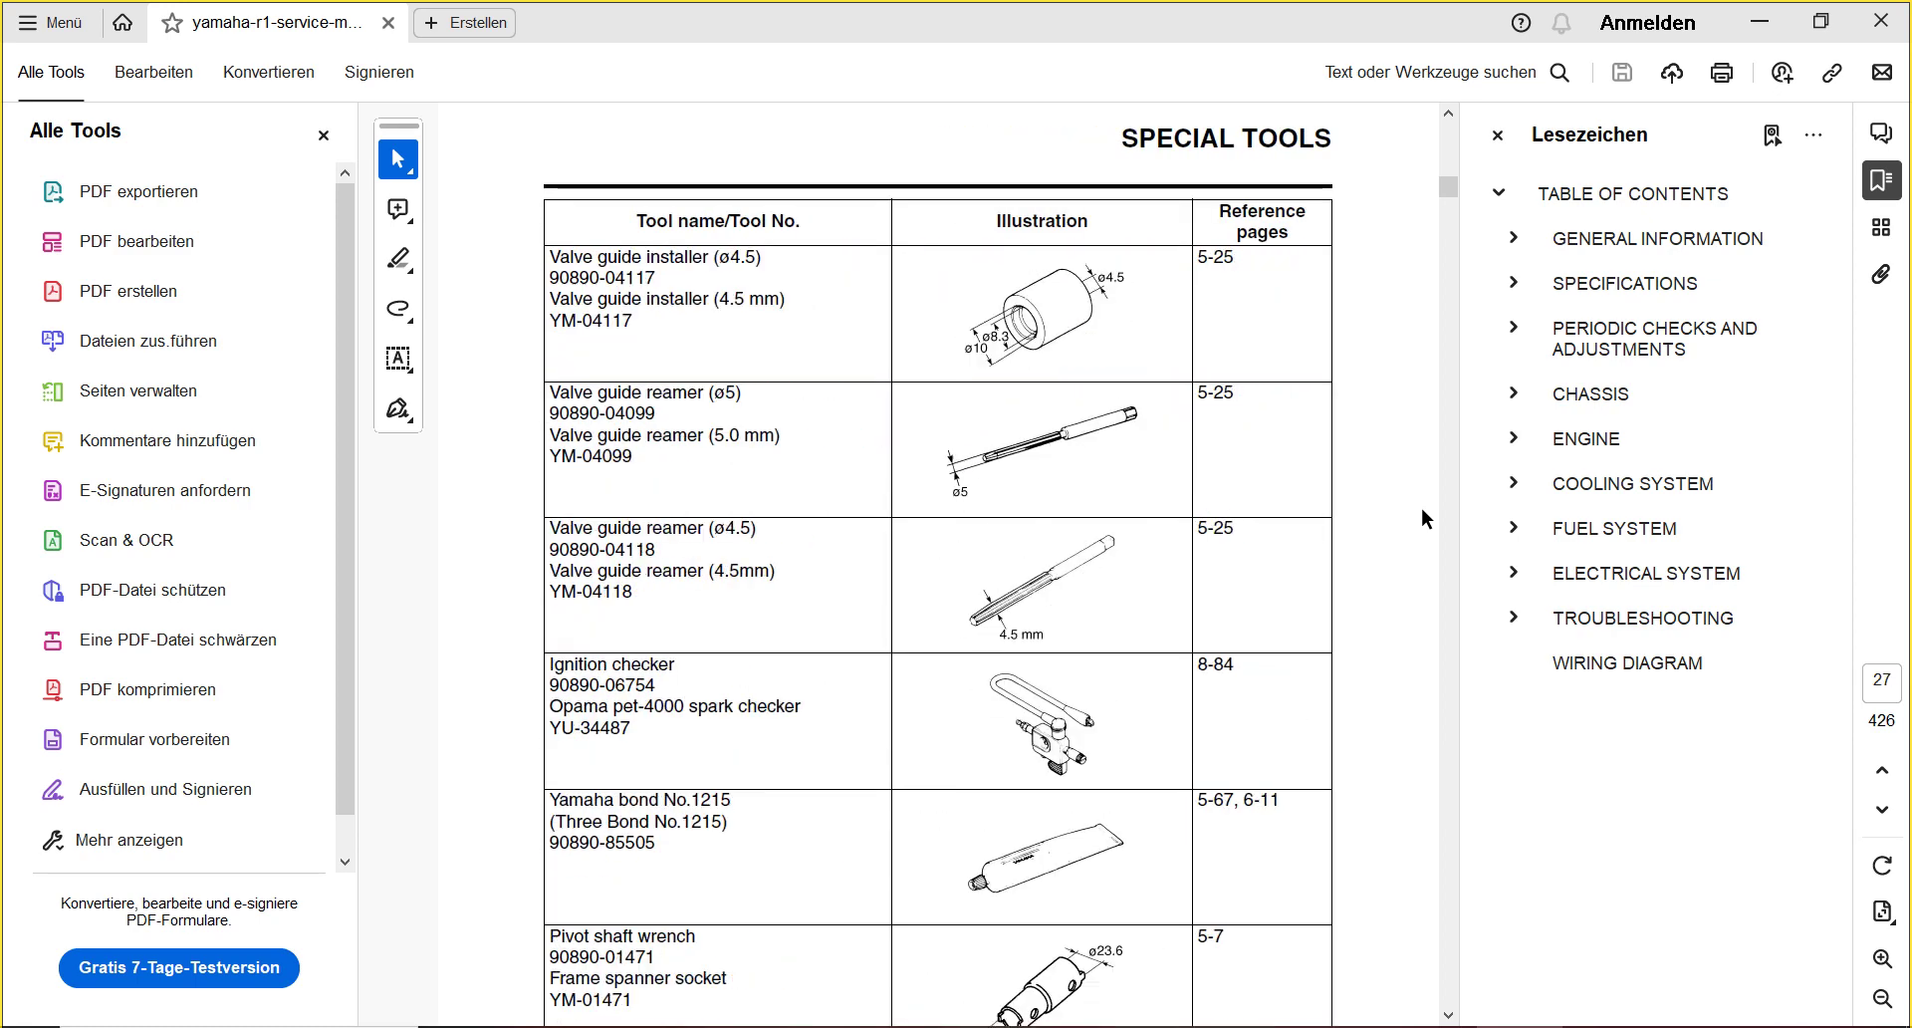
scroll(1420, 506, down, 20)
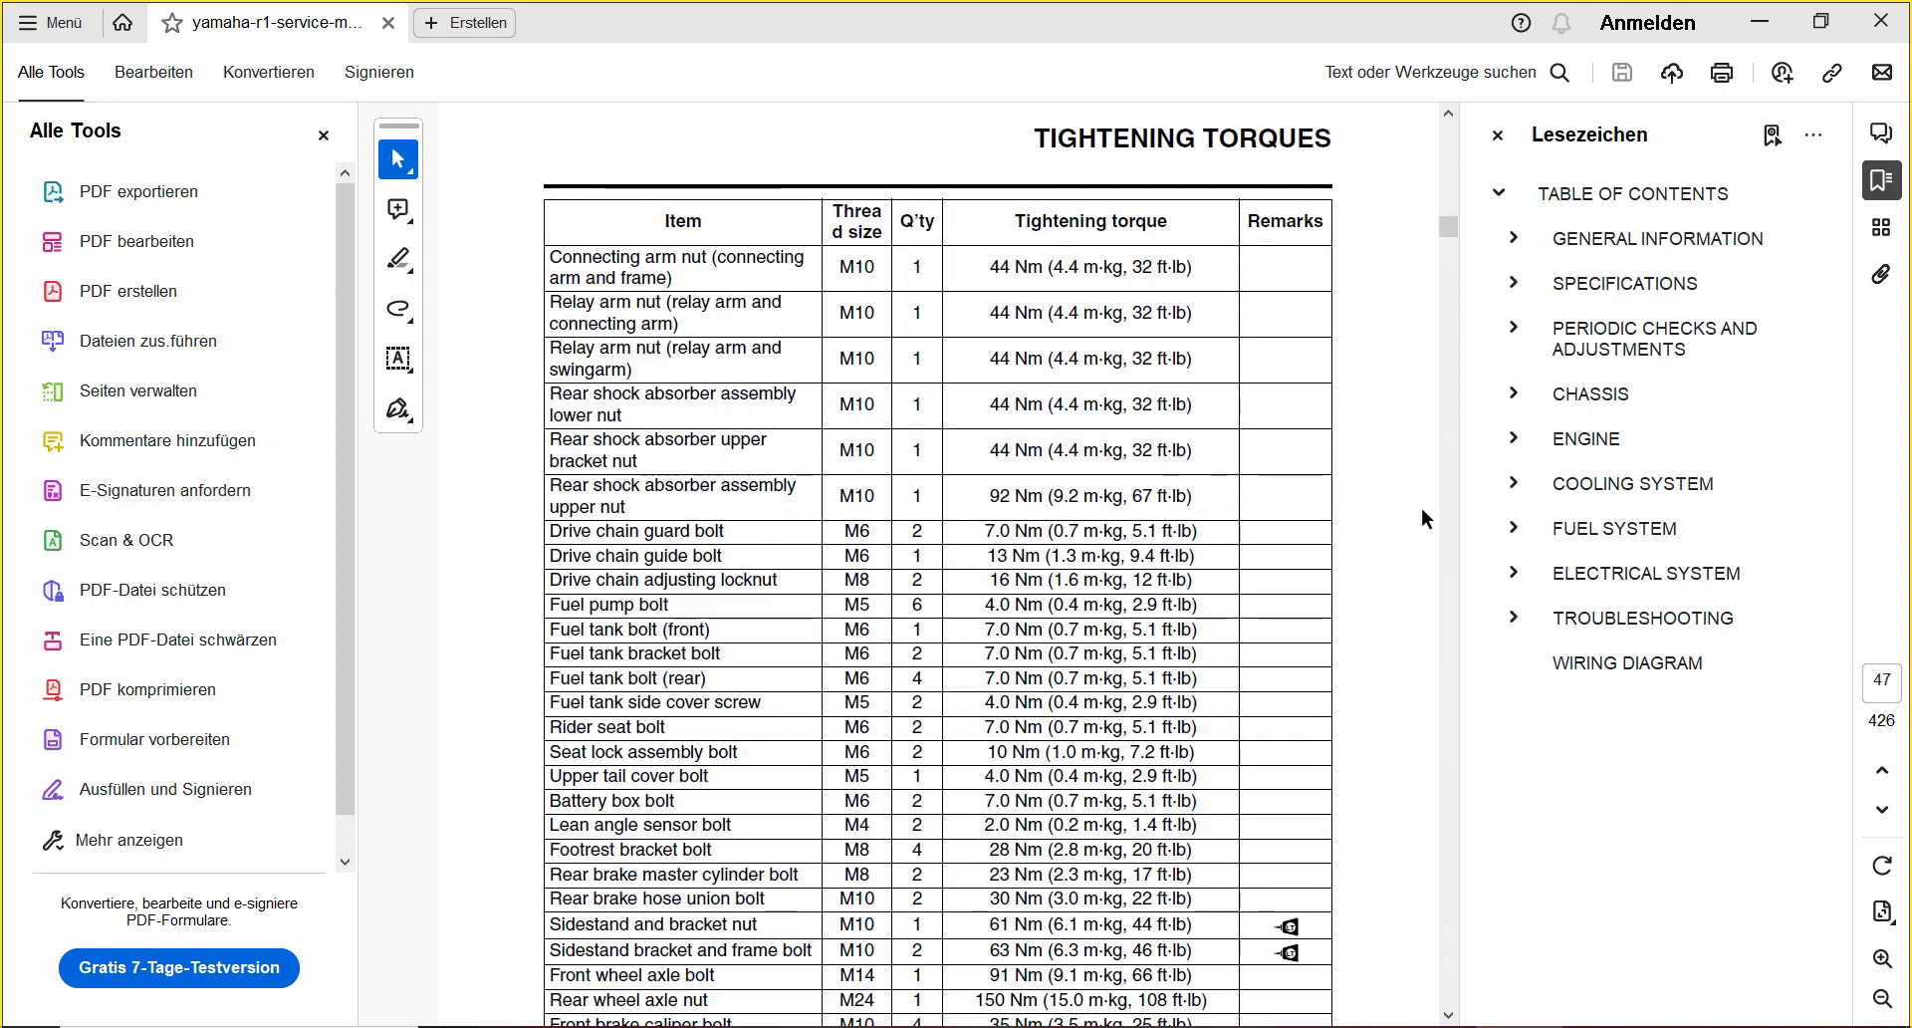
scroll(1420, 506, down, 14)
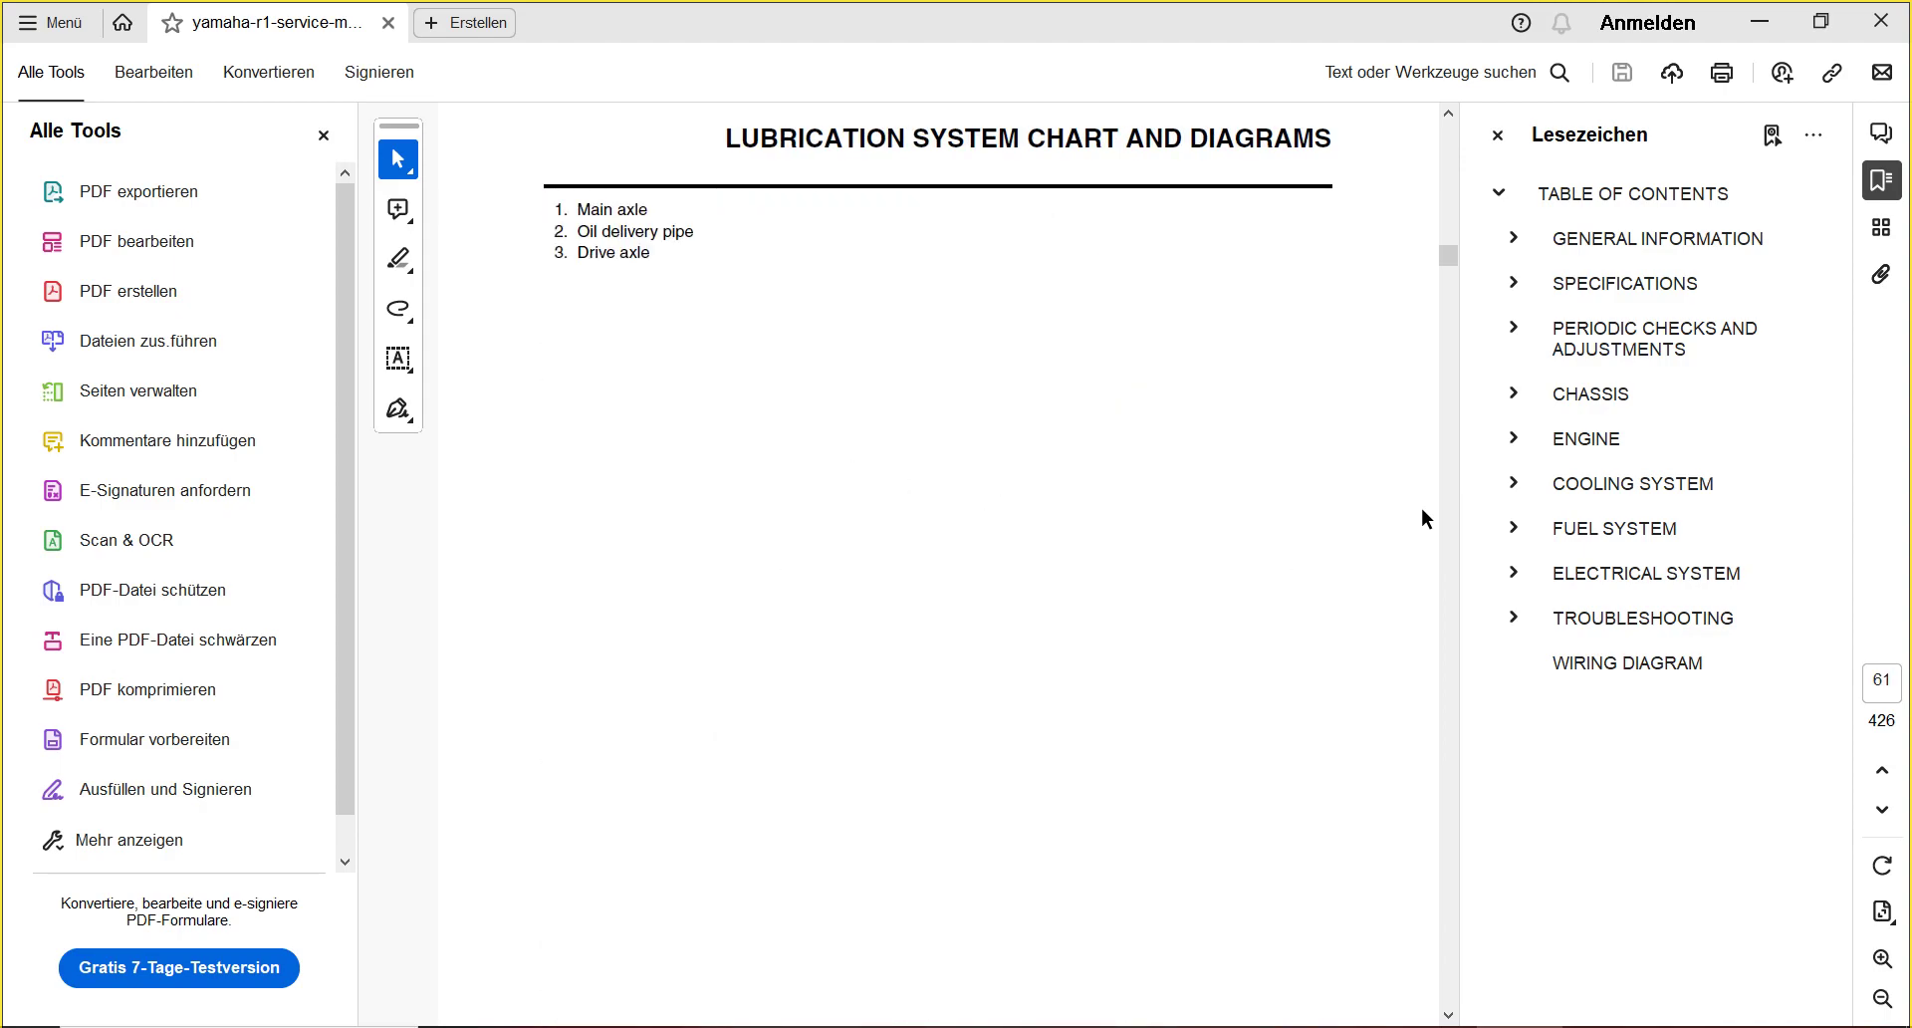
scroll(1420, 506, down, 2)
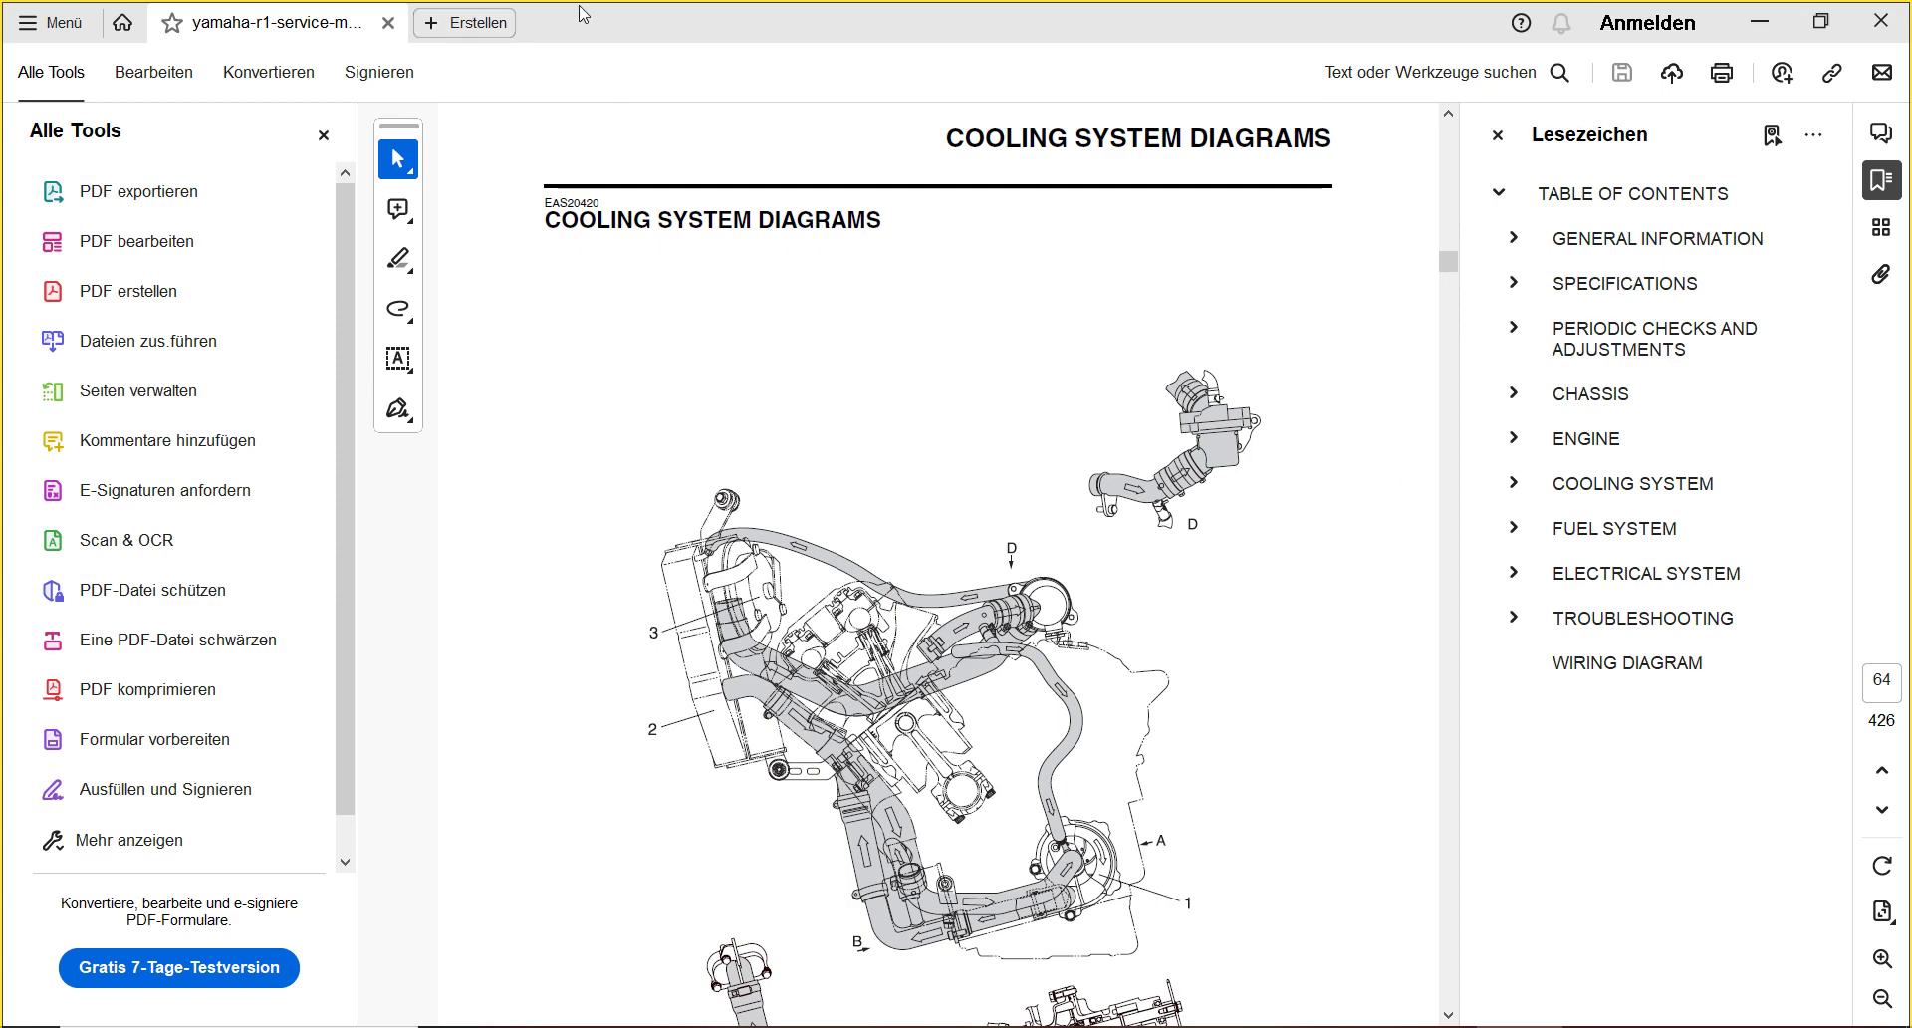
- Skim the 2007 service manual's cooling system diagrams, cable routing and valve clearance pages through page 92, and close the manual
drag(626, 18, 717, 56)
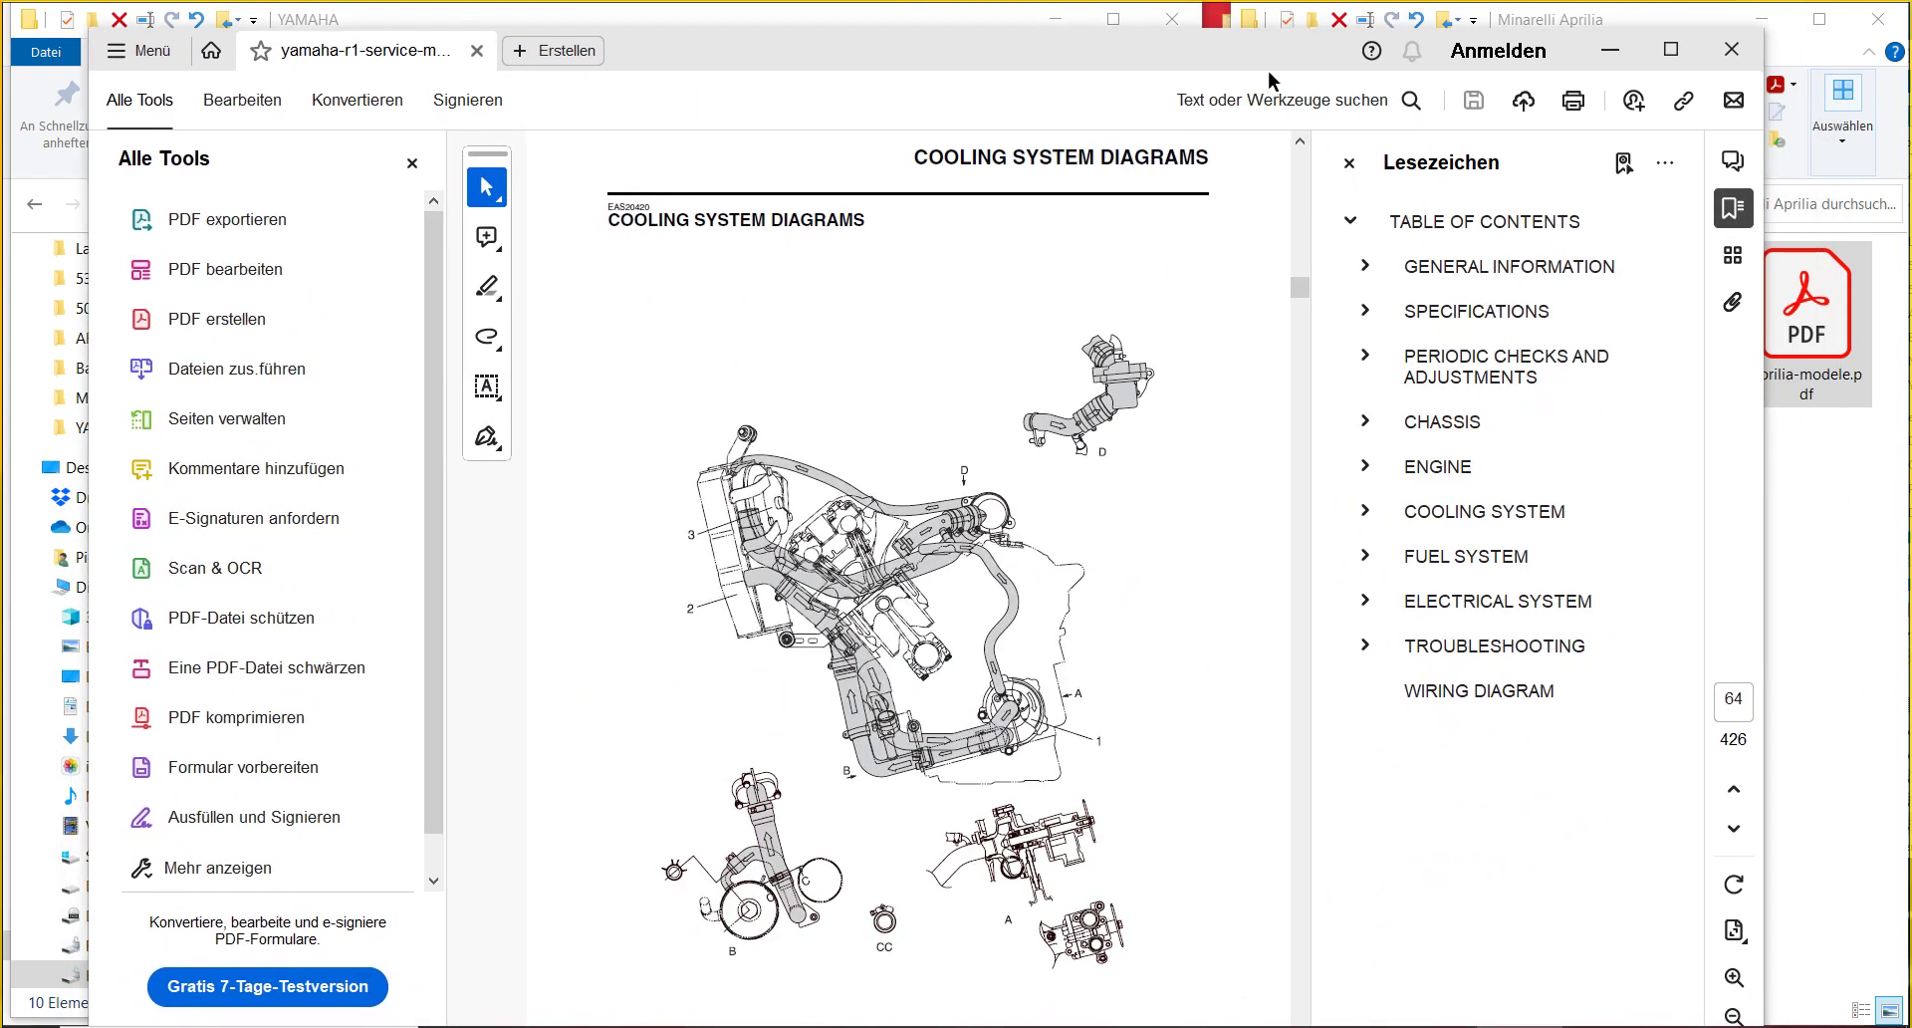
click(1653, 49)
key(Right)
key(Right)
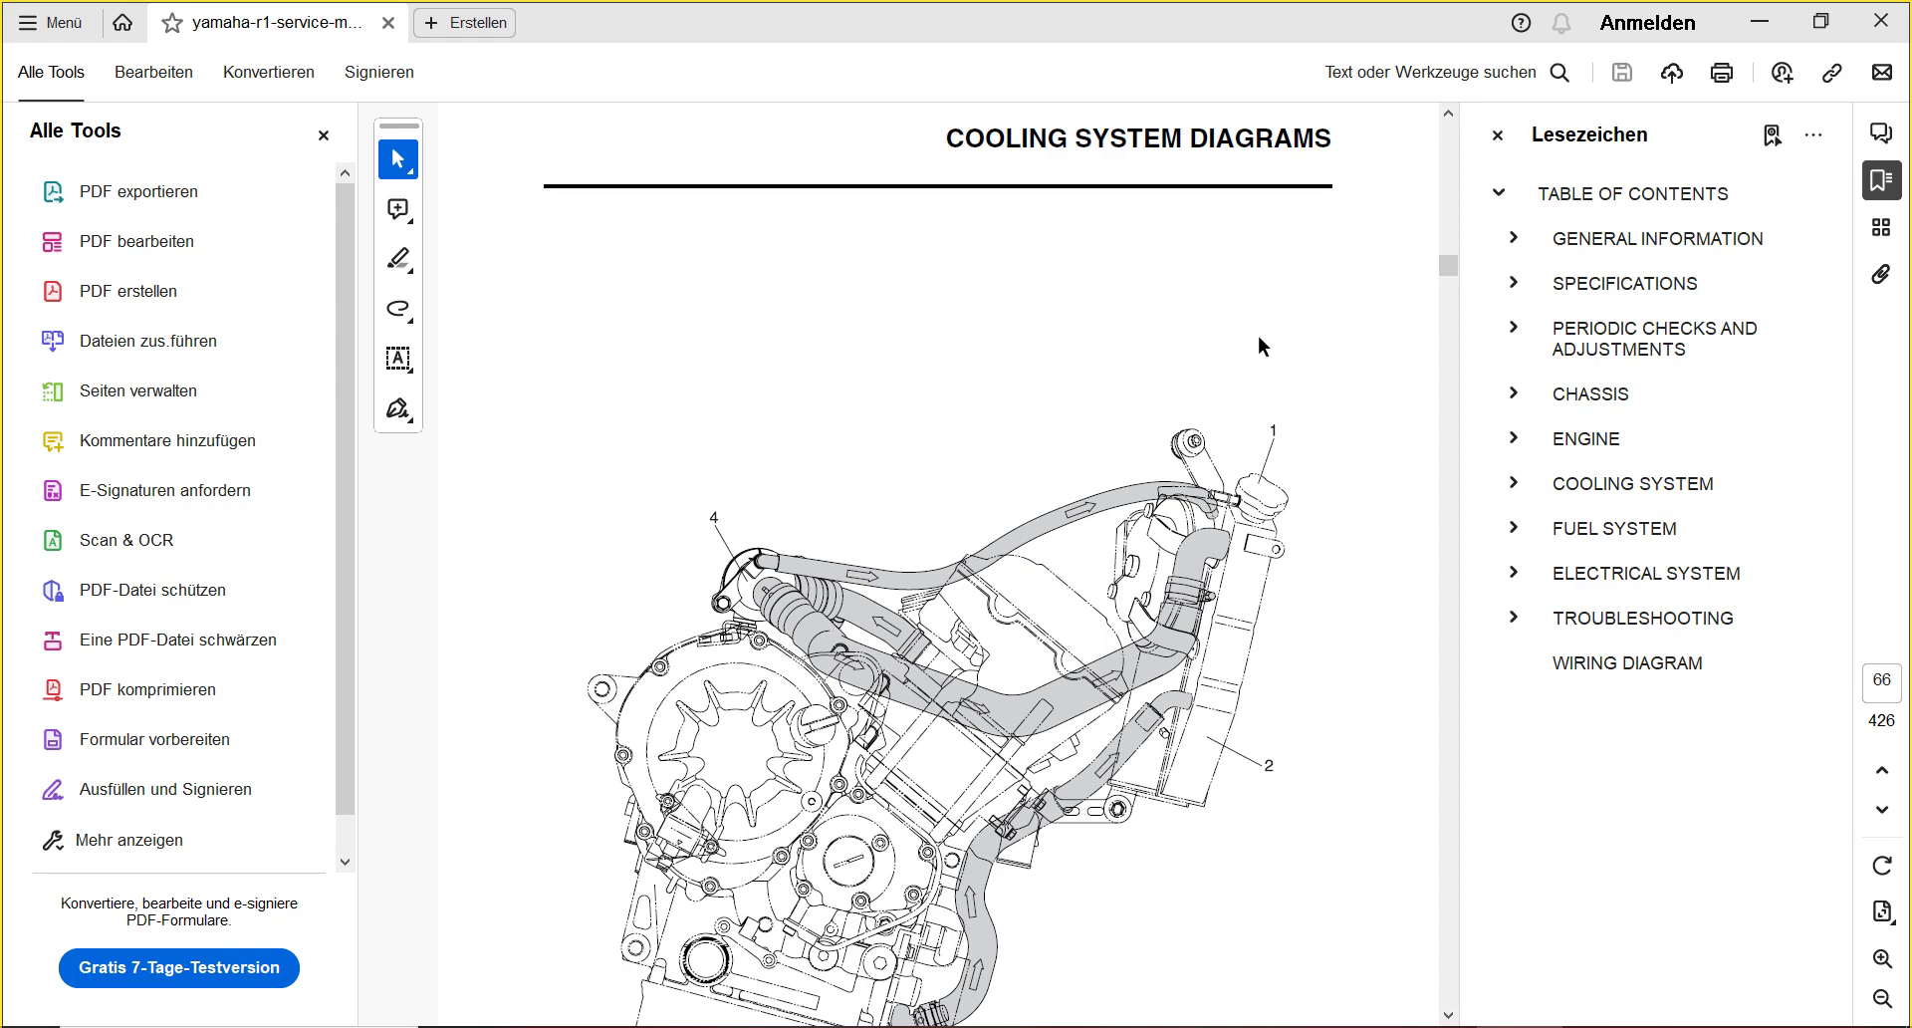
scroll(1080, 418, down, 2)
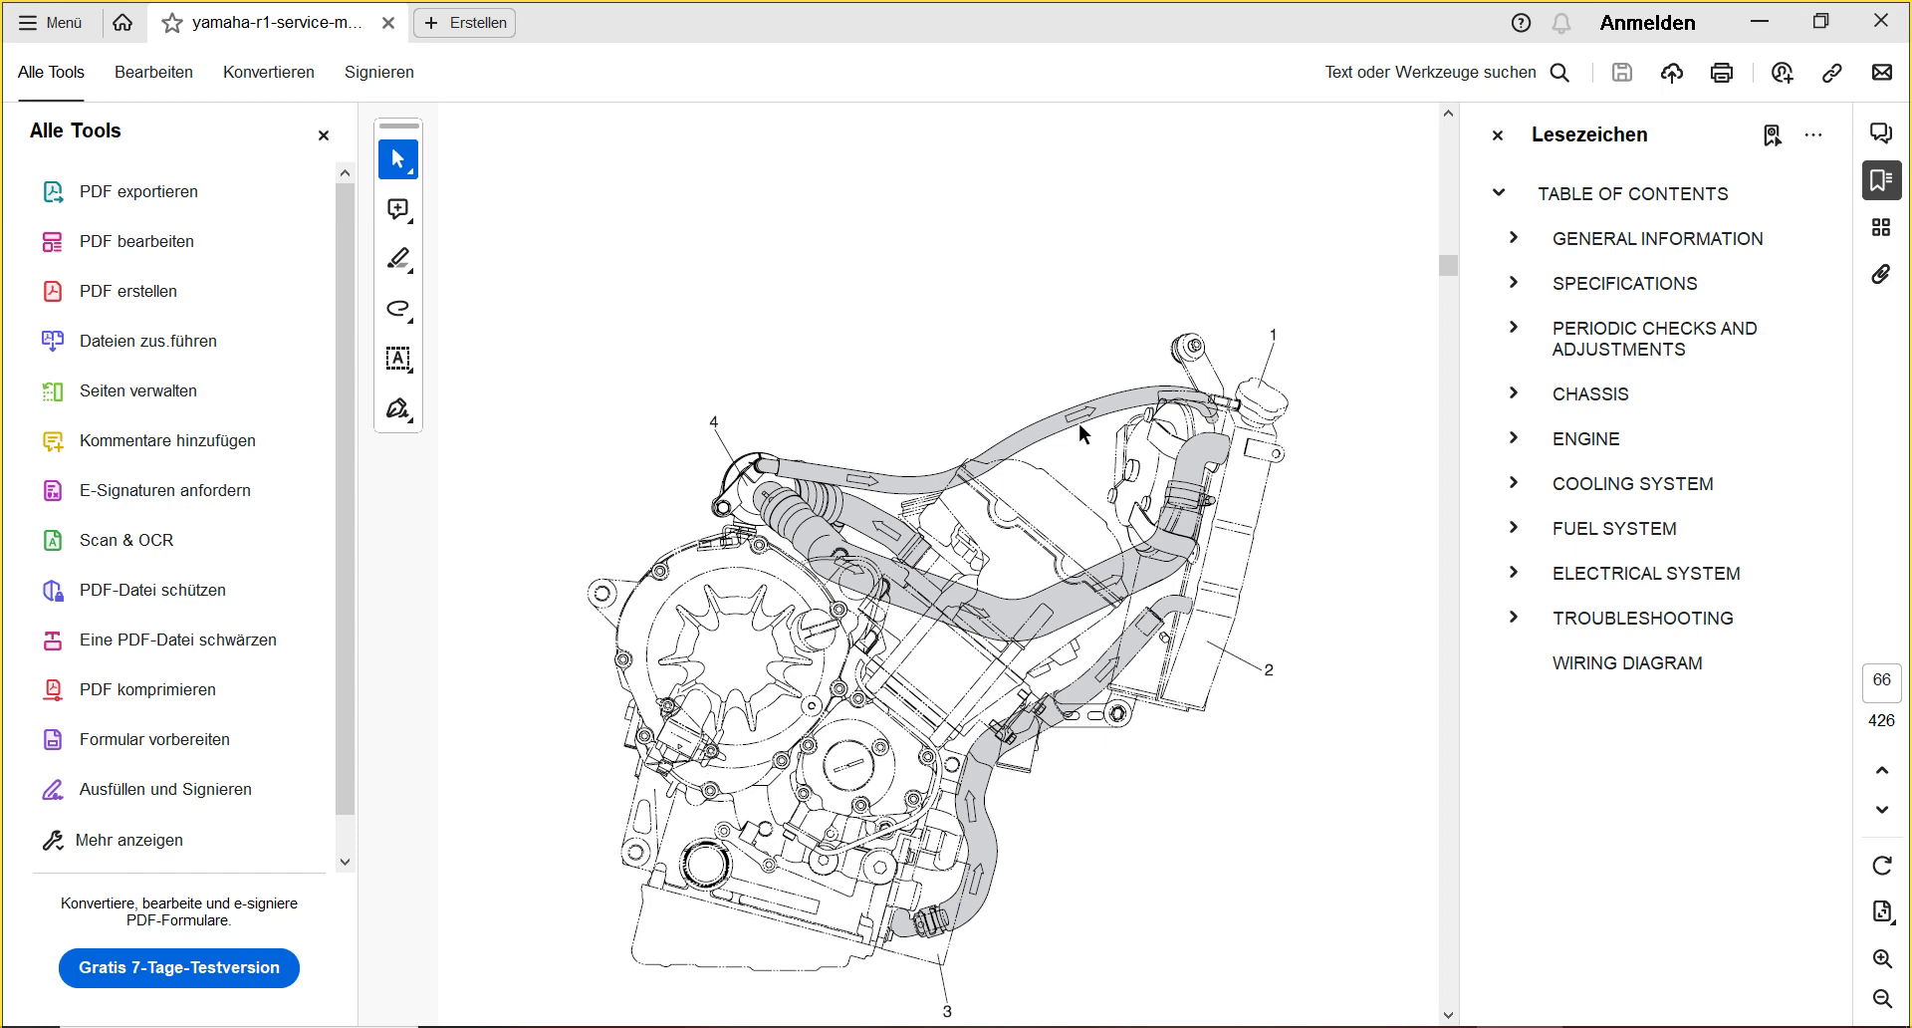
scroll(1079, 422, down, 8)
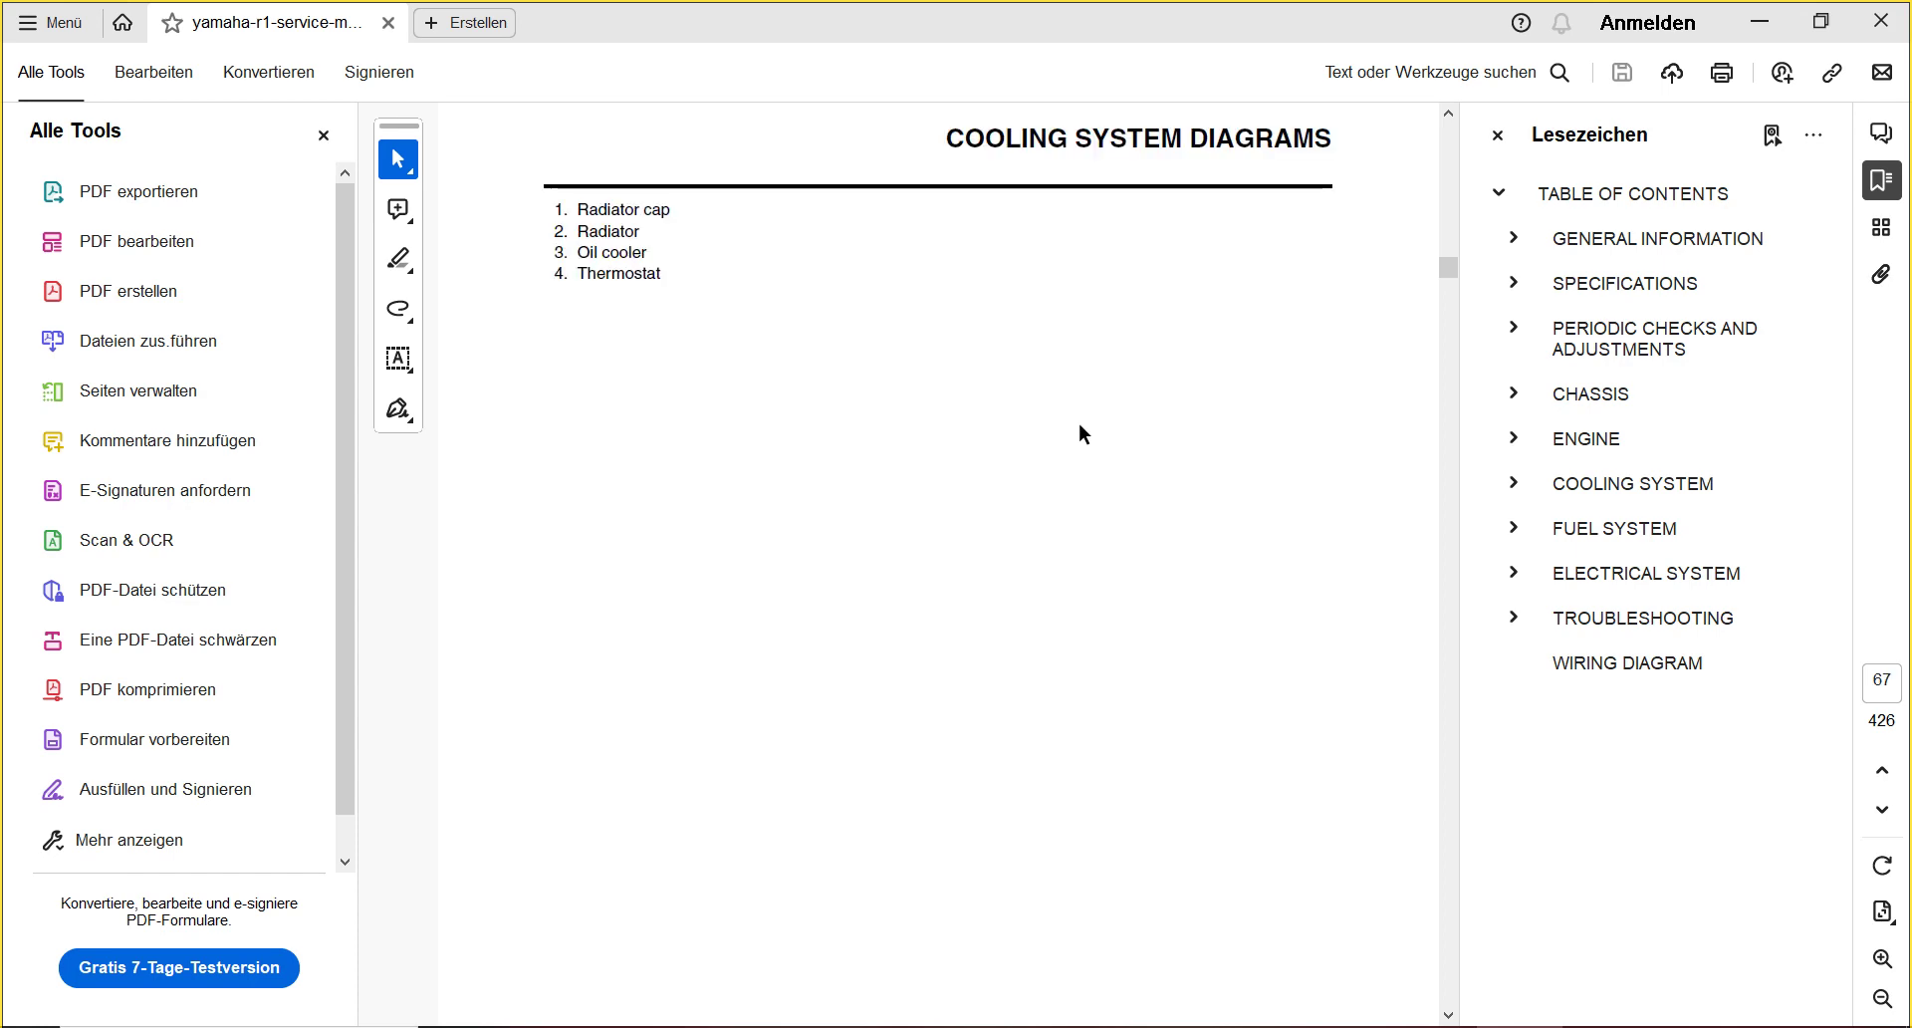
scroll(1079, 422, down, 8)
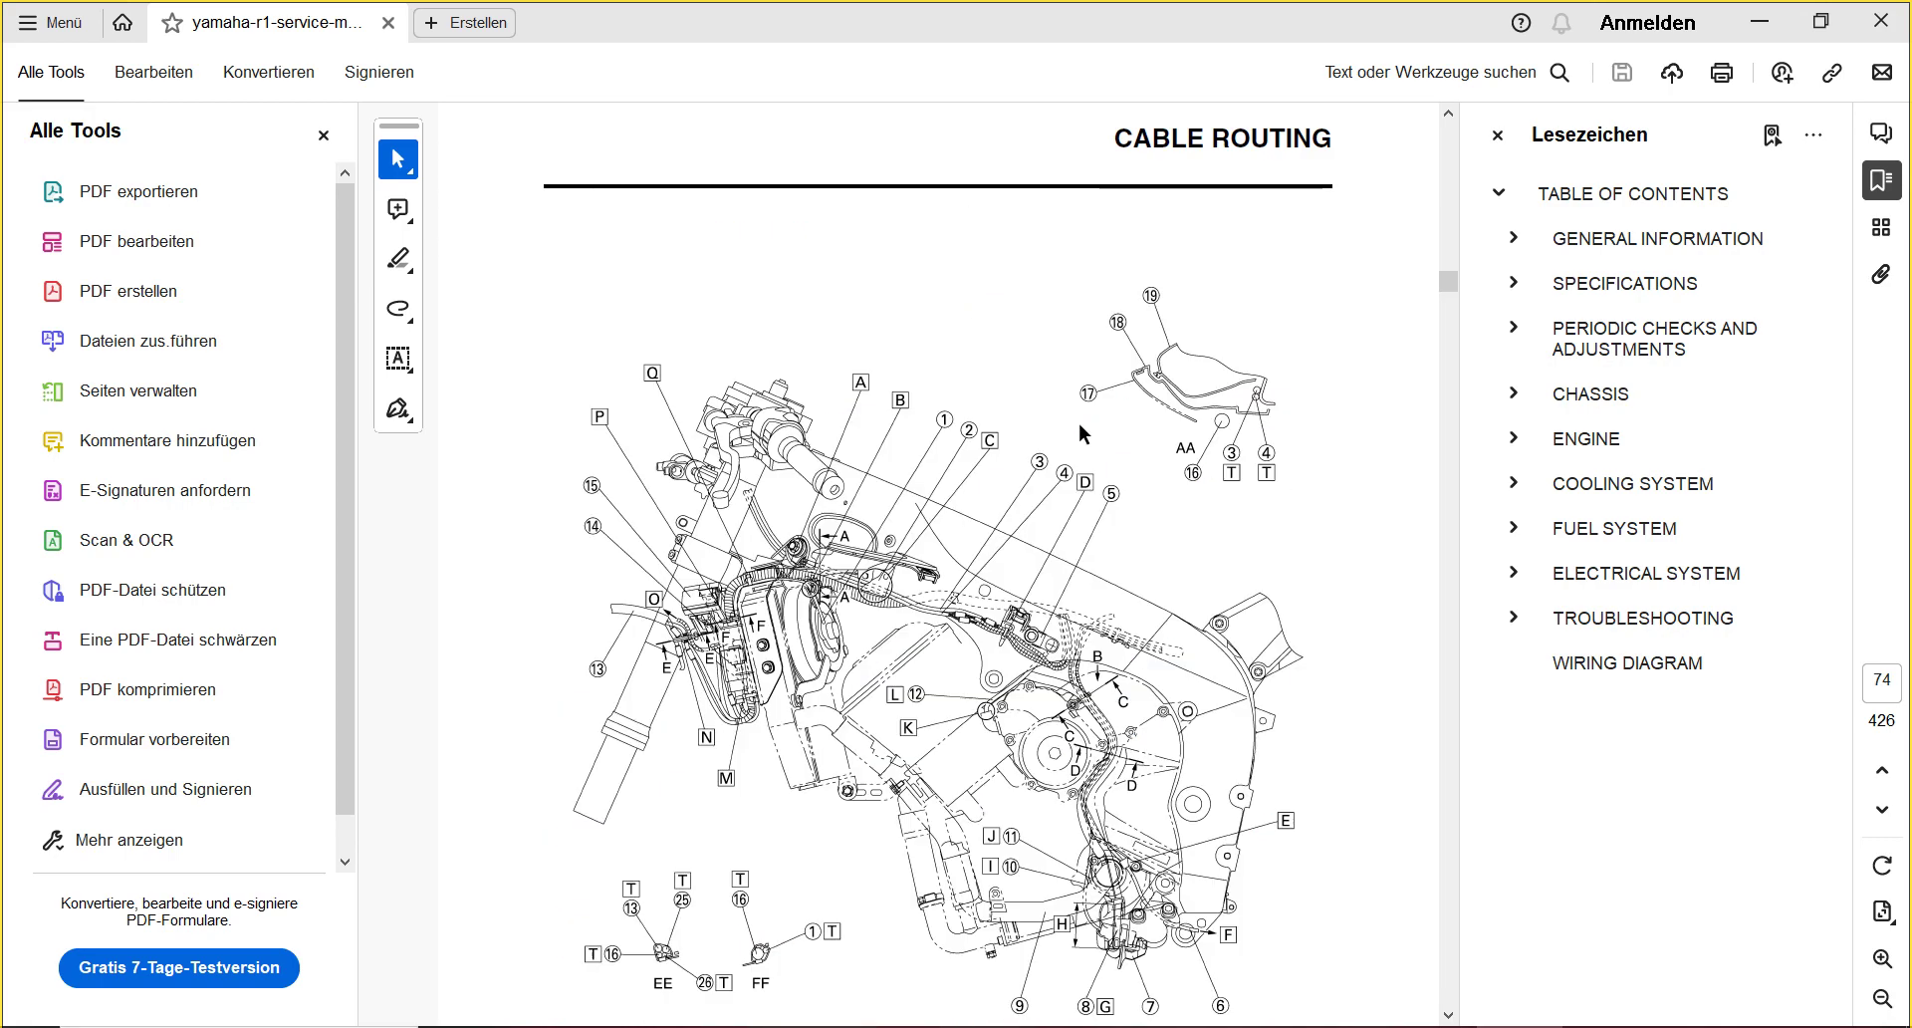
scroll(1078, 422, down, 6)
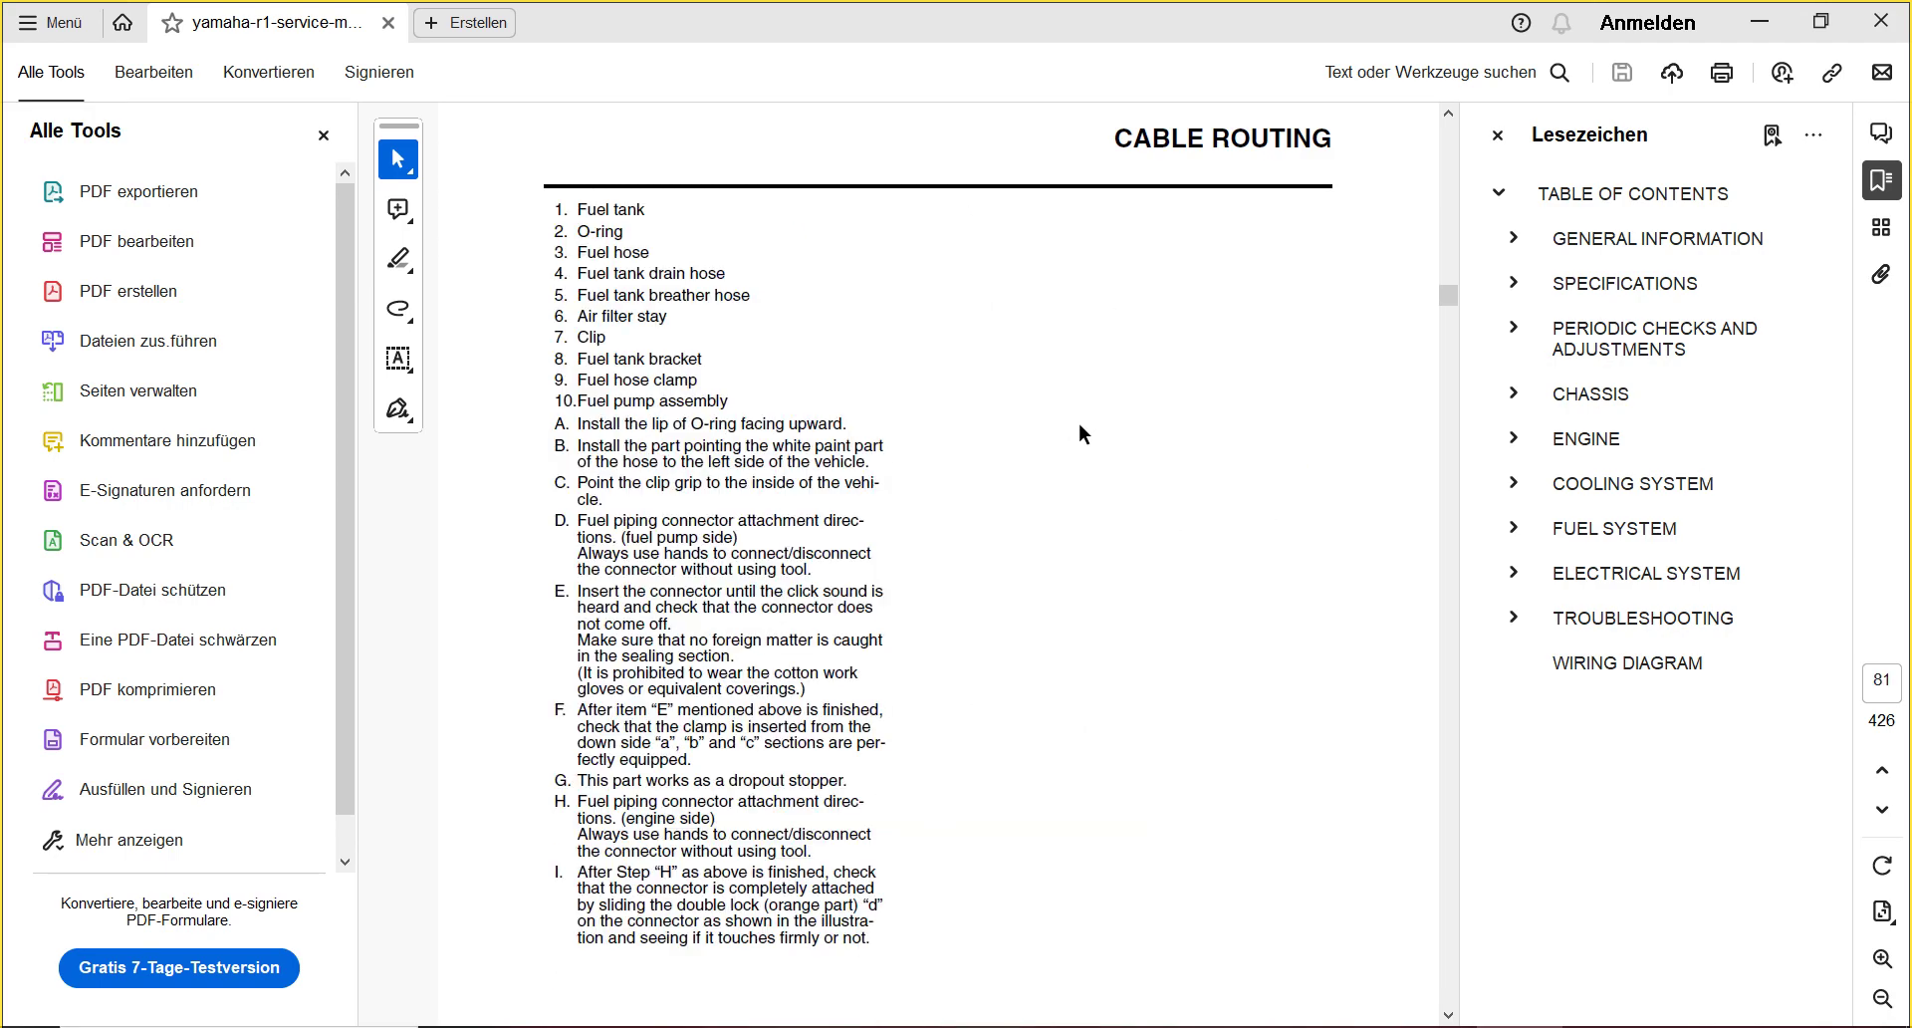
scroll(1078, 423, down, 7)
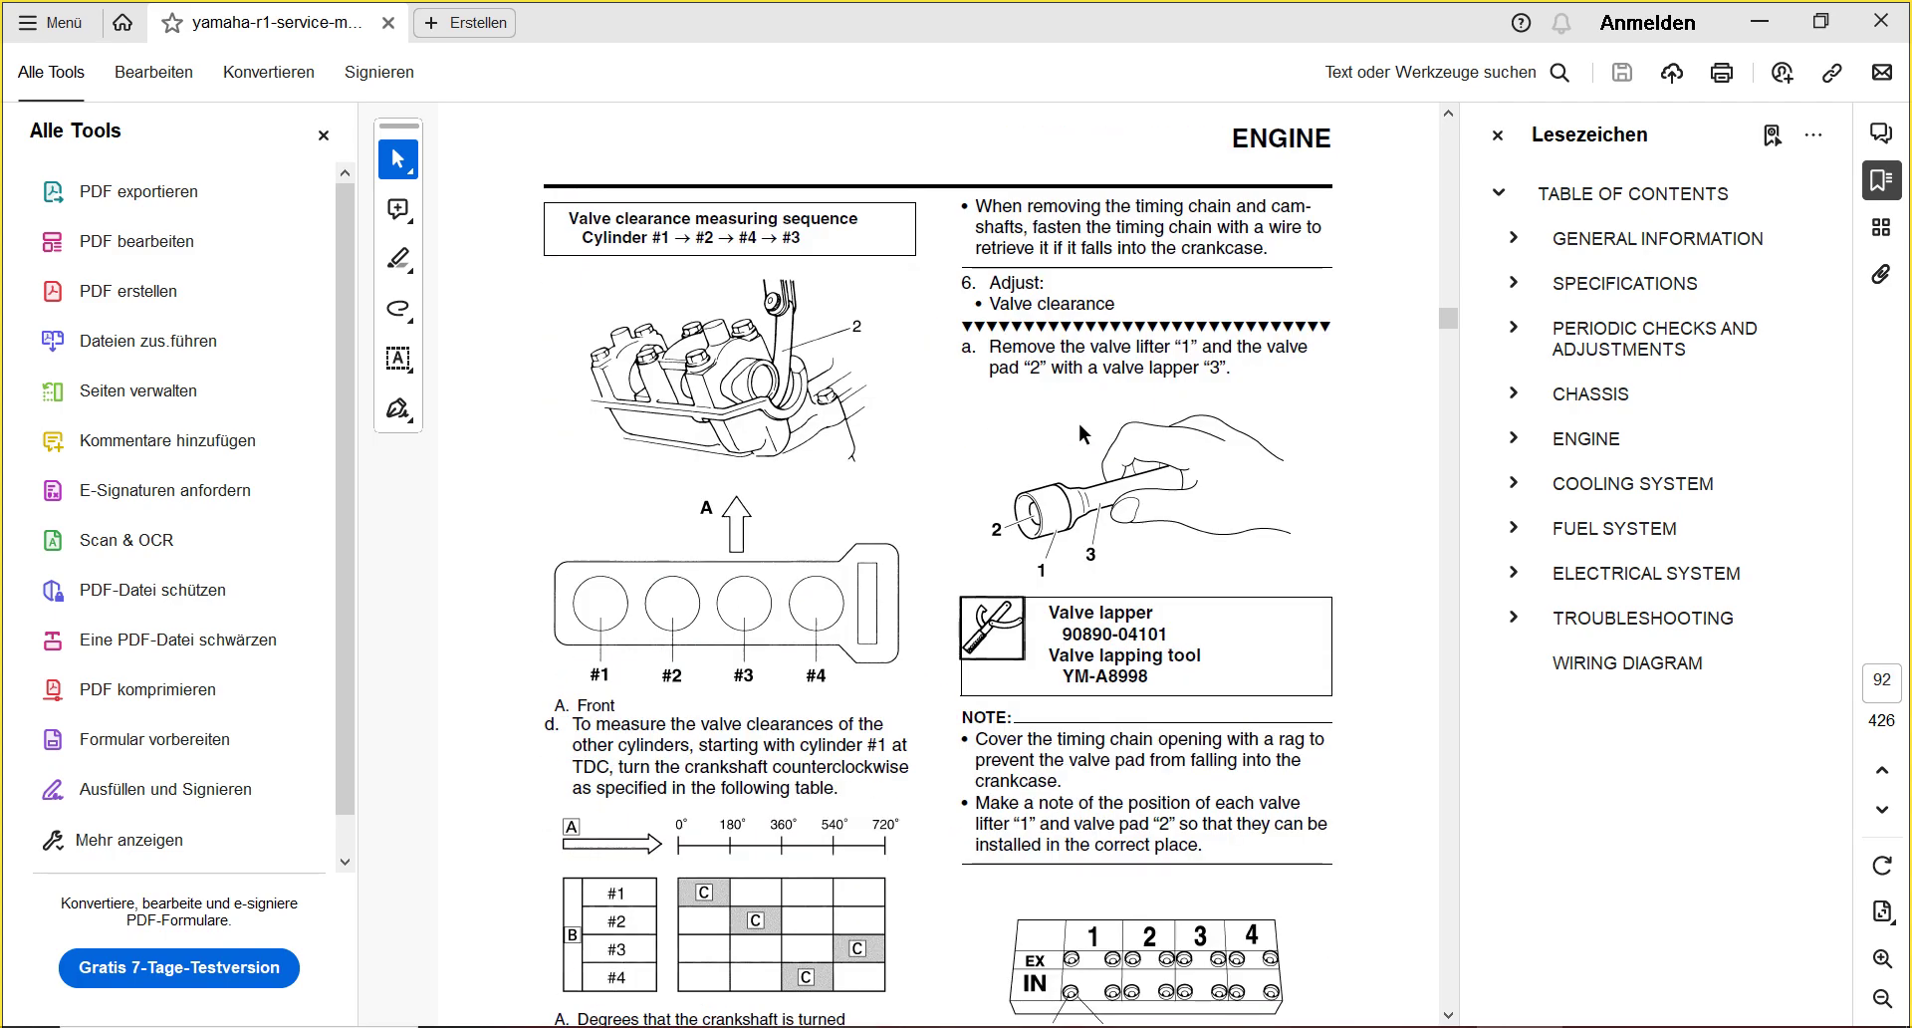
click(1870, 27)
- Open yamaha-yzf-r1-service-manual-2000.pdf, skim its introduction, specifications and cable routing pages through page 39, and close it
click(546, 598)
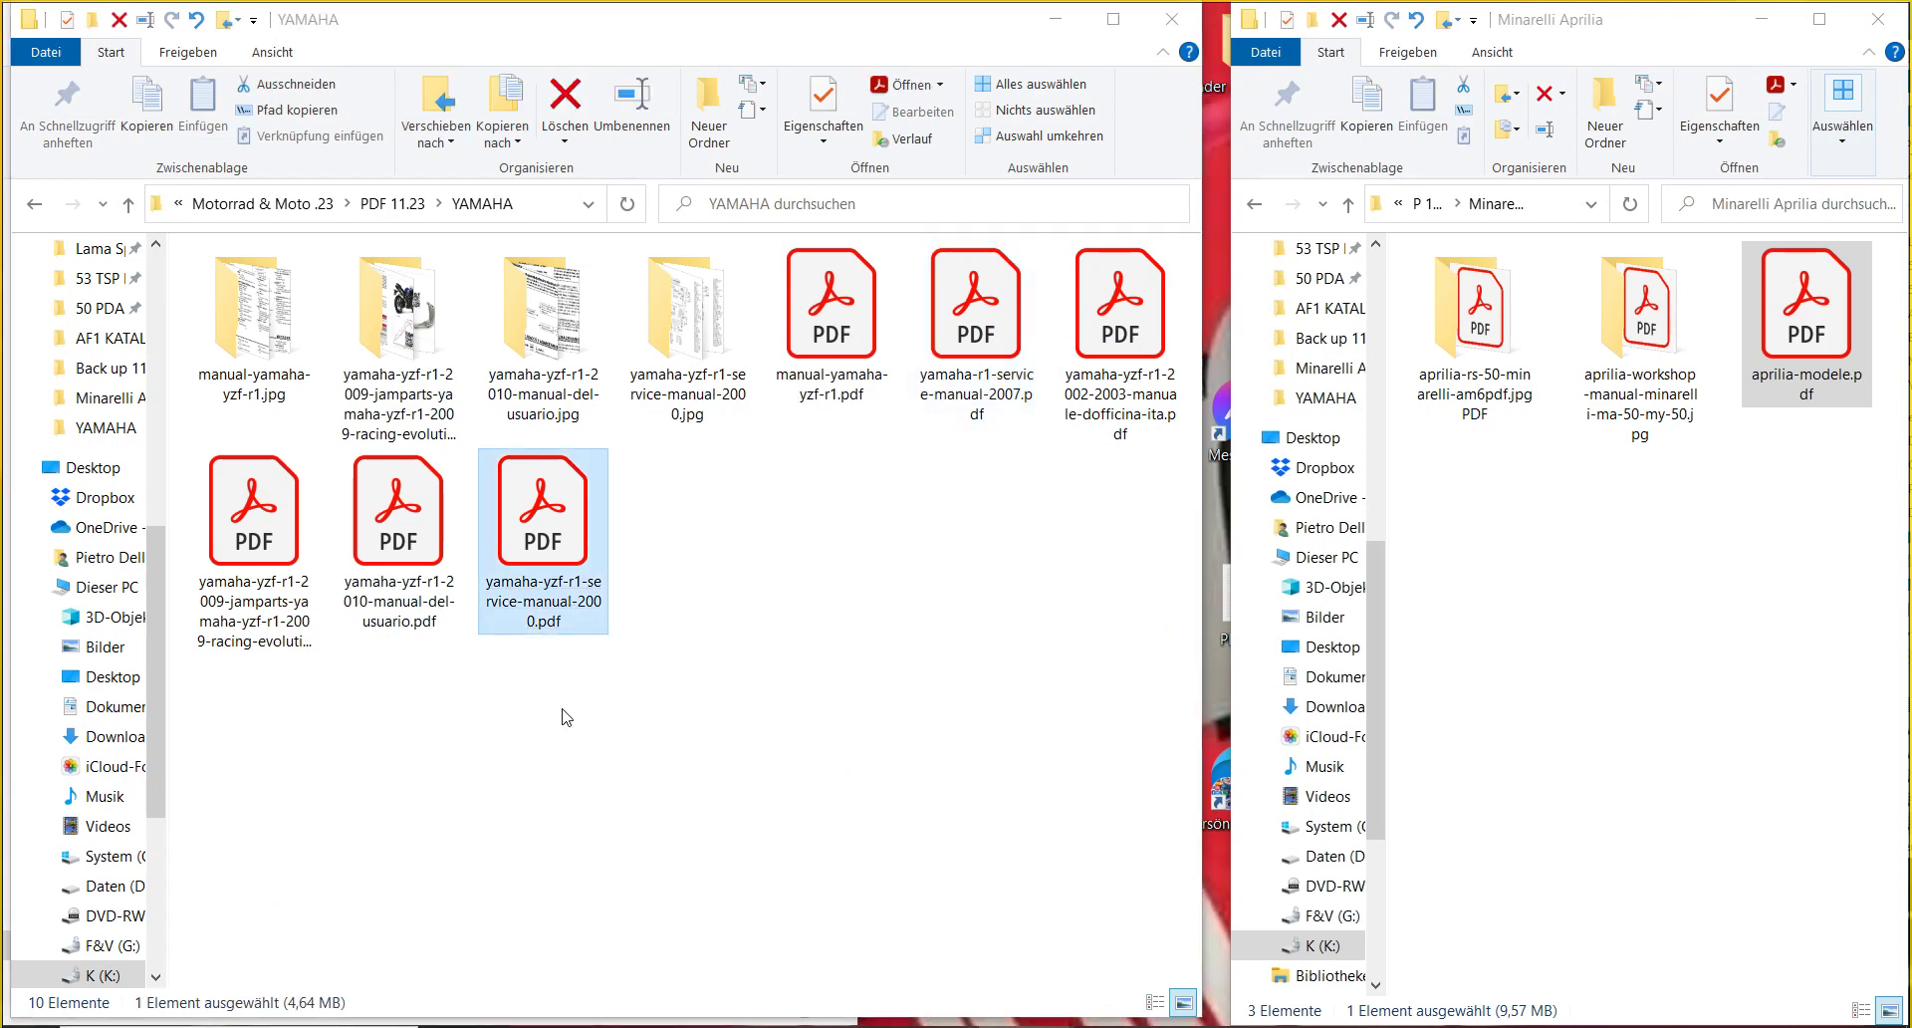
key(Return)
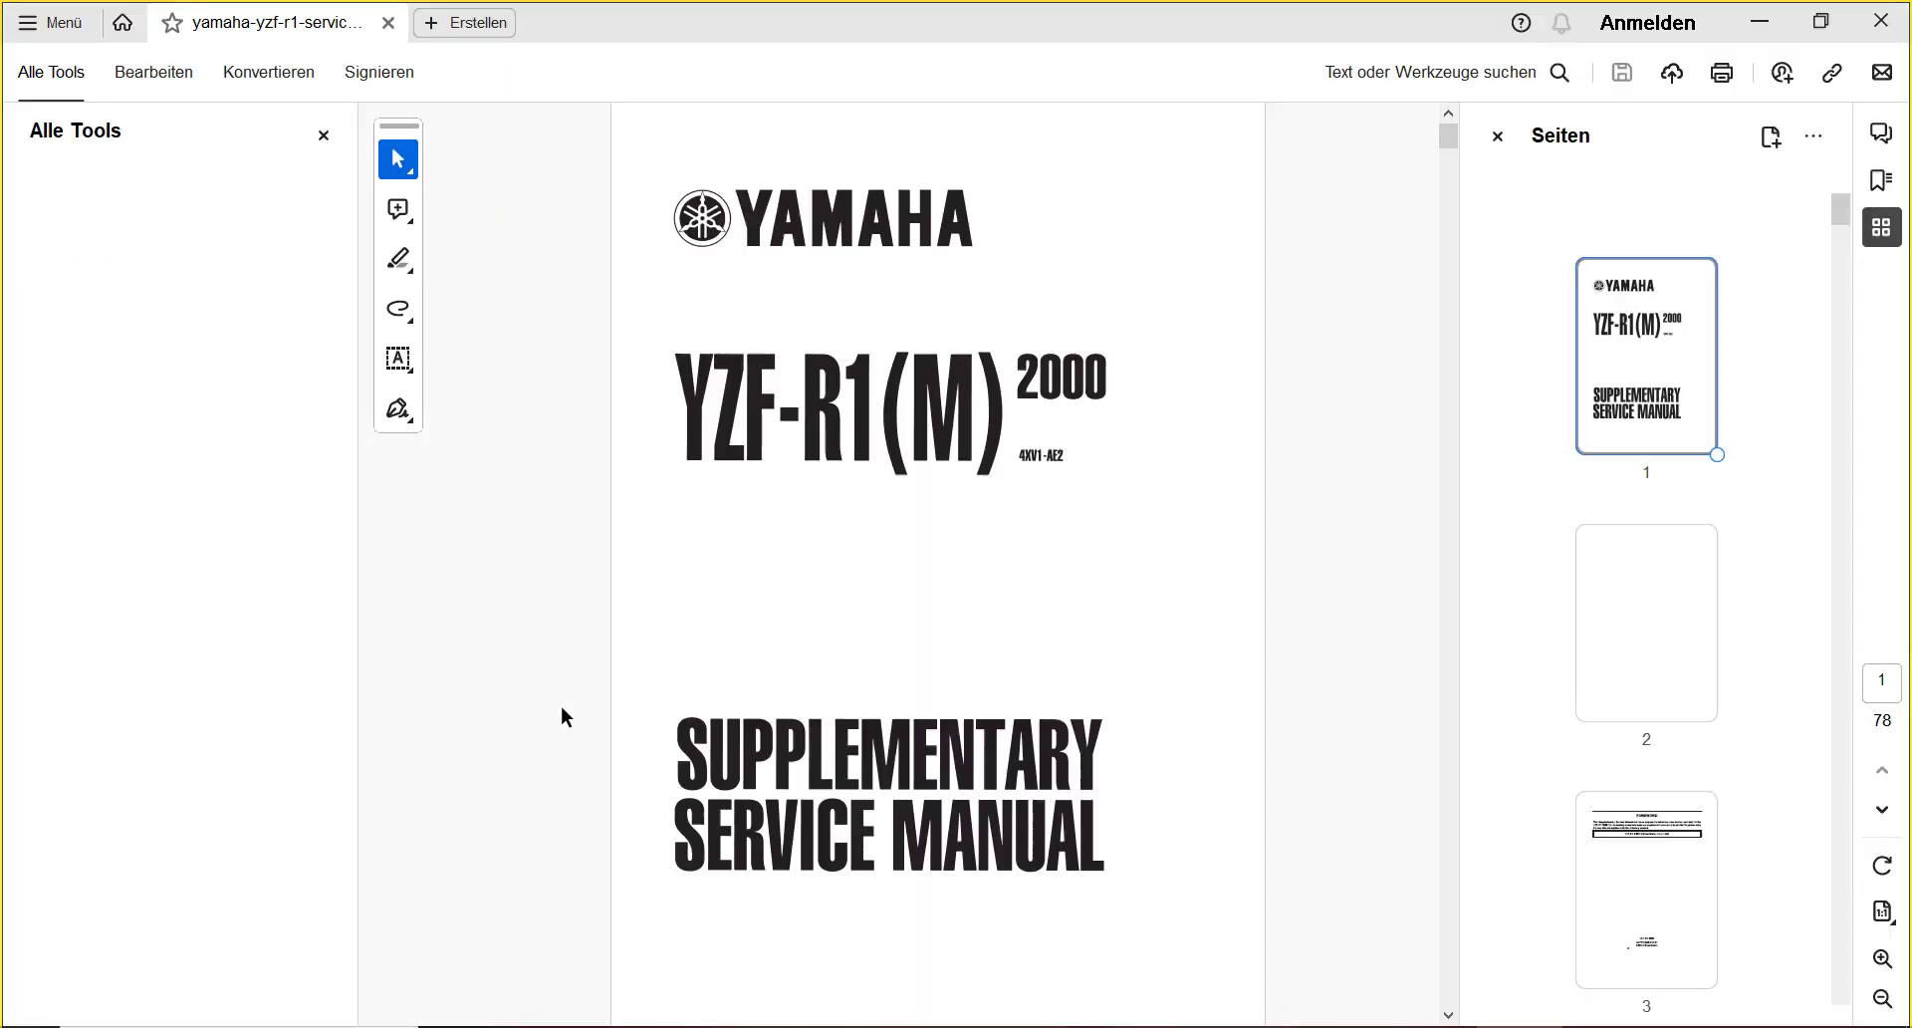
scroll(561, 707, down, 5)
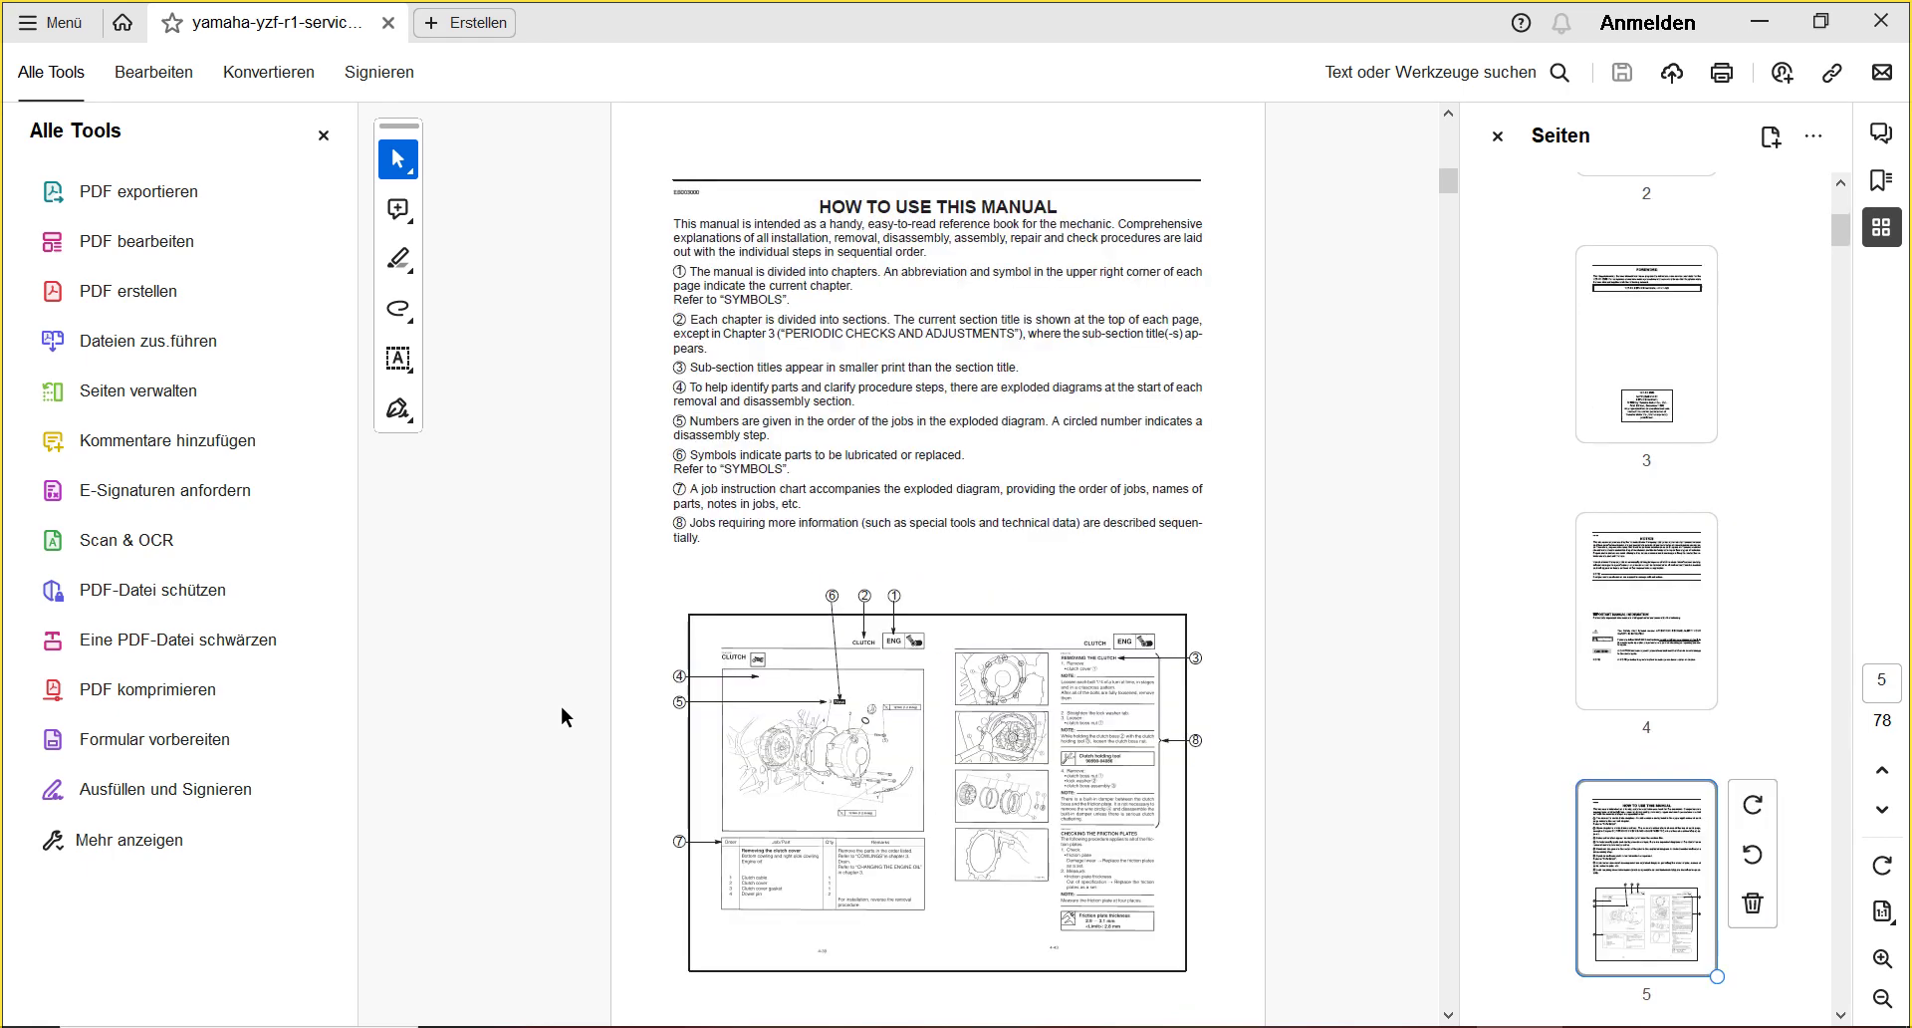
scroll(562, 707, down, 17)
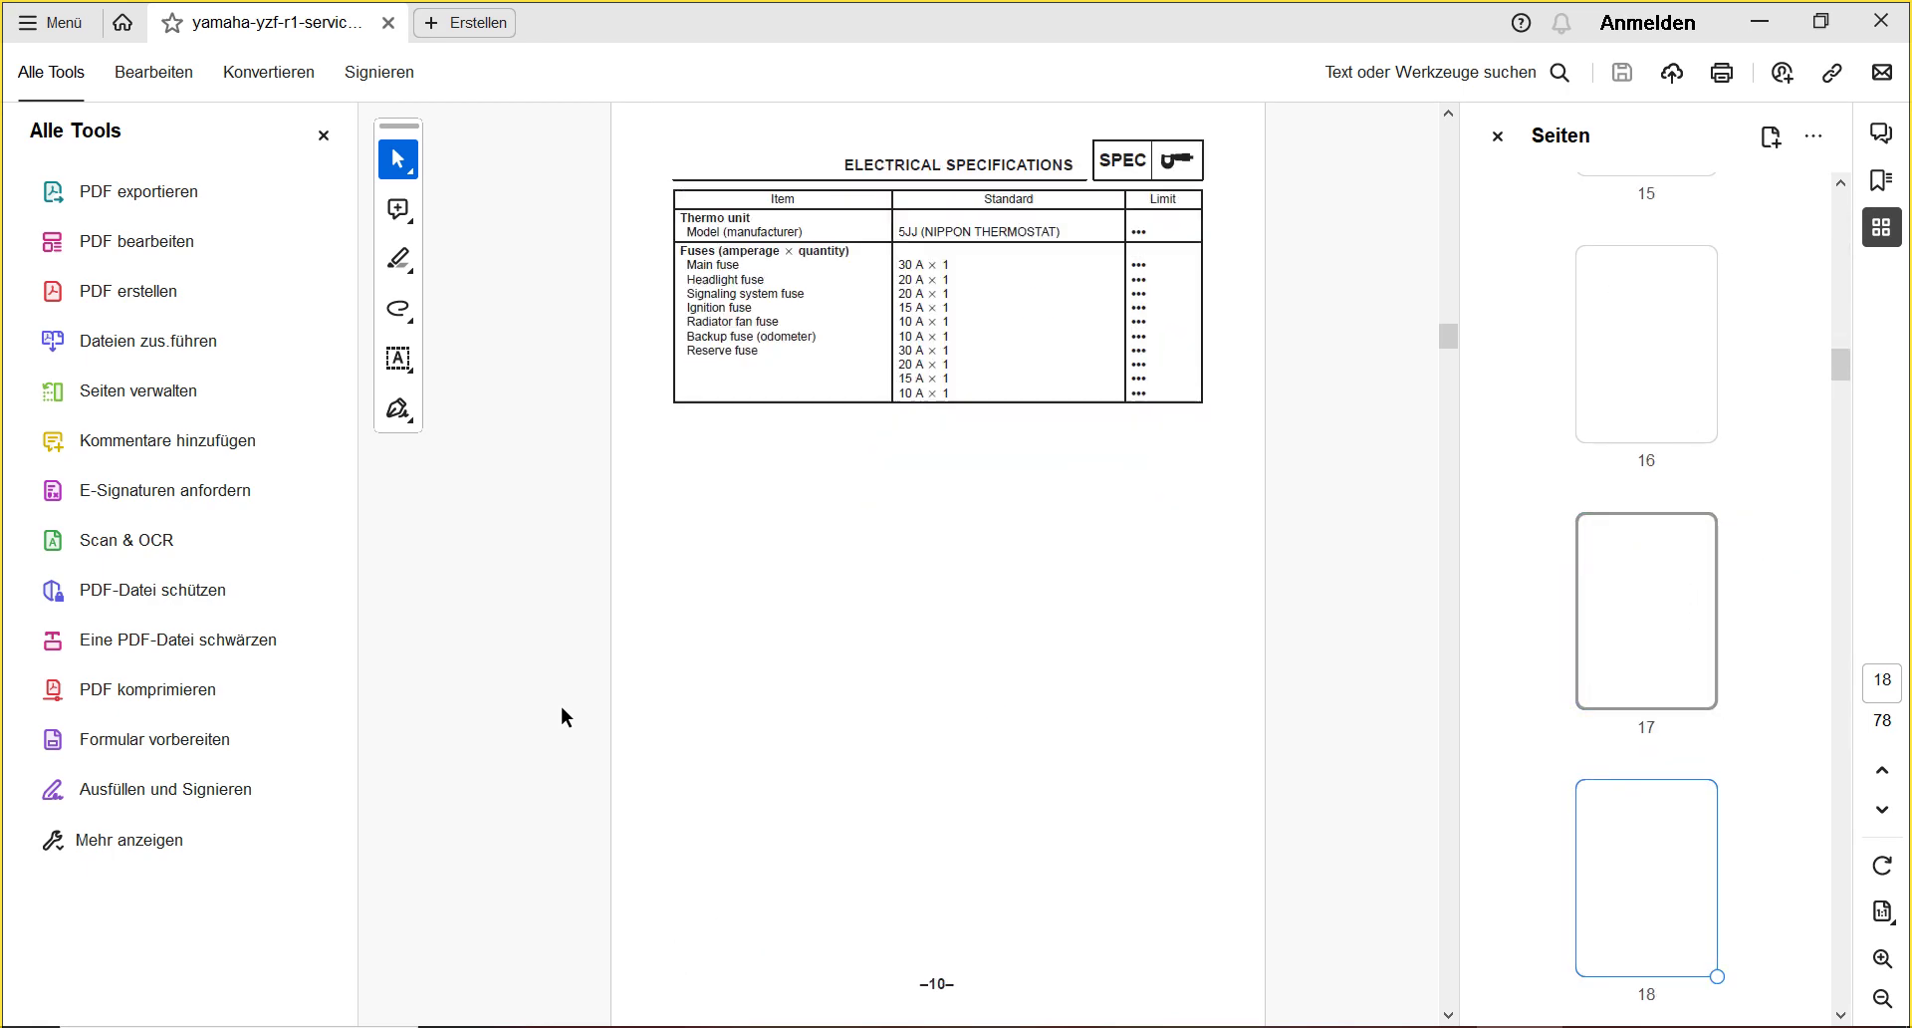
scroll(561, 708, down, 10)
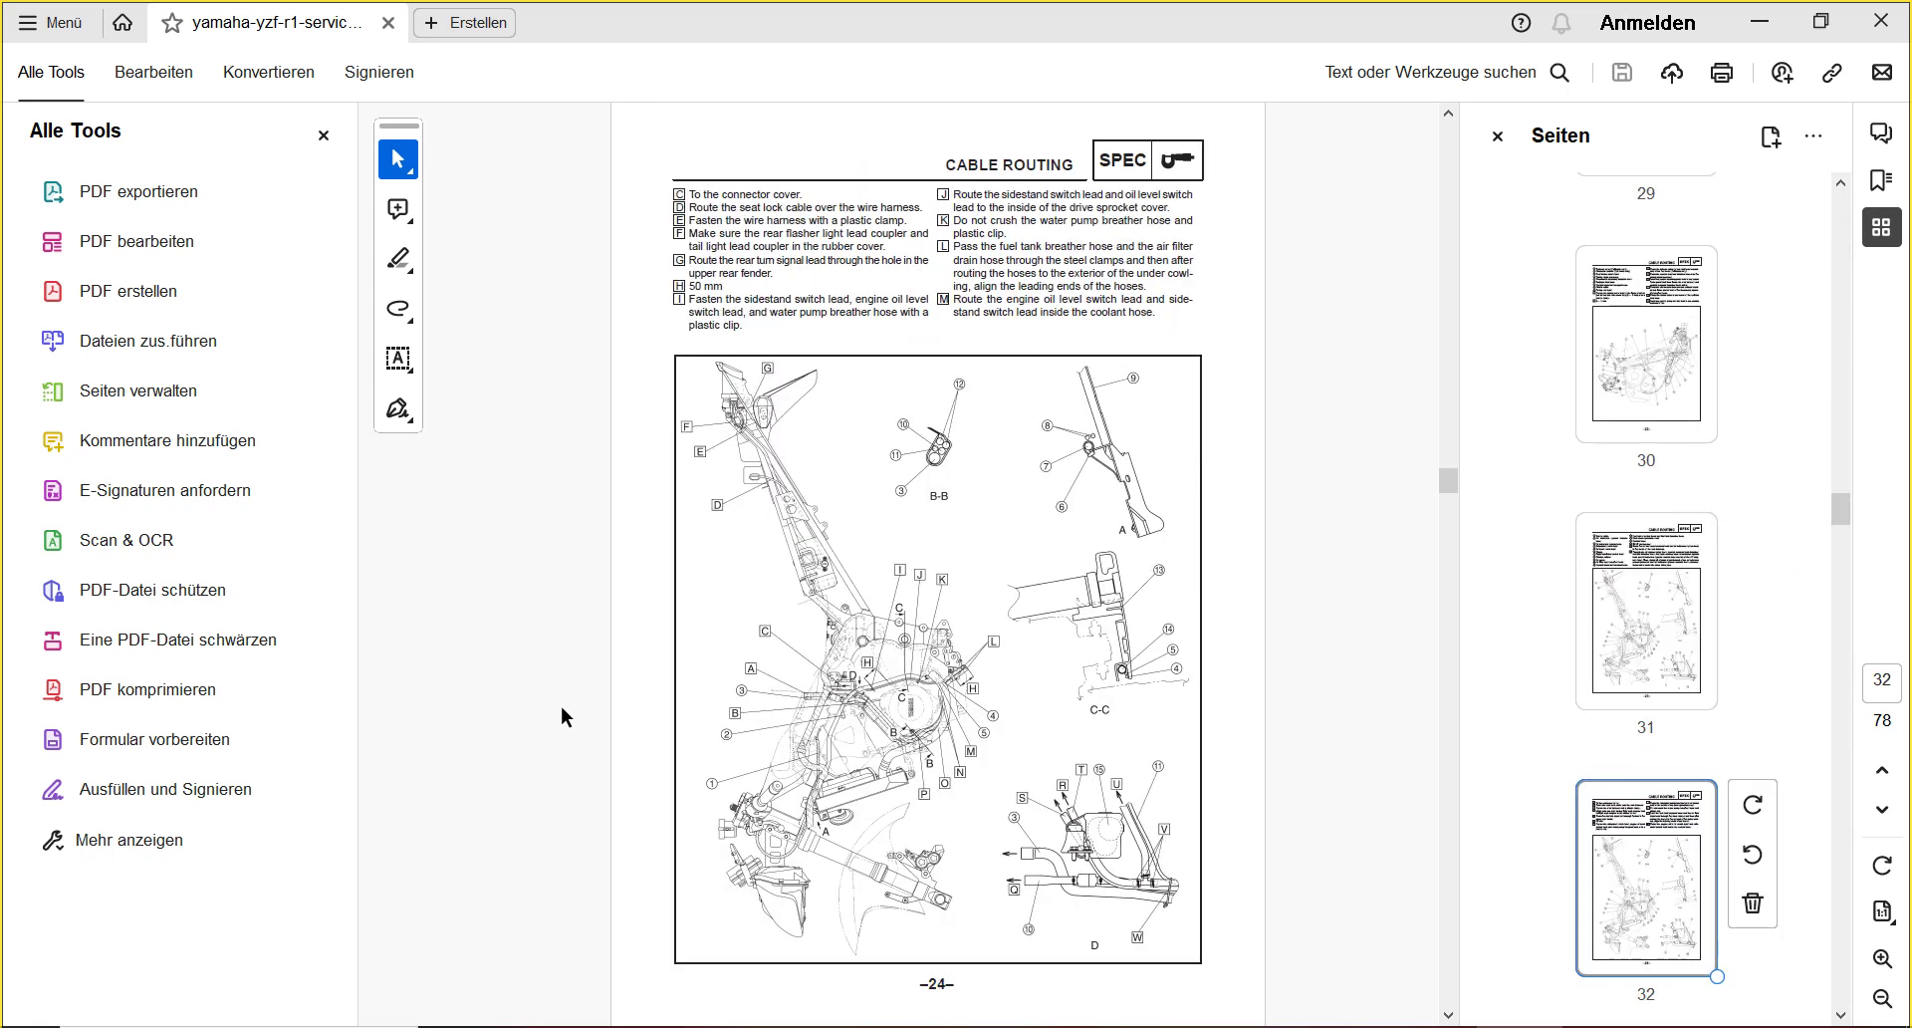
scroll(562, 707, down, 5)
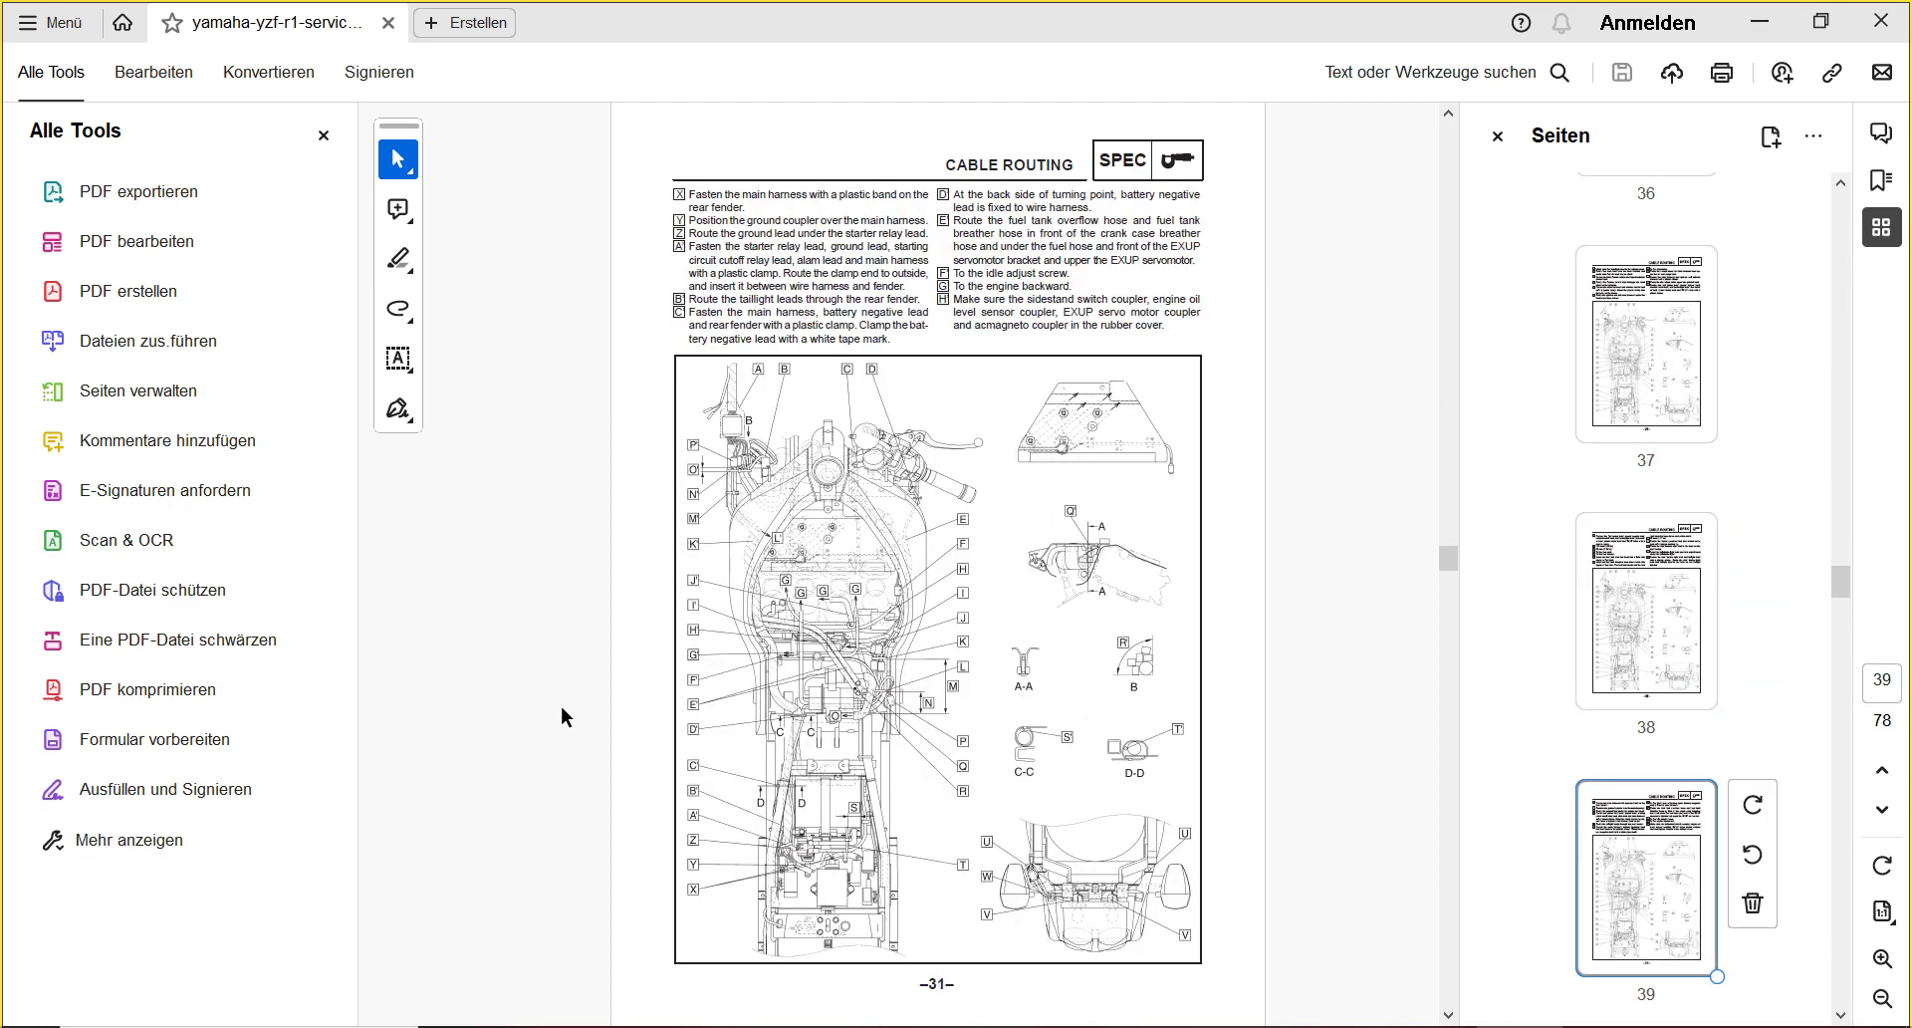
click(1881, 20)
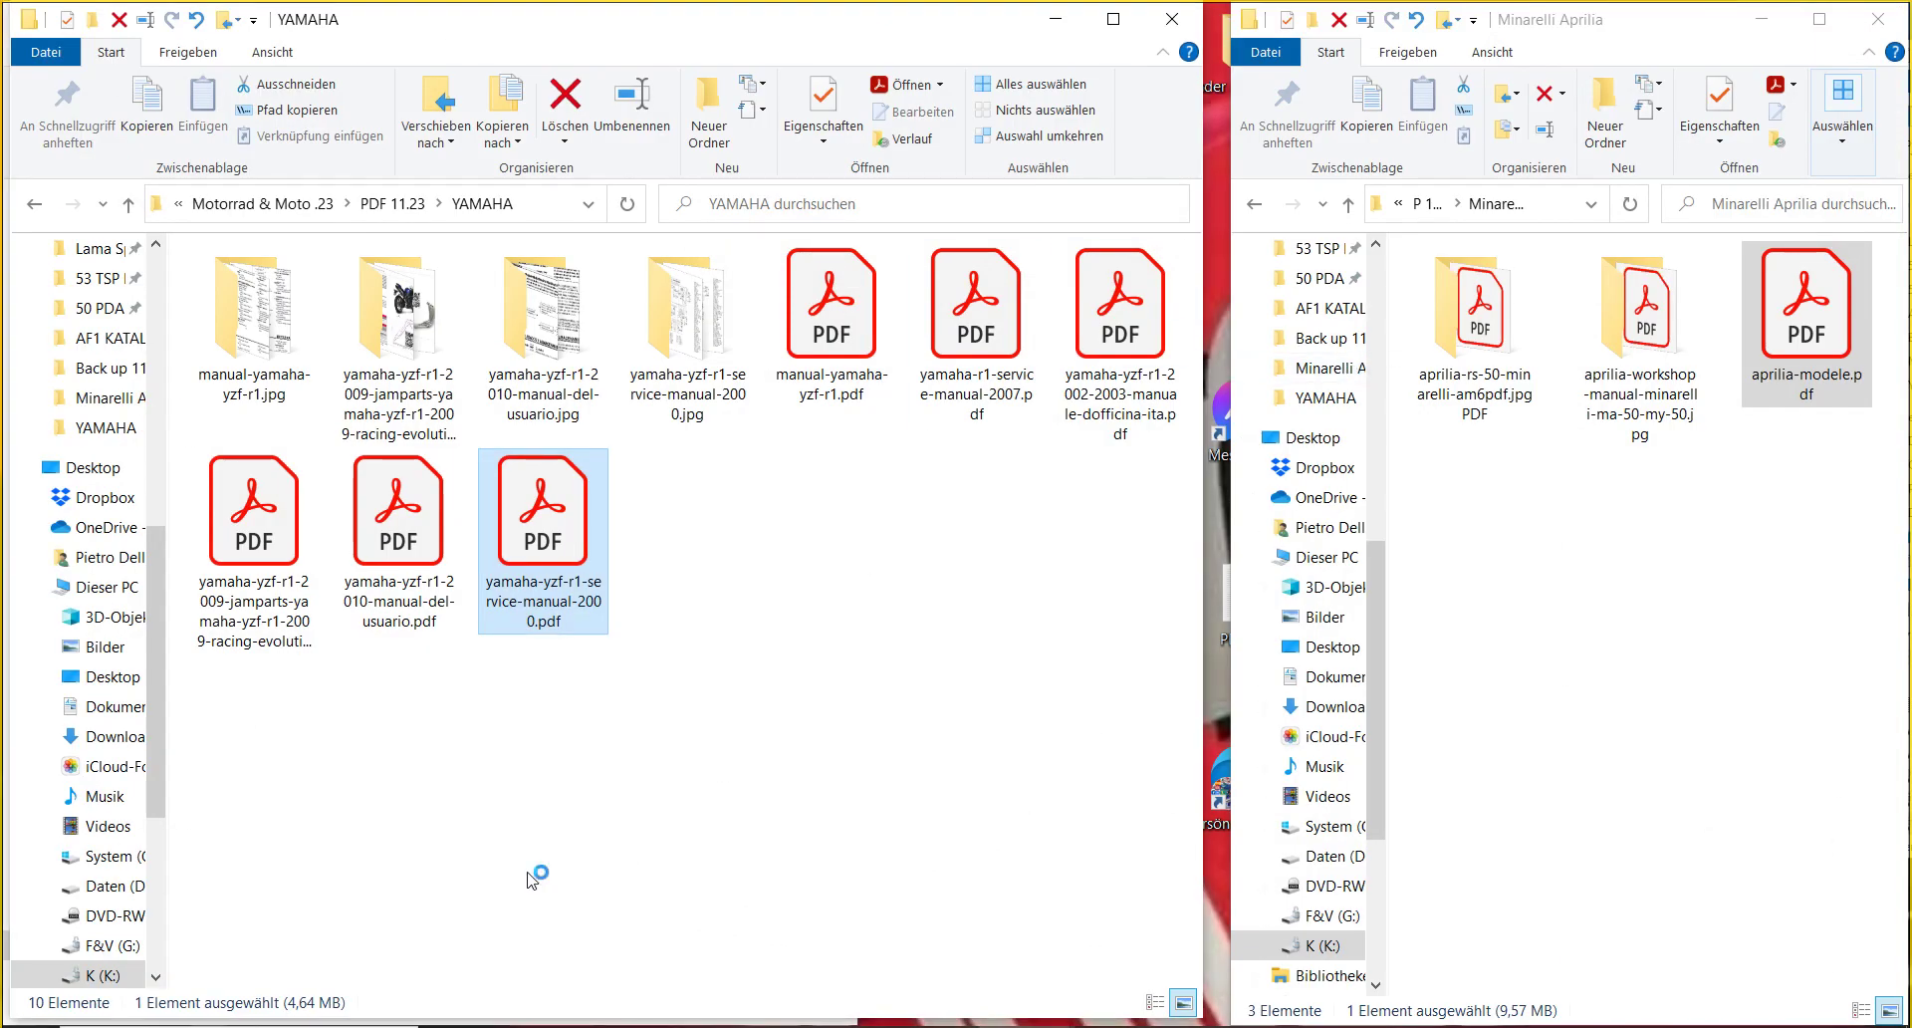
- Open yamaha-yzf-r1-2010-manual-del-usuario.pdf, look through its contents and instrument function pages up to page 23, and close it
double_click(406, 641)
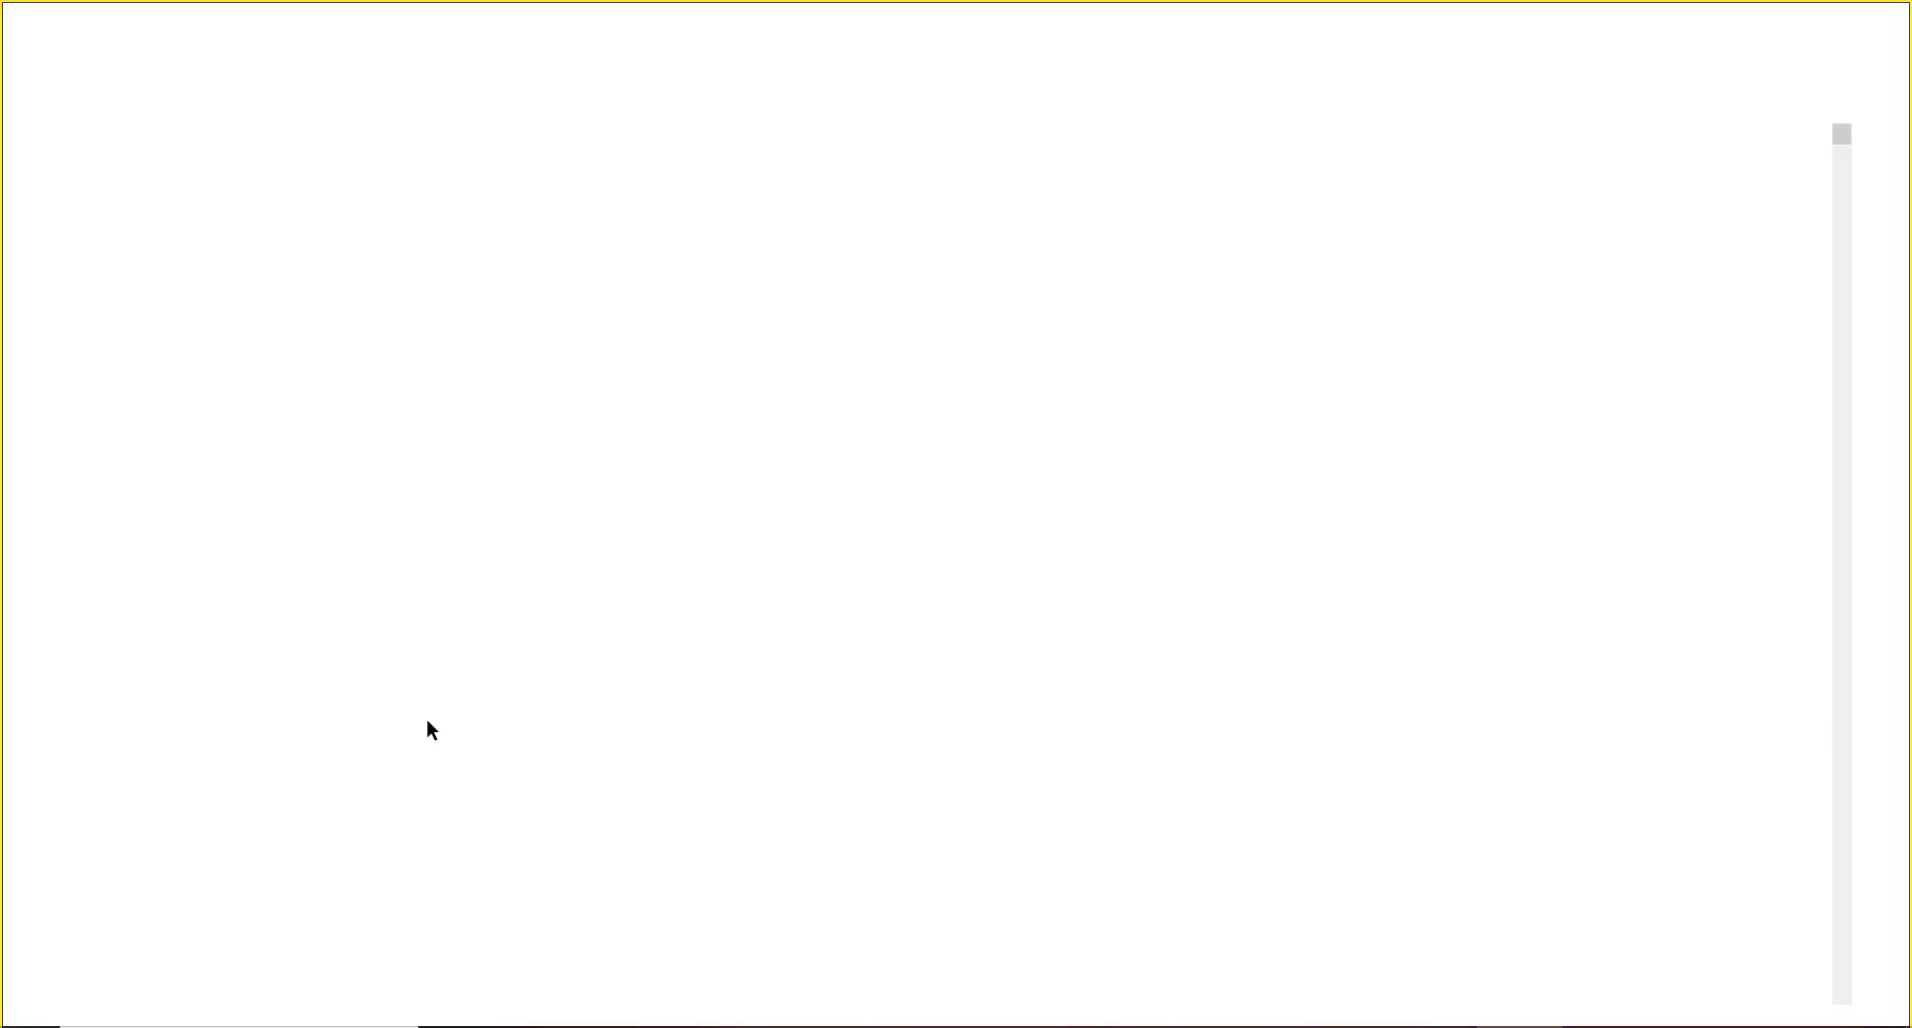
scroll(426, 717, down, 5)
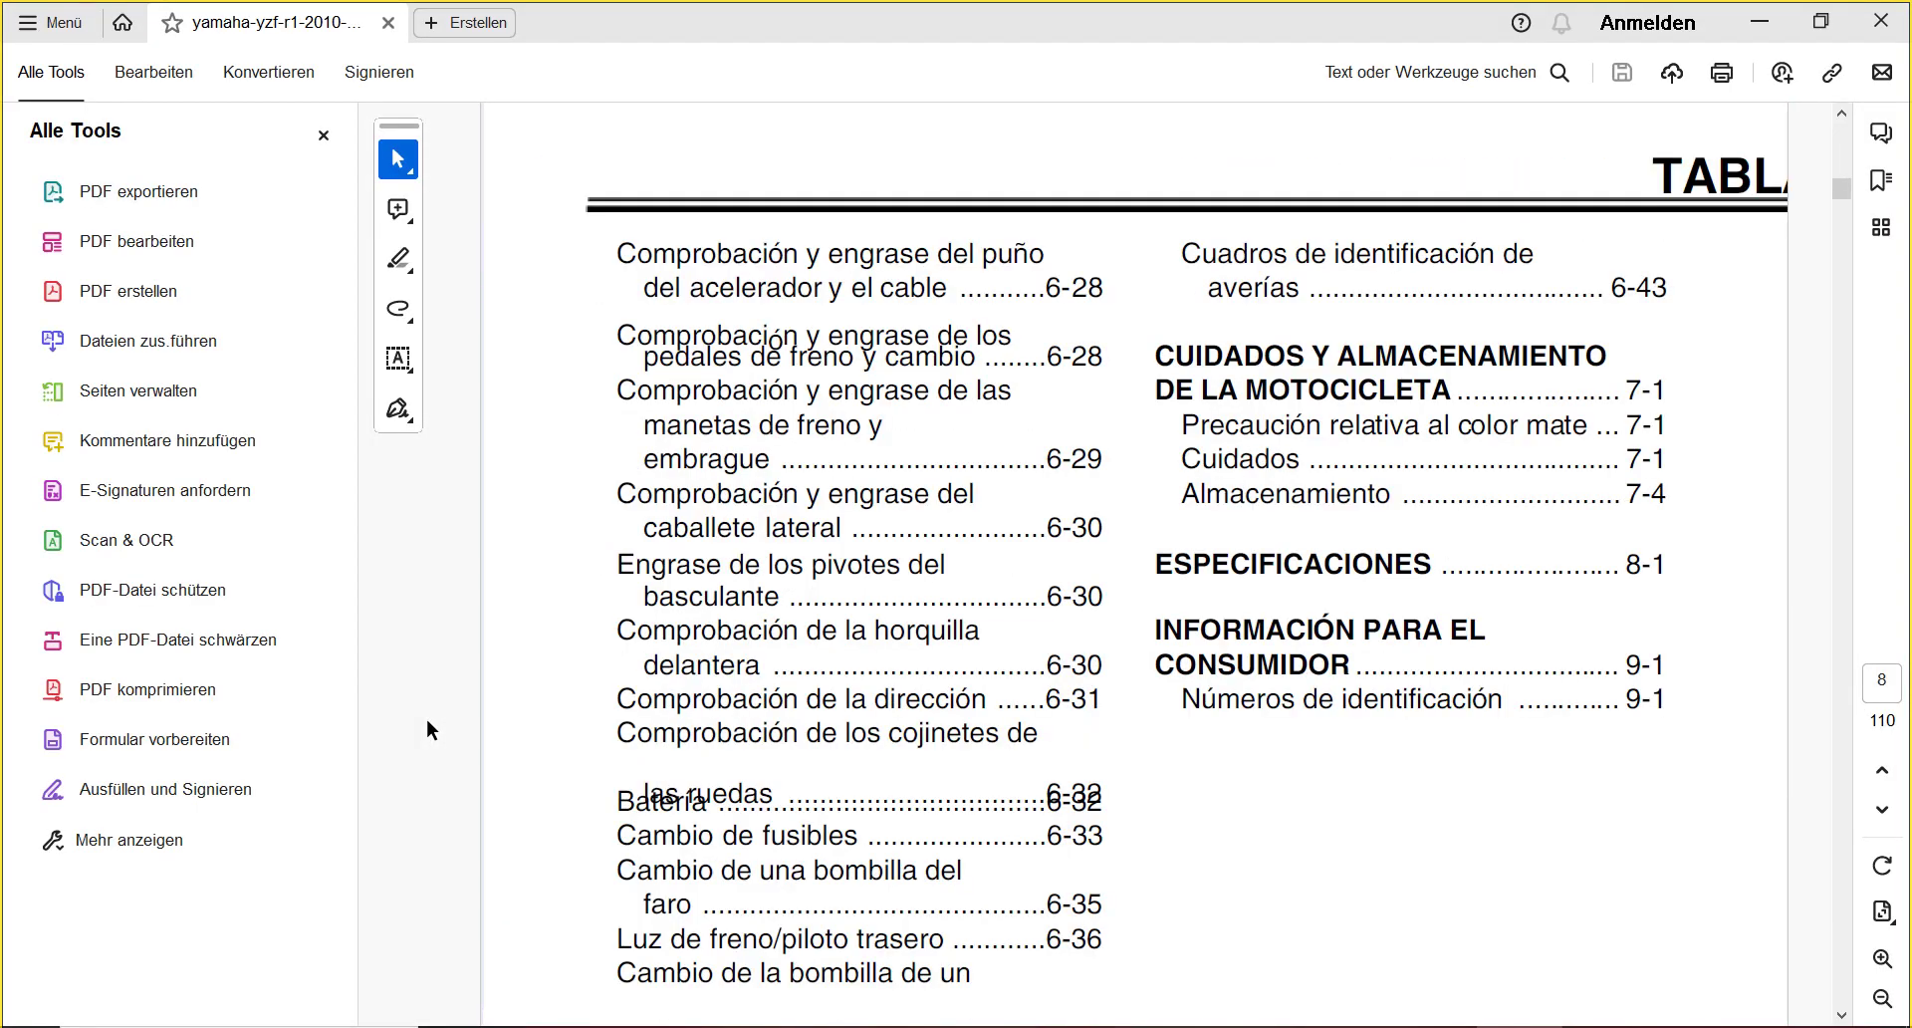
scroll(427, 717, down, 11)
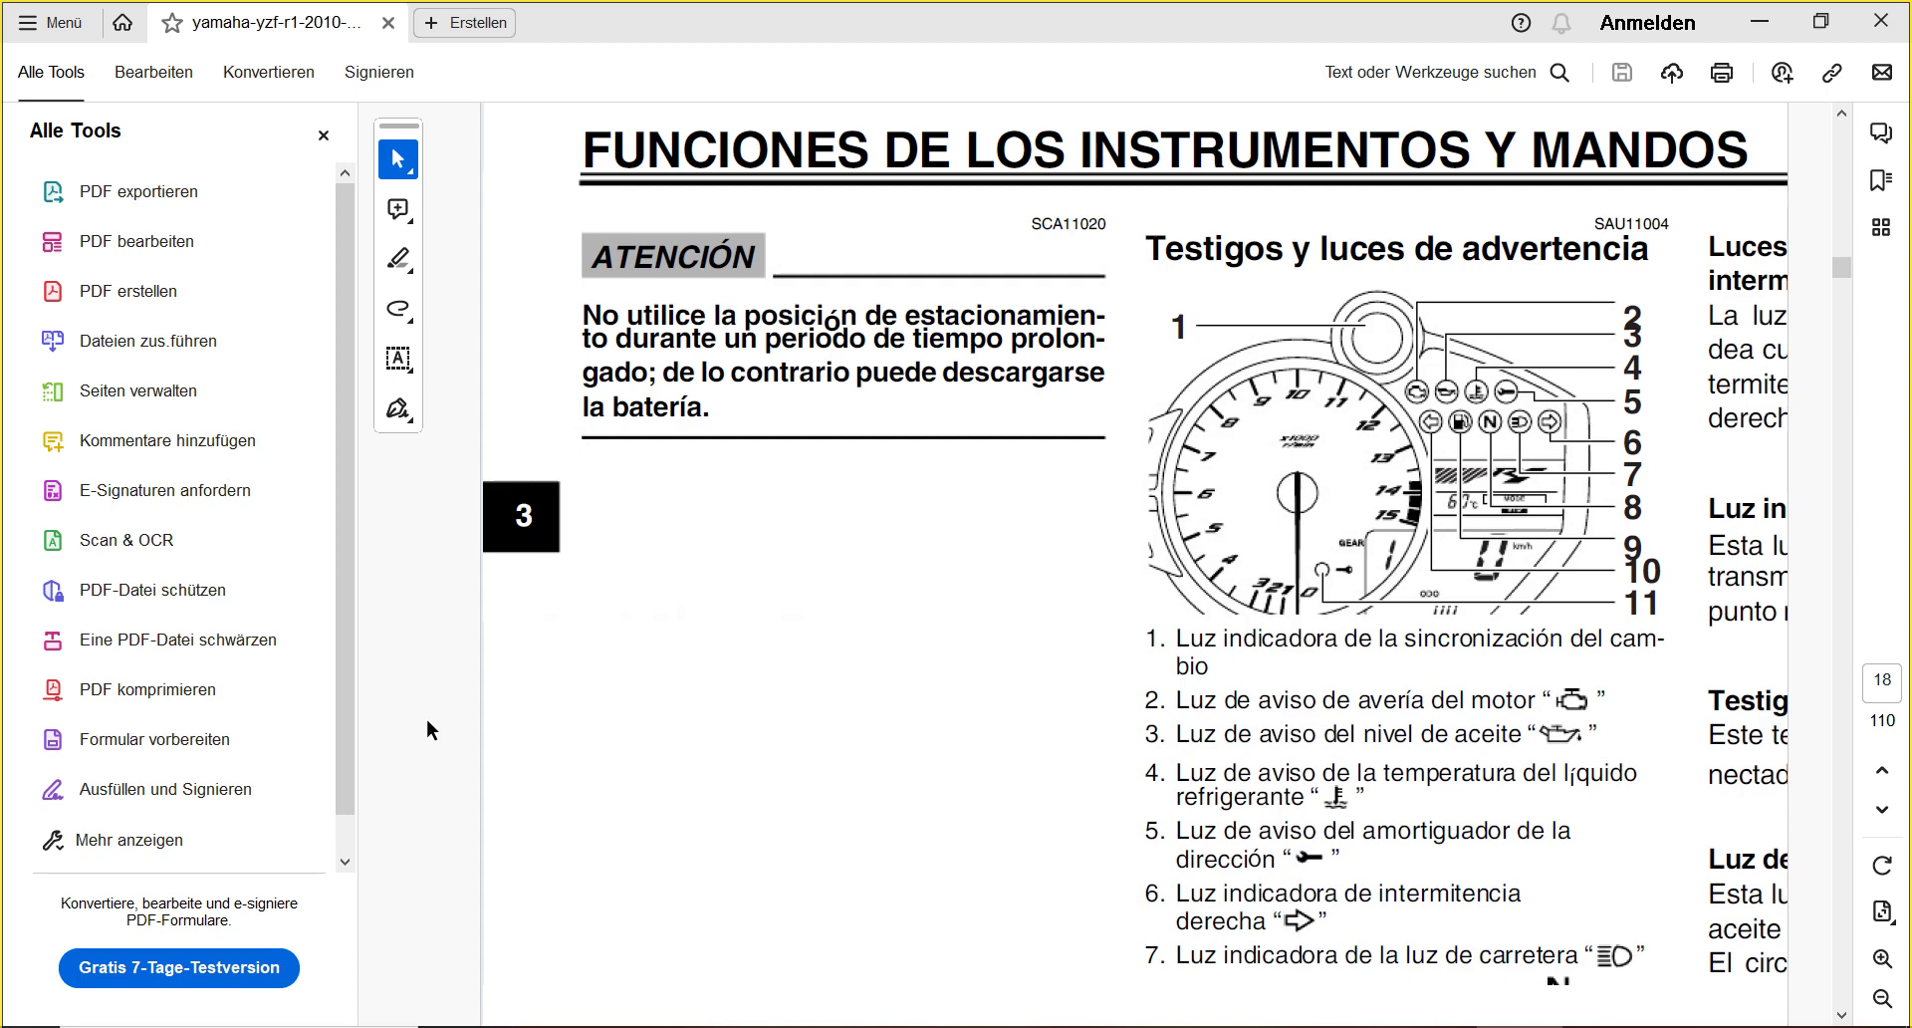
scroll(427, 721, down, 1)
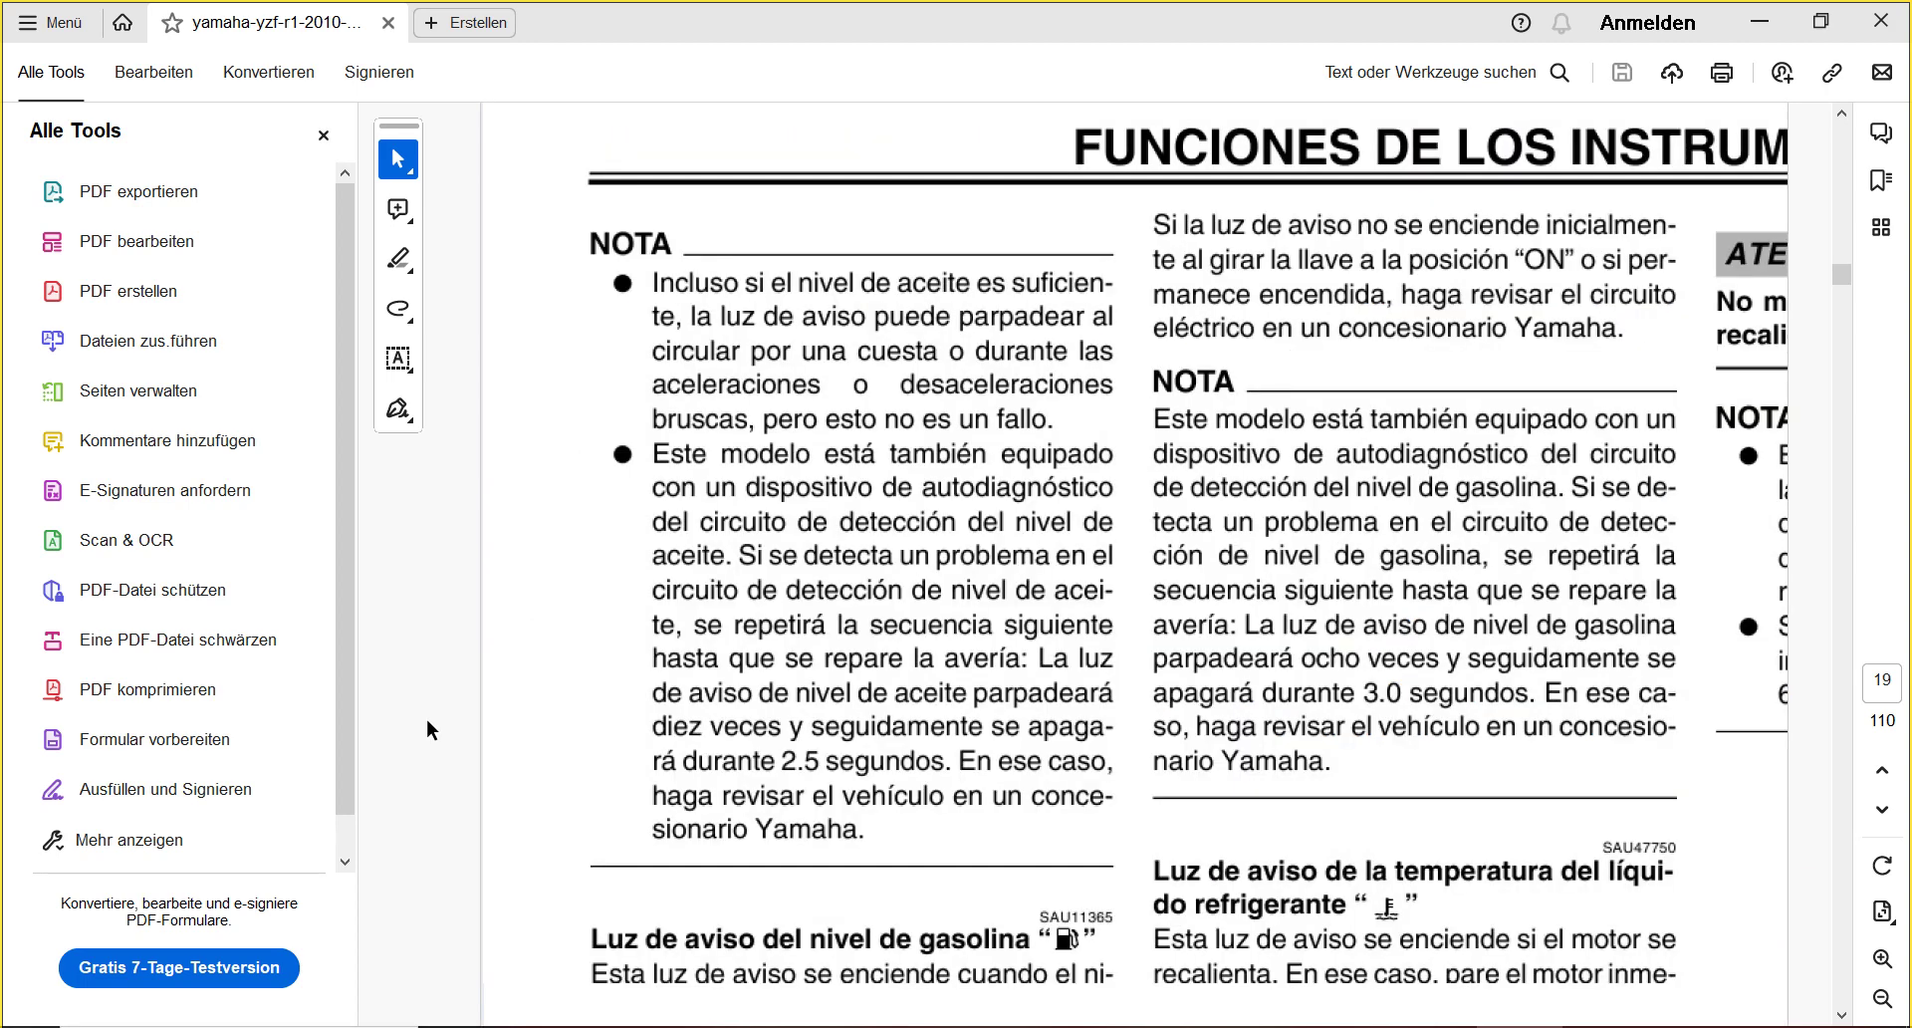
scroll(427, 720, down, 1)
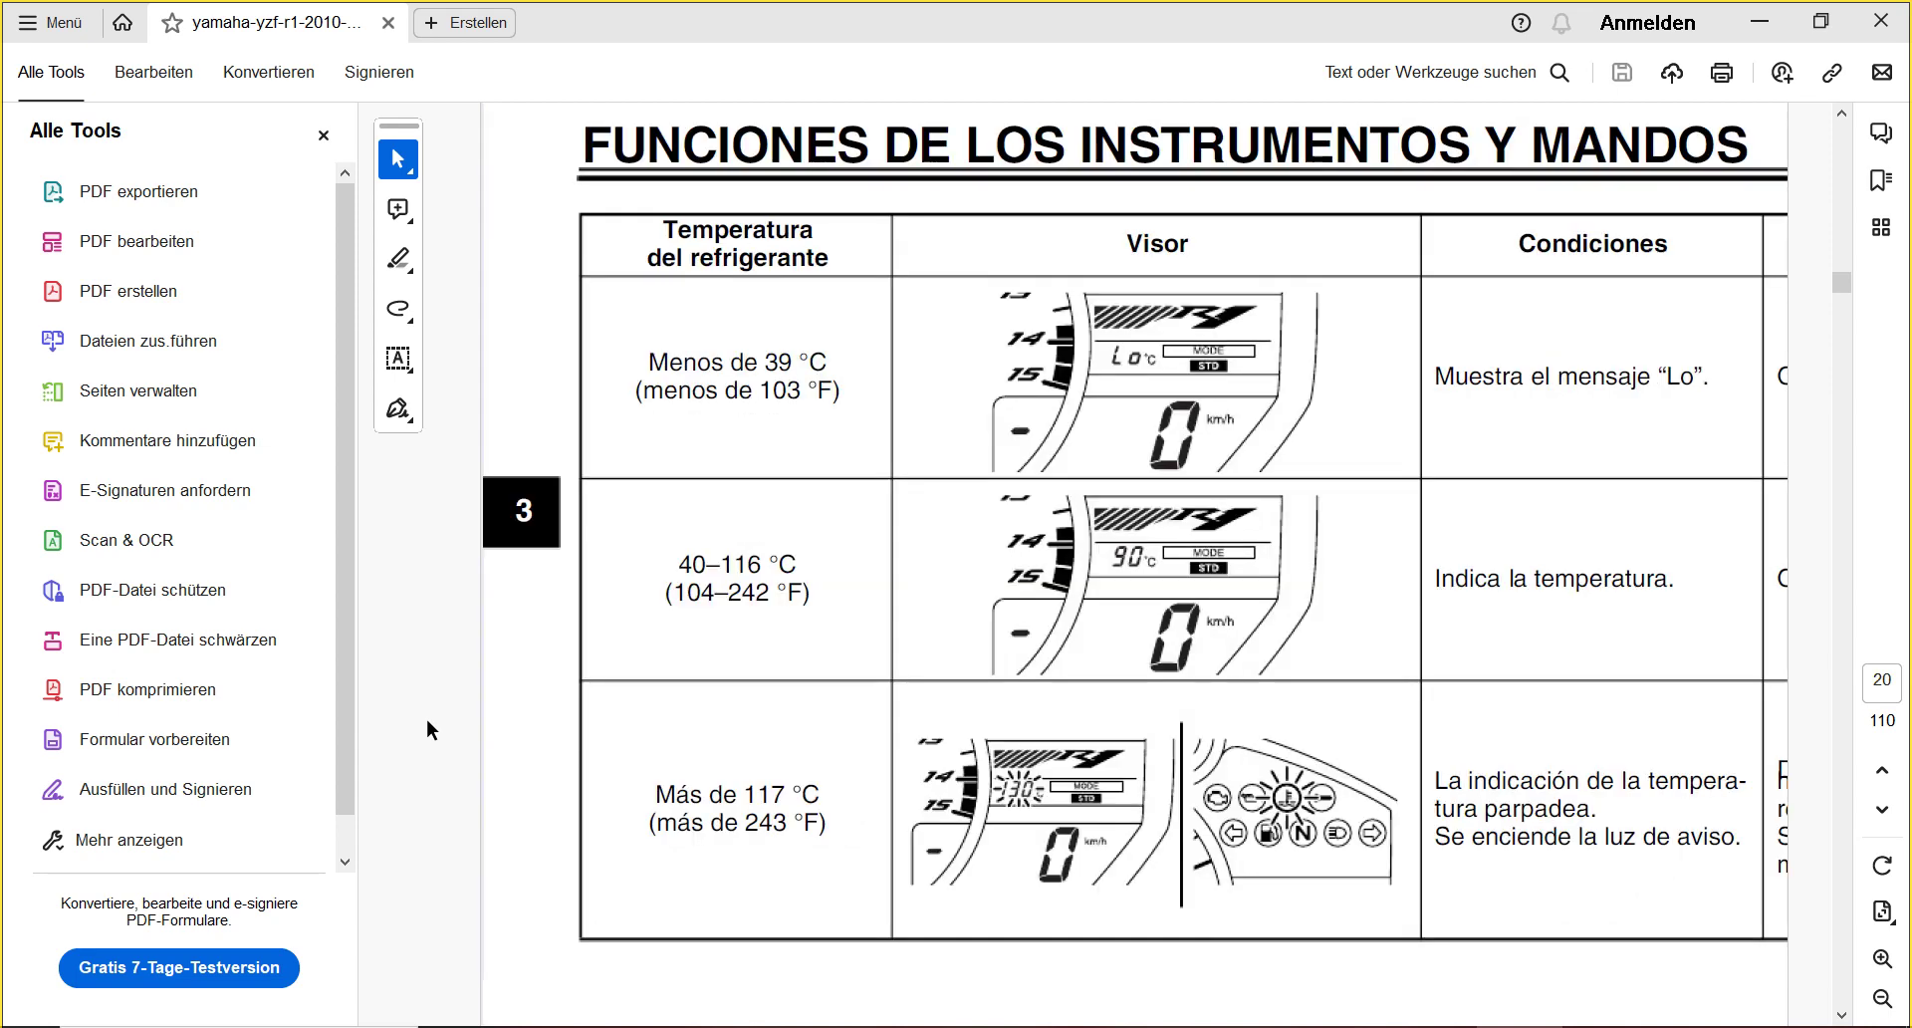
scroll(427, 721, down, 3)
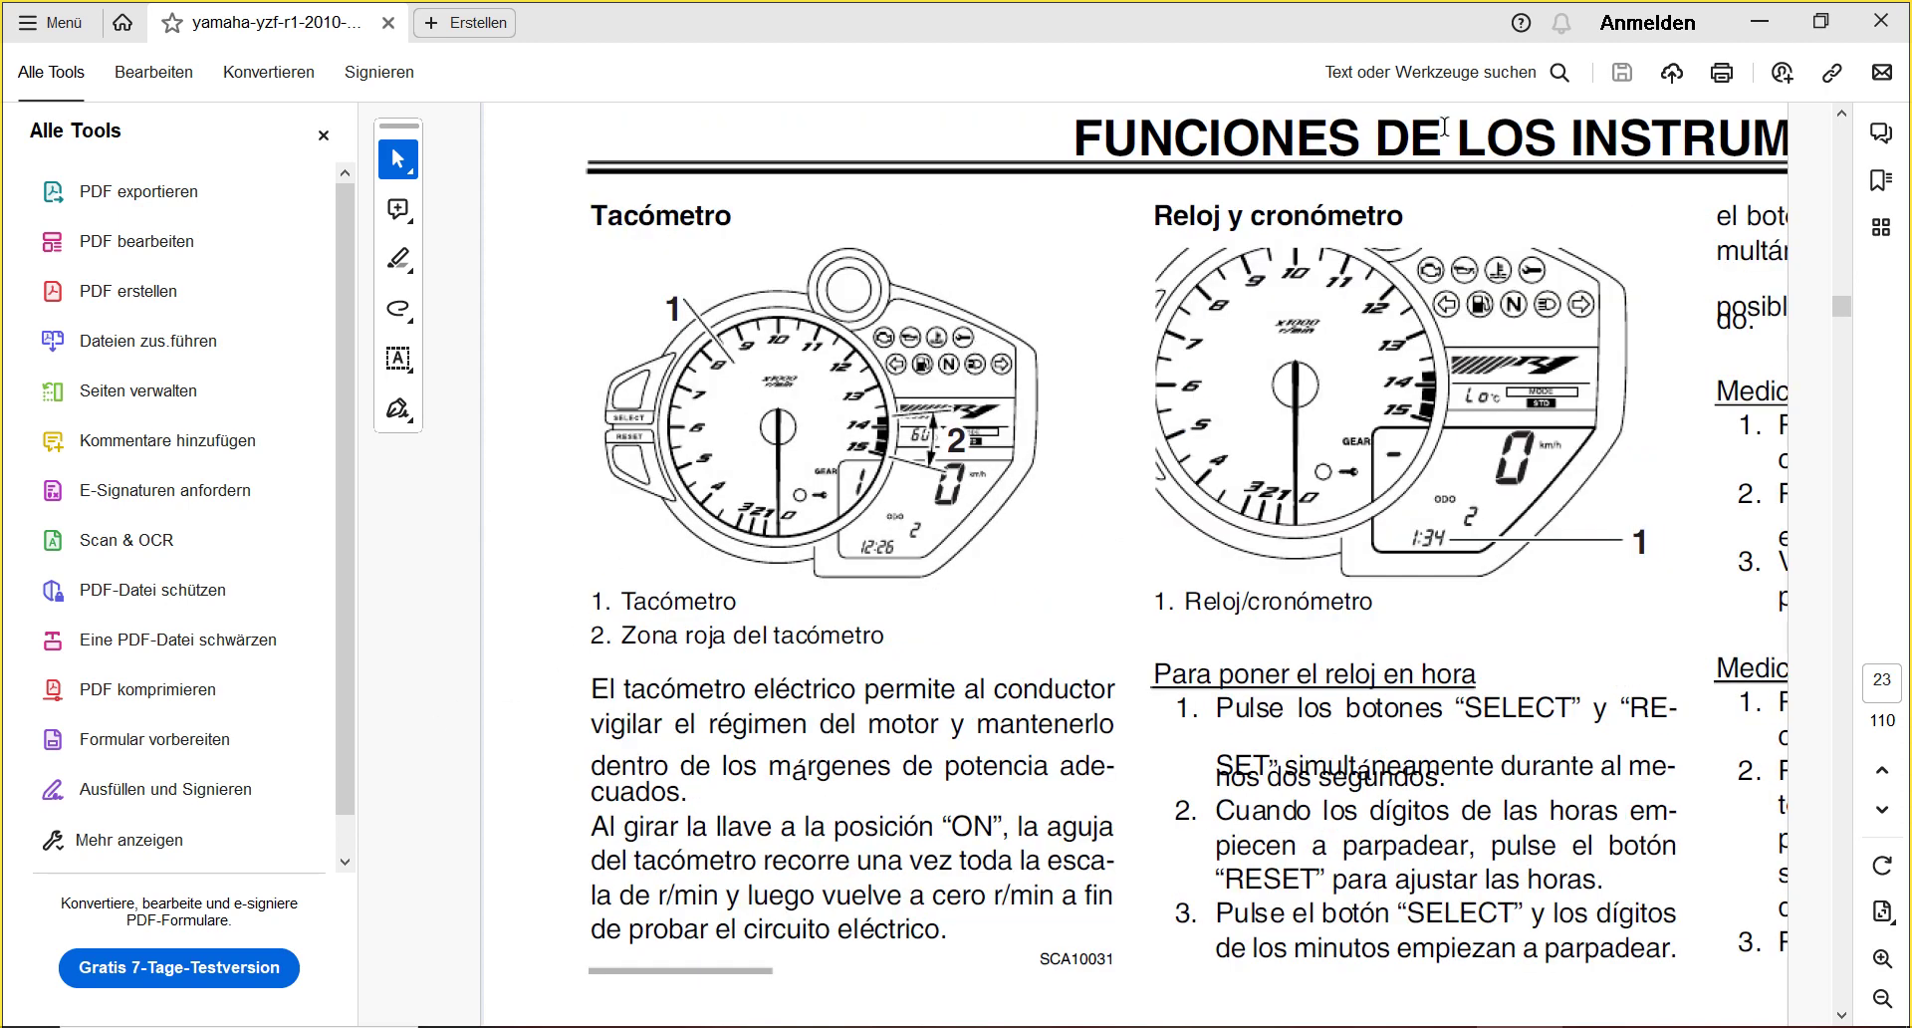
click(1880, 21)
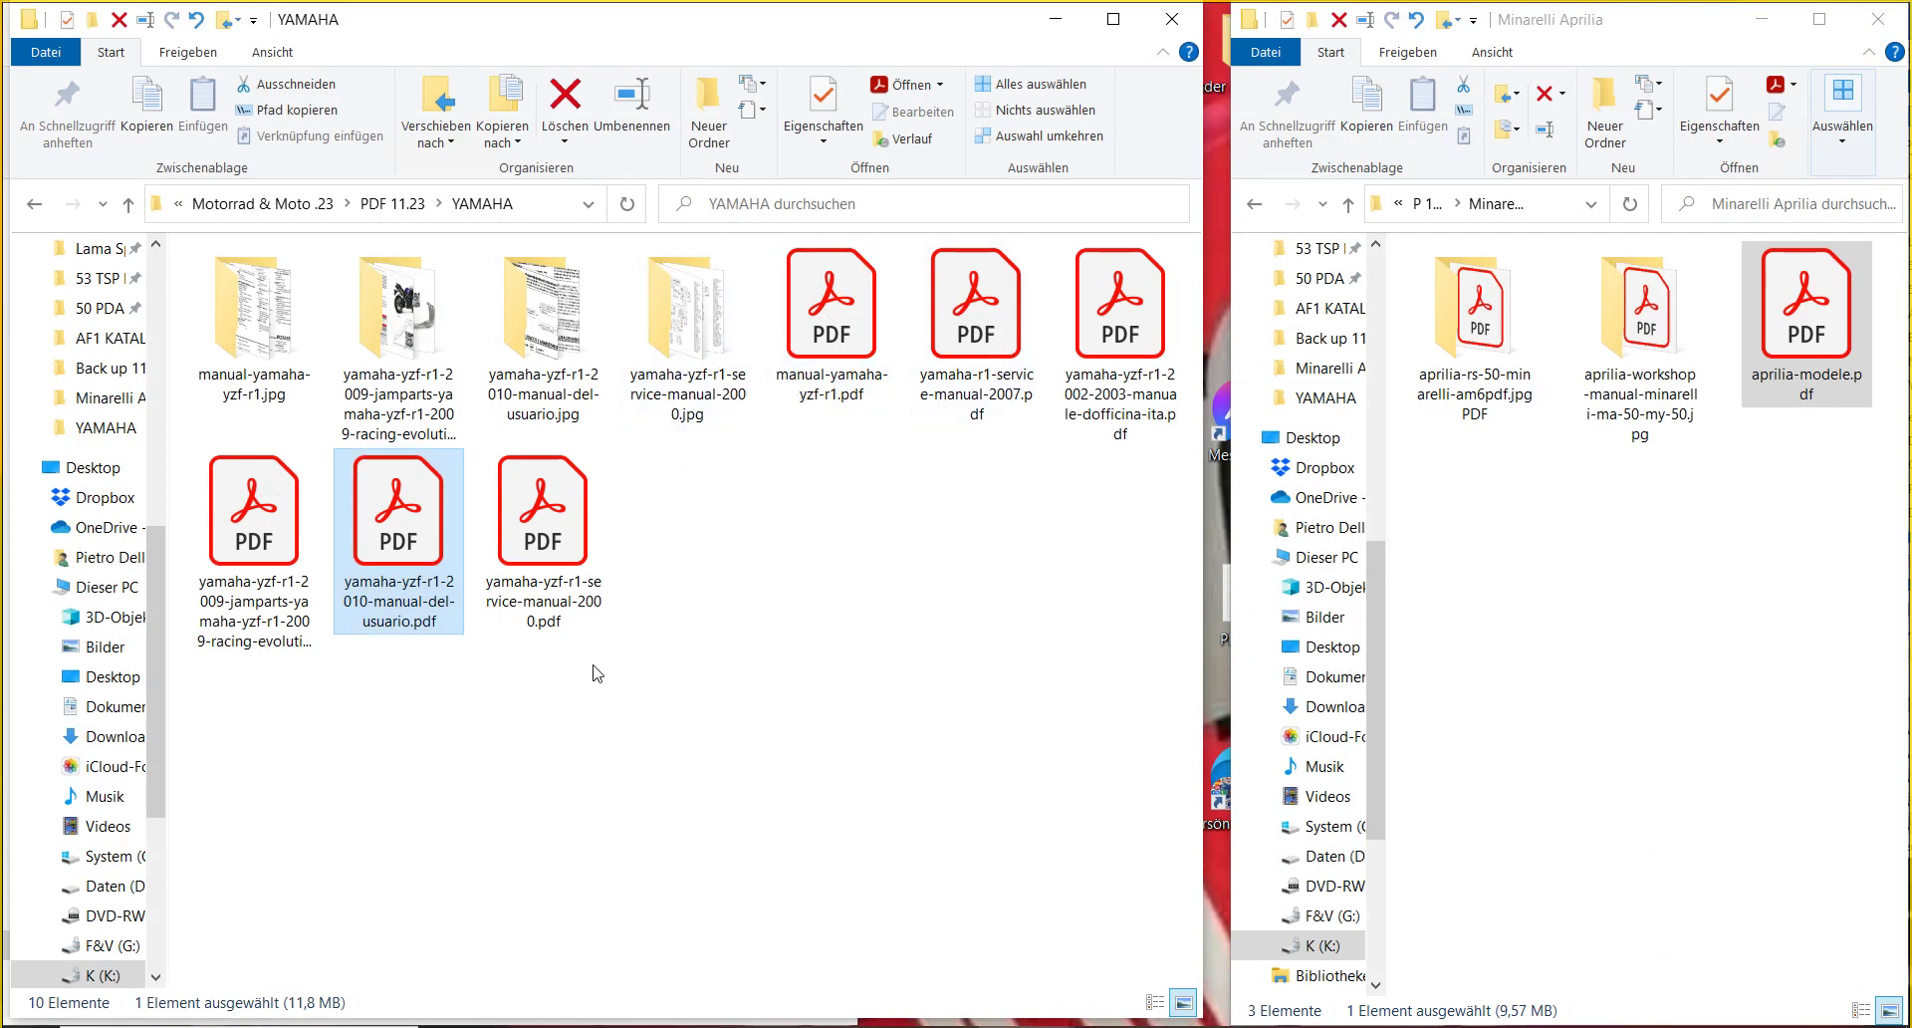
- Check the contents of the CAGIVA folder and go back up to look over the folders in Motorrad & Moto .23
click(399, 205)
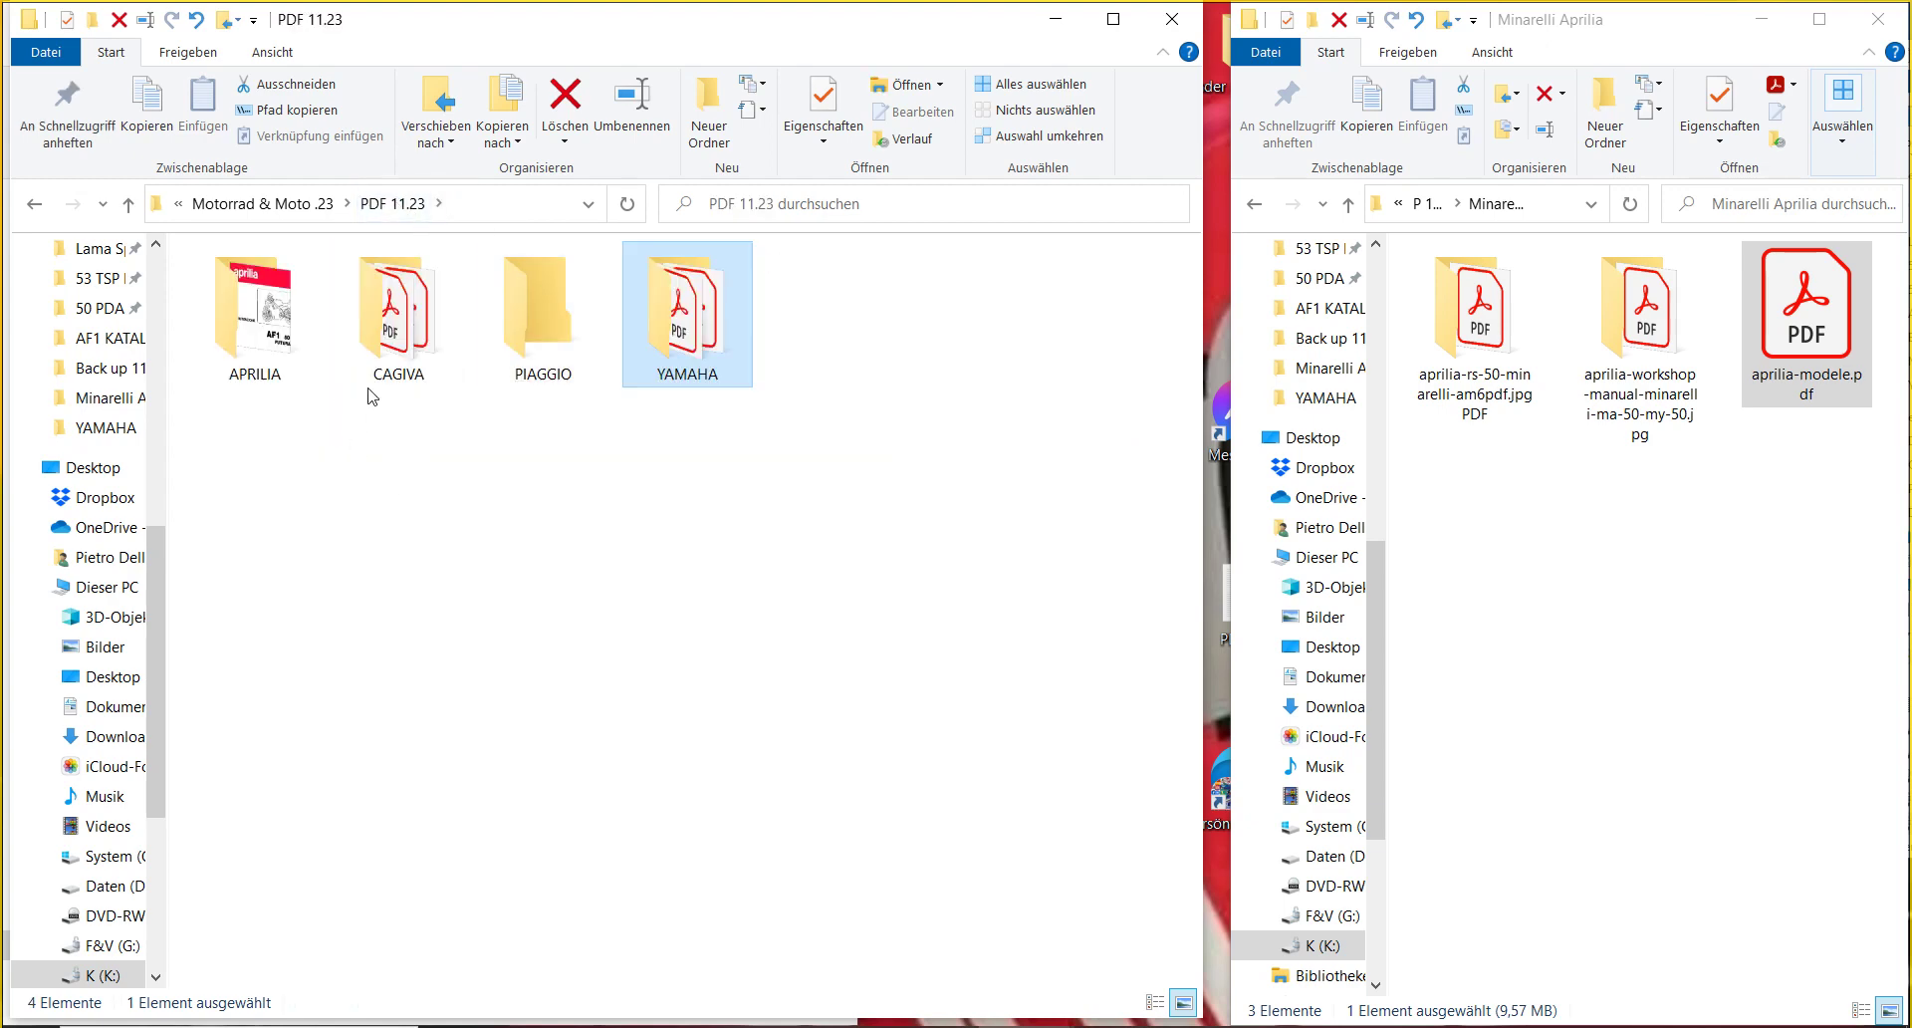
double_click(389, 329)
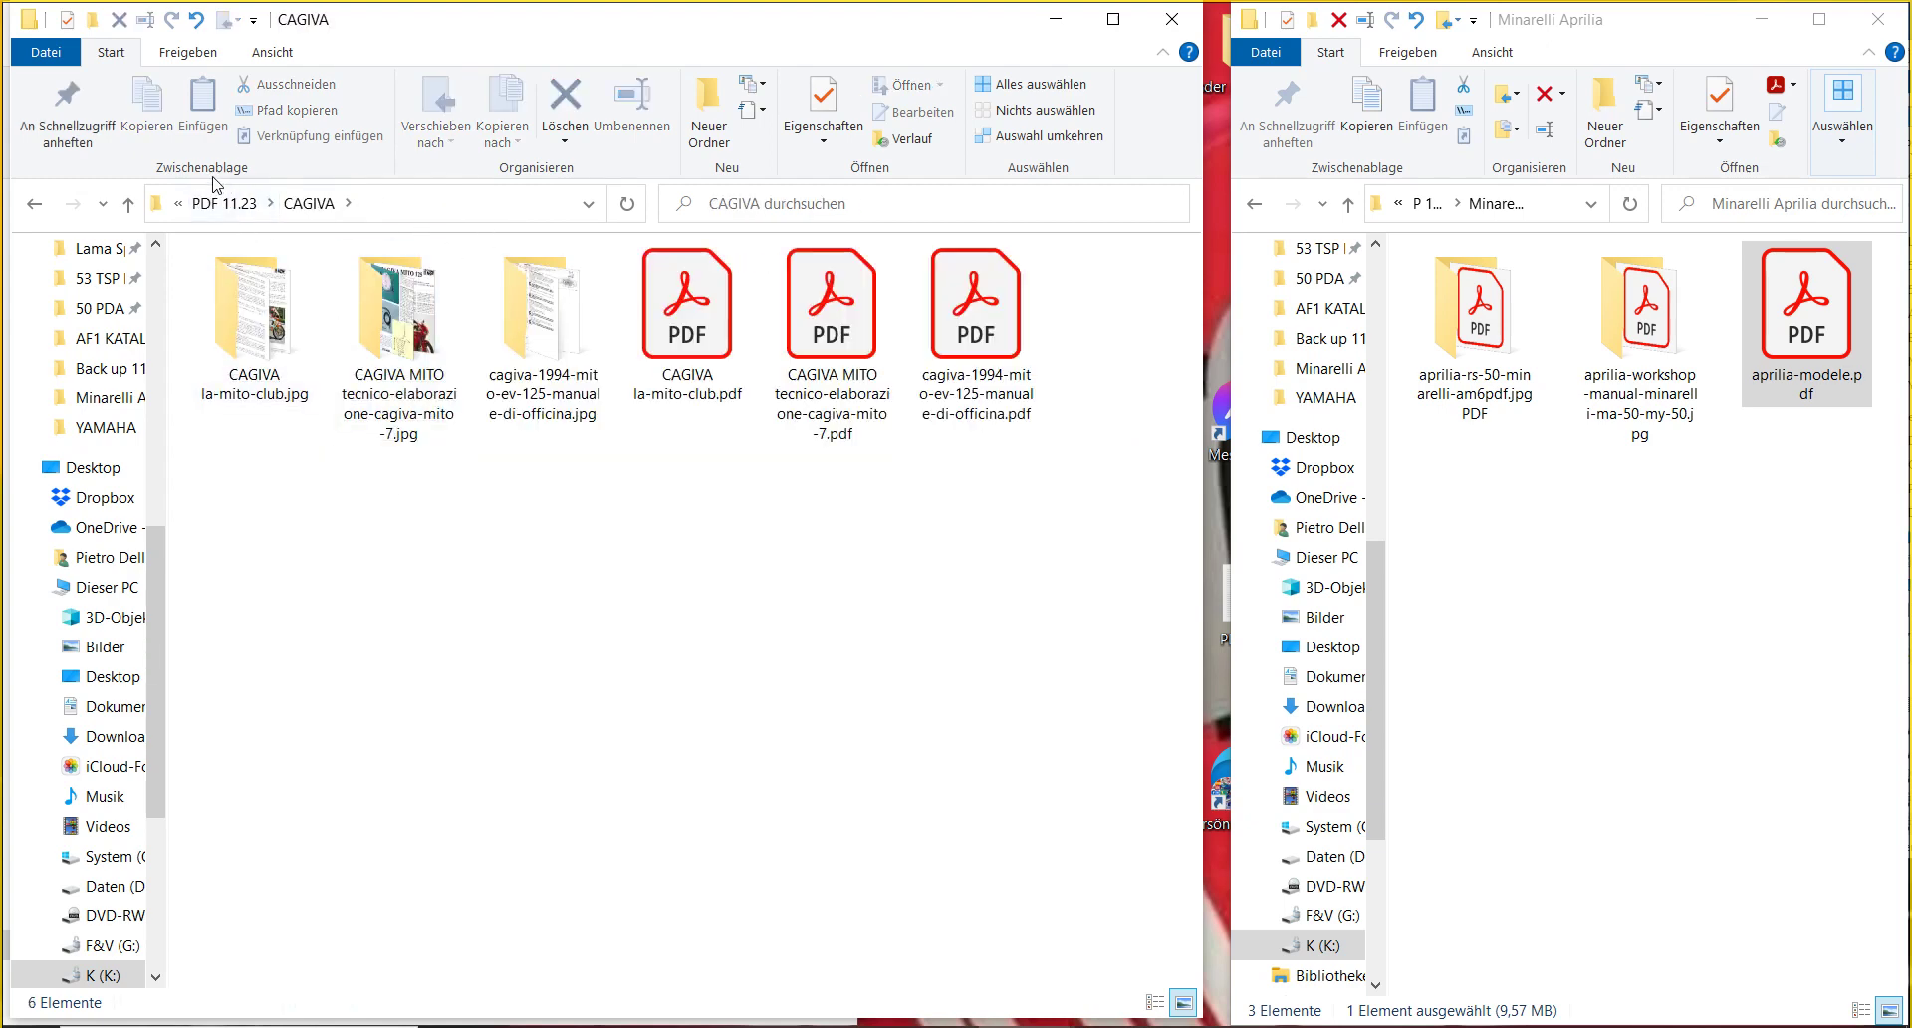
click(225, 205)
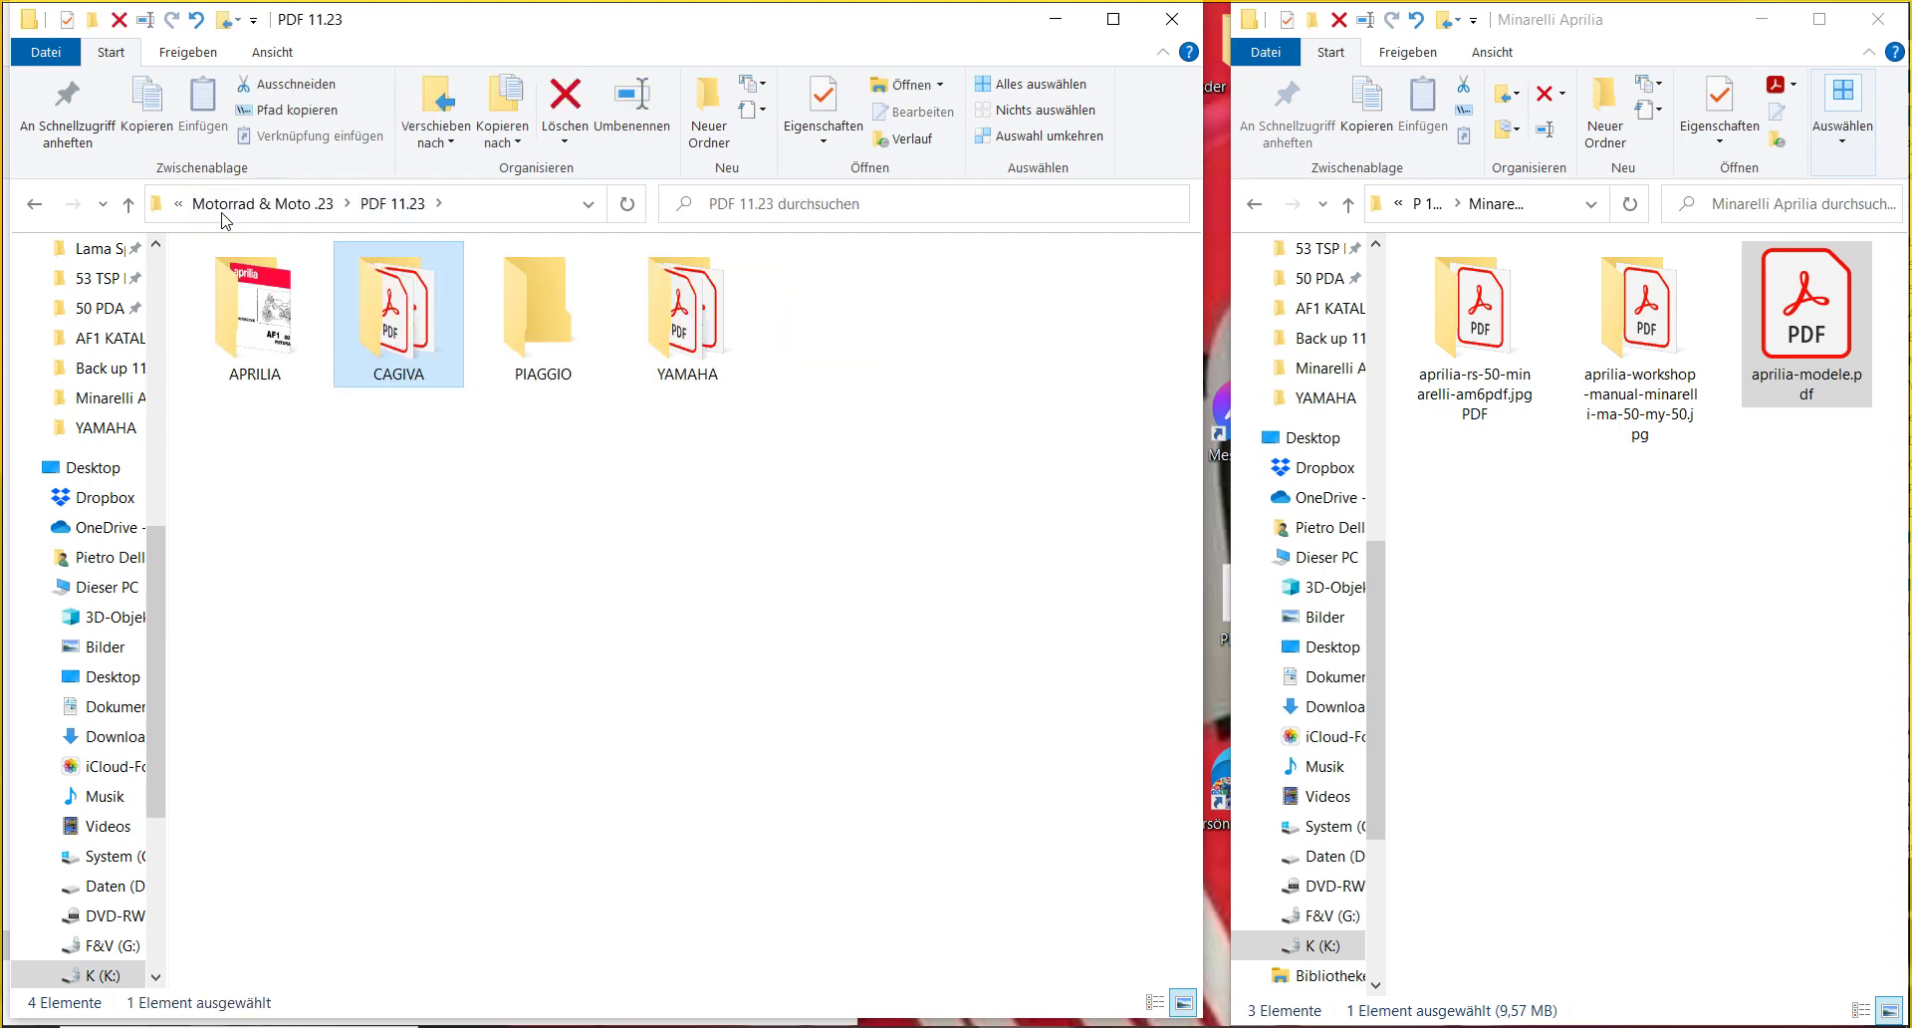
click(223, 206)
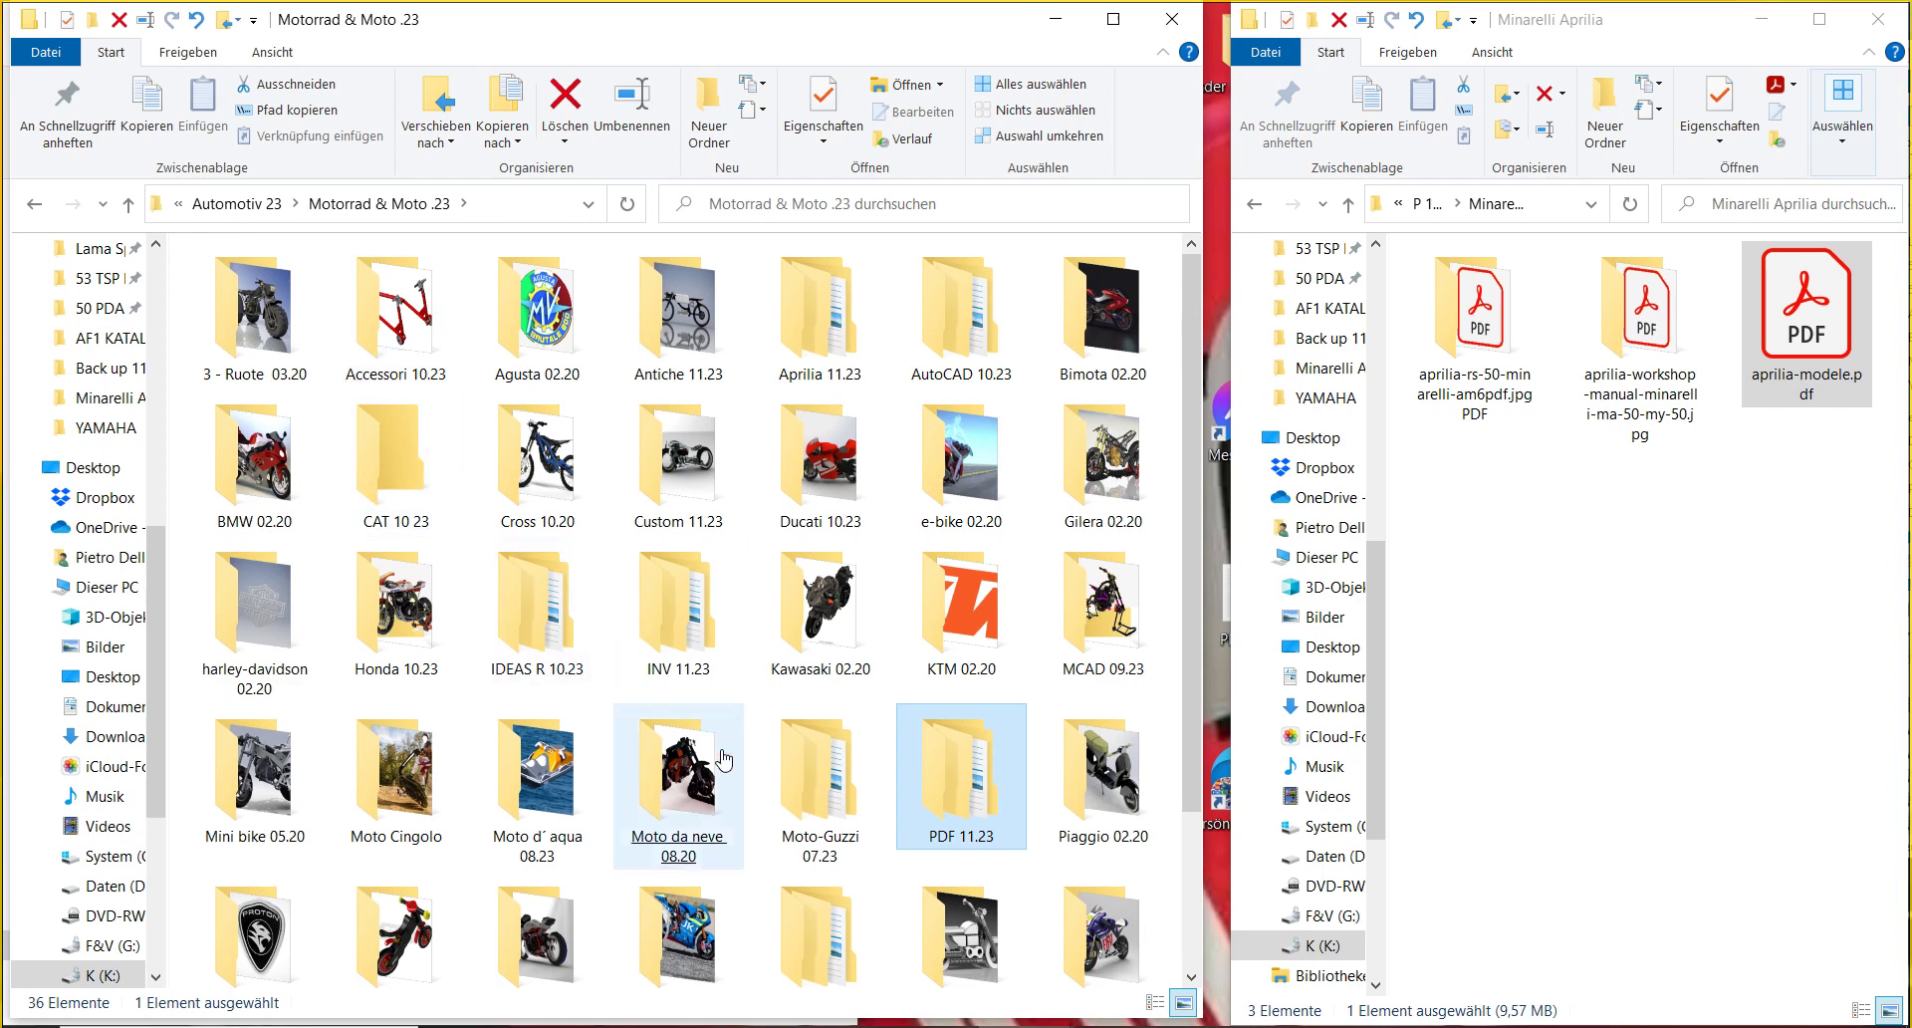
mouse_move(980, 786)
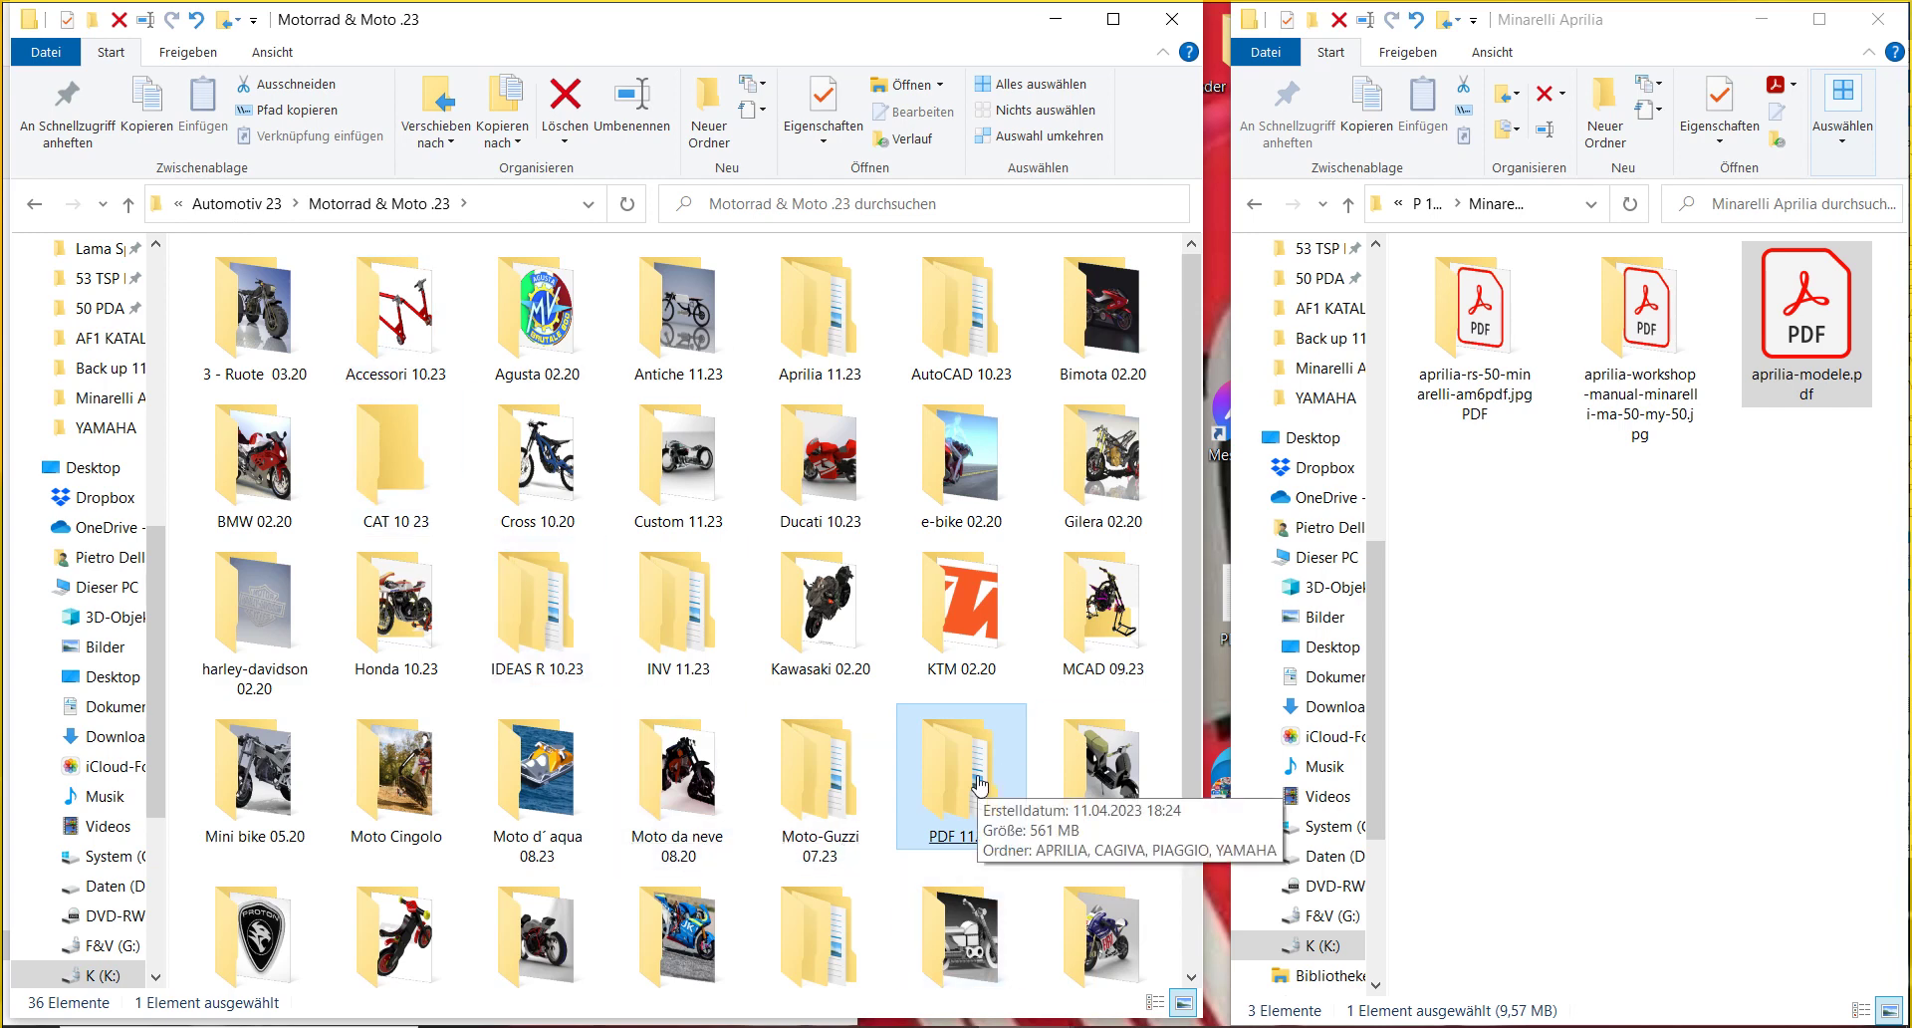
scroll(980, 786, down, 2)
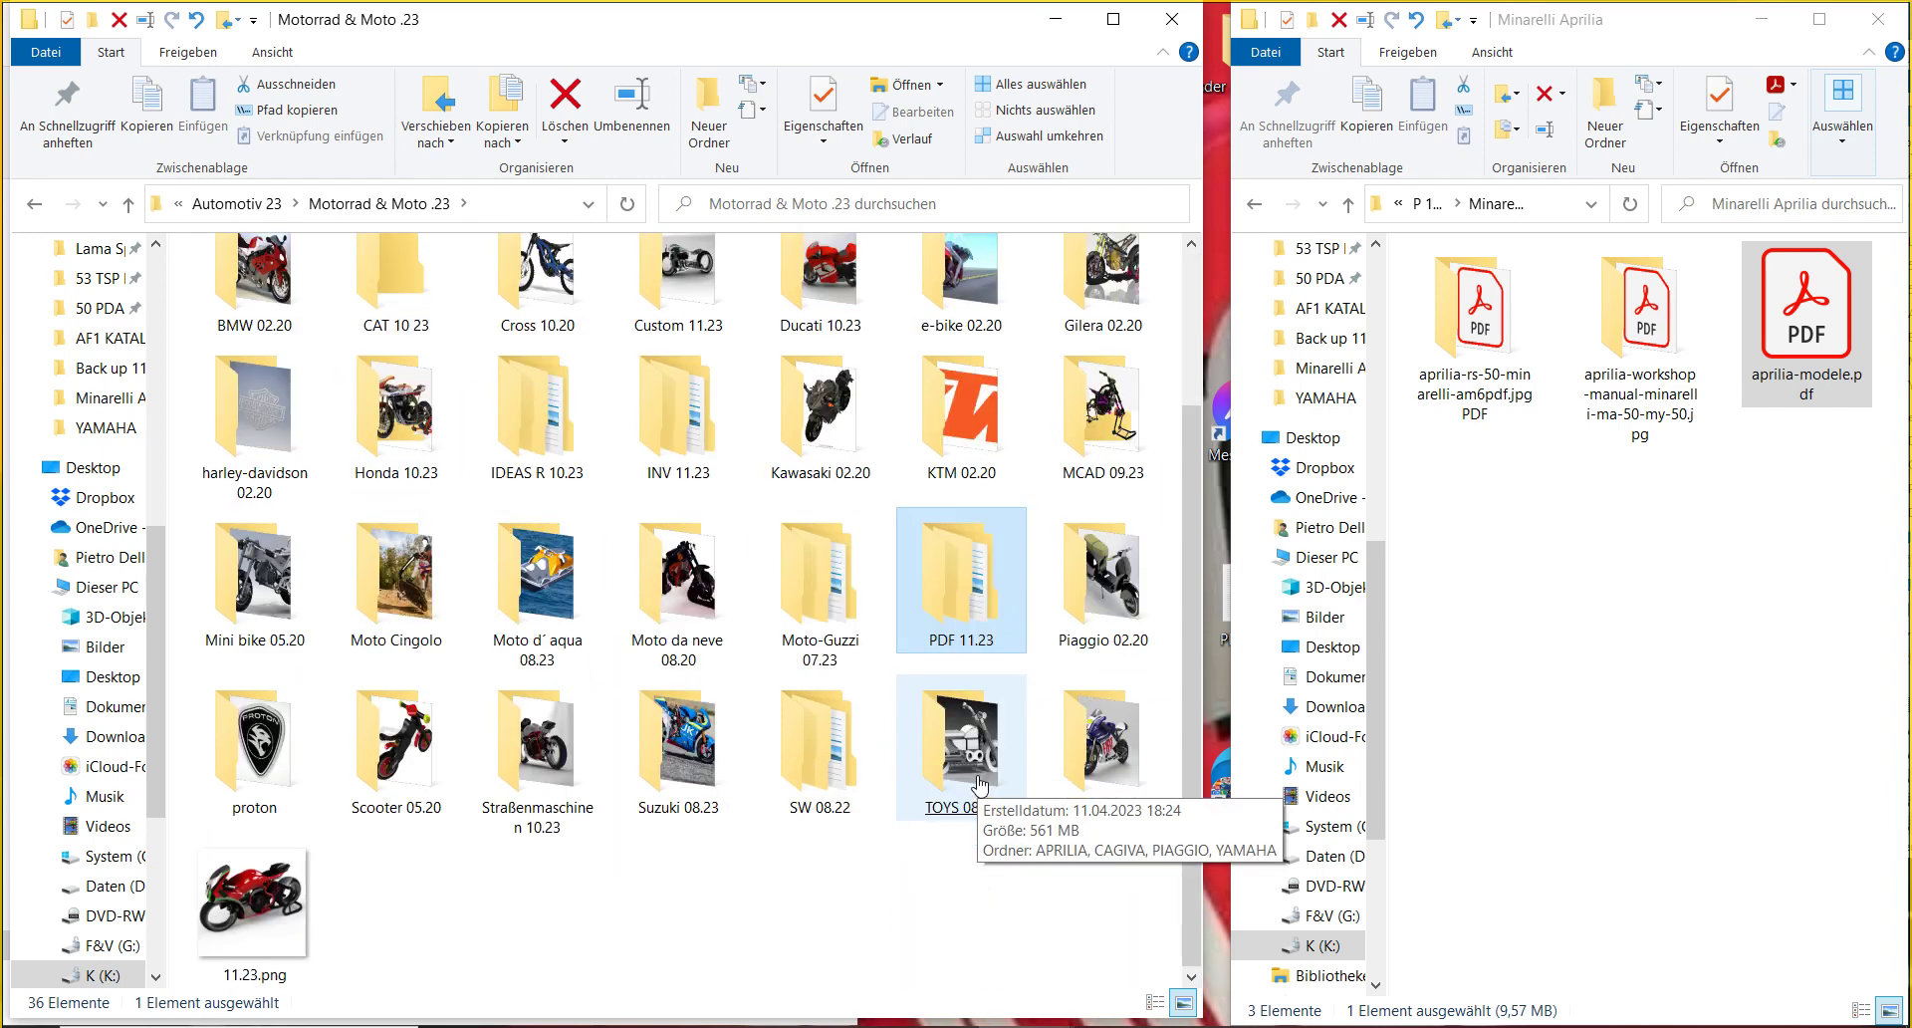
scroll(979, 786, up, 2)
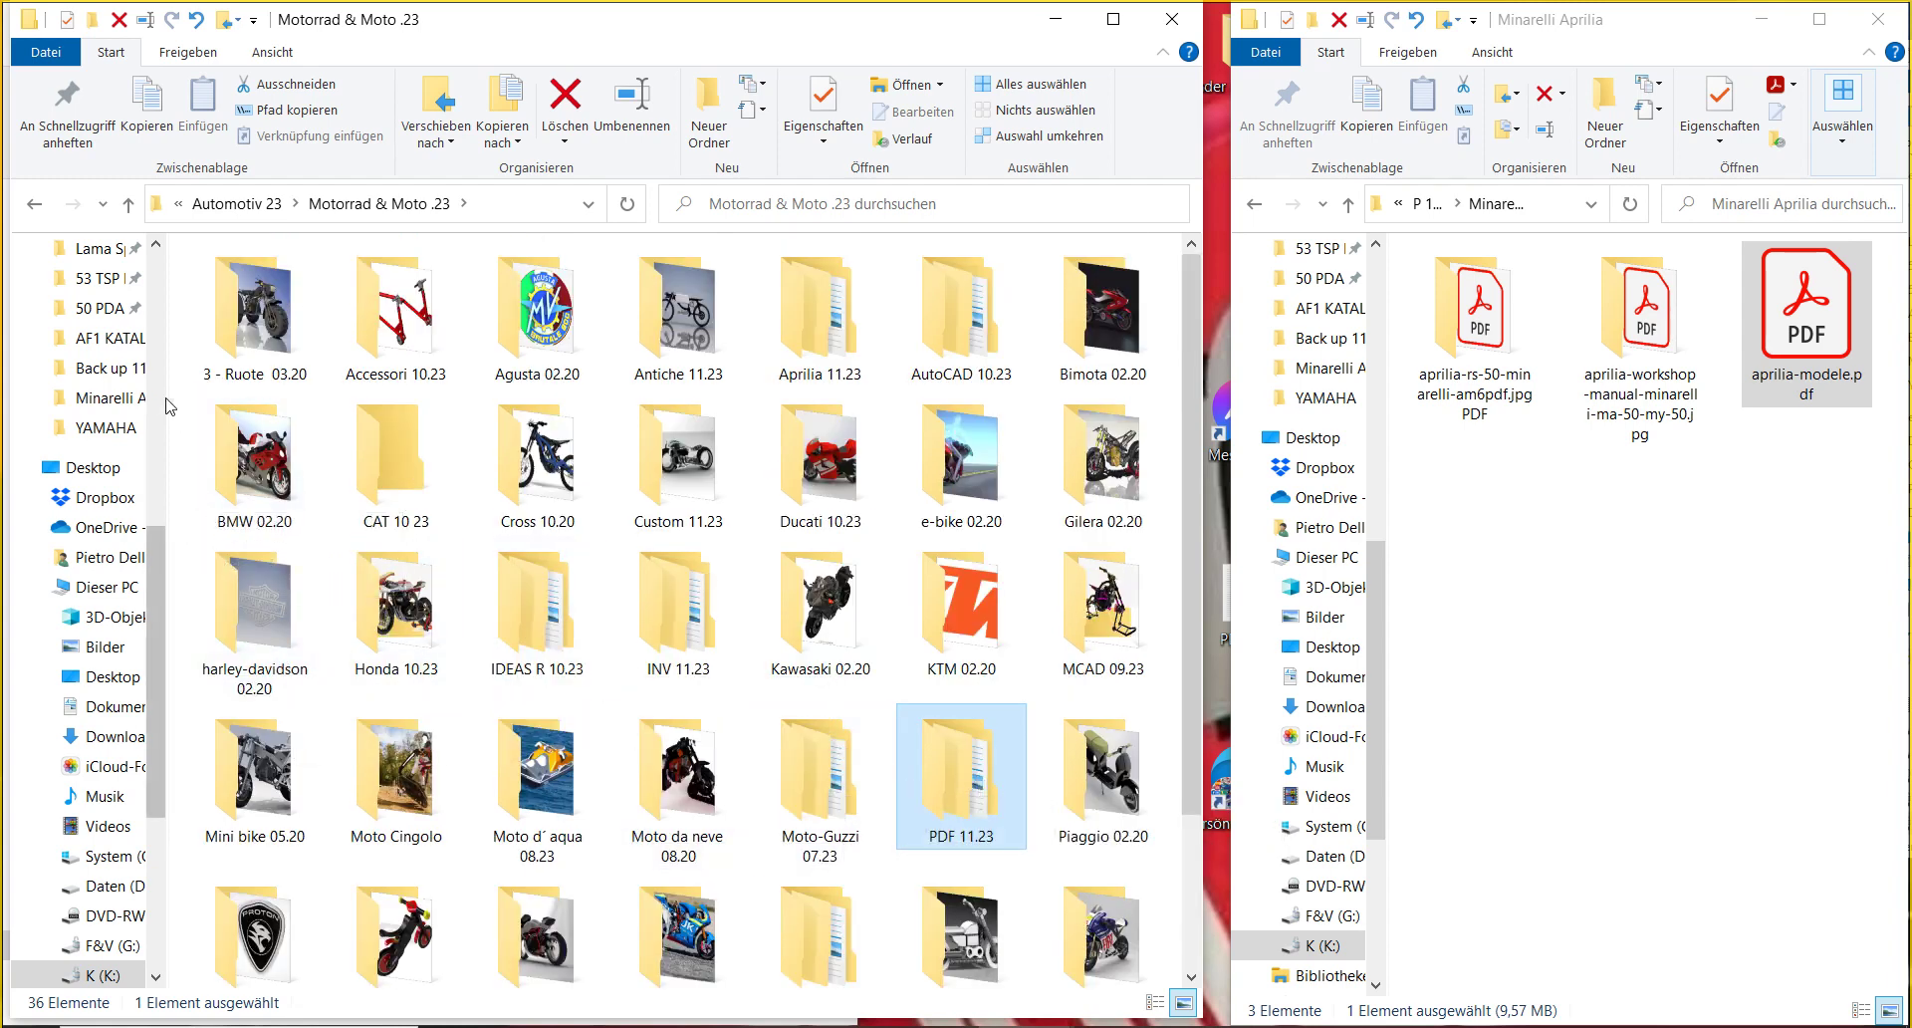
- Widen the folder navigation area, open the quick-access folder K&D - F&V 11.23 and maximize its window
drag(171, 398, 317, 397)
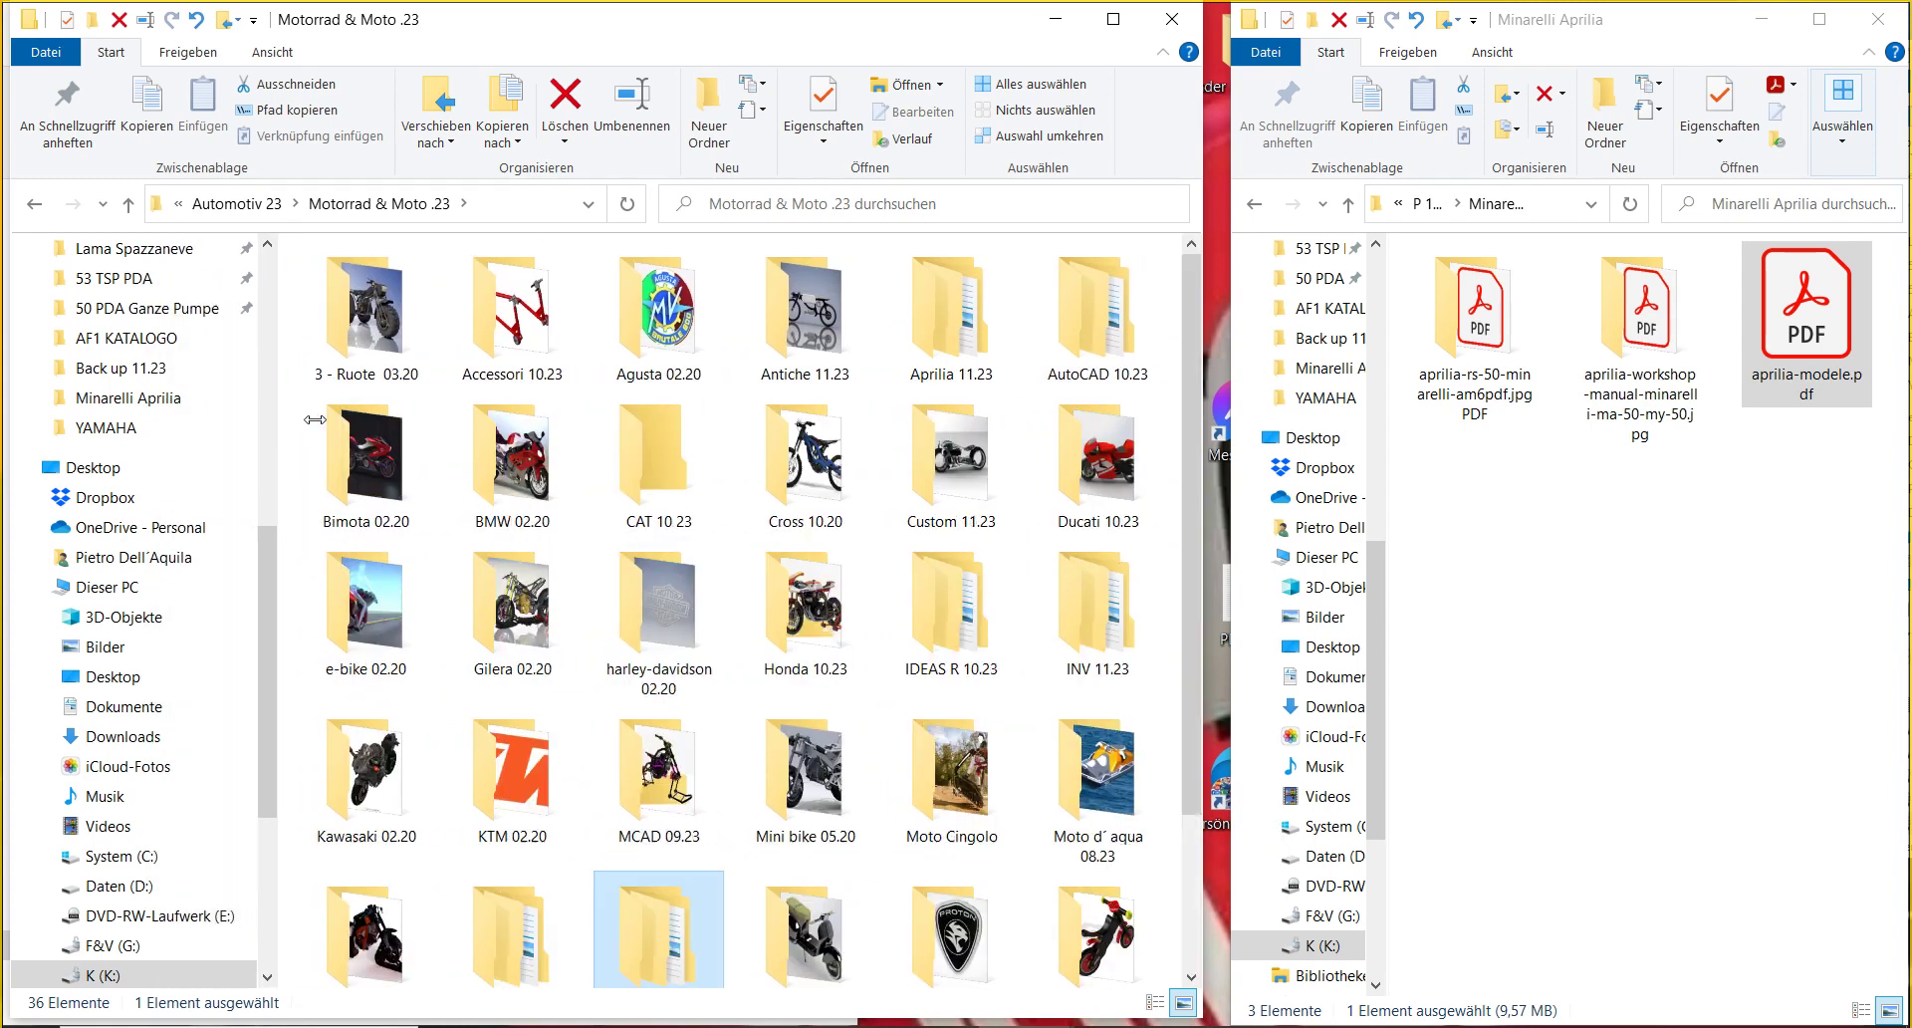
drag(295, 588, 288, 321)
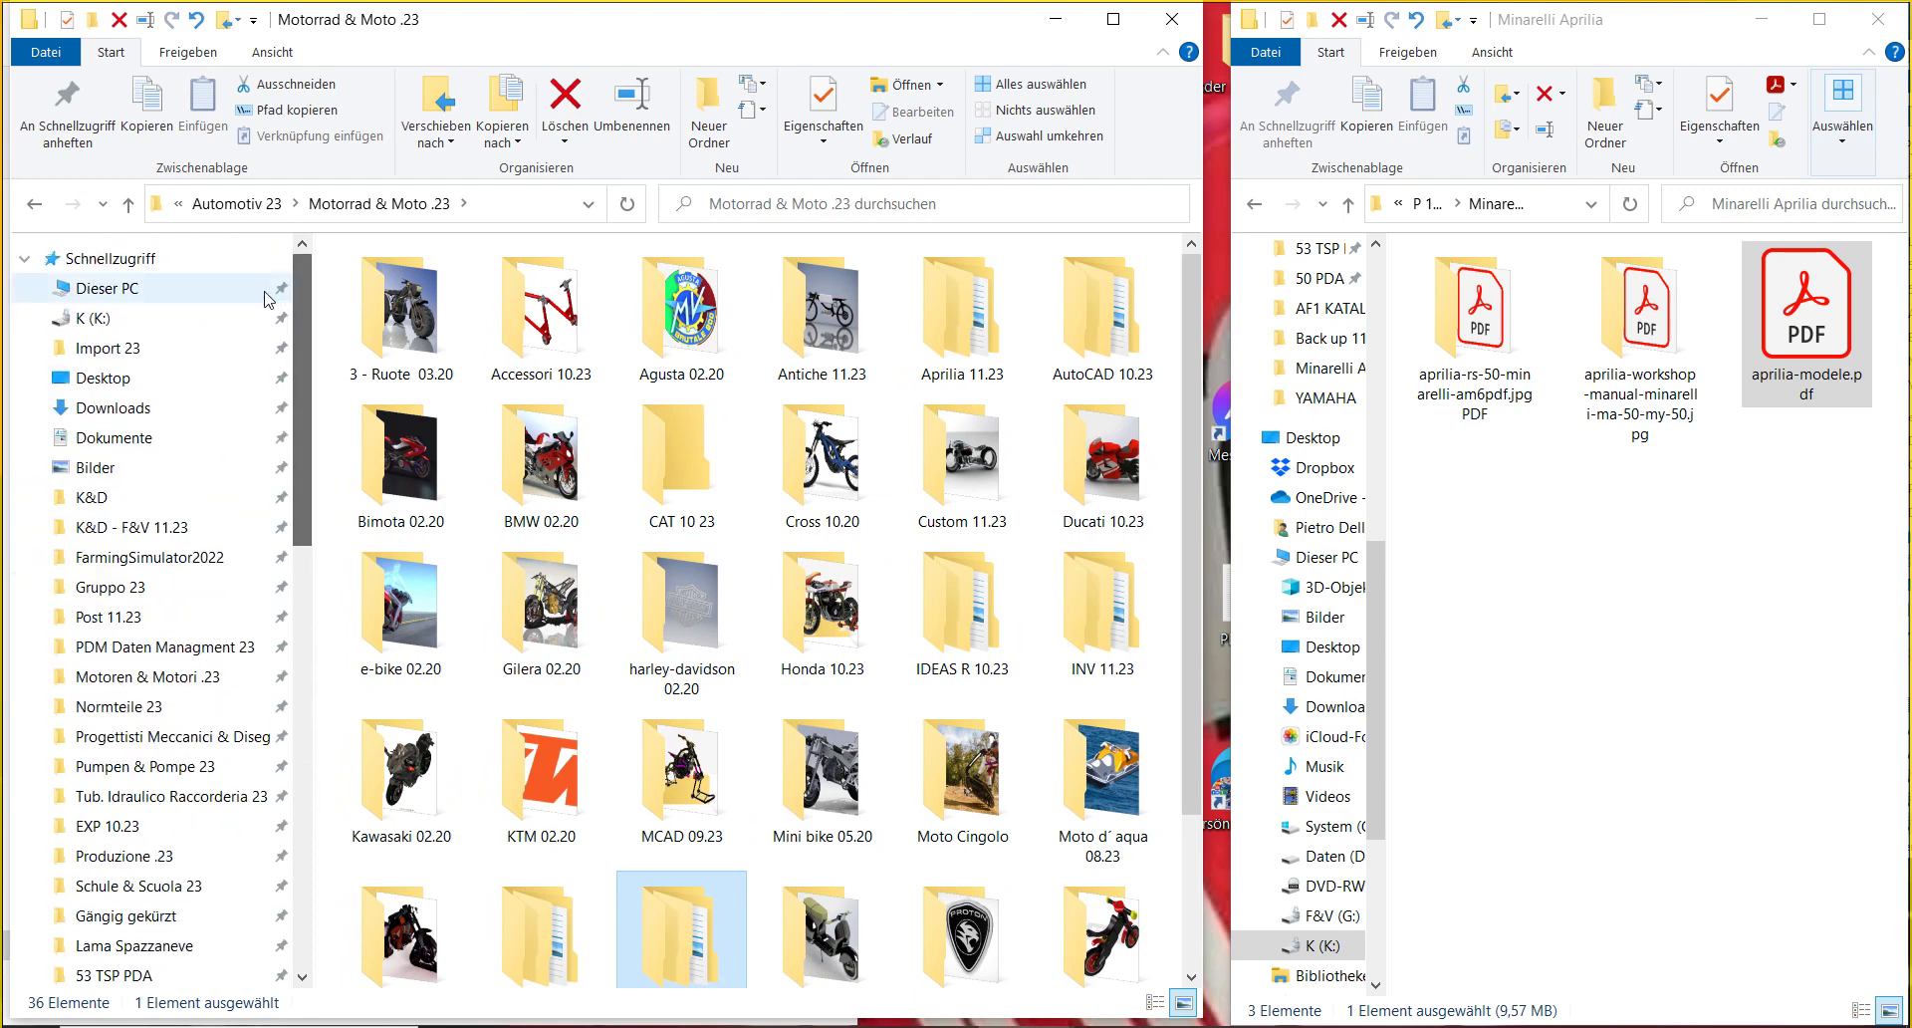
click(130, 522)
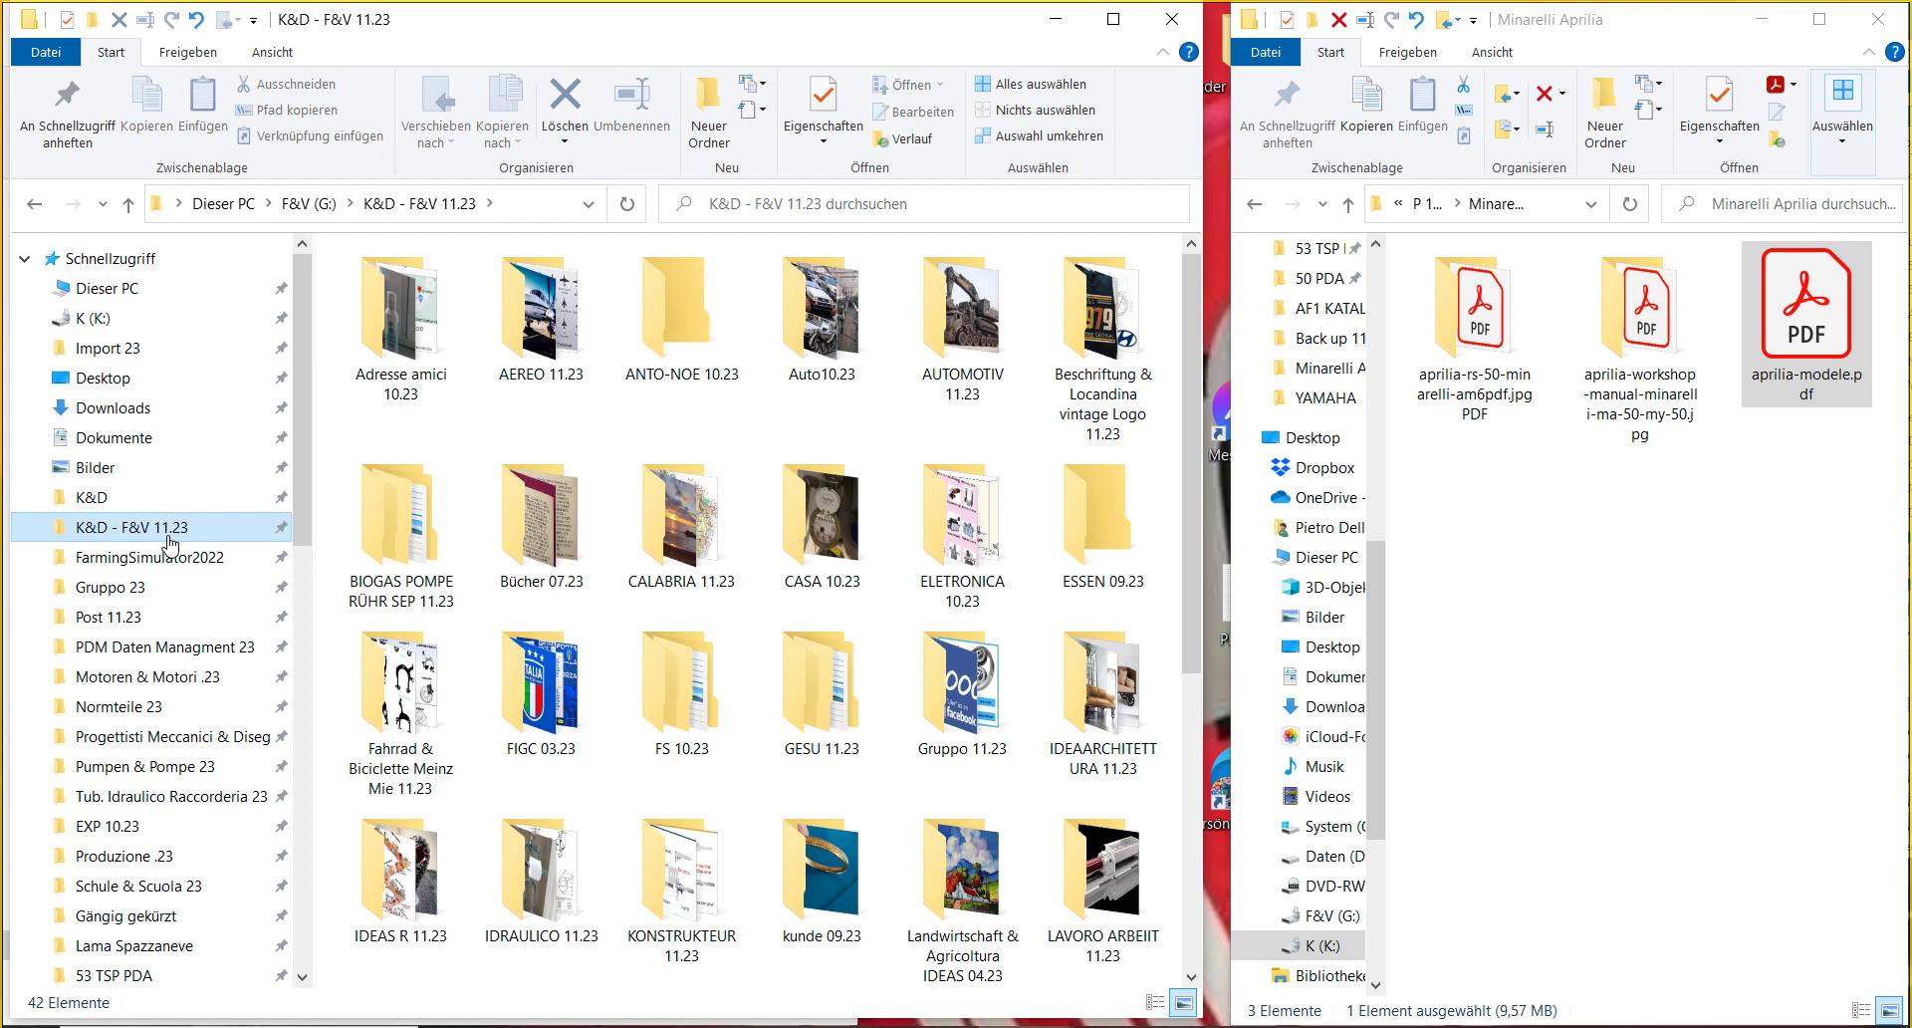
click(1113, 19)
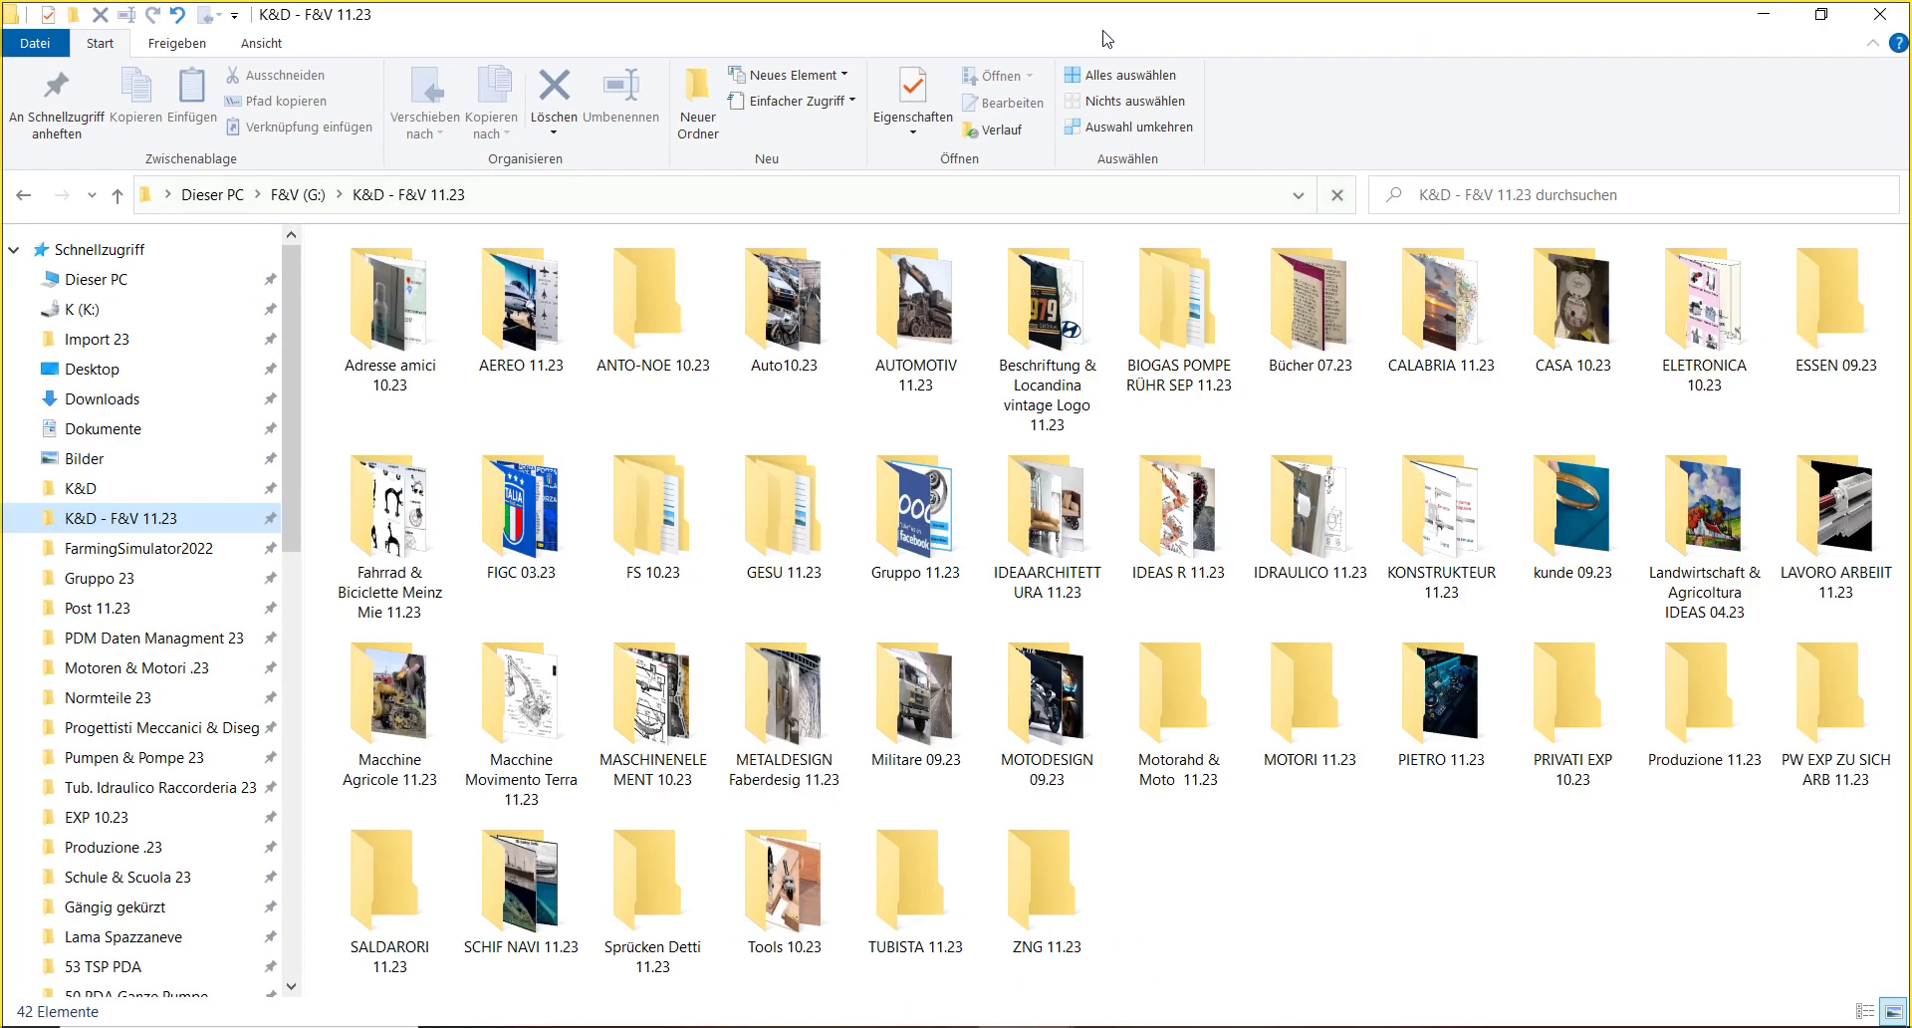
- Open the MOTORI 11.23 folder inside K&D - F&V 11.23
mouse_move(1418, 1027)
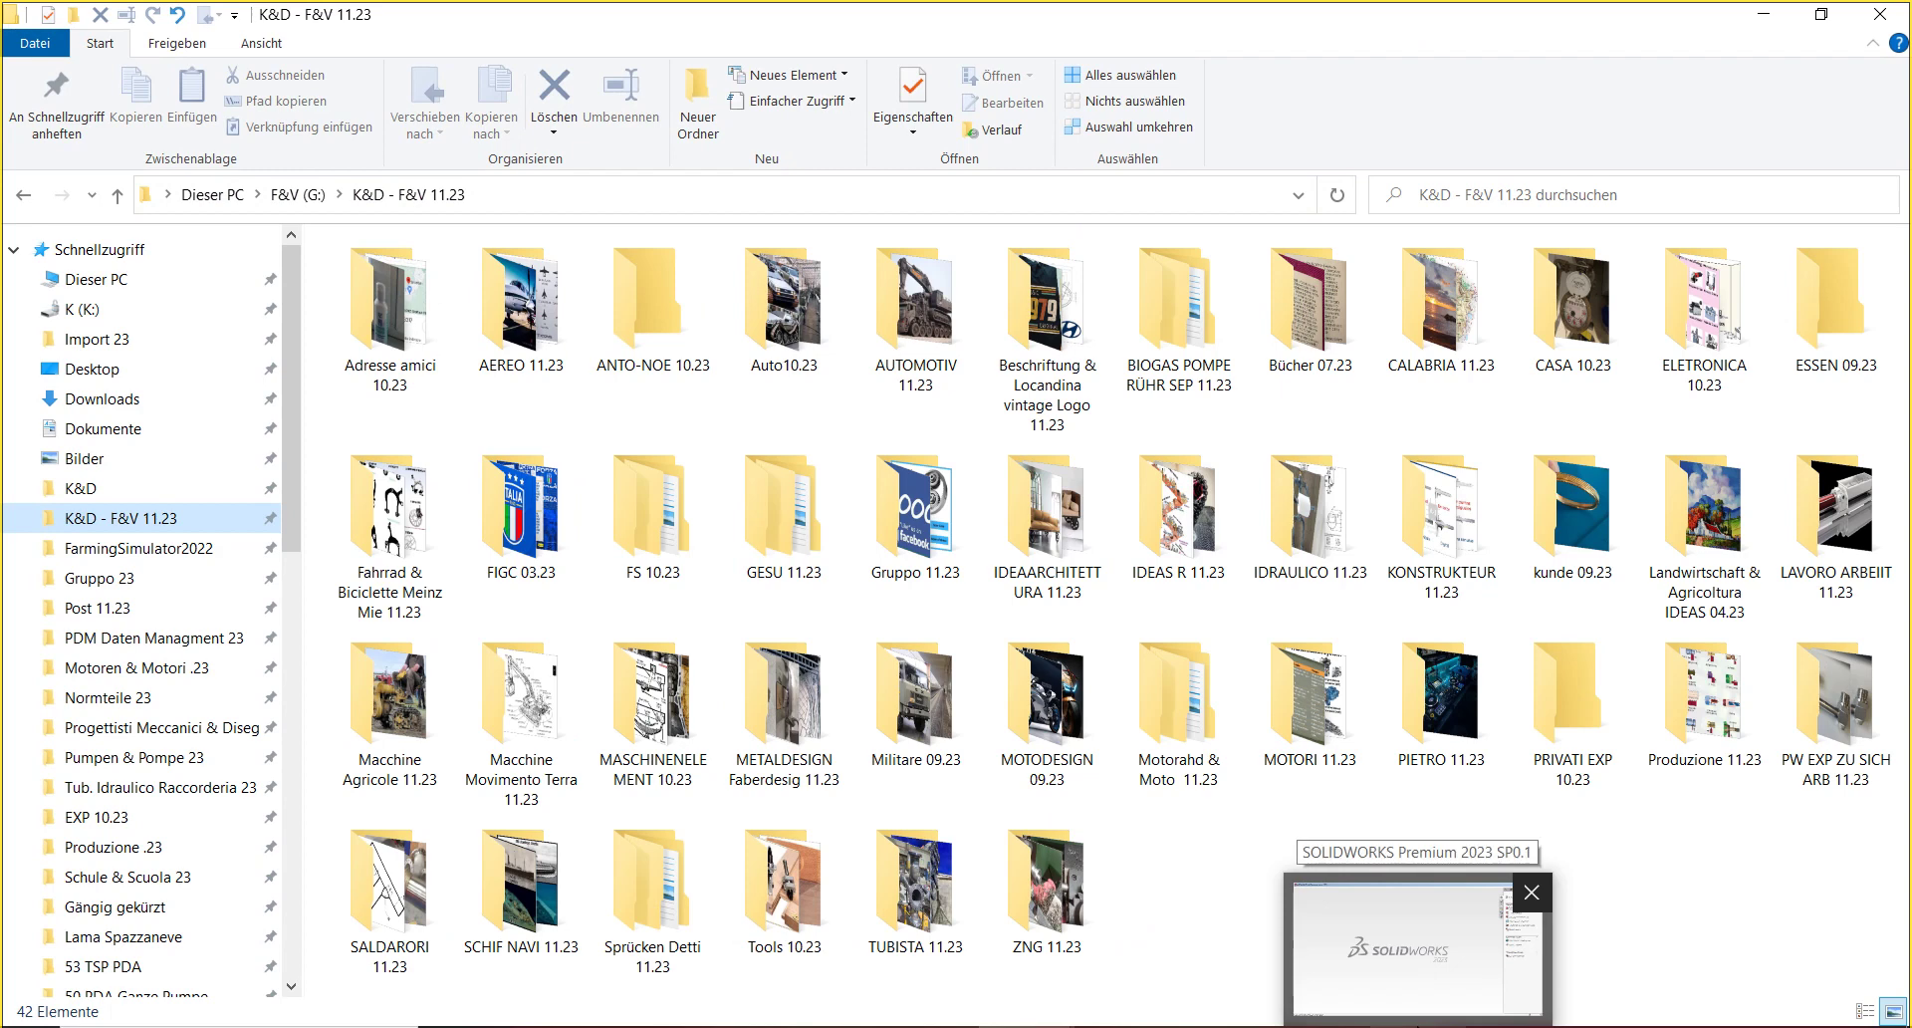
click(434, 763)
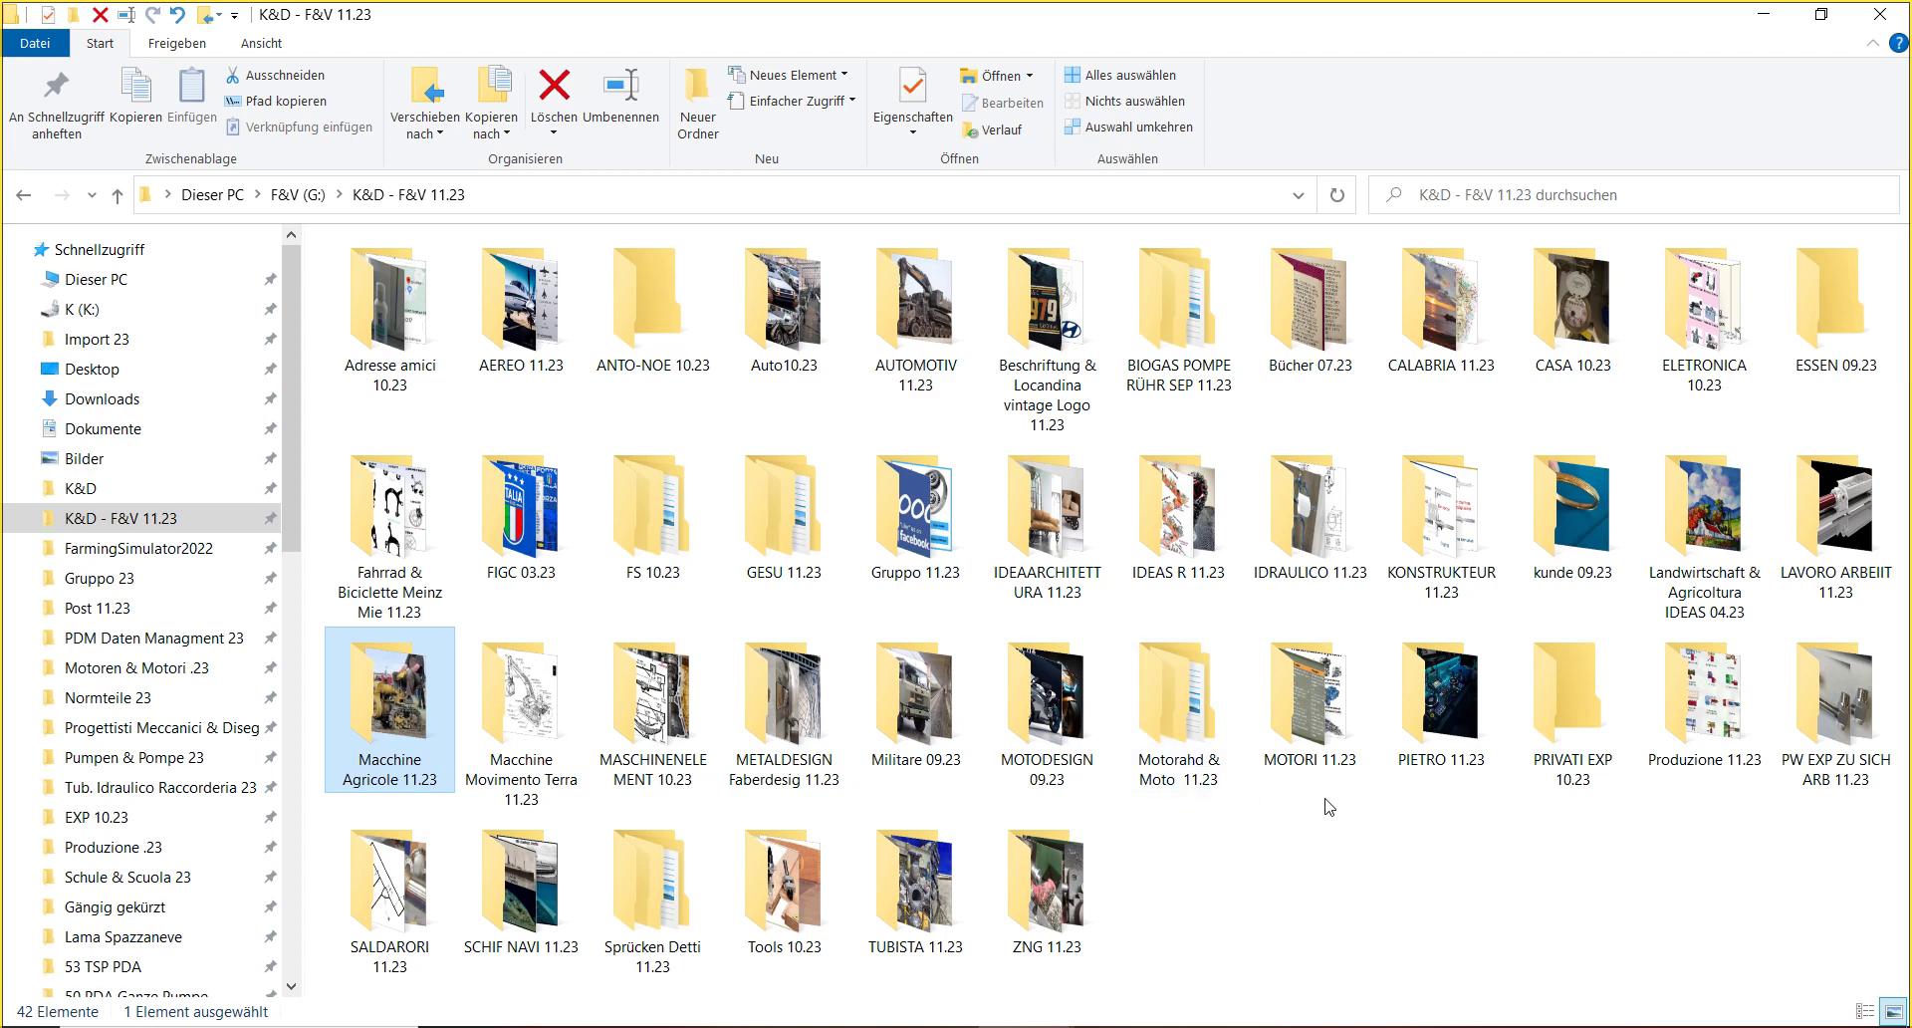
double_click(1329, 762)
click(1331, 749)
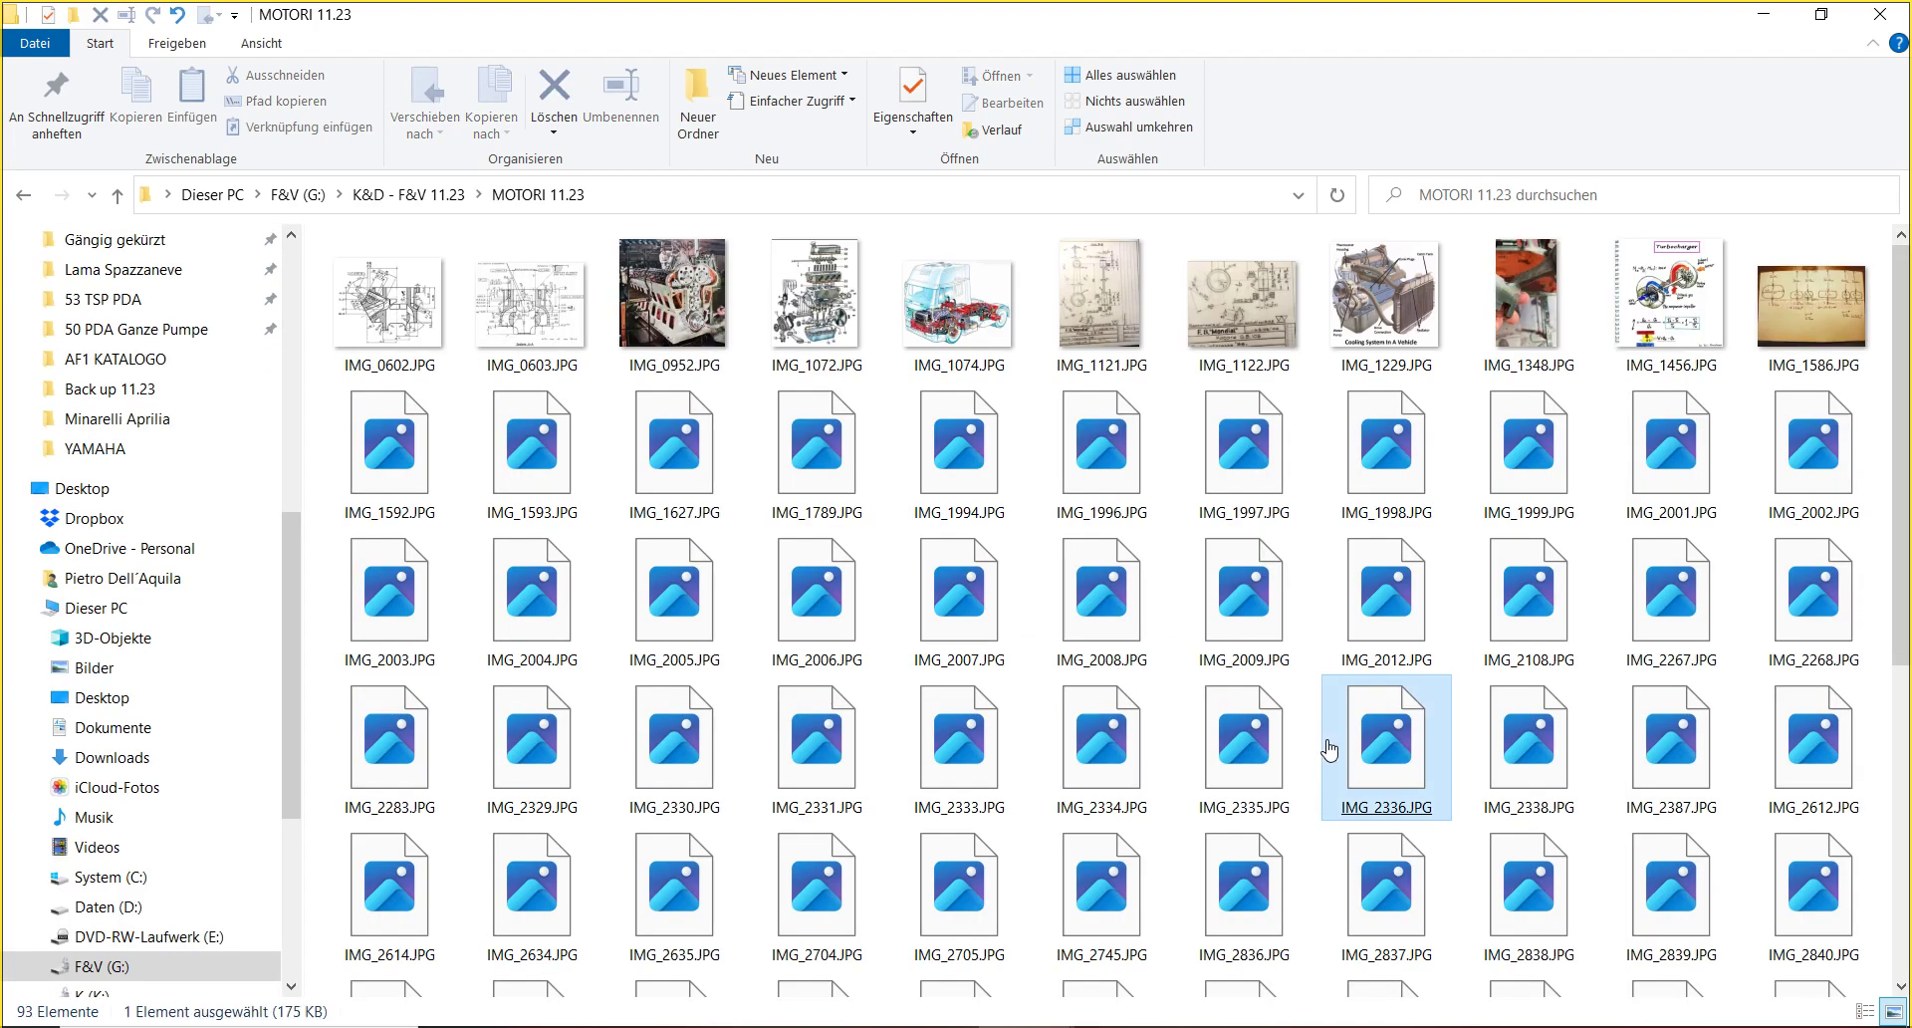
- Look over the images in MOTORI 11.23, cut all of them for moving, and restore the window to its smaller size
scroll(1330, 749, down, 3)
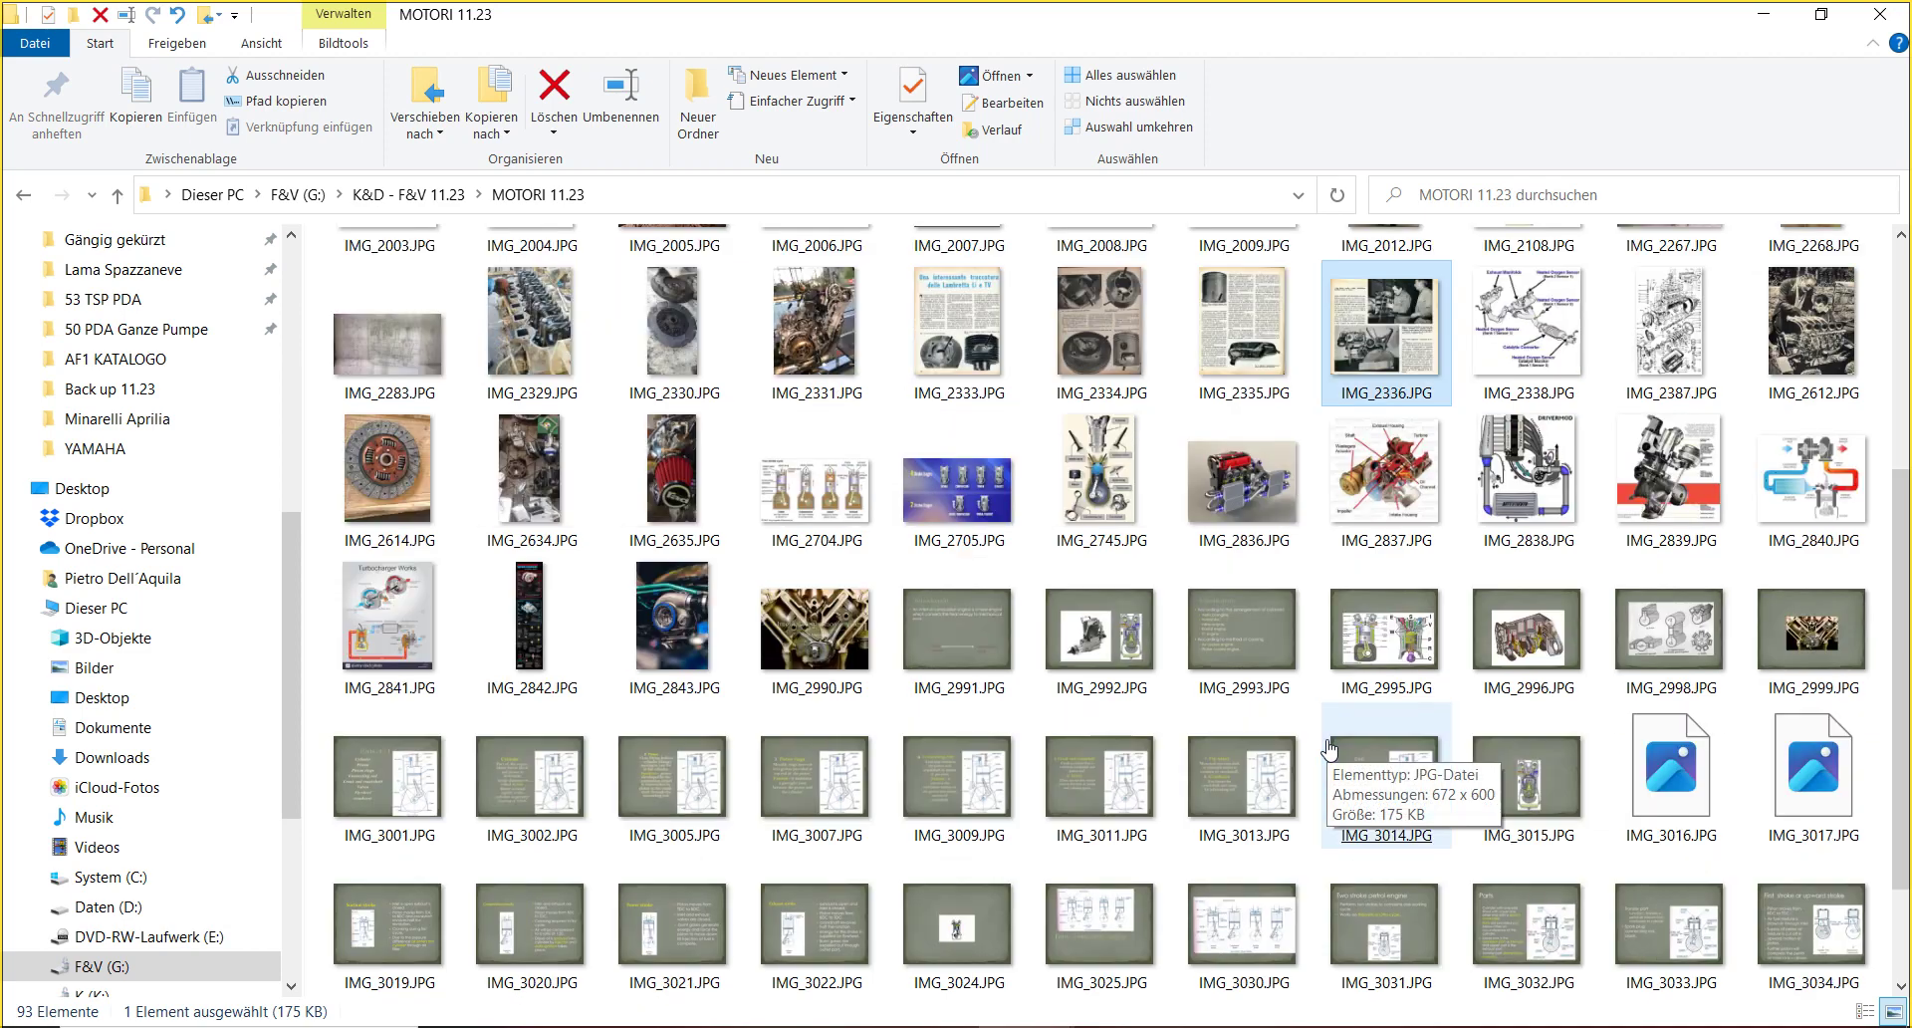
scroll(1331, 749, down, 1)
scroll(1330, 749, up, 5)
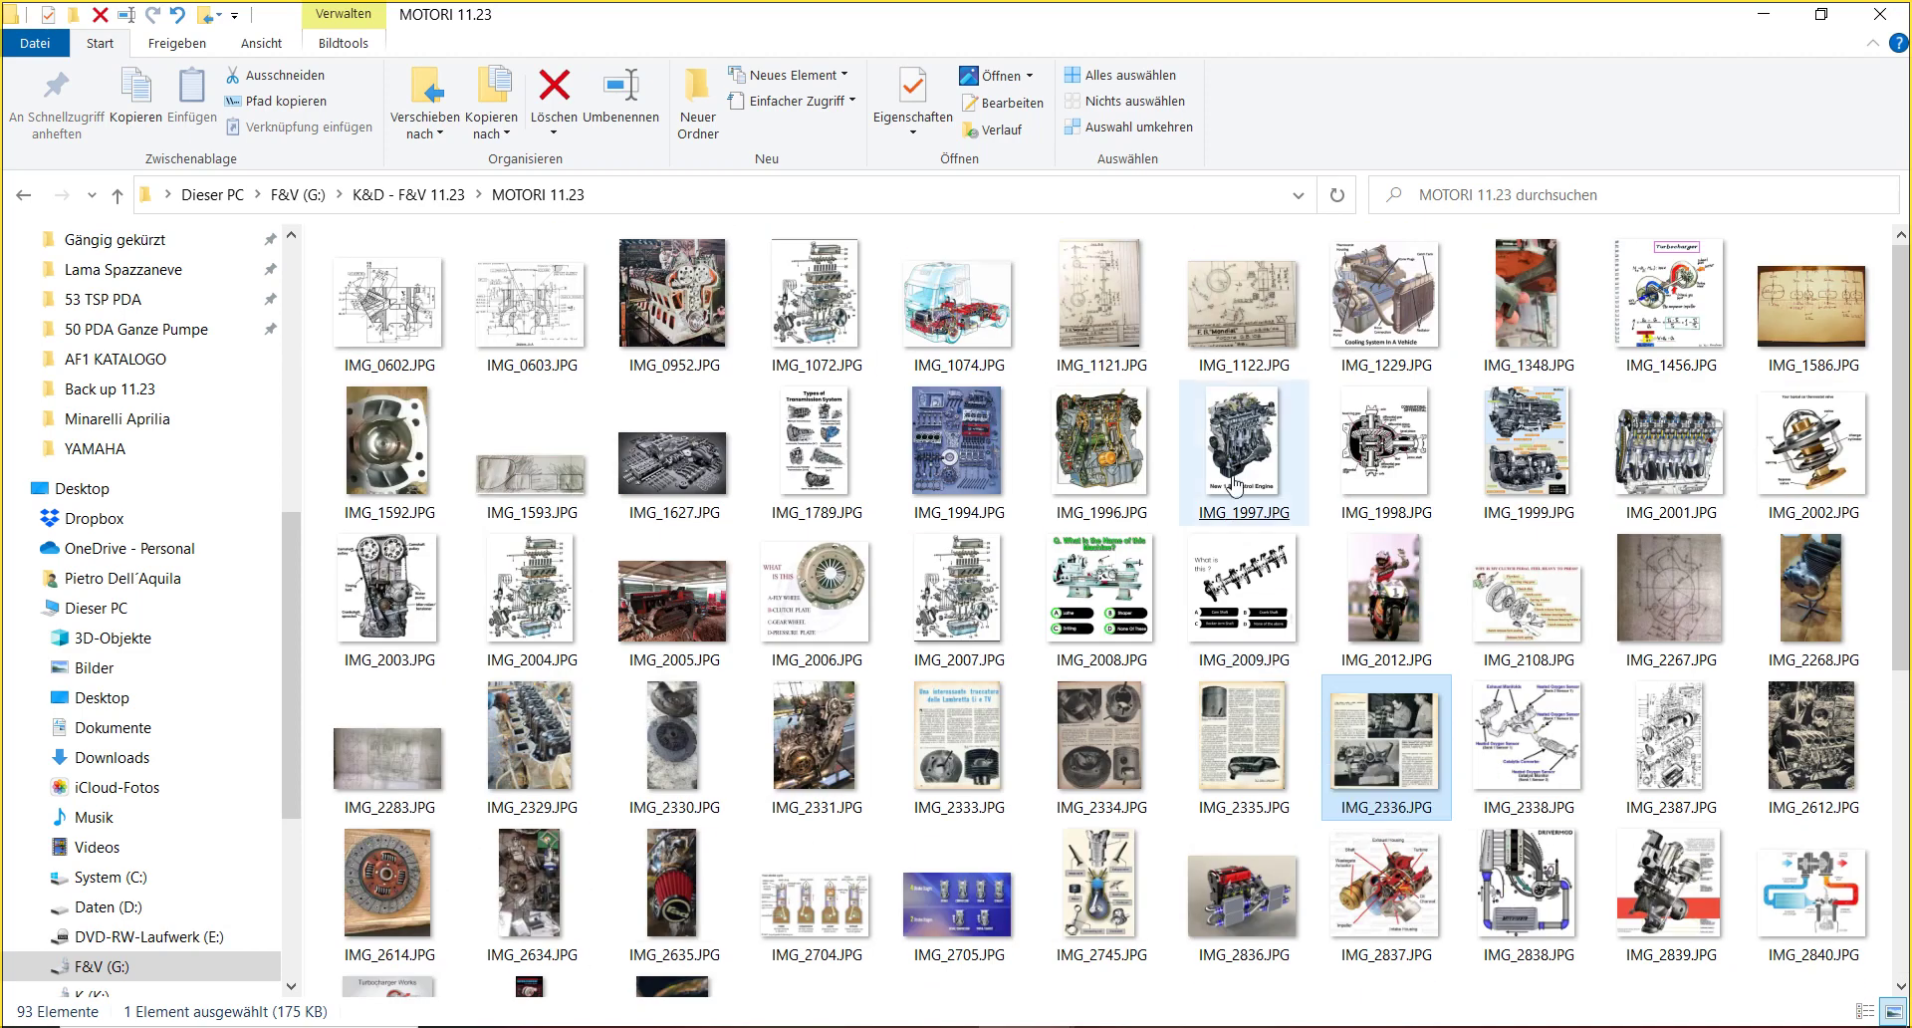
click(1118, 75)
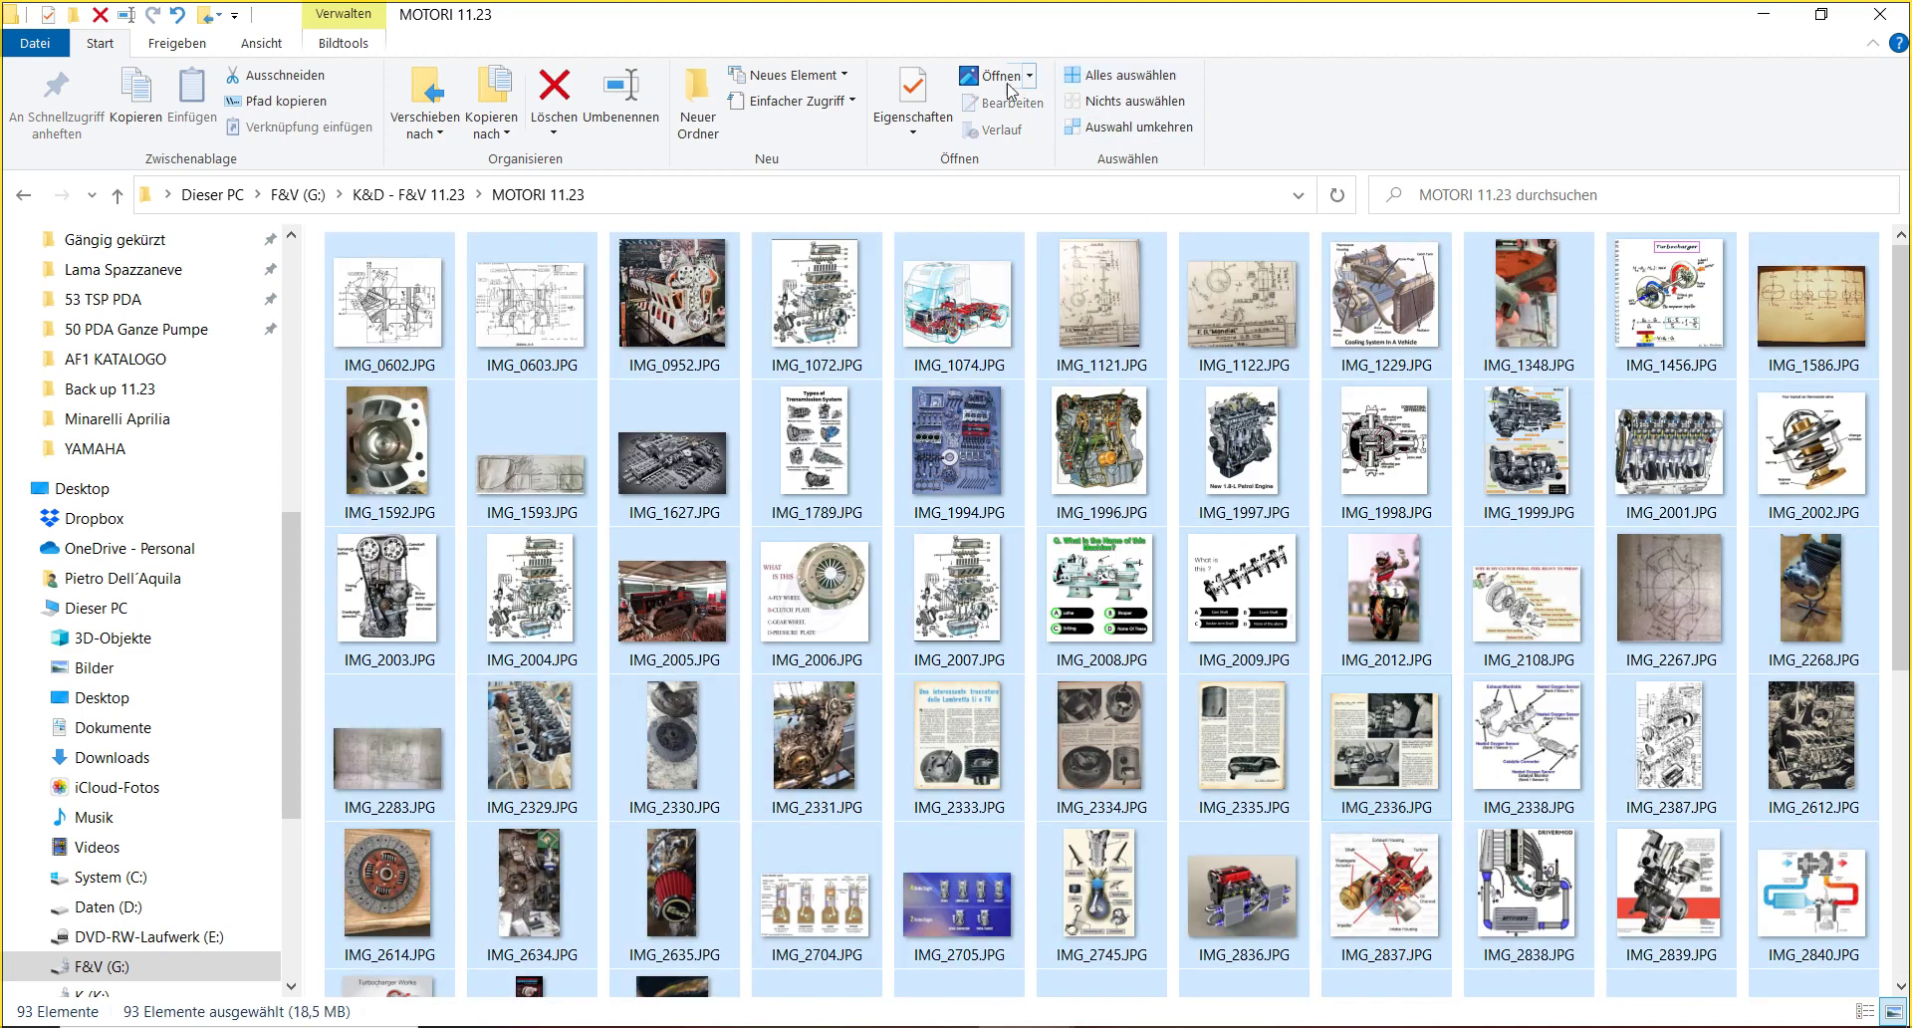
click(289, 73)
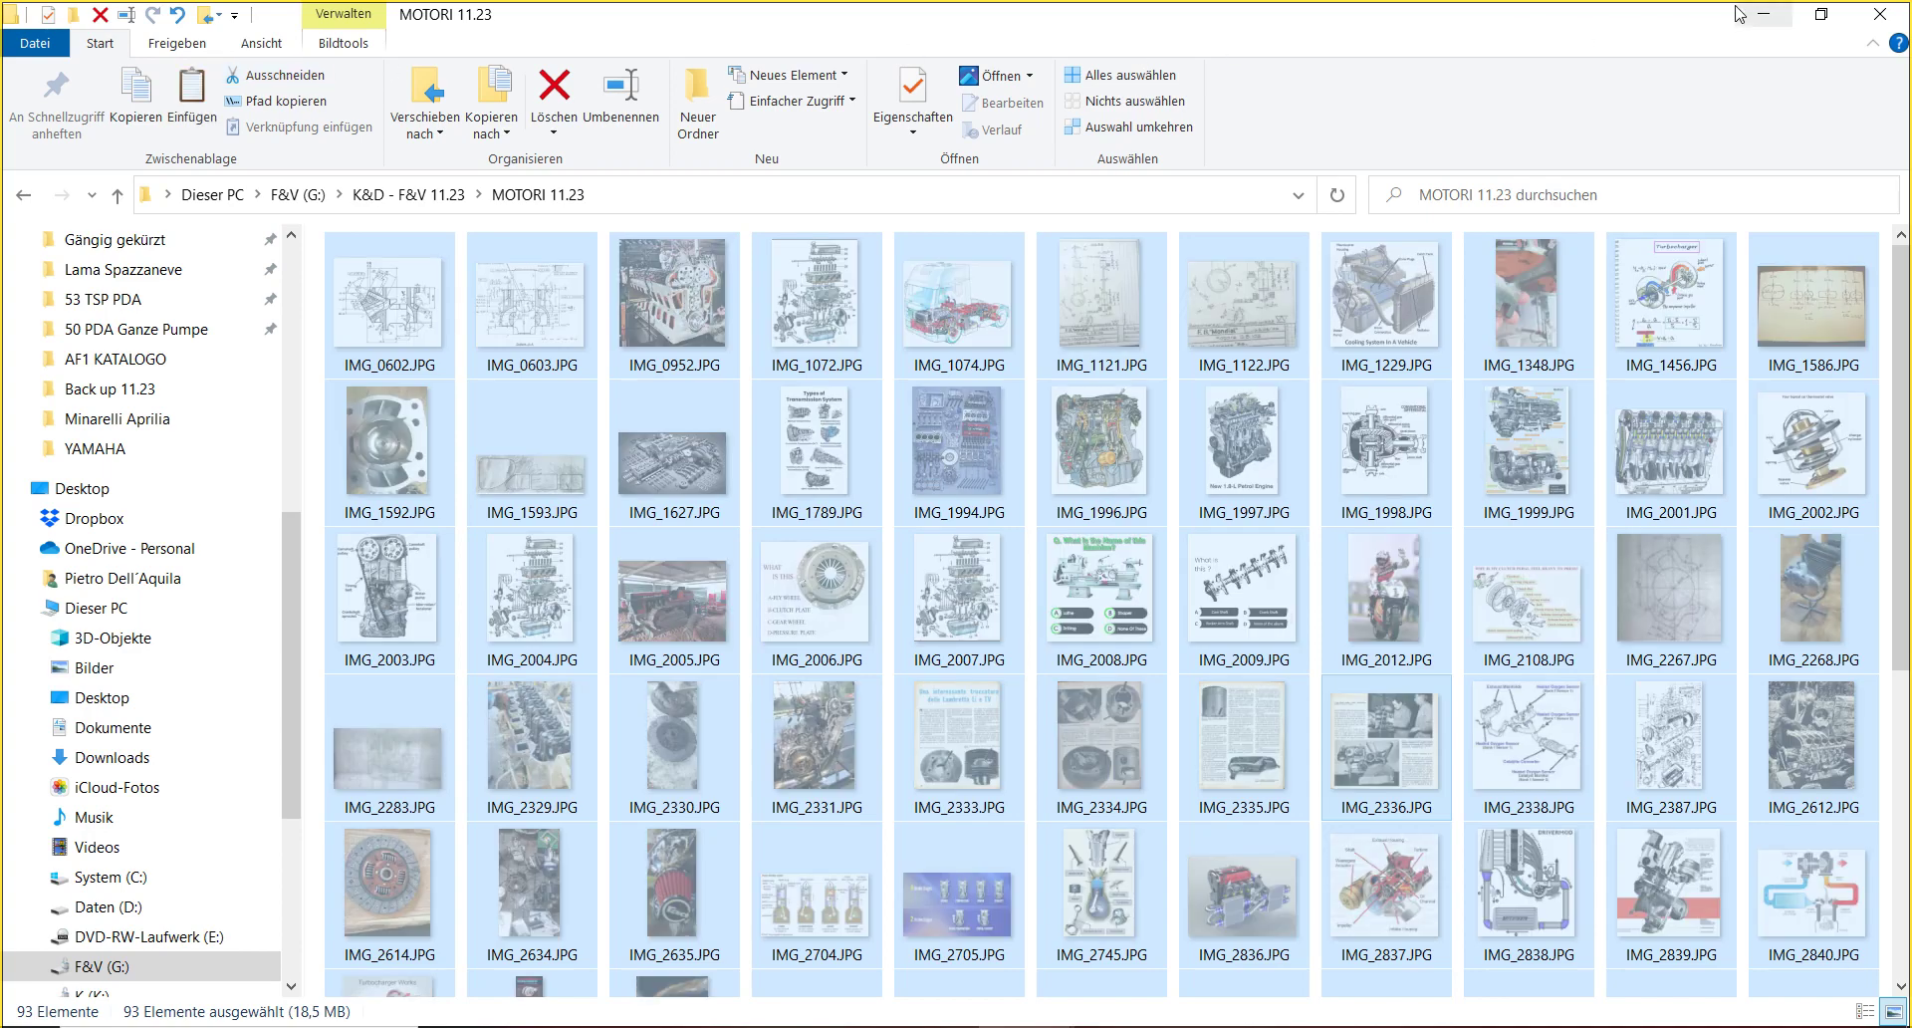
click(1820, 14)
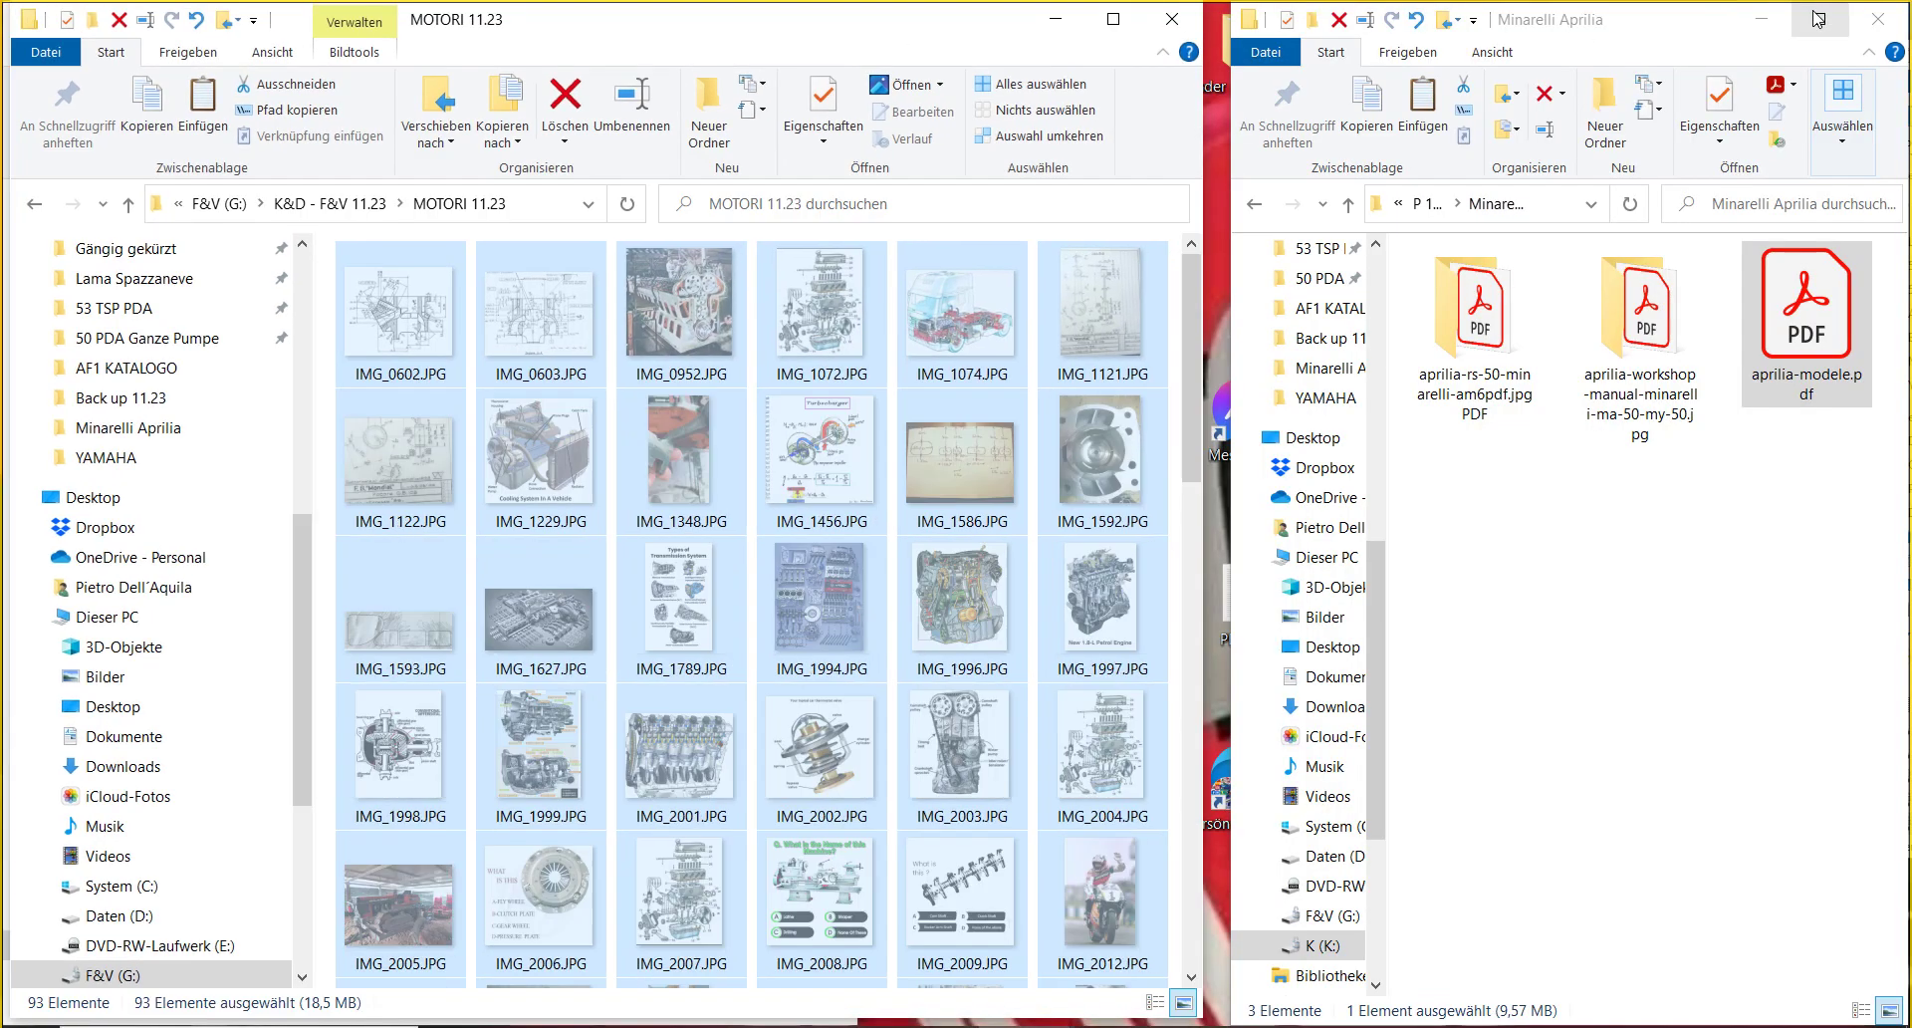
- Go up from Minarelli Aprilia to the Motoren & Motori .23 folder in the other window and widen that window
click(1427, 204)
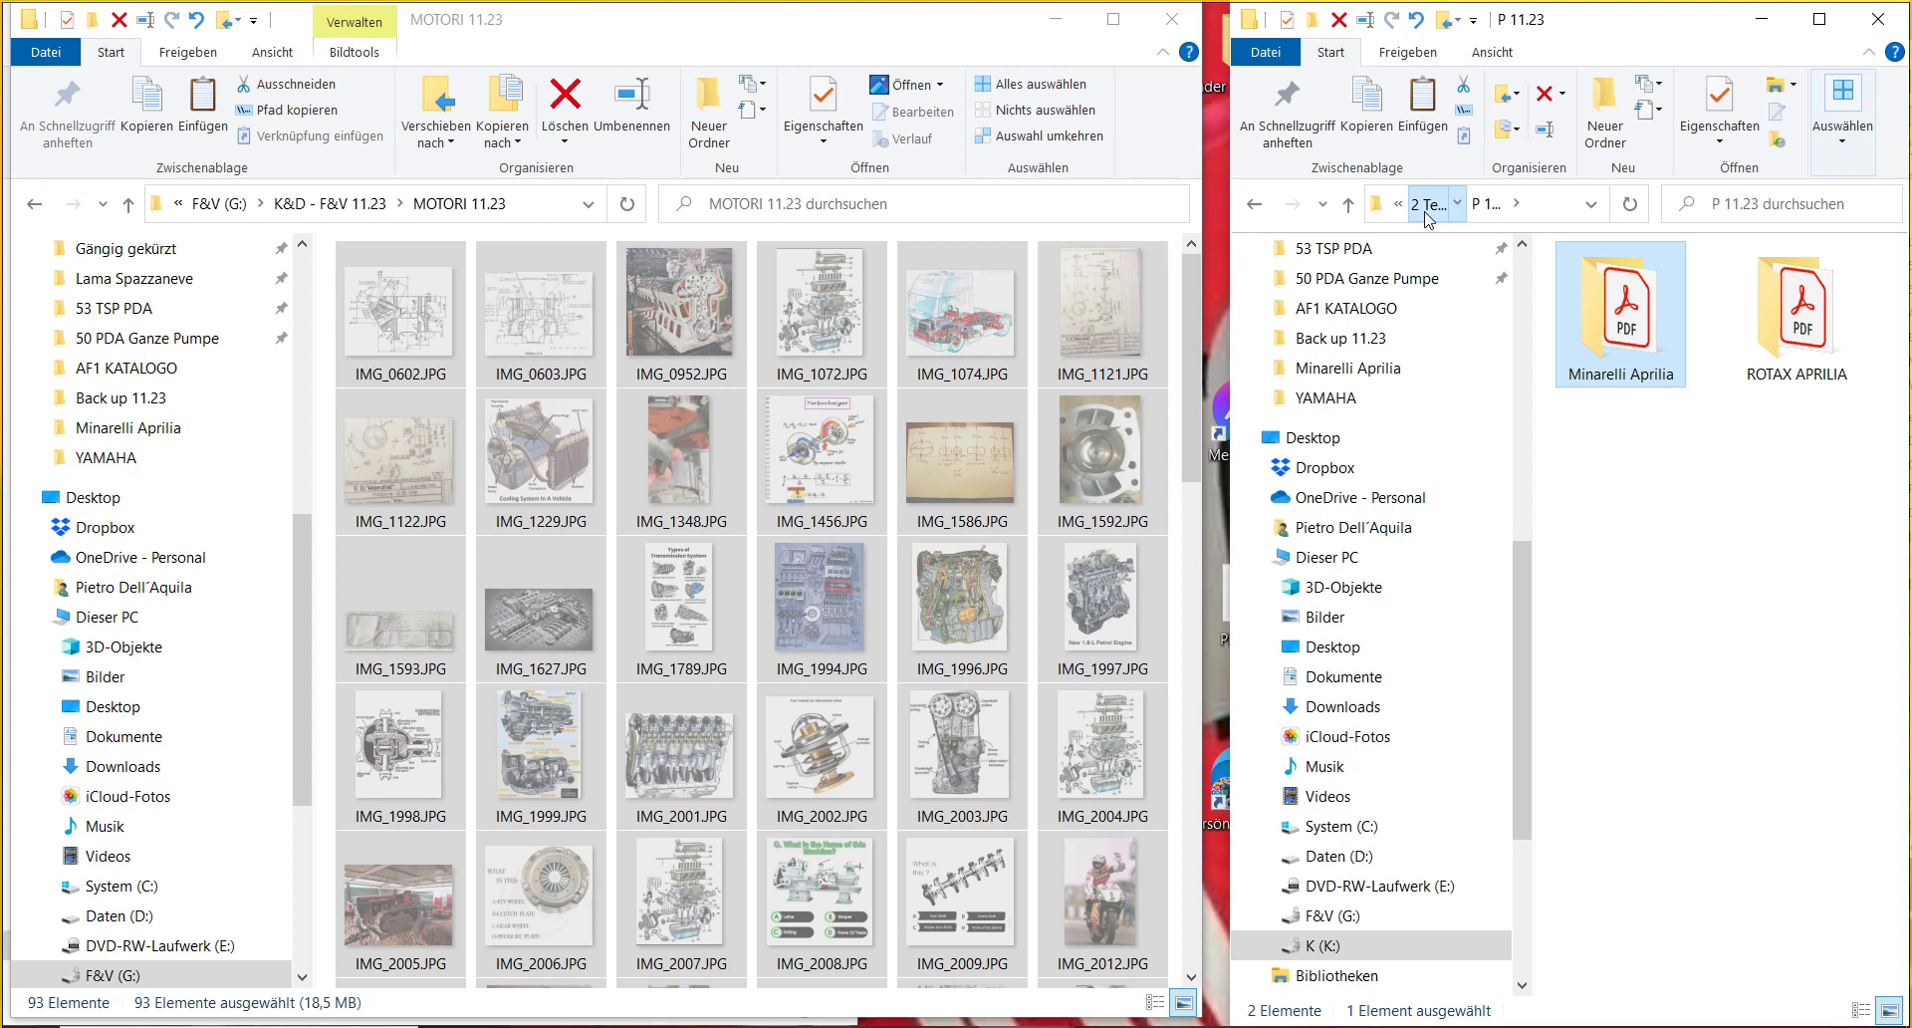
click(1427, 204)
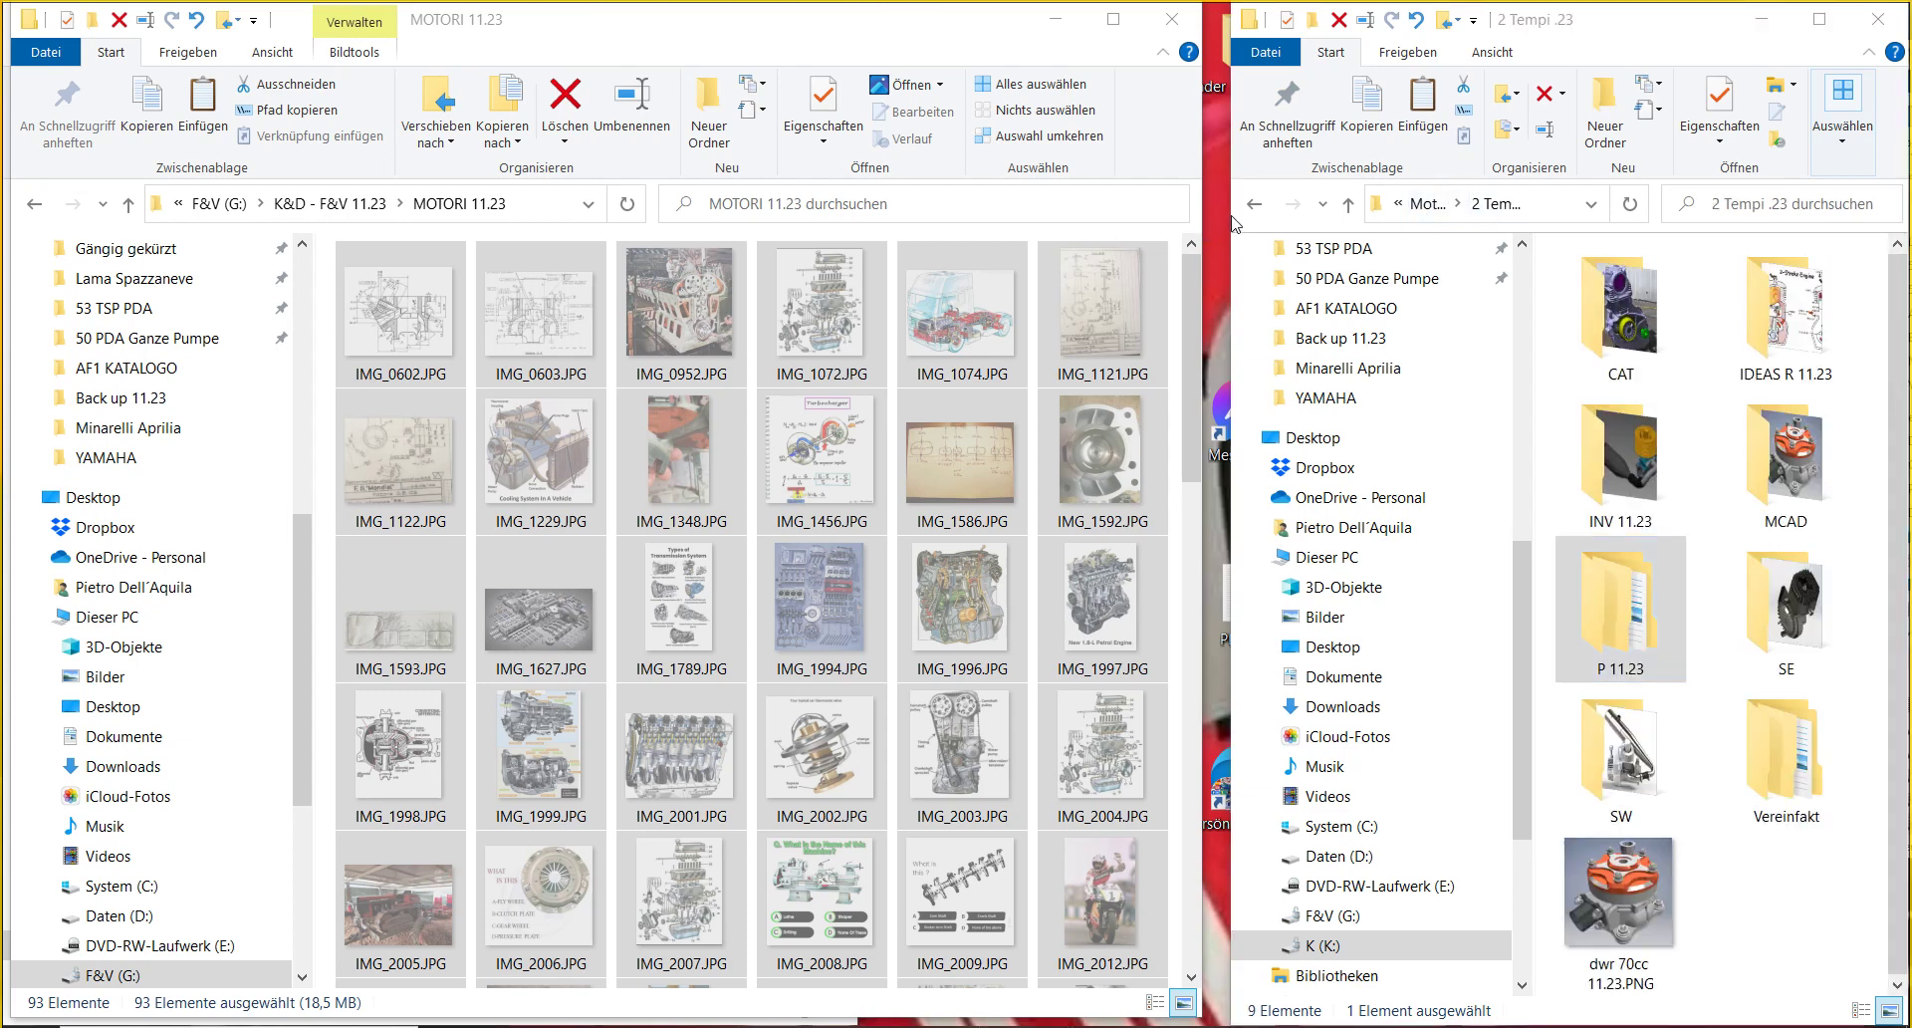
drag(1223, 213, 805, 213)
click(1009, 214)
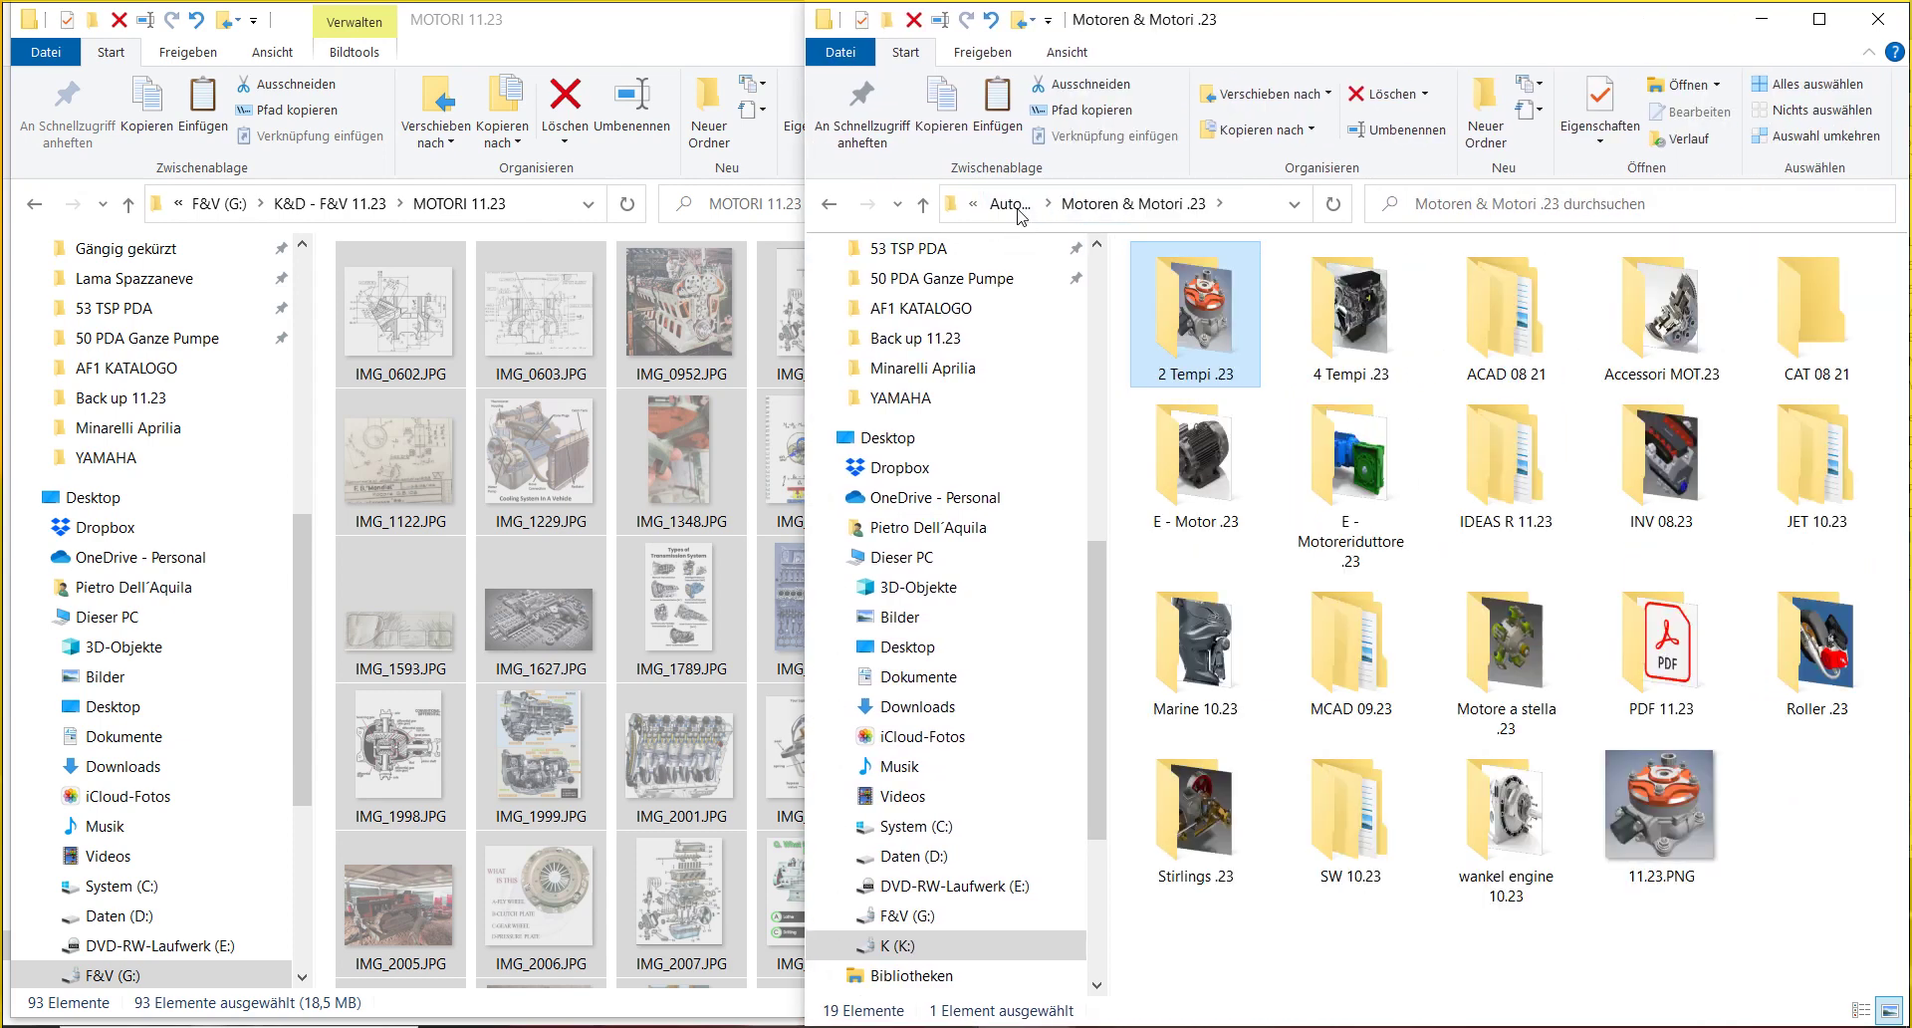
- Open IDEAS R 11.23 inside Motoren & Motori .23 and paste the cut engine images there
double_click(1499, 468)
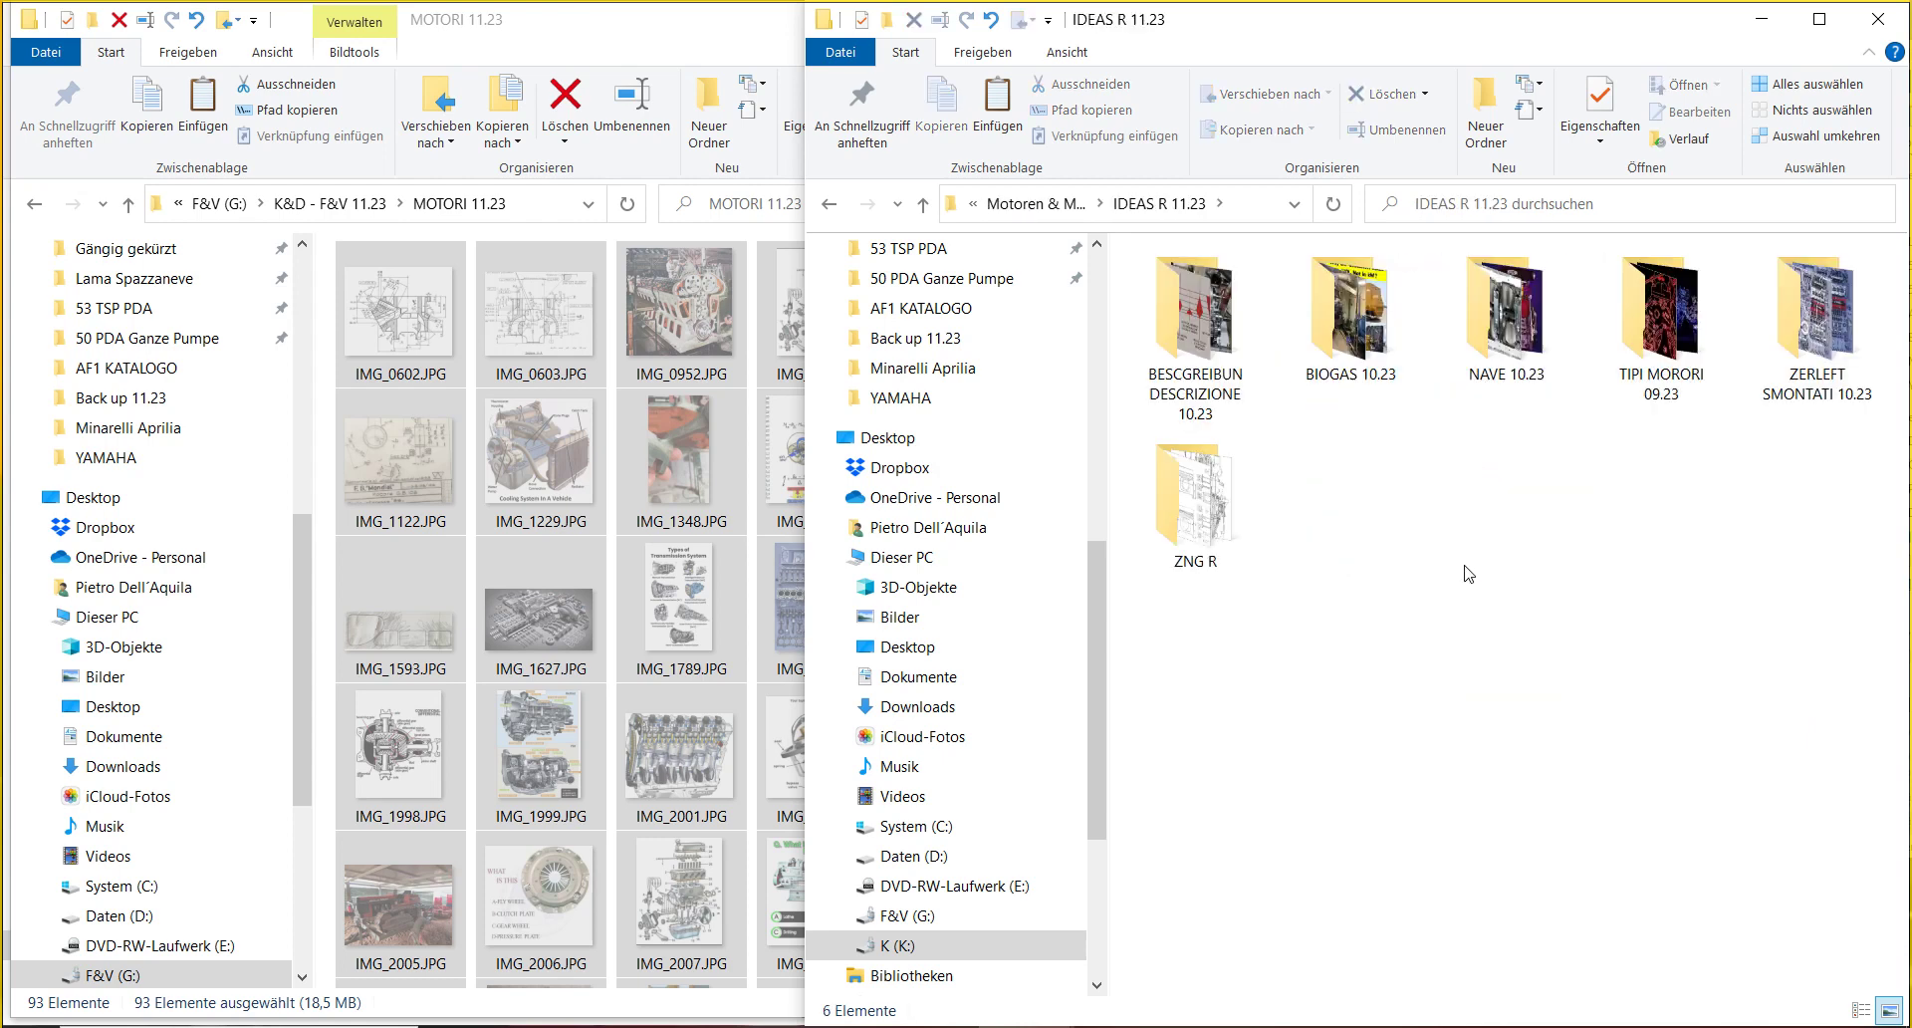
click(1047, 206)
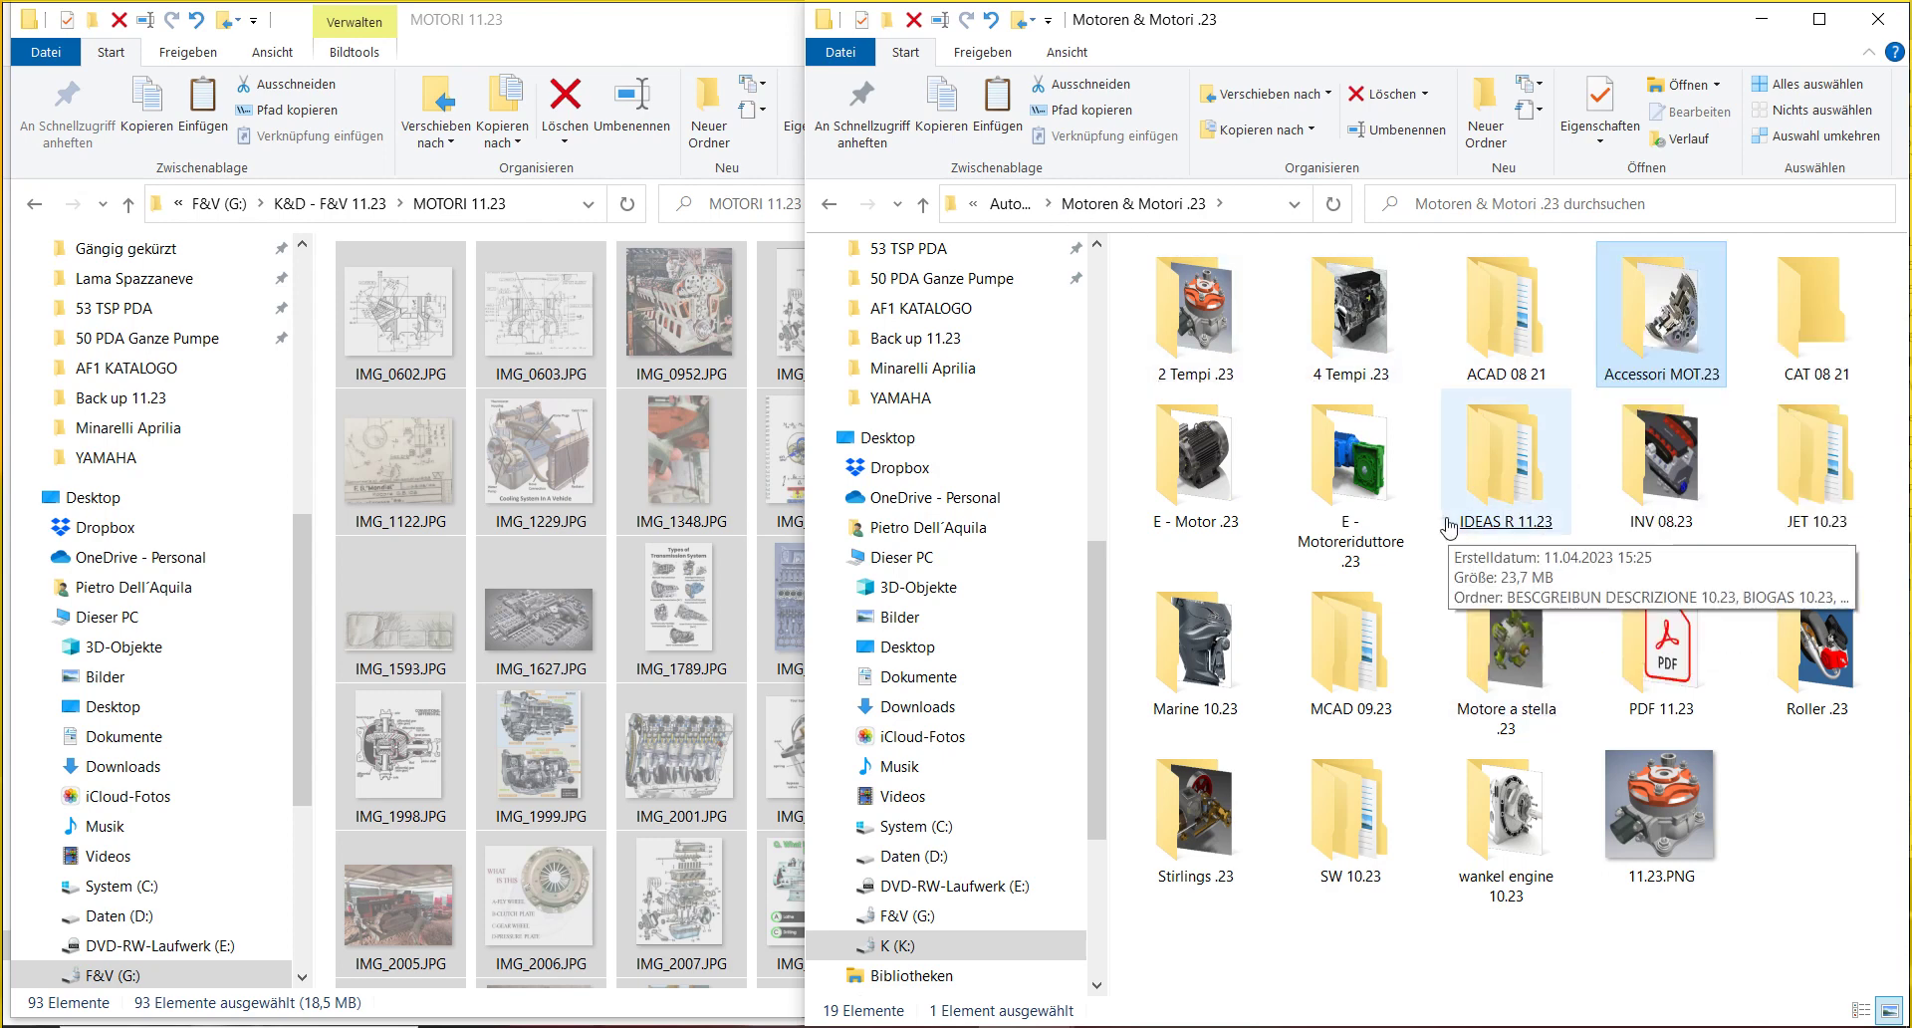
double_click(1481, 513)
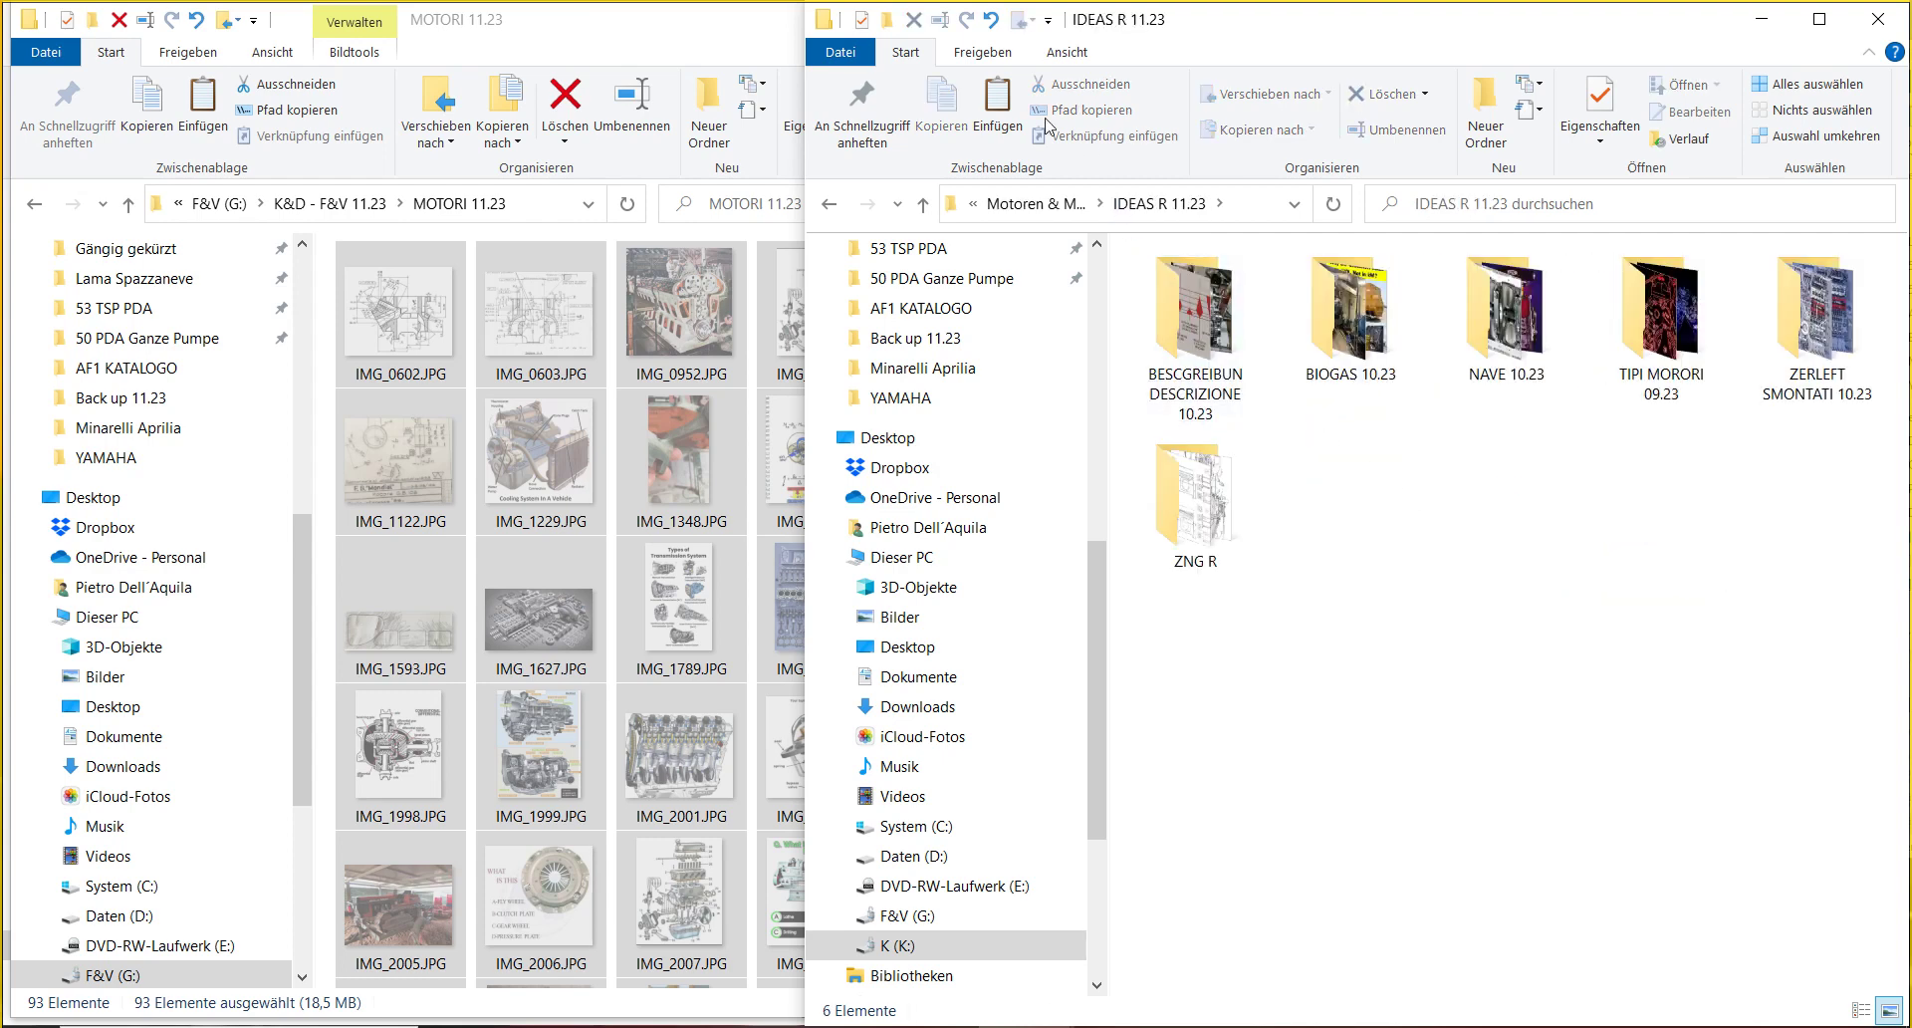
click(1002, 105)
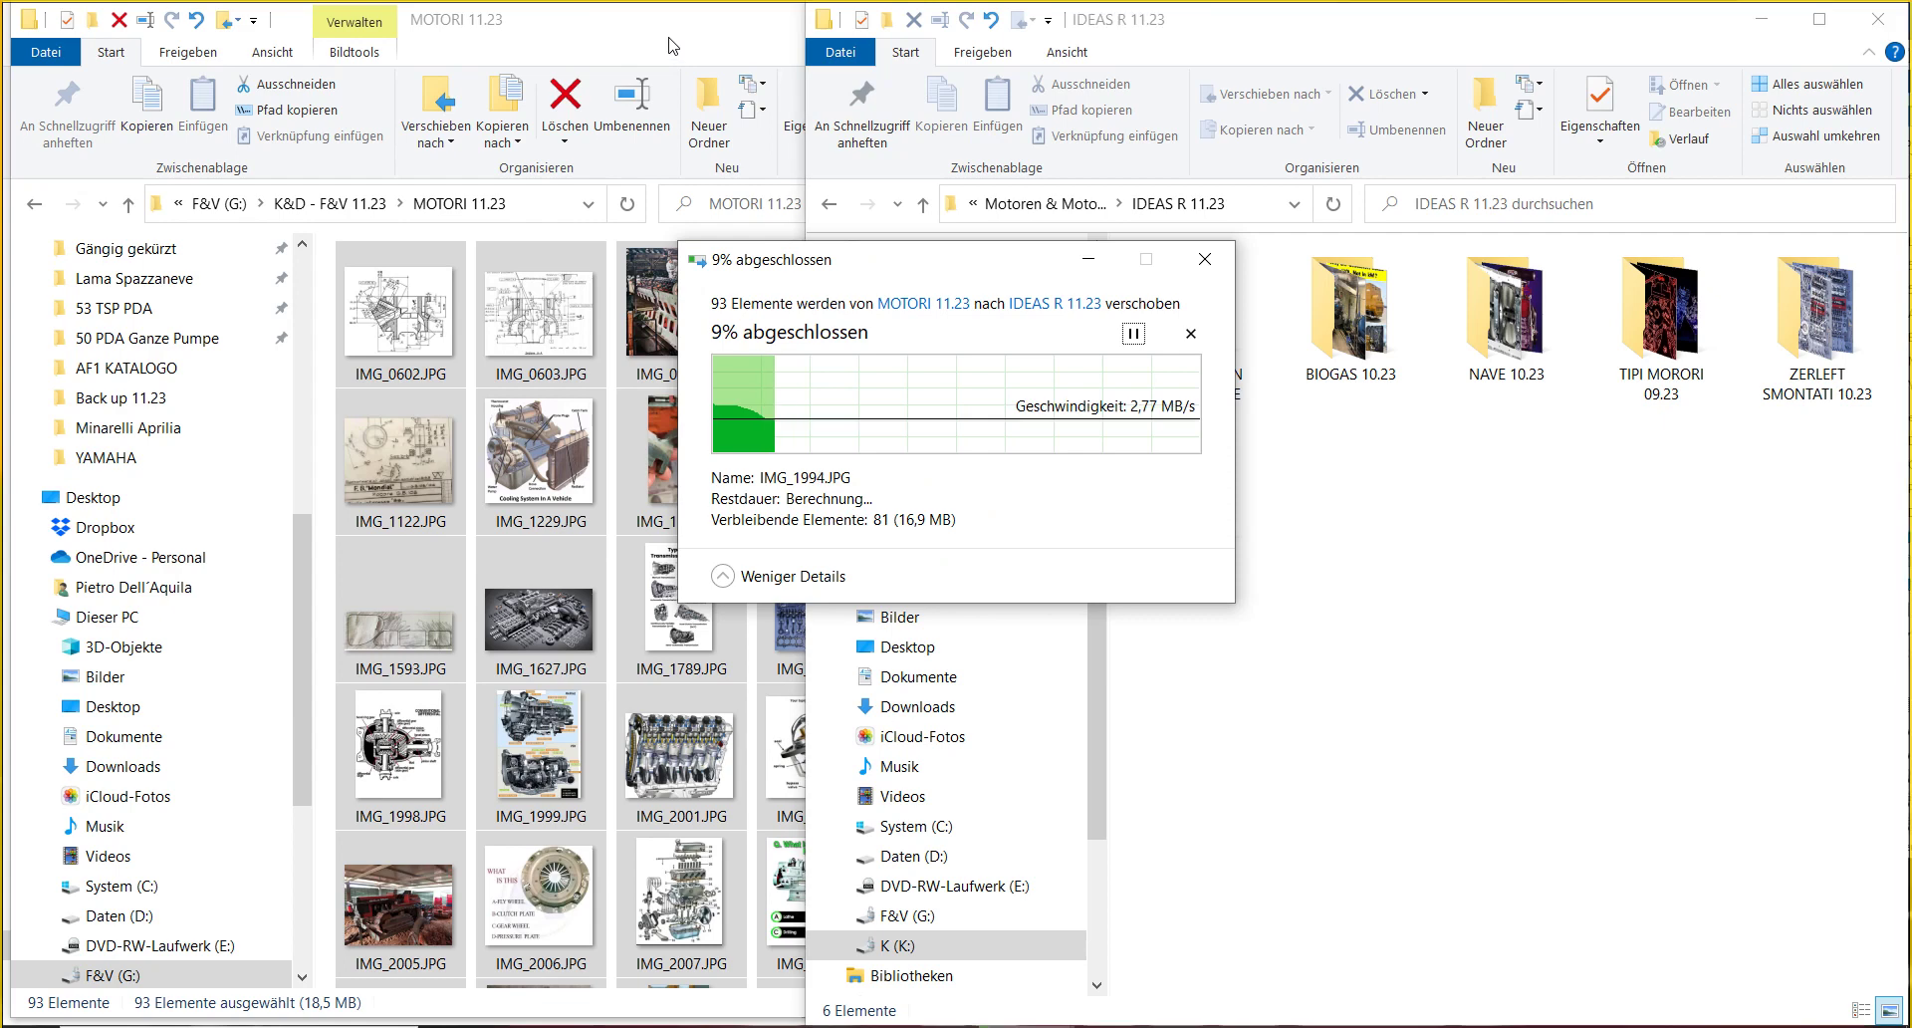
- Check the contents of MOTORI 11.23 after the move, minimize the IDEAS R 11.23 window and return to K&D - F&V 11.23
click(677, 50)
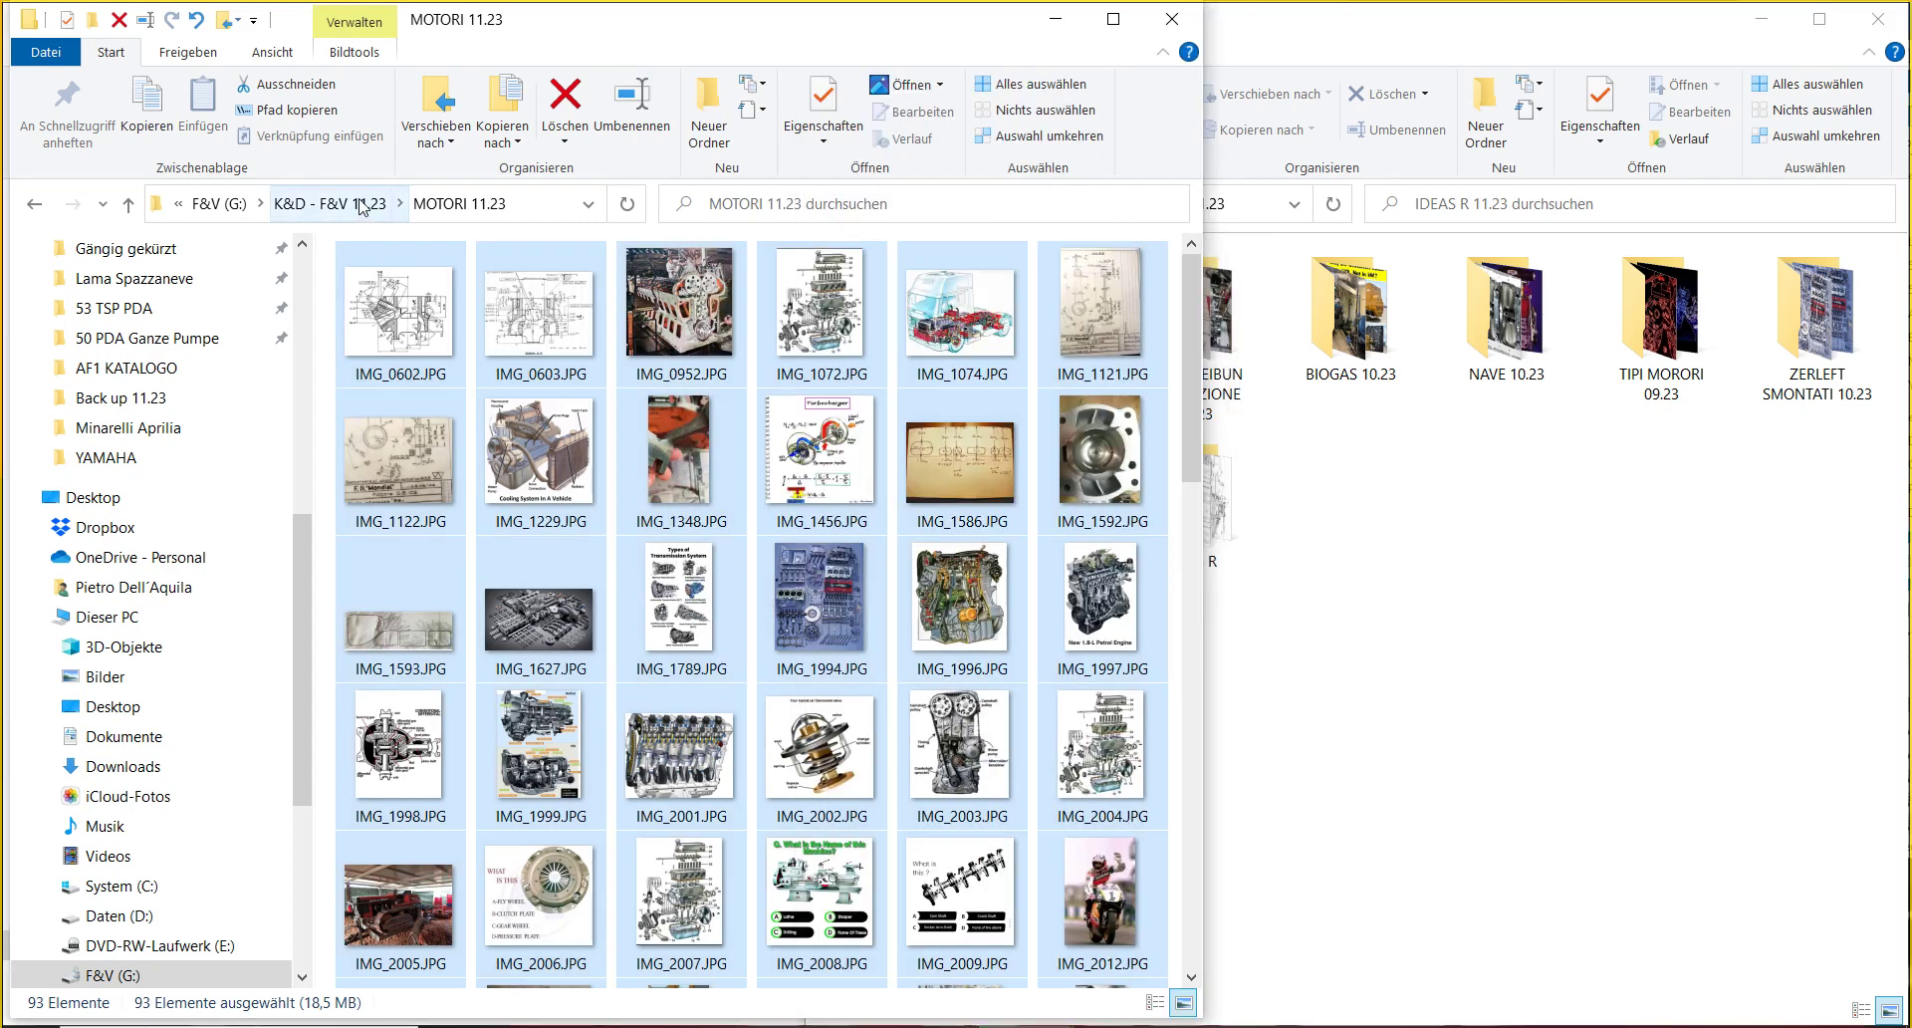
click(360, 203)
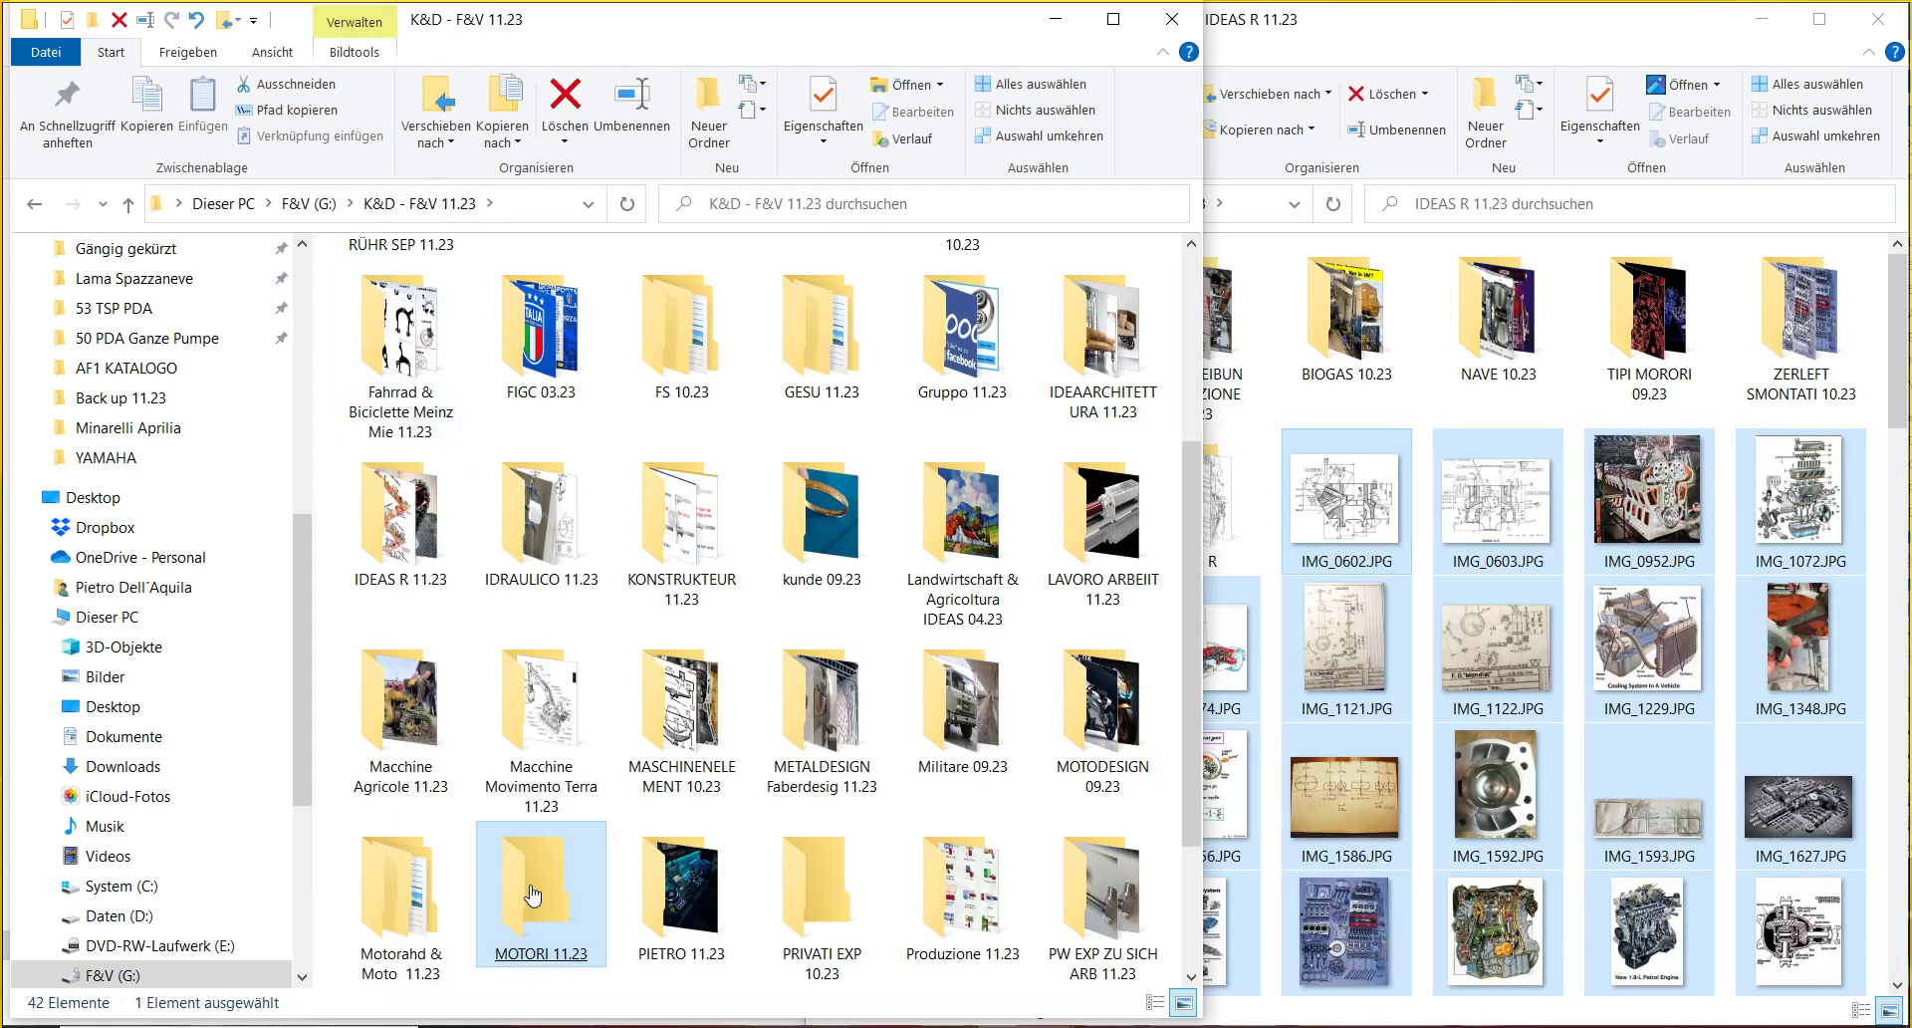
double_click(533, 896)
click(1760, 19)
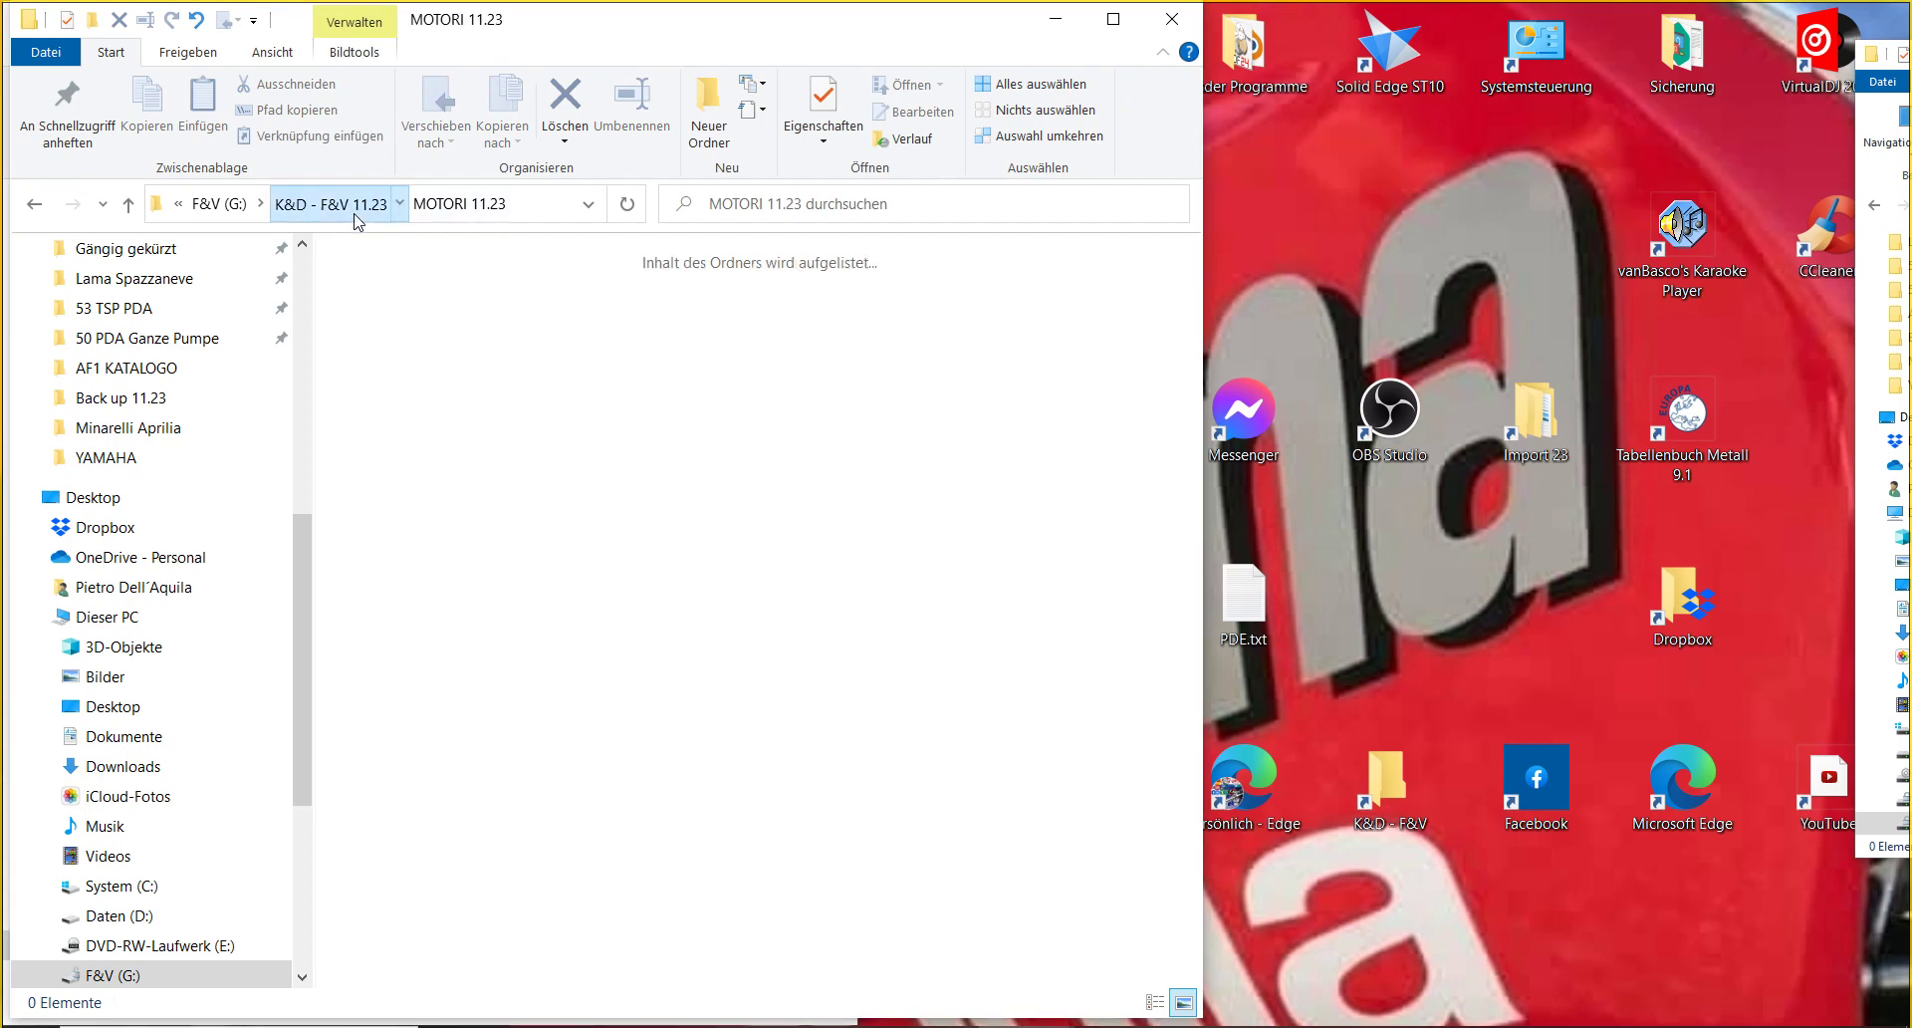
click(354, 213)
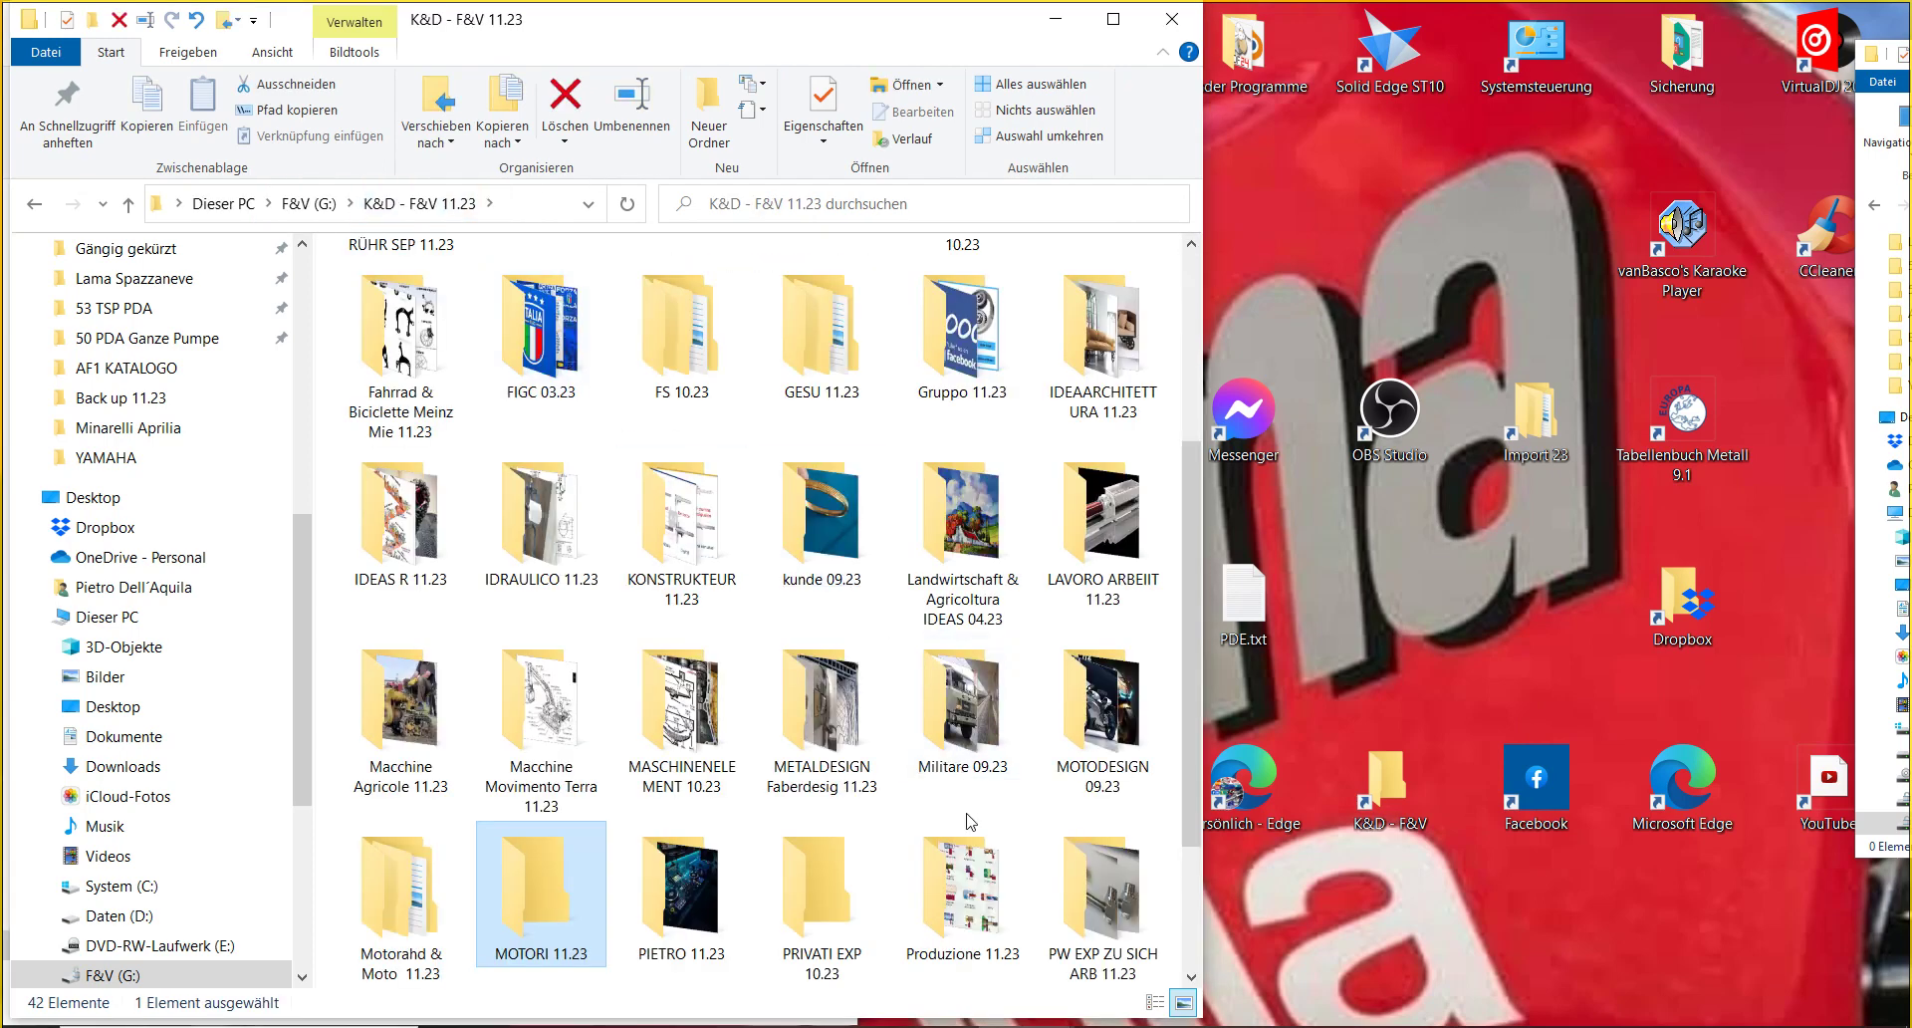
- Open MOTODESIGN 09.23 in a maximized window and move IMG_6773.JPG into its Rendering 23 folder
scroll(971, 822, down, 1)
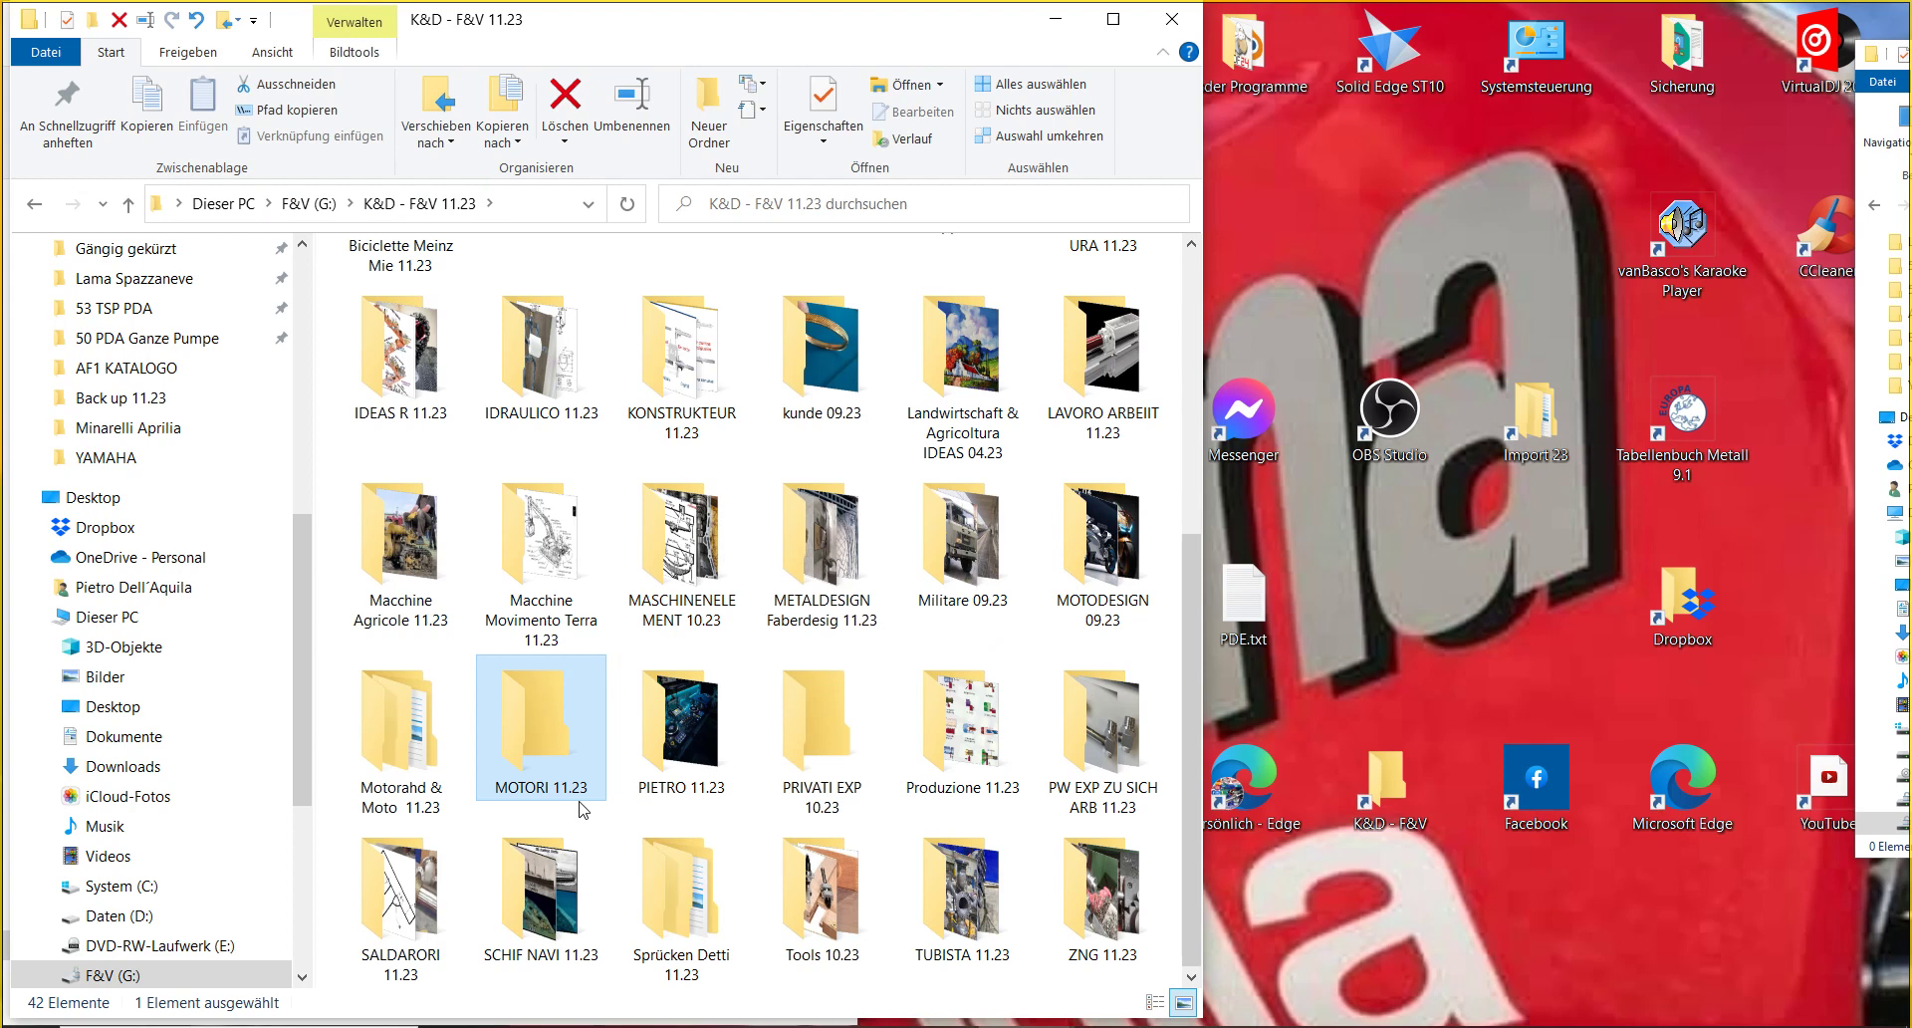
click(429, 787)
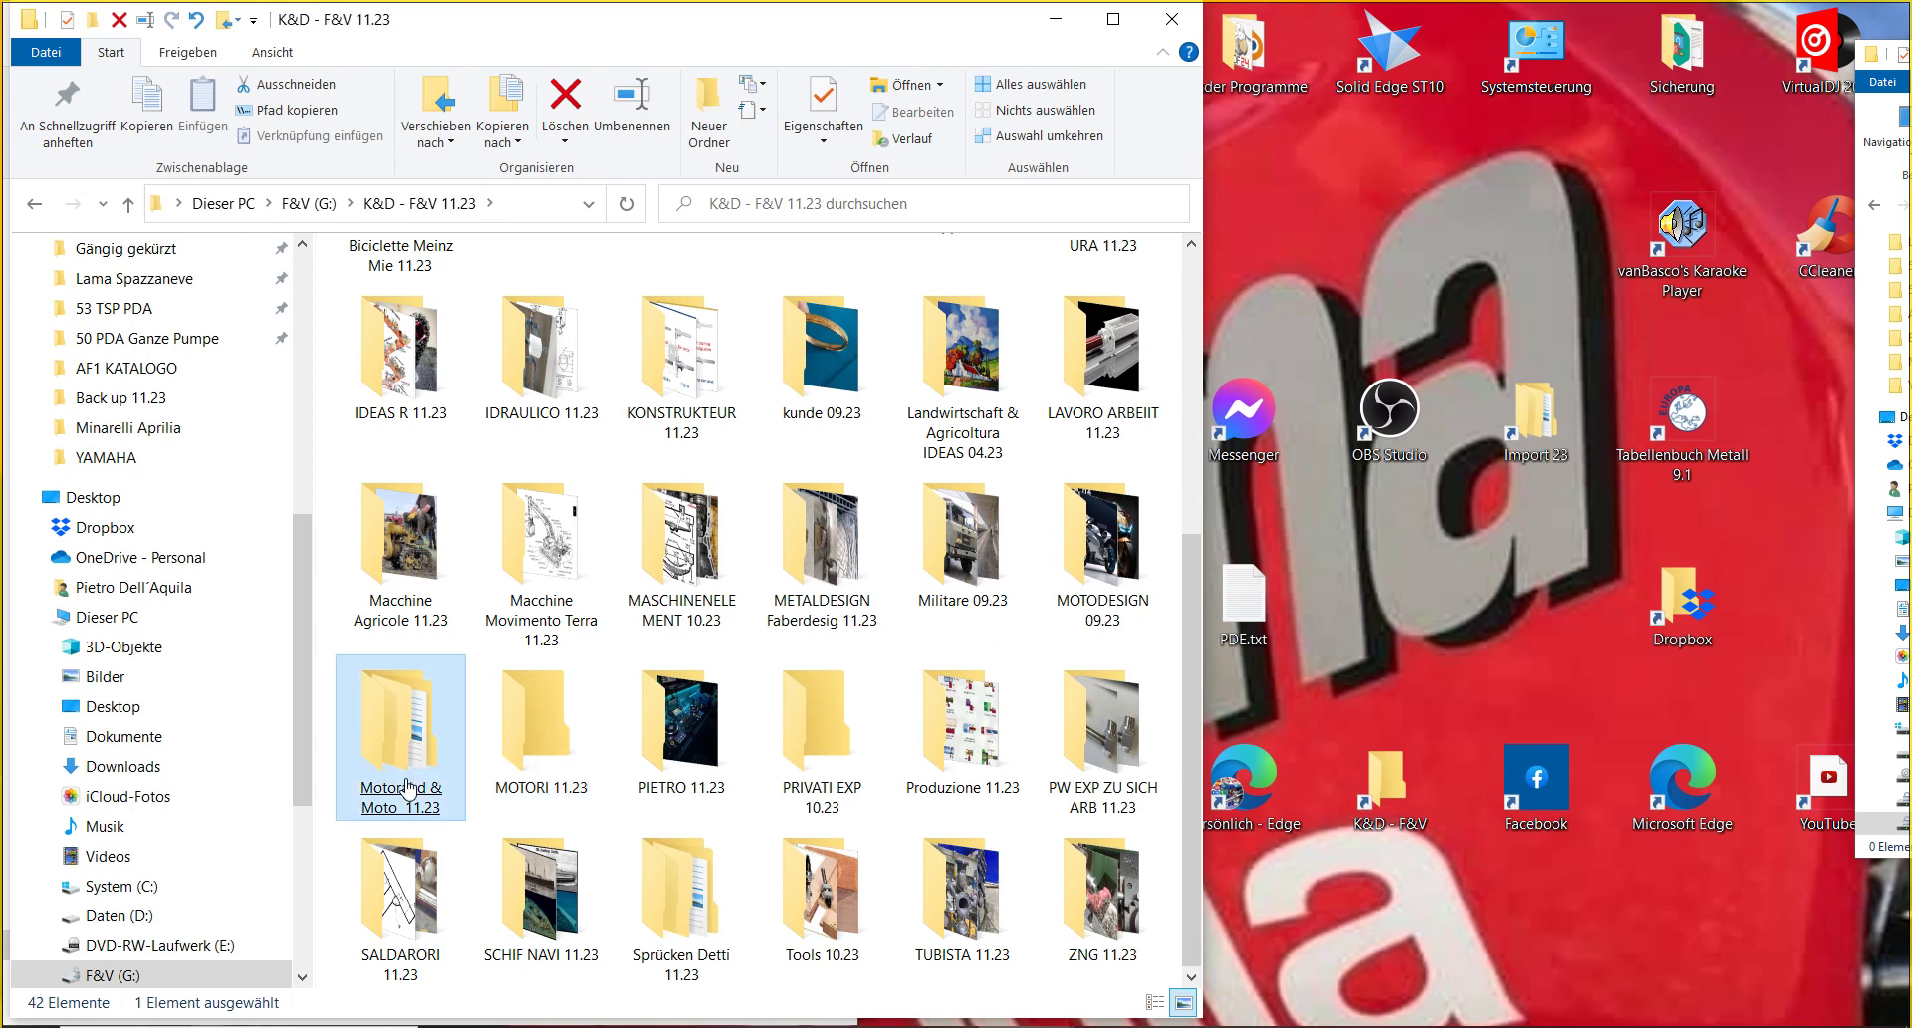
double_click(1121, 549)
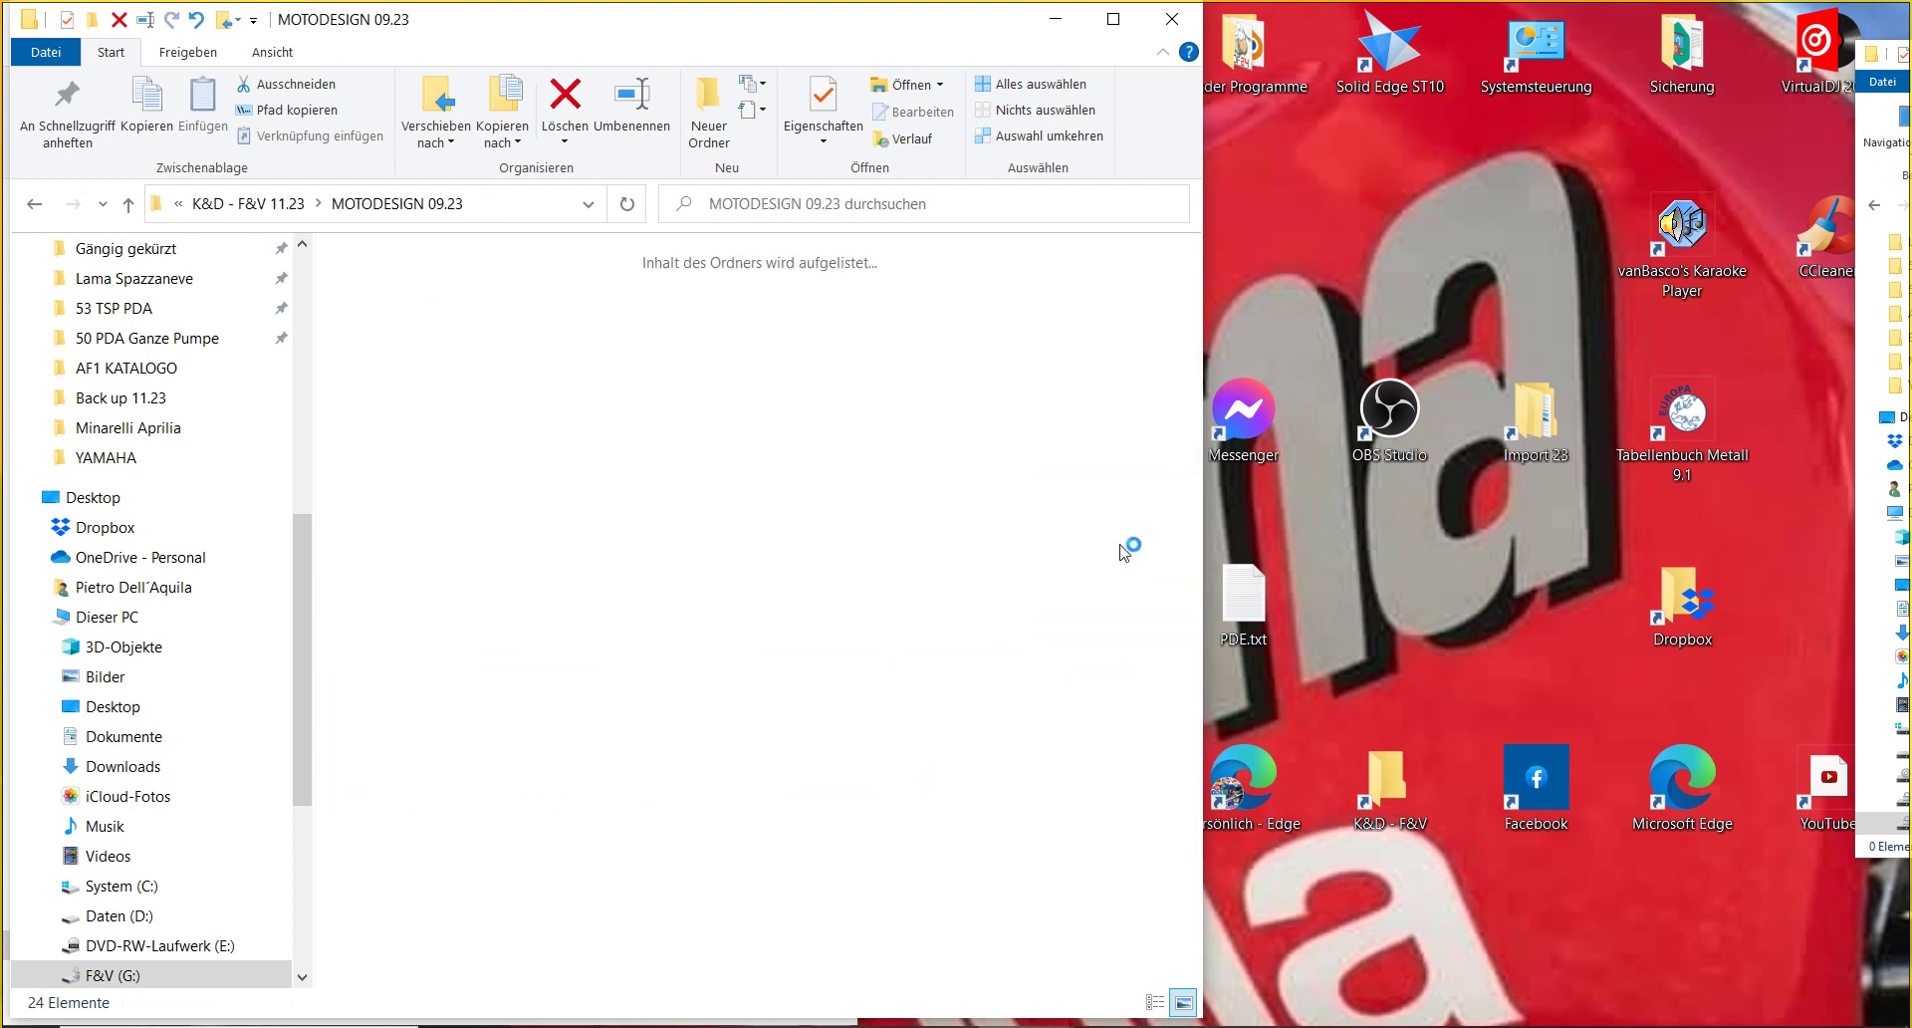
click(1114, 19)
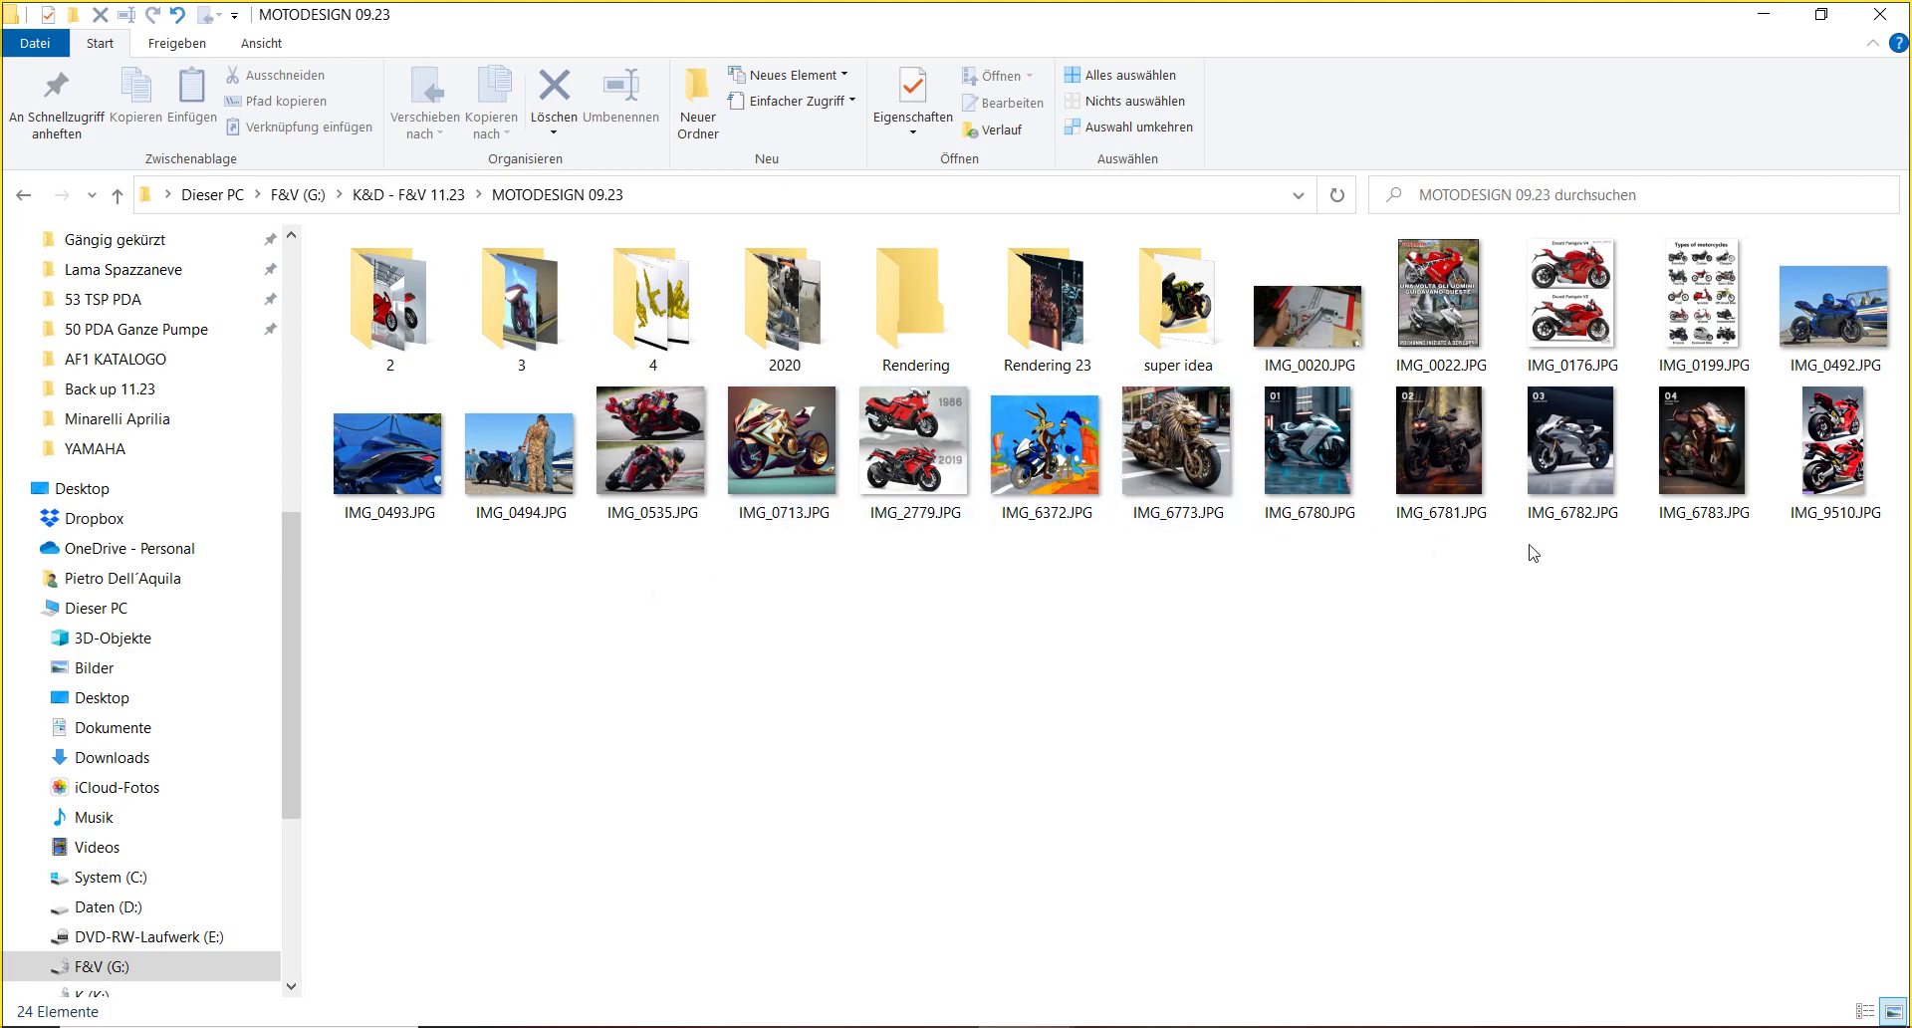
drag(1175, 478, 1073, 299)
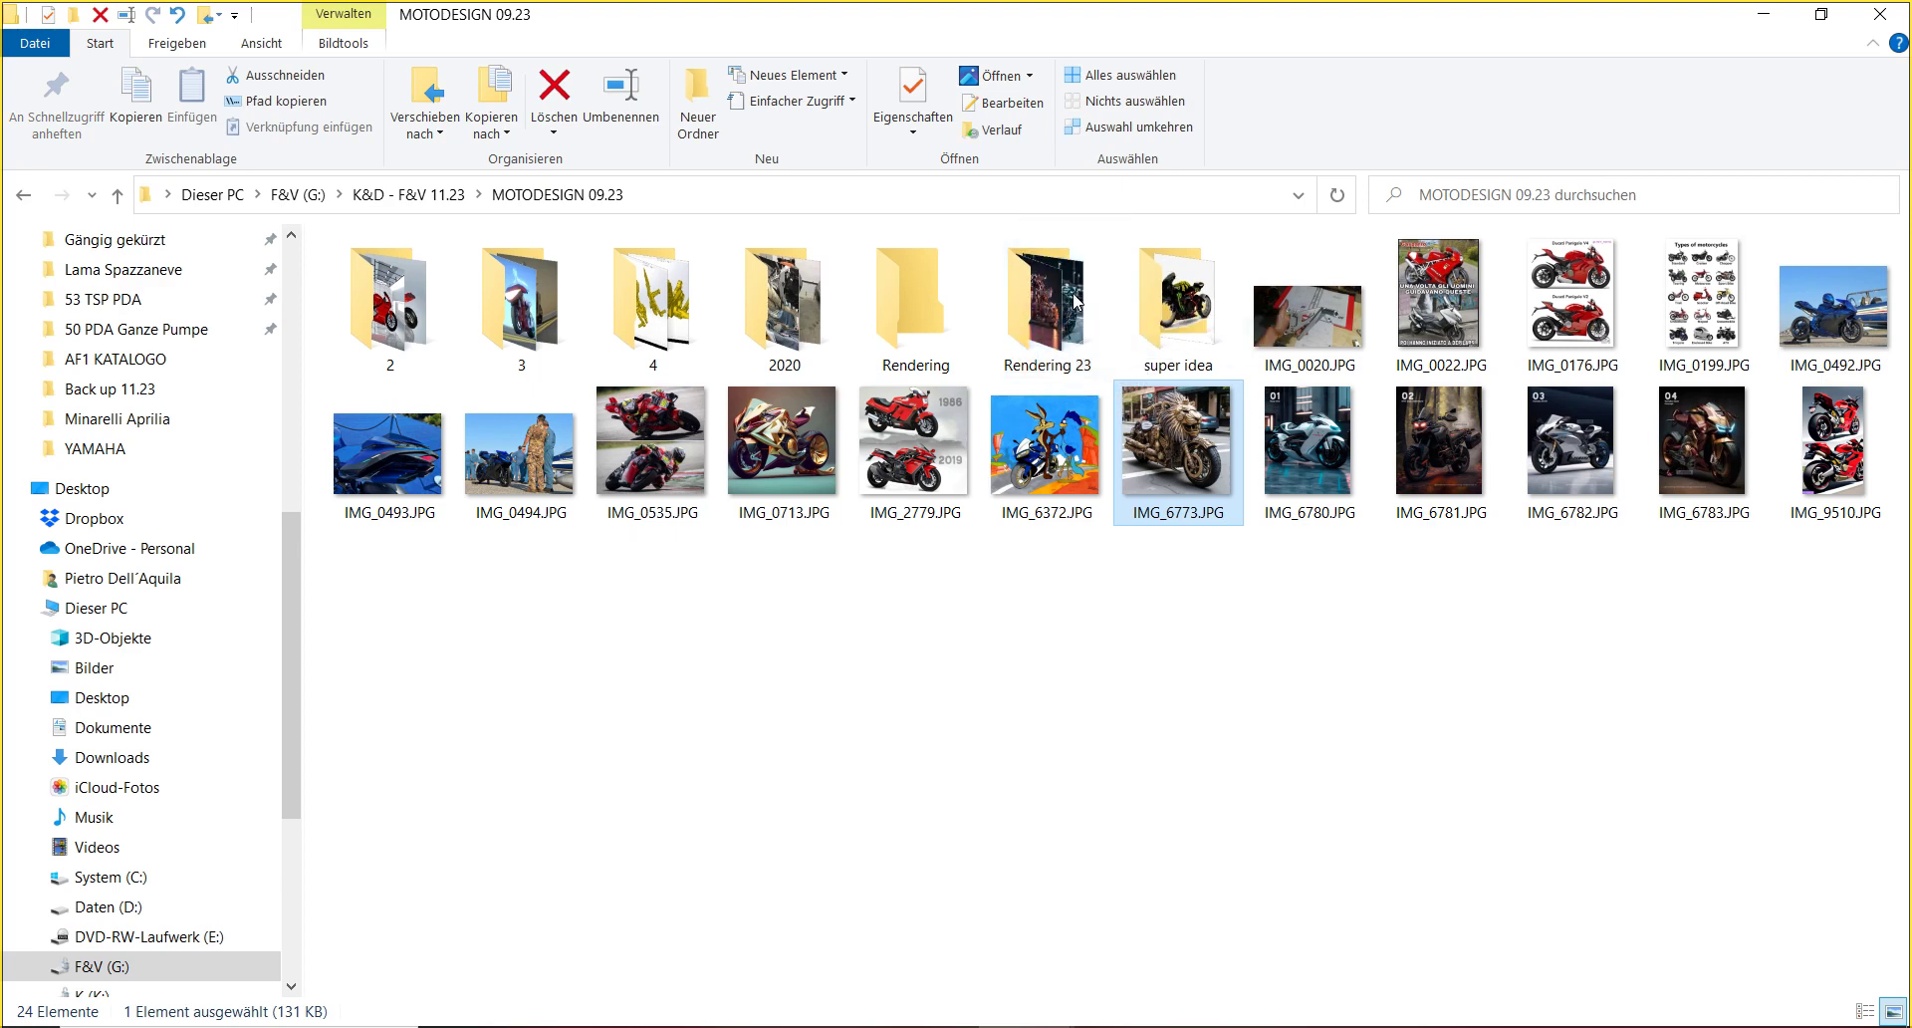
- Open the Rendering 23 folder and display its contents as extra large icons
double_click(1061, 302)
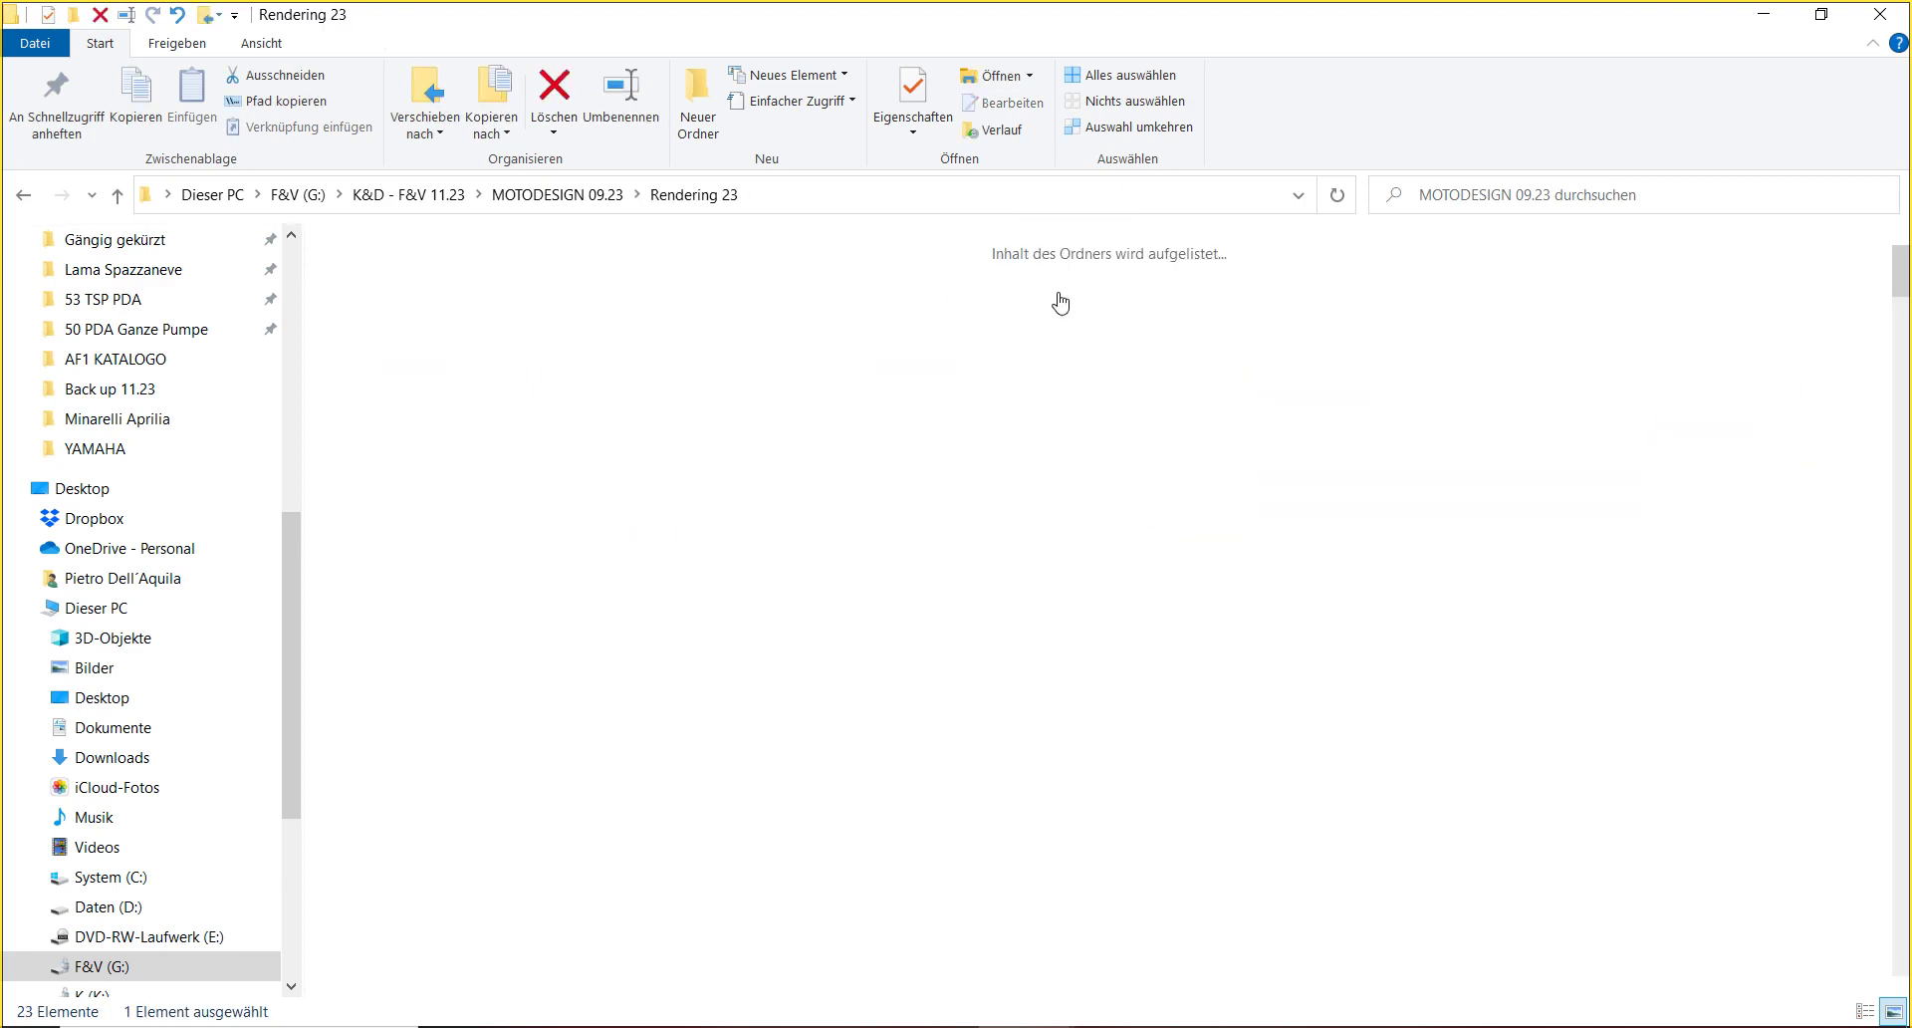
click(277, 44)
click(337, 78)
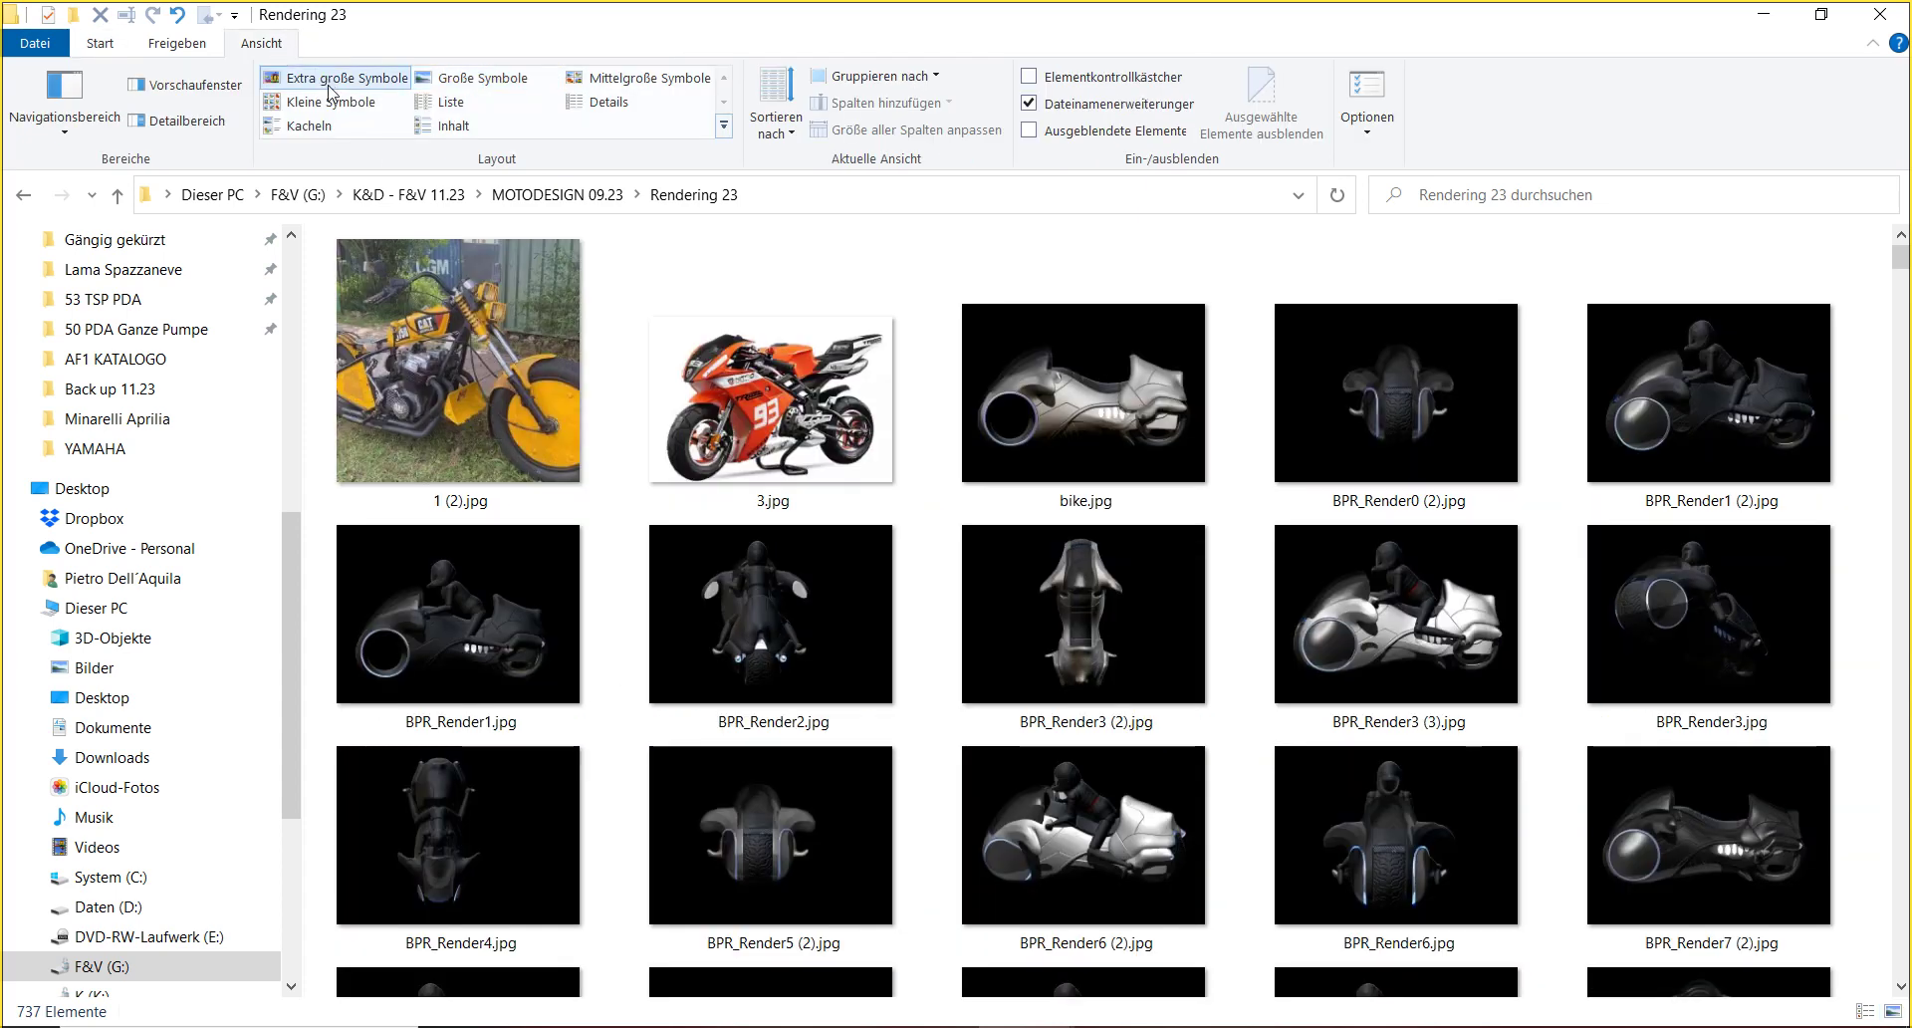
- Look through the motorcycle renderings and photos in Rendering 23
scroll(1073, 451, down, 3)
click(1074, 450)
scroll(1073, 450, down, 10)
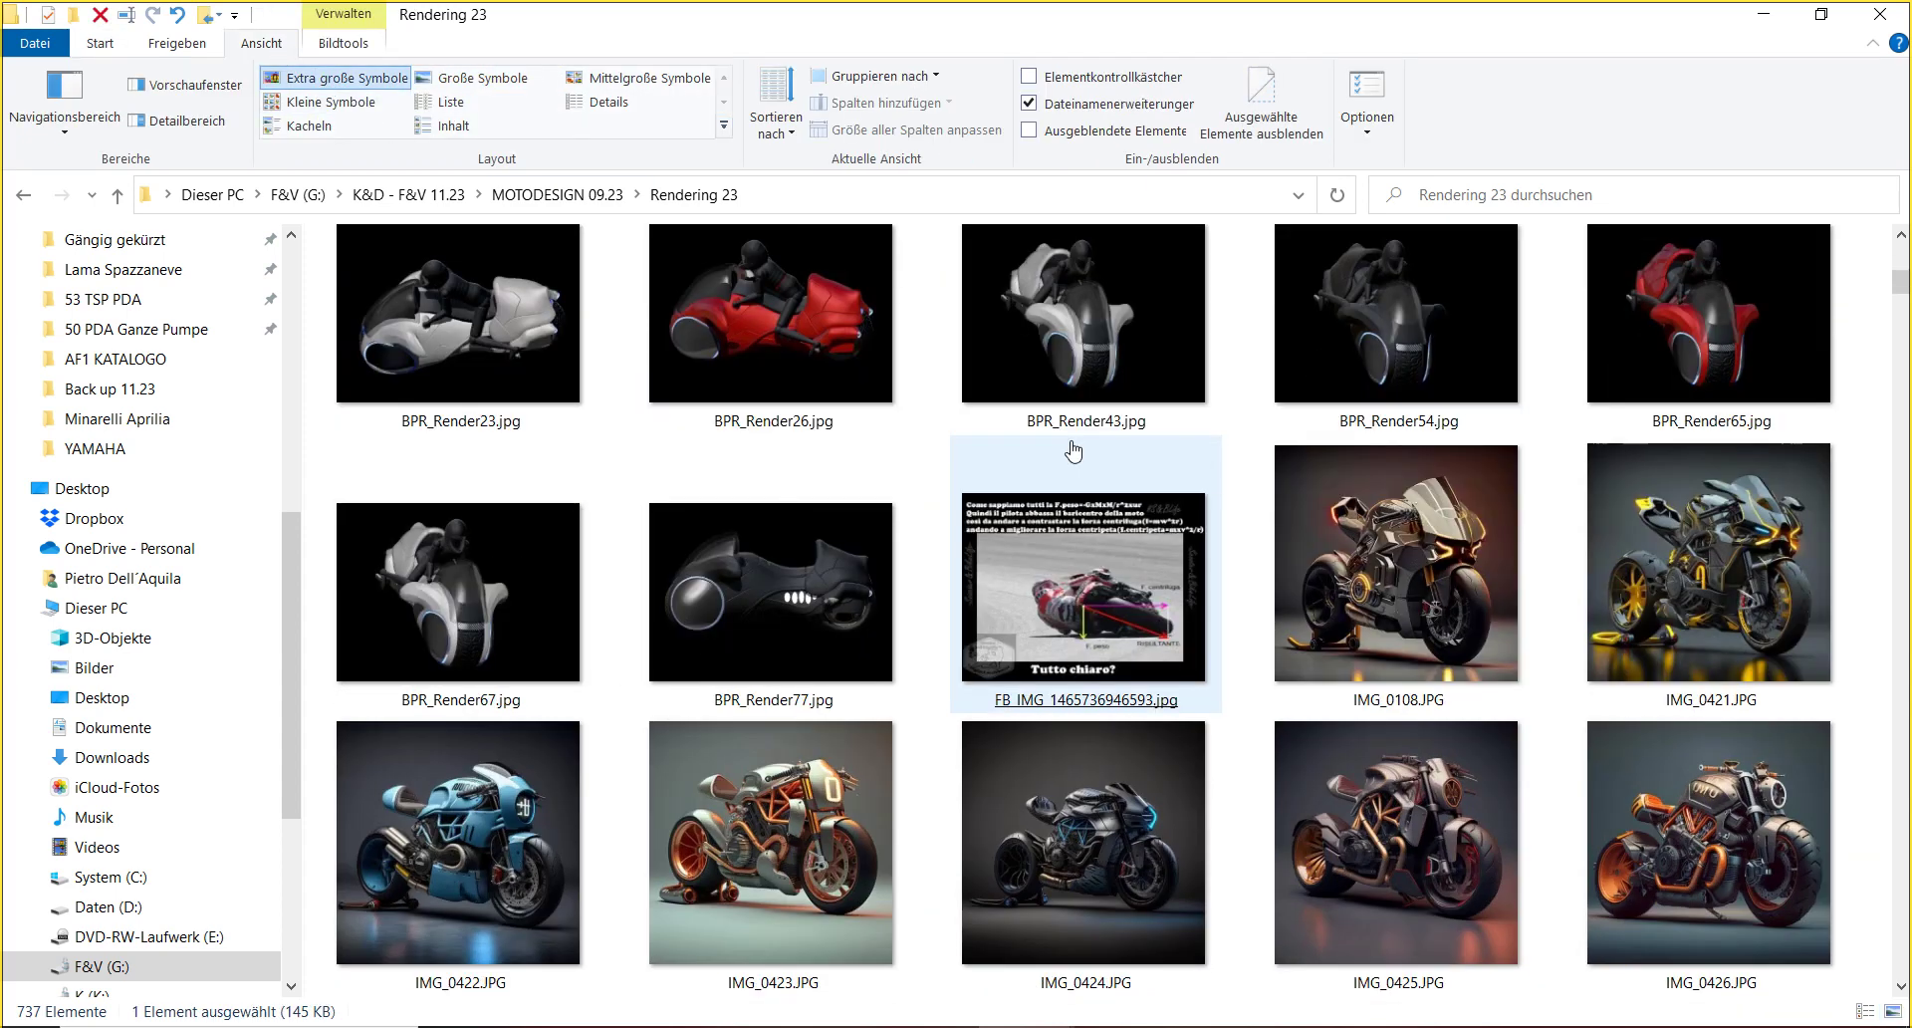
click(1073, 450)
scroll(1073, 450, down, 2)
scroll(1074, 450, down, 10)
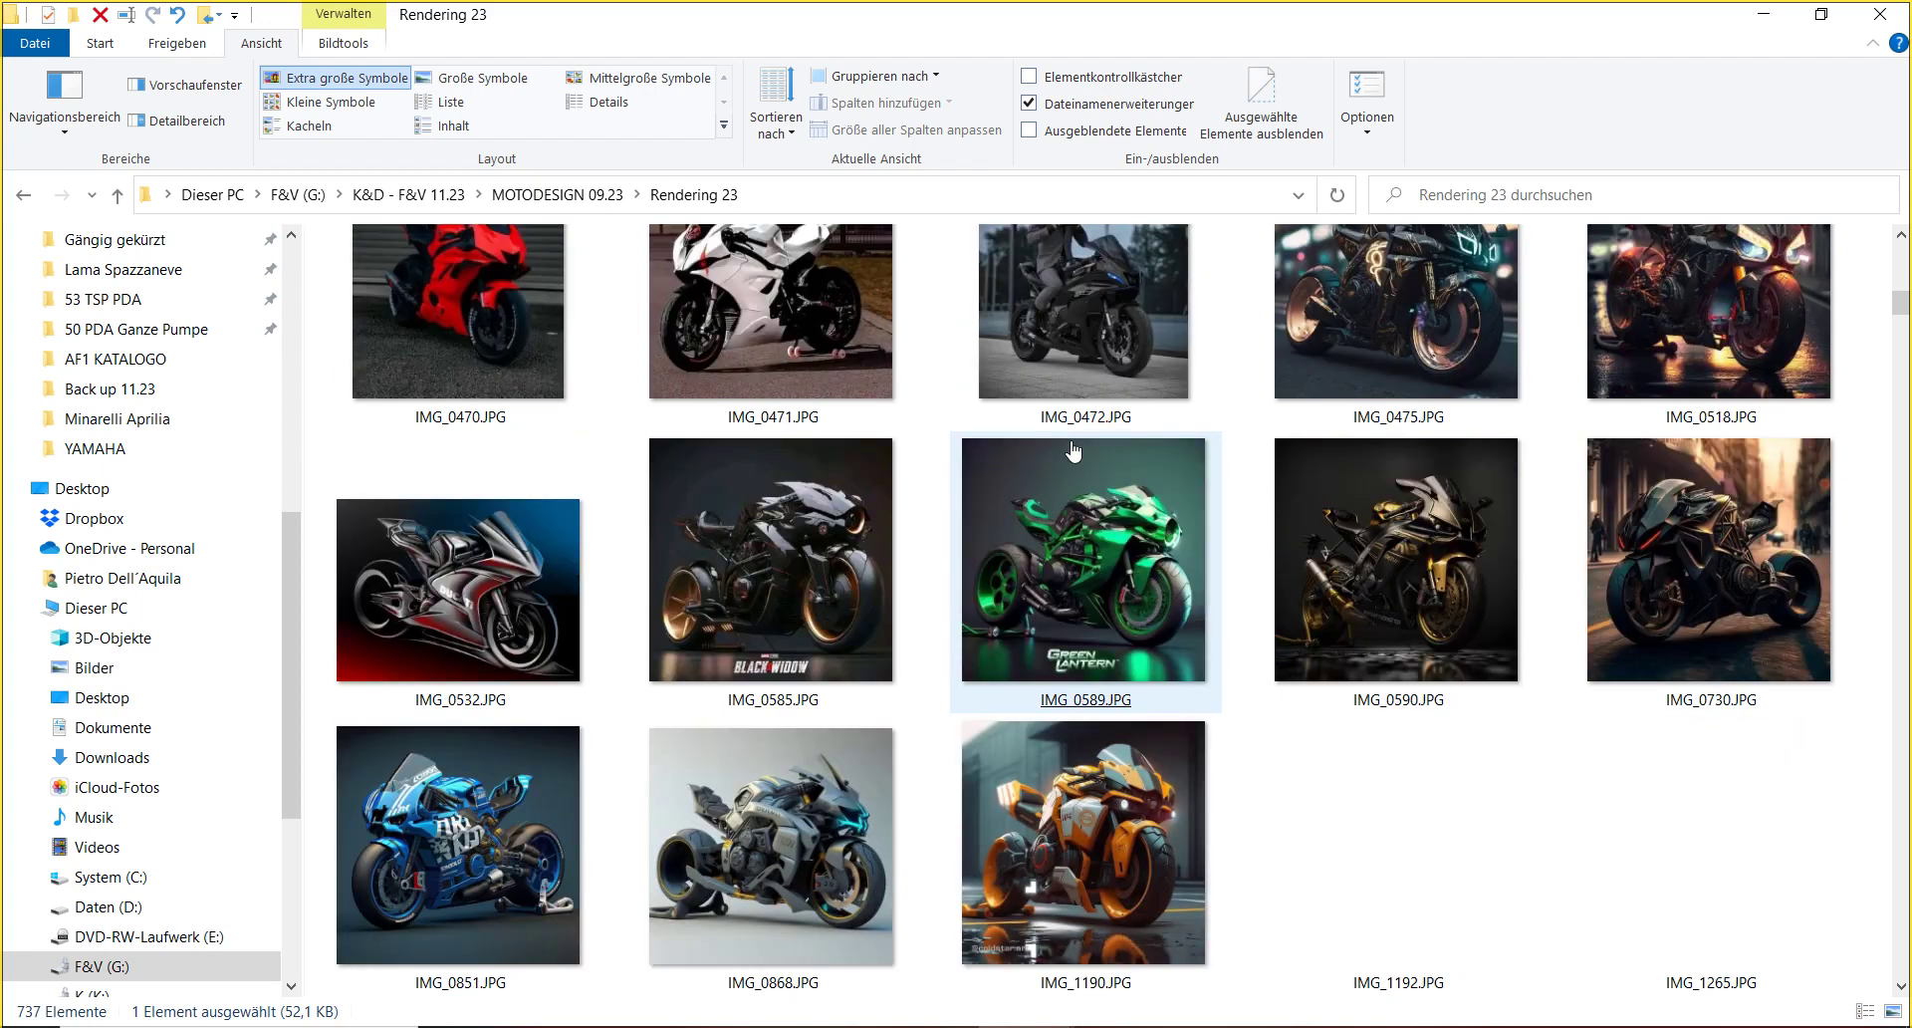
scroll(1073, 450, down, 10)
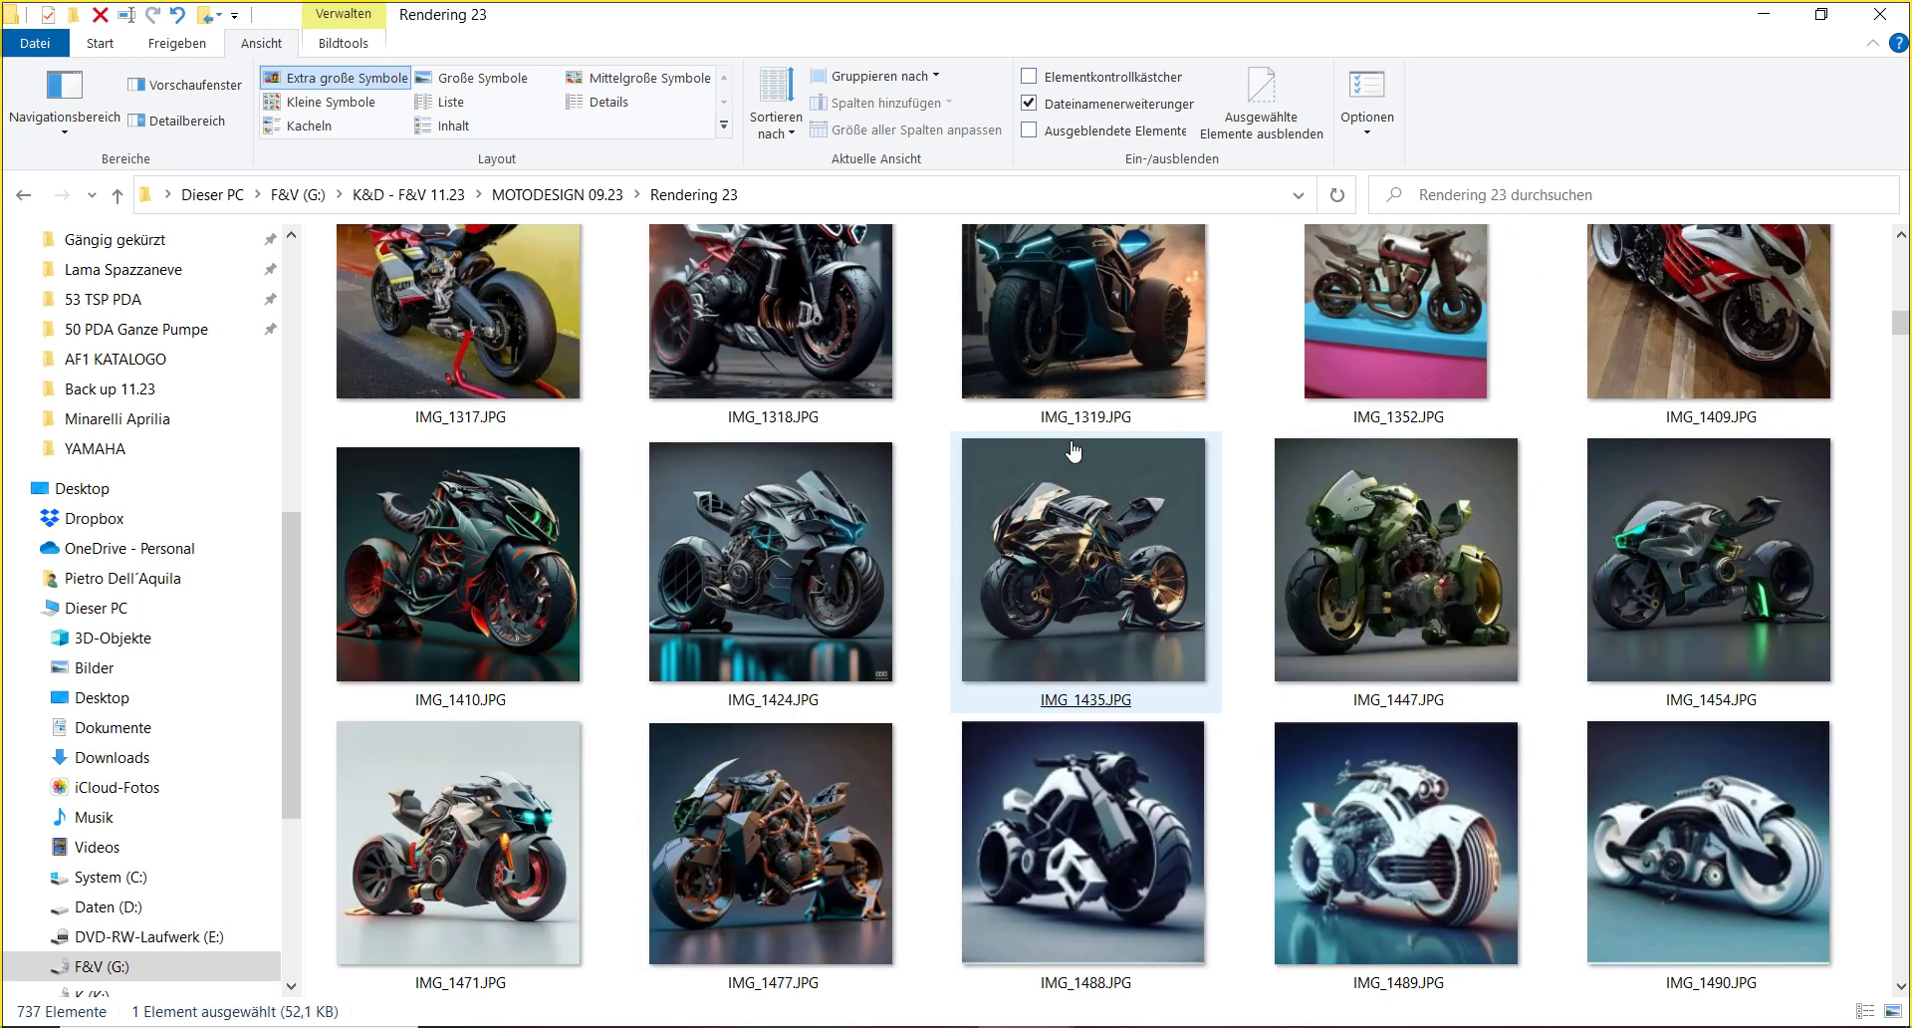
scroll(1073, 451, down, 10)
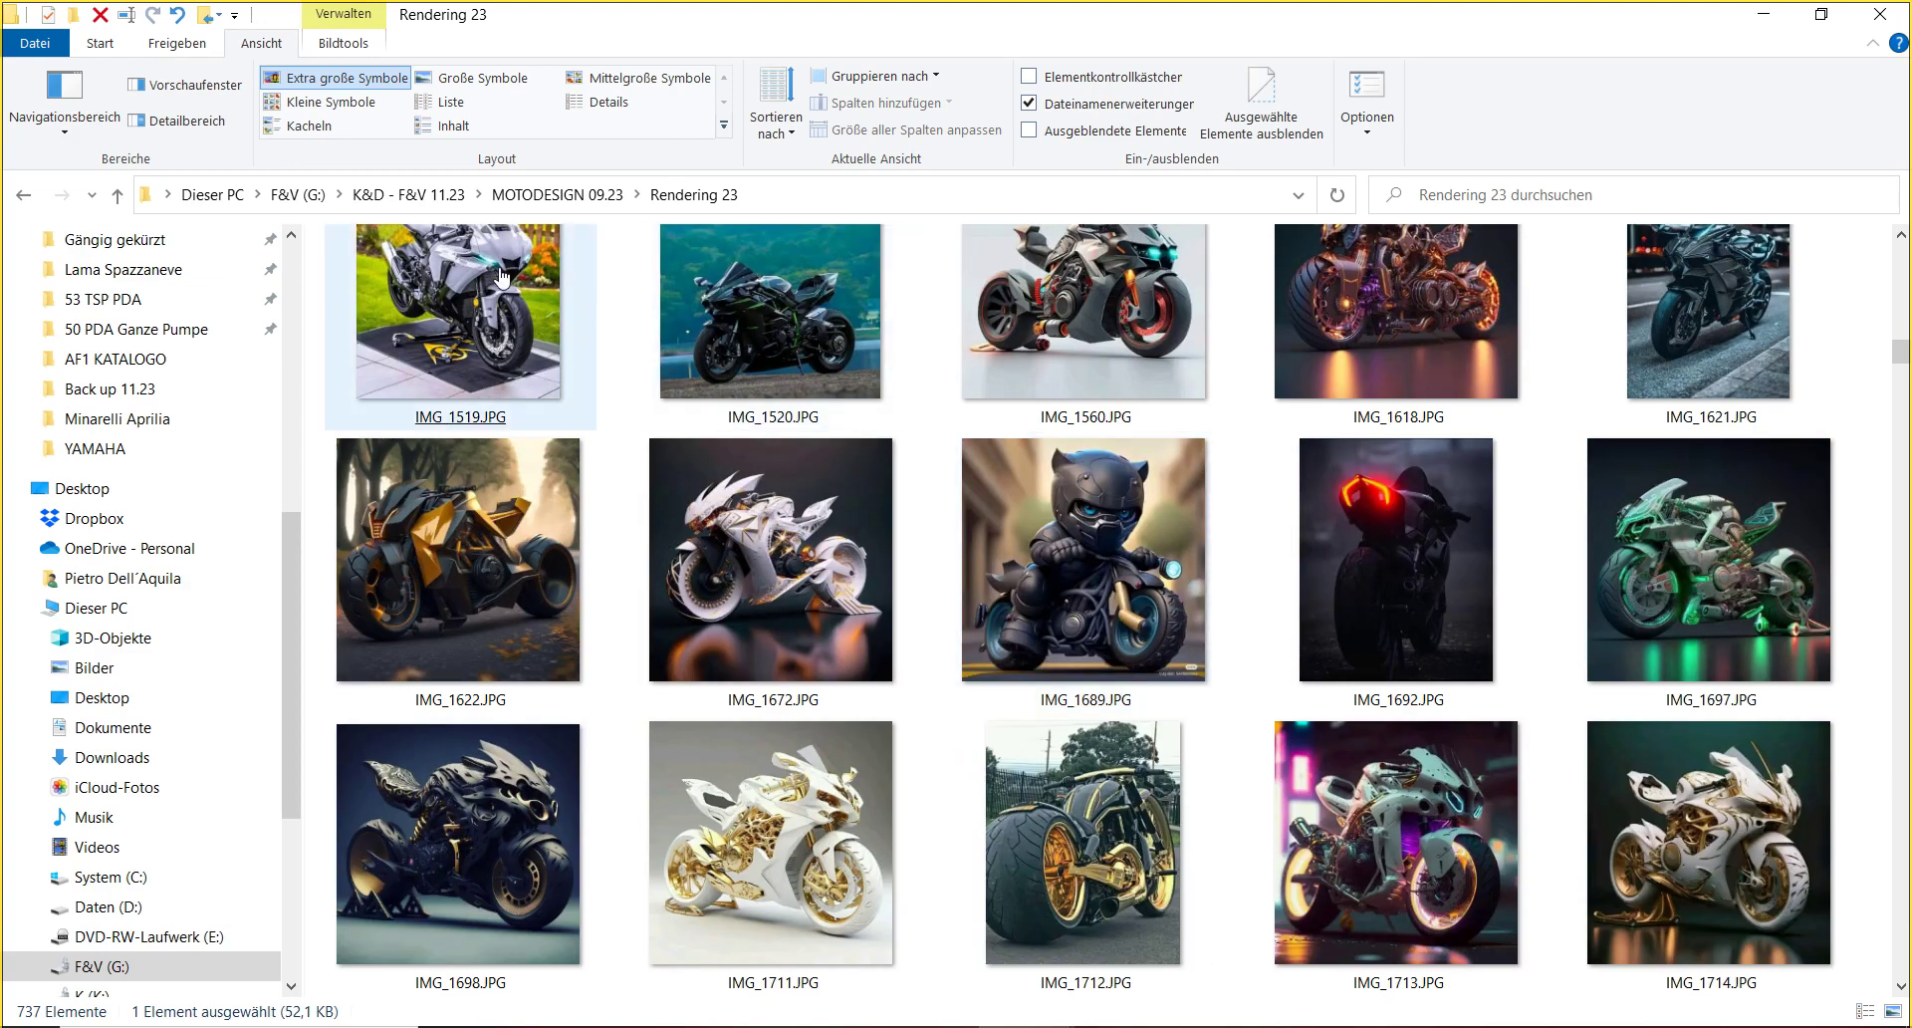
- Return to K&D - F&V 11.23 and open its Motorahd & Moto 11.23 folder
click(444, 199)
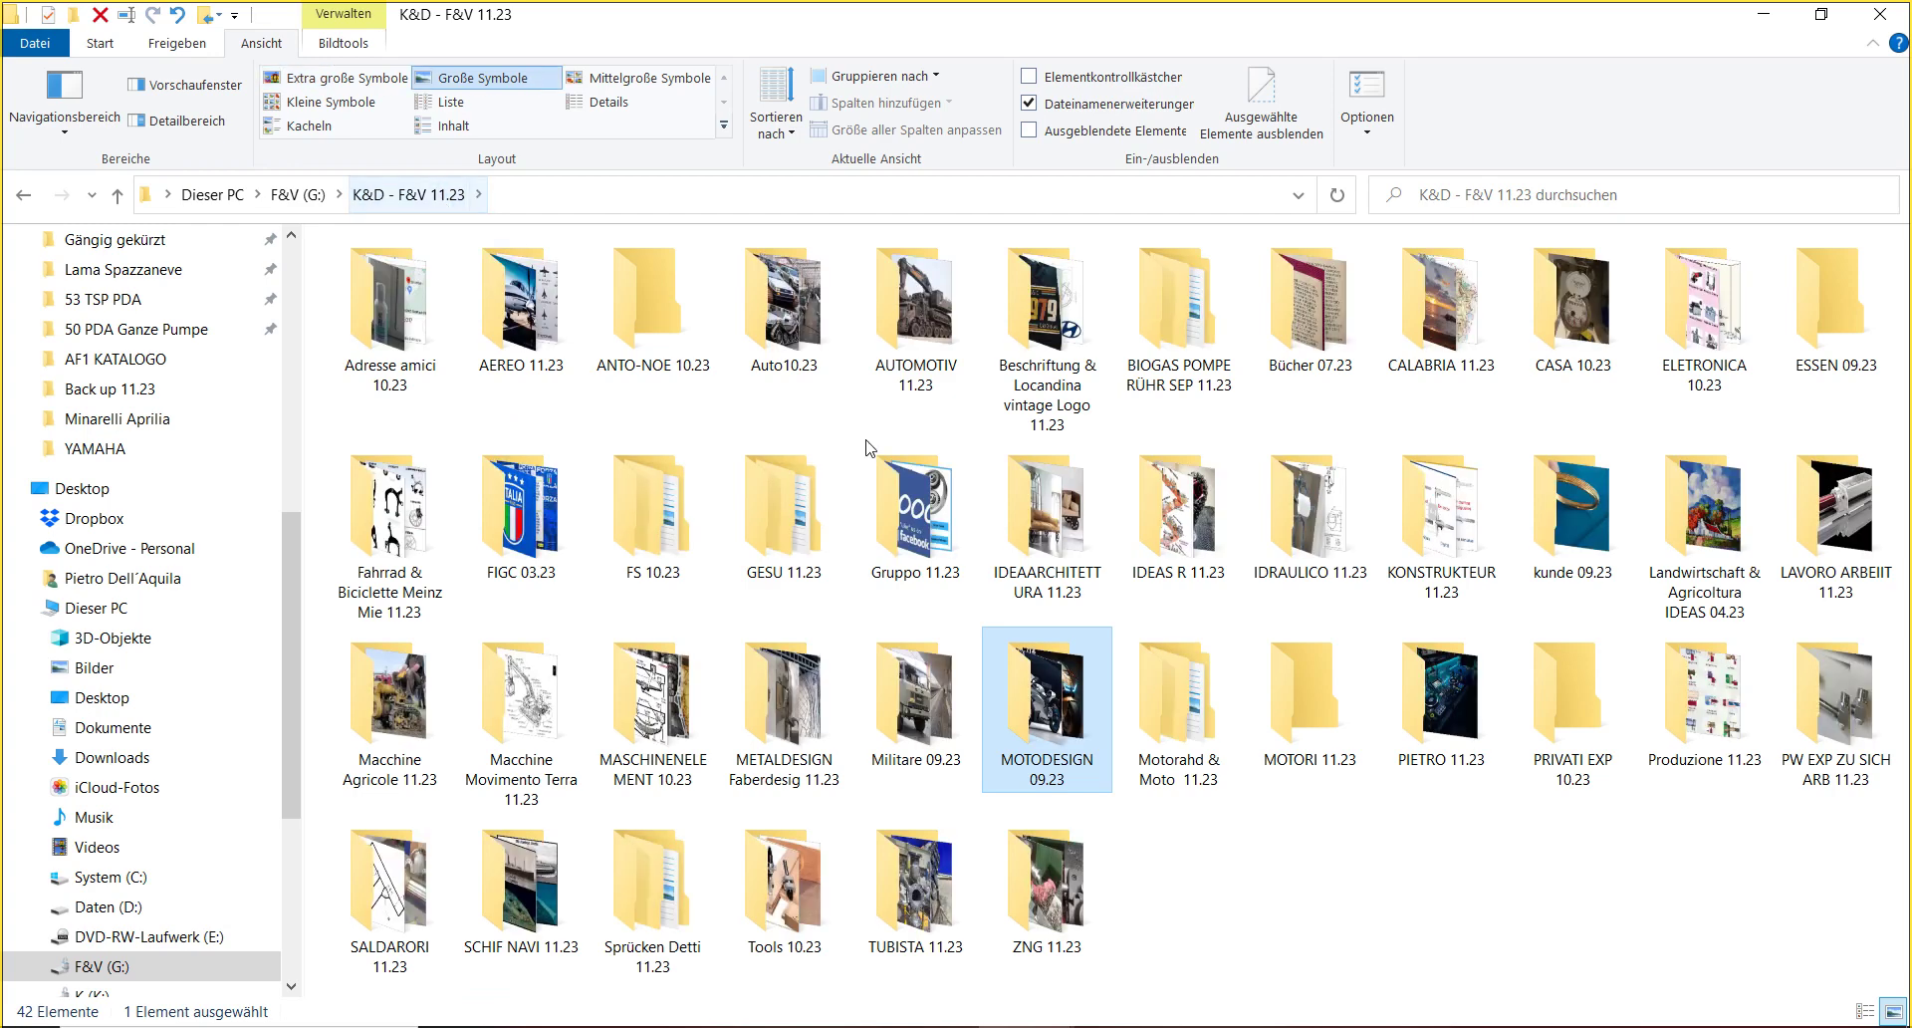
double_click(1155, 725)
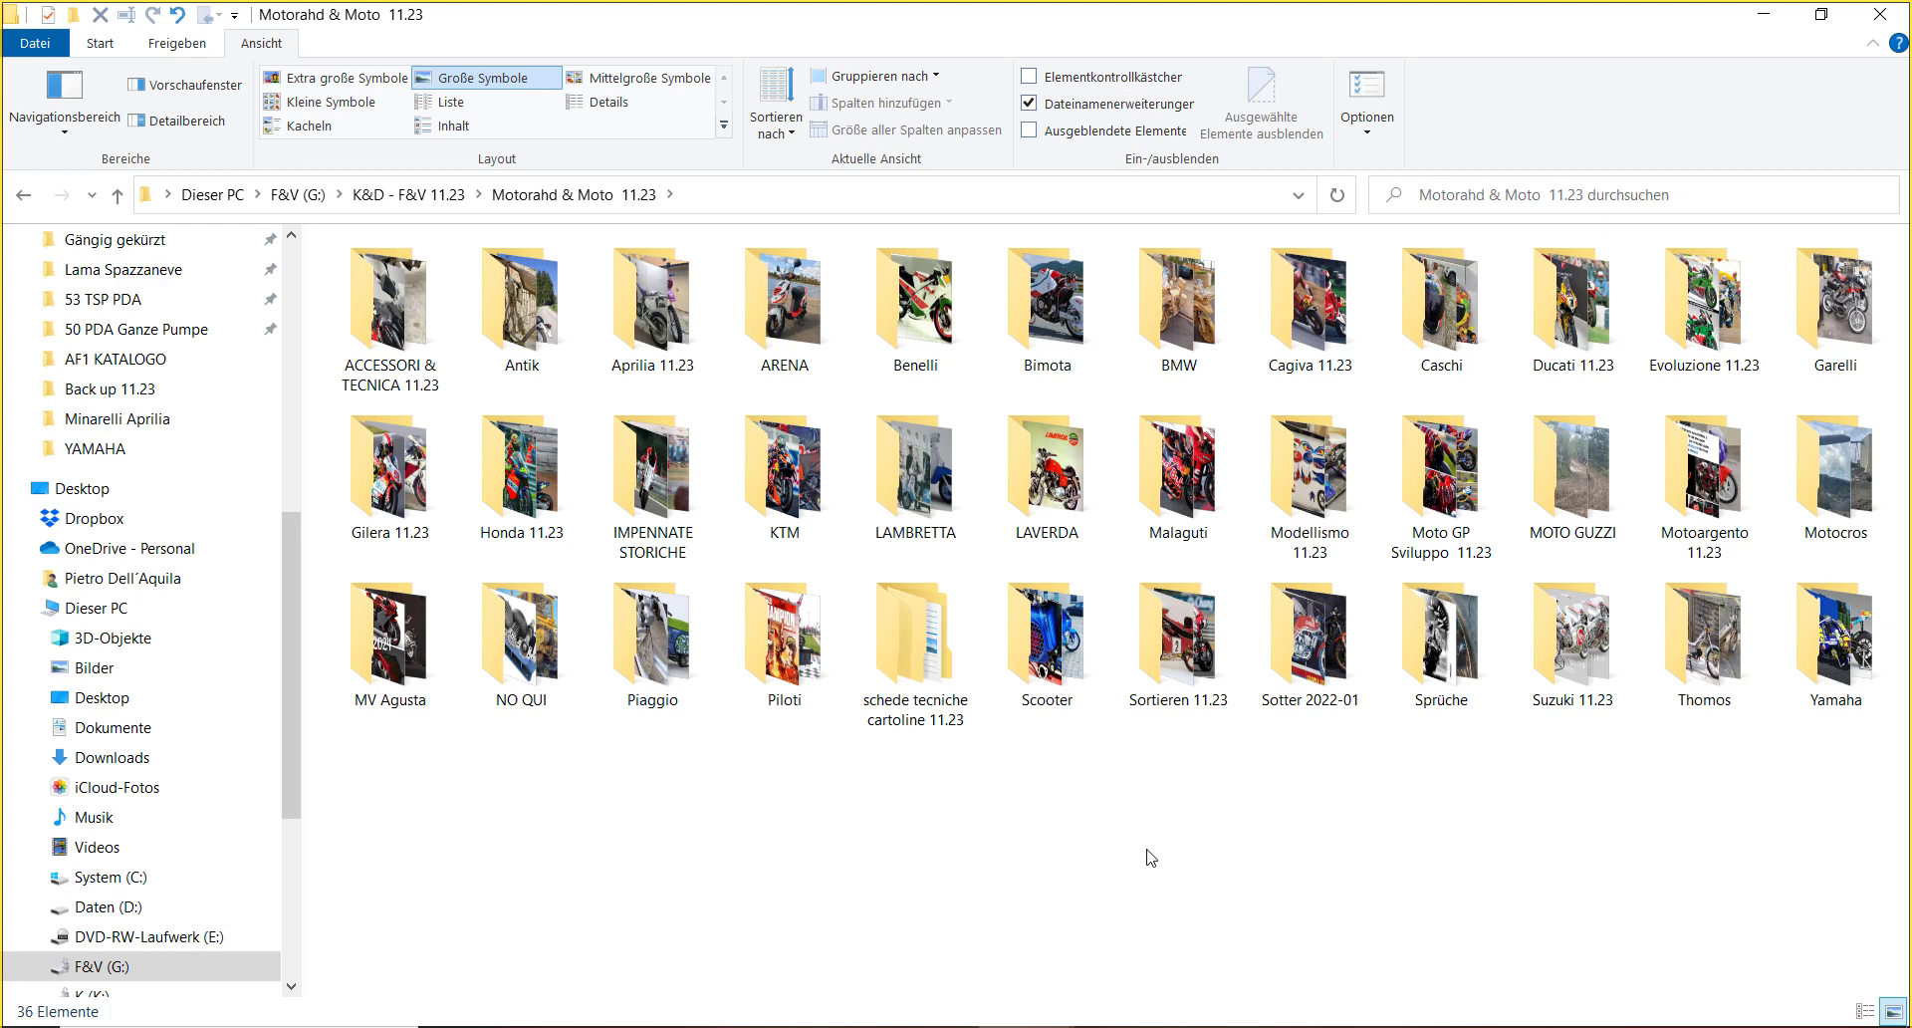
- Switch to the IDEAS R 11.23 window, go up to Automotiv 23 and open its Motorrad & Moto .23 folder
mouse_move(1025, 1027)
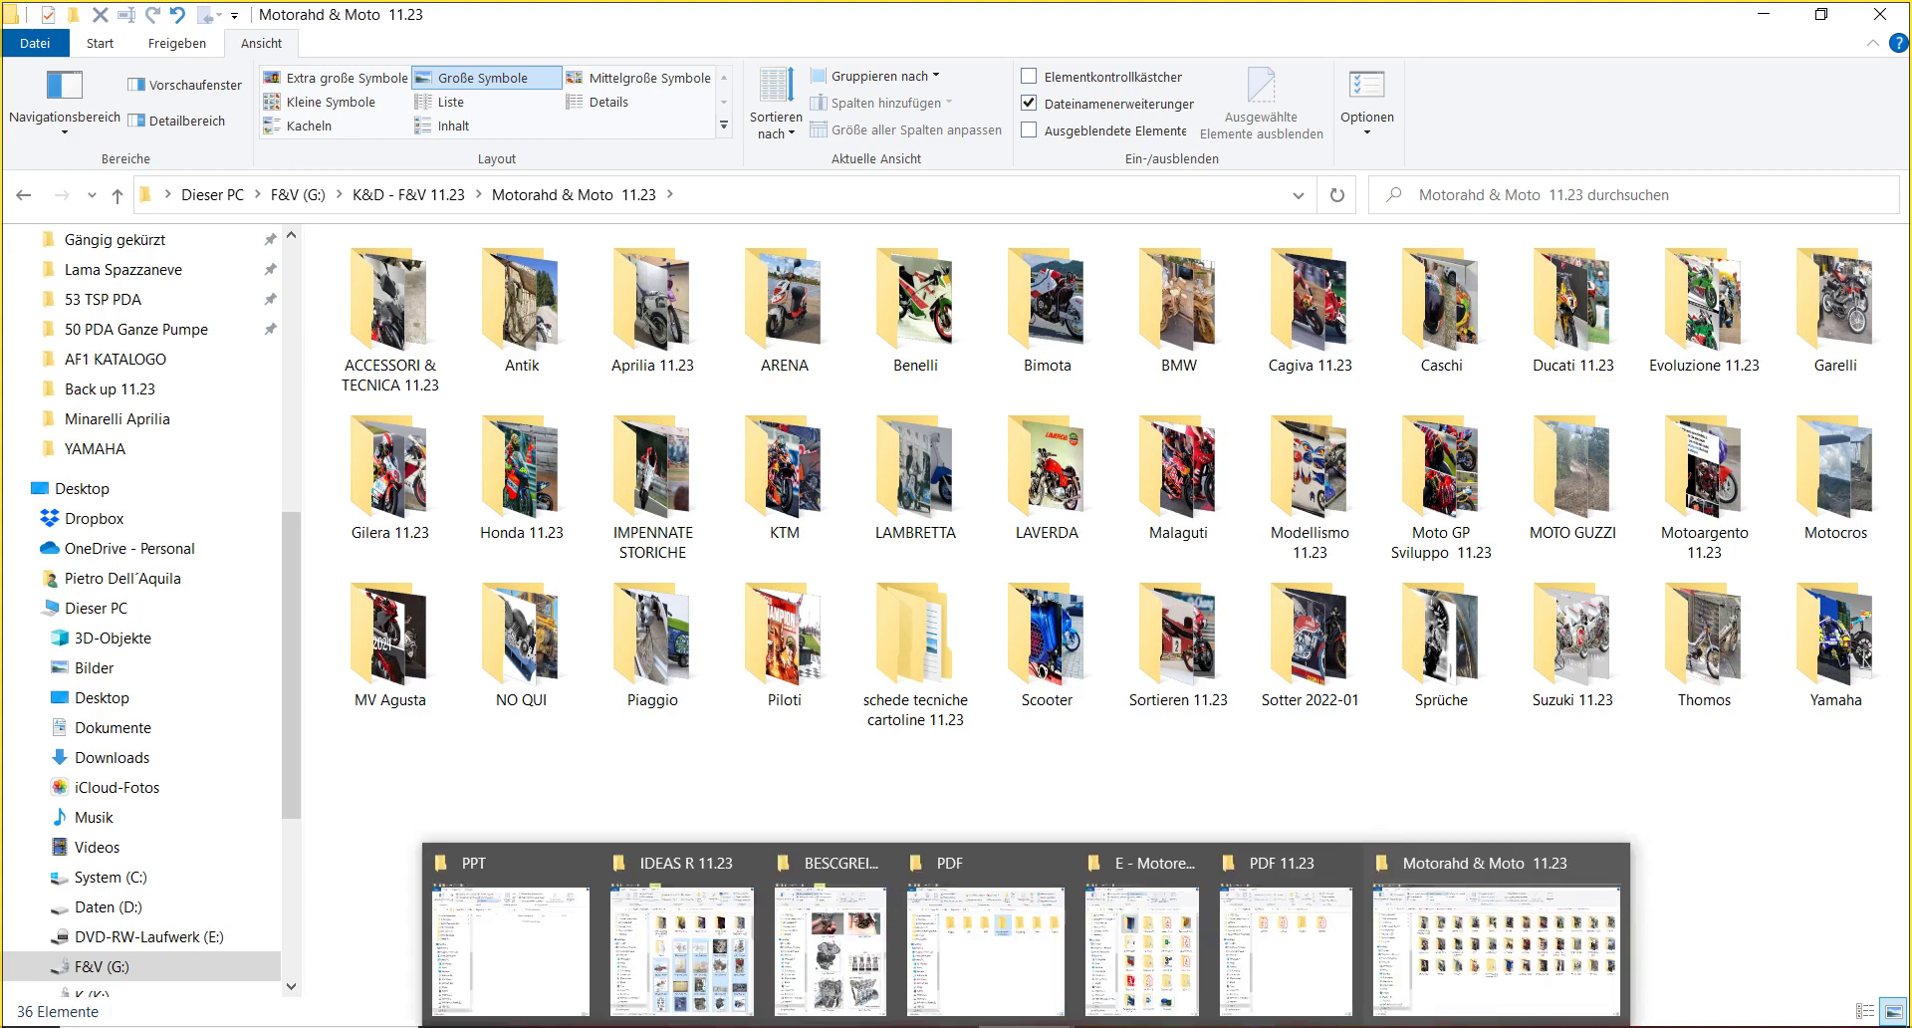
mouse_move(666, 877)
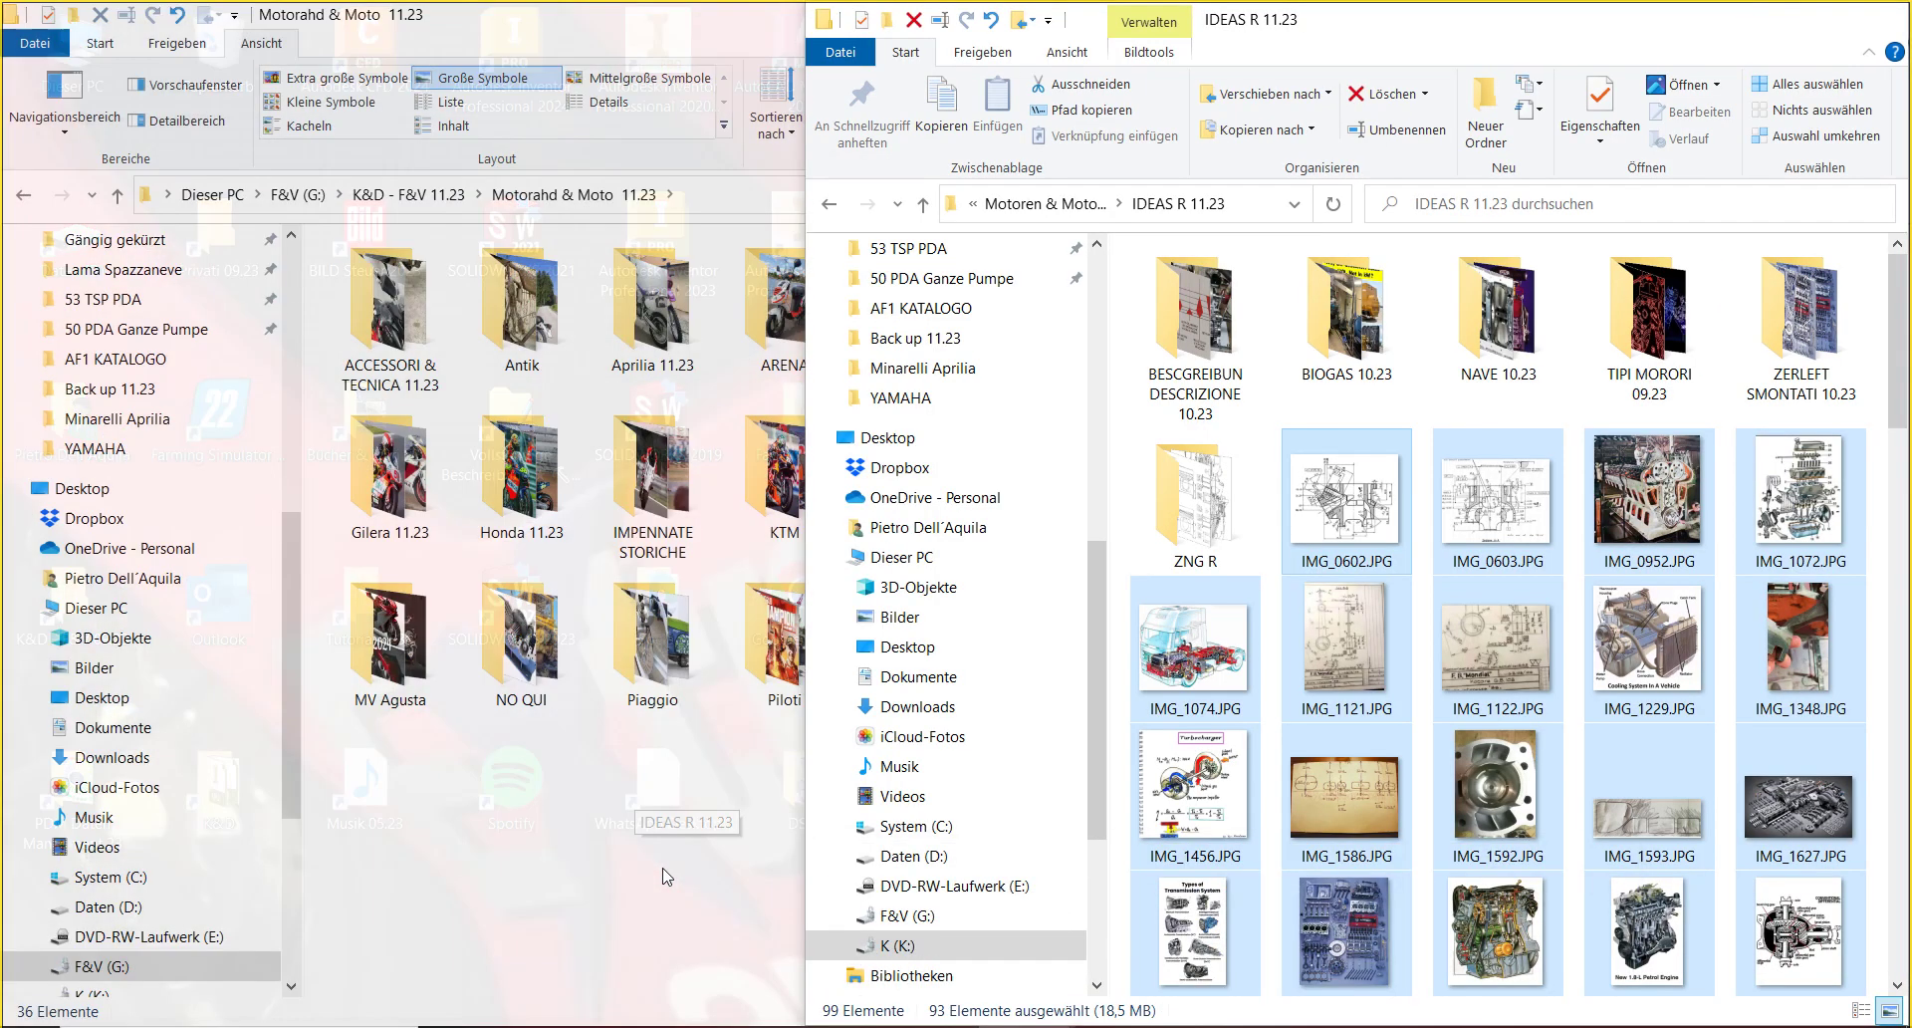
click(666, 876)
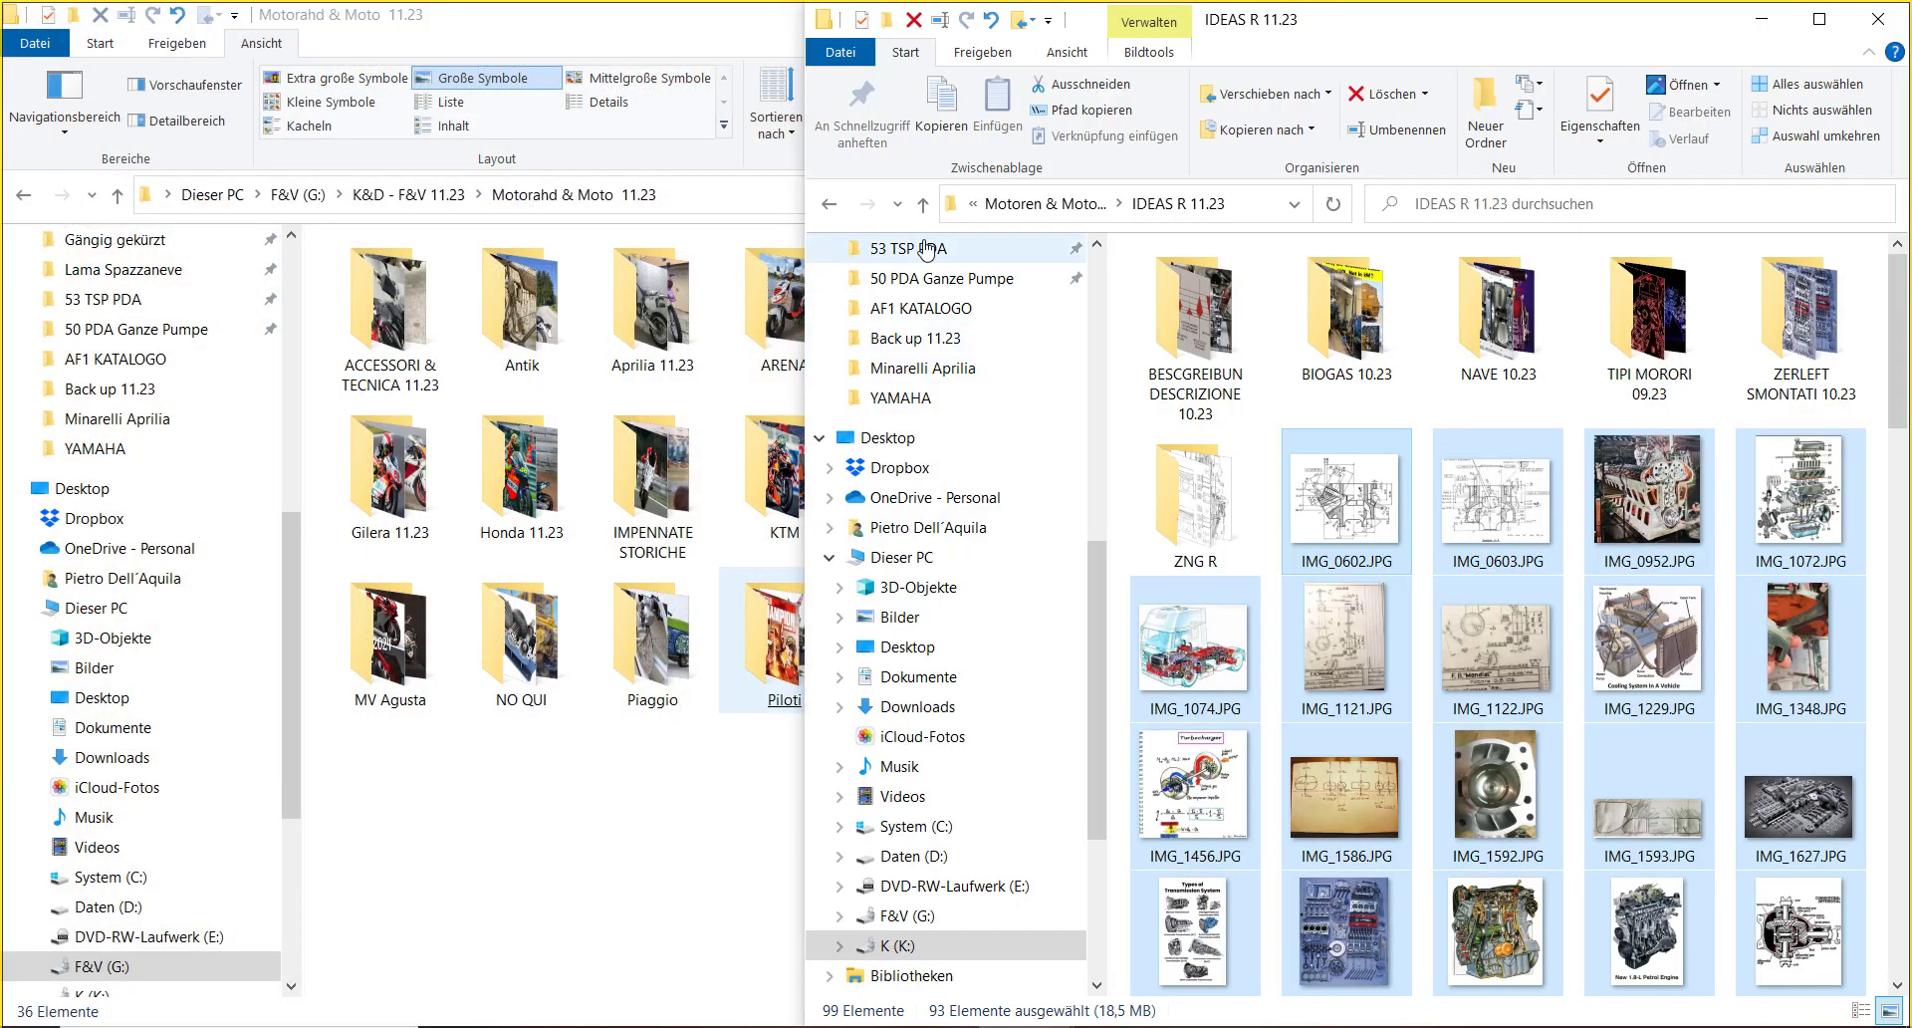
click(1070, 204)
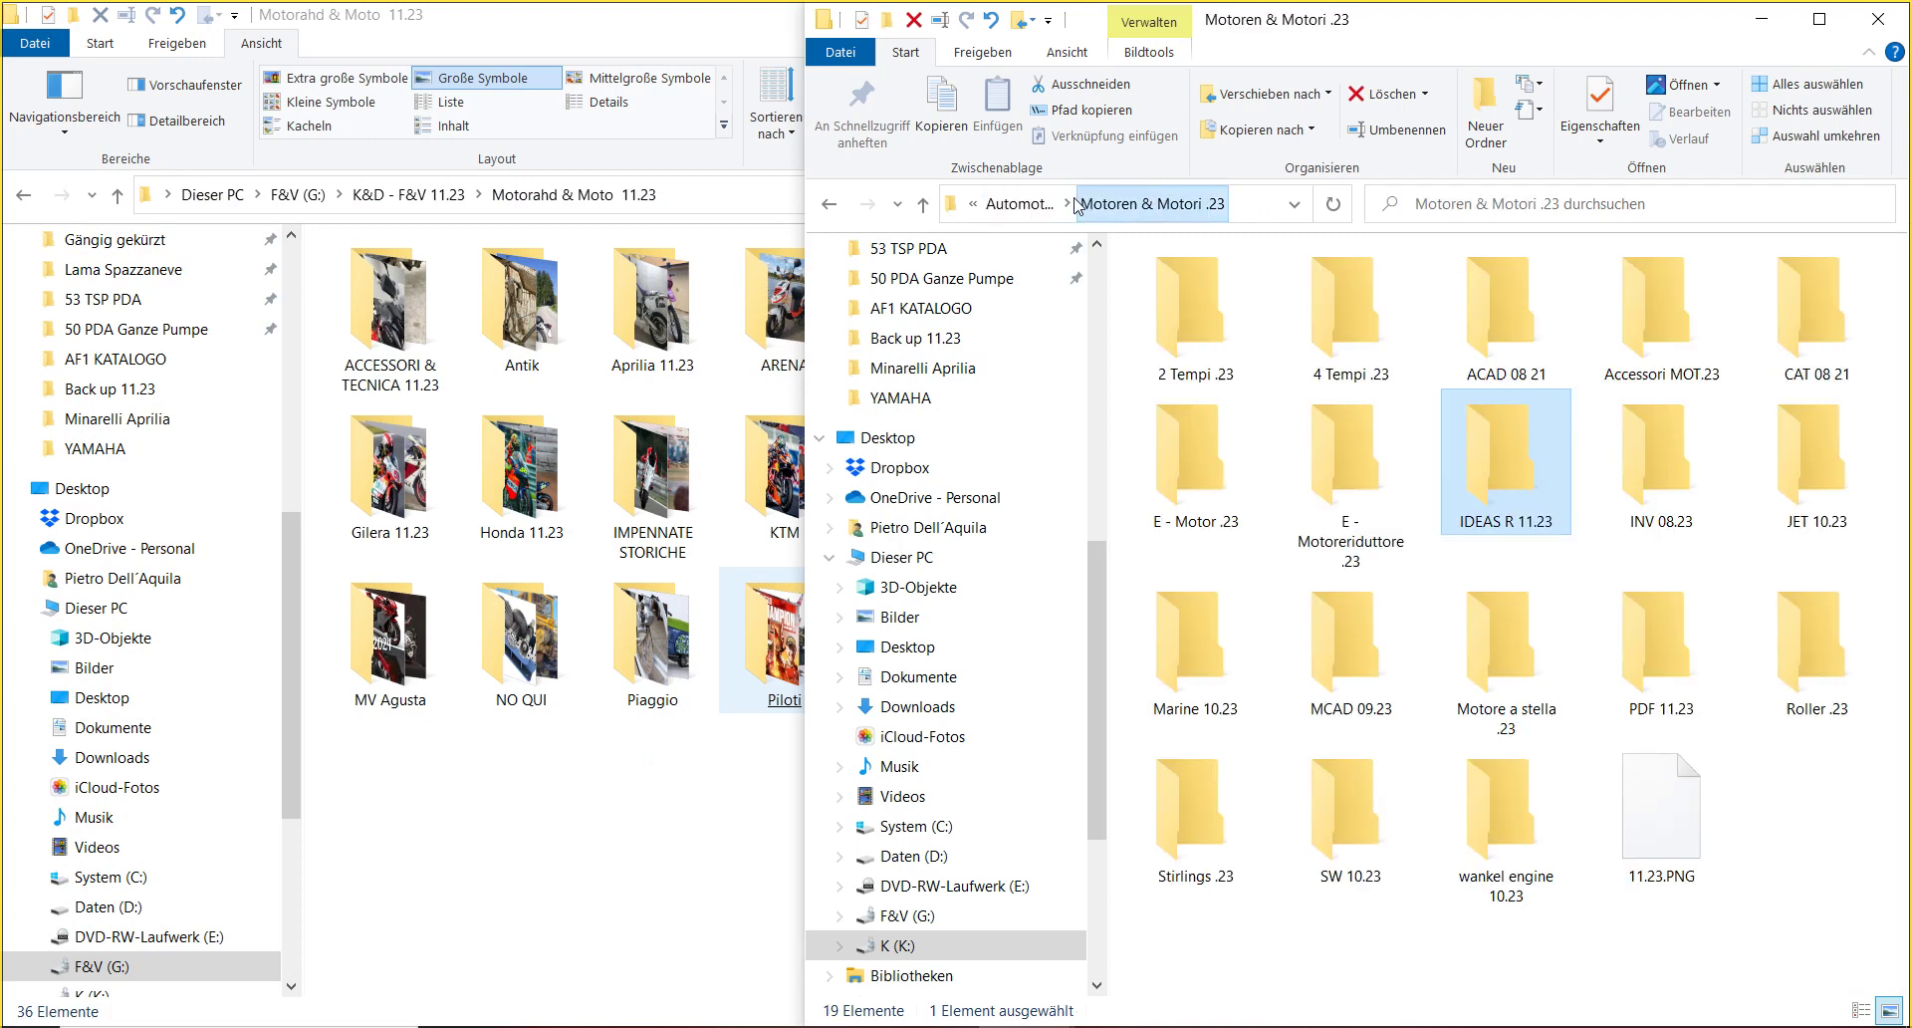
click(1009, 205)
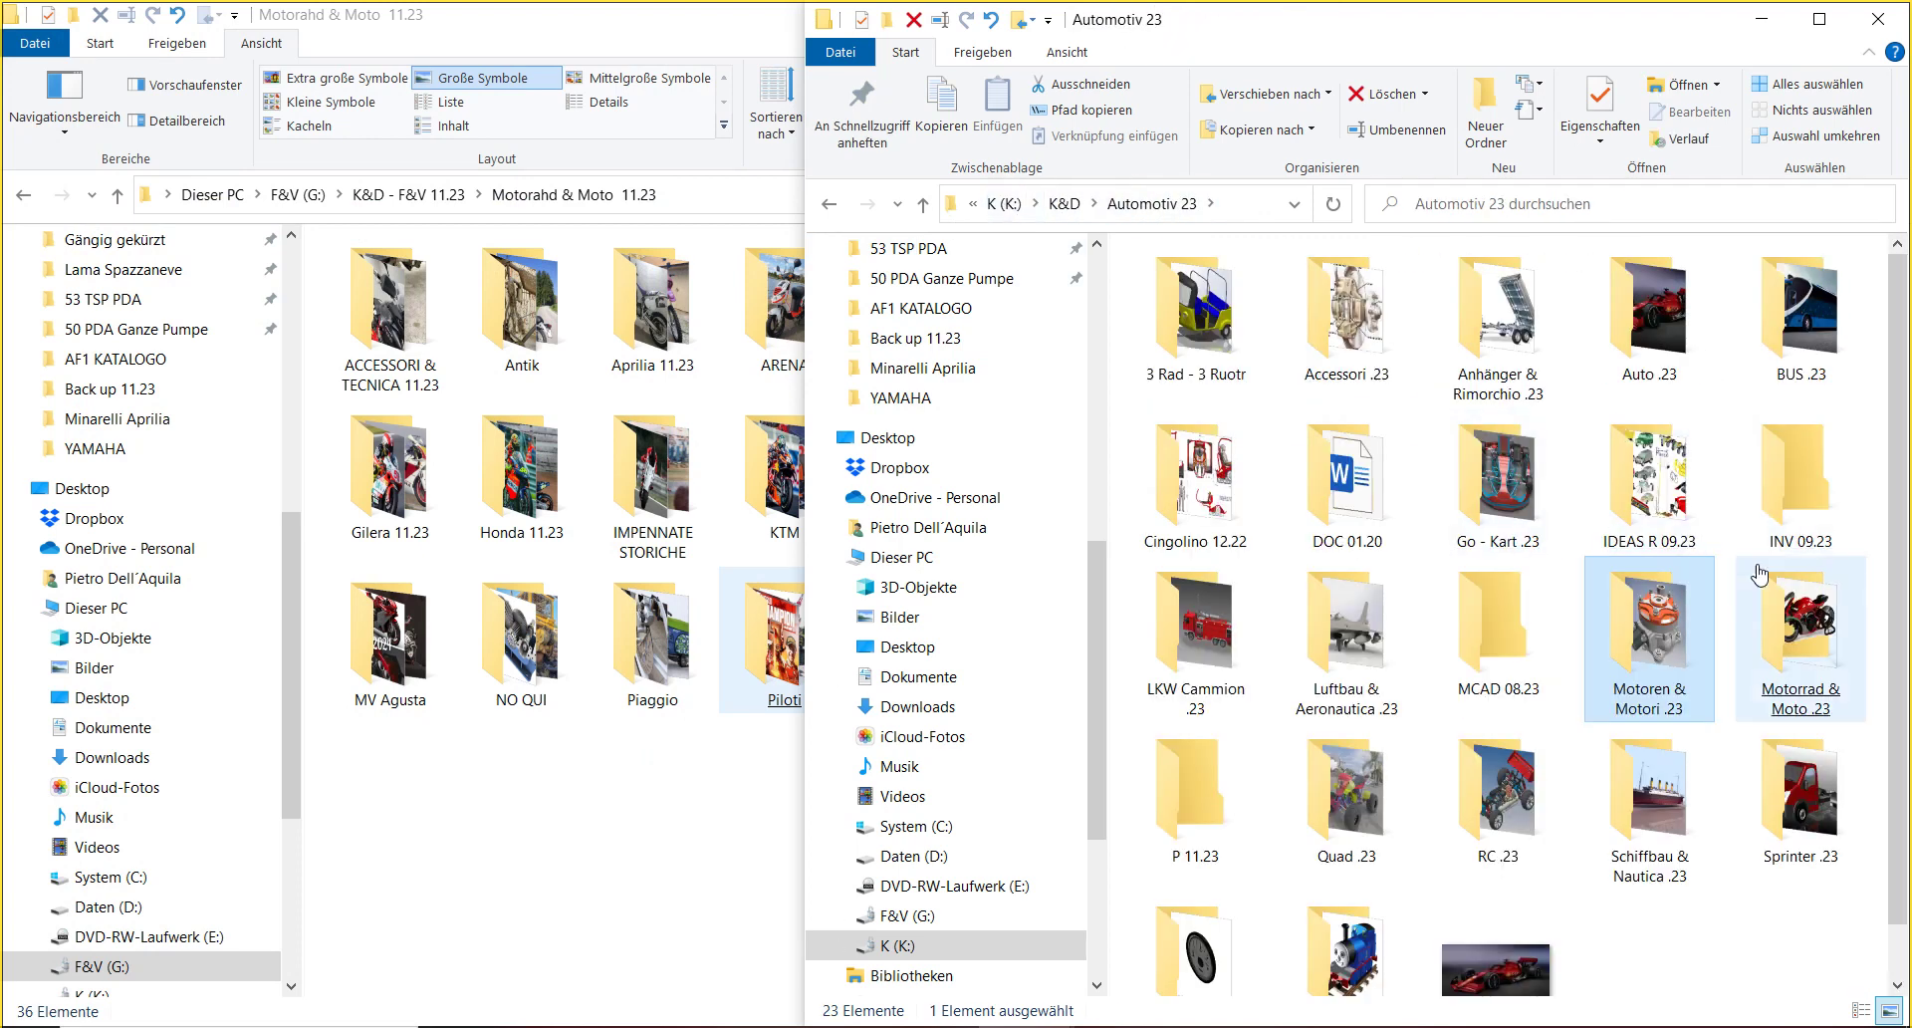
double_click(1774, 634)
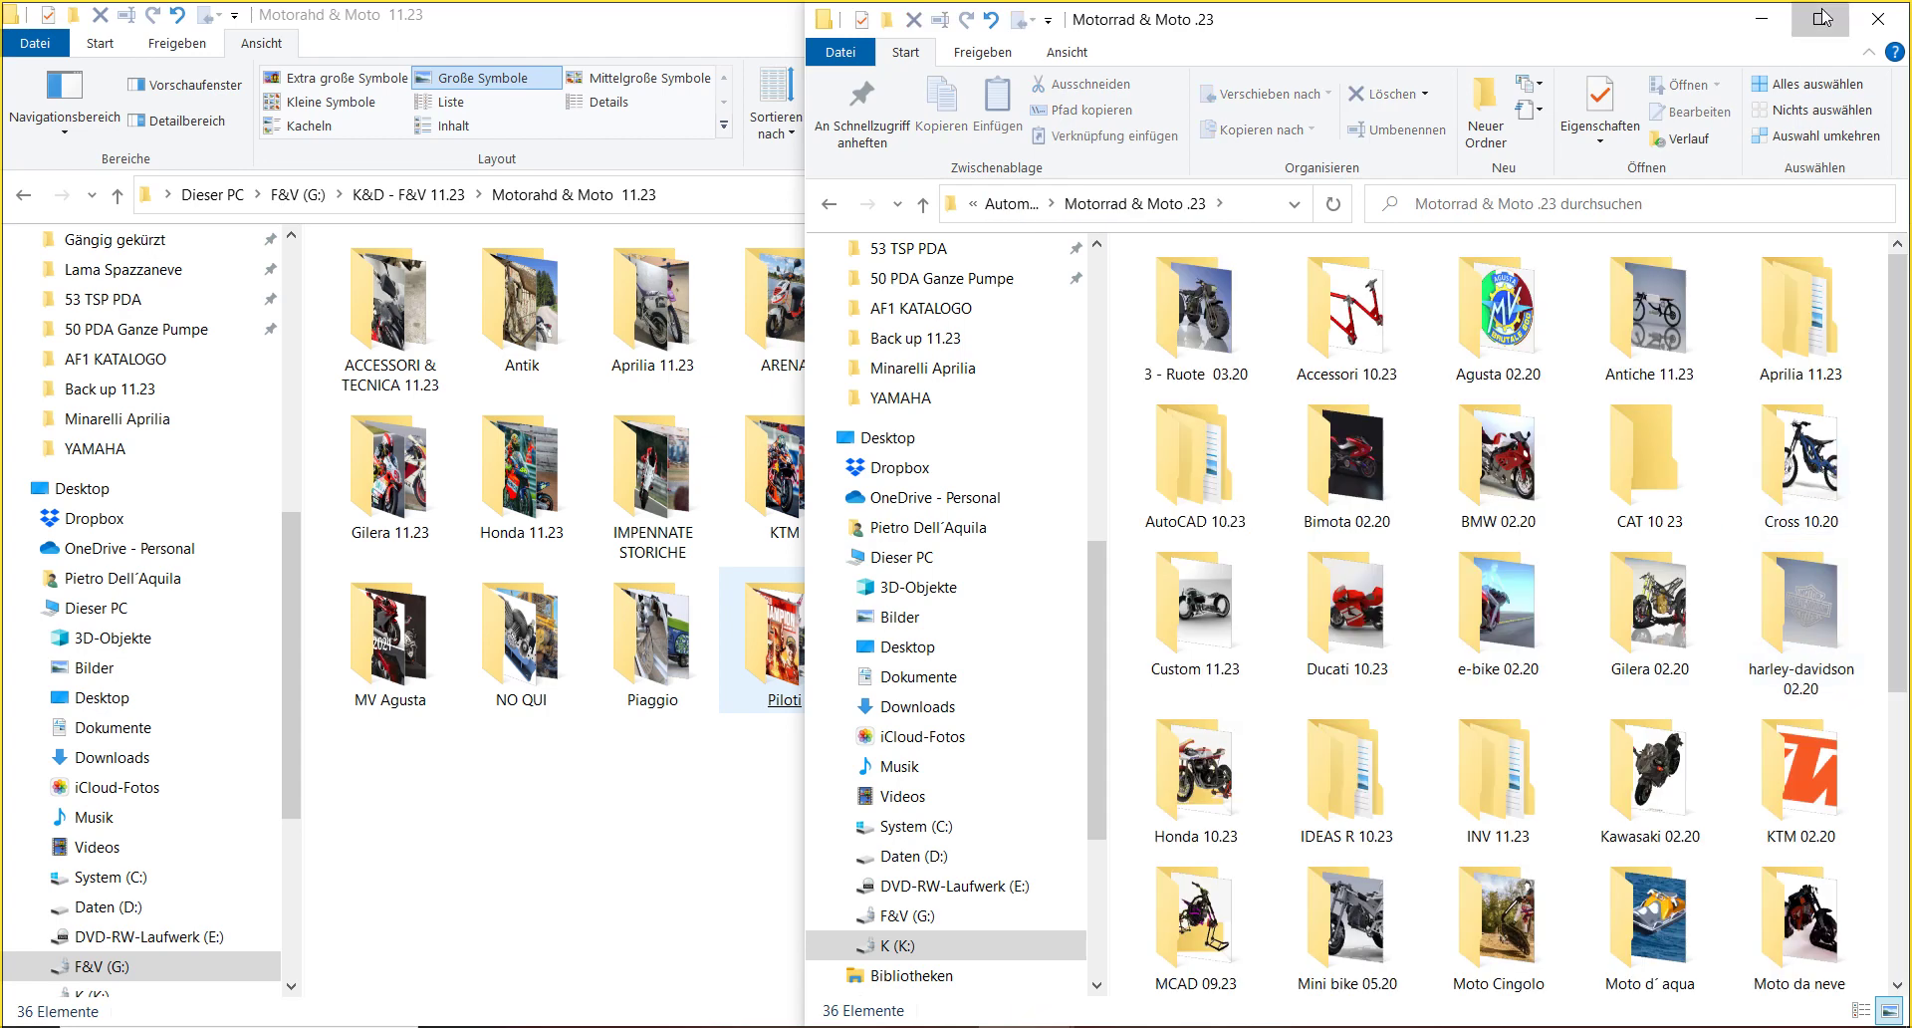
- Maximize the Motorrad & Moto .23 window to look over its folders and minimize it again
click(1819, 19)
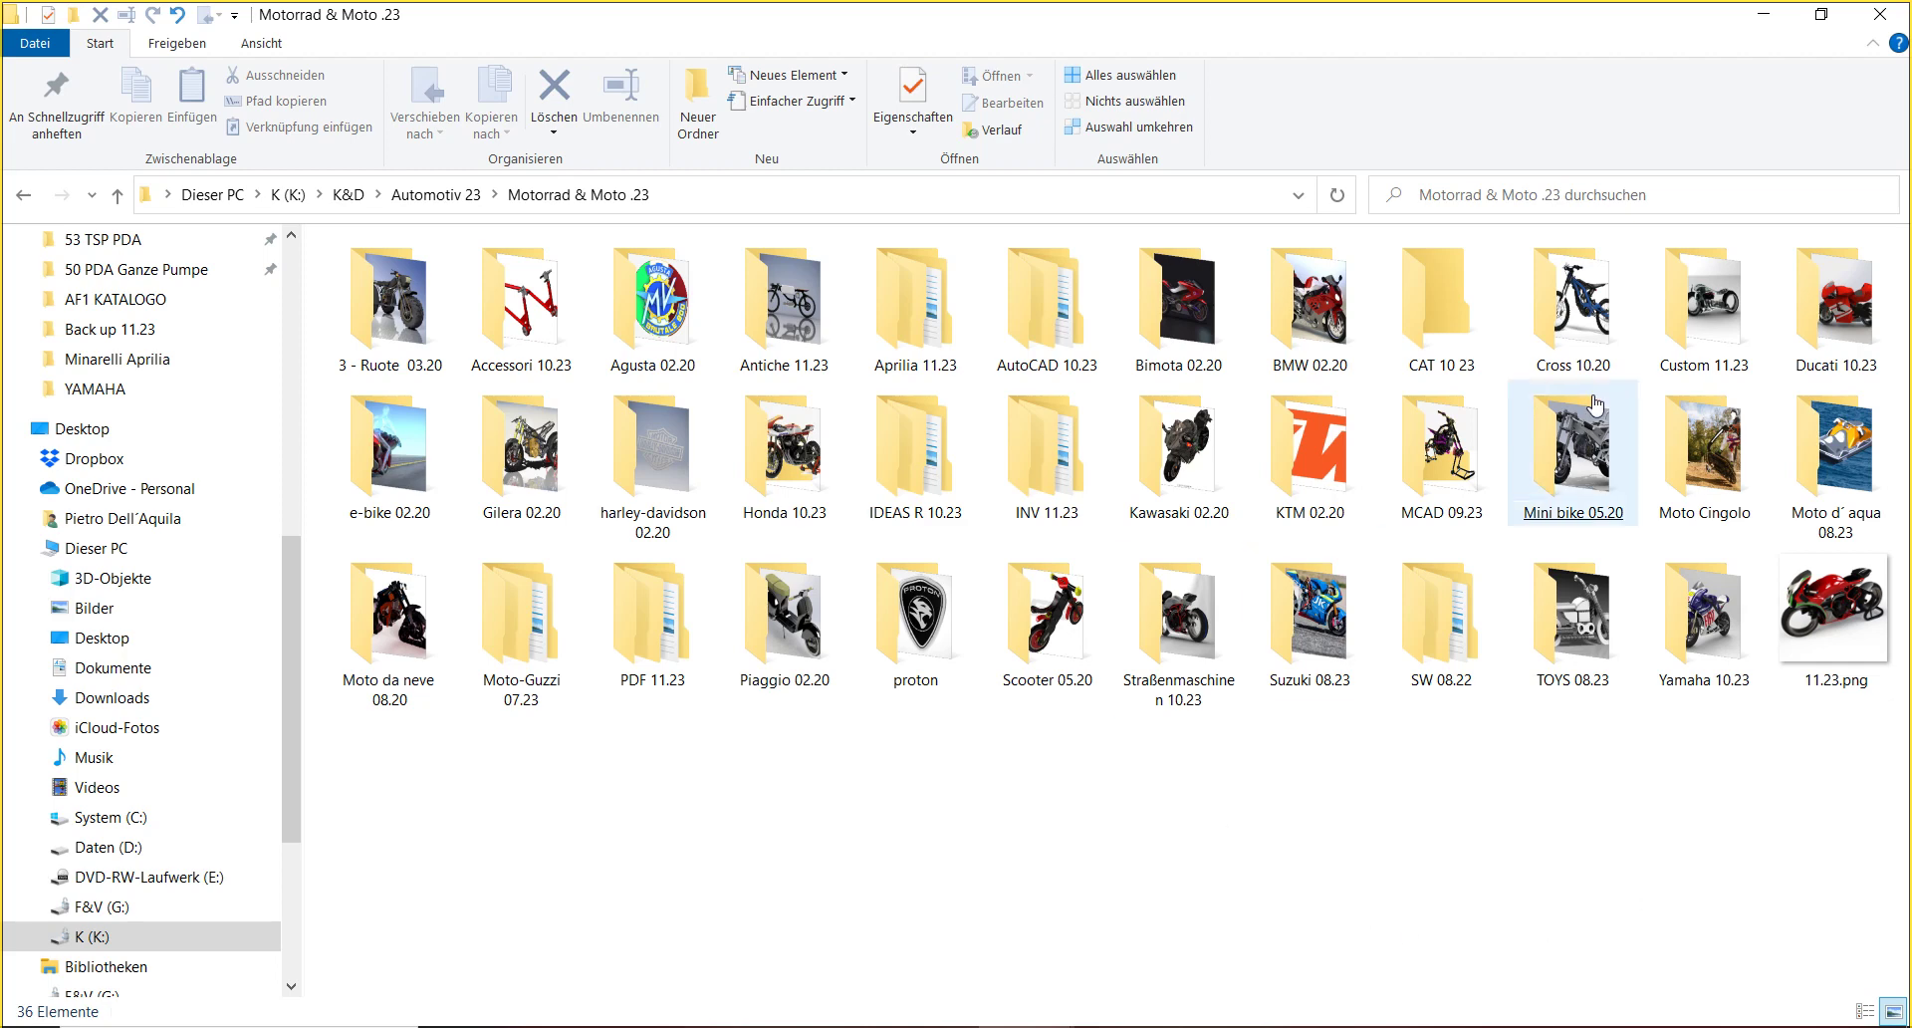
click(1763, 15)
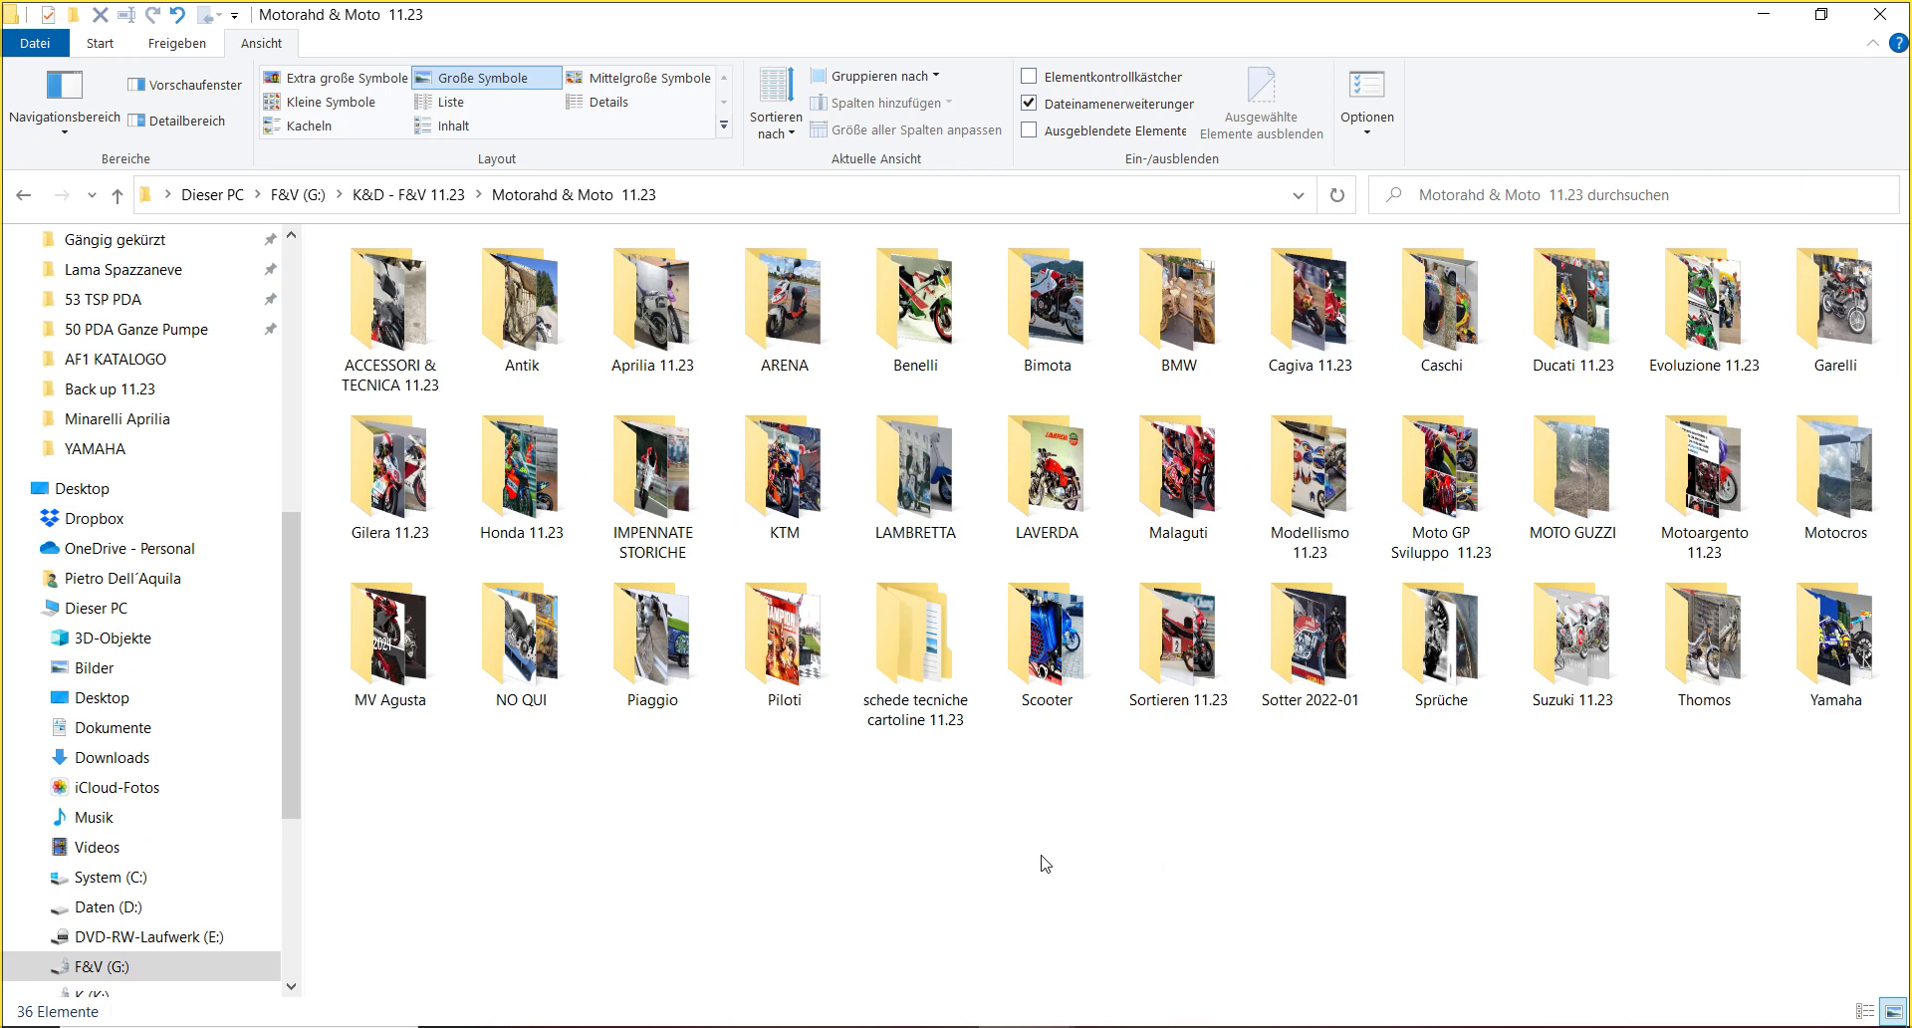
- In Motorahd & Moto 11.23, open the Aprilia 11.23 folder and its AF1 subfolder
click(648, 351)
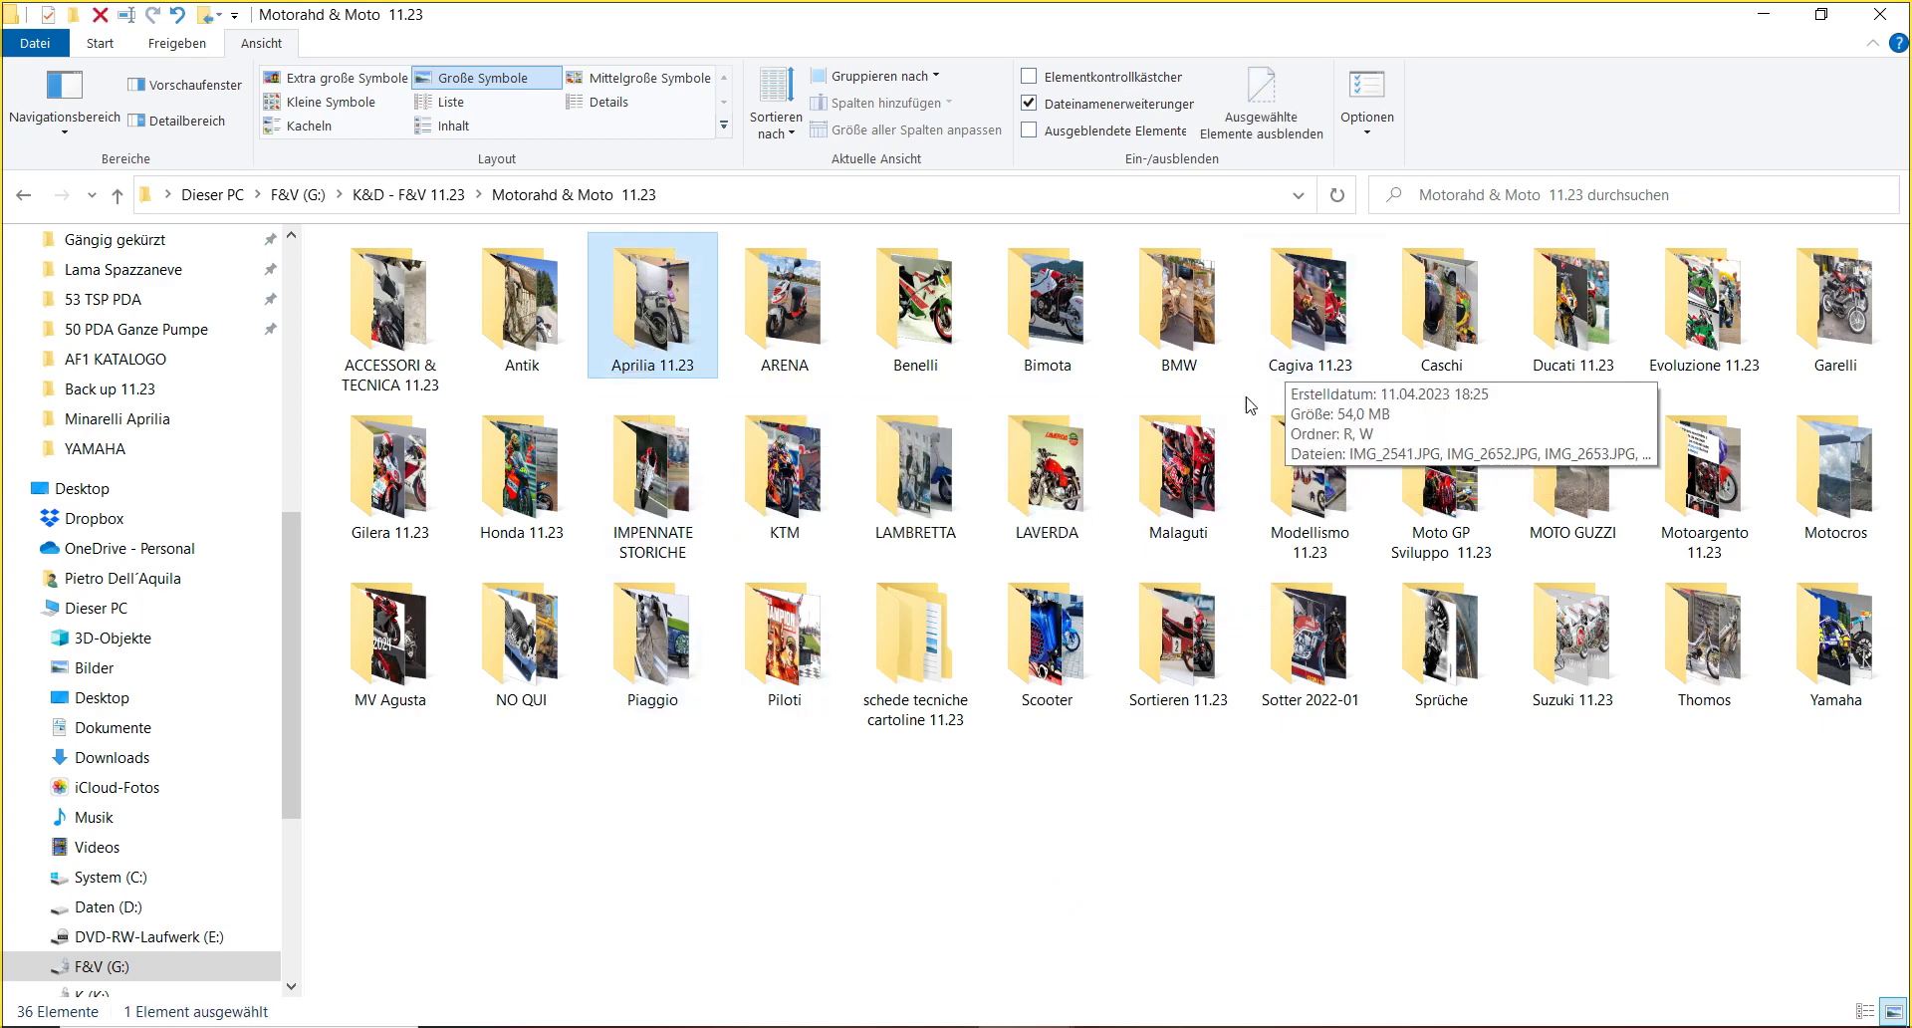
double_click(647, 304)
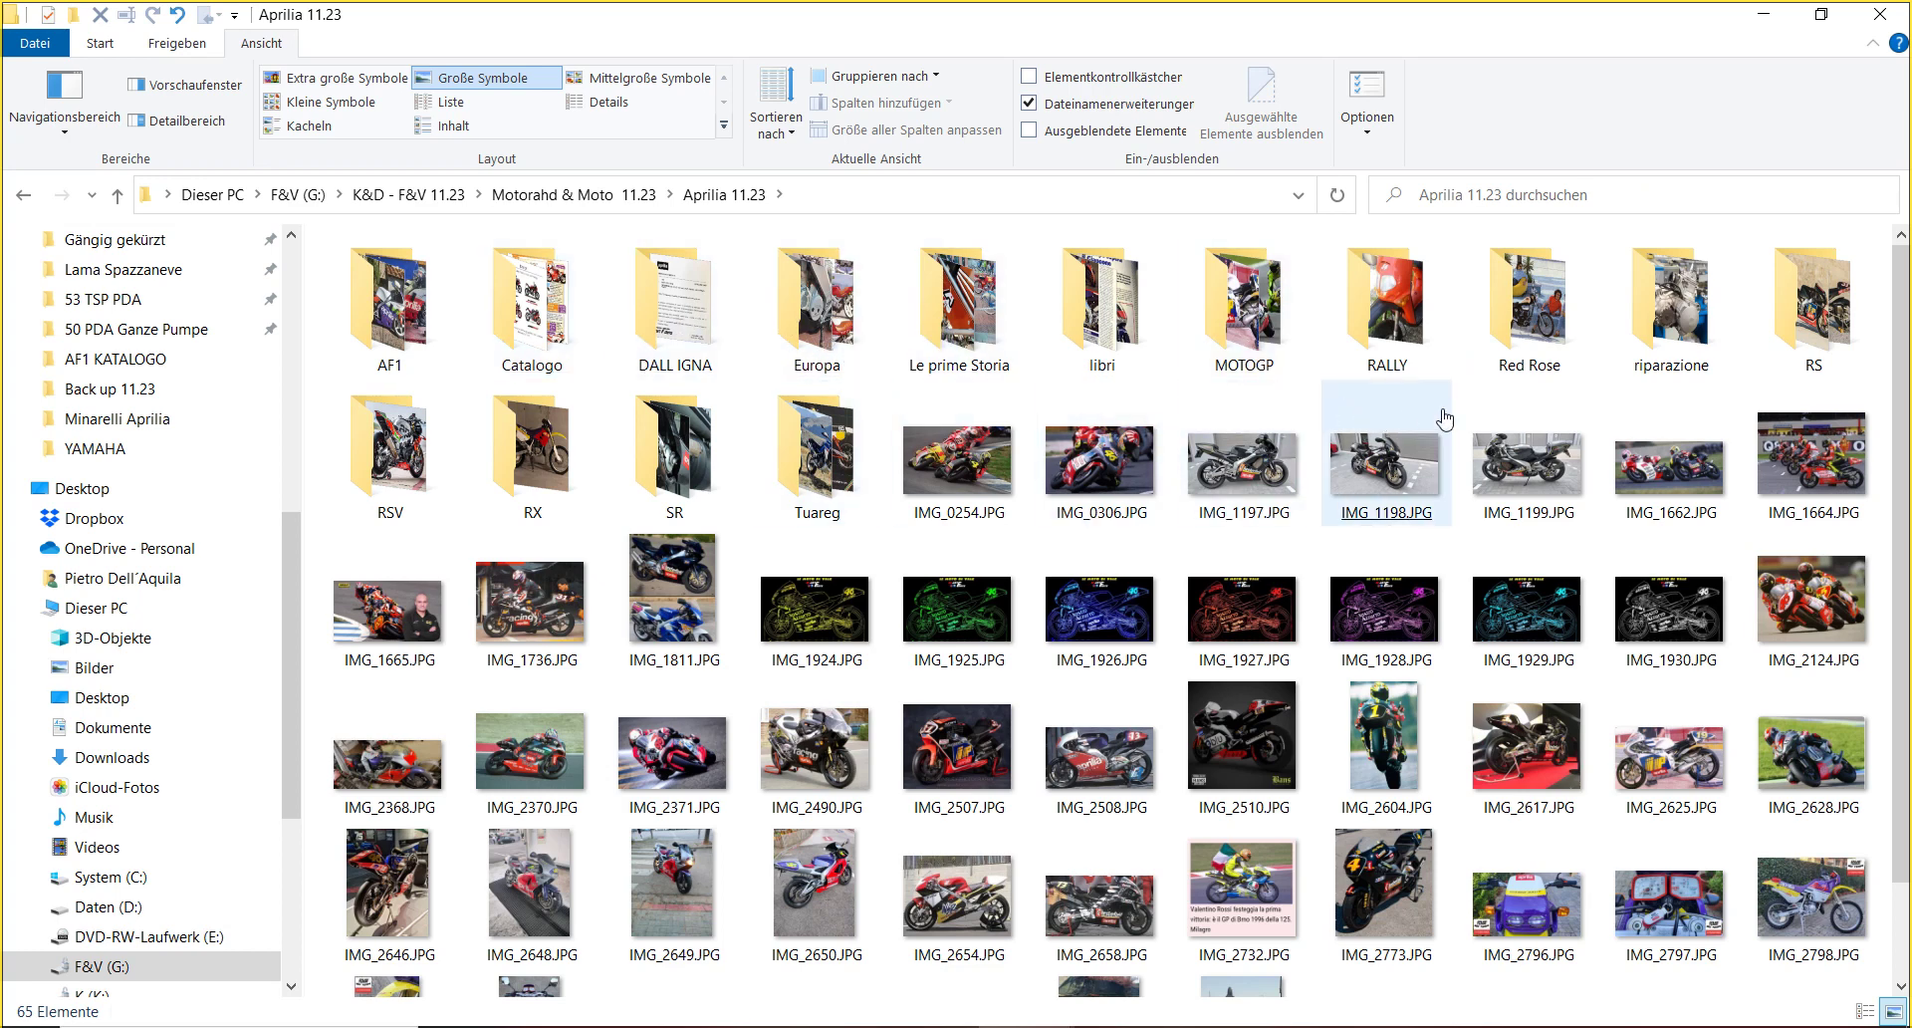
click(1830, 402)
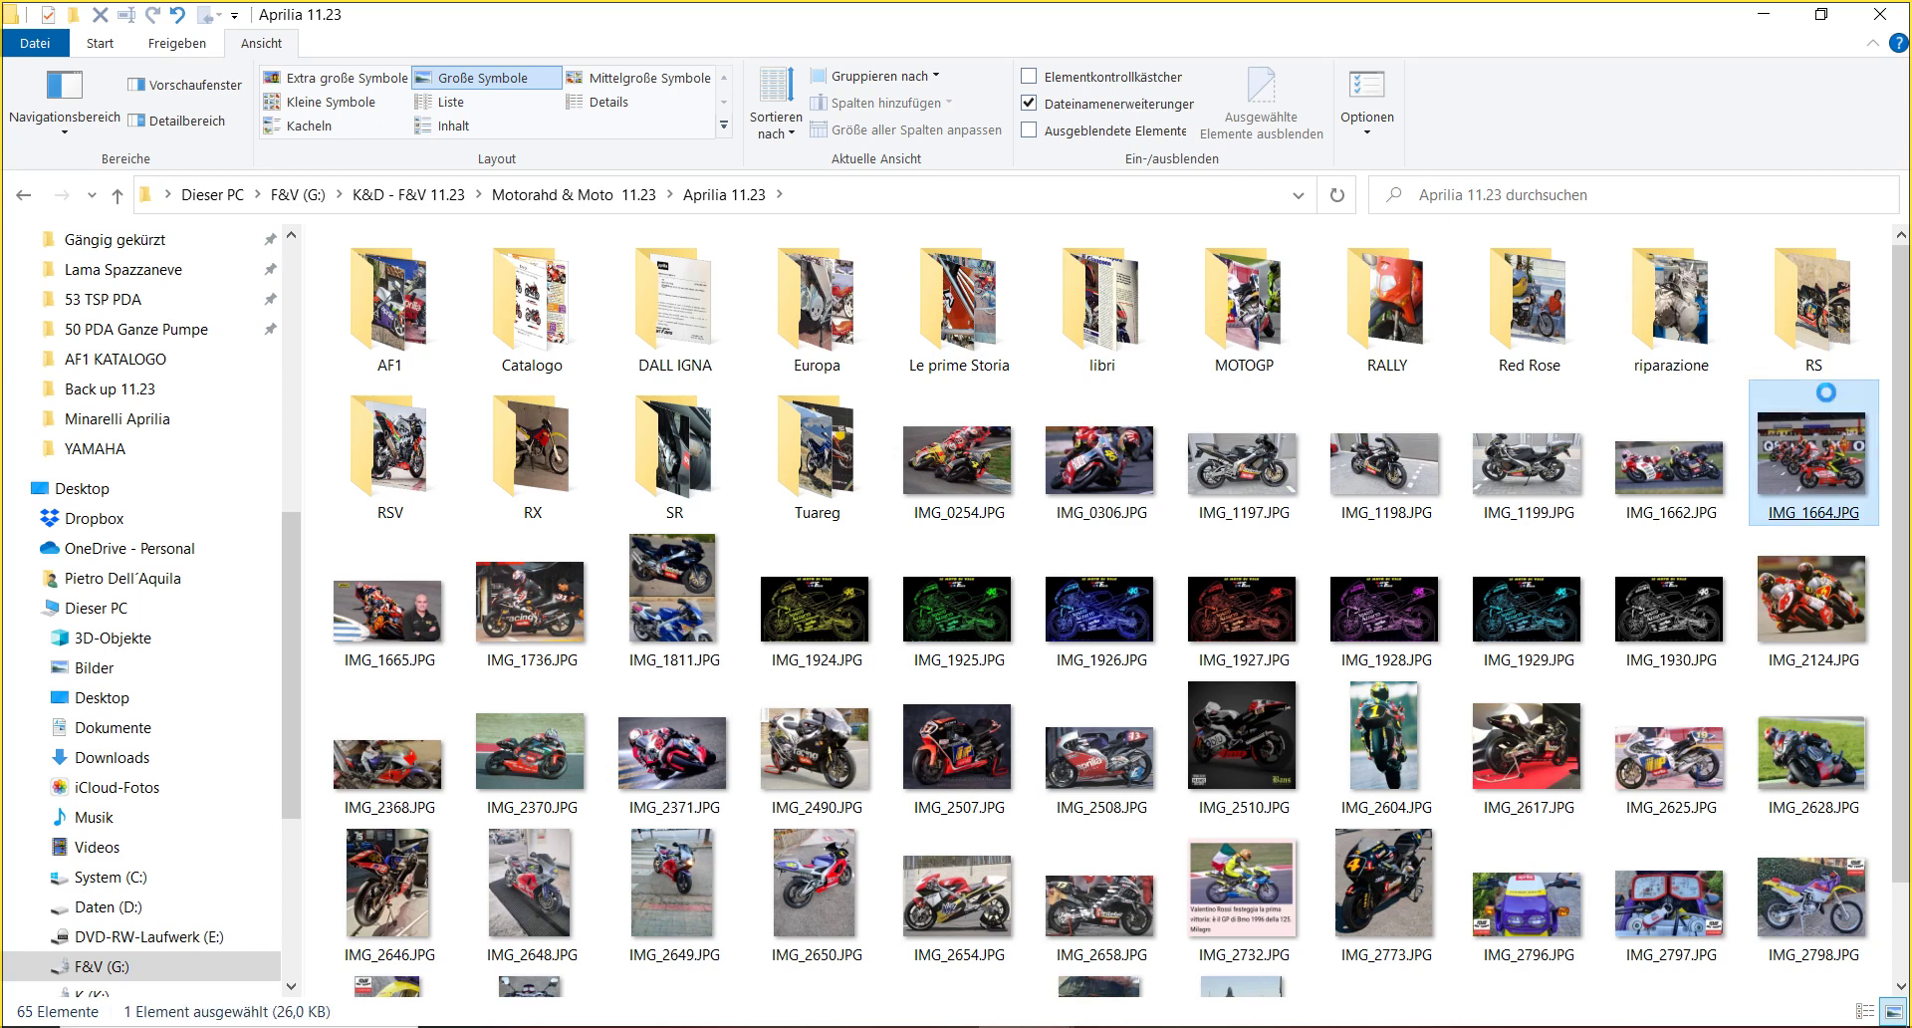
click(1832, 318)
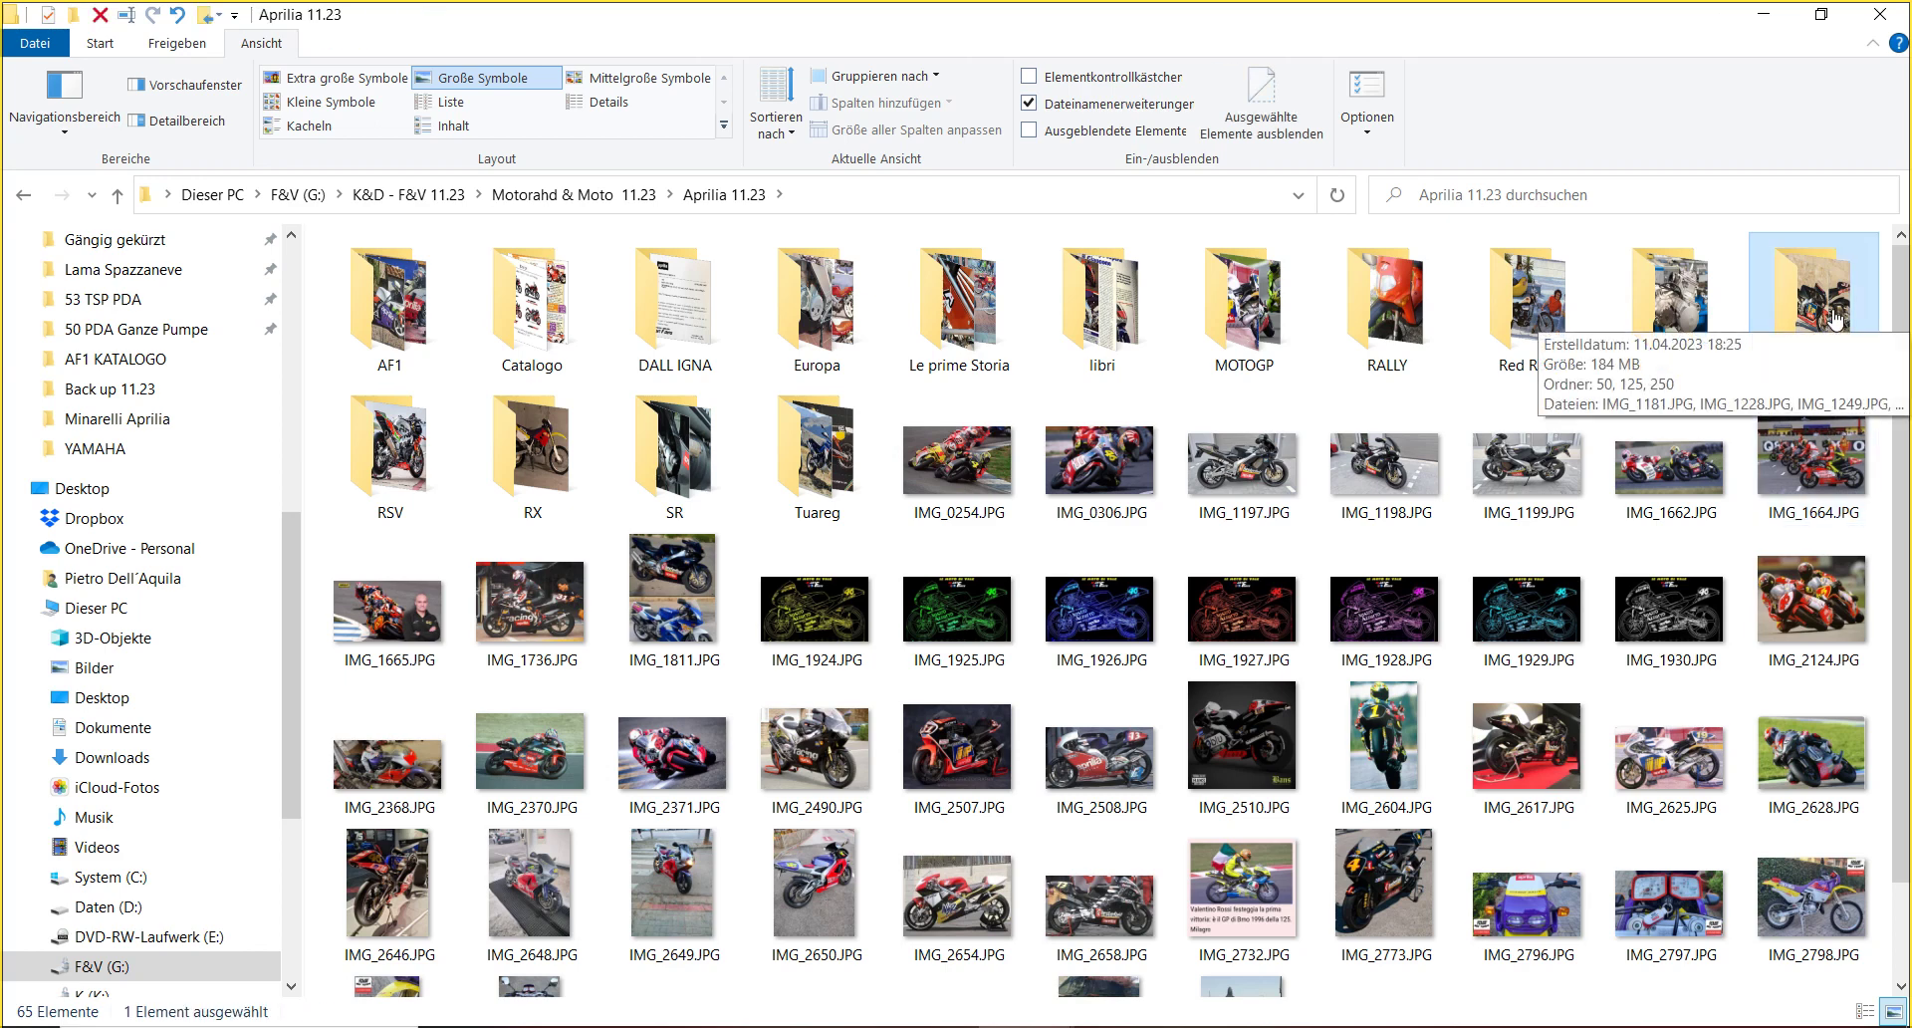
click(645, 461)
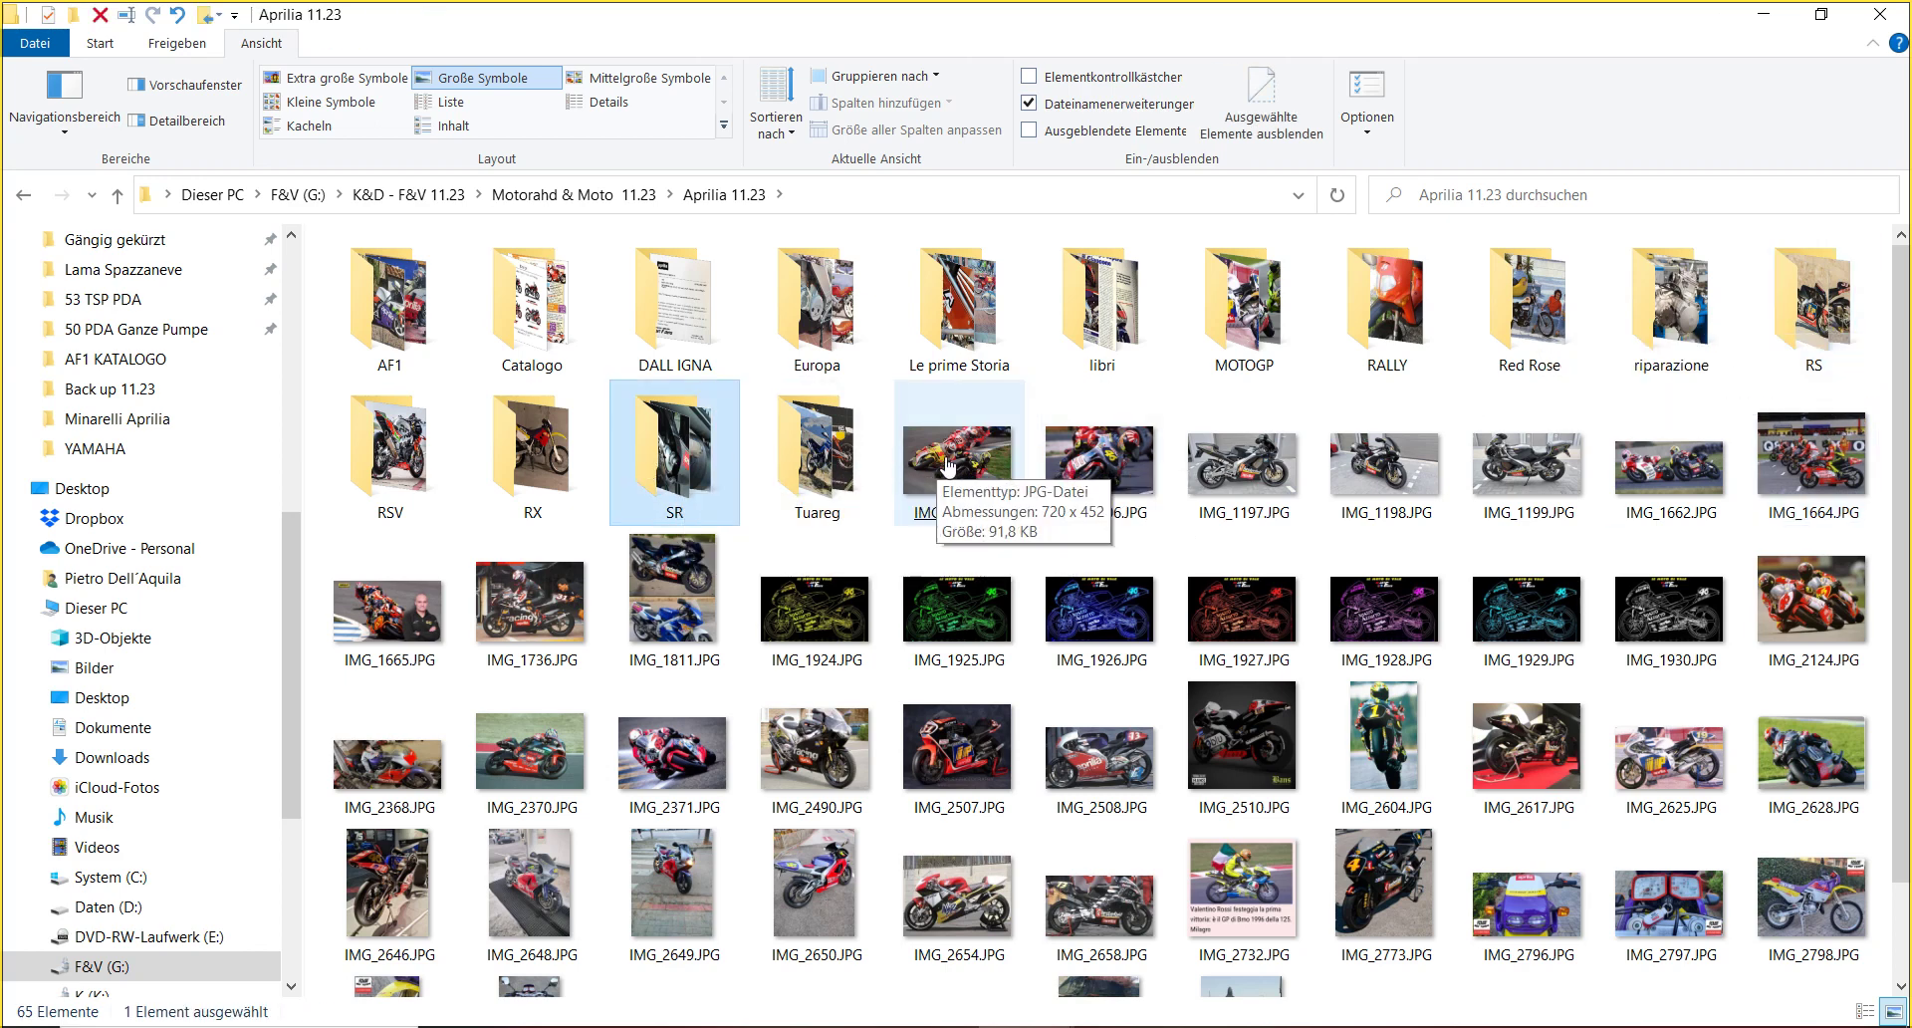
double_click(403, 307)
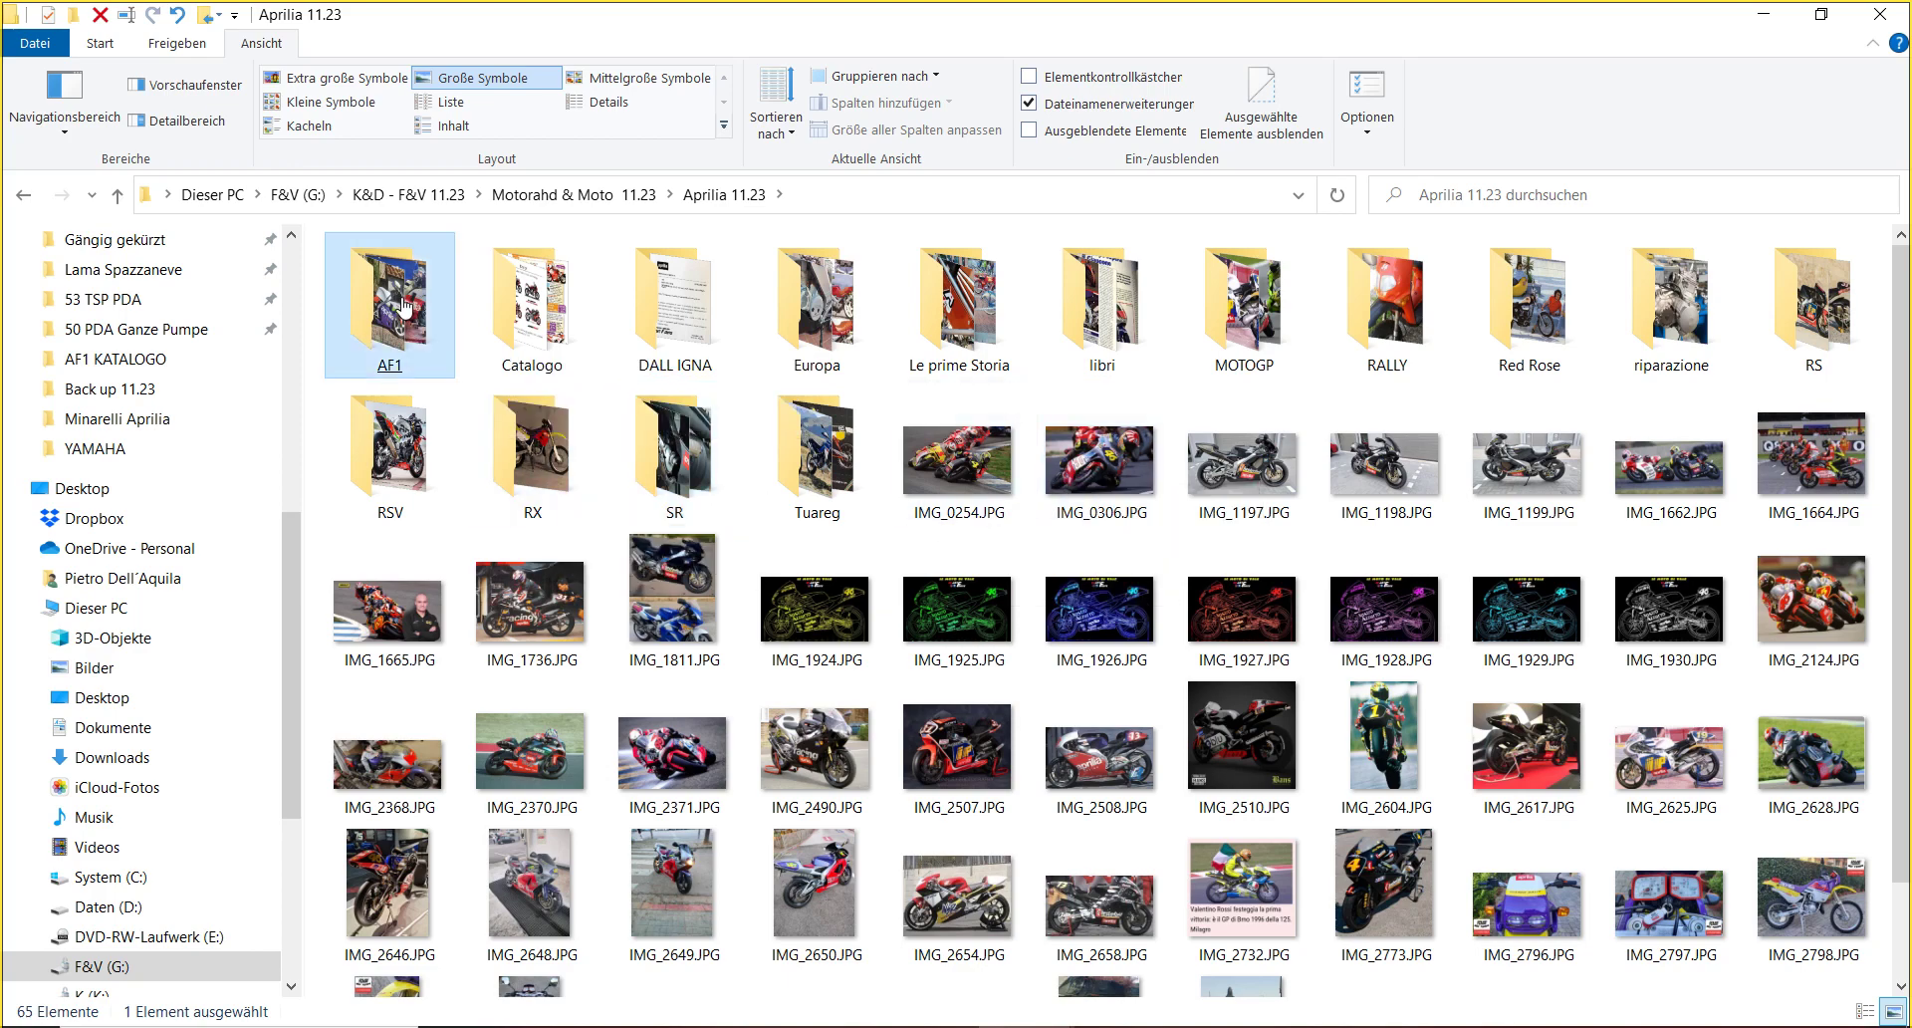
- View the photos AF1 50 (1).jpg and IMG_2527.JPG enlarged and close the viewer
double_click(648, 309)
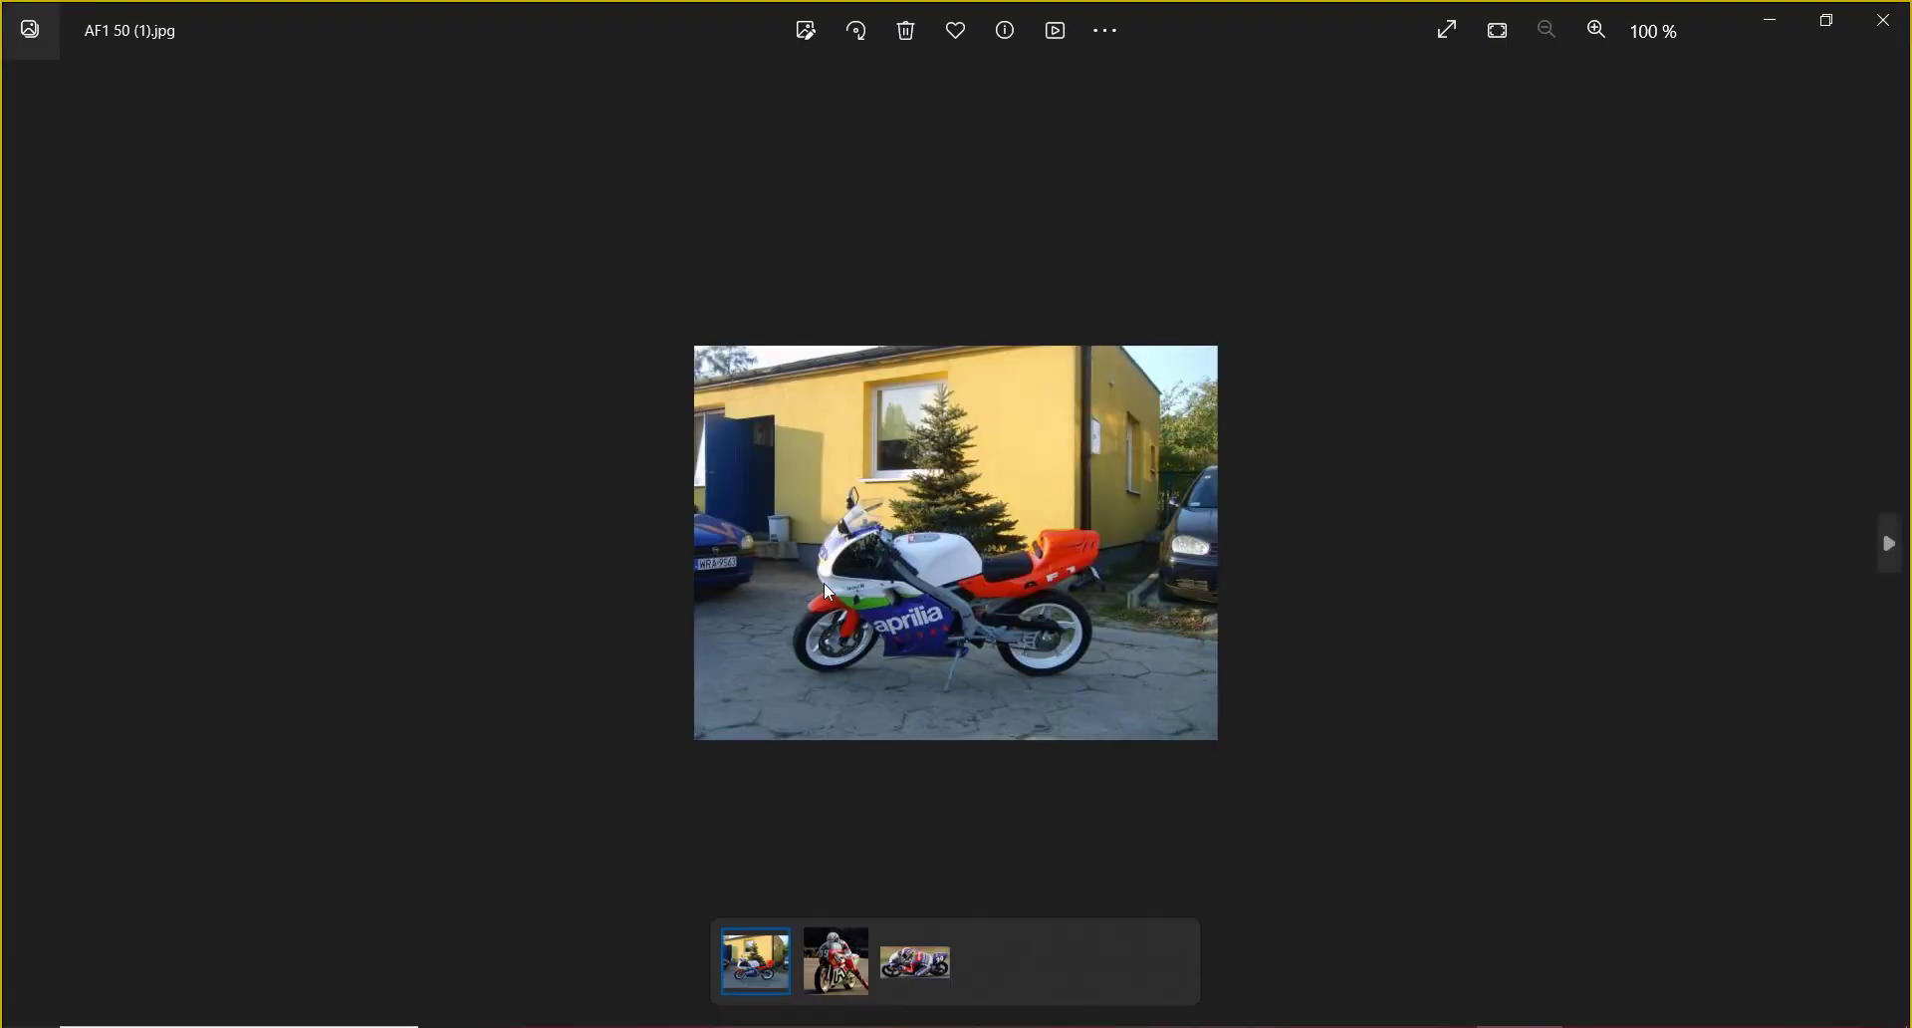
scroll(828, 593, up, 5)
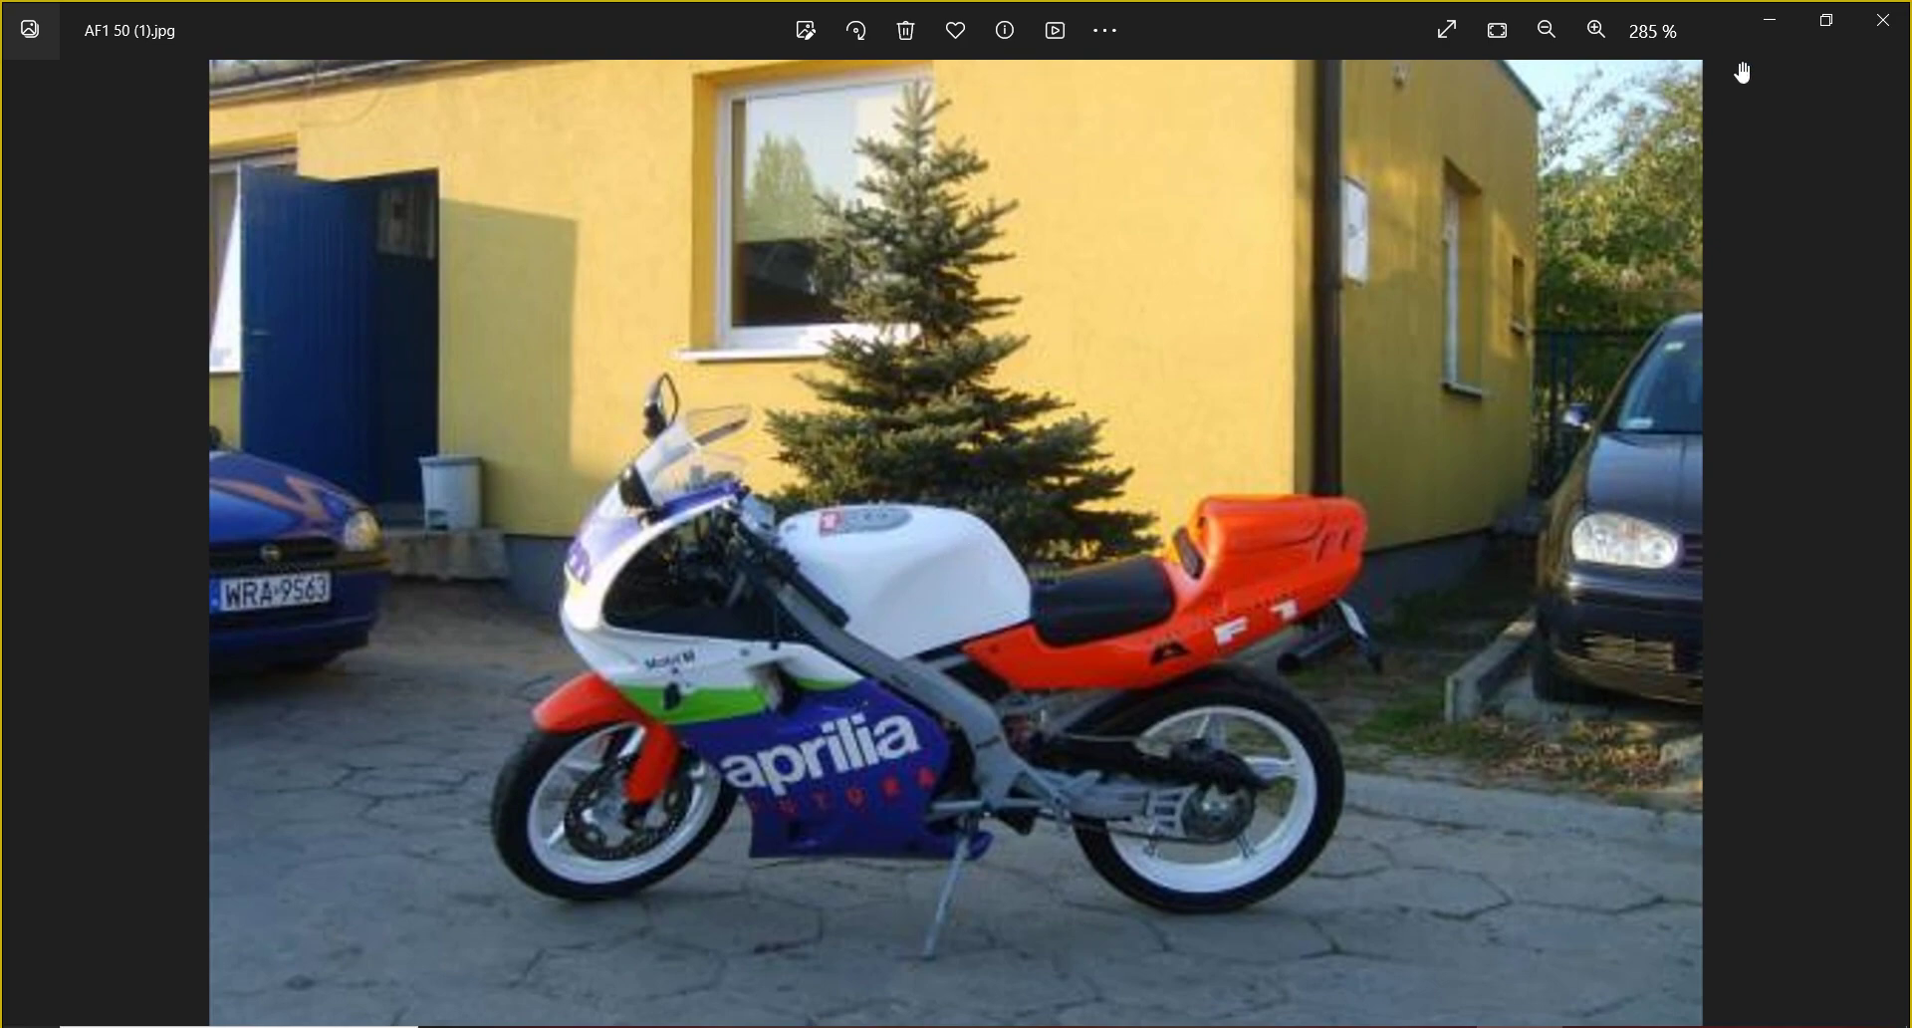
click(1879, 24)
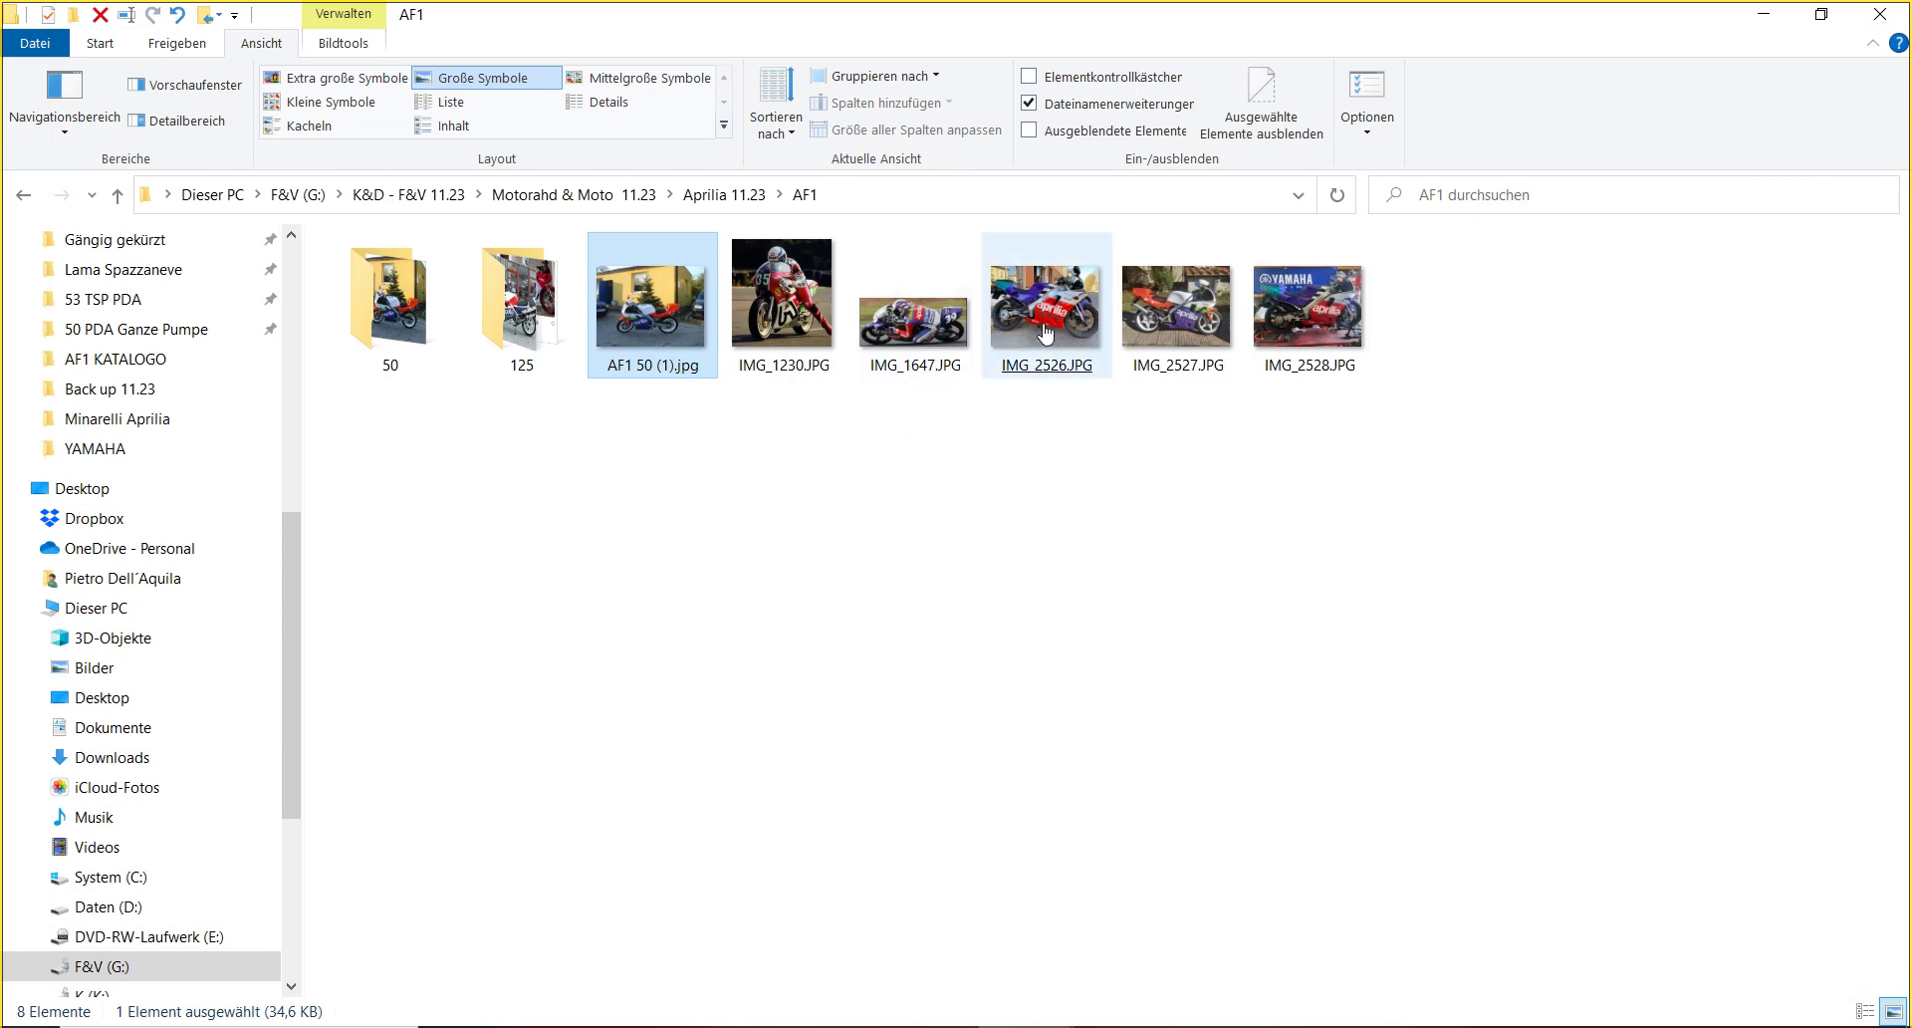
double_click(1158, 301)
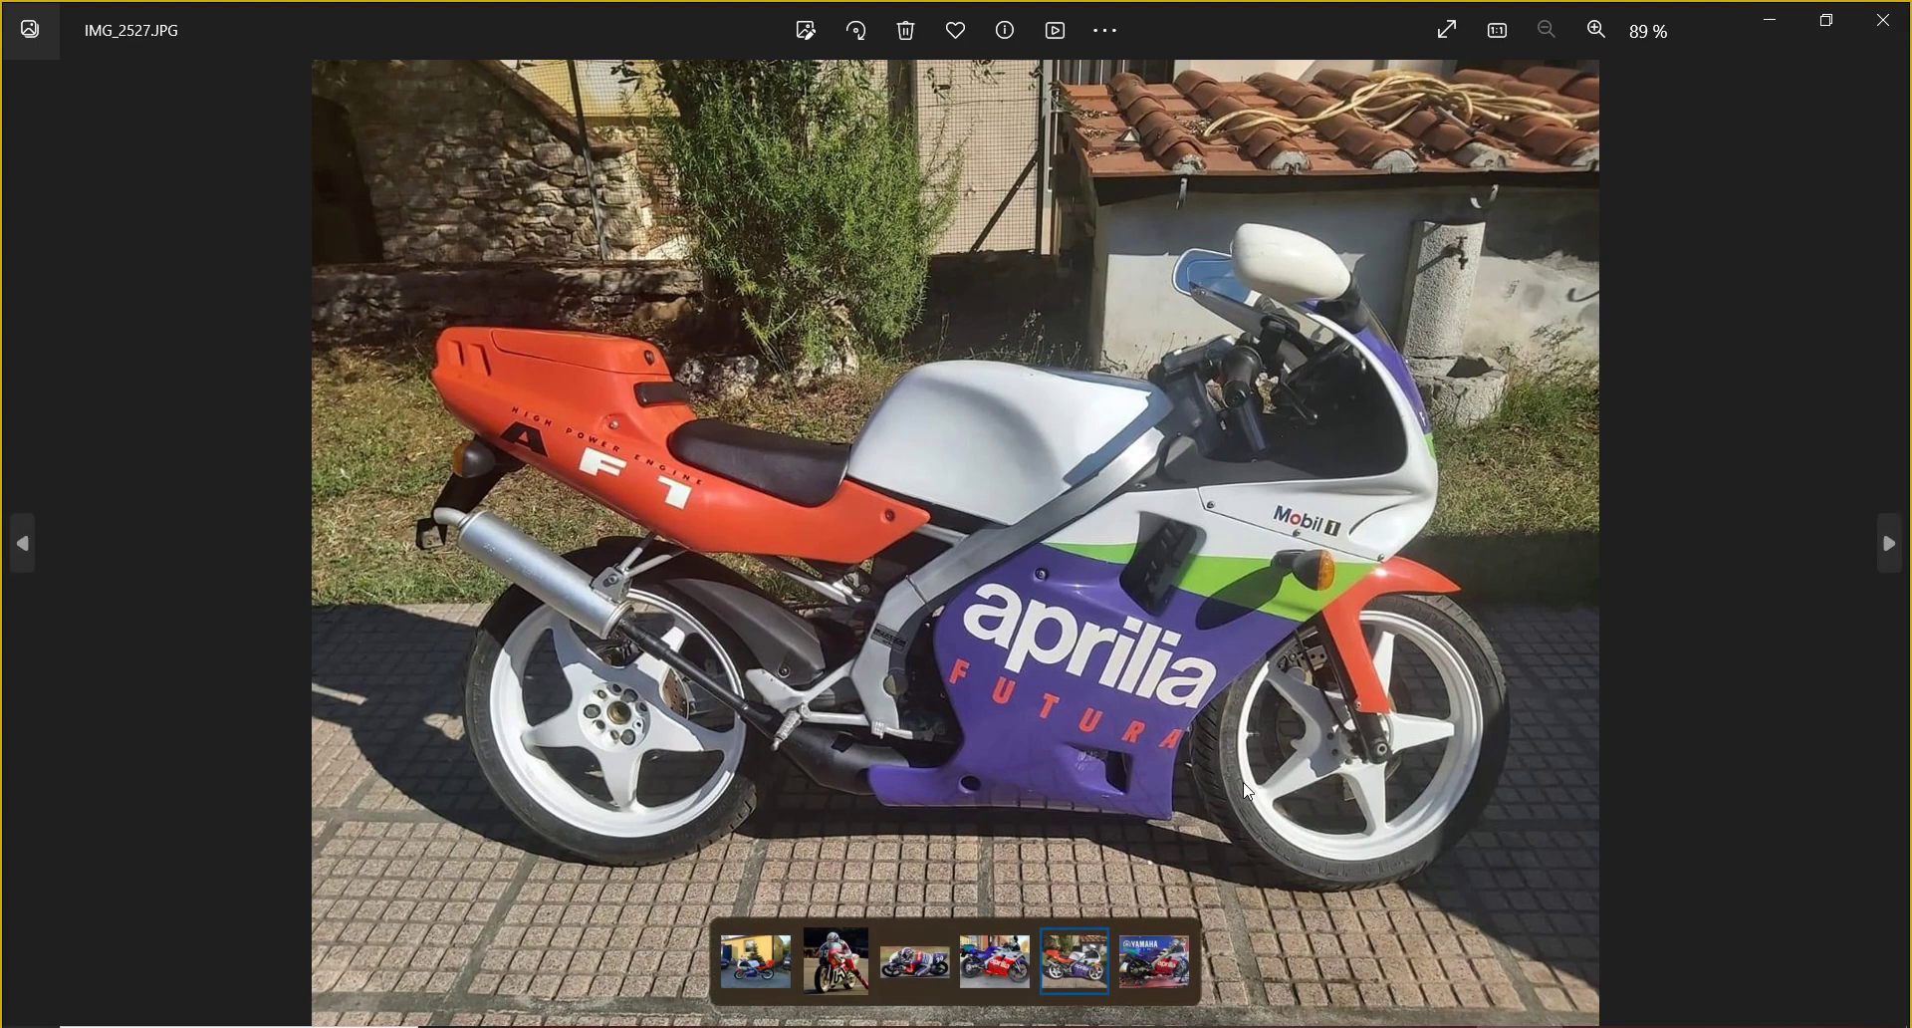
click(1882, 20)
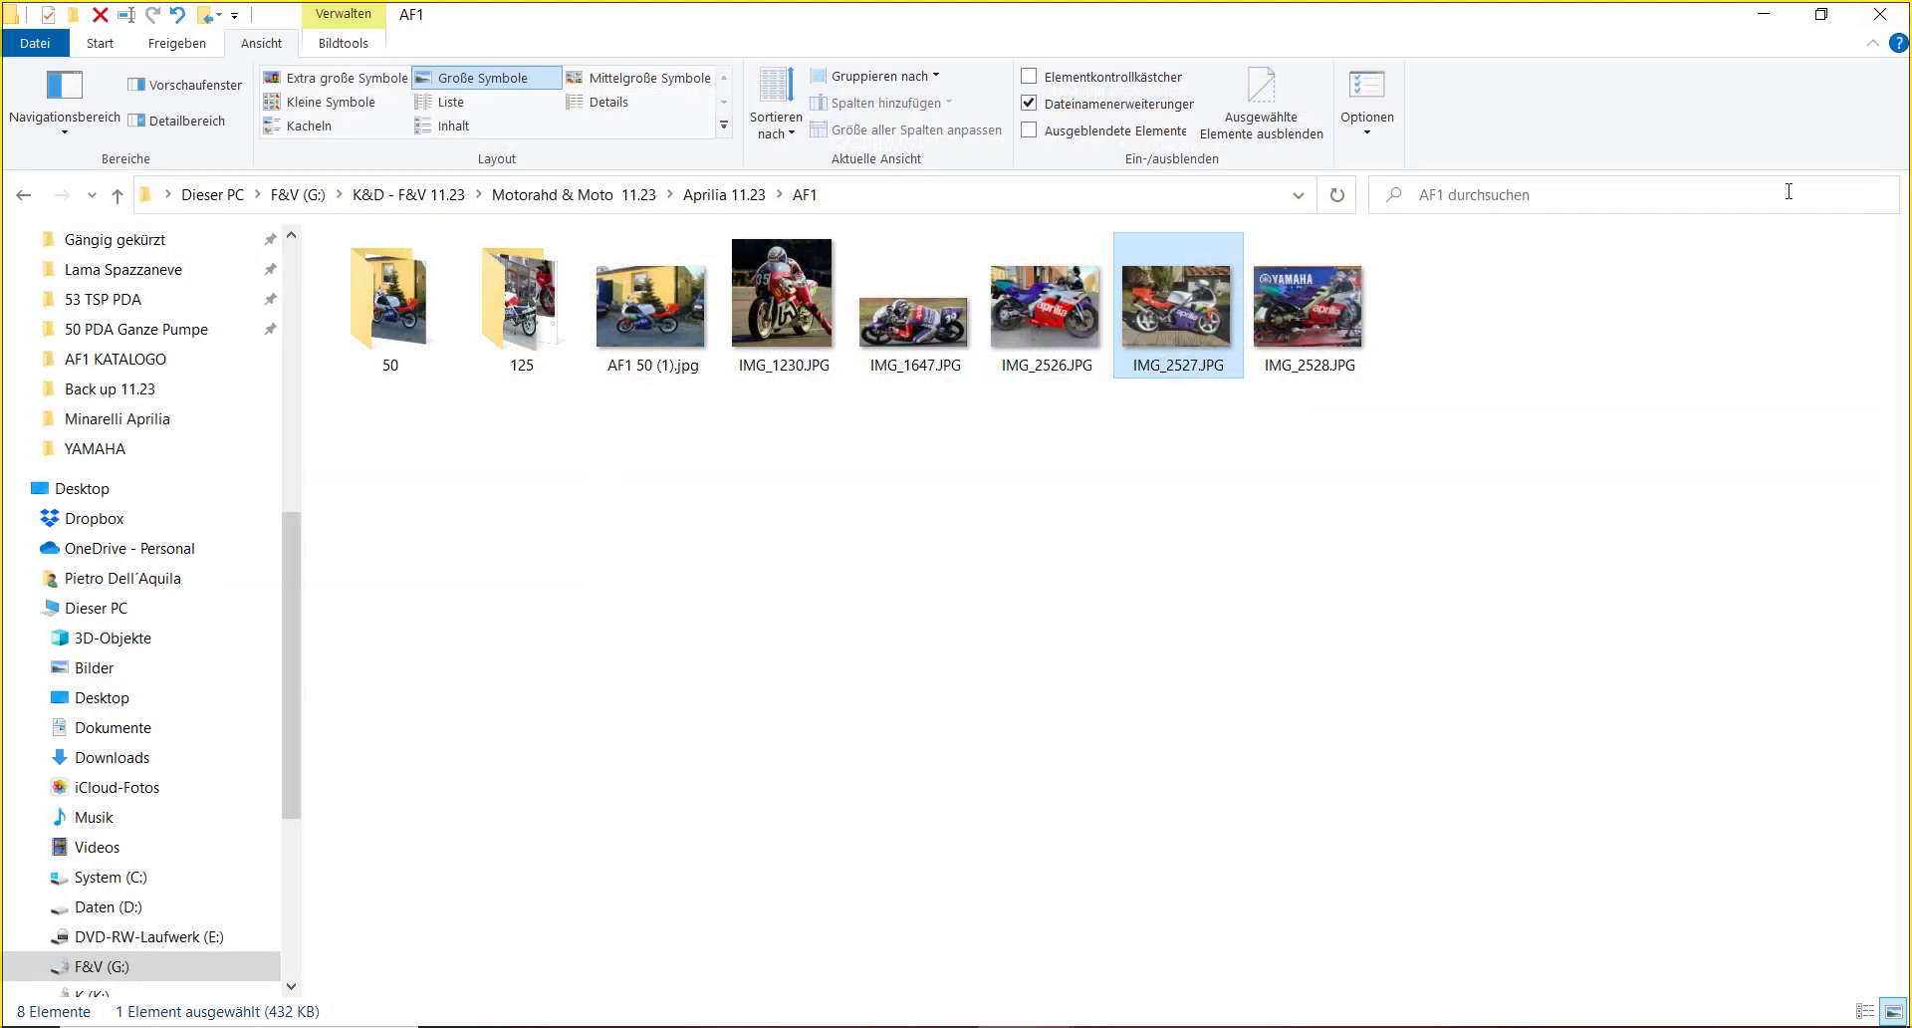
- Move IMG_2527.JPG into the 50 folder and IMG_1230, IMG_1647, IMG_2526 and IMG_2528 into the 125 folder
double_click(652, 309)
drag(418, 315, 607, 403)
drag(1178, 299, 425, 332)
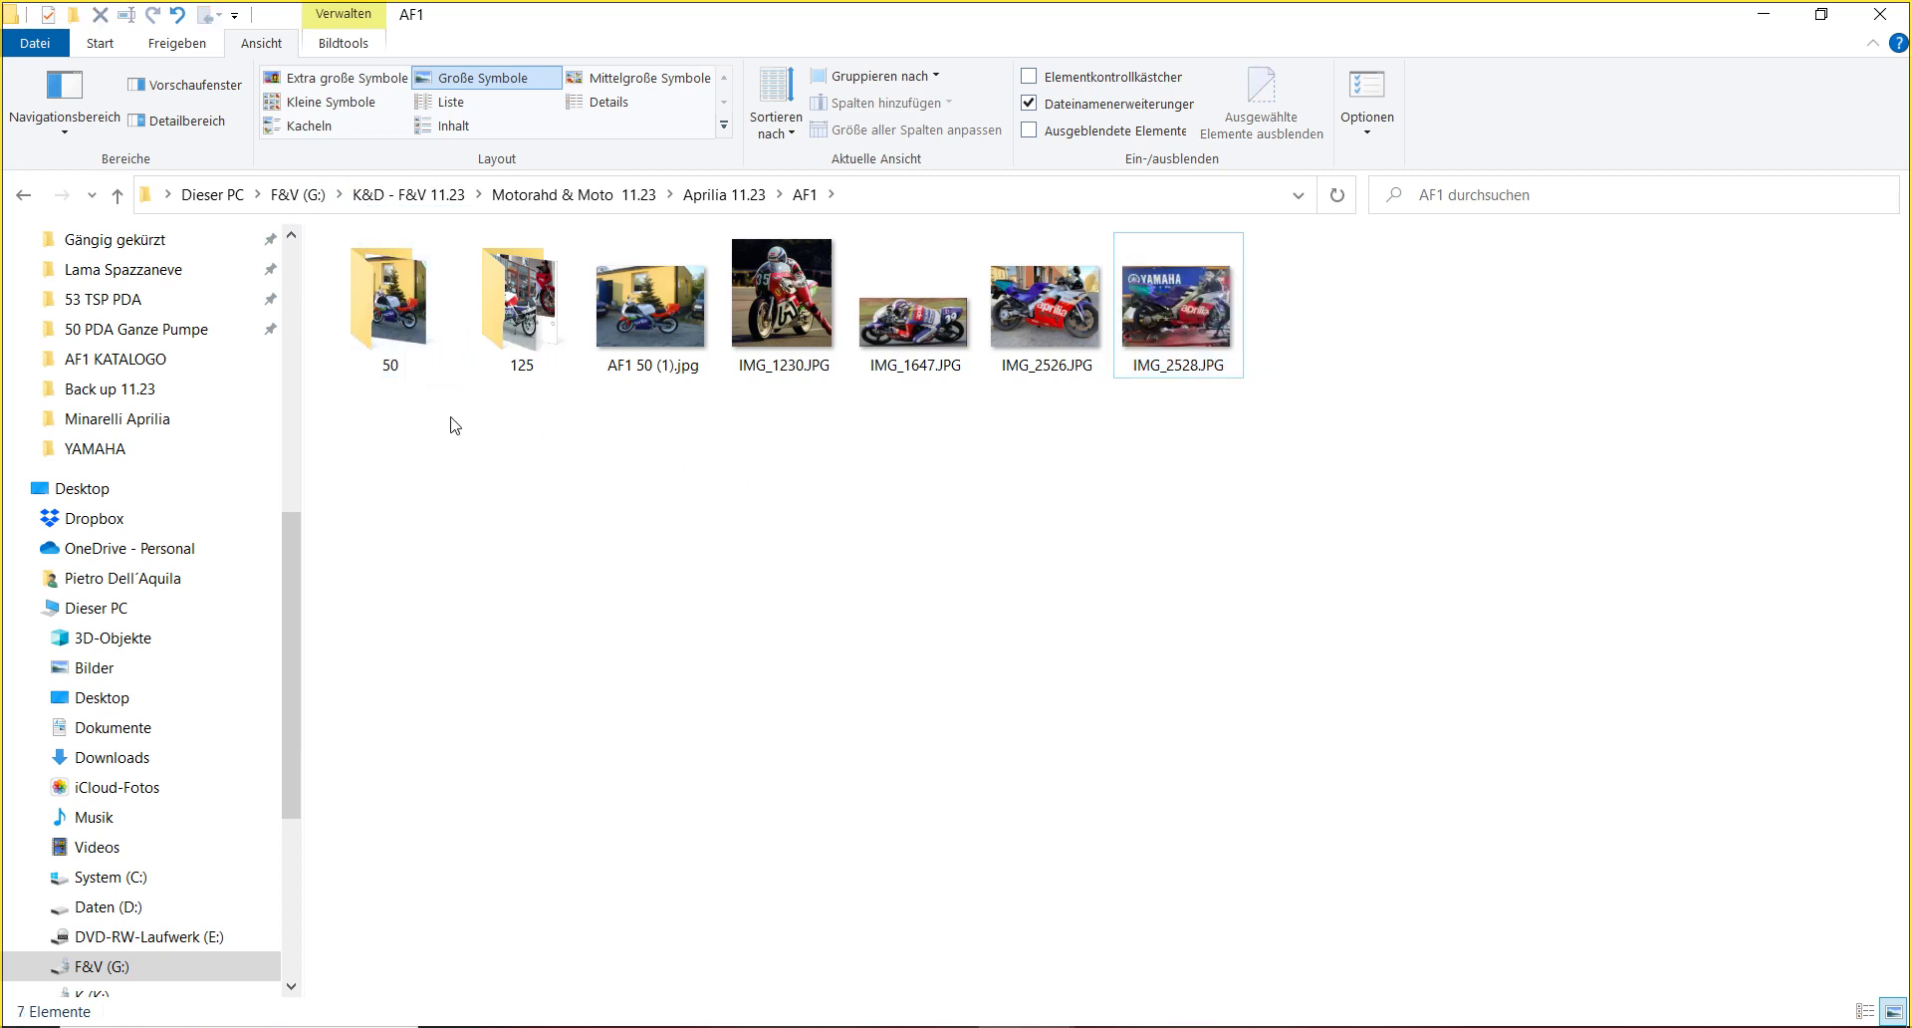
drag(1288, 433, 569, 306)
- Look at the contents of the 50 folder and its FUTURA subfolder
double_click(391, 363)
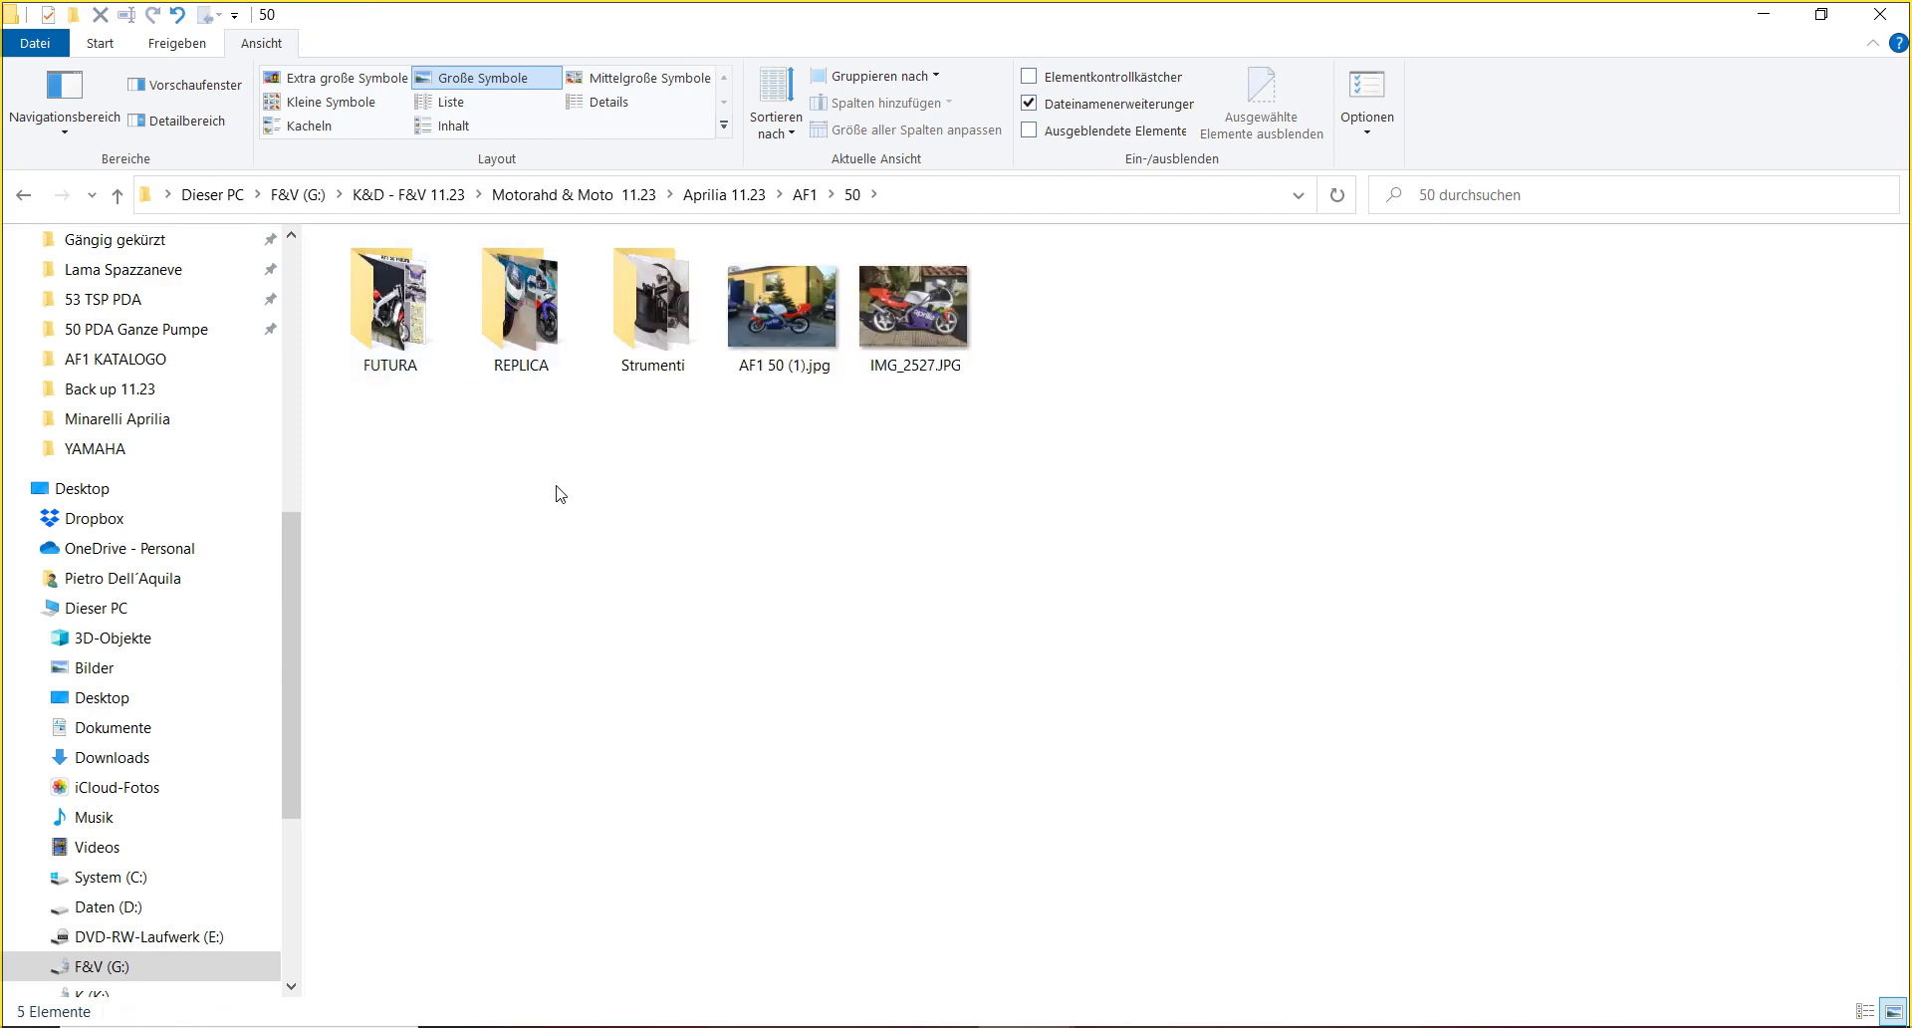
click(390, 318)
key(Return)
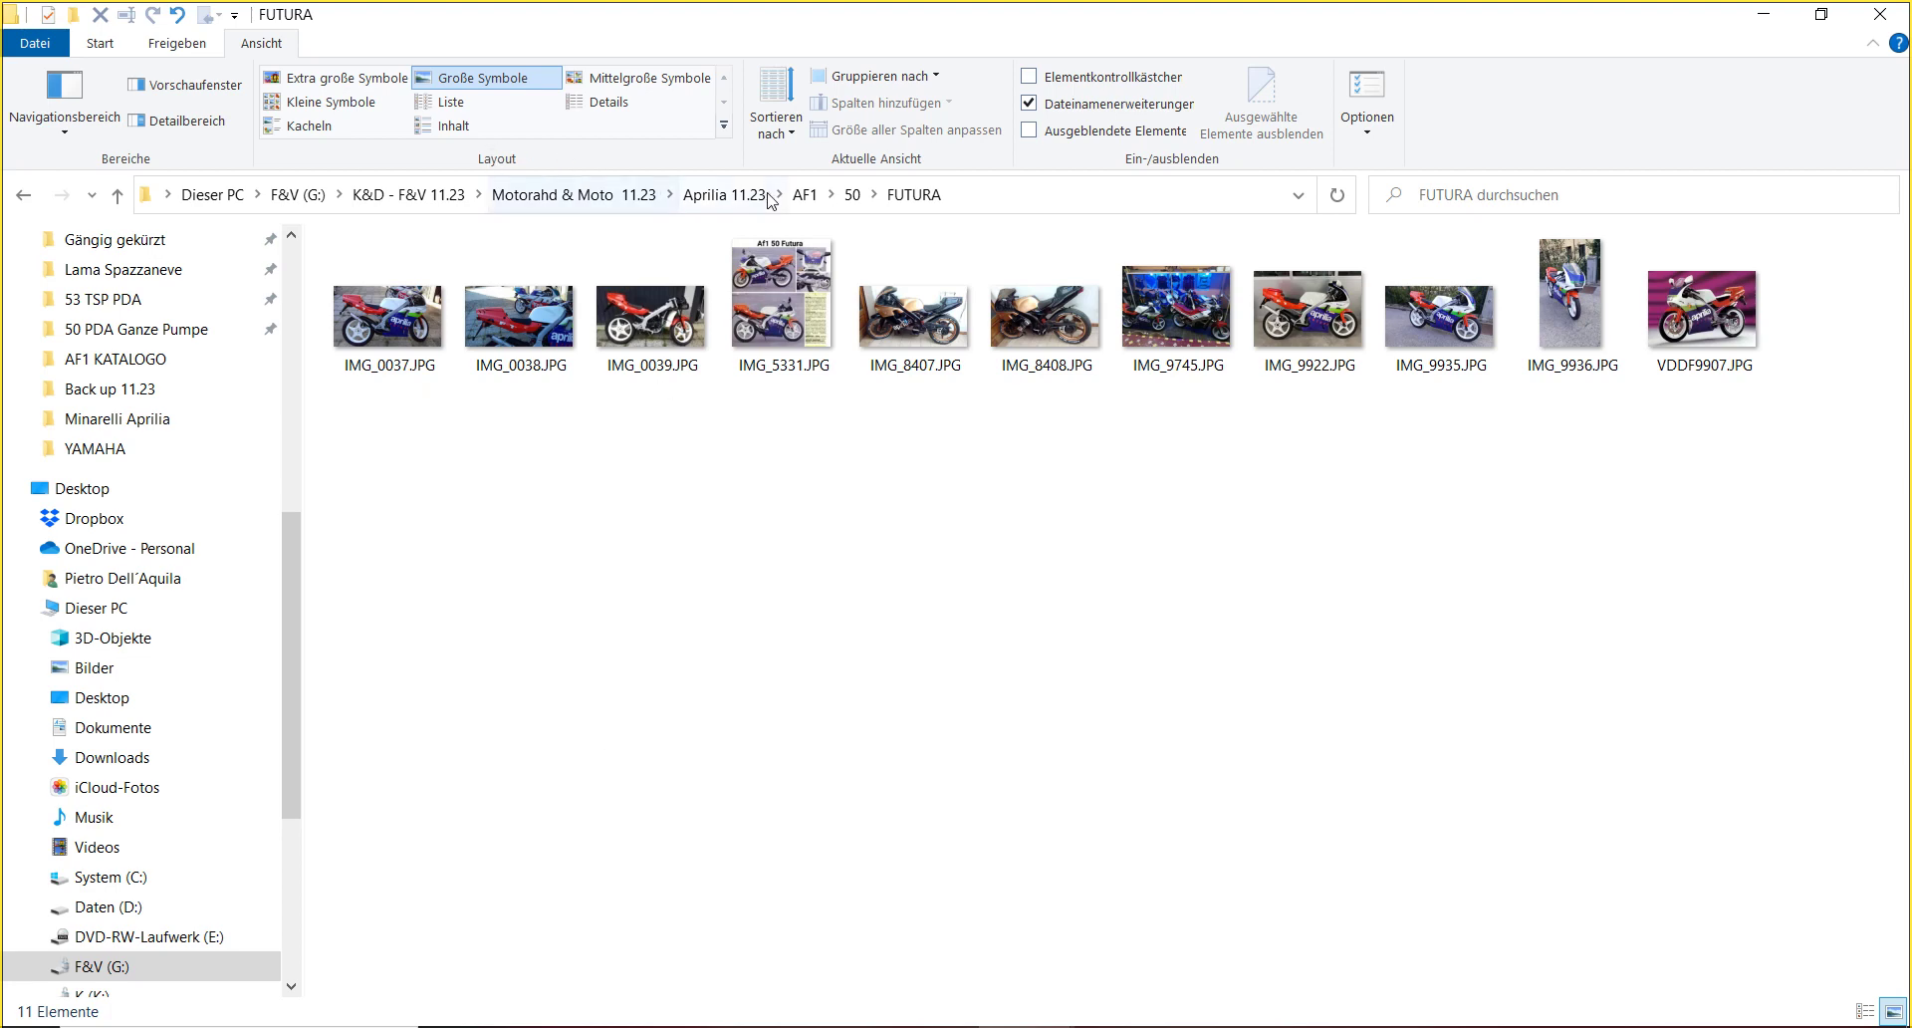
- Return to the AF1 folder and open its 125 subfolder
click(819, 205)
click(576, 315)
key(Return)
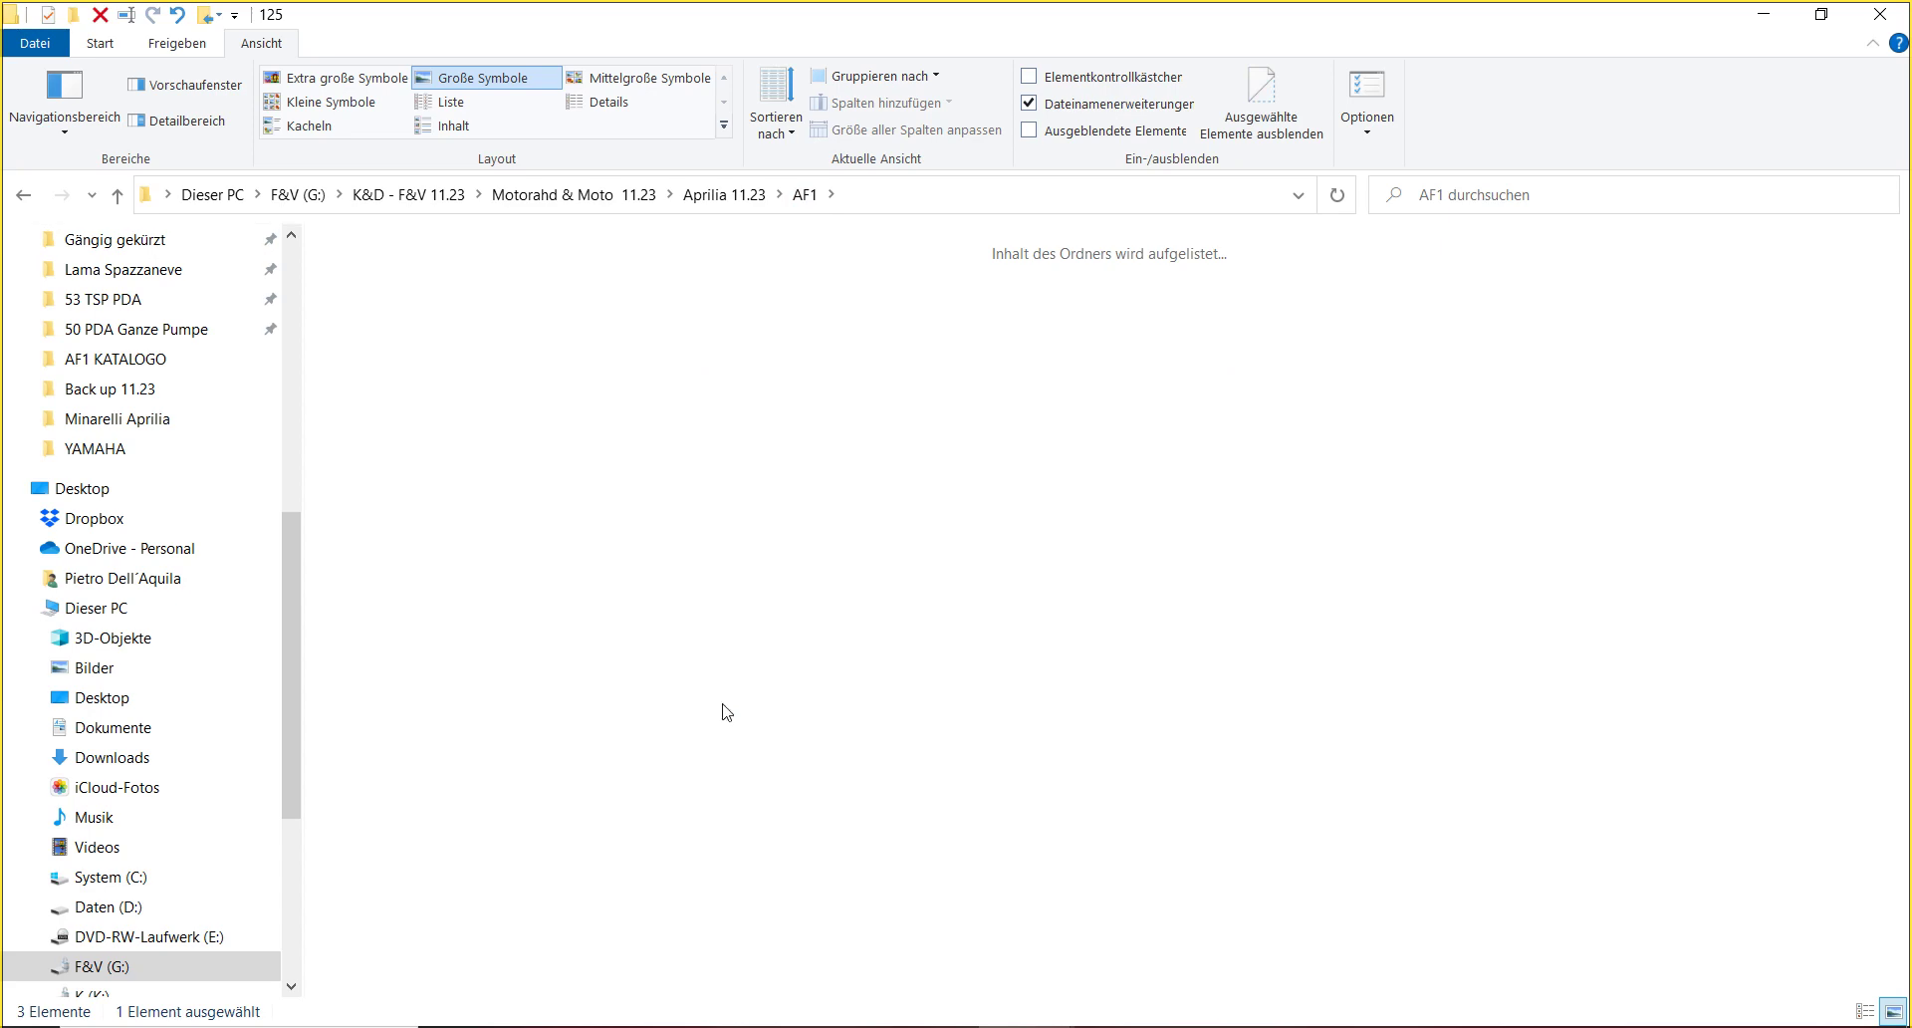
click(725, 713)
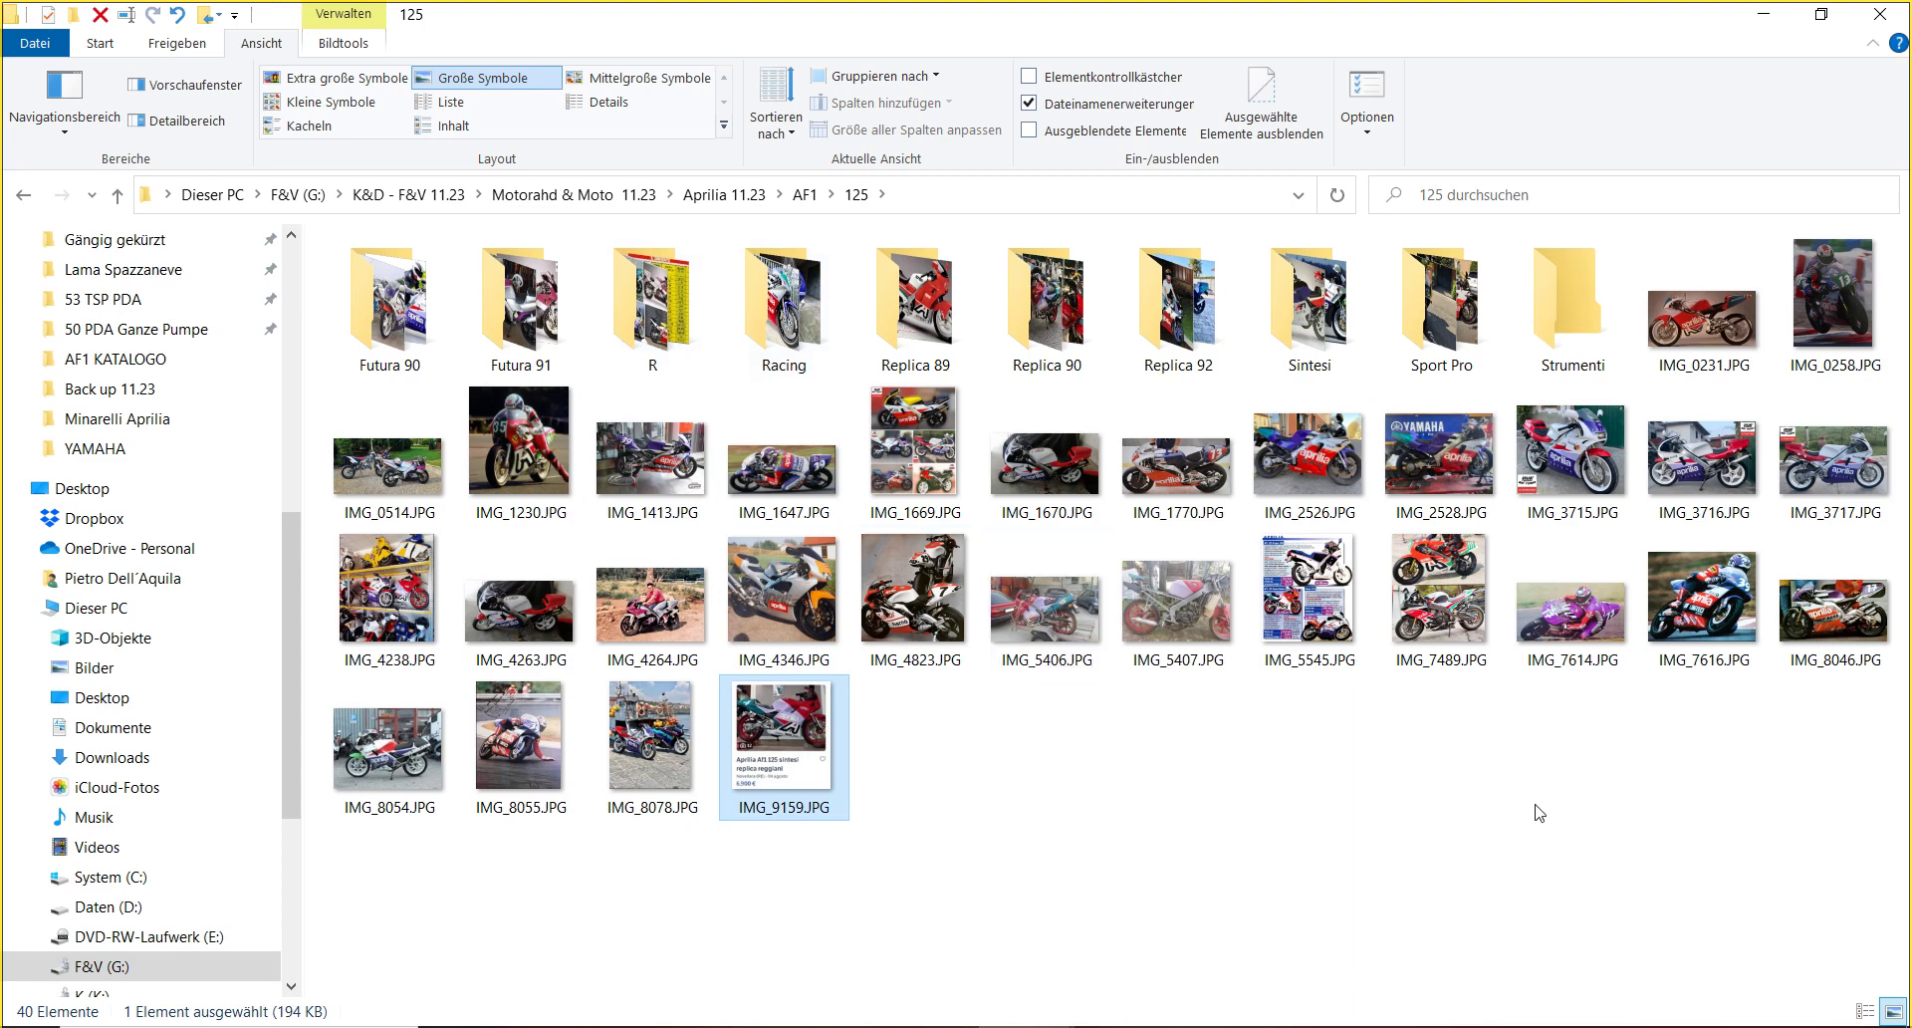
- Move the racing photos IMG_7614, IMG_7616, IMG_8046 and IMG_1770 into the Racing folder
click(1594, 699)
click(1573, 597)
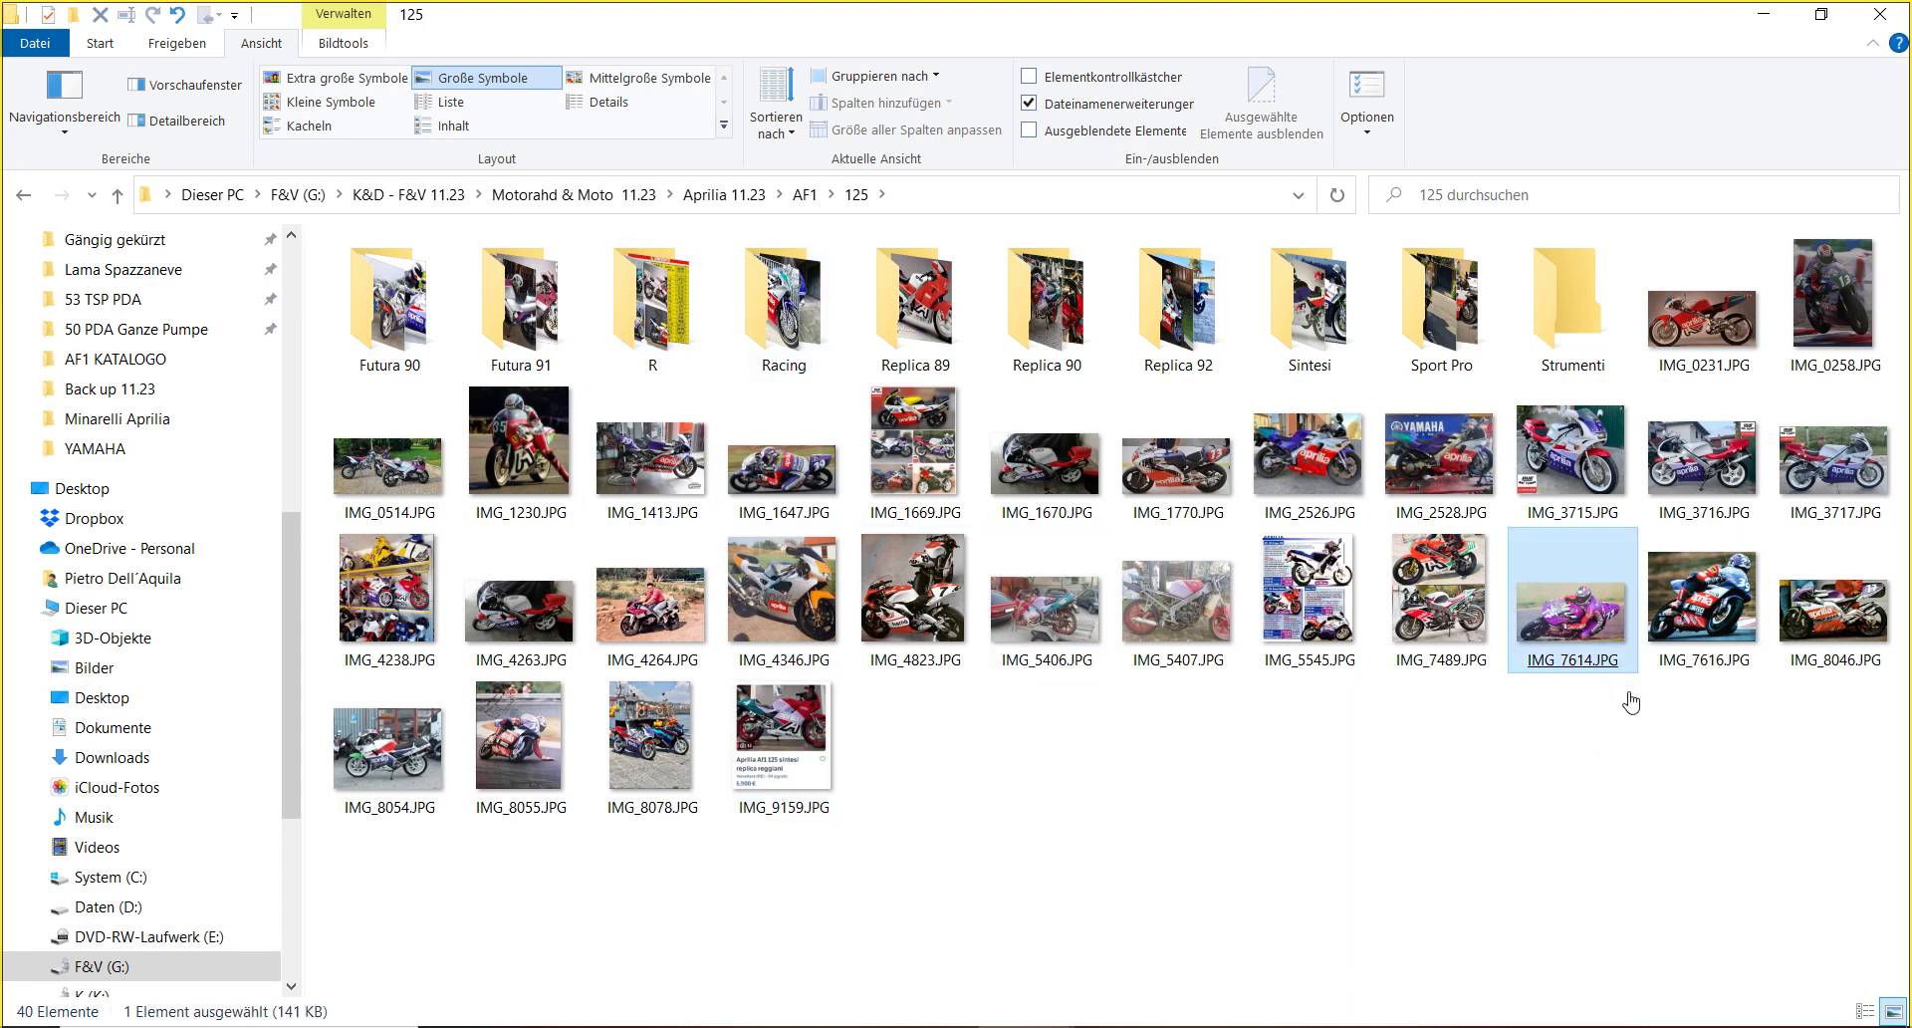
drag(1821, 708, 809, 289)
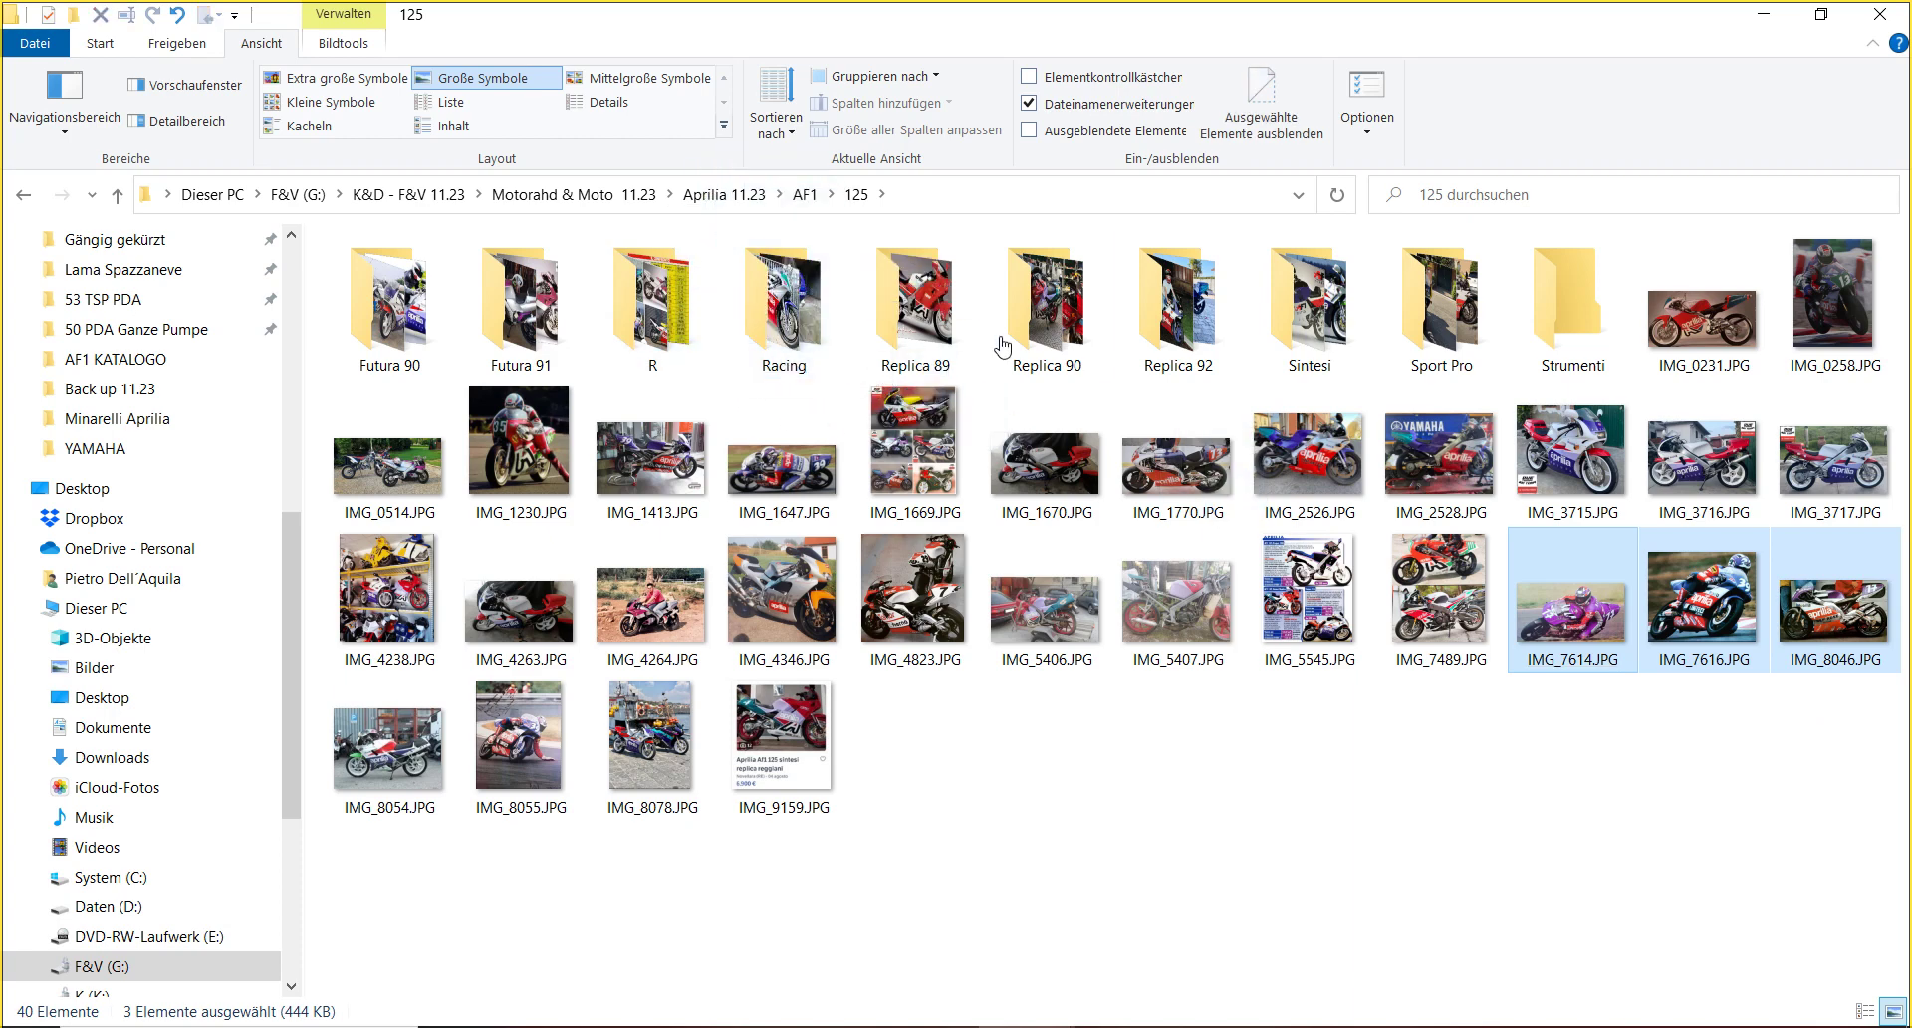
drag(1177, 460, 785, 311)
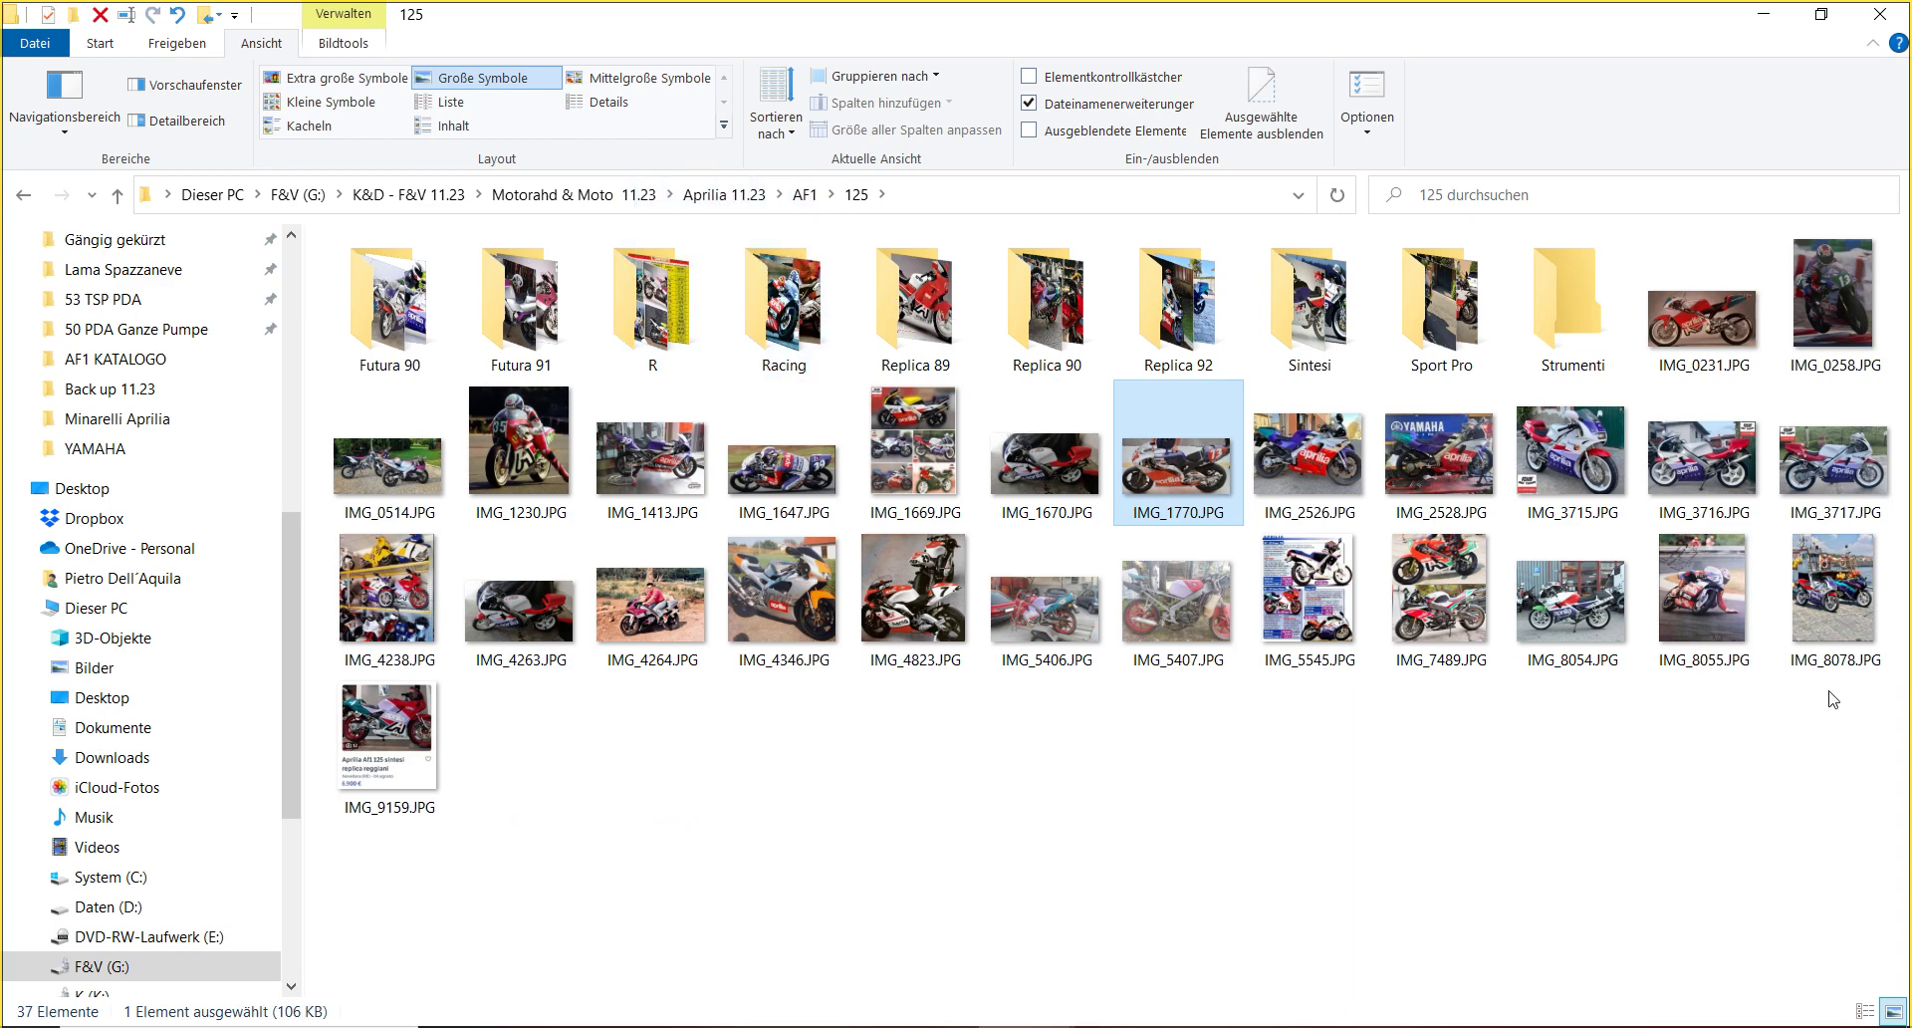
- Move all remaining photos from IMG_0514 to IMG_9159 into the R folder and IMG_0258.JPG into Racing
drag(1833, 716, 1178, 319)
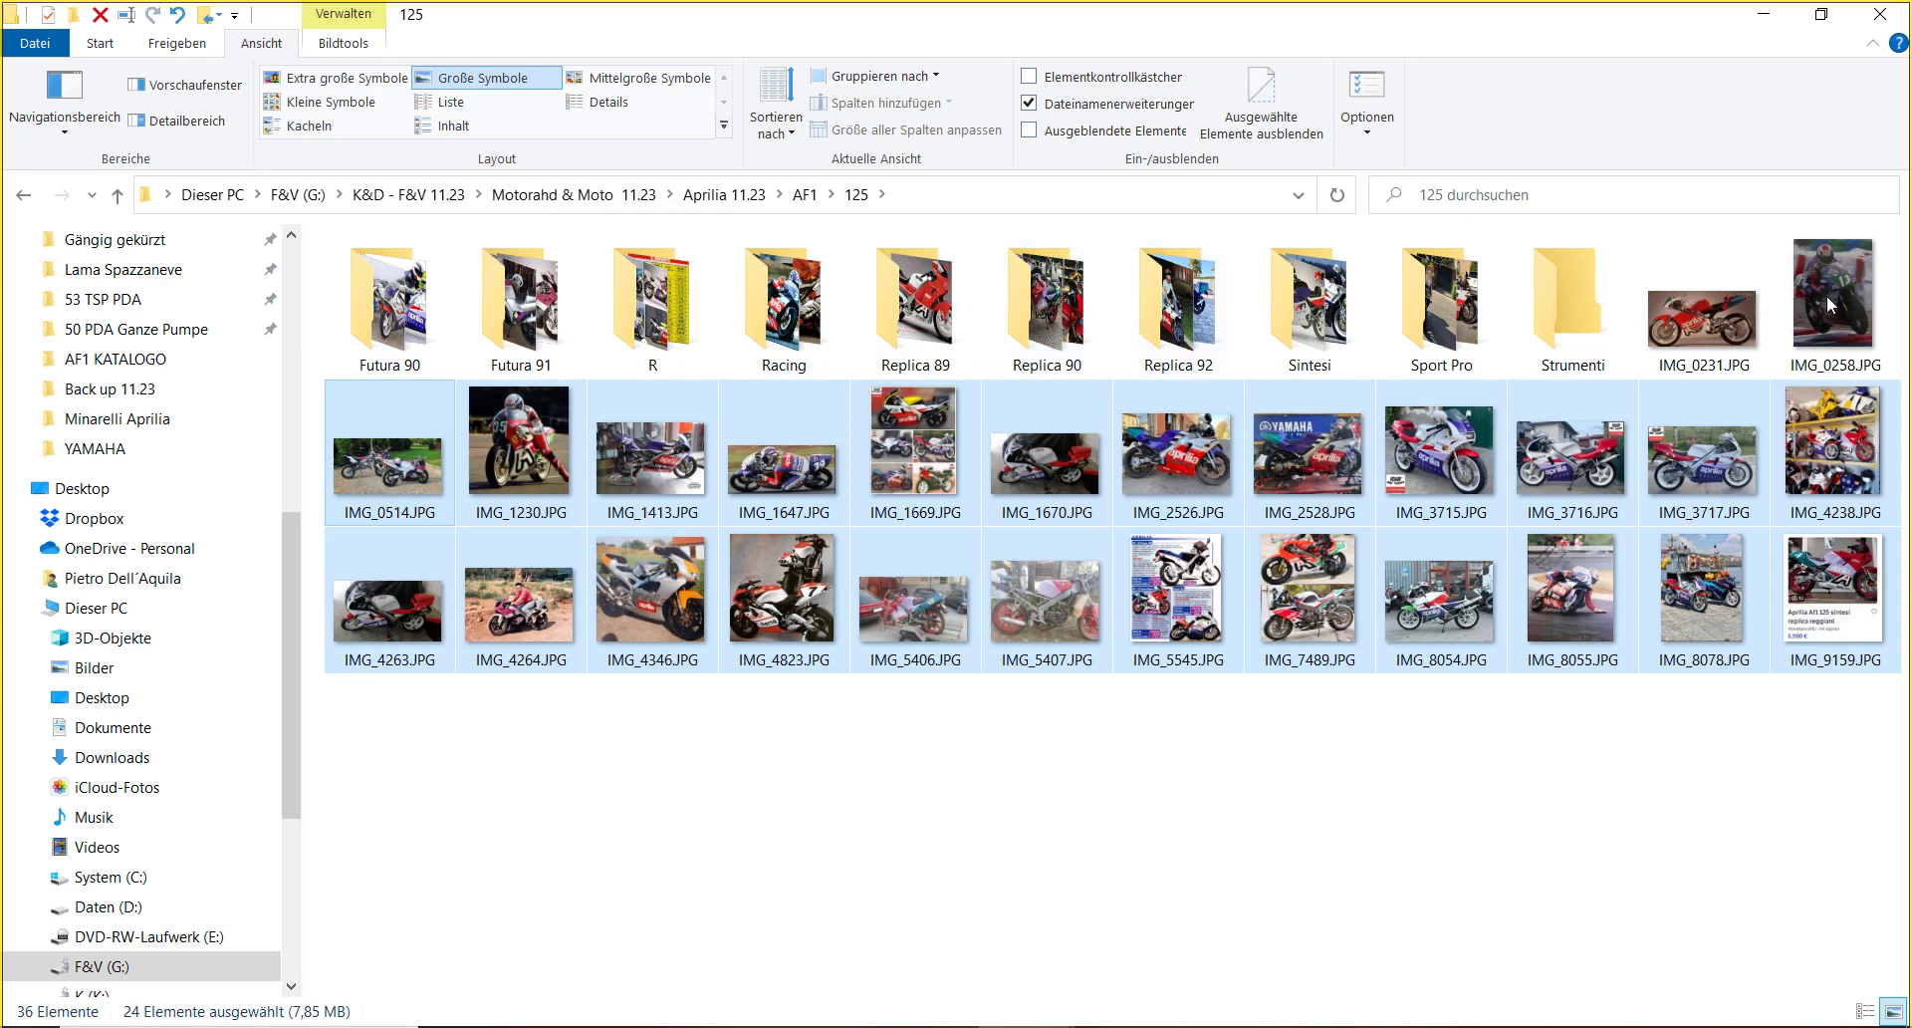
drag(1826, 295, 809, 319)
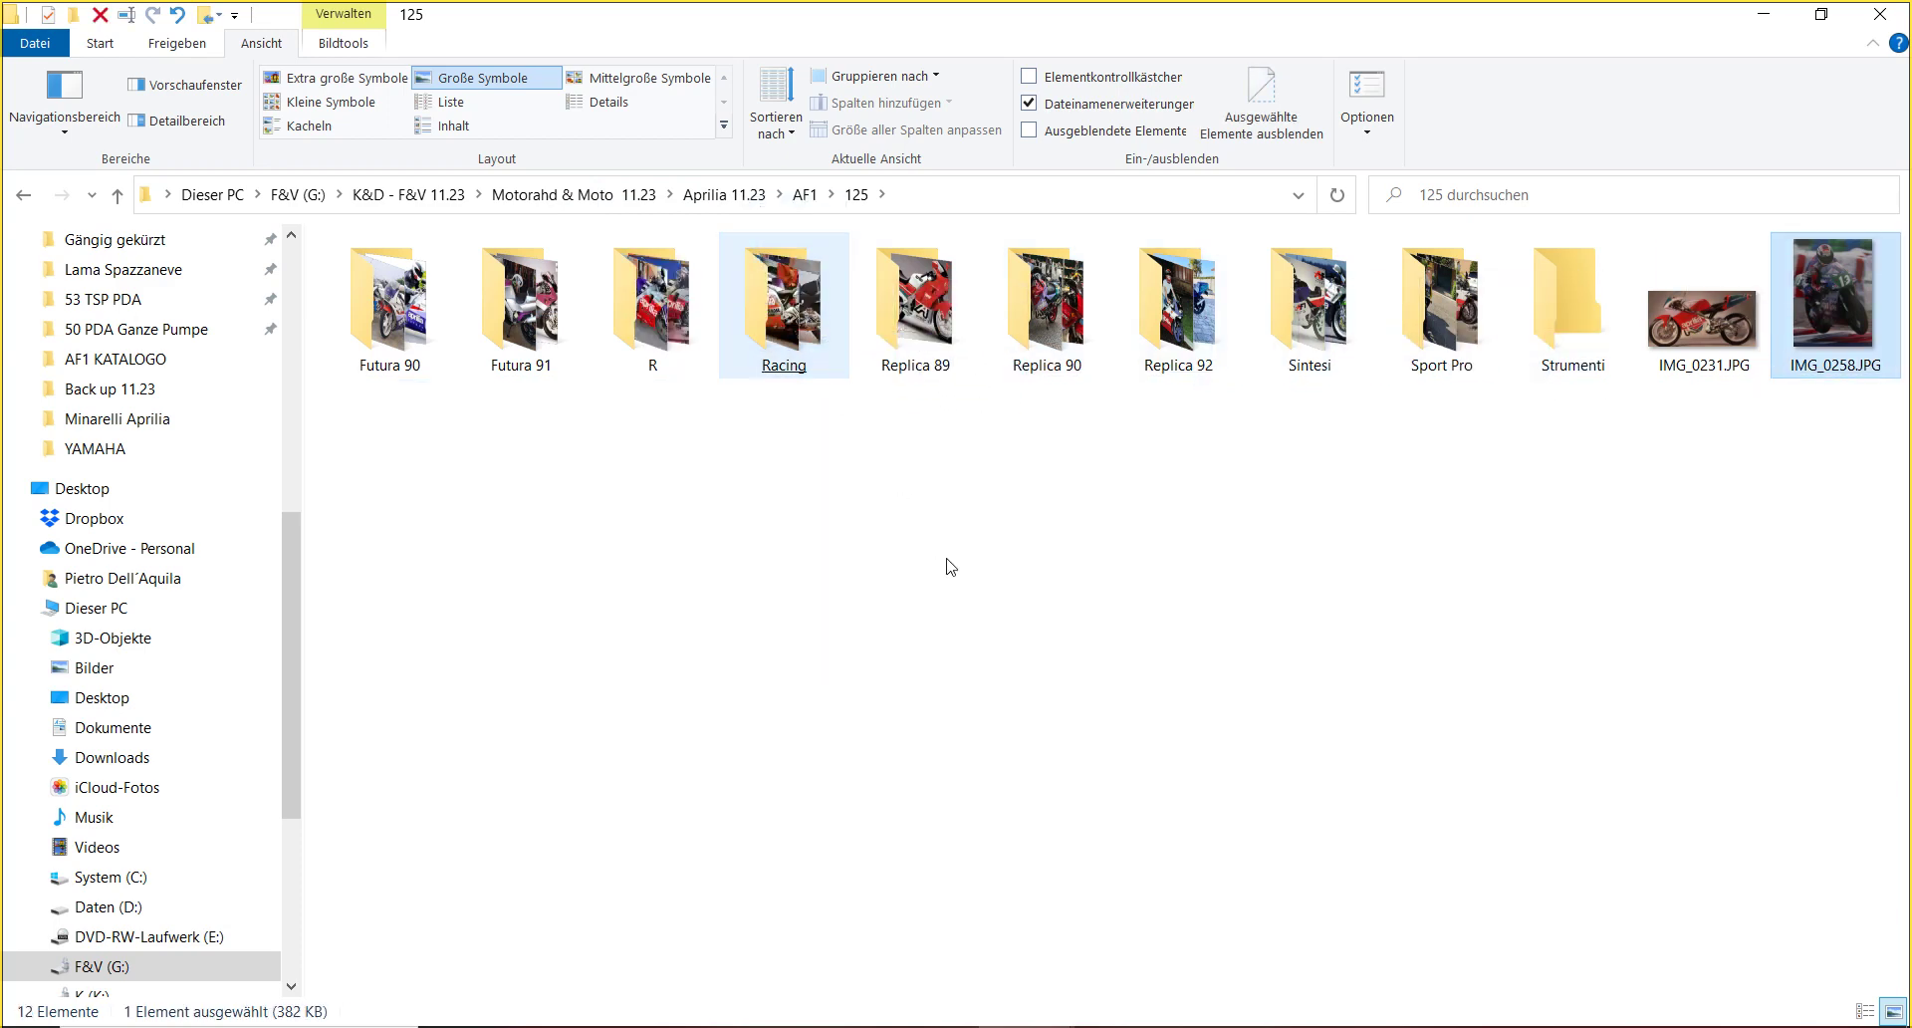
- Open the Replica 92 folder and page through its motorcycle photos from AF1 125 (9).jpg to IMG_7739.JPG
double_click(1192, 339)
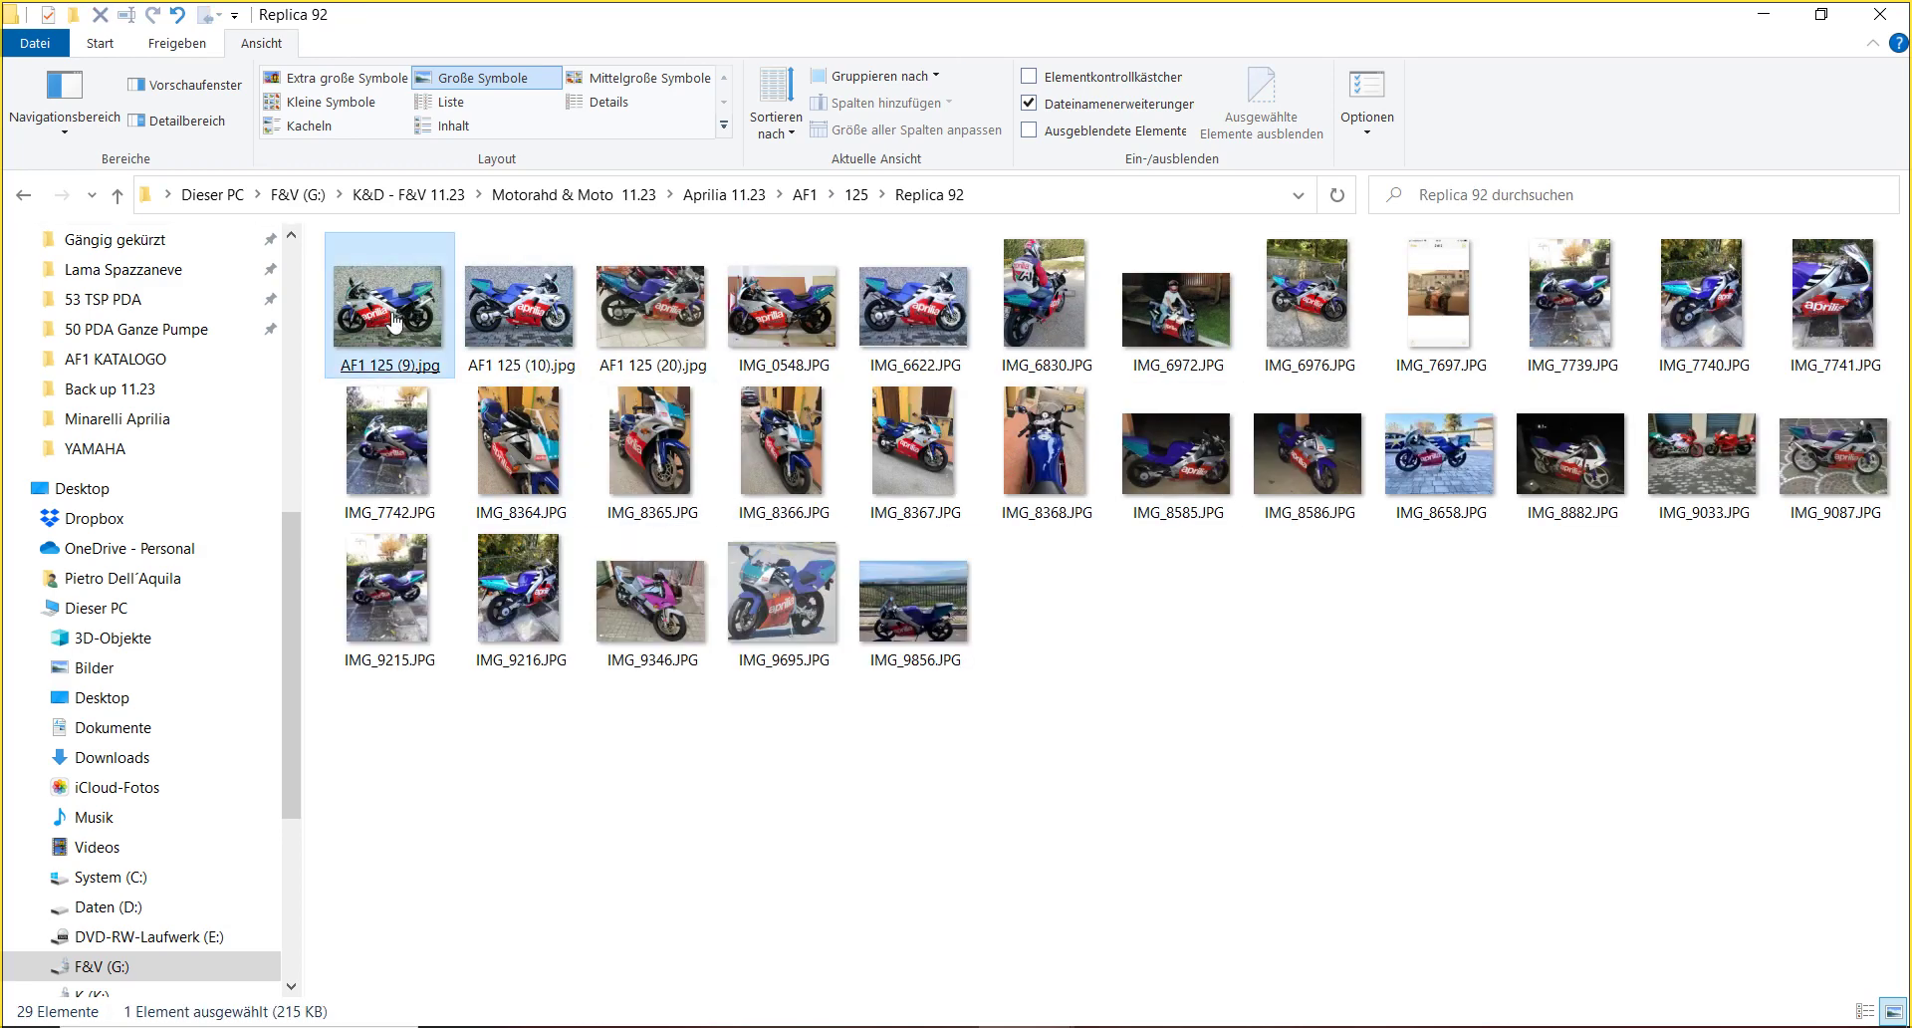
key(Return)
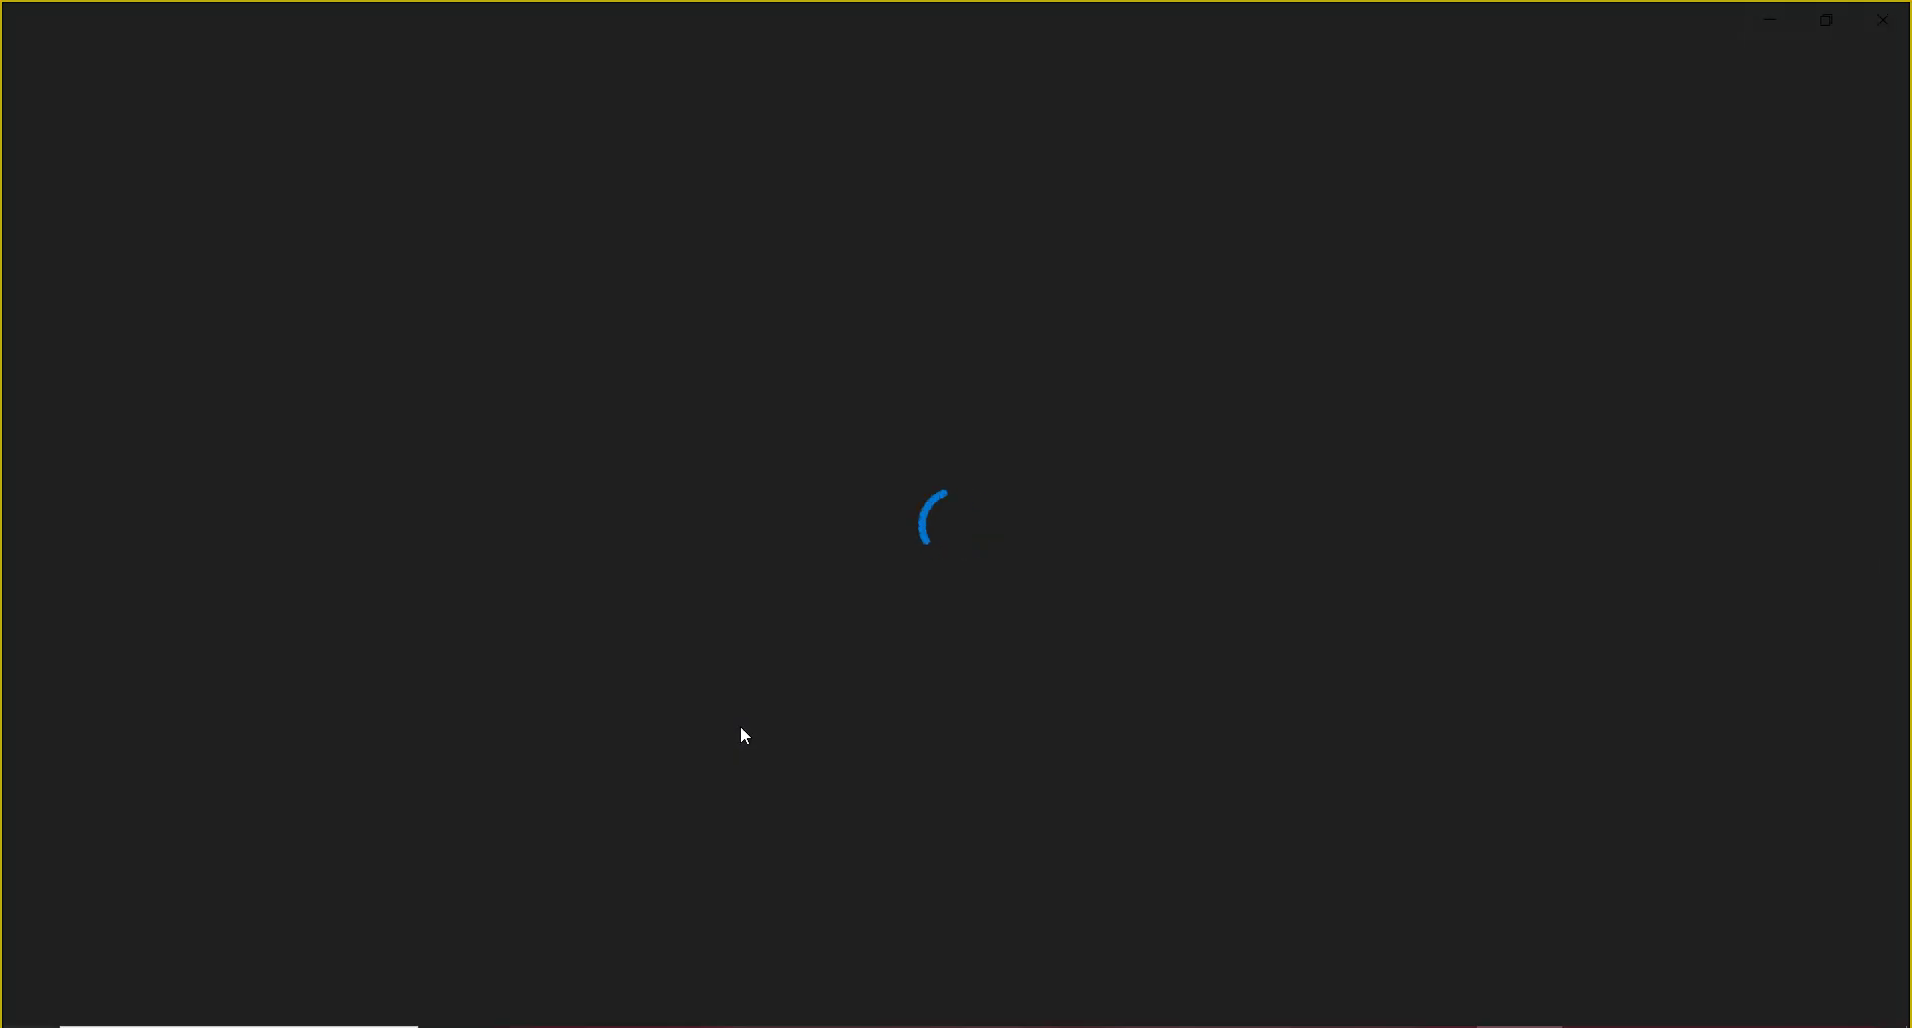
key(Right)
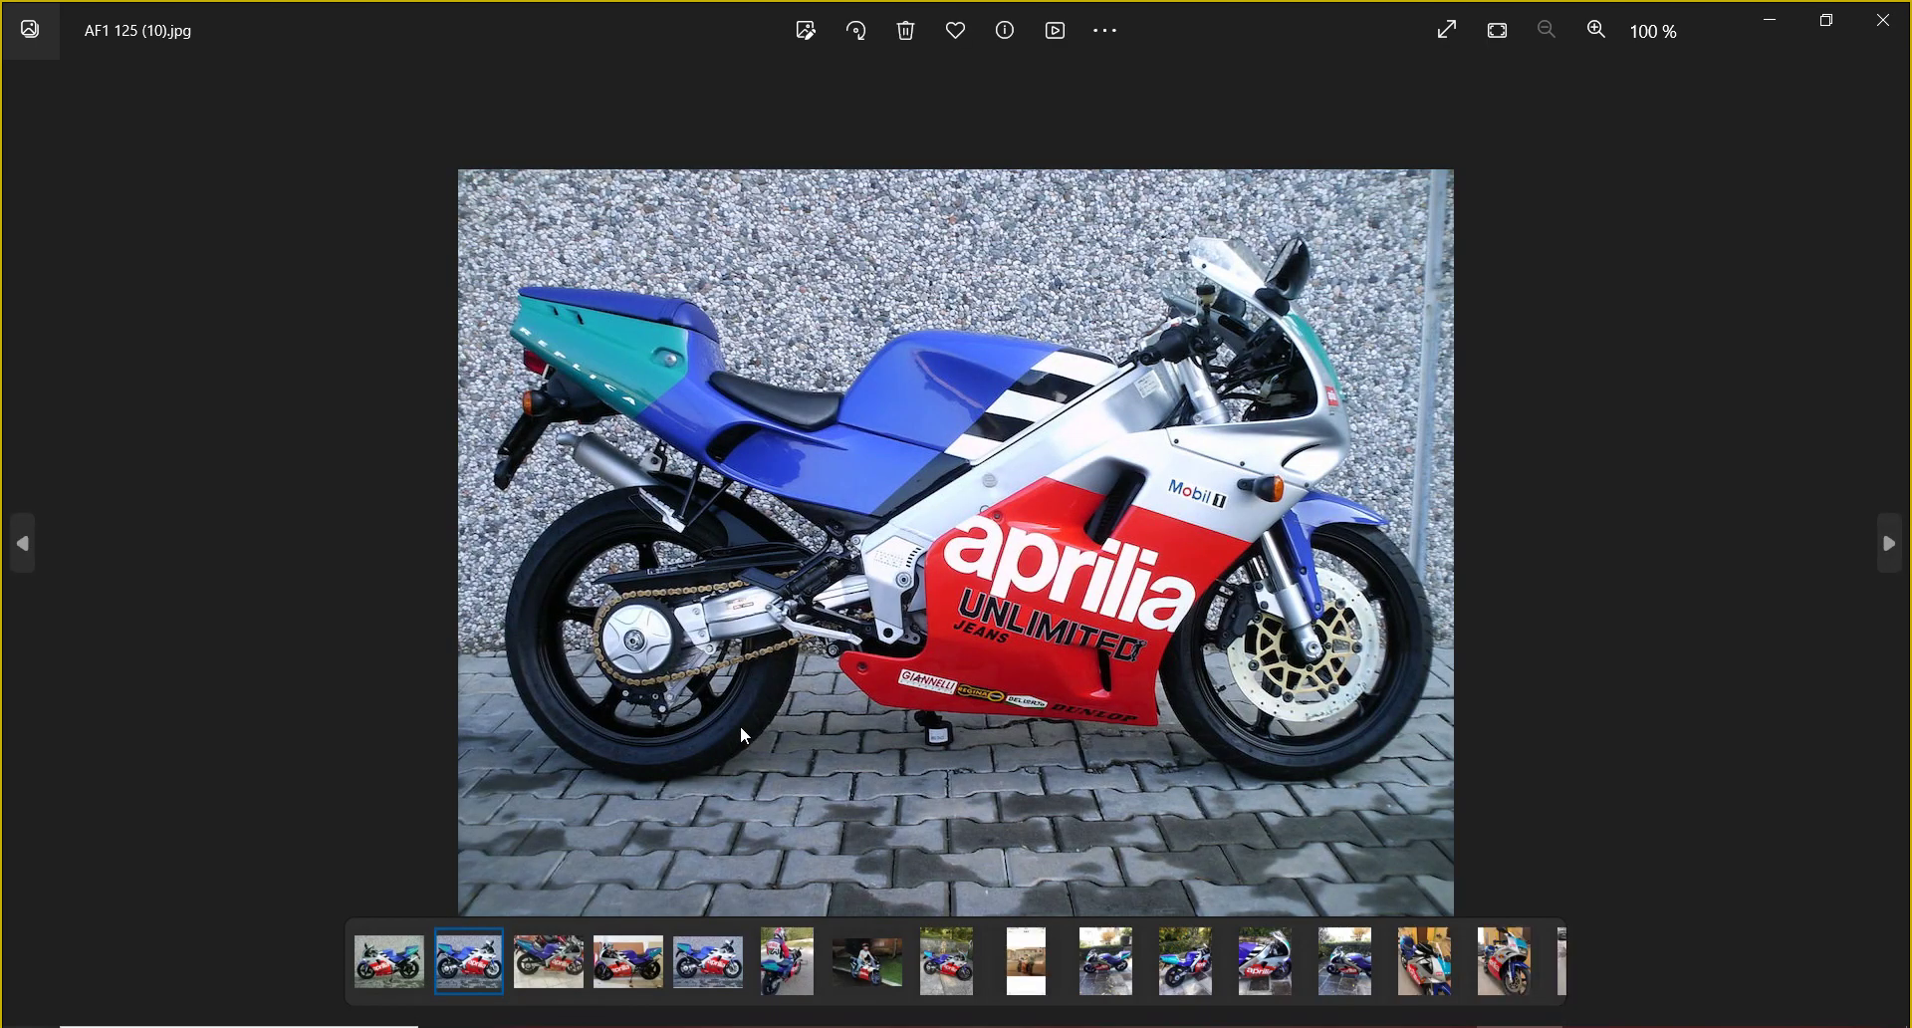
key(Right)
key(Right)
key(Right)
key(Right)
key(Right)
key(Right)
key(Right)
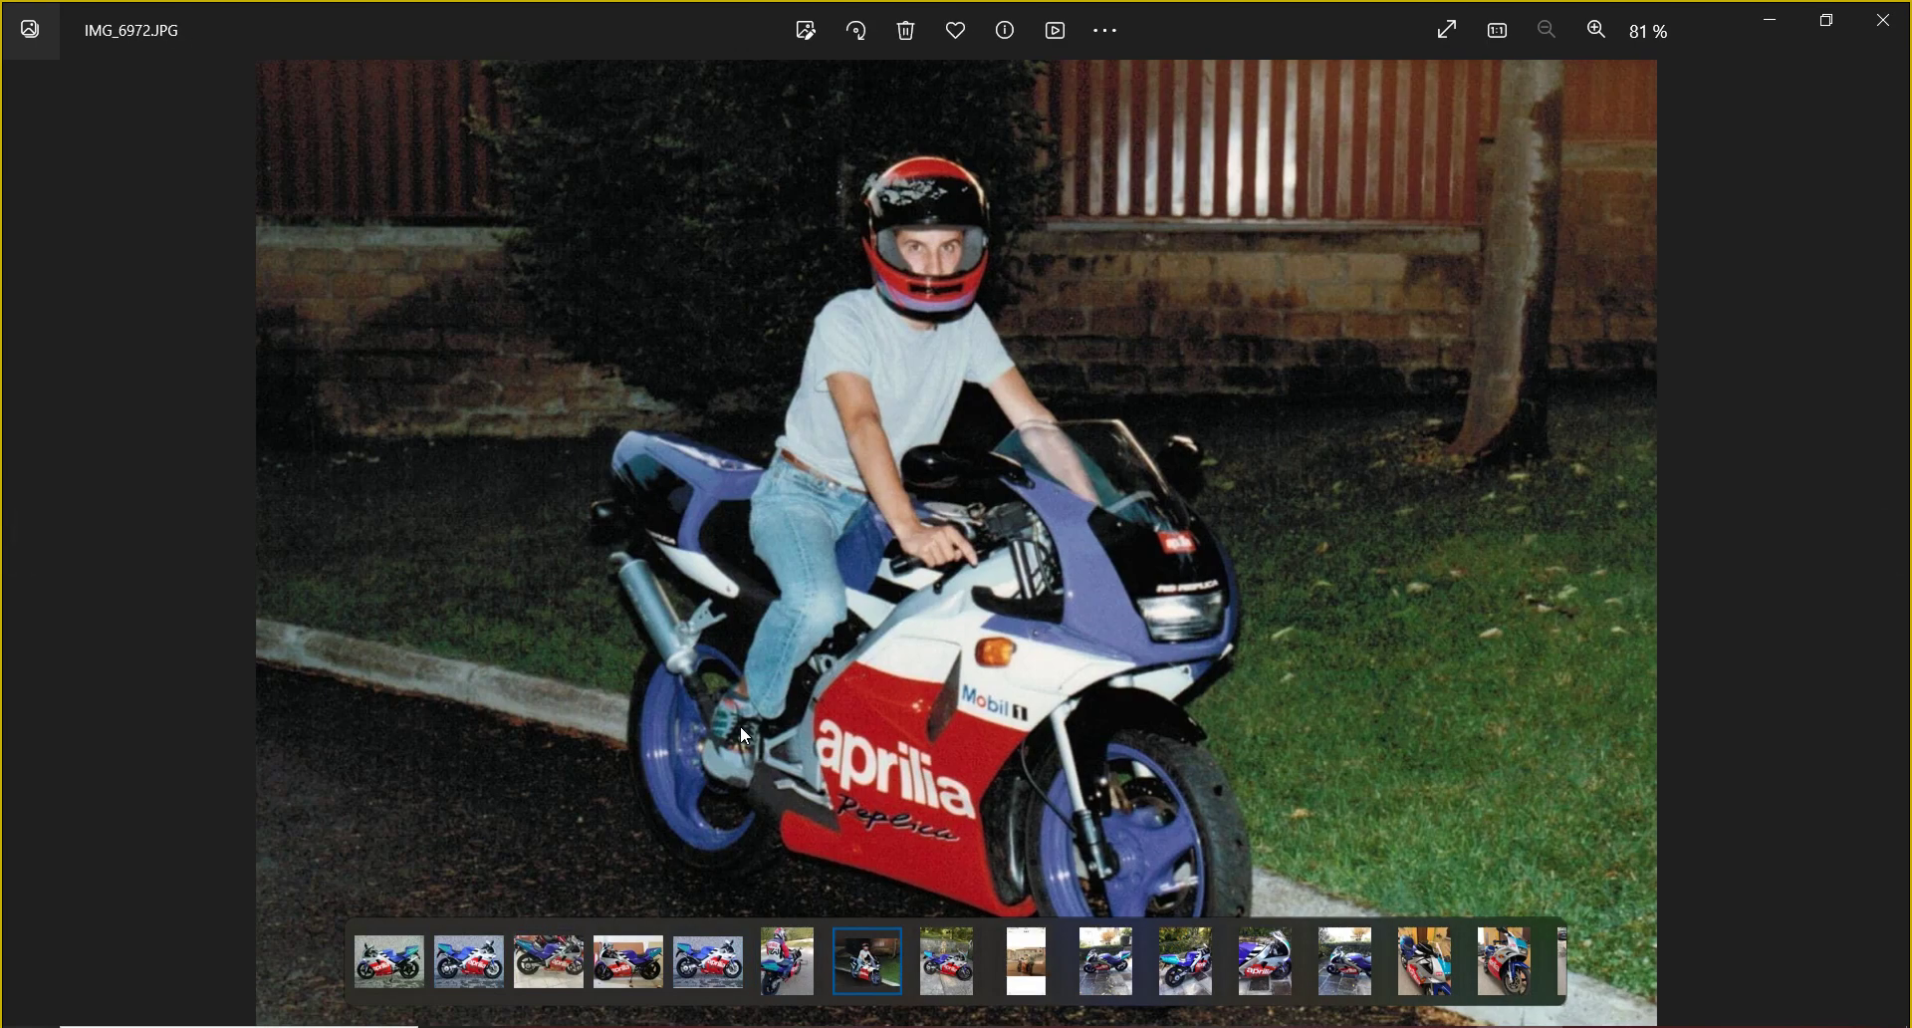
key(Right)
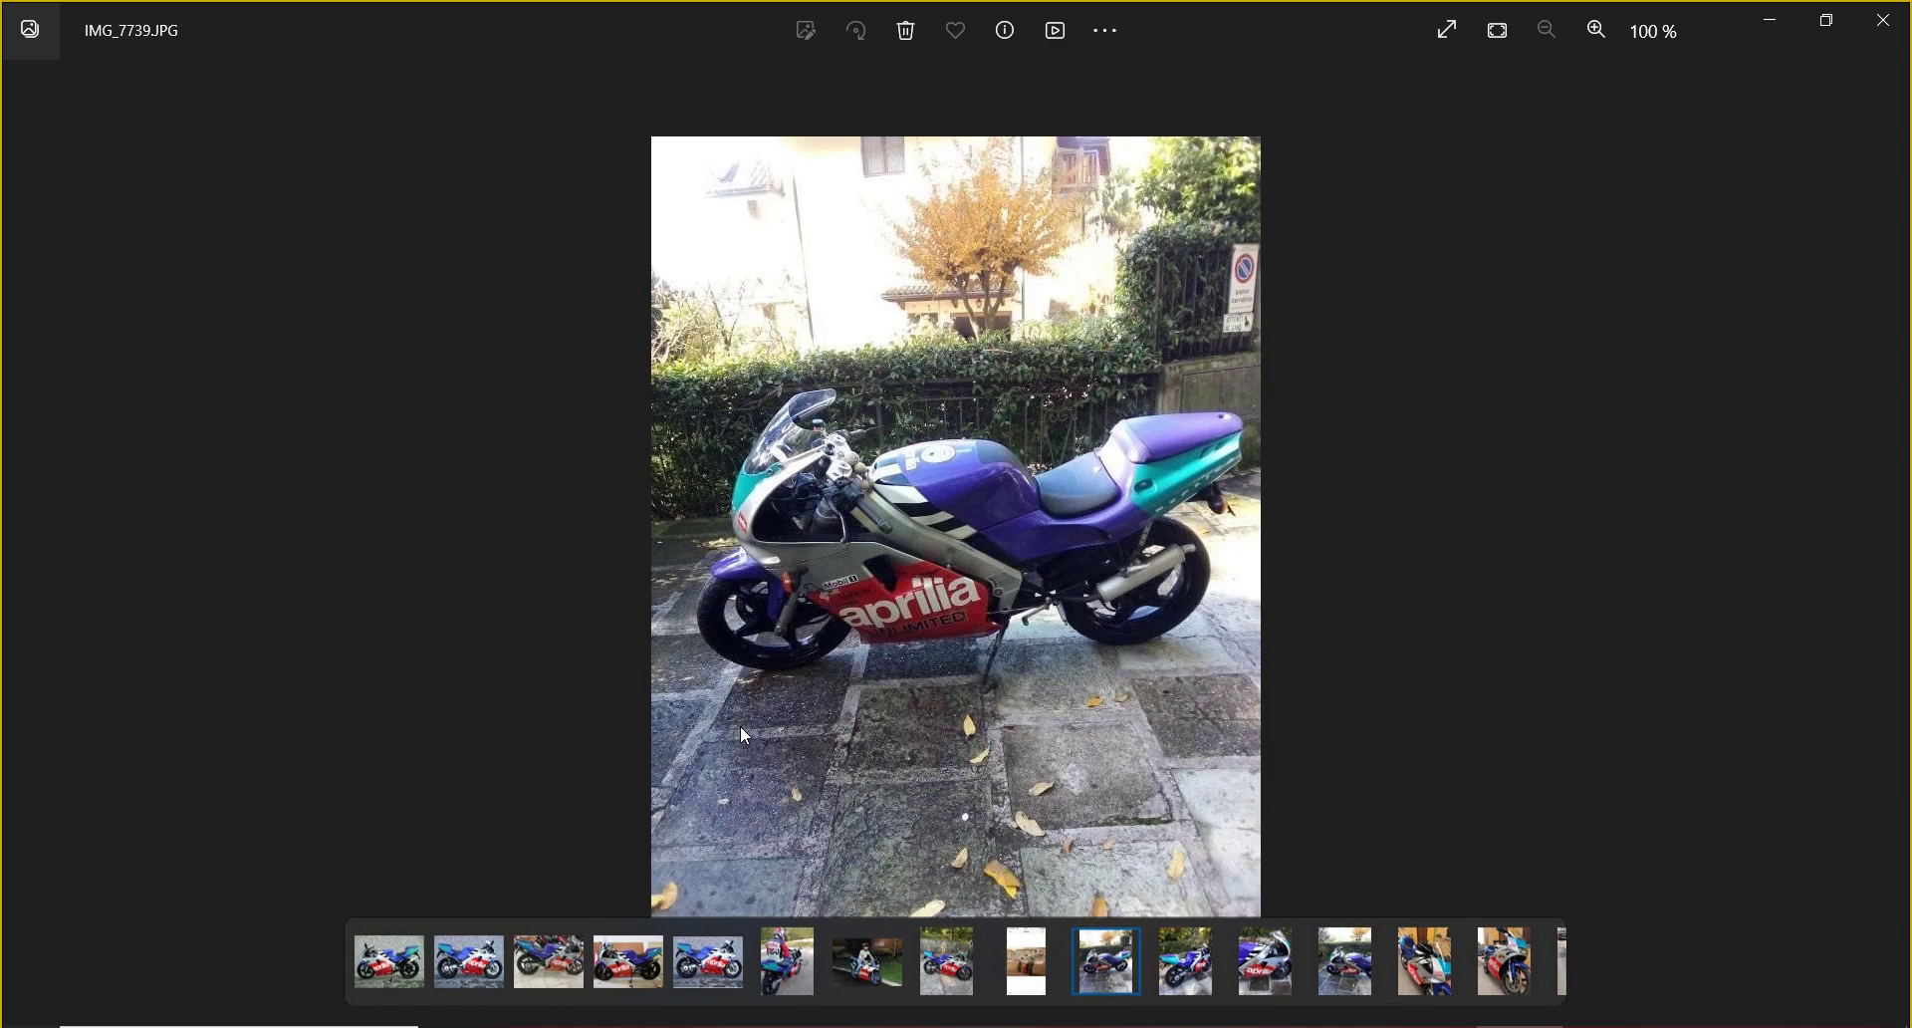
click(1882, 20)
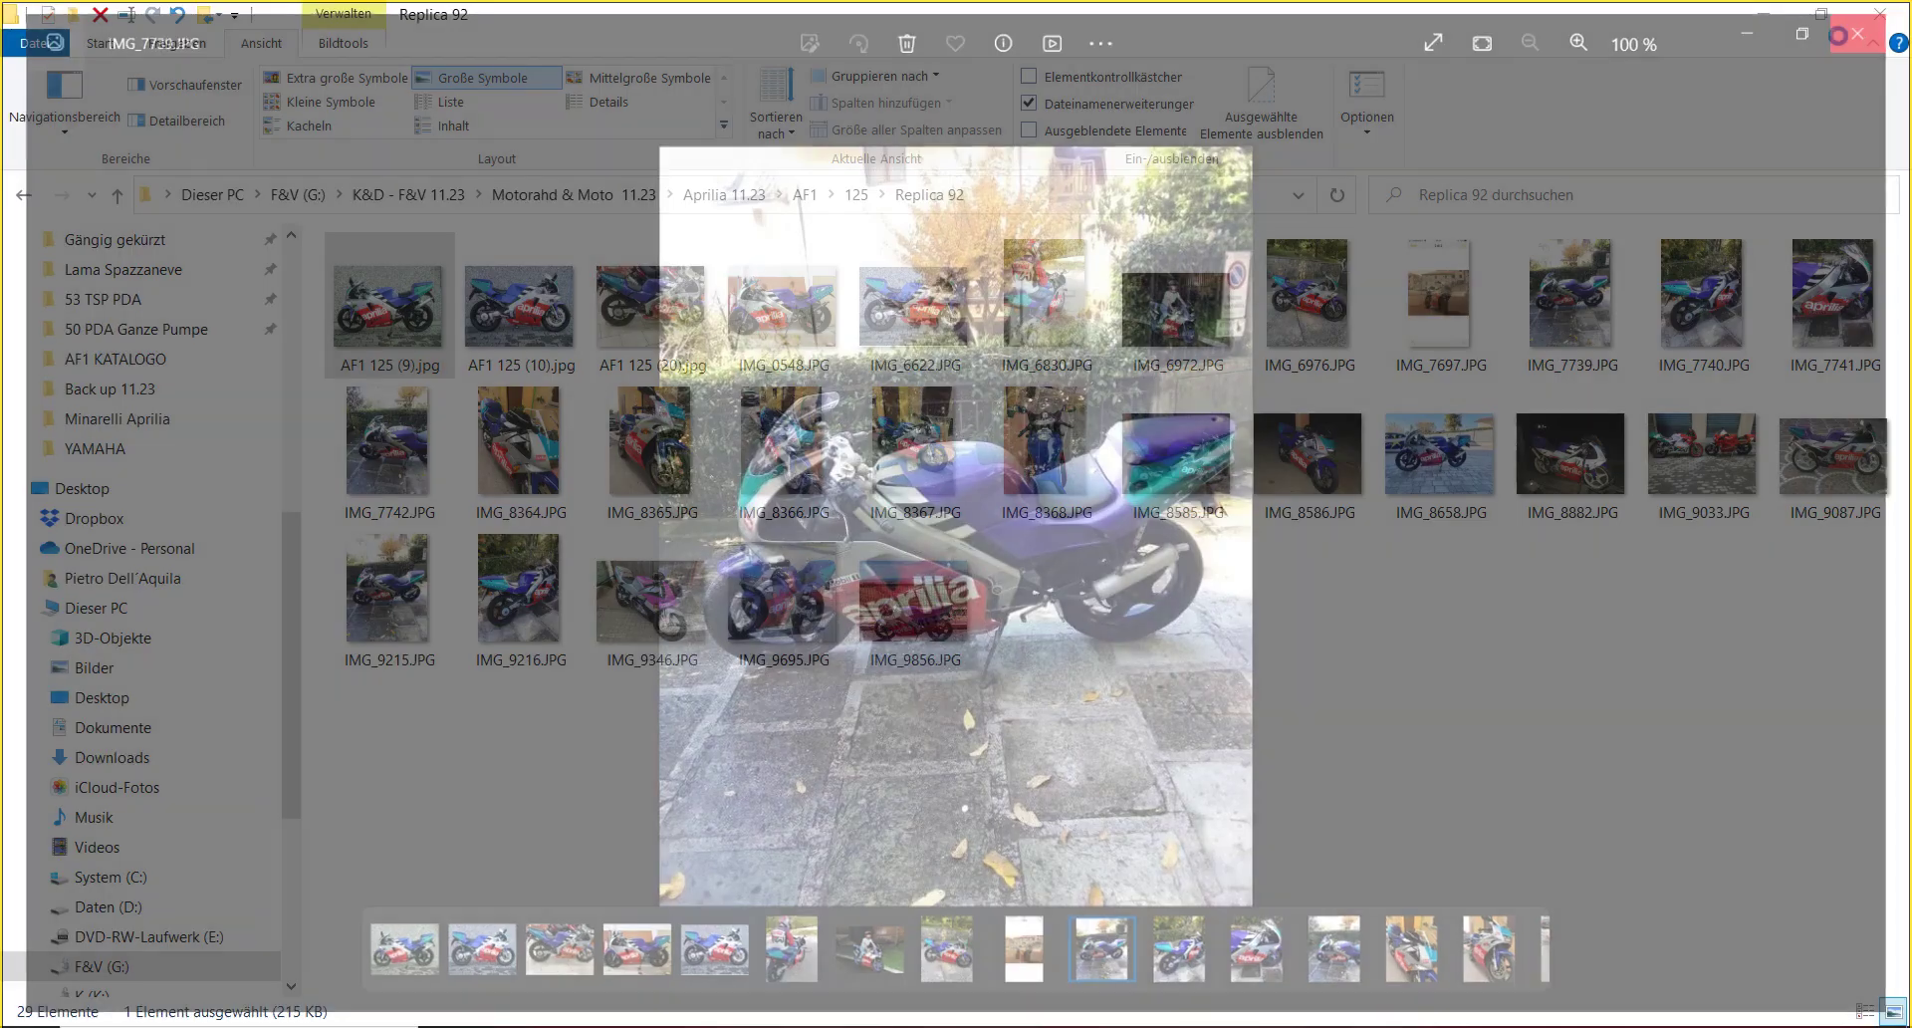
- Go back to Aprilia 11.23, open the 125 subfolder of RS, and open its 1 BIAGGI Chesterfield folder
click(866, 196)
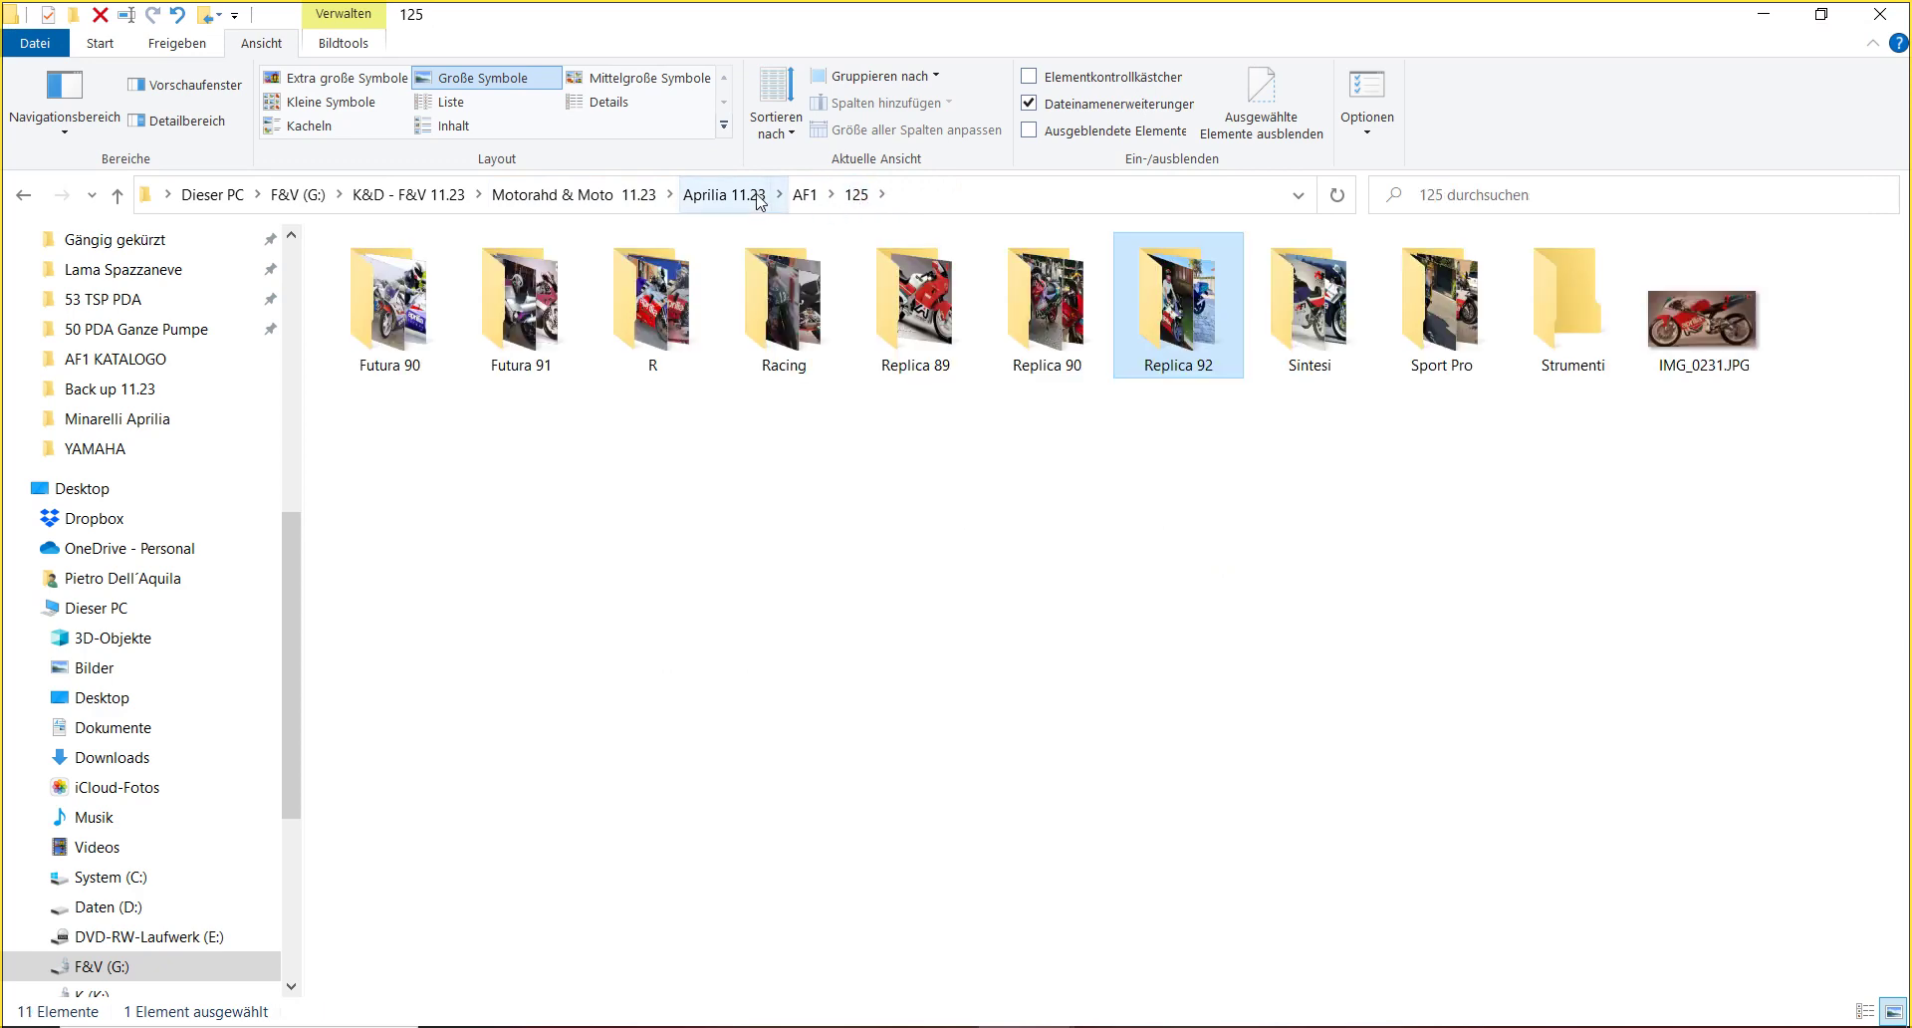
click(759, 197)
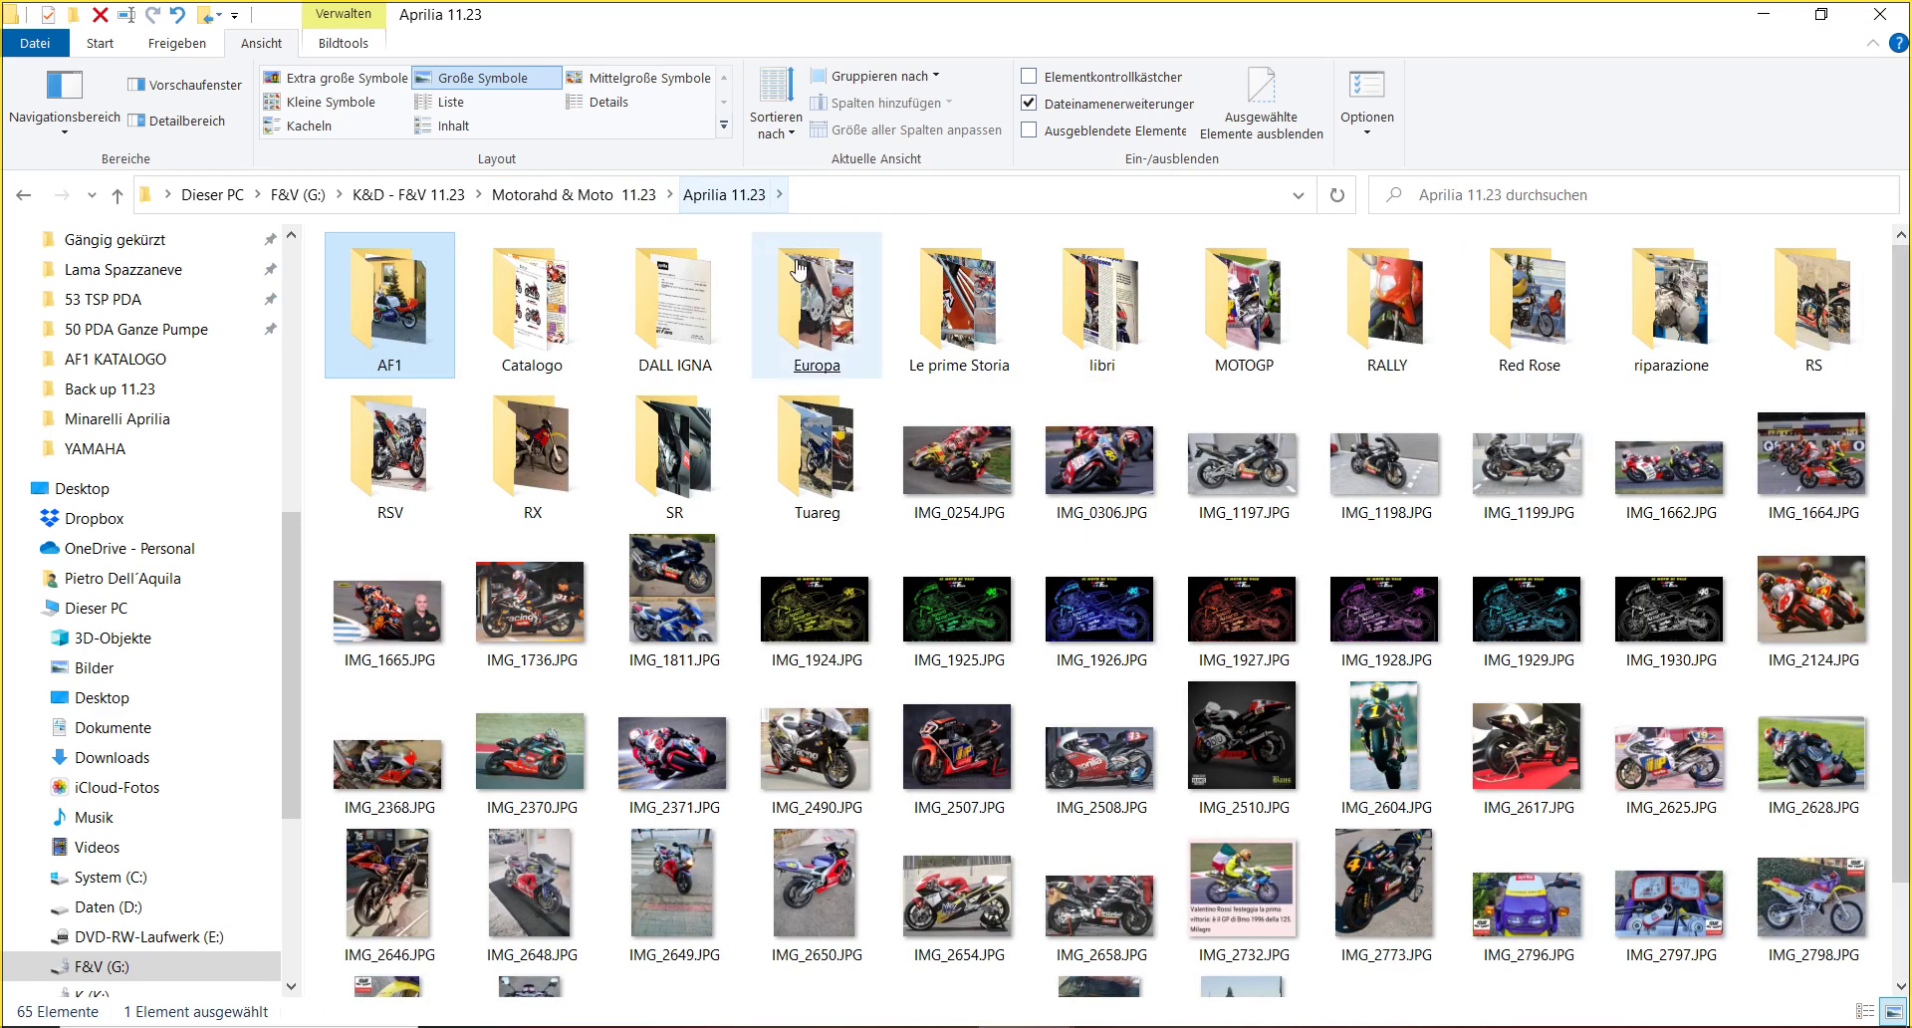
double_click(1794, 316)
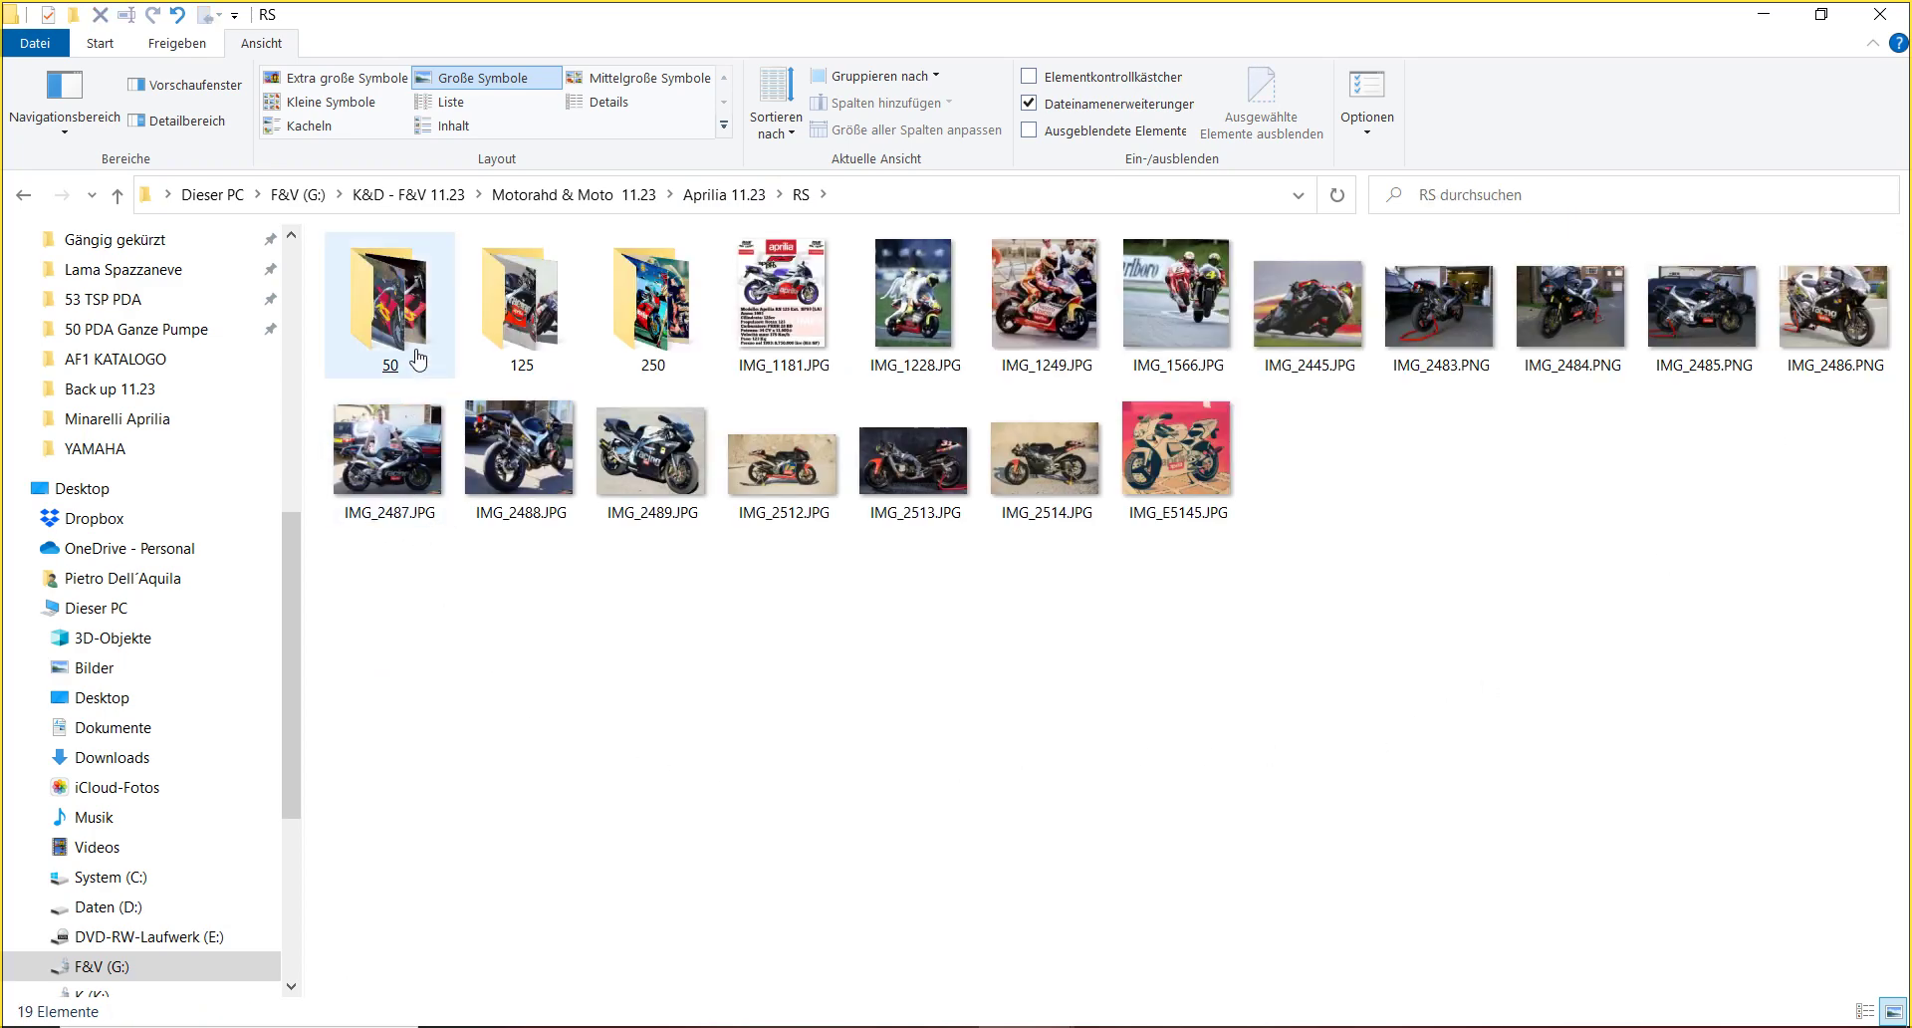
double_click(555, 325)
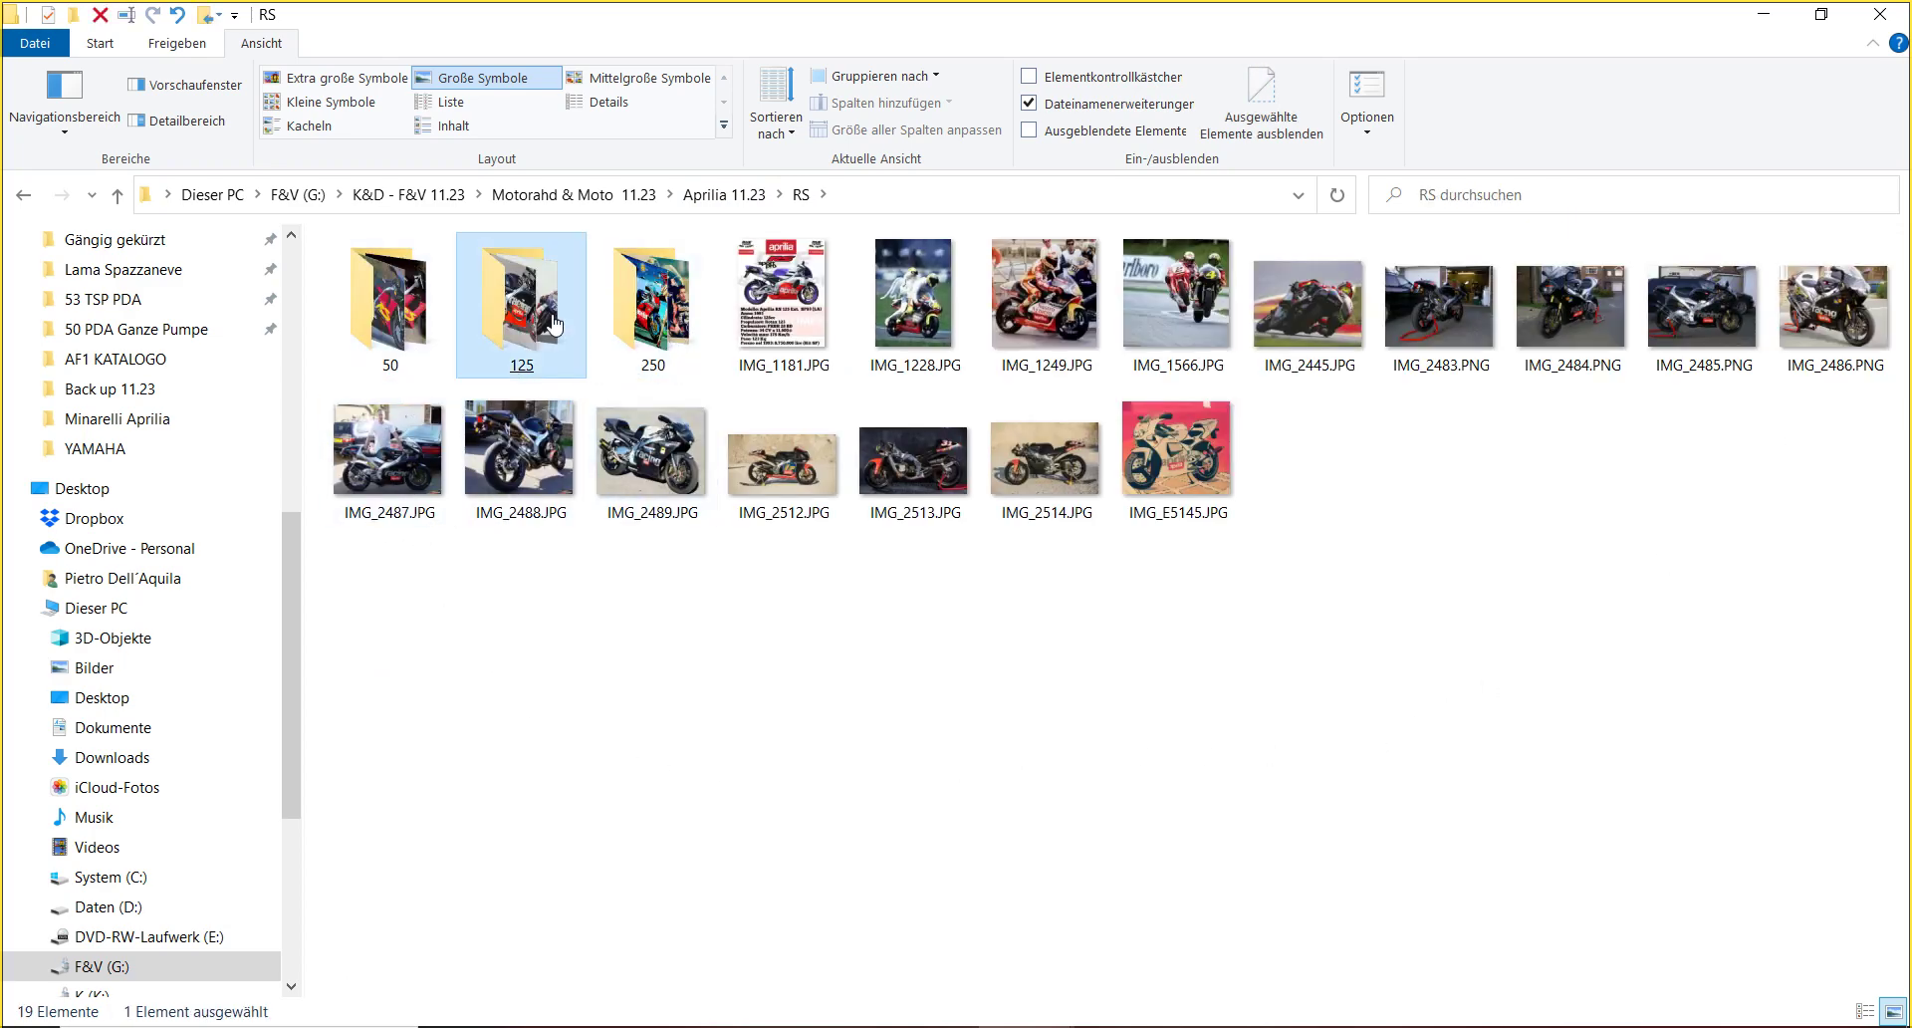
click(988, 747)
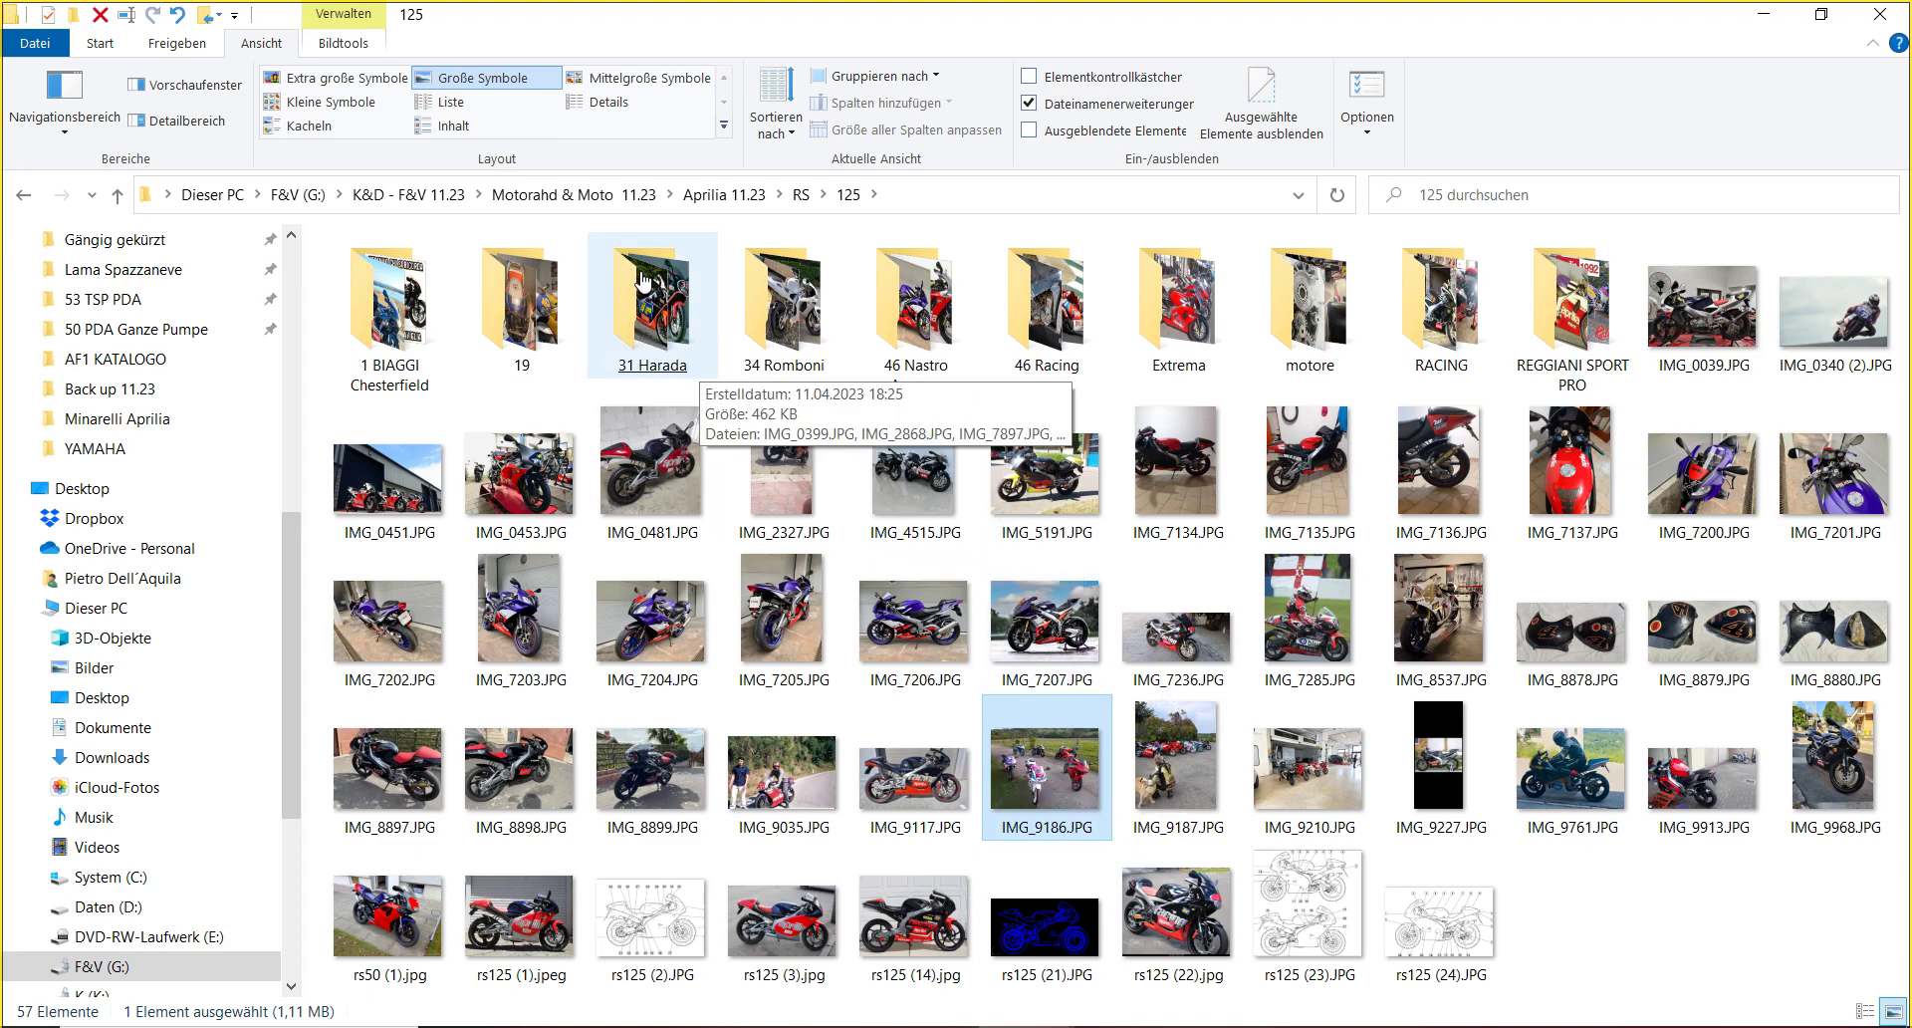
double_click(398, 317)
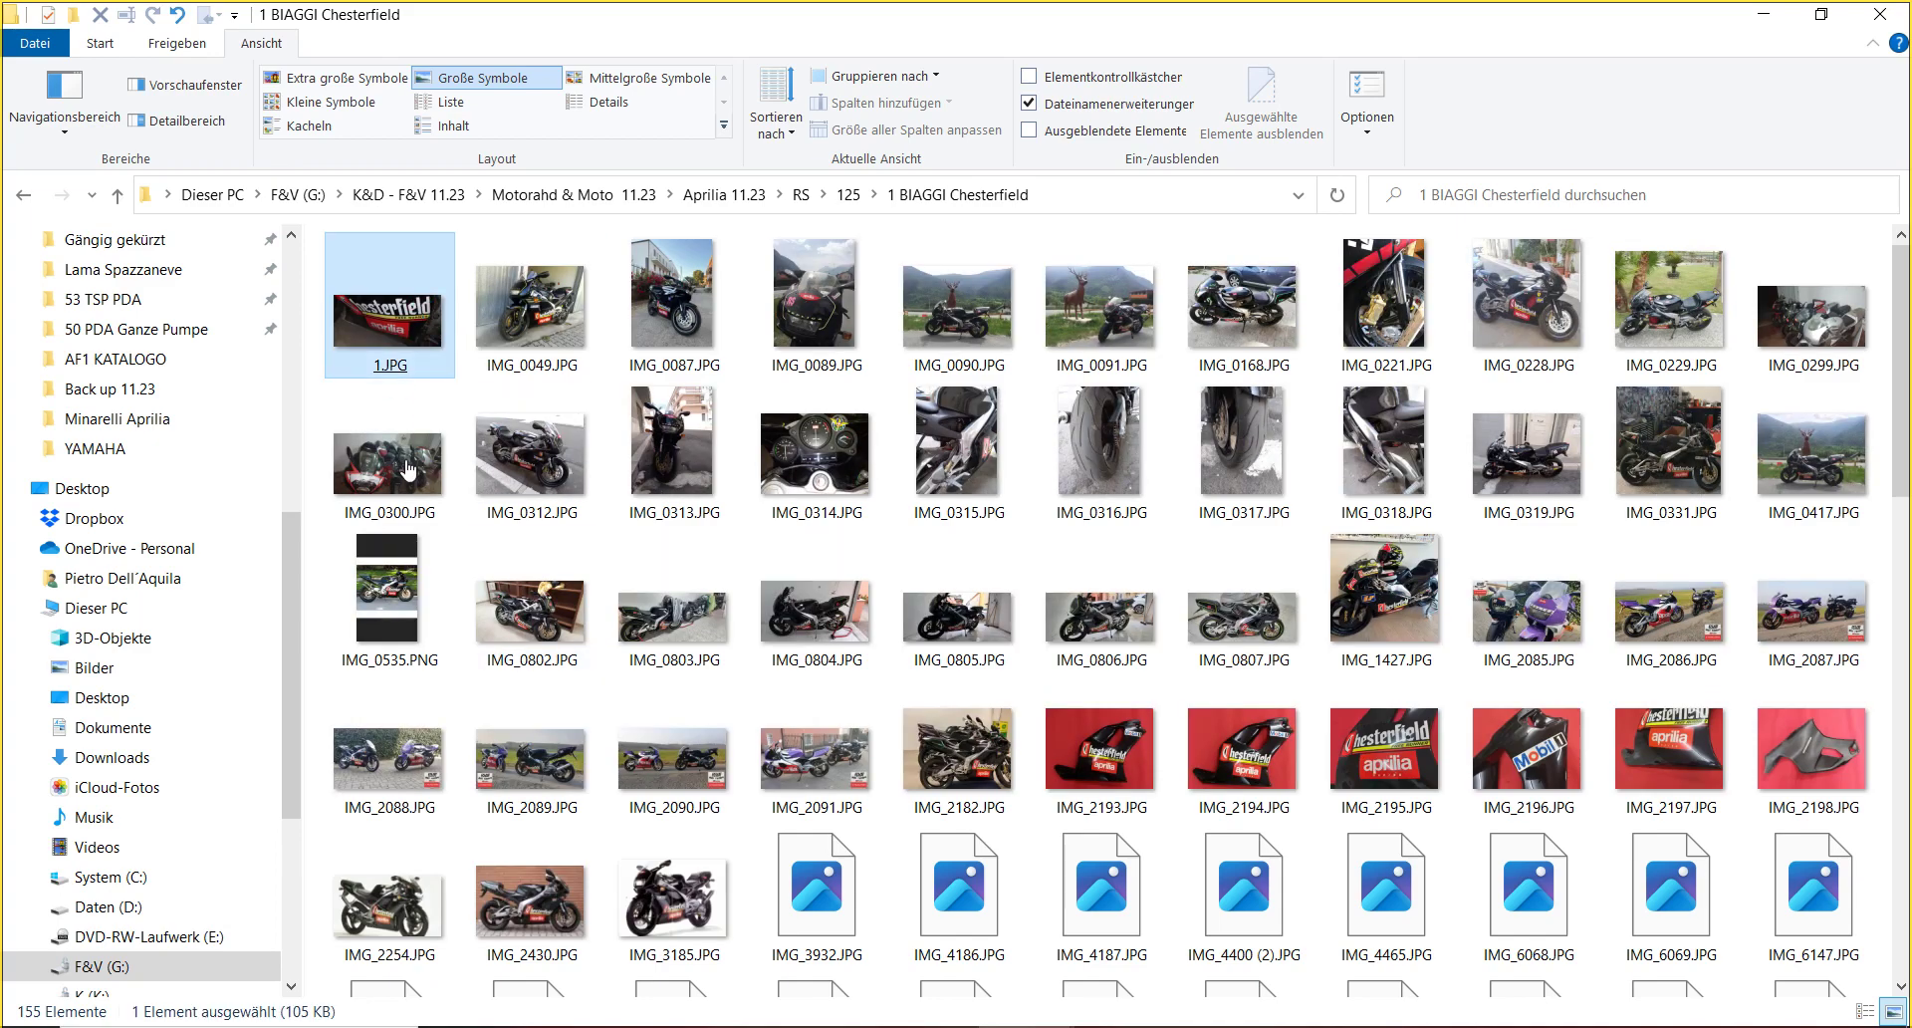
- Page through the 1 BIAGGI Chesterfield photos from 1.JPG to IMG_0300.JPG and close the viewer
double_click(408, 468)
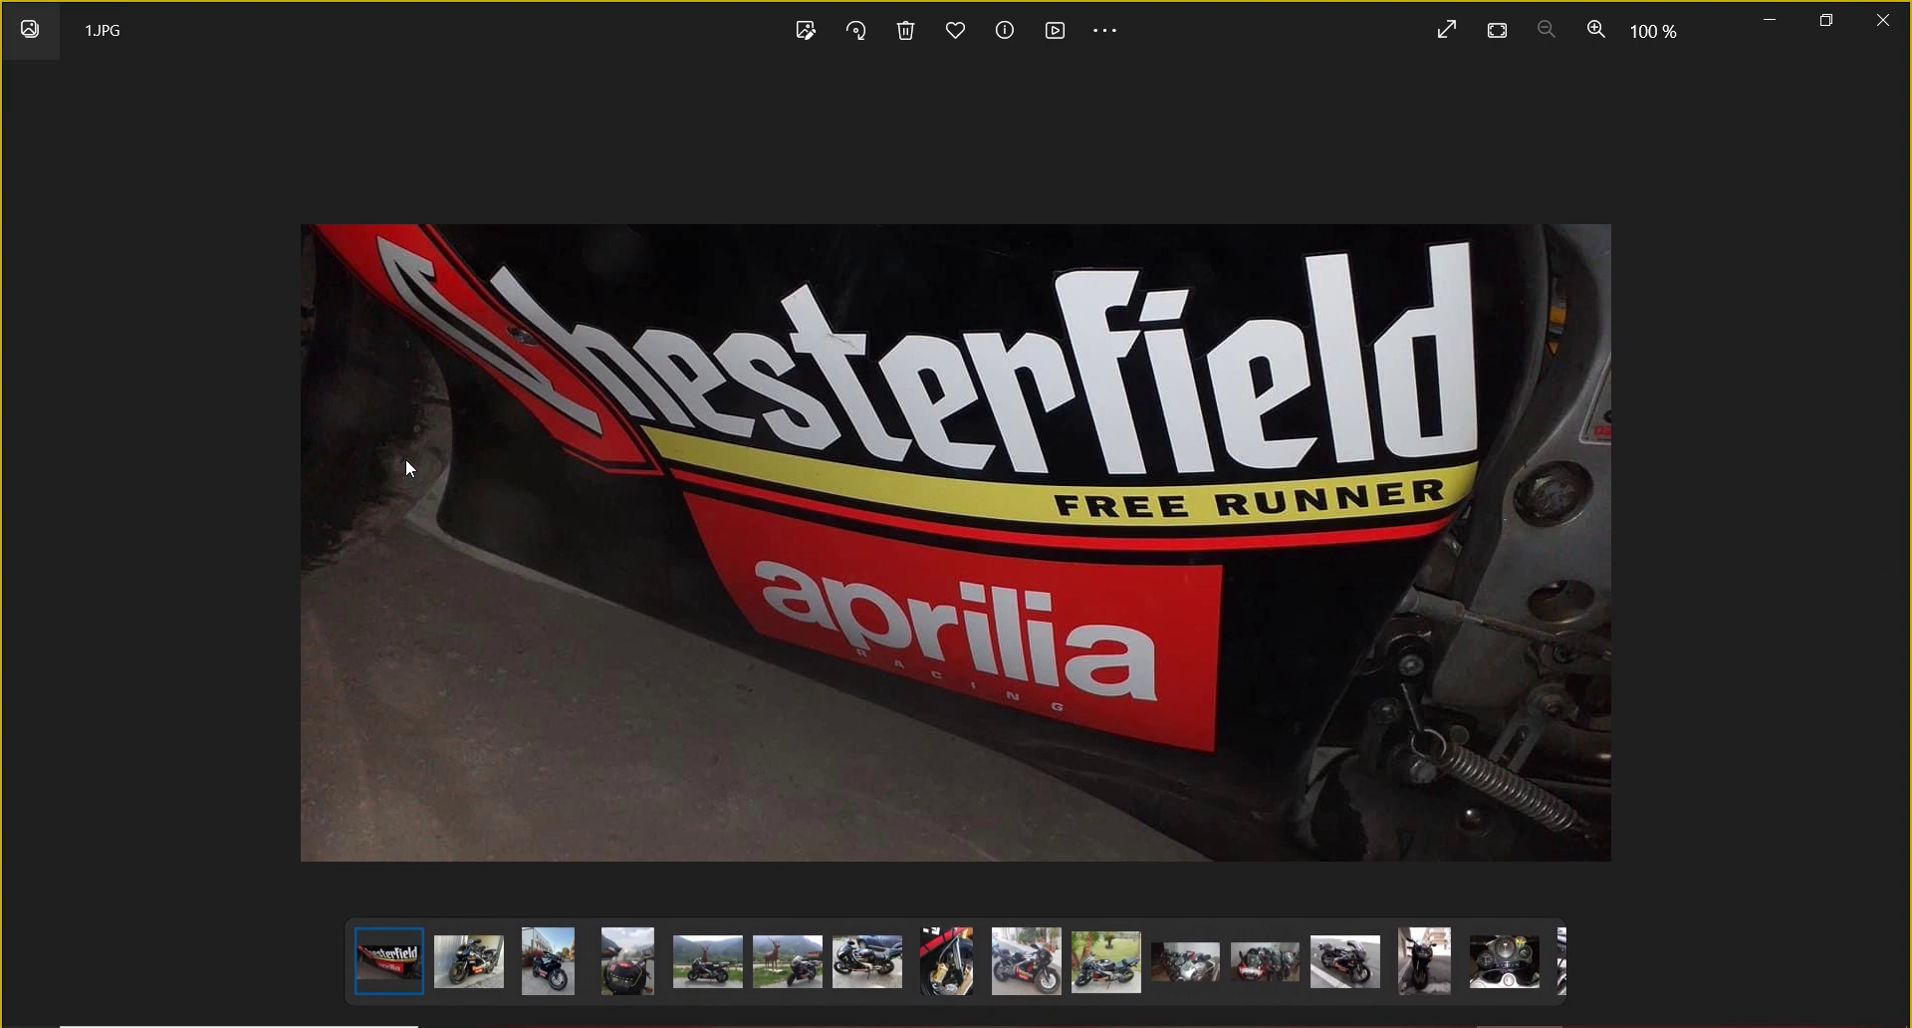
key(Right)
key(Right)
key(Right)
key(Right)
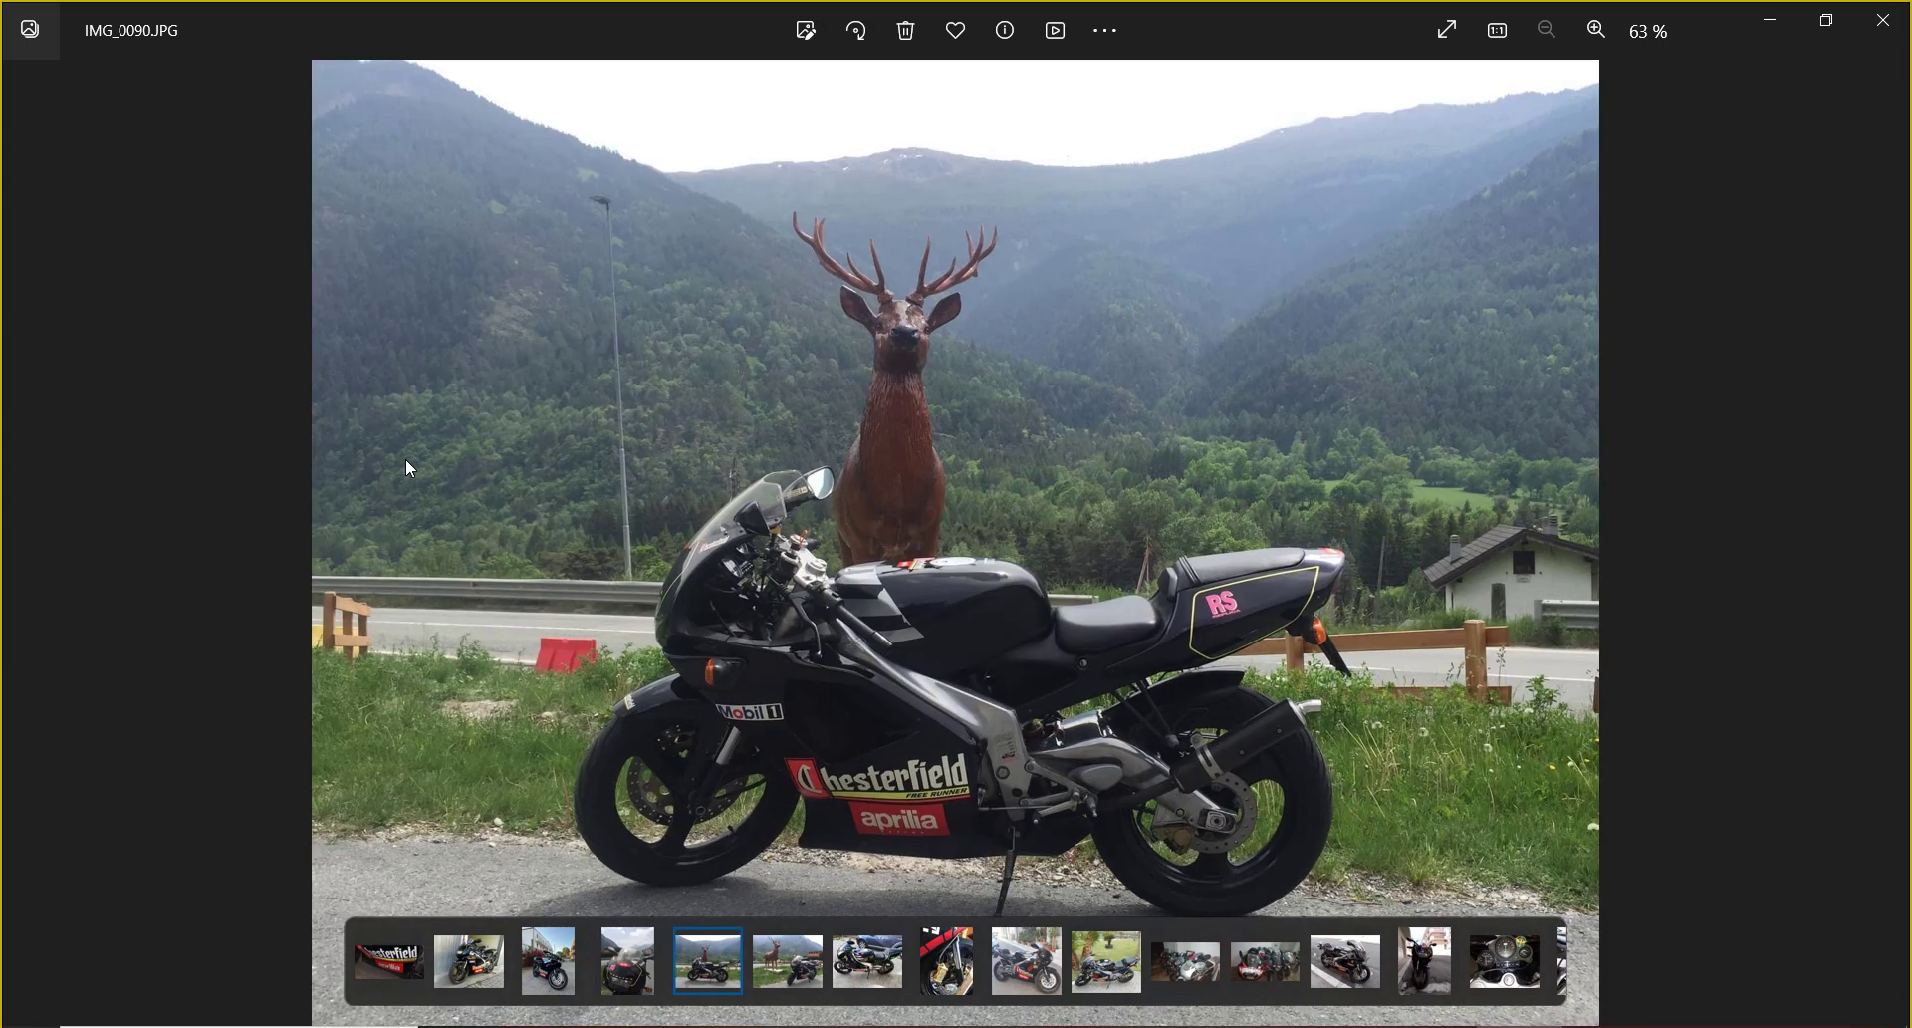
key(Right)
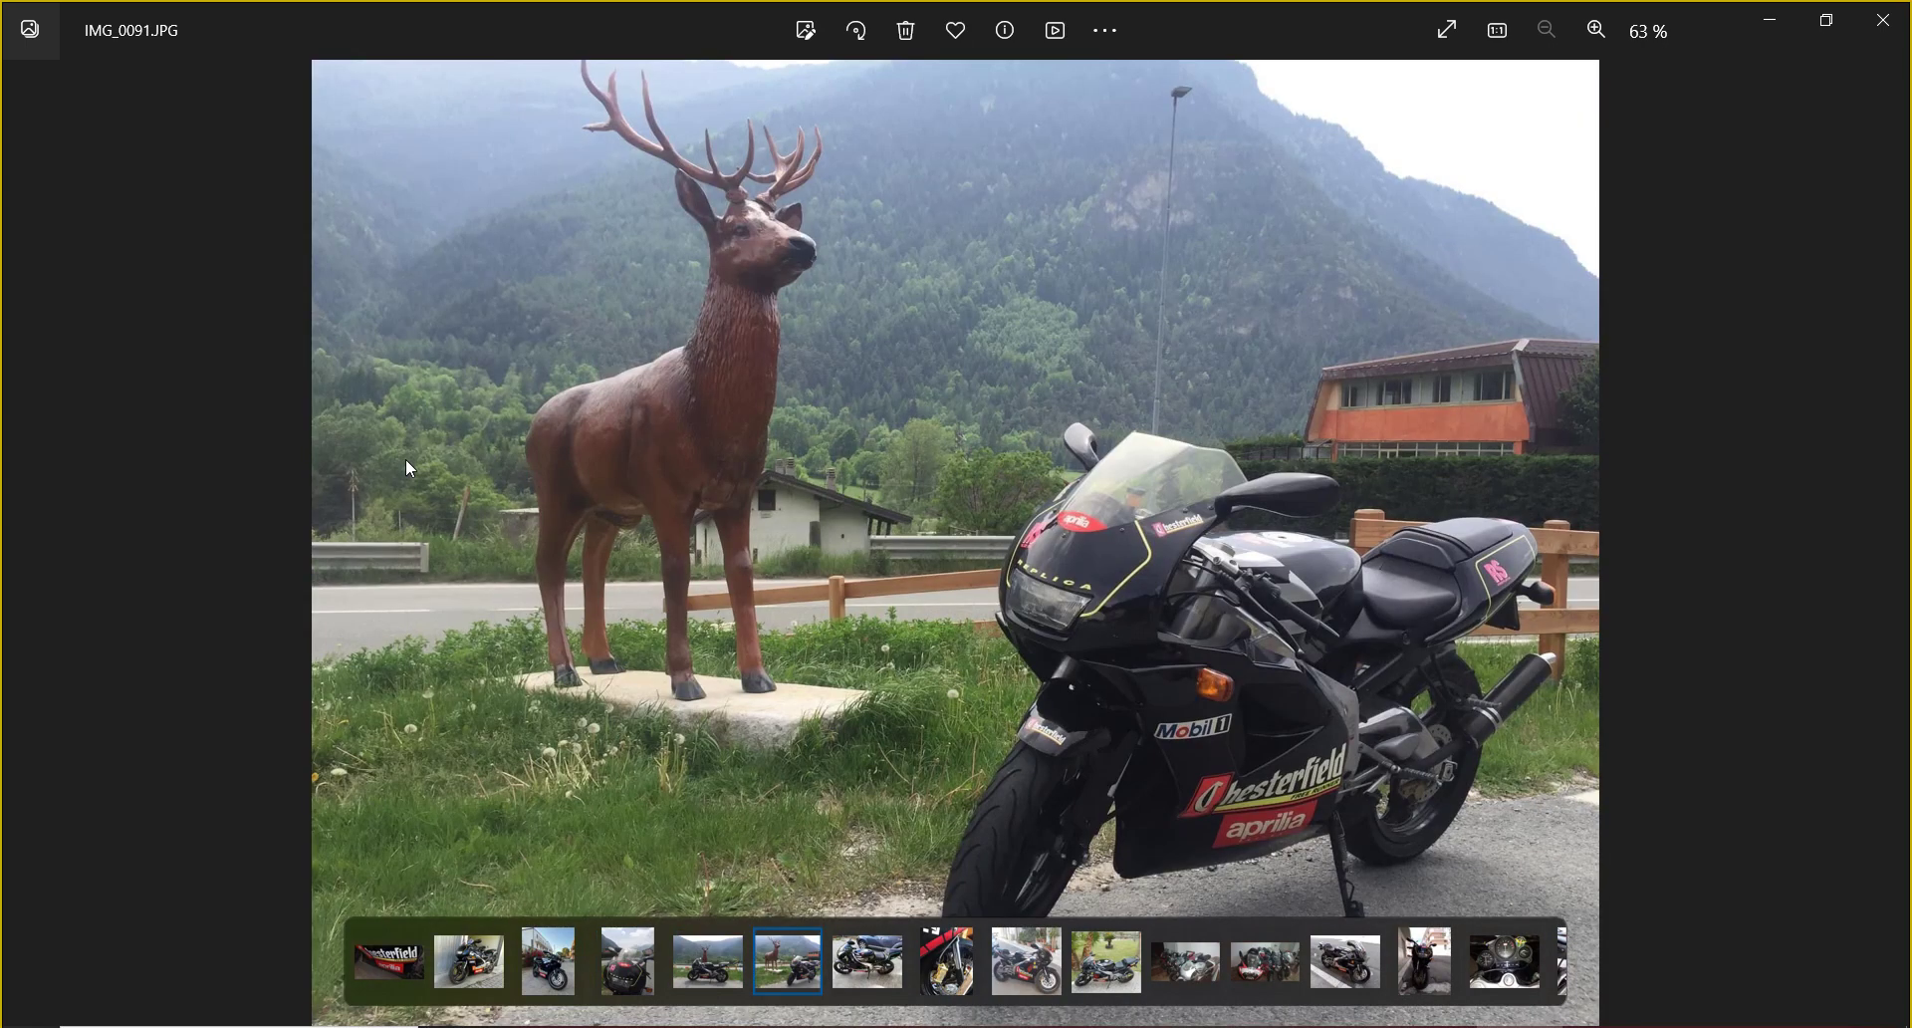
key(Right)
key(Right)
key(Right)
key(Right)
key(Right)
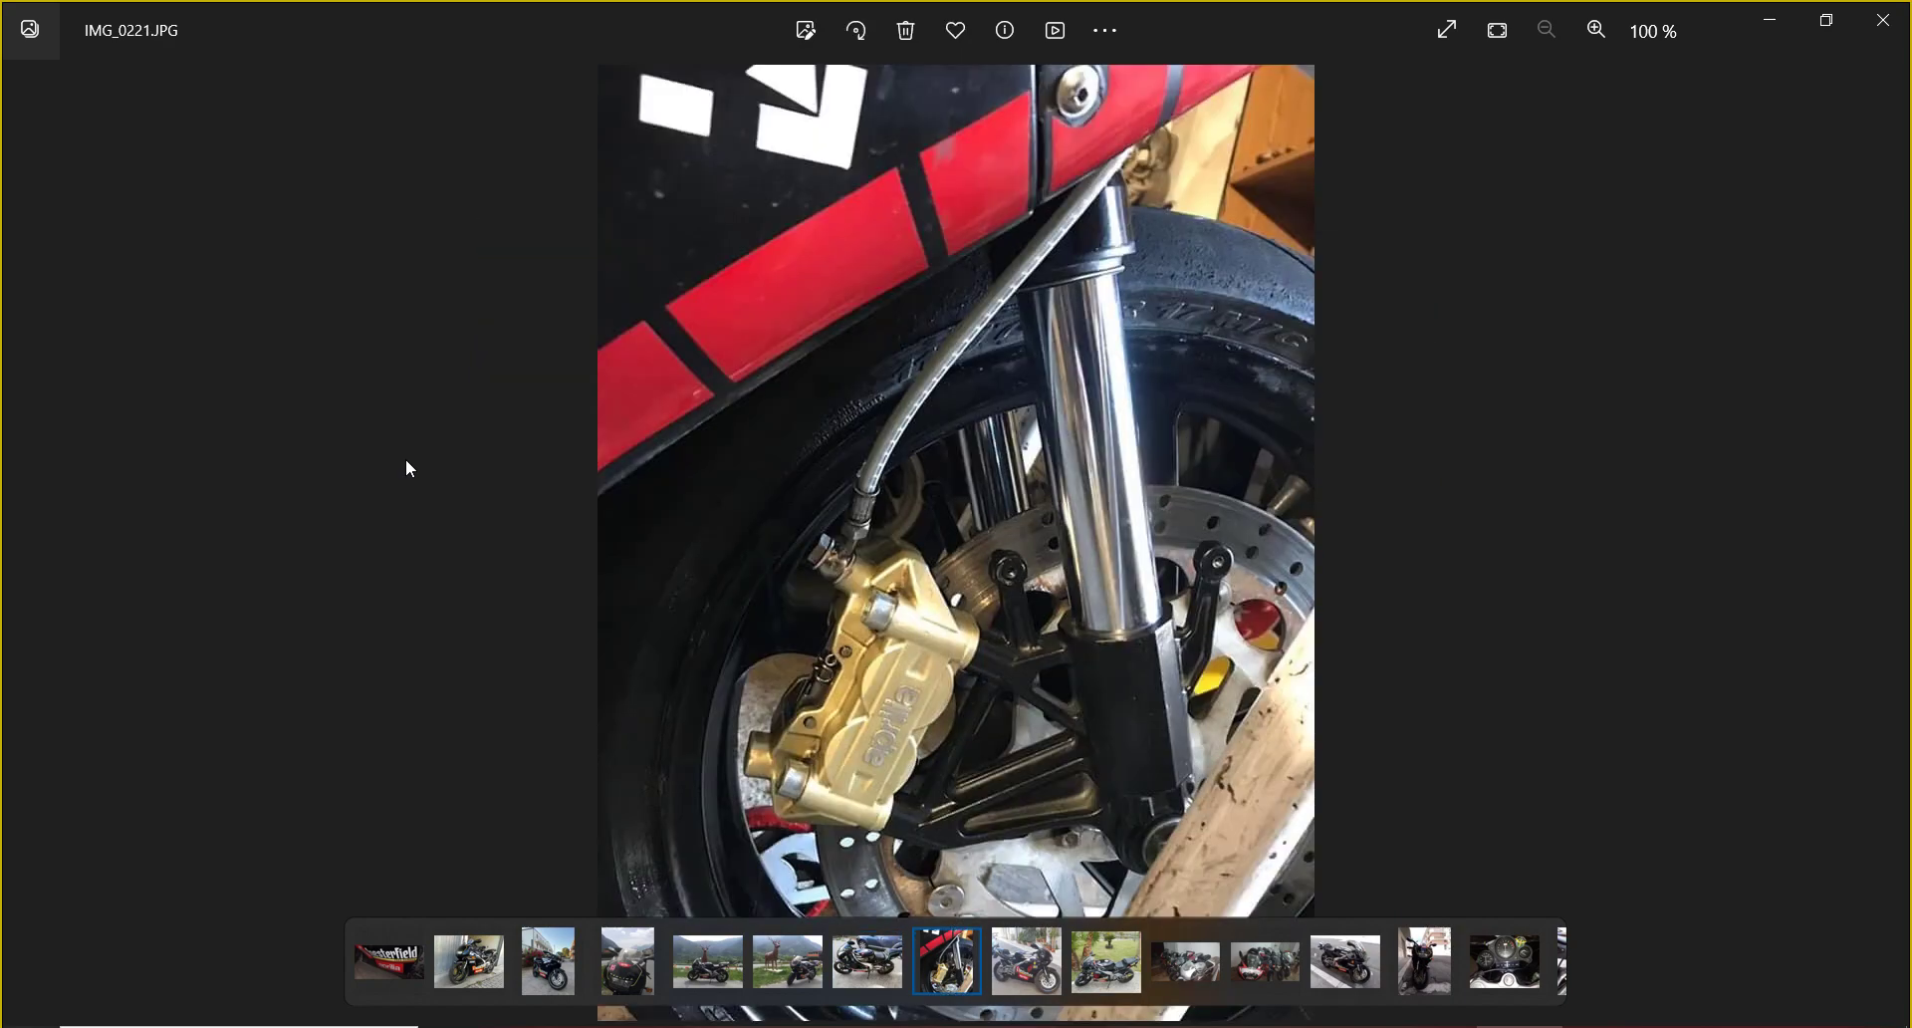
key(Right)
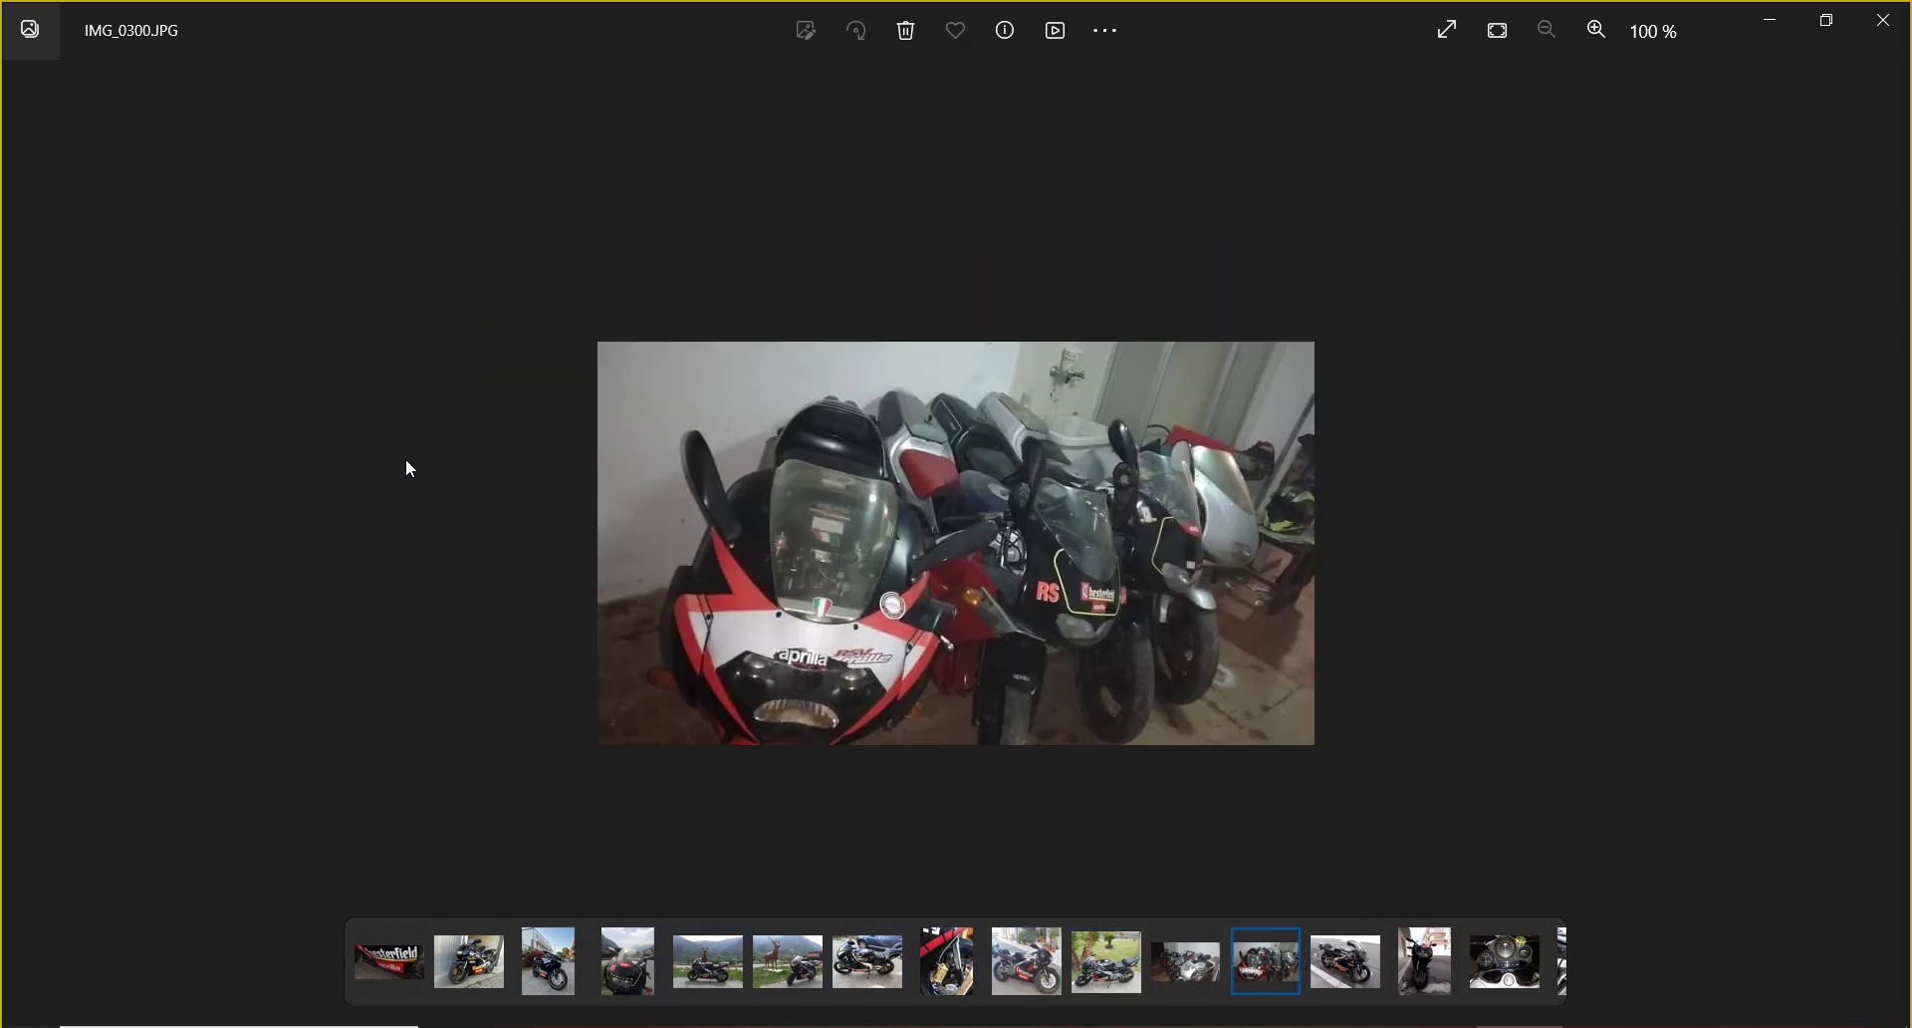
click(1882, 20)
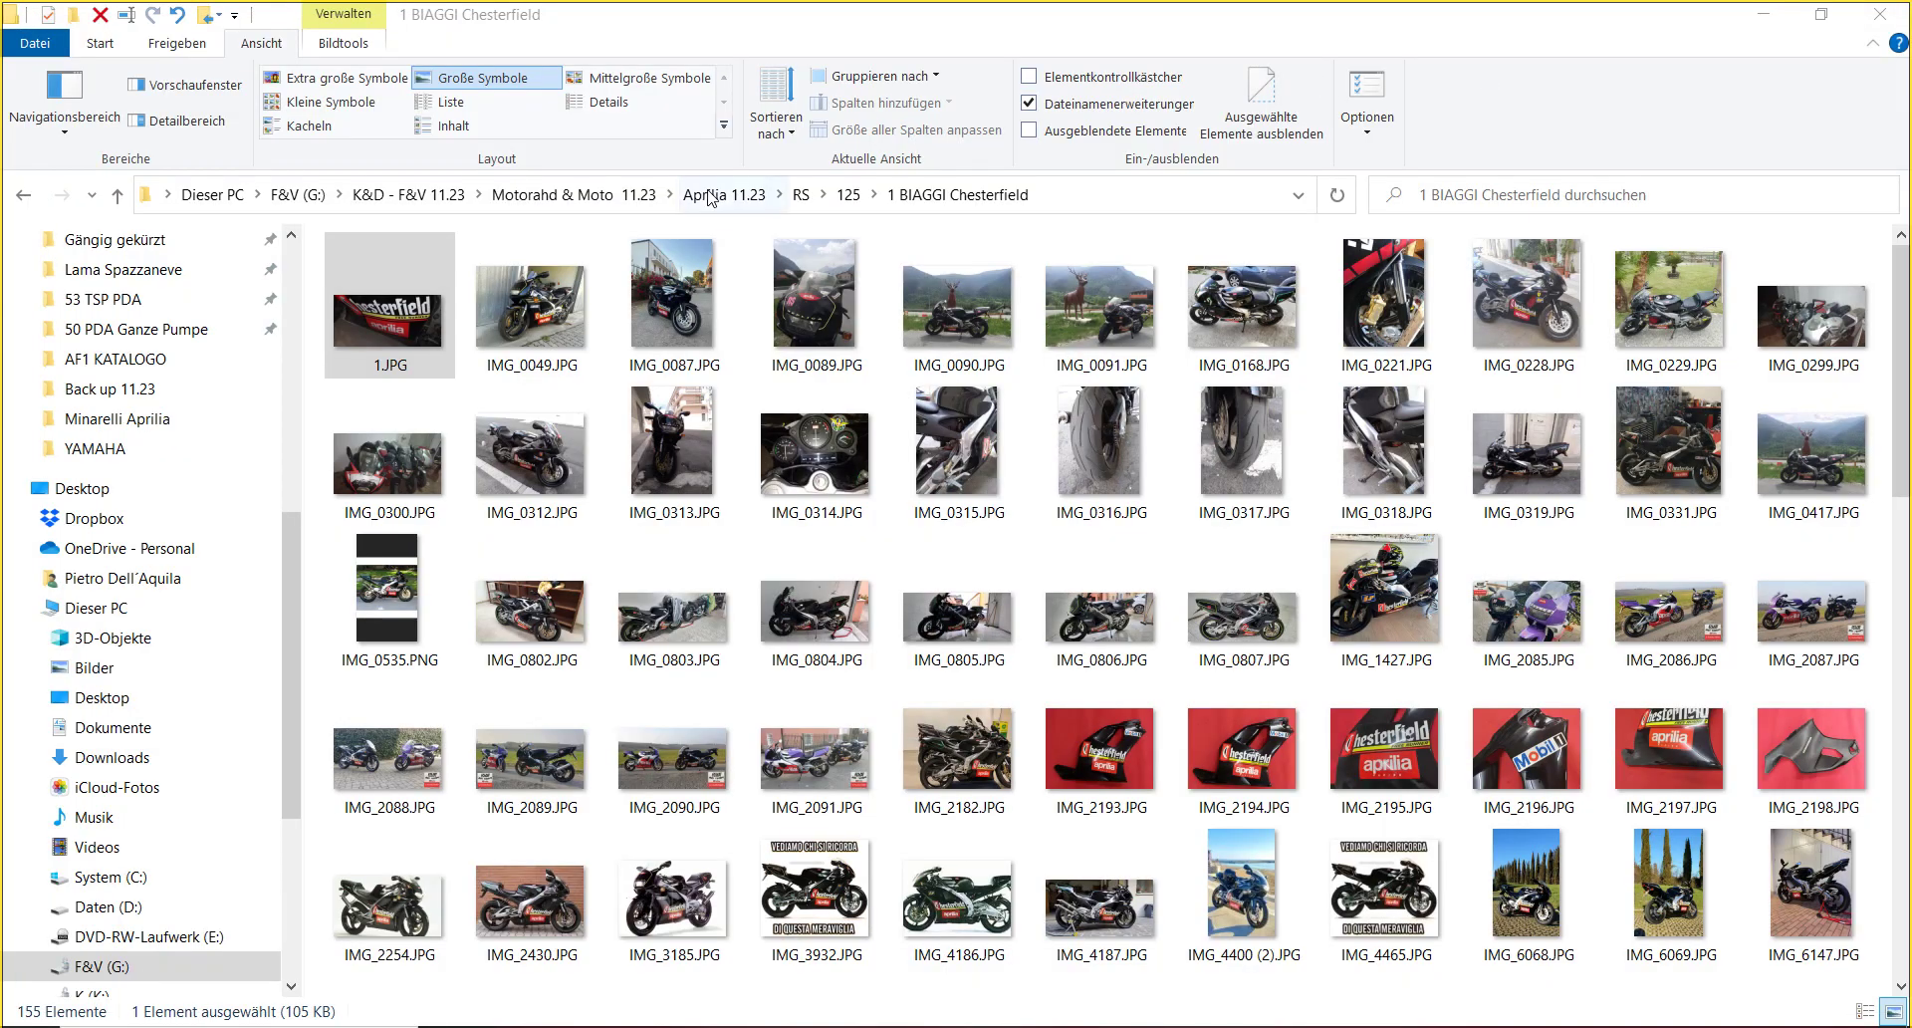
- Go back to the 125 folder, open its motore subfolder and view the engine photo IMG_0376.JPG
click(850, 194)
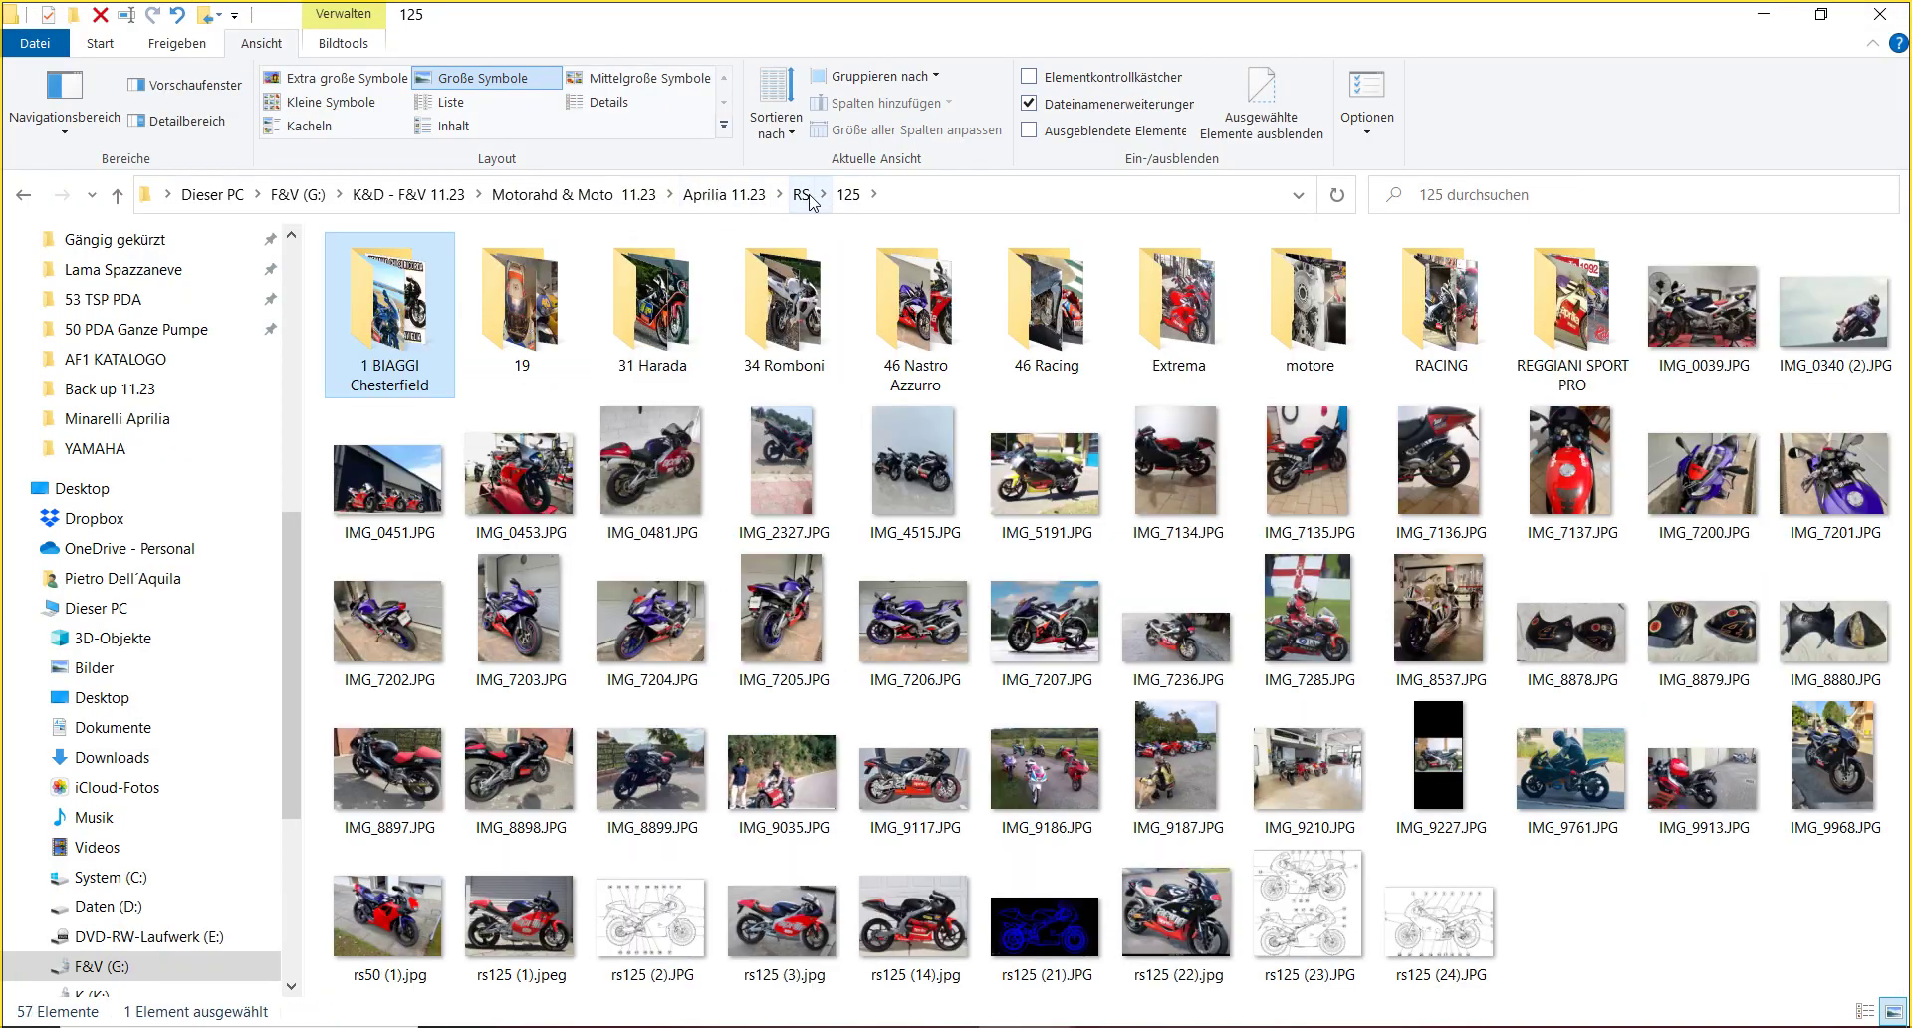
double_click(1302, 356)
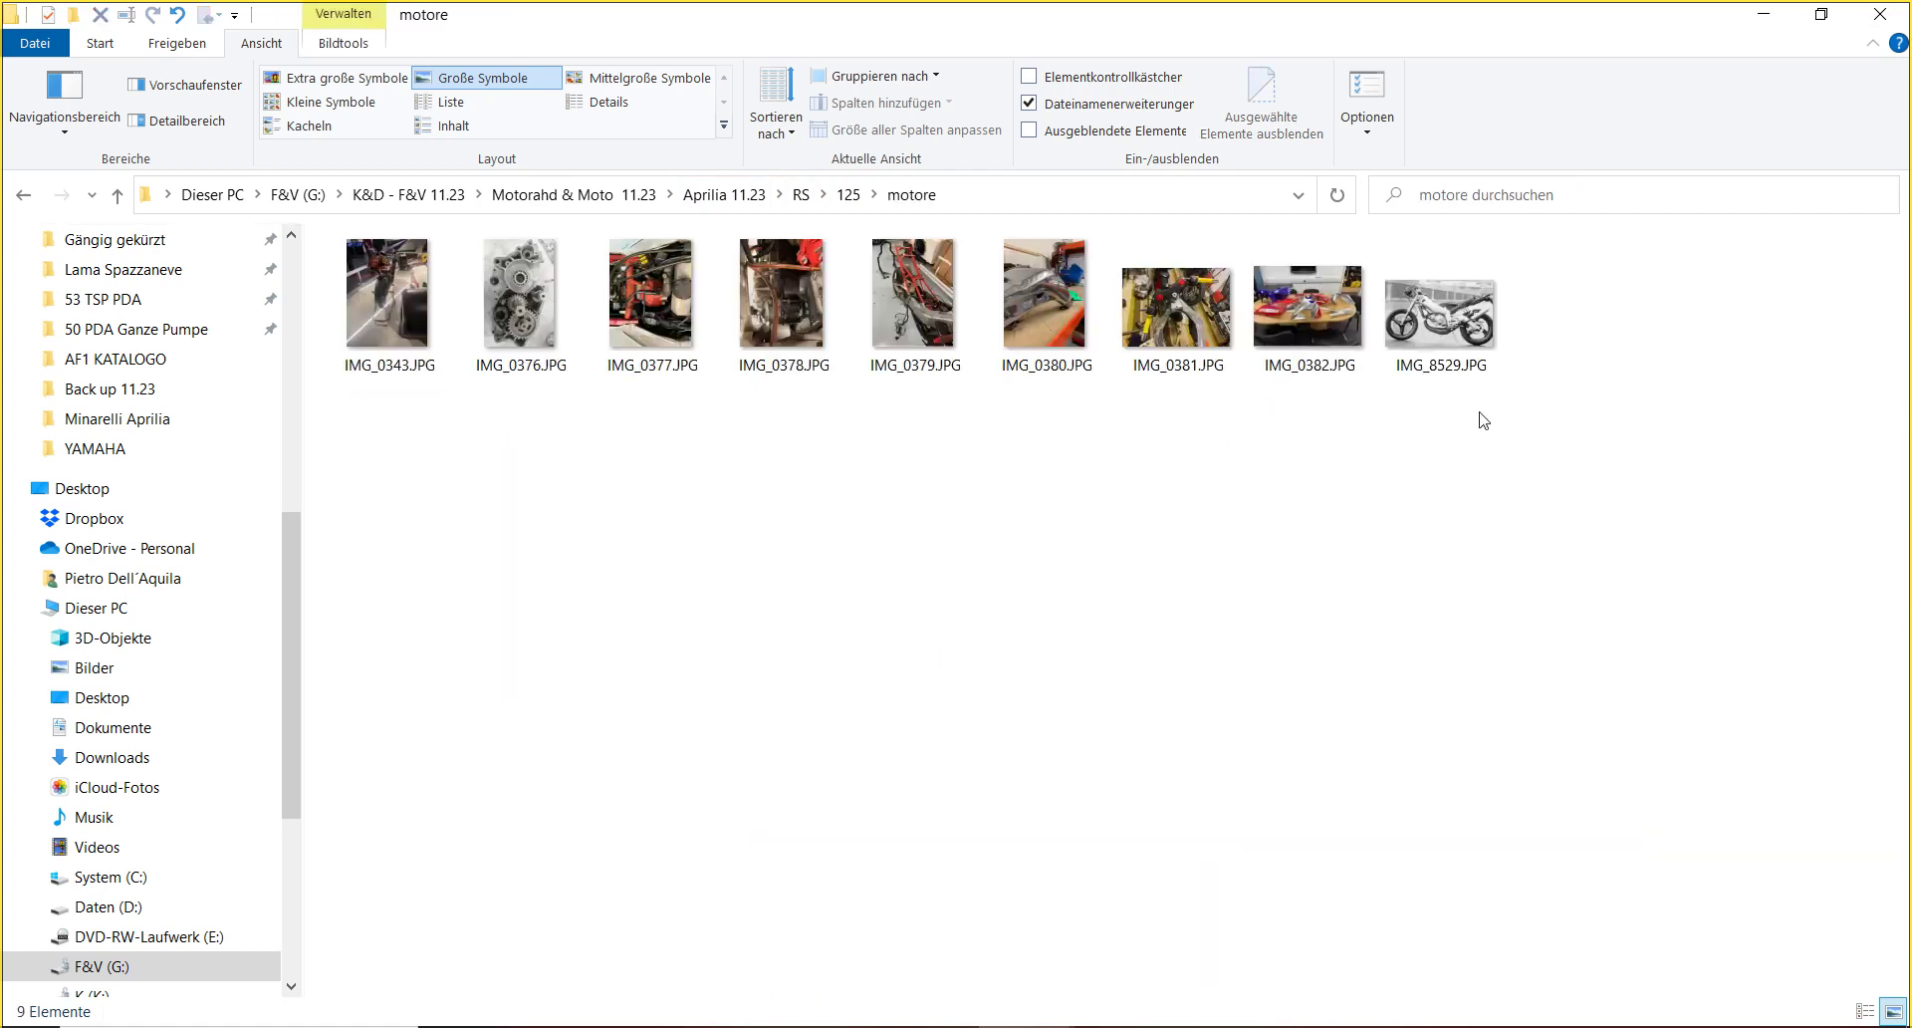
click(546, 284)
double_click(546, 284)
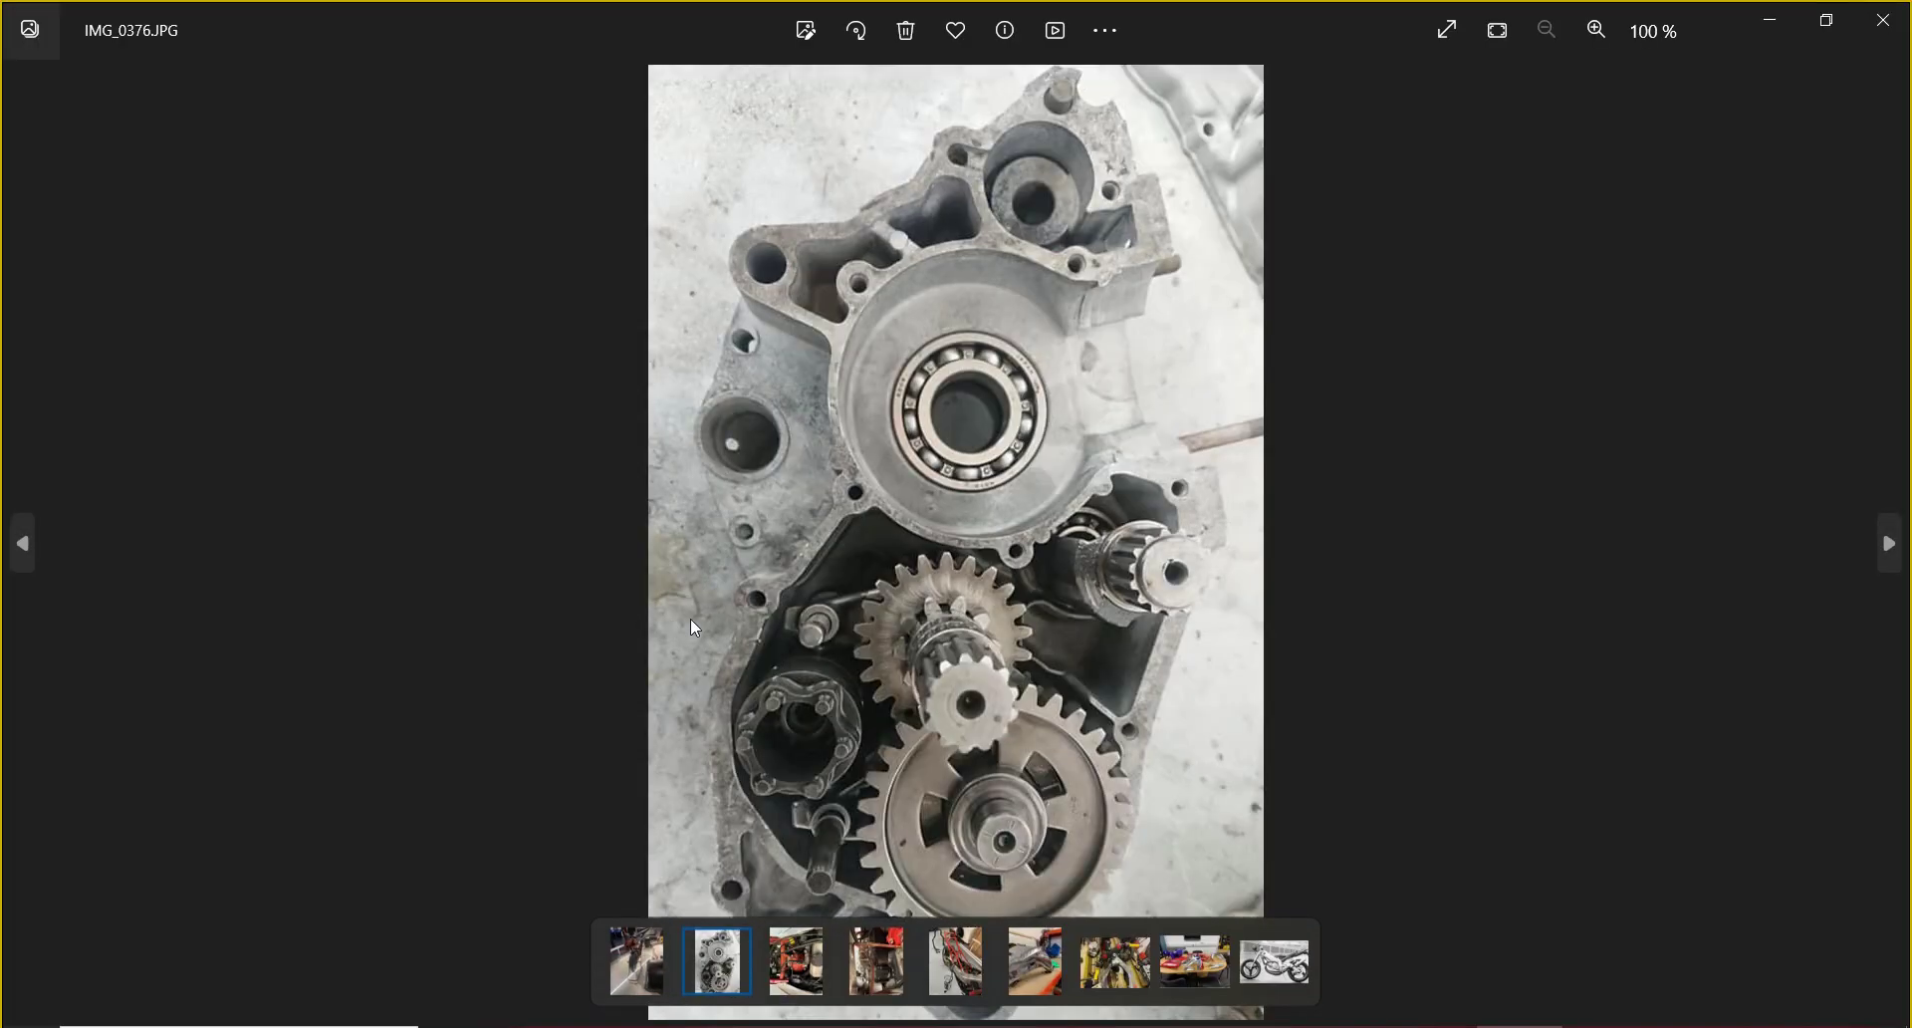
click(1882, 20)
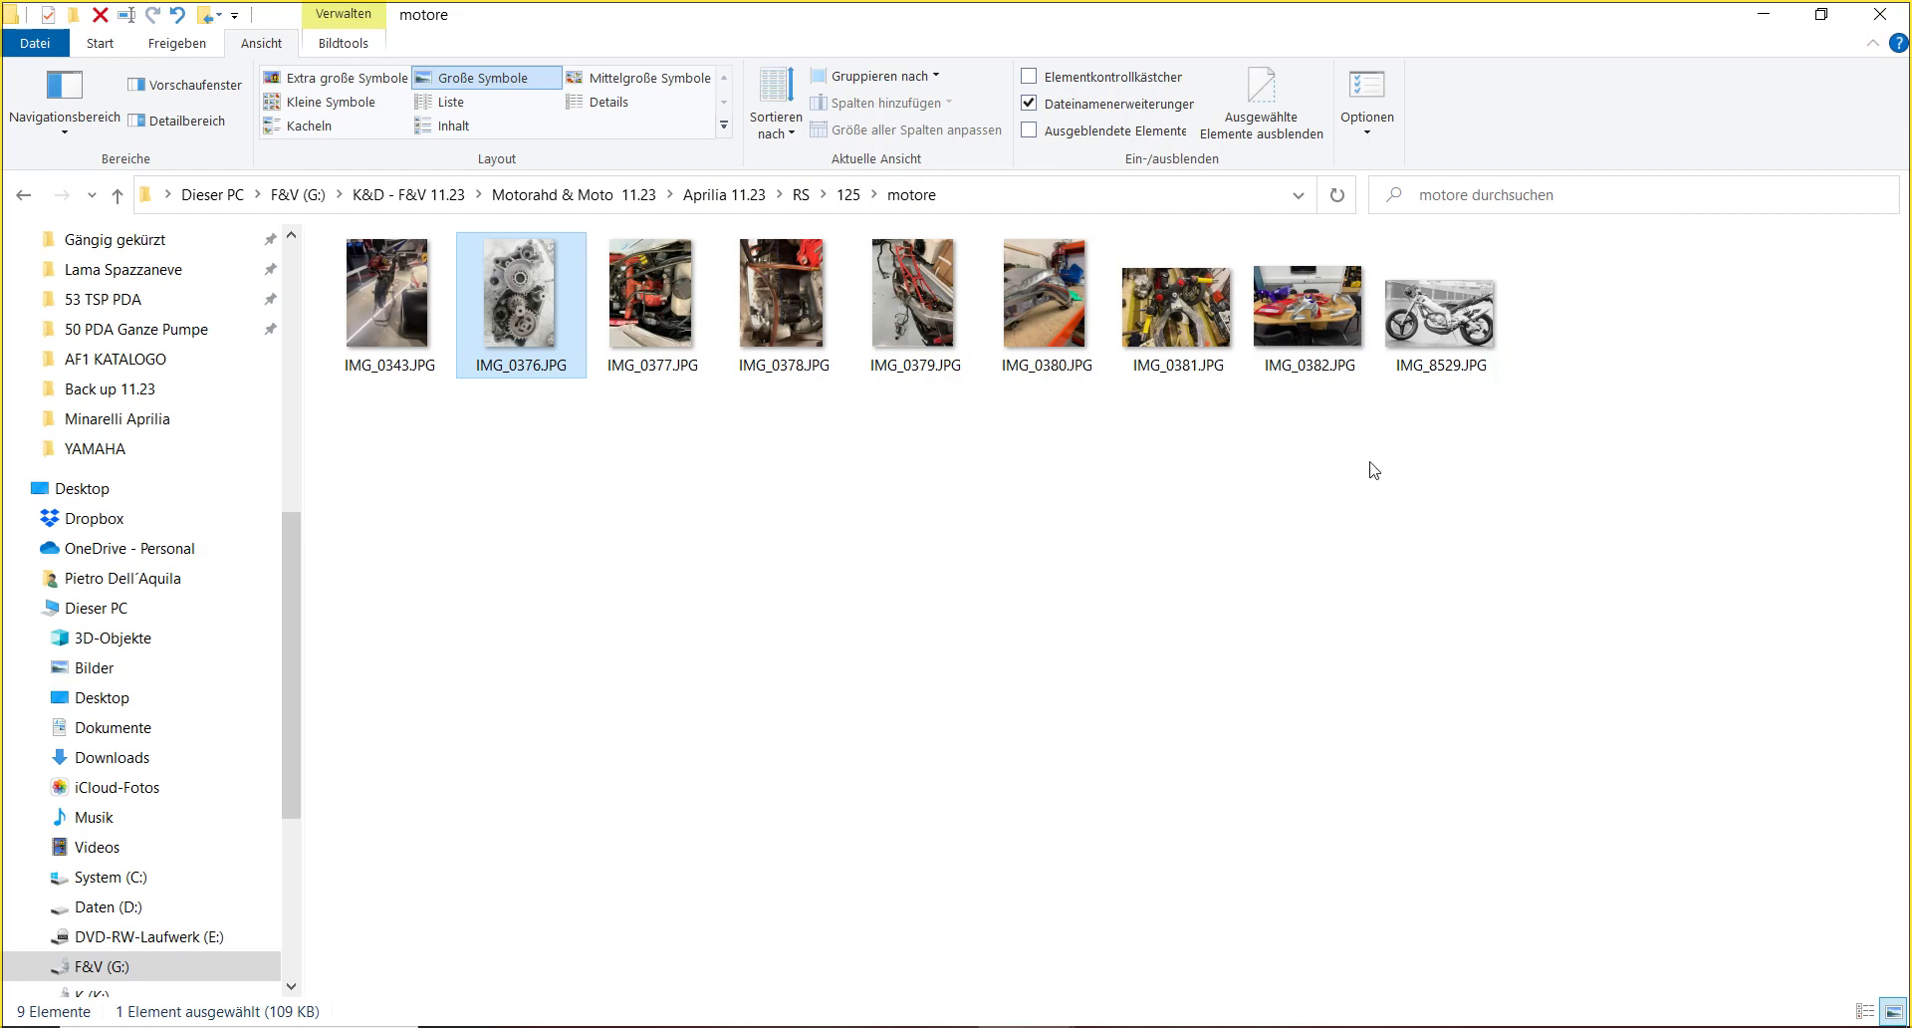
- Return to 125, open the REGGIANI SPORT PRO folder and page through its photos from IMG_0054.JPG to IMG_0709.JPG
click(848, 195)
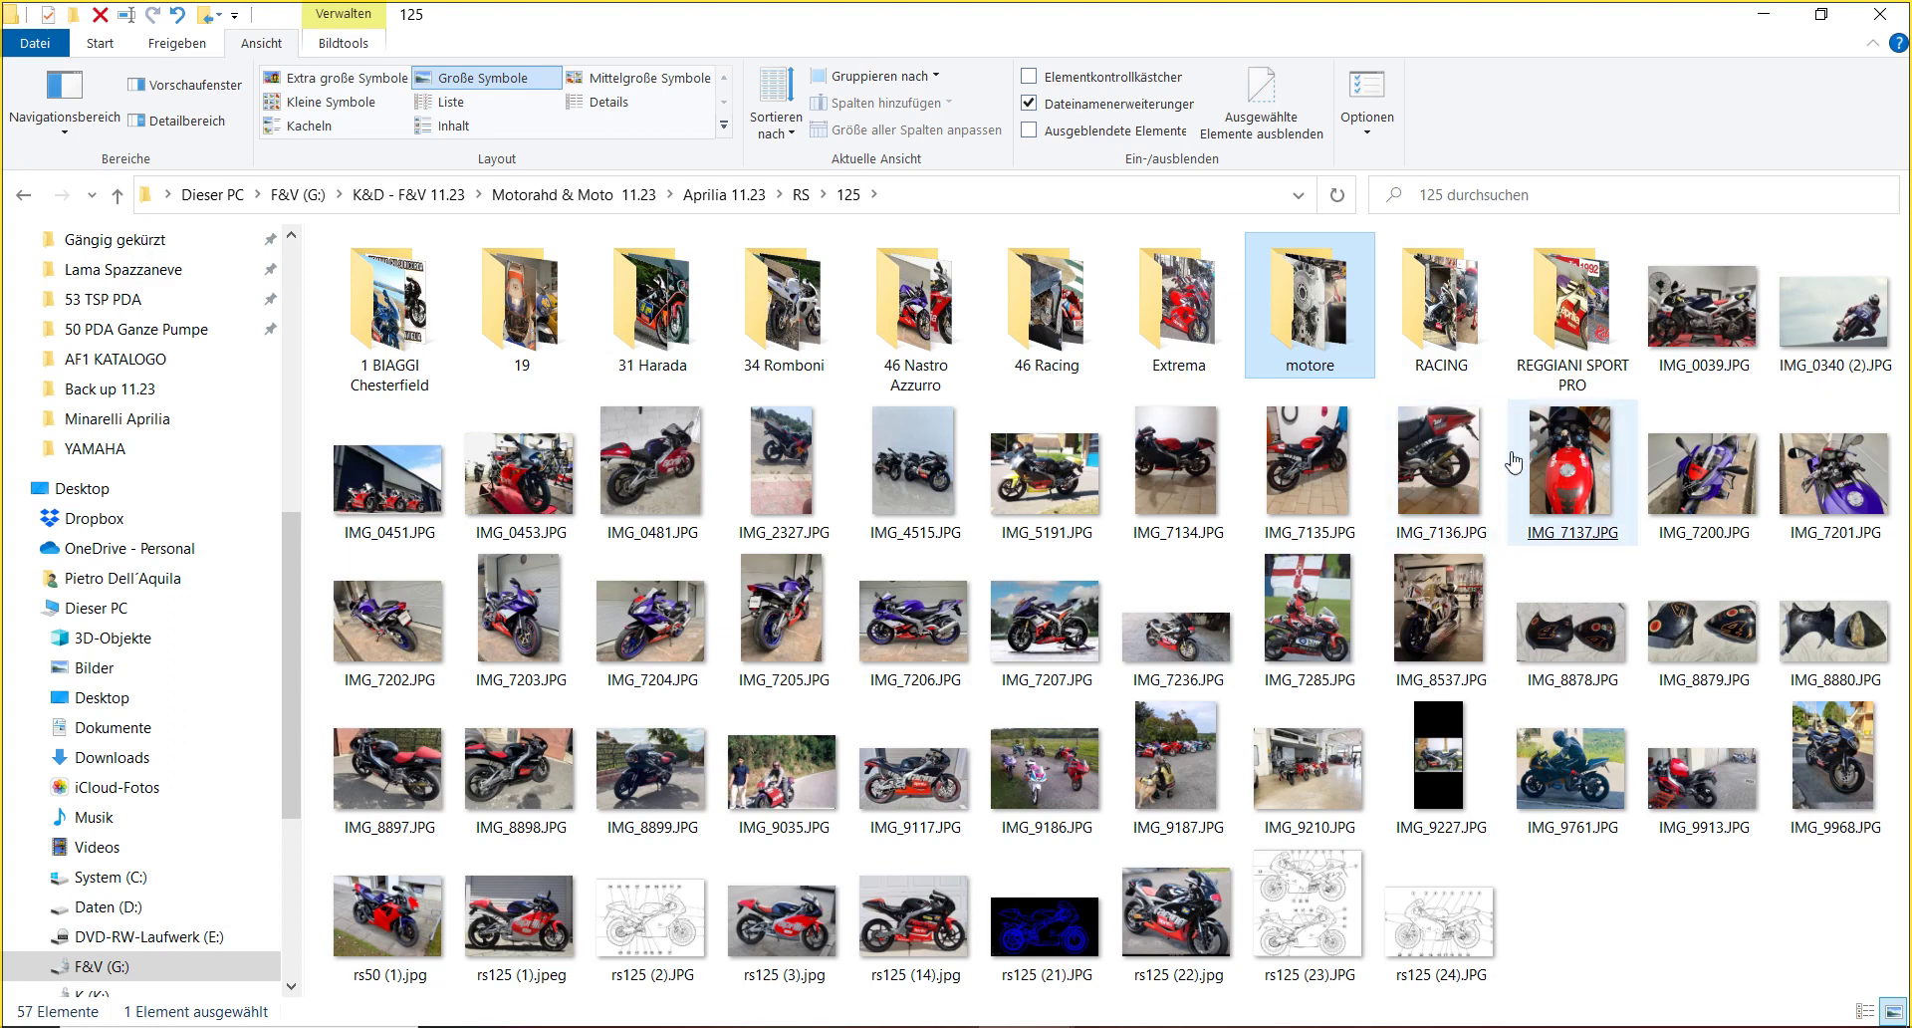
double_click(1576, 368)
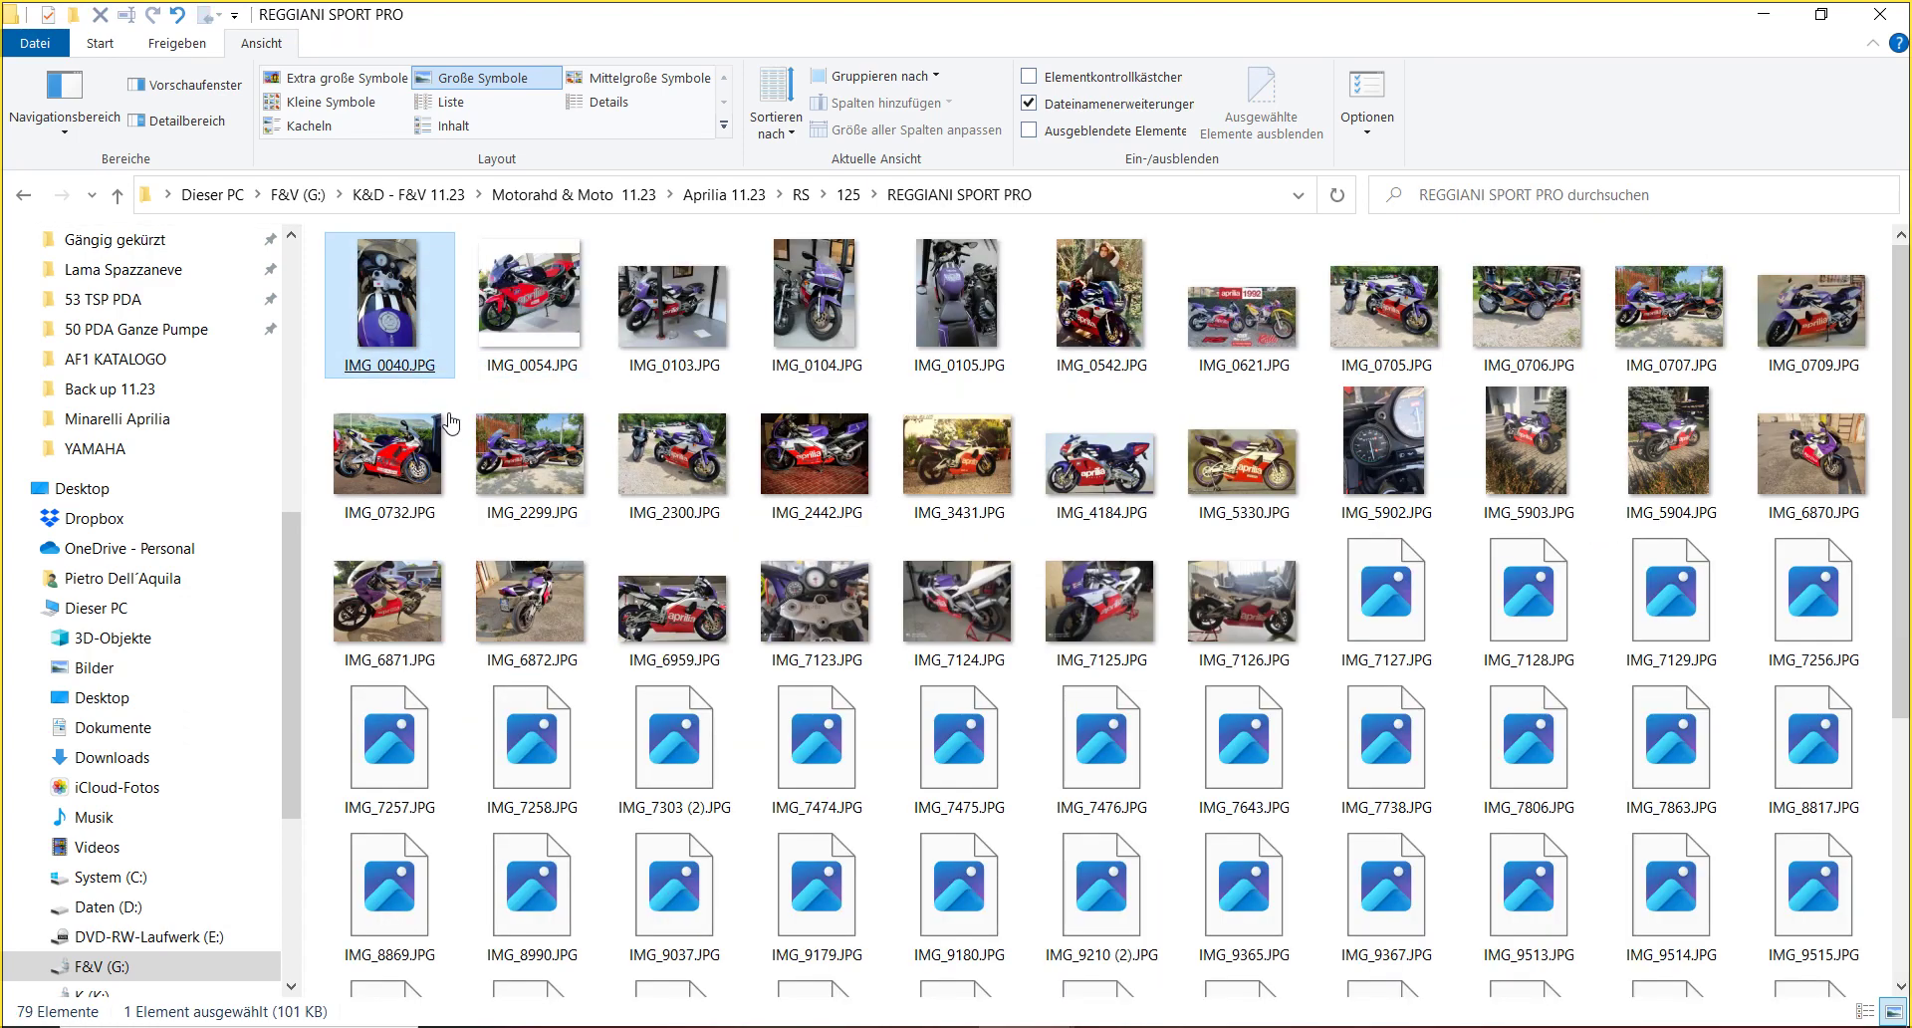
double_click(450, 423)
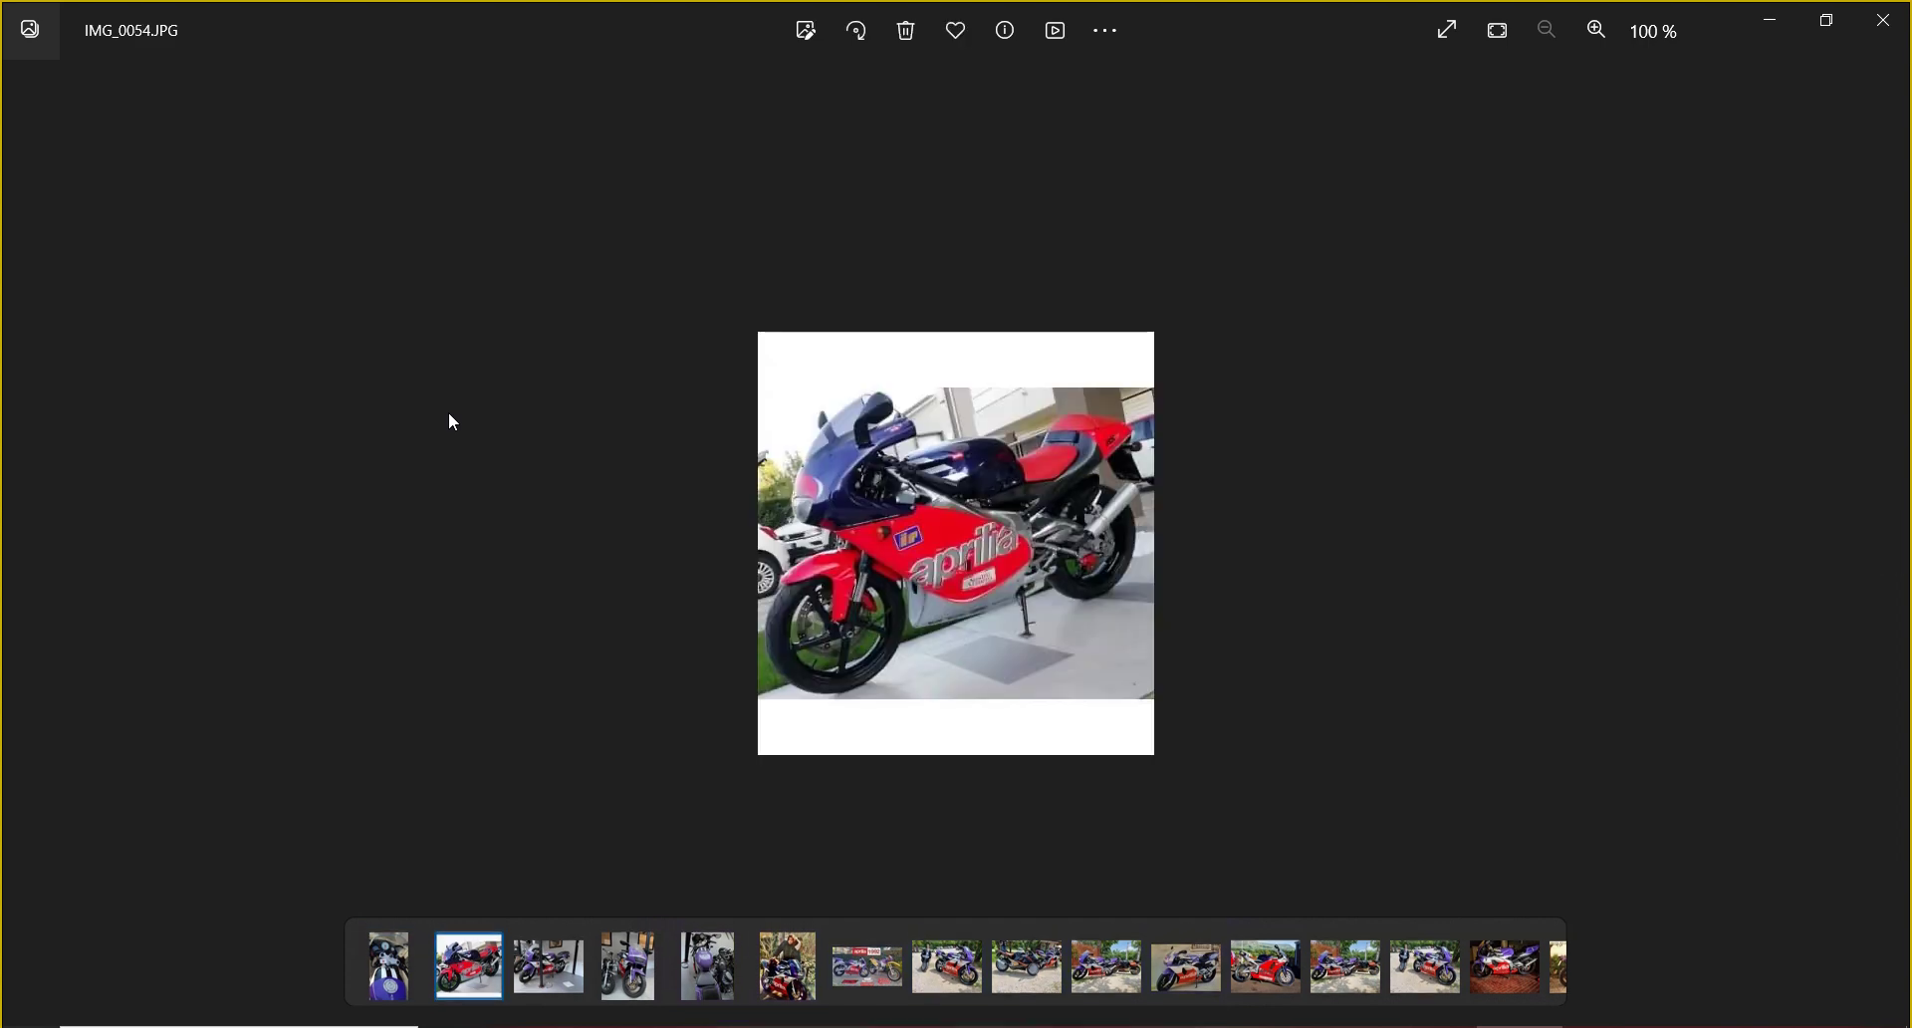
key(Right)
key(Right)
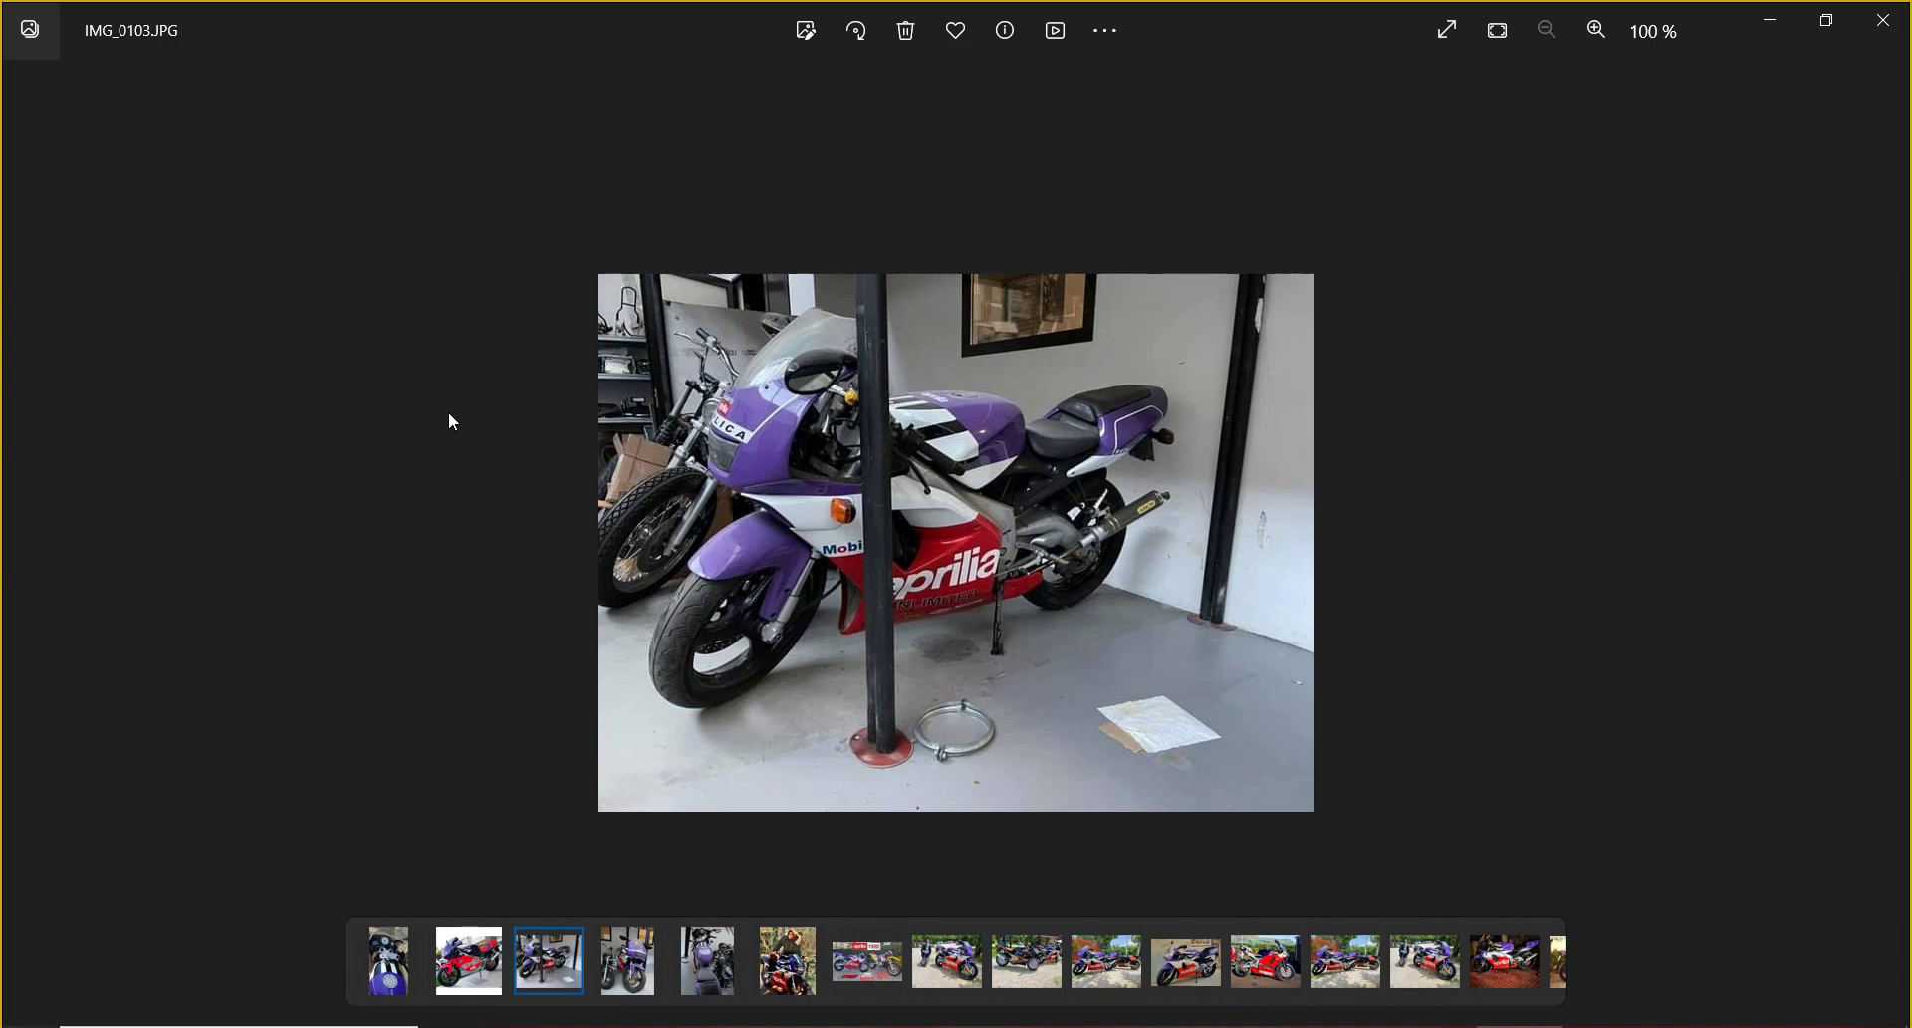
key(Right)
key(Right)
key(Right)
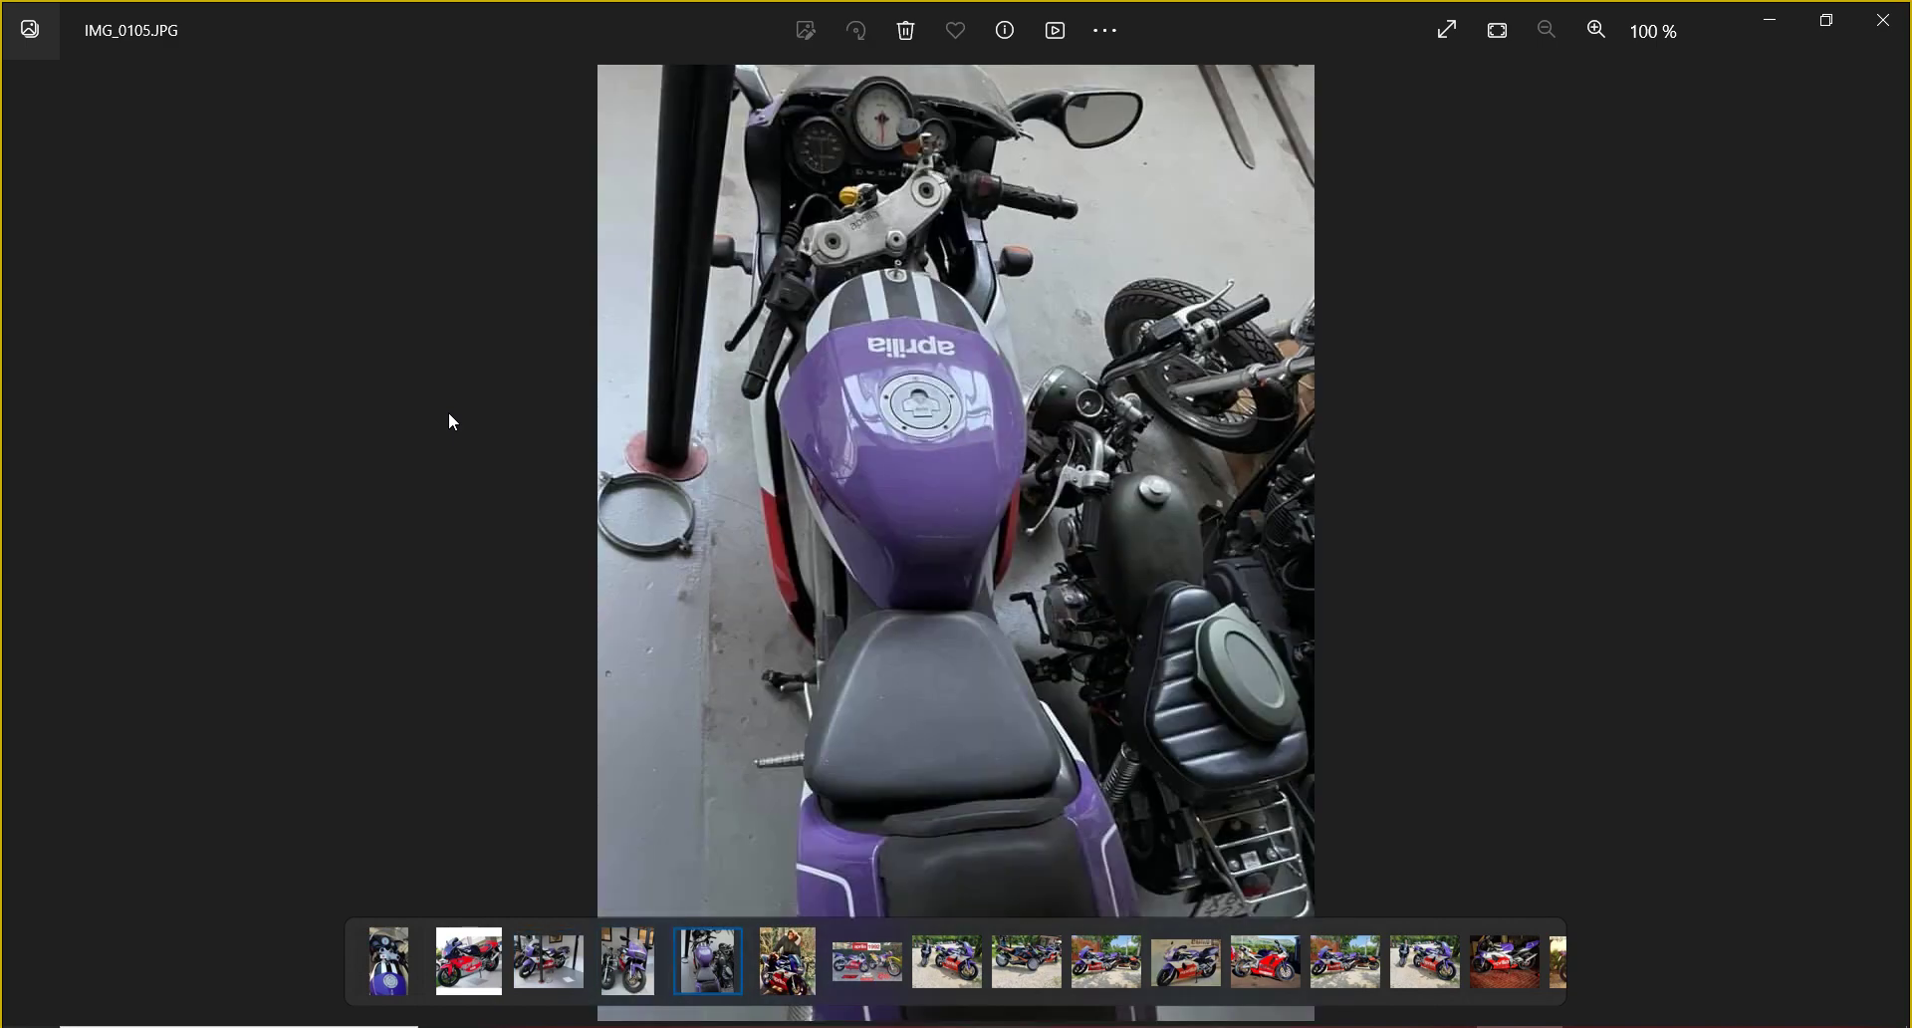
key(Right)
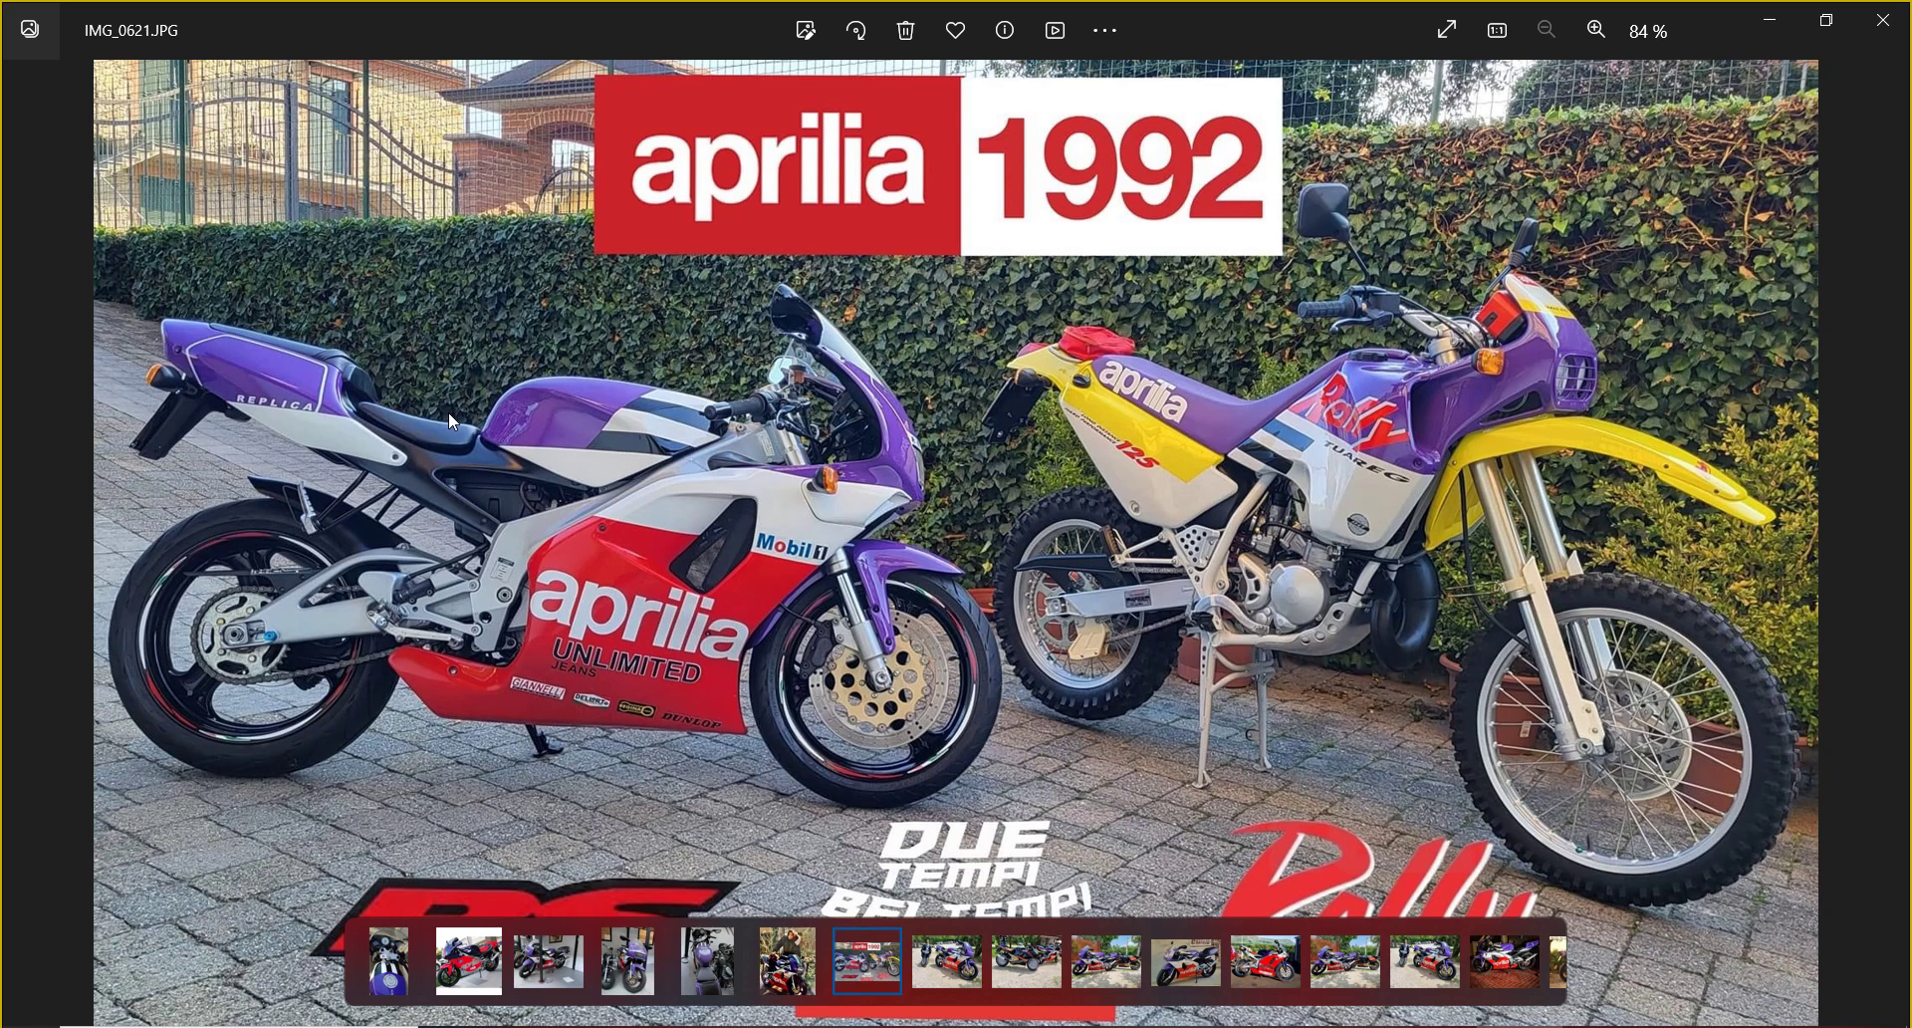
key(Right)
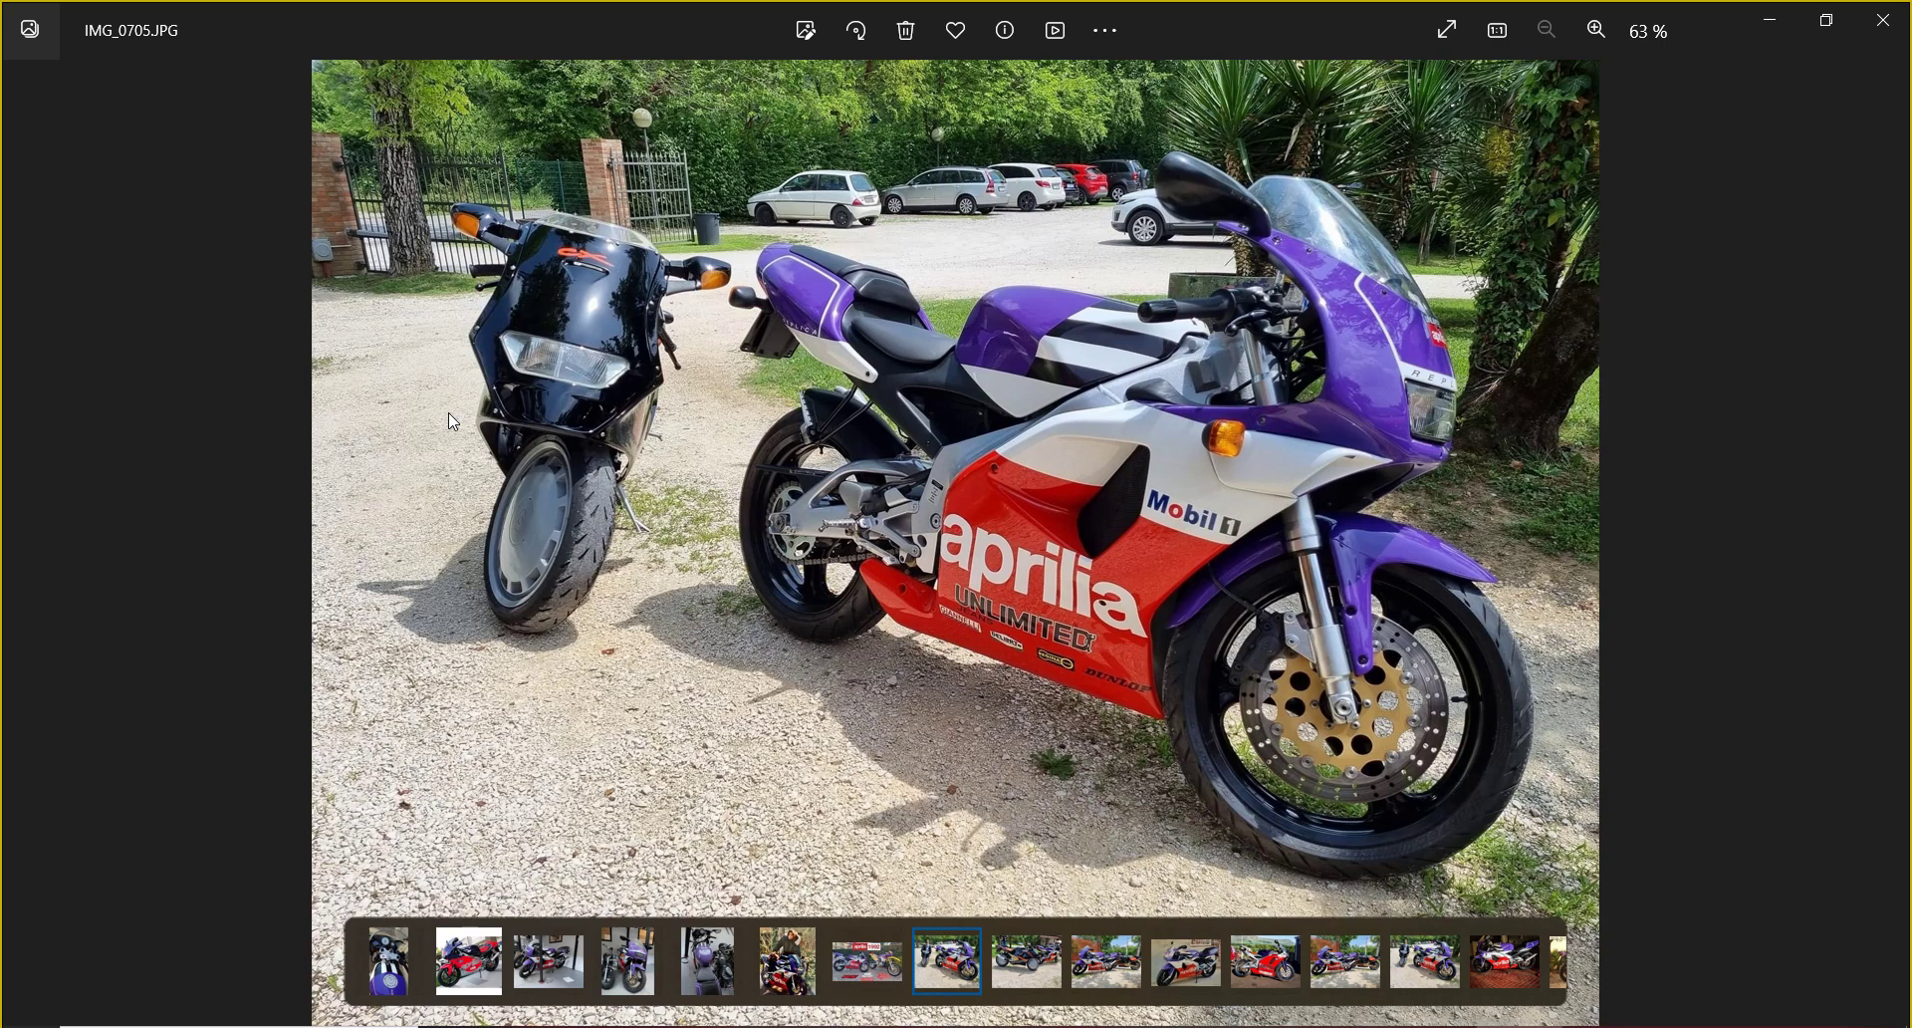
key(Right)
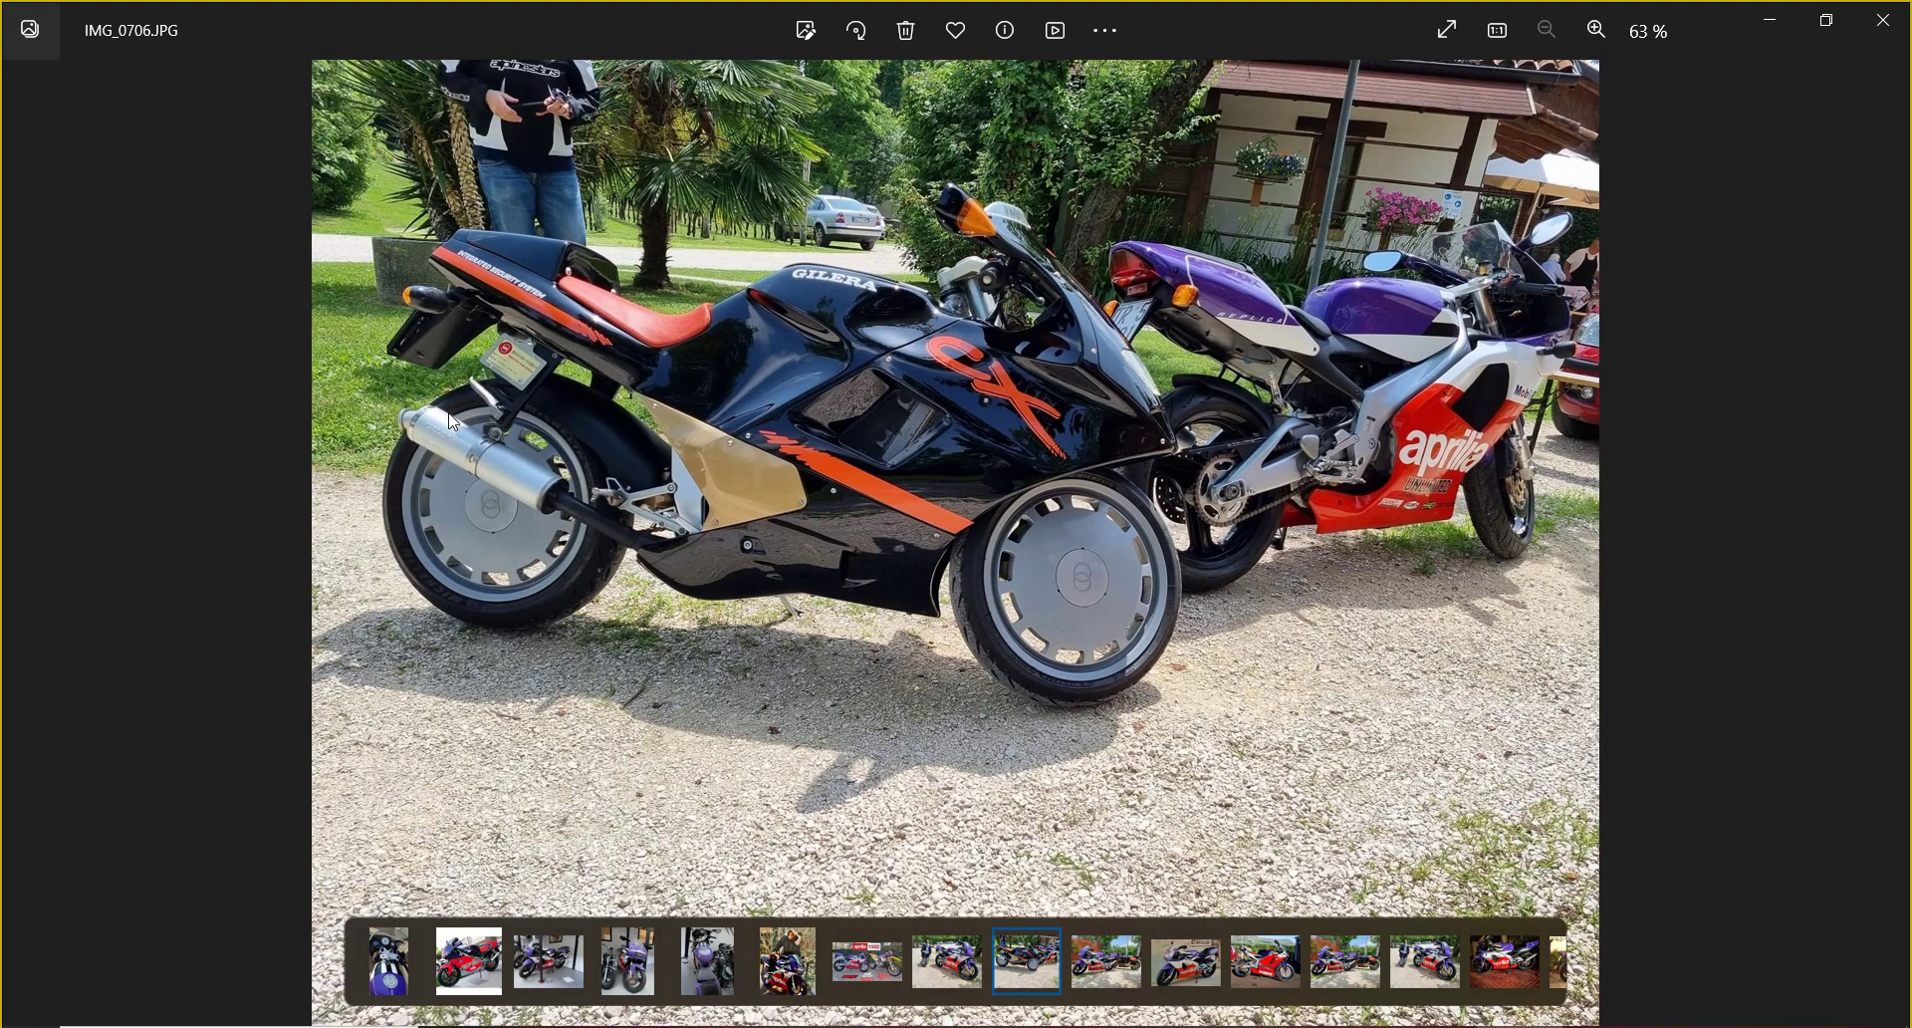
key(Right)
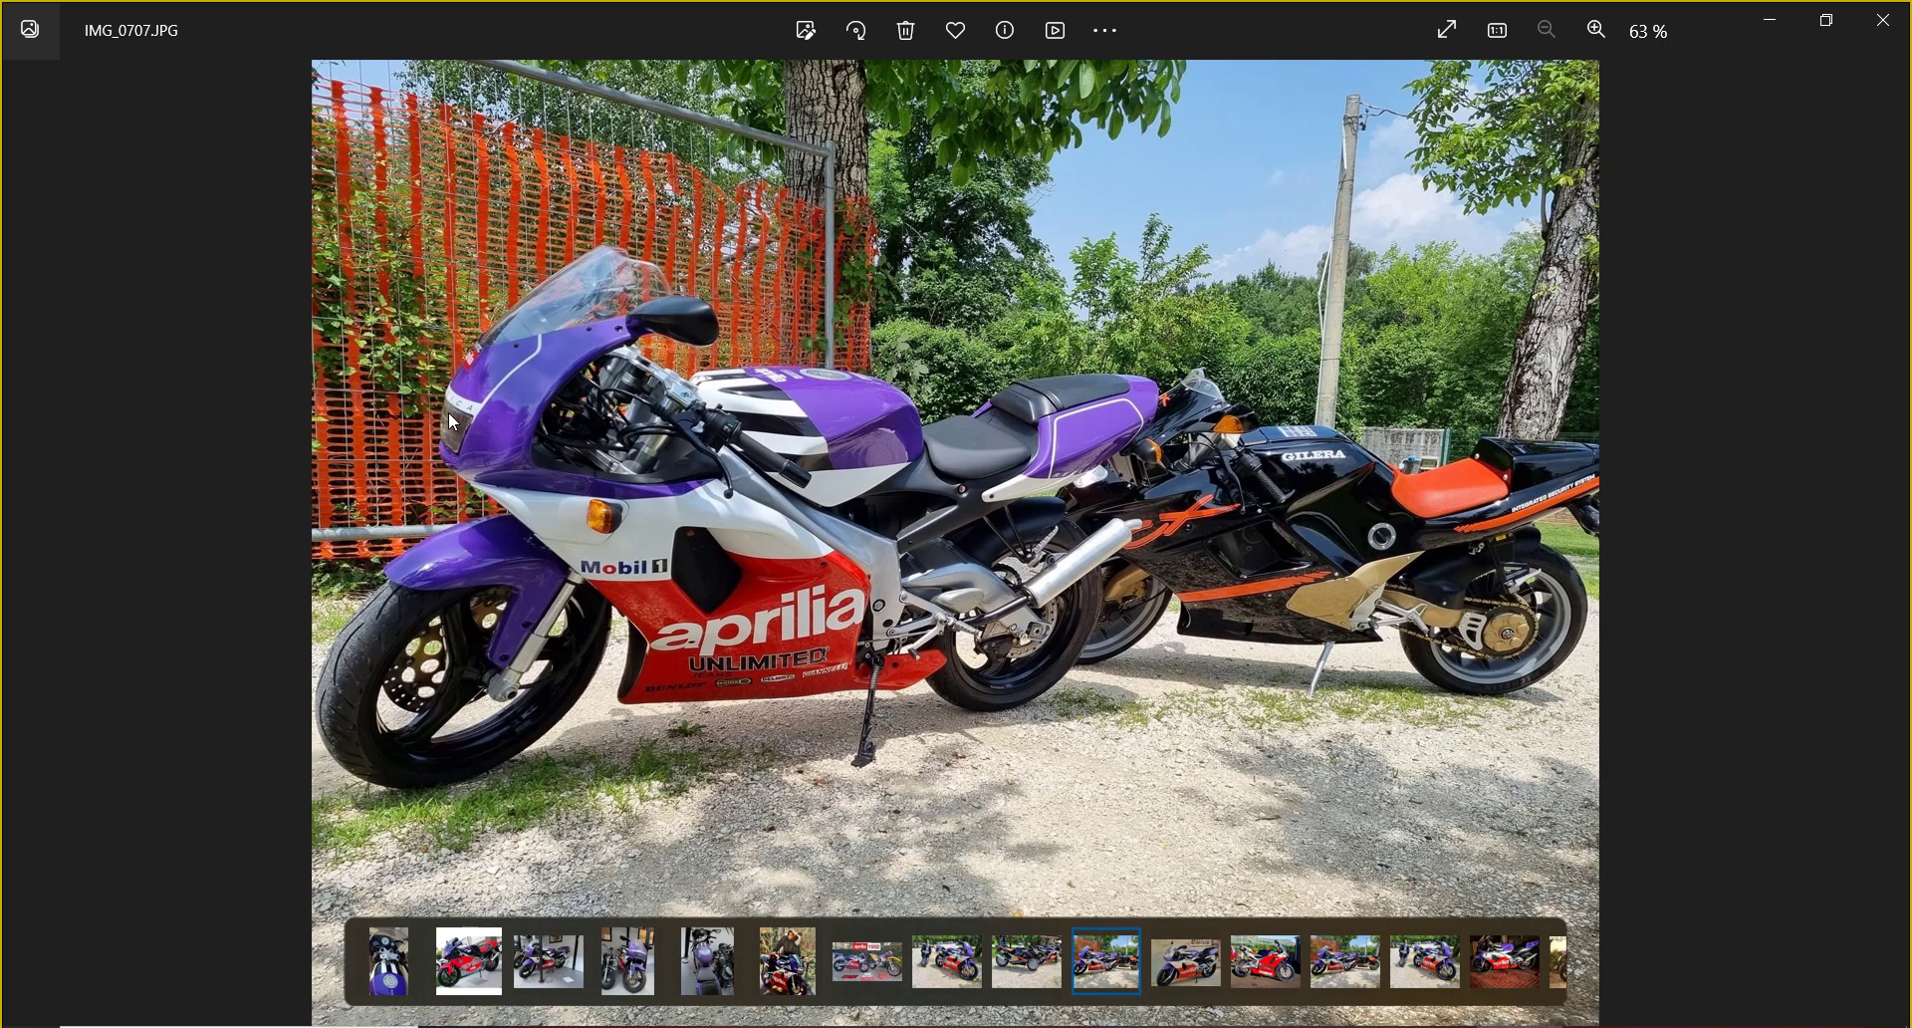
key(Right)
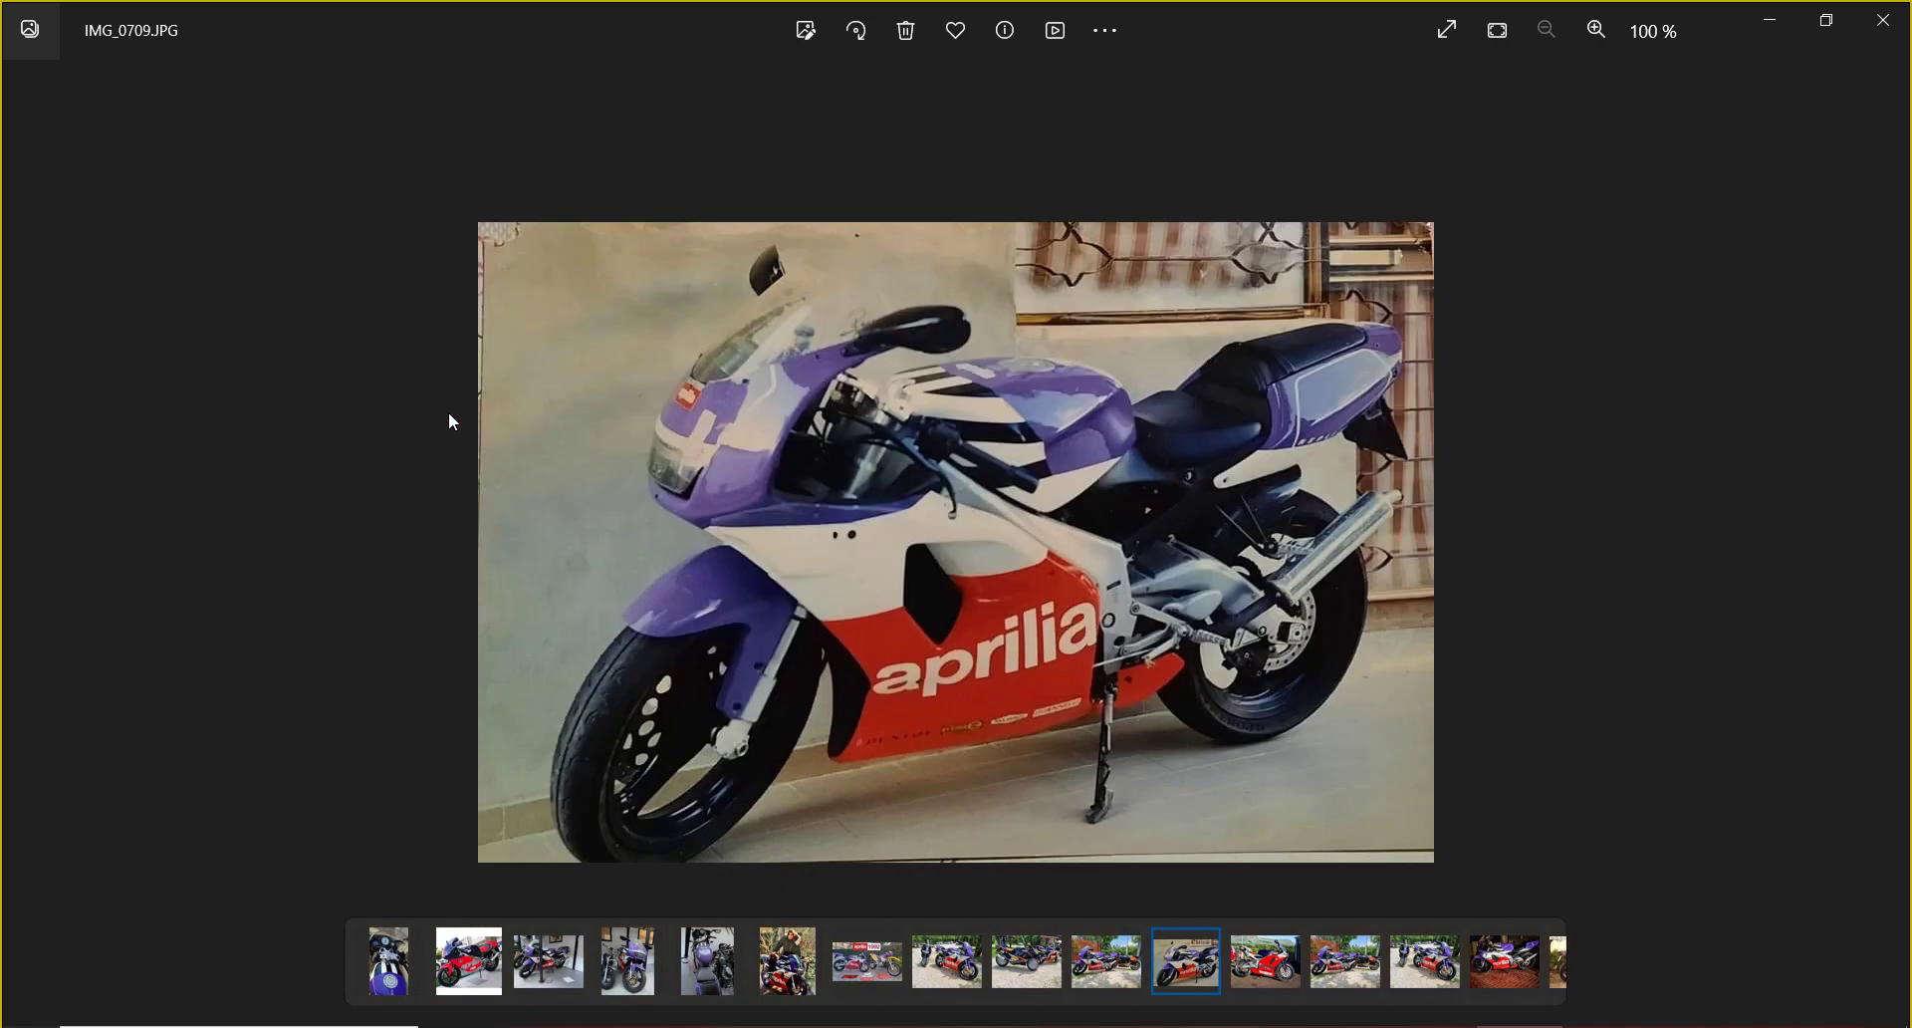
- Bring up IMG_0732.JPG and inspect the motorcycle's rear wheel and swingarm close up
key(Right)
key(Right)
key(Left)
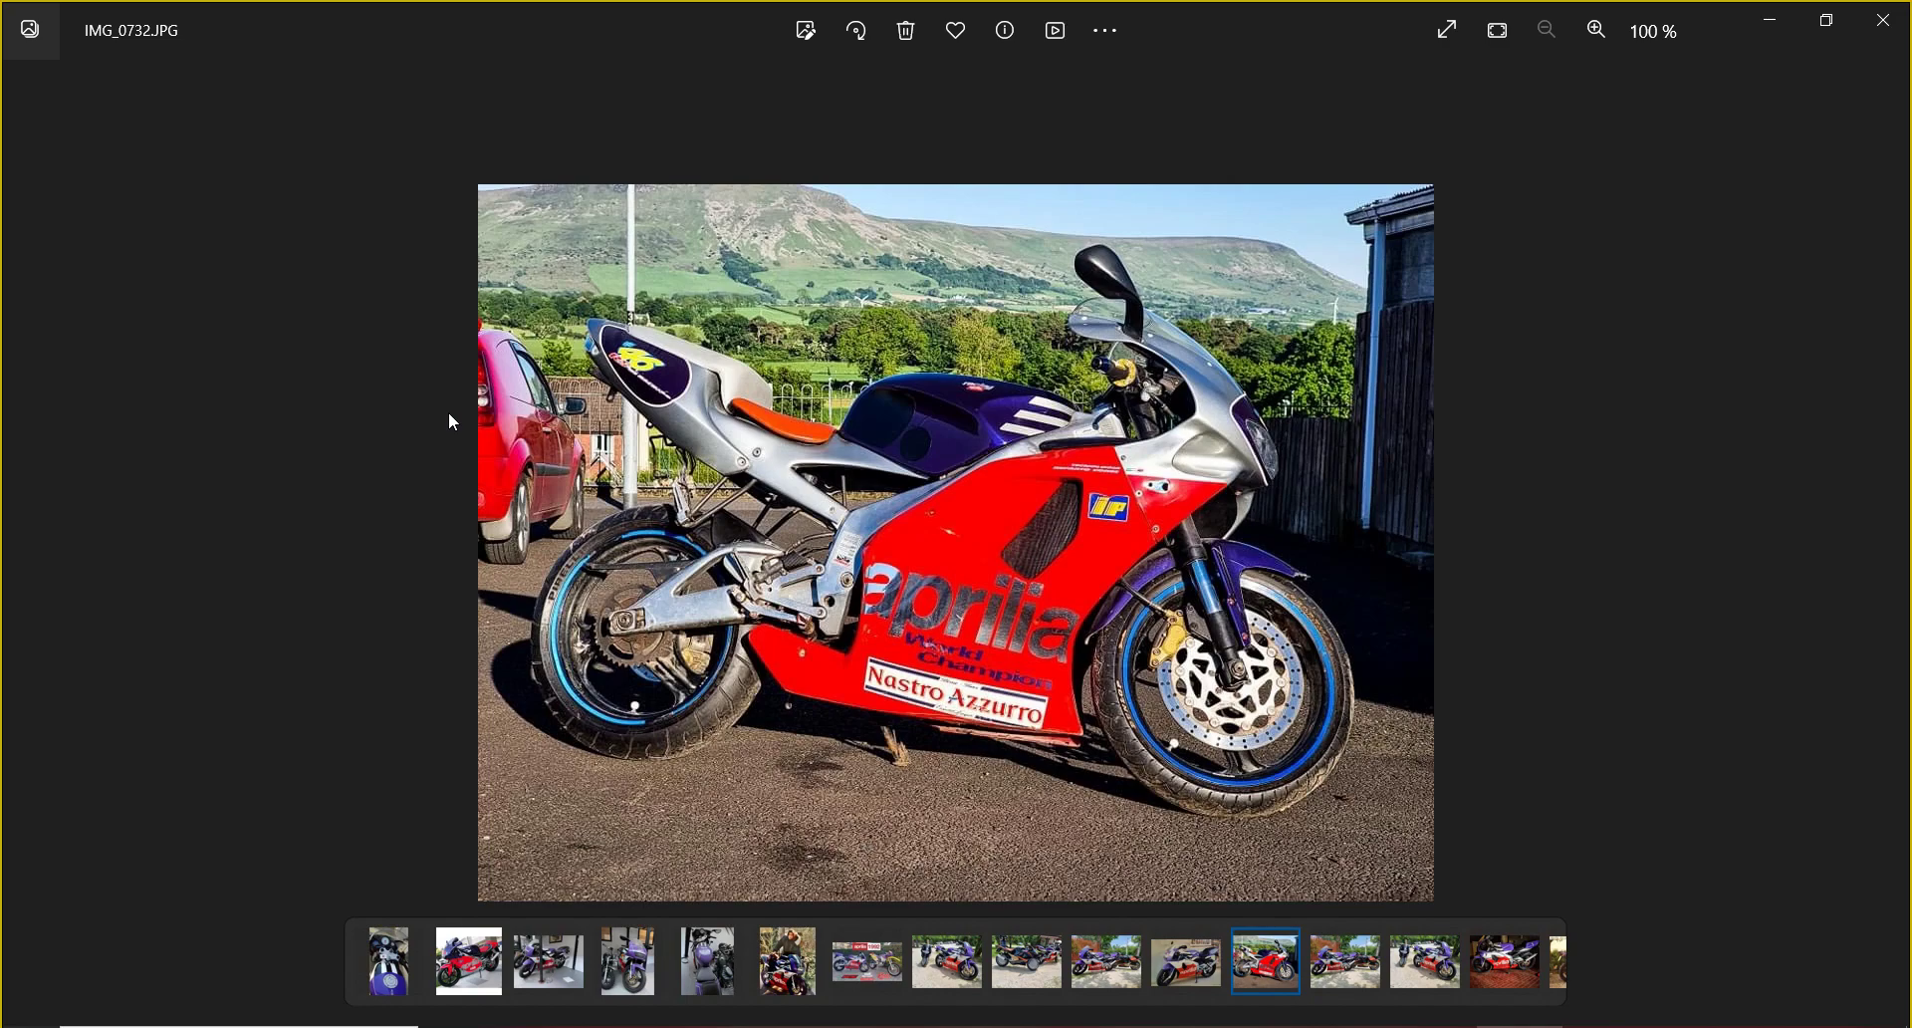
scroll(587, 602, up, 3)
scroll(620, 619, up, 5)
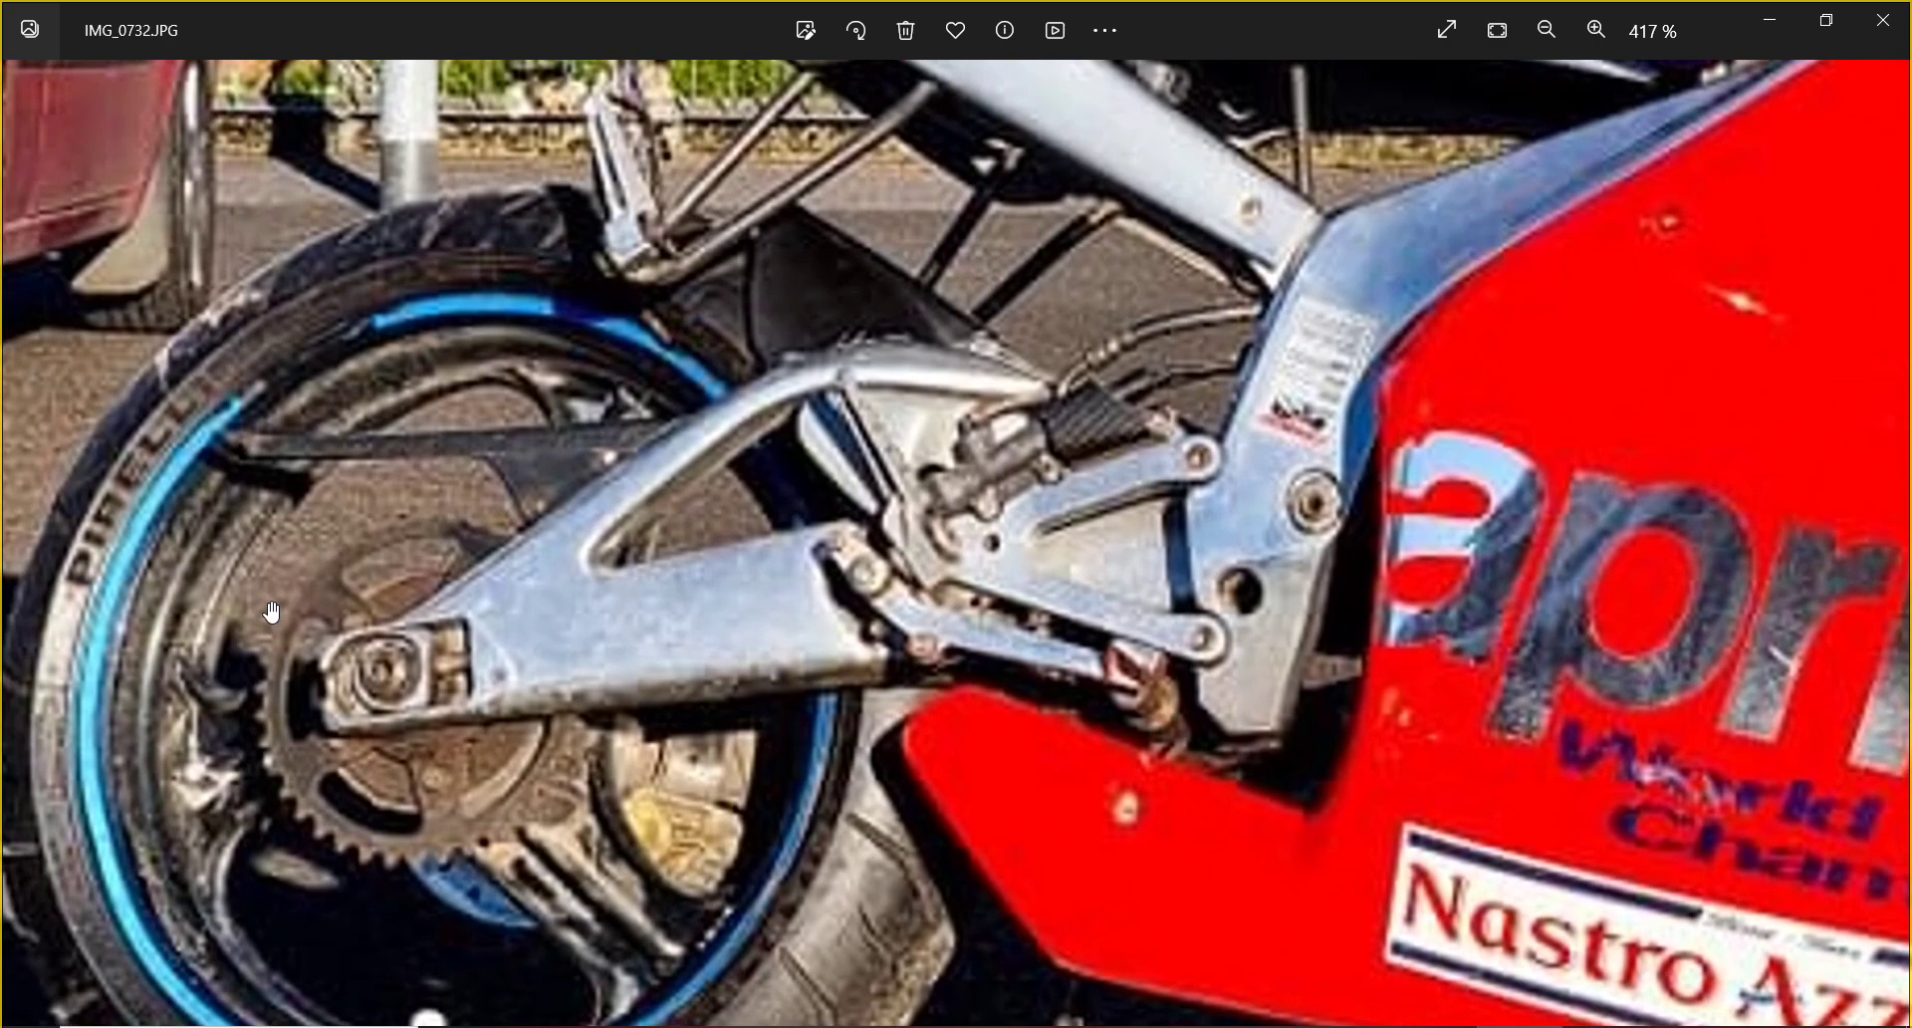
scroll(272, 613, down, 8)
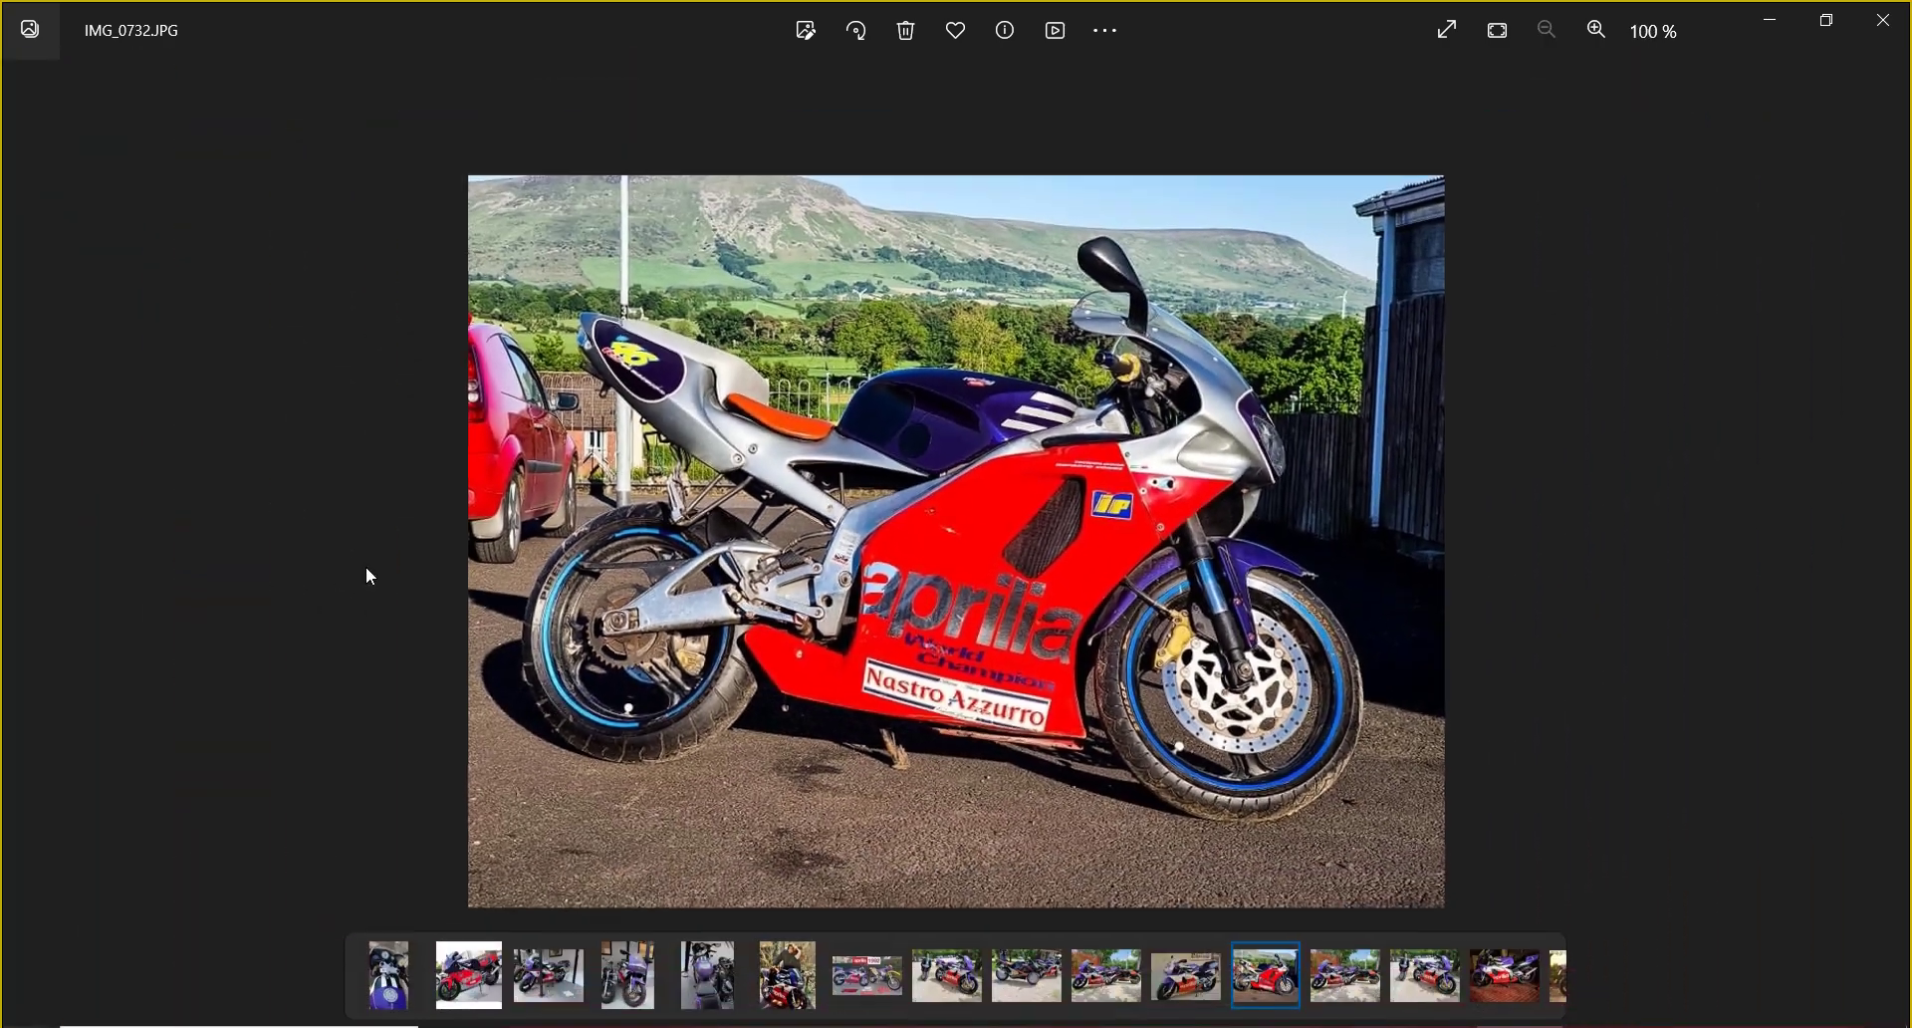
- Page on to IMG_2442.JPG, close it, and view the exhaust photo IMG_9839.JPG further down the folder
key(Right)
key(Right)
key(Right)
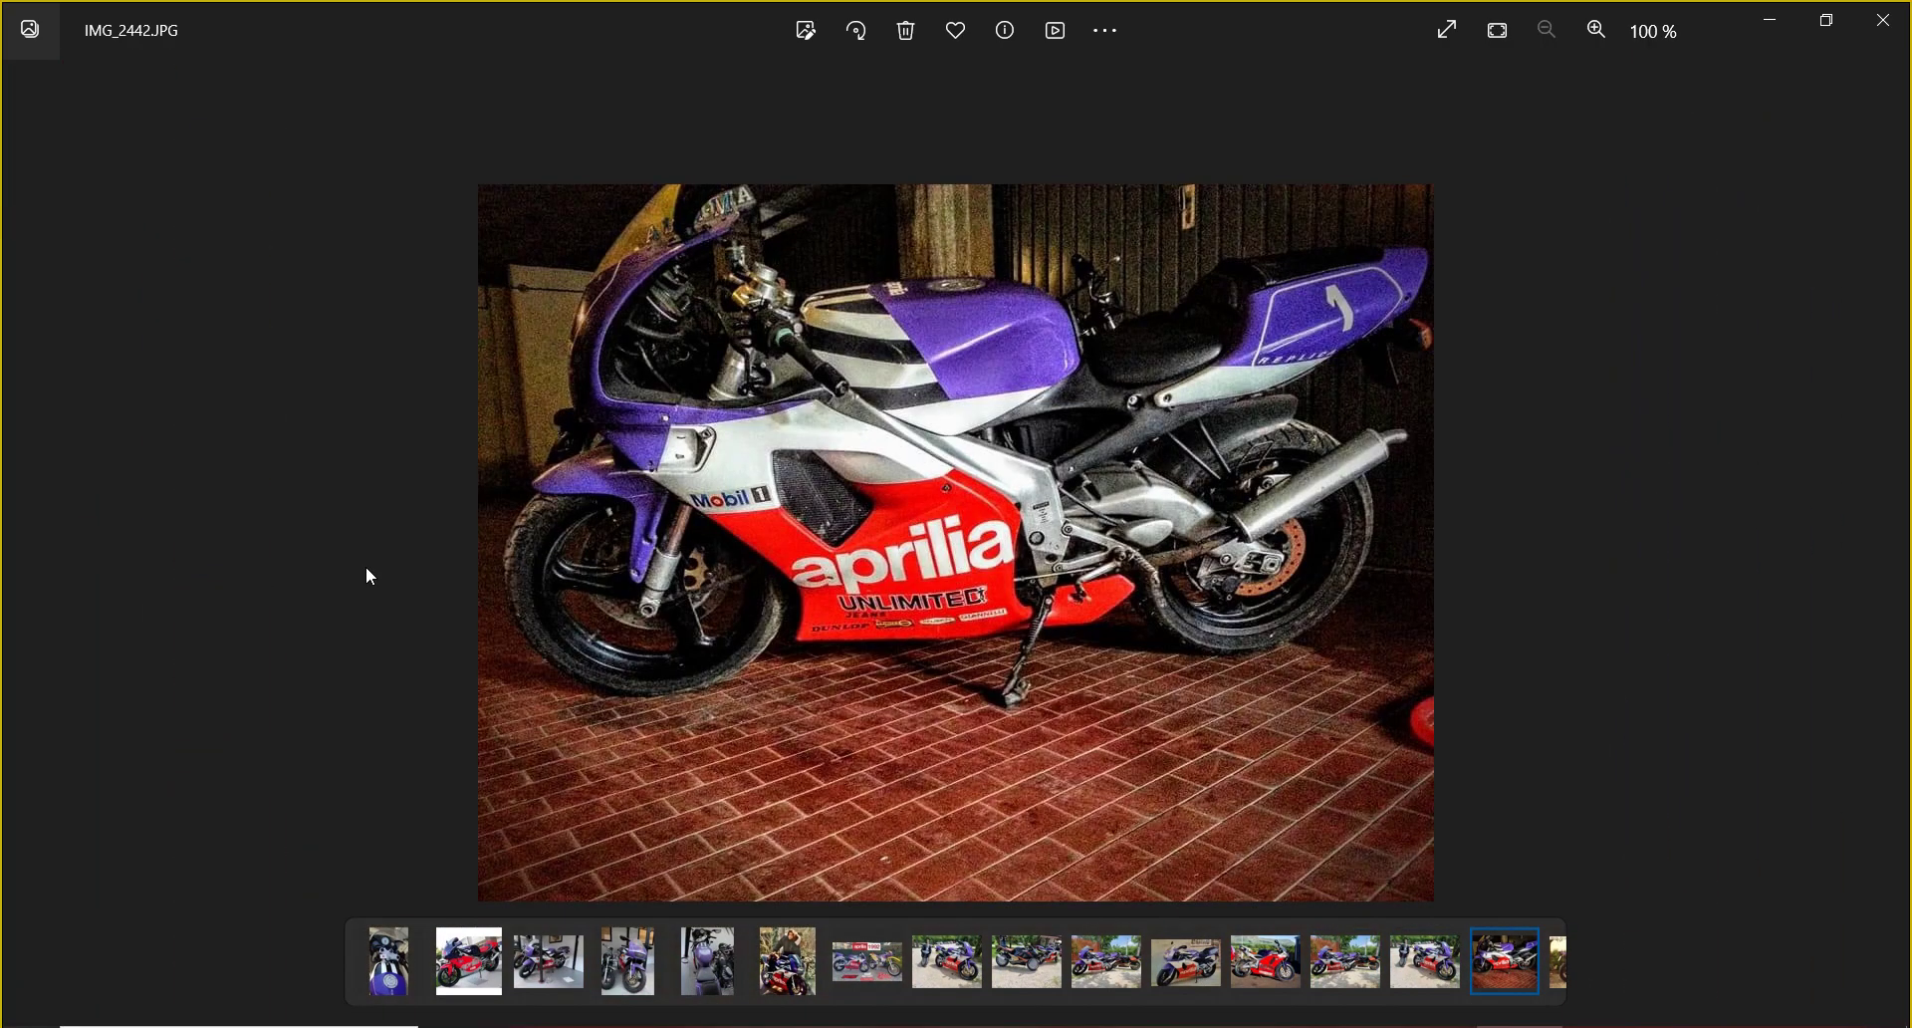
click(1882, 20)
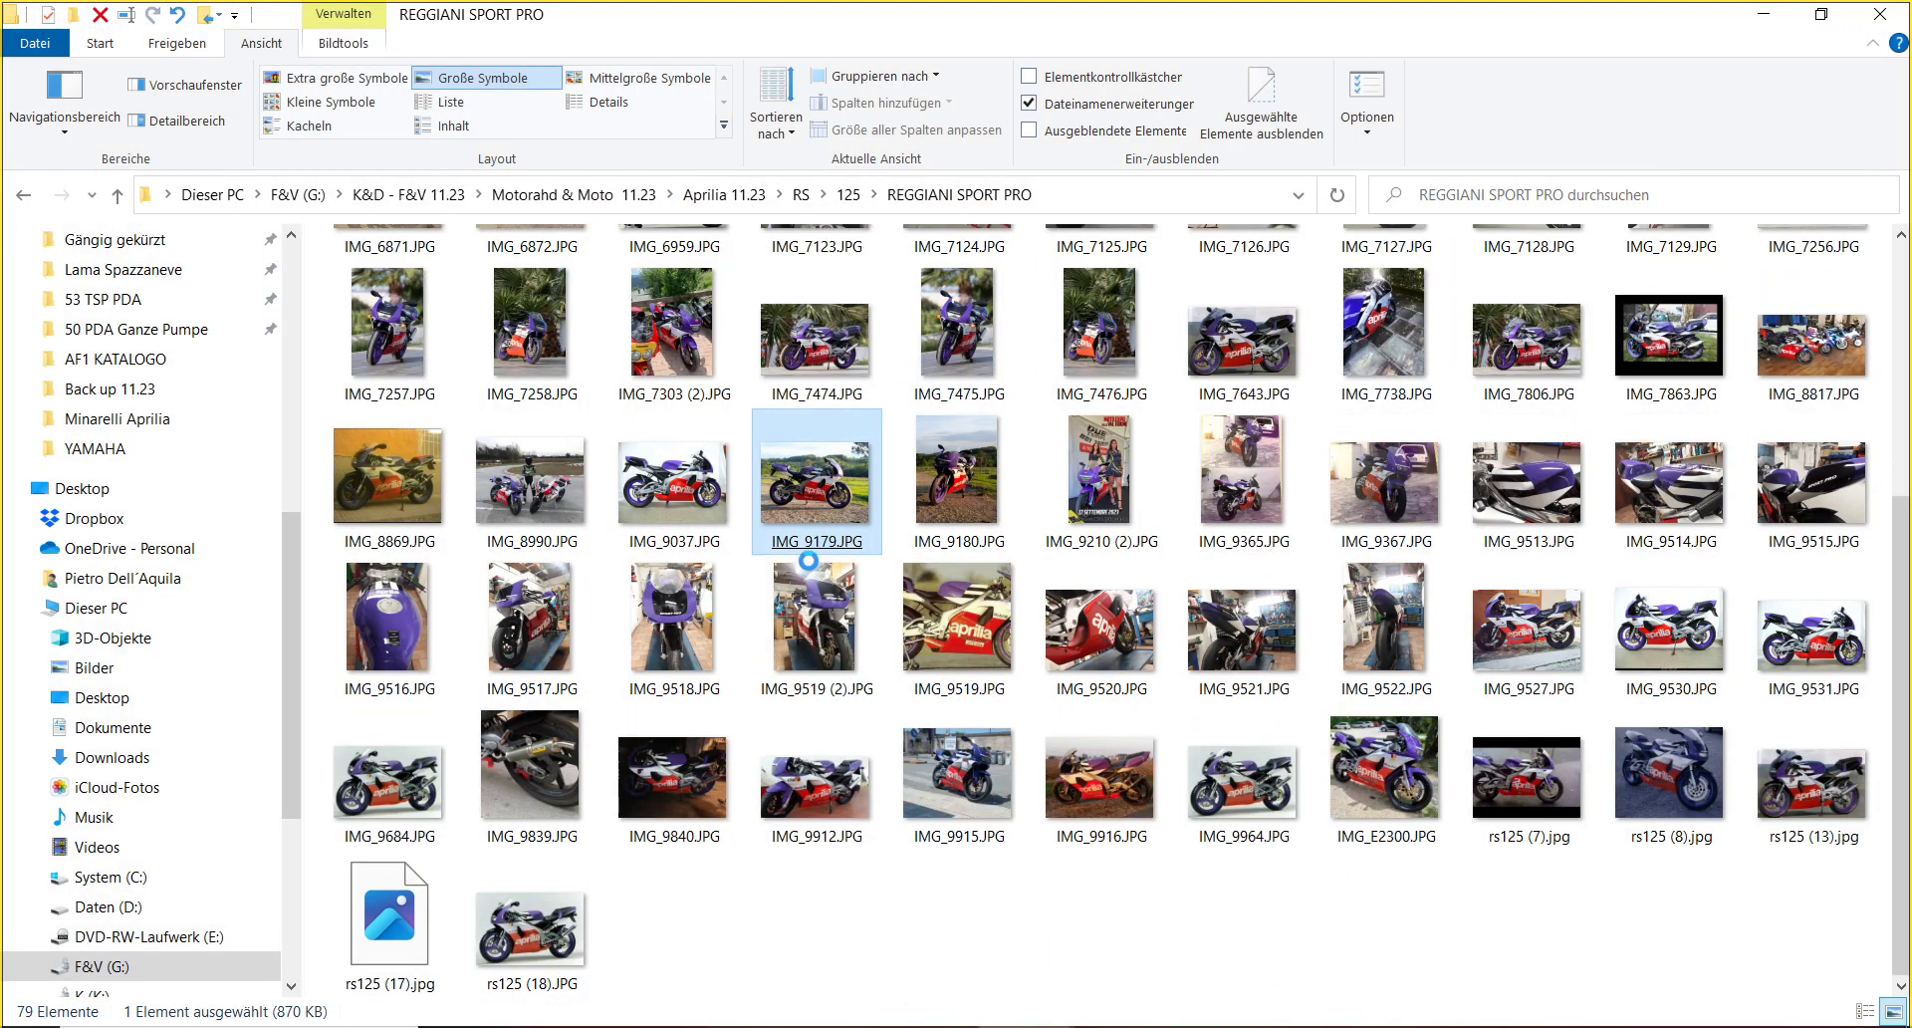
click(563, 782)
double_click(715, 839)
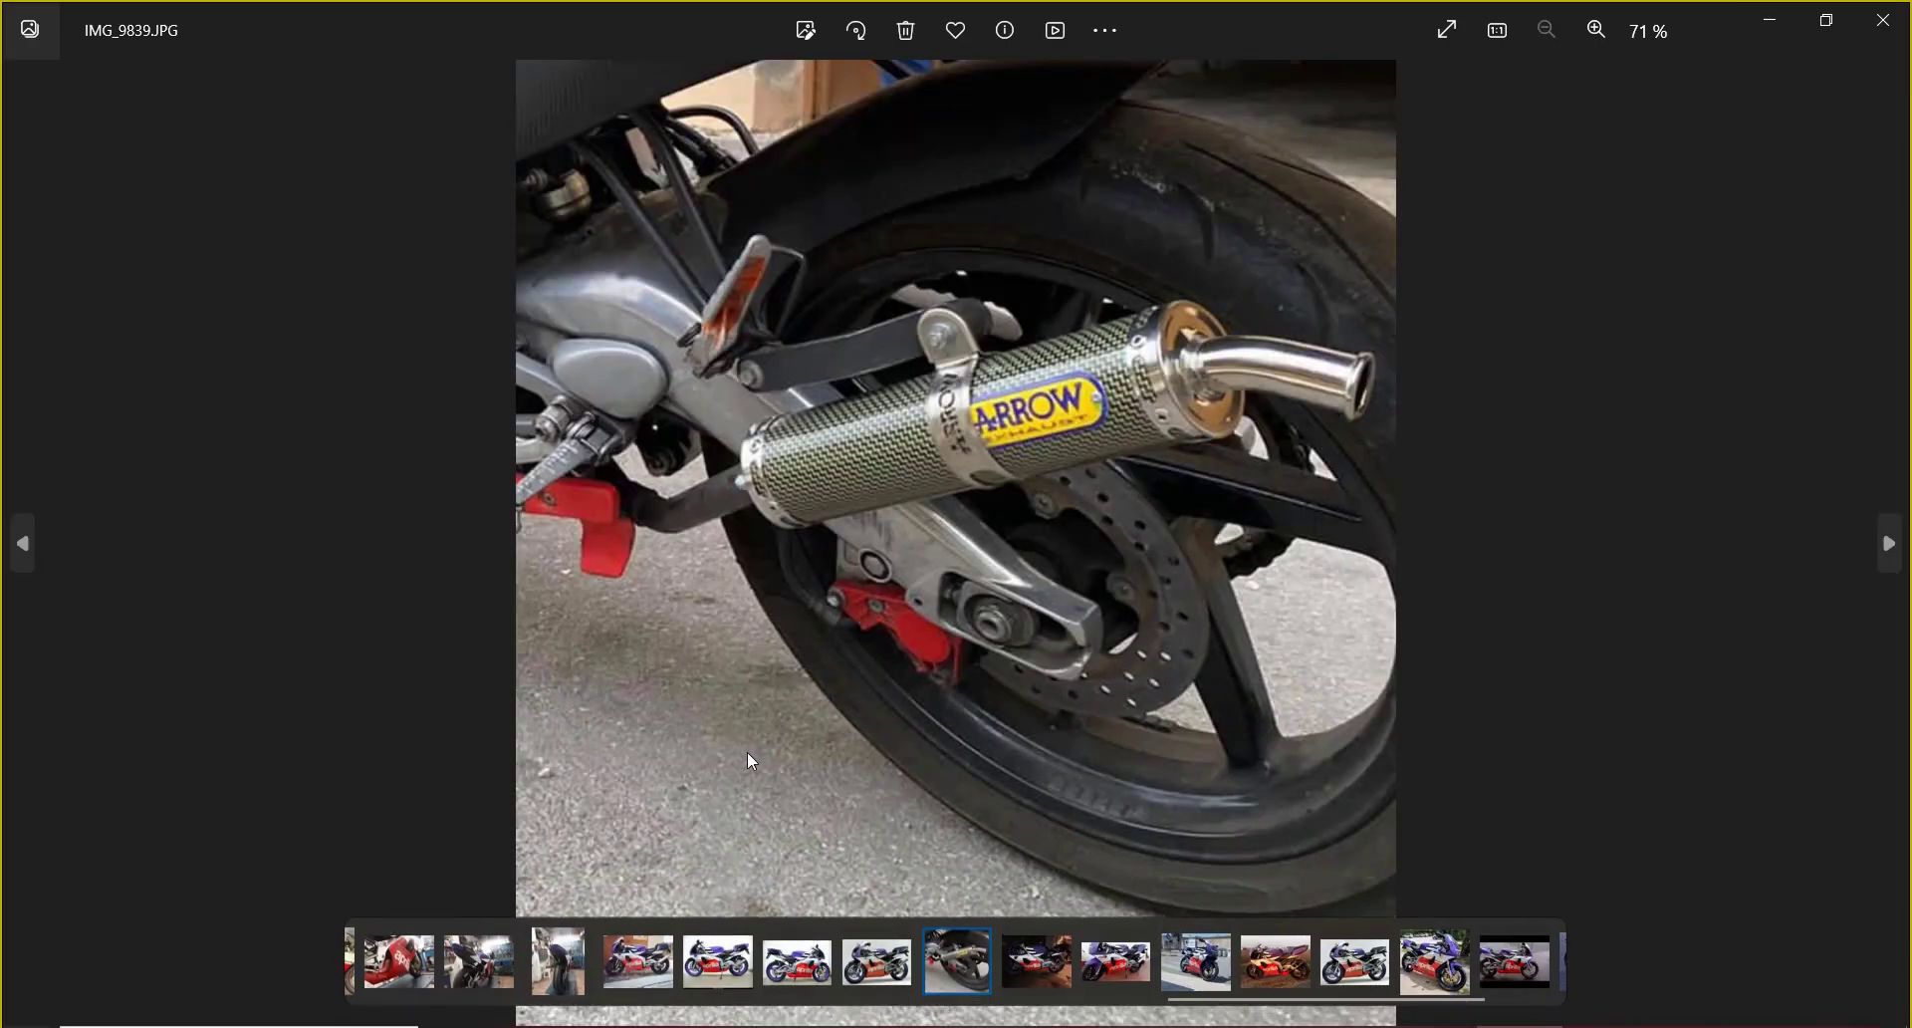
click(1882, 20)
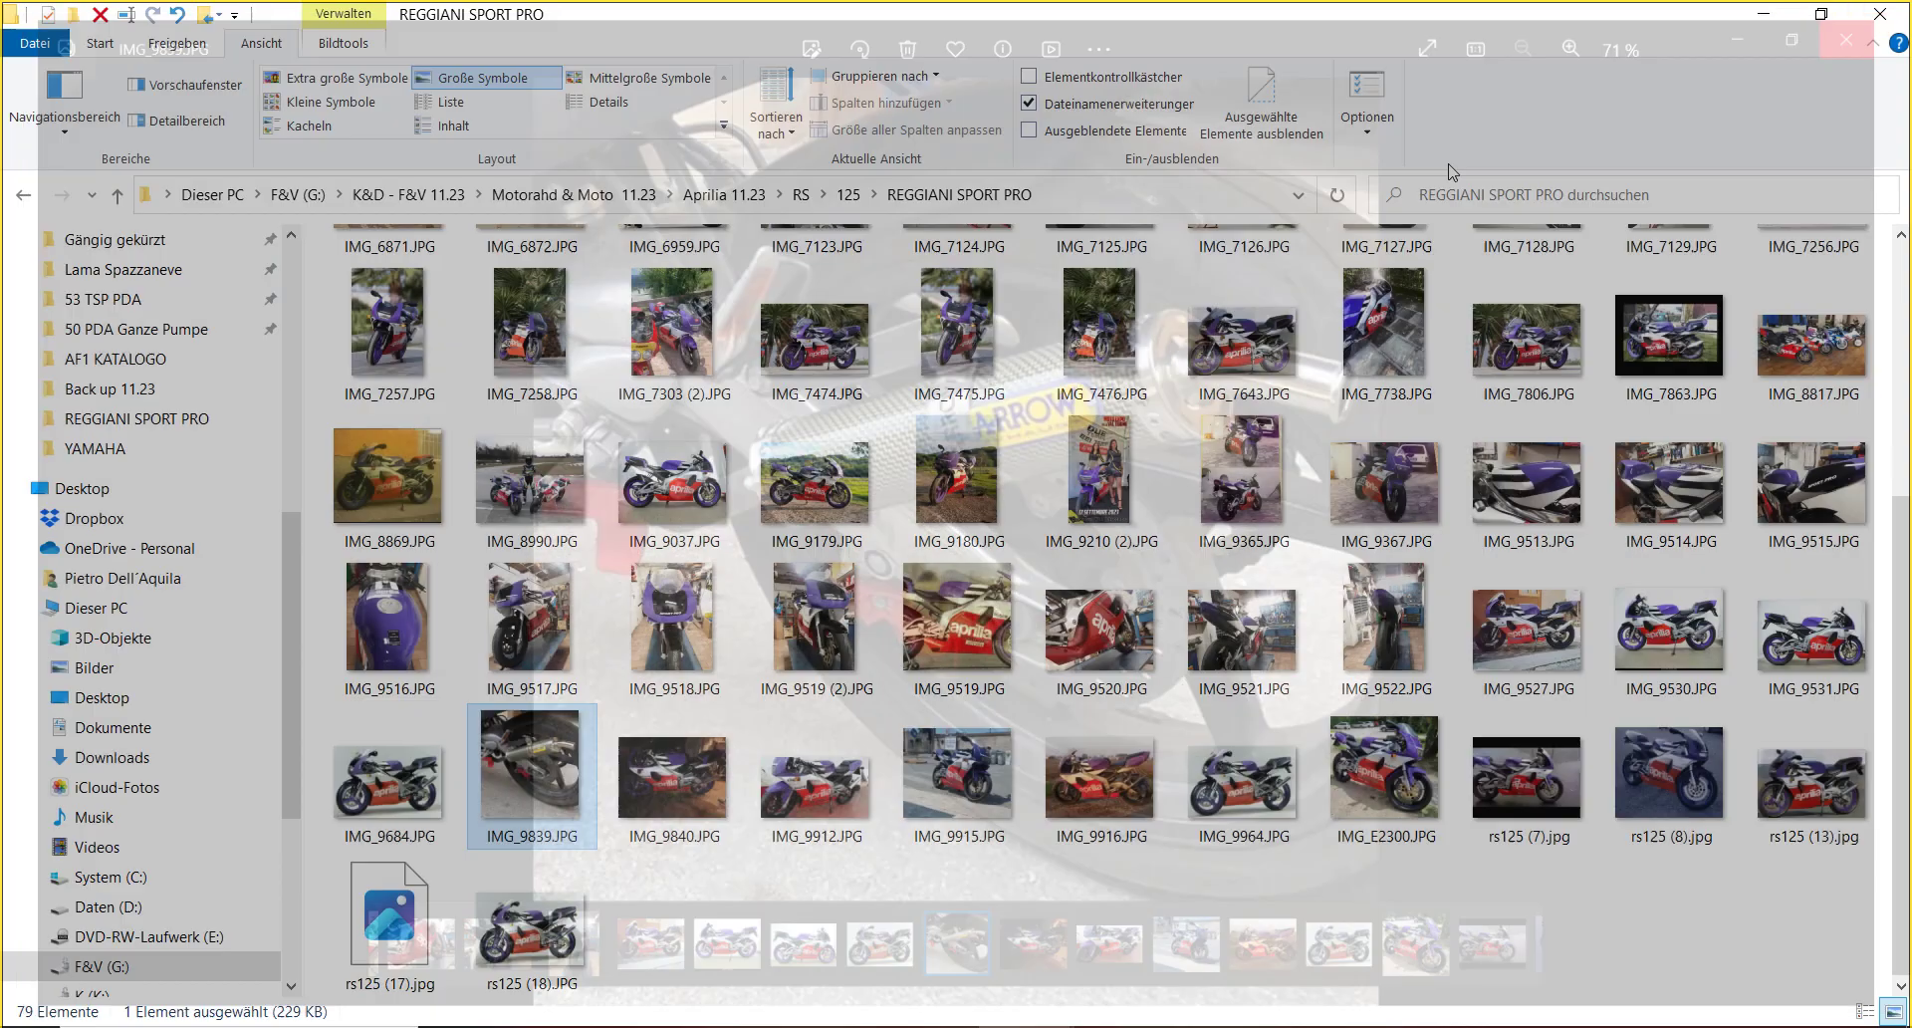
- Go back up from REGGIANI SPORT PRO through 125 and RS to the Aprilia 11.23 folder
click(855, 195)
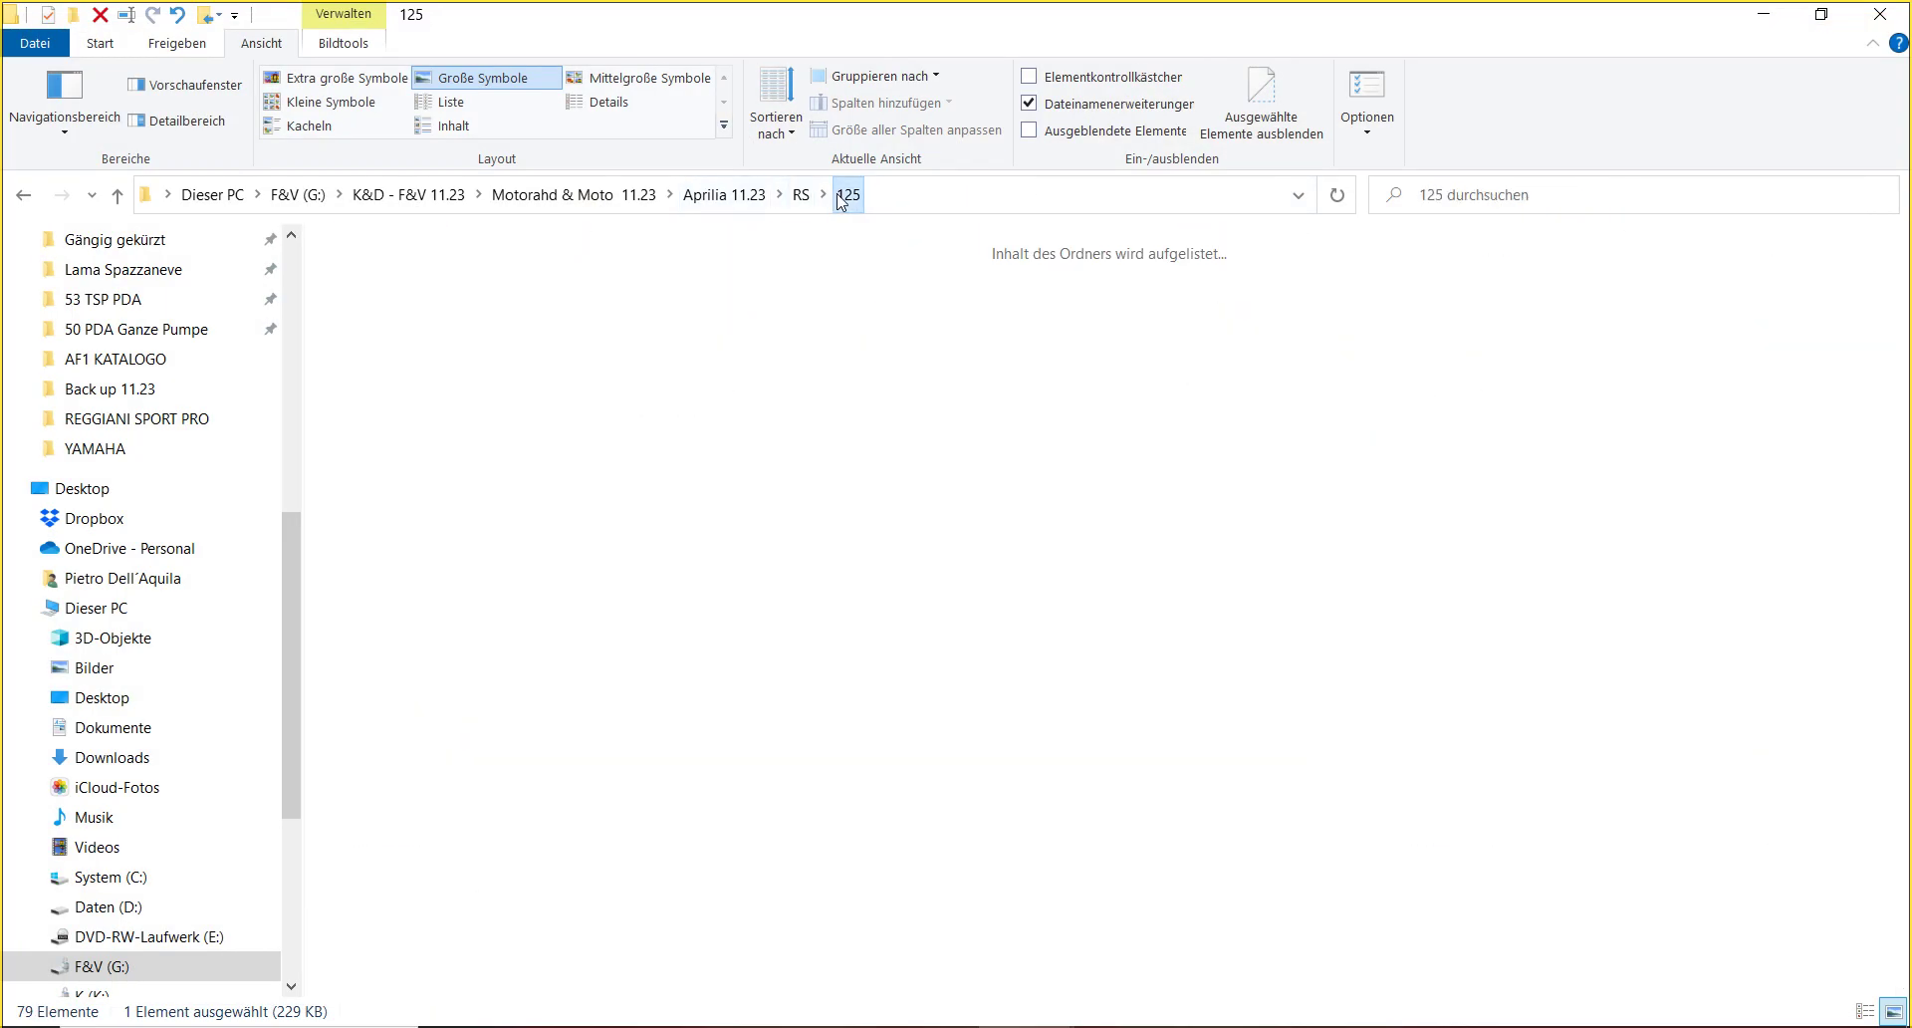
click(822, 198)
click(799, 197)
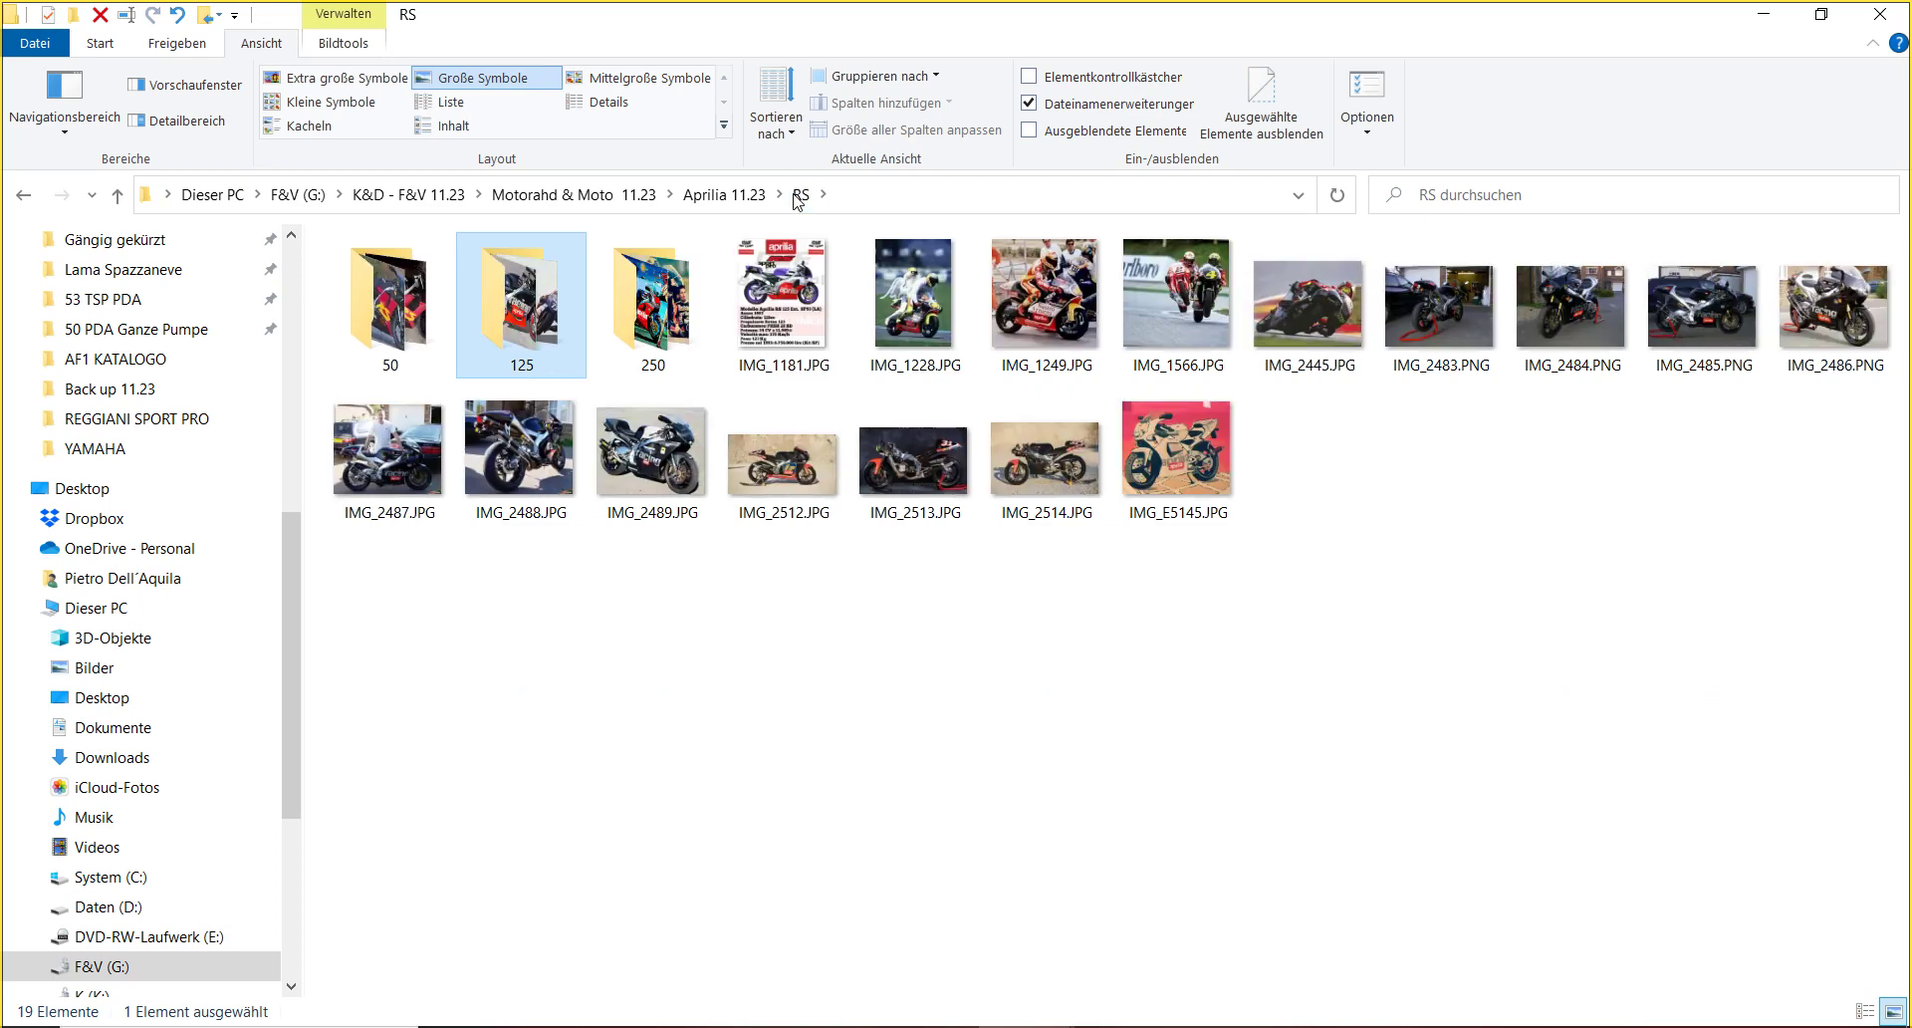
click(725, 195)
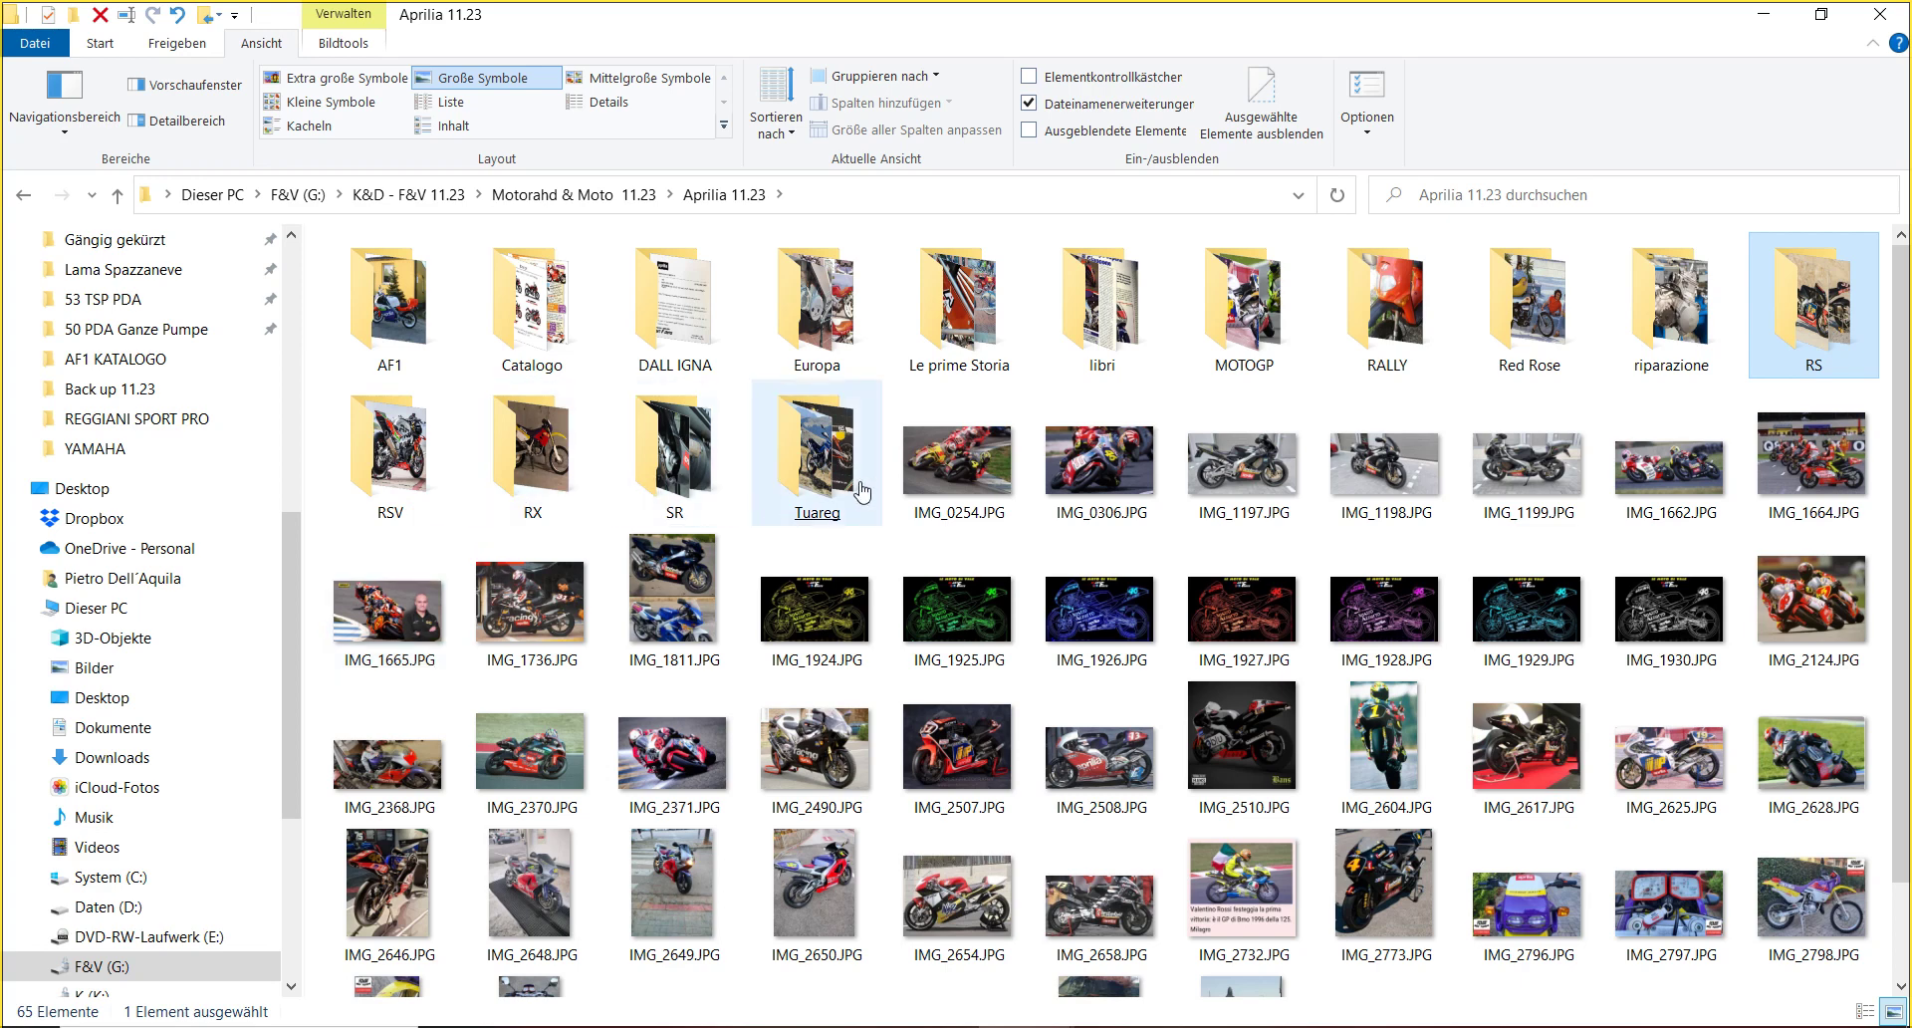
- Open the RS folder, its 250 subfolder and the R folder inside, and view IMG_3401.JPG
double_click(1817, 279)
click(664, 351)
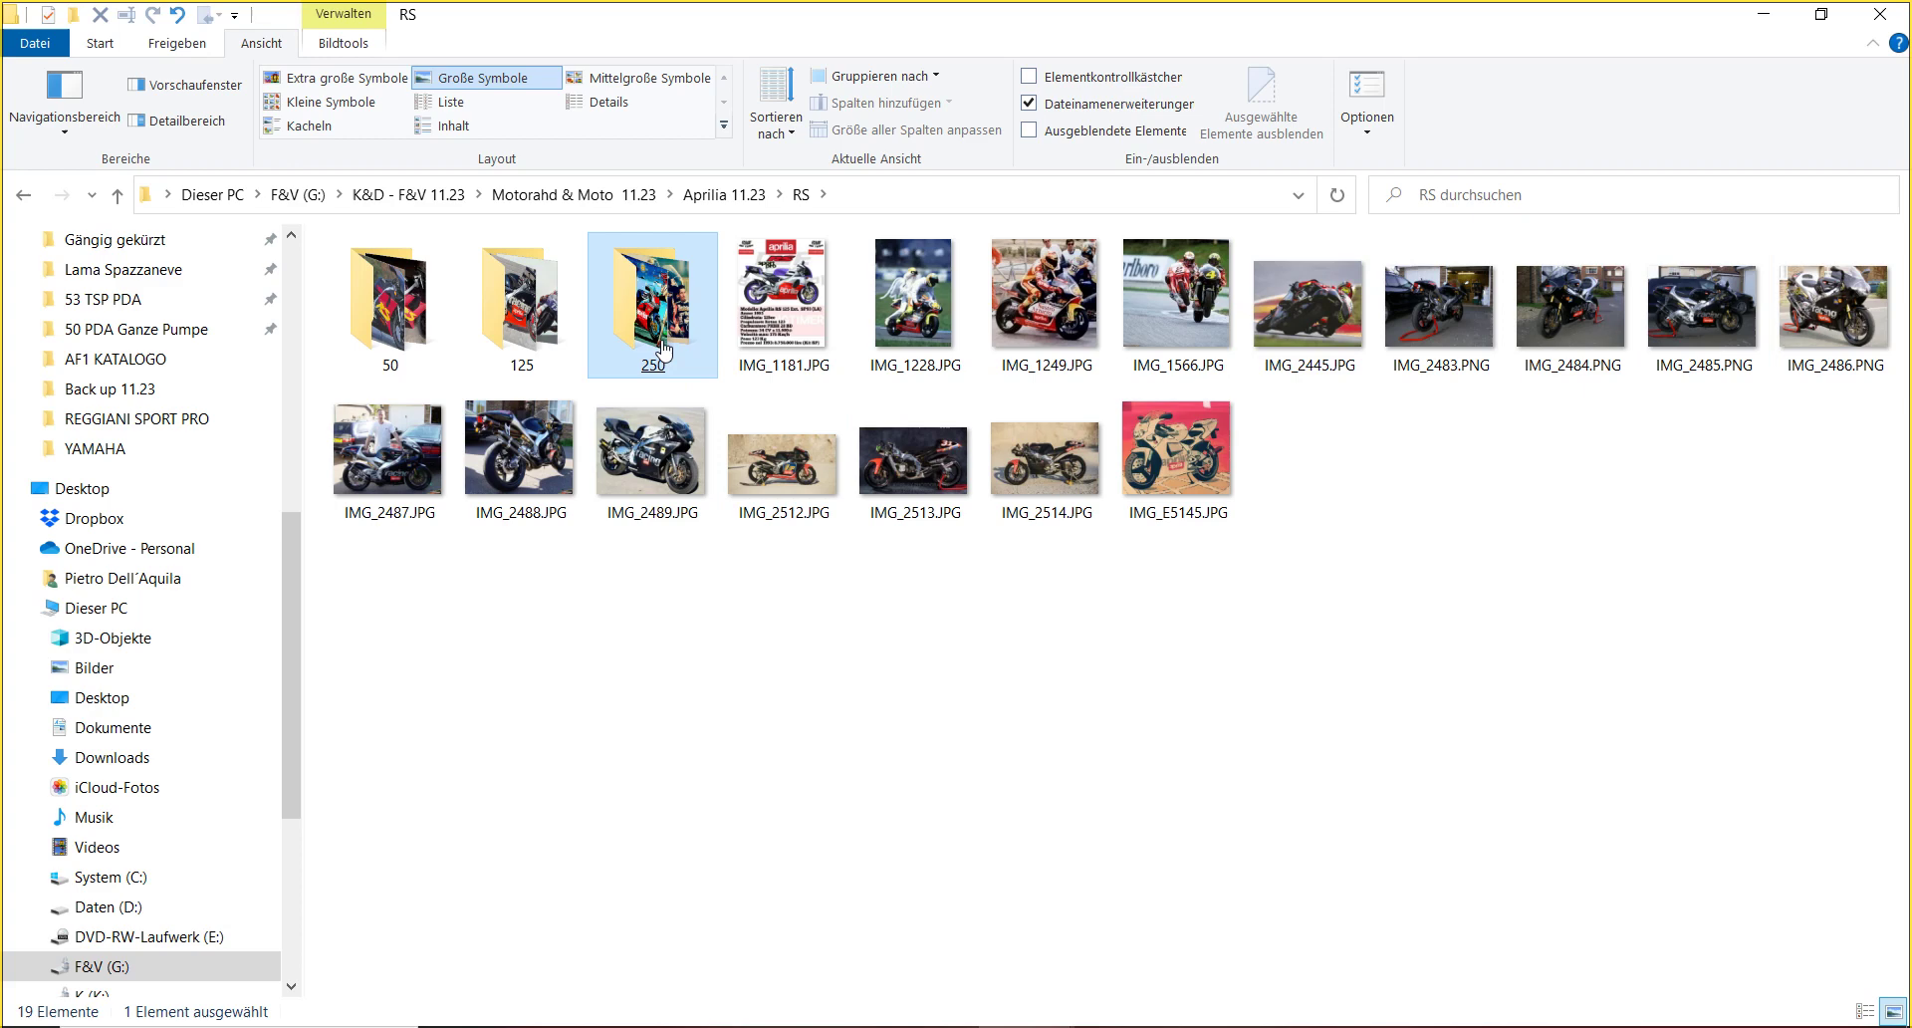
double_click(664, 349)
drag(652, 314, 391, 347)
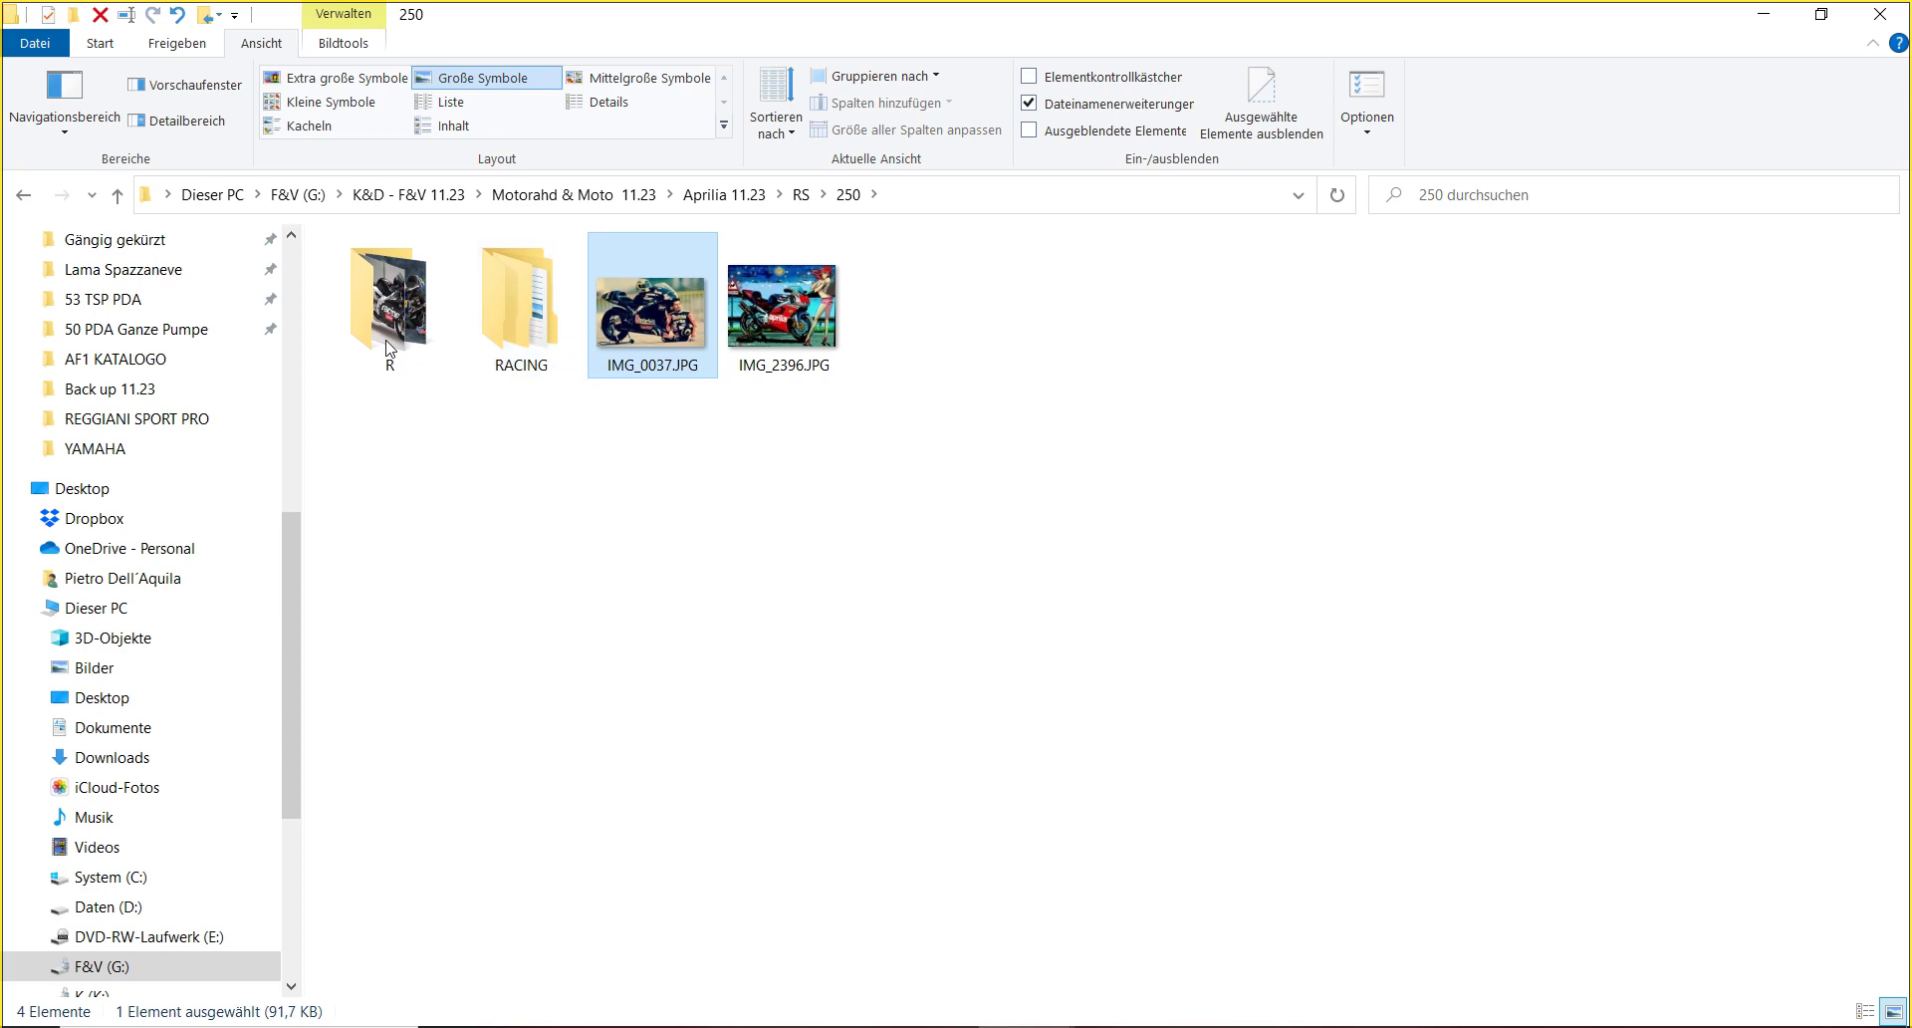
double_click(390, 346)
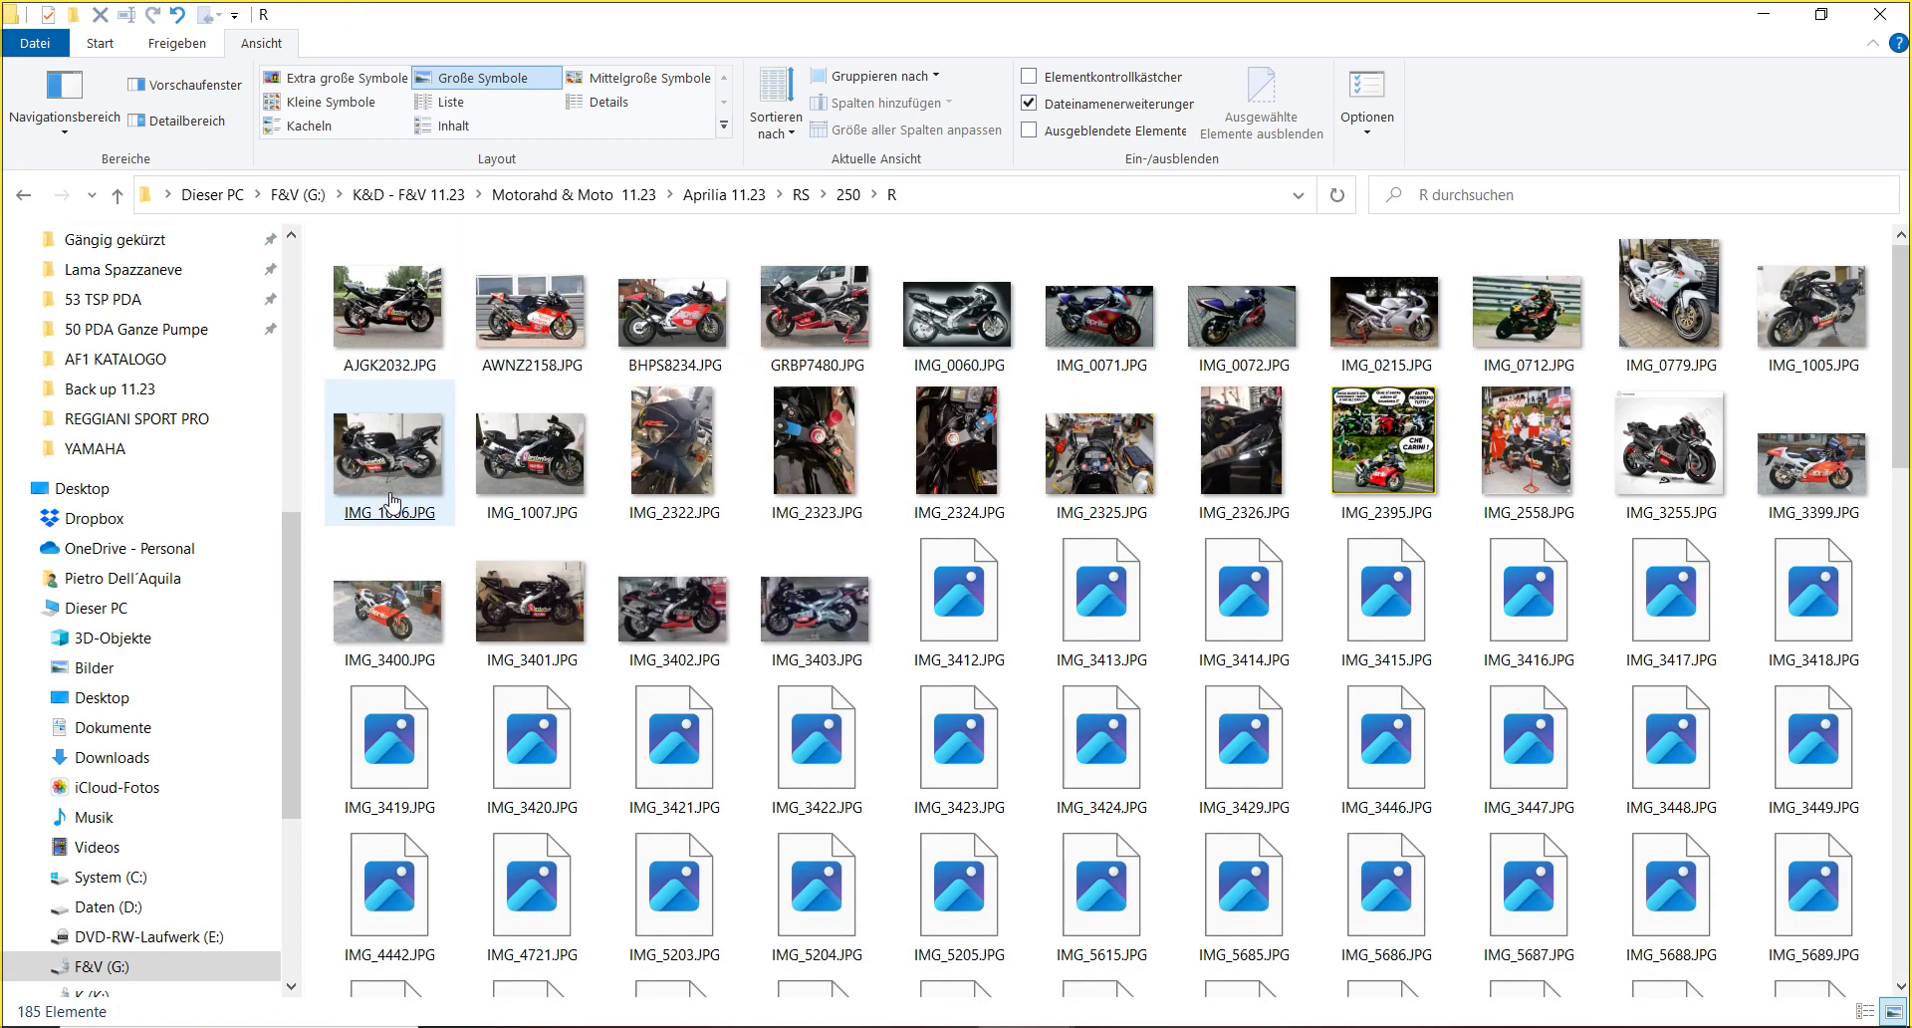
click(535, 649)
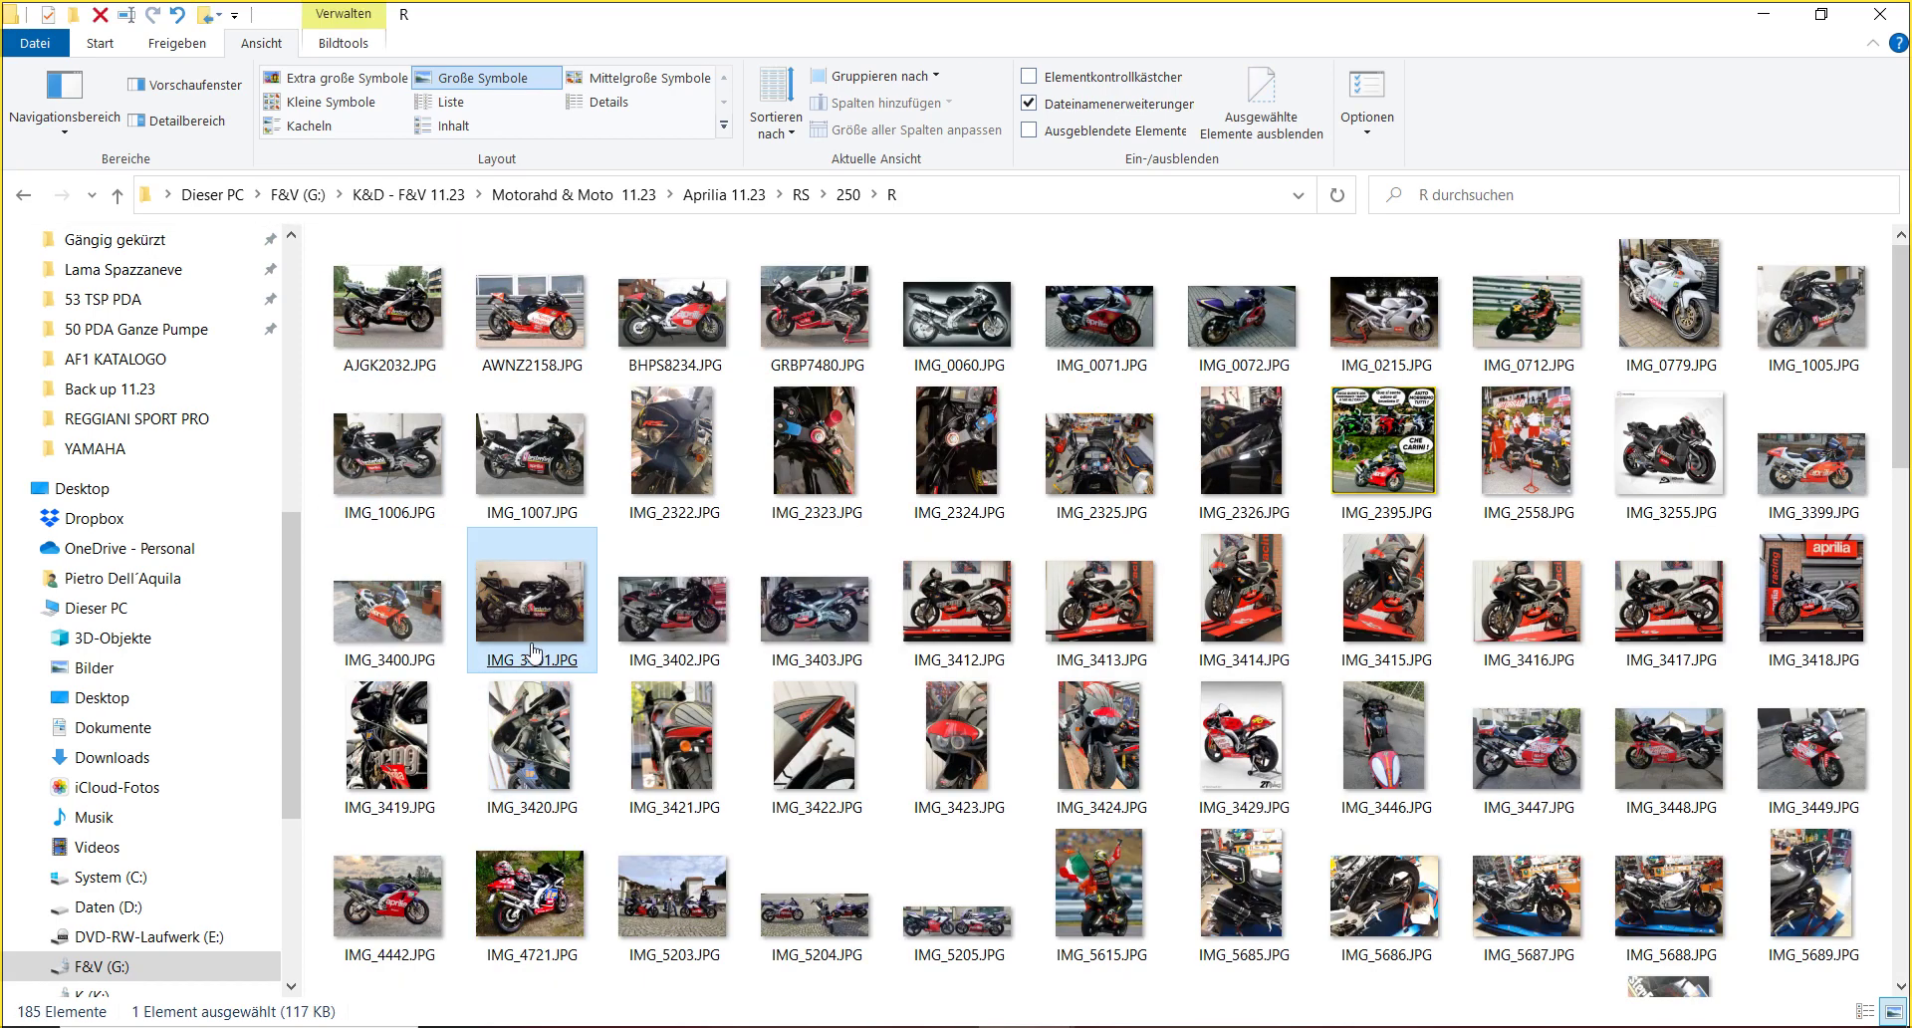
double_click(535, 653)
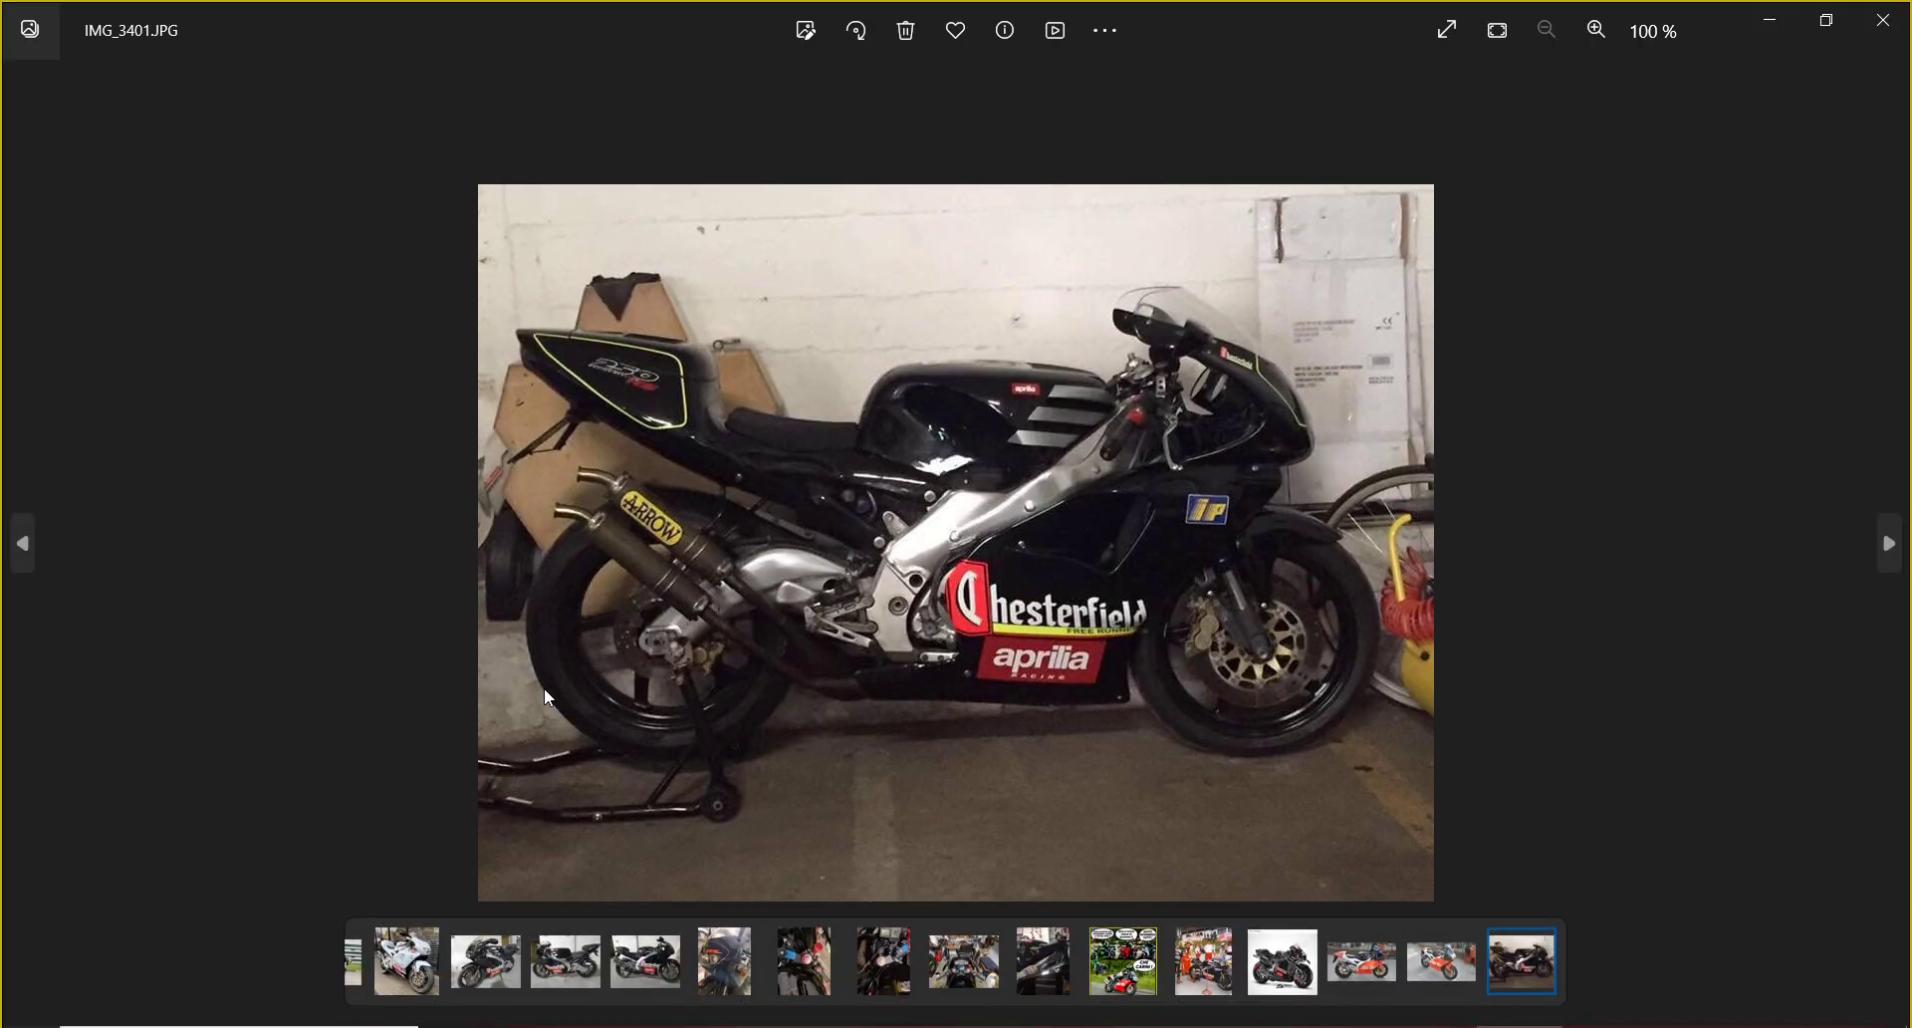
- Page through the black Aprilia RS 250 photos from IMG_3402.JPG to the fairing close-up IMG_3419.JPG
key(Right)
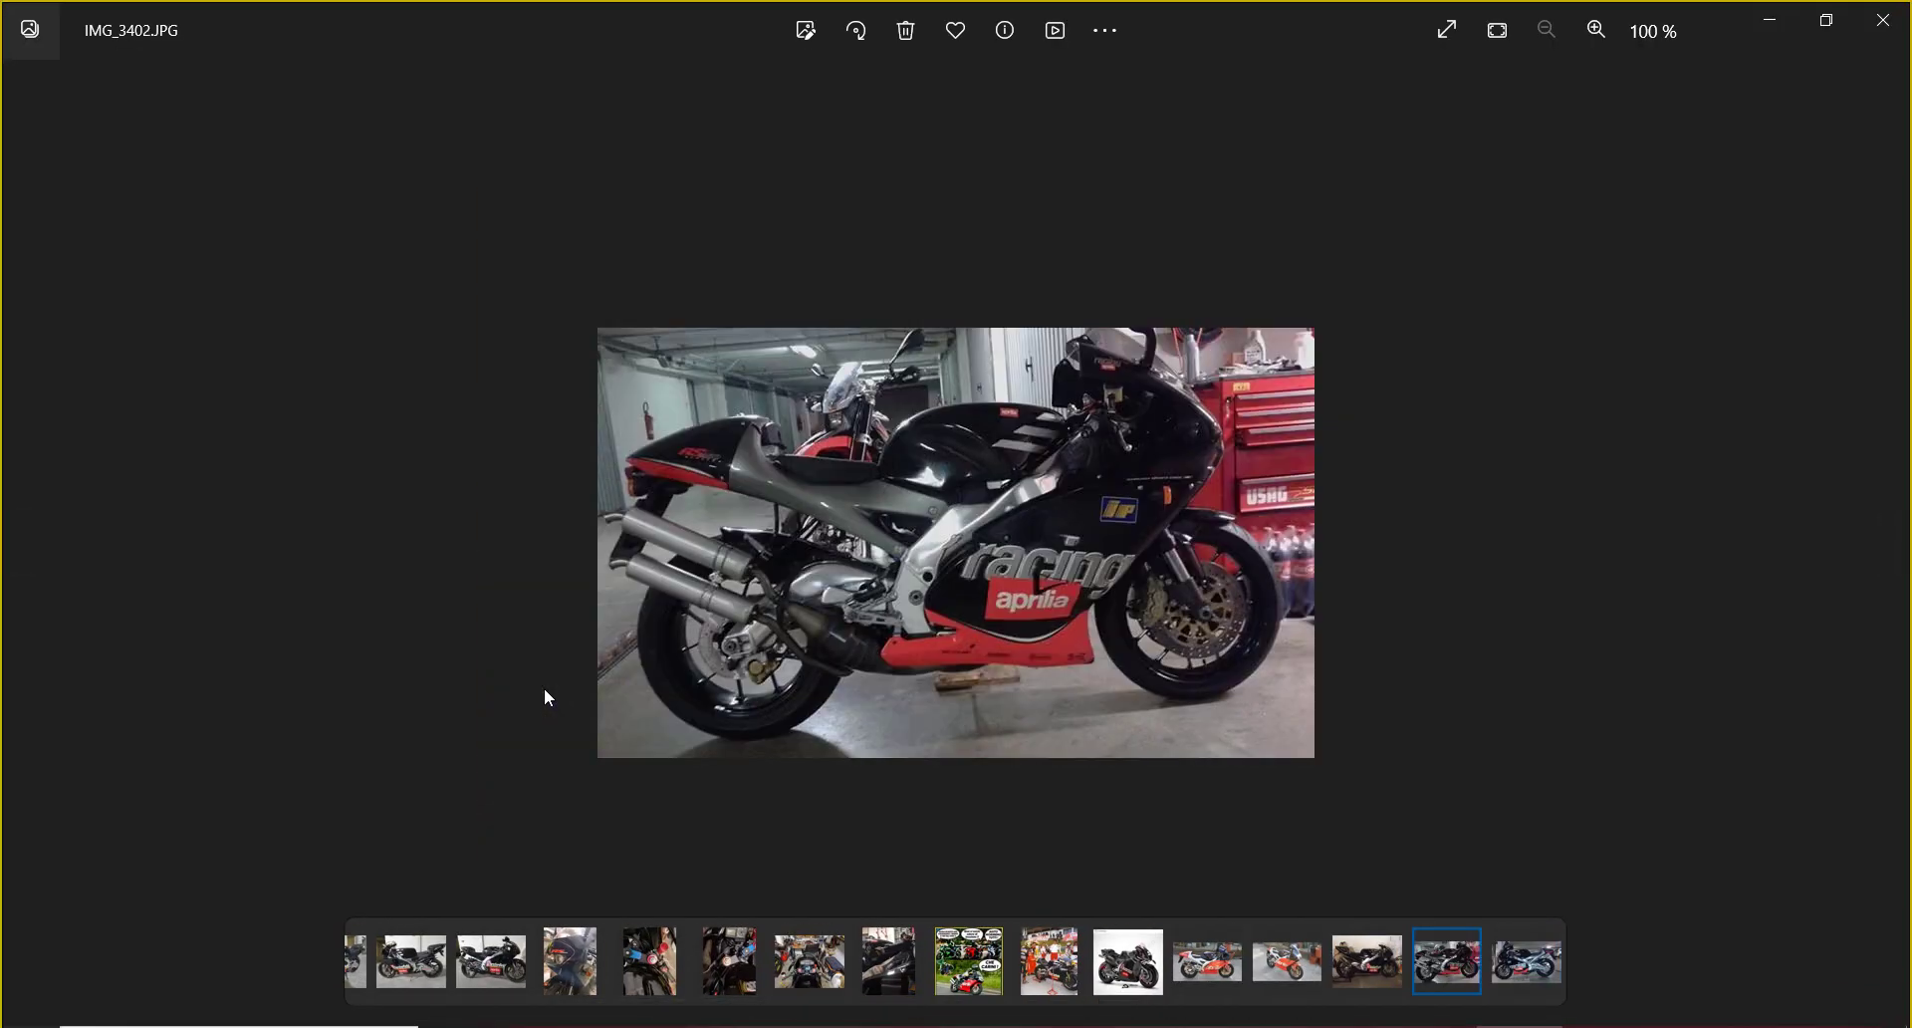
key(Right)
key(Right)
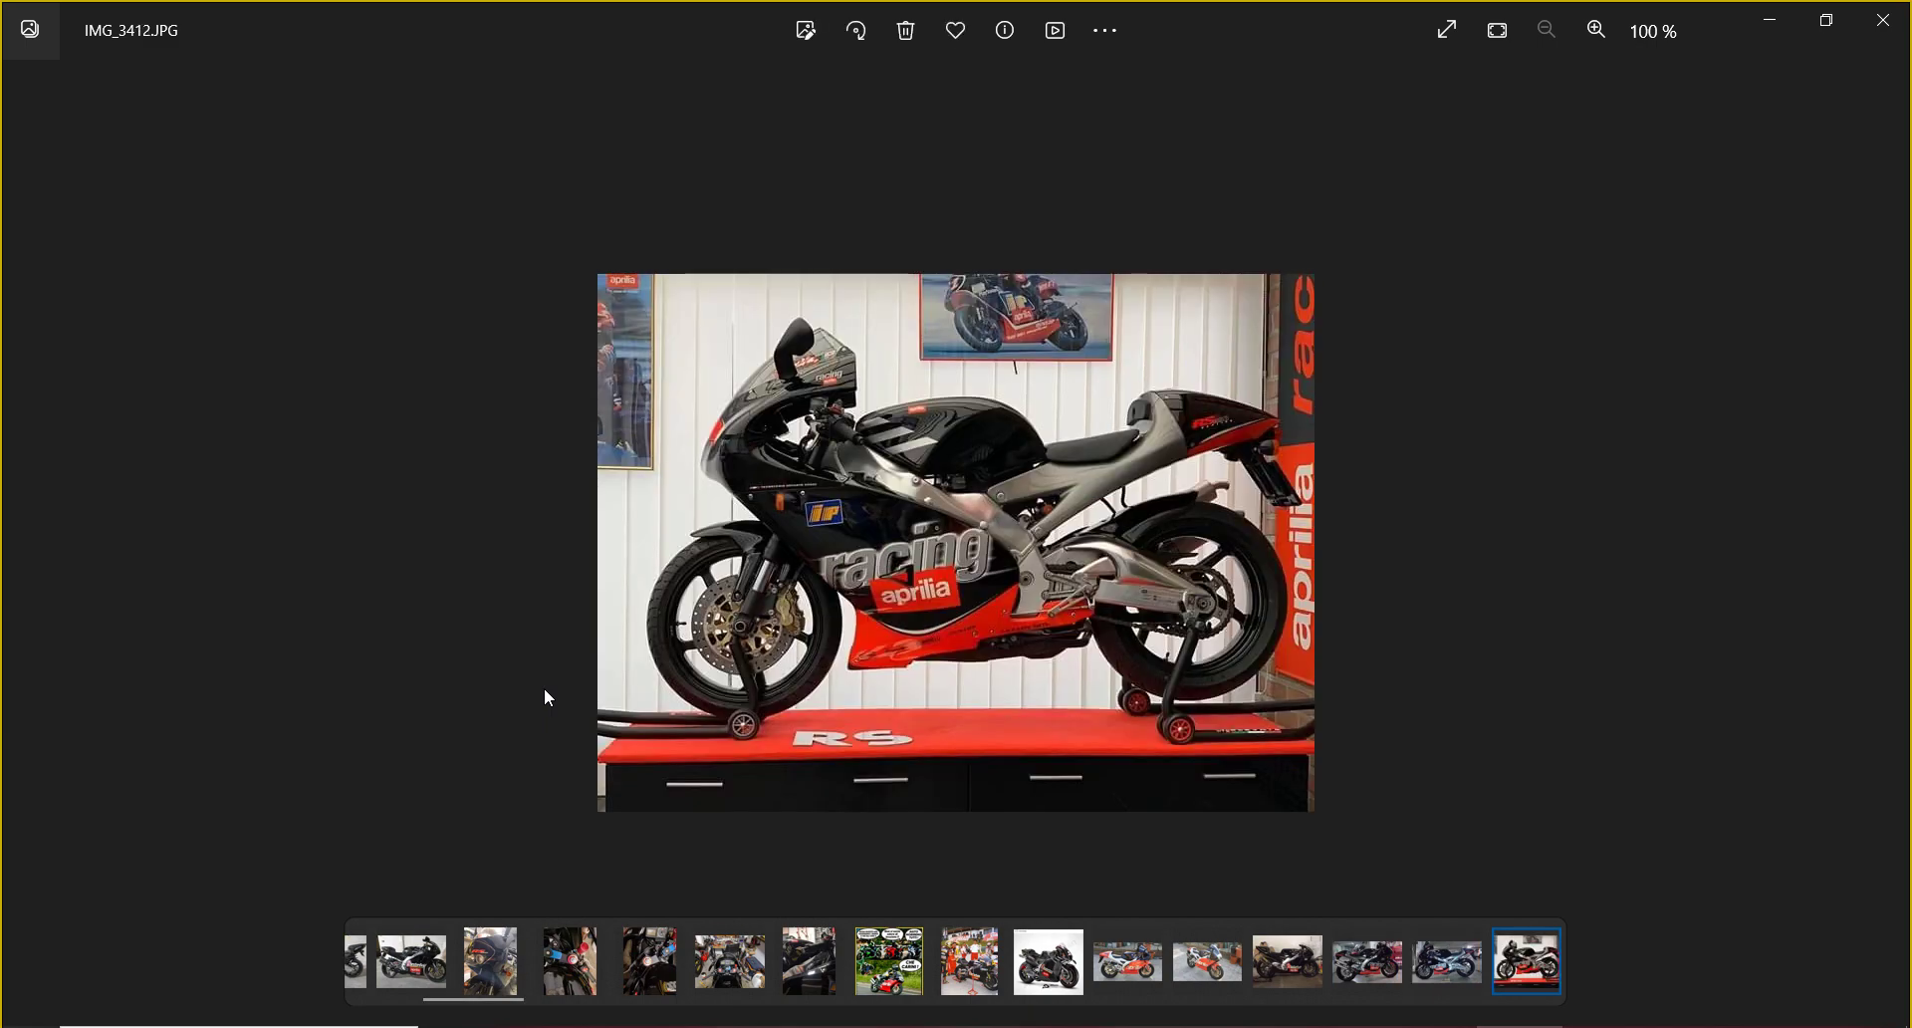
key(Right)
key(Right)
key(Right)
key(Right)
key(Right)
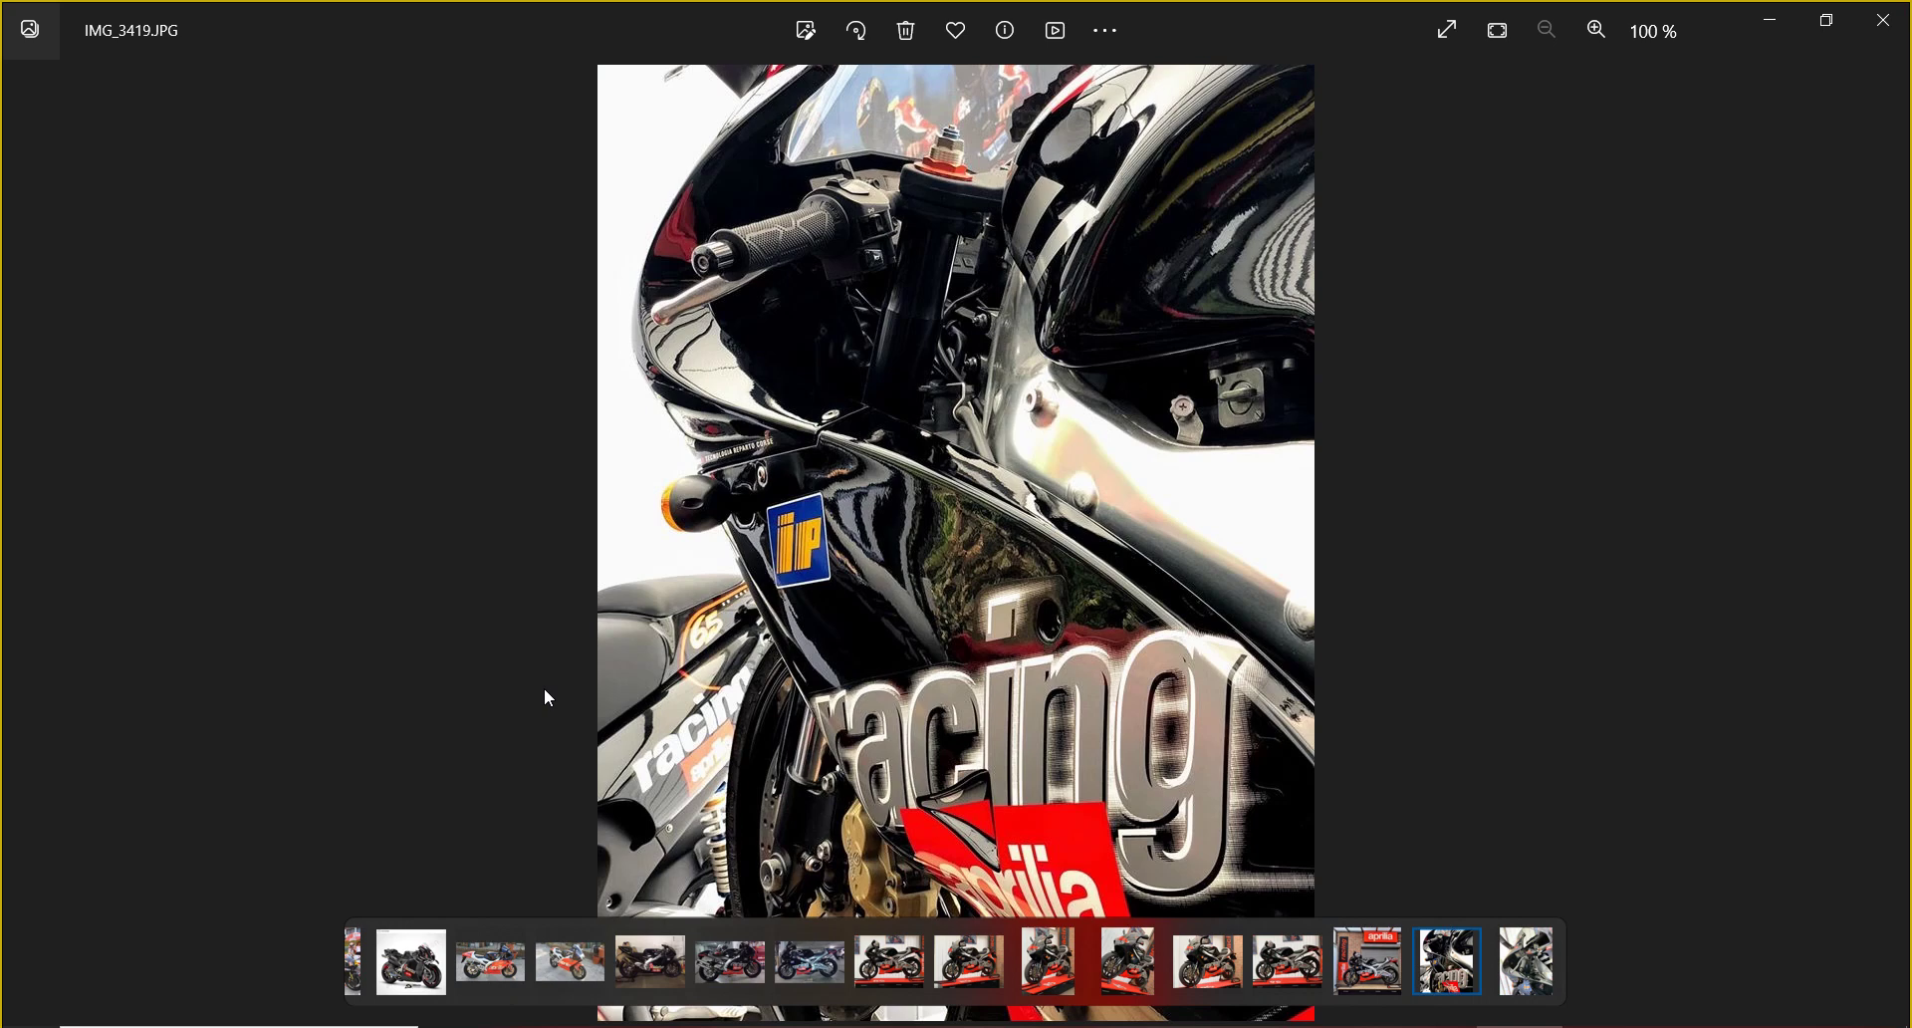
- Examine the cockpit, fairing and headlight close-ups of the black Aprilia from IMG_3420.JPG to IMG_3424.JPG
key(Right)
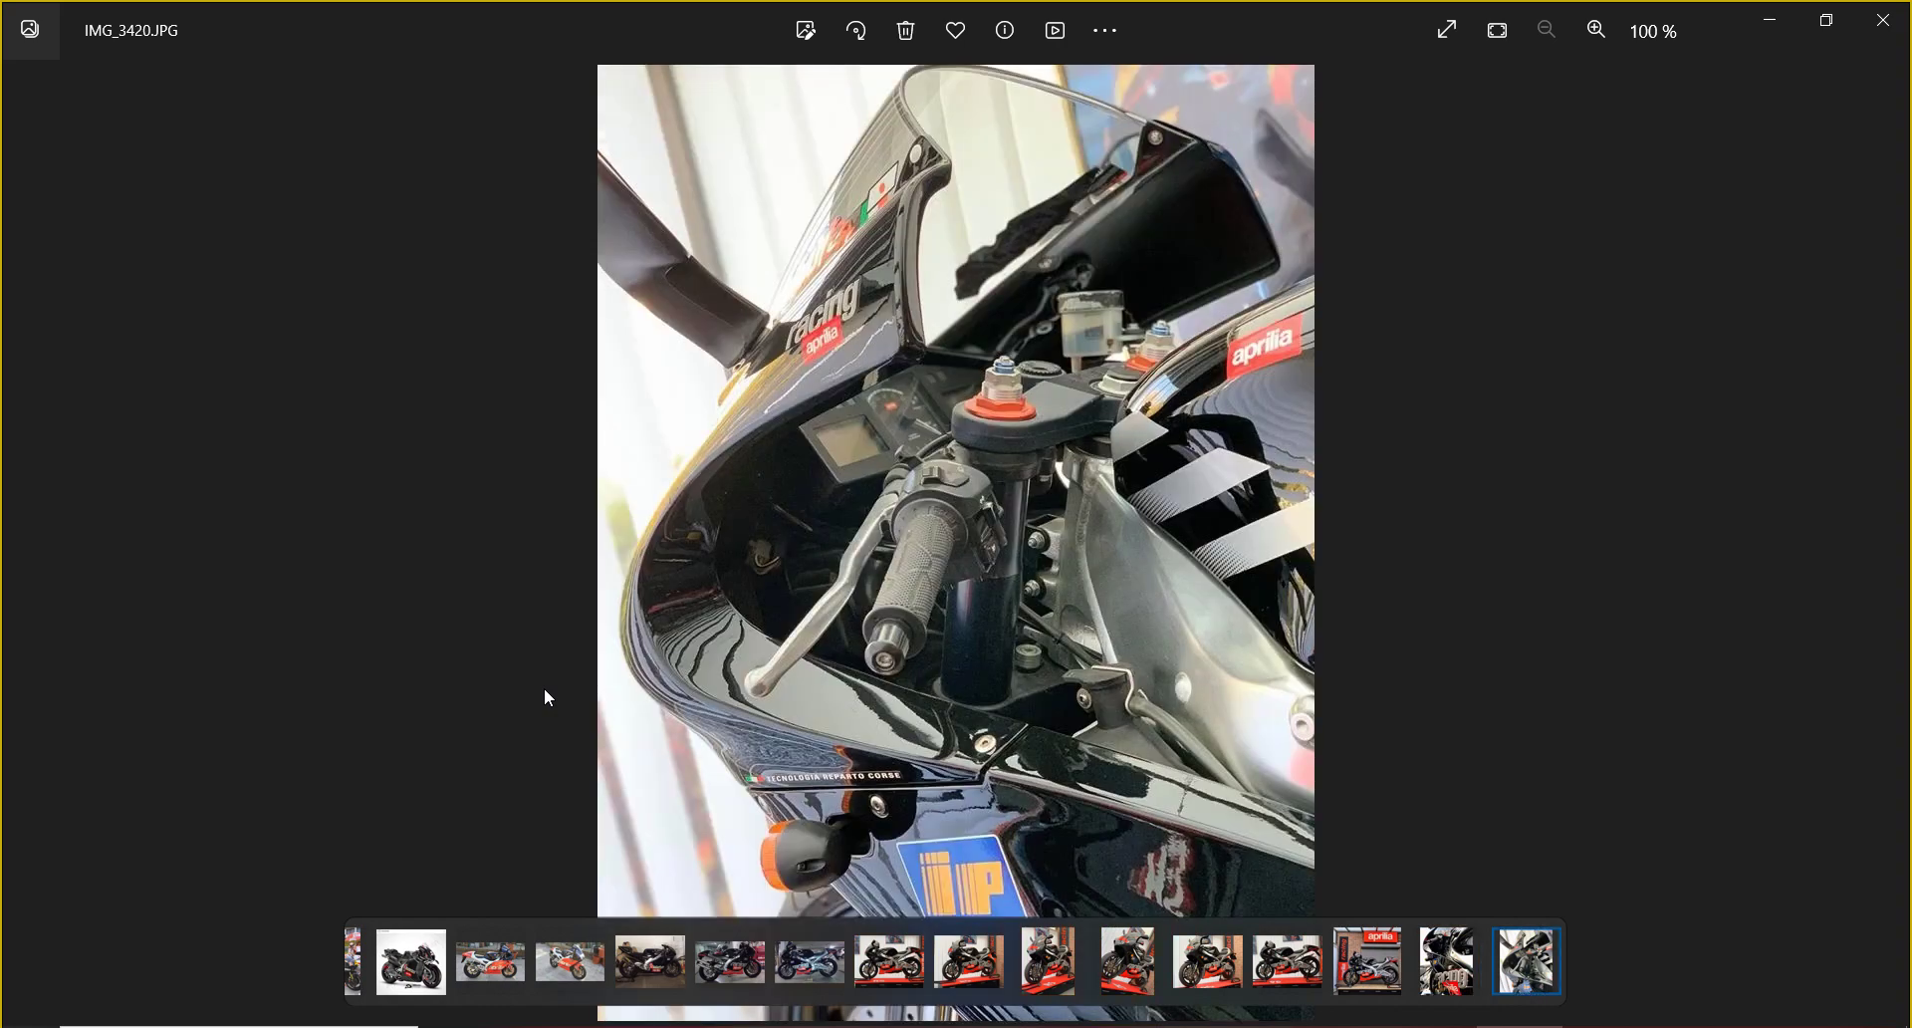
key(Right)
key(Left)
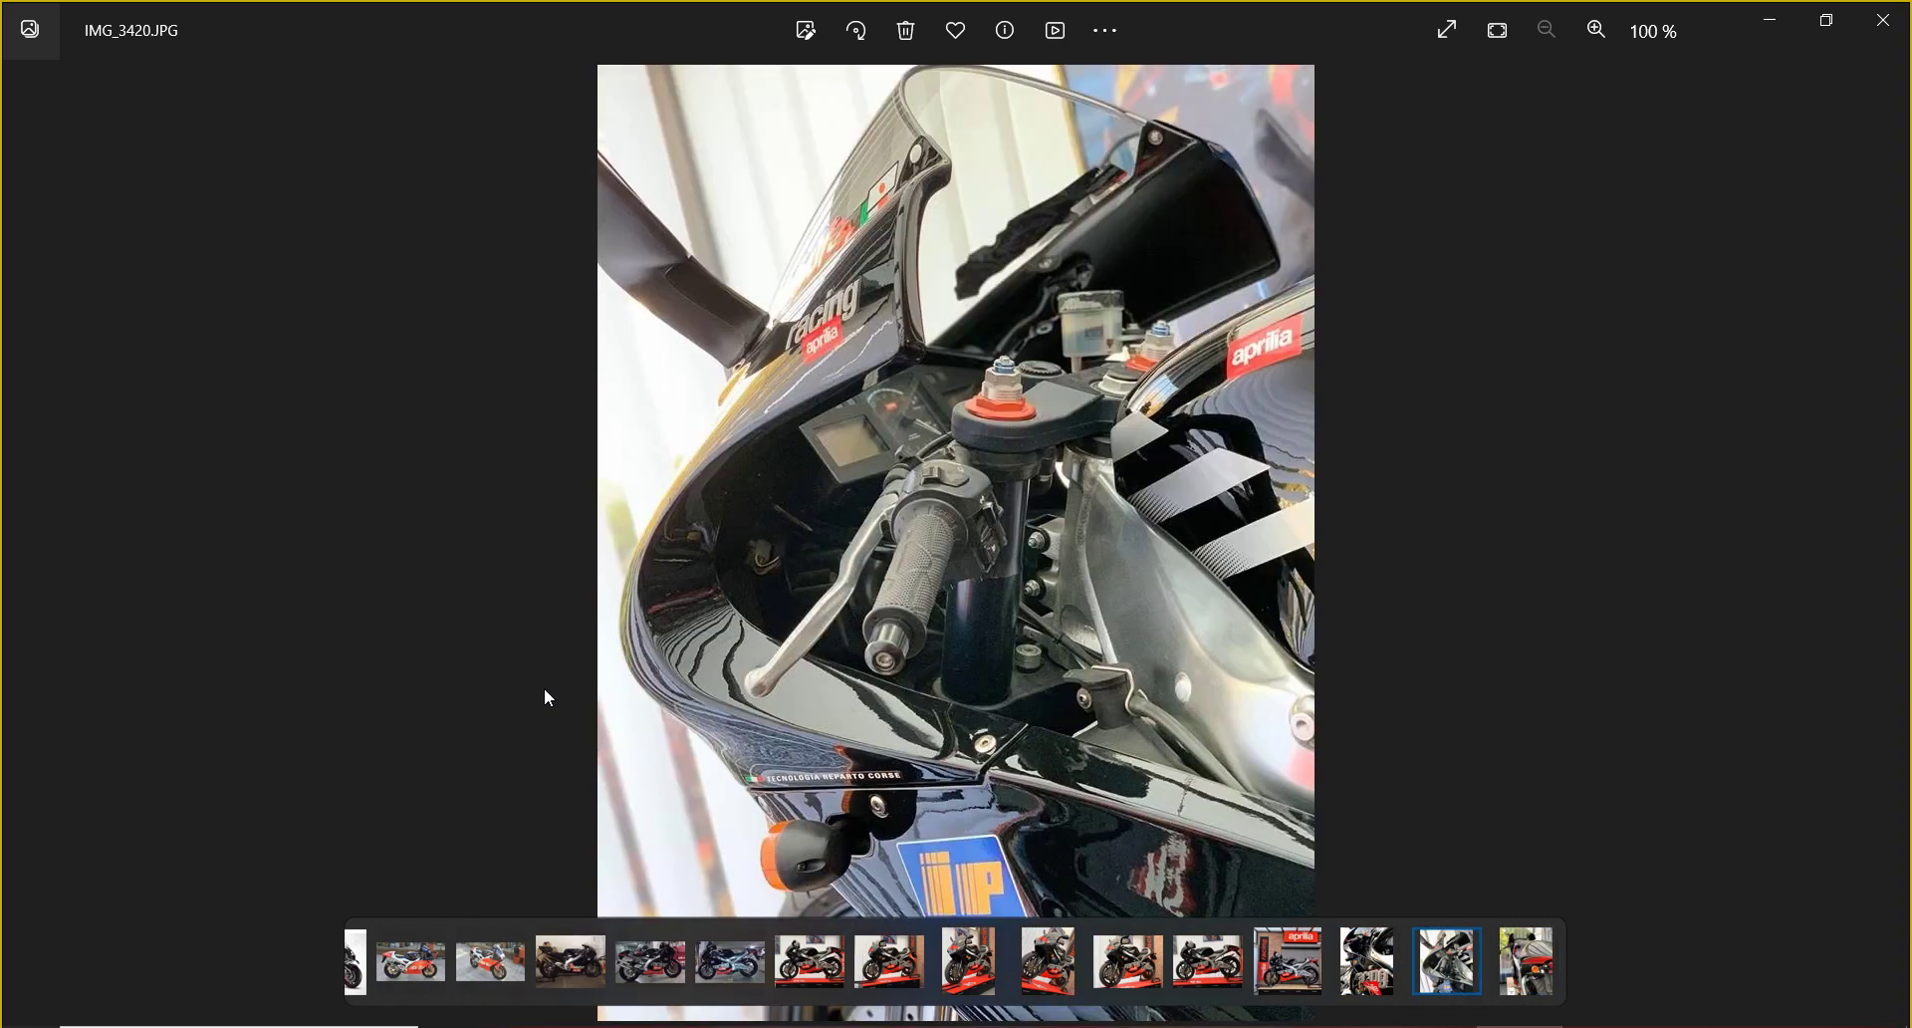
key(Right)
key(Right)
key(Right)
key(Right)
key(Left)
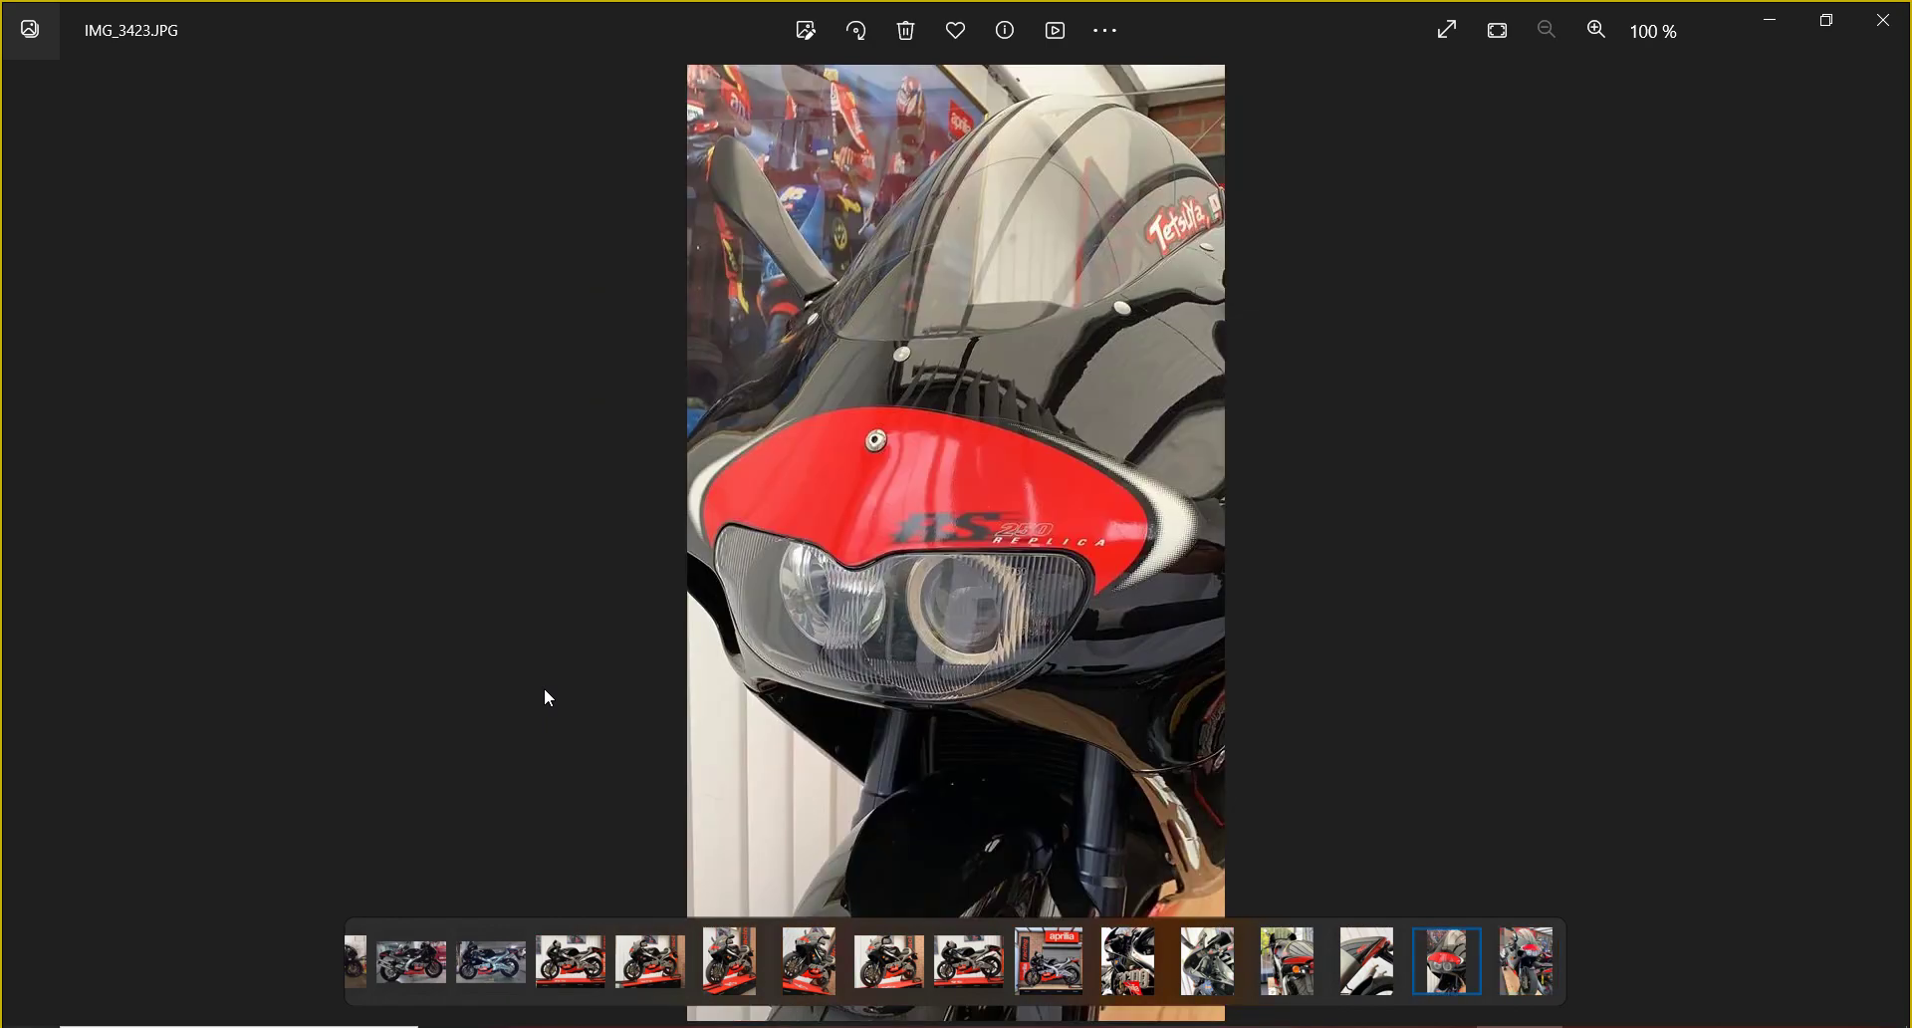
key(Right)
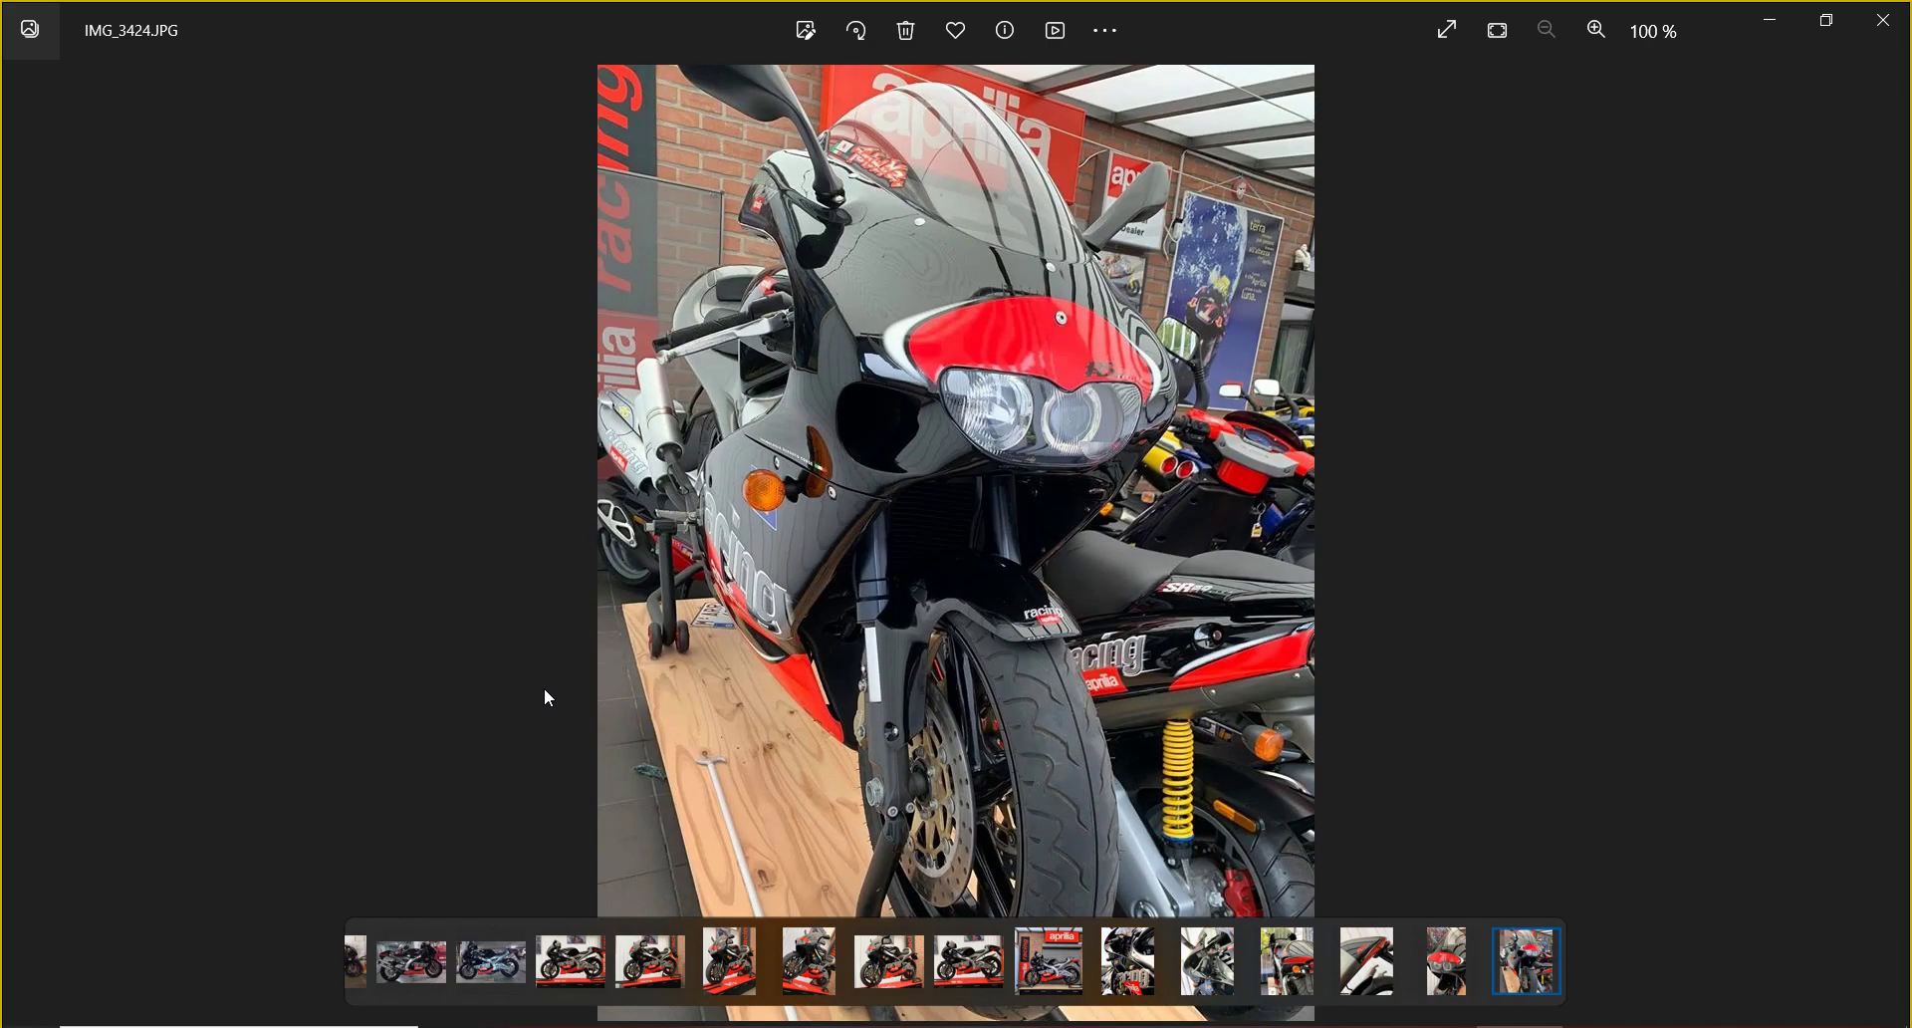
- View the Nastro Azzurro motorcycle photos from IMG_3429.JPG to IMG_3449.JPG and close the photo viewer
key(Right)
key(Right)
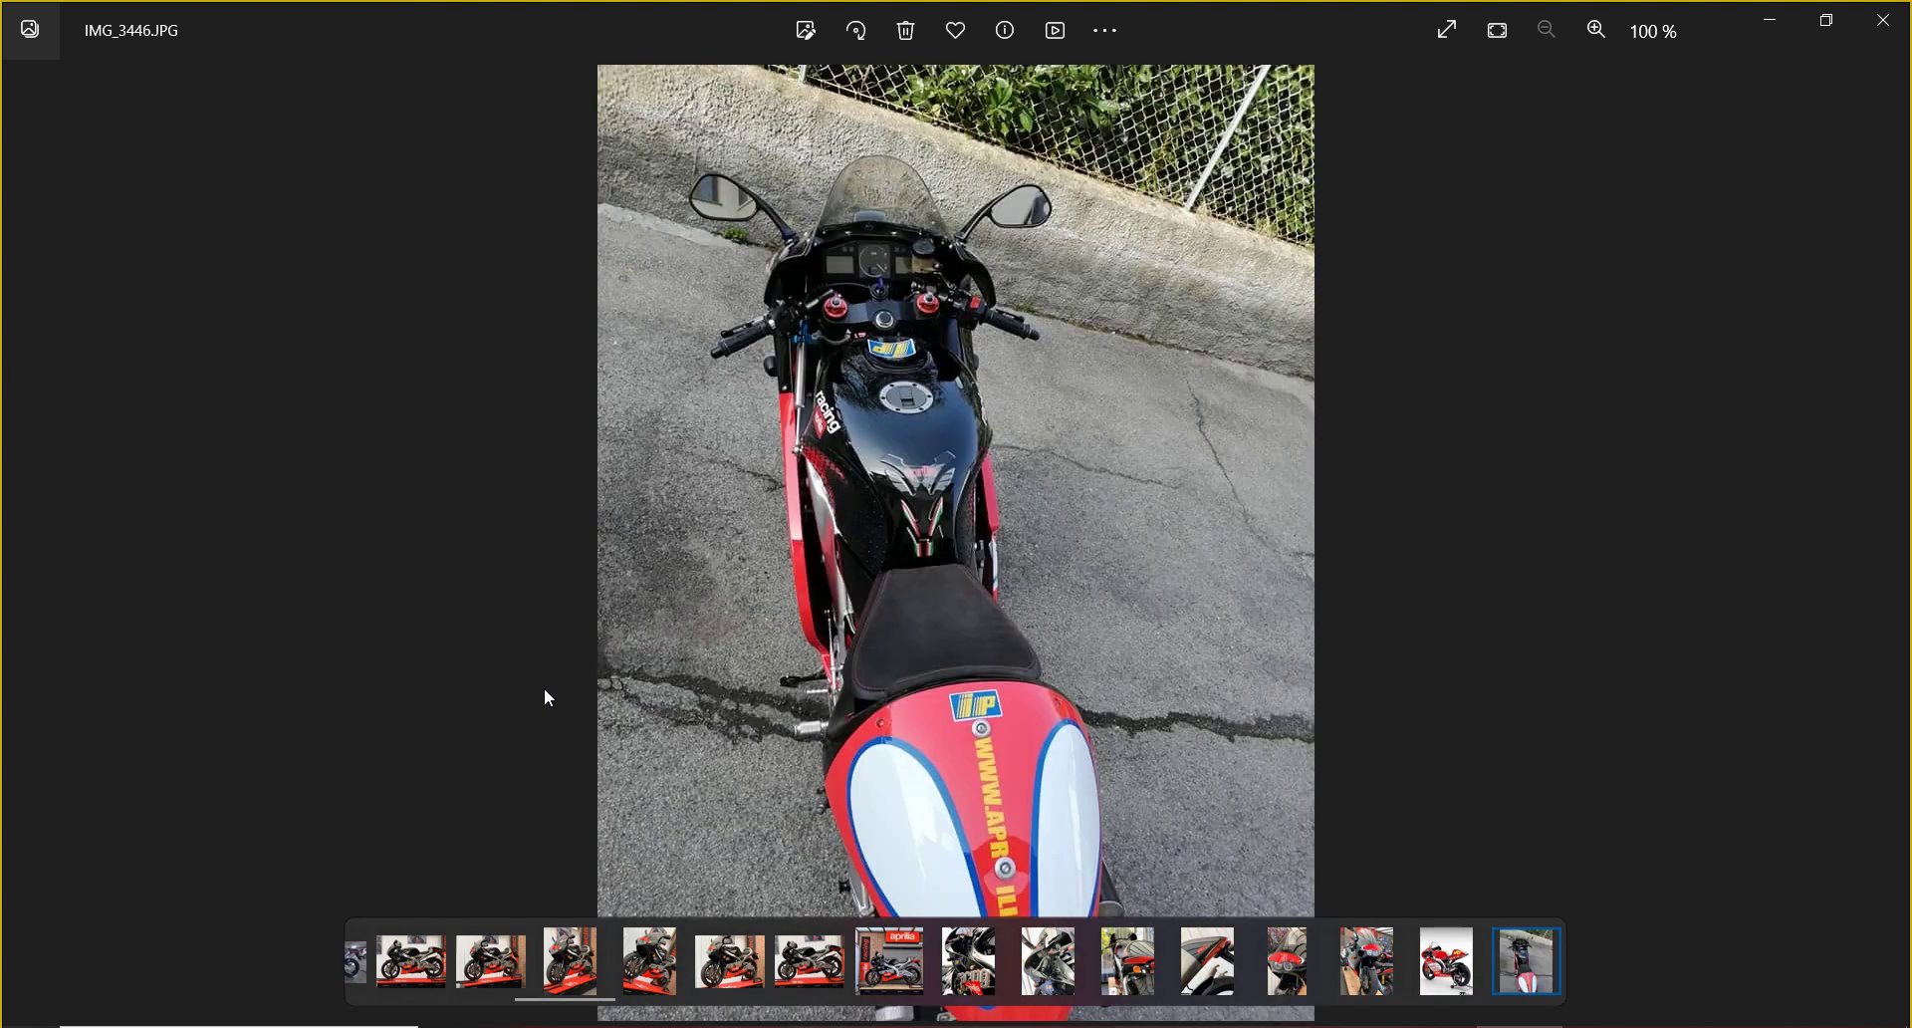
key(Left)
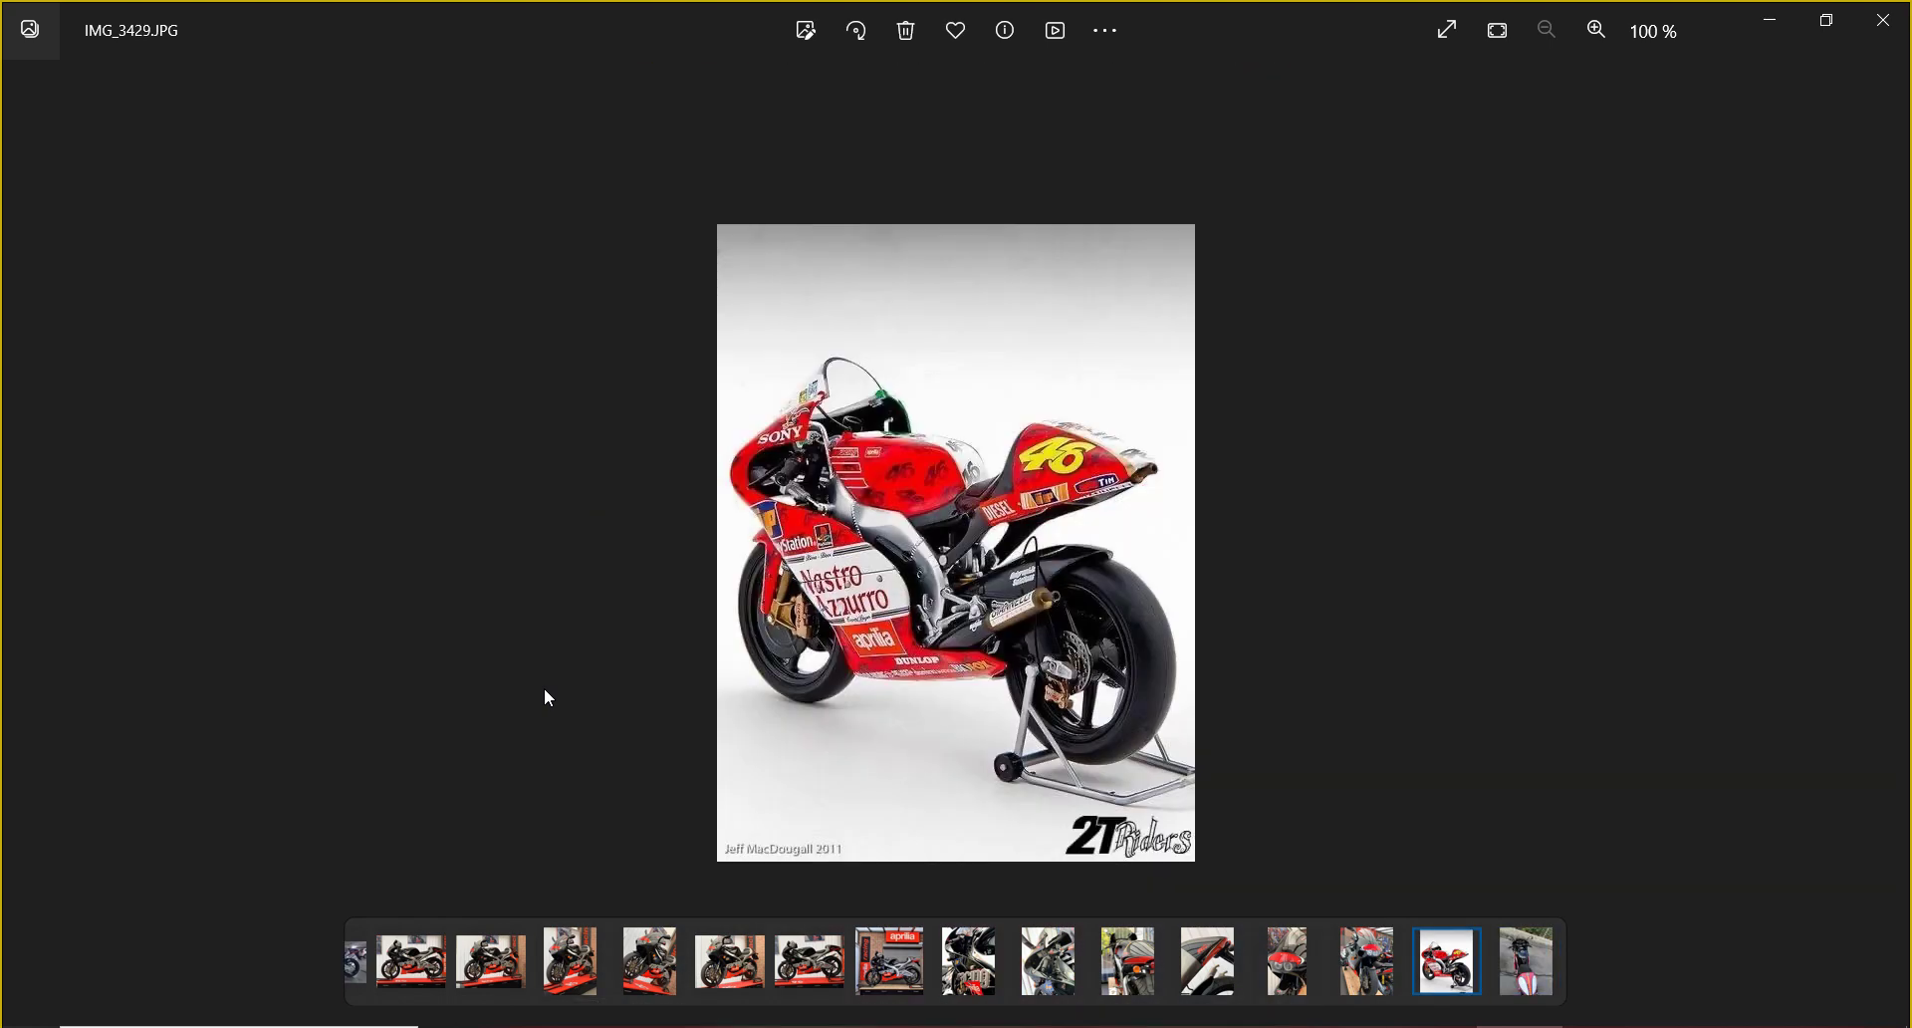
key(Right)
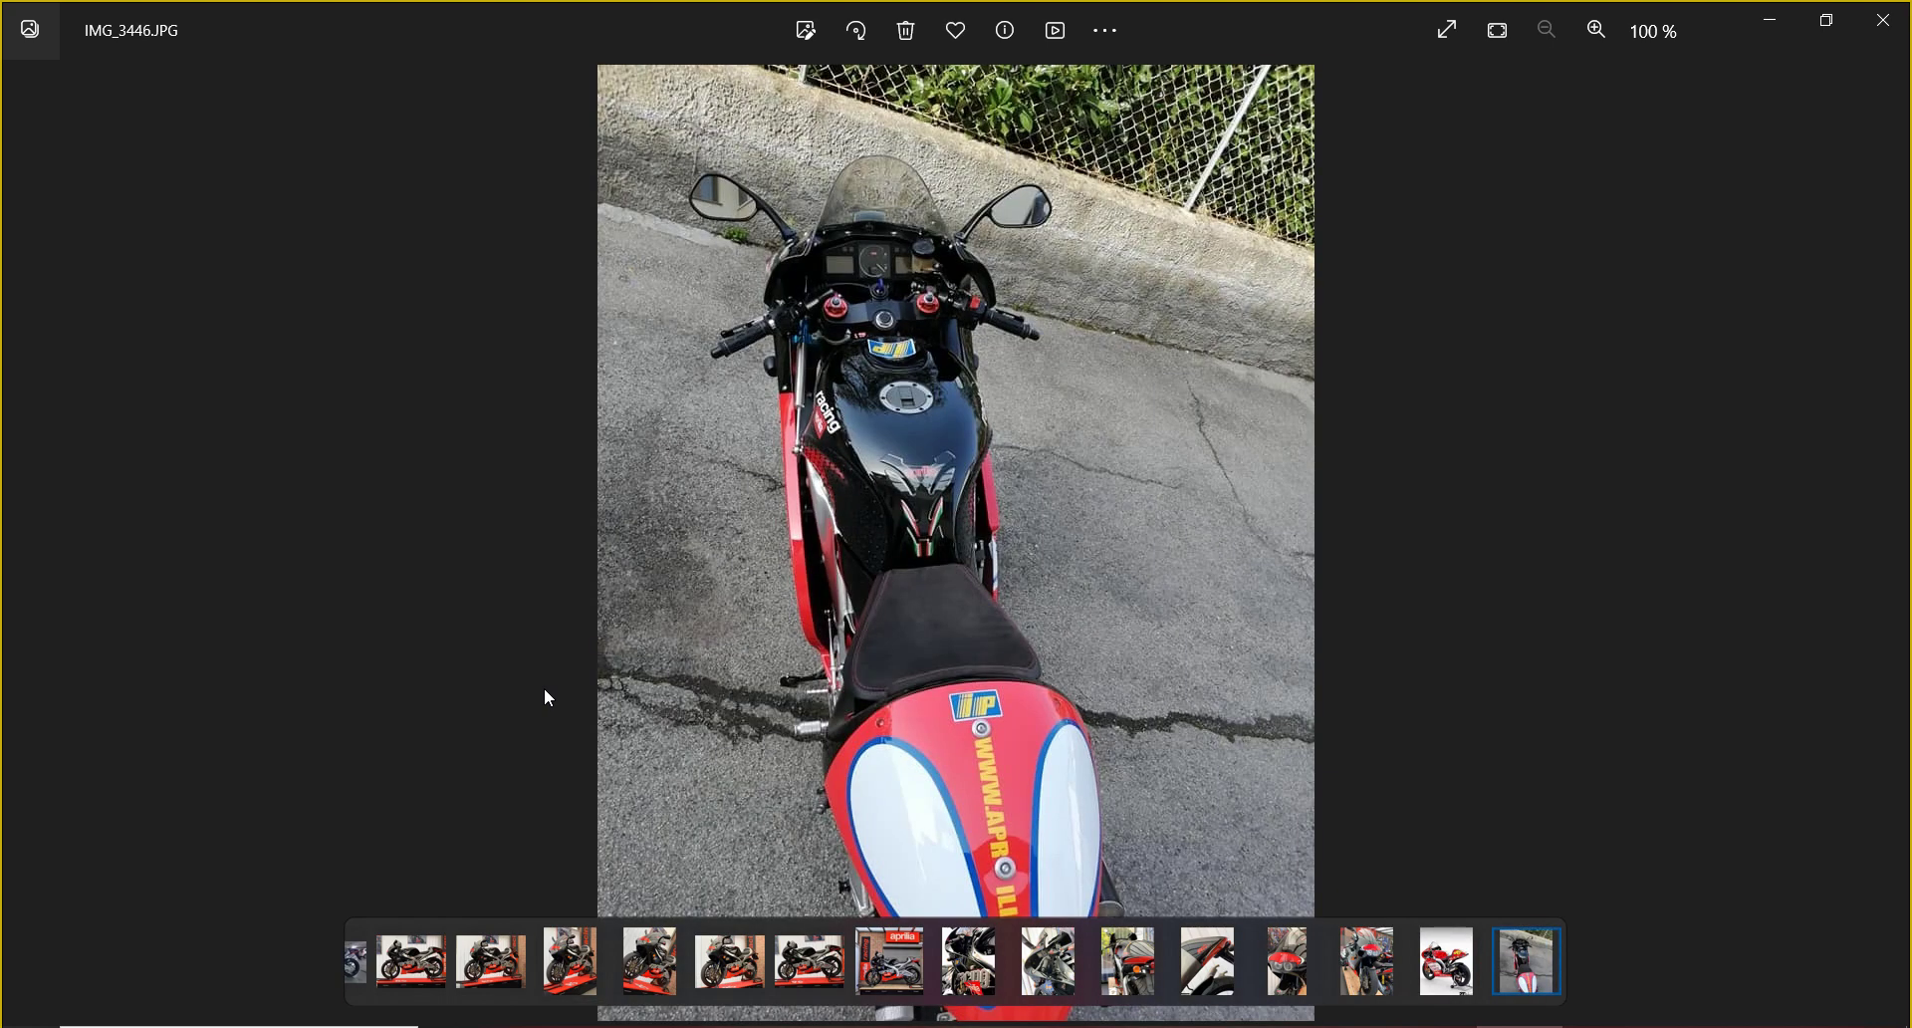
key(Right)
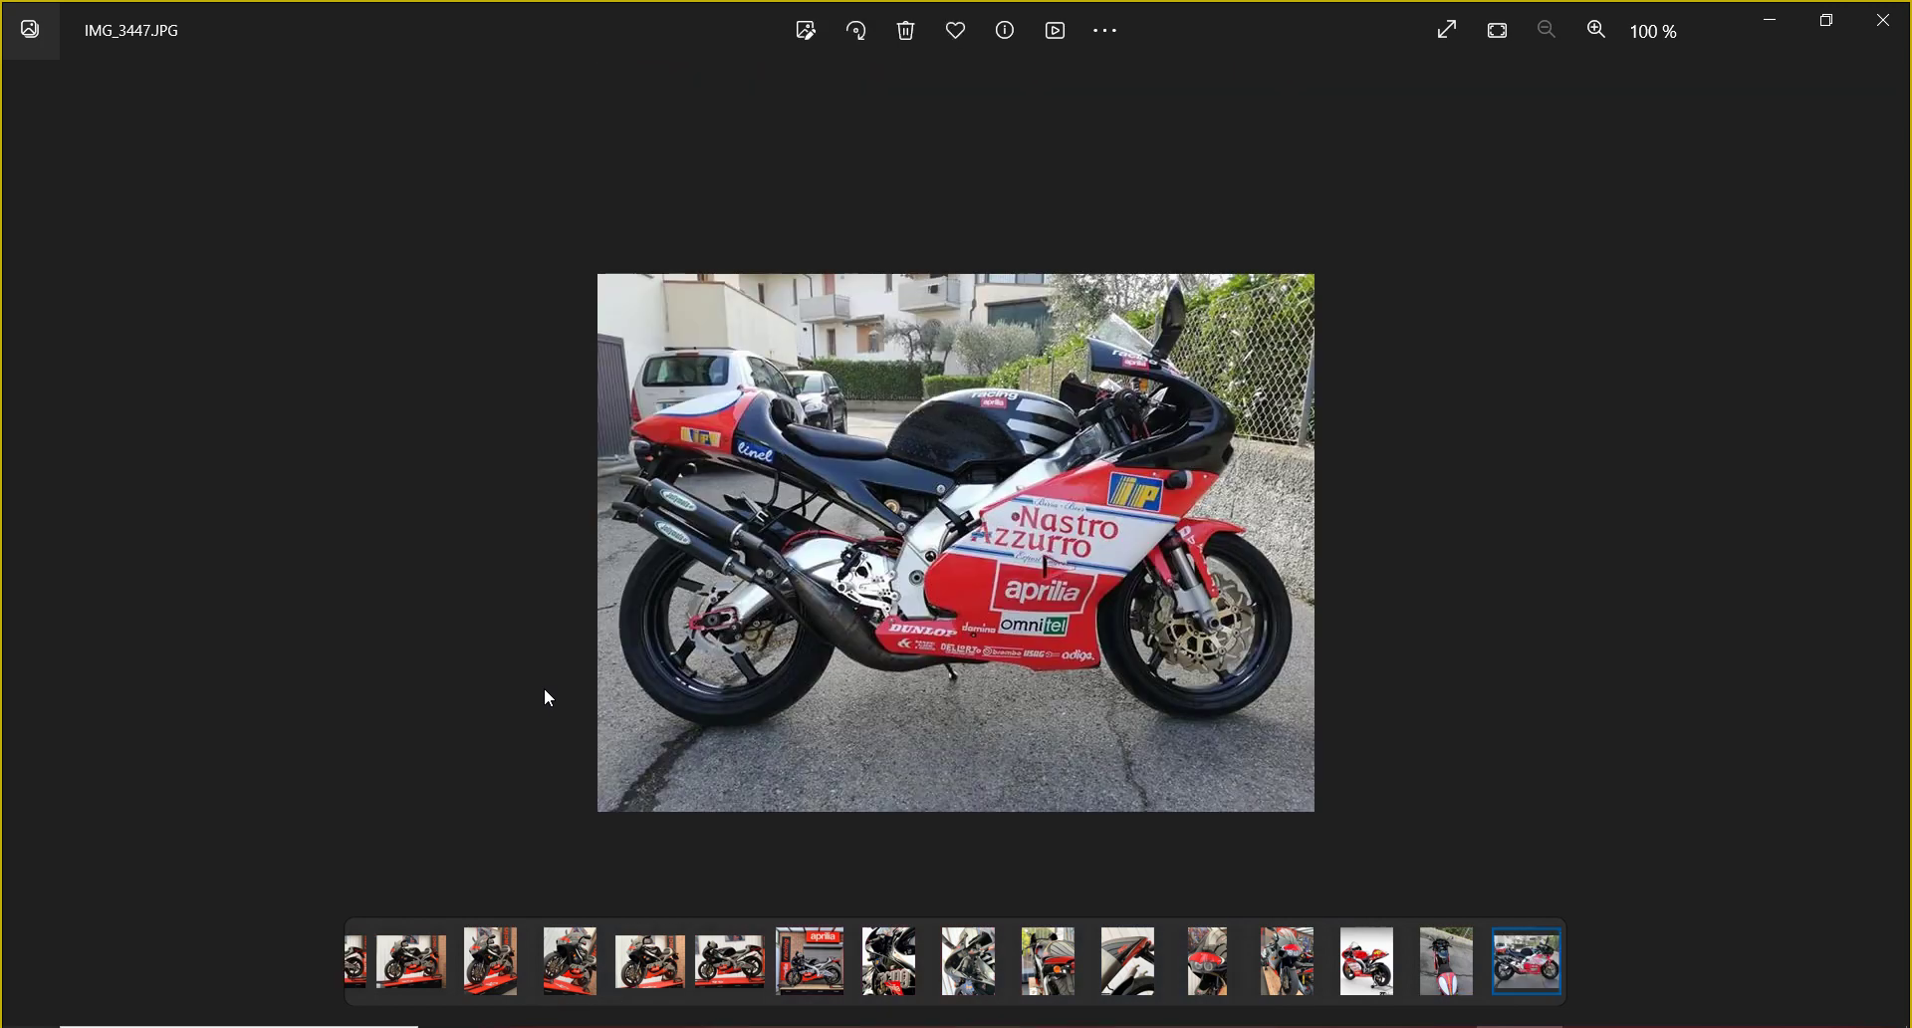
key(Right)
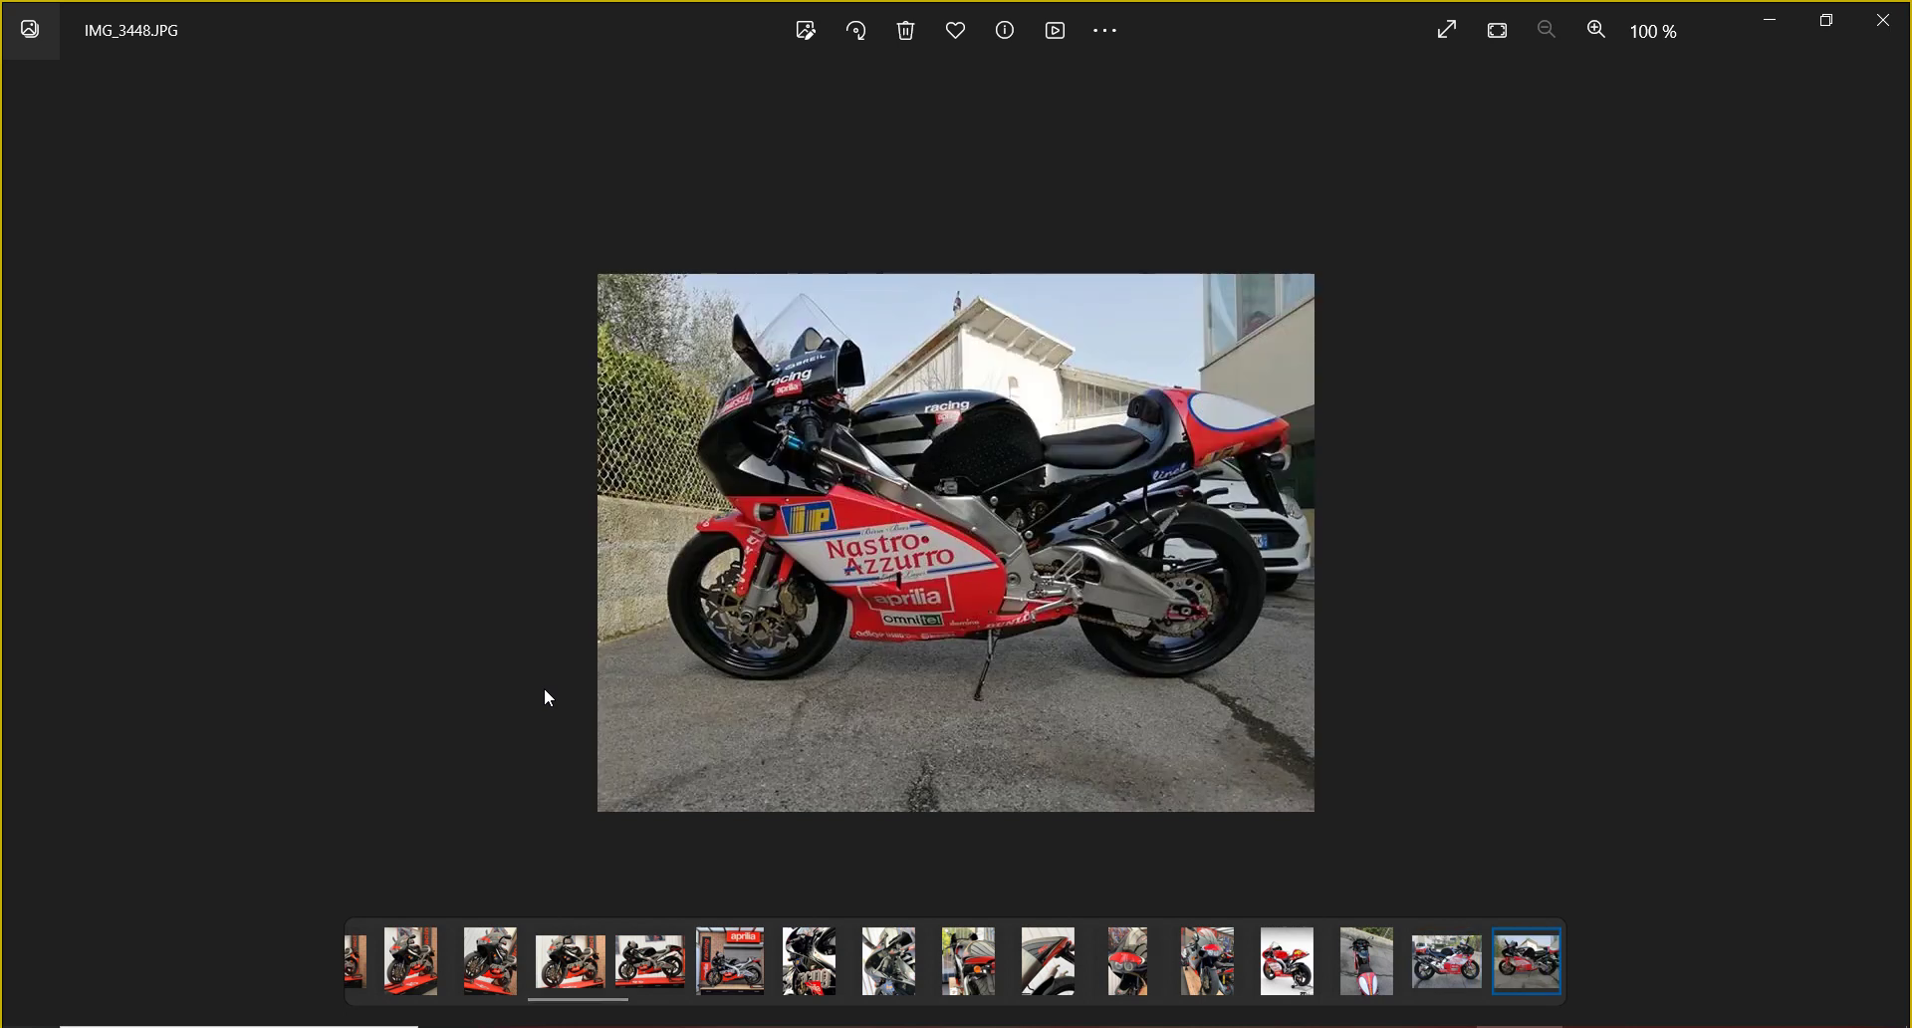
key(Right)
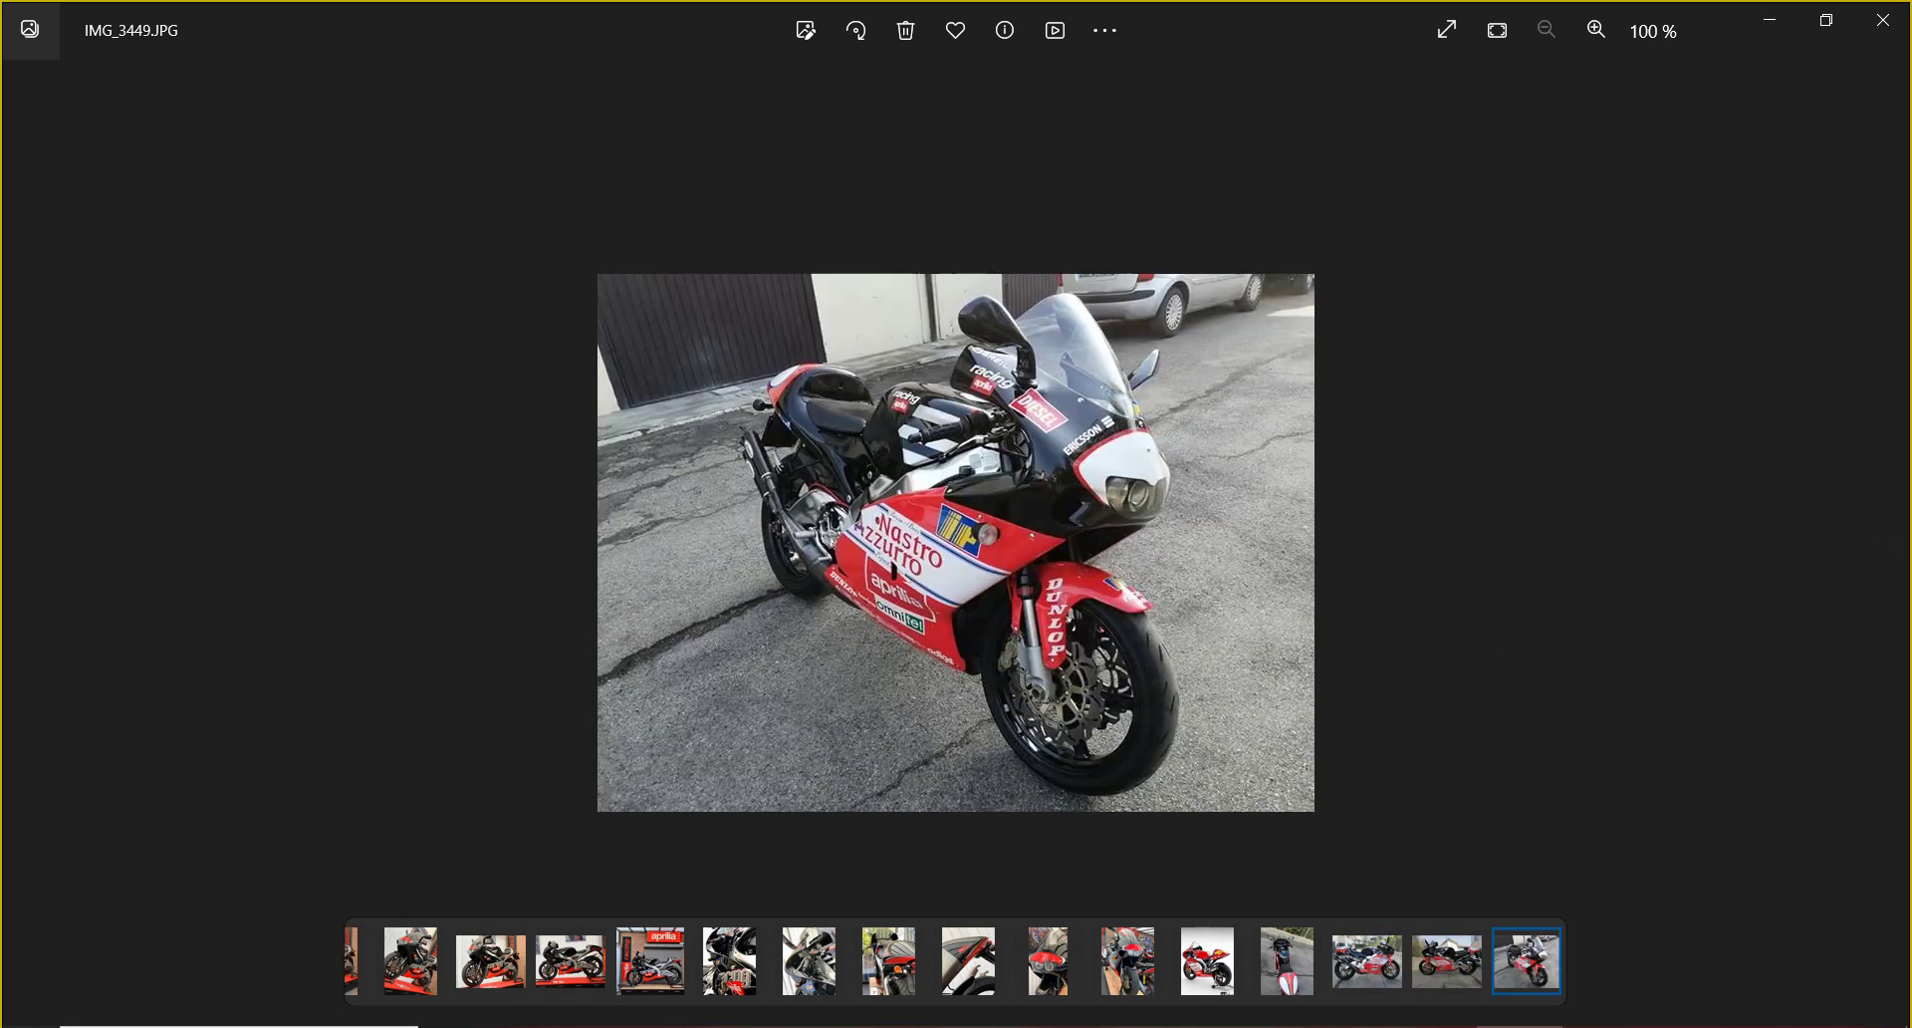
click(1882, 20)
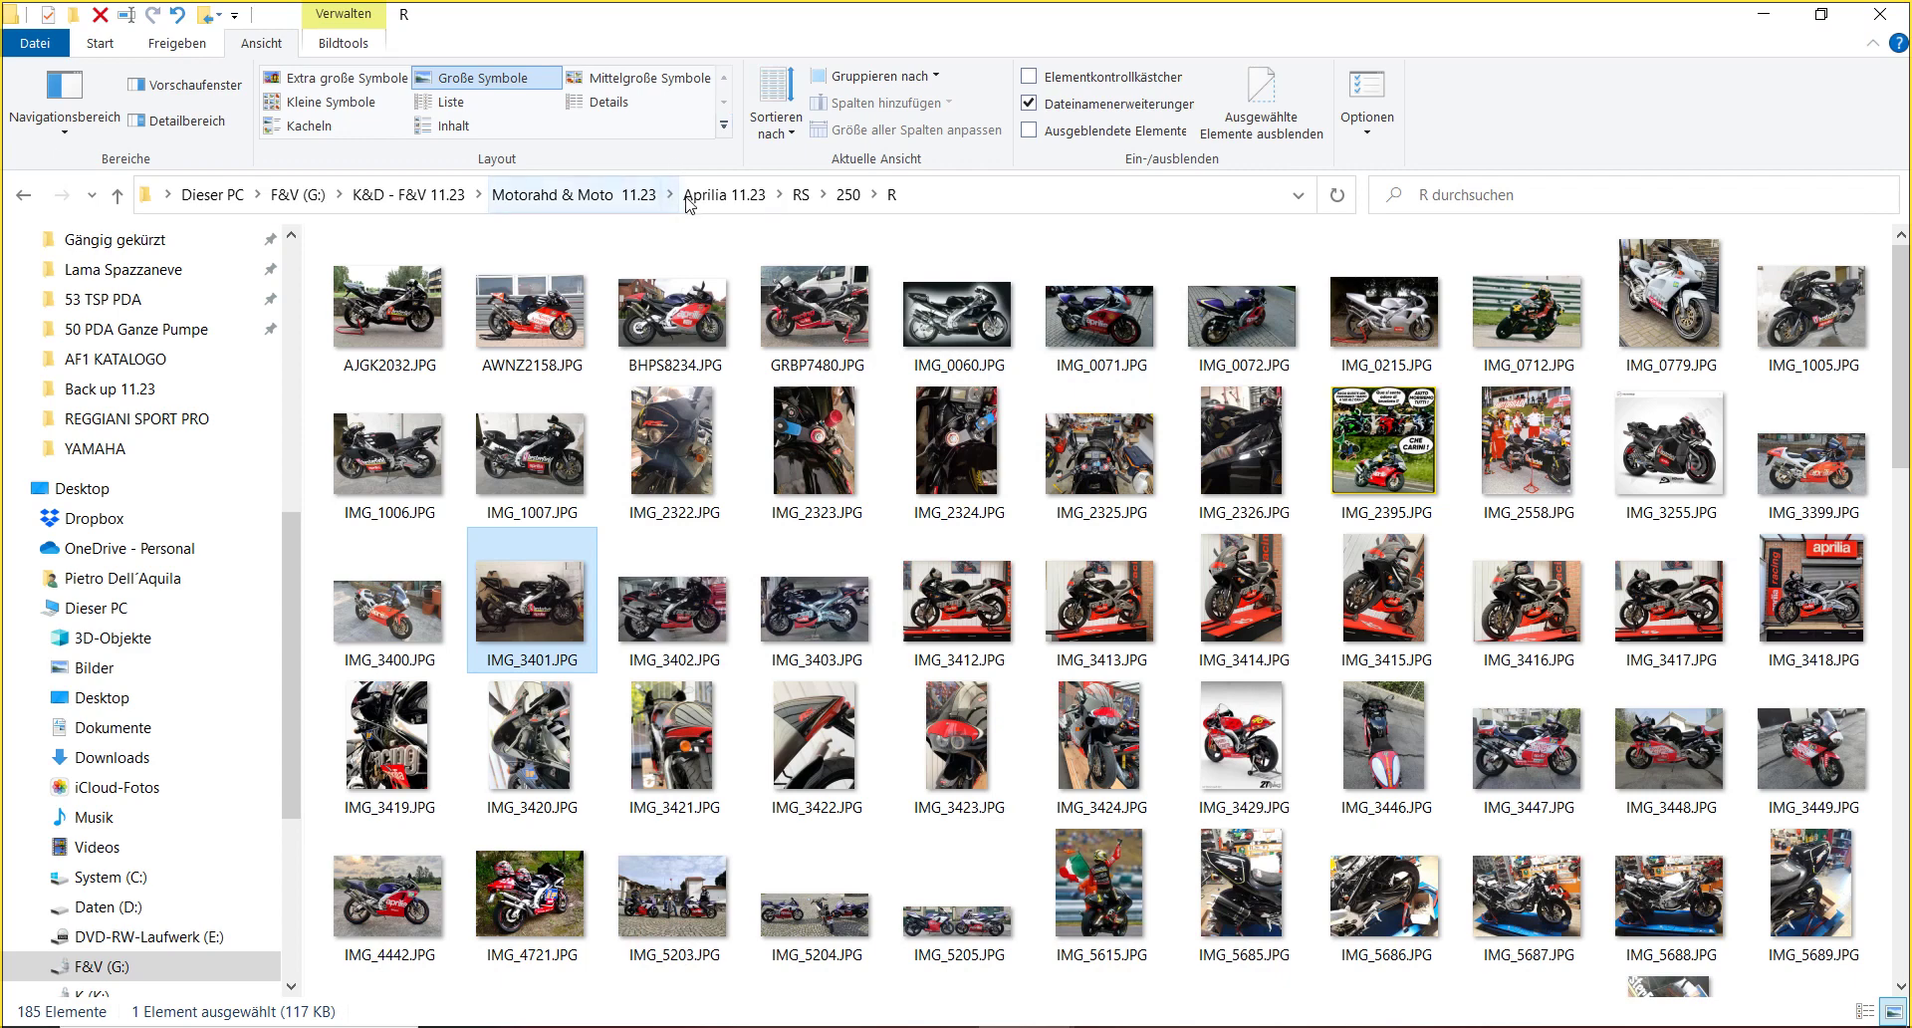
- Go through K&D - F&V 11.23 and Motorahd & Moto 11.23 to Honda 11.23, and move IMG_3239.JPG, IMG_3262.JPG and IMG_3358.JPG into Moto GP
click(431, 197)
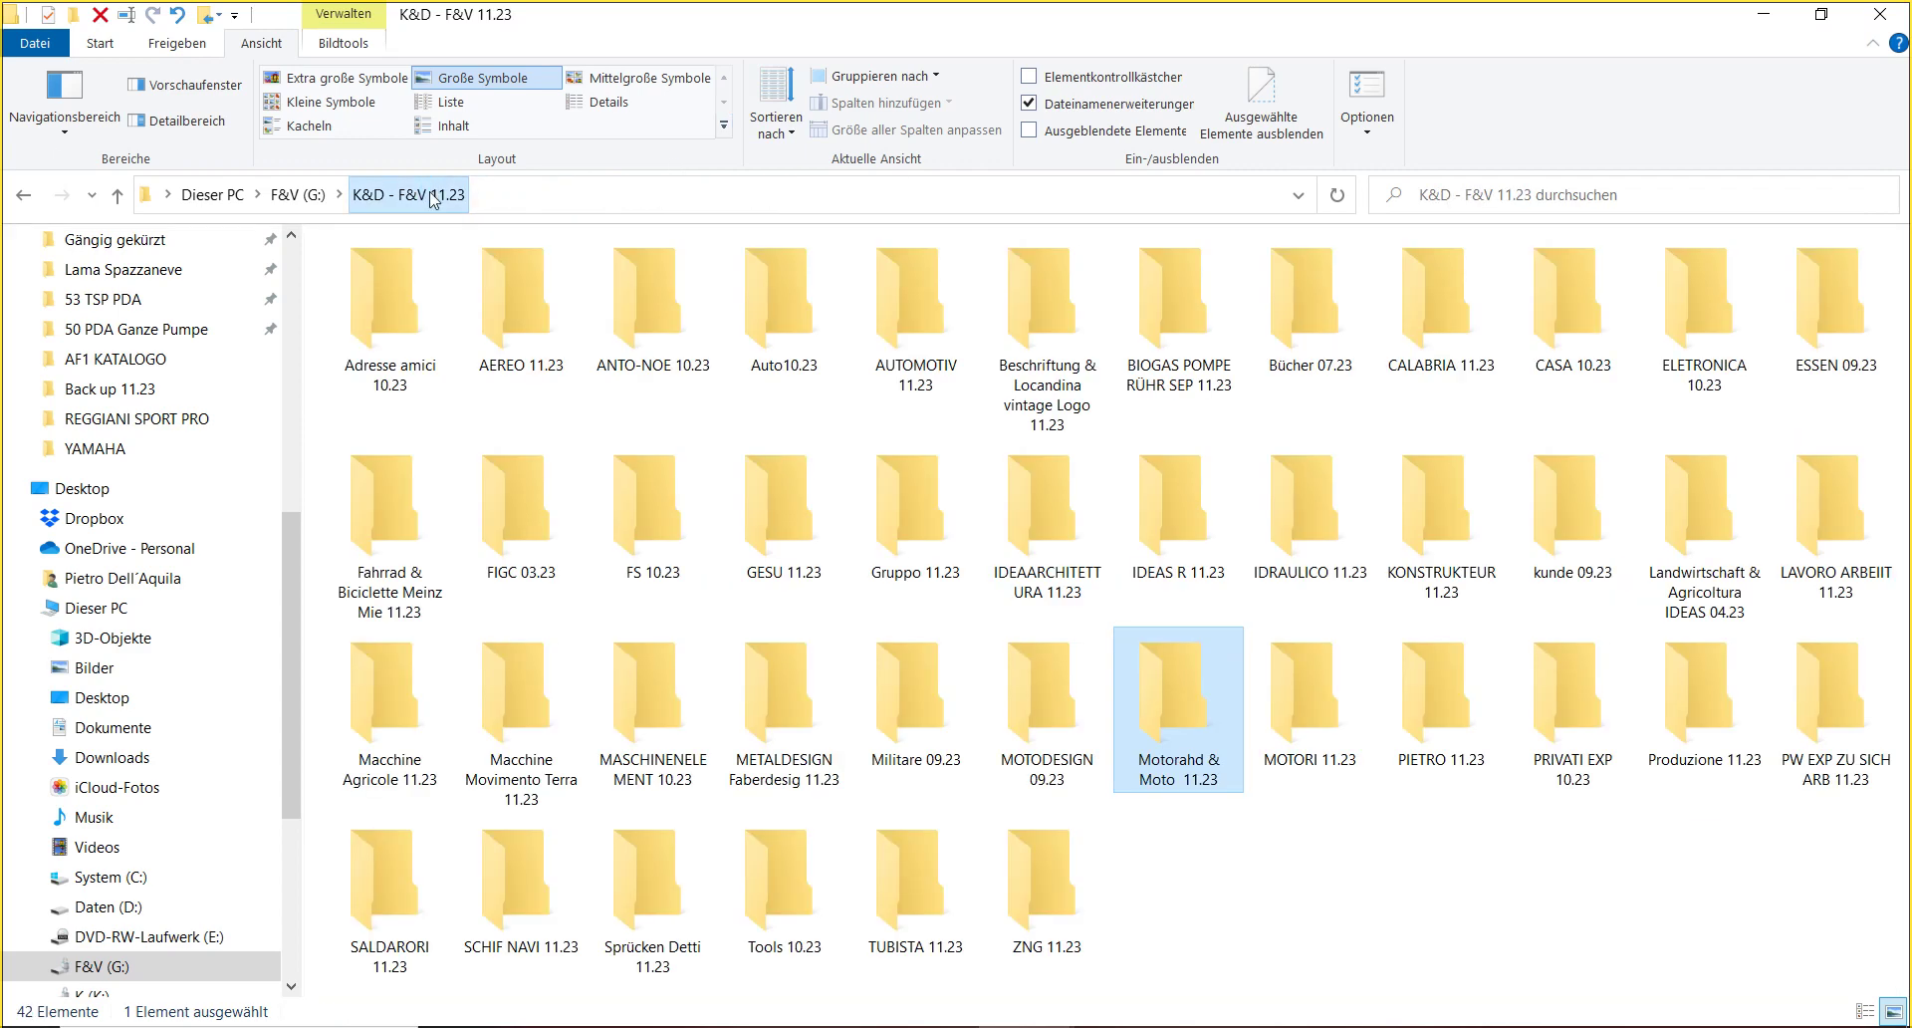
double_click(1190, 689)
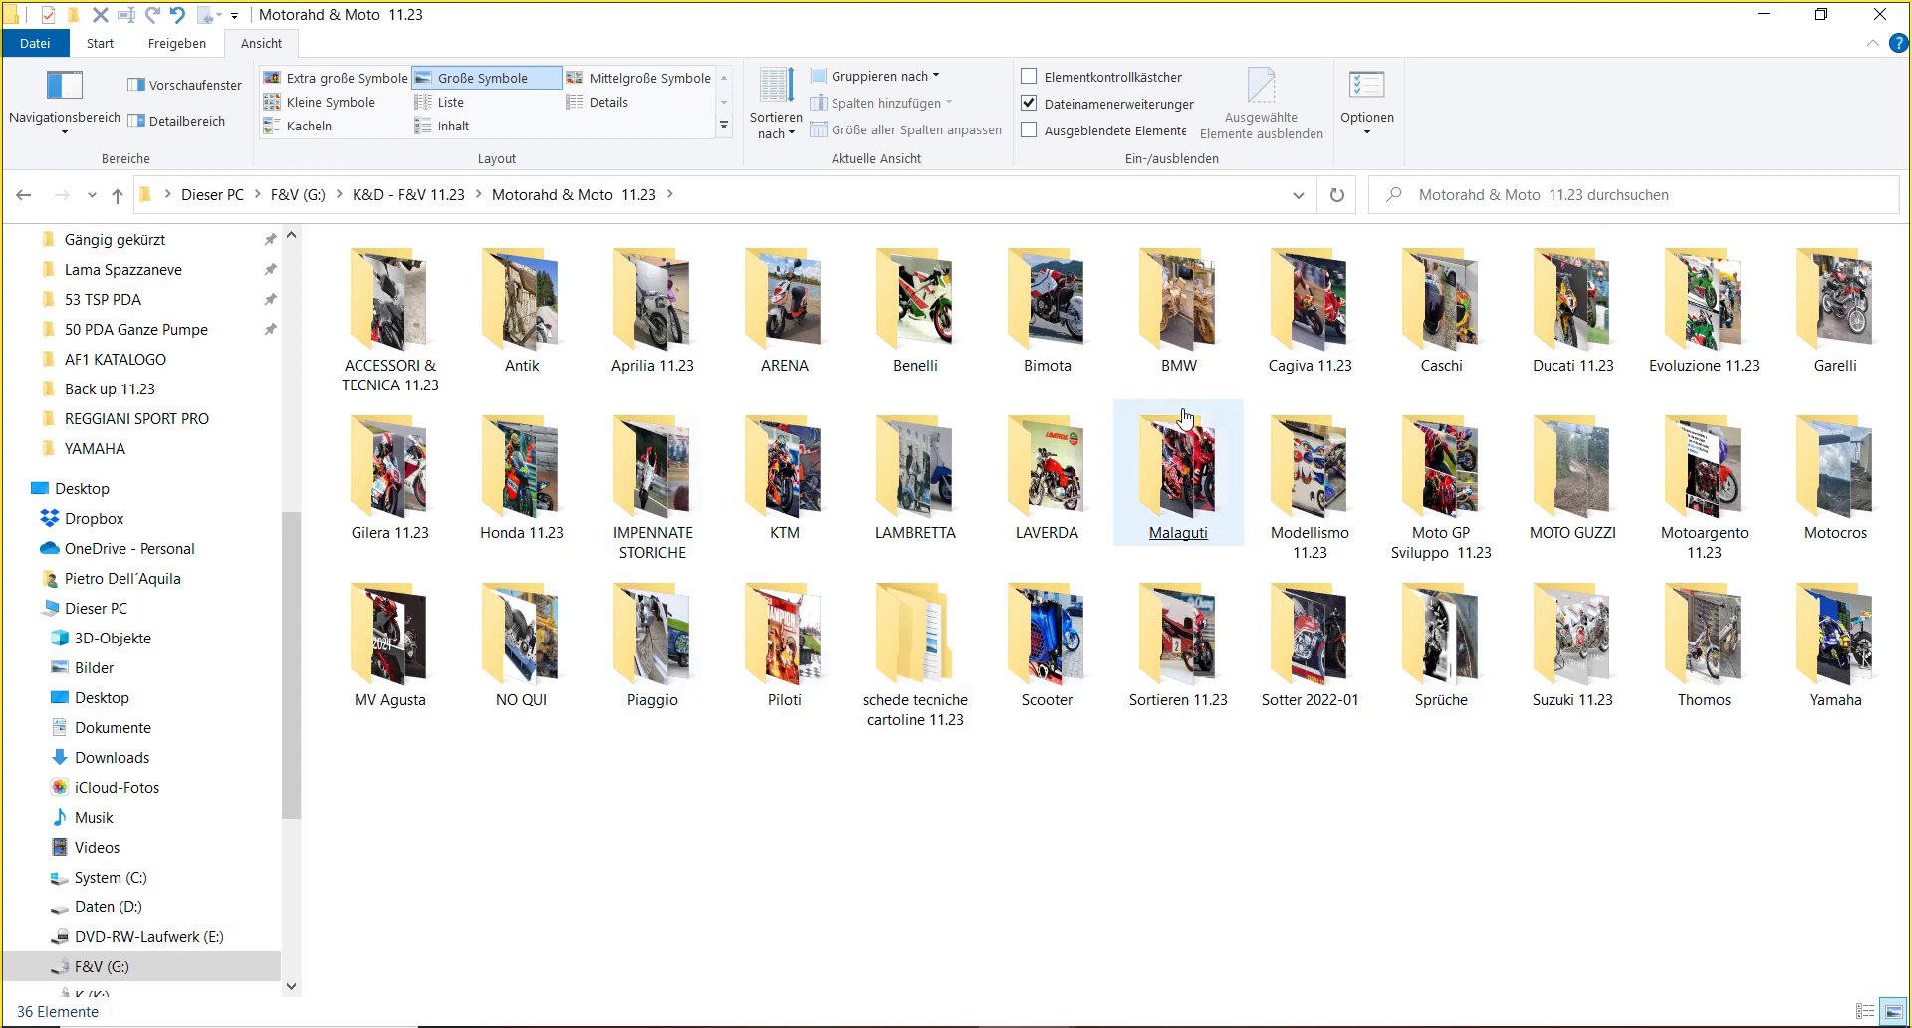
click(1426, 512)
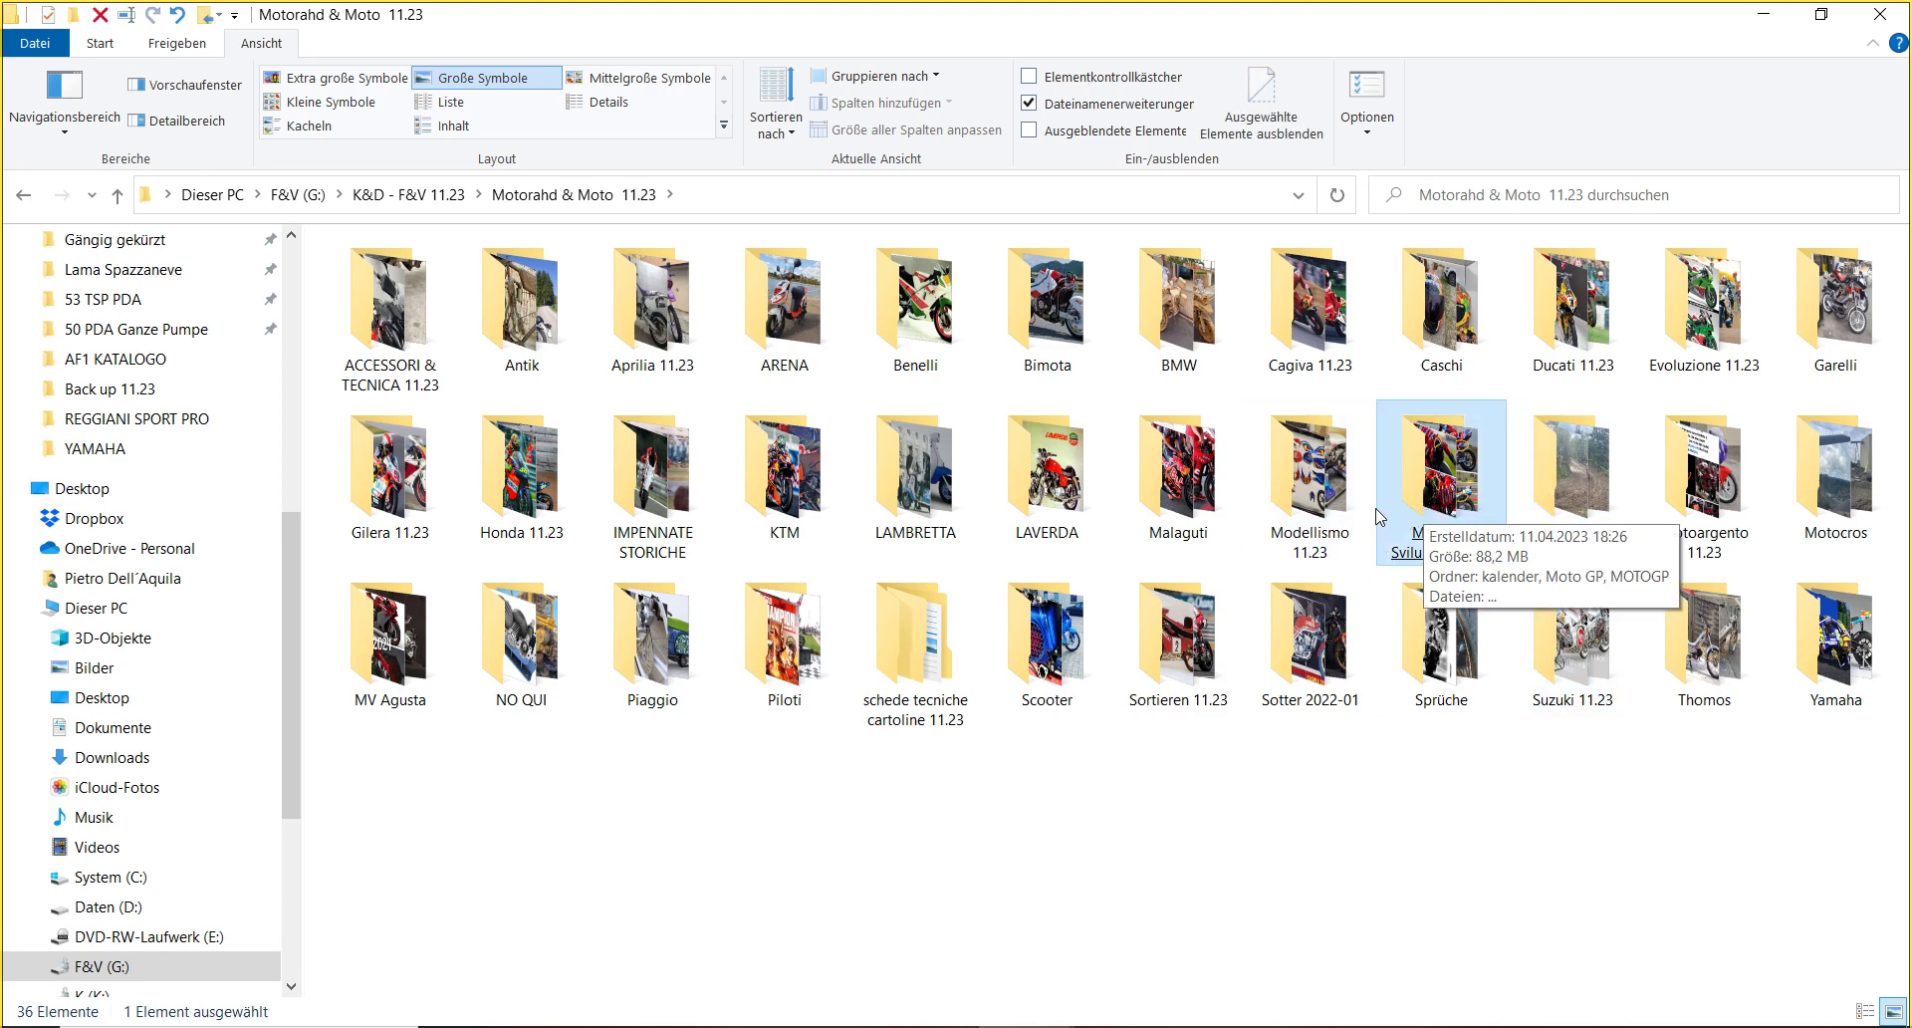
double_click(538, 501)
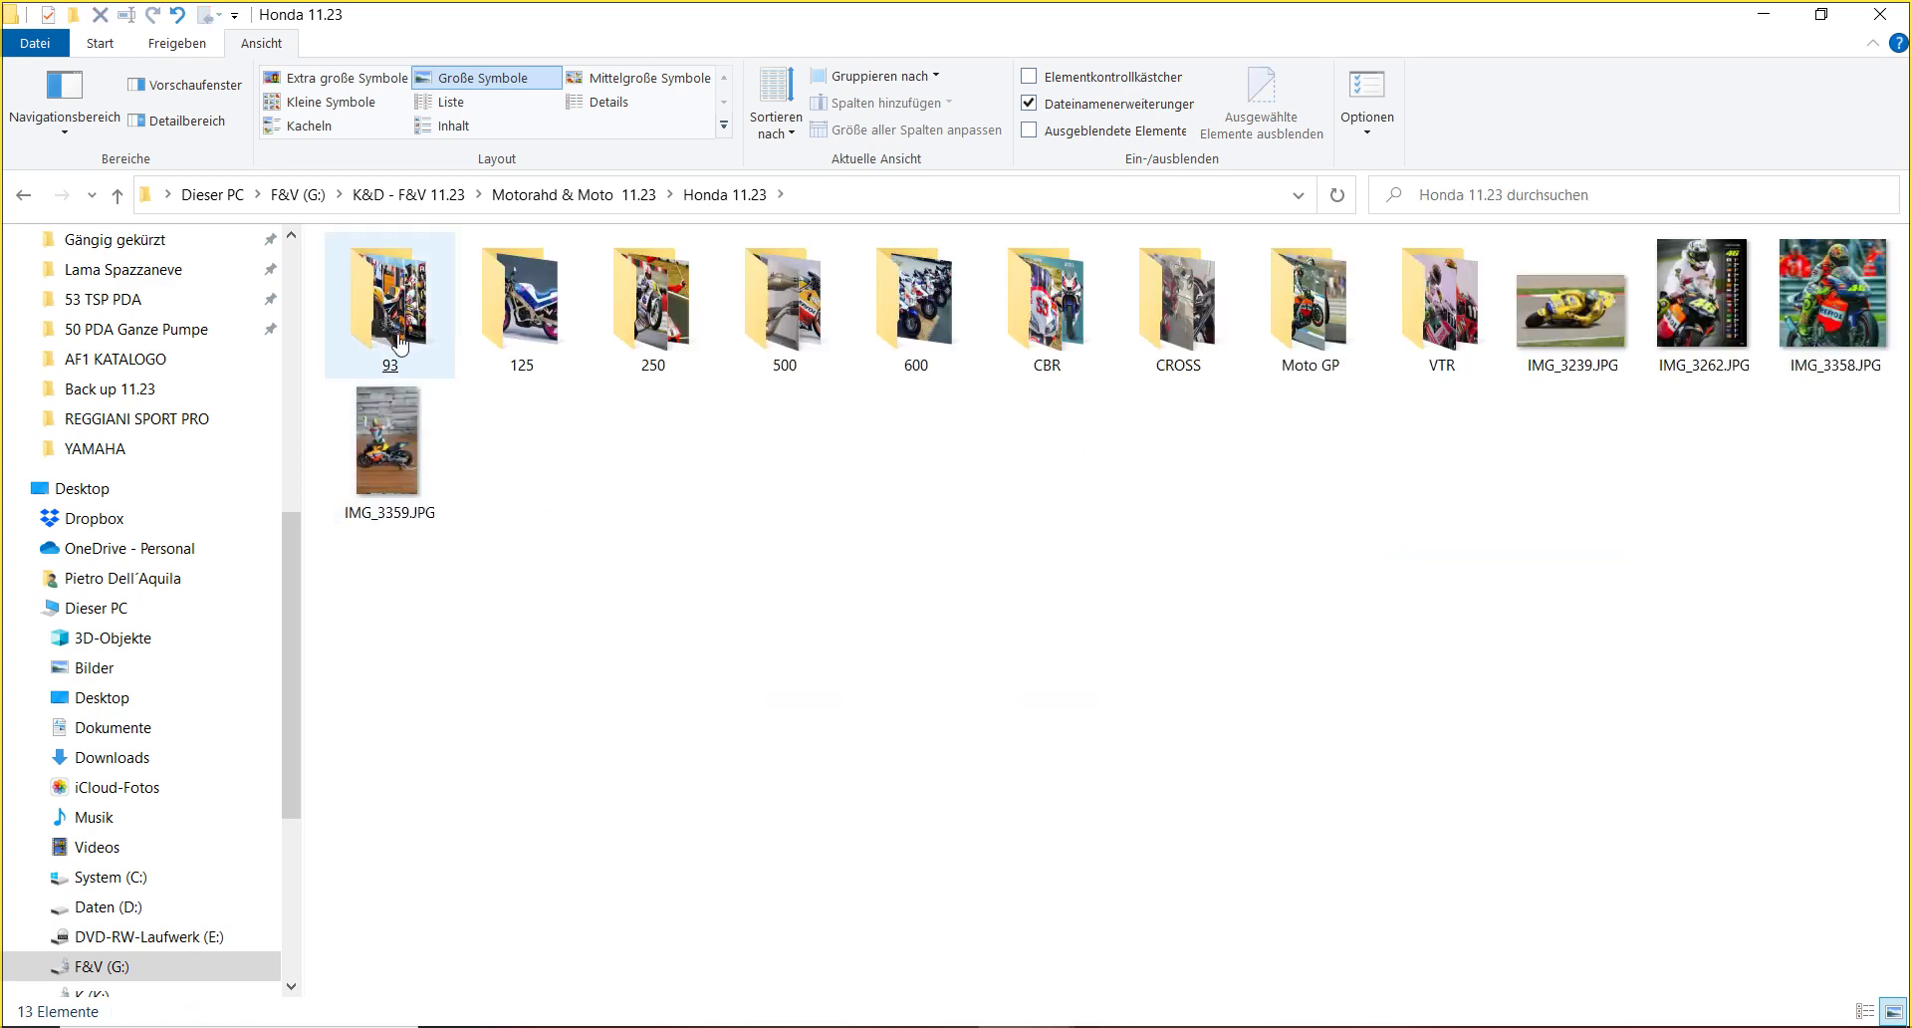
click(775, 372)
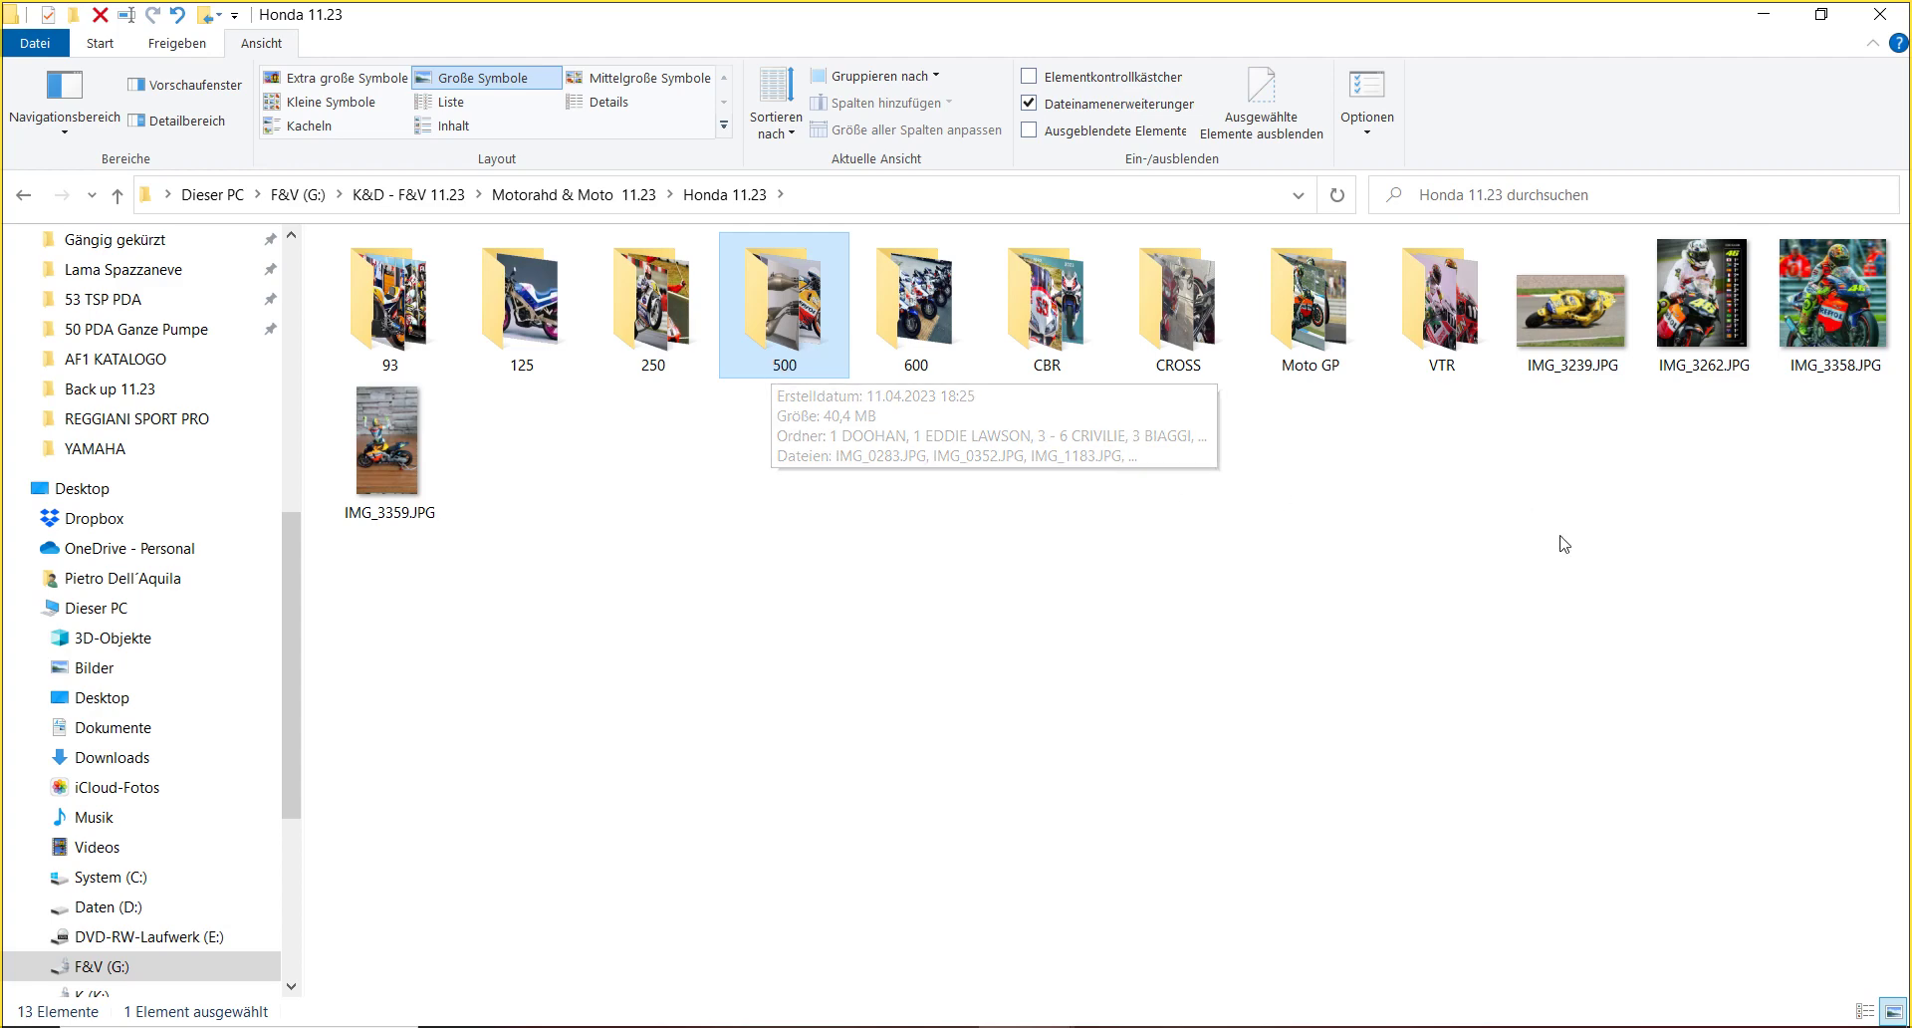
drag(1835, 449, 1342, 292)
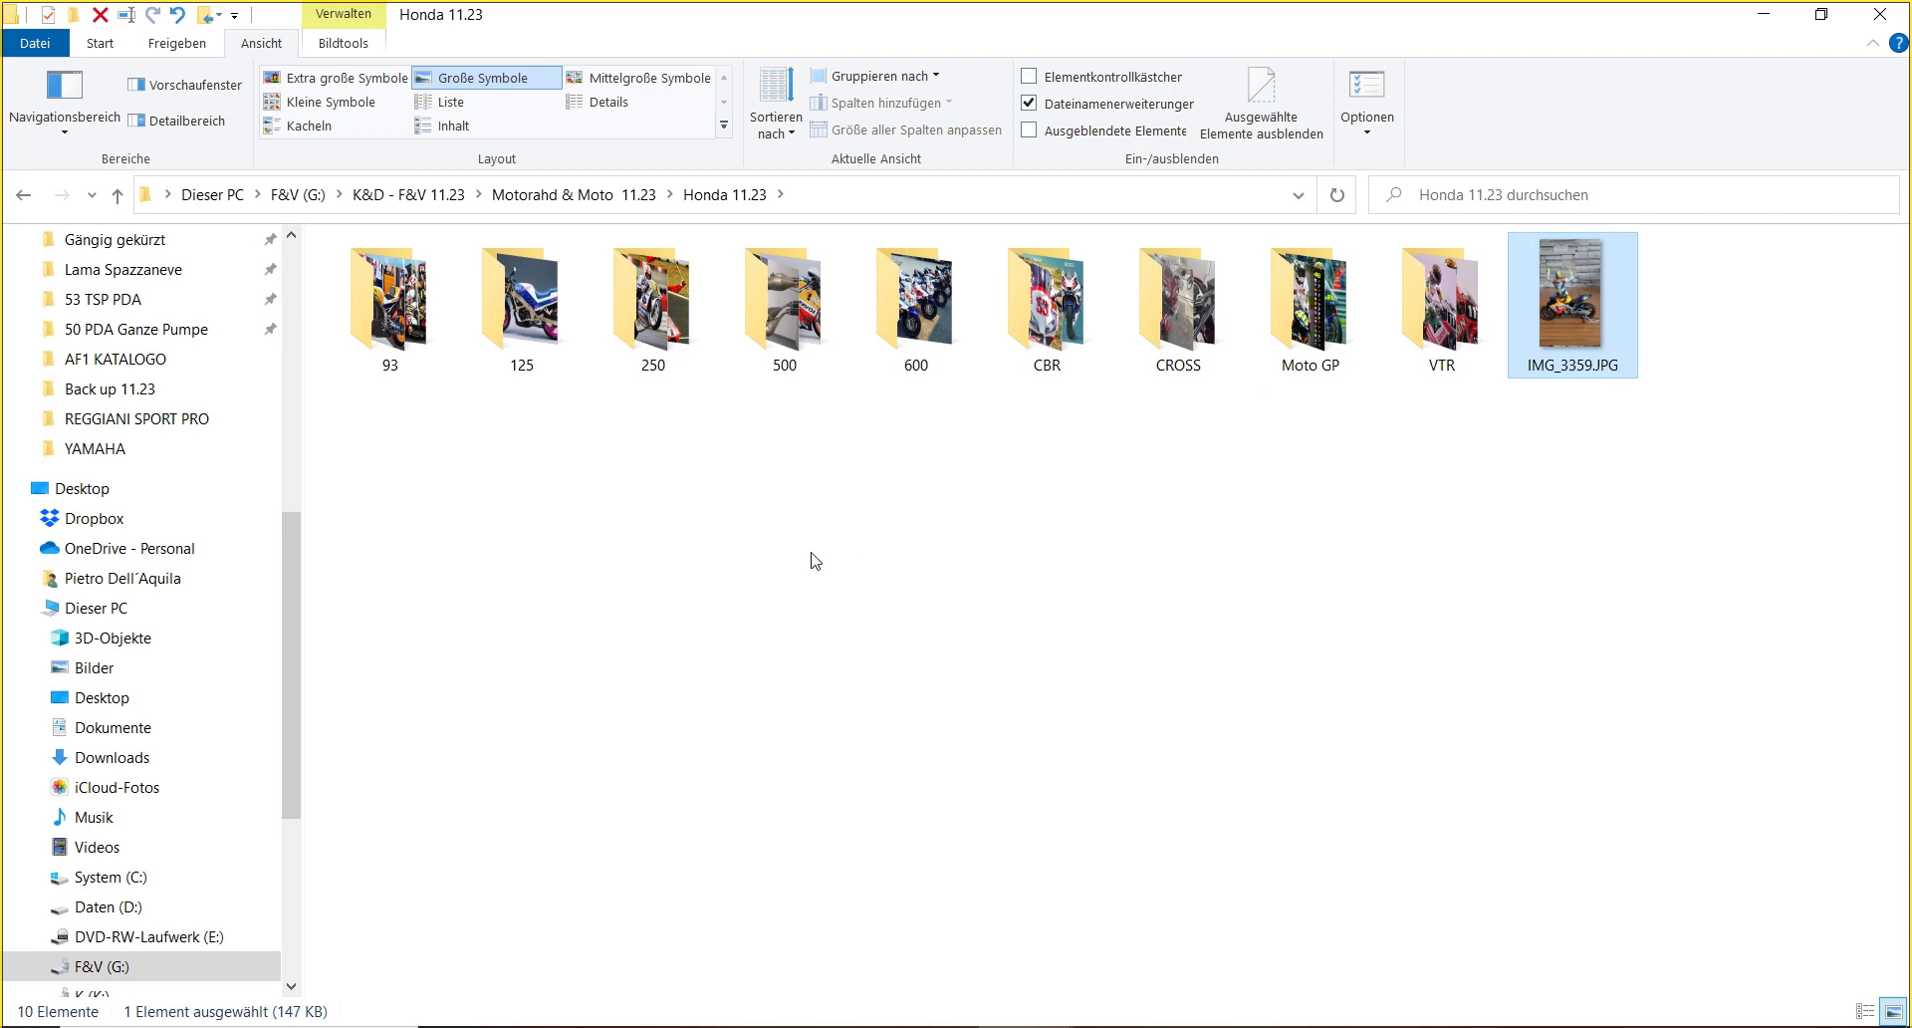
- Open Honda's 500 folder and look over its rider subfolders and the unsorted race bike photos
double_click(783, 316)
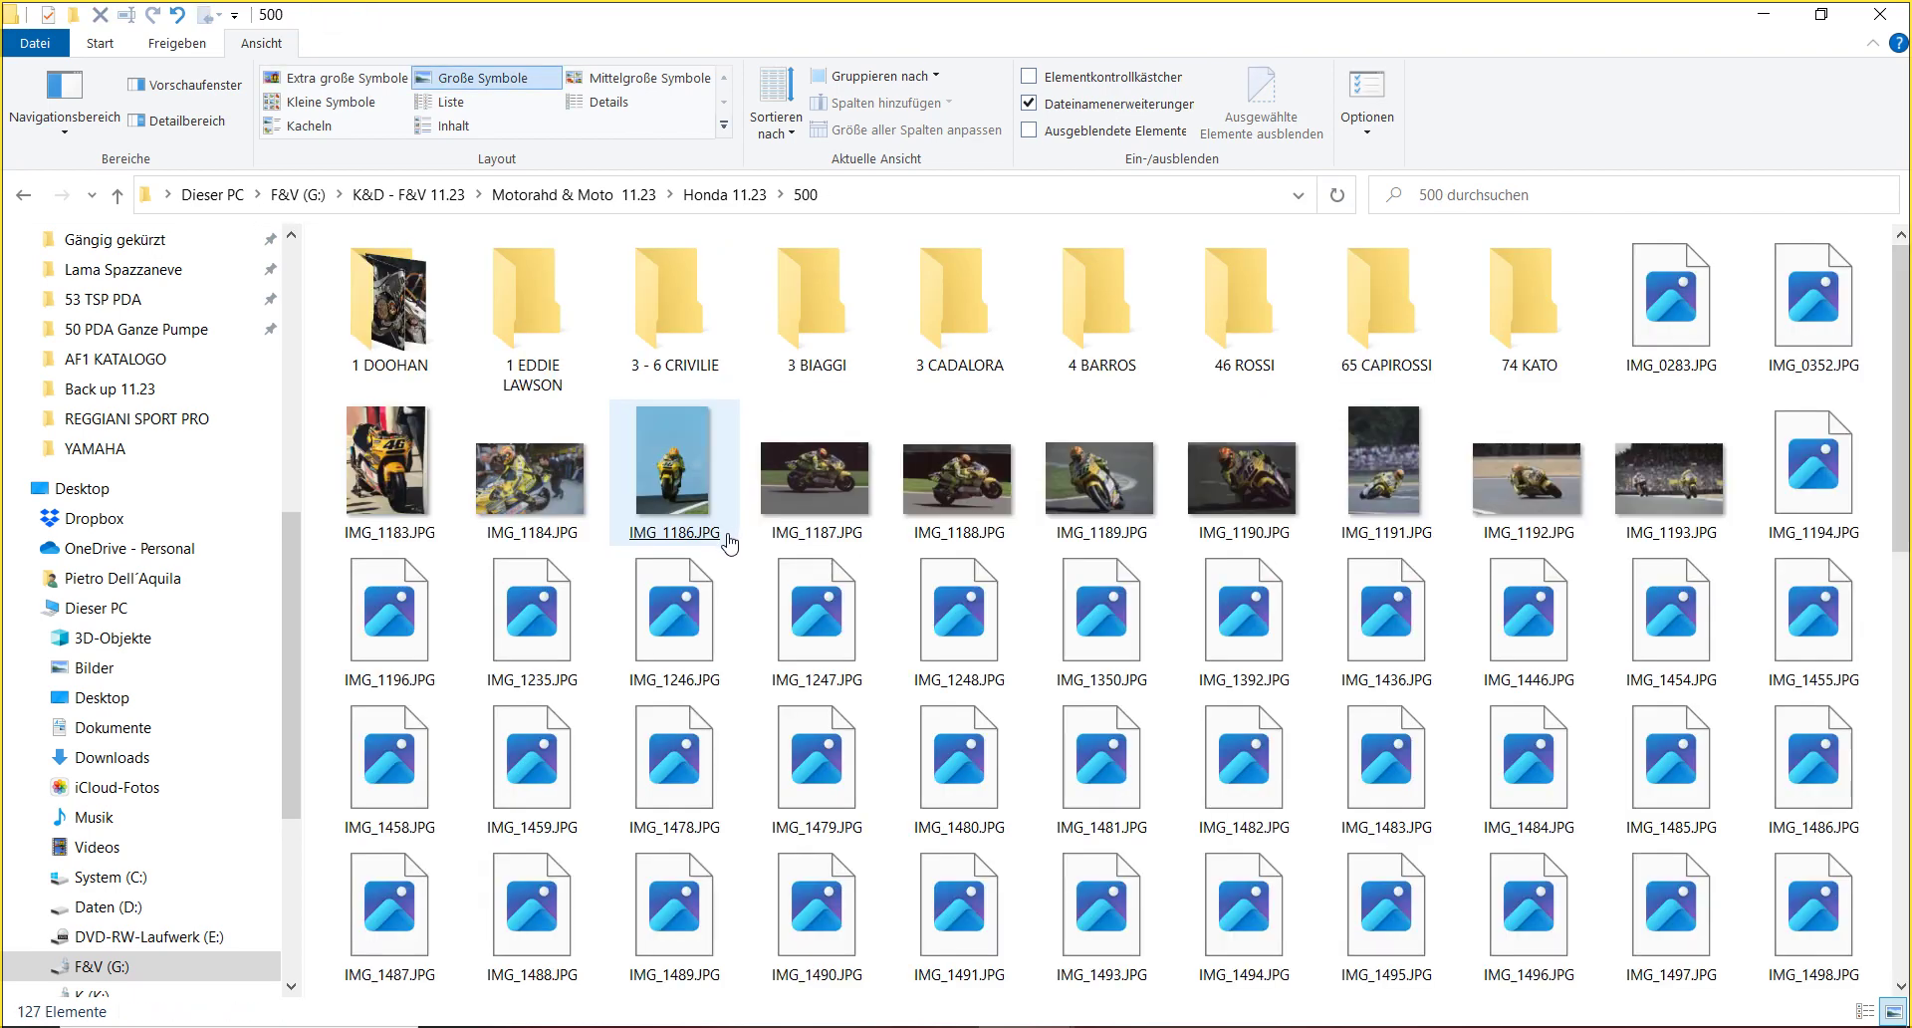
click(692, 379)
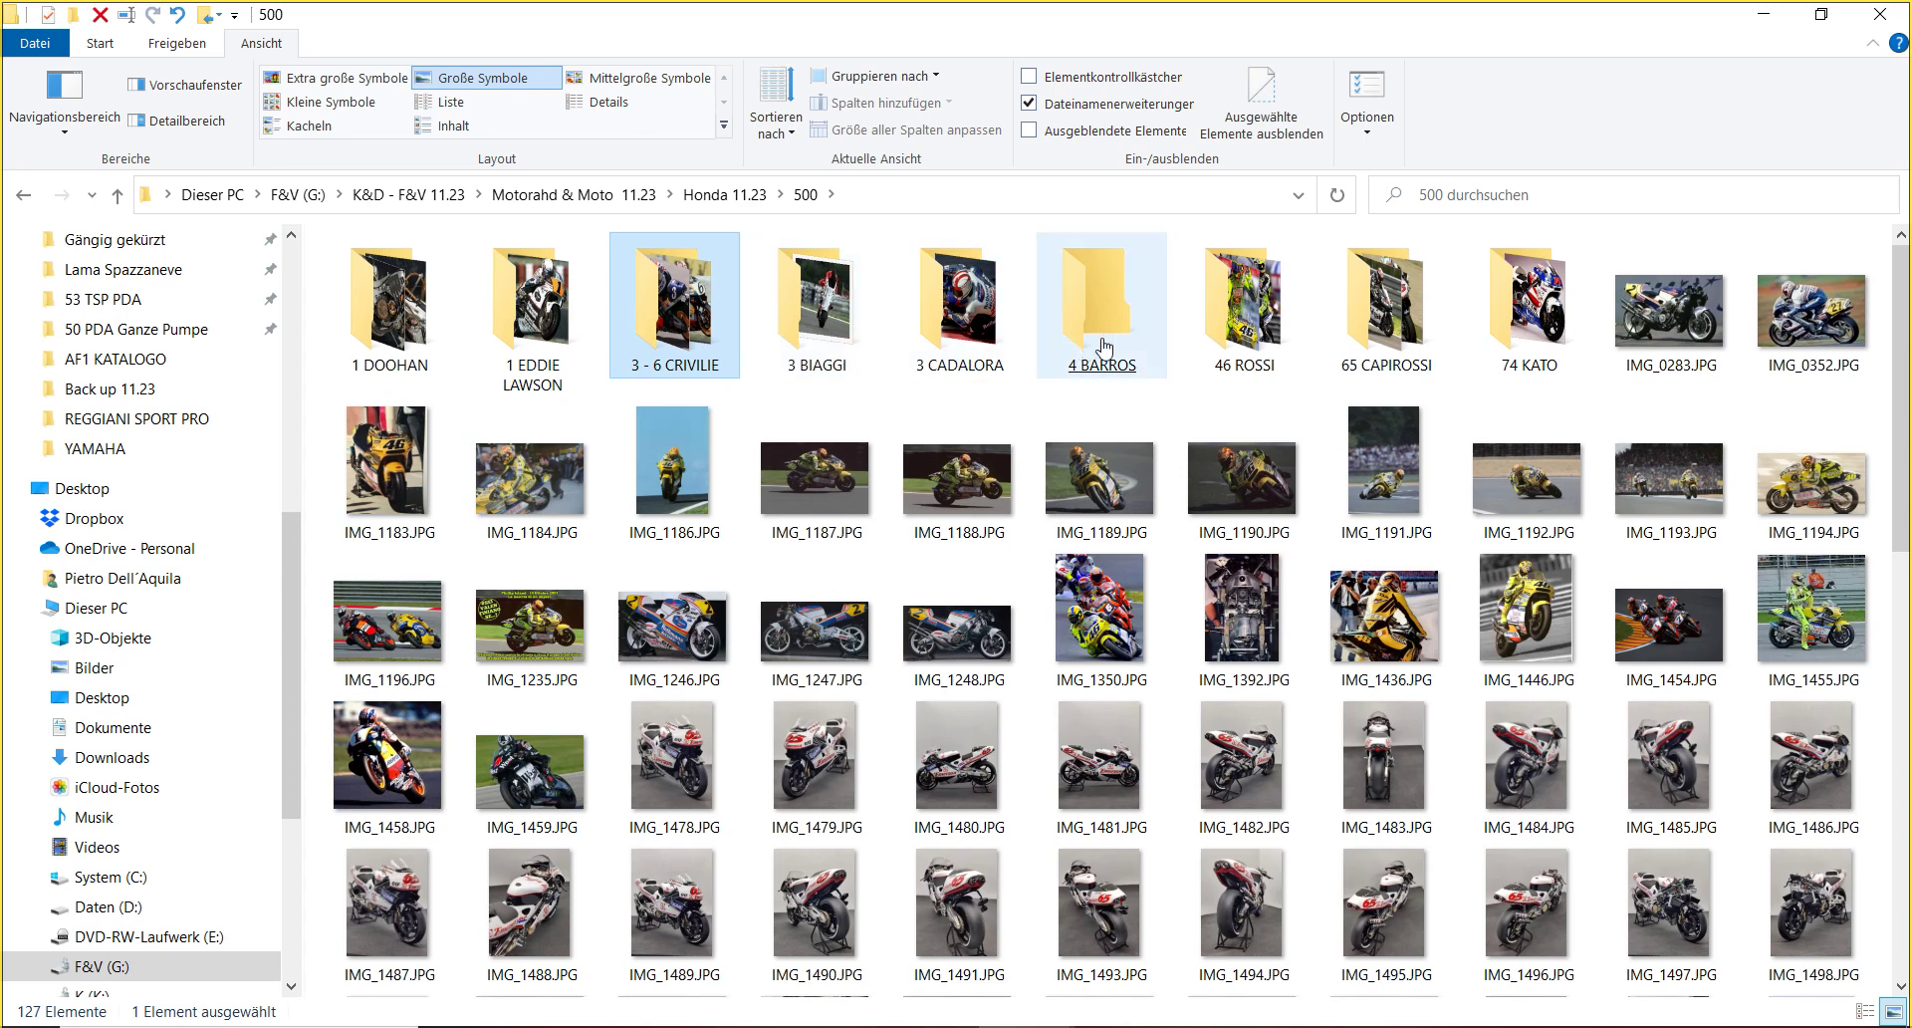
click(1390, 334)
click(1536, 337)
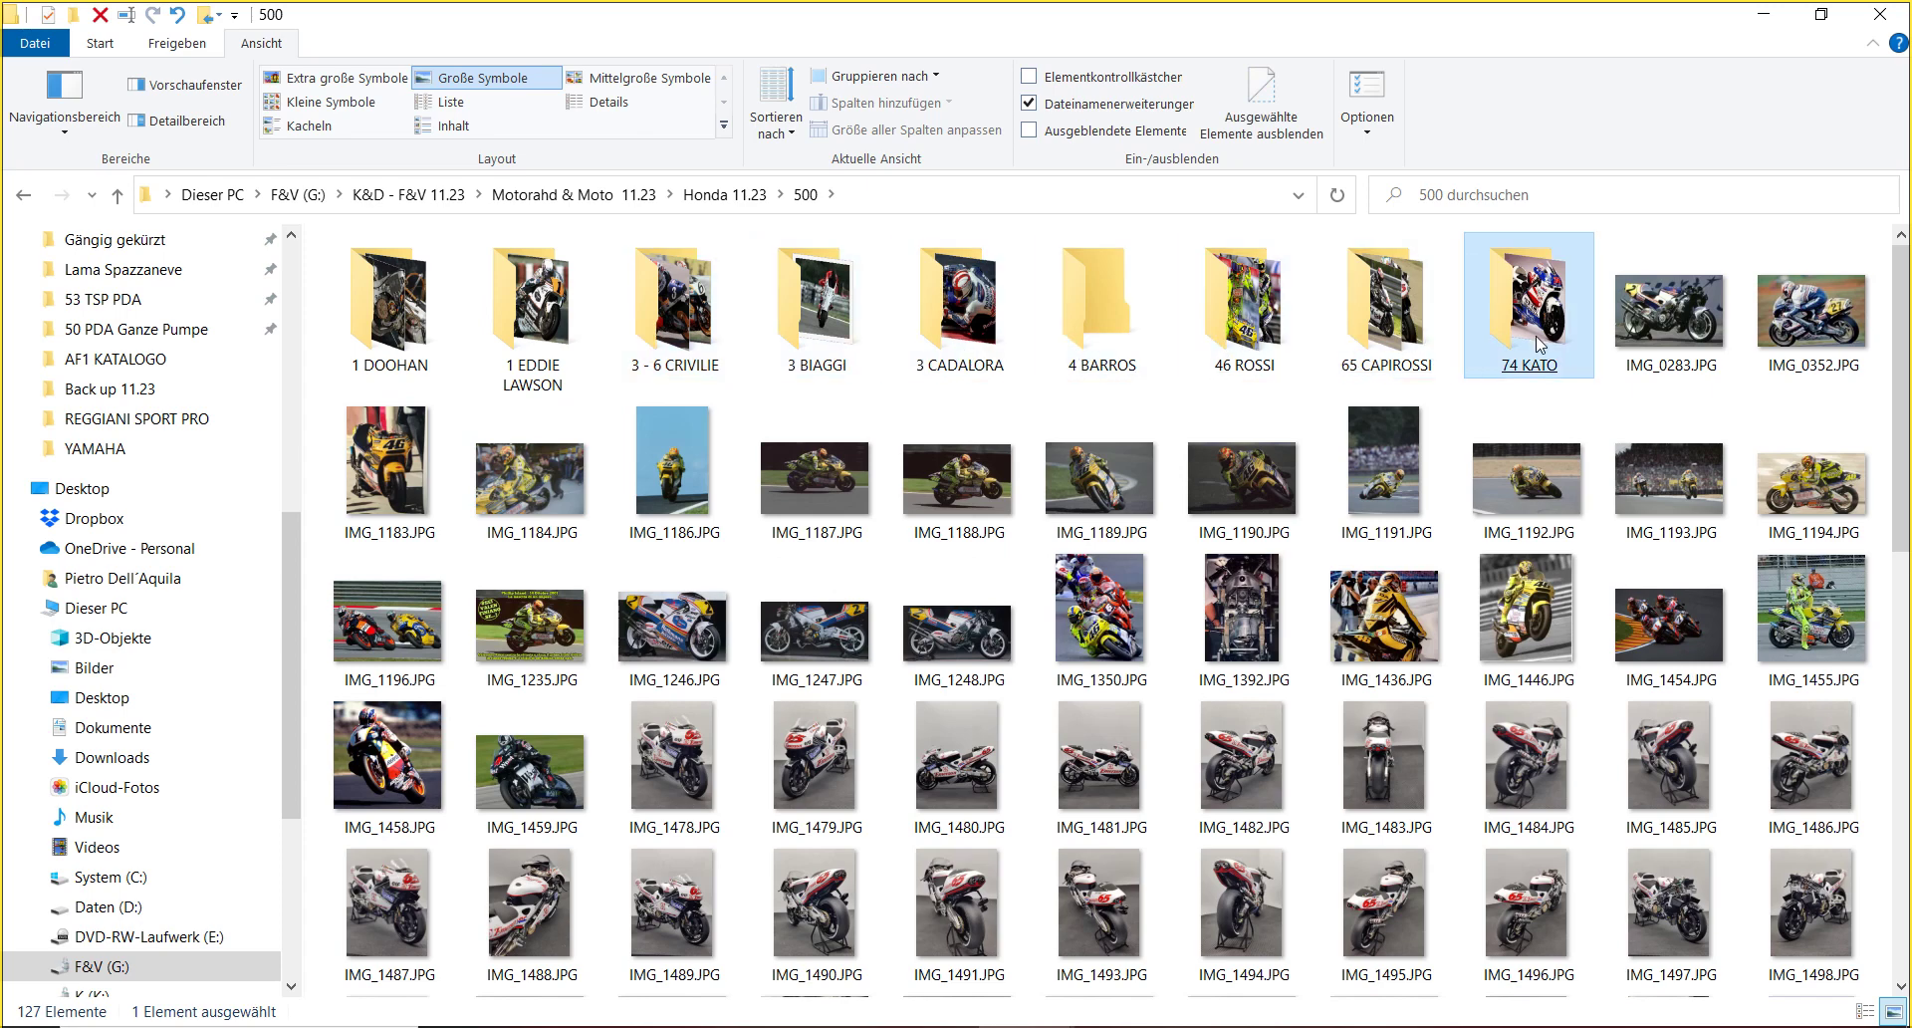
scroll(1478, 685, down, 3)
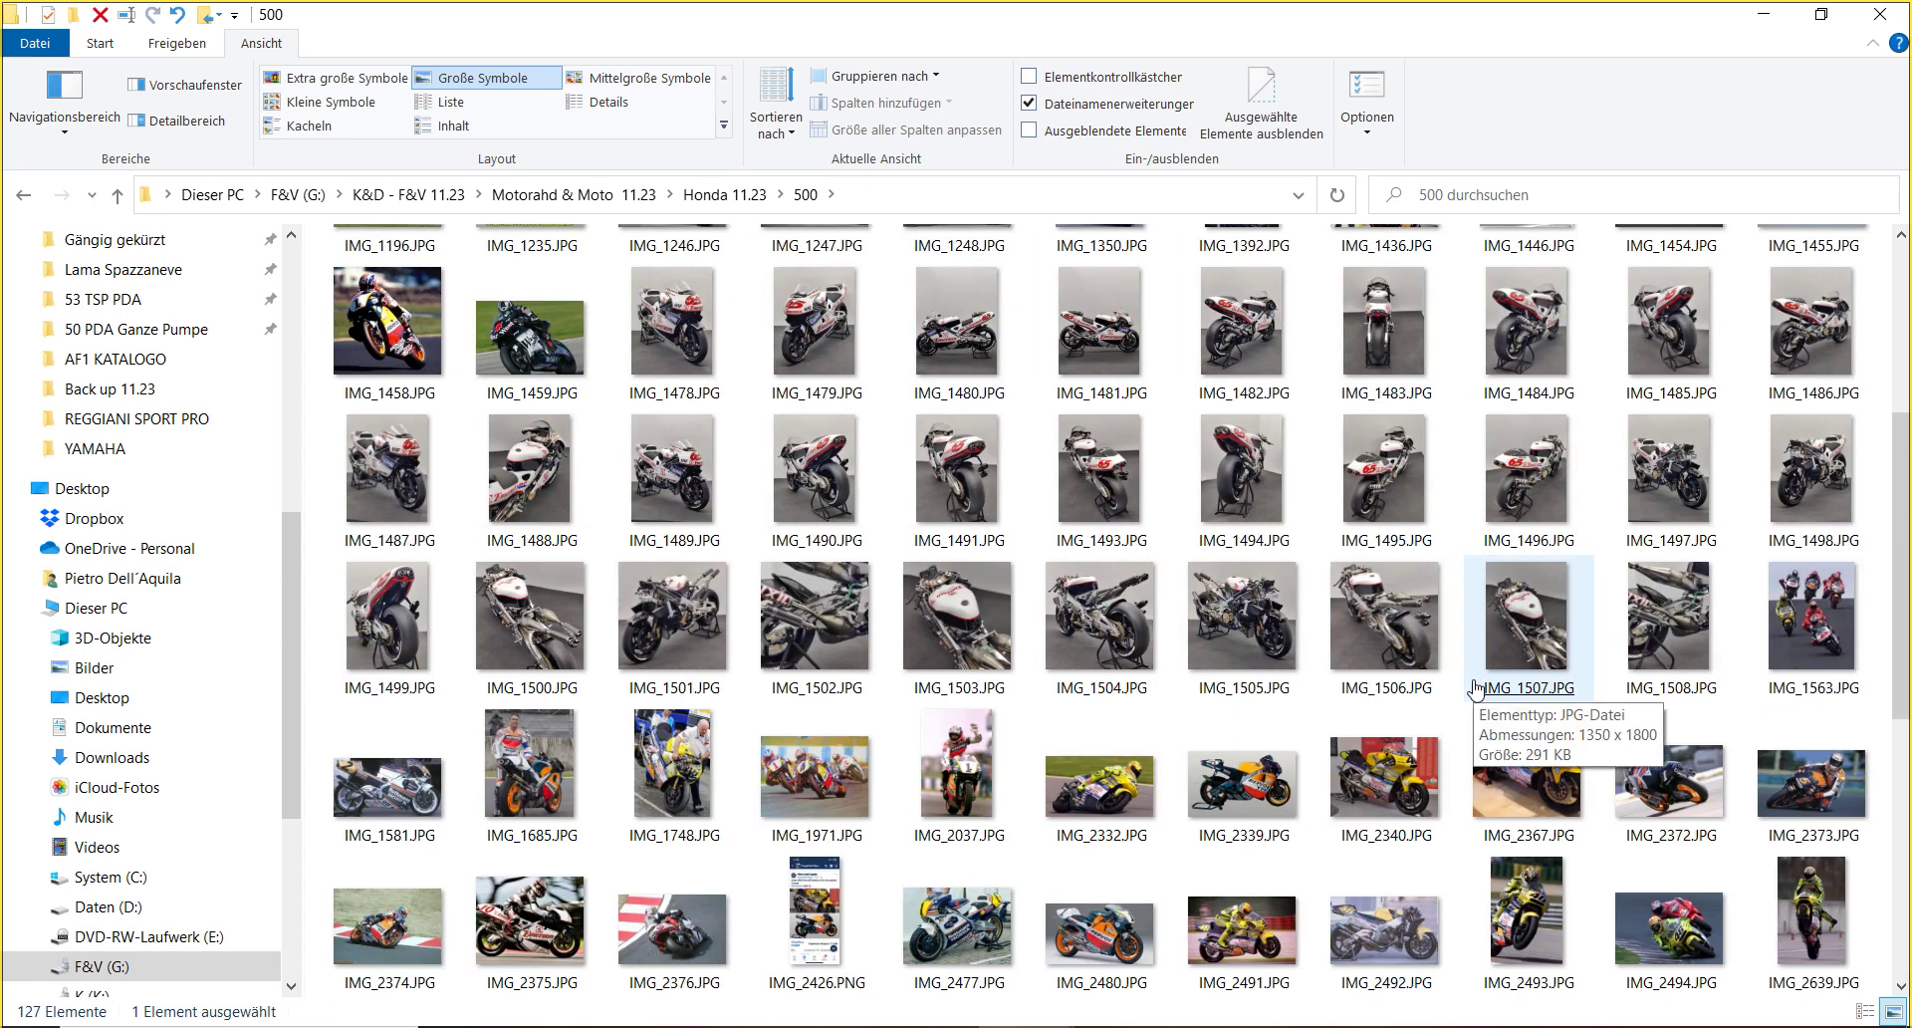
click(1476, 687)
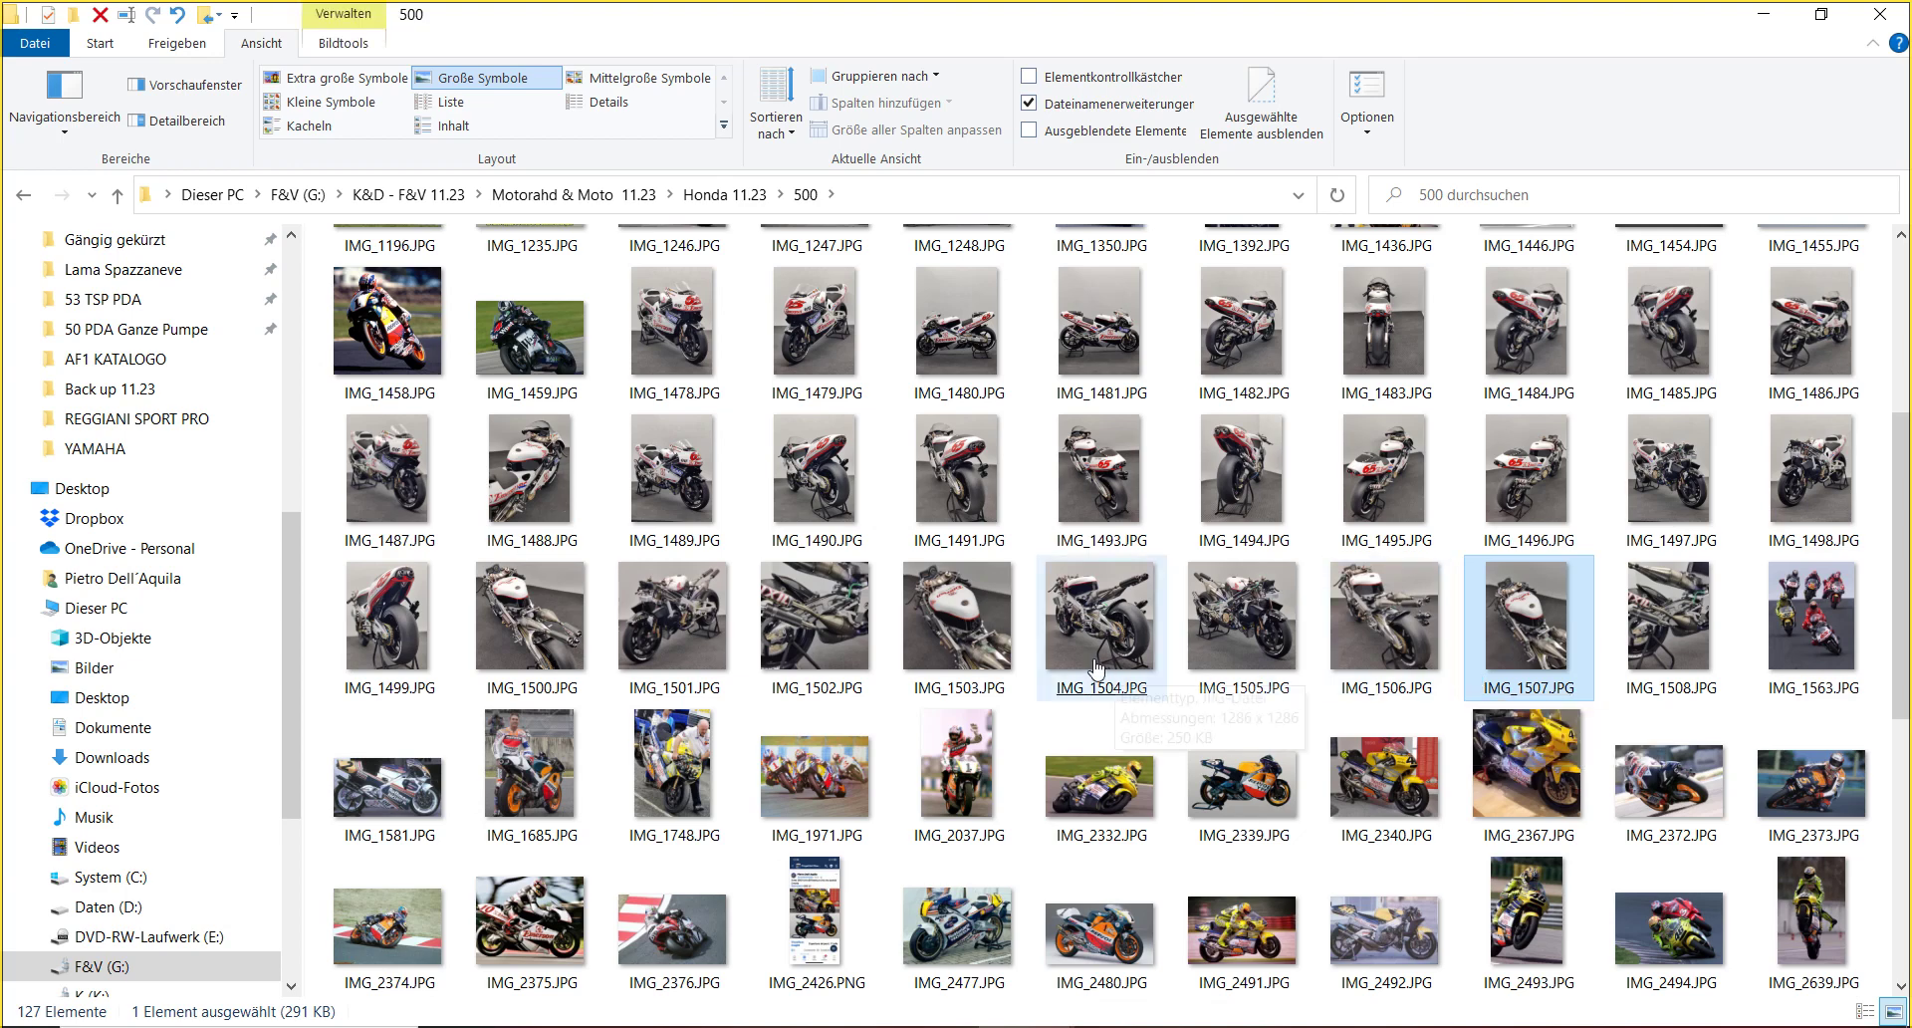
scroll(346, 547, up, 3)
click(343, 543)
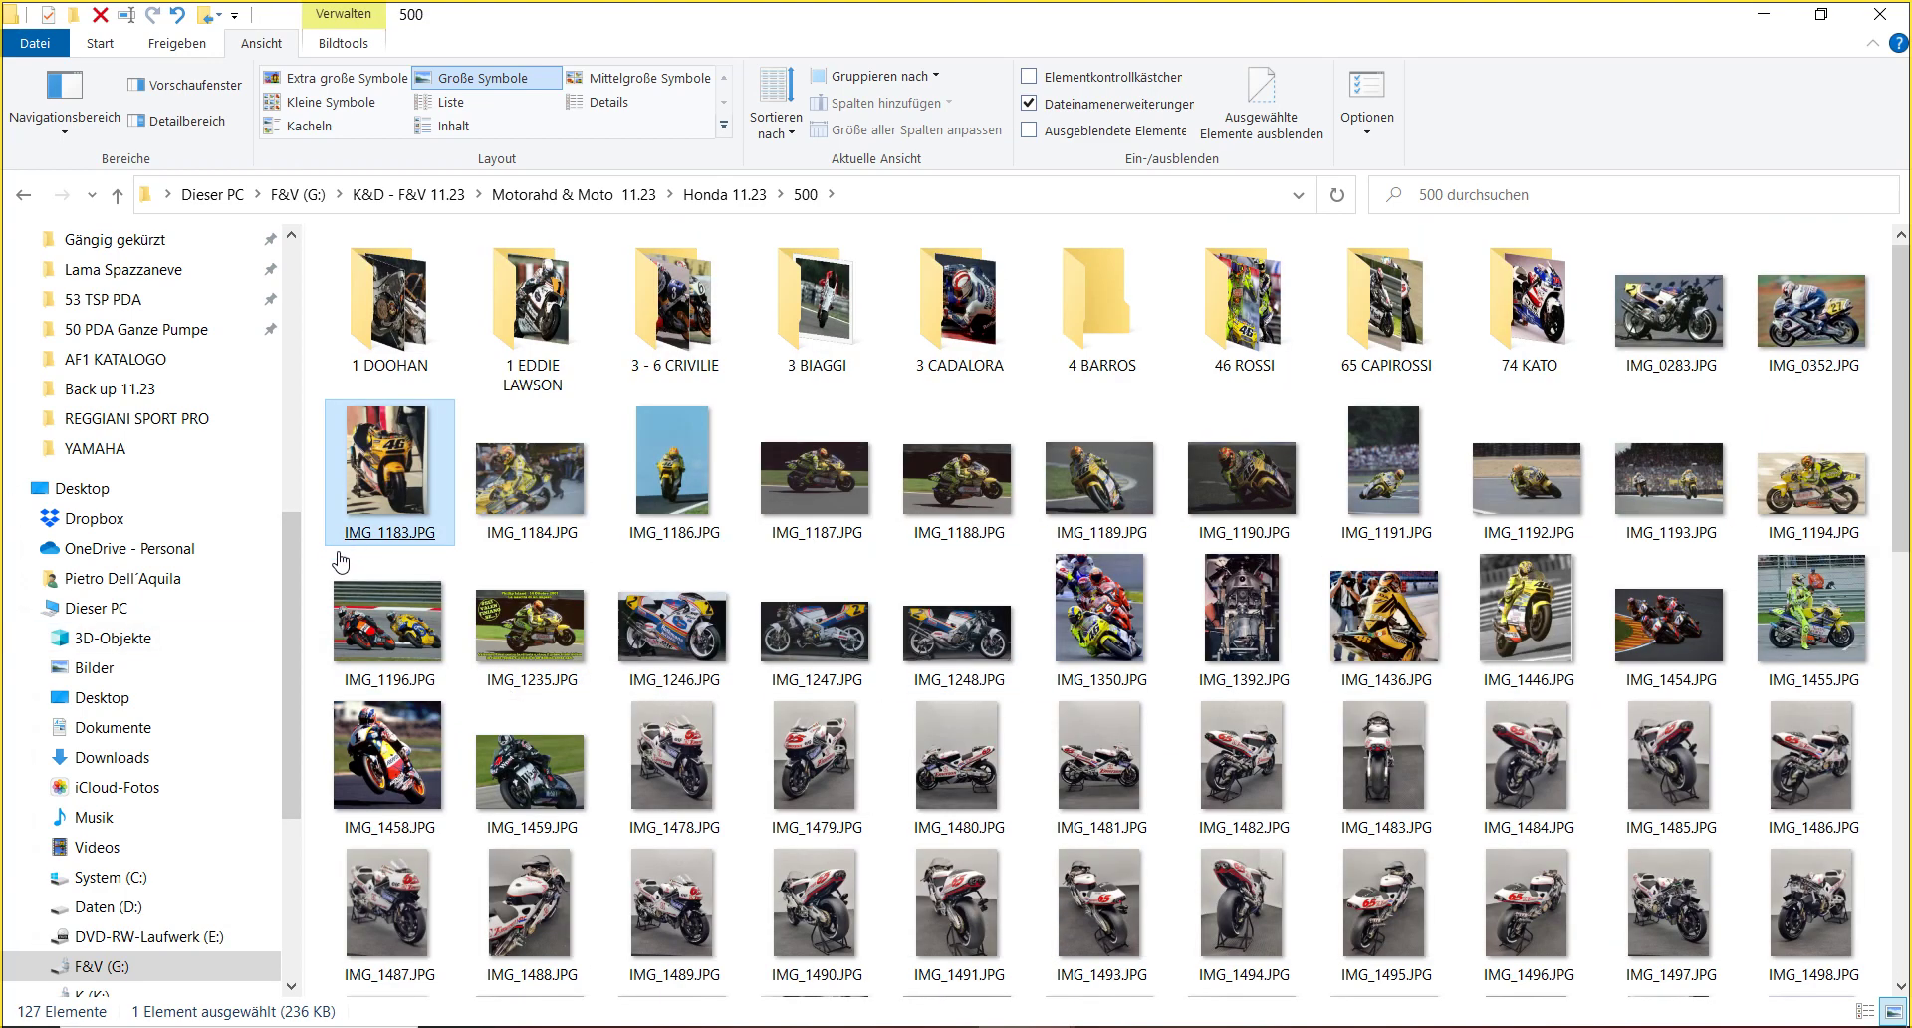
- Check the number 65 bike in IMG_1487.JPG and move the row from IMG_1487.JPG to IMG_1498.JPG into 65 CAPIROSSI
click(407, 896)
double_click(408, 896)
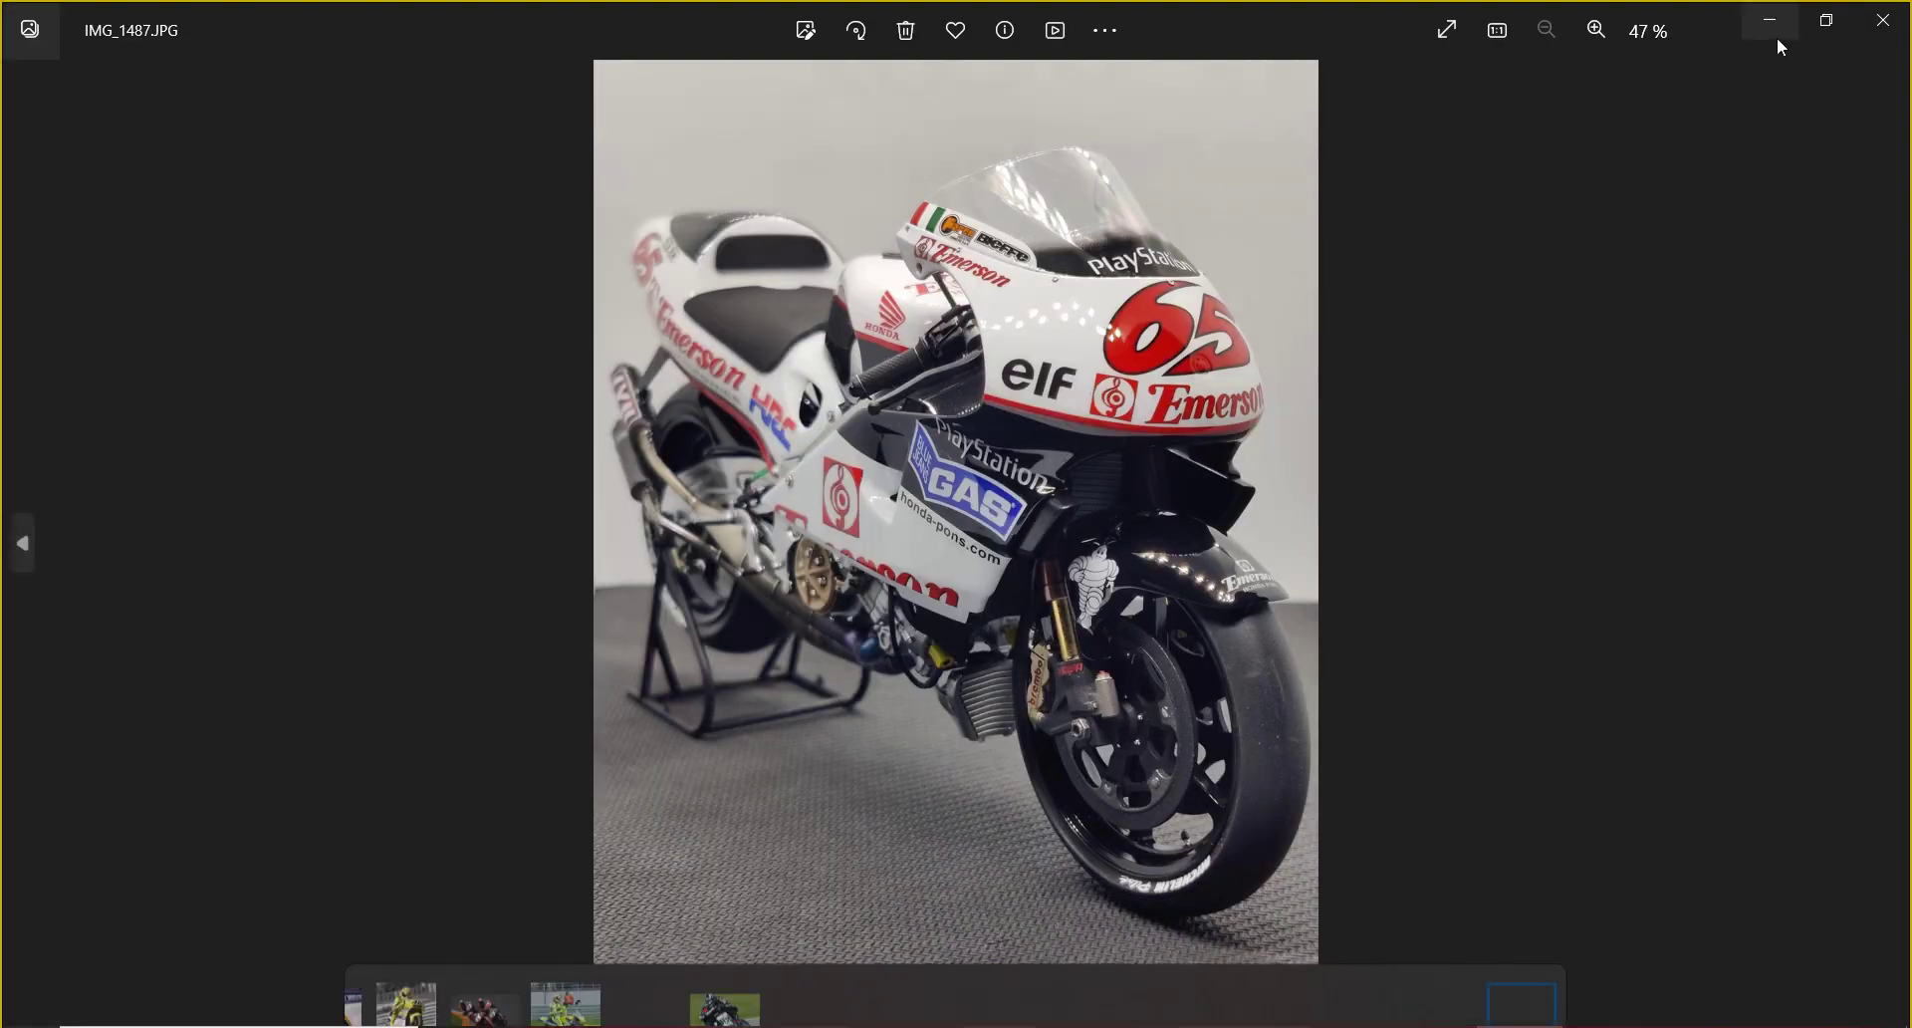
click(1899, 27)
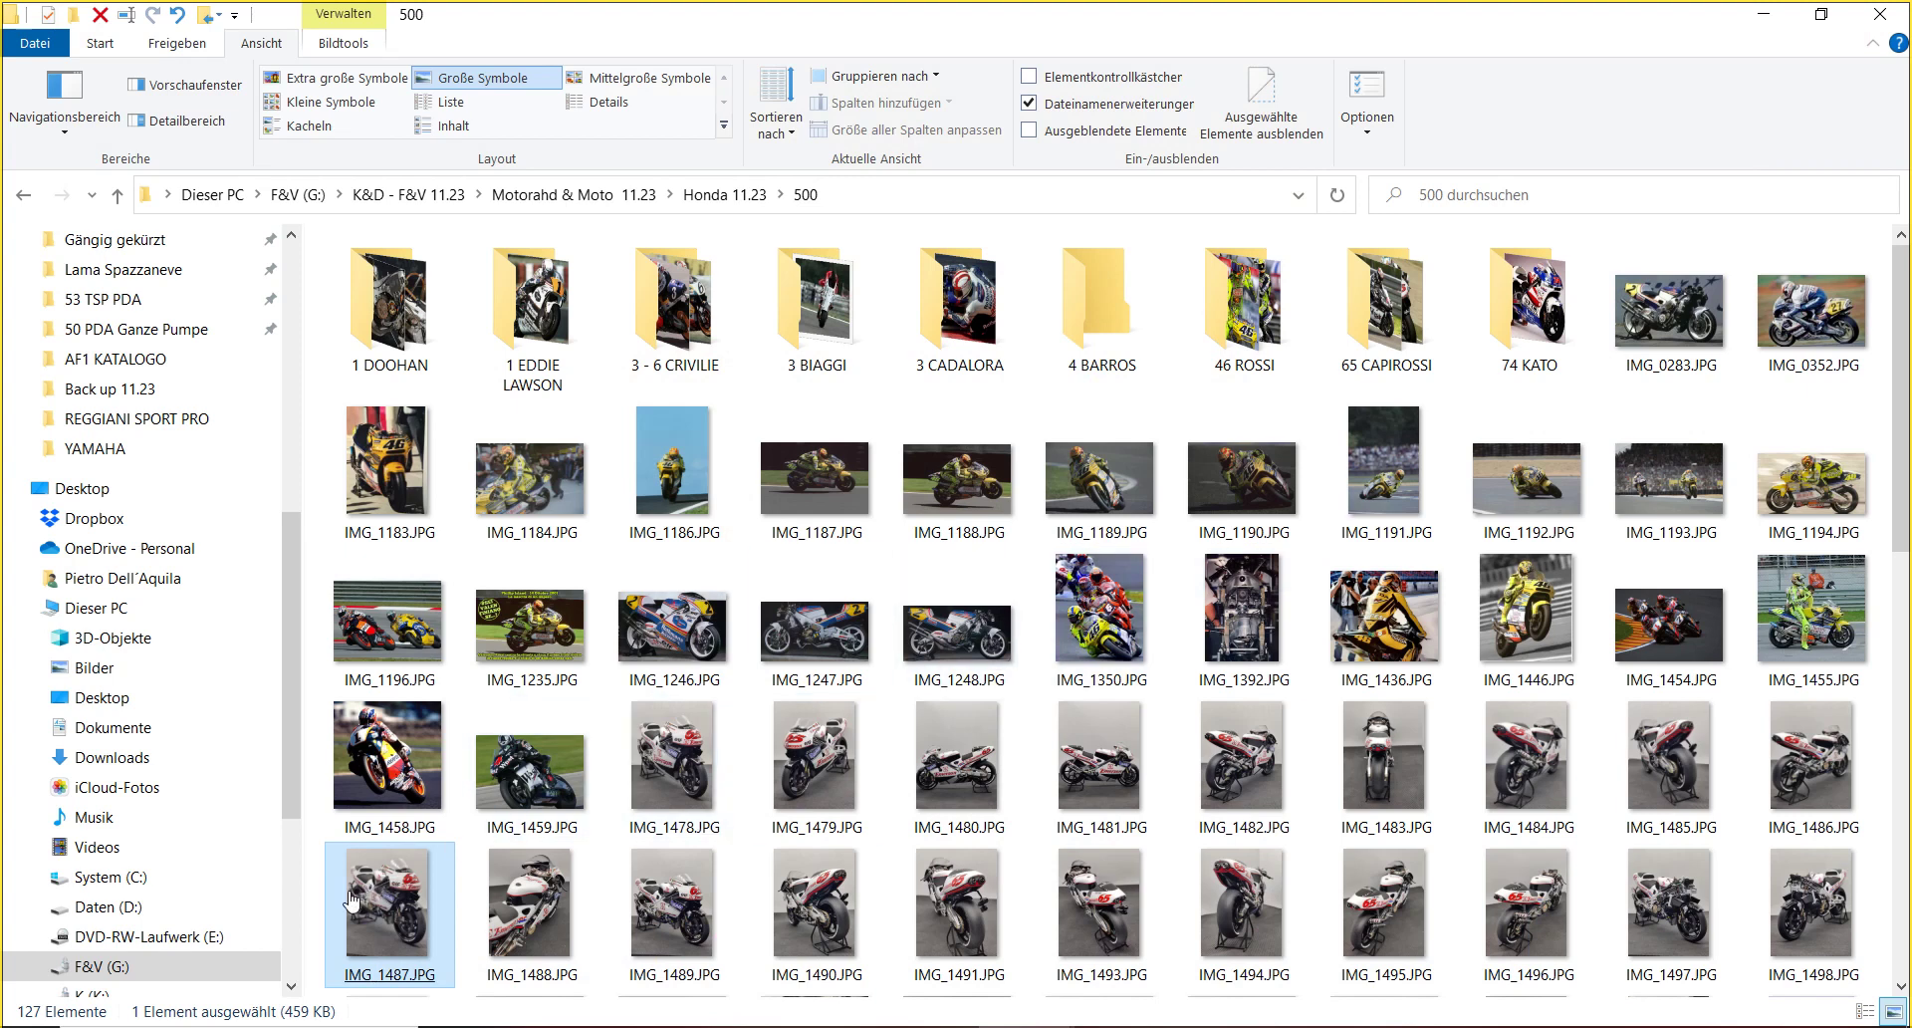
drag(380, 890, 1404, 296)
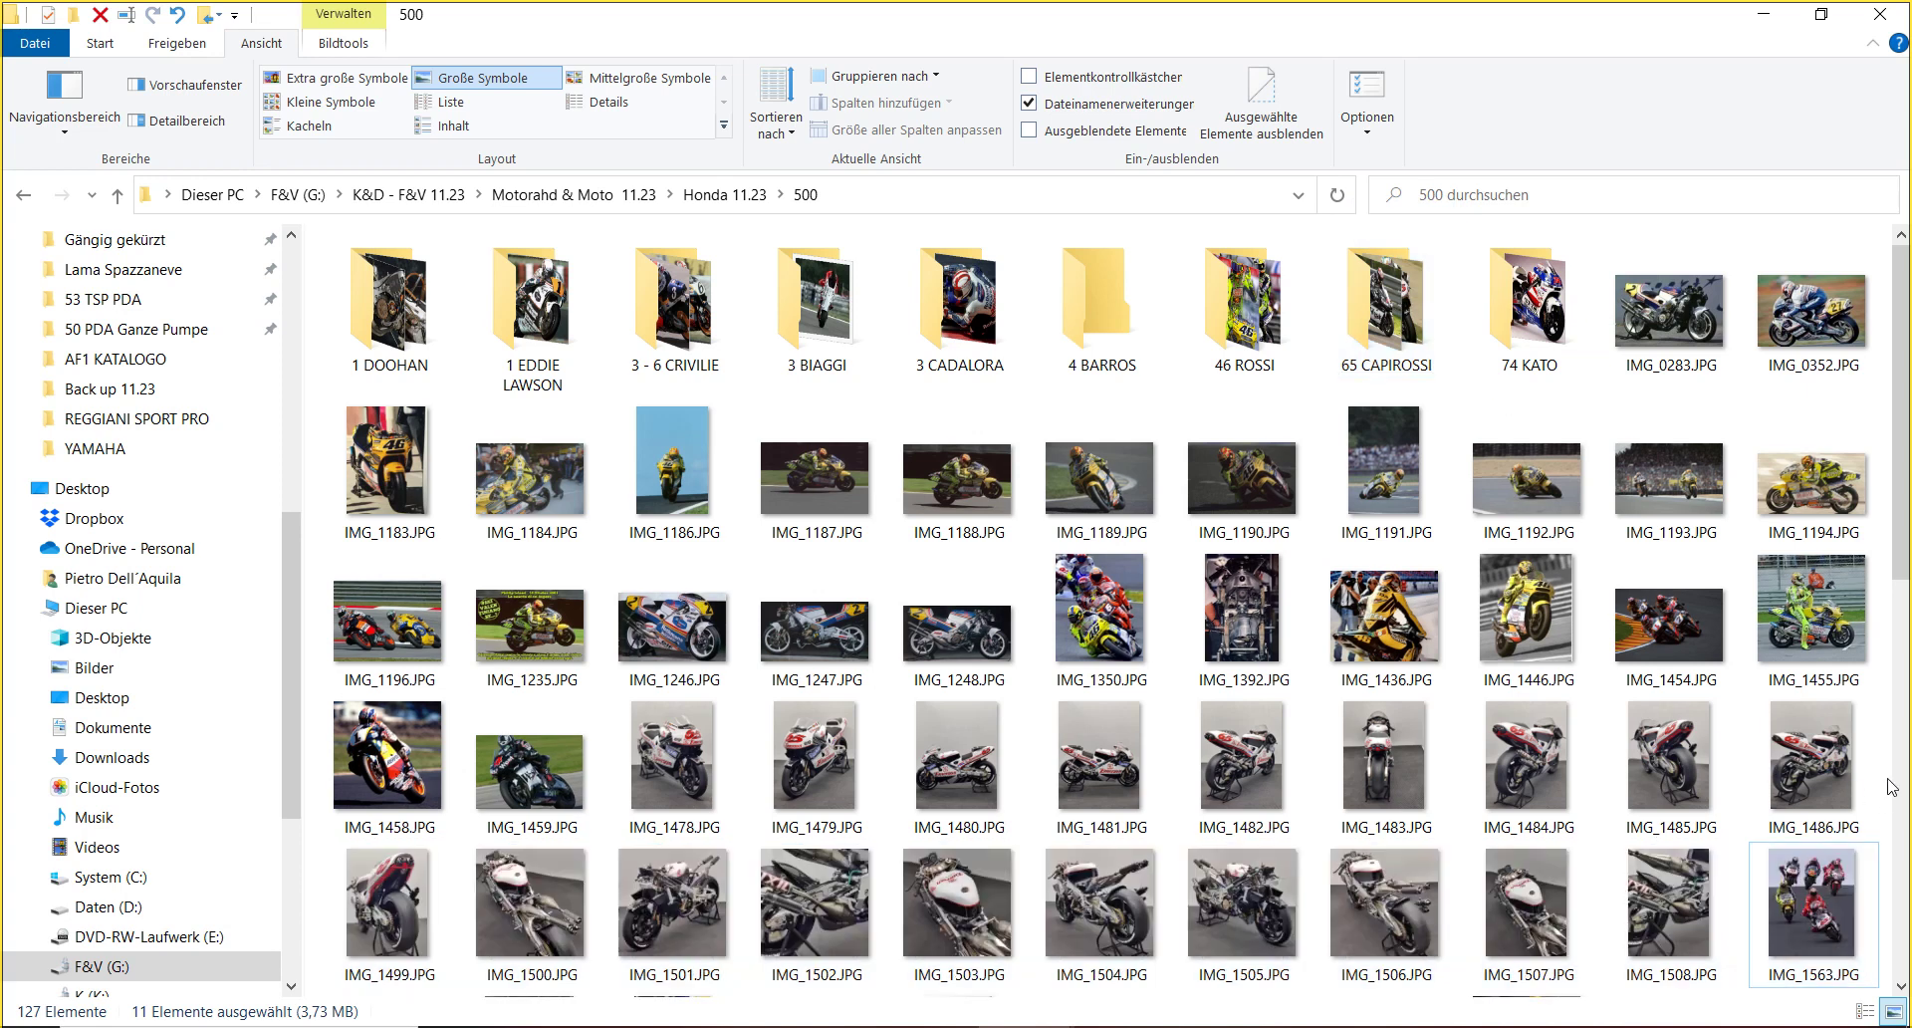
- Move IMG_1478.JPG to IMG_1486.JPG and IMG_1499.JPG to IMG_1507.JPG into the 65 CAPIROSSI folder
drag(1885, 759, 1397, 358)
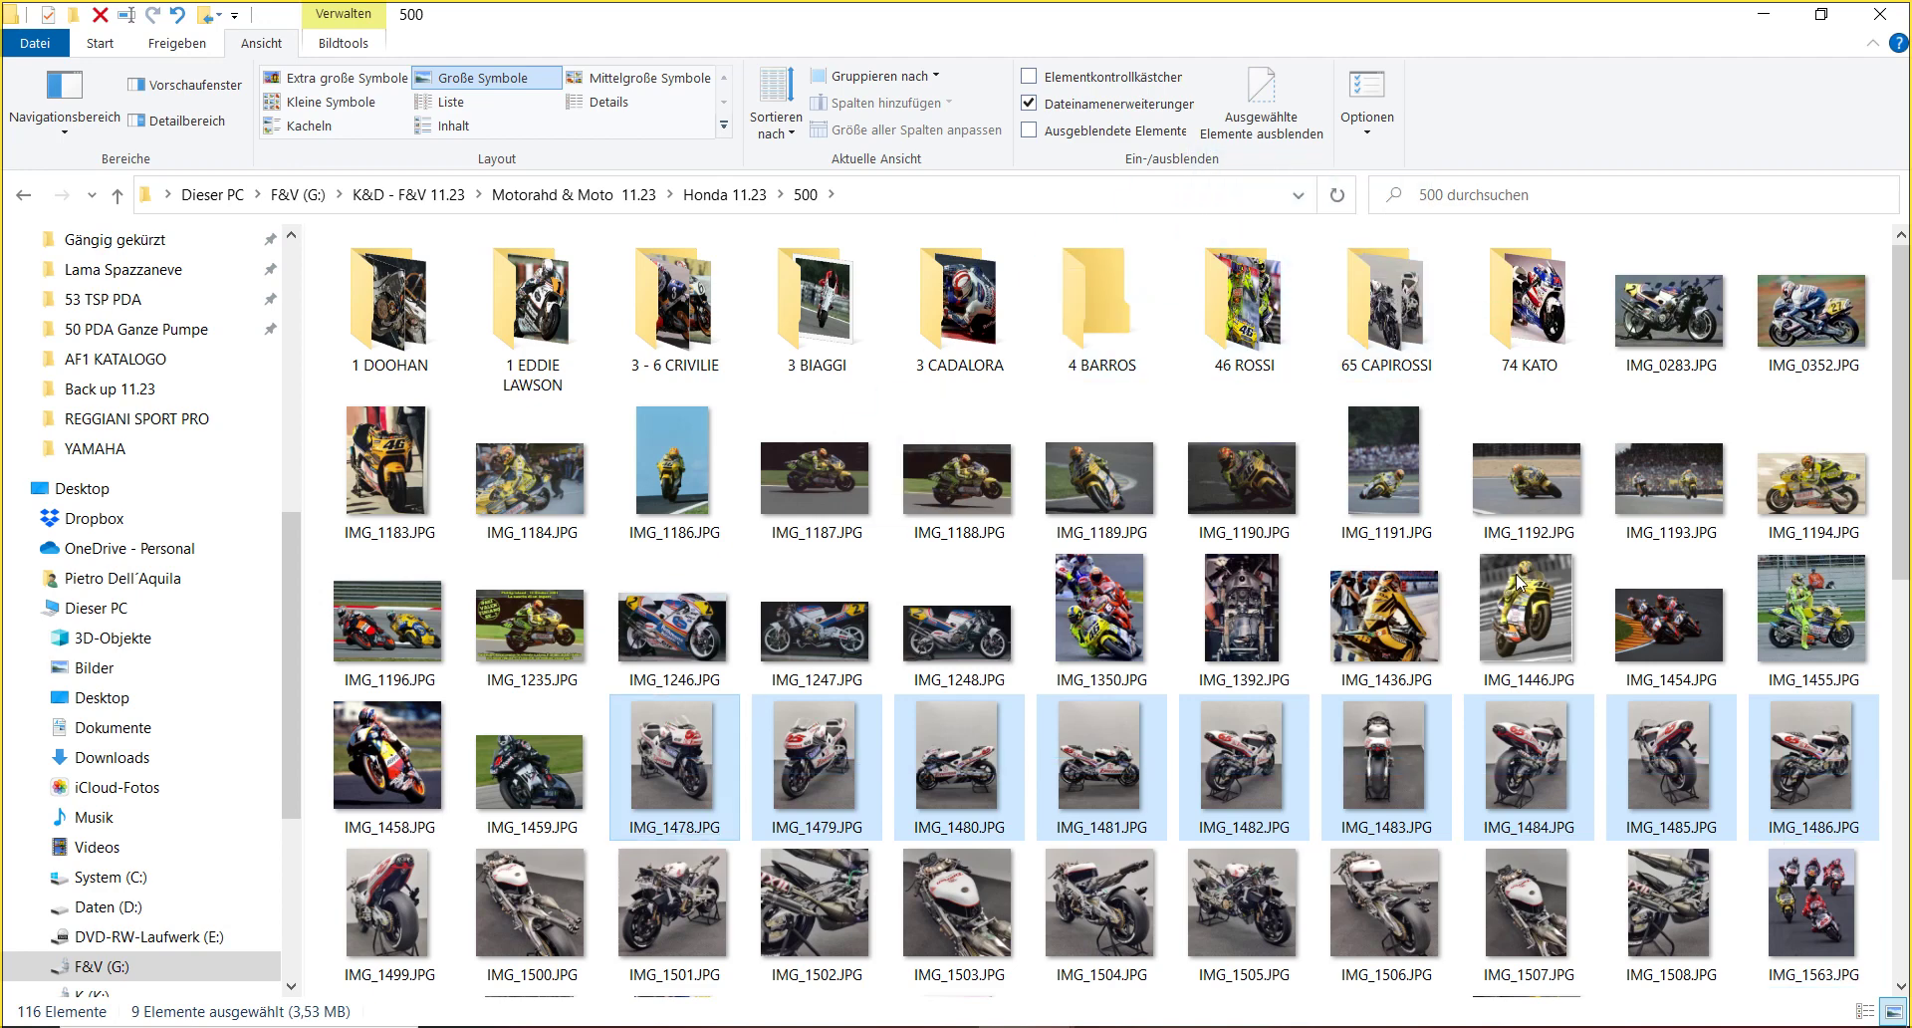
scroll(1897, 775, down, 10)
scroll(1593, 697, up, 10)
click(1384, 756)
drag(1880, 751, 1370, 365)
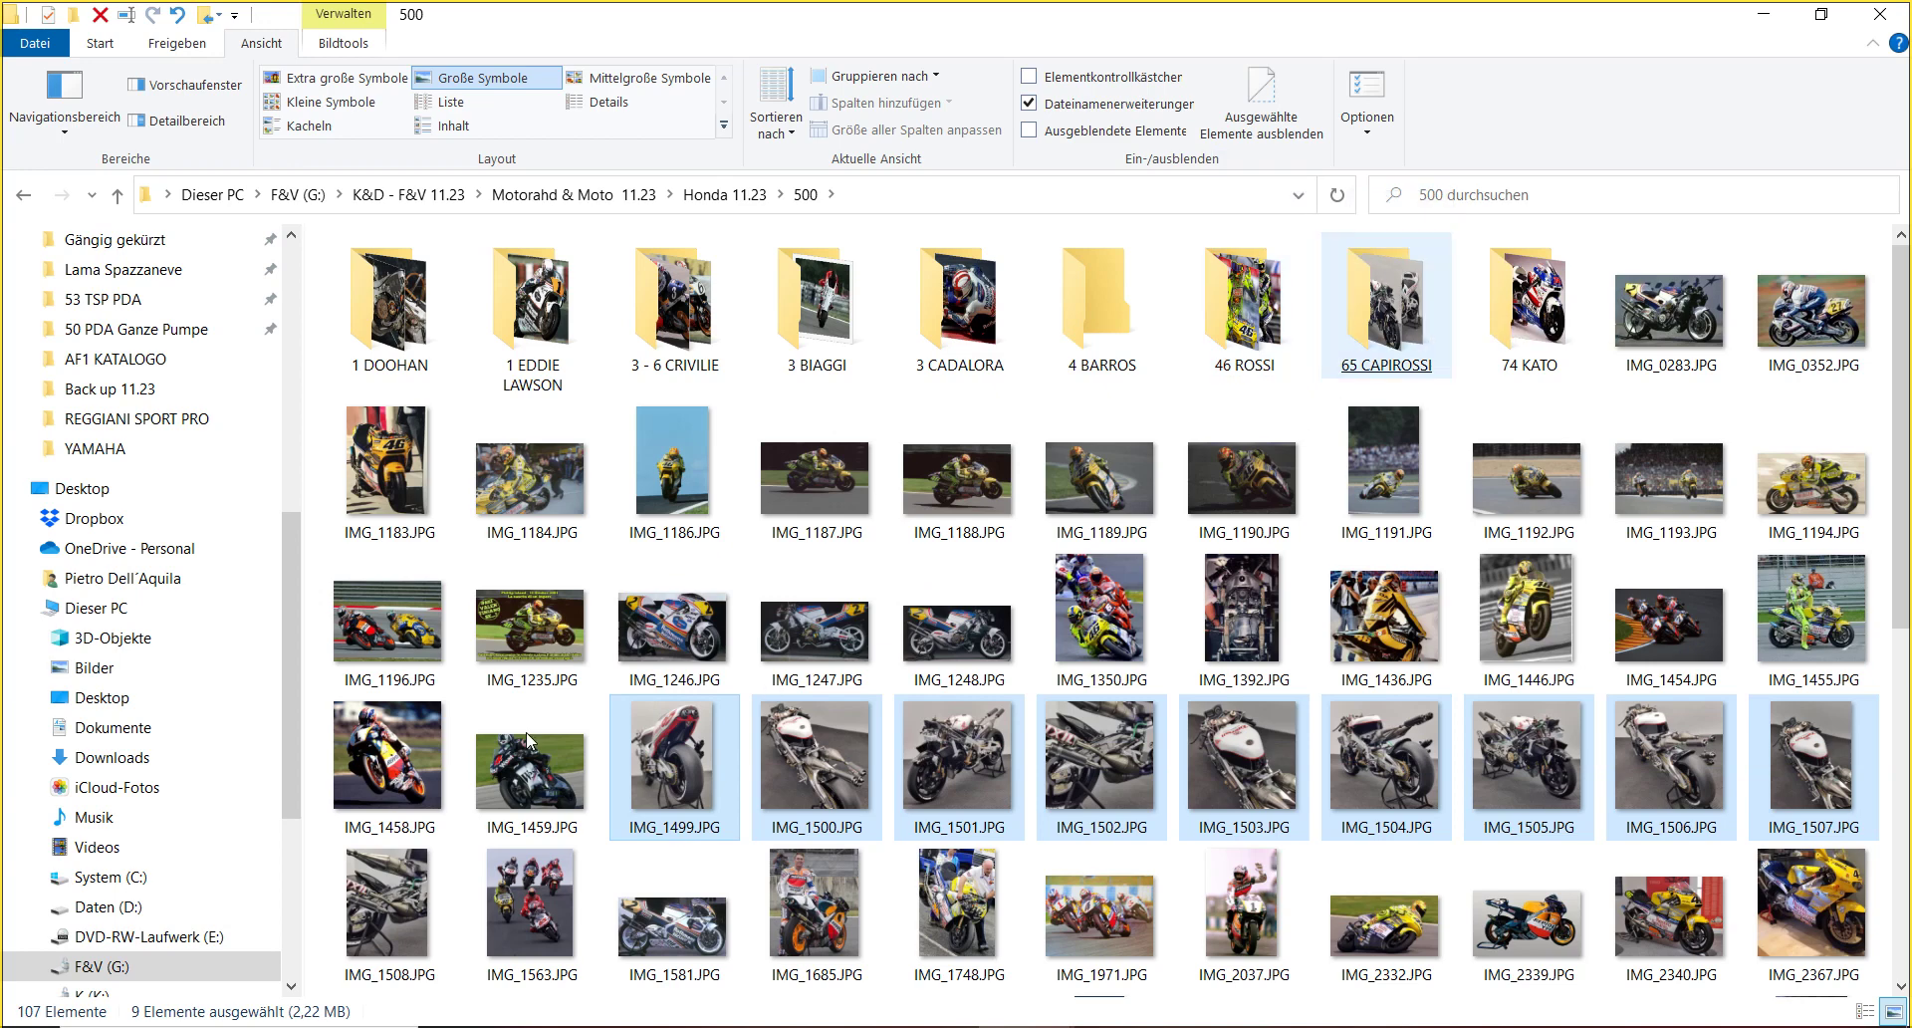
- View the race photos IMG_1458.JPG and IMG_1459.JPG from the 500 folder at full size
click(375, 767)
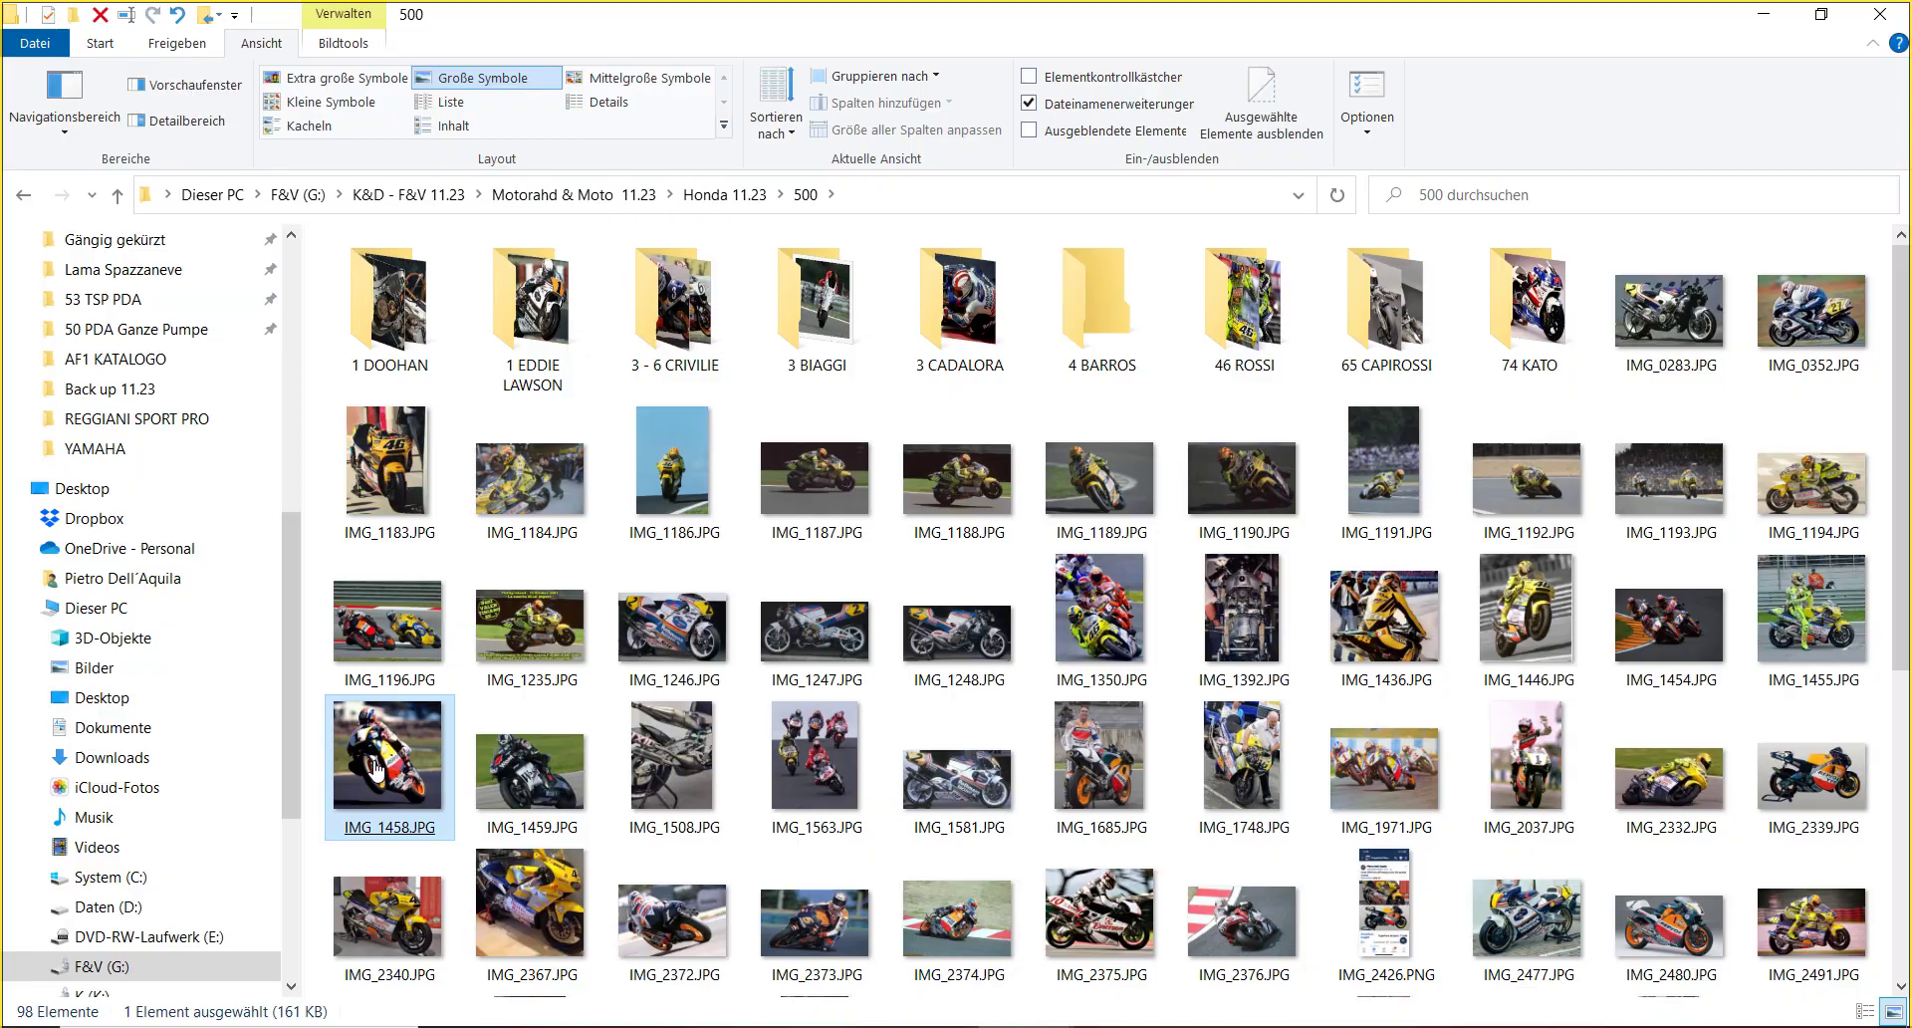
double_click(374, 767)
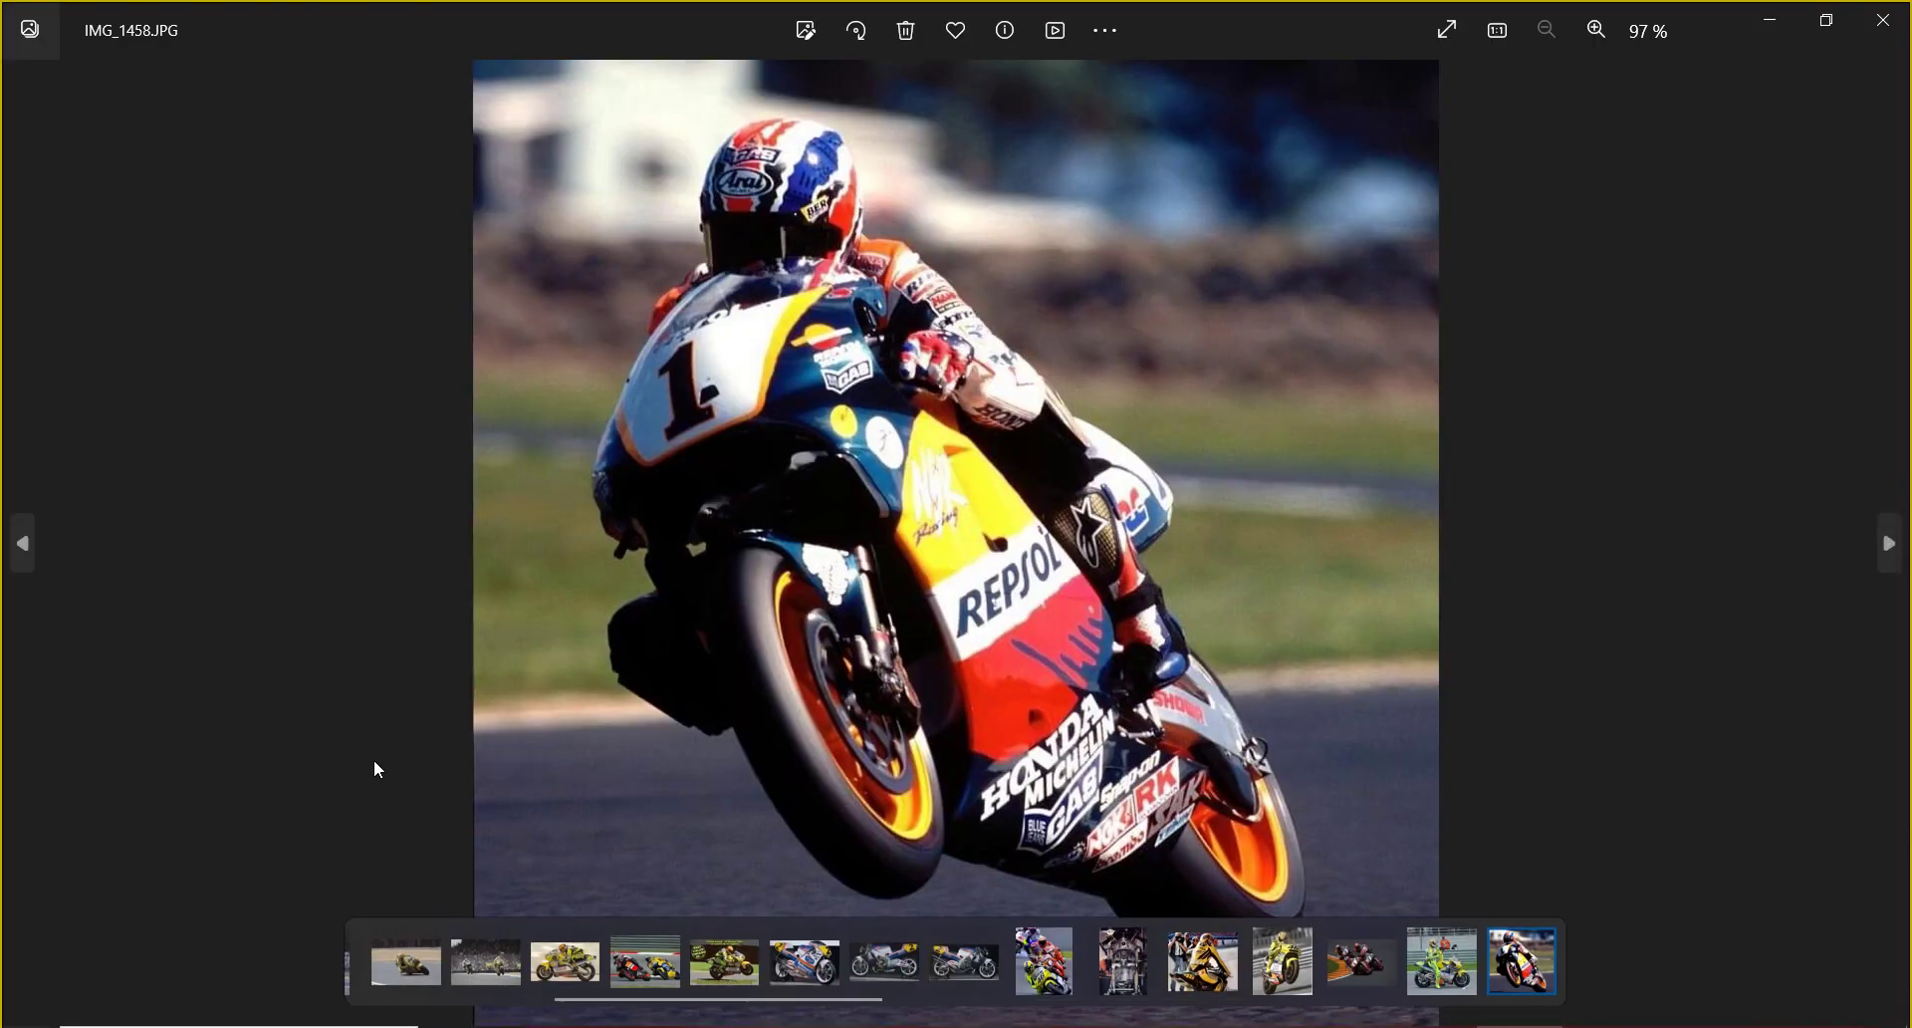
key(Right)
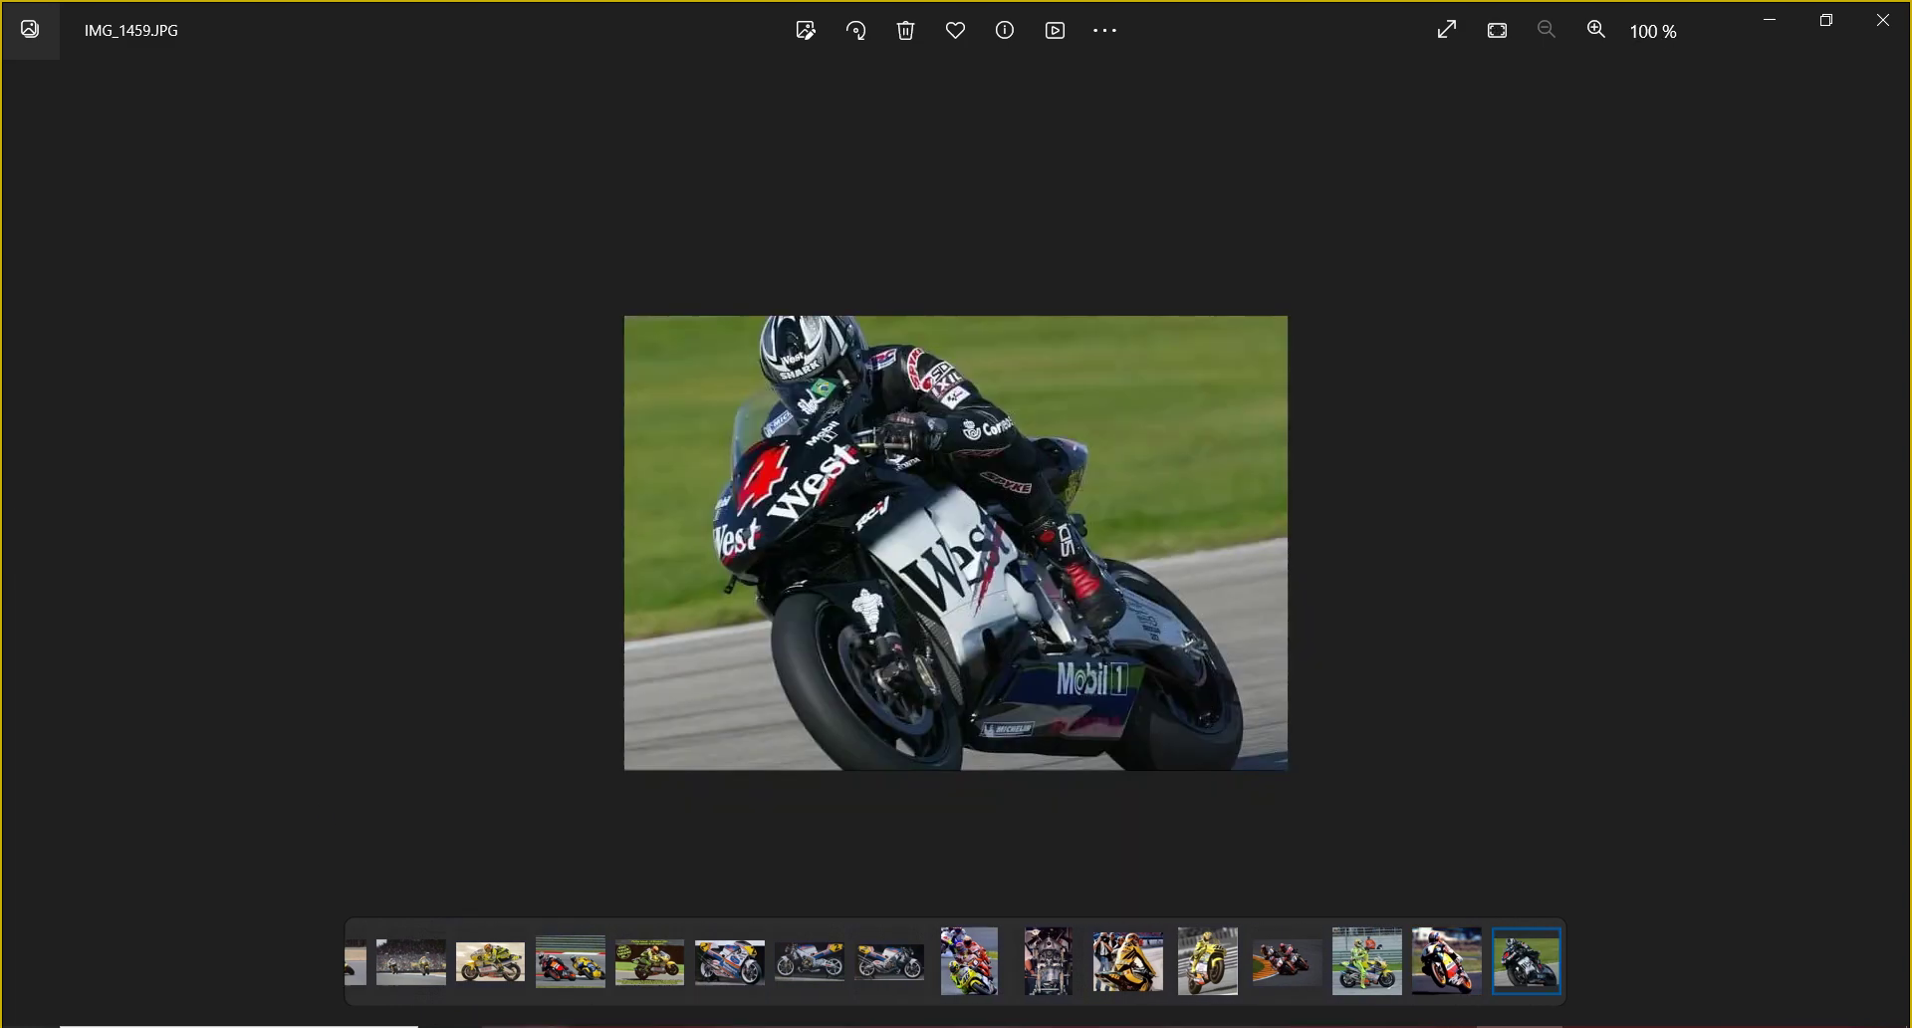
mouse_move(525, 1026)
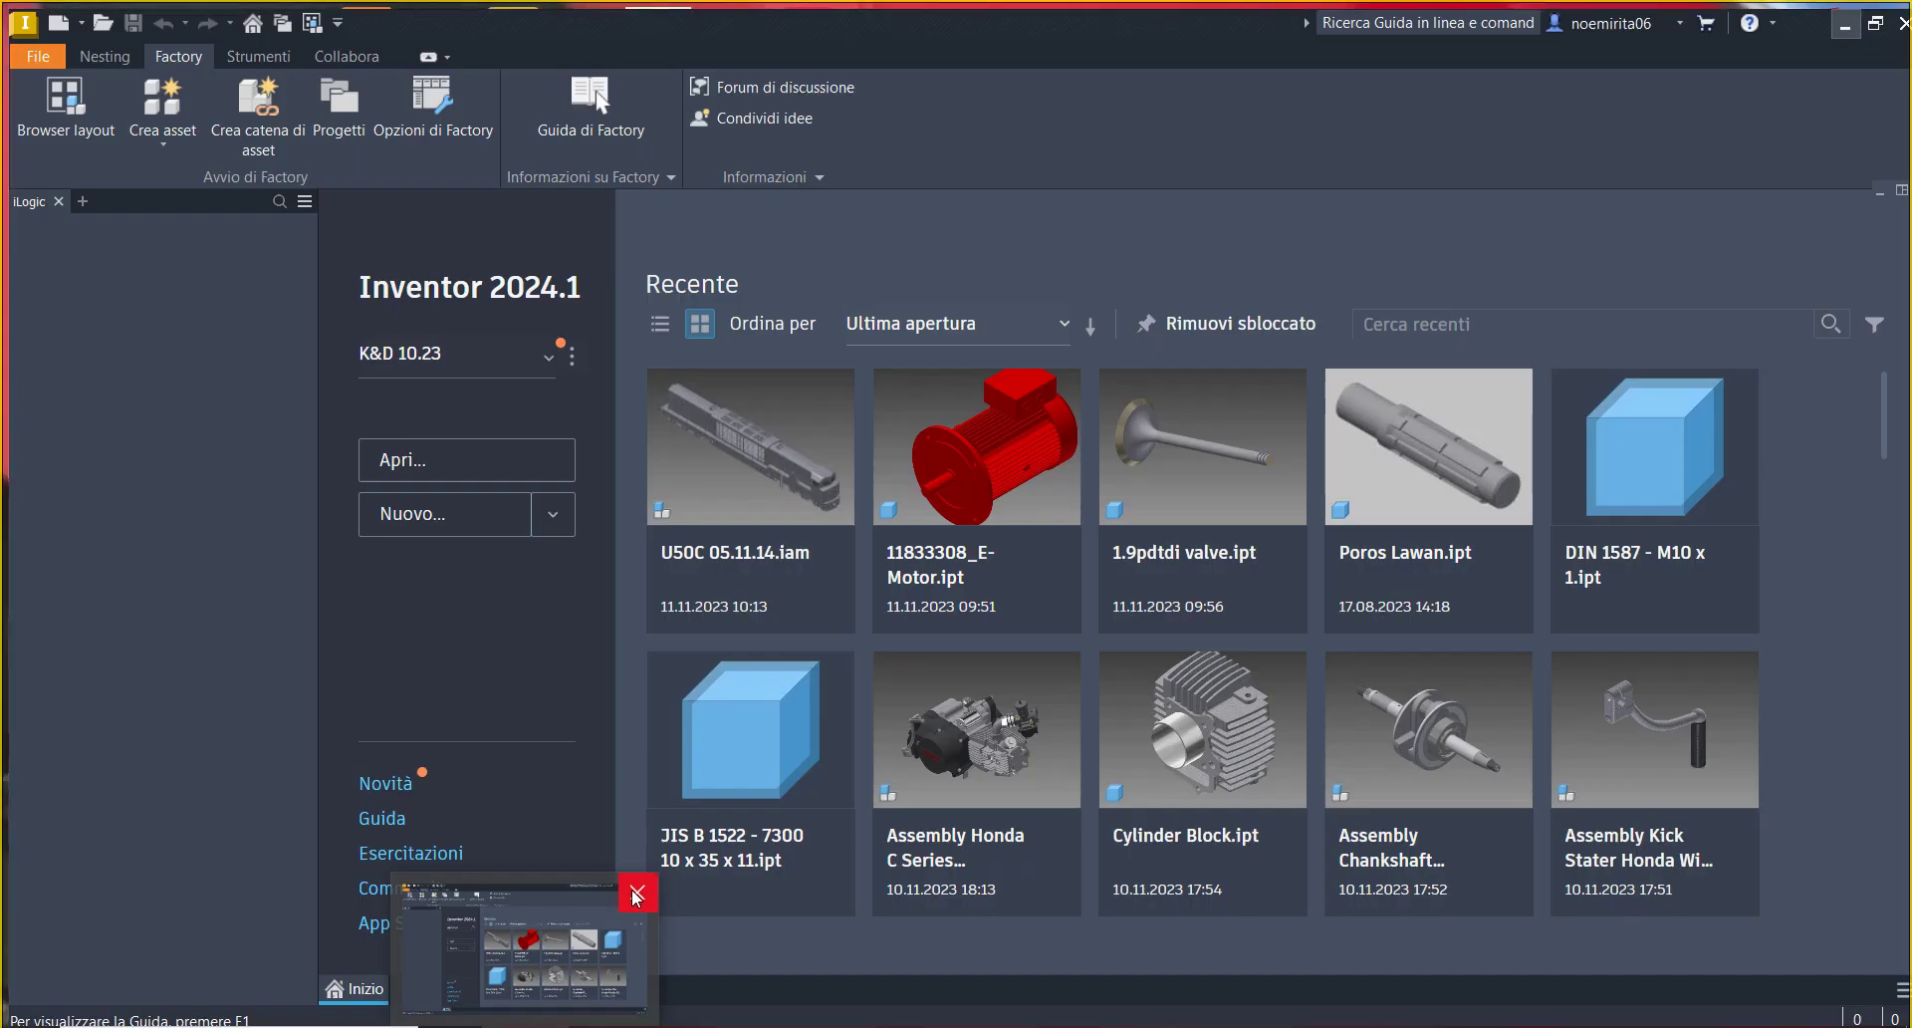
- Close the Inventor, SOLIDWORKS and AutoCAD Mechanical windows and the opened photo IMG_1459.JPG to return to the 500 folder
click(614, 922)
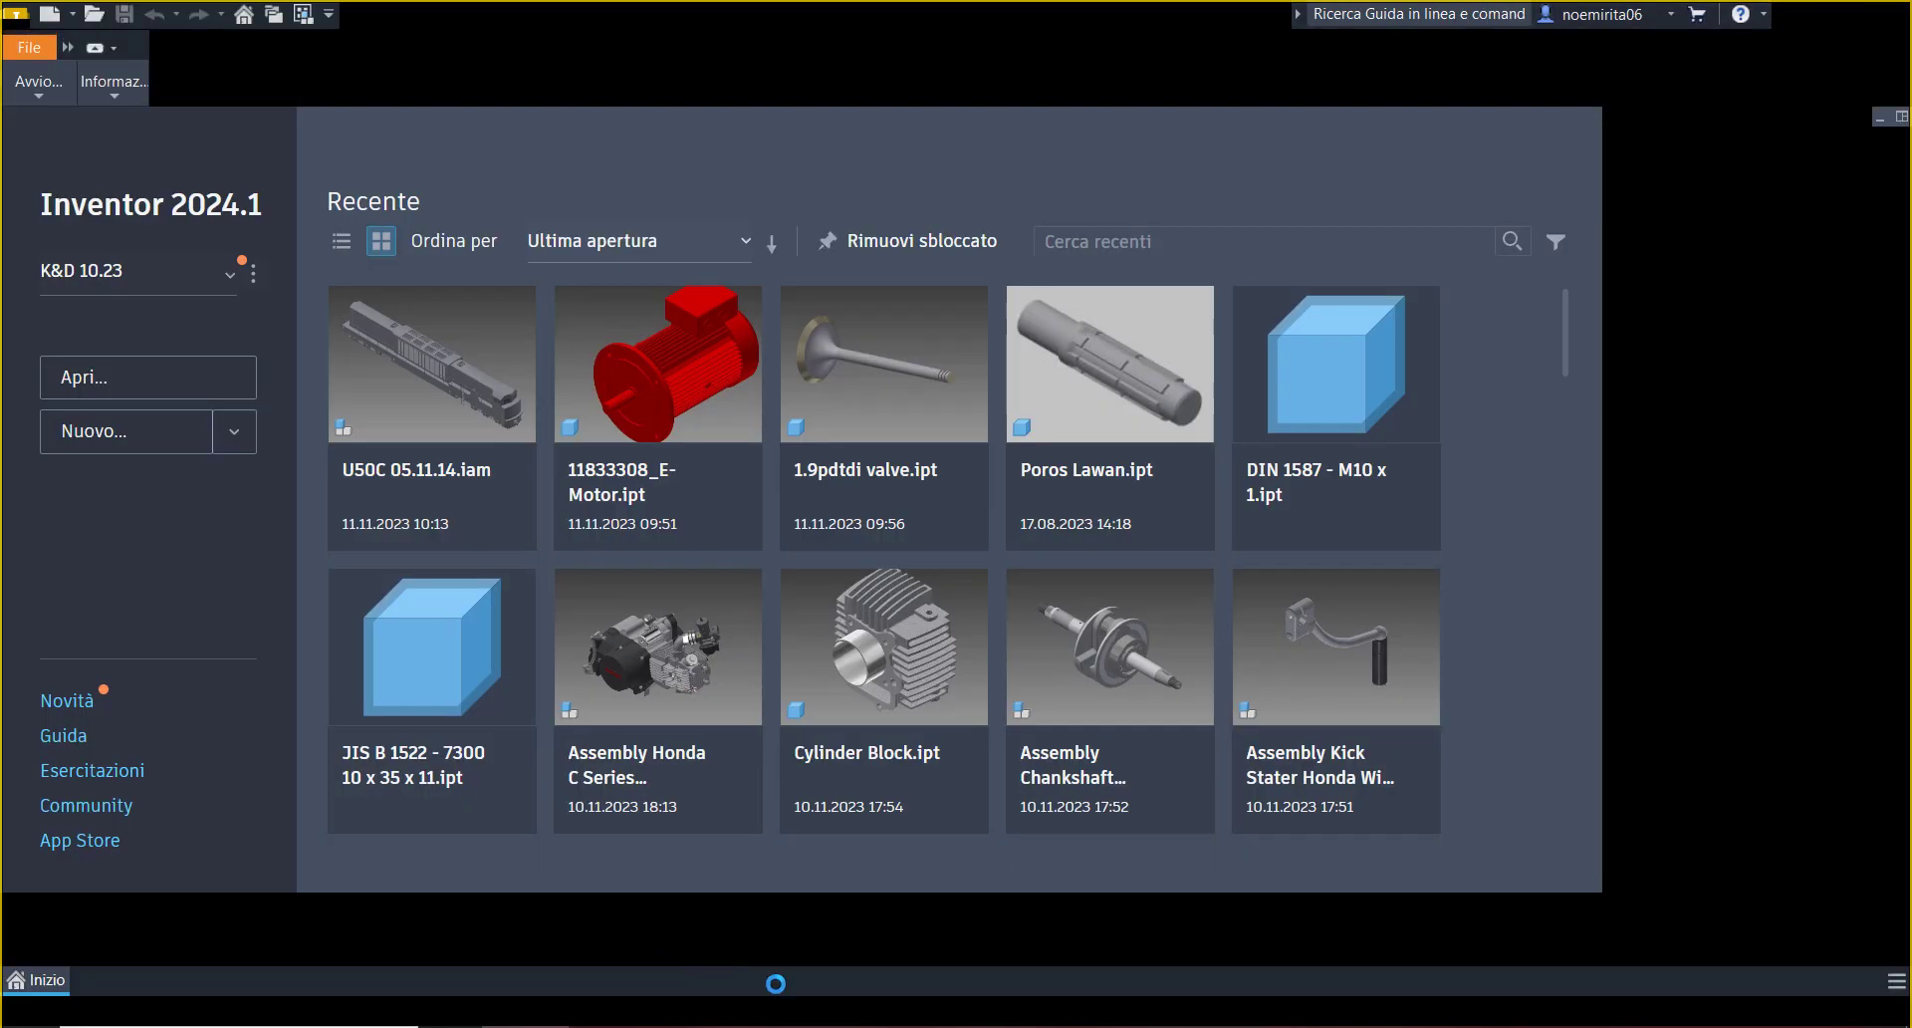
mouse_move(1433, 1026)
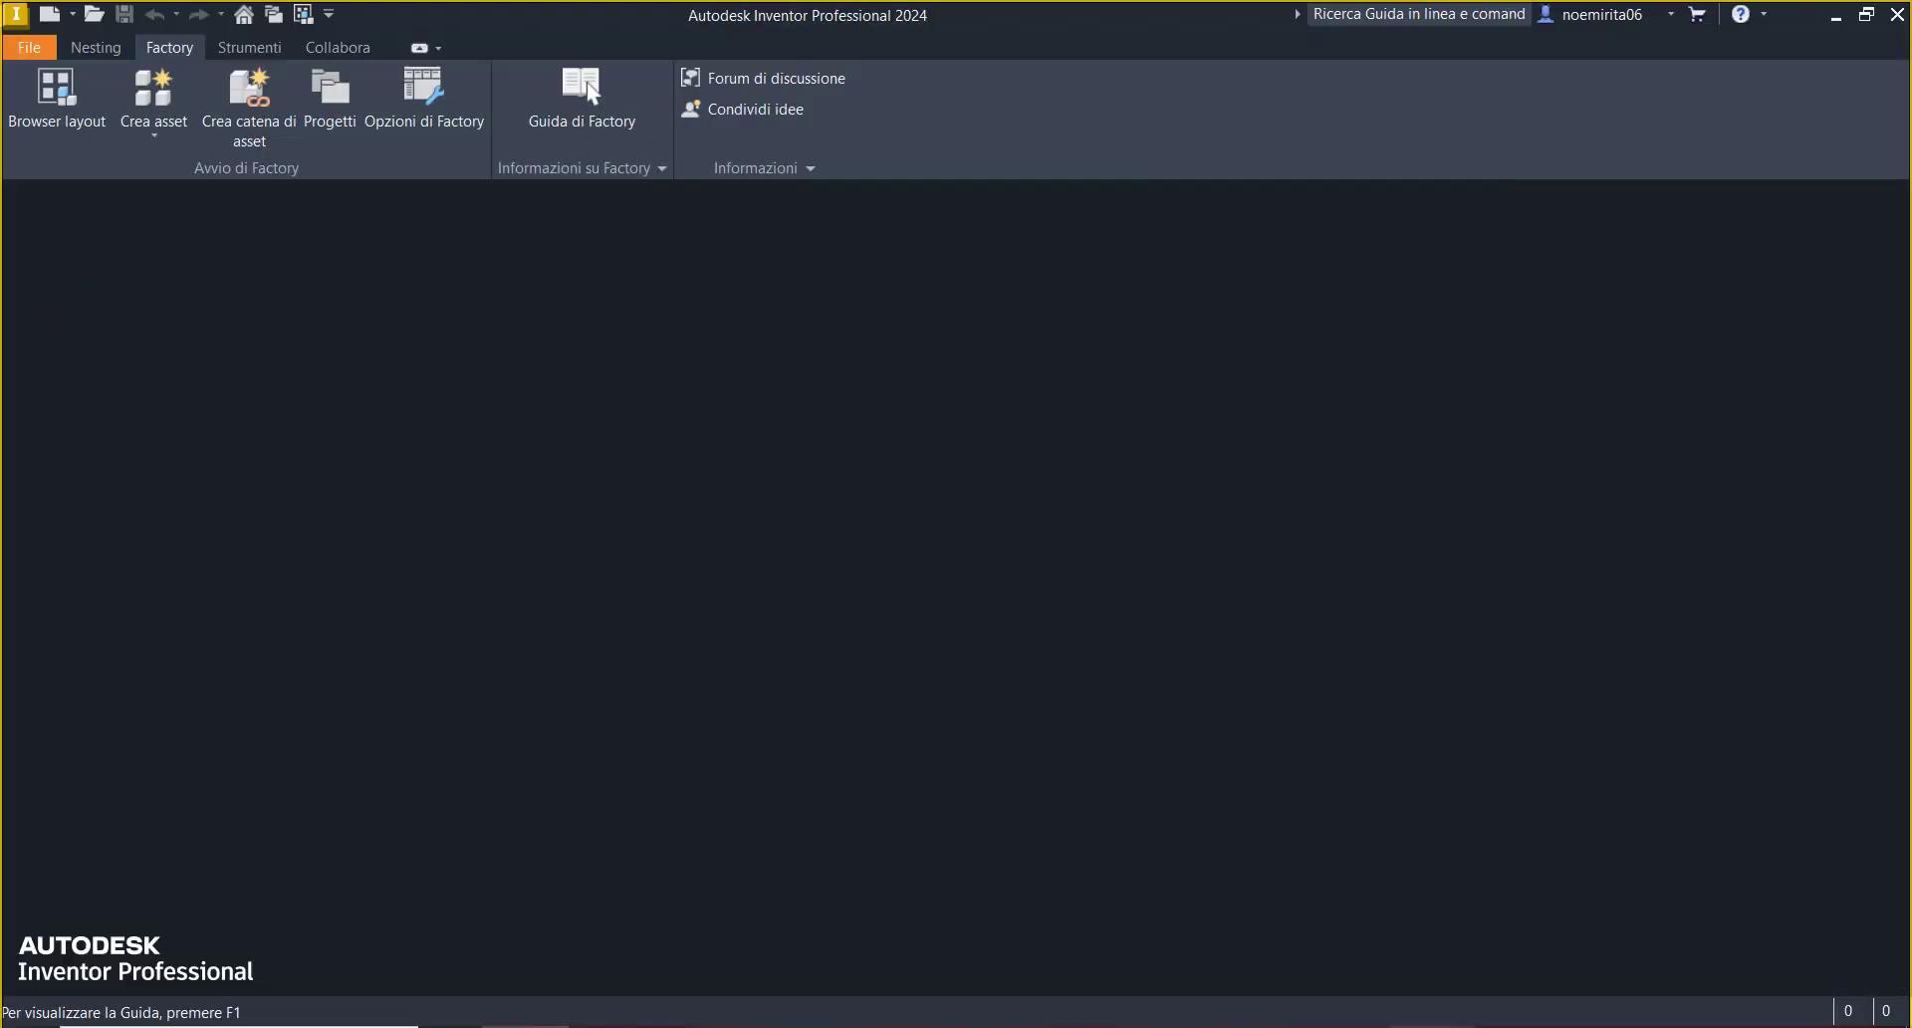
mouse_move(1344, 1026)
click(1421, 947)
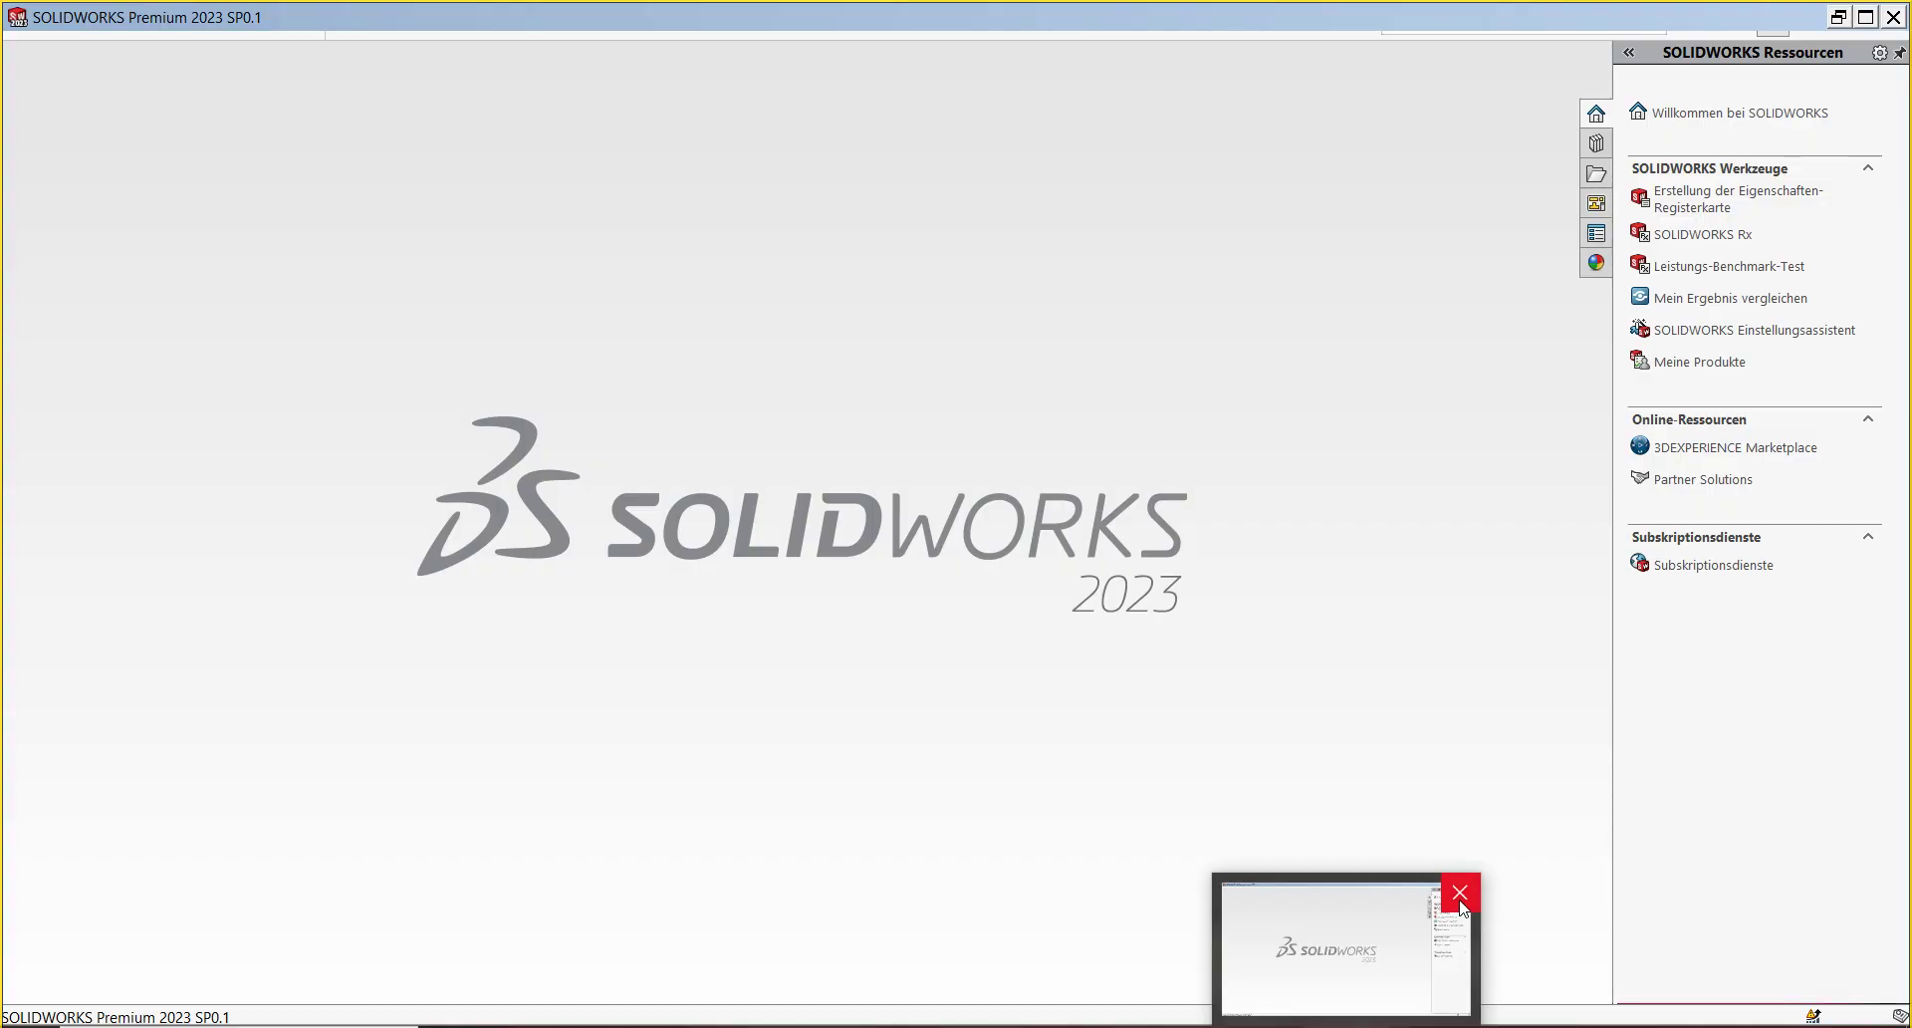
click(1460, 892)
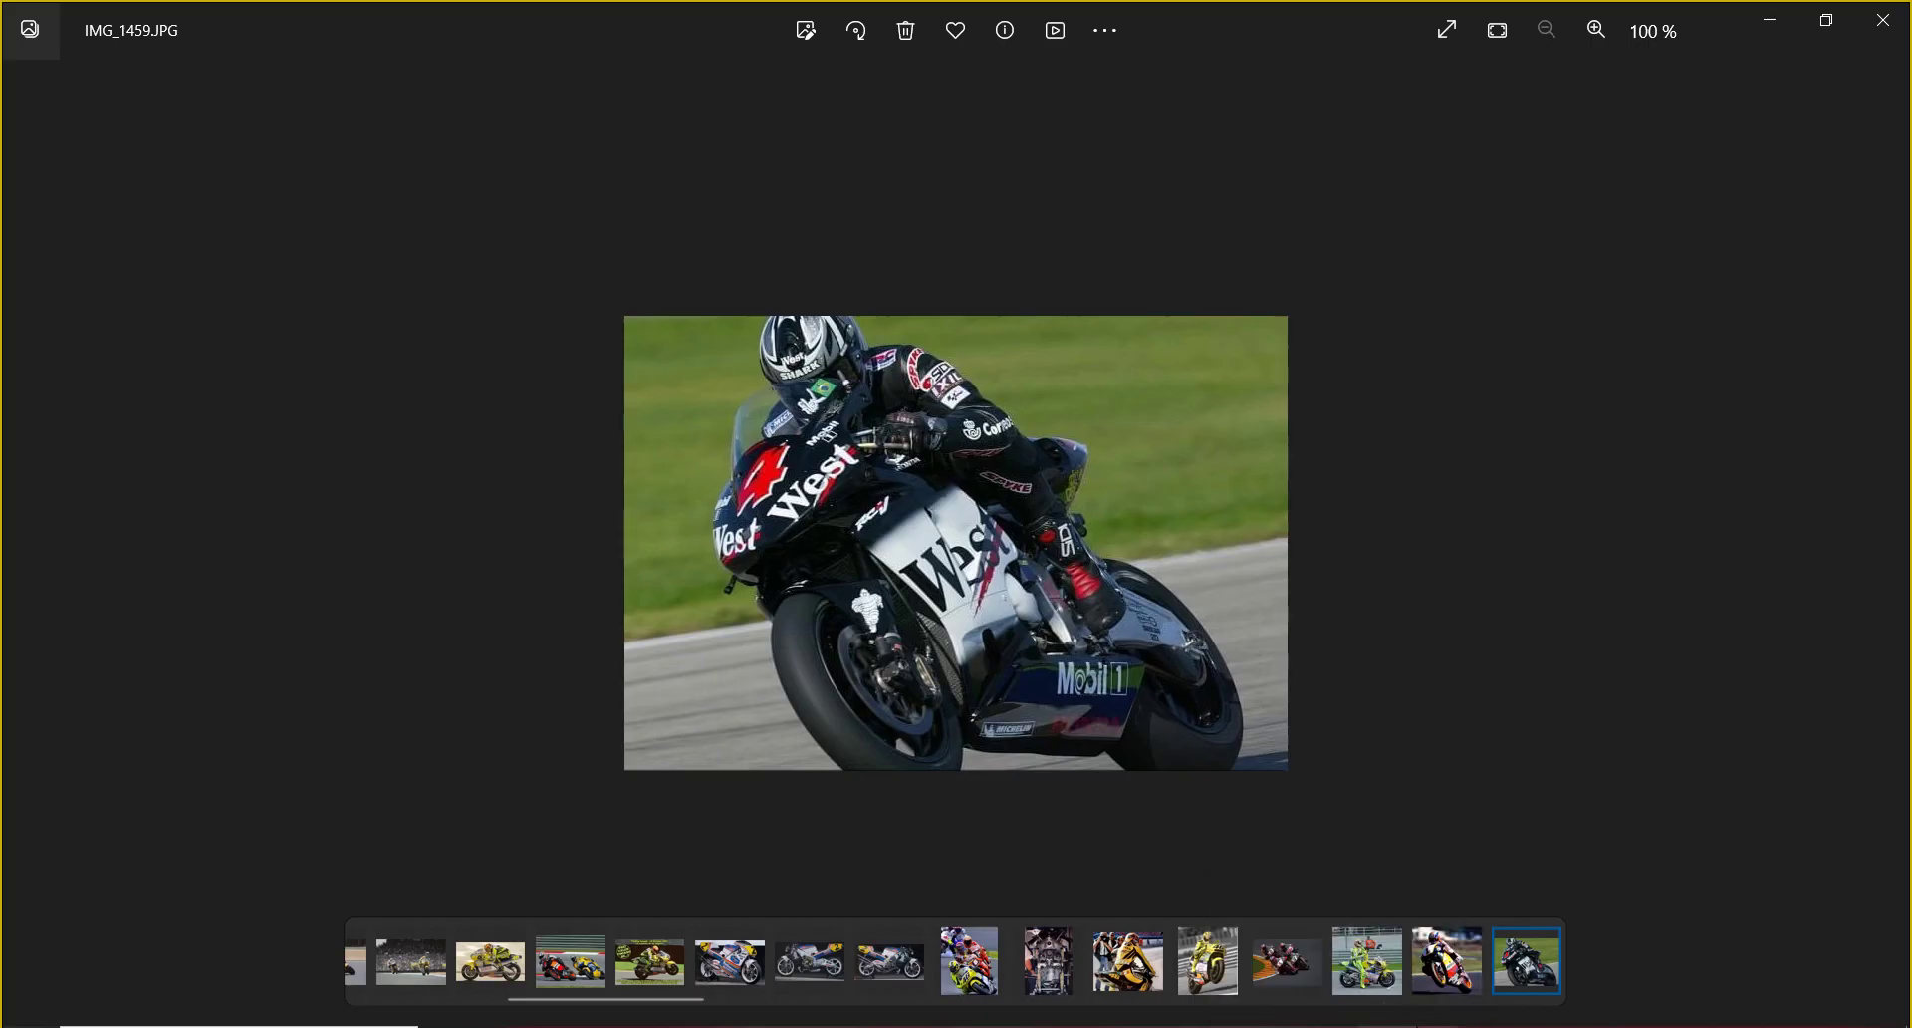
mouse_move(1431, 1025)
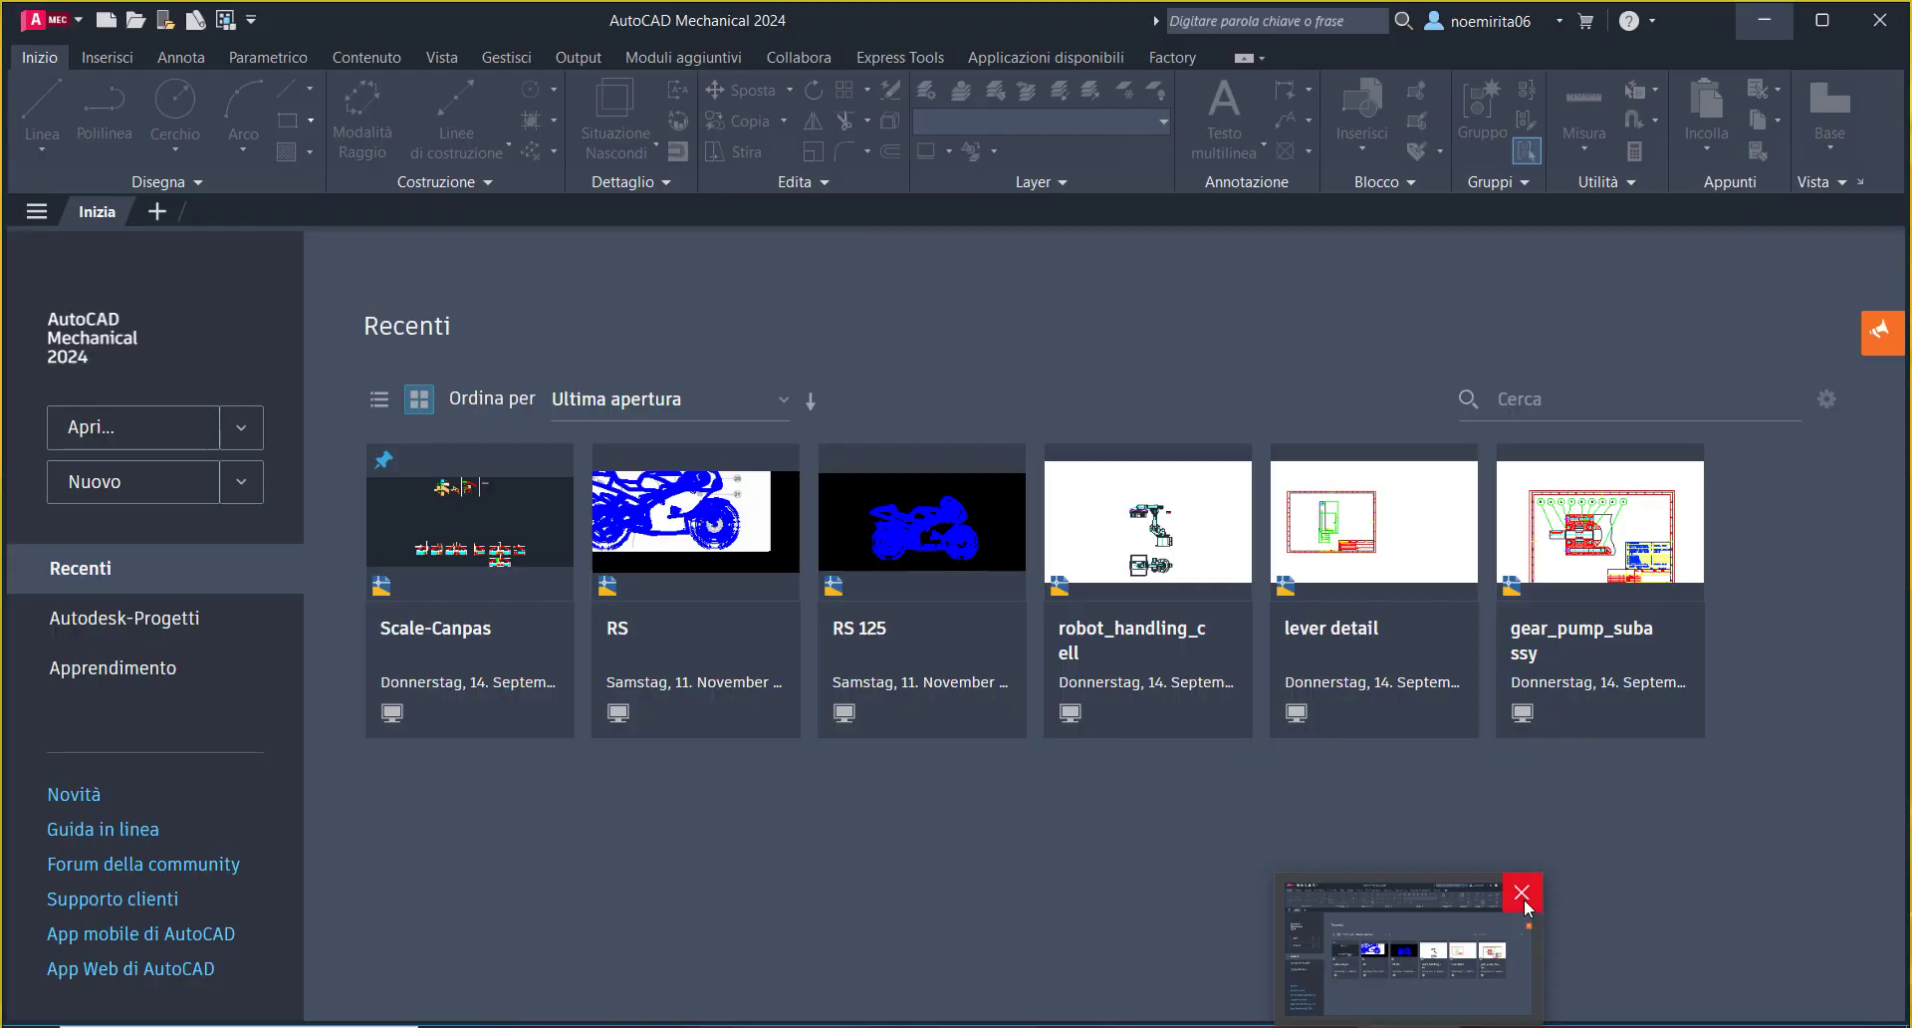
click(1516, 917)
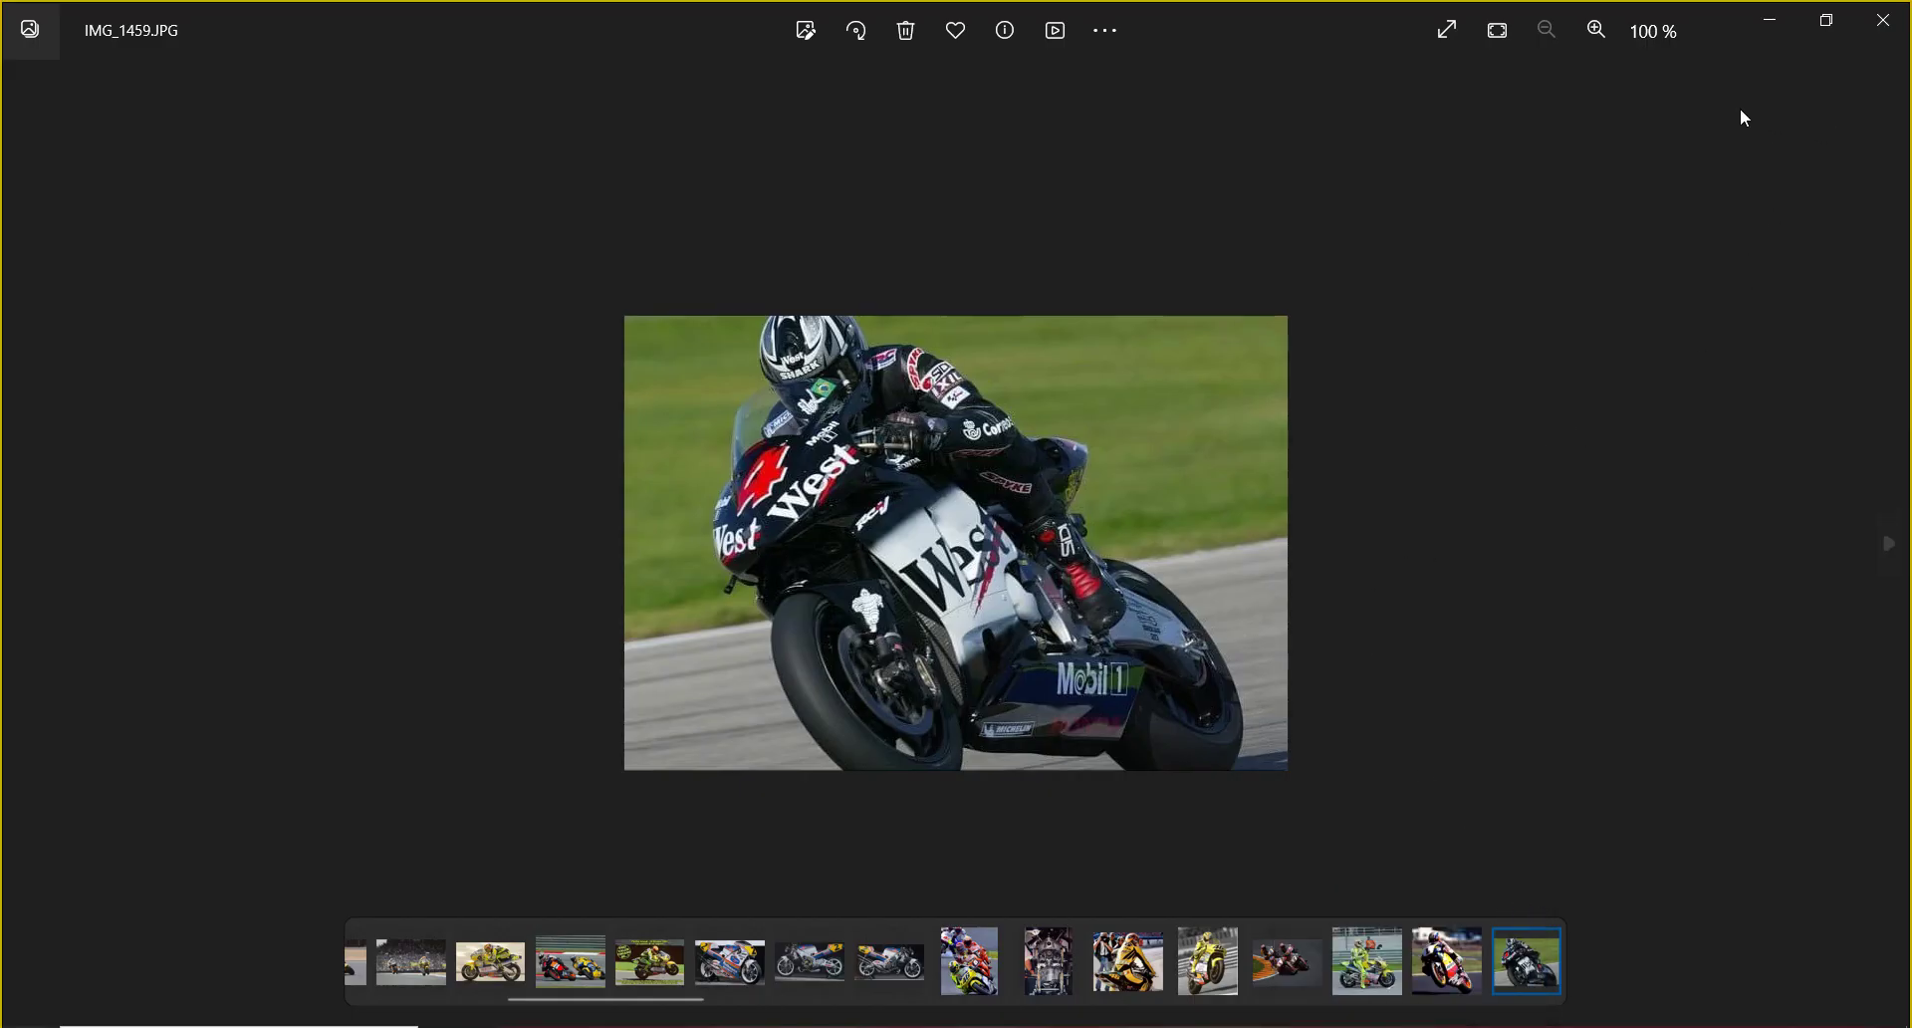
click(1883, 37)
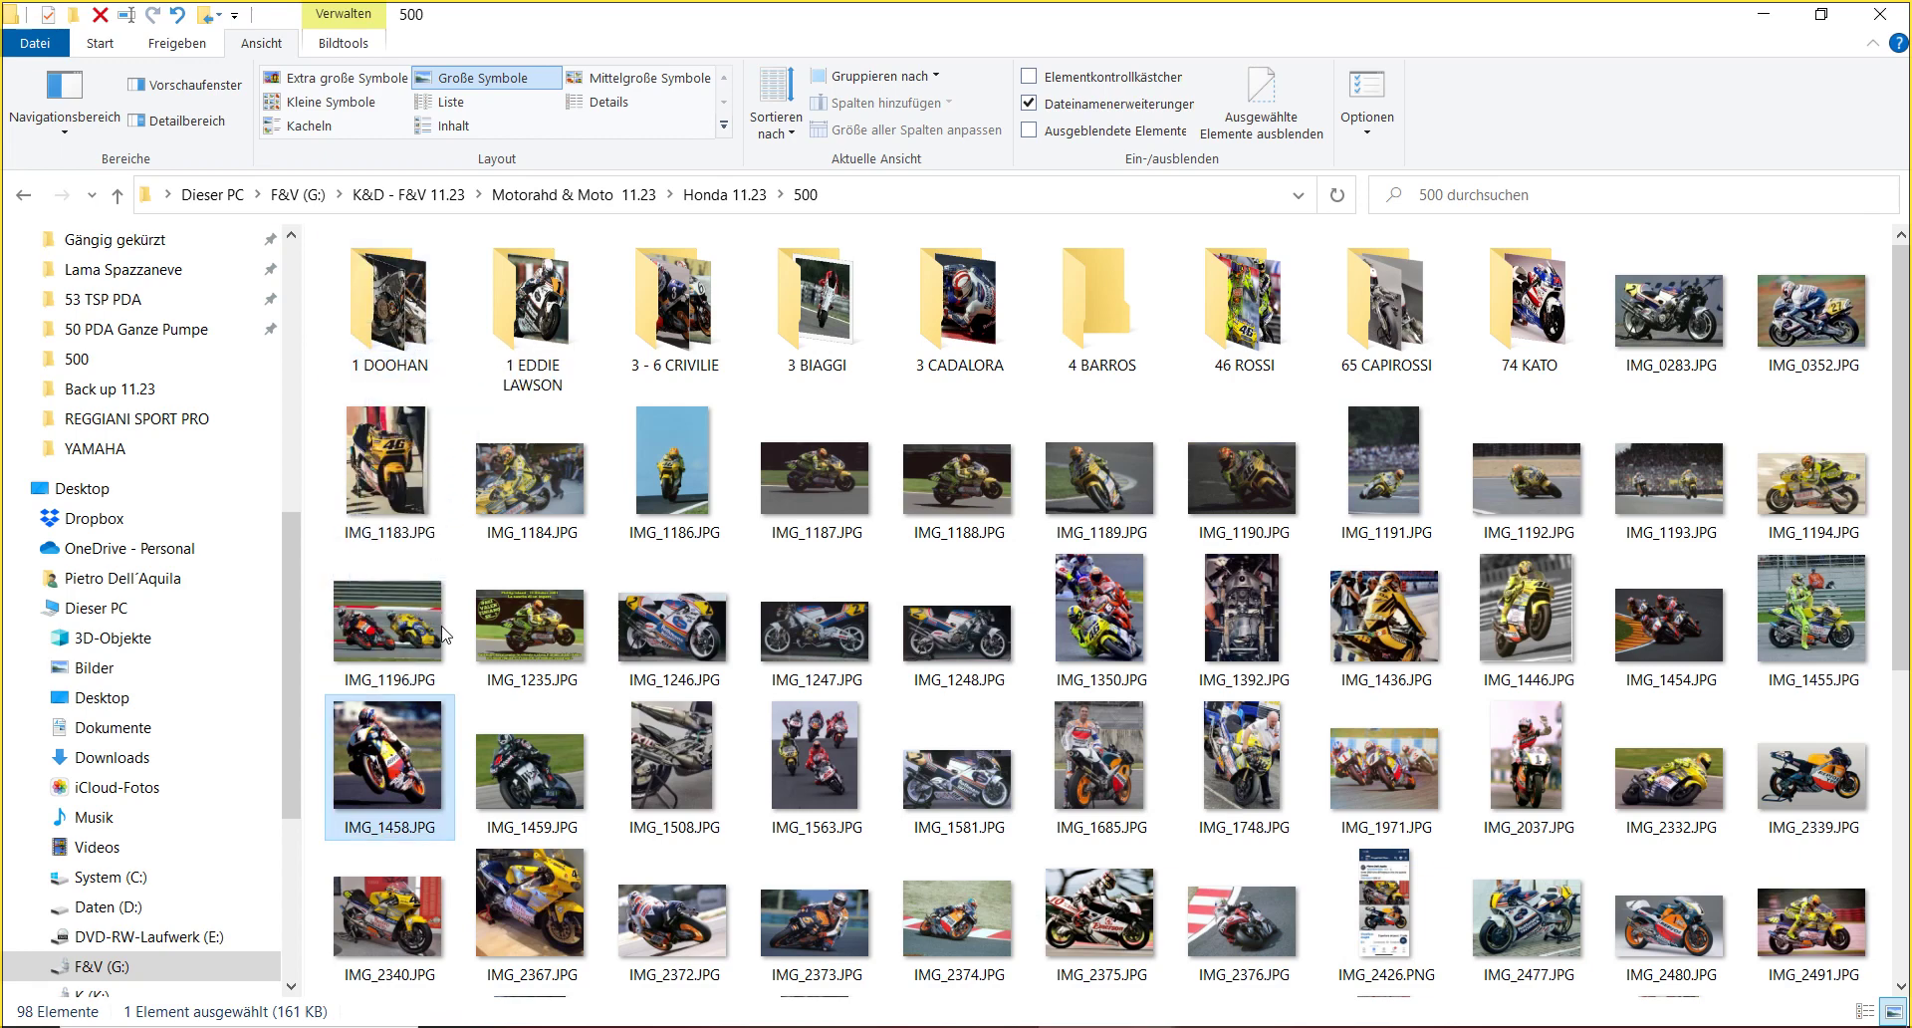
- Sort IMG_1458.JPG into its rider folder, IMG_1459.JPG into 4 BARROS and IMG_1685.JPG into 1 DOOHAN
key(Delete)
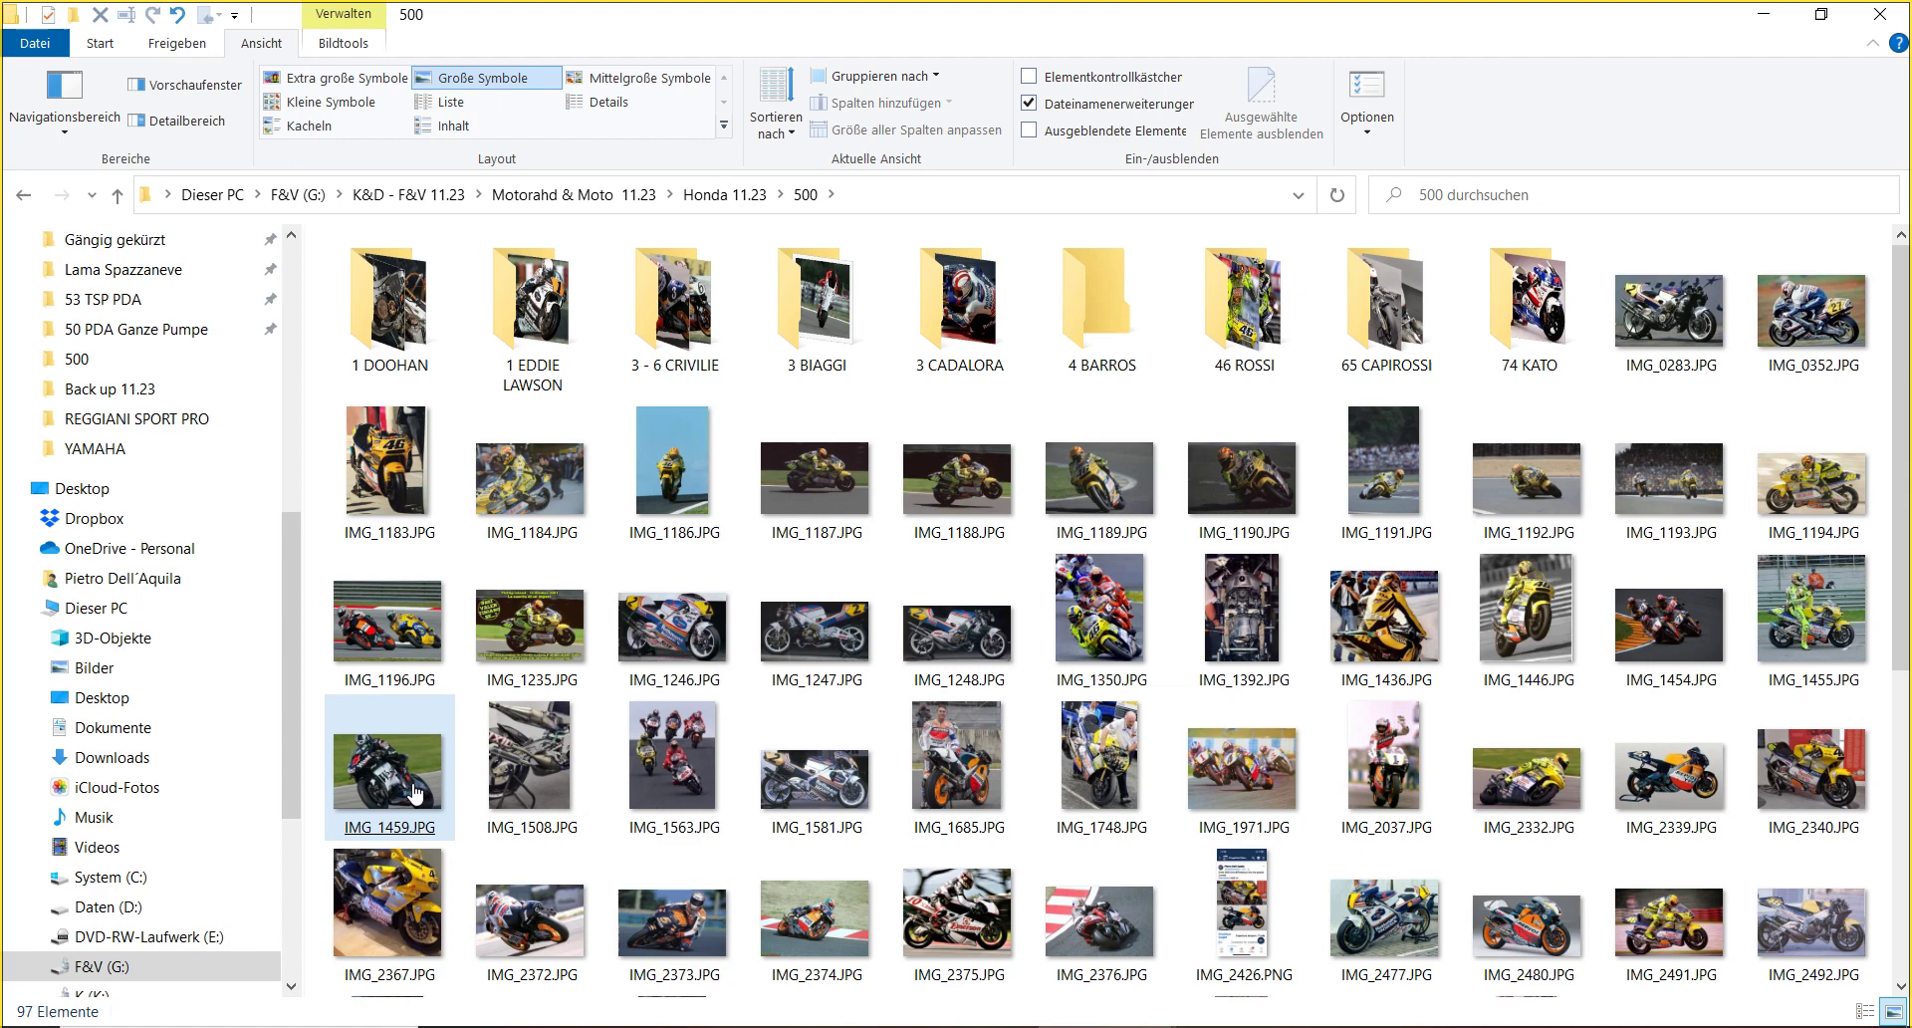
drag(404, 791, 1123, 341)
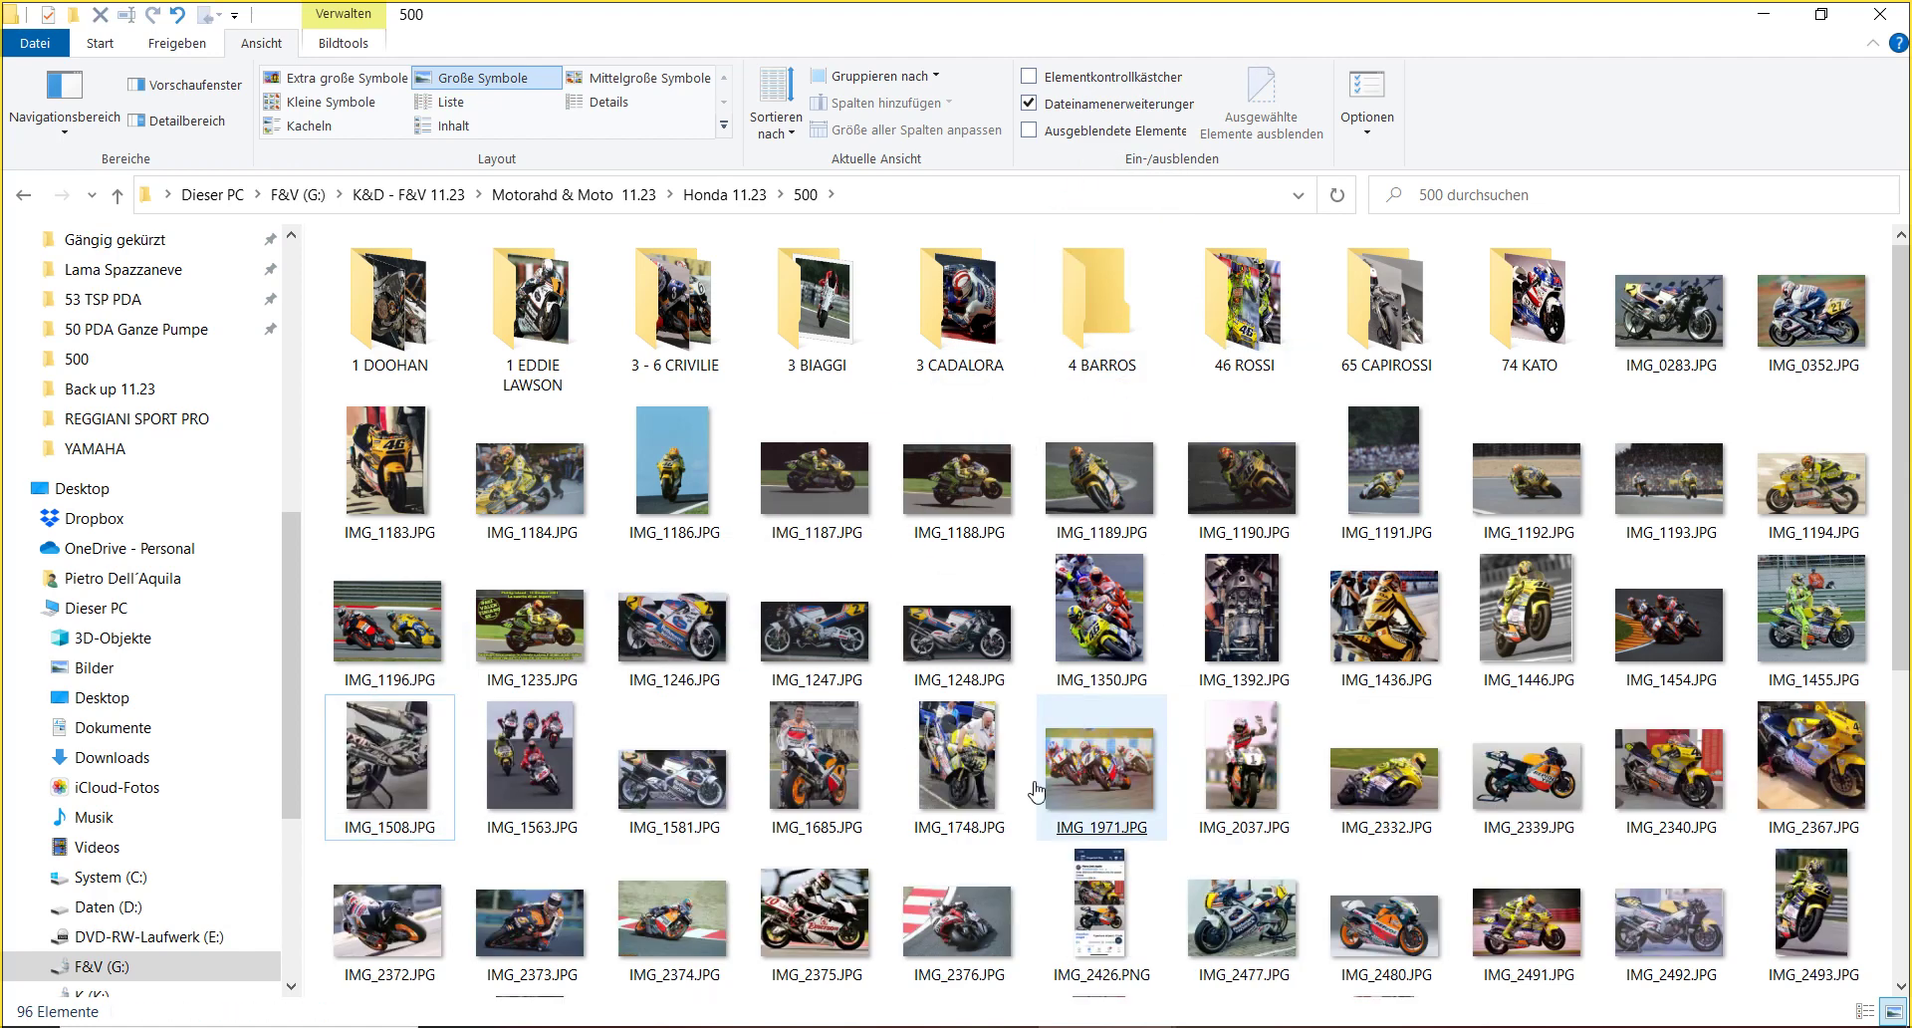
click(848, 787)
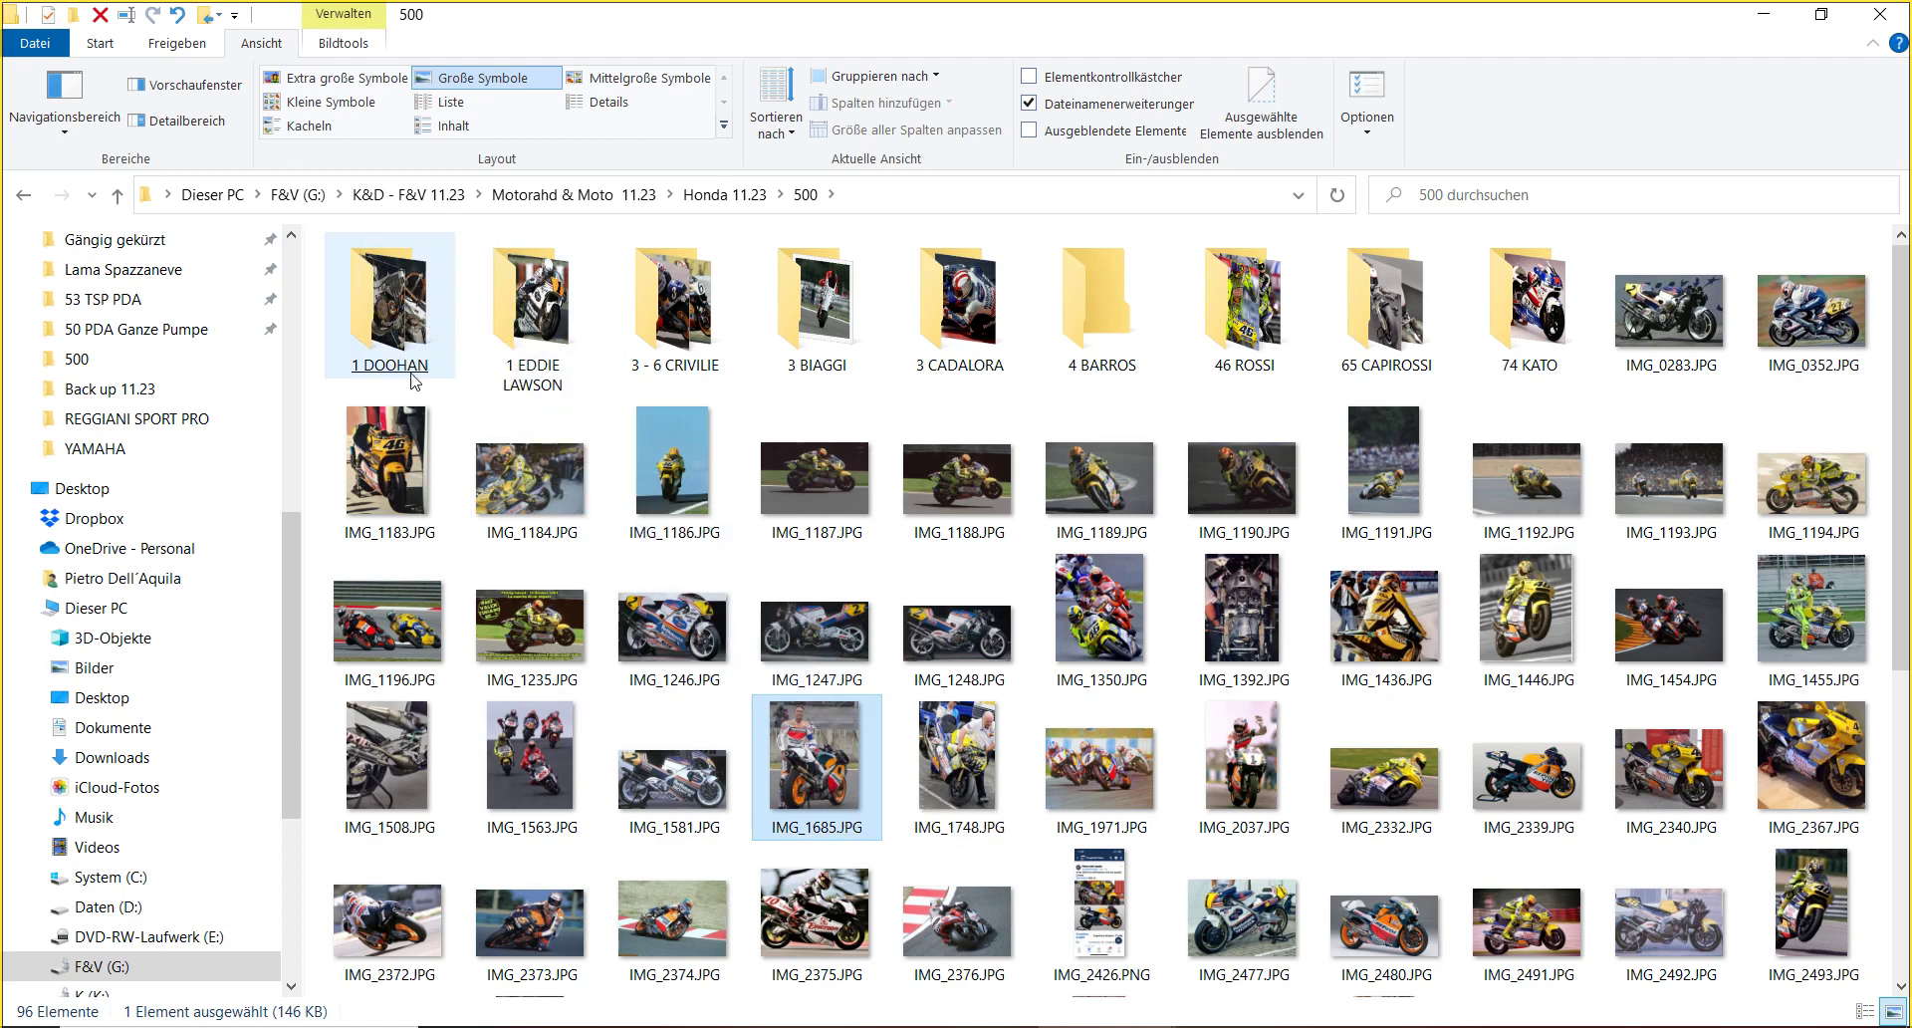
- Move the row from IMG_1183.JPG to IMG_1194.JPG and the photo IMG_1748.JPG into the 46 ROSSI folder
click(364, 488)
drag(321, 465, 1804, 493)
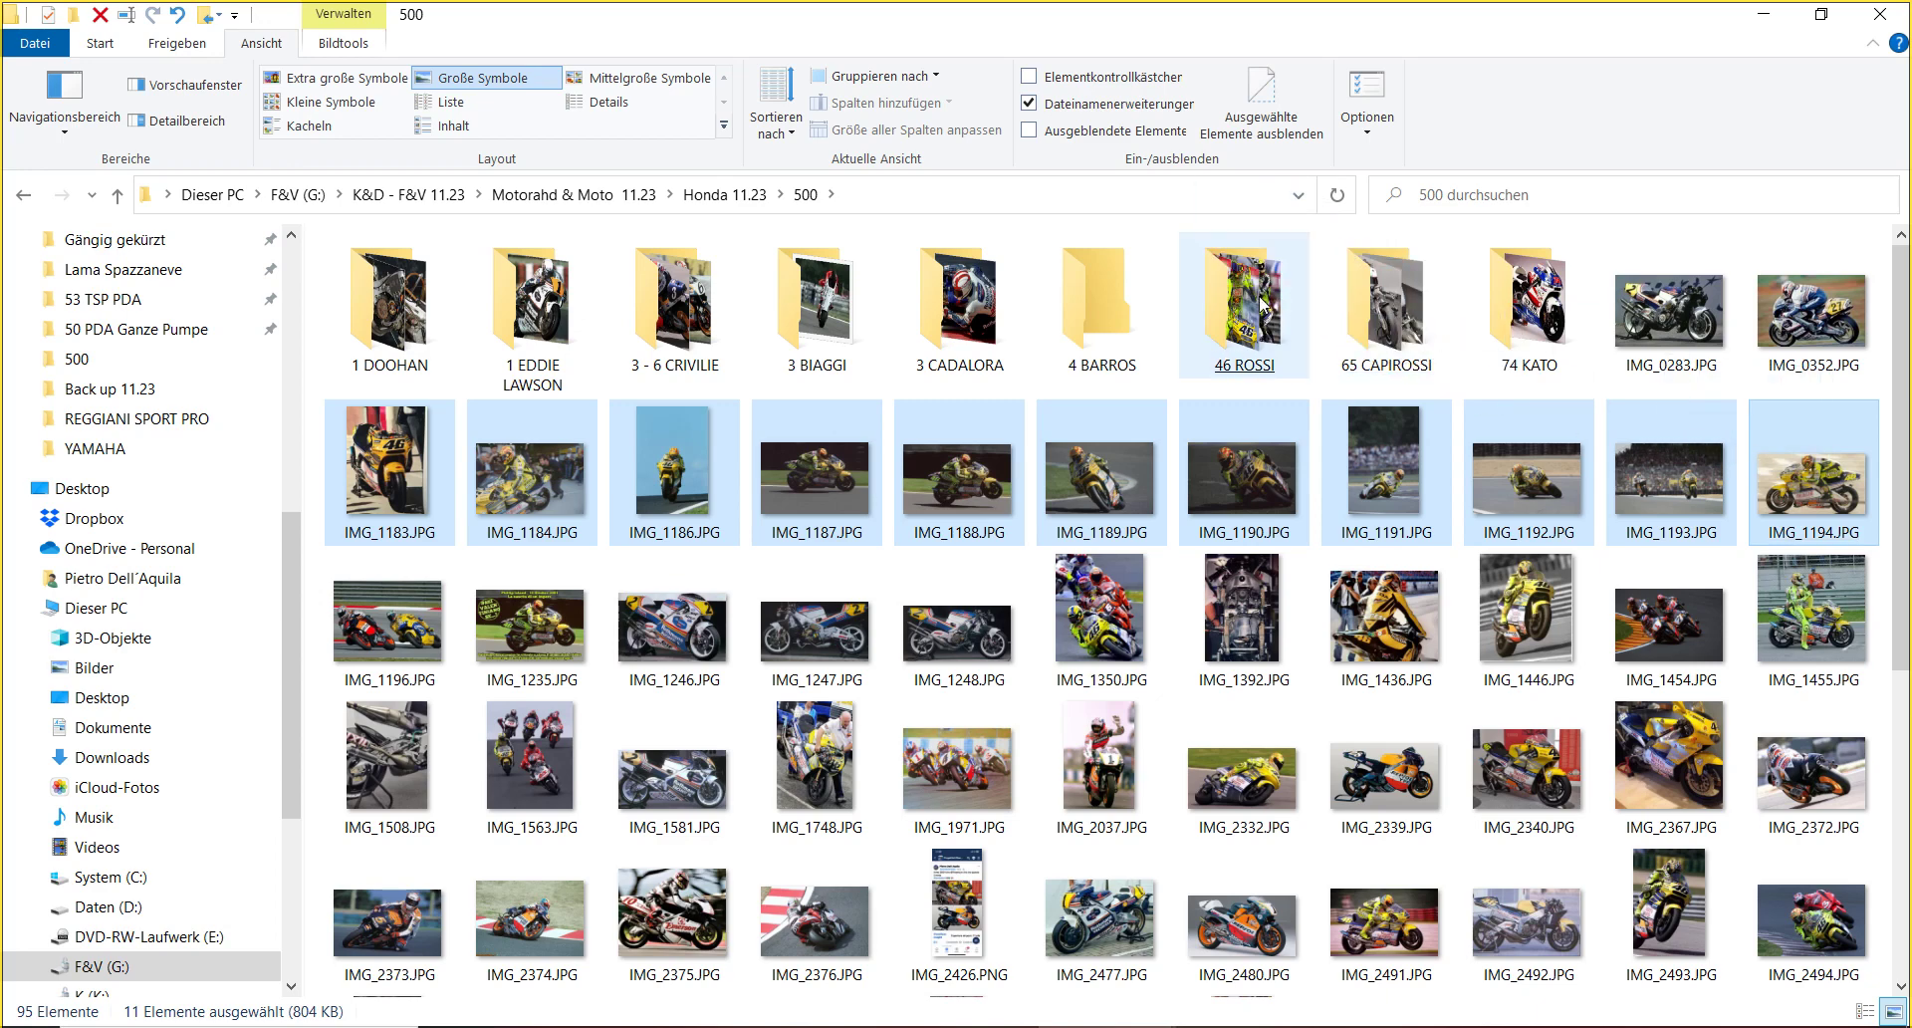
key(Delete)
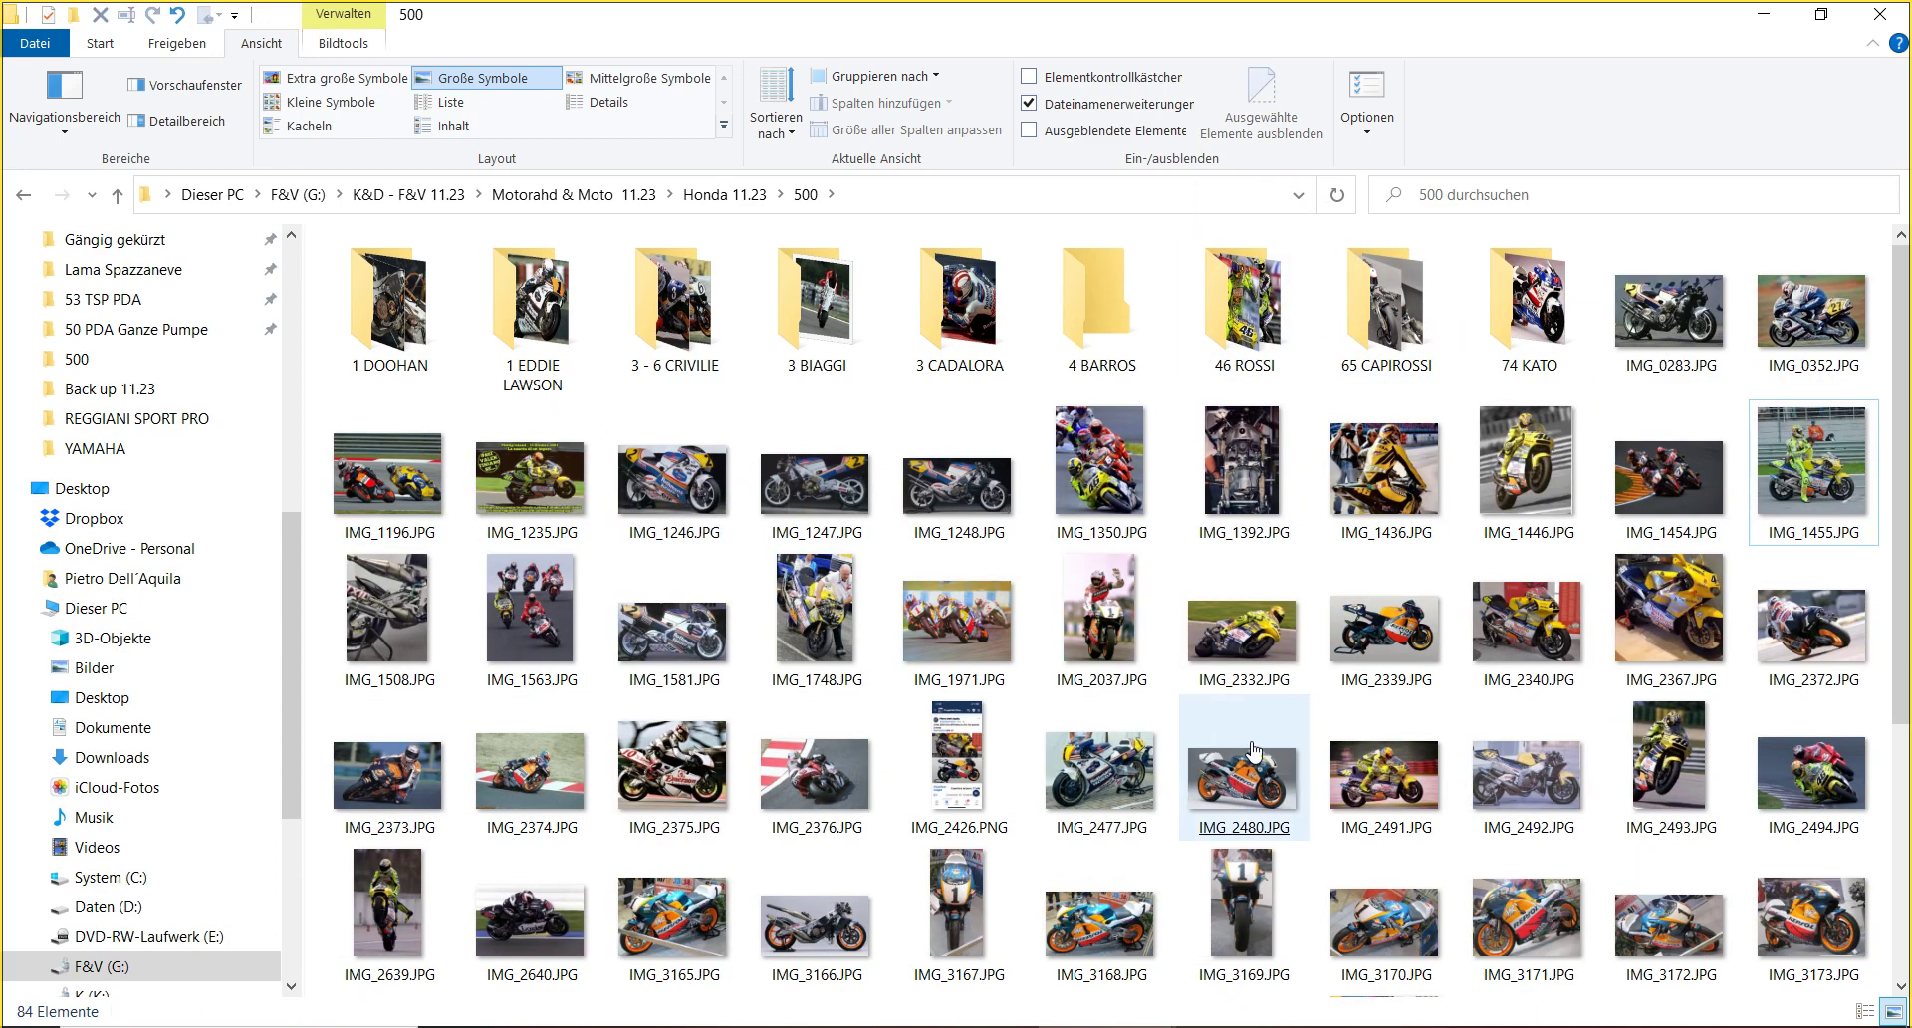
scroll(1232, 837, down, 5)
click(1231, 814)
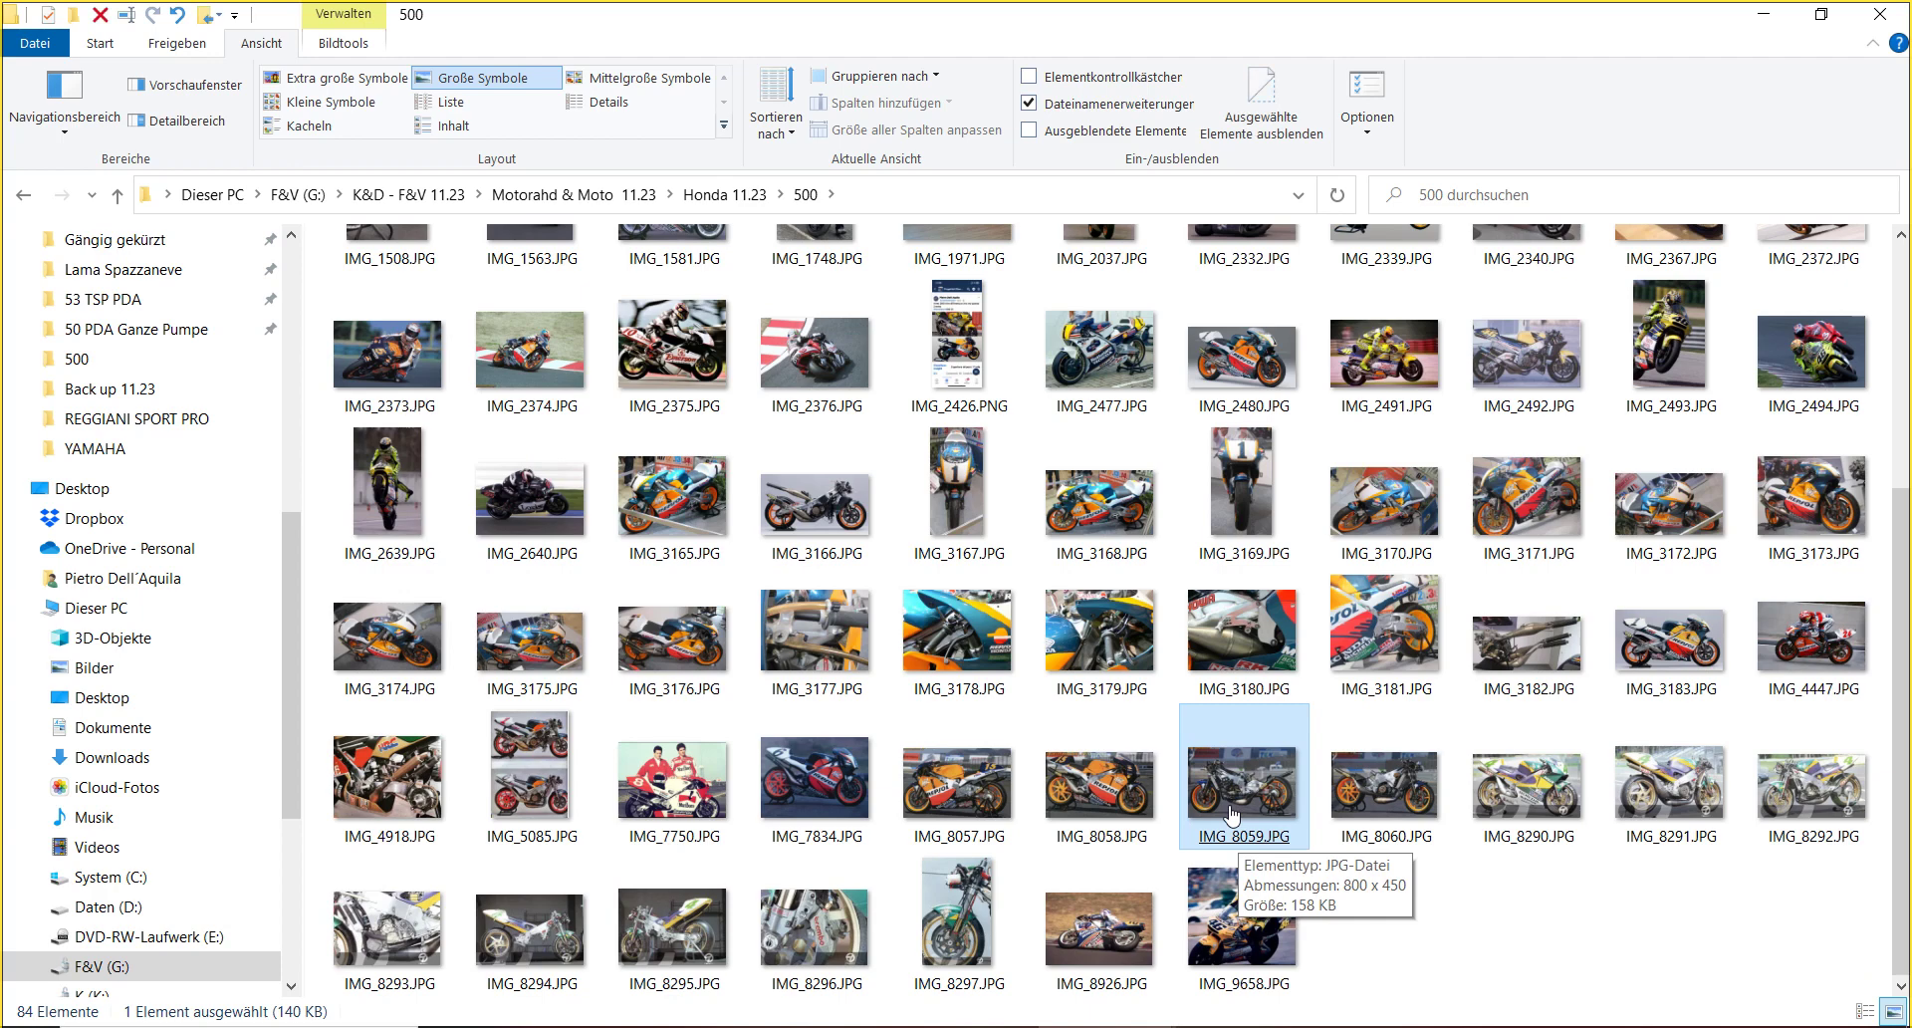
scroll(1231, 815, up, 3)
click(833, 622)
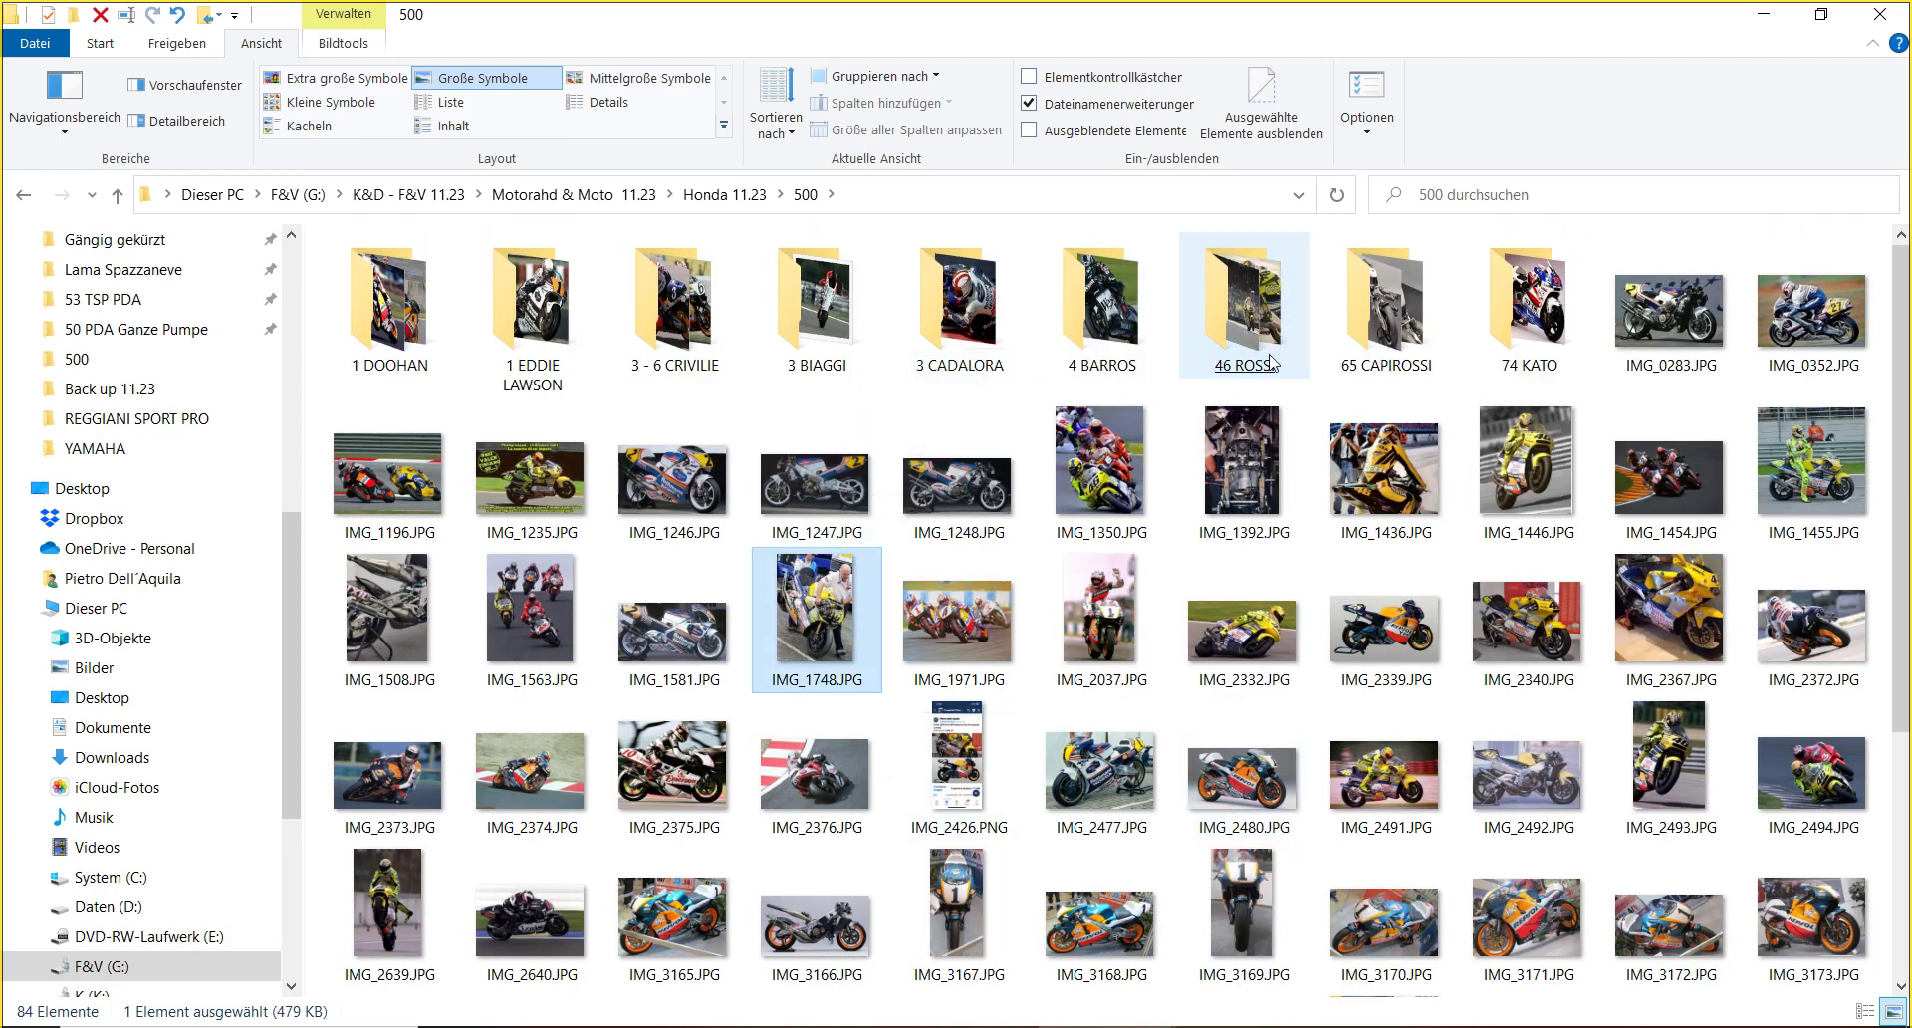
key(Delete)
drag(1596, 606, 1405, 623)
ctrl+click(1122, 627)
ctrl+click(1081, 498)
ctrl+click(1445, 492)
ctrl+click(1523, 448)
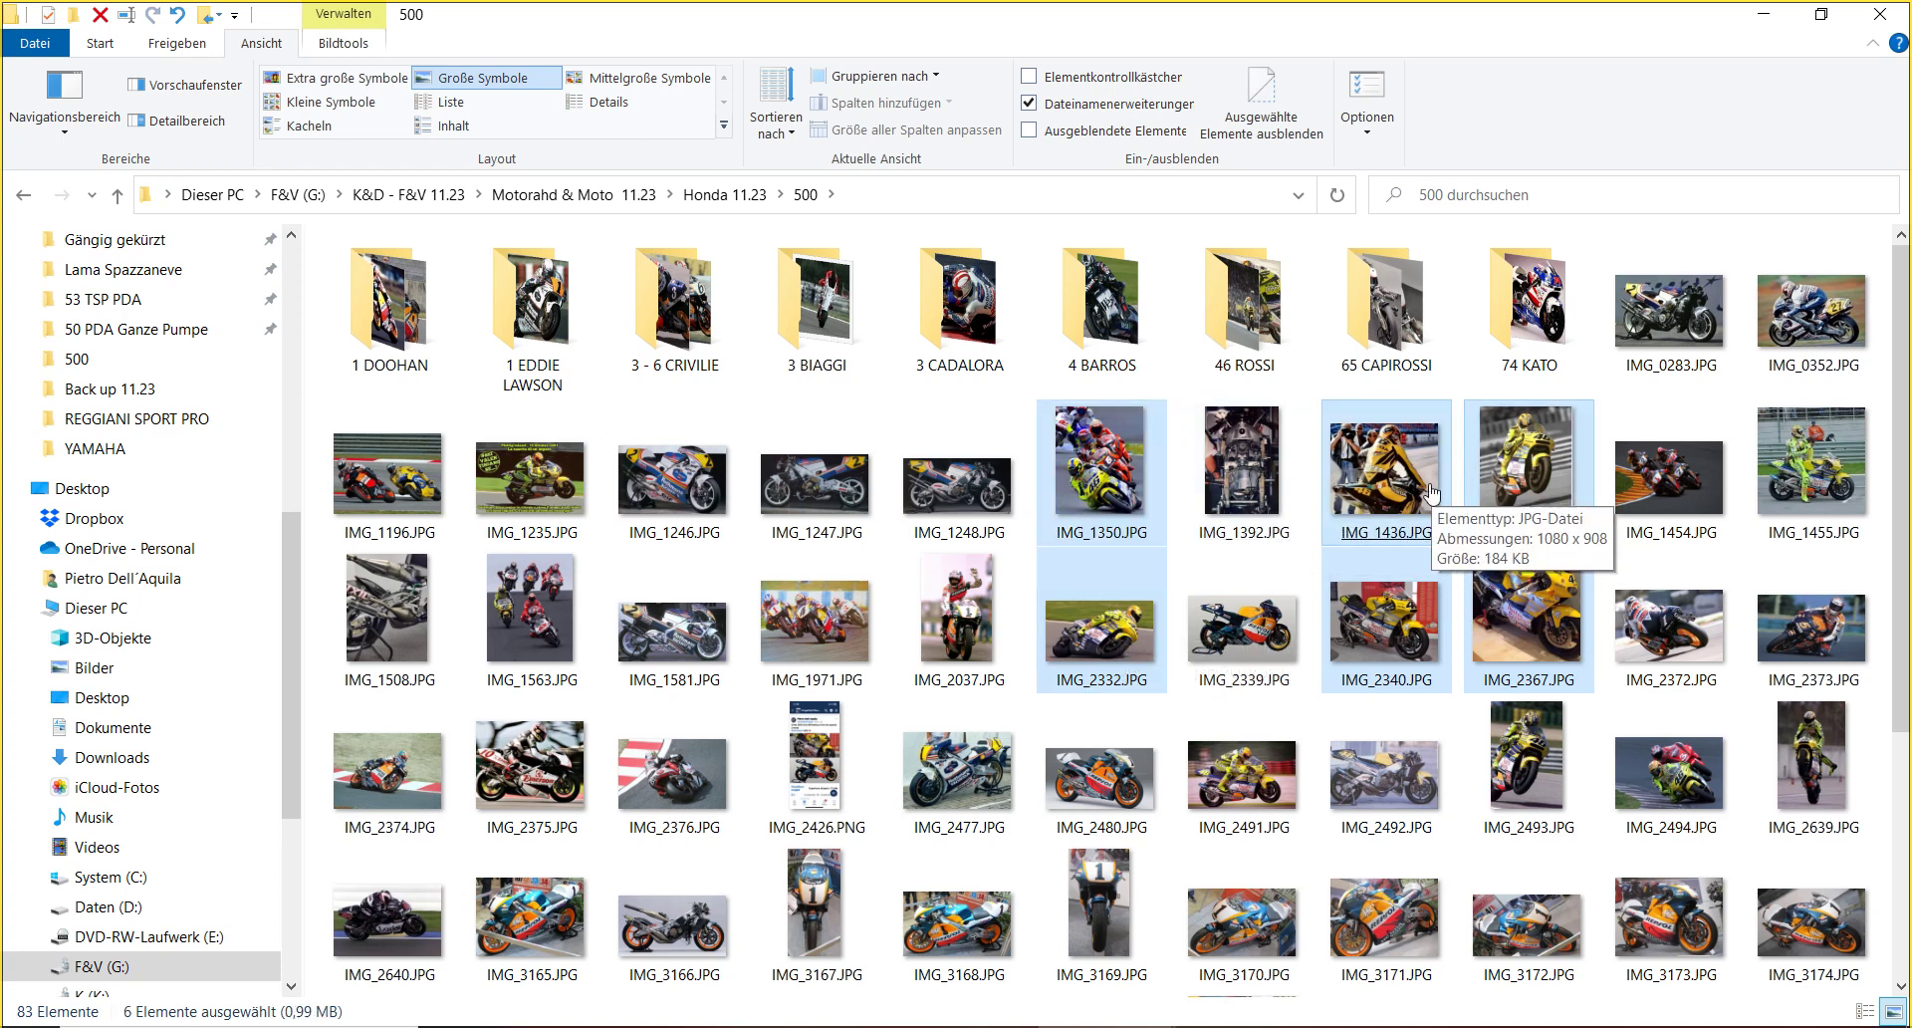
ctrl+click(1409, 494)
ctrl+click(1563, 488)
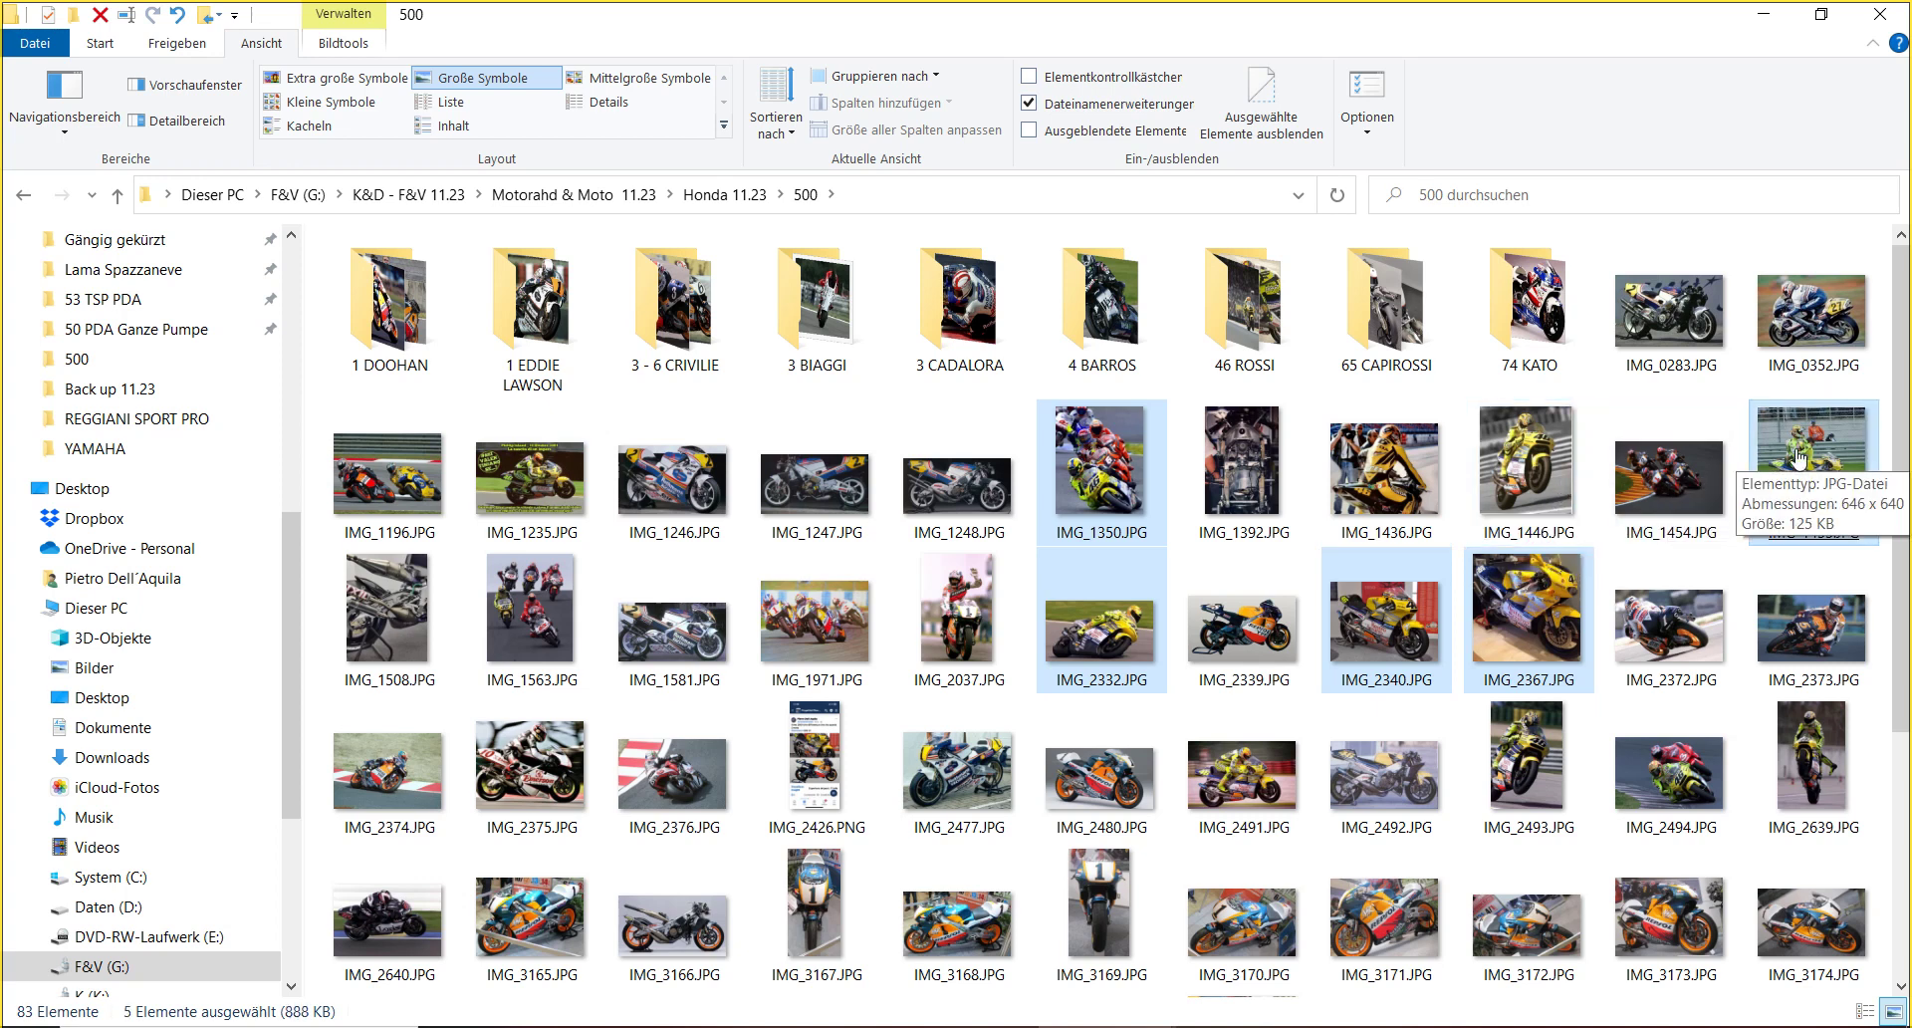
ctrl+click(1811, 762)
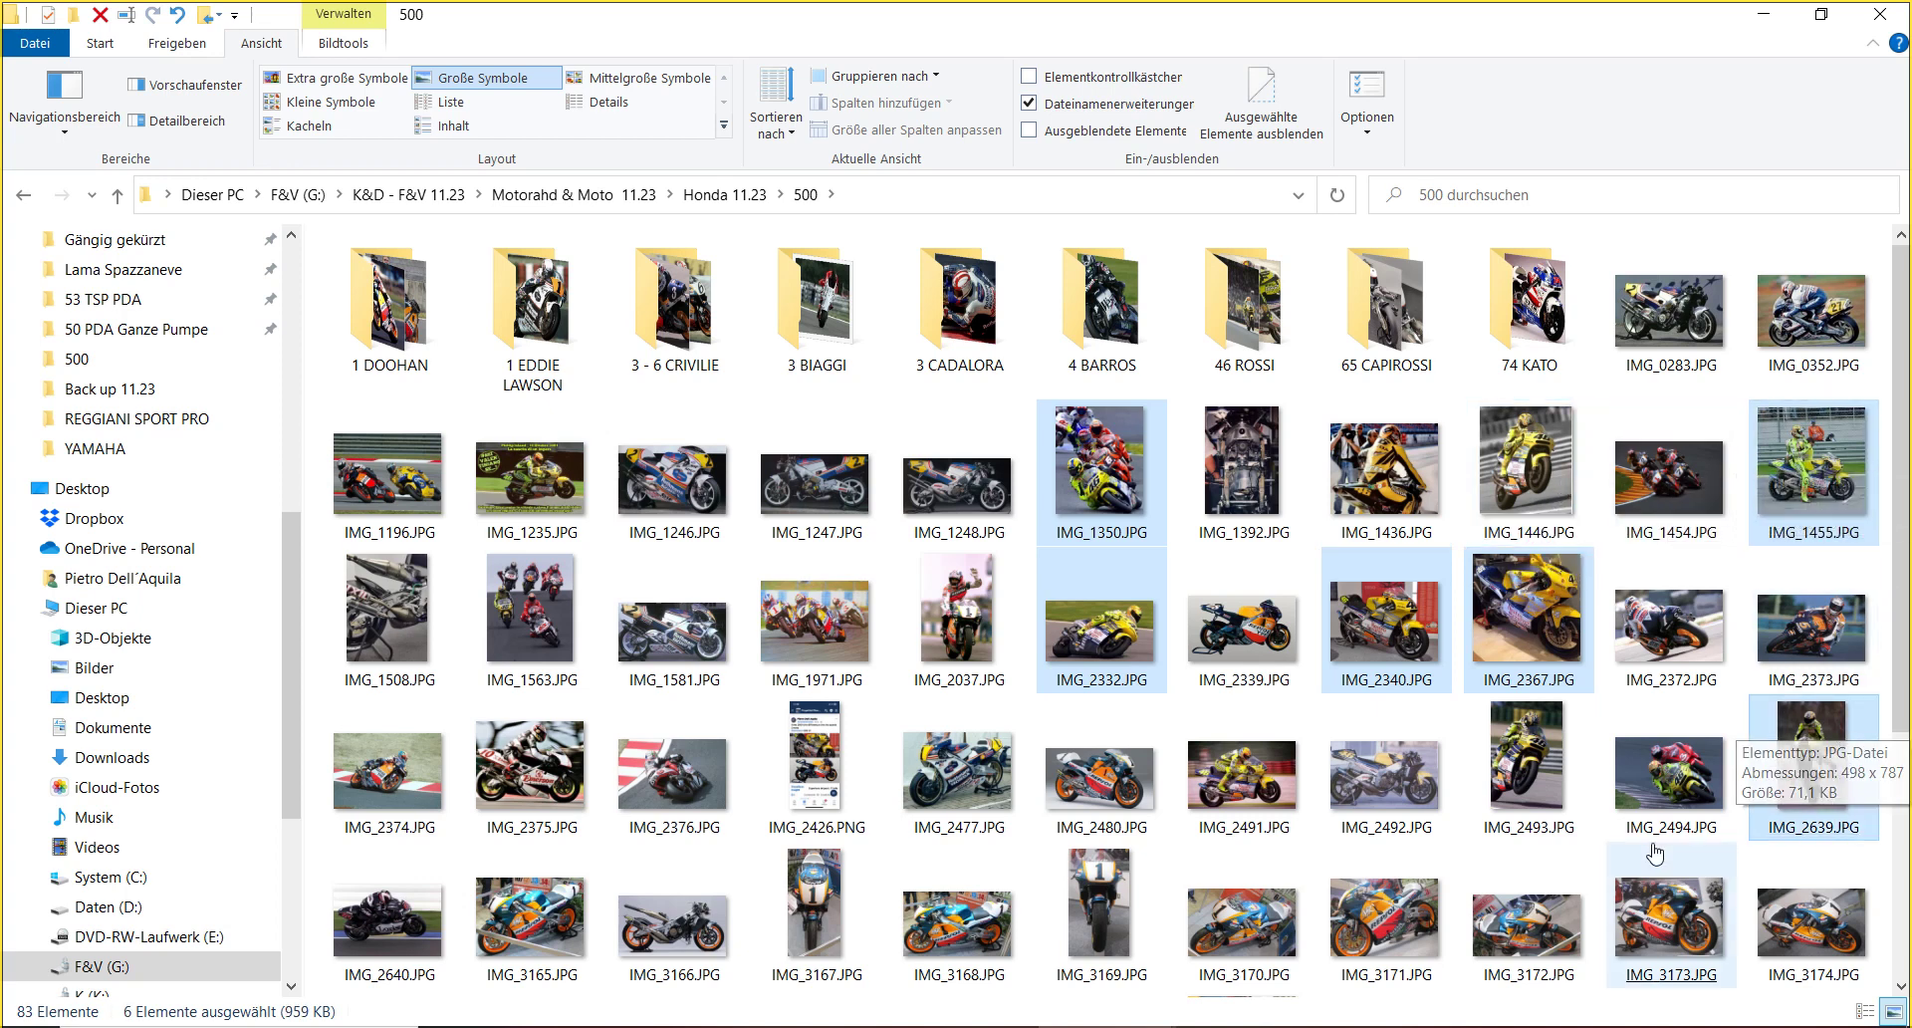
ctrl+click(1559, 802)
ctrl+click(1245, 787)
drag(1135, 673, 1280, 291)
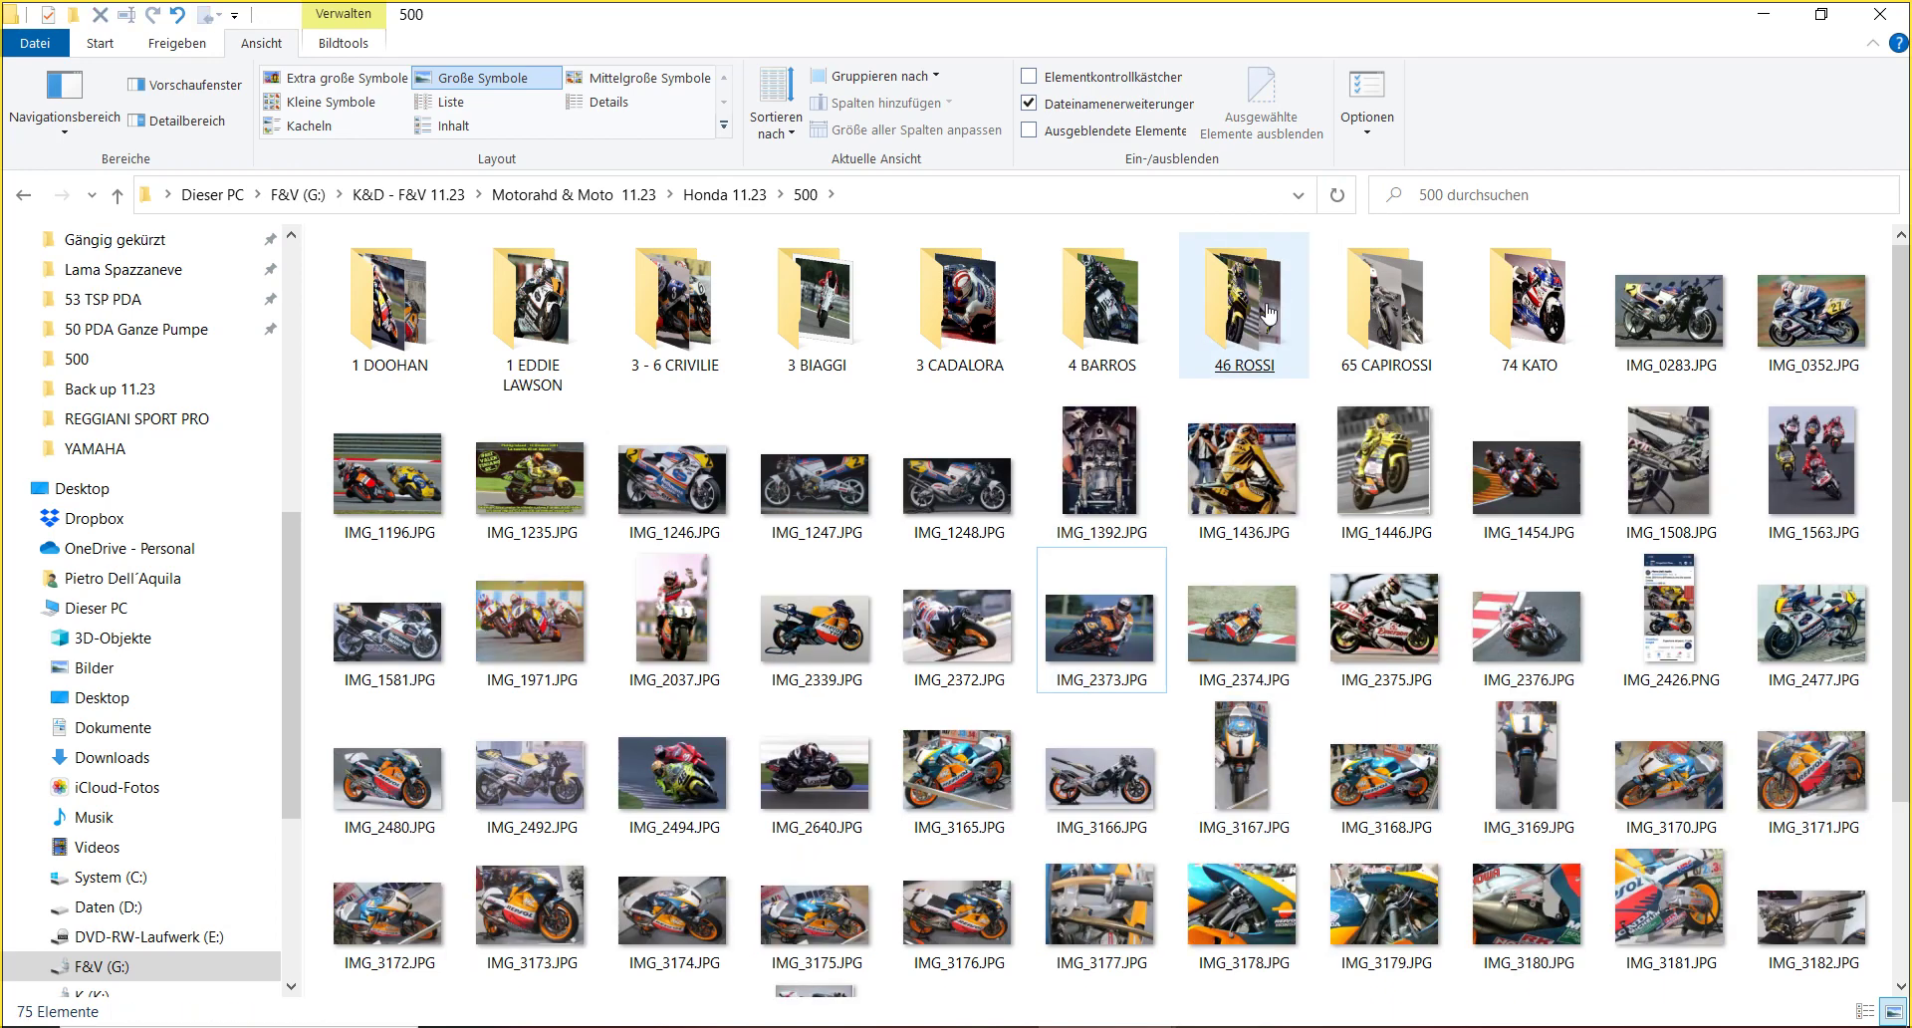
click(1369, 476)
drag(1369, 476, 1250, 329)
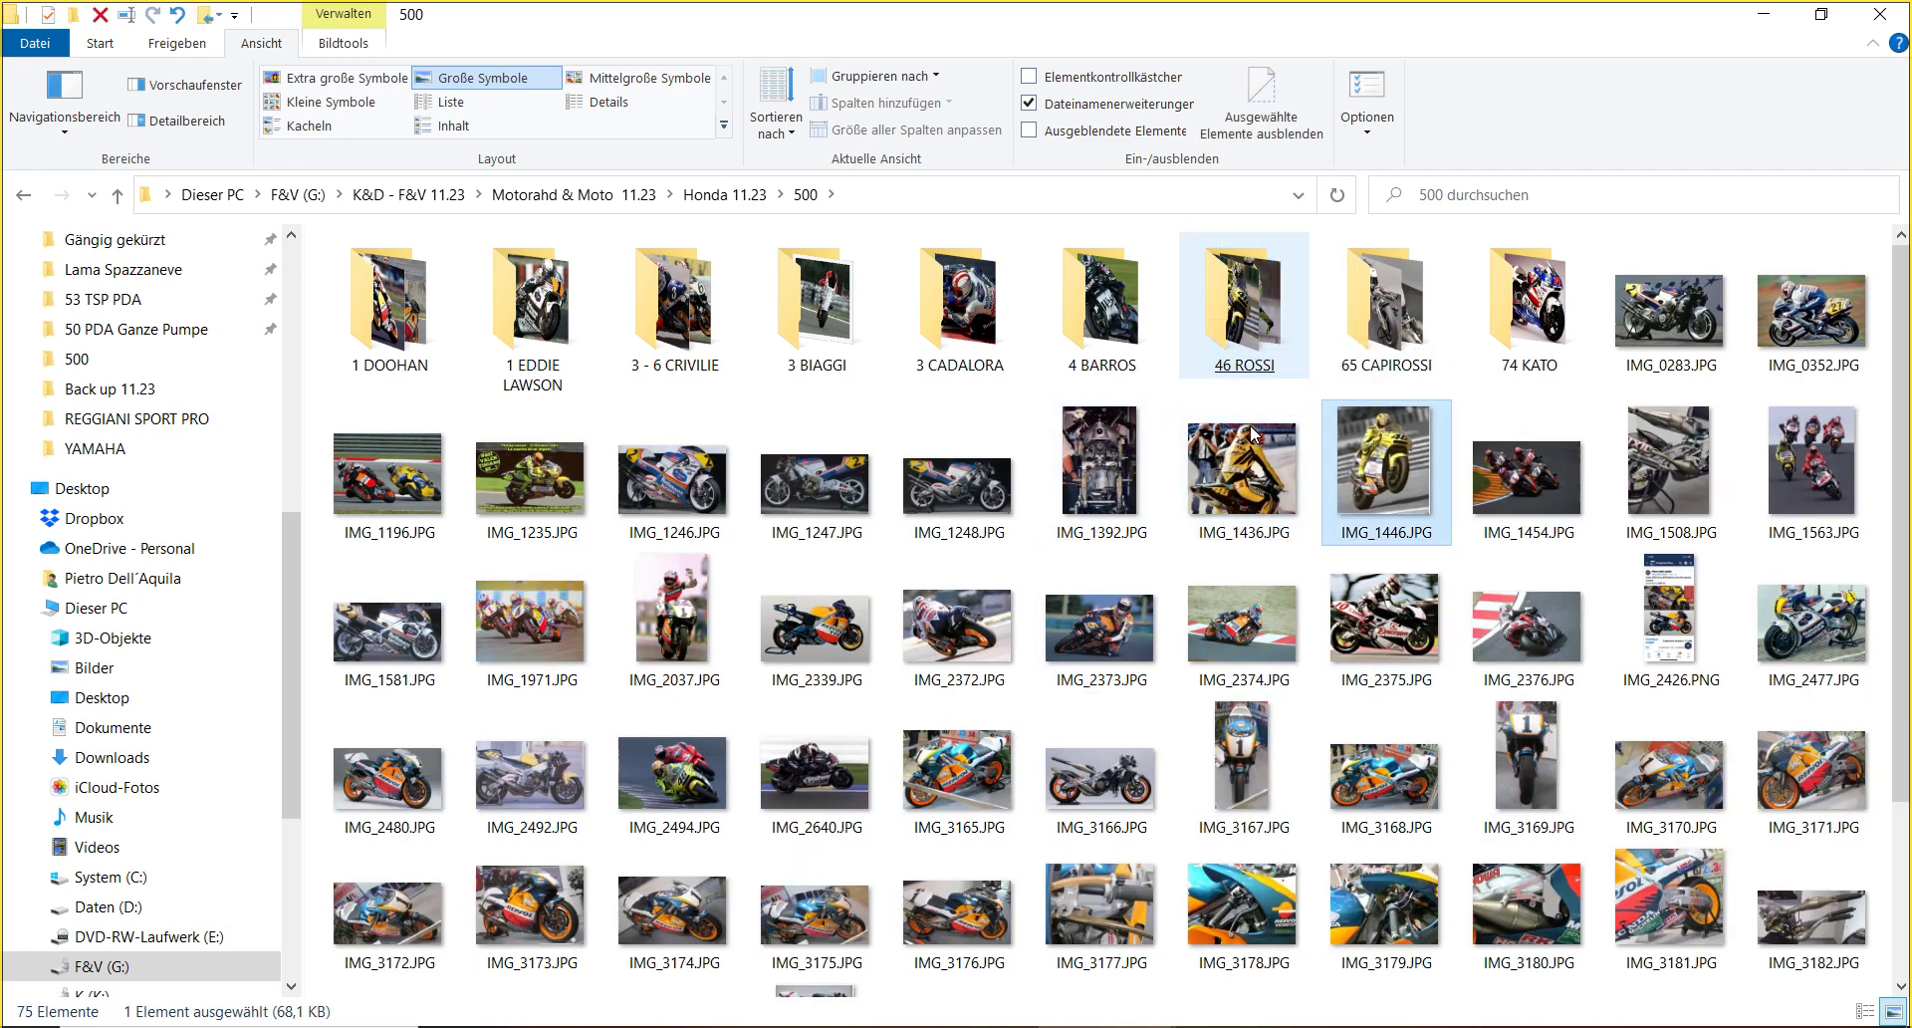
- Check IMG_1436.JPG at full size and move IMG_1392.JPG into the 46 ROSSI folder
click(1242, 493)
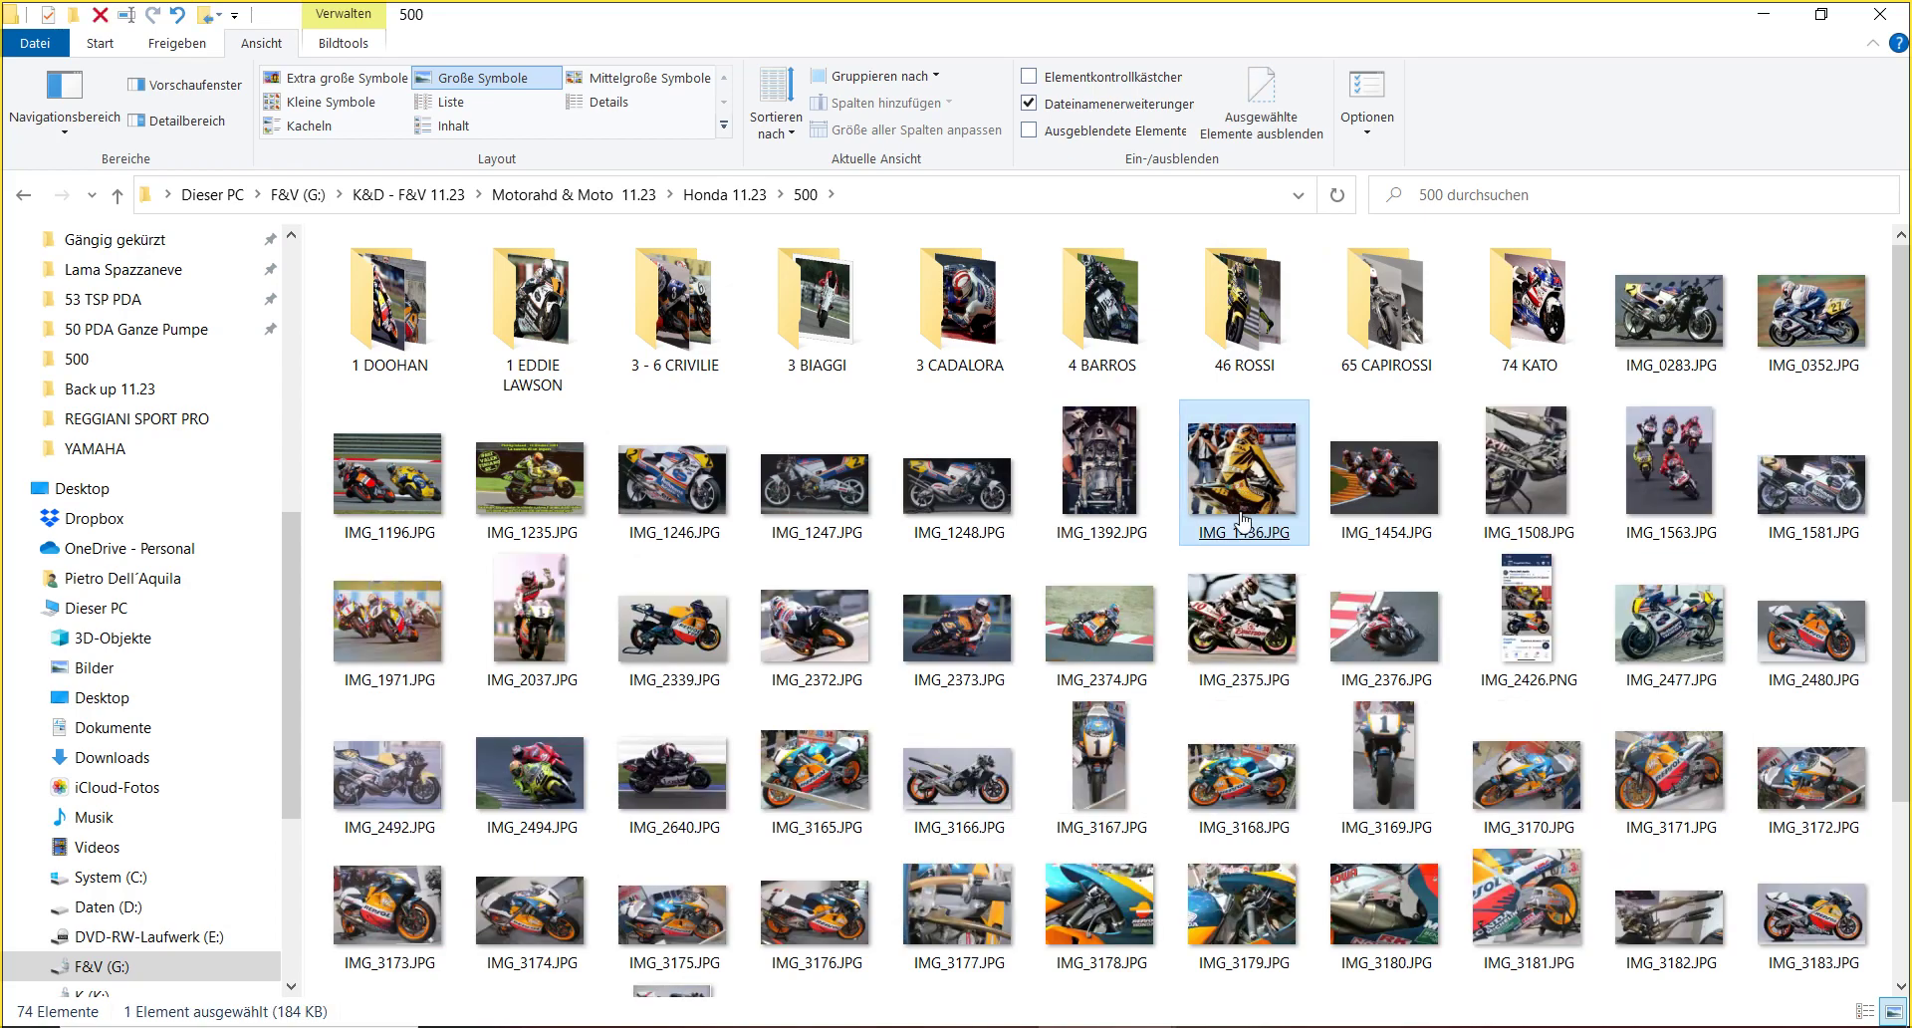
double_click(1242, 539)
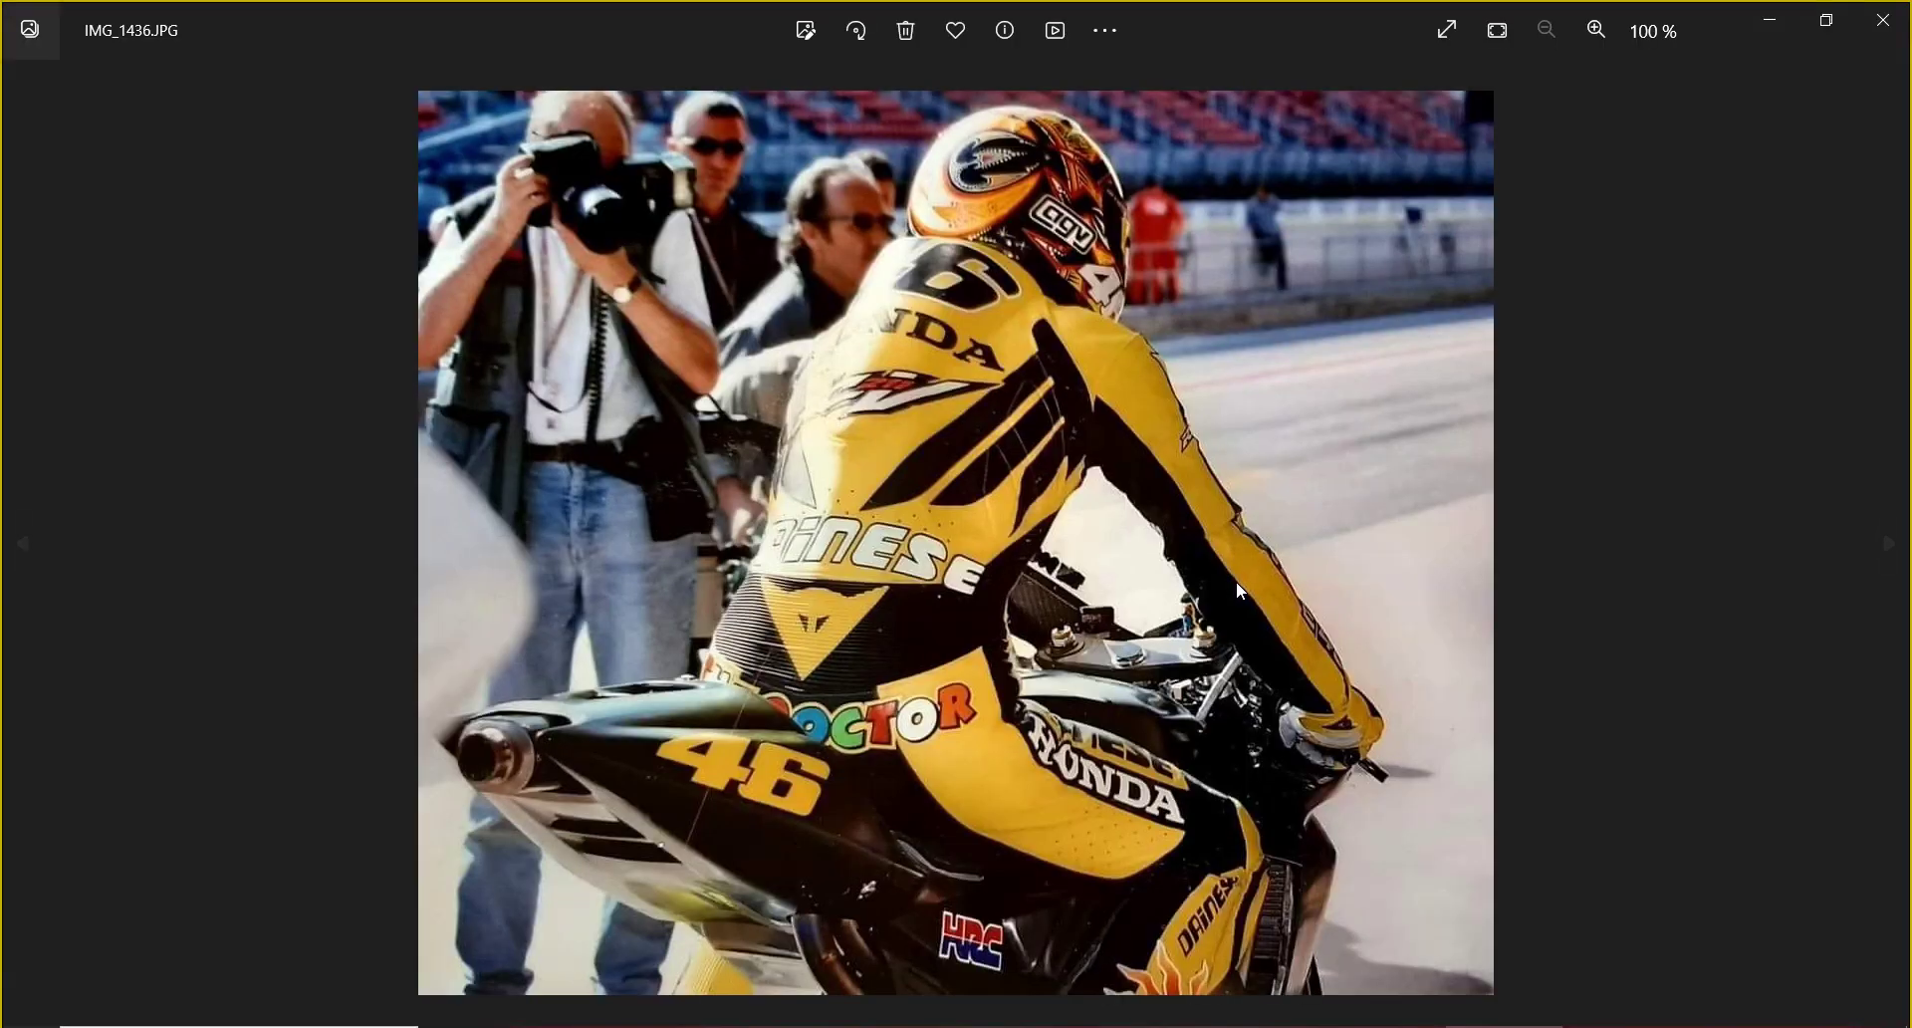
mouse_move(1271, 554)
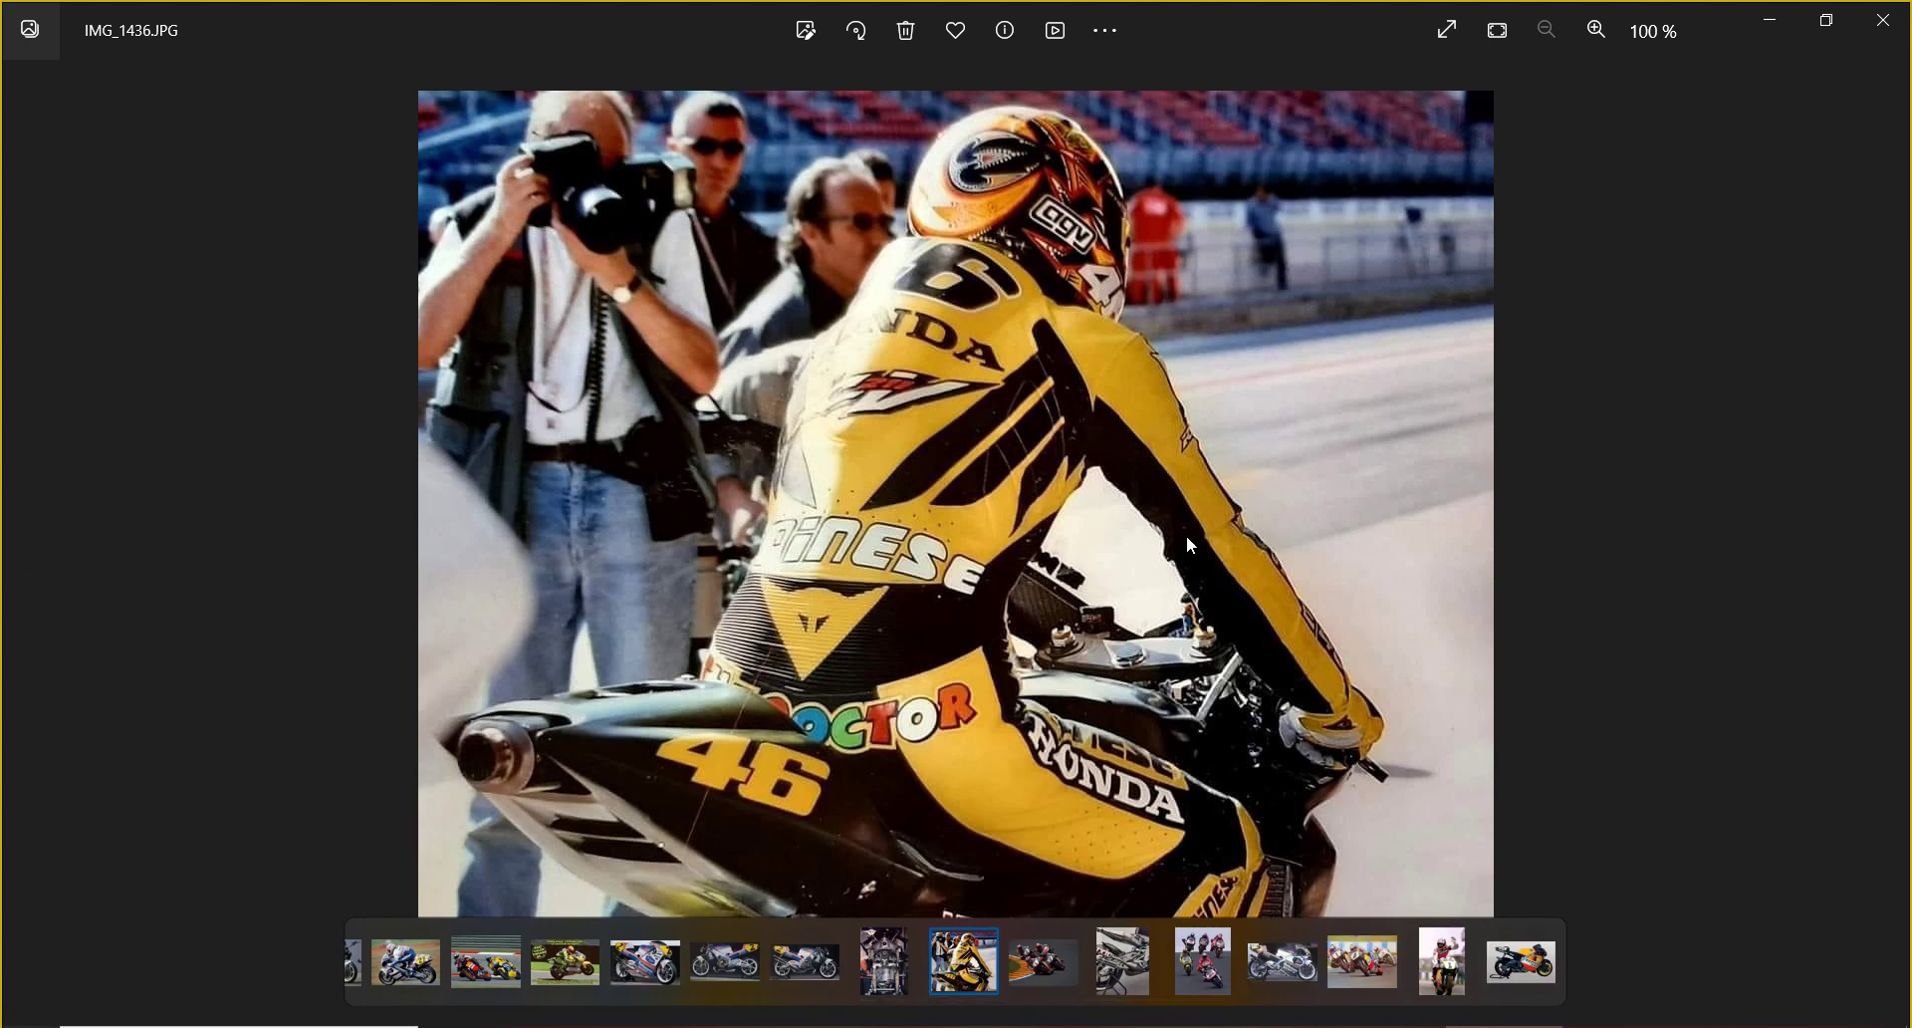
click(1883, 20)
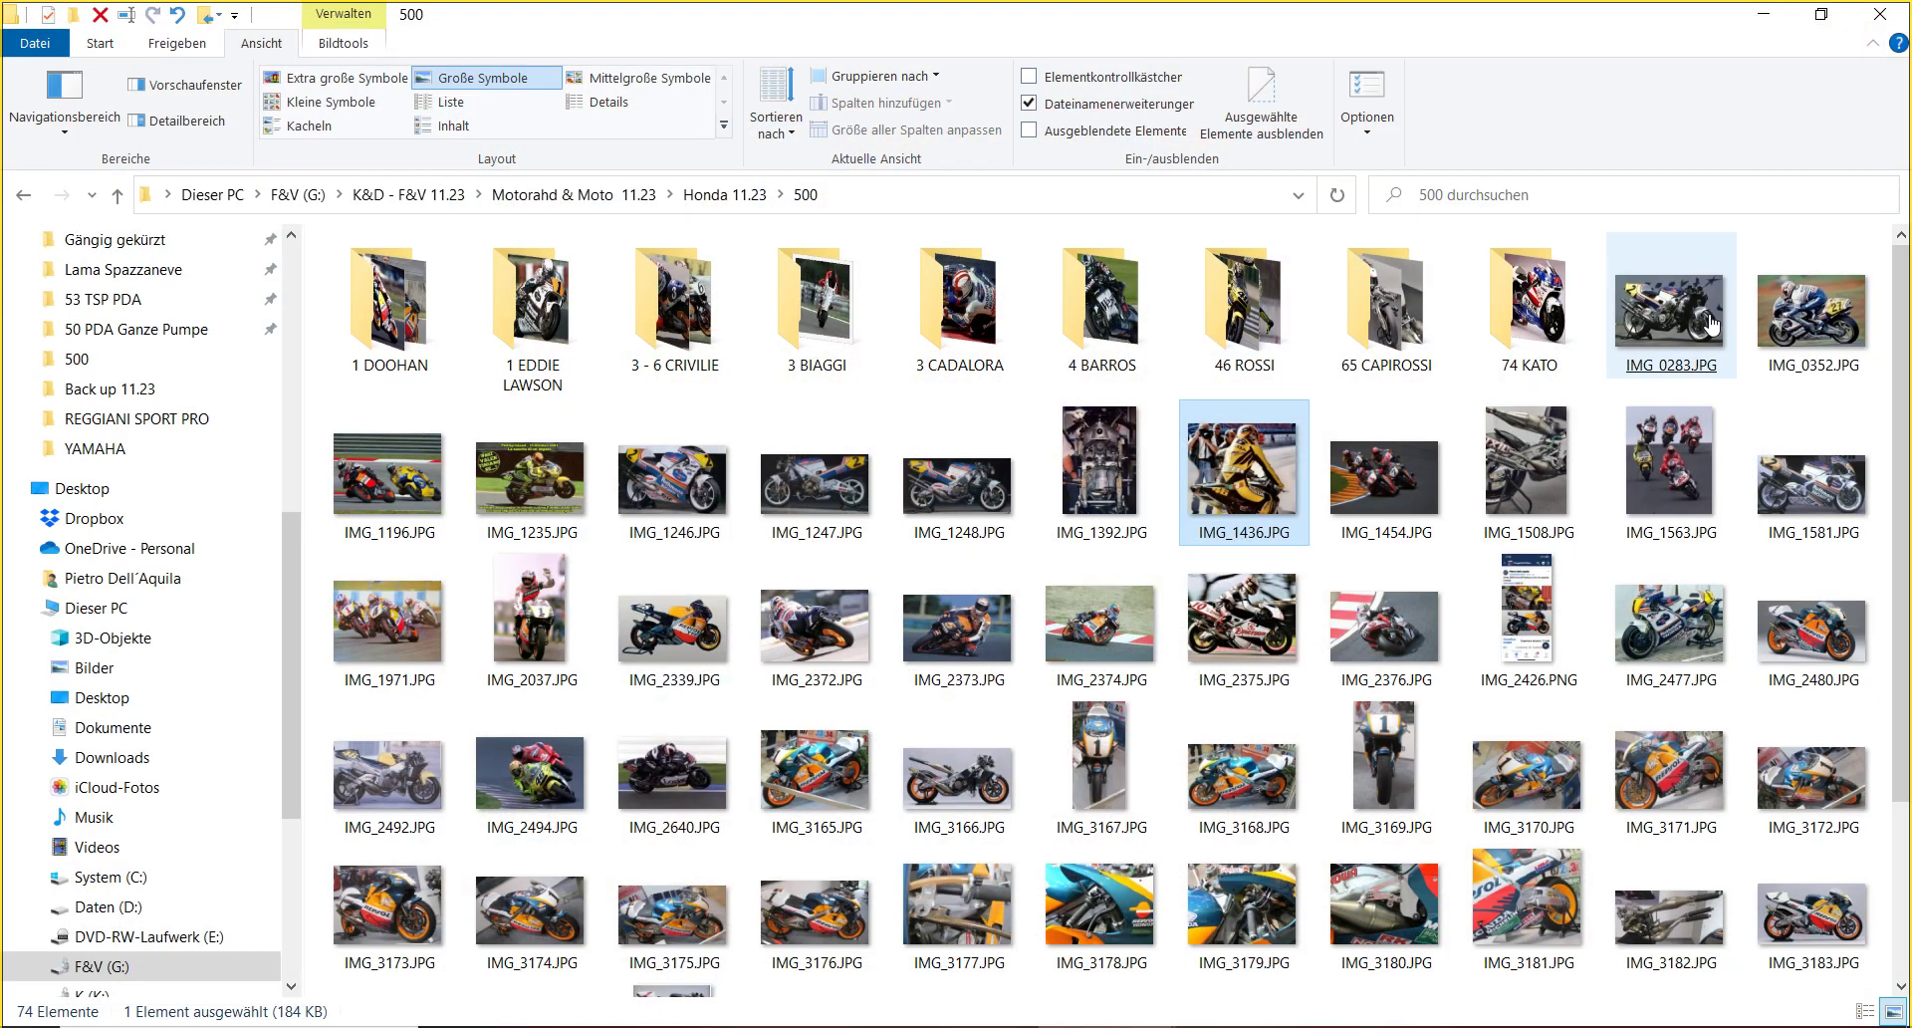
double_click(1103, 492)
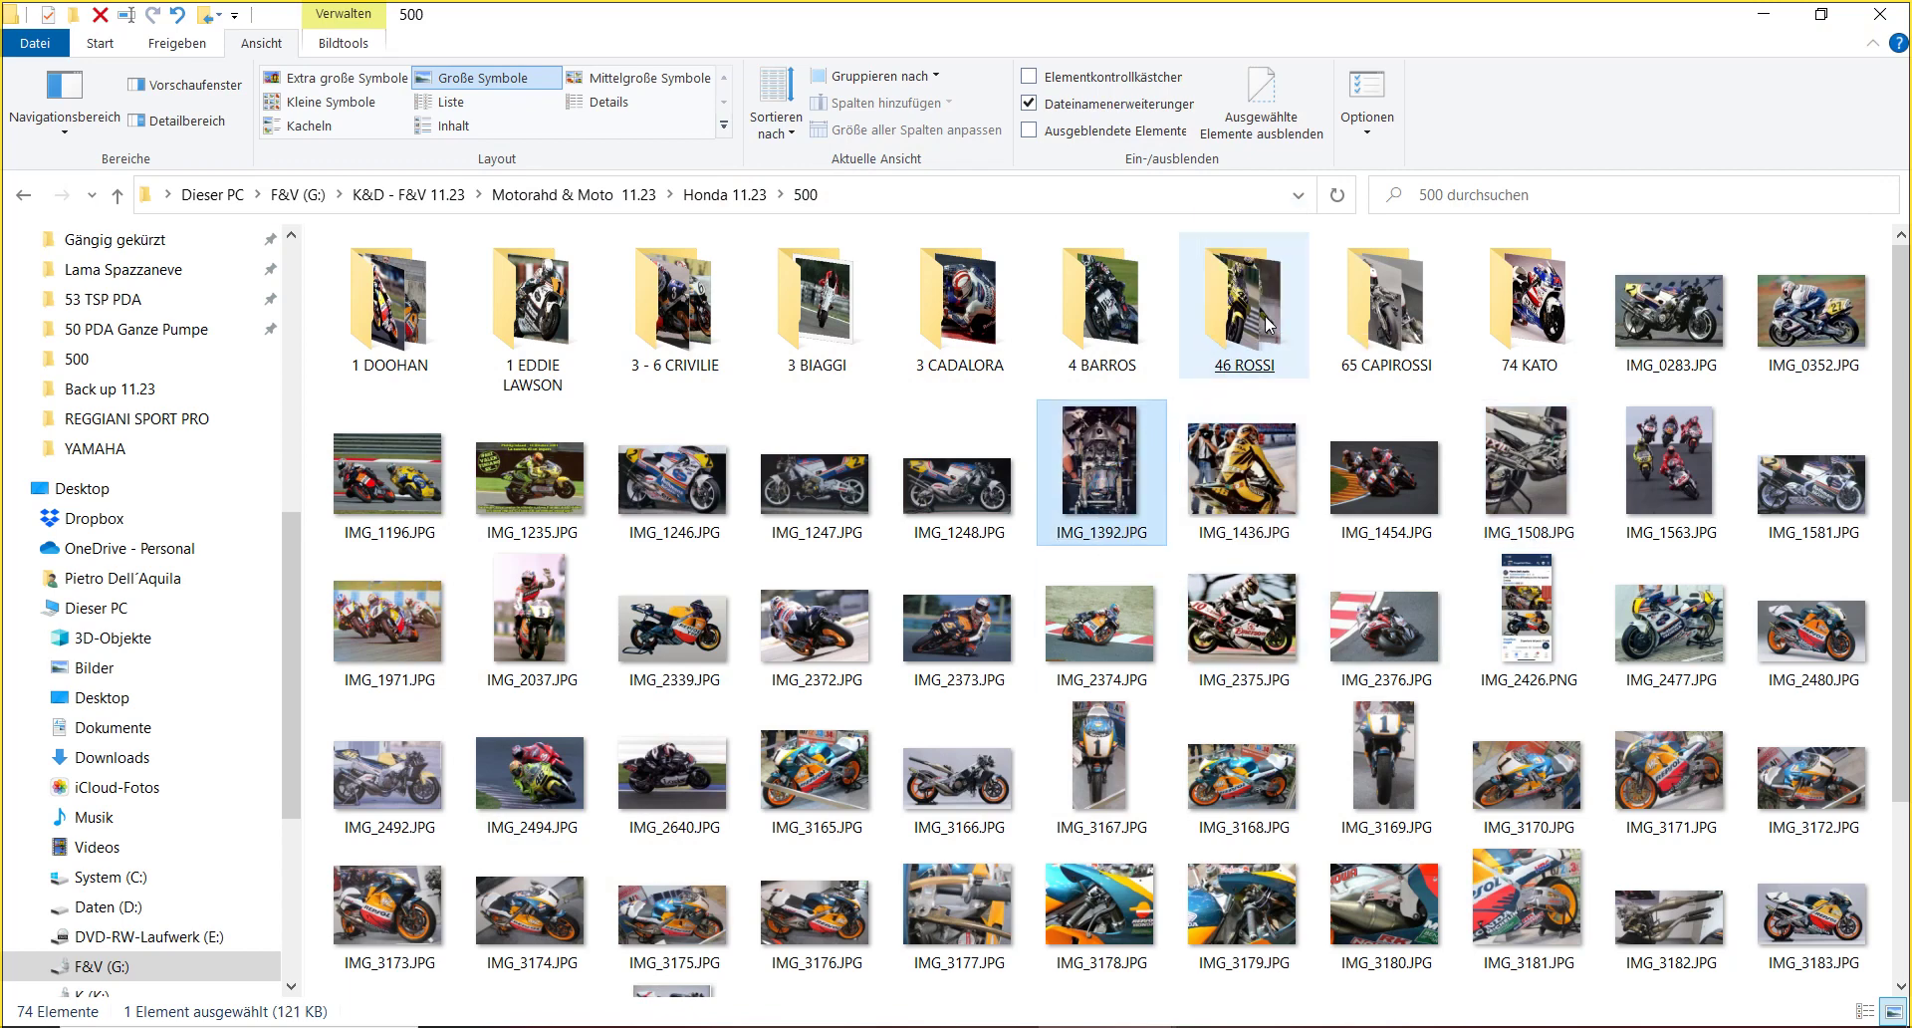
key(Delete)
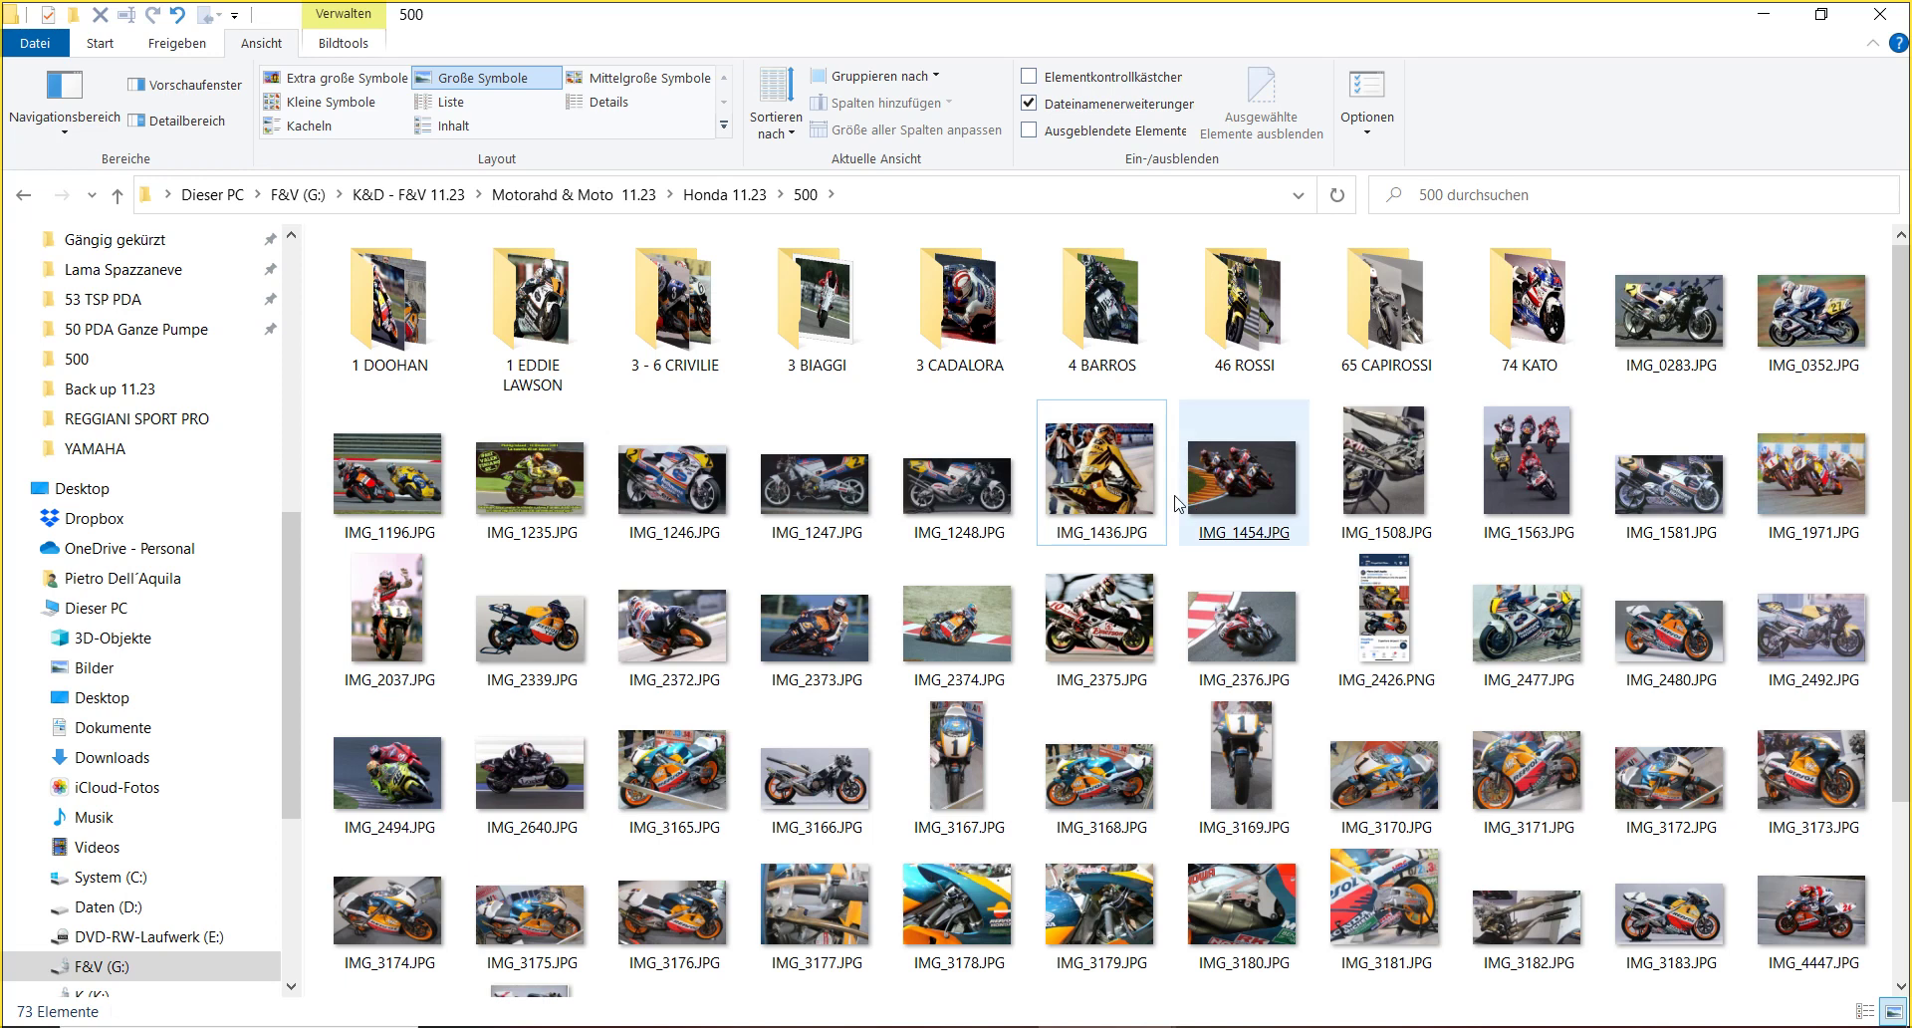
- Move IMG_1196.JPG and IMG_1436.JPG from the 500 folder into Honda's Moto GP folder and return to Honda 11.23
click(1106, 476)
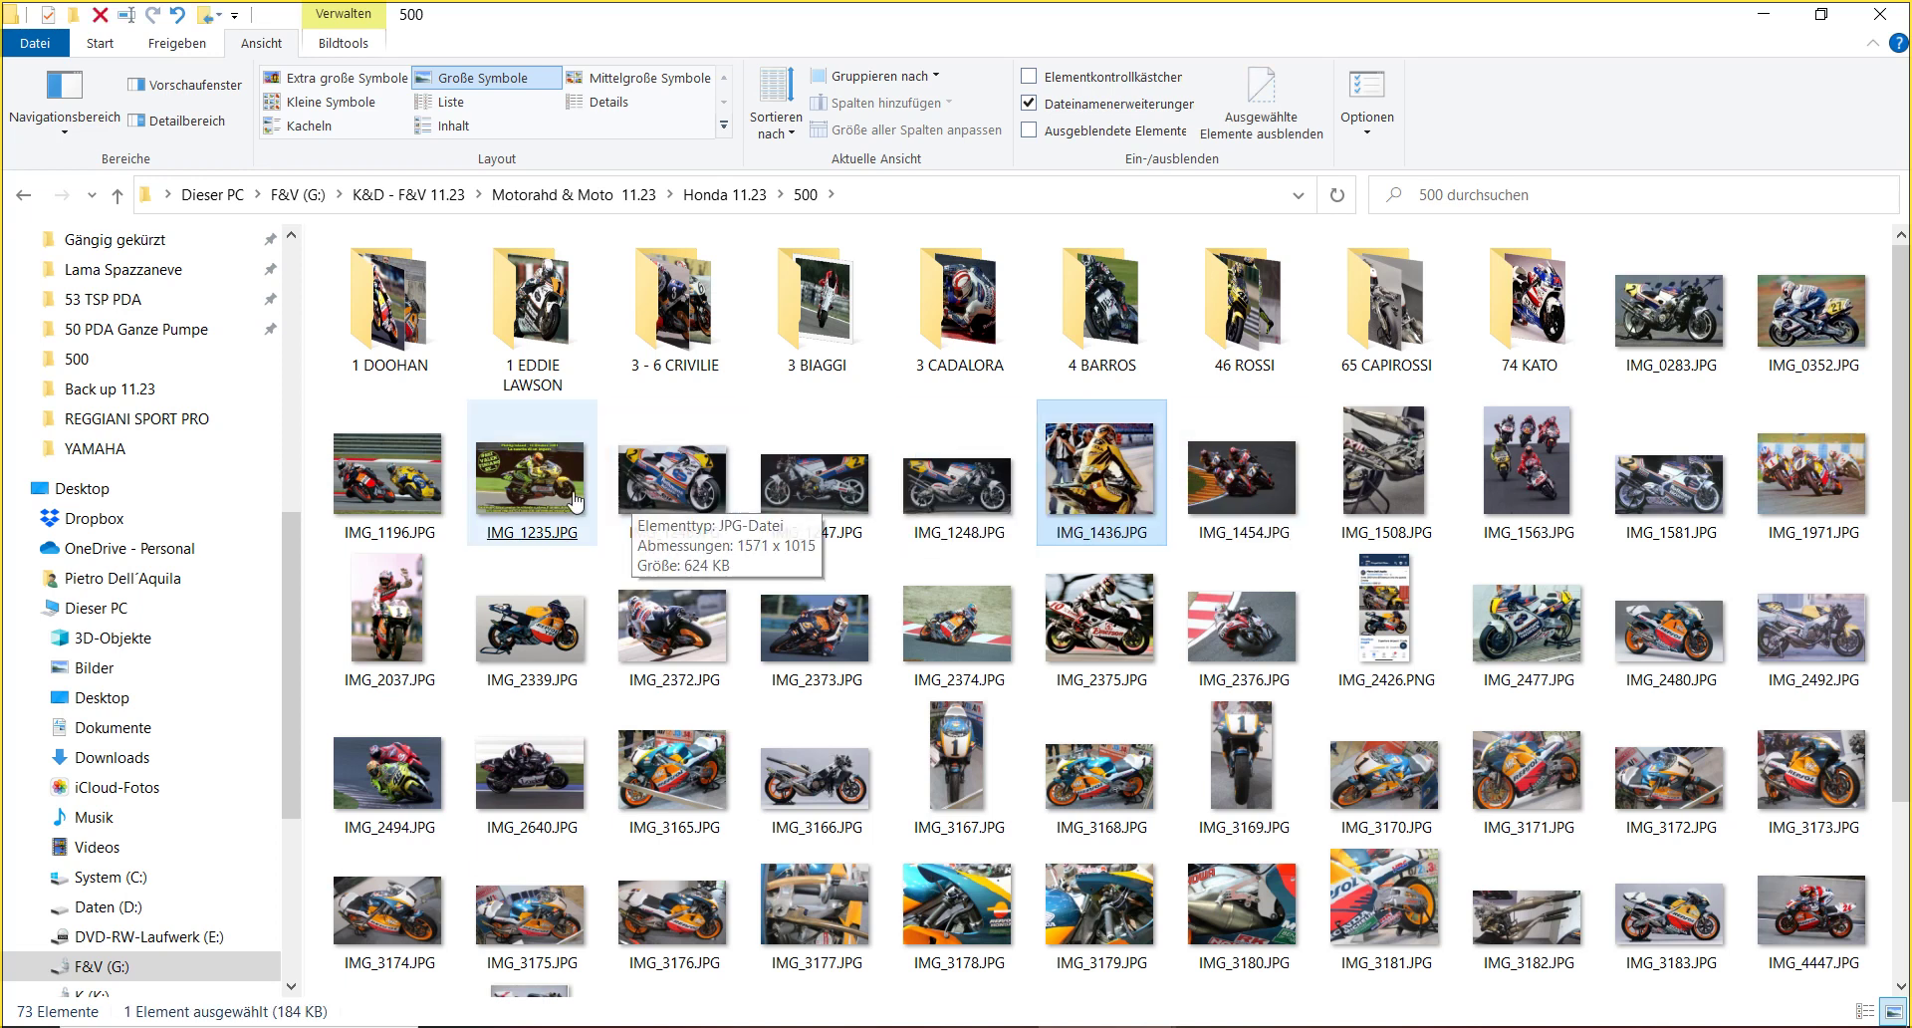
ctrl+click(396, 485)
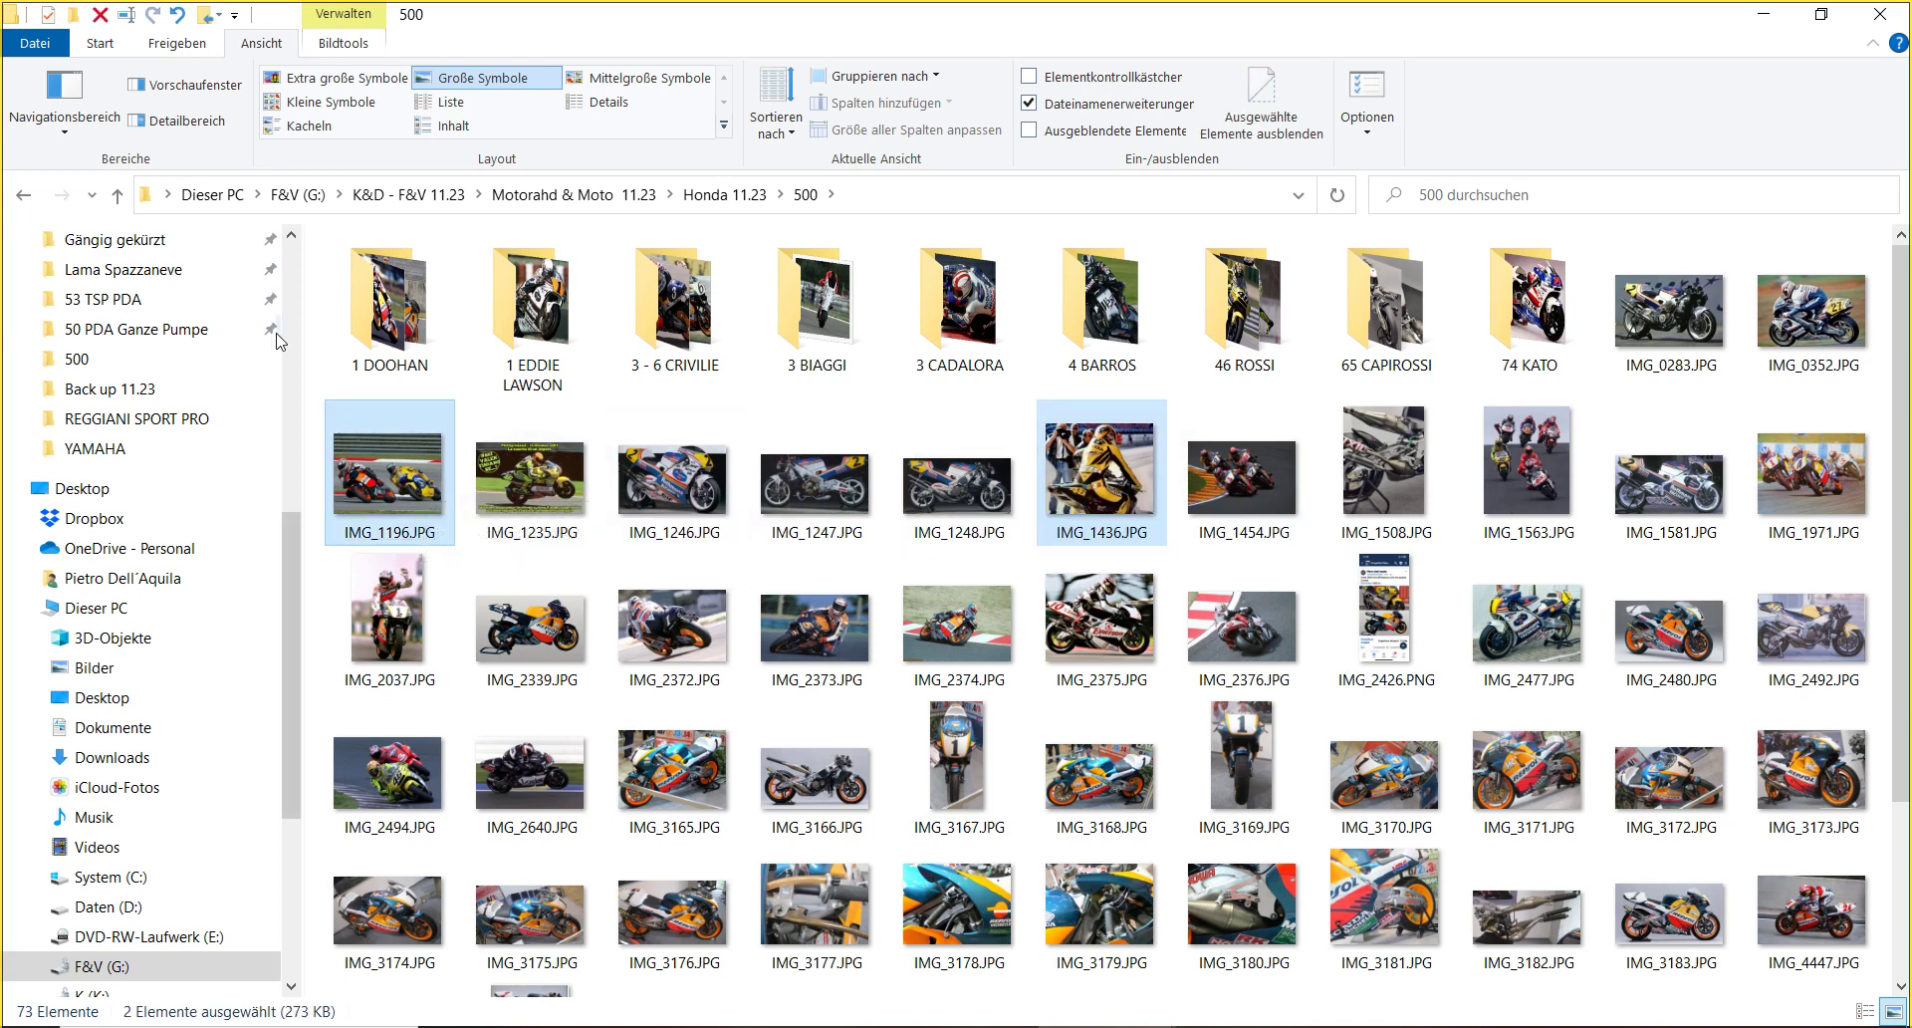
click(108, 44)
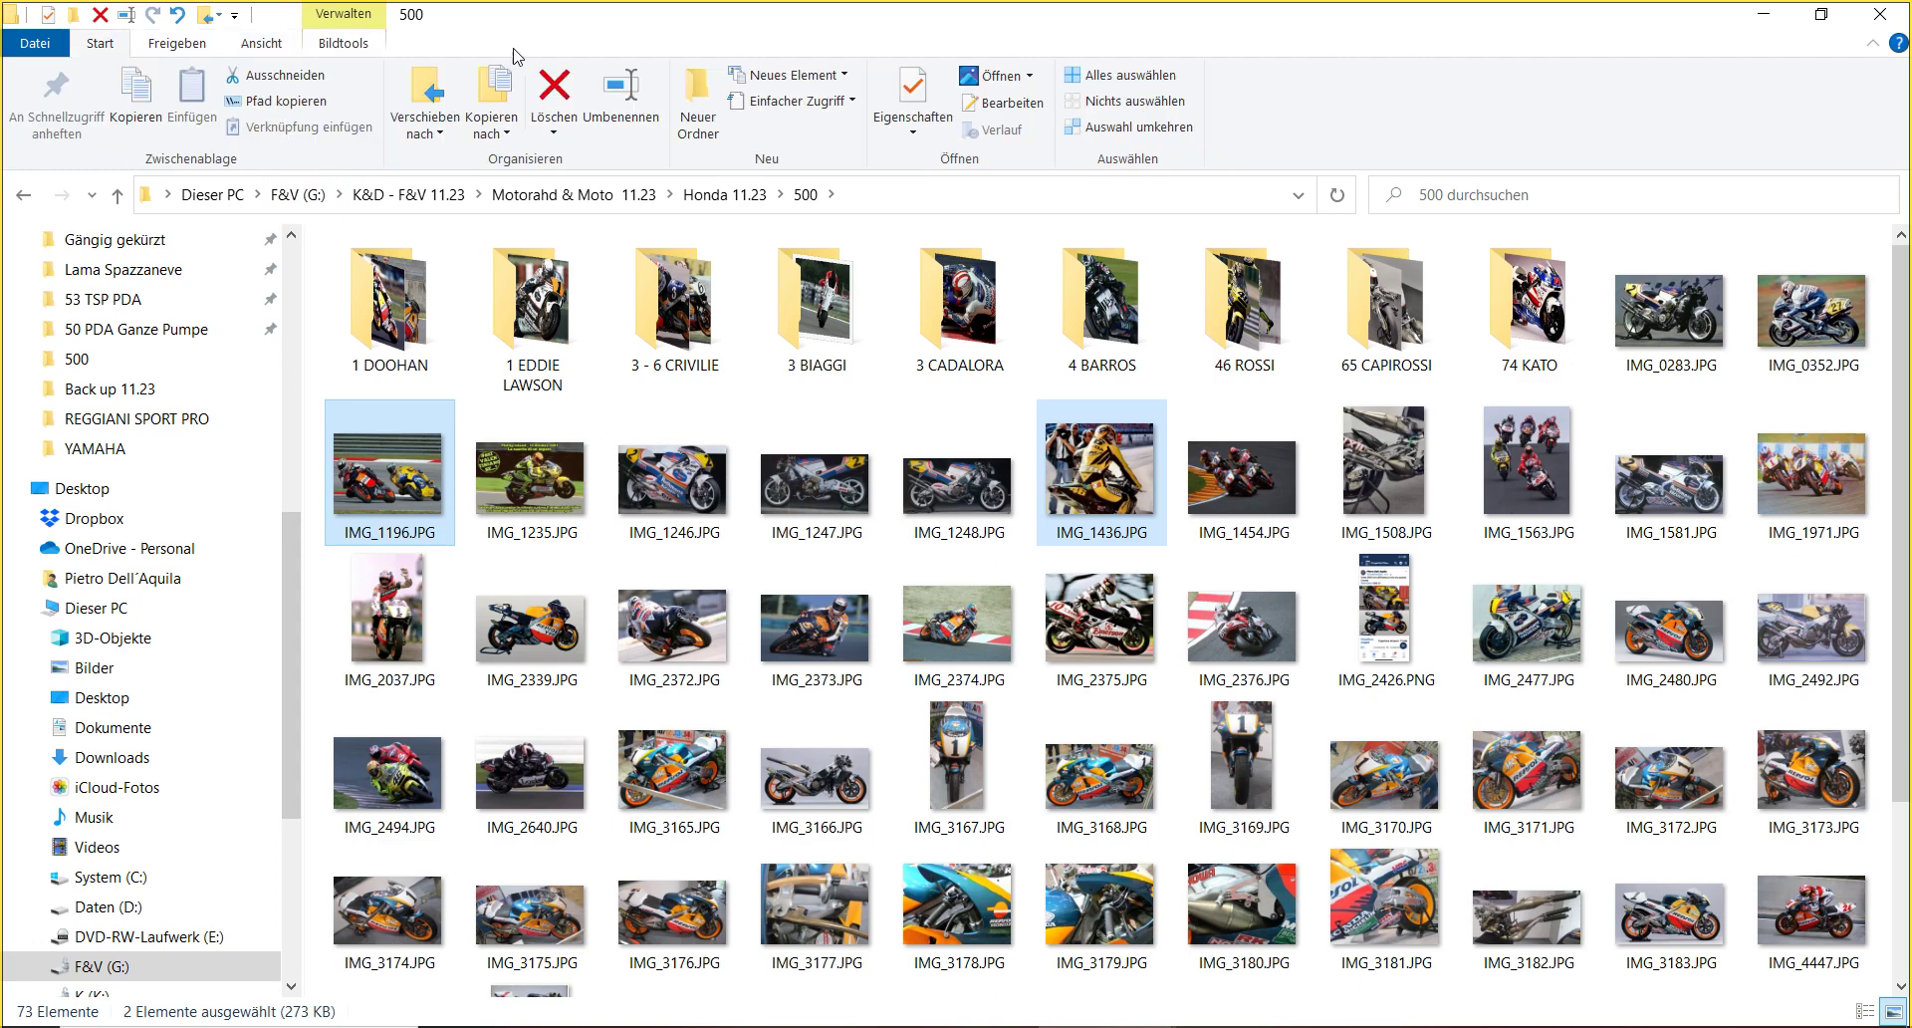
click(296, 82)
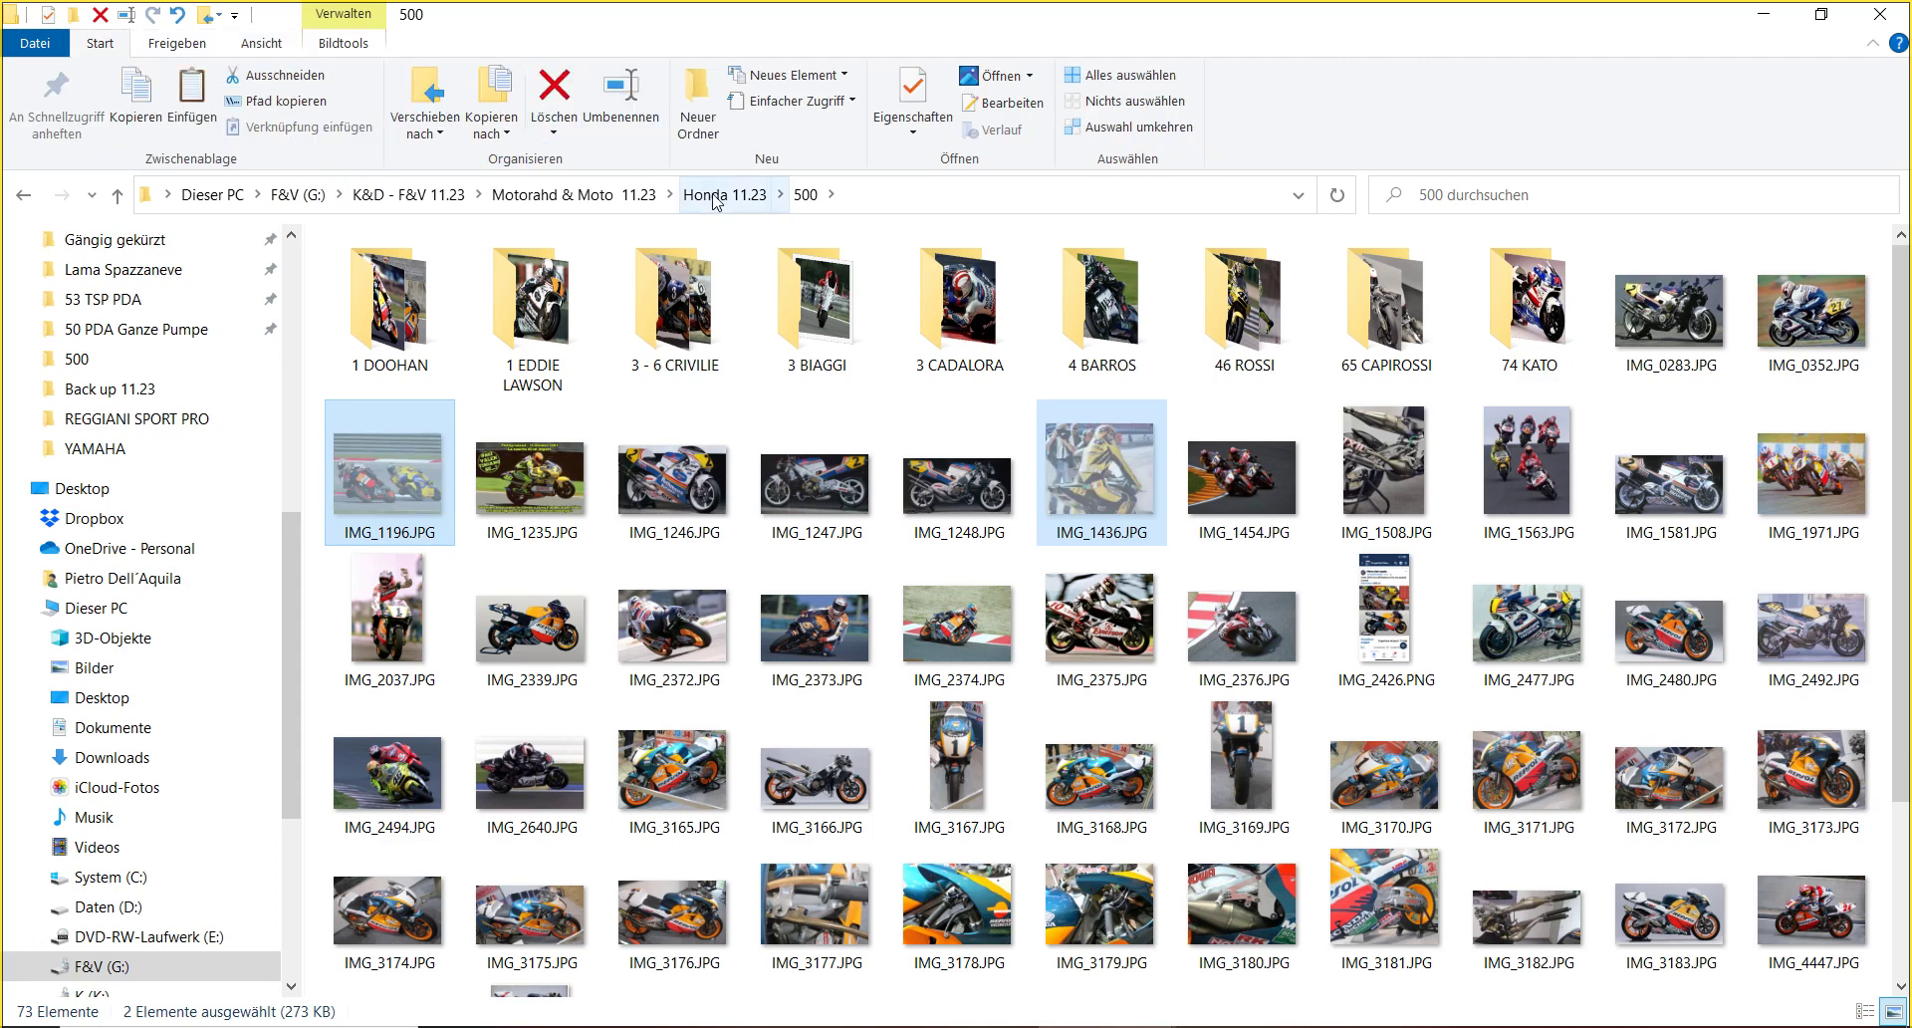
click(612, 197)
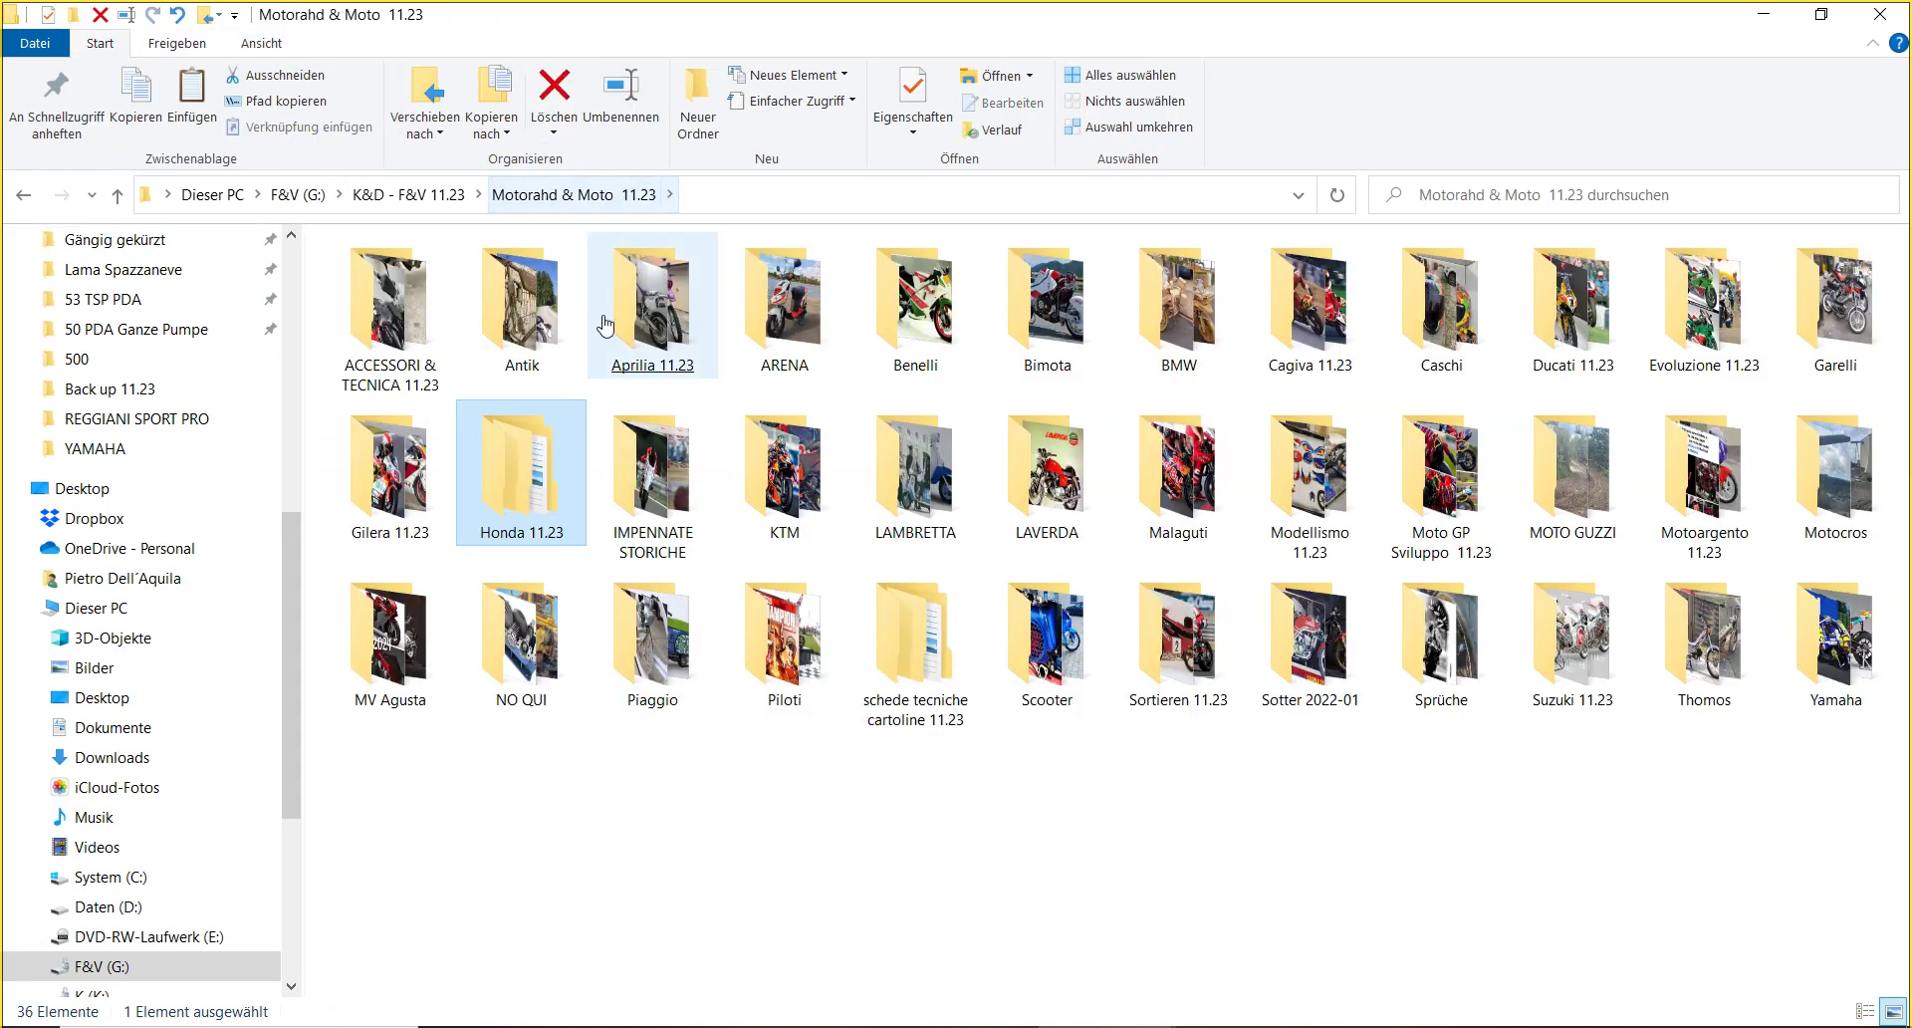
double_click(533, 486)
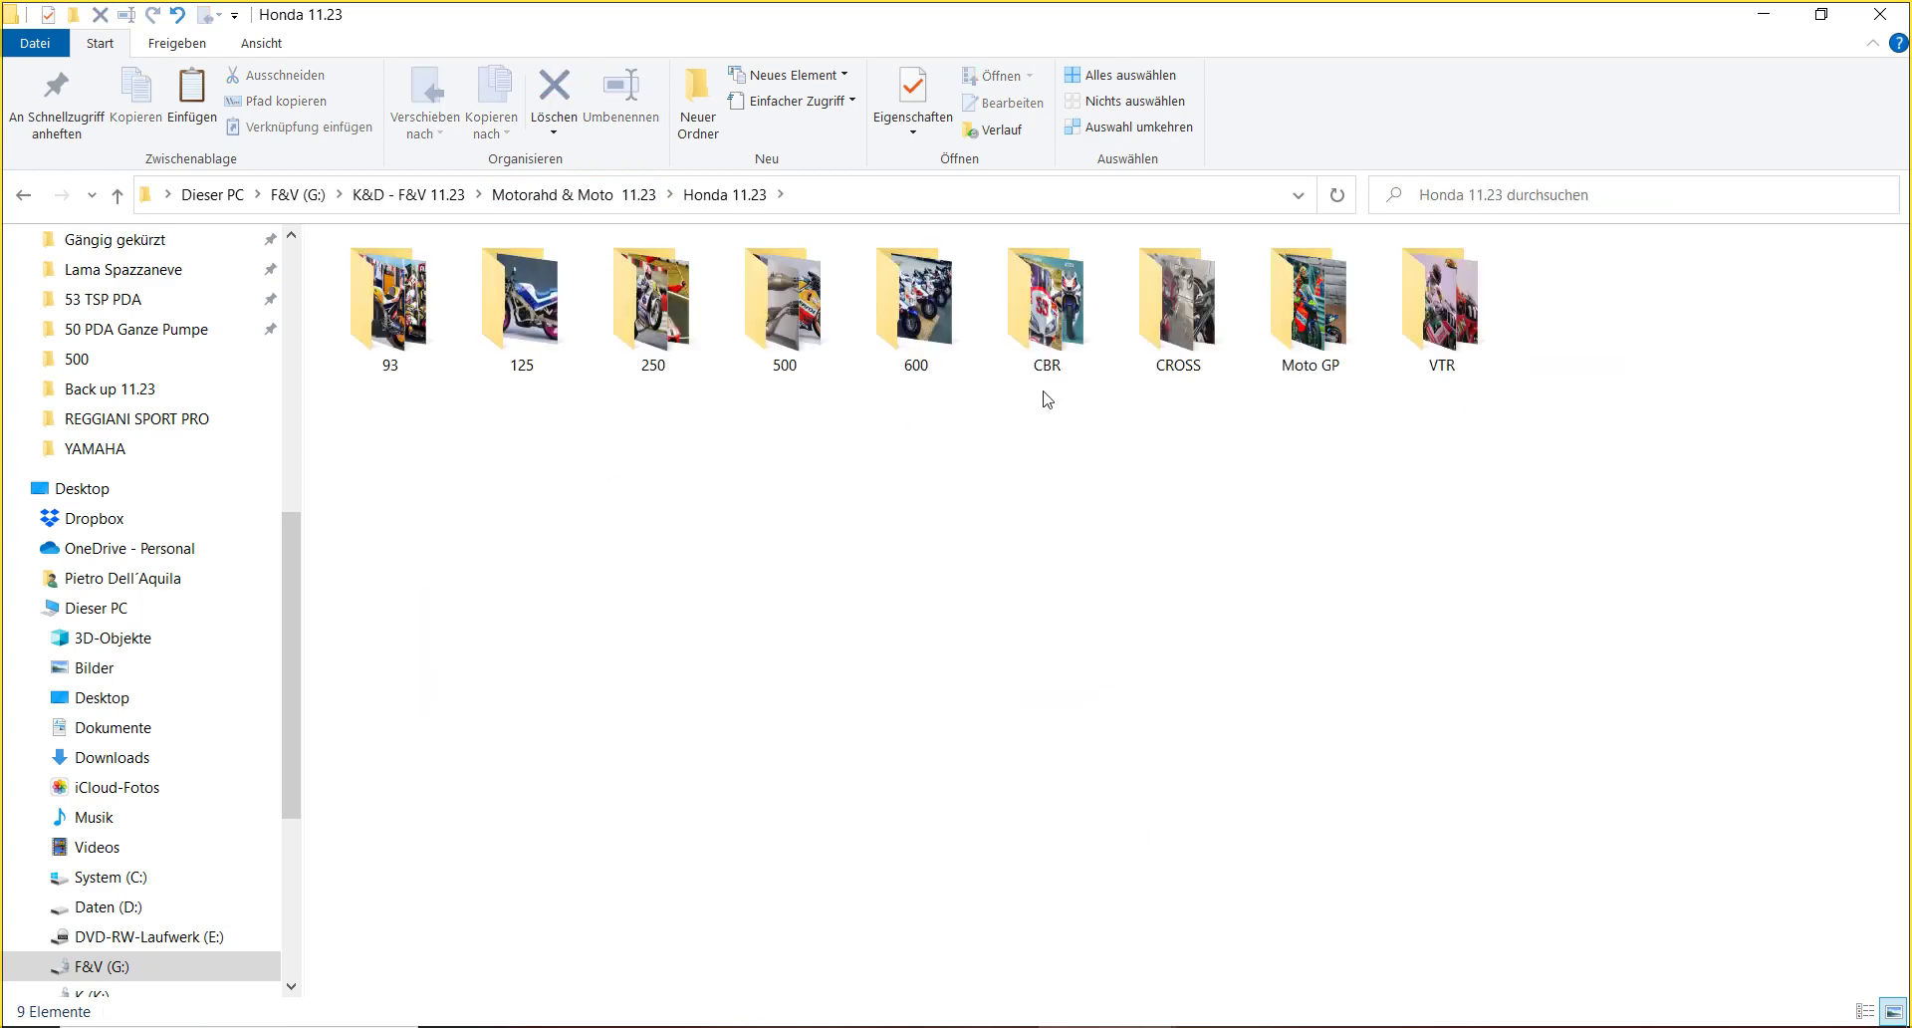
double_click(1310, 299)
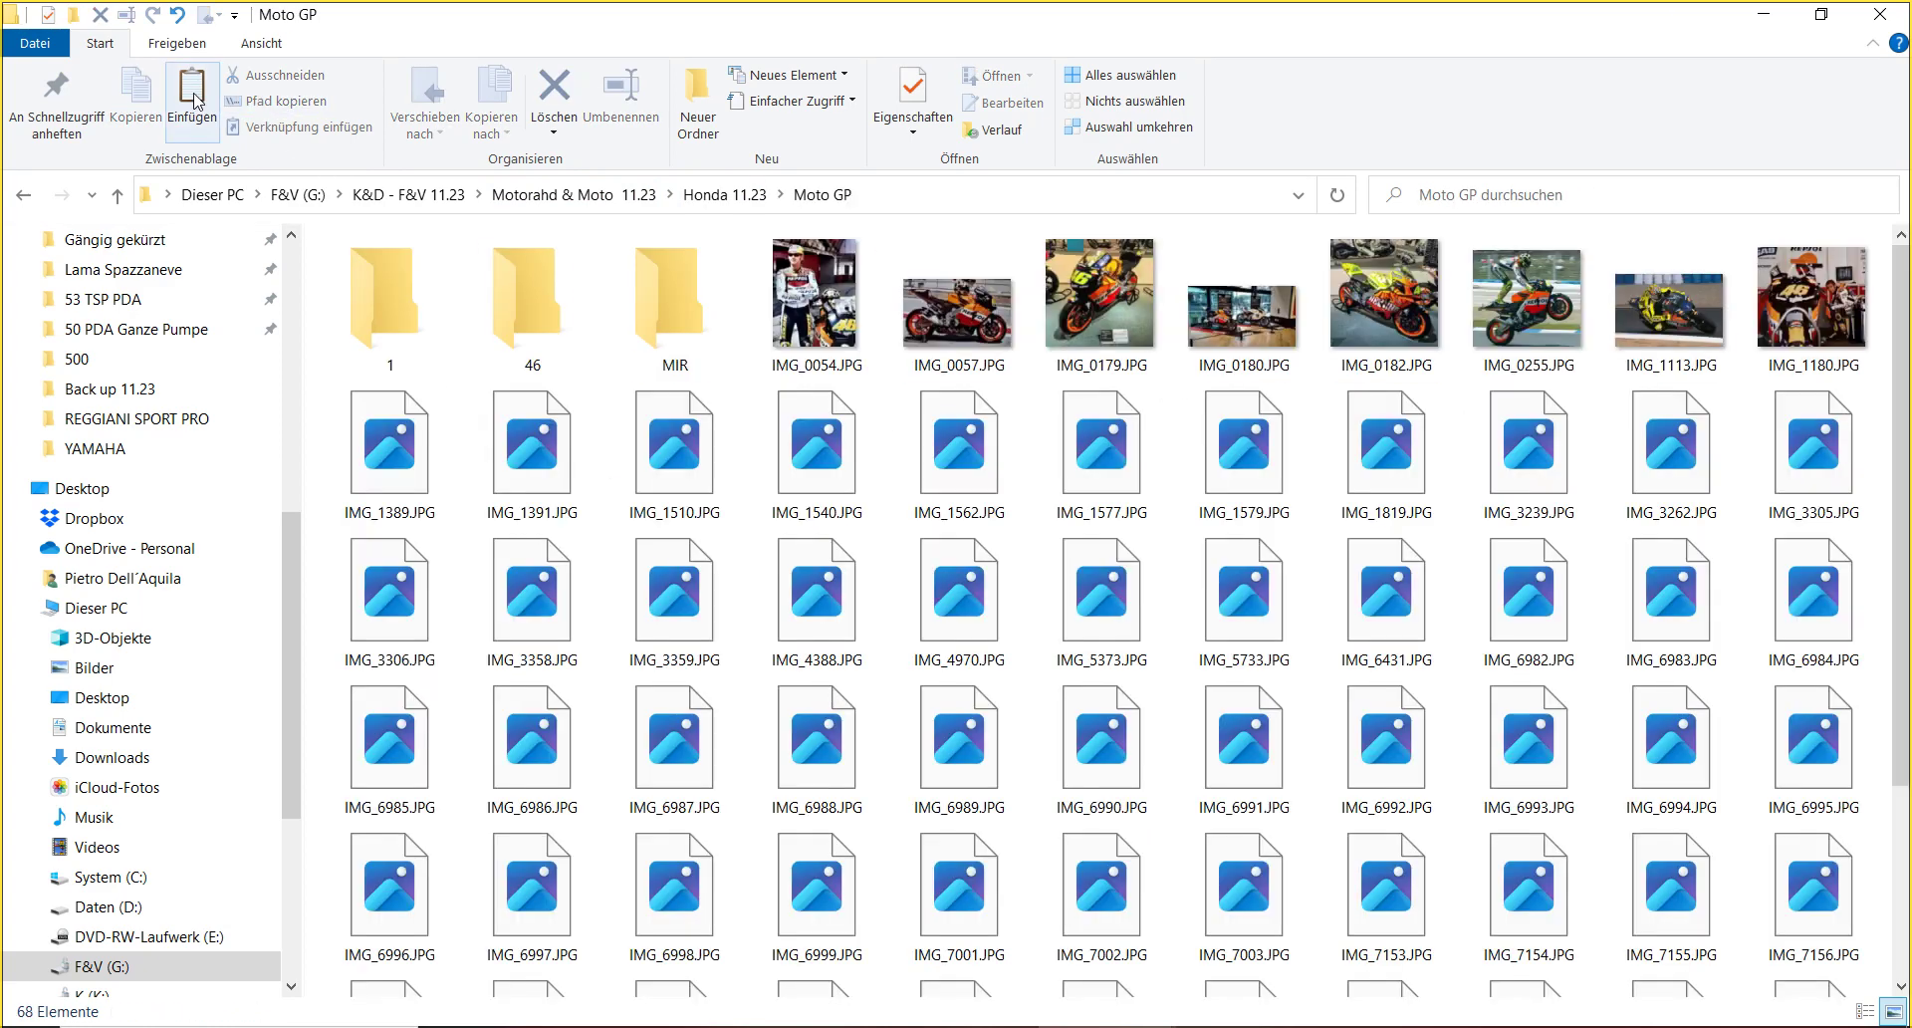
click(194, 100)
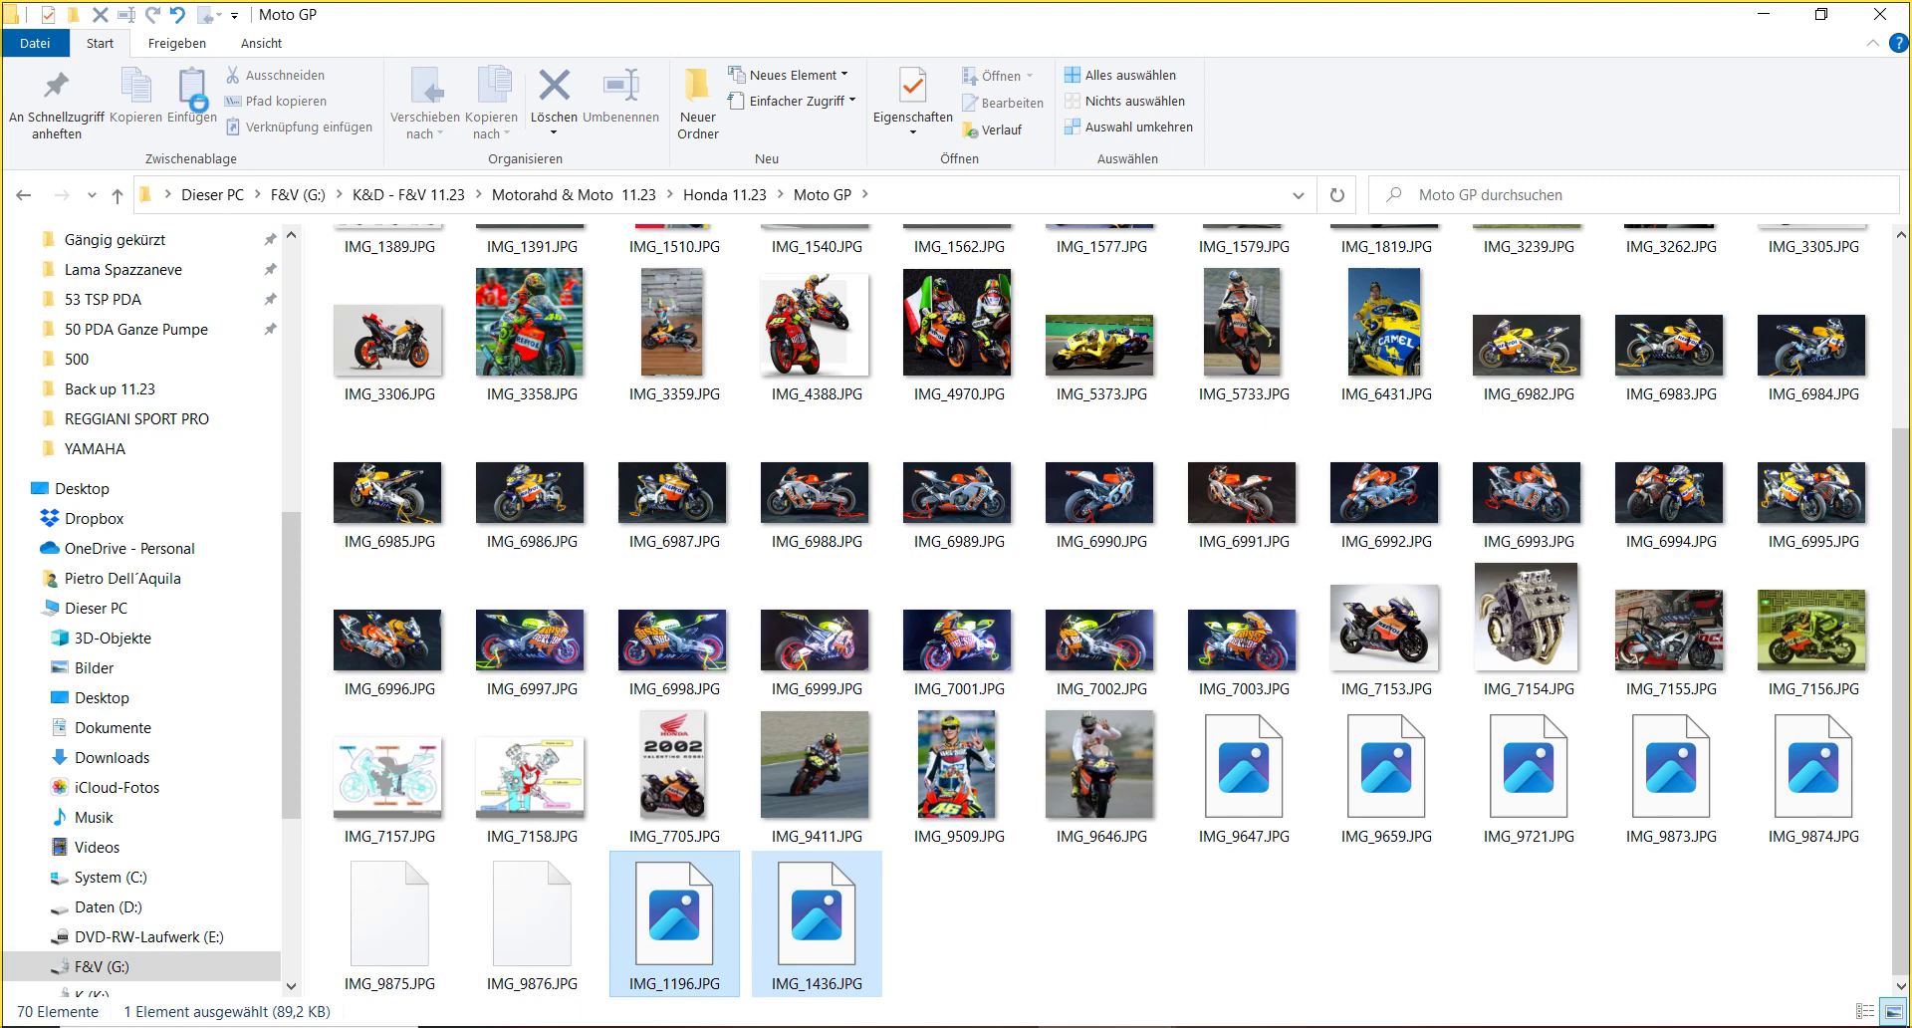
scroll(926, 640, up, 3)
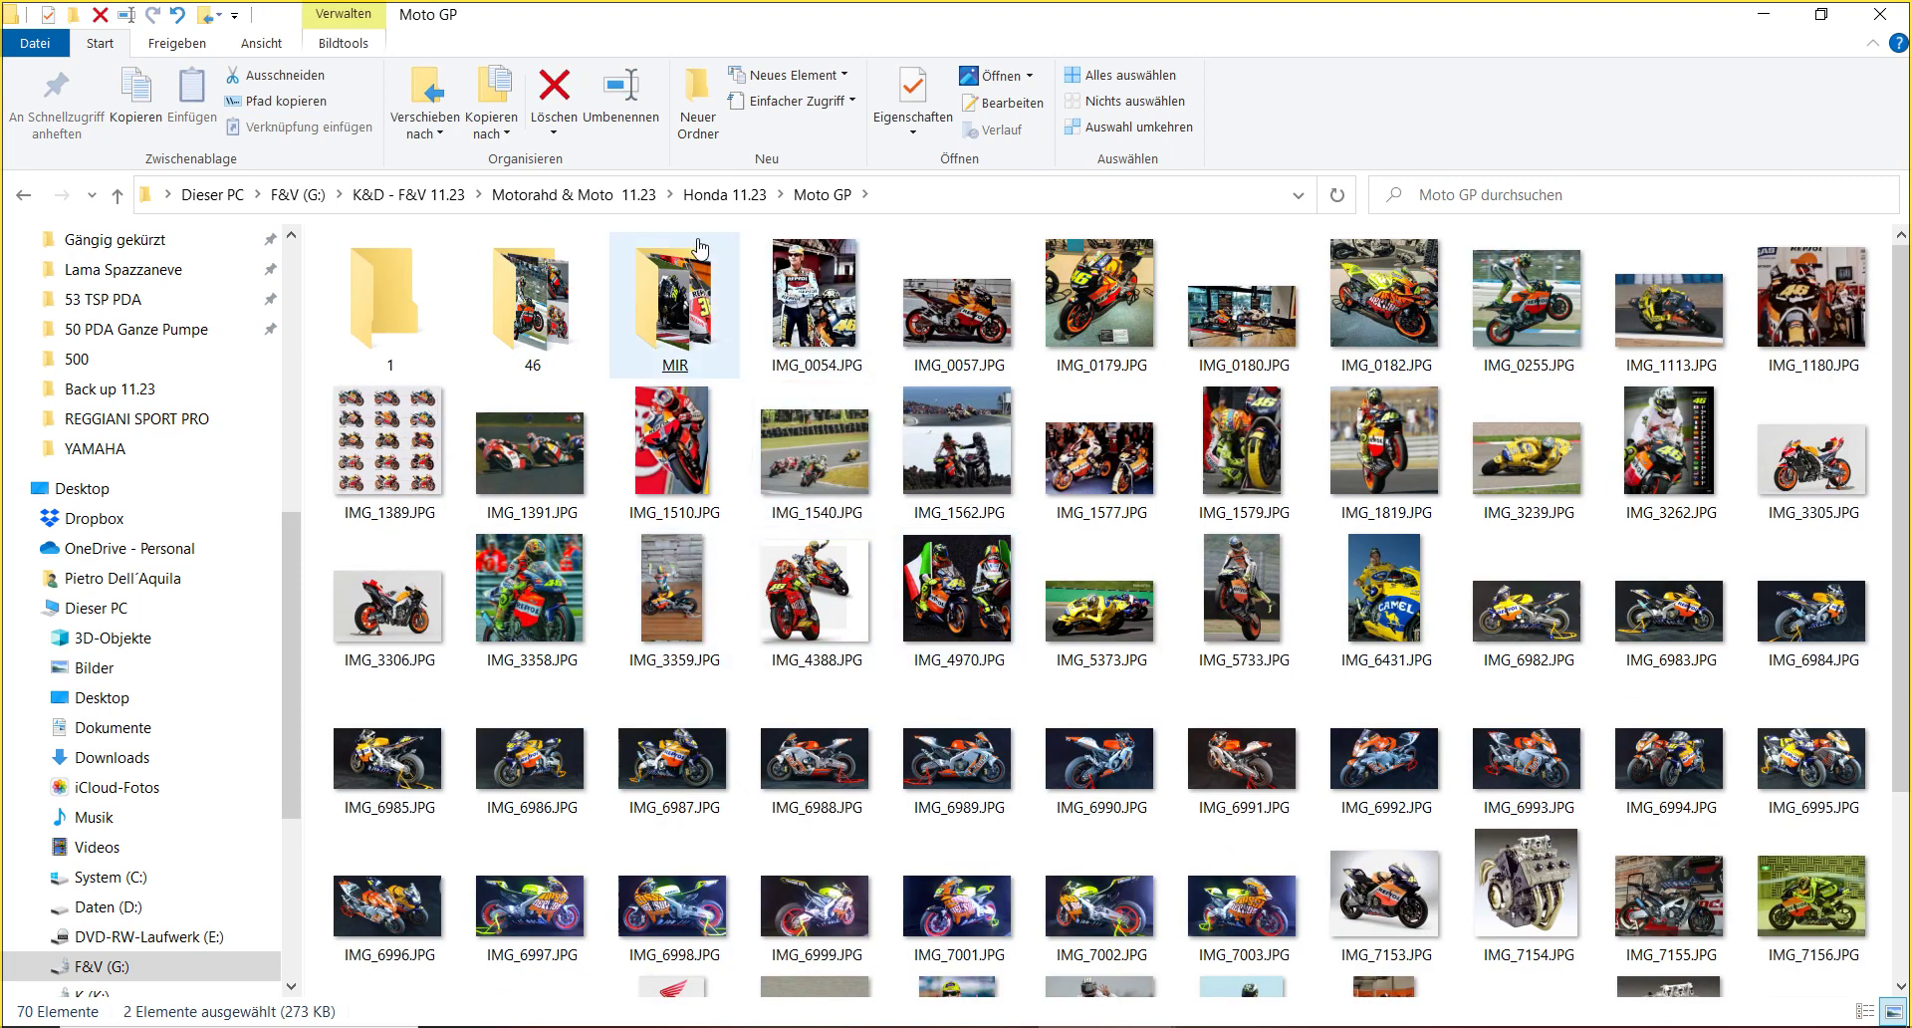
click(717, 200)
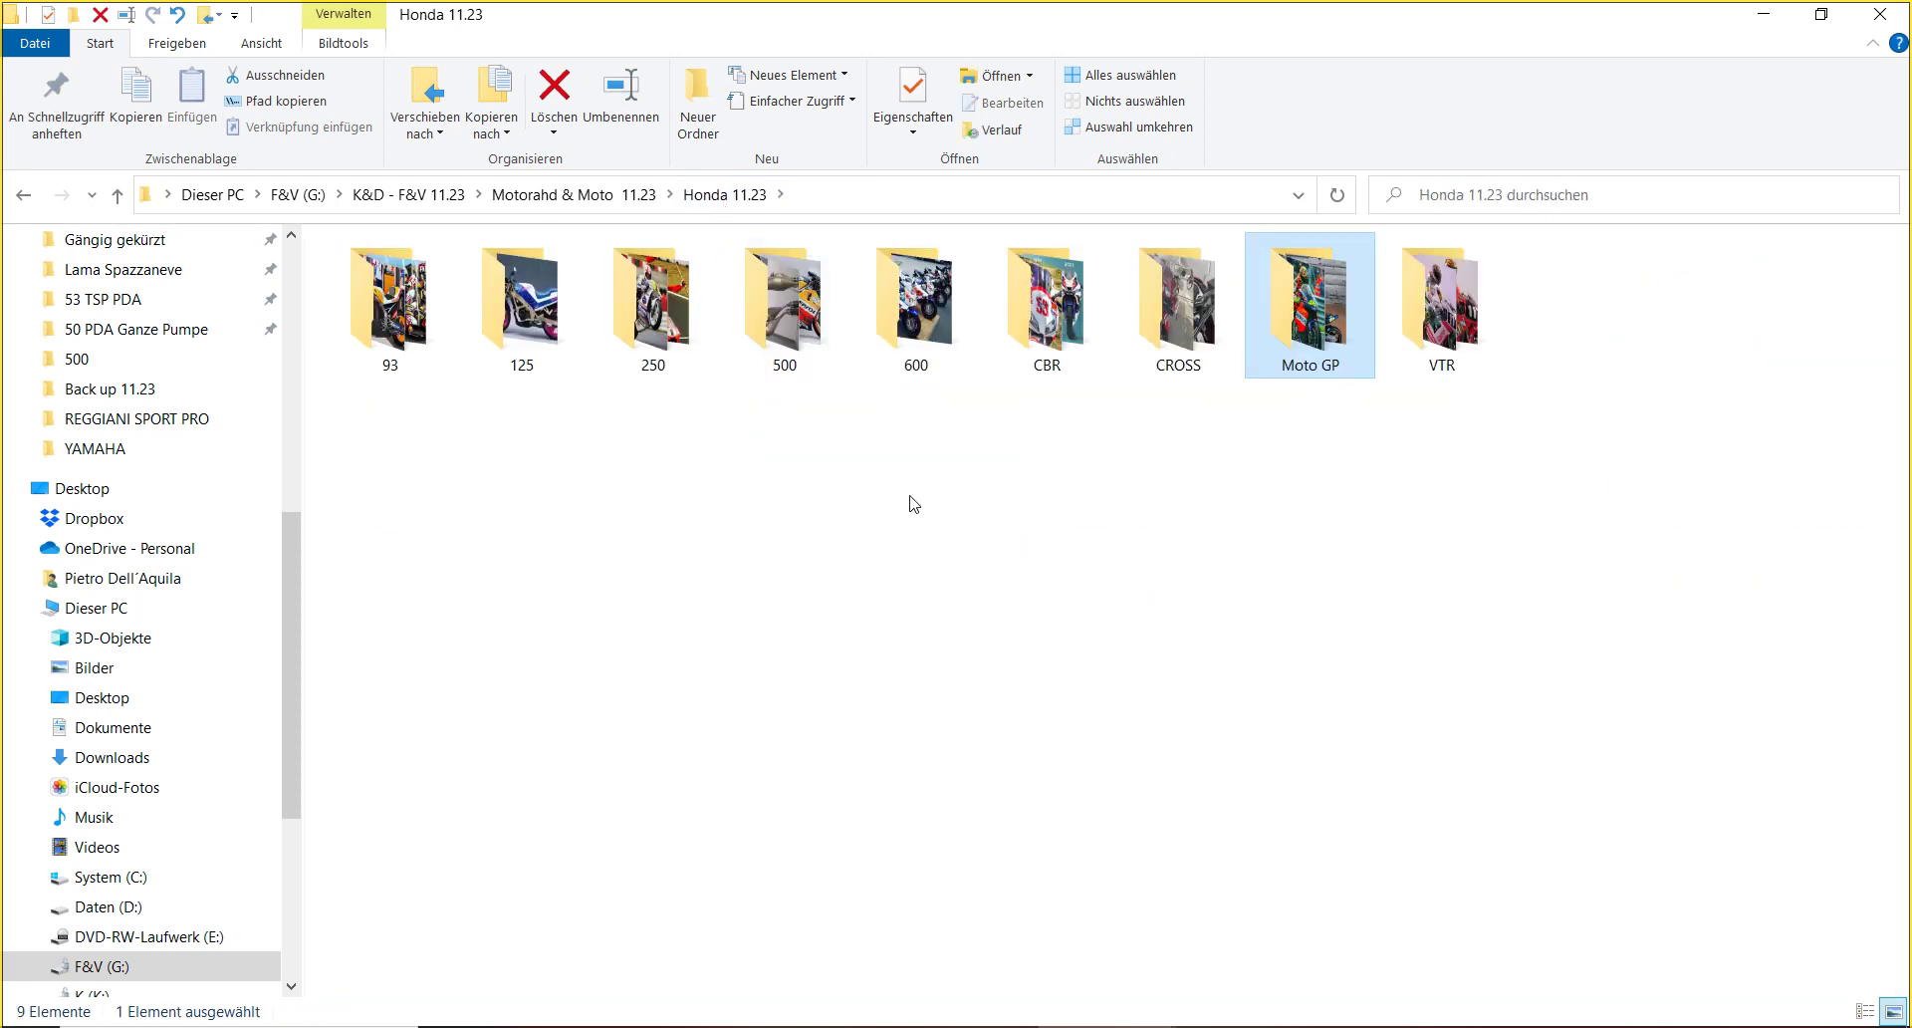
- Review photos IMG_9537.JPG to IMG_9542.JPG at full size in the 1 DOOHAN subfolder of Honda's 500 folder and return to 500
double_click(821, 373)
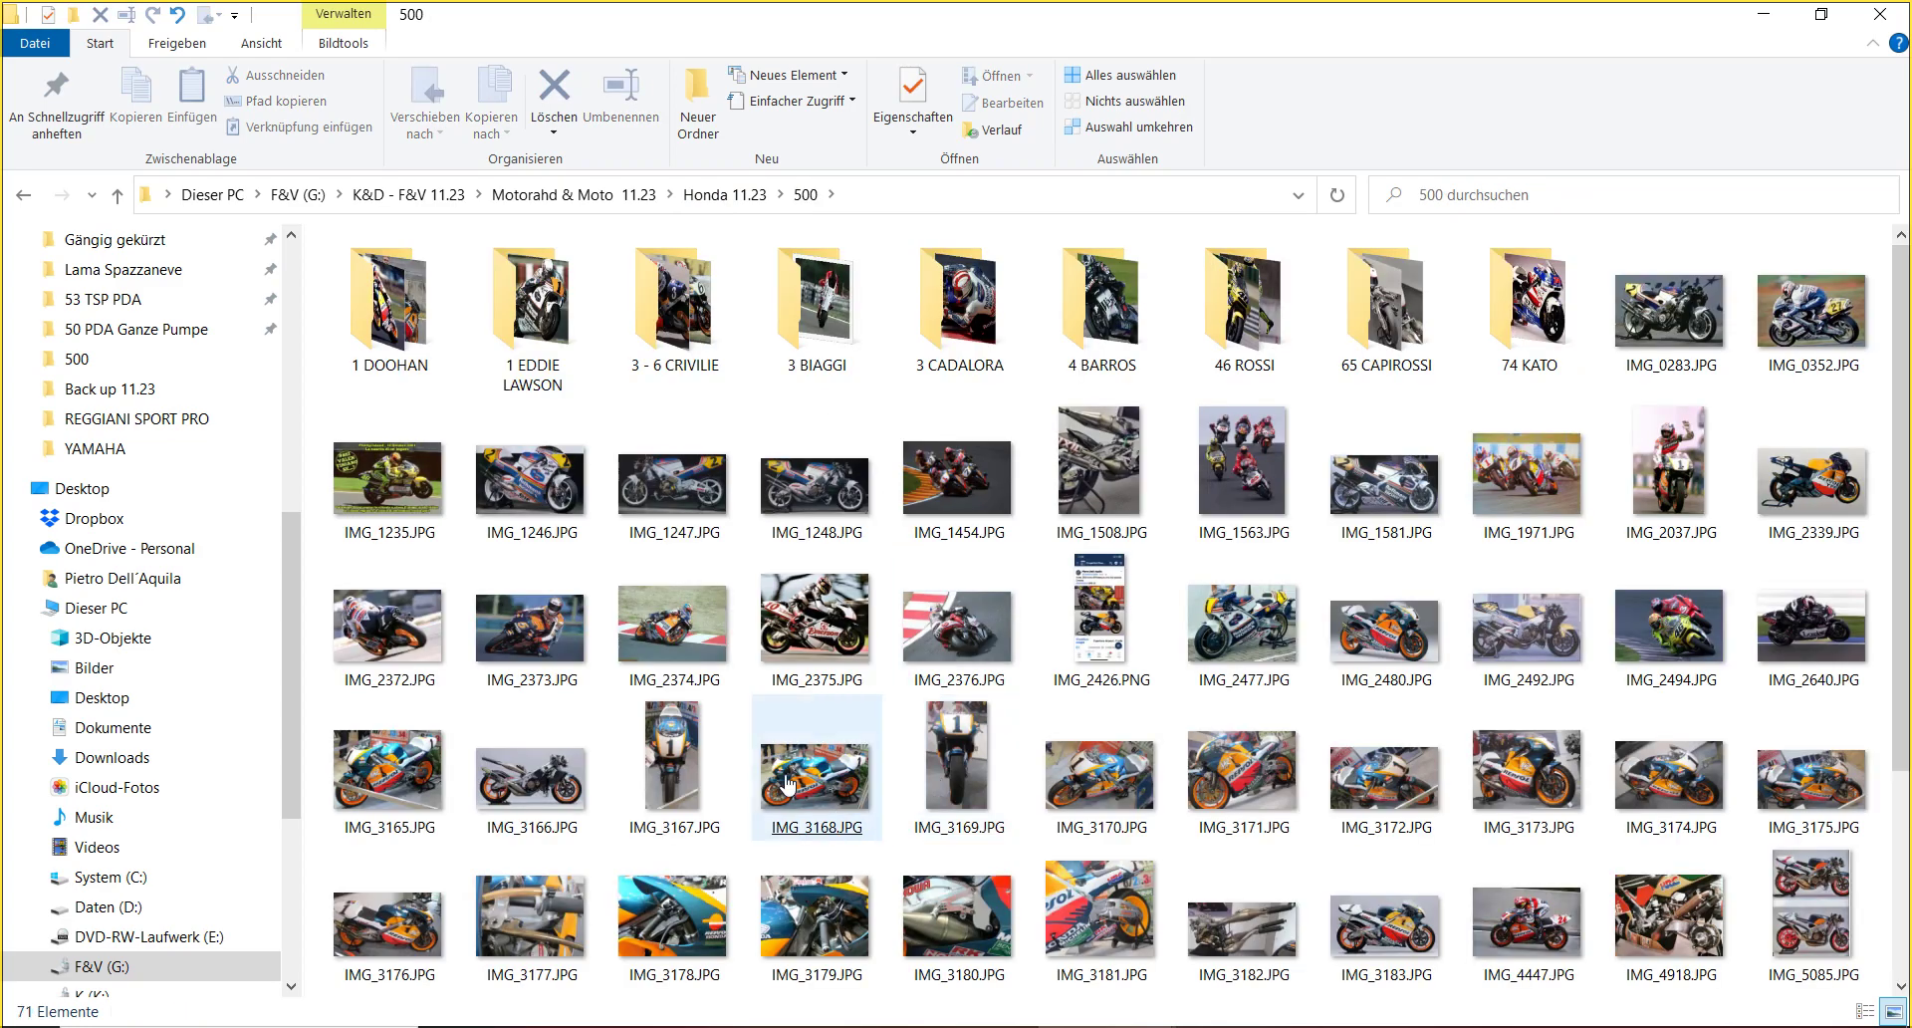
double_click(429, 317)
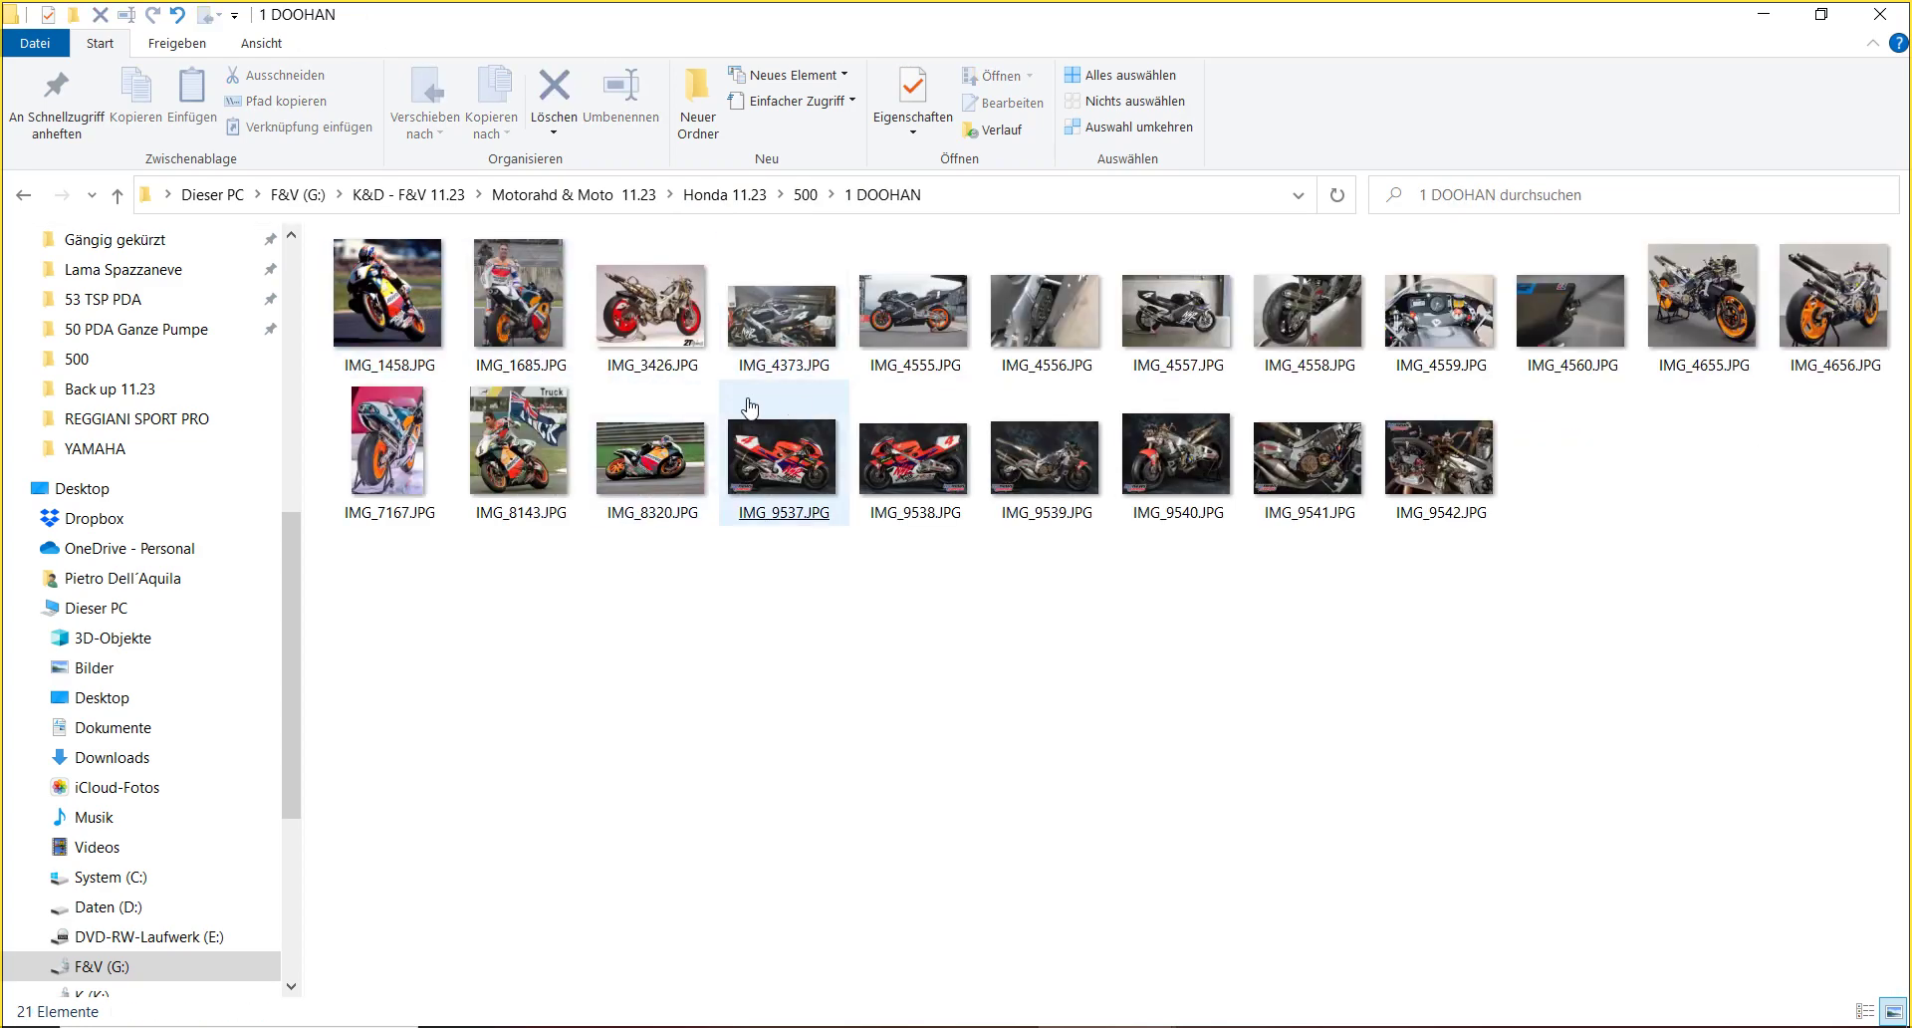
click(795, 471)
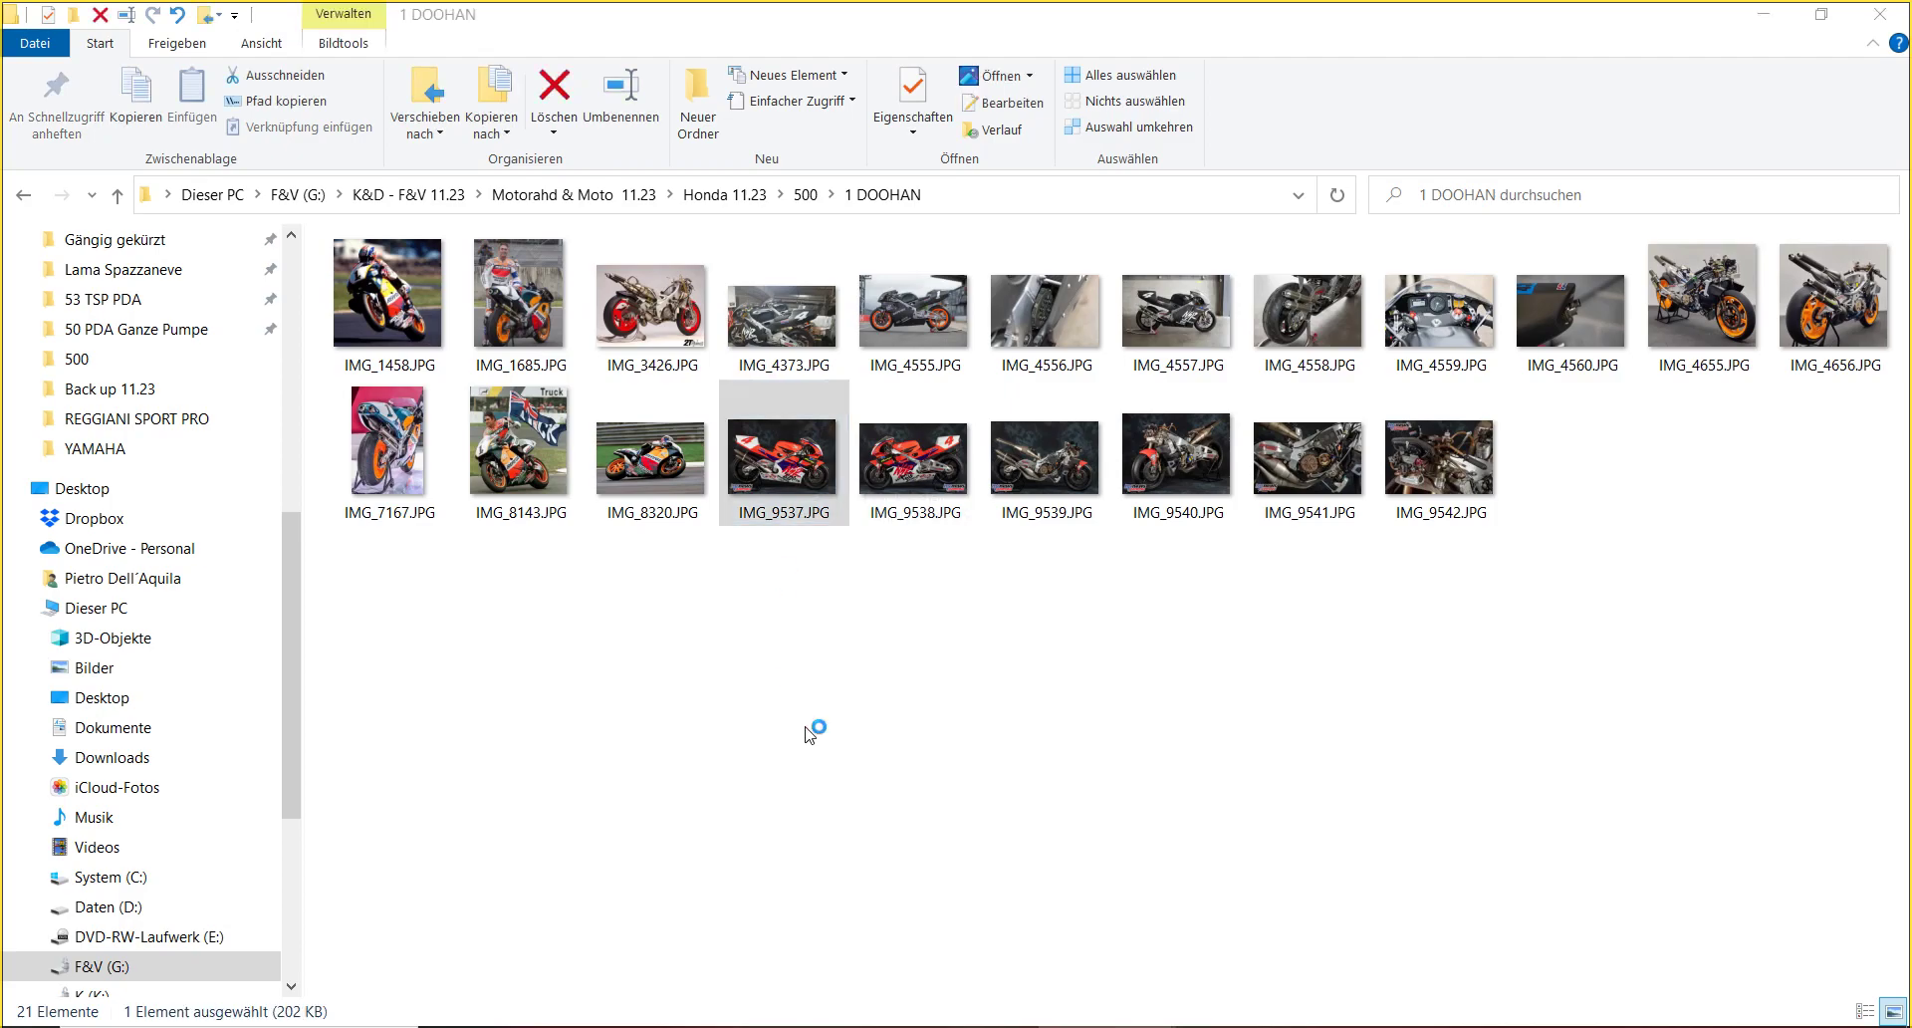
key(Return)
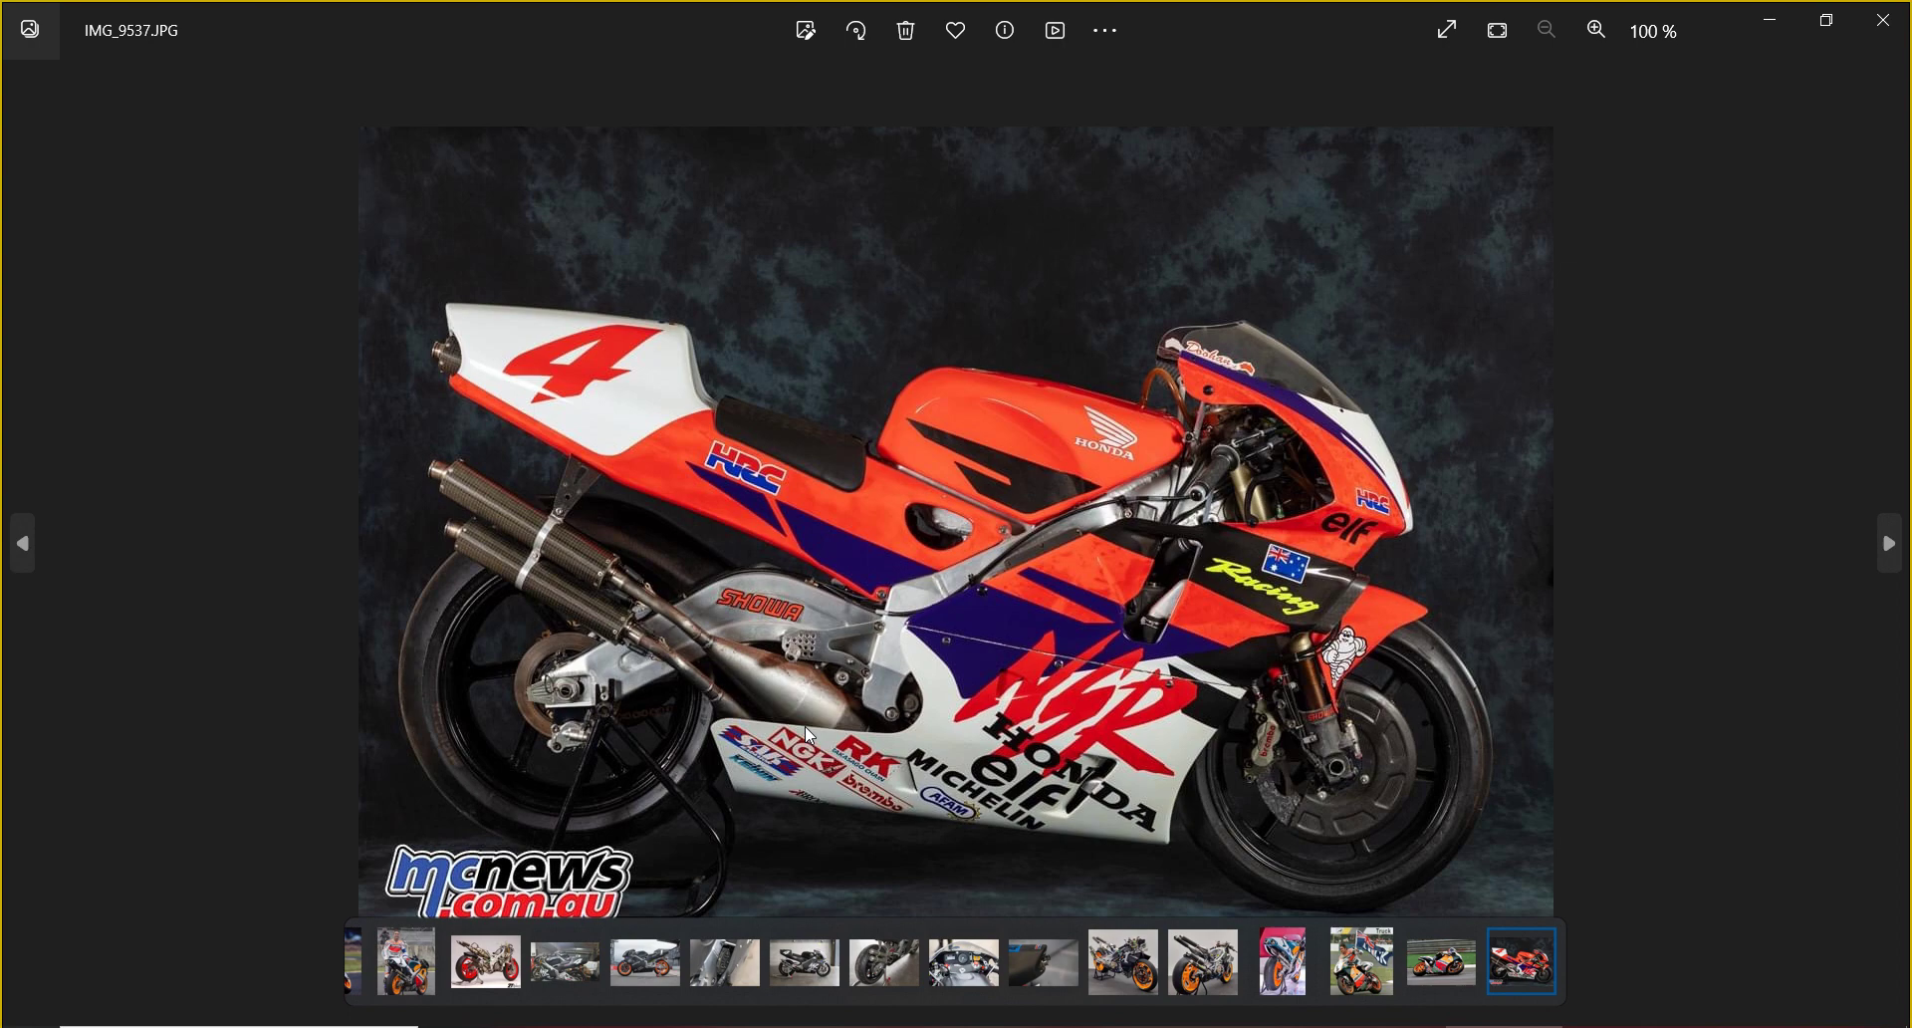
key(Right)
key(Right)
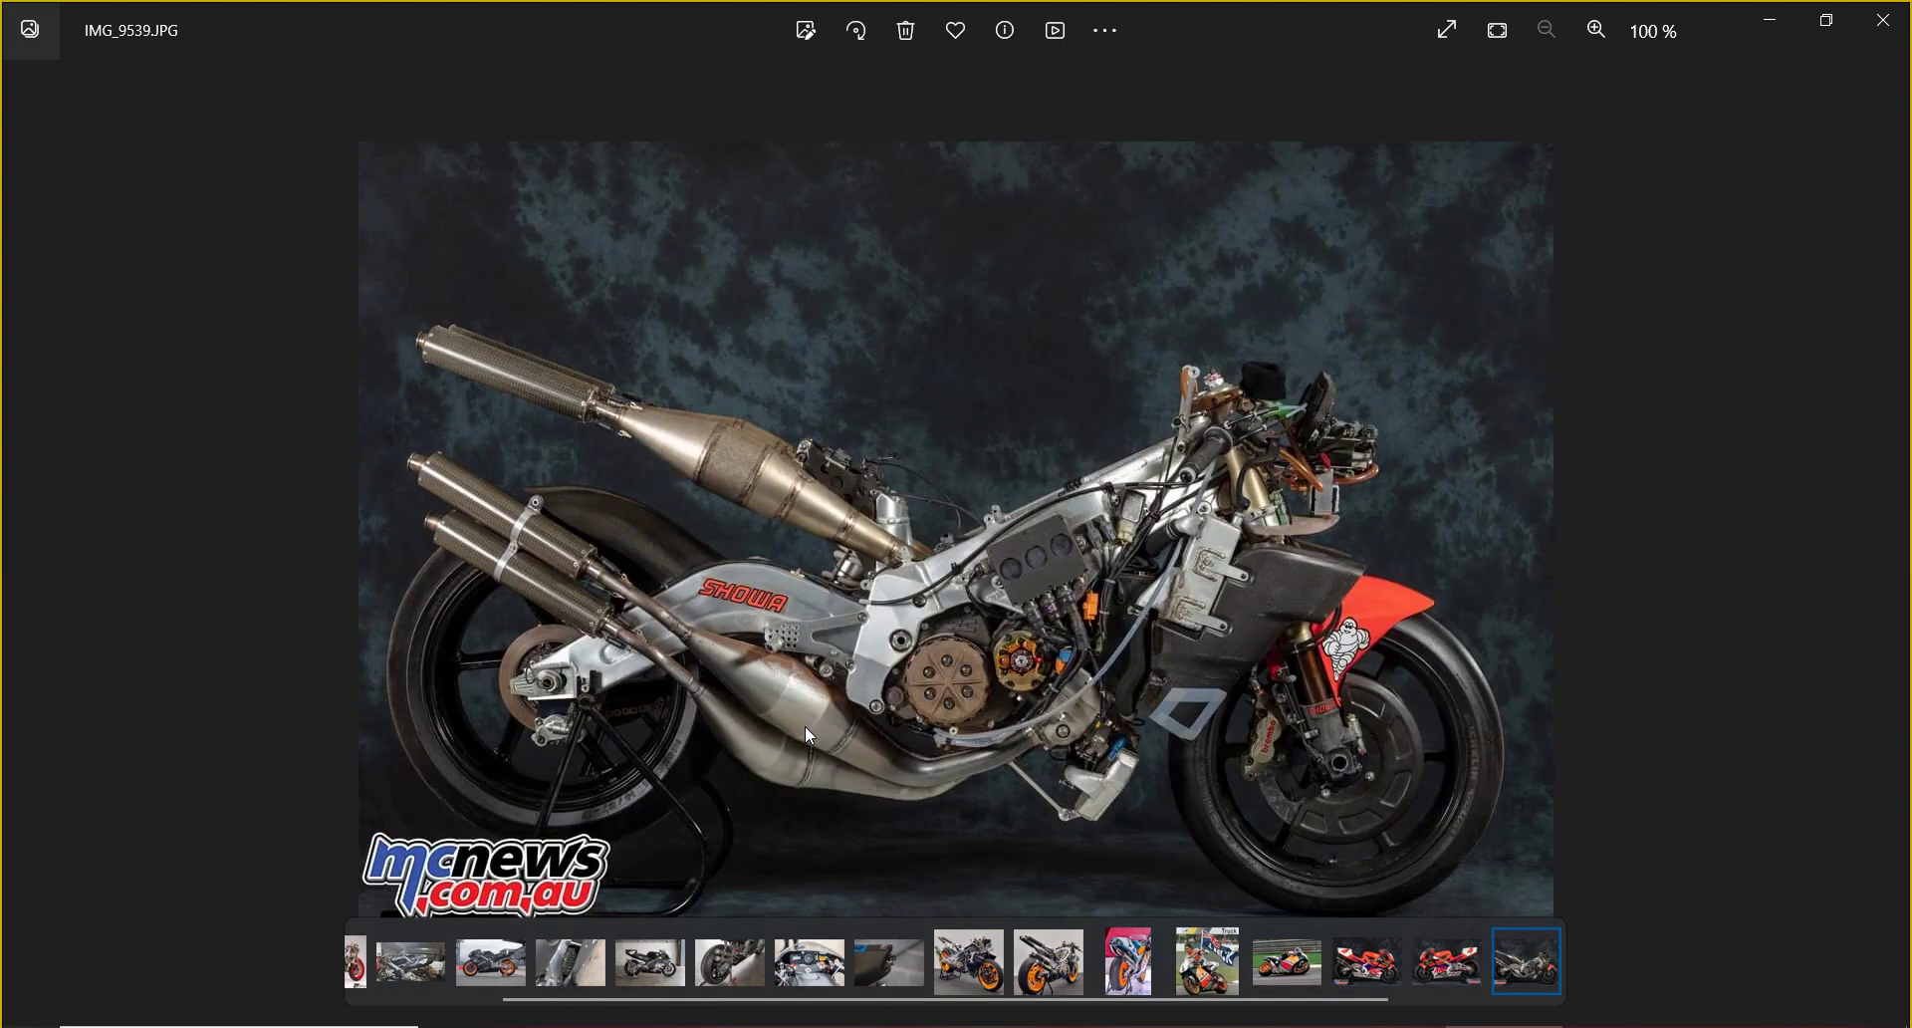
key(Right)
key(Right)
key(Right)
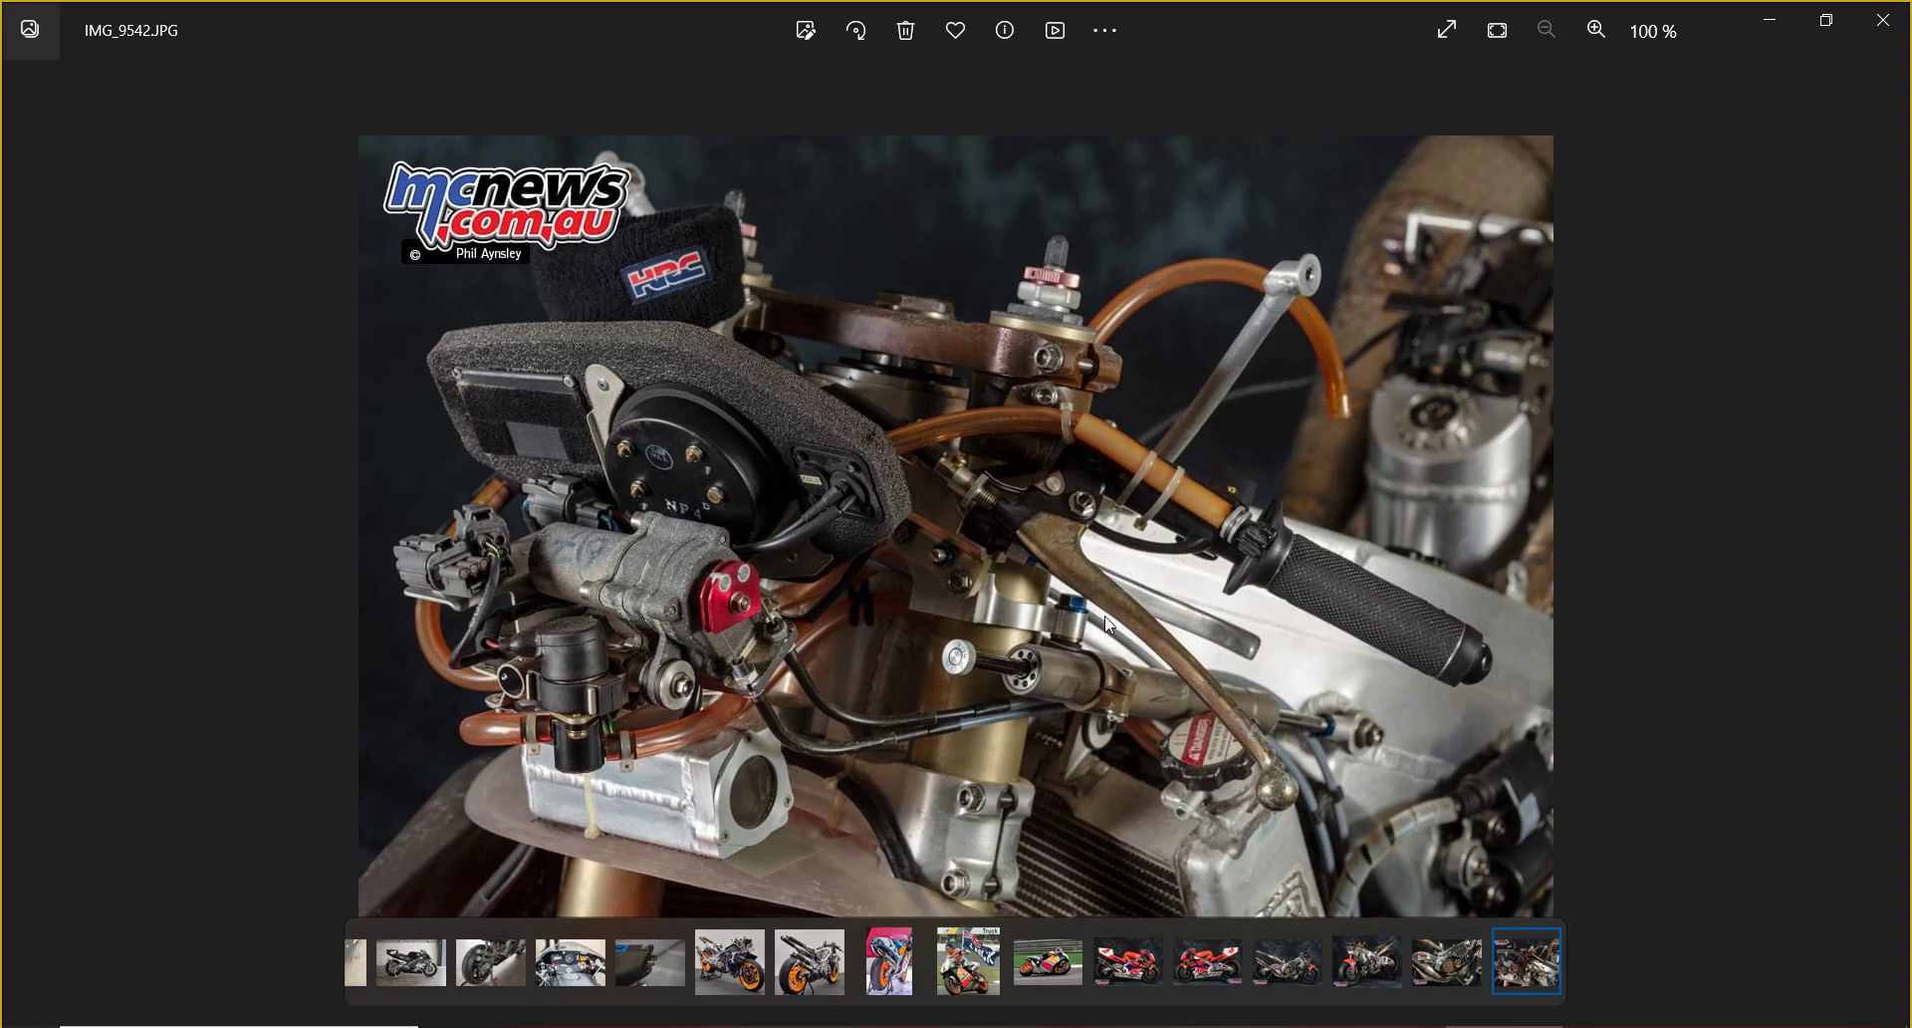
click(1882, 20)
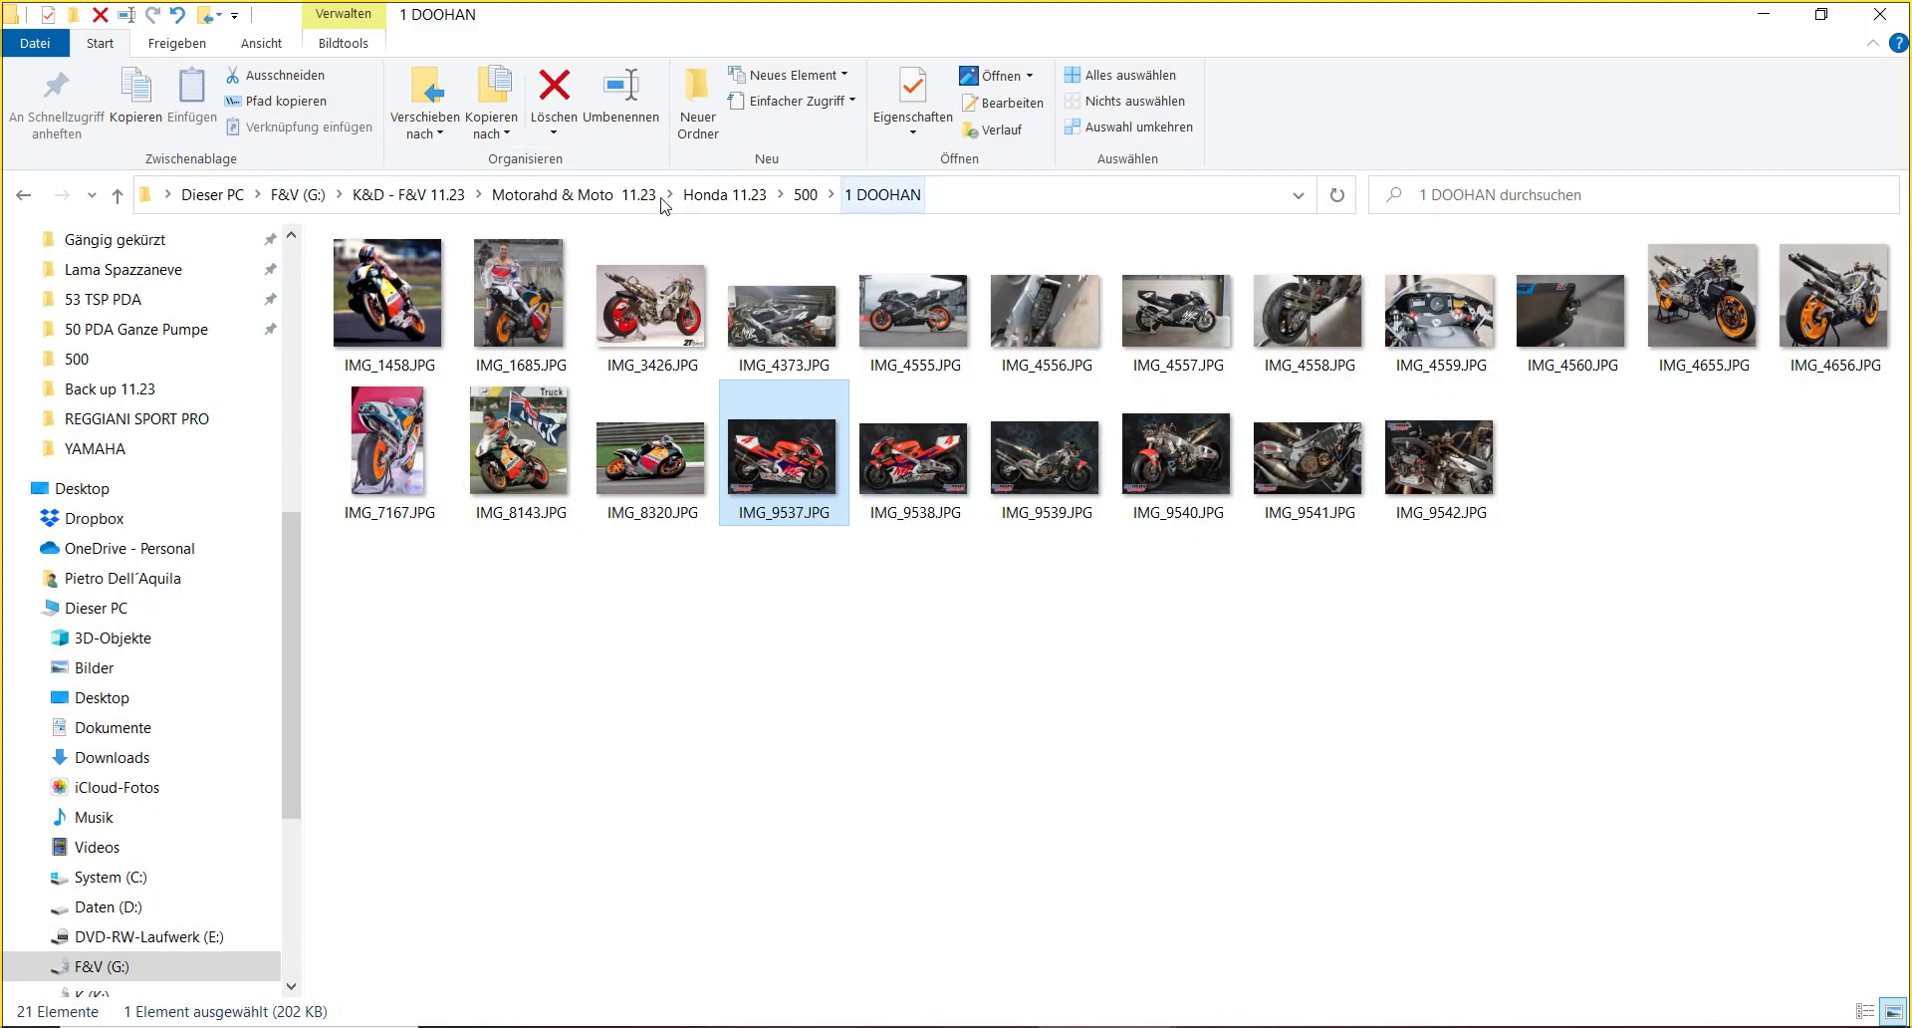
click(807, 195)
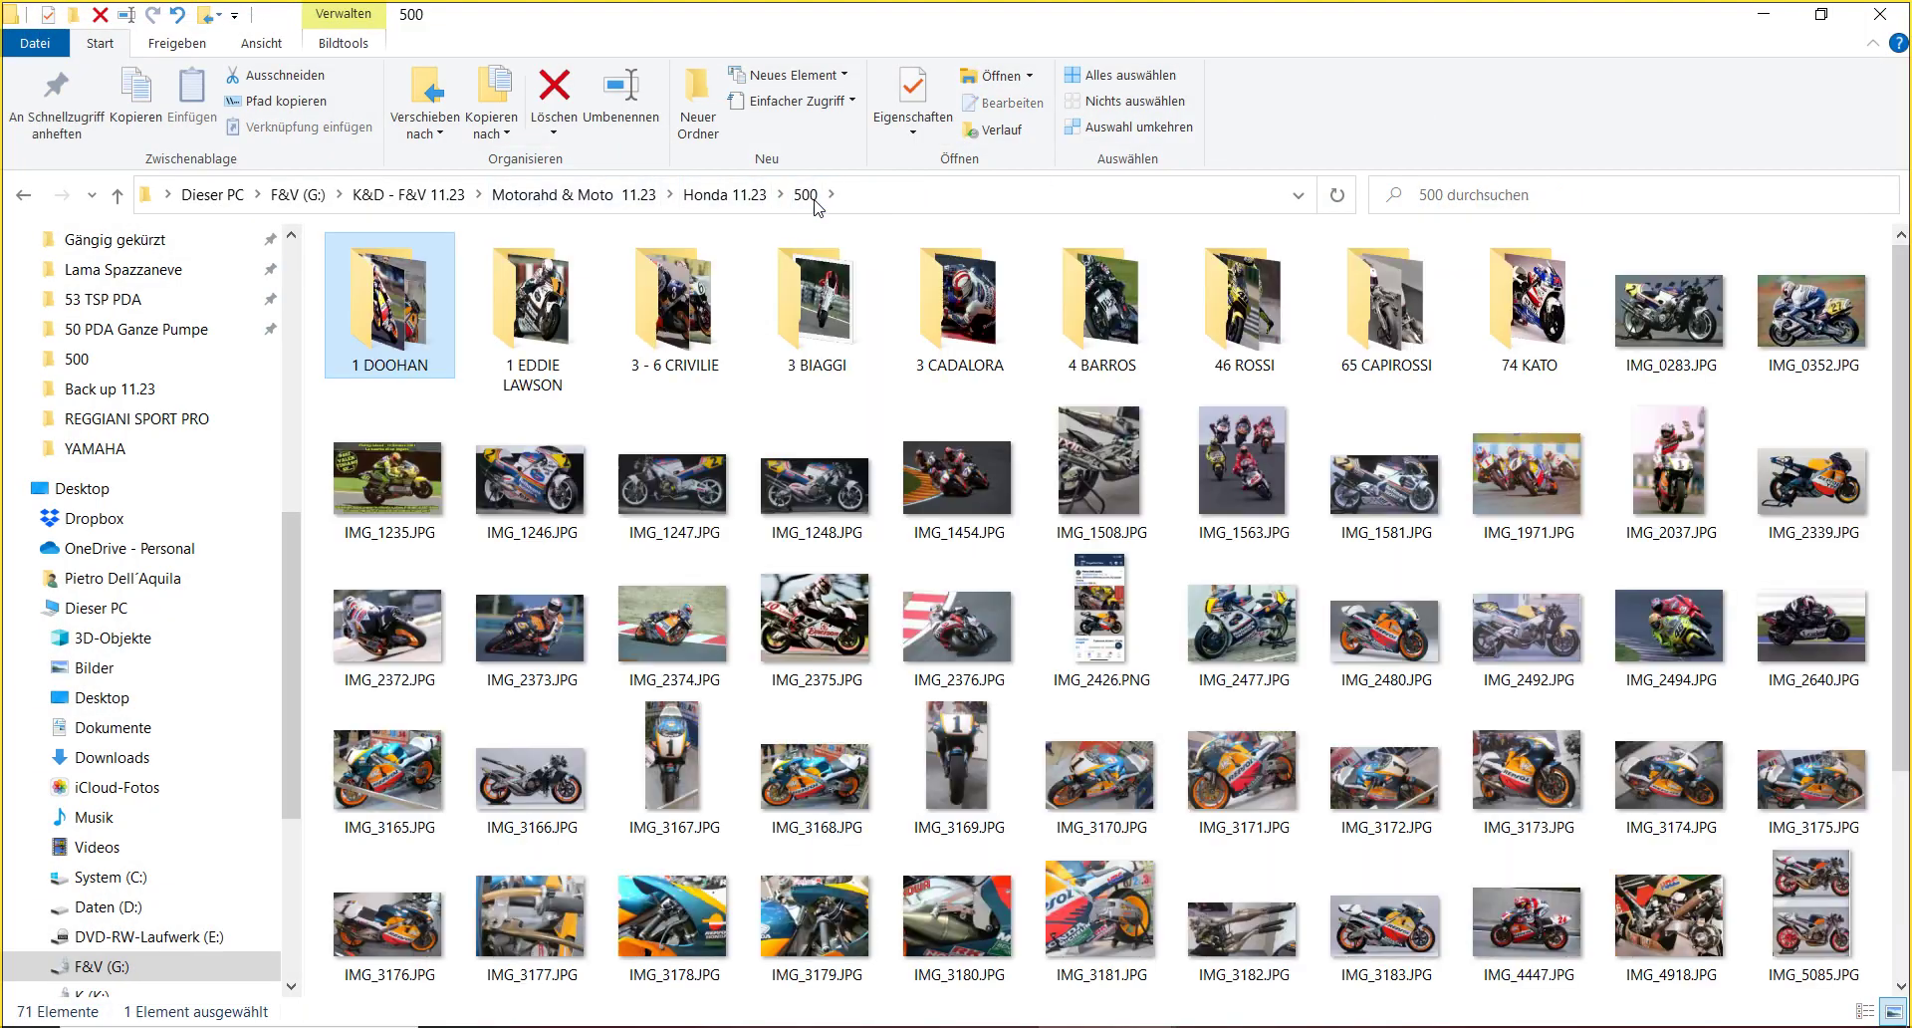
- Inspect IMG_3920.JPG from the 3 BIAGGI folder enlarged and return to the 500 folder
double_click(814, 299)
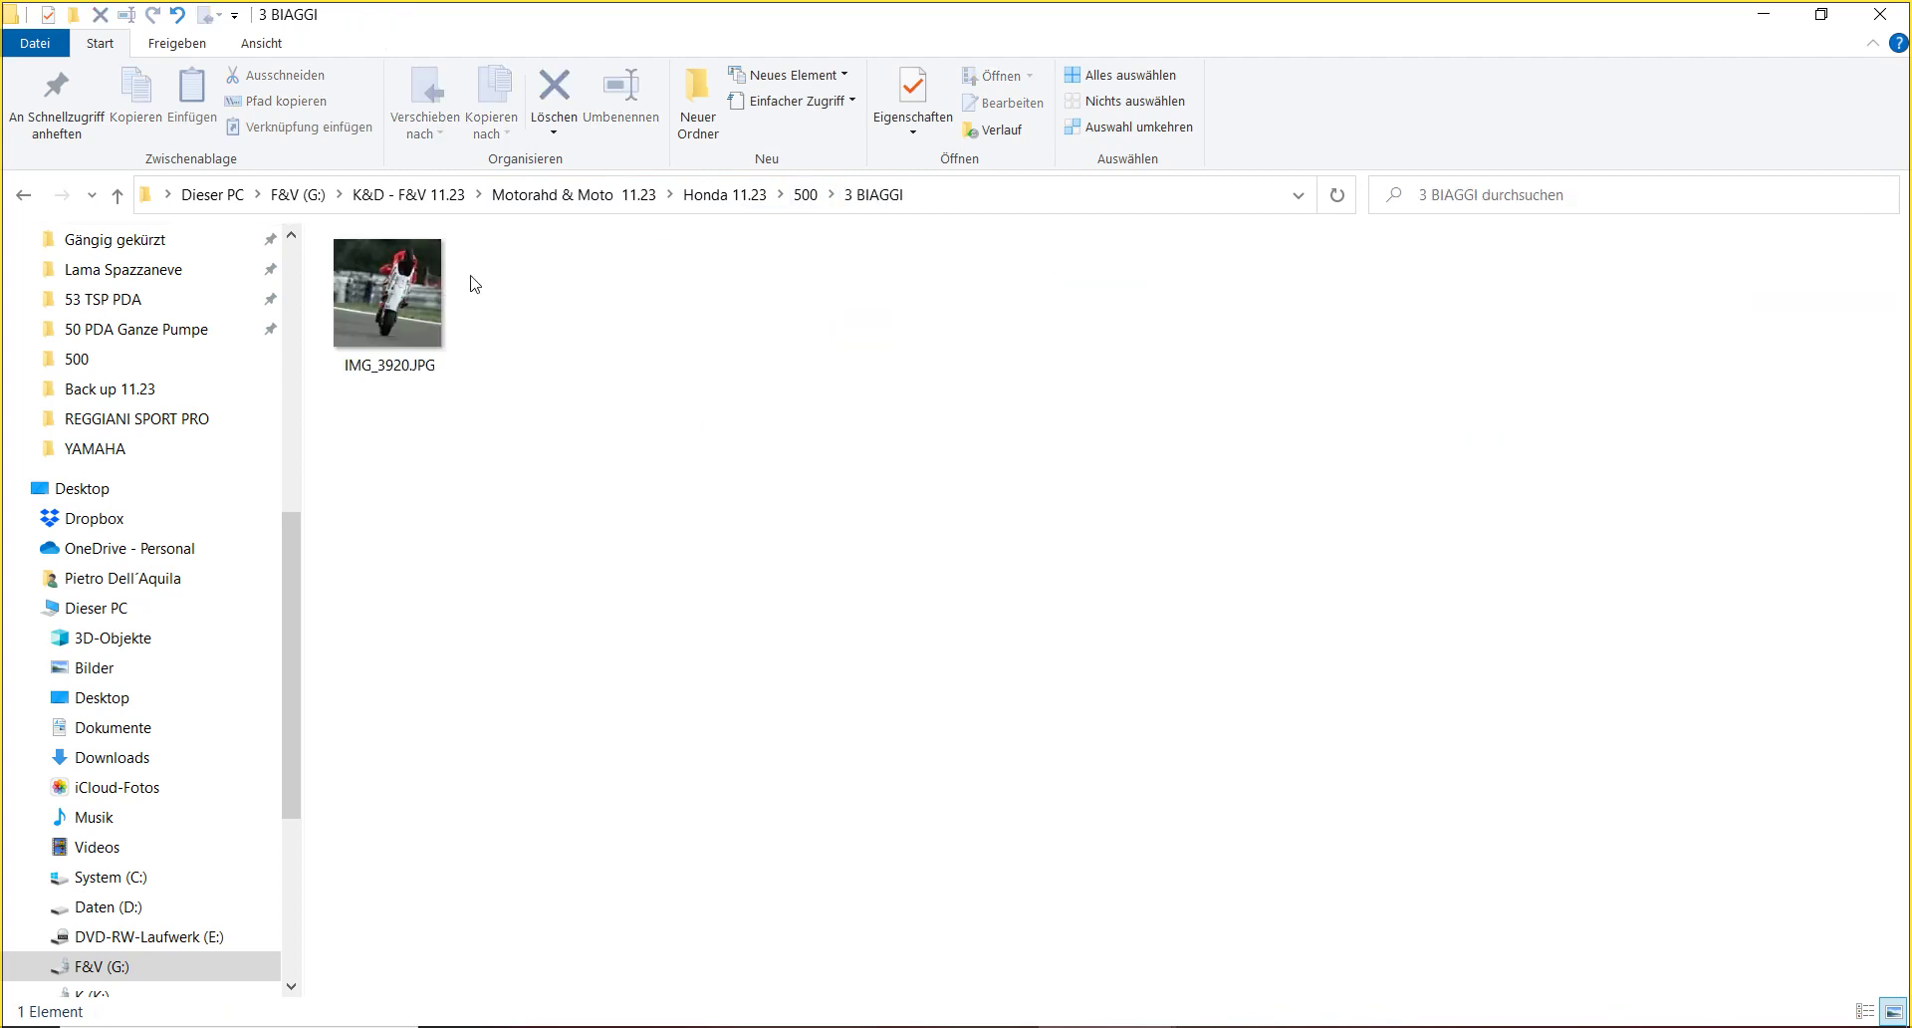
double_click(368, 292)
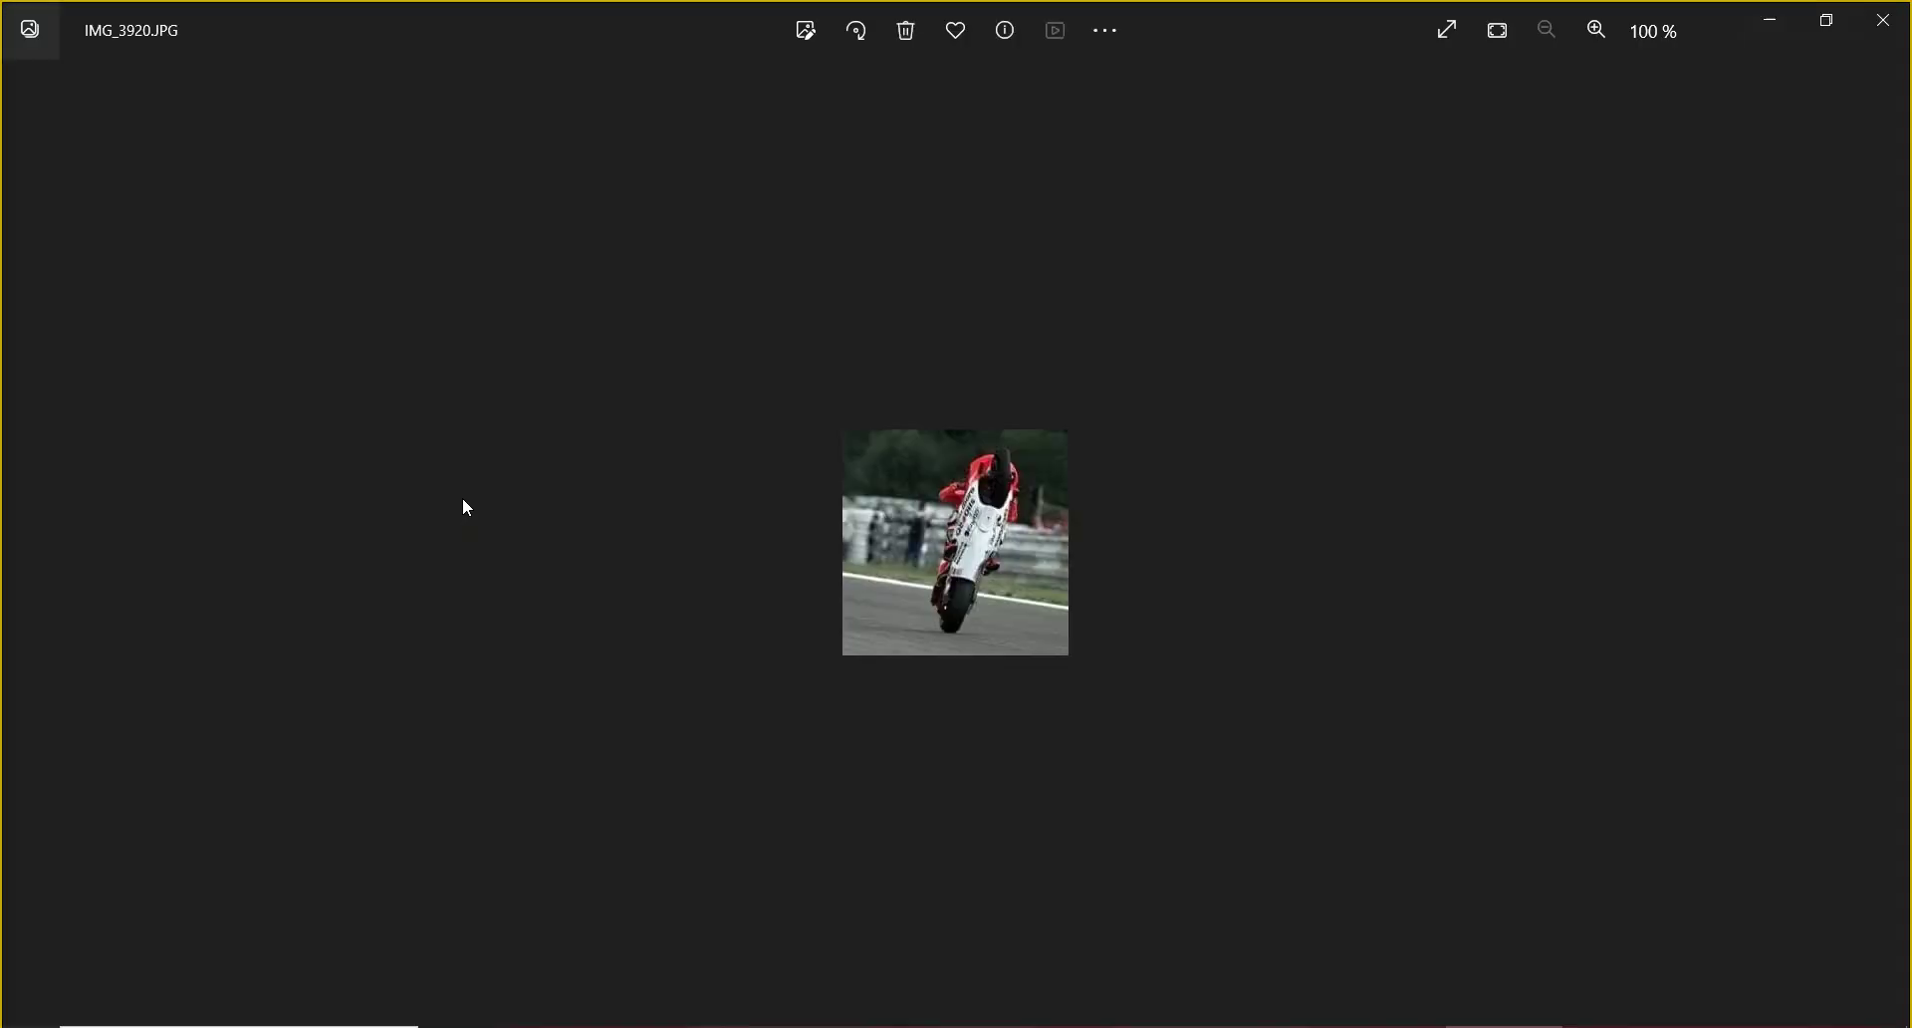
scroll(1155, 508, up, 5)
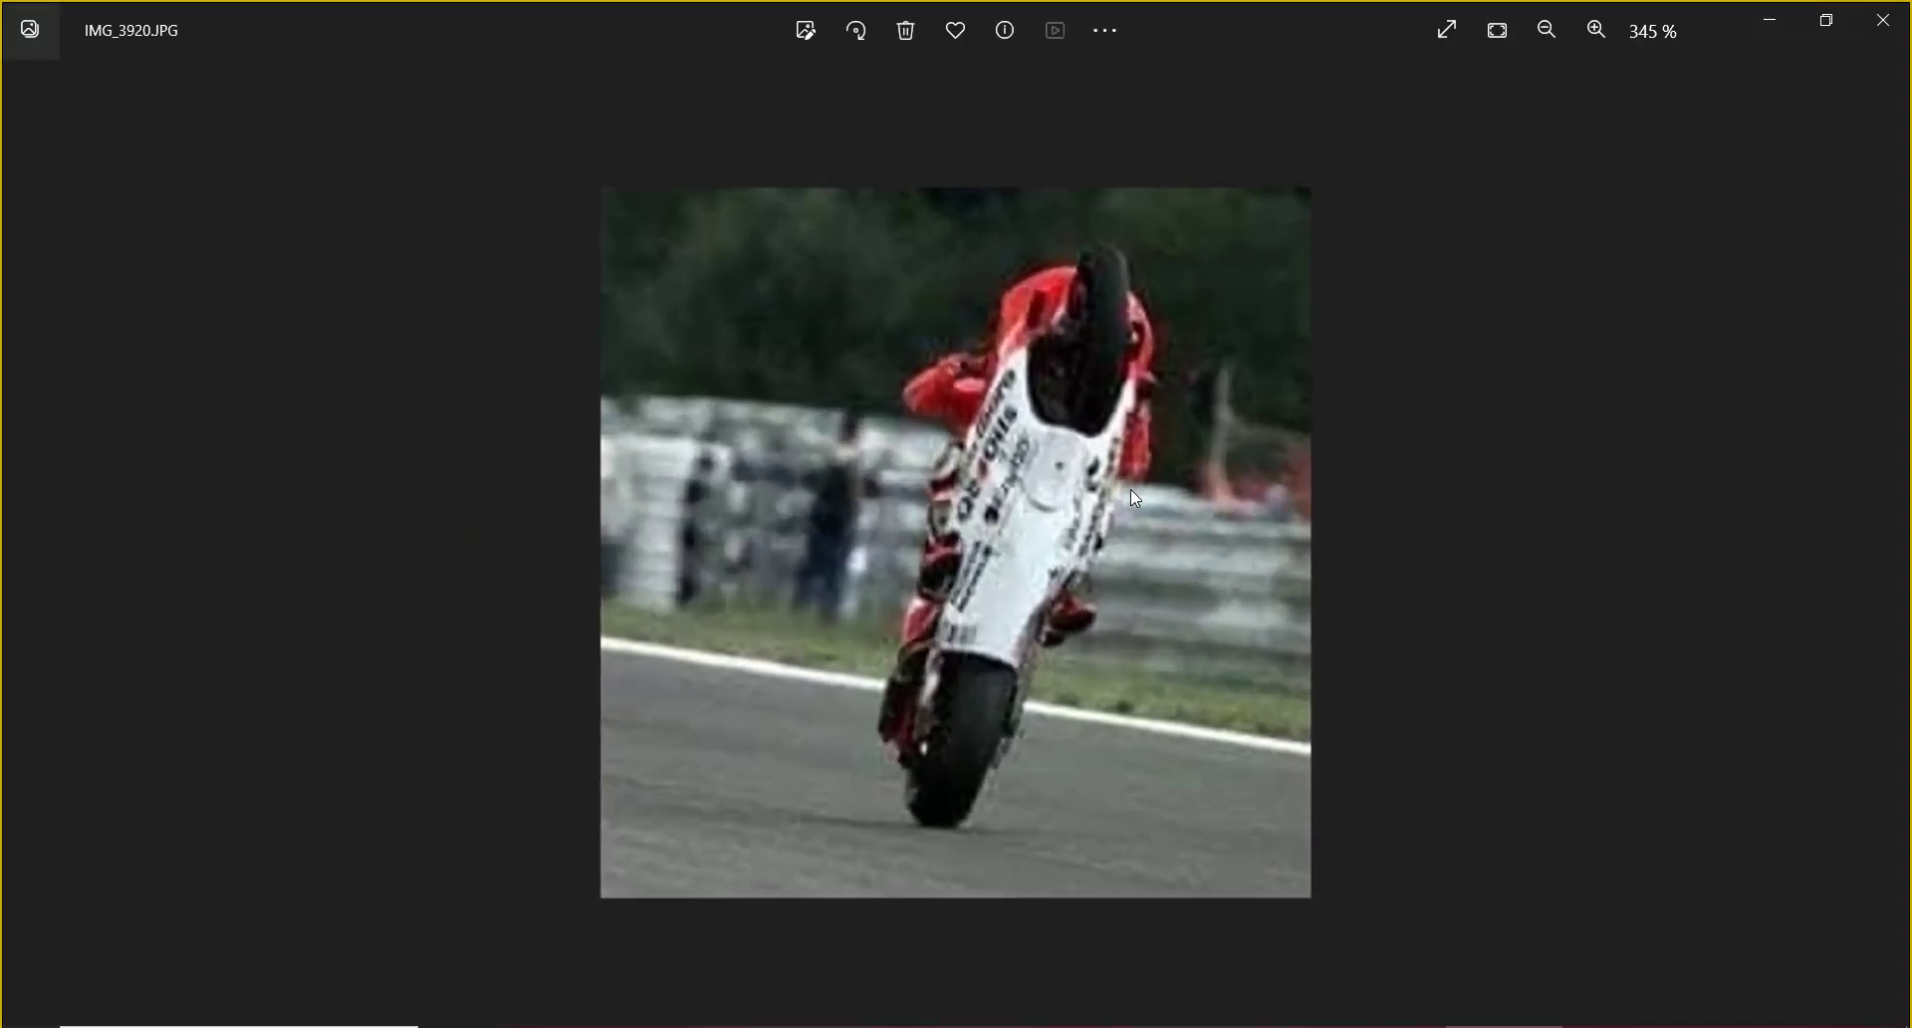
click(1882, 20)
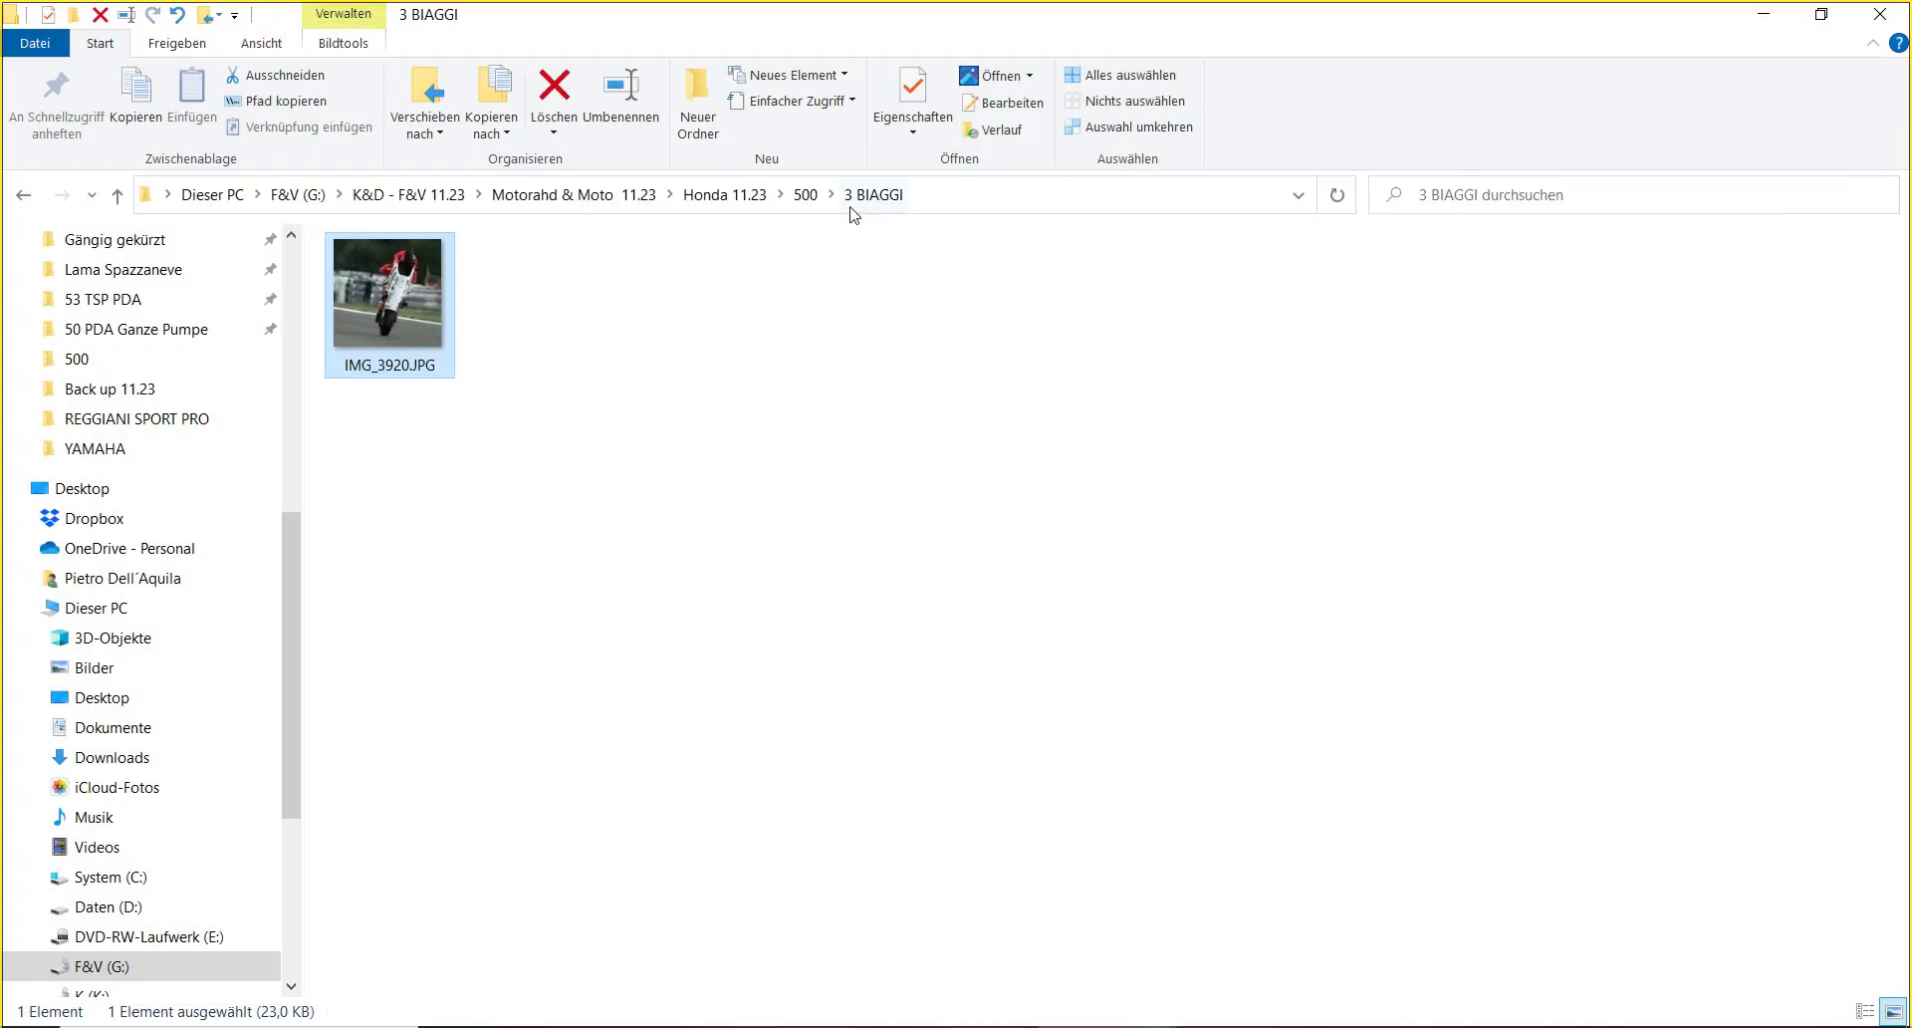
click(809, 194)
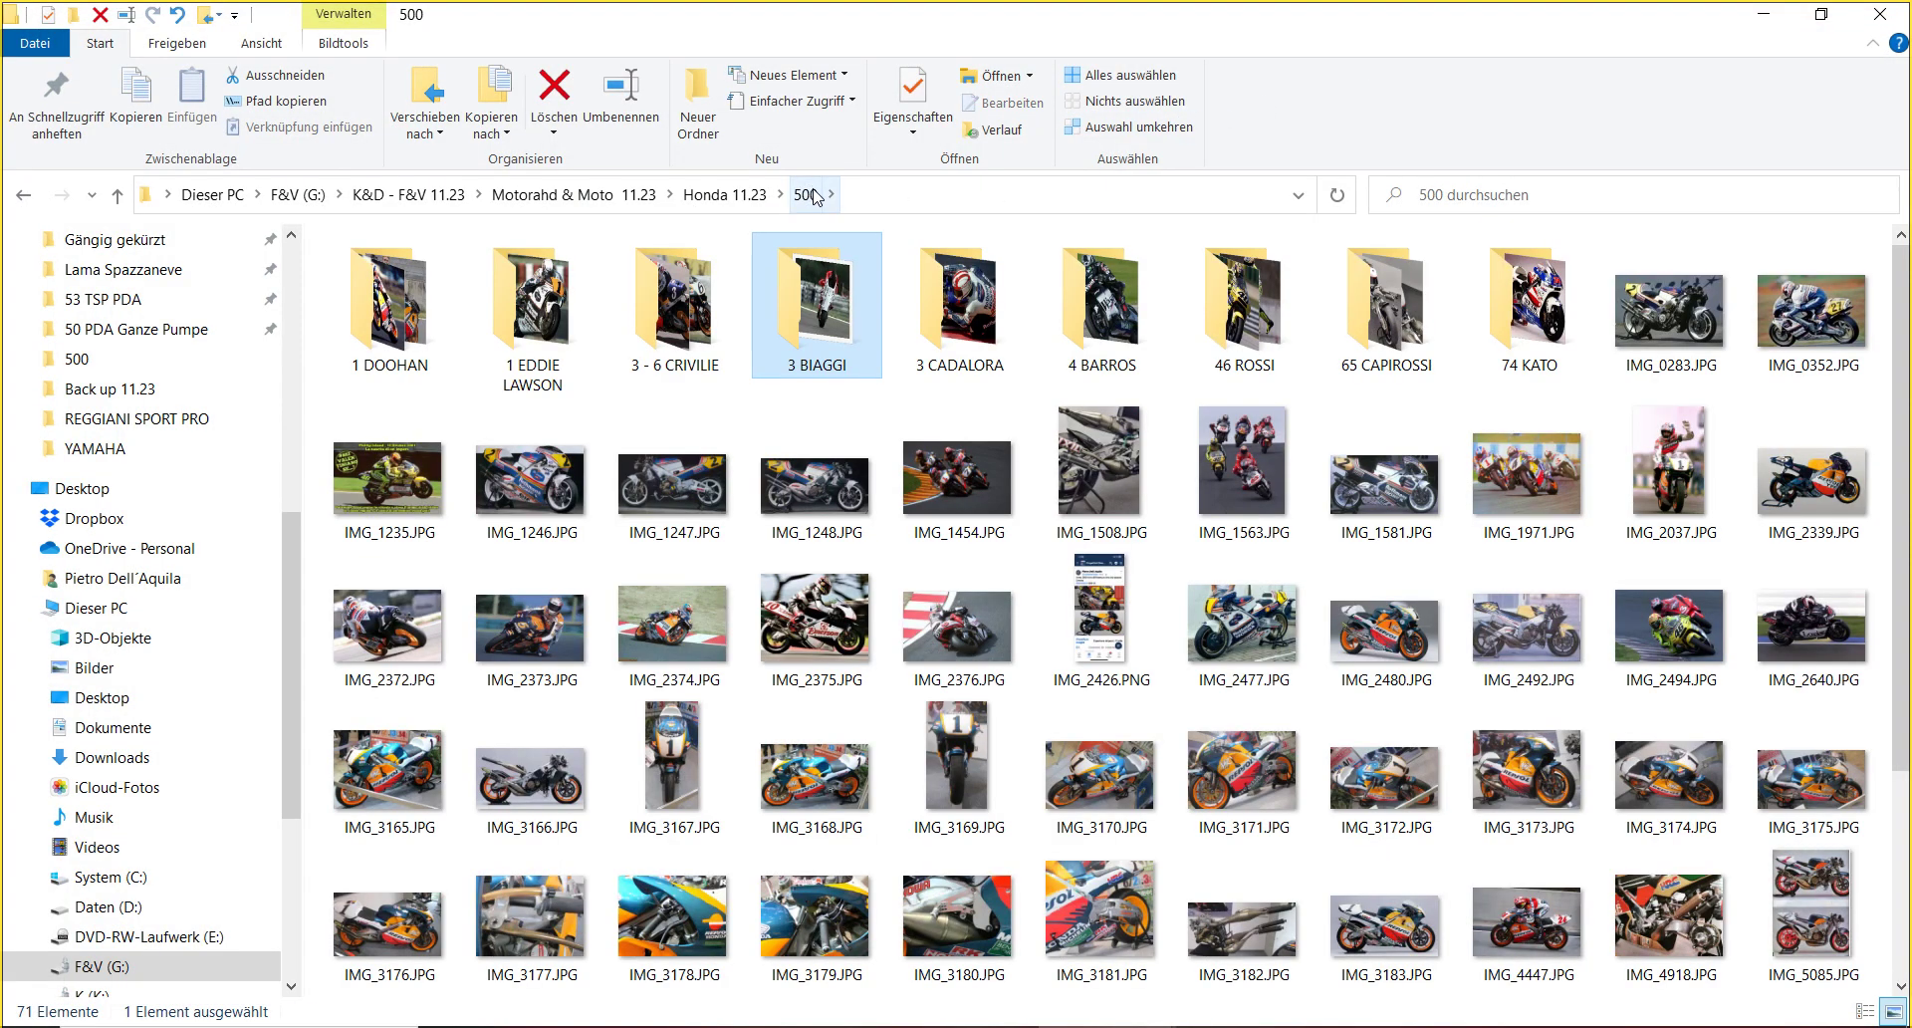
- Inspect IMG_7346.JPG from the 3 CADALORA folder at full size and return to the 500 folder
click(984, 344)
click(408, 344)
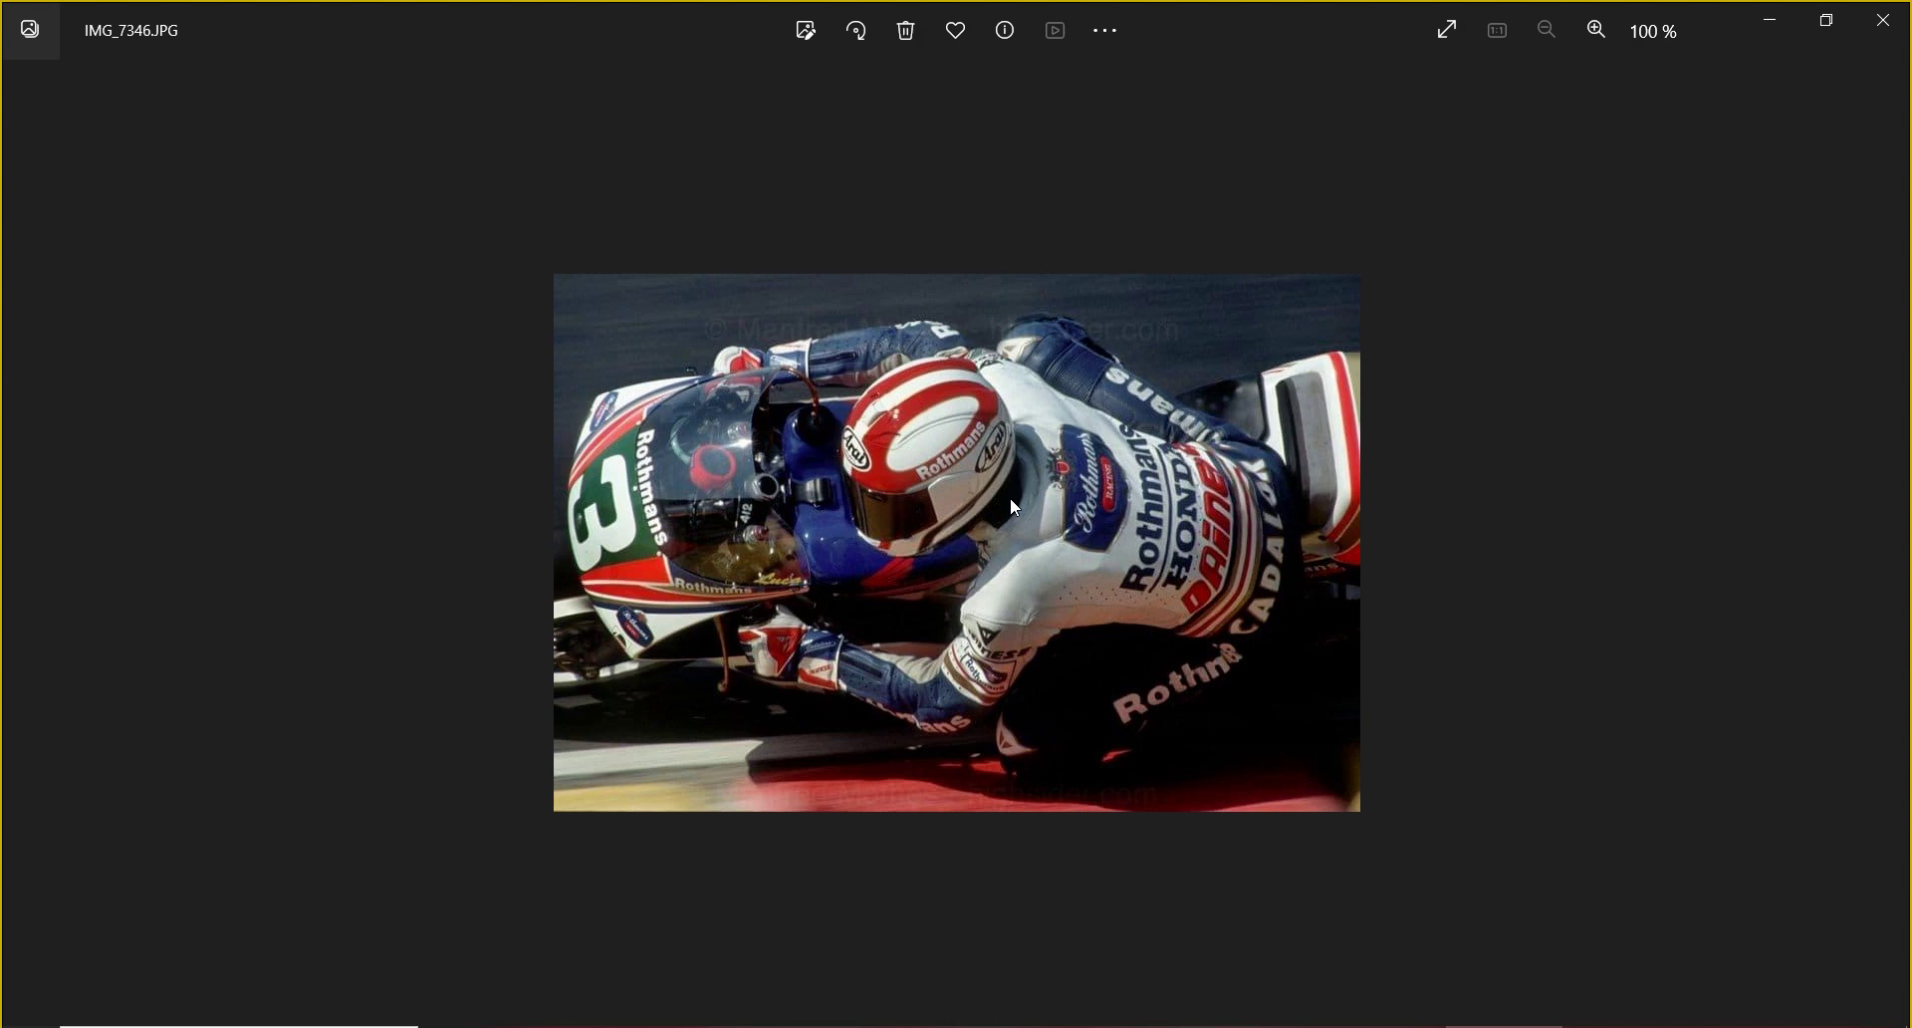
scroll(1010, 498, up, 2)
scroll(1010, 497, down, 2)
click(1881, 21)
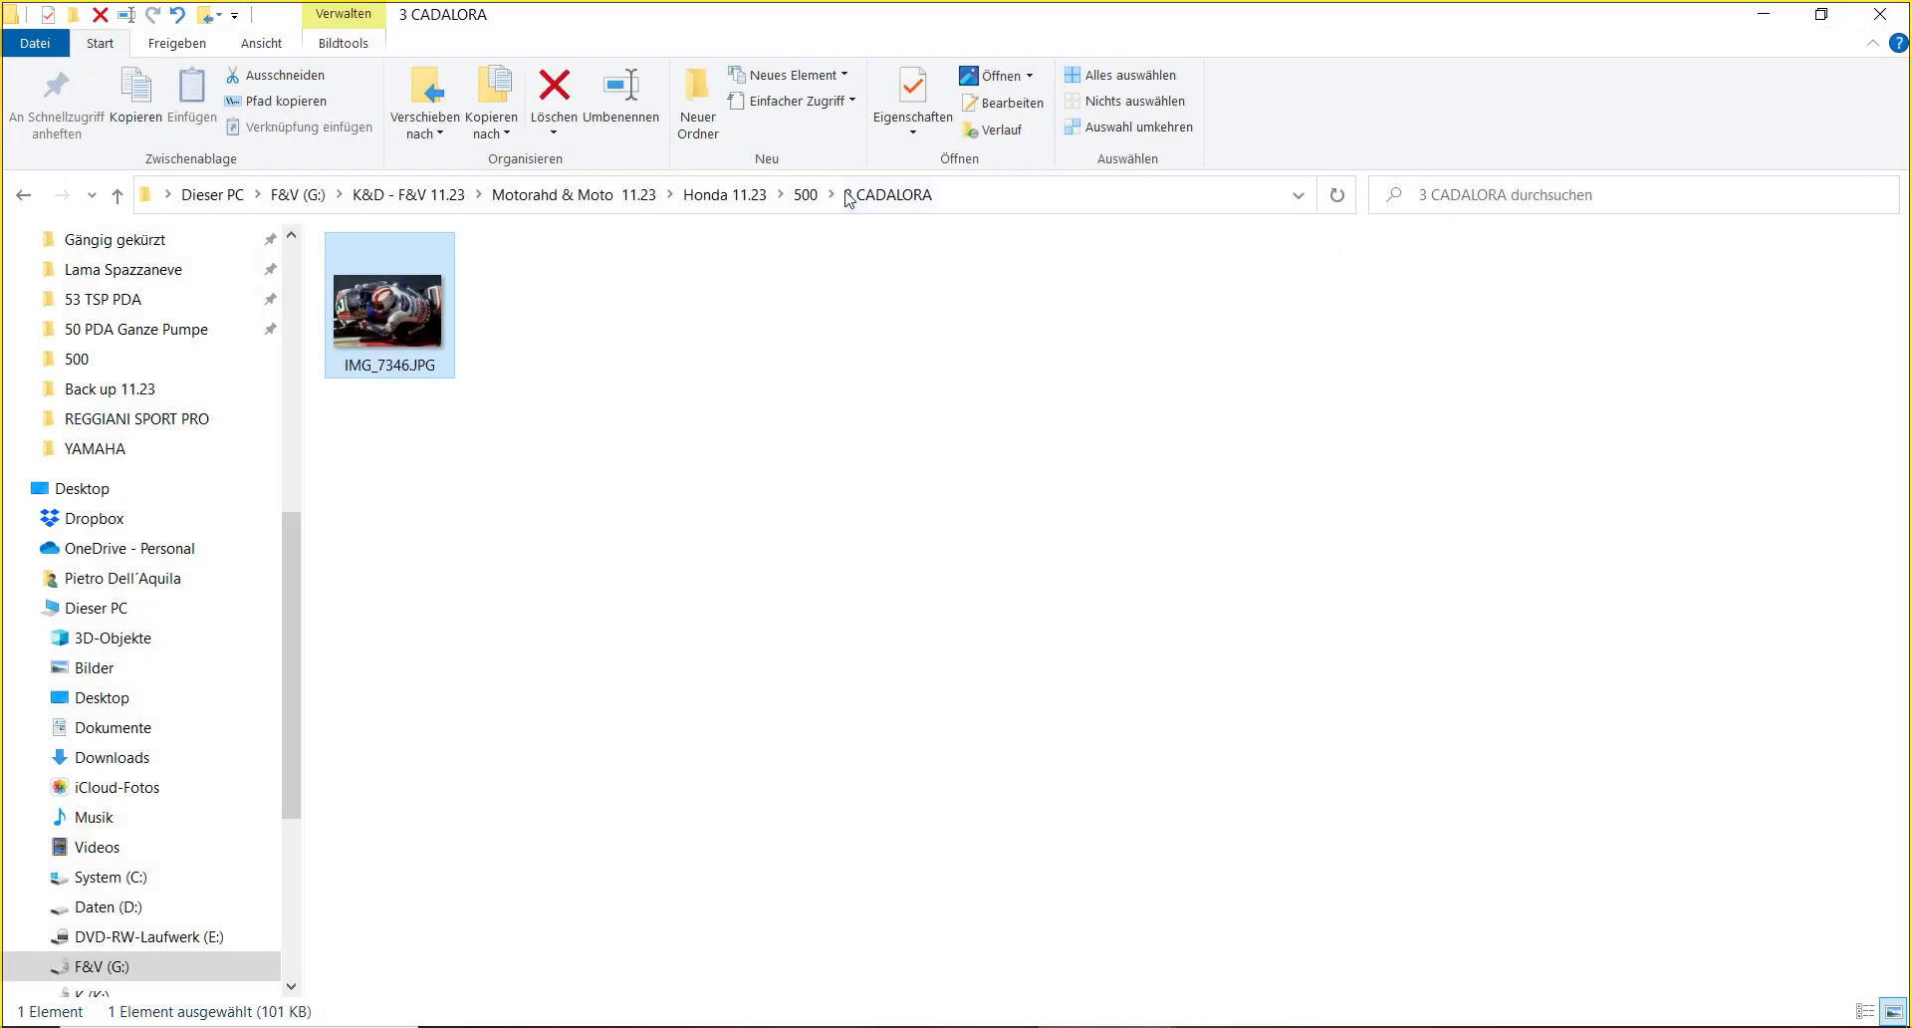
click(805, 195)
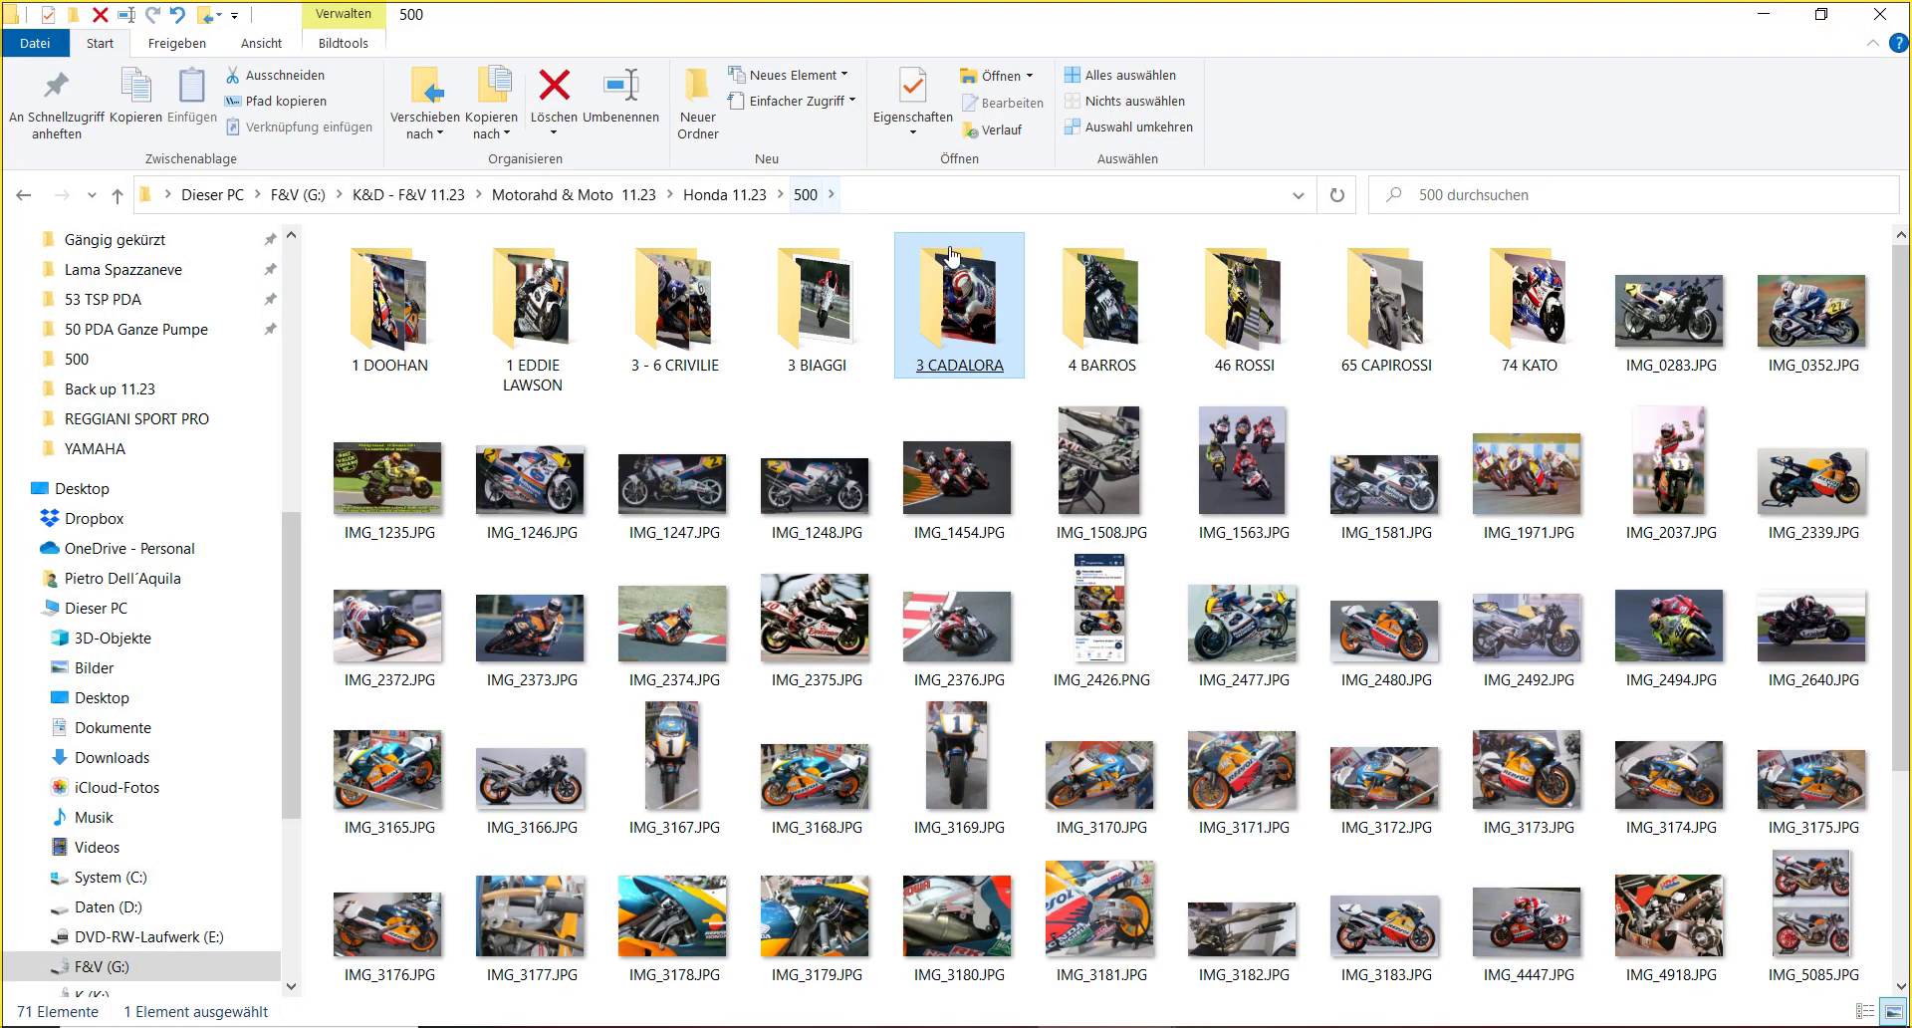
- Review the 65 CAPIROSSI photos from IMG_0204.JPG to IMG_1481.JPG at full size and return to the 500 folder
click(1139, 379)
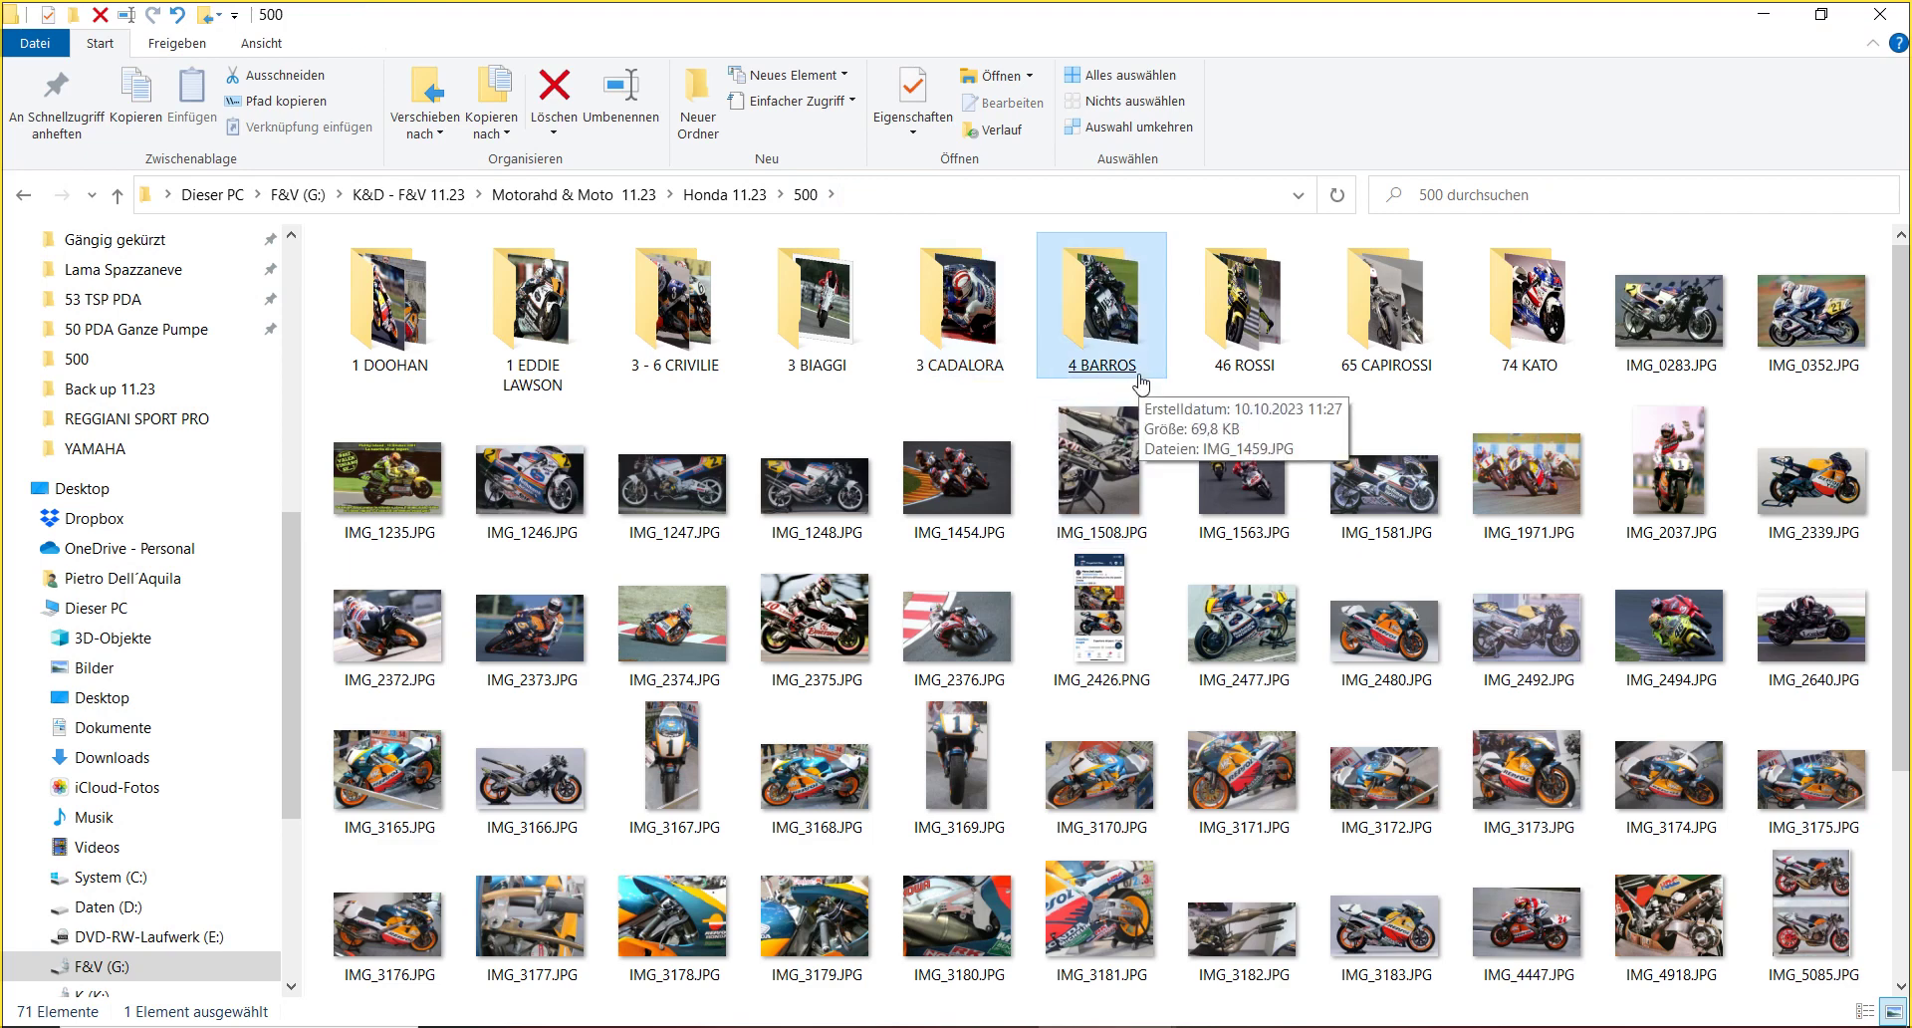
double_click(1393, 319)
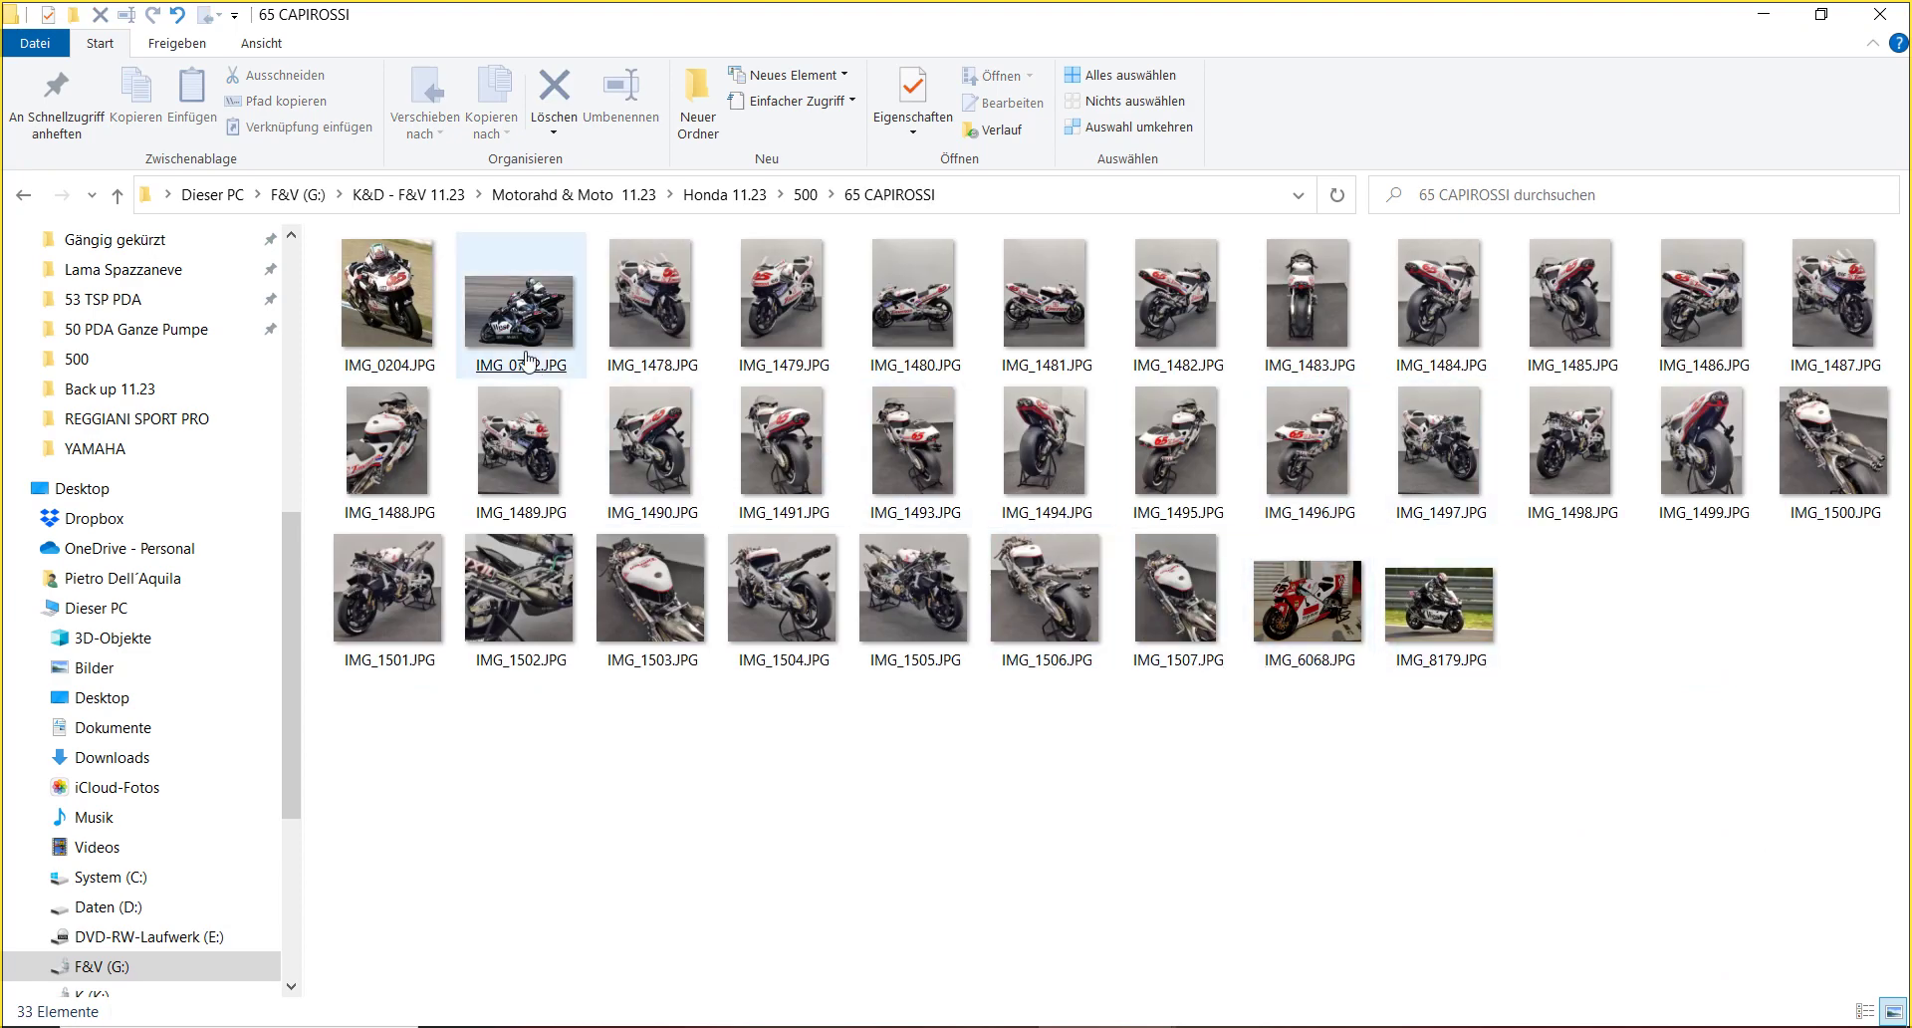
click(367, 294)
key(Return)
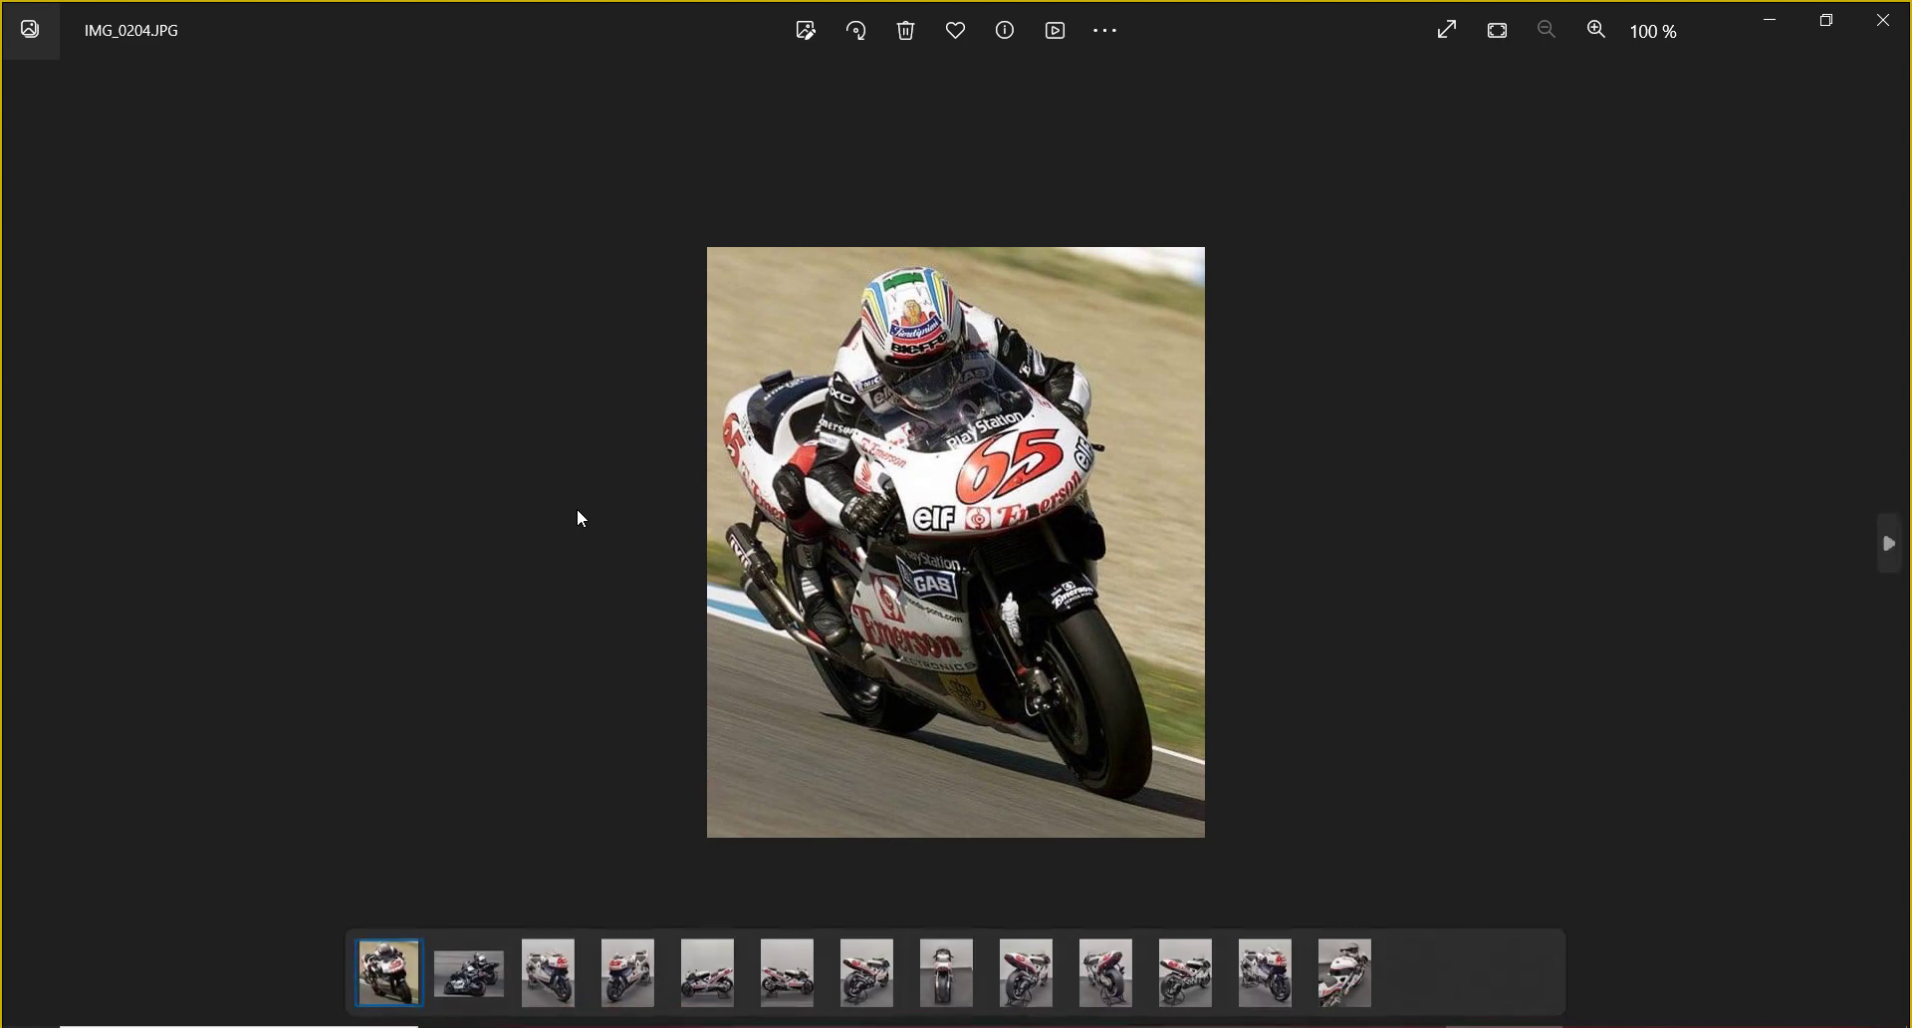
key(Right)
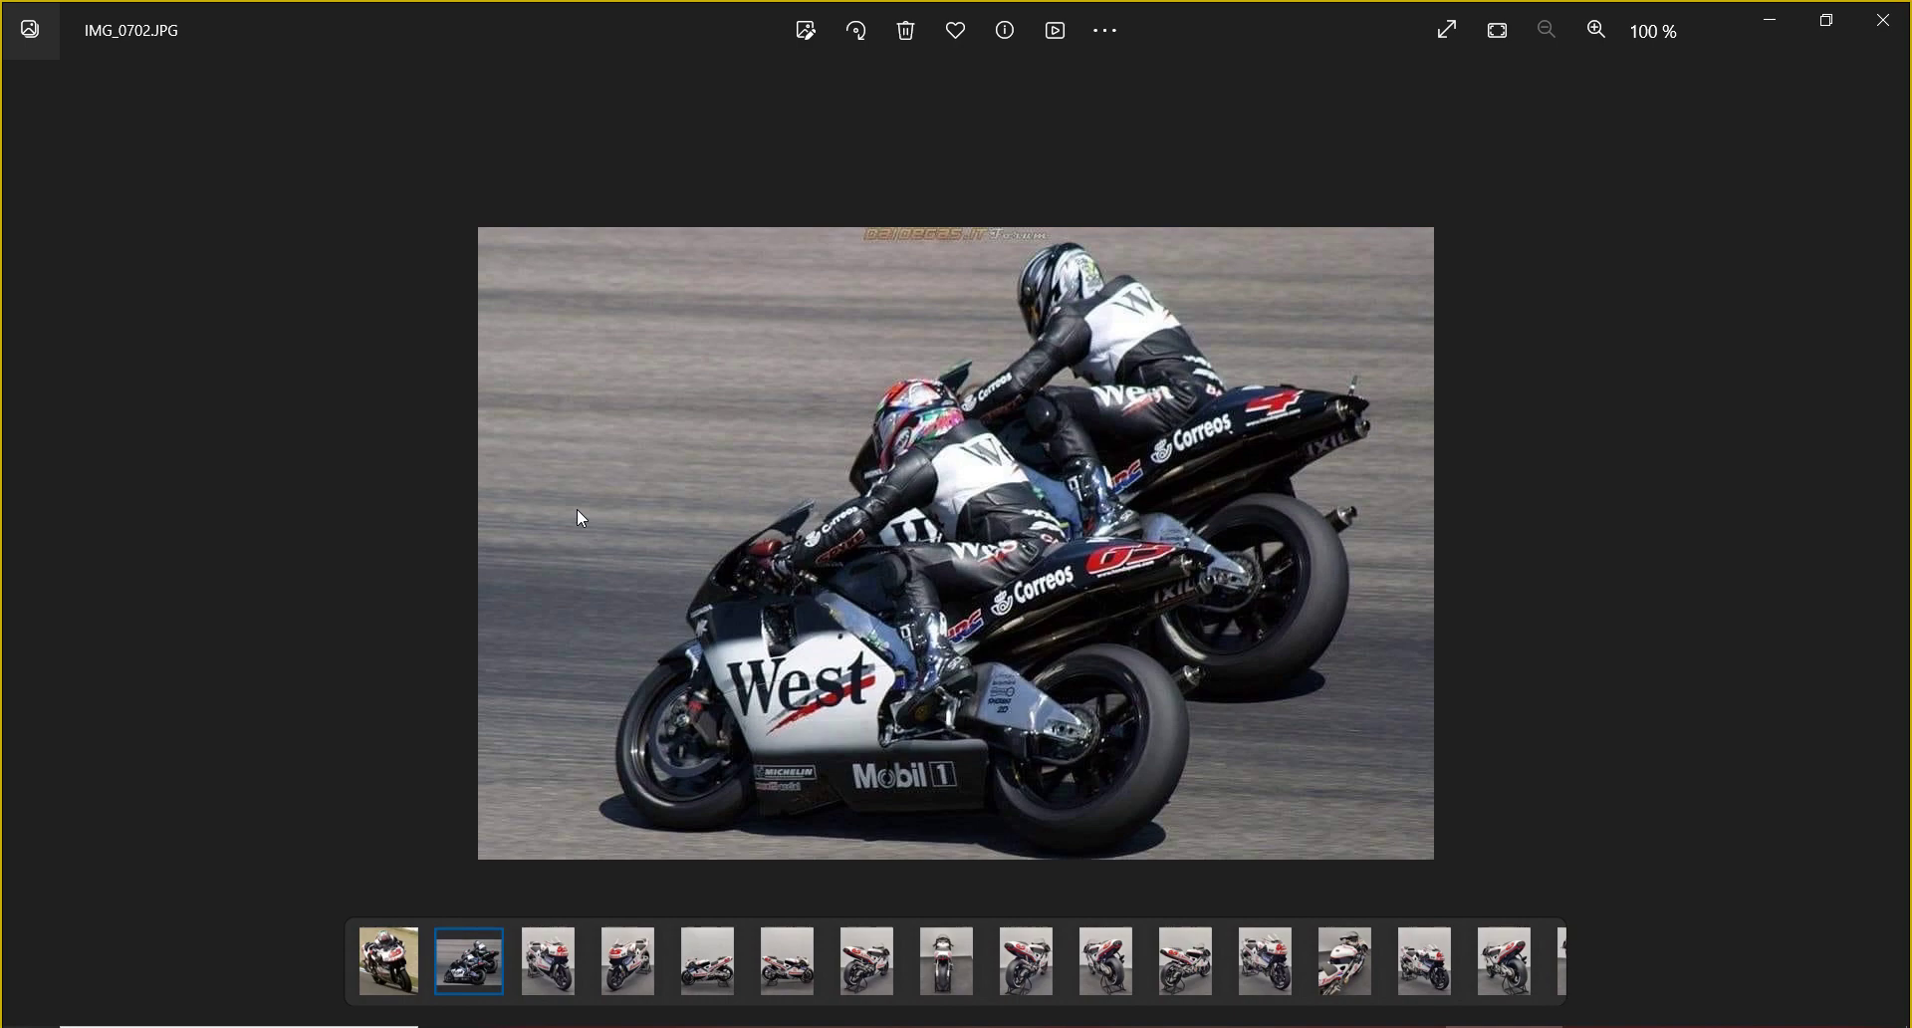
key(Right)
key(Right)
key(Right)
key(Right)
key(Right)
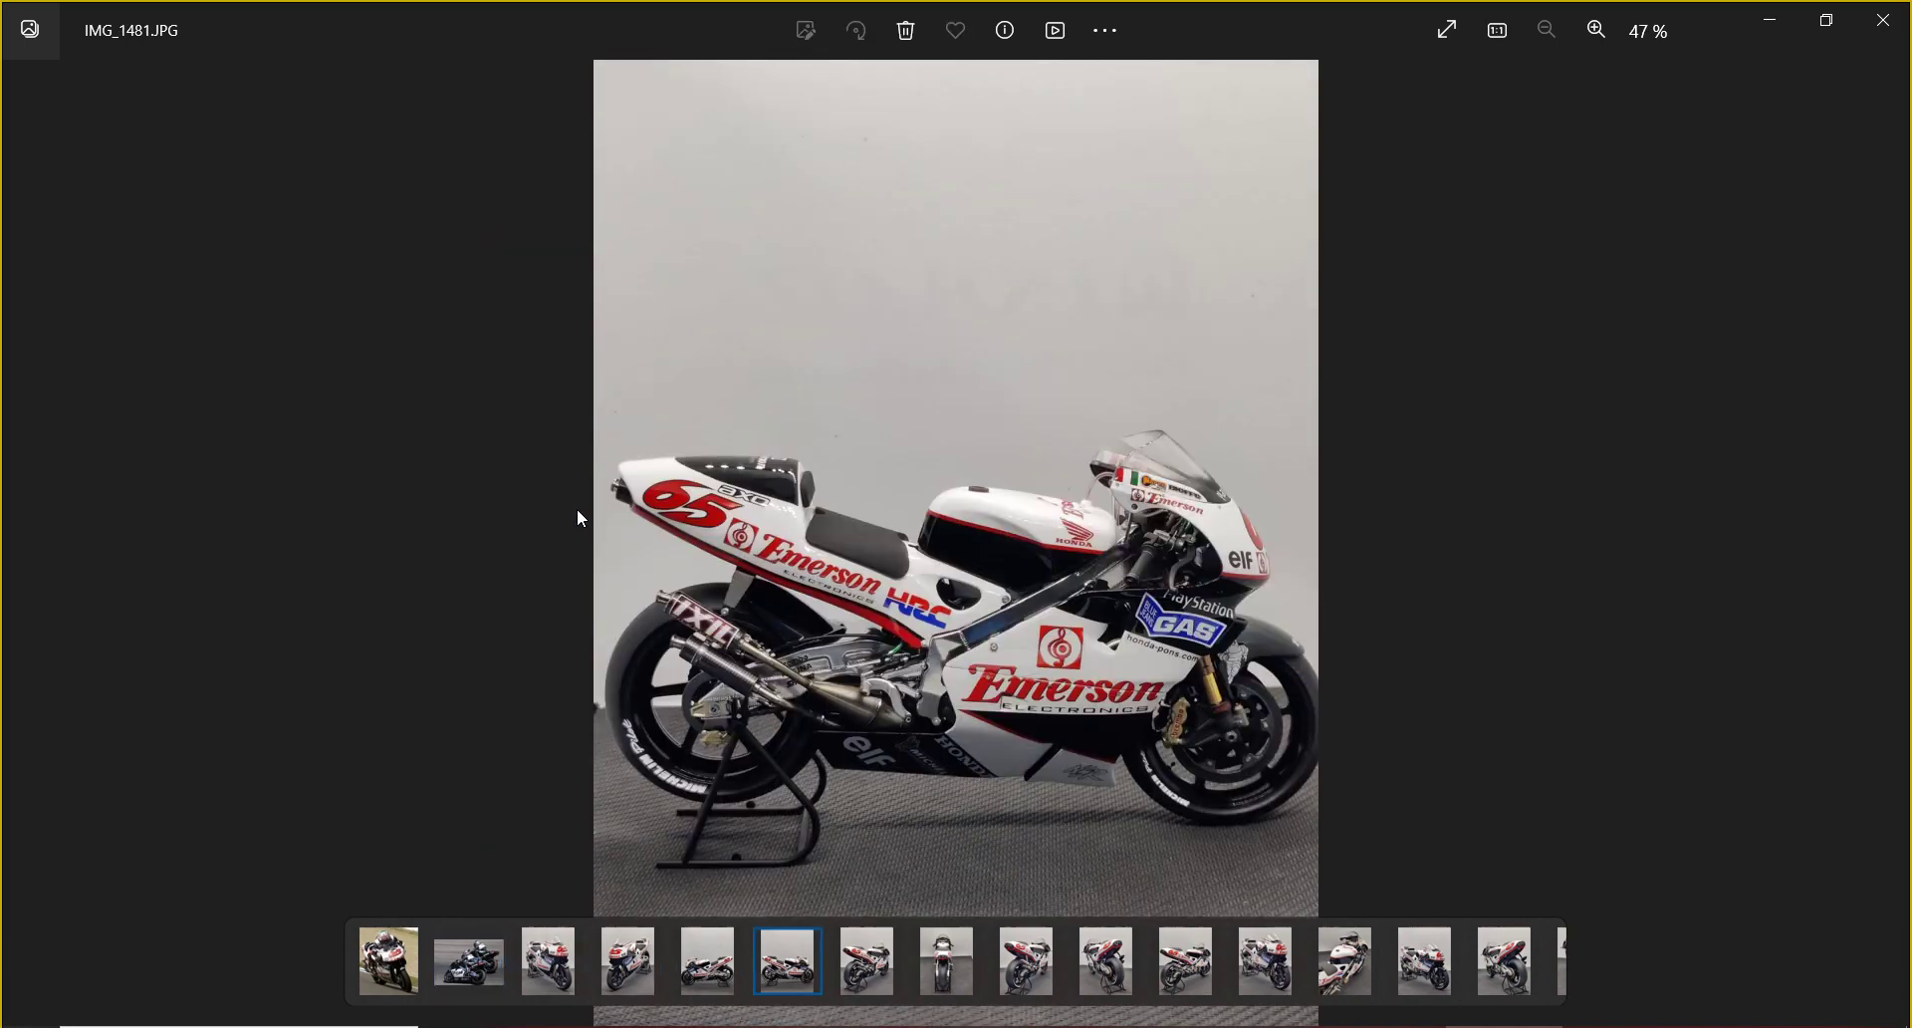
click(1882, 20)
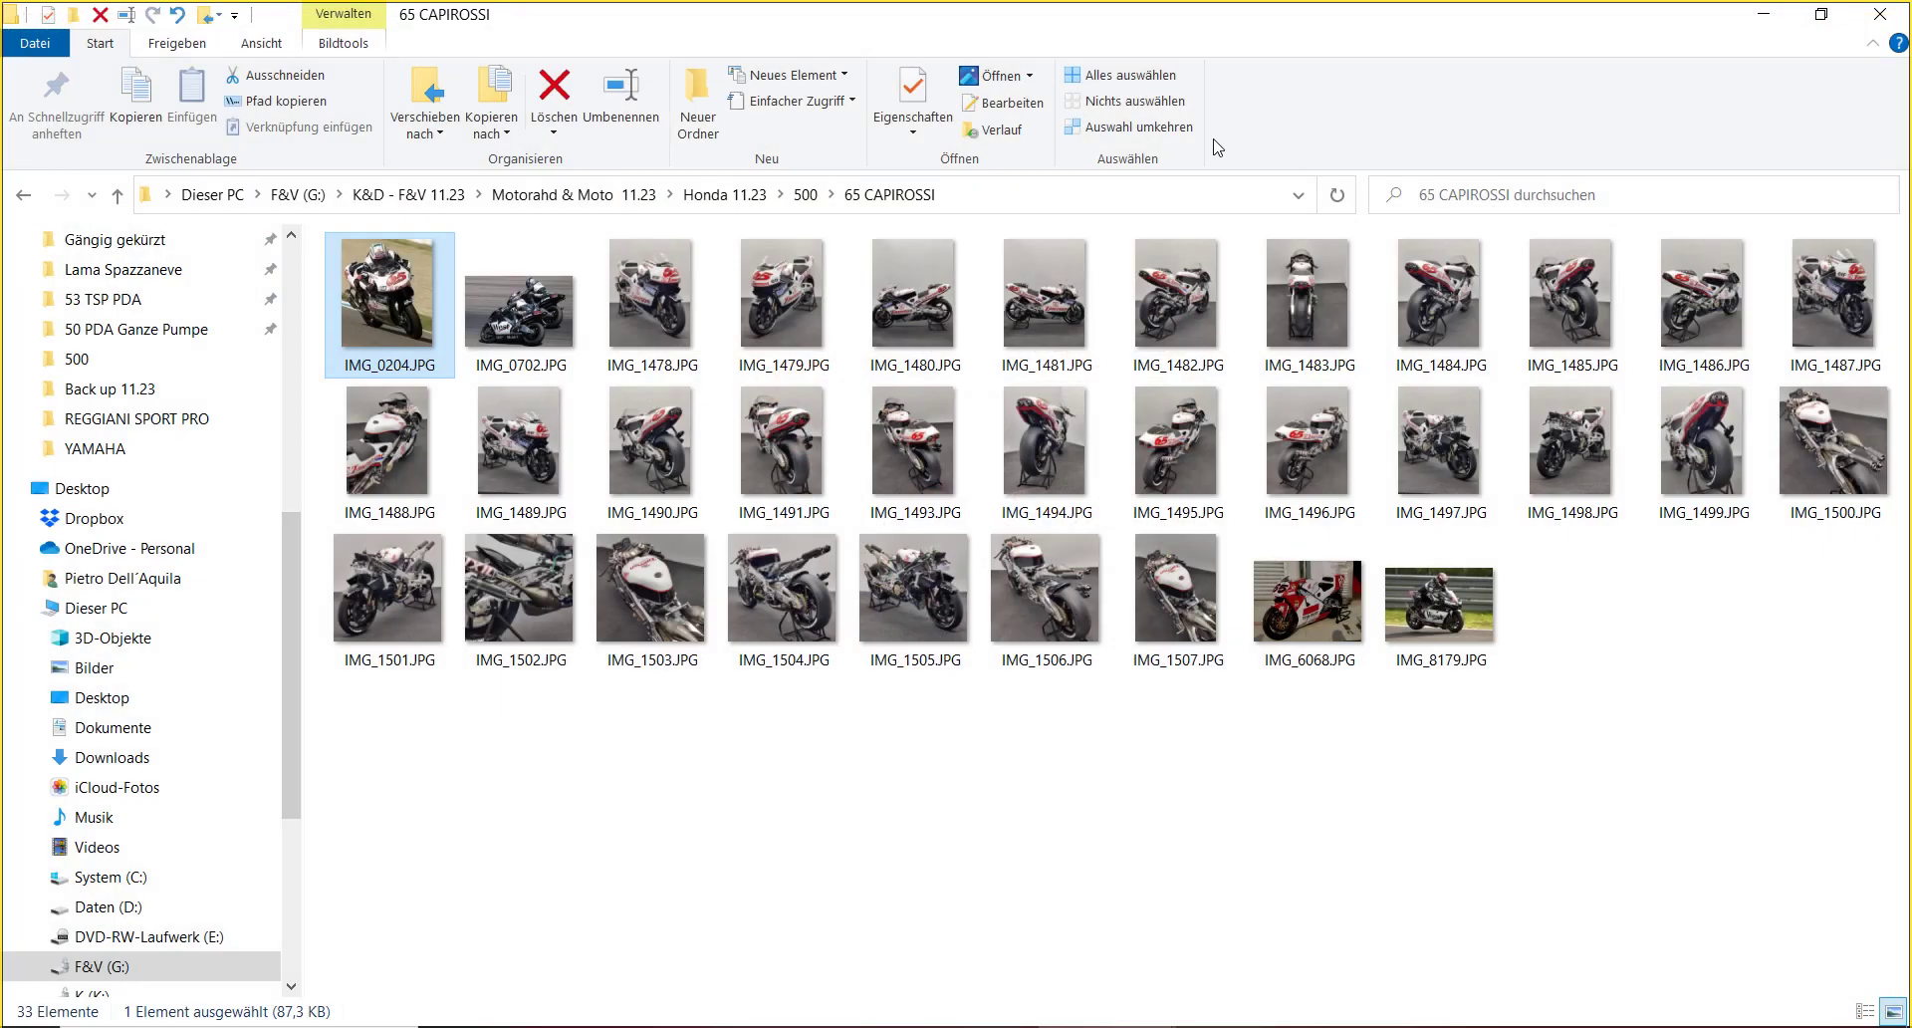
click(805, 195)
- Move the photo IMG_9658.JPG from the end of the 500 folder into the 46 ROSSI folder
scroll(956, 497, down, 3)
click(924, 513)
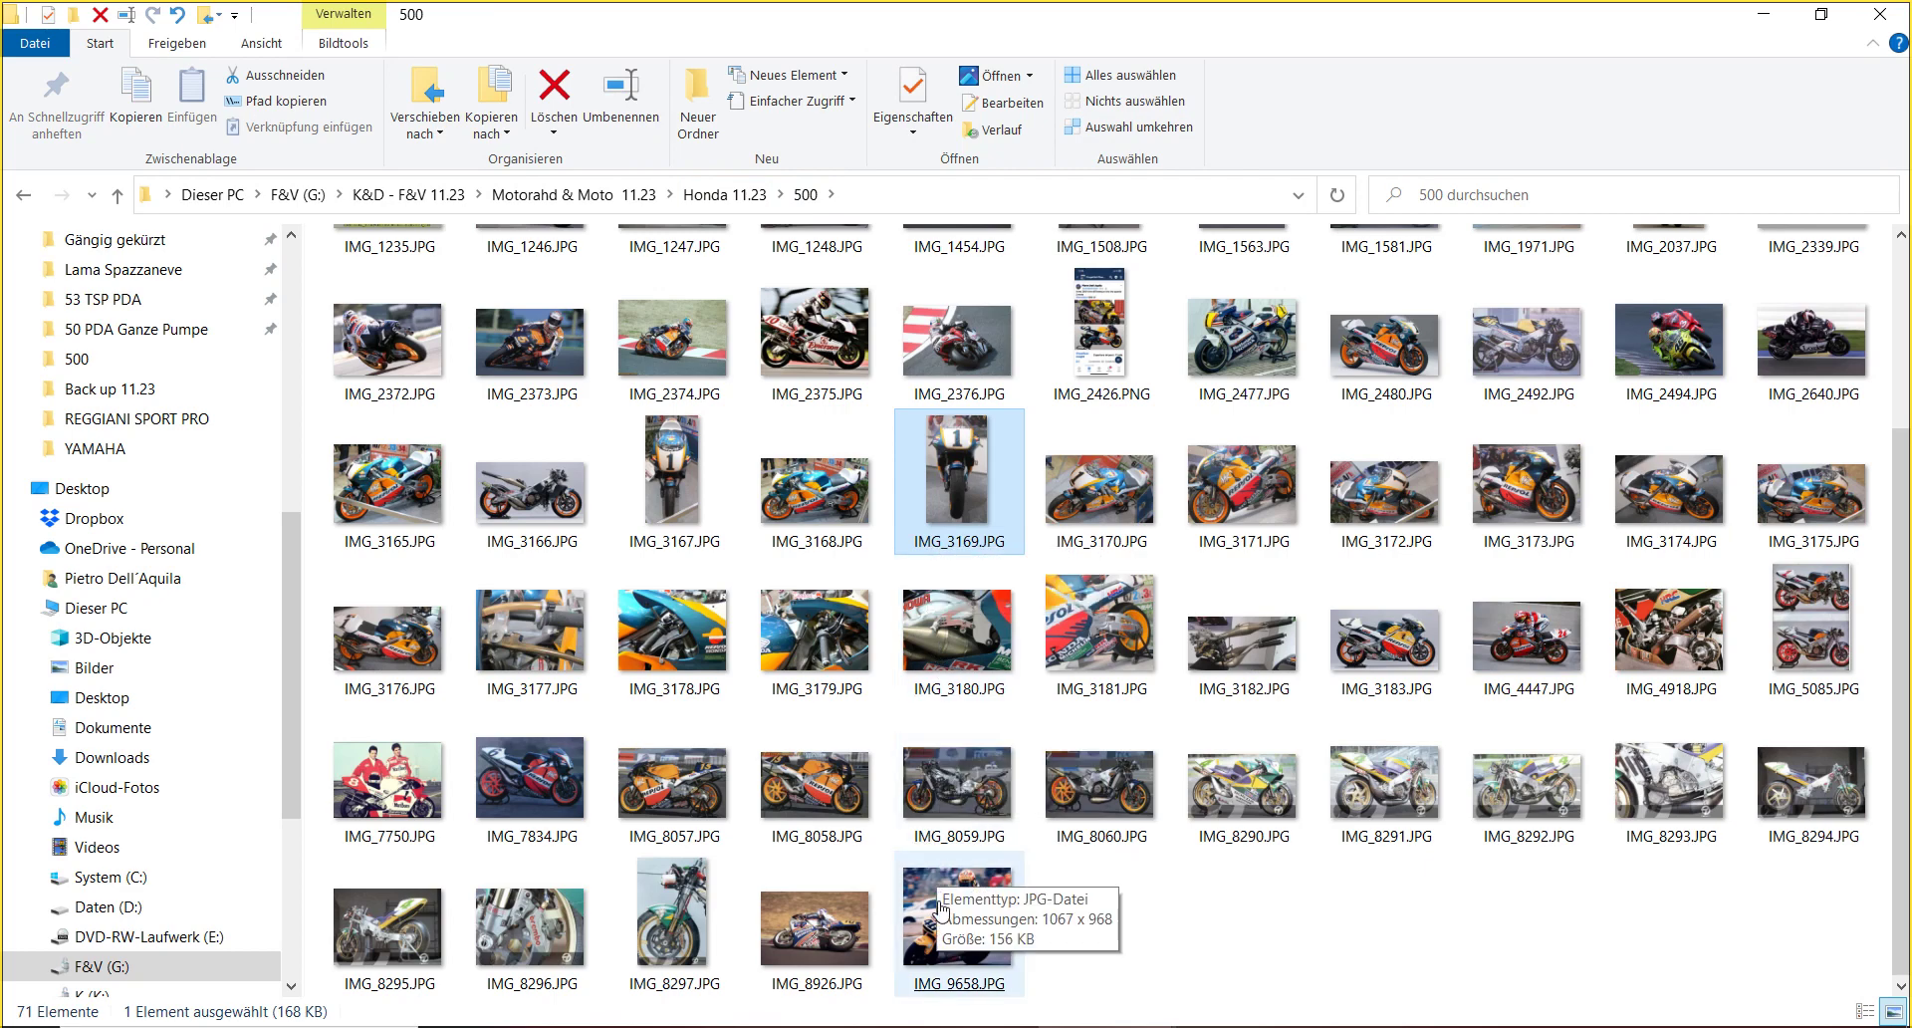
drag(971, 911, 1256, 323)
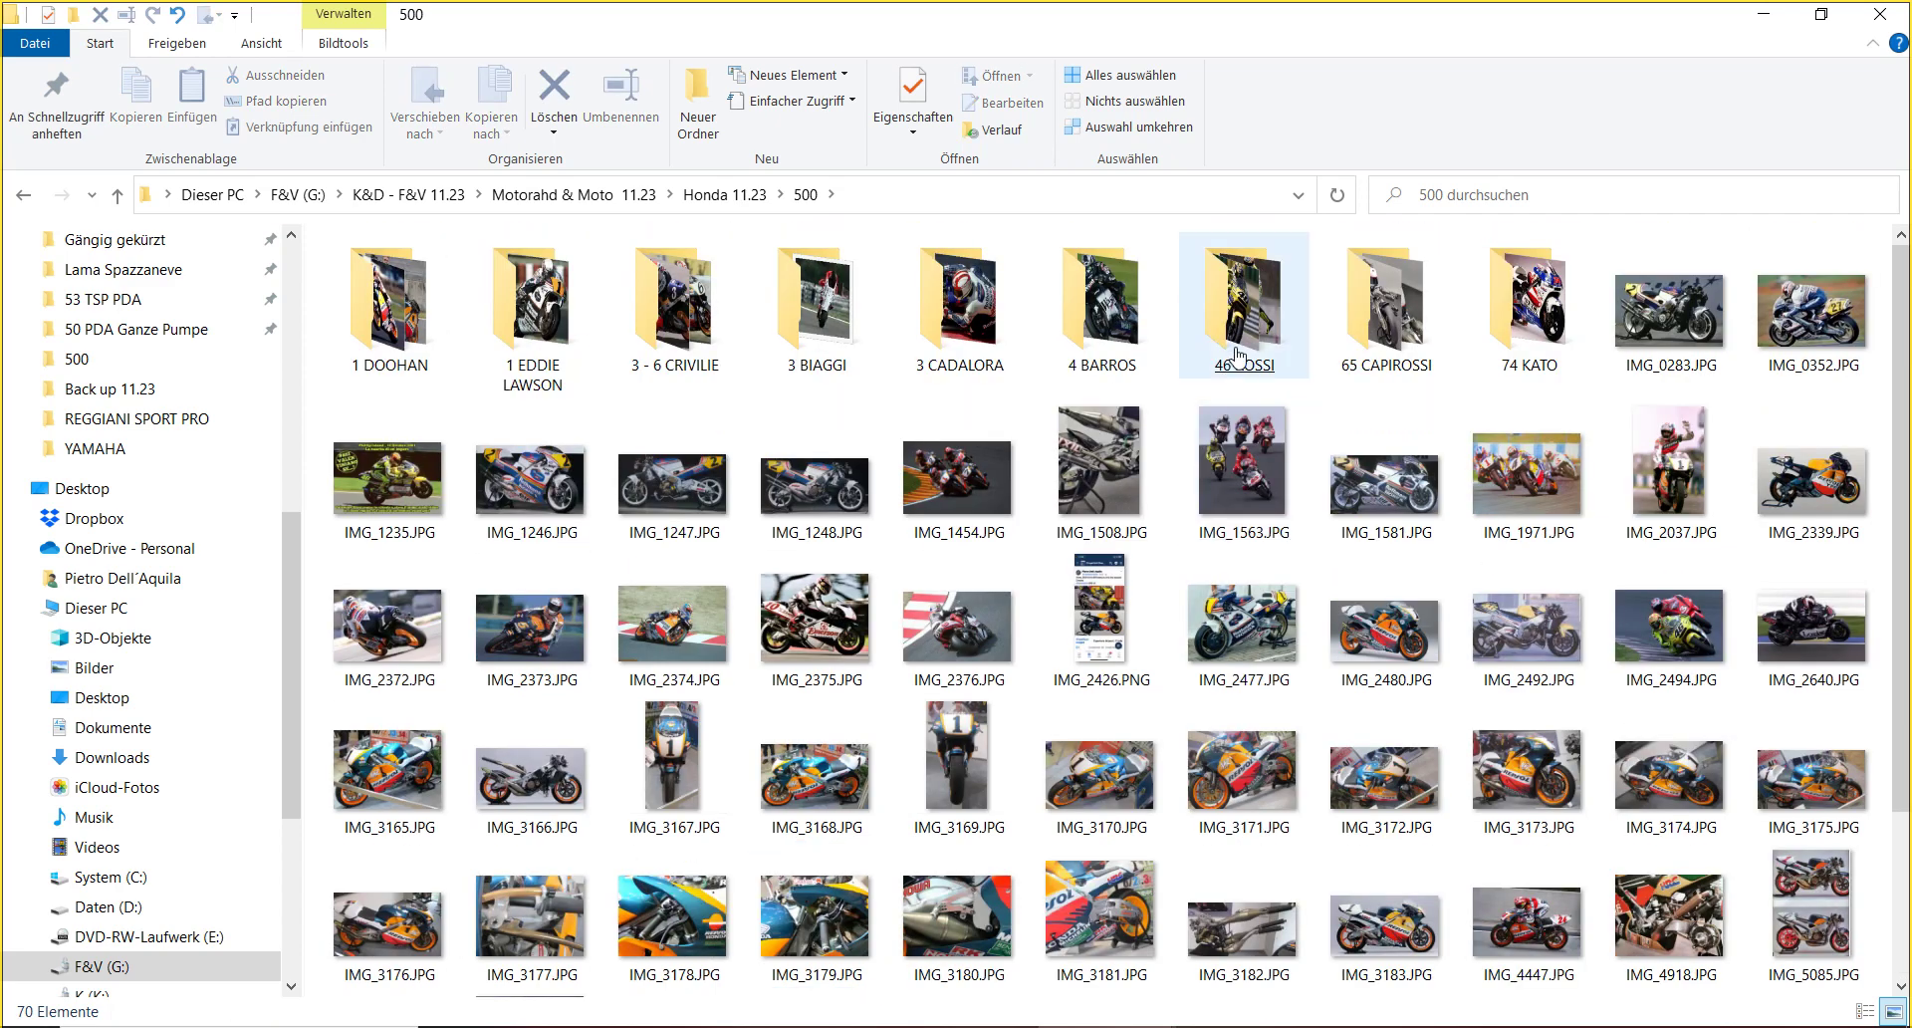
- Go to the 46 ROSSI folder and open its first photo, FB_IMG_1466802999249.jpg, at full size
double_click(1143, 559)
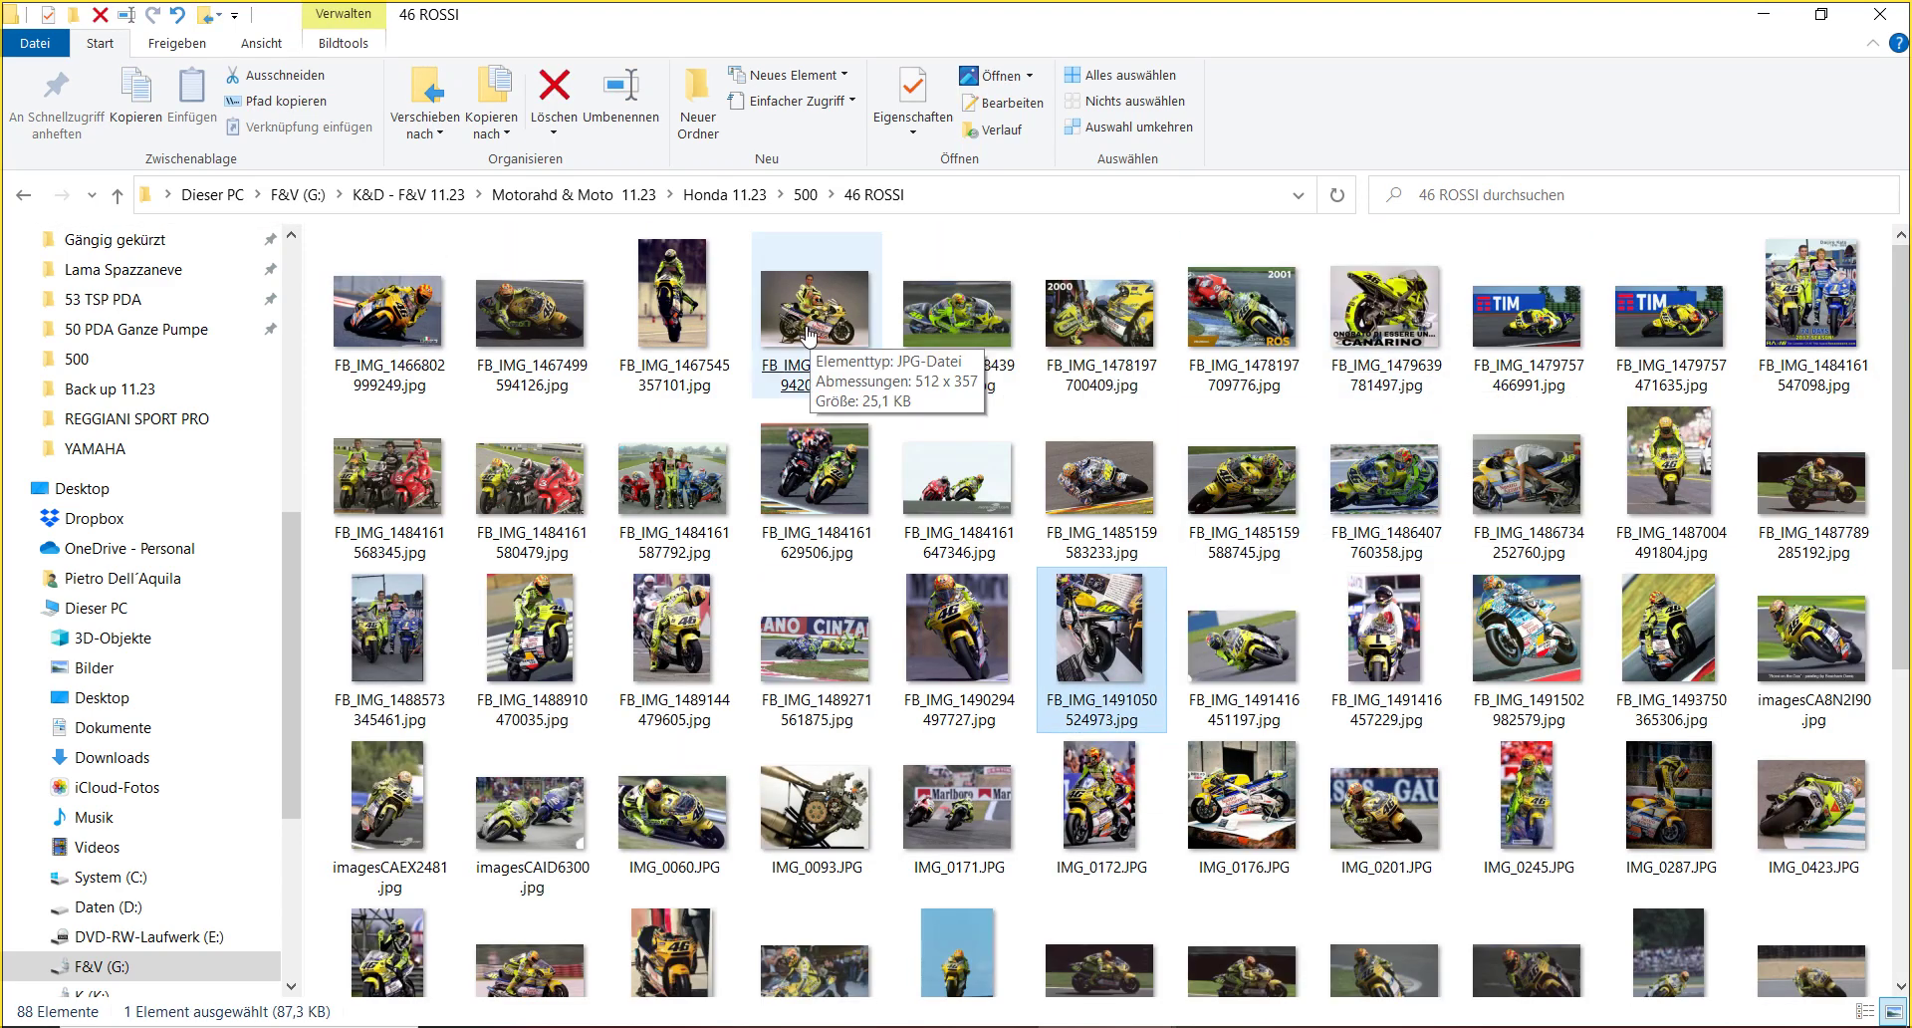
click(418, 358)
double_click(445, 454)
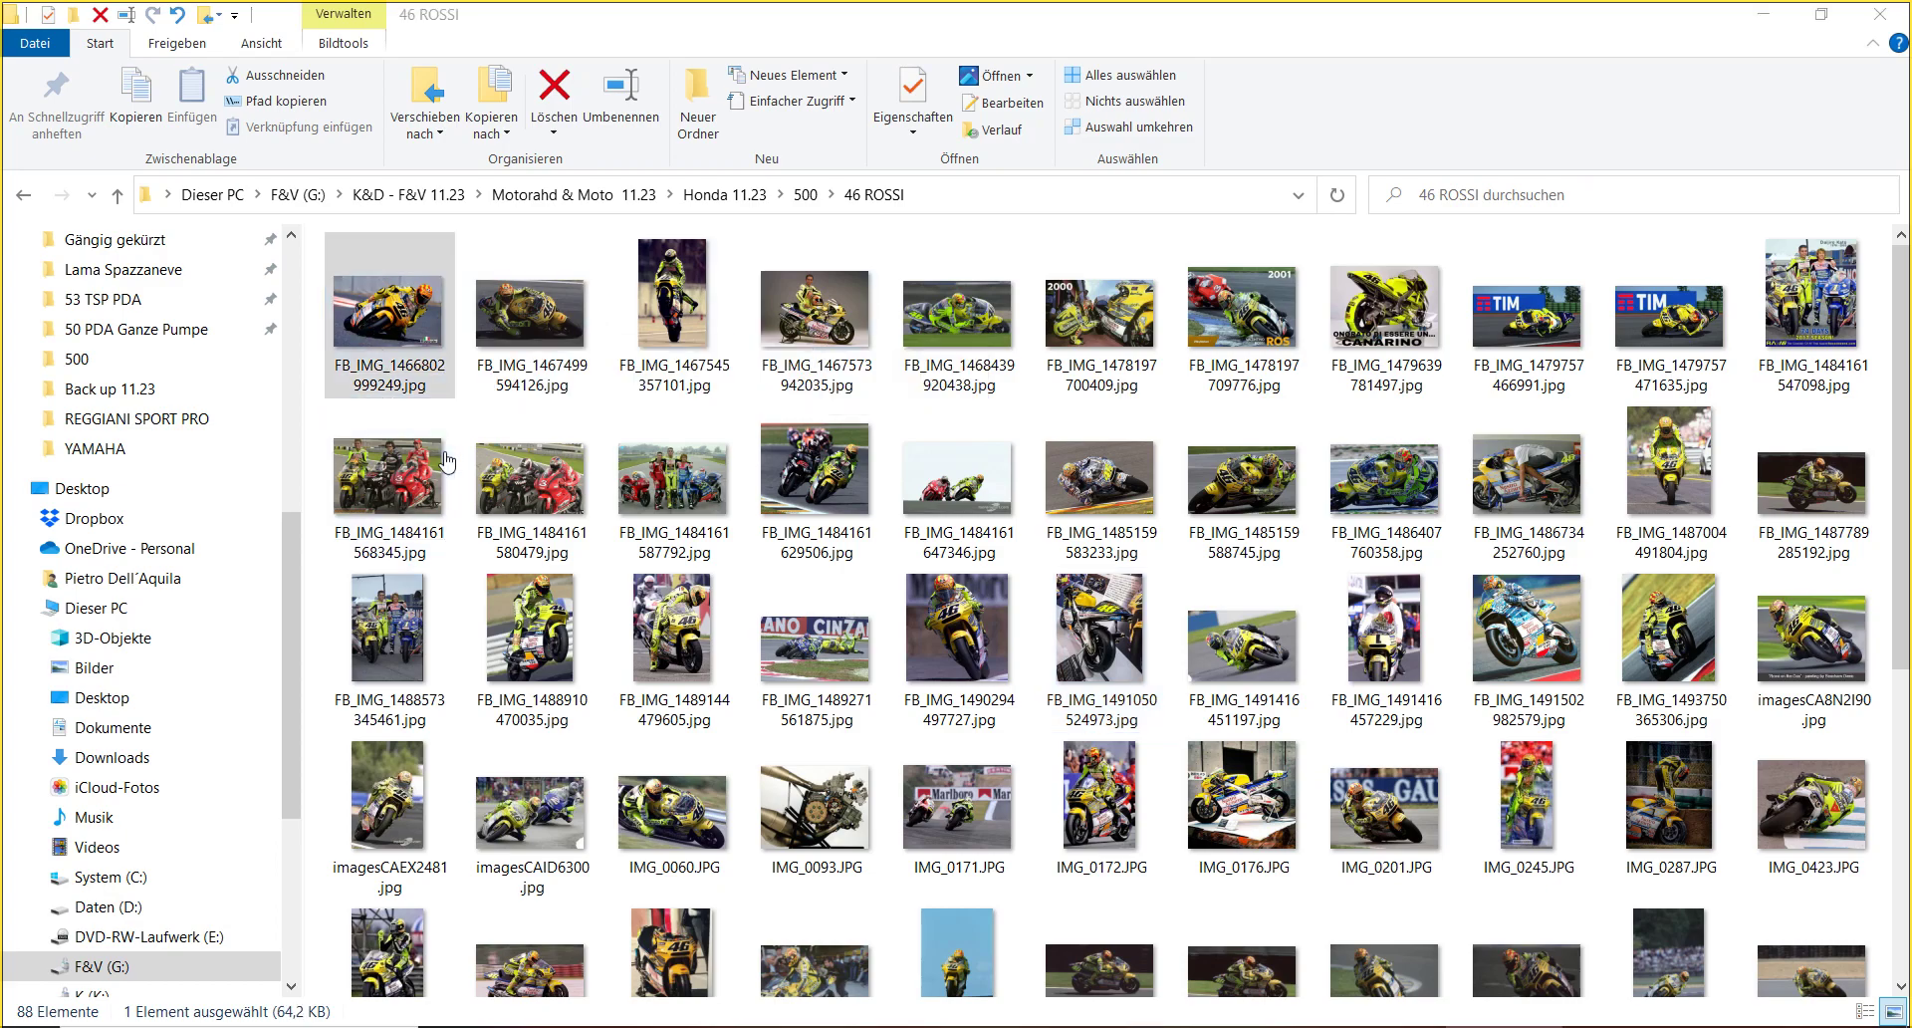